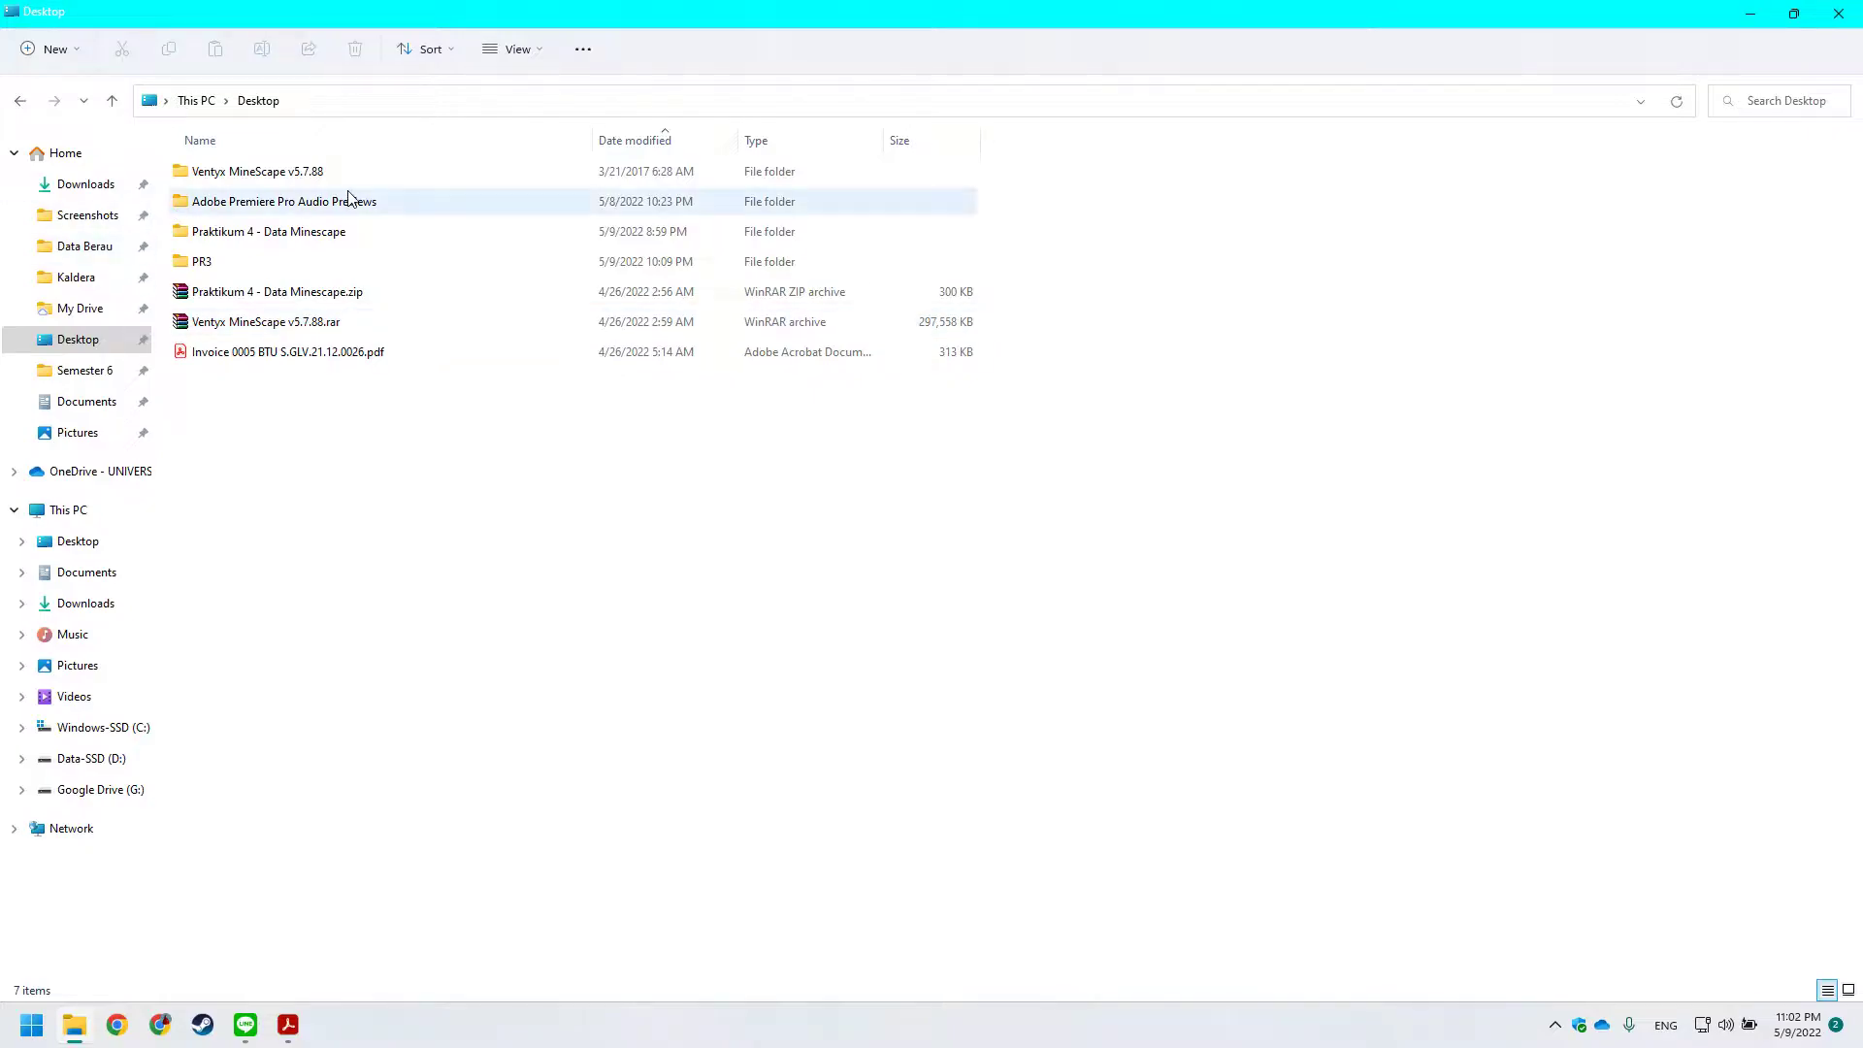
Launch MineScape from the pinned apps and dismiss the database login without entering any credentials.
left_click(184, 524)
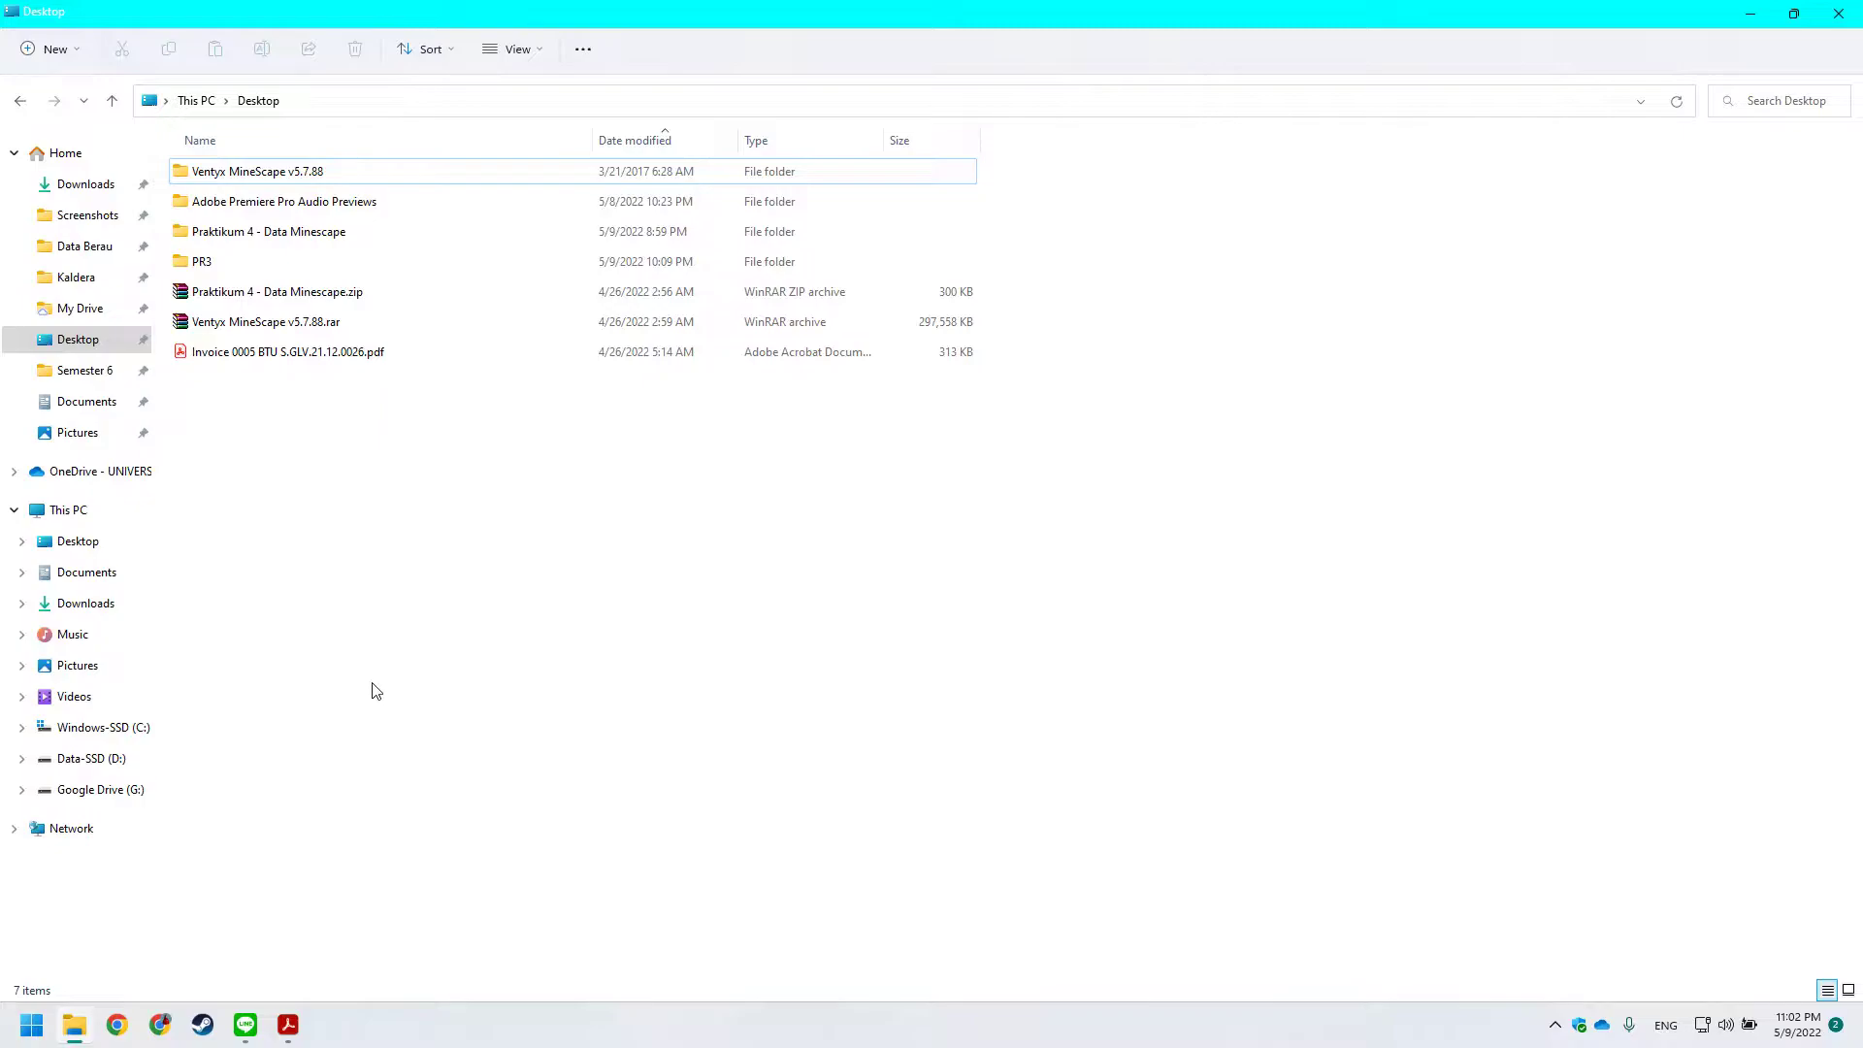
key("super")
scroll(349, 622, "down", 3)
scroll(340, 571, "down", 2)
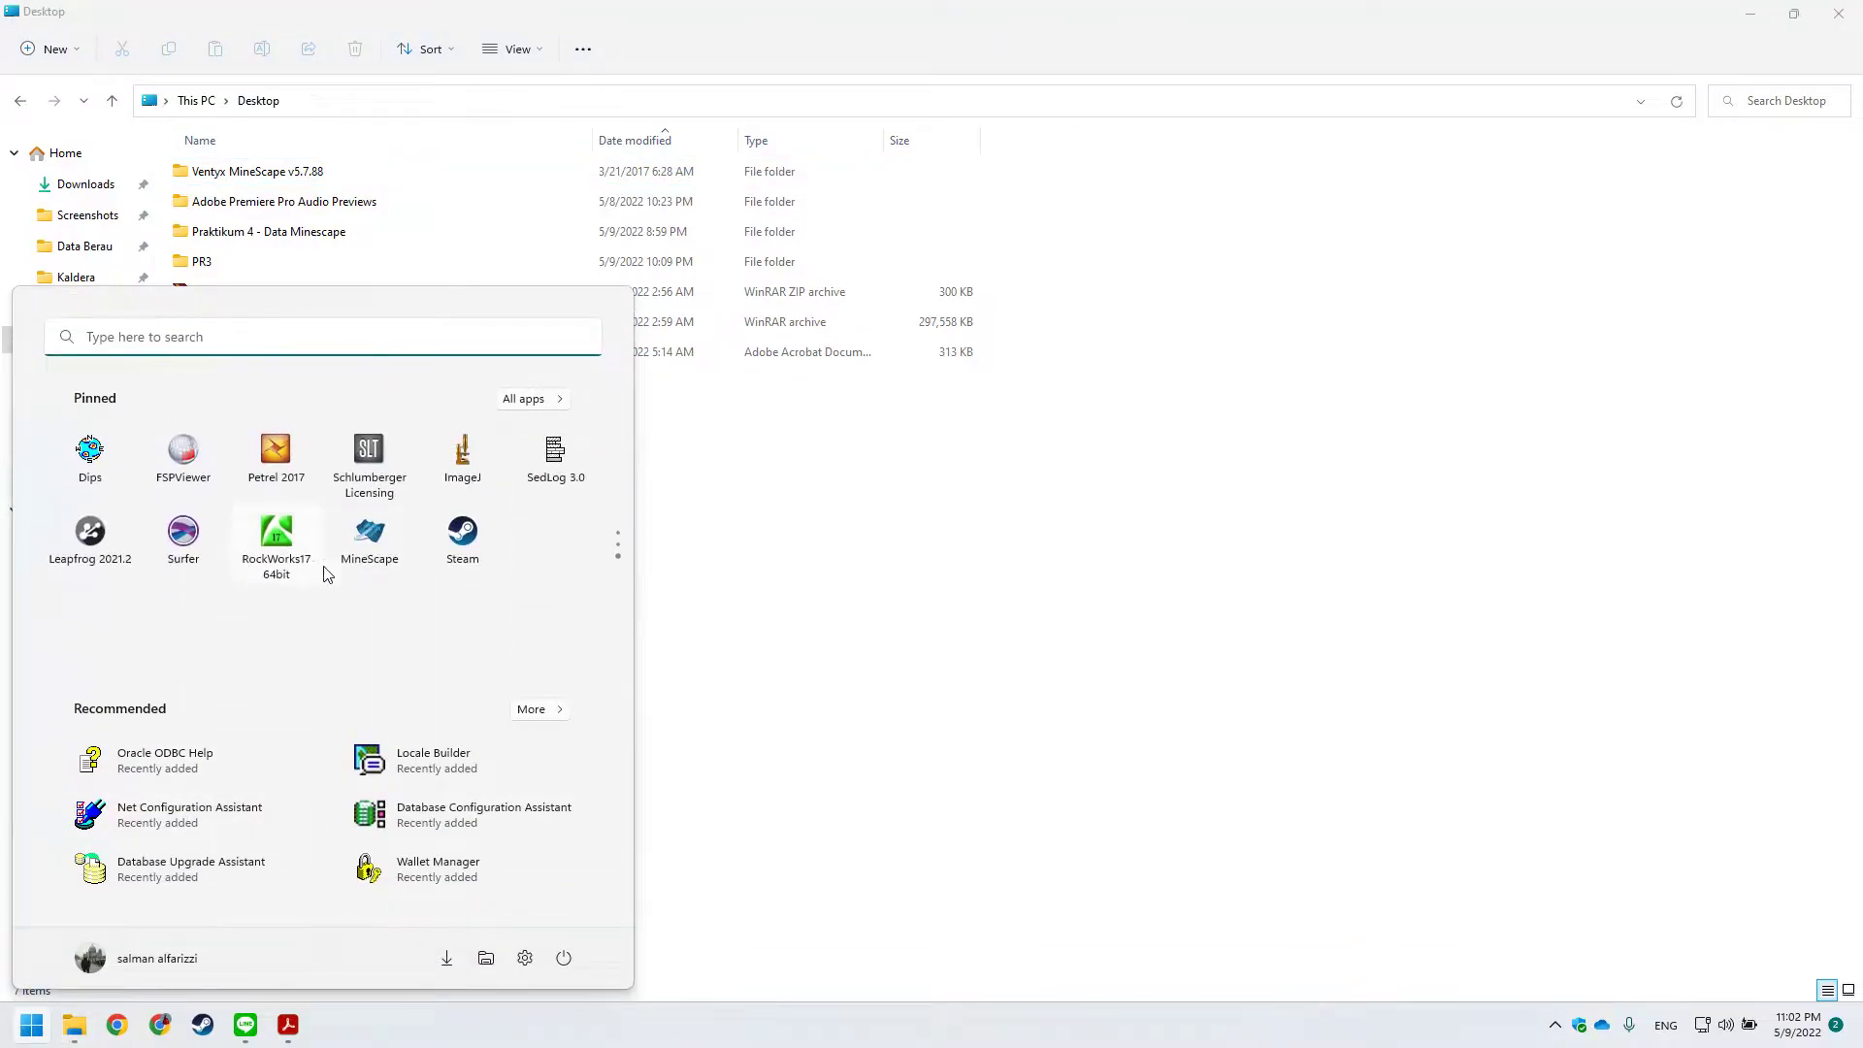
left_click(363, 544)
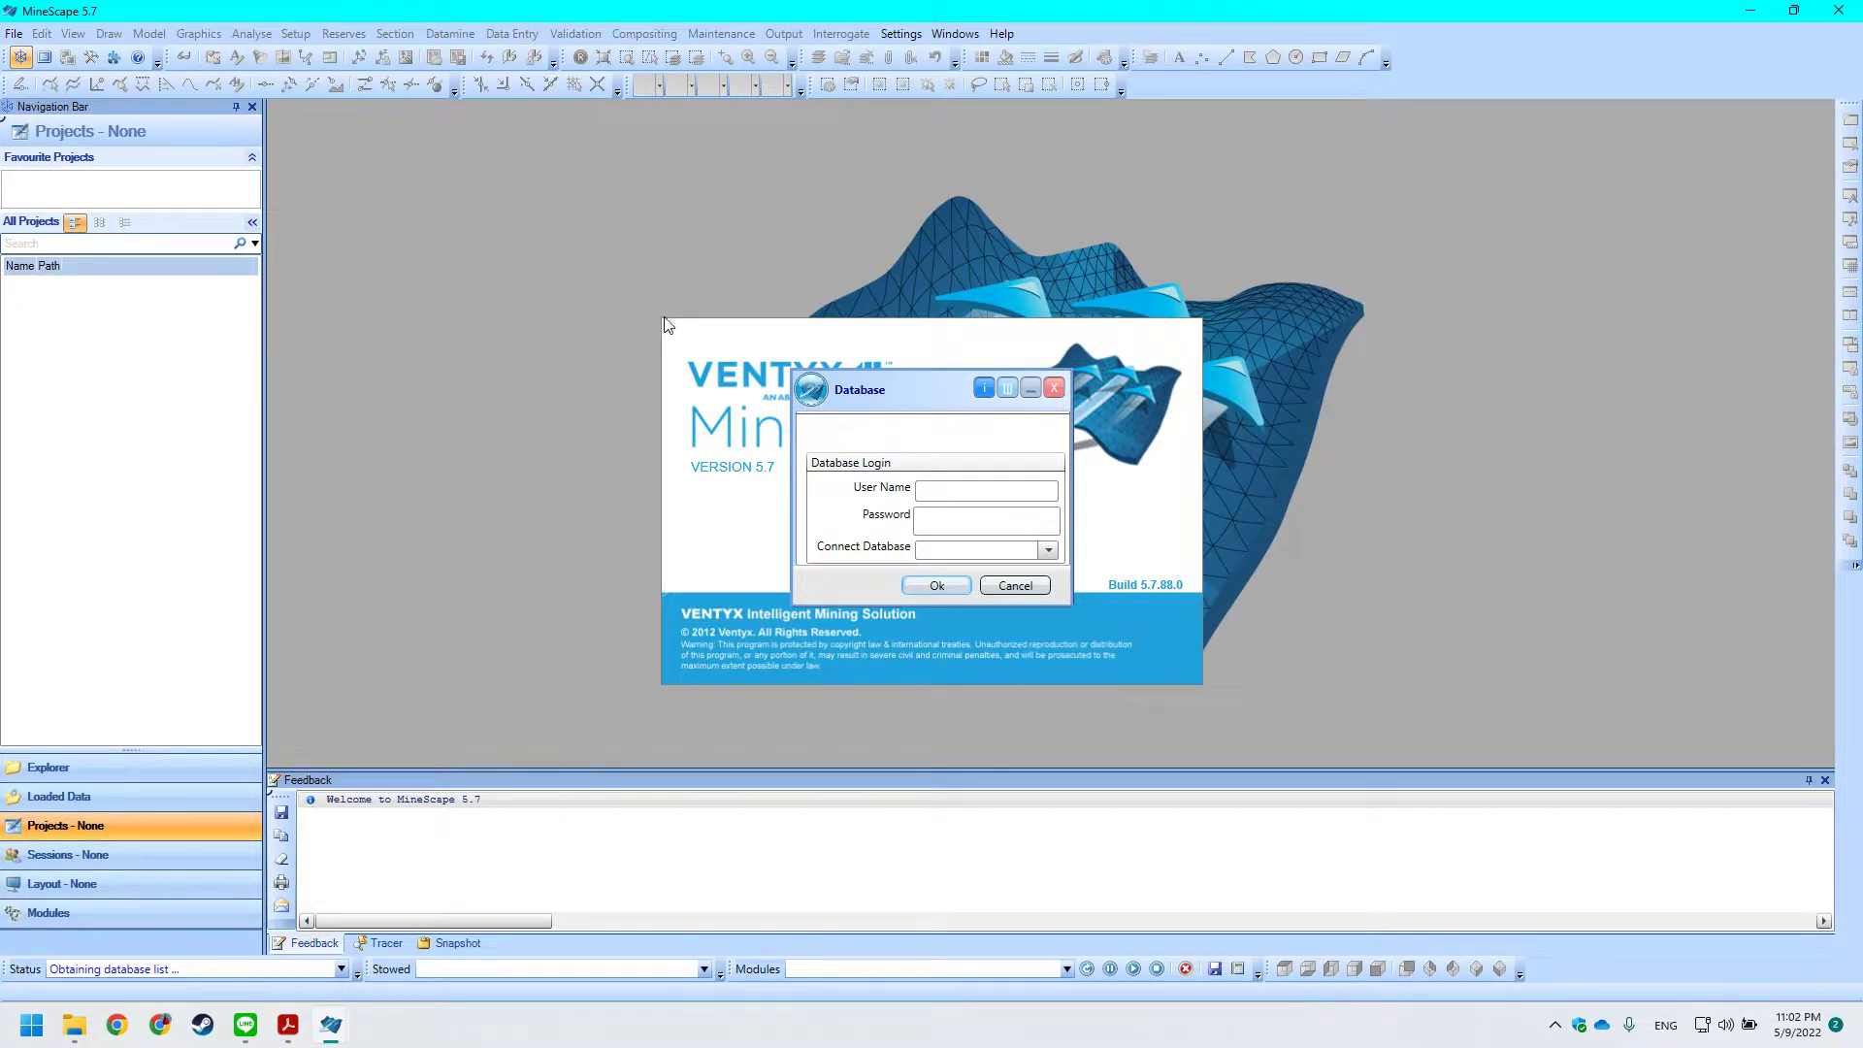
left_click_drag(895, 388, 1261, 386)
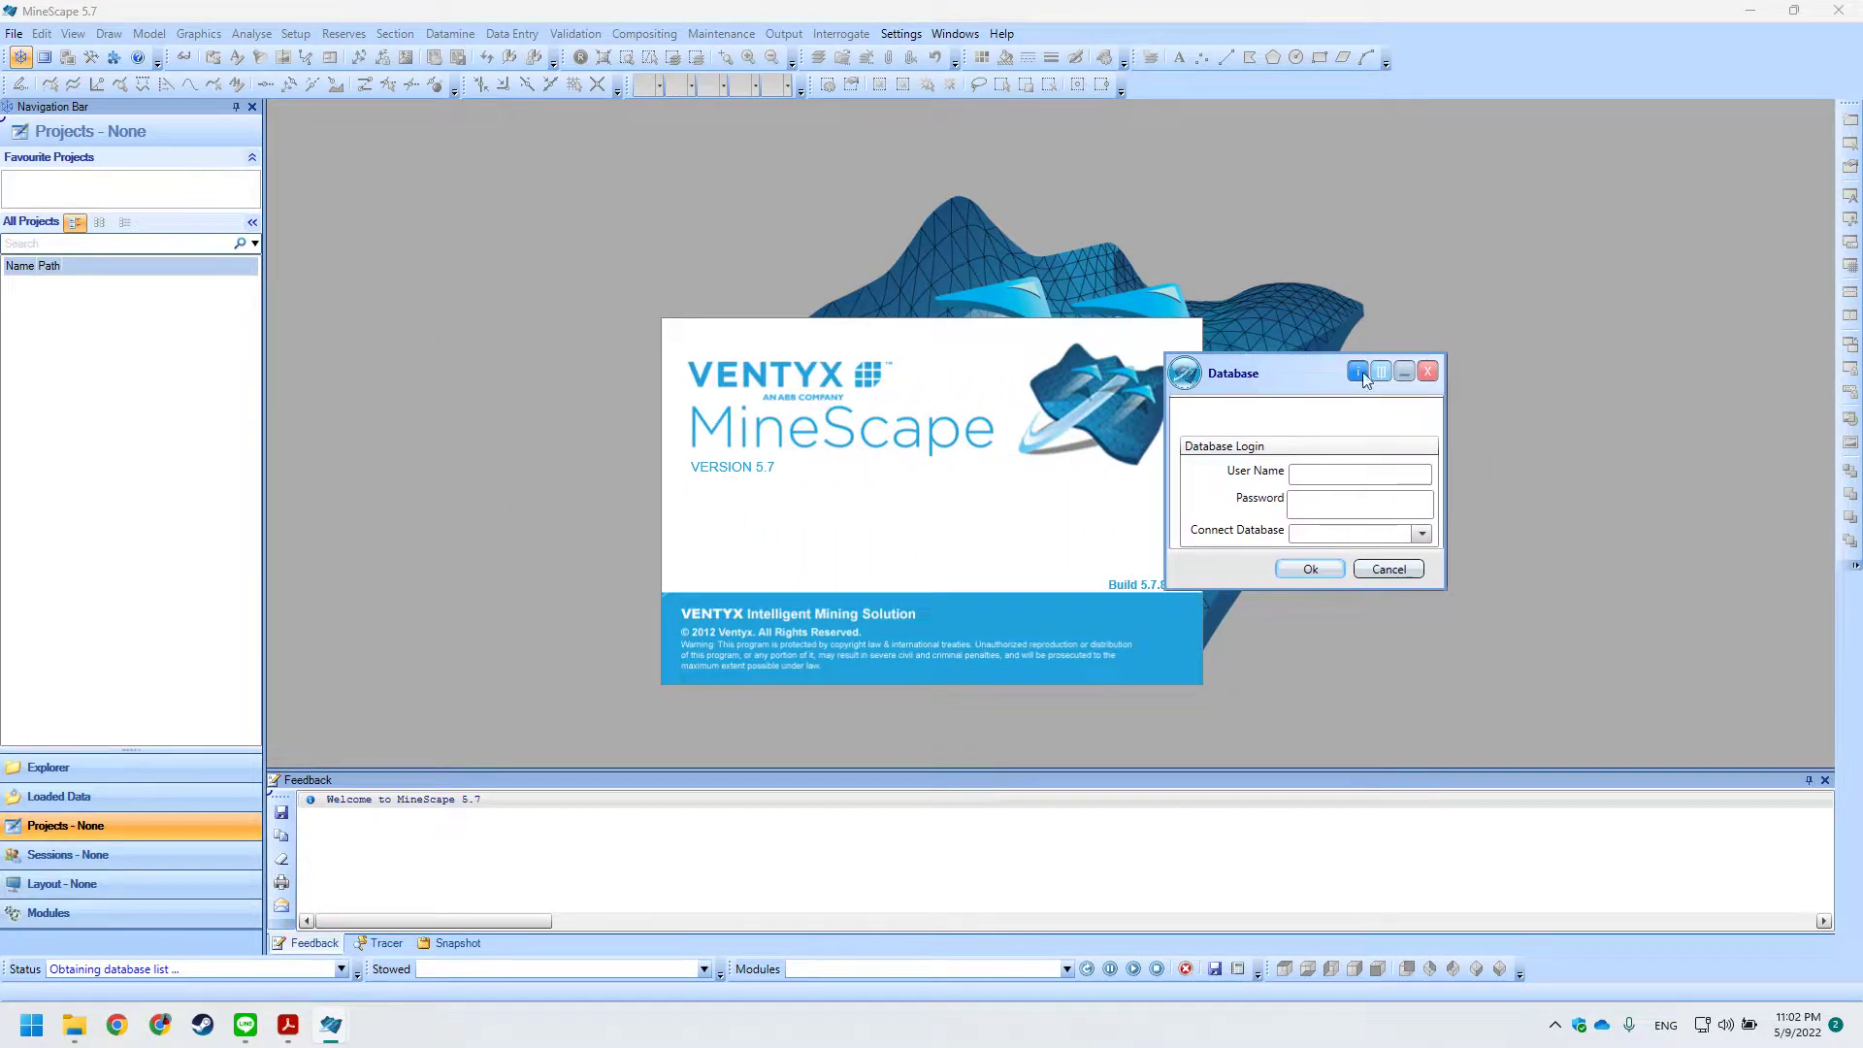
left_click(1393, 571)
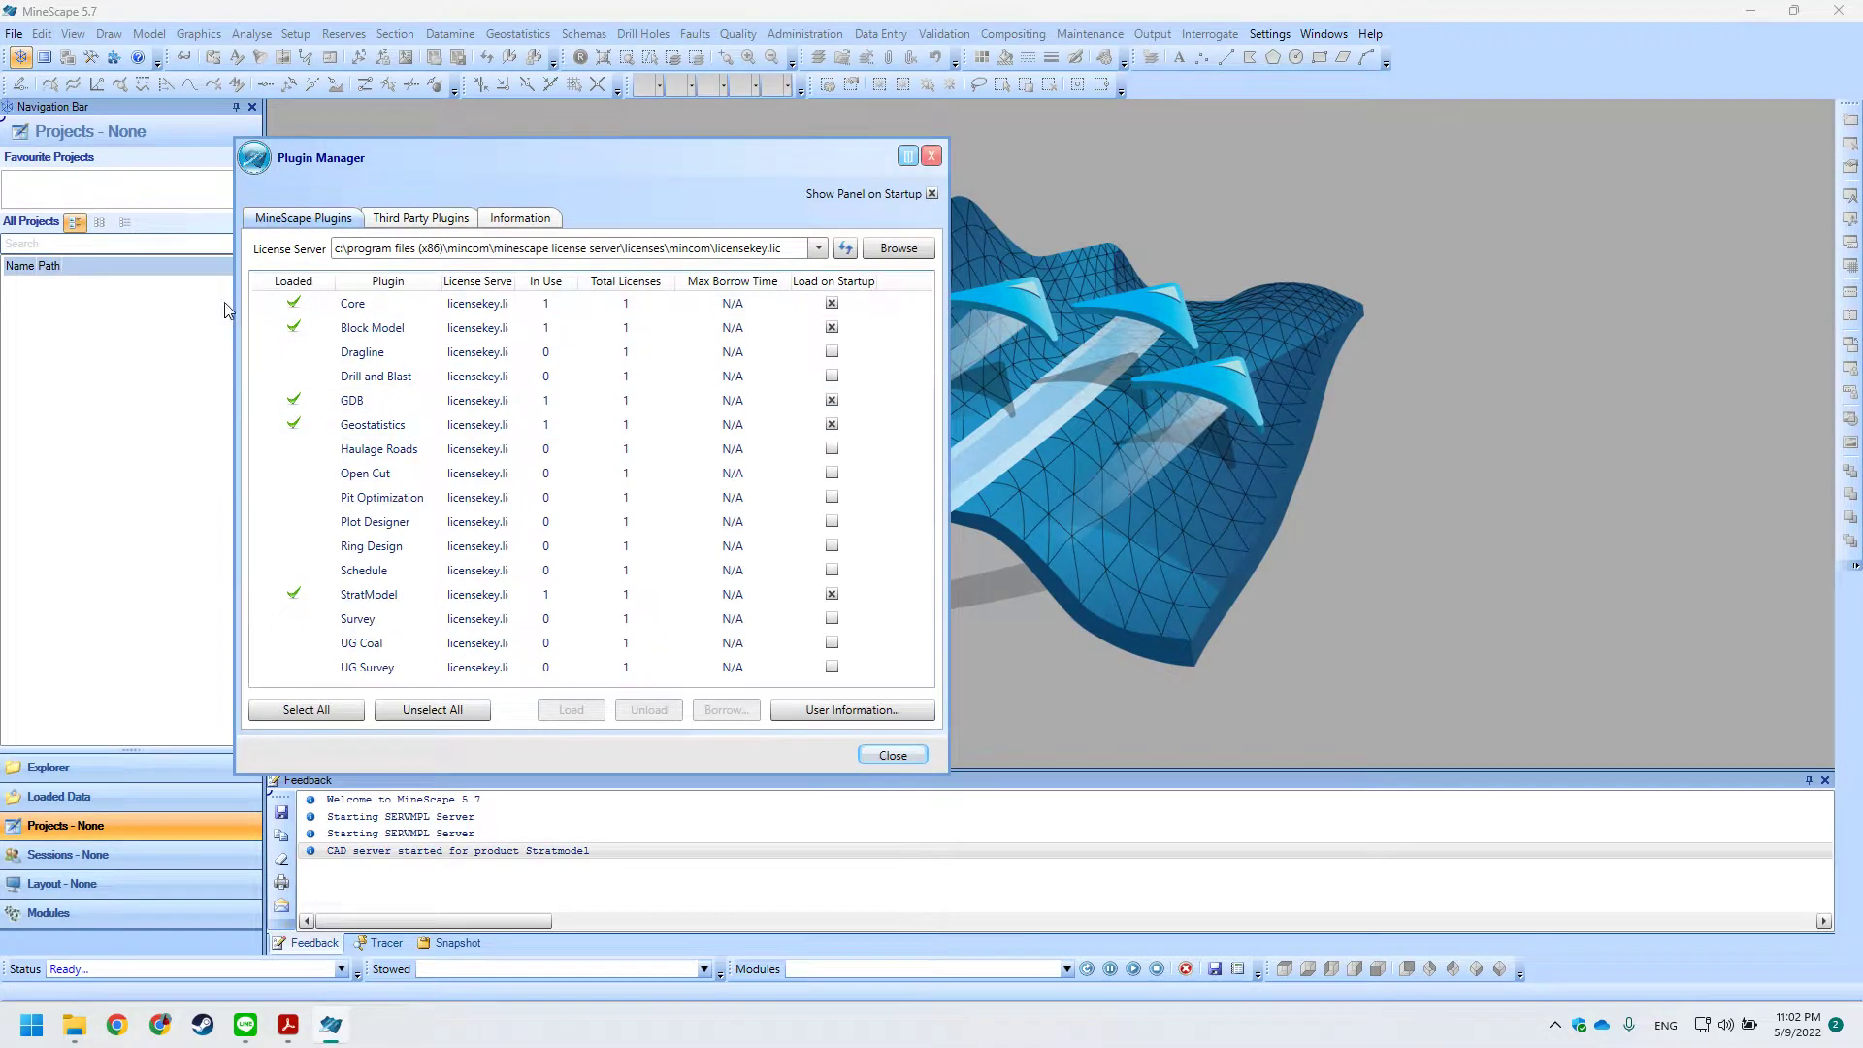
Unload the GDB plugin from the loaded MineScape plugins.
left_click(374, 401)
left_click(643, 713)
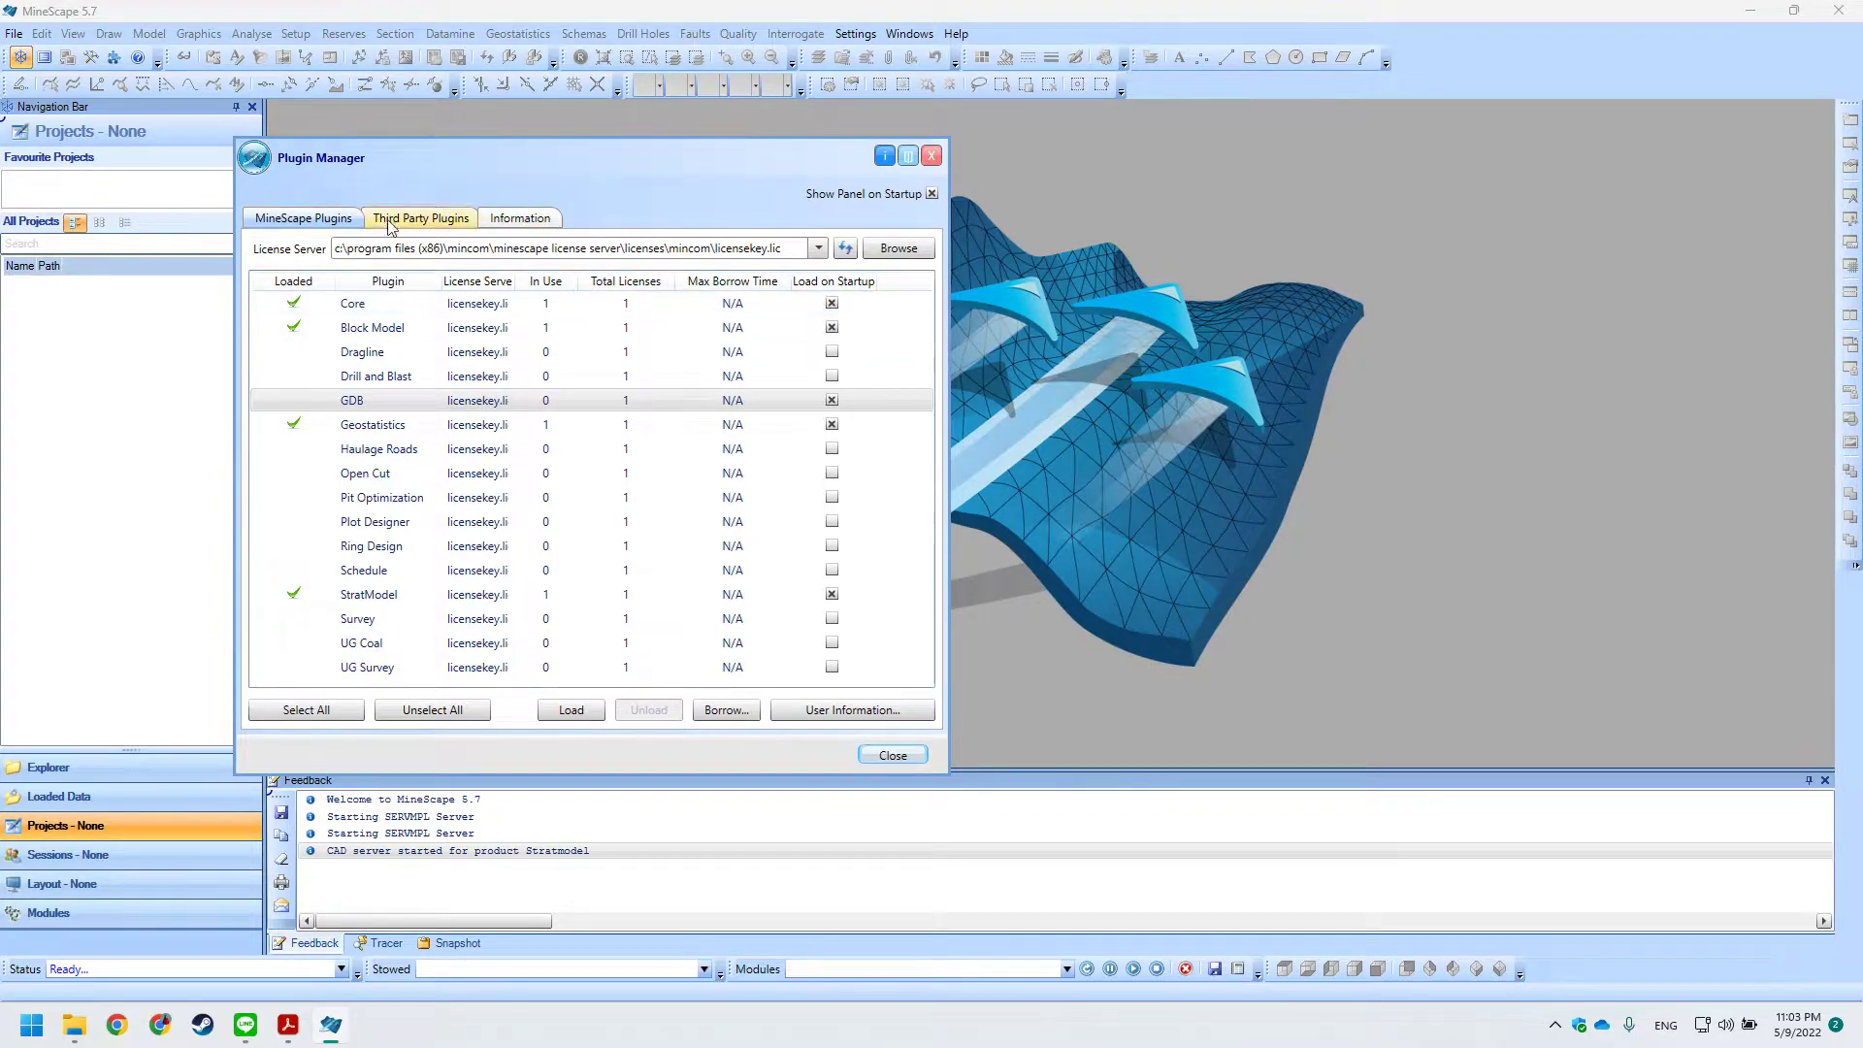
Go through the loaded plugins in the list: Core, Block Model, Geostatistics and StratModel.
left_click(325, 304)
left_click(326, 326)
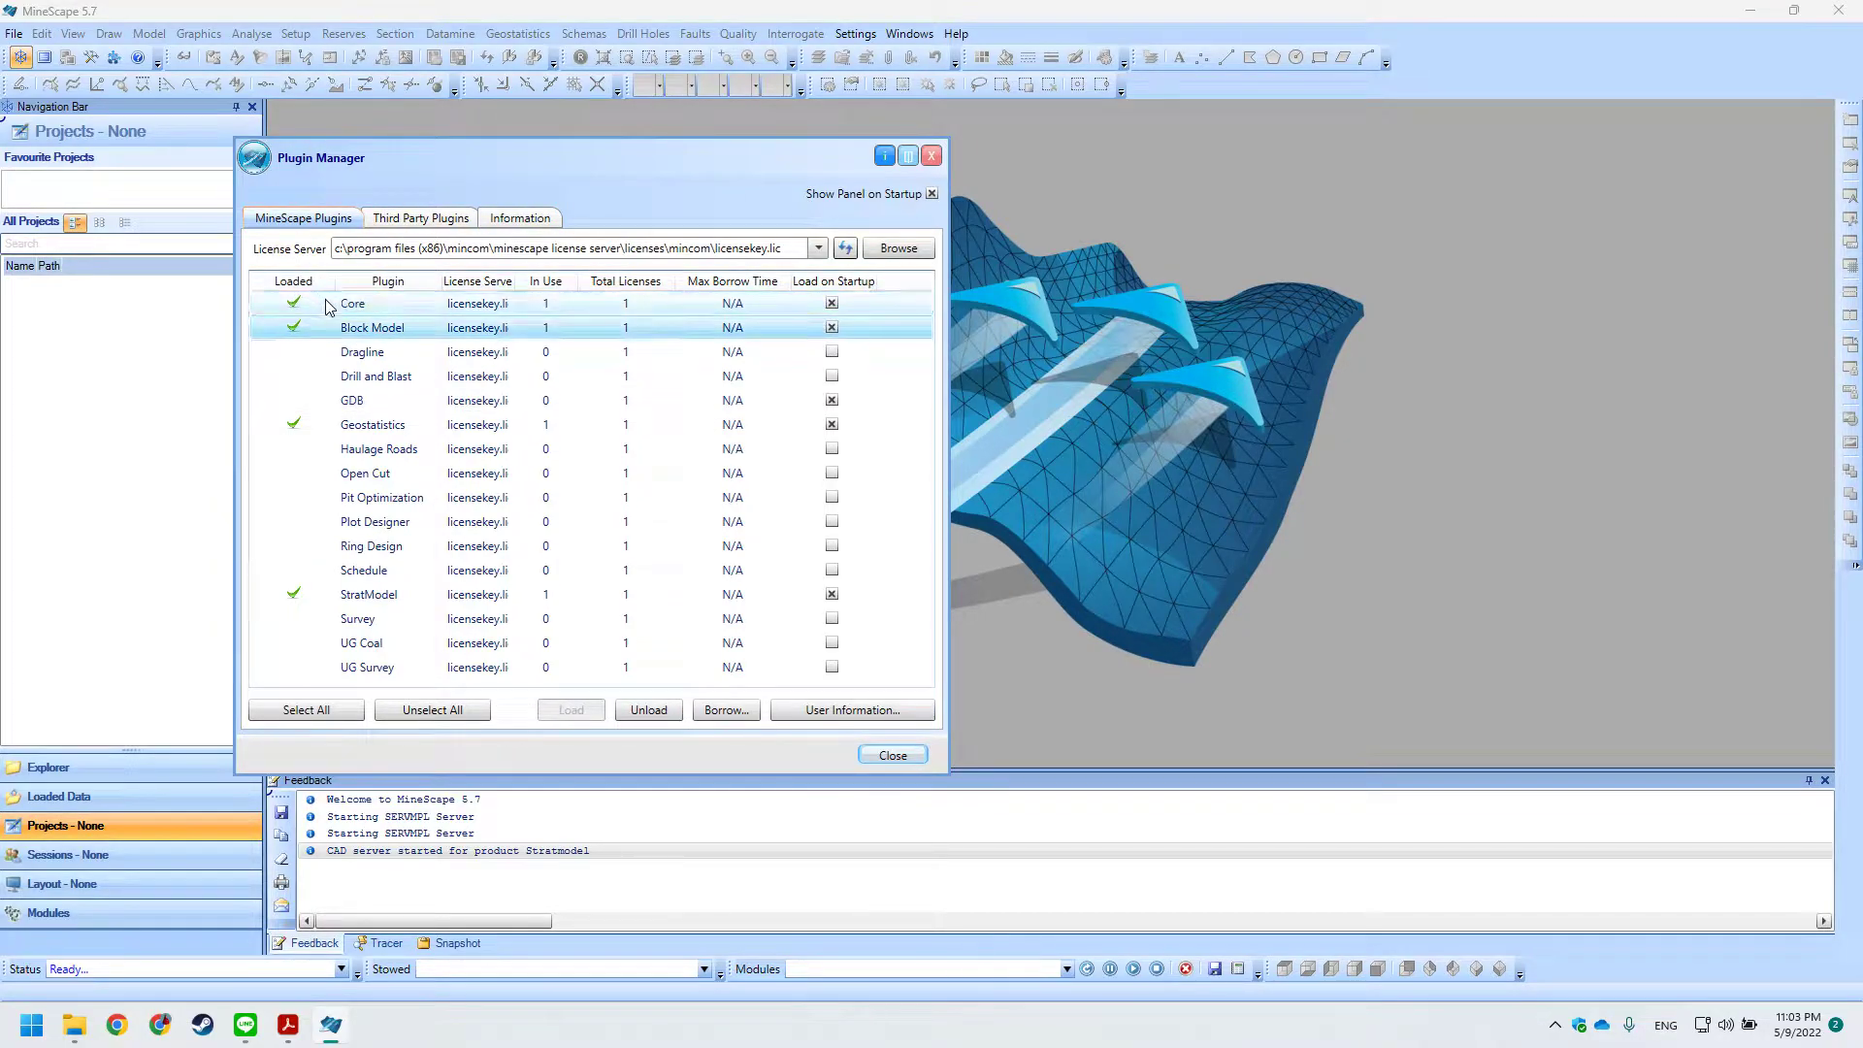
left_click(341, 425)
left_click(341, 595)
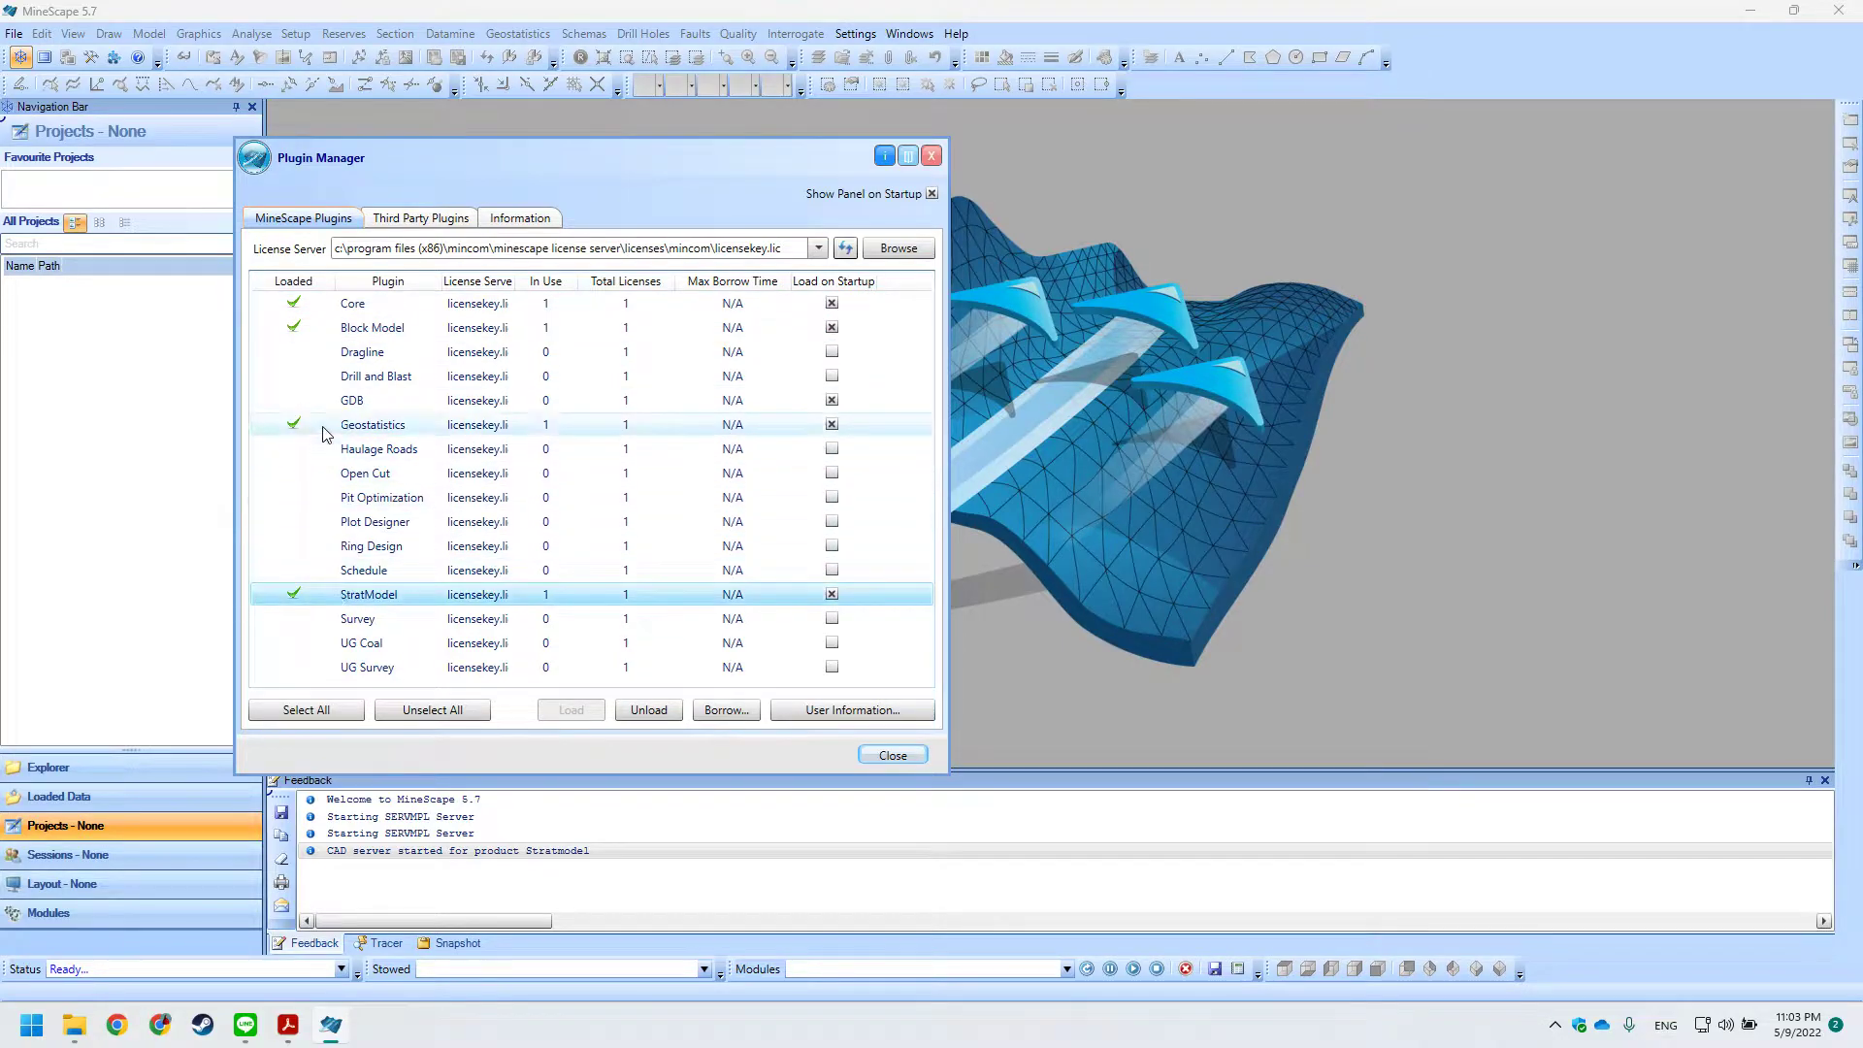
left_click(322, 424)
left_click(325, 329)
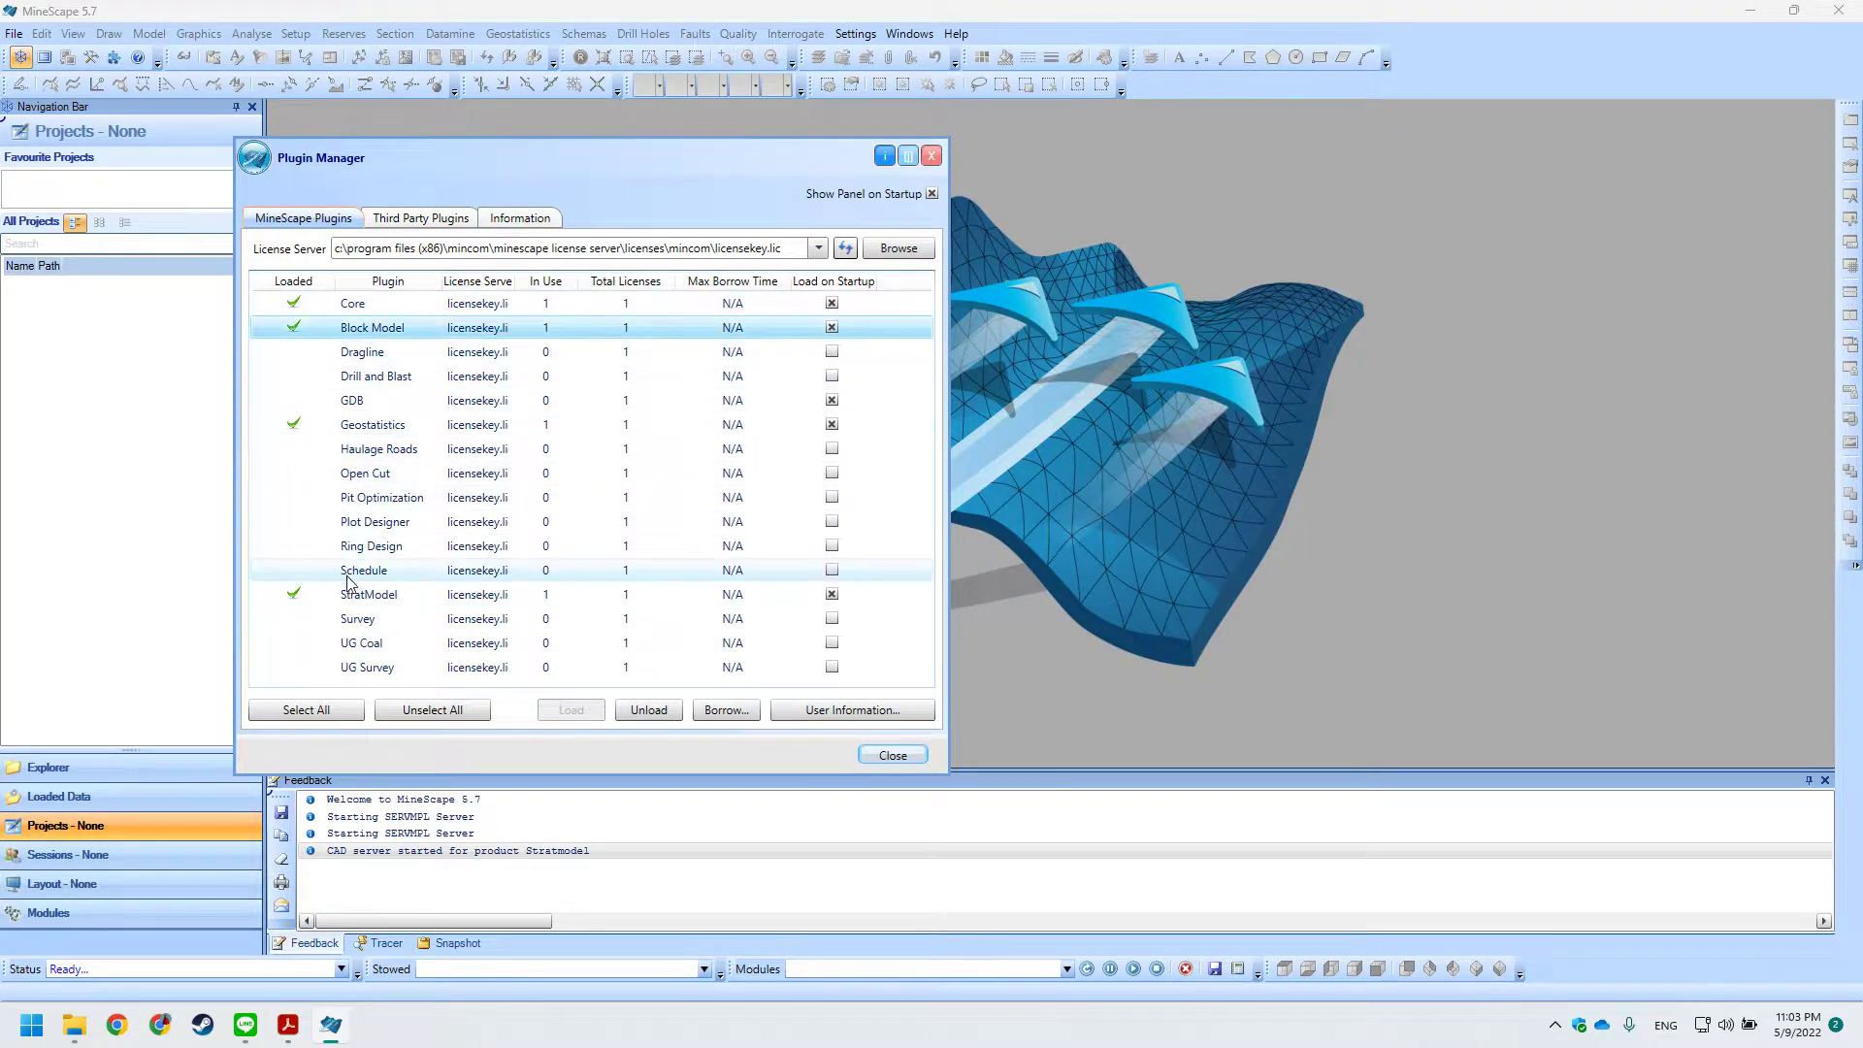
left_click(325, 425)
left_click(335, 595)
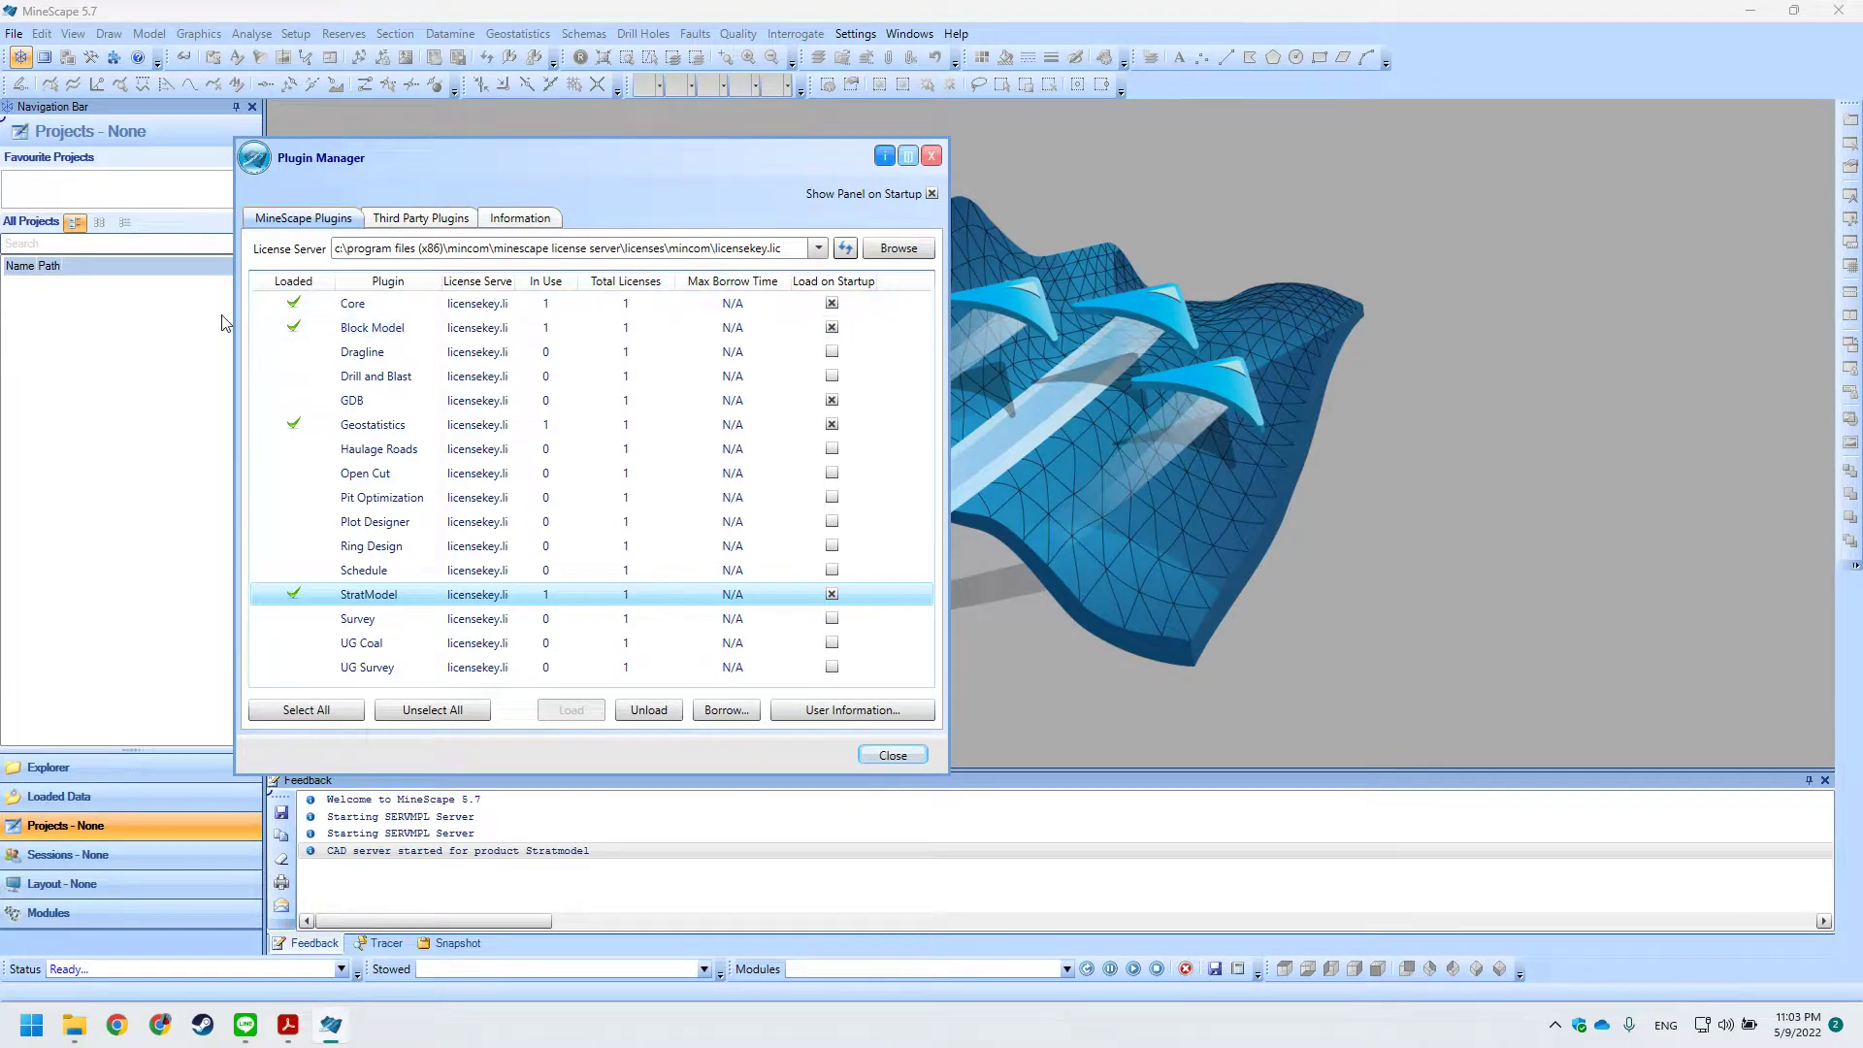
Load the Drill and Blast plugin as a trial and unload it again.
left_click(392, 384)
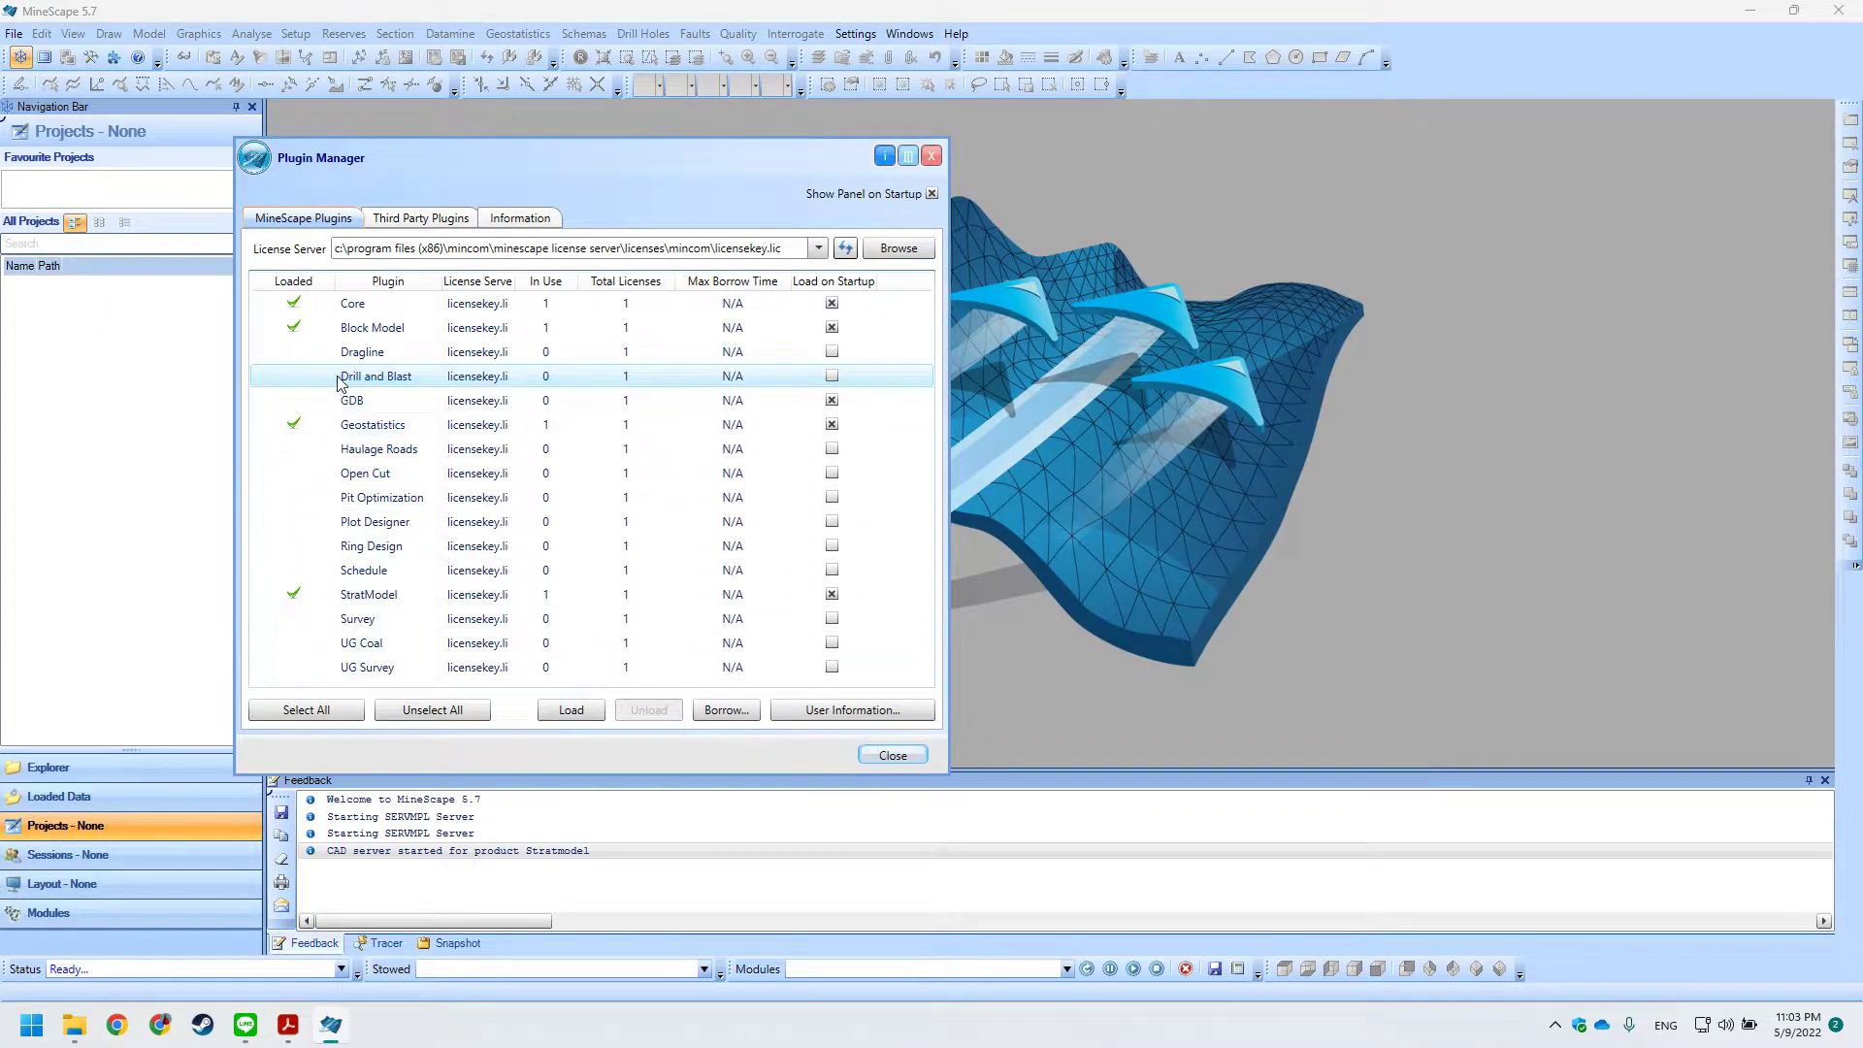
left_click(572, 709)
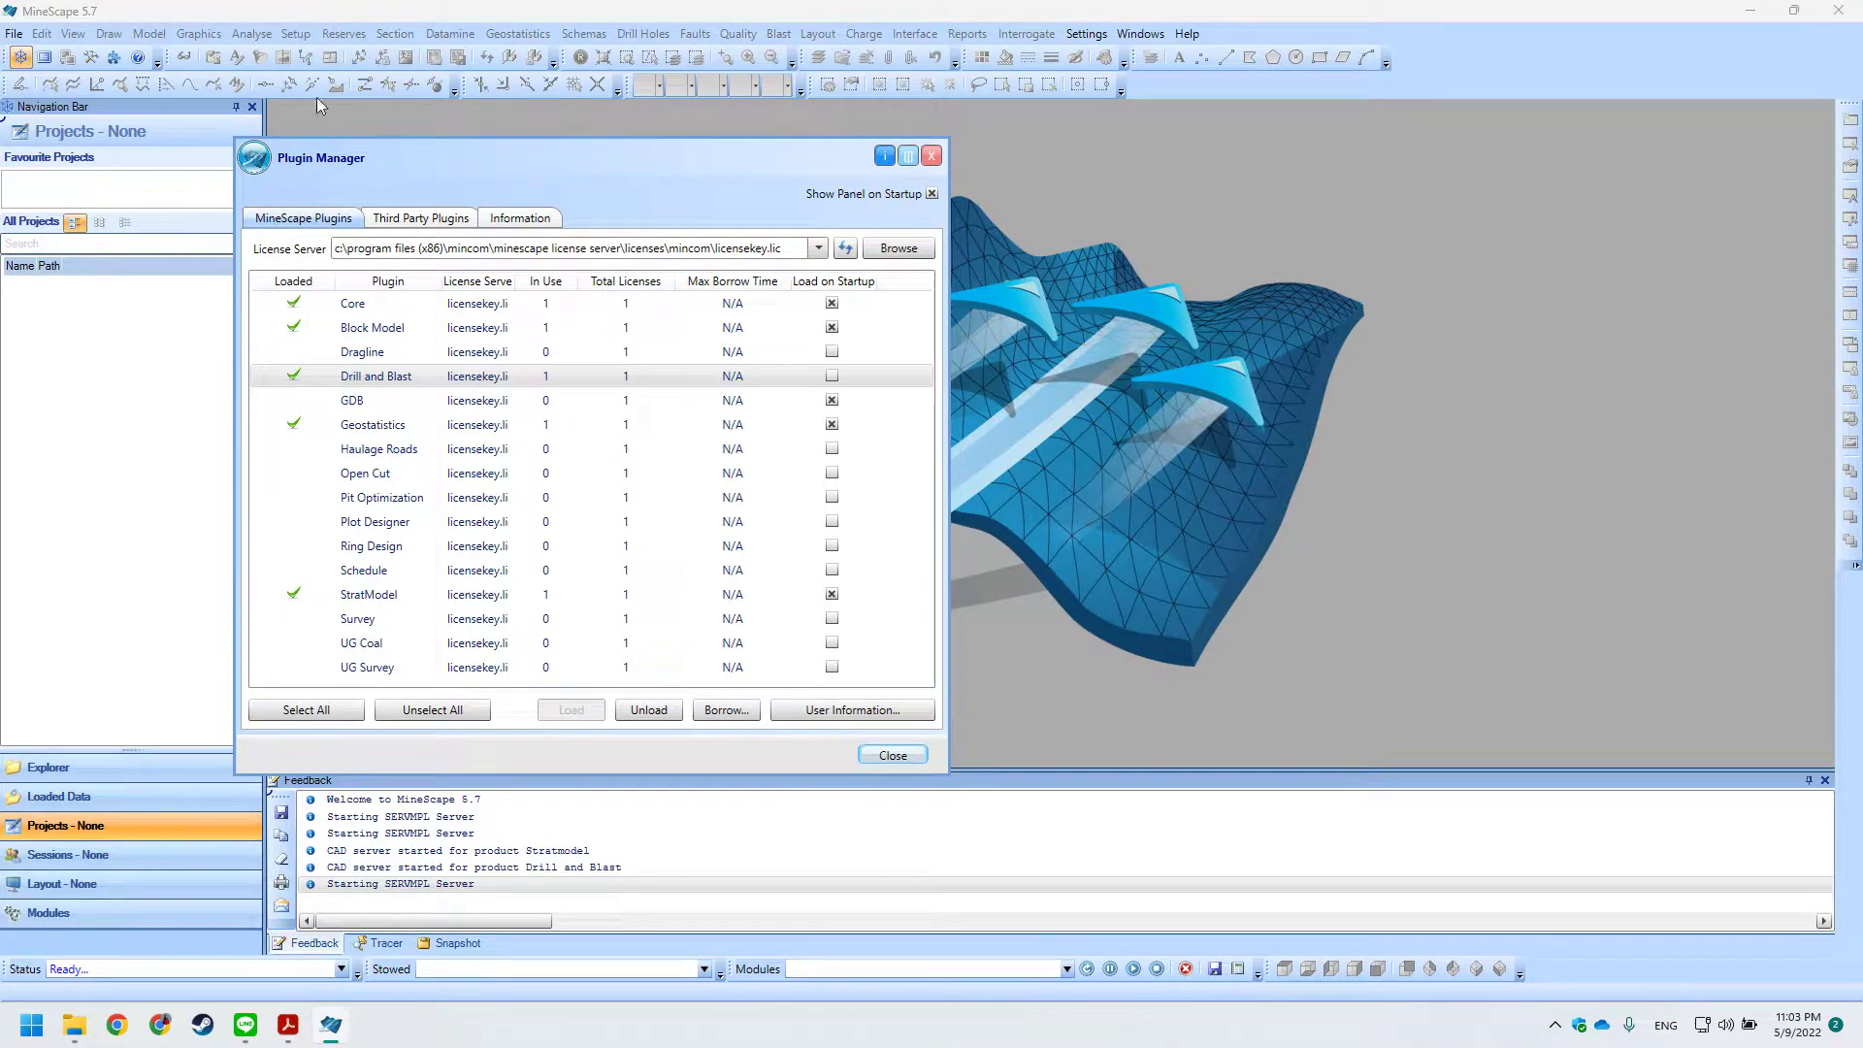
left_click_drag(440, 155, 499, 153)
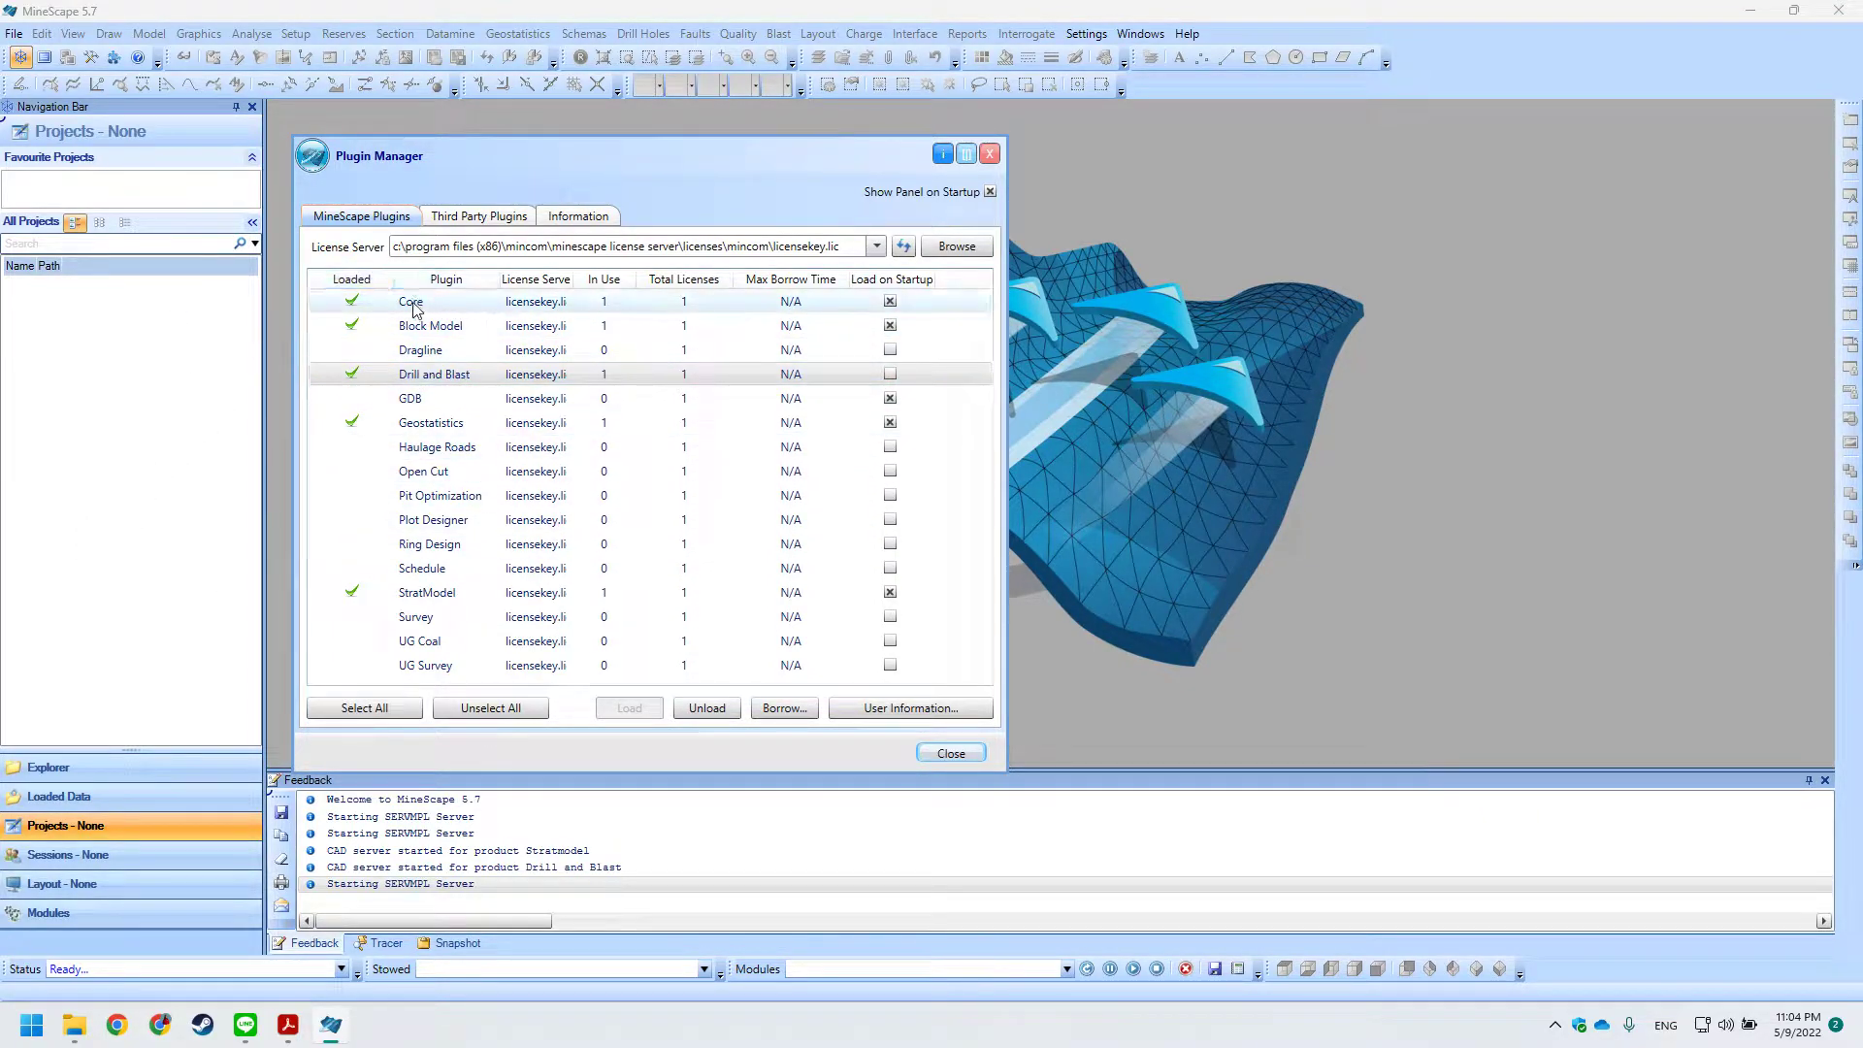
left_click(430, 377)
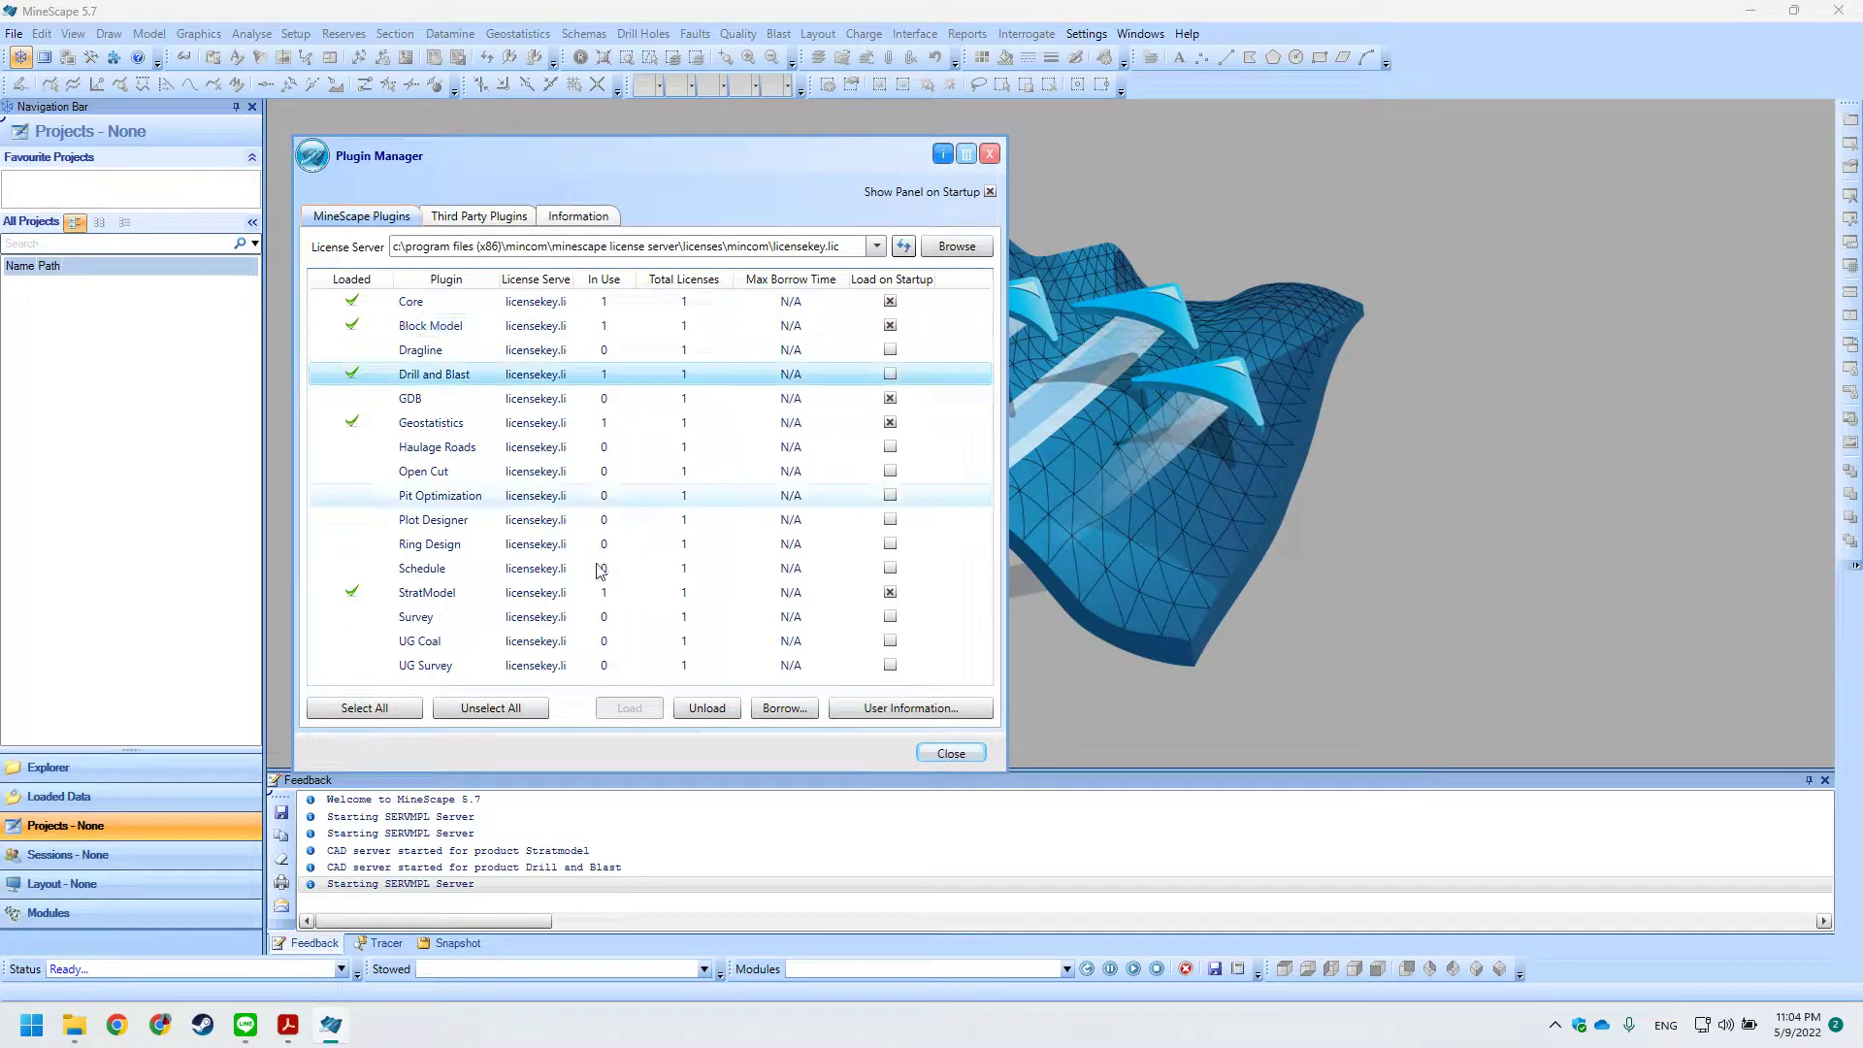
left_click(706, 707)
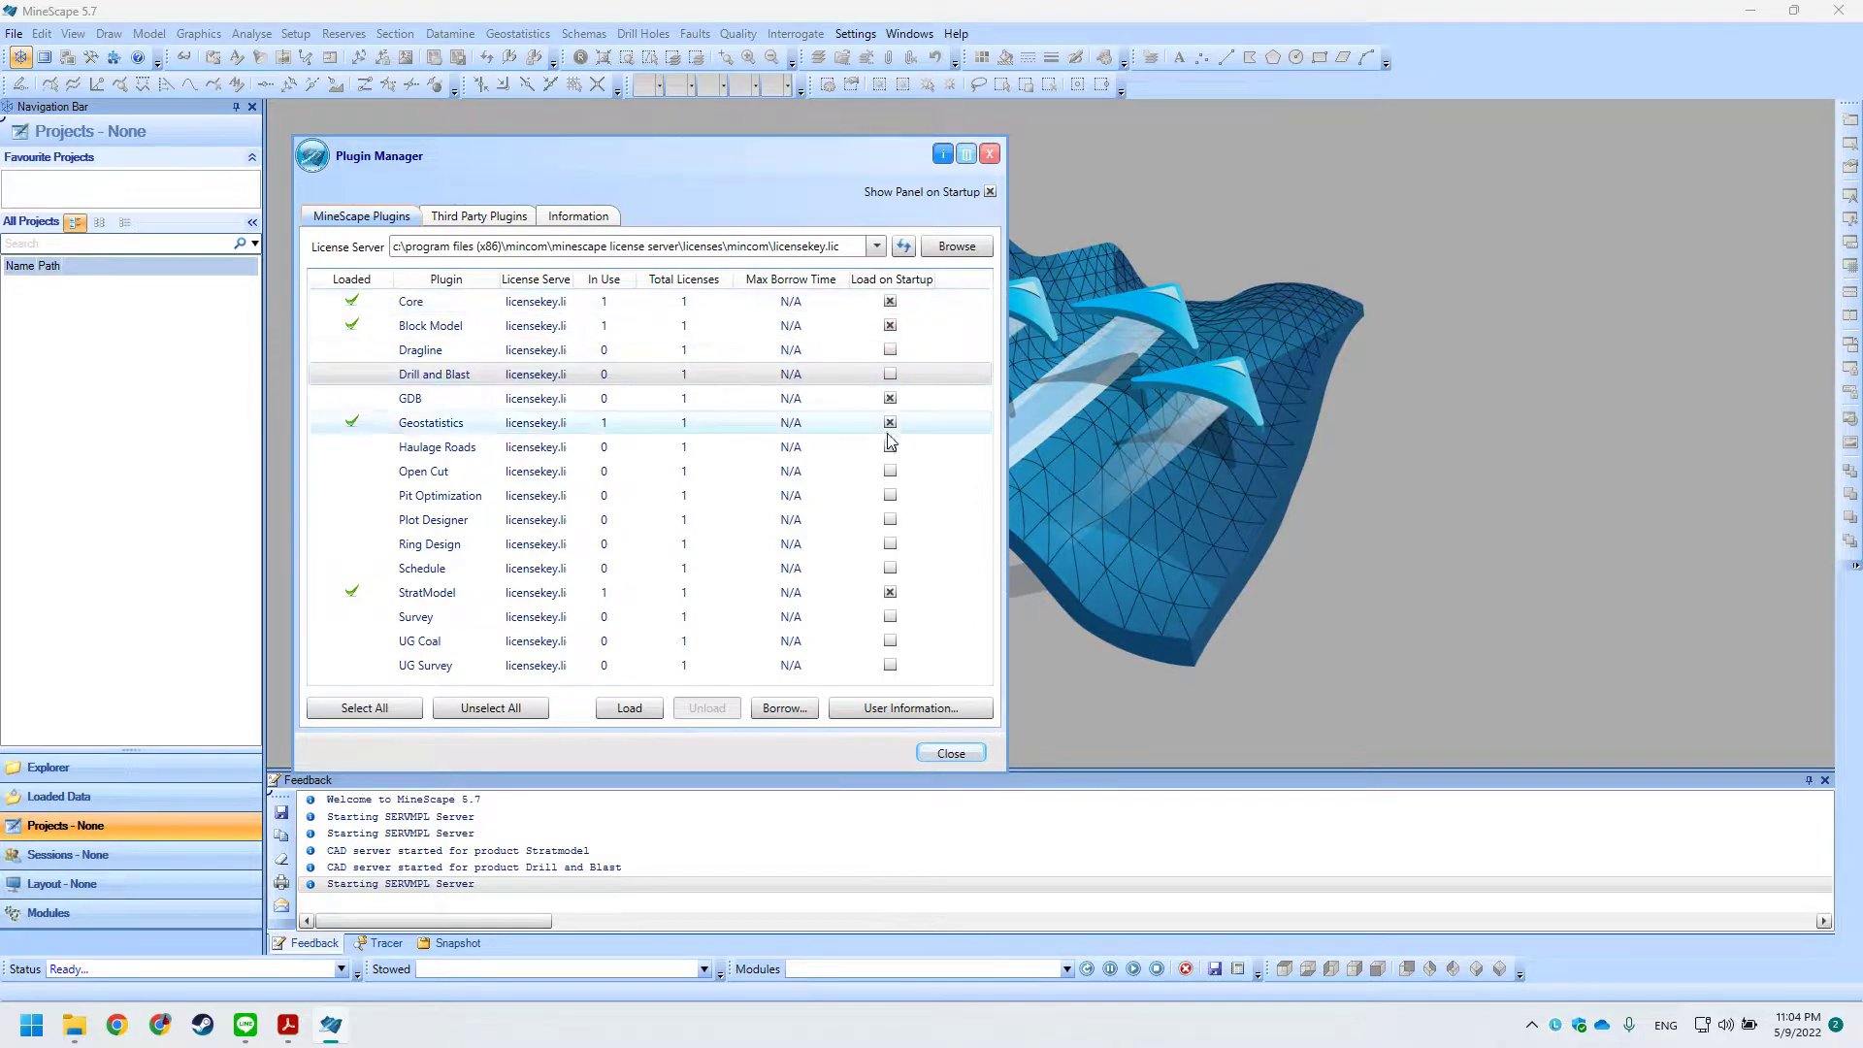
Review the startup options and the Block Model, Geostatistics and StratModel plugins, and close the Plugin Manager.
left_click(890, 326)
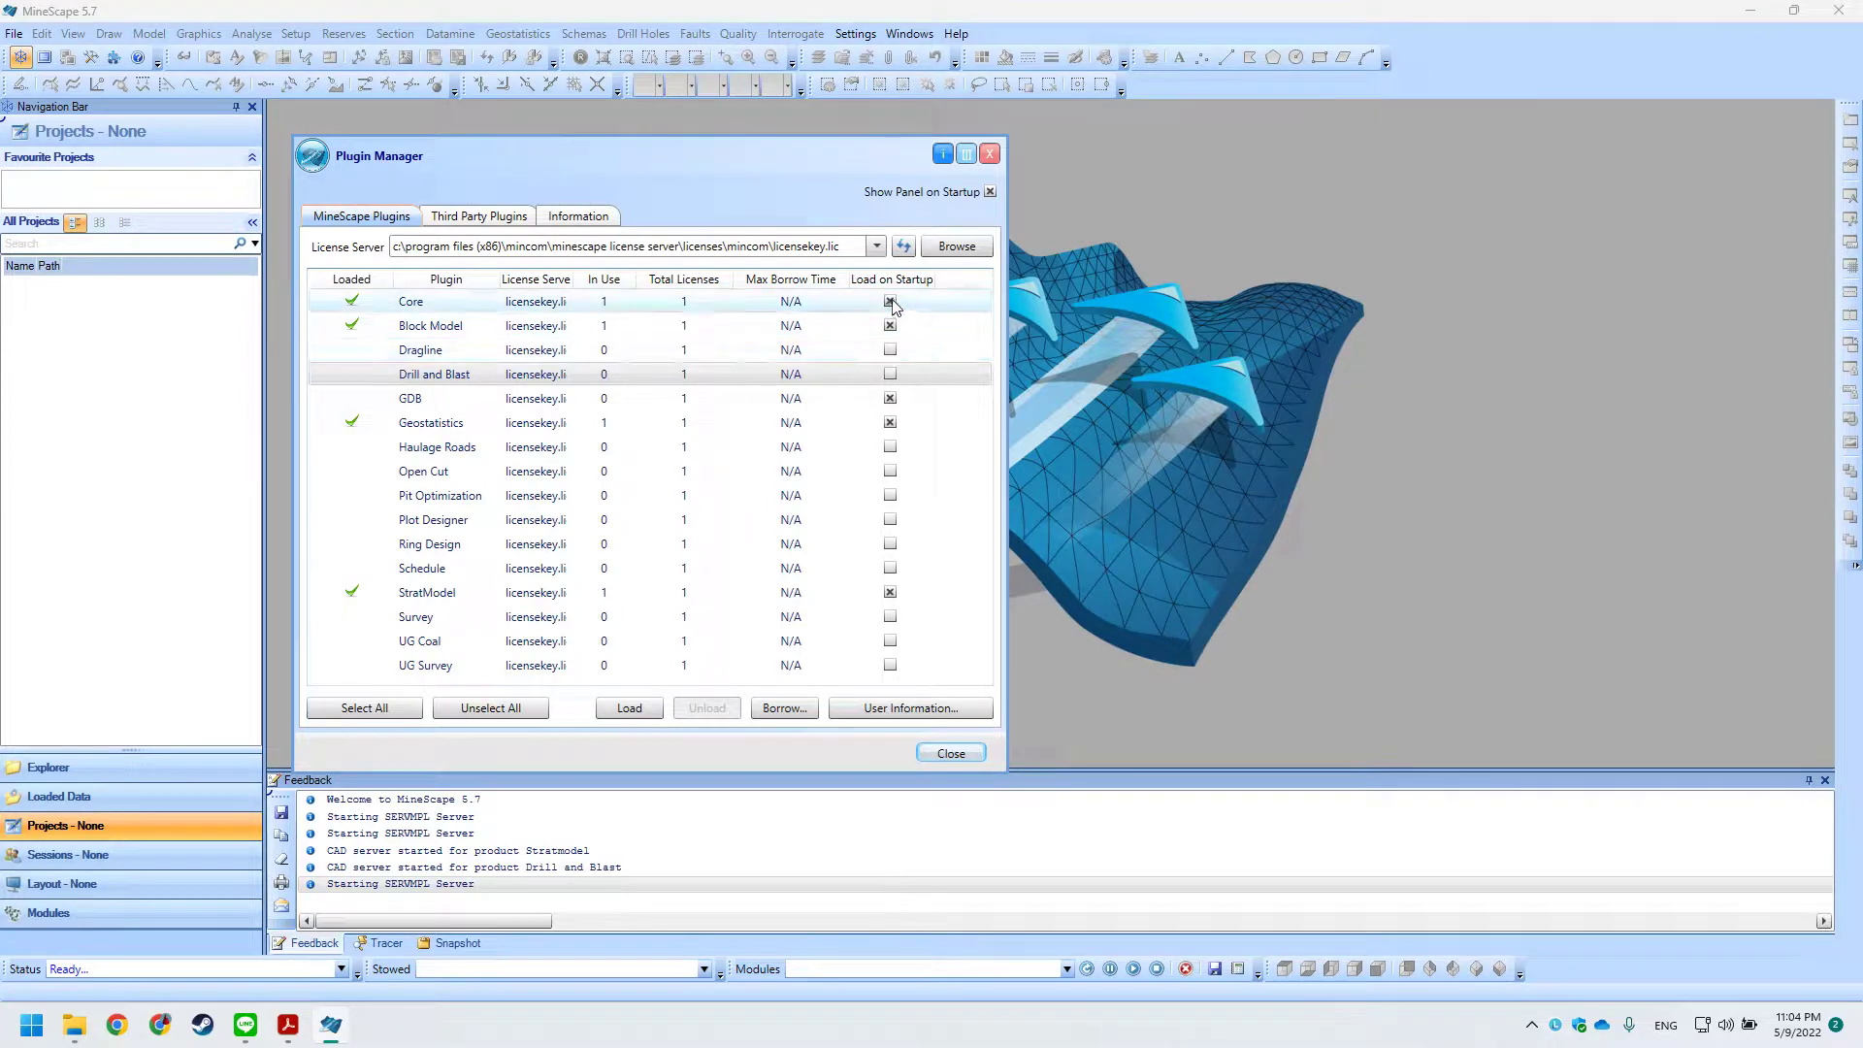
left_click_drag(461, 158, 472, 159)
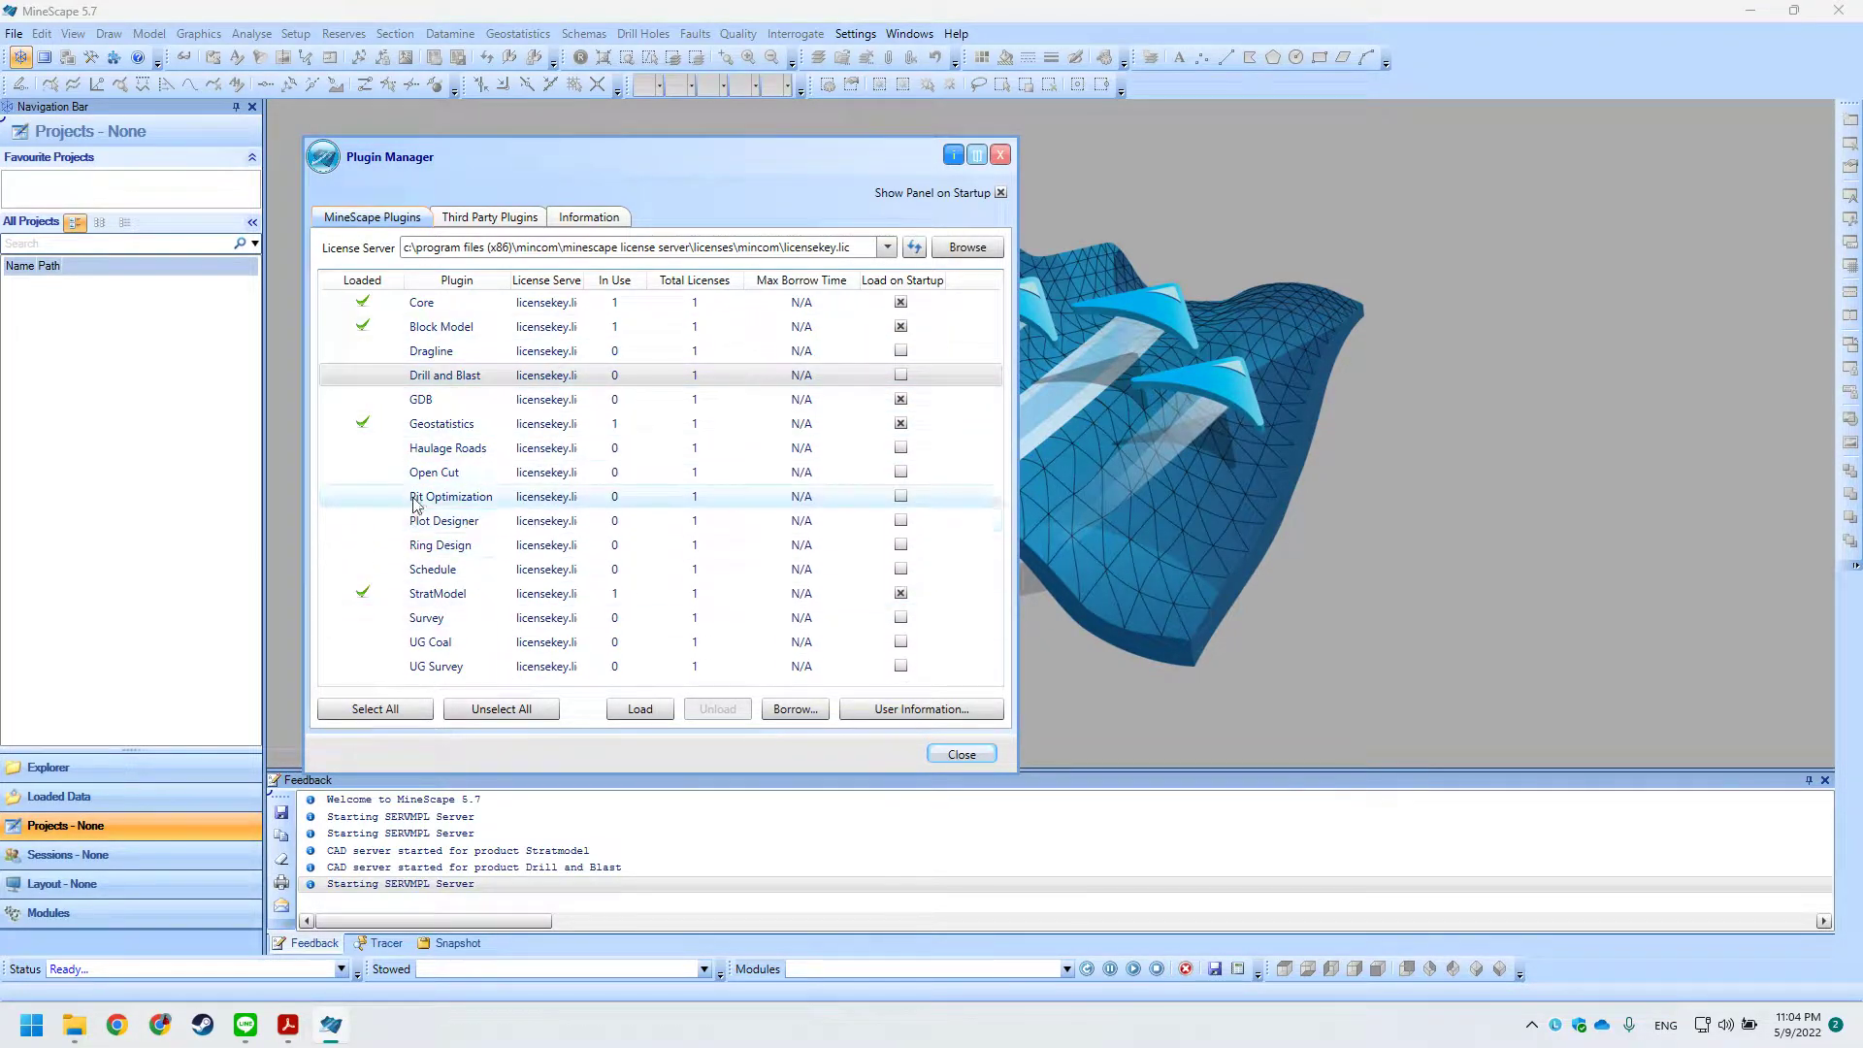
left_click(462, 326)
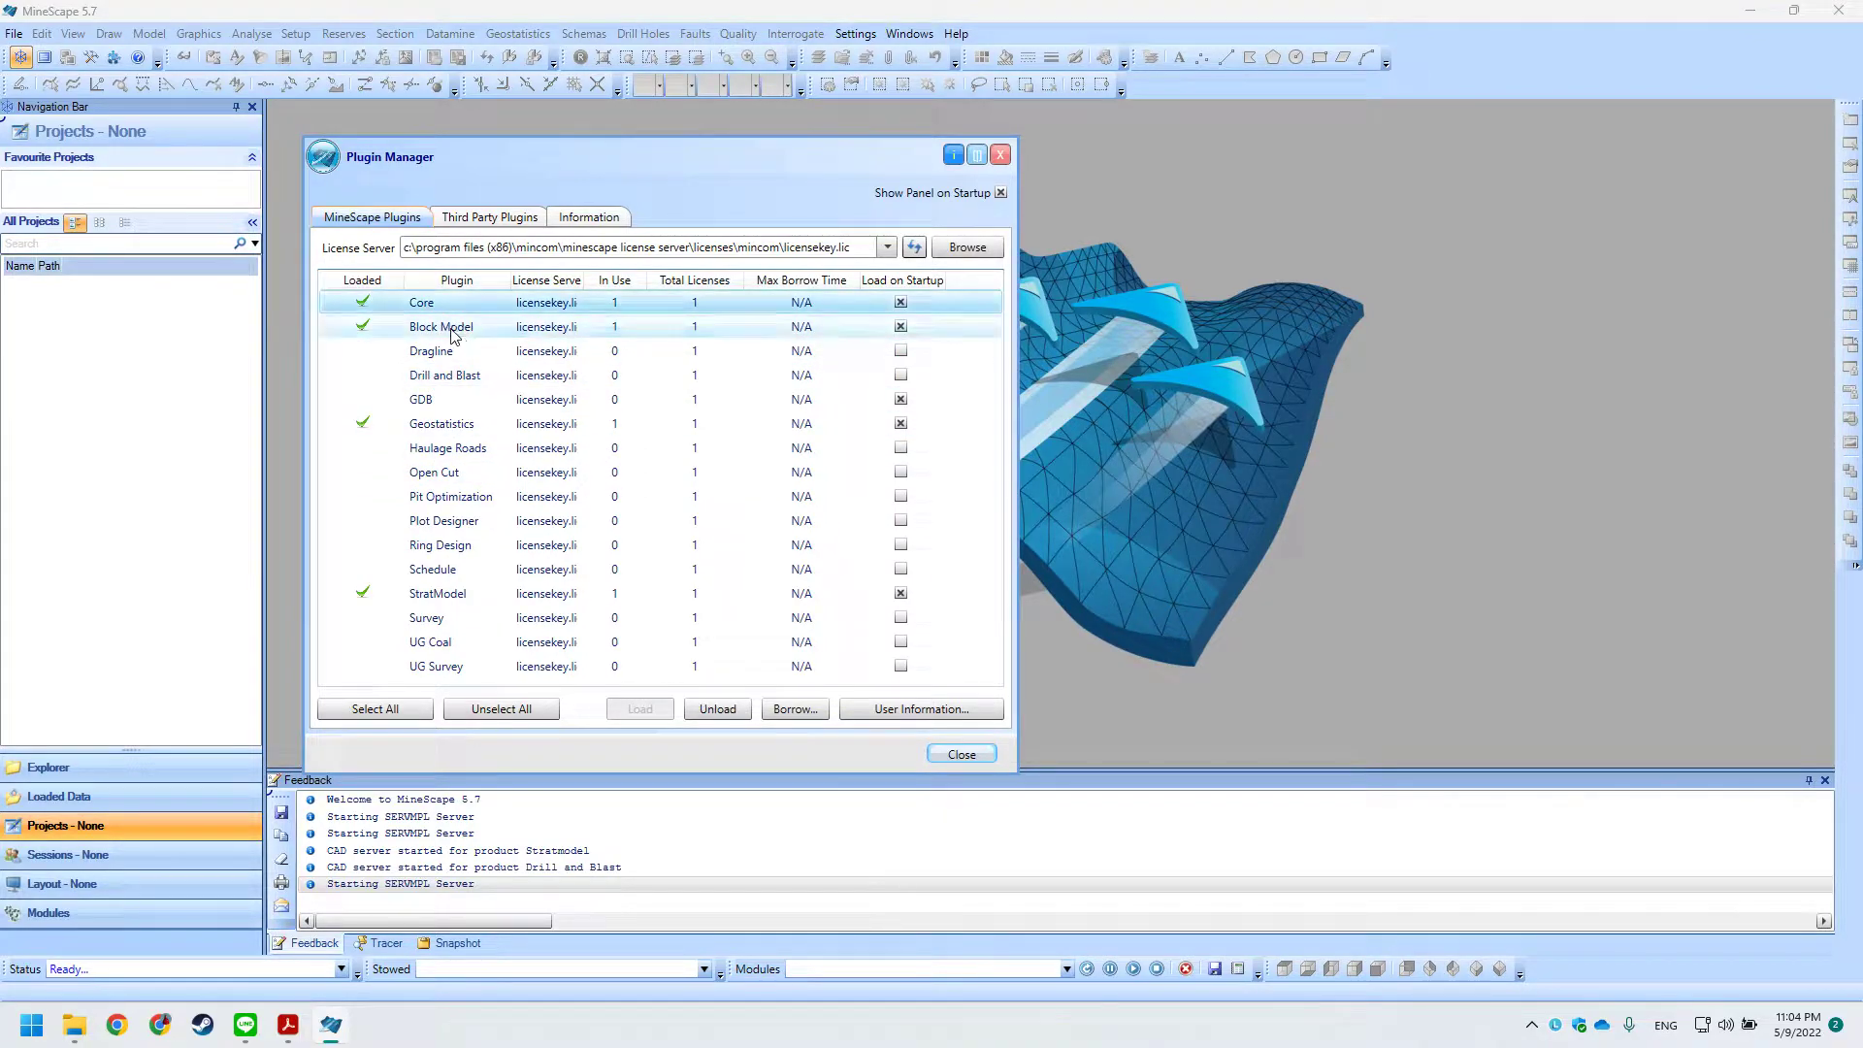
left_click(449, 427)
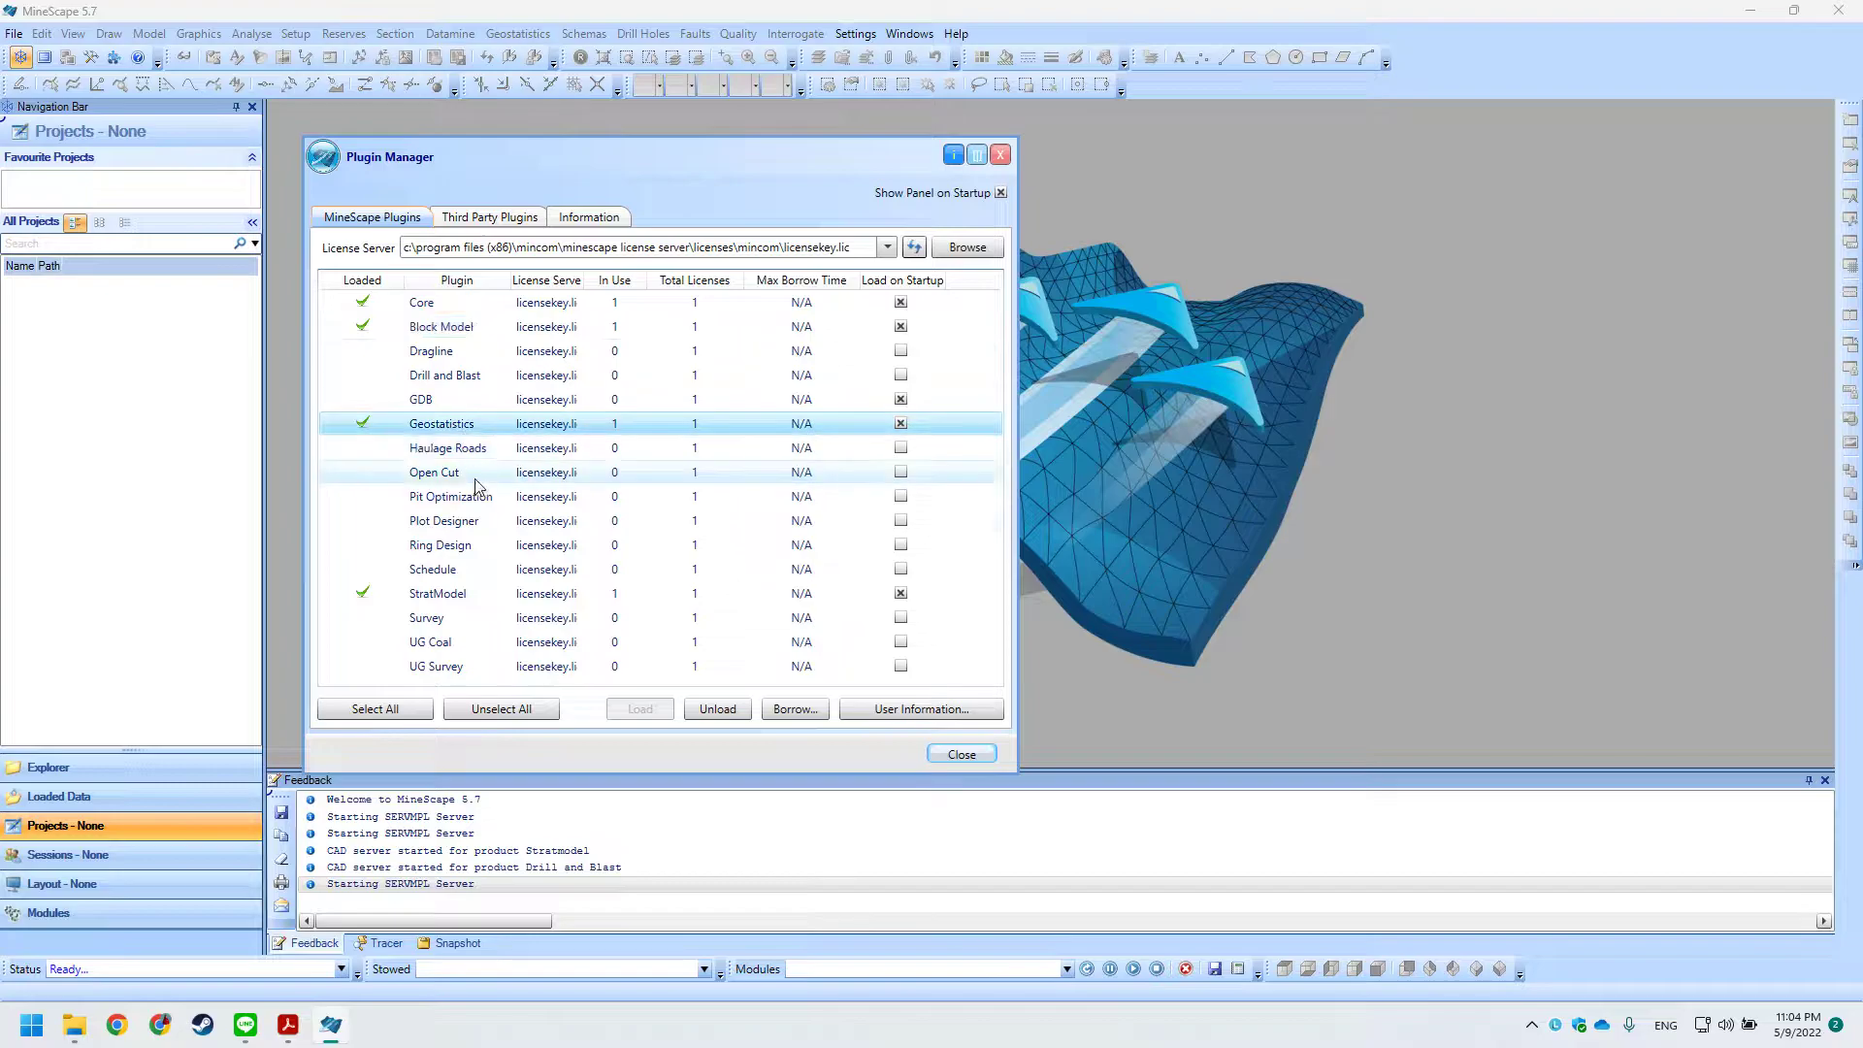
left_click(437, 594)
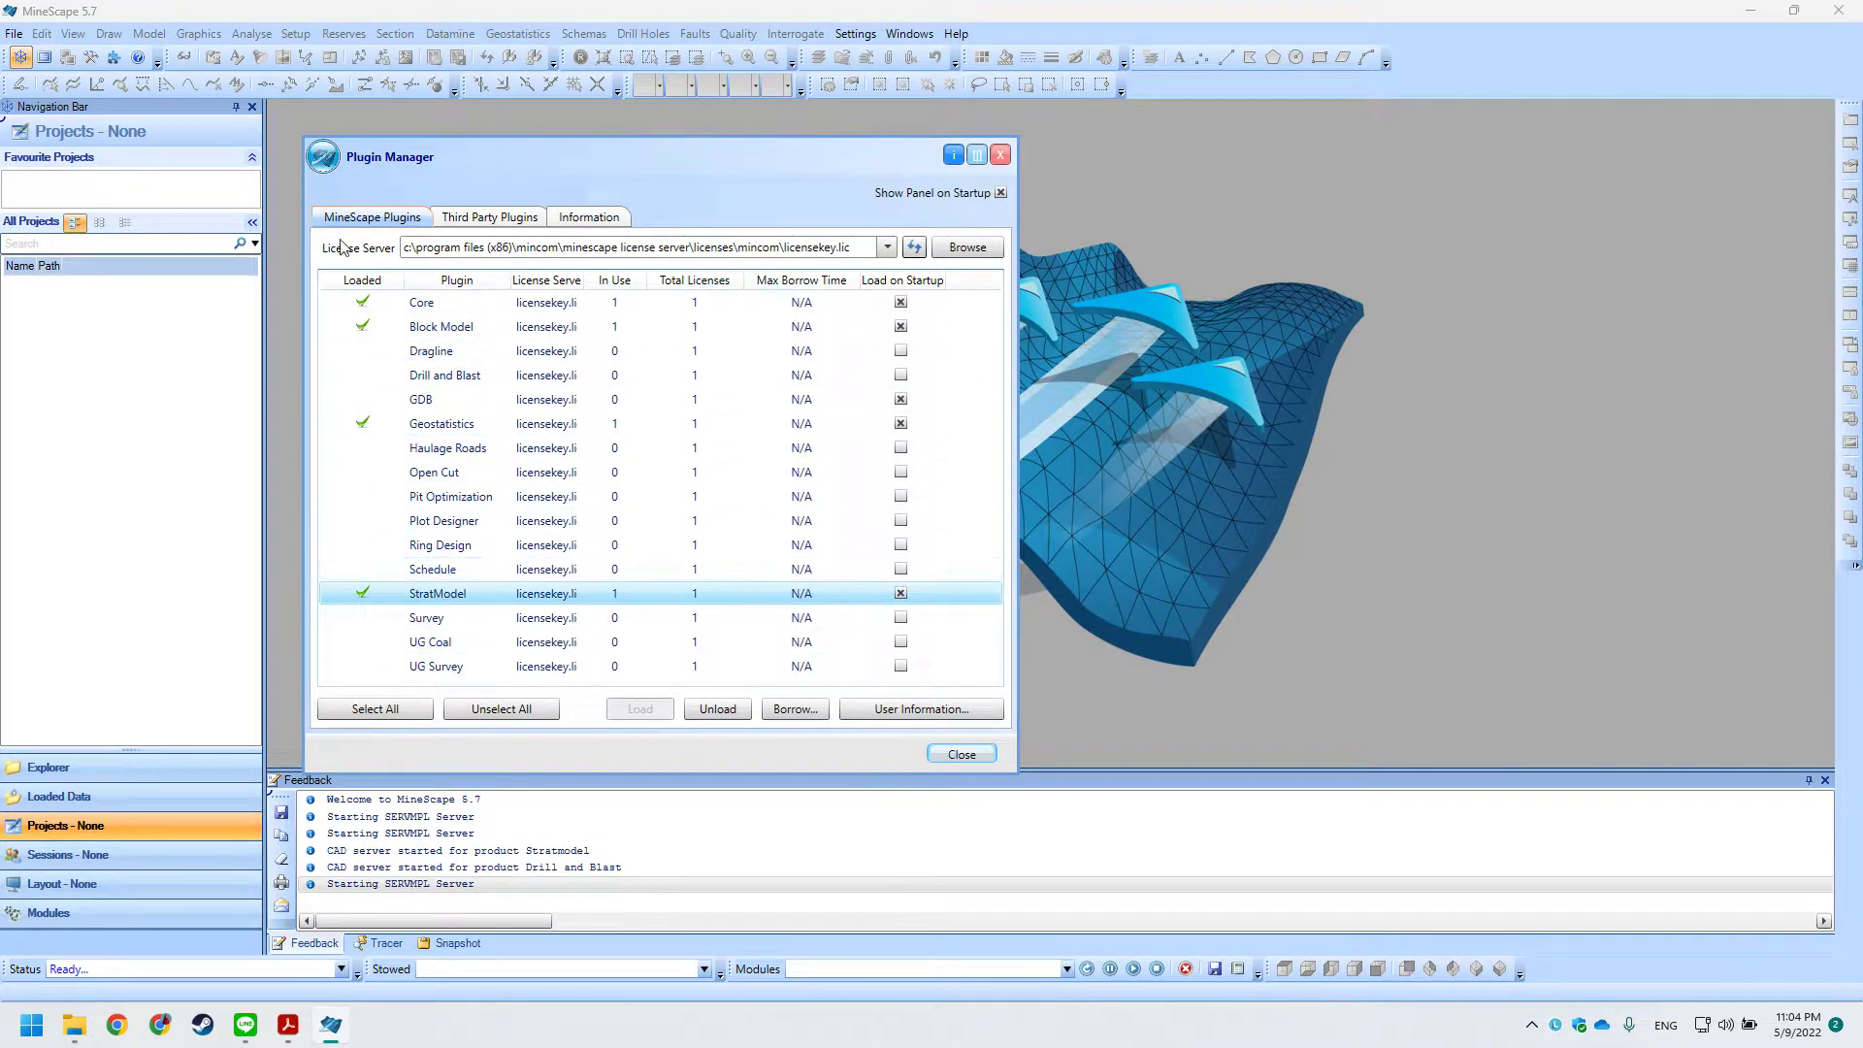
mouse_move(479, 151)
left_mouse_down()
mouse_move(493, 155)
mouse_move(460, 135)
left_mouse_up()
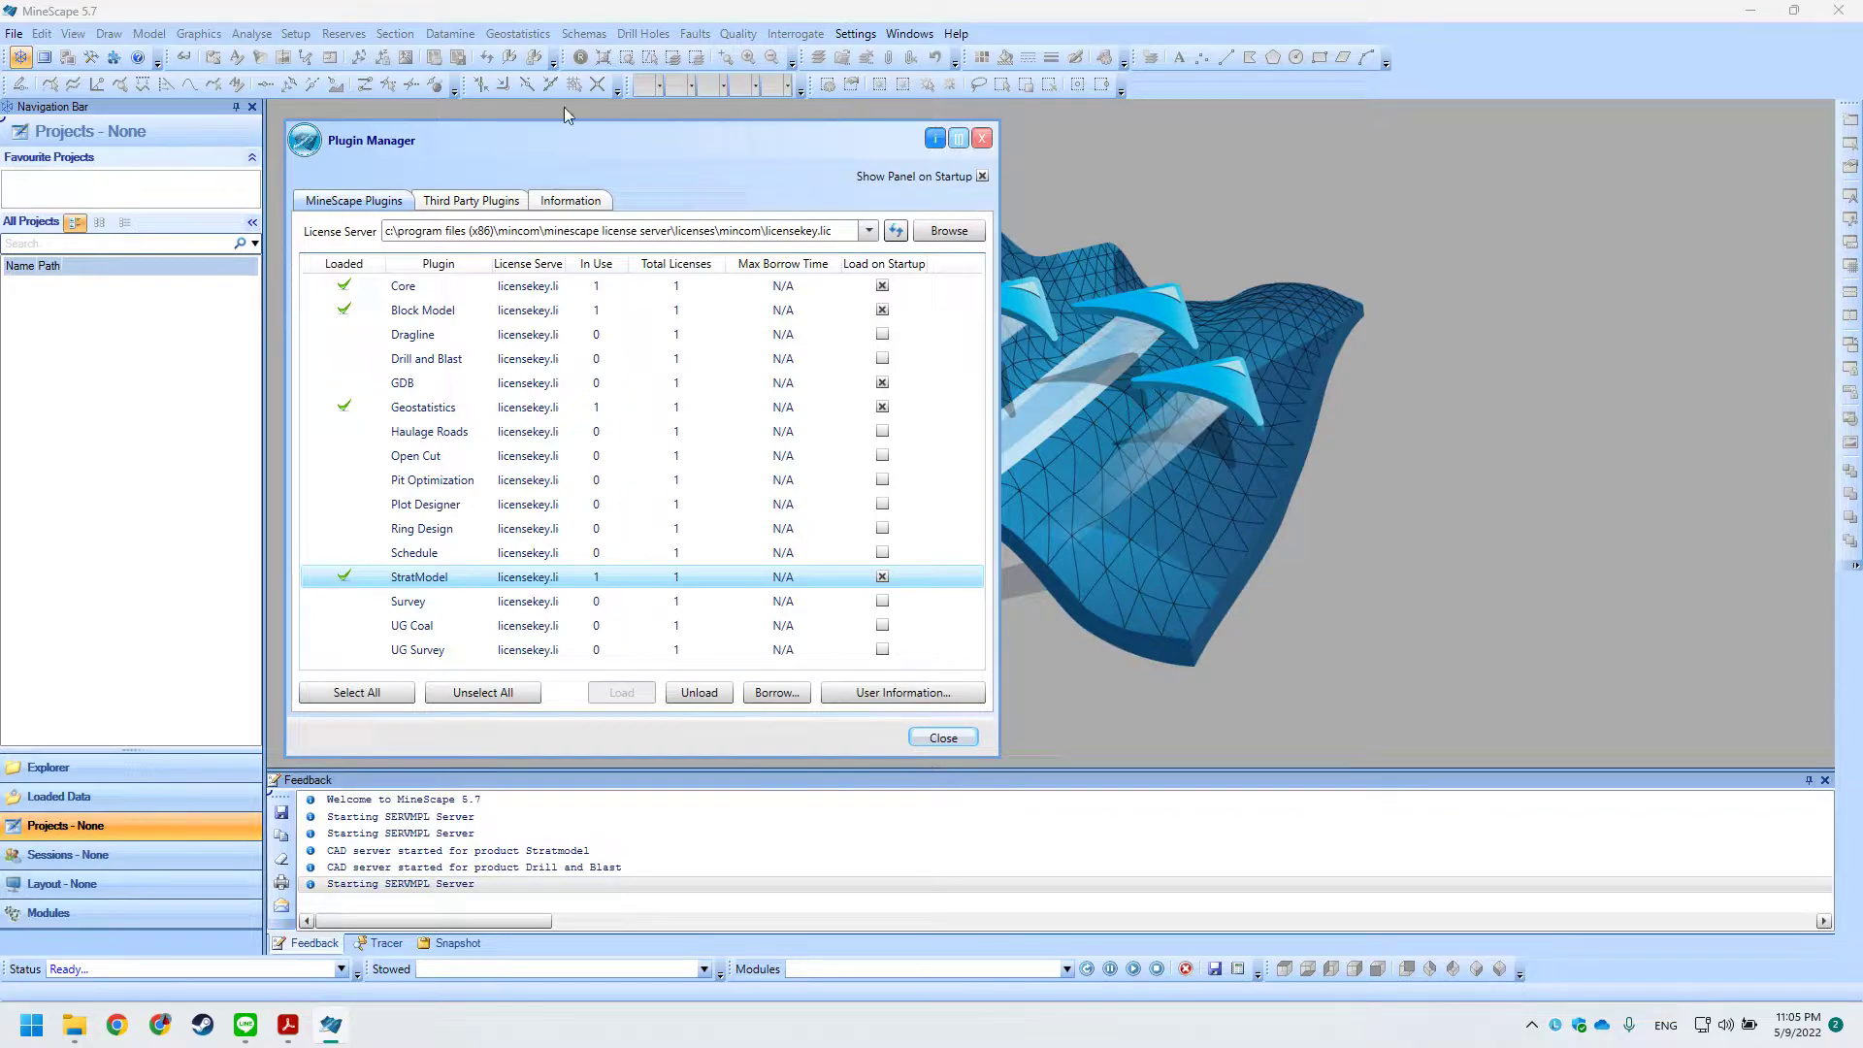
left_click_drag(449, 151, 448, 152)
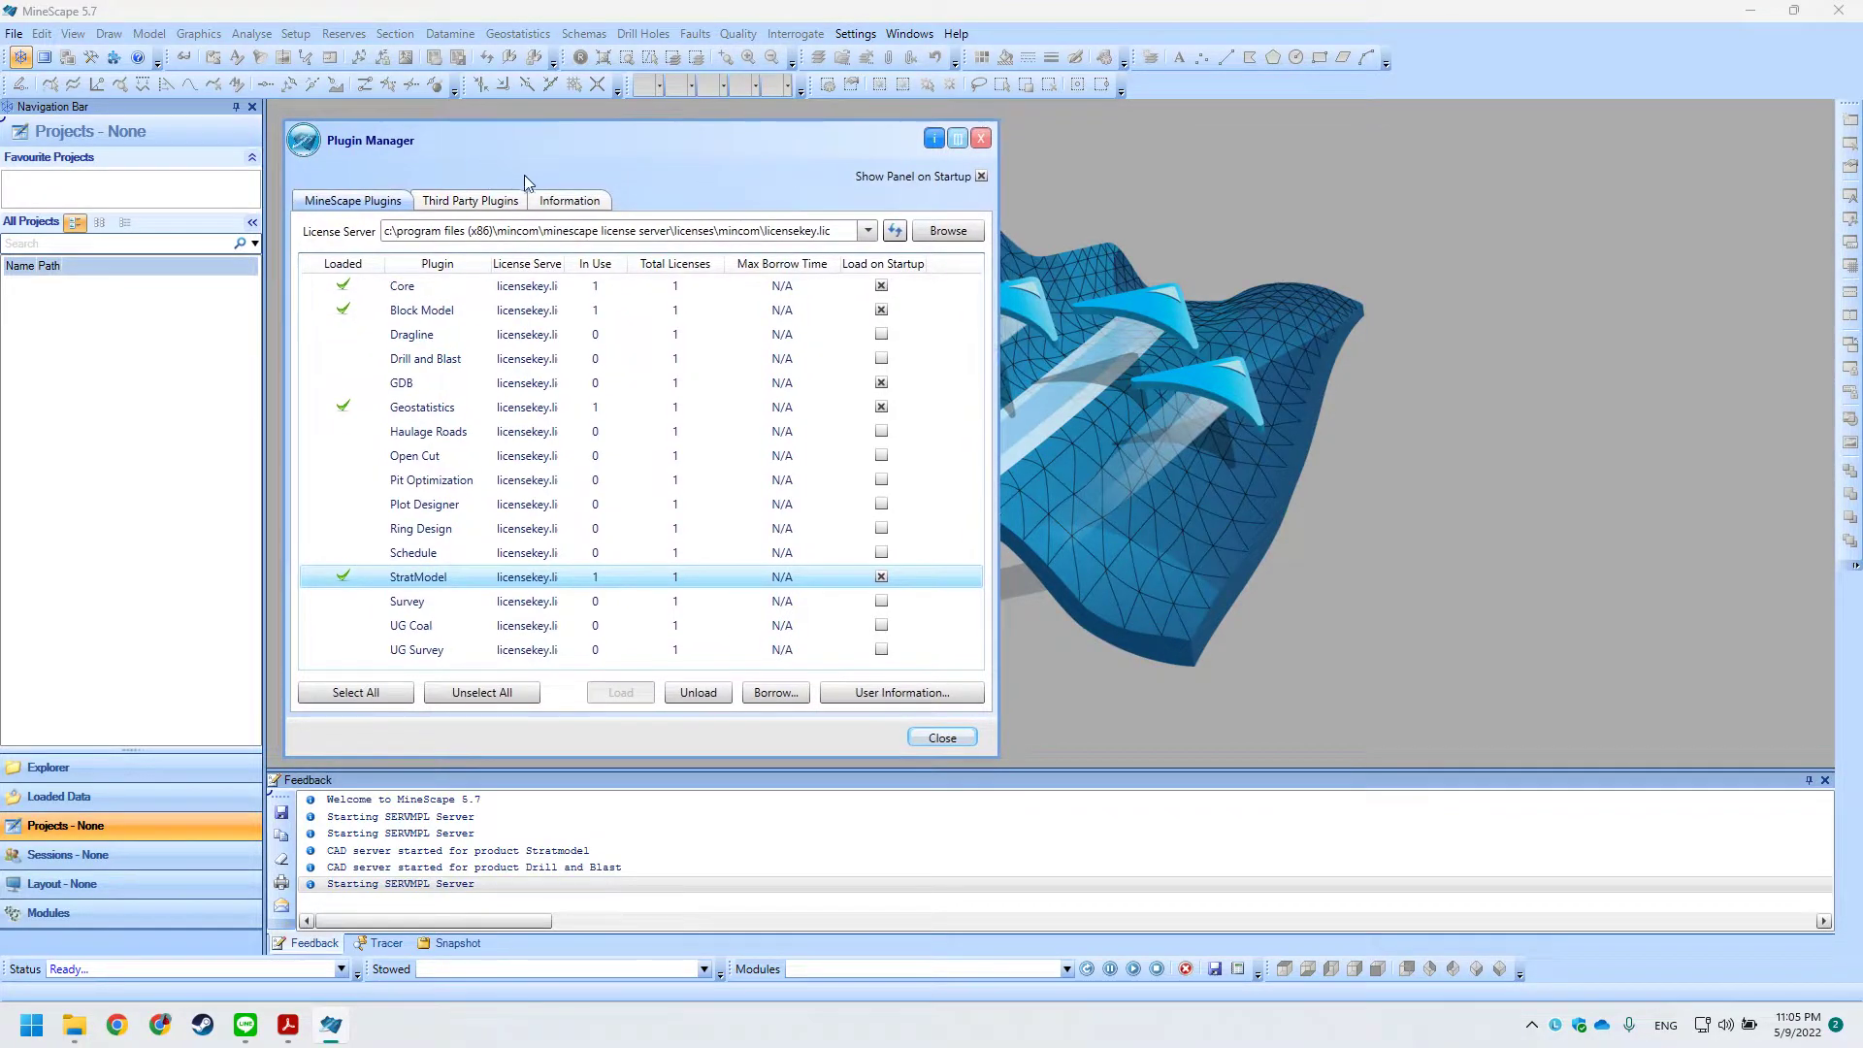
left_click(934, 742)
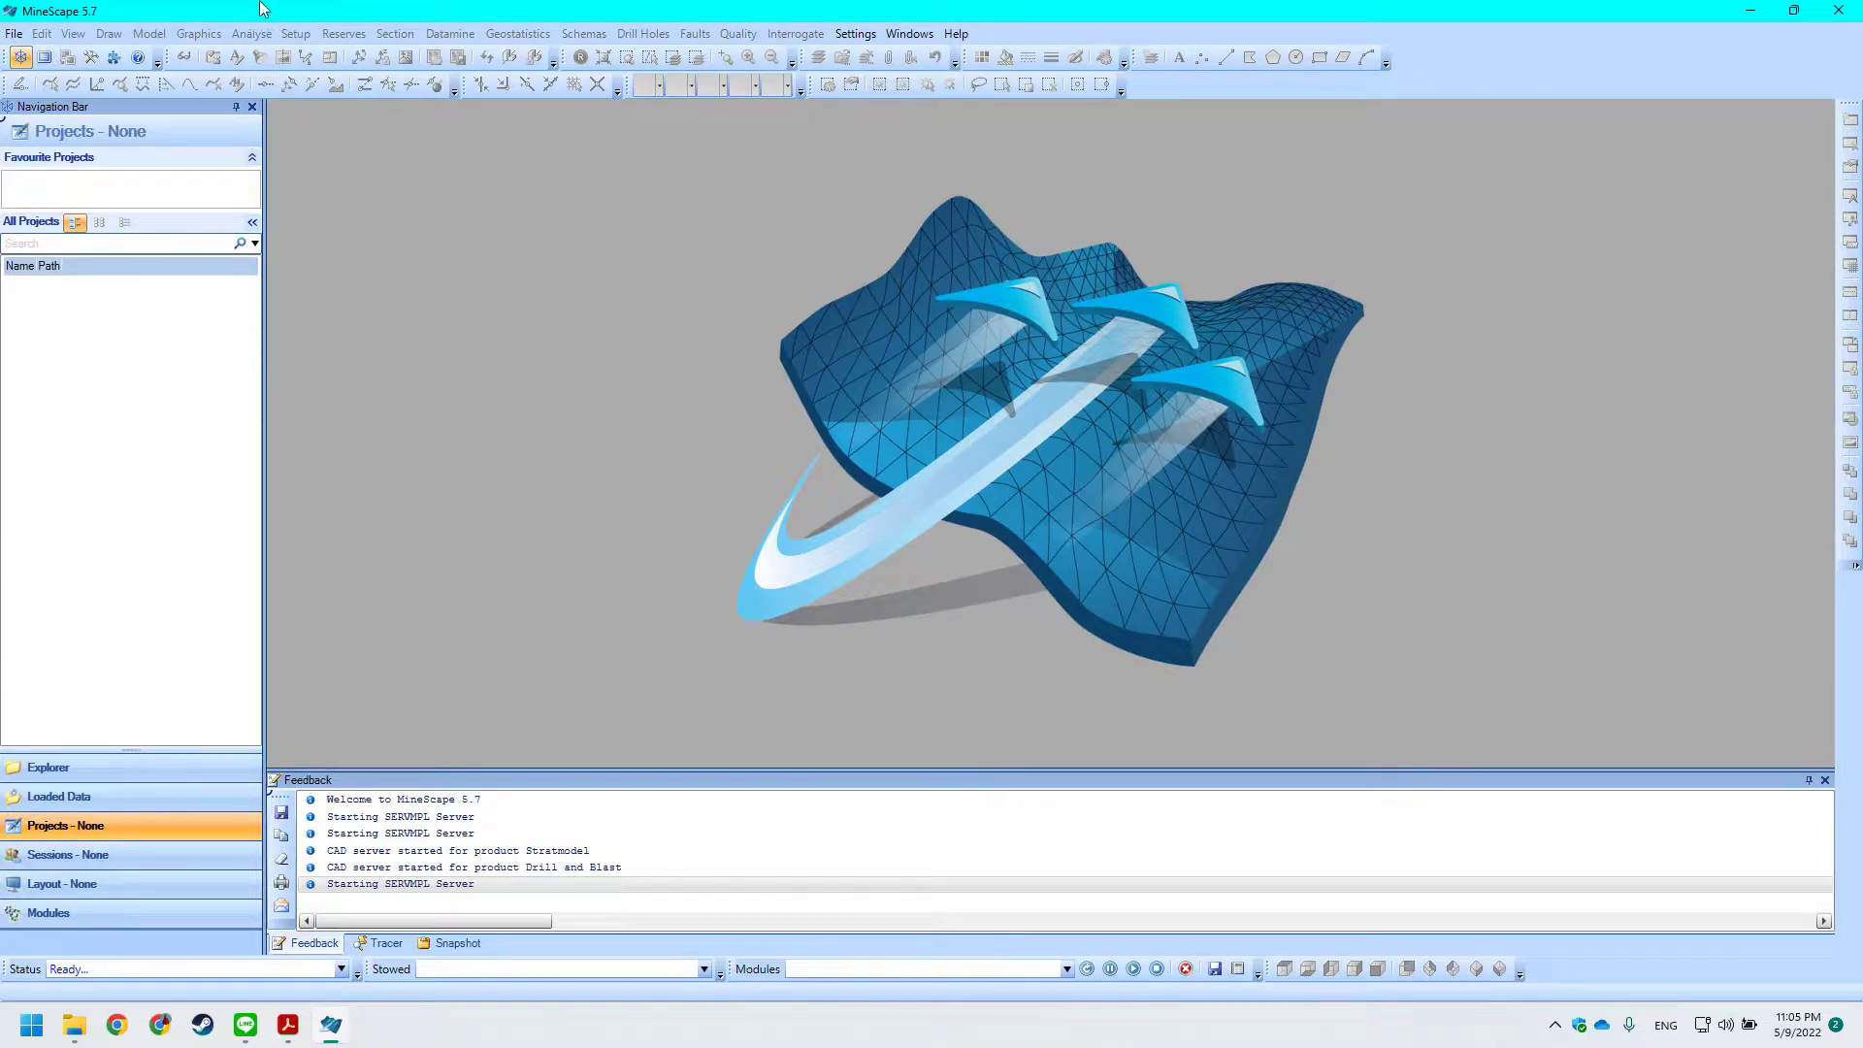
Start a new project and set both its name and description to Praktikum 3.
left_click(15, 35)
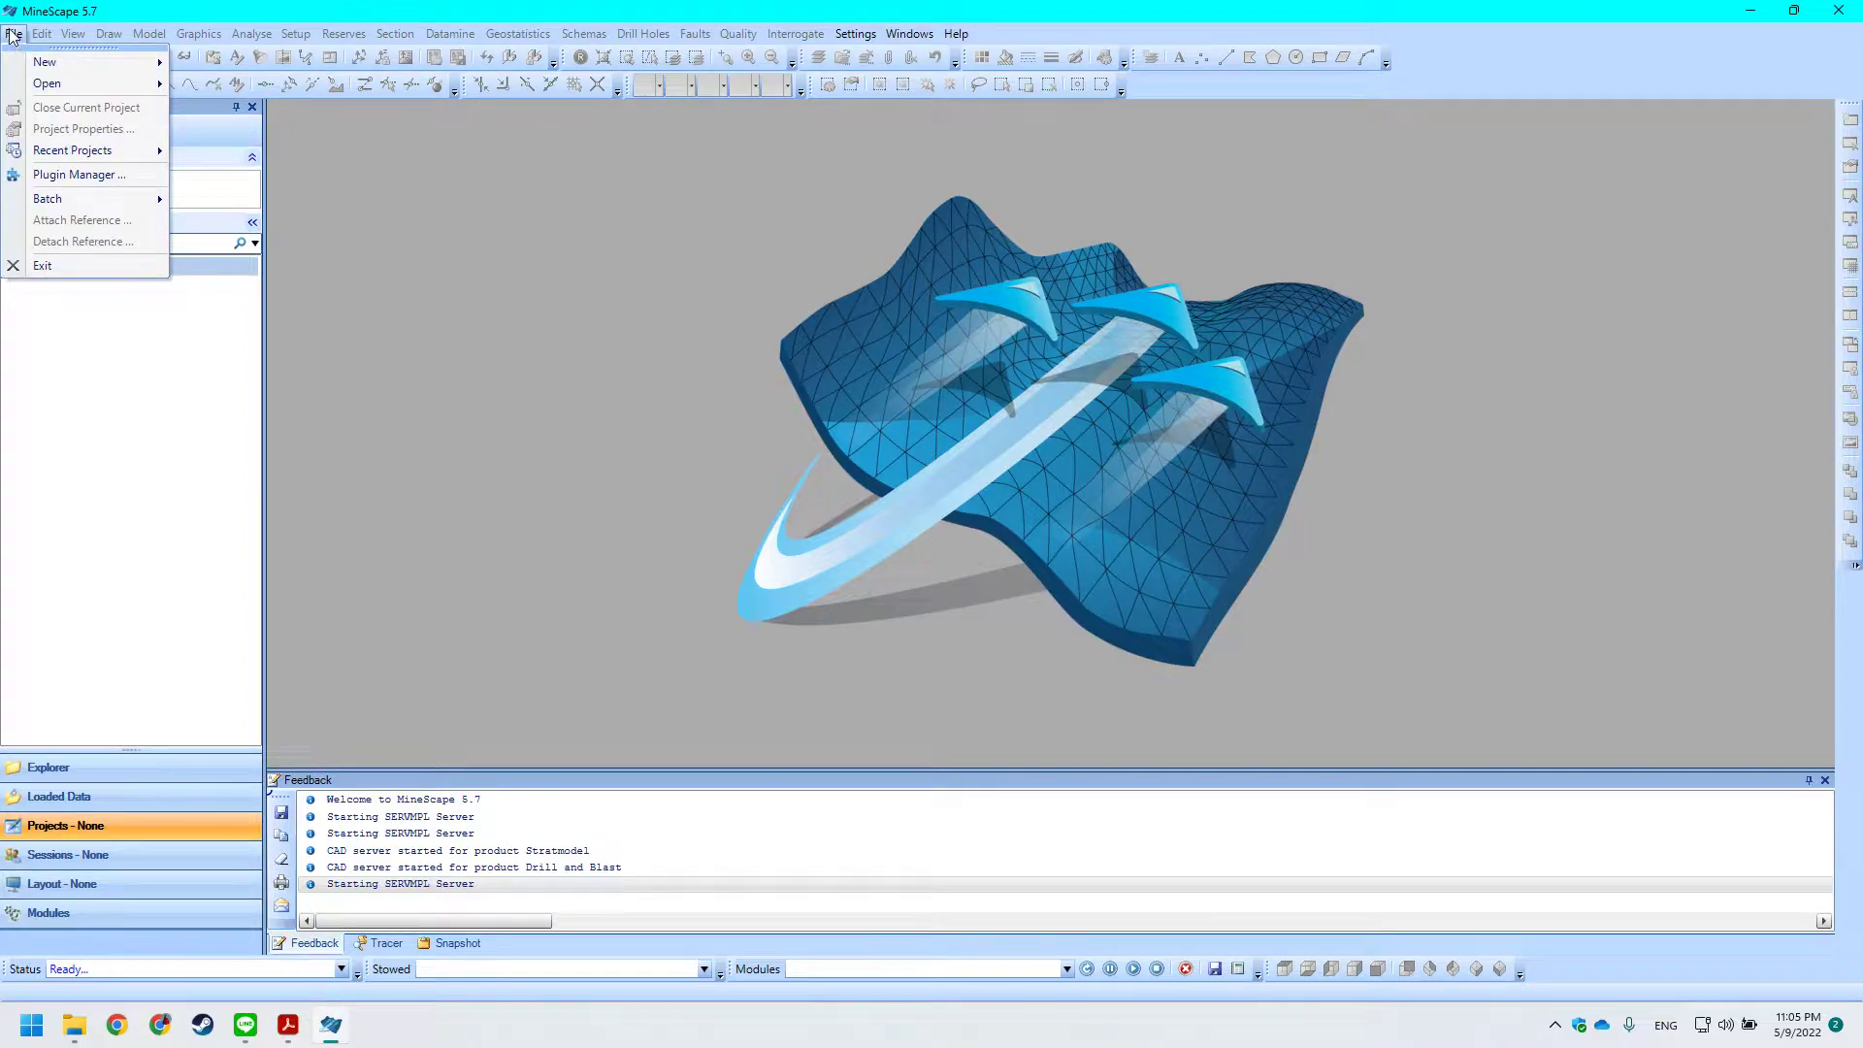
left_click(14, 35)
left_click(13, 35)
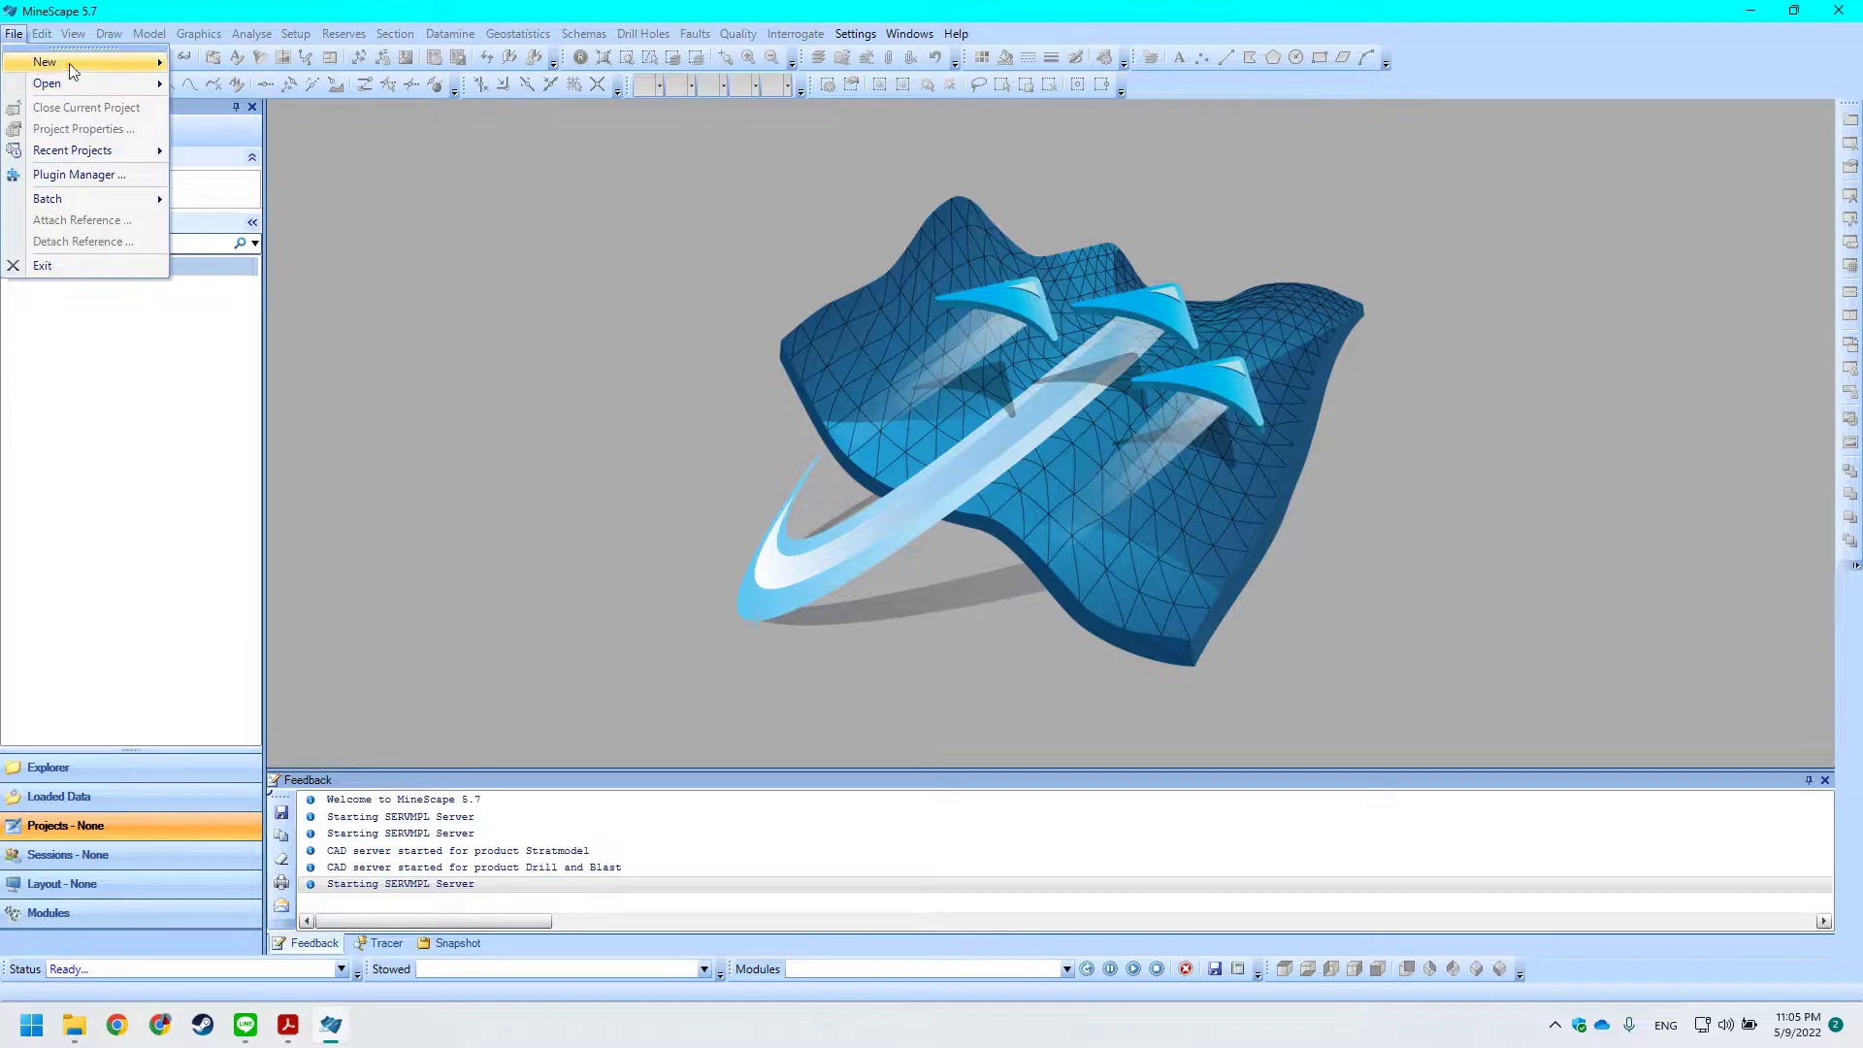
mouse_move(70, 68)
left_click(194, 64)
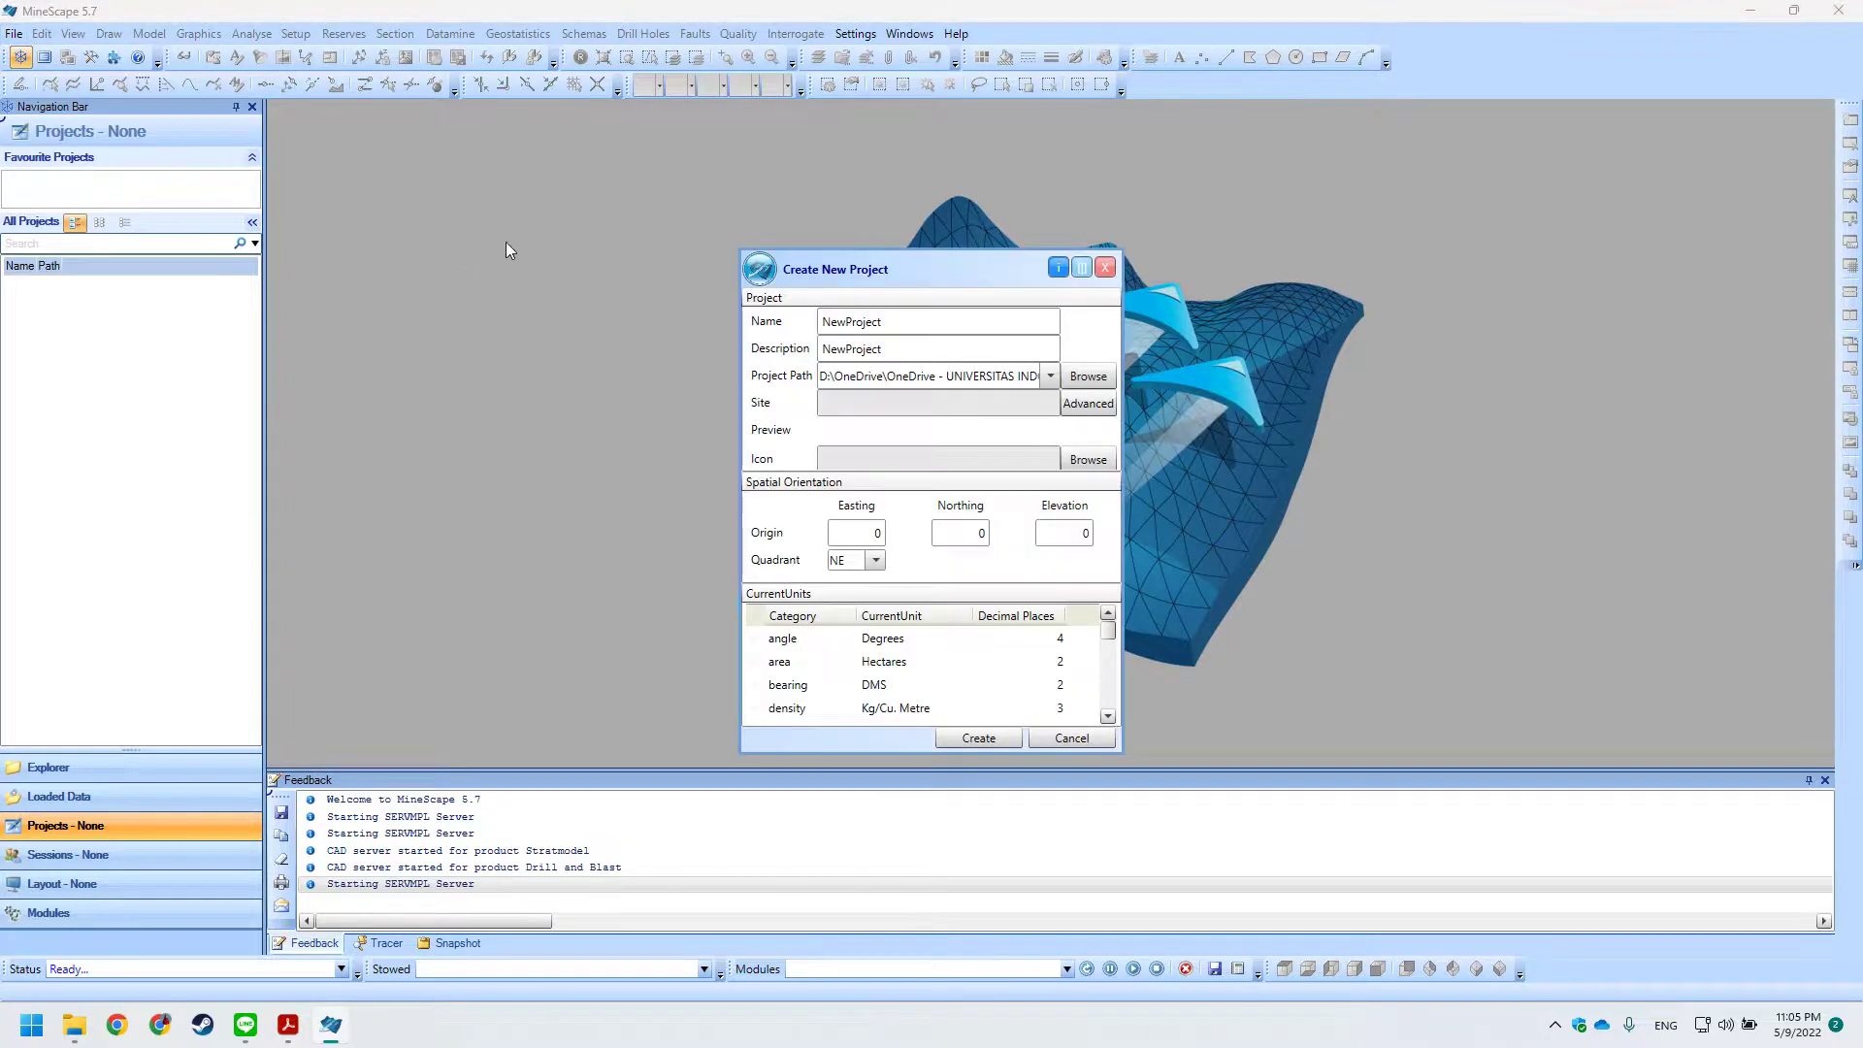
left_click_drag(961, 323, 794, 318)
type("Praktikum 3")
left_click_drag(914, 360, 803, 357)
type("Prak")
Create a folder named PR3 inside Academic > Tugas UI > Asprak Geobaba and choose it as the project path.
left_click(1080, 378)
left_click_drag(886, 366, 605, 337)
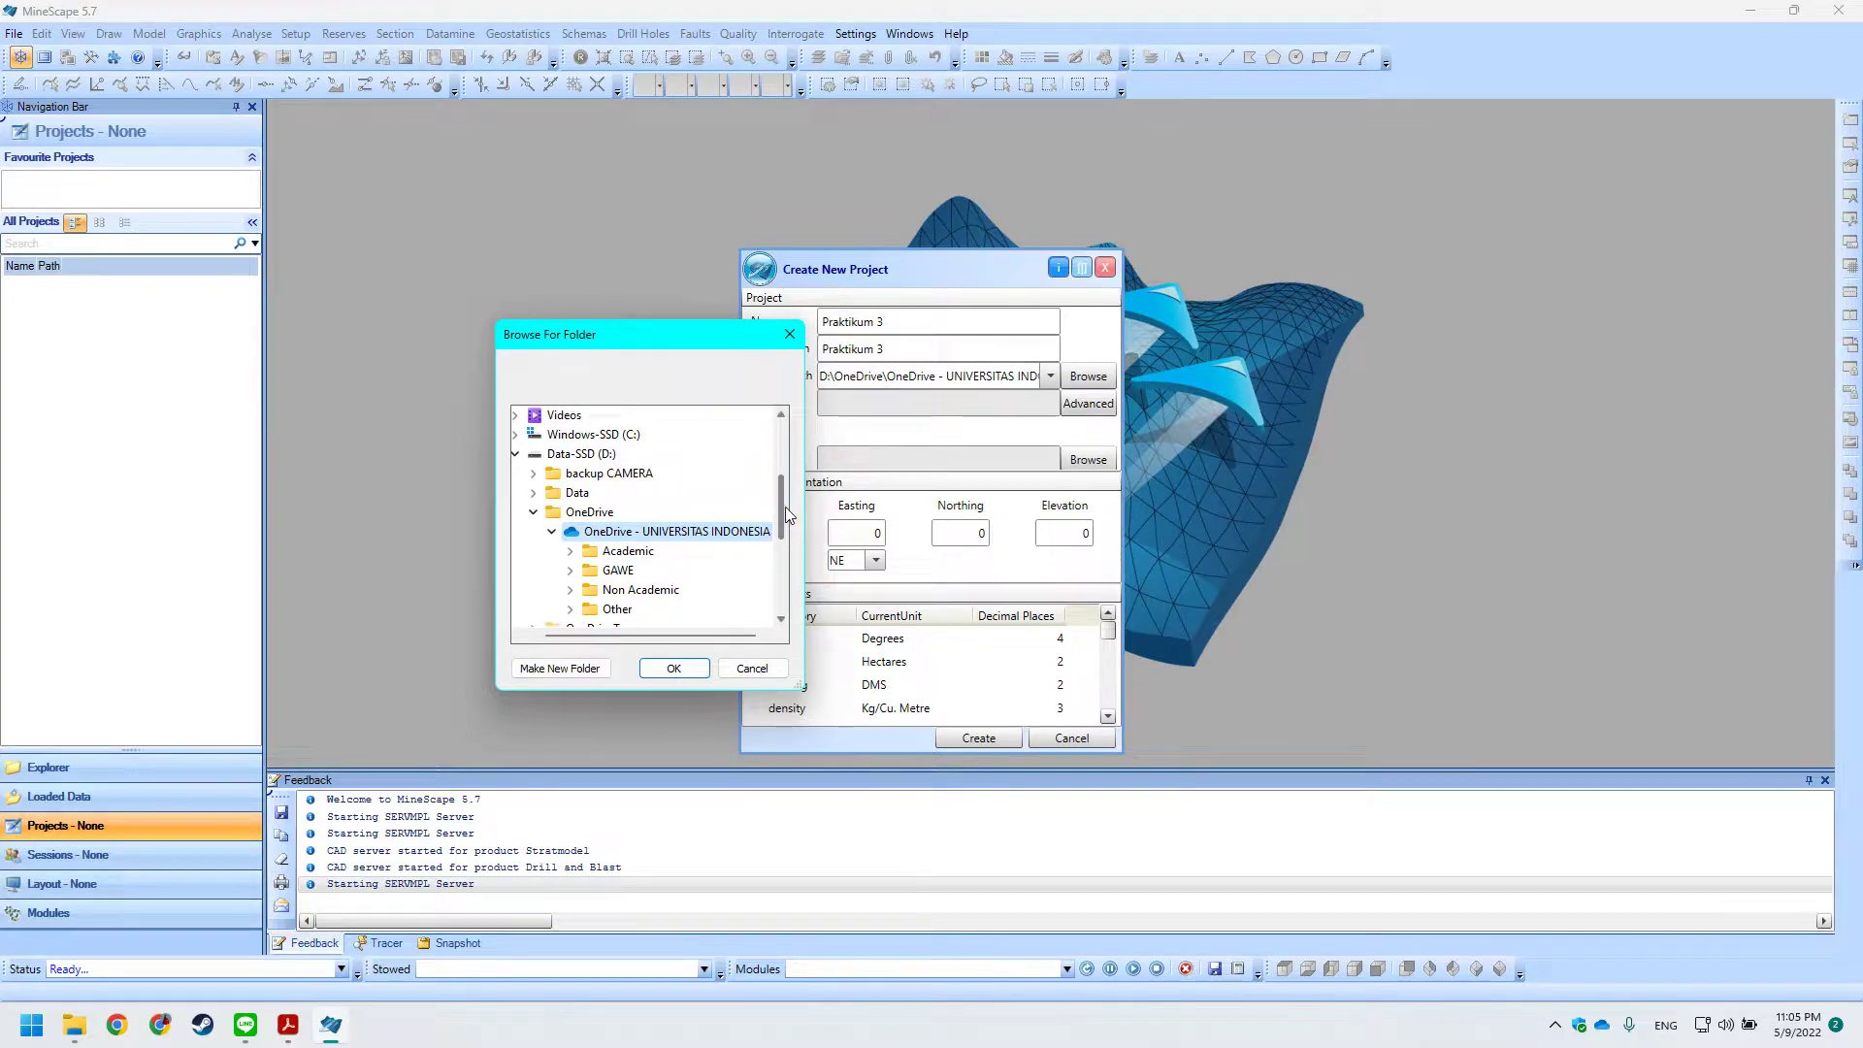
left_click_drag(805, 507, 825, 507)
left_click_drag(572, 335, 479, 299)
left_click(496, 516)
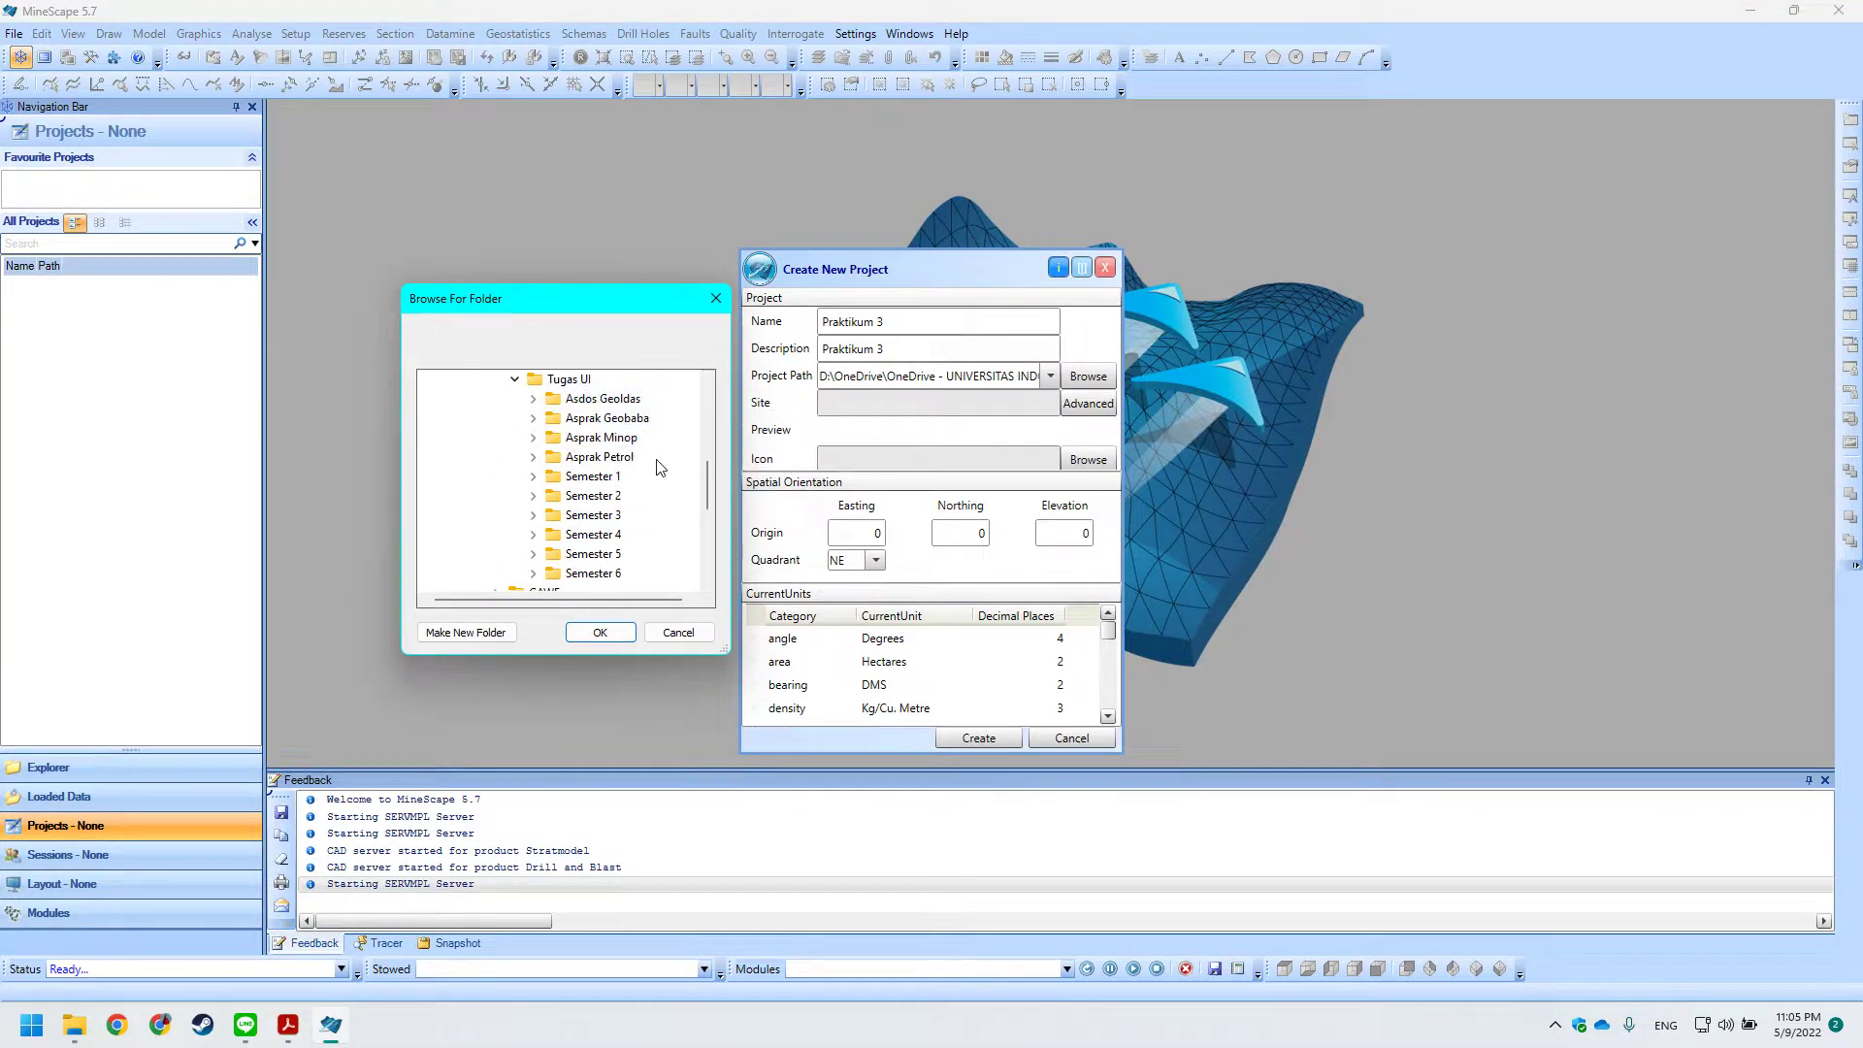
left_click(581, 423)
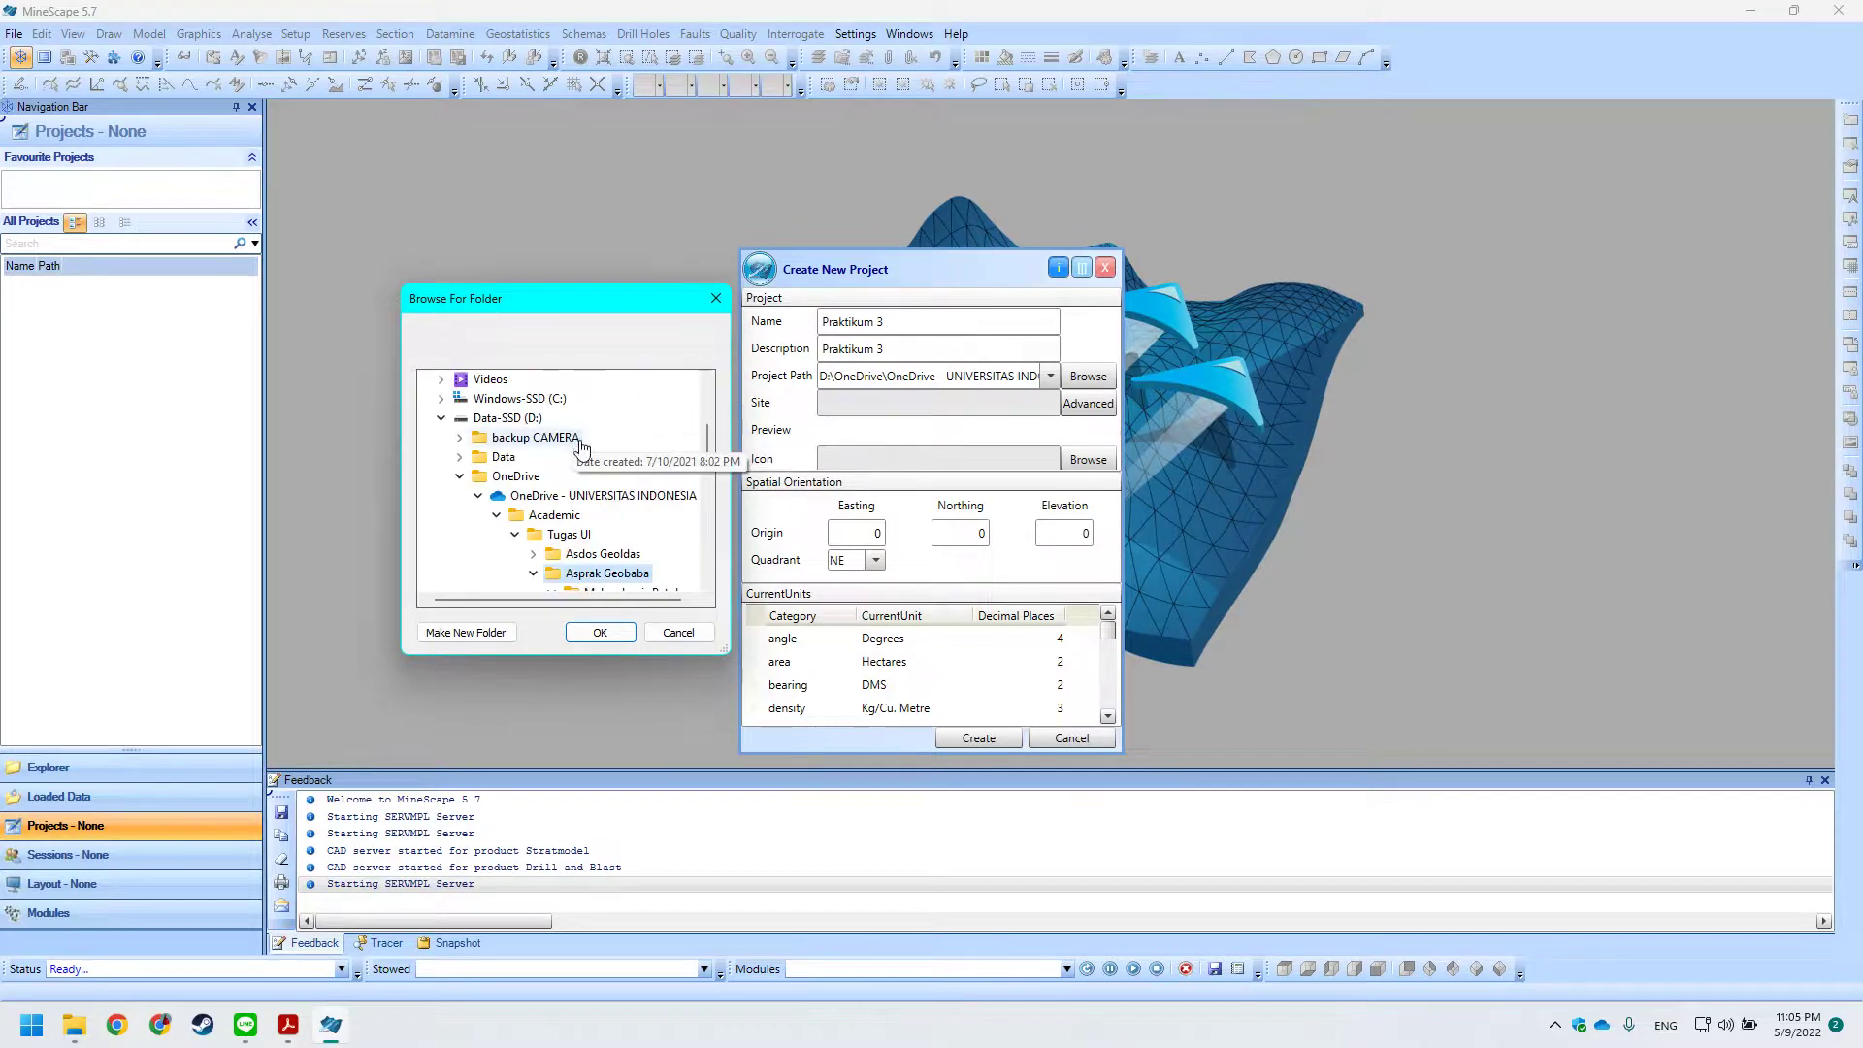
left_click(474, 632)
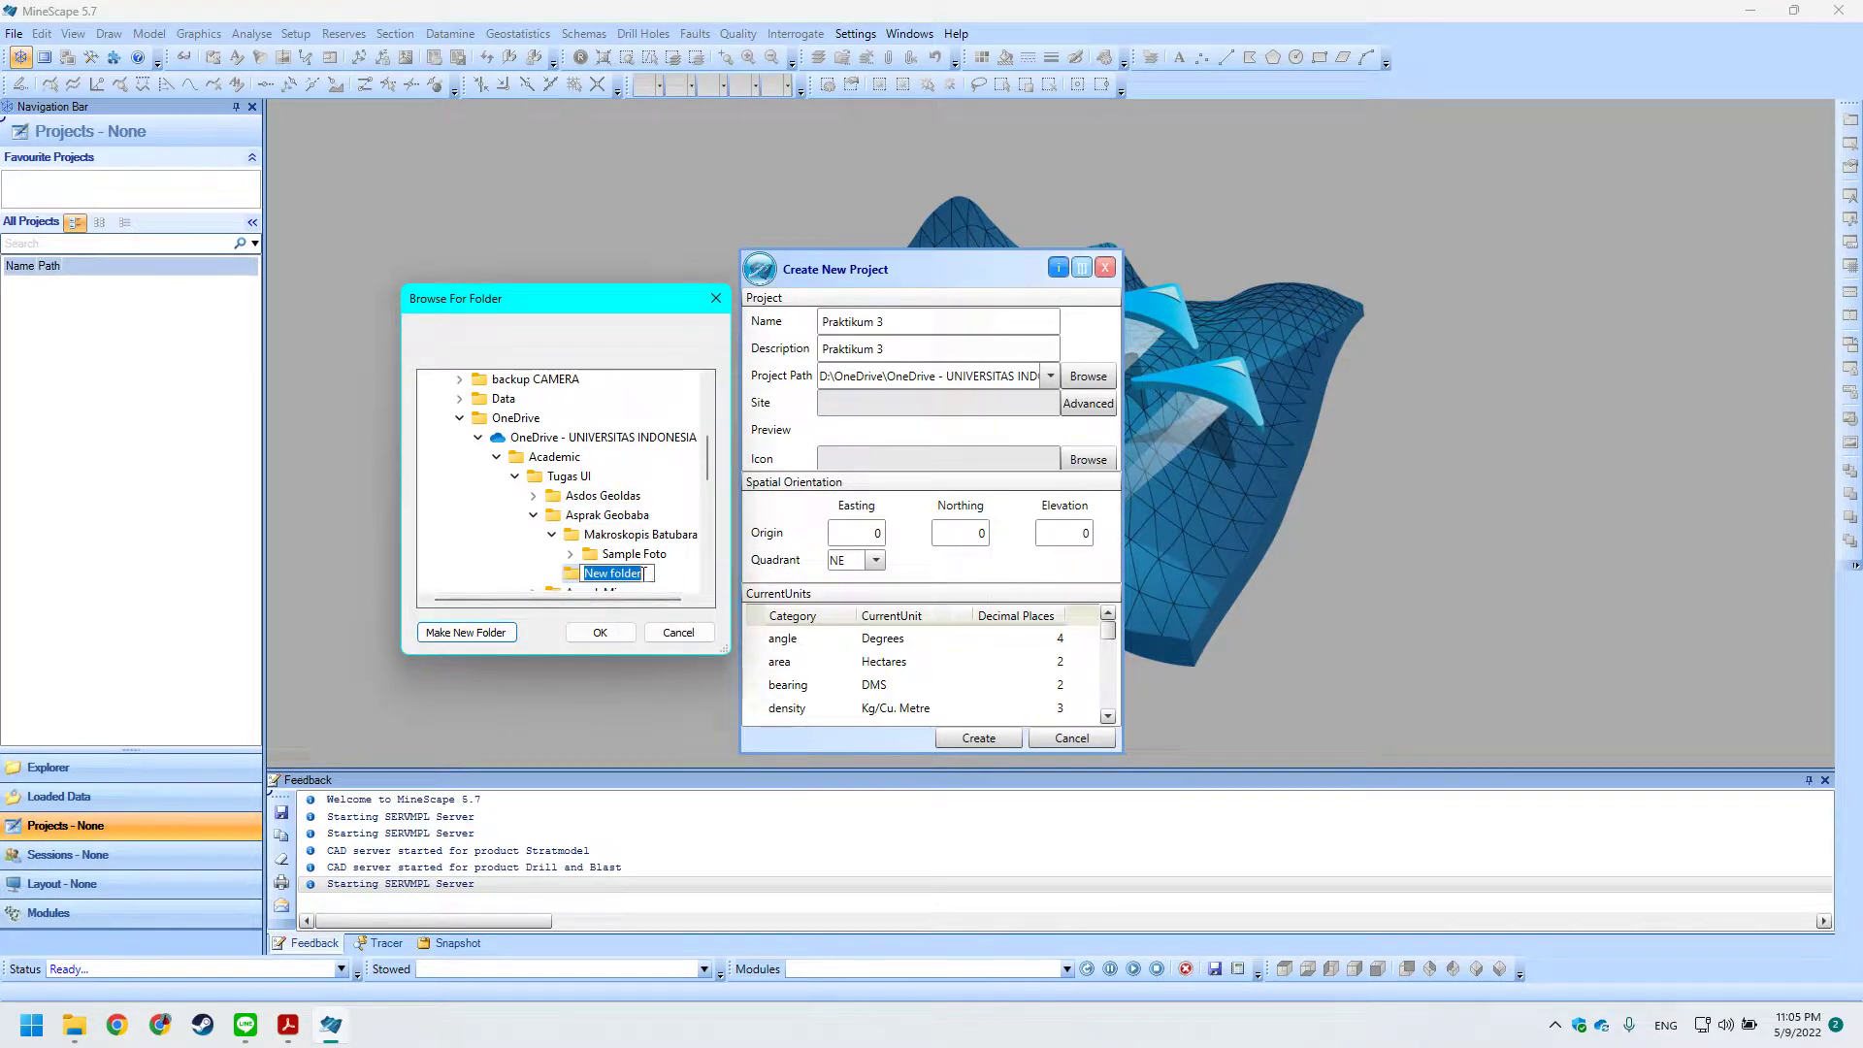
type("PR3")
key("Return")
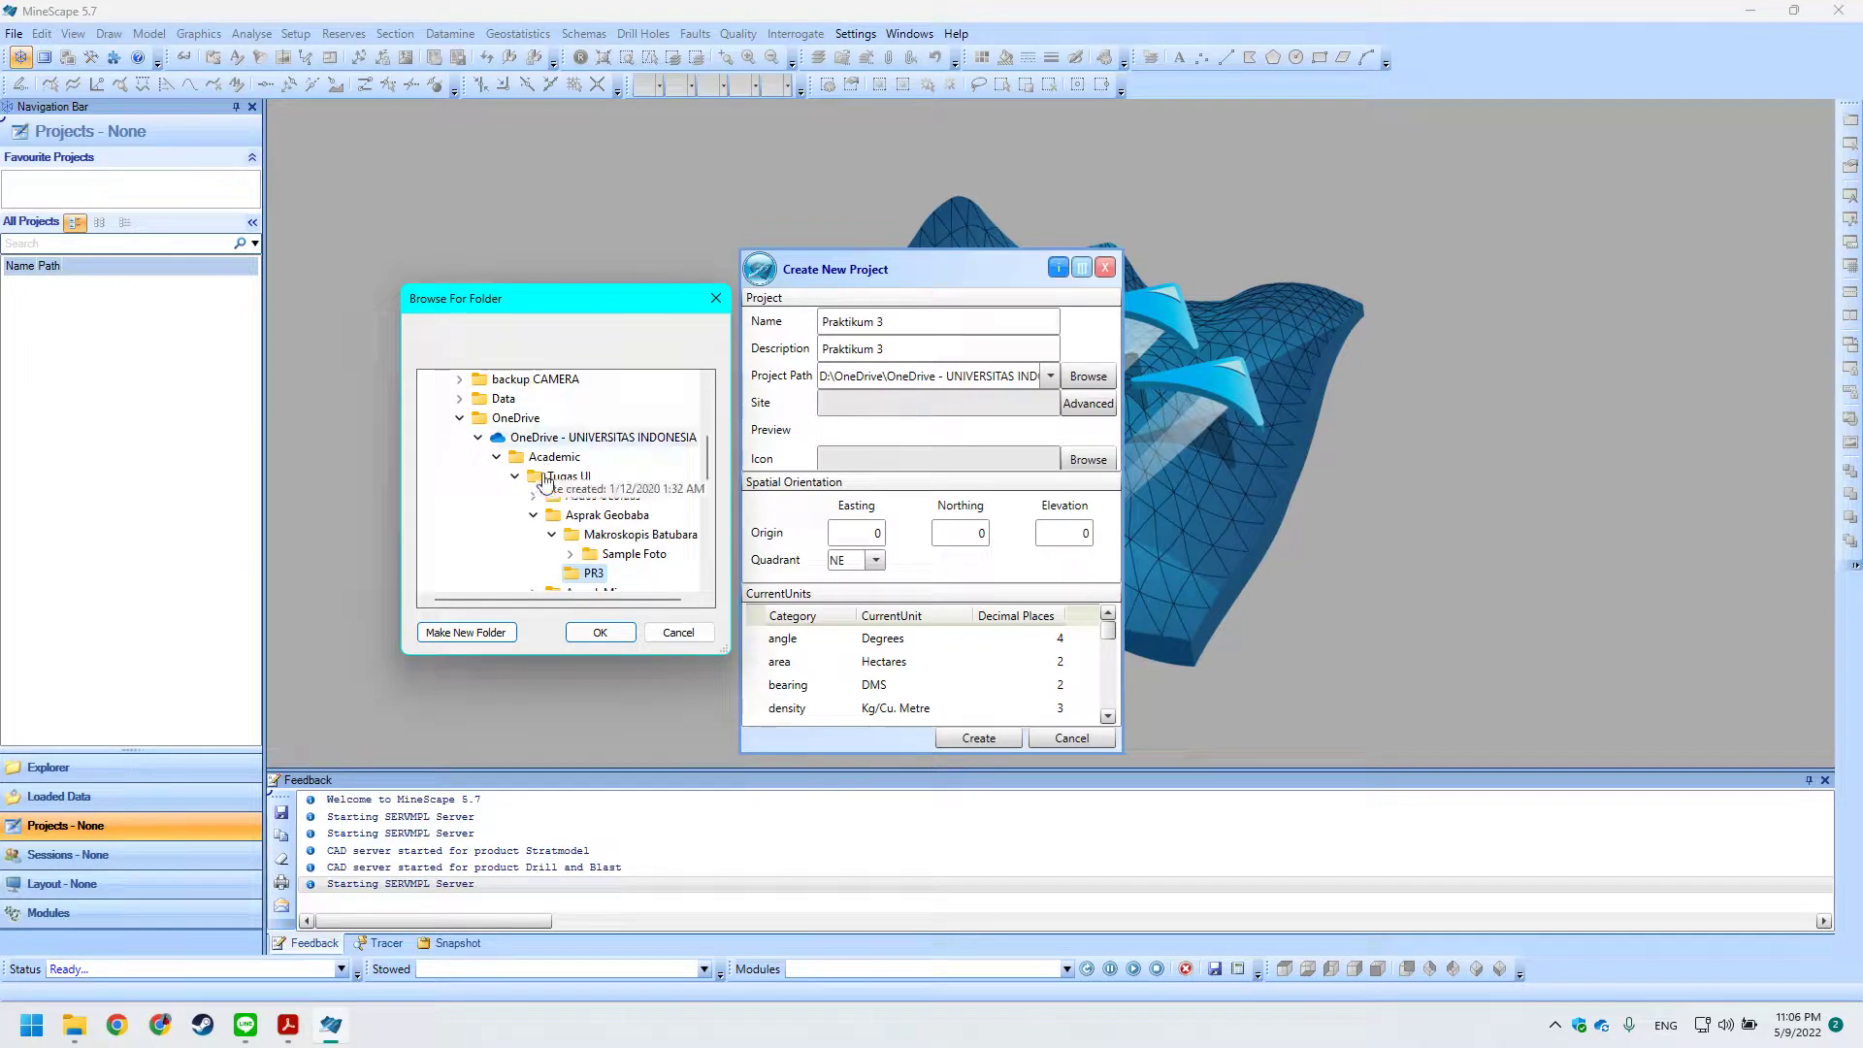
left_click(593, 575)
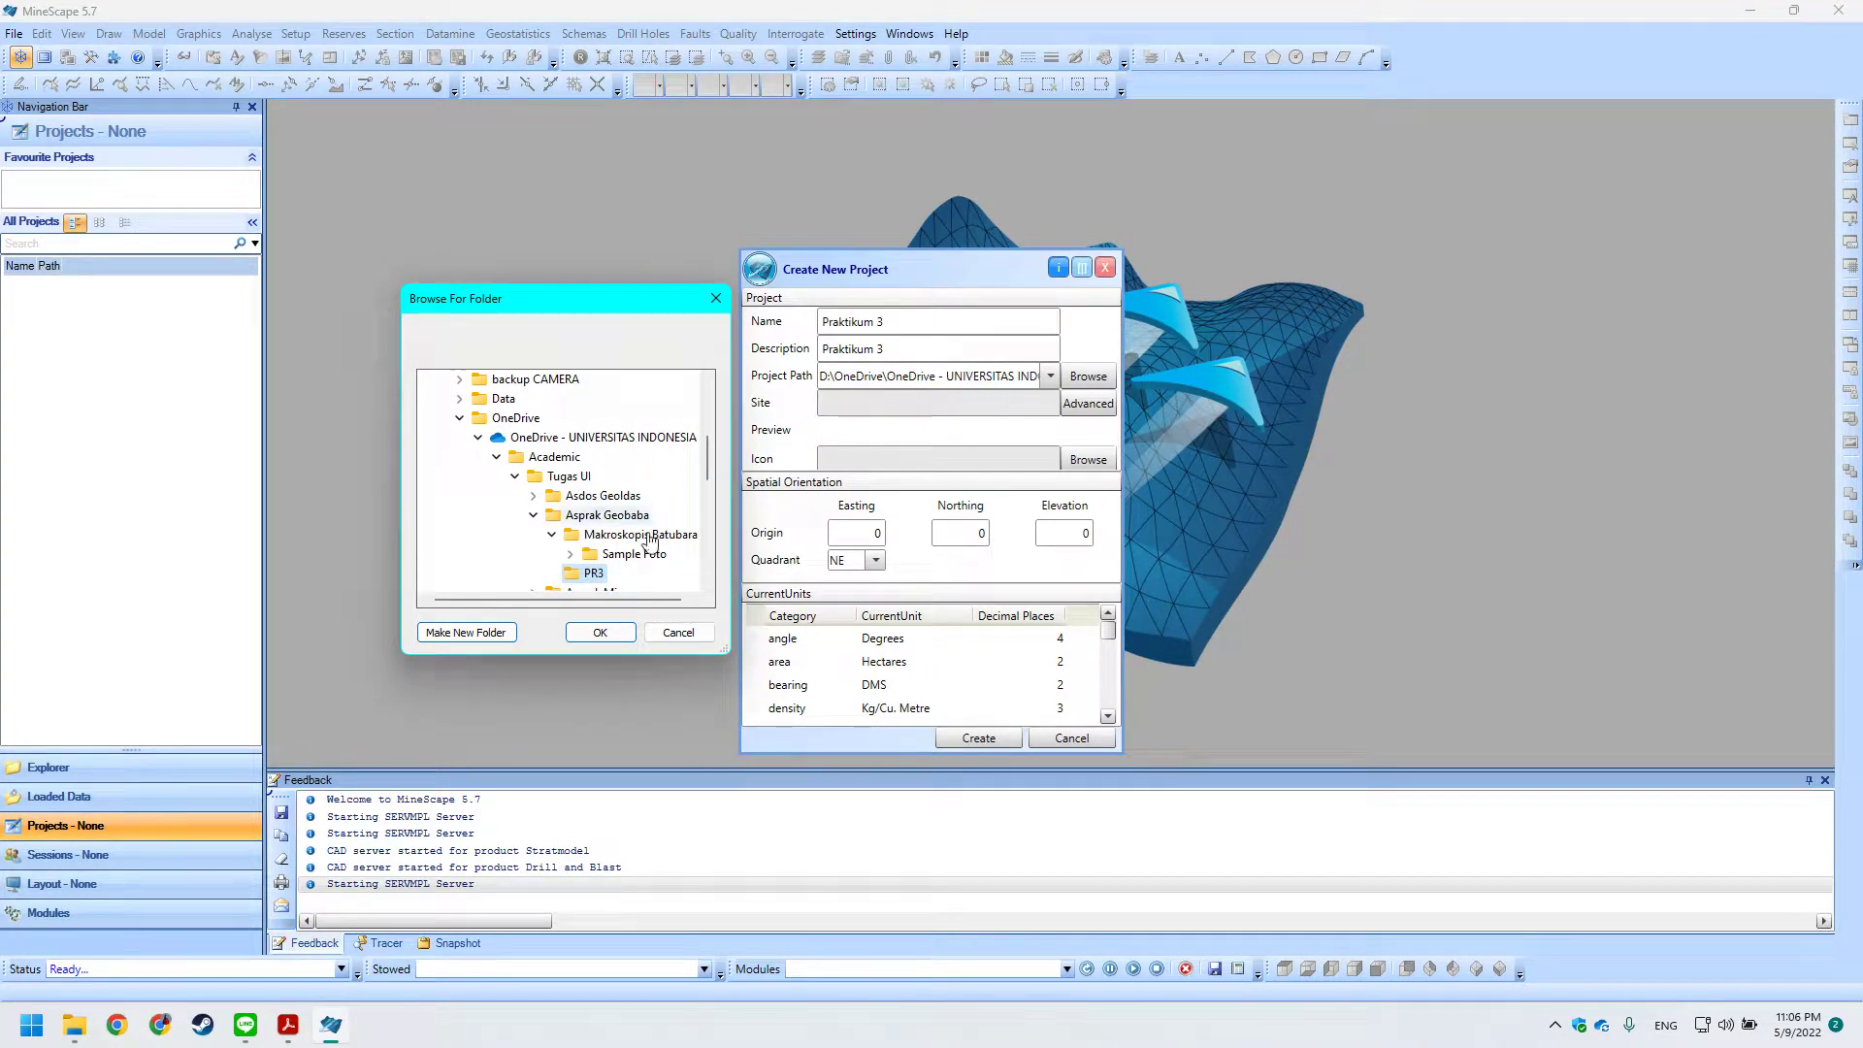
left_click(605, 635)
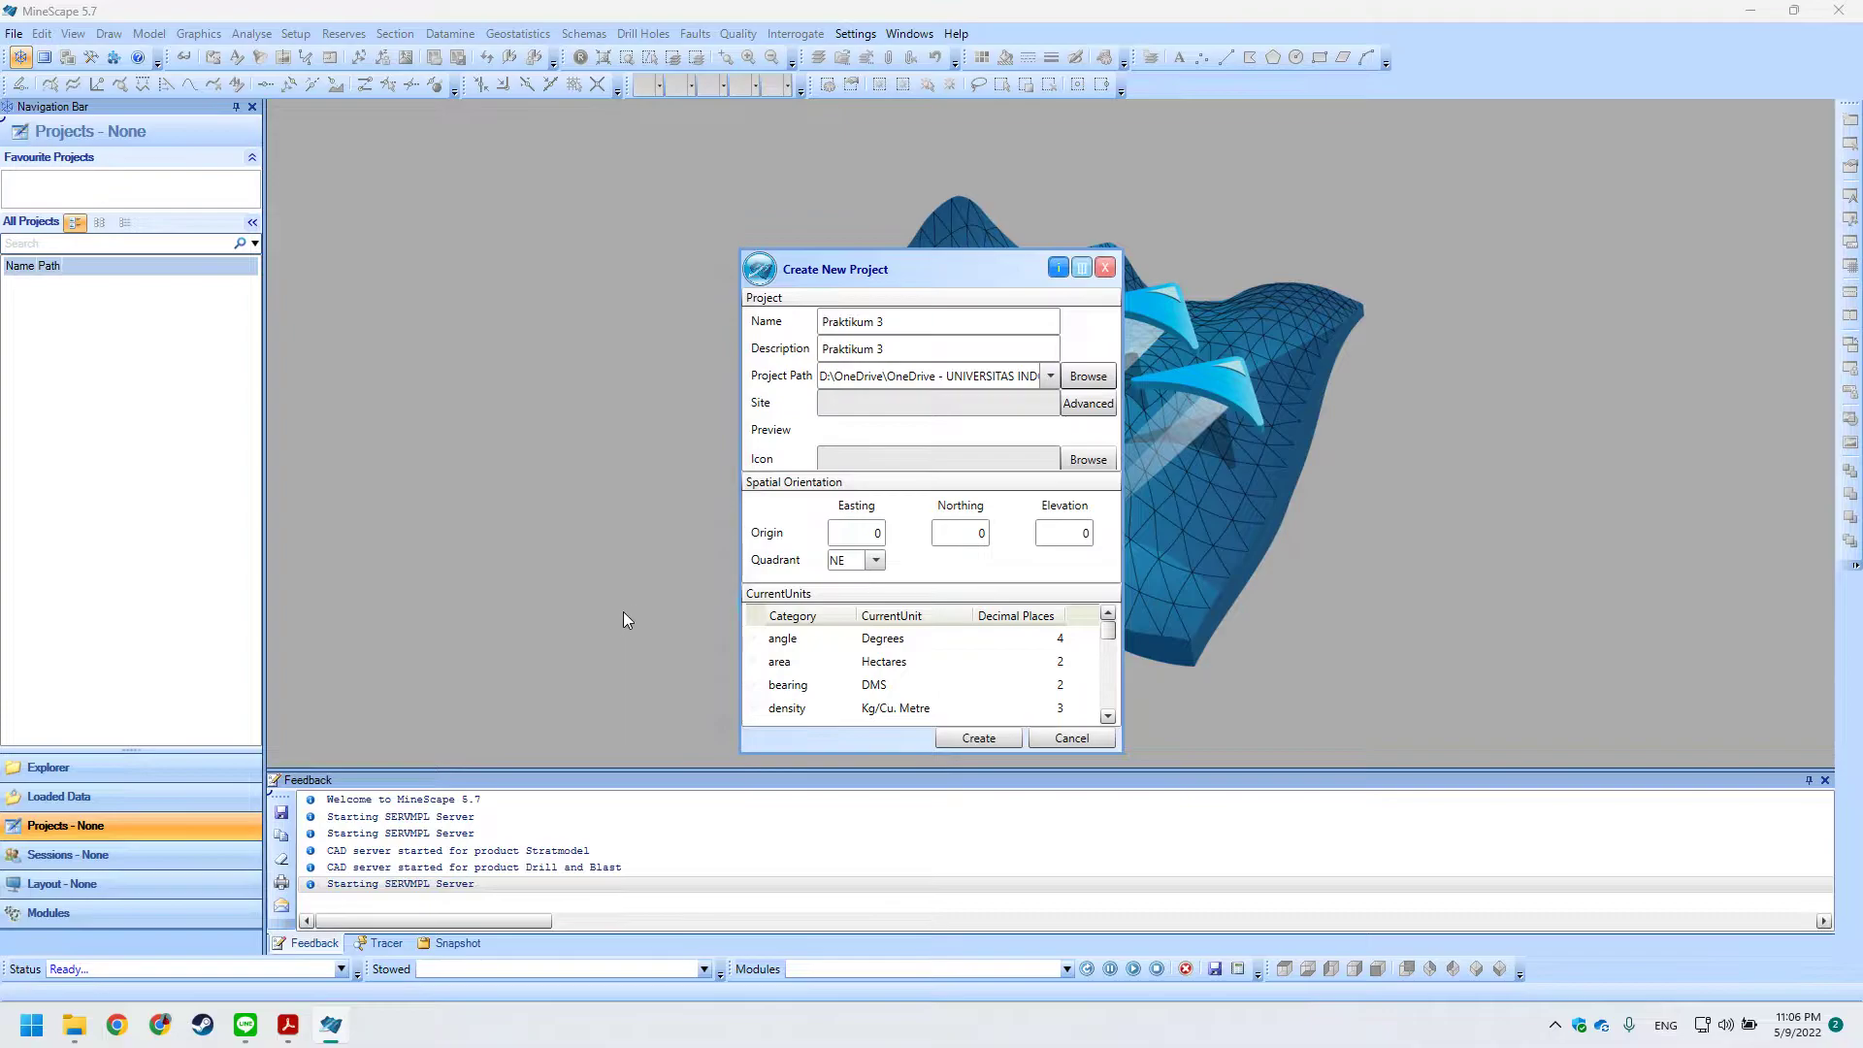
Switch to the Praktikum 4 module PDF in Acrobat Reader and review its DXF import and sheet specification instructions.
left_click_drag(897, 259, 647, 195)
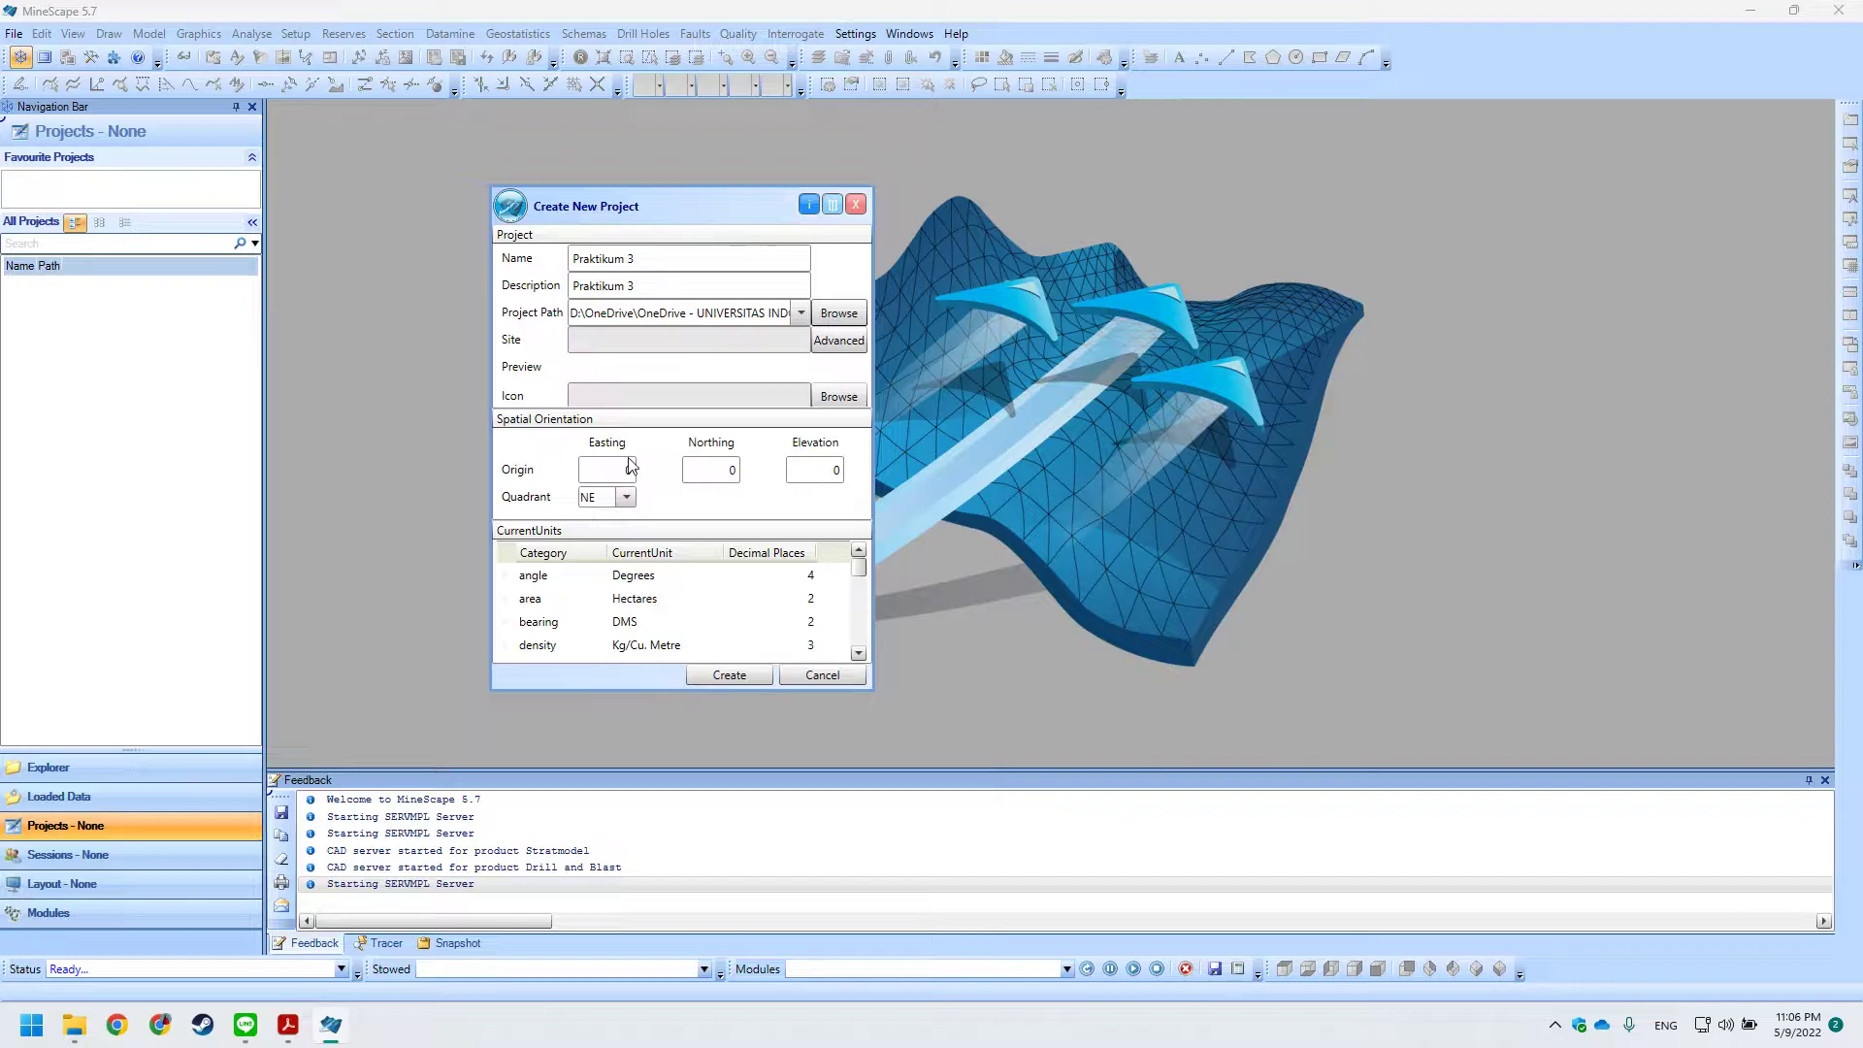
left_click(288, 1024)
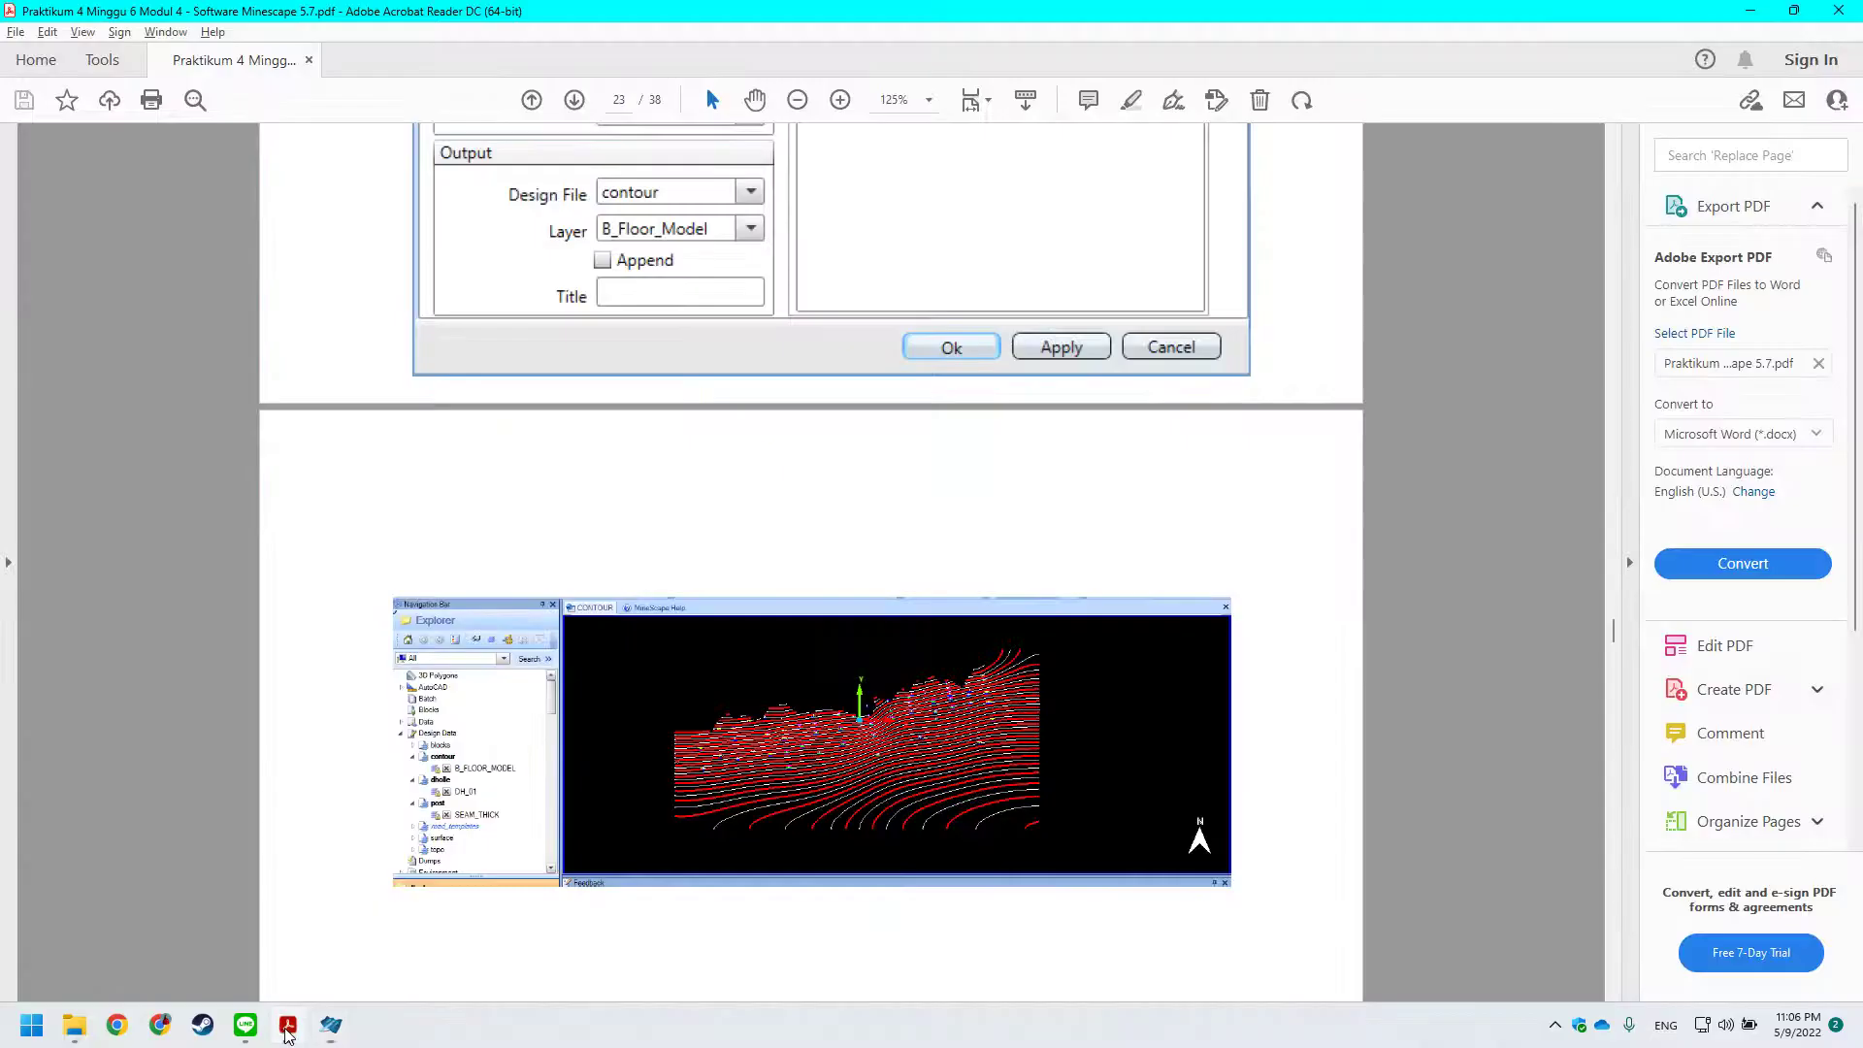
scroll(835, 485, "up", 5)
left_click_drag(1614, 629, 1650, 172)
scroll(792, 554, "up", 10)
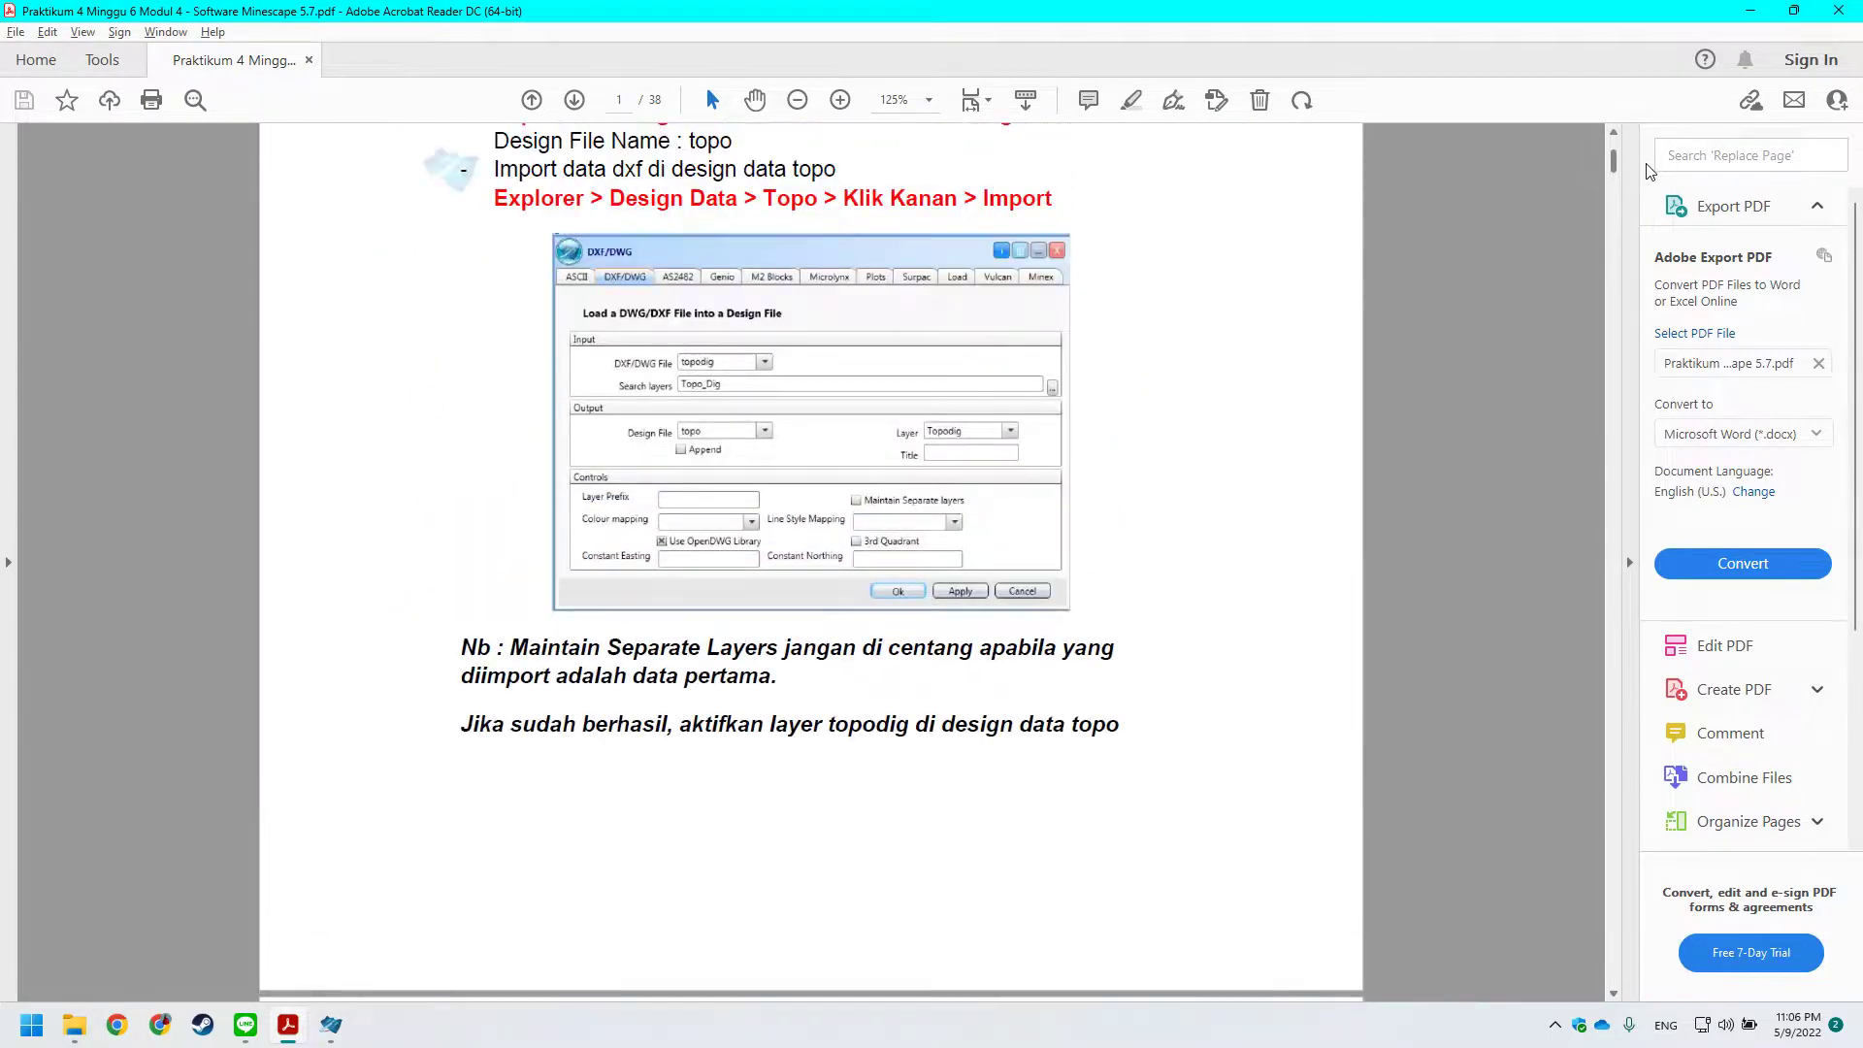
scroll(792, 554, "down", 15)
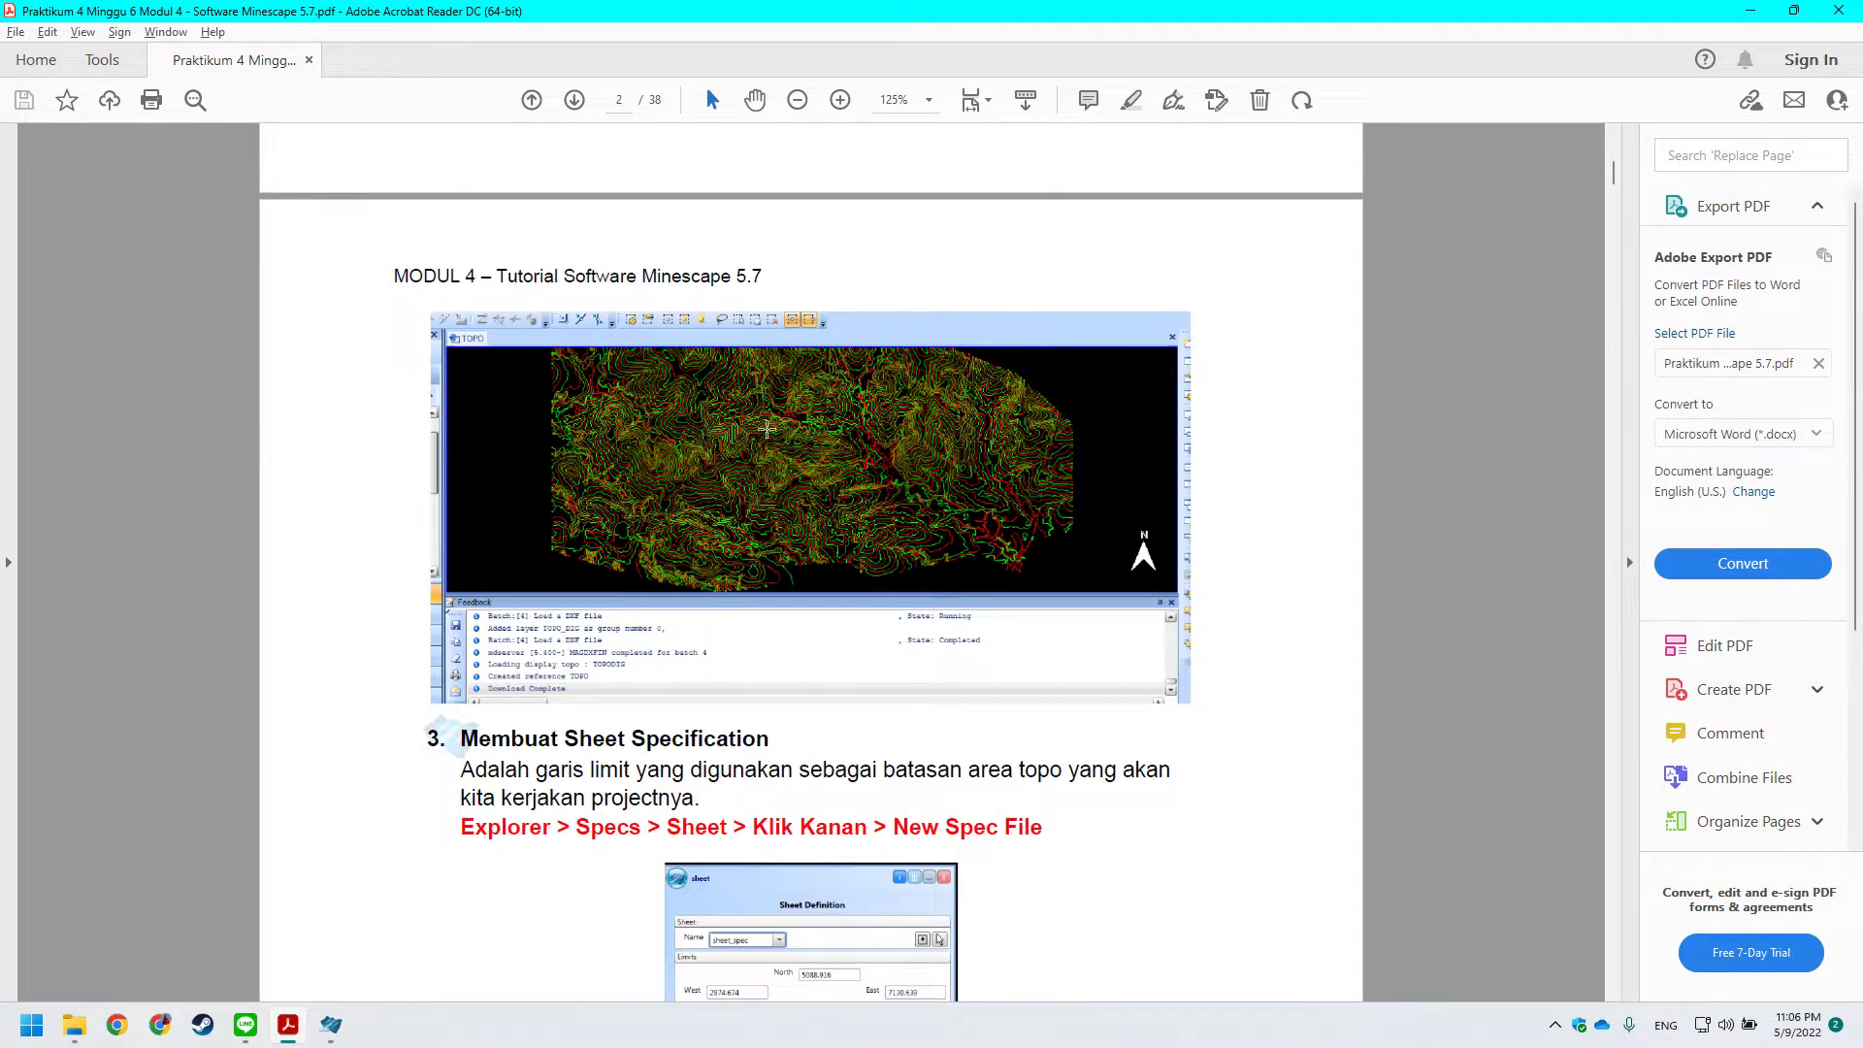
scroll(813, 473, "down", 2)
scroll(806, 469, "up", 8)
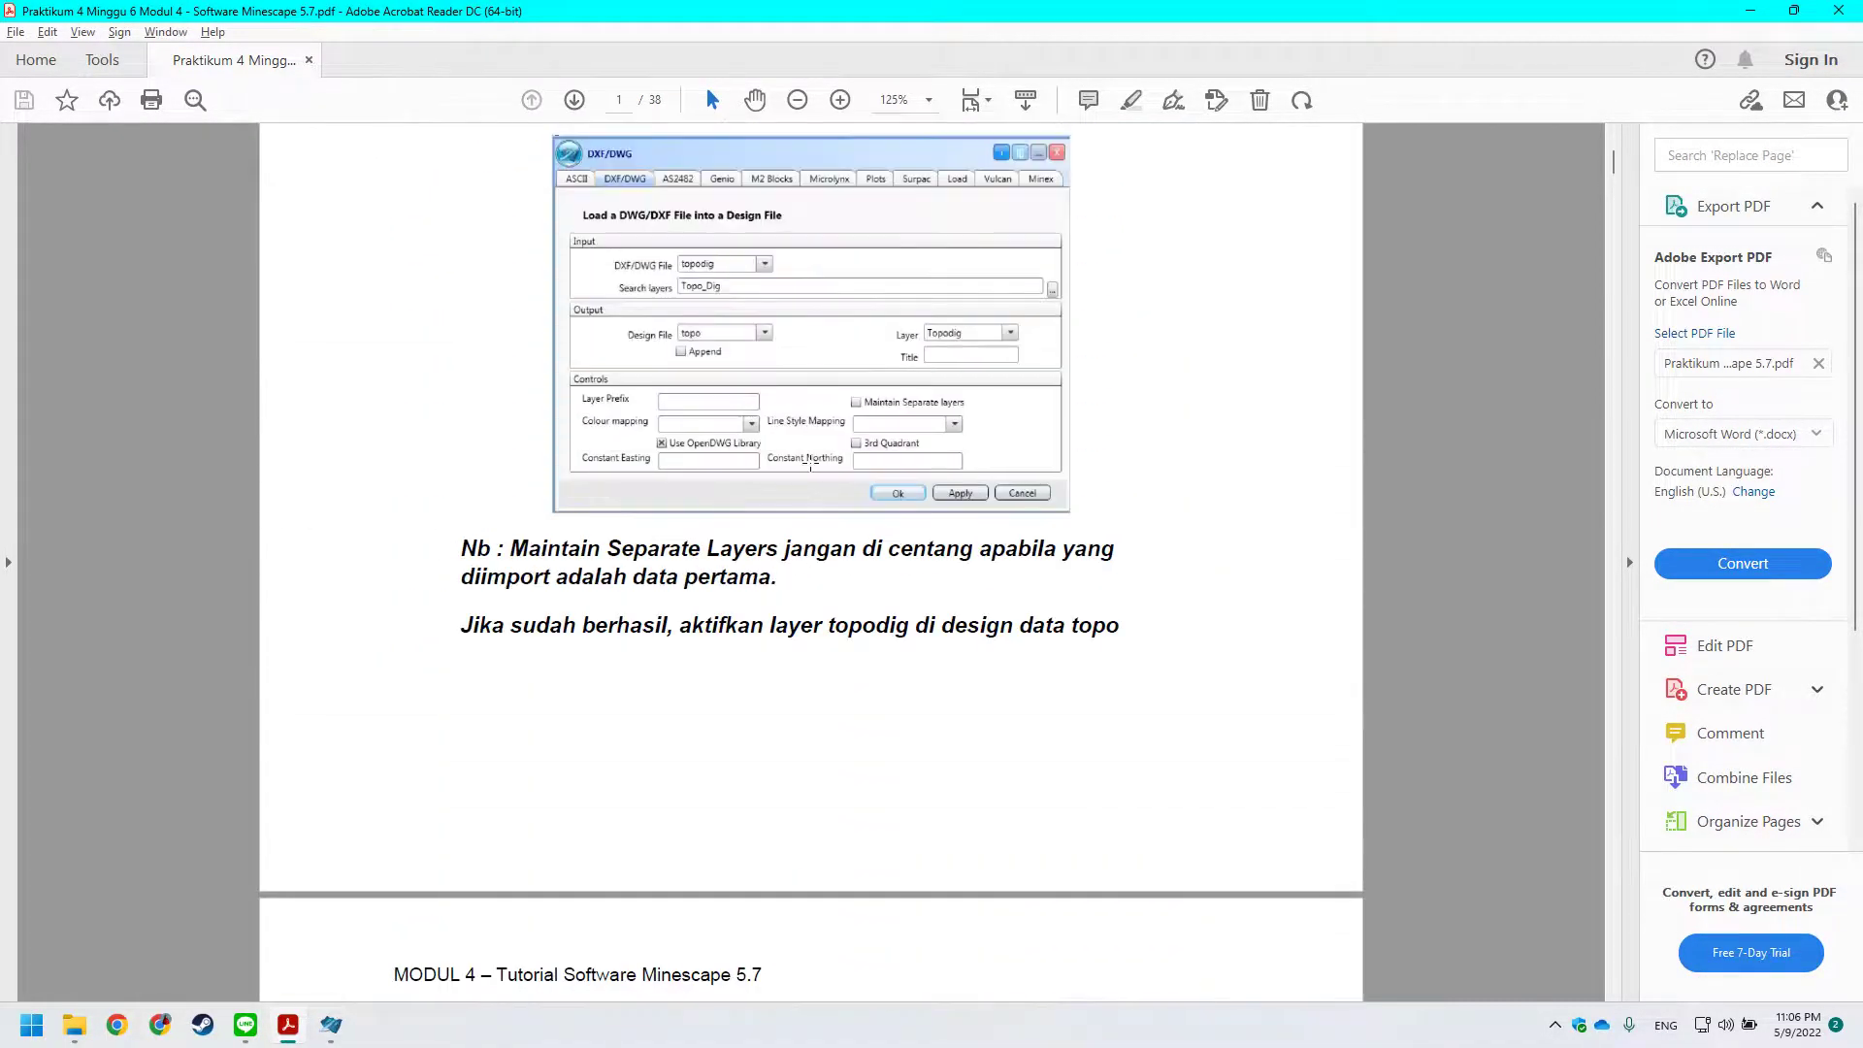
scroll(810, 466, "up", 2)
Open surv.txt from the Praktikum 4 - Data Minescape folder on the Desktop in Notepad.
mouse_move(82, 1012)
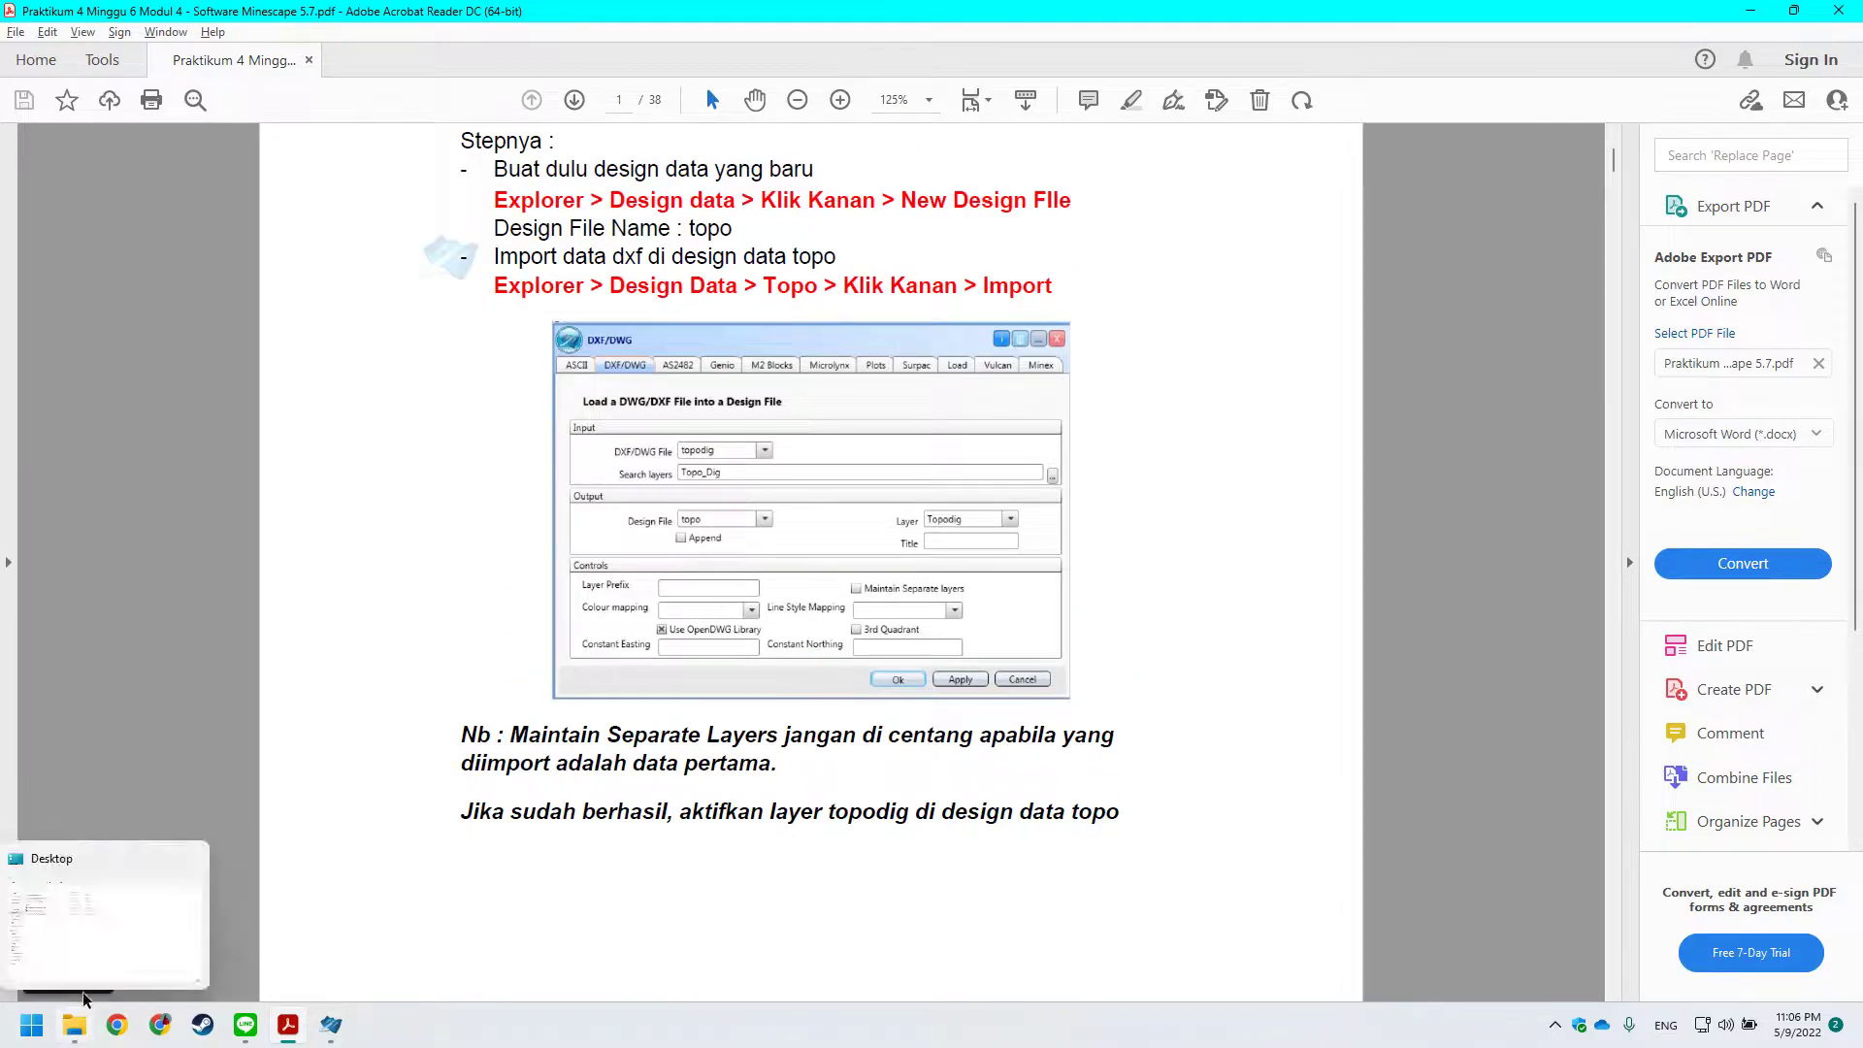
left_click(119, 912)
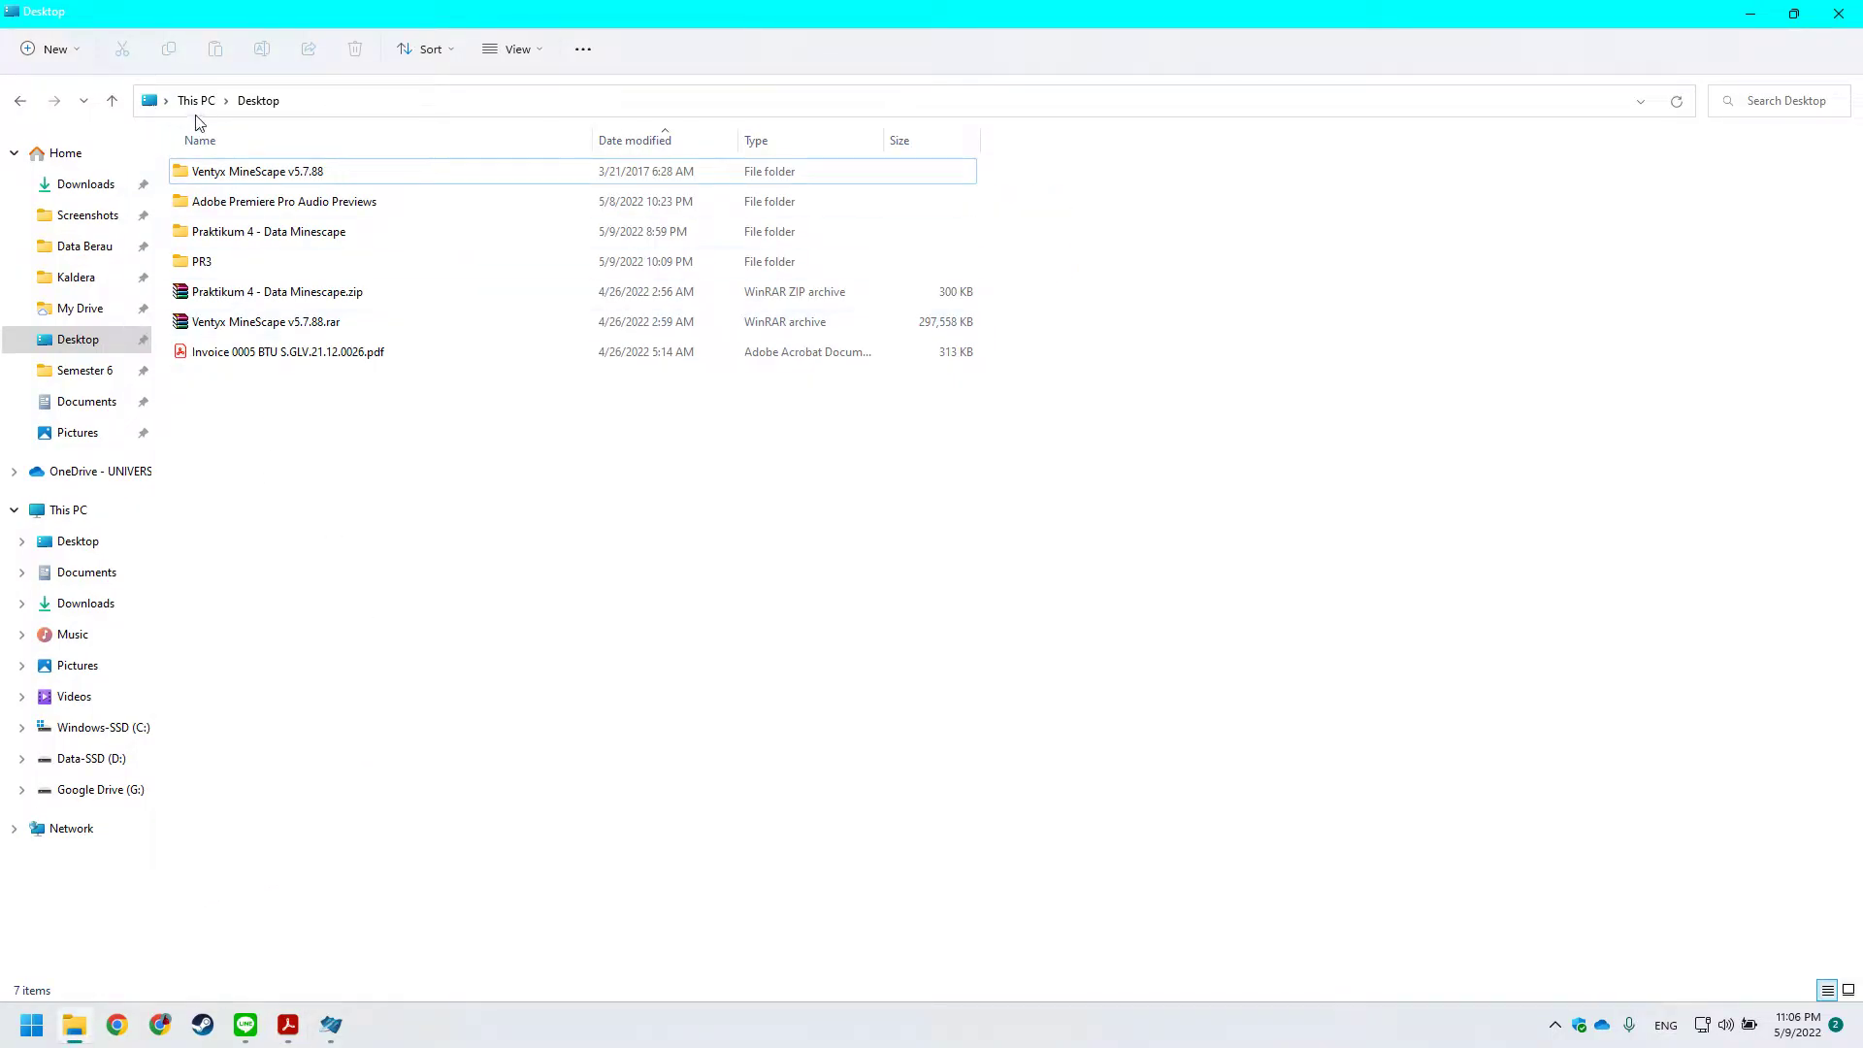
double_click(306, 233)
right_click(238, 241)
key("Return")
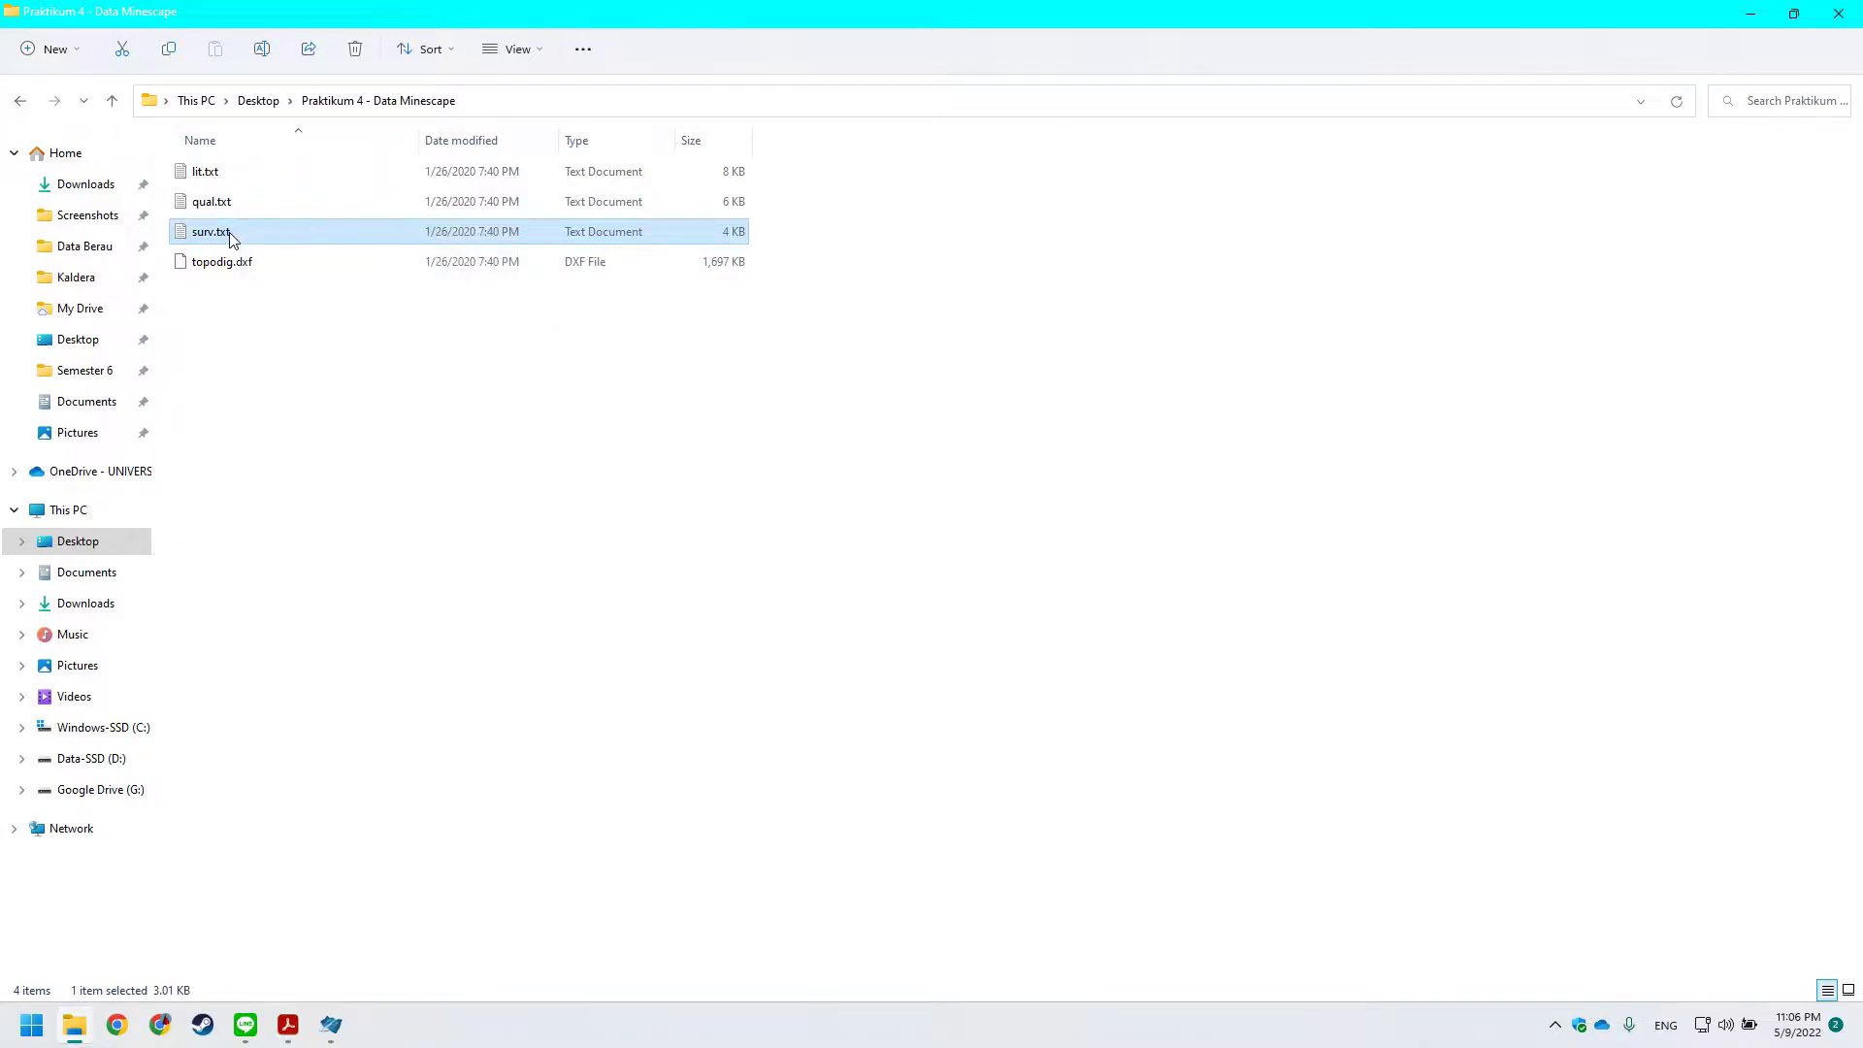
left_click_drag(583, 126, 591, 375)
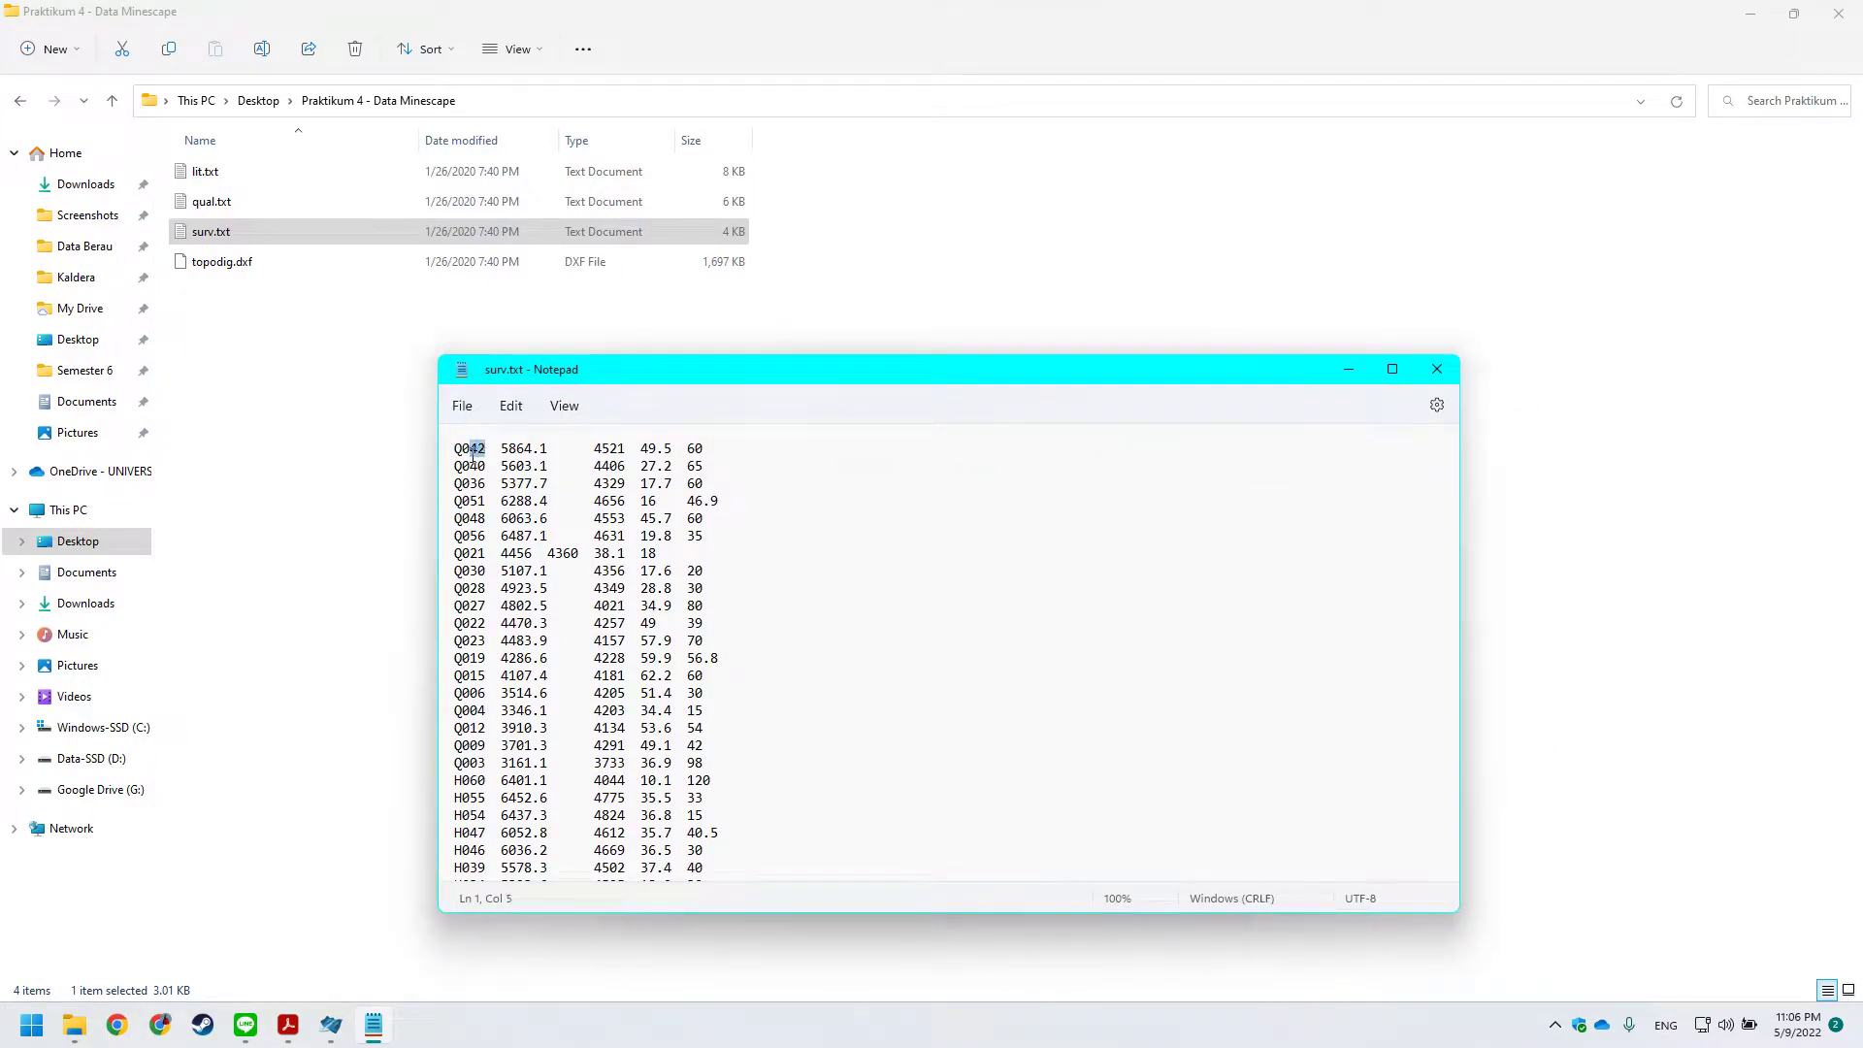
Examine the hole name, coordinate, elevation and depth values in the first row of surv.txt.
left_click(479, 451)
double_click(480, 453)
left_click(505, 450)
left_click(594, 451)
left_click_drag(641, 452, 675, 455)
scroll(666, 504, "down", 1)
scroll(666, 503, "up", 1)
left_click(707, 461)
Check the new project's origin fields in MineScape against the surv.txt data and close the text file.
mouse_move(331, 1024)
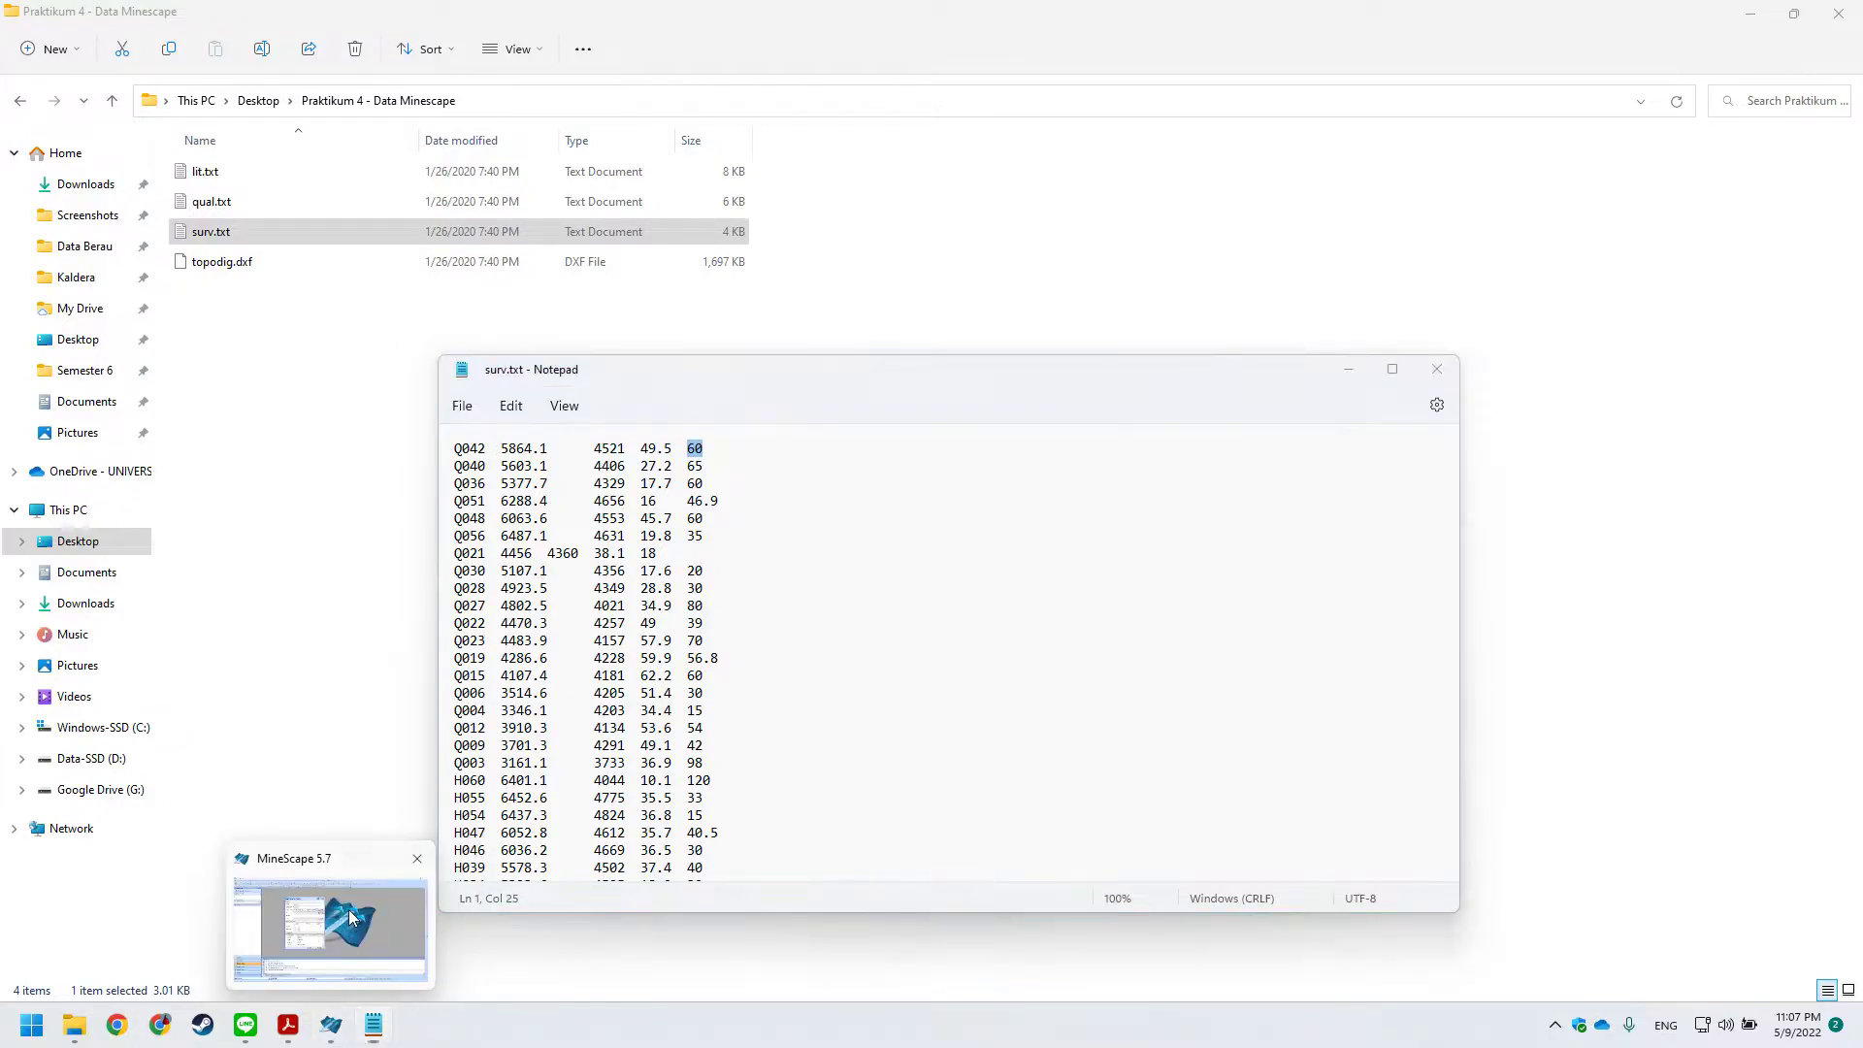
left_click(353, 917)
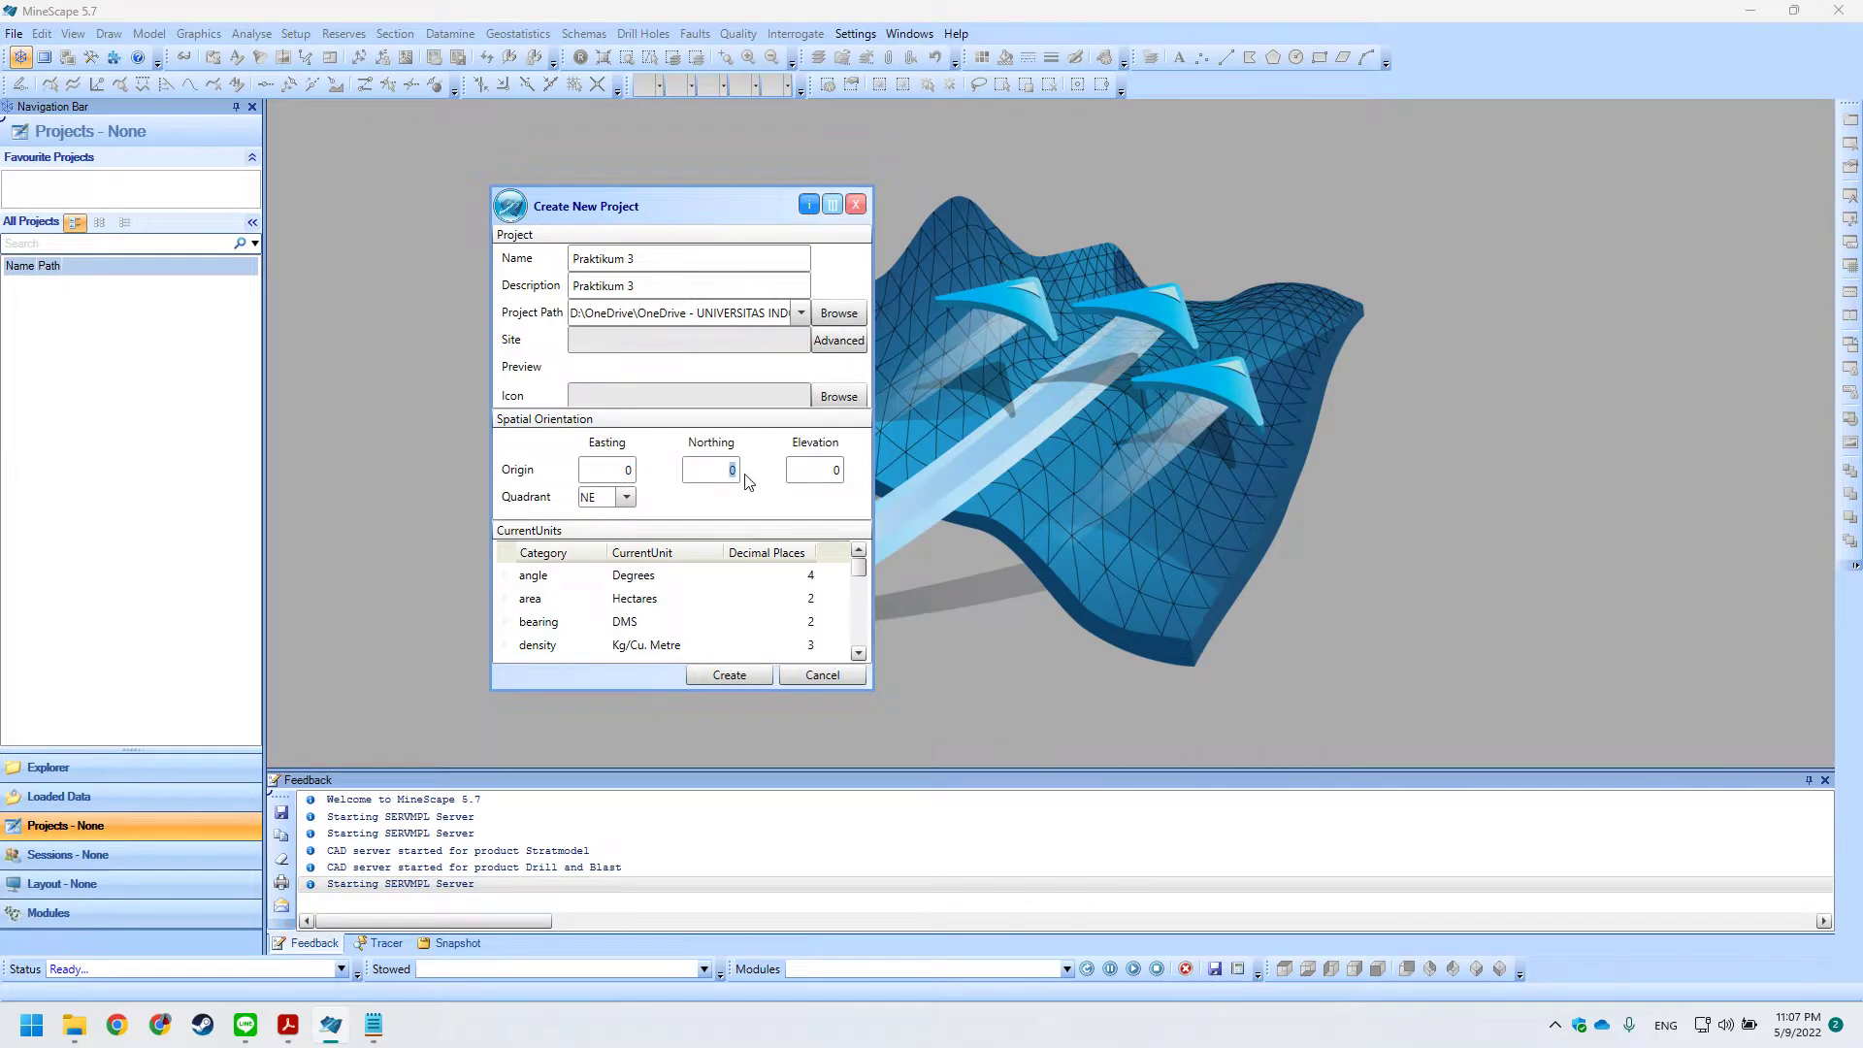
key("shift+Tab")
mouse_move(380, 1034)
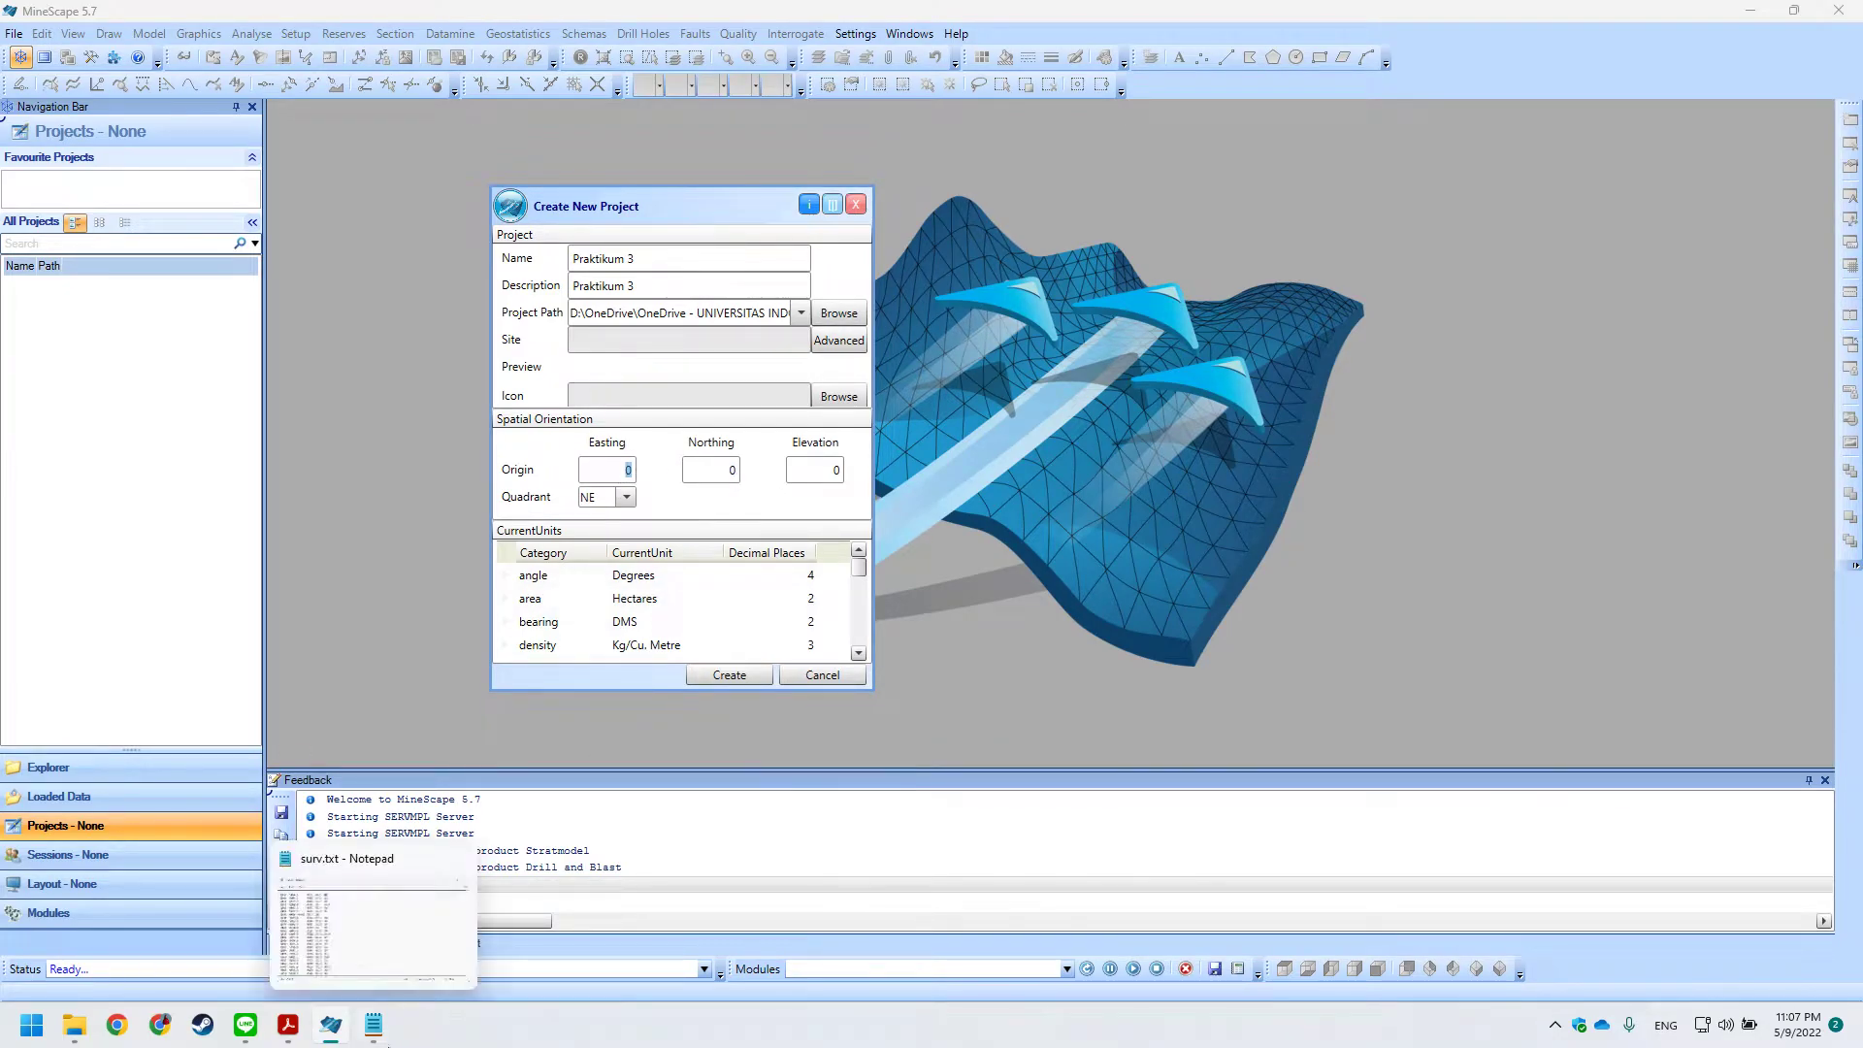
left_click(389, 933)
scroll(505, 583, "down", 1)
scroll(535, 567, "up", 1)
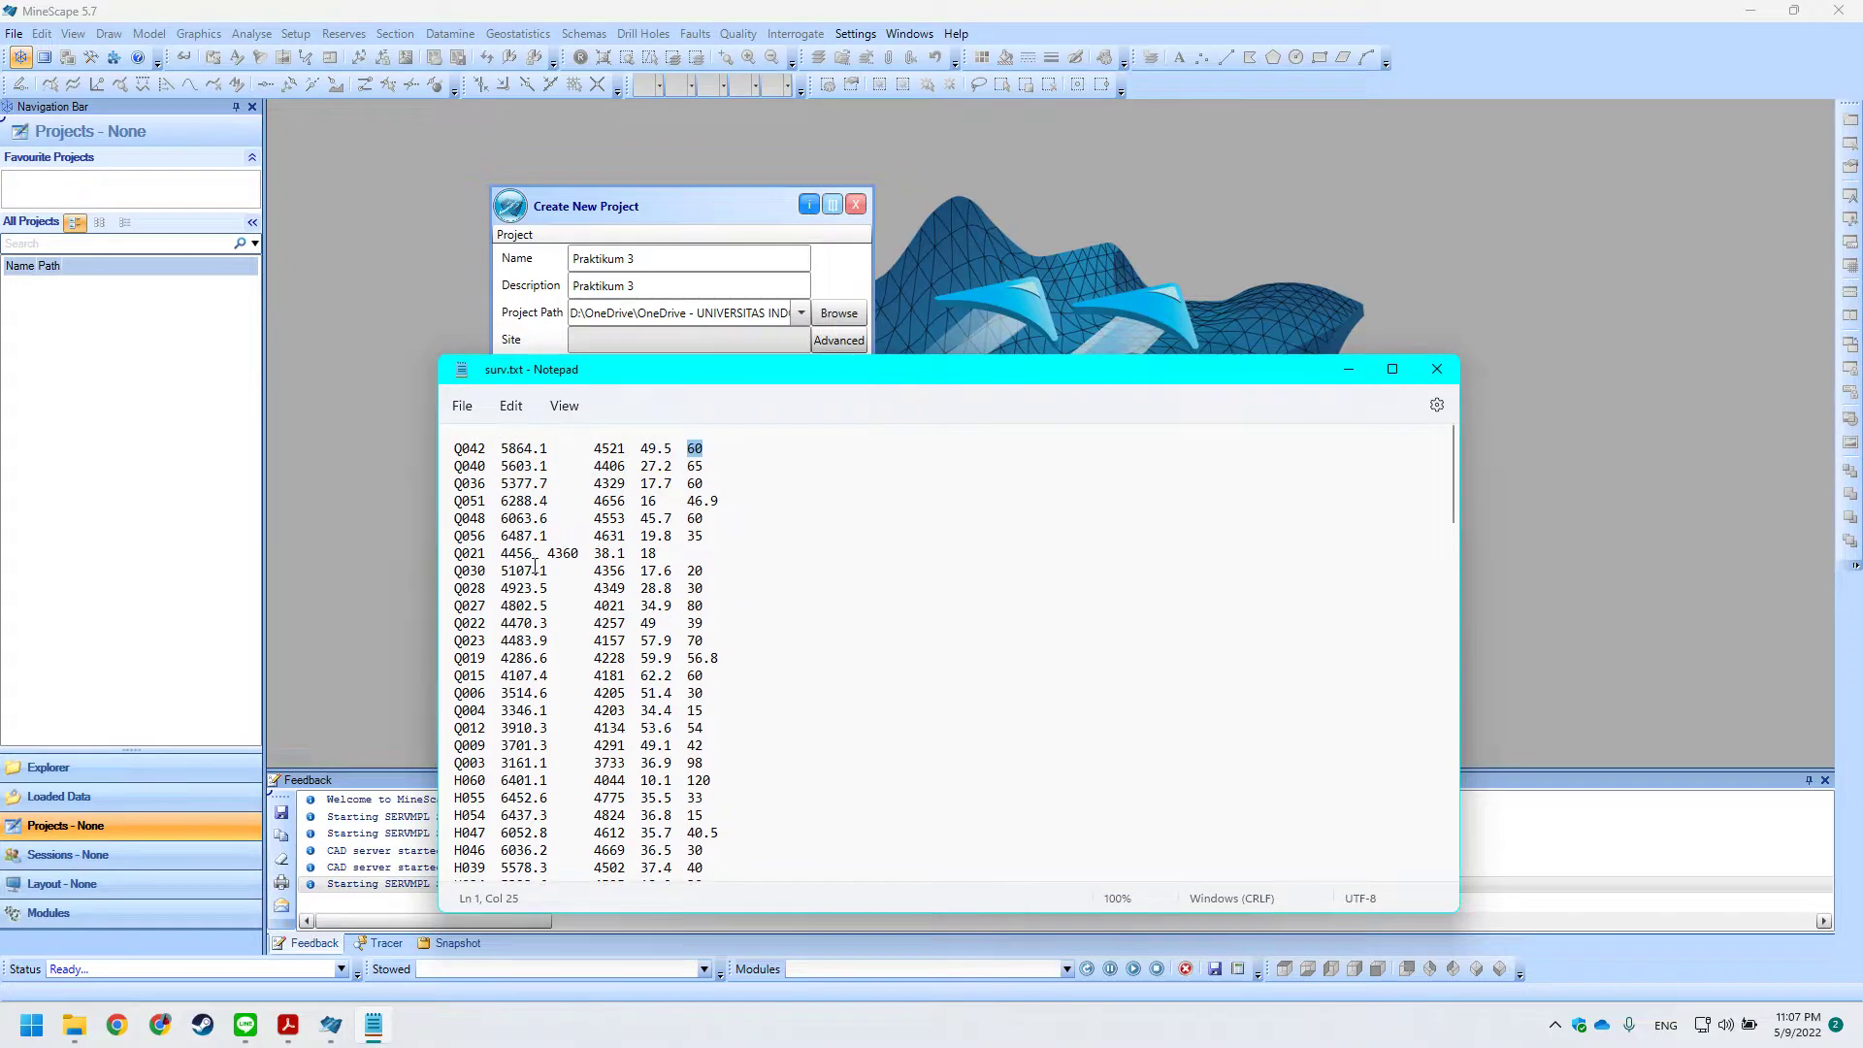
left_click(1439, 369)
Start Excel and import the recent file surv.txt as tab-delimited data.
left_click(23, 1044)
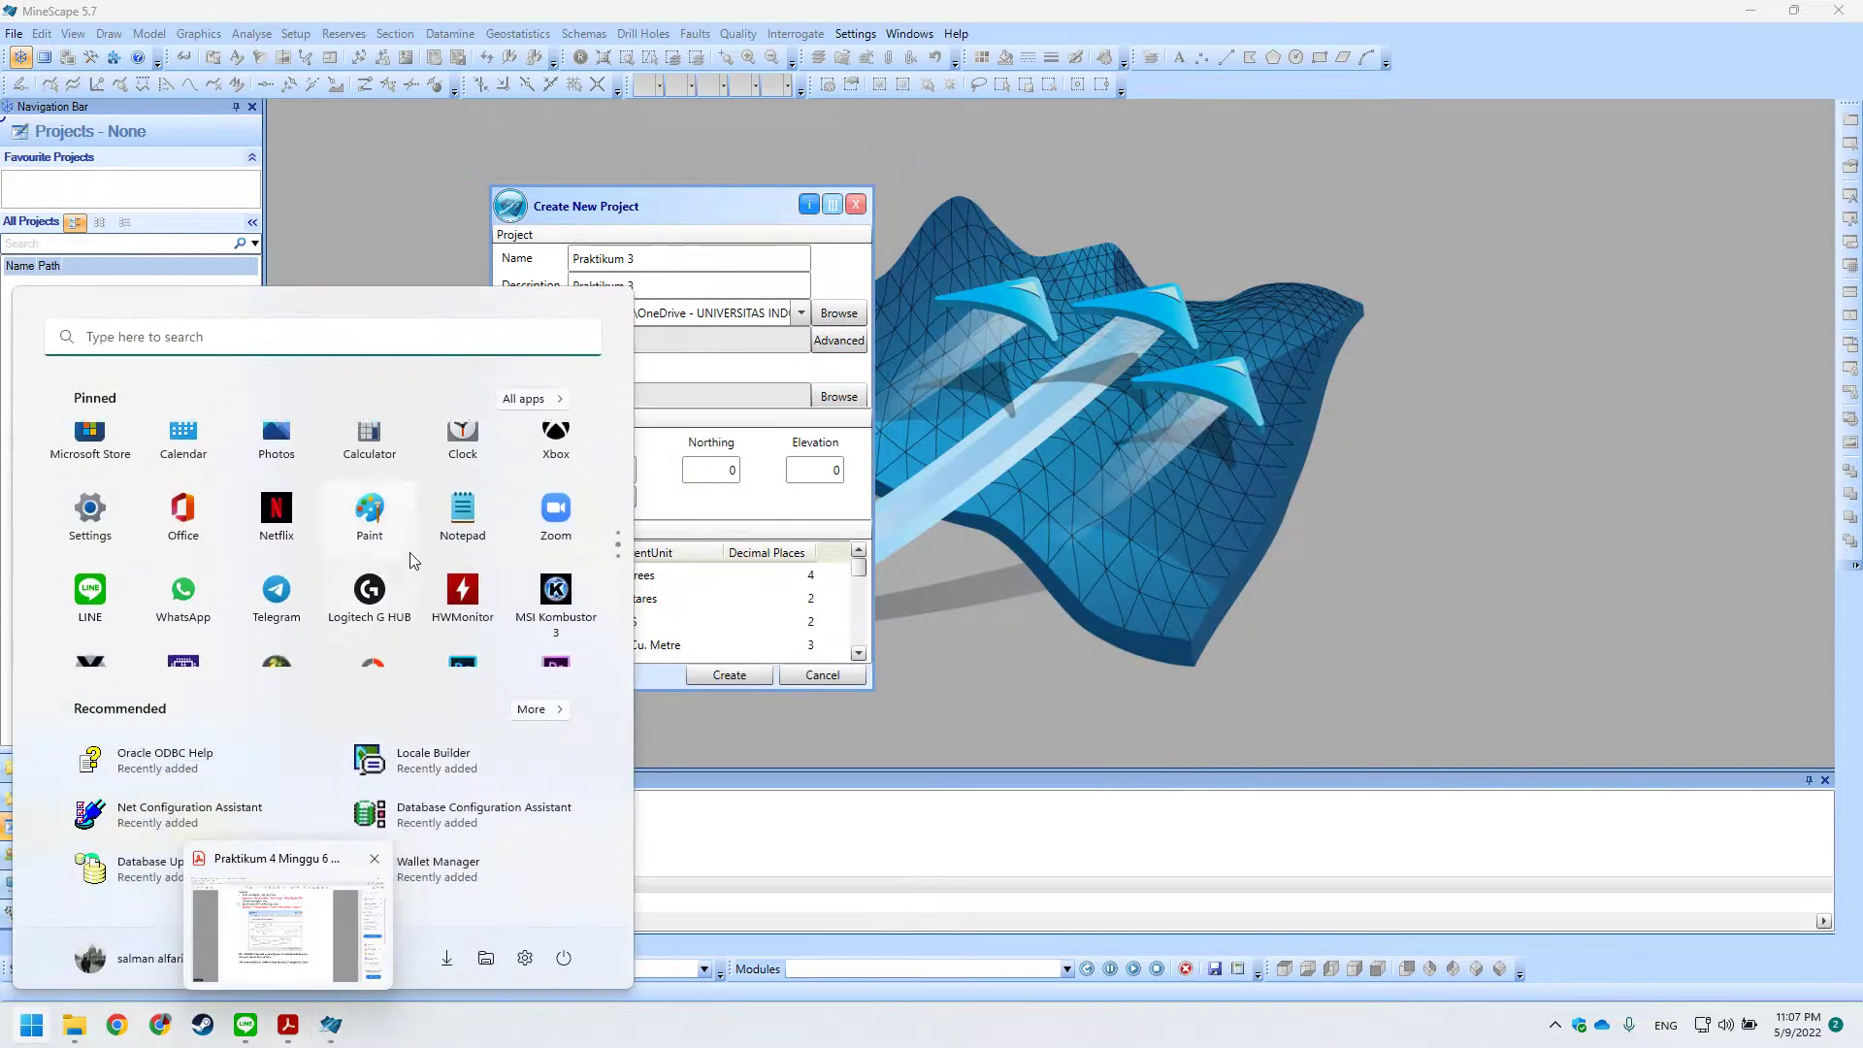
scroll(409, 557, "down", 1)
left_click(283, 549)
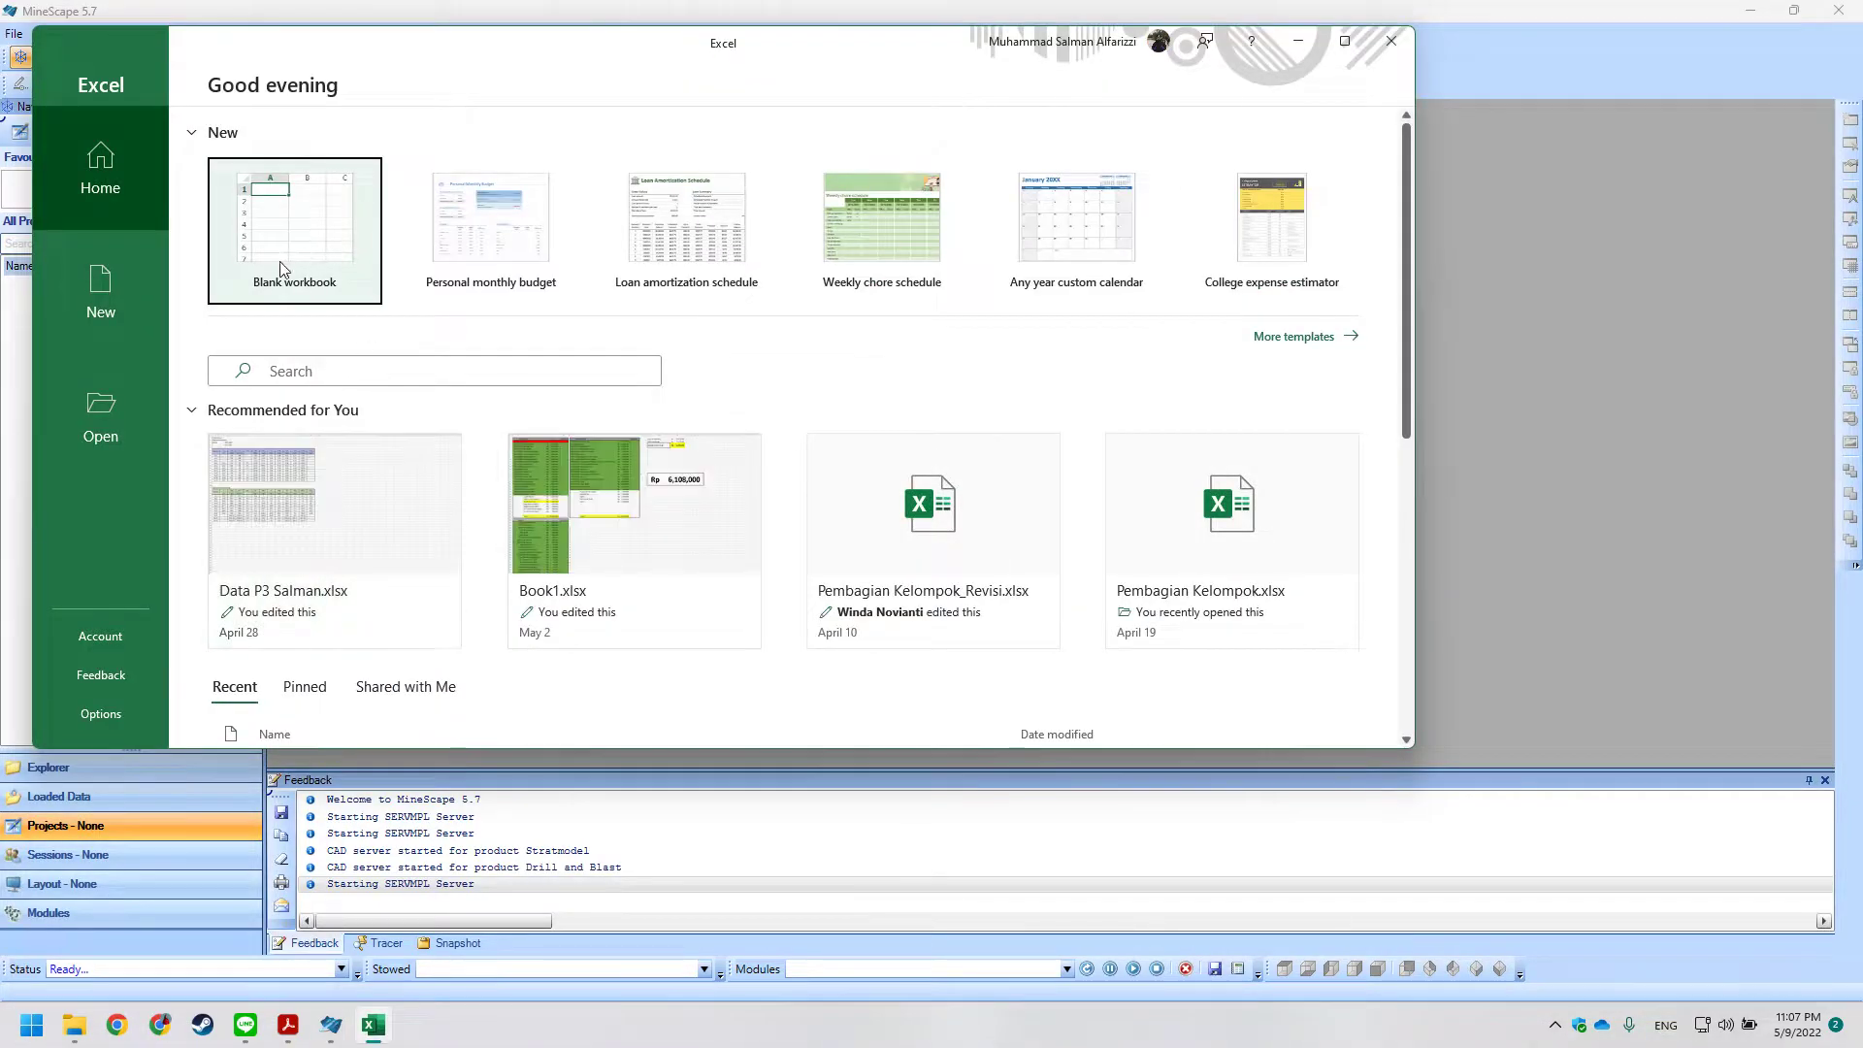
left_click(115, 411)
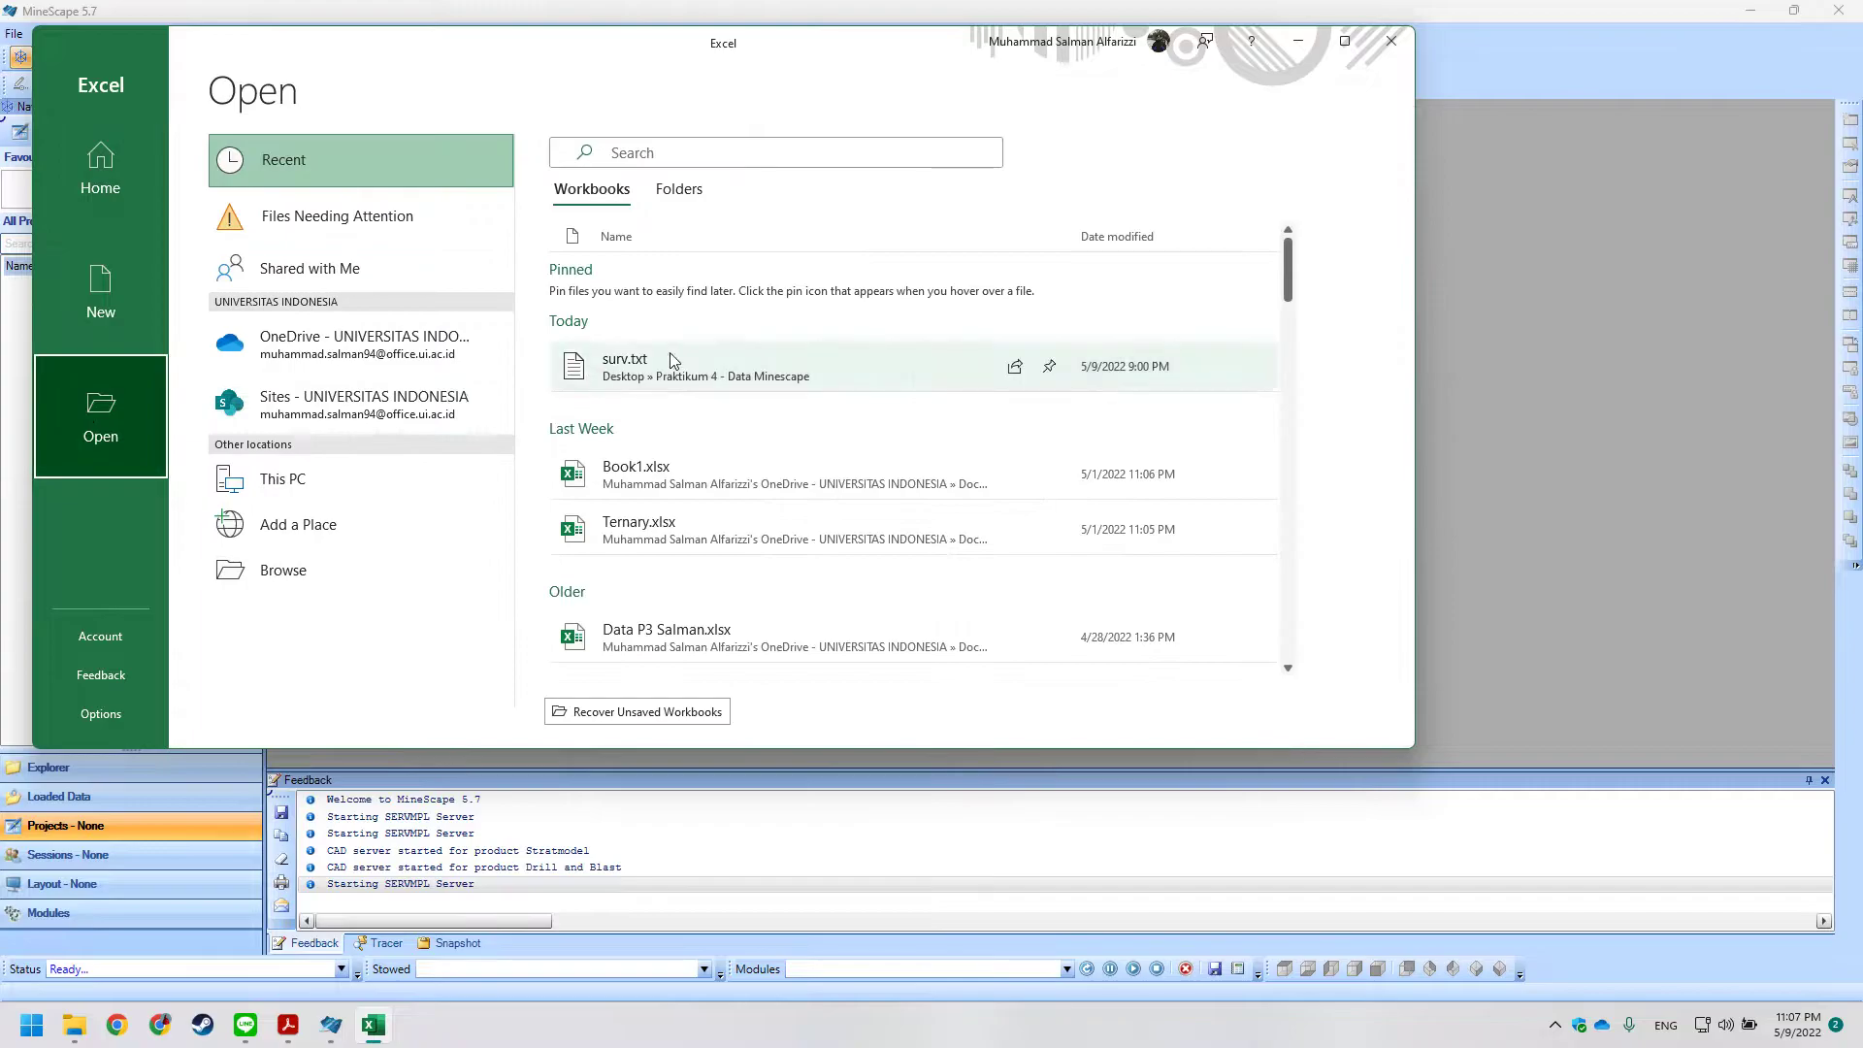
left_click(753, 364)
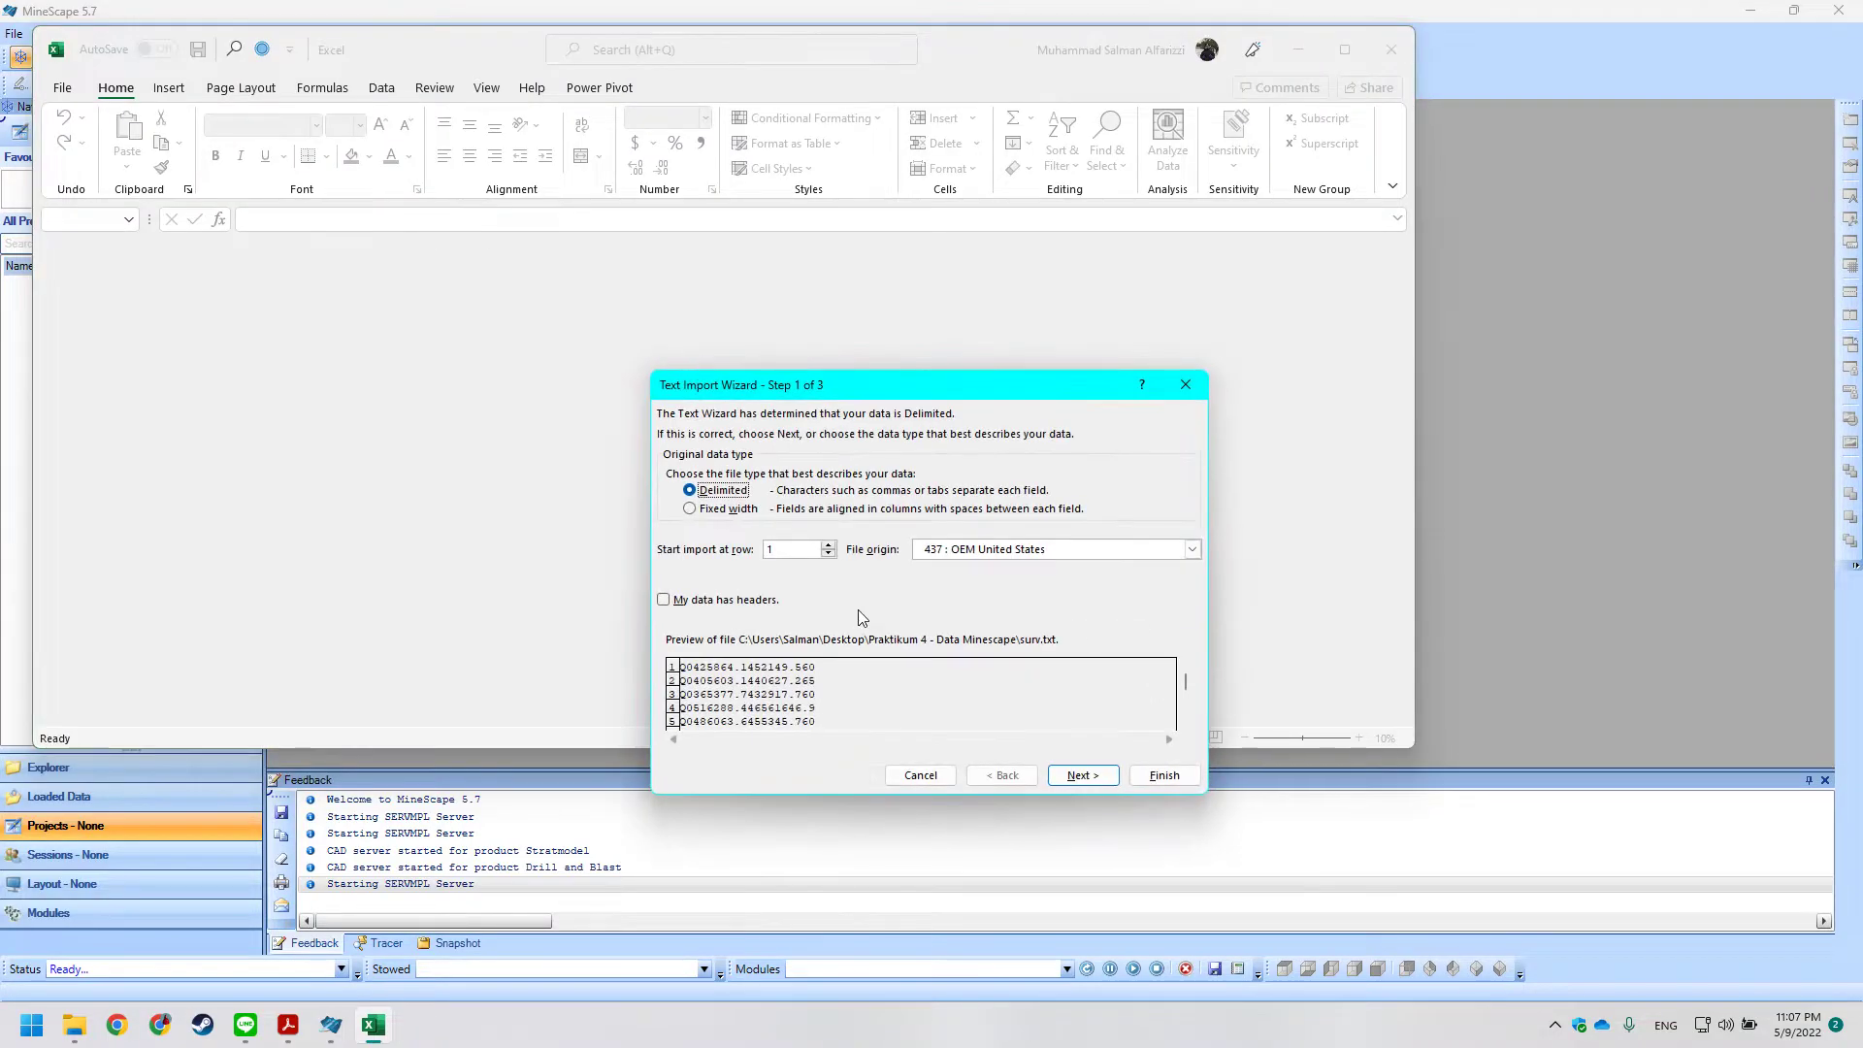
key("Return")
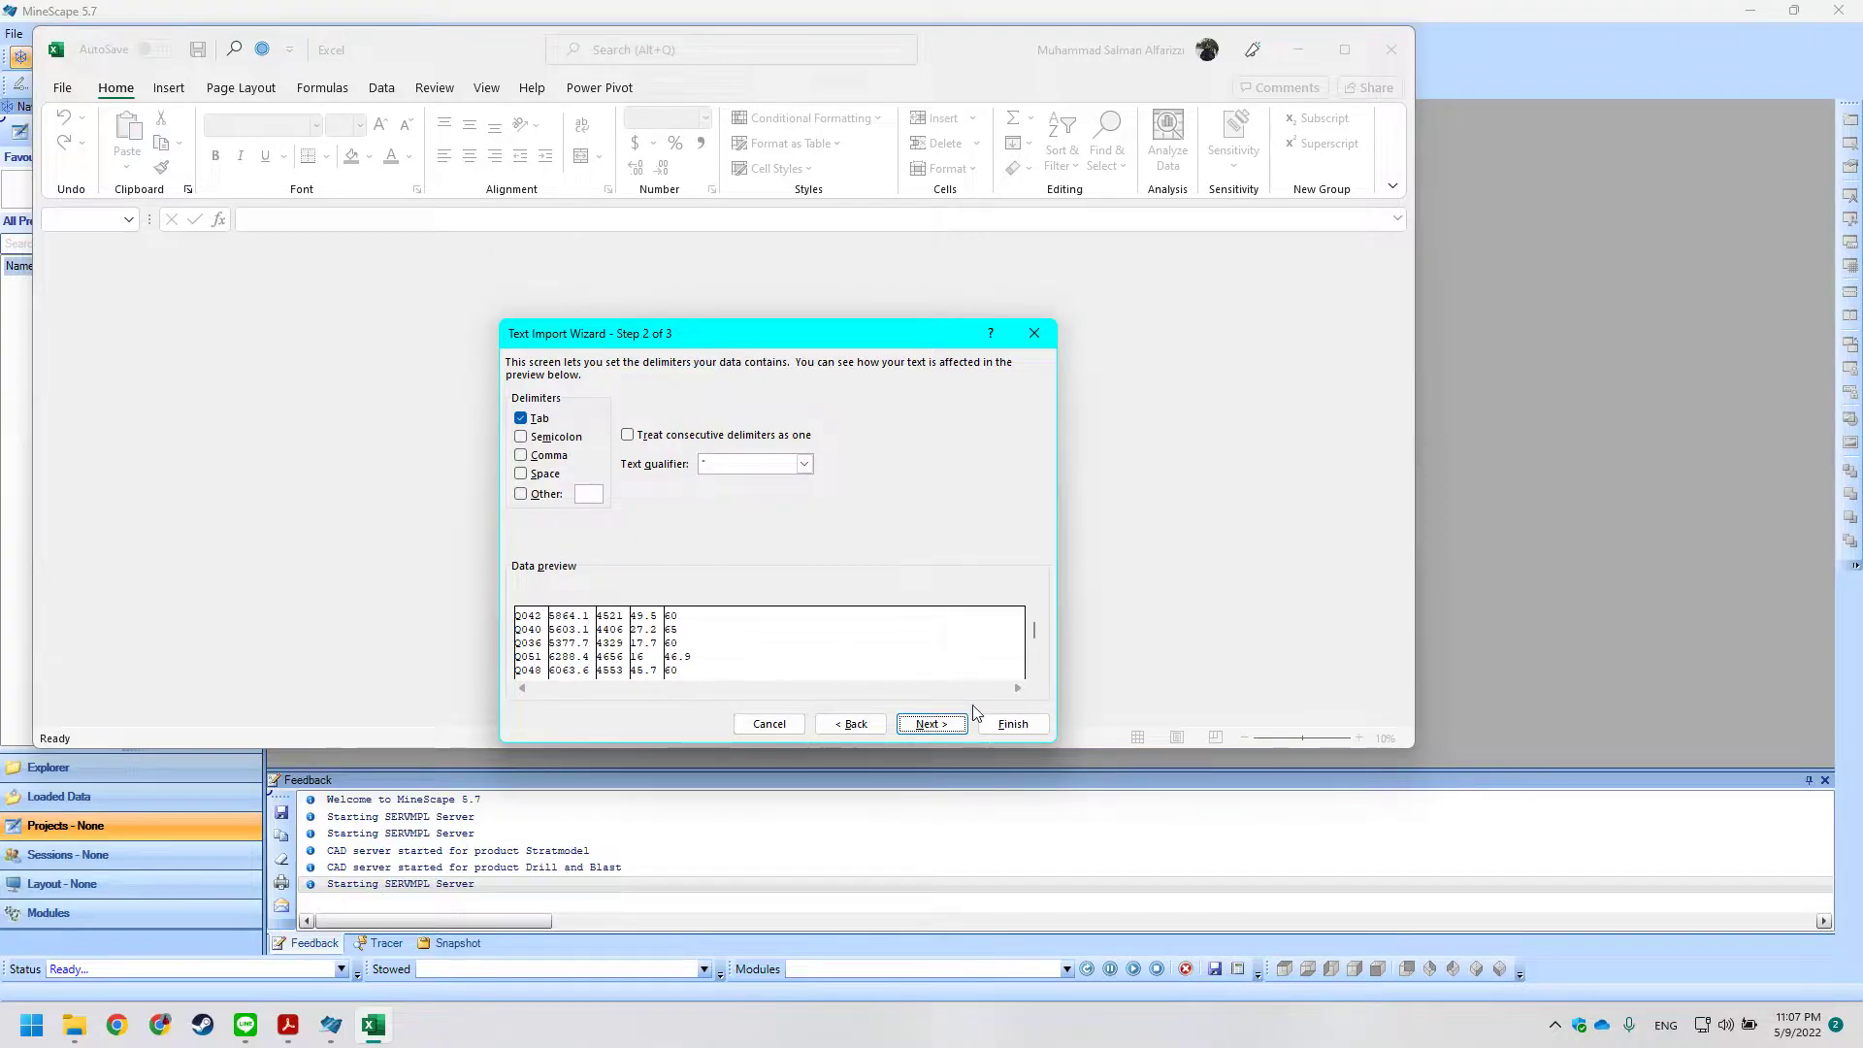
left_click(922, 728)
left_click(991, 729)
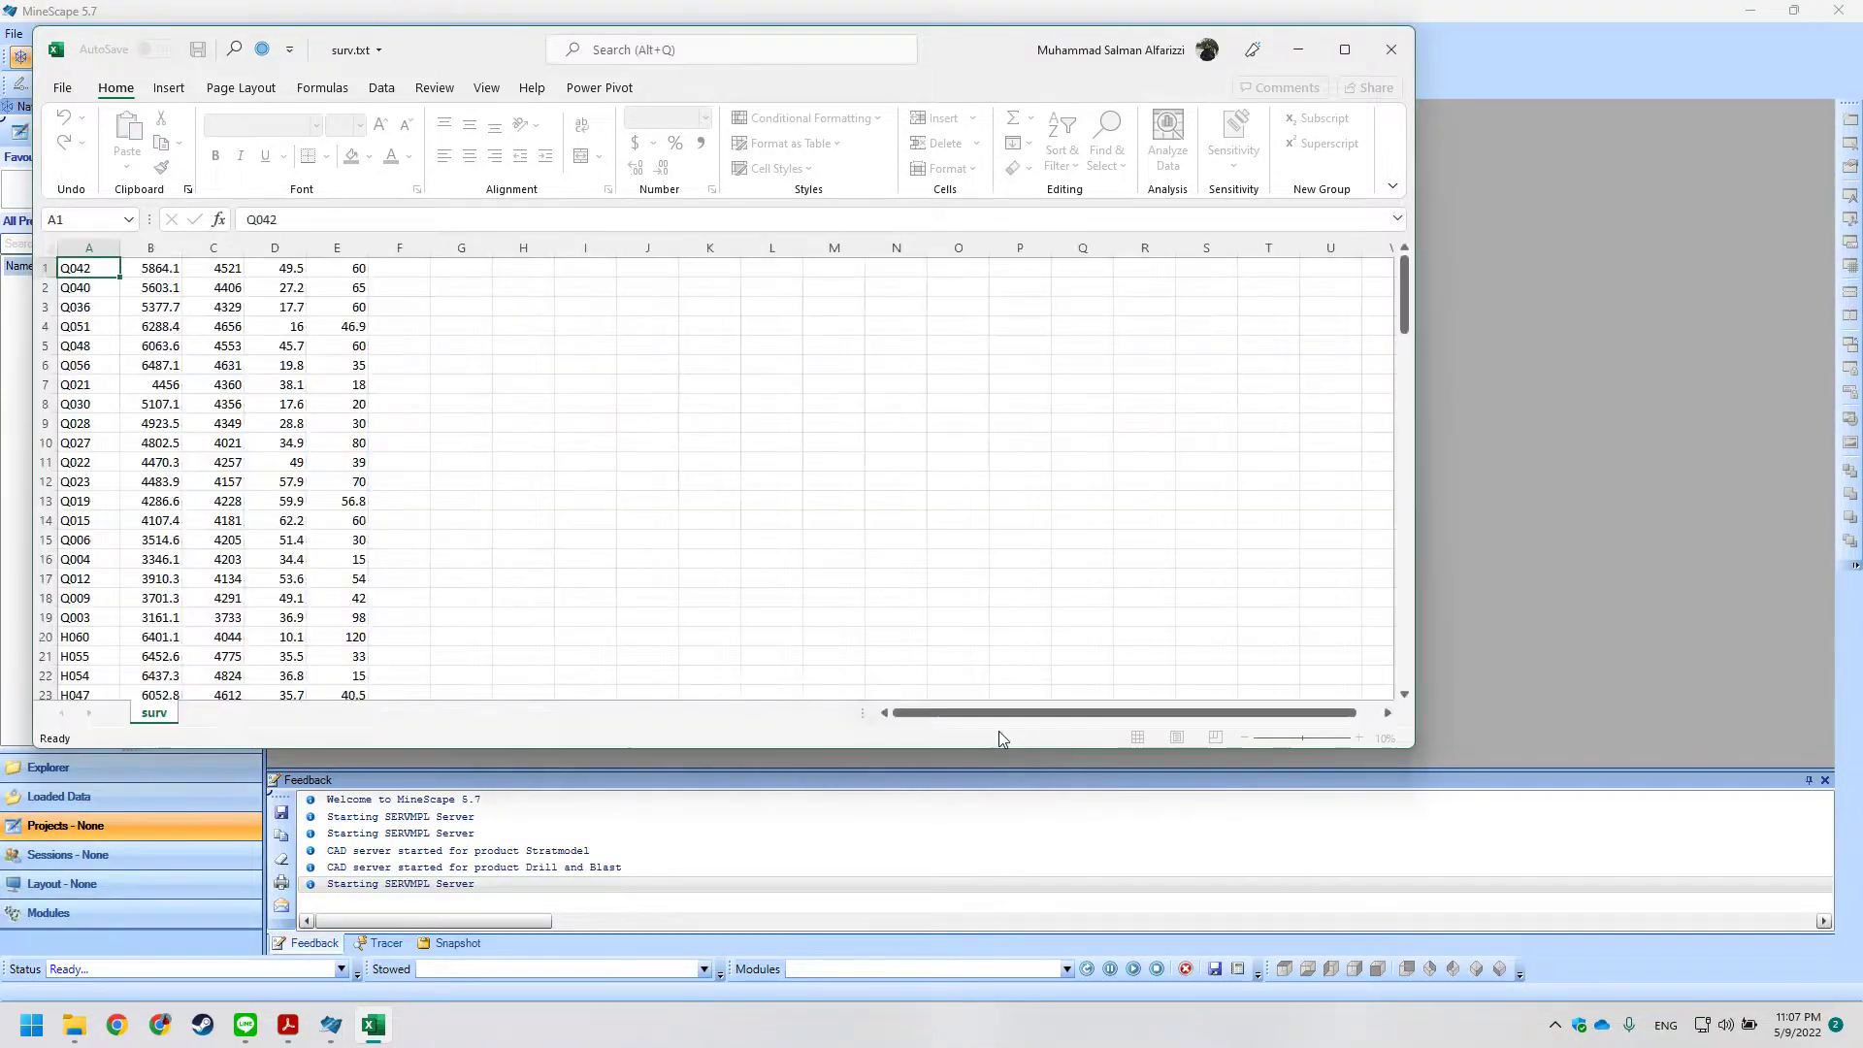
Examine each column's value in the first row of the imported survey sheet.
left_click(340, 394)
left_click(103, 299)
left_click(152, 299)
left_click(97, 304)
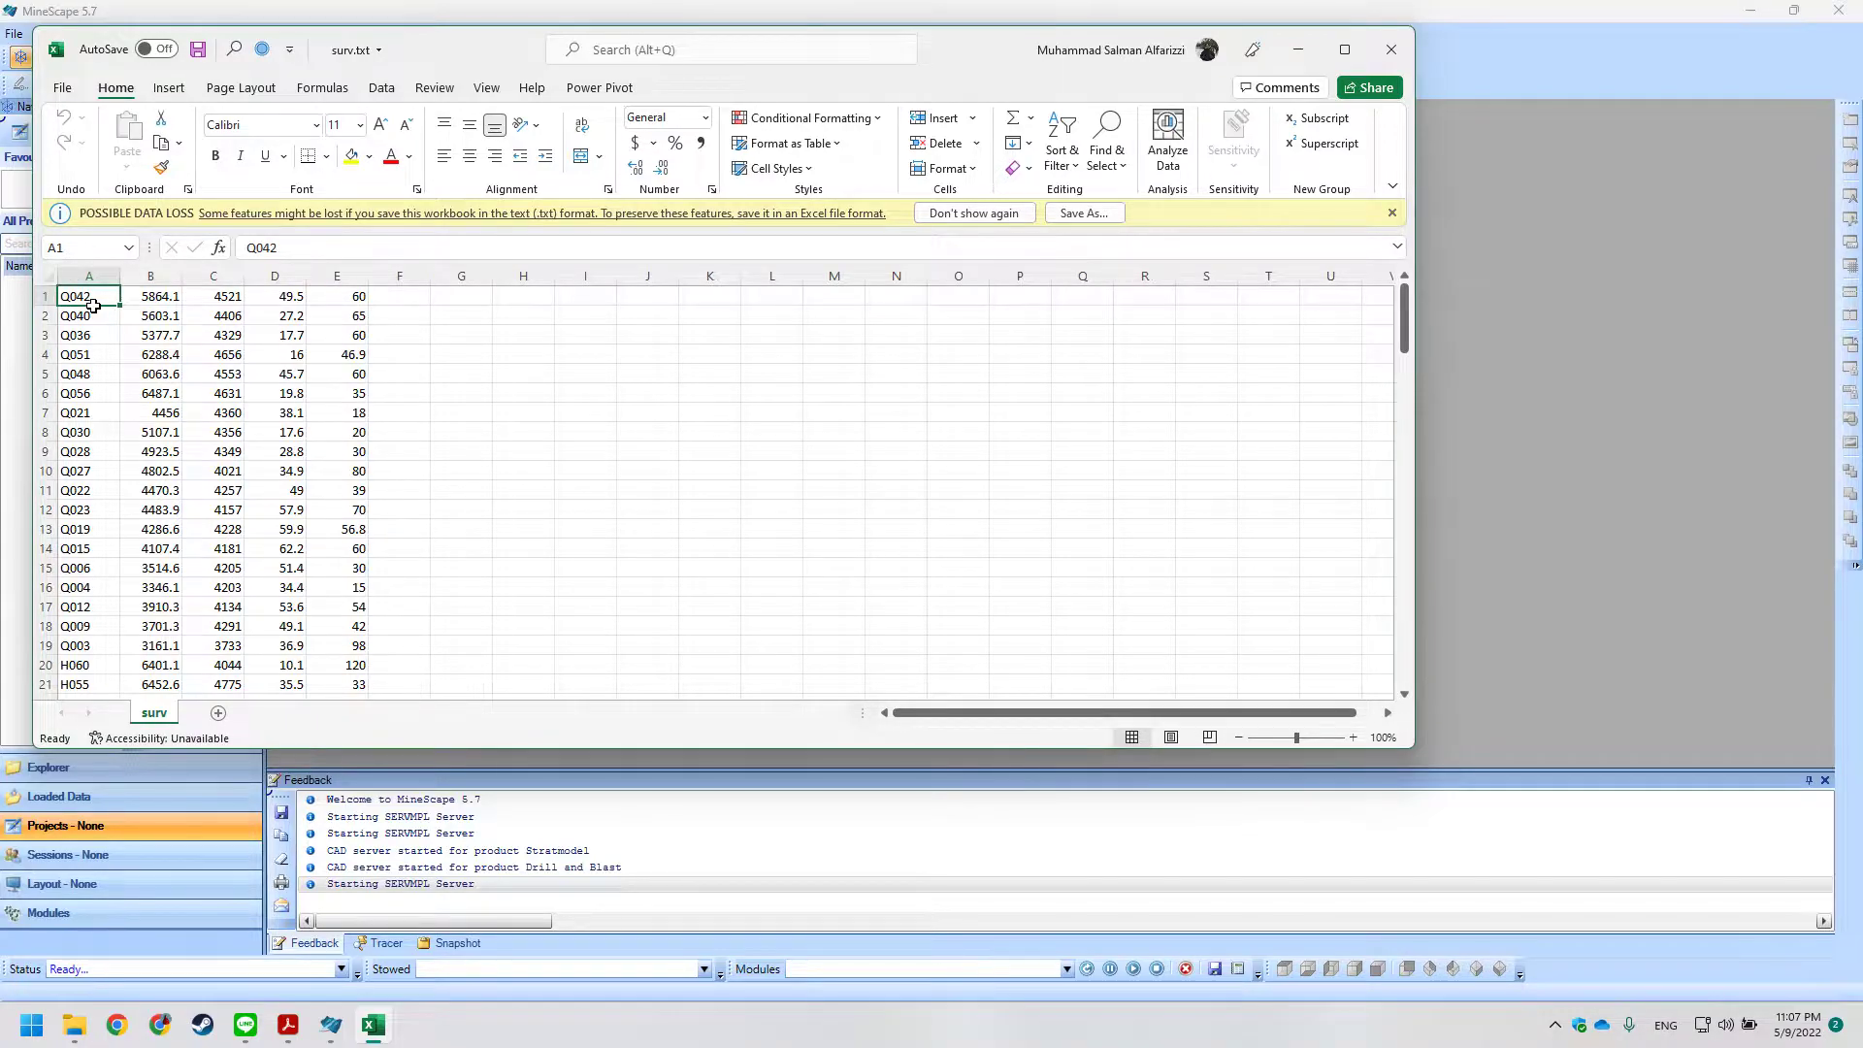
left_click(157, 301)
left_click(228, 302)
left_click(294, 297)
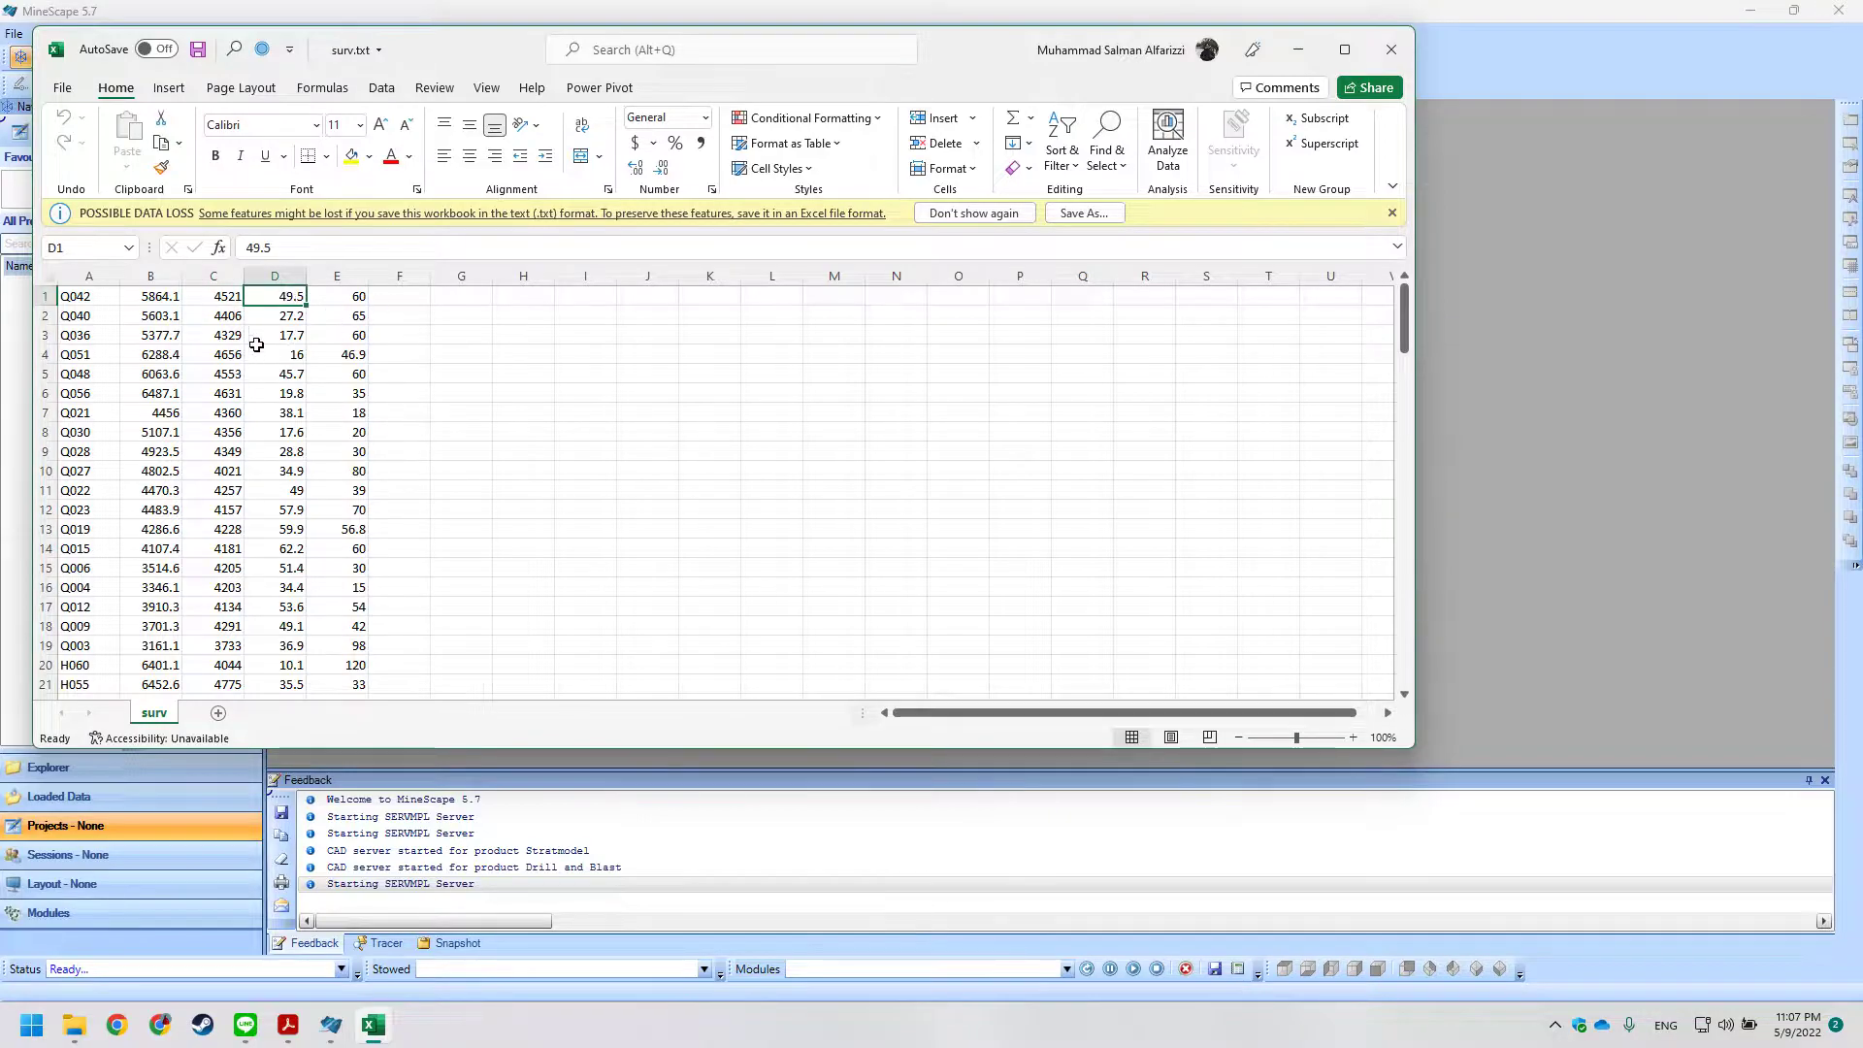
left_click(353, 299)
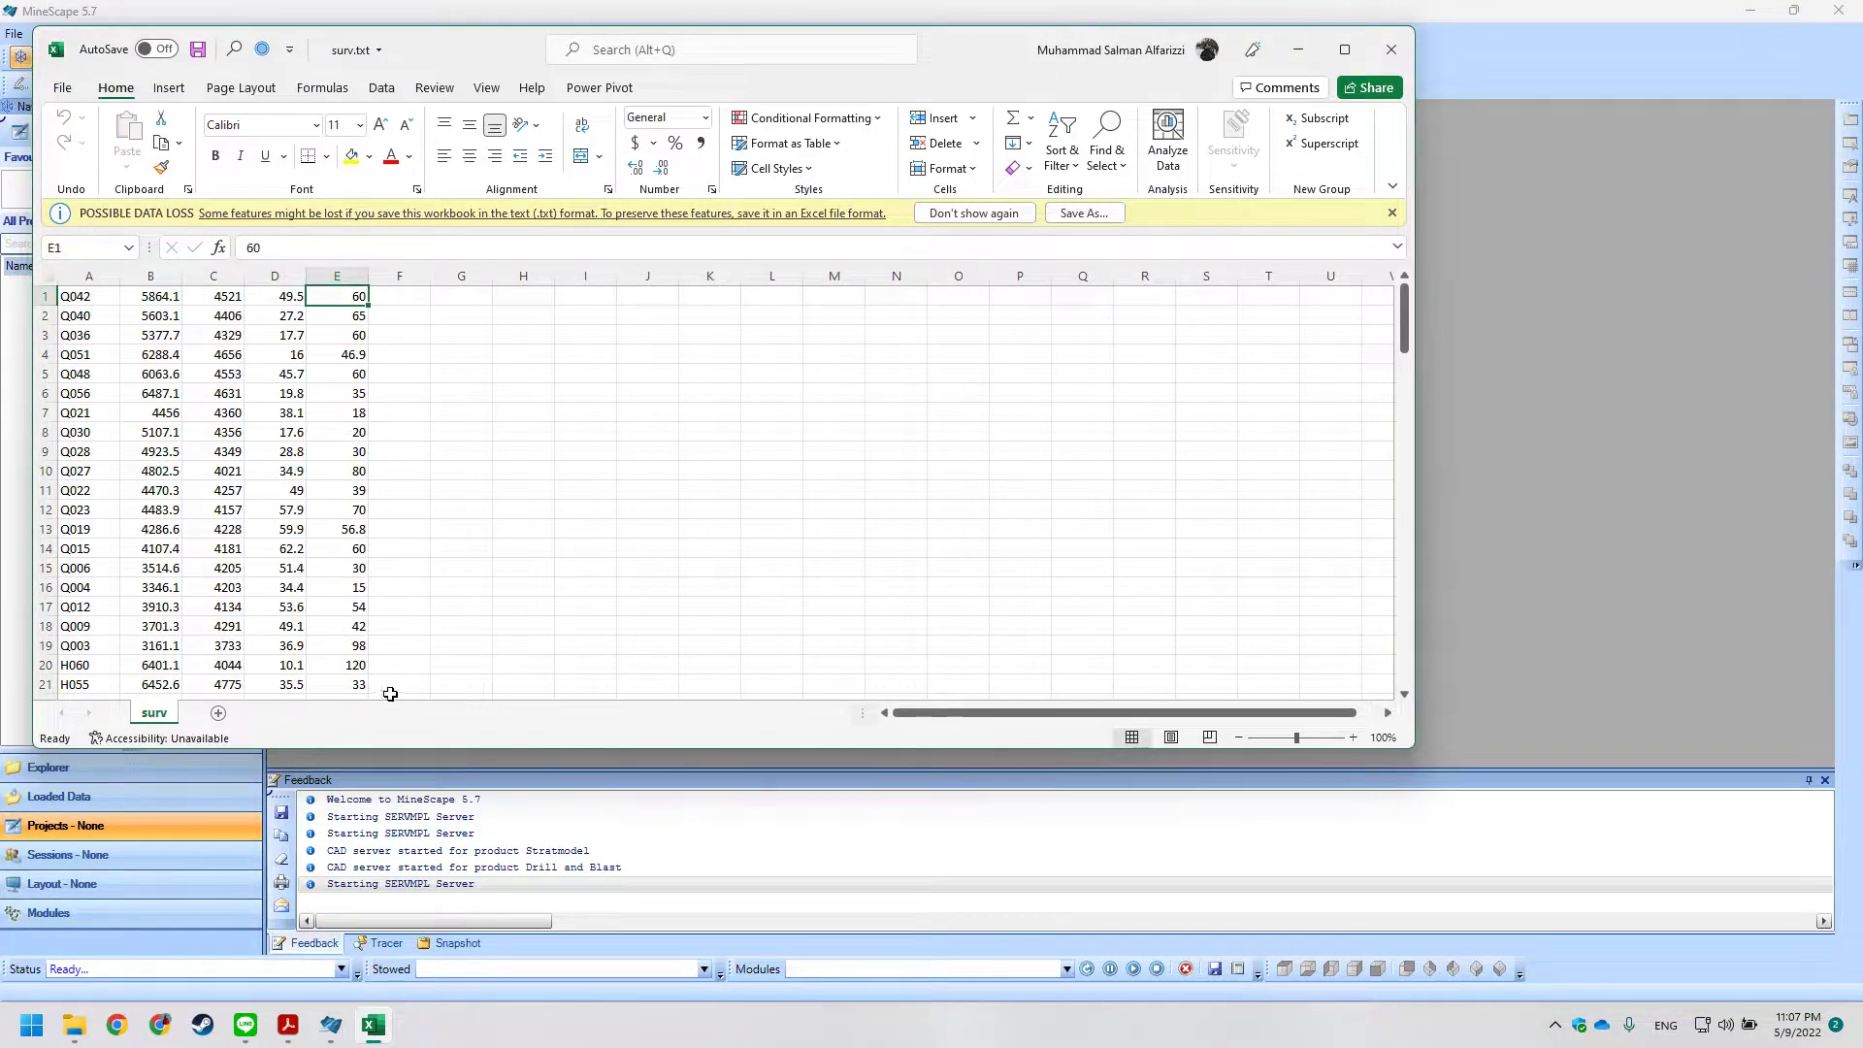
Calculate the average of B1:B120 in cell B121 below the survey data.
scroll(230, 490, "down", 20)
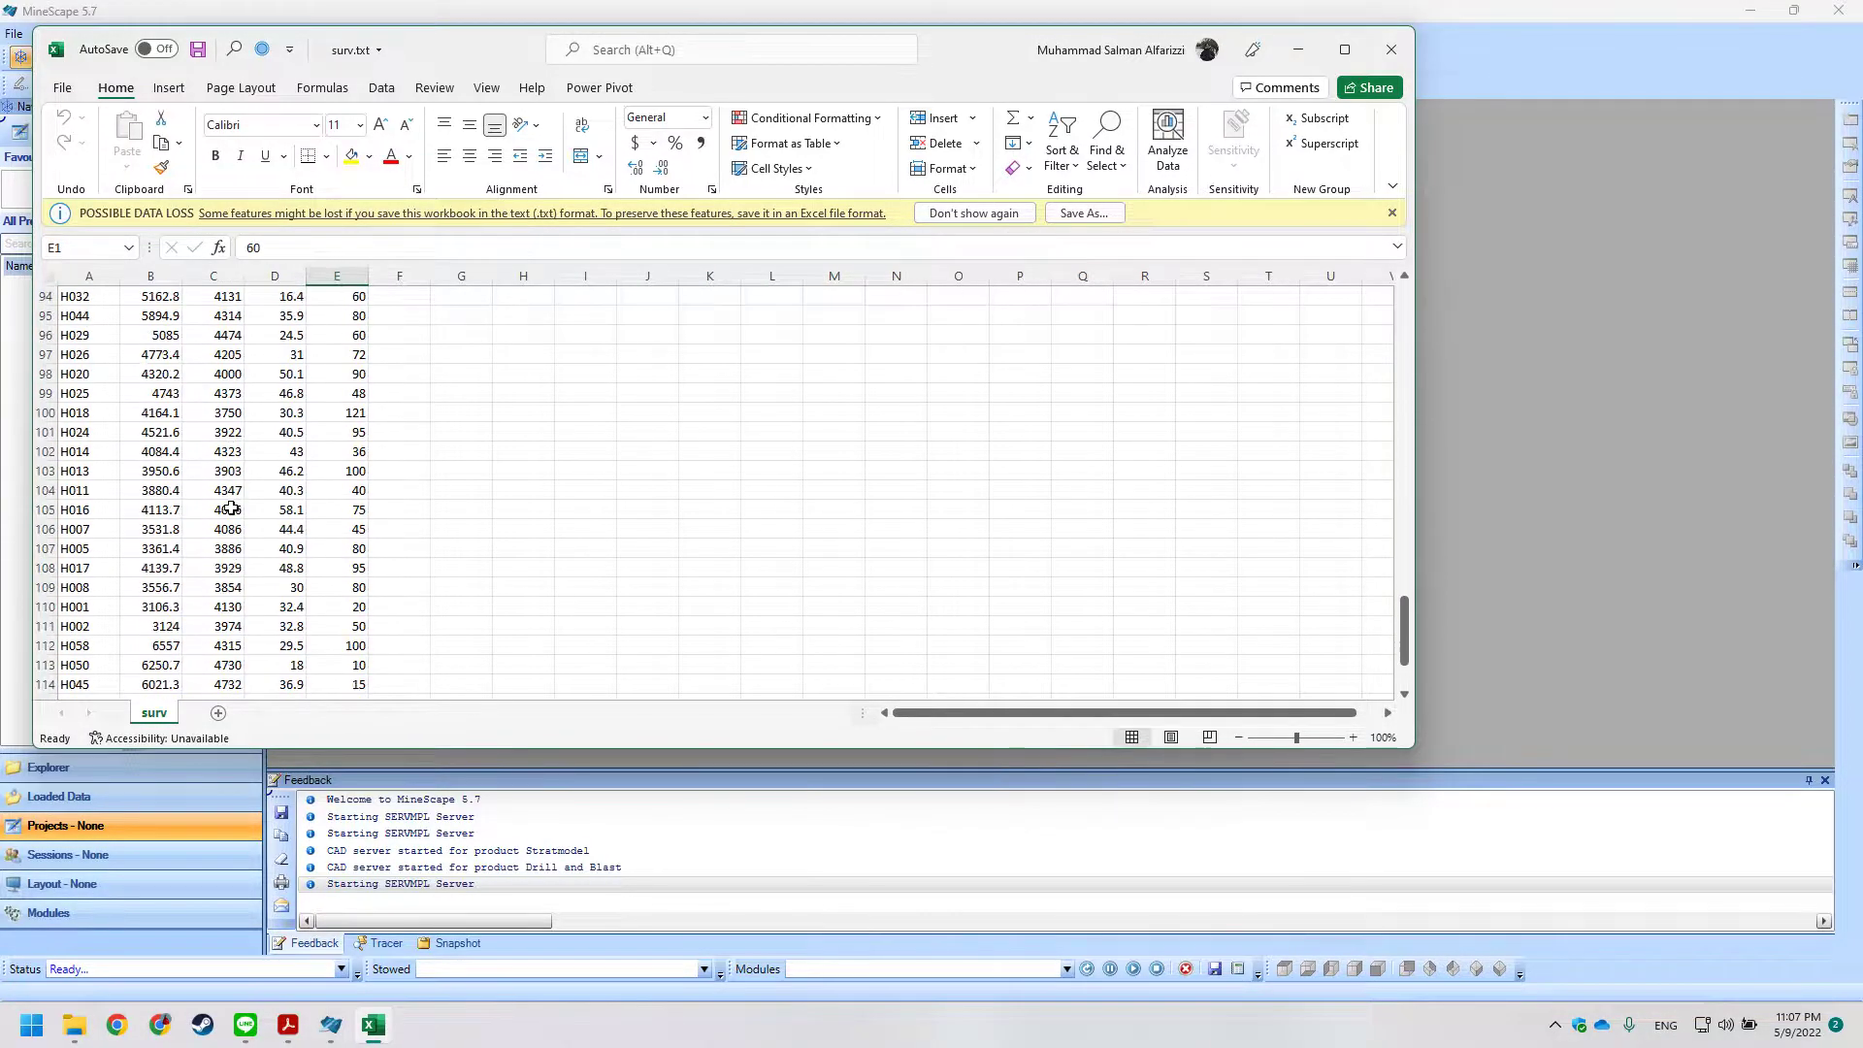
left_click(151, 414)
type("=")
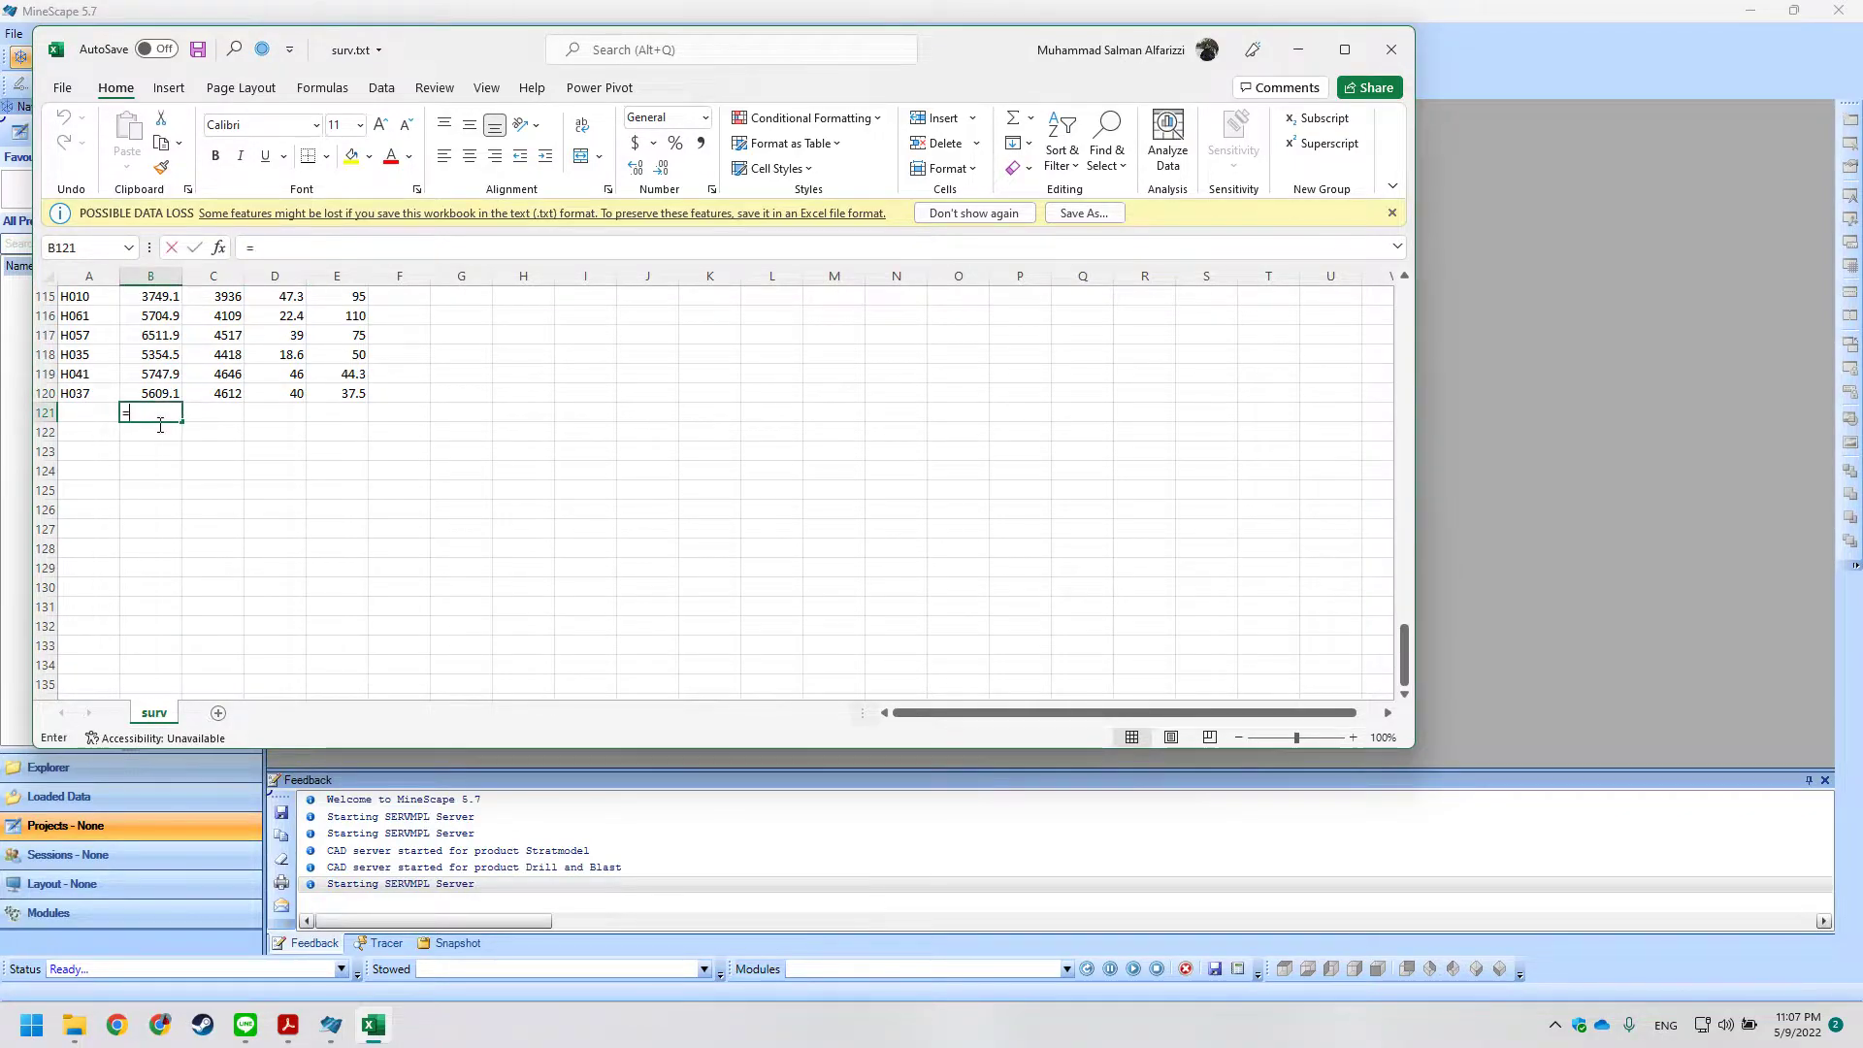
type("average*")
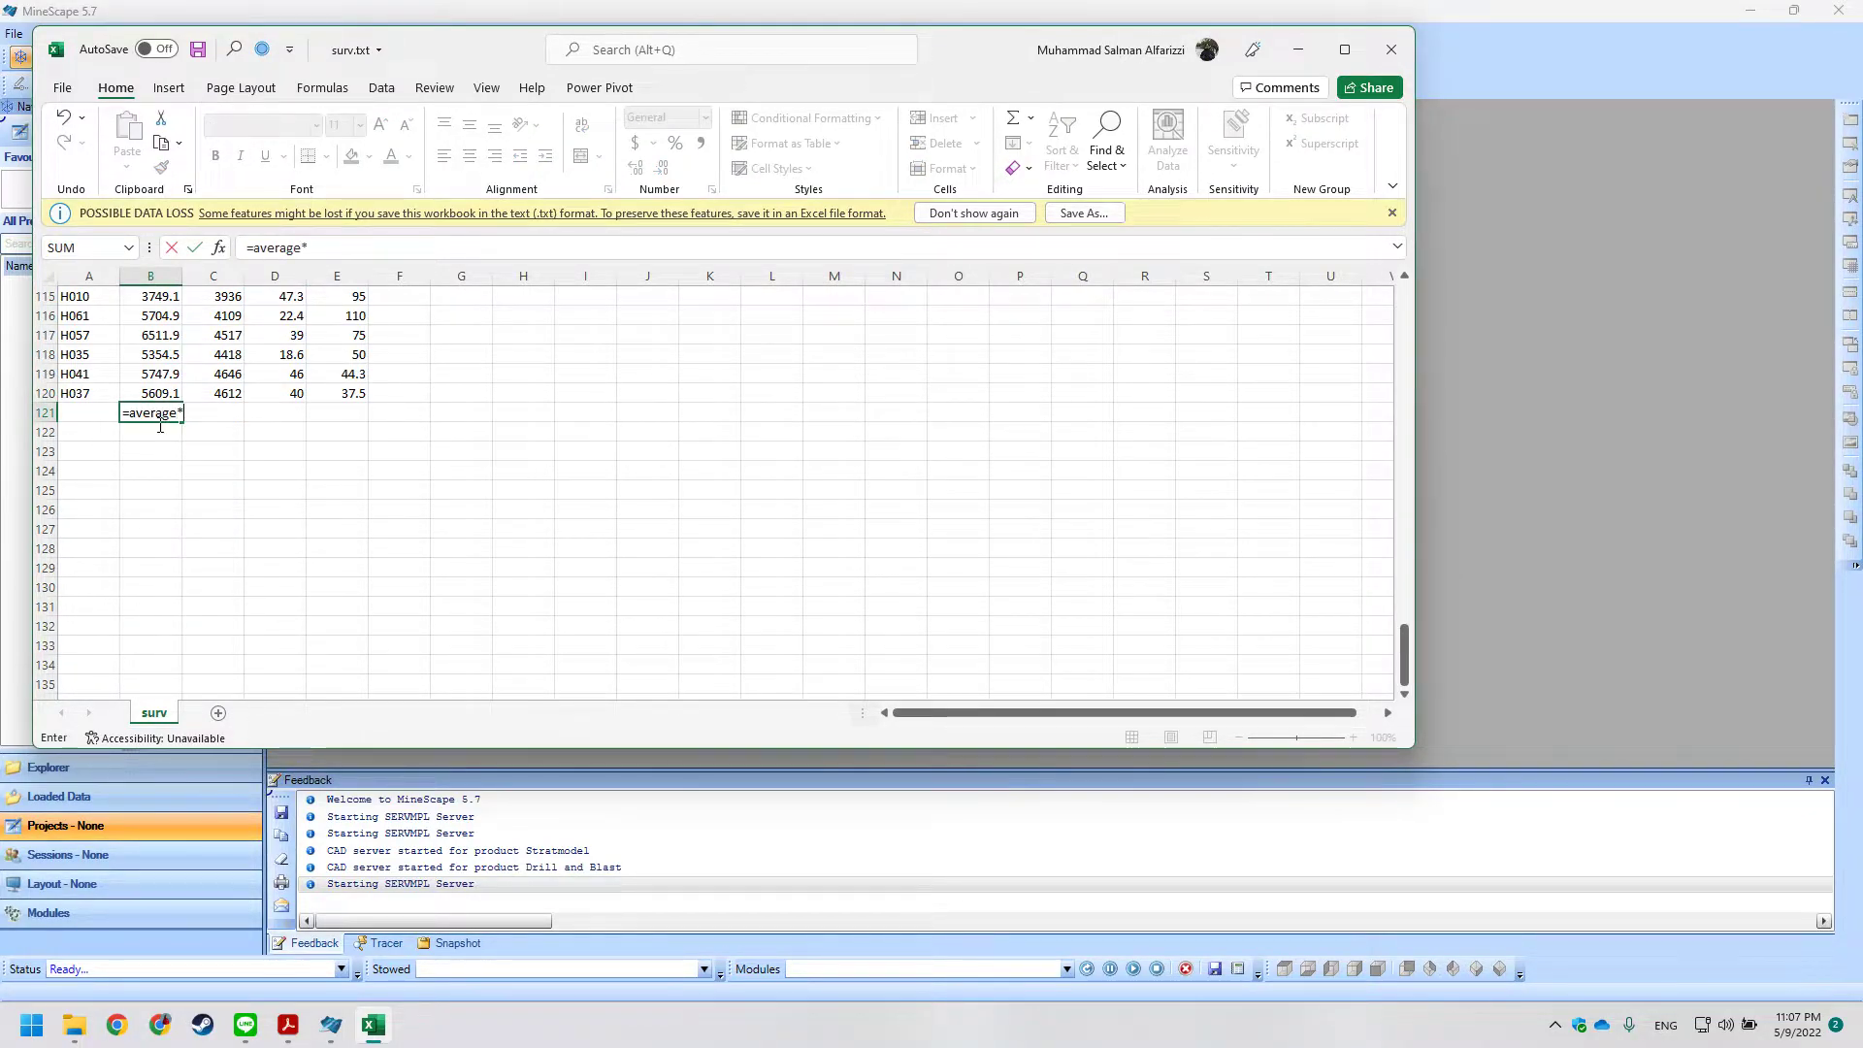
key("BackSpace")
type("(")
key("Up")
left_click_drag(157, 393, 168, 299)
key("Return")
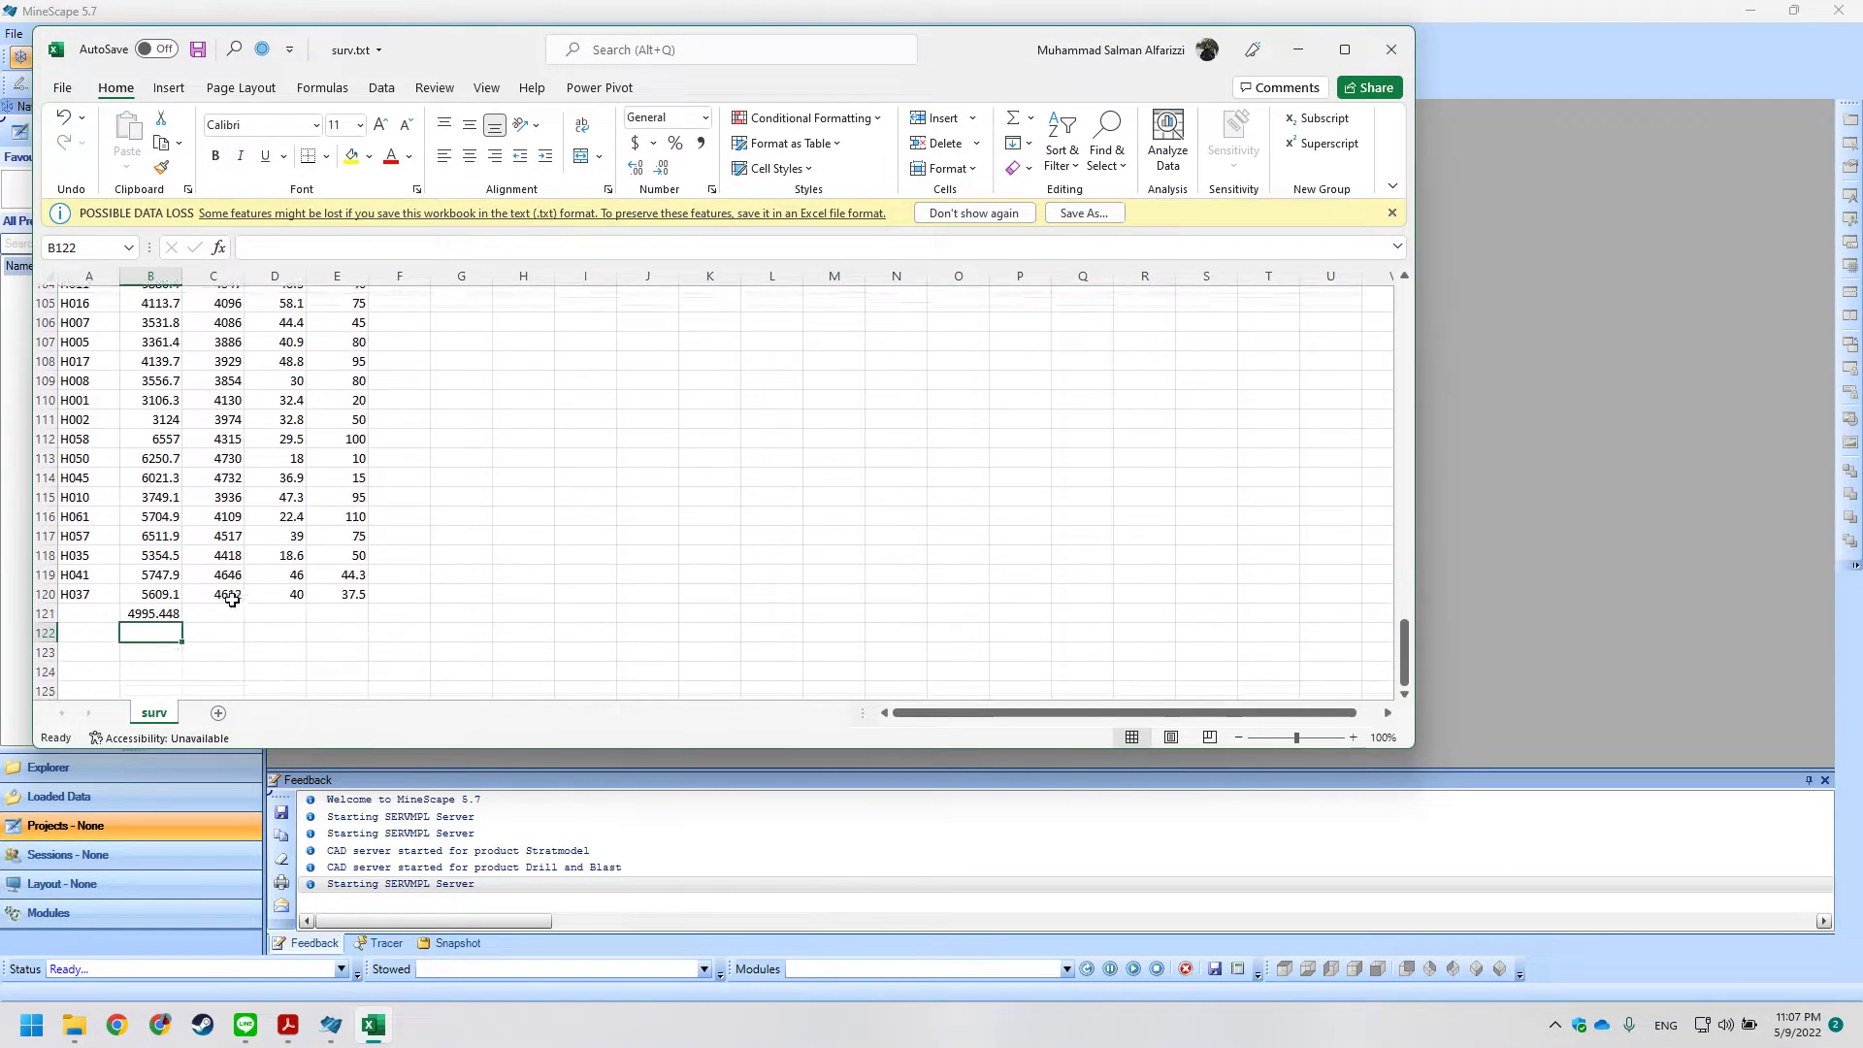
Extend the average formula from B121 across C121:E121 and check the resulting cells.
left_click(169, 611)
left_click_drag(181, 615, 242, 613)
left_click(209, 633)
left_click(165, 611)
left_click(221, 608)
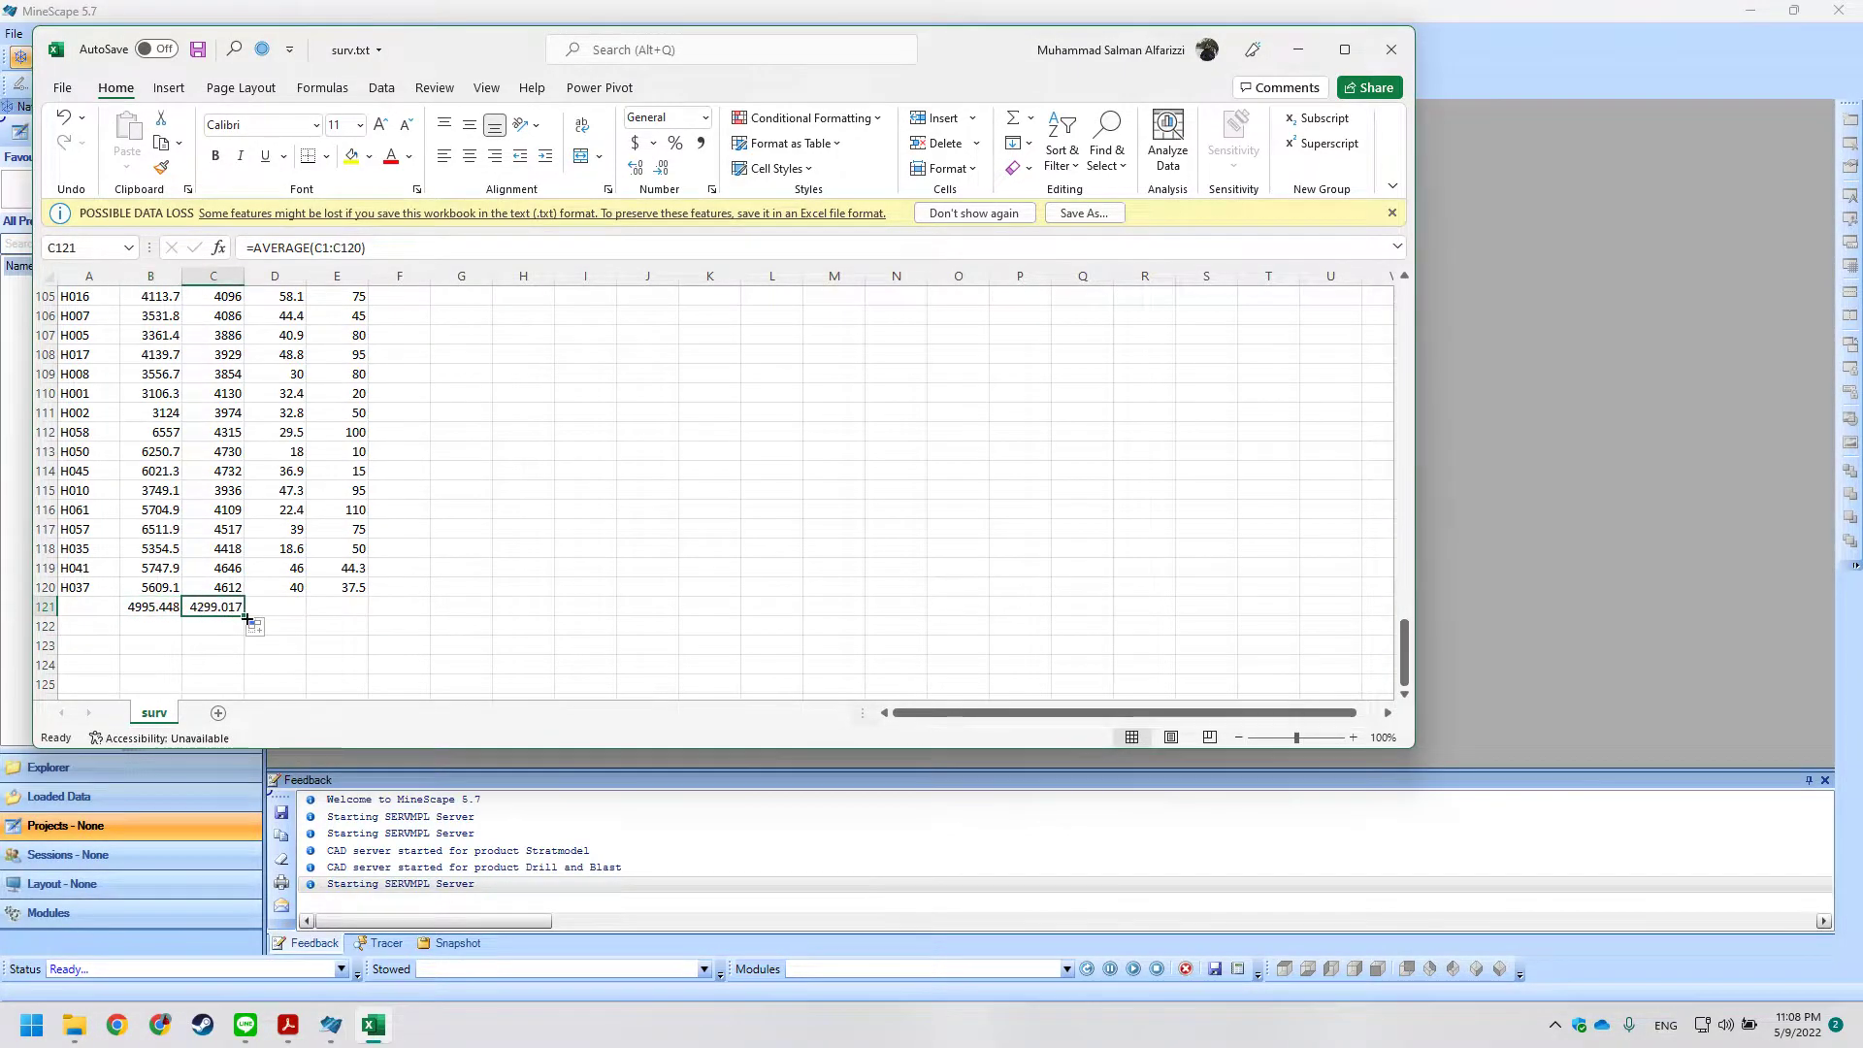
left_click_drag(244, 616, 362, 622)
left_click(524, 573)
left_click(213, 613)
left_click(153, 607)
left_click(210, 645)
left_click(153, 608)
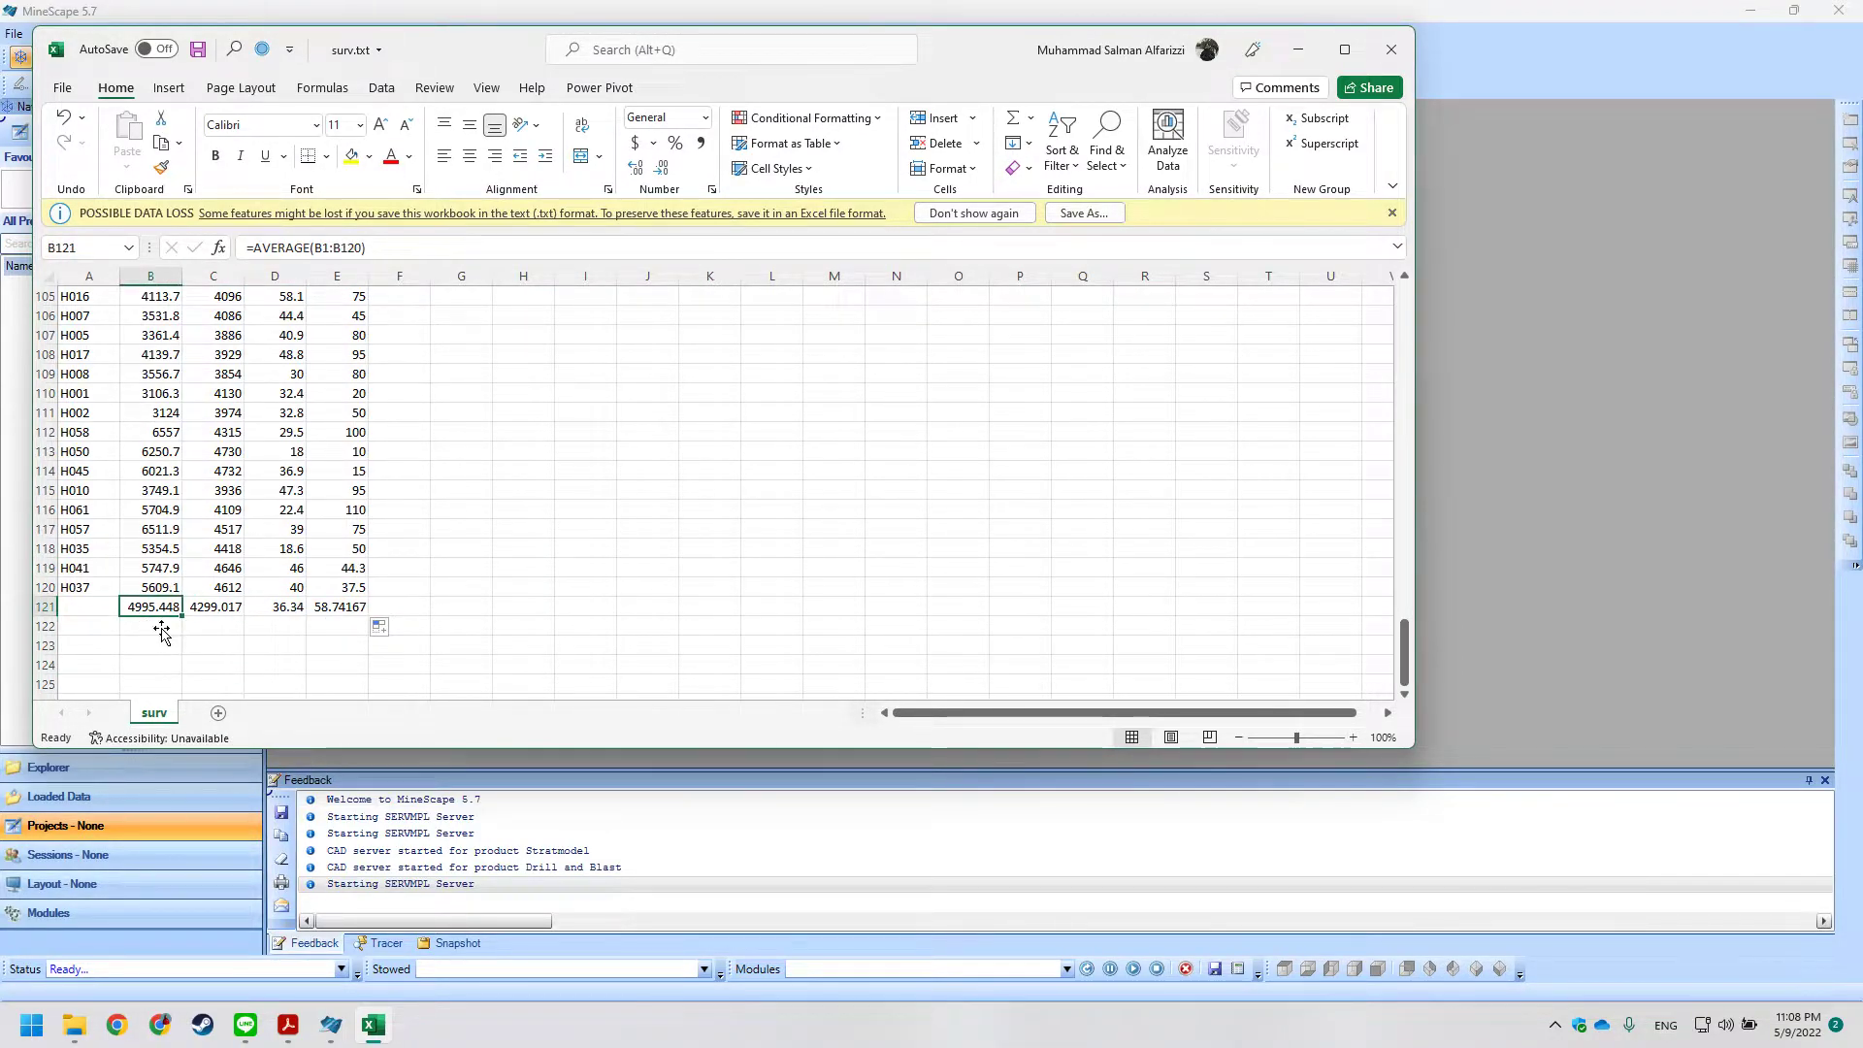
In MineScape's new project, set the origin Easting to 4995 and Northing to 4299 from the Excel column averages.
key("alt+Tab")
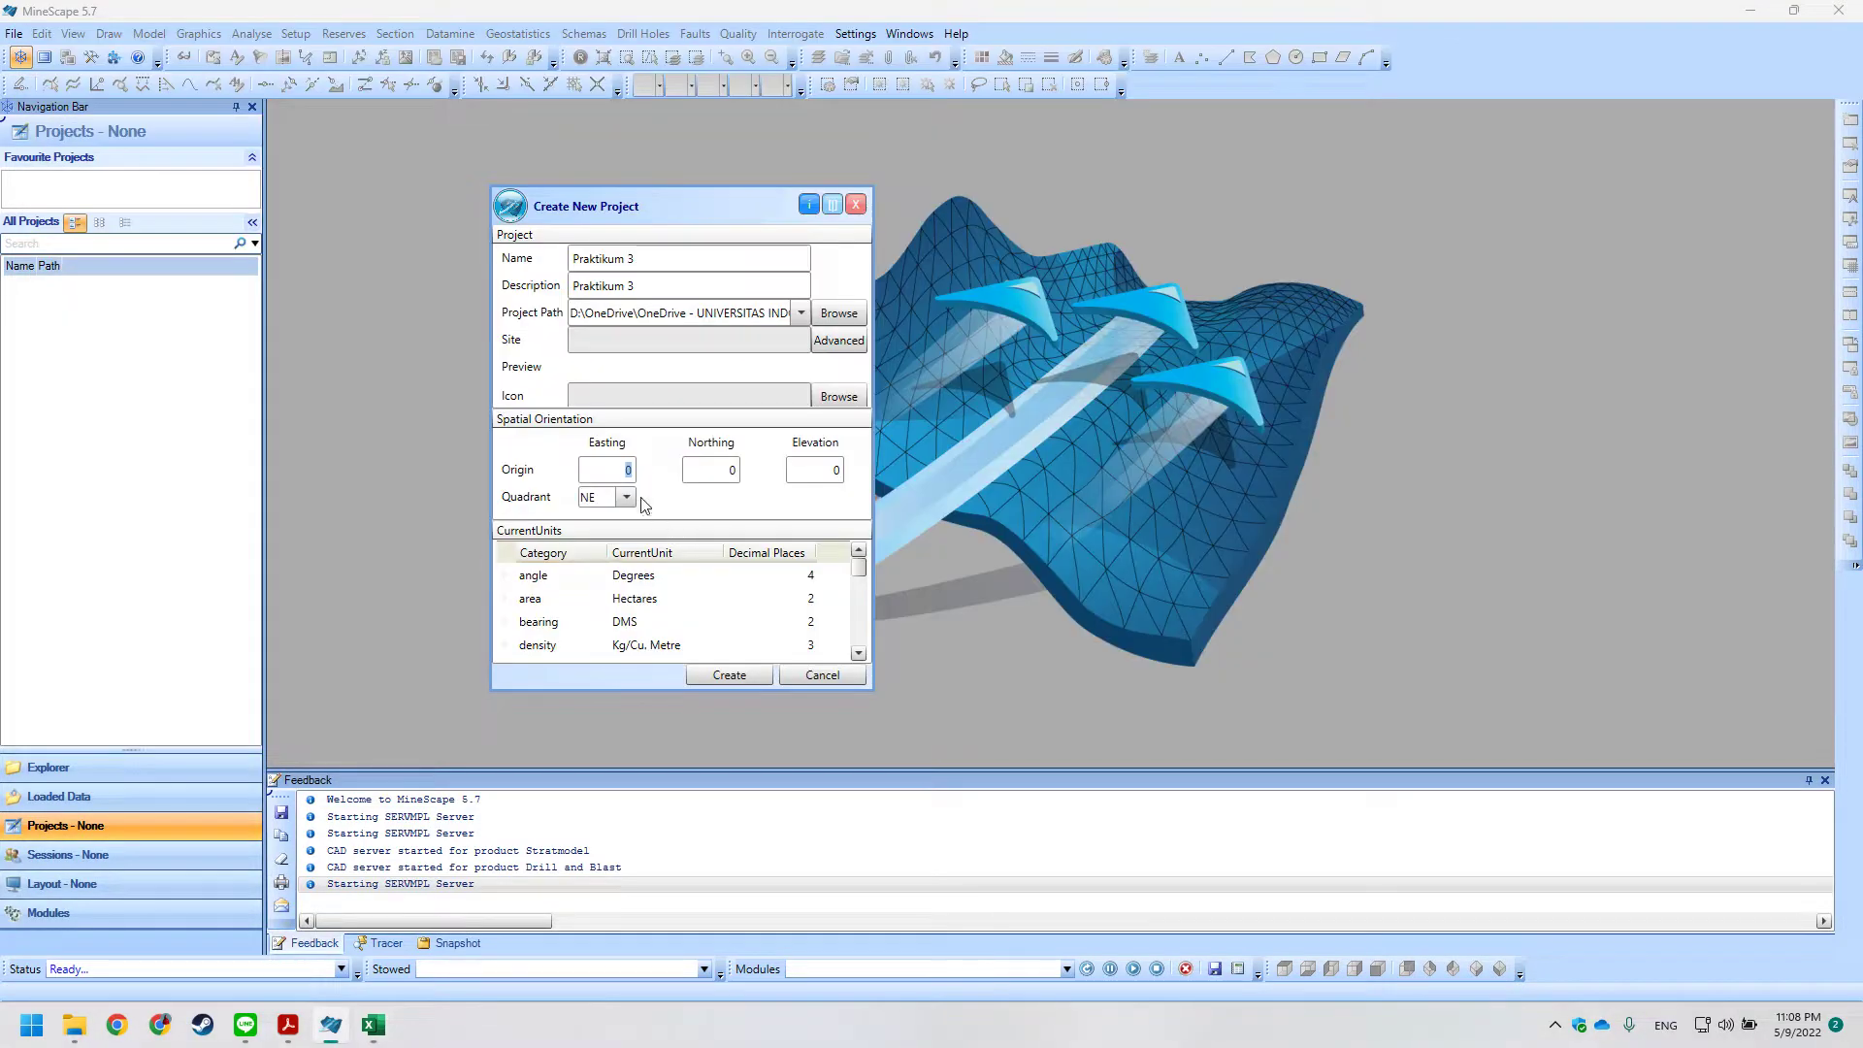
key("alt+Tab")
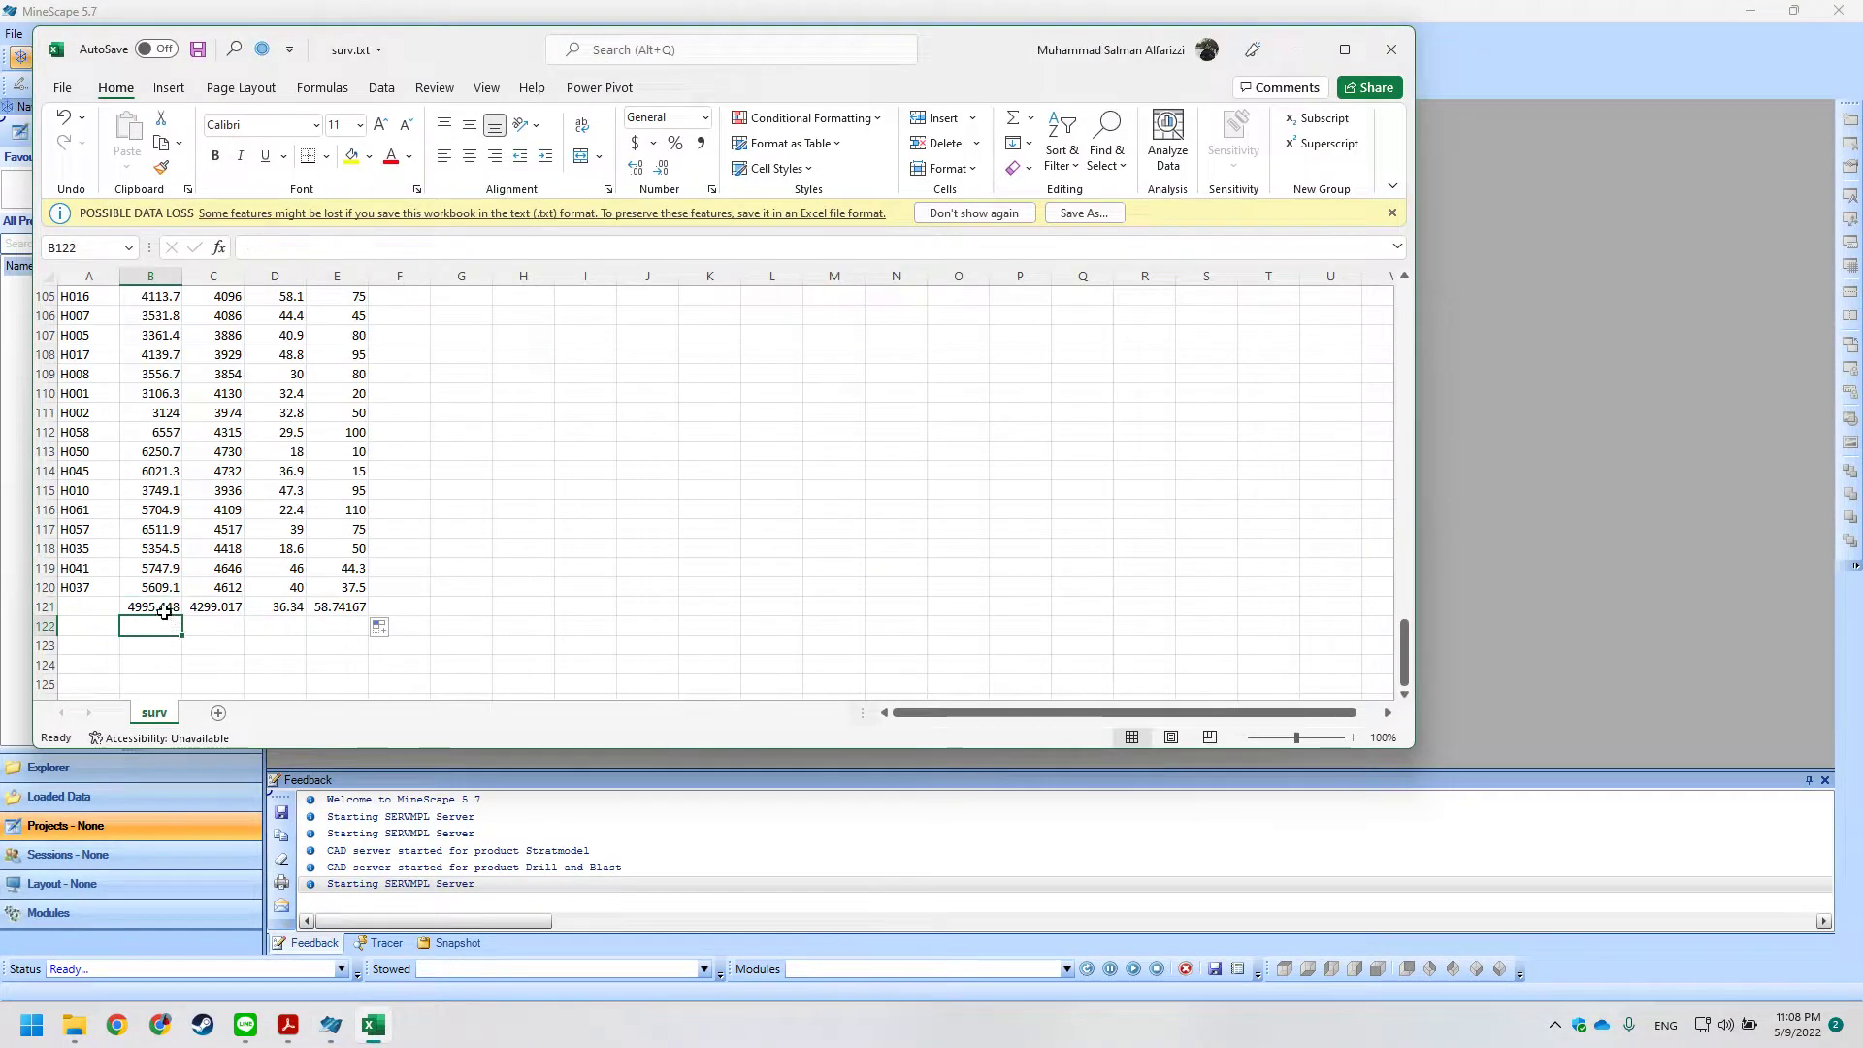
key("alt+Tab")
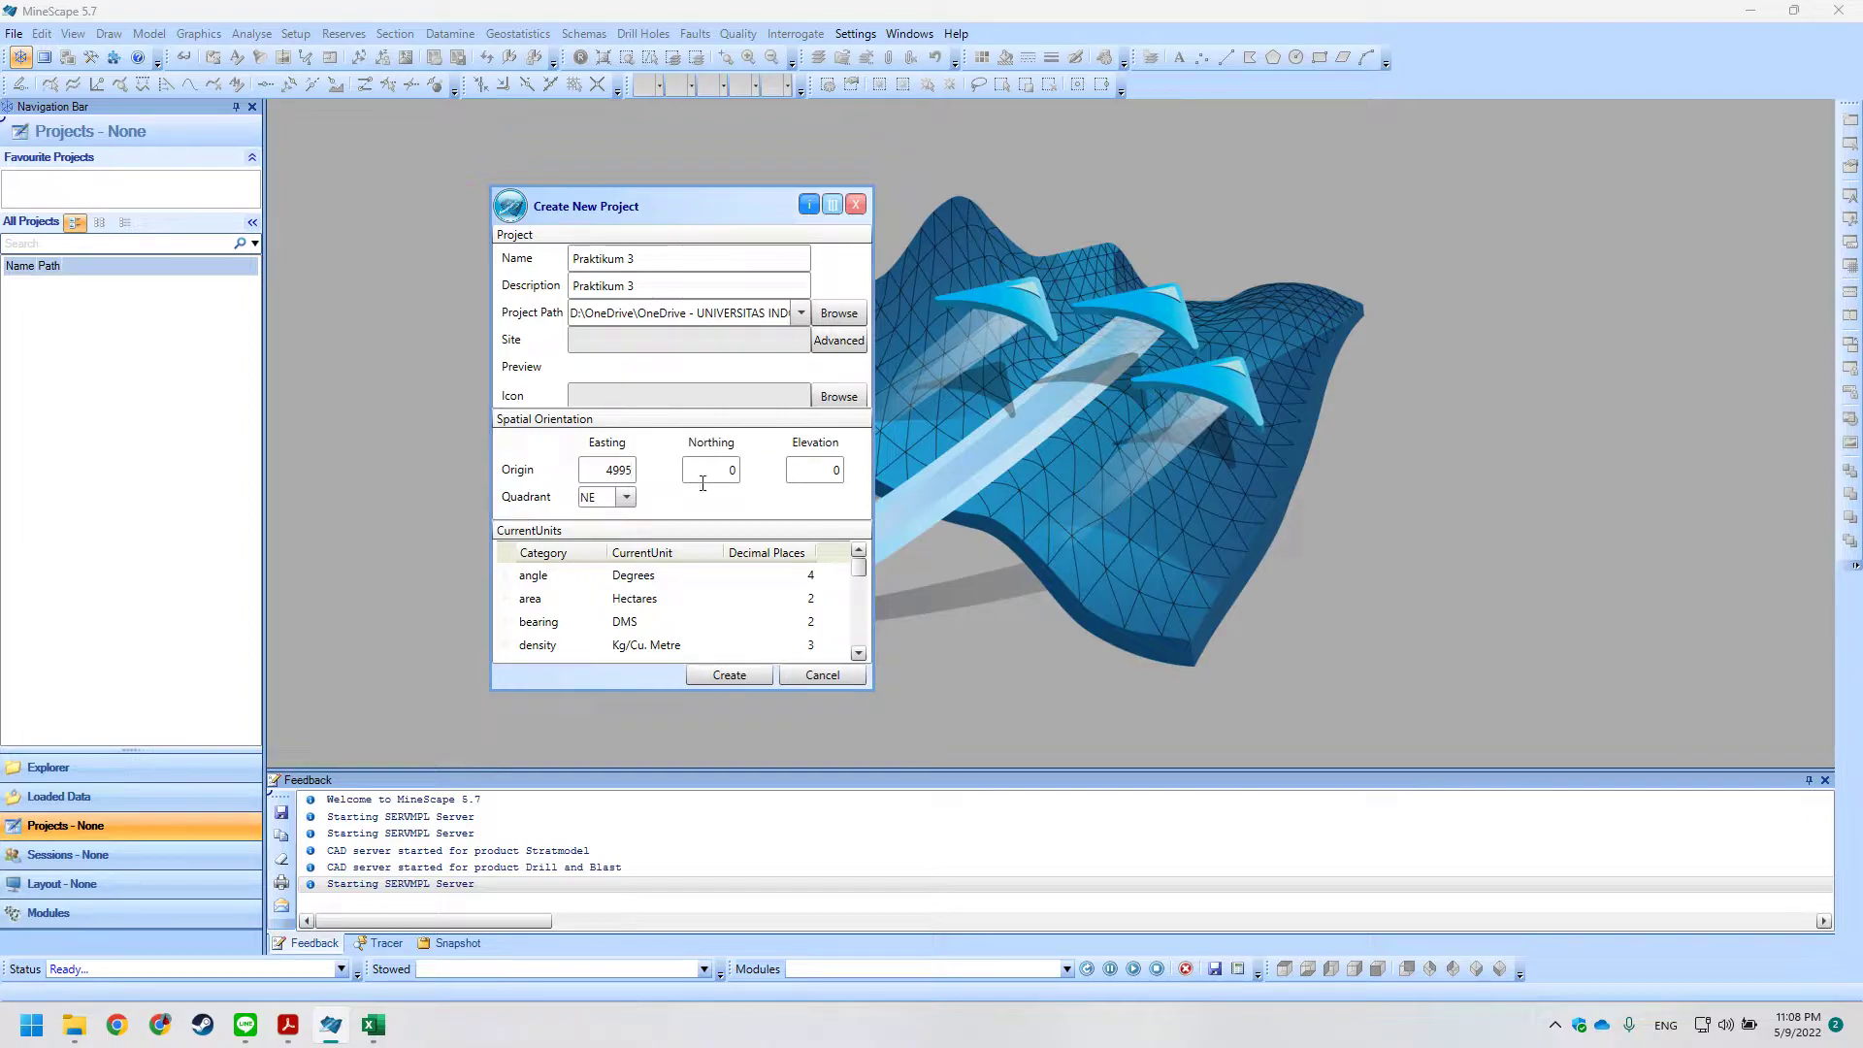
key("alt+Tab")
left_click(222, 607)
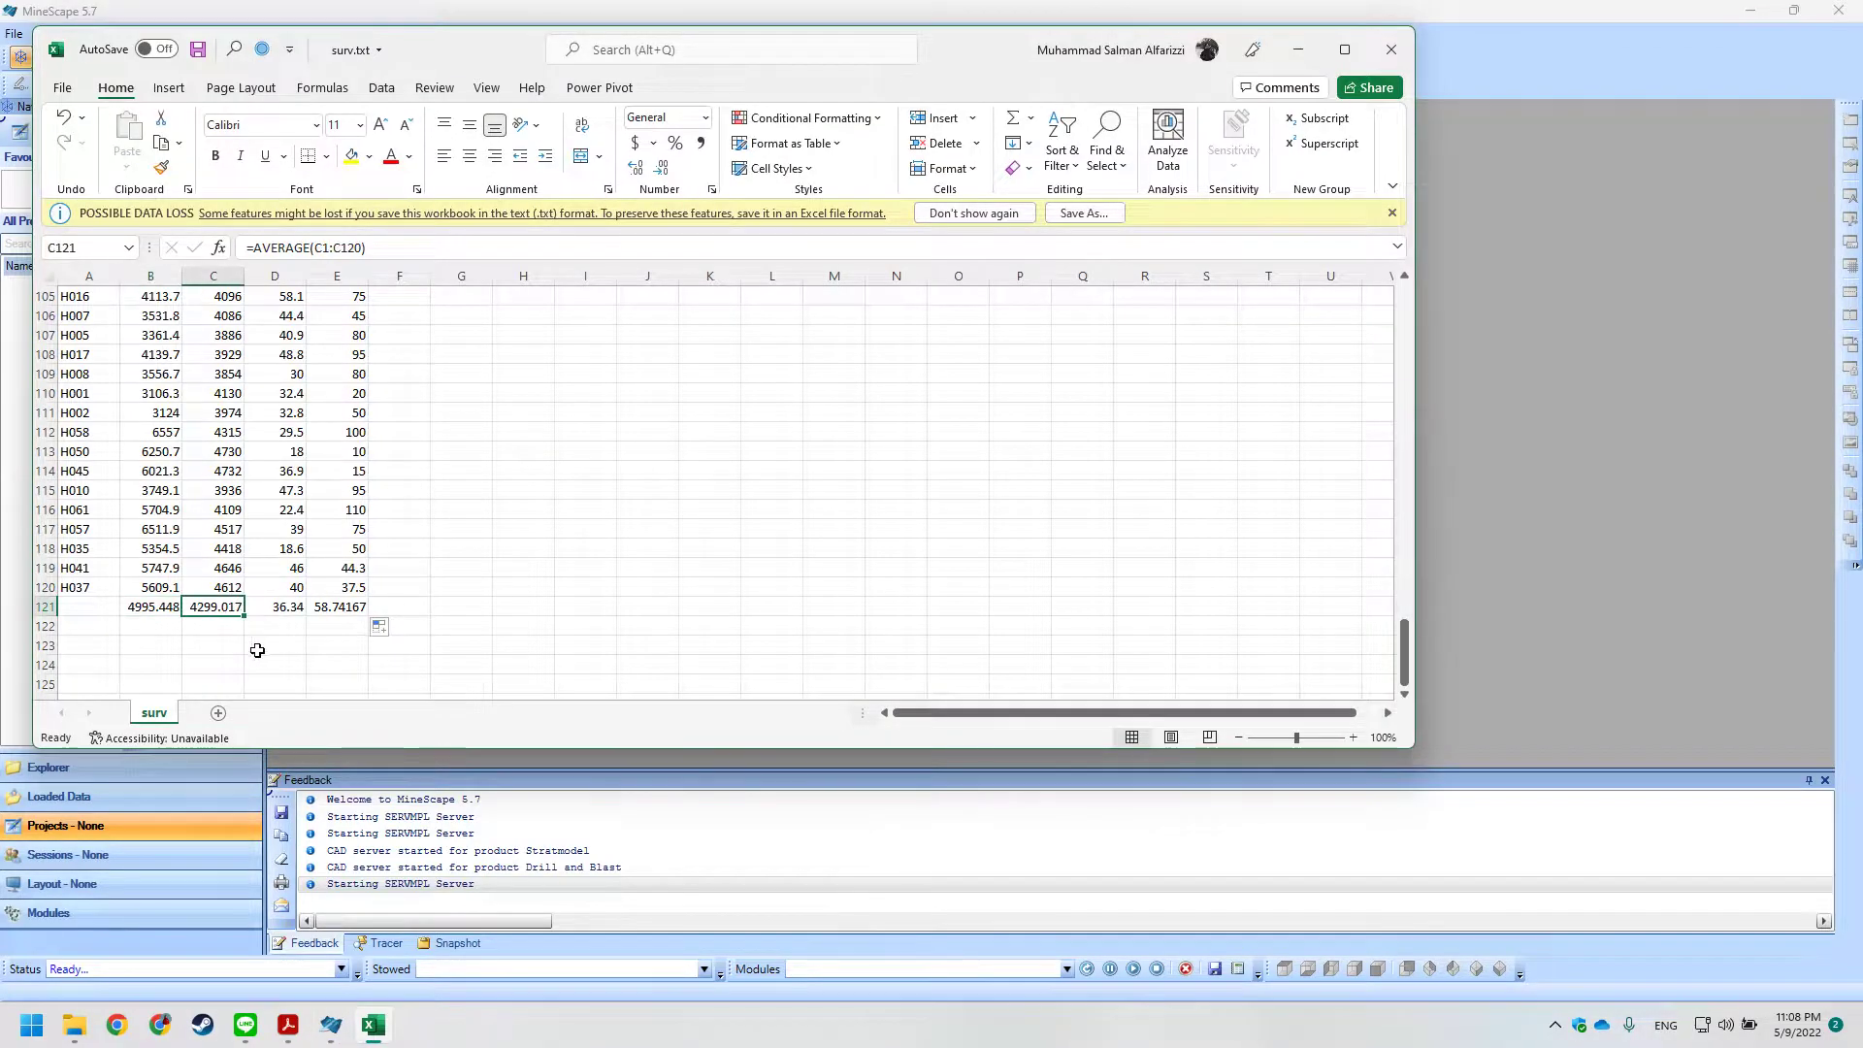
key("alt+Tab")
type("4299")
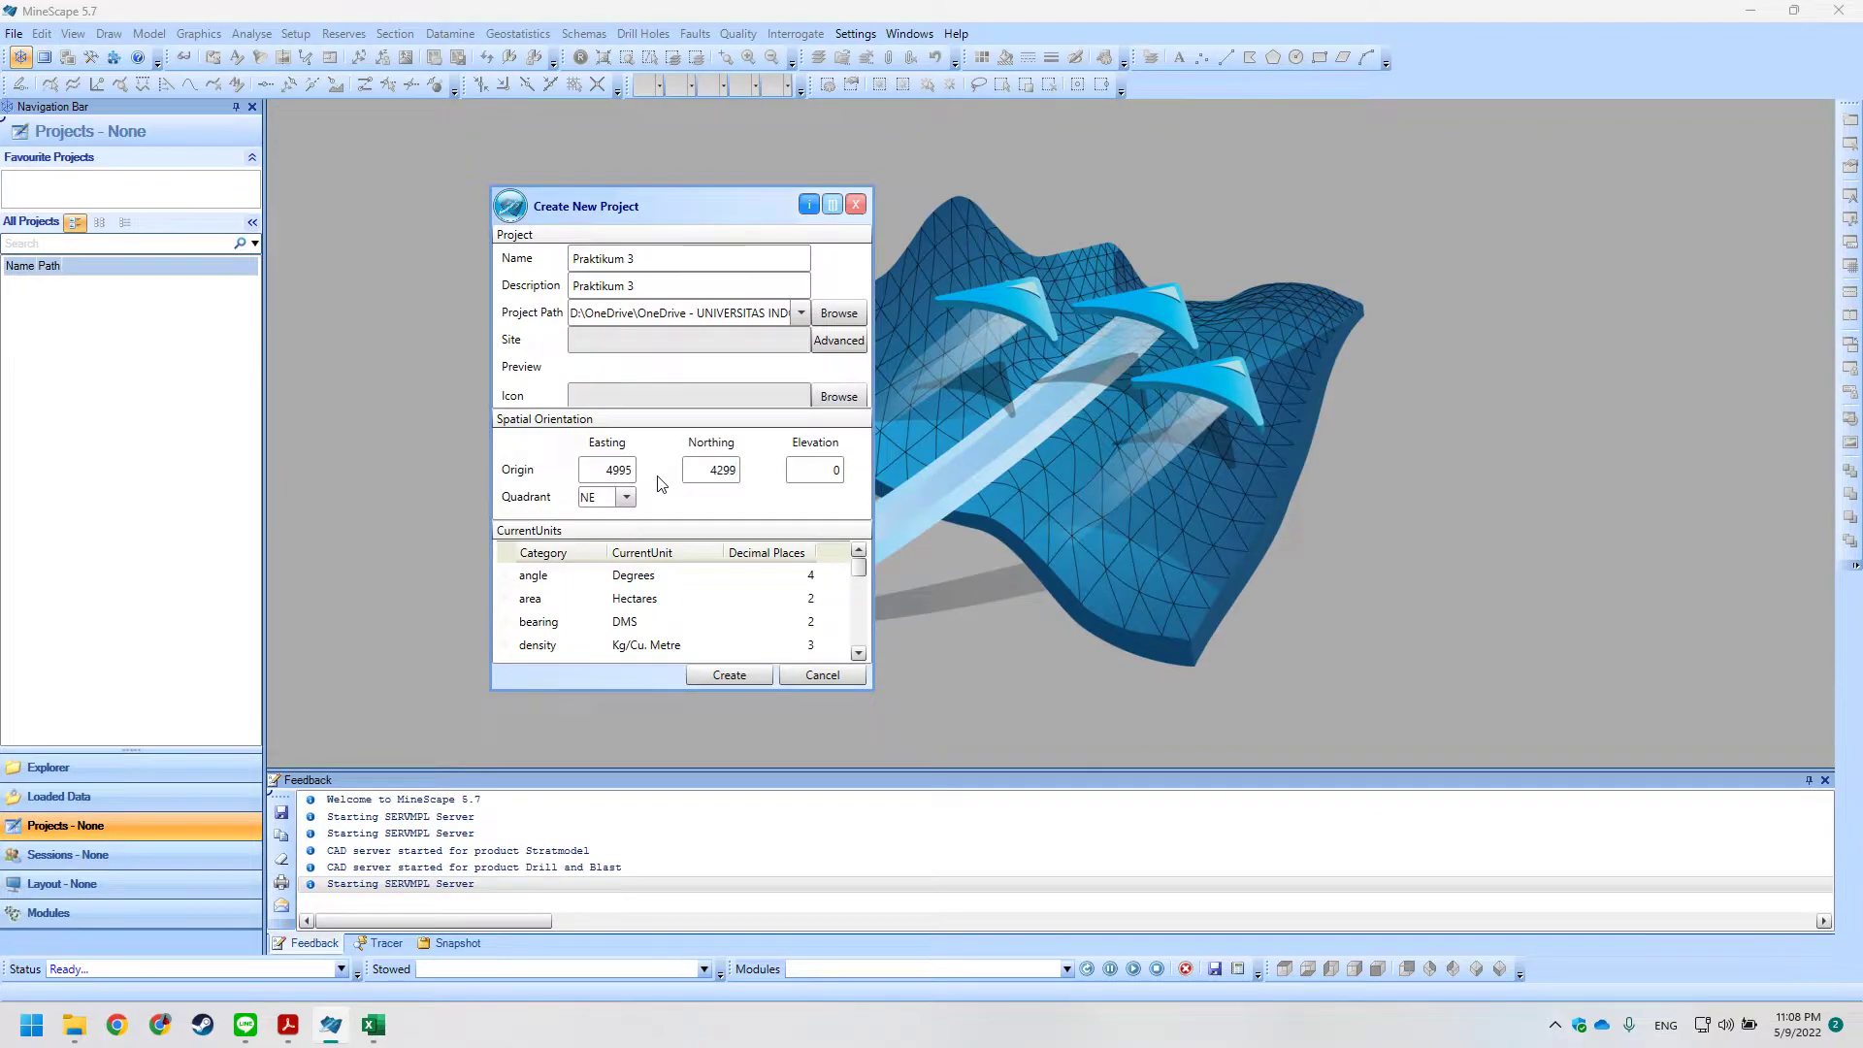
Set the project origin's Elevation to 36.34 from the average in Excel cell D121.
key("alt+Tab")
left_click(291, 607)
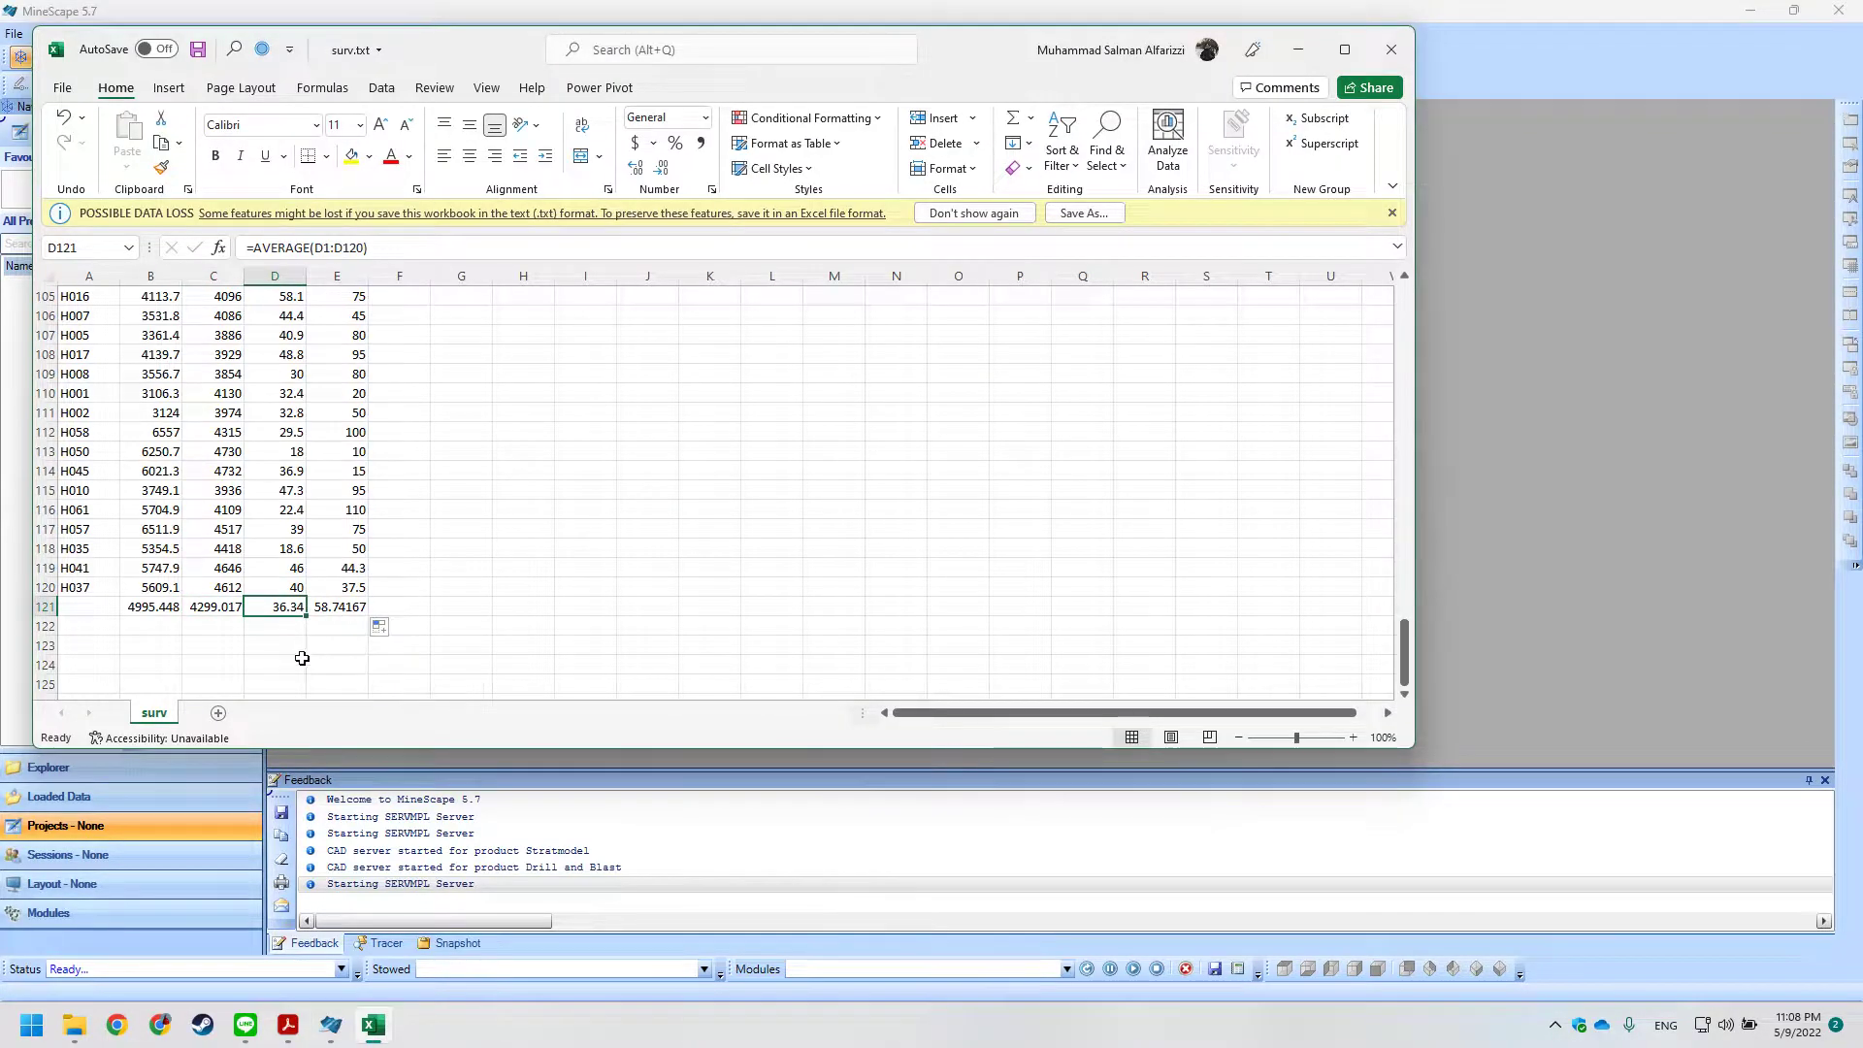
key("alt+Tab")
type("36")
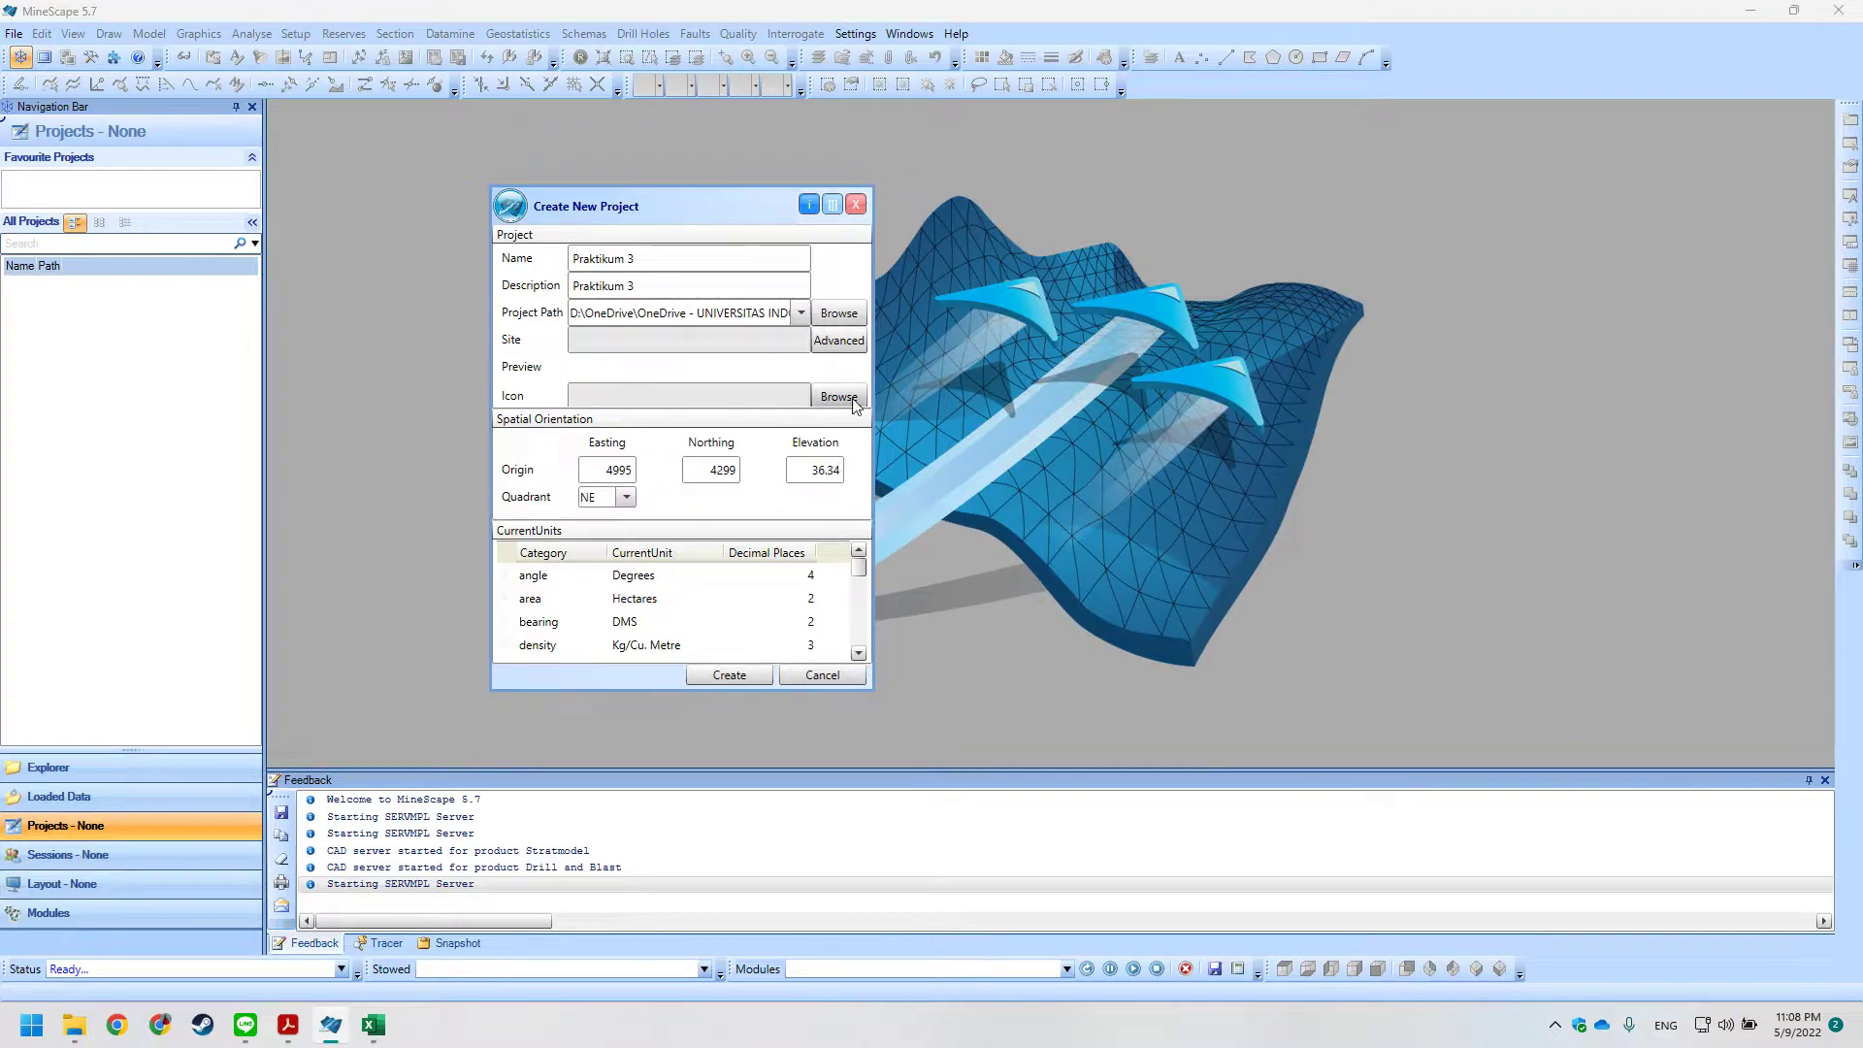
Check the new project's origin Elevation against the average in Excel cell D121.
key("alt+Tab")
left_click(298, 627)
left_click(288, 607)
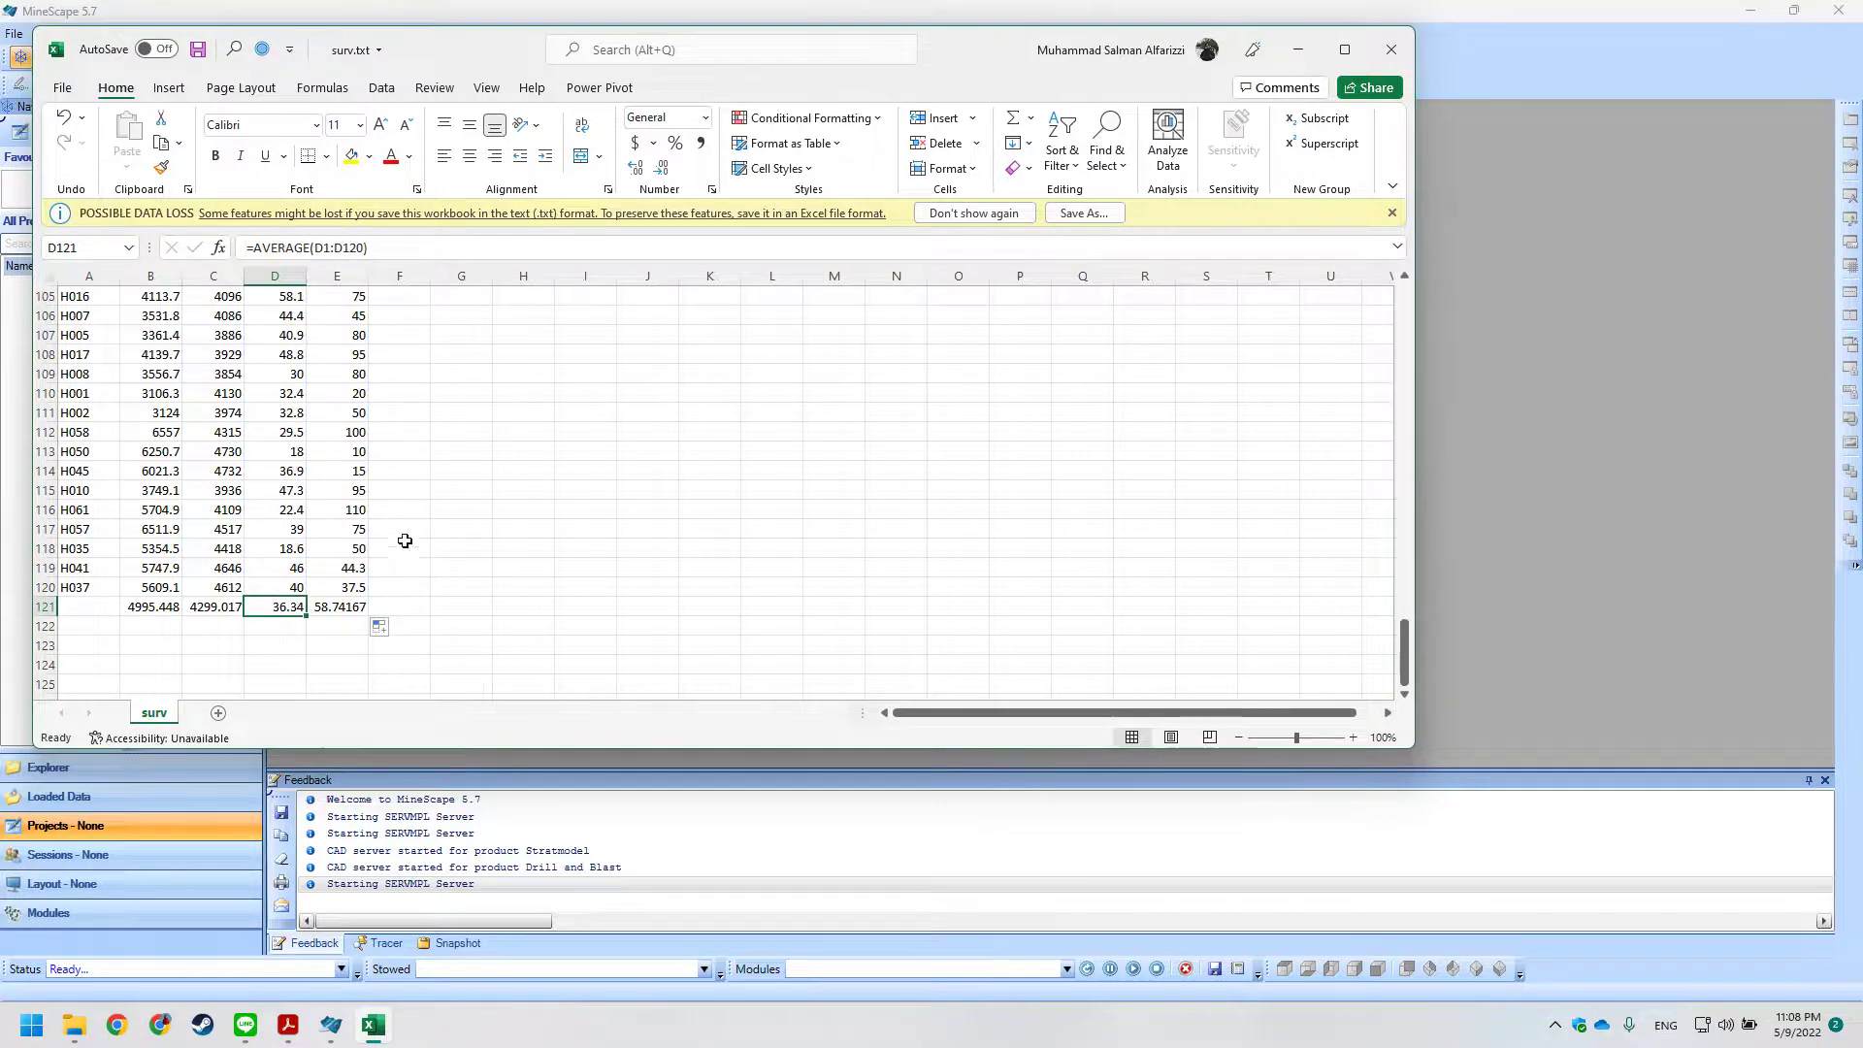
left_click(452, 588)
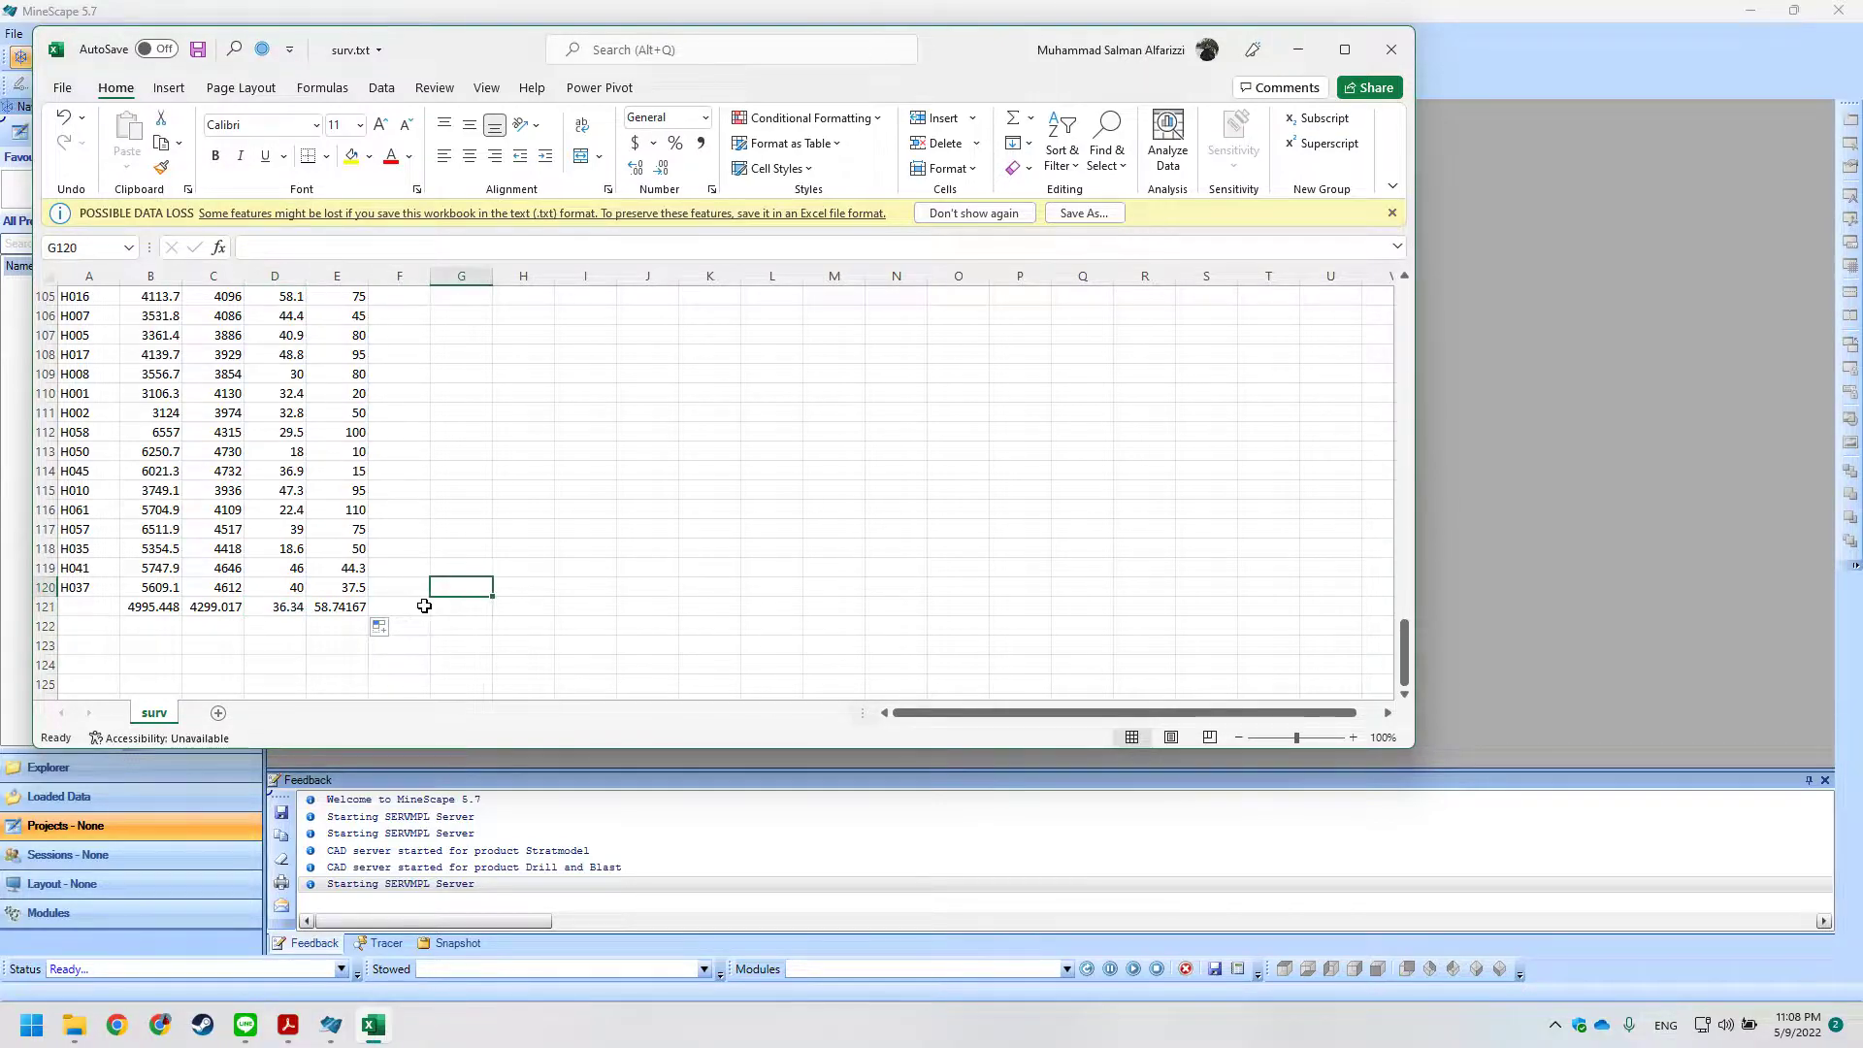
left_click(296, 608)
key("ctrl+c")
key("alt+Tab")
key("ctrl+v")
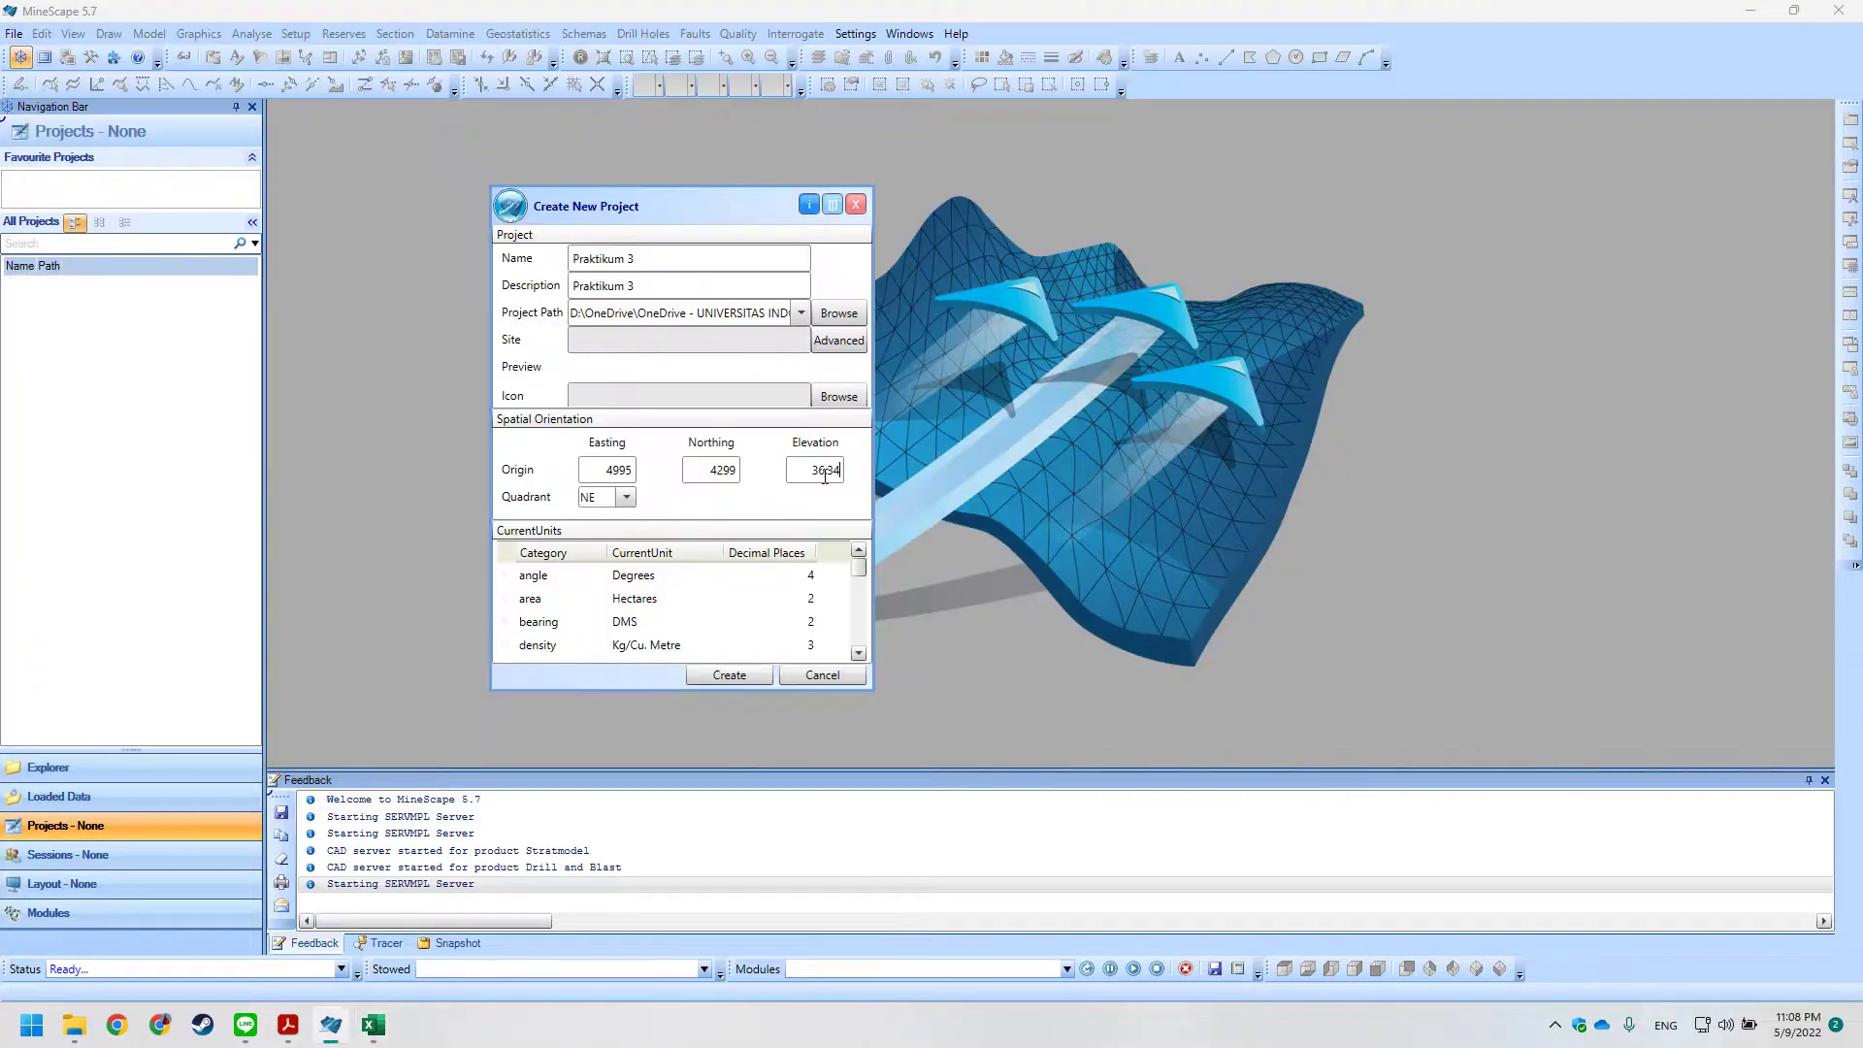
key("alt+Tab")
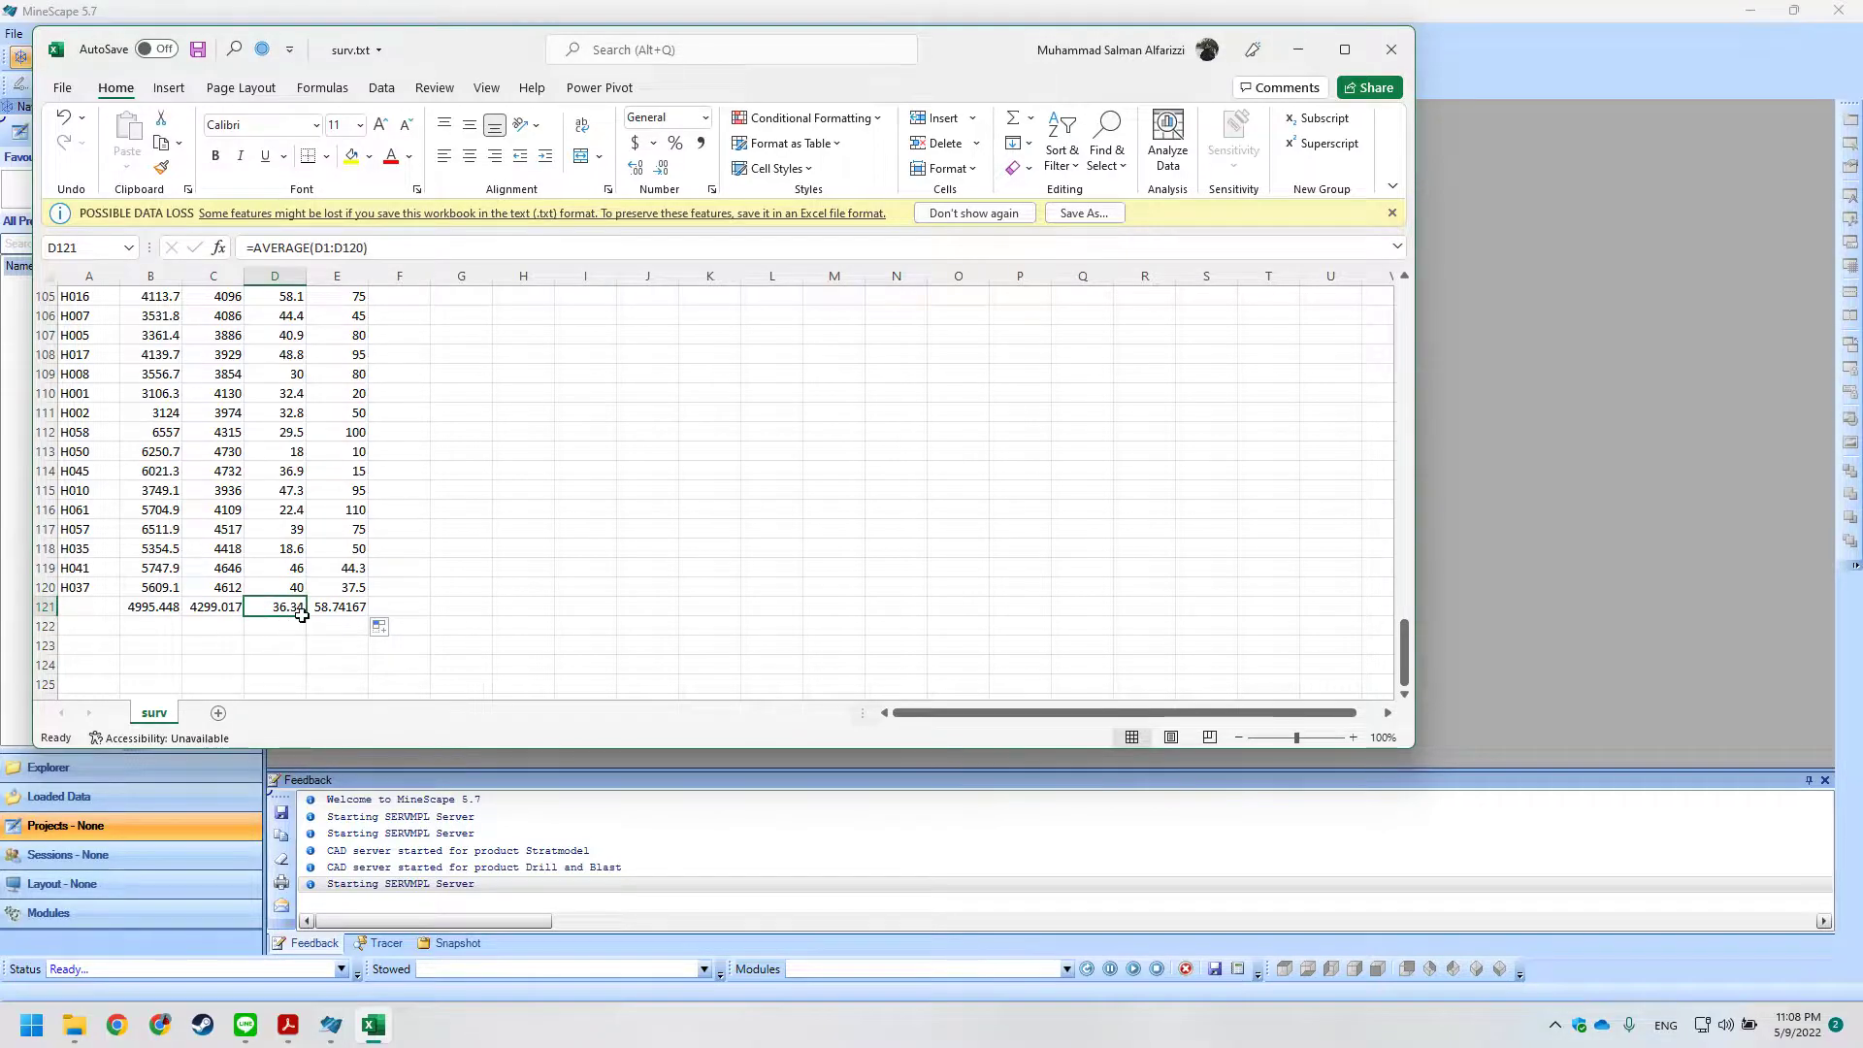
key("alt+Tab")
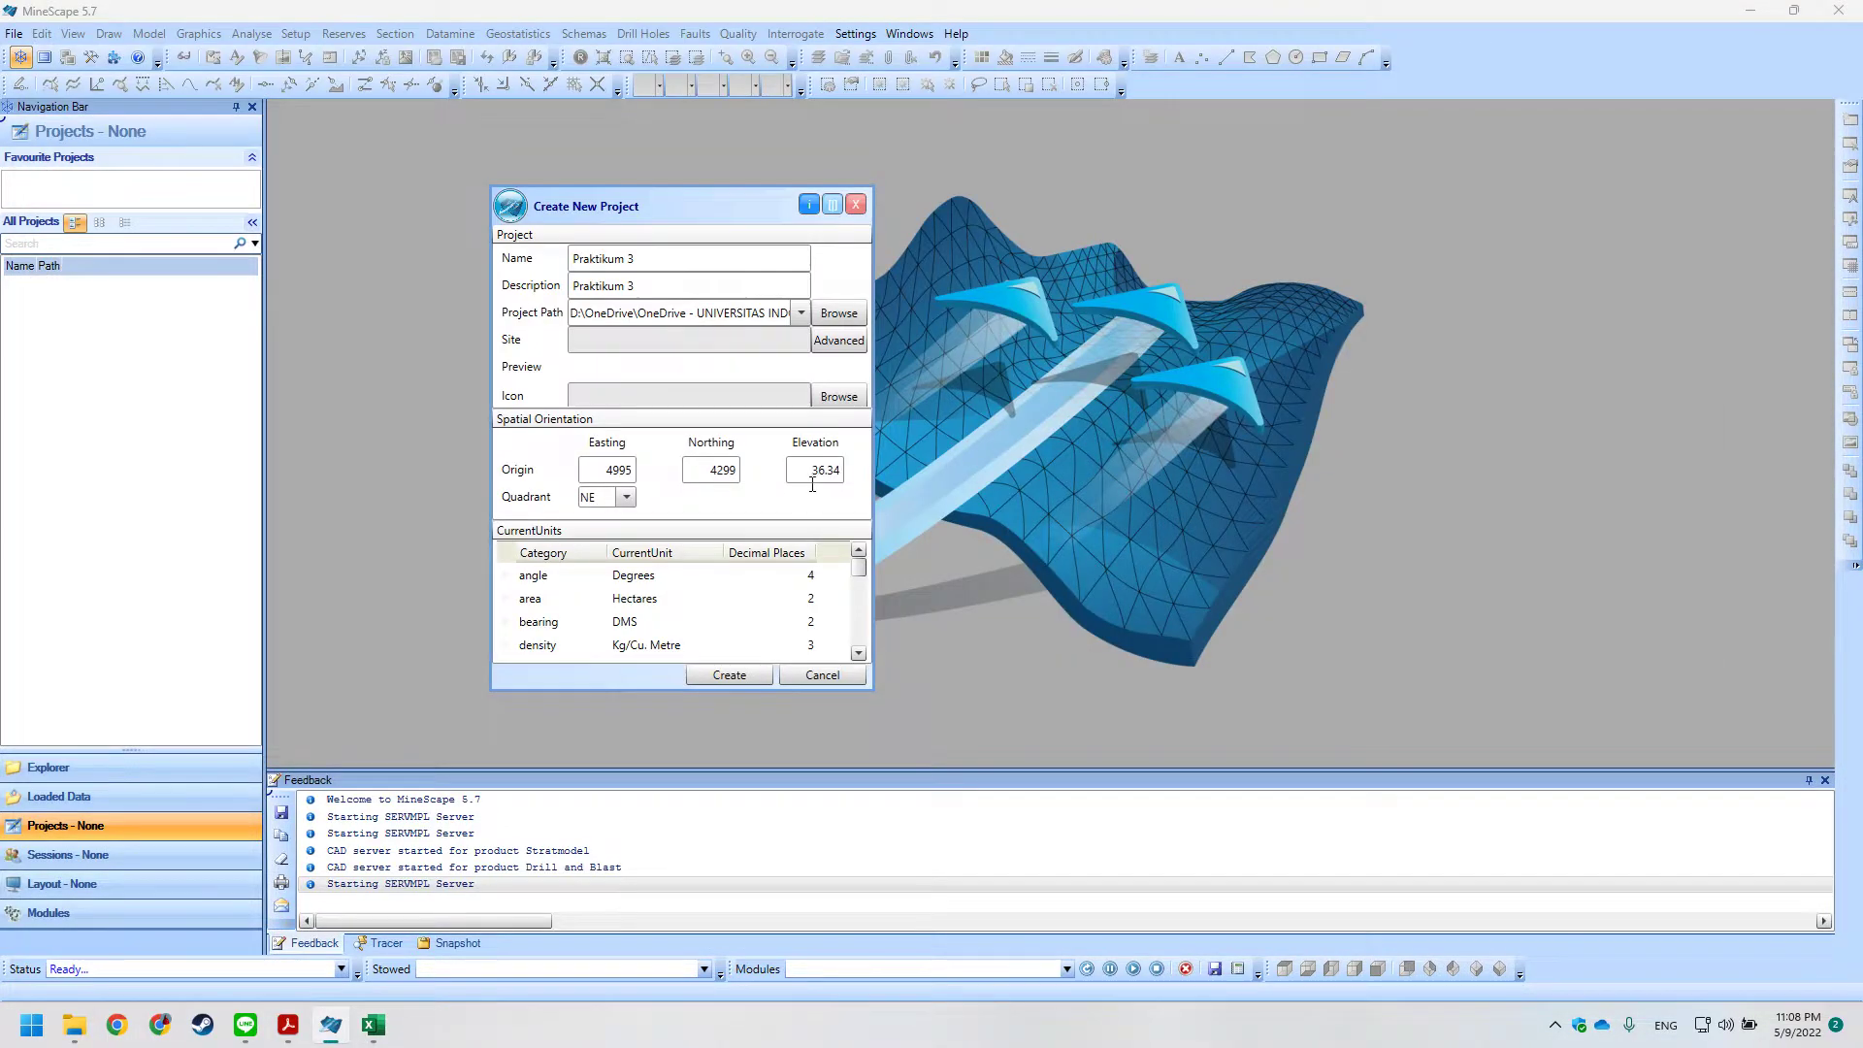
key("alt+Tab")
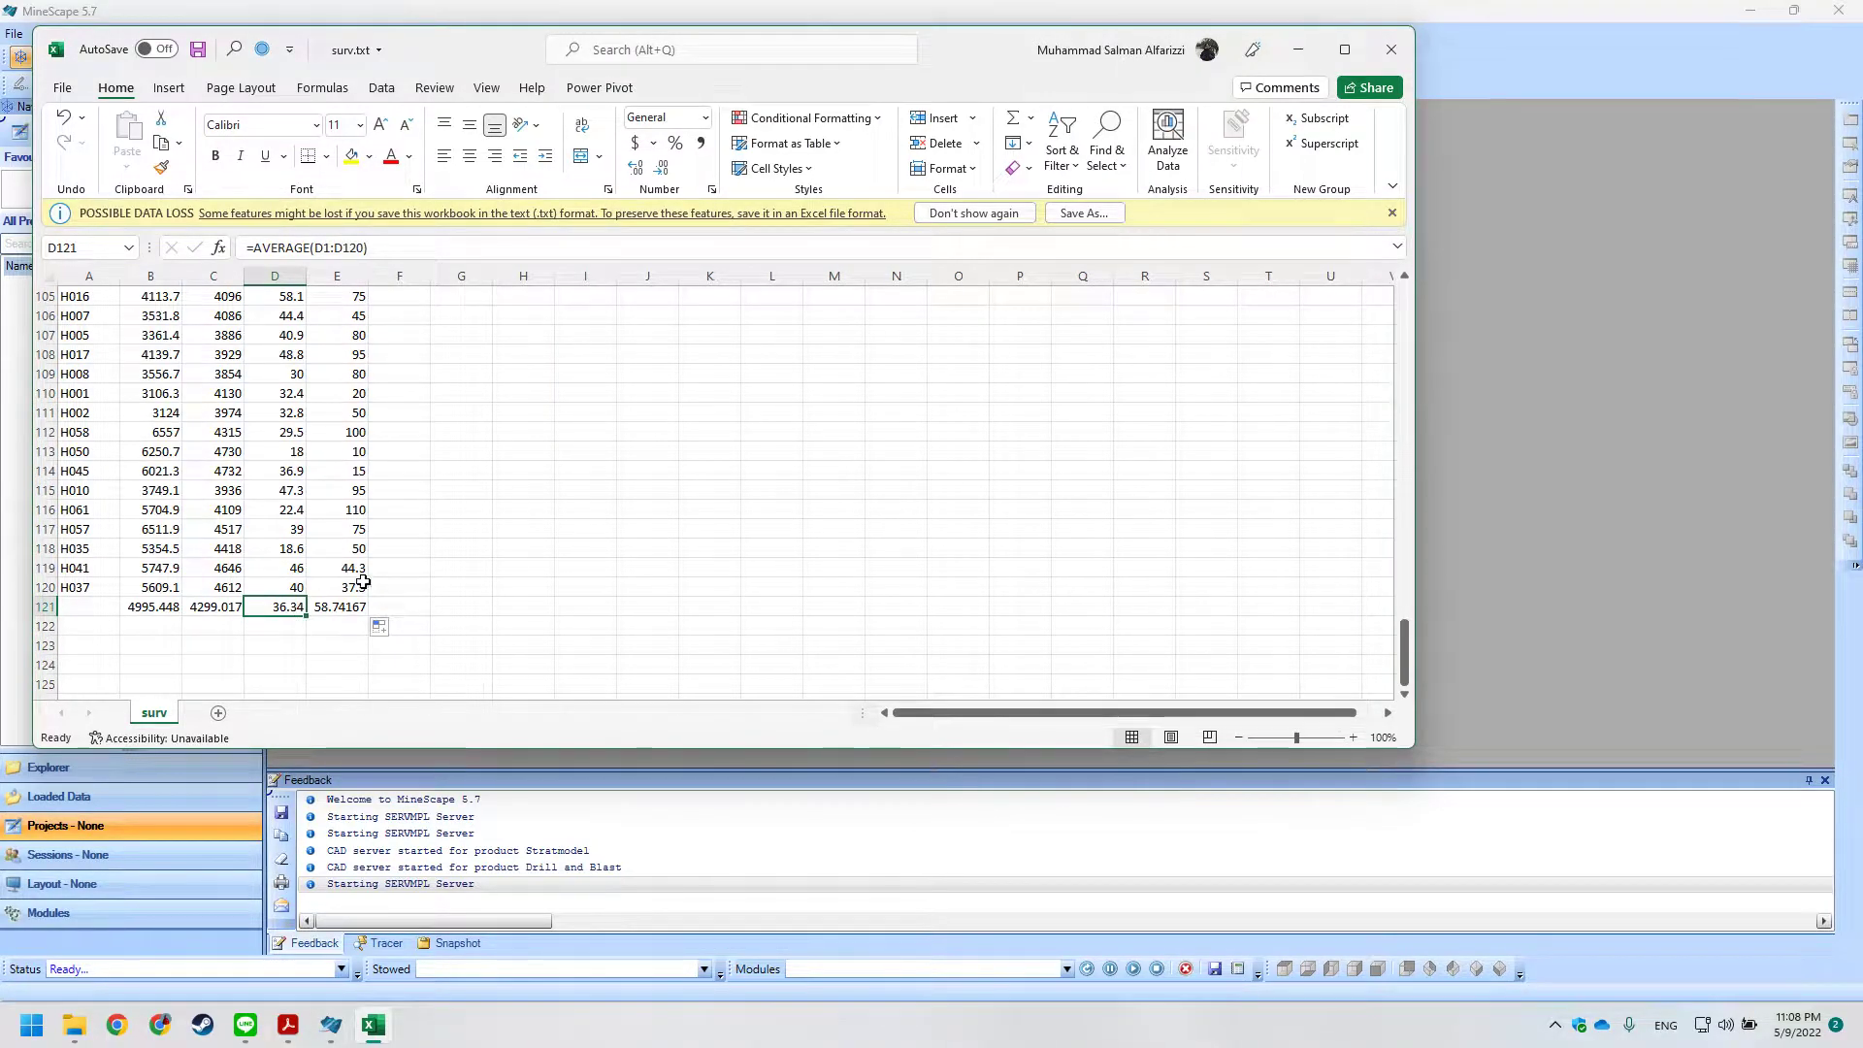
key("alt+Tab")
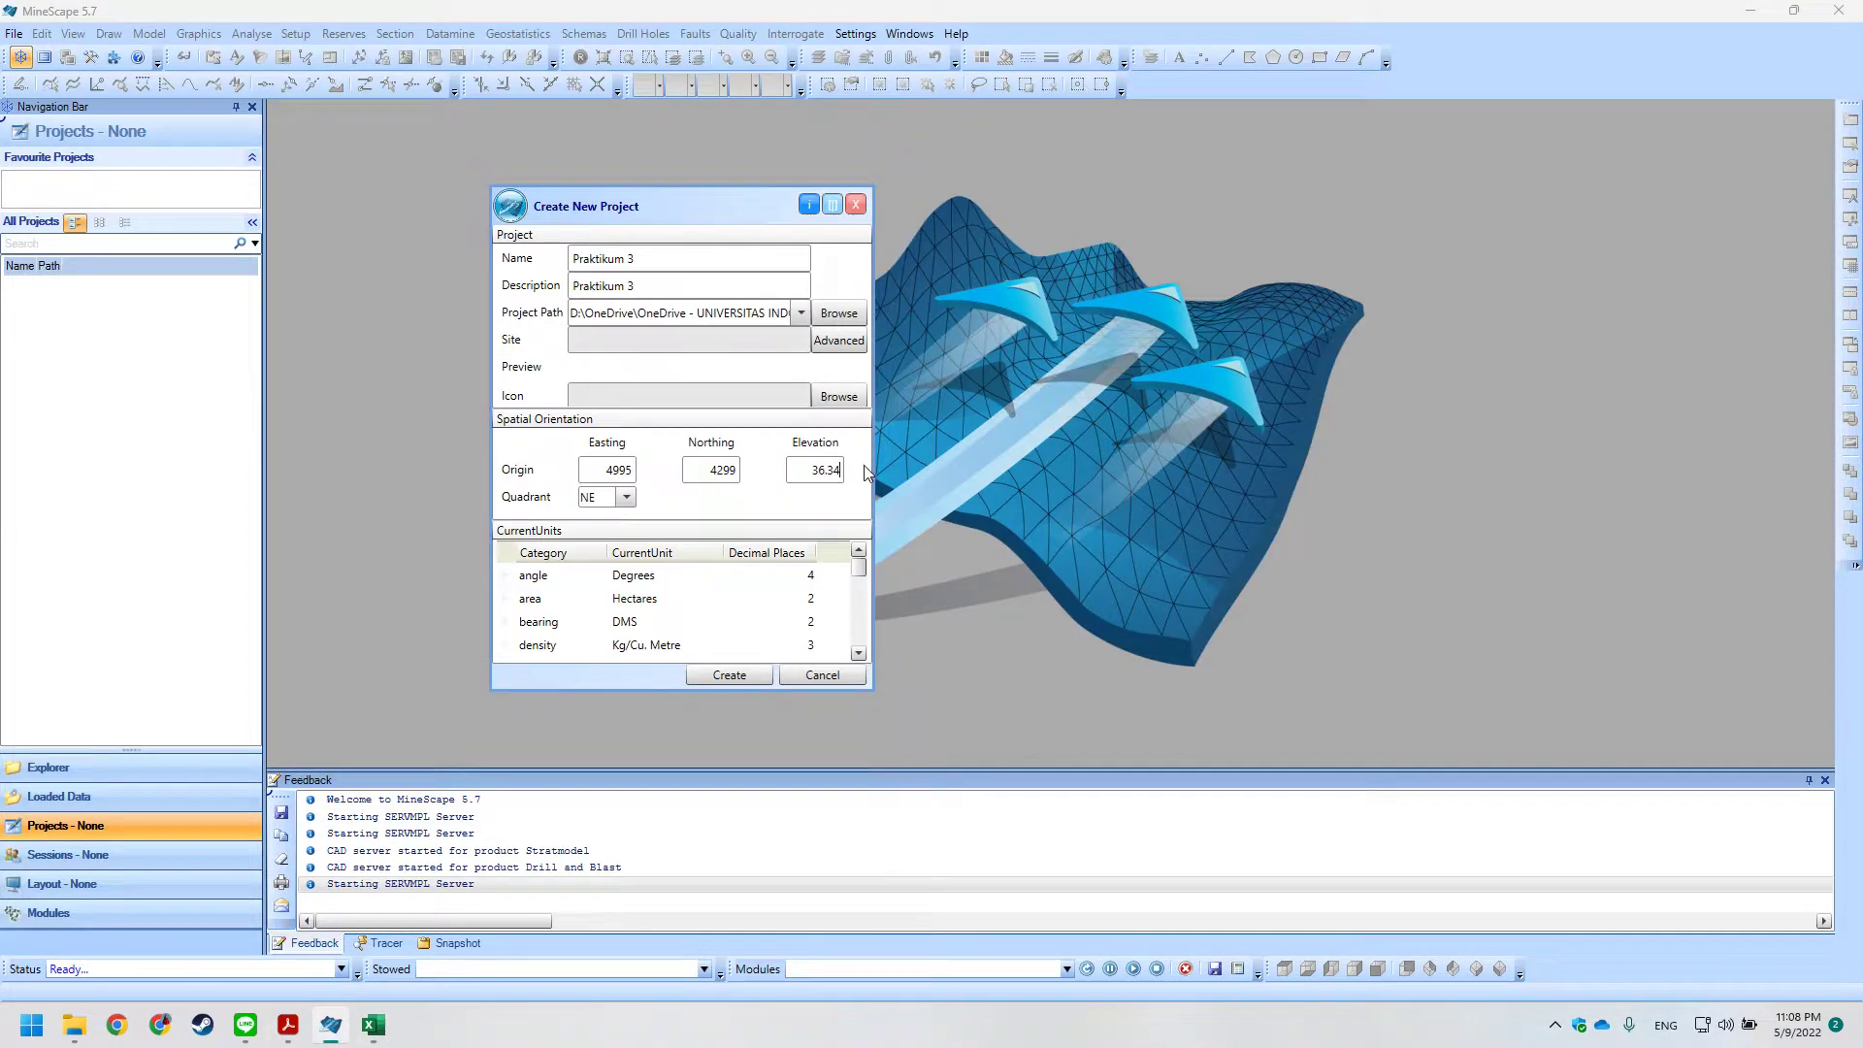
left_click_drag(834, 482, 846, 465)
Review the current units and decimal places of all categories, from angle to volume, for the new project.
left_click(532, 600)
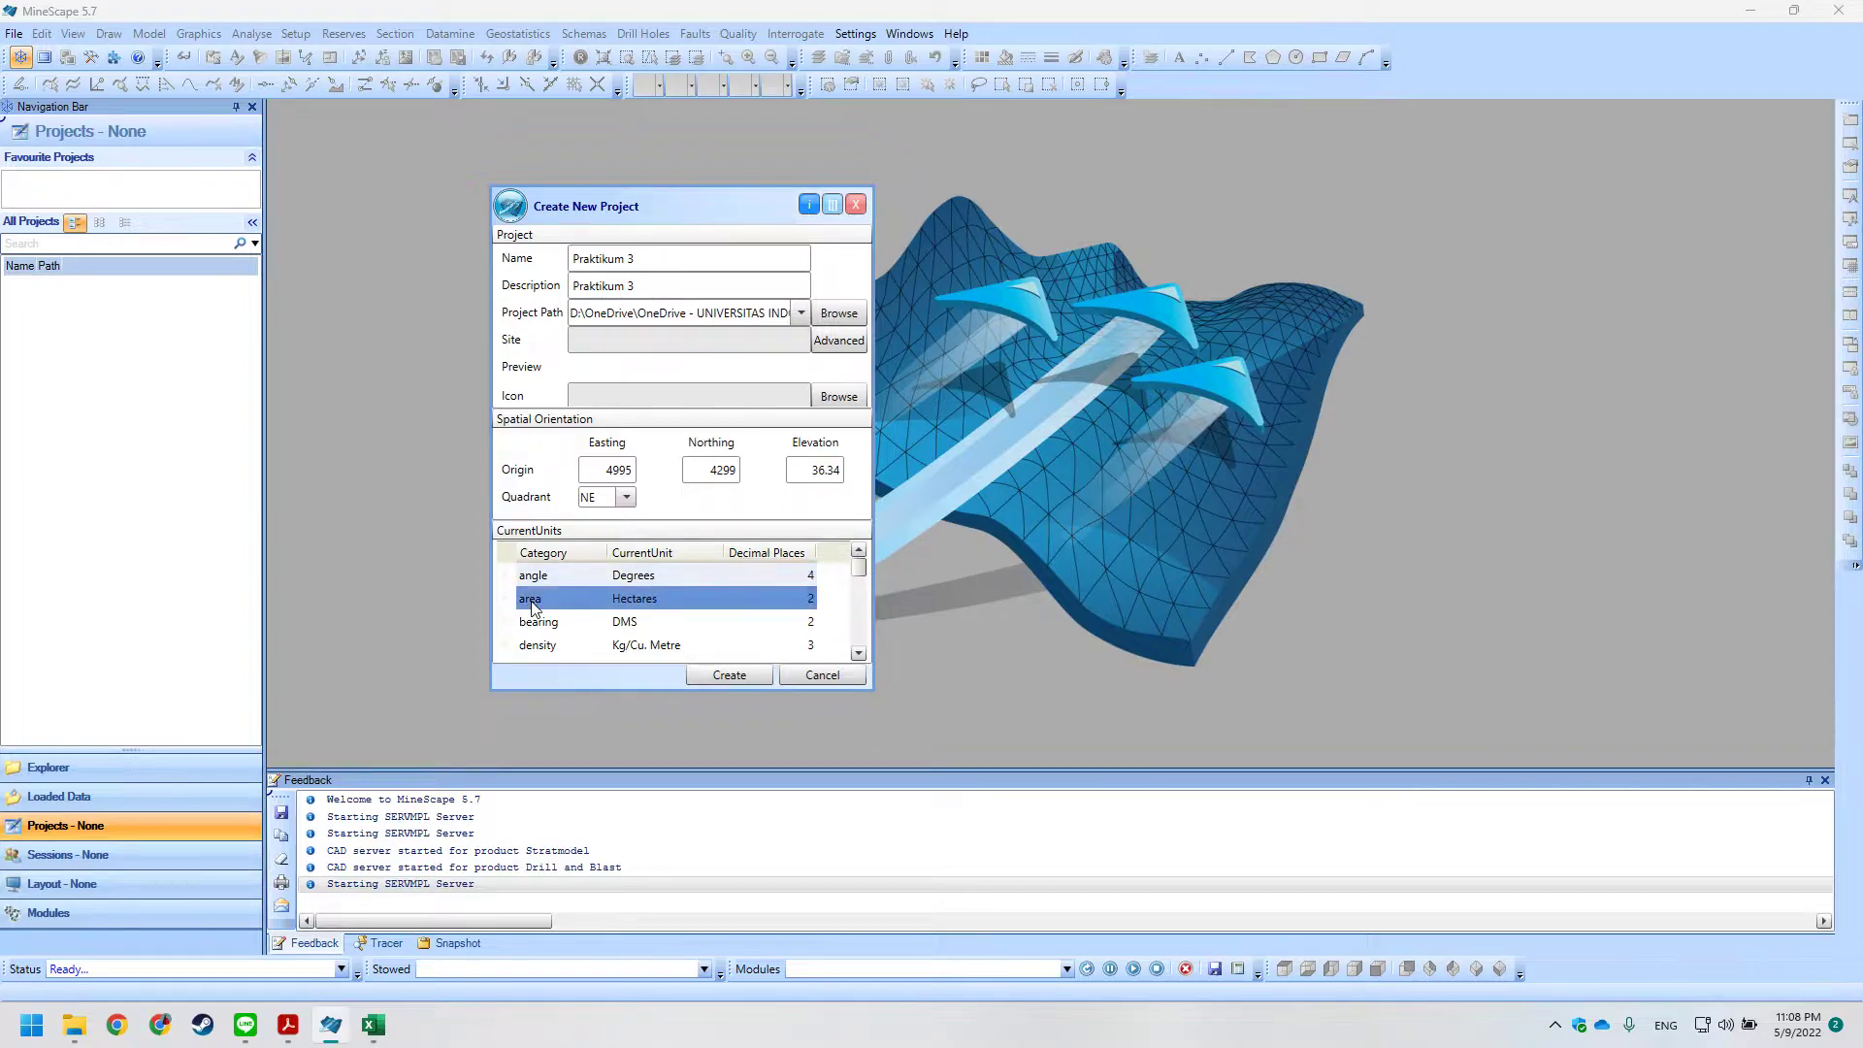
scroll(670, 617, "down", 1)
left_click(674, 618)
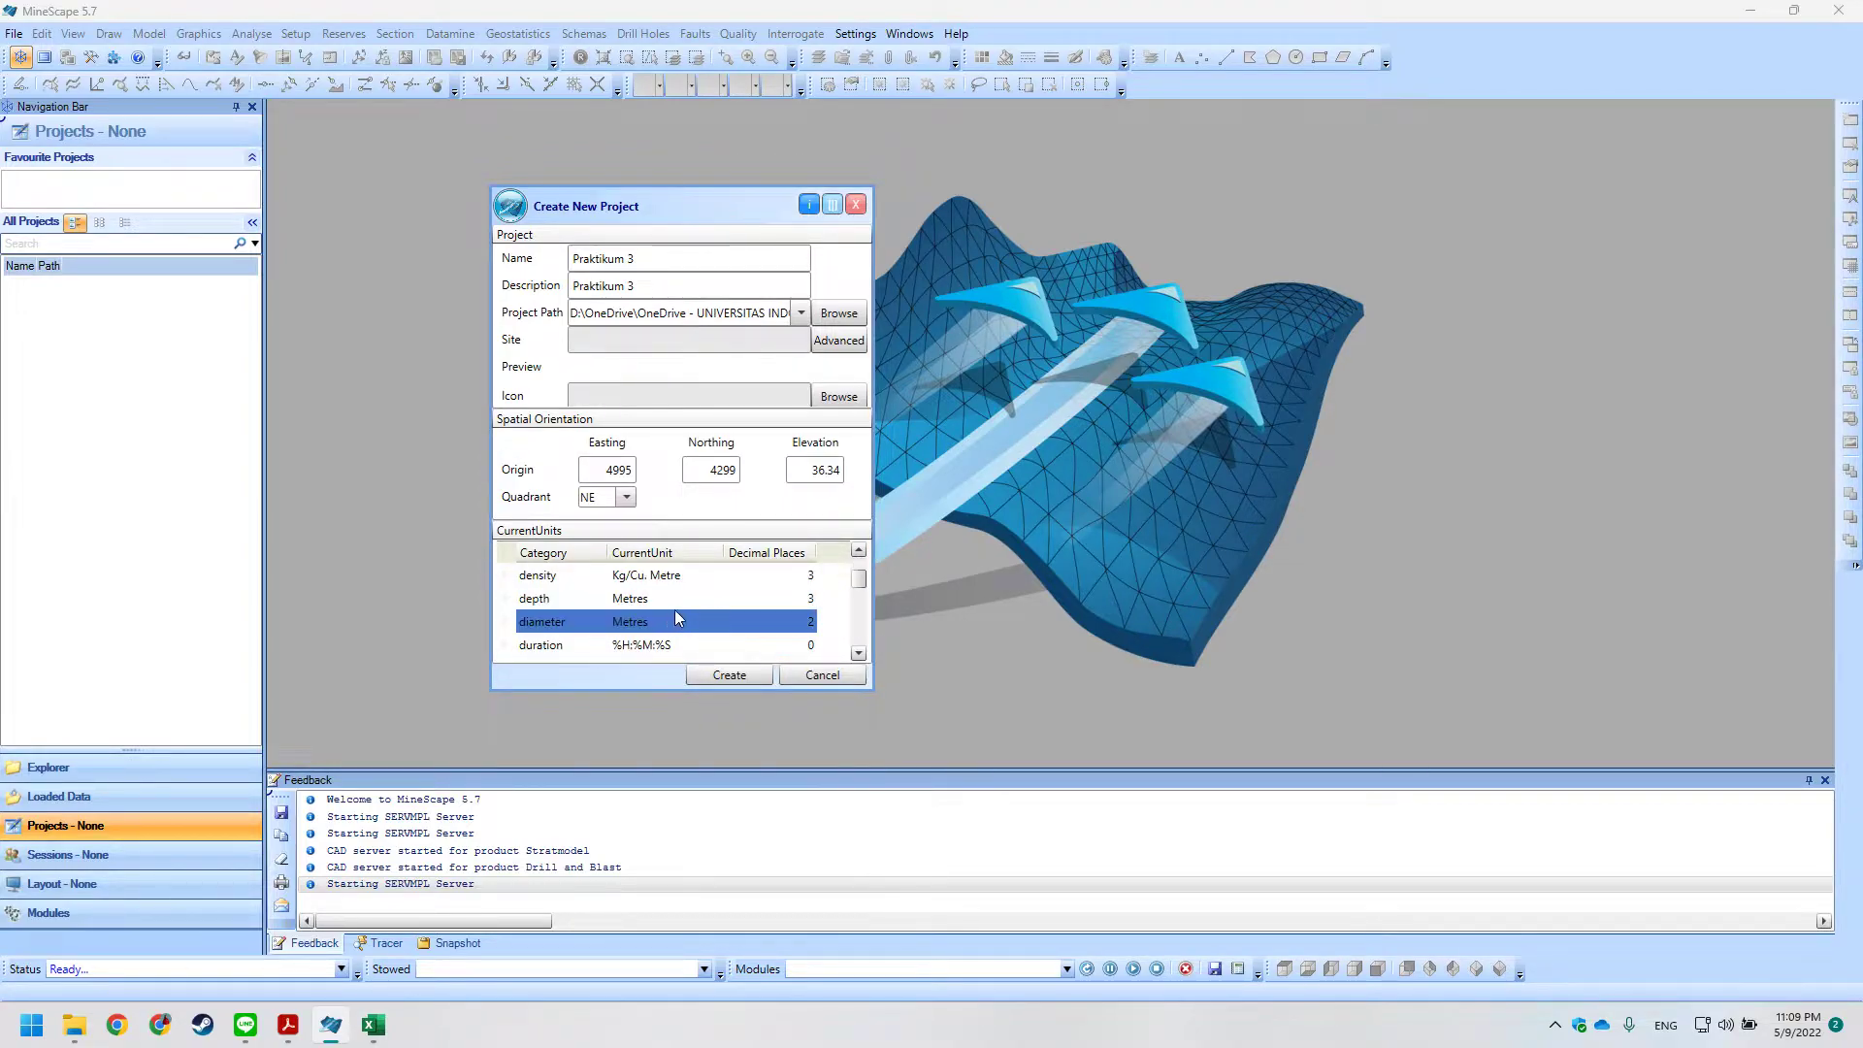
scroll(757, 601, "up", 1)
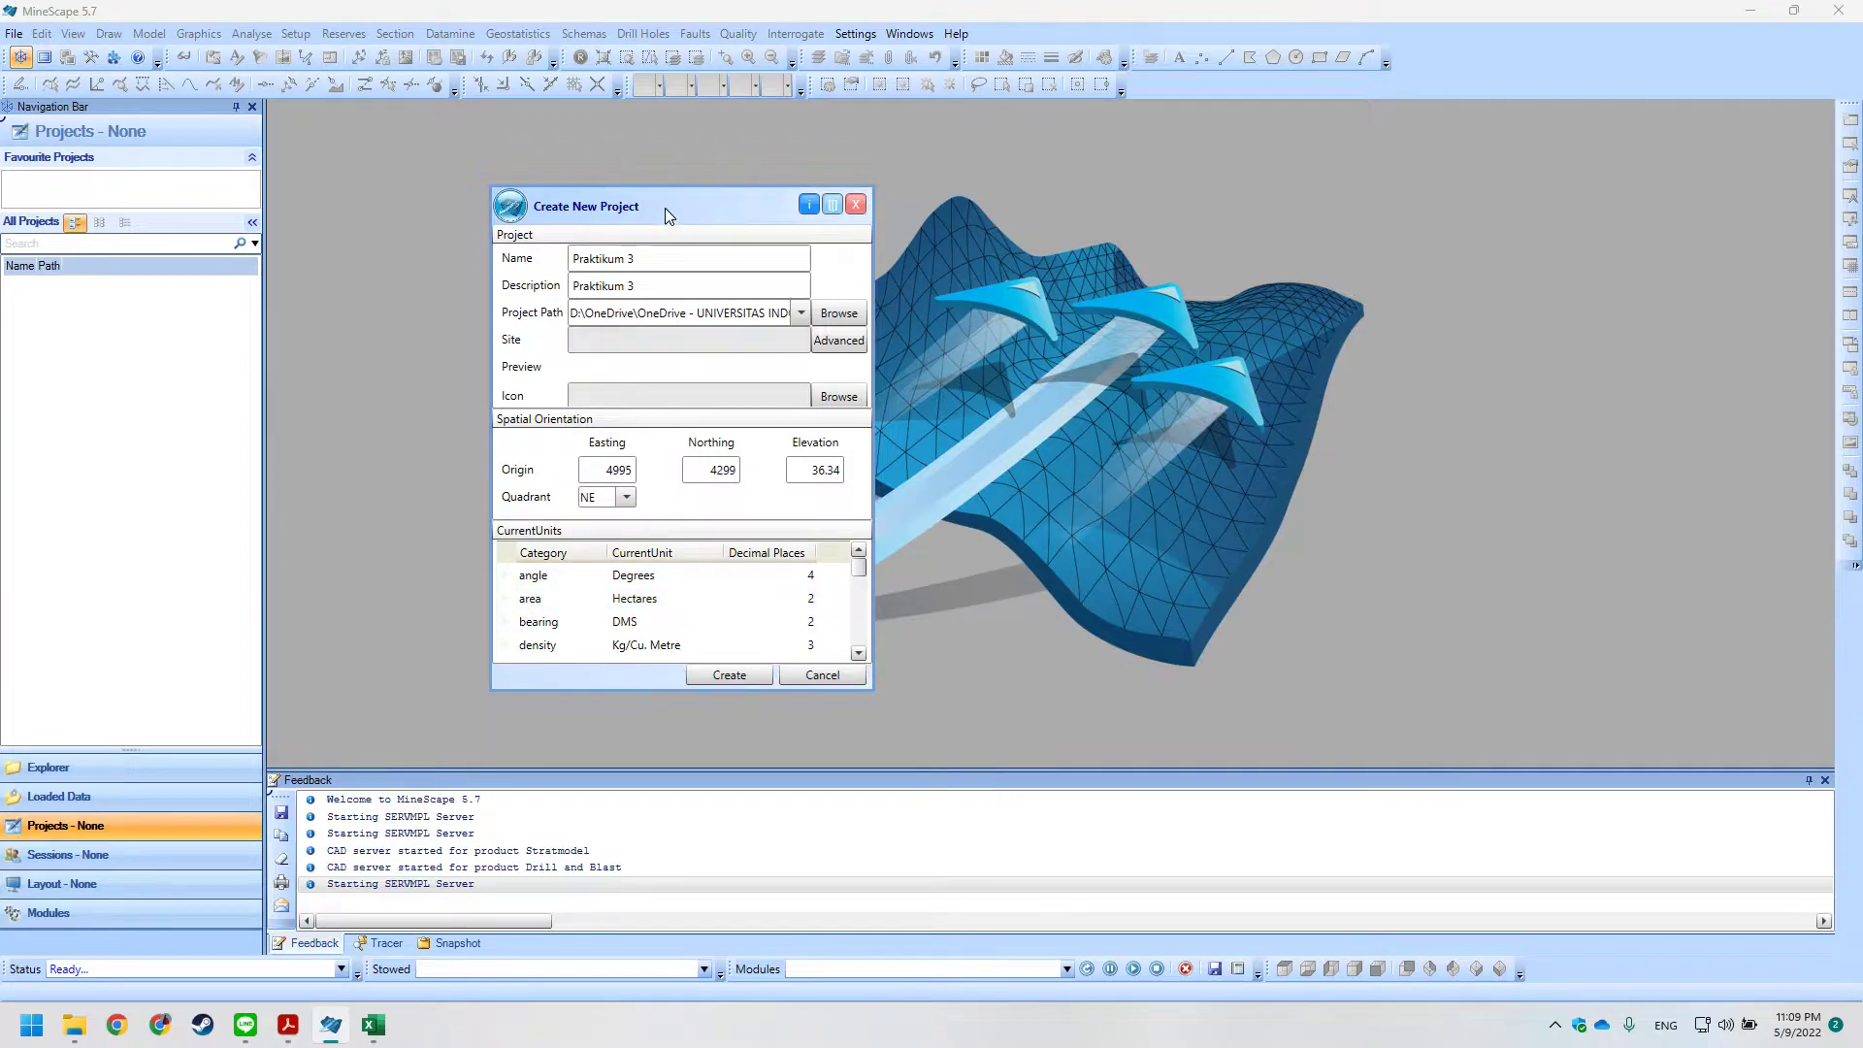
left_click_drag(665, 208, 645, 178)
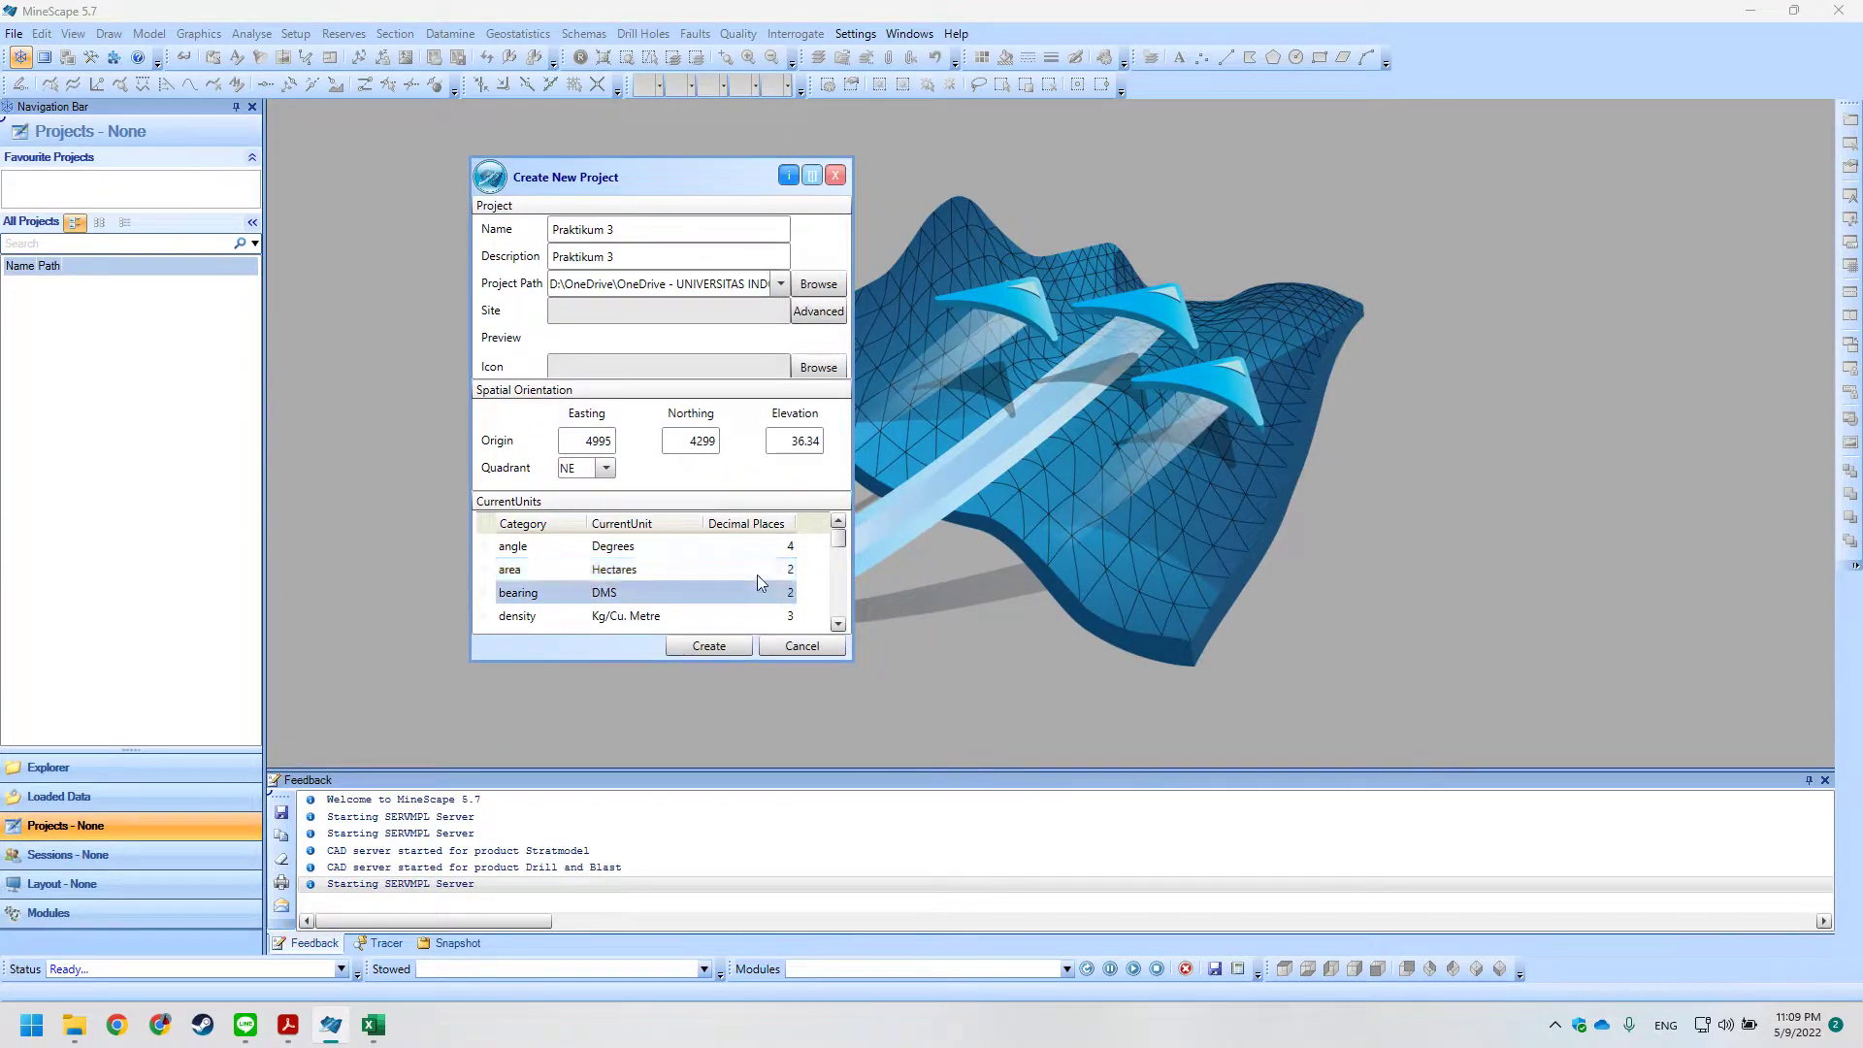
scroll(553, 606, "down", 1)
left_click(568, 594)
scroll(571, 618, "down", 4)
left_click(631, 573)
scroll(636, 602, "down", 1)
left_click(543, 596)
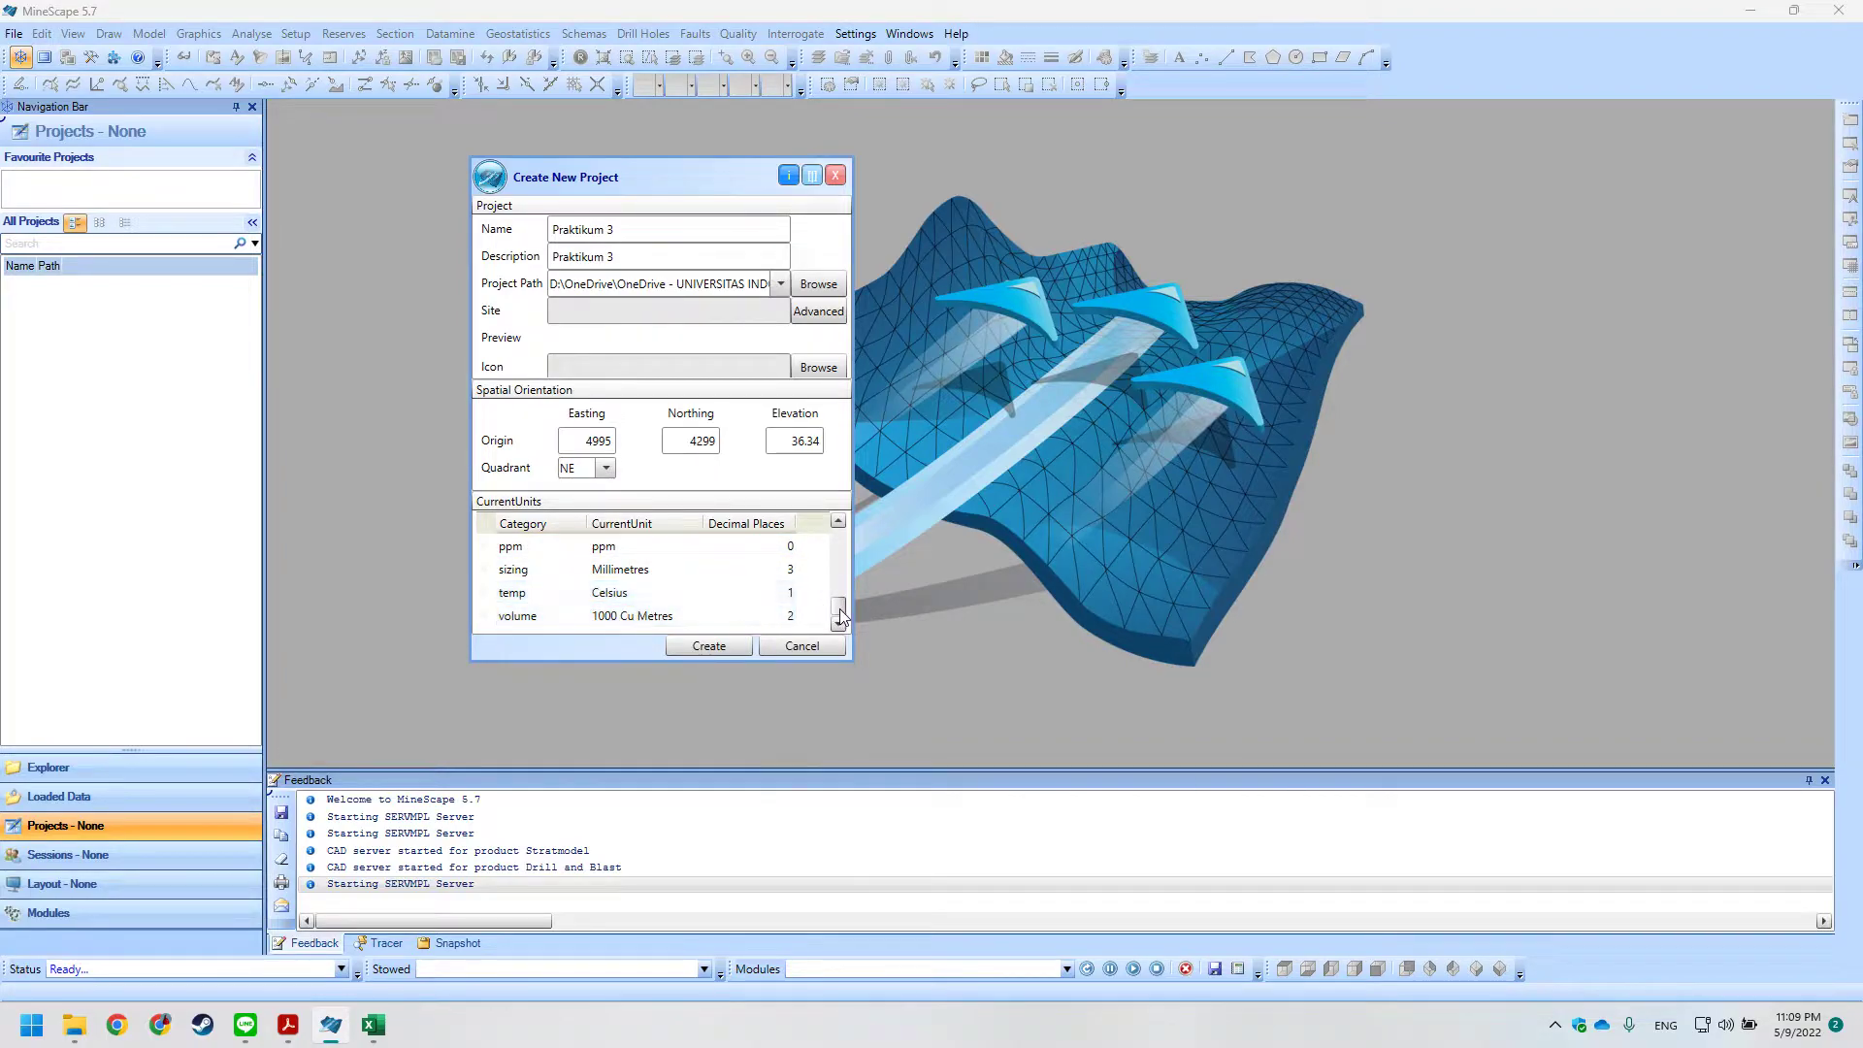
scroll(840, 573, "up", 5)
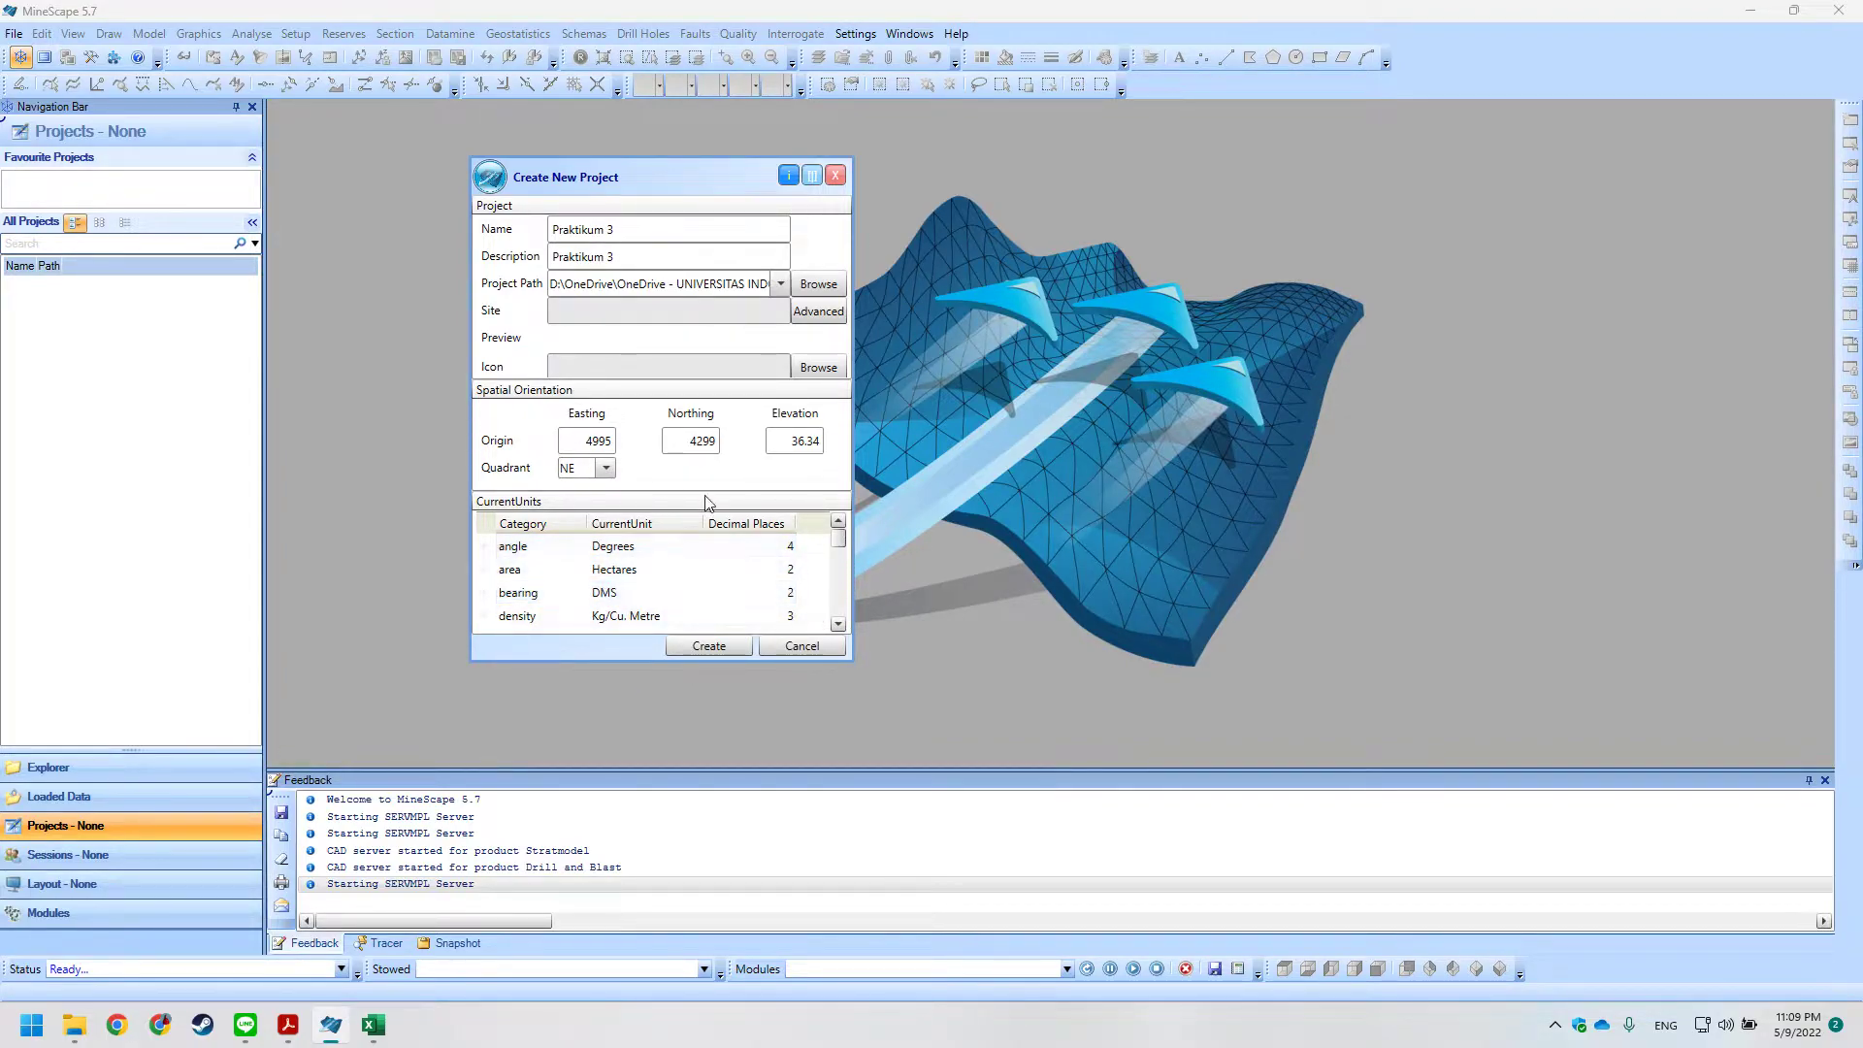
Create the Praktikum 3 project with the entered origin and the default units.
left_click_drag(597, 189, 630, 216)
left_click(751, 665)
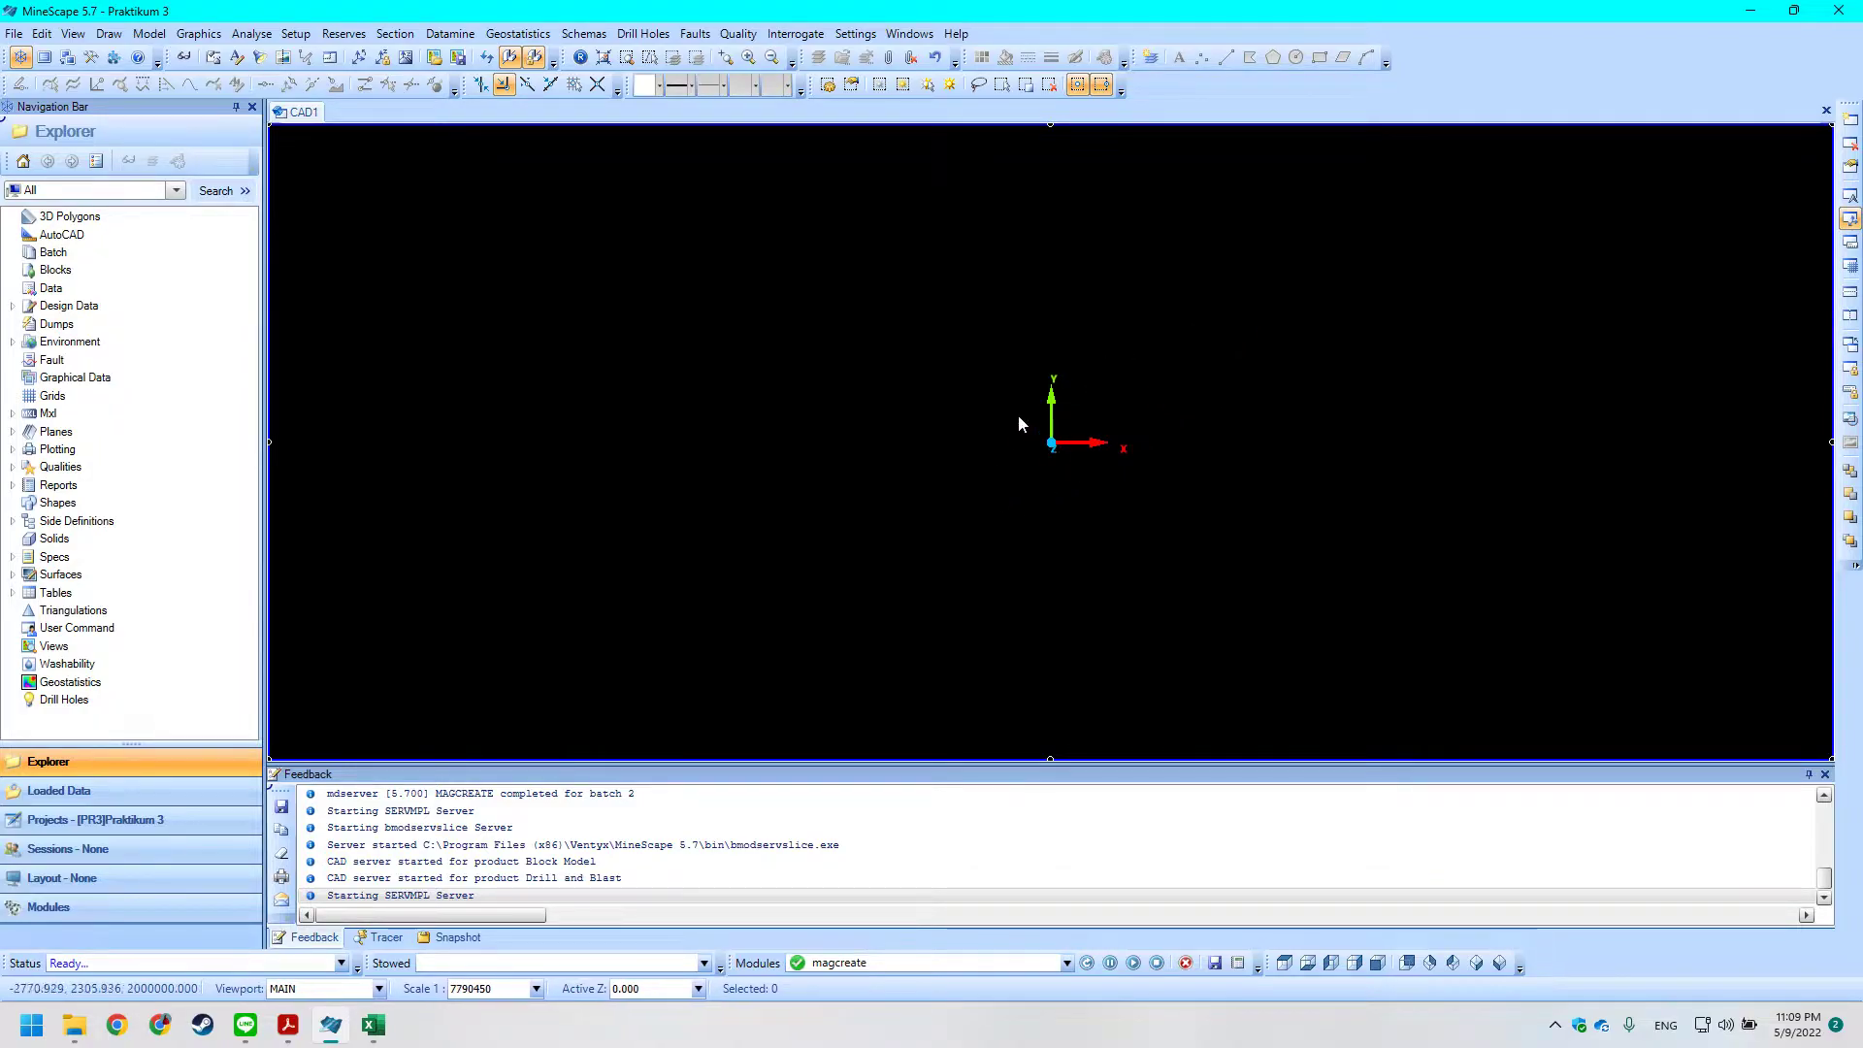
mouse_move(1072, 452)
middle_mouse_down()
mouse_move(1048, 414)
mouse_move(1078, 461)
middle_mouse_up()
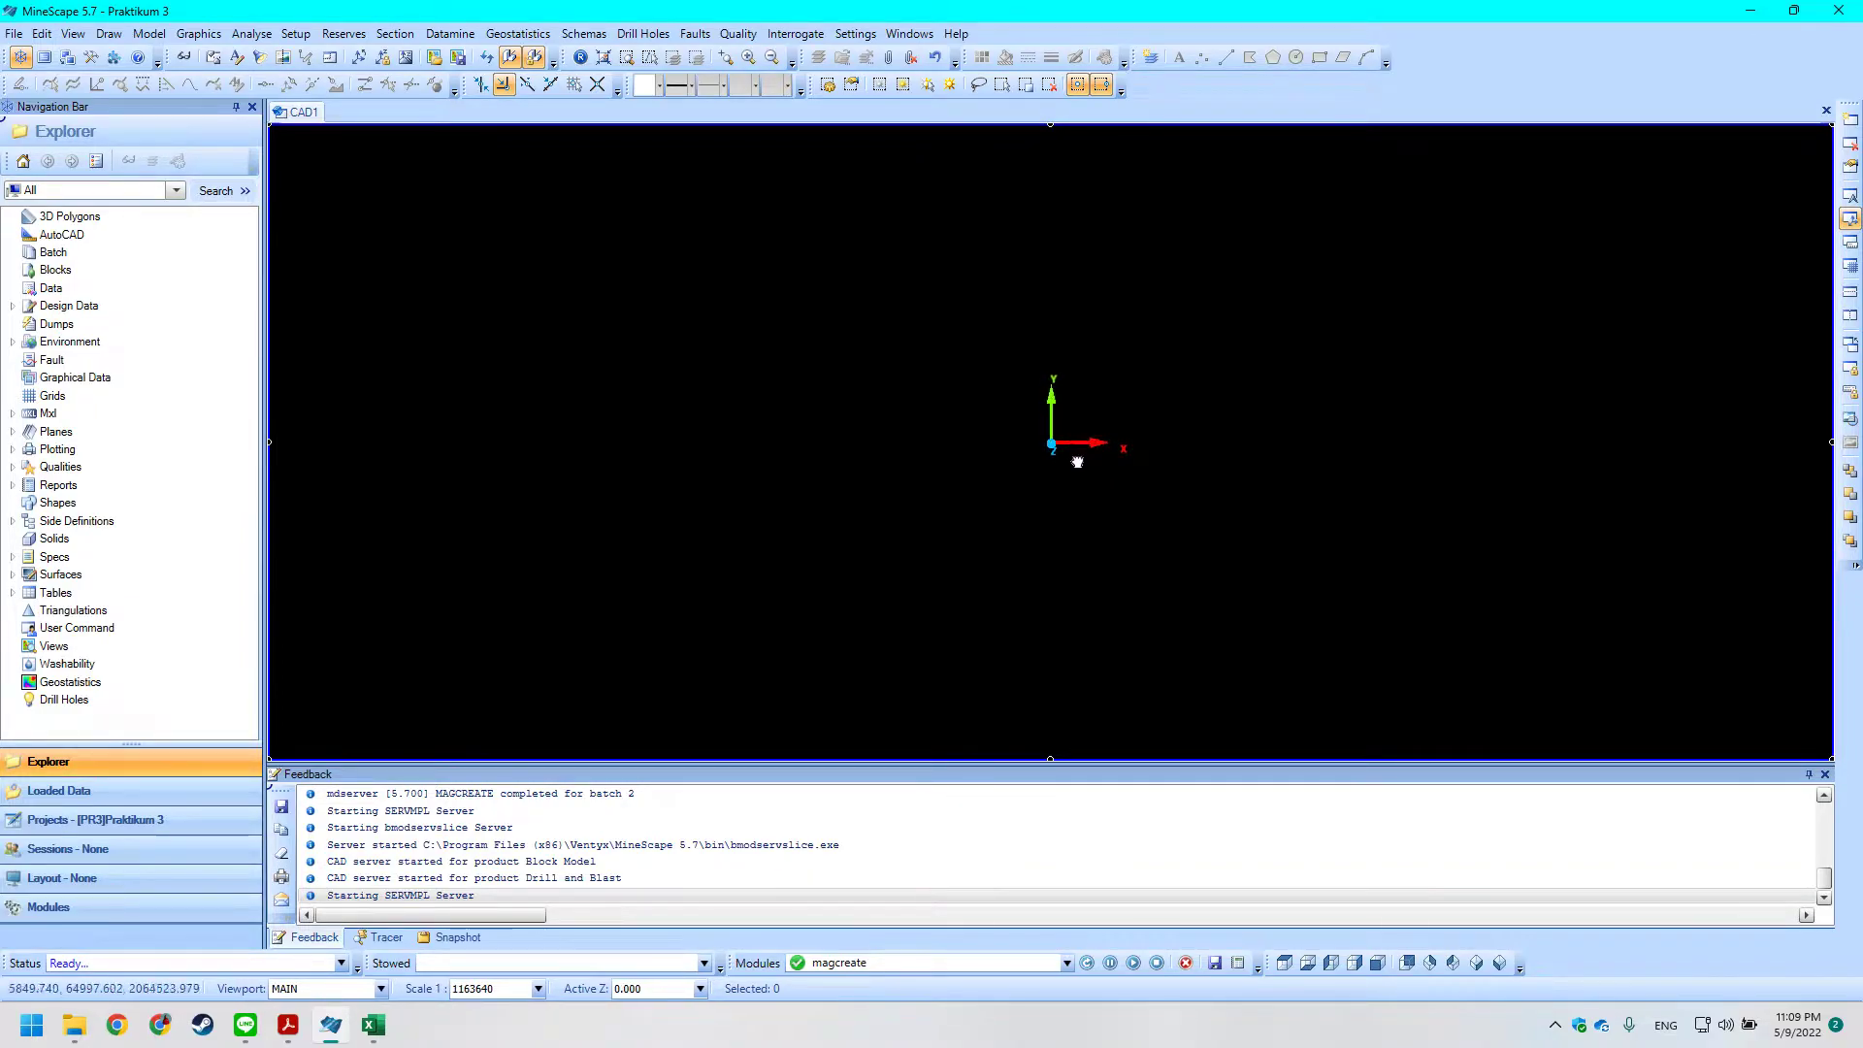
middle_click_drag(1073, 470, 1056, 396)
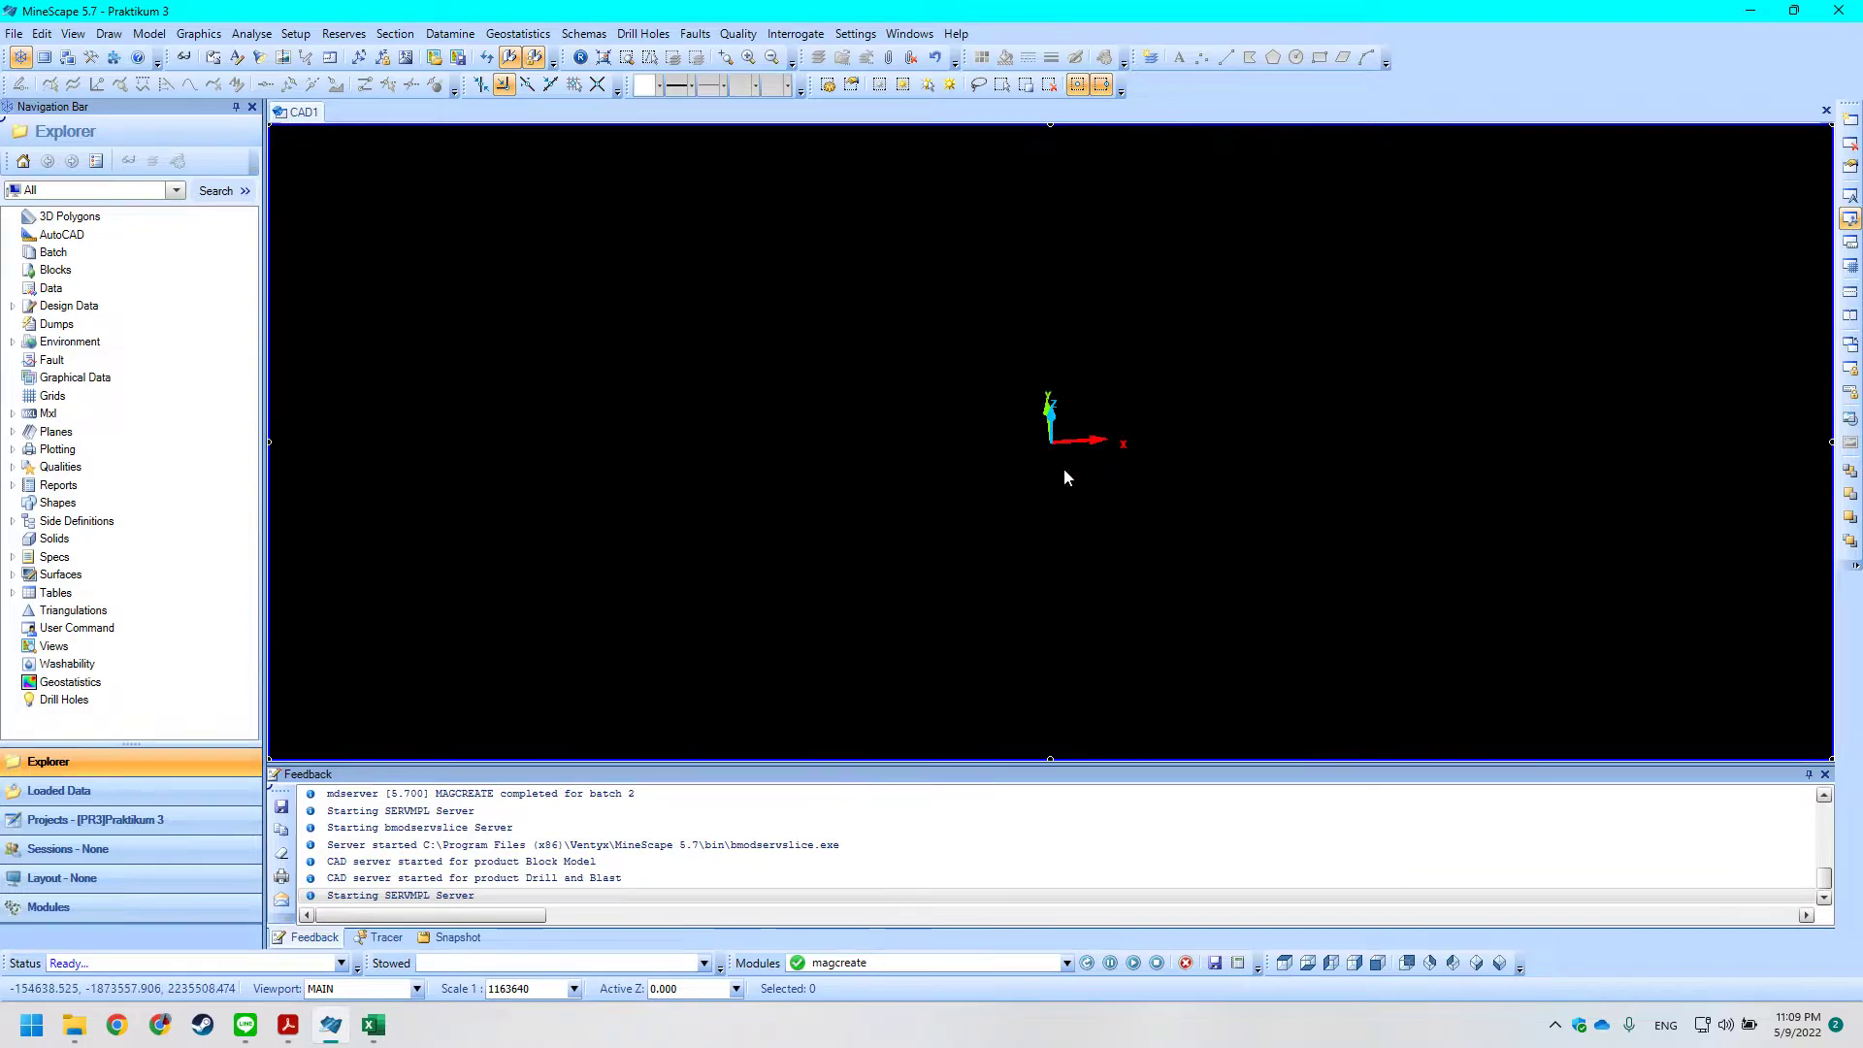
middle_click_drag(1065, 472, 1069, 507)
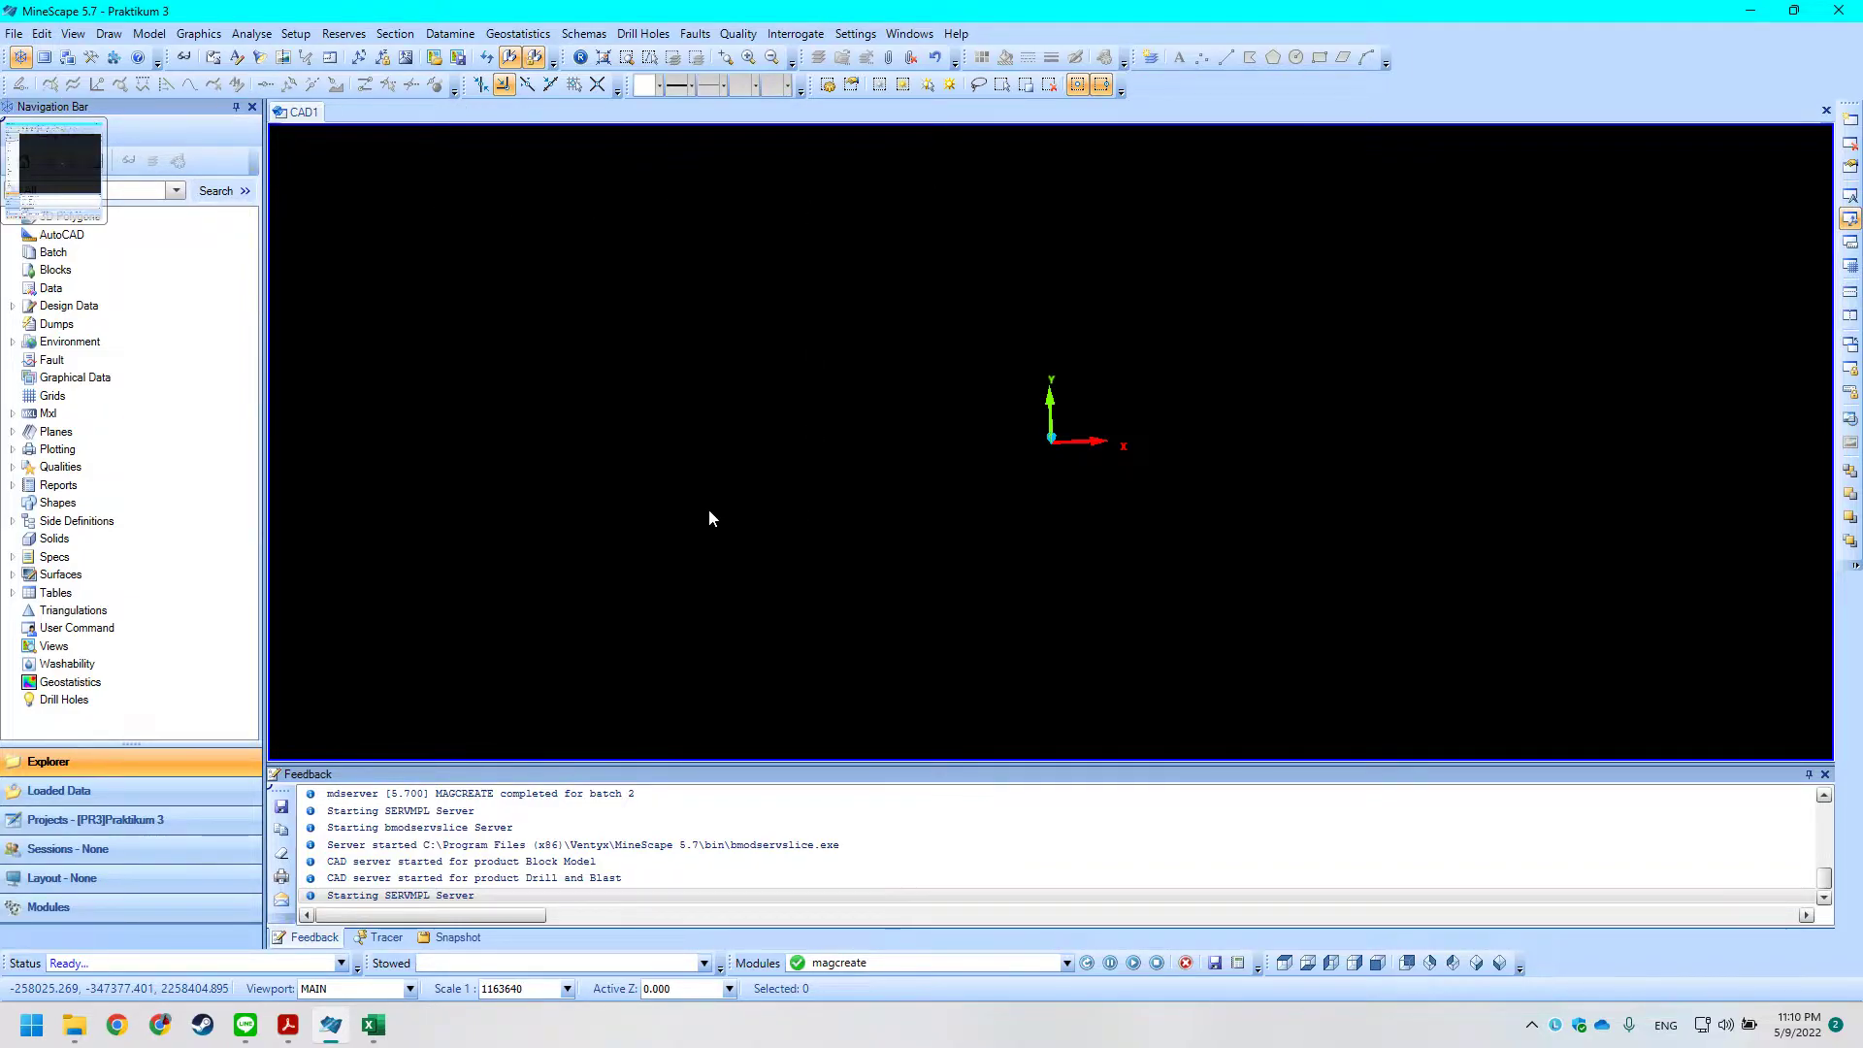
In File Explorer, open the Praktikum 3 project folder inside Tugas UI > Asprak Geobaba > PR3.
key("alt+Tab")
key("alt+Tab")
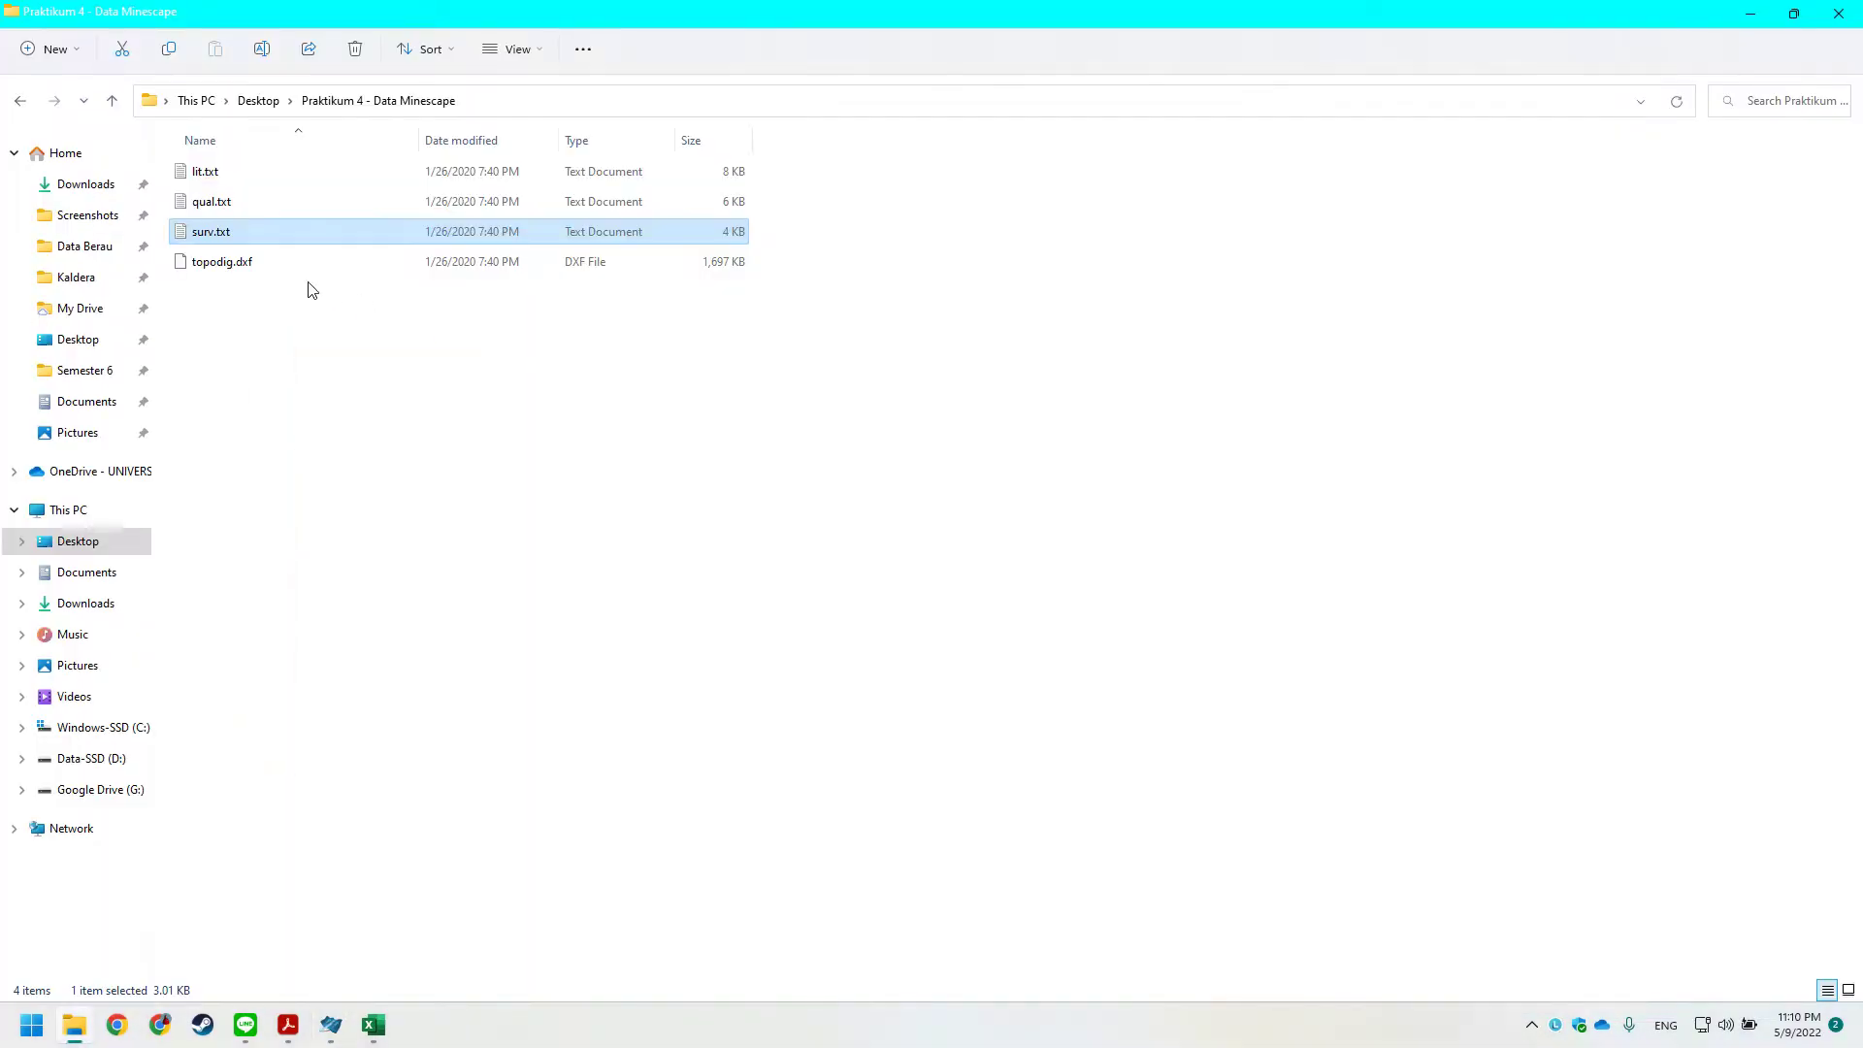
left_click(115, 370)
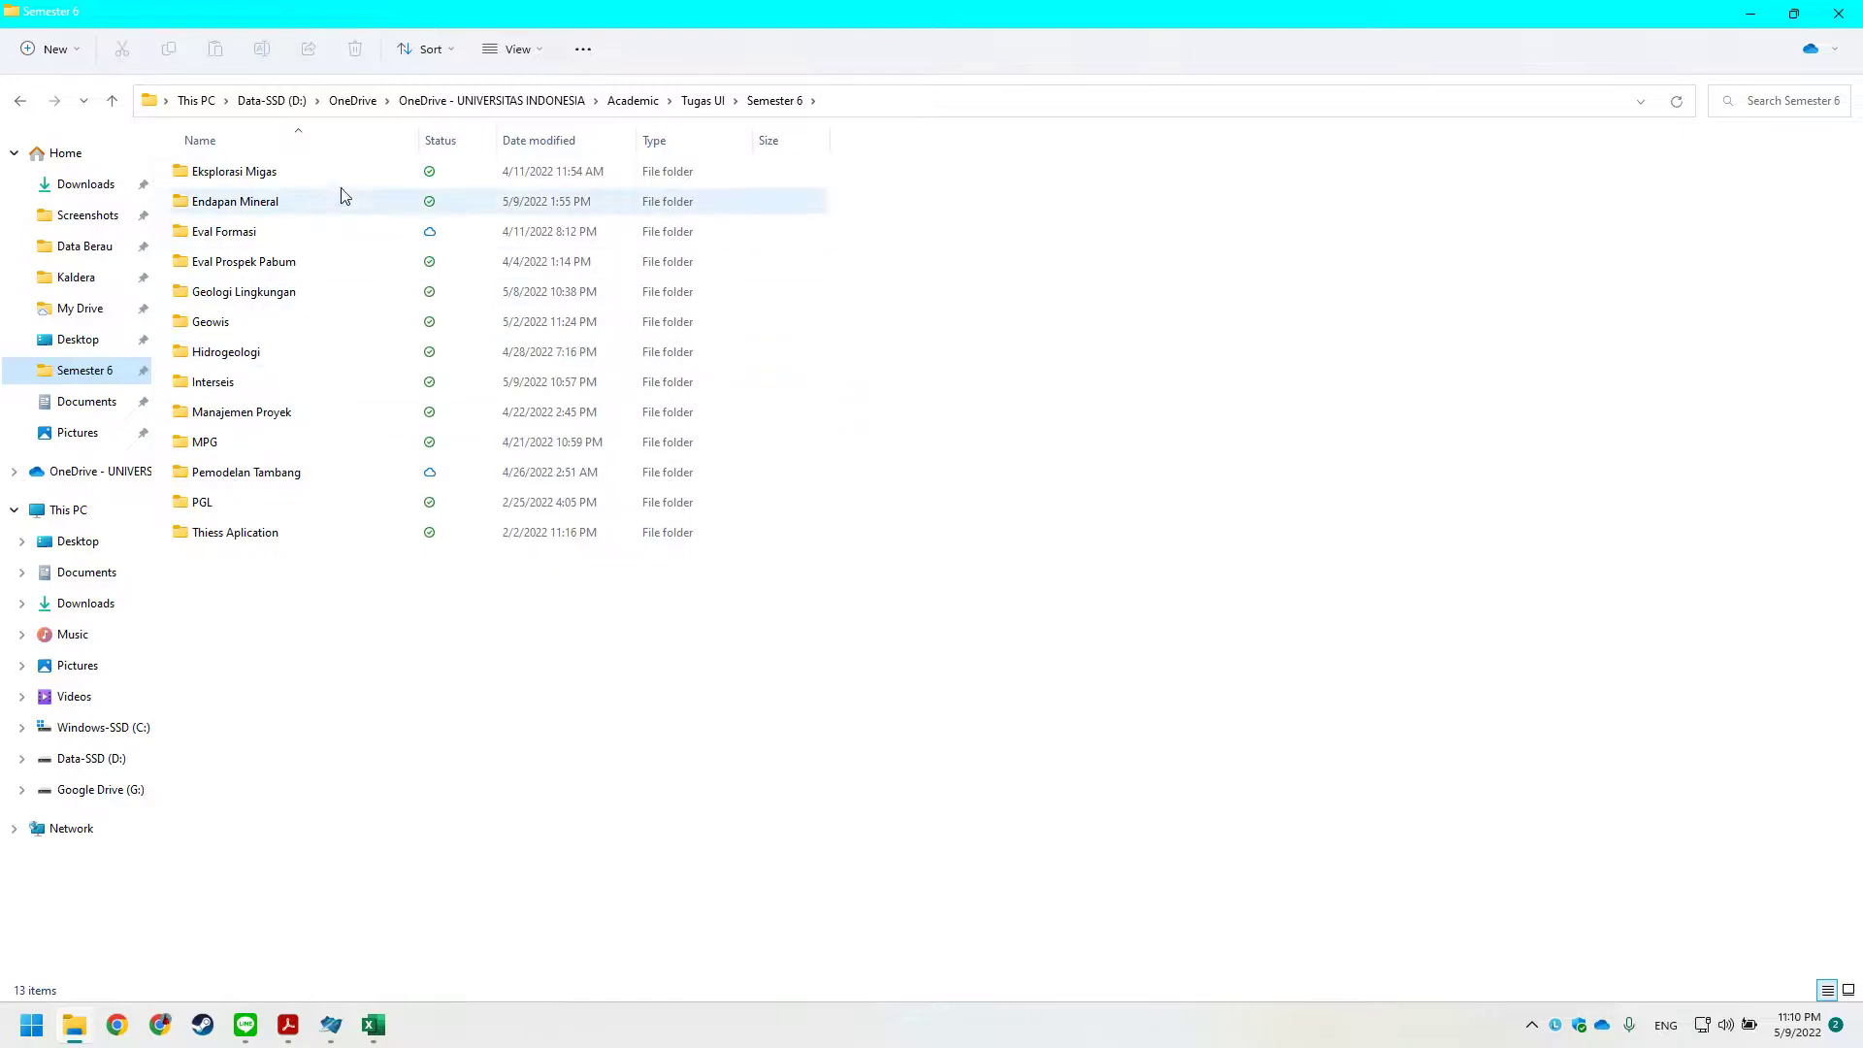
left_click(705, 100)
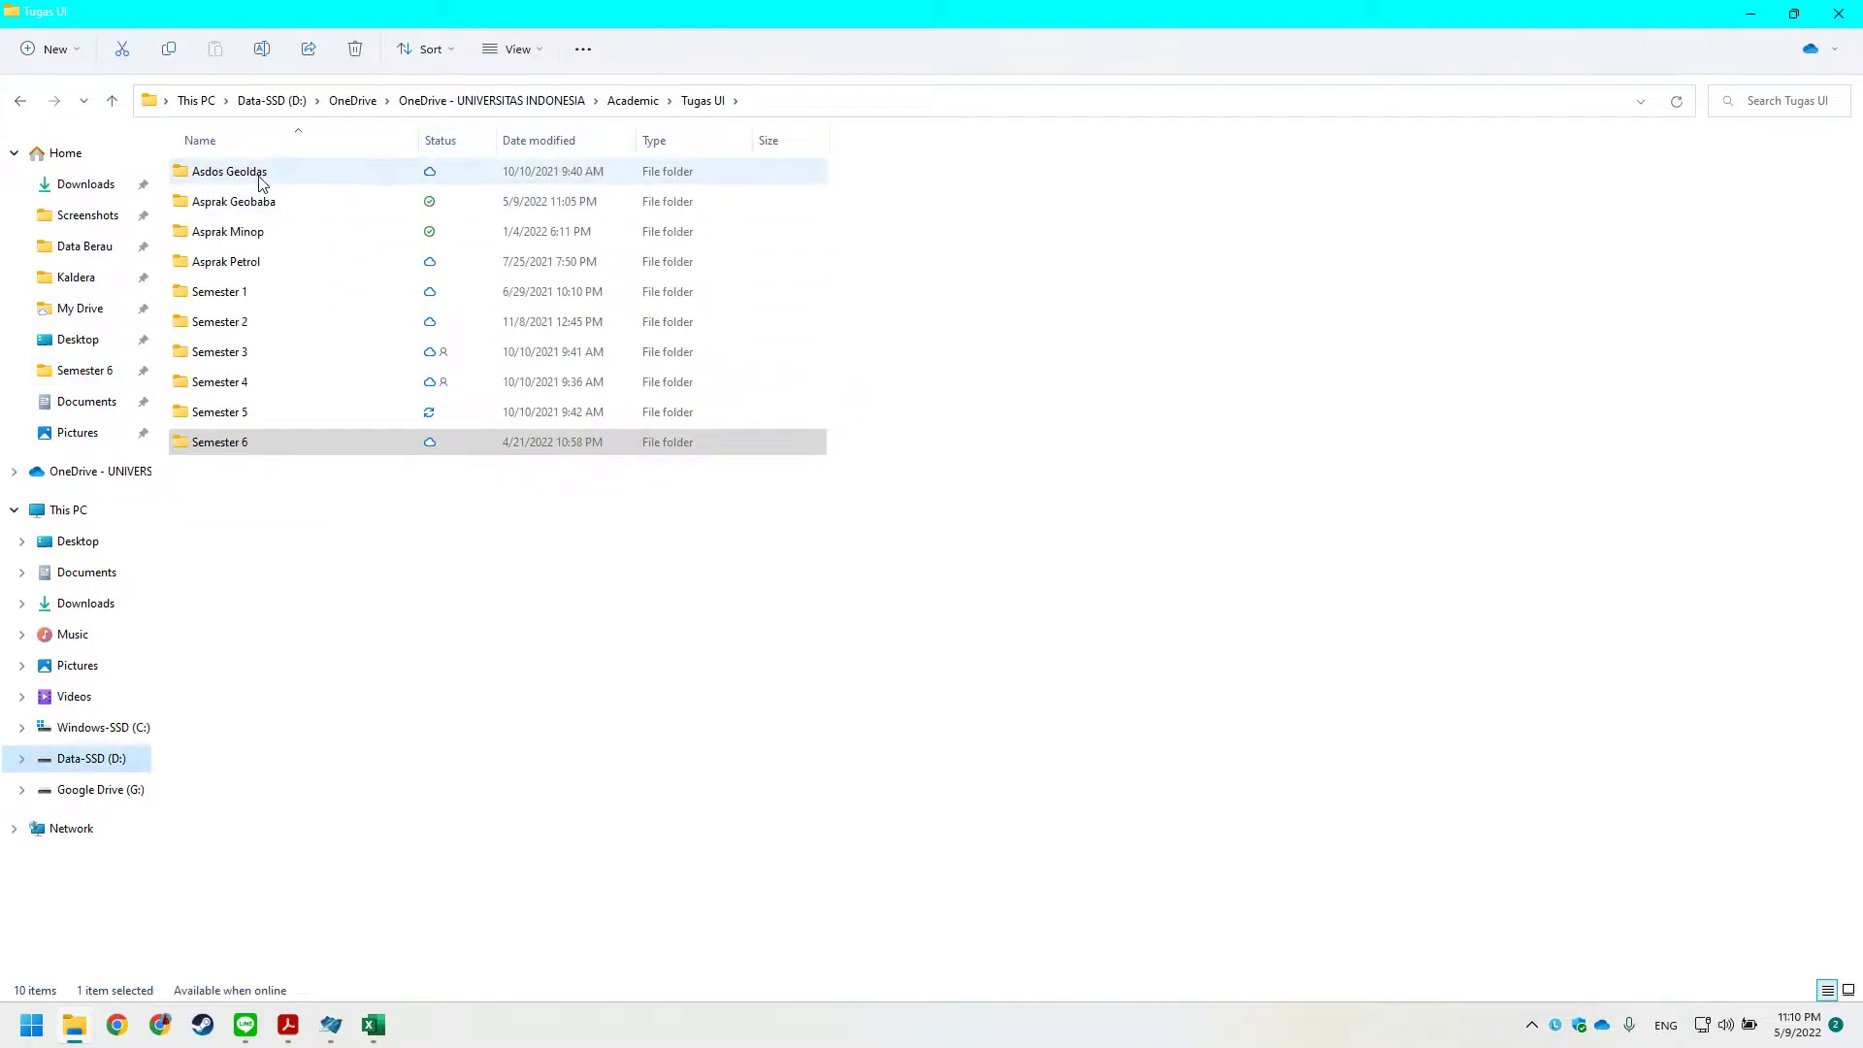
double_click(260, 209)
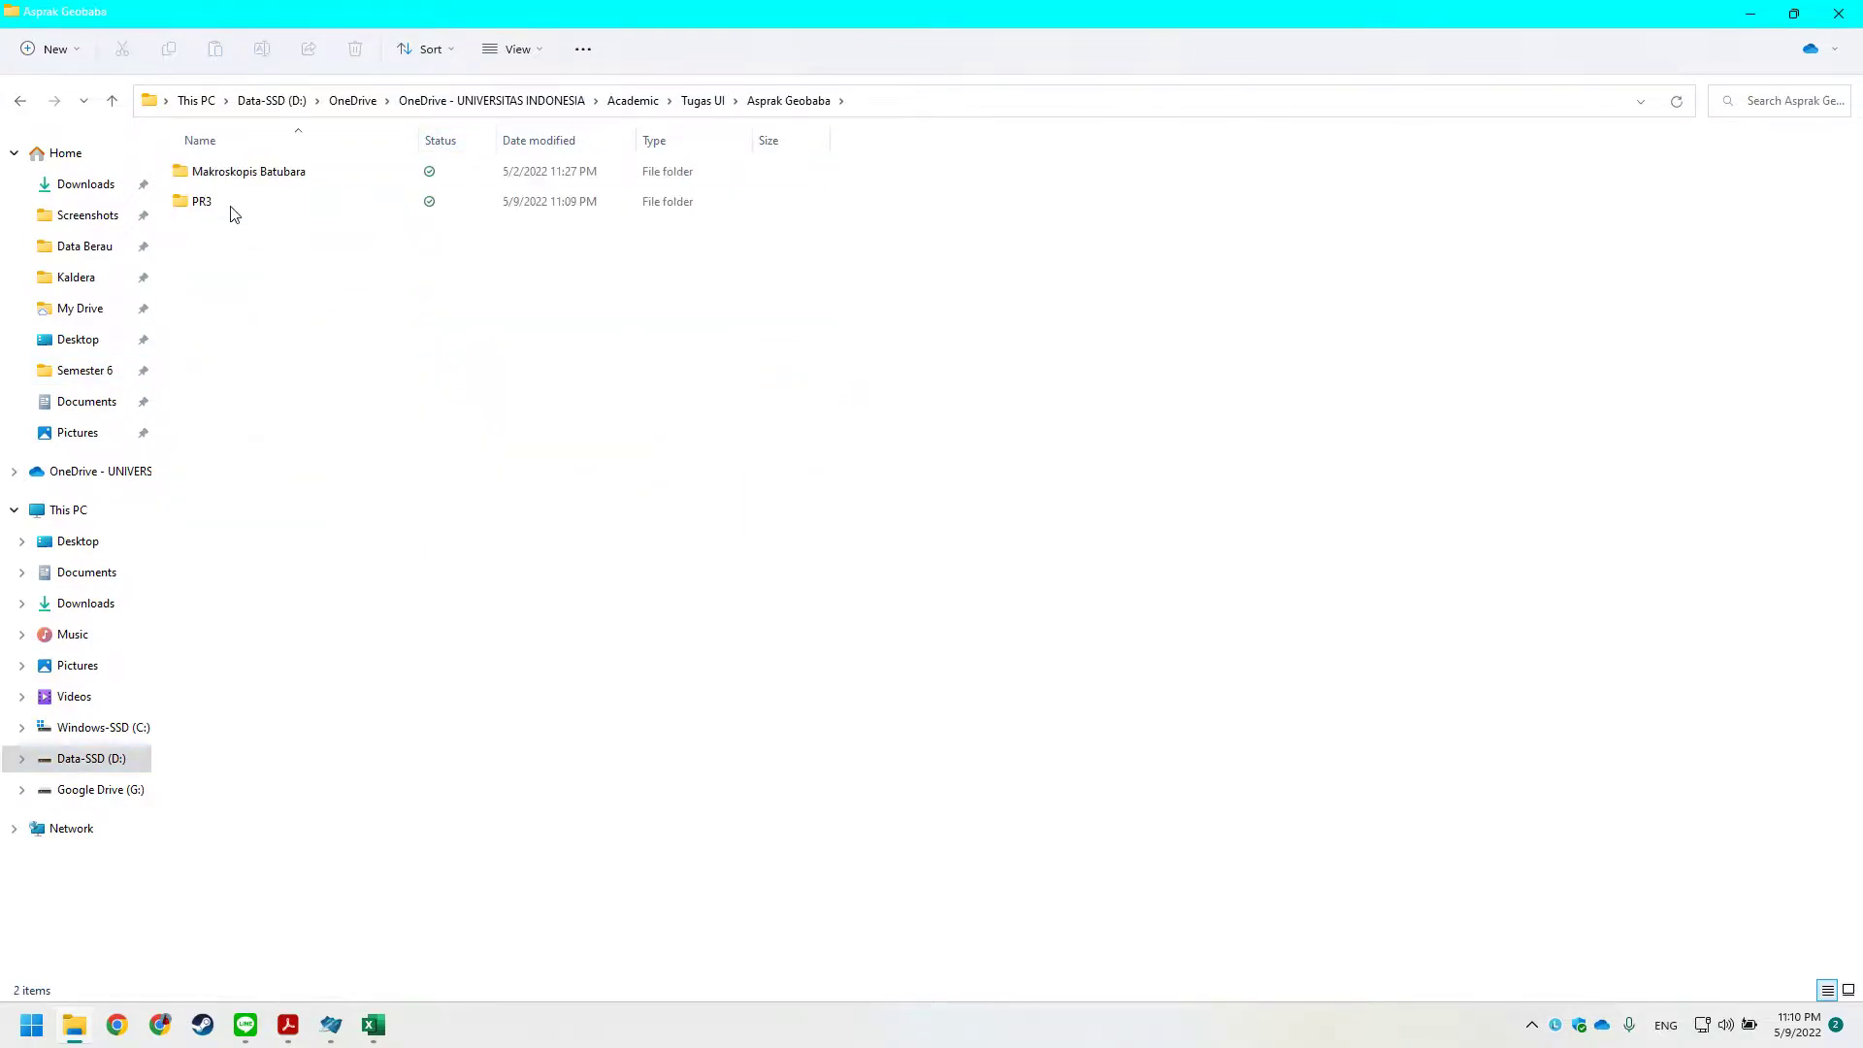
double_click(229, 202)
double_click(275, 184)
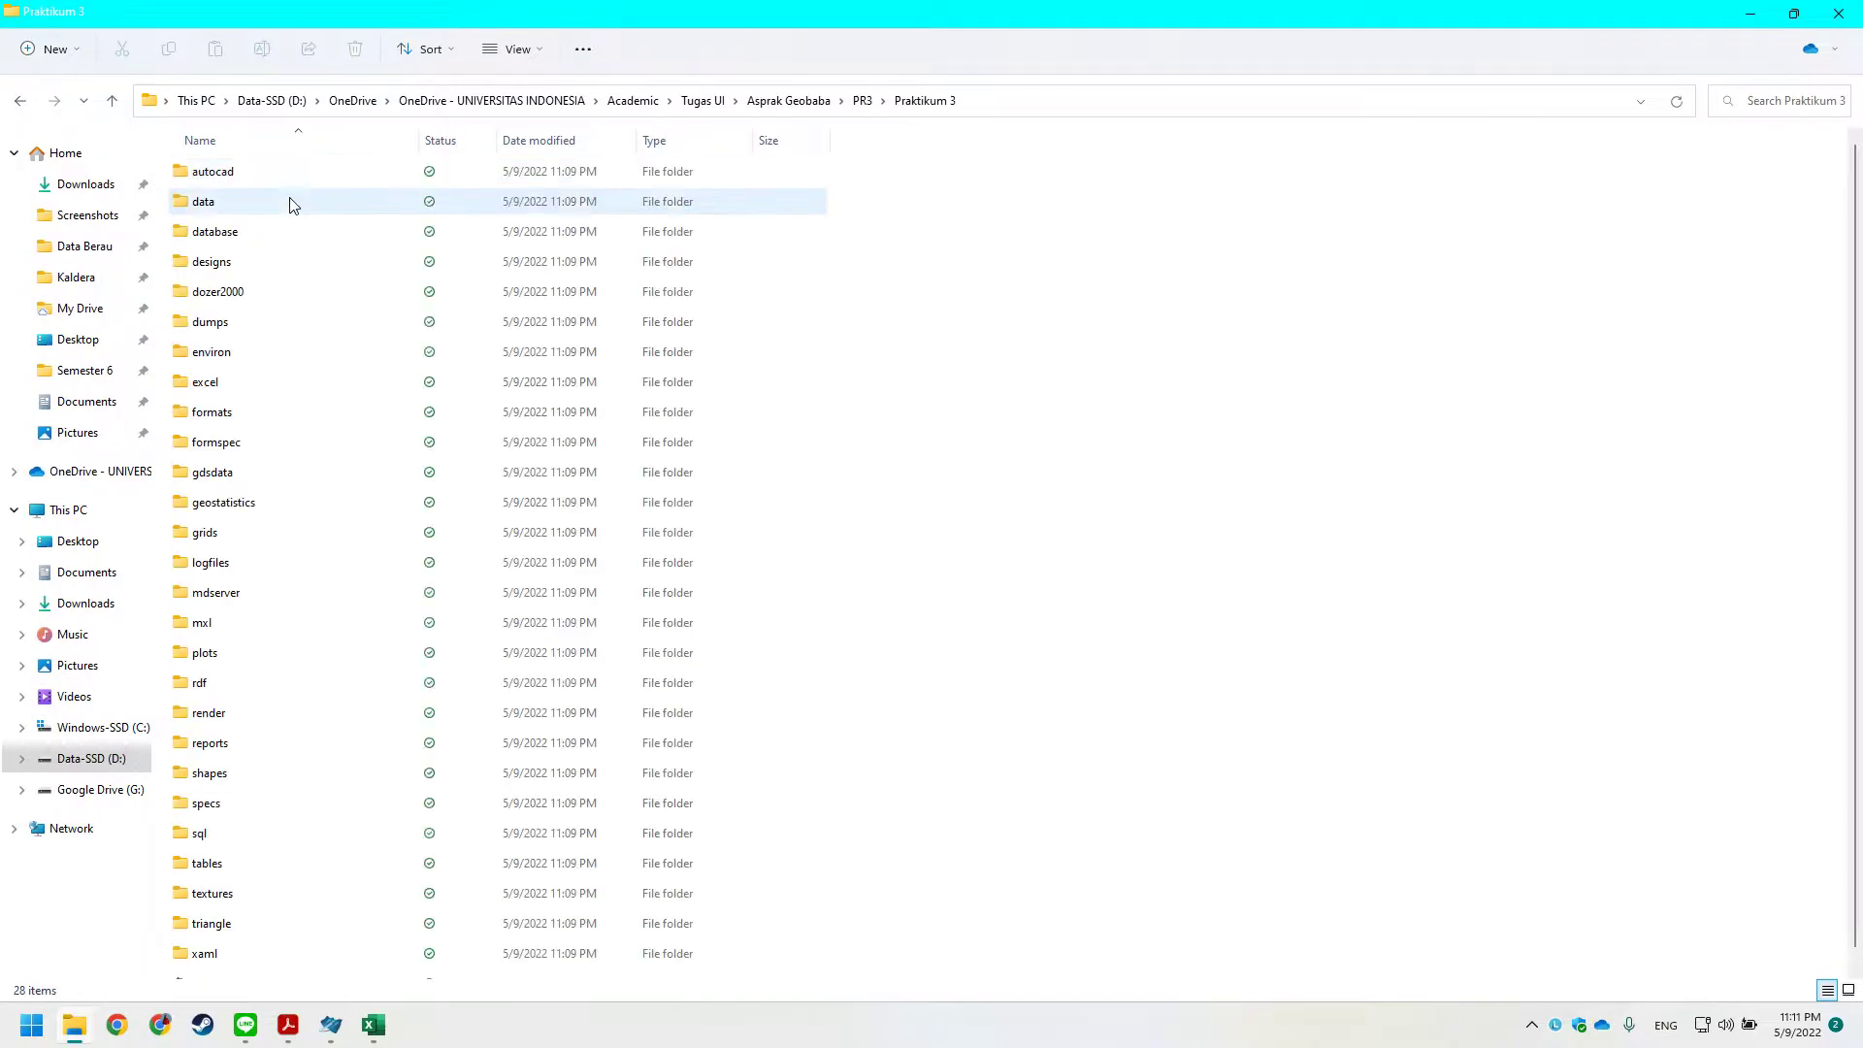
Compare the project's autocad folder with the AutoCAD category in MineScape, and return to the Praktikum 3 folder.
left_click(237, 183)
key("alt+Tab")
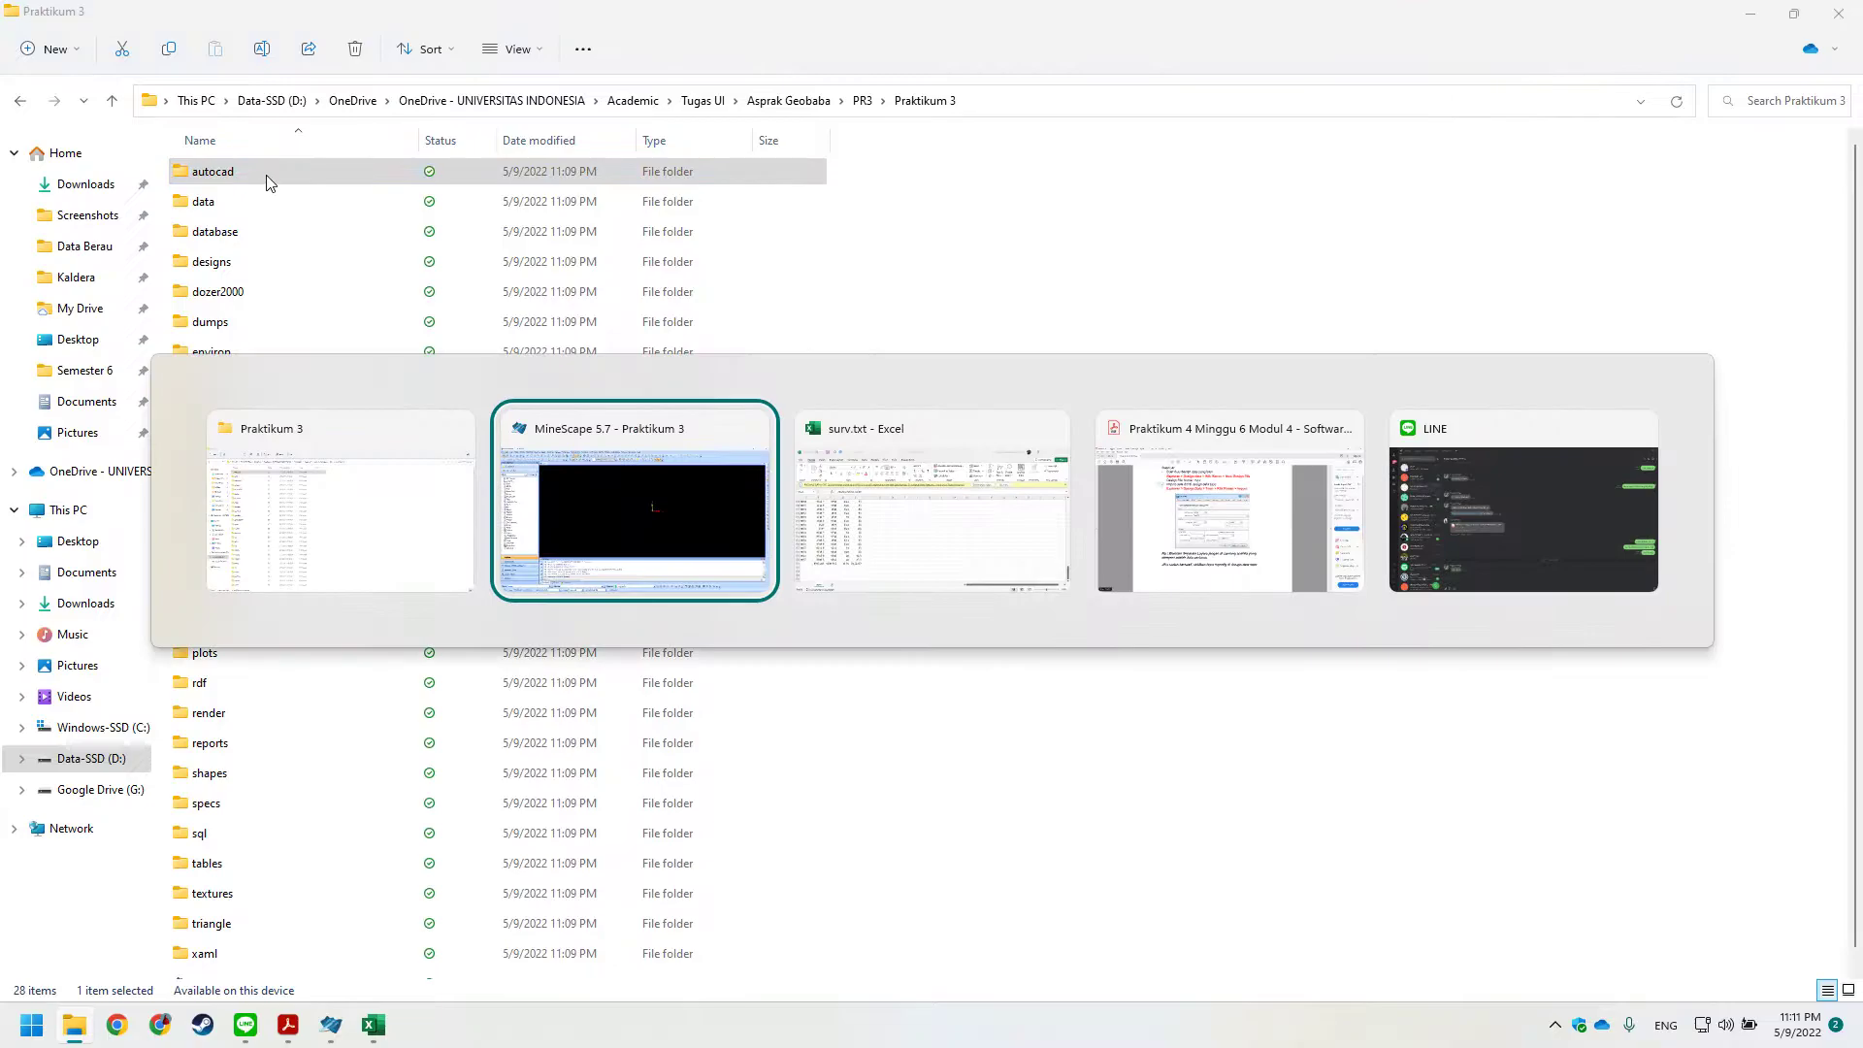
left_click(68, 237)
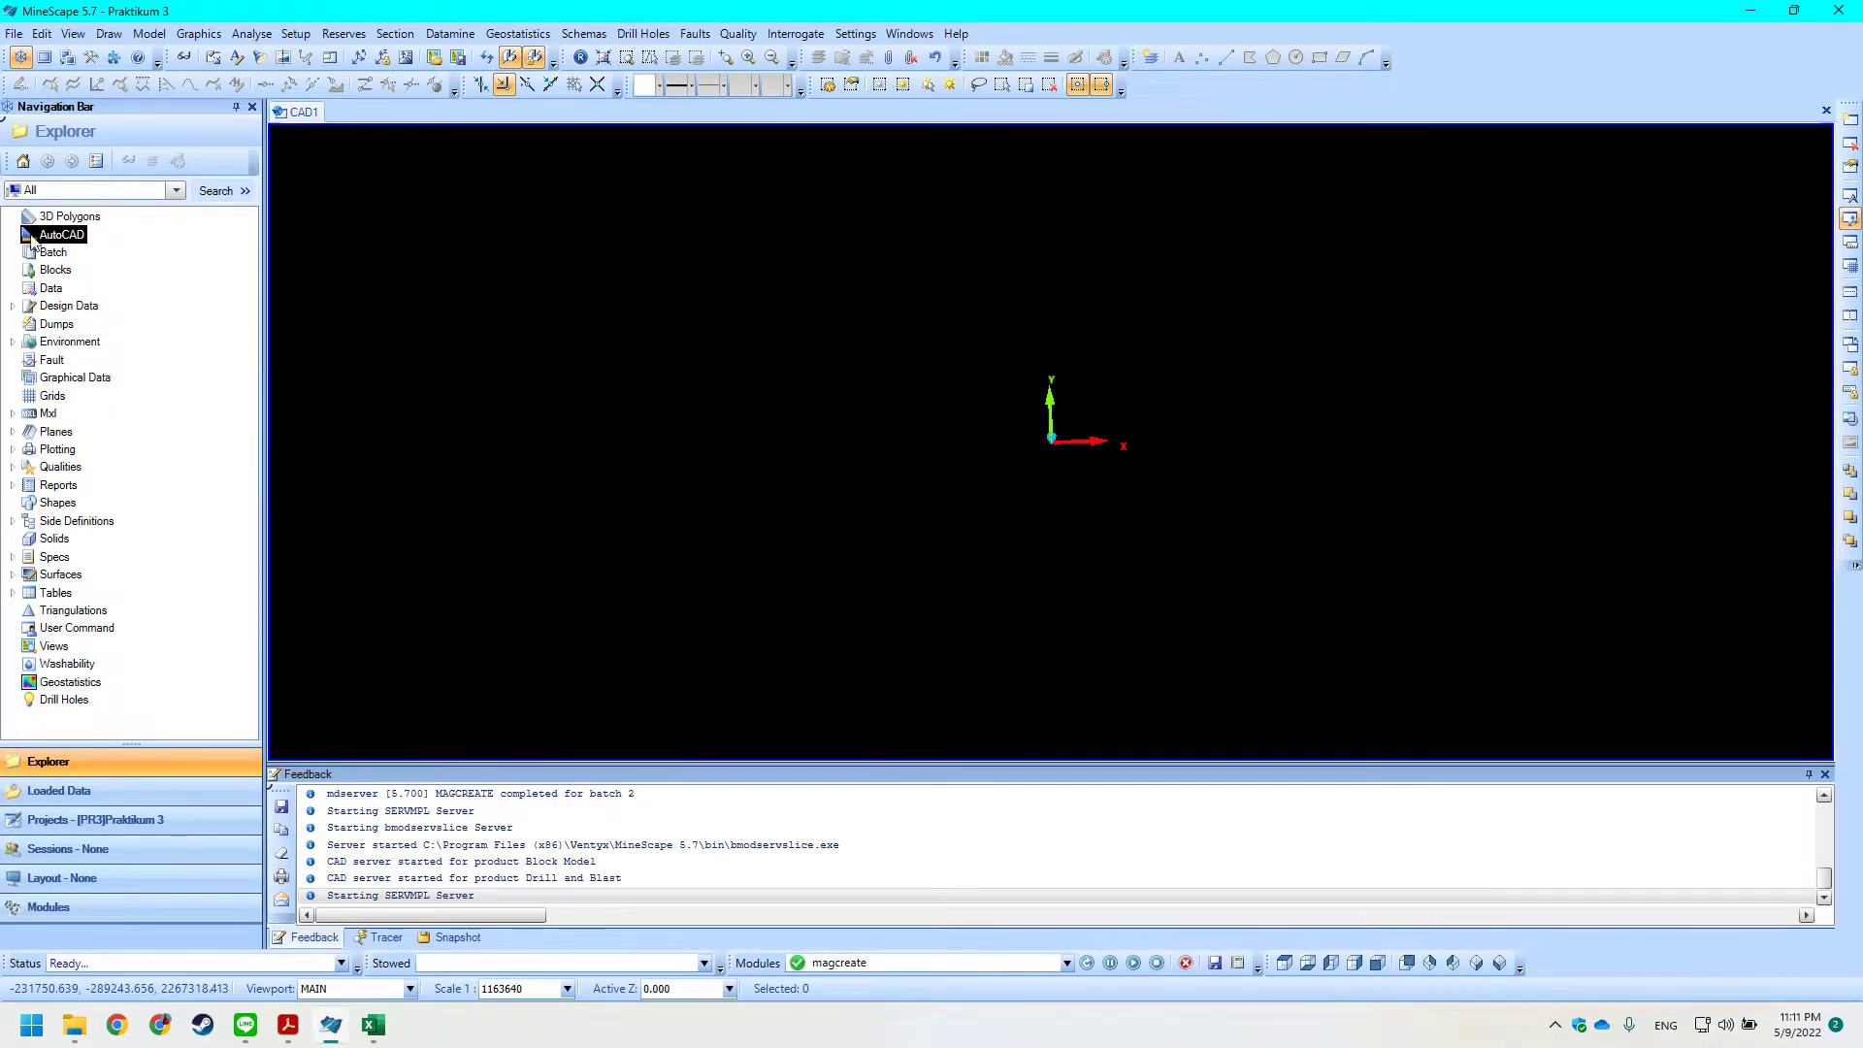
key("alt+Tab")
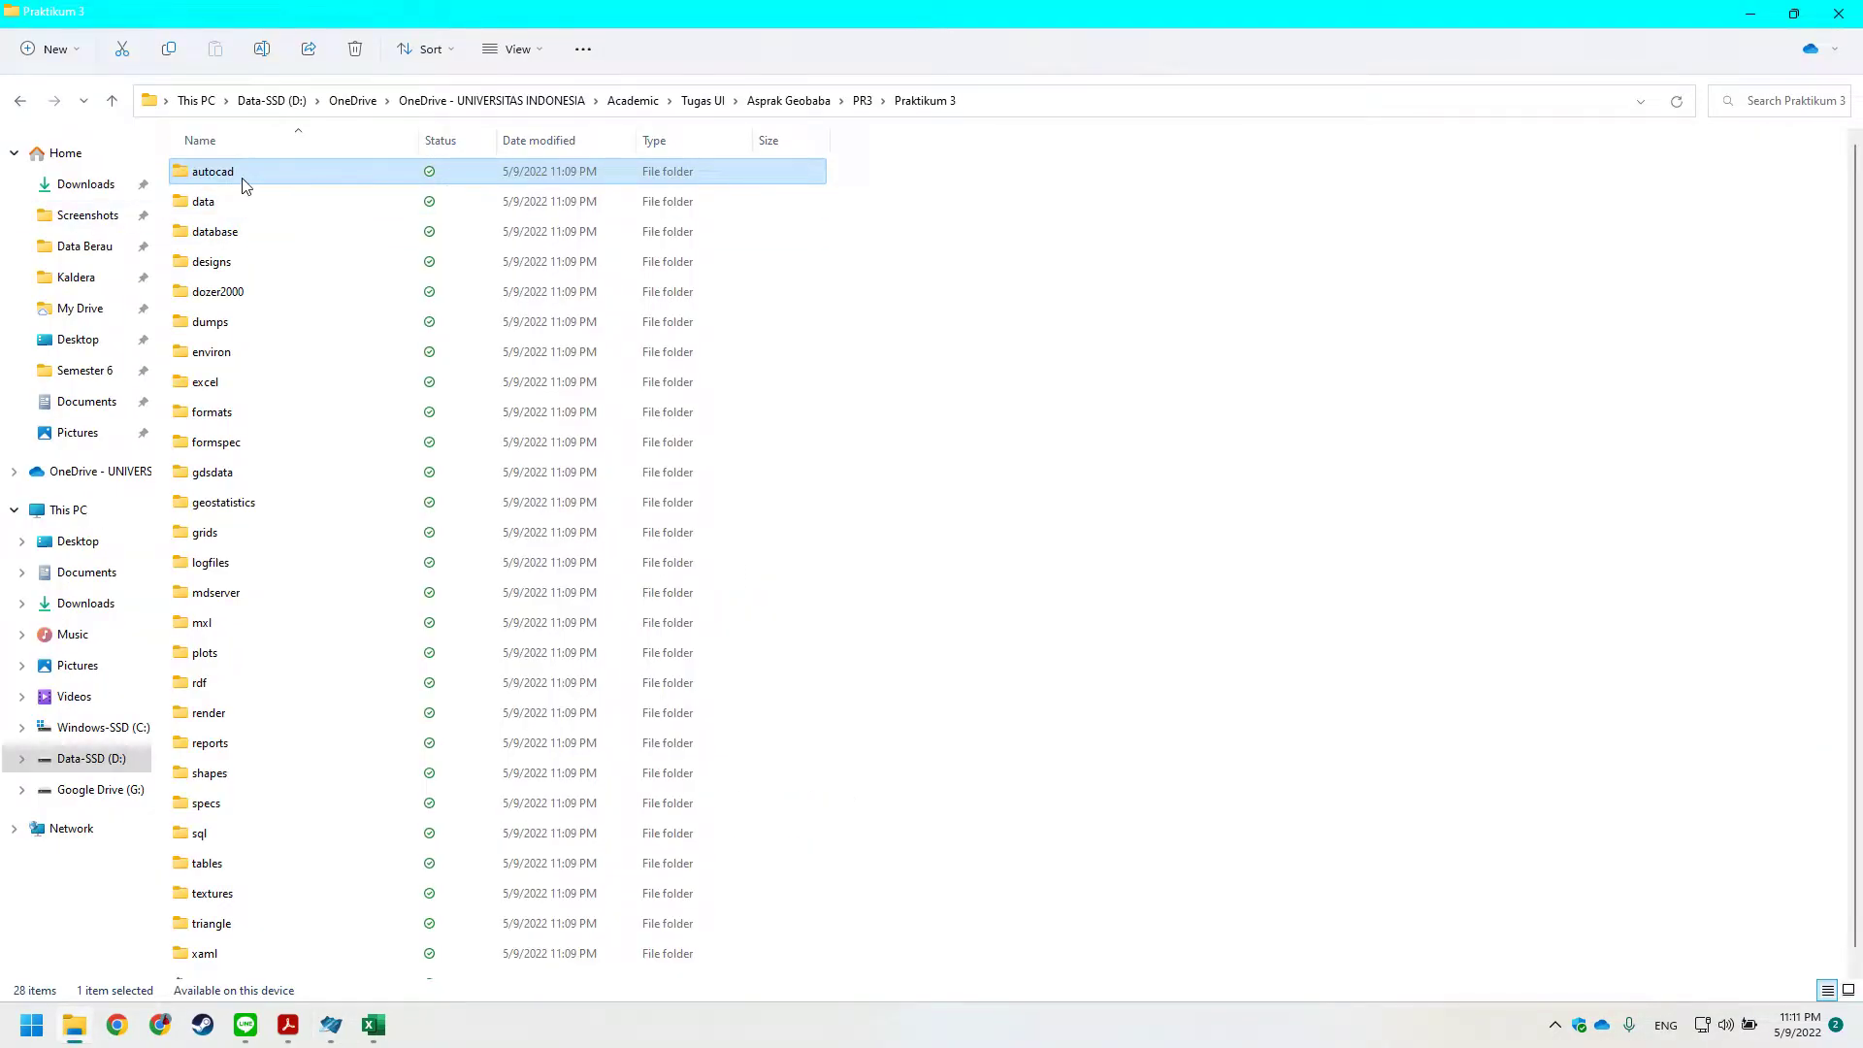
double_click(241, 171)
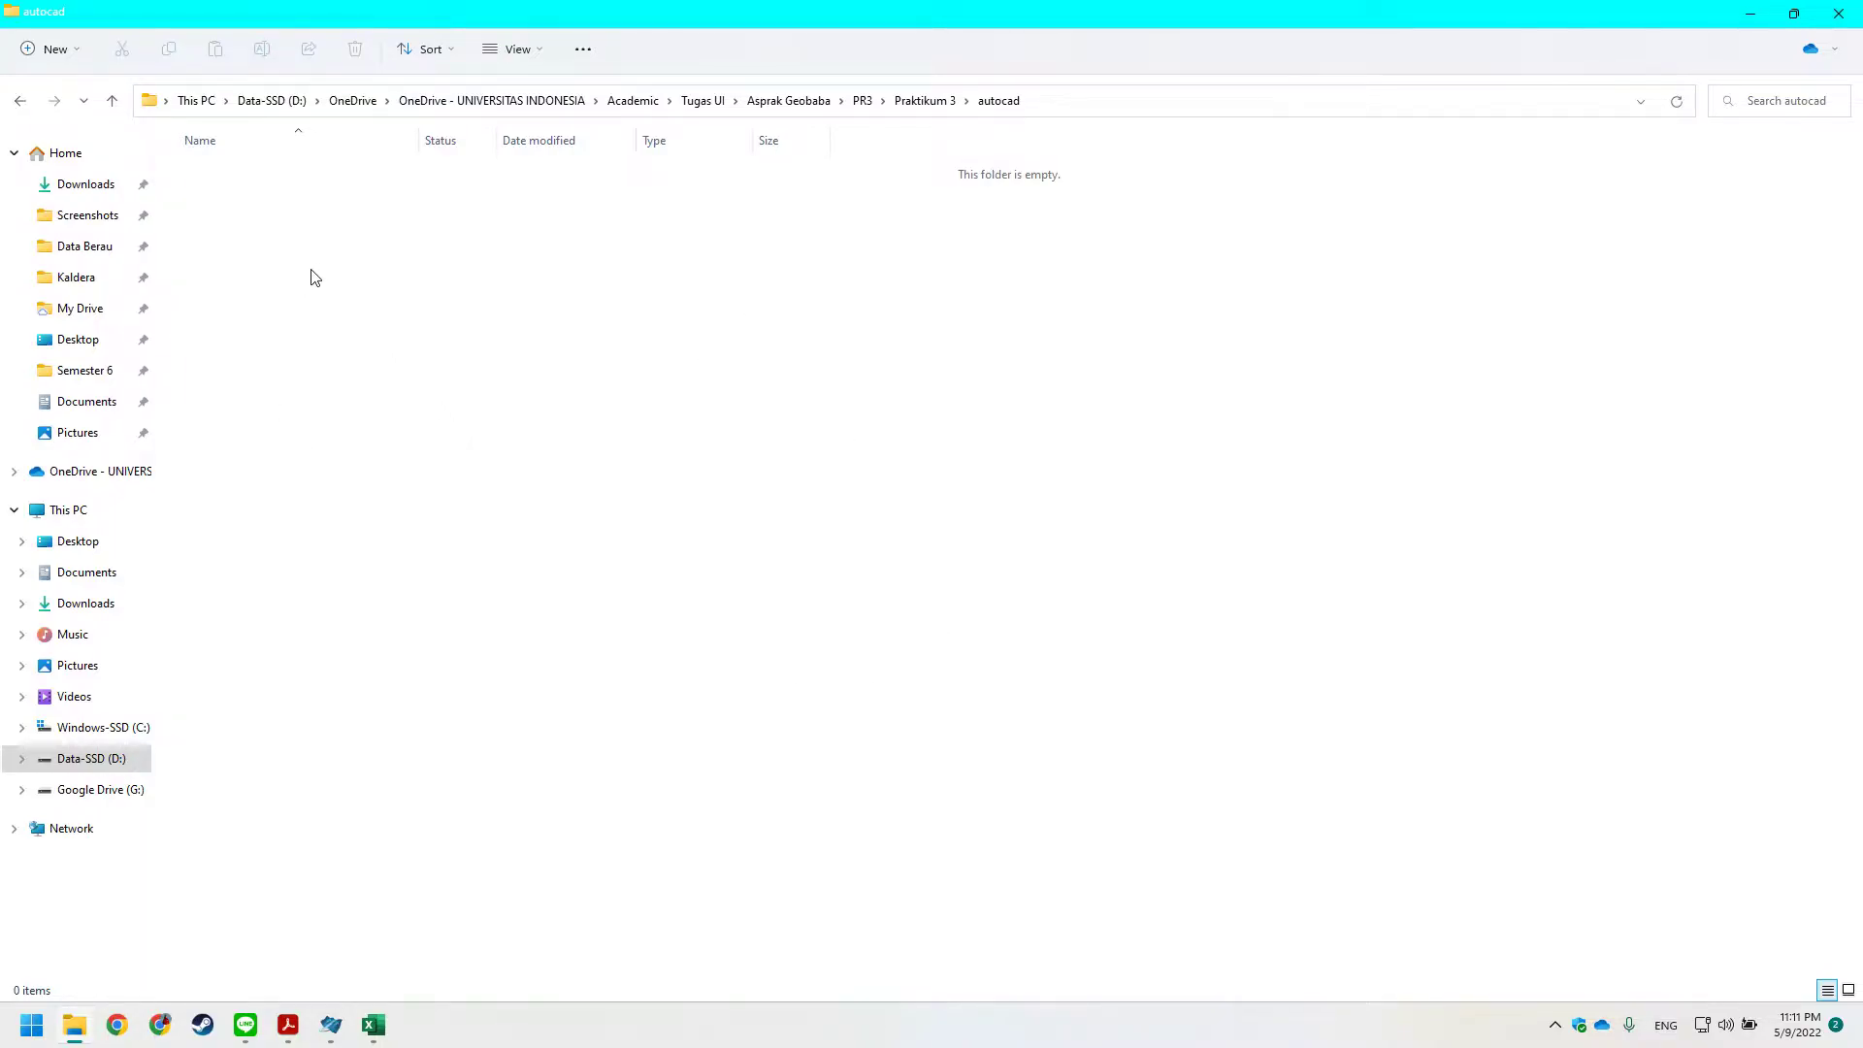
key("alt+Tab")
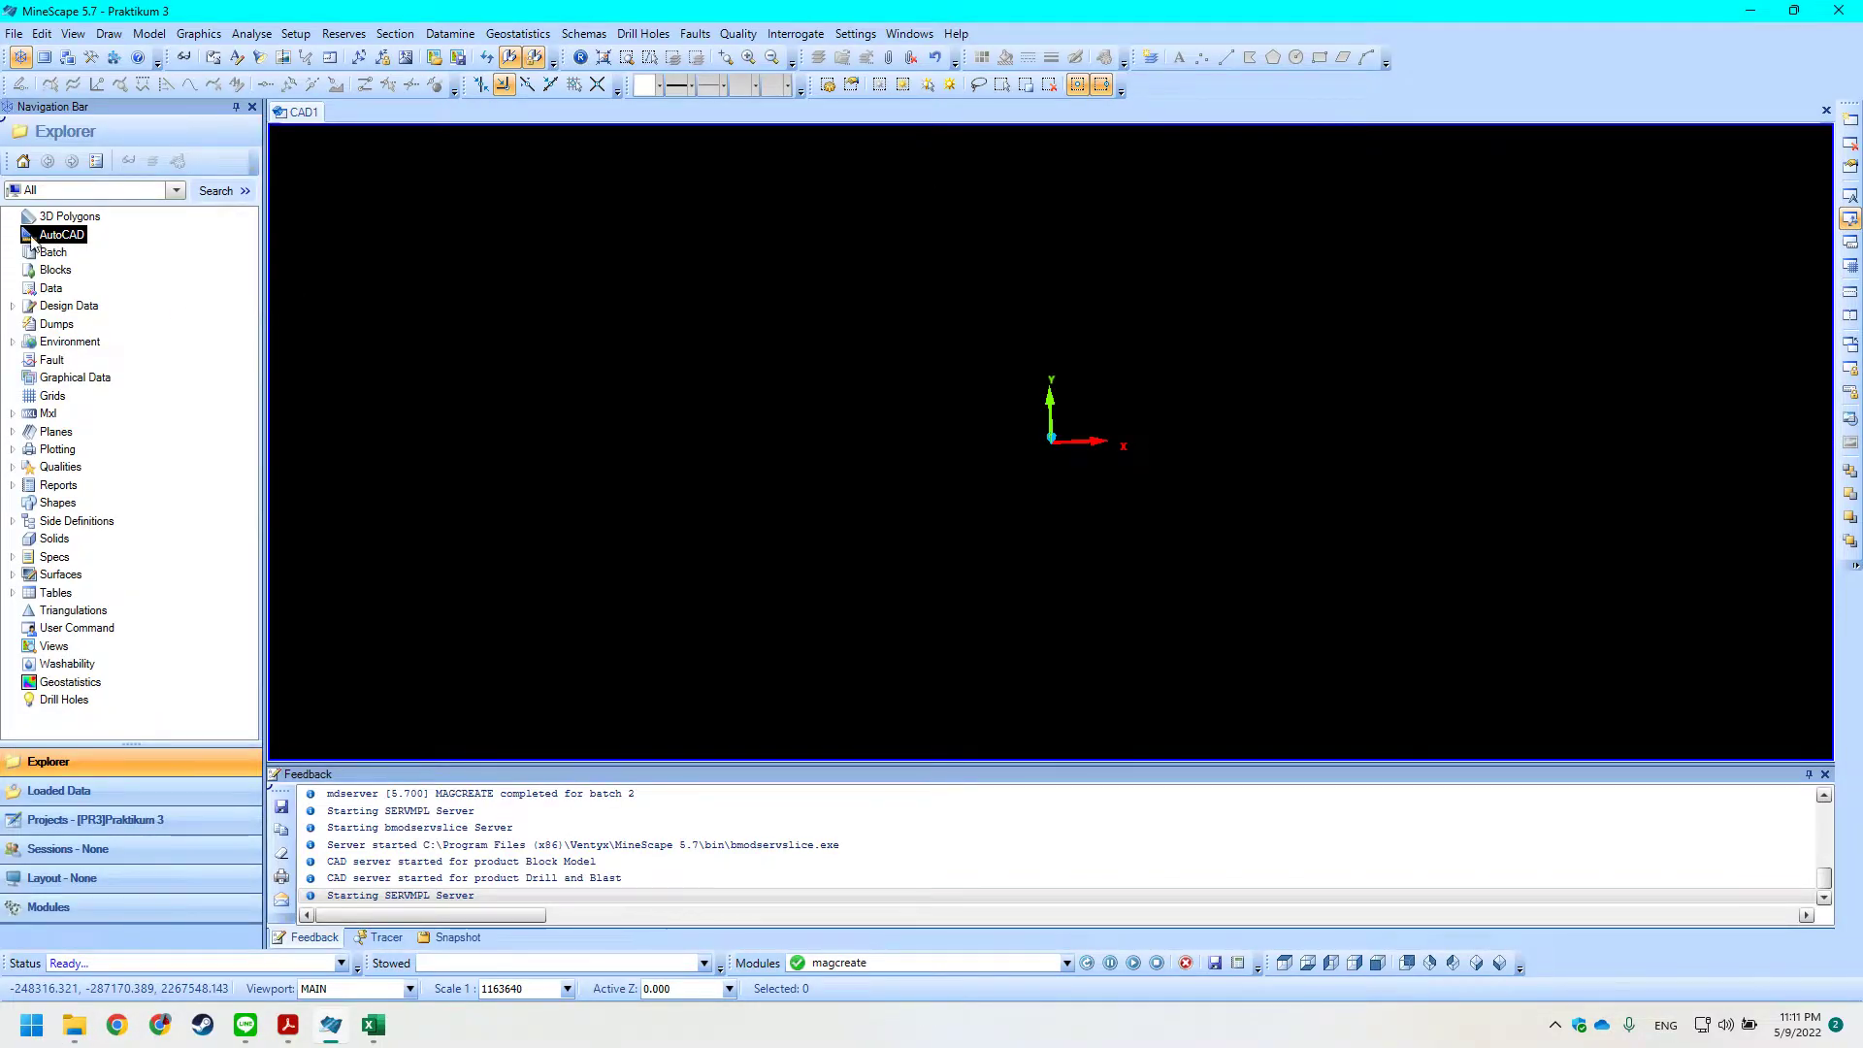
key("alt+Tab")
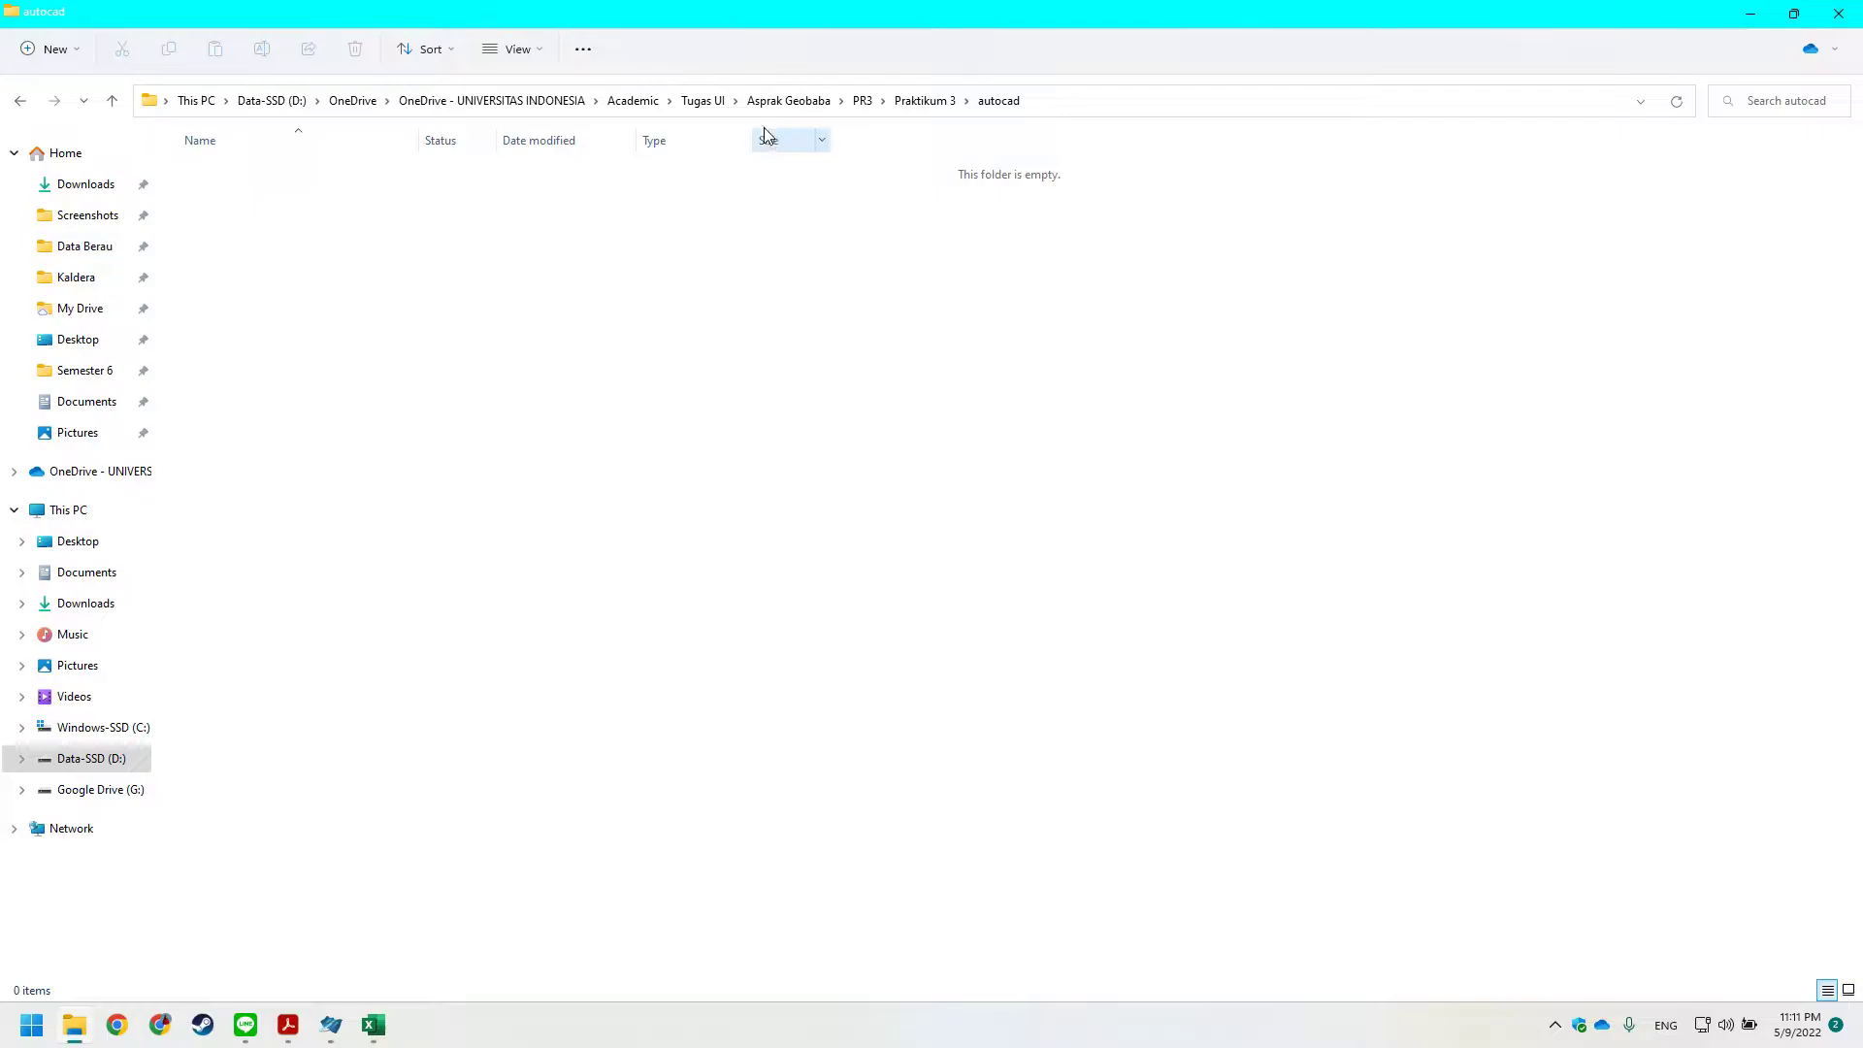
left_click(925, 100)
In the Modul 4 PDF, read the Part 1 instructions on moving the practicum data files into the project folders.
key("alt+Tab")
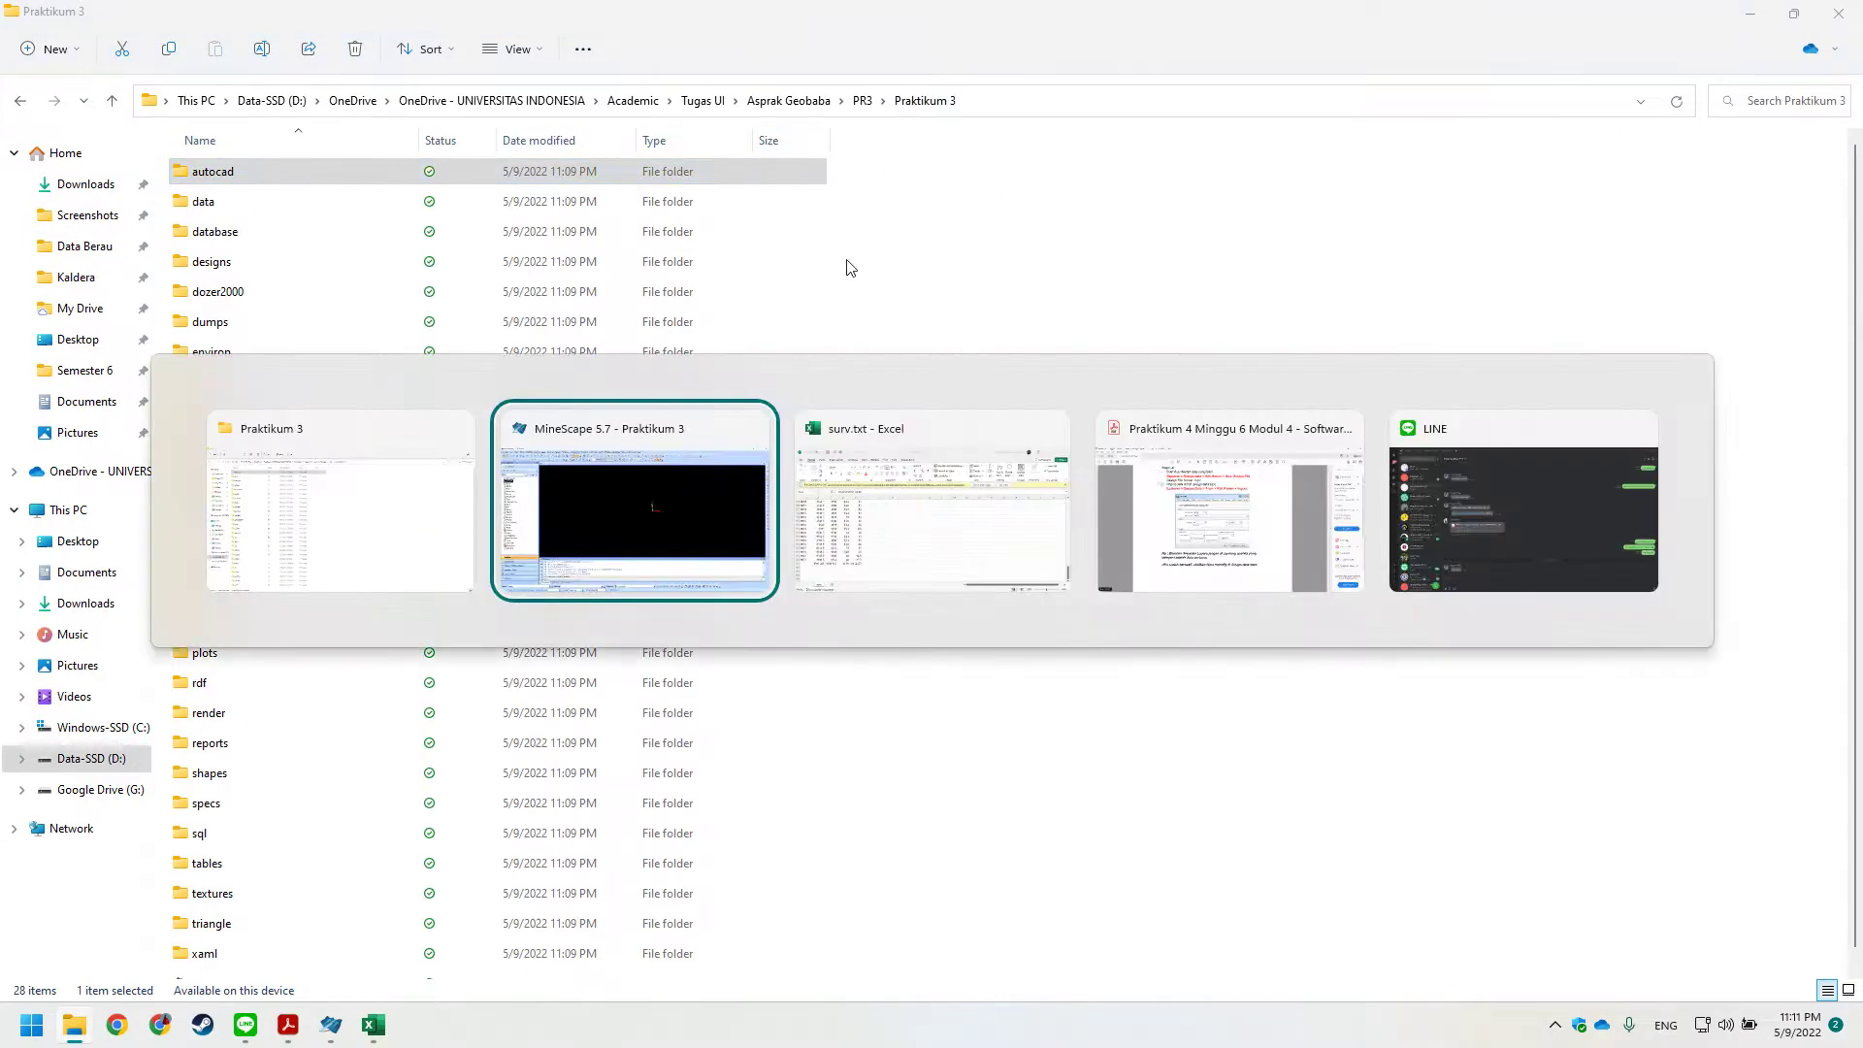
key("alt+Tab")
key("alt+Tab")
scroll(716, 456, "up", 5)
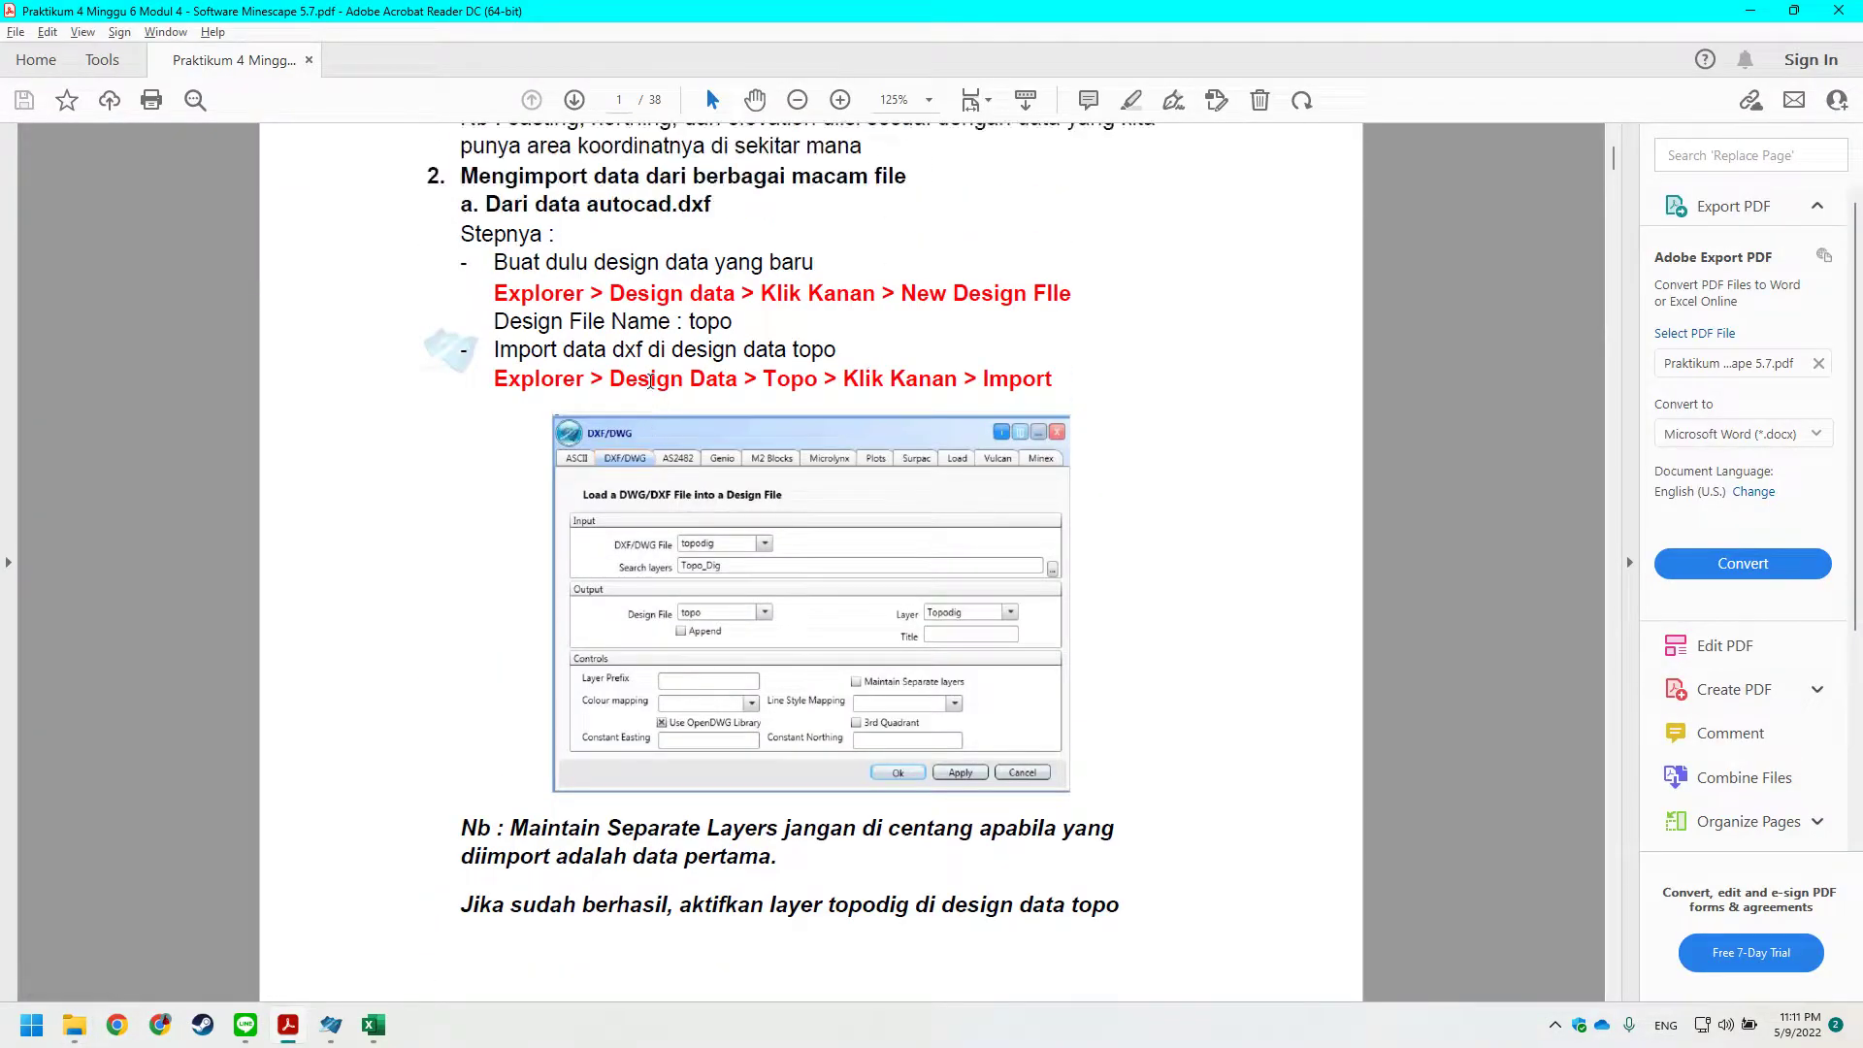
scroll(730, 458, "up", 1)
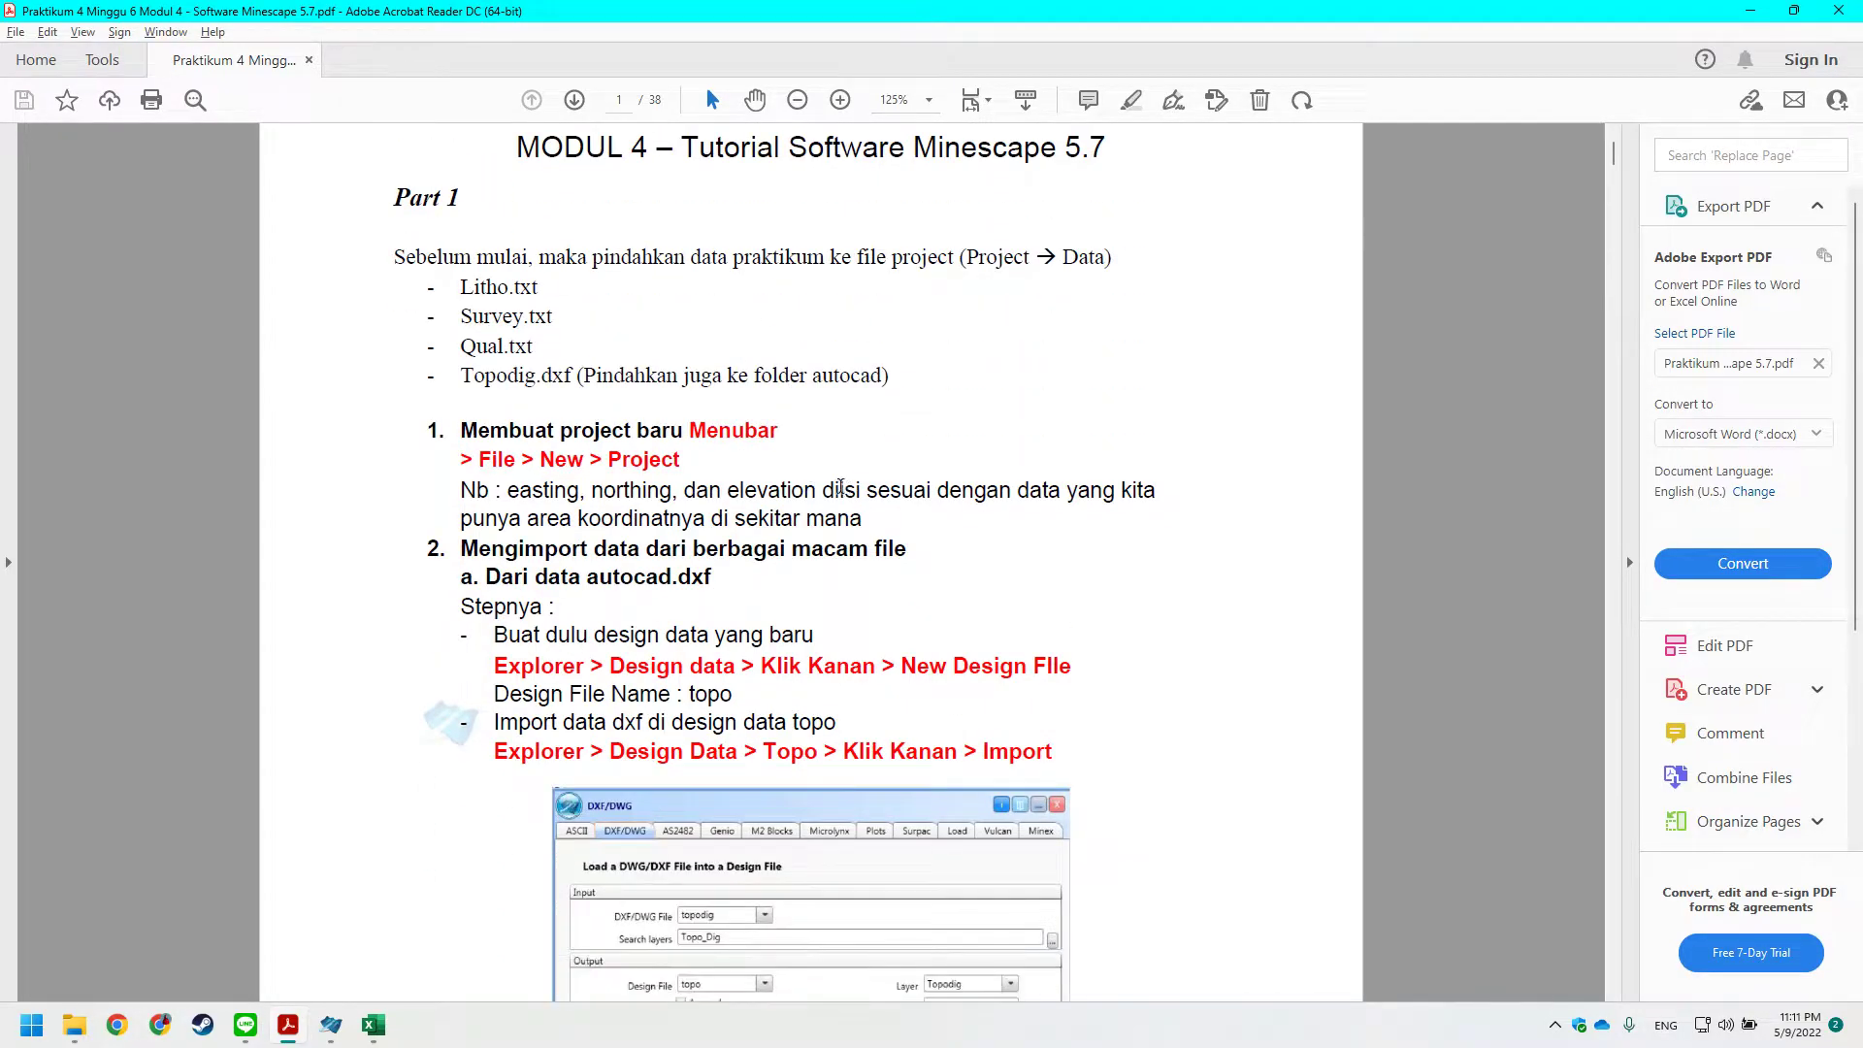
scroll(825, 490, "down", 1)
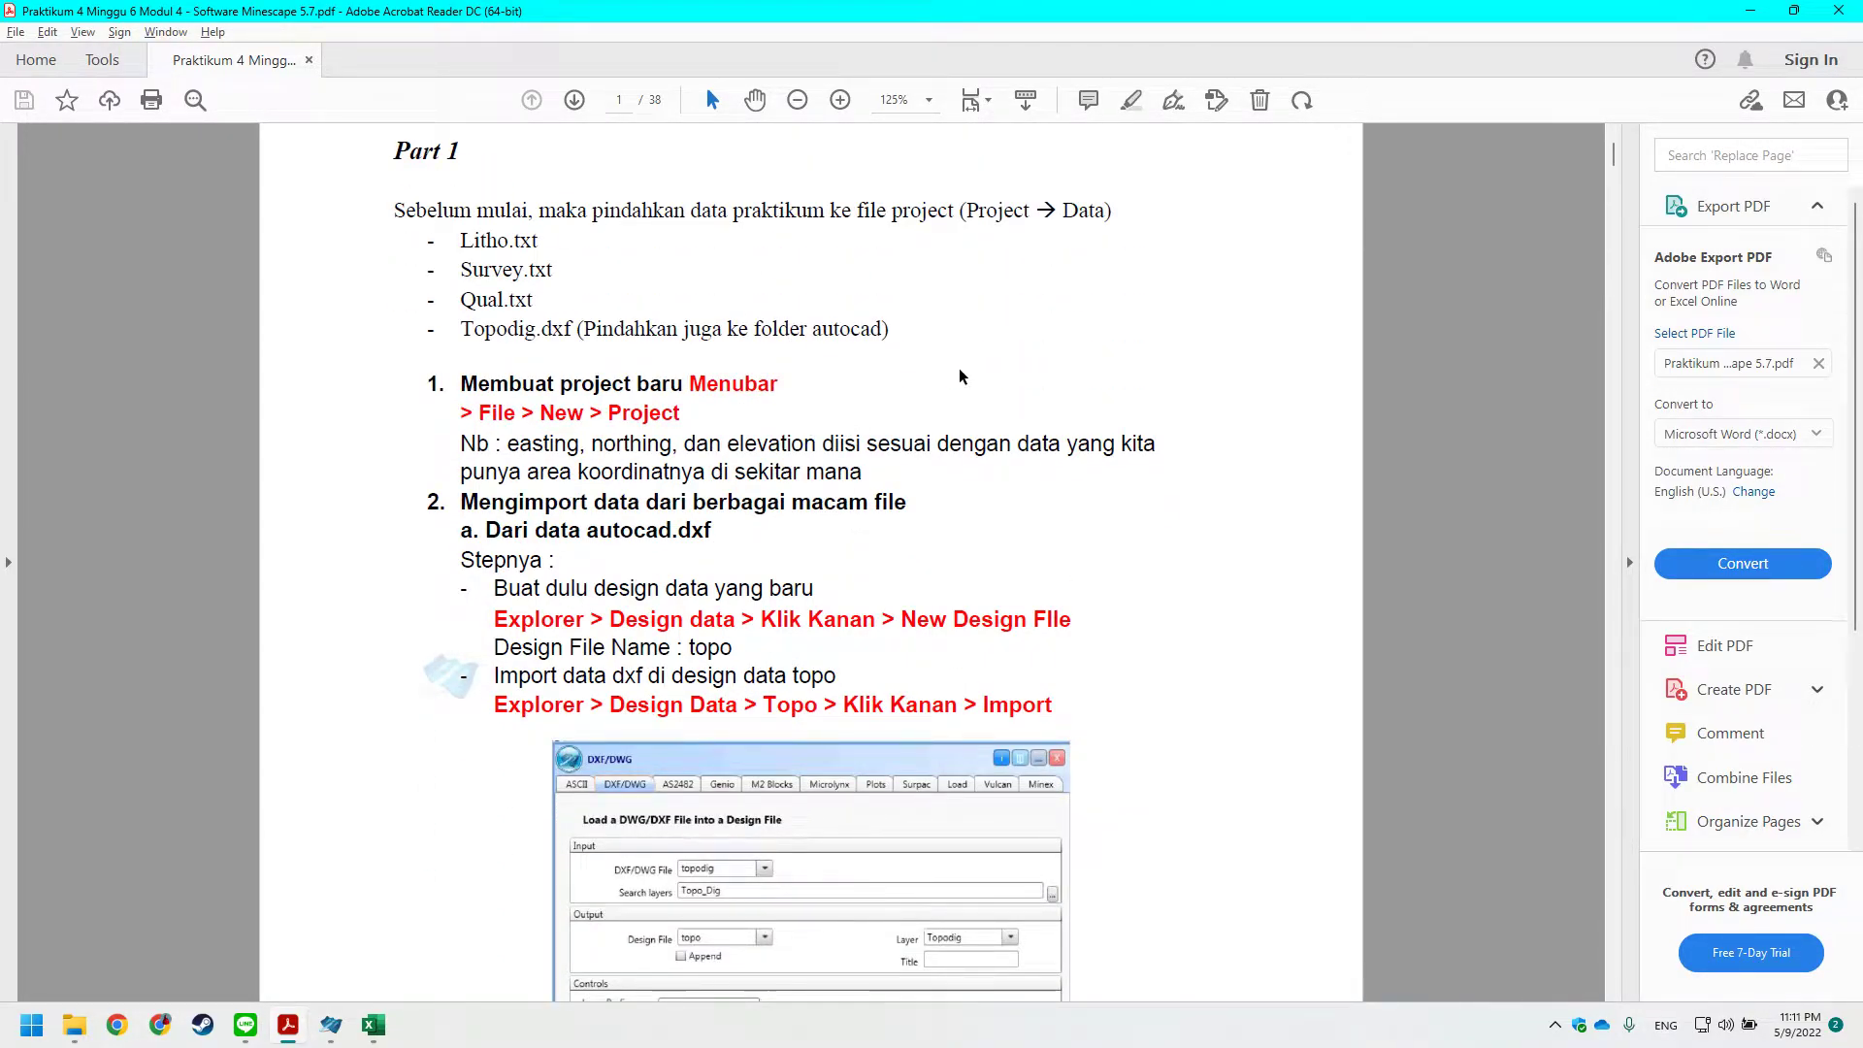
scroll(963, 377, "down", 1)
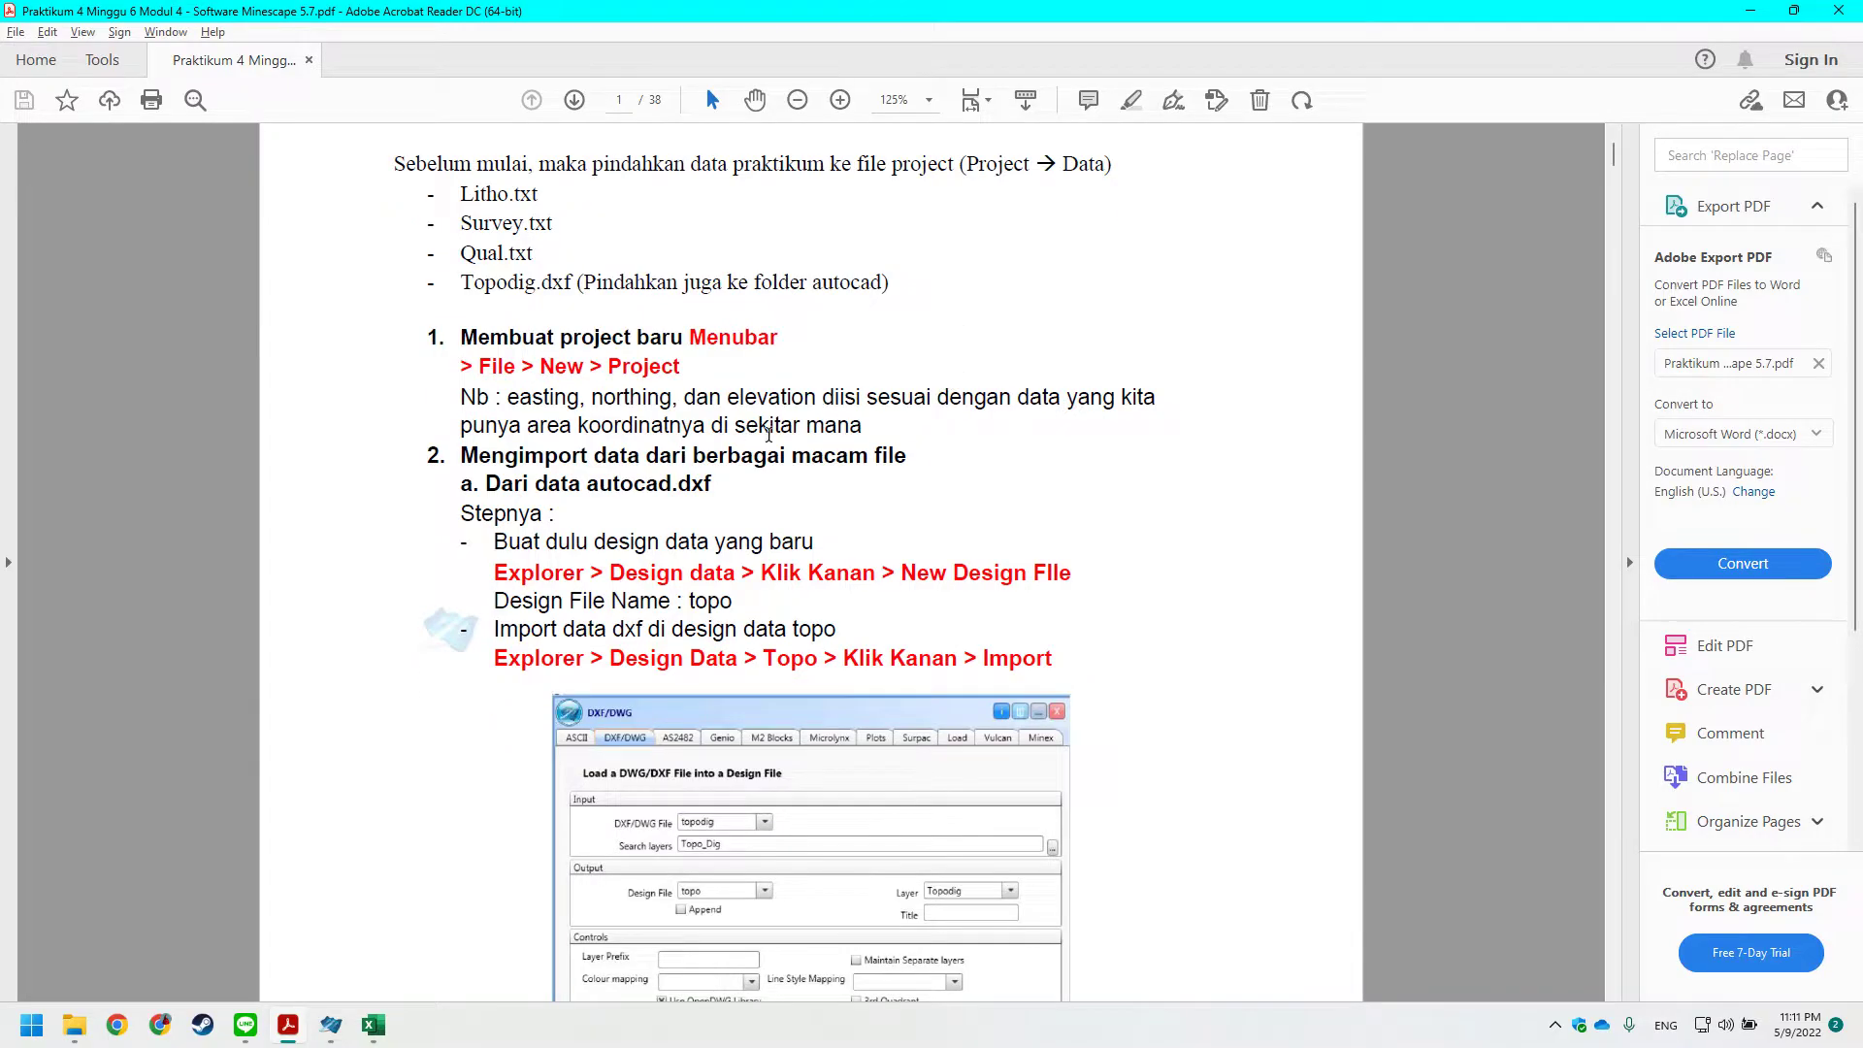
scroll(600, 435, "down", 1)
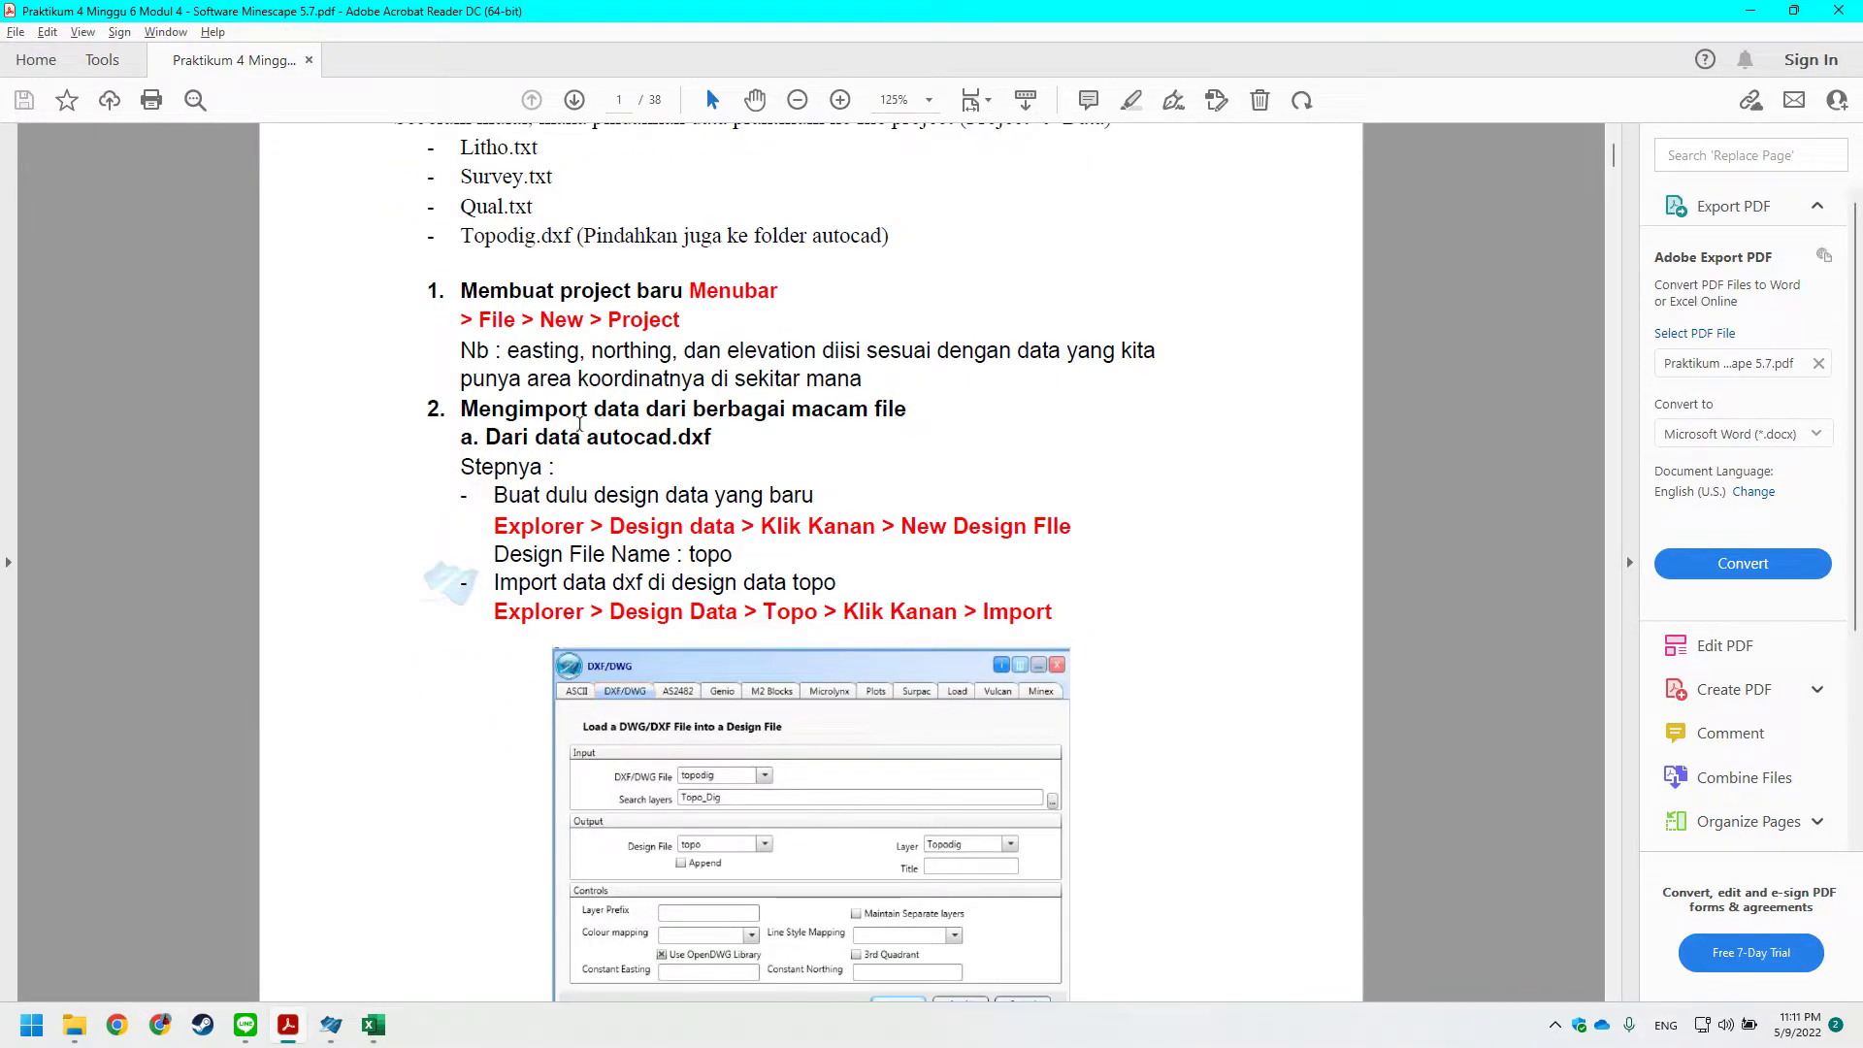
scroll(650, 400, "up", 1)
scroll(657, 401, "up", 2)
left_click_drag(391, 263, 1125, 289)
left_click(792, 276)
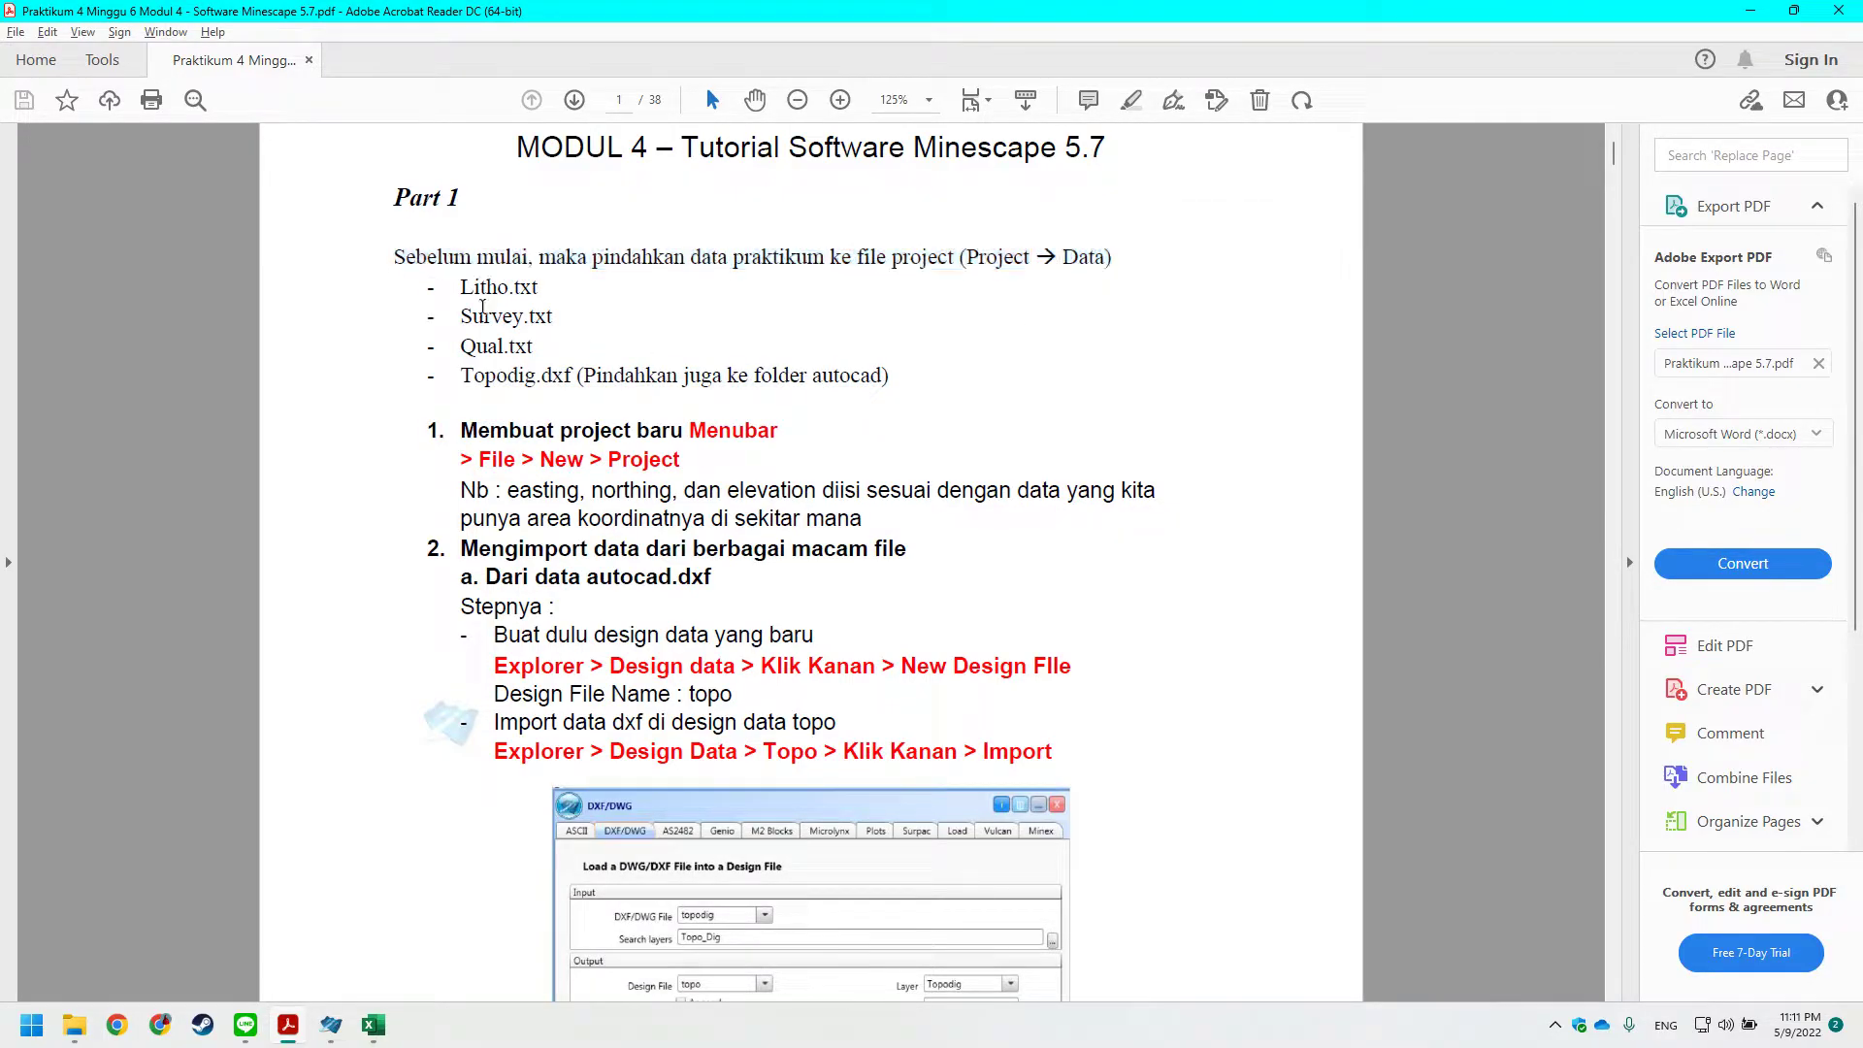
In File Explorer, copy lit.txt, qual.txt, surv.txt and topodig.dxf from the Desktop folder Praktikum 4 - Data Minescape.
key("alt+Tab")
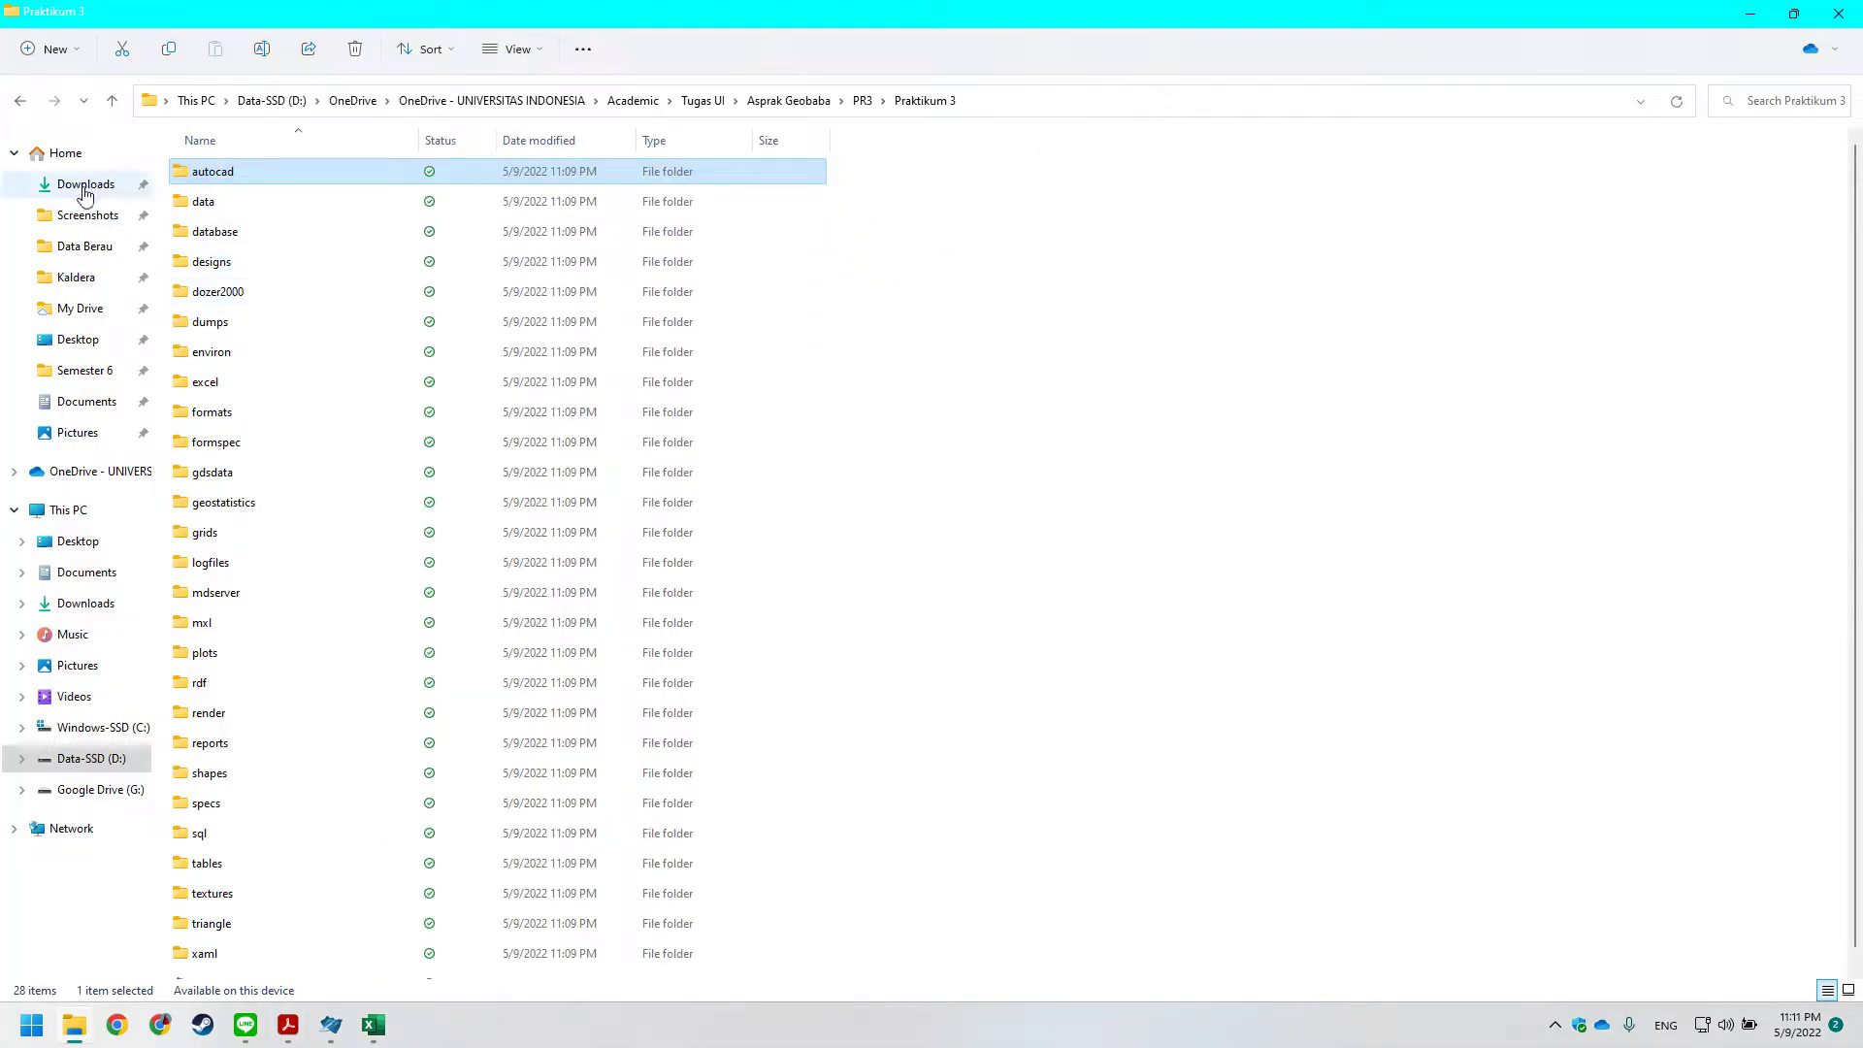
left_click(77, 339)
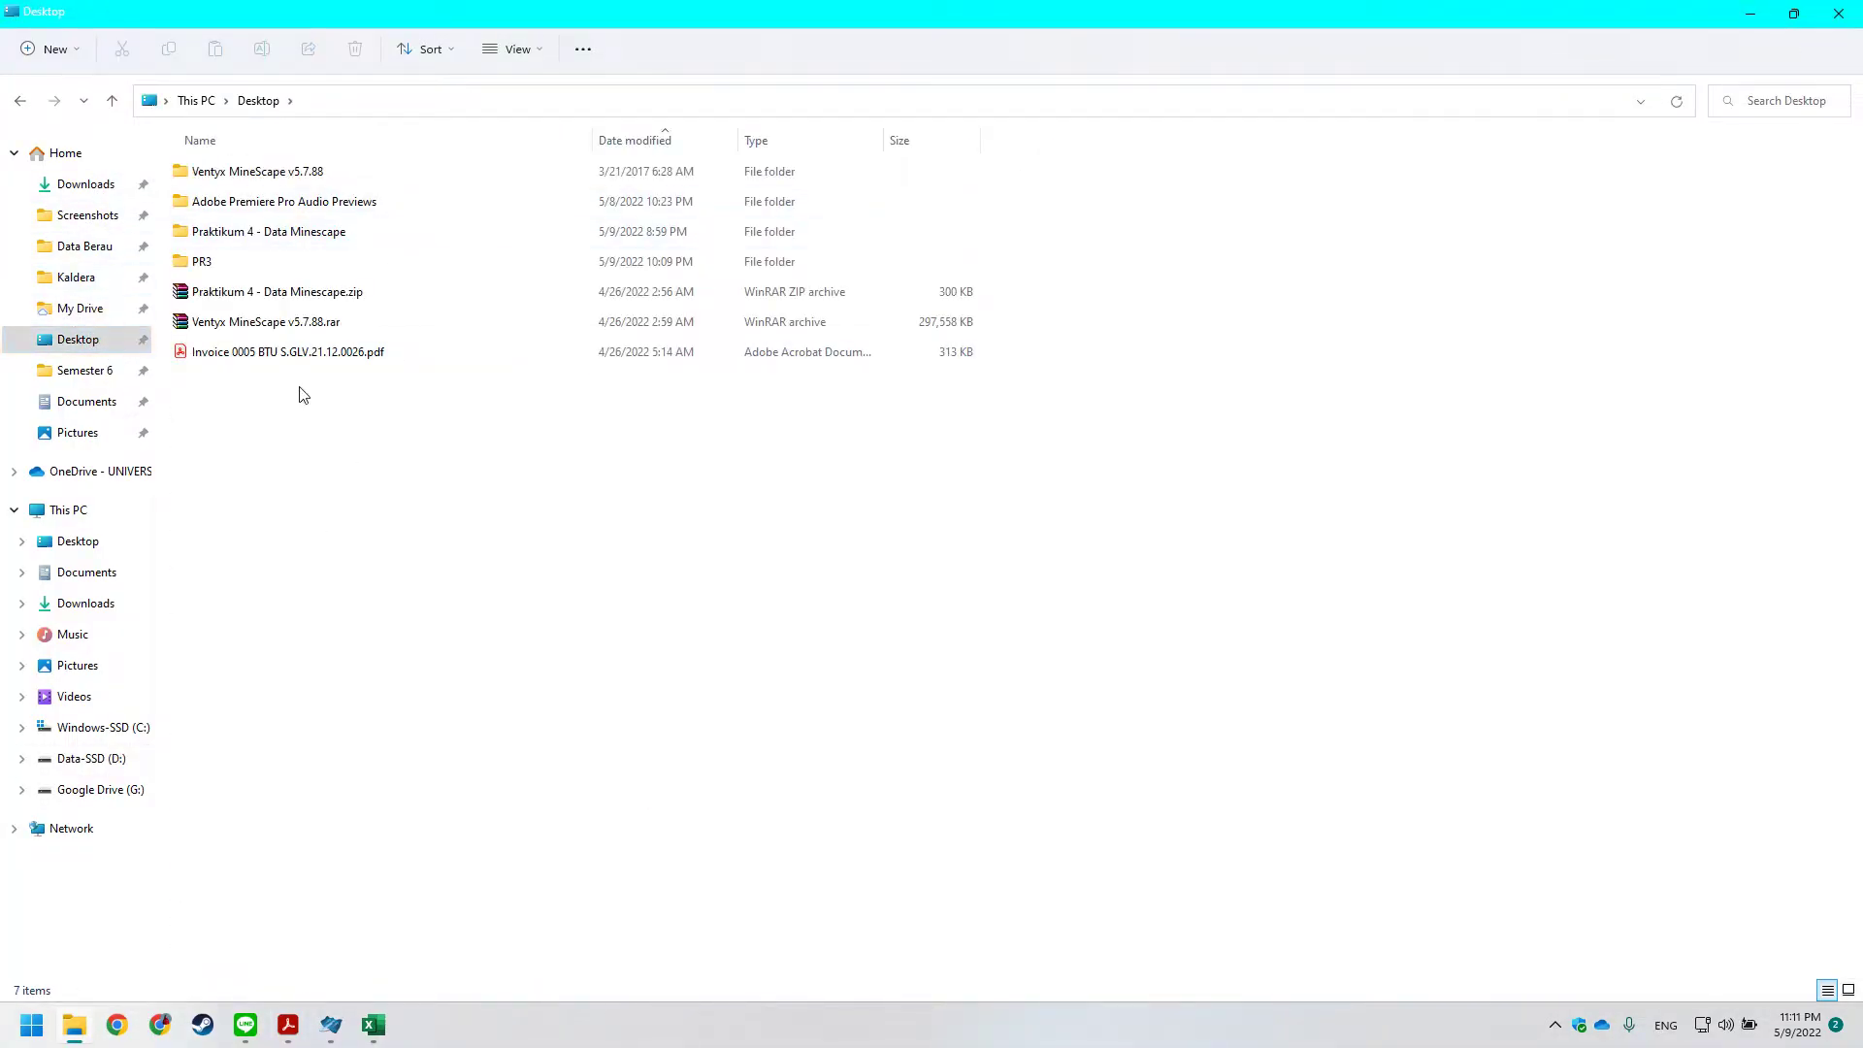
double_click(291, 293)
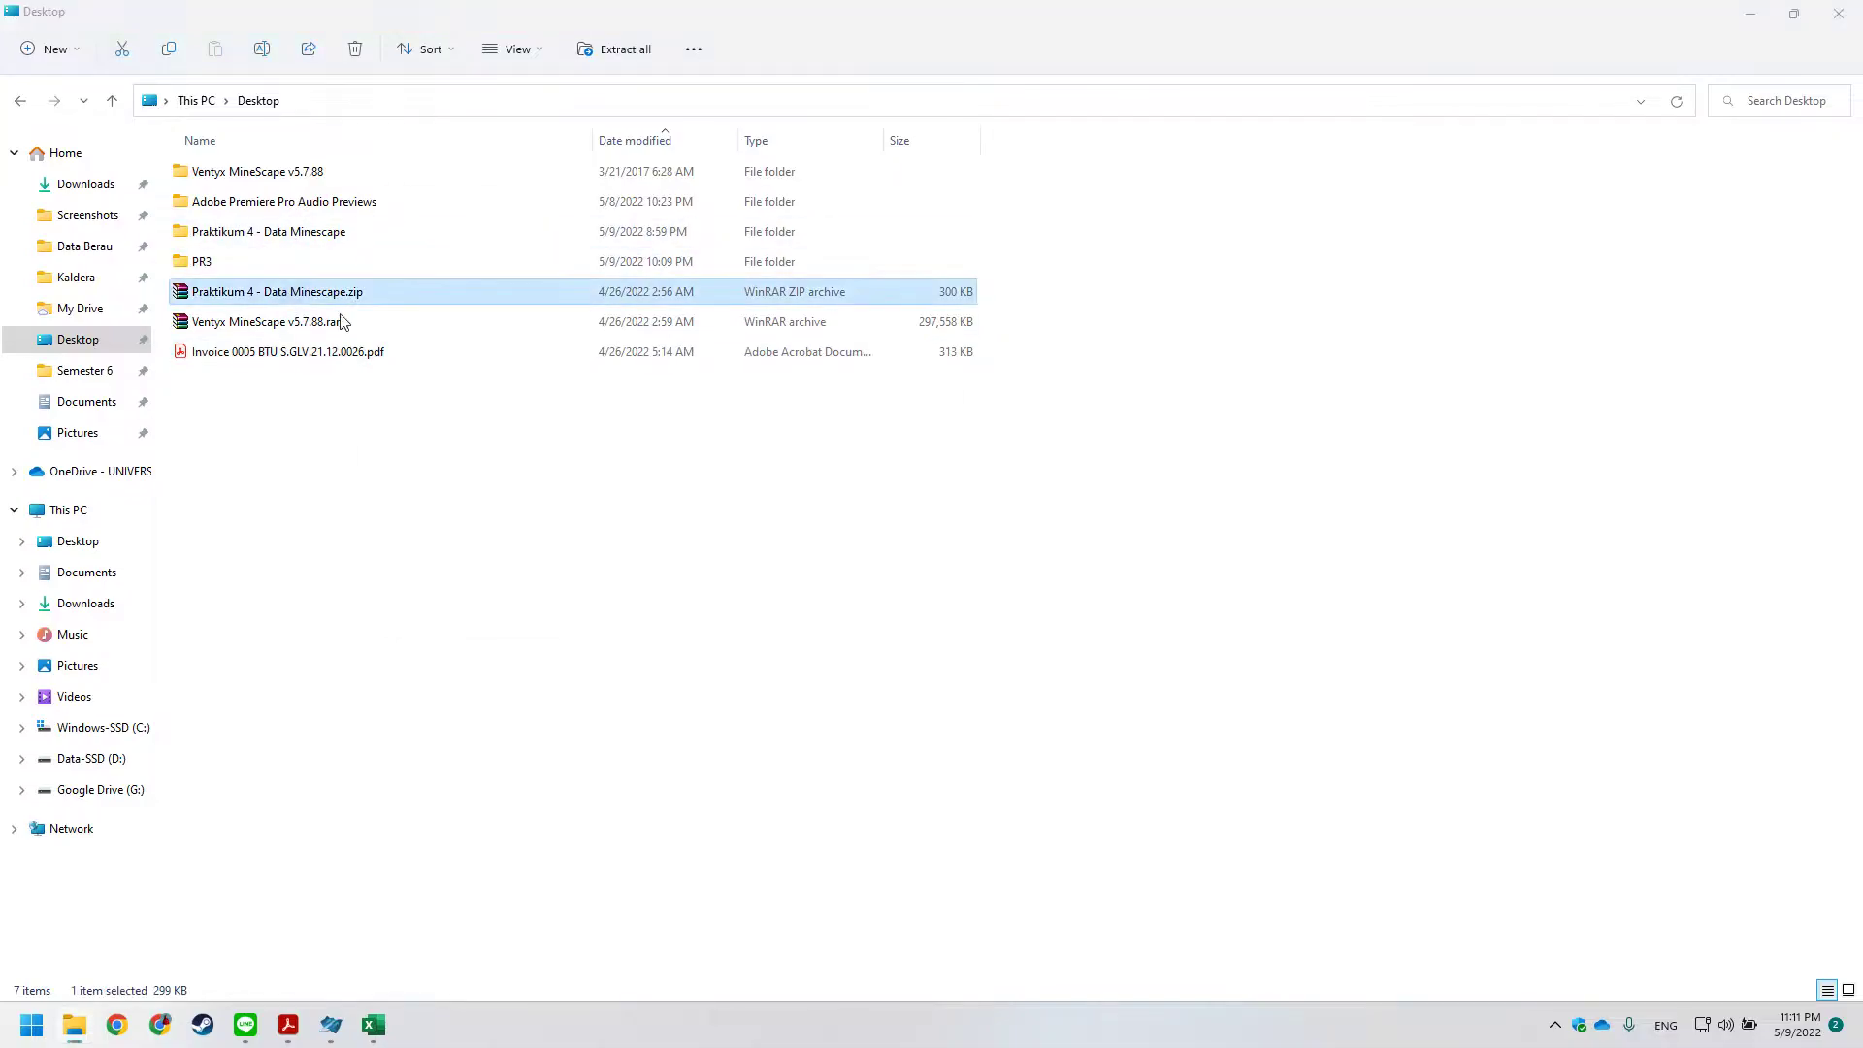
left_click(420, 374)
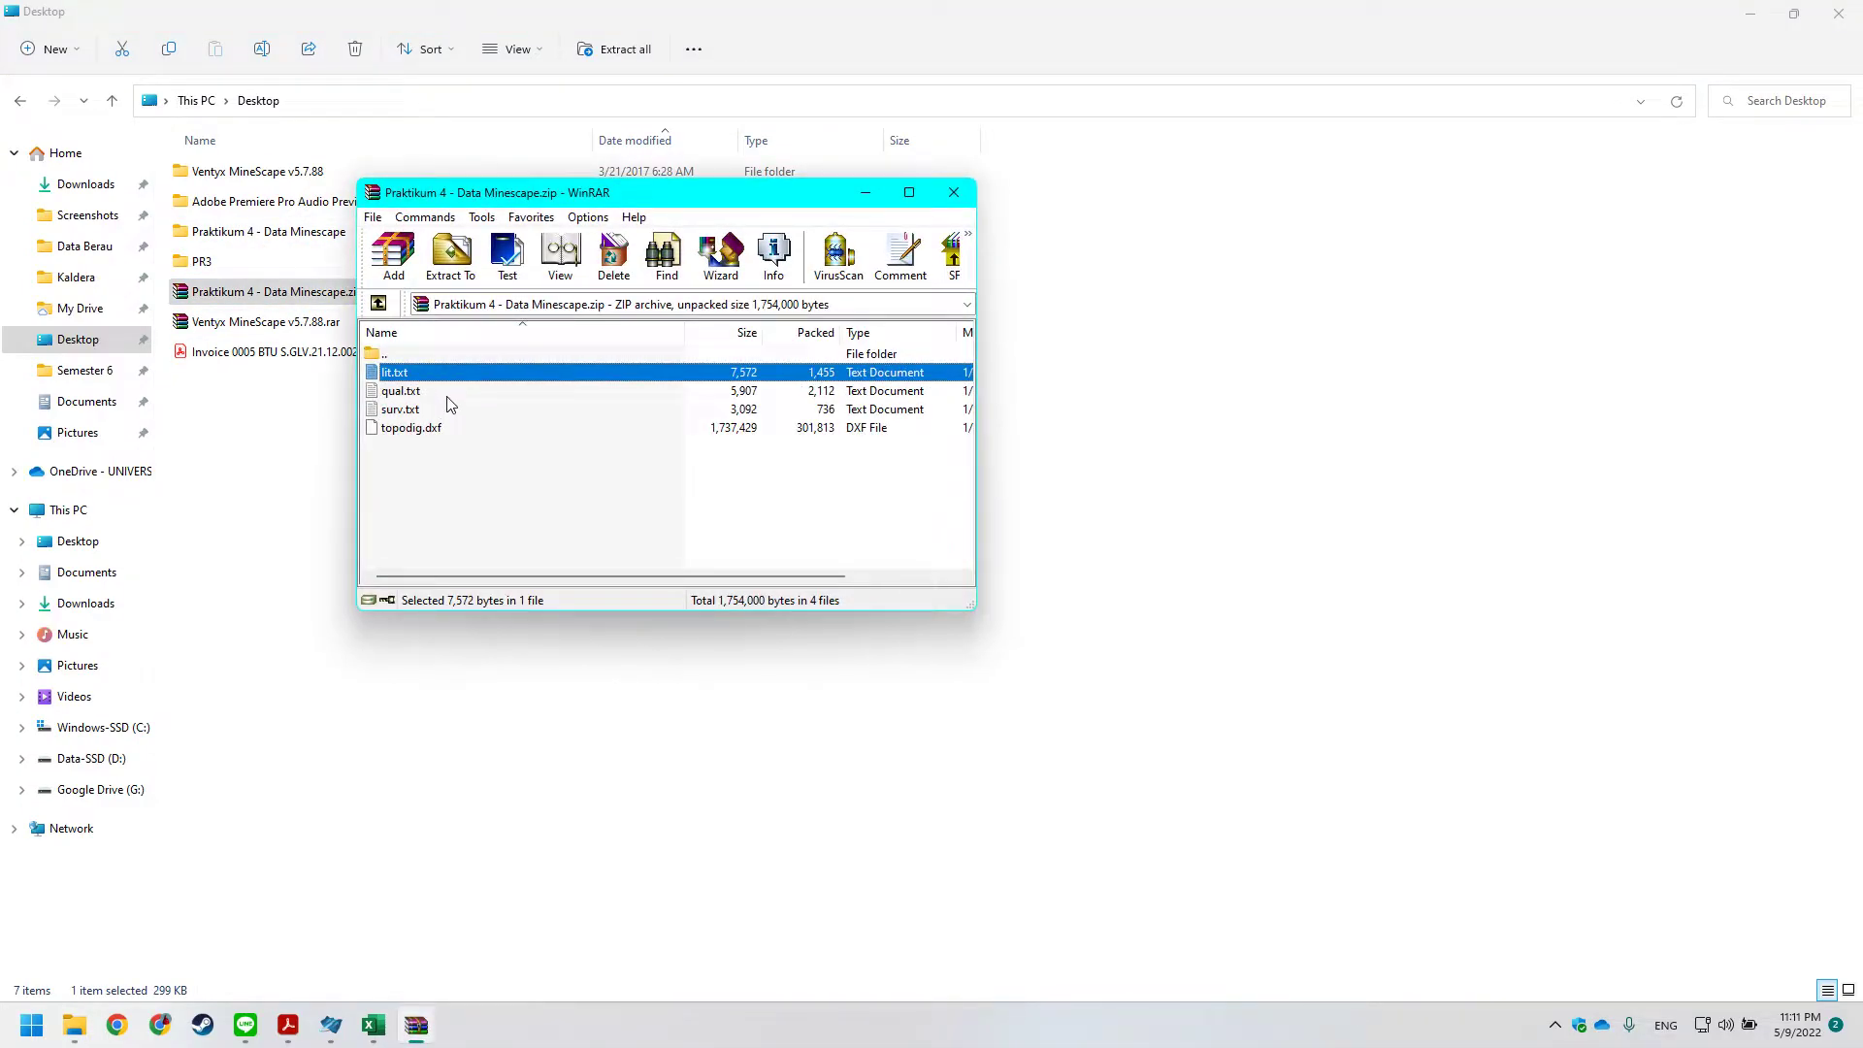
left_click(954, 192)
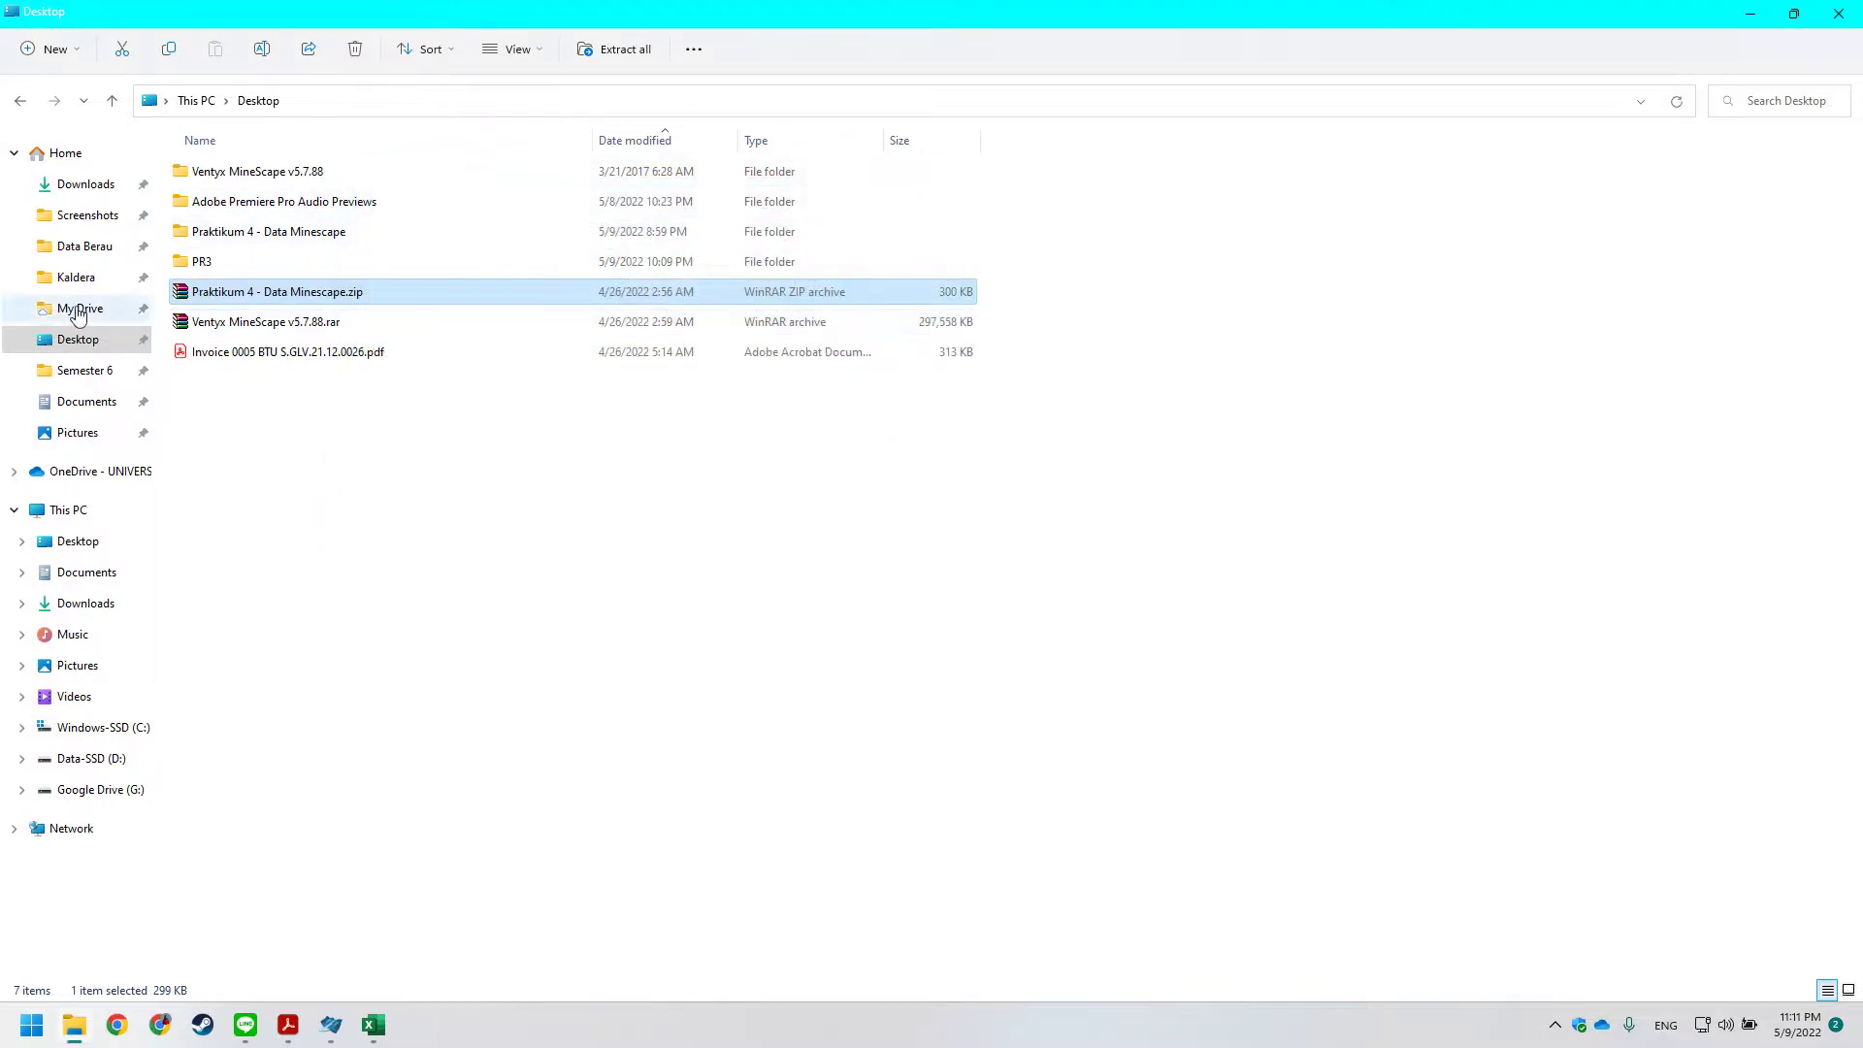
left_click(325, 238)
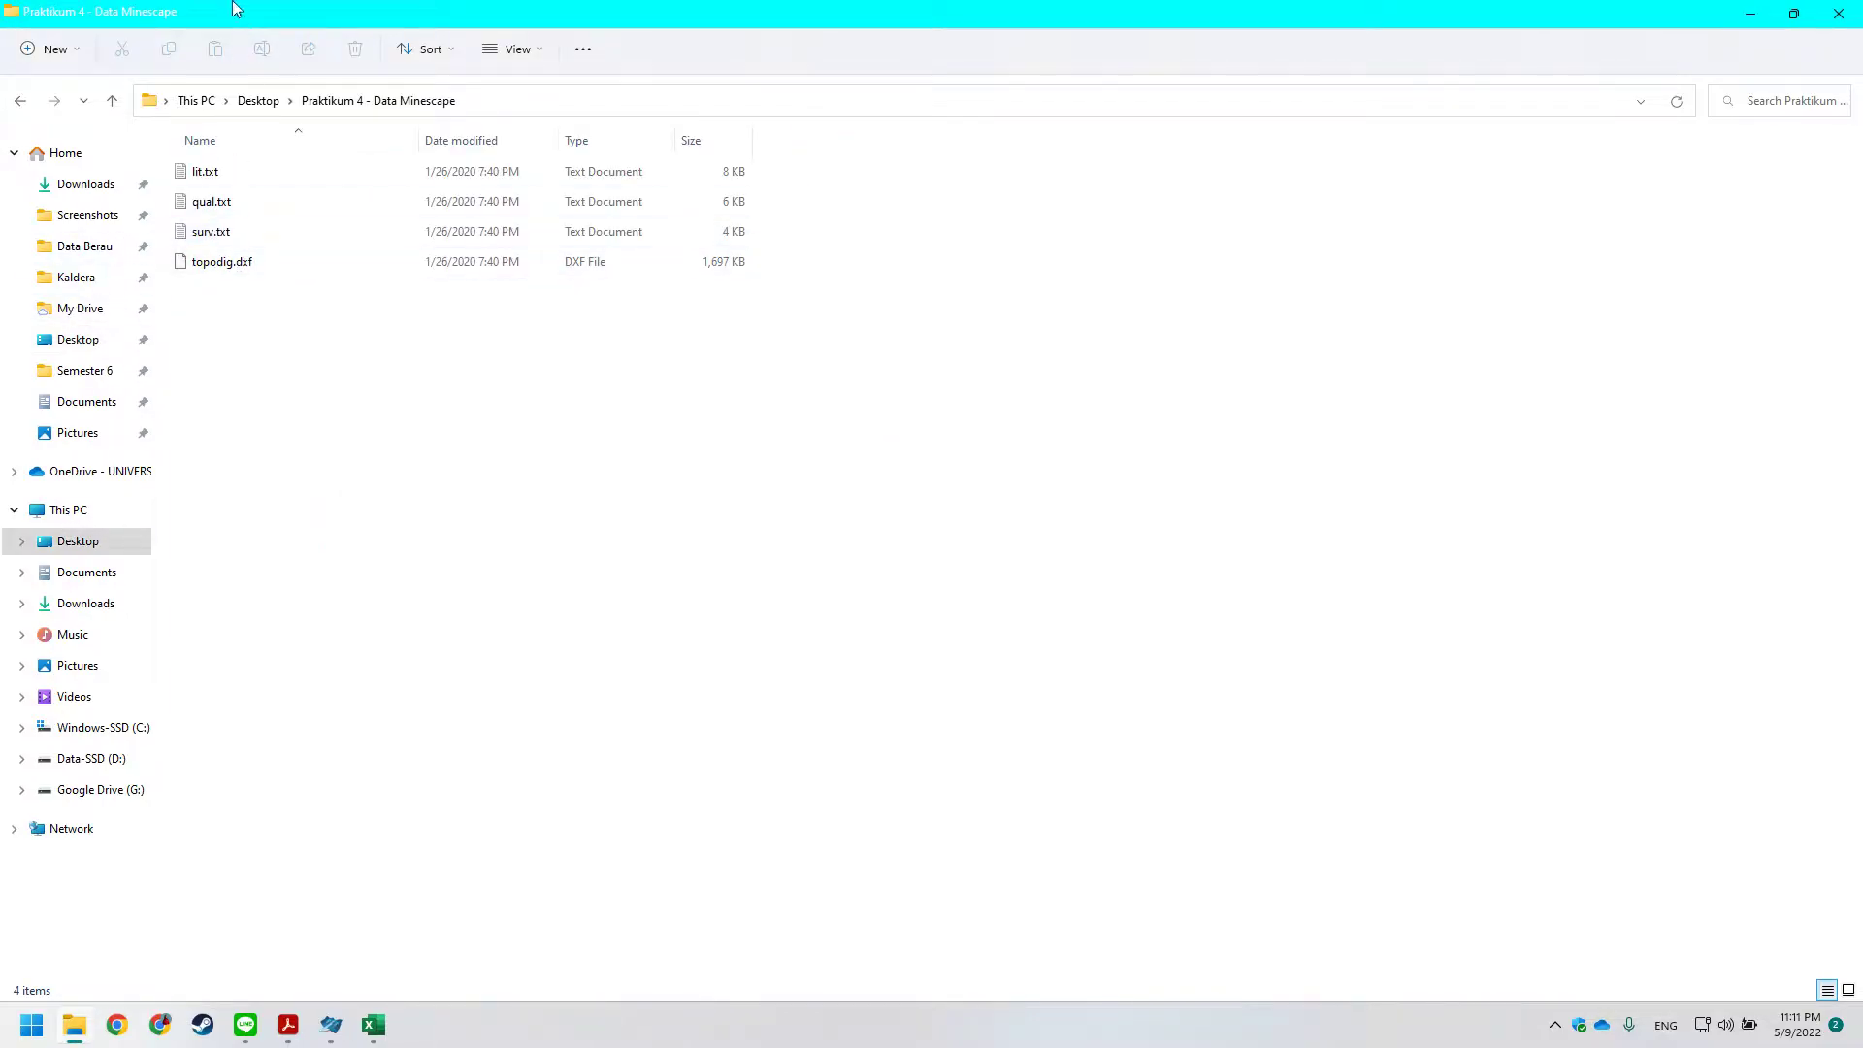
left_click_drag(322, 330, 242, 165)
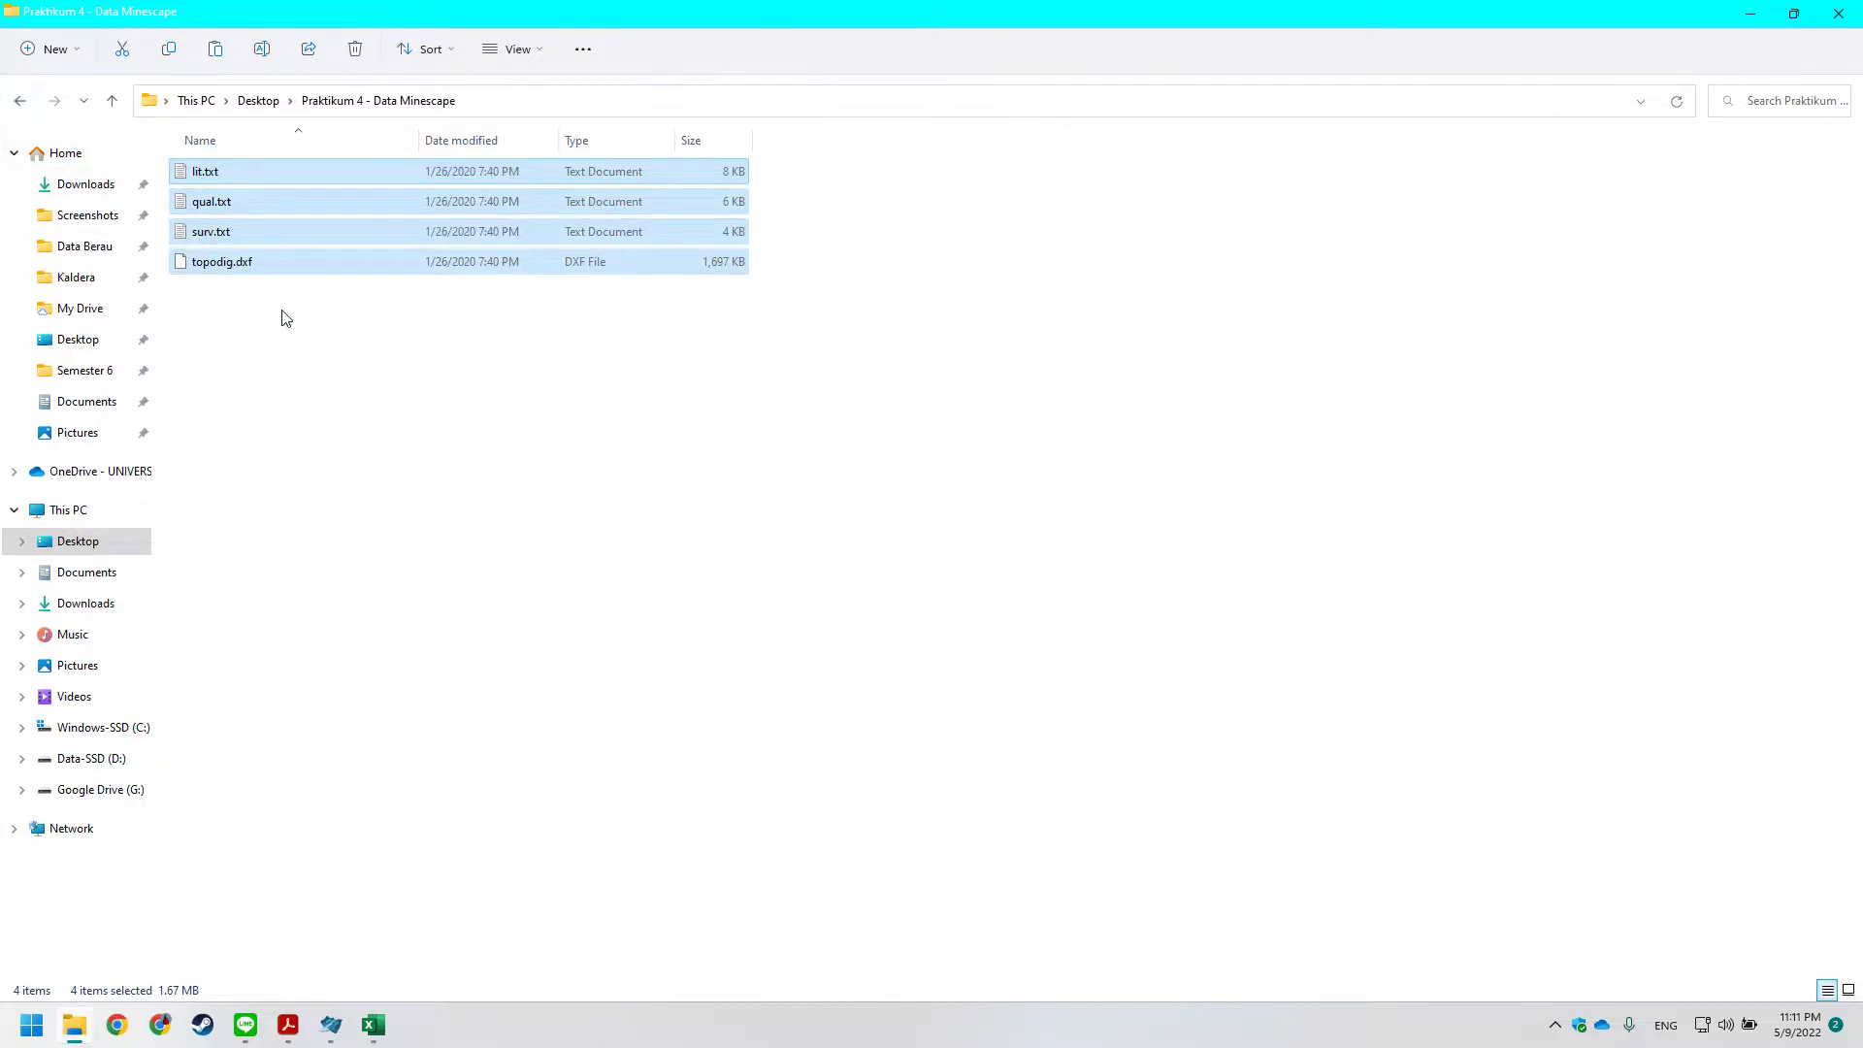
Return to the Praktikum 3 project folder and paste the four practicum files into its data folder.
left_click(20, 100)
left_click(19, 100)
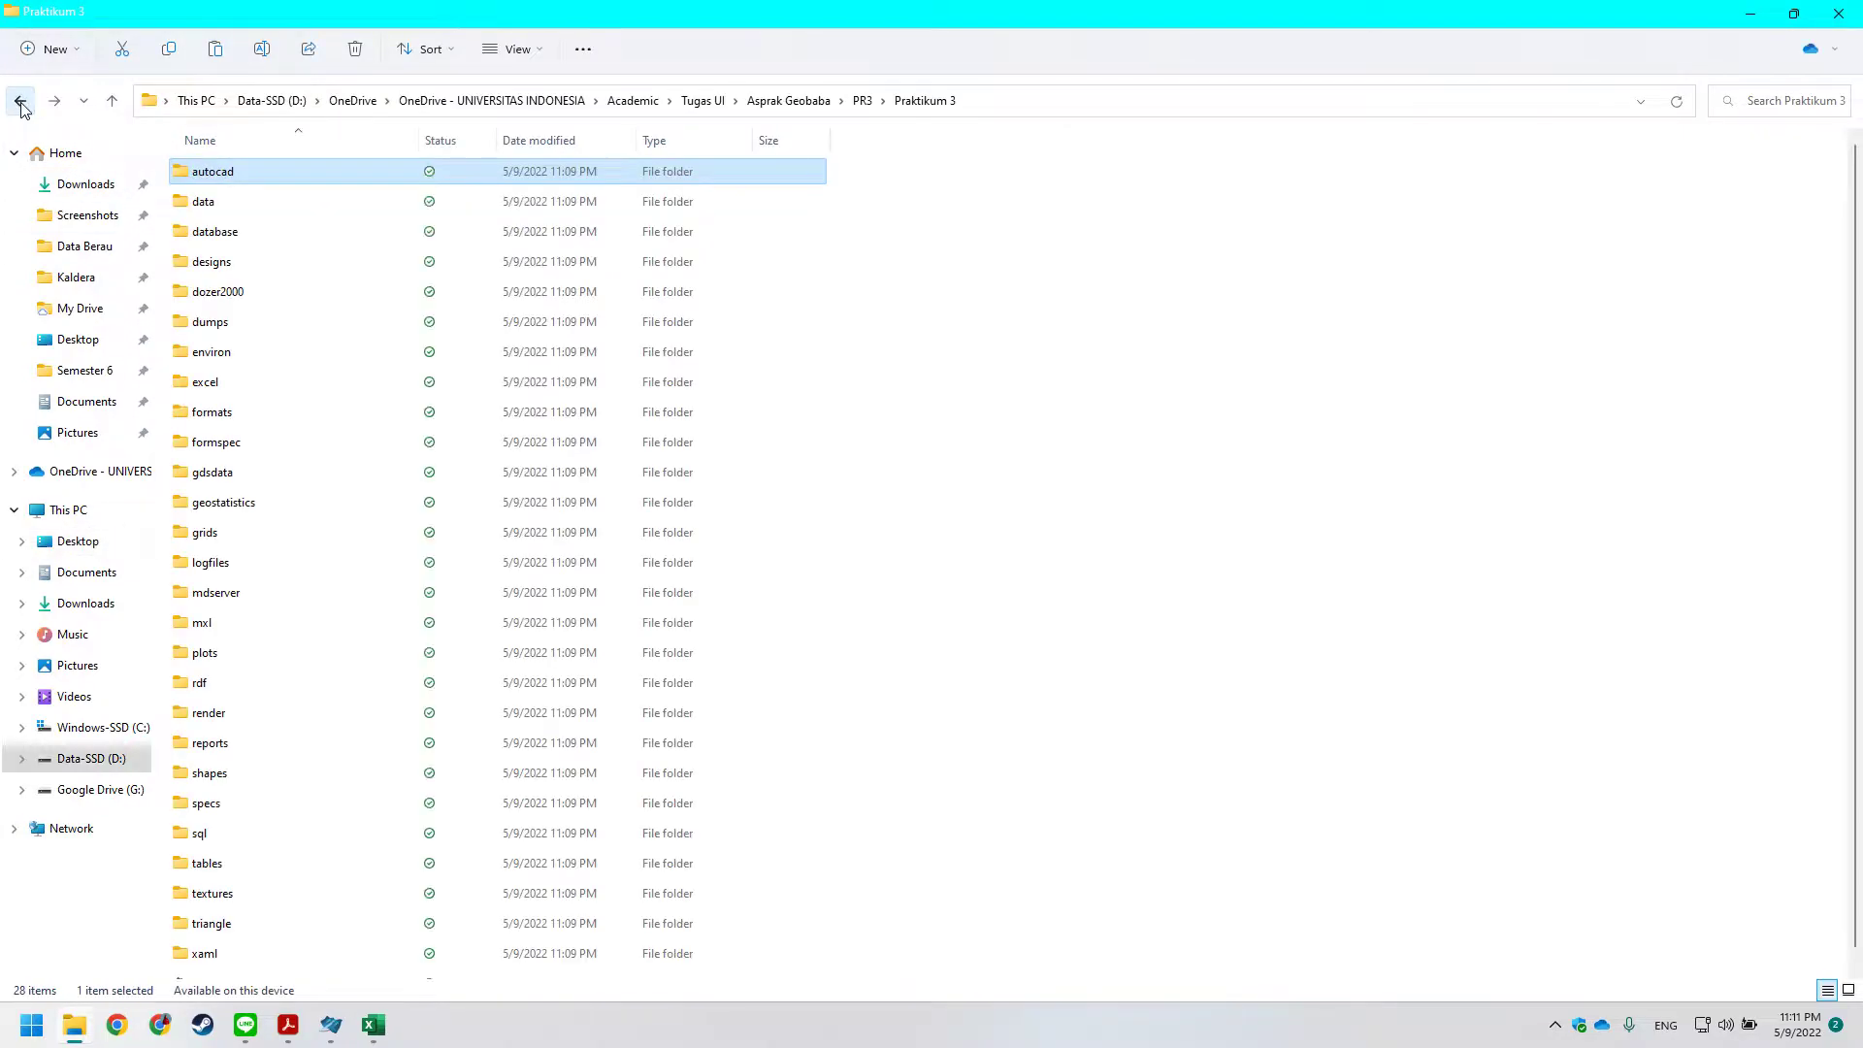
double_click(241, 200)
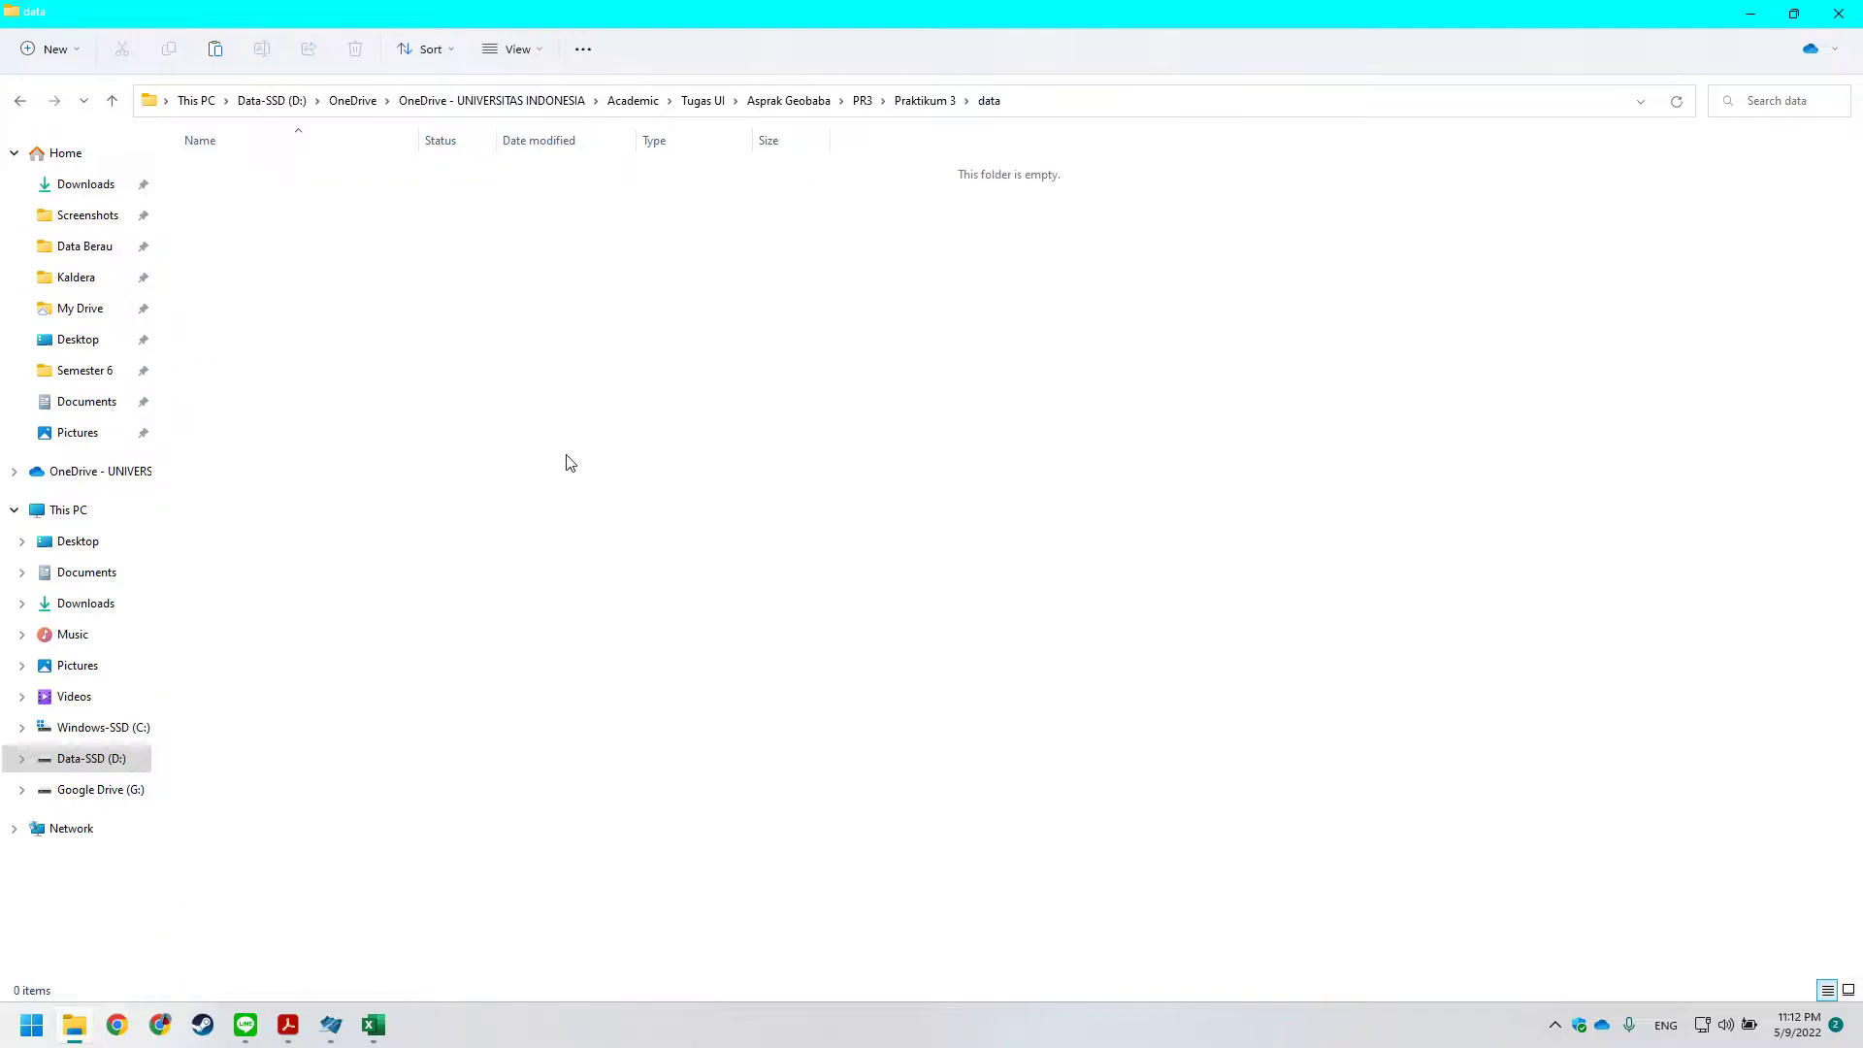
key("ctrl+v")
left_click(374, 398)
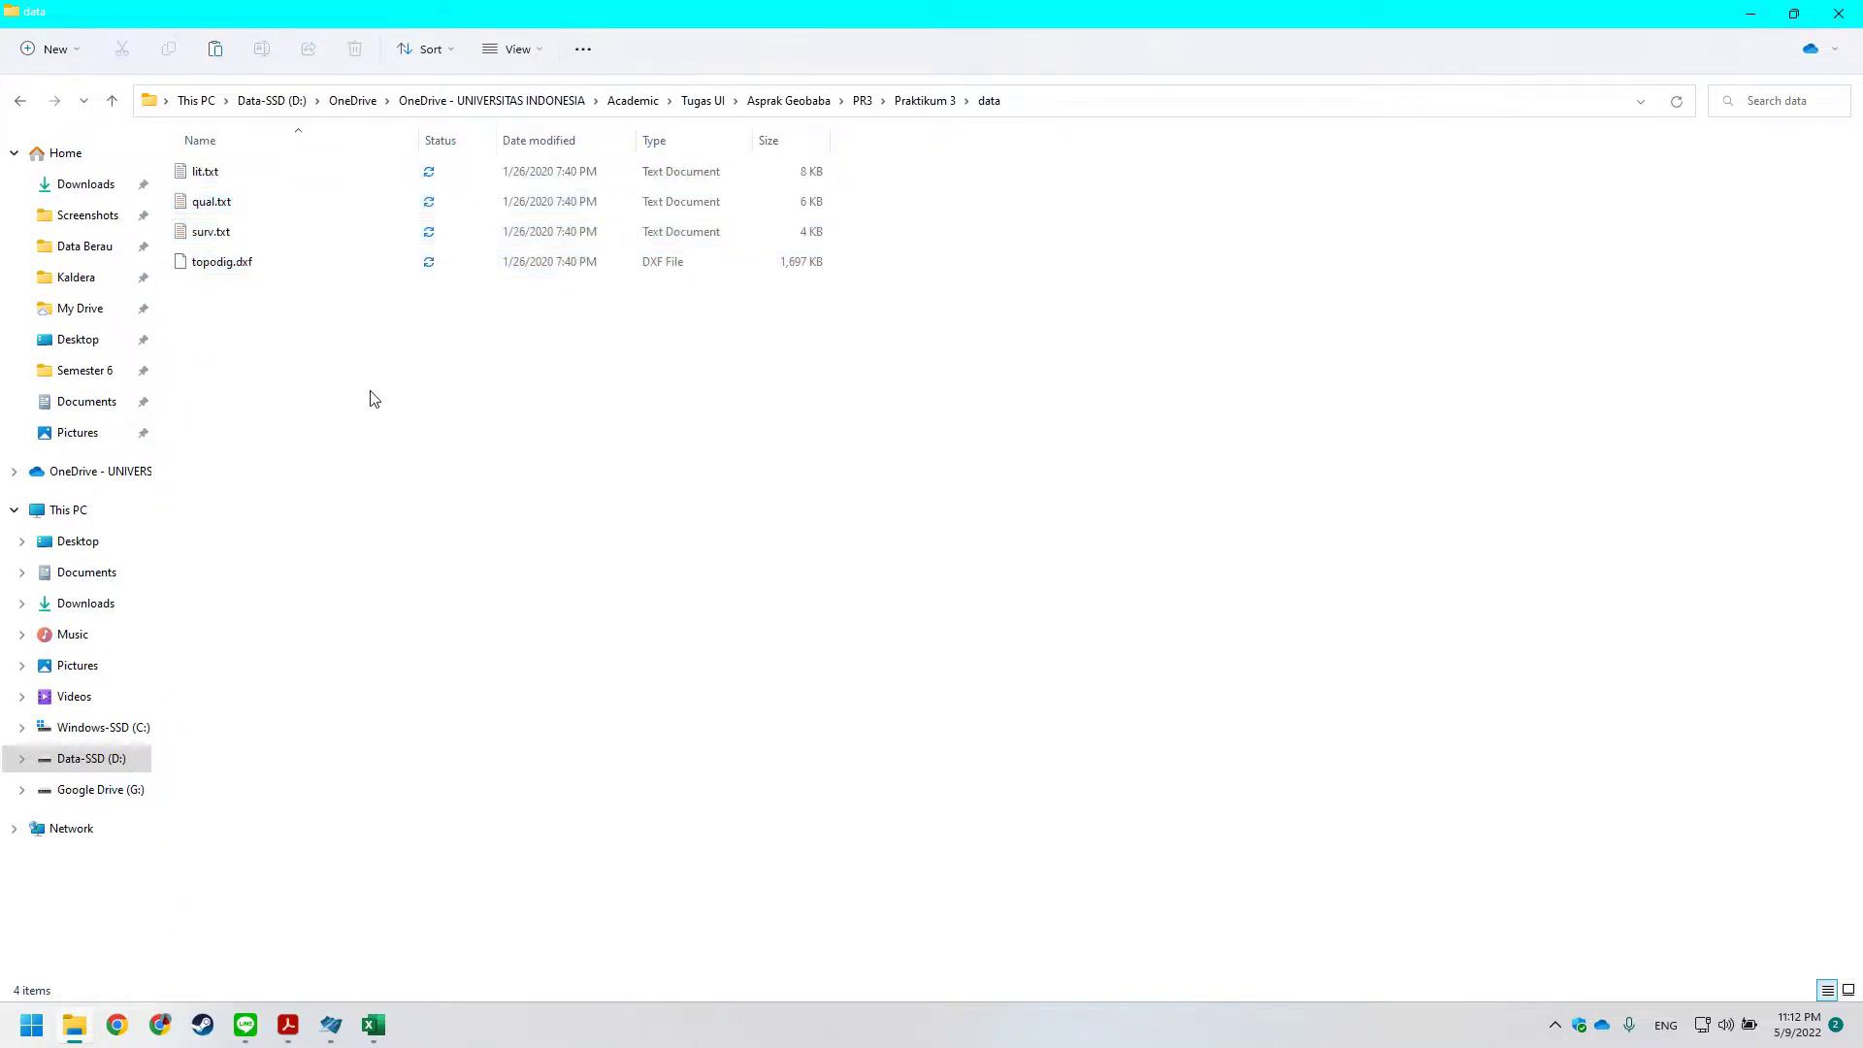
Check the Project → Data instruction in the Modul 4 PDF, and copy topodig.dxf from the project's data folder into its autocad folder.
key("alt+Tab")
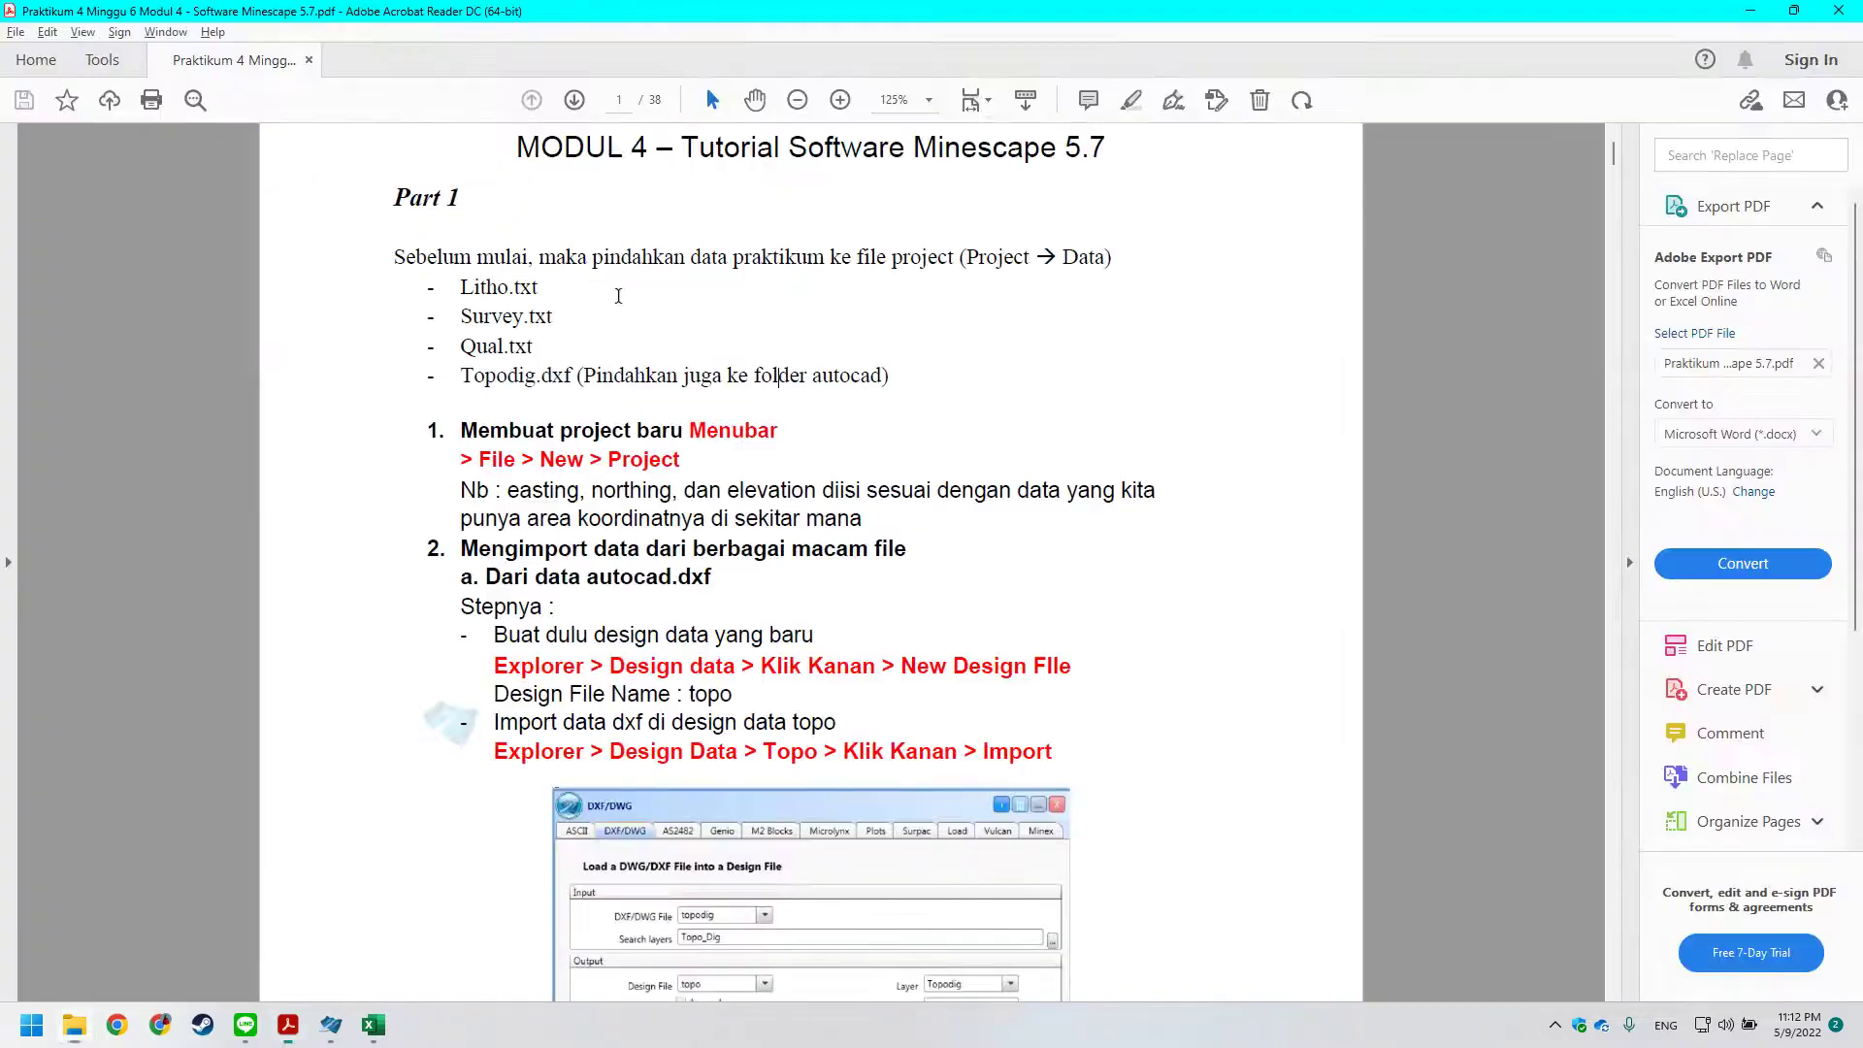
left_click_drag(974, 274, 1098, 275)
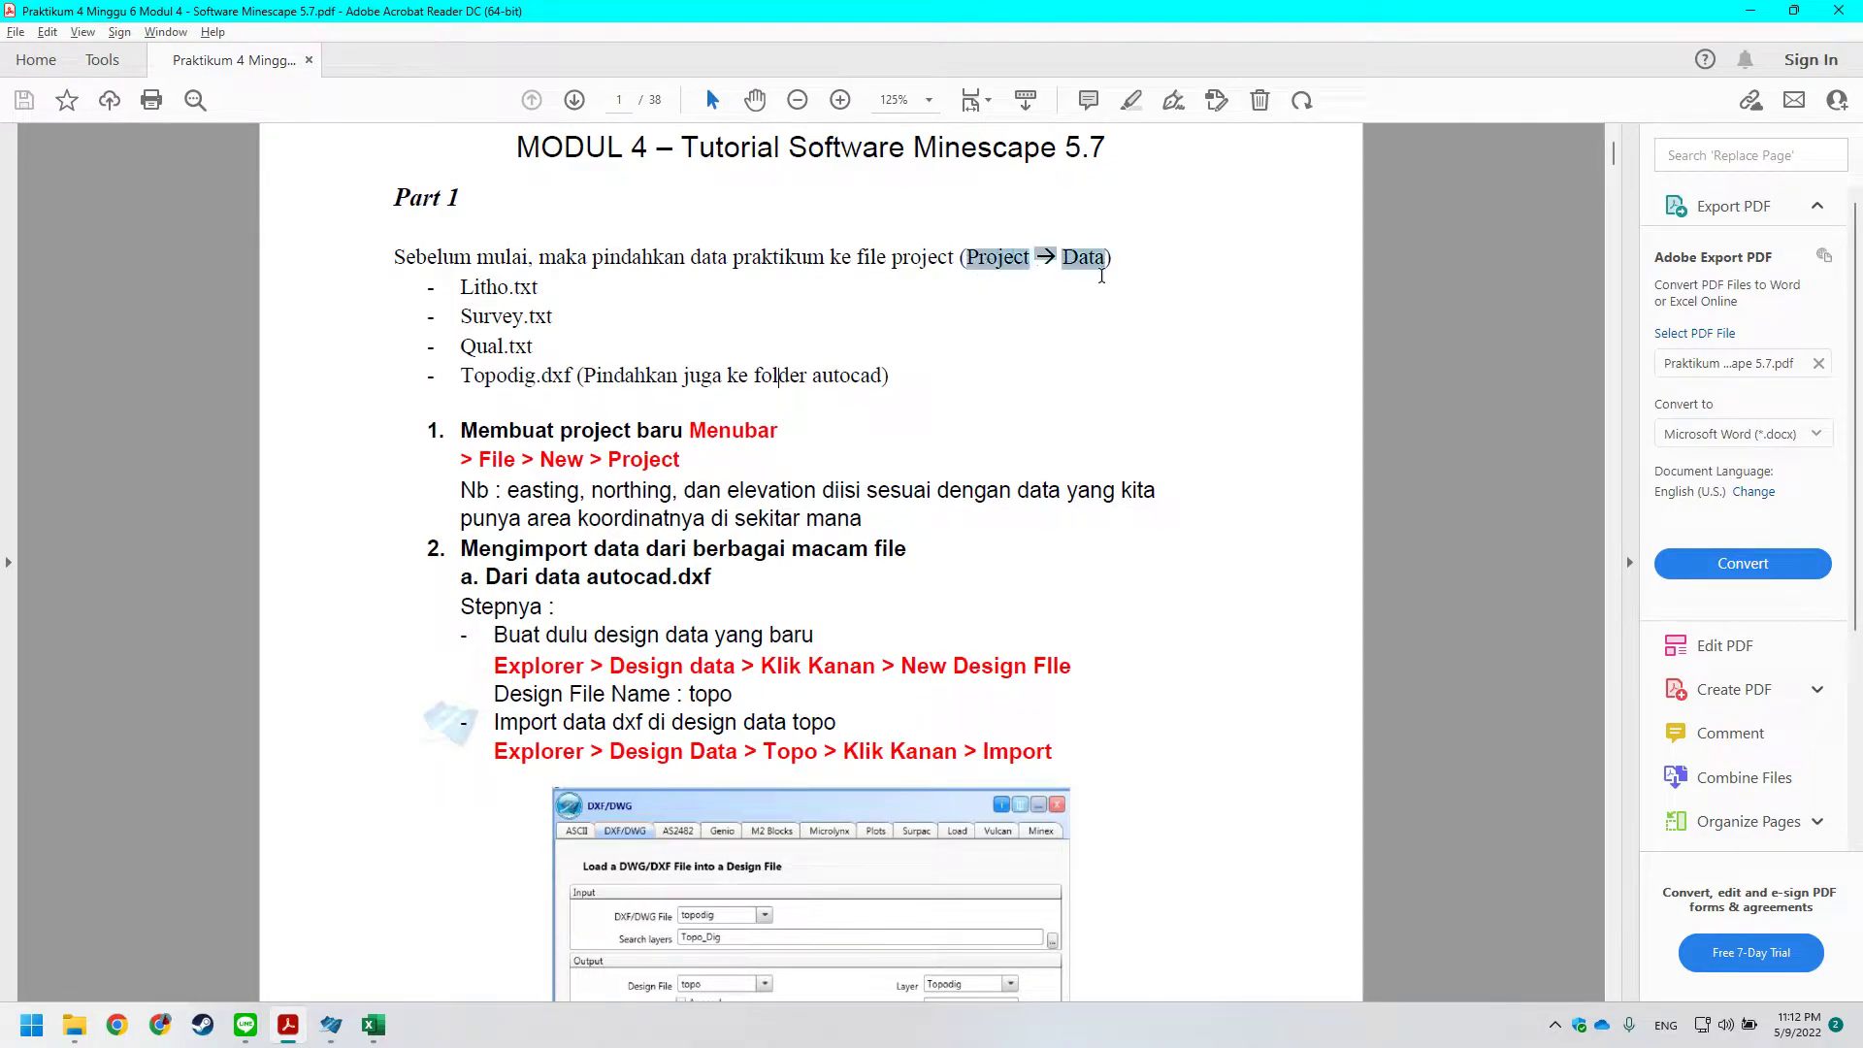
key("alt+Tab")
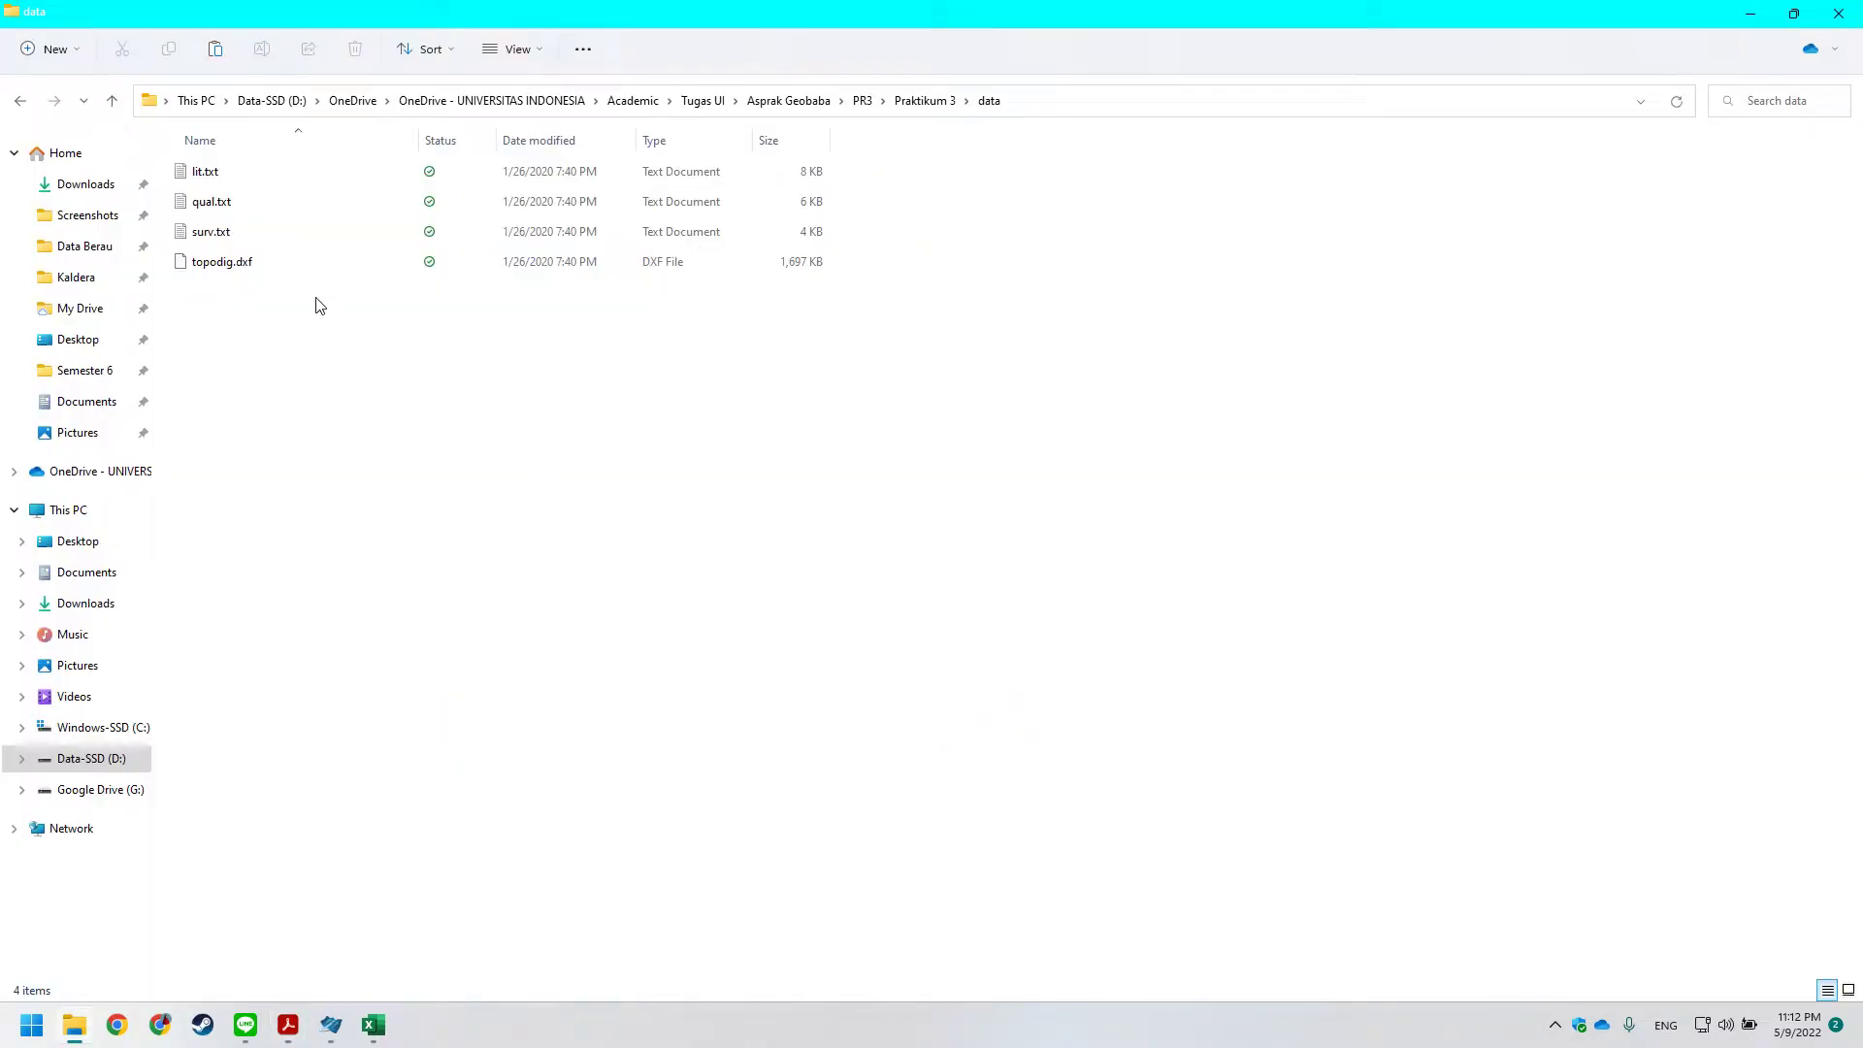
left_click(266, 260)
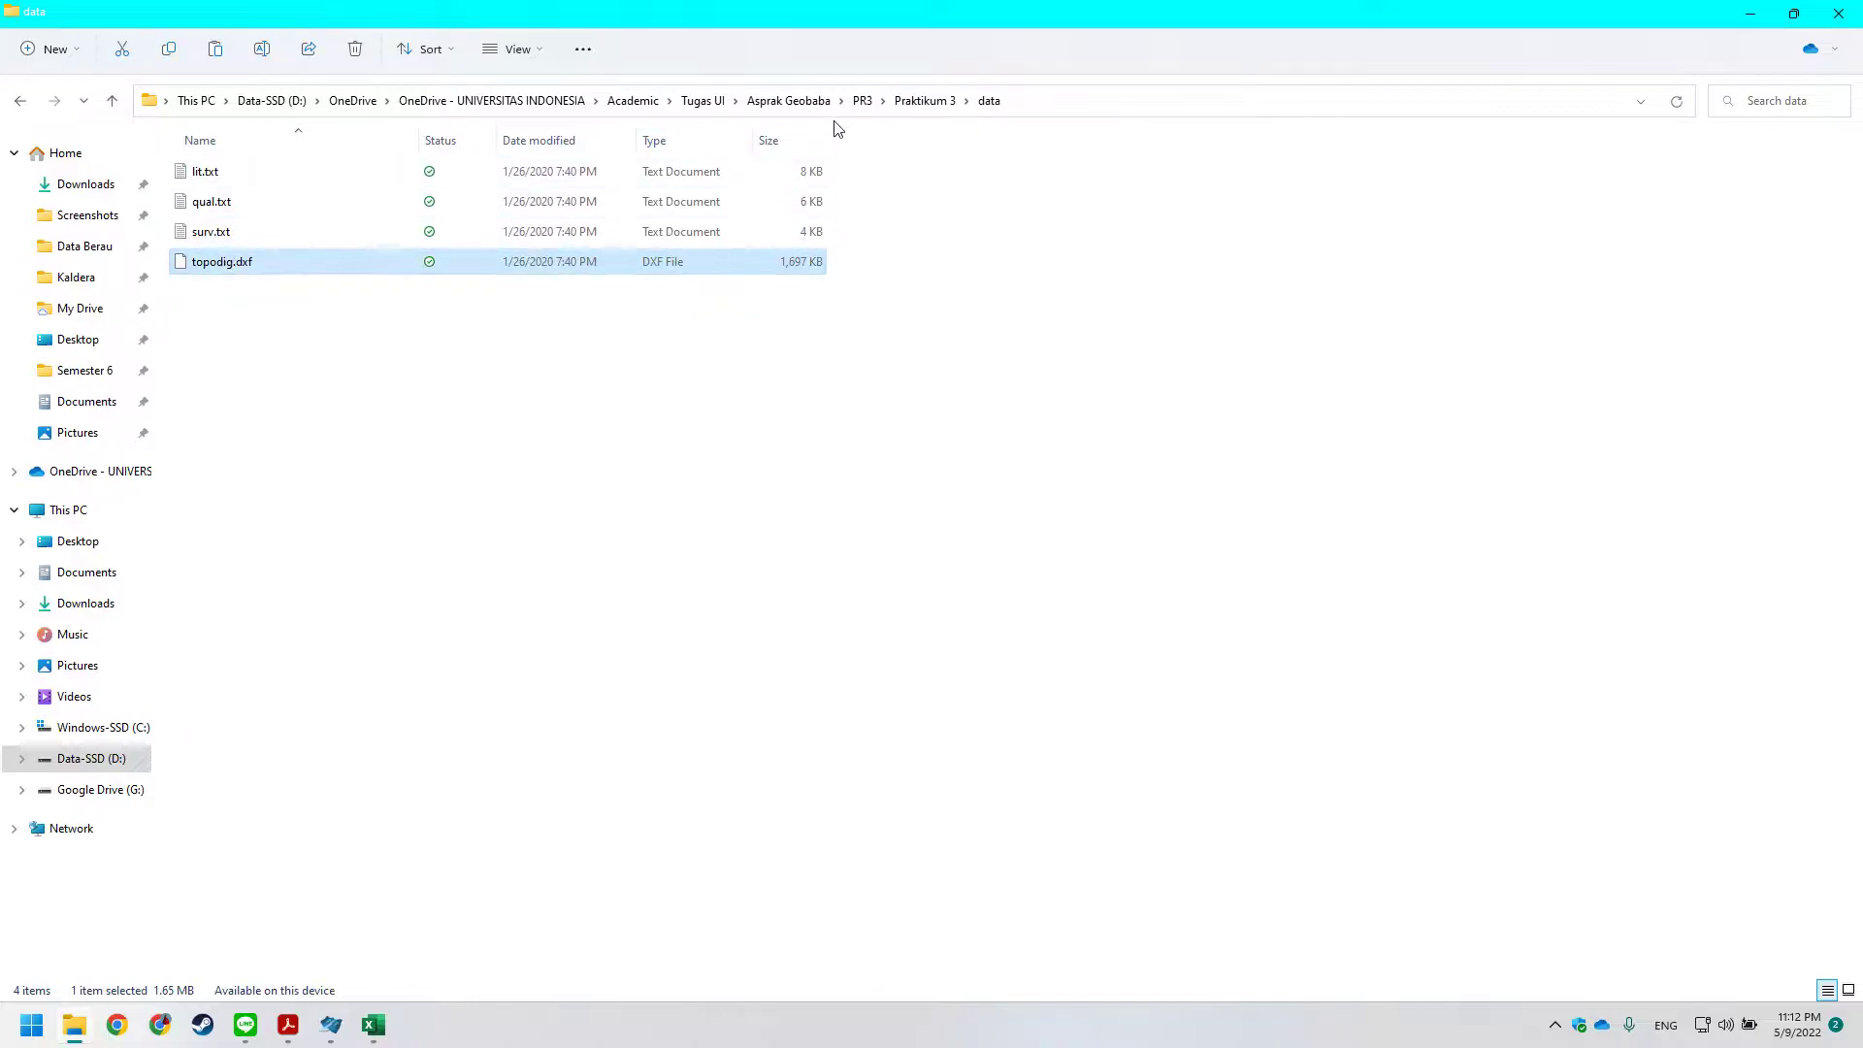
left_click(956, 101)
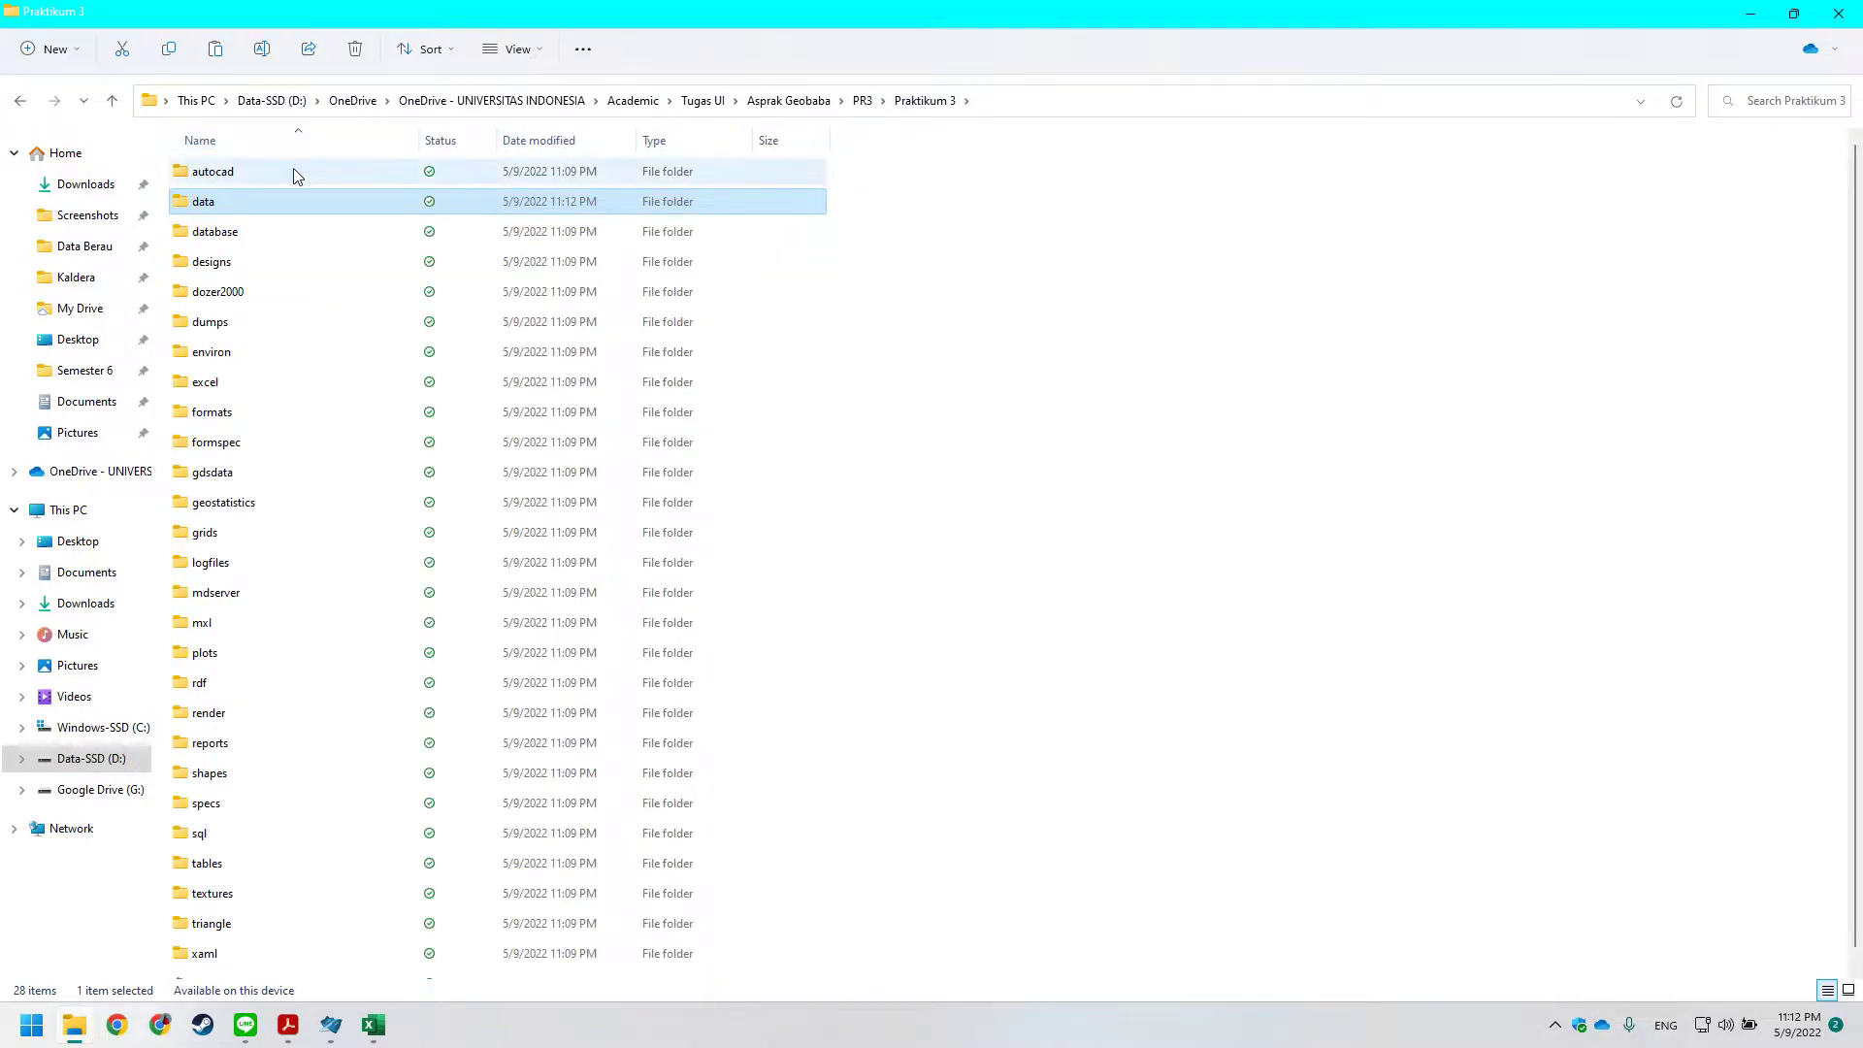
double_click(231, 172)
key("ctrl+v")
In the Modul 4 PDF, review the topodig.dxf note and read section 2a on importing data from autocad.dxf.
key("alt+Tab")
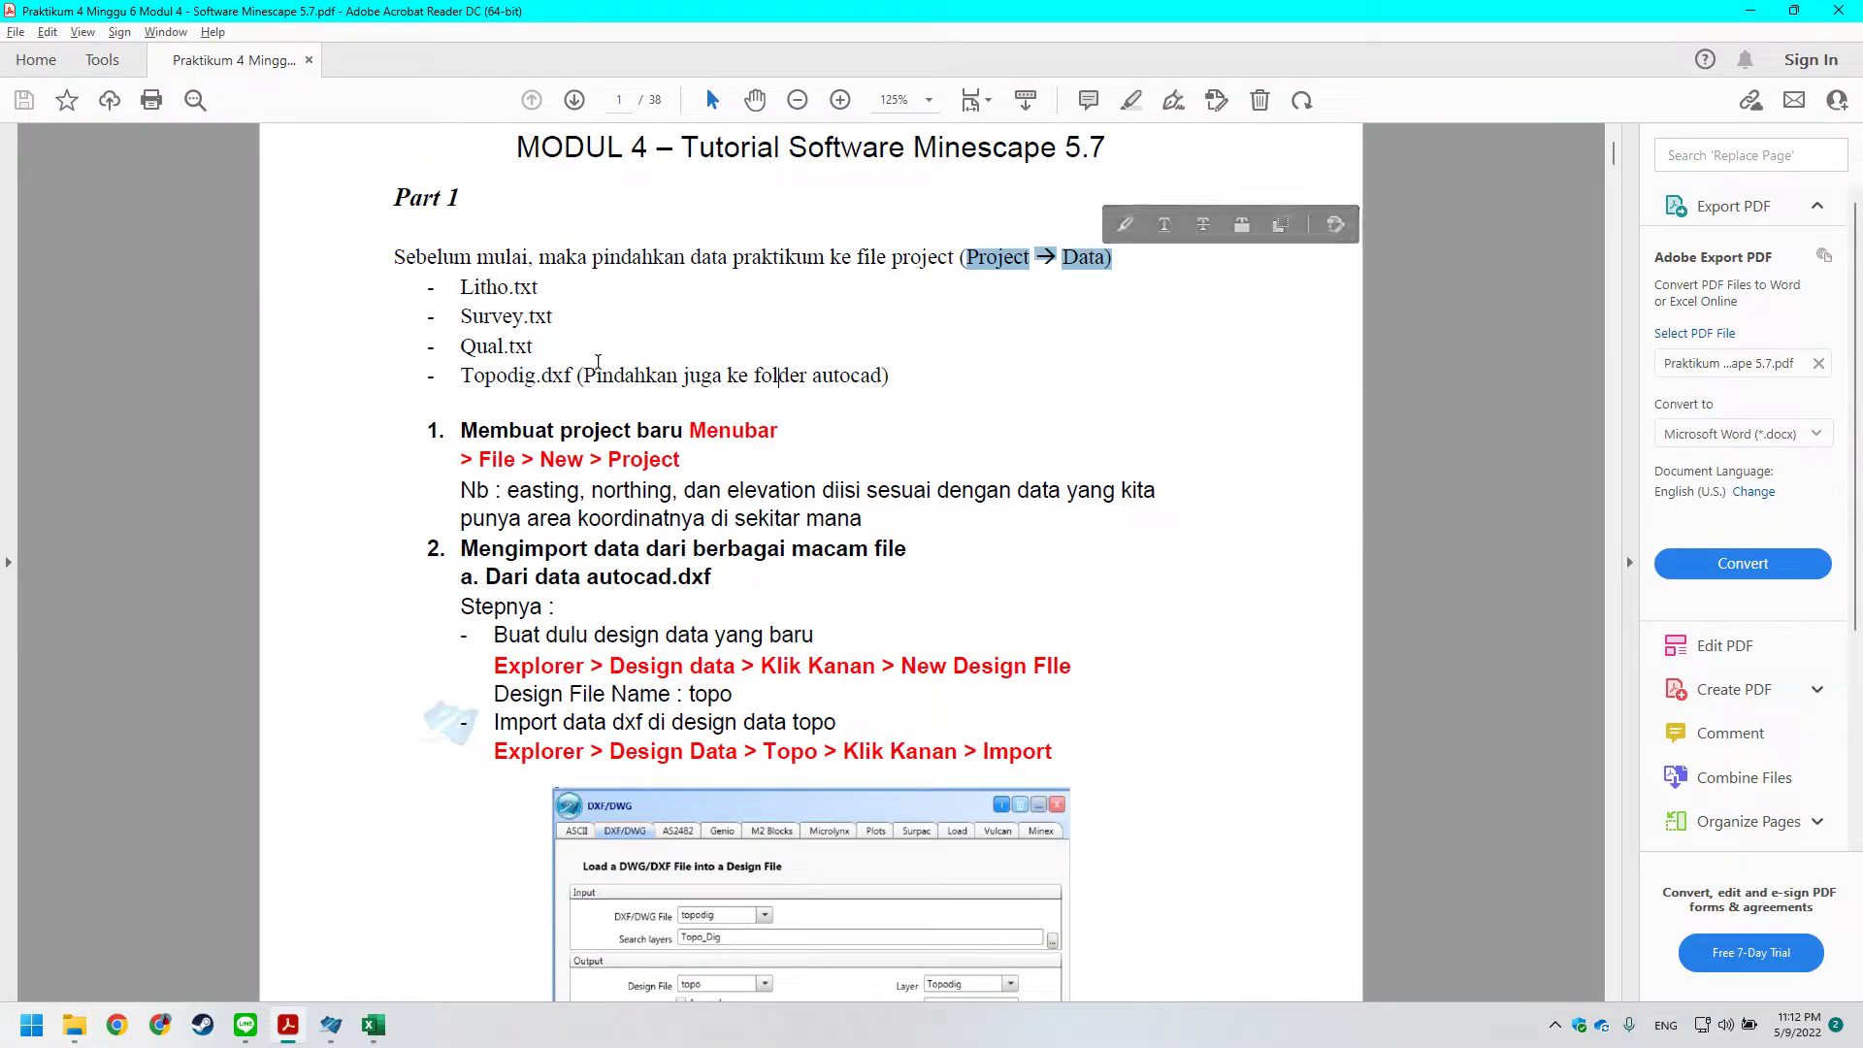
left_click_drag(582, 375, 885, 379)
left_click(922, 404)
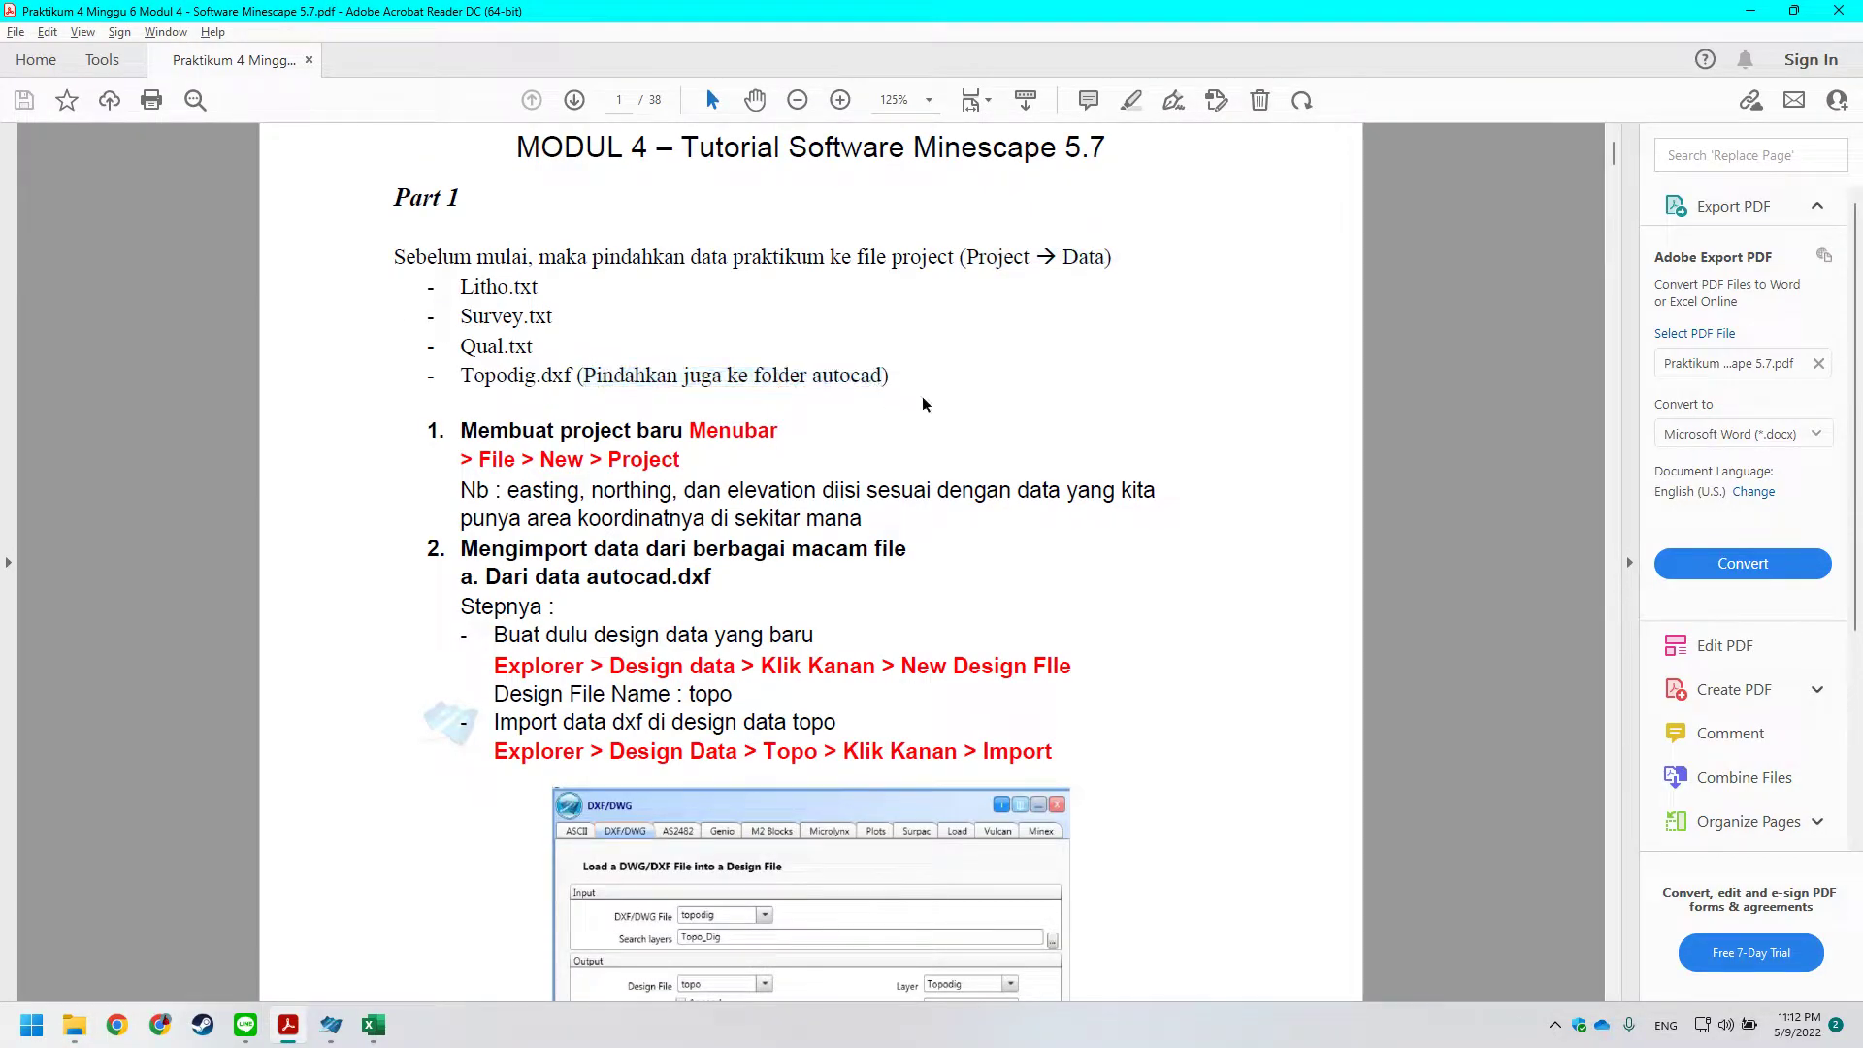
scroll(923, 404, "down", 4)
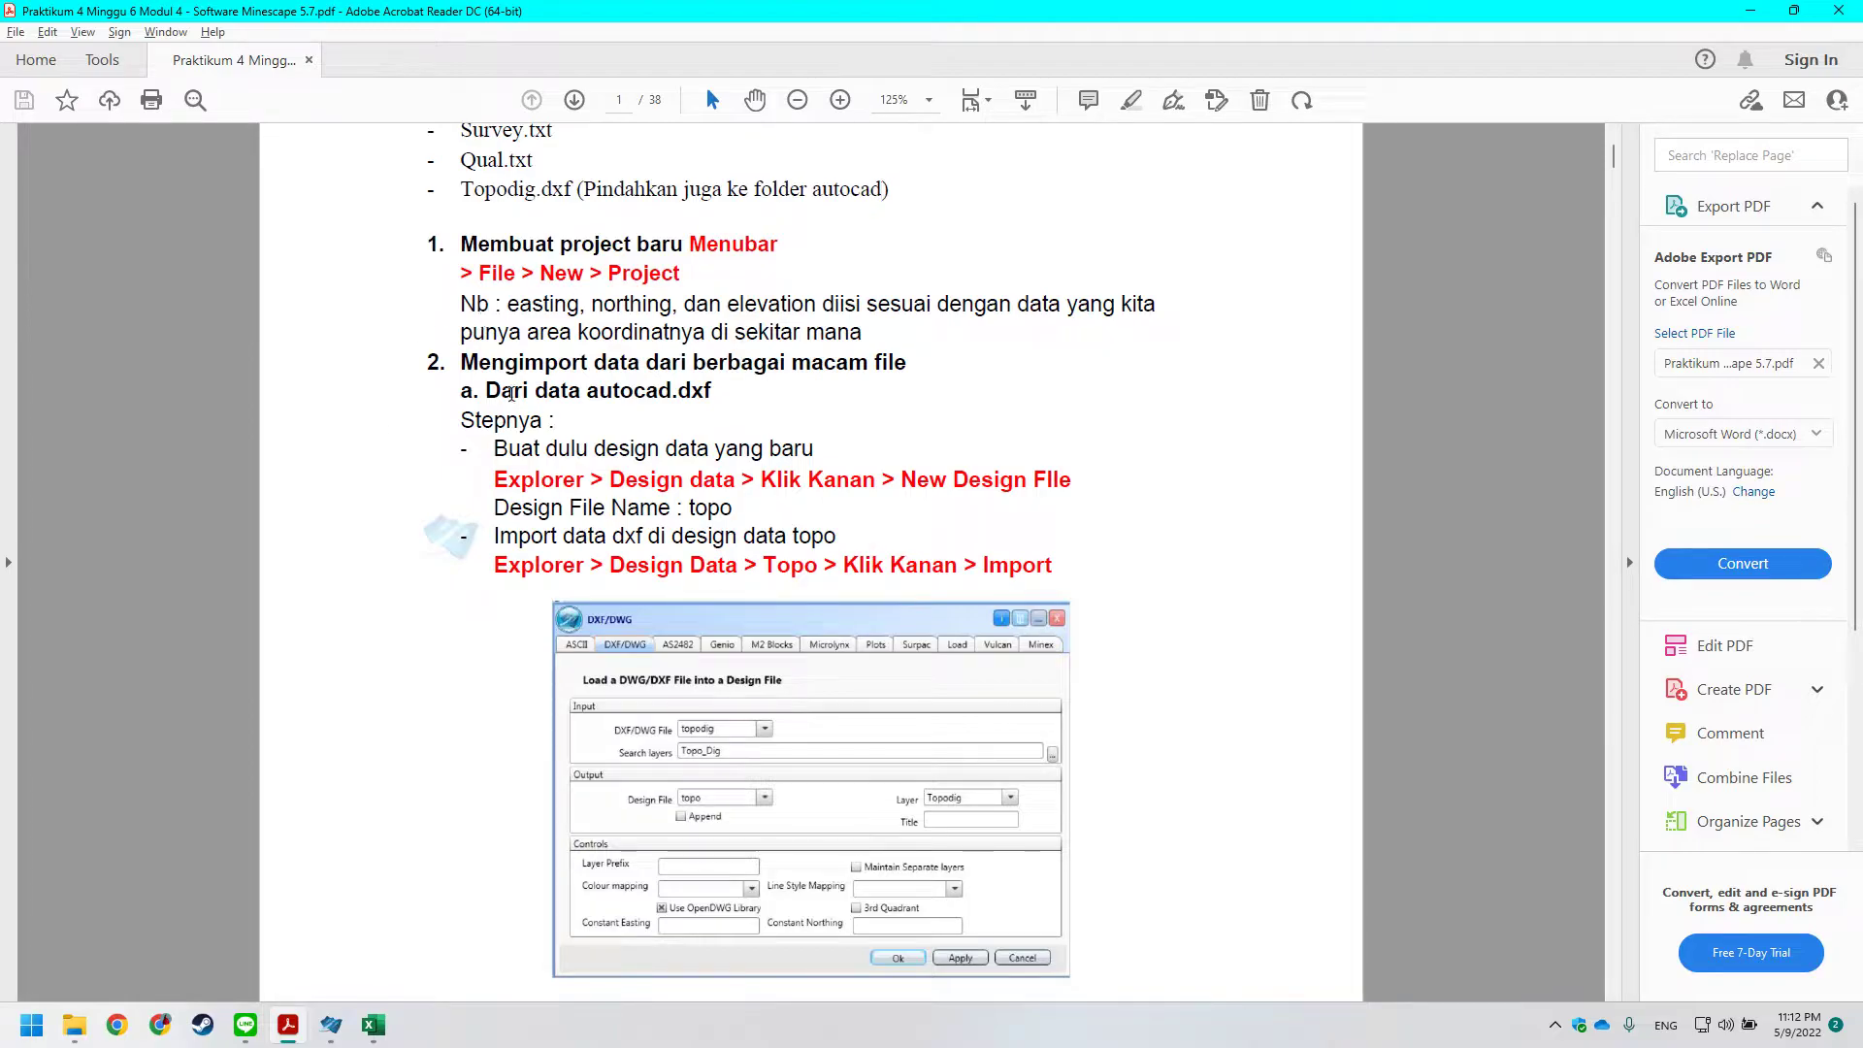
scroll(596, 371, "down", 1)
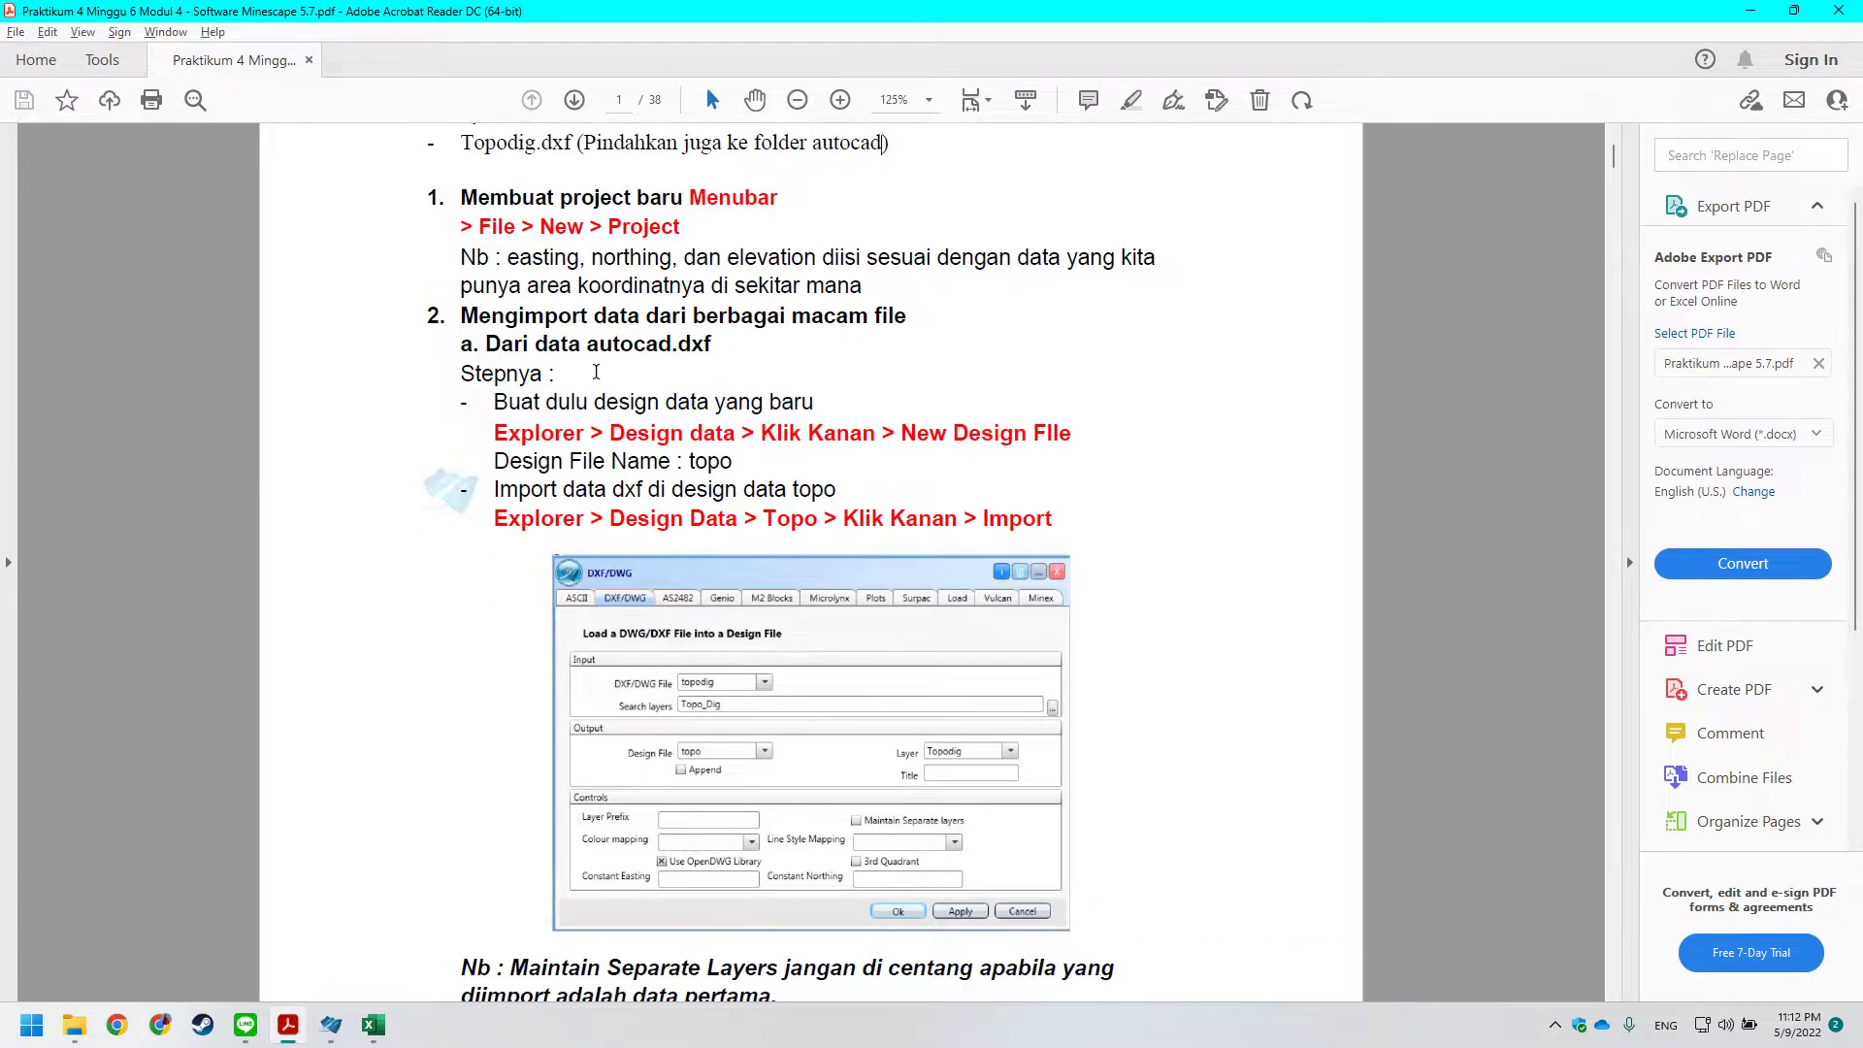
left_click_drag(465, 330, 711, 356)
left_click(738, 354)
scroll(738, 354, "down", 3)
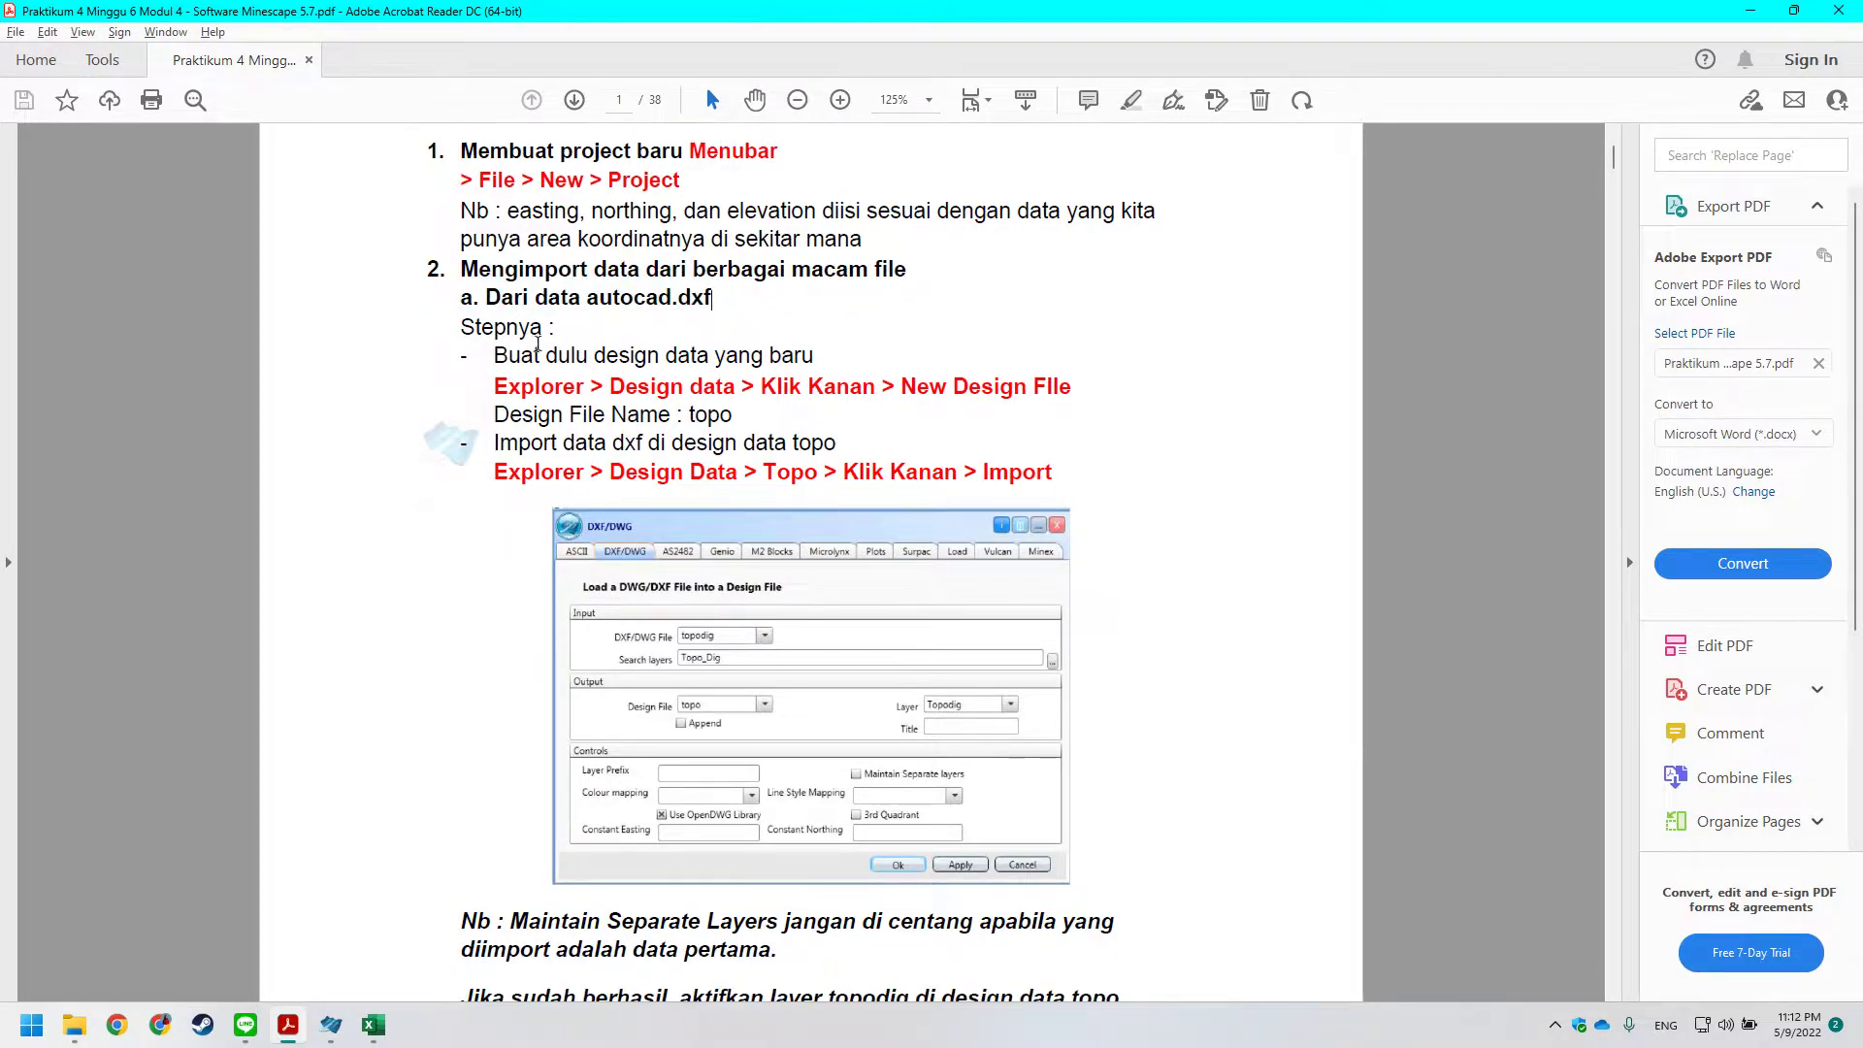
scroll(646, 318, "up", 2)
In MineScape, check the AutoCAD and Data categories for the copied practicum files, and collapse both again.
key("alt+Tab")
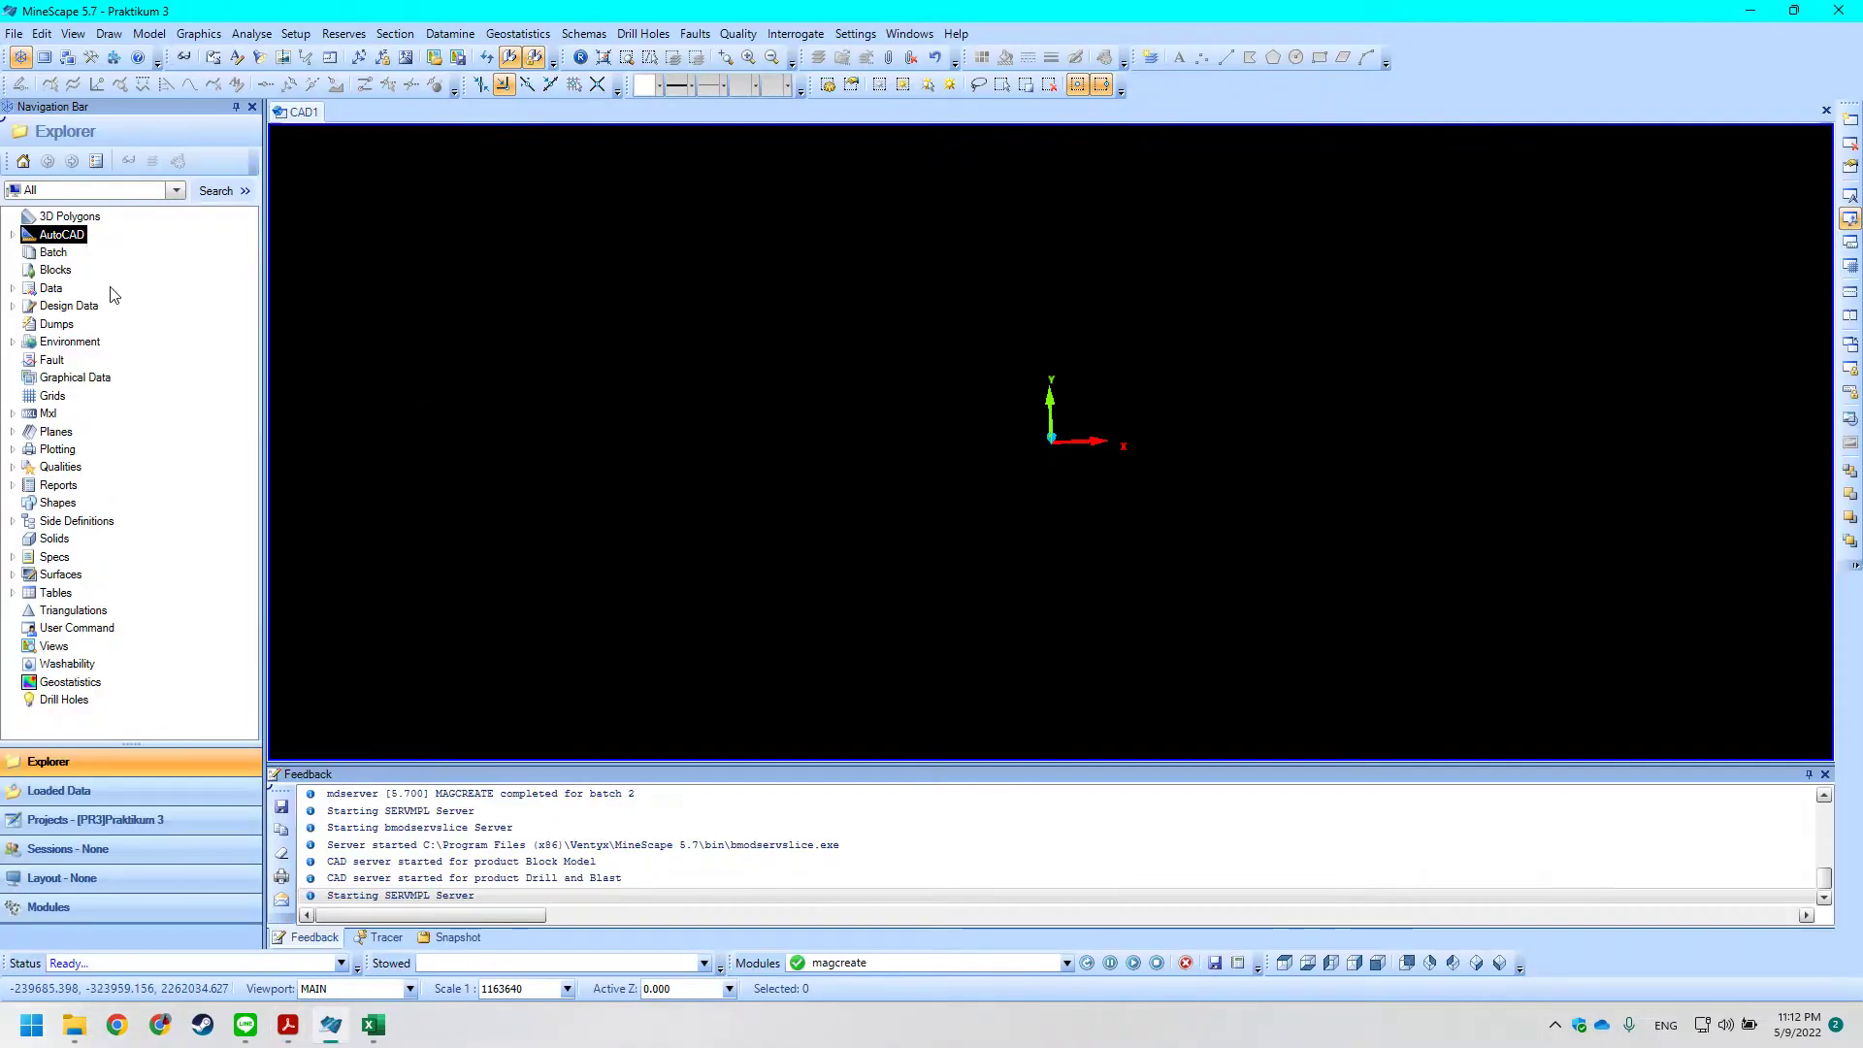
left_click(12, 235)
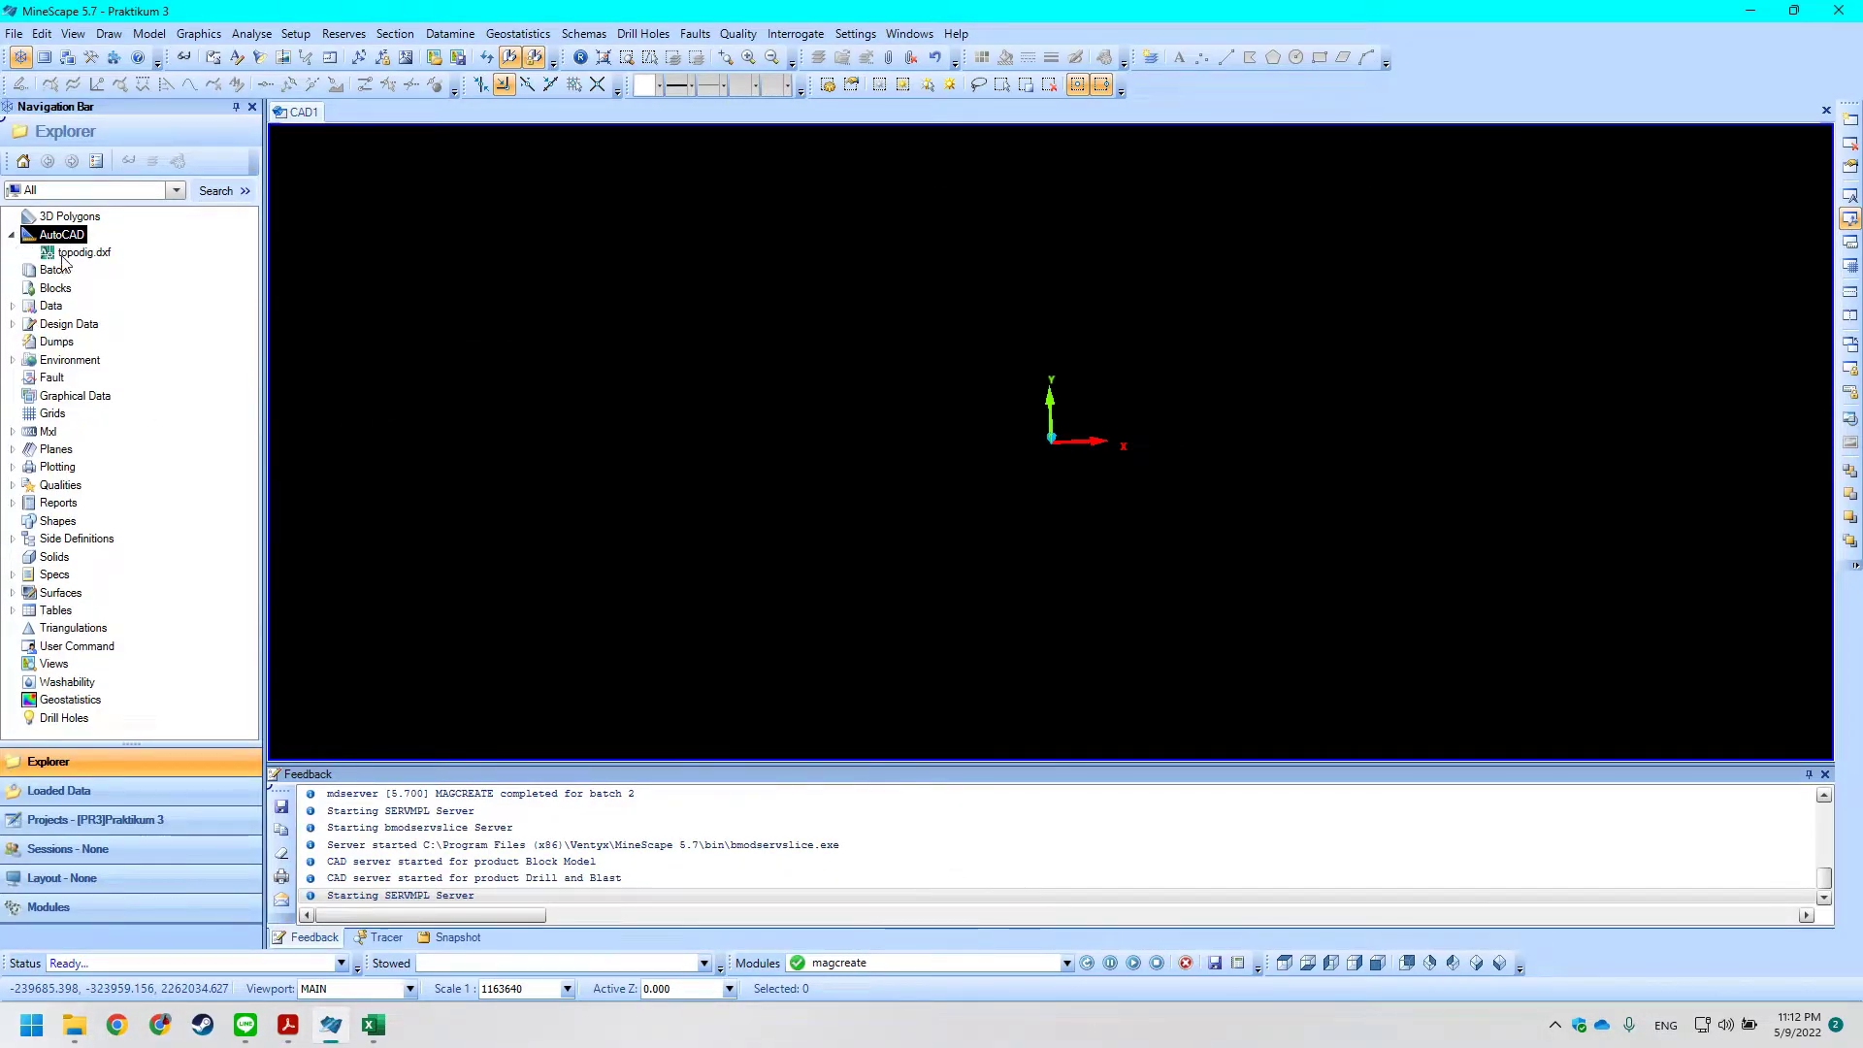
left_click(12, 235)
left_click(12, 288)
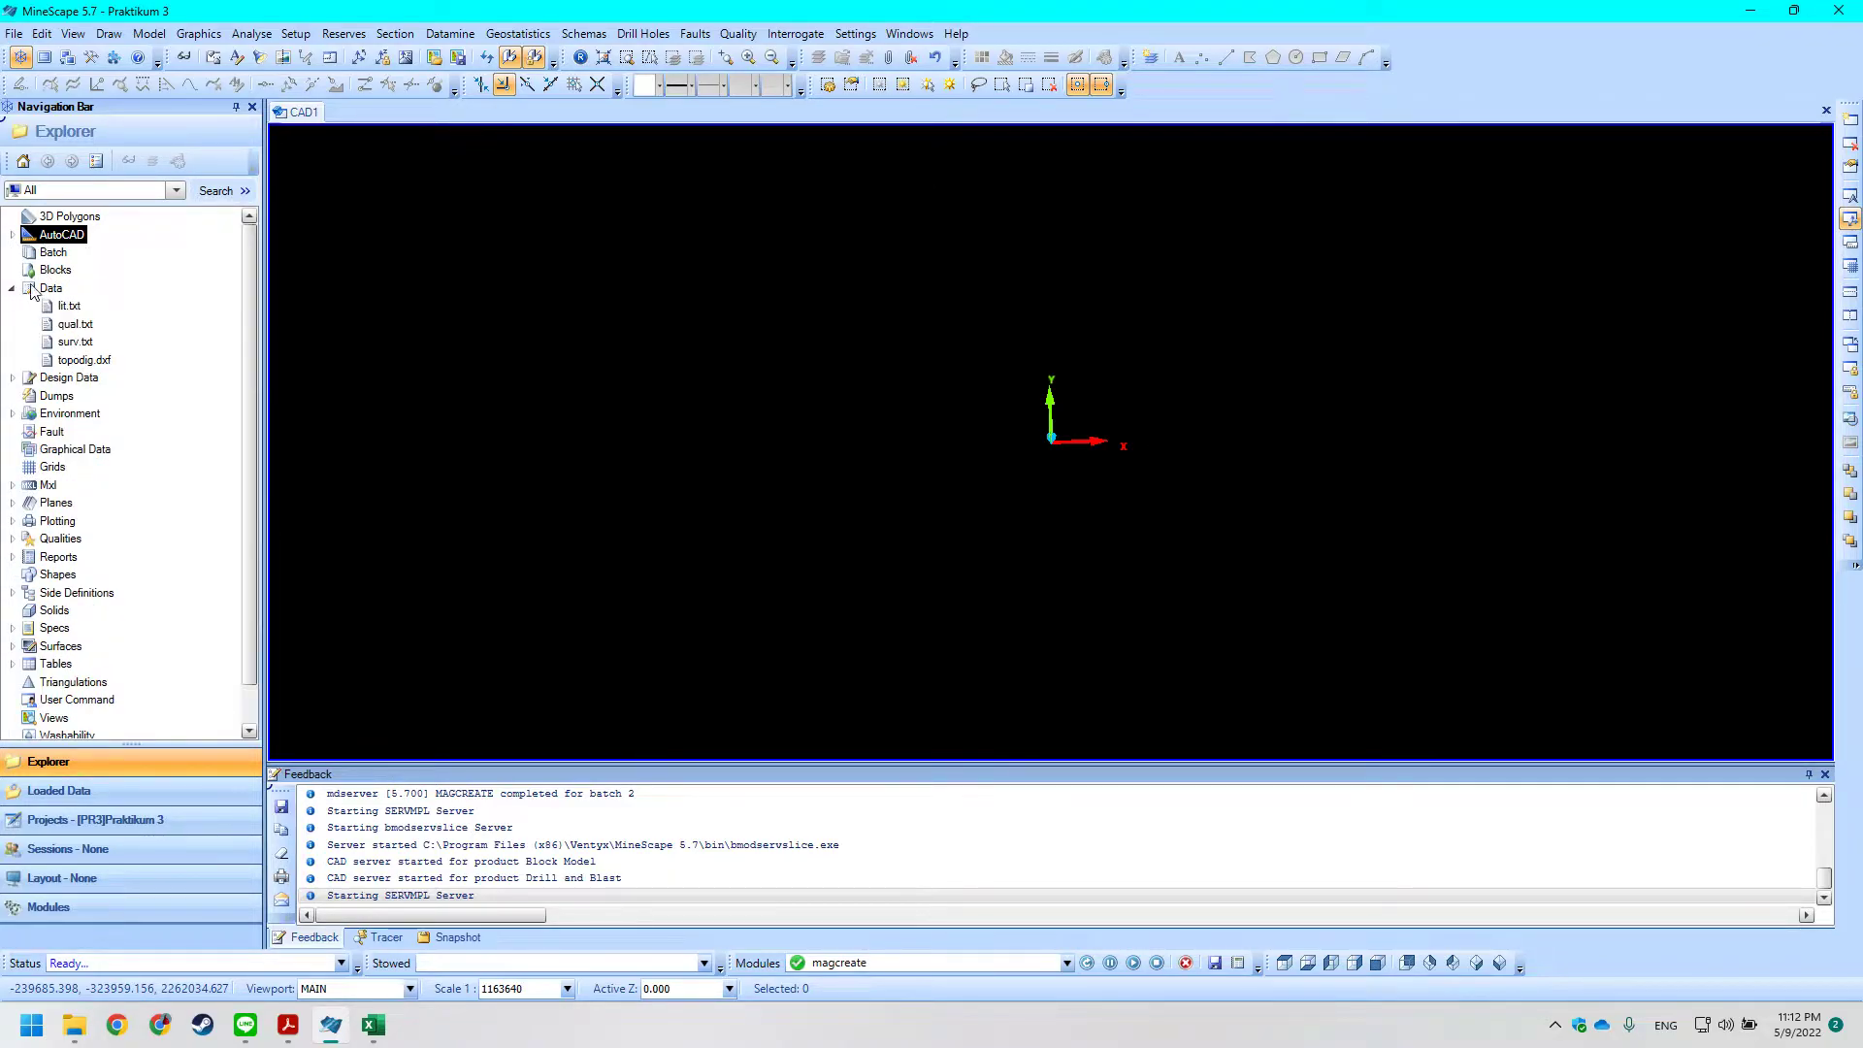
left_click(12, 235)
left_click(11, 234)
left_click(12, 289)
Read the new design file instructions in the Modul 4 PDF and expand the Design Data category in MineScape.
key("alt+Tab")
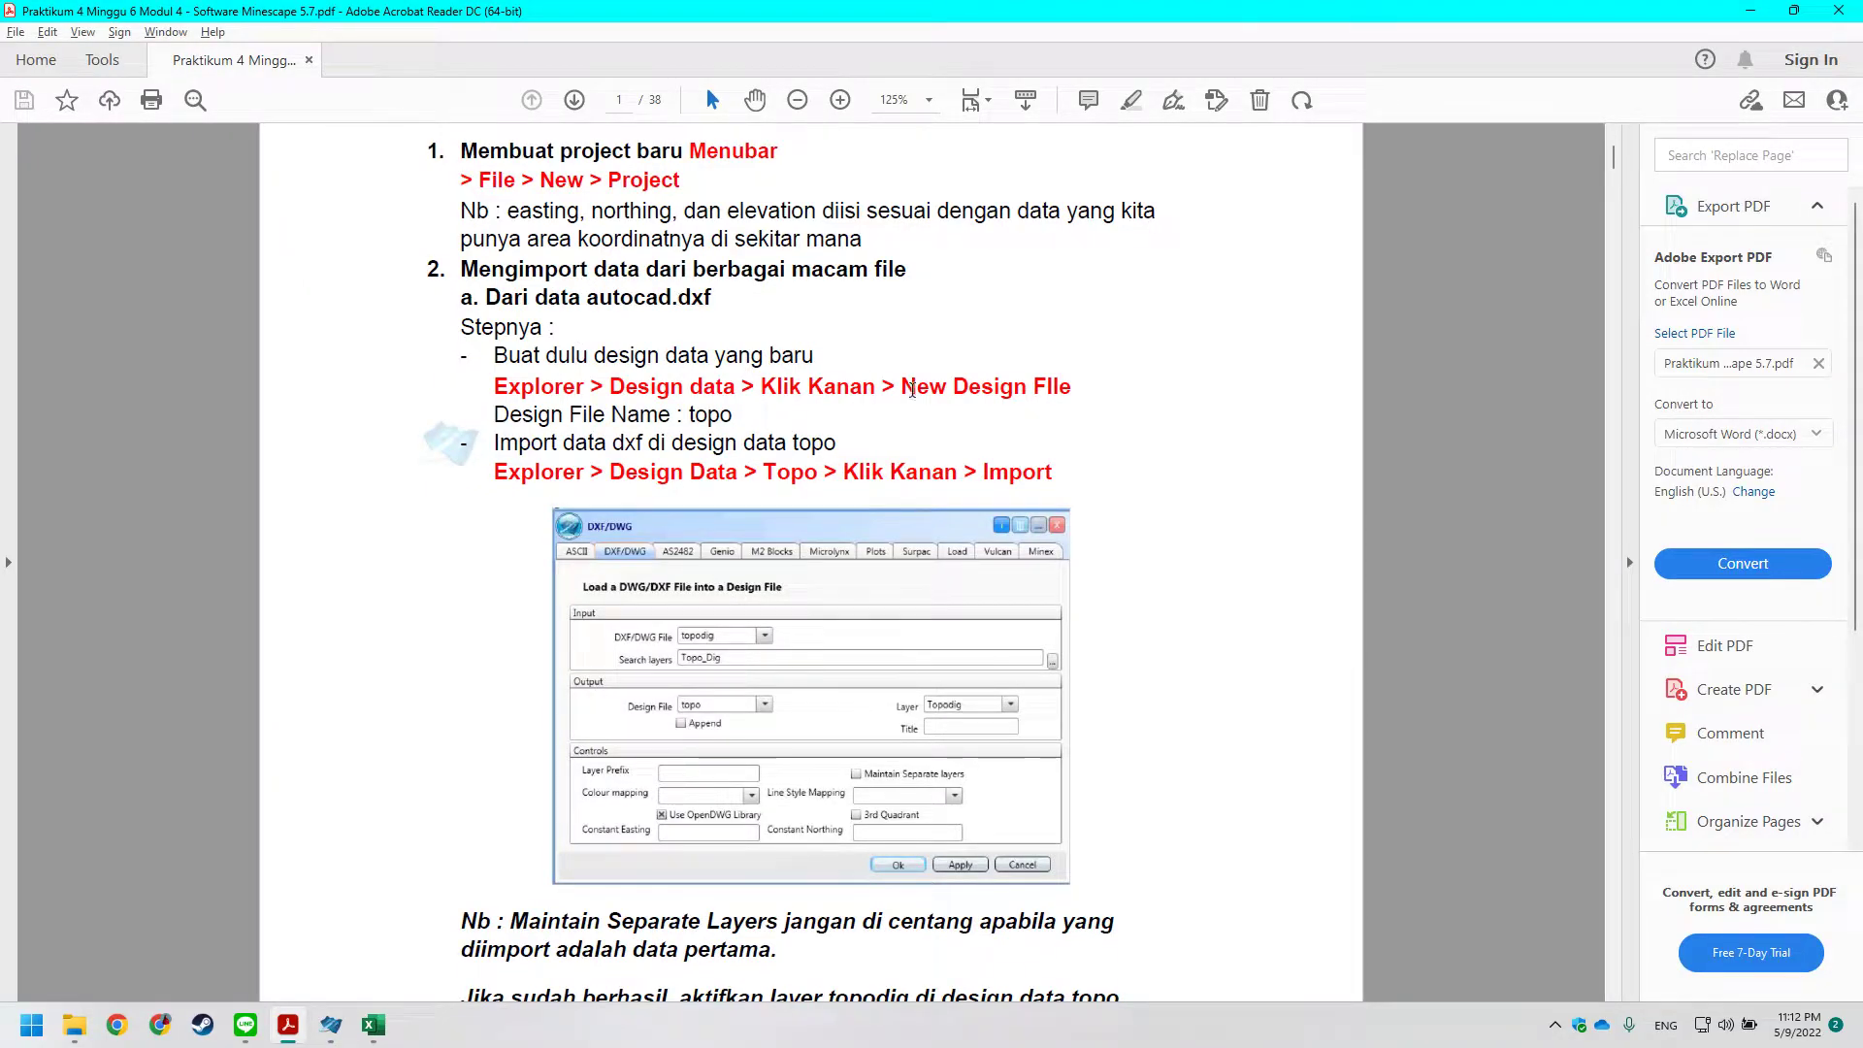
scroll(589, 337, "down", 1)
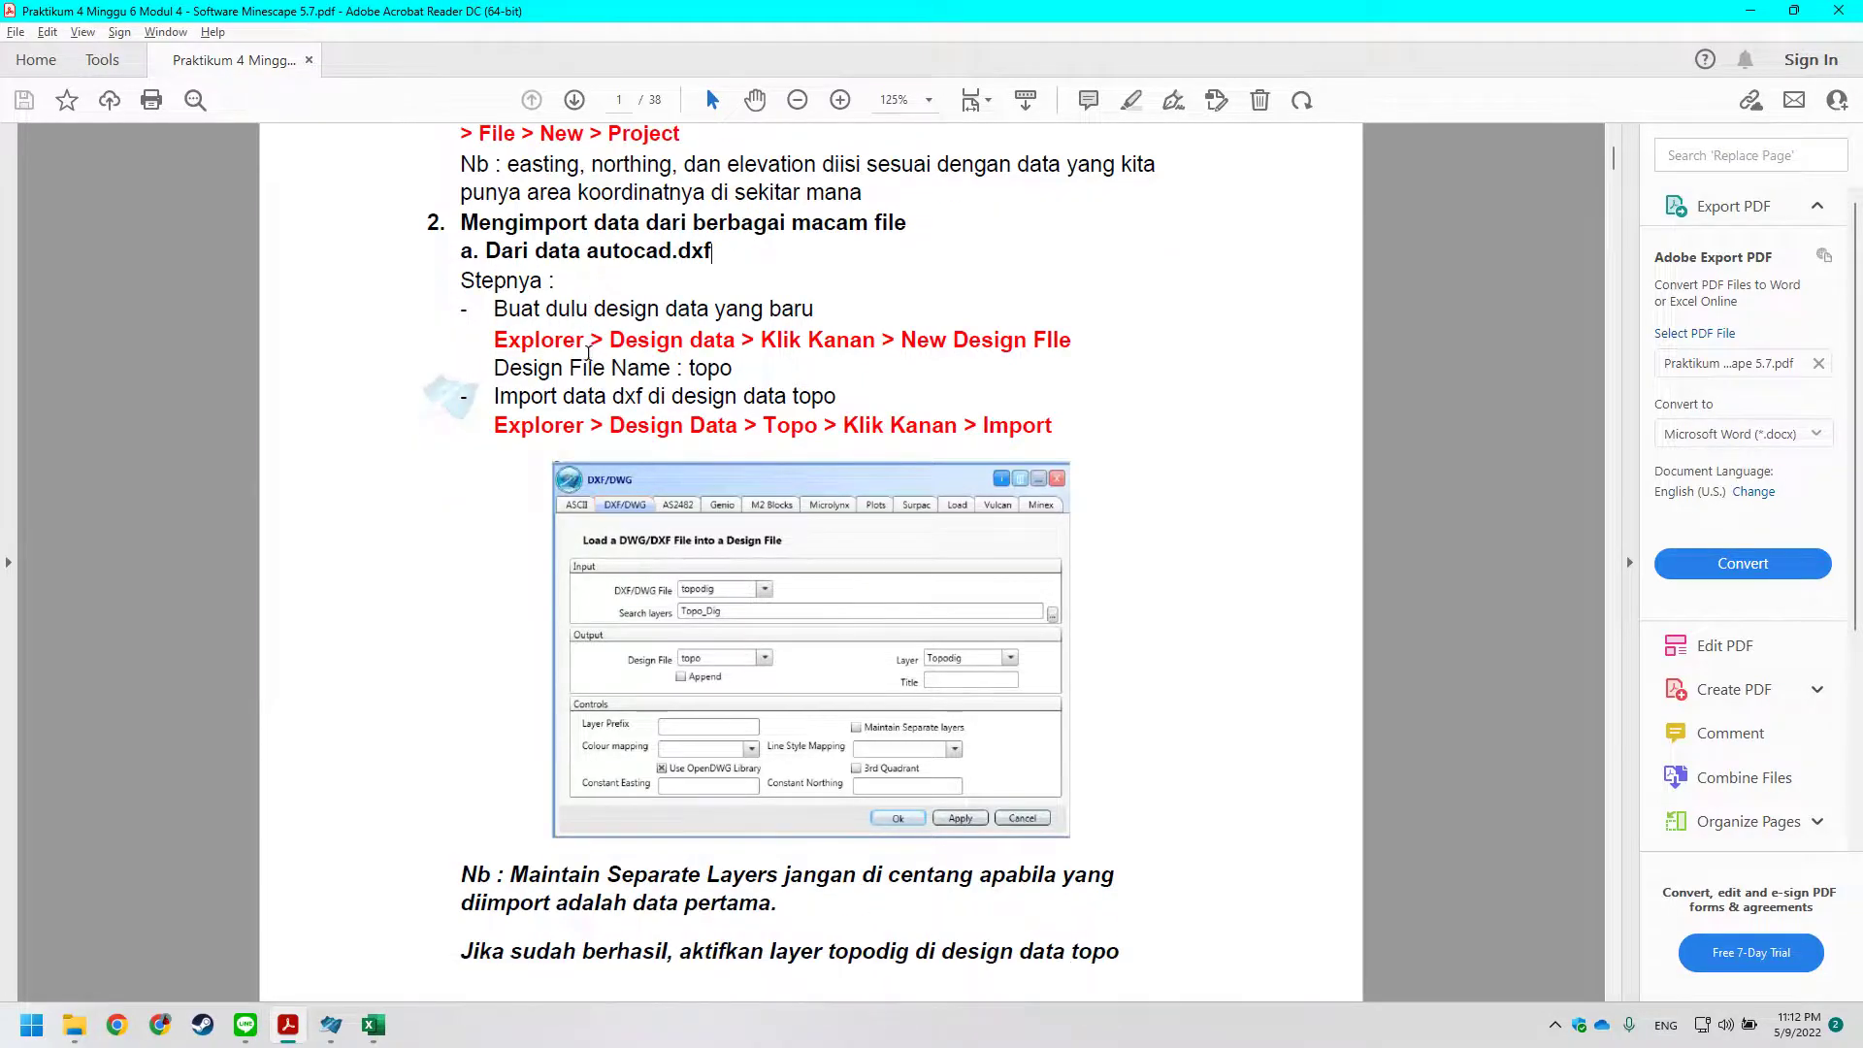
key("alt+Tab")
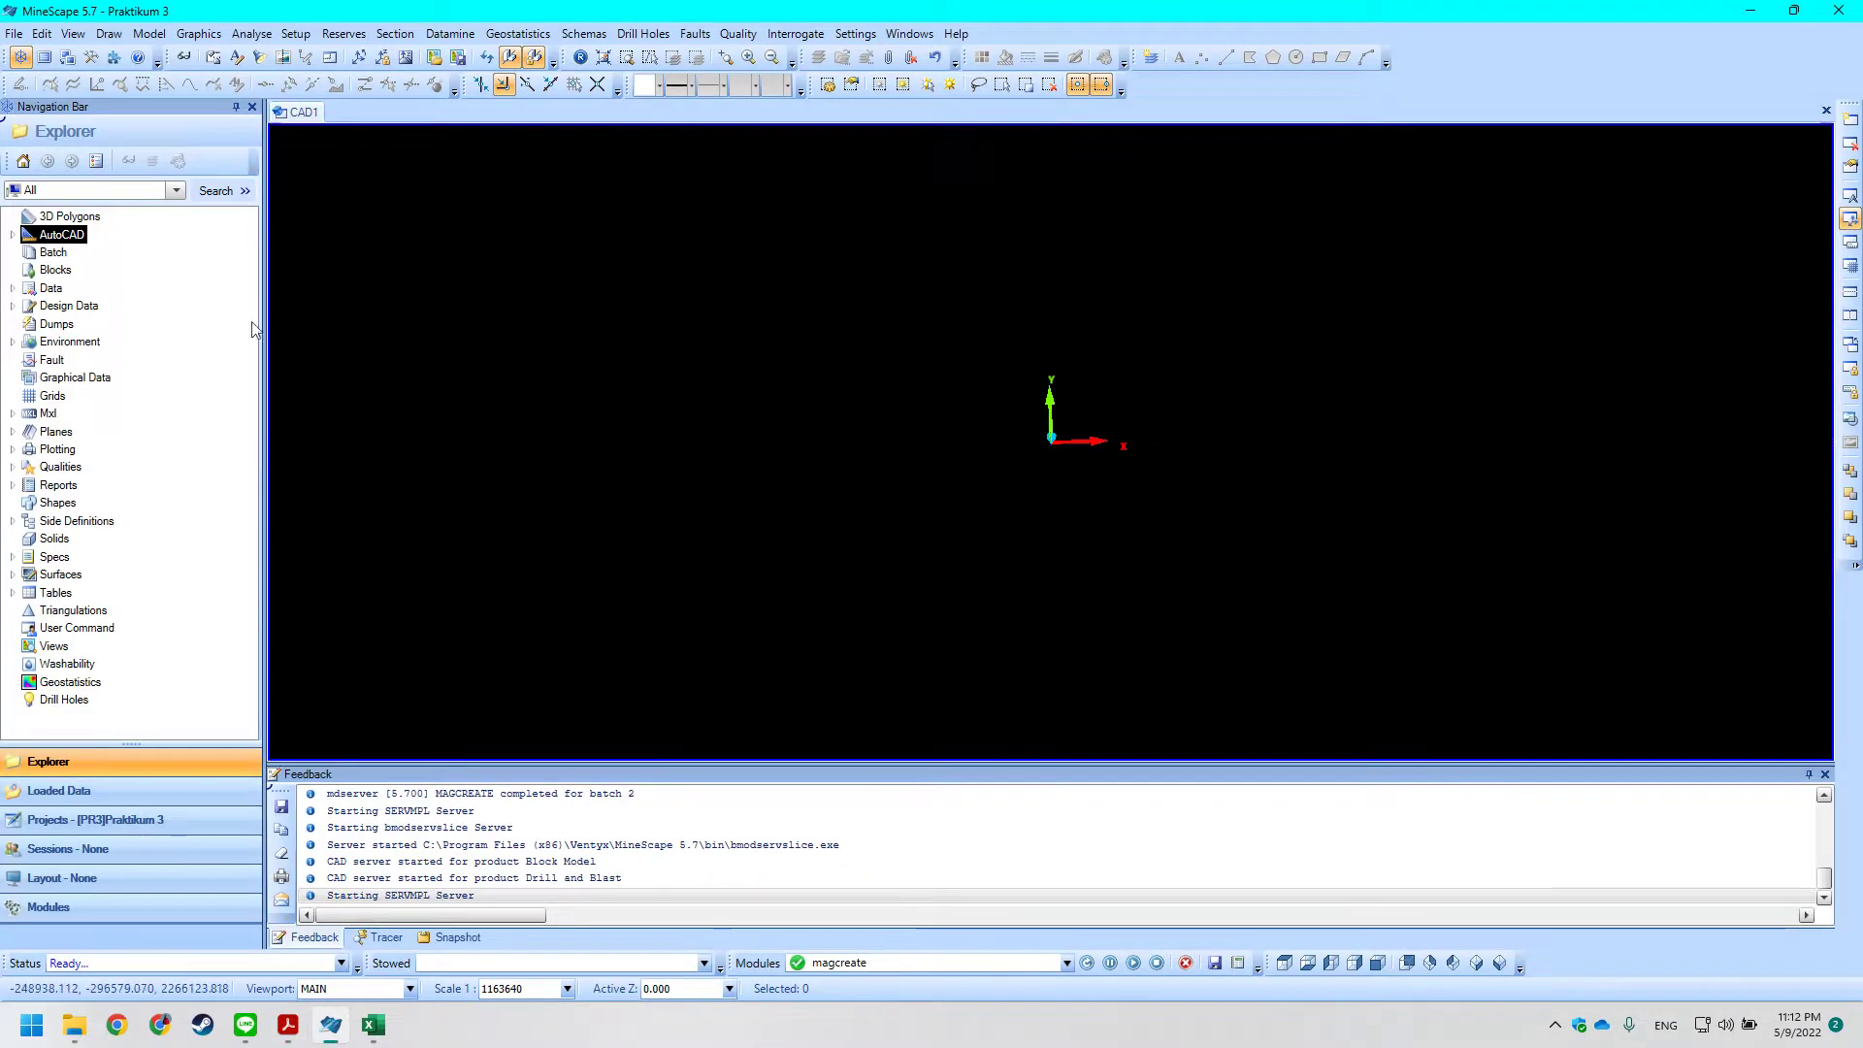
left_click(12, 306)
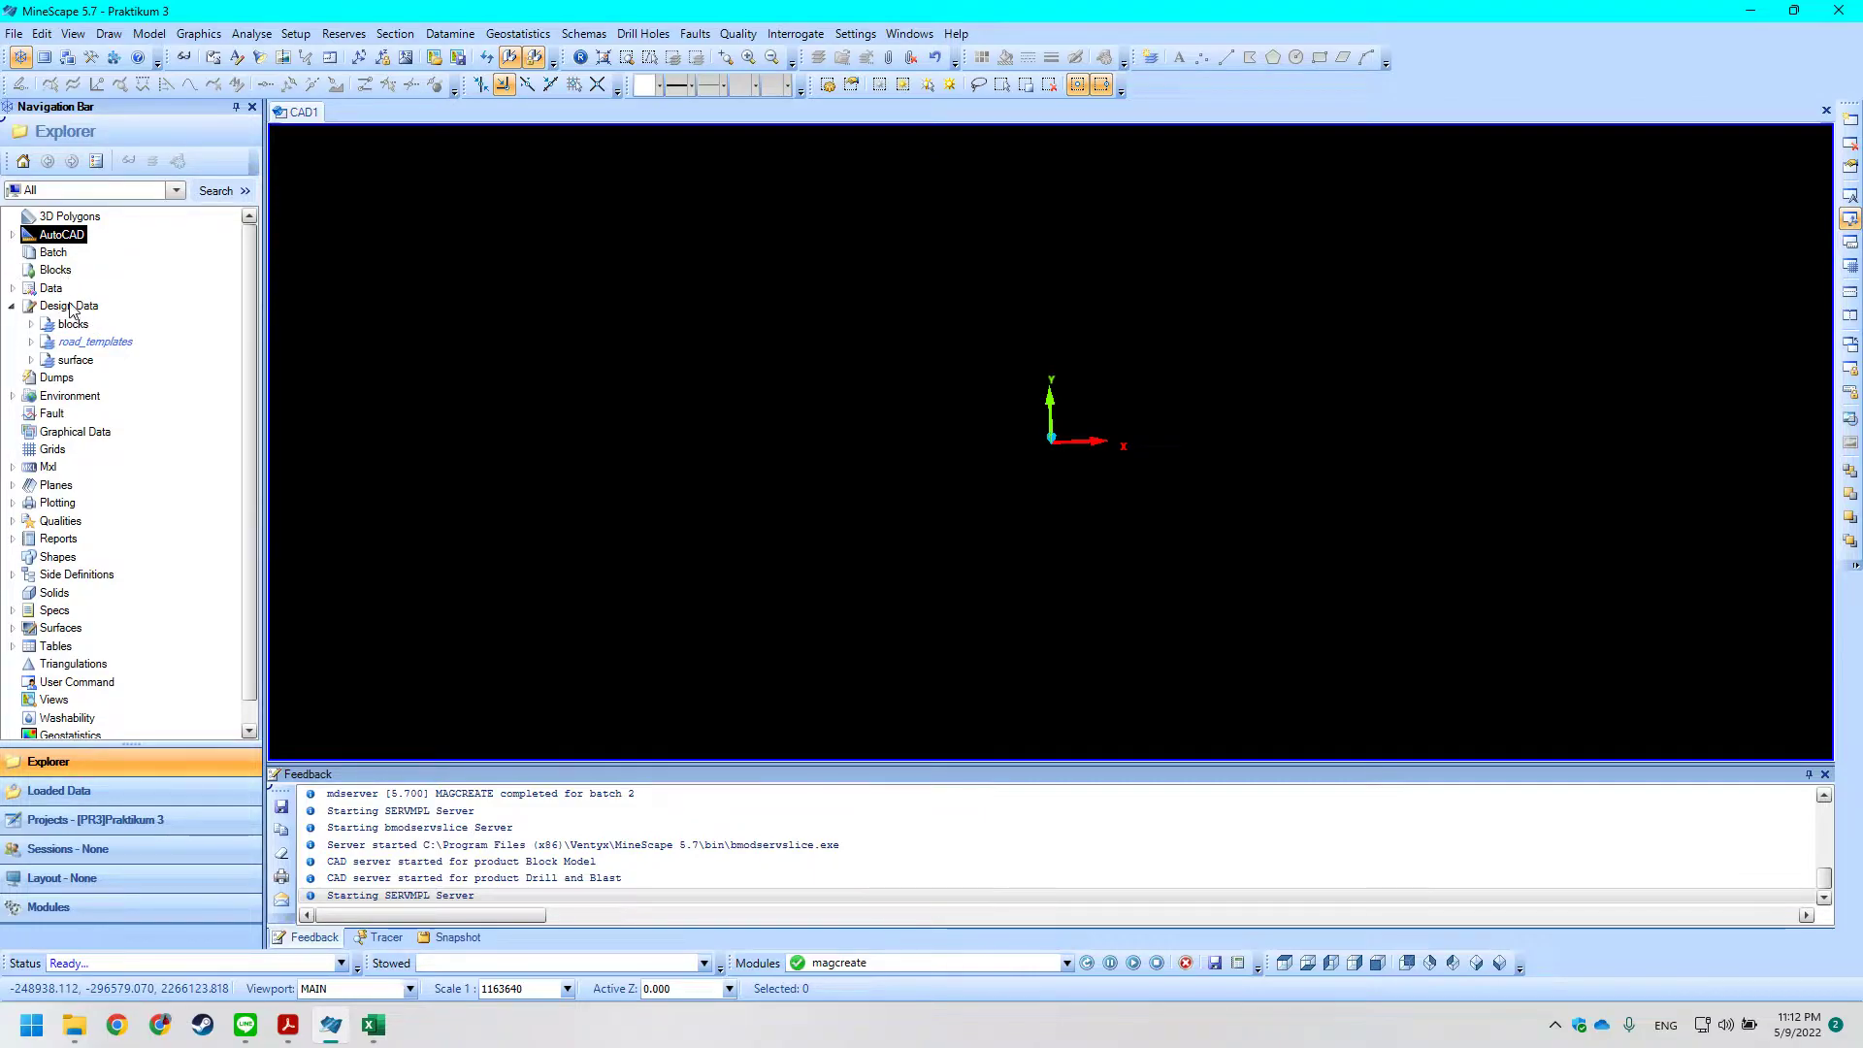
key("alt+Tab")
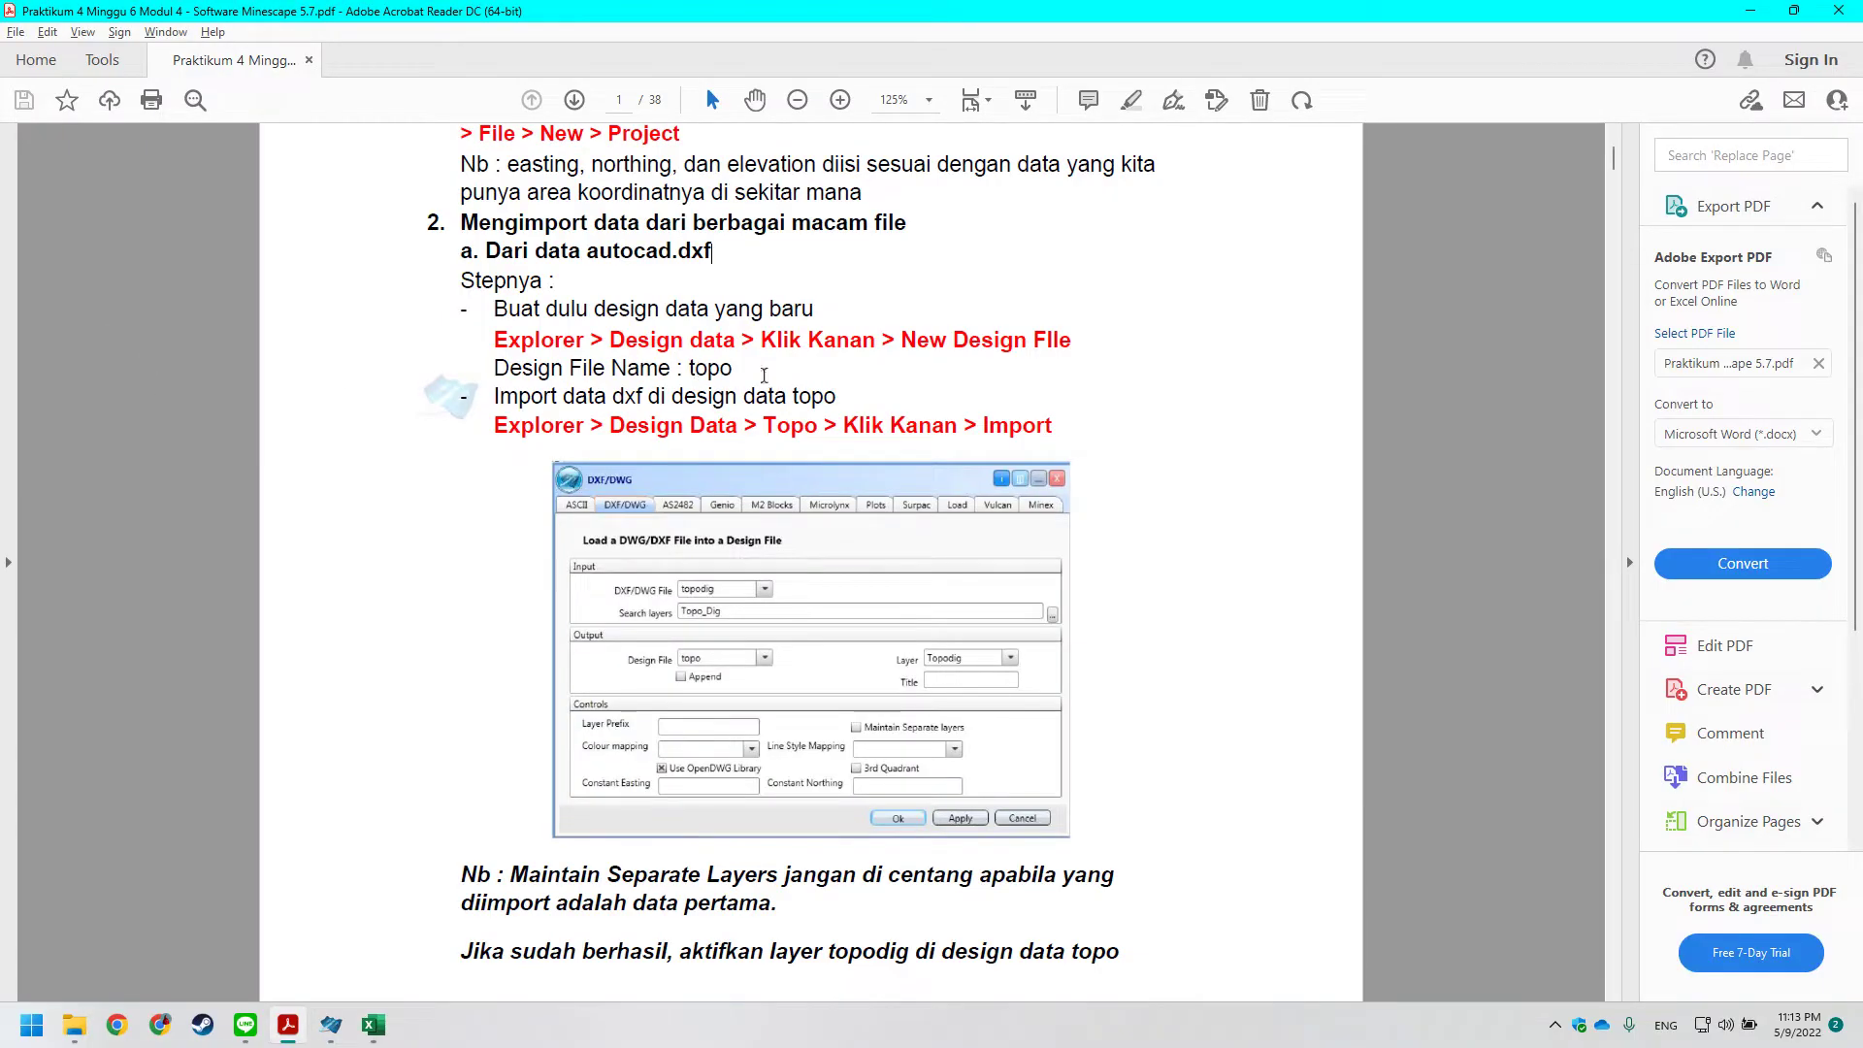
key("alt+Tab")
Create a new design file named Topo under Design Data, keeping the default origin, 3D dimension, NE quadrant and Metres units.
right_click(68, 313)
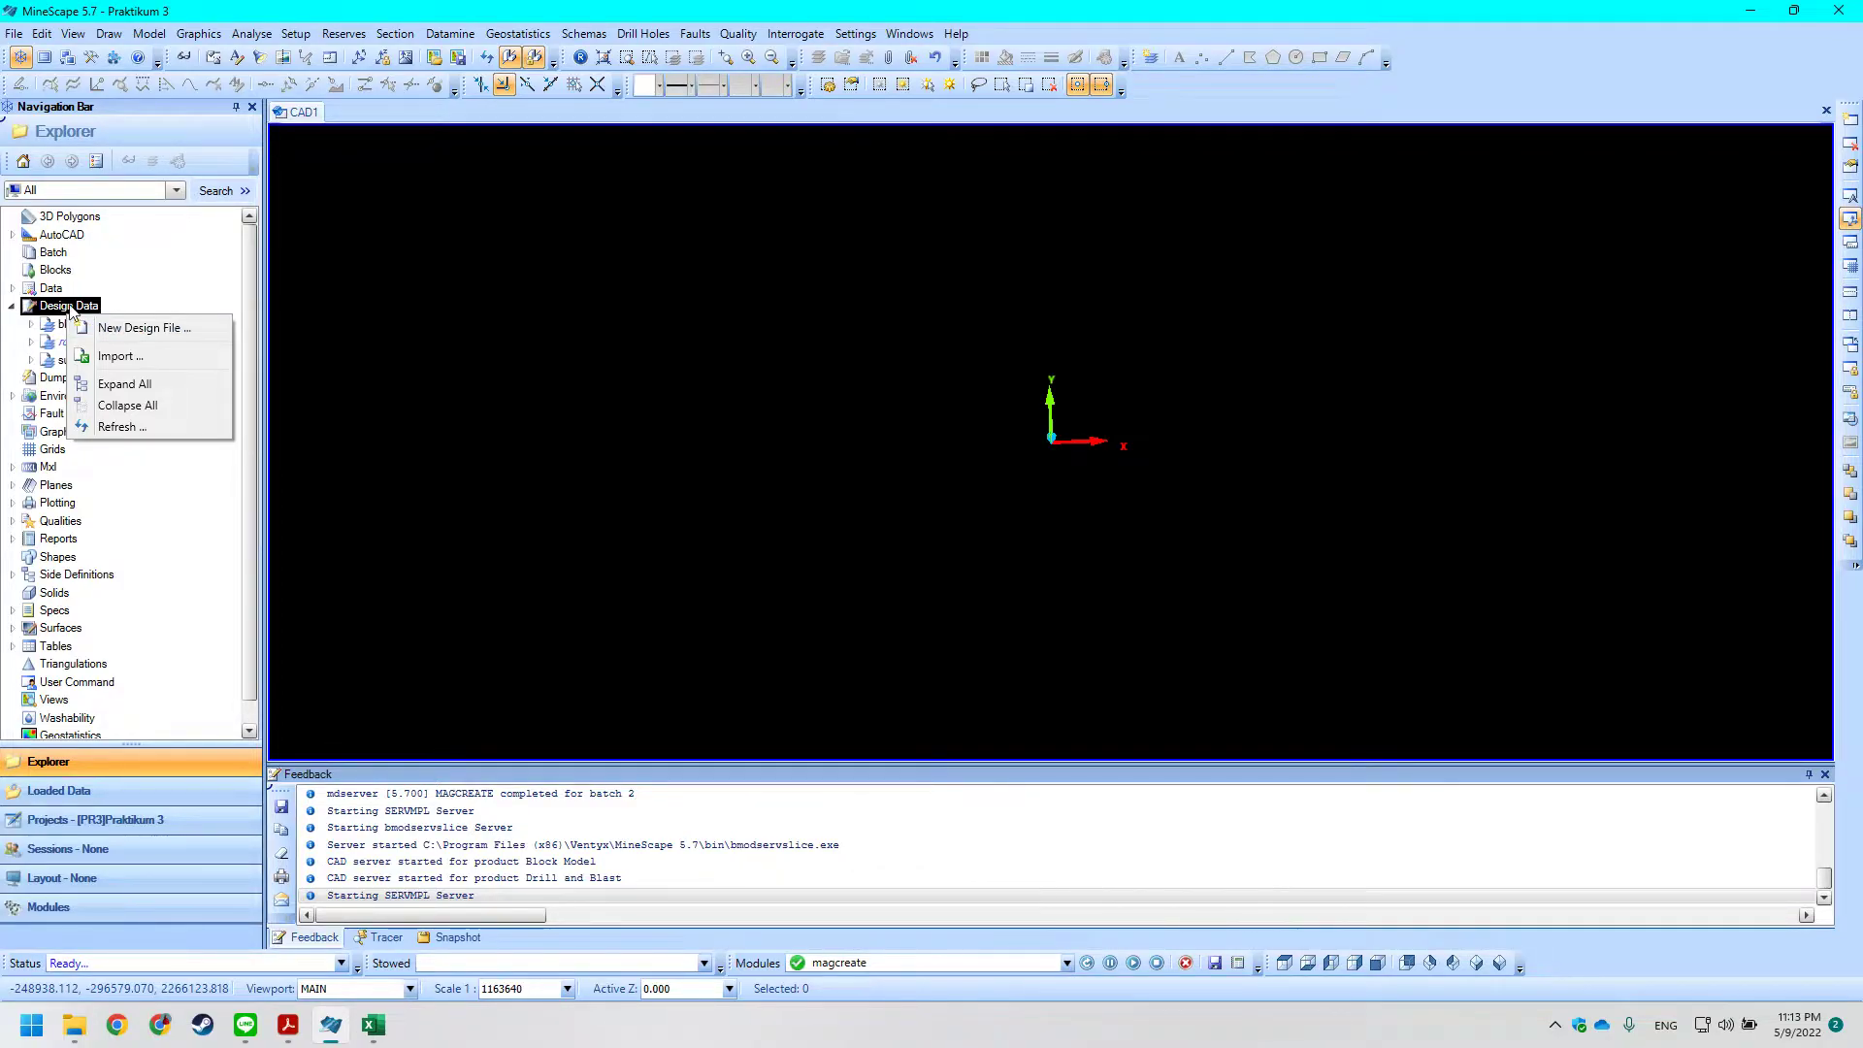
left_click(146, 328)
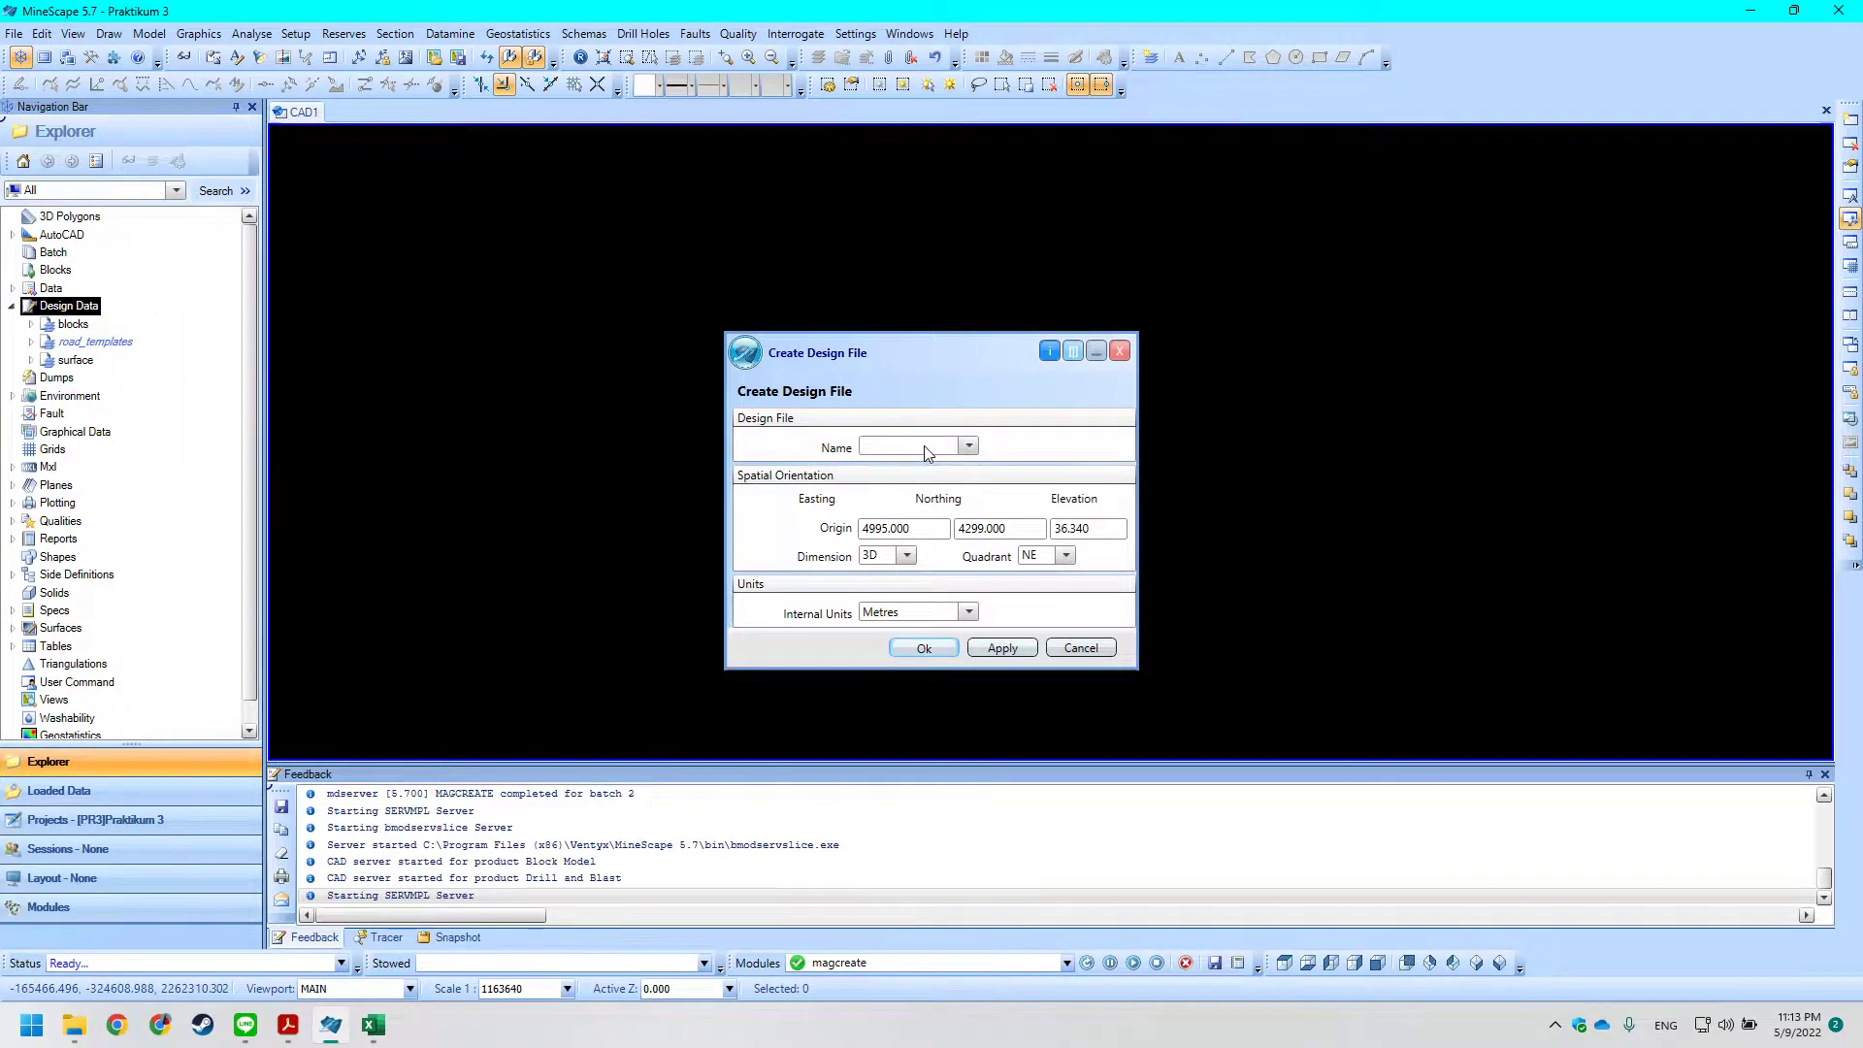
key("alt+Tab")
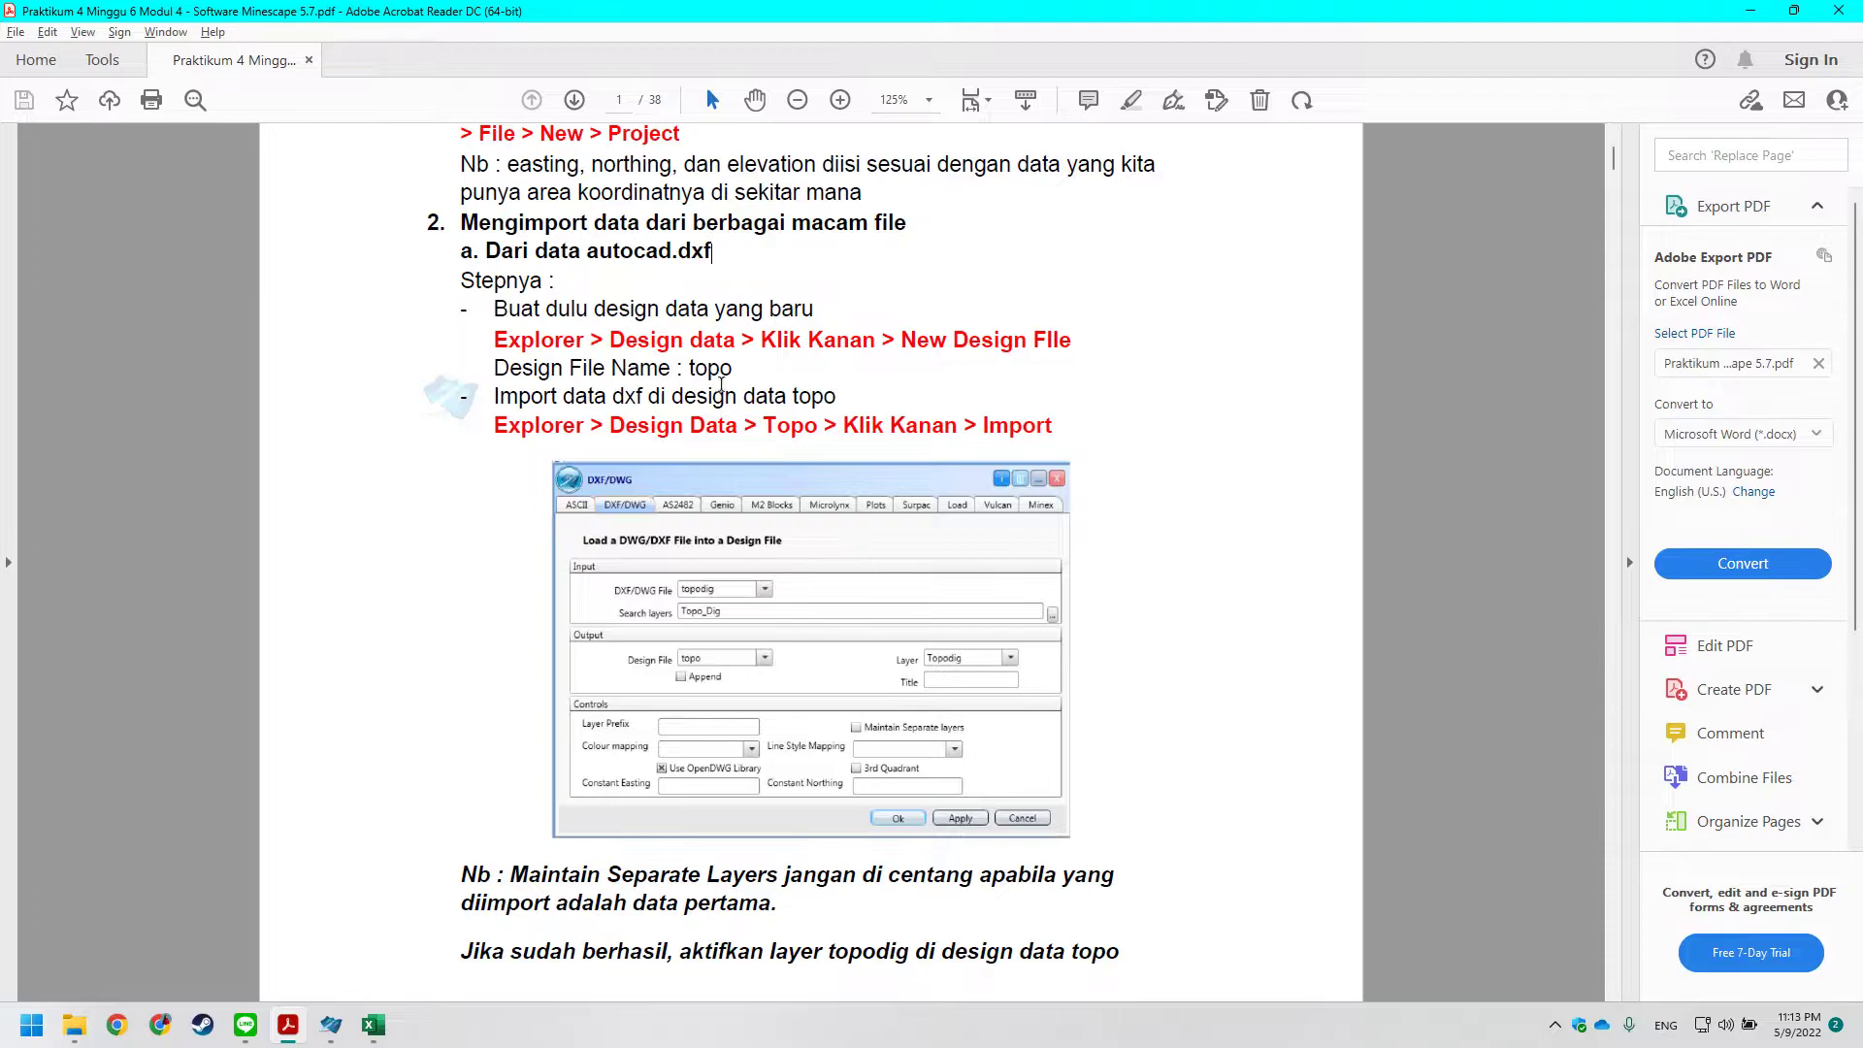
key("alt+Tab")
left_click(908, 449)
type("Topo")
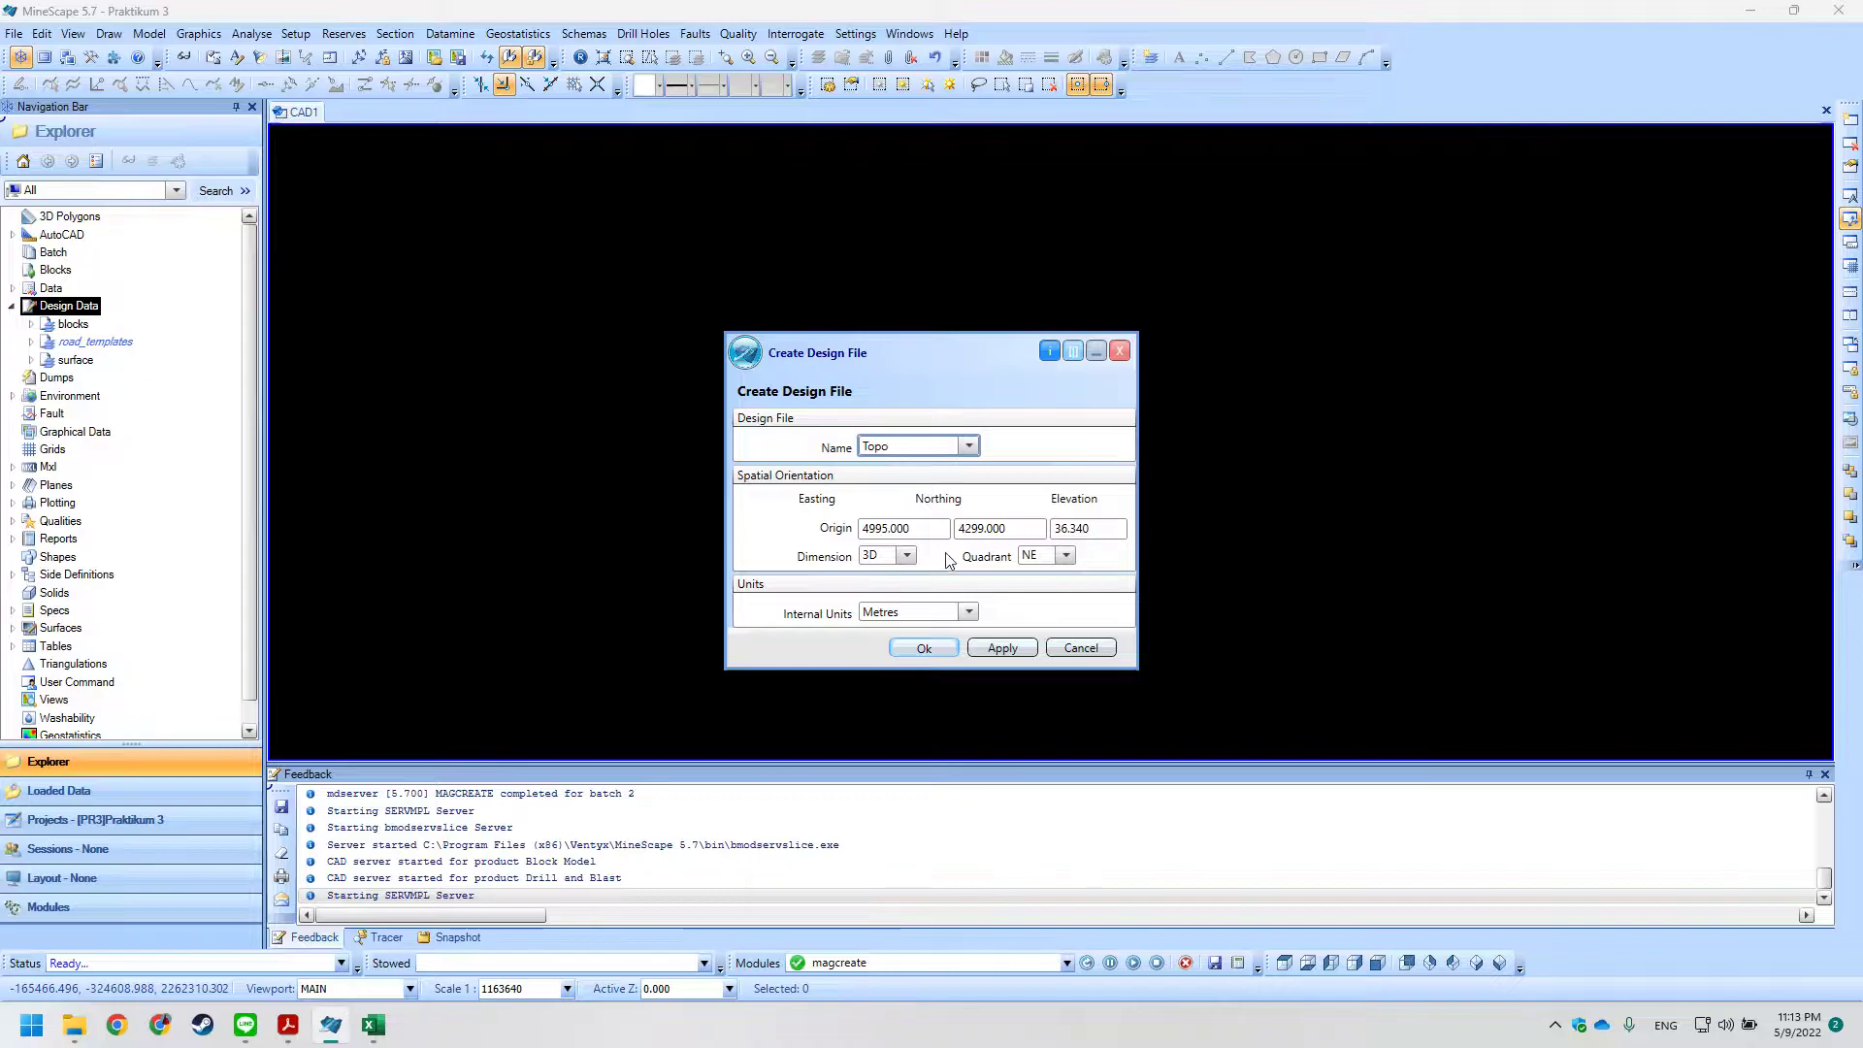
left_click(924, 647)
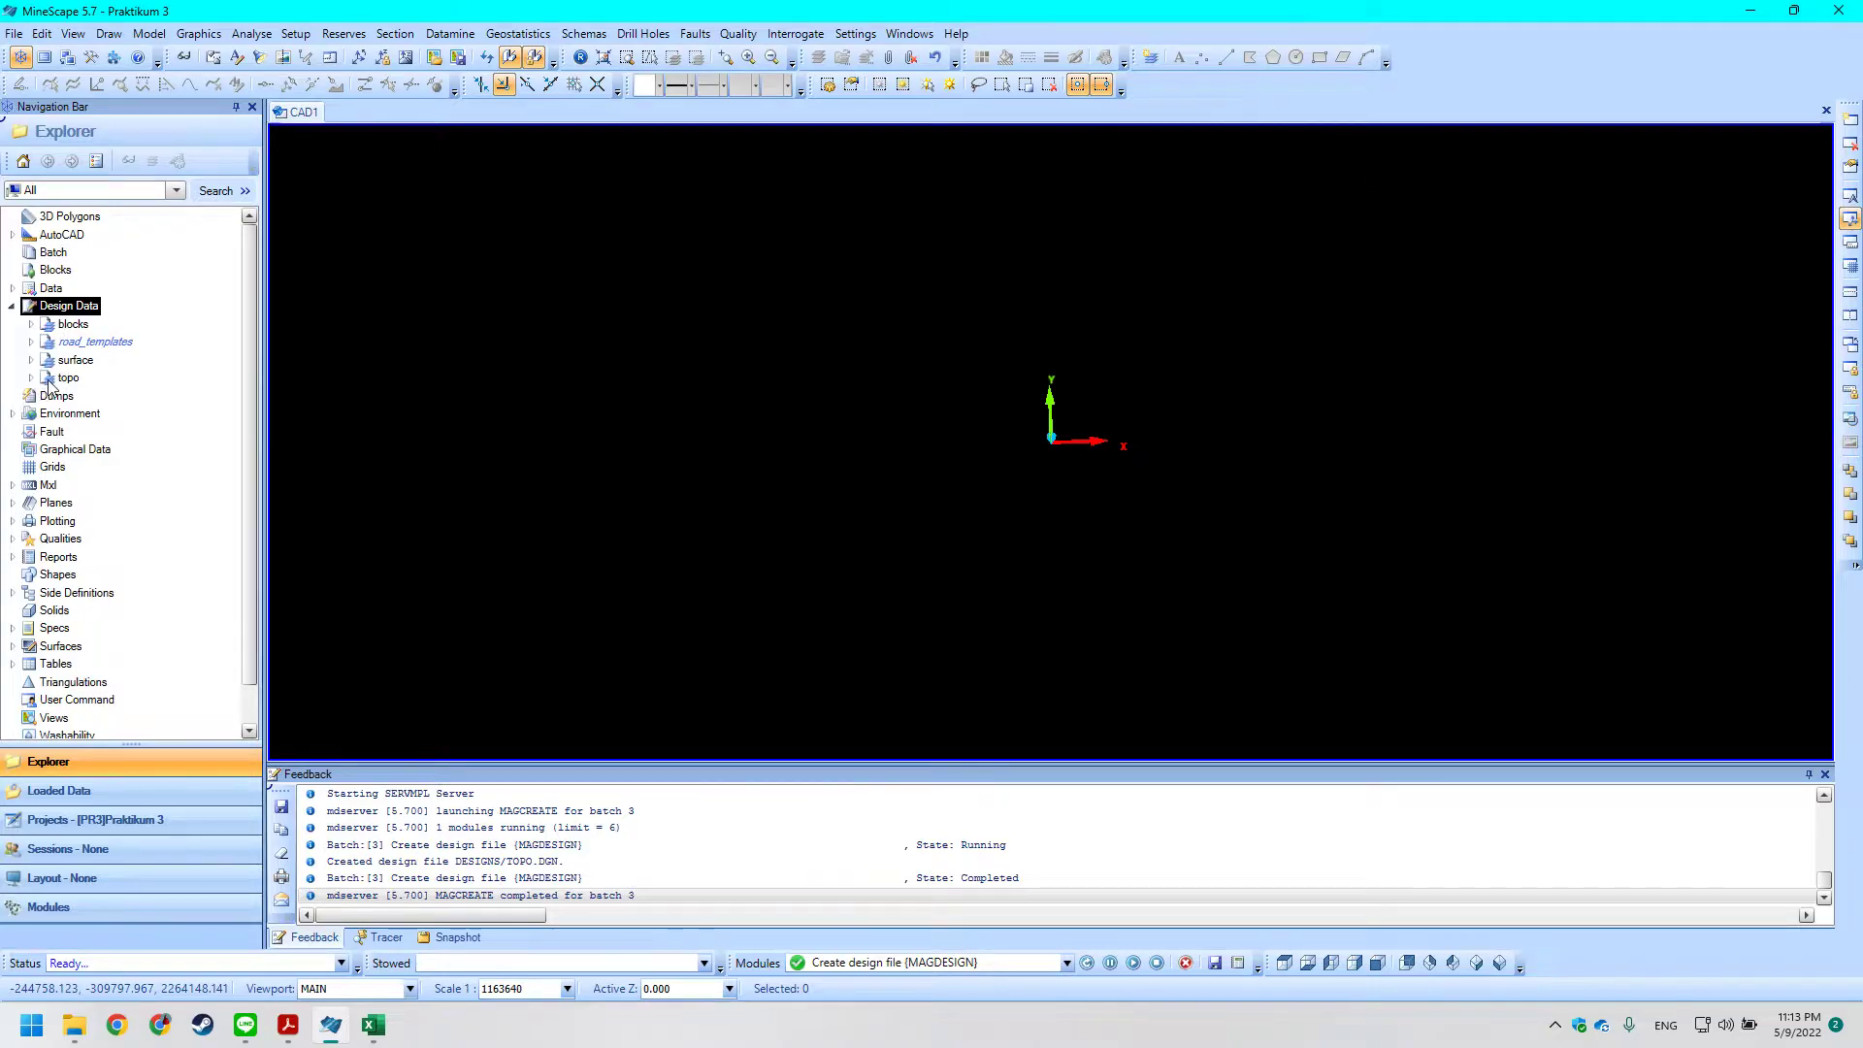
Select the topo design file and read the Modul 4 PDF instructions for importing DXF data into it.
left_click(51, 378)
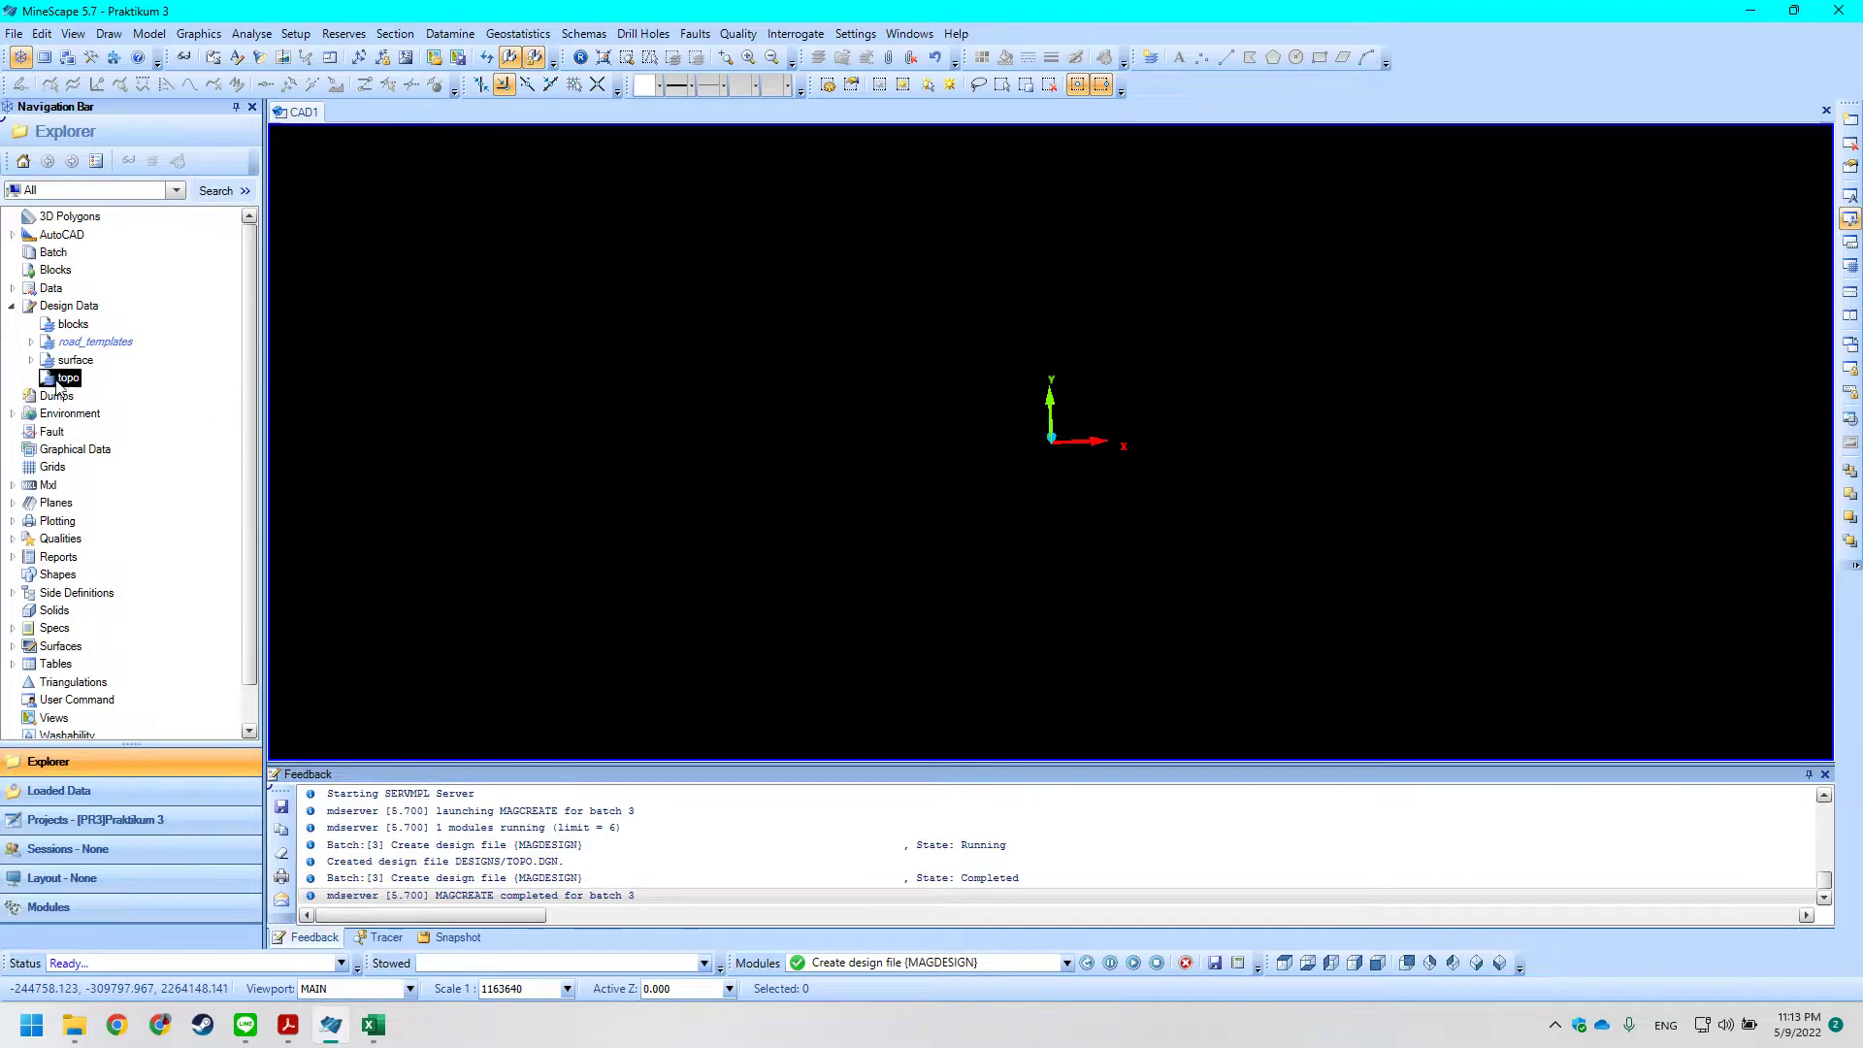
key("alt+Tab")
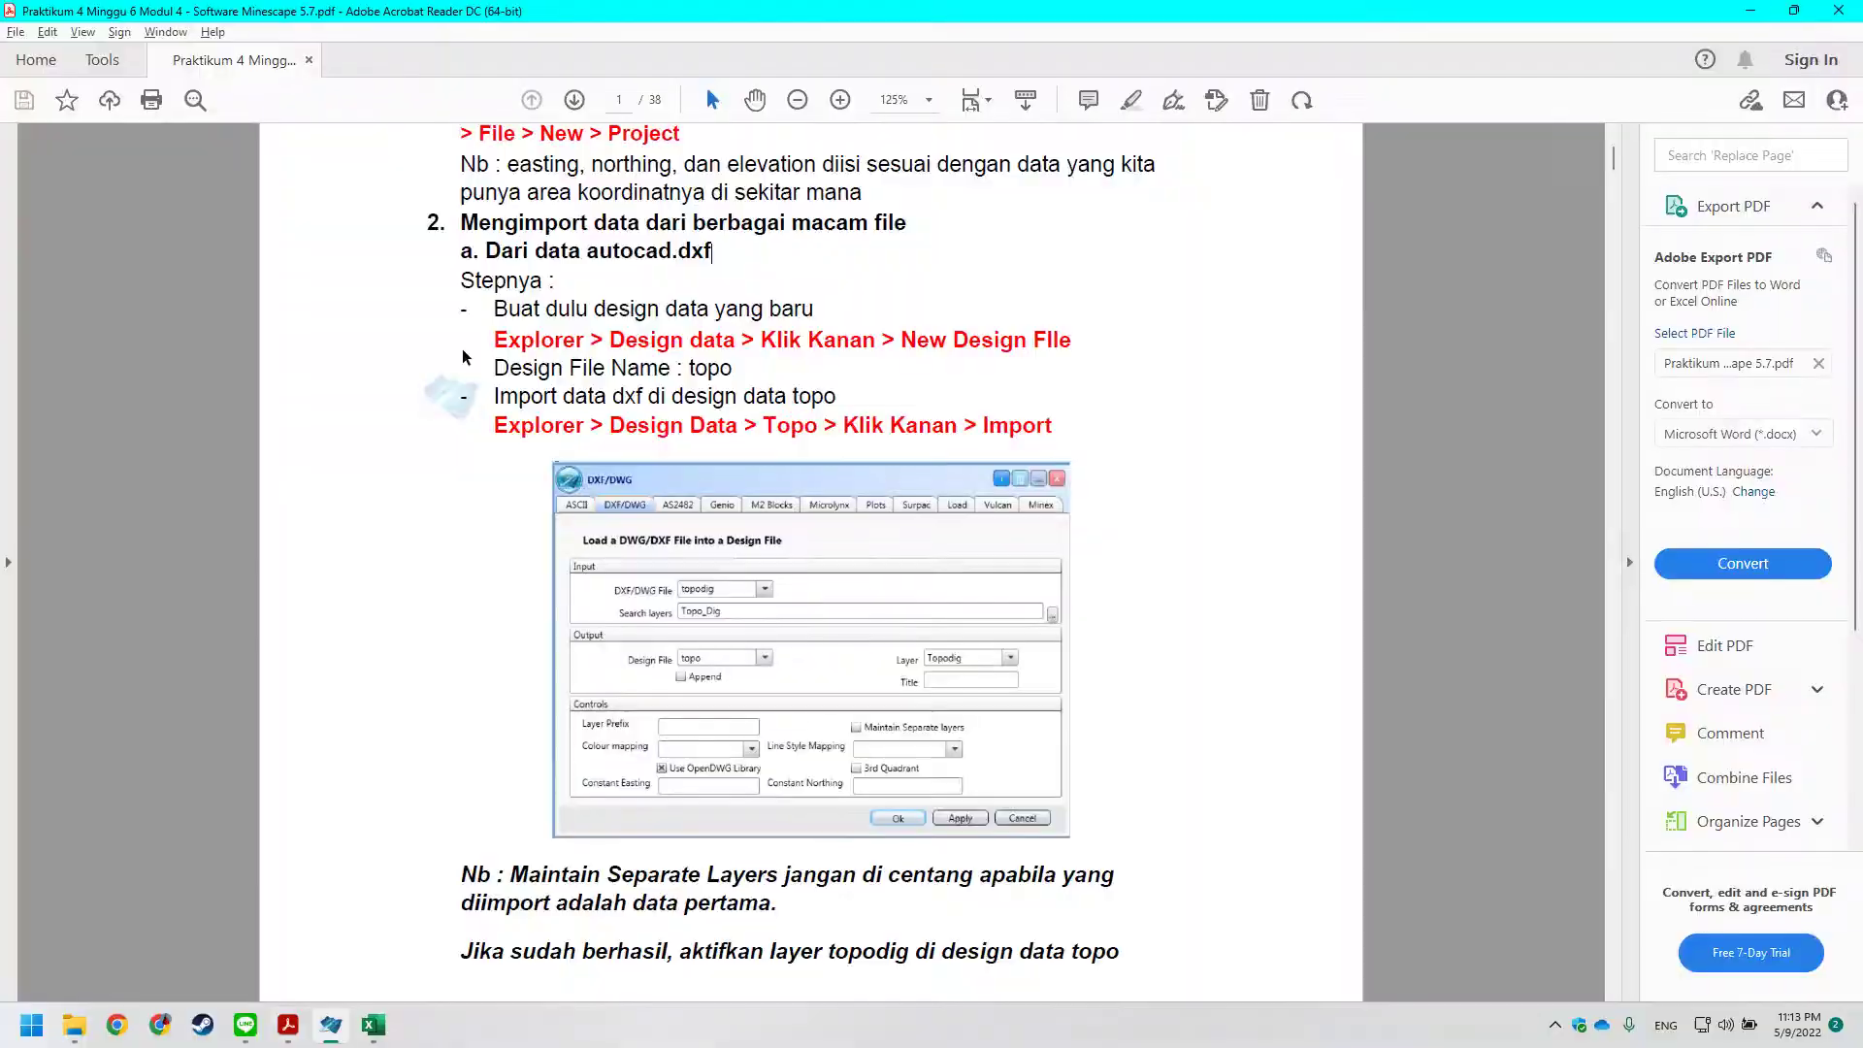
scroll(671, 386, "down", 1)
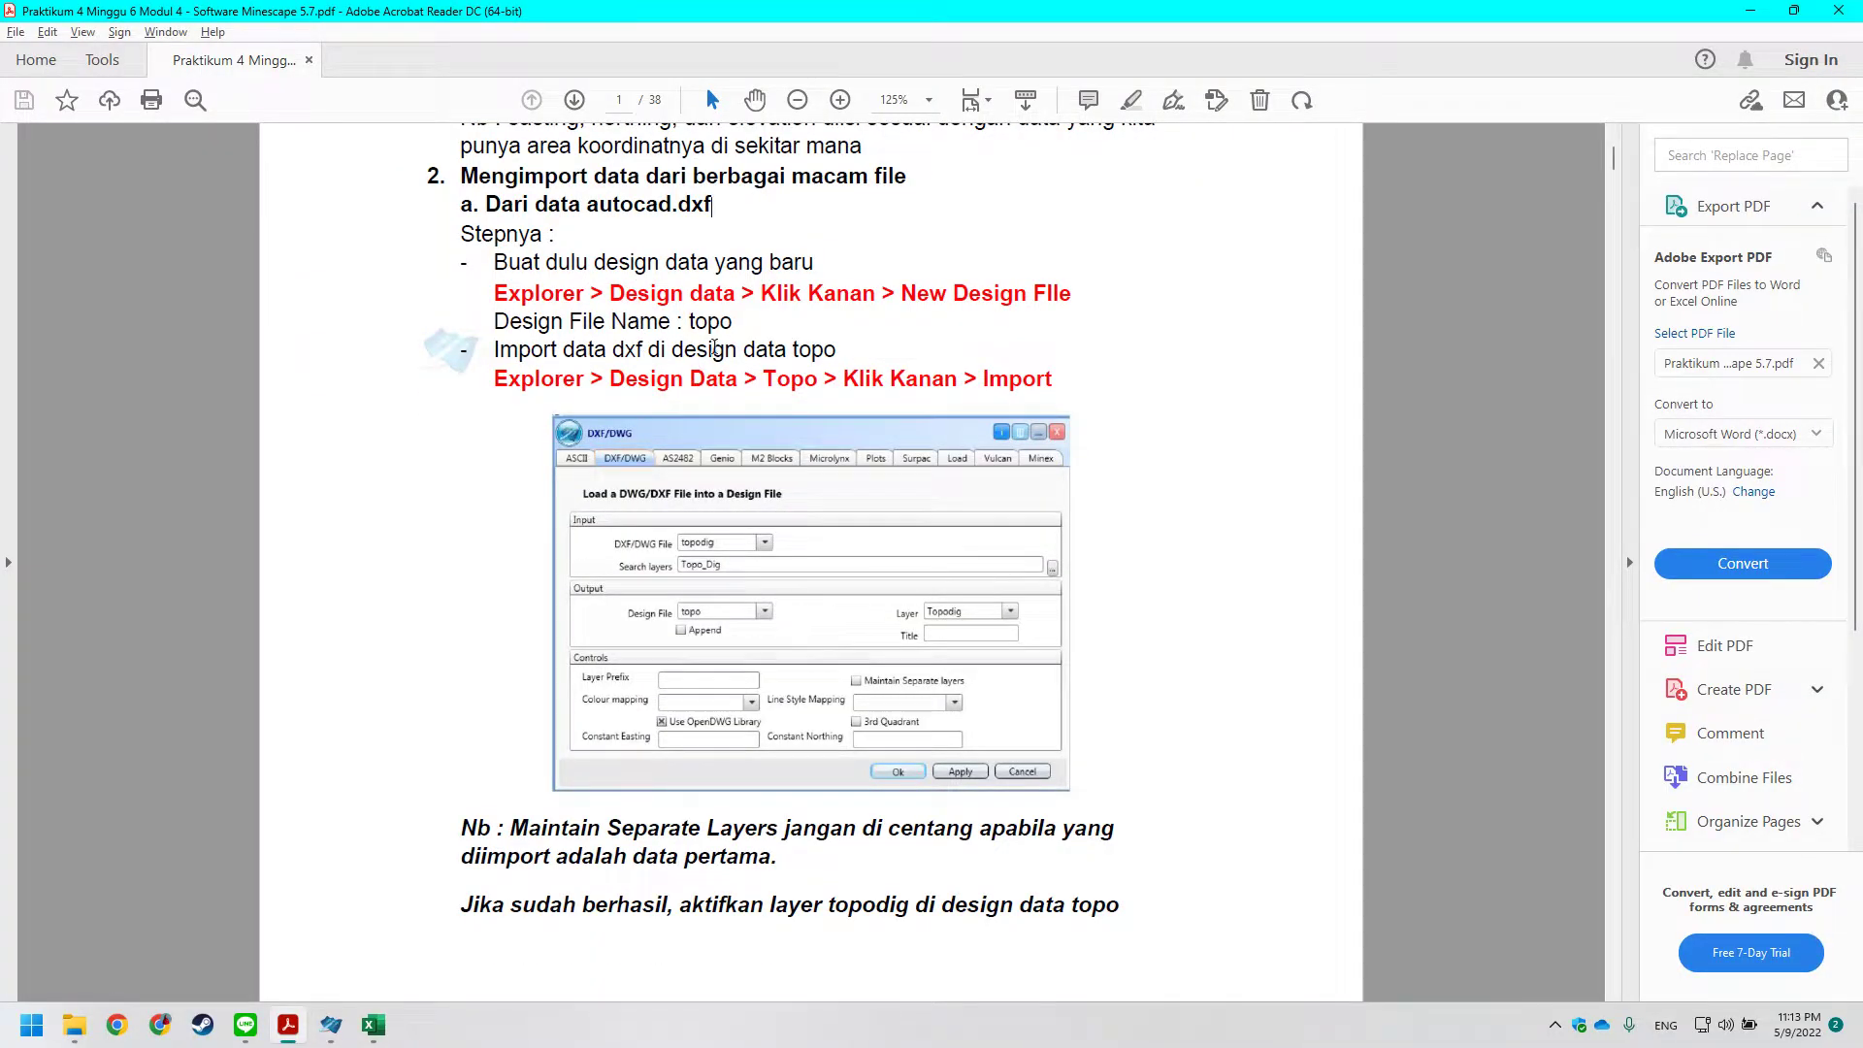
scroll(697, 347, "down", 1)
left_click_drag(902, 248, 1072, 248)
scroll(675, 297, "down", 1)
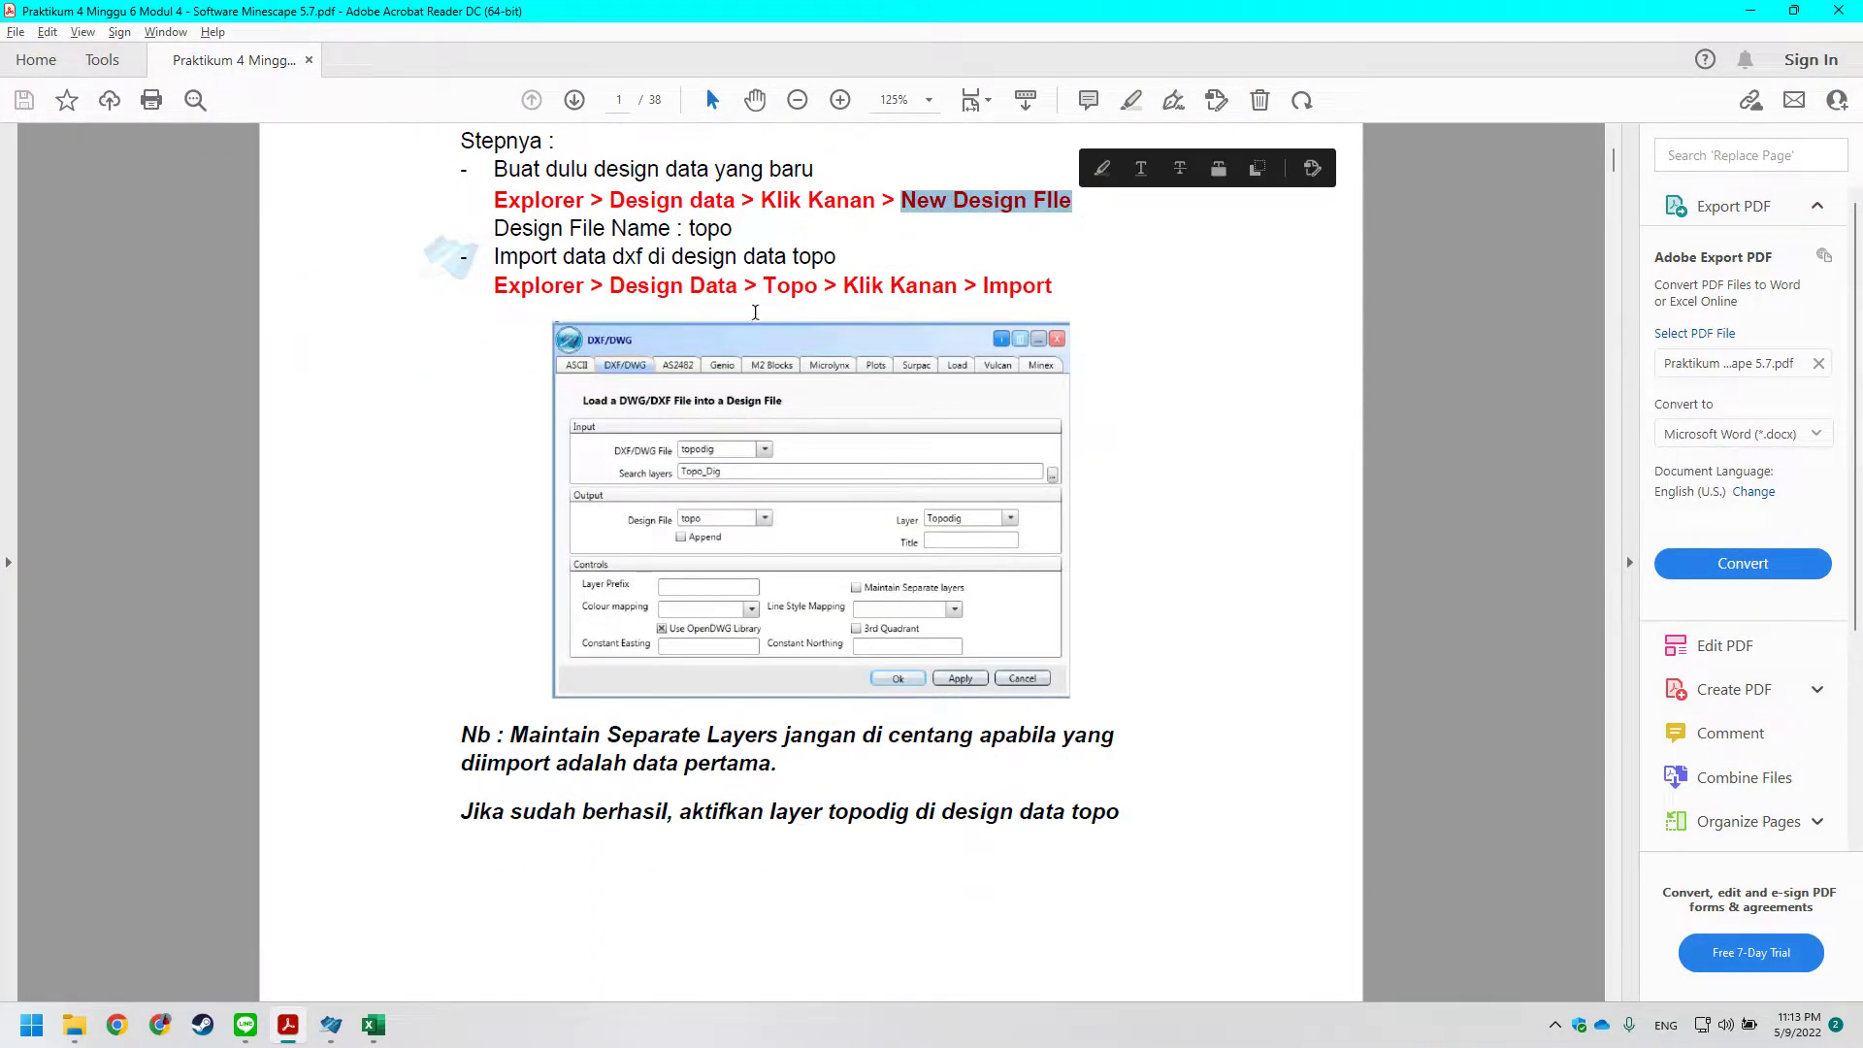
left_click(674, 272)
scroll(684, 270, "down", 1)
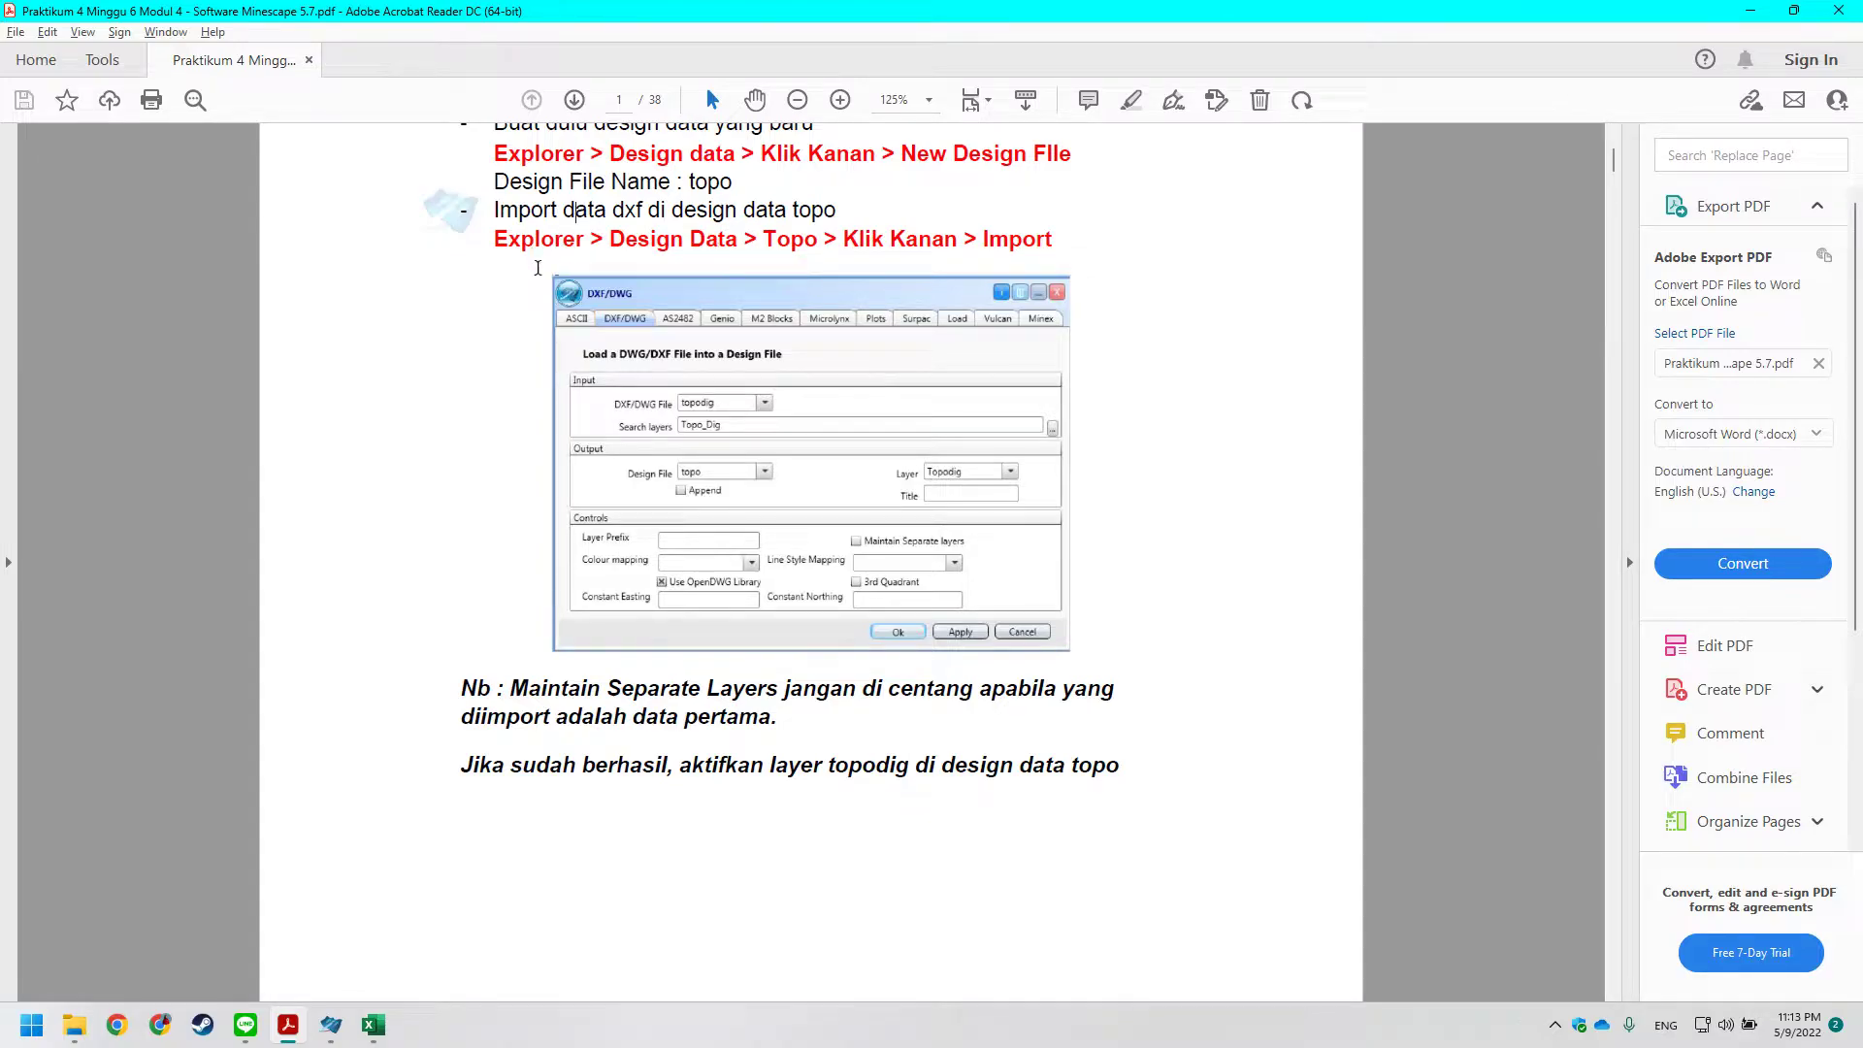
In MineScape, start a DXF/DWG import into the topo design file and choose topodig as the DXF/DWG file.
key("alt+Tab")
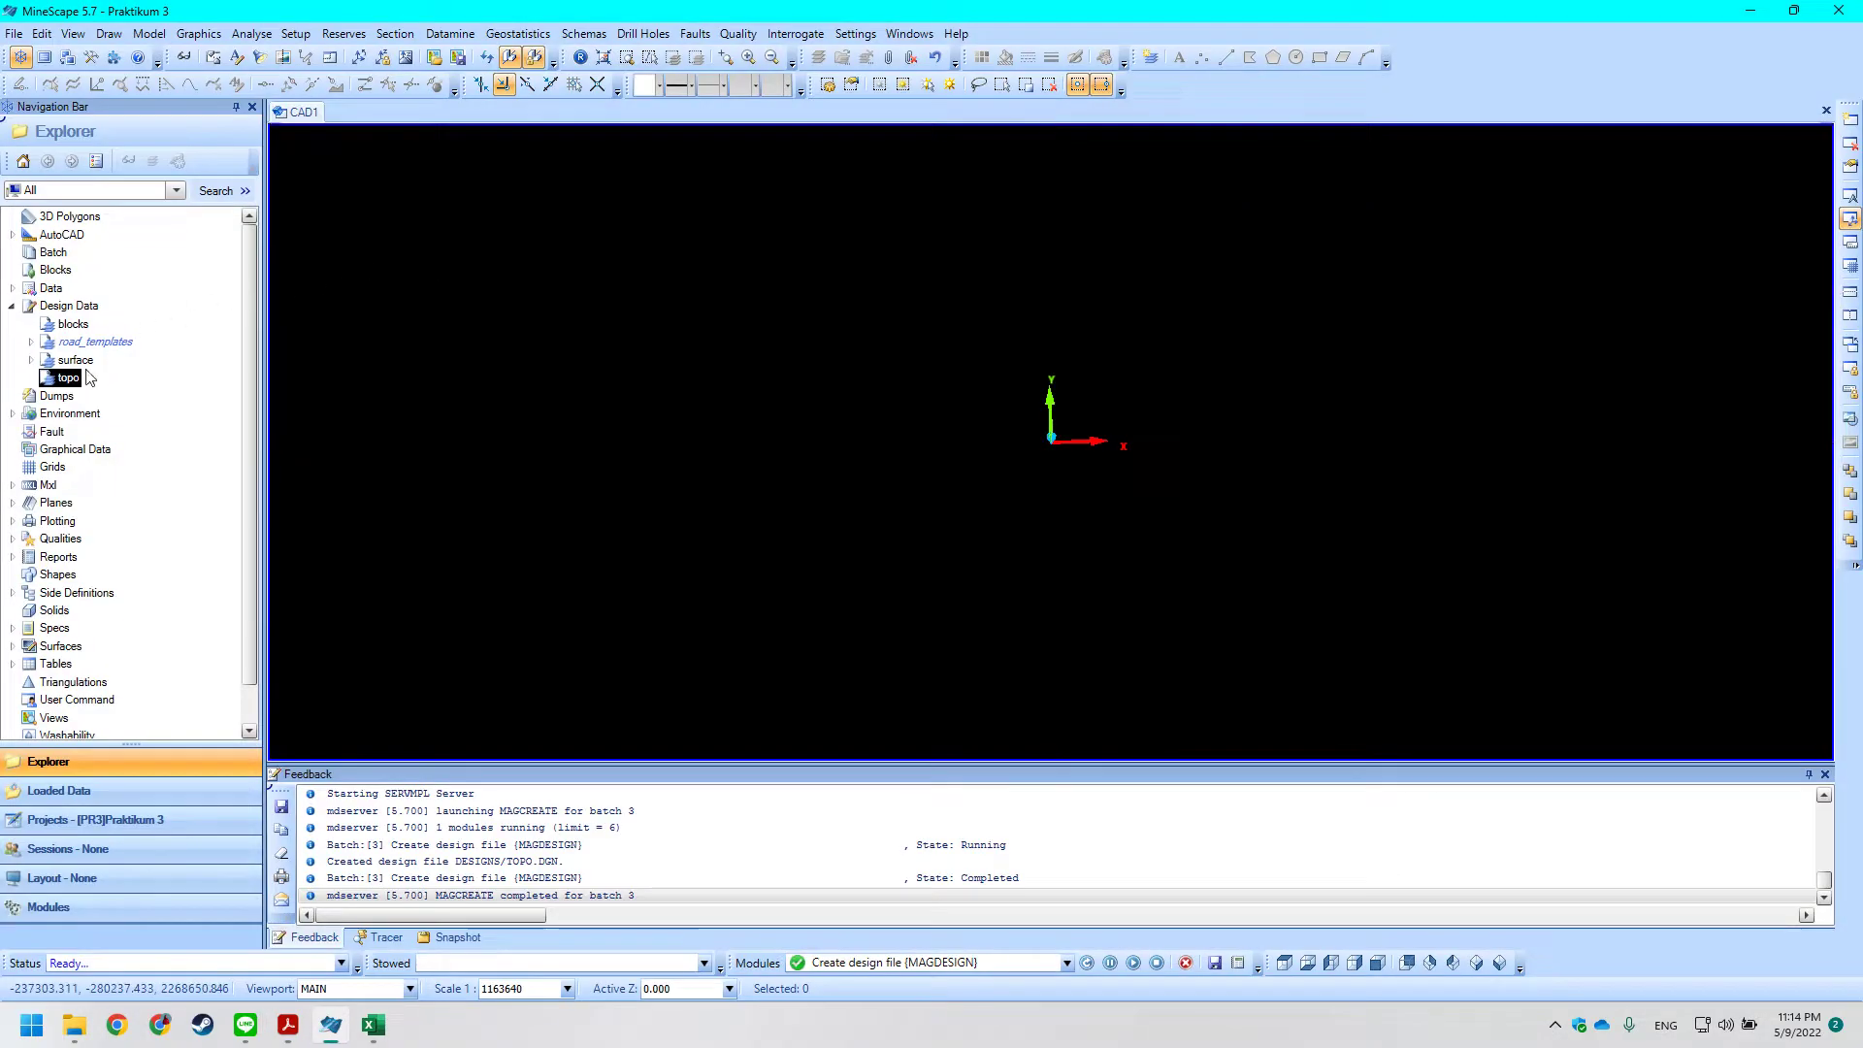
right_click(64, 380)
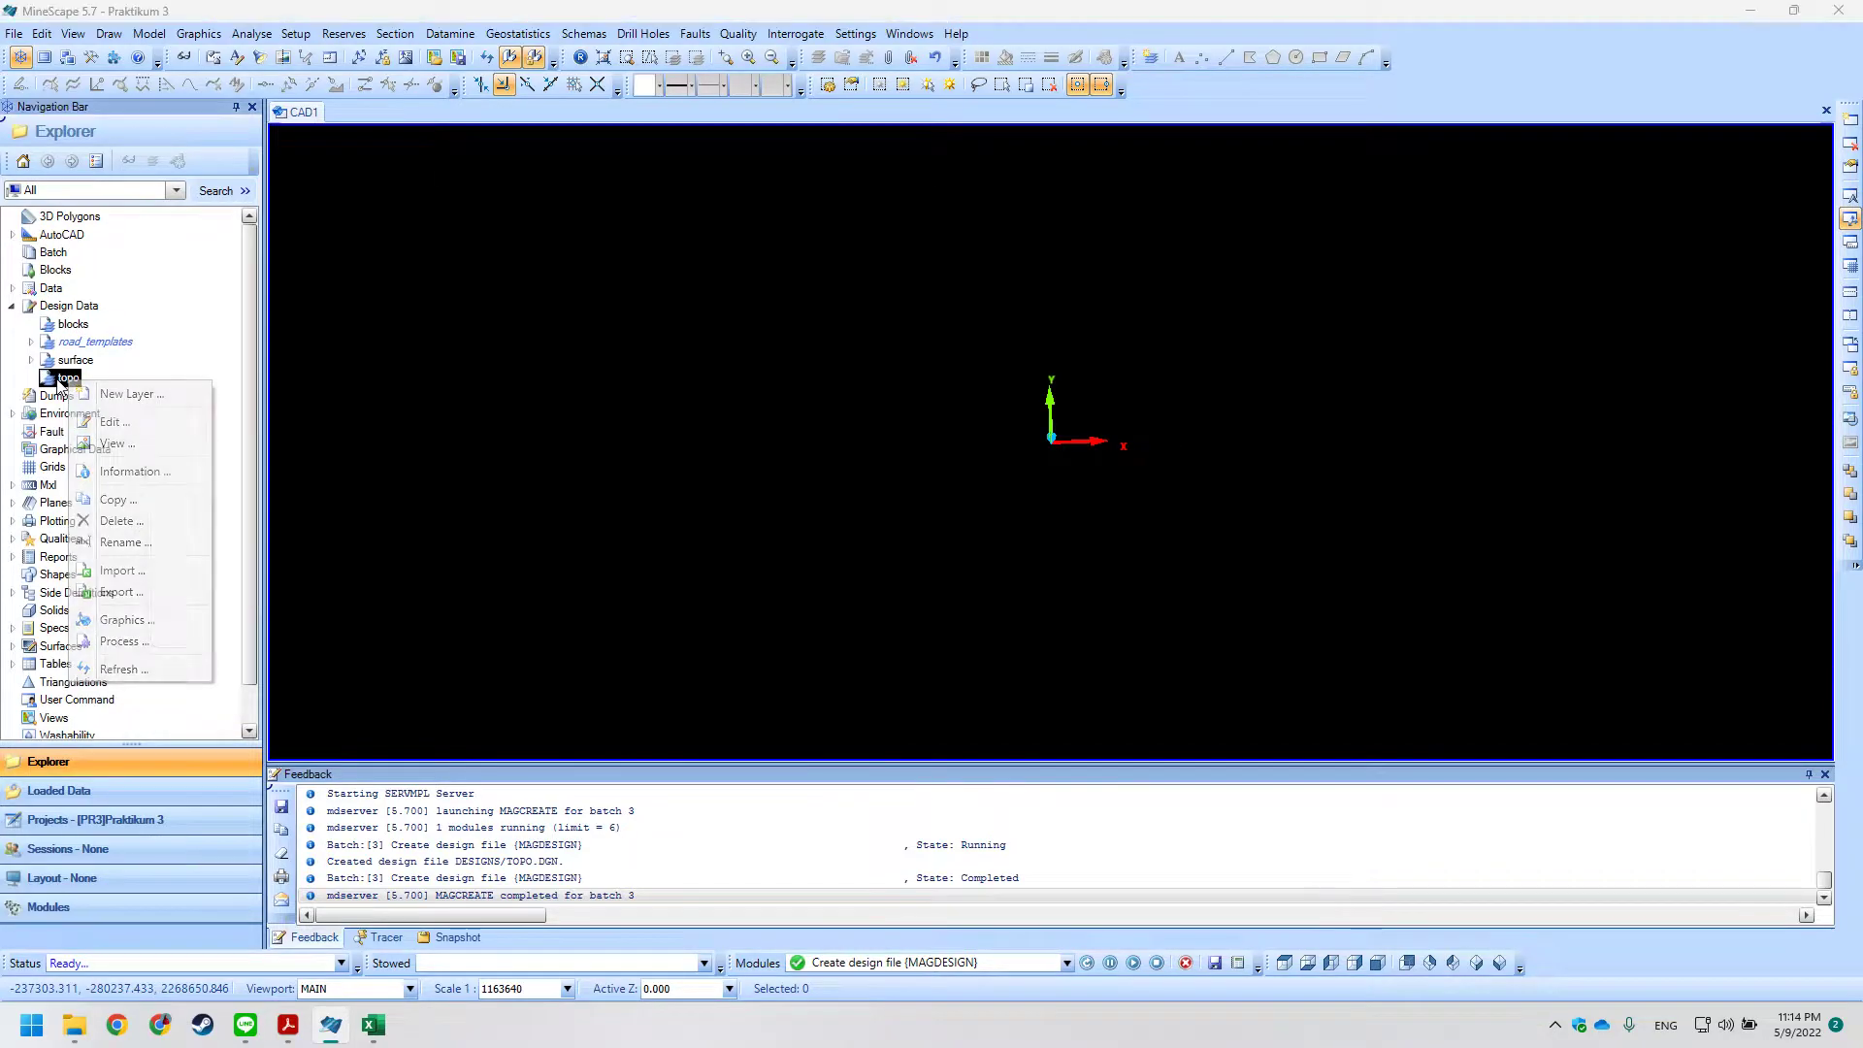
key("alt+Tab")
key("alt+Tab")
right_click(70, 379)
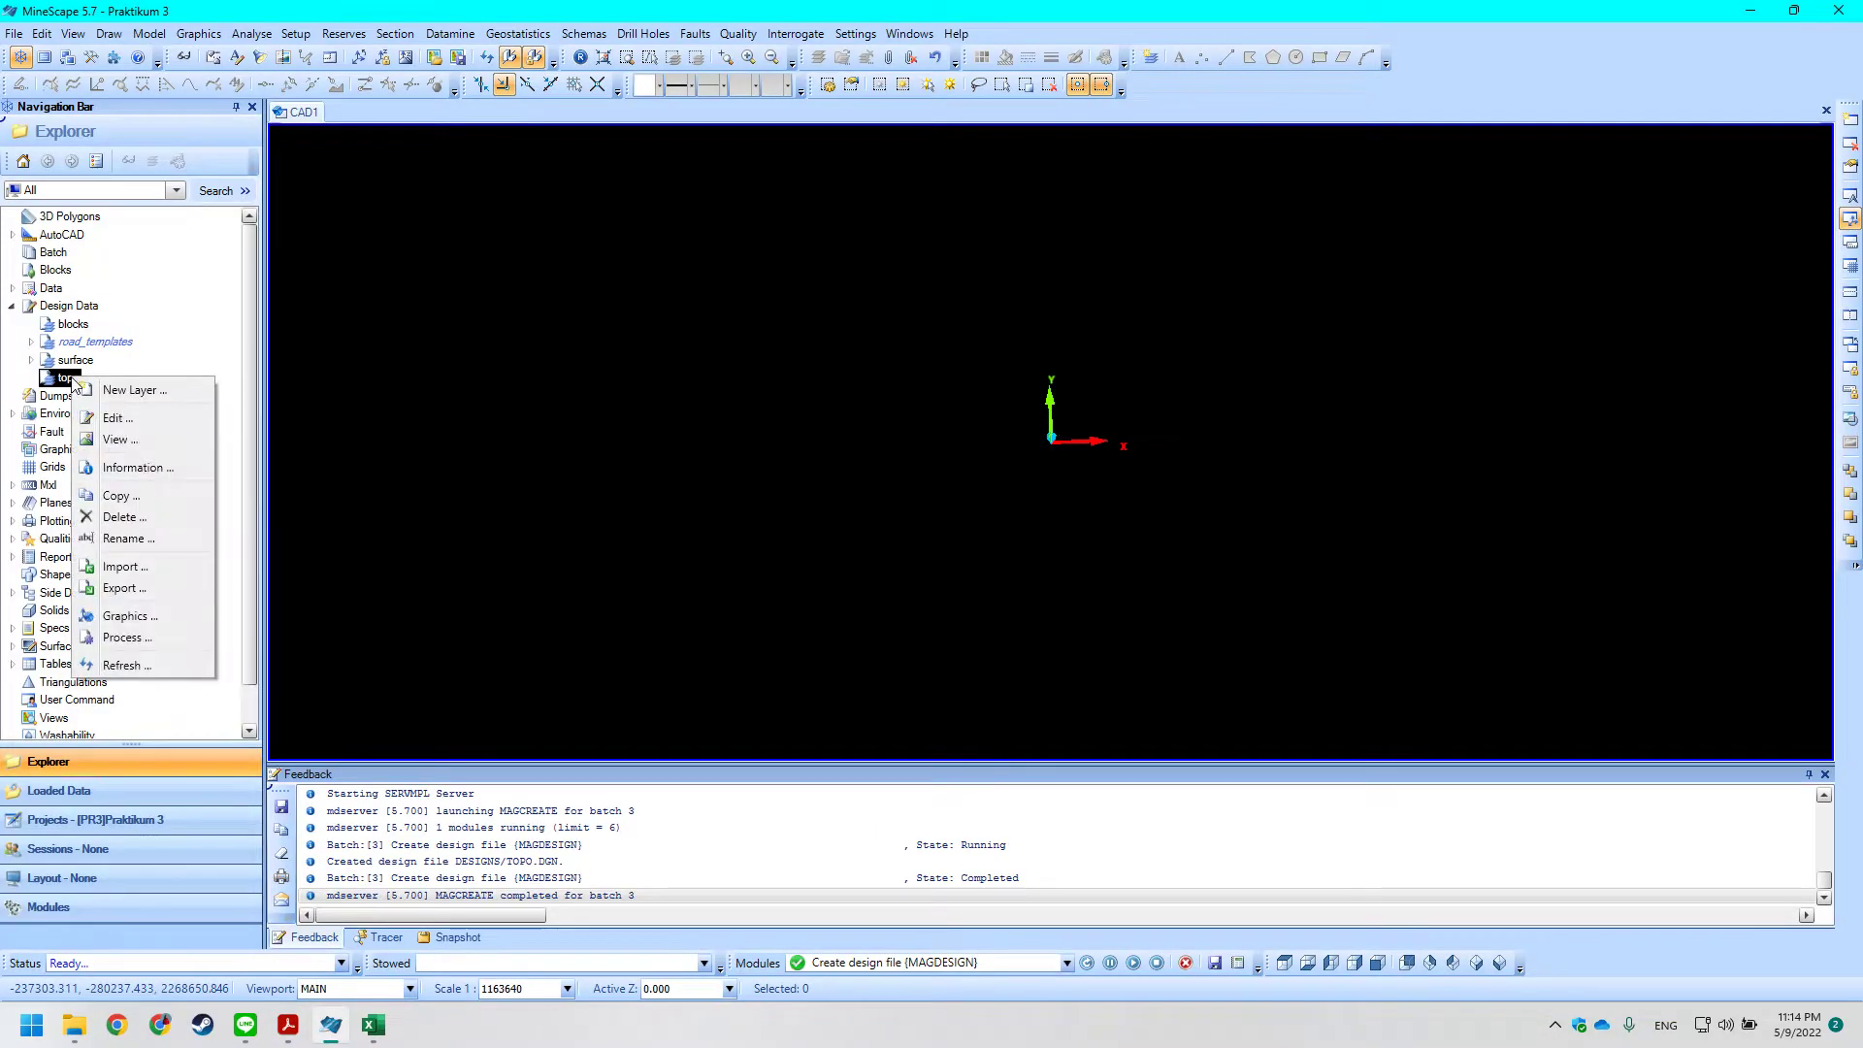
left_click(121, 567)
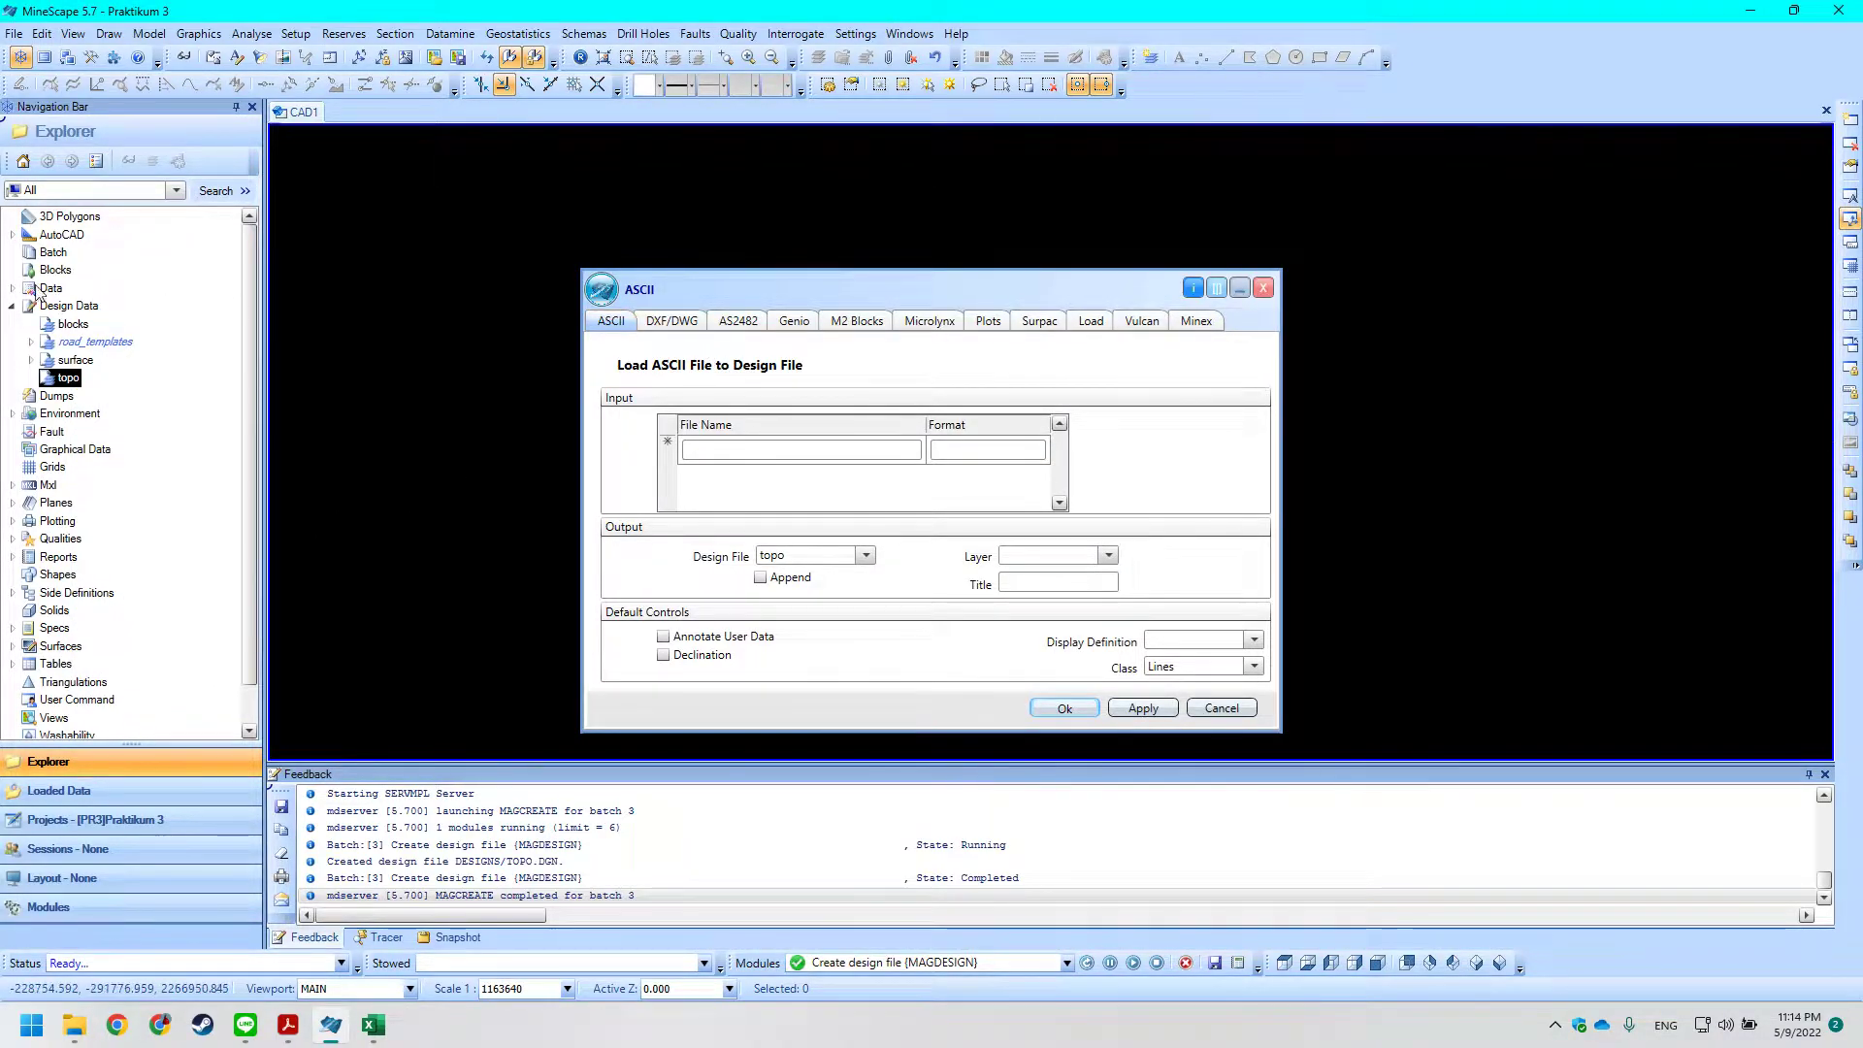
left_click(11, 236)
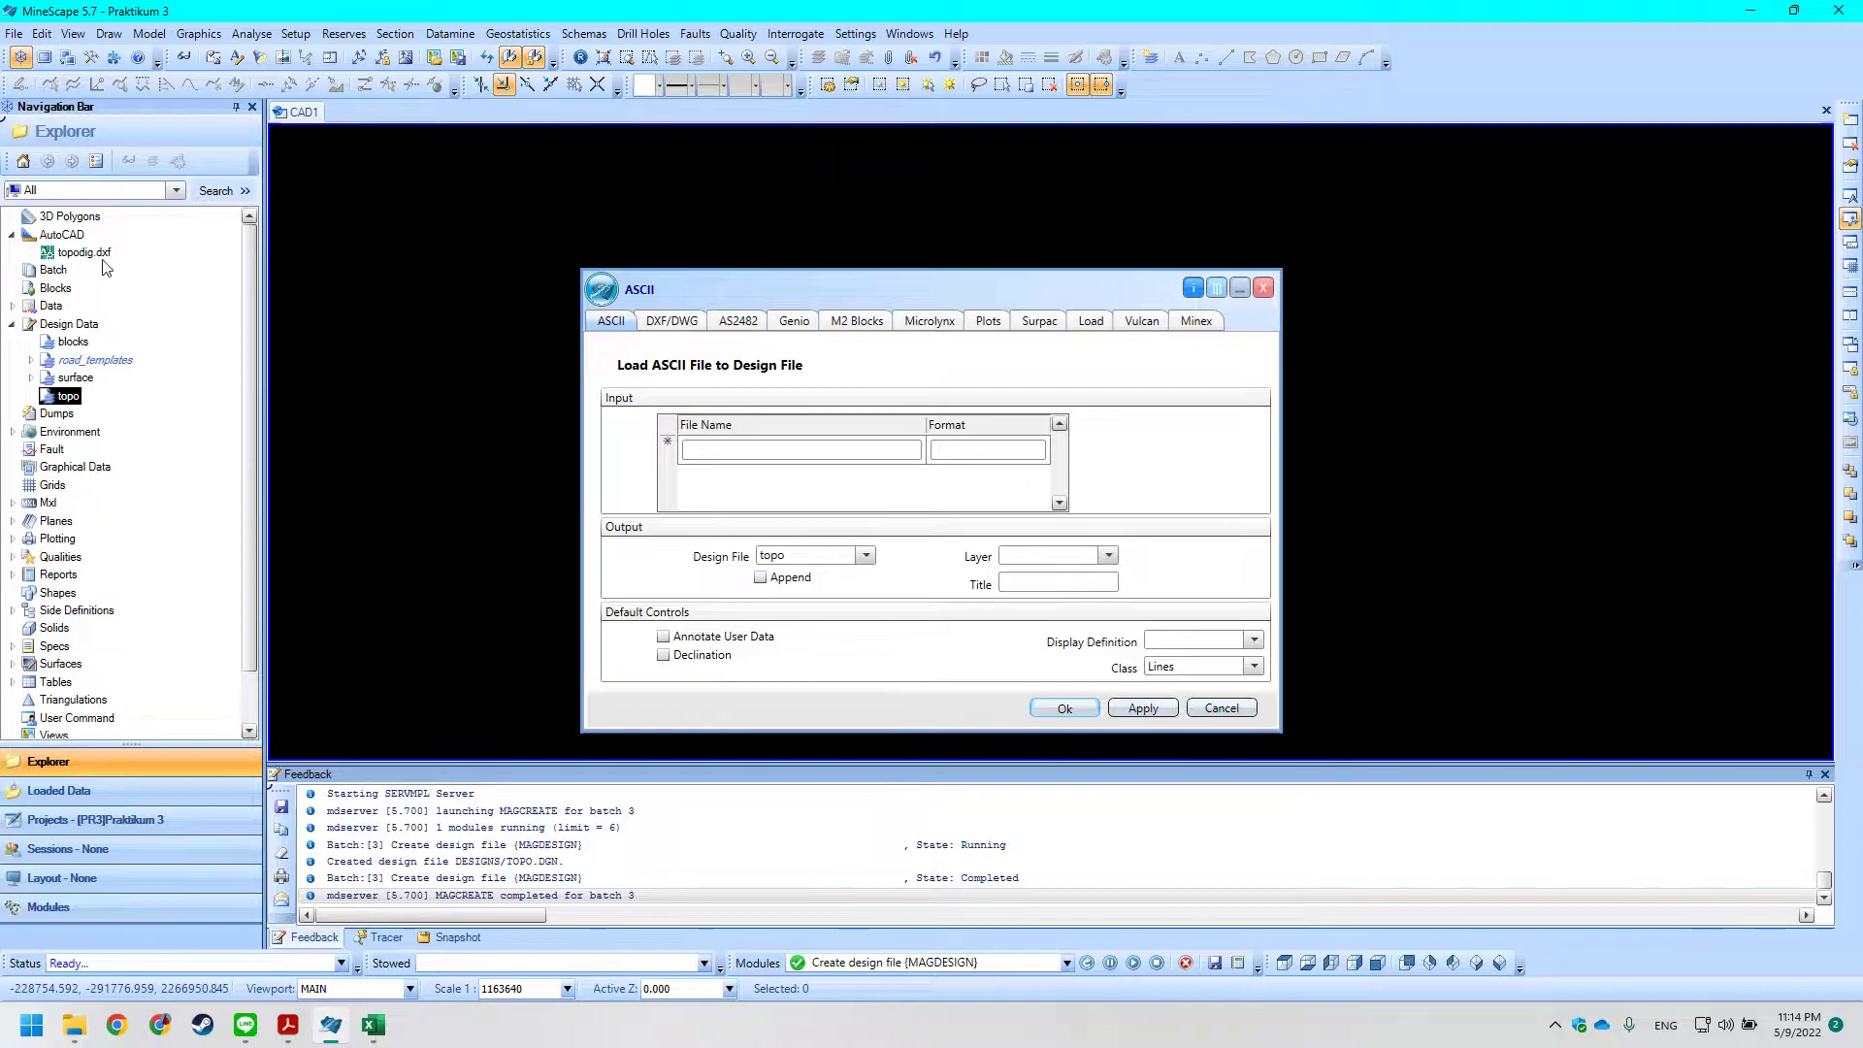
left_click(671, 321)
left_click(847, 426)
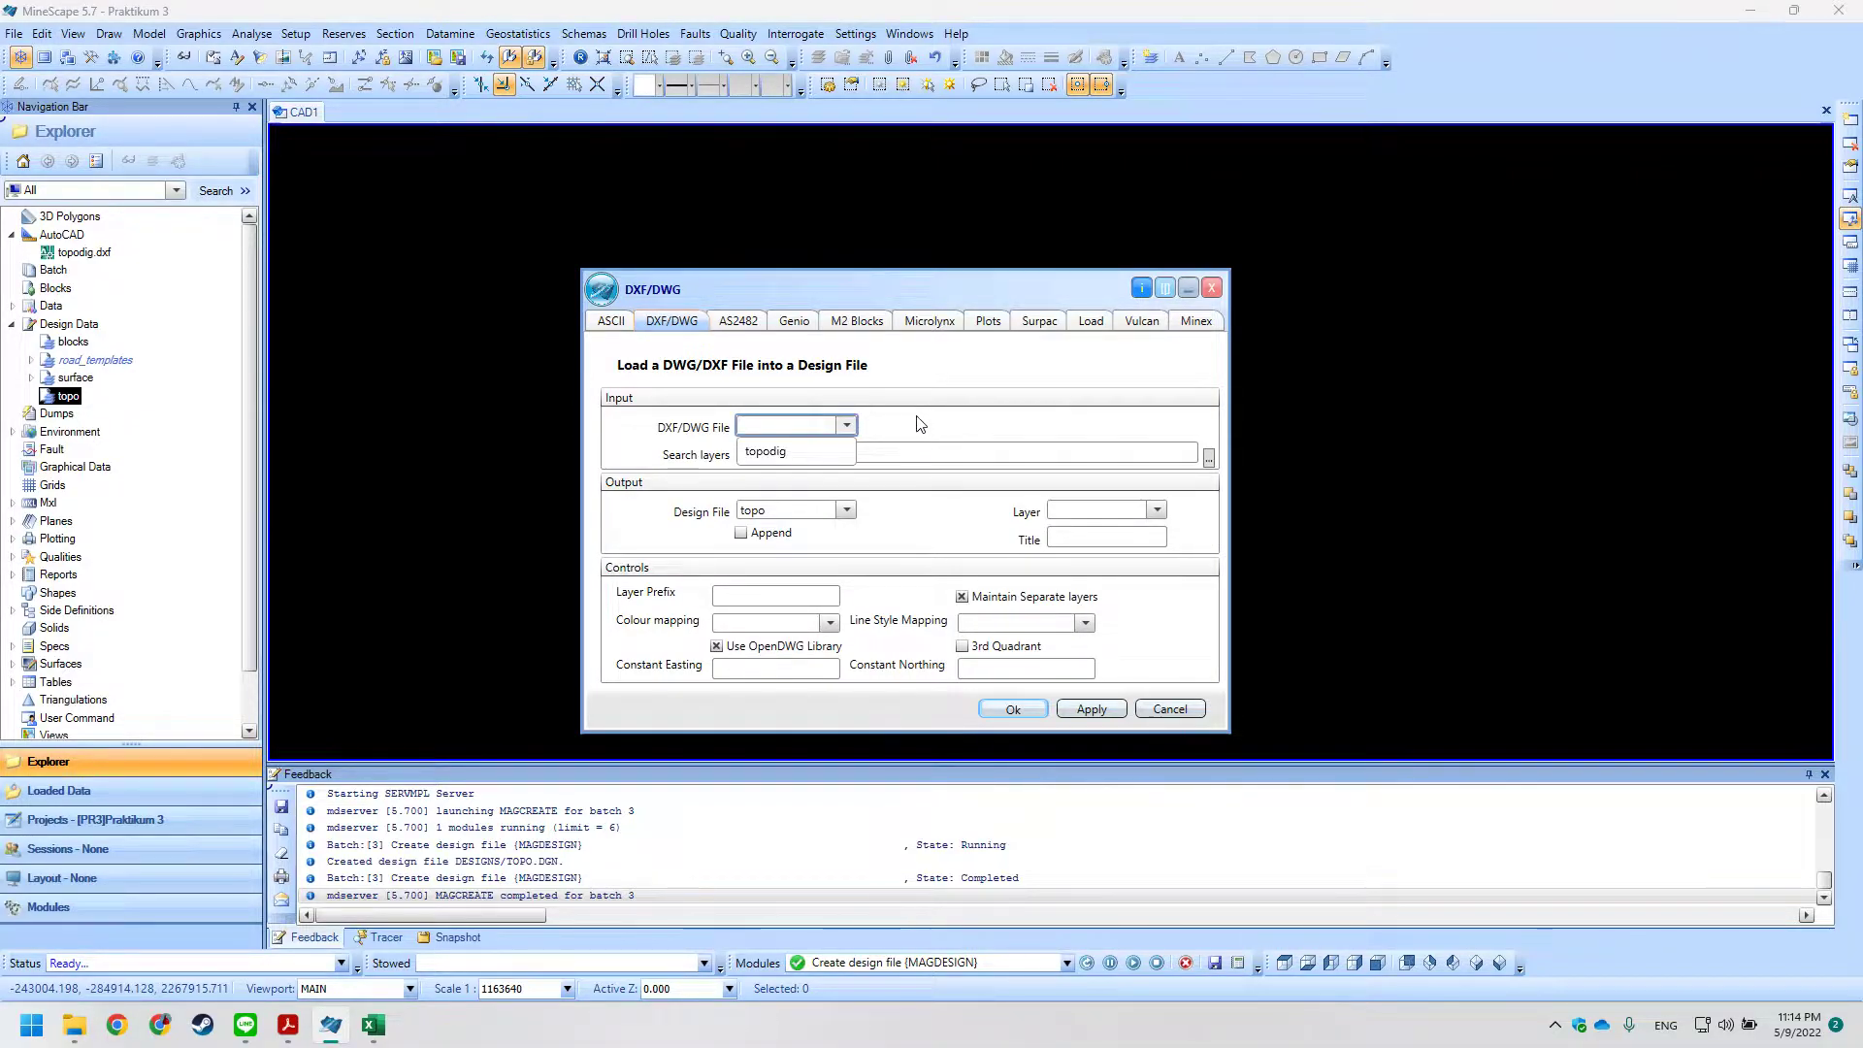
left_click(766, 451)
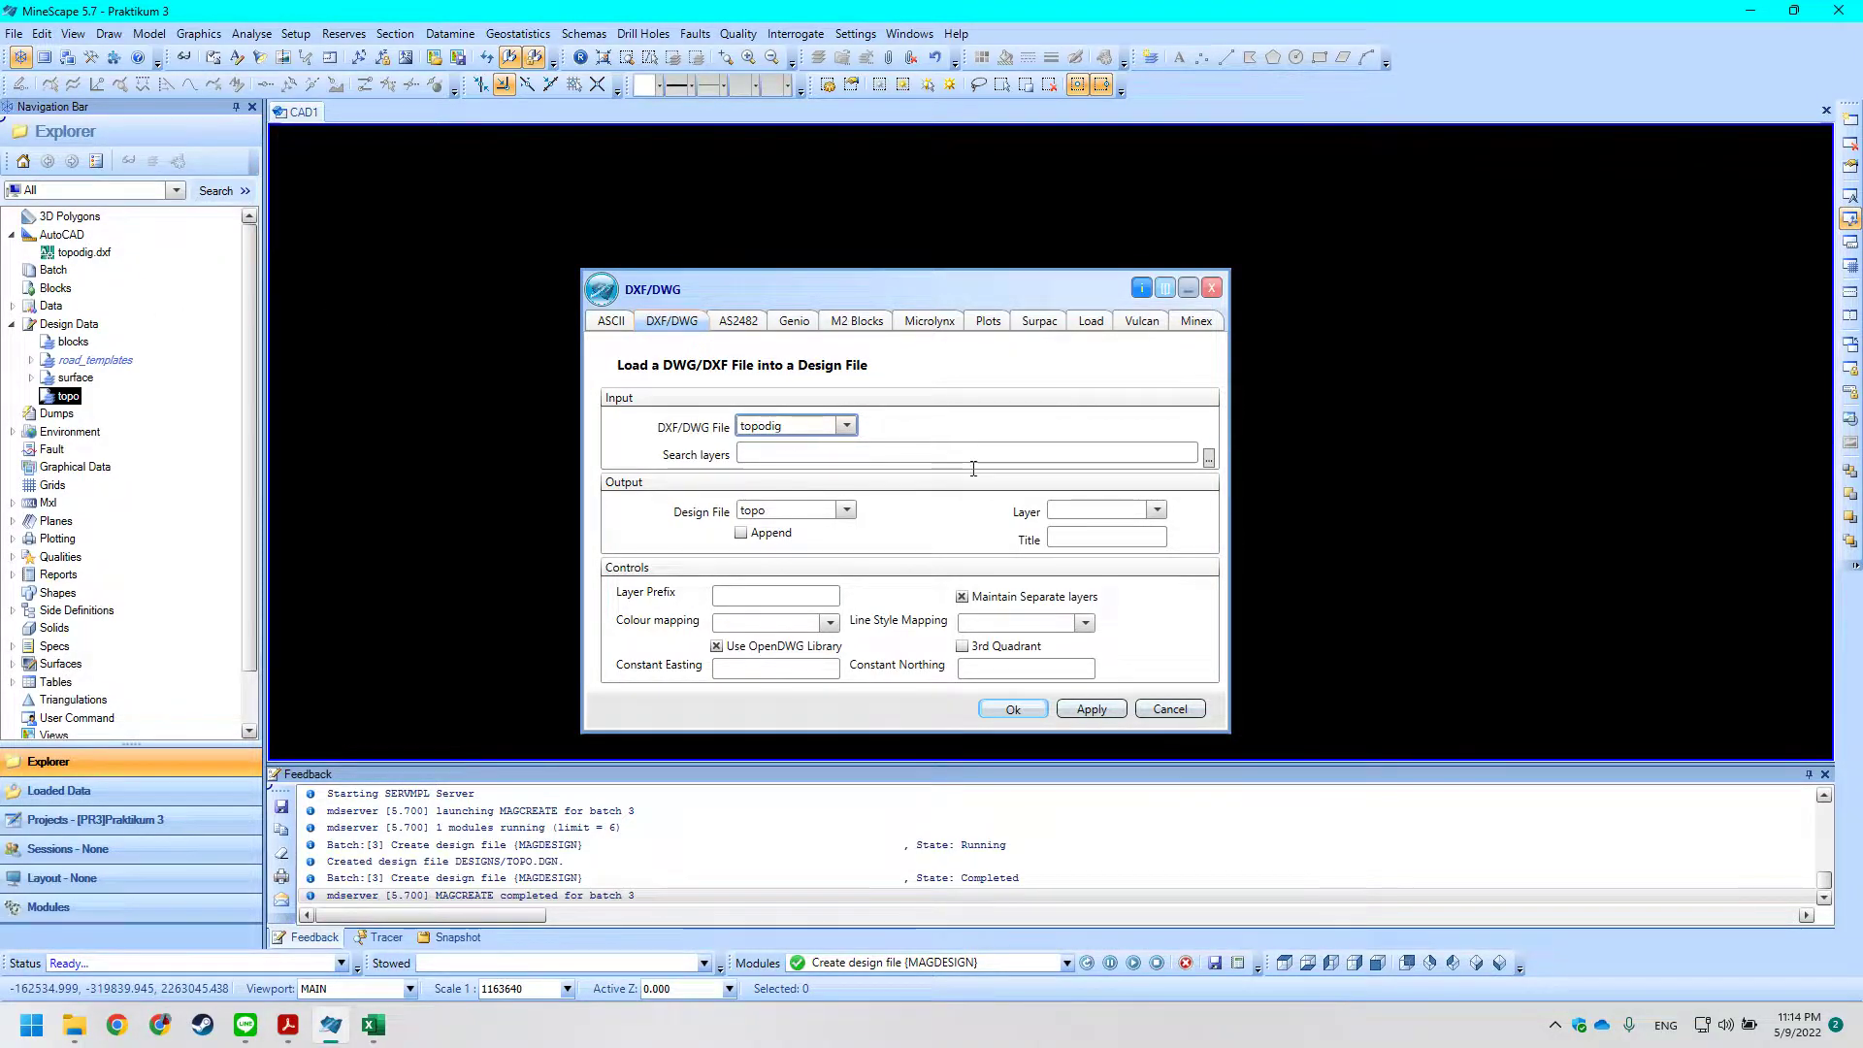
Following the Modul 4 PDF example, set the import's search layers to Topo_Dig.
key("alt+Tab")
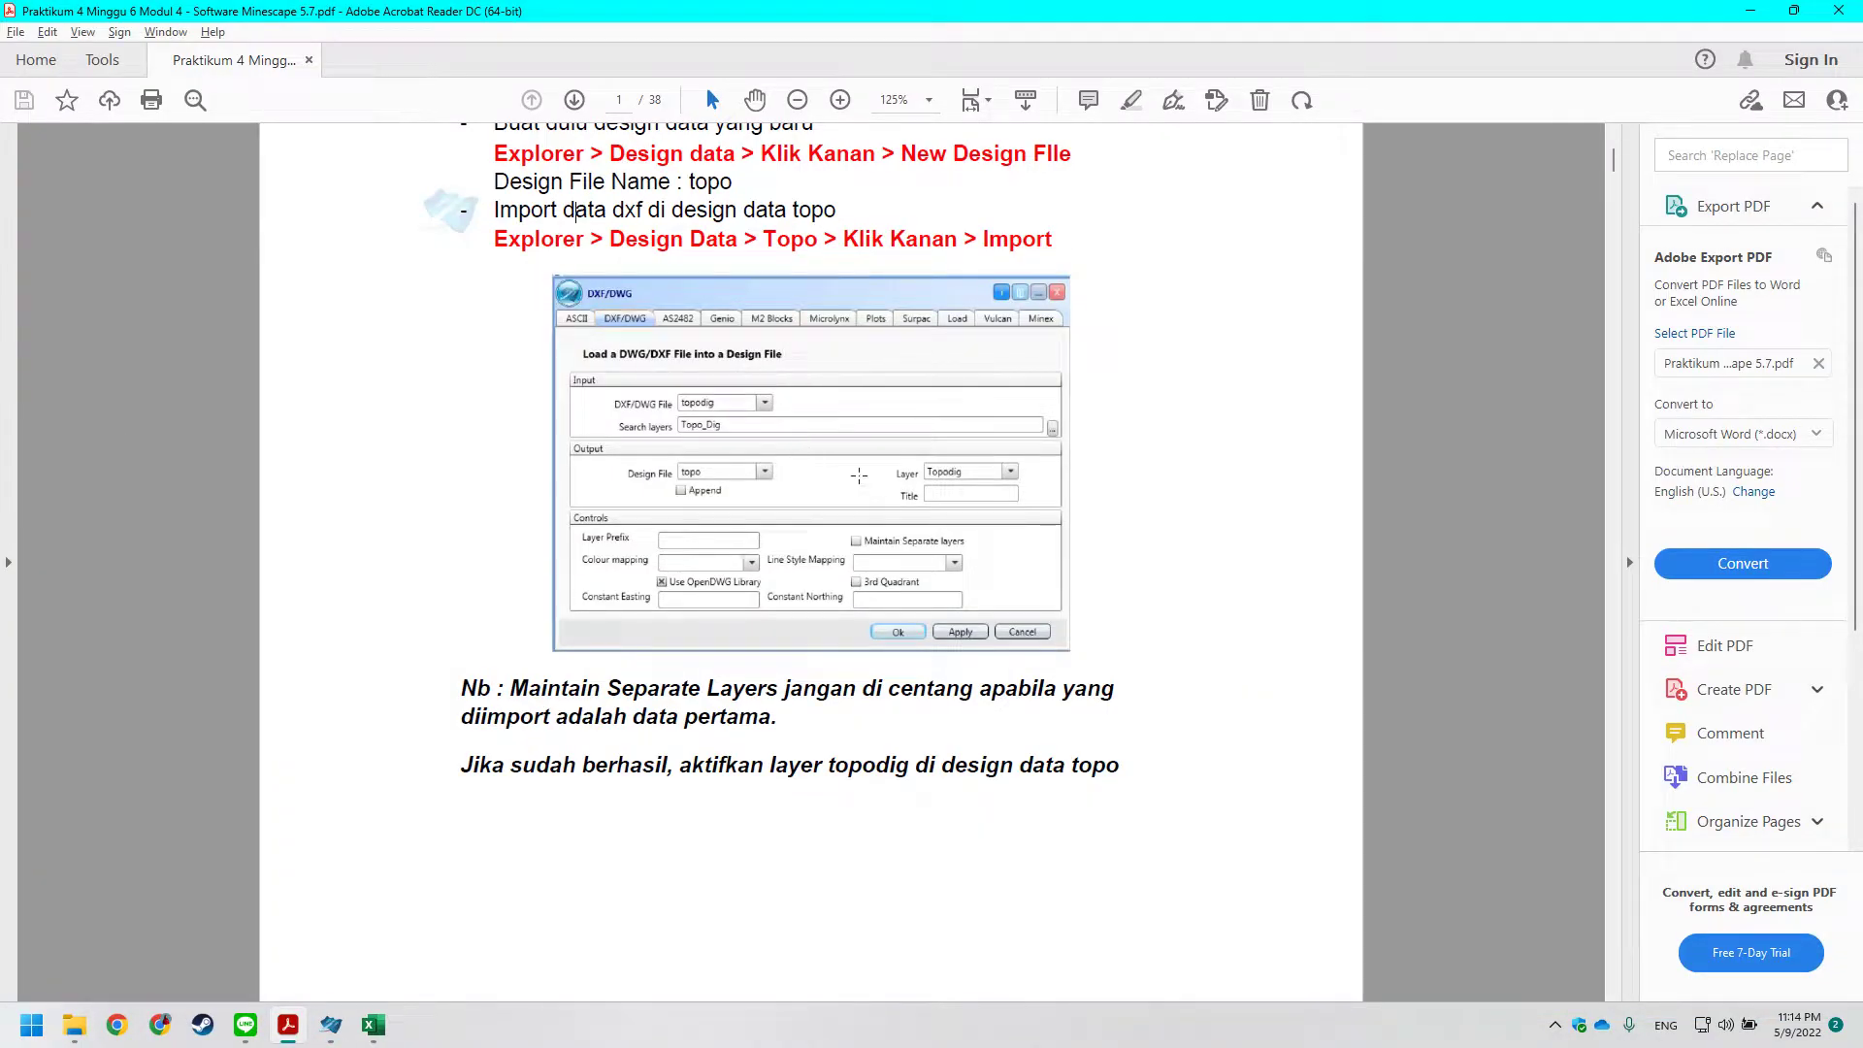
scroll(871, 479, "up", 1)
scroll(781, 553, "down", 1)
key("alt+Tab")
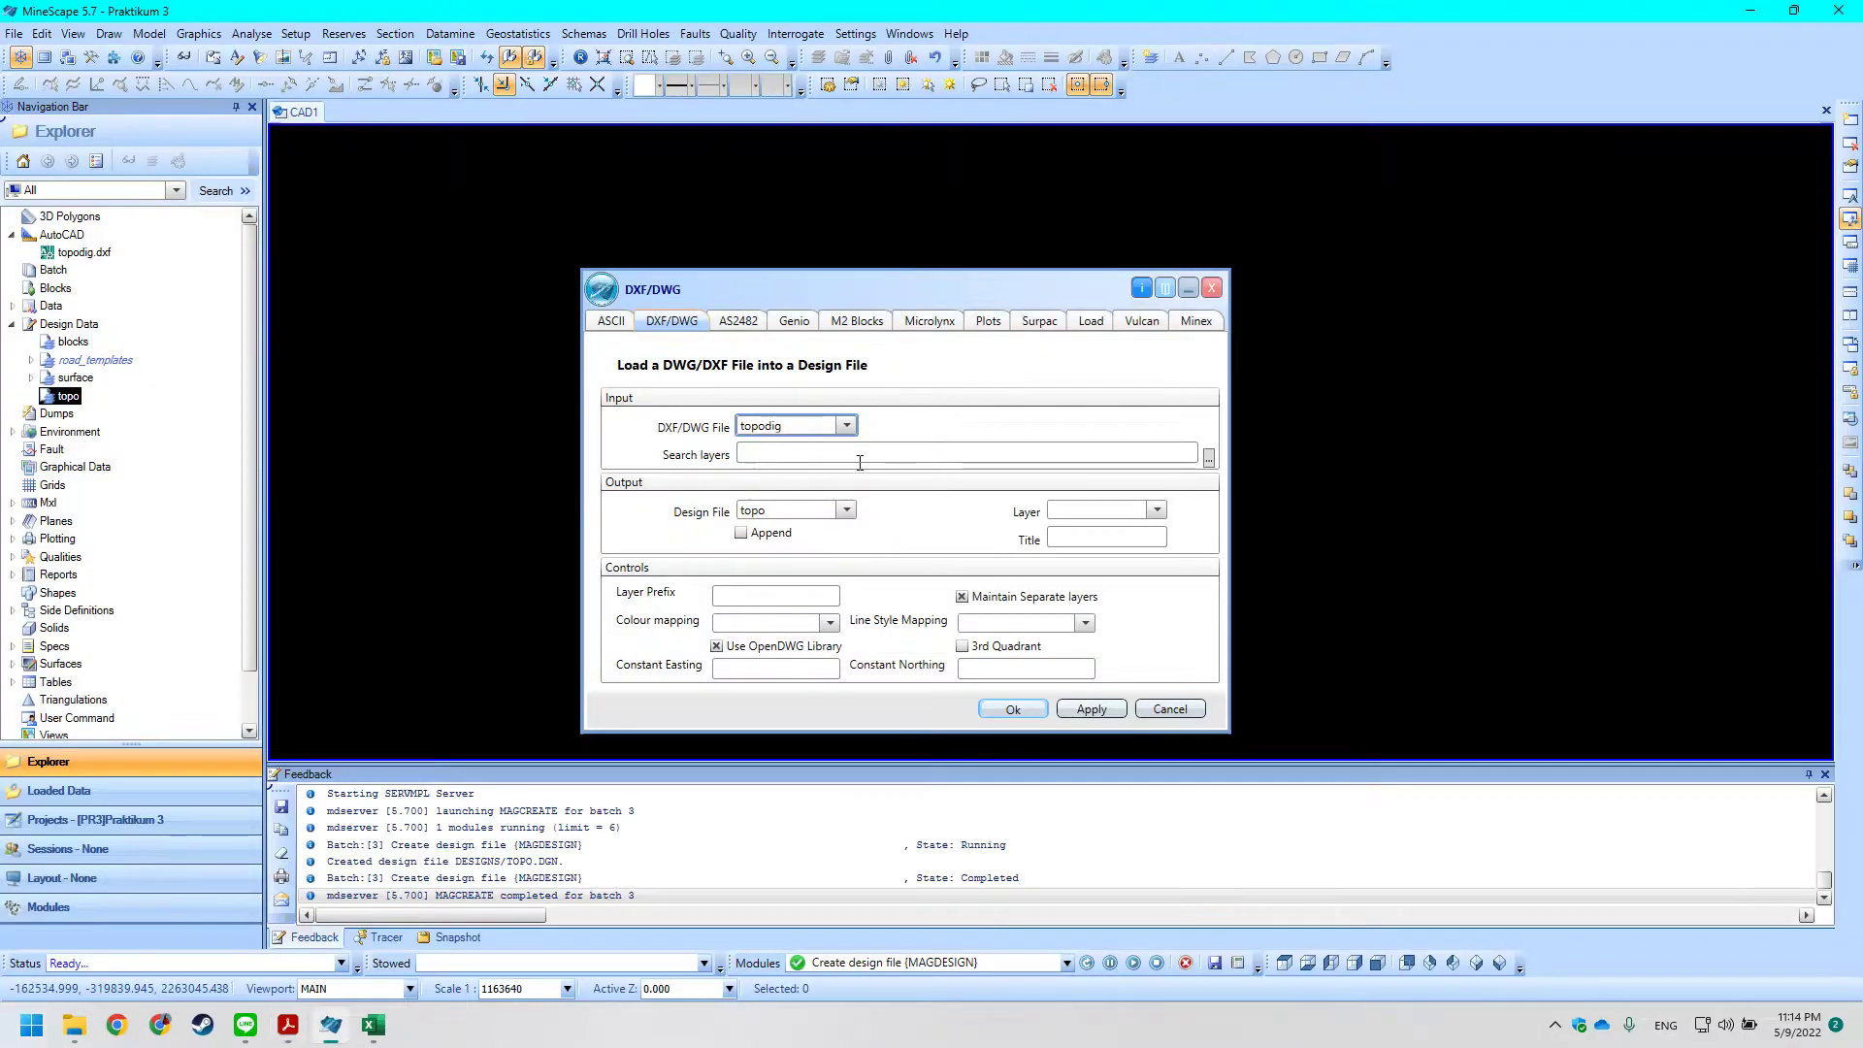
left_click(1209, 458)
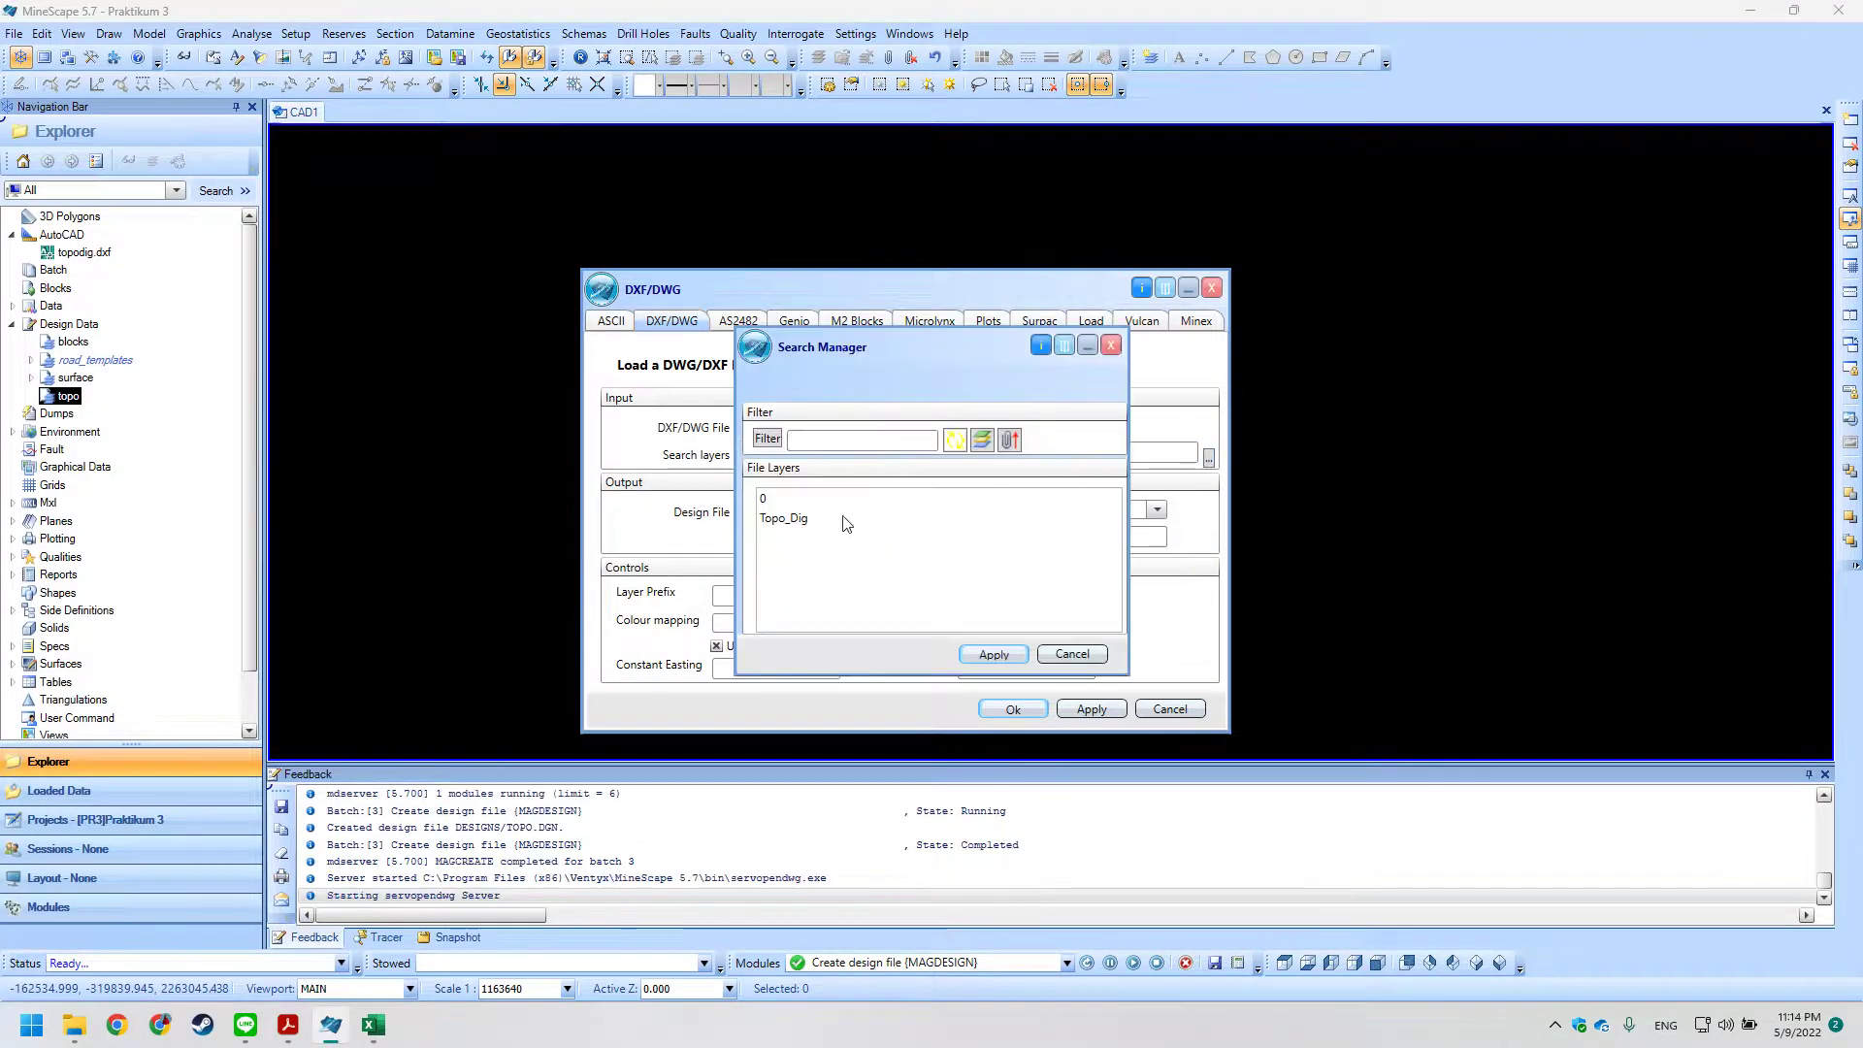
left_click(847, 519)
left_click(994, 655)
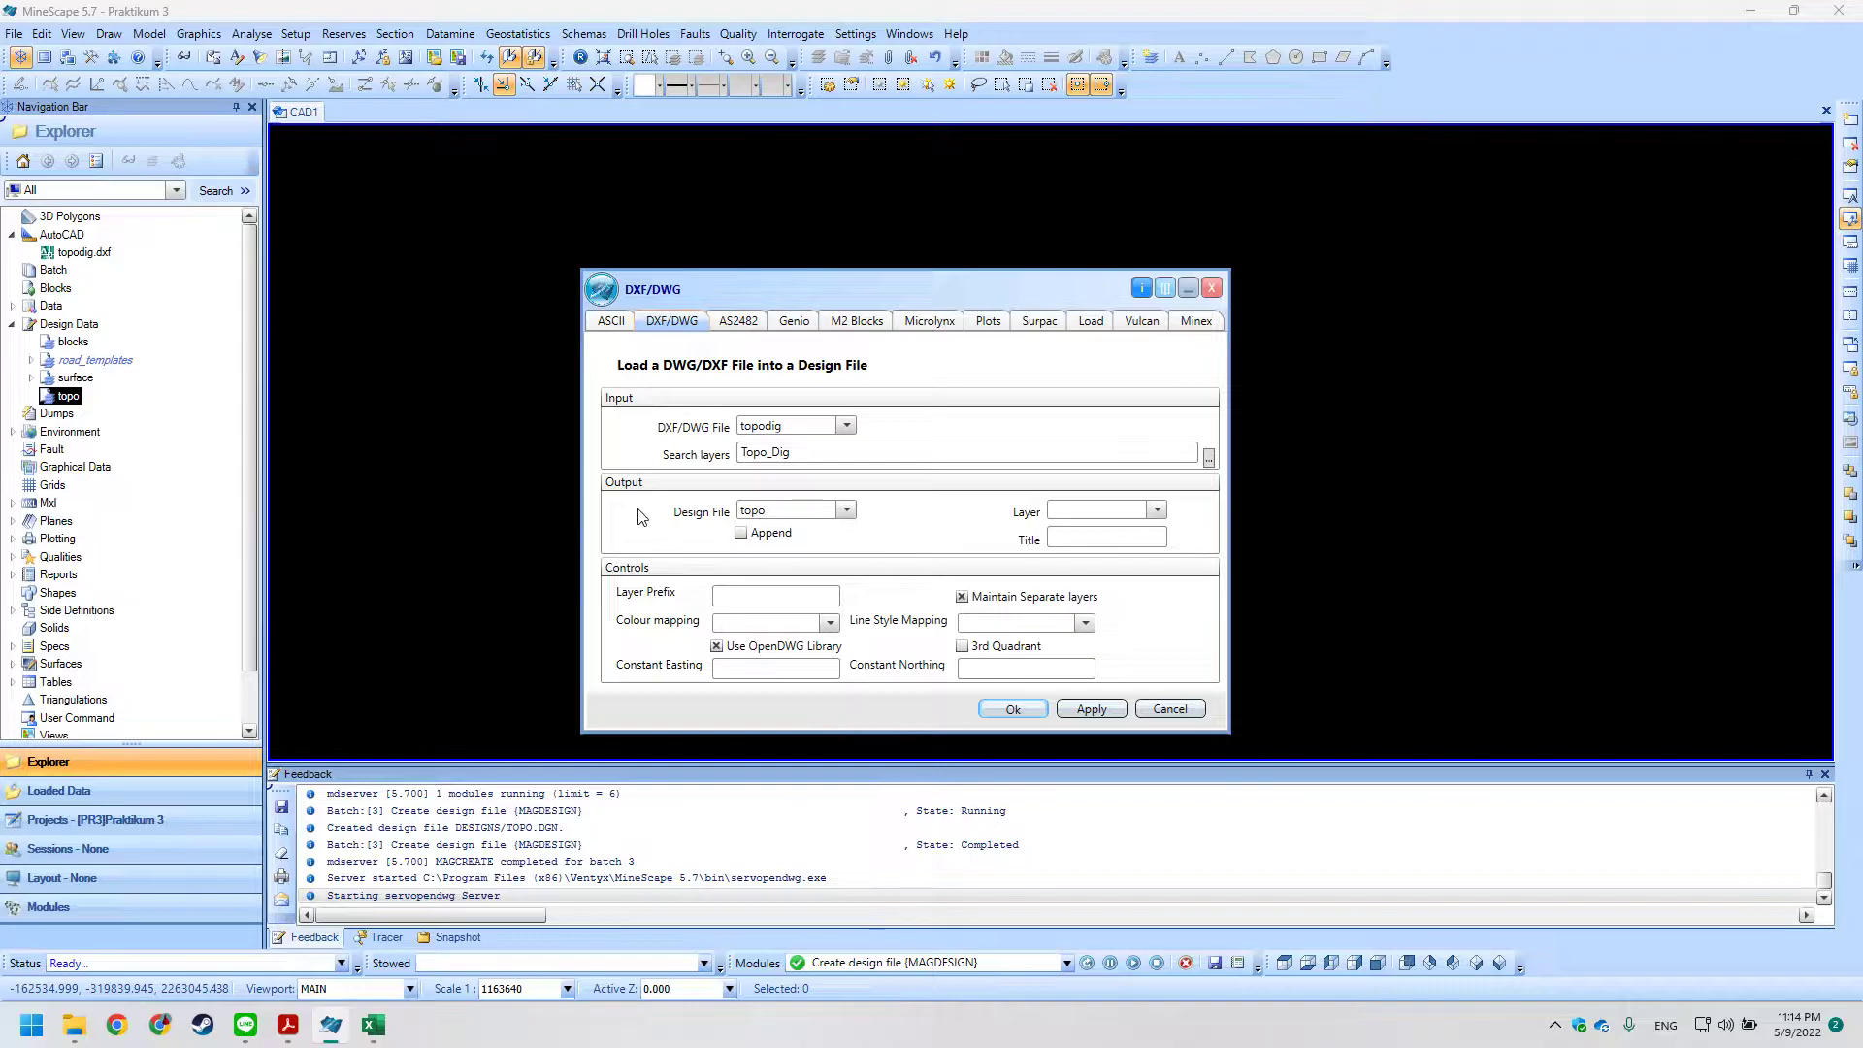
Compare the import's output settings with the DXF/DWG example in the Modul 4 PDF.
key("alt+Tab")
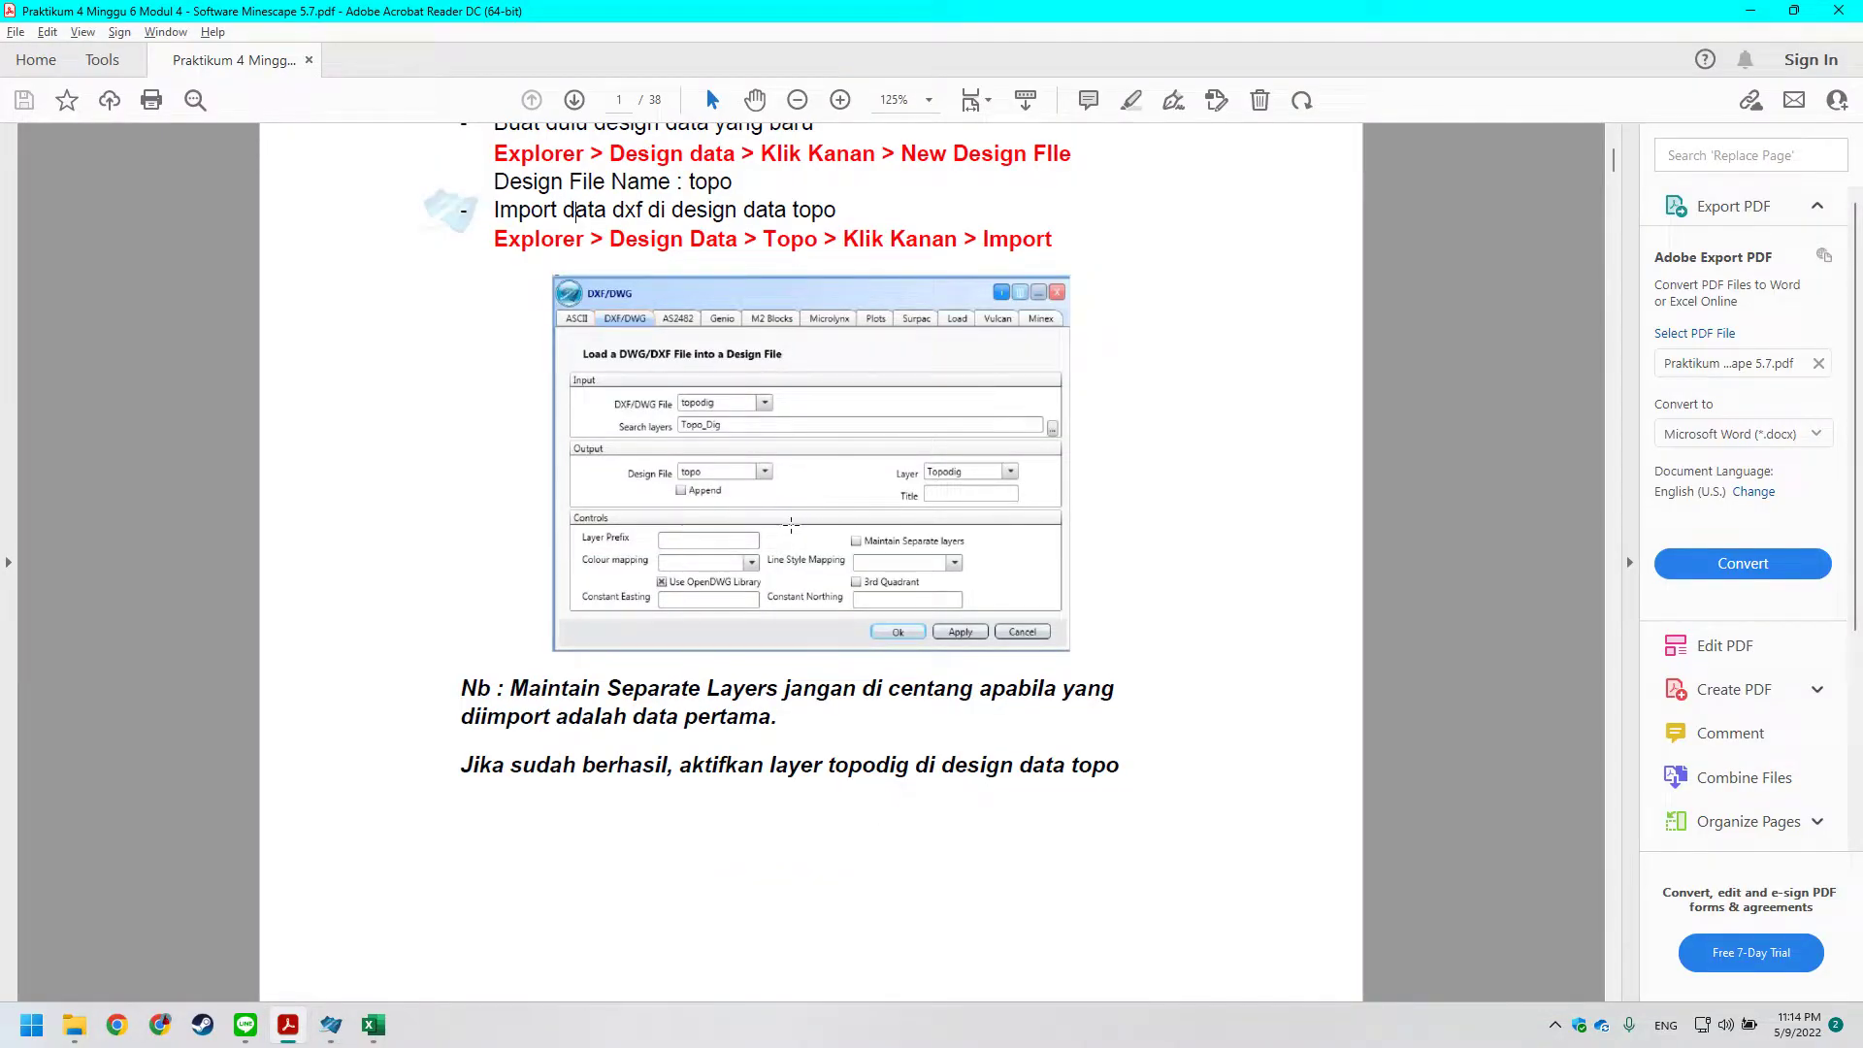
key("alt+Tab")
key("alt+Tab")
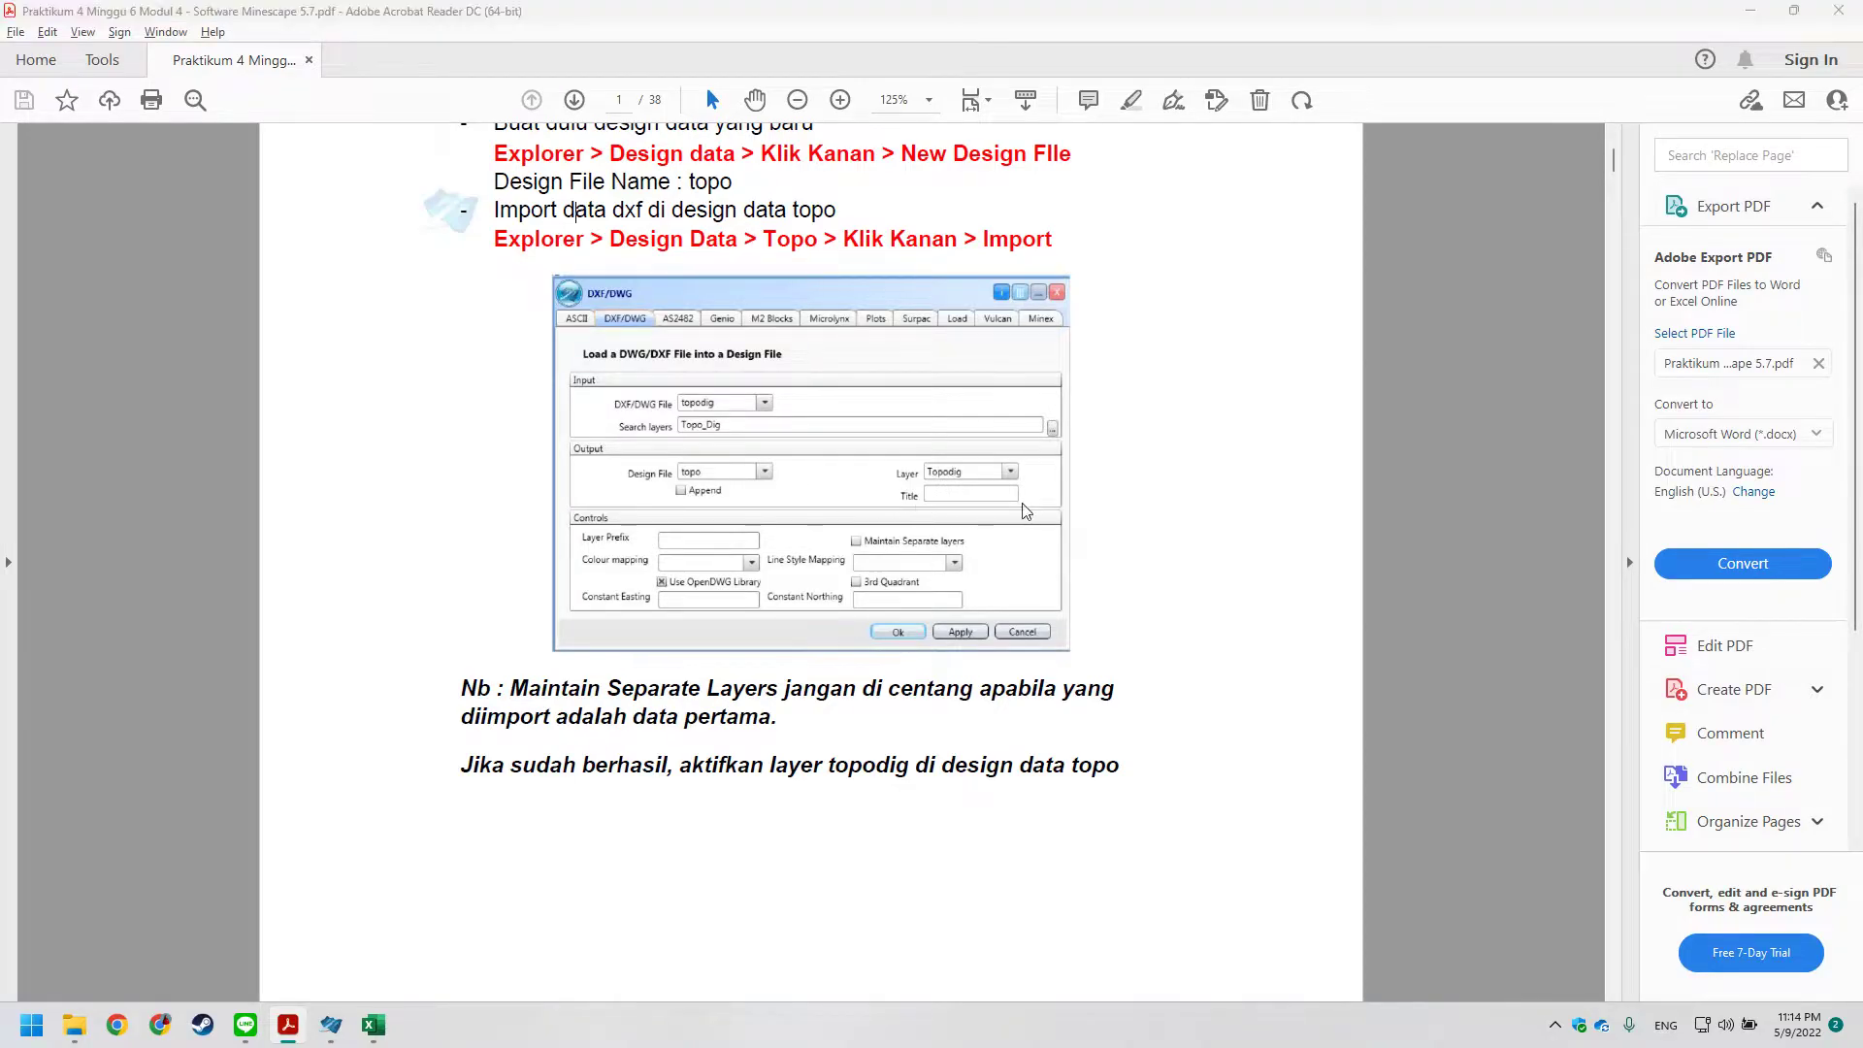
key("alt+Tab")
left_click(1158, 510)
left_click(1097, 512)
right_click(1095, 511)
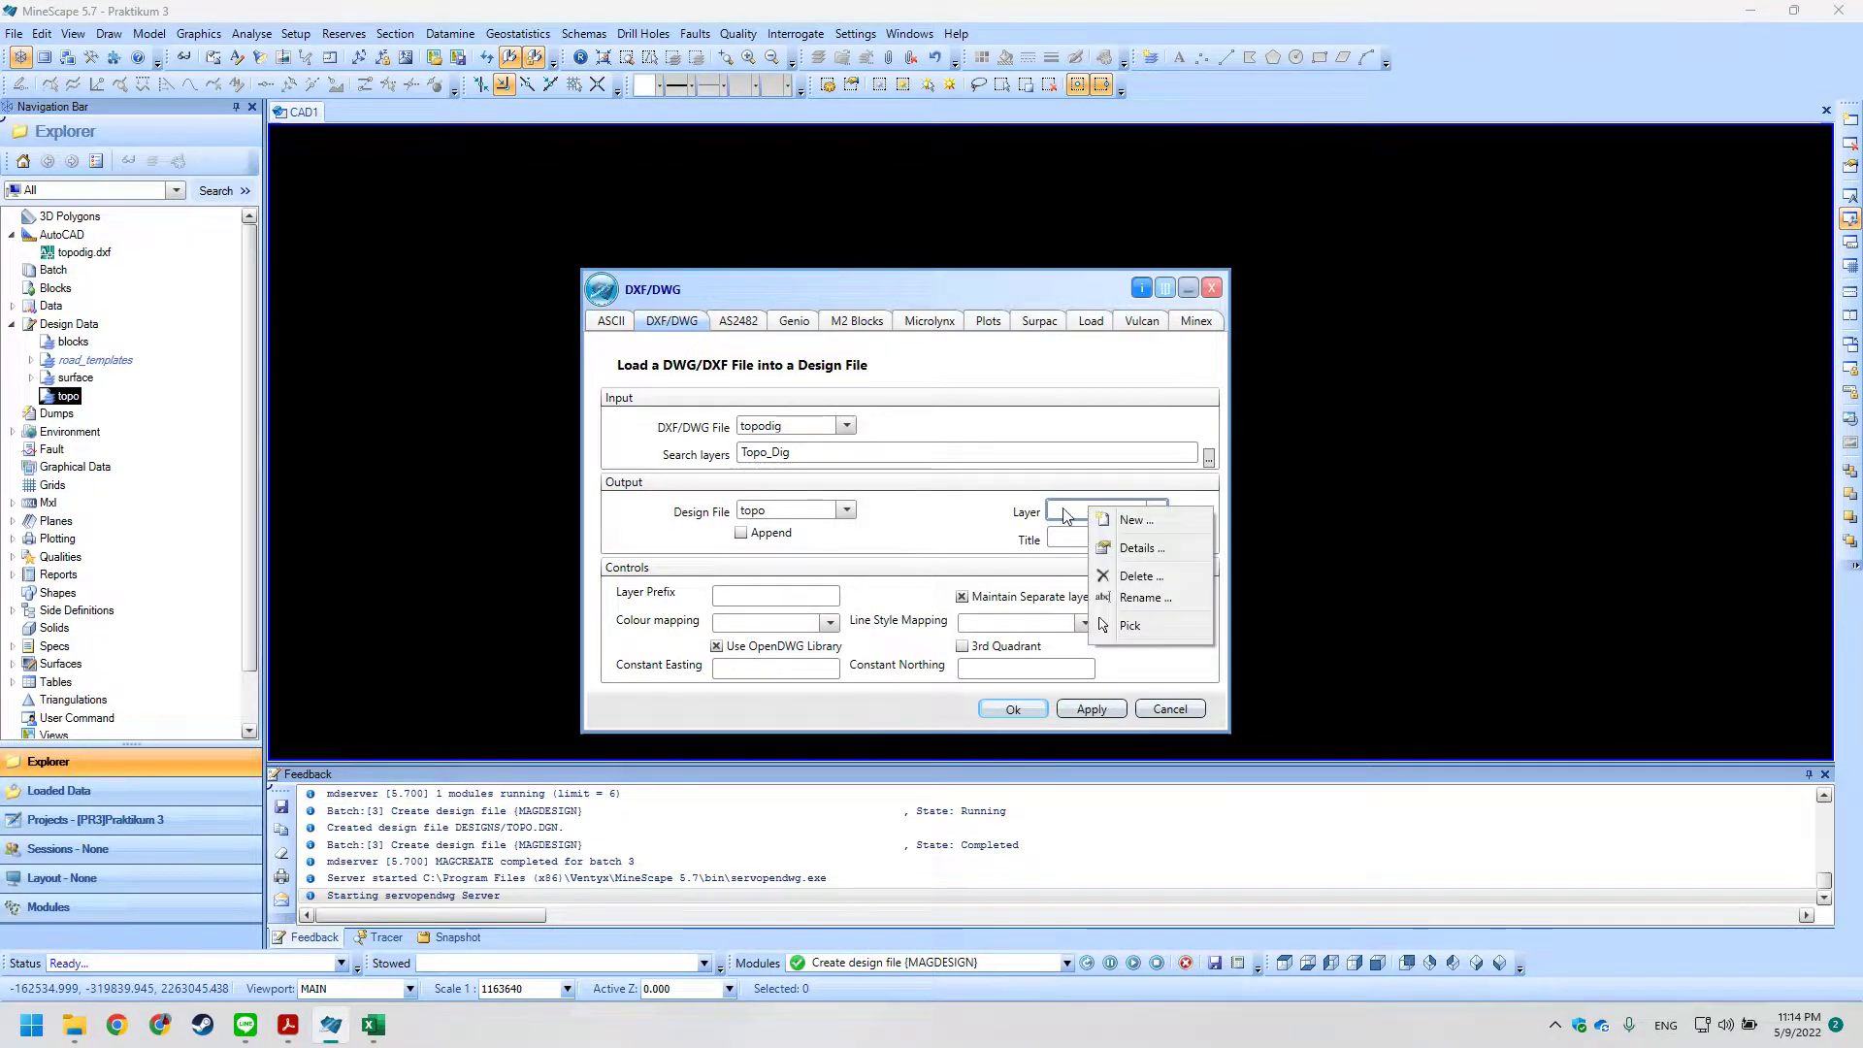
left_click(1128, 521)
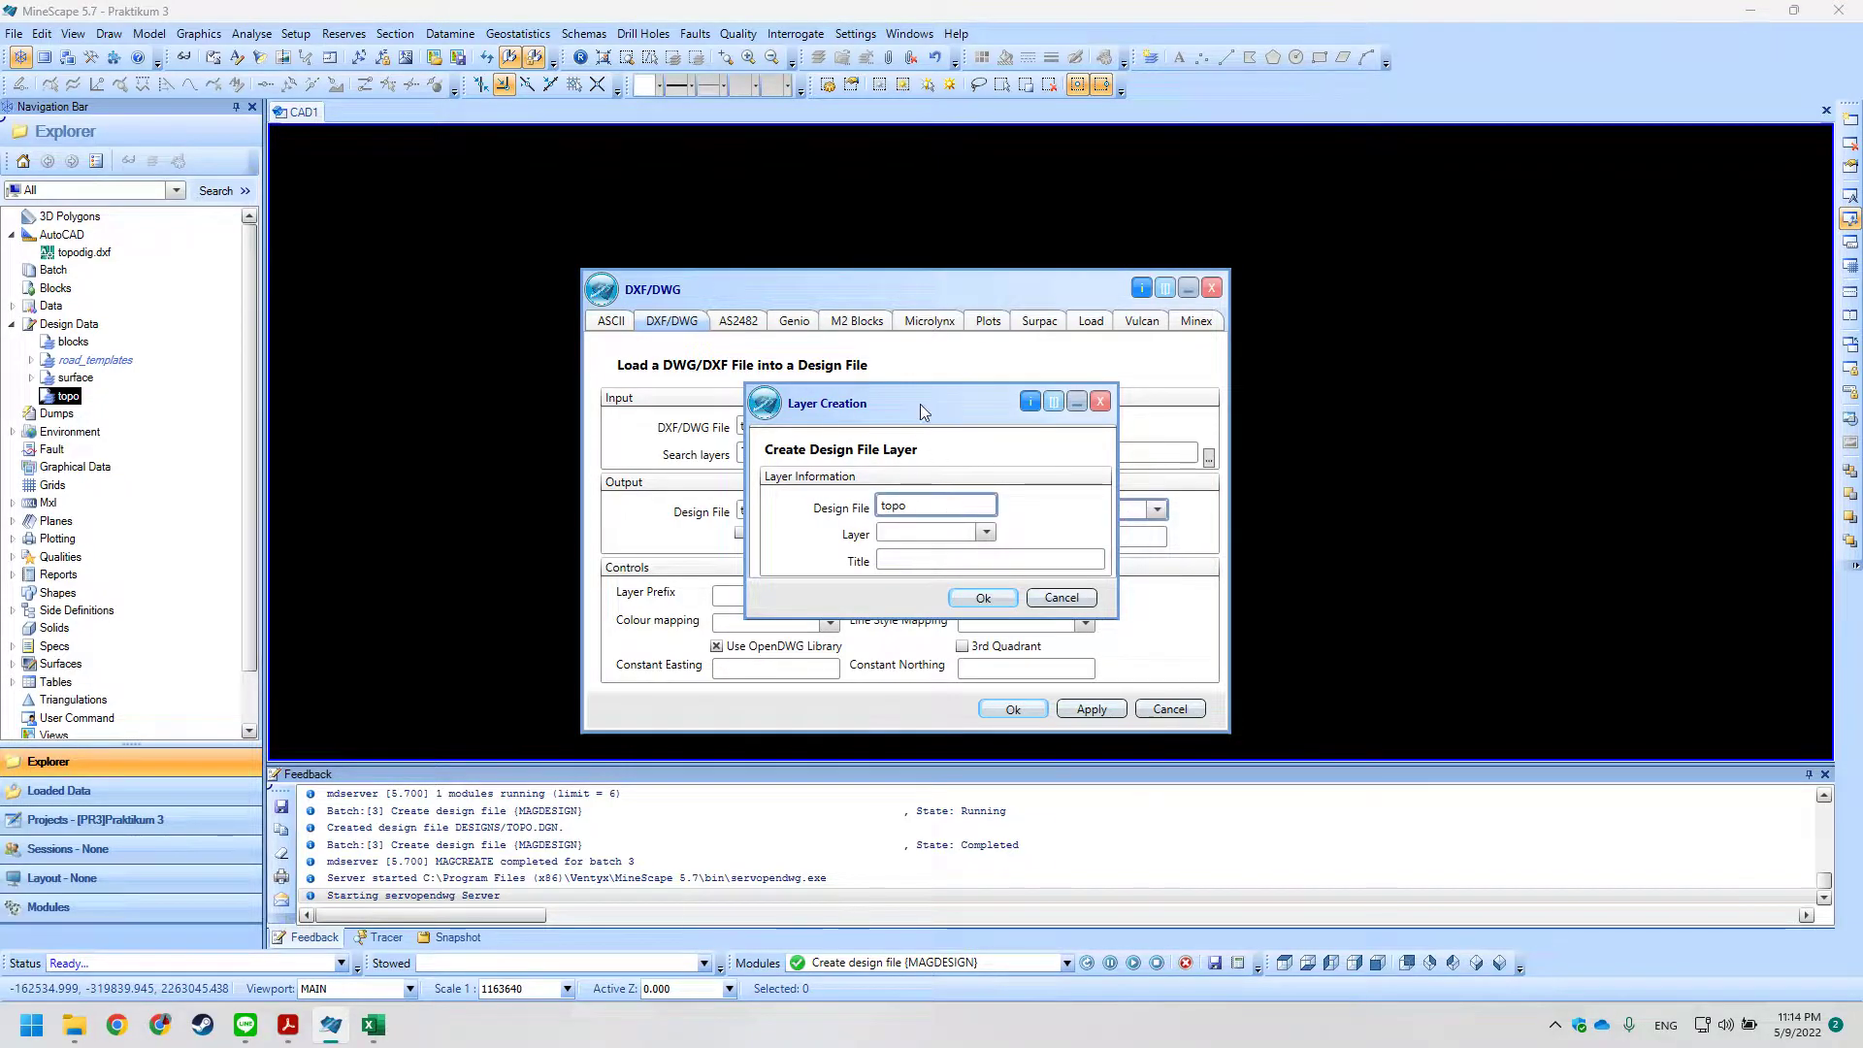
left_click_drag(922, 406, 848, 411)
left_click(1025, 409)
right_click(1065, 504)
left_click(1055, 507)
right_click(1099, 517)
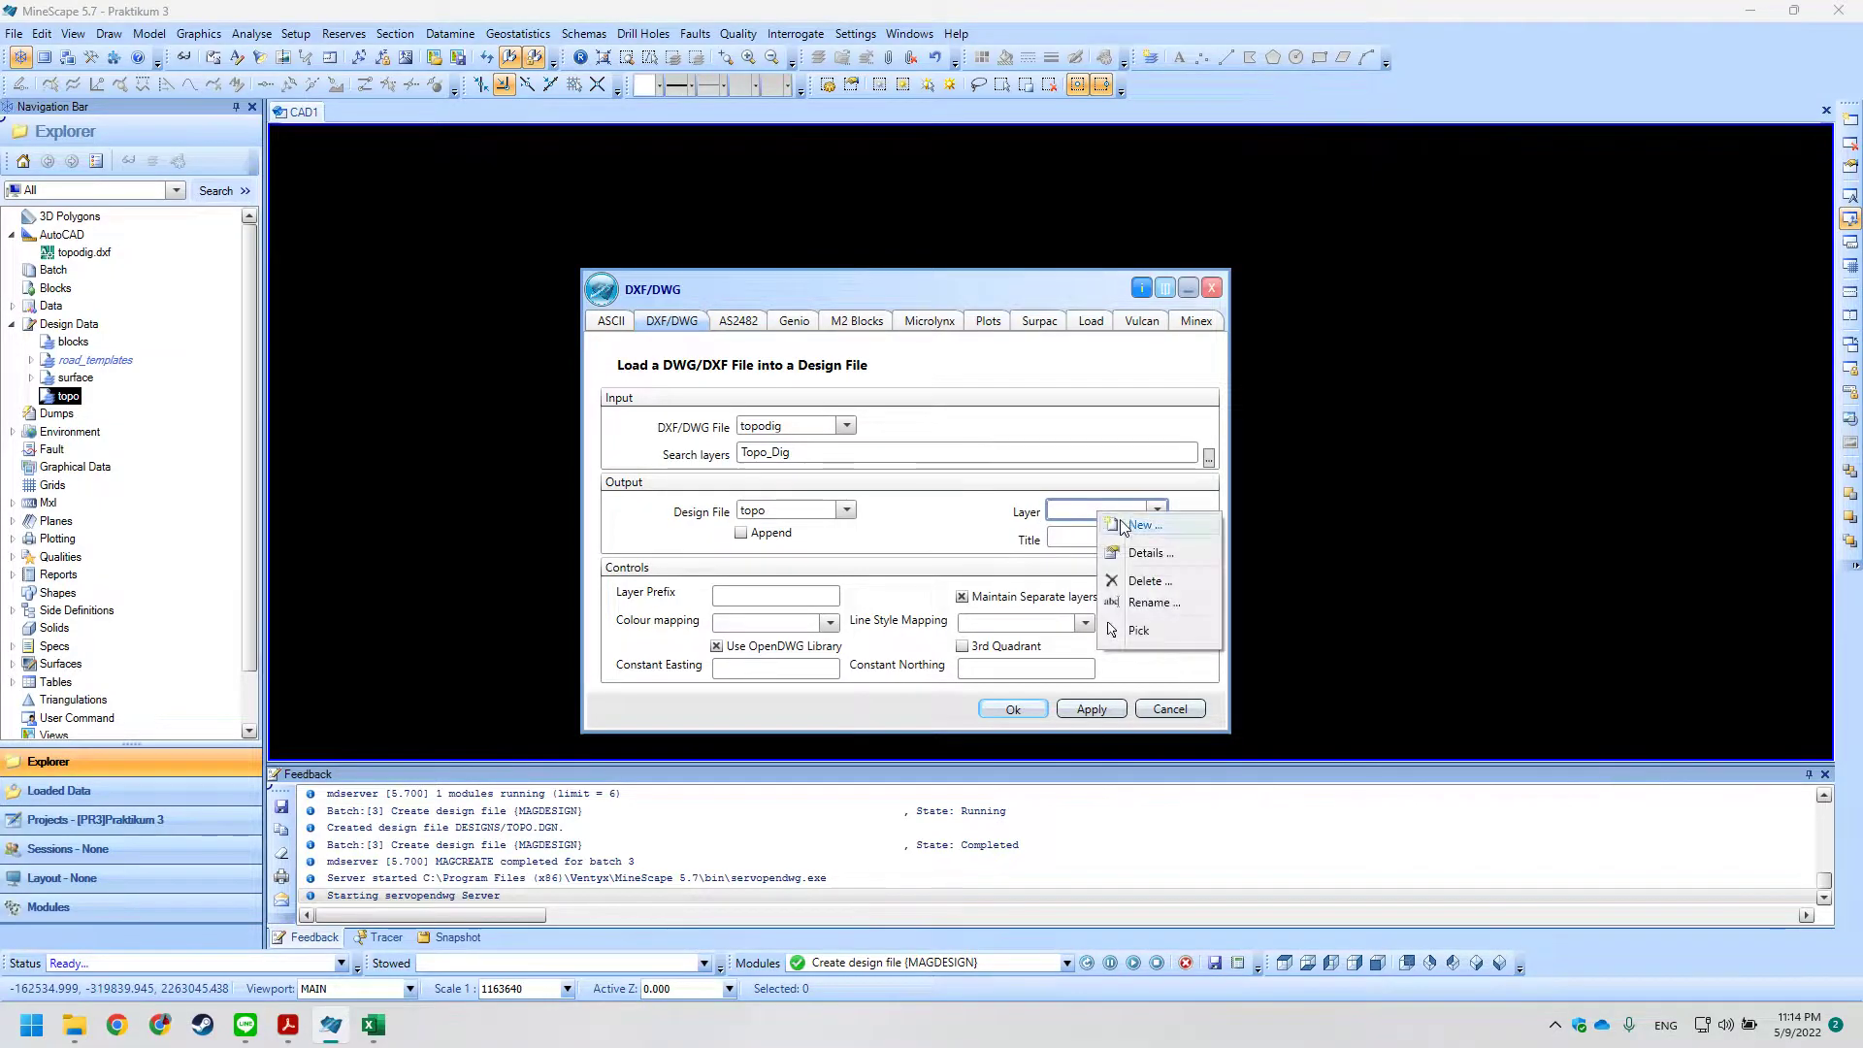
left_click(1128, 524)
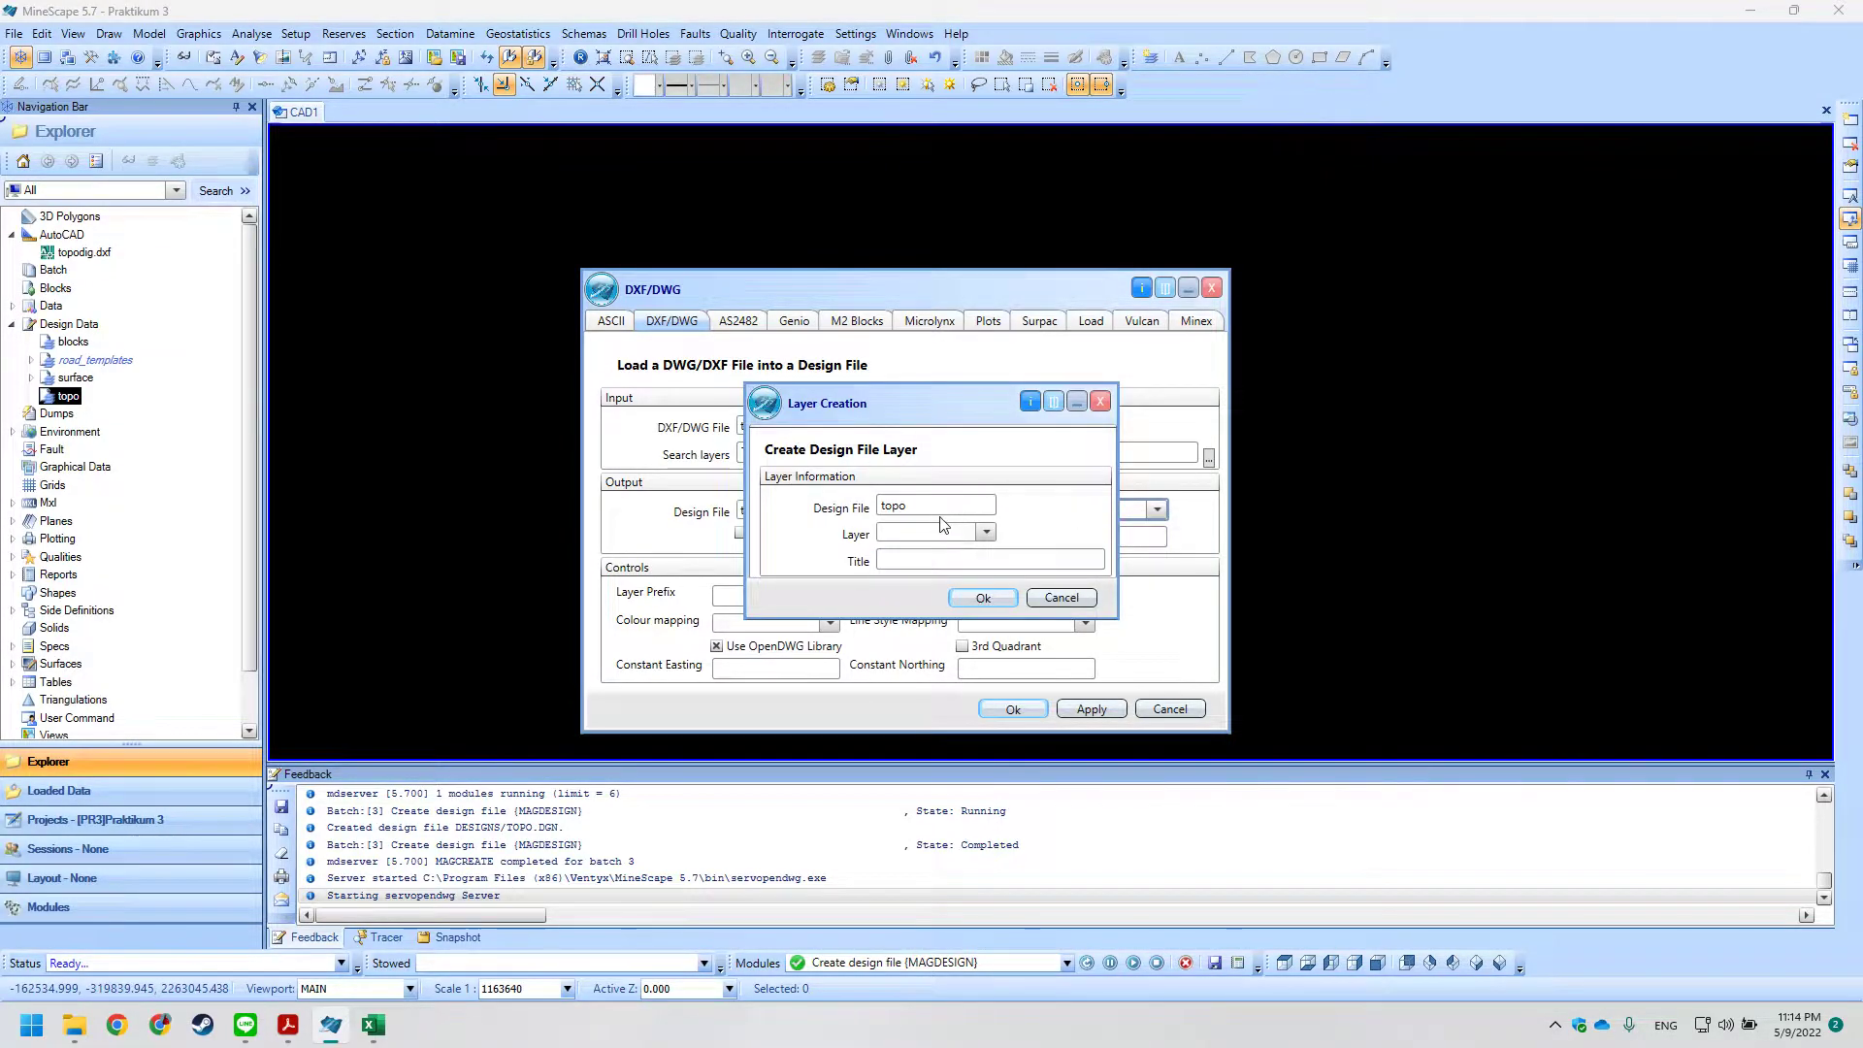
key("alt+Tab")
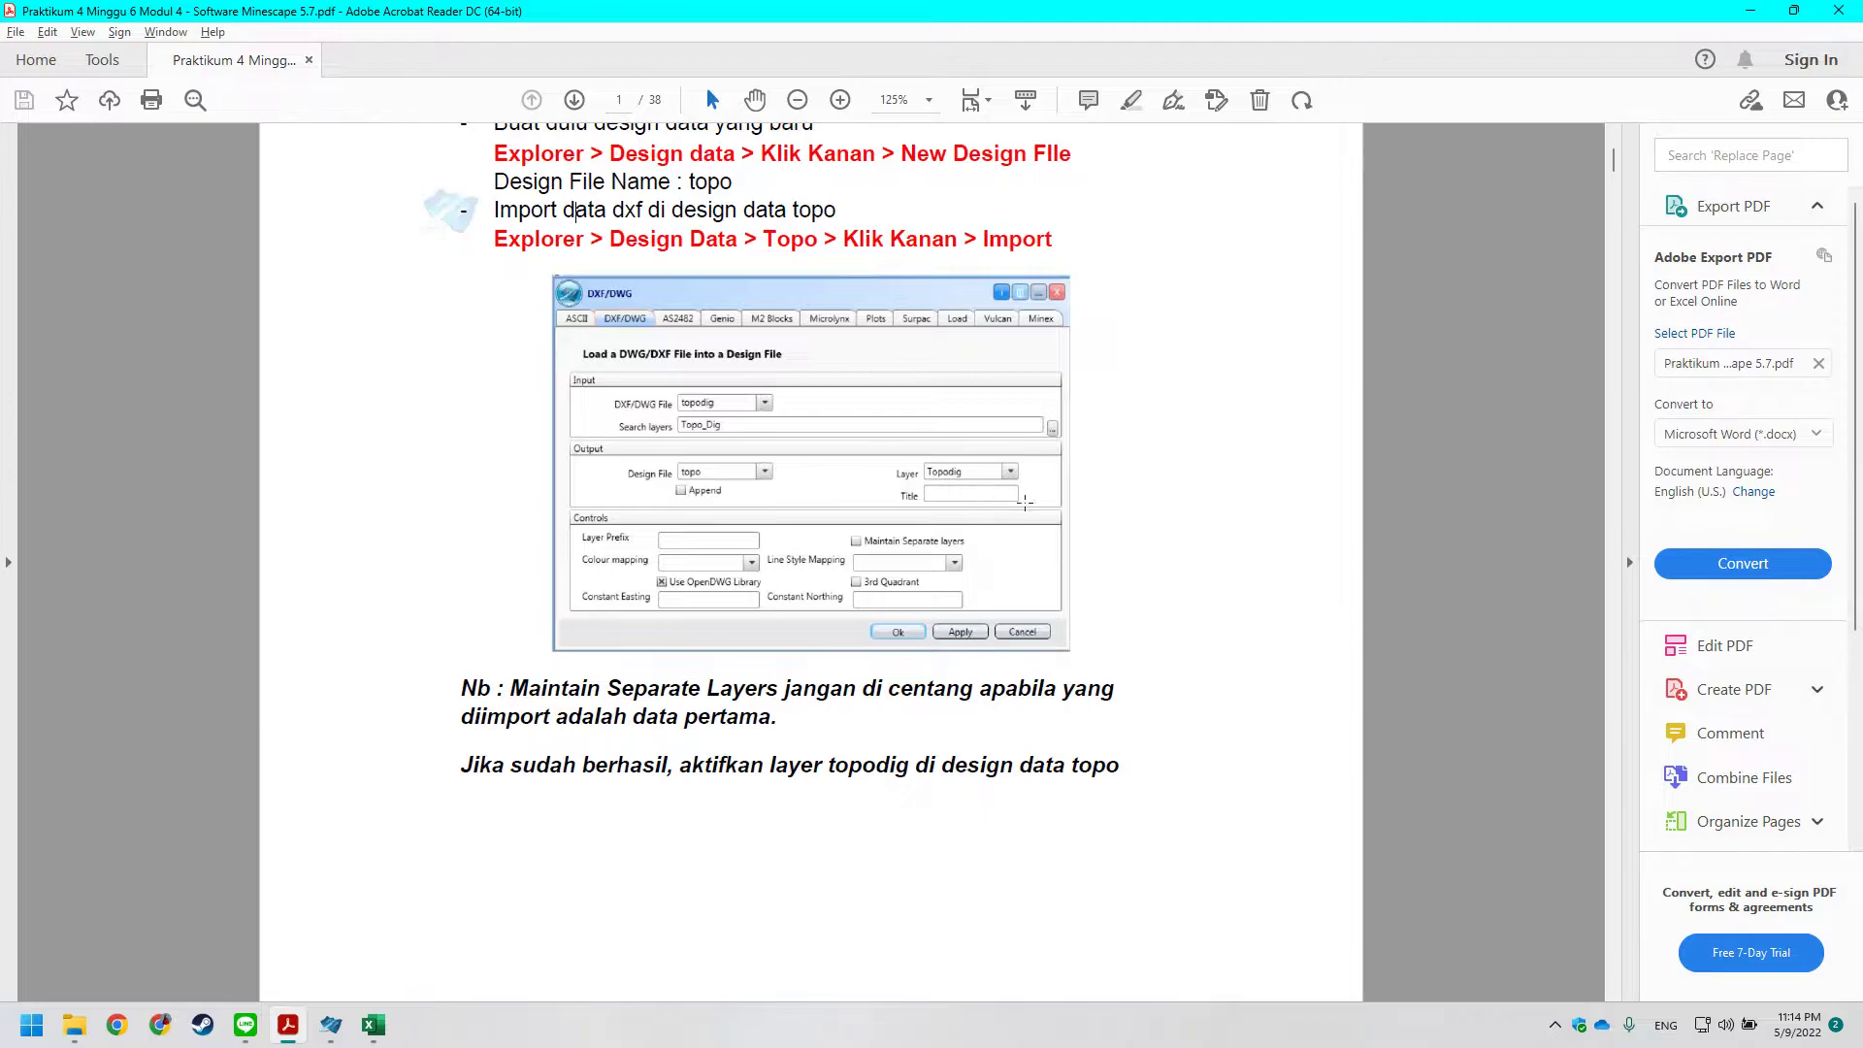
key("alt+Tab")
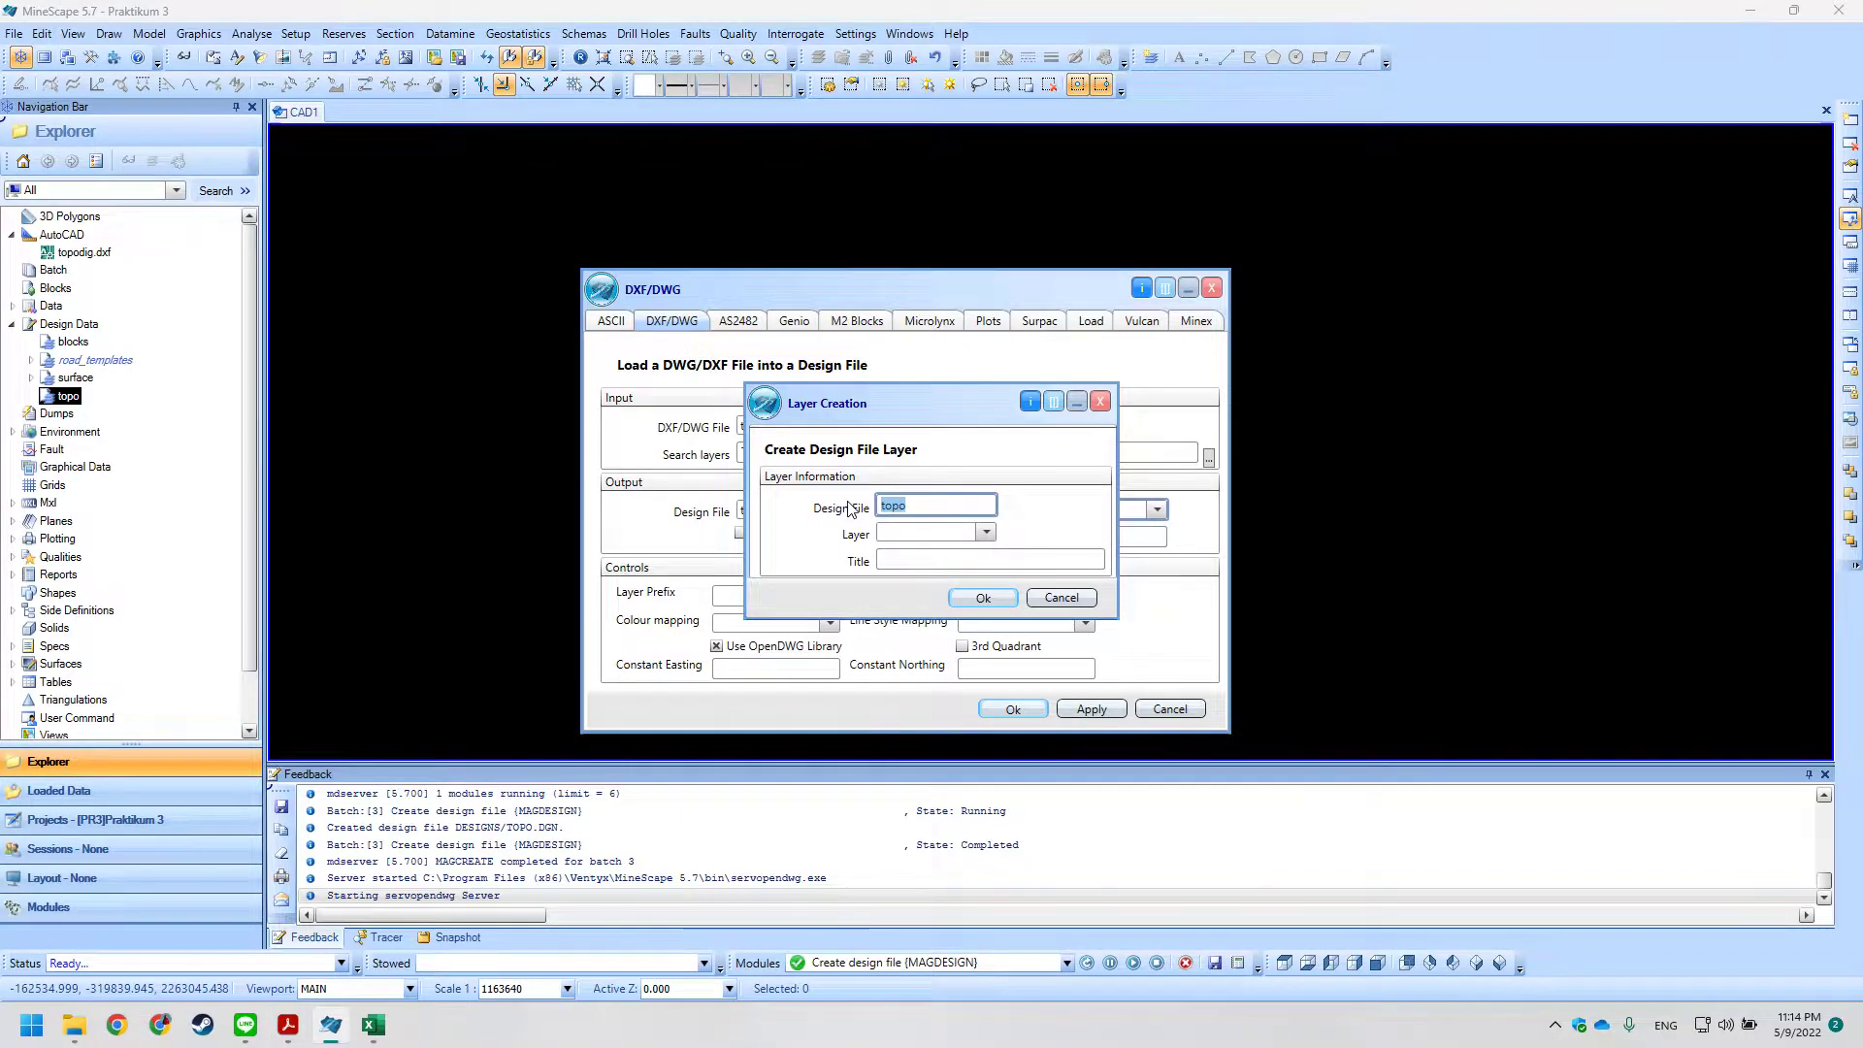
left_click(986, 532)
left_click(986, 532)
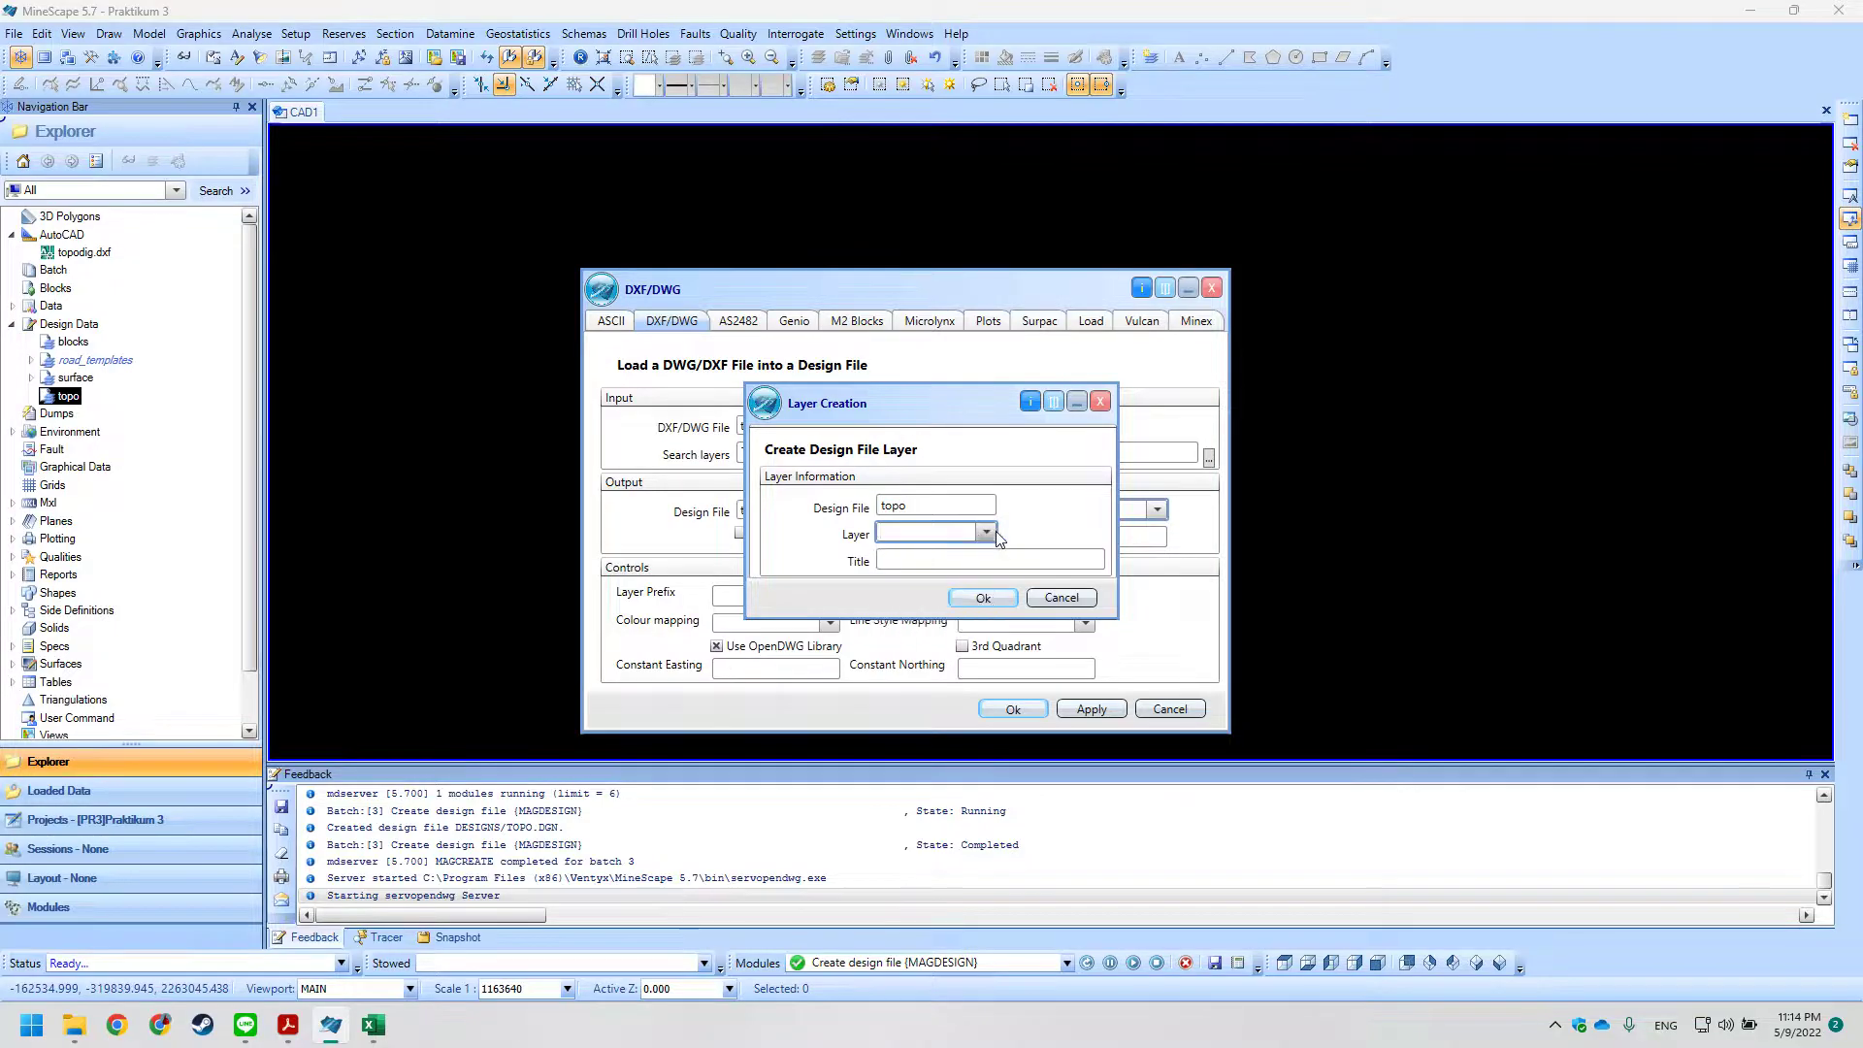
left_click(929, 514)
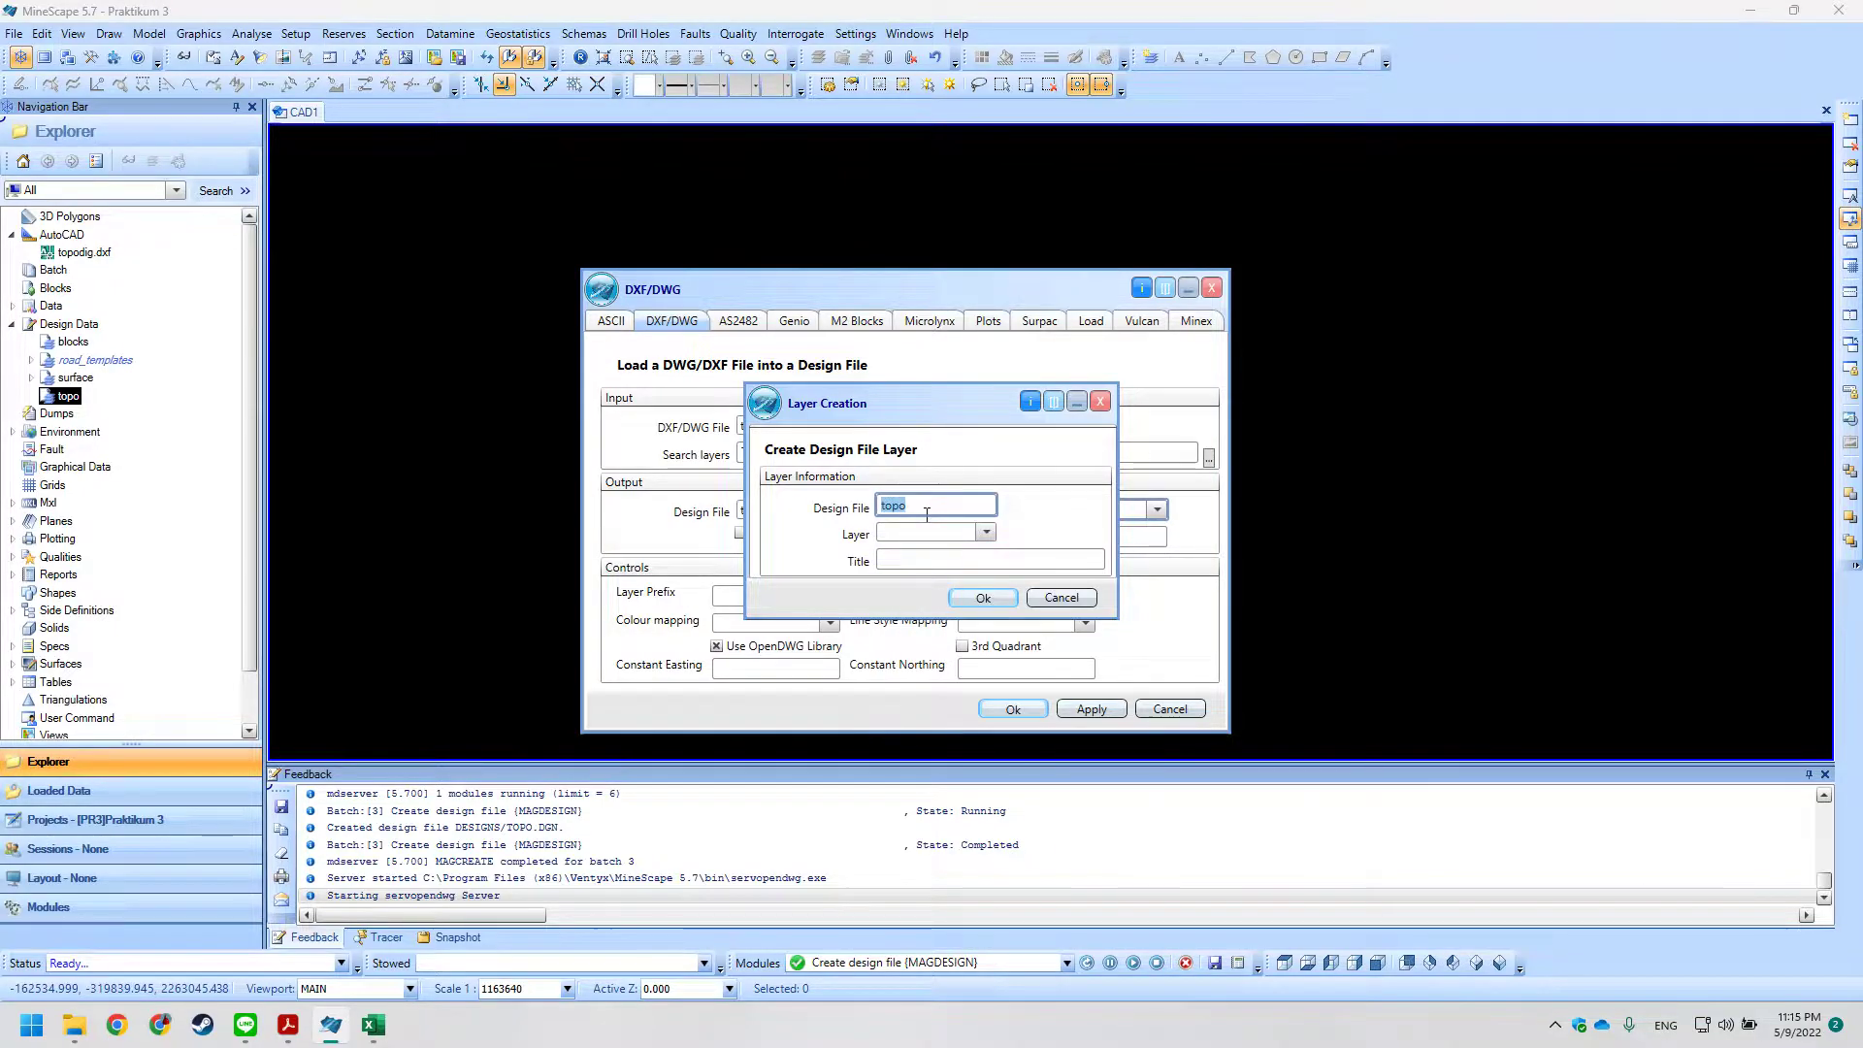
left_click(1048, 599)
Check the available output design files and layers for the DXF/DWG import against the example in the Modul 4 PDF.
left_click(847, 511)
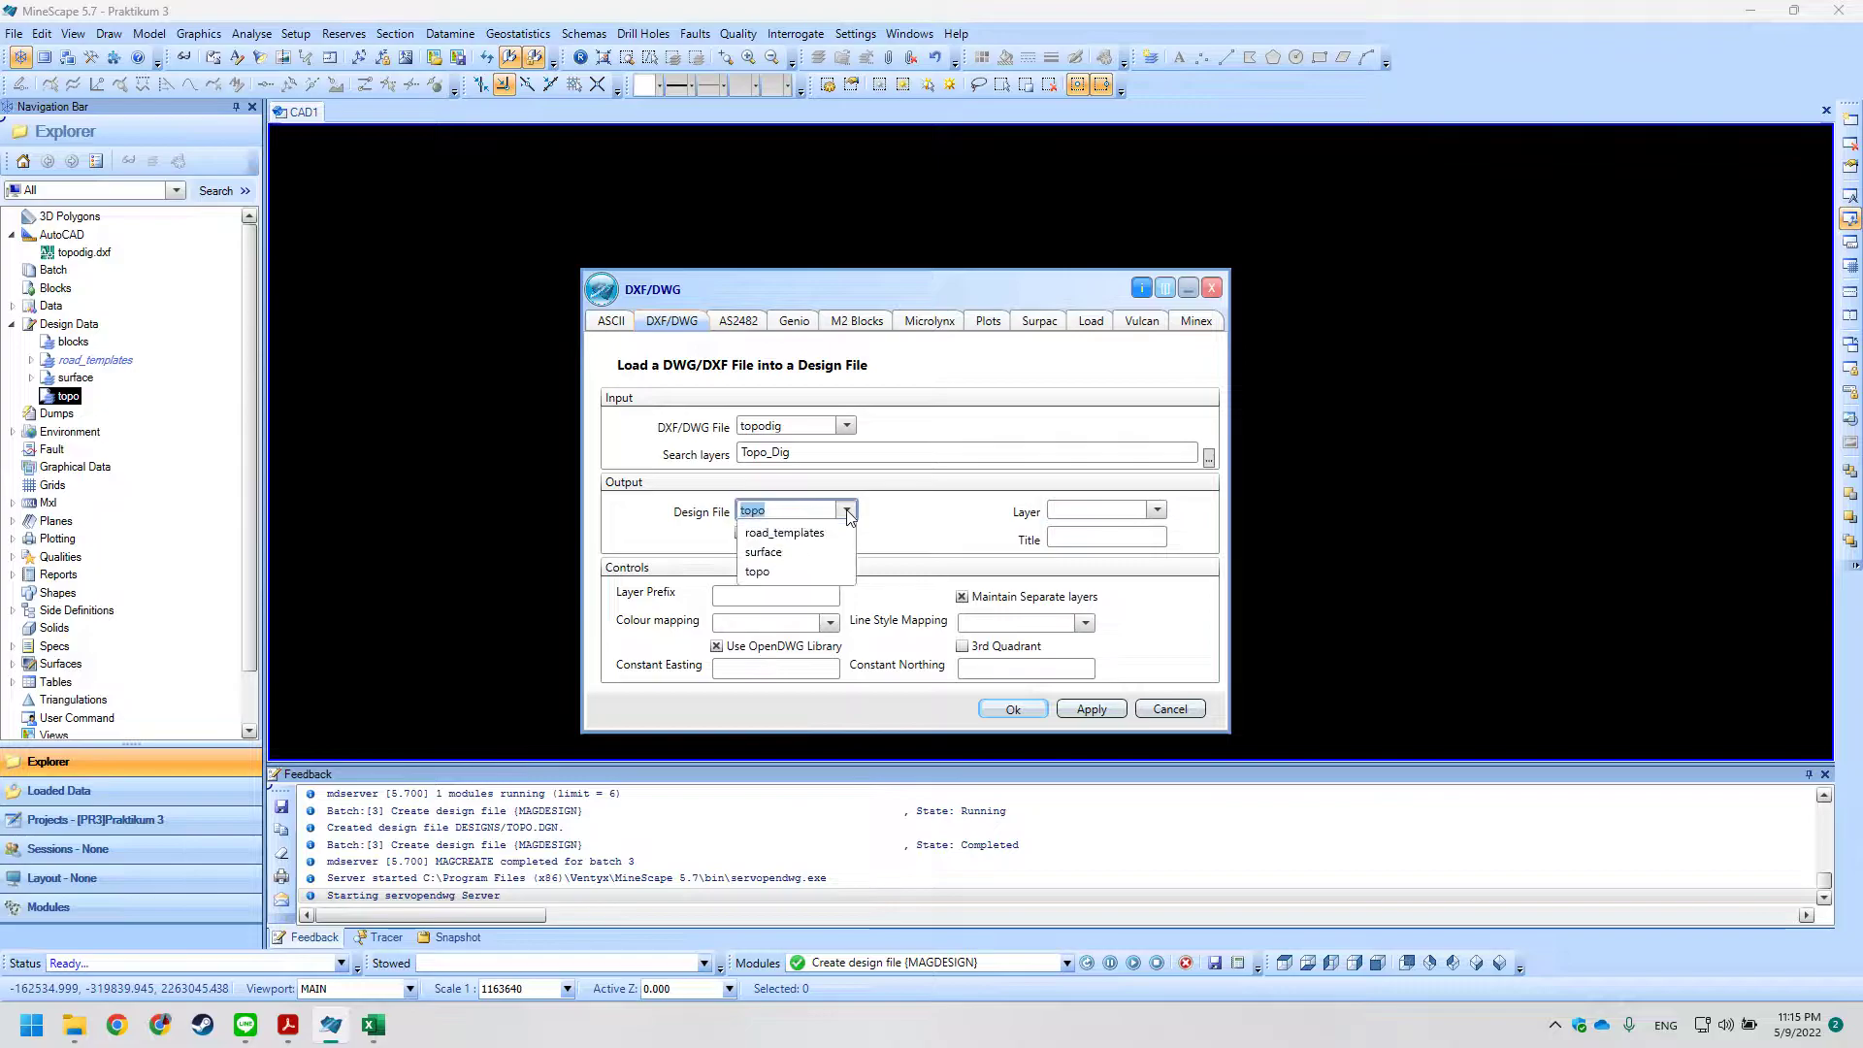
left_click(783, 594)
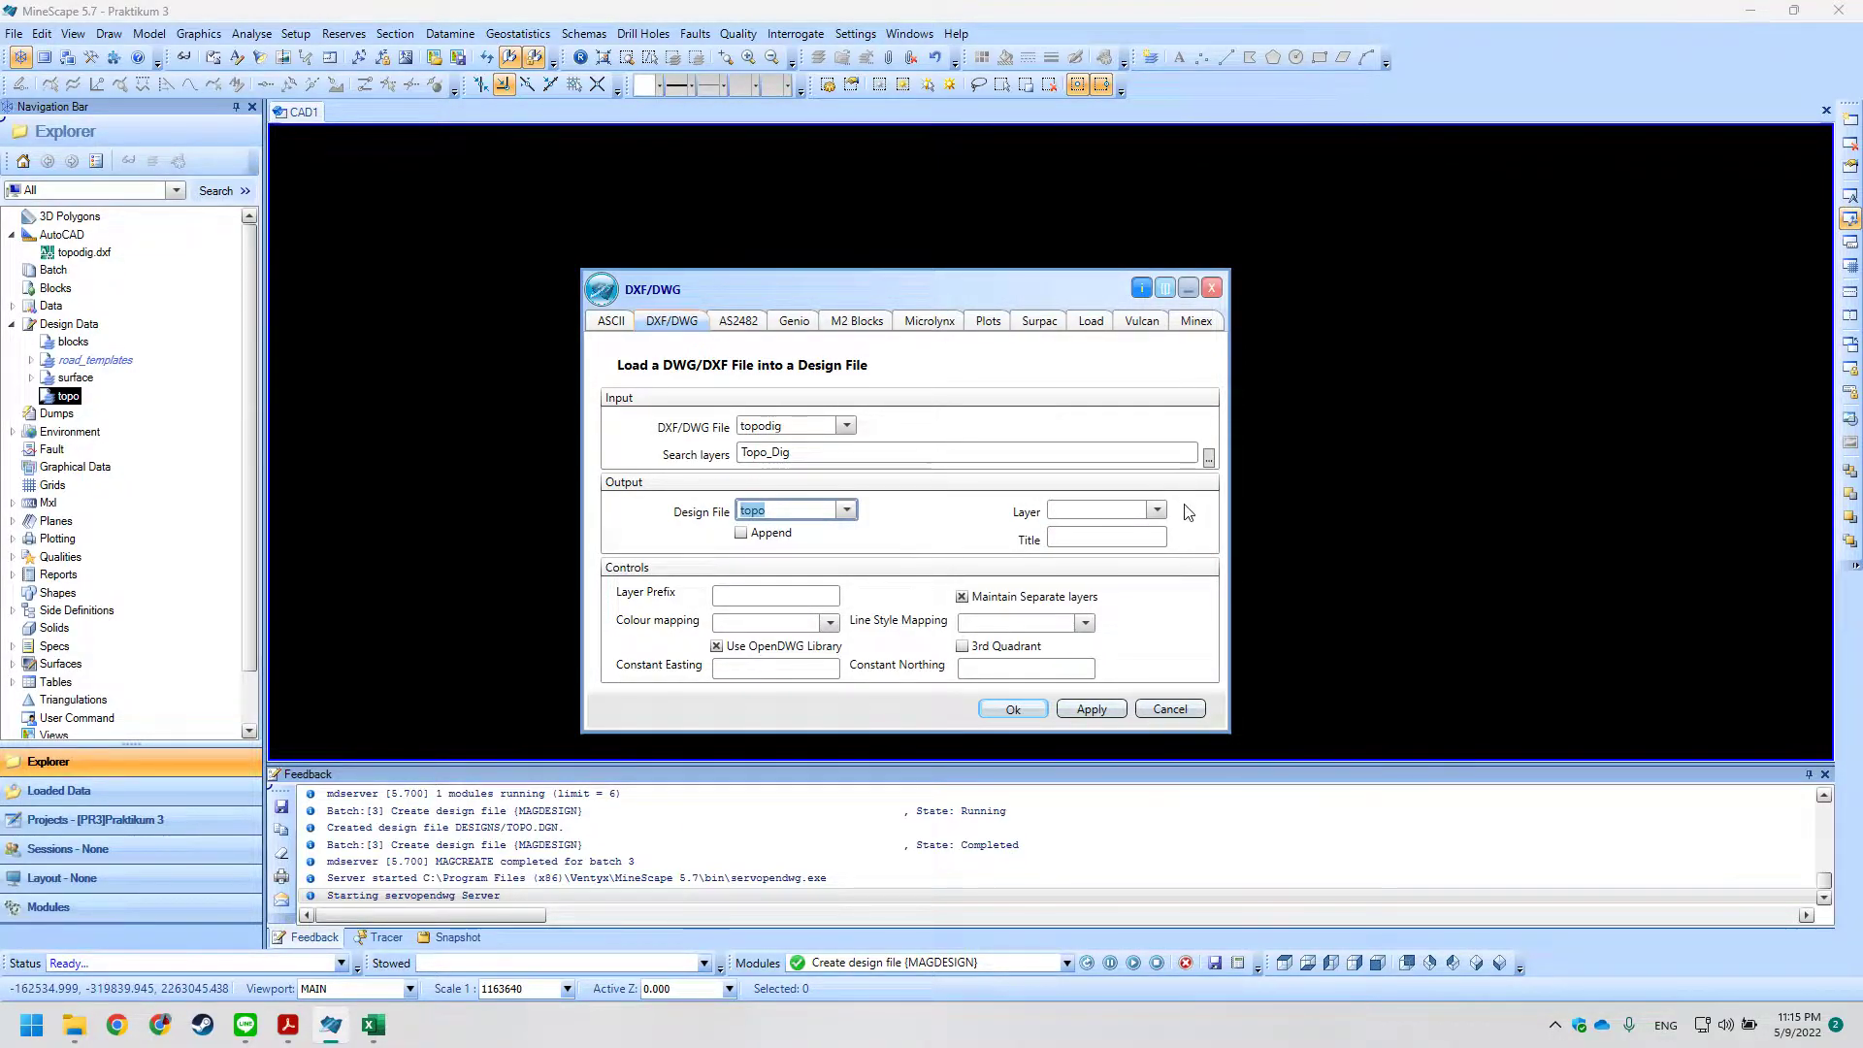
left_click(1157, 509)
left_click(1157, 510)
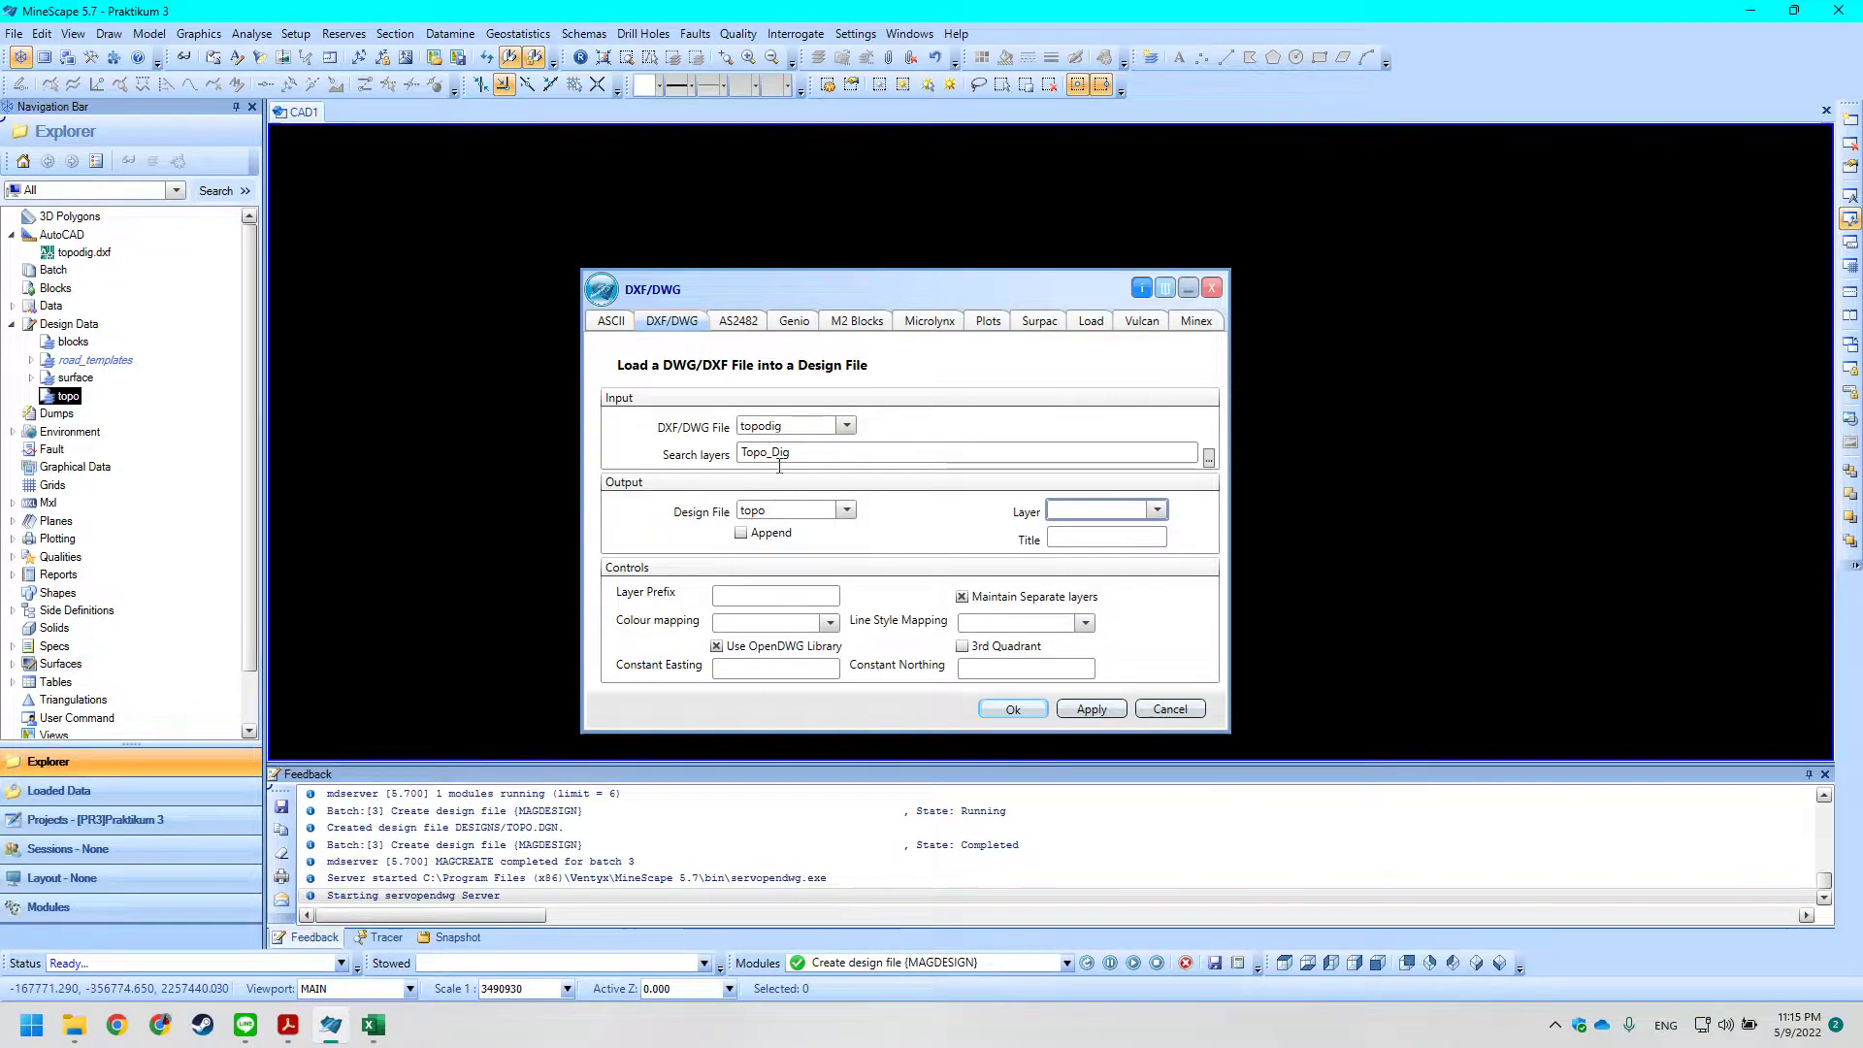
key("alt+Tab")
scroll(942, 598, "down", 1)
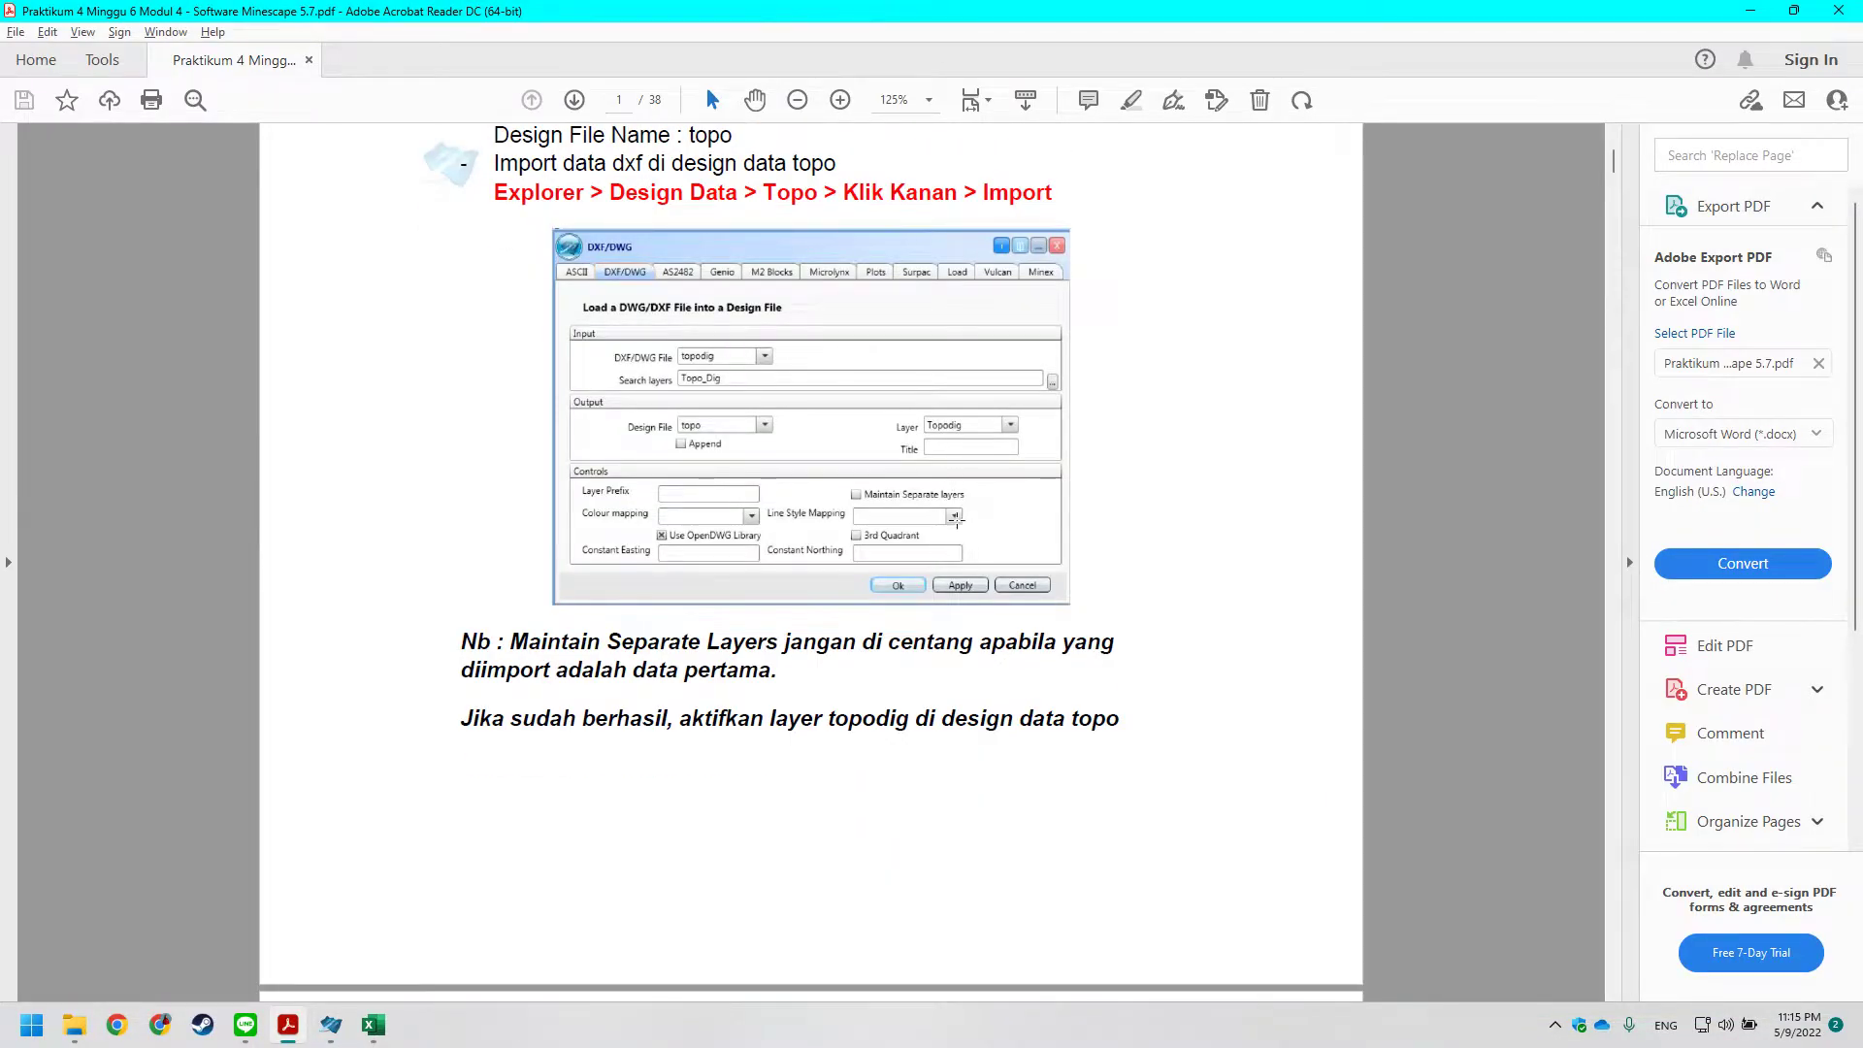
key("alt+Tab")
left_click(1157, 512)
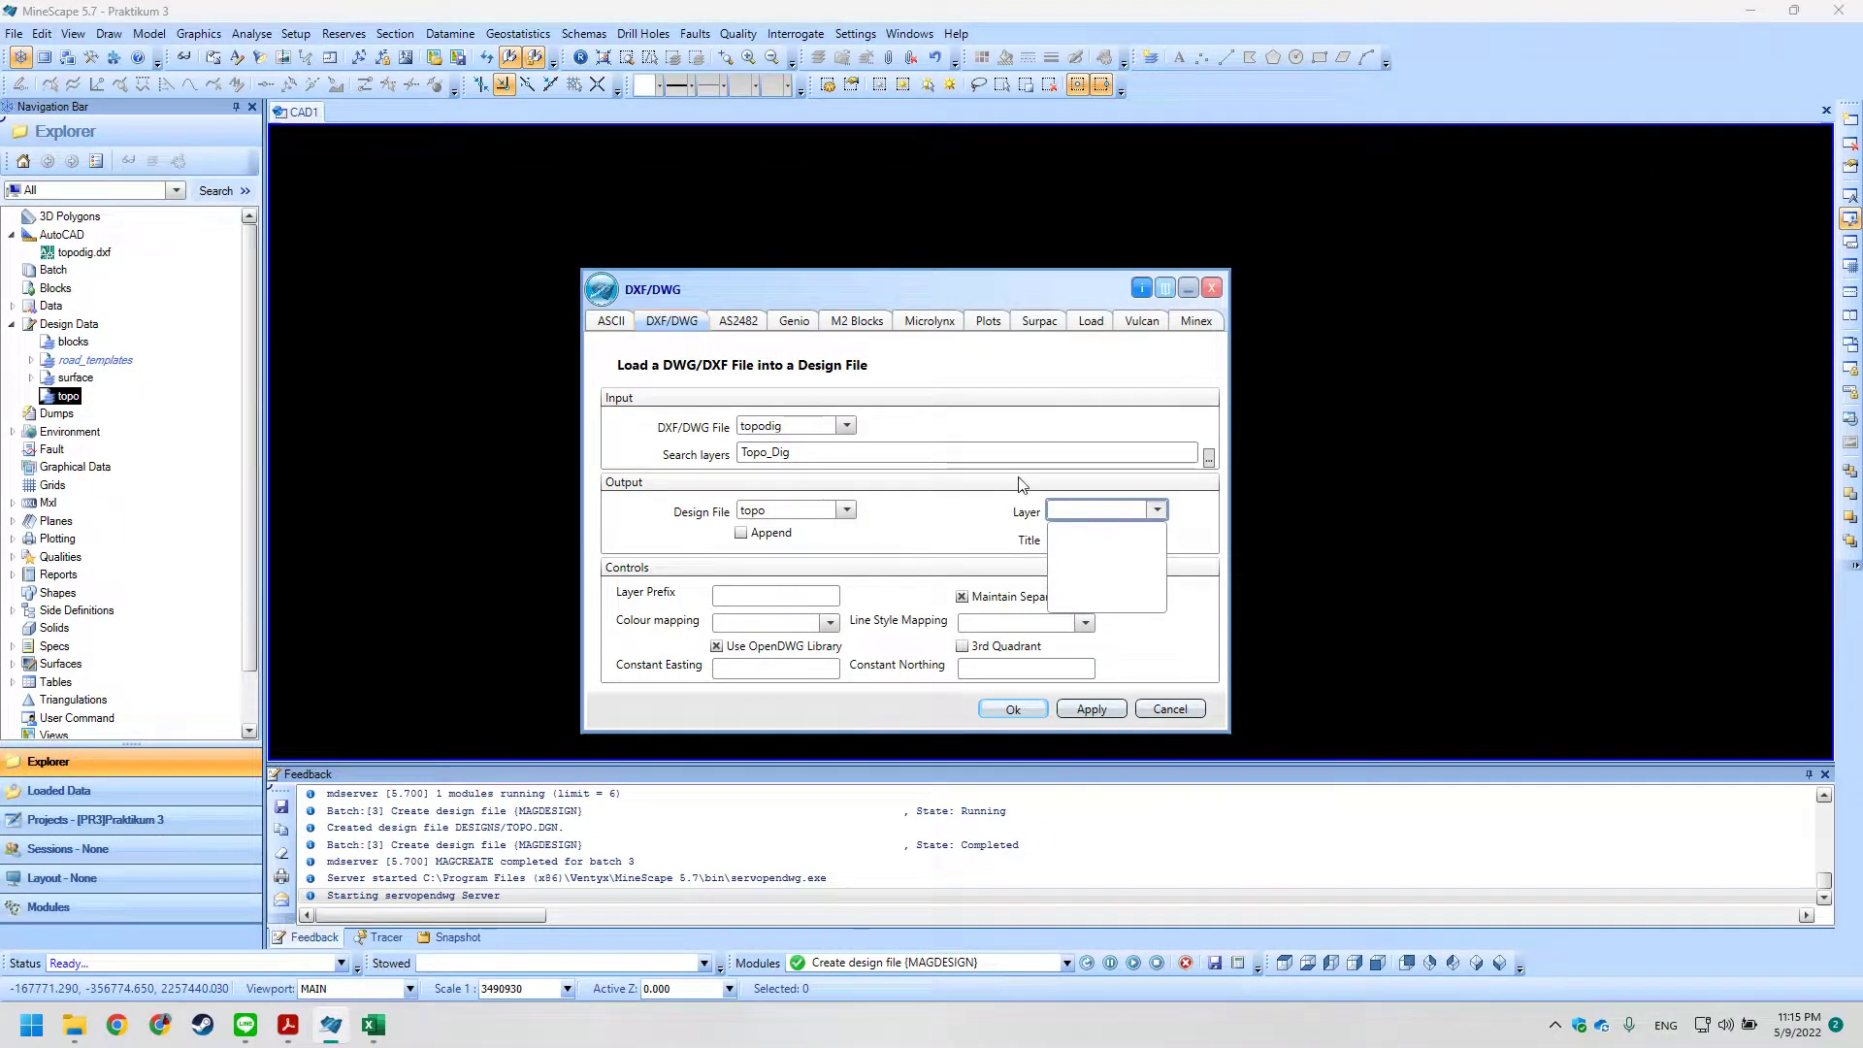
left_click(846, 511)
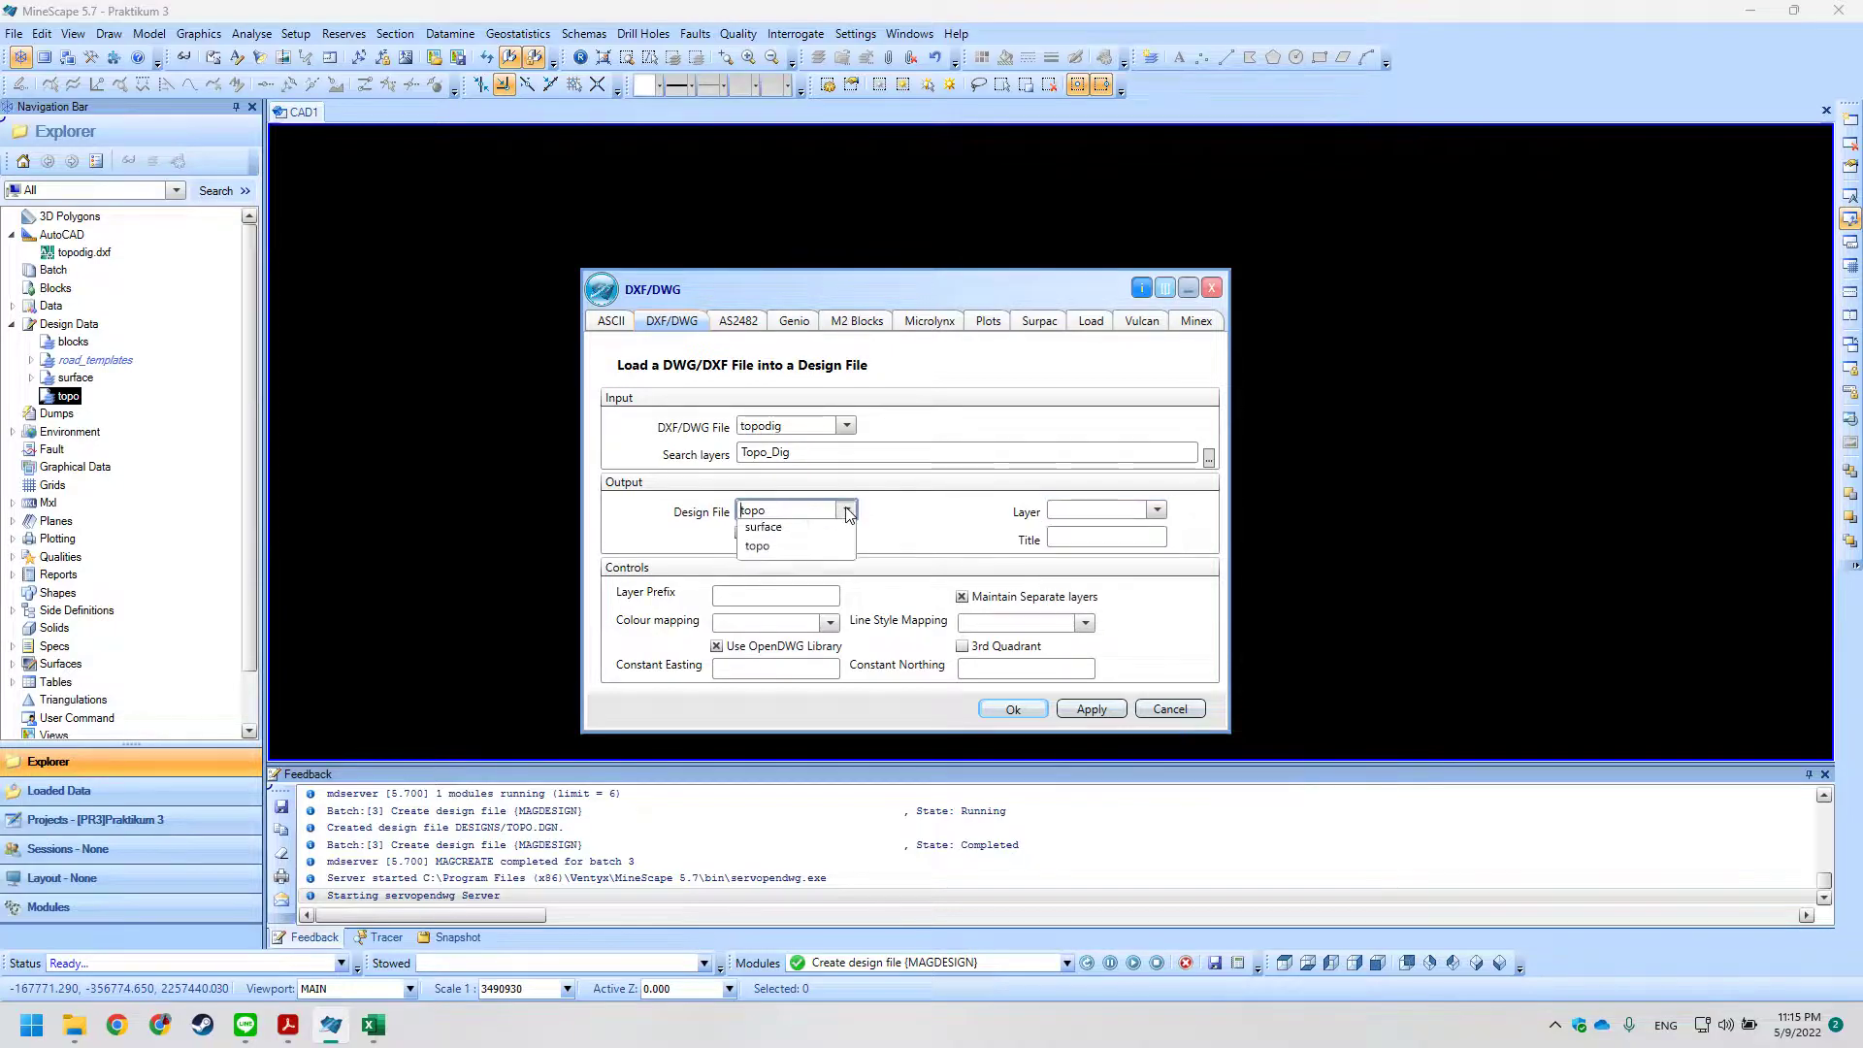
left_click(788, 594)
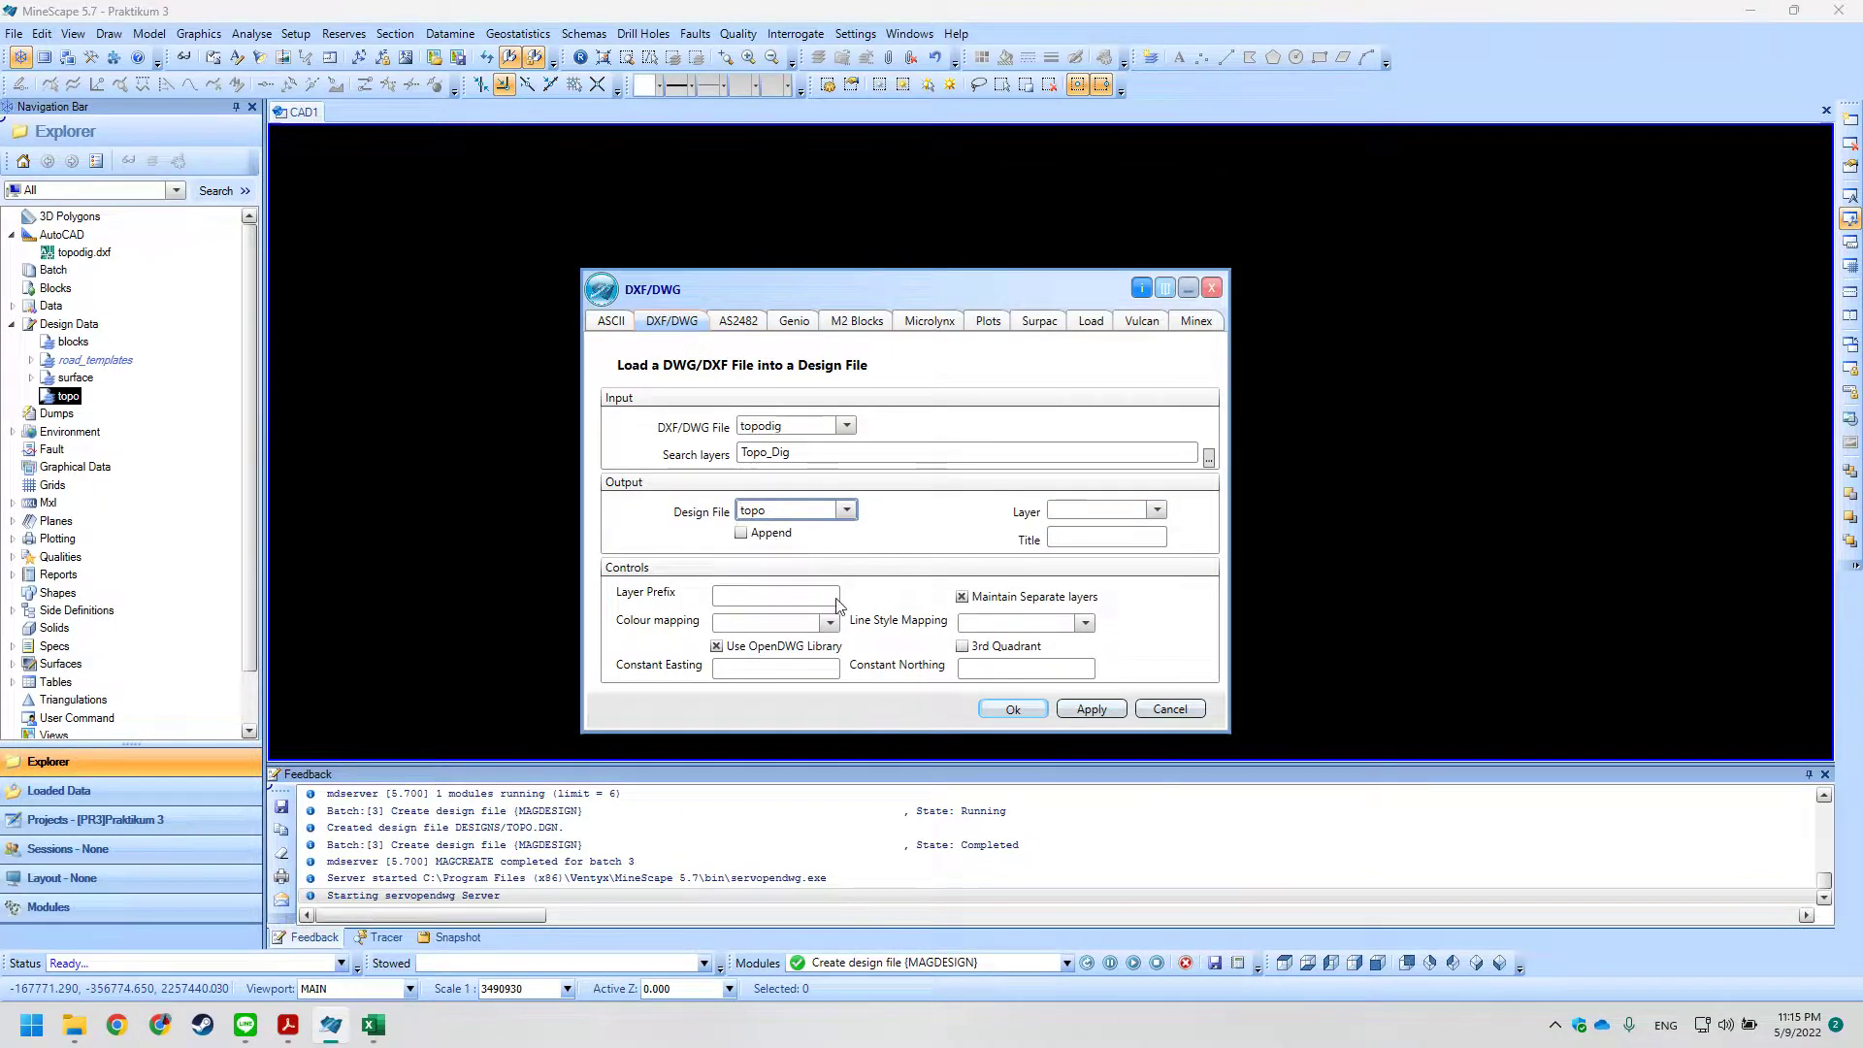
key("alt+Tab")
key("alt+Tab")
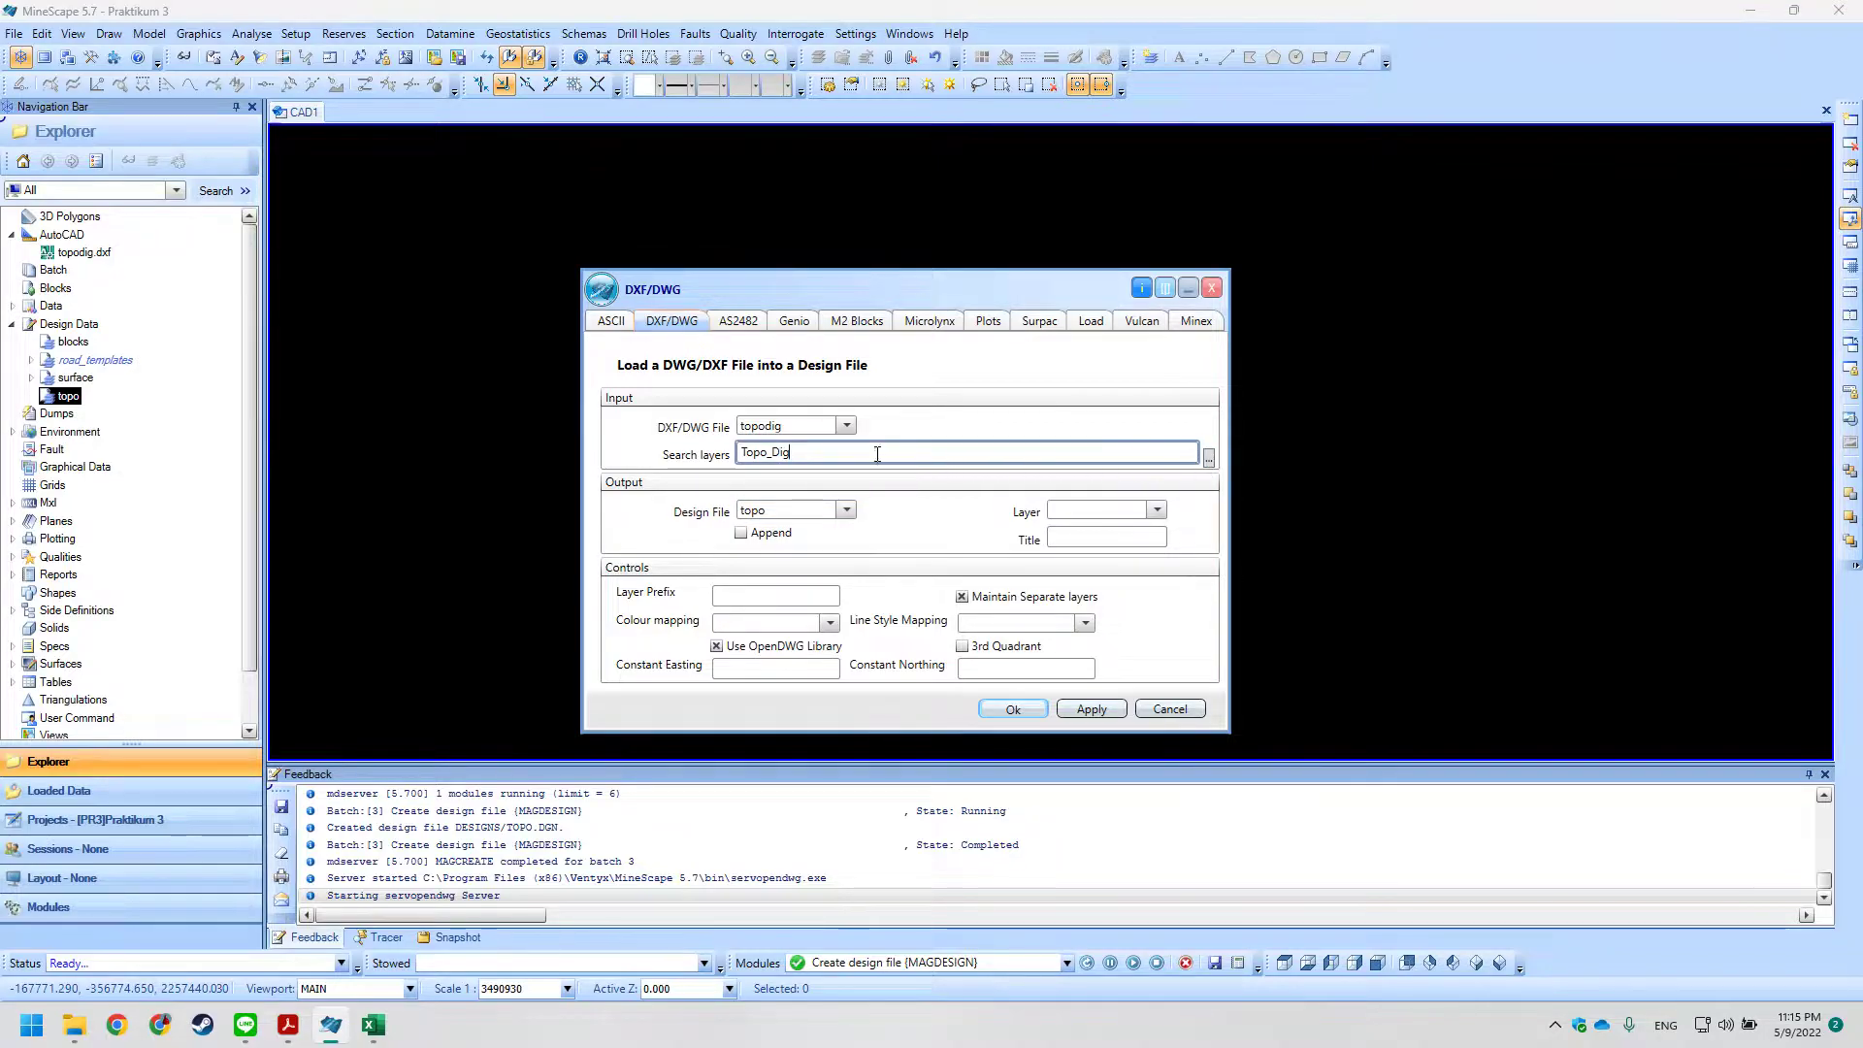
key("alt+Tab")
key("alt+Tab")
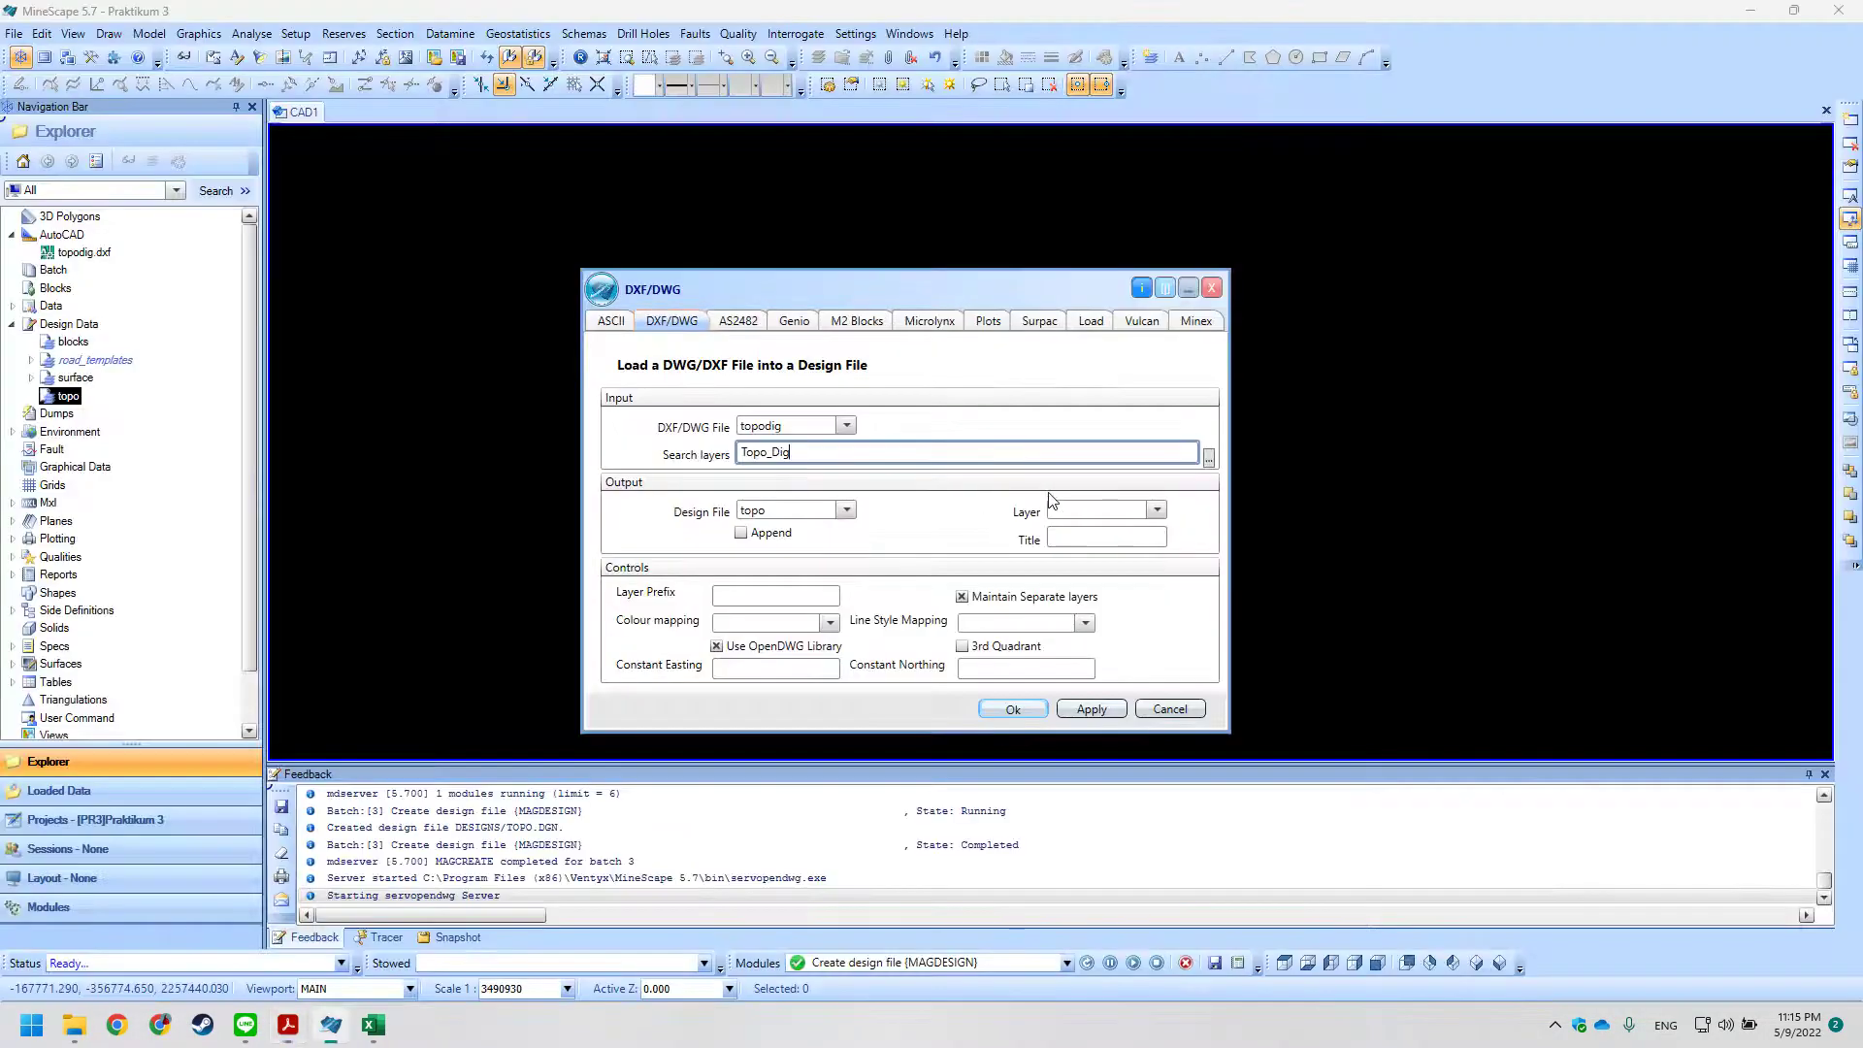
Set the output layer of the DXF/DWG import to Topodig.
left_click(1159, 512)
type("t")
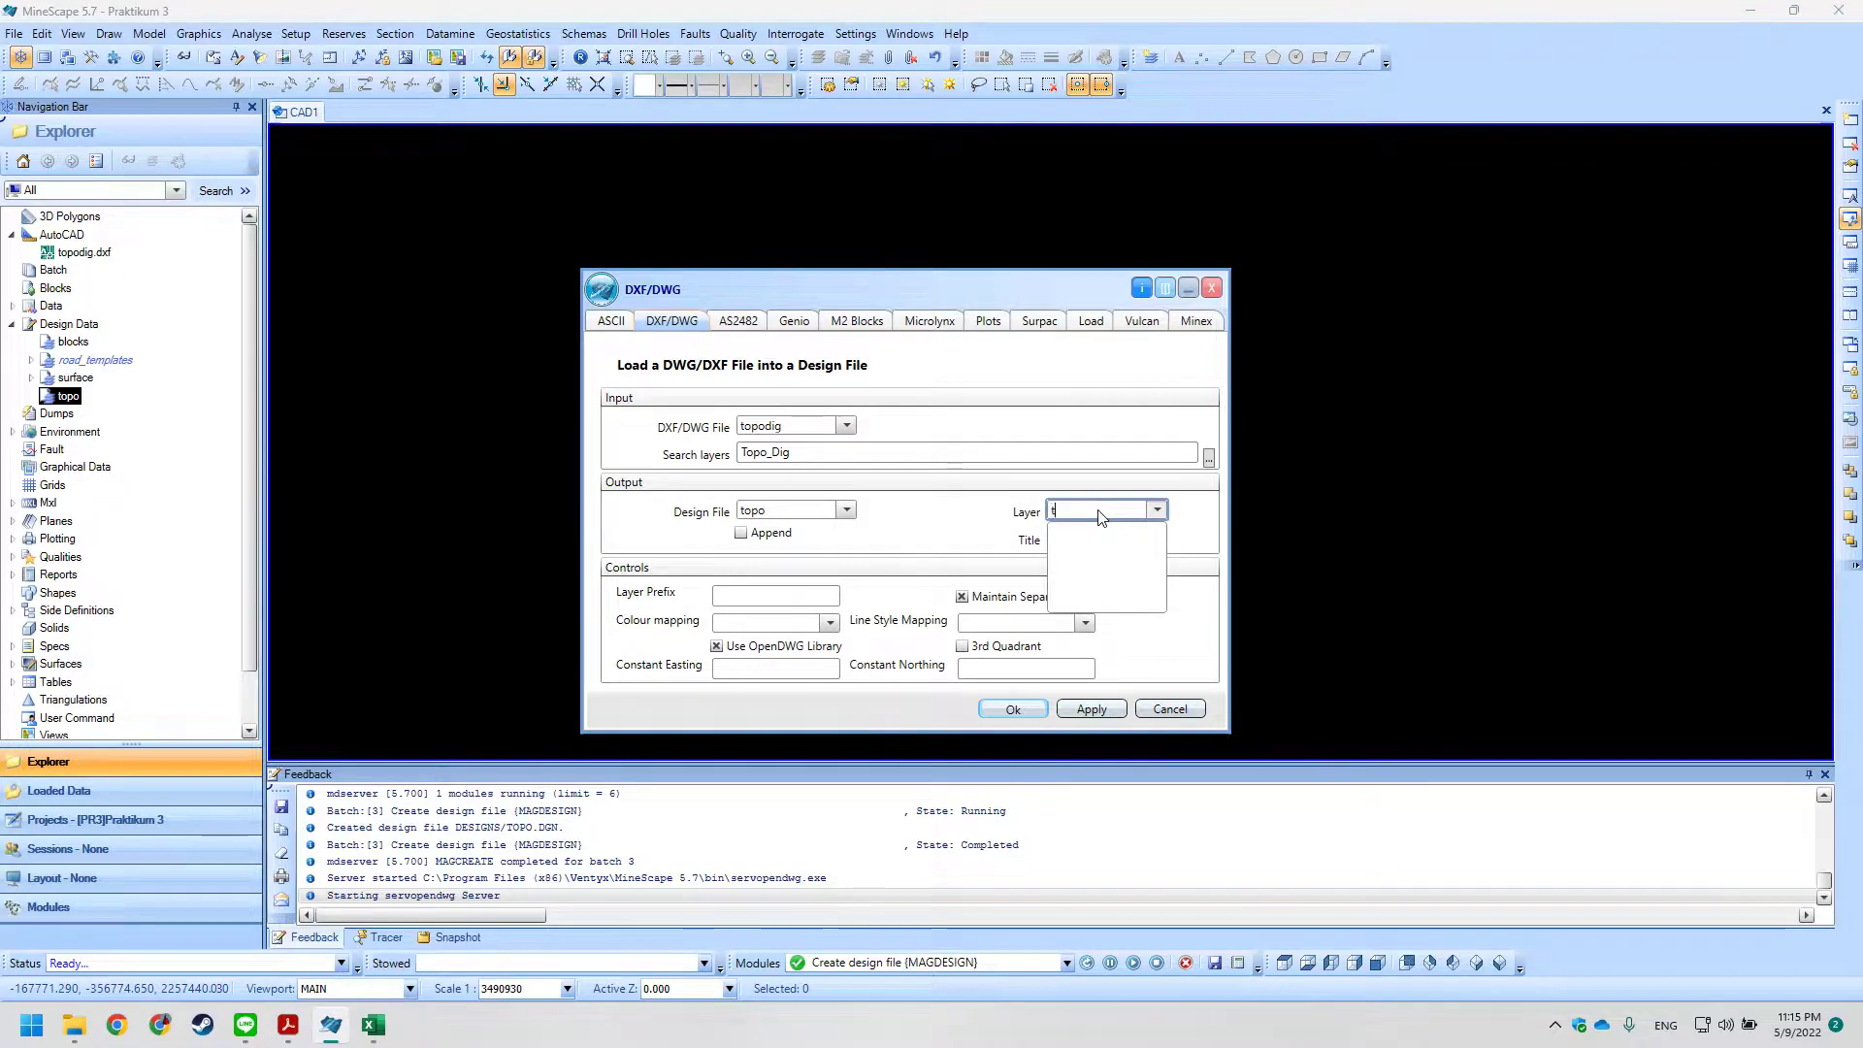
type("opodig")
left_click(1098, 542)
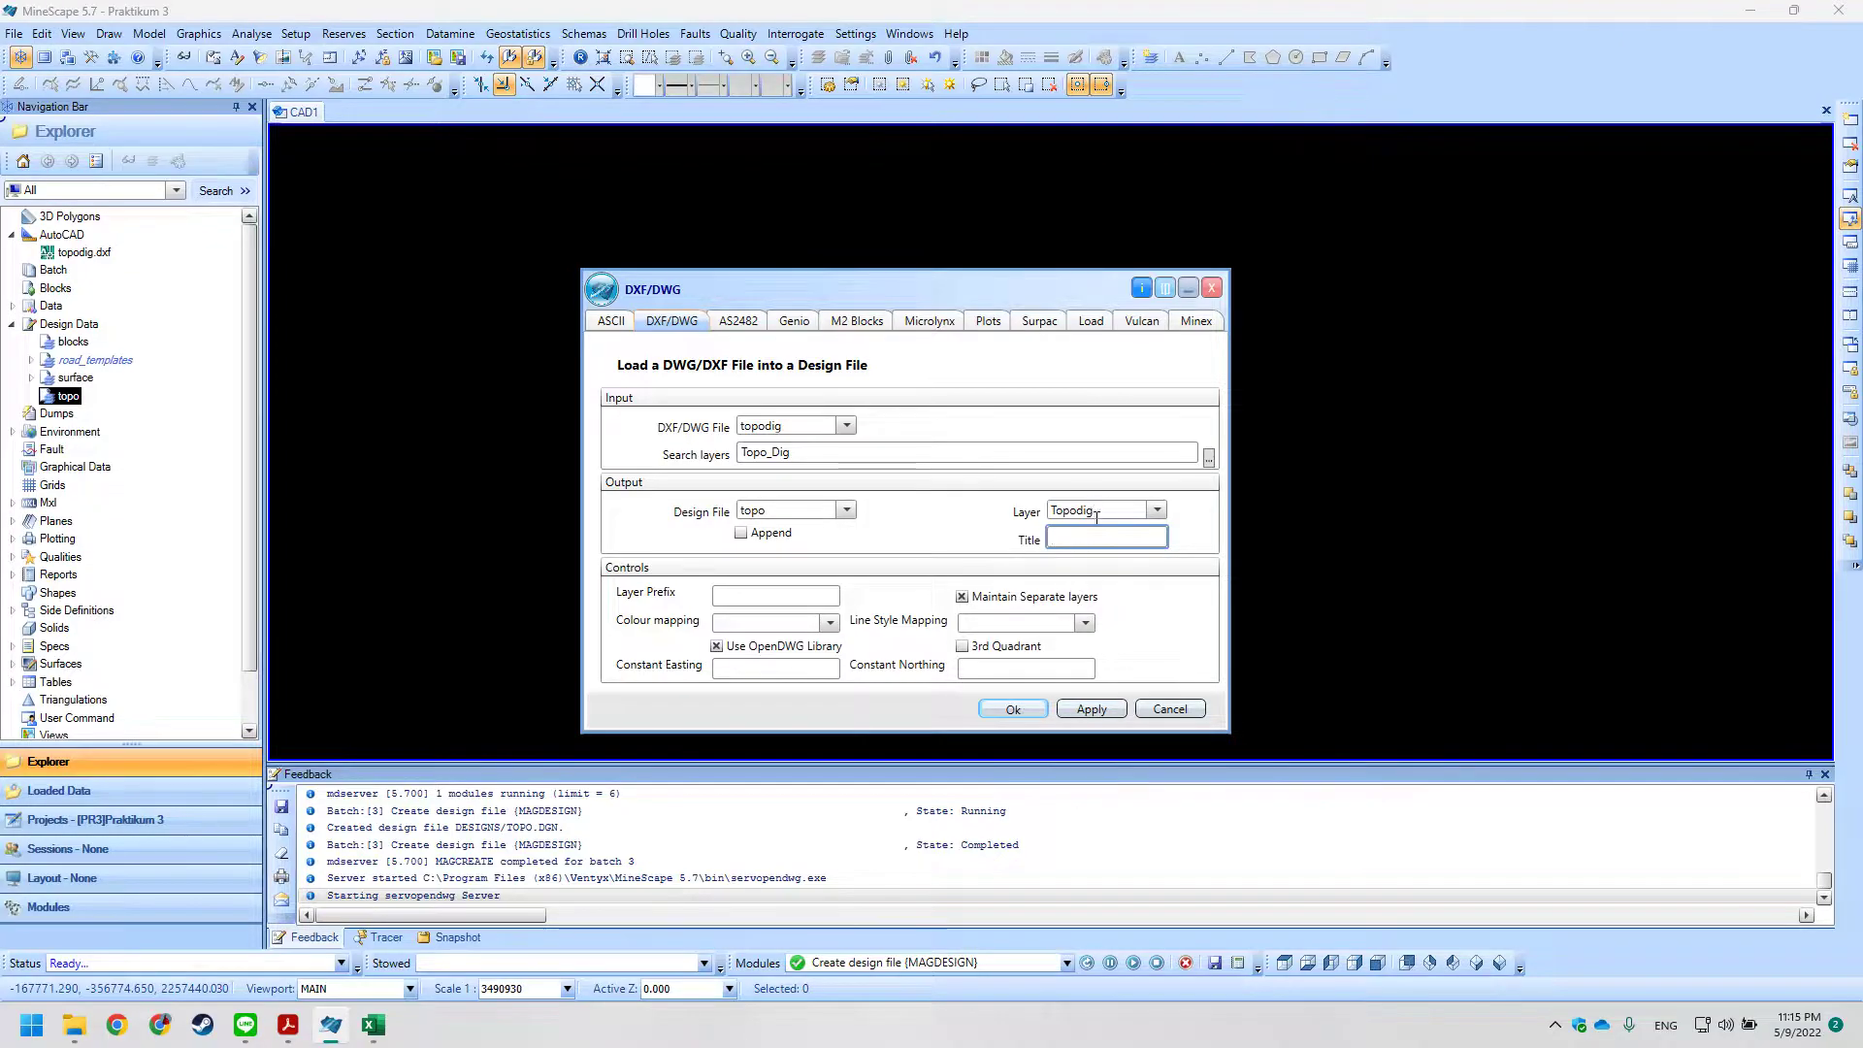
Following the Modul 4 PDF example, turn off Maintain Separate layers for the DXF/DWG import in MineScape.
key("alt+Tab")
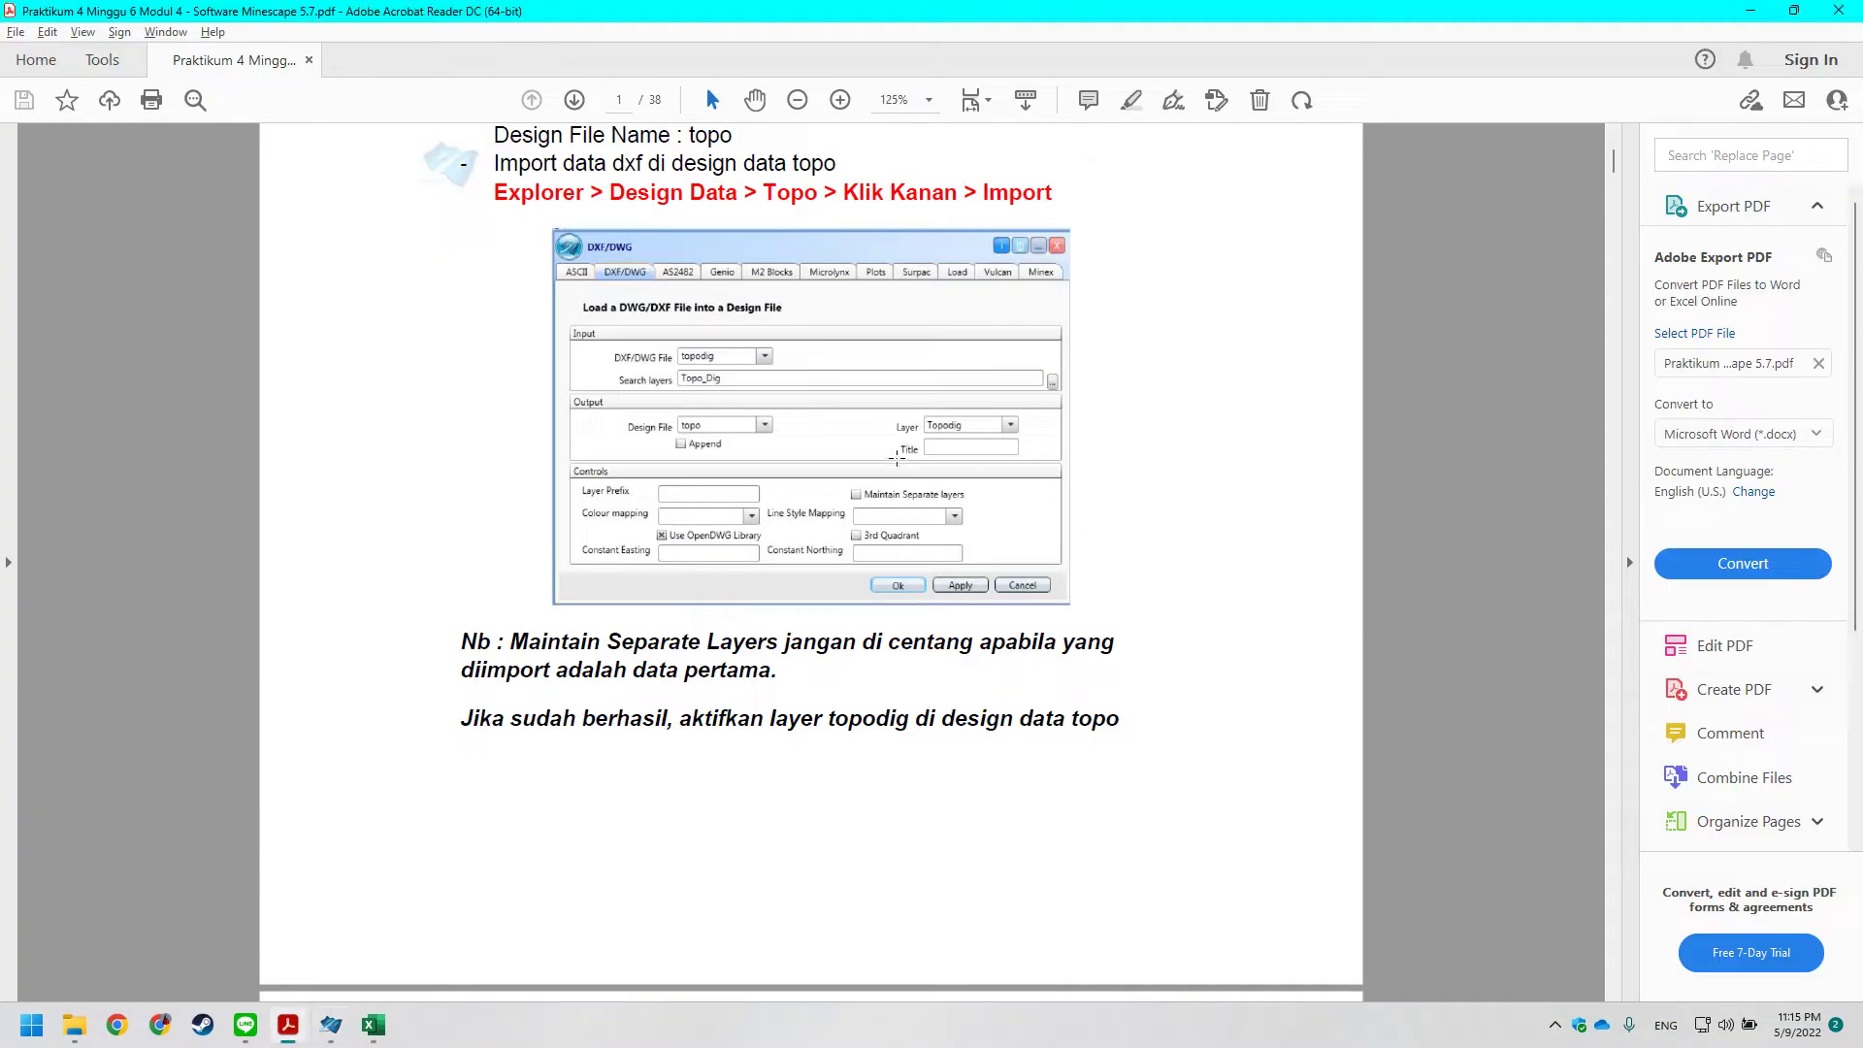
key("alt+Tab")
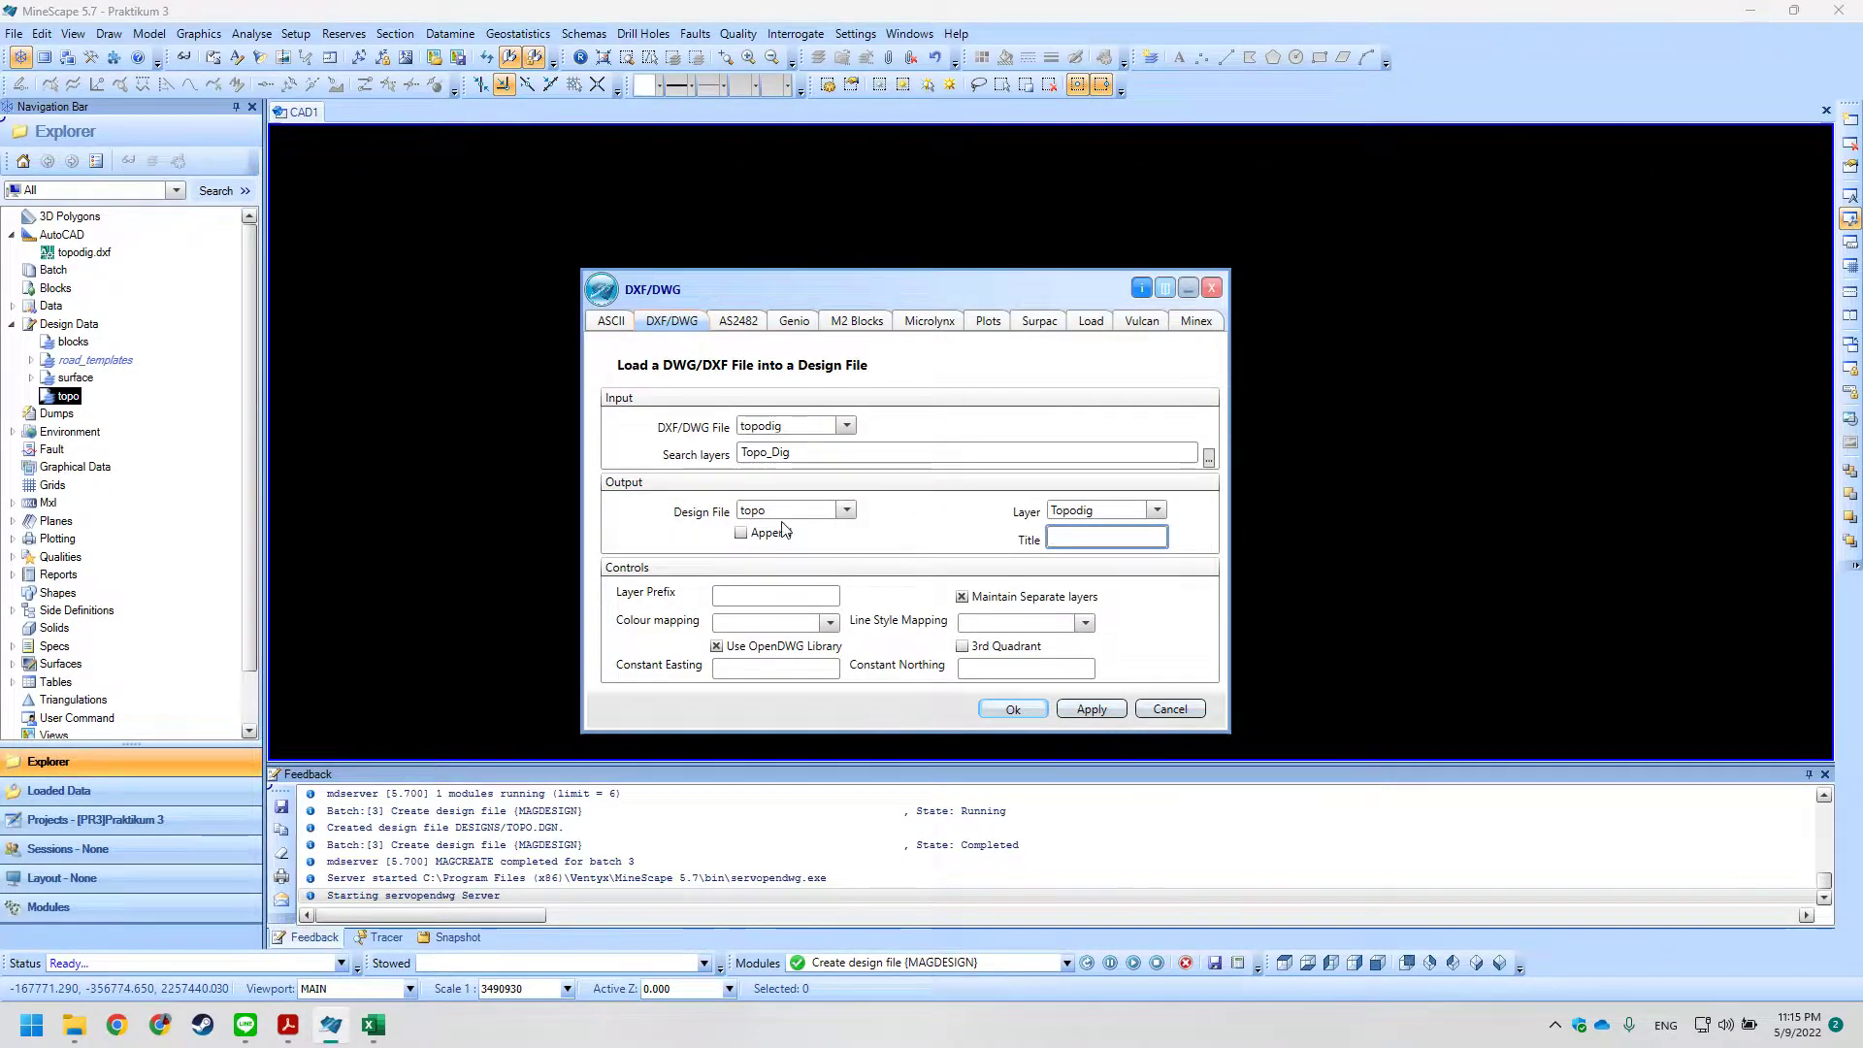
key("alt+Tab")
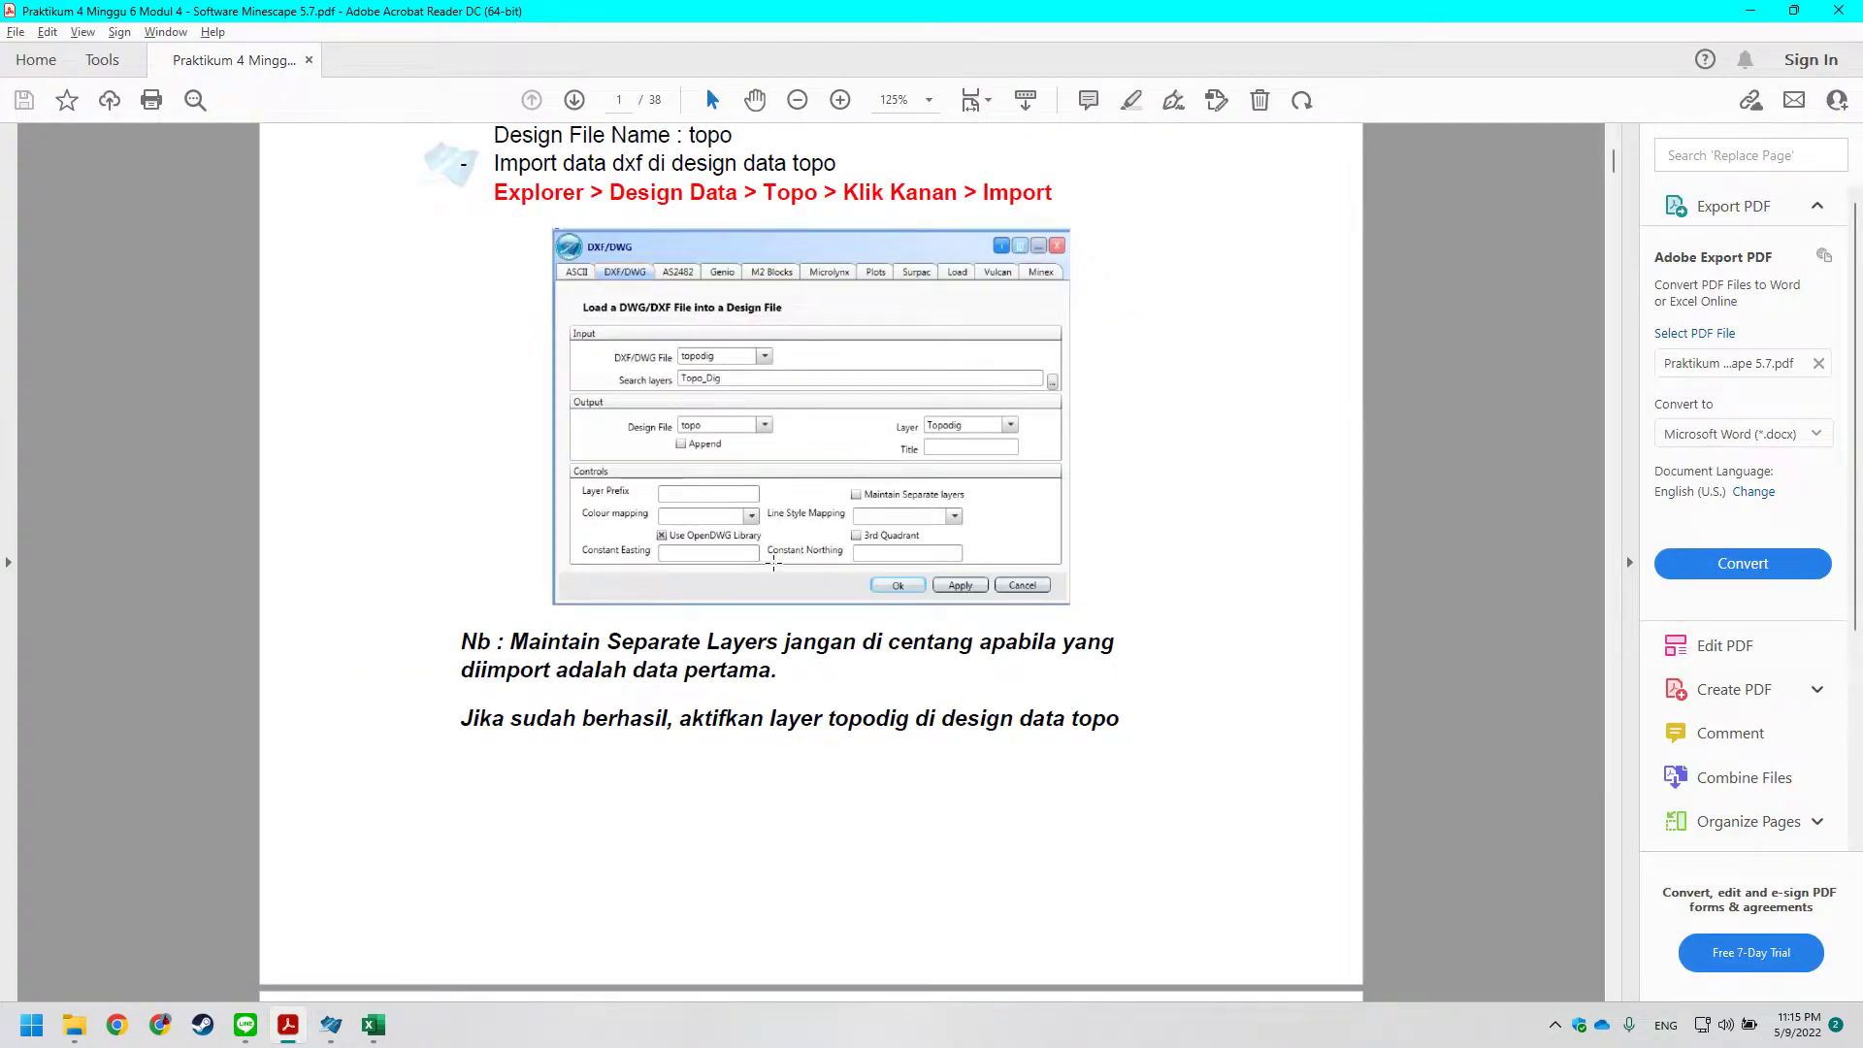
key("alt+Tab")
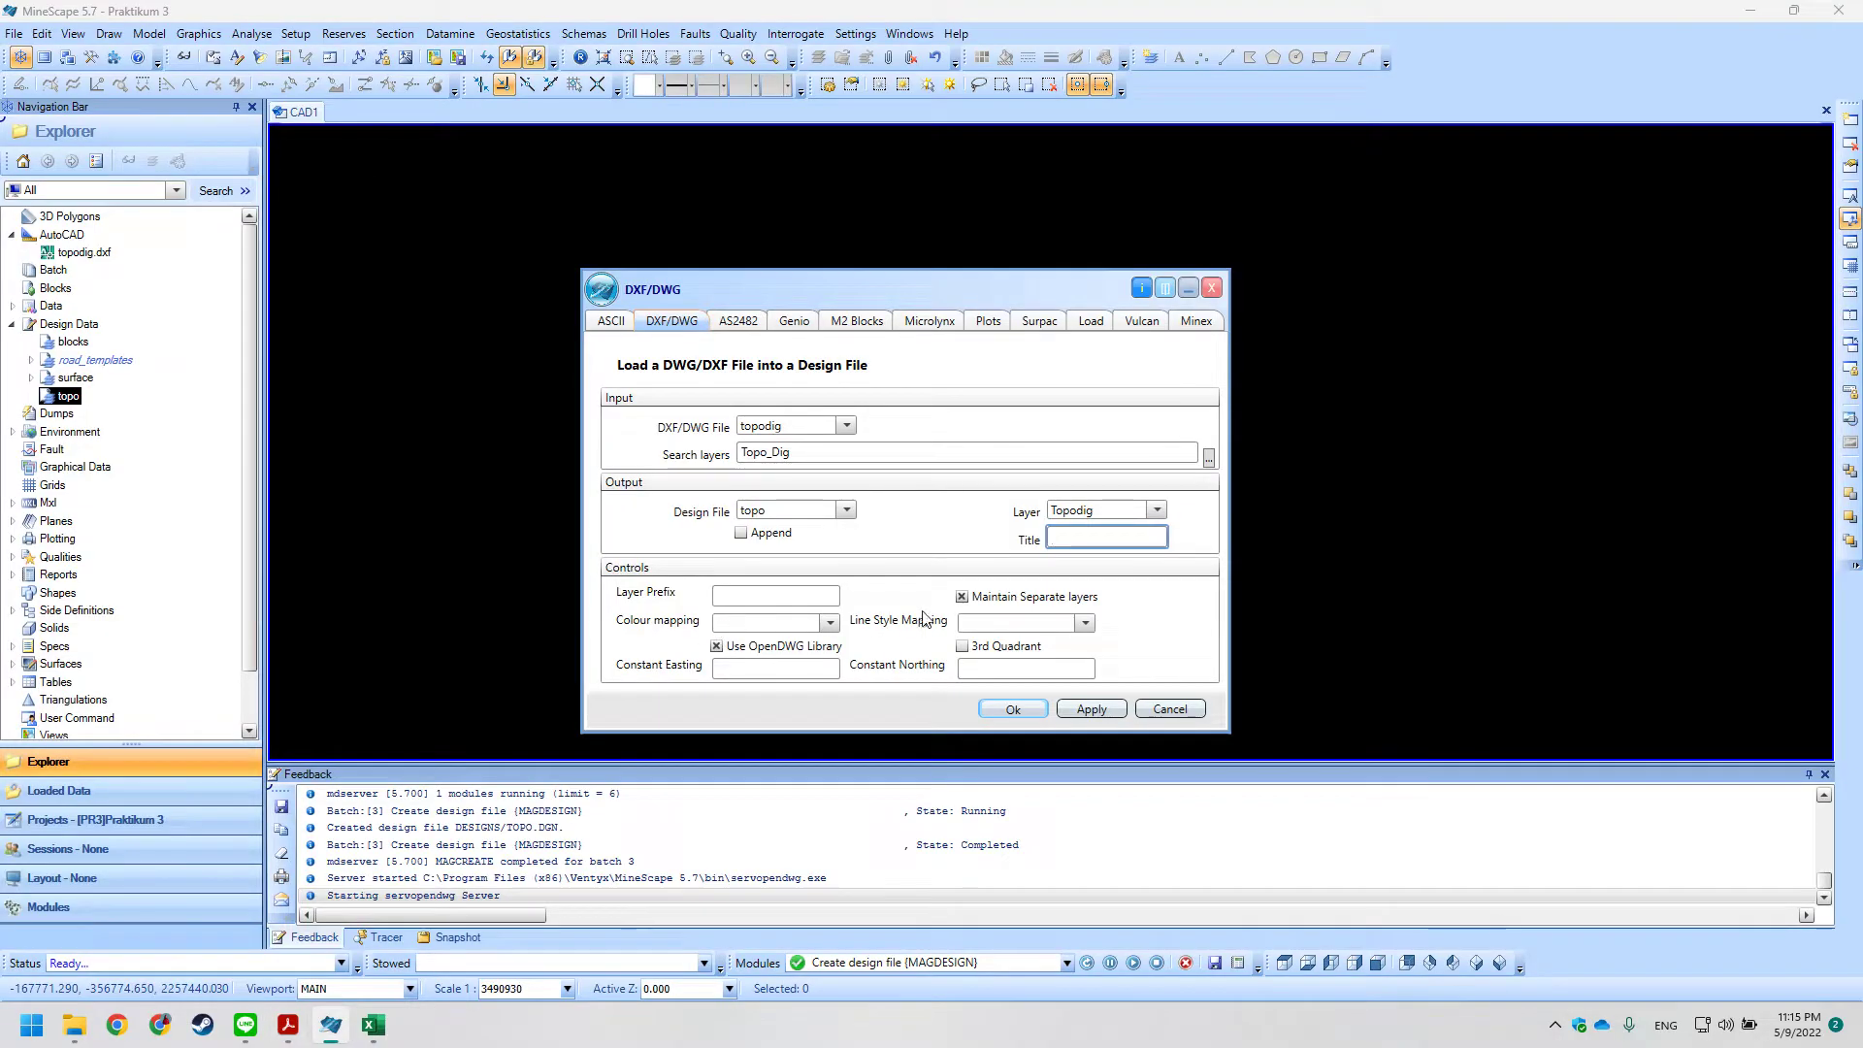
key("alt+Tab")
key("alt+Tab")
left_click(965, 598)
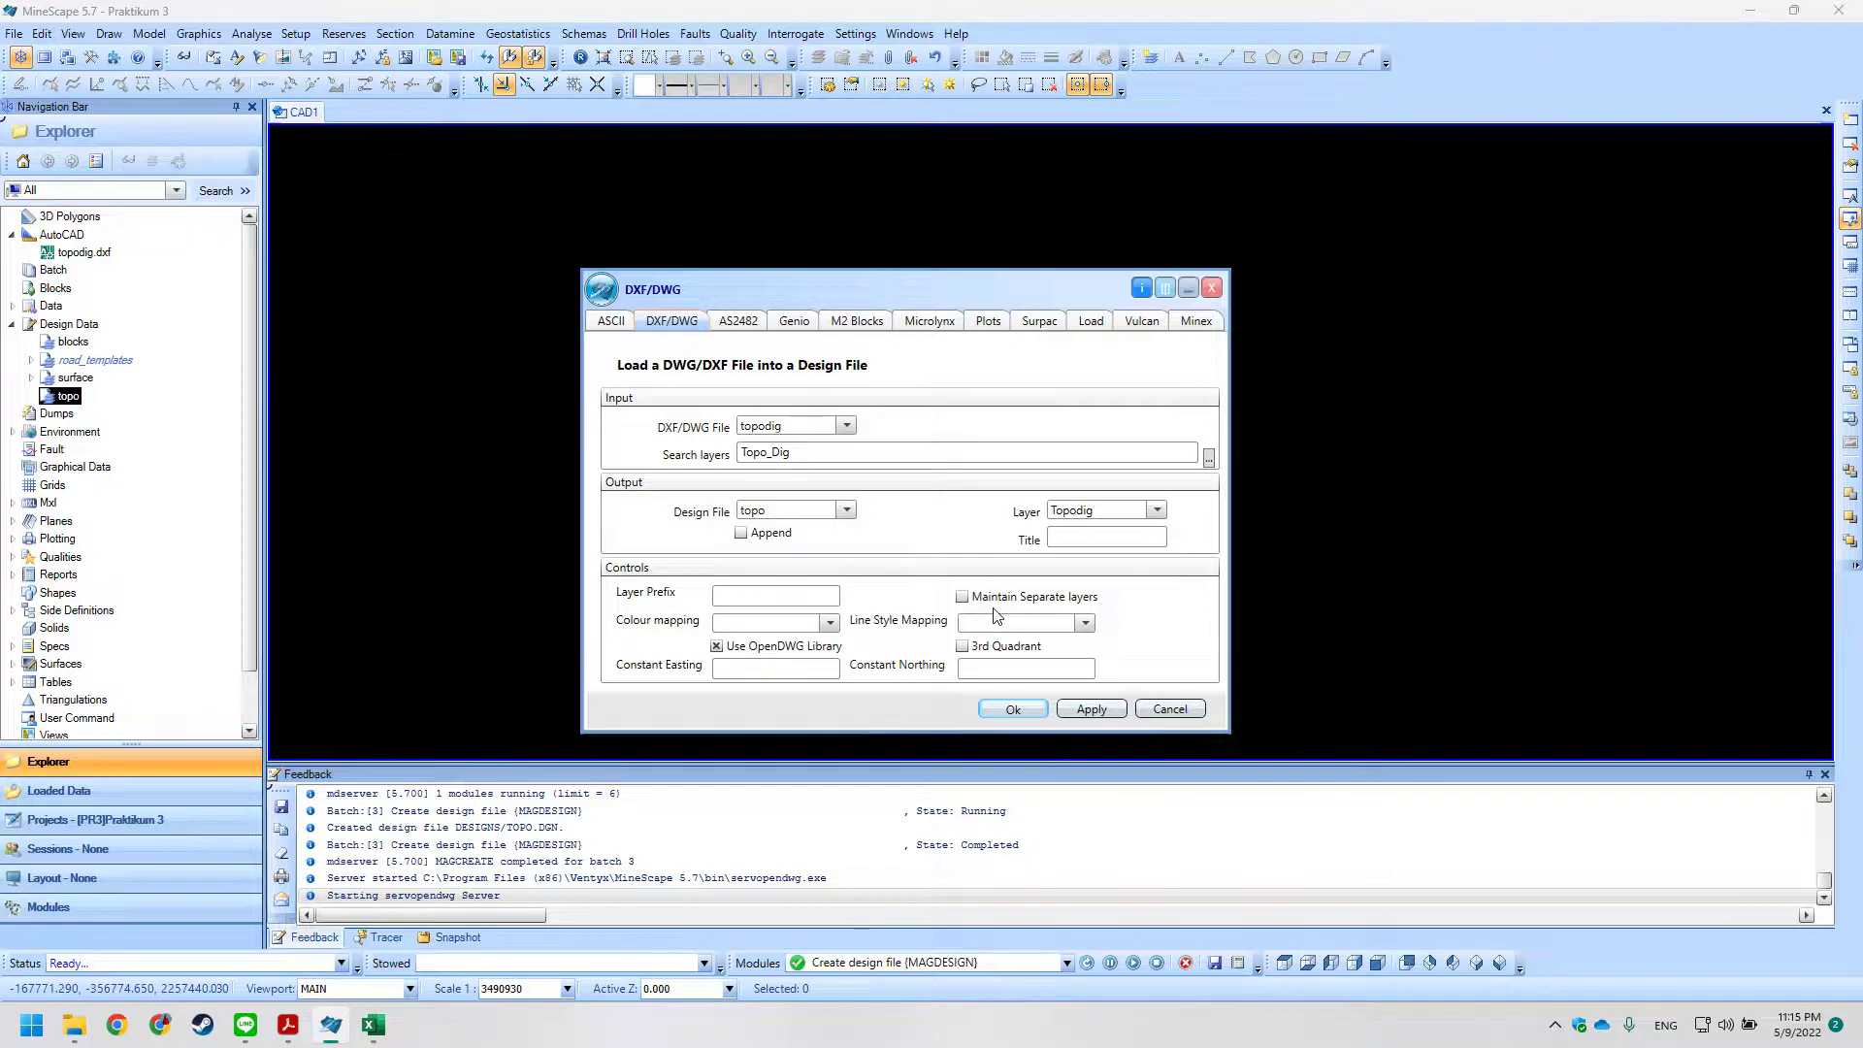
Check the import settings once more against the Modul 4 PDF, and run the DXF/DWG import in MineScape.
key("alt+Tab")
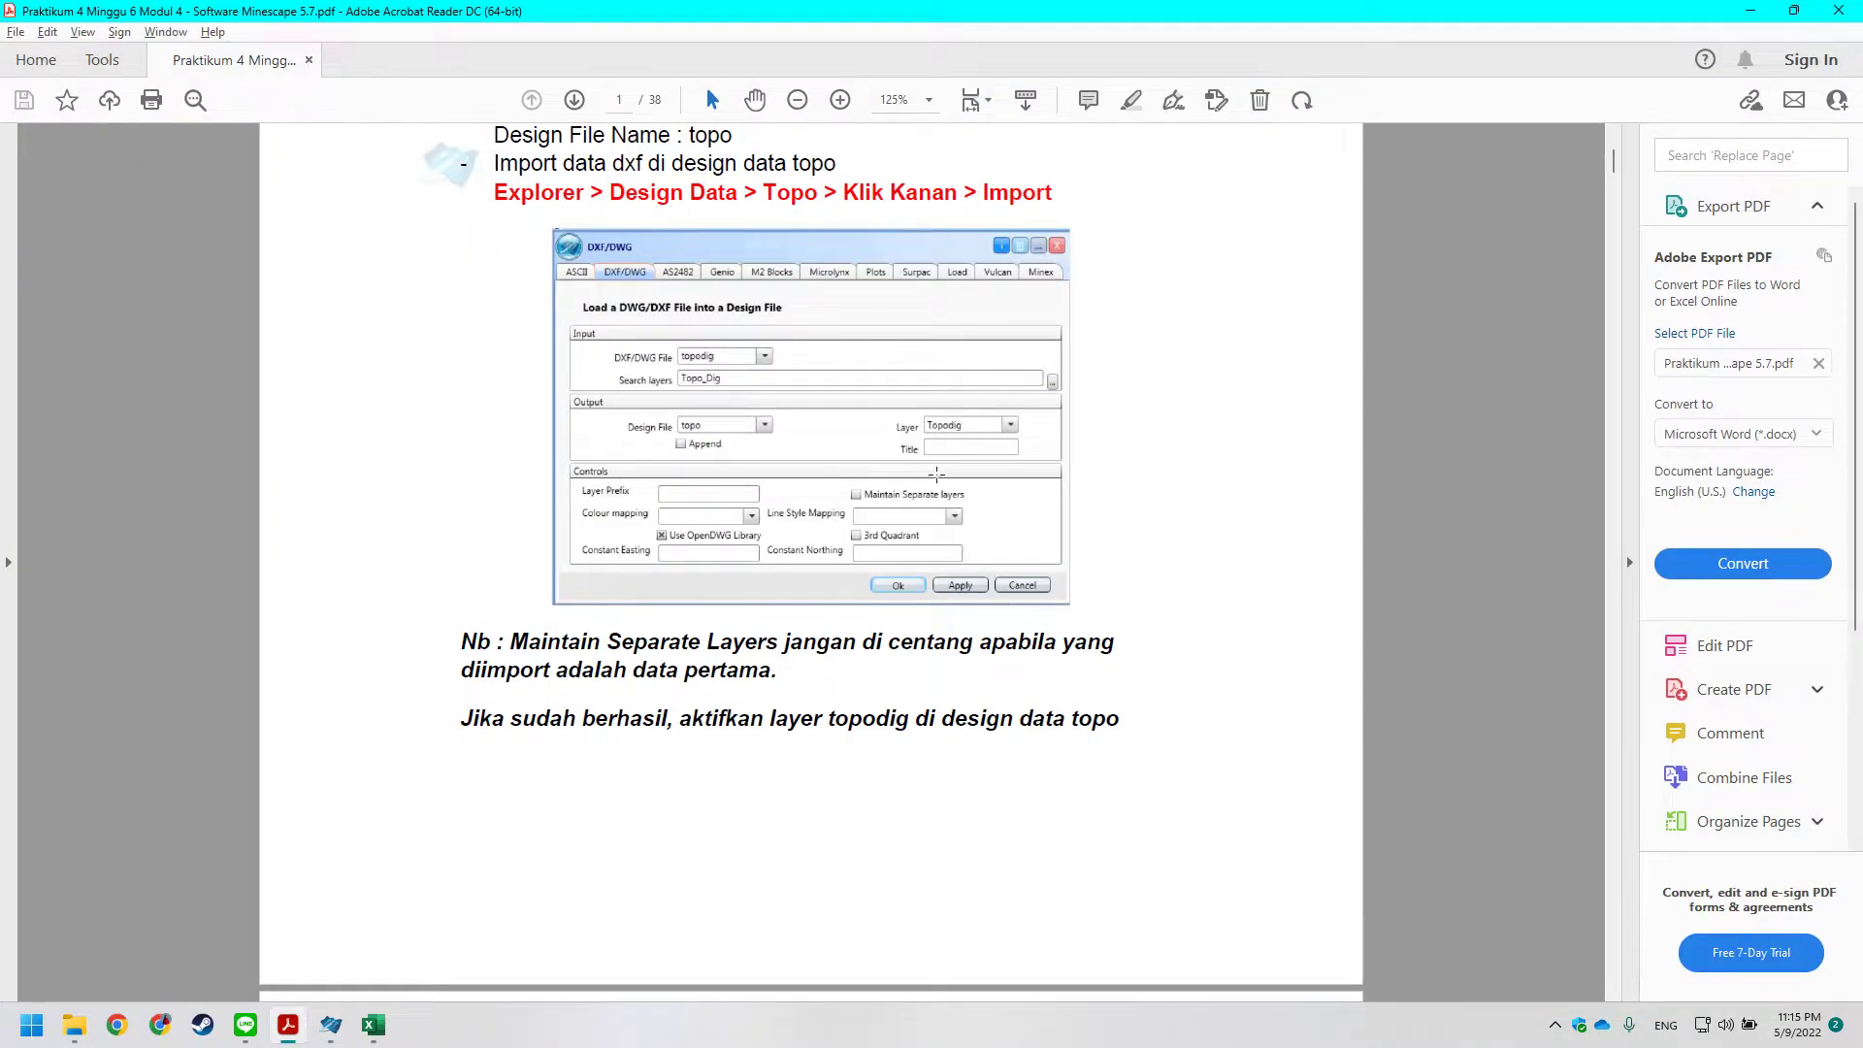
key("alt+Tab")
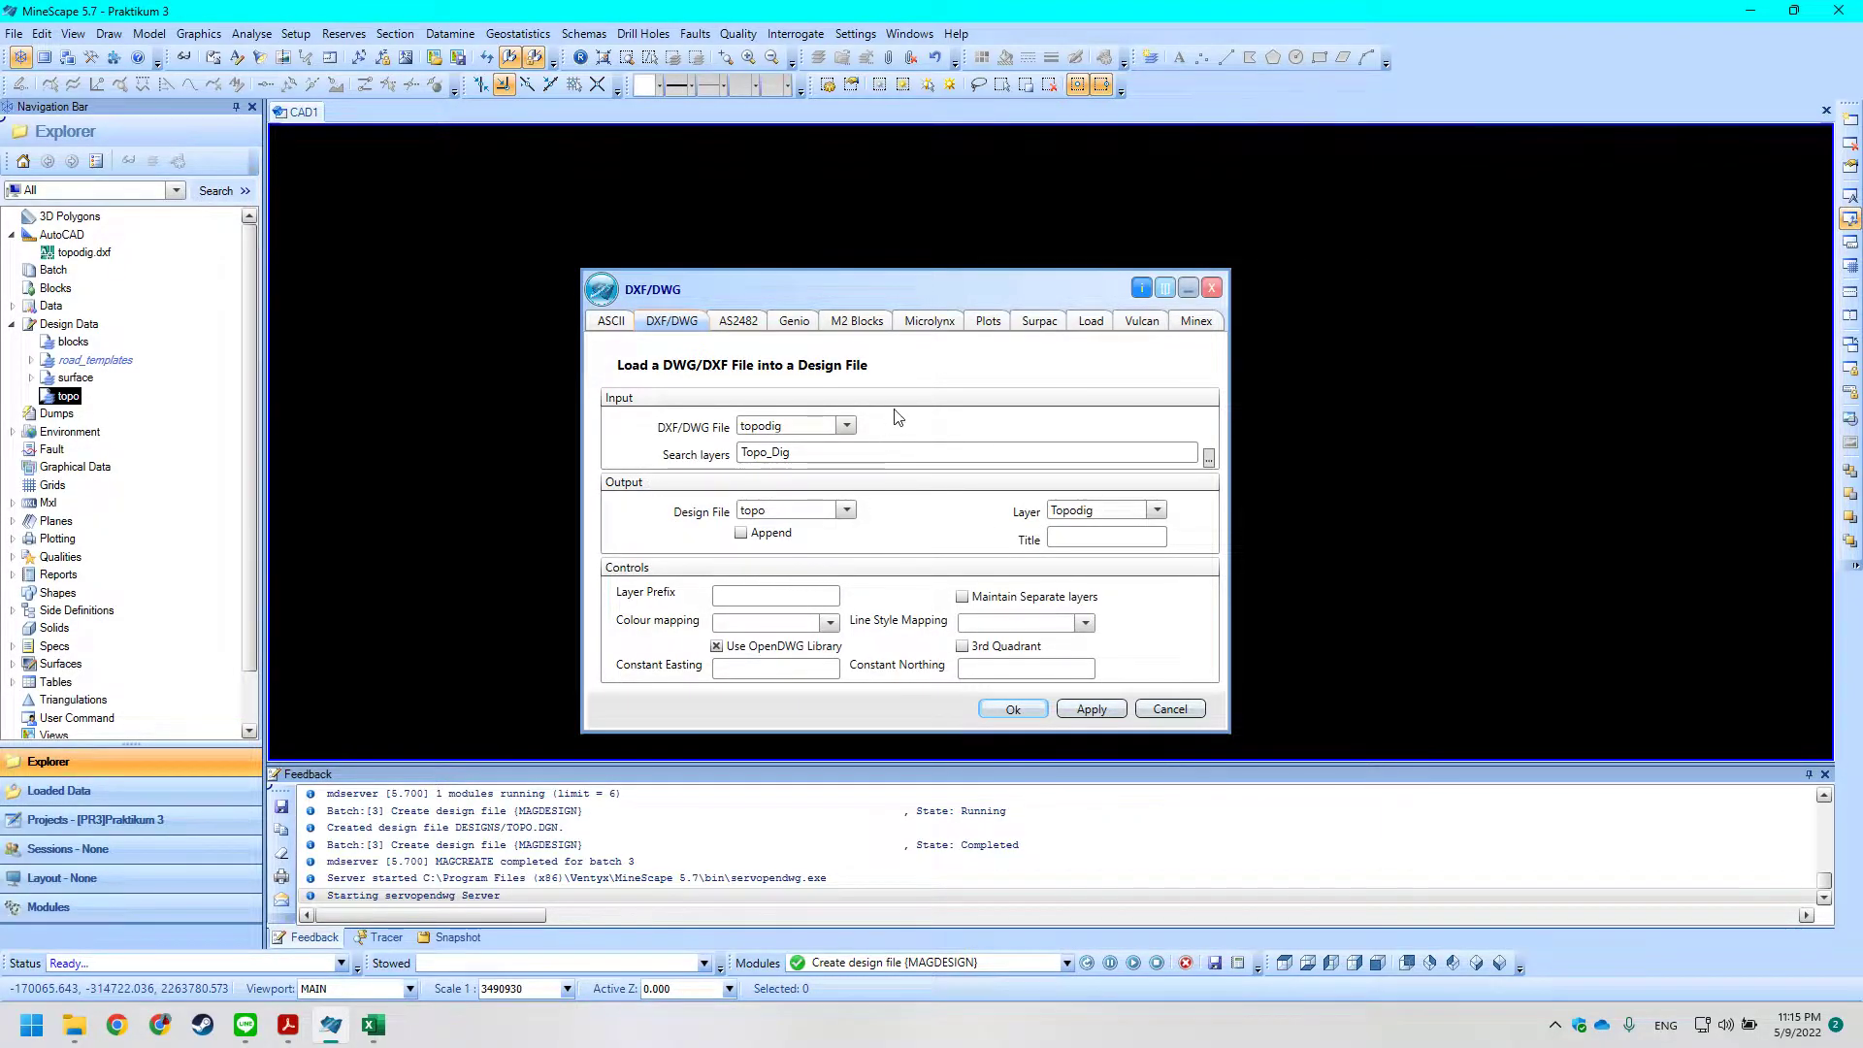
key("alt+Tab")
scroll(854, 418, "down", 6)
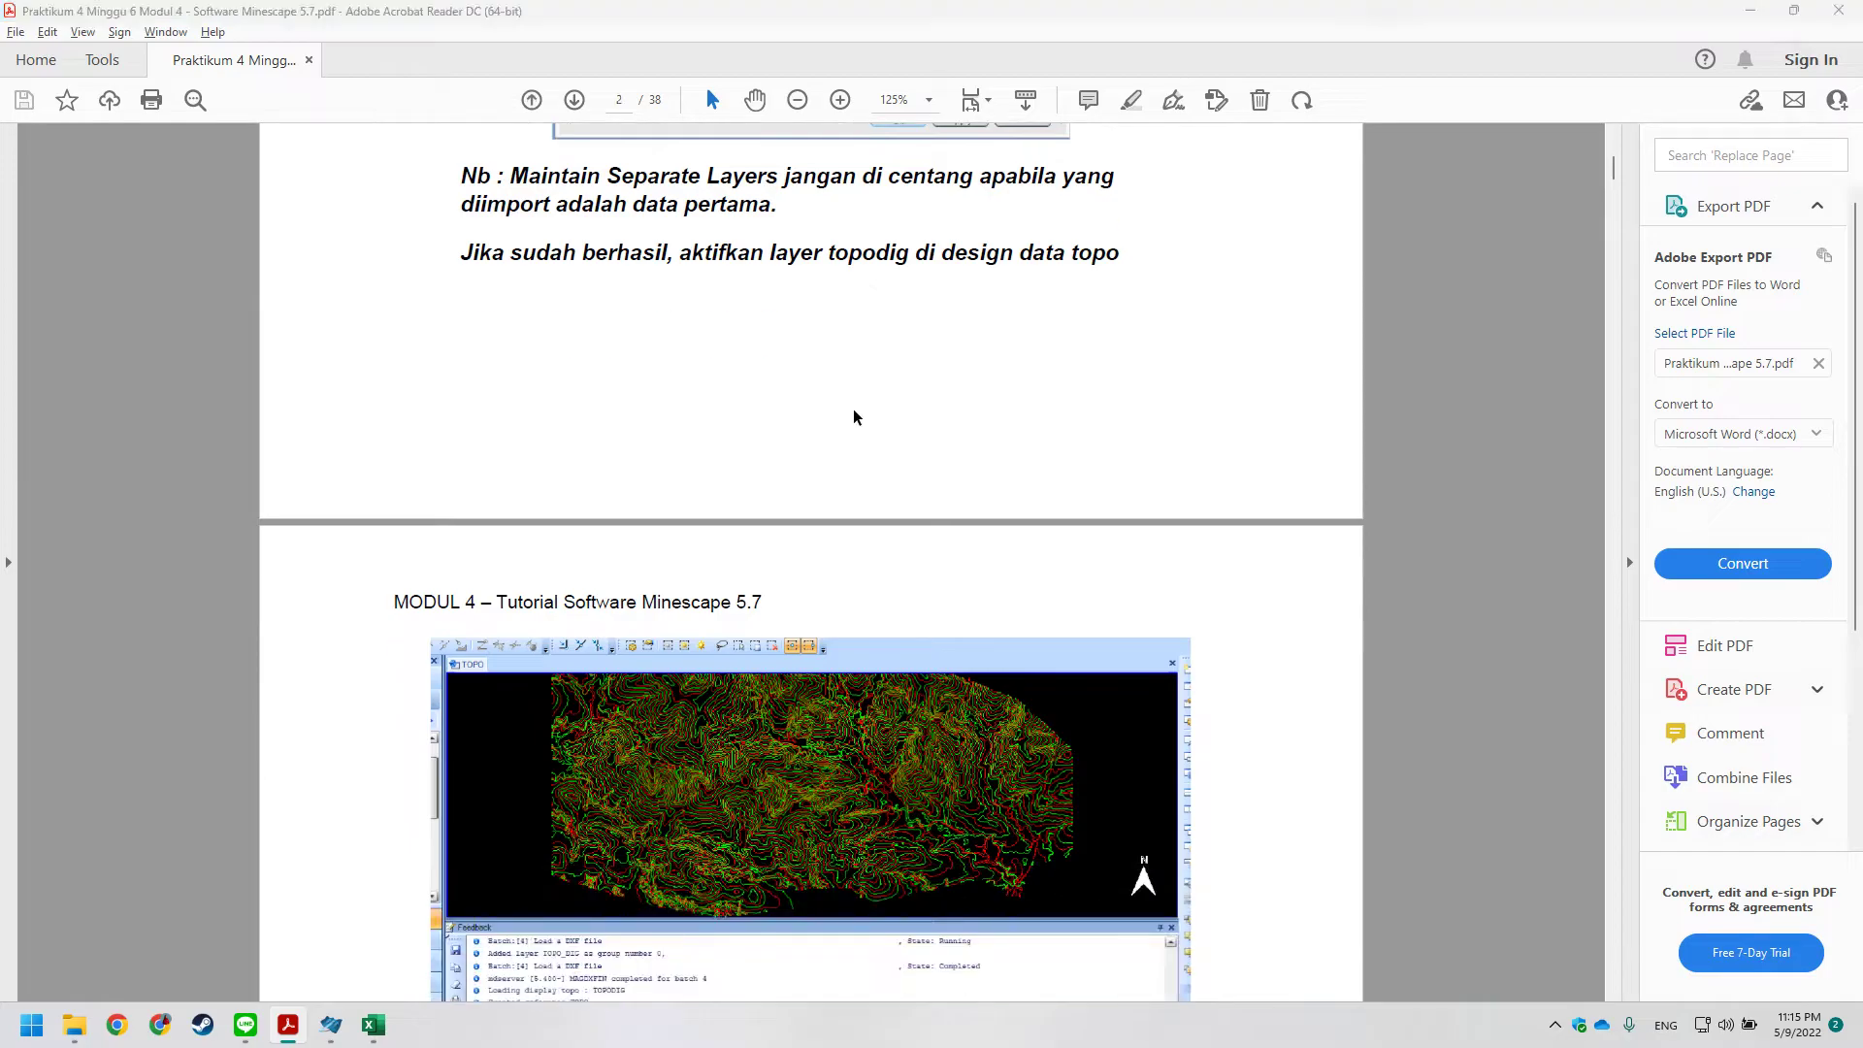
key("alt+Tab")
left_click(1006, 709)
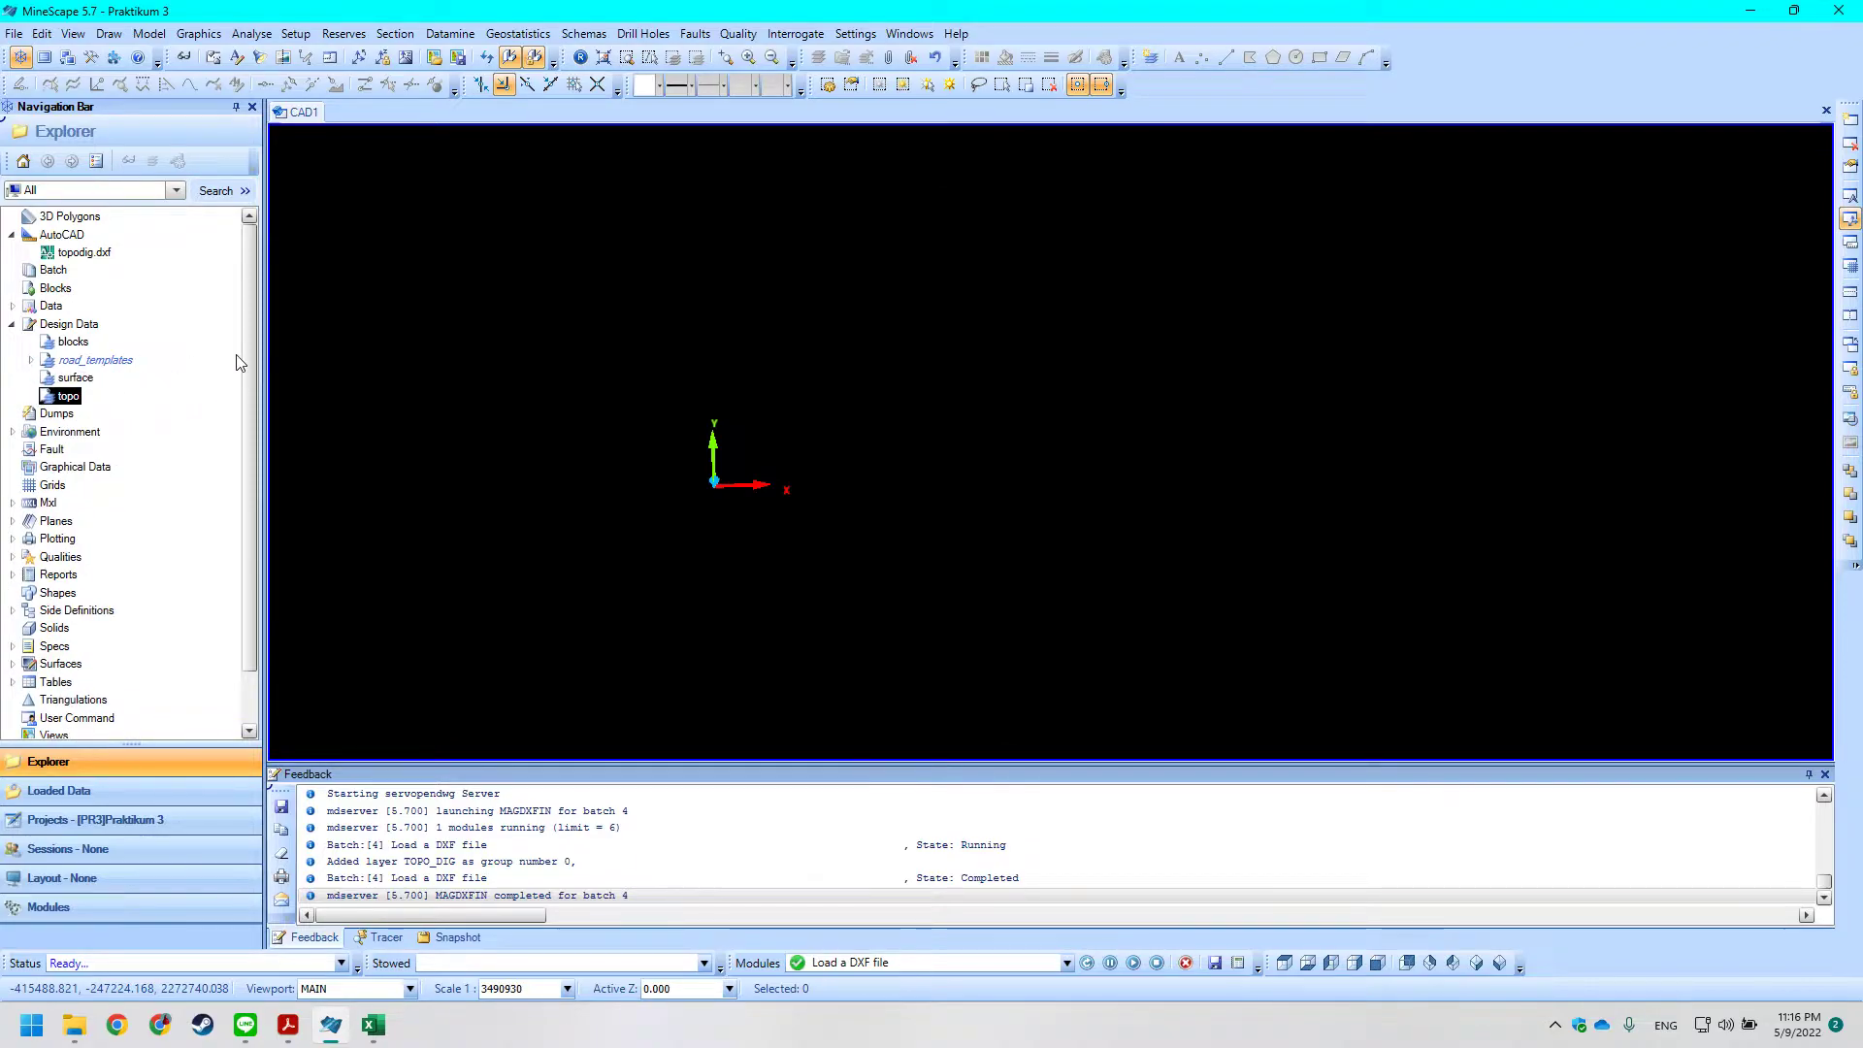
After consulting the Modul 4 PDF, refresh Design Data in MineScape and display the TOPODIG layer of the topo design file.
scroll(249, 378, "down", 1)
key("alt+Tab")
scroll(308, 481, "down", 3)
scroll(307, 481, "up", 6)
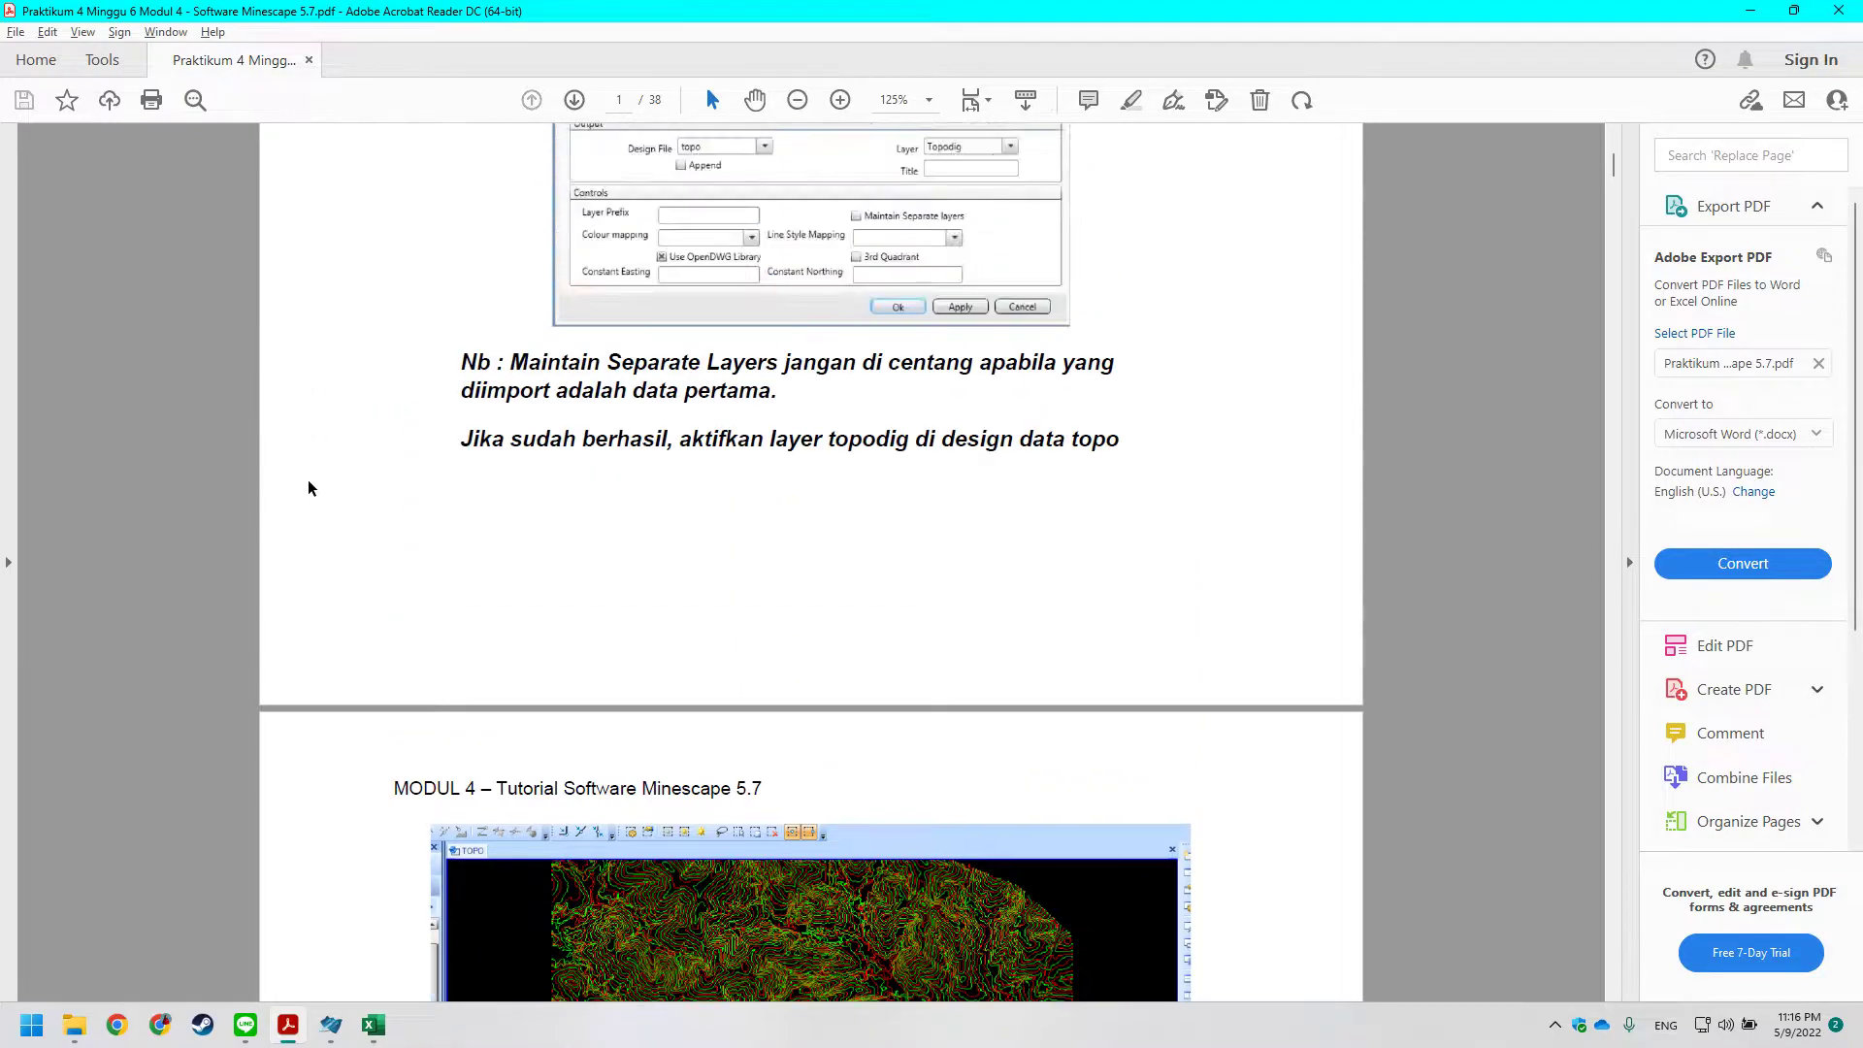
scroll(309, 487, "up", 4)
key("alt+Tab")
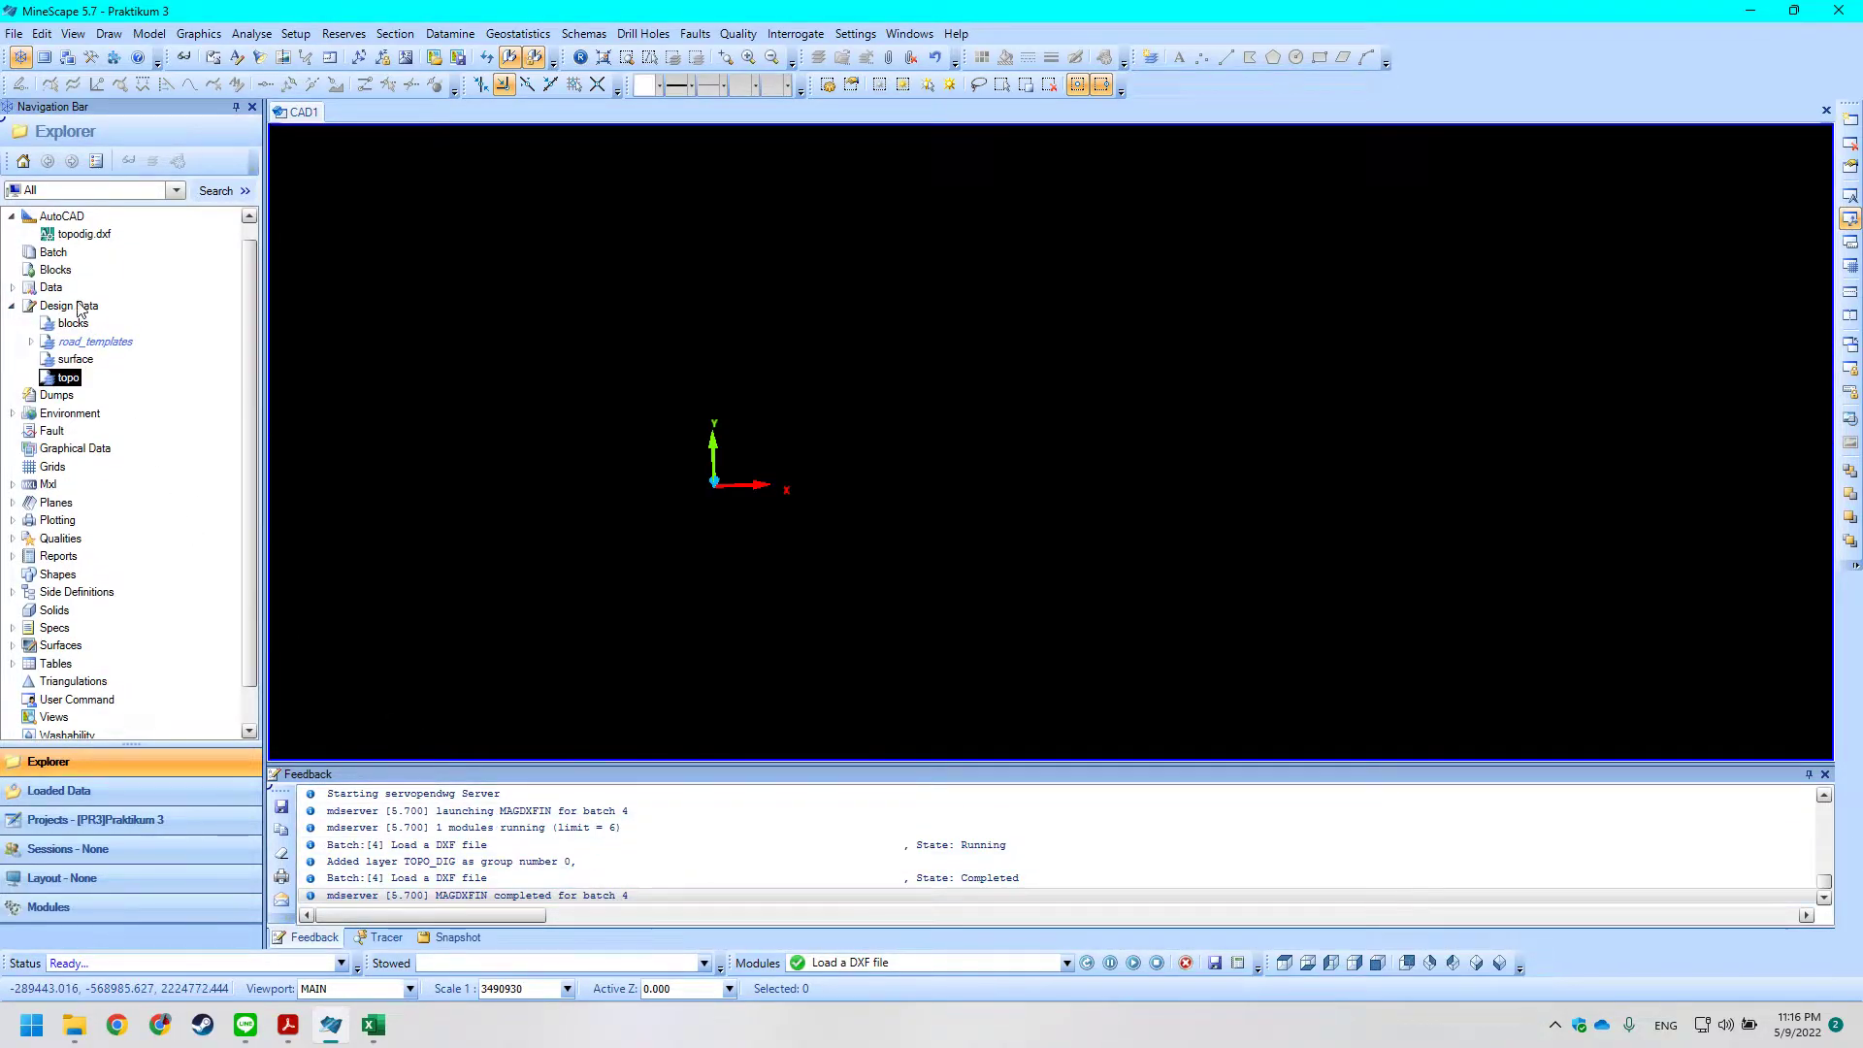
right_click(80, 309)
left_click(136, 416)
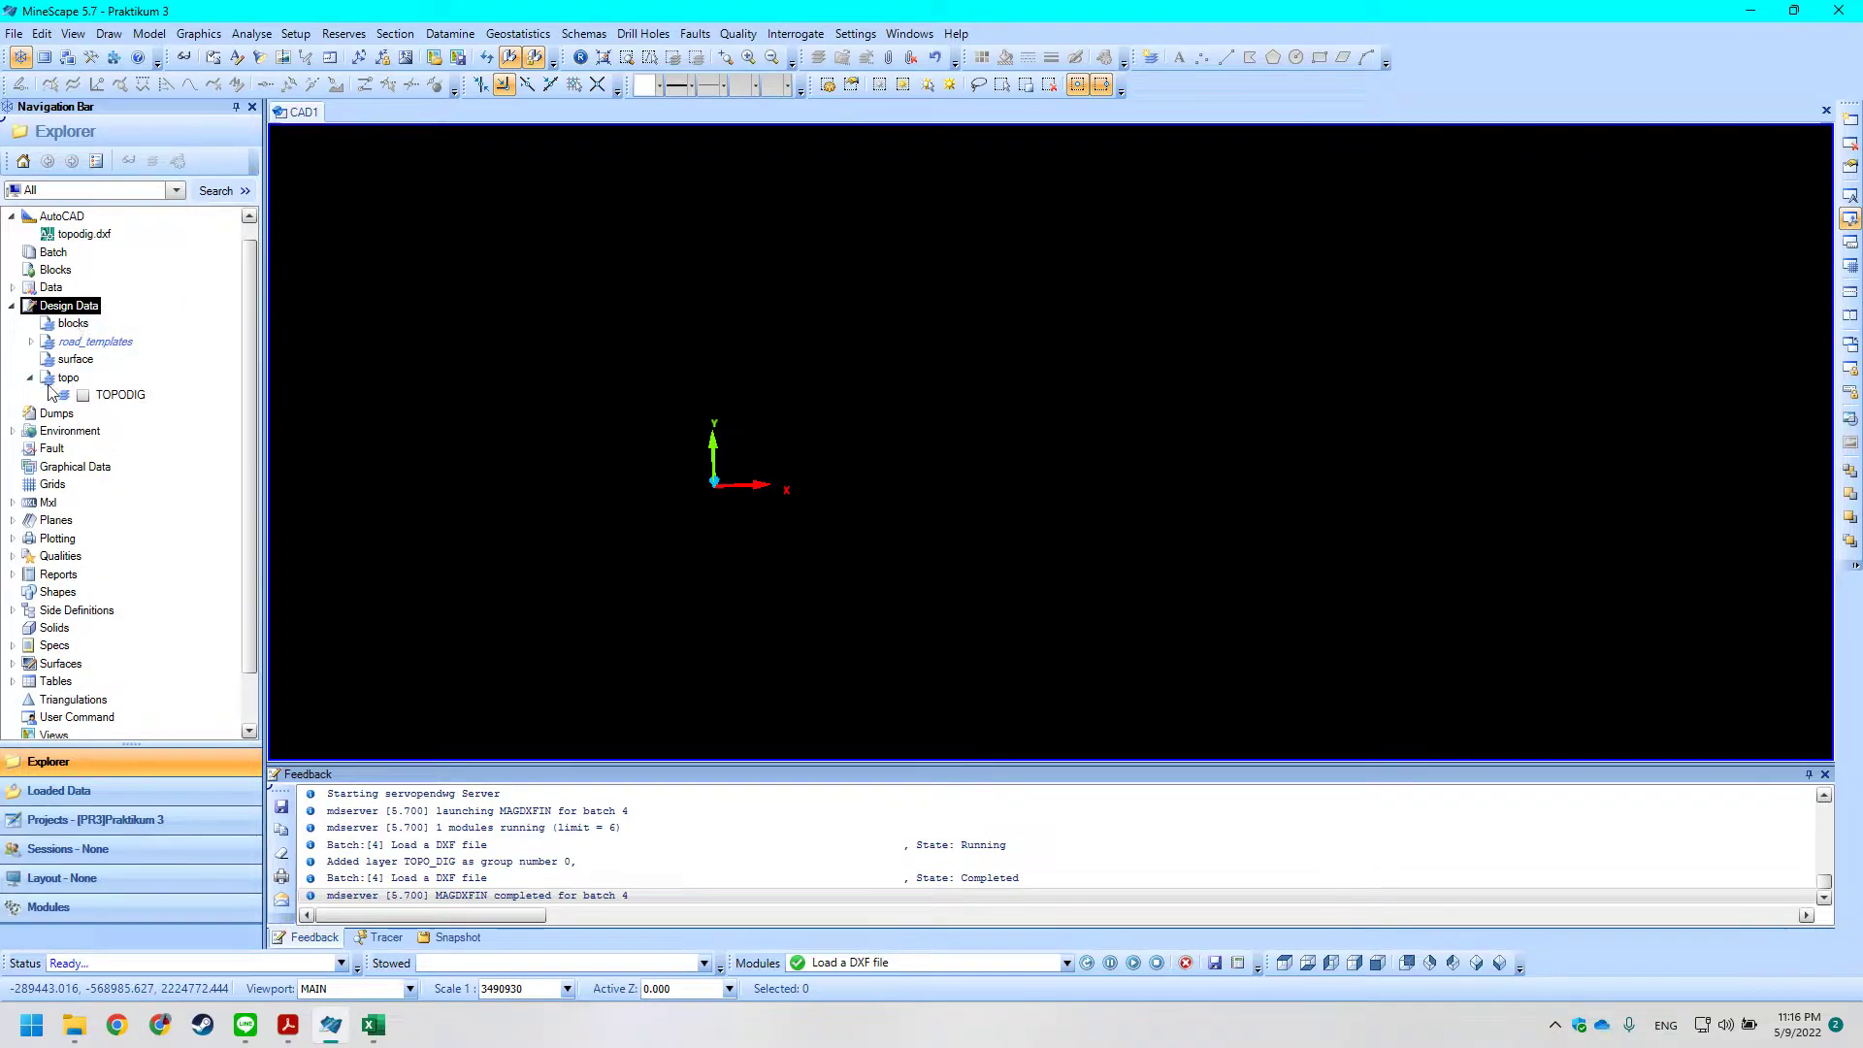
left_click(30, 379)
left_click(30, 379)
left_click(59, 381)
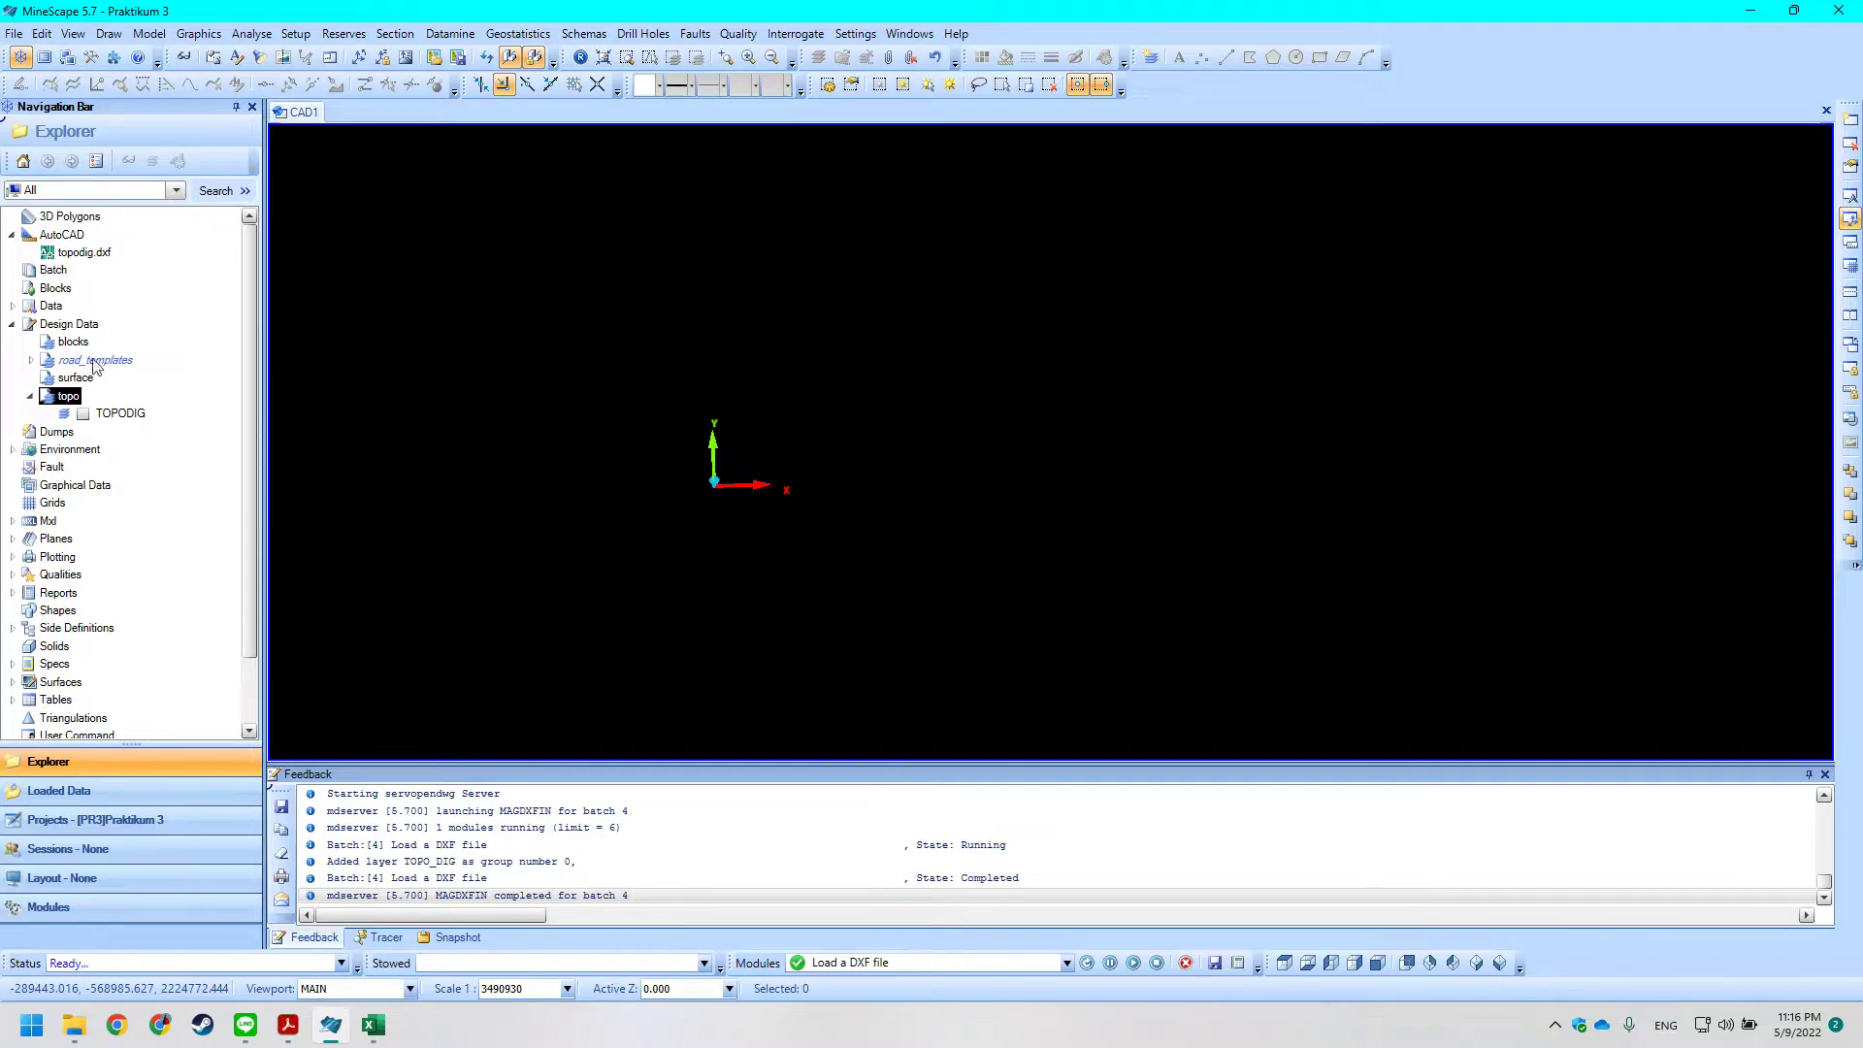
left_click(82, 415)
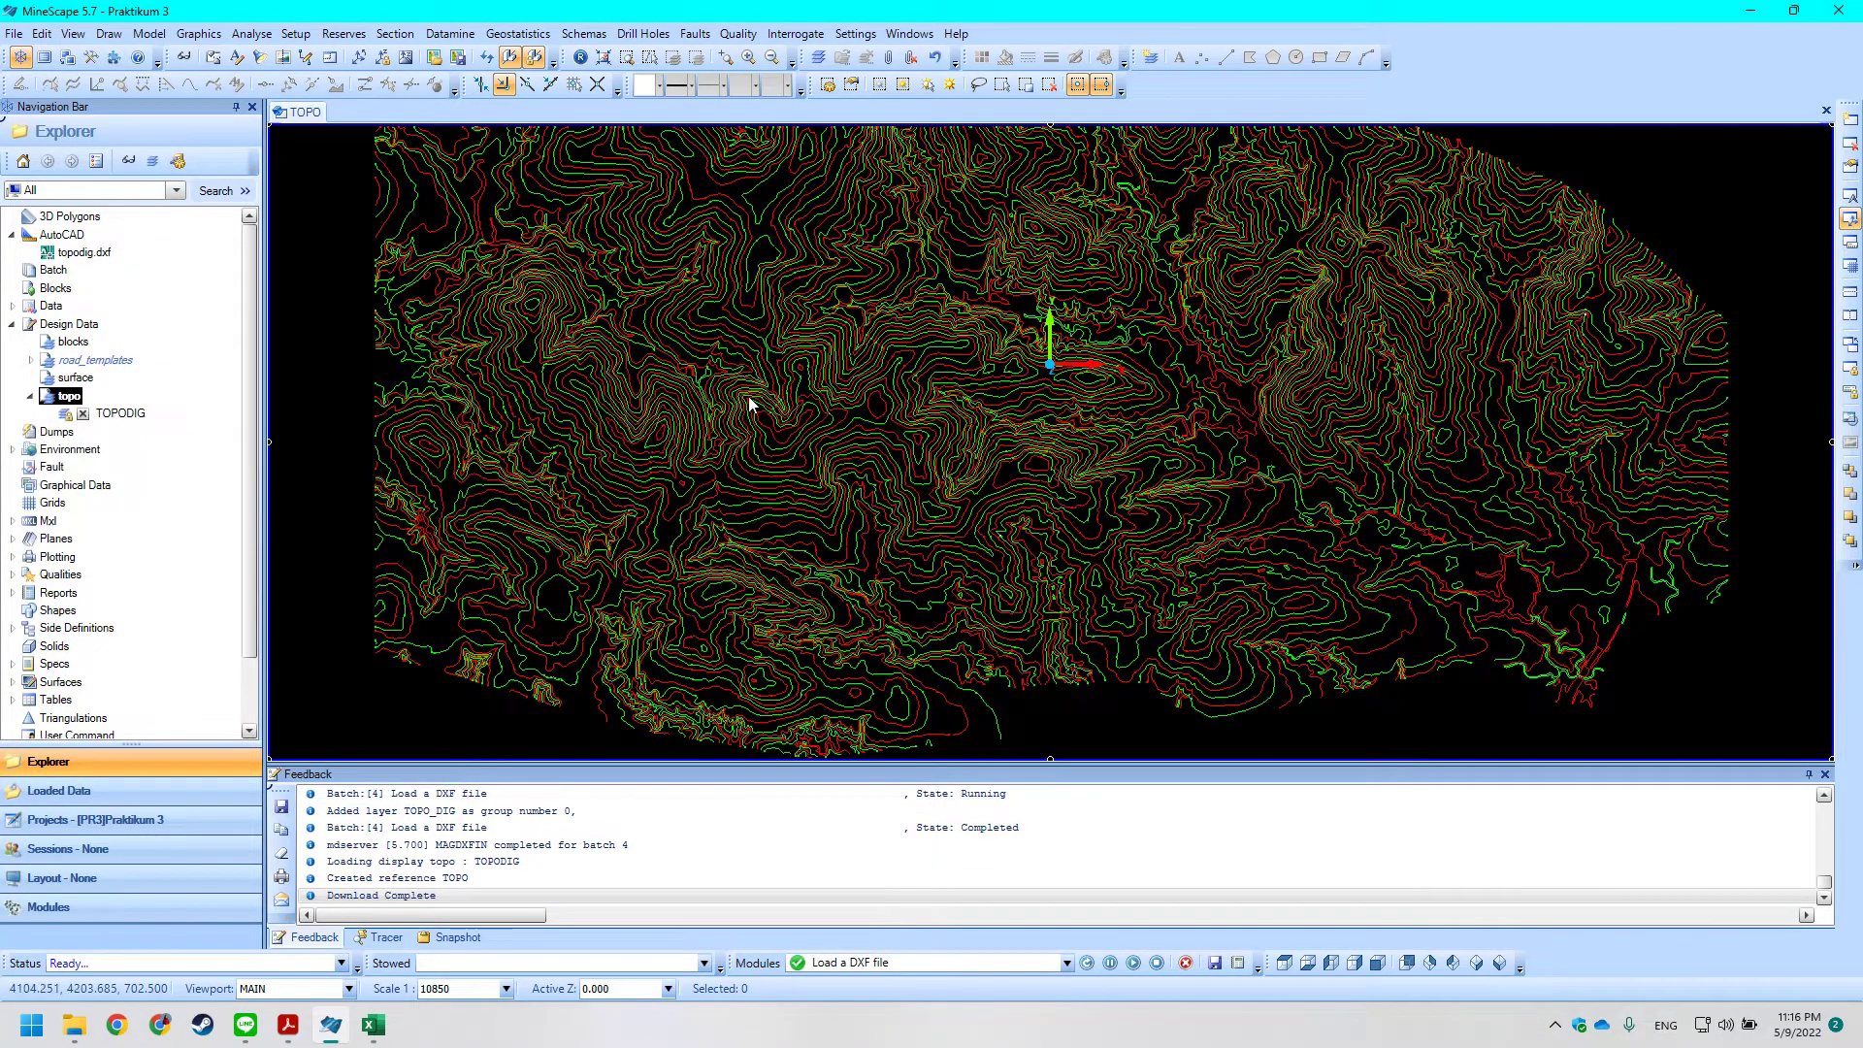
Examine the imported topography contours, compare them with the Modul 4 PDF example, and read its Membuat Sheet Specification section.
middle_click_drag(544, 342, 605, 390)
scroll(606, 390, "up", 1)
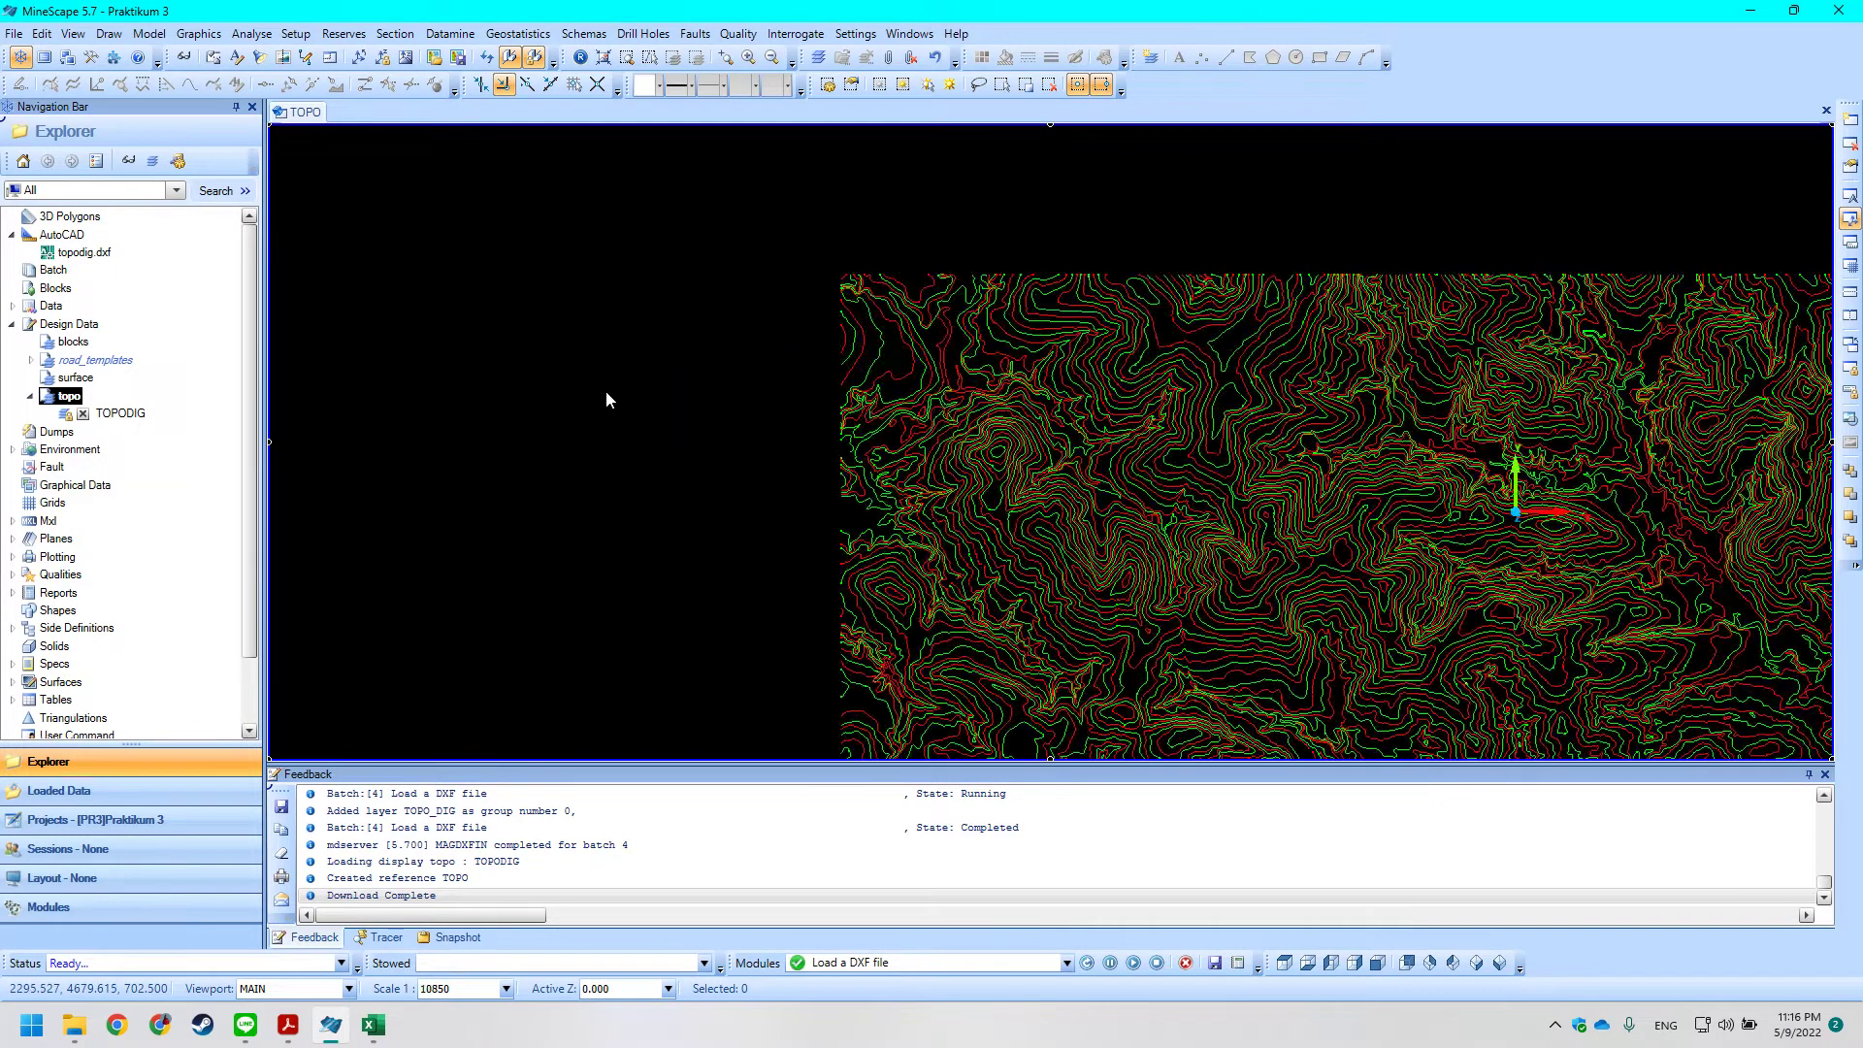
middle_click_drag(677, 470, 512, 420)
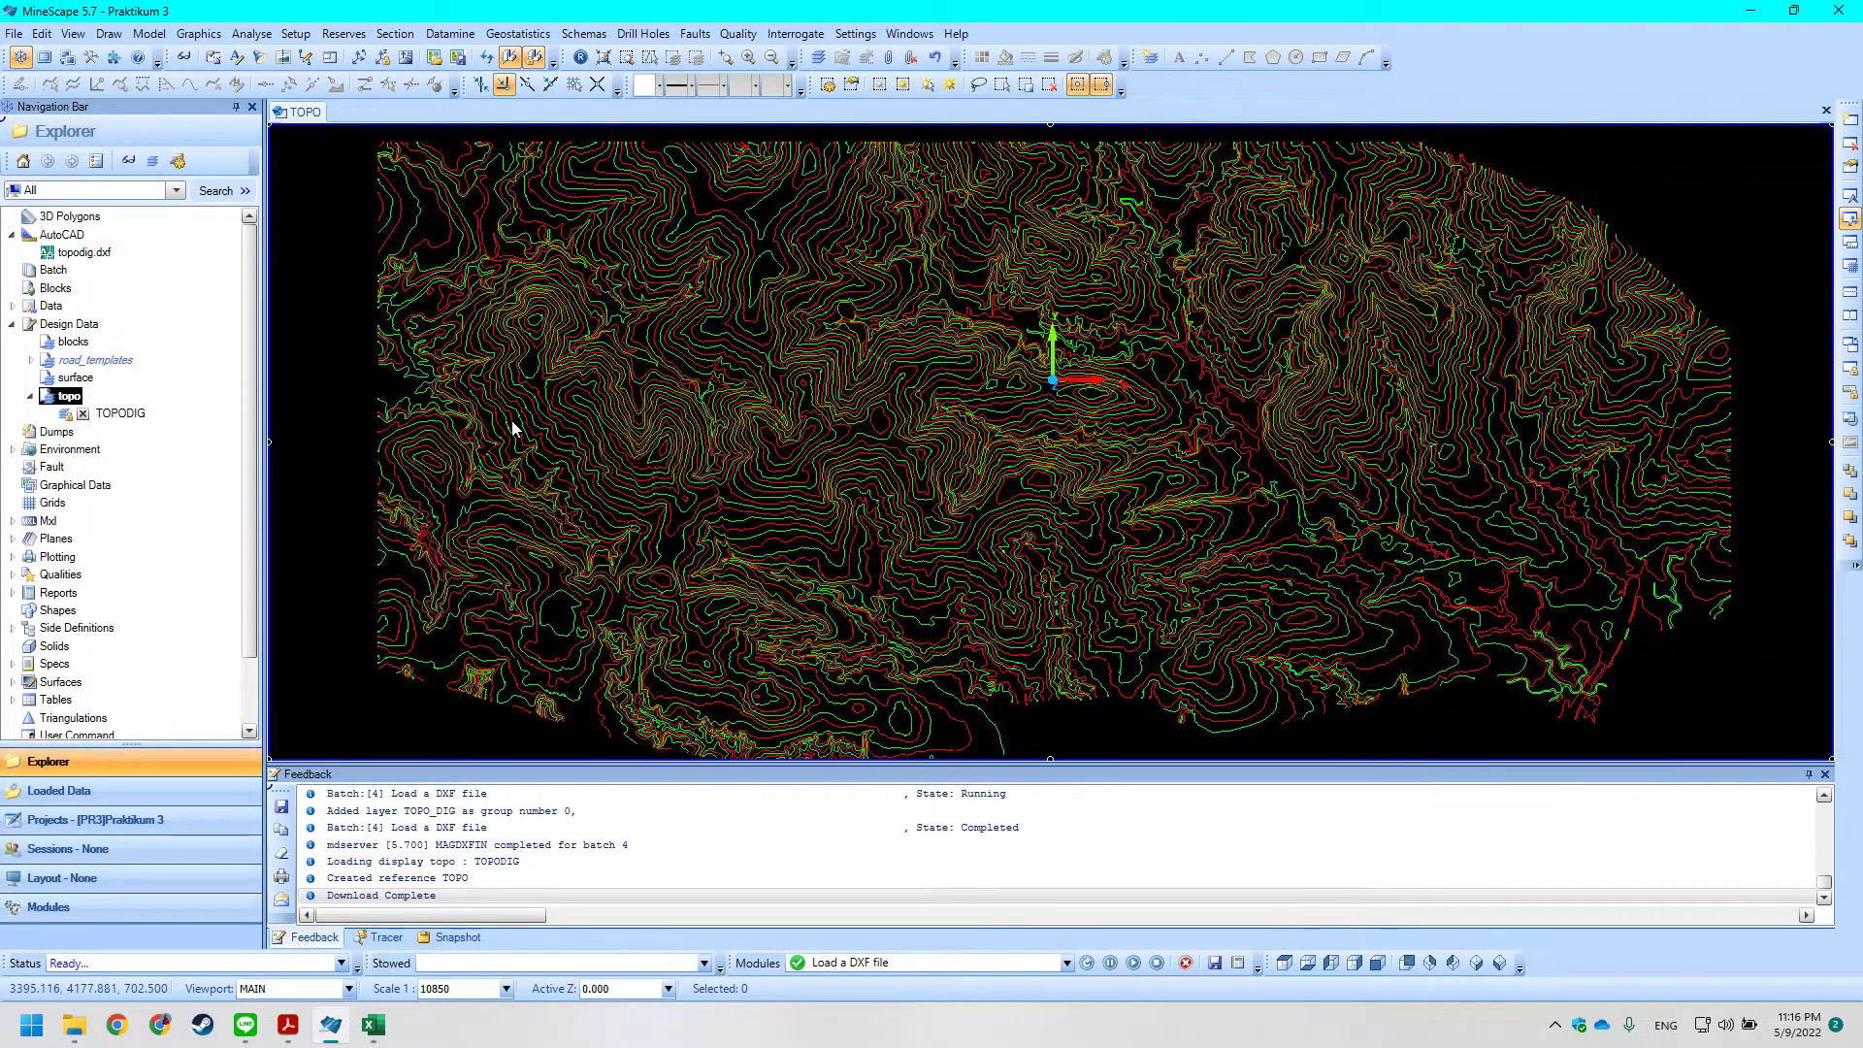
mouse_move(1131, 485)
middle_mouse_down()
mouse_move(1118, 496)
mouse_move(1114, 479)
middle_mouse_up()
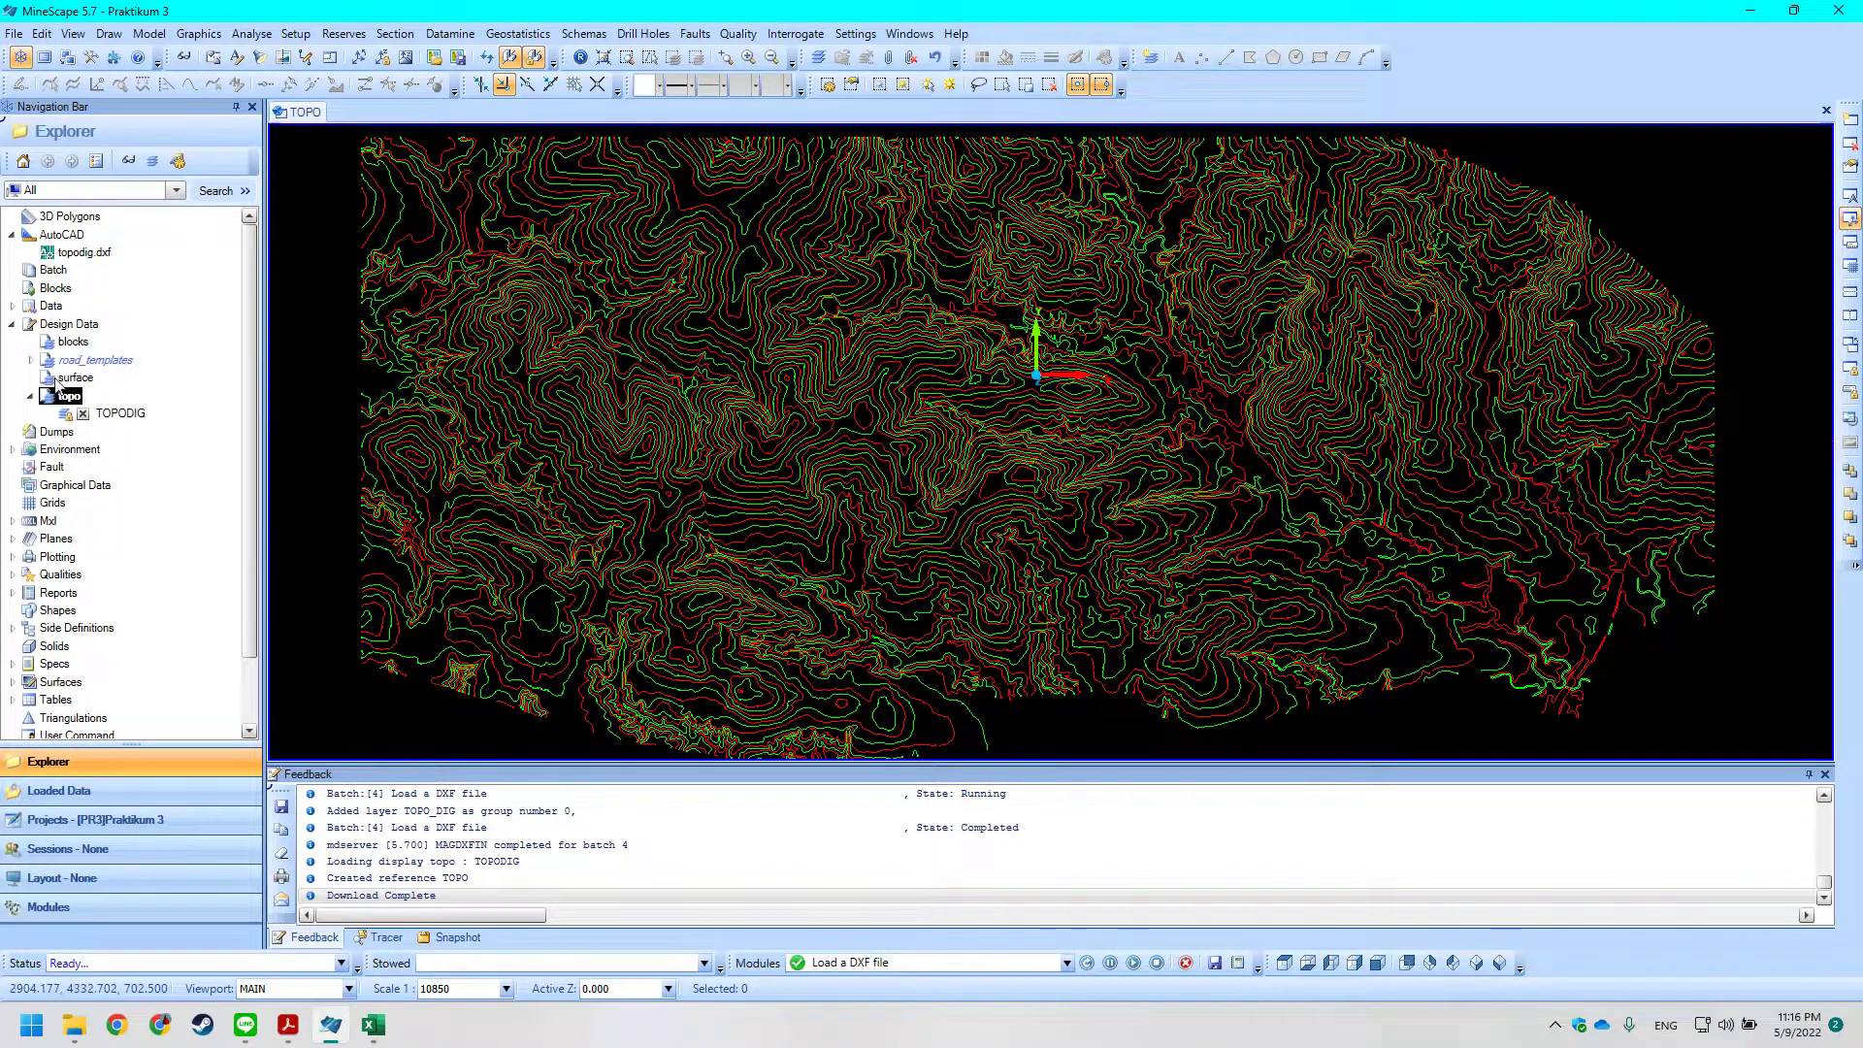
scroll(969, 442, "down", 1)
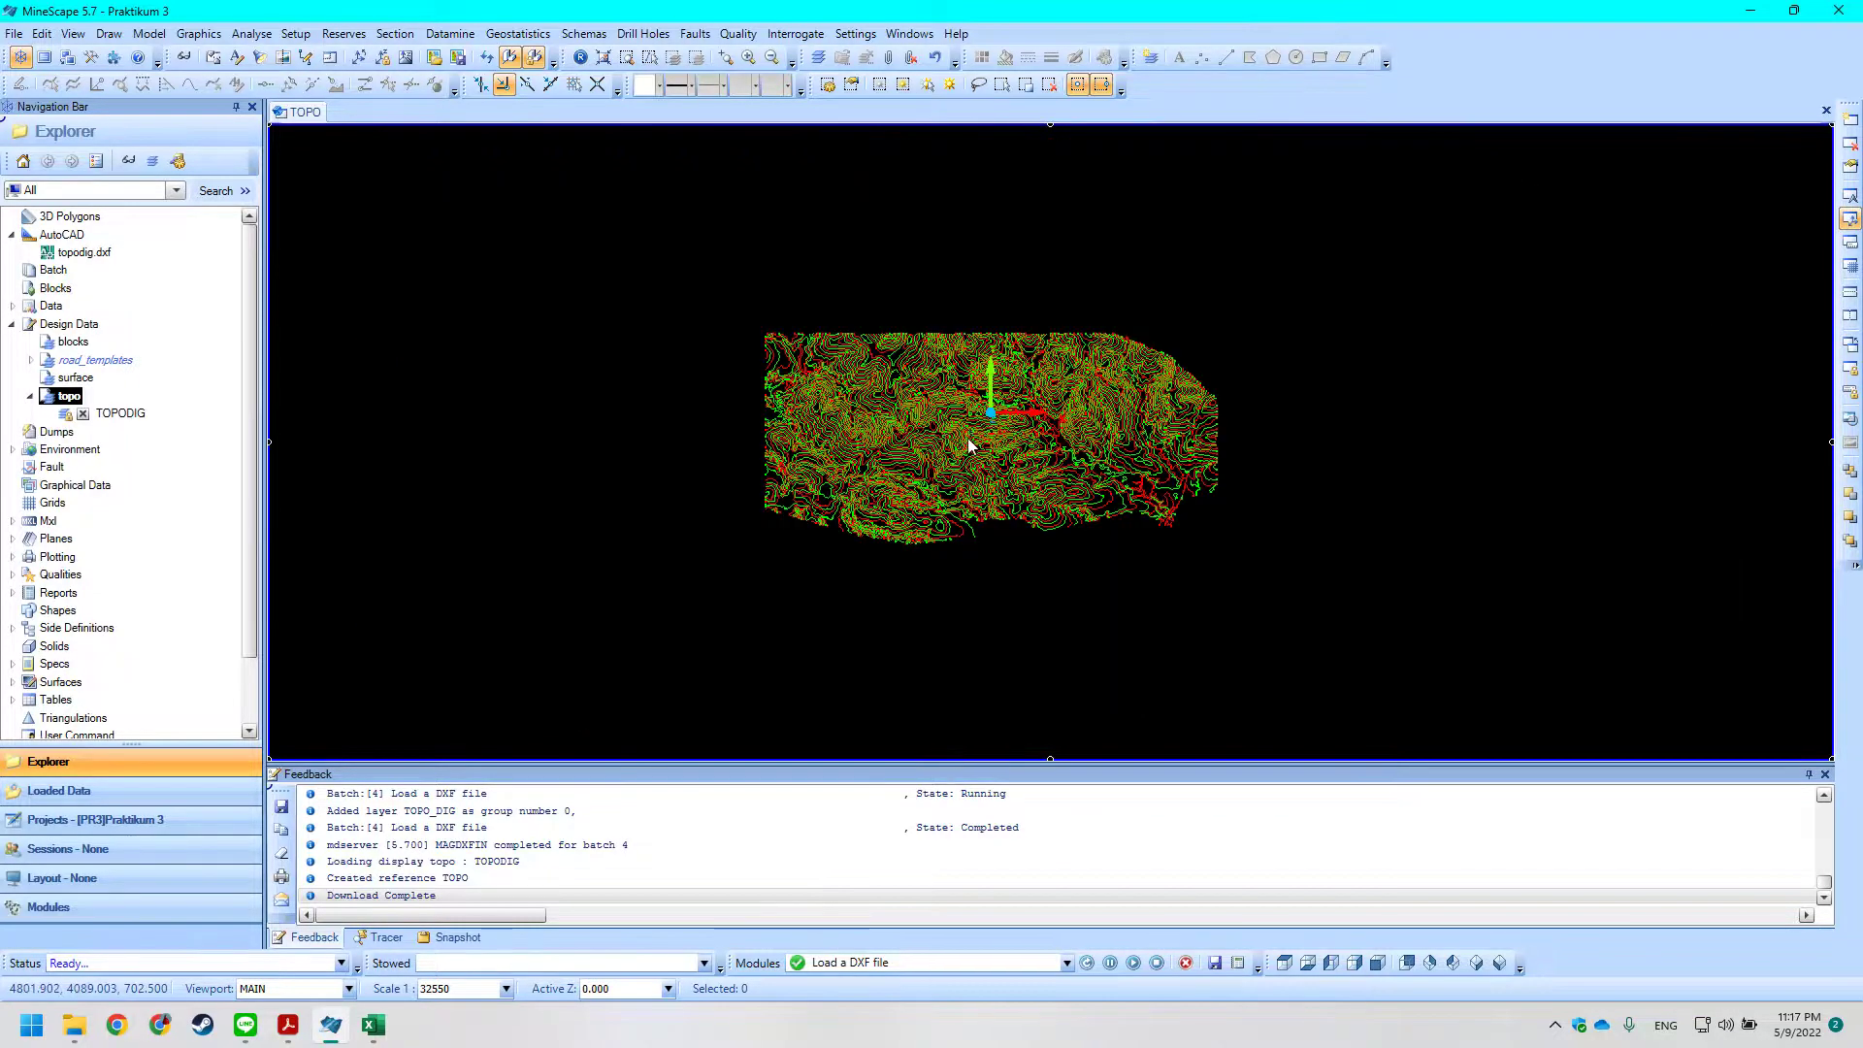
key("alt+Tab")
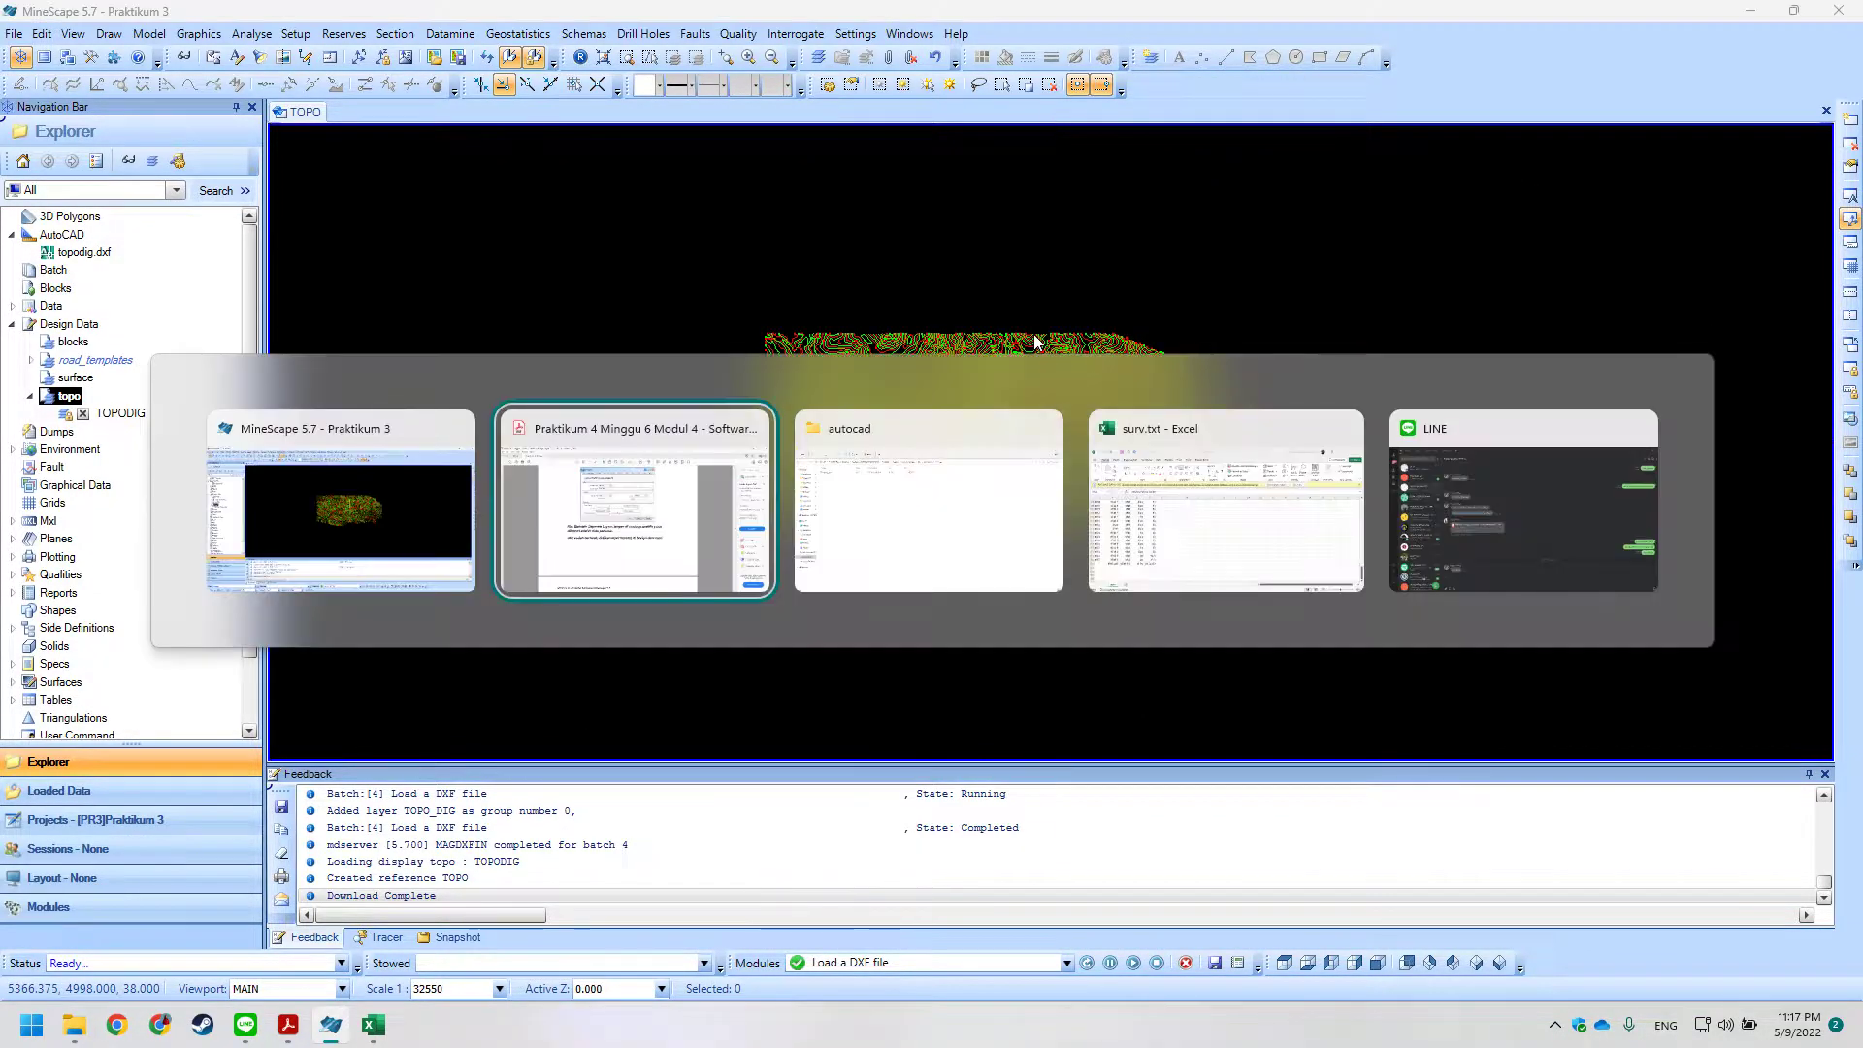
scroll(907, 621, "down", 5)
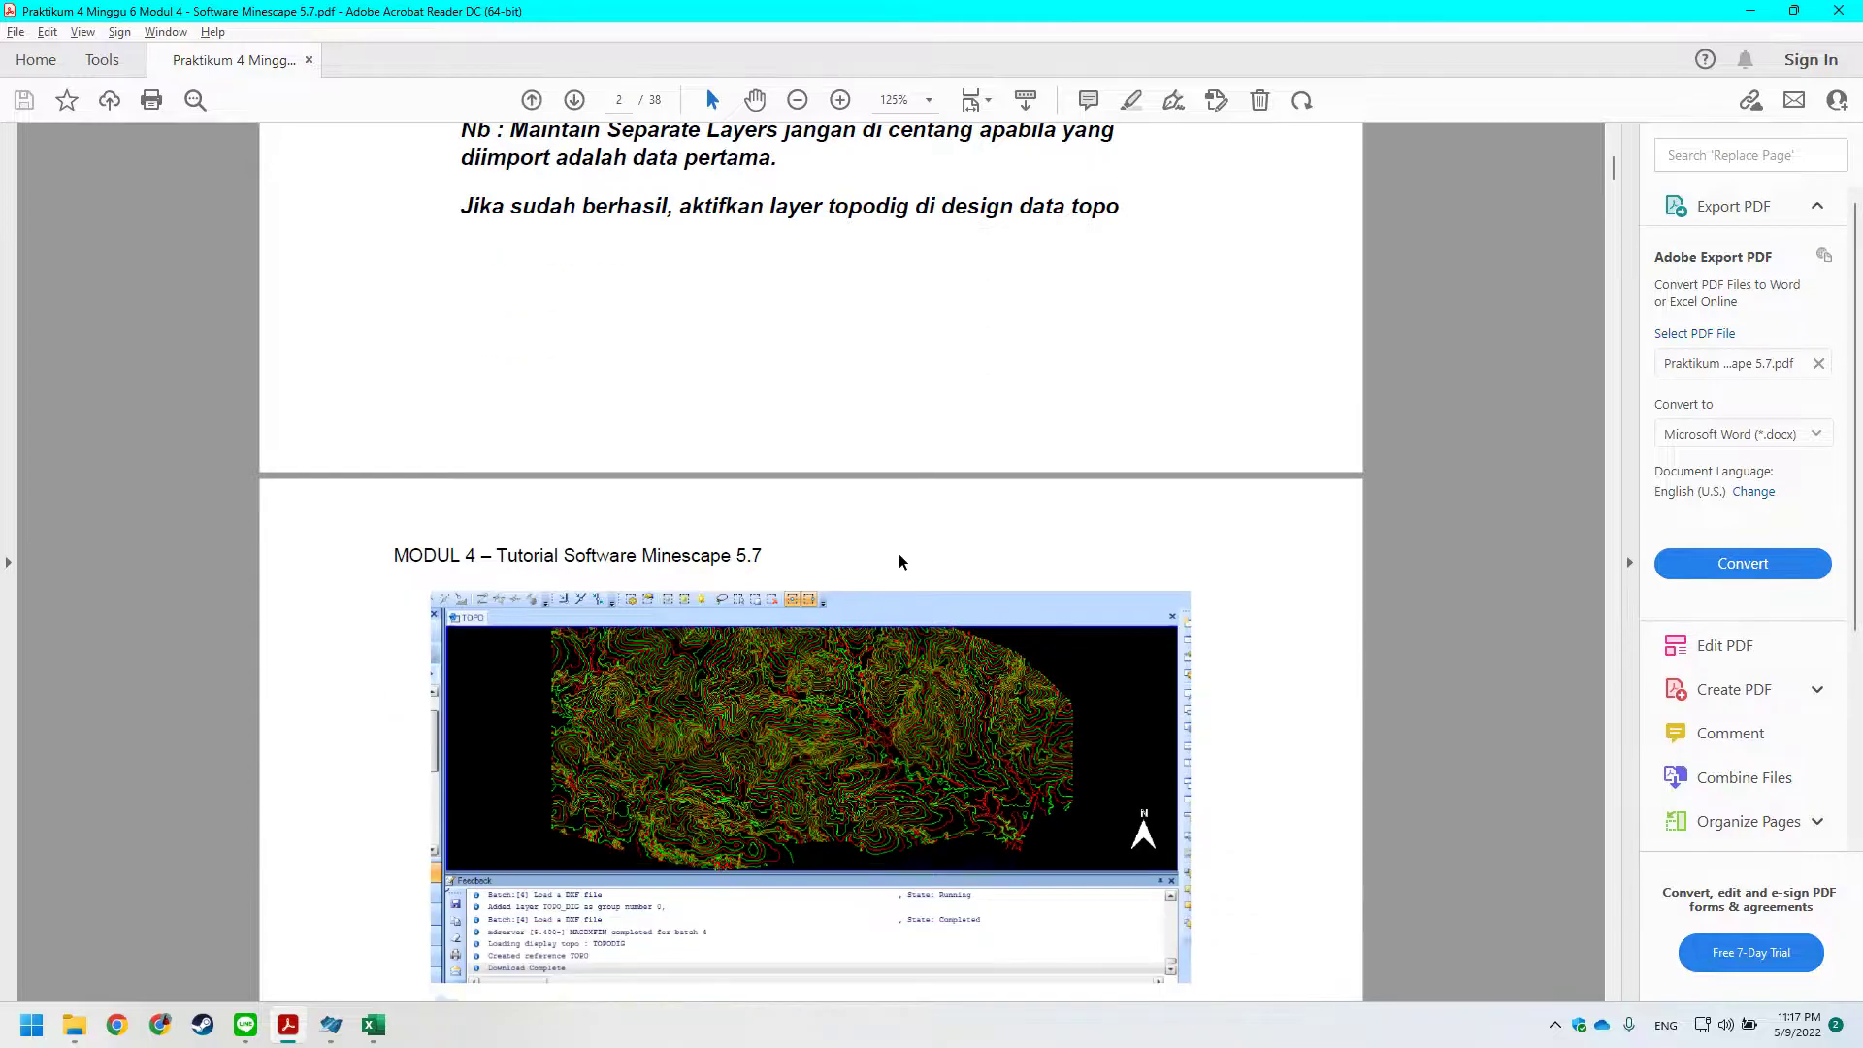
scroll(901, 561, "down", 4)
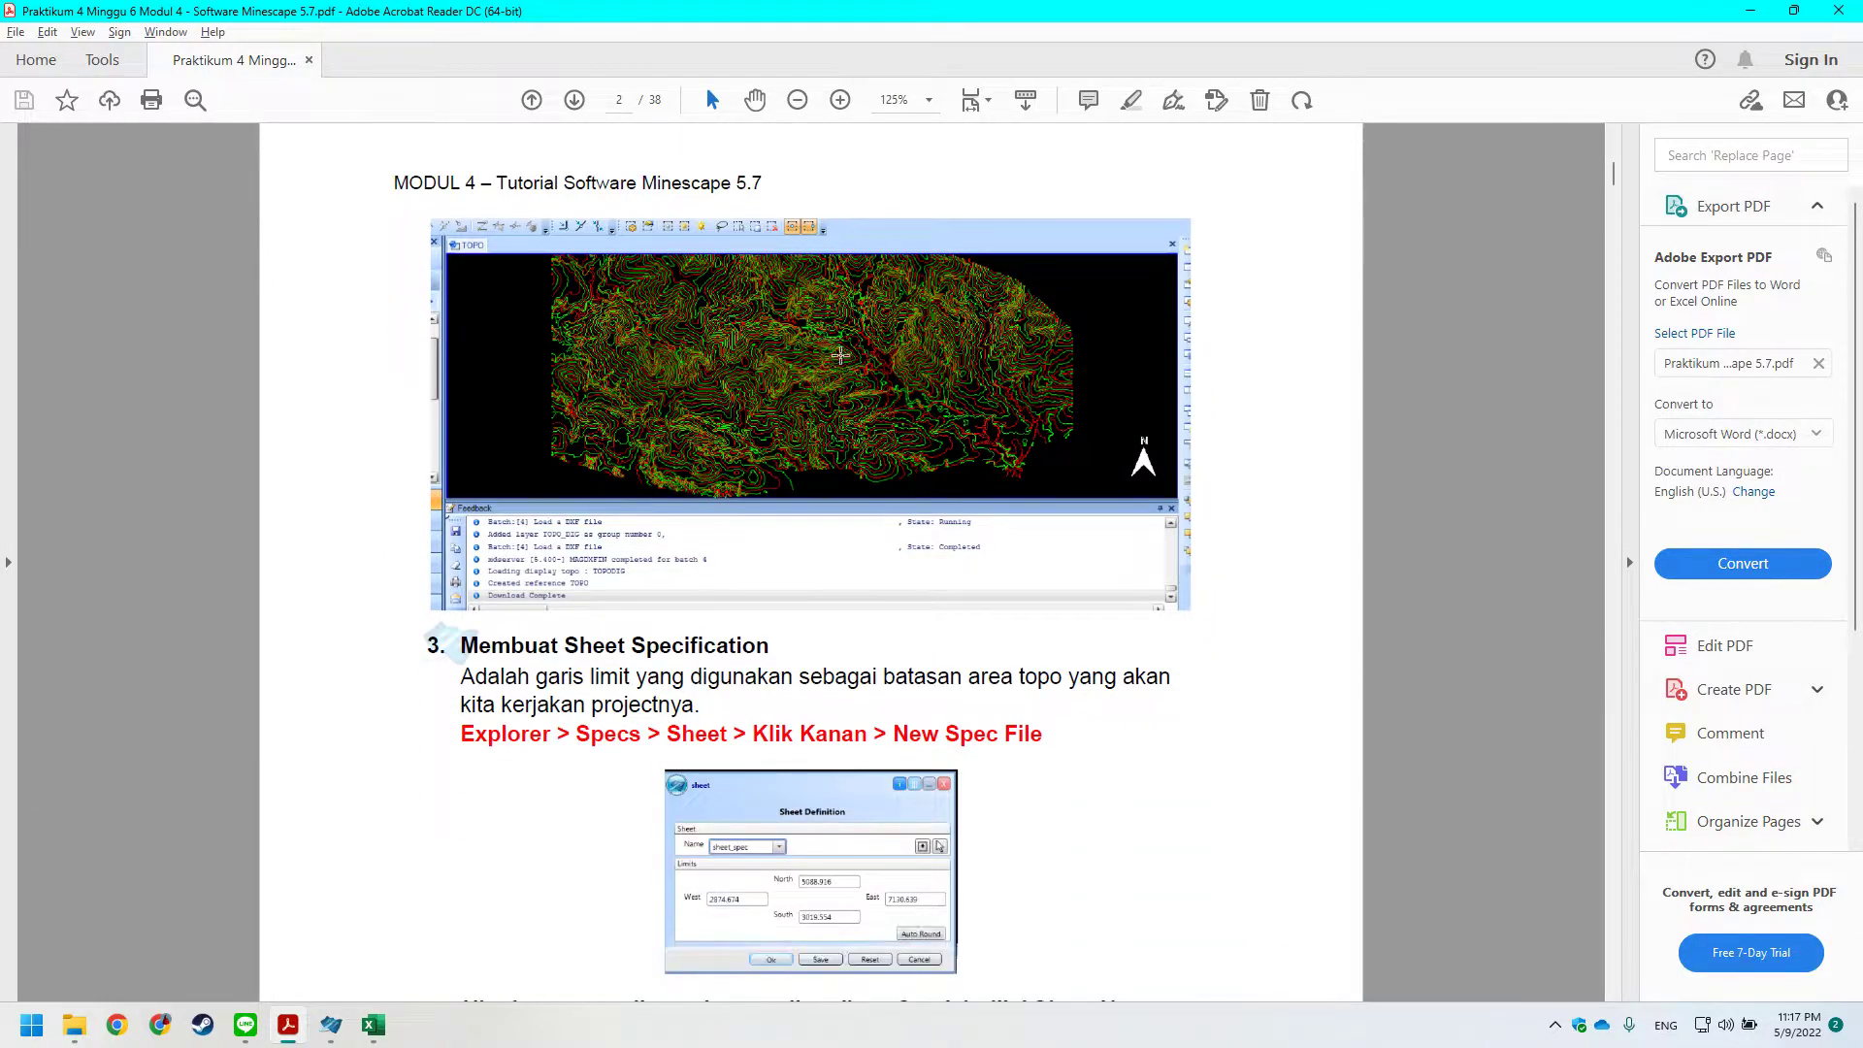
scroll(839, 357, "down", 2)
scroll(606, 490, "up", 2)
scroll(669, 307, "down", 4)
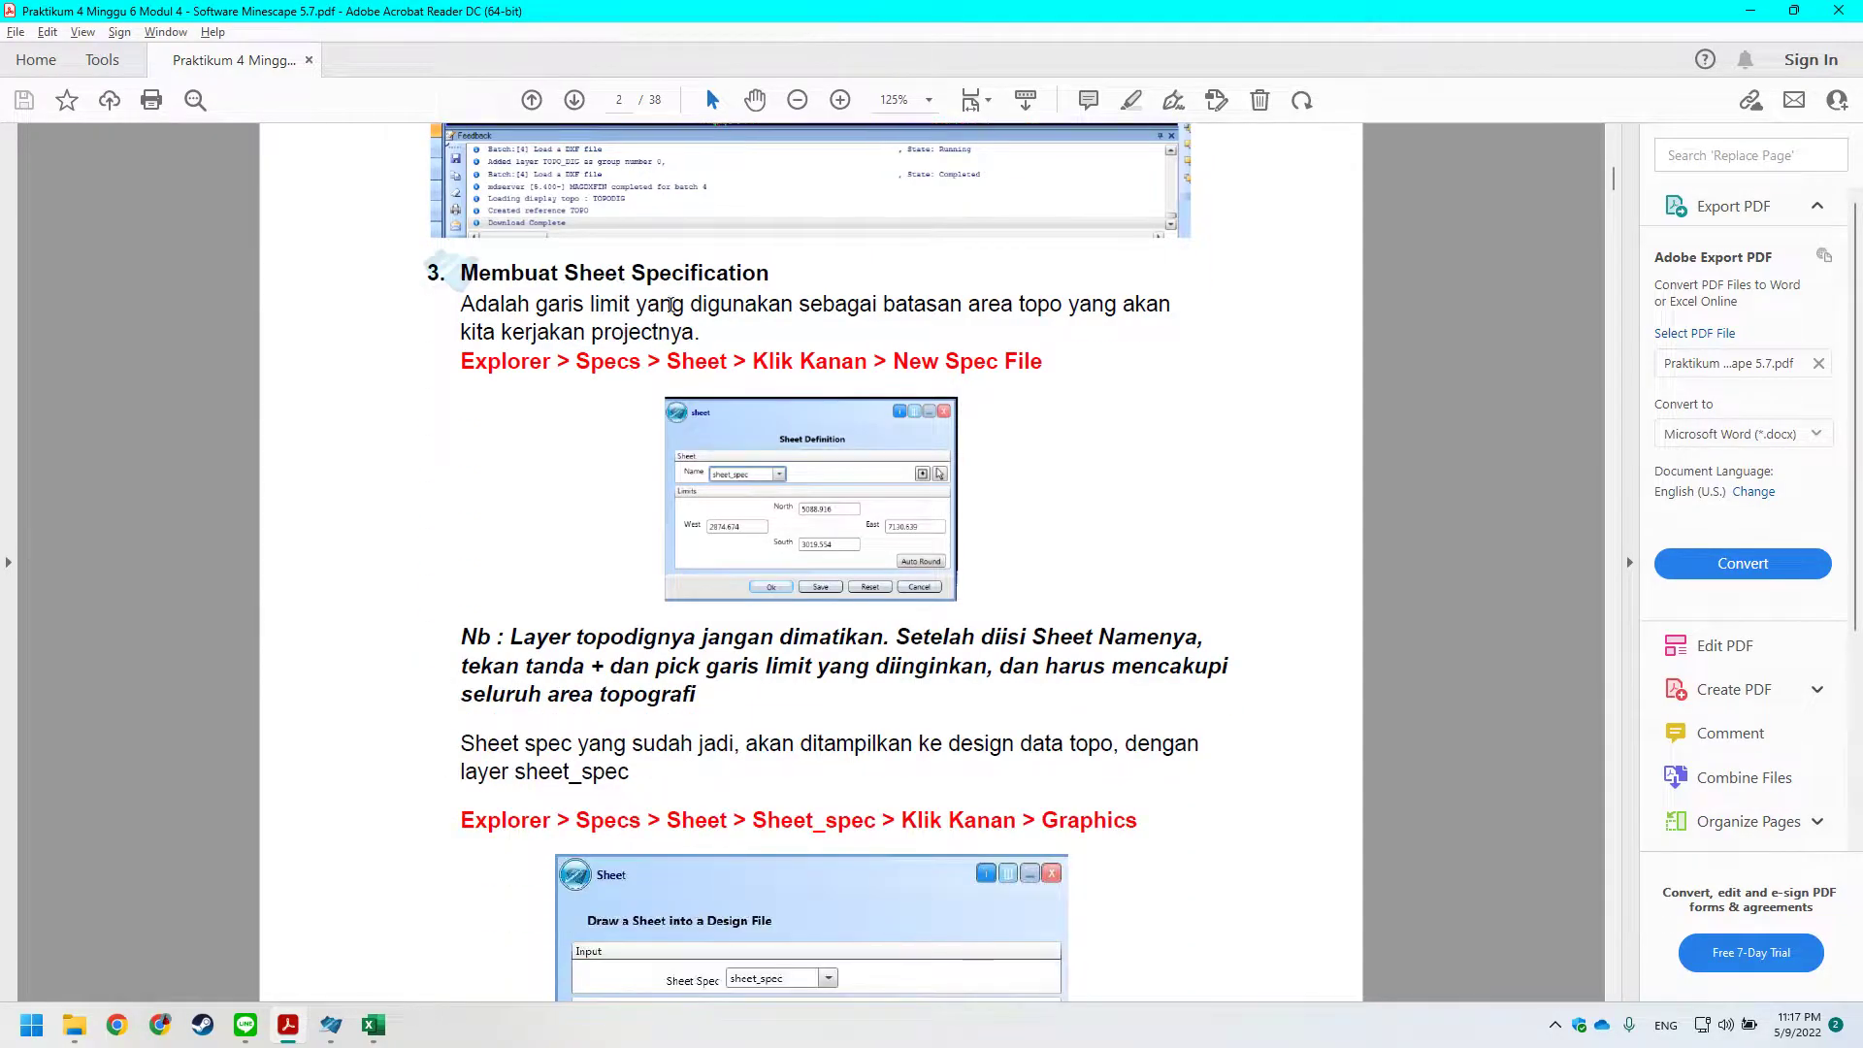
In MineScape, expand the Specs category and look for the sheet spec type named in the Modul 4 PDF.
key("alt+Tab")
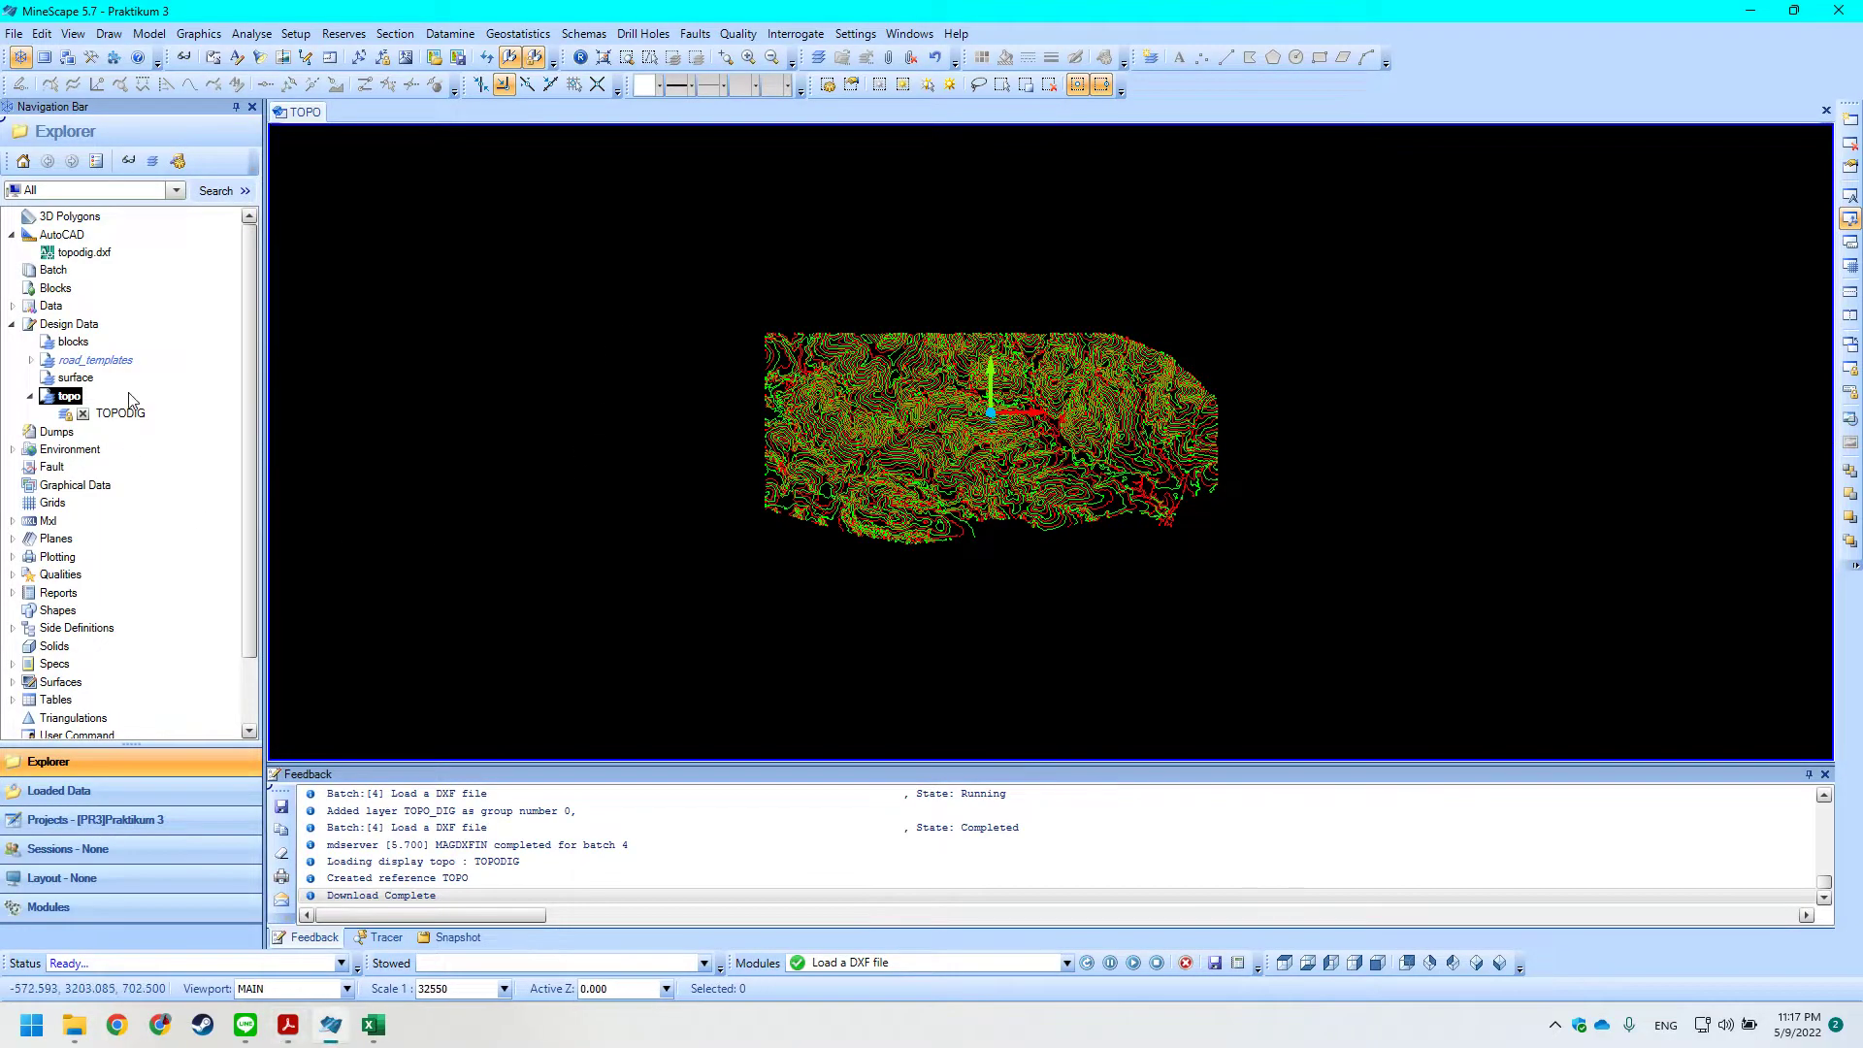
scroll(242, 382, "down", 2)
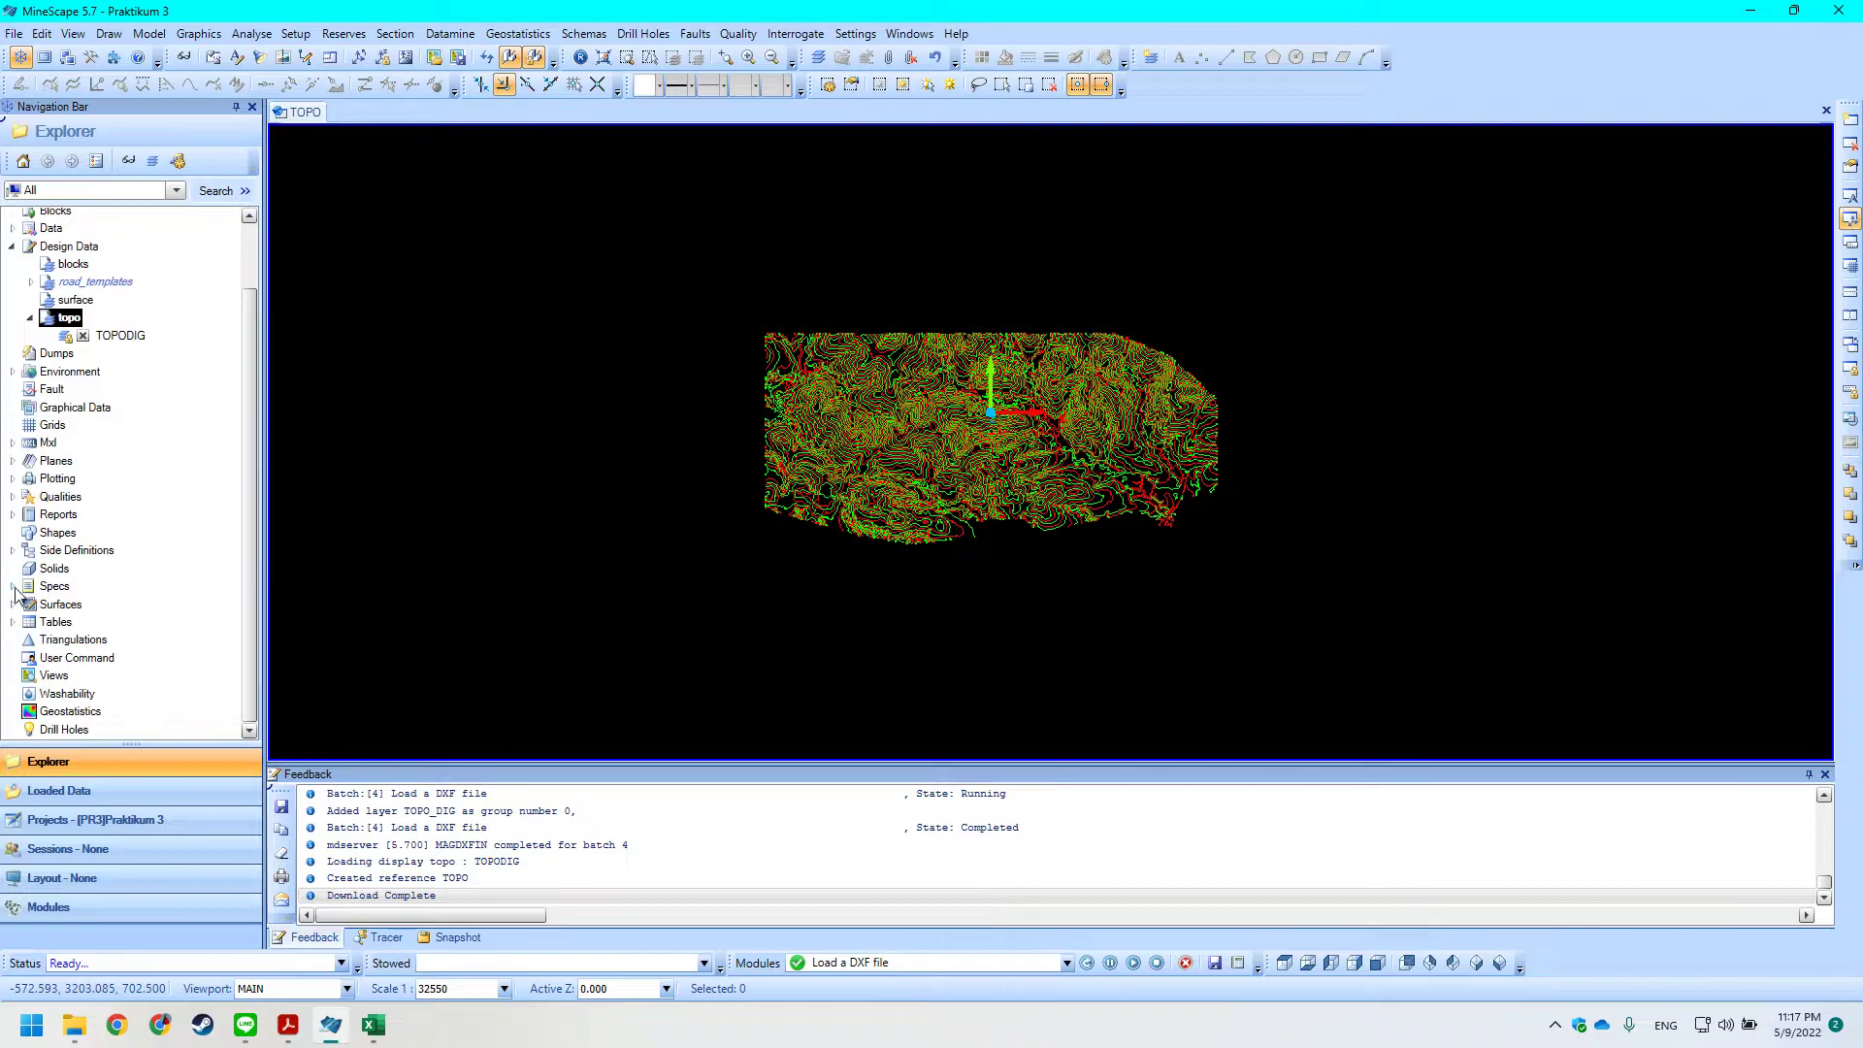
left_click(13, 586)
left_click_drag(250, 392, 276, 457)
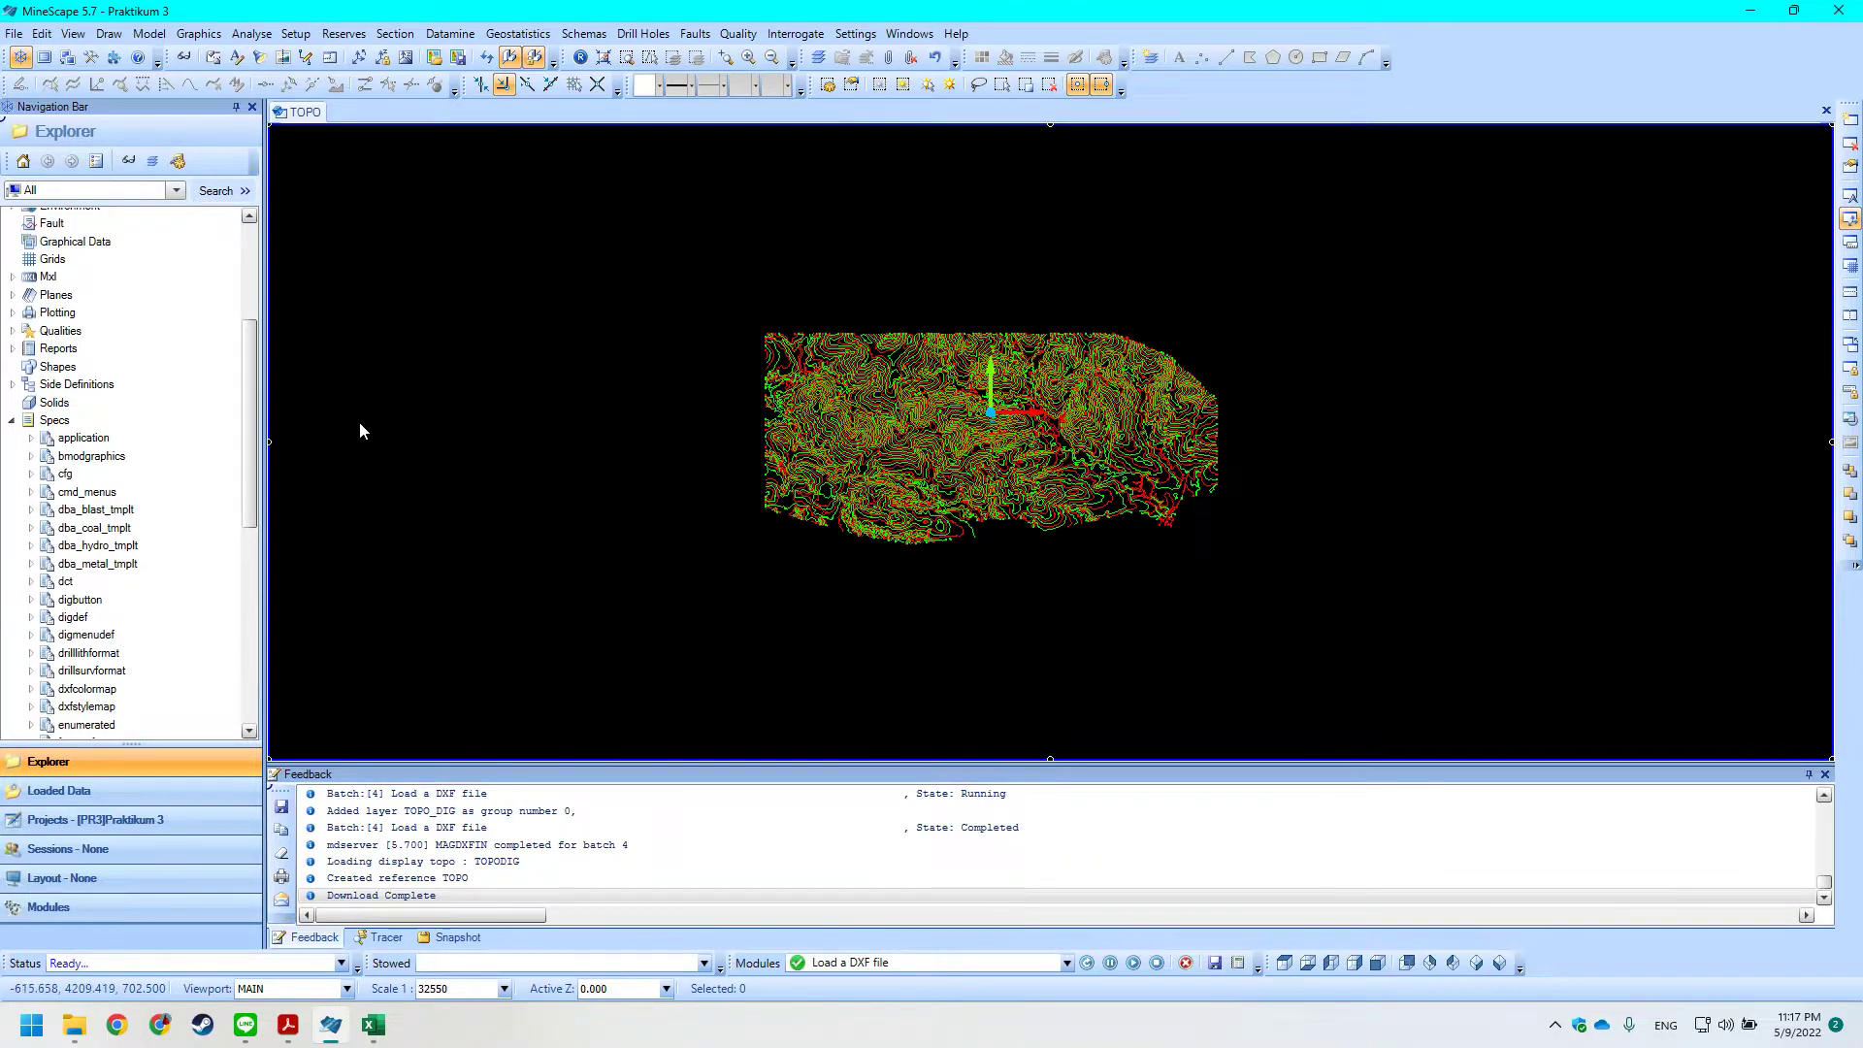
scroll(229, 543, "down", 2)
scroll(249, 435, "down", 1)
scroll(250, 439, "down", 2)
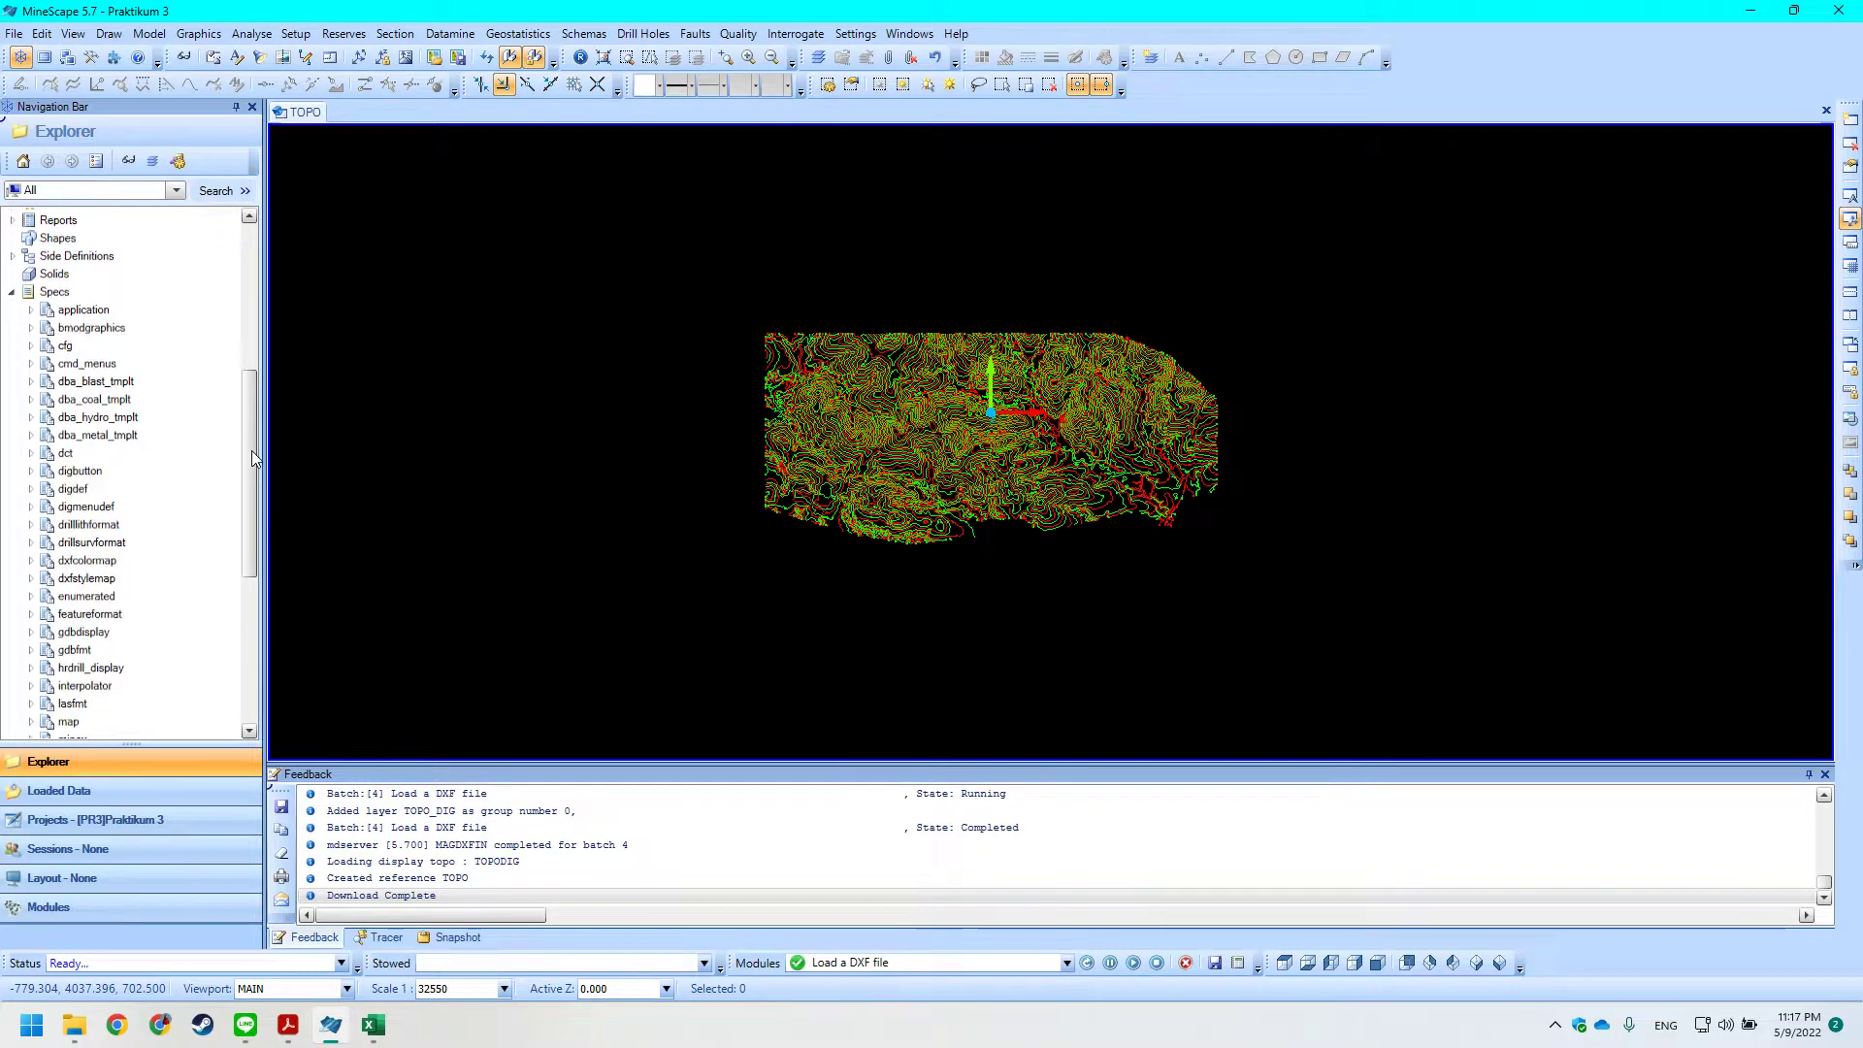
scroll(252, 421, "down", 3)
key("alt+Tab")
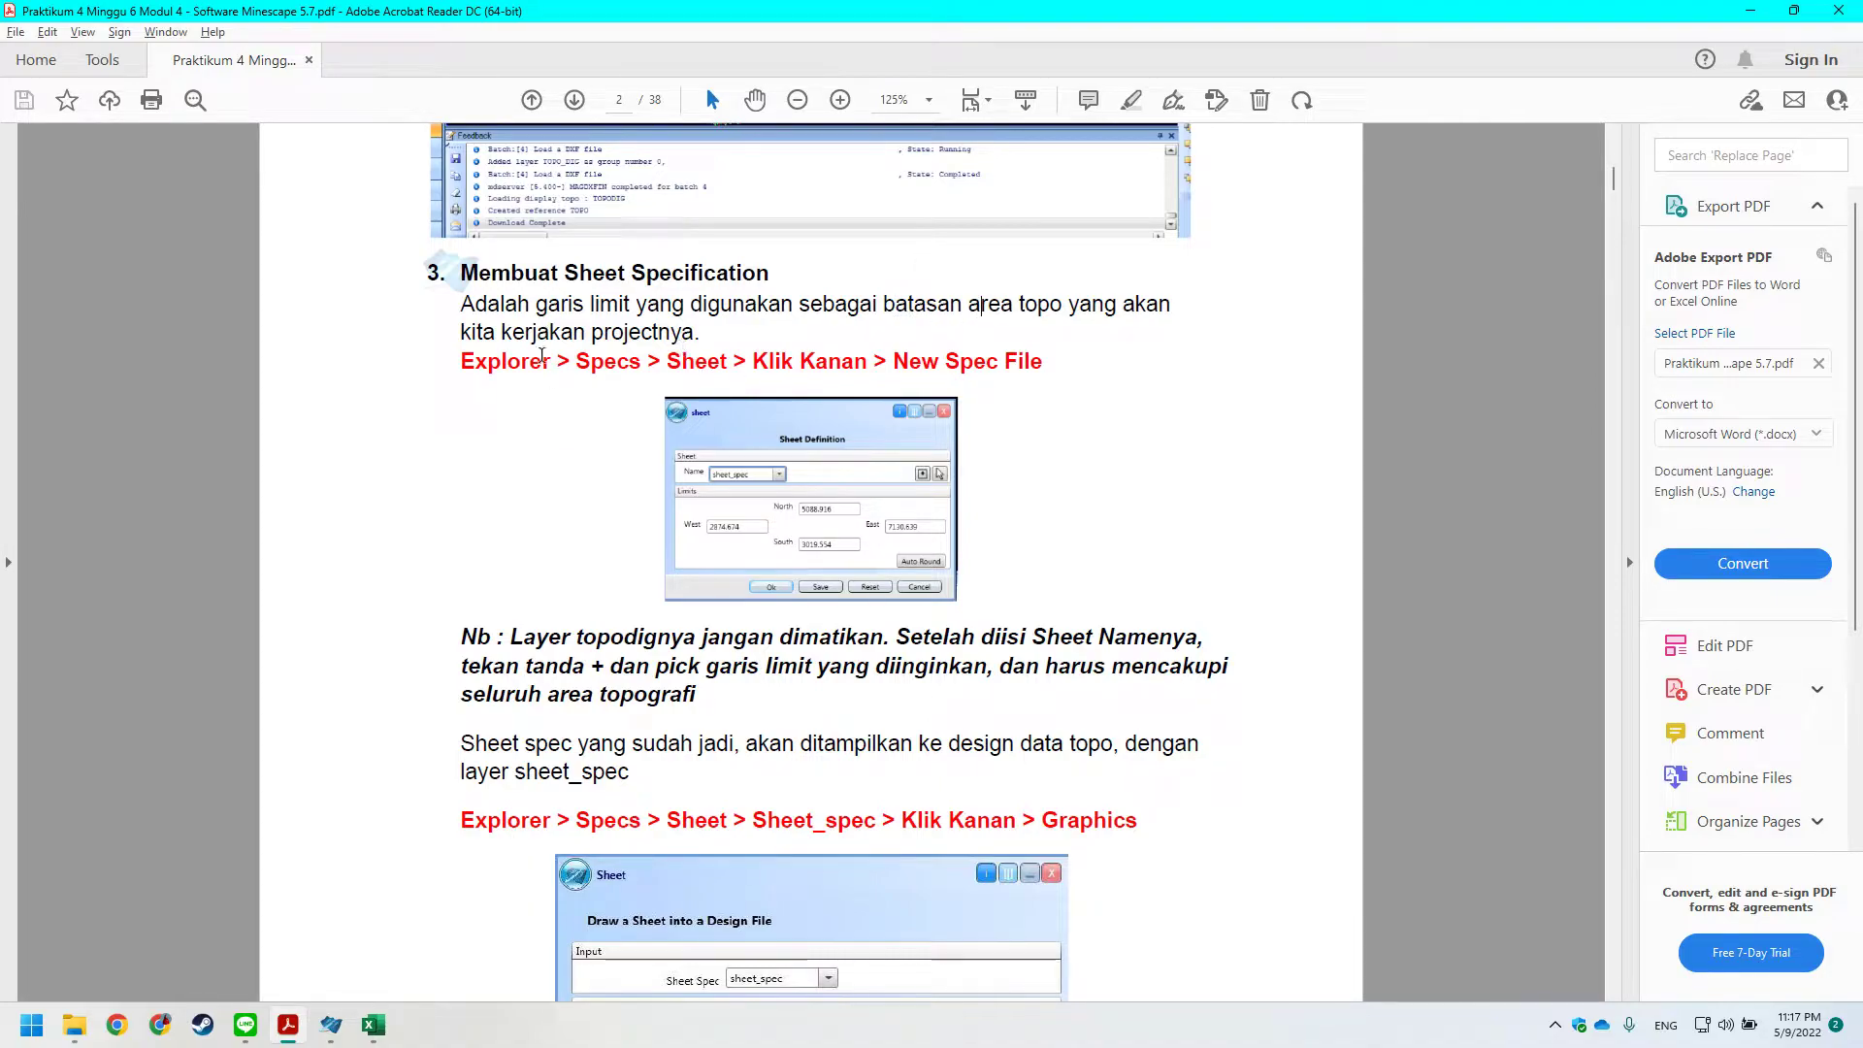
scroll(505, 355, "down", 1)
key("alt+Tab")
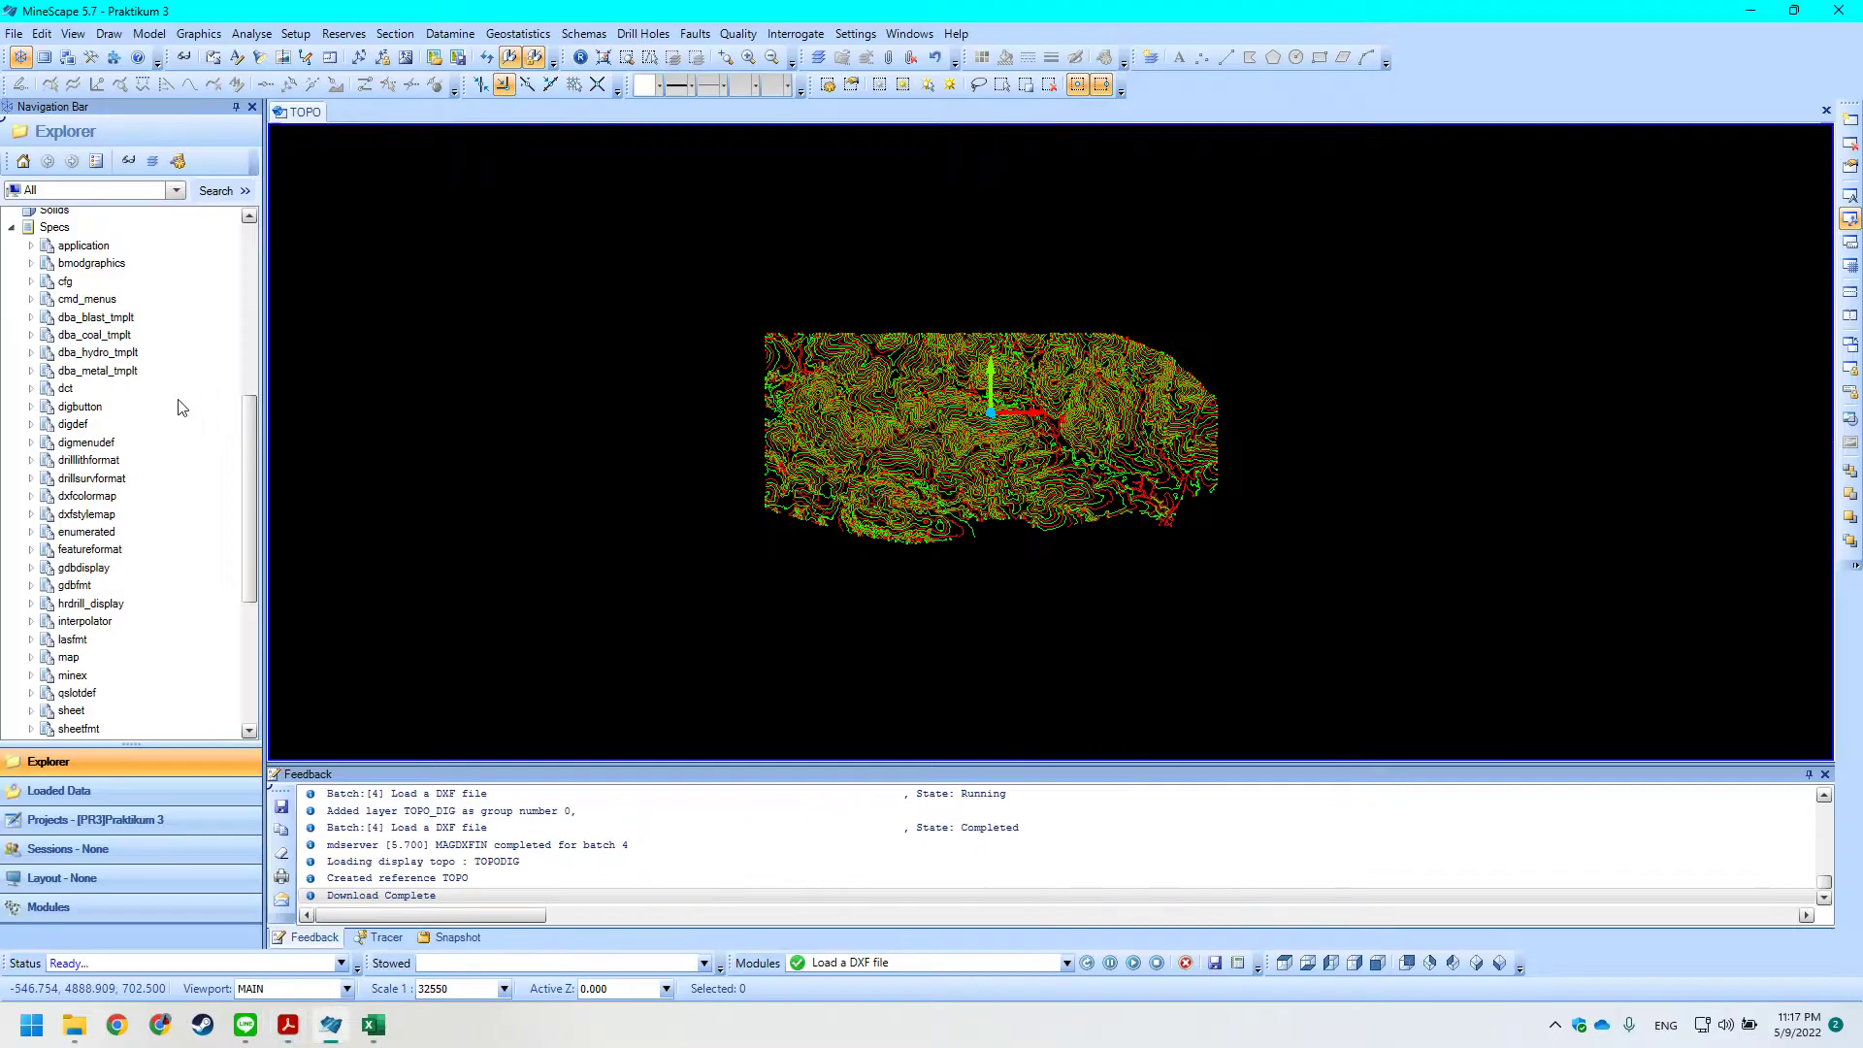
Collapse the Specs category in the Explorer tree.
scroll(63, 285, "up", 1)
left_click(43, 273)
scroll(43, 546, "up", 6)
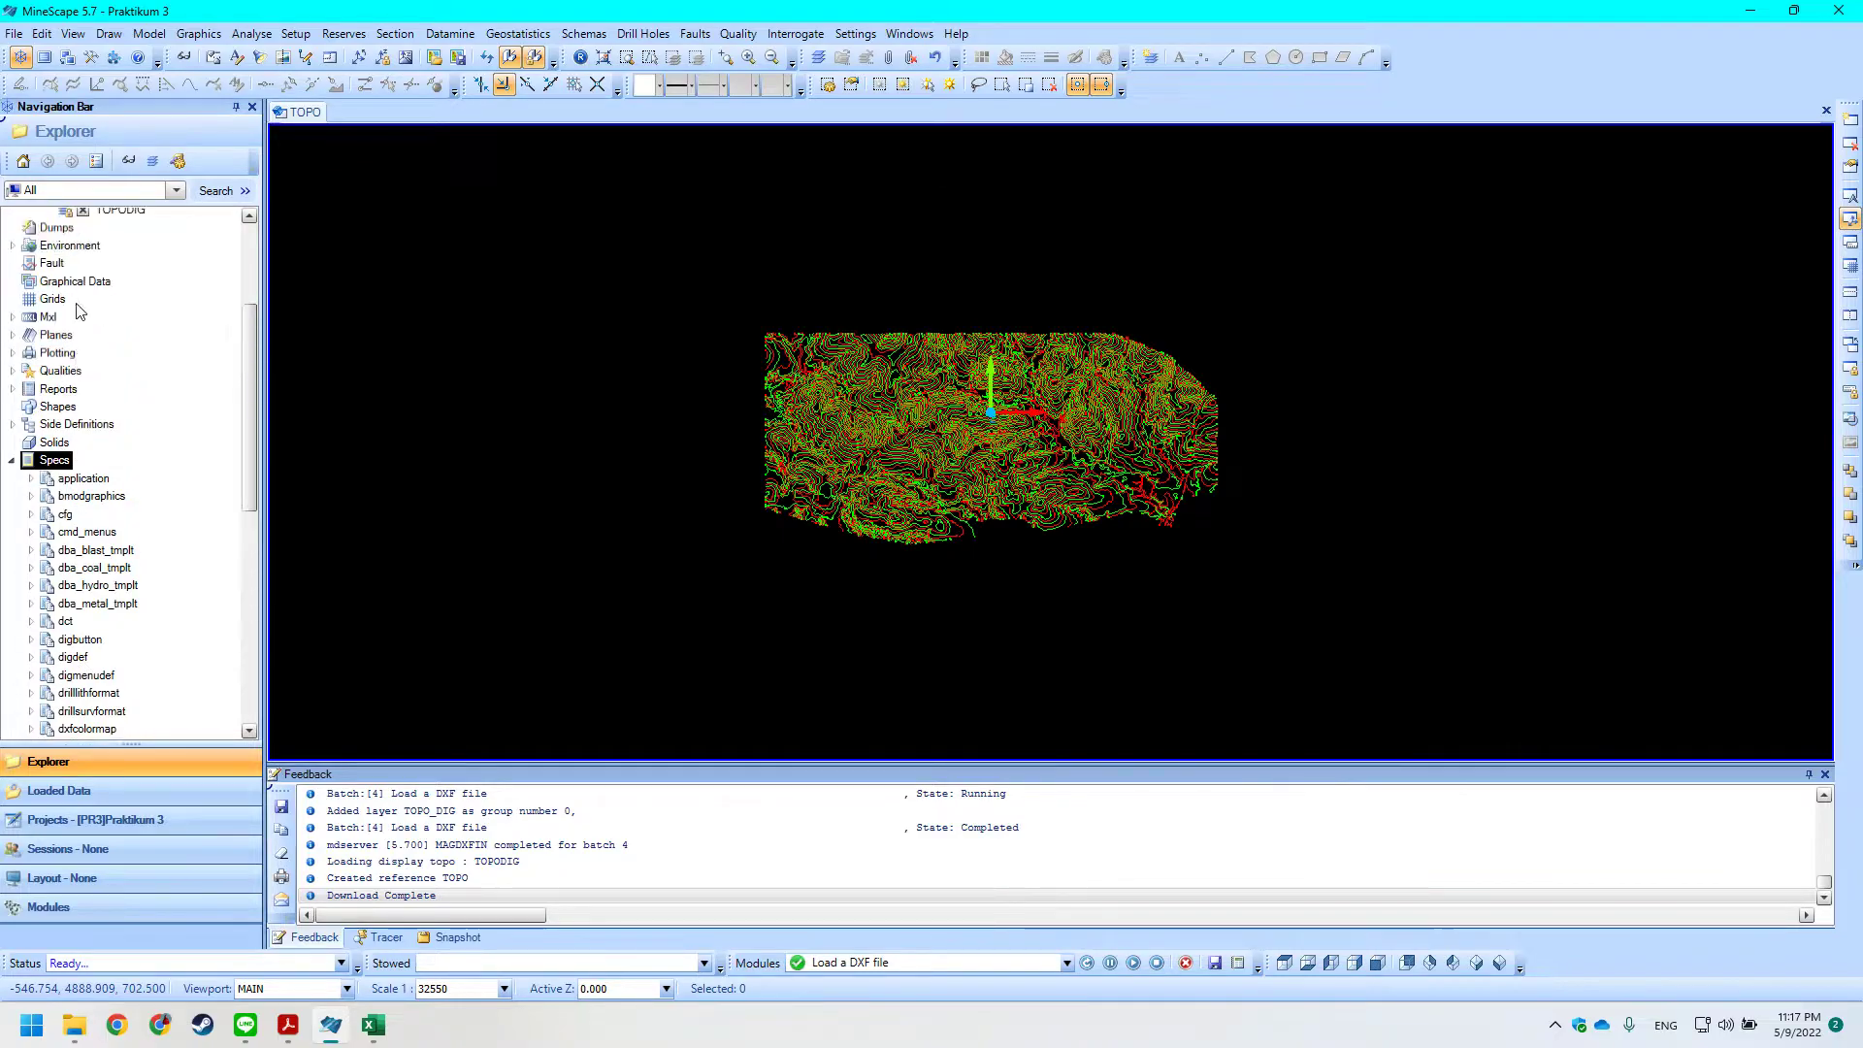
left_click(13, 553)
scroll(96, 396, "up", 2)
scroll(109, 289, "down", 2)
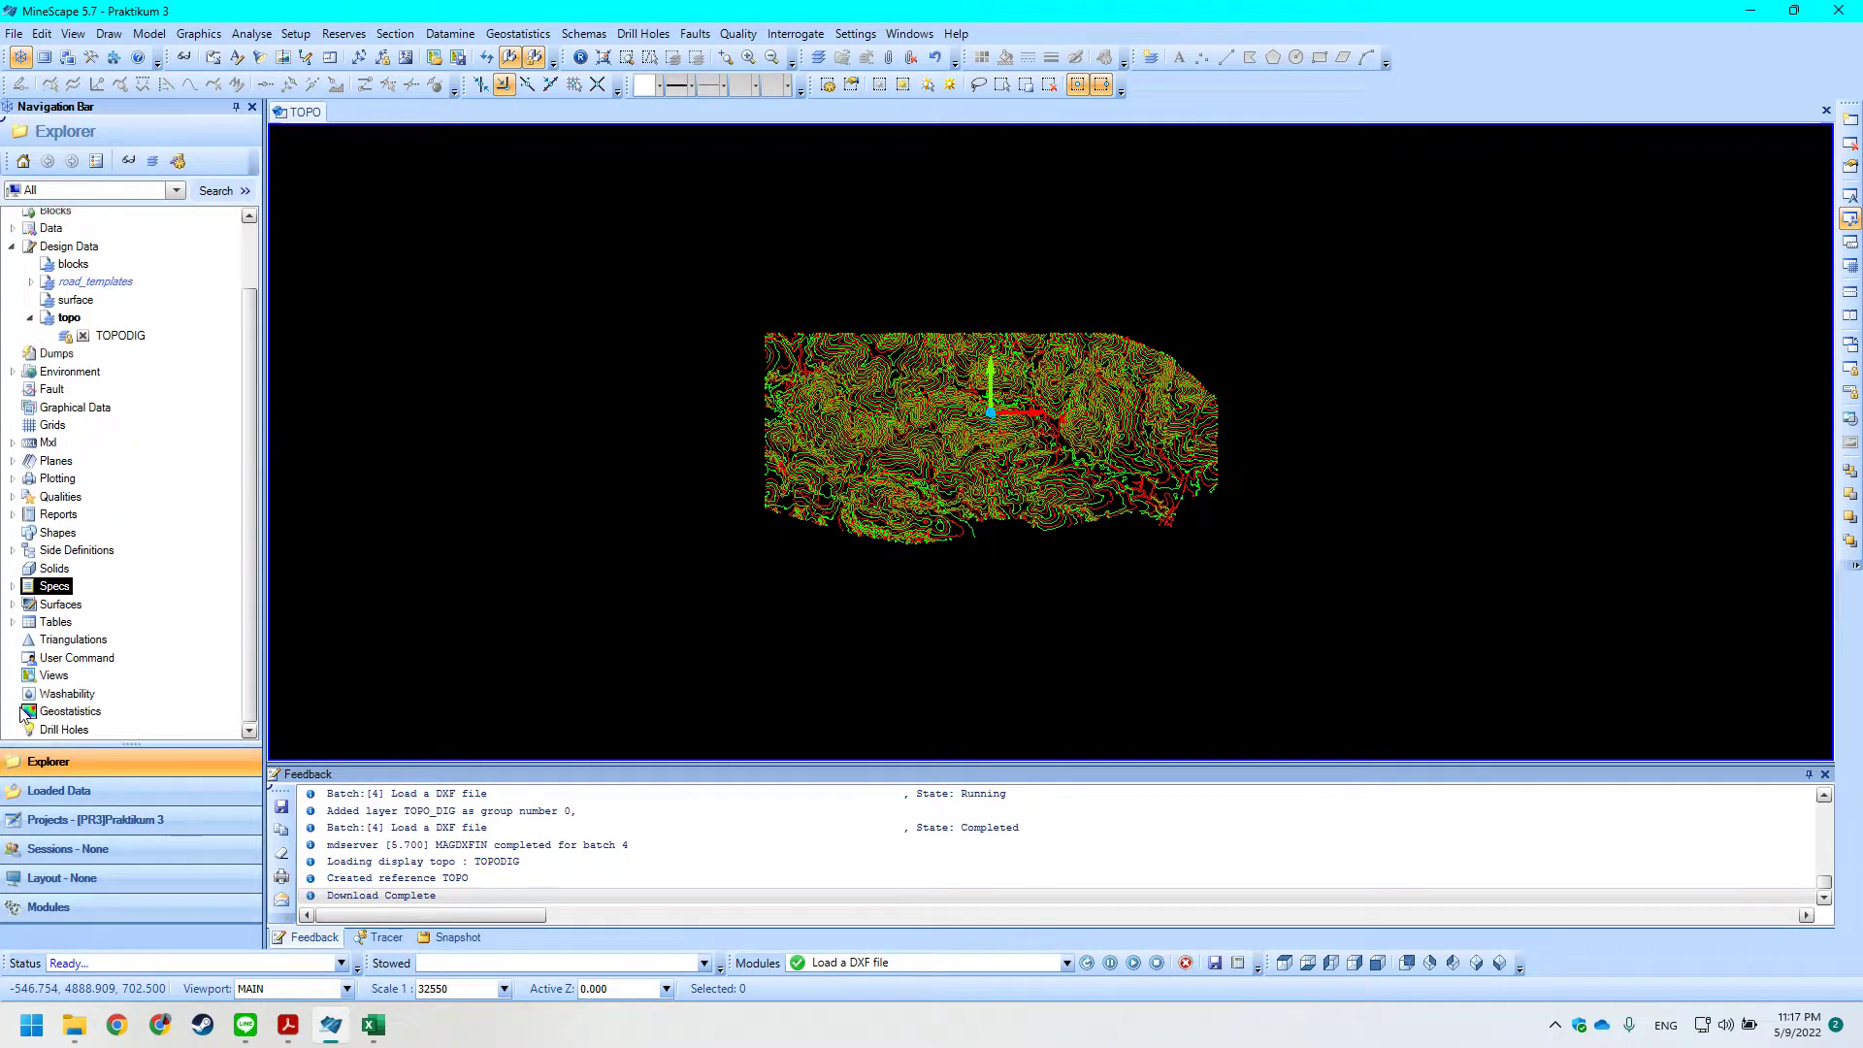
Following the Modul 4 PDF, expand the Specs category in MineScape and start a new spec file under sheet.
left_click(13, 586)
key("alt+Tab")
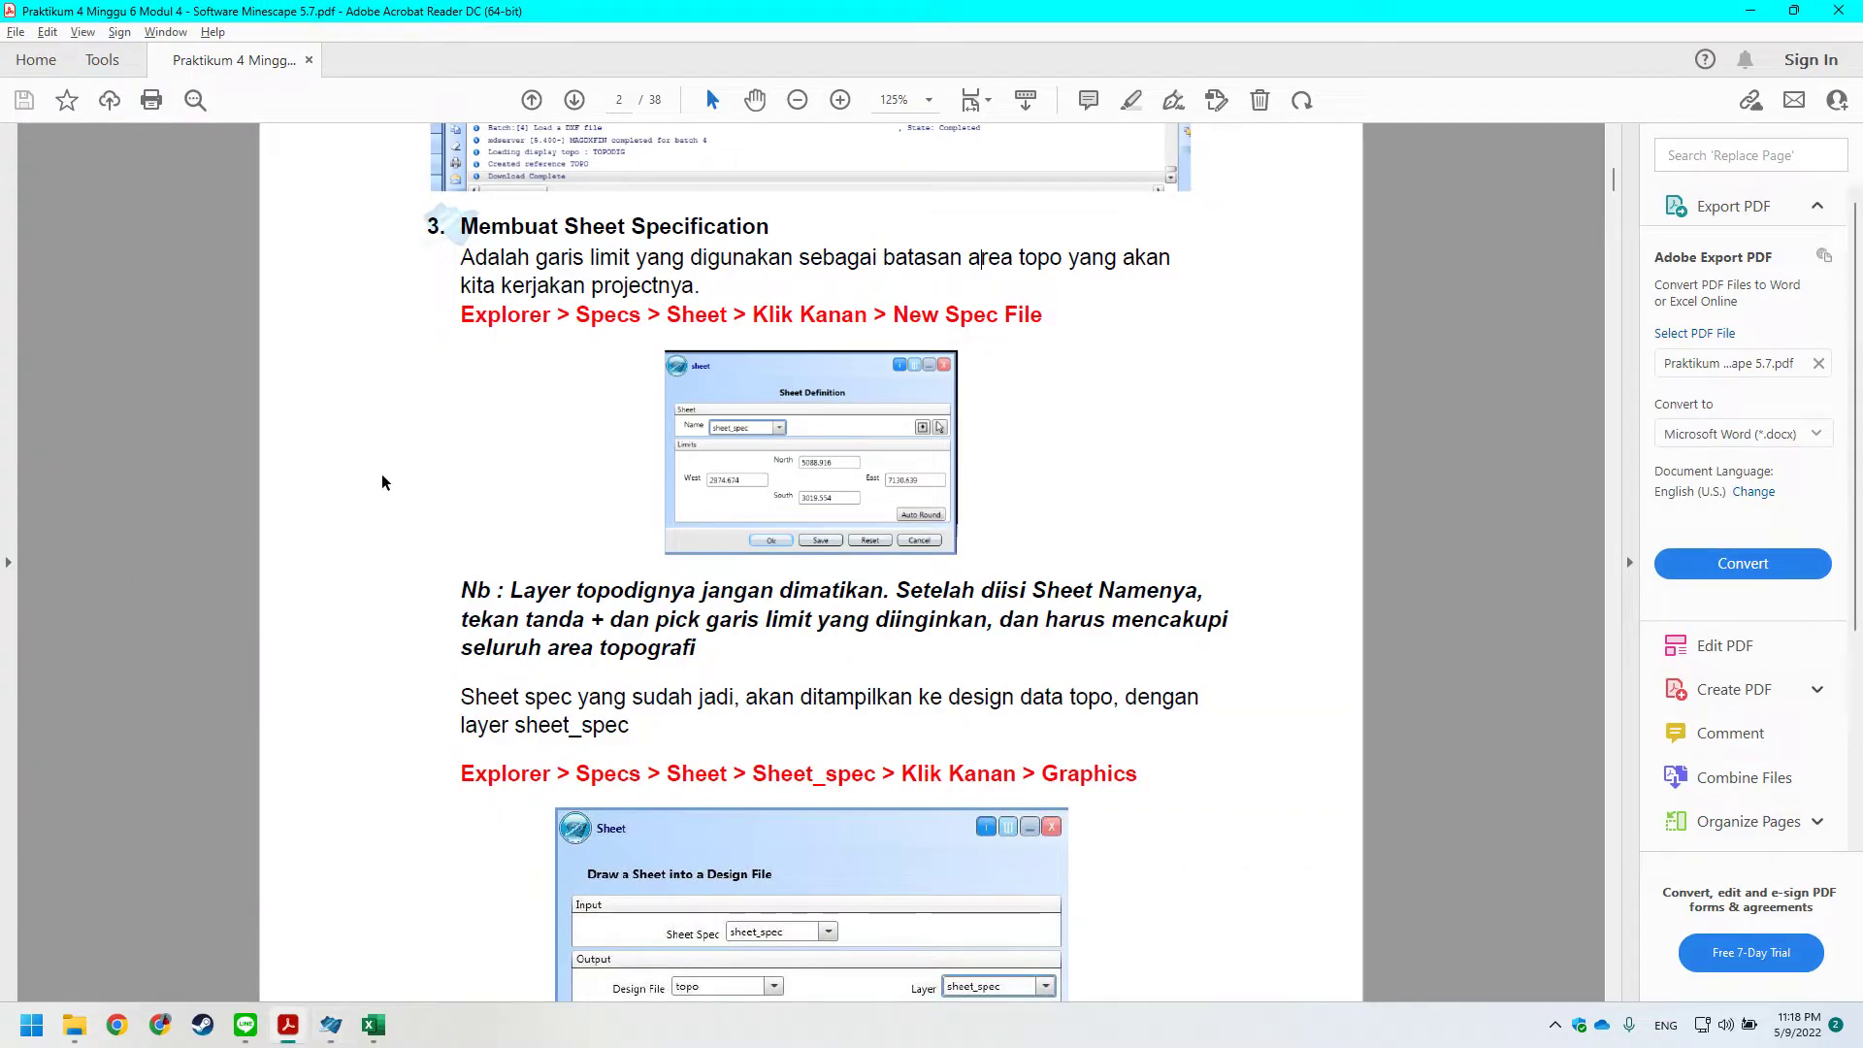
scroll(505, 404, "down", 2)
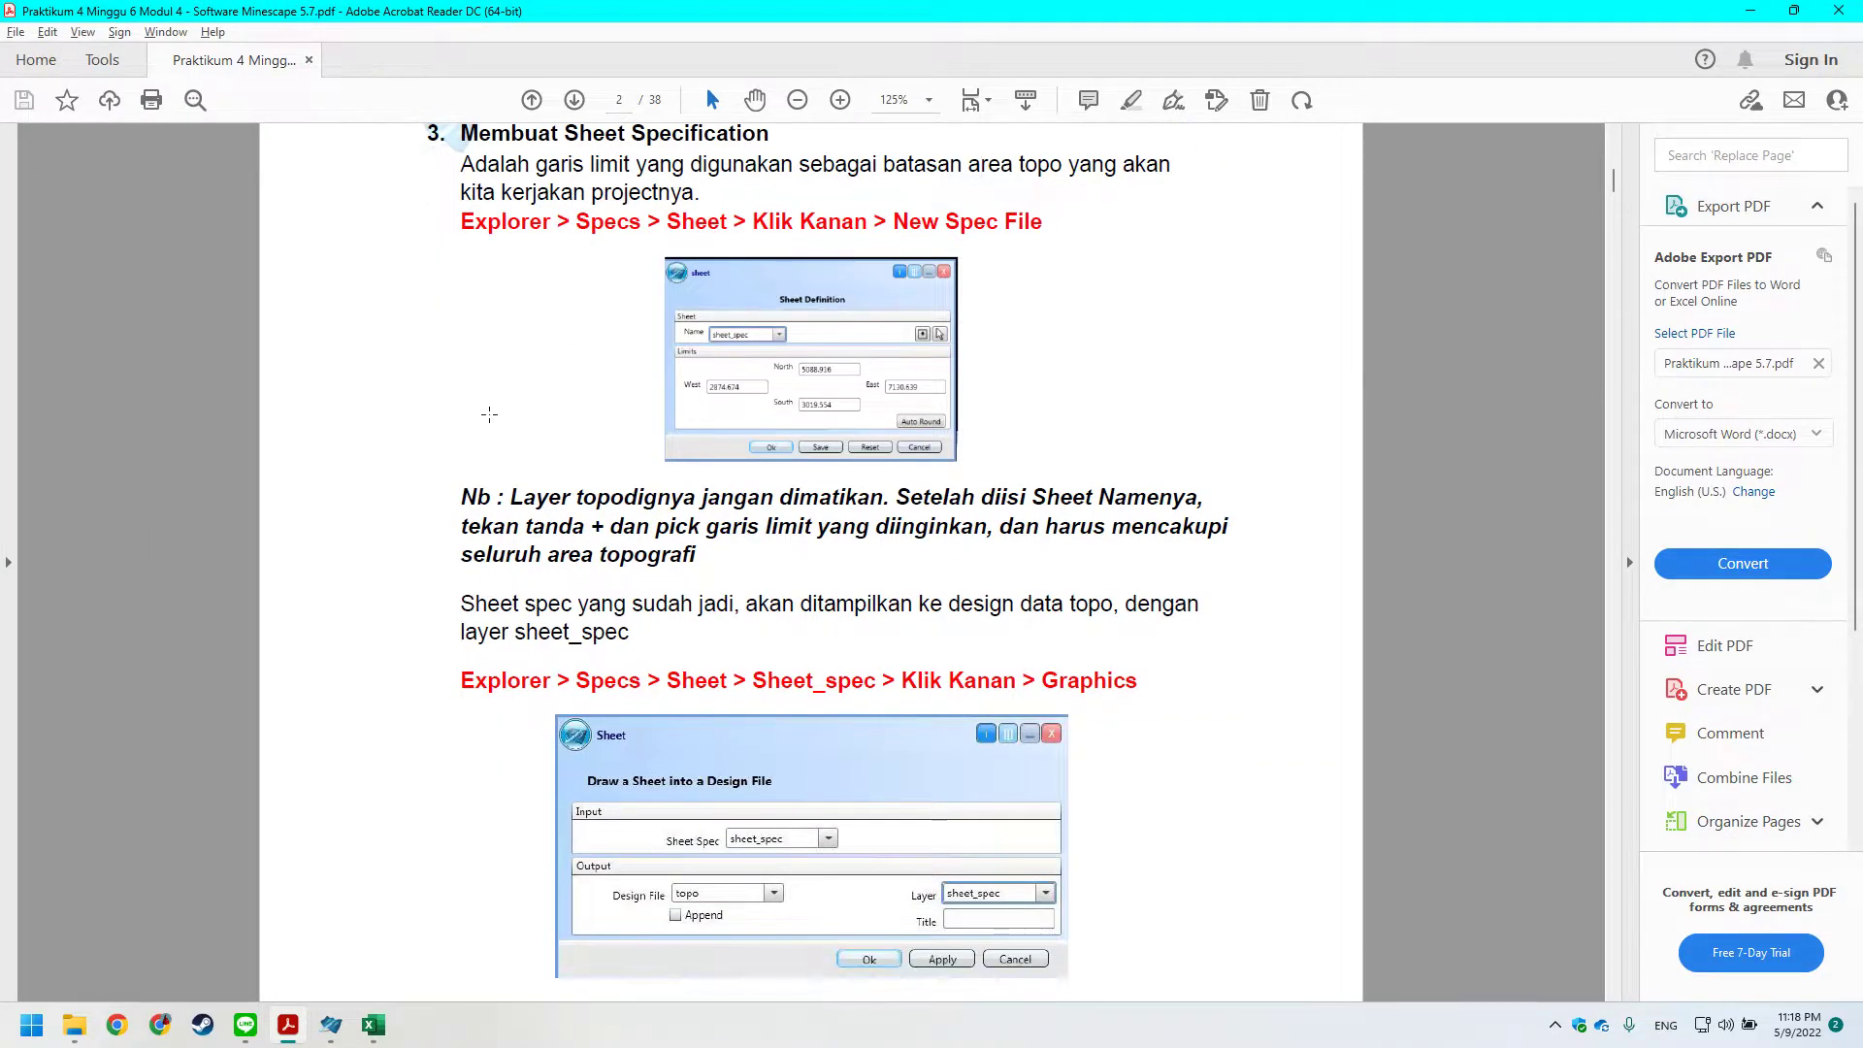
key("alt+Tab")
scroll(78, 452, "down", 3)
scroll(77, 452, "down", 4)
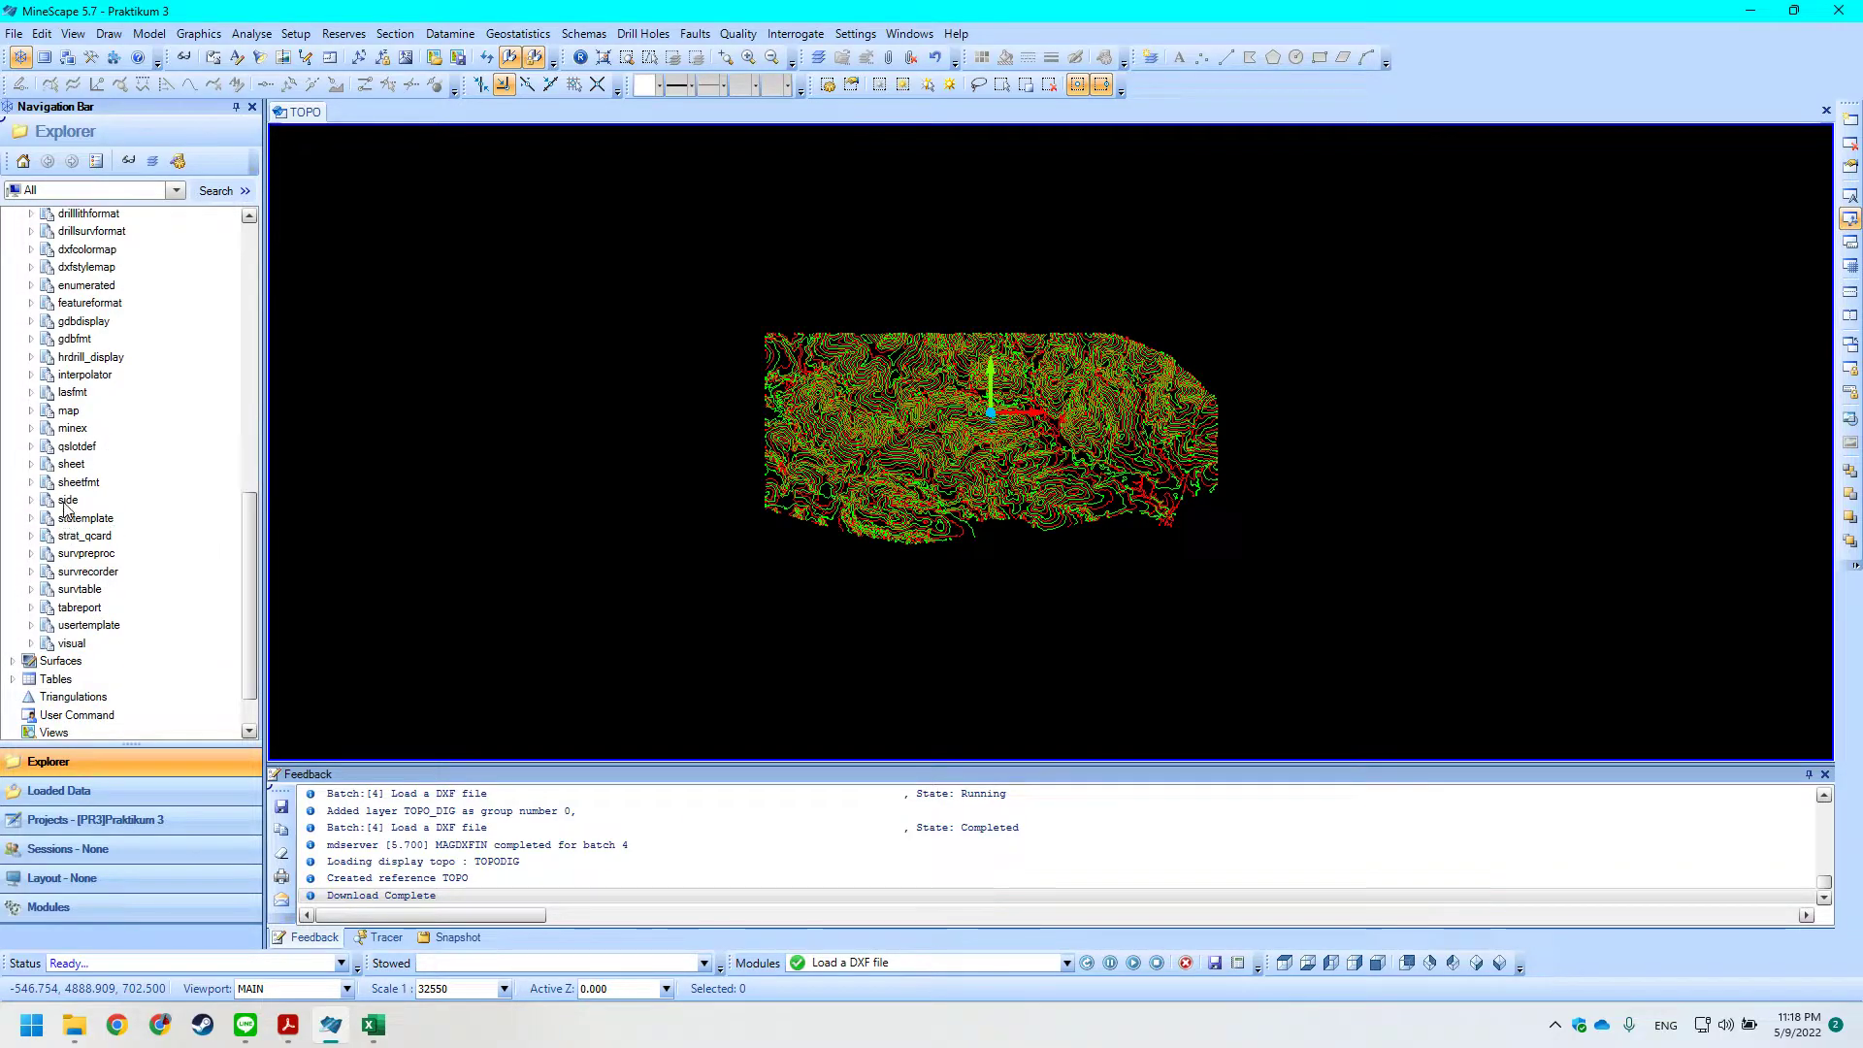
right_click(61, 466)
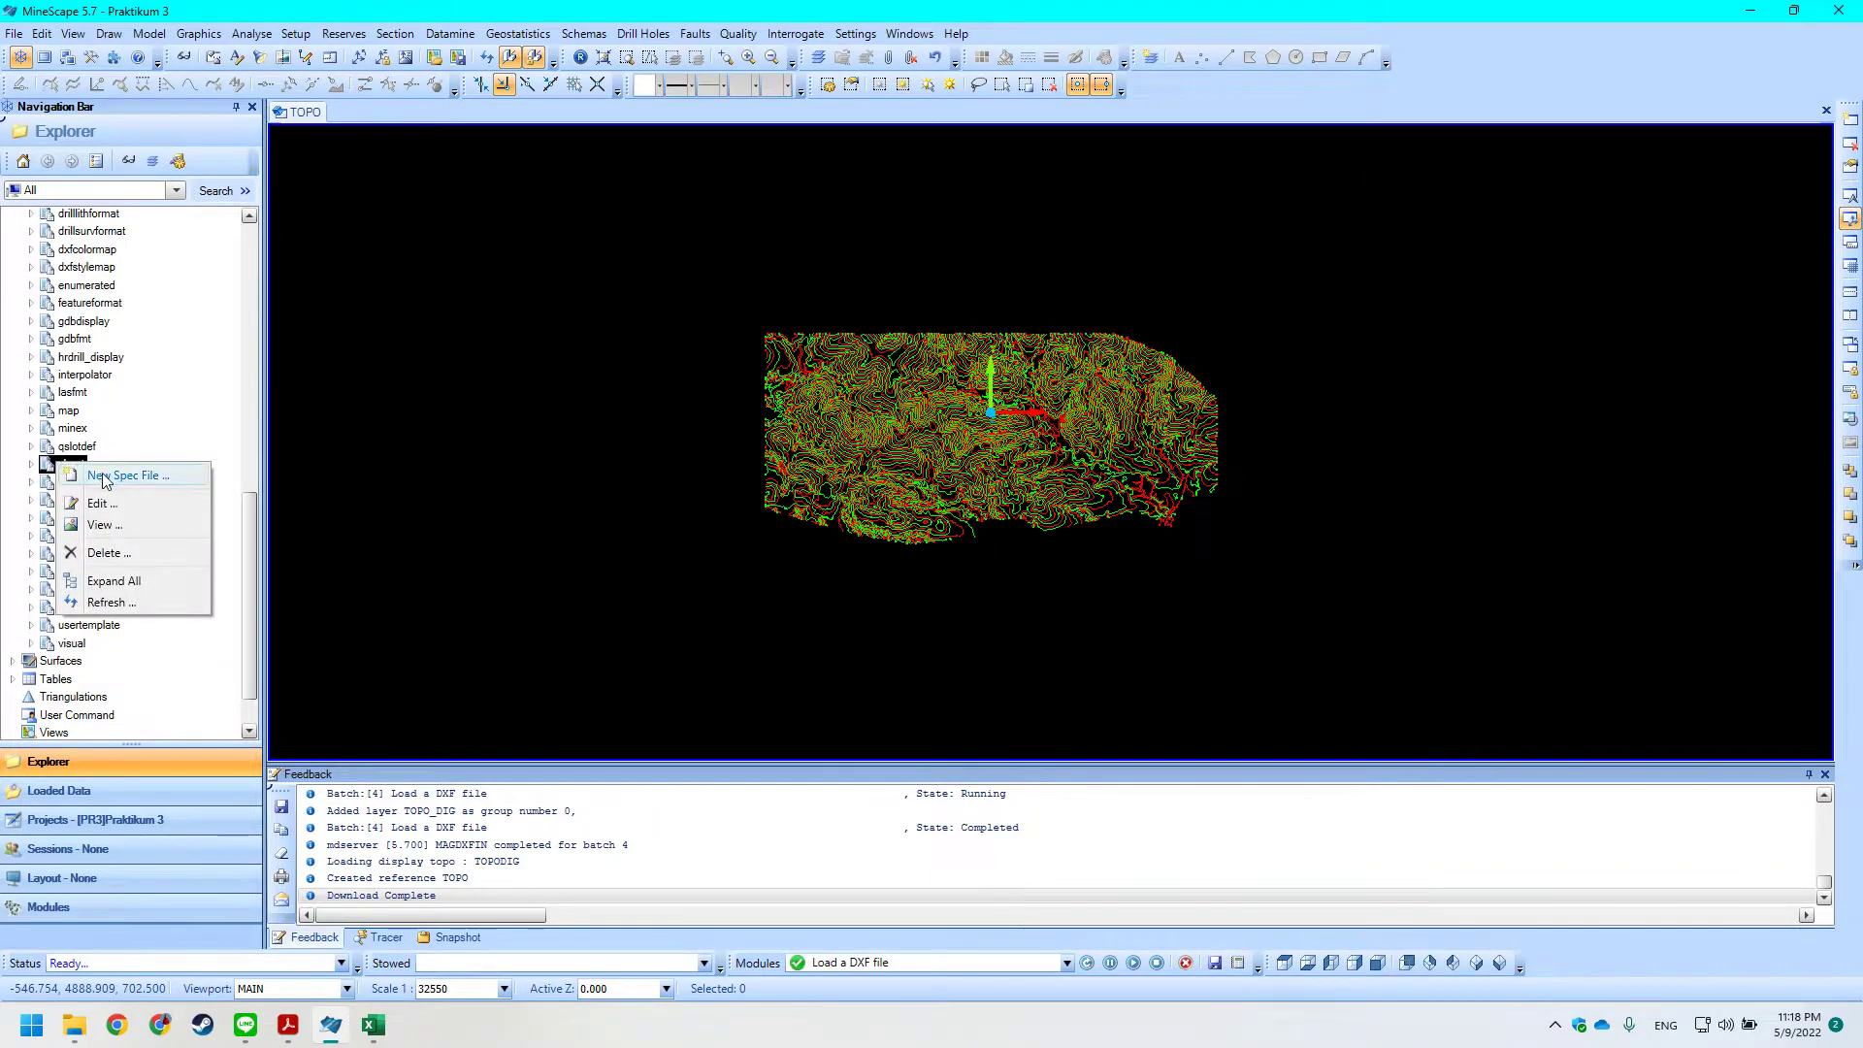
left_click(104, 480)
Check the sheet name in the Modul 4 PDF and name the new sheet definition Sheet_Spec.
key("alt+Tab")
scroll(916, 404, "up", 1)
scroll(916, 404, "down", 1)
key("alt+Tab")
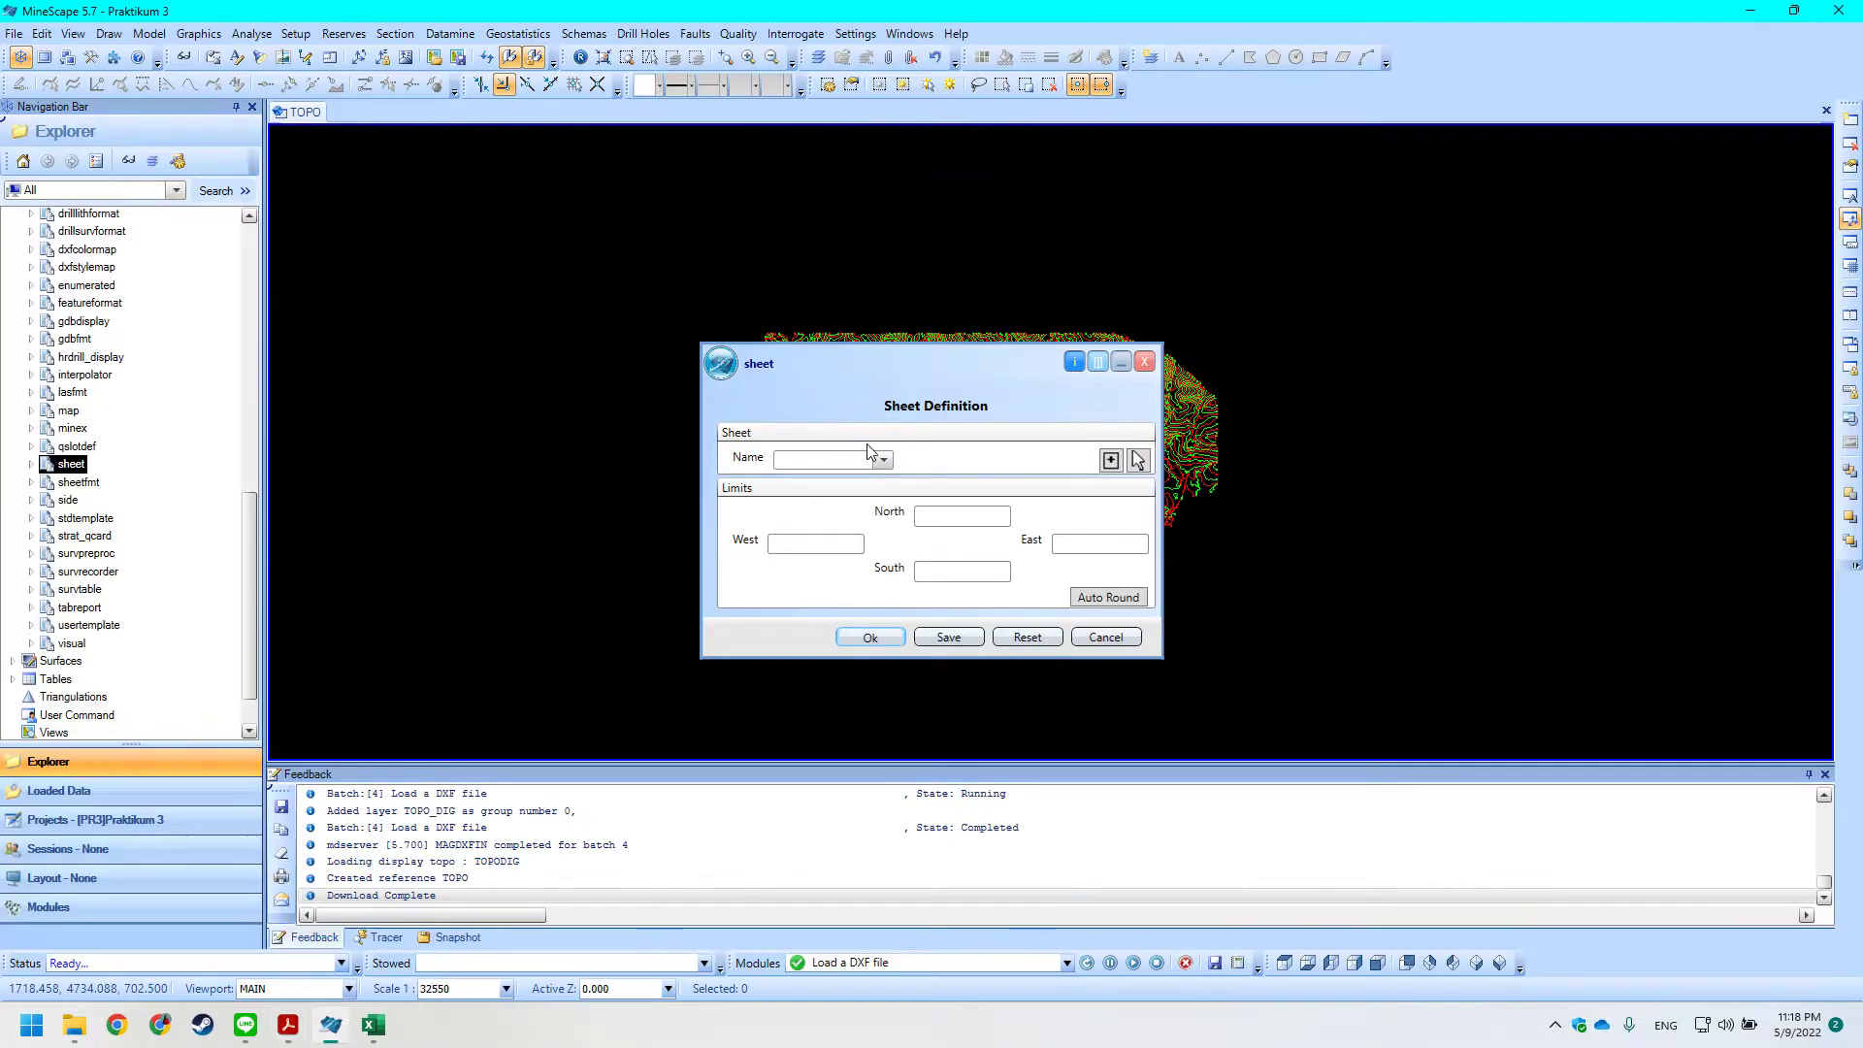
type("sheet_Spec")
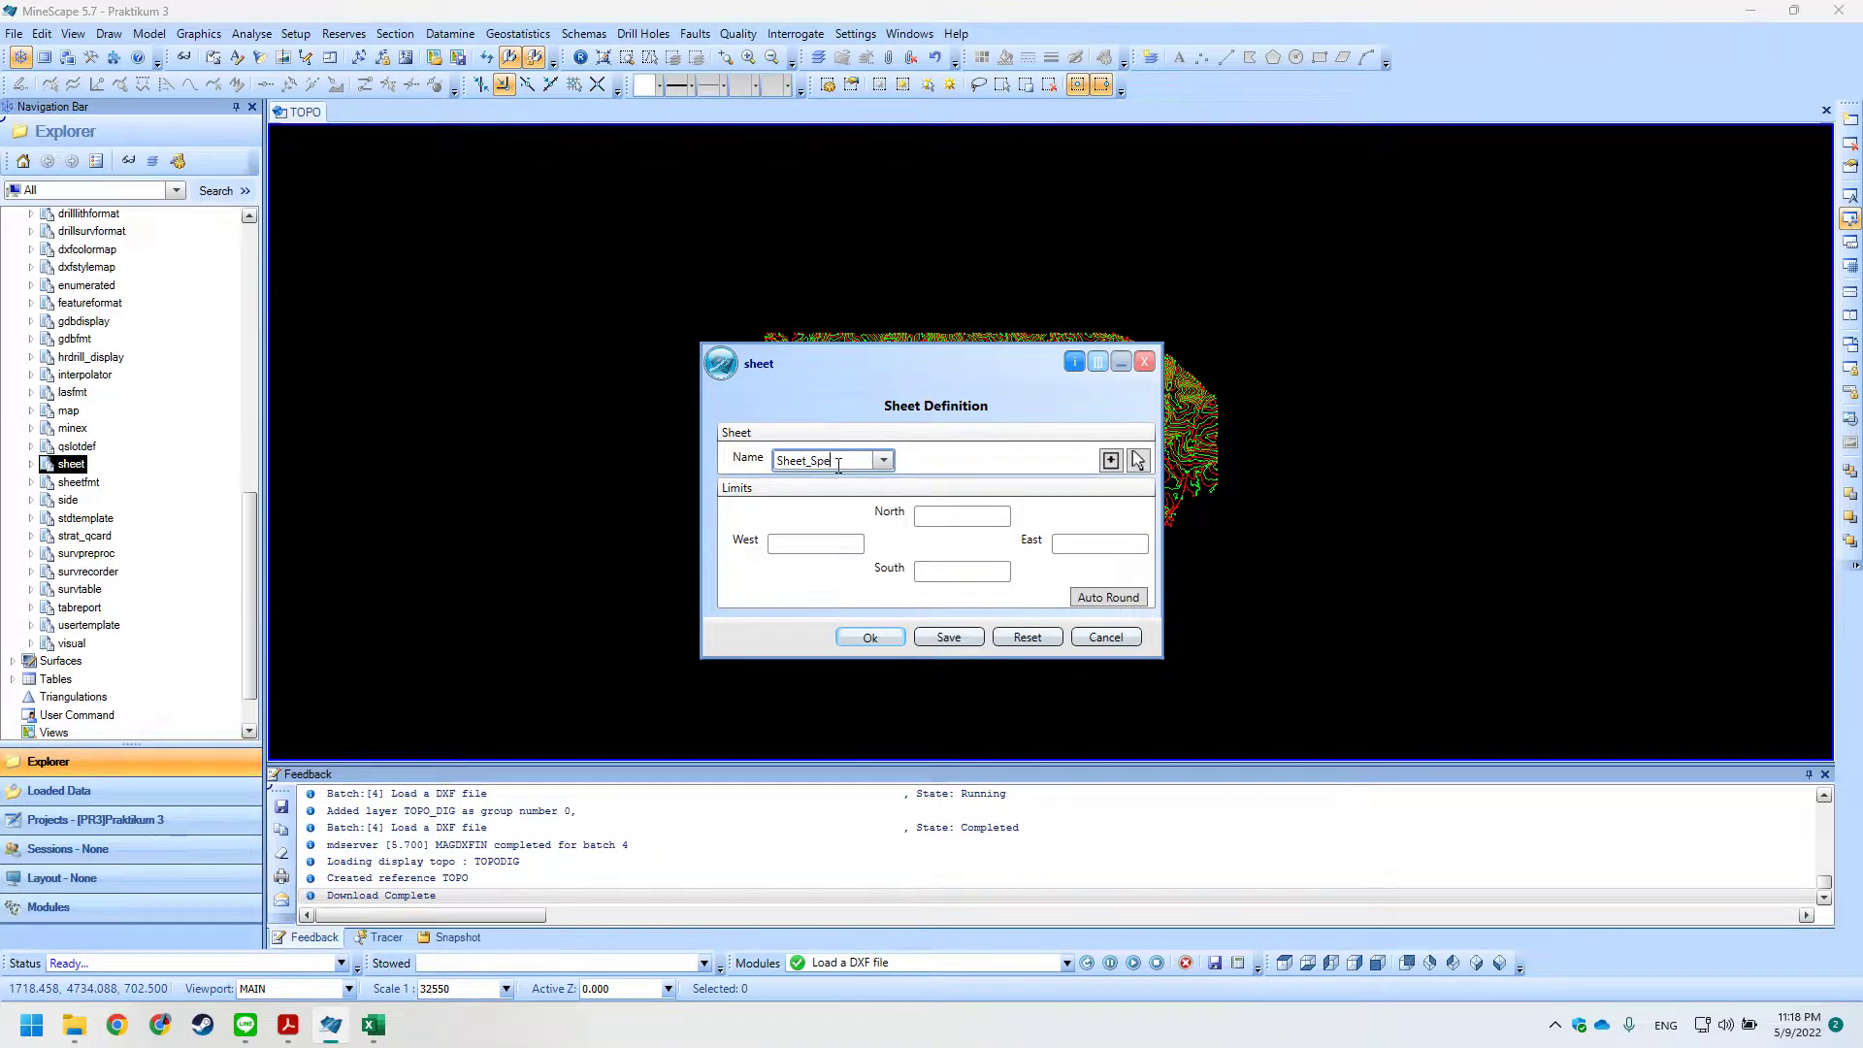
left_click(869, 463)
left_click(949, 457)
Fence the sheet limits around the whole topography, about 2924 west, 7076 east, 3074 south and 5061 north, and accept the definition.
key("alt+Tab")
key("alt+Tab")
left_click_drag(958, 357, 572, 289)
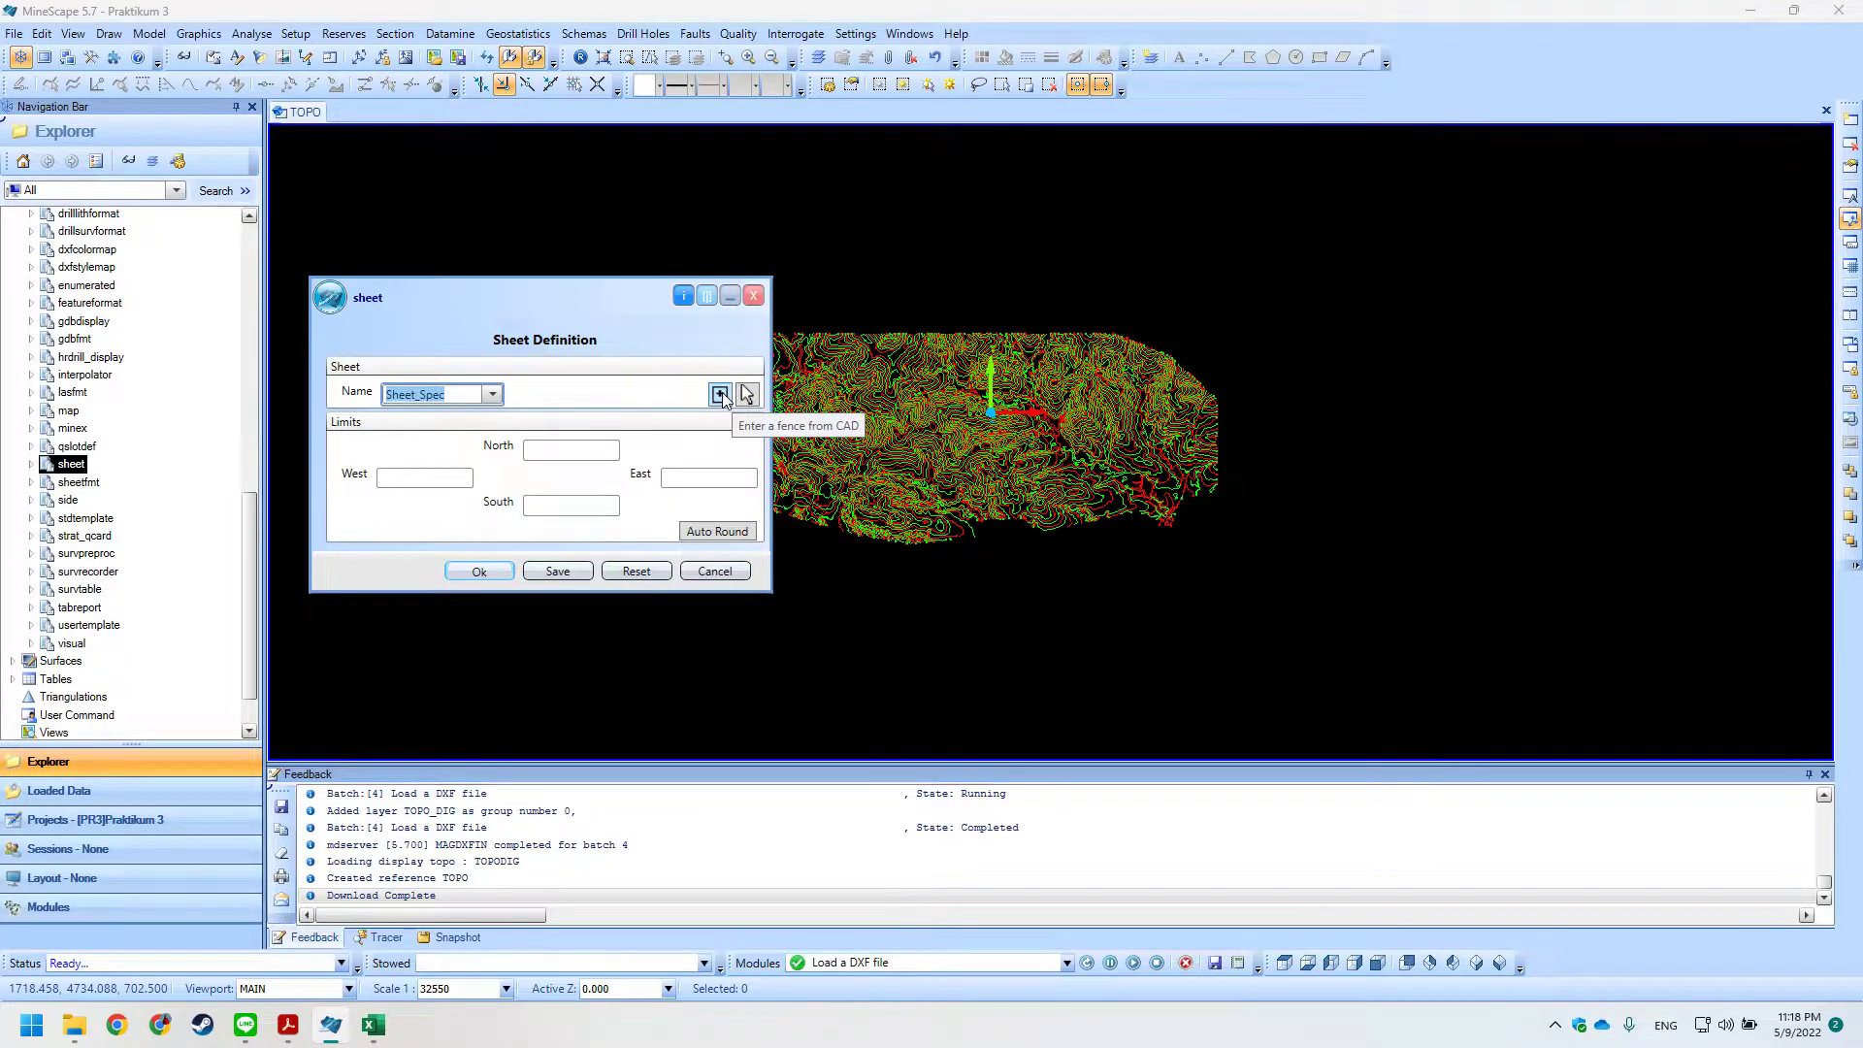
left_click_drag(637, 289, 563, 265)
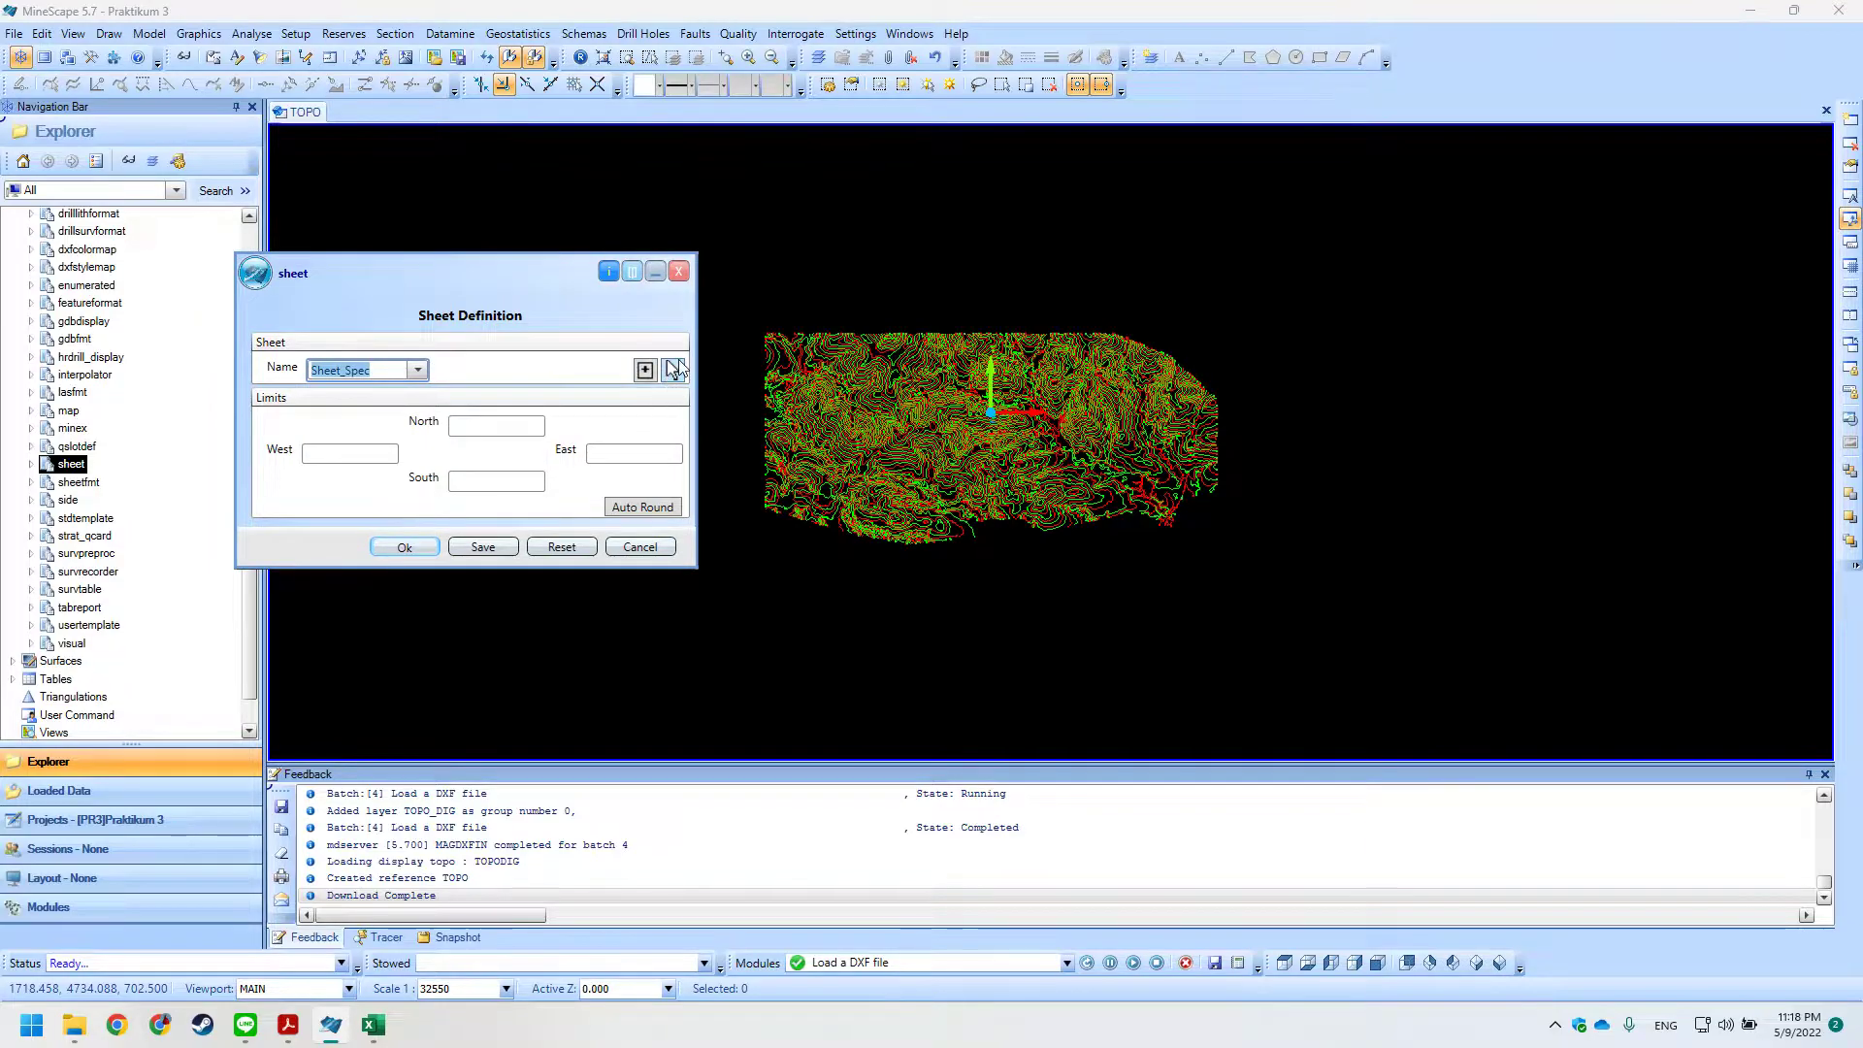
left_click(738, 287)
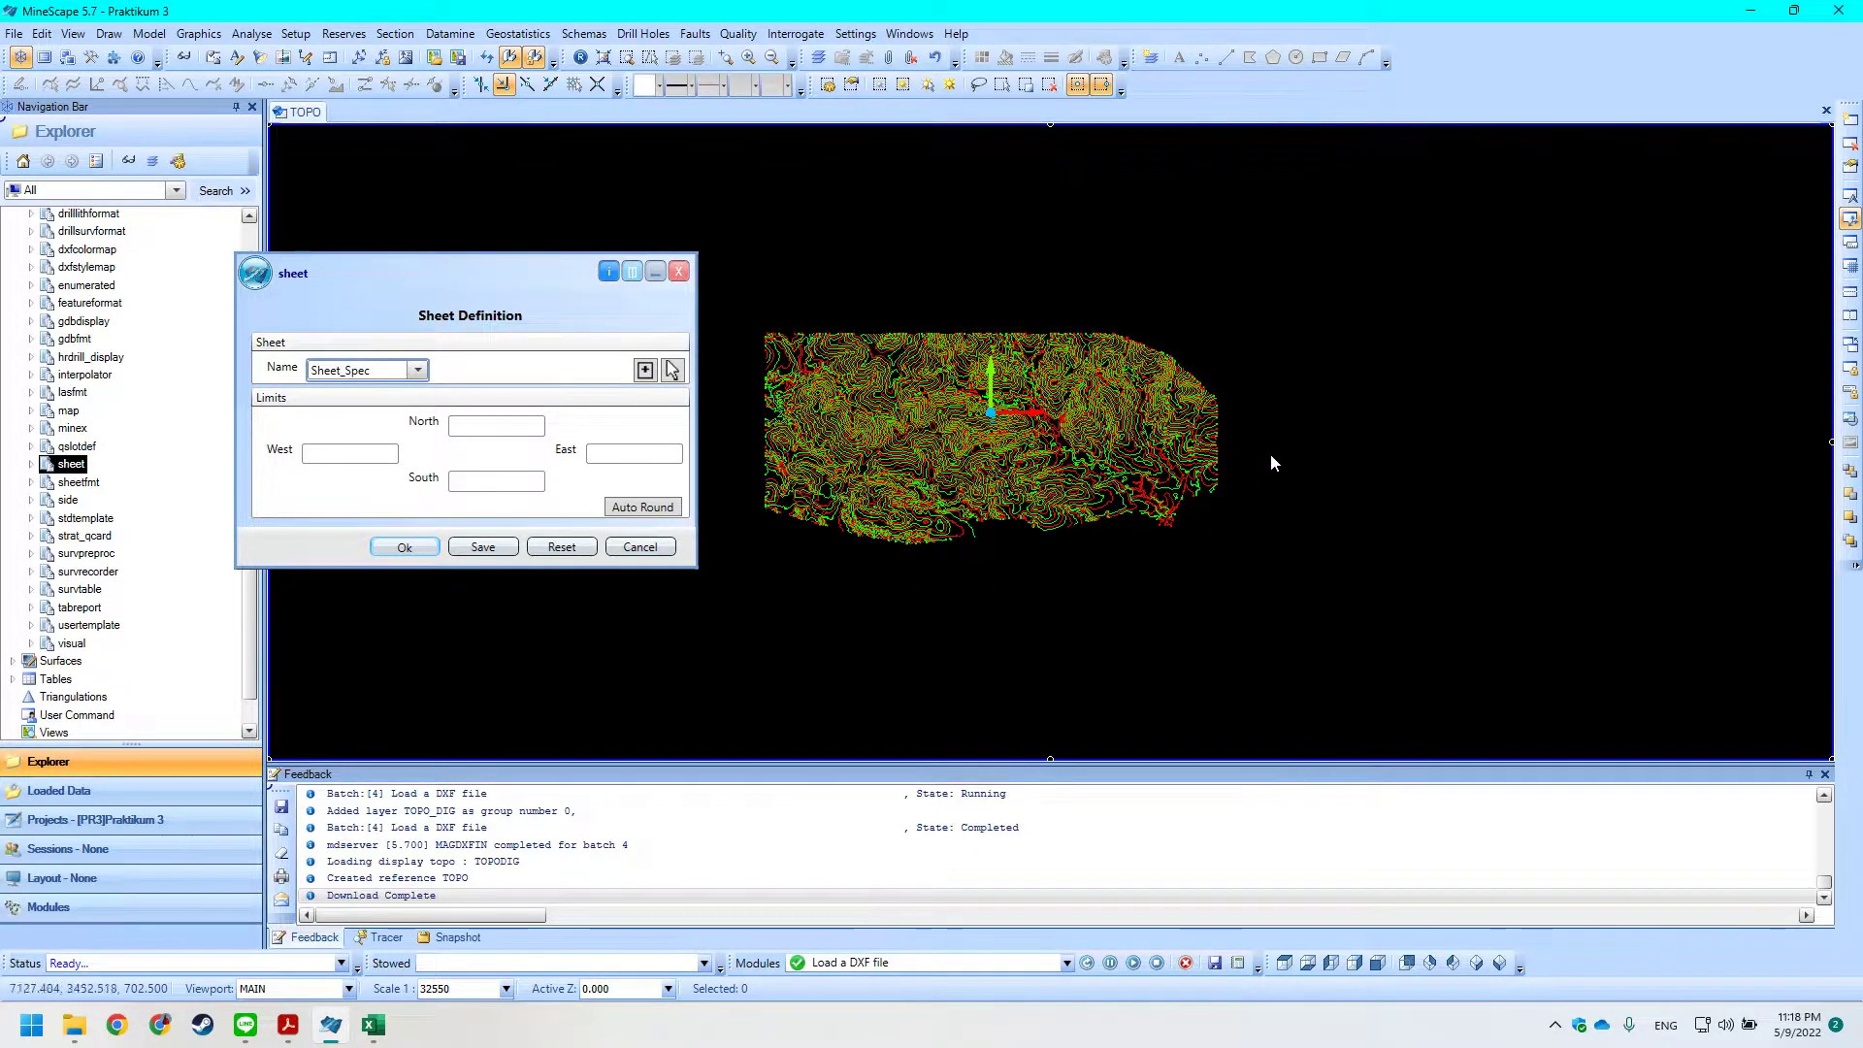
left_click(672, 371)
left_click_drag(437, 273, 317, 221)
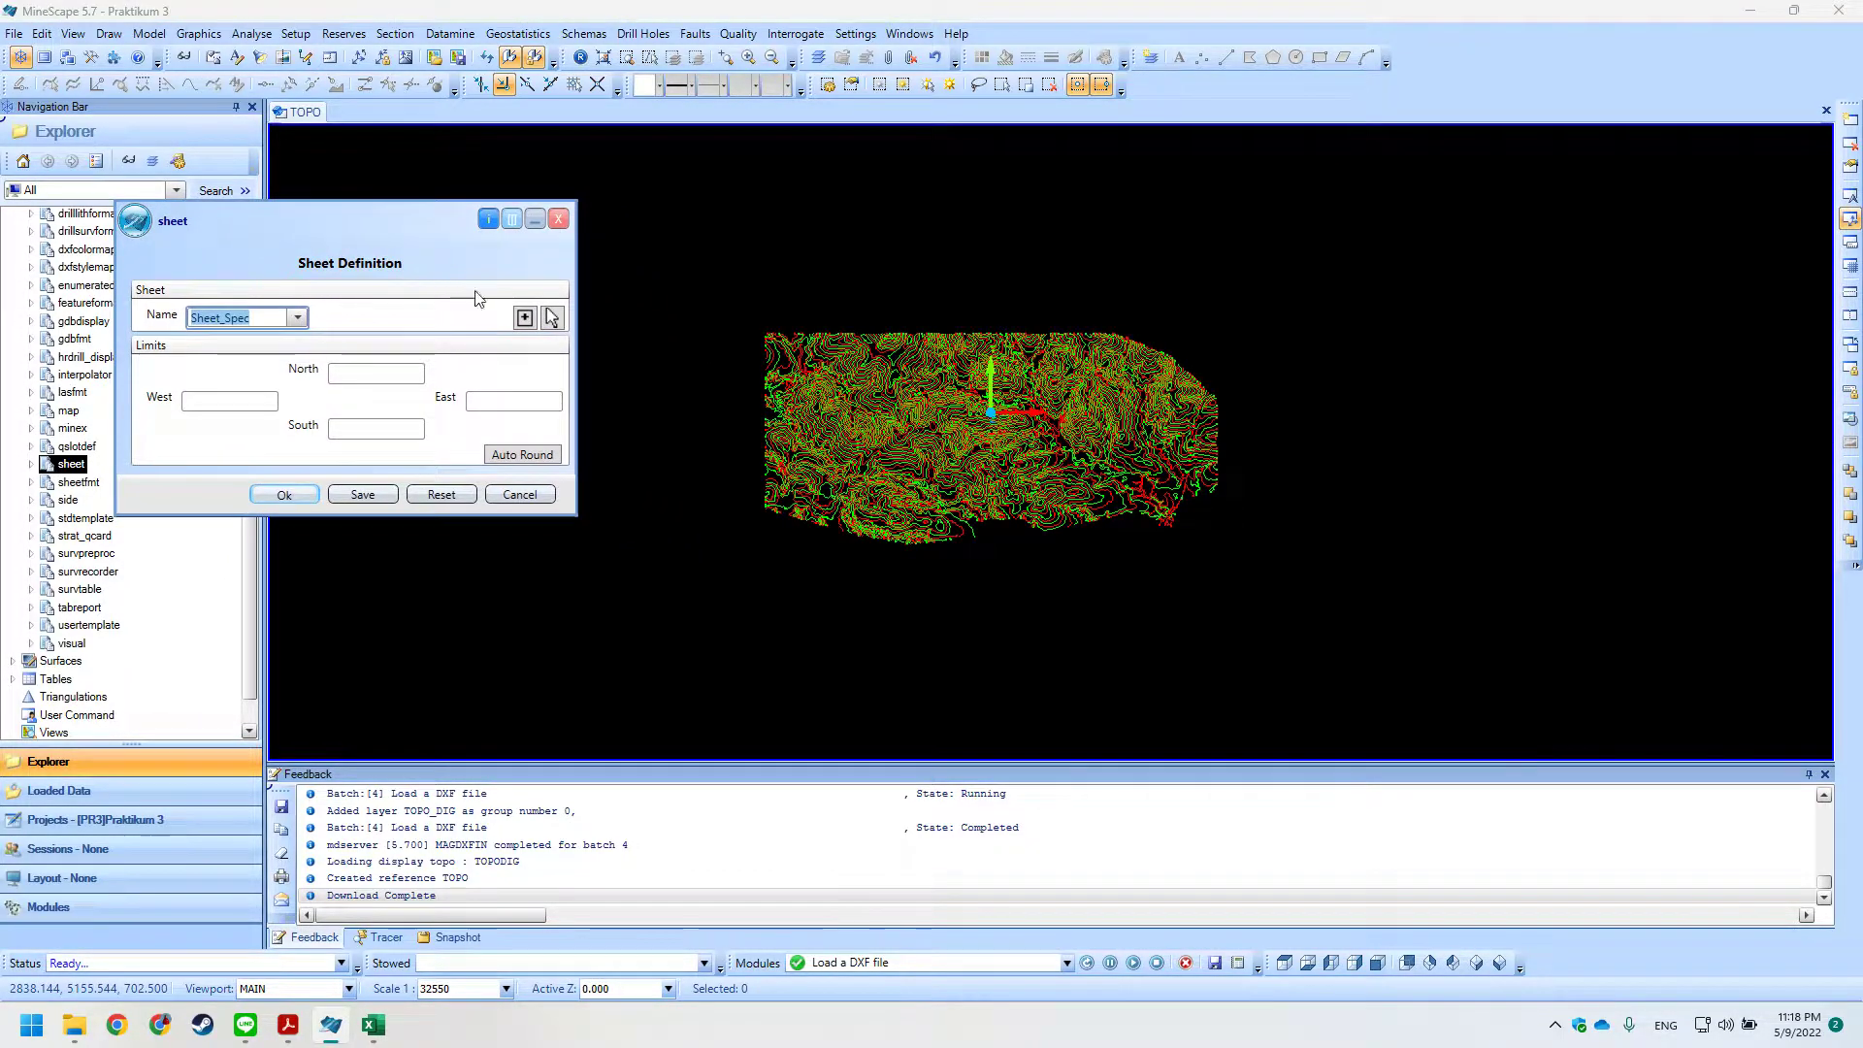
left_click(524, 321)
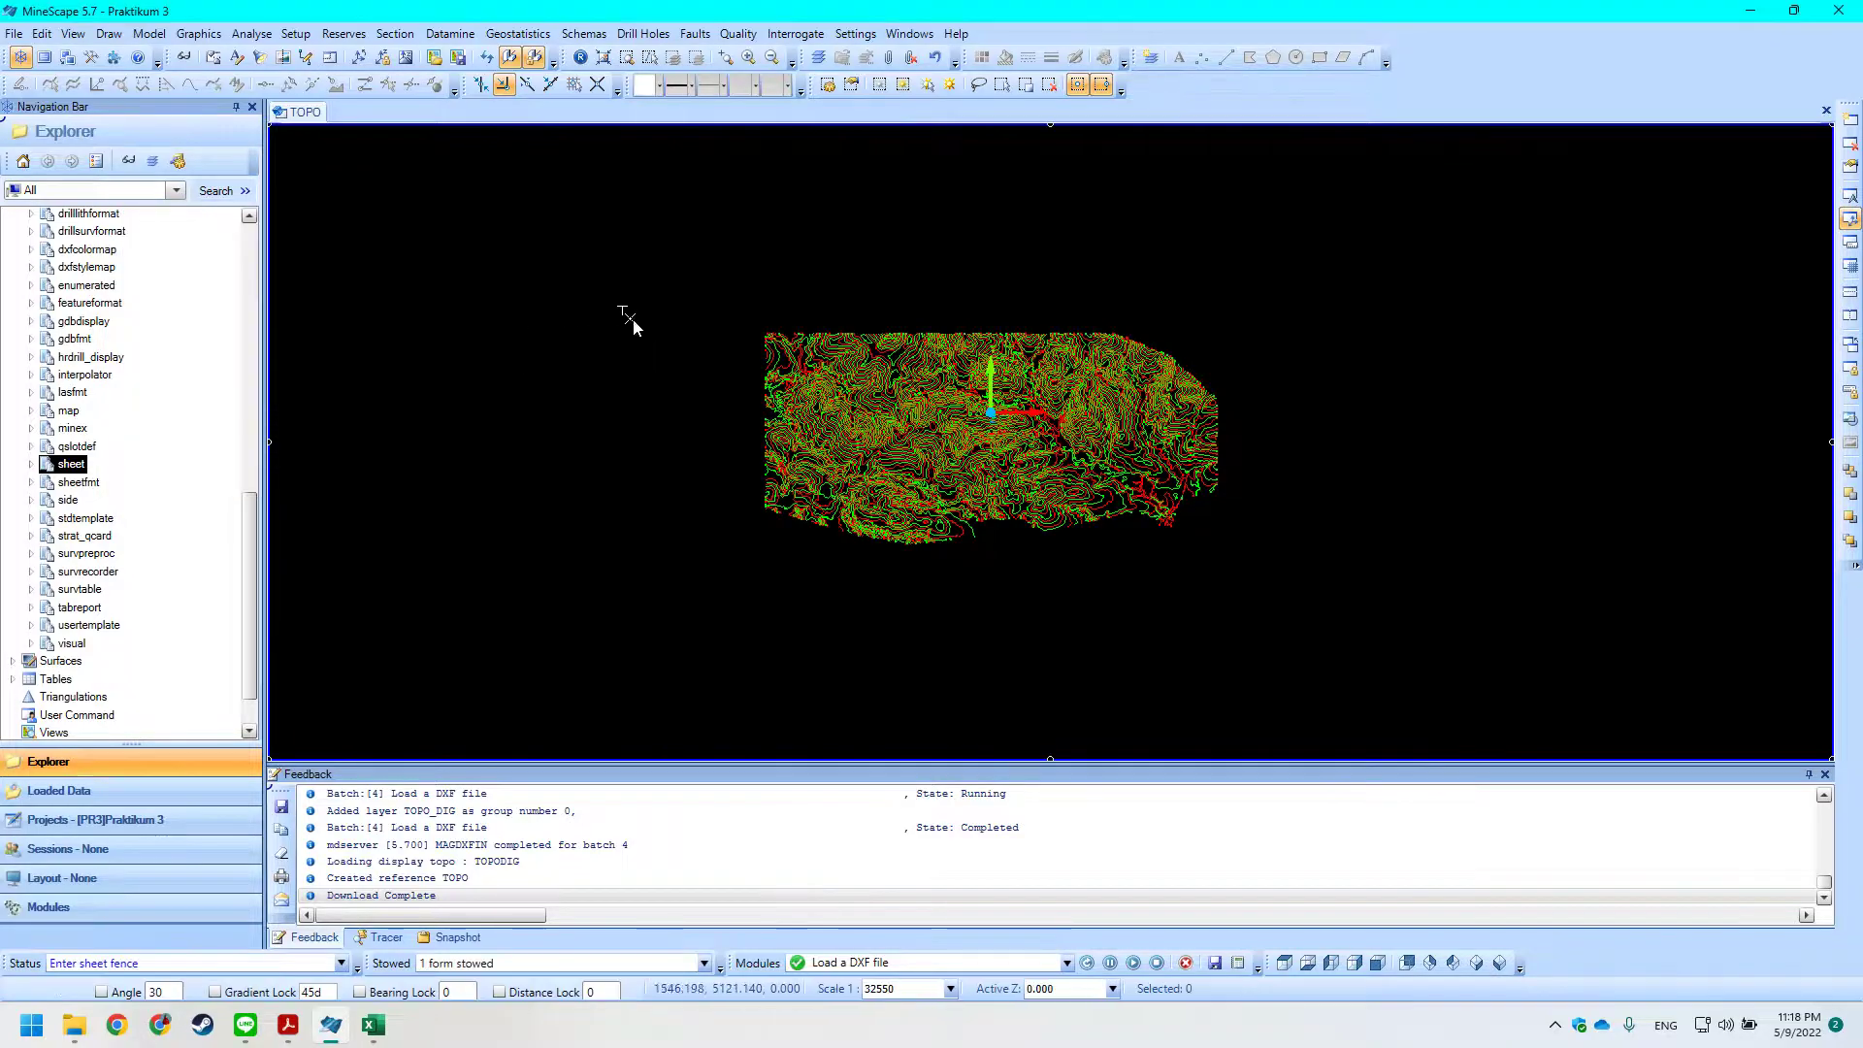
left_click(757, 326)
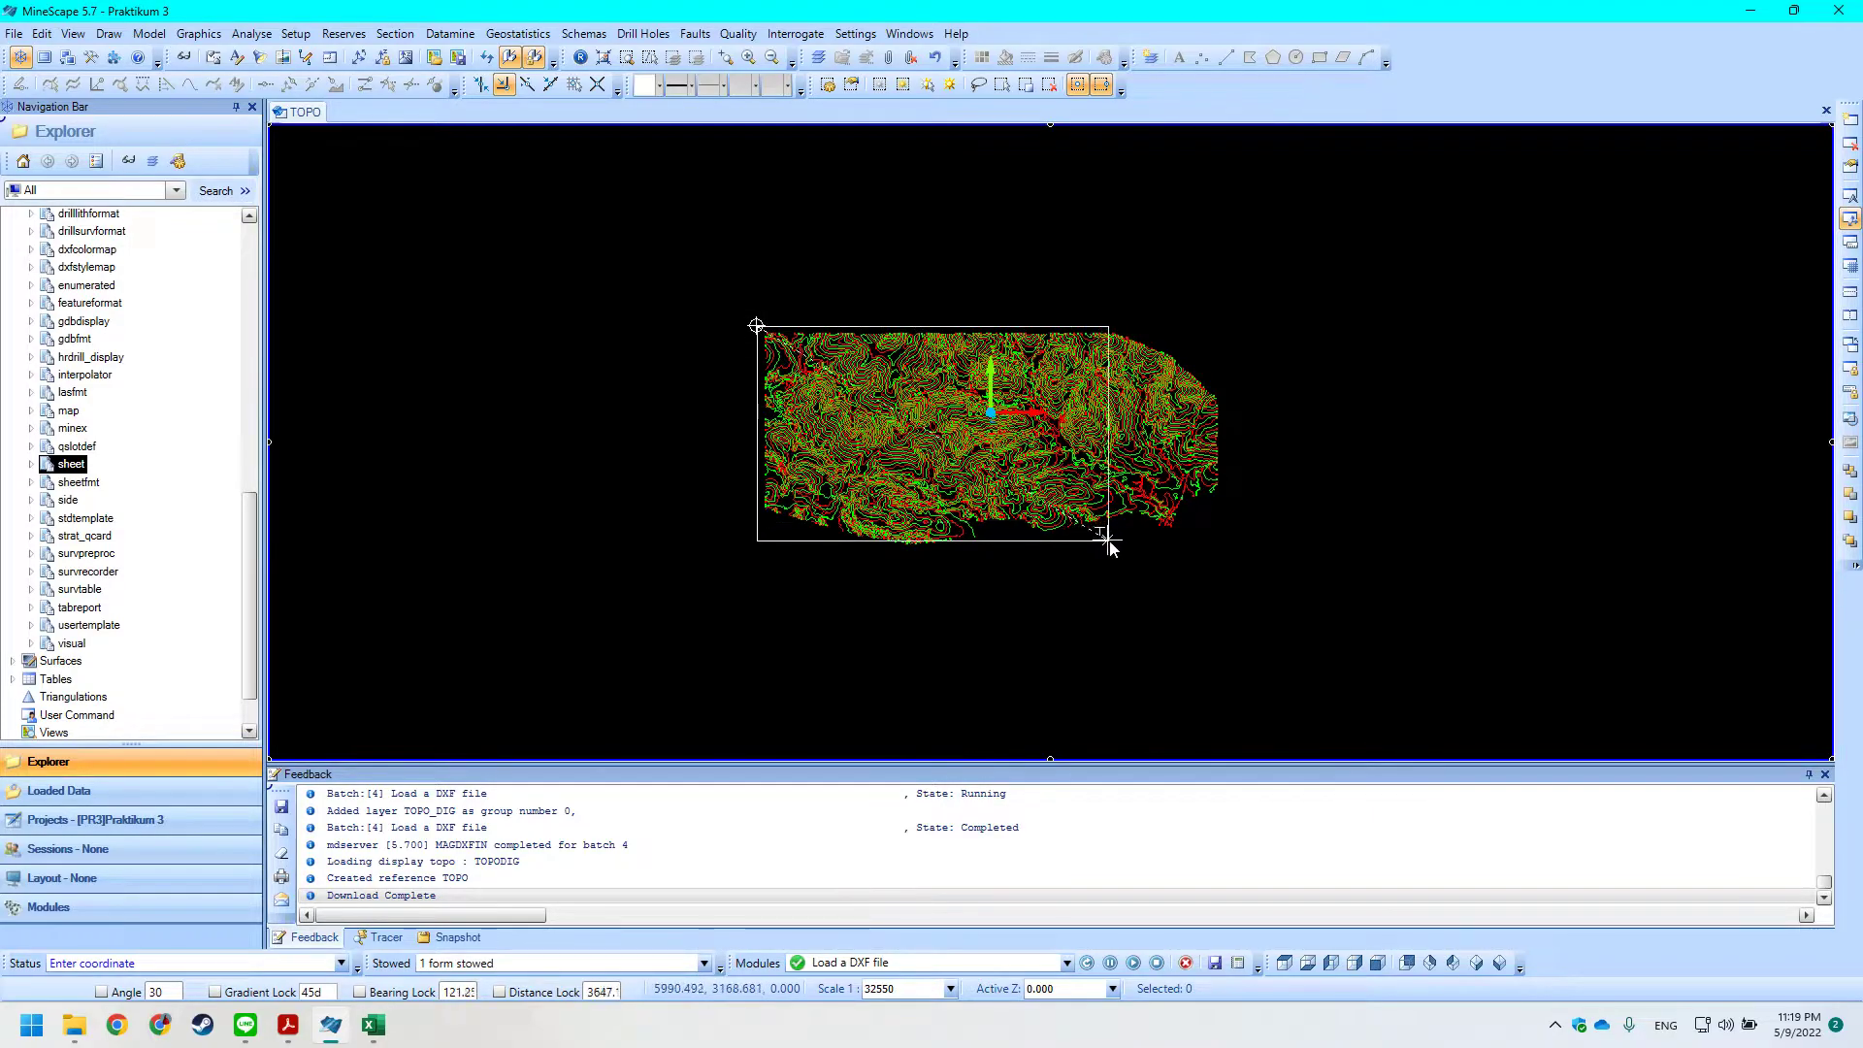
left_click(1223, 549)
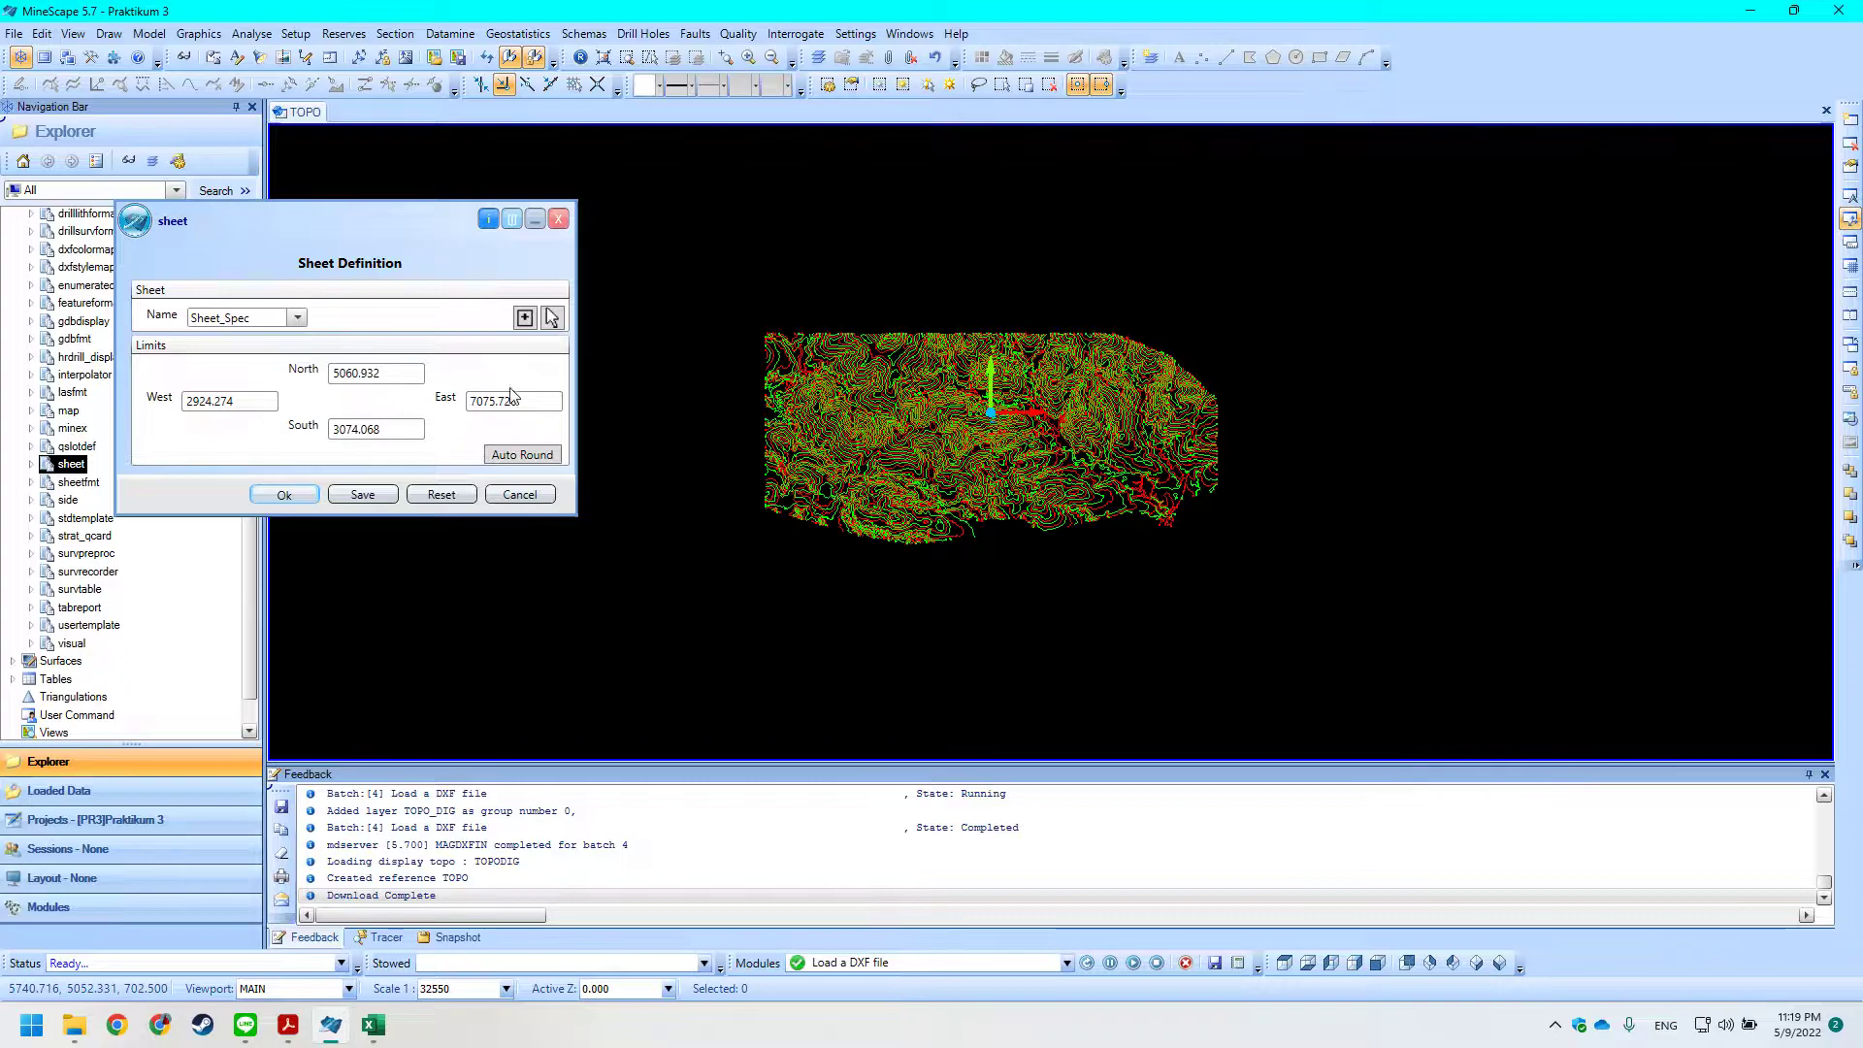
left_click_drag(310, 218, 487, 256)
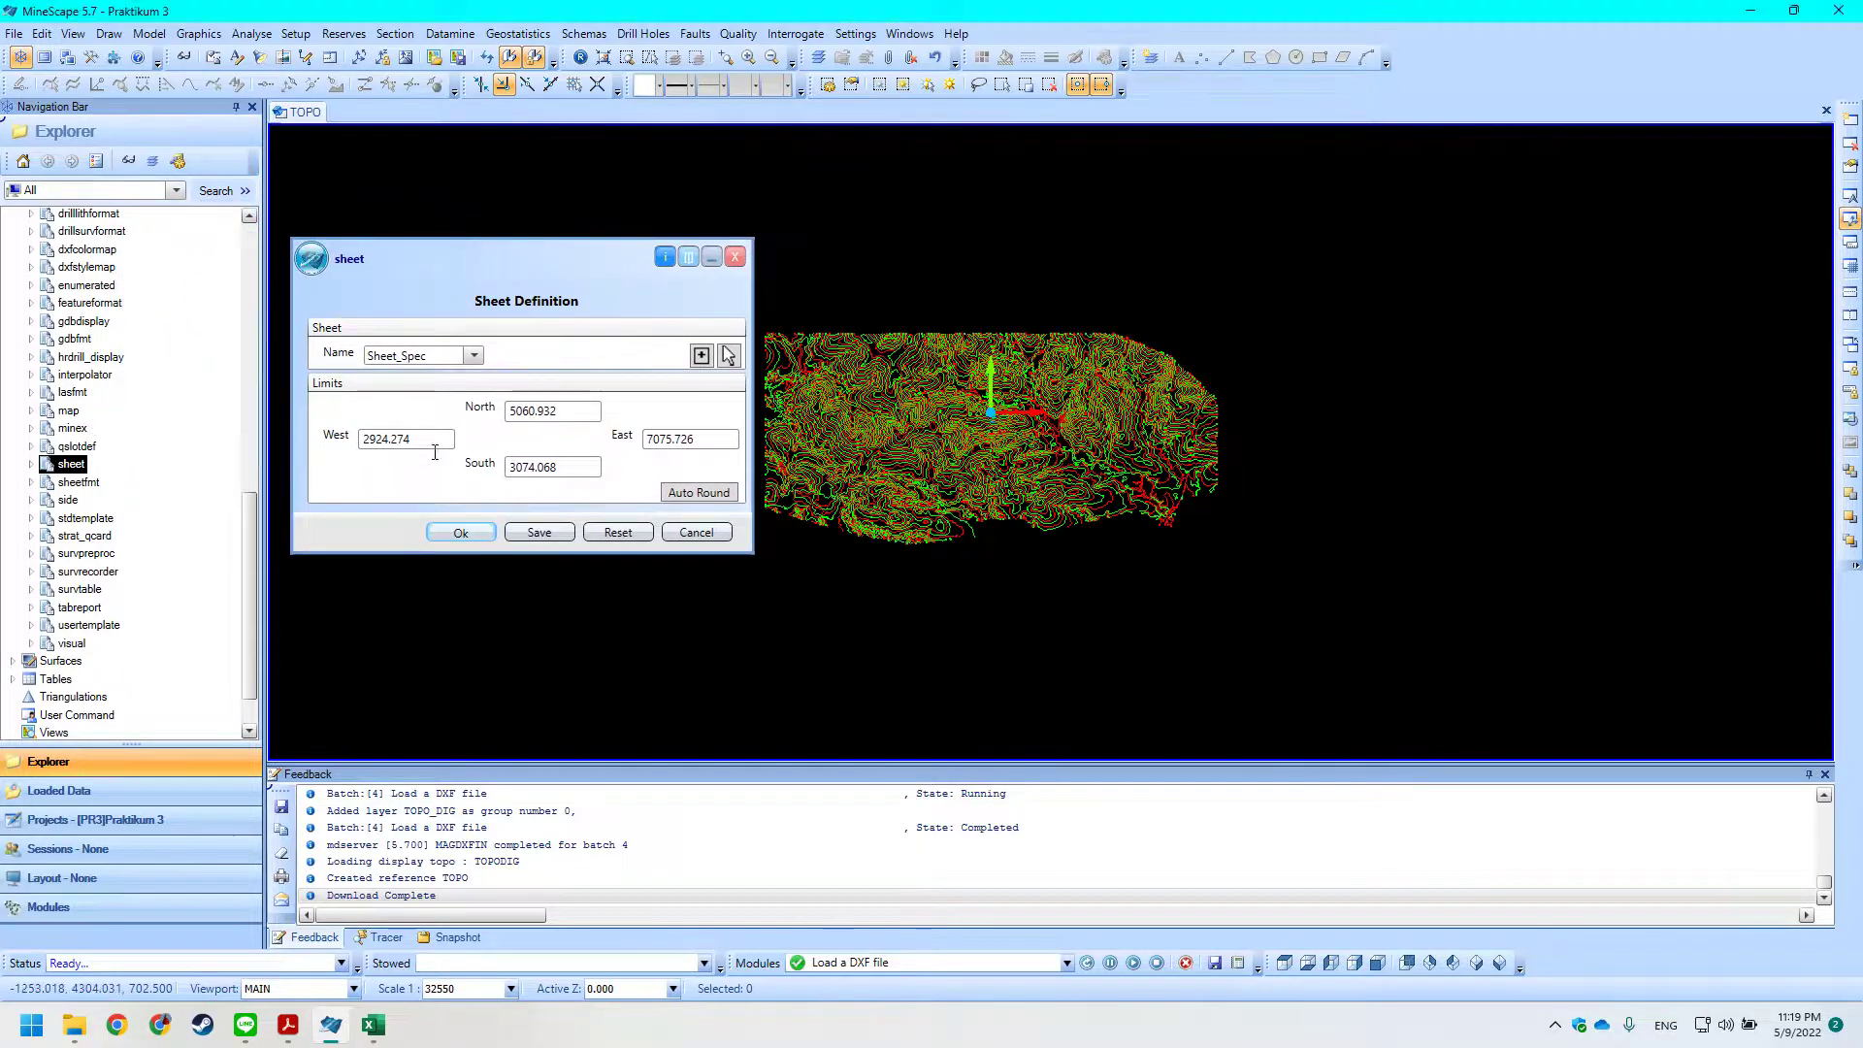
left_click(456, 534)
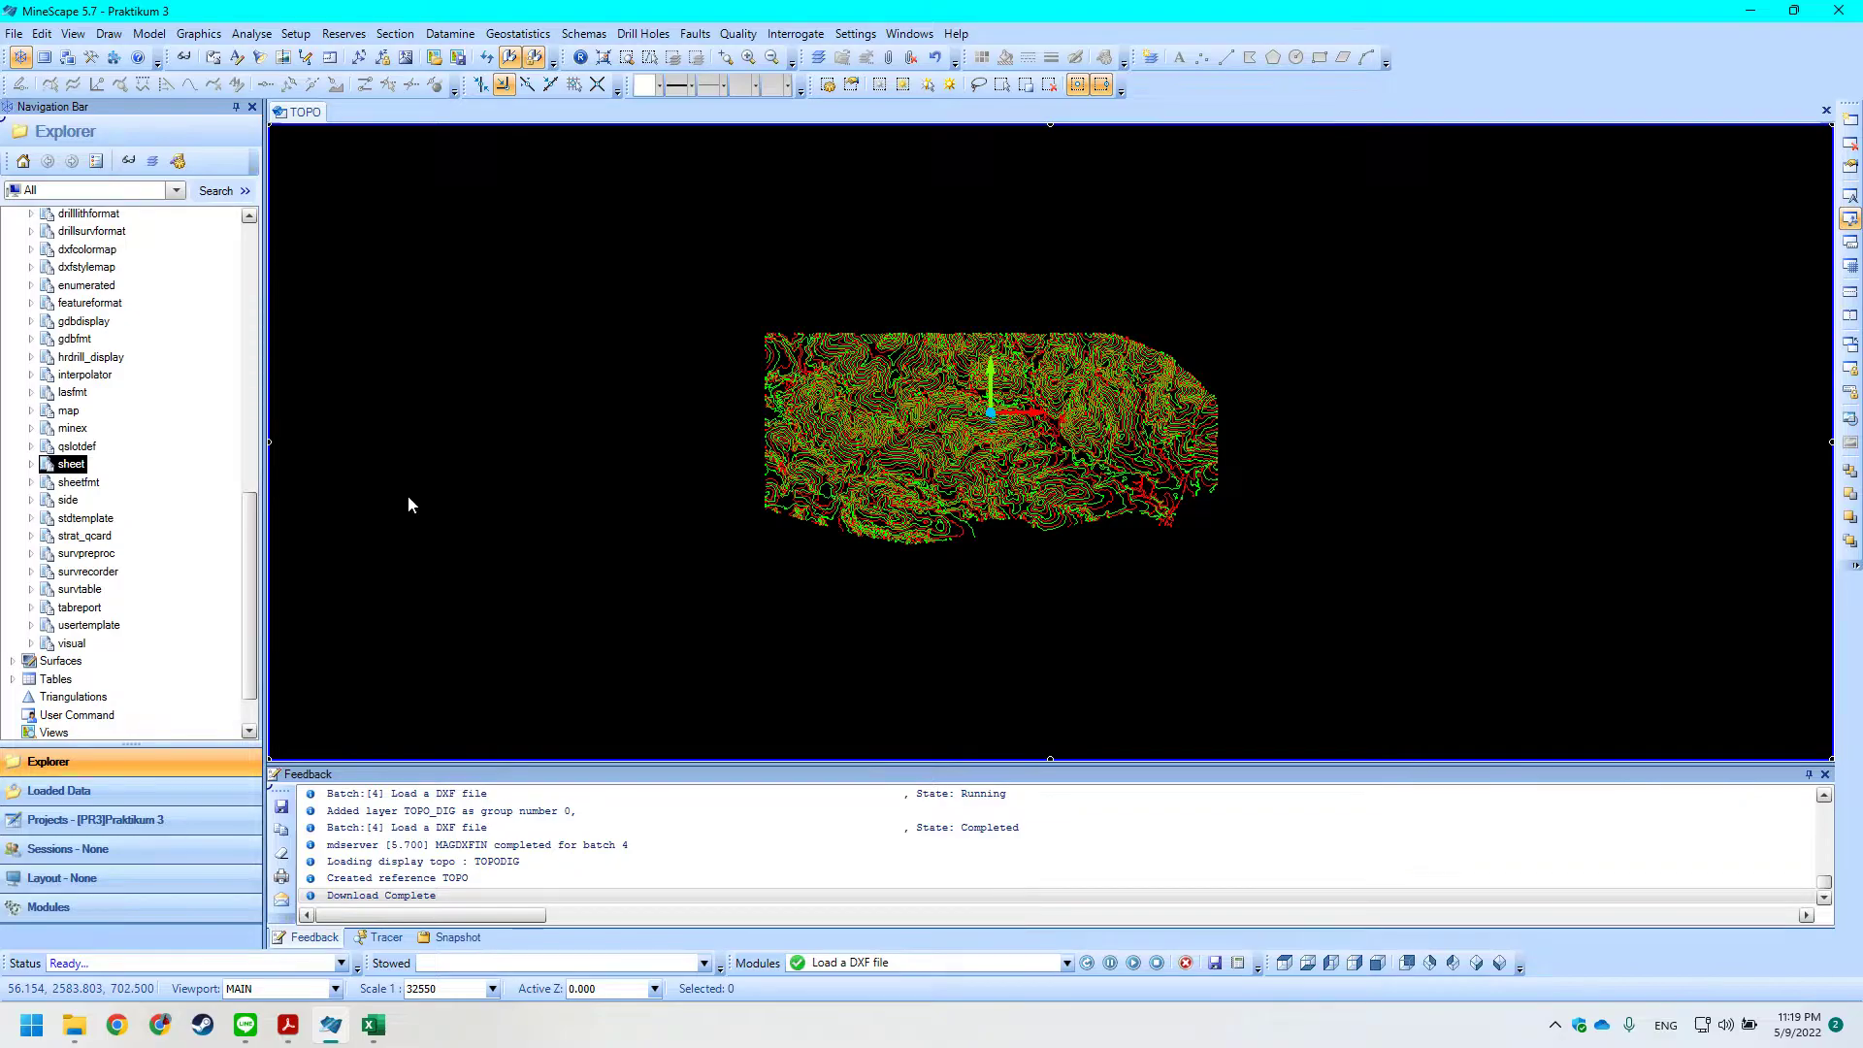
Read the Modul 4 PDF instructions for drawing the finished sheet spec into the topo design data.
left_click_drag(250, 527, 258, 489)
key("alt+Tab")
scroll(393, 434, "down", 4)
scroll(397, 434, "up", 2)
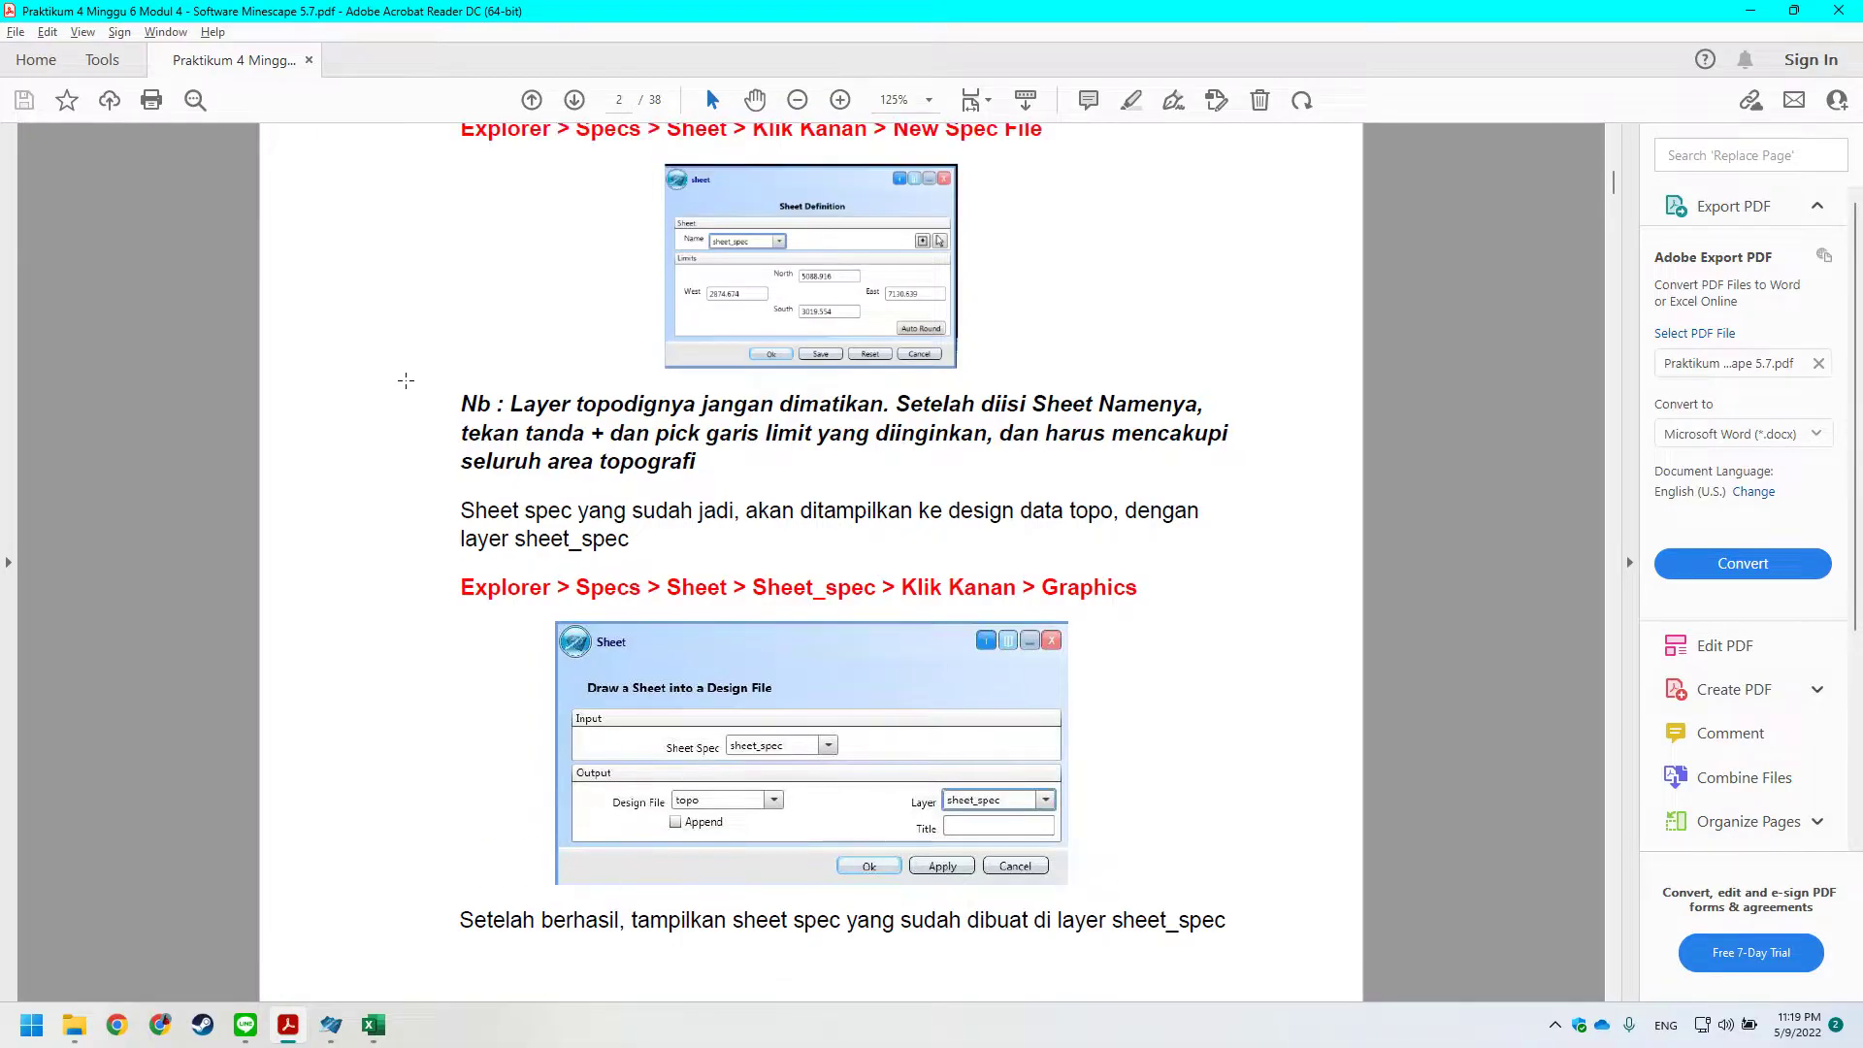
key("alt+Tab")
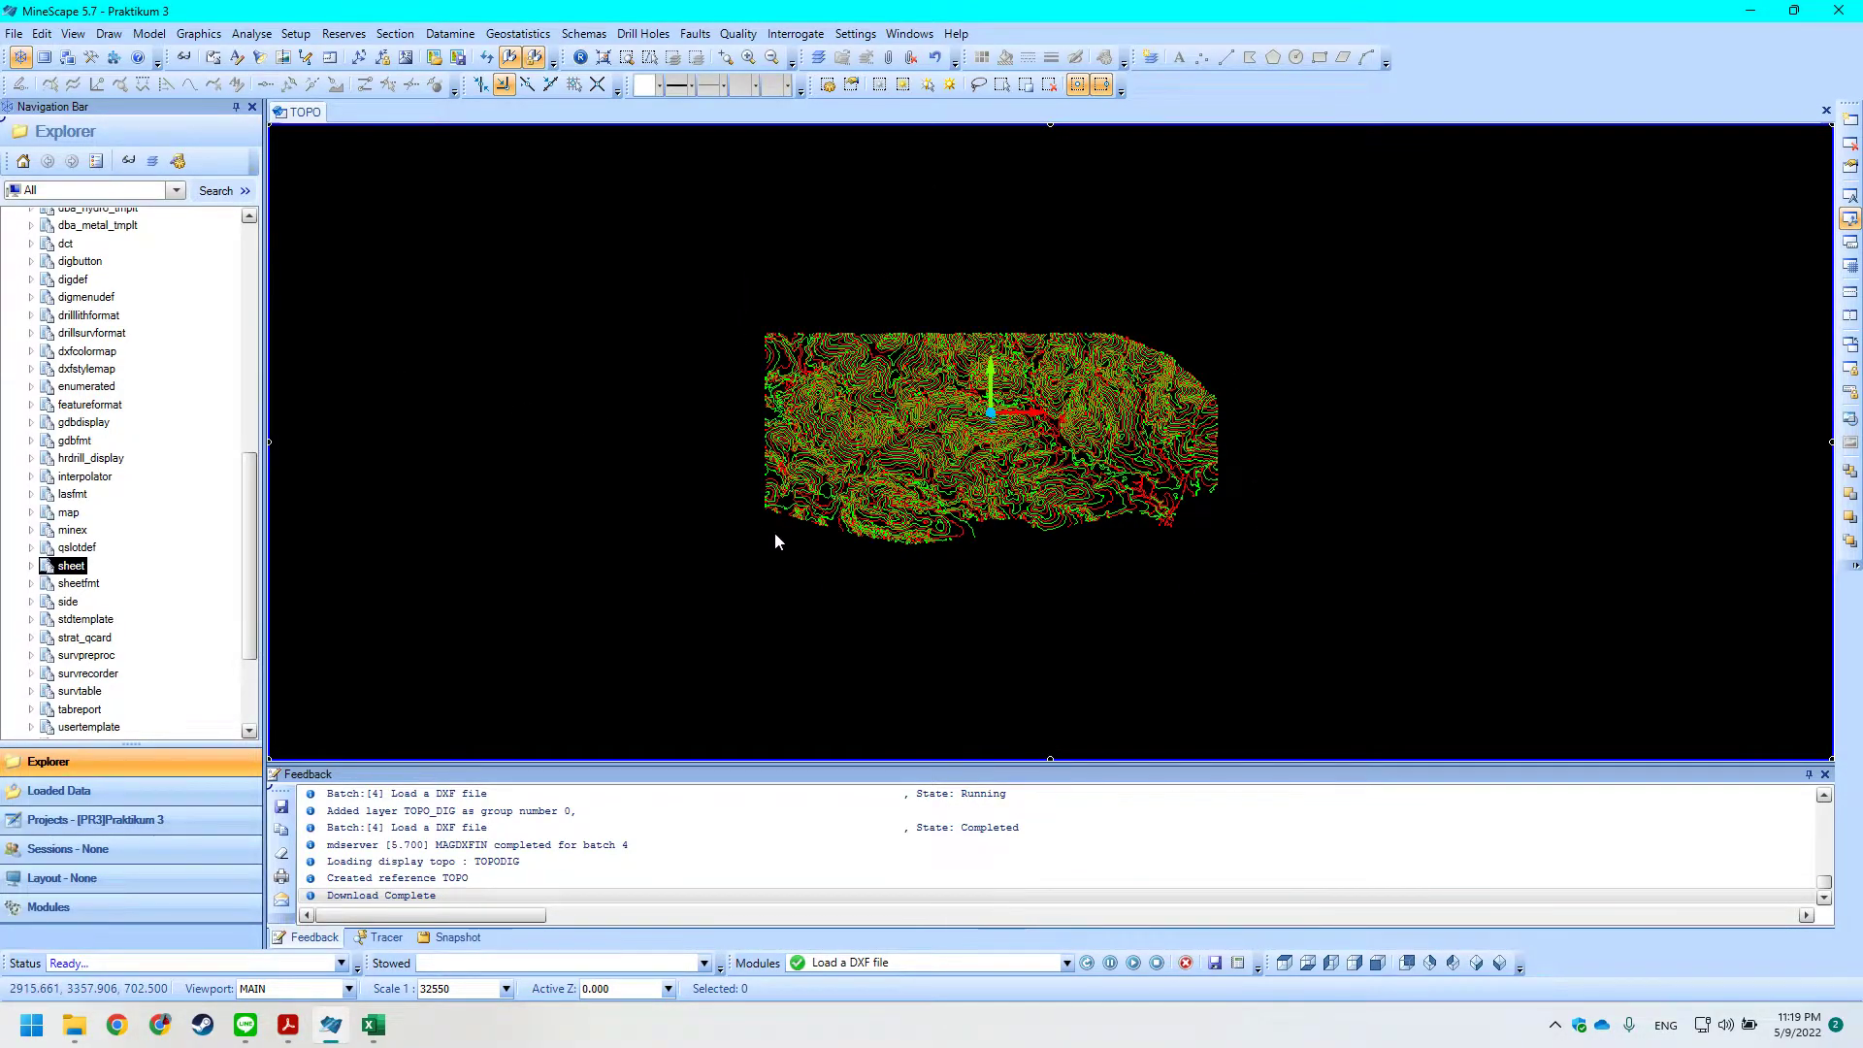
key("alt+Tab")
scroll(571, 393, "down", 1)
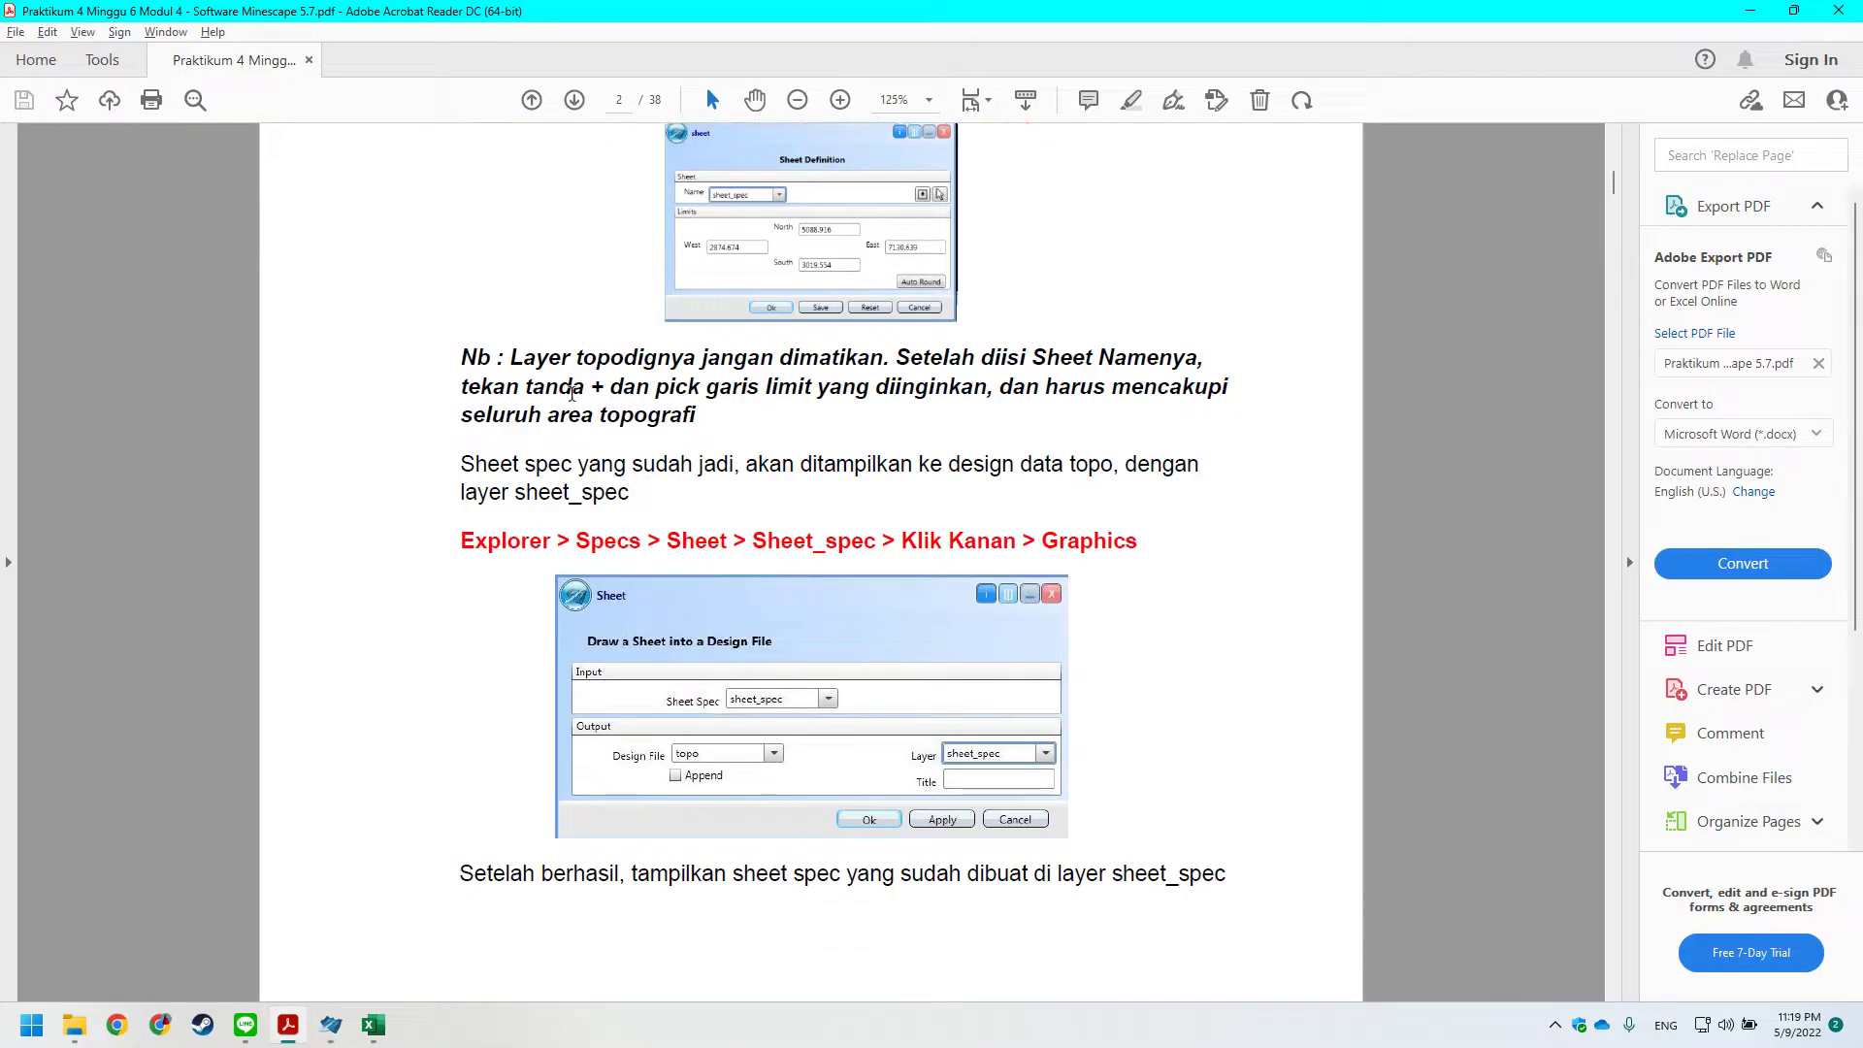
scroll(571, 393, "up", 1)
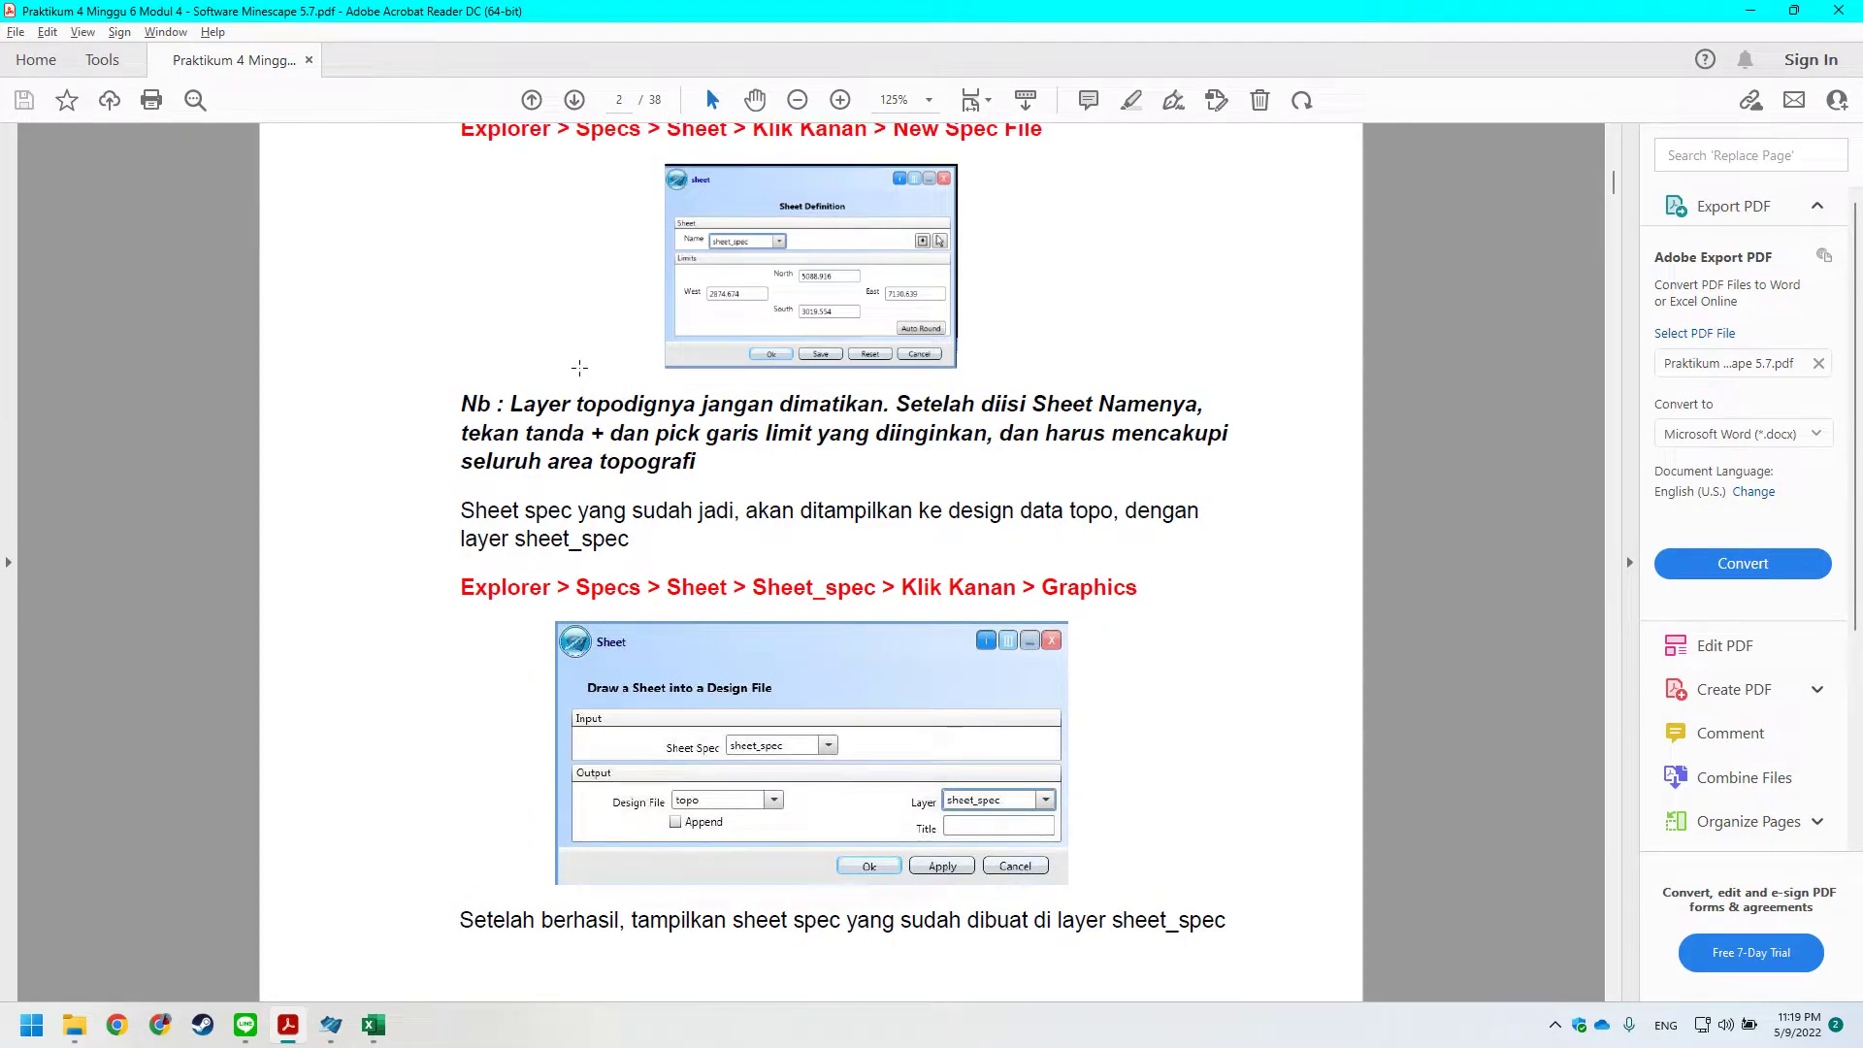
scroll(936, 404, "down", 3)
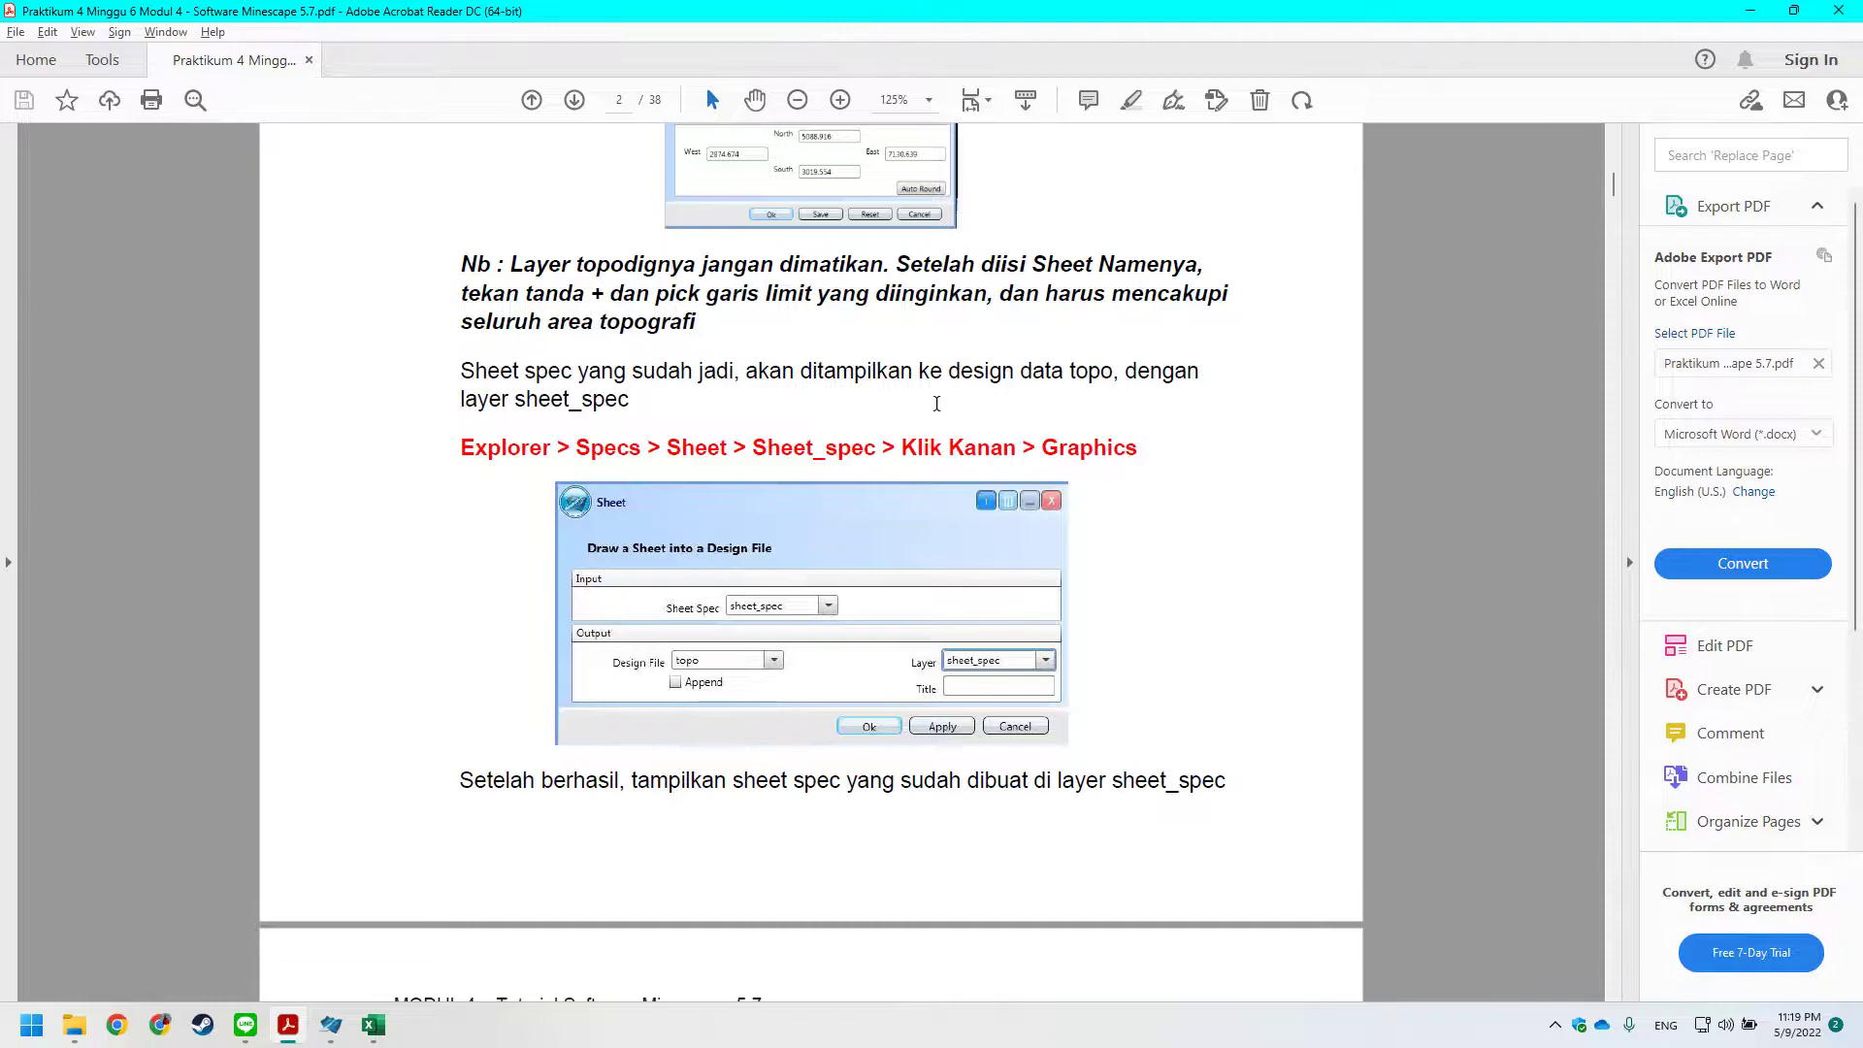
scroll(937, 404, "down", 1)
key("alt+Tab")
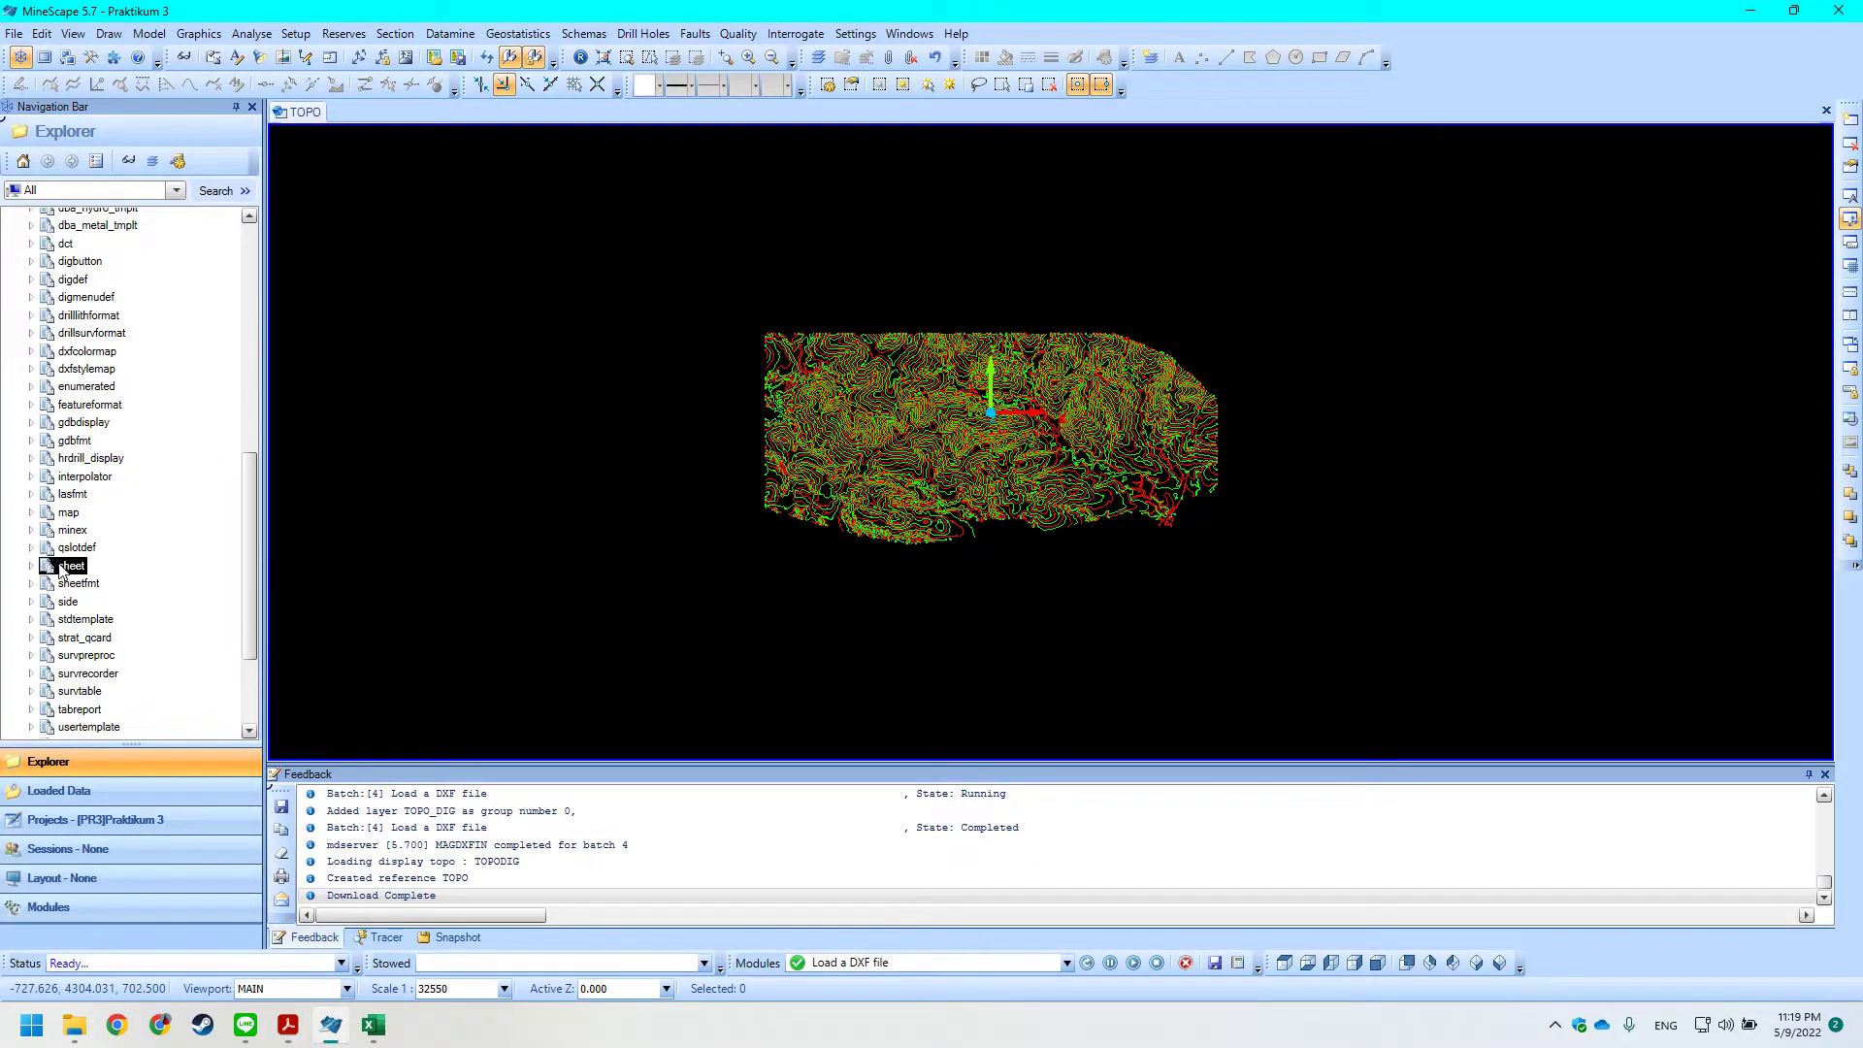
Expand the sheet specs in MineScape and open the Graphics form for sheet_spec as the Modul 4 PDF describes.
left_click(33, 566)
left_click(114, 603)
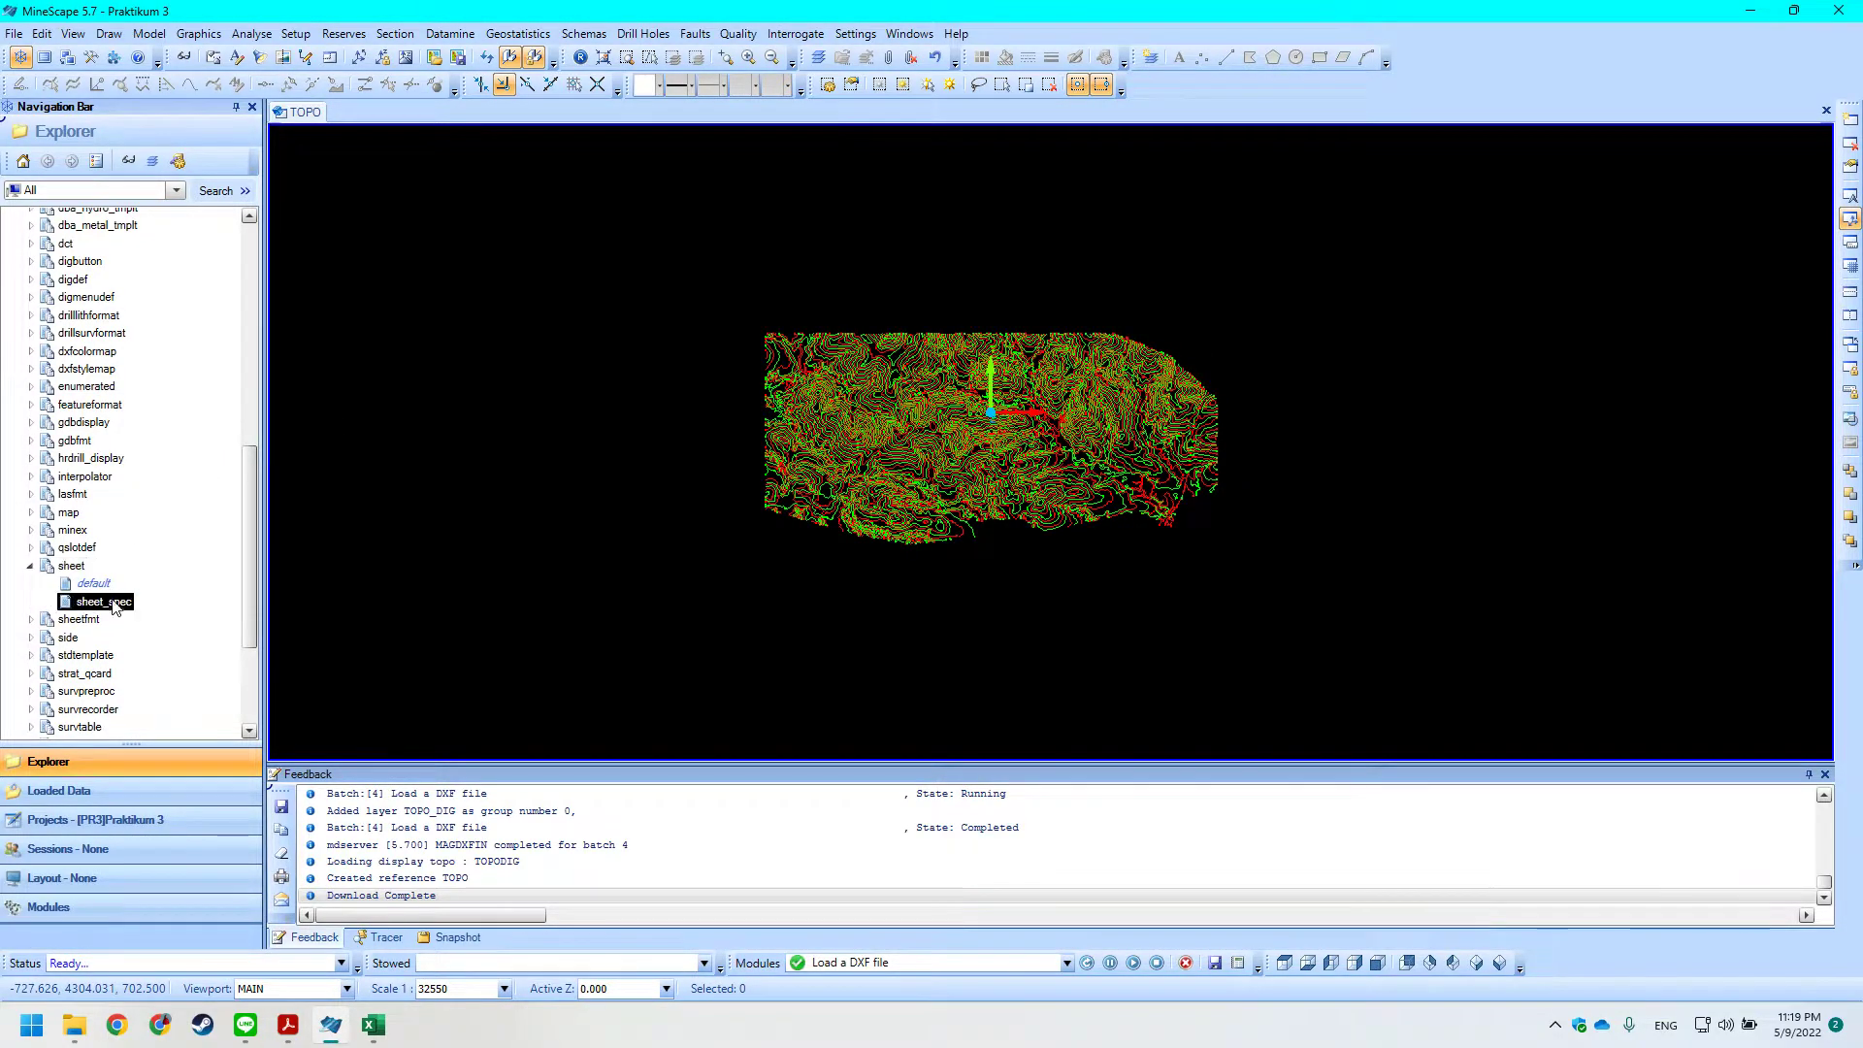
left_click_drag(250, 573, 252, 588)
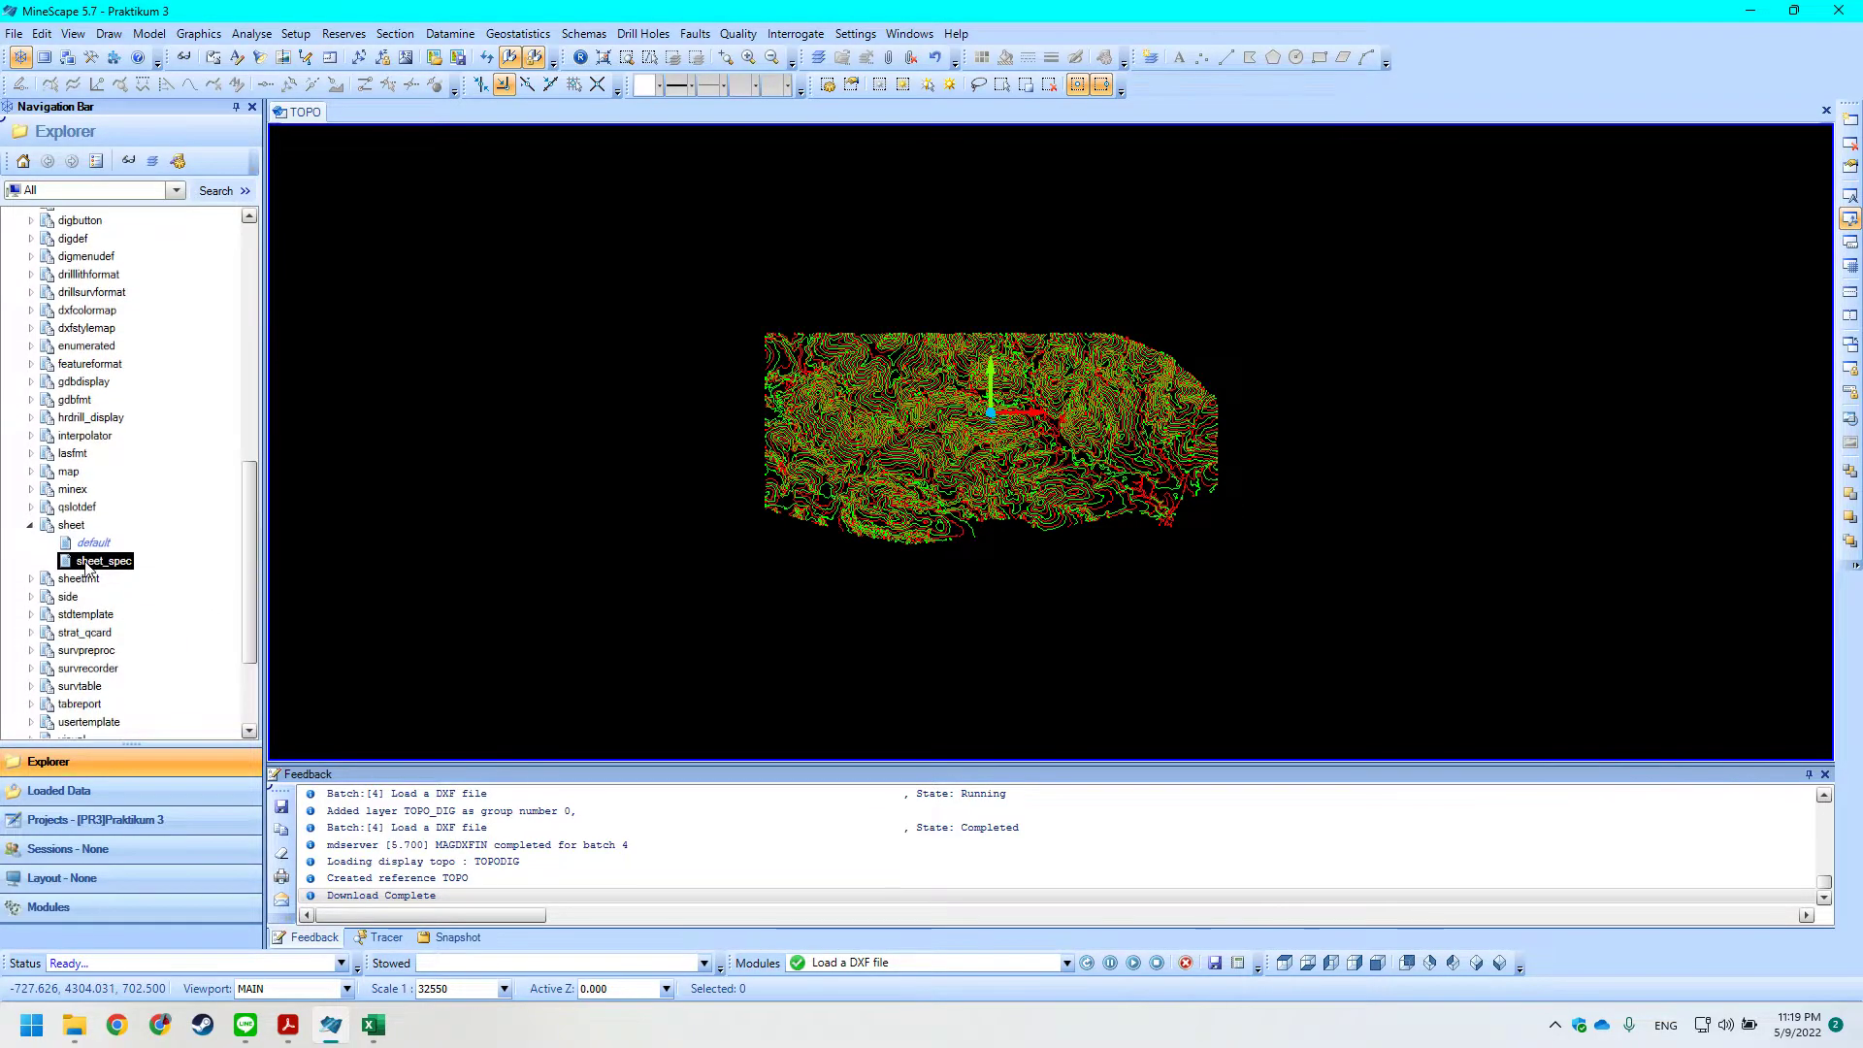
key("alt+Tab")
scroll(542, 448, "down", 1)
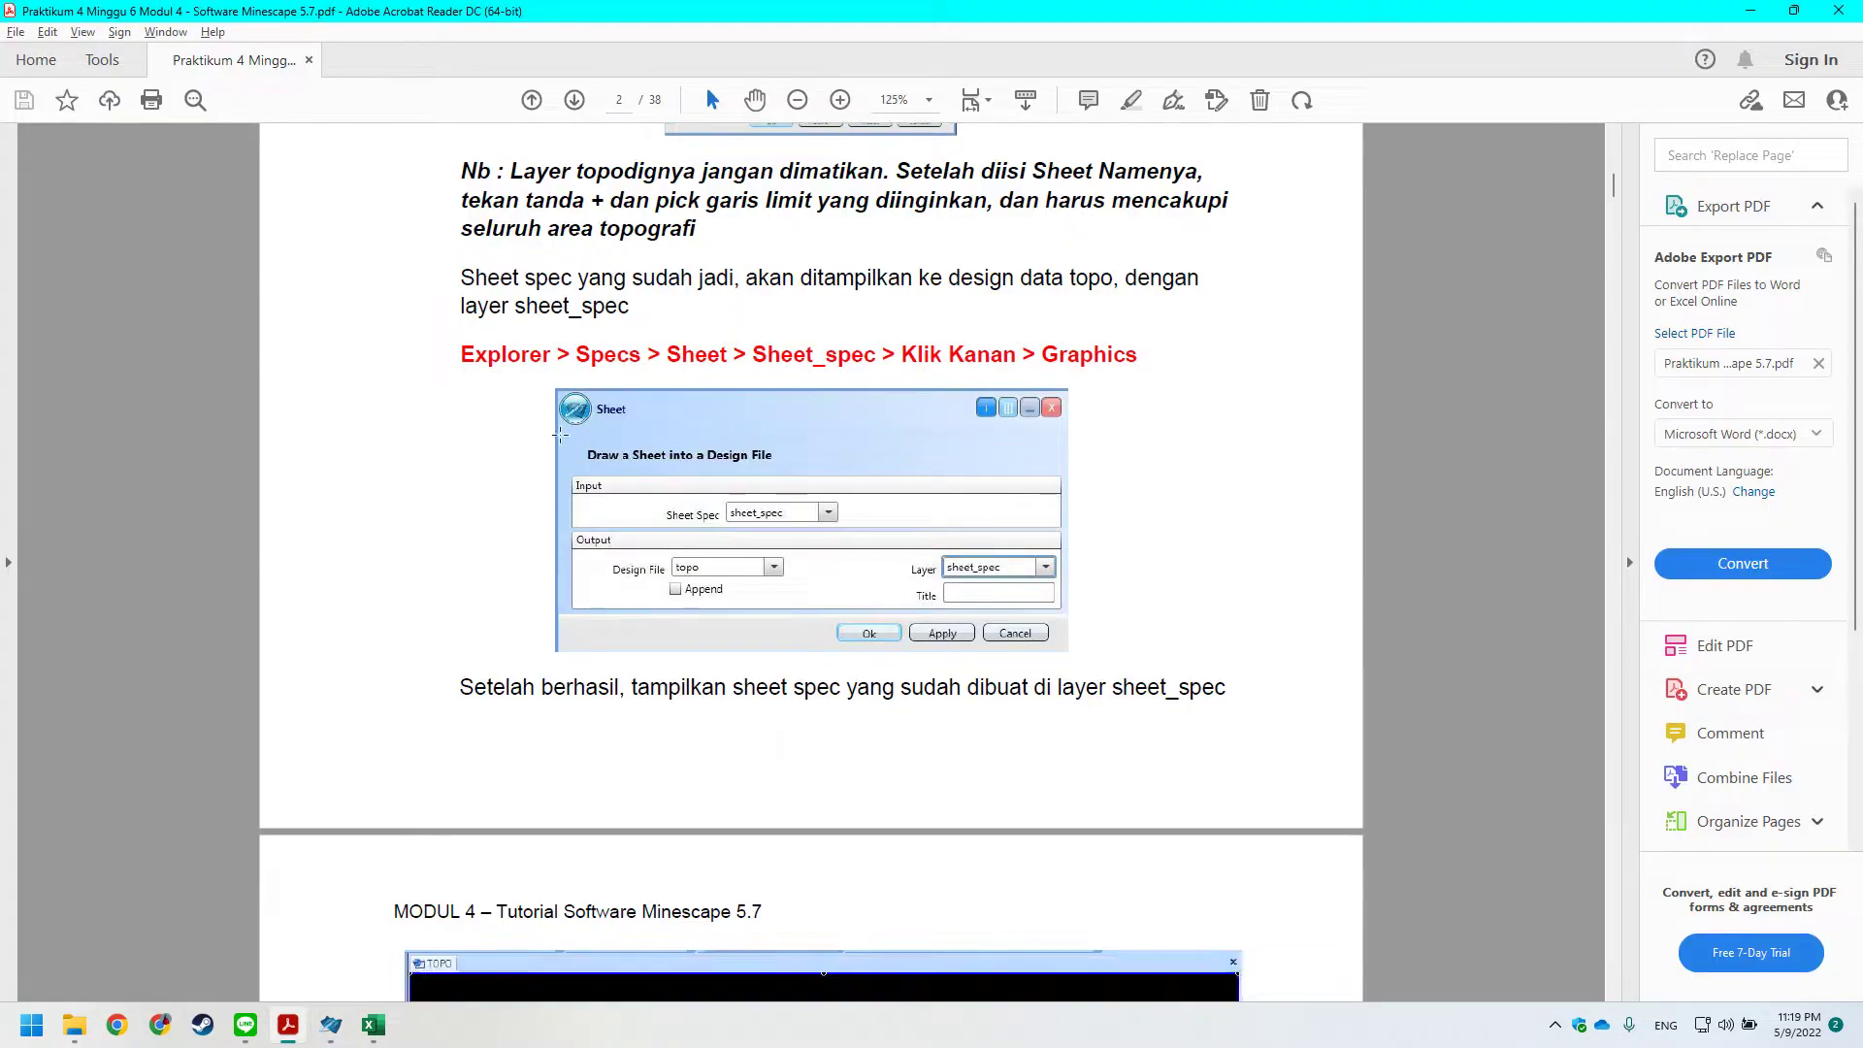
scroll(813, 335, "down", 1)
scroll(854, 339, "up", 1)
key("alt+Tab")
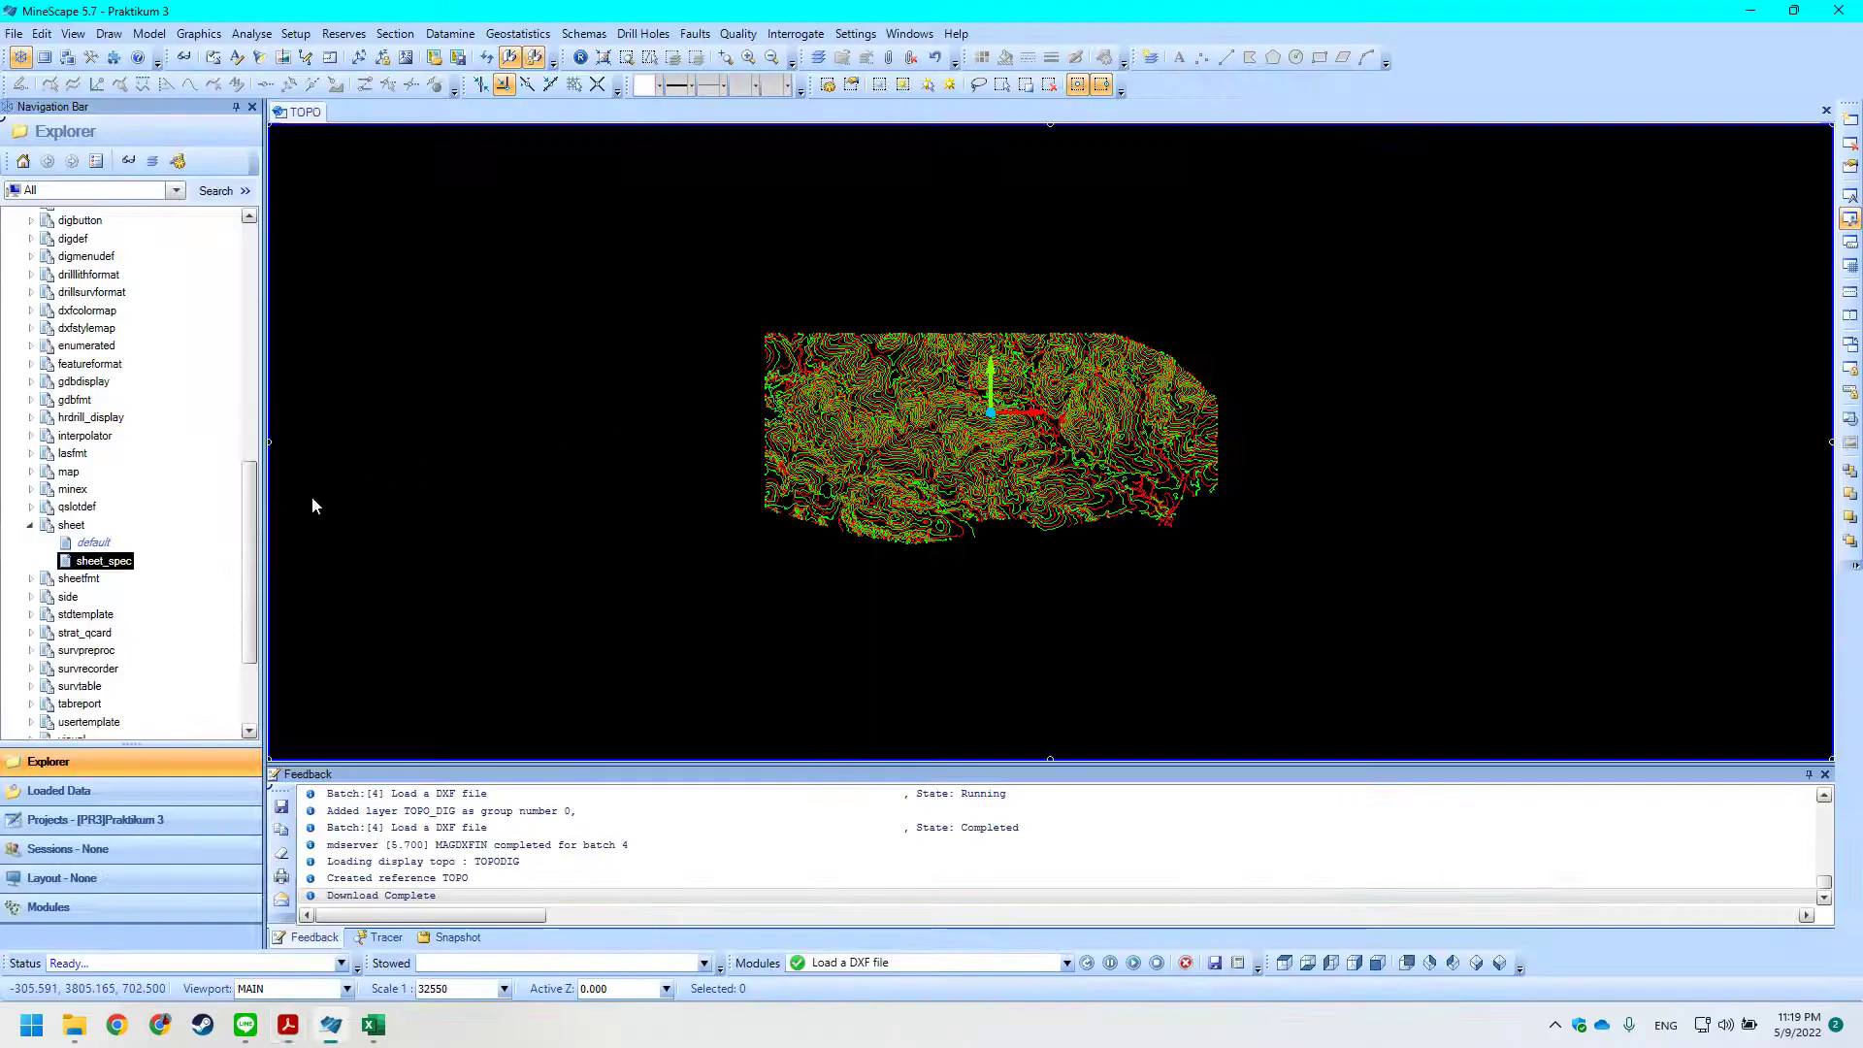
right_click(111, 564)
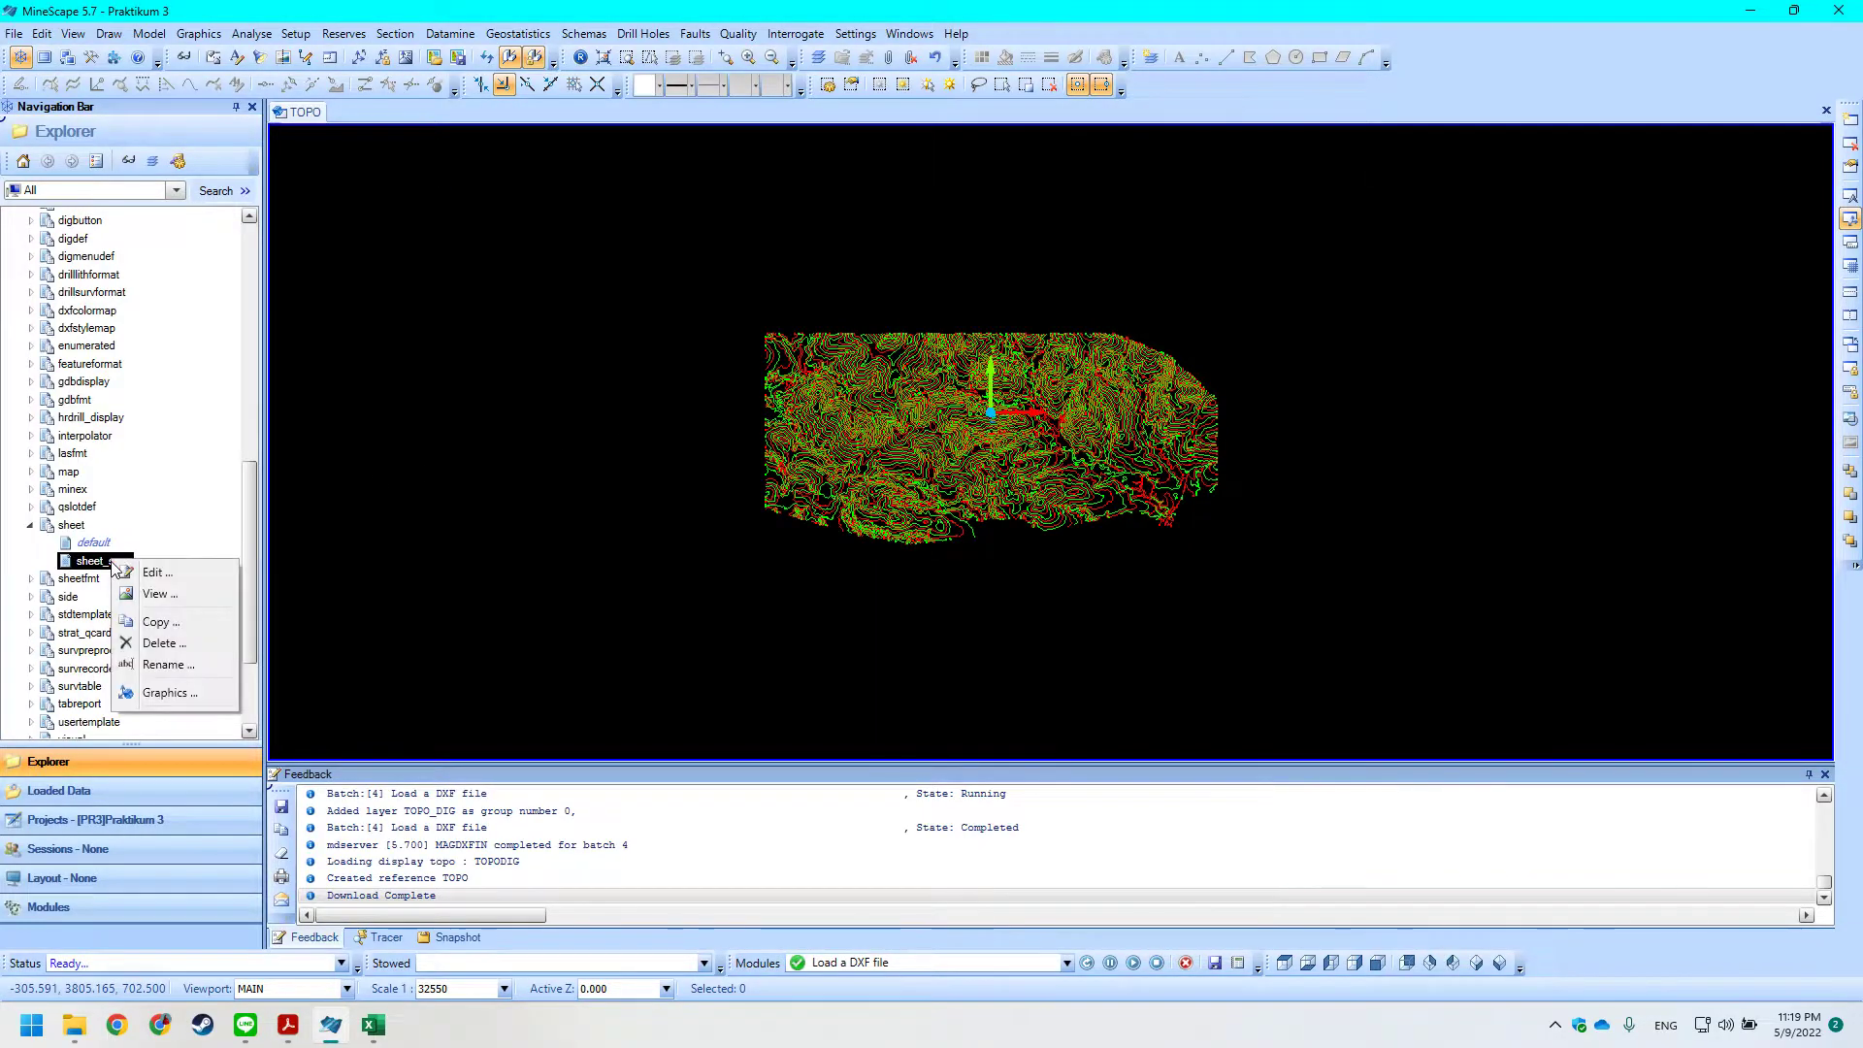
left_click(187, 703)
Use sheet_spec as the input sheet spec and choose topo as the output design file, matching the Modul 4 PDF.
mouse_move(959, 382)
left_mouse_down()
mouse_move(934, 365)
mouse_move(836, 376)
mouse_move(790, 330)
mouse_move(560, 272)
left_mouse_up()
left_click(549, 384)
left_click(519, 424)
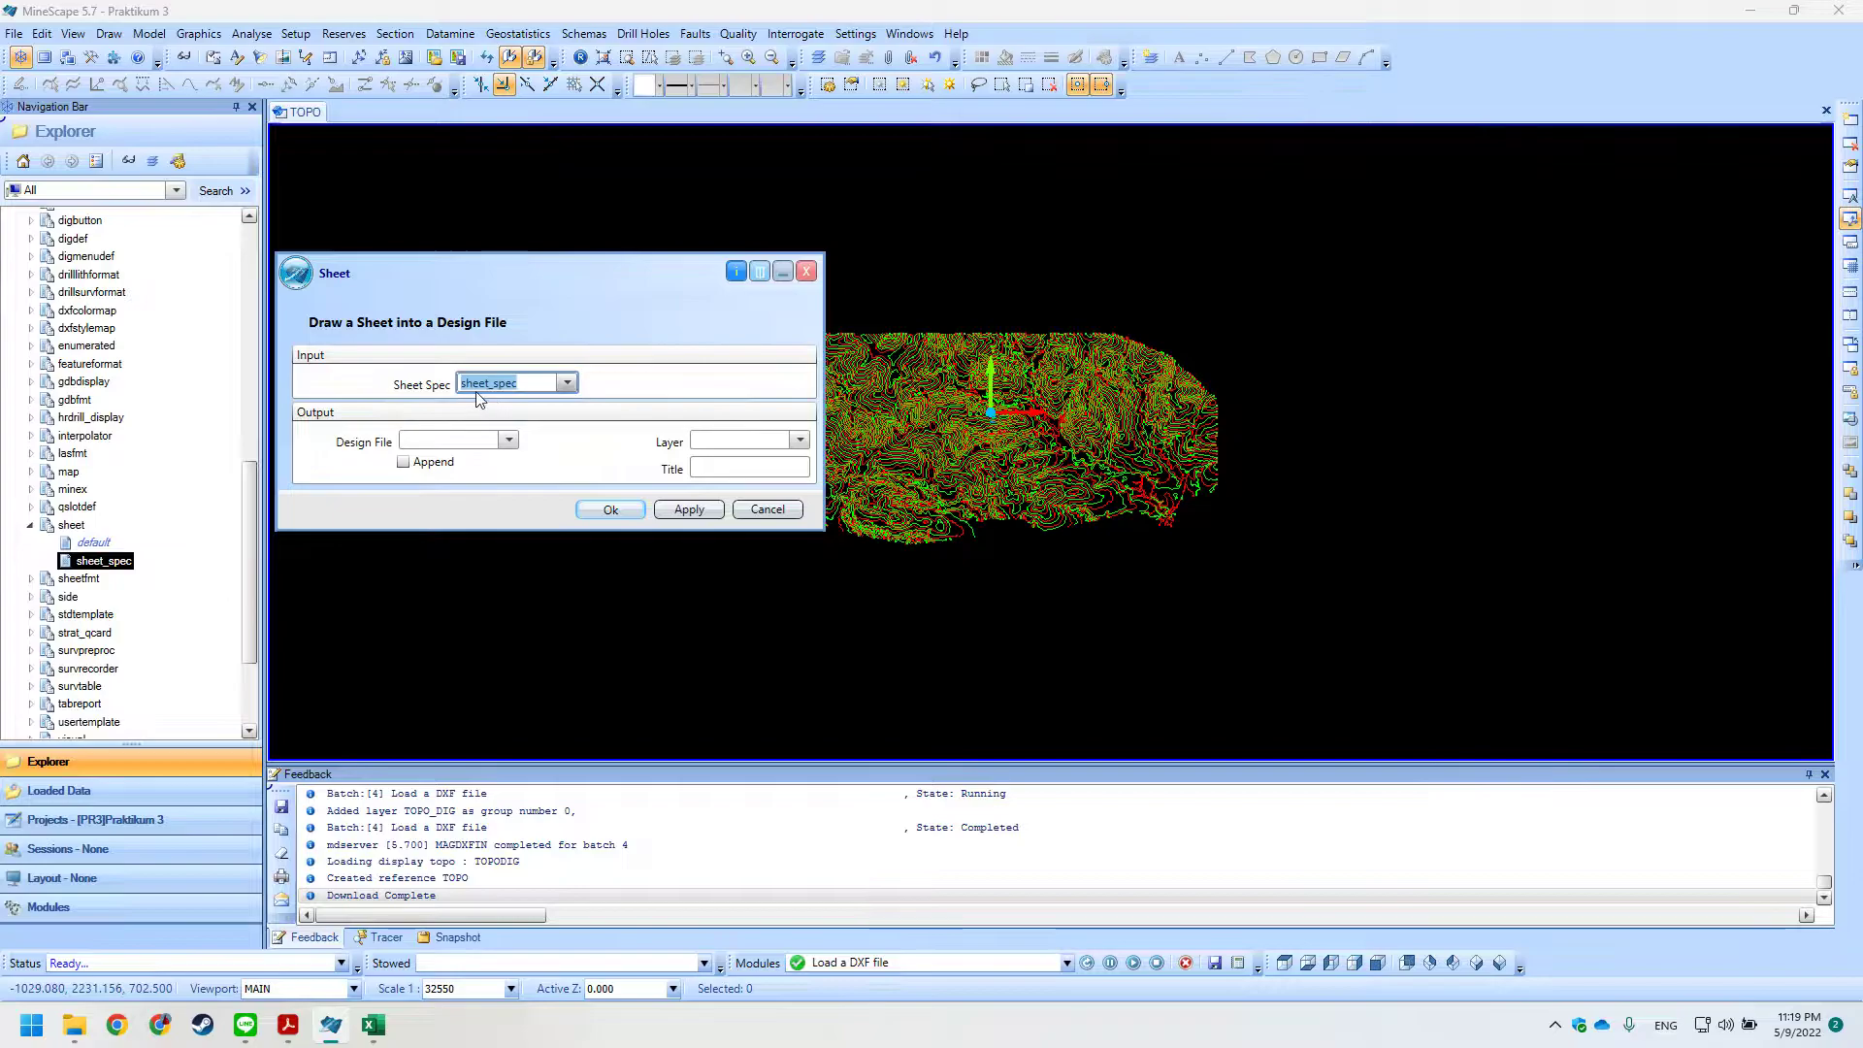
left_click_drag(446, 265, 417, 240)
key("alt+Tab")
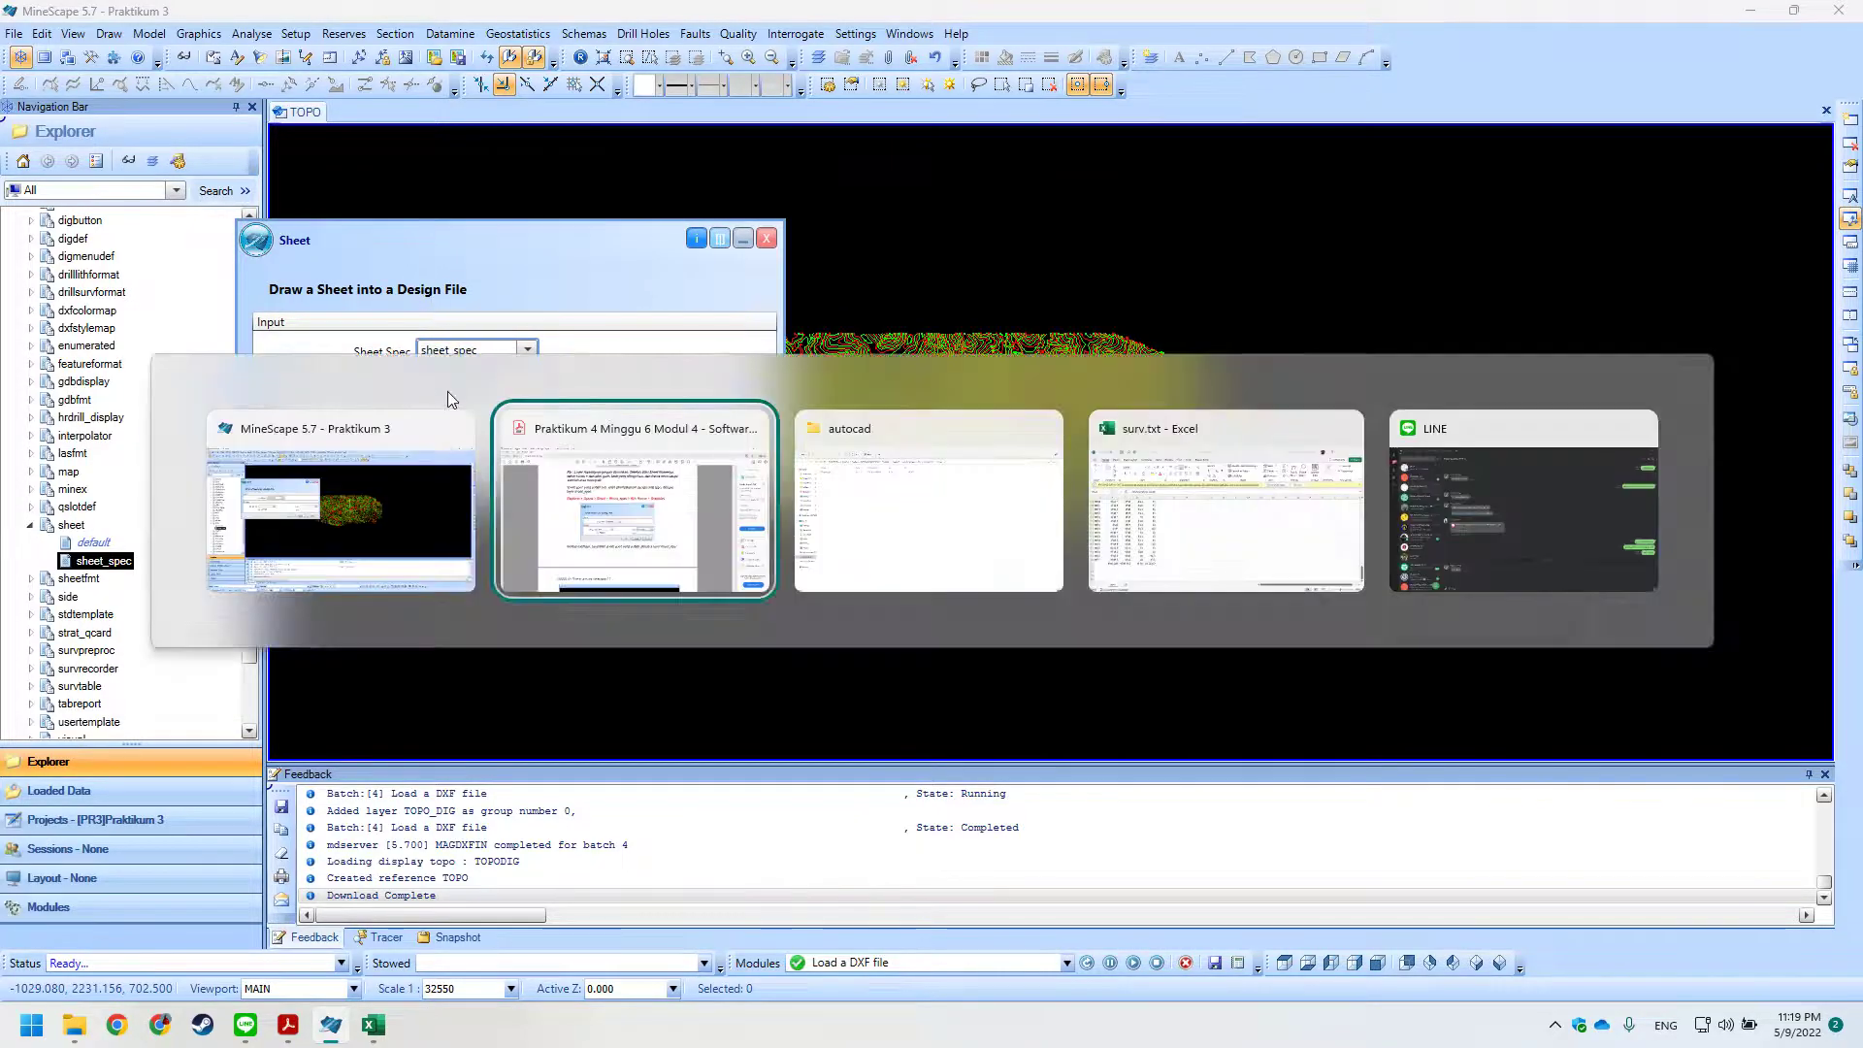
scroll(803, 502, "down", 1)
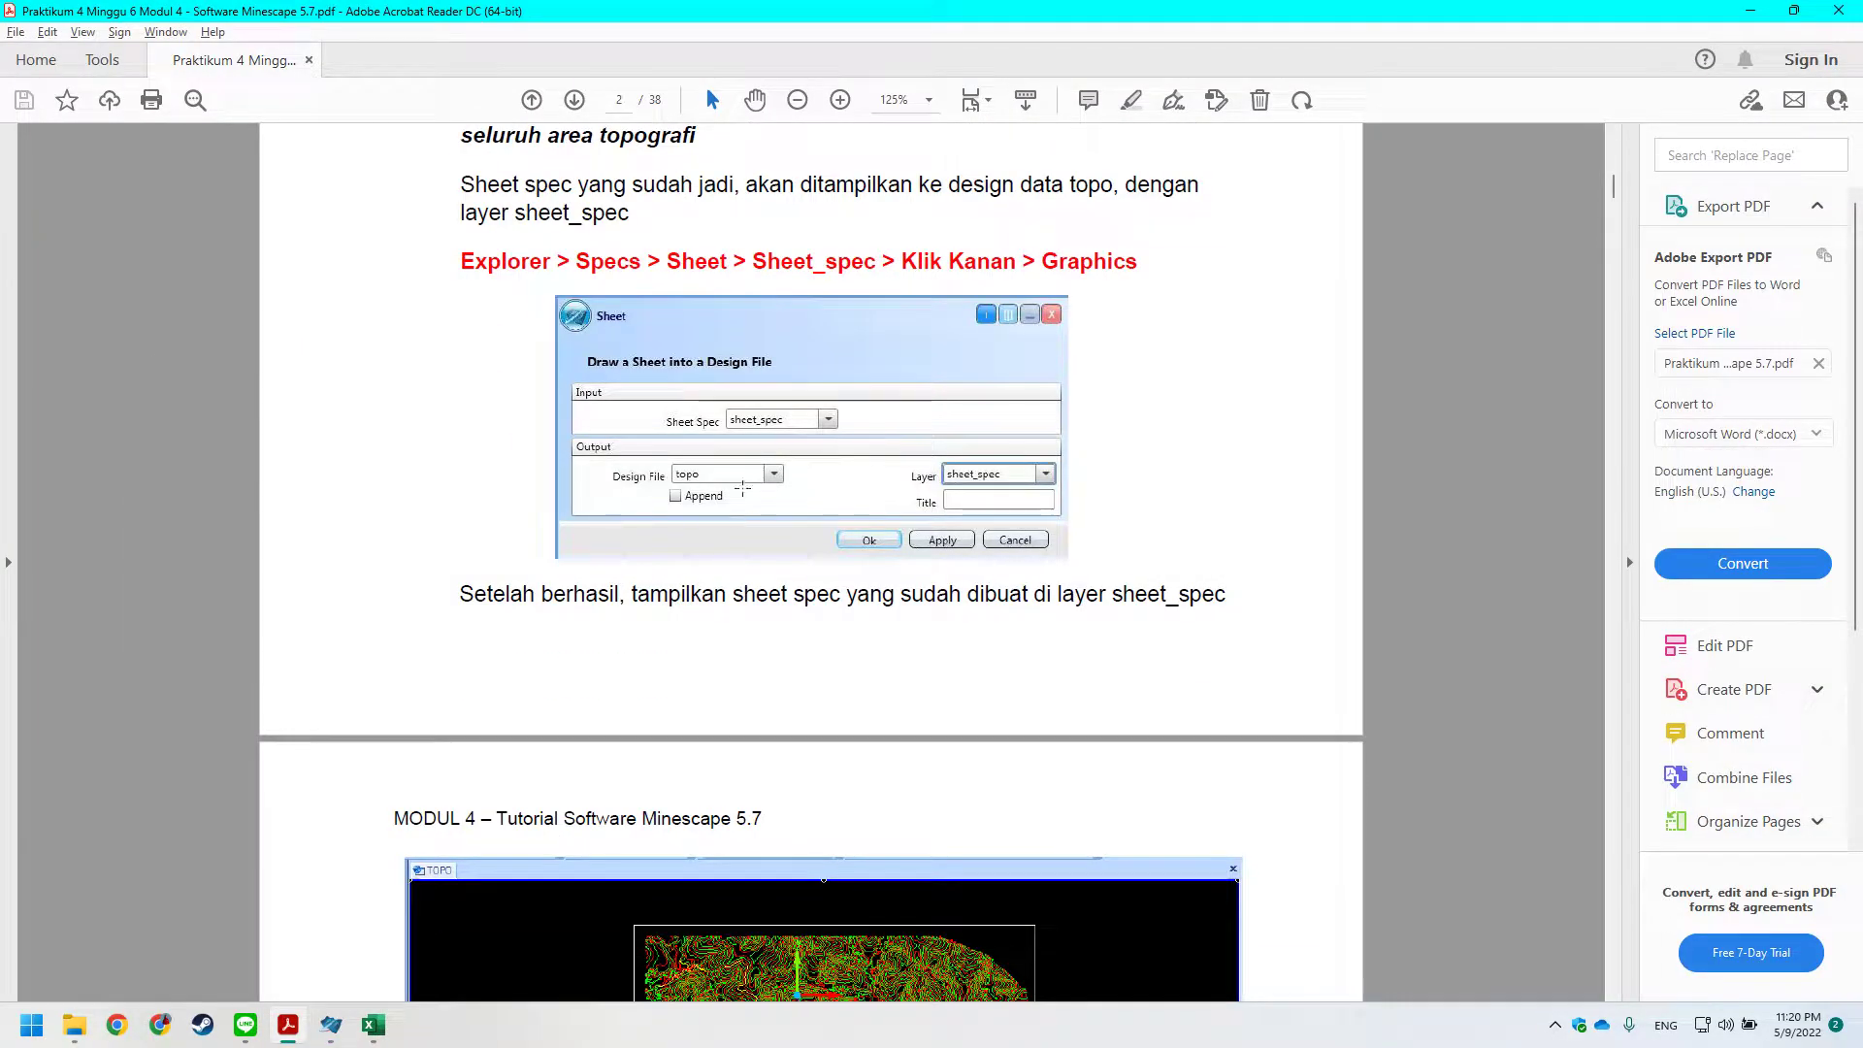
key("alt+Tab")
left_click(468, 407)
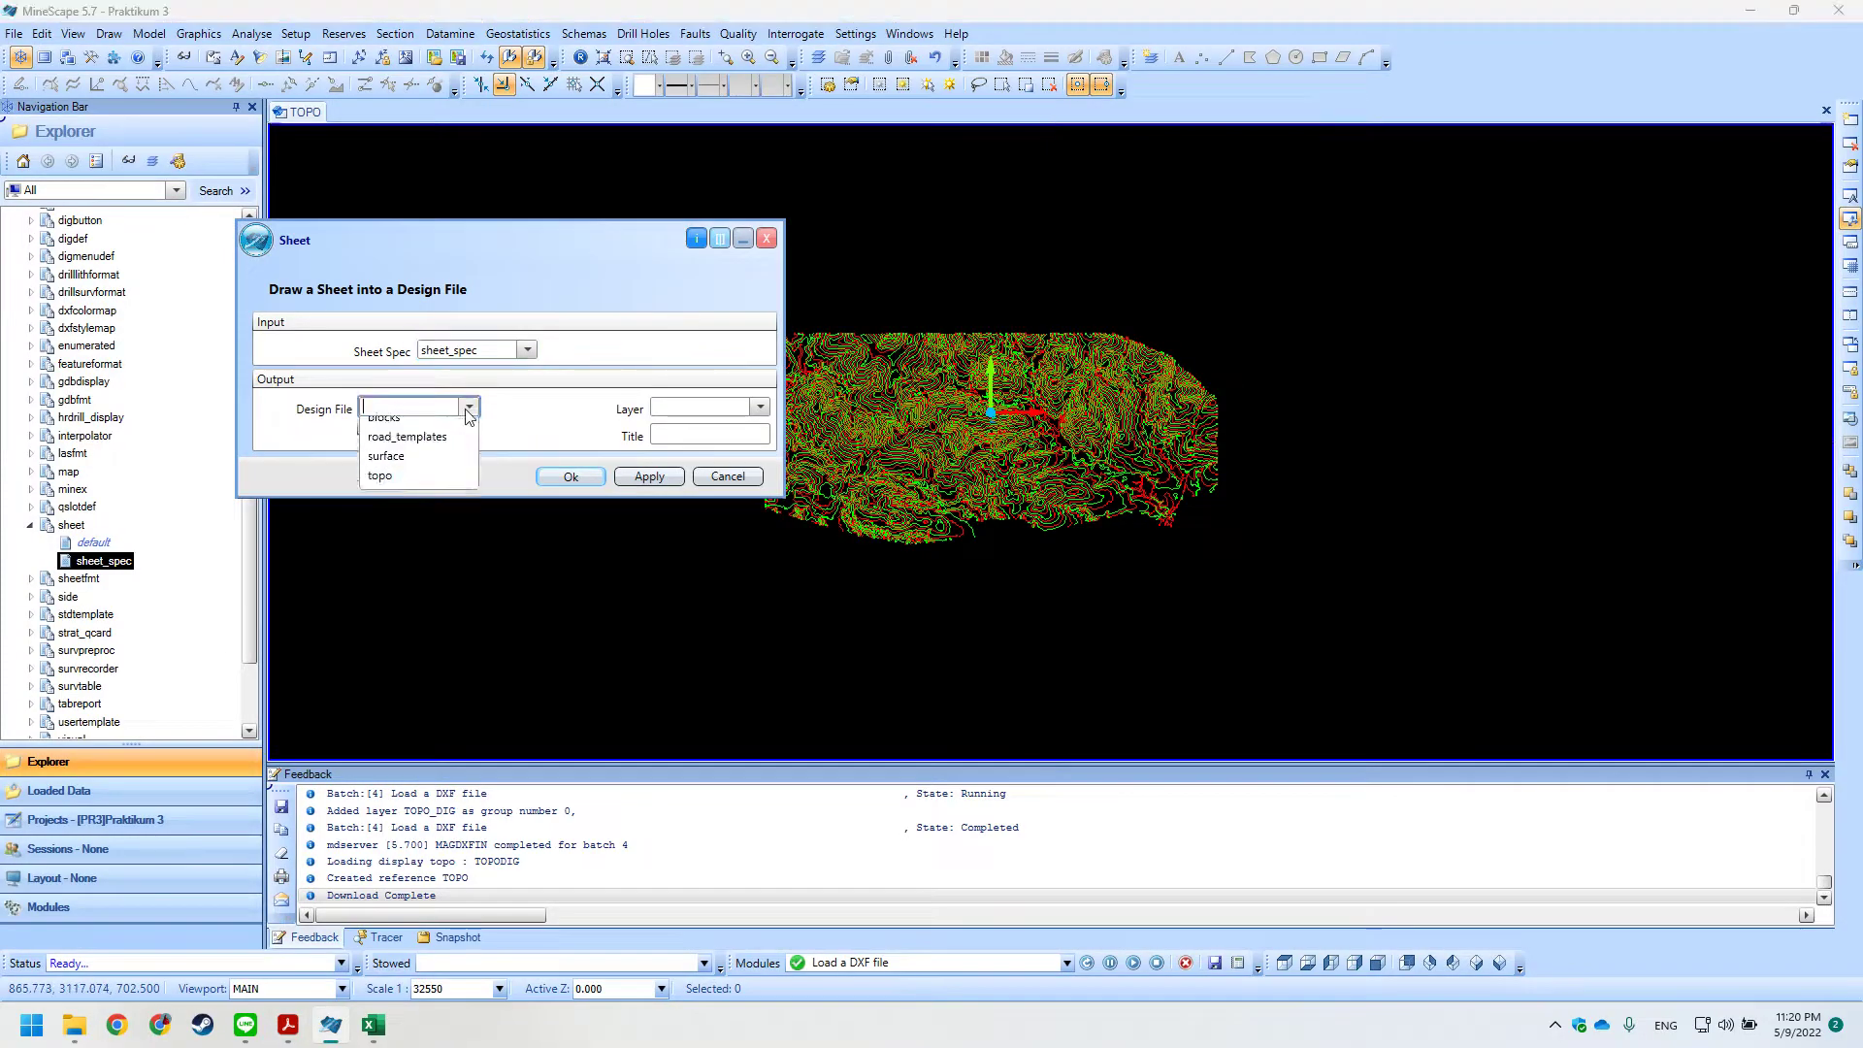
left_click(418, 495)
Set the output layer to sheet_spec as in the Modul 4 PDF and draw the sheet into the design file.
left_click_drag(411, 238, 307, 213)
key("alt+Tab")
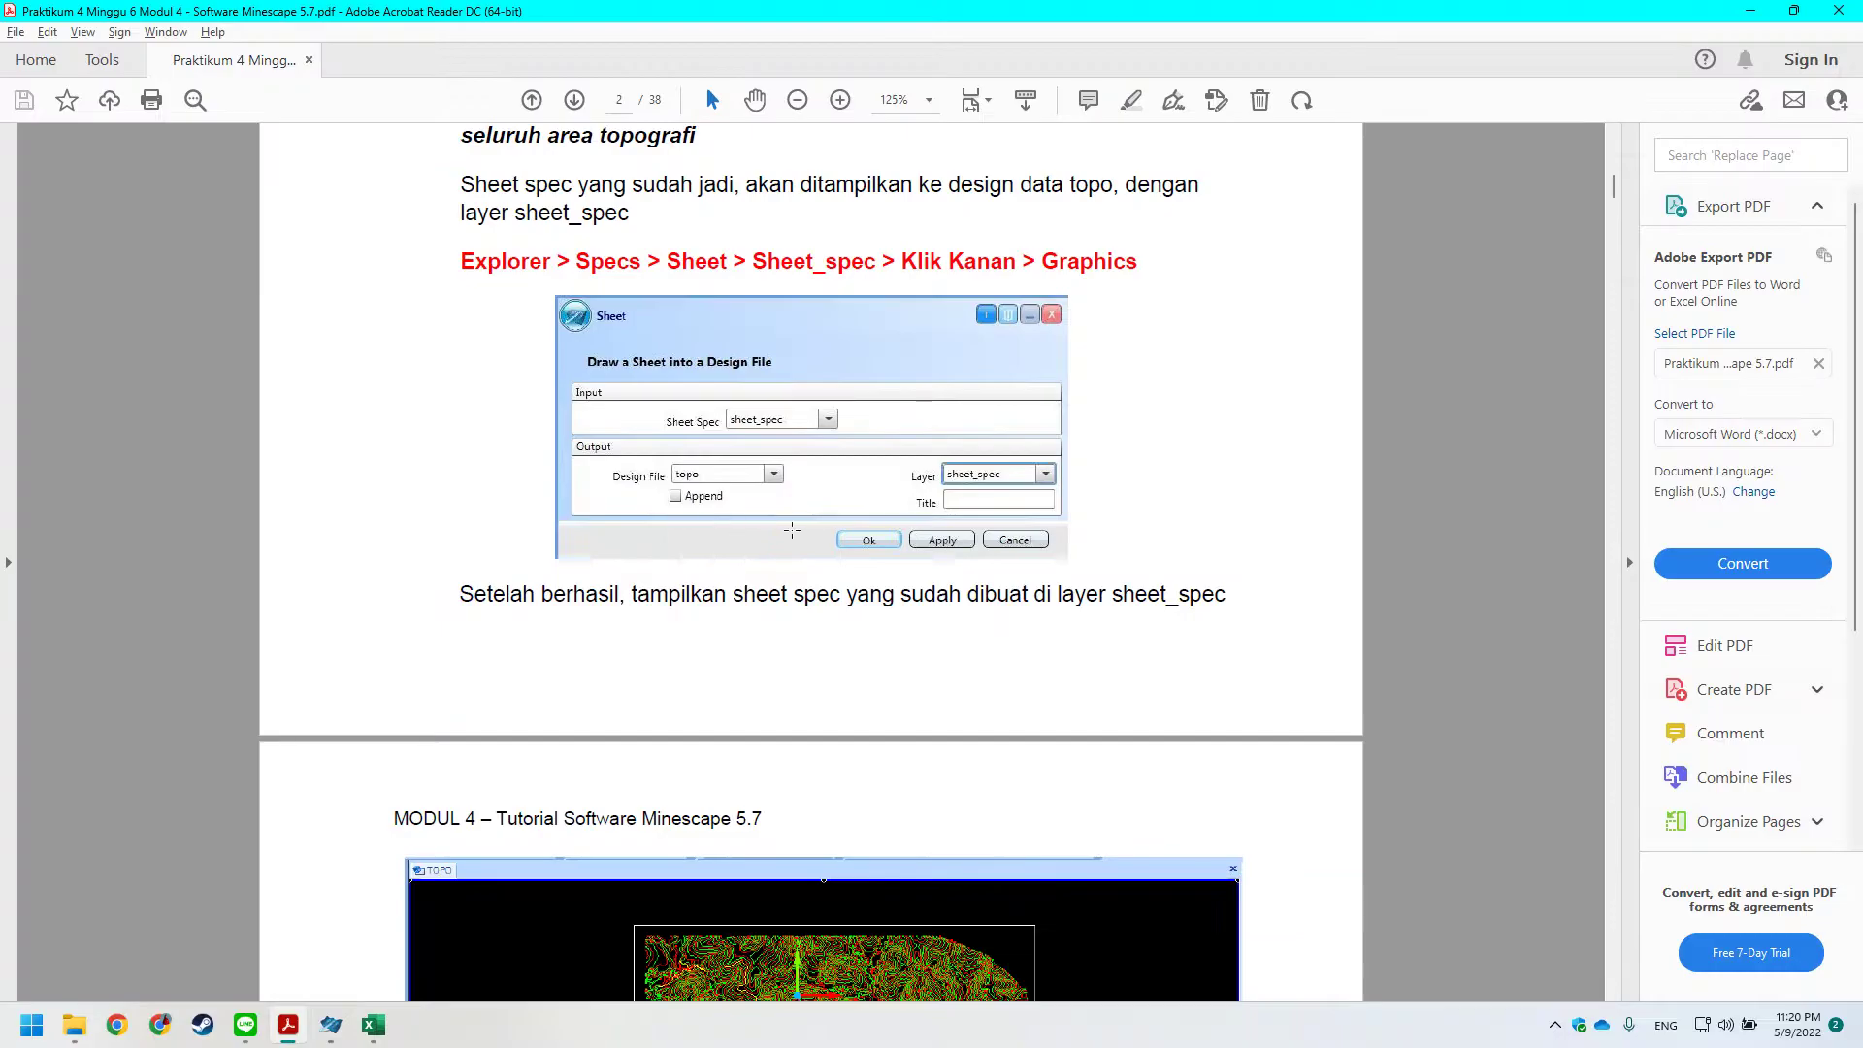
key("alt+Tab")
left_click(656, 383)
left_click(613, 386)
key("alt+Tab")
key("alt+Tab")
type("sheet")
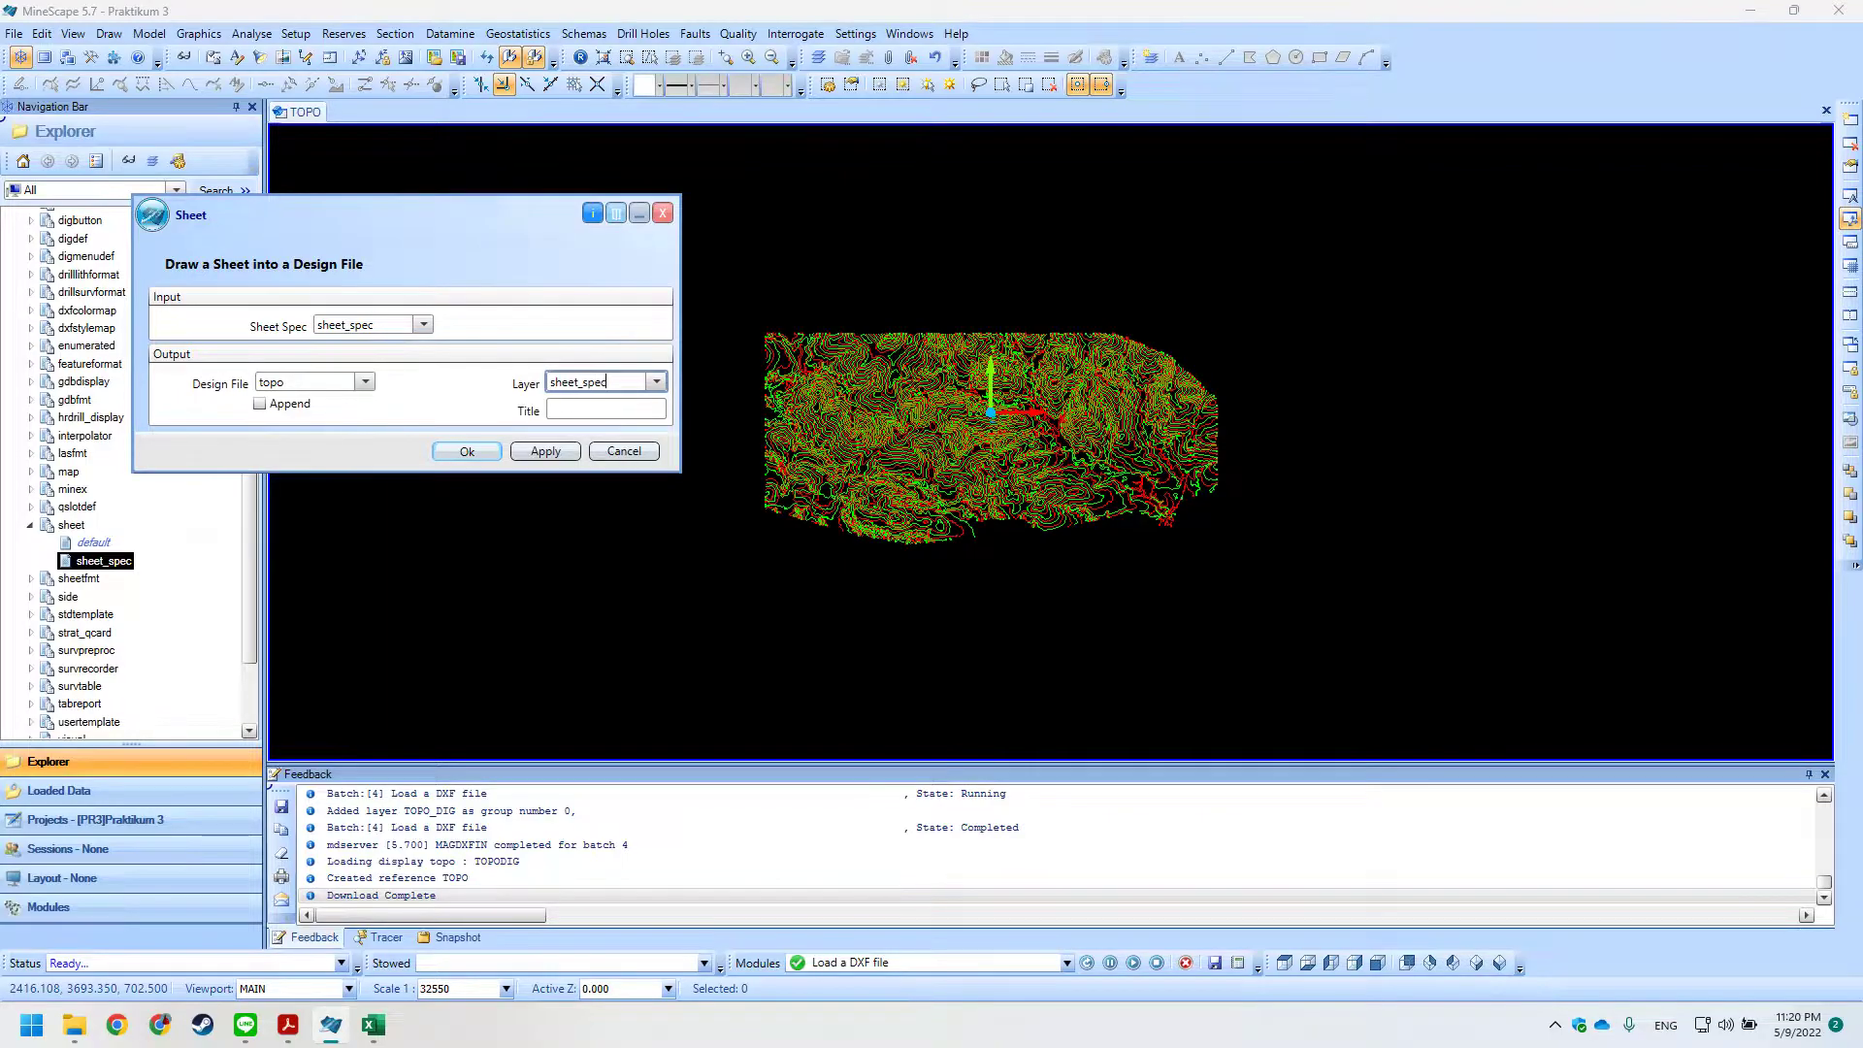
left_click(467, 451)
Display the SHEET_SPEC layer of the topo design file and return to the Modul 4 PDF for comparison.
left_click_drag(250, 529, 249, 294)
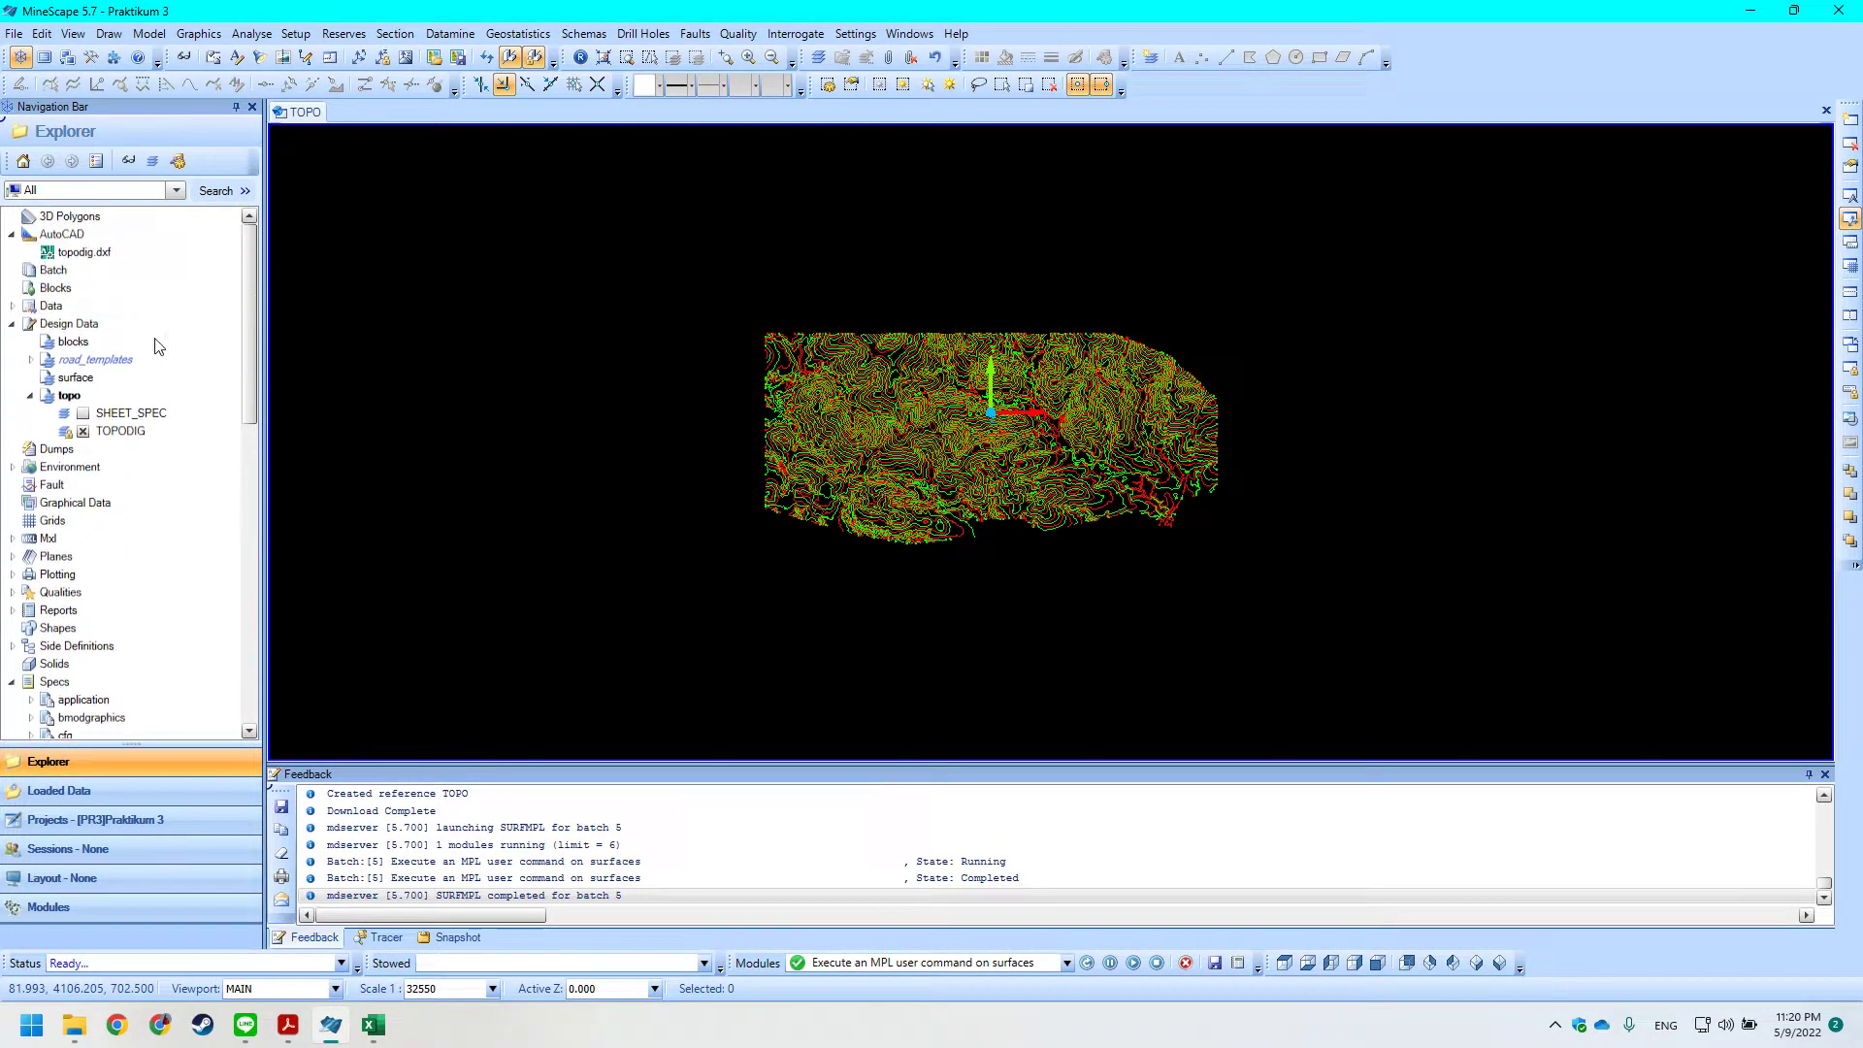
left_click(83, 413)
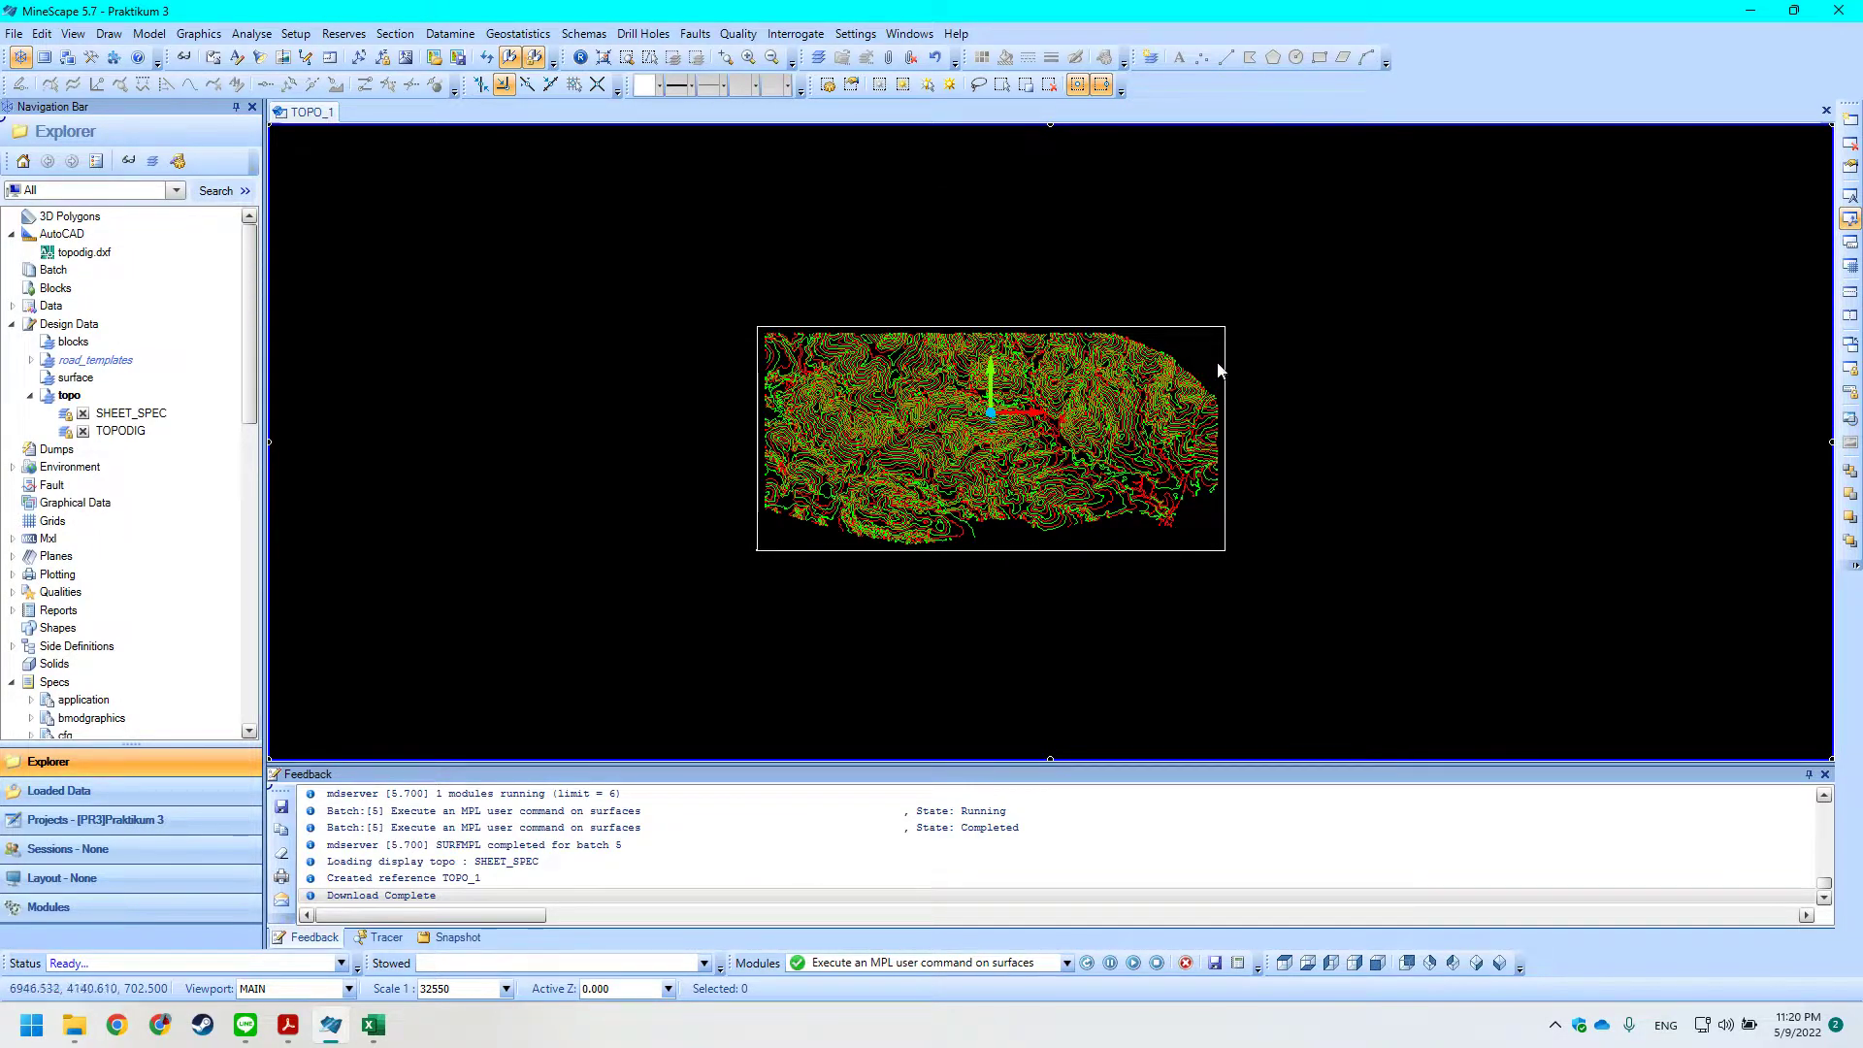
key("alt+Tab")
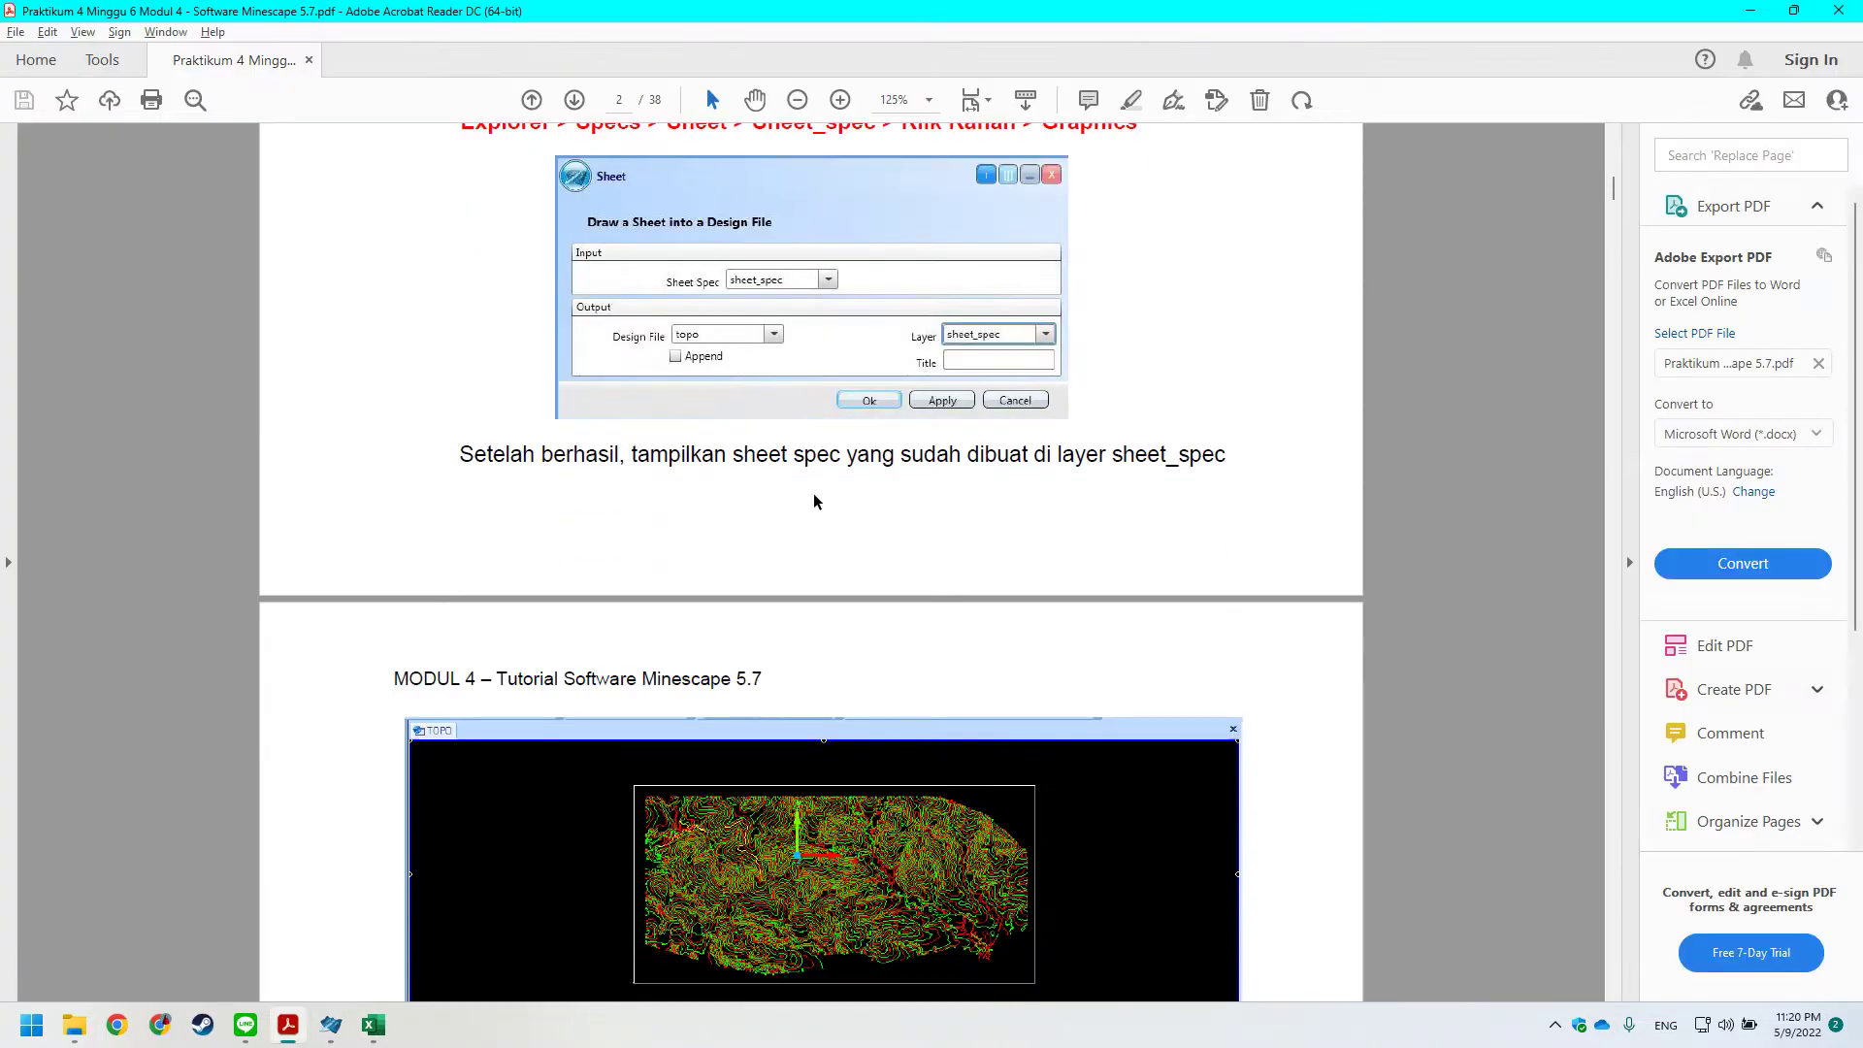
Read the Membuat Gridspec section of the Modul 4 PDF and look through the Specs categories in the MineScape Explorer.
scroll(813, 493, "down", 3)
scroll(813, 493, "down", 7)
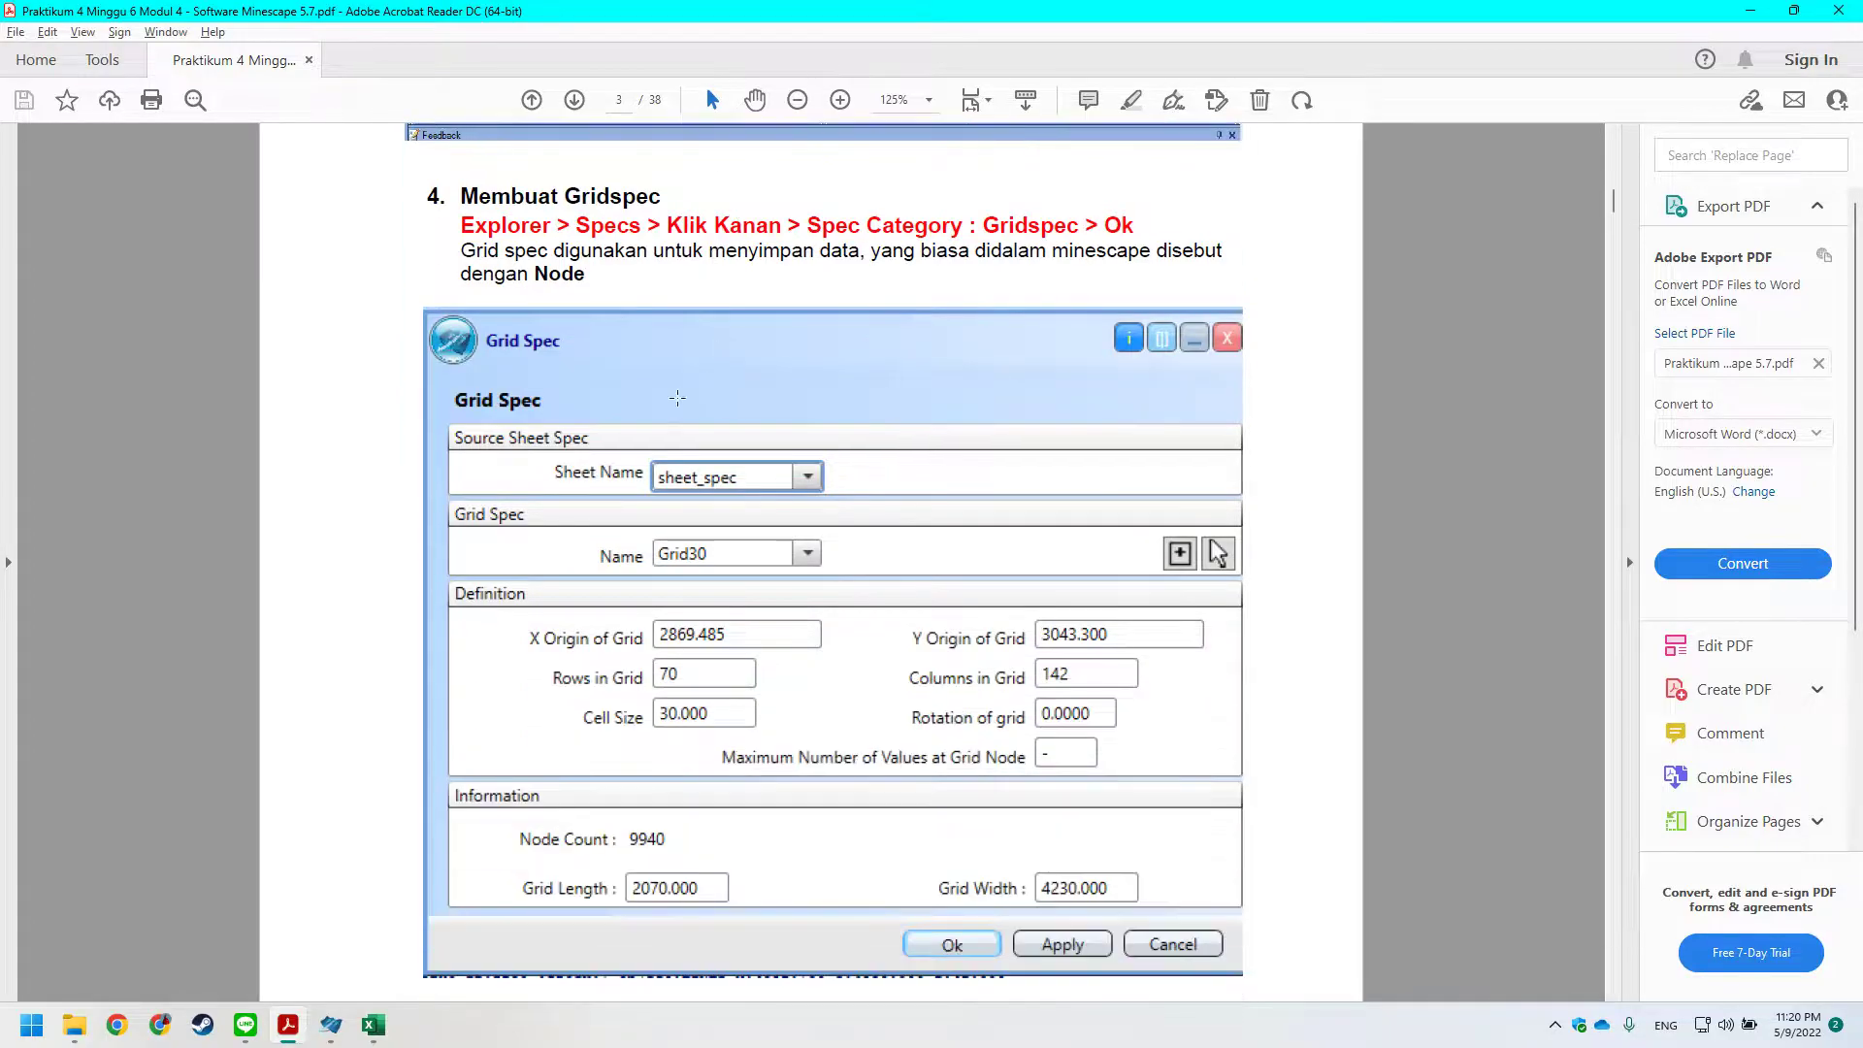
scroll(645, 413, "up", 1)
key("alt+Tab")
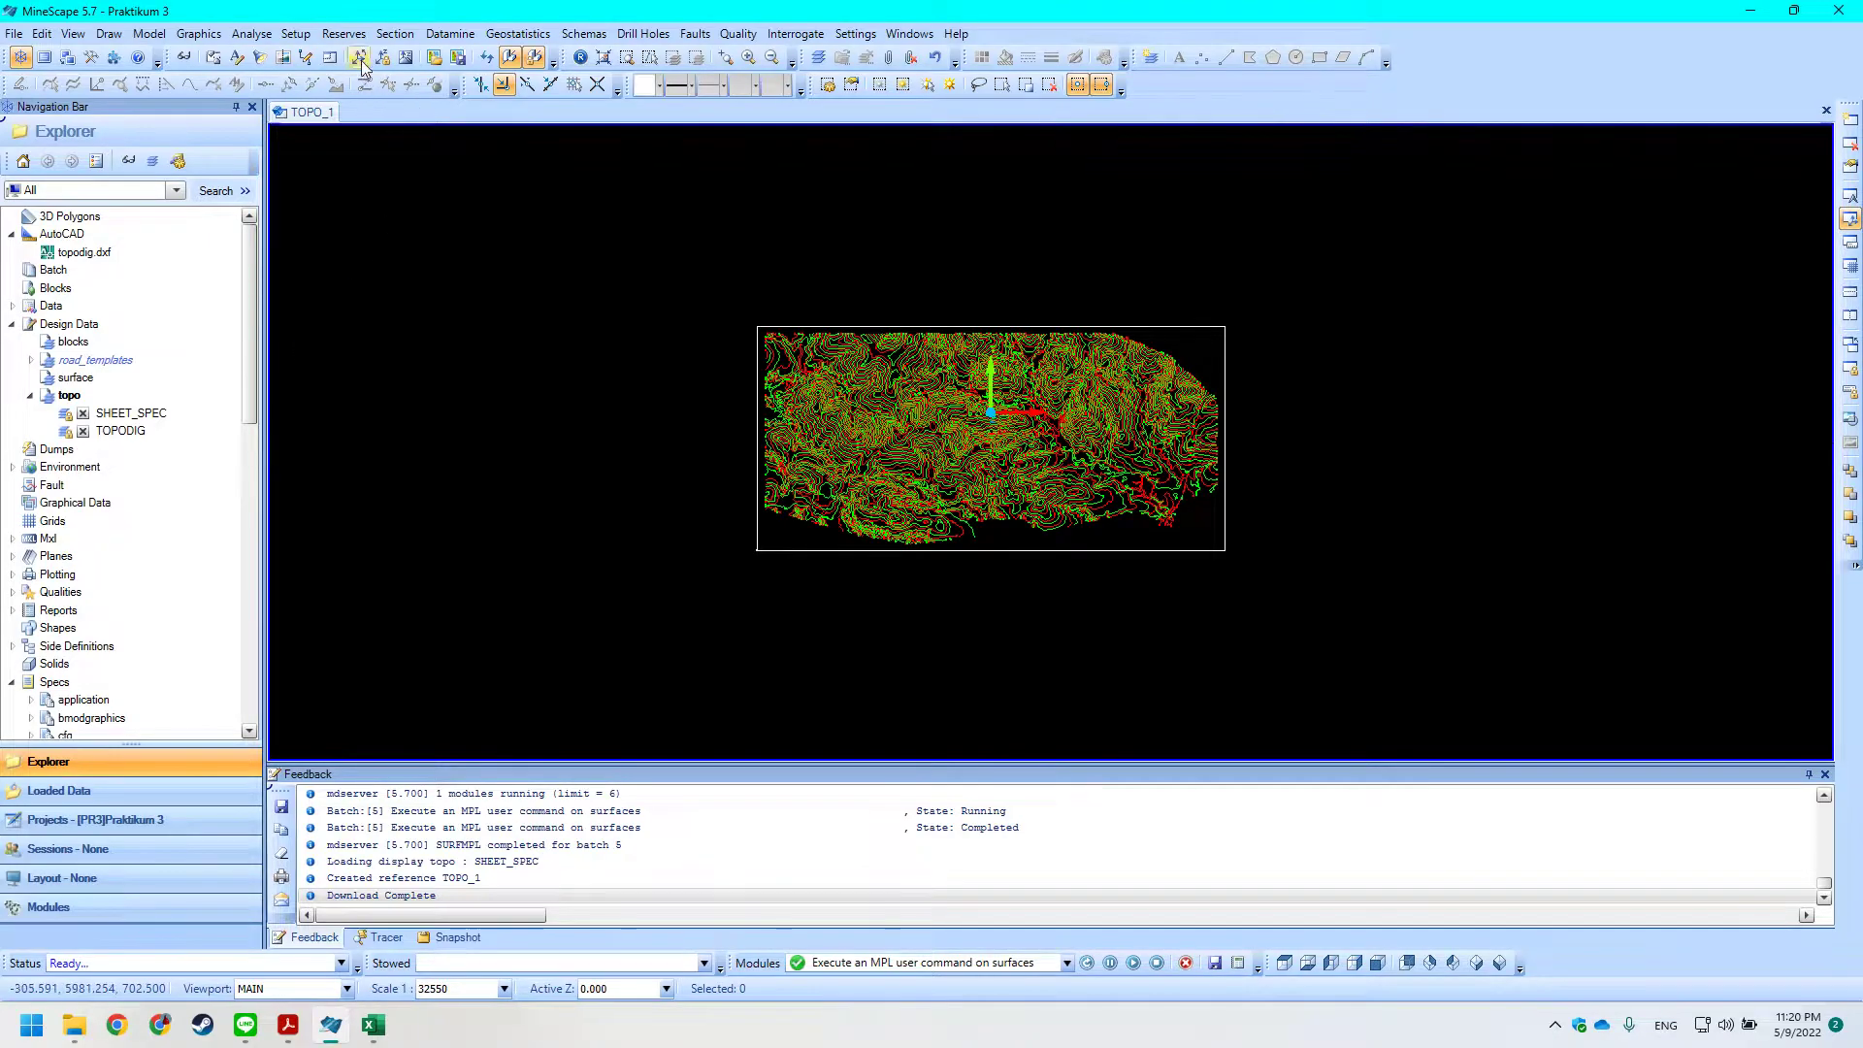
left_click_drag(253, 264, 257, 316)
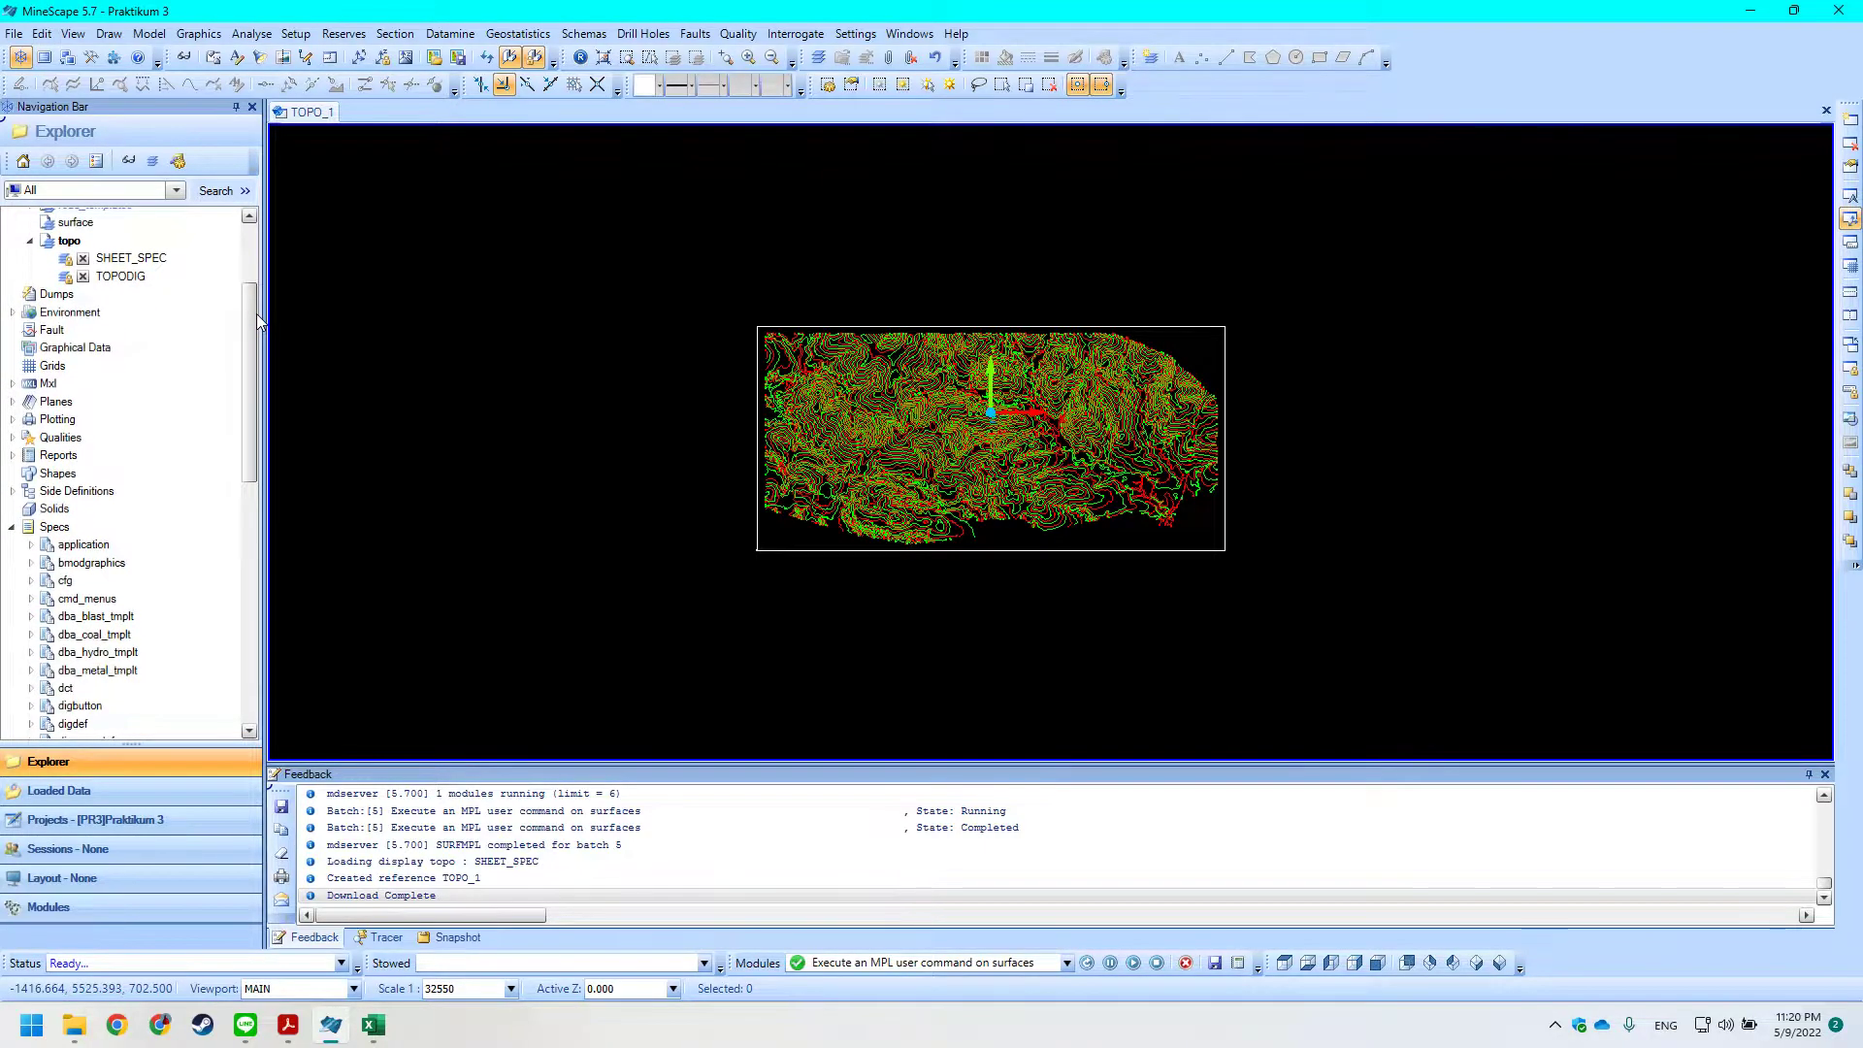
key("alt+Tab")
scroll(427, 414, "down", 1)
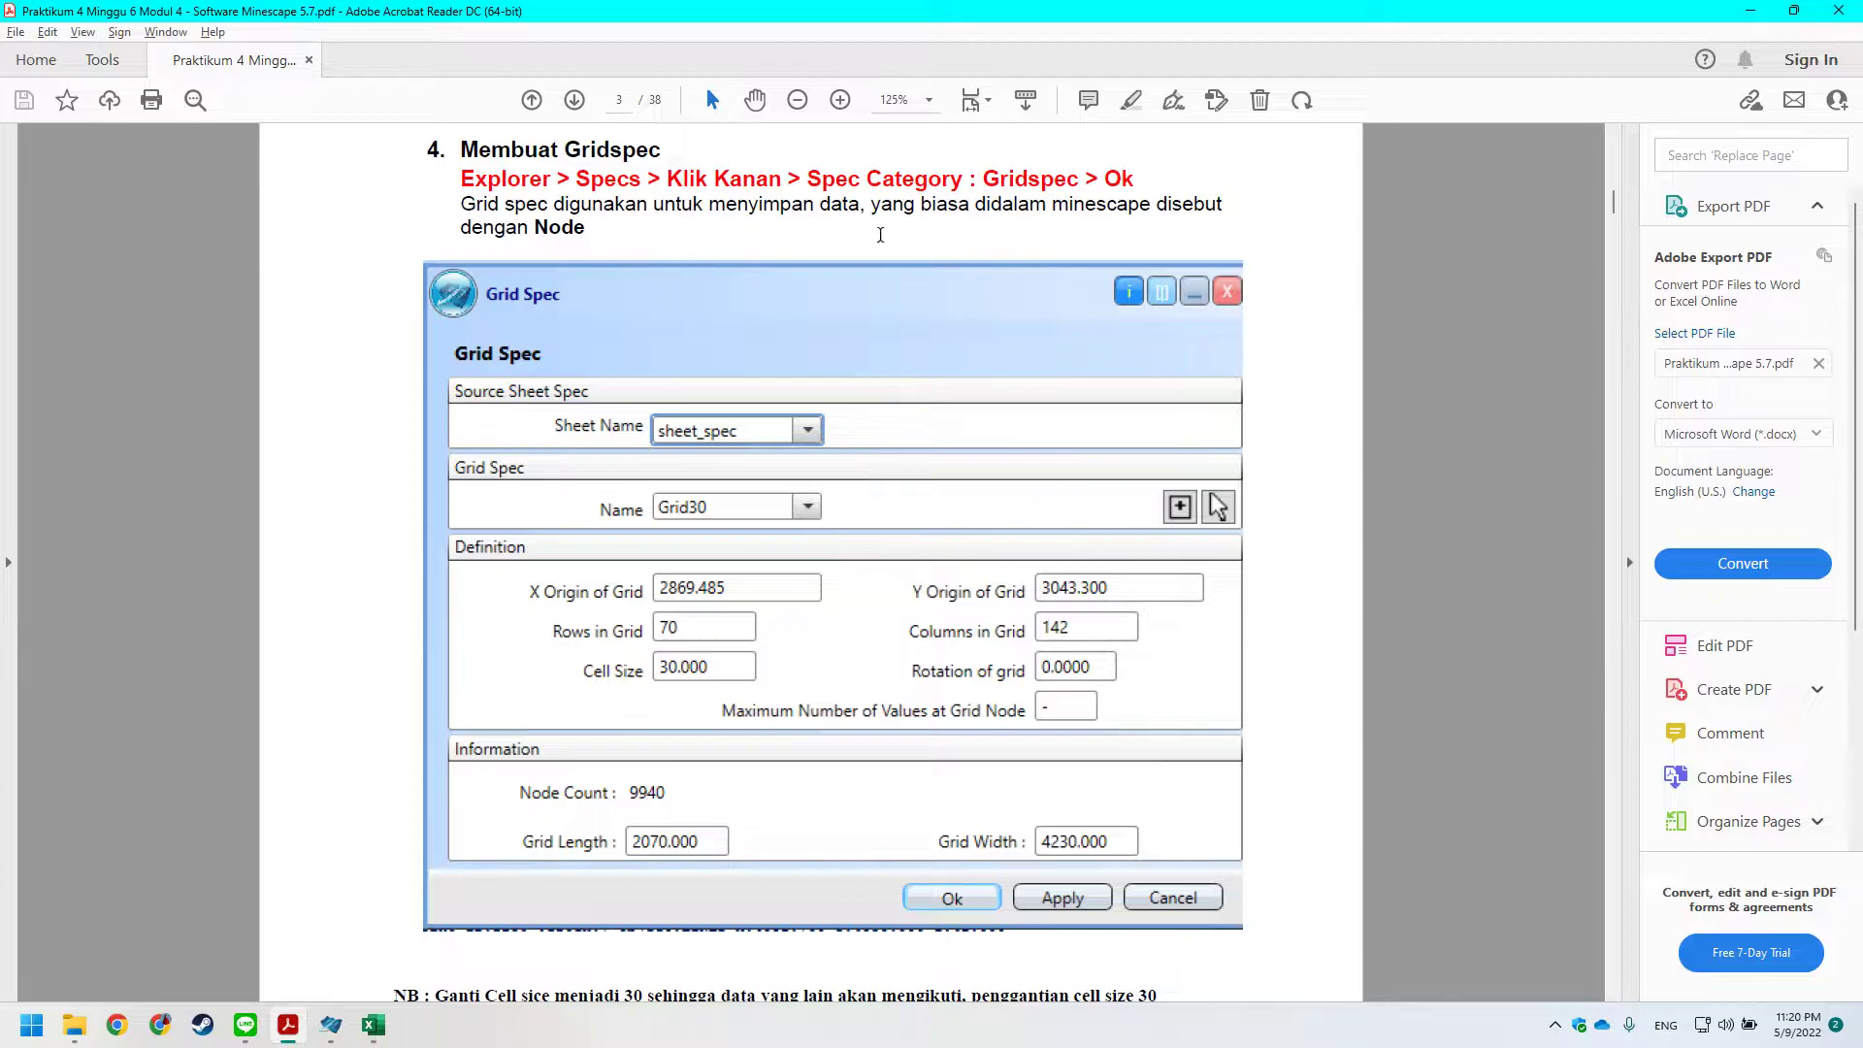
key("alt+Tab")
mouse_move(249, 325)
left_mouse_down()
mouse_move(259, 340)
mouse_move(249, 314)
left_mouse_up()
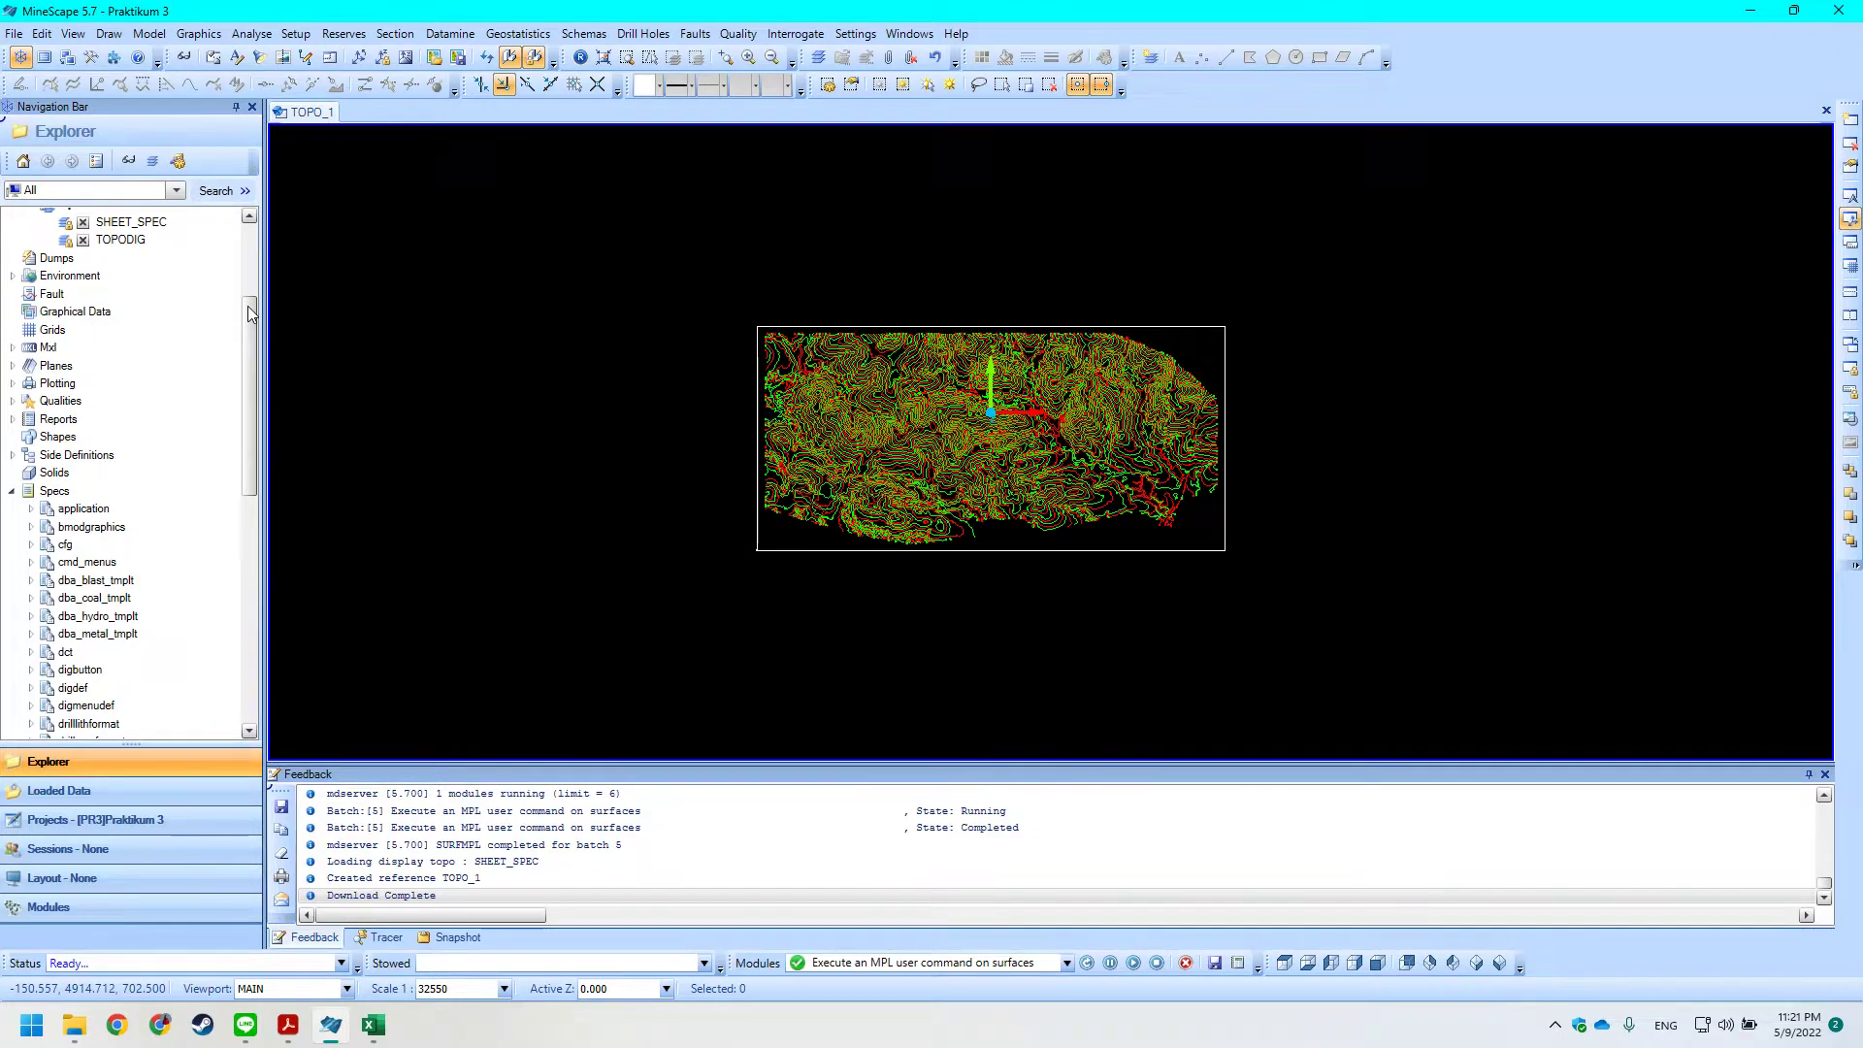
left_click_drag(254, 326, 252, 499)
Return to the Modul 4 PDF and highlight the section 4 heading Membuat Gridspec.
key("alt+Tab")
scroll(567, 351, "down", 1)
scroll(520, 223, "up", 1)
scroll(525, 273, "up", 1)
scroll(525, 273, "down", 1)
scroll(529, 262, "up", 1)
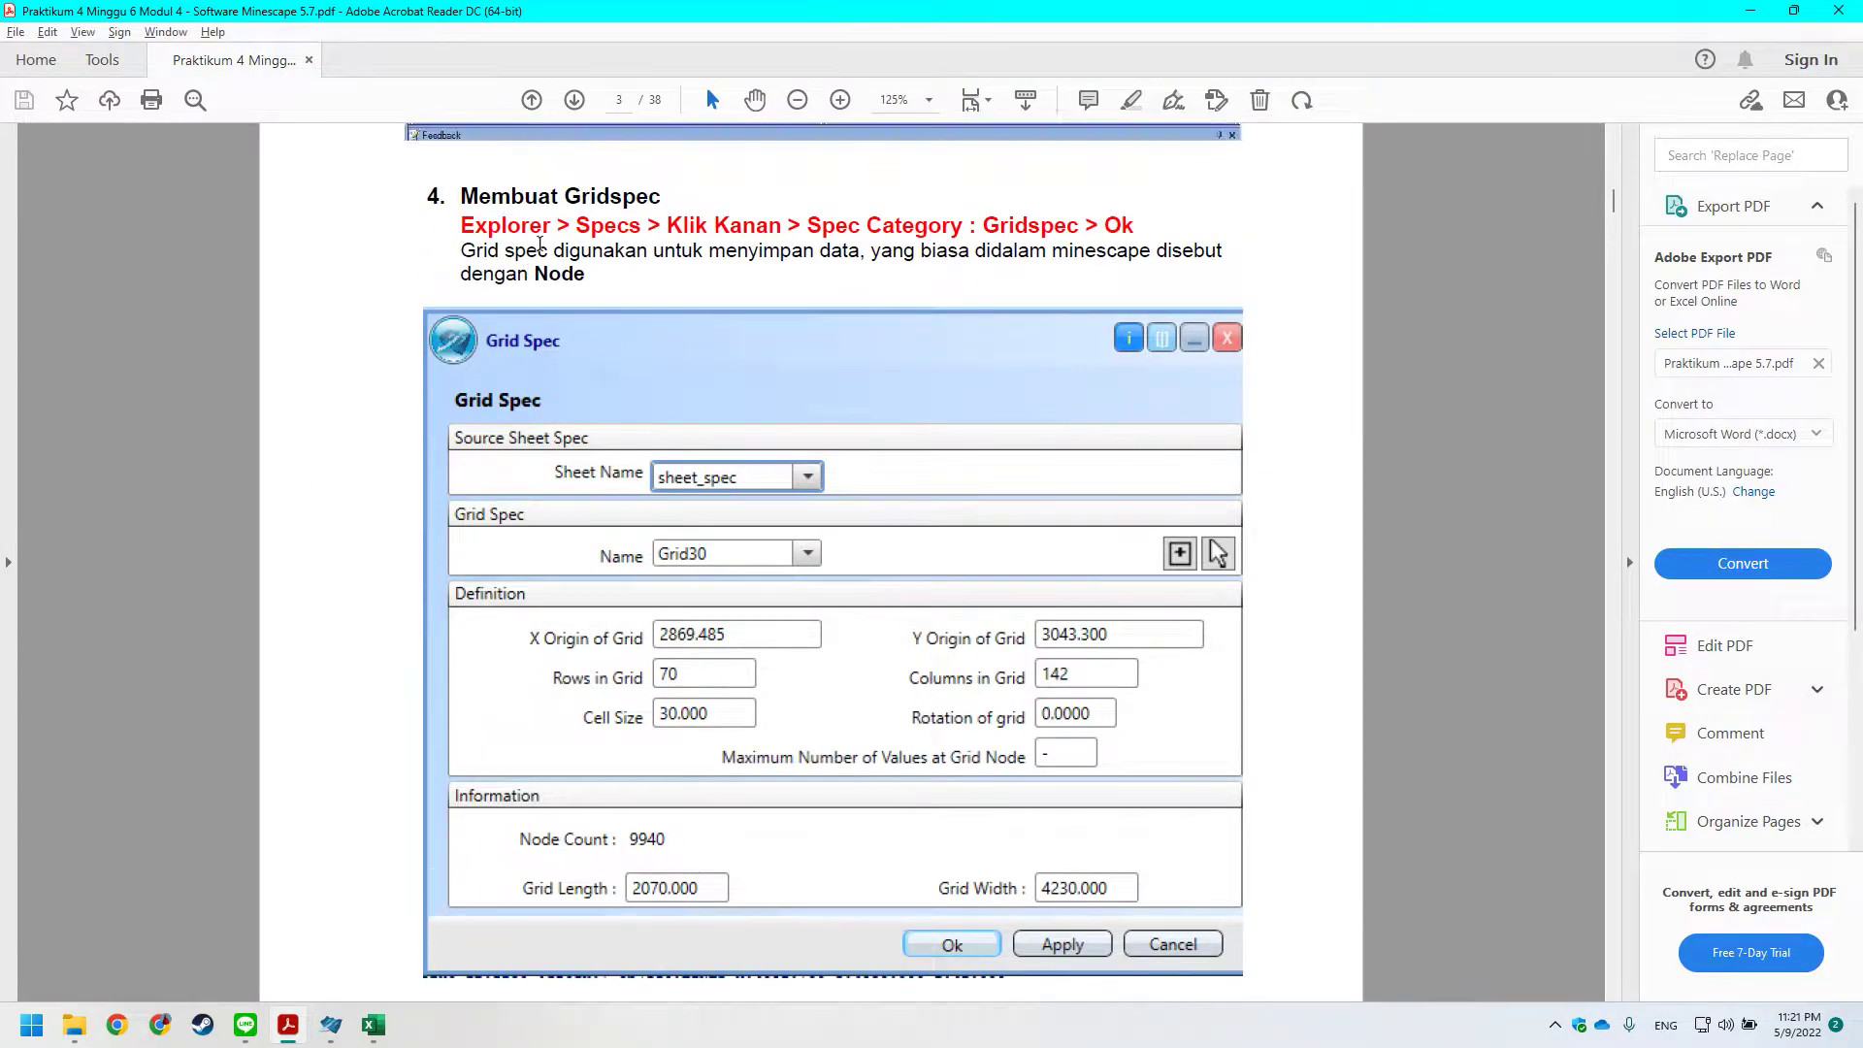
scroll(537, 243, "down", 1)
left_click_drag(462, 152, 661, 155)
left_click(677, 183)
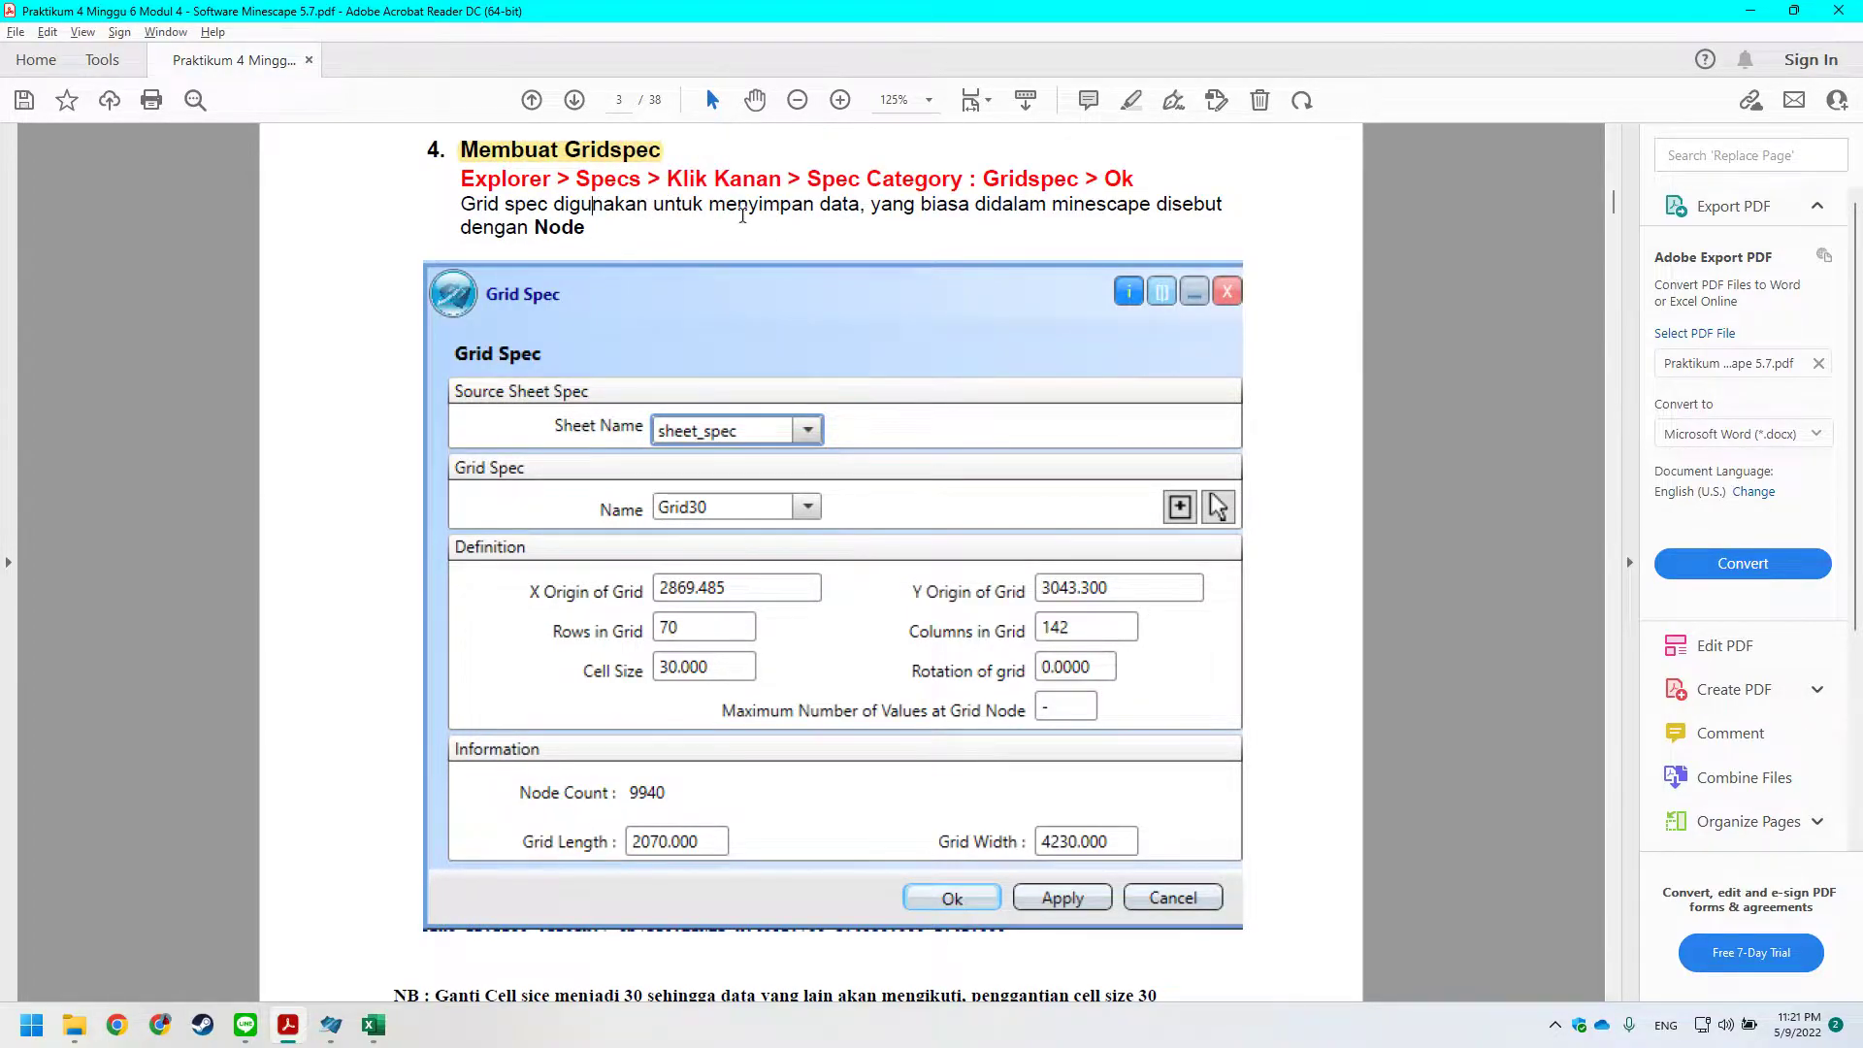
Switch to MineScape, collapse the sheet specs, and start a new spec category under Specs.
key("alt+Tab")
scroll(132, 427, "down", 2)
scroll(83, 473, "up", 3)
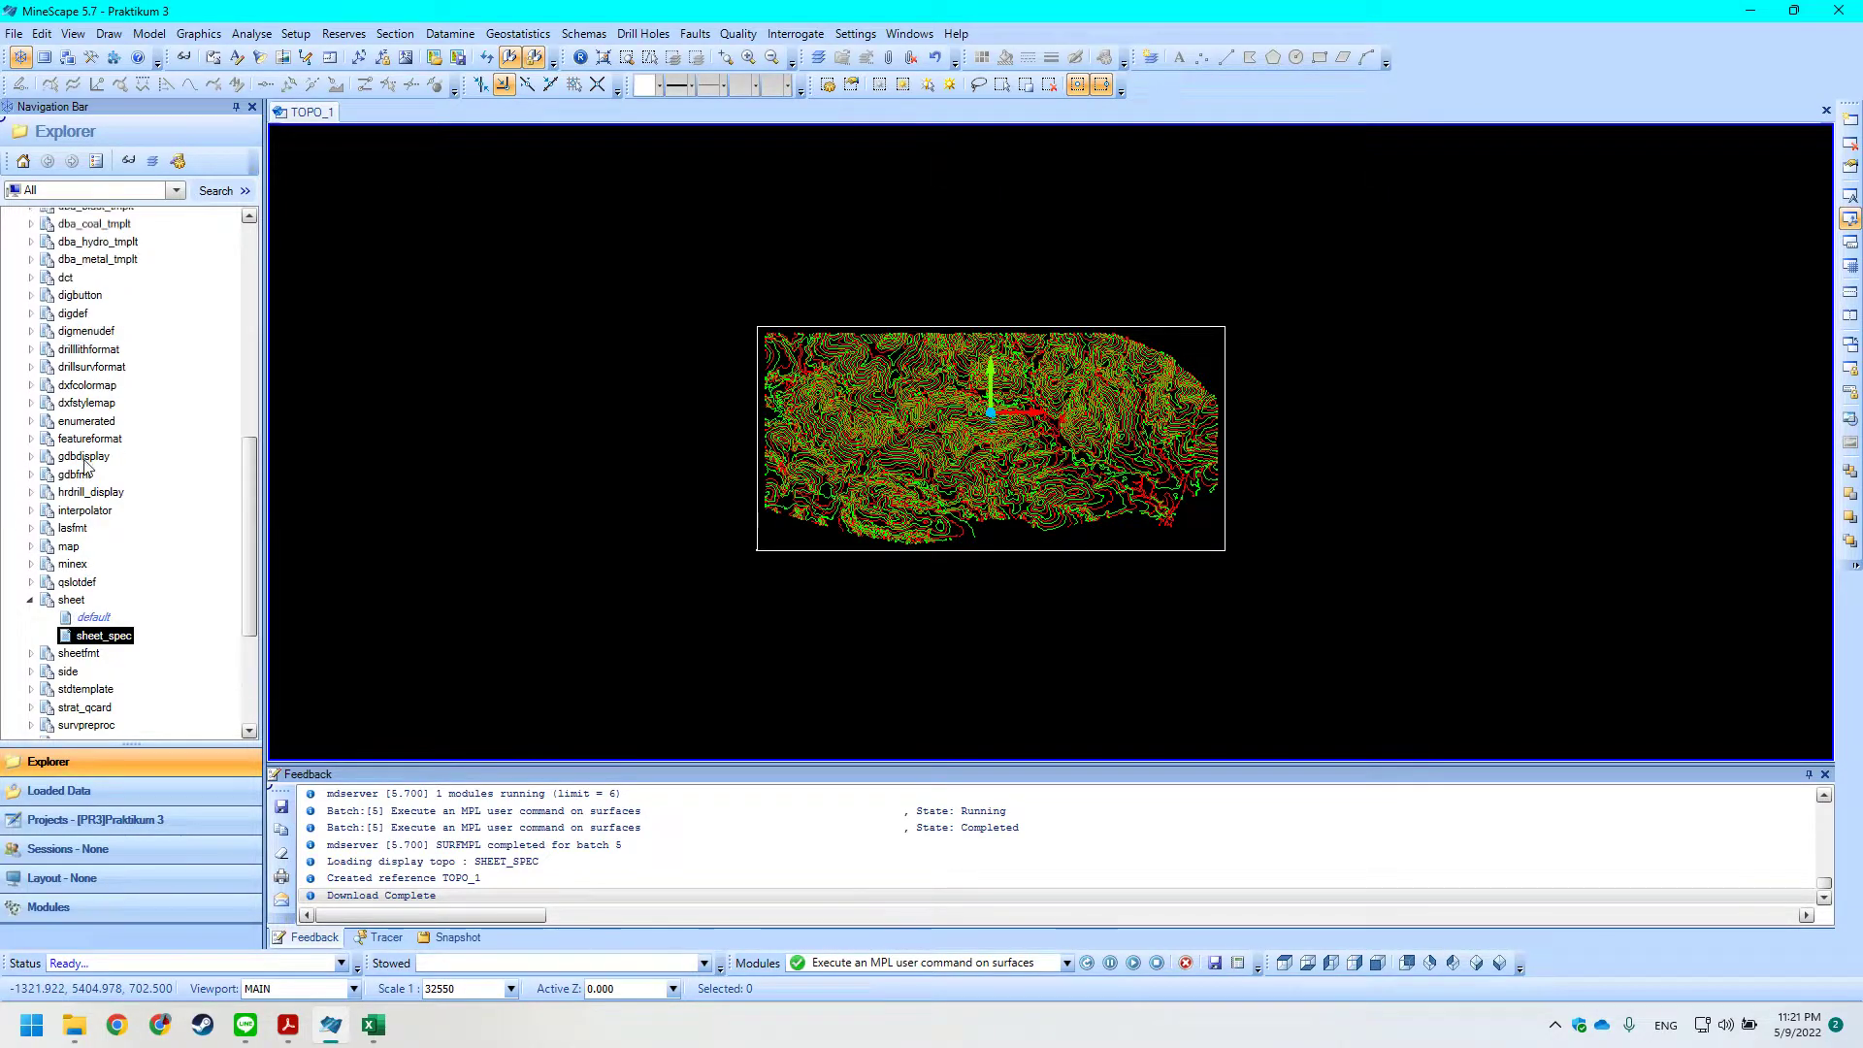
scroll(70, 685, "down", 1)
double_click(57, 648)
scroll(58, 597, "down", 2)
scroll(57, 597, "down", 1)
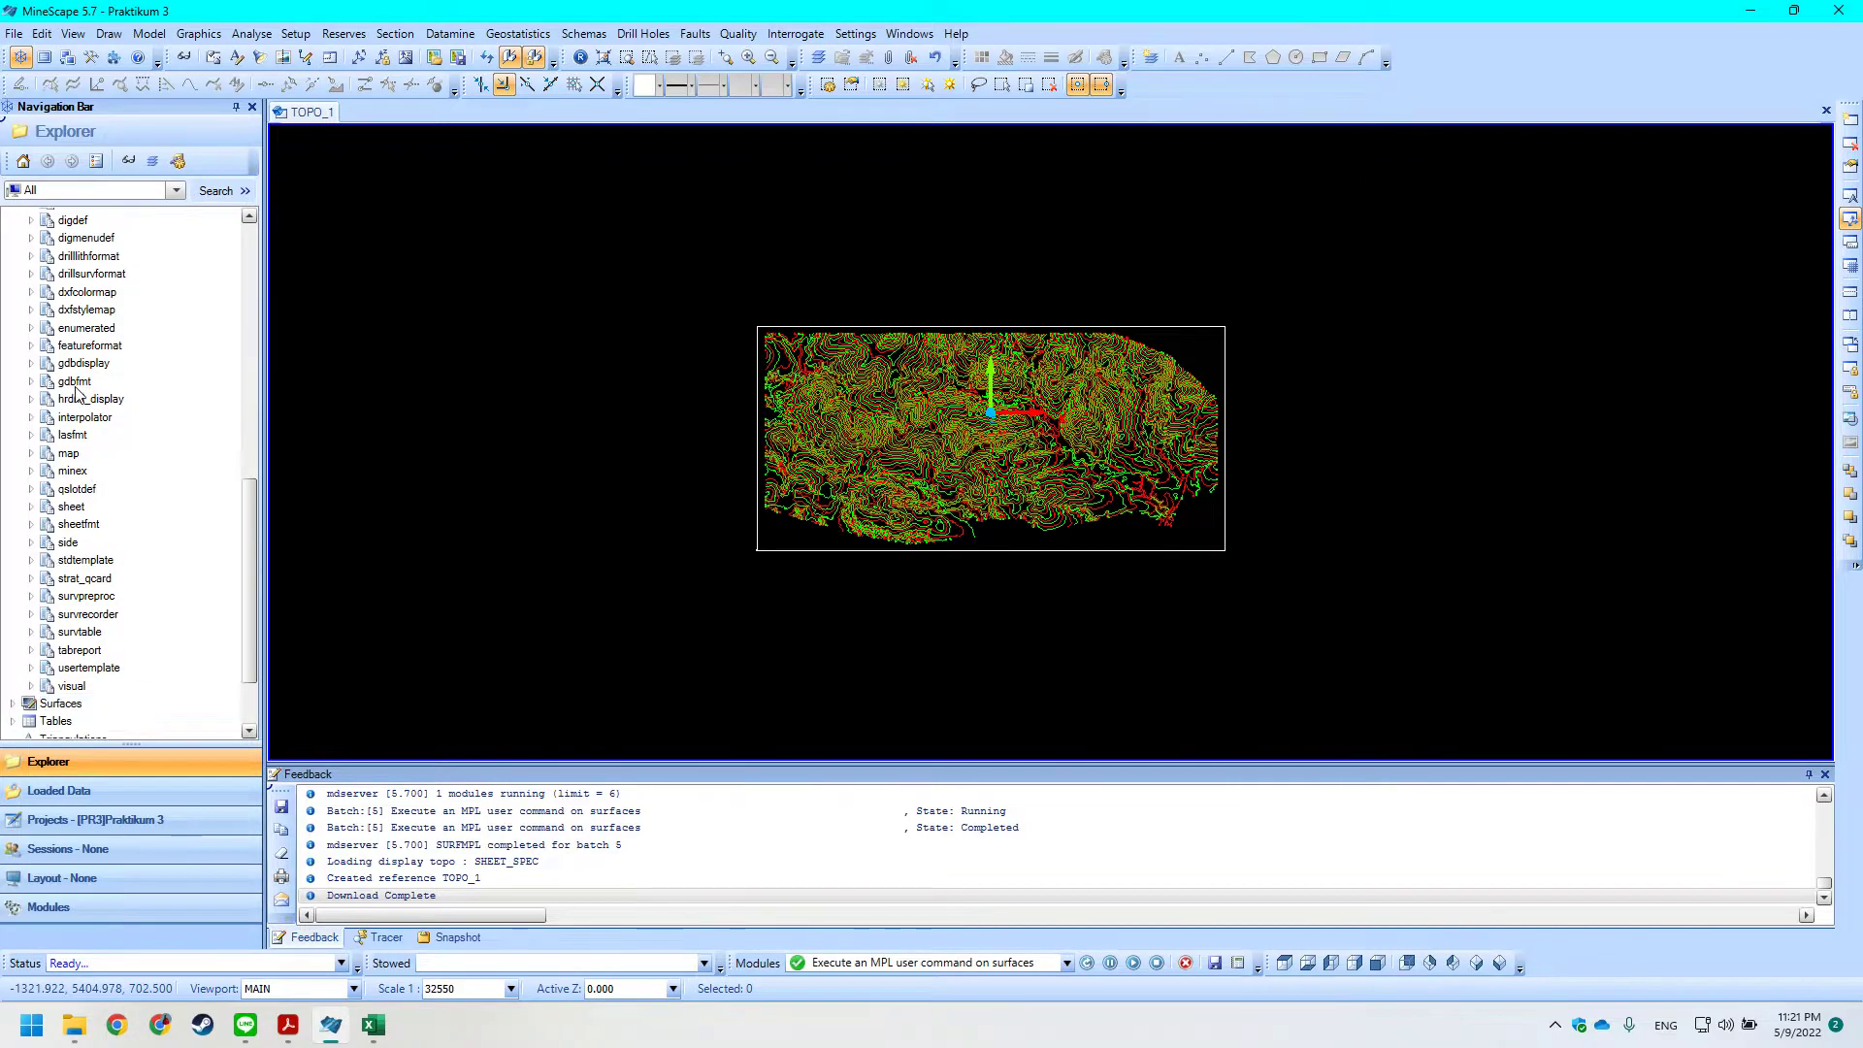
scroll(78, 389, "up", 5)
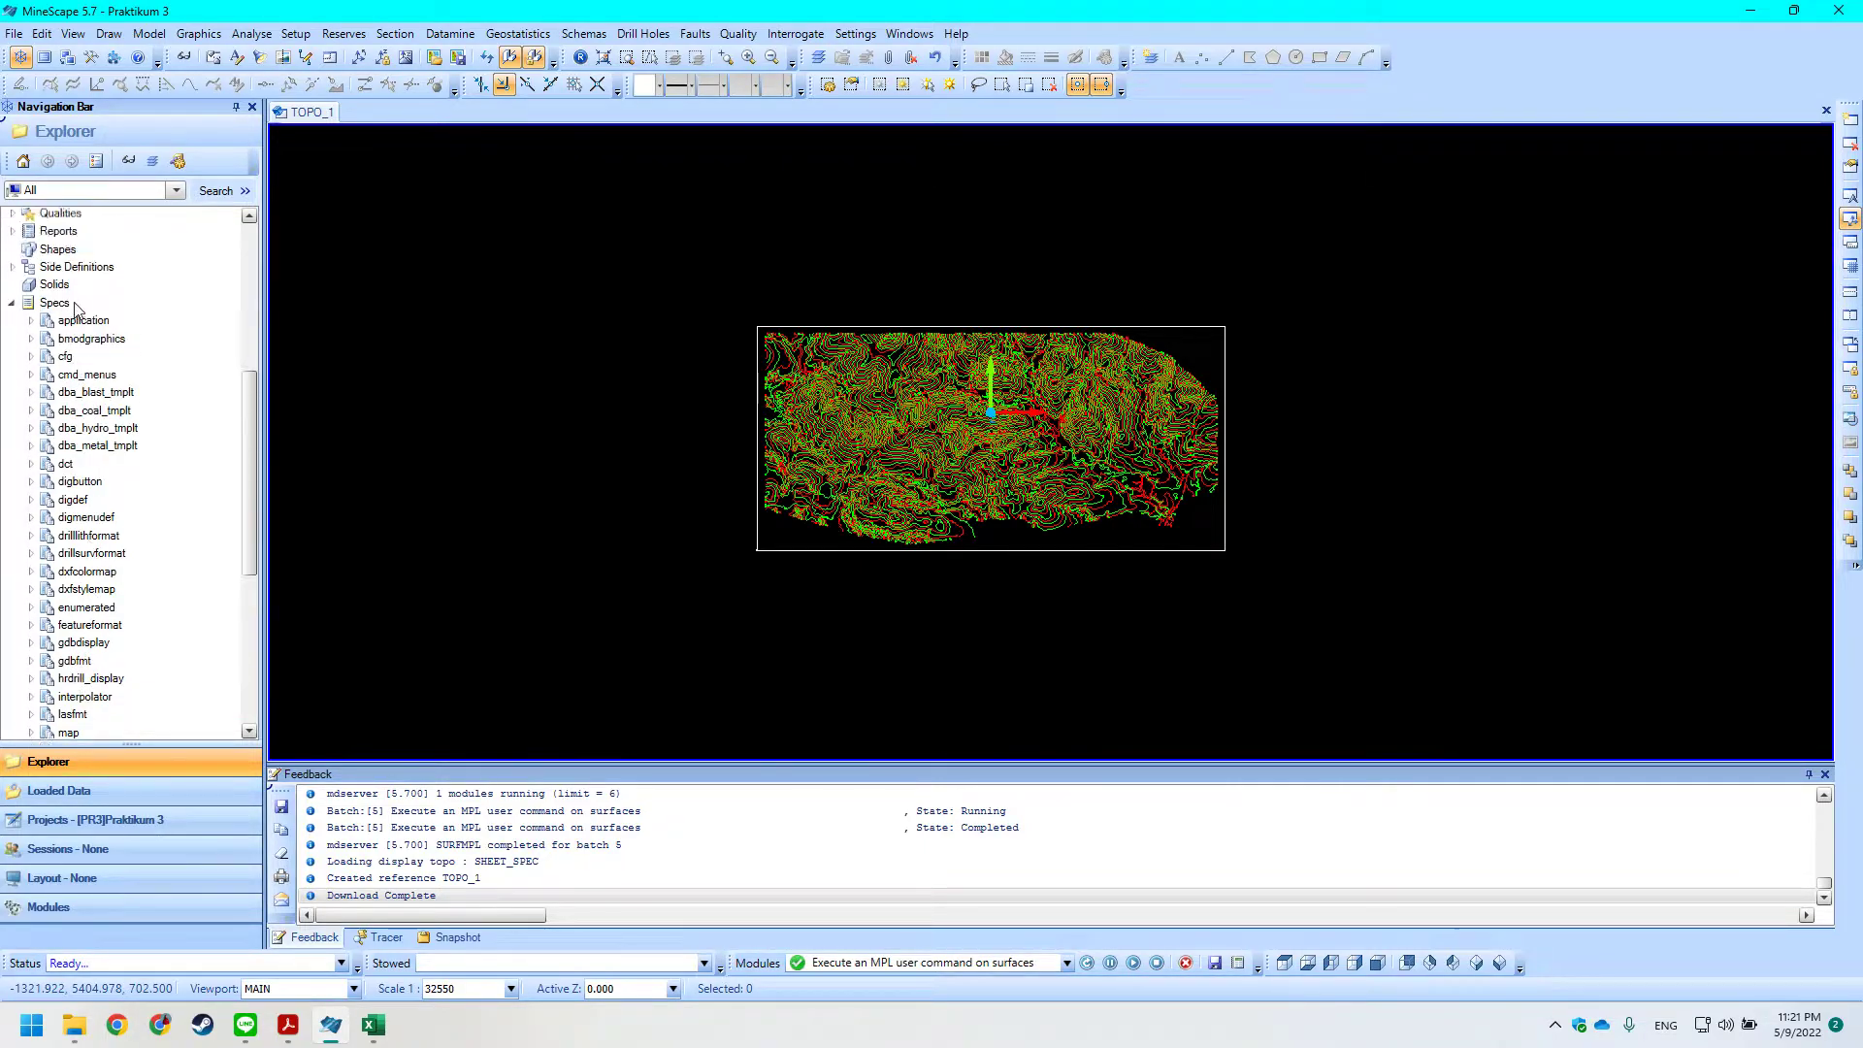
right_click(54, 302)
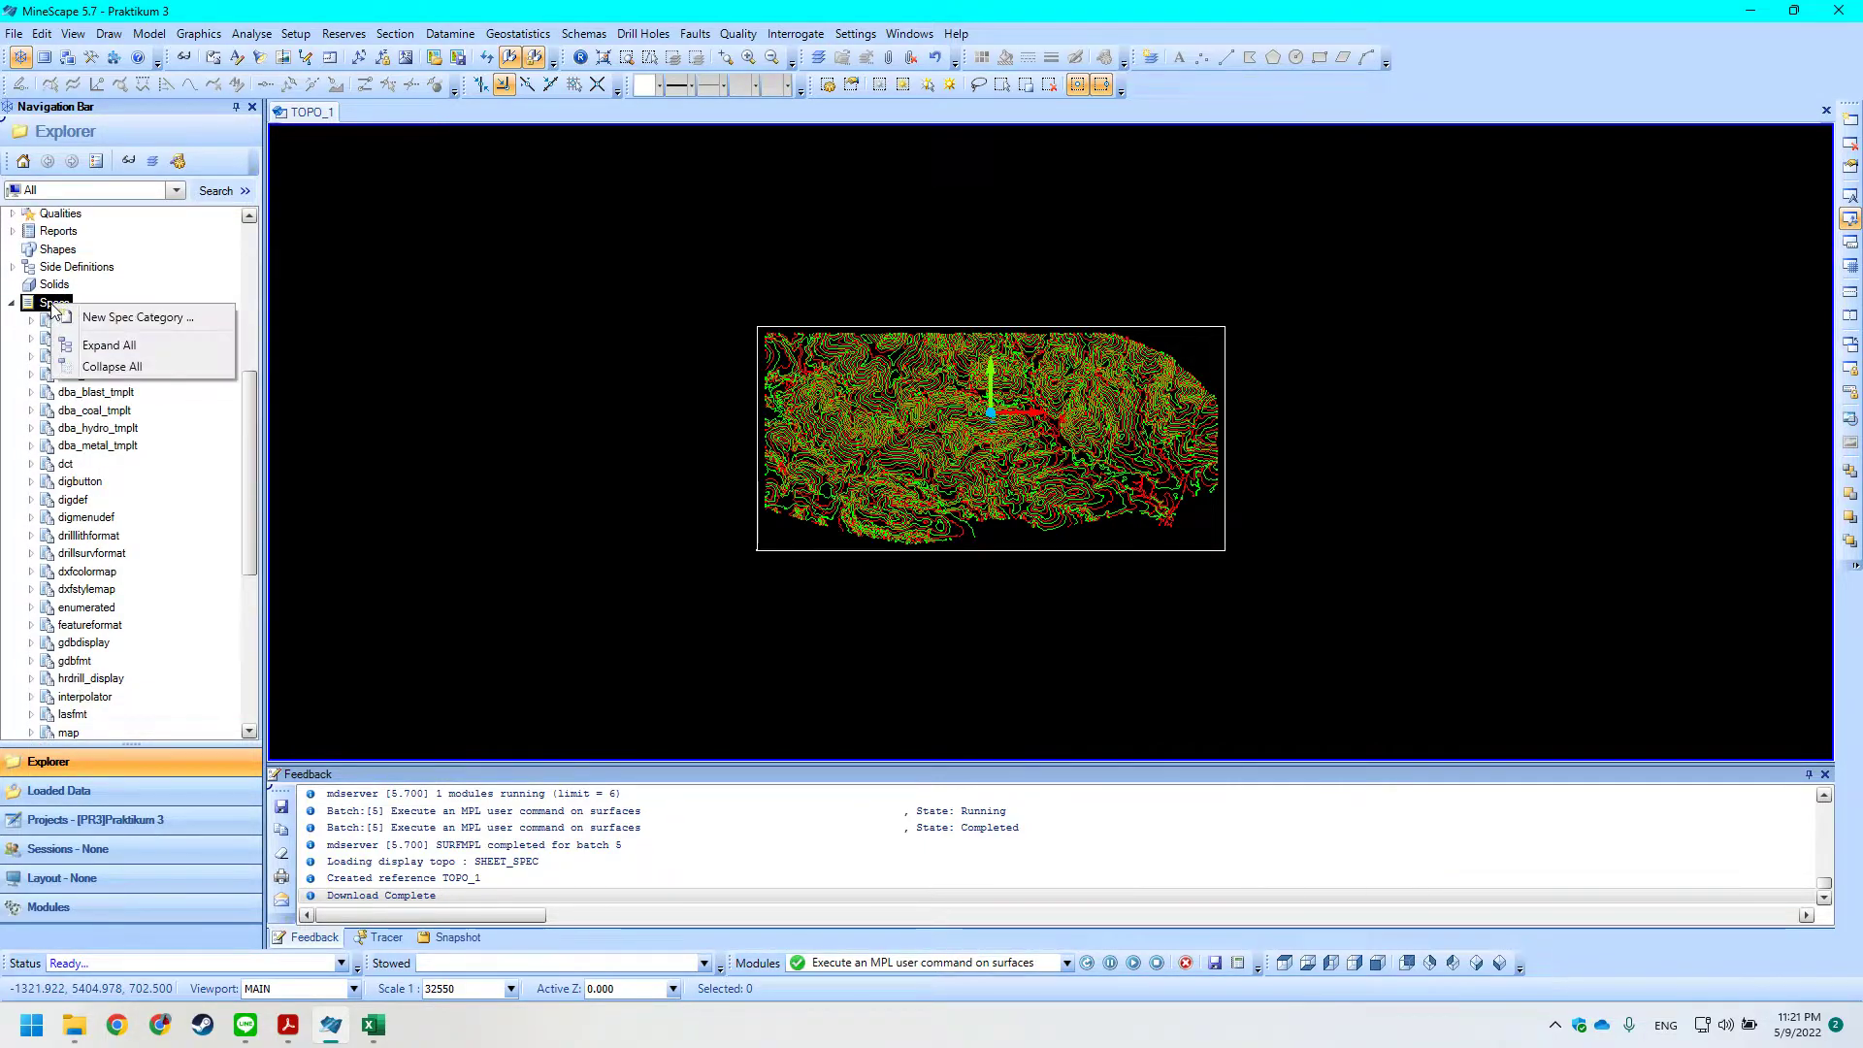
left_click(114, 318)
Check the category in the Modul 4 PDF, choose Gridspec as the spec category, and confirm it.
key("alt+Tab")
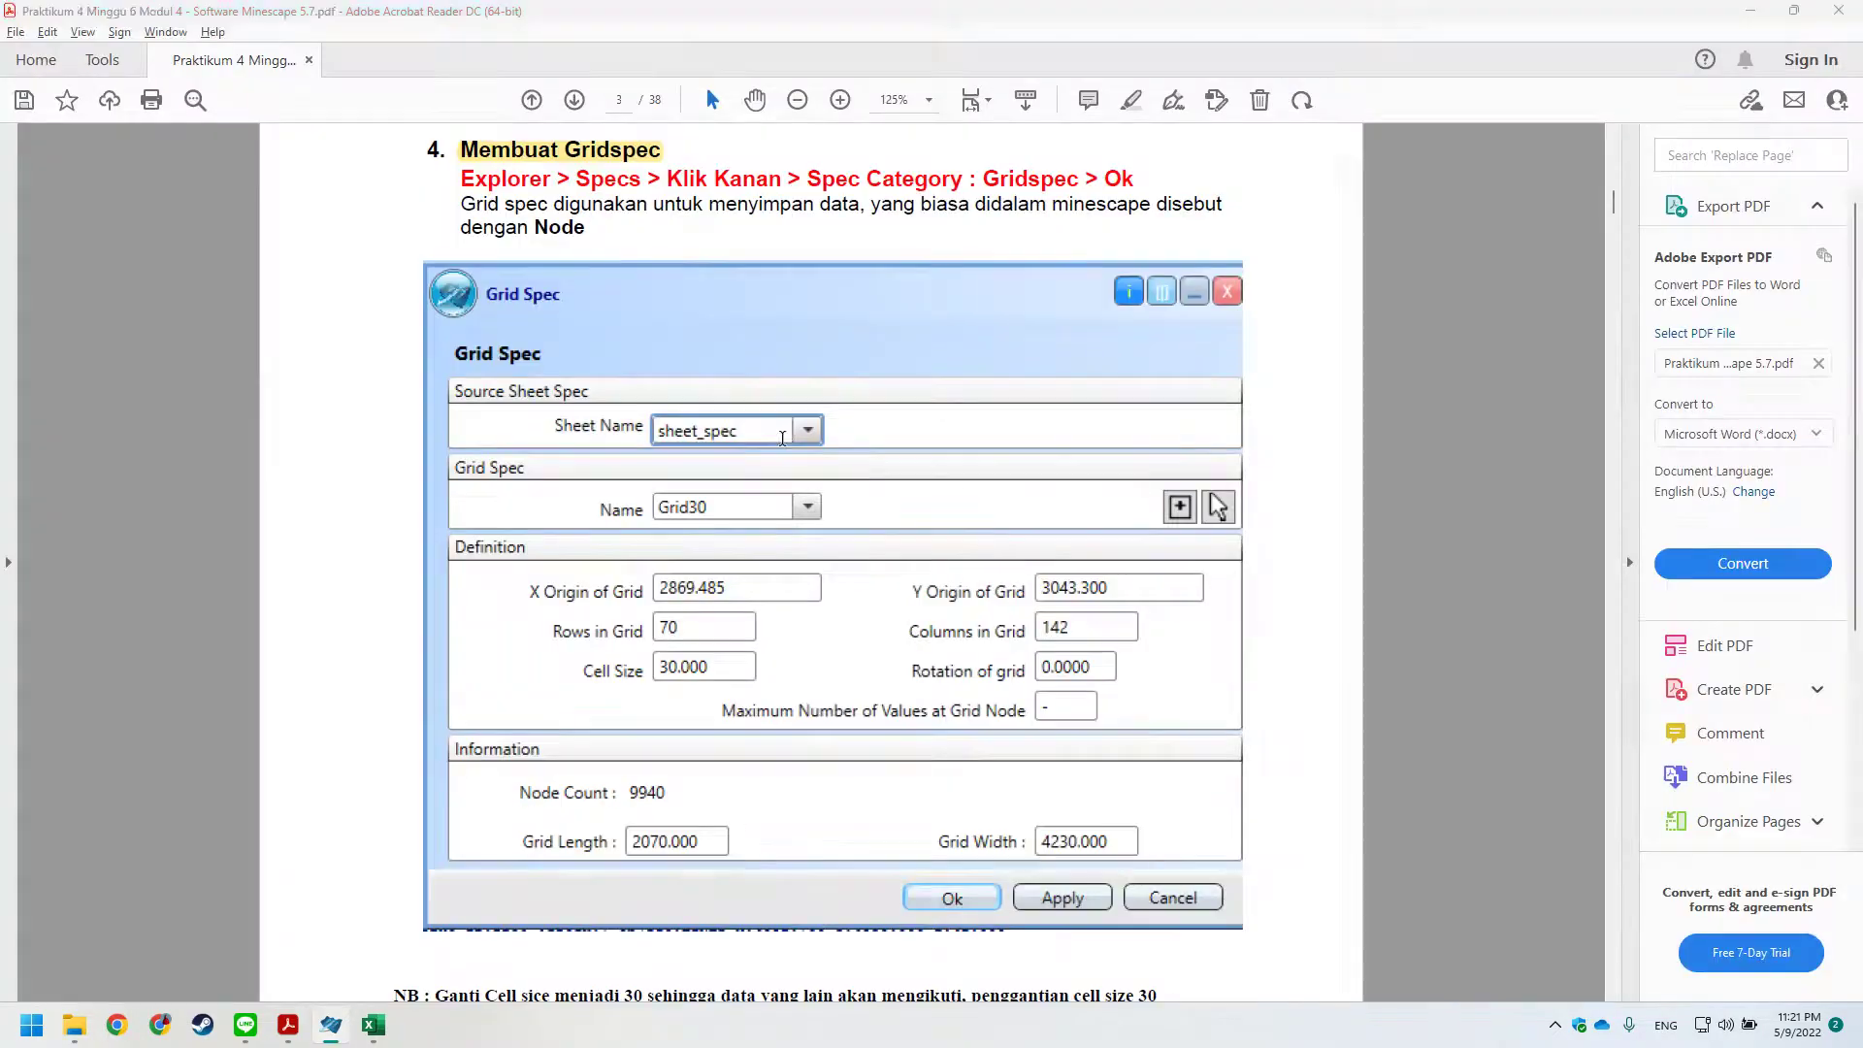
left_click_drag(808, 180, 866, 181)
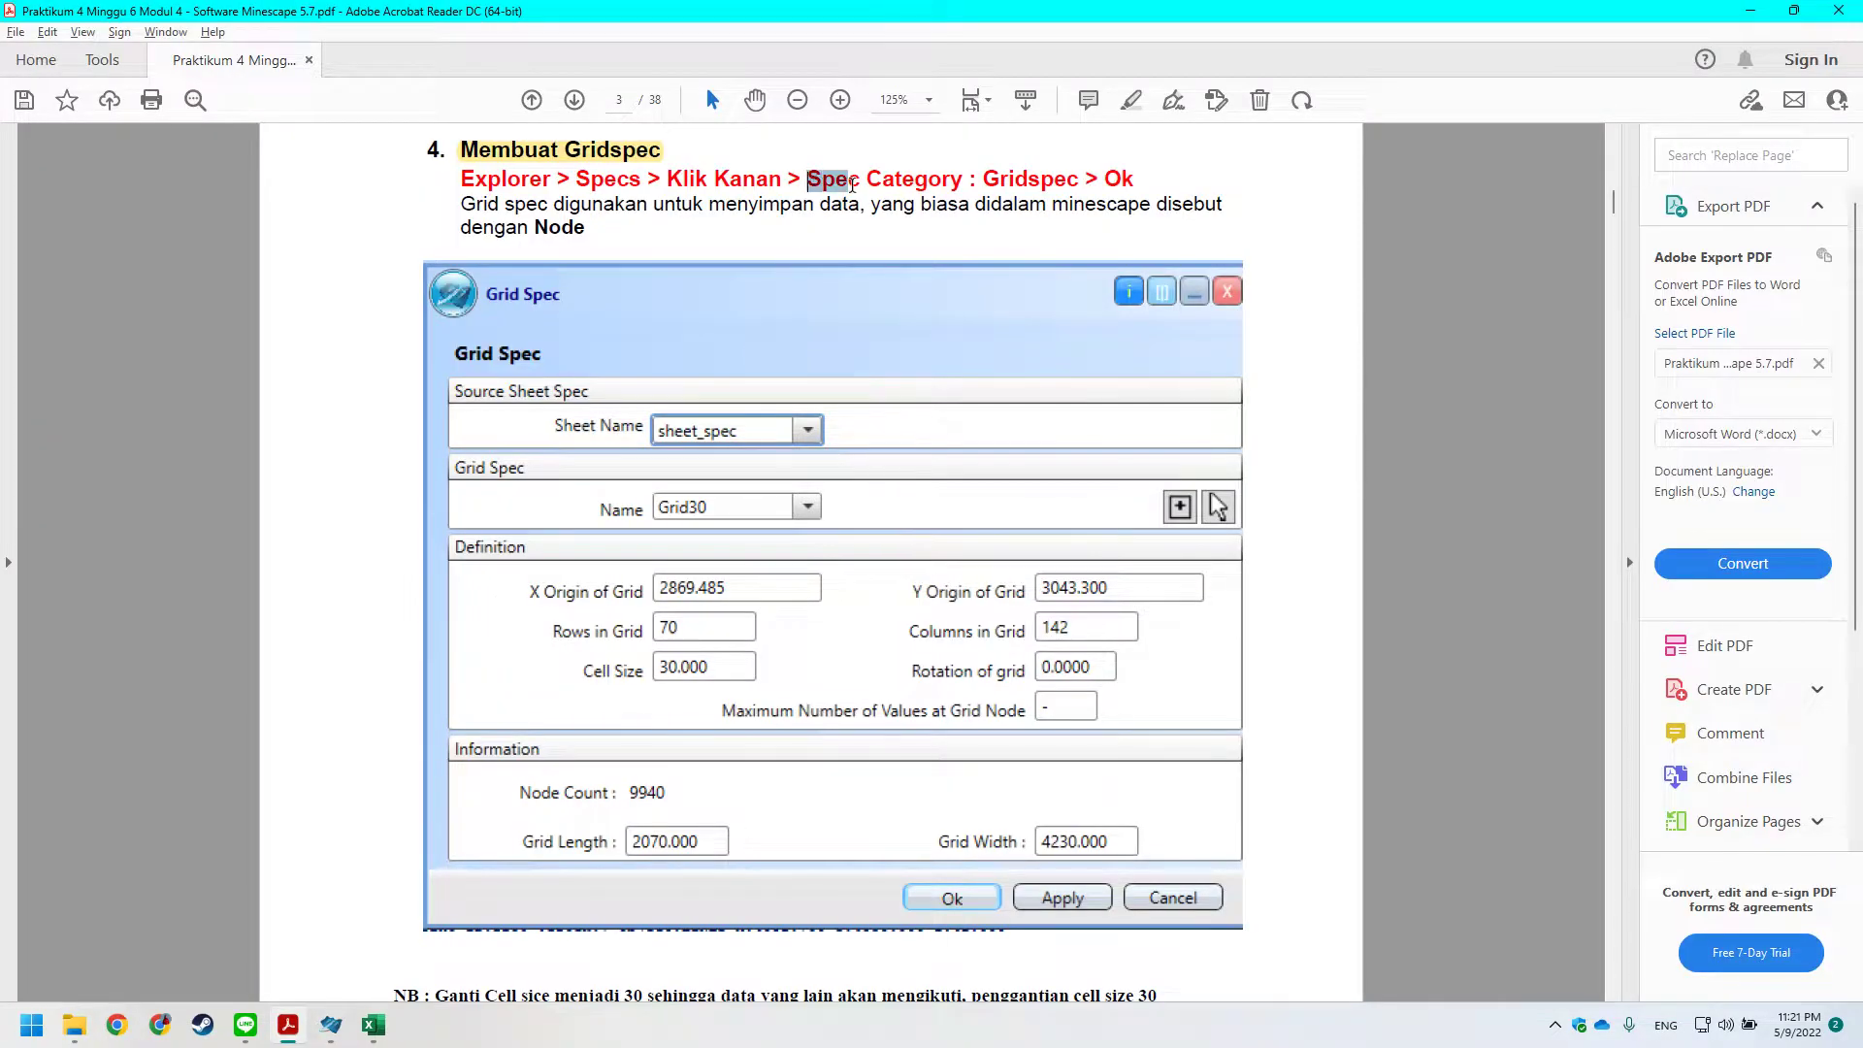
key("alt+Tab")
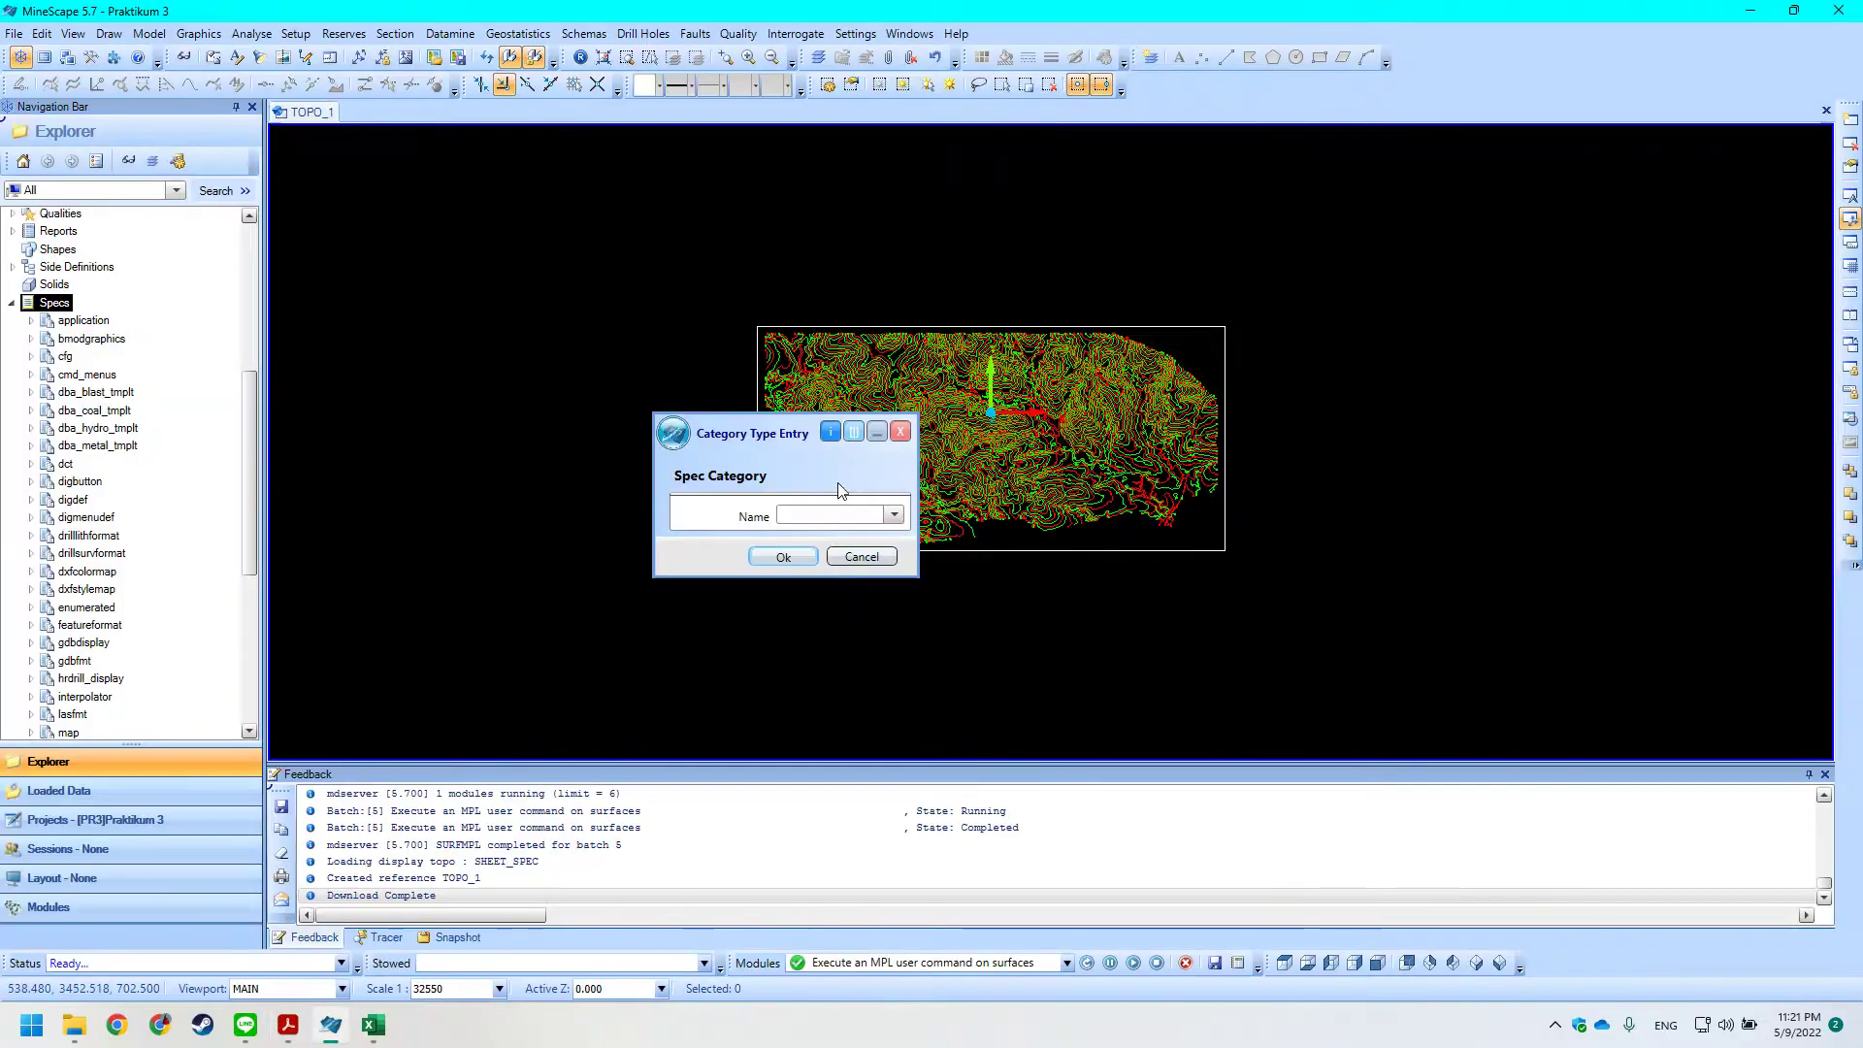
left_click(846, 519)
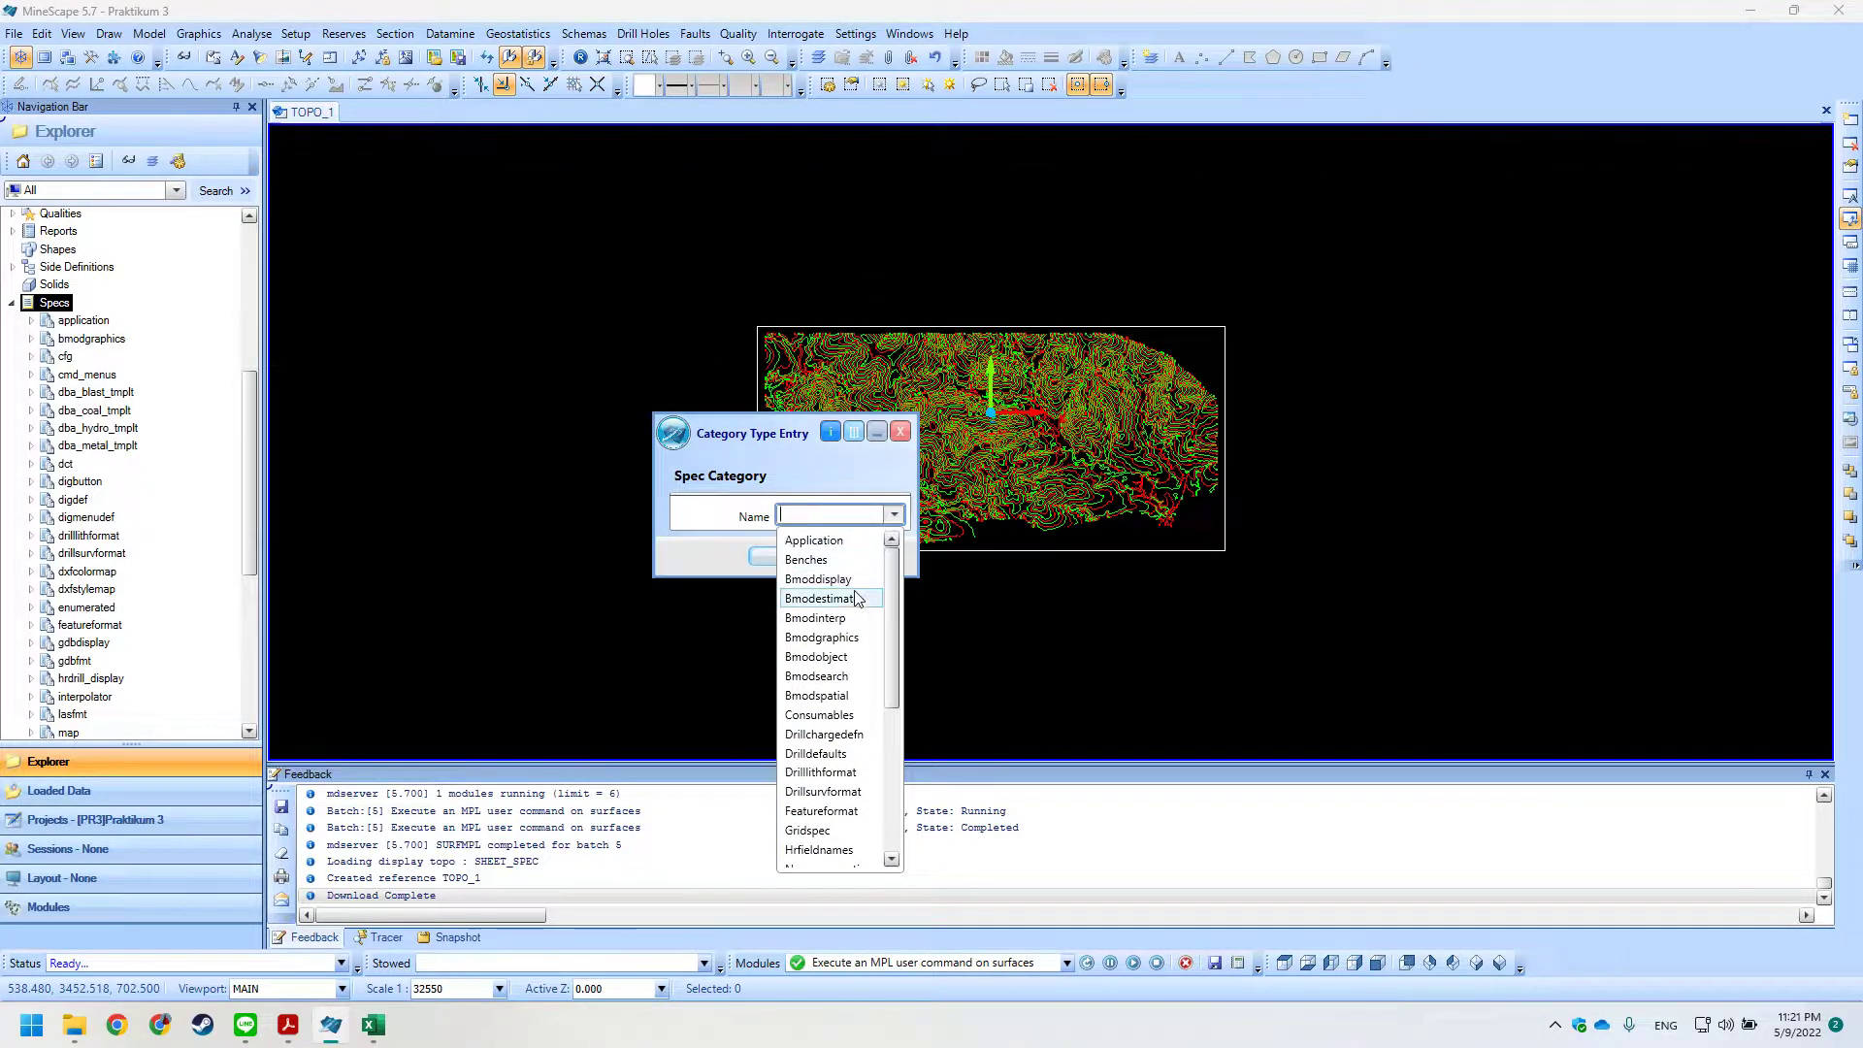
scroll(842, 650, "down", 2)
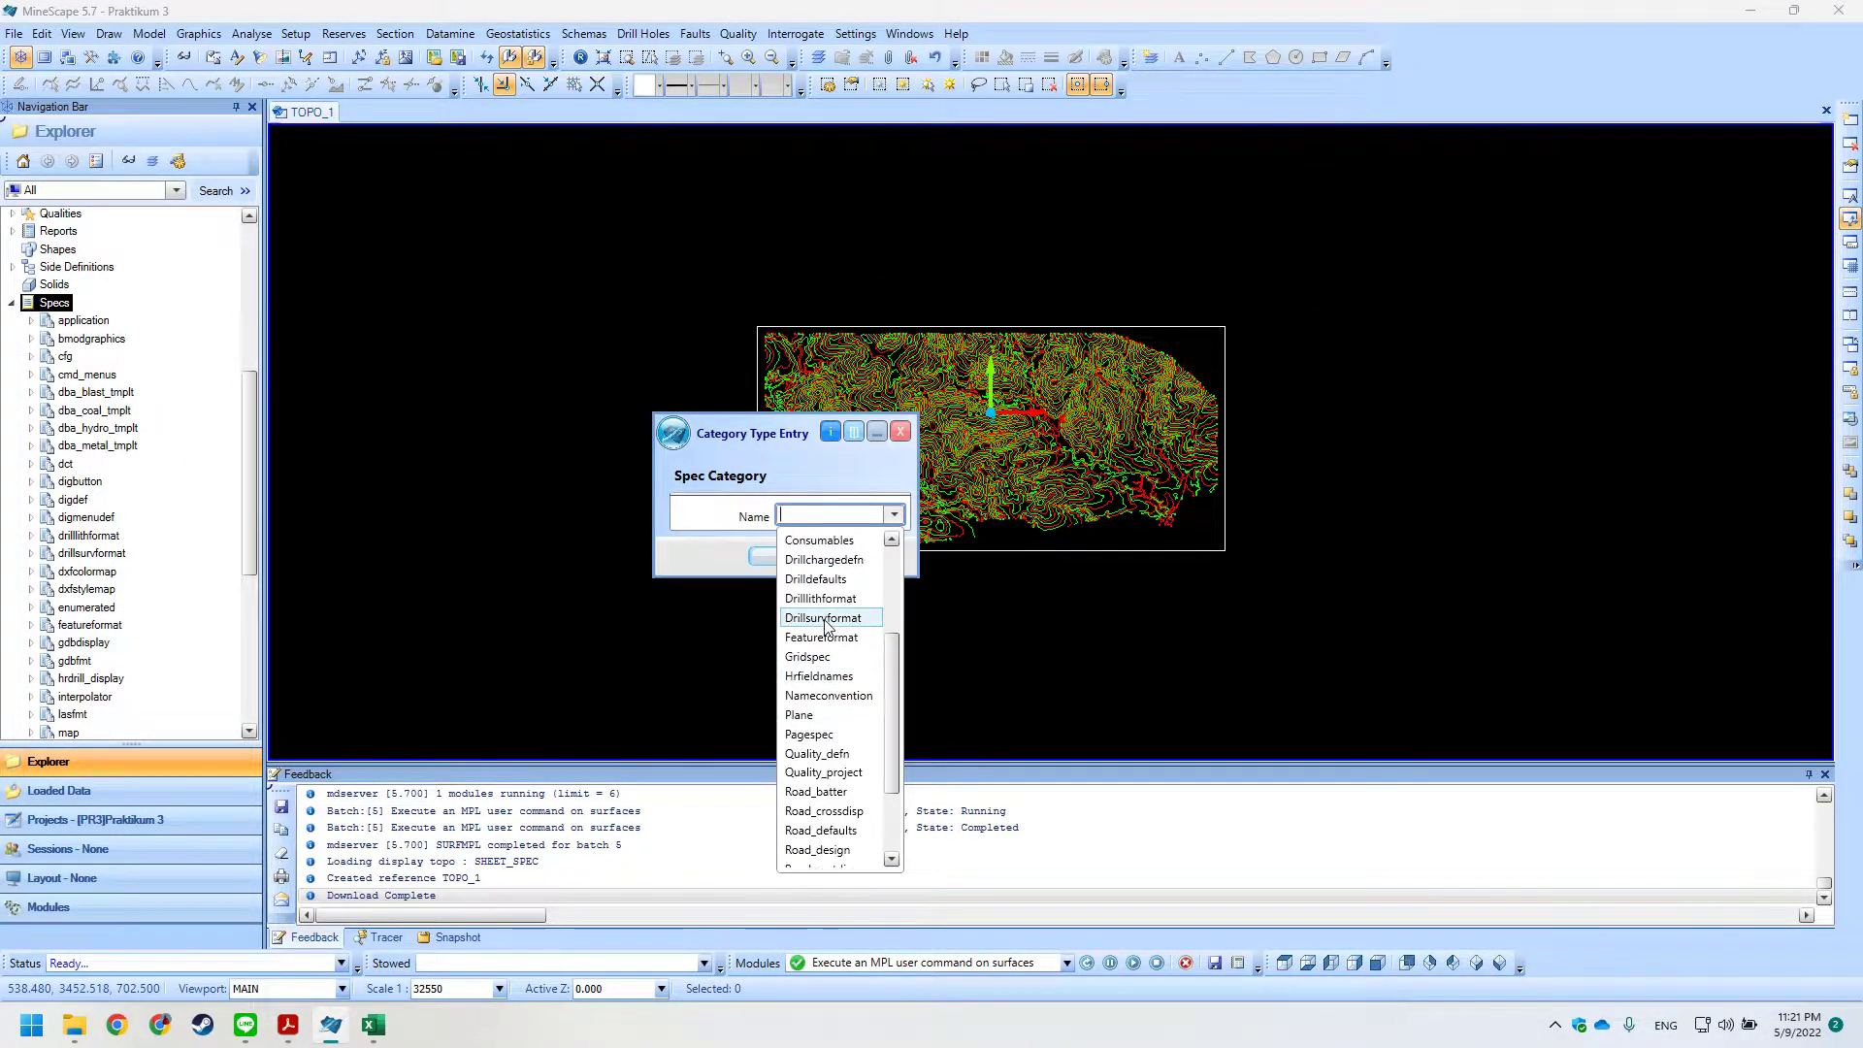
left_click(830, 660)
left_click_drag(738, 454, 650, 456)
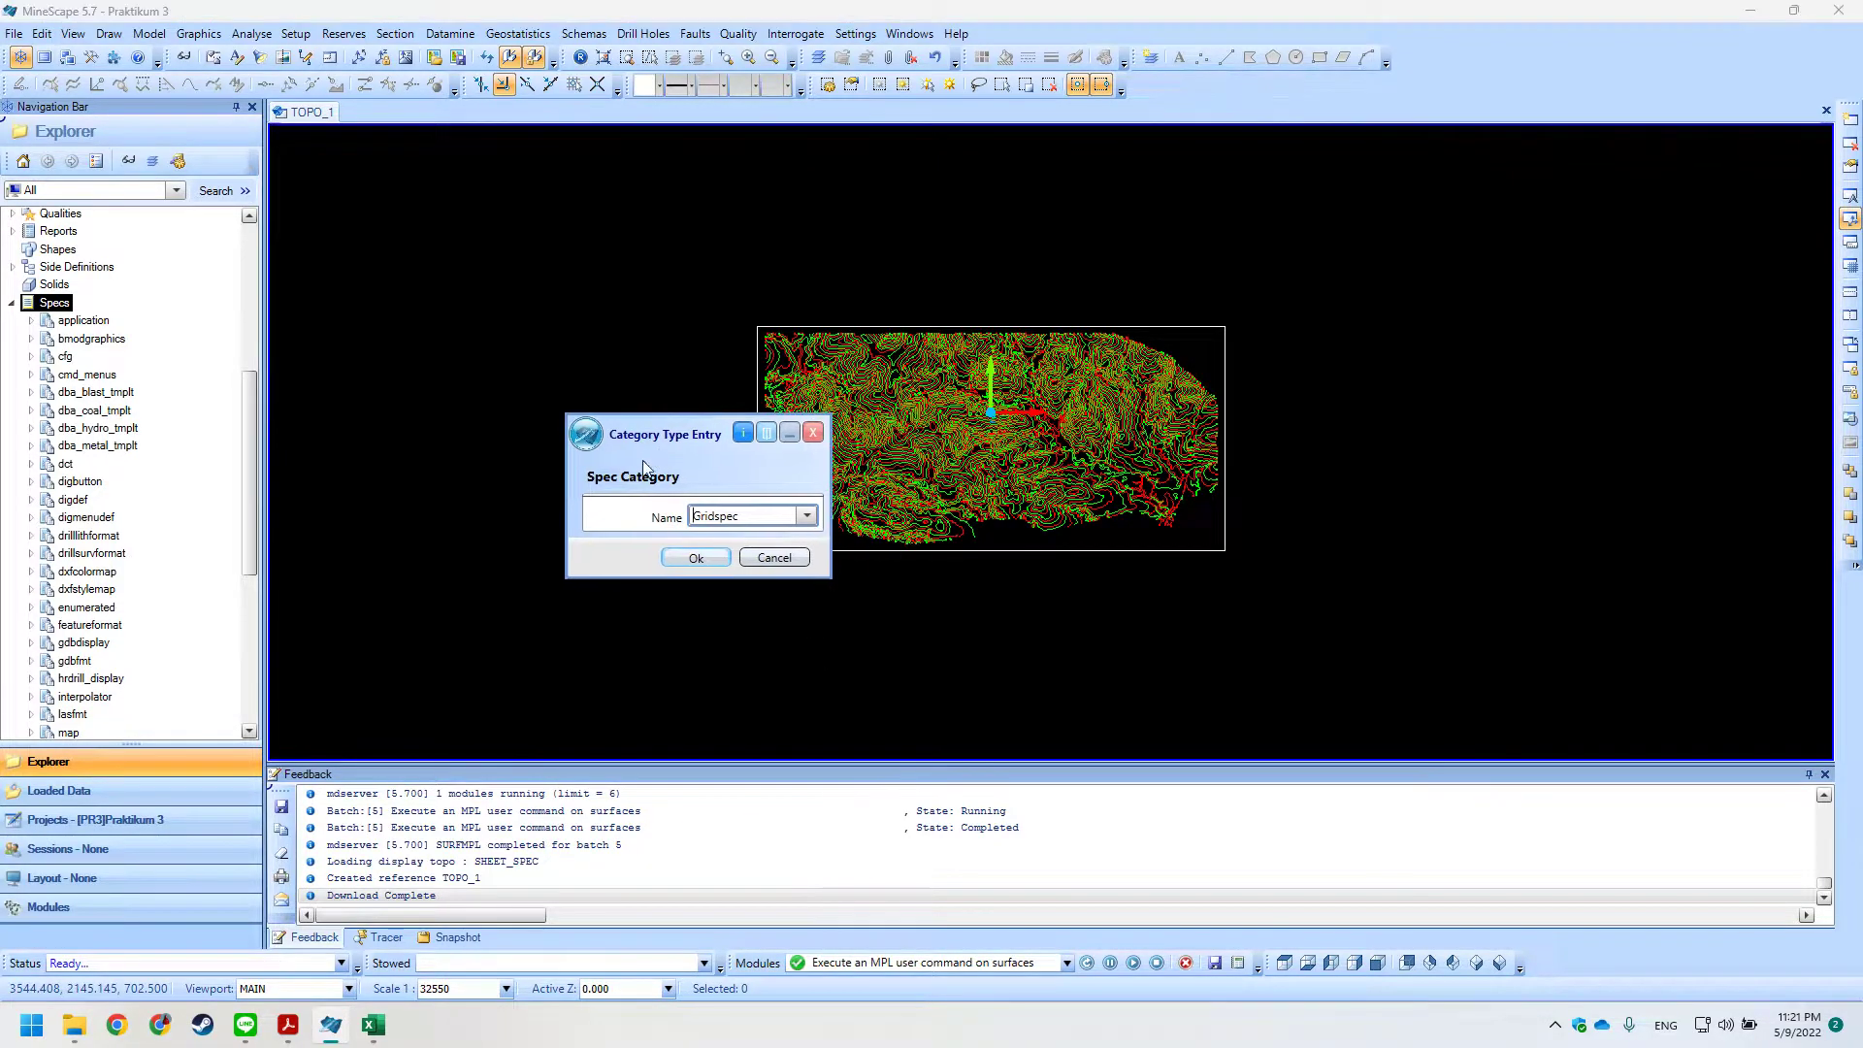
left_click(696, 557)
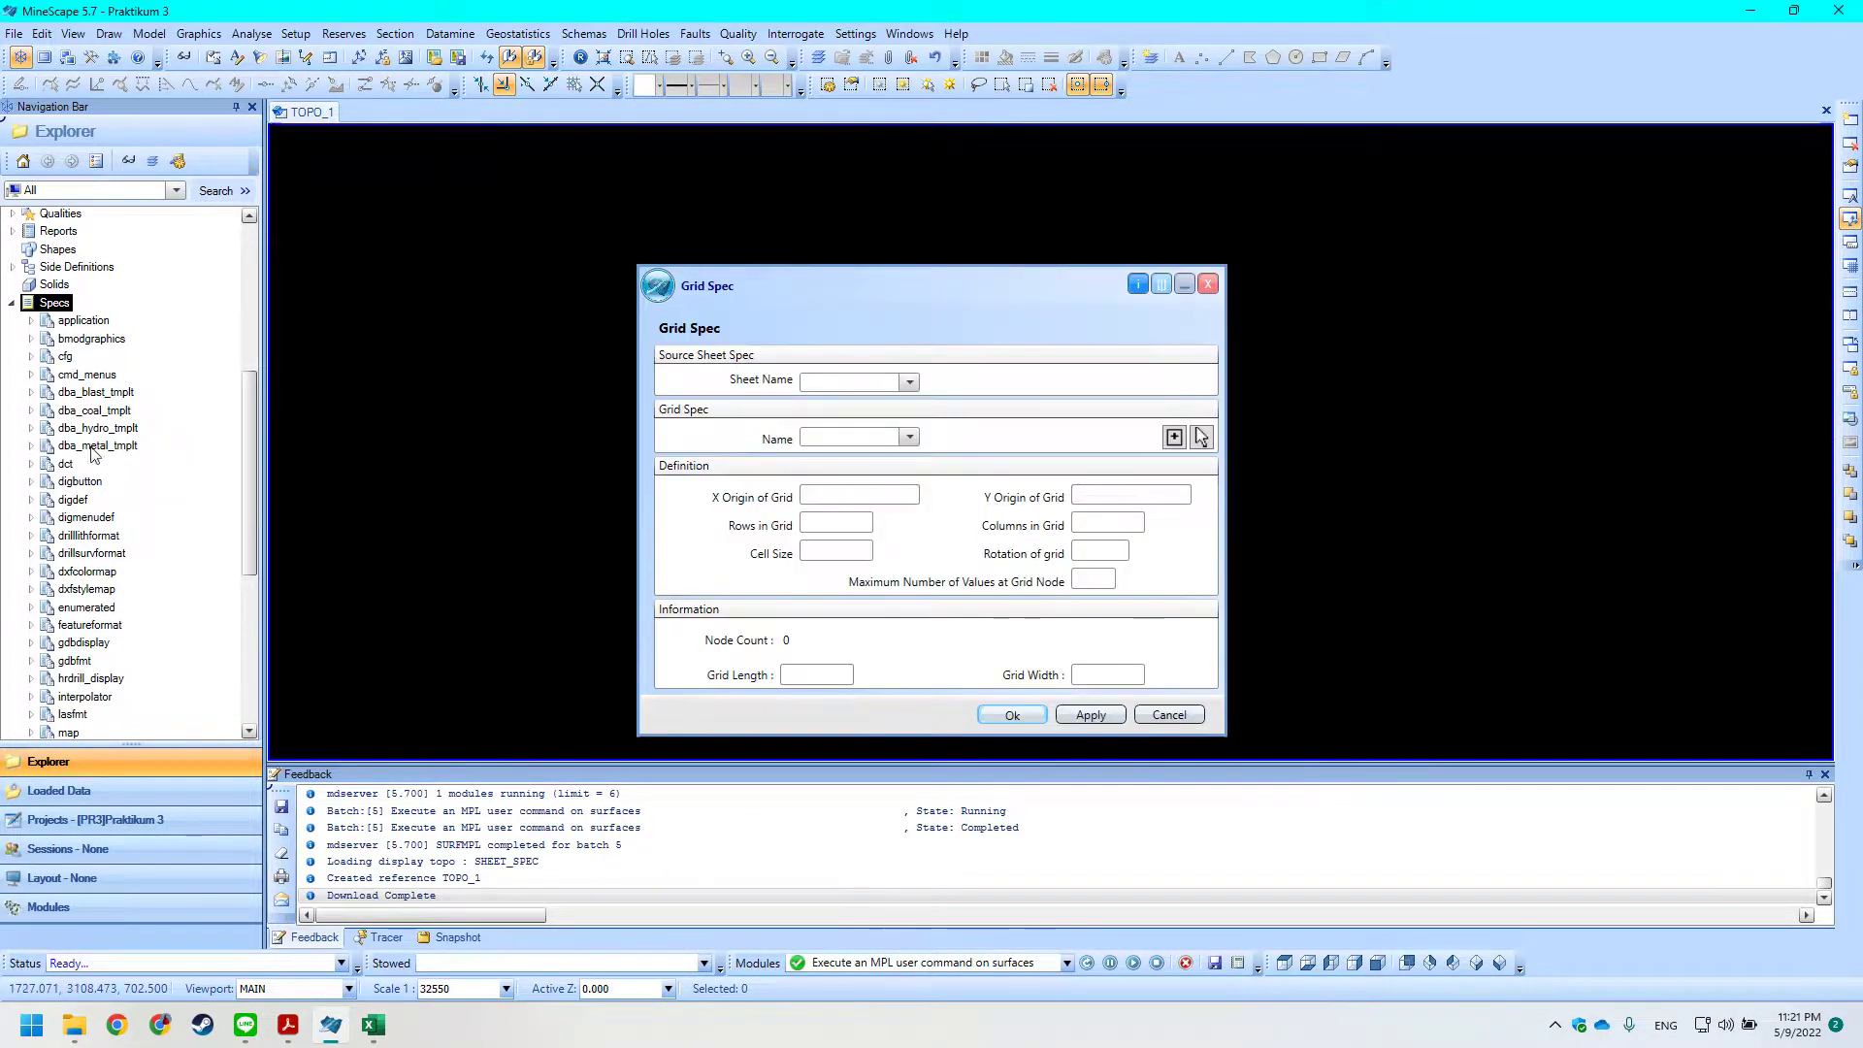
Compare the Grid Spec form with the Modul 4 PDF and choose sheet_spec as the source sheet.
left_click_drag(871, 291, 650, 282)
key("alt+Tab")
scroll(707, 89, "down", 2)
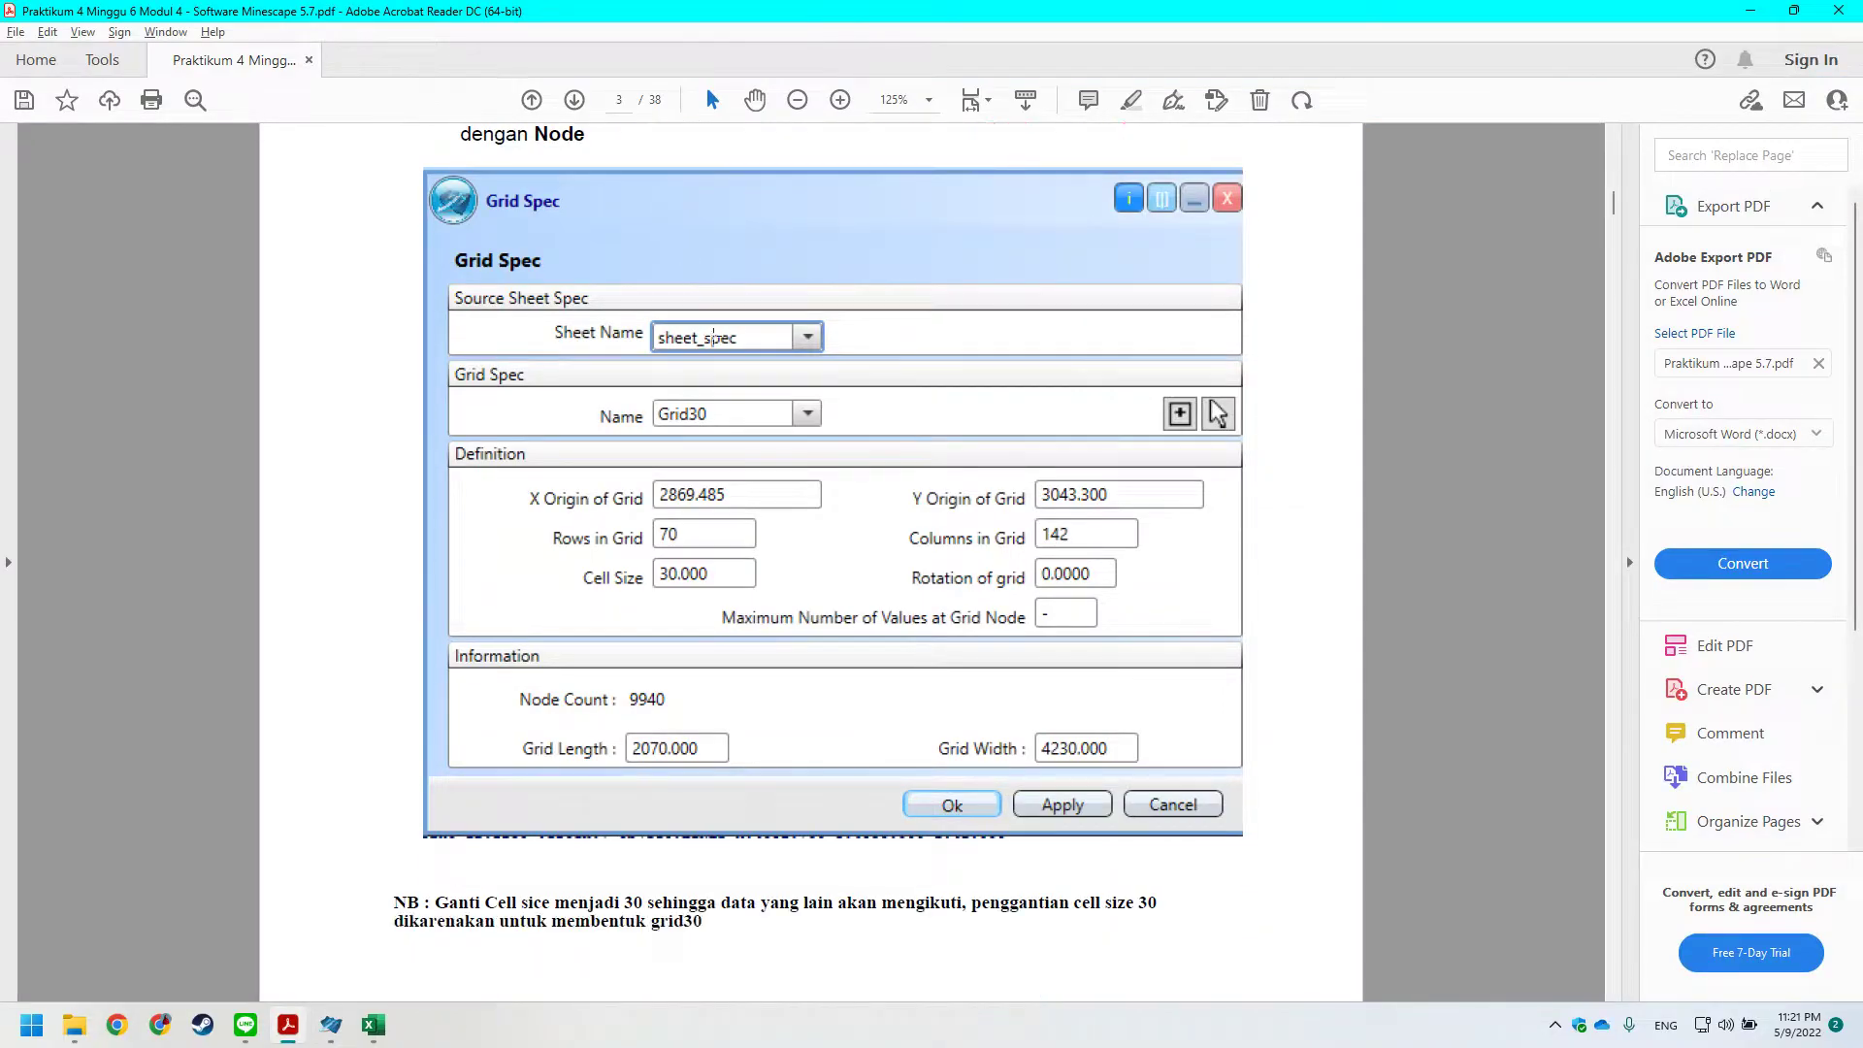
key("alt+Tab")
left_click(690, 374)
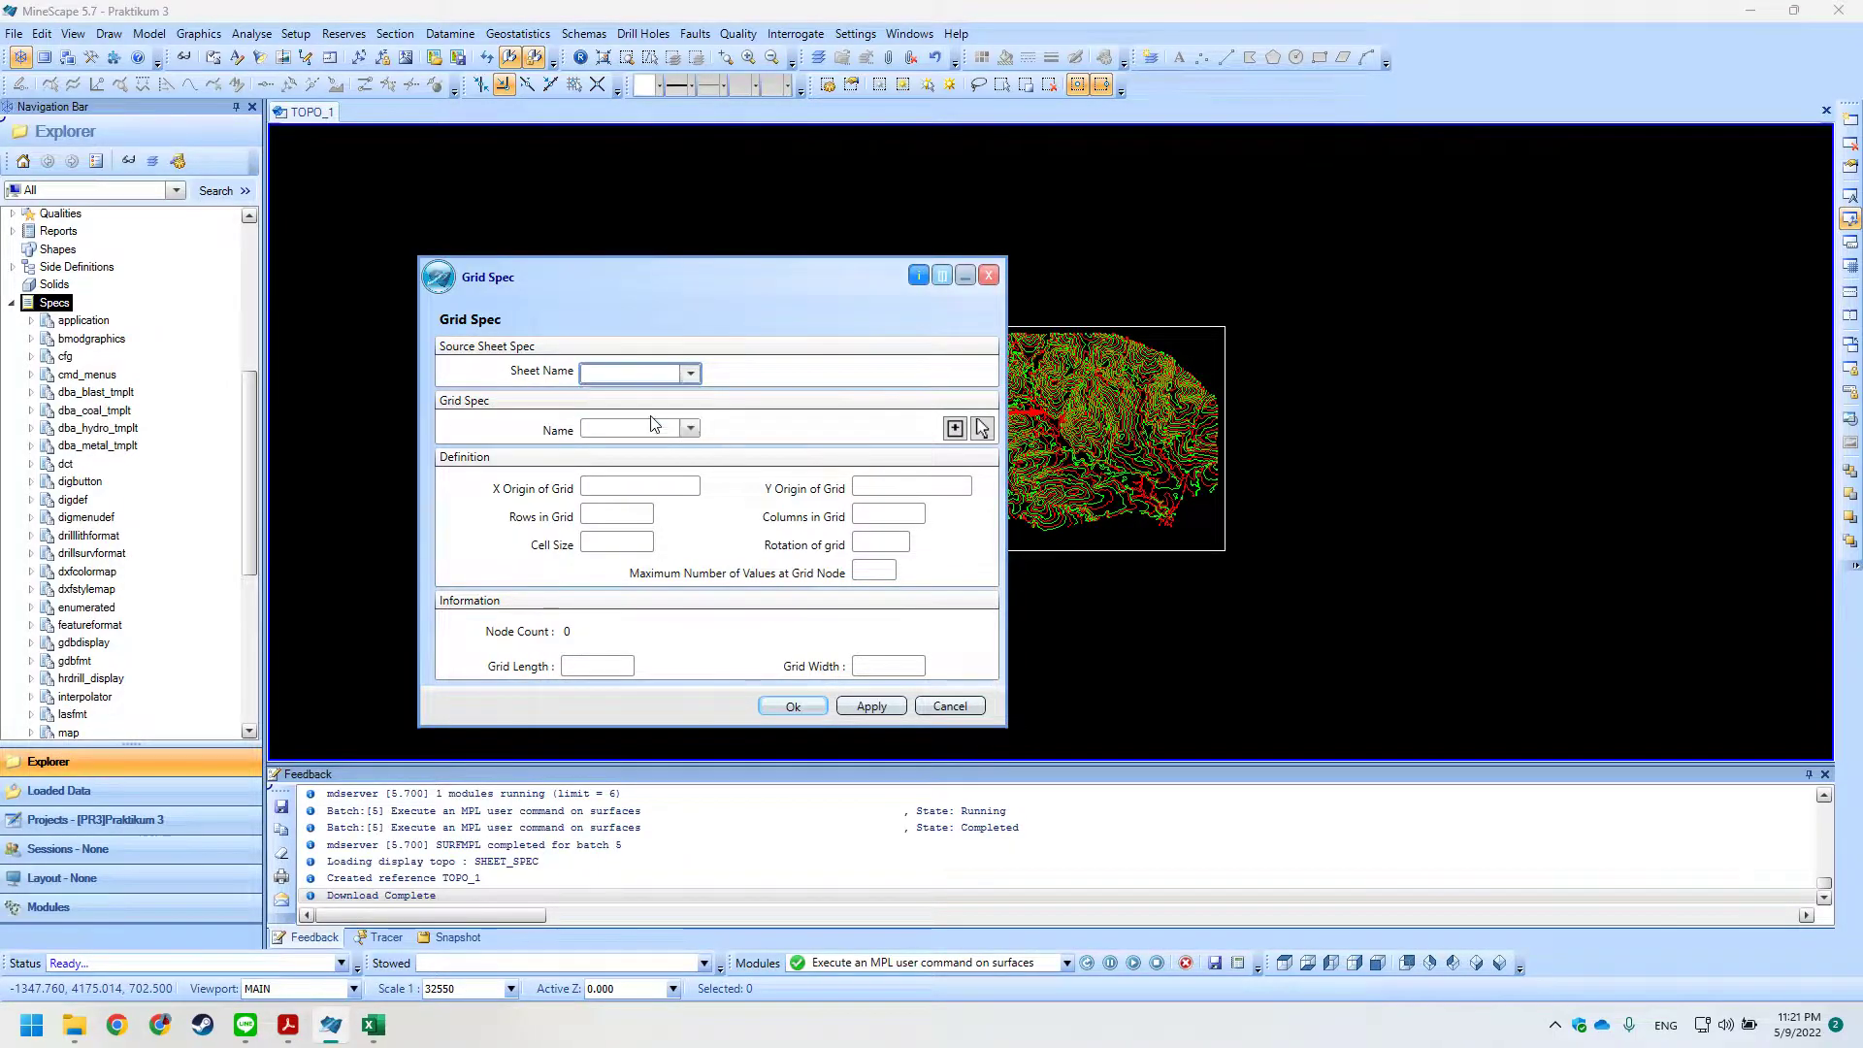
left_click(653, 422)
Name the grid spec Grid30 as in the Modul 4 PDF.
key("alt+Tab")
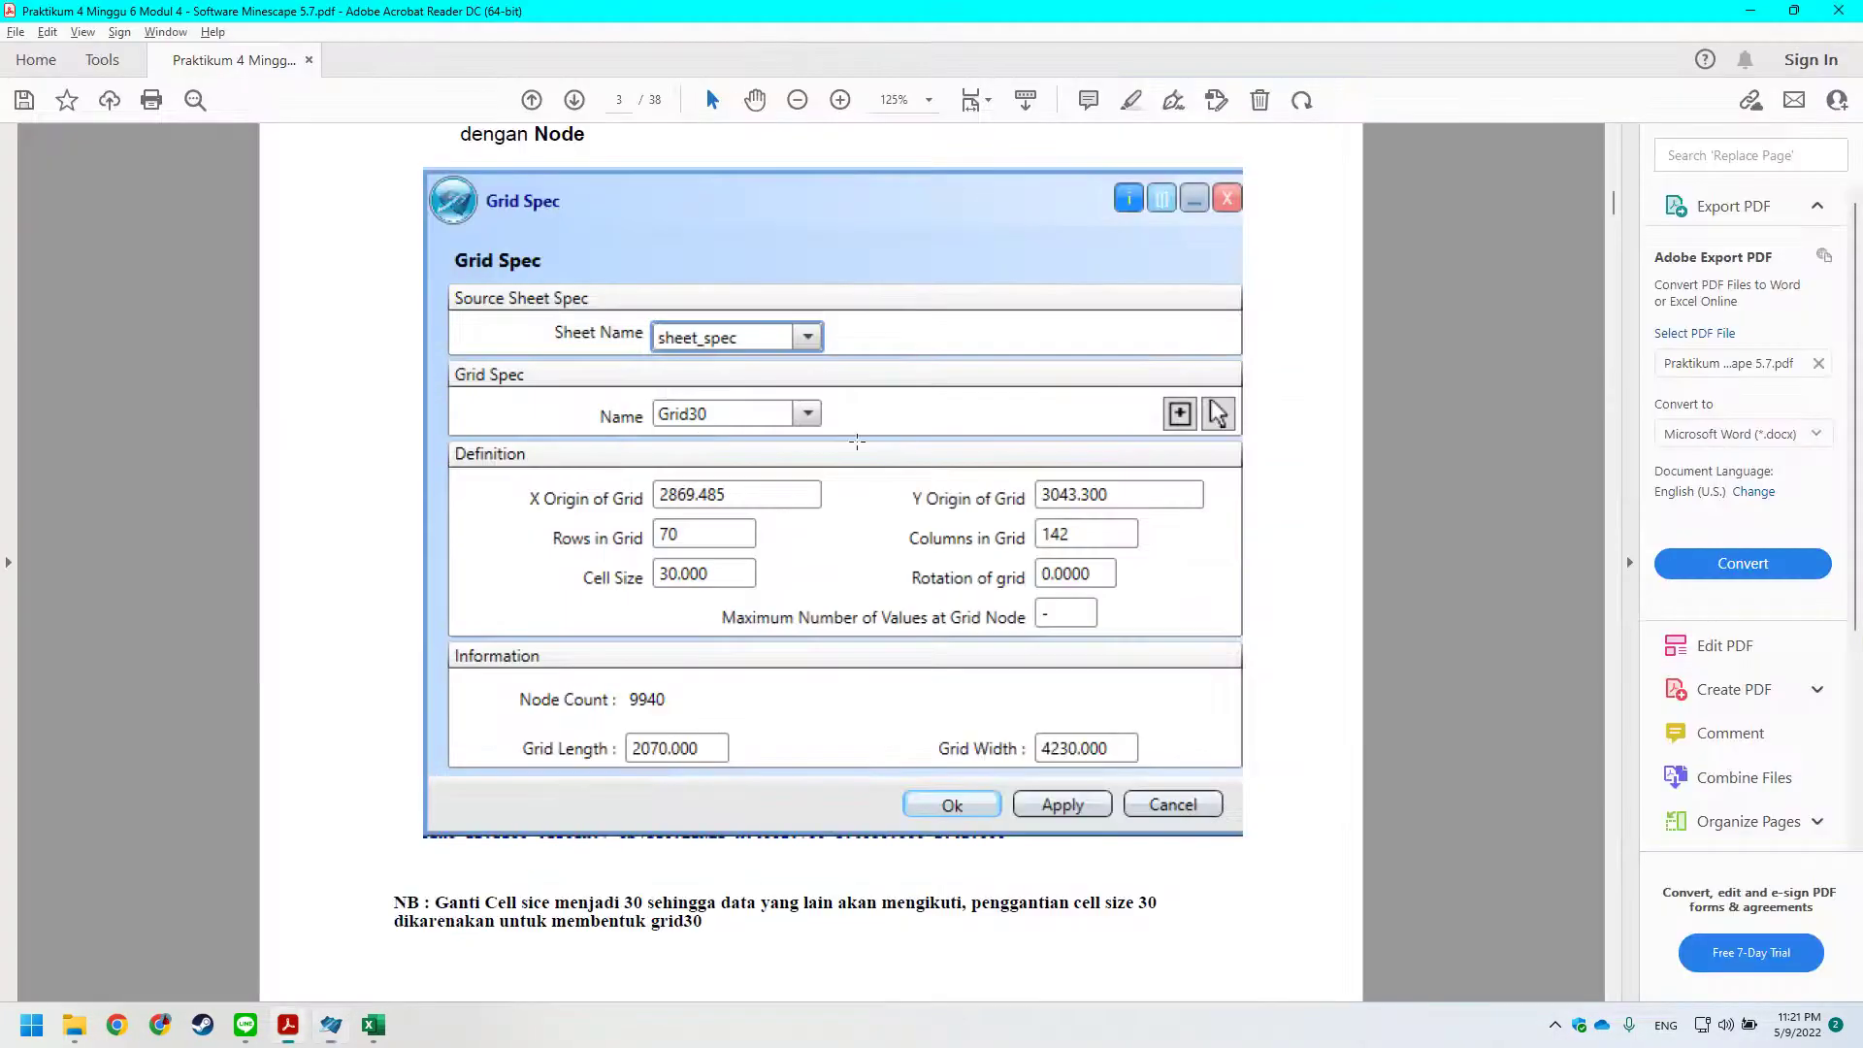
key("alt+Tab")
left_click(598, 433)
type("Grid30")
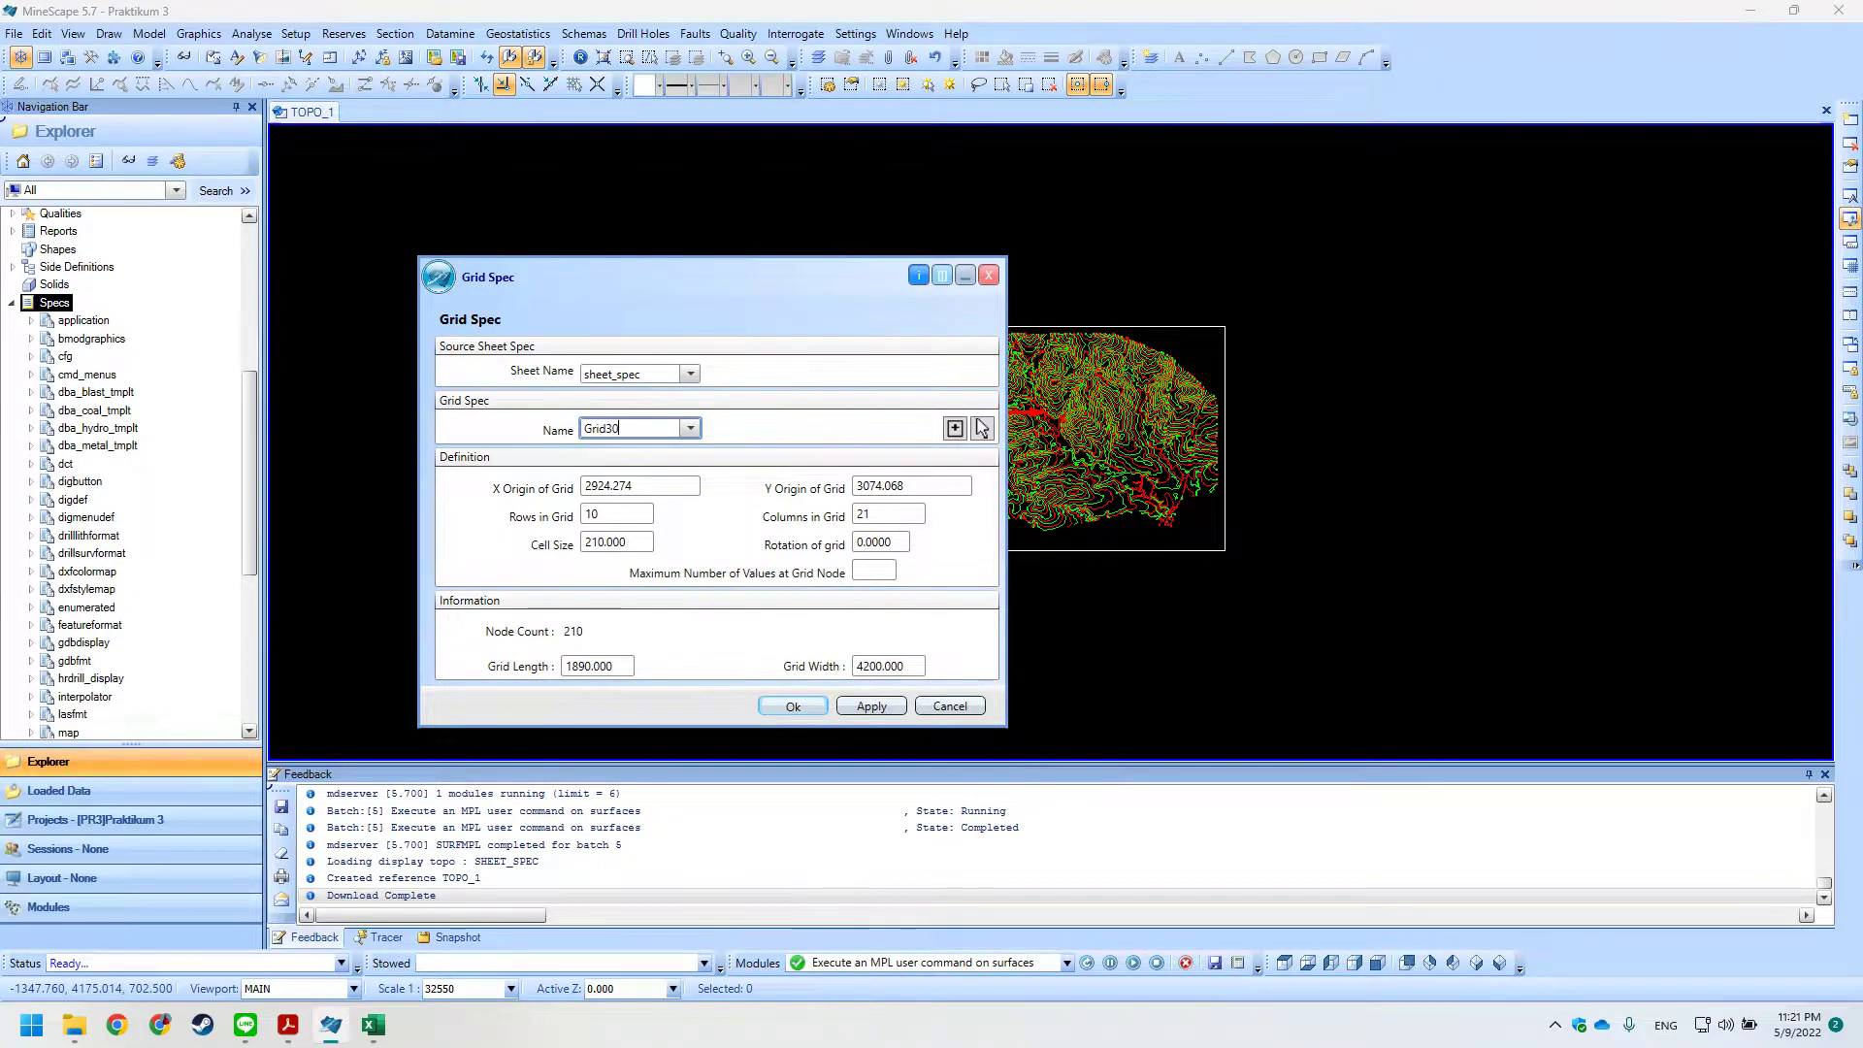
Check the cell size in the Modul 4 PDF and set the grid spec's cell size to 30.
left_click_drag(579, 285, 476, 265)
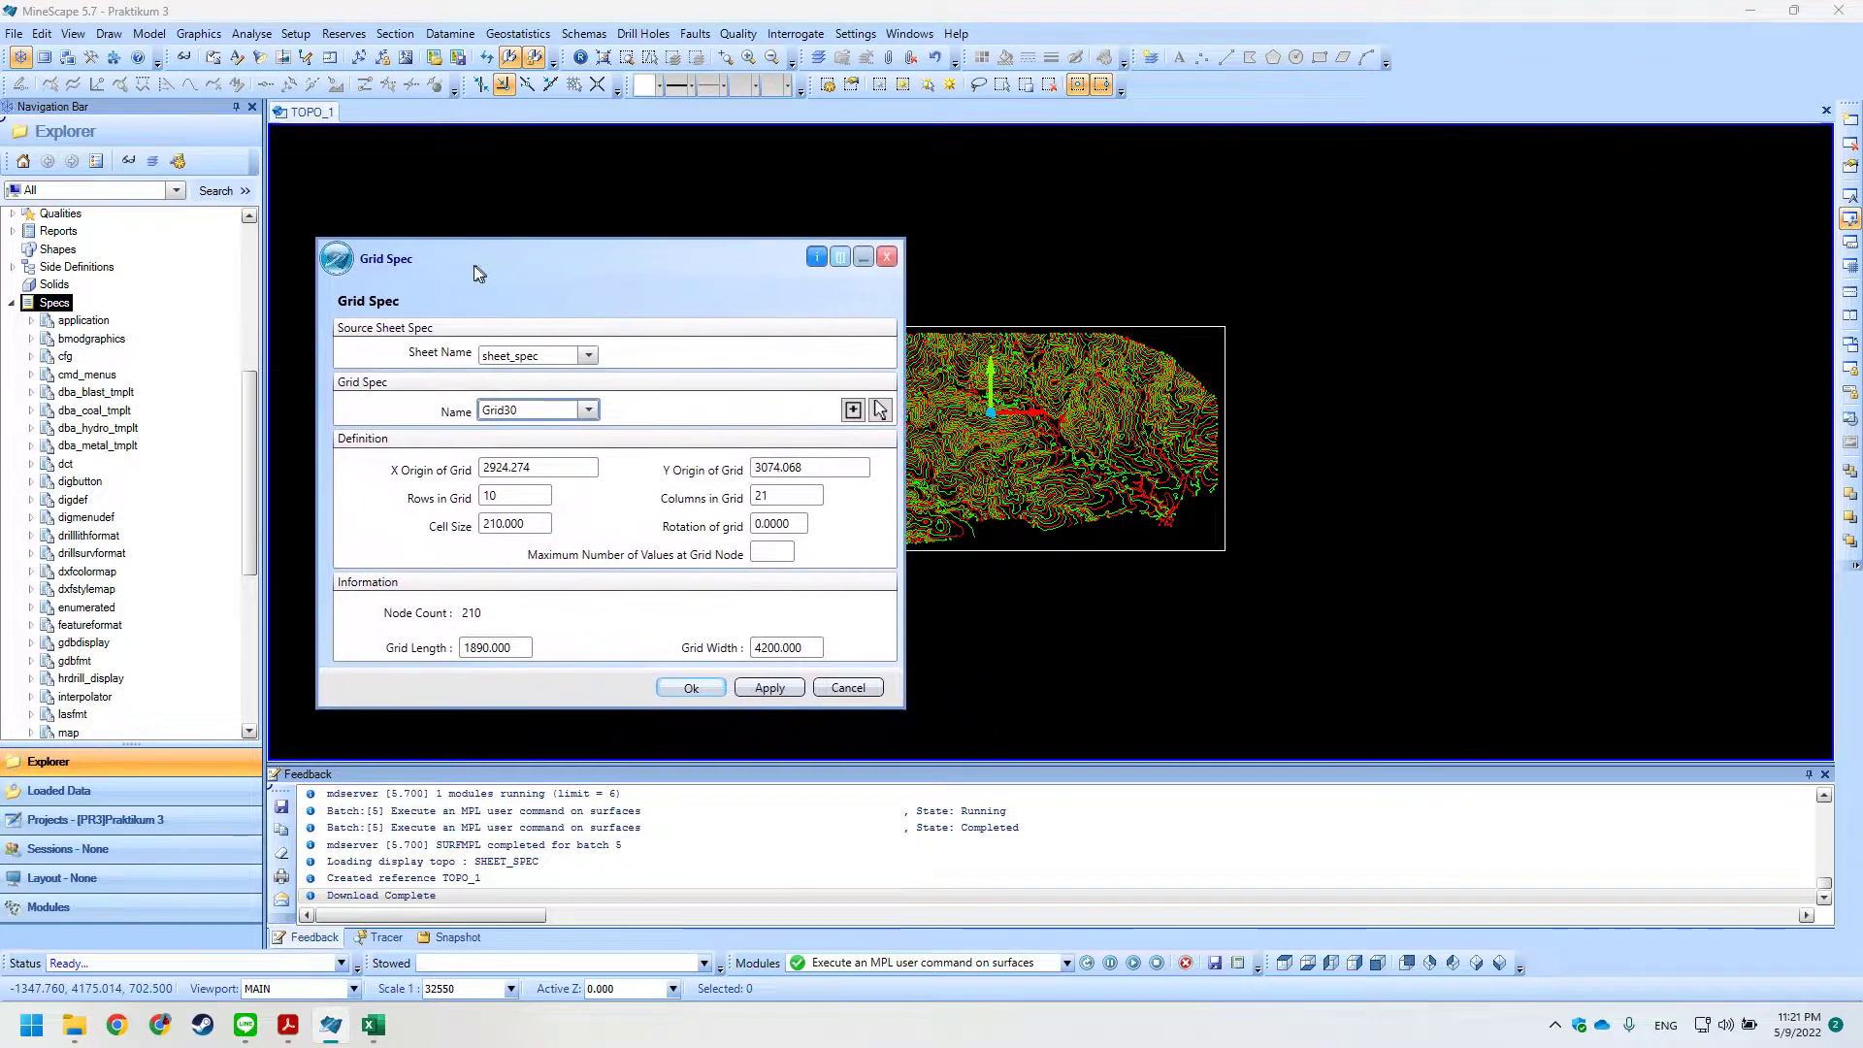
key("alt+Tab")
scroll(666, 602, "down", 1)
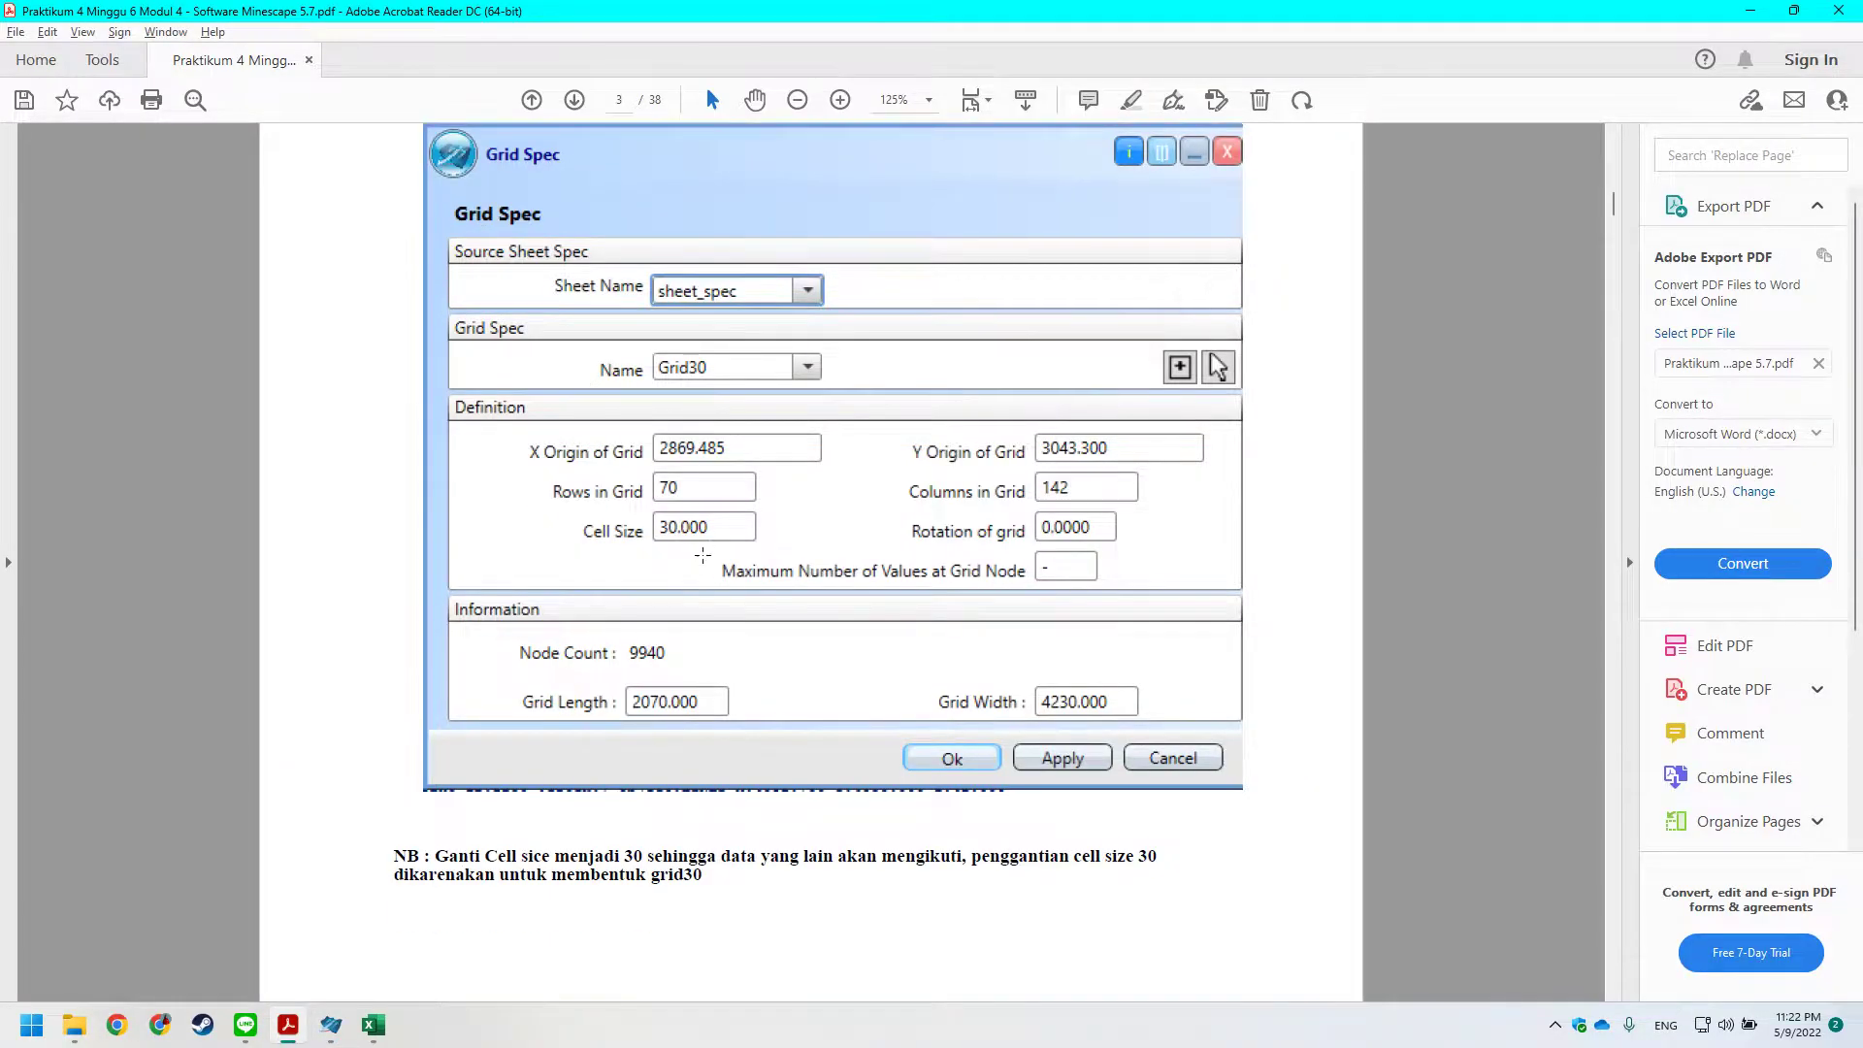
key("alt+Tab")
double_click(506, 529)
left_click(491, 532)
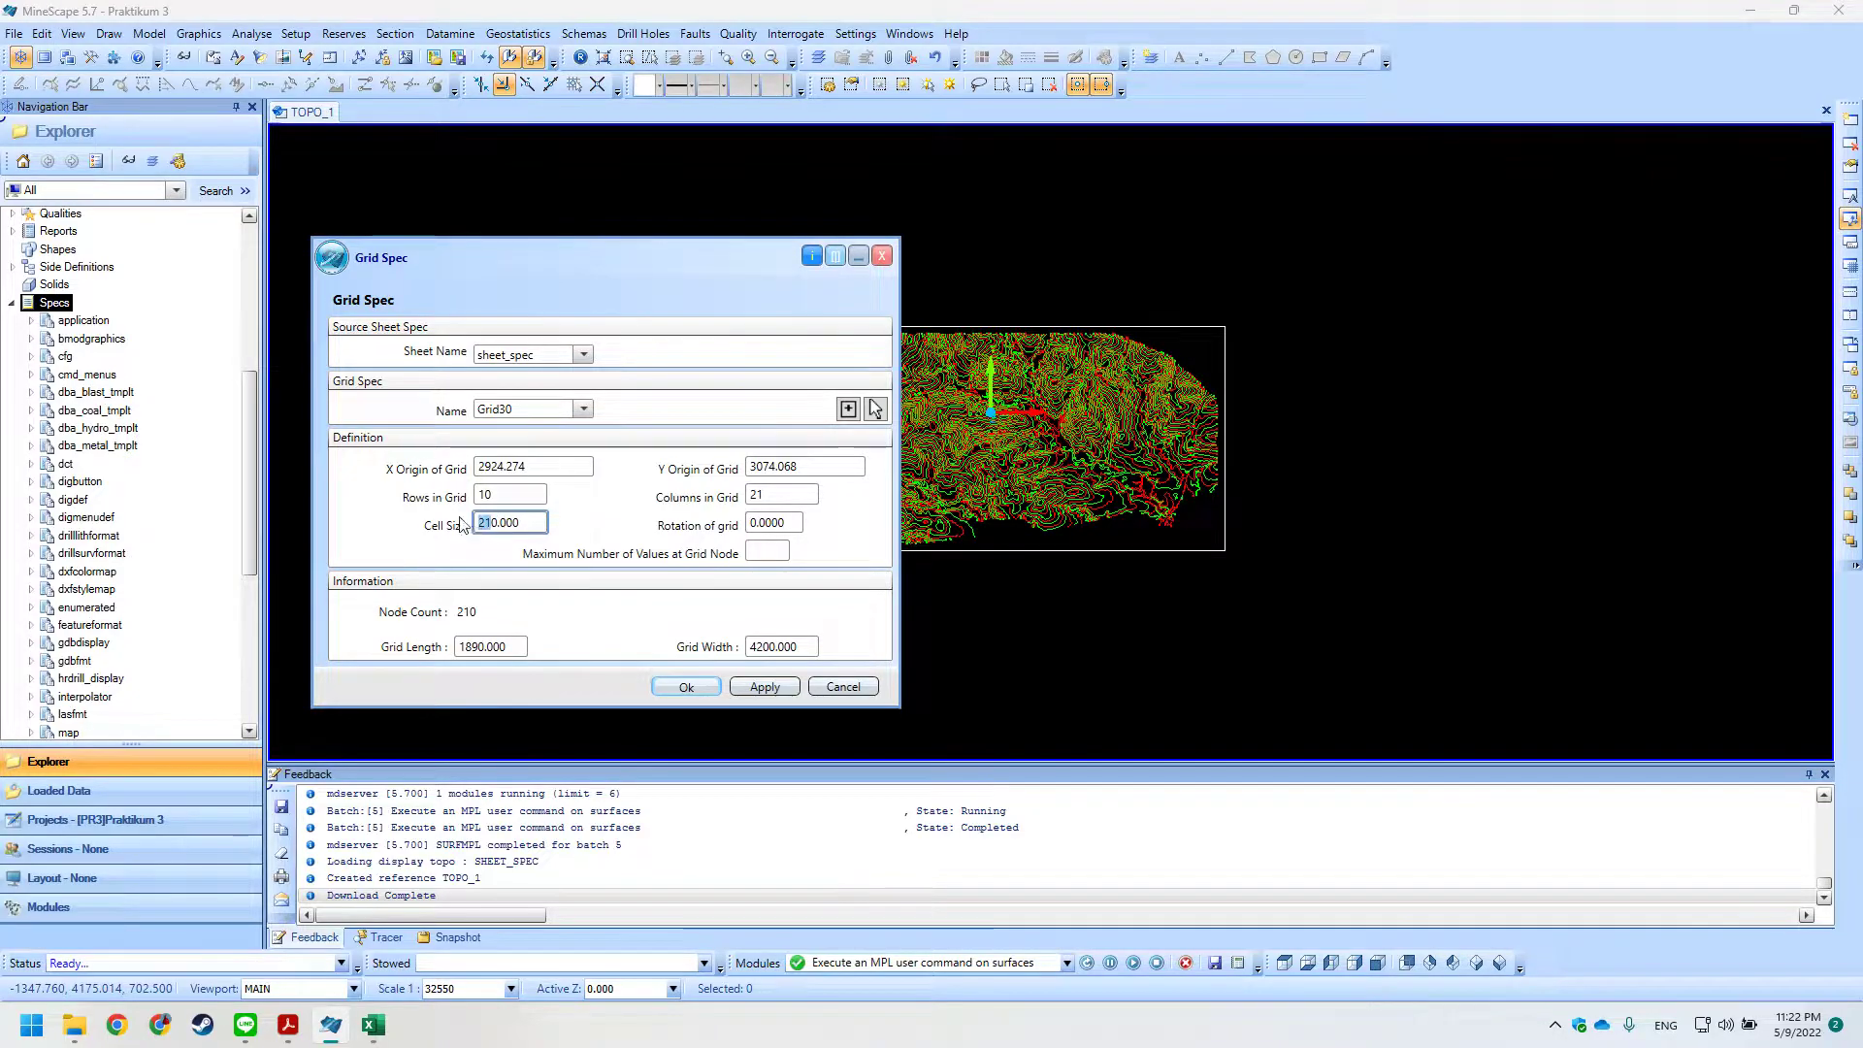
type("3")
key("Tab")
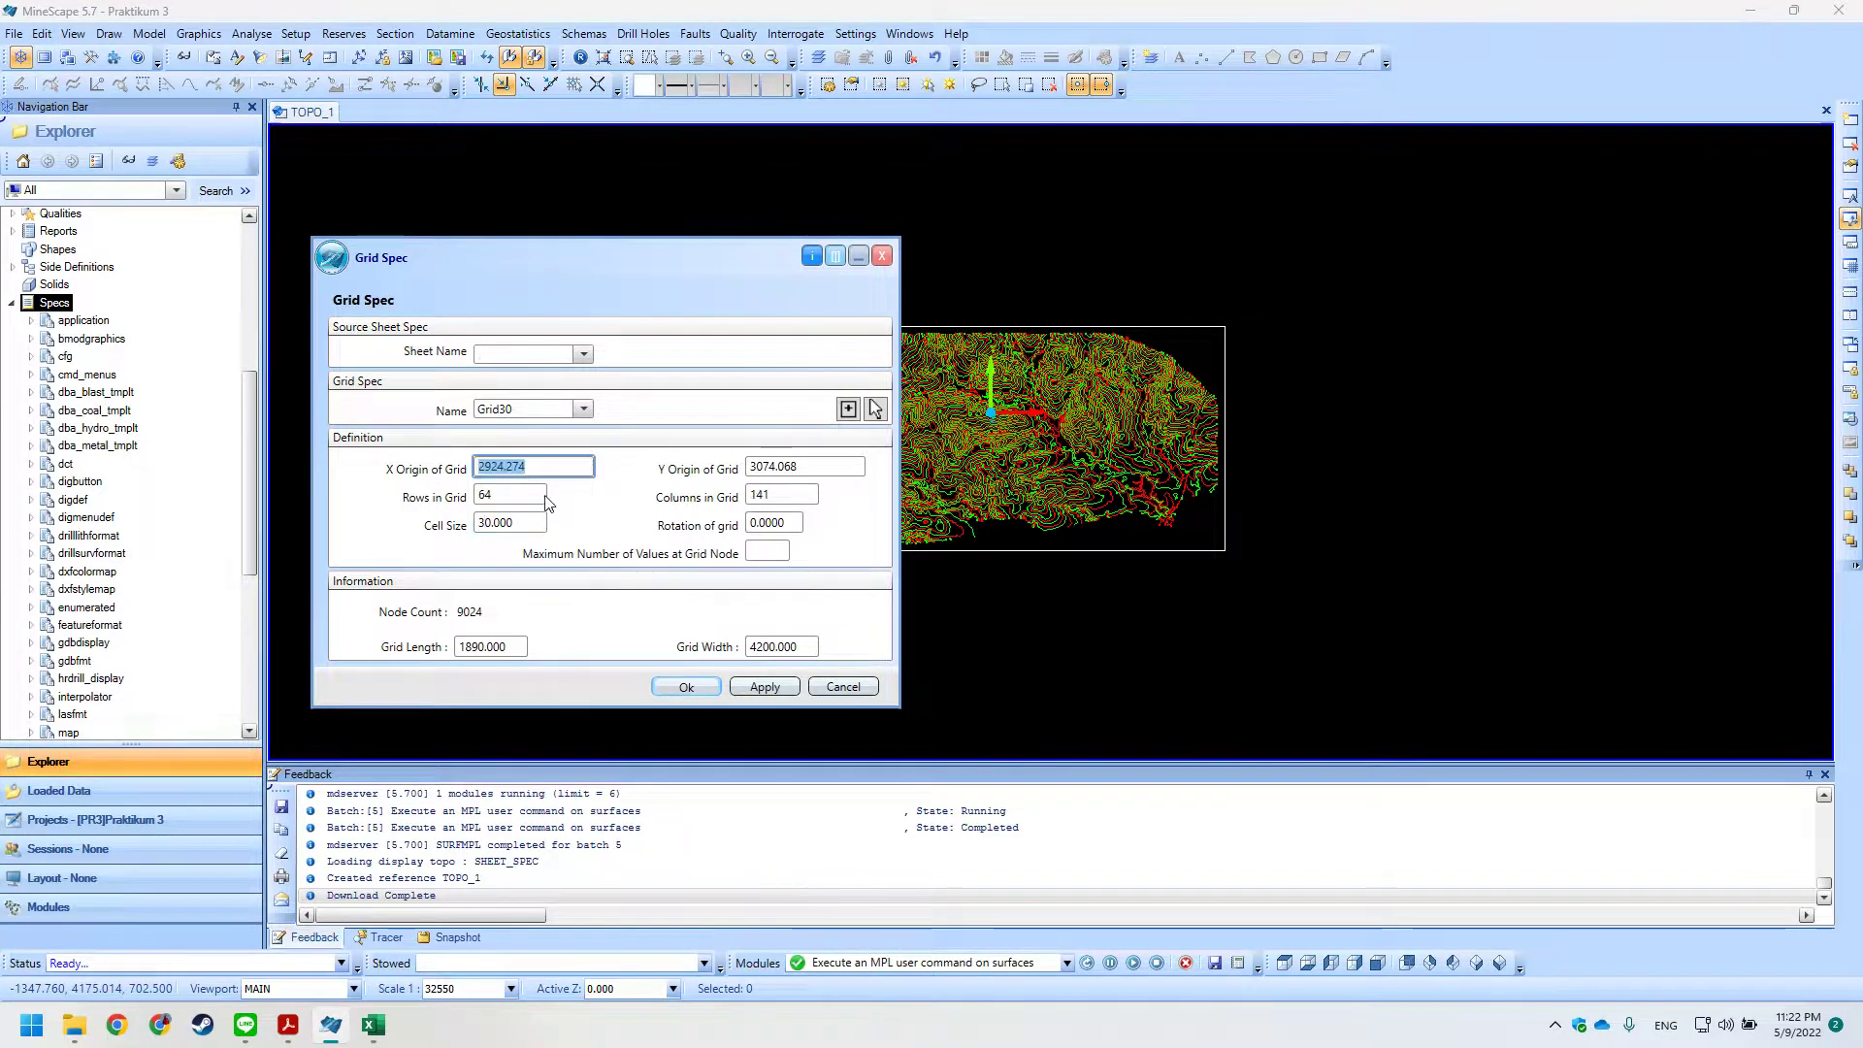
Reselect sheet_spec as the source sheet, compare the form with the Modul 4 PDF, and confirm the Grid30 spec.
left_click(584, 355)
left_click(531, 398)
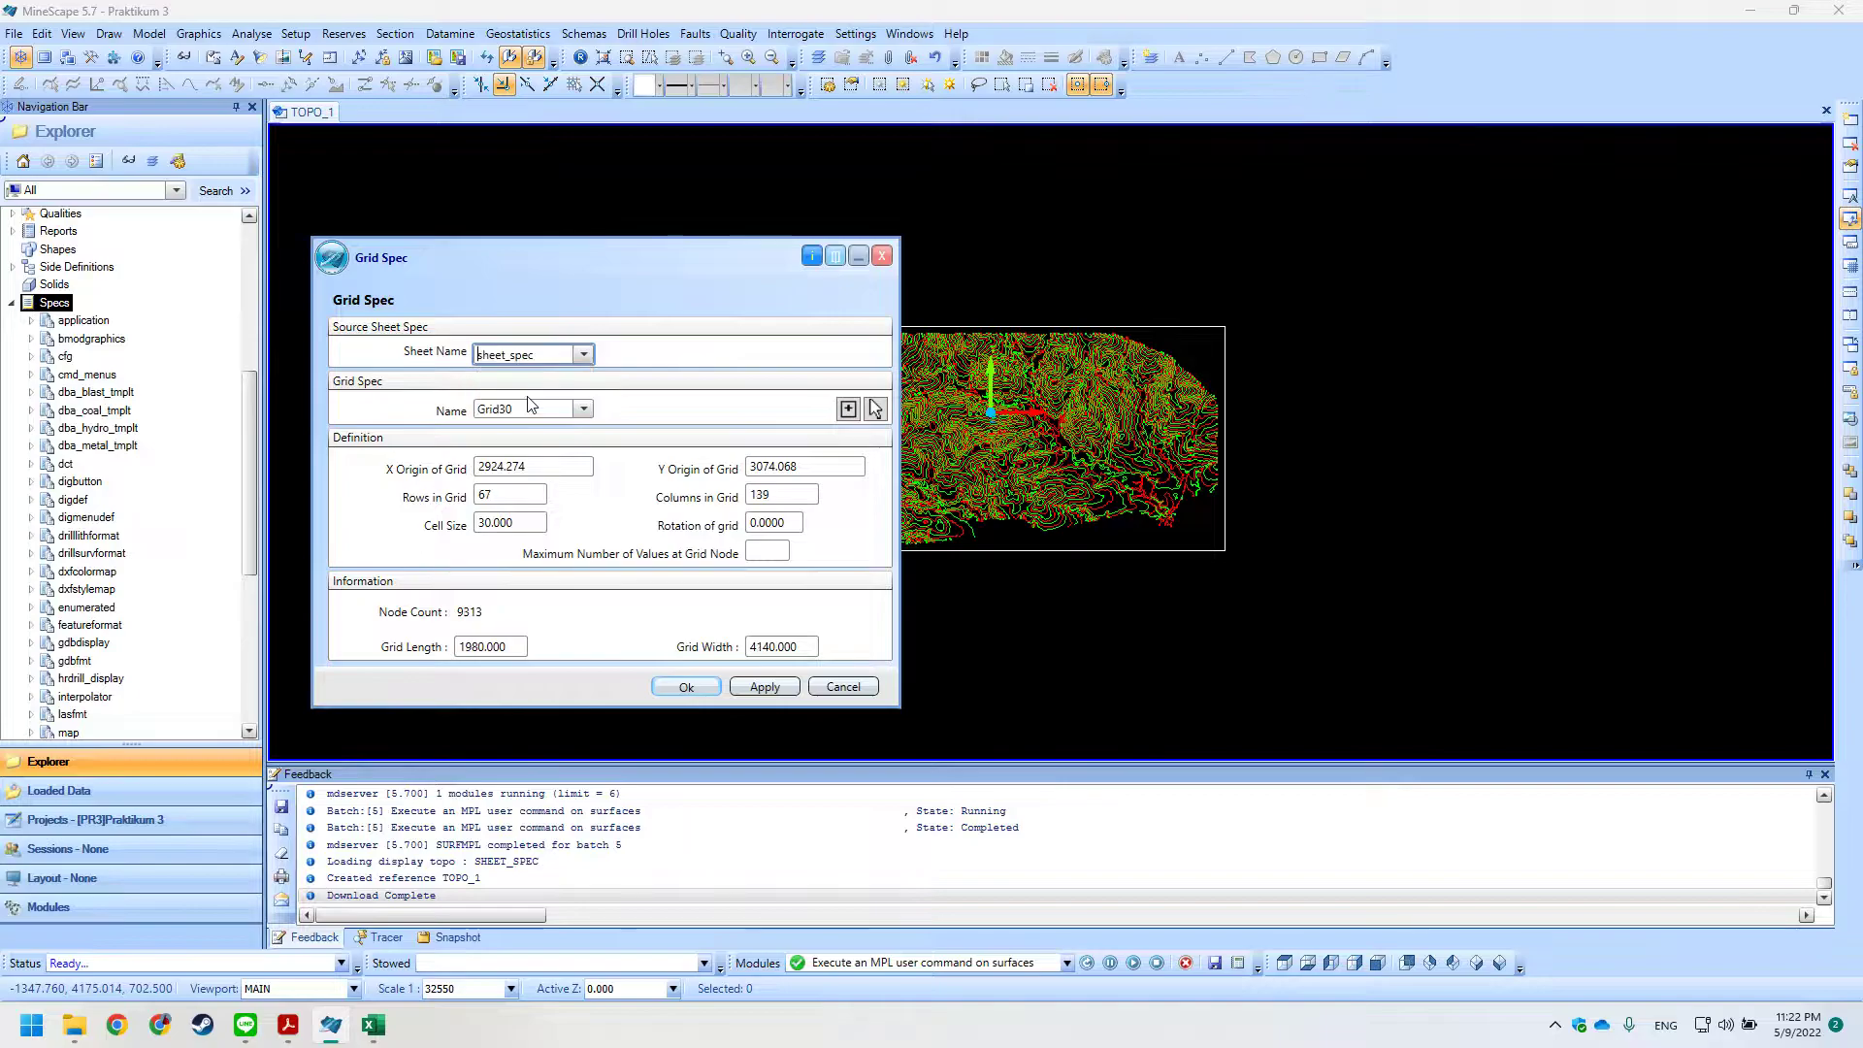
key("alt+Tab")
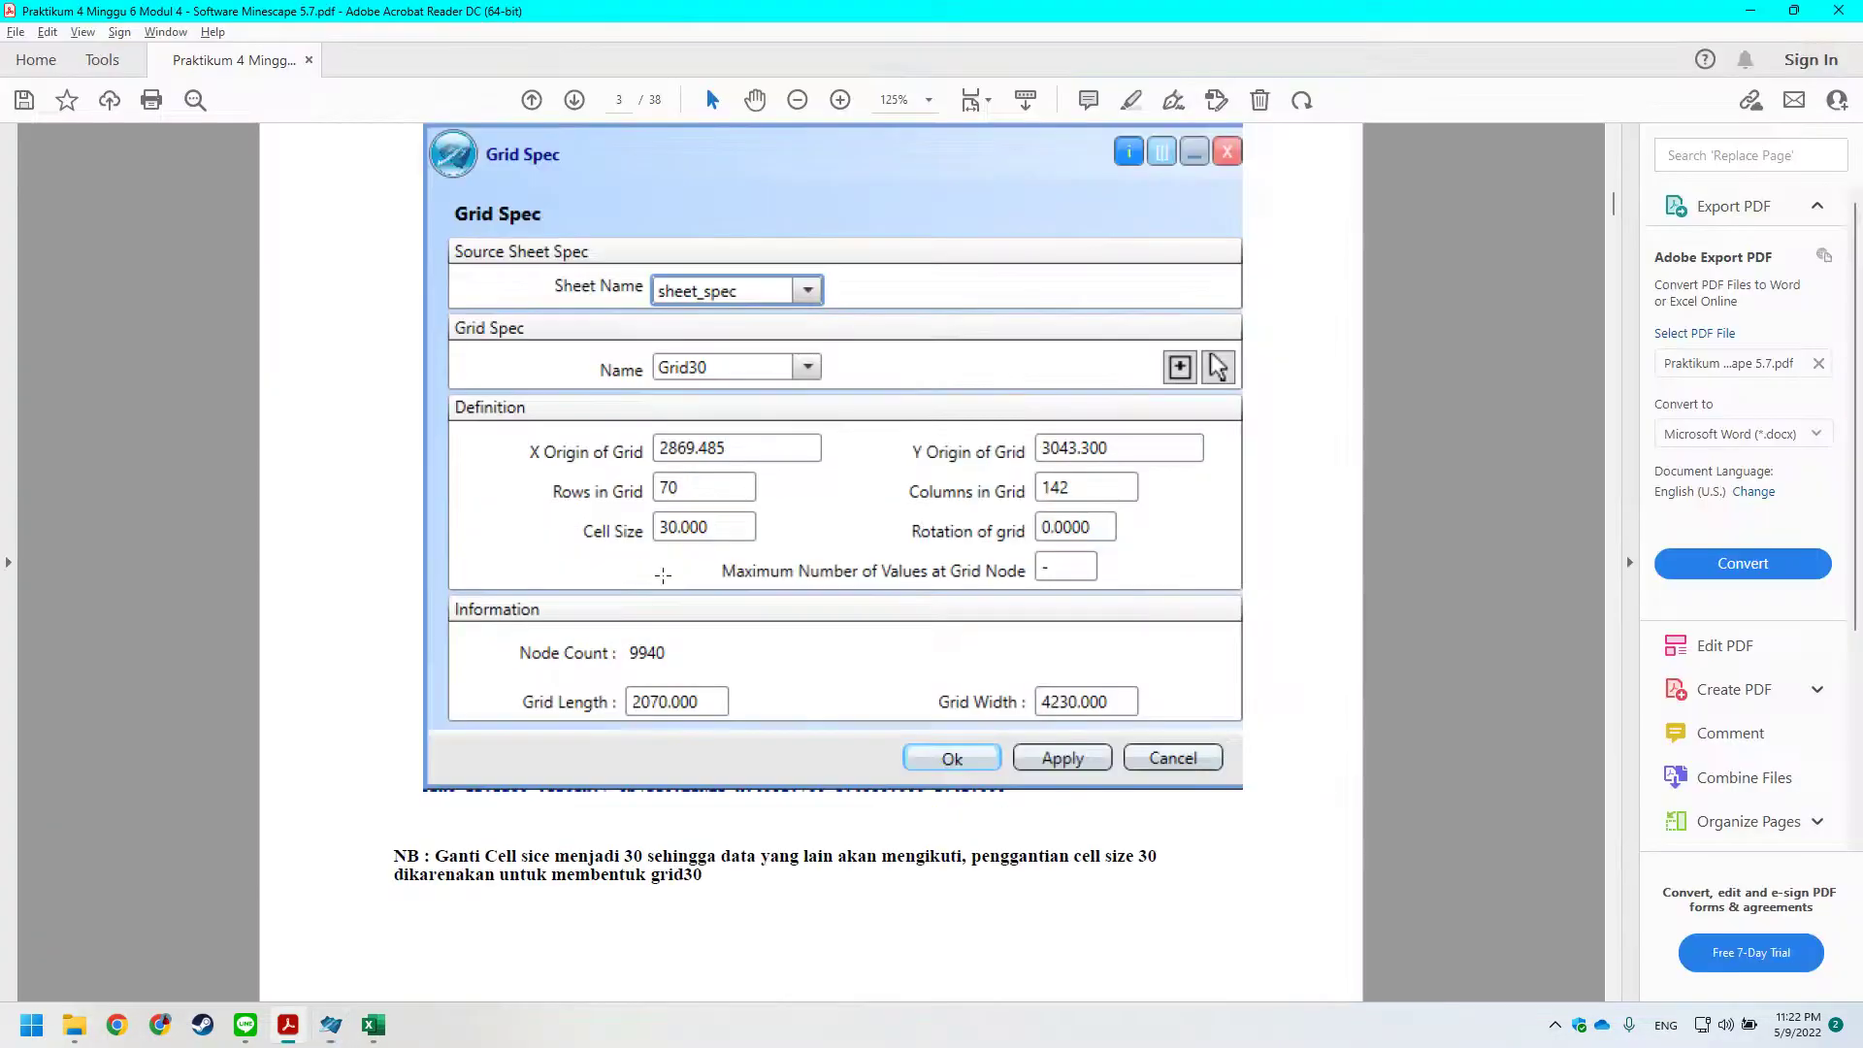
scroll(768, 487, "down", 1)
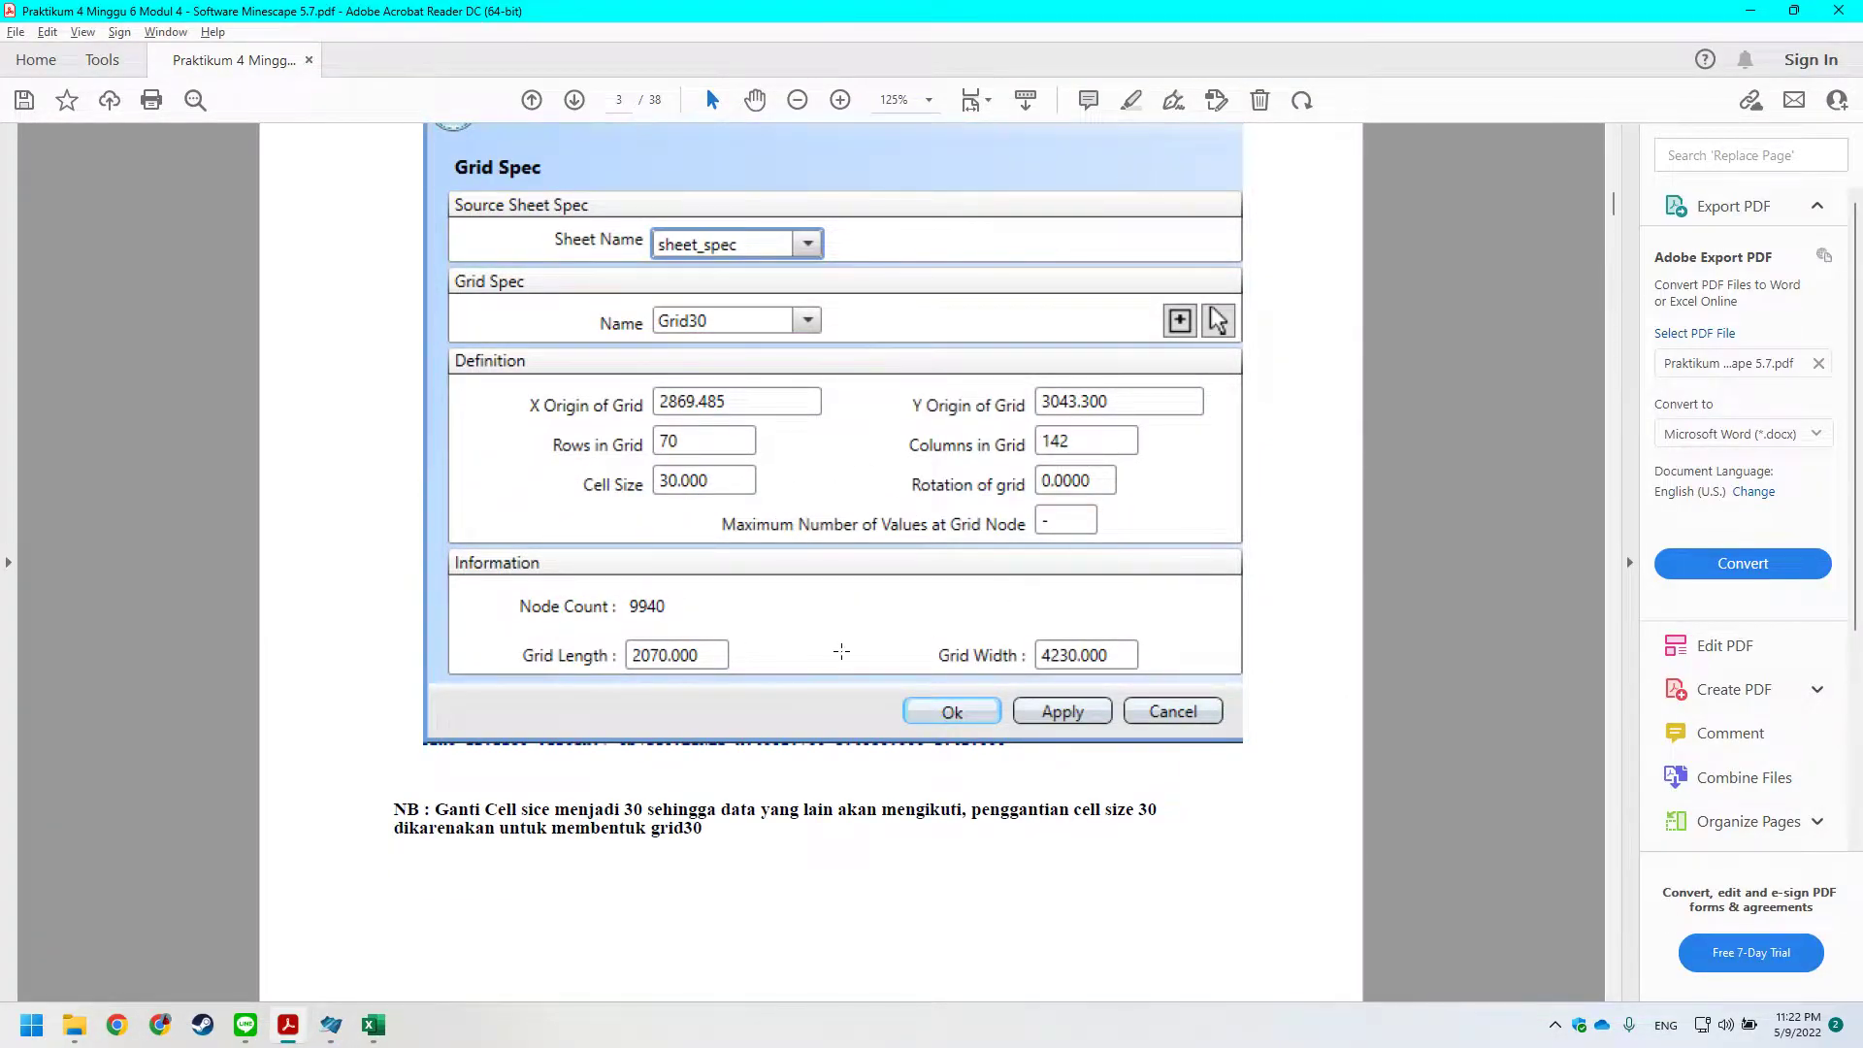
key("alt+Tab")
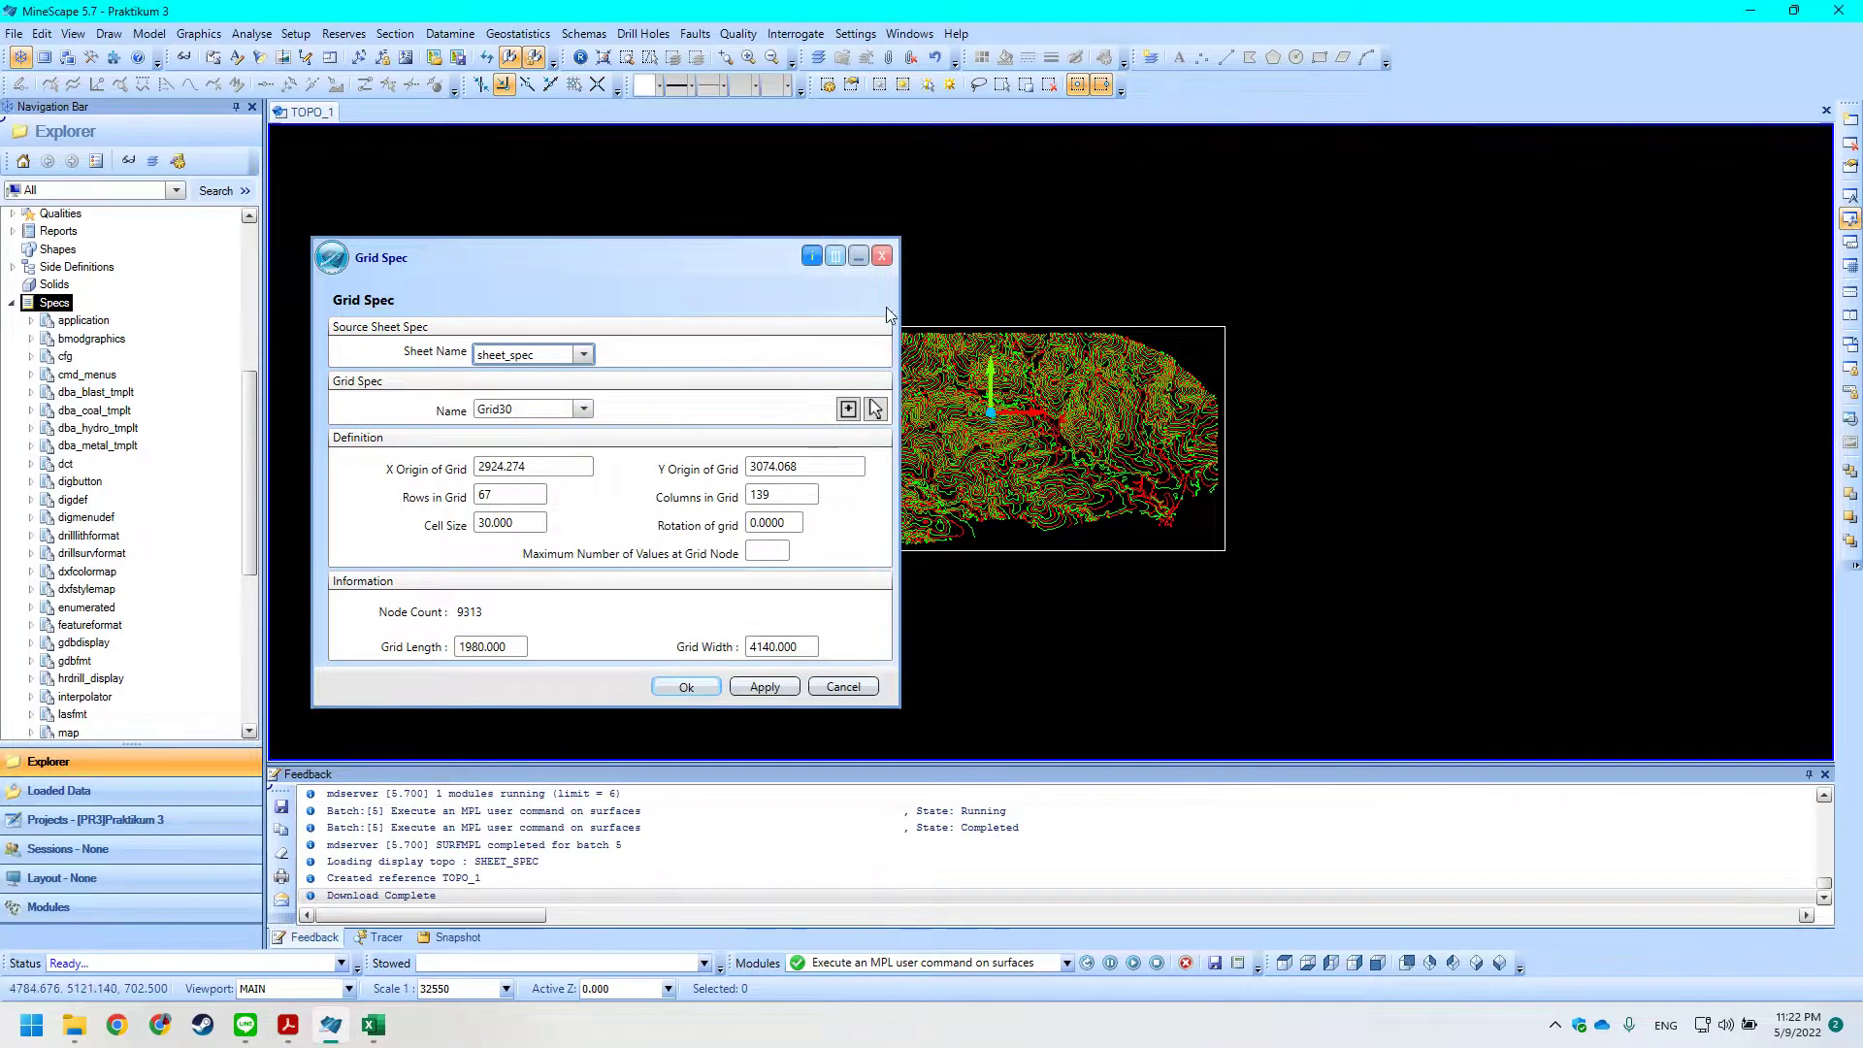
left_click_drag(709, 250, 532, 208)
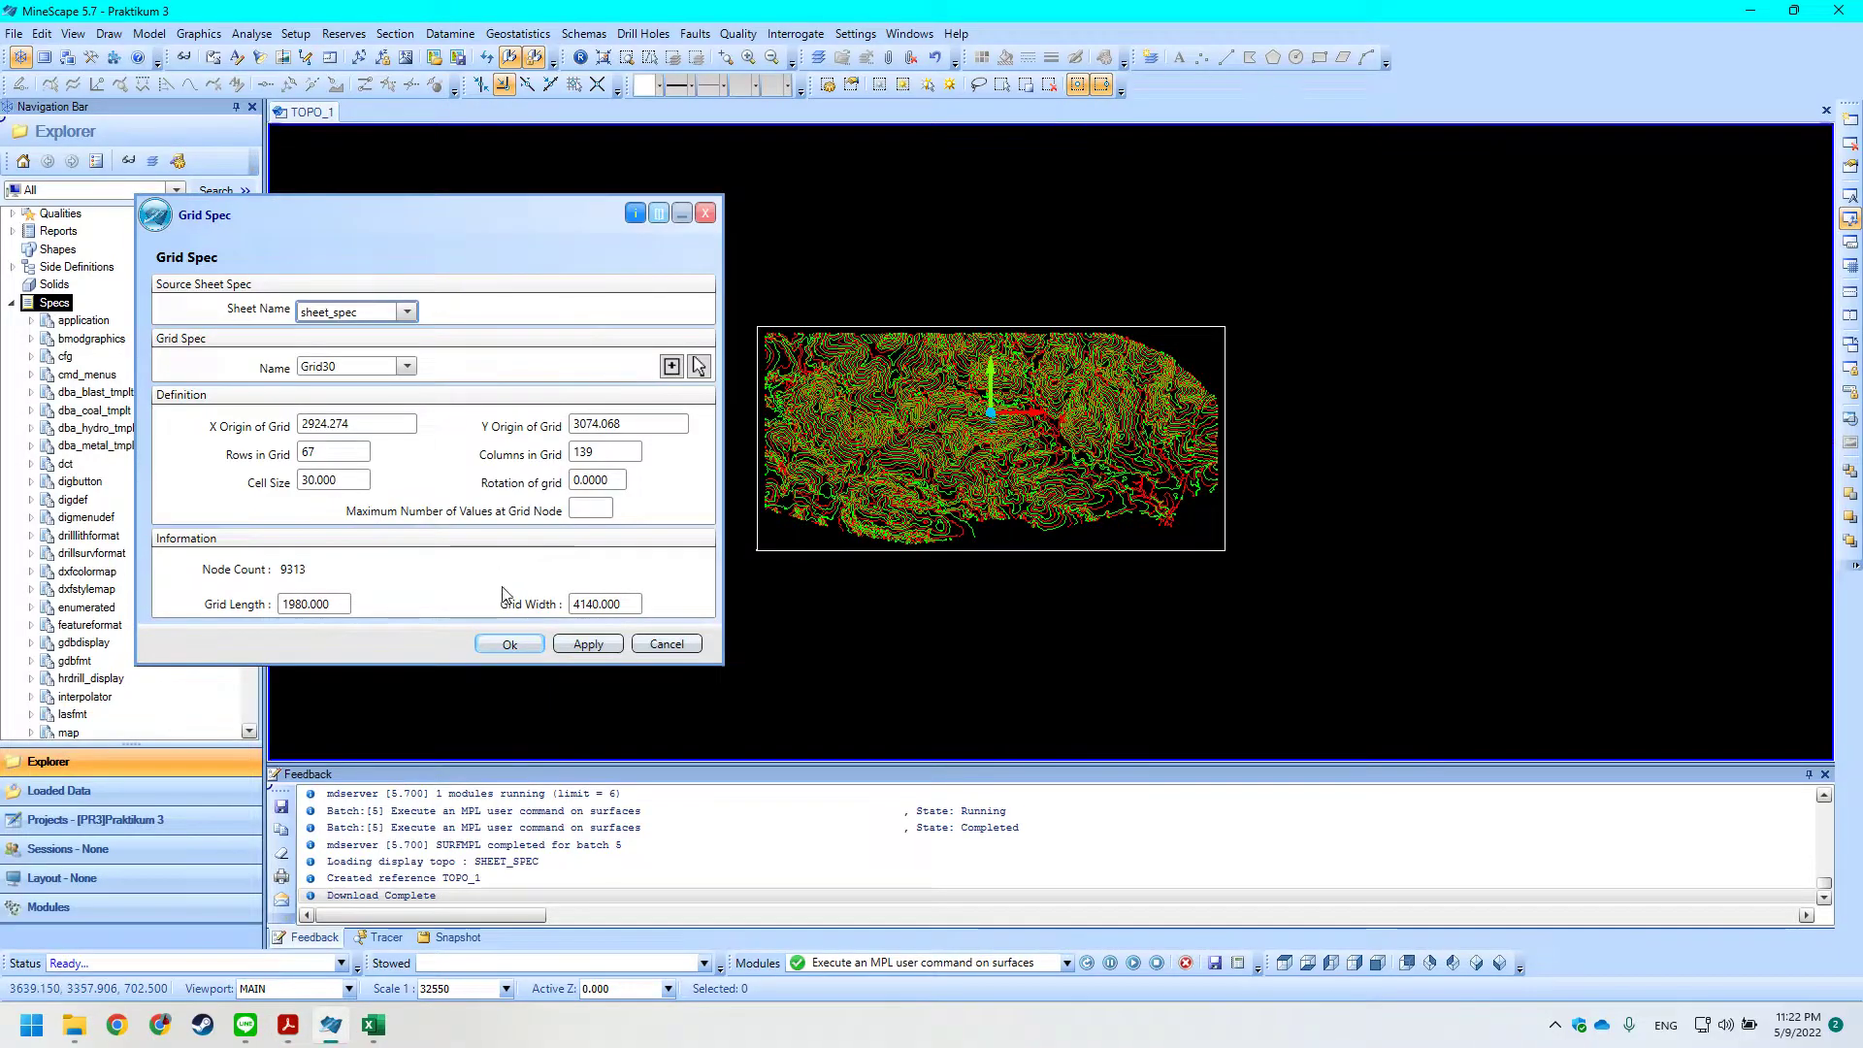
left_click(515, 644)
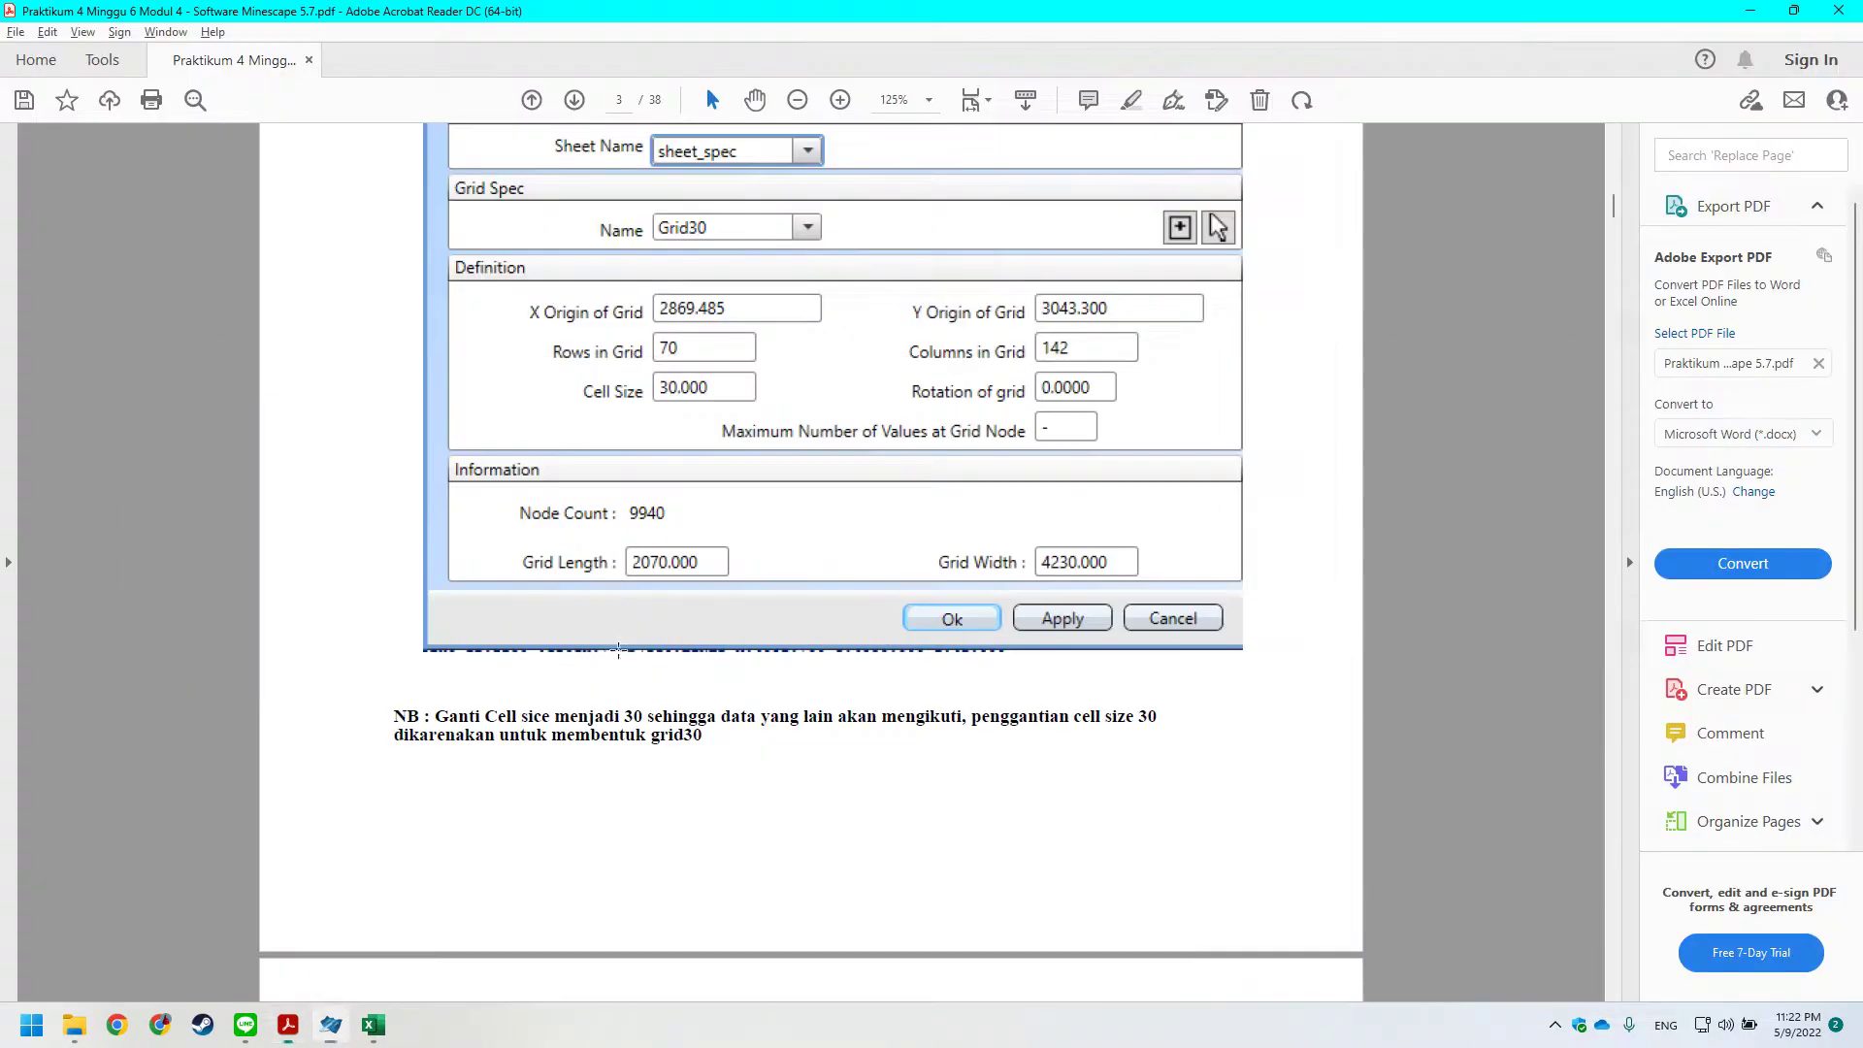
Read the Modul 4 PDF's instructions for drawing the grid spec into the topo design file.
scroll(613, 633, "down", 4)
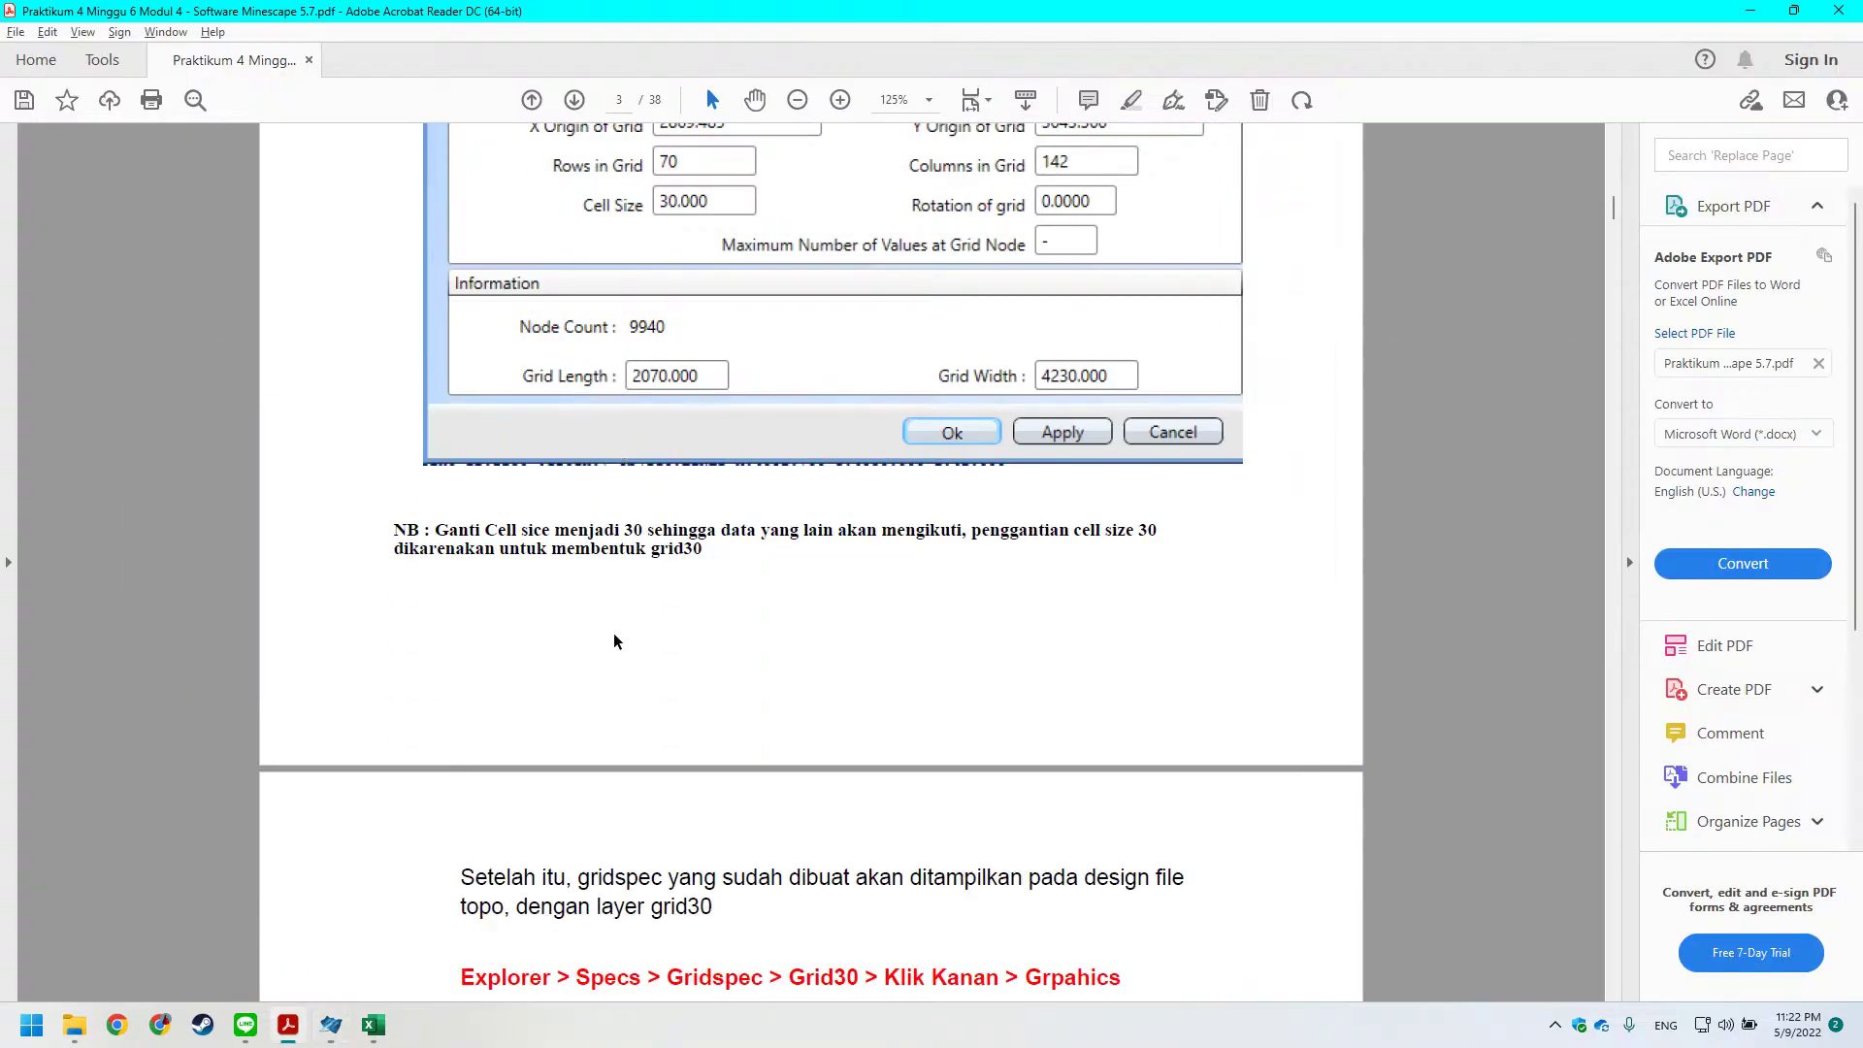
scroll(619, 629, "down", 4)
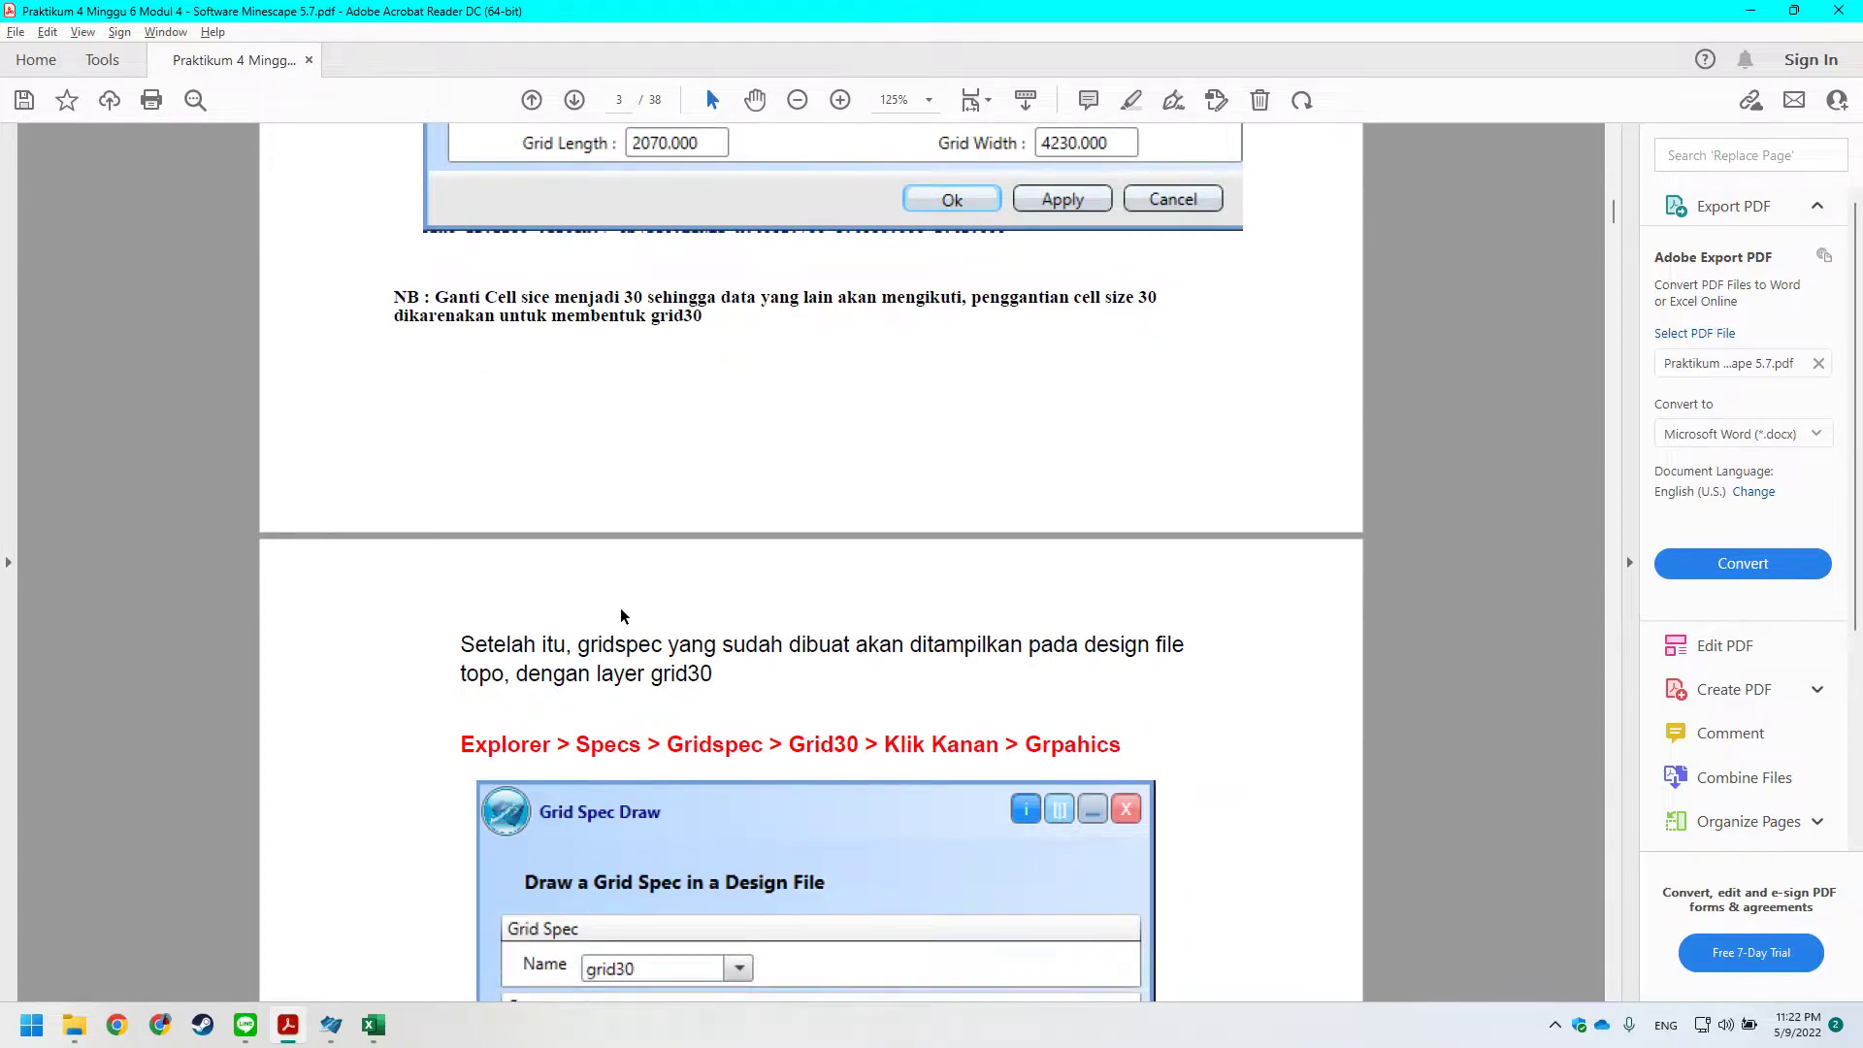
scroll(627, 608, "down", 6)
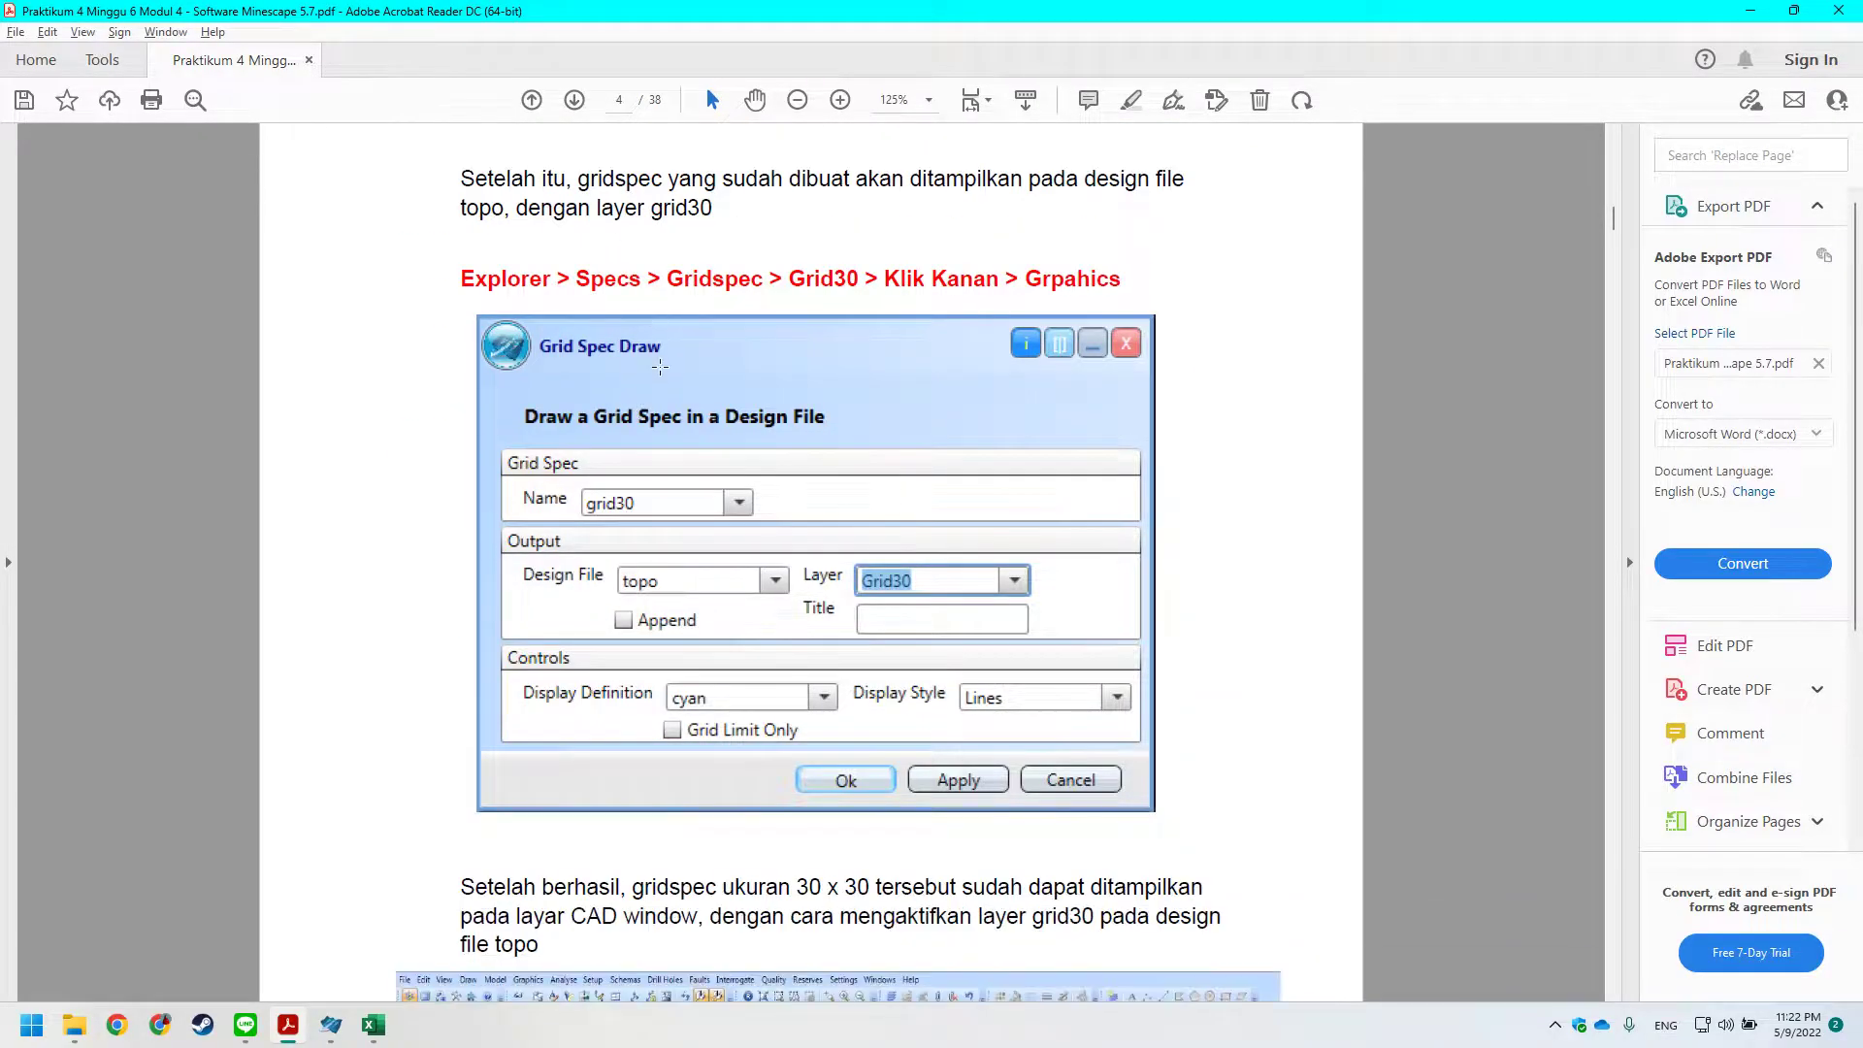
Switch to MineScape and look through the project's Specs for the gridspec category.
scroll(732, 648, "down", 2)
key("alt+Tab")
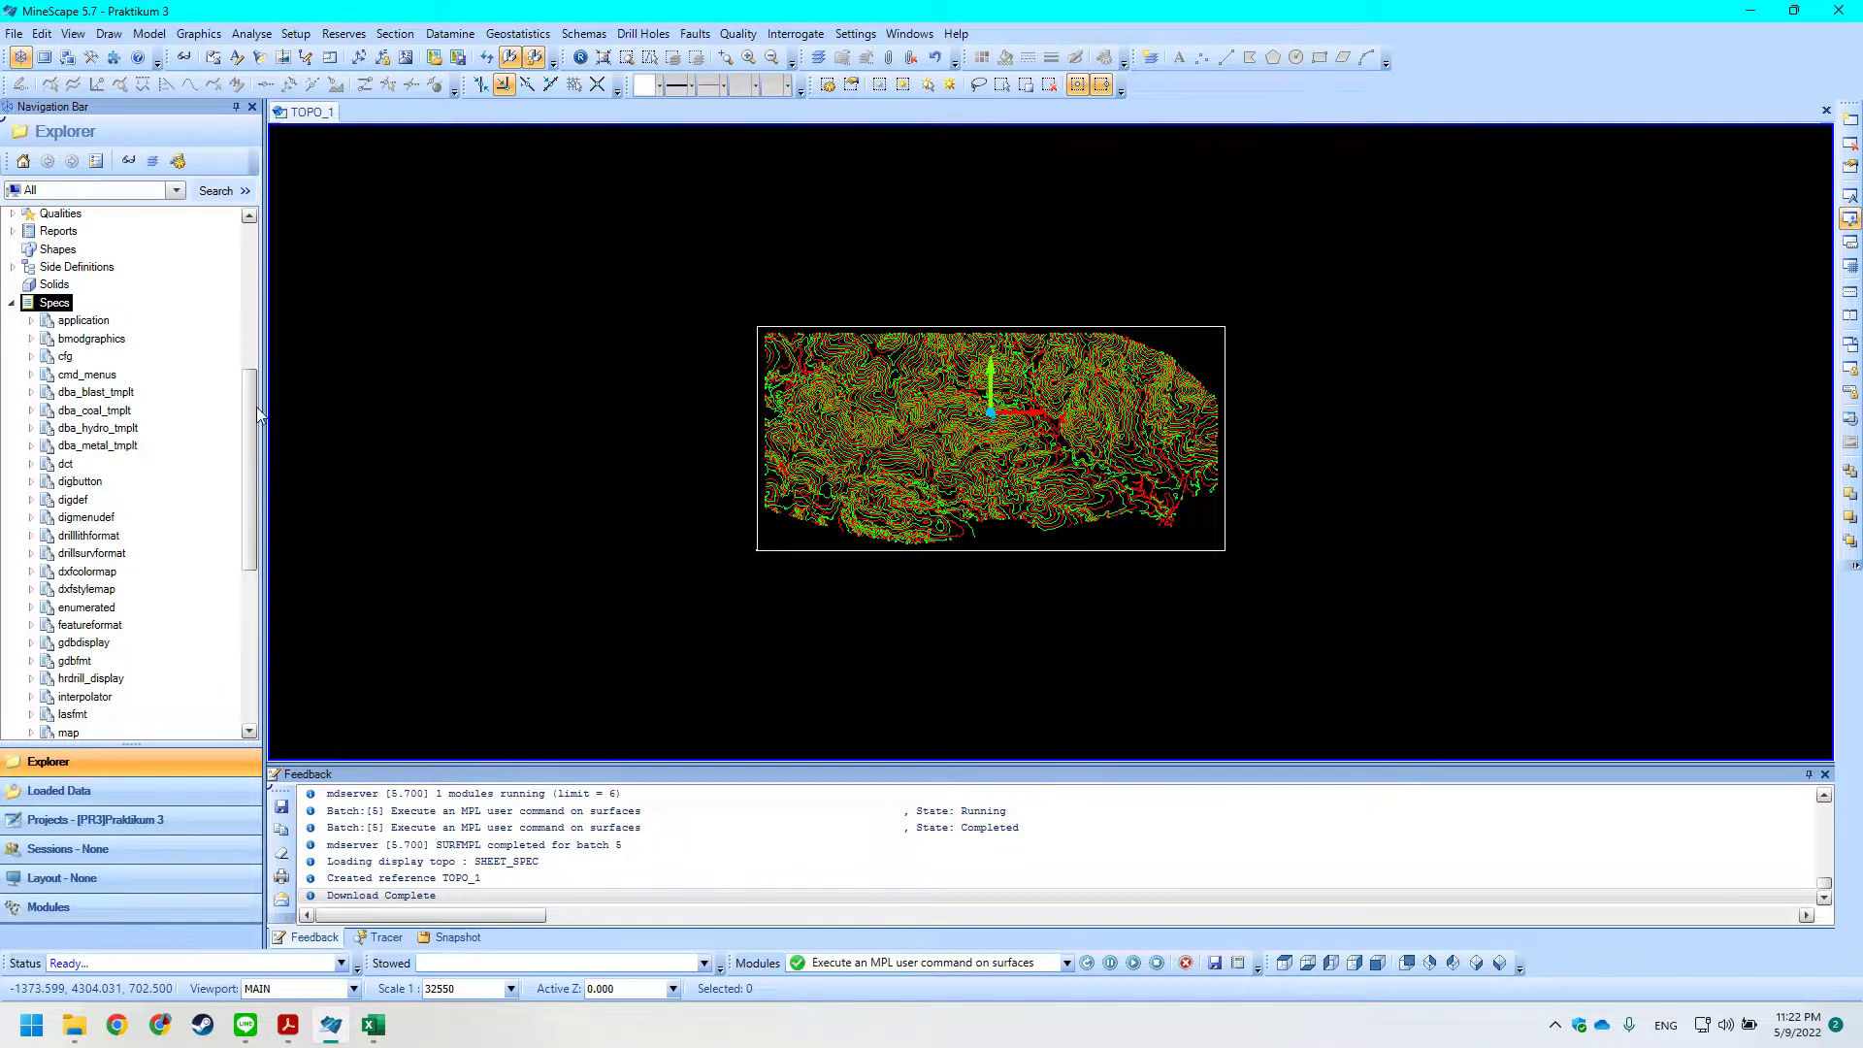
scroll(256, 406, "down", 2)
scroll(254, 503, "down", 3)
scroll(258, 544, "down", 1)
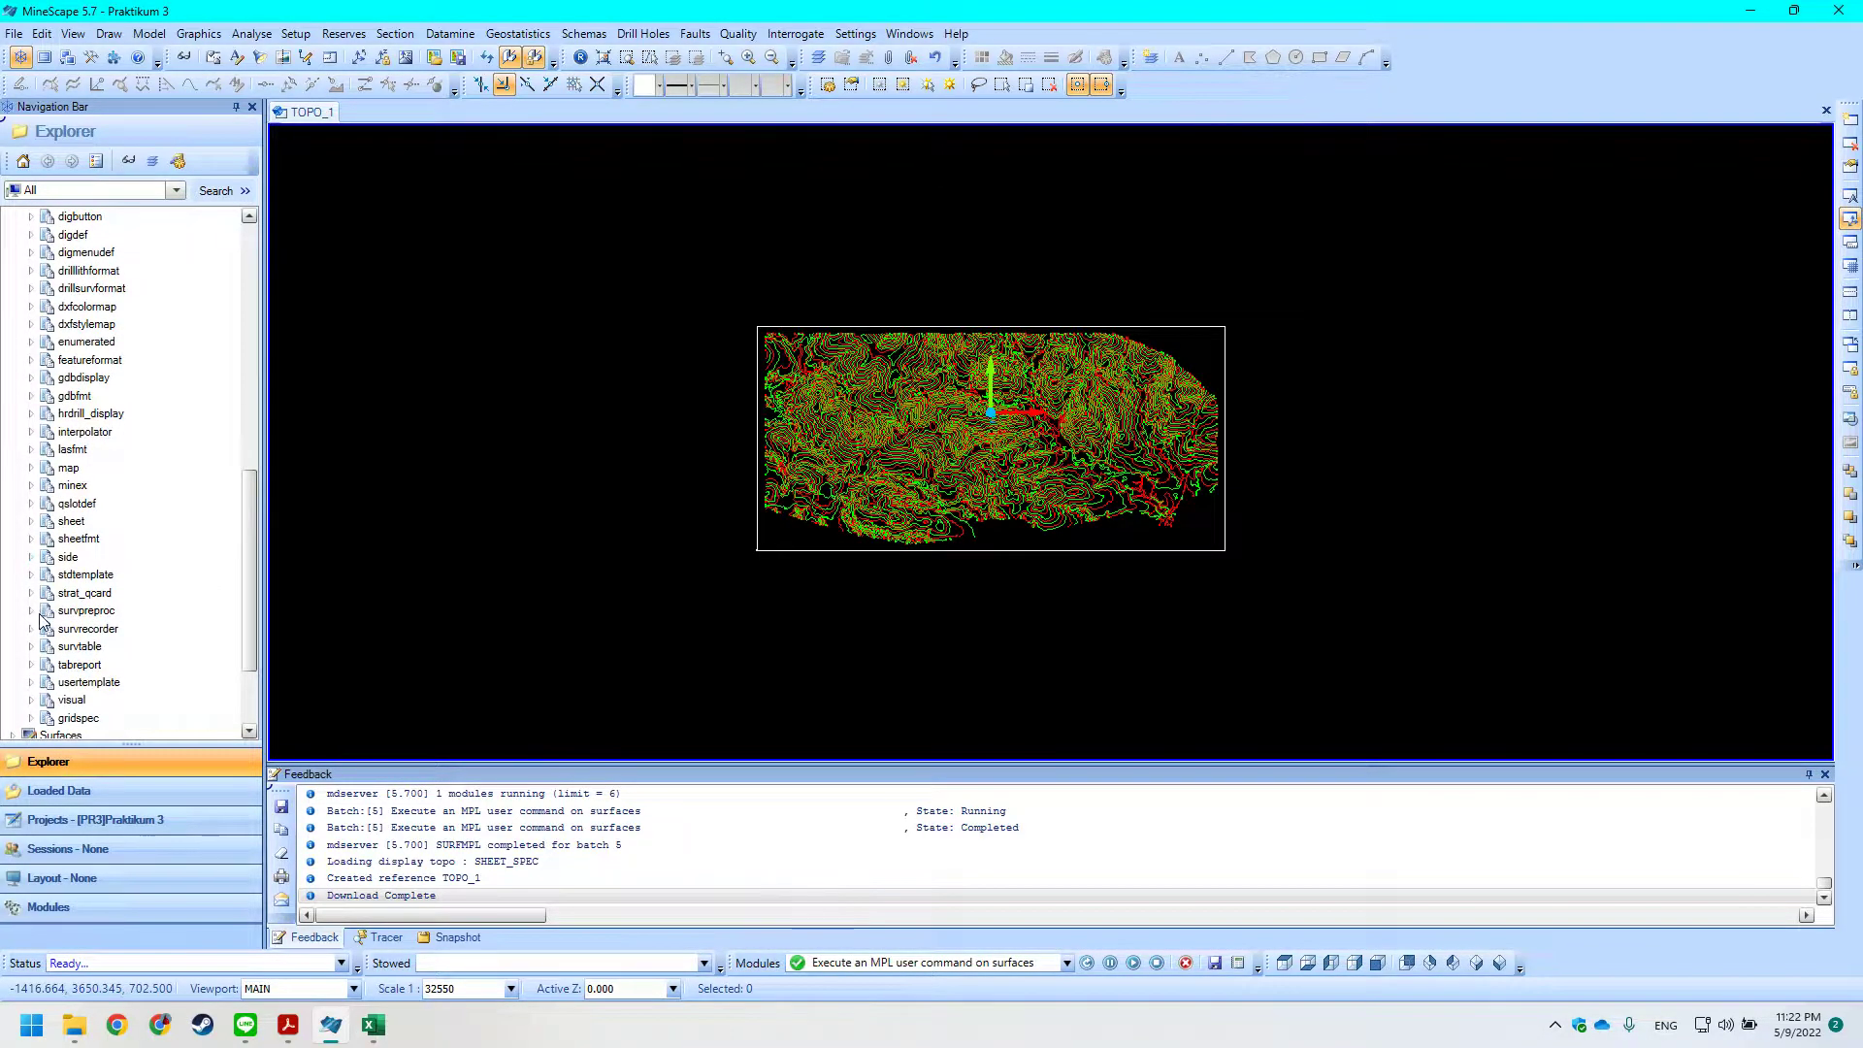
scroll(37, 532, "up", 3)
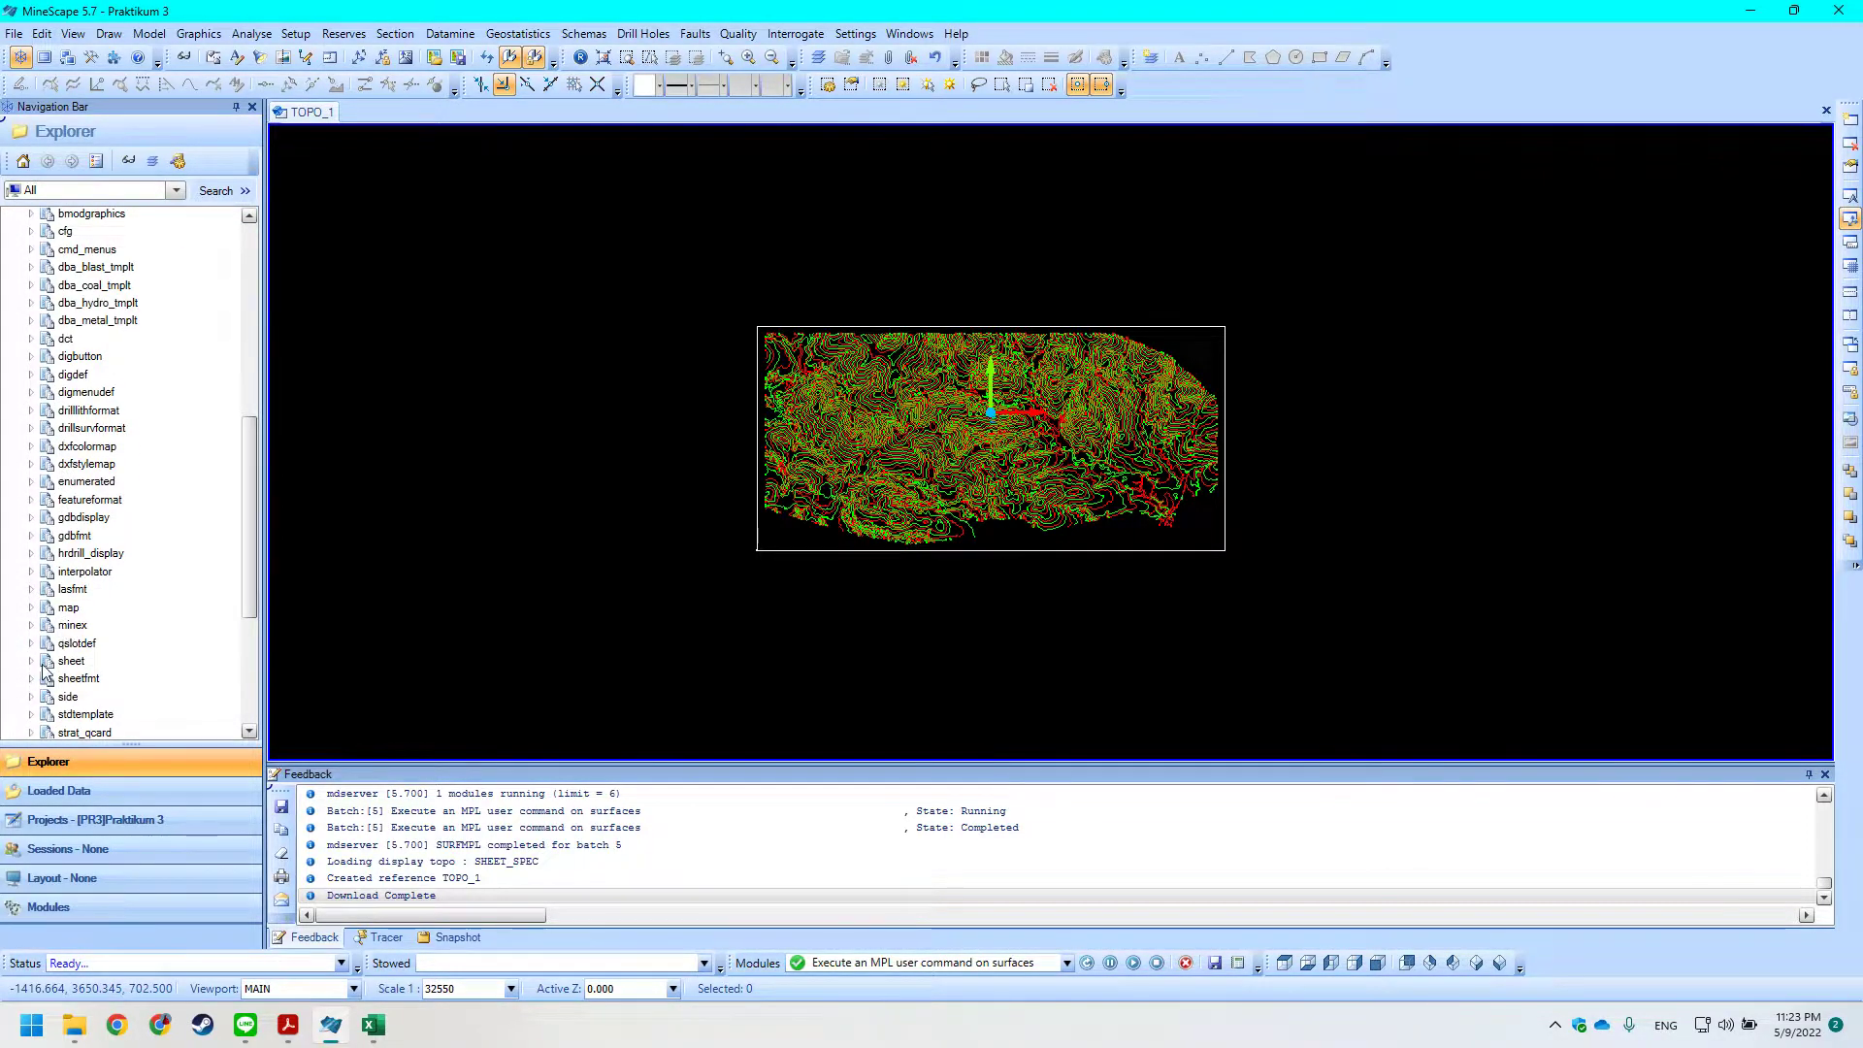
scroll(29, 572, "up", 3)
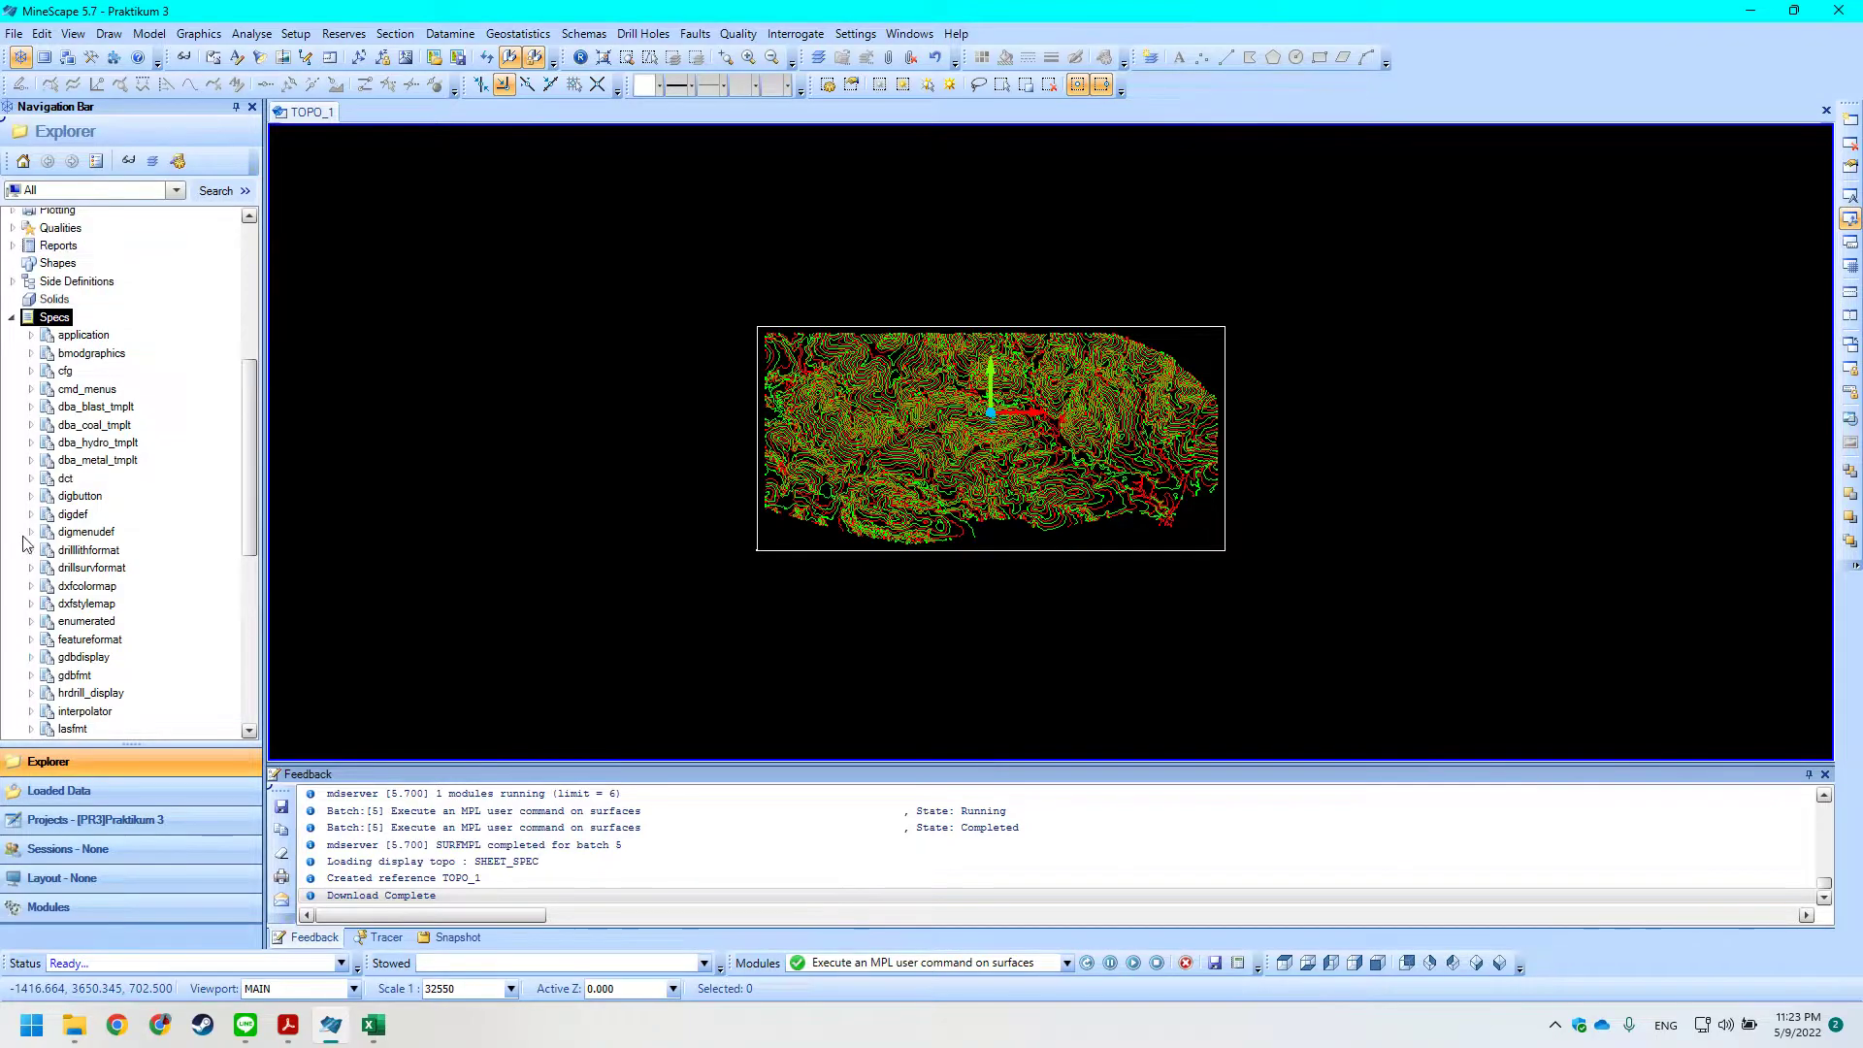
scroll(43, 514, "down", 1)
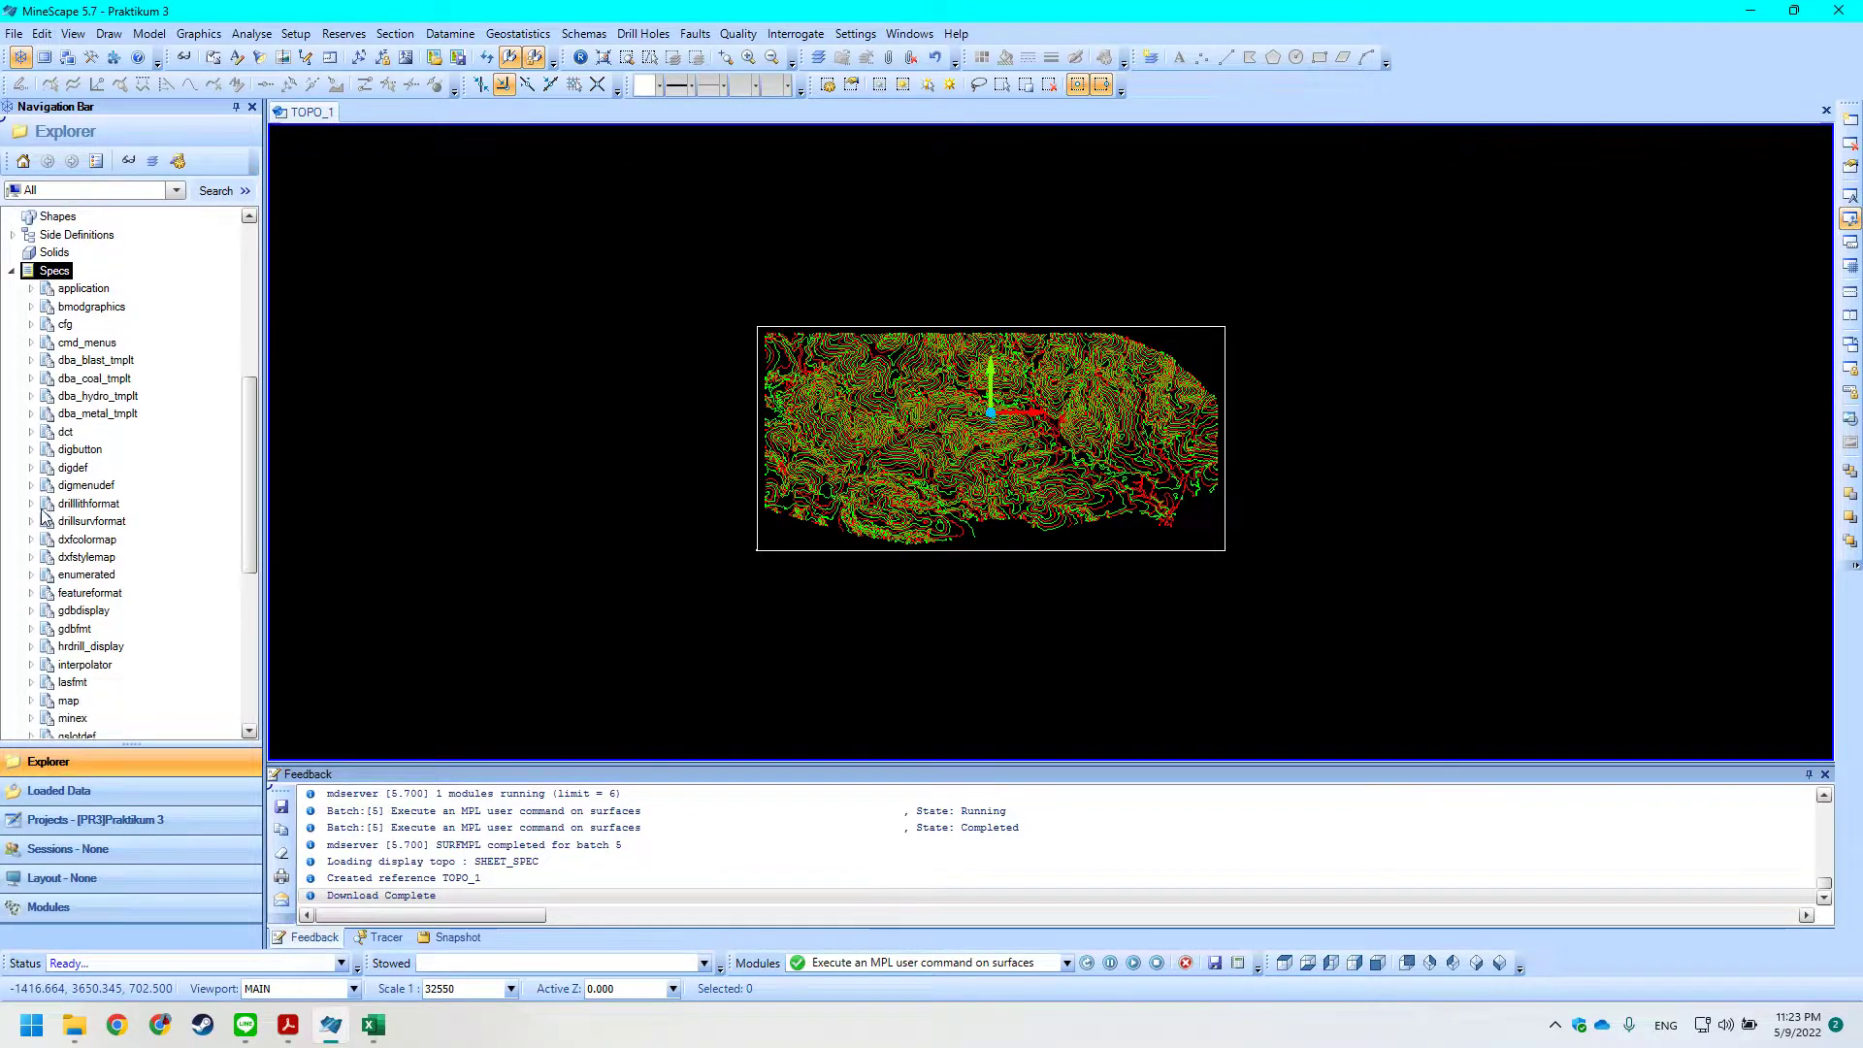
scroll(43, 514, "down", 8)
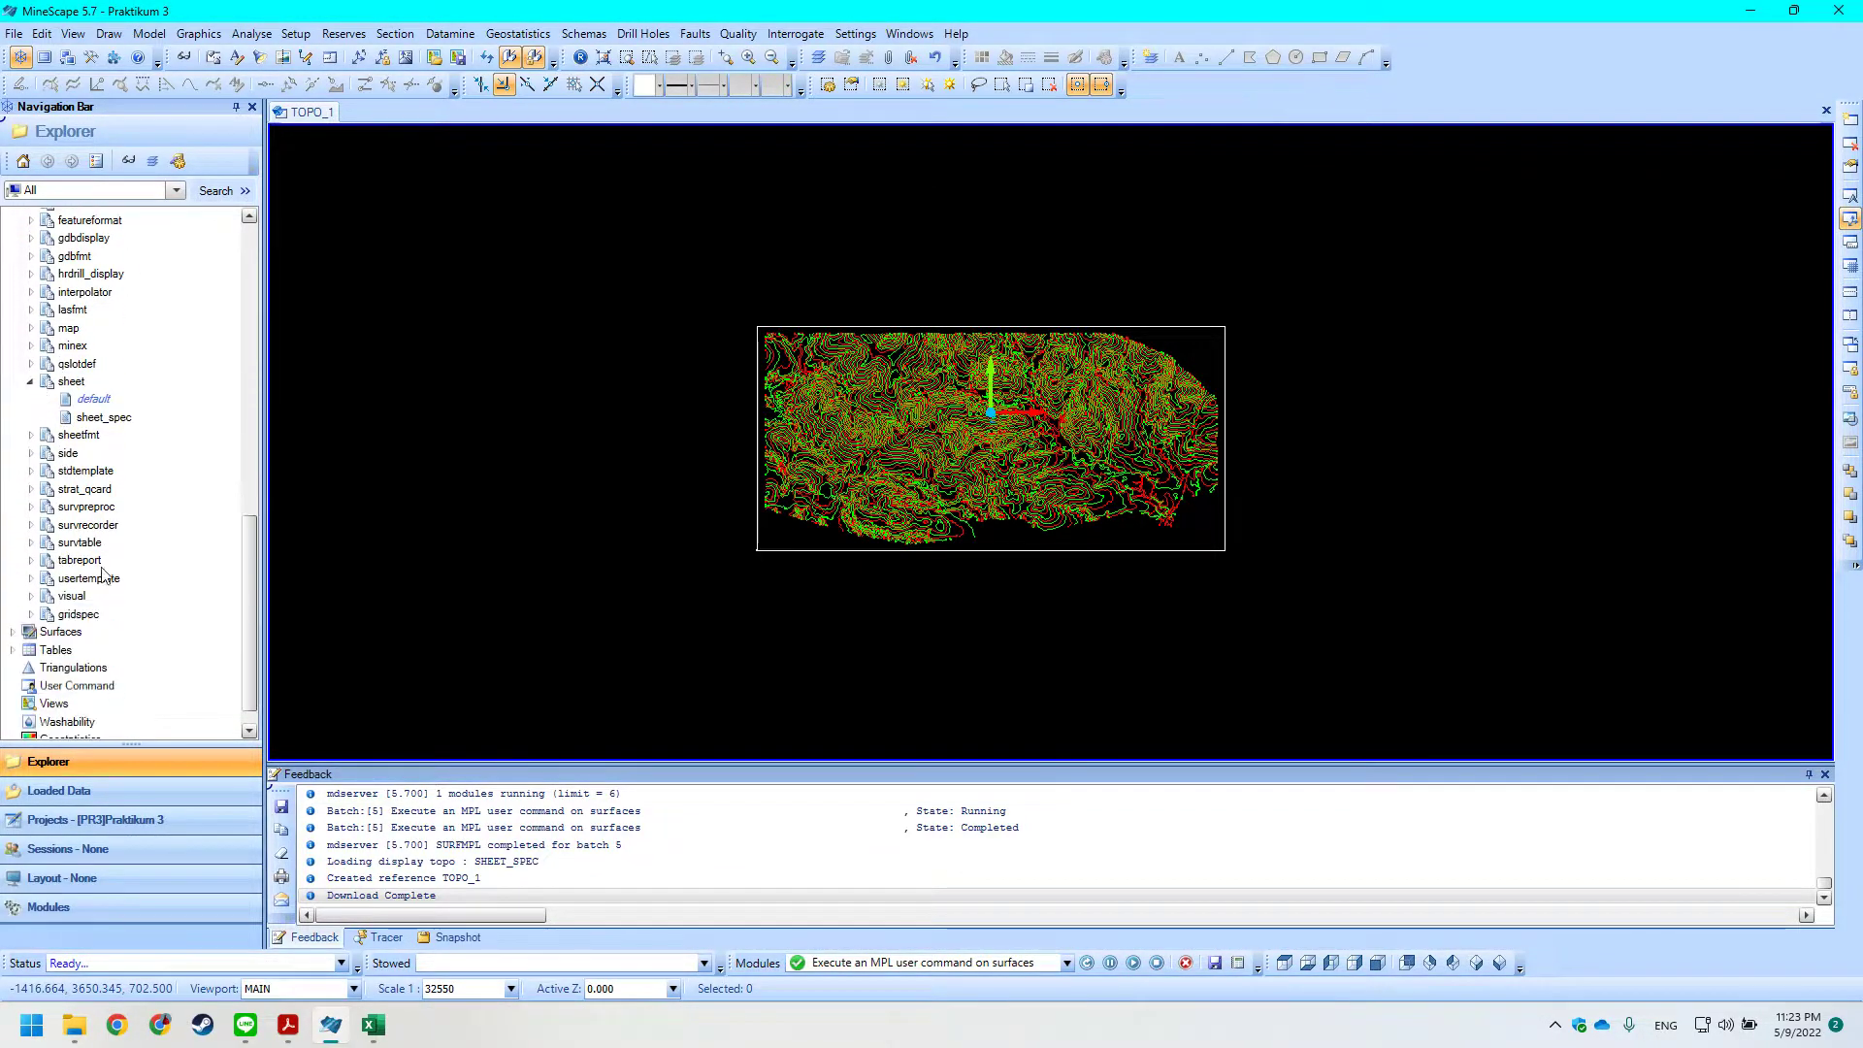
left_click(77, 617)
left_click_drag(253, 584, 249, 538)
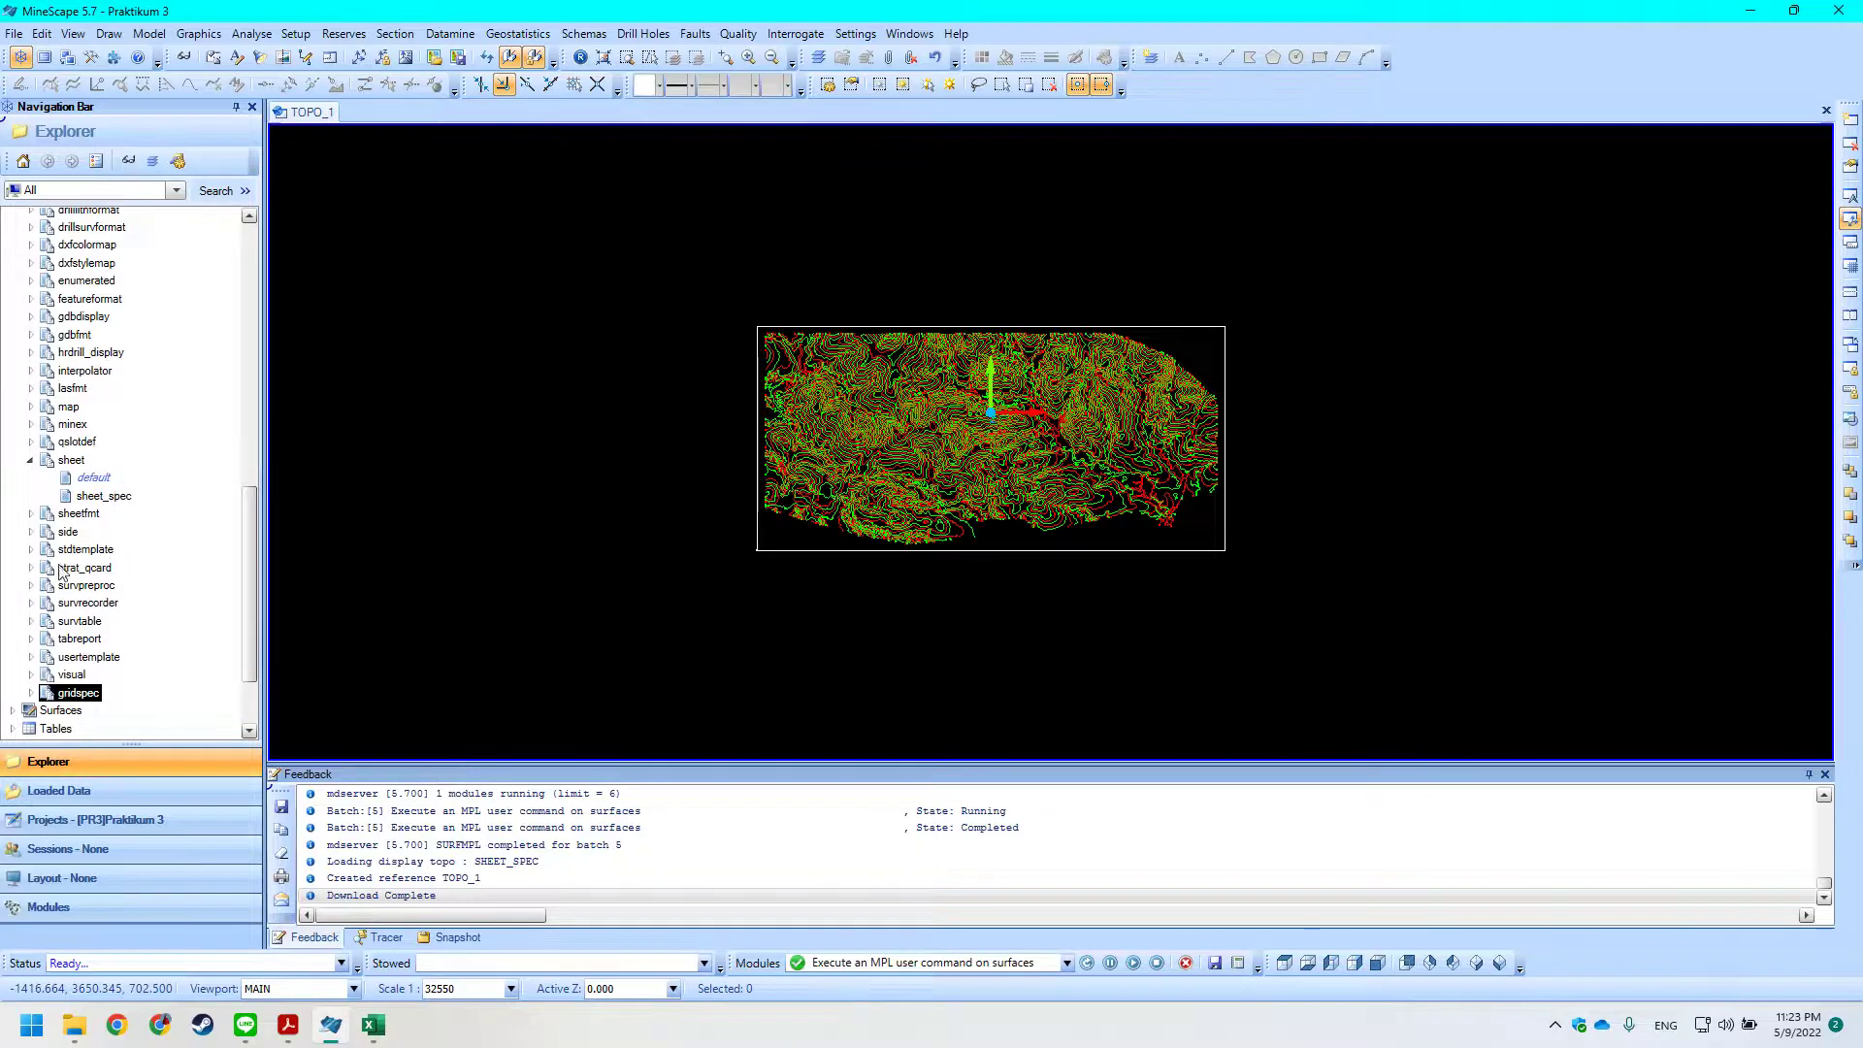
mouse_move(252, 509)
left_mouse_down()
mouse_move(248, 531)
mouse_move(252, 483)
left_mouse_up()
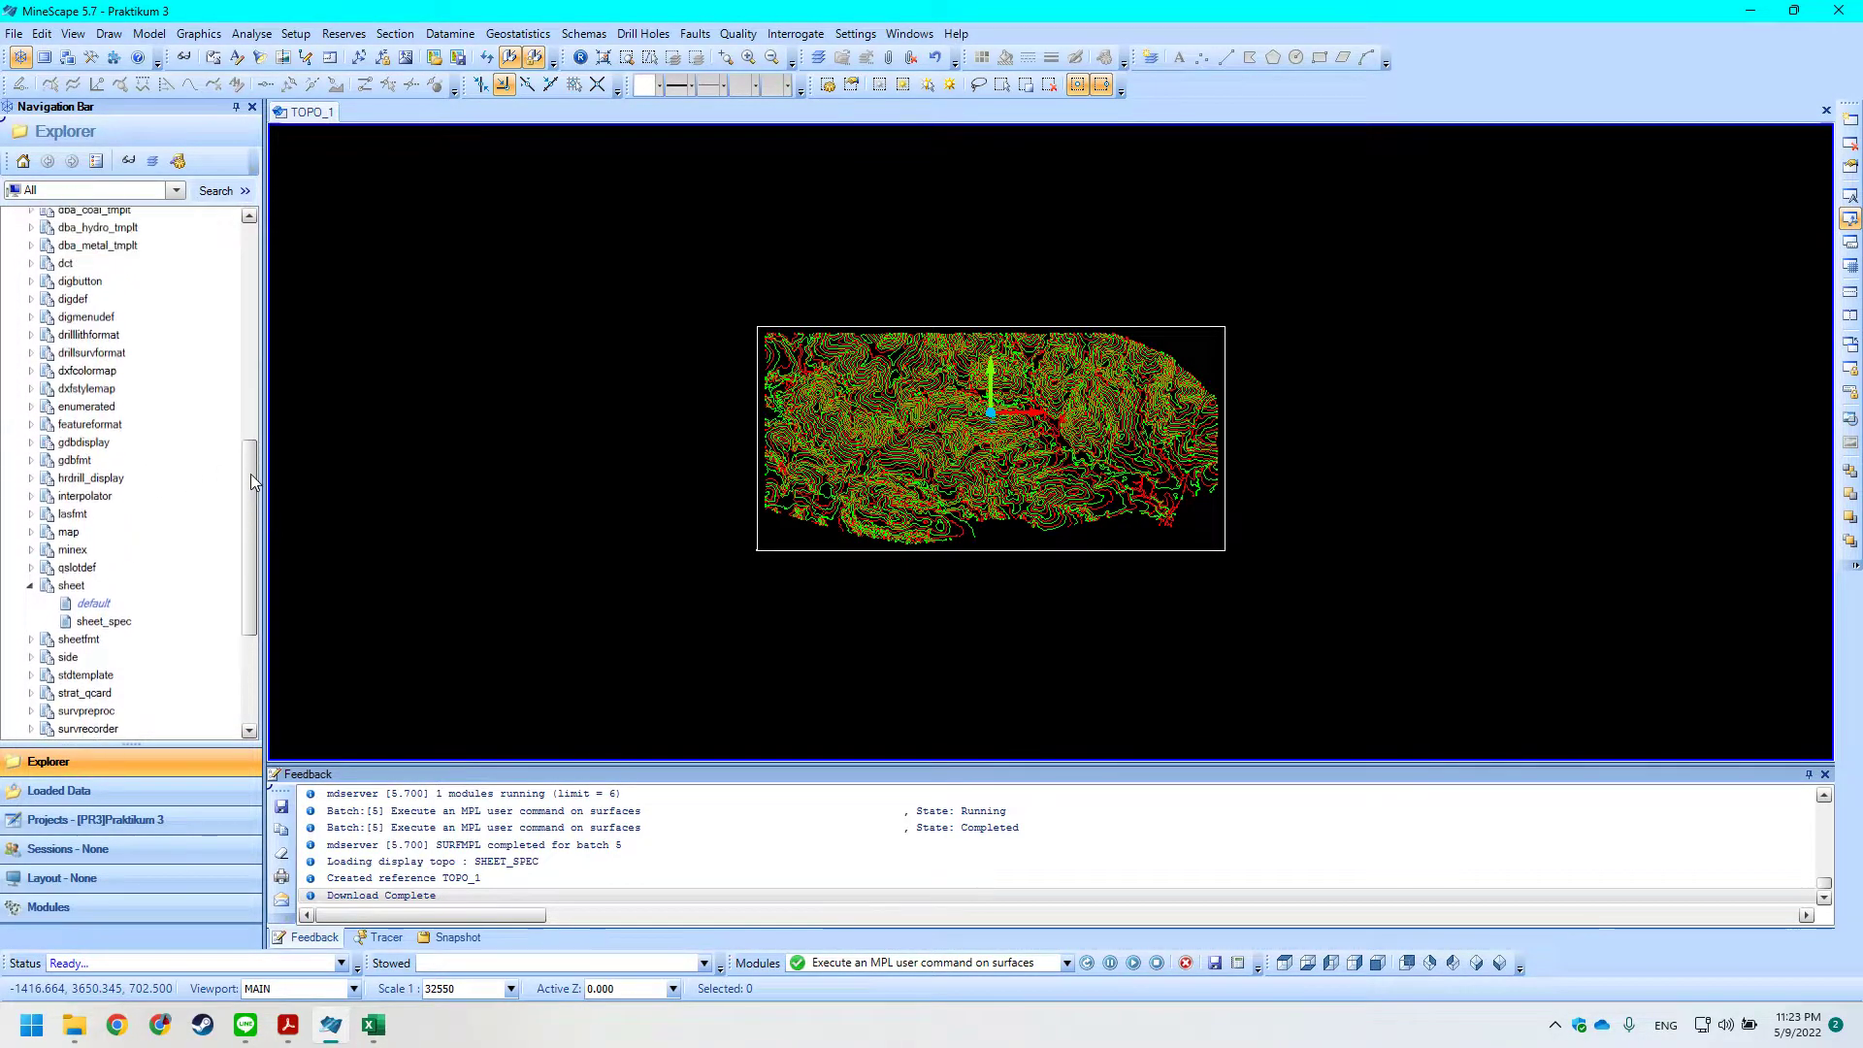
scroll(83, 485, "down", 2)
scroll(83, 414, "up", 4)
scroll(81, 414, "down", 8)
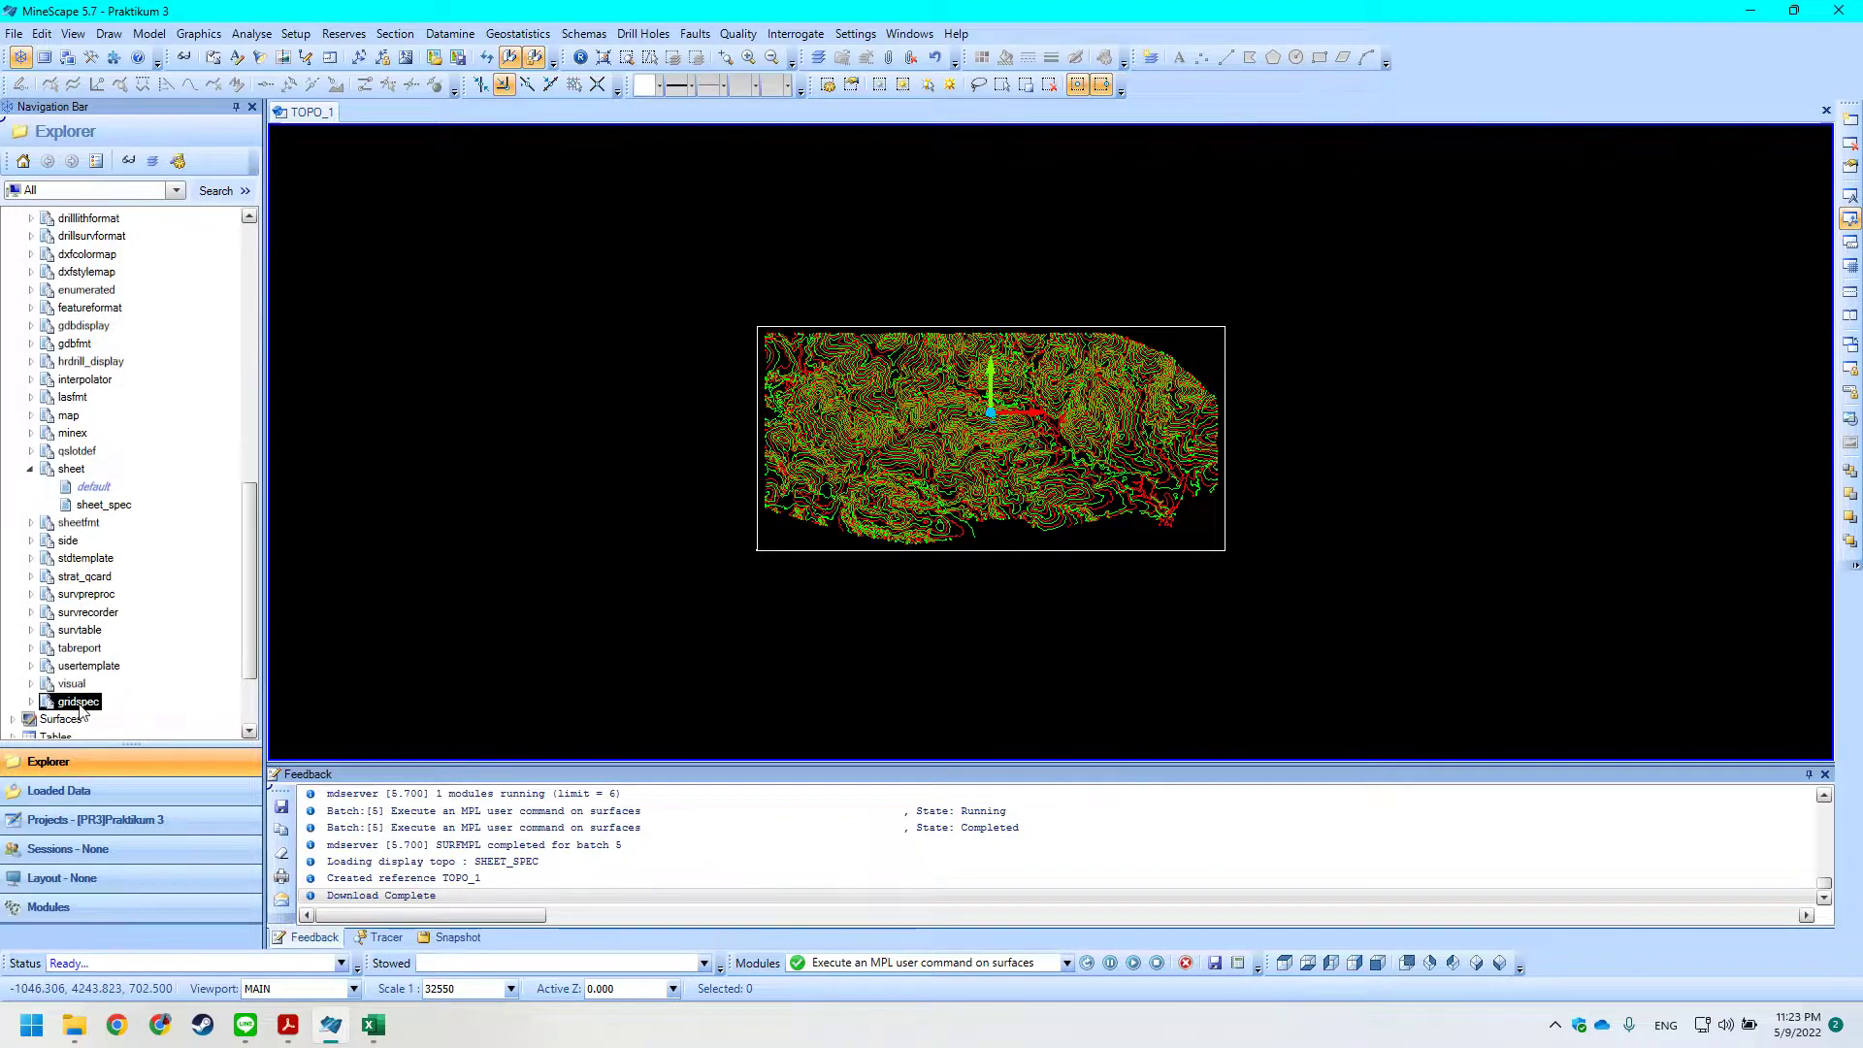
scroll(78, 679, "down", 1)
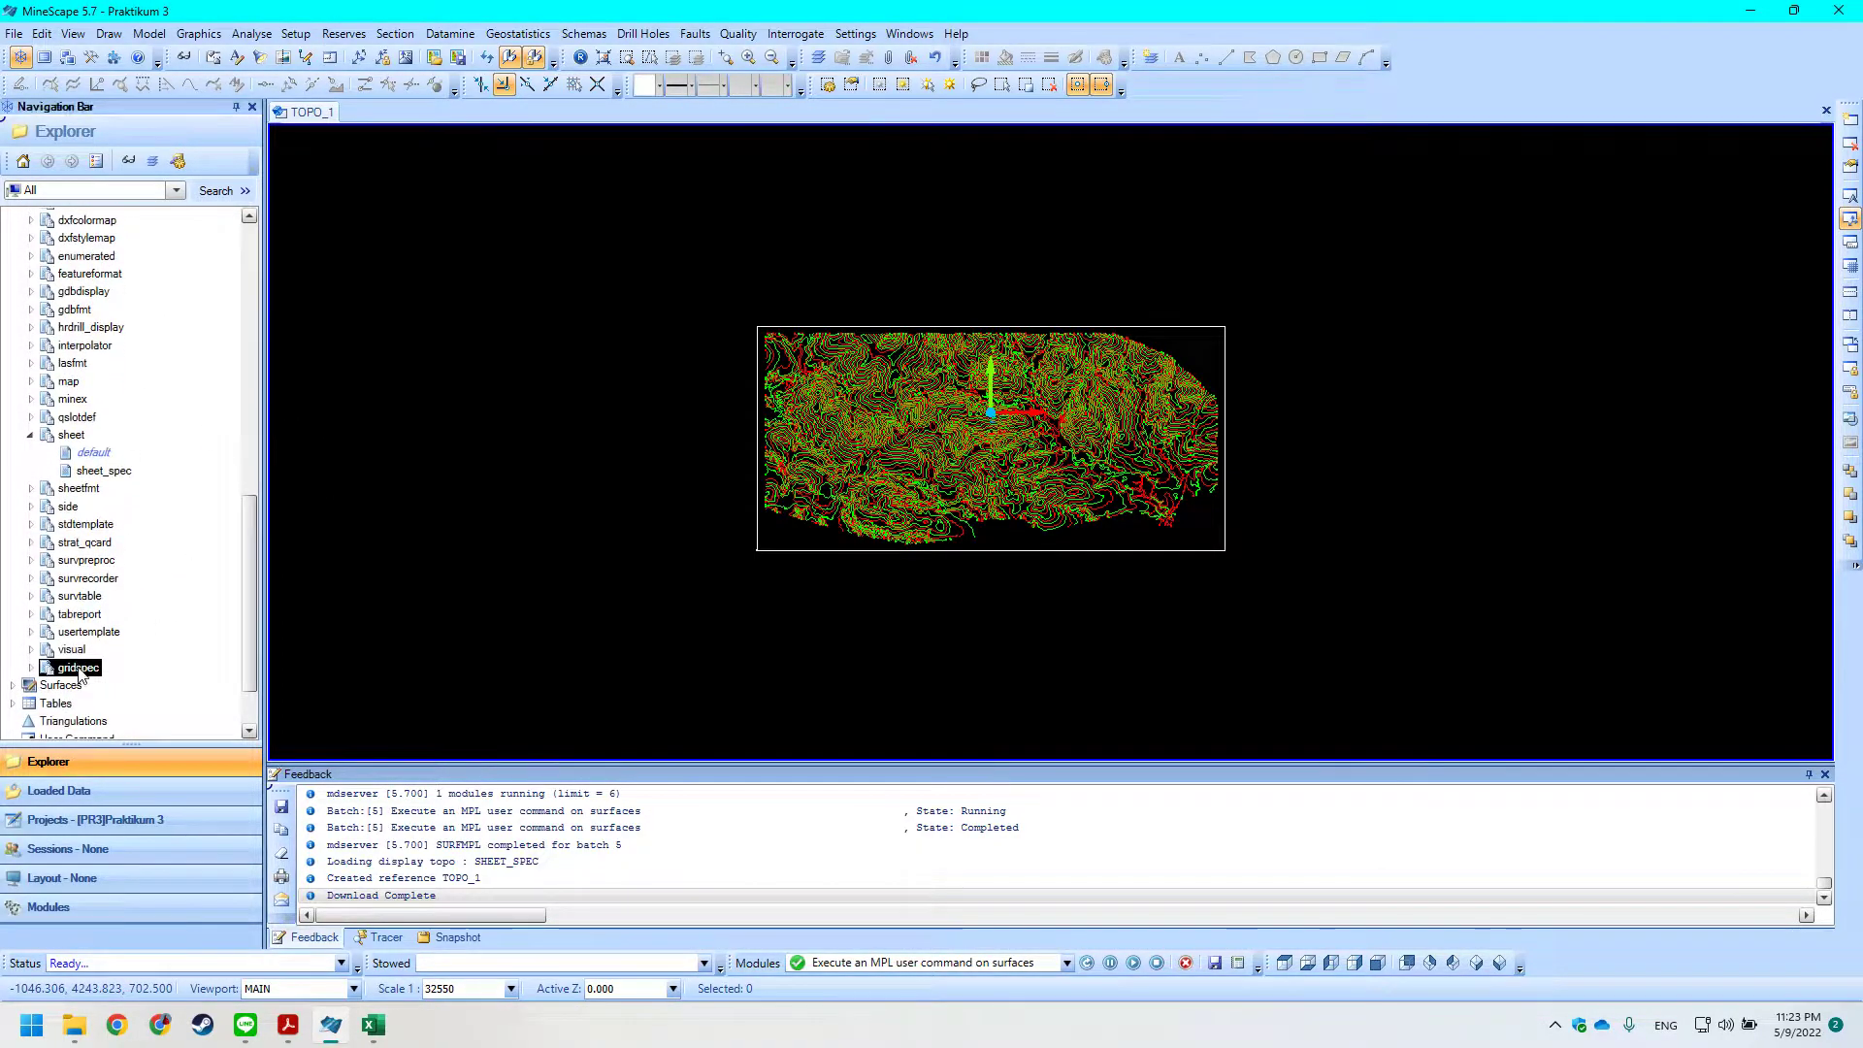
Expand the gridspec category and open the Grid Spec Draw form for grid30.
right_click(75, 667)
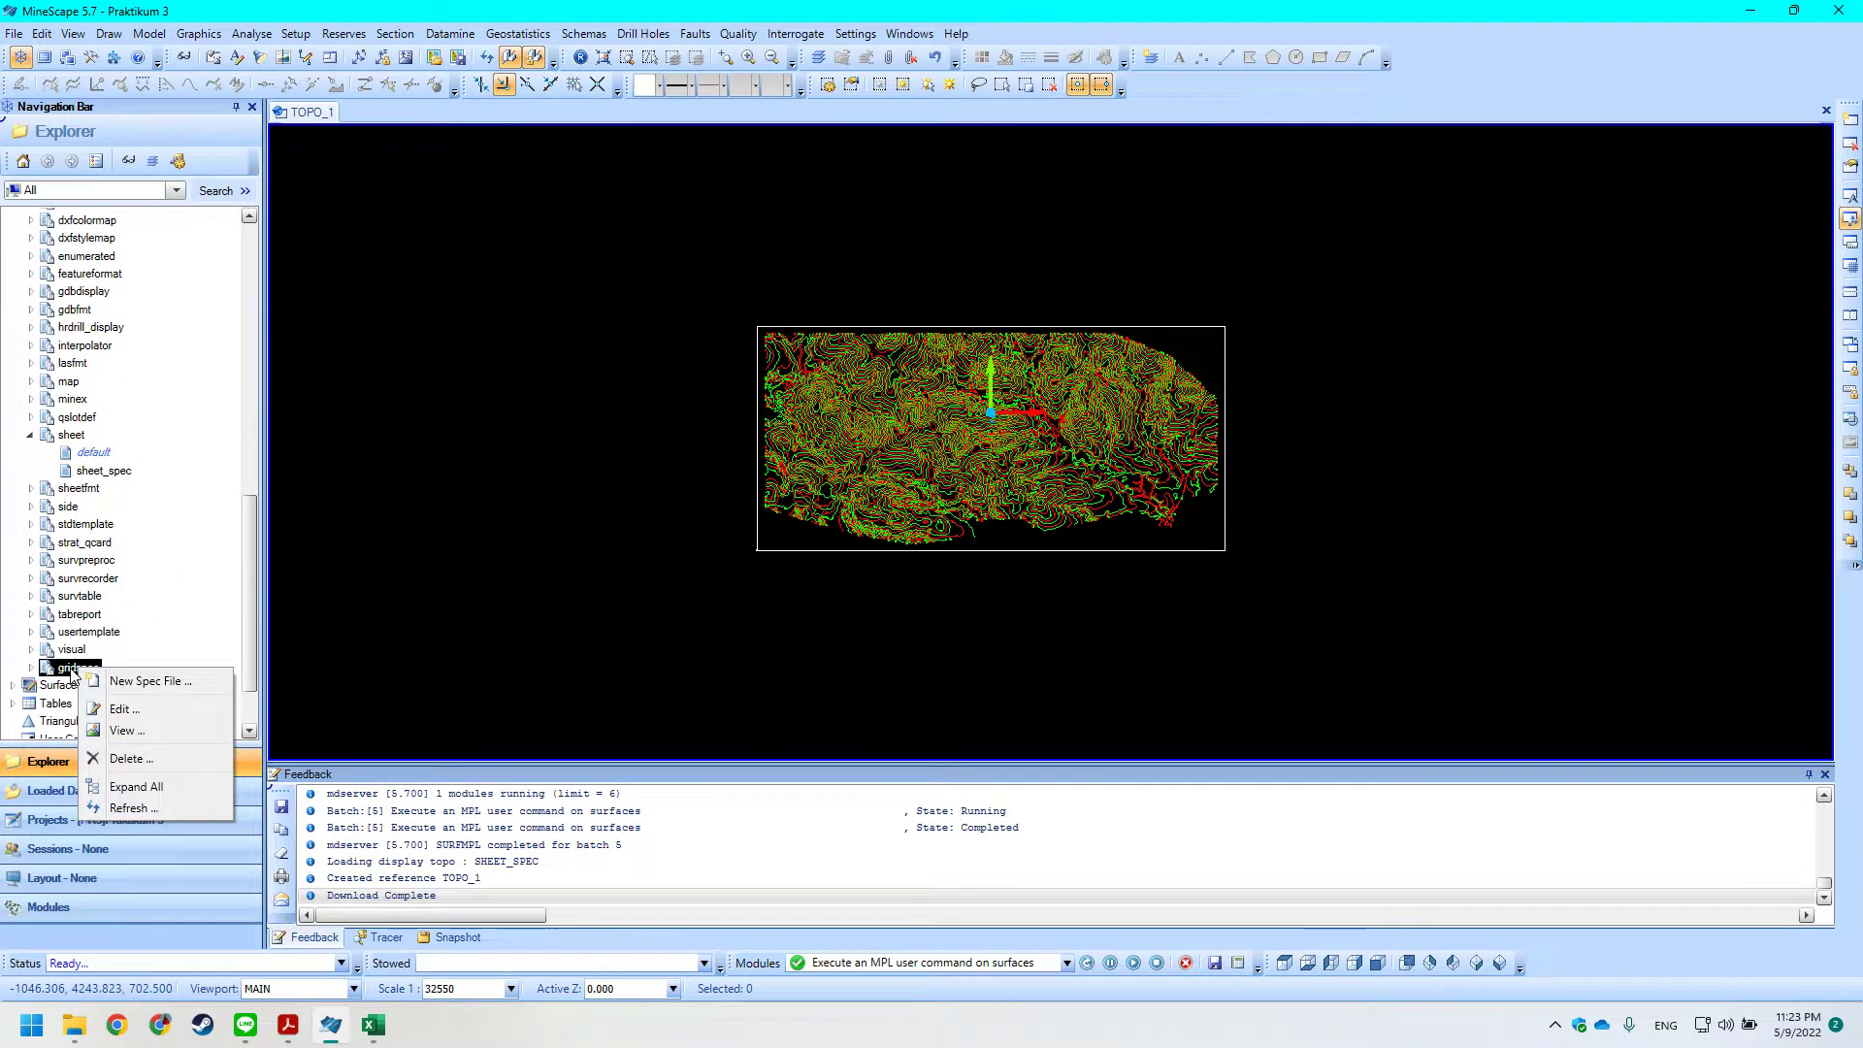
left_click(34, 673)
left_click(31, 669)
left_click(93, 687)
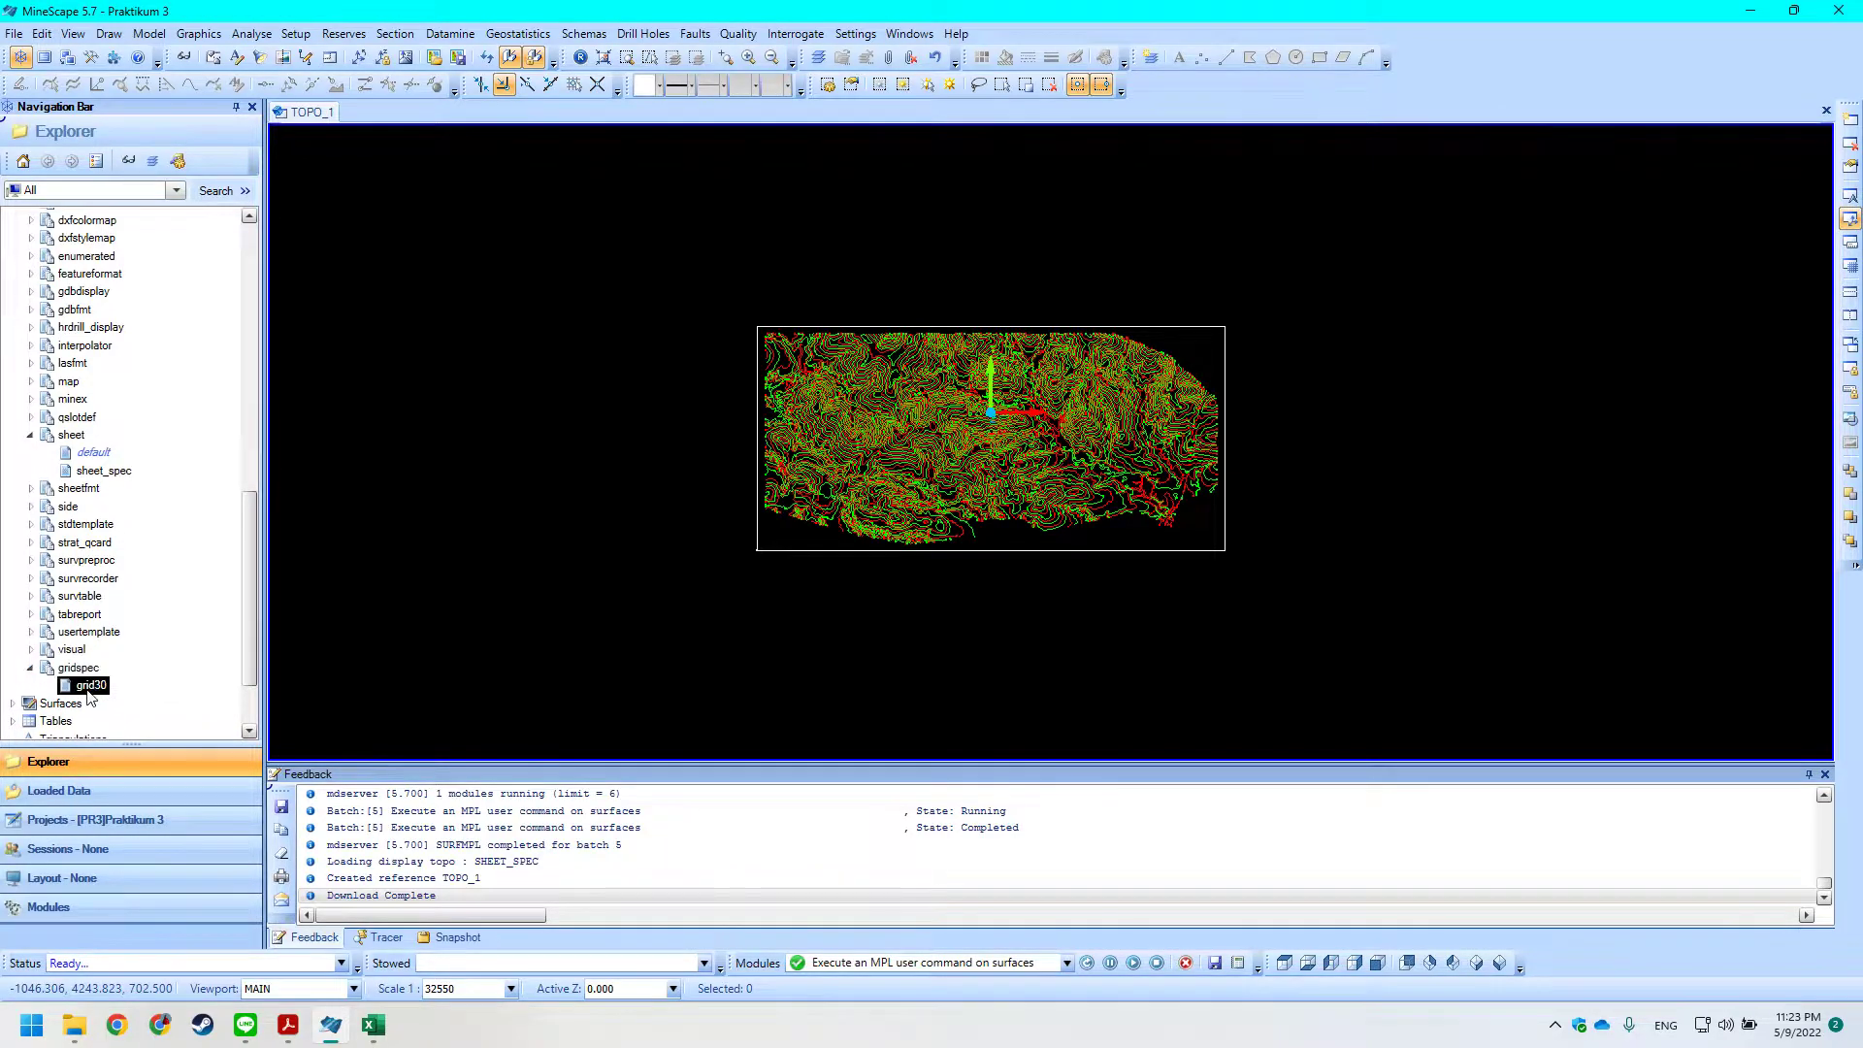
scroll(248, 621, "down", 1)
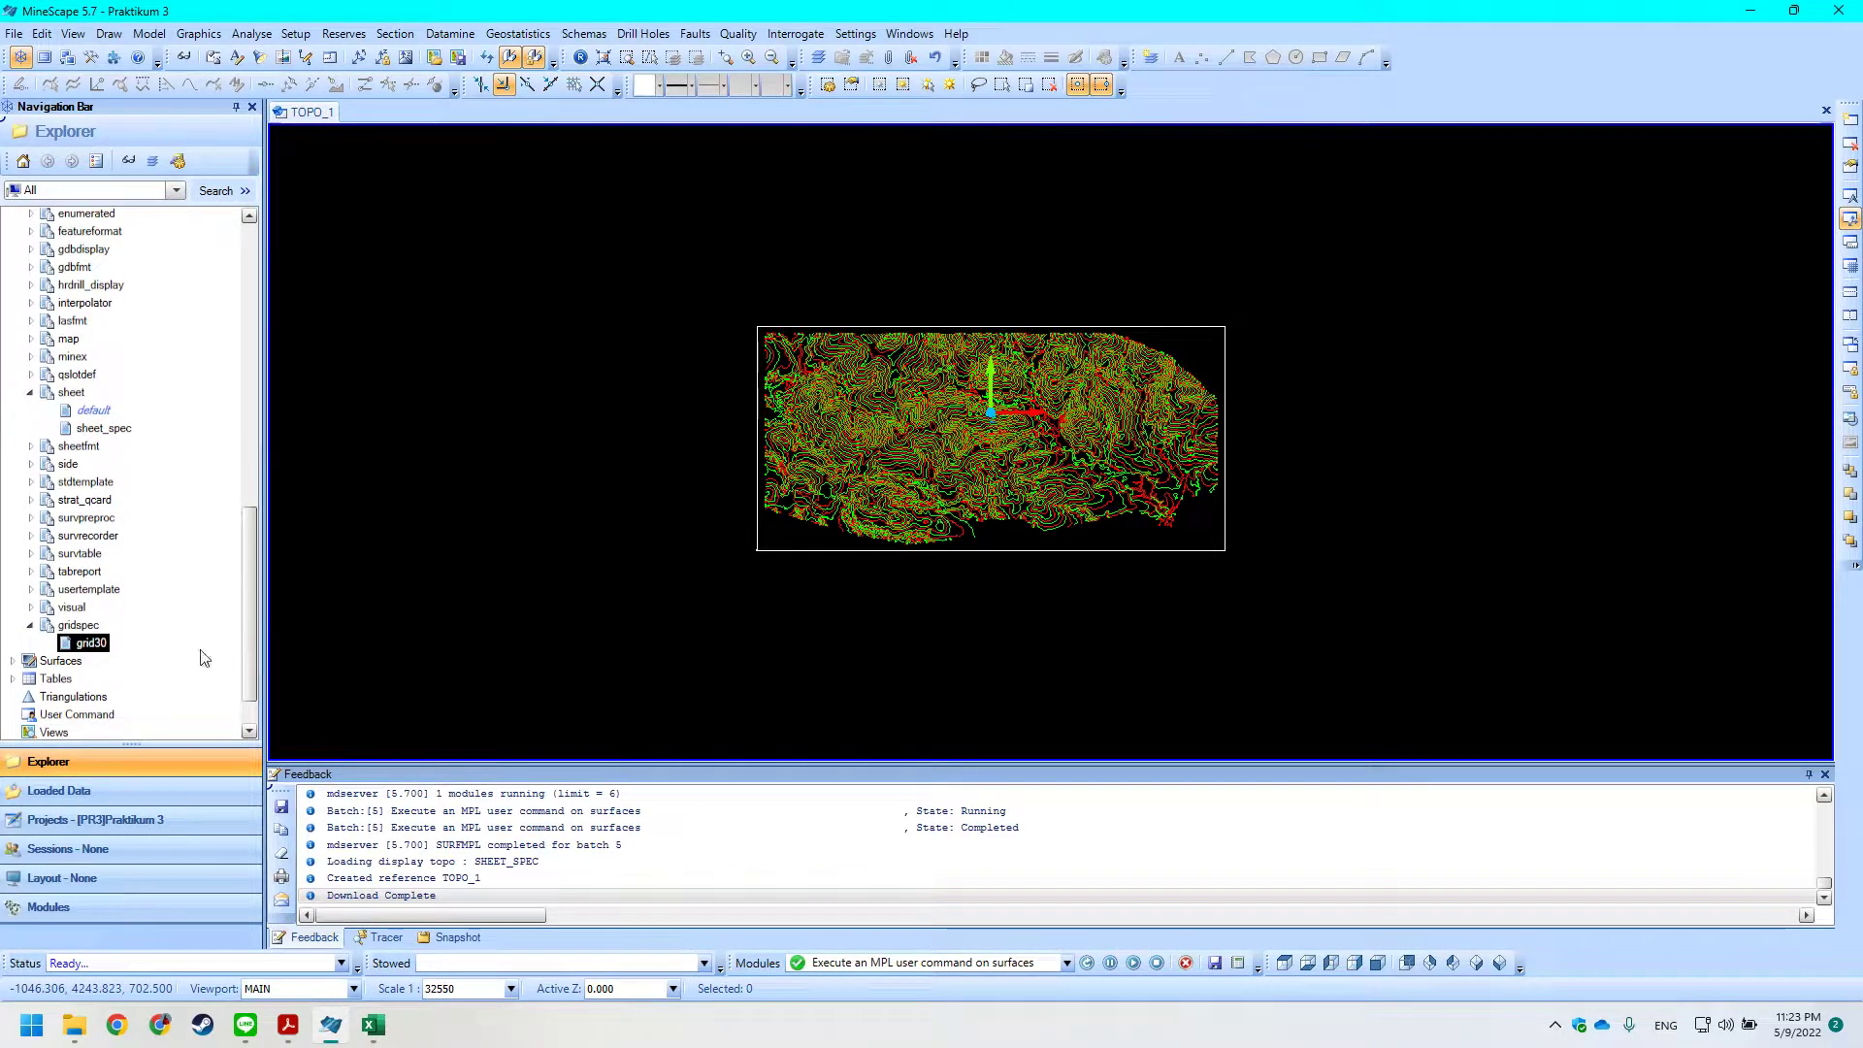
right_click(86, 645)
left_click(139, 775)
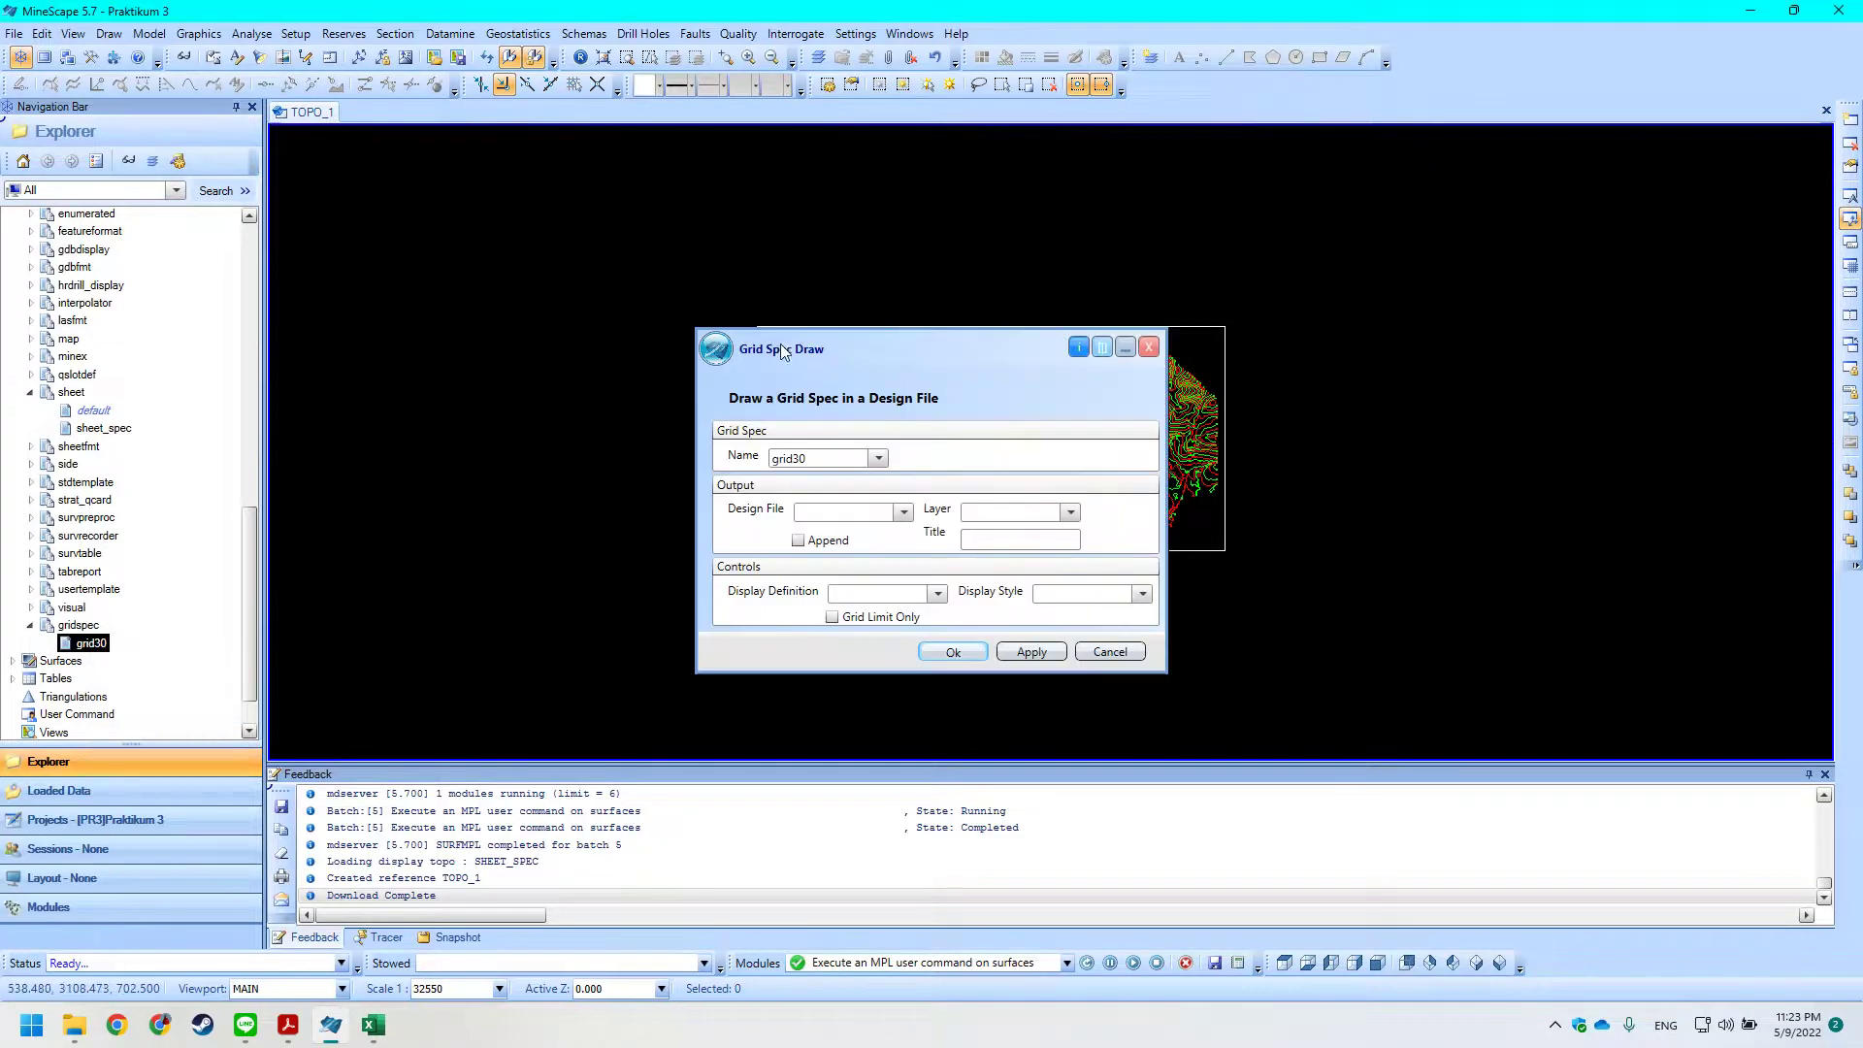
mouse_move(977, 358)
left_mouse_down()
mouse_move(718, 361)
mouse_move(552, 305)
left_mouse_up()
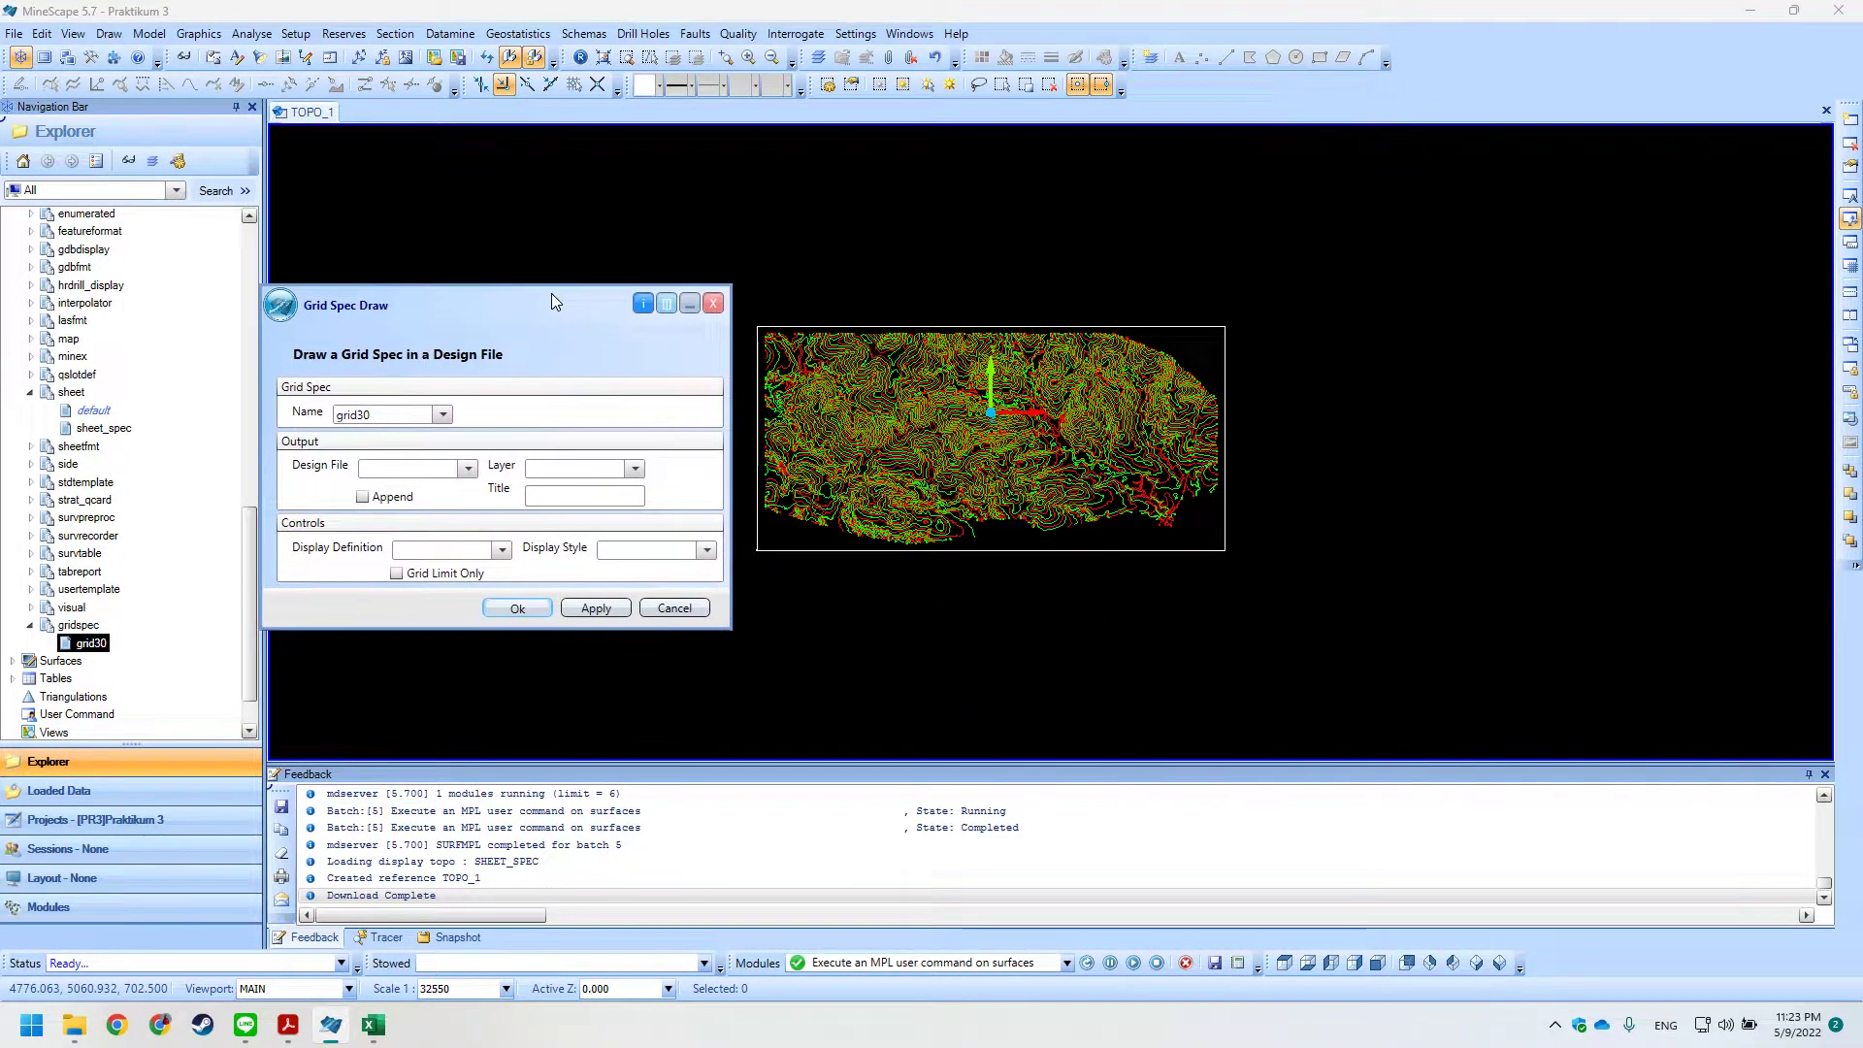
Set the output design file to topo and the layer to grid30, checking both against the Modul 4 PDF.
left_click(469, 469)
left_click(379, 554)
key("alt+Tab")
key("alt+Tab")
left_click(634, 470)
left_click(570, 469)
type("grid30")
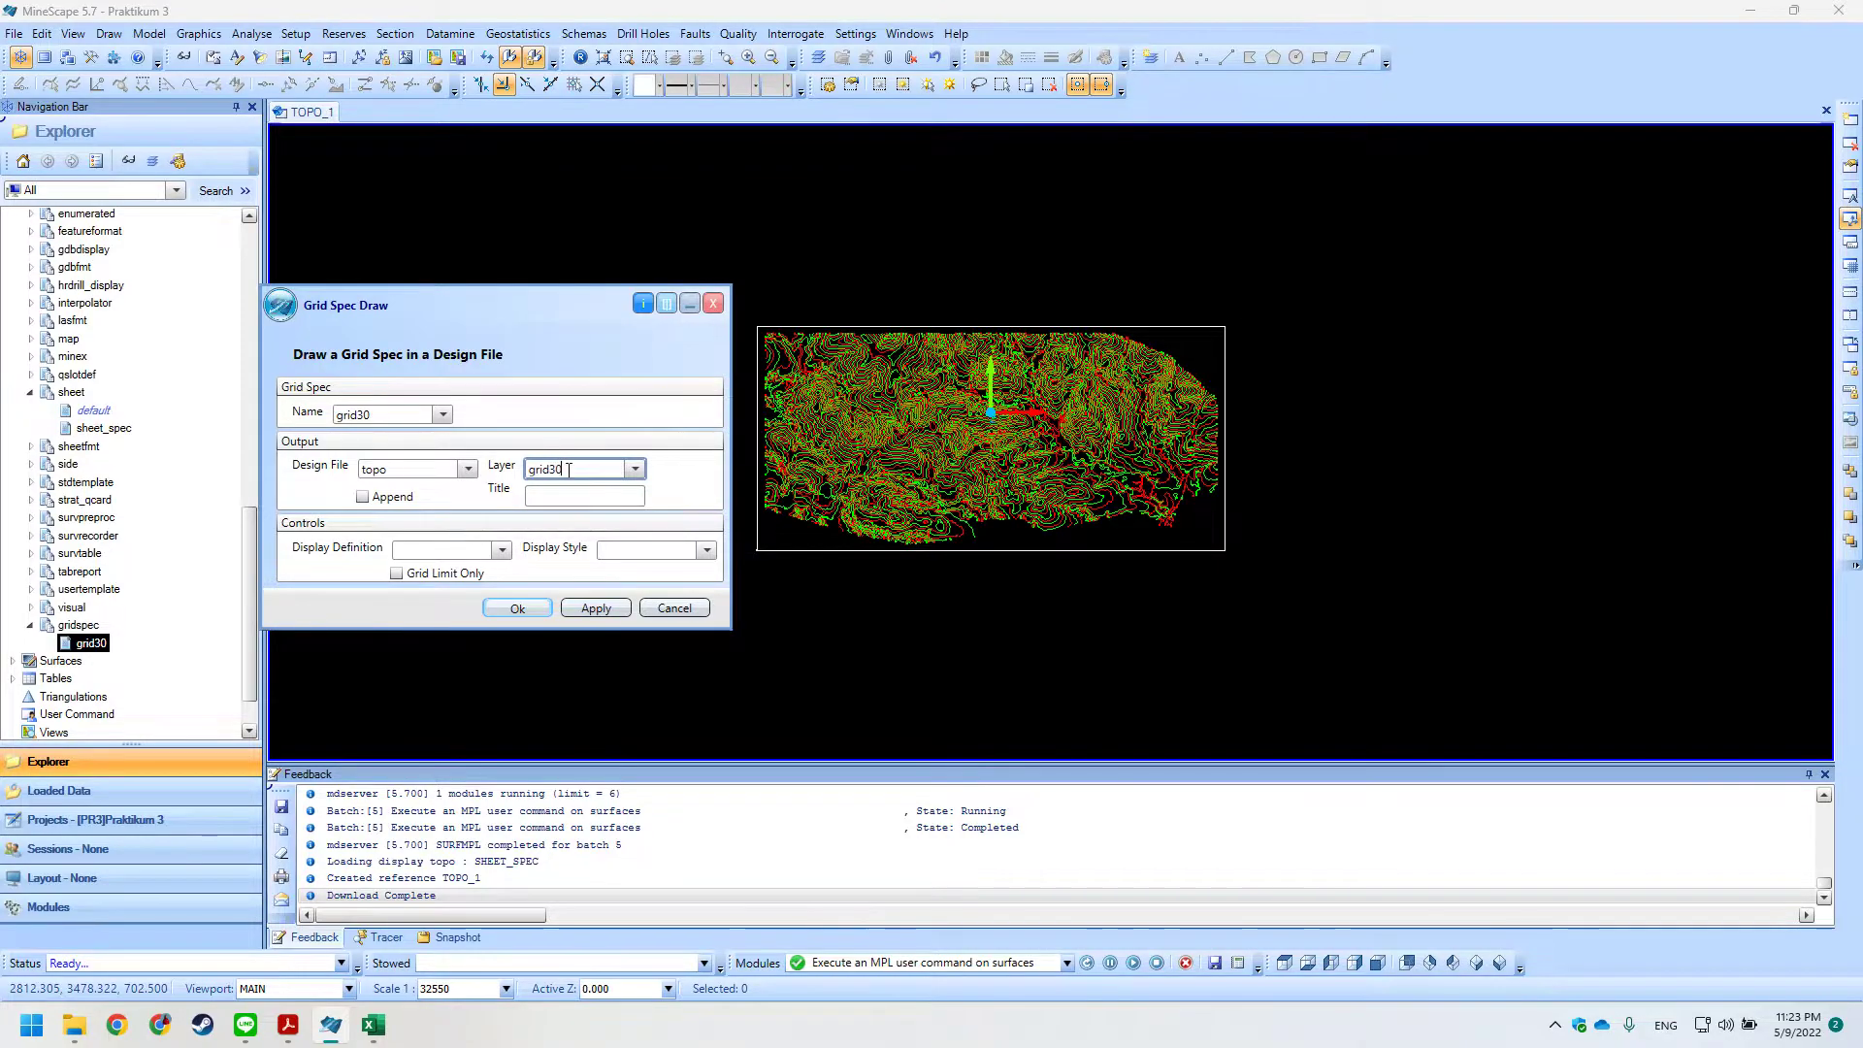
key("alt+Tab")
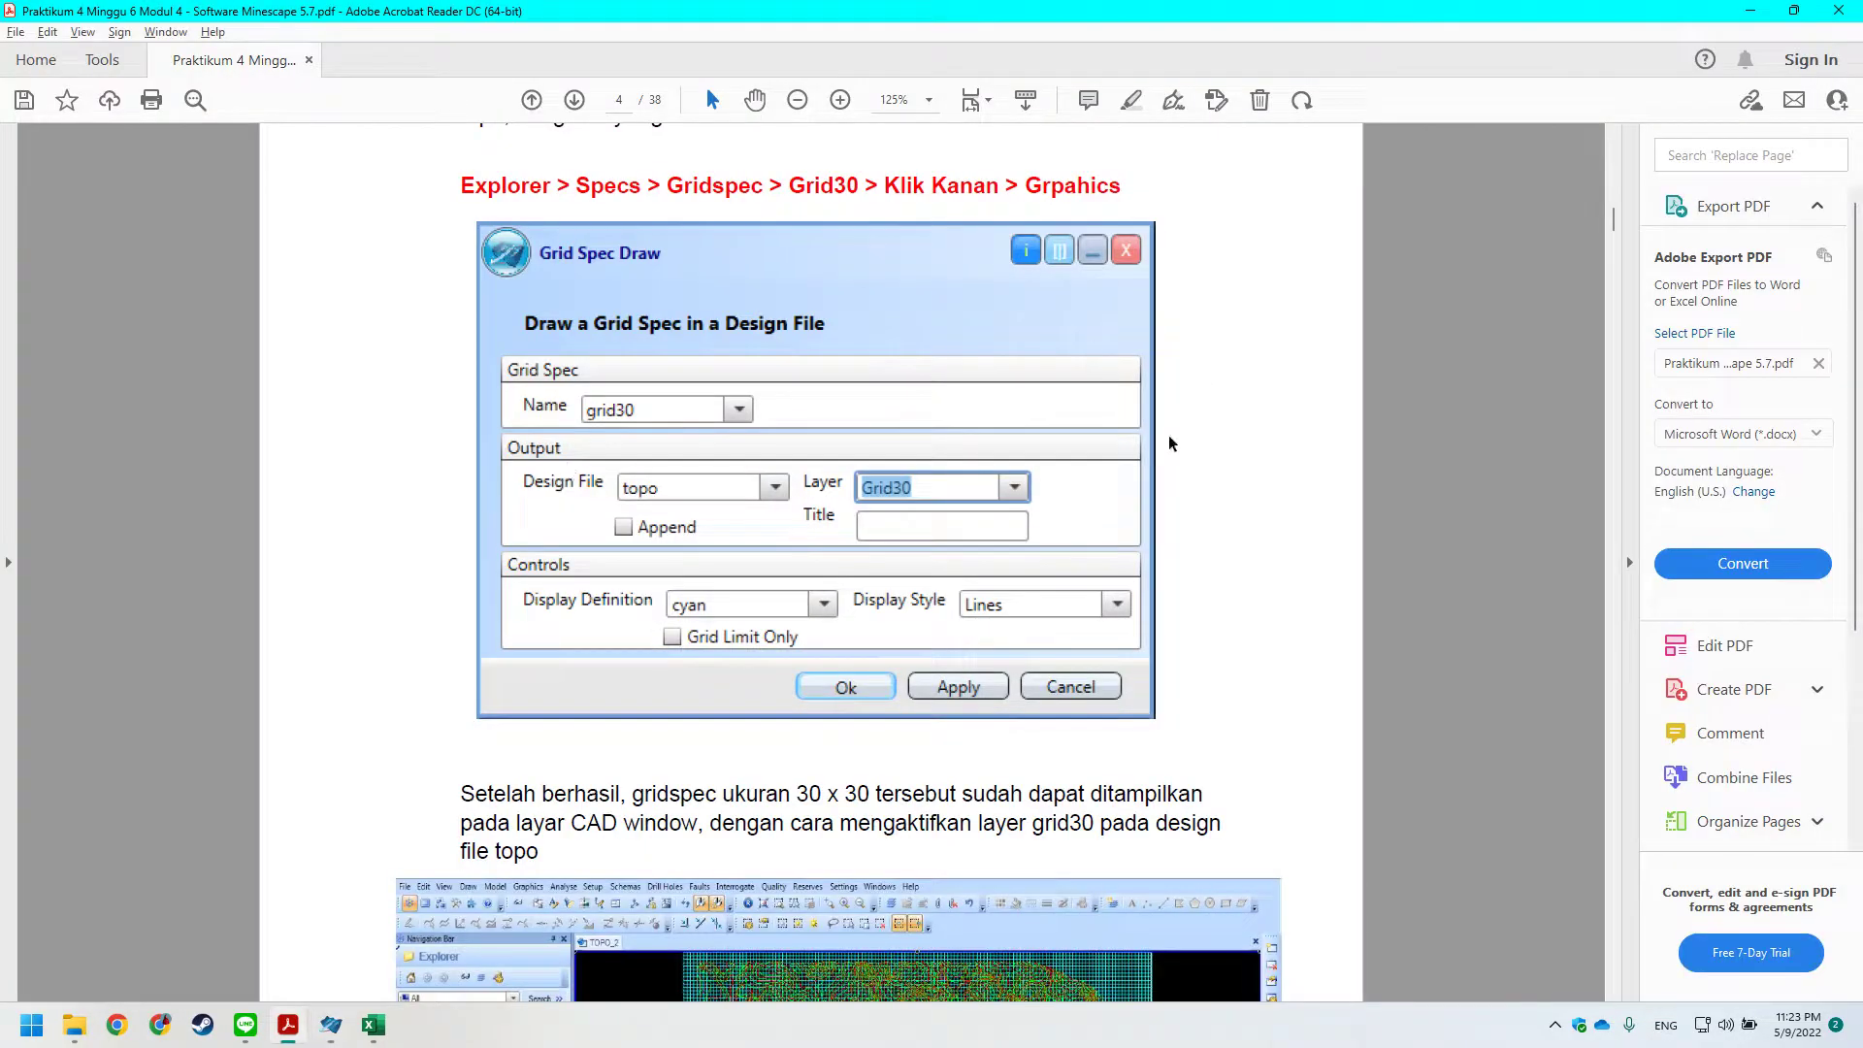
key("alt+Tab")
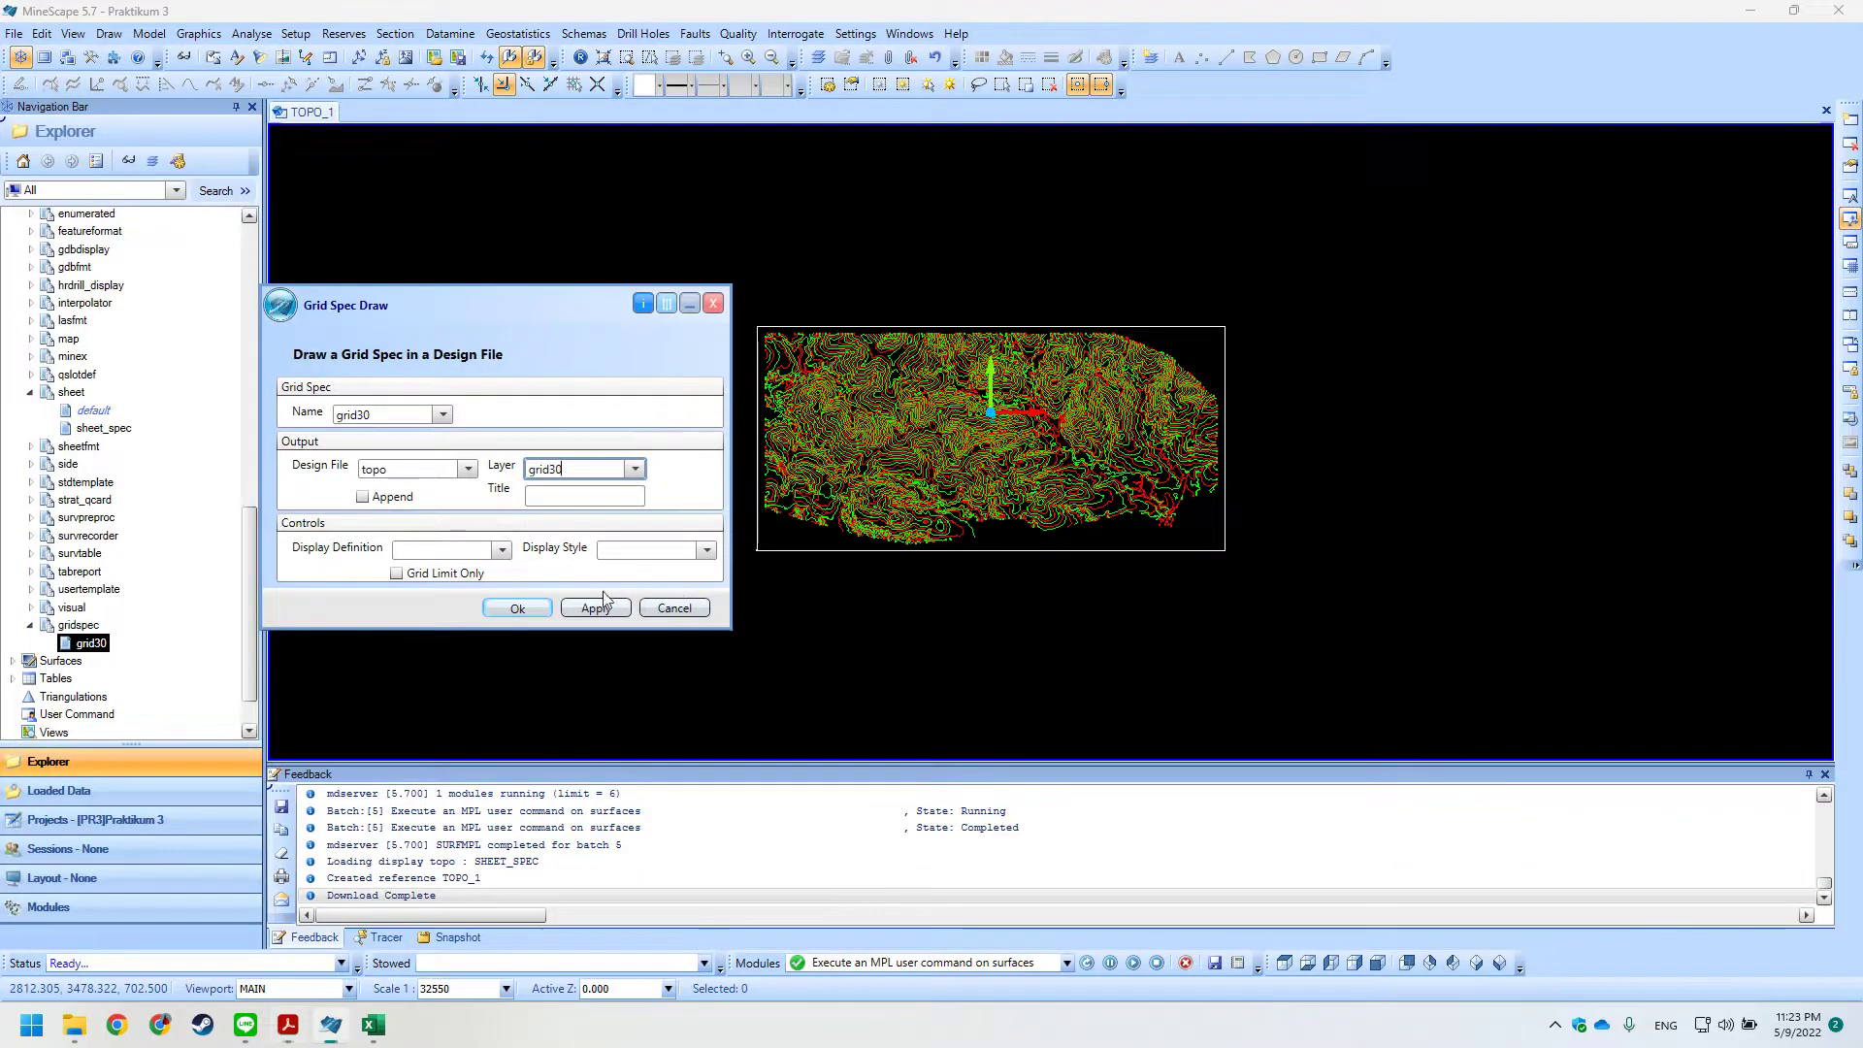
Choose the cyan display definition and Lines display style as in the PDF, and draw the grid spec.
left_click(502, 550)
scroll(505, 596, "down", 4)
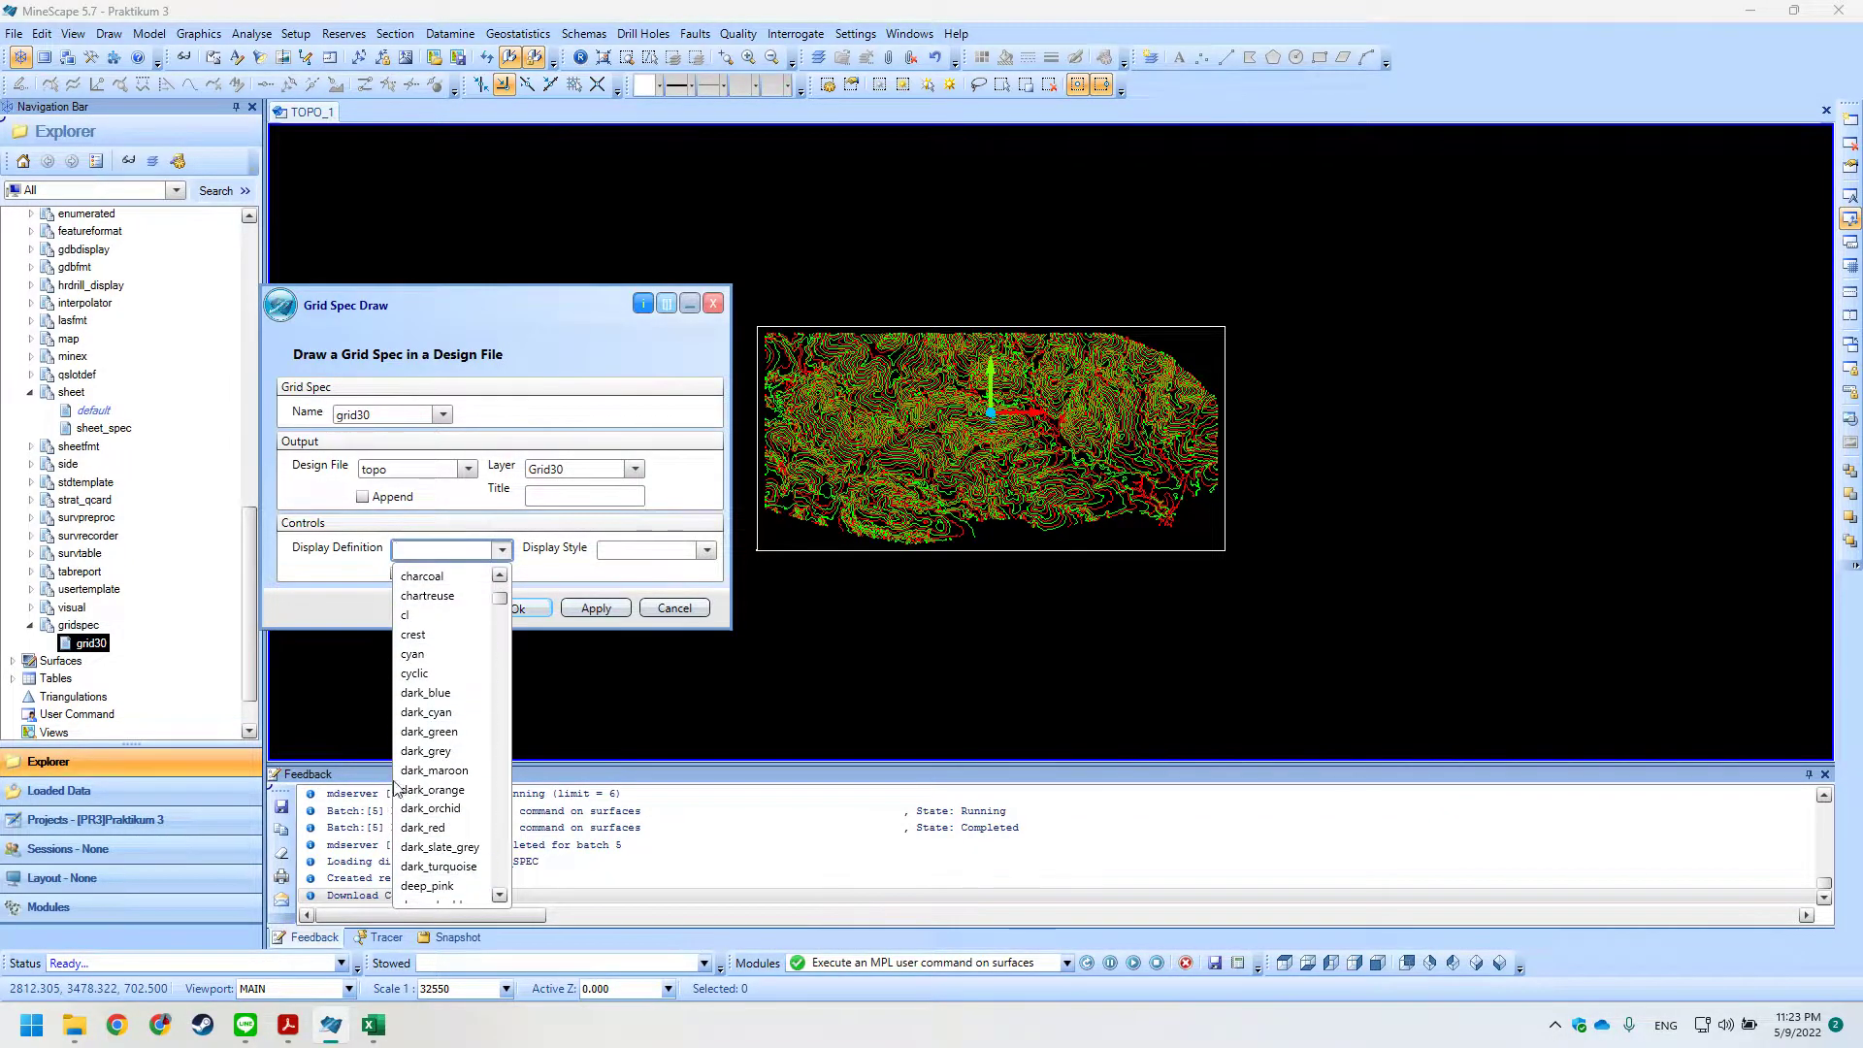
left_click(415, 654)
key("alt+Tab")
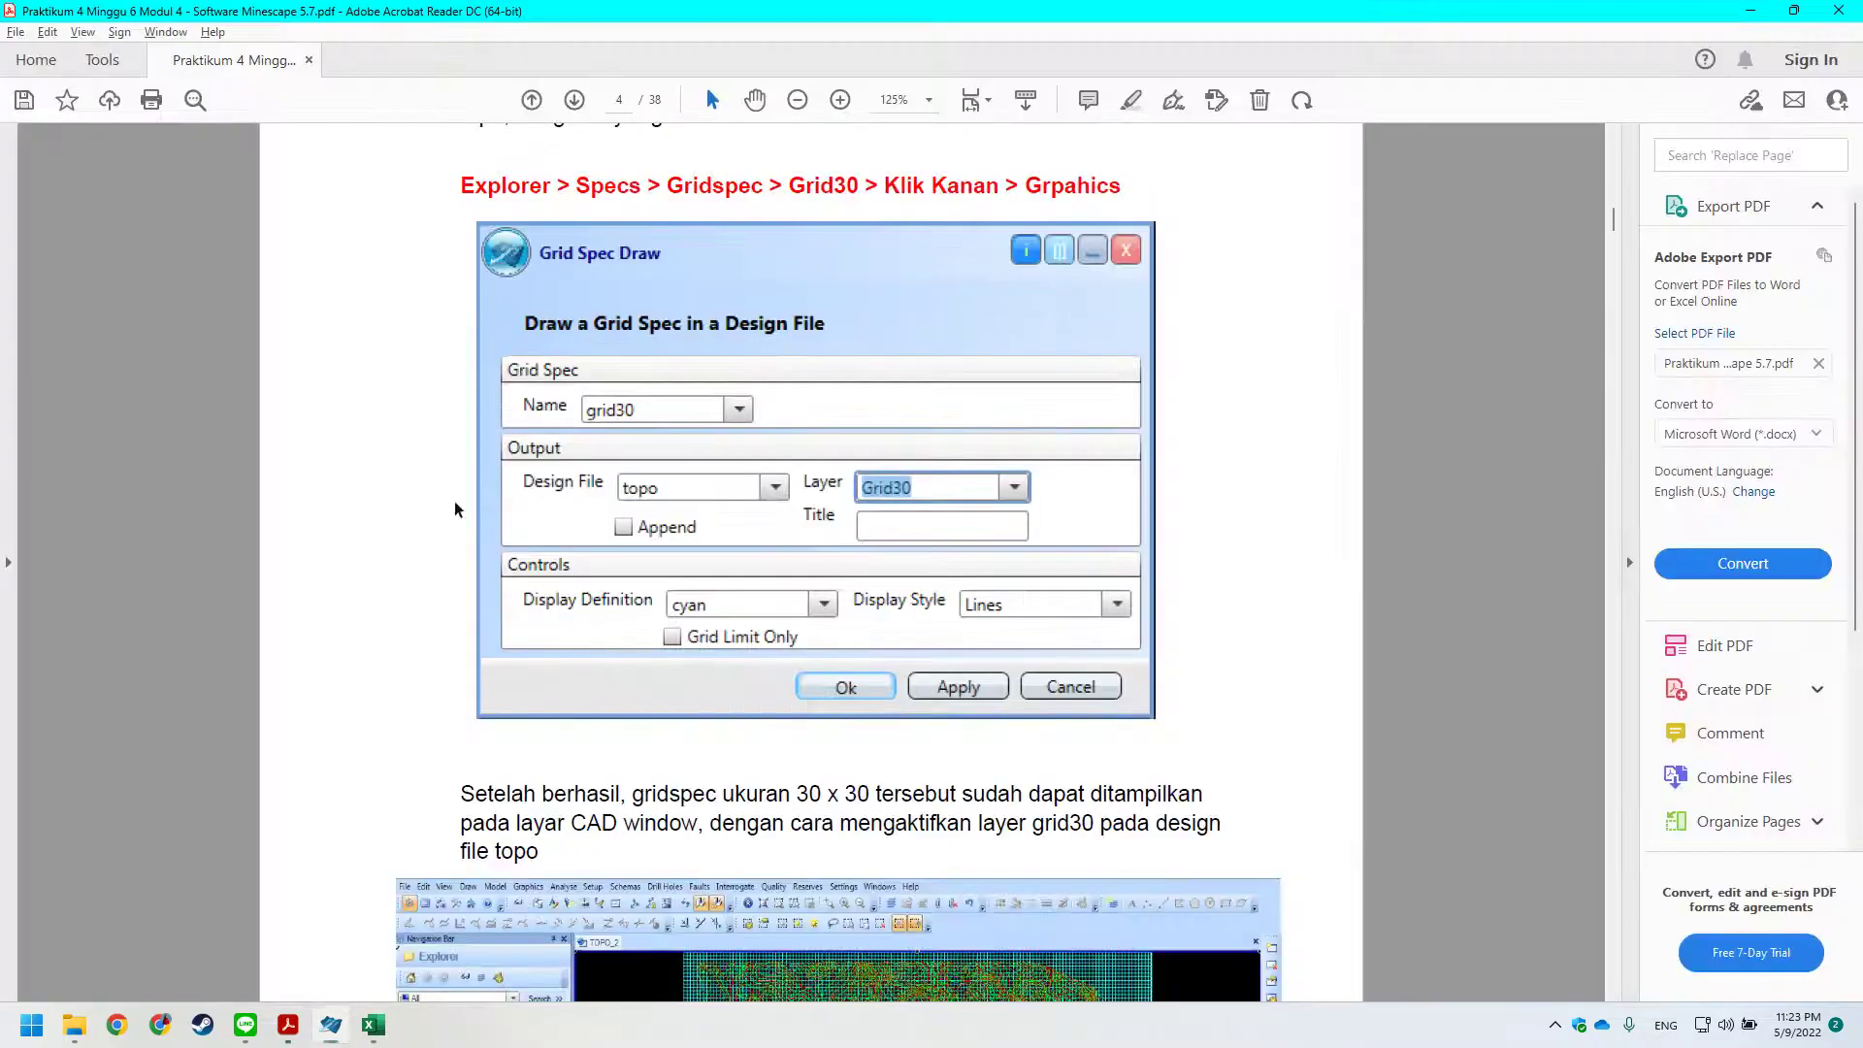
key("alt+Tab")
left_click(708, 552)
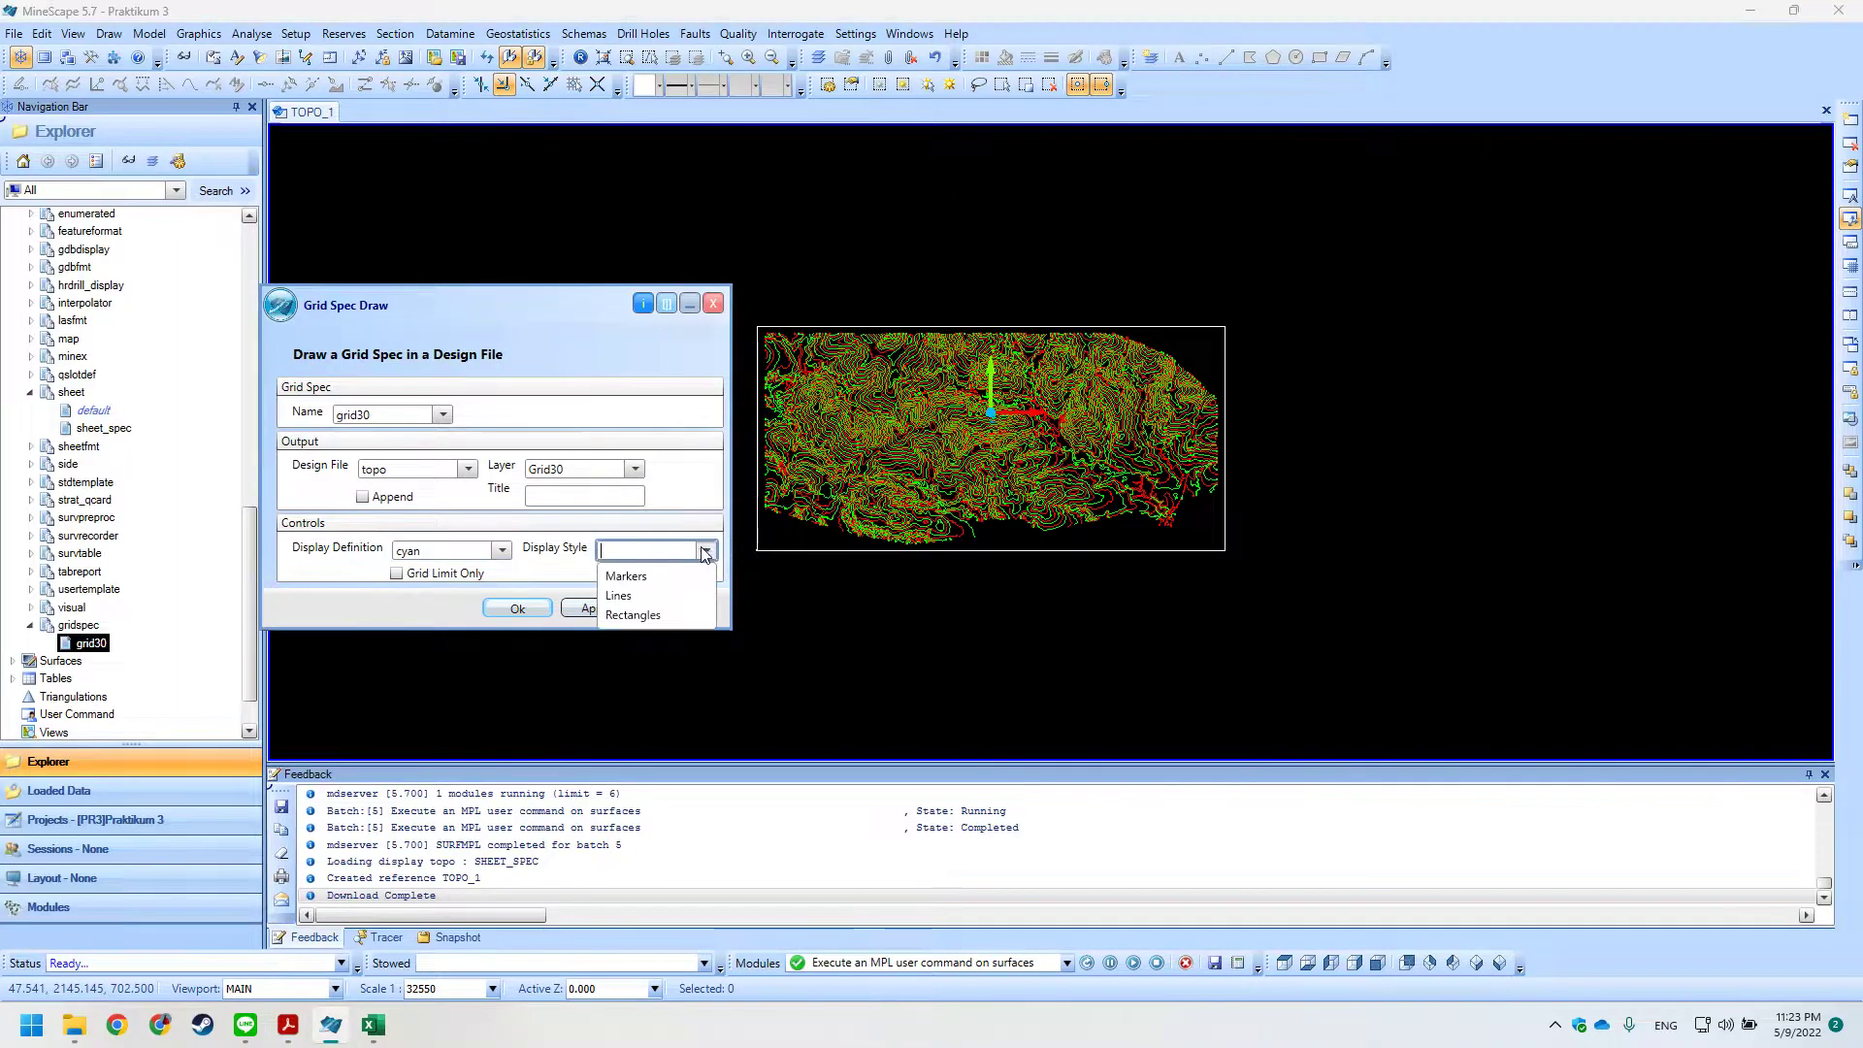
left_click(679, 596)
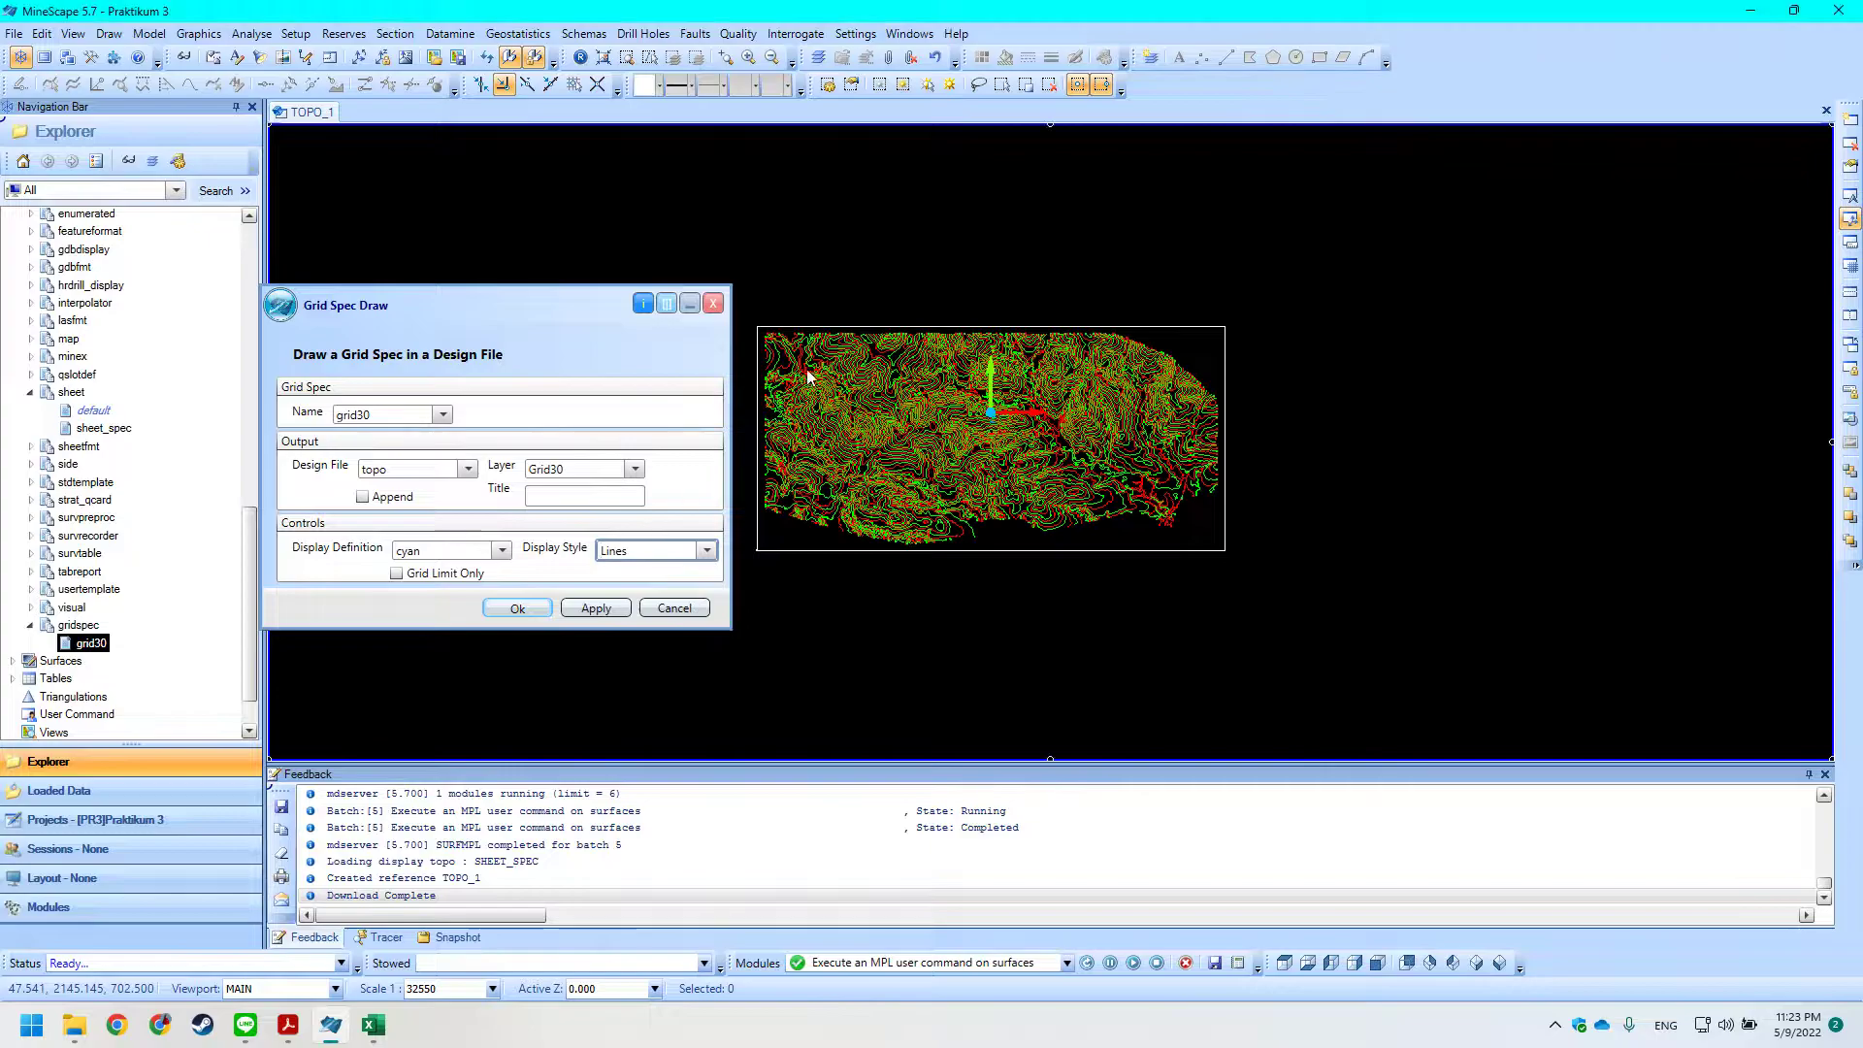
mouse_move(480, 361)
left_mouse_down()
mouse_move(462, 266)
mouse_move(478, 330)
left_mouse_up()
left_click(516, 577)
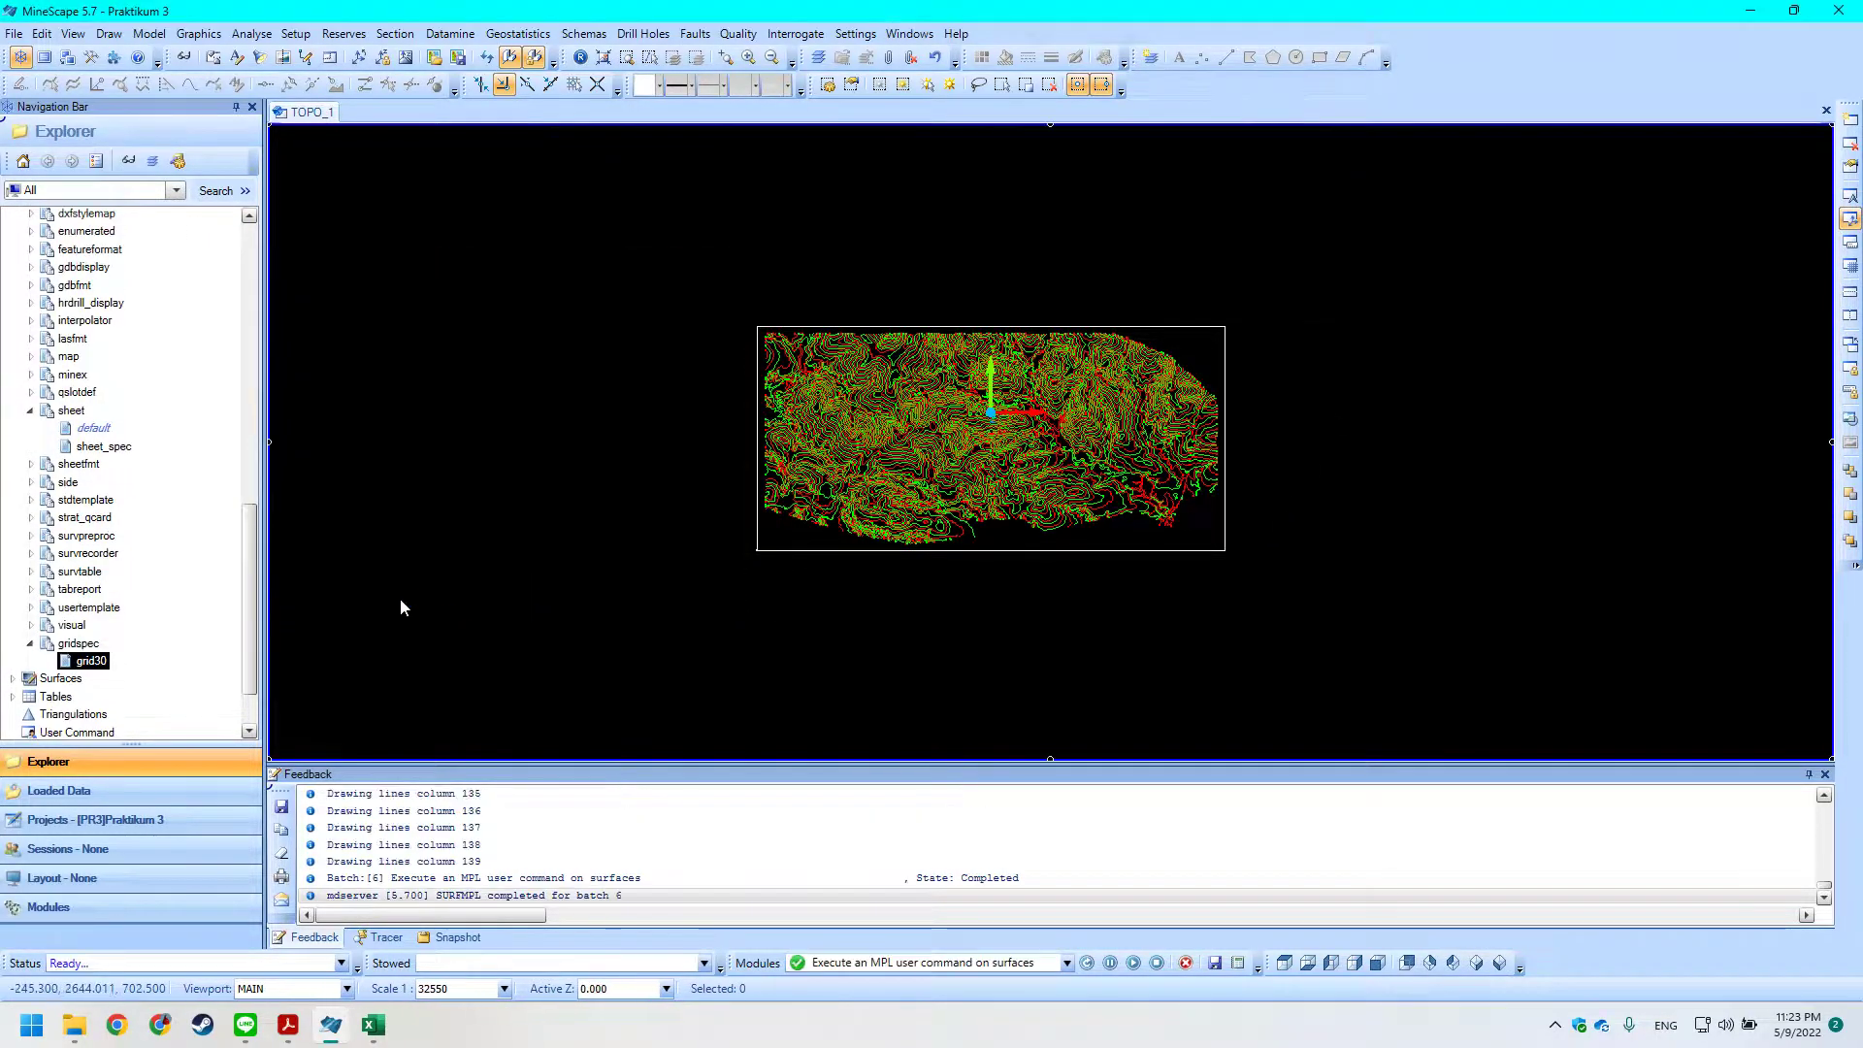
Display the GRID30 layer of the topo design file and examine the grid over the topography.
scroll(247, 529, "up", 2)
left_click_drag(247, 526, 247, 264)
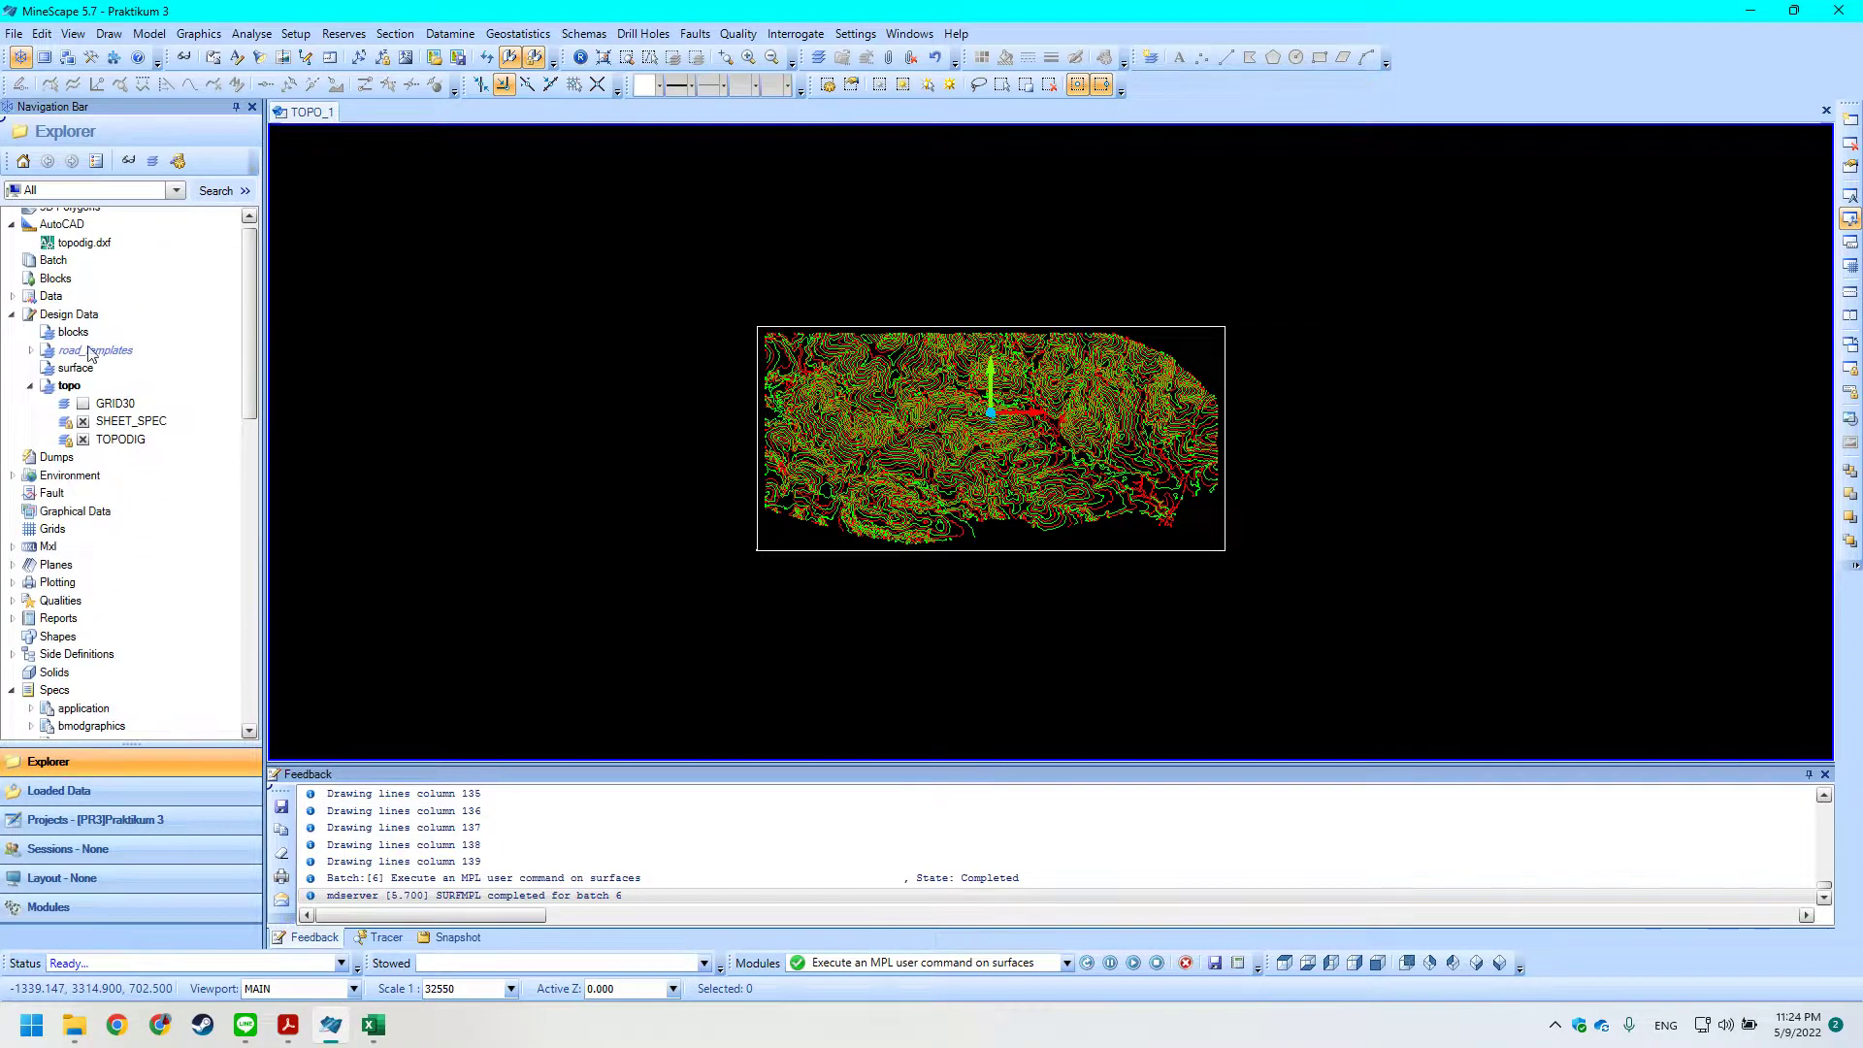
left_click(83, 402)
scroll(899, 411, "up", 3)
scroll(894, 454, "down", 1)
scroll(910, 468, "up", 1)
scroll(951, 533, "down", 1)
middle_click_drag(1372, 500, 1289, 424)
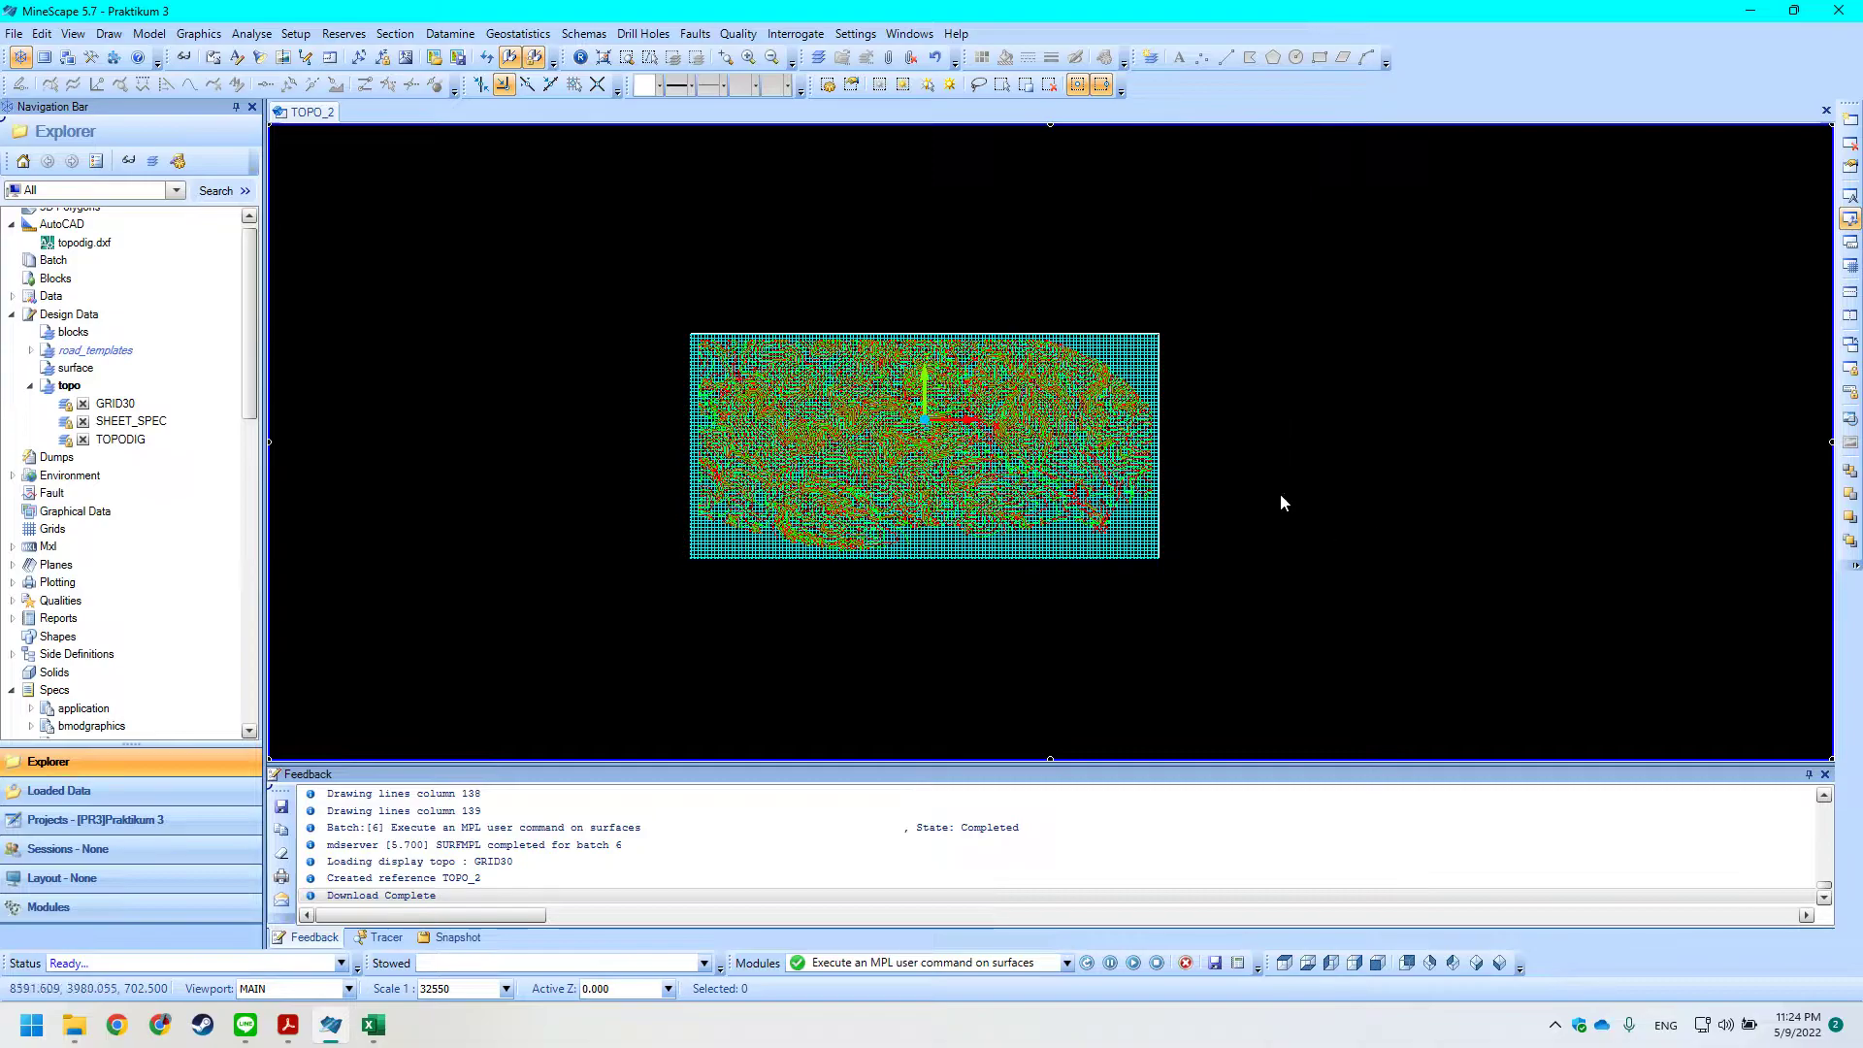
scroll(990, 543, "up", 1)
scroll(1037, 555, "down", 1)
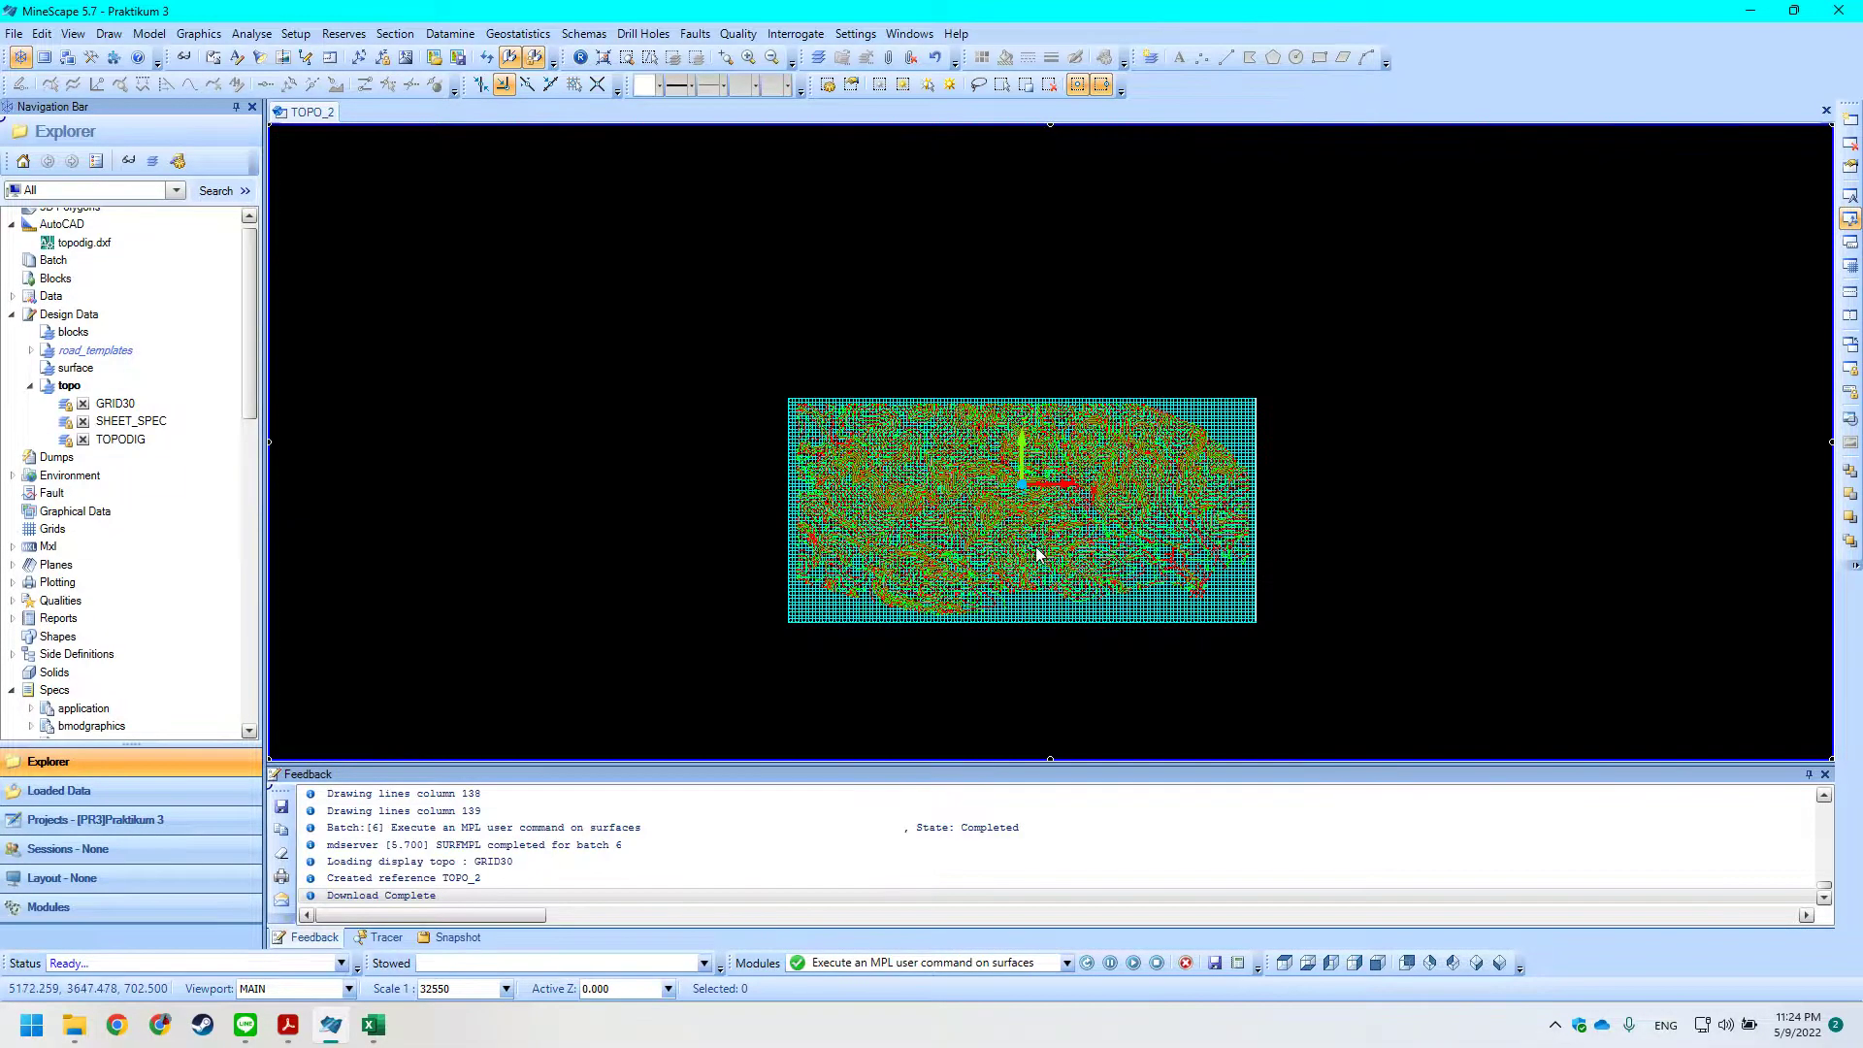
middle_click_drag(999, 583, 893, 533)
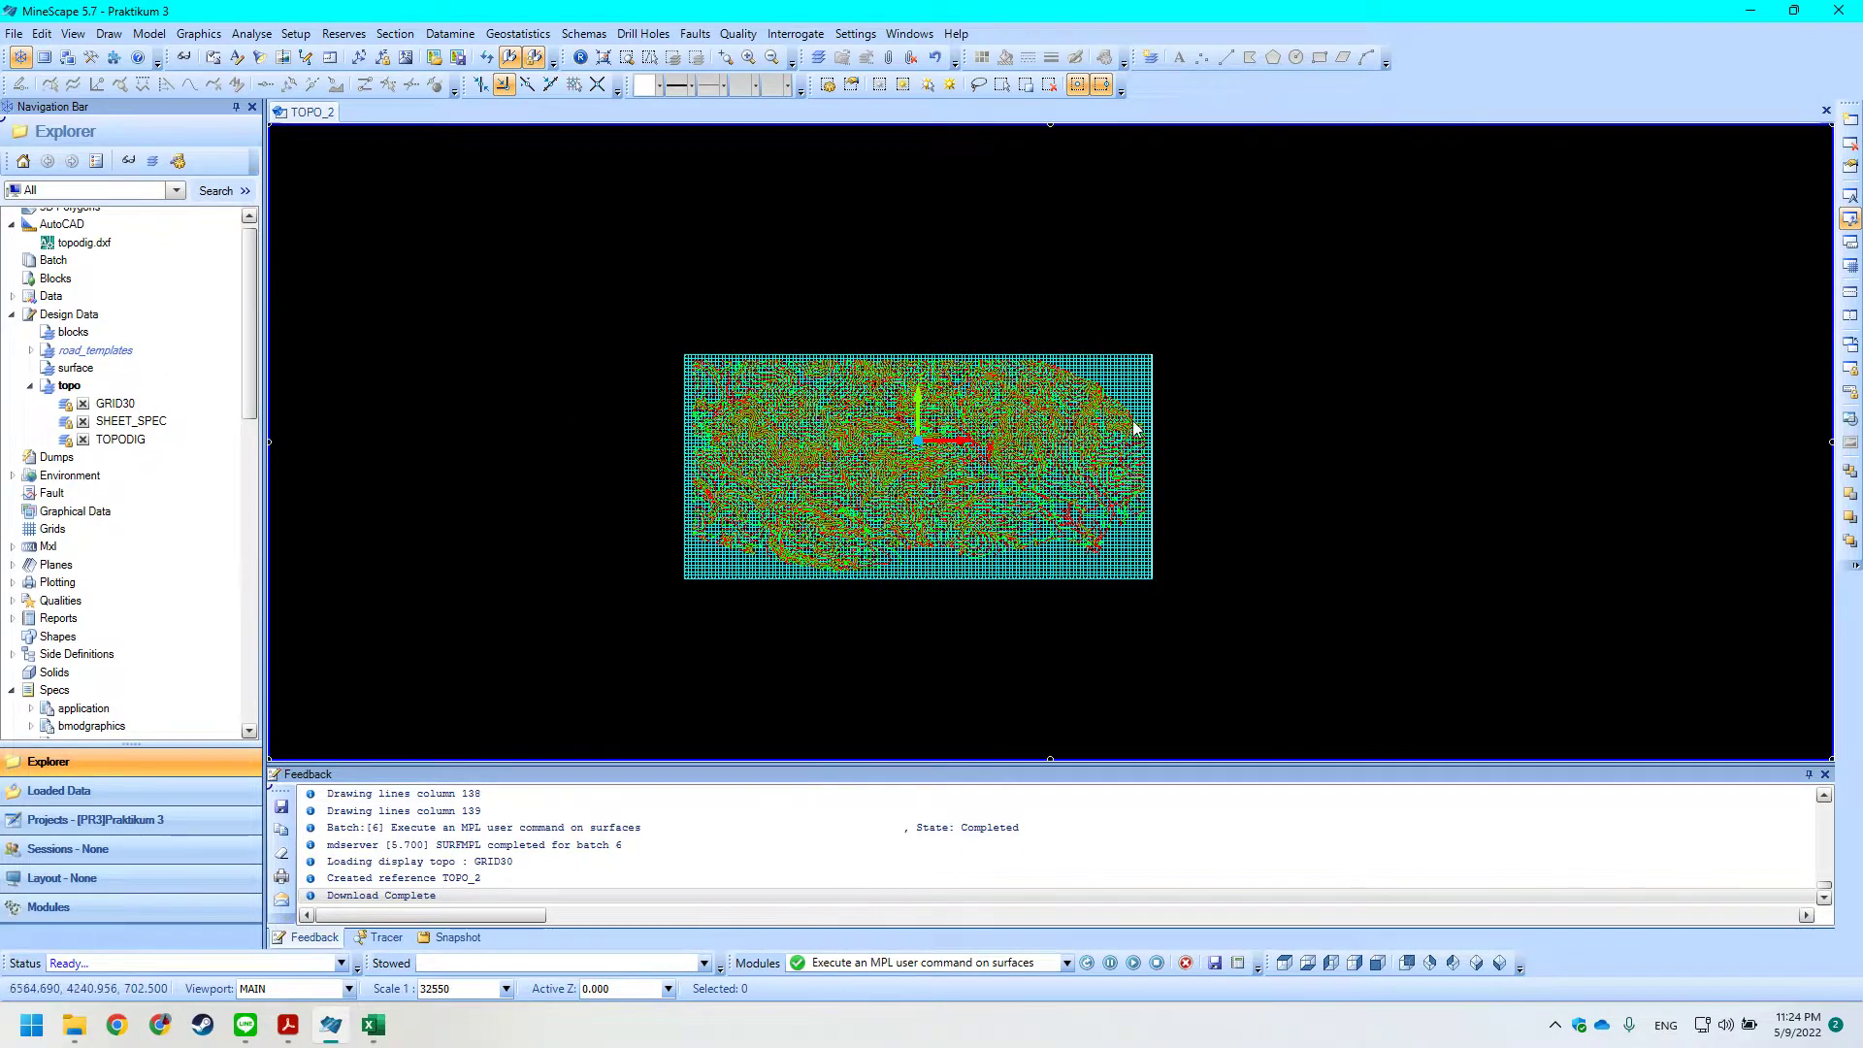
Hide the topo layers and display SHEET_SPEC, GRID30 and TOPODIG again one by one to compare them.
left_click(84, 403)
left_click(85, 404)
left_click(84, 404)
left_click(84, 438)
left_click(84, 404)
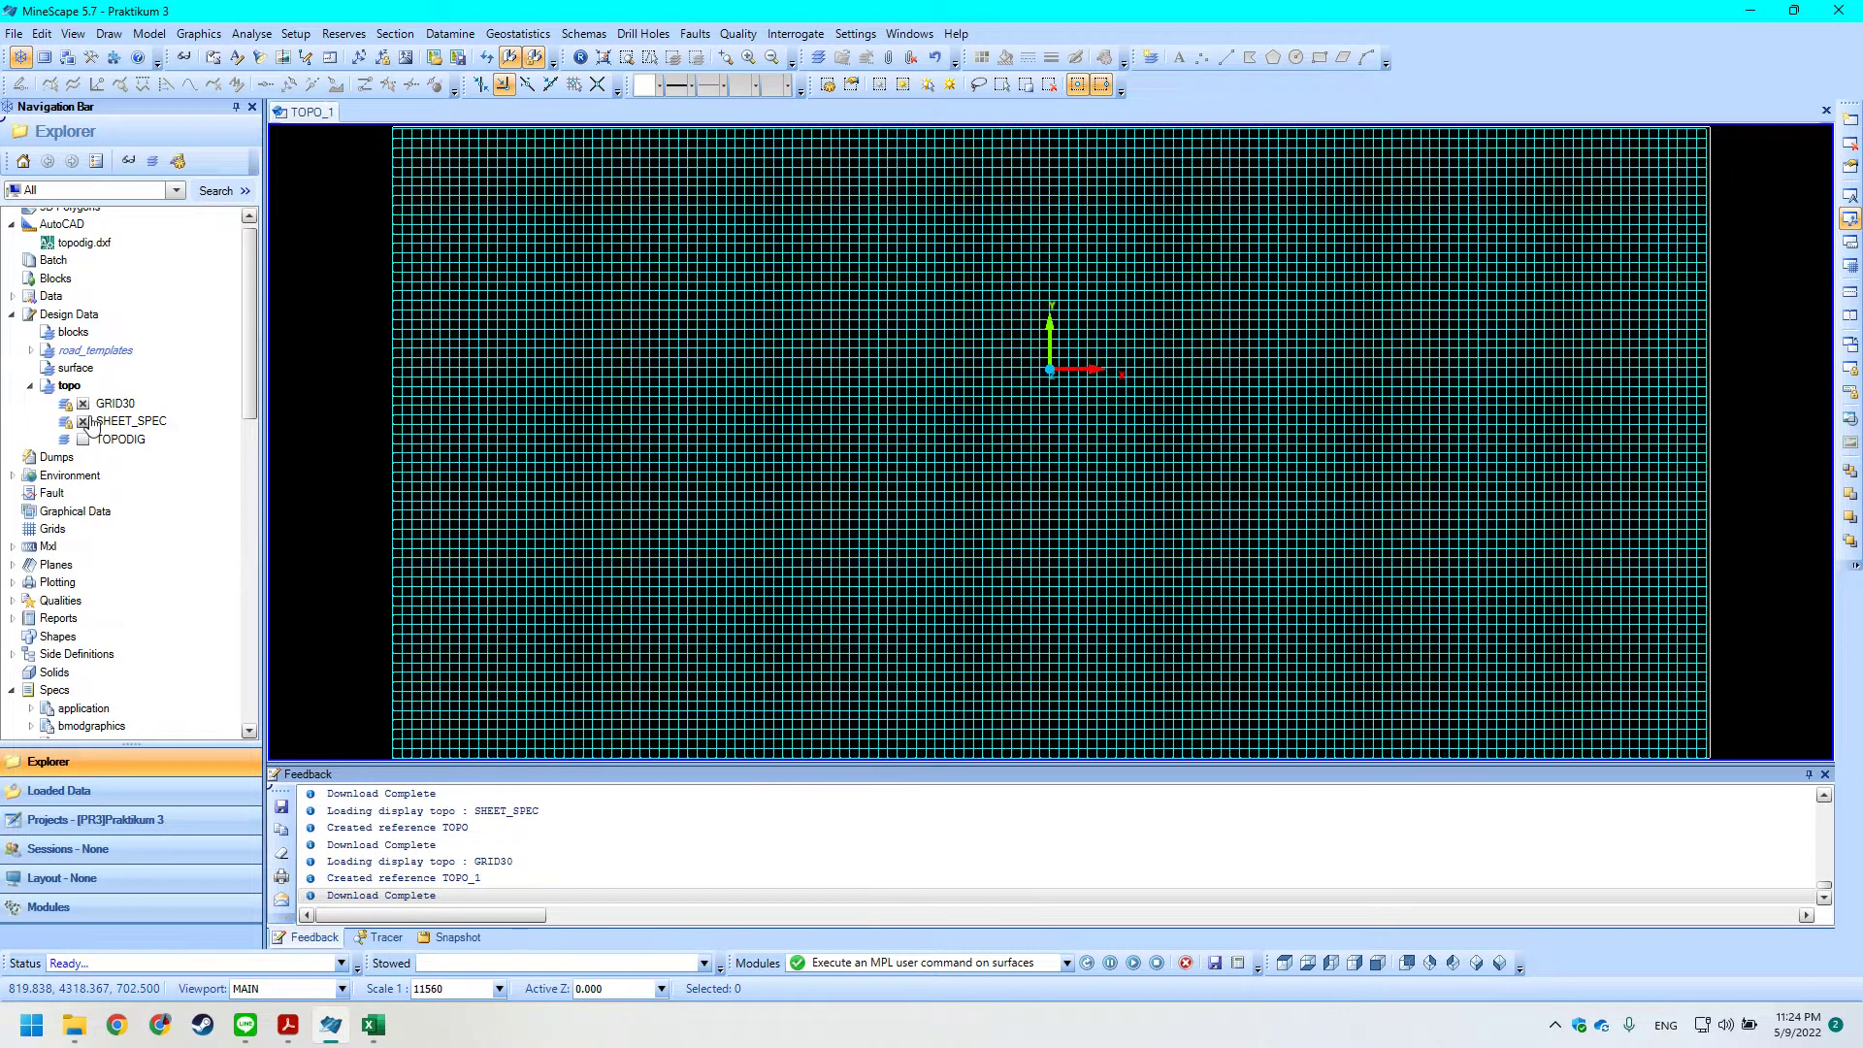
left_click(85, 425)
left_click(82, 441)
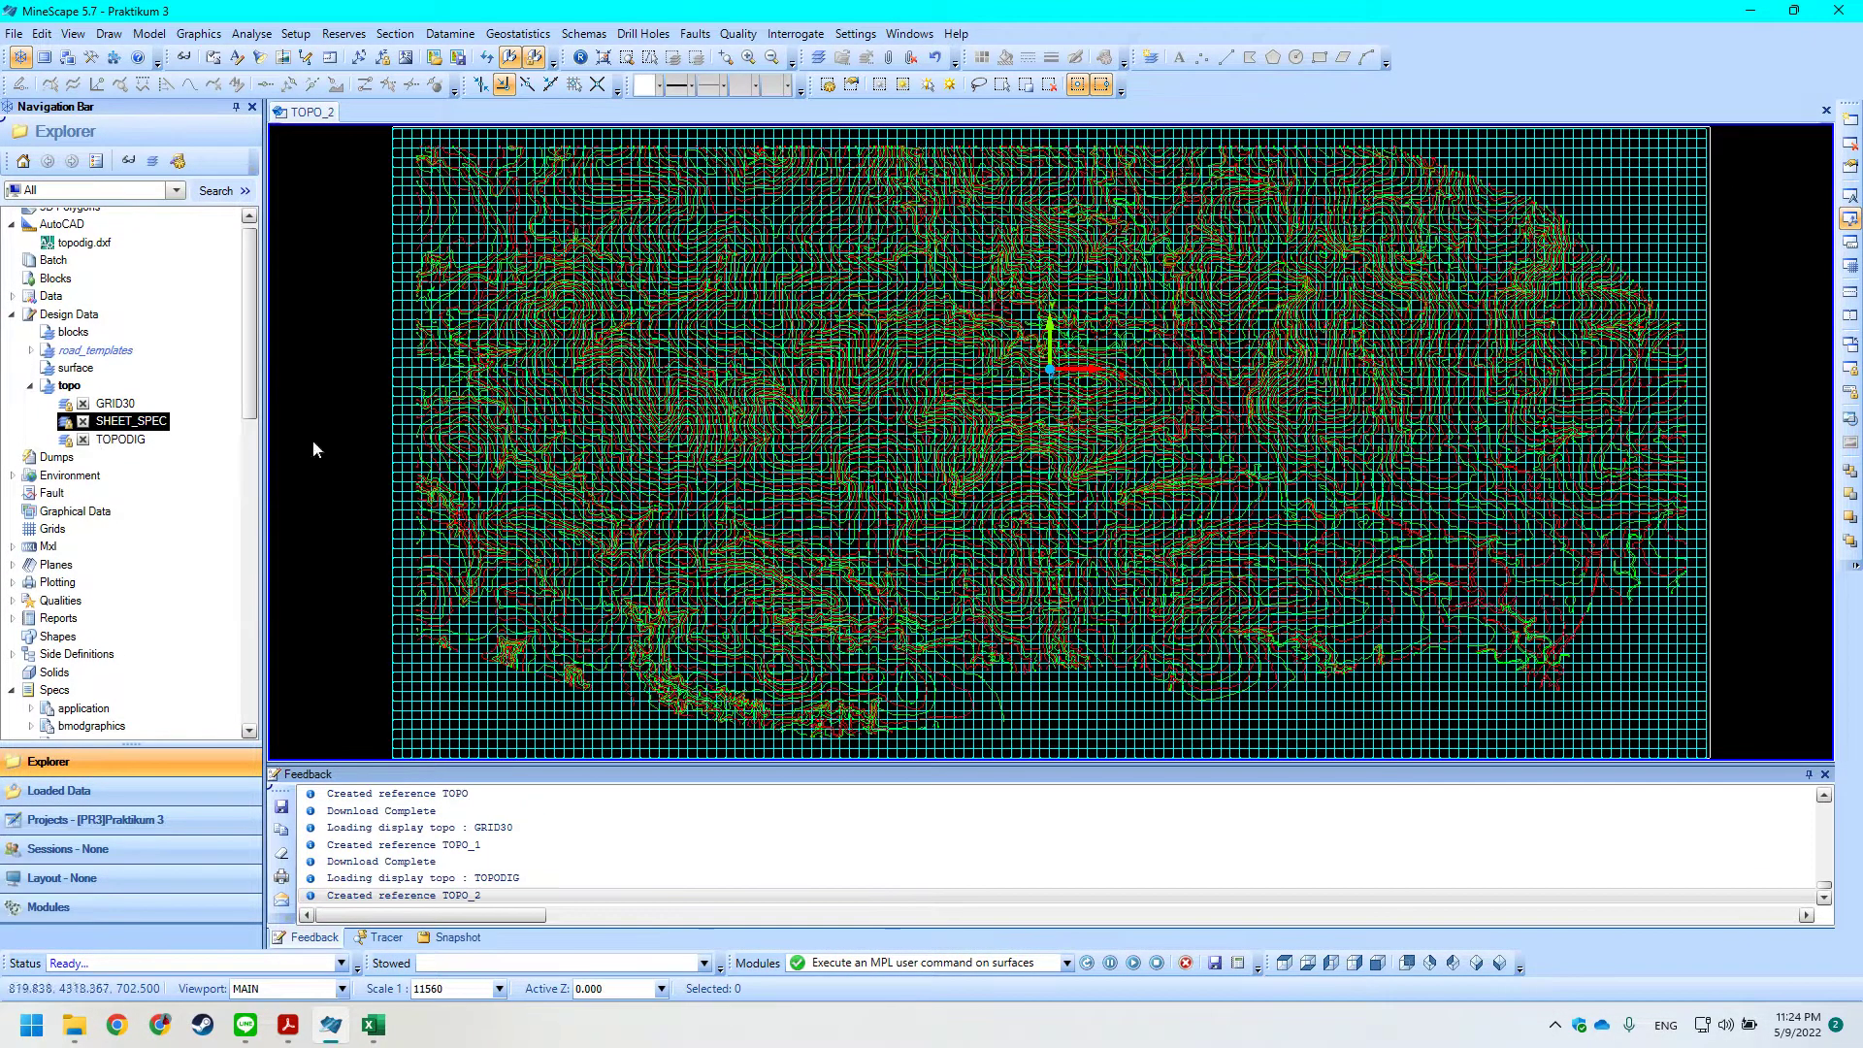
scroll(724, 453, "down", 2)
middle_click_drag(537, 423, 644, 426)
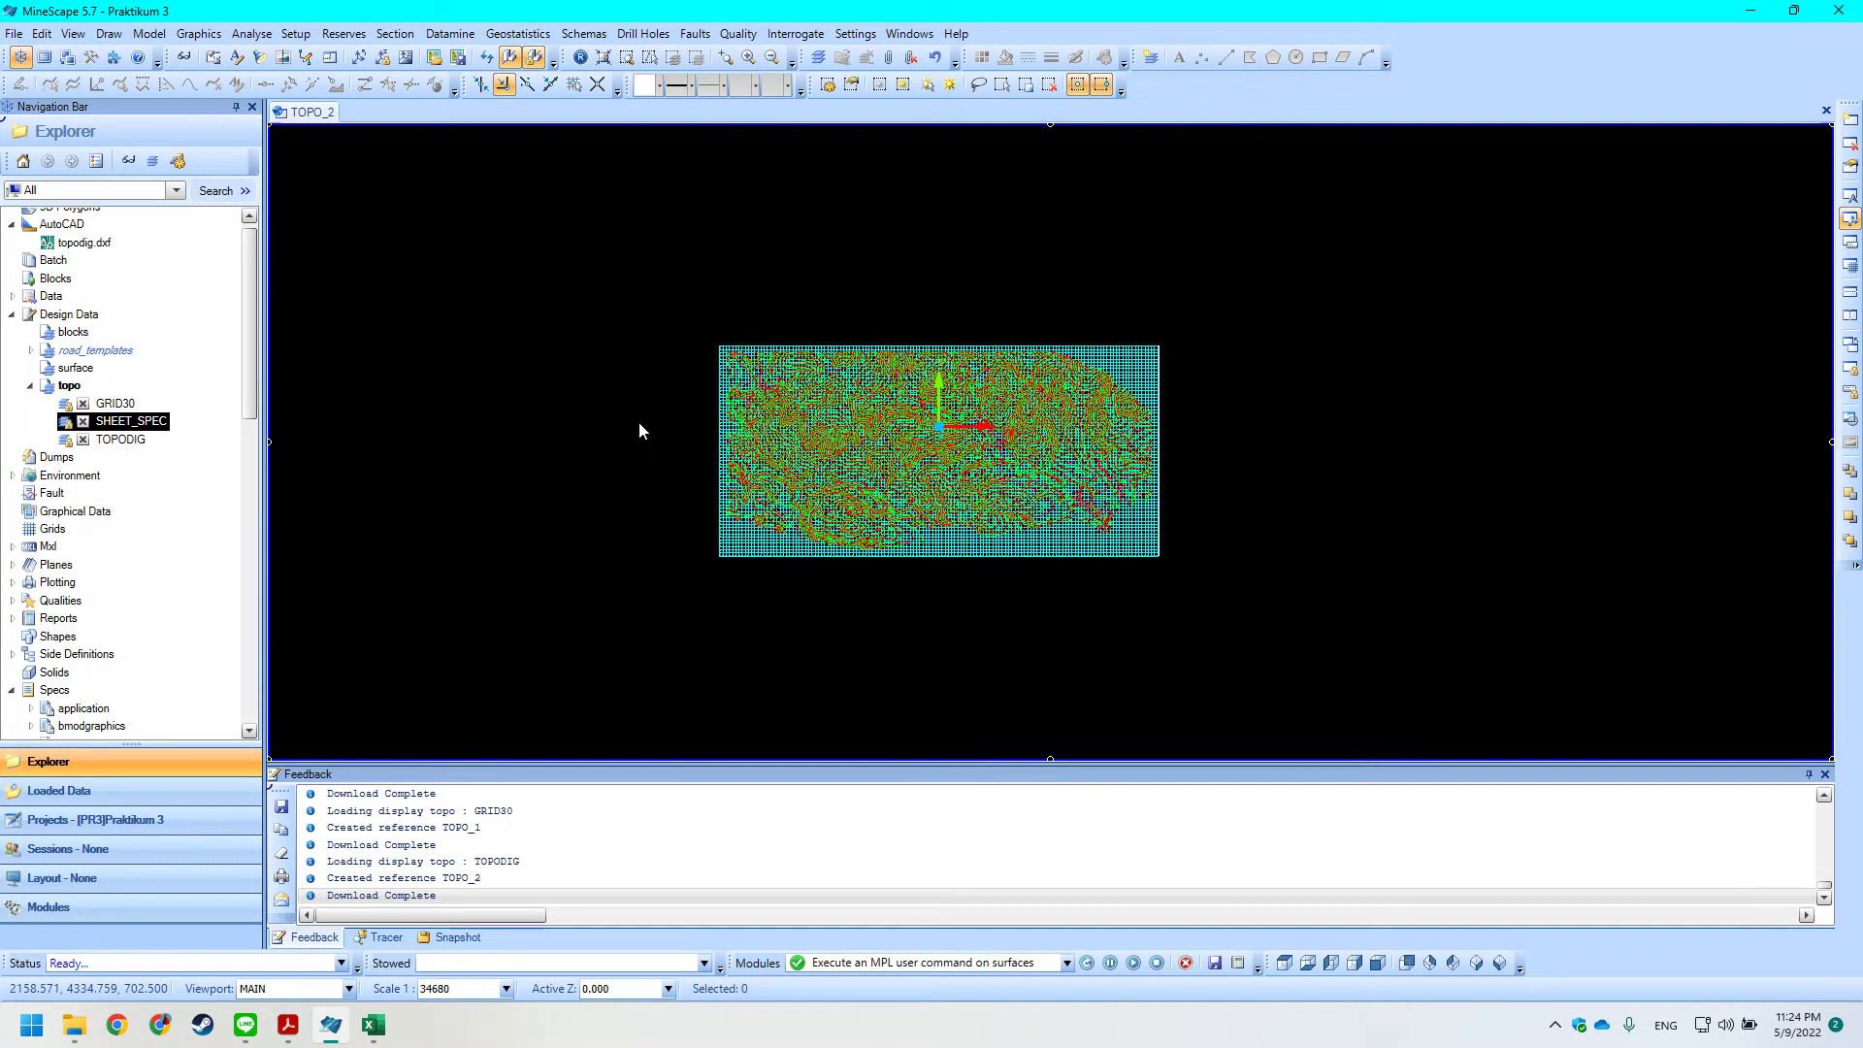
Compare the display with the Modul 4 PDF and read its section 5 instructions for creating a grid file.
key("alt+Tab")
scroll(713, 449, "down", 2)
scroll(714, 449, "down", 6)
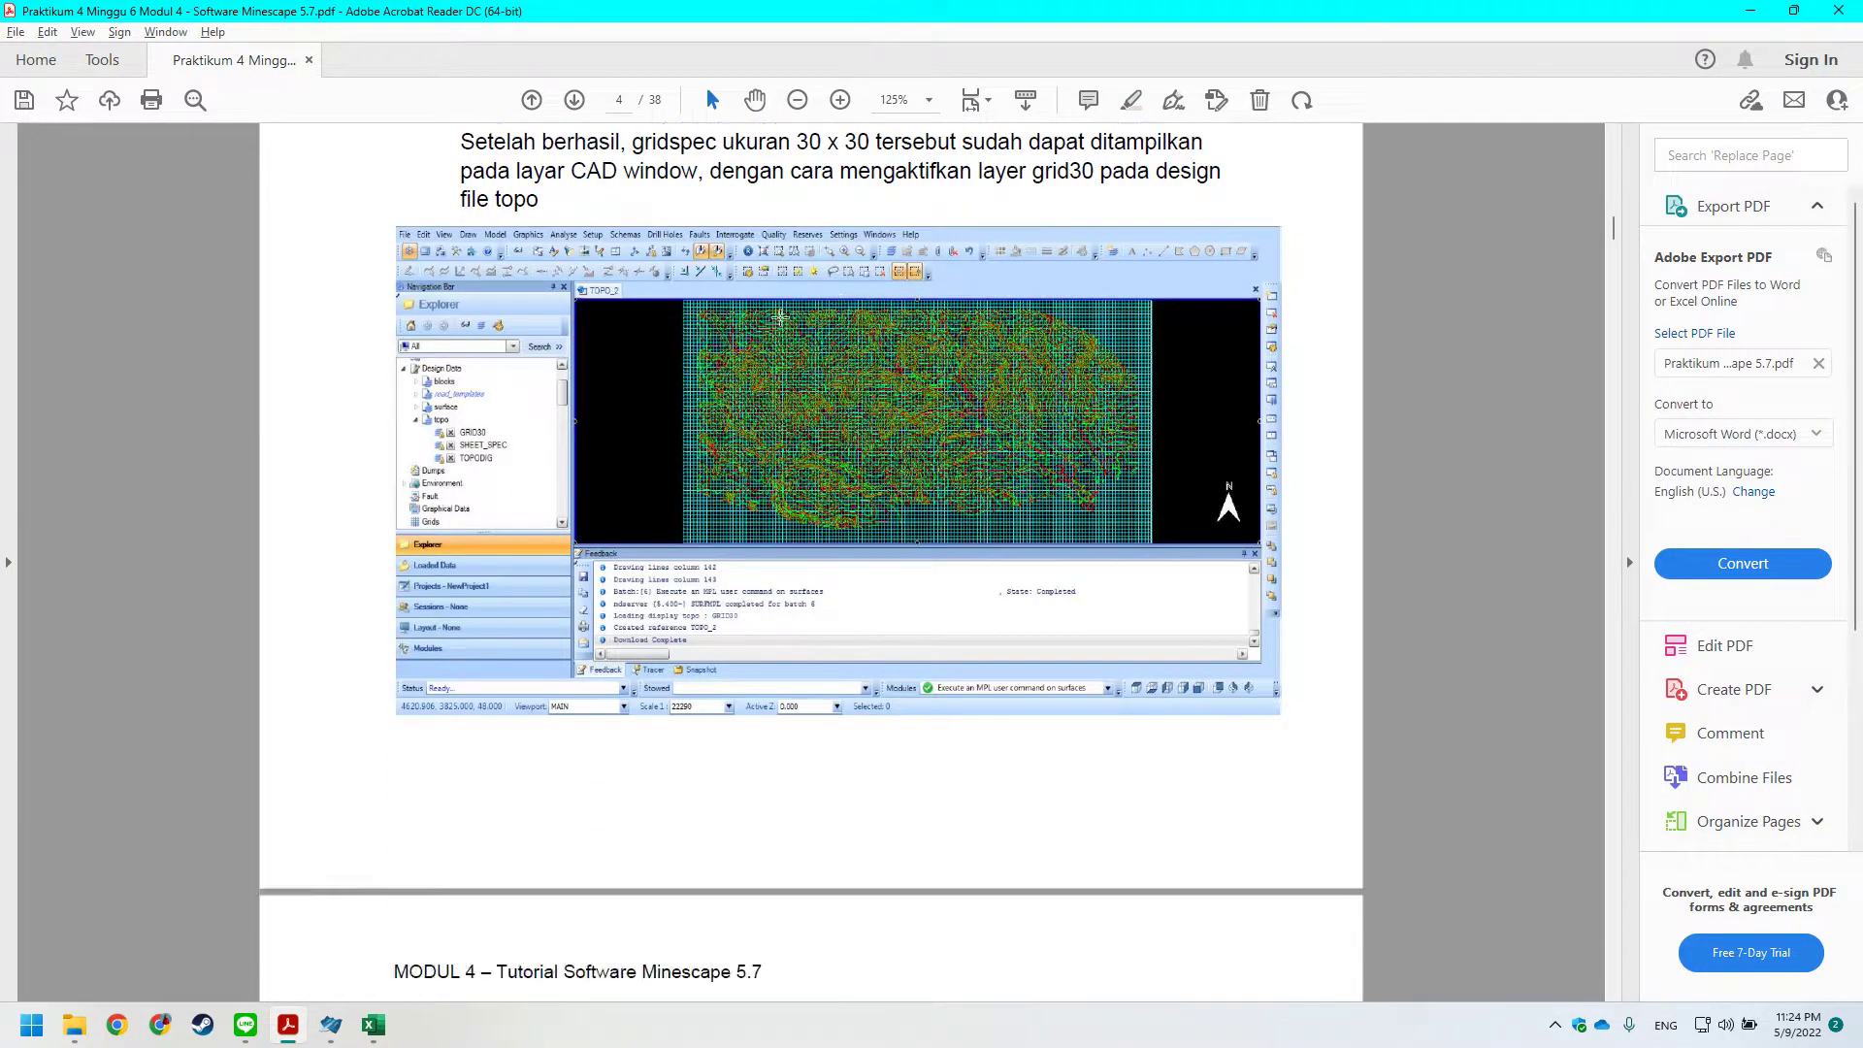
scroll(738, 349, "down", 5)
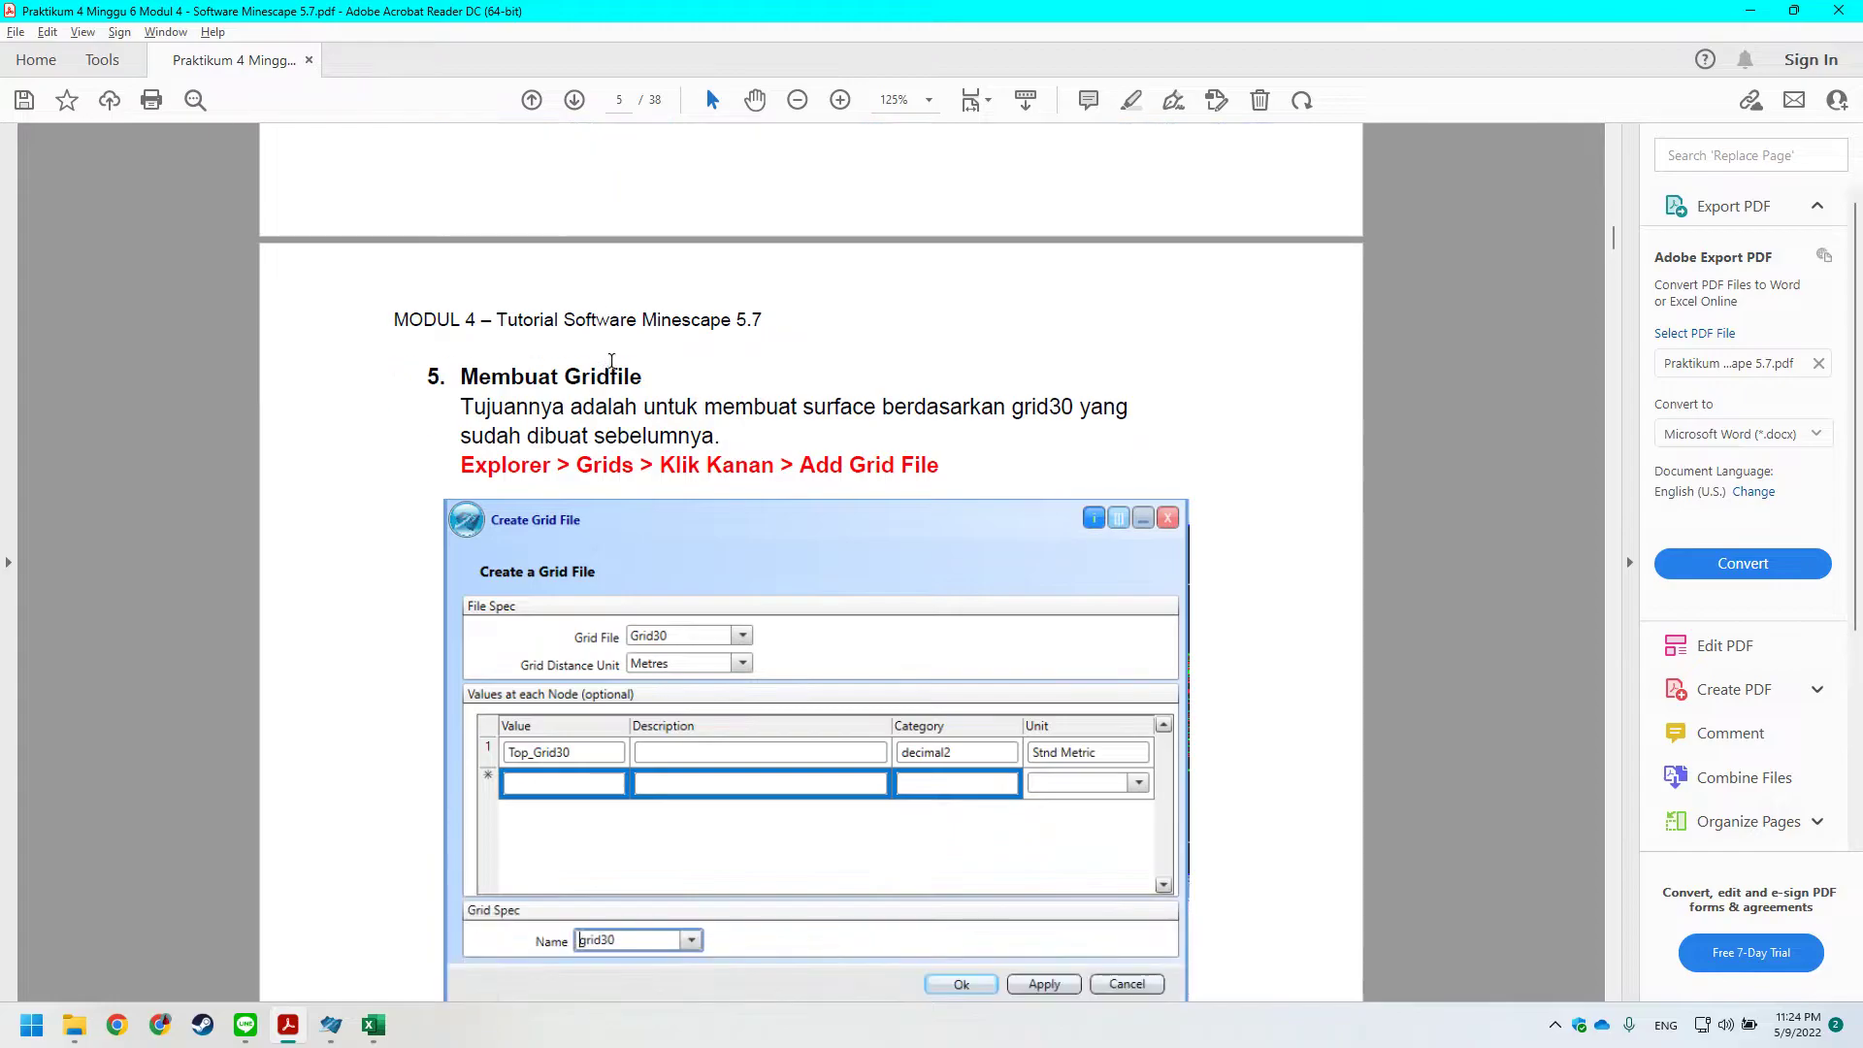
key("alt+Tab")
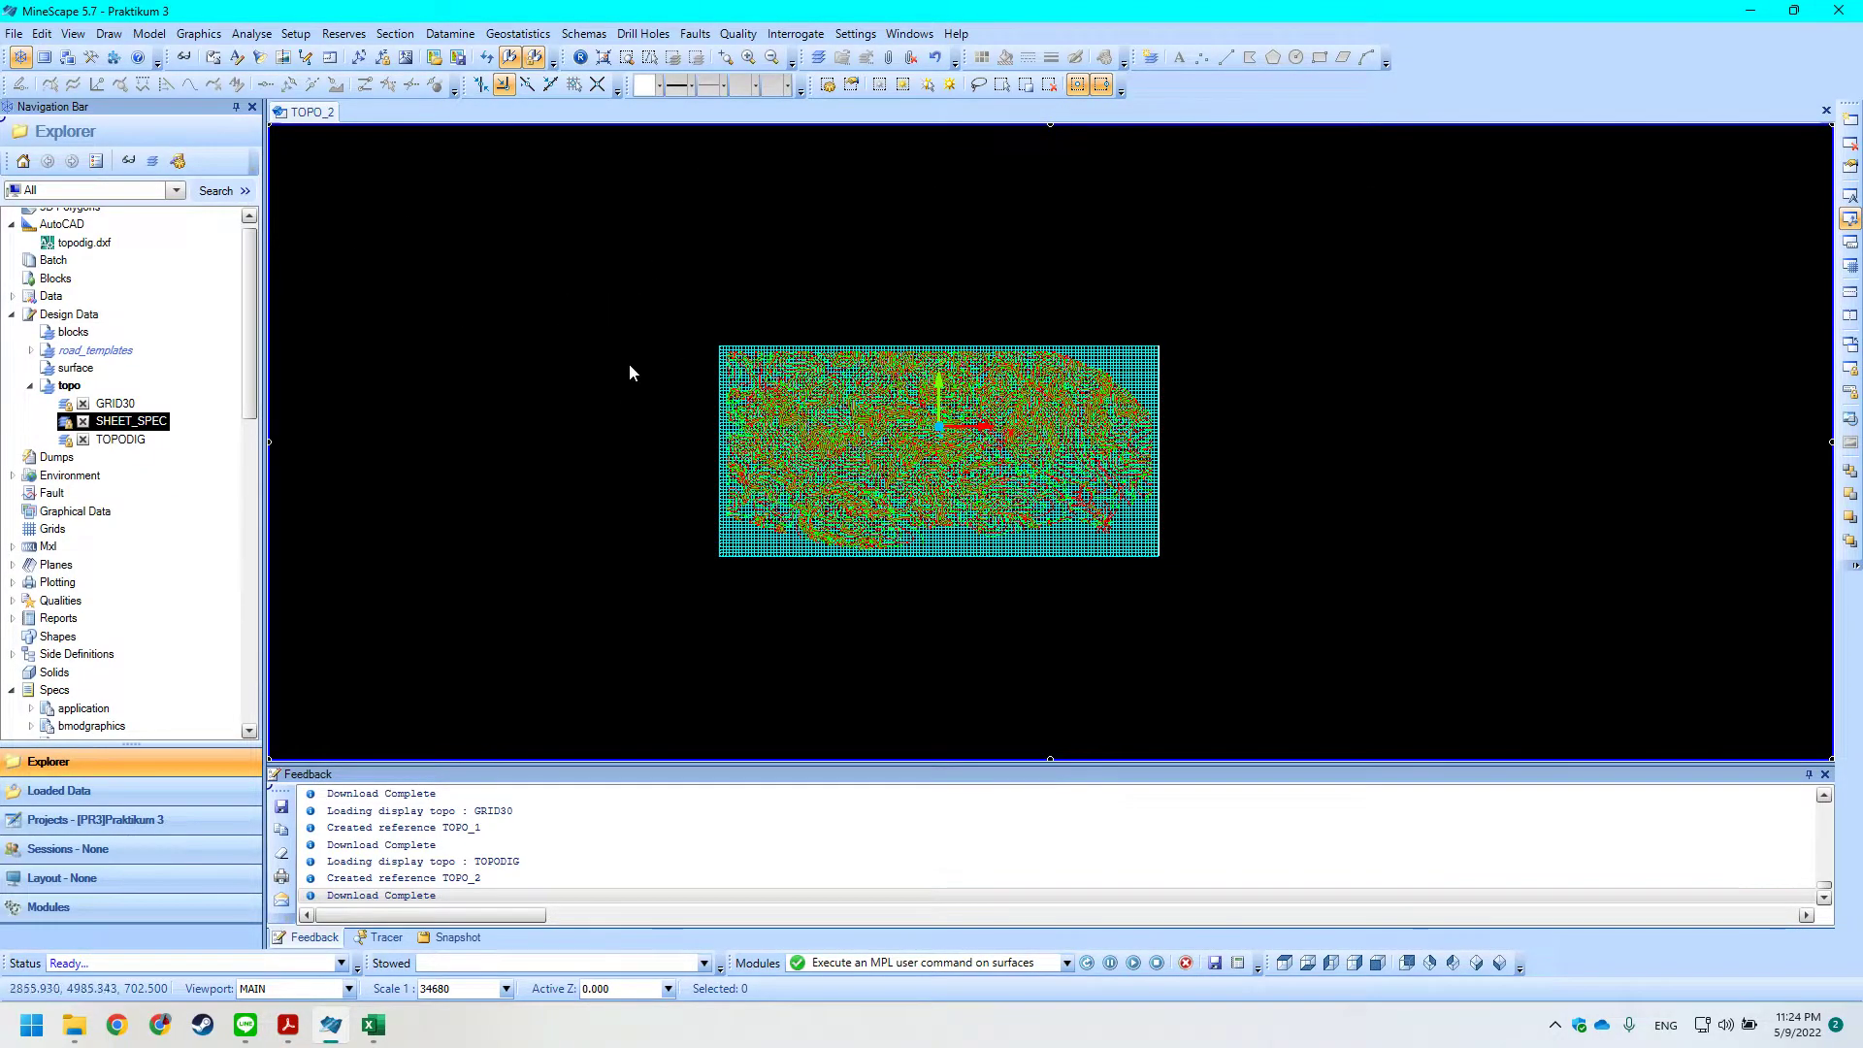
key("alt+Tab")
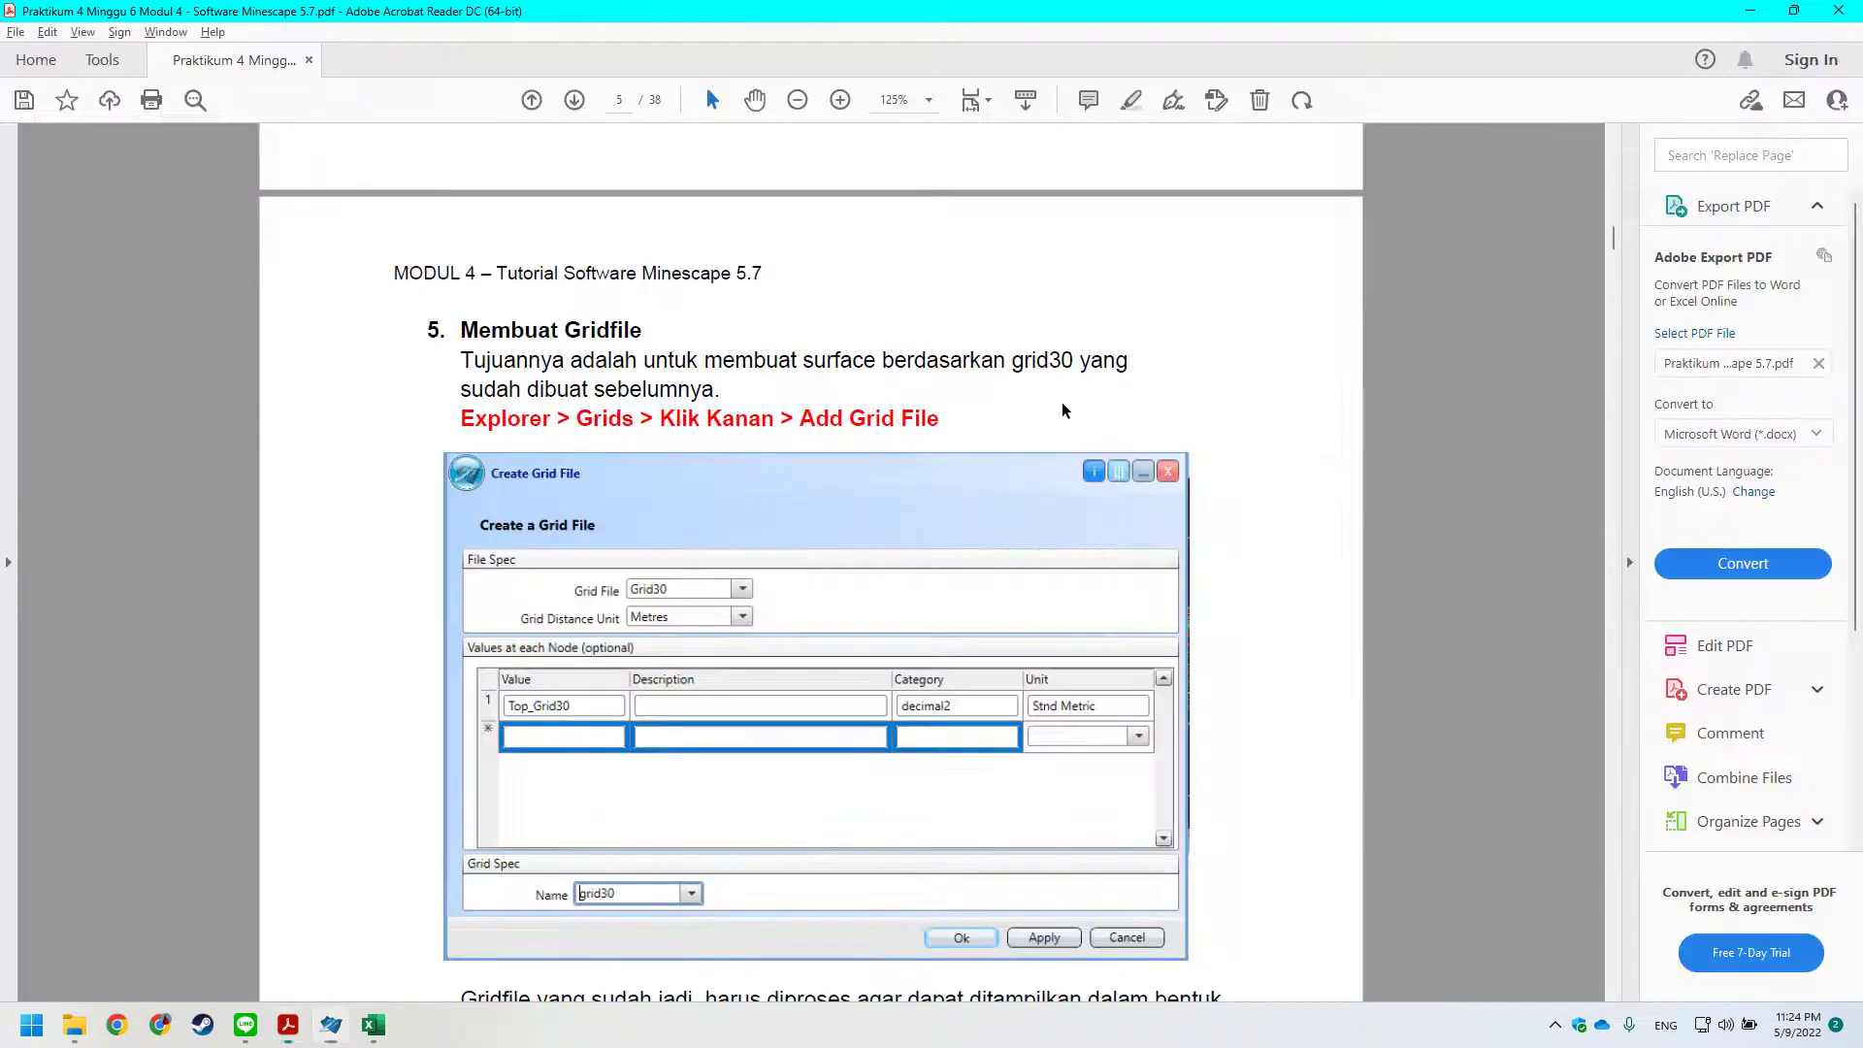
scroll(534, 369, "down", 2)
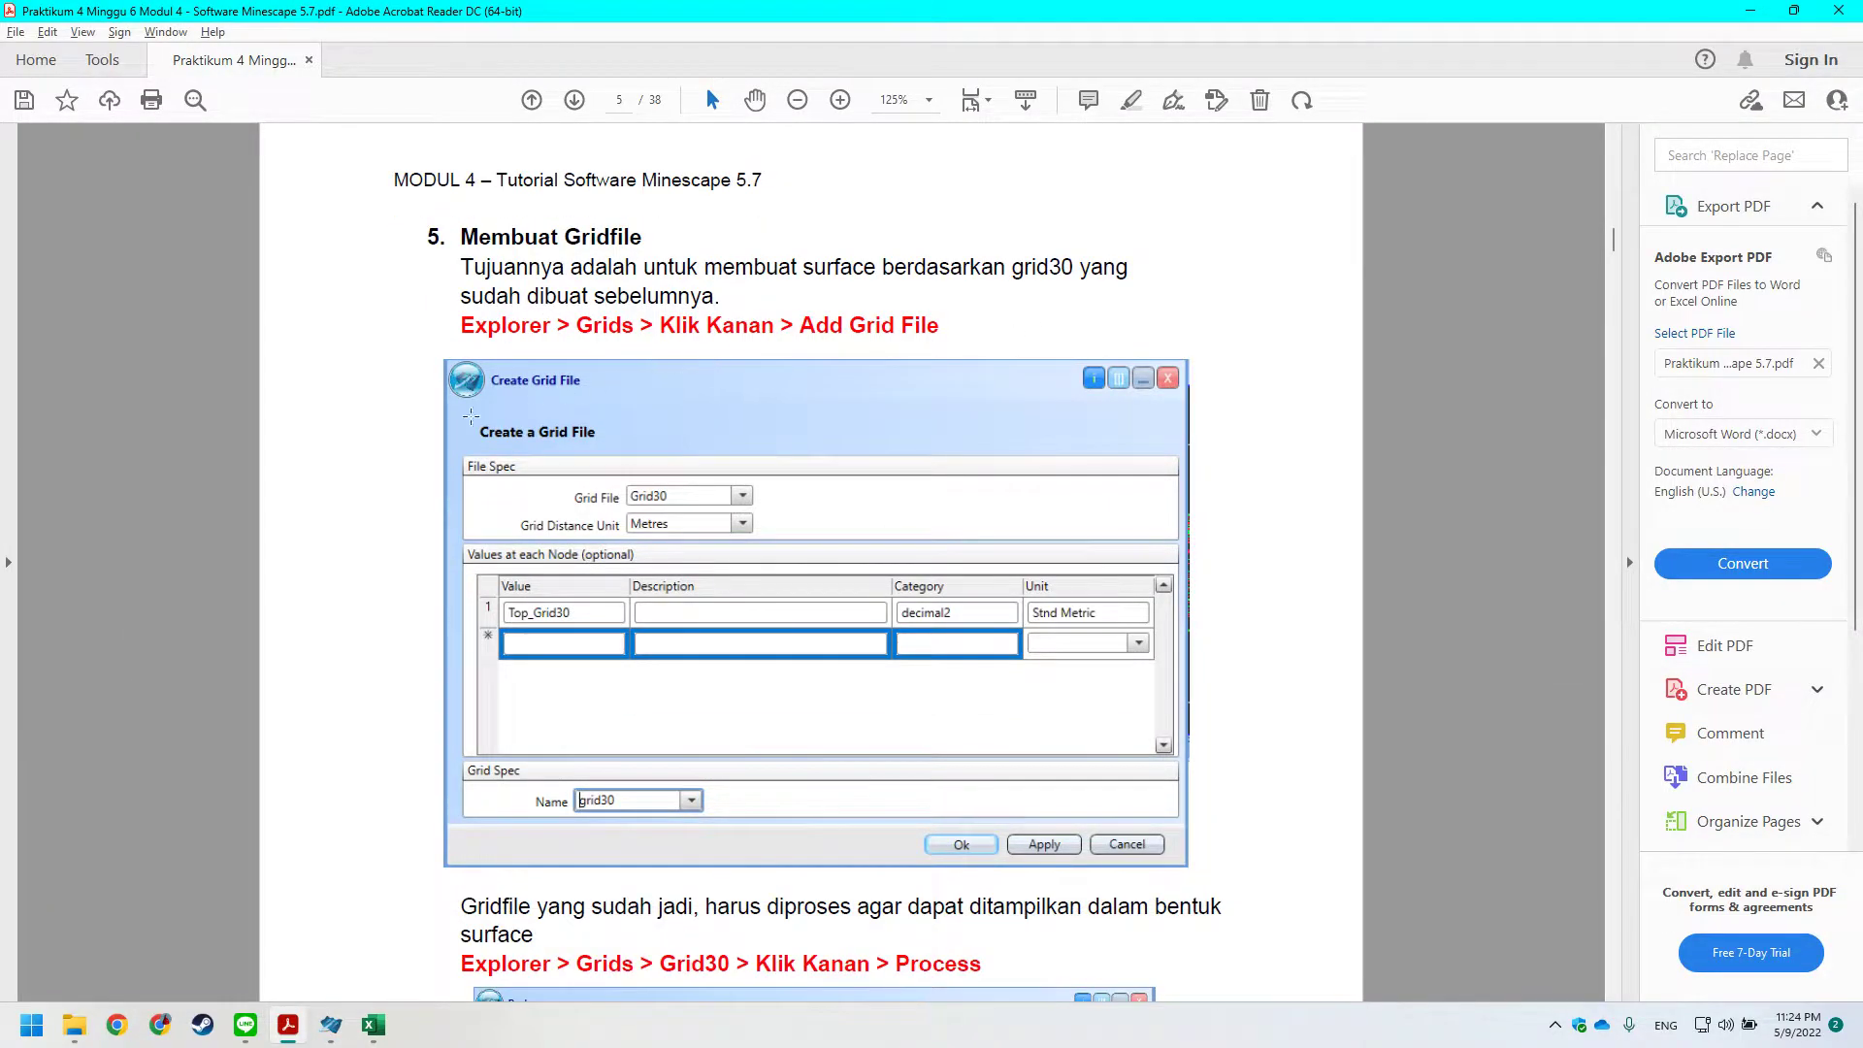
Switch to MineScape and start adding a new grid file under Grids, as the Modul 4 PDF instructs.
key("alt+Tab")
left_click(51, 529)
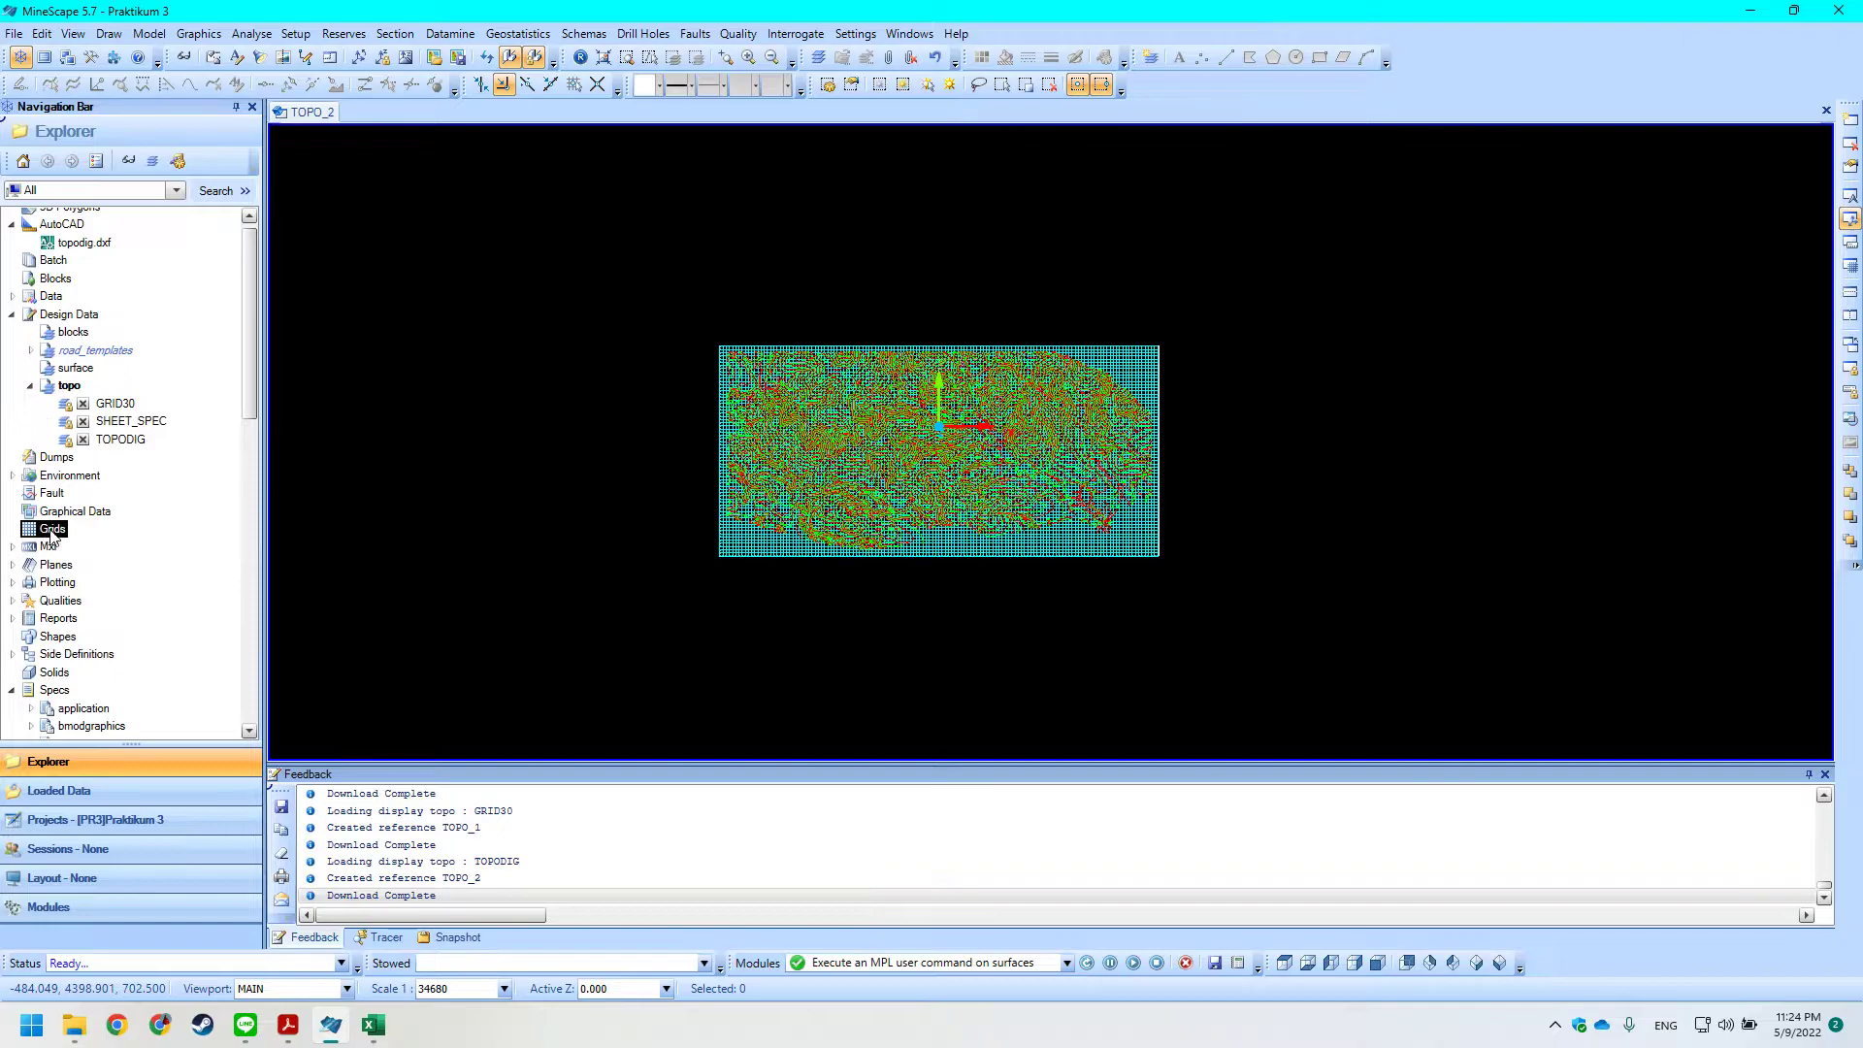
scroll(68, 437, "down", 3)
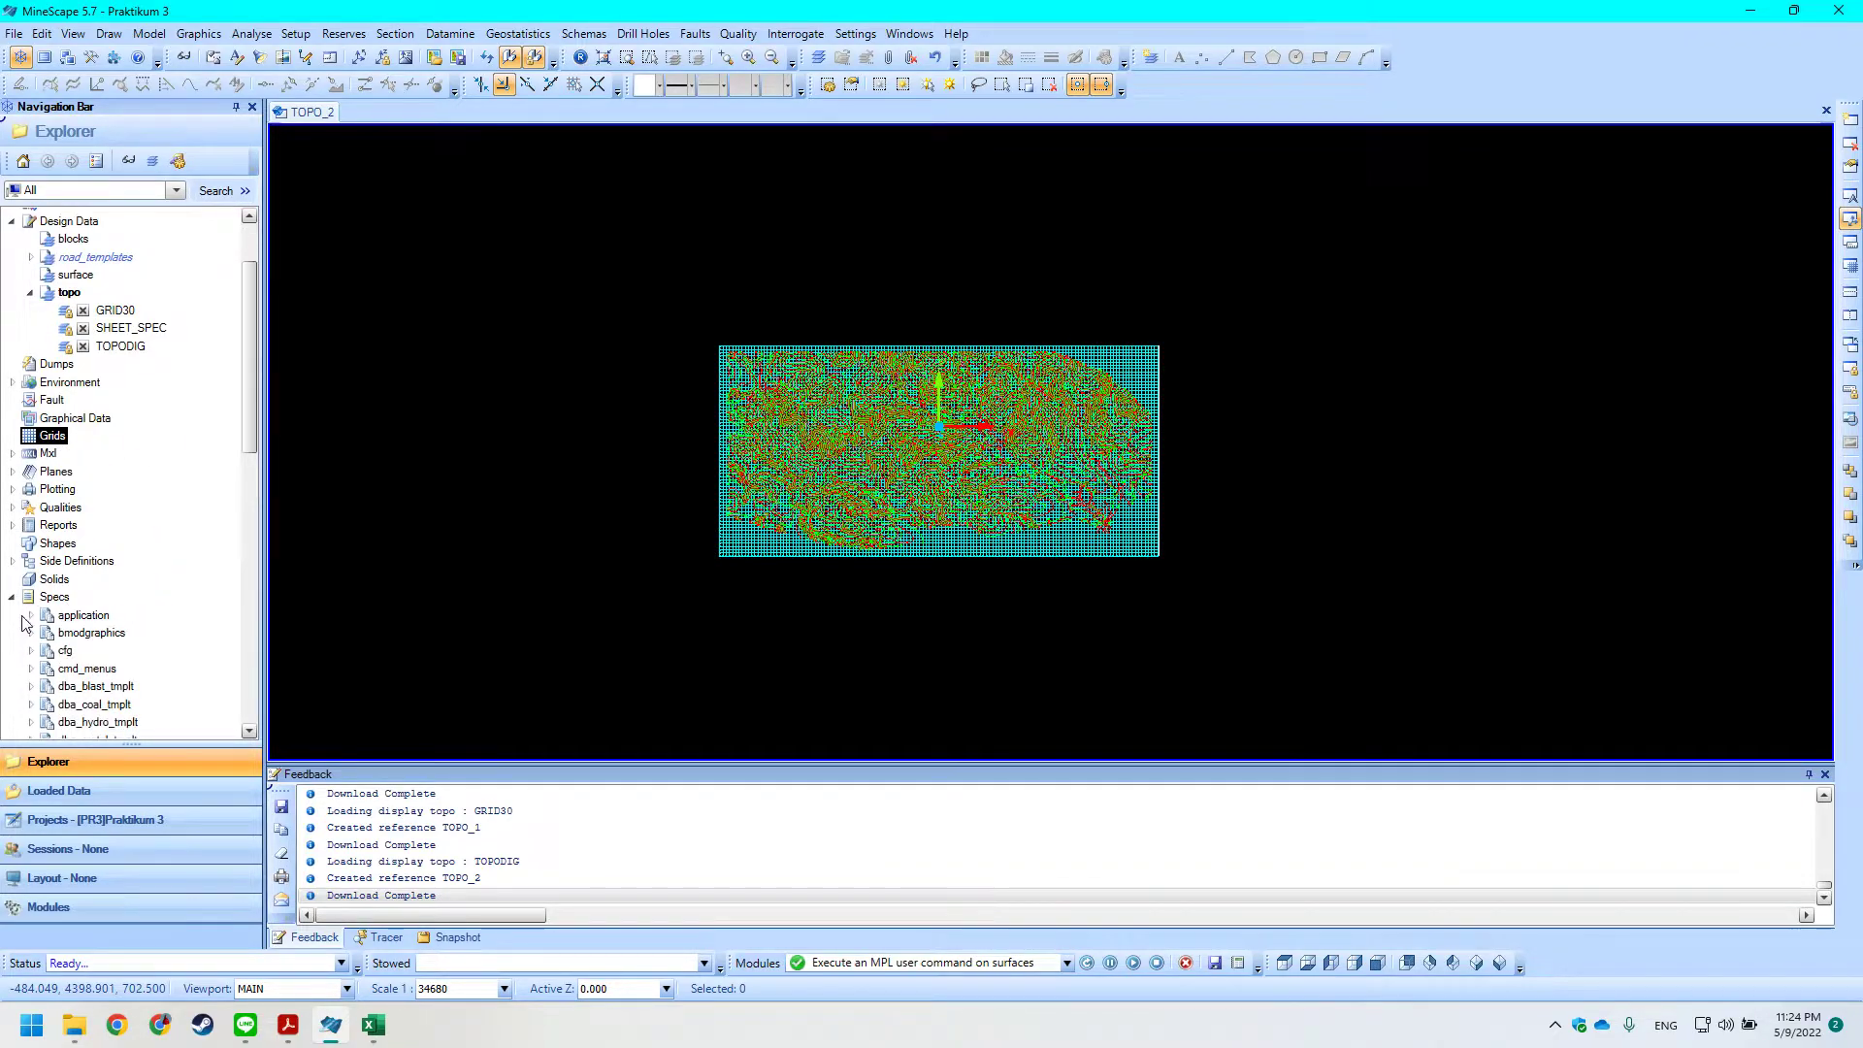
scroll(68, 437, "up", 2)
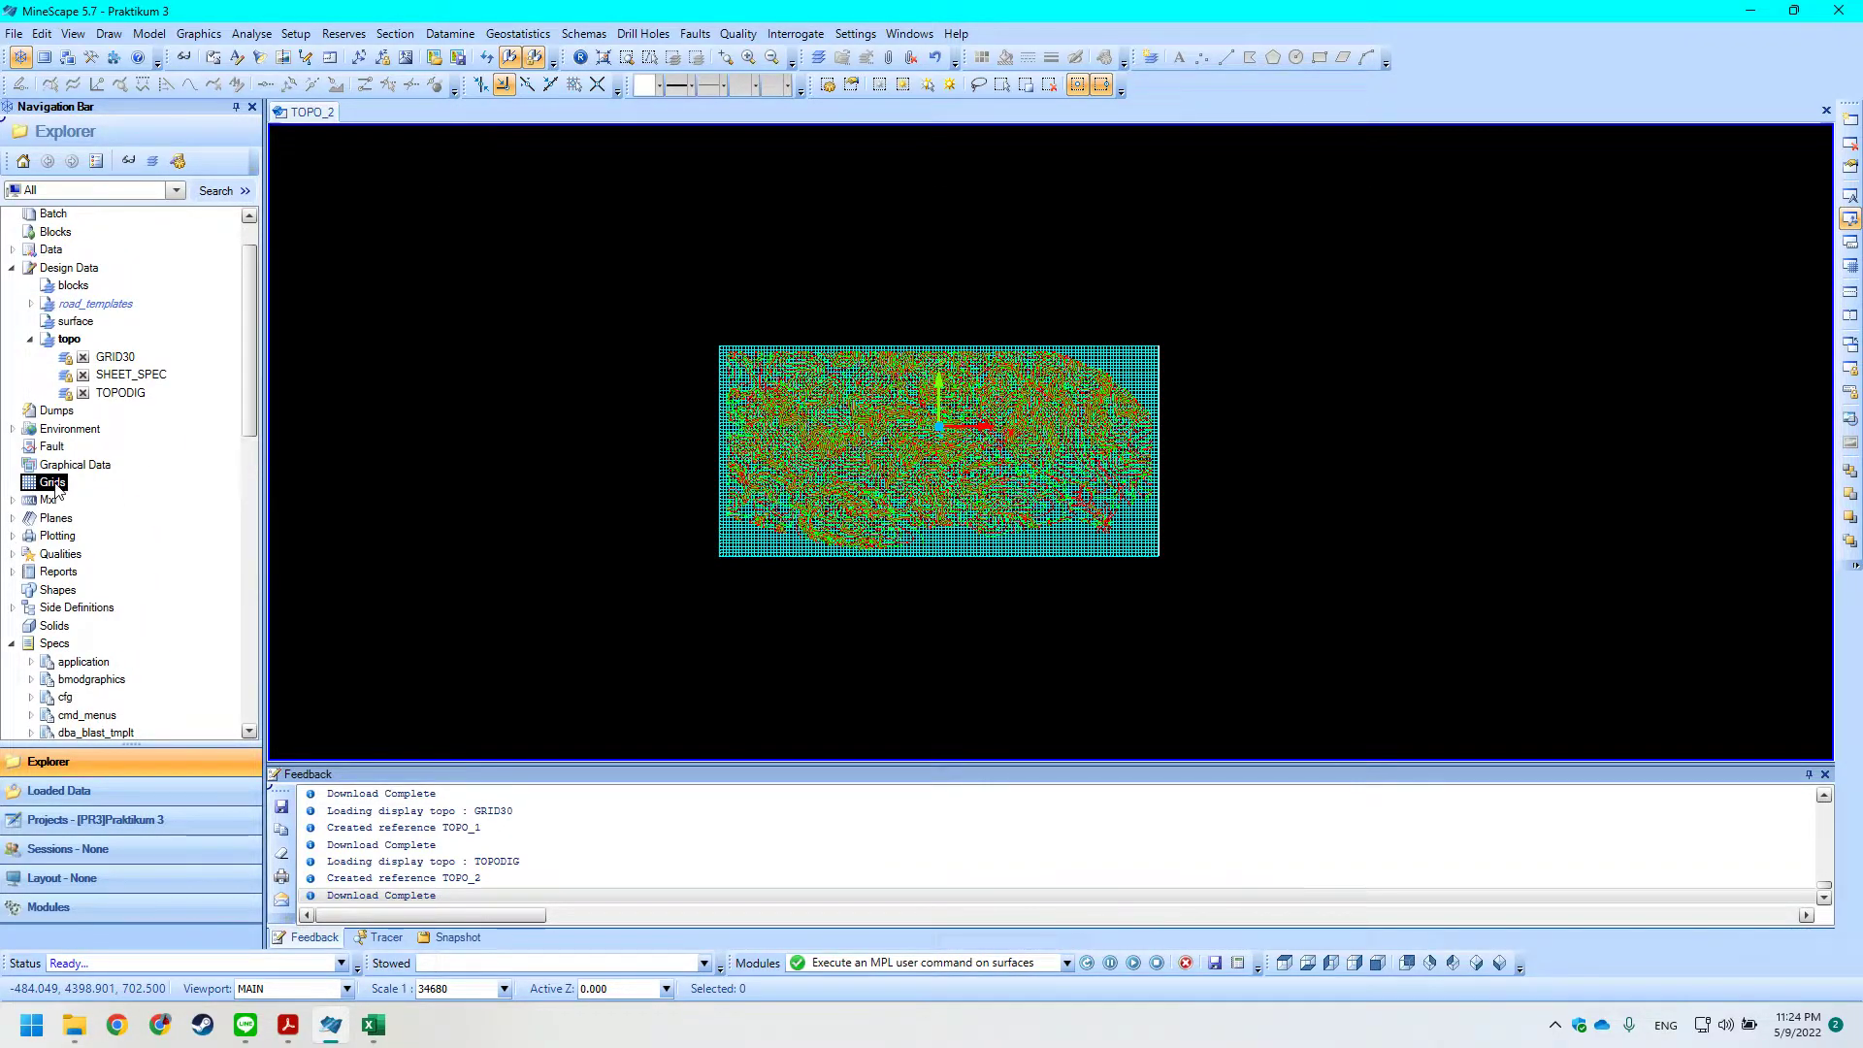
right_click(56, 488)
key("alt+Tab")
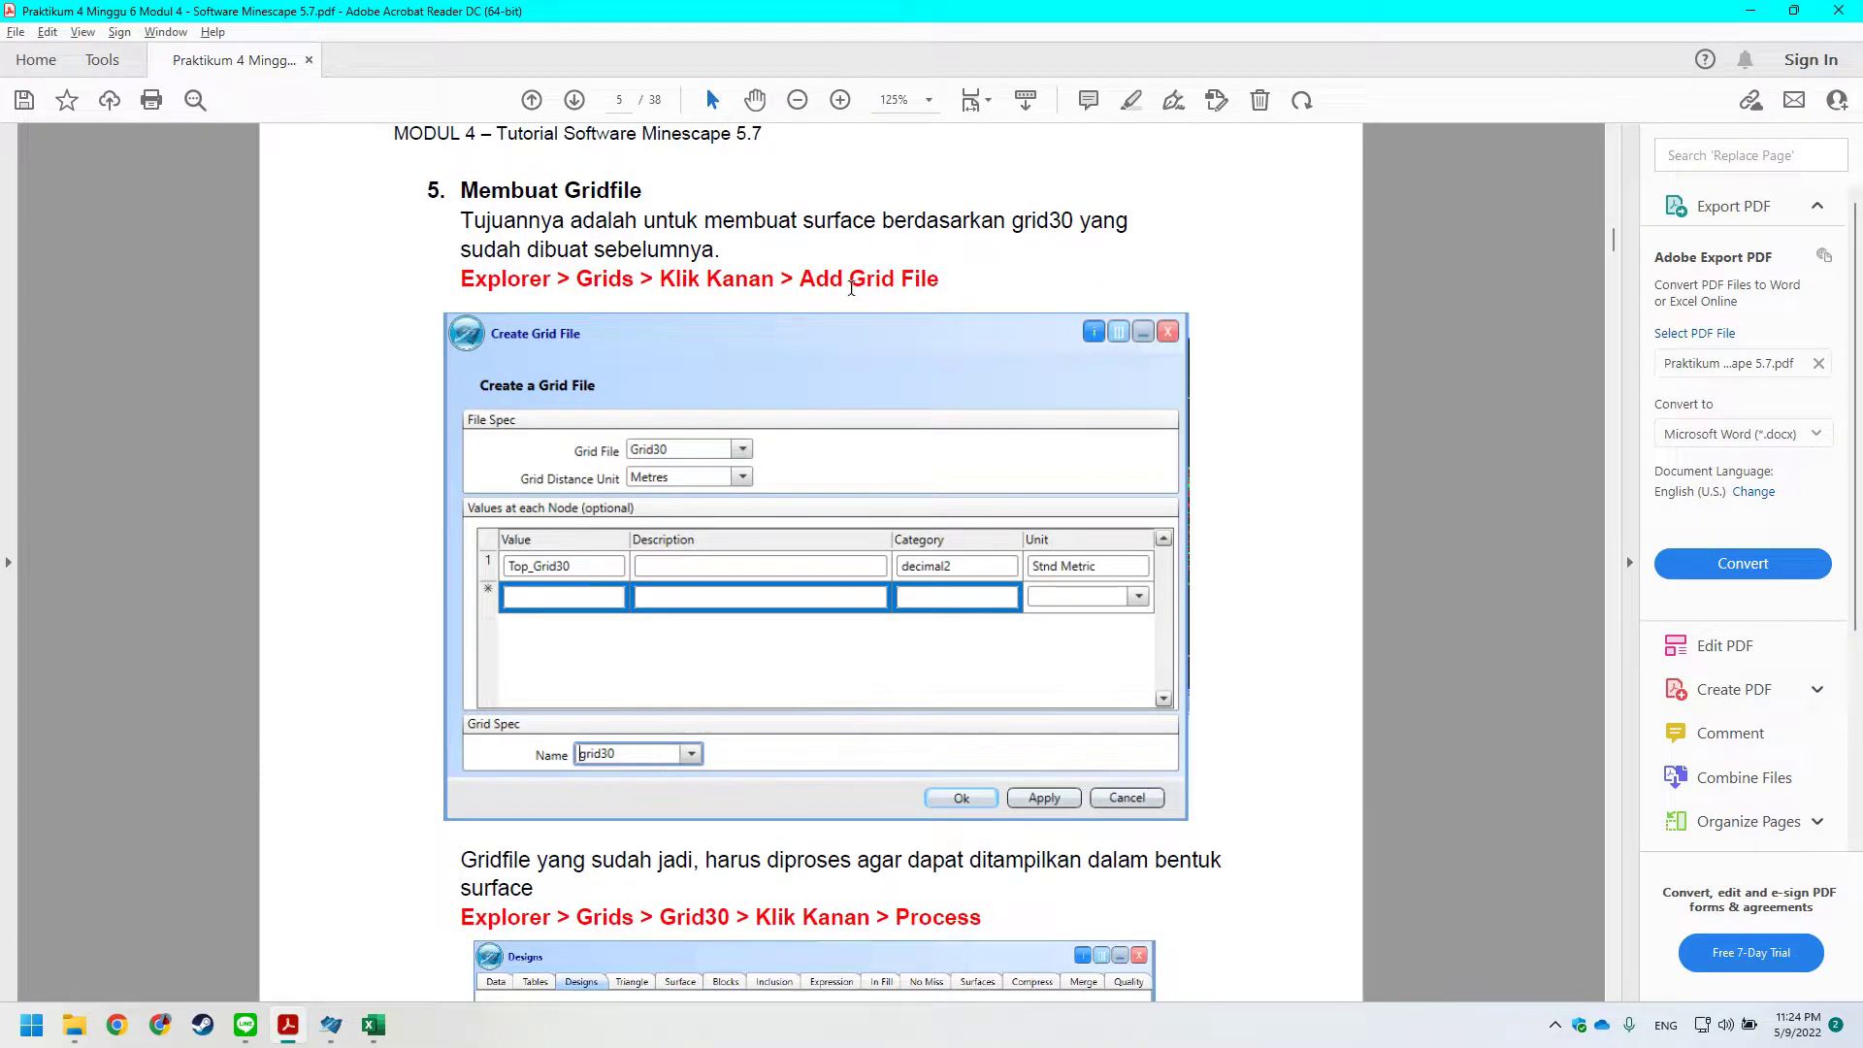
left_click_drag(802, 279, 952, 288)
left_click(881, 299)
scroll(854, 281, "down", 1)
key("alt+Tab")
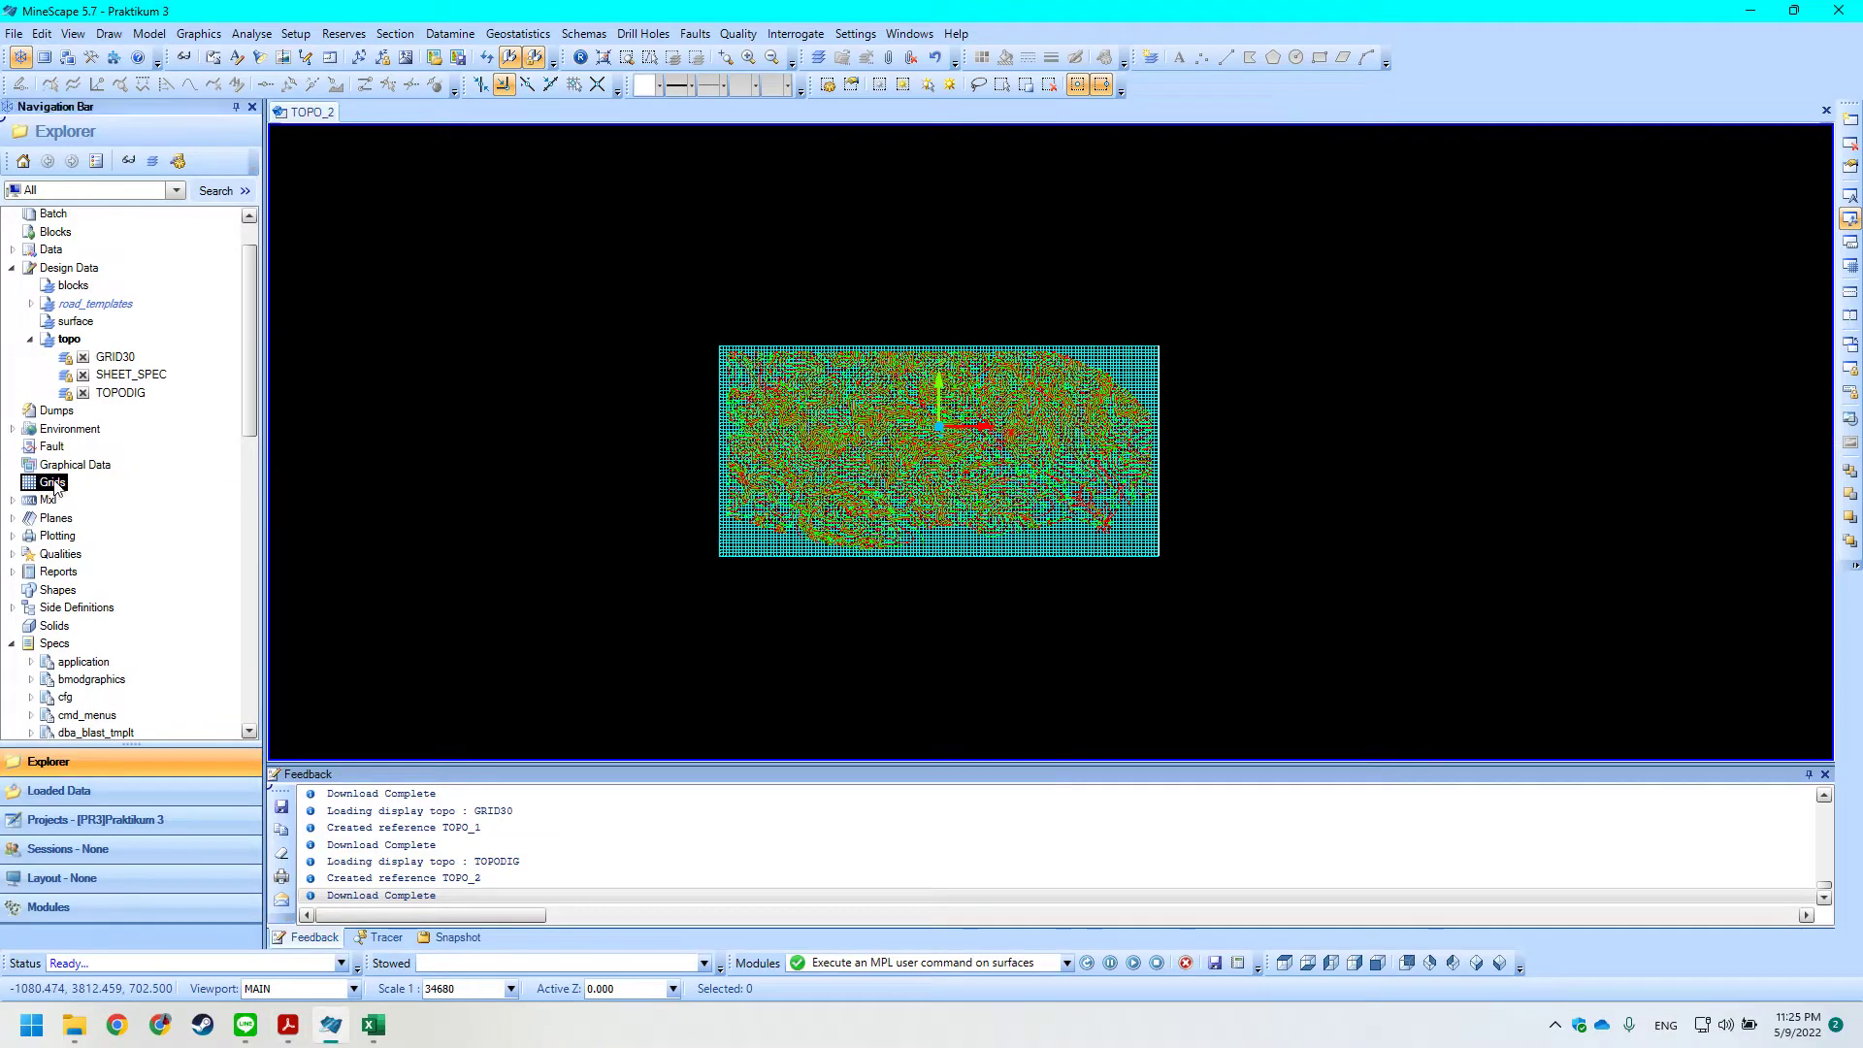
right_click(53, 483)
left_click(121, 494)
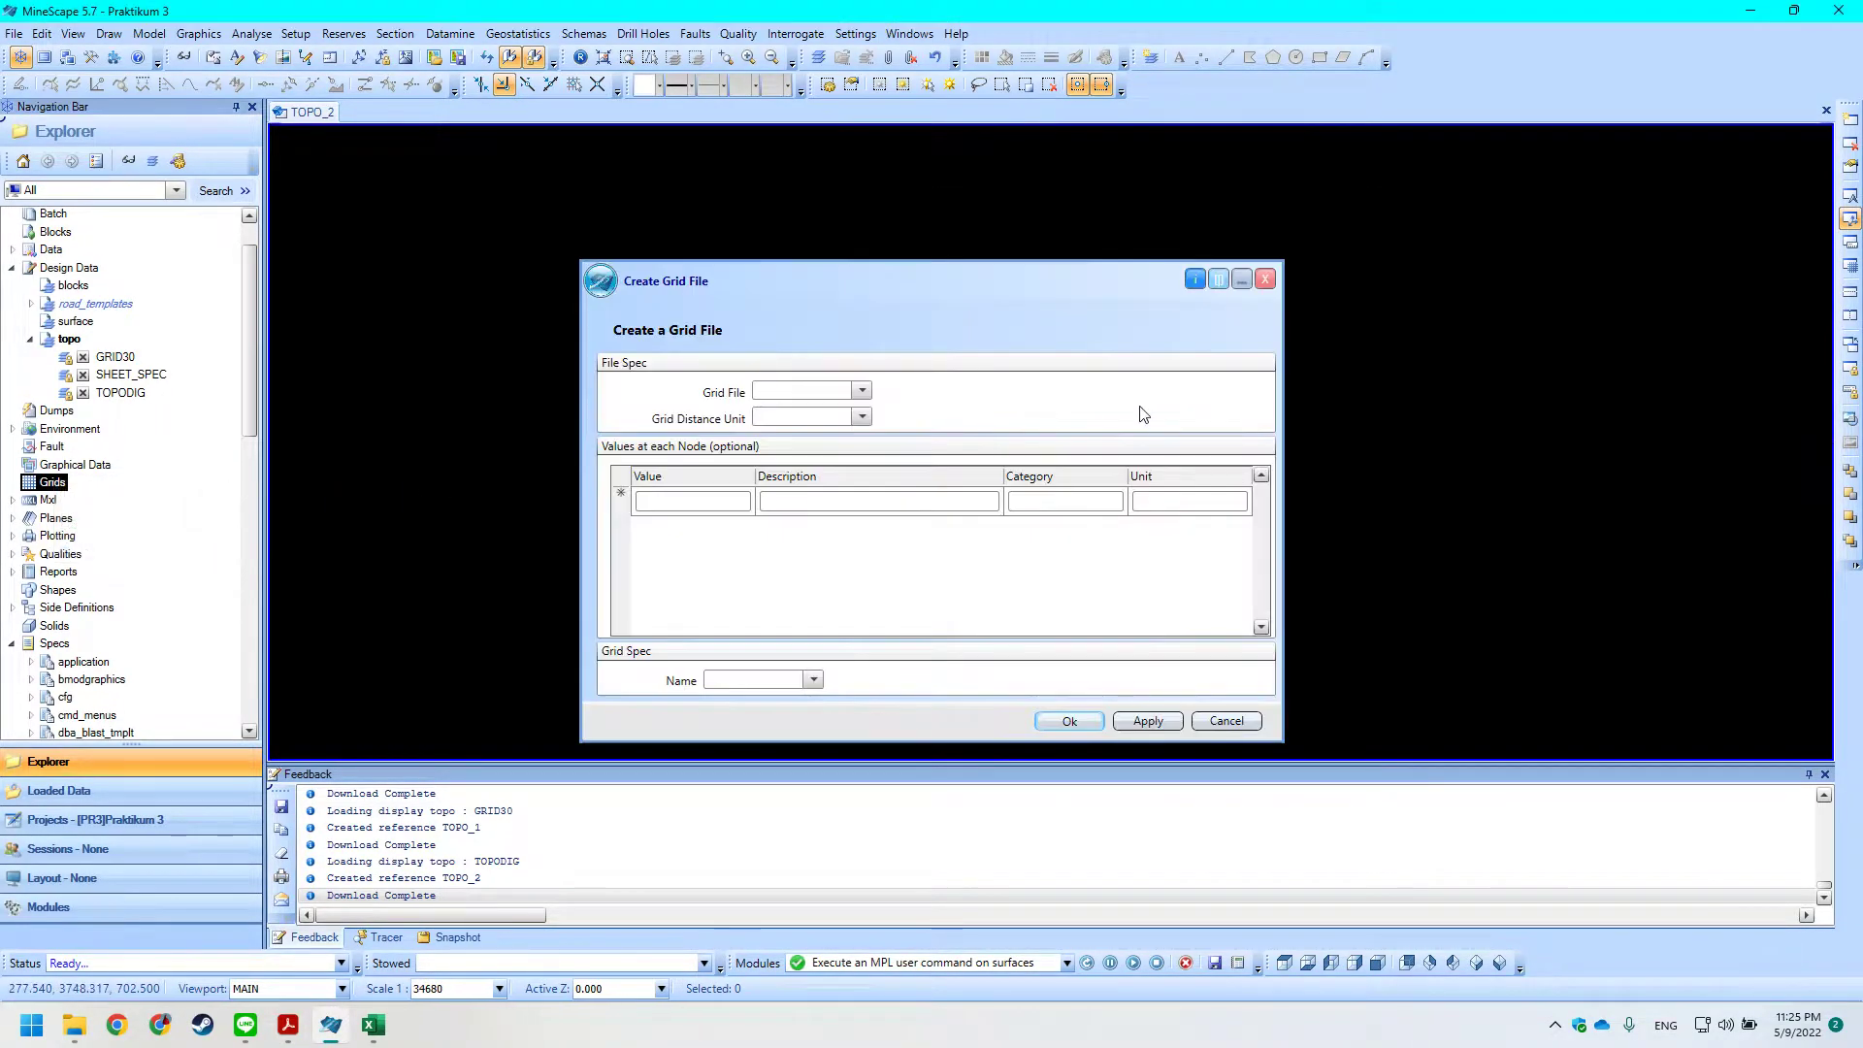
Name the grid file Grid30 and set its grid distance unit to Metres, following the PDF.
key("alt+Tab")
key("alt+Tab")
left_click(862, 391)
left_click(820, 399)
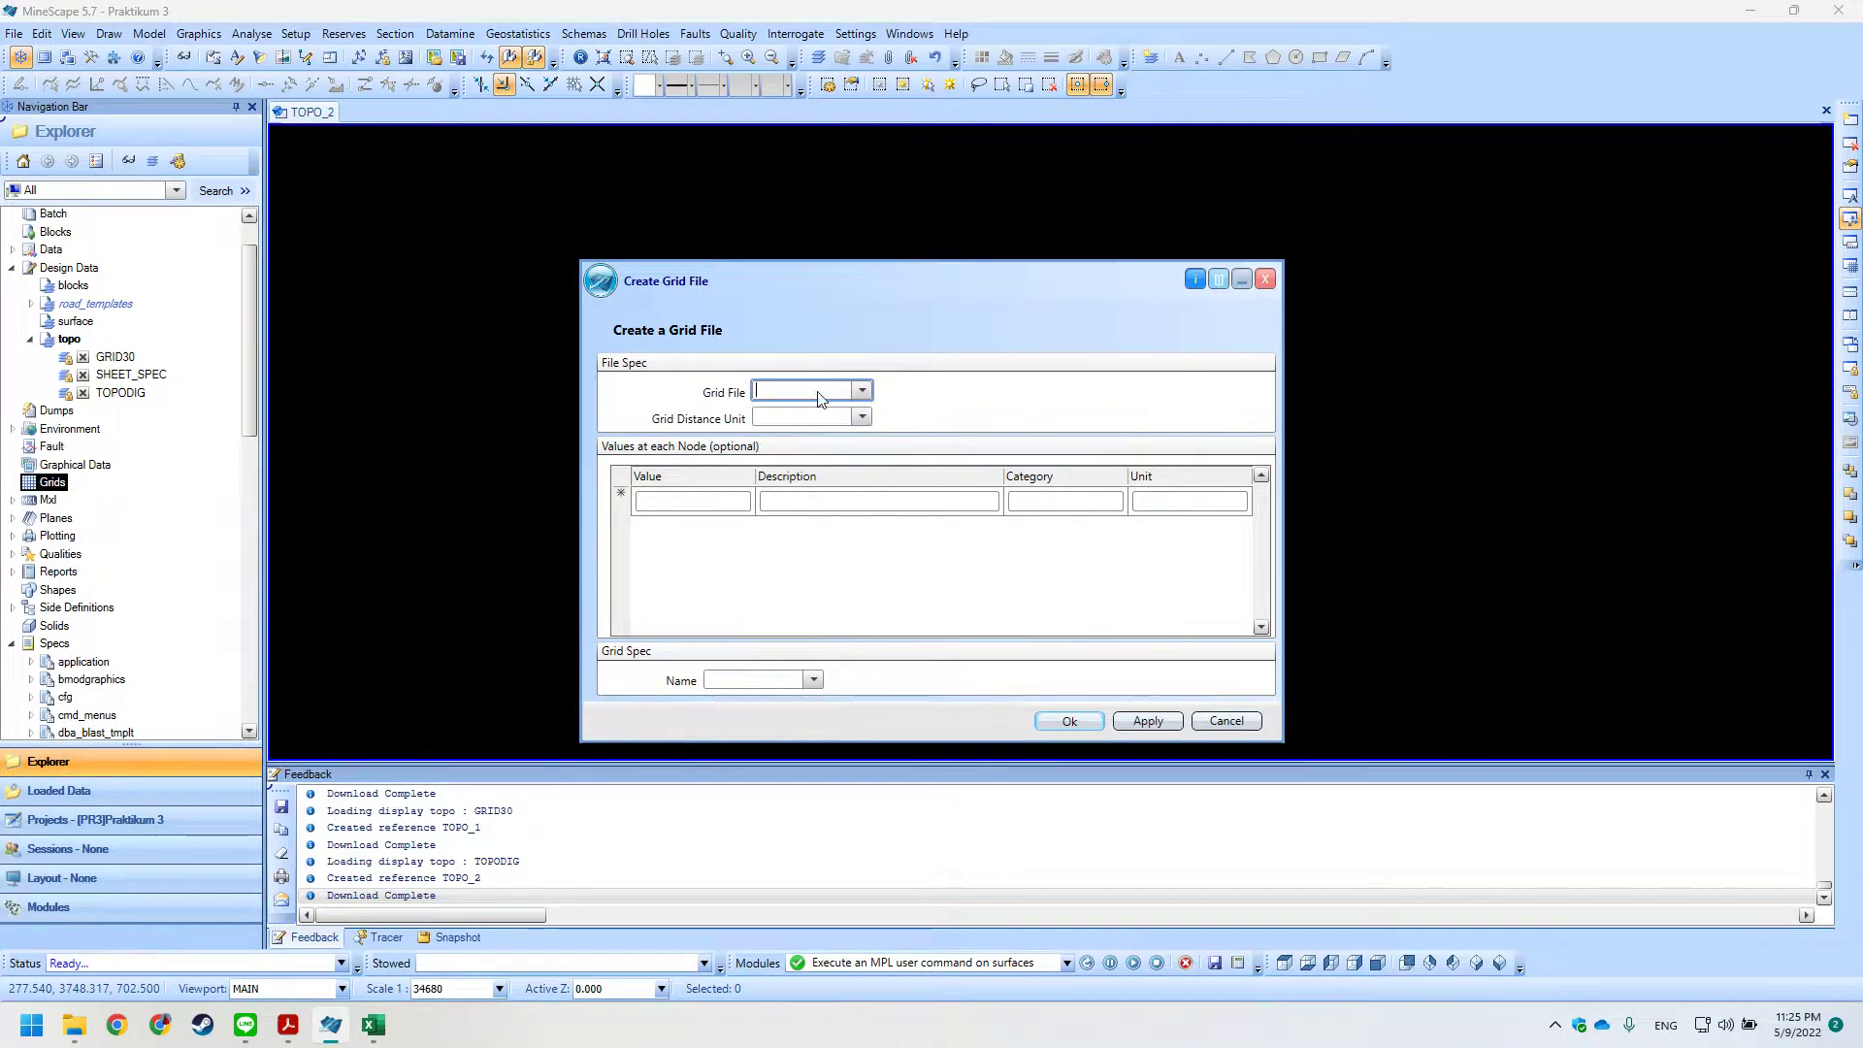
type("Grid30")
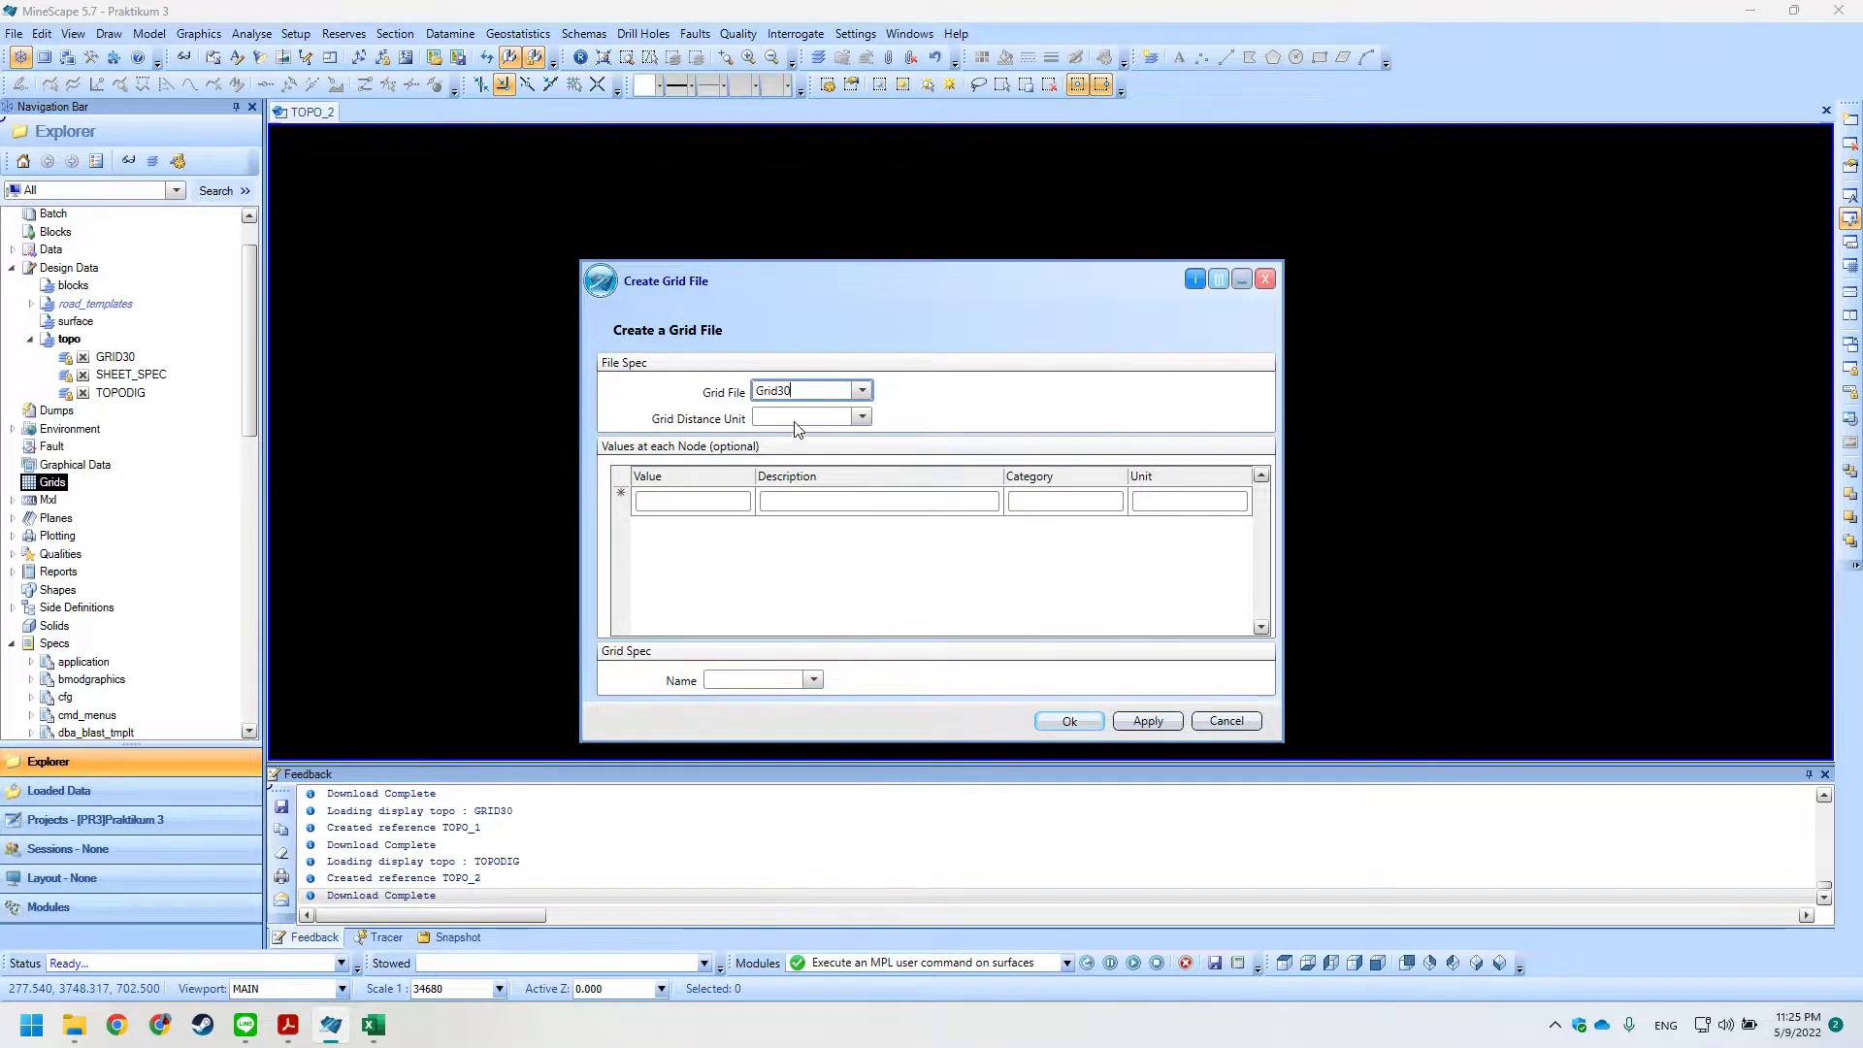
key("alt+Tab")
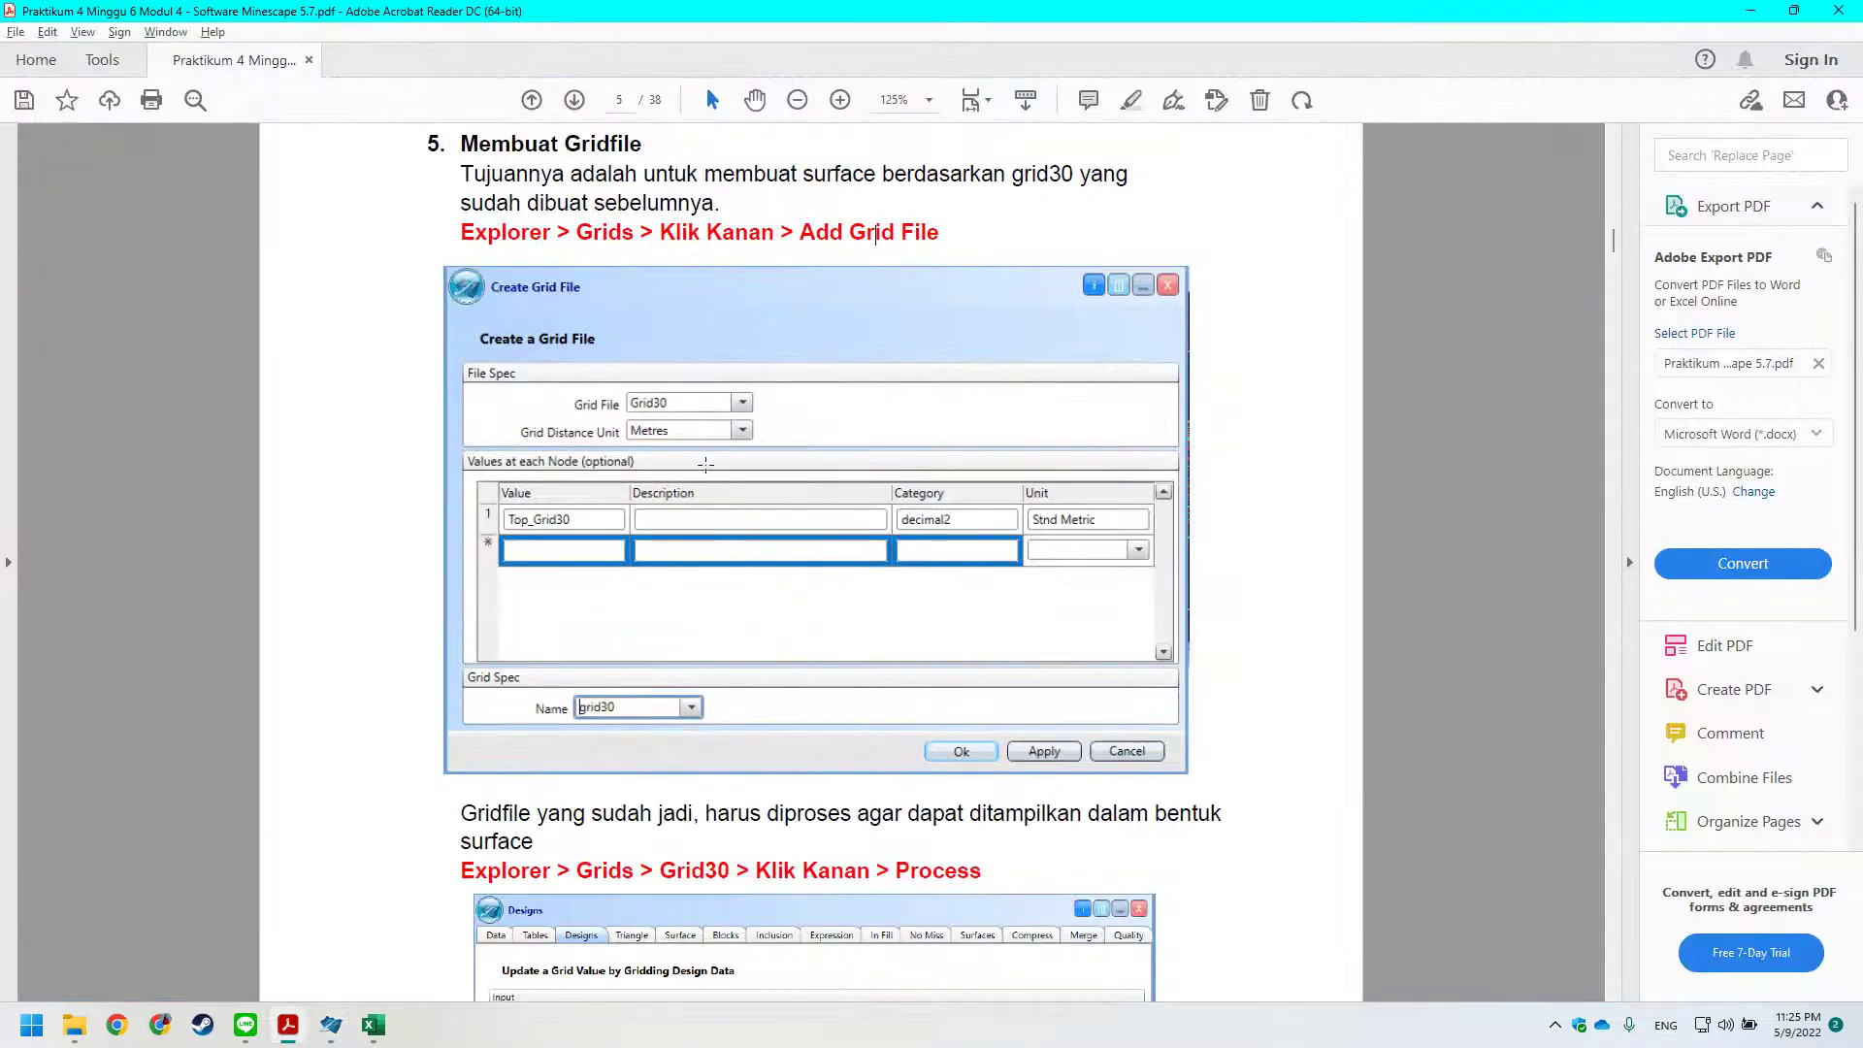
key("alt+Tab")
left_click(836, 417)
left_click(837, 444)
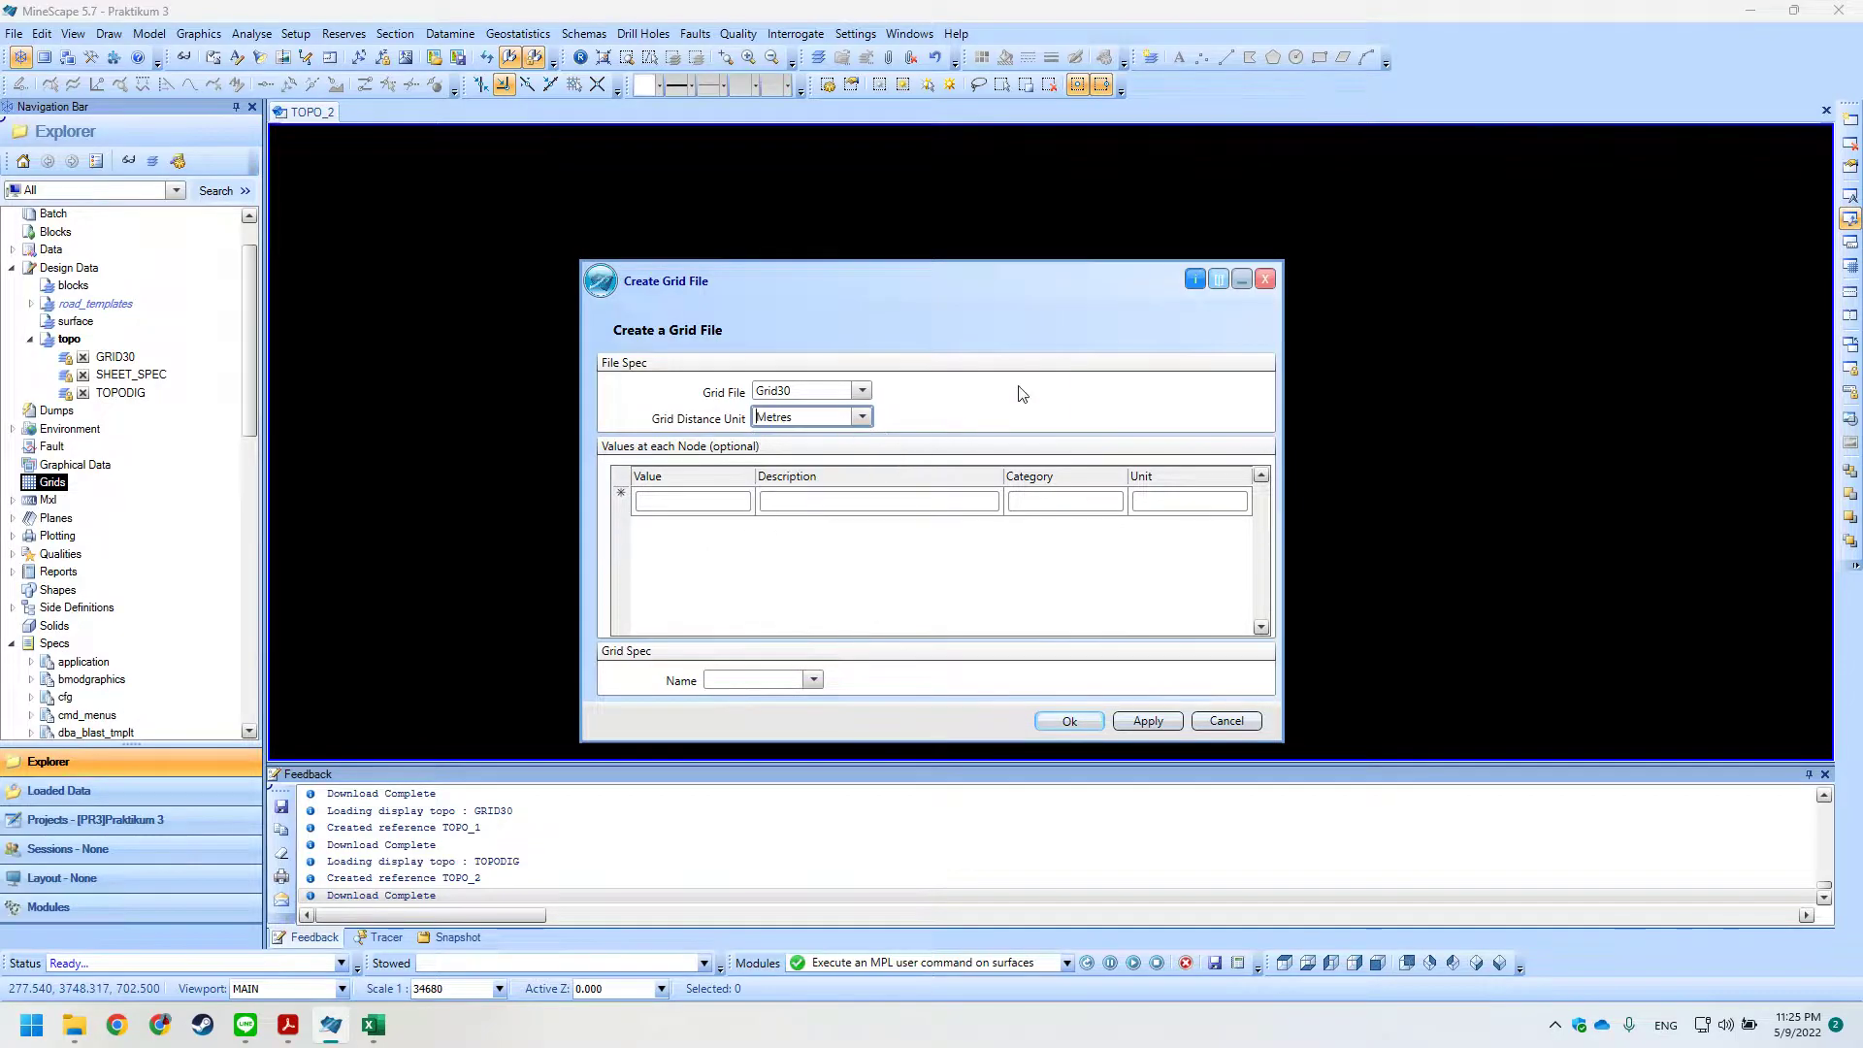
Enter Top_Grid30 as the first node value of the grid file, checking the name against the PDF.
key("alt+Tab")
scroll(825, 563, "down", 1)
key("alt+Tab")
left_click(673, 504)
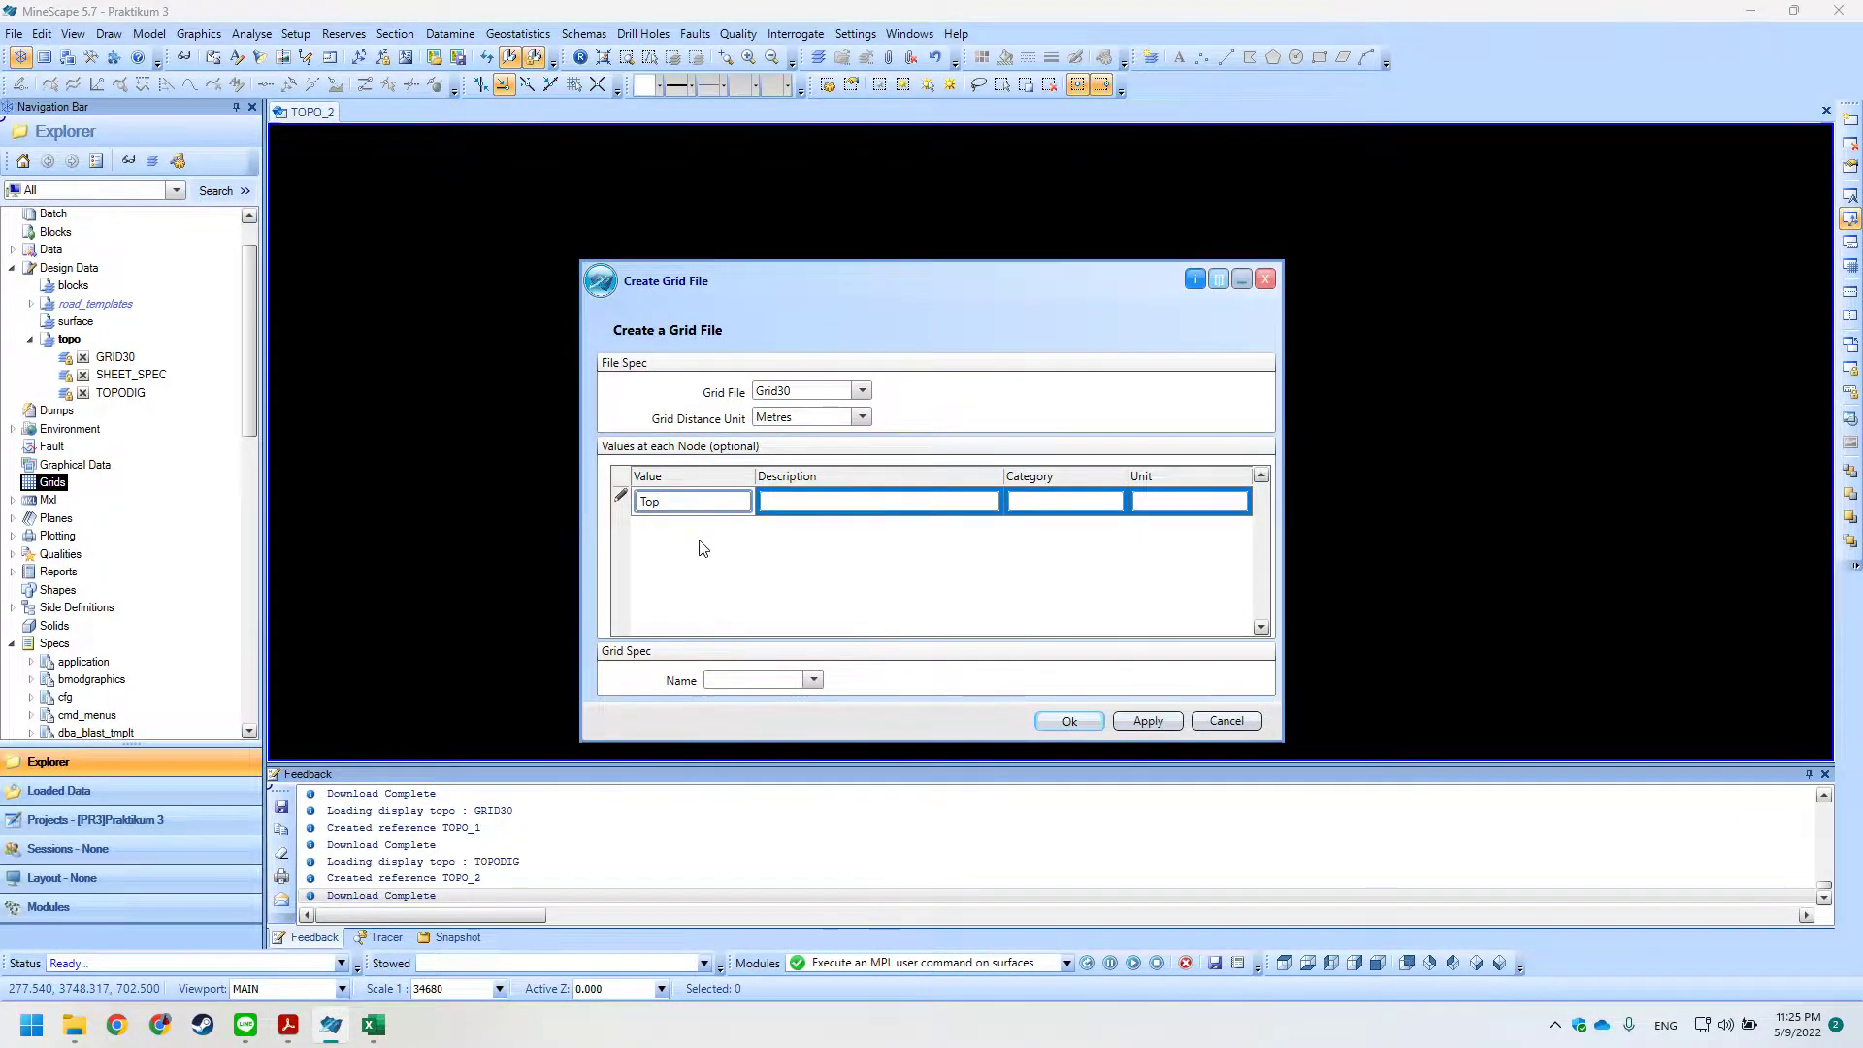
key("Return")
key("alt+Tab")
key("alt+Tab")
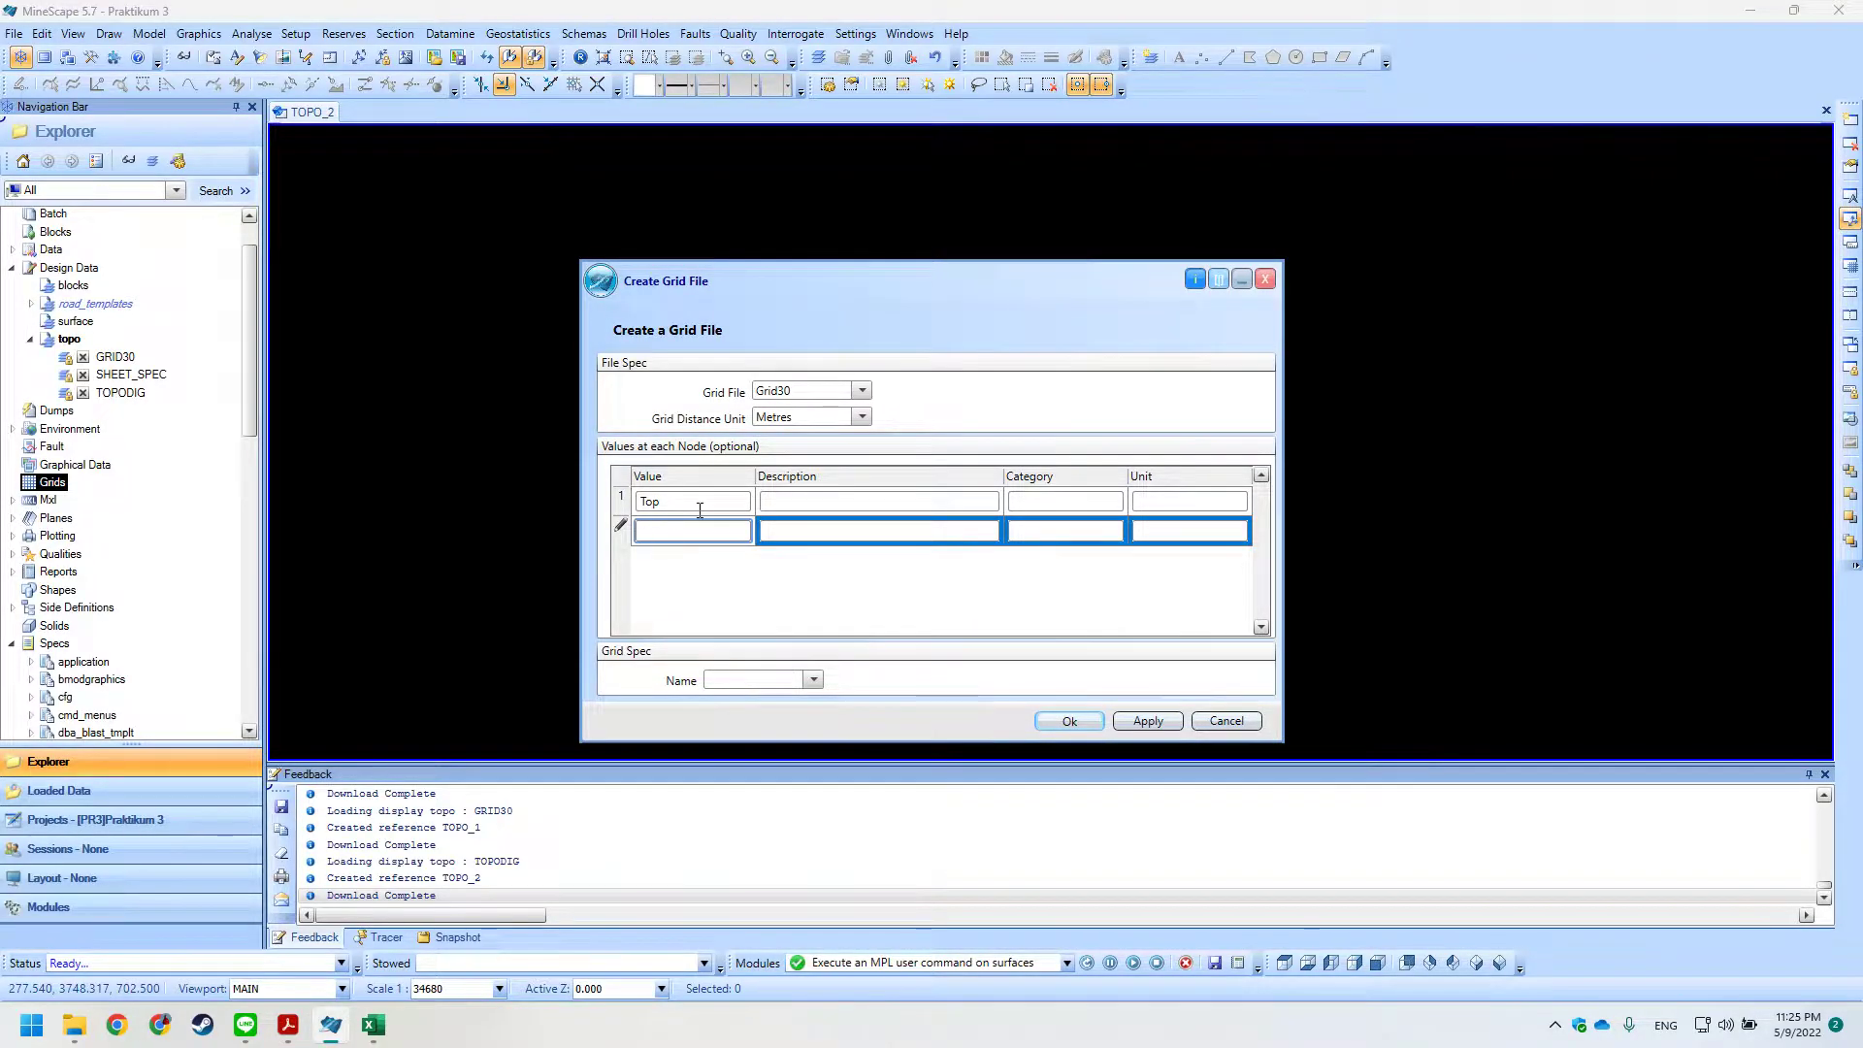
left_click(710, 506)
type("_Grid30")
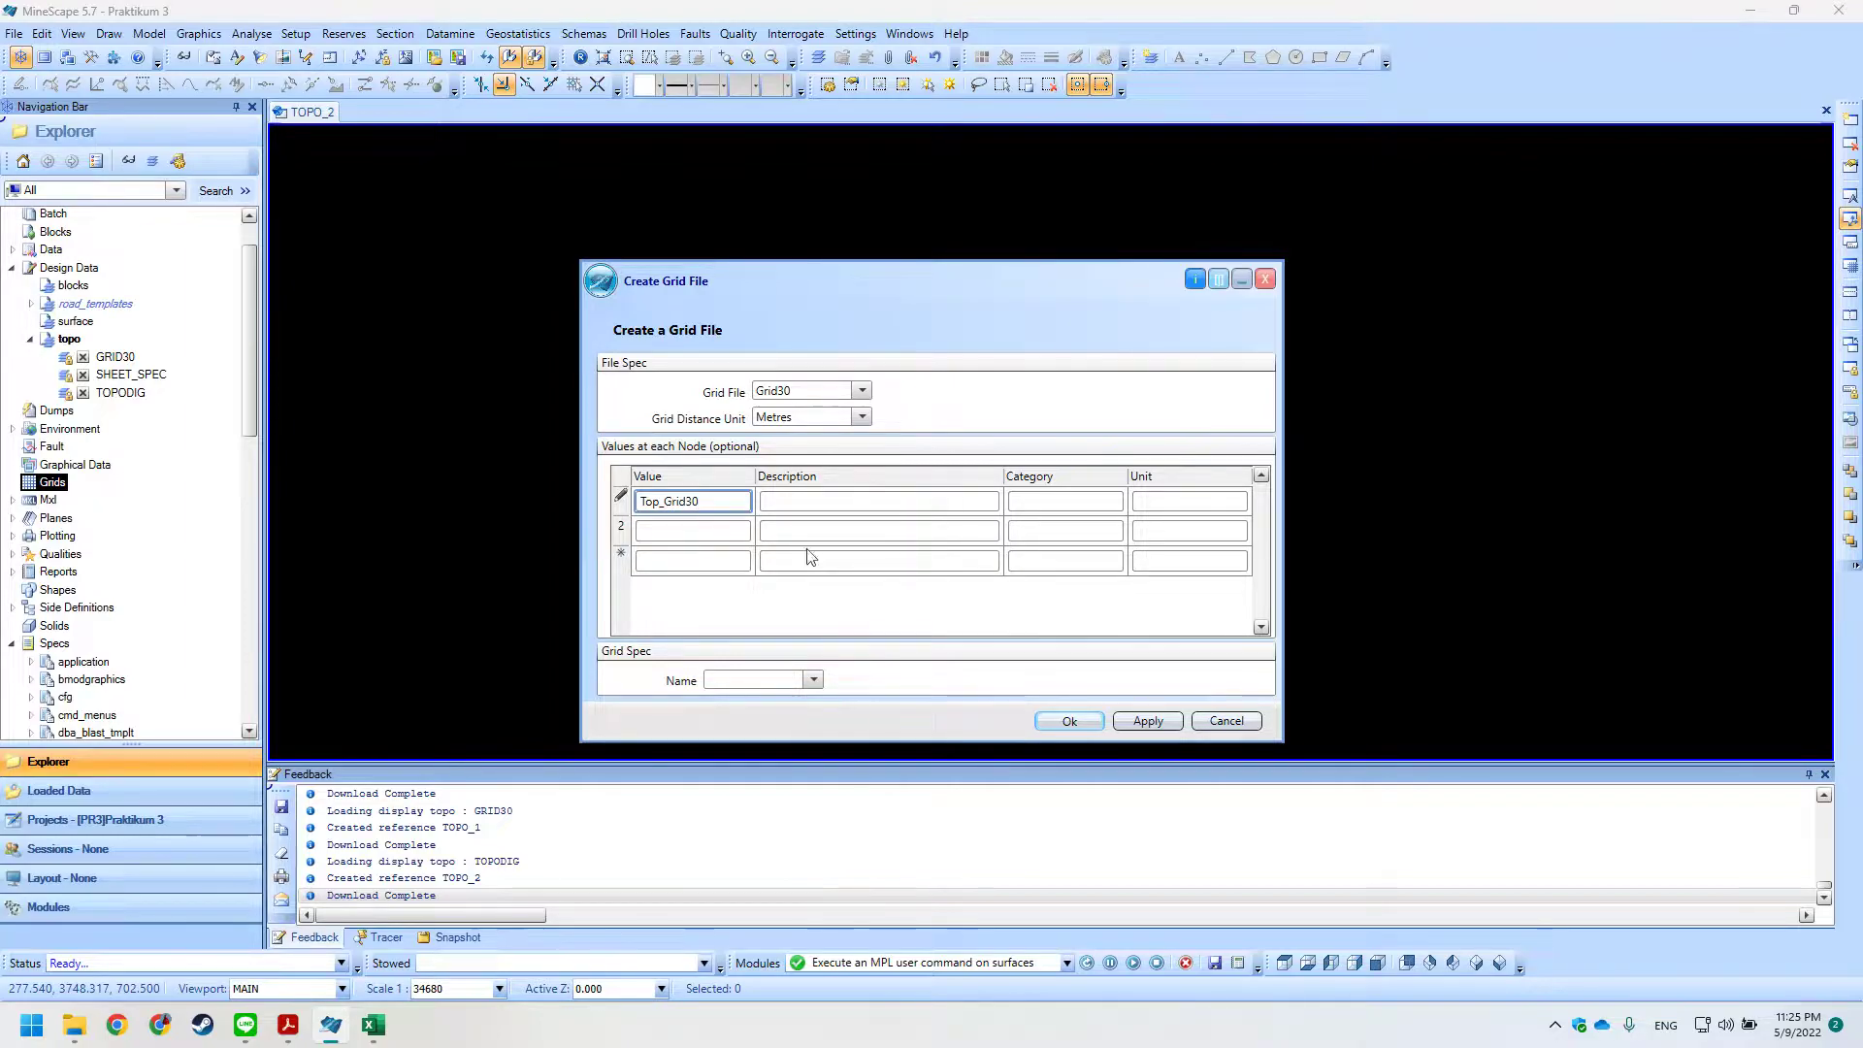
left_click(838, 636)
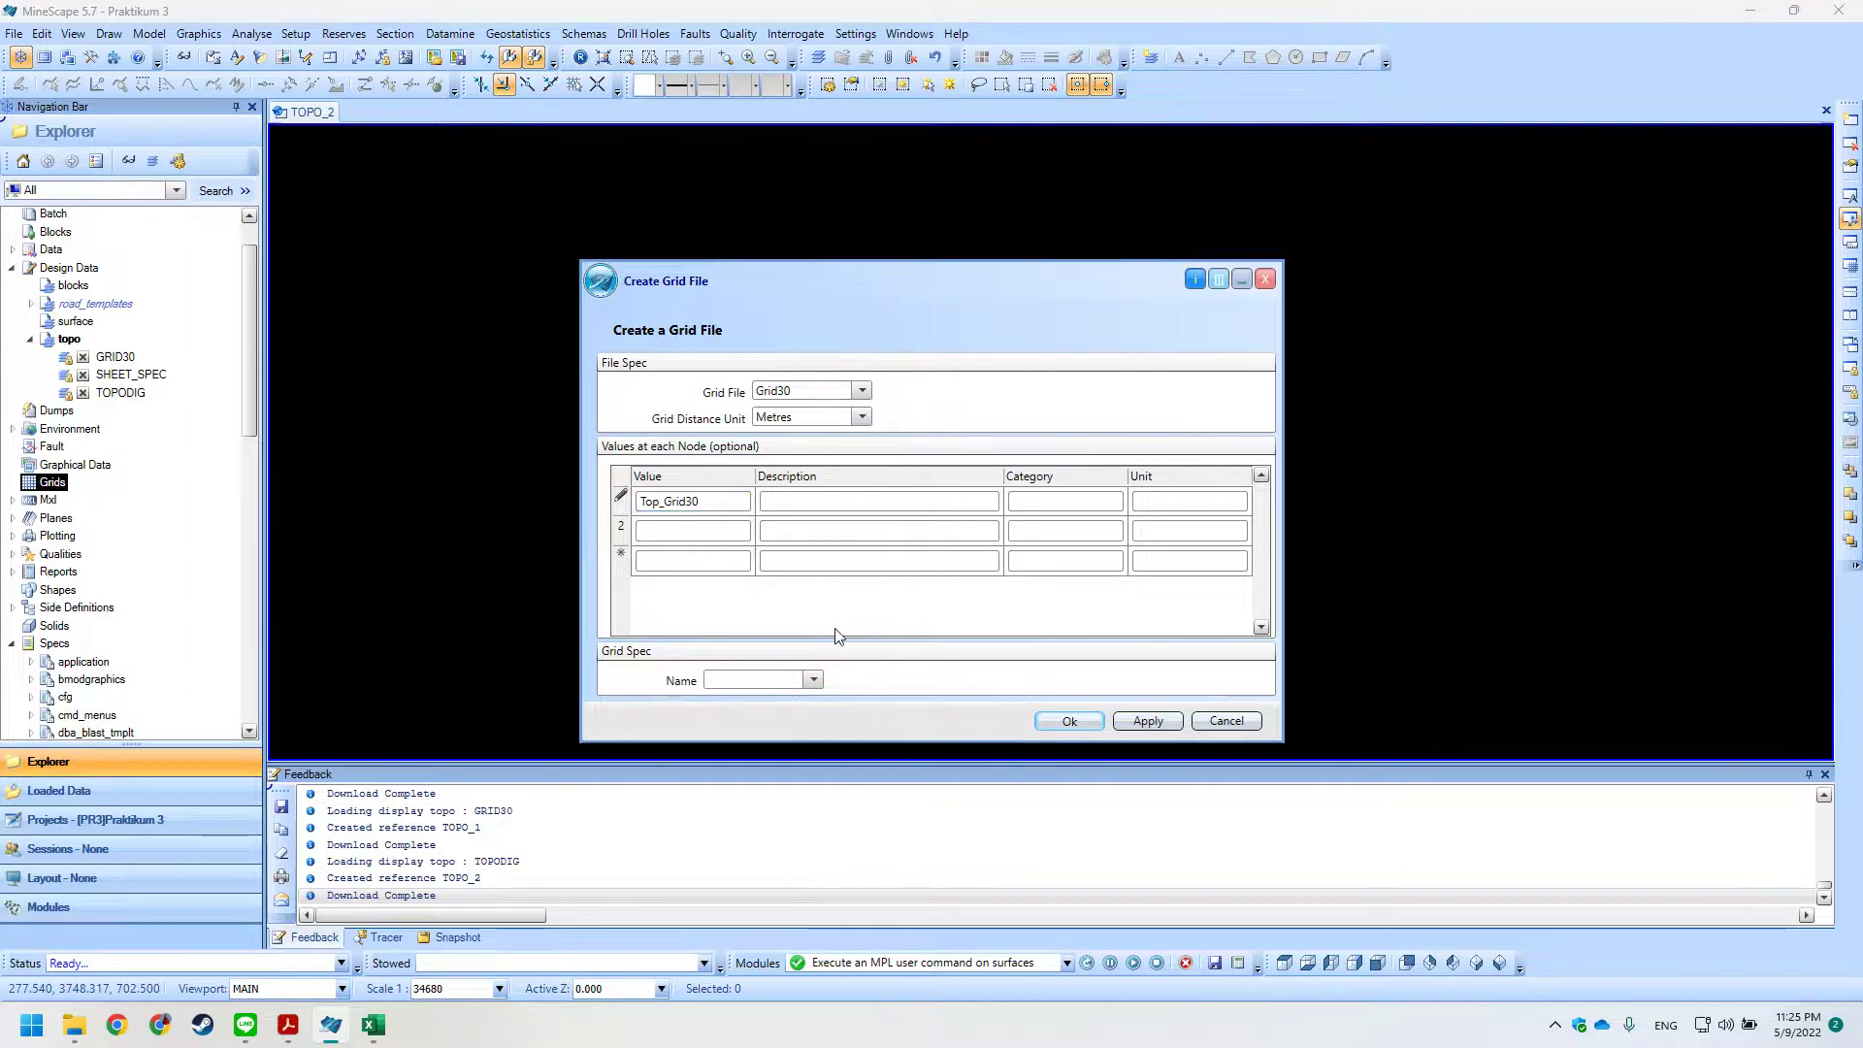
Set the Top_Grid30 value's category to decimal2 and its unit to Stnd Metric.
left_click(1058, 501)
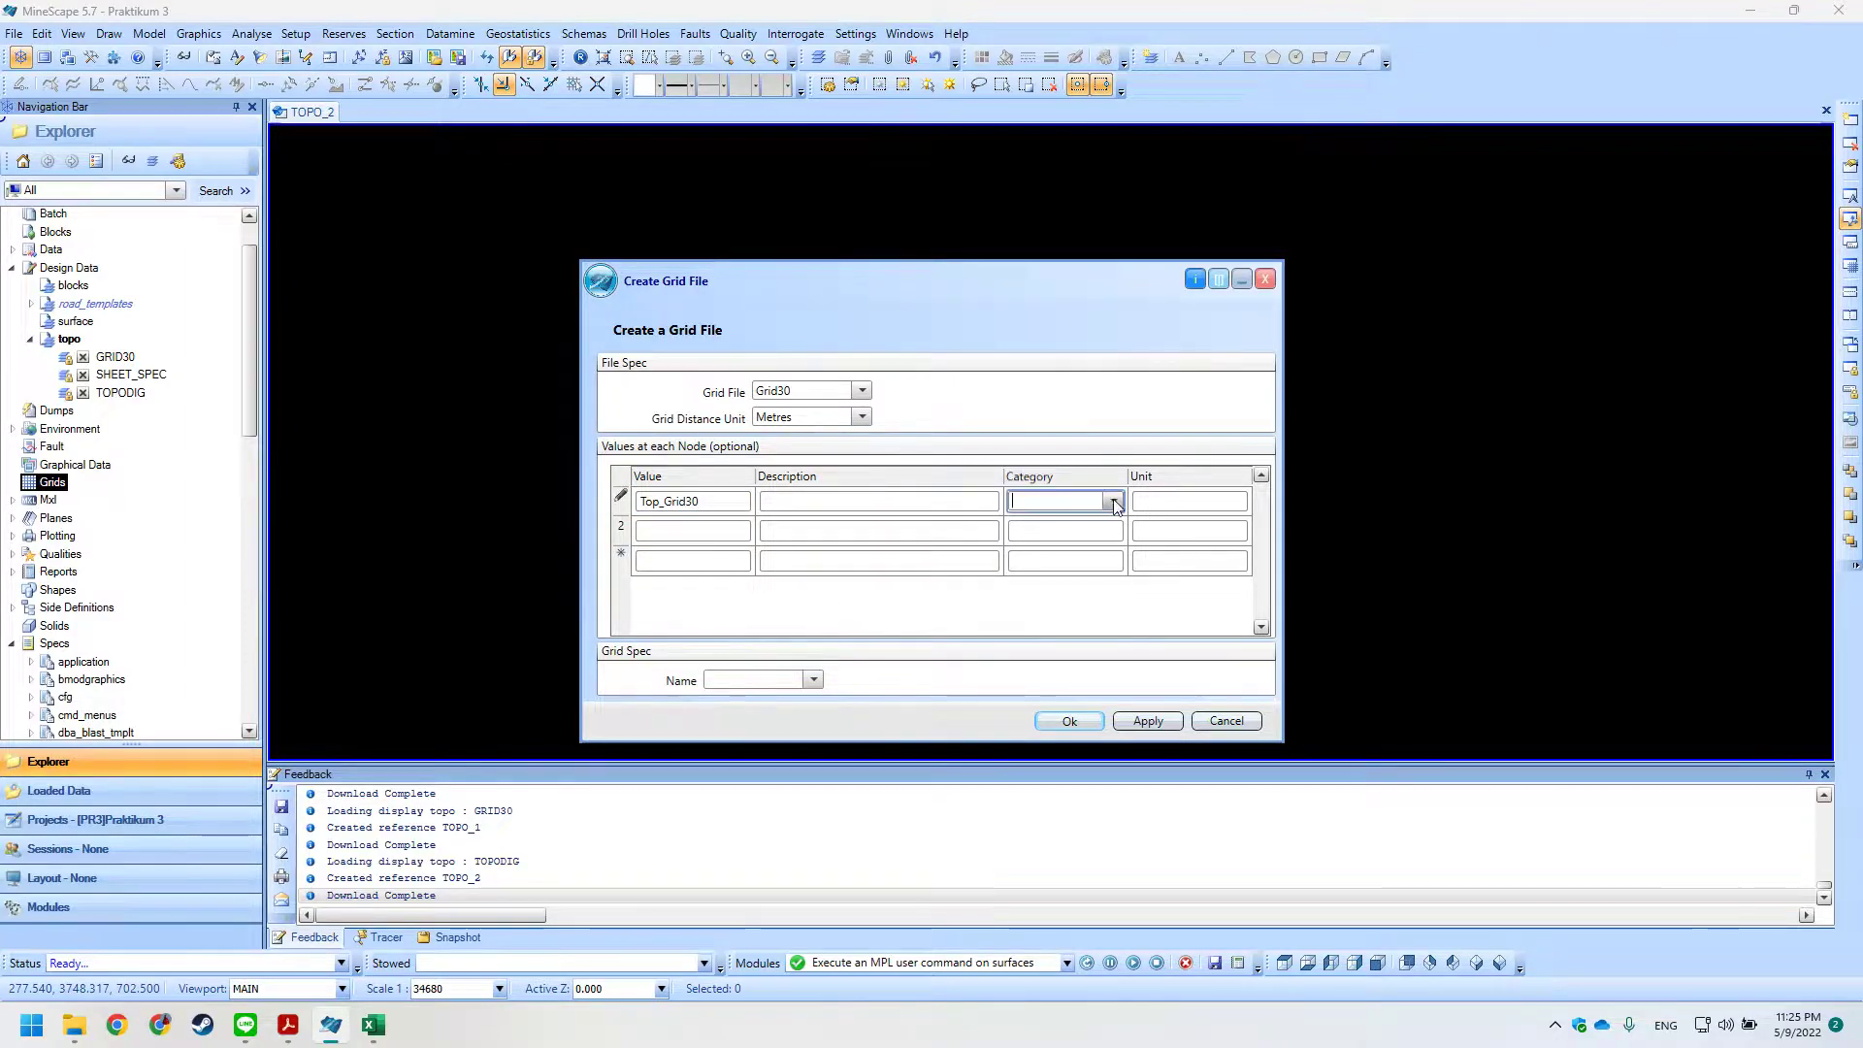
left_click(1115, 501)
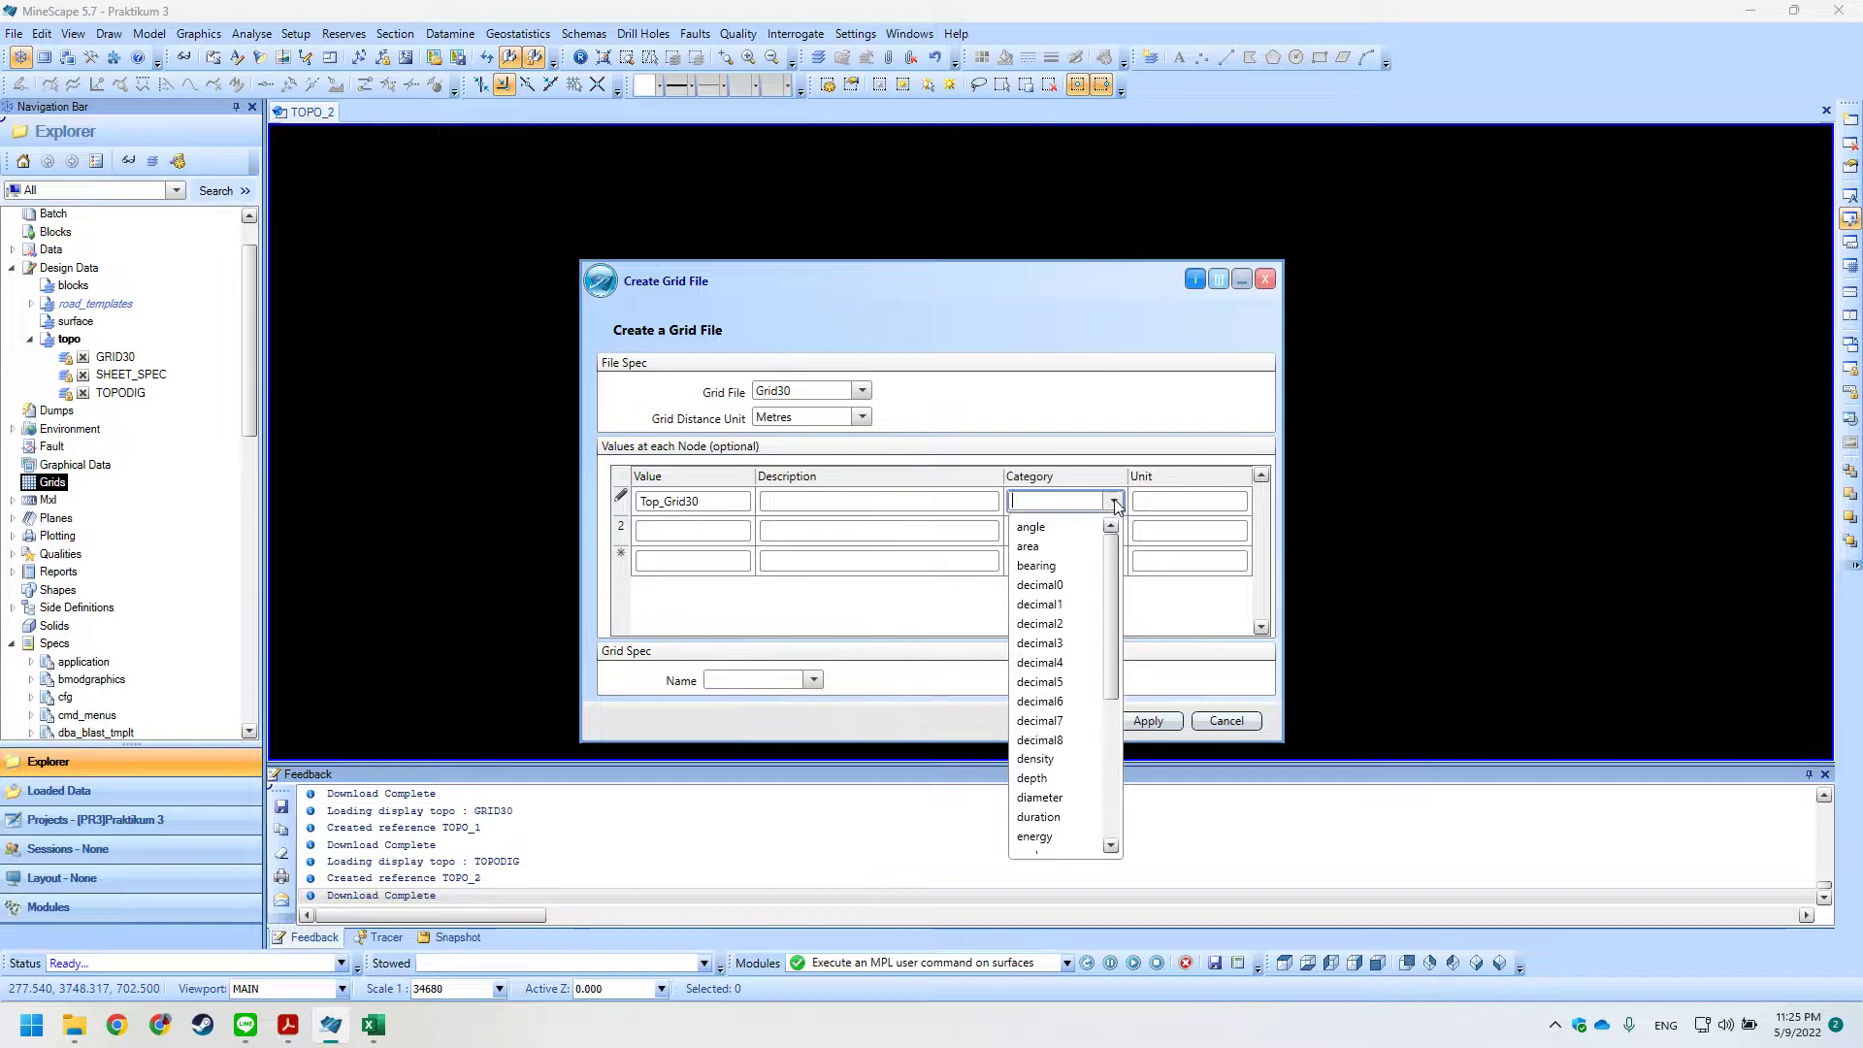
left_click(1072, 622)
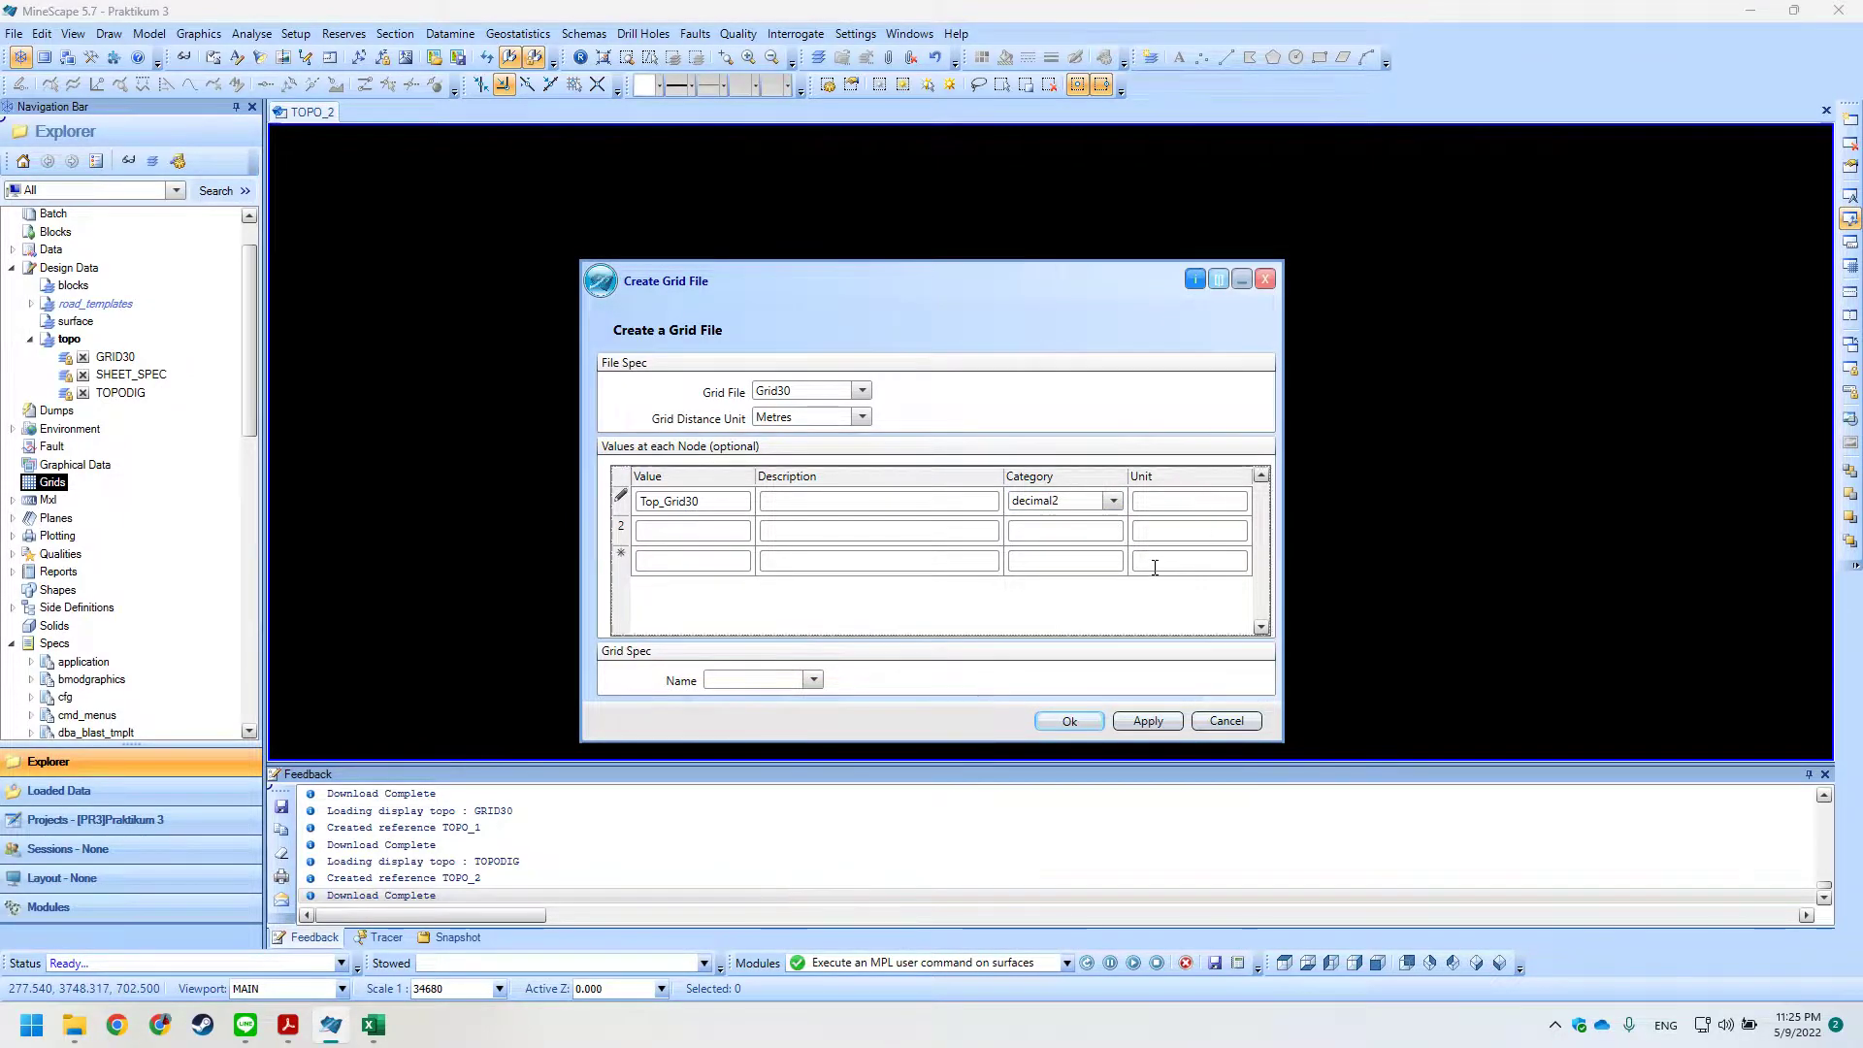
key("alt+Tab")
key("alt+Tab")
left_click(1192, 501)
left_click(1237, 500)
left_click(1174, 524)
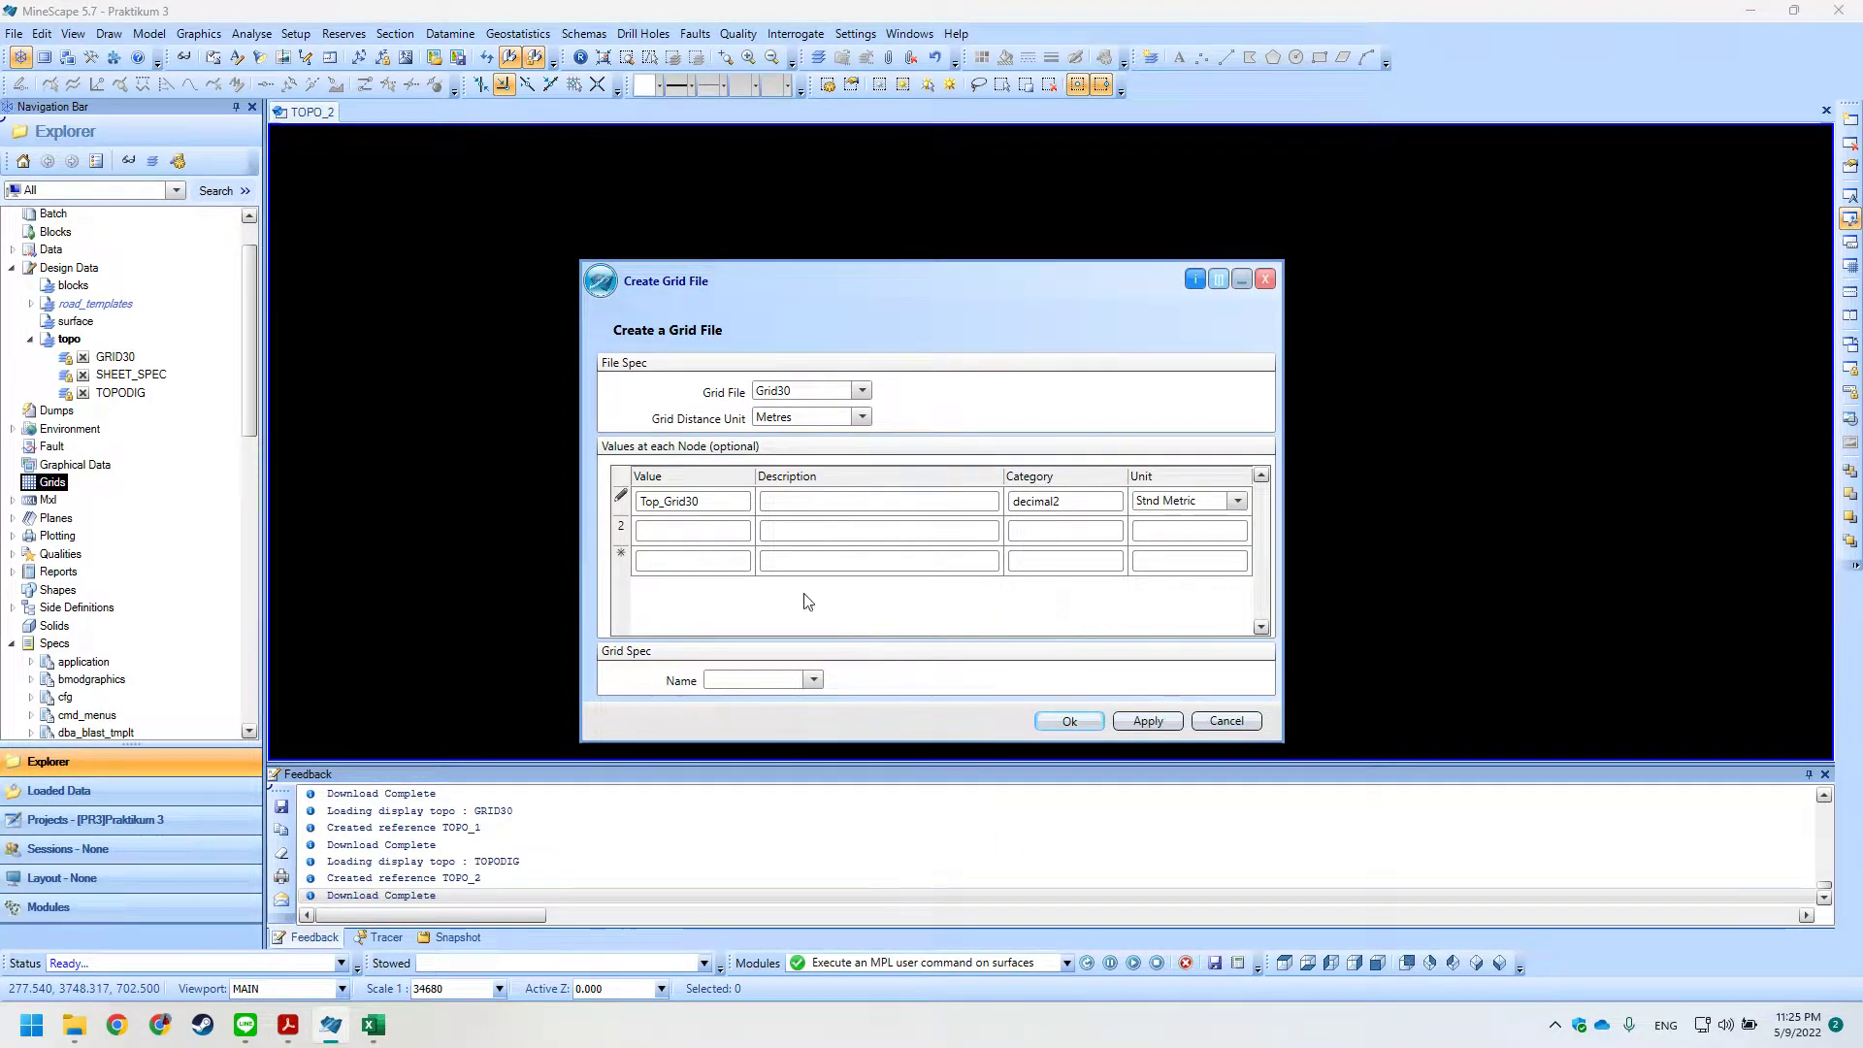
Assign the grid30 grid spec and create the grid file.
key("alt+Tab")
key("alt+Tab")
left_click(730, 681)
left_click(798, 682)
left_click(780, 710)
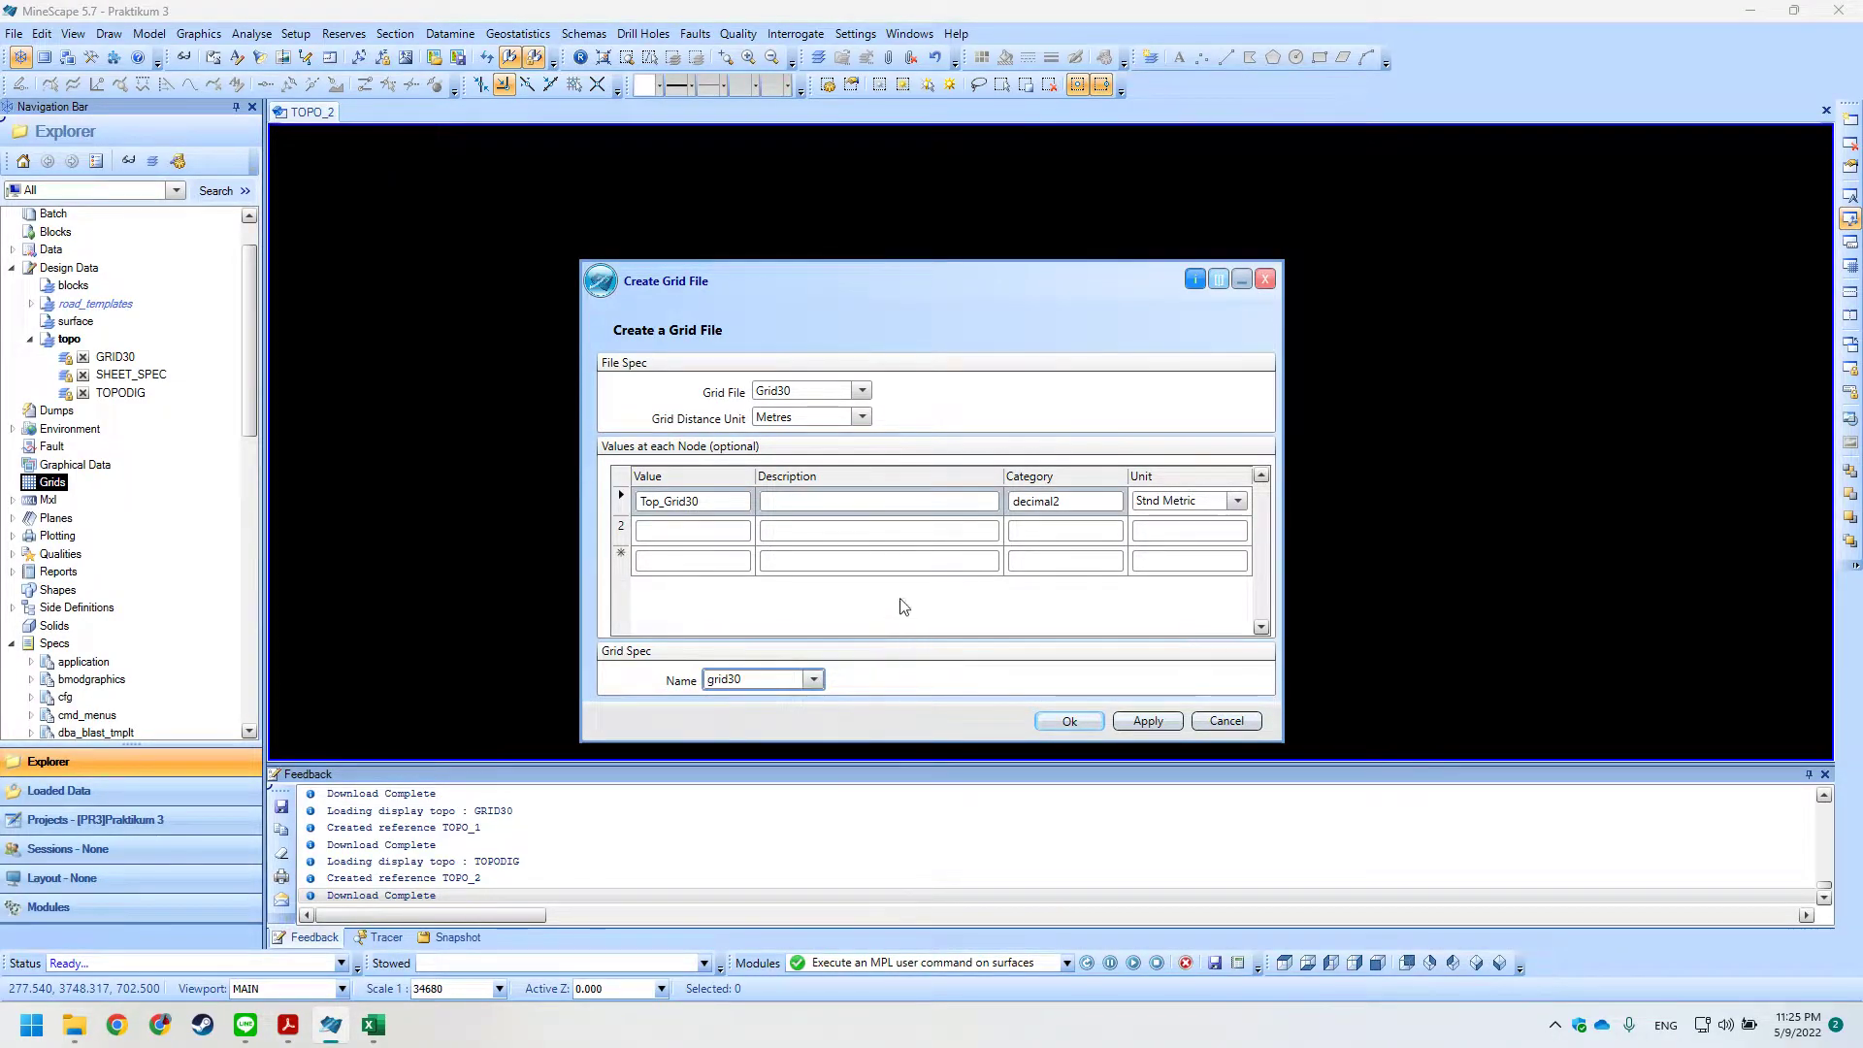
left_click_drag(687, 292, 594, 248)
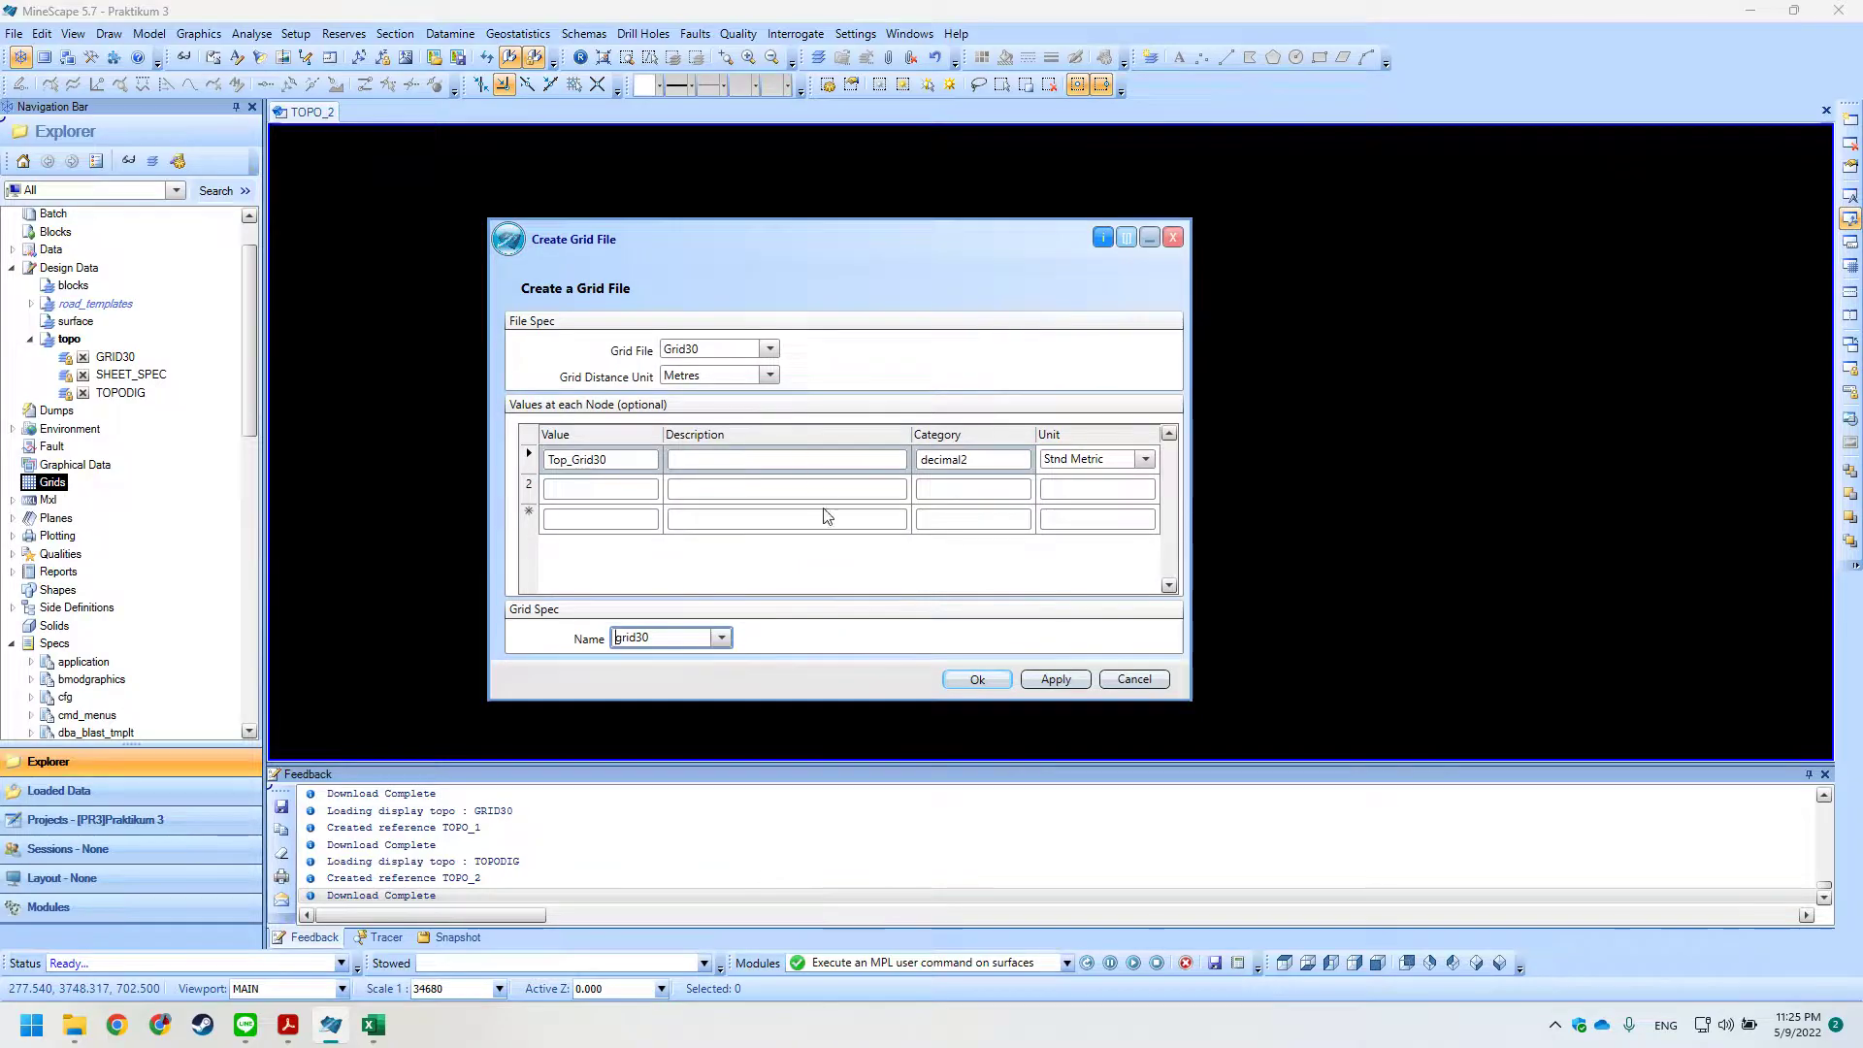
left_click(969, 673)
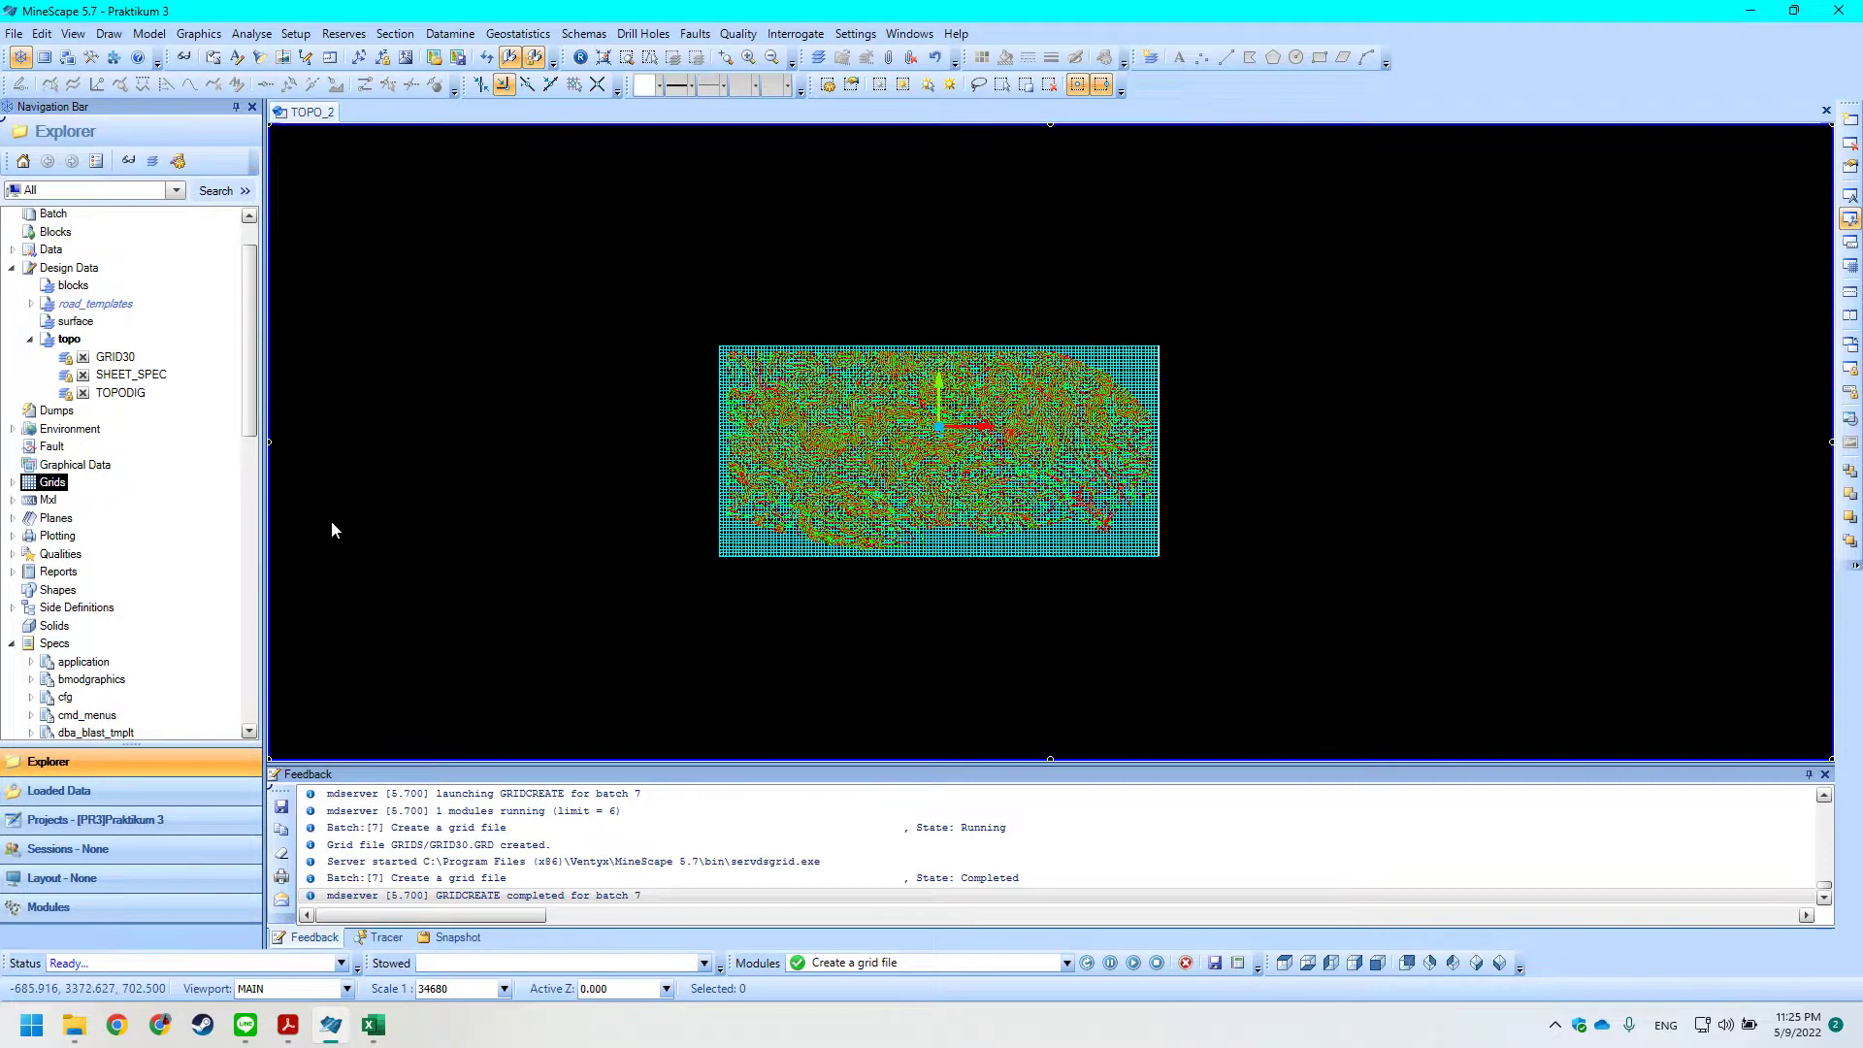
Check the PDF's processing instructions and open the Process form for the grid30 file under Grids.
left_click(287, 1025)
scroll(527, 467, "down", 3)
scroll(527, 467, "down", 3)
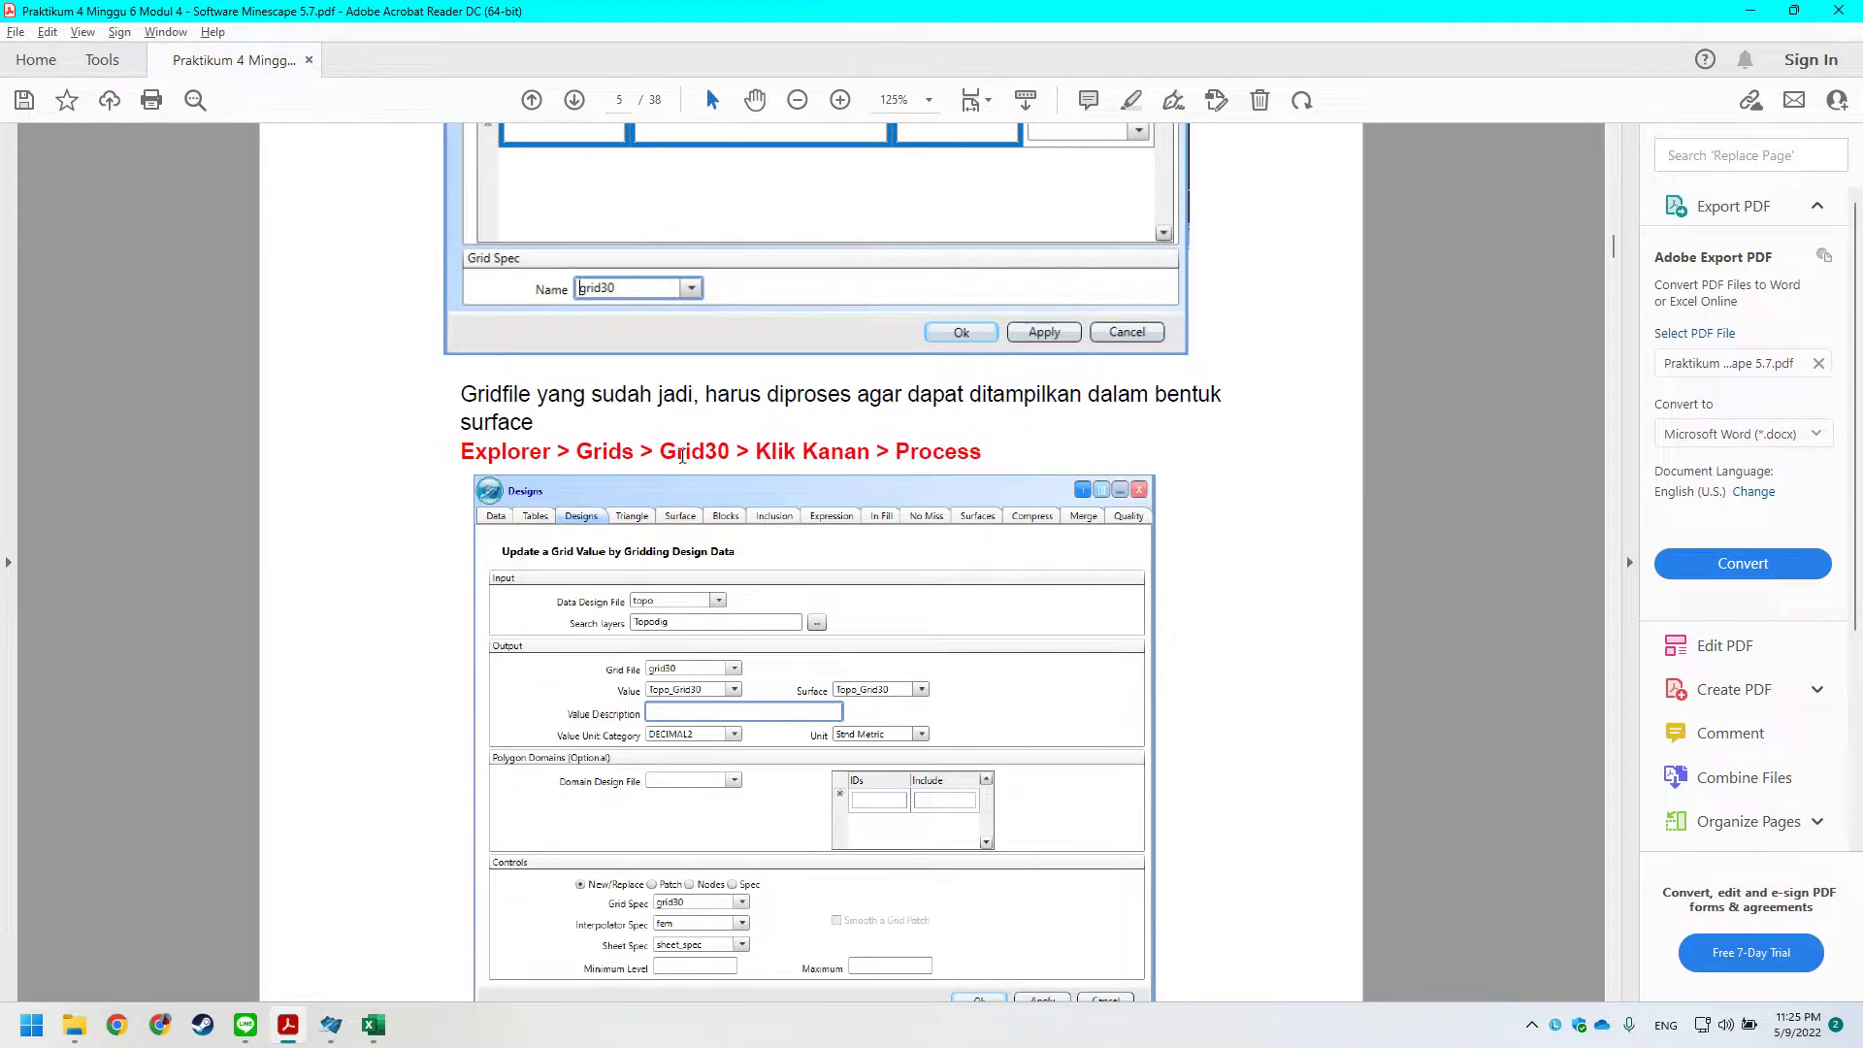
scroll(808, 449, "down", 1)
key("alt+Tab")
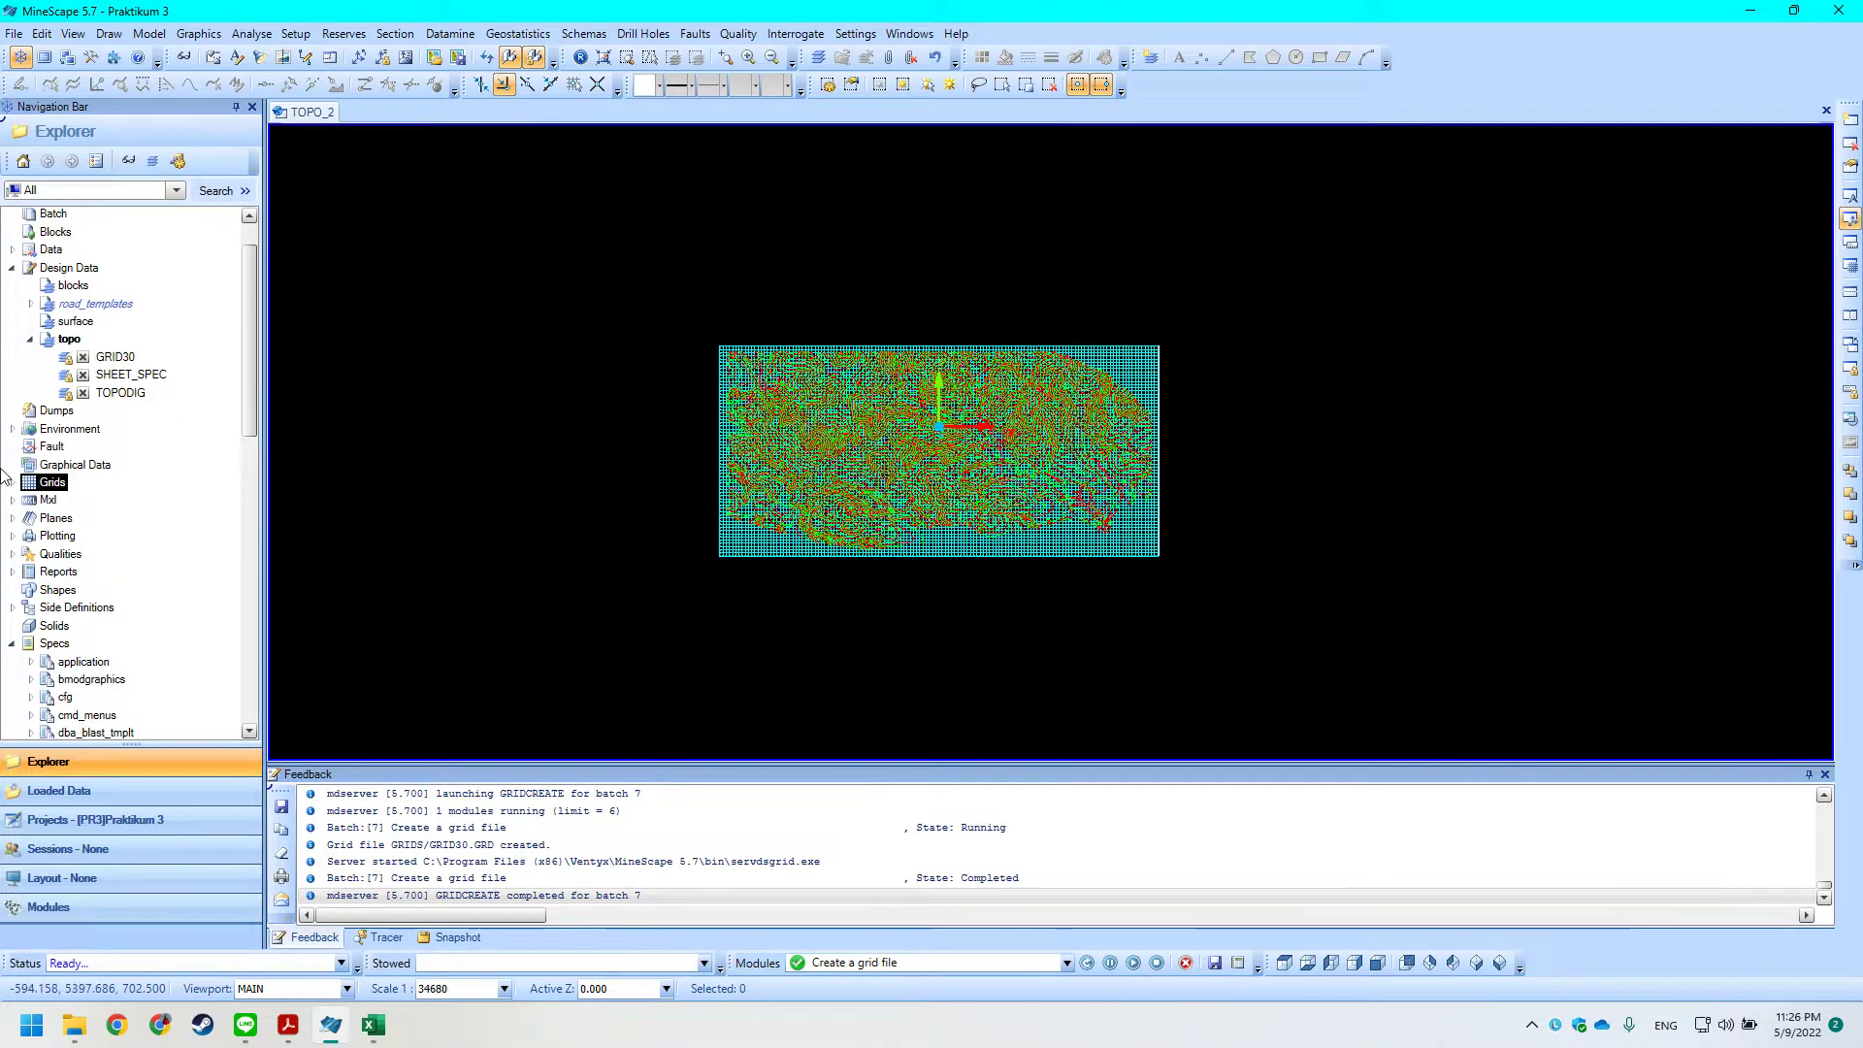
left_click(14, 482)
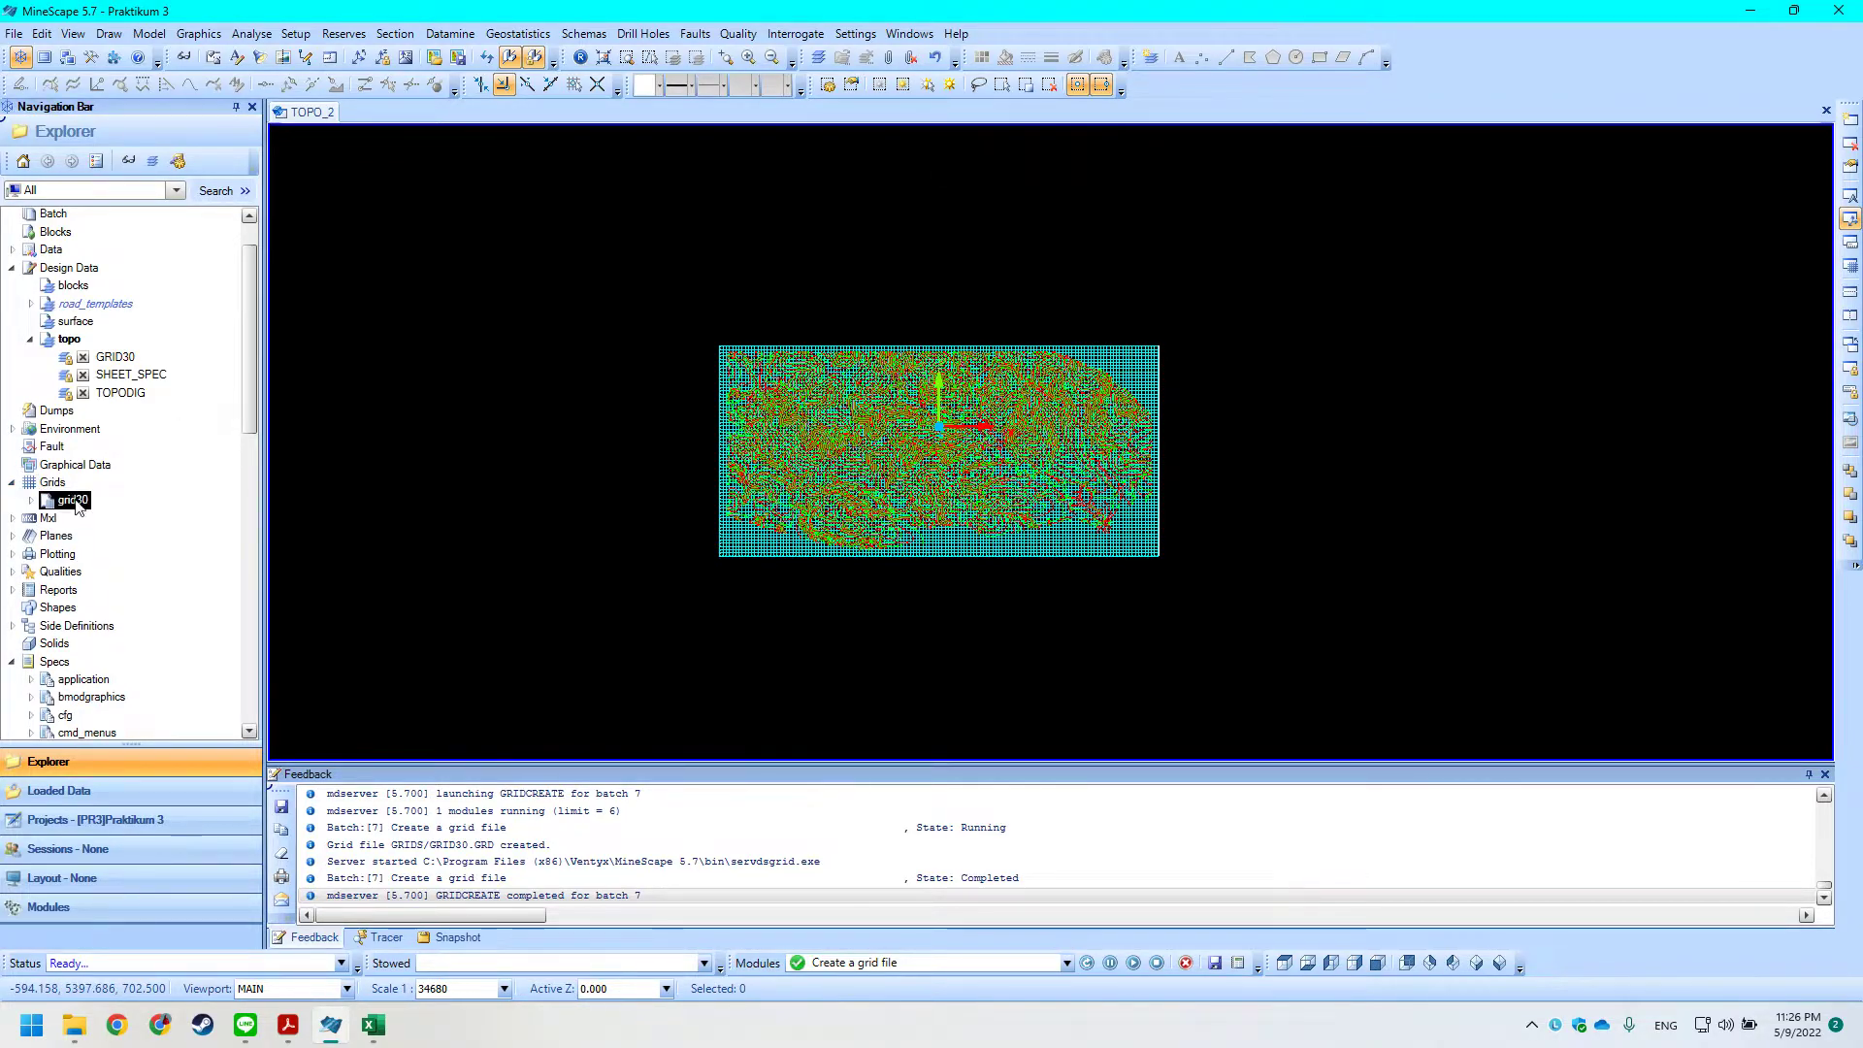
key("alt+Tab")
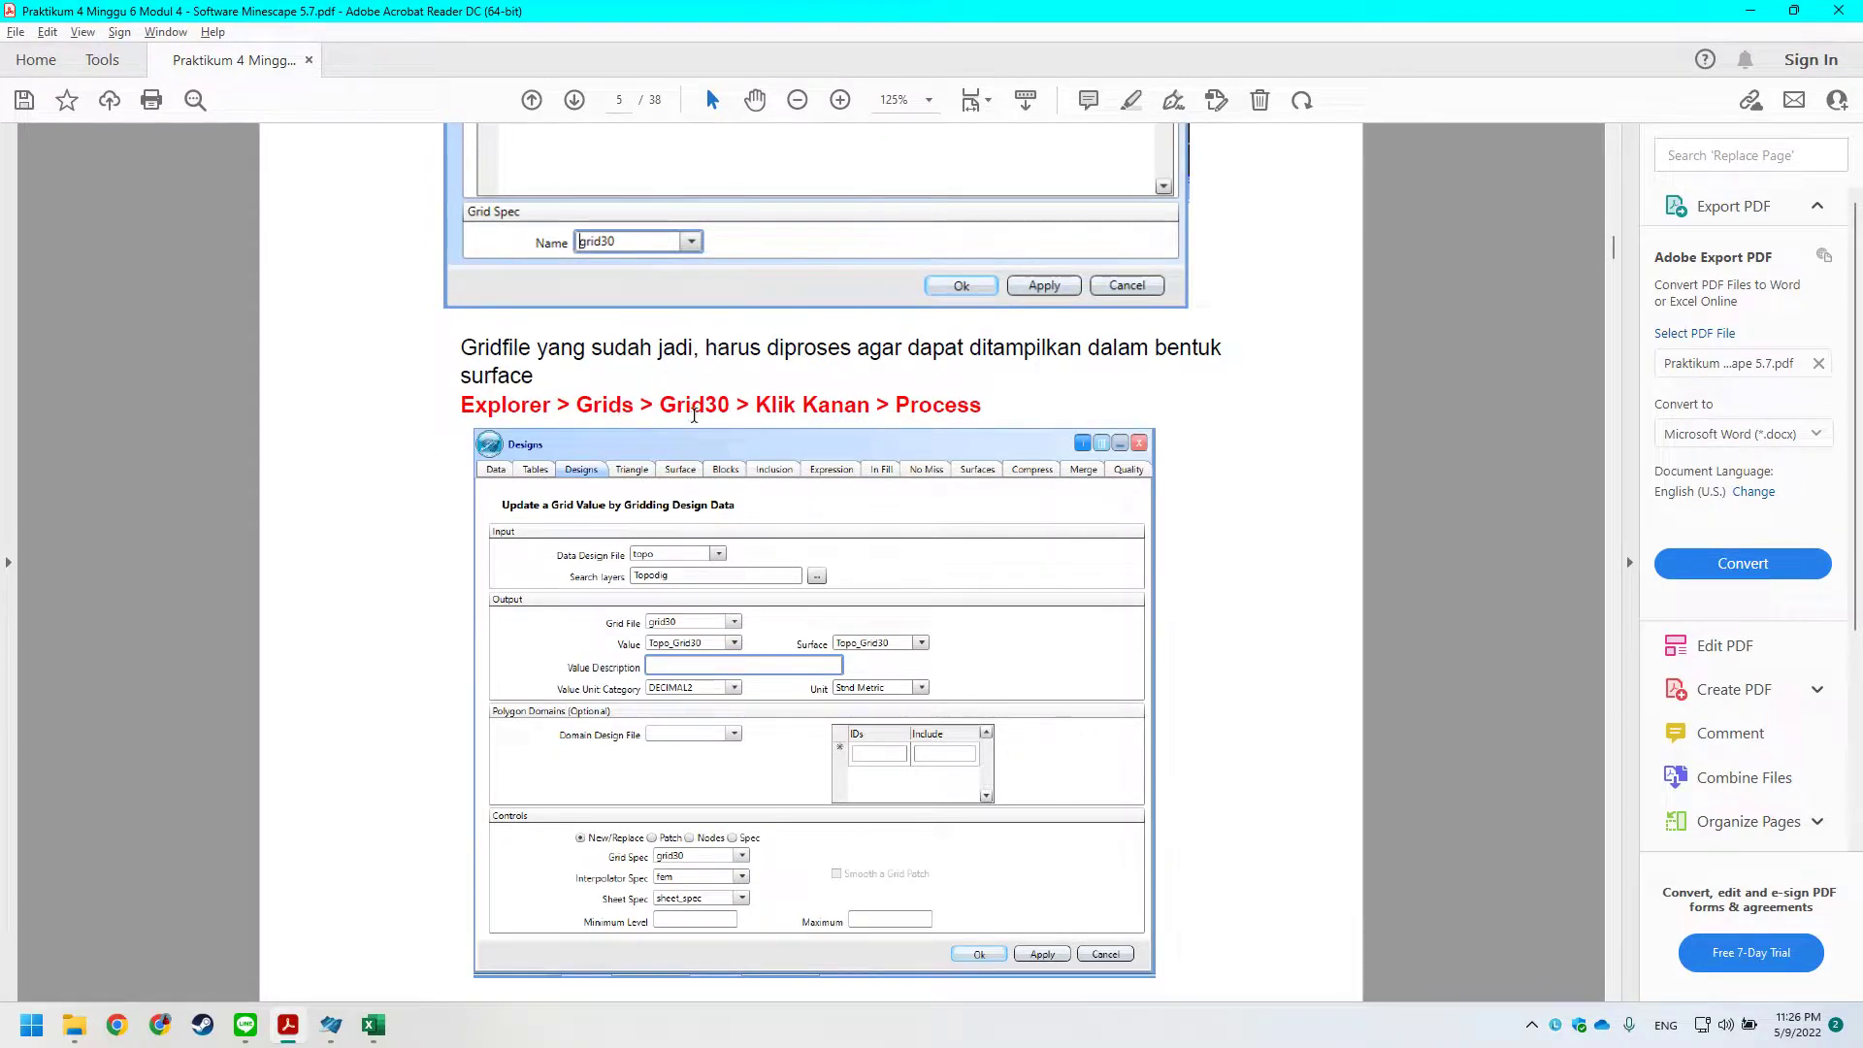
key("alt+Tab")
right_click(70, 502)
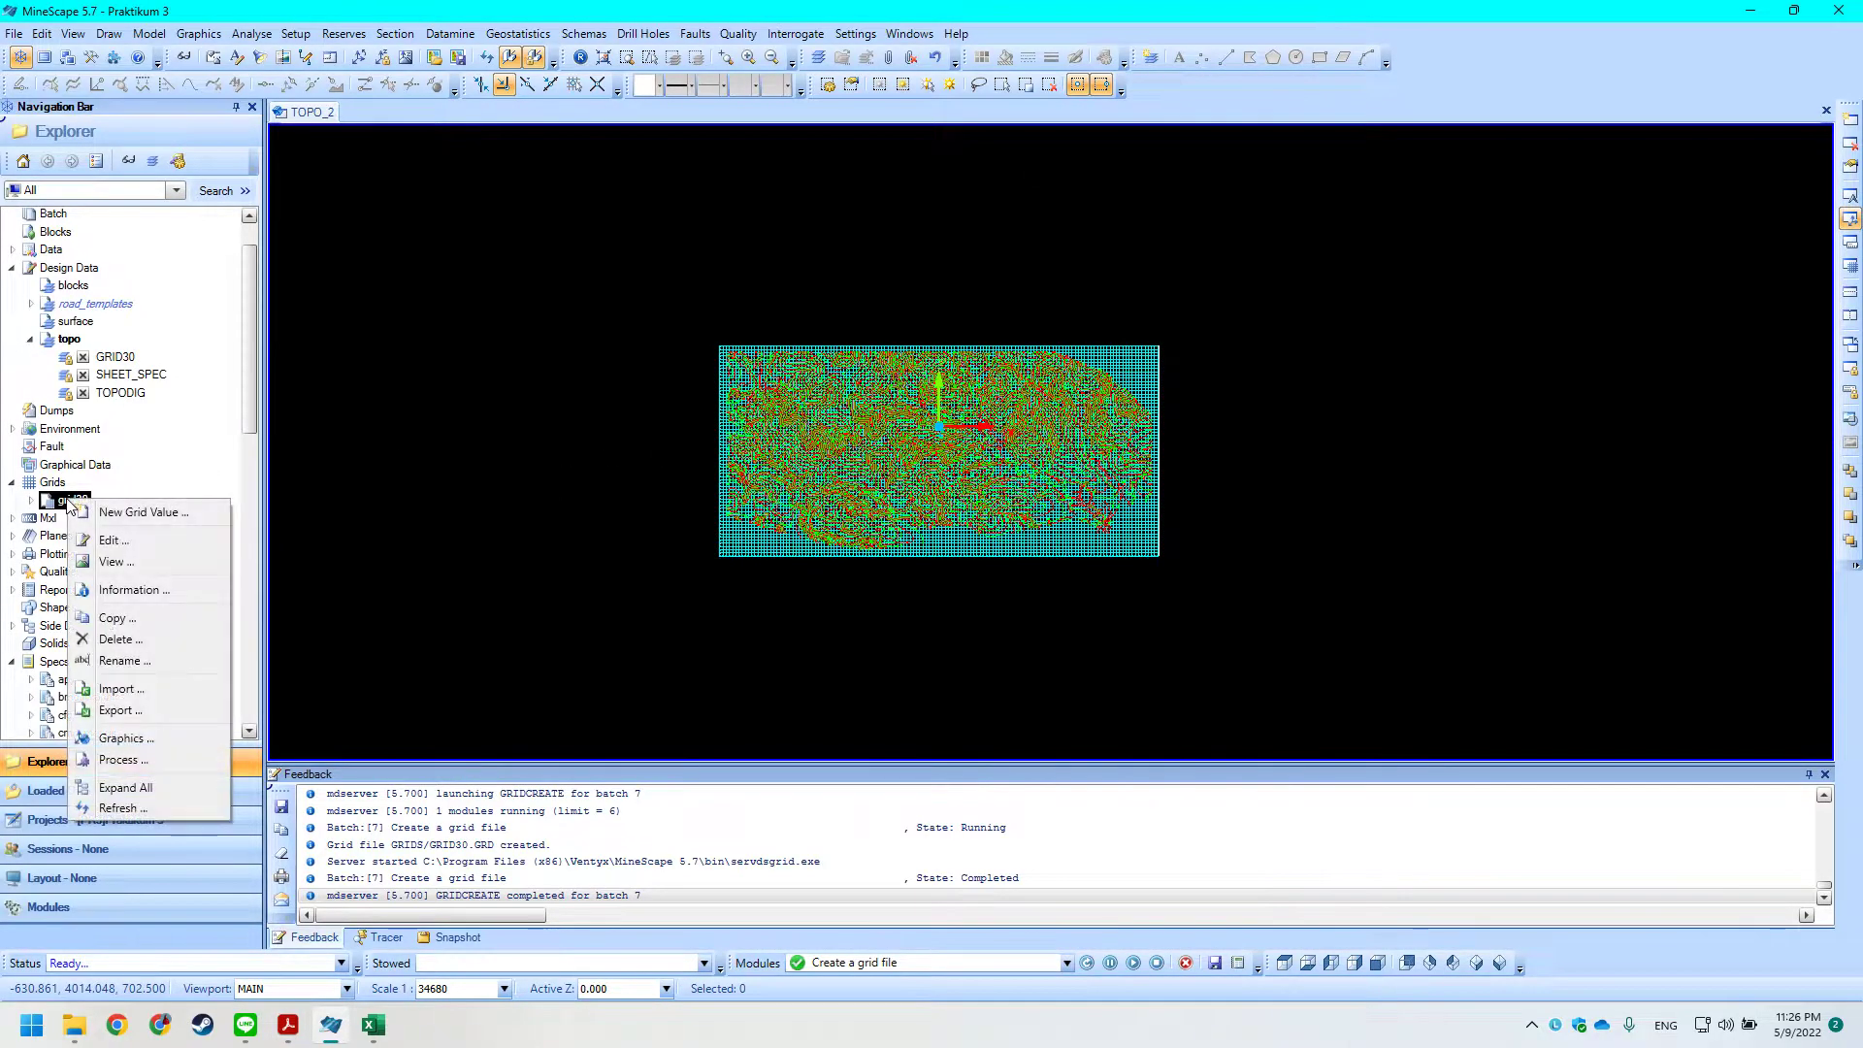
left_click(163, 760)
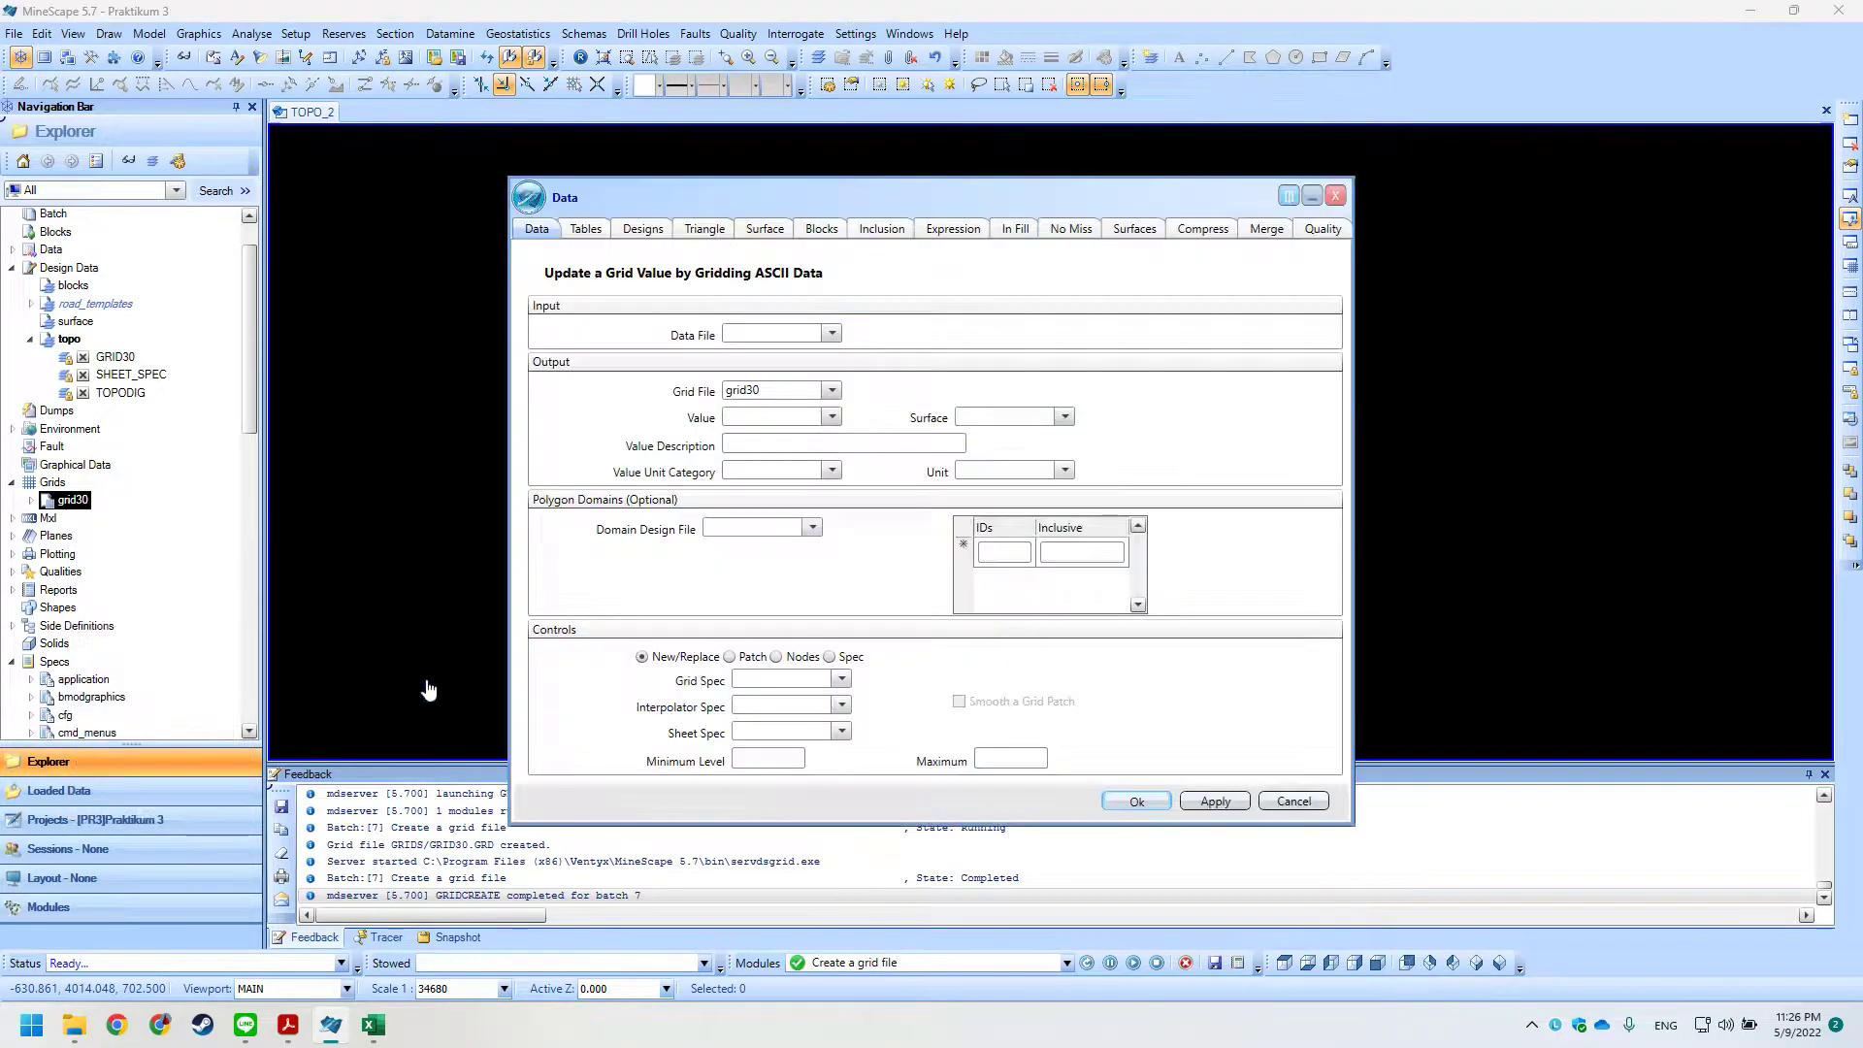
Compare the Process form with the PDF and switch it to gridding from design data (Designs).
key("alt+Tab")
left_click_drag(897, 419, 998, 418)
left_click(1002, 418)
scroll(1003, 418, "down", 2)
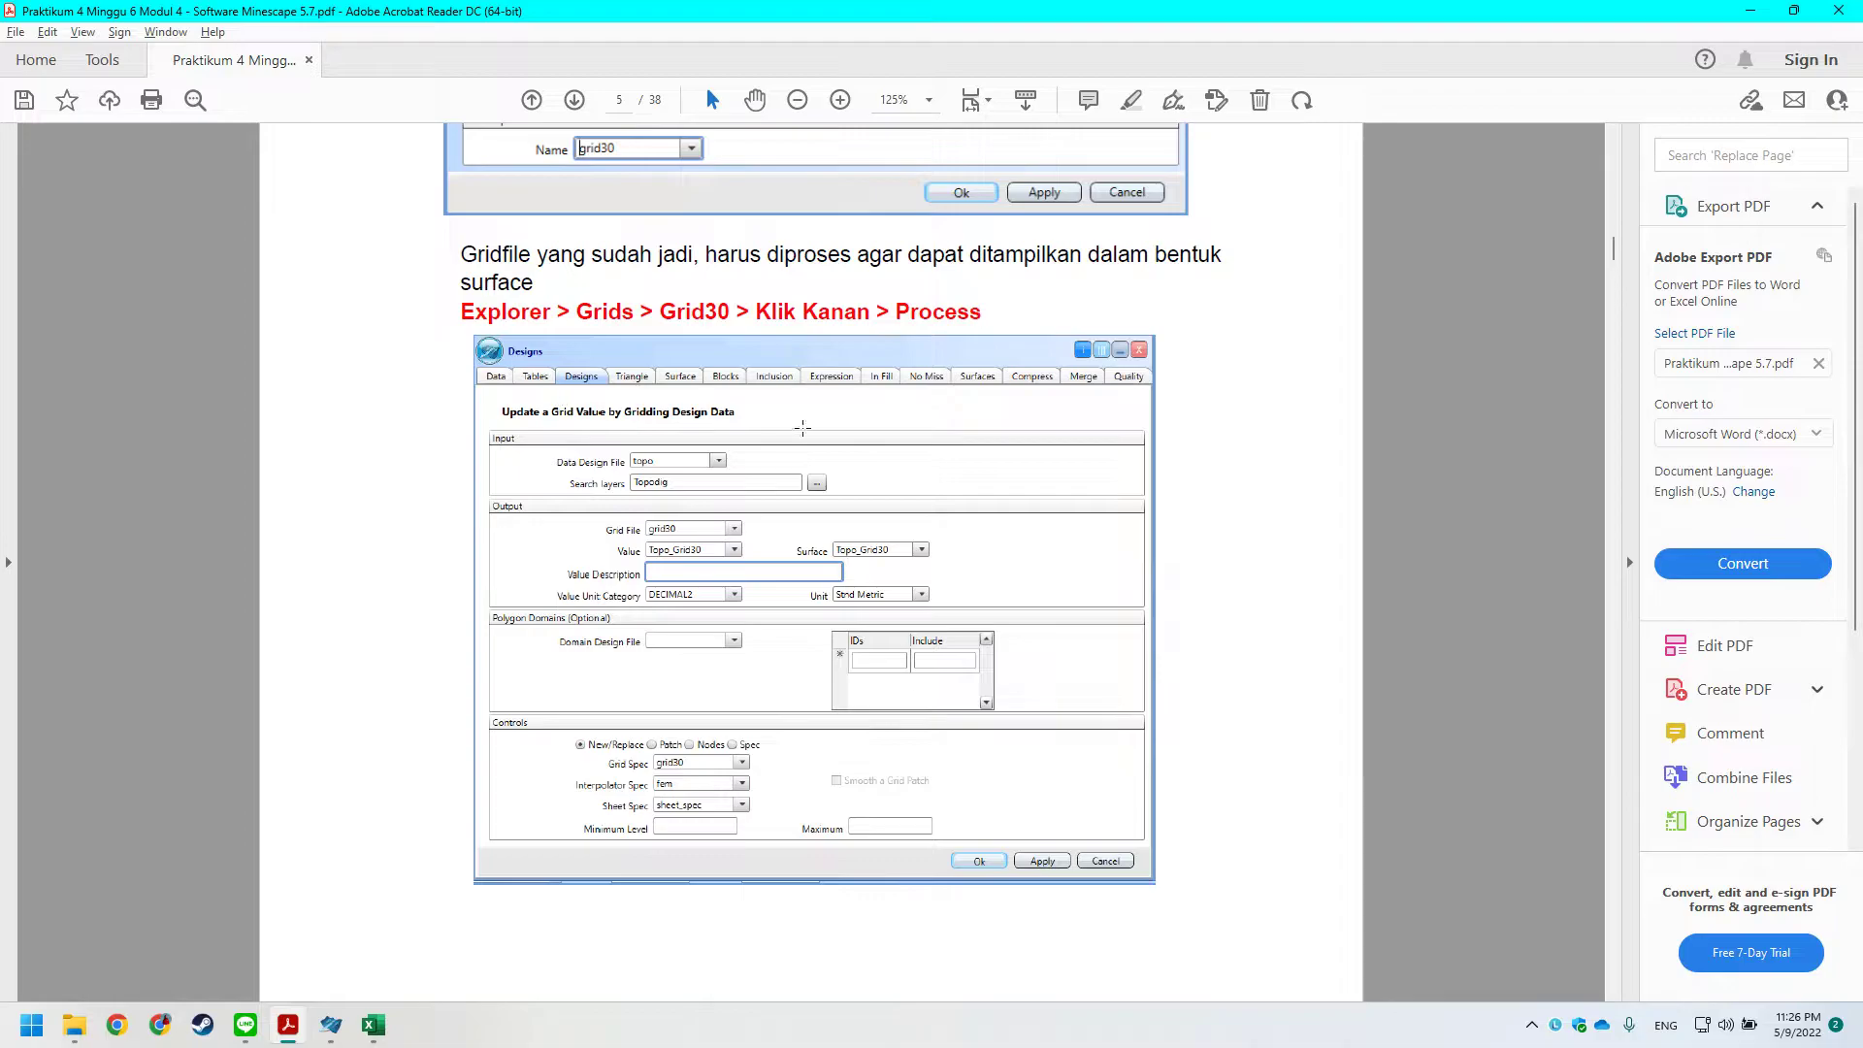
key("alt+Tab")
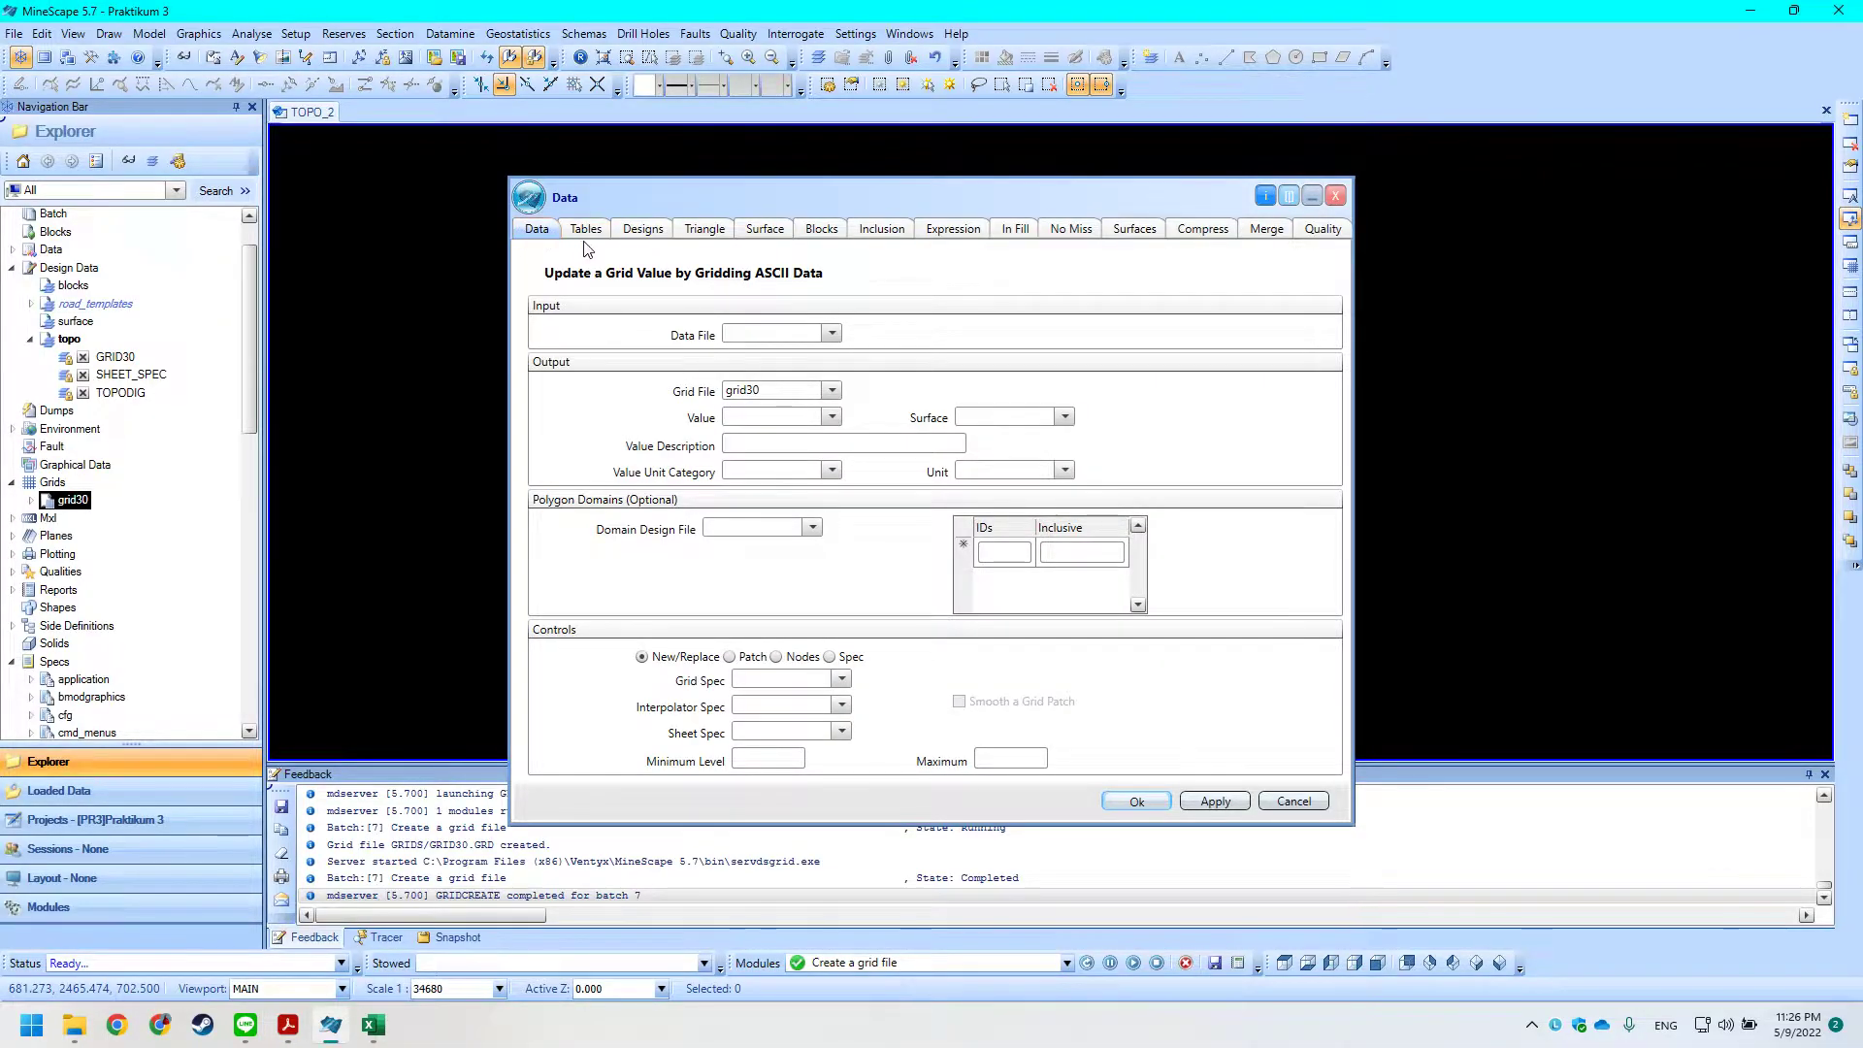
left_click(643, 230)
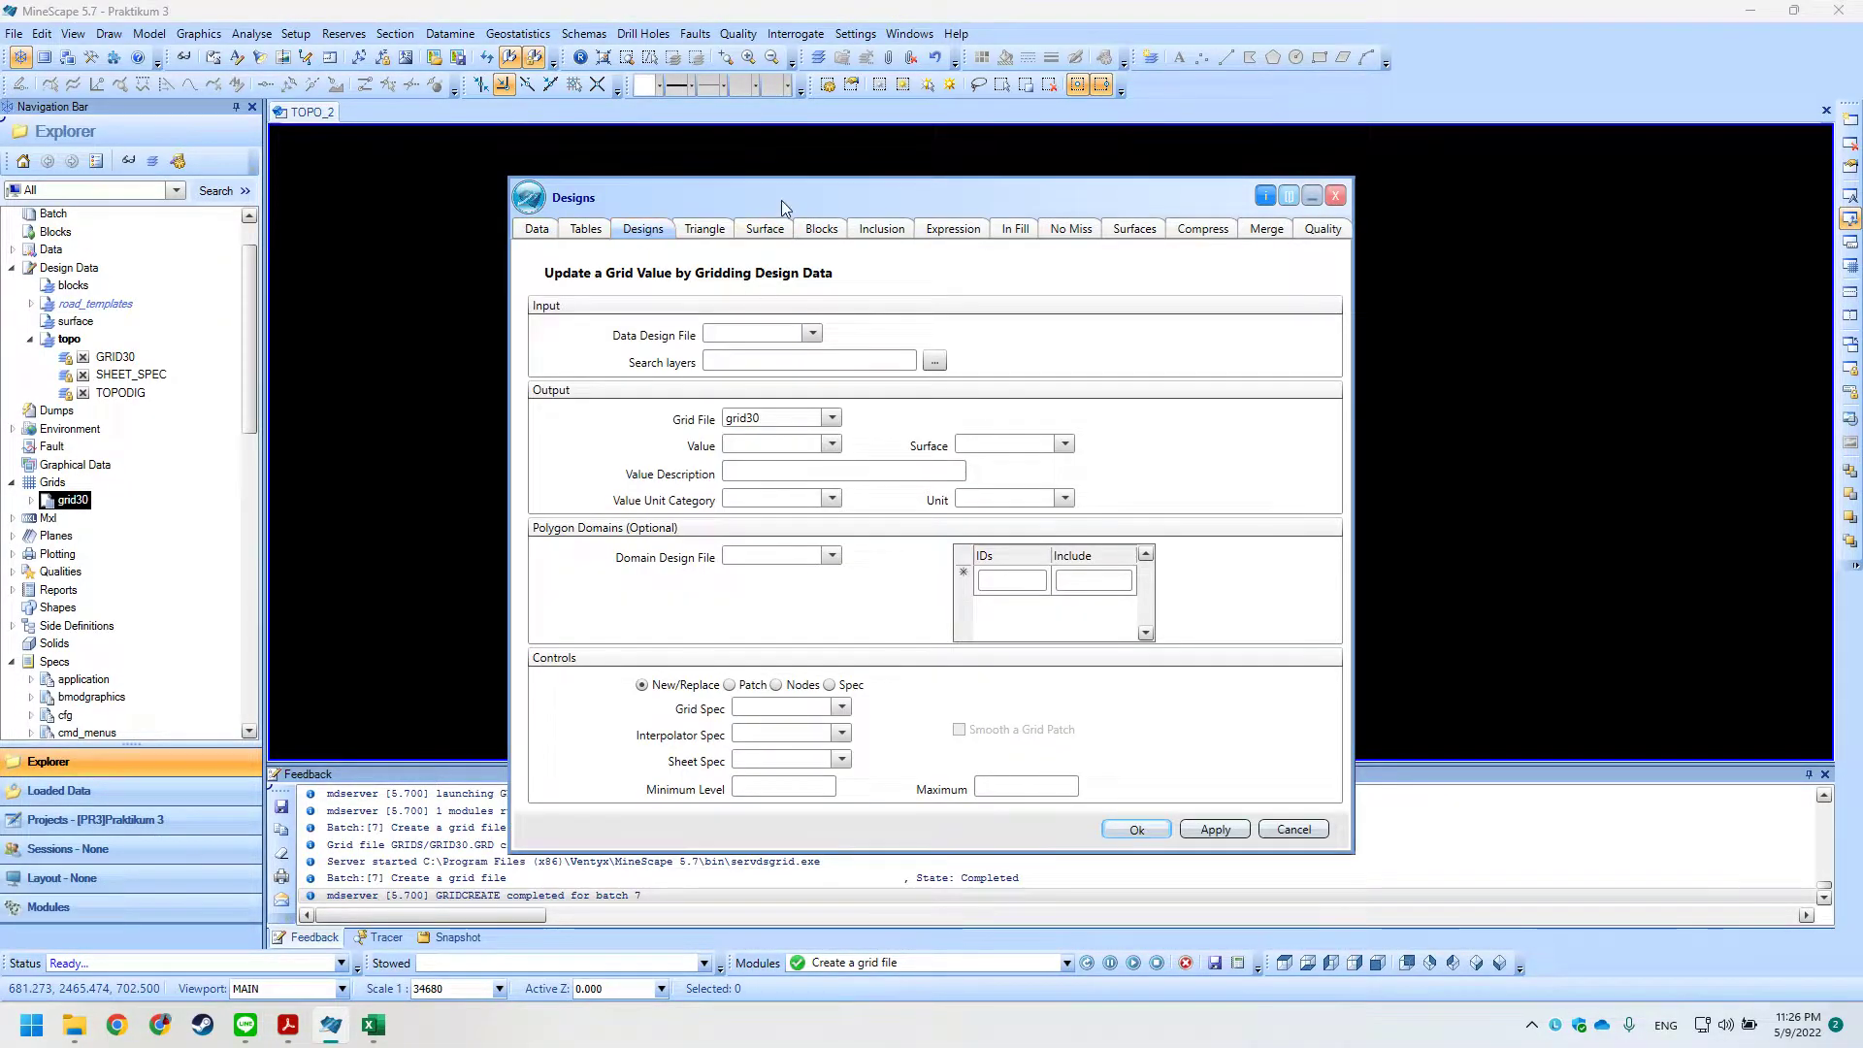
Set the input data design file to topo and choose only Topodig as the search layer.
key("alt+Tab")
key("alt+Tab")
left_click(812, 333)
left_click(761, 422)
key("alt+Tab")
key("alt+Tab")
left_click(939, 362)
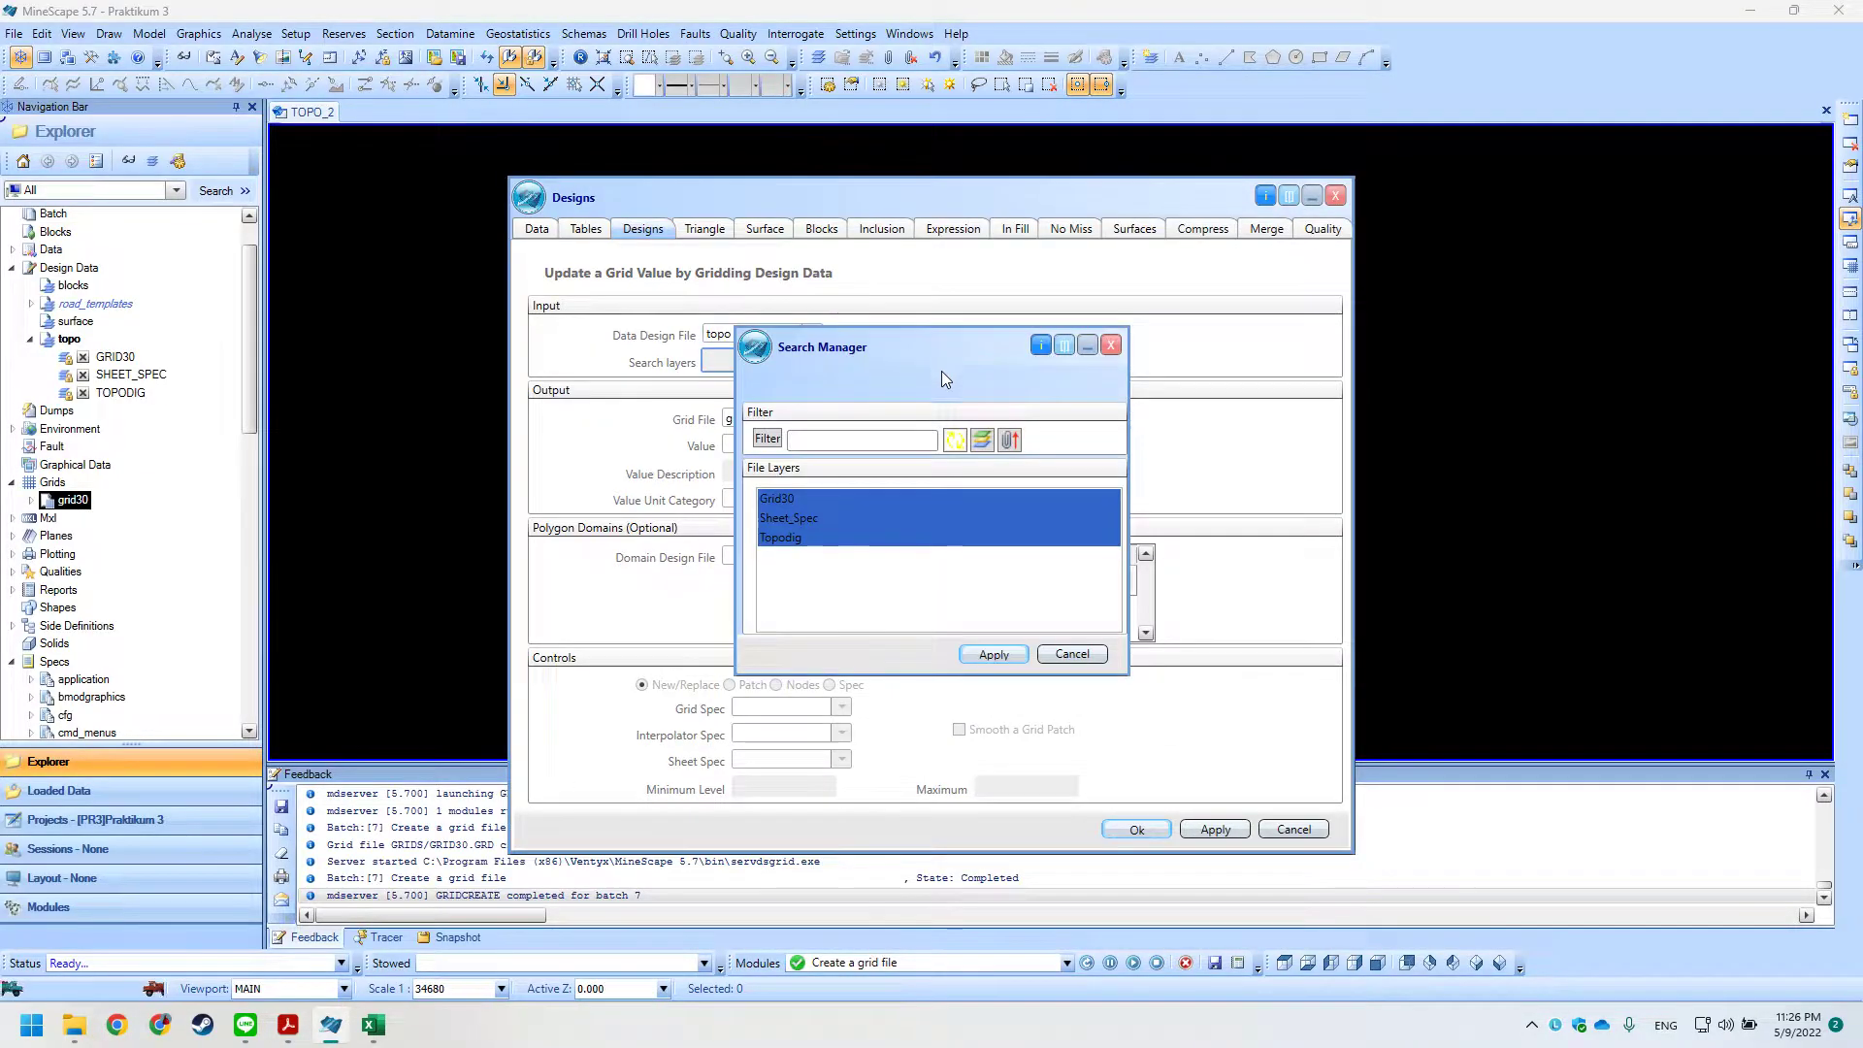
left_click(782, 537)
left_click(994, 654)
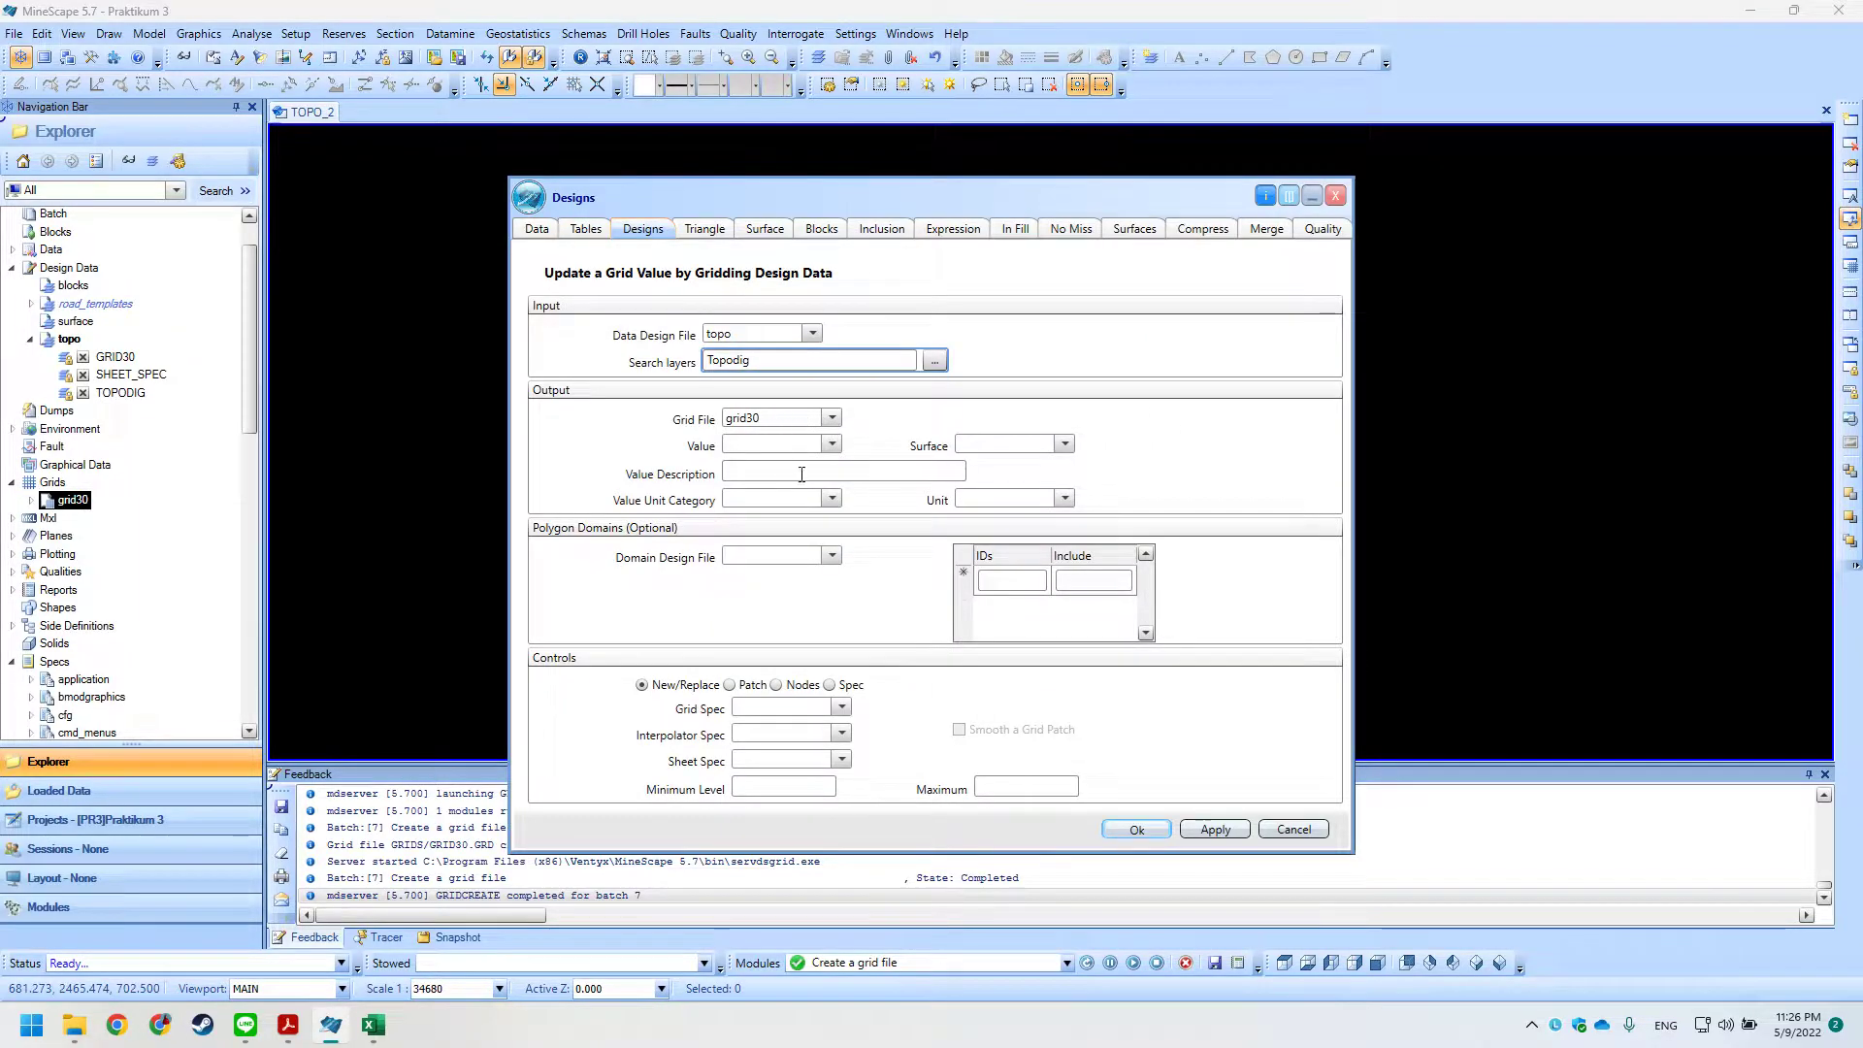
Choose TOP_GRID30 as the output value for grid30 and check the output settings against the PDF.
key("alt+Tab")
key("alt+Tab")
left_click(831, 445)
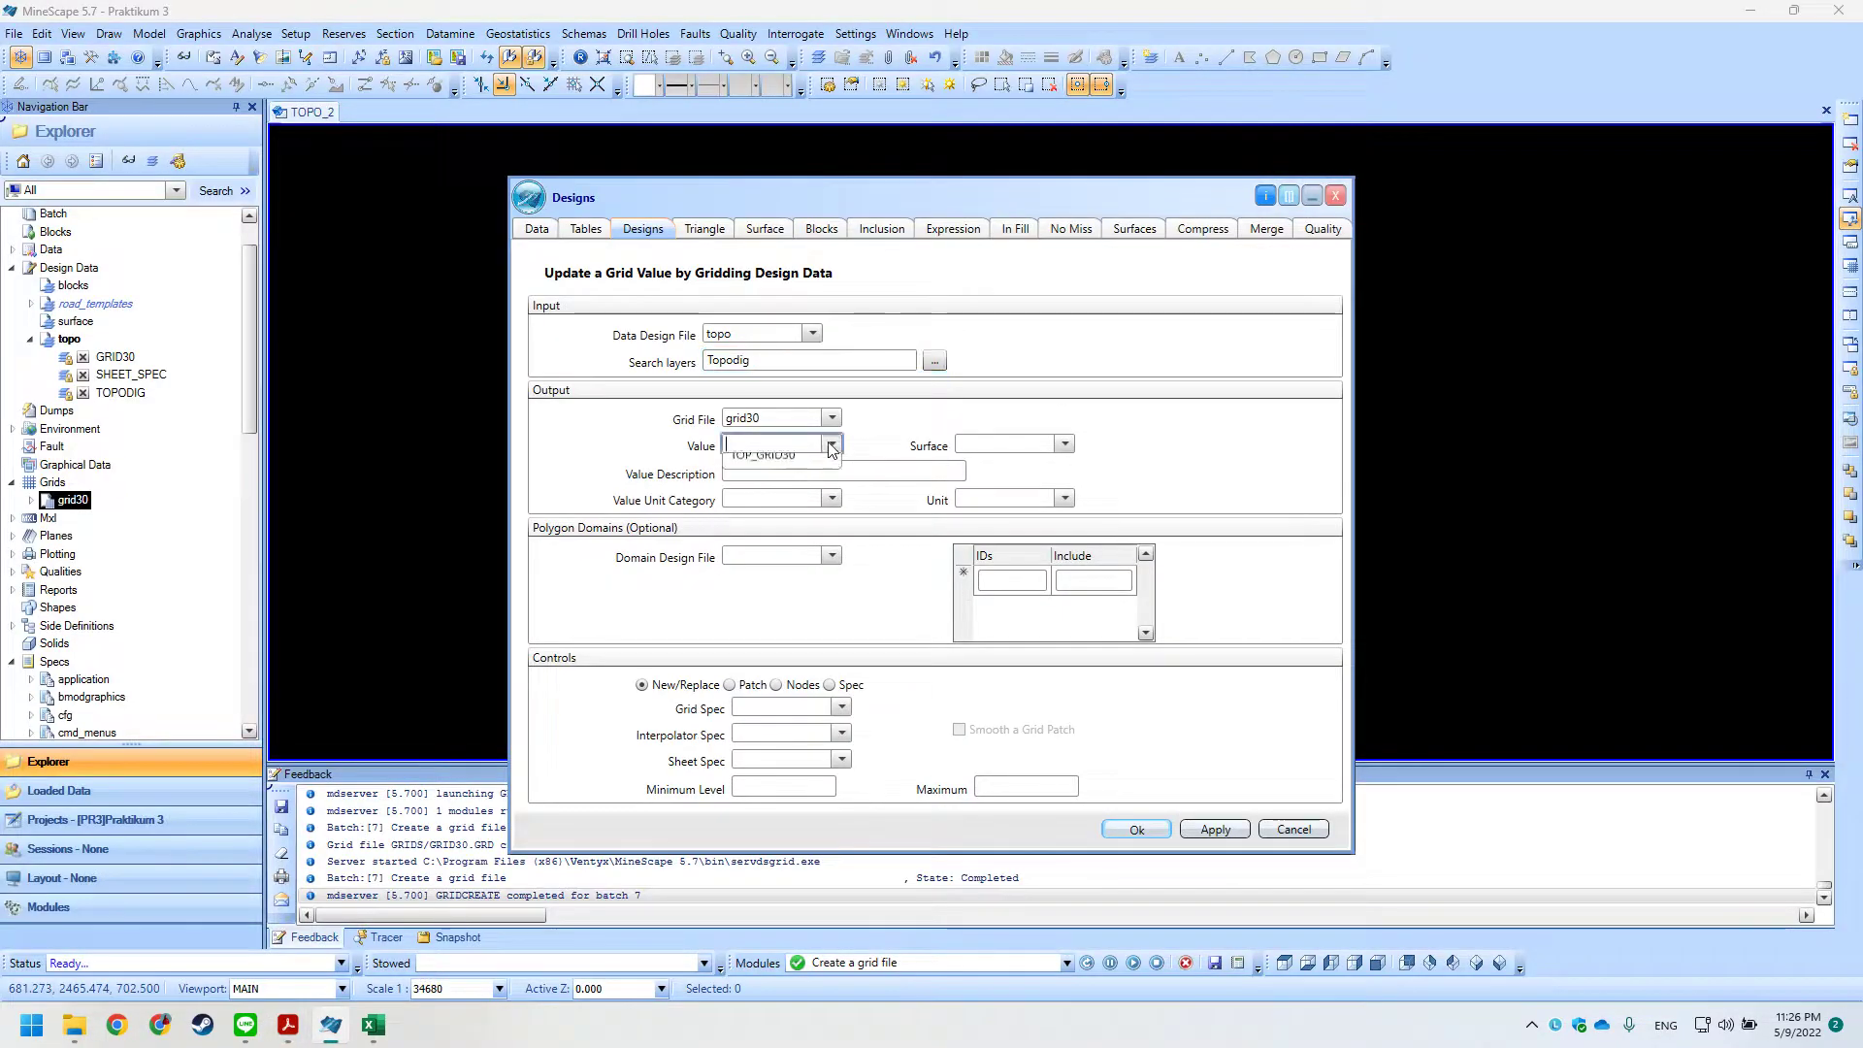
left_click(830, 486)
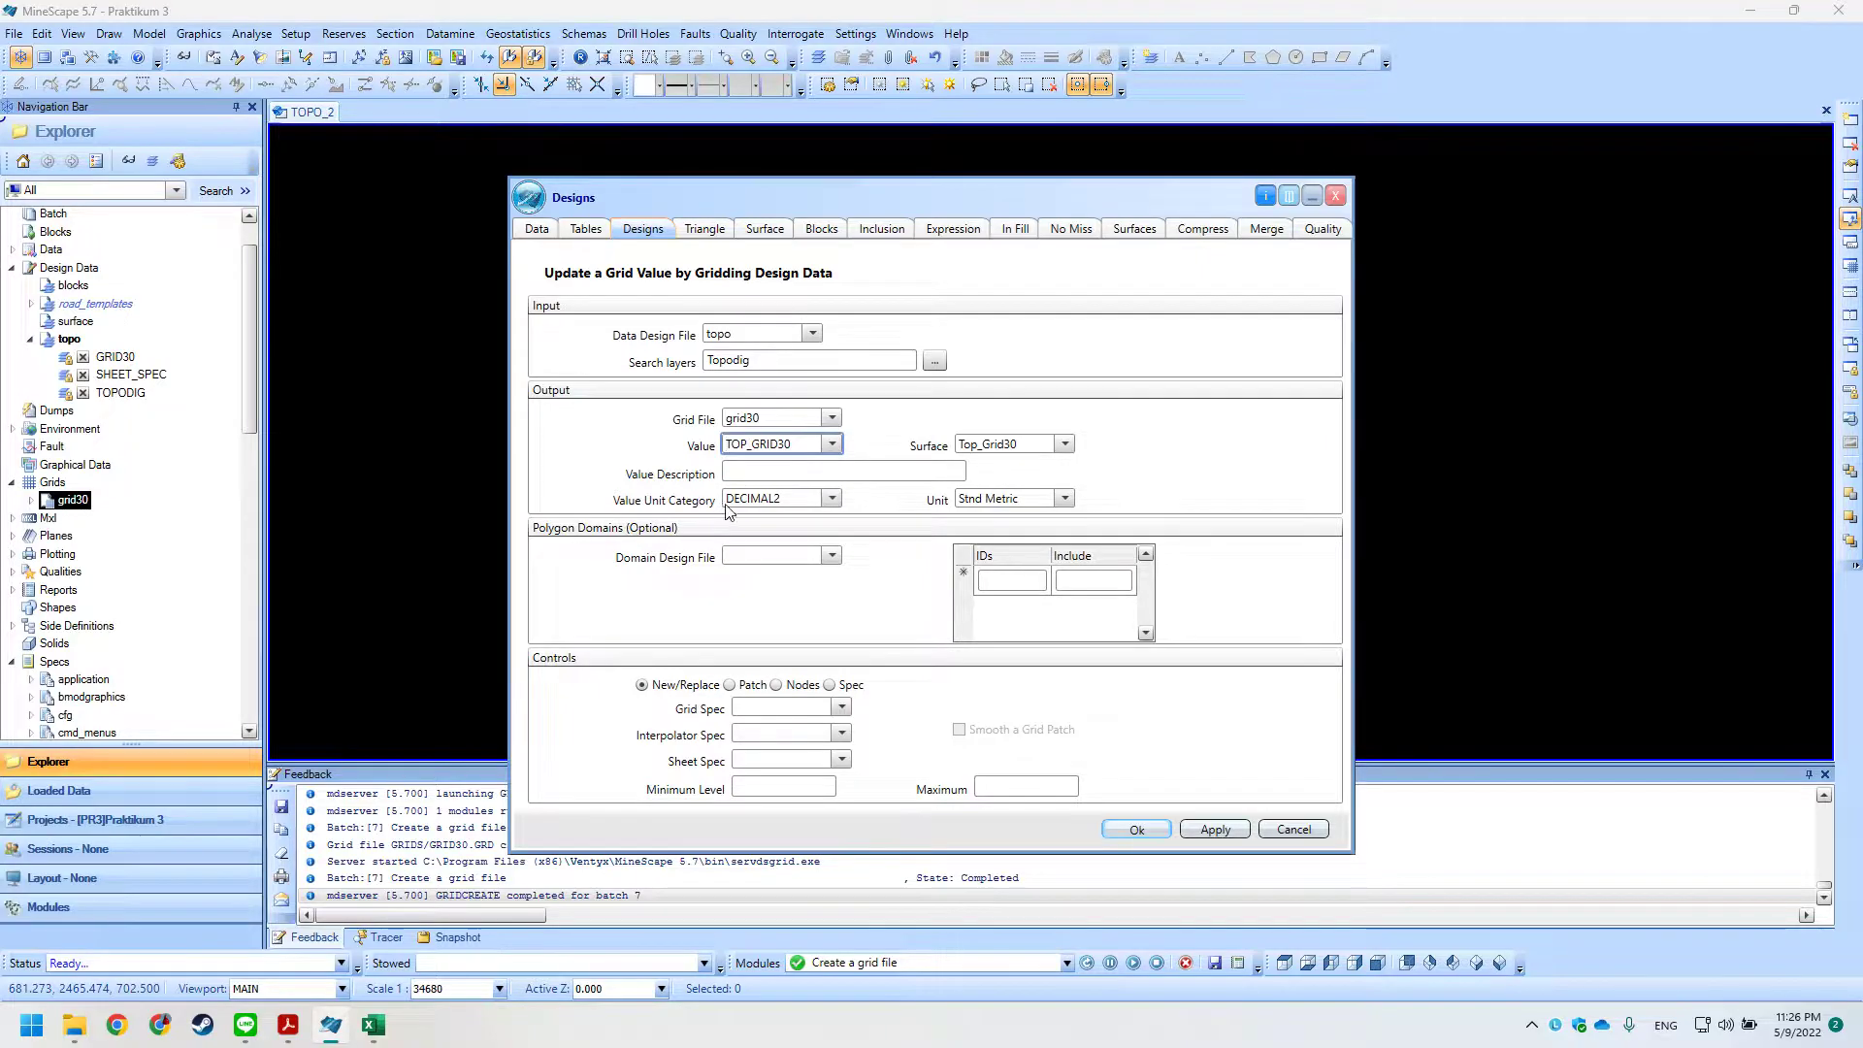
key("alt+Tab")
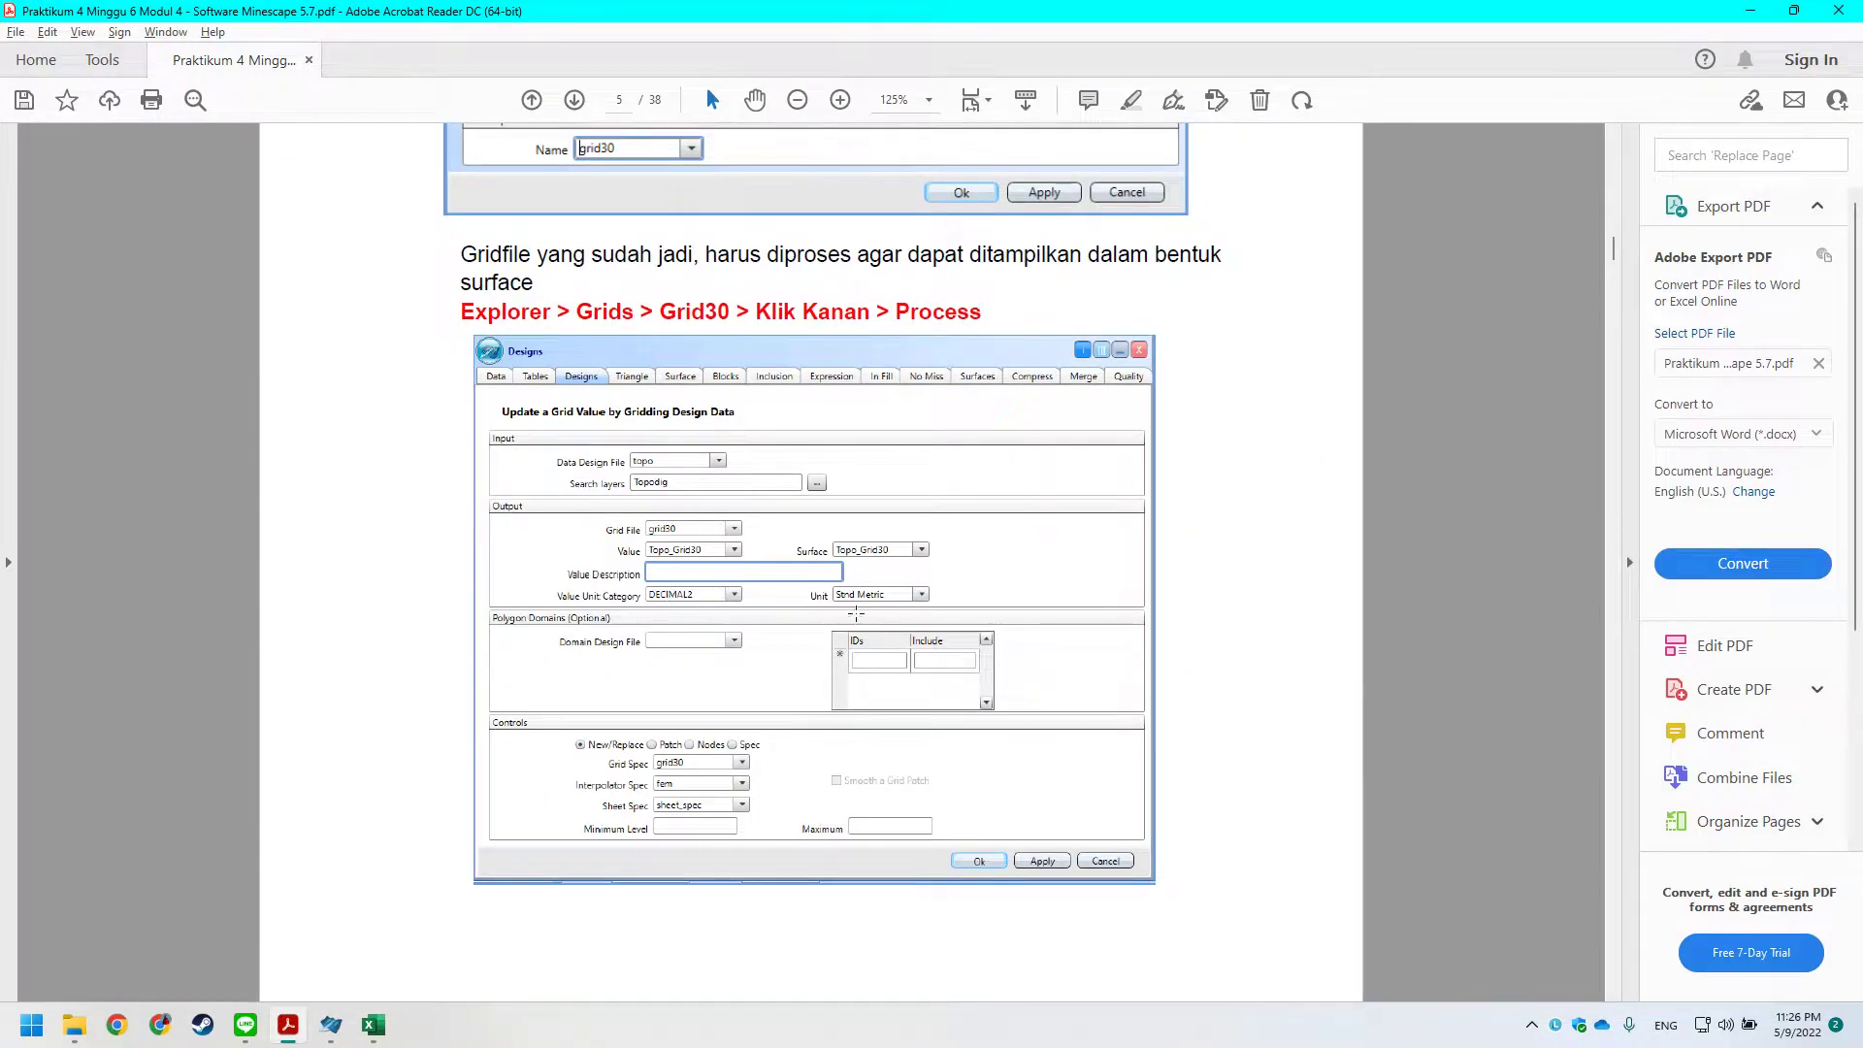
Compare the Controls settings with the PDF and set the Grid Spec to grid30.
key("alt+Tab")
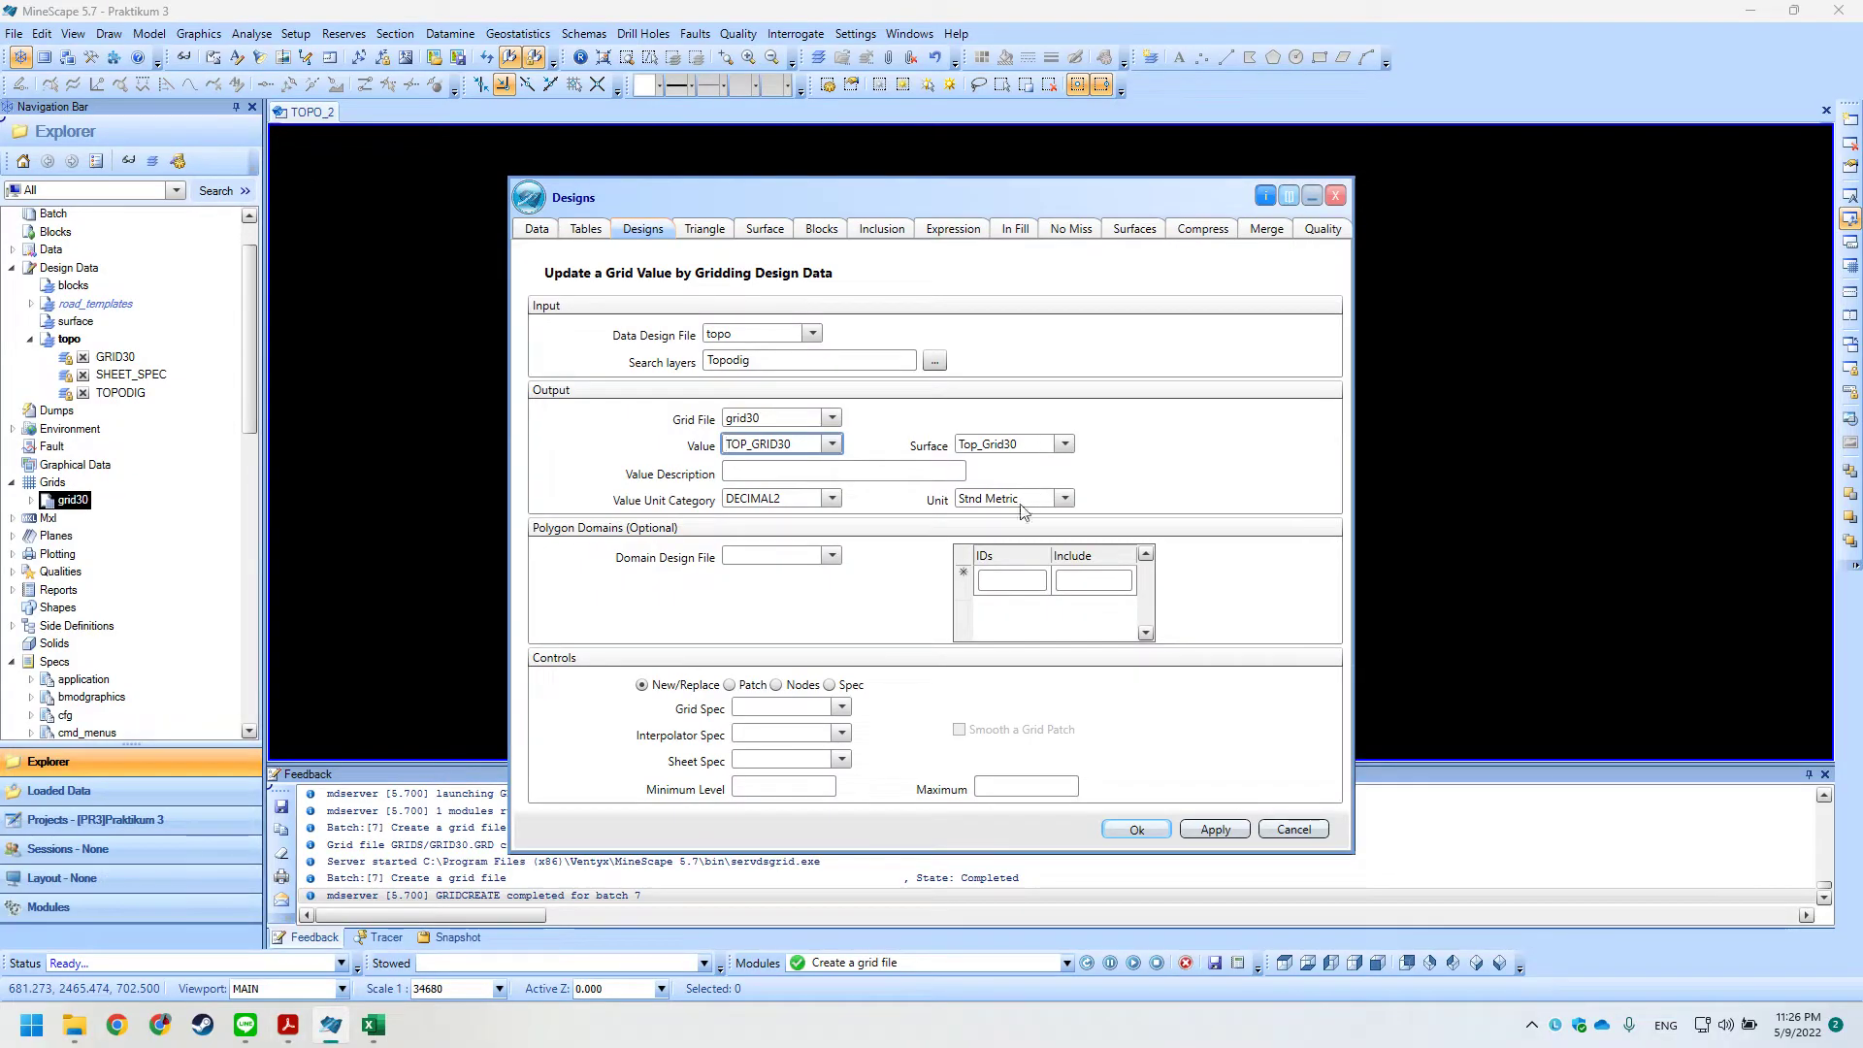
key("alt+Tab")
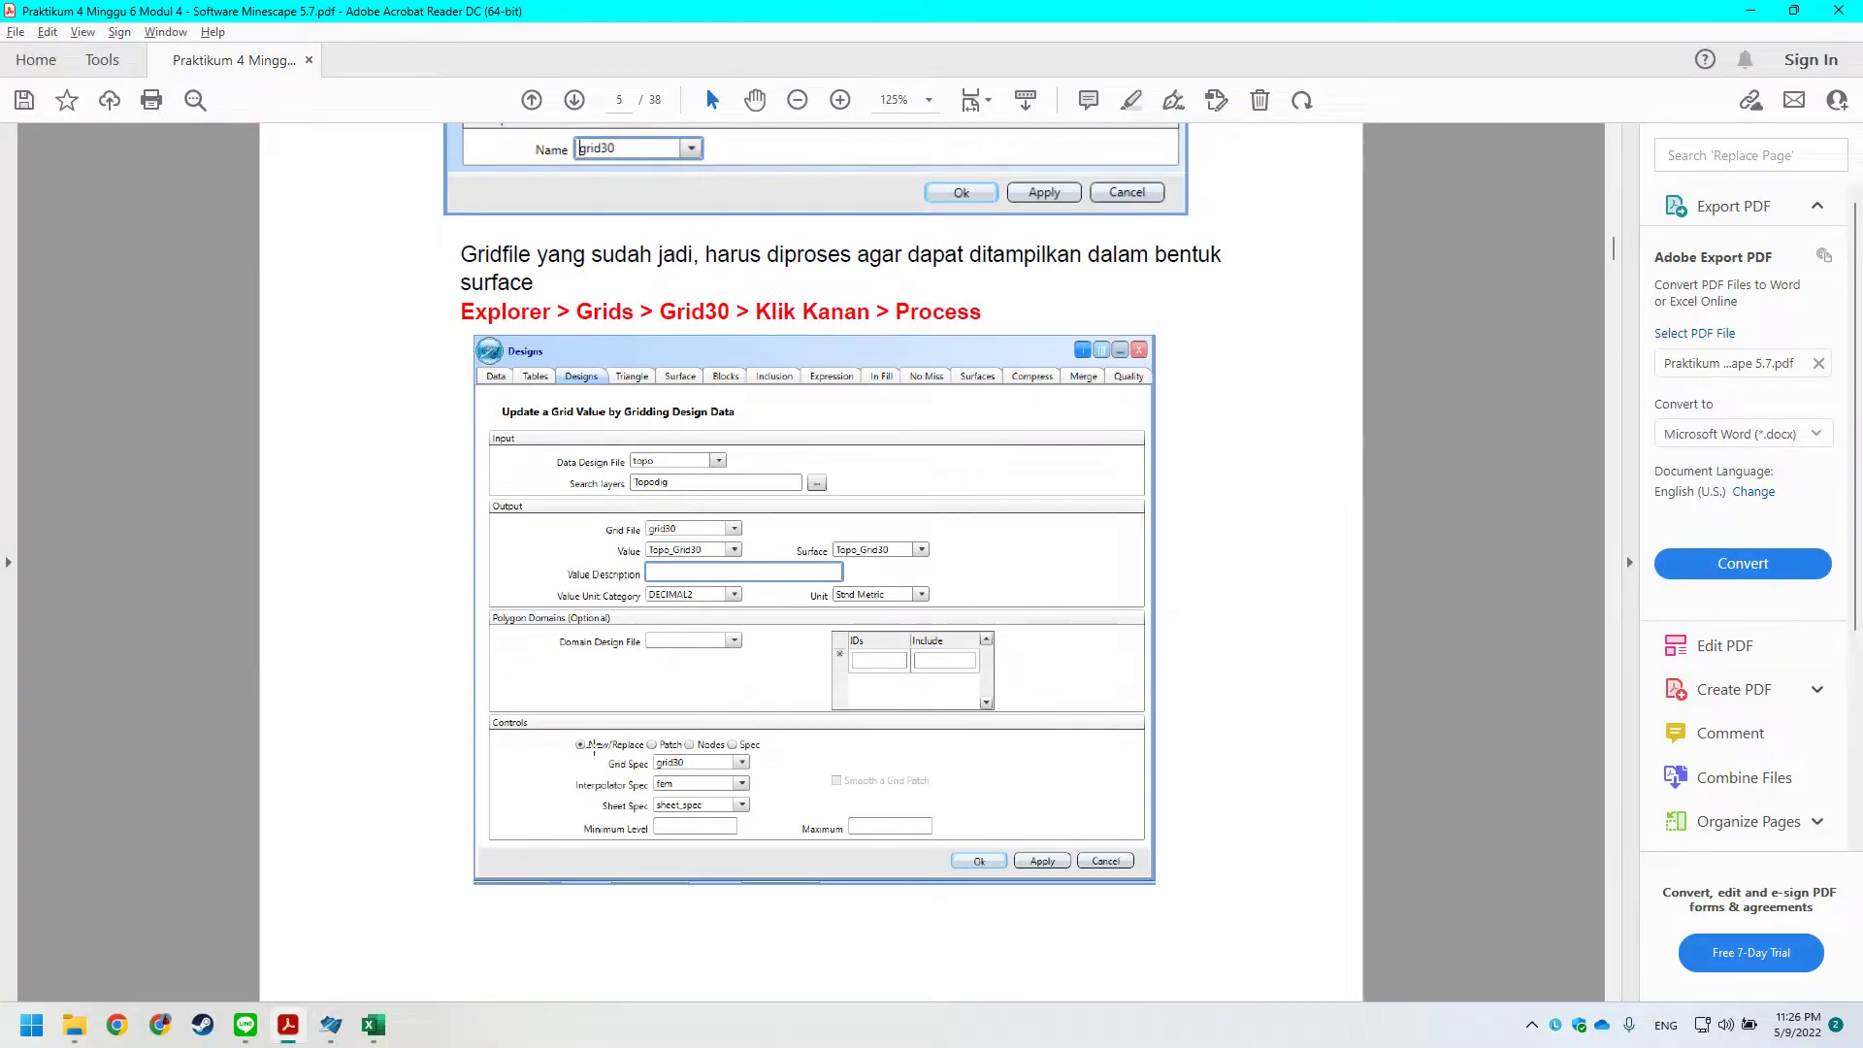
scroll(679, 806, "down", 1)
key("alt+Tab")
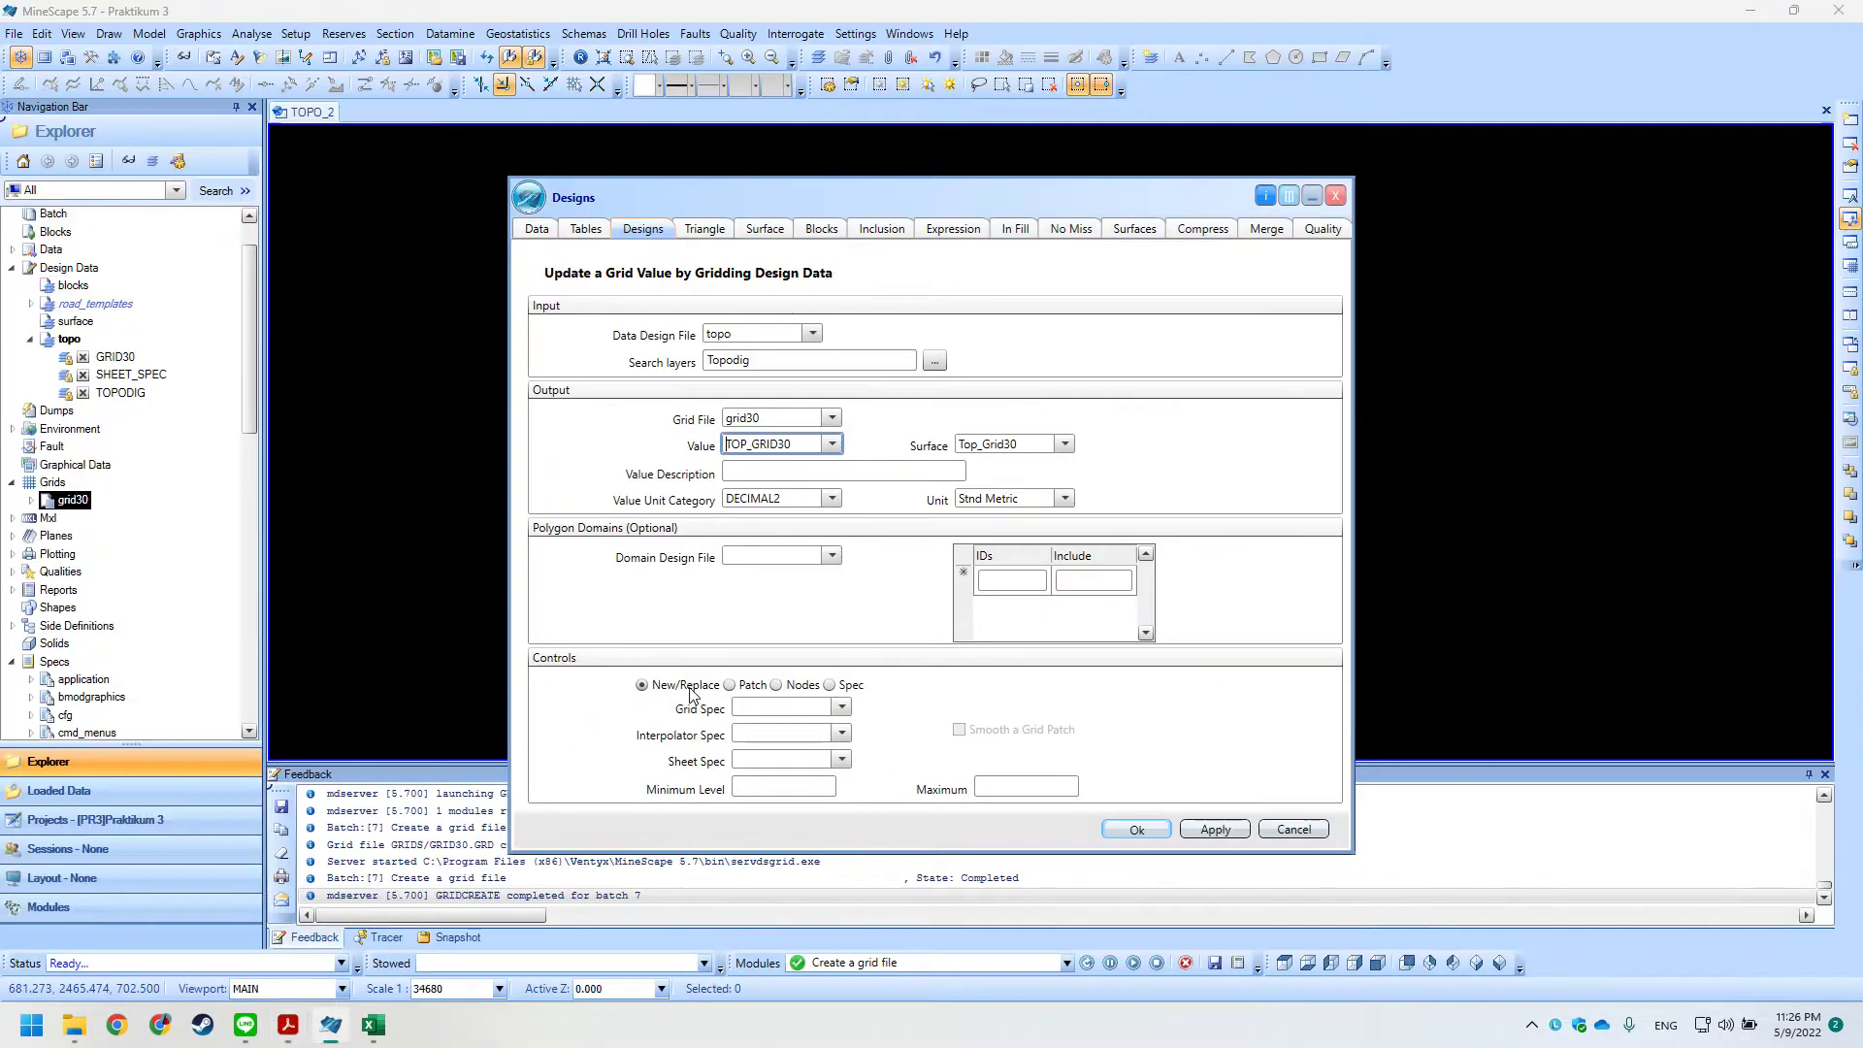
key("alt+Tab")
key("alt+Tab")
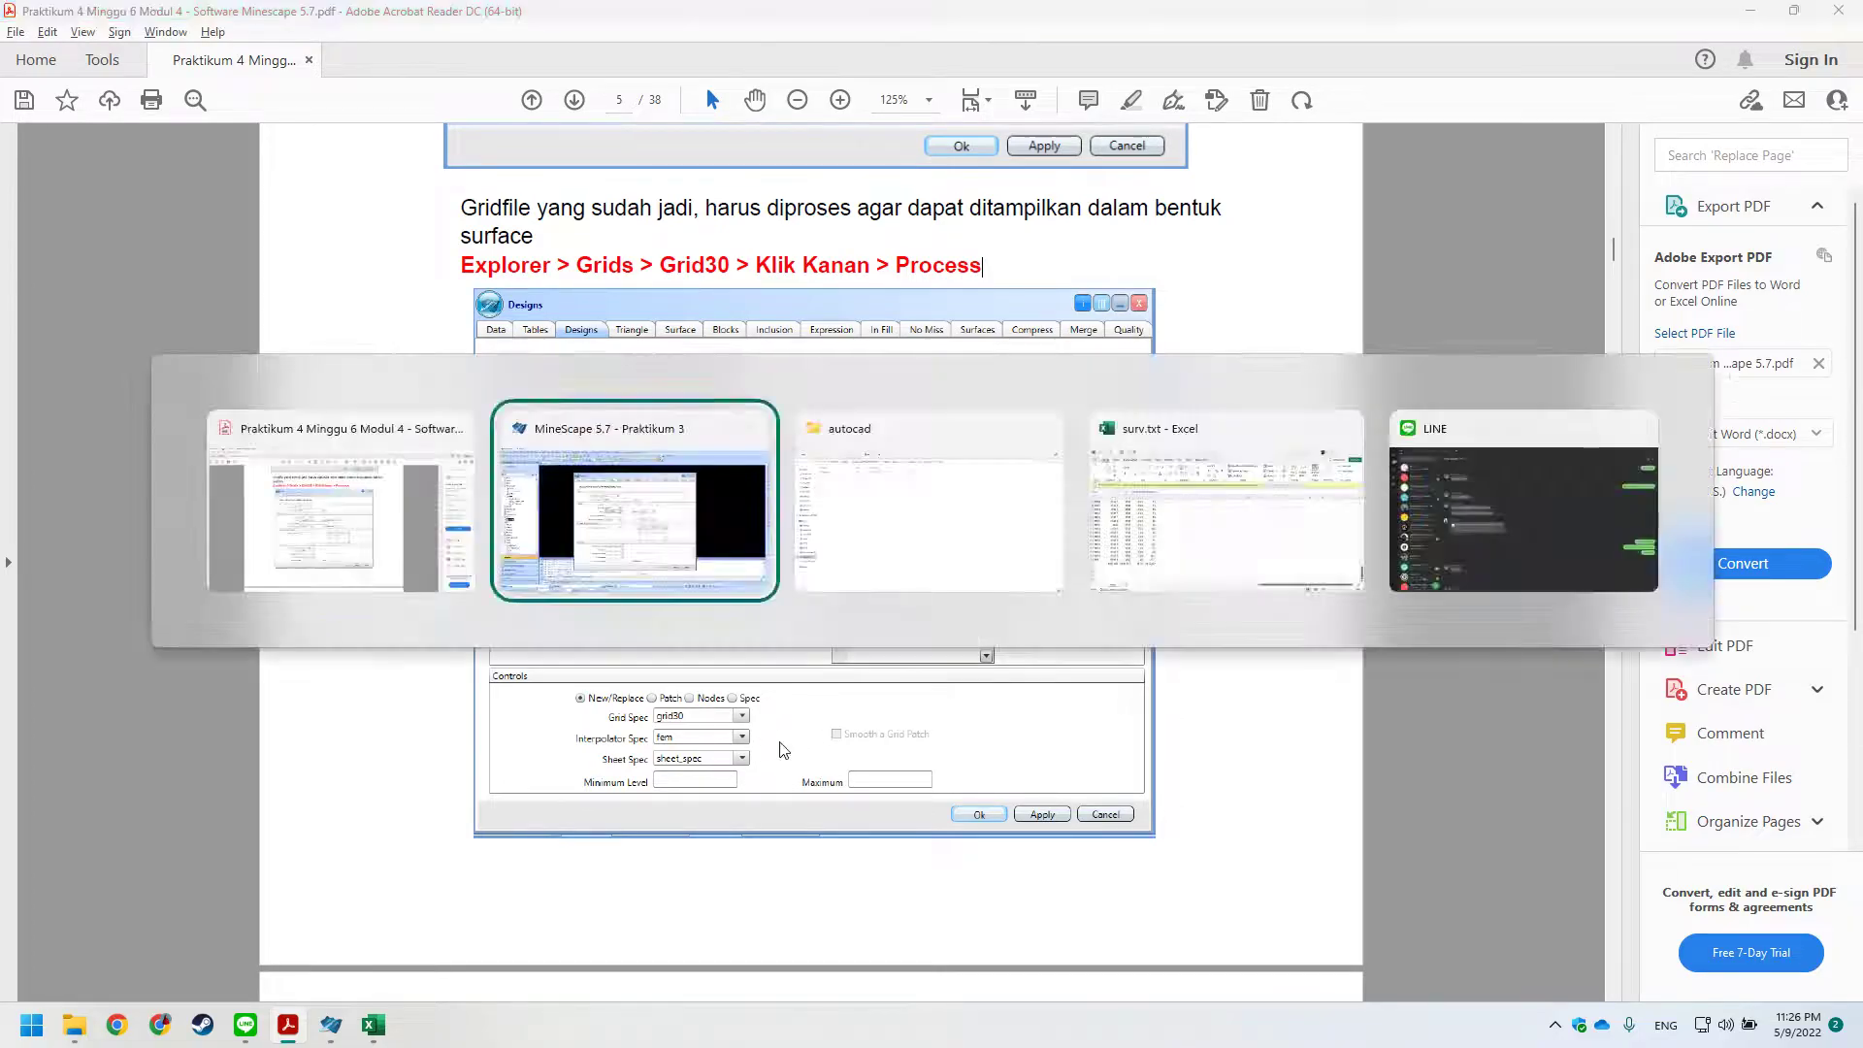
left_click(842, 707)
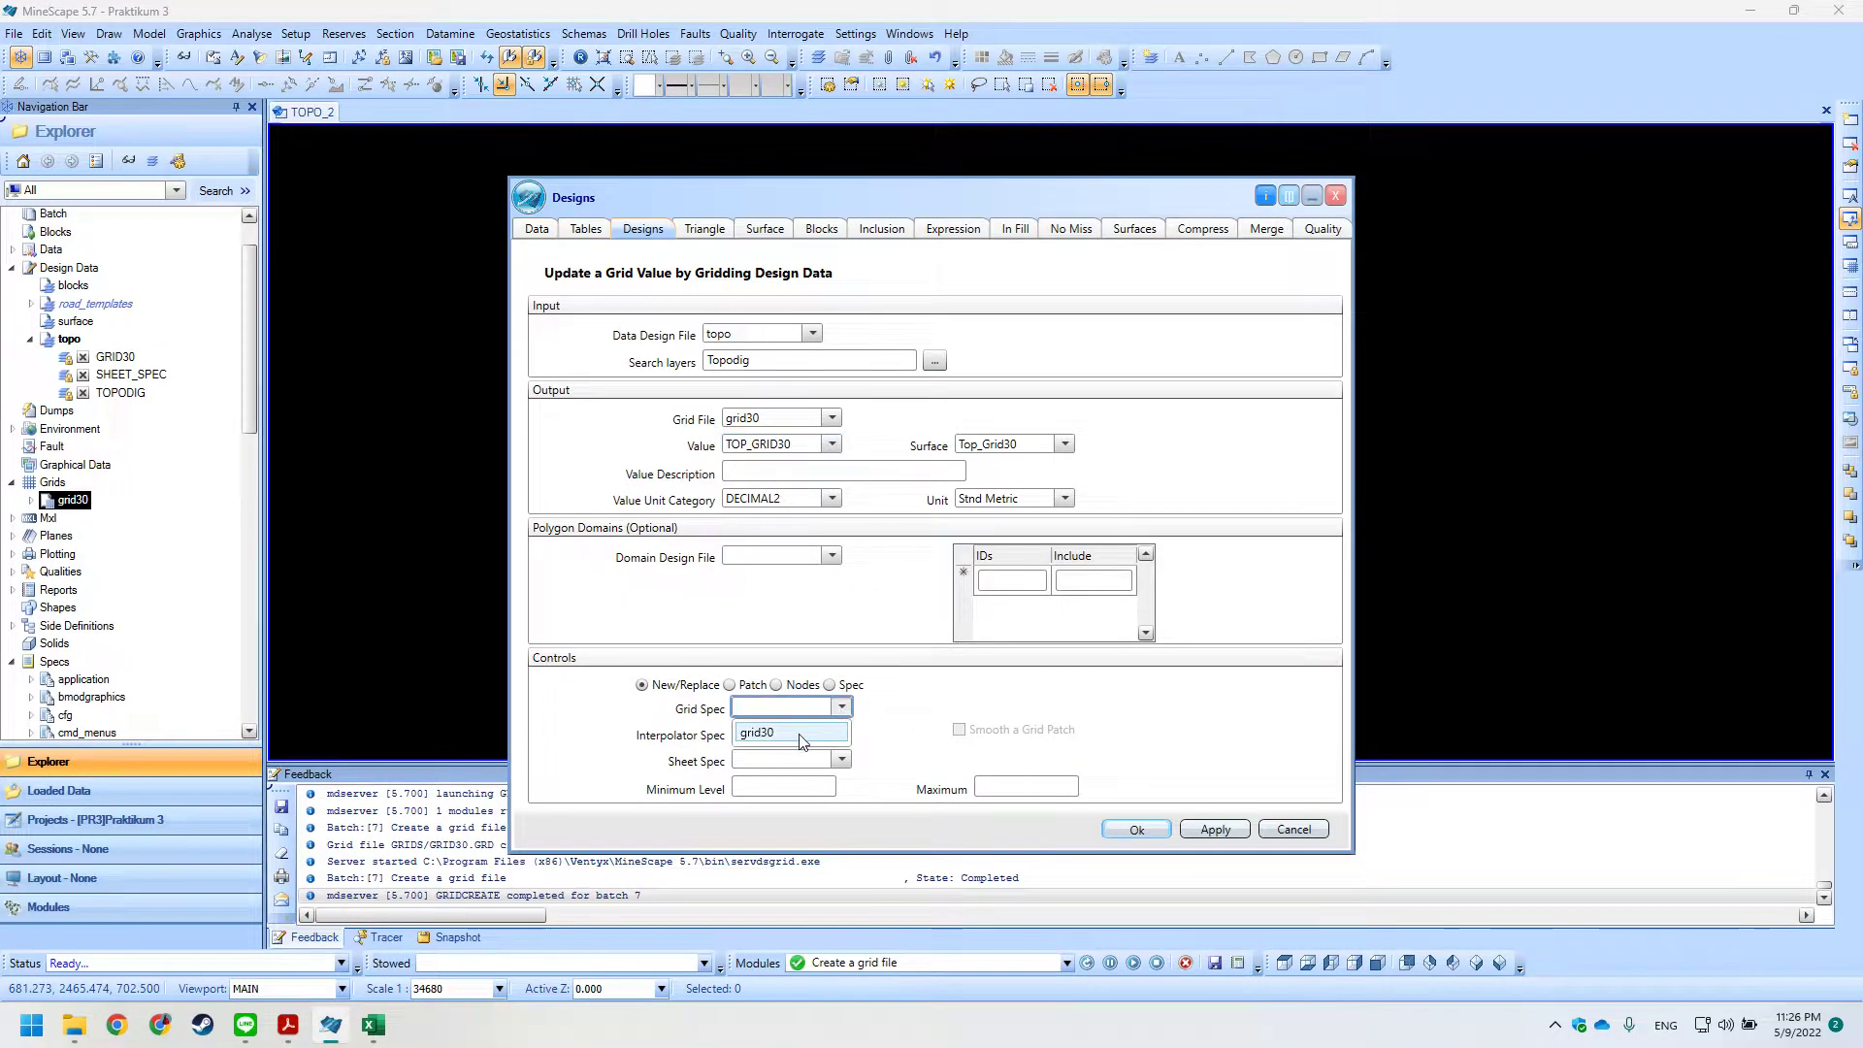
left_click(782, 736)
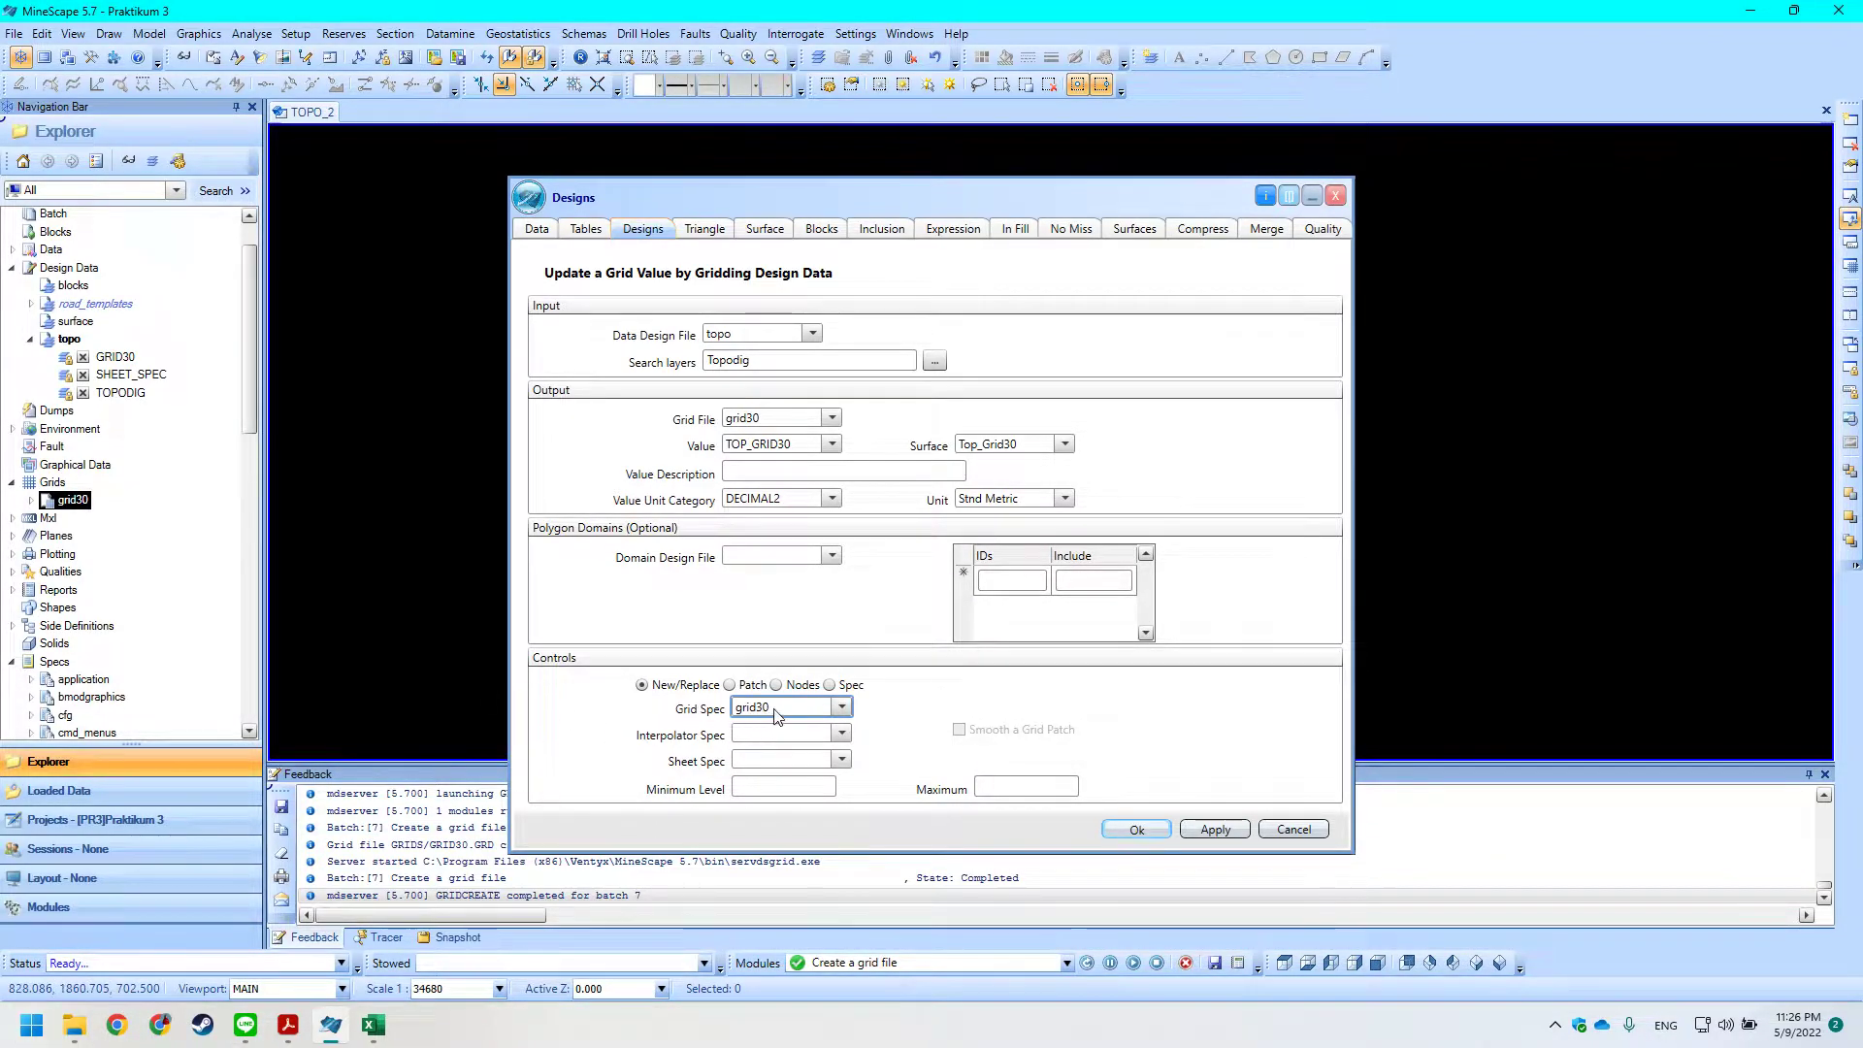
Set the Interpolator Spec to fem and check it against the PDF.
left_click(839, 735)
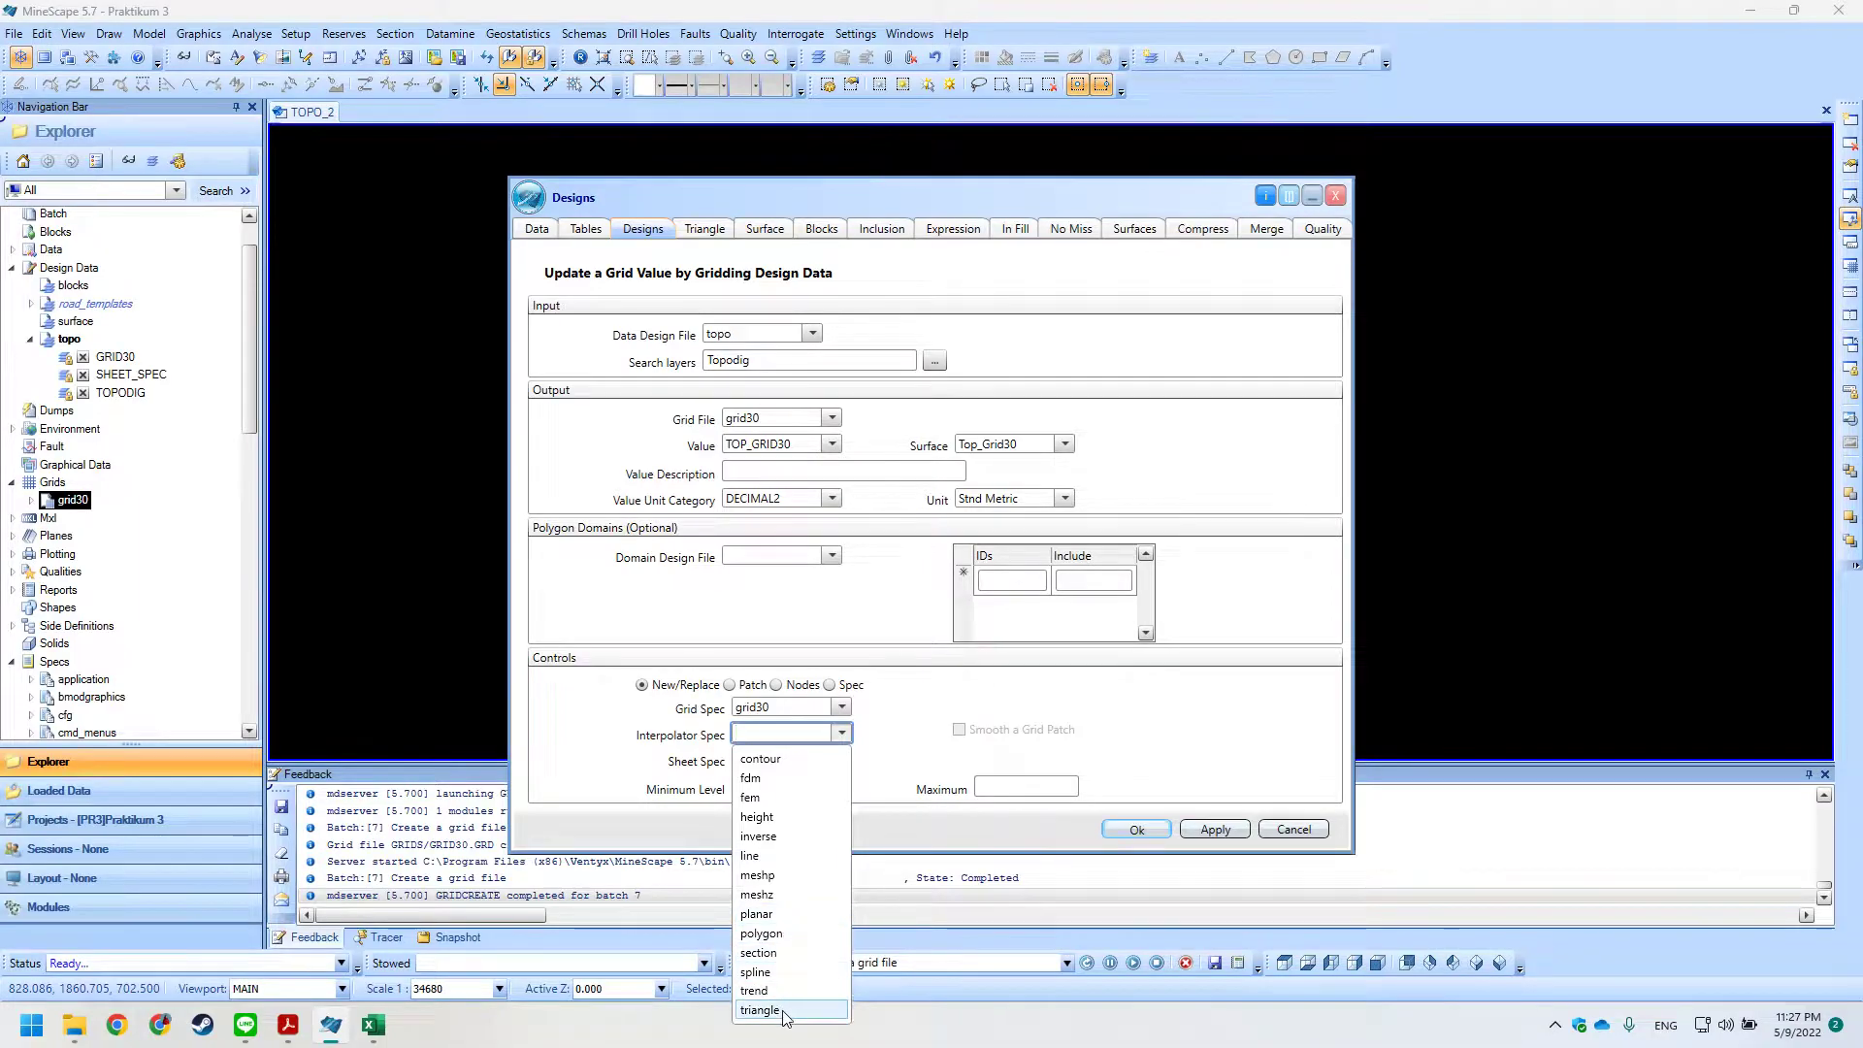
left_click(764, 797)
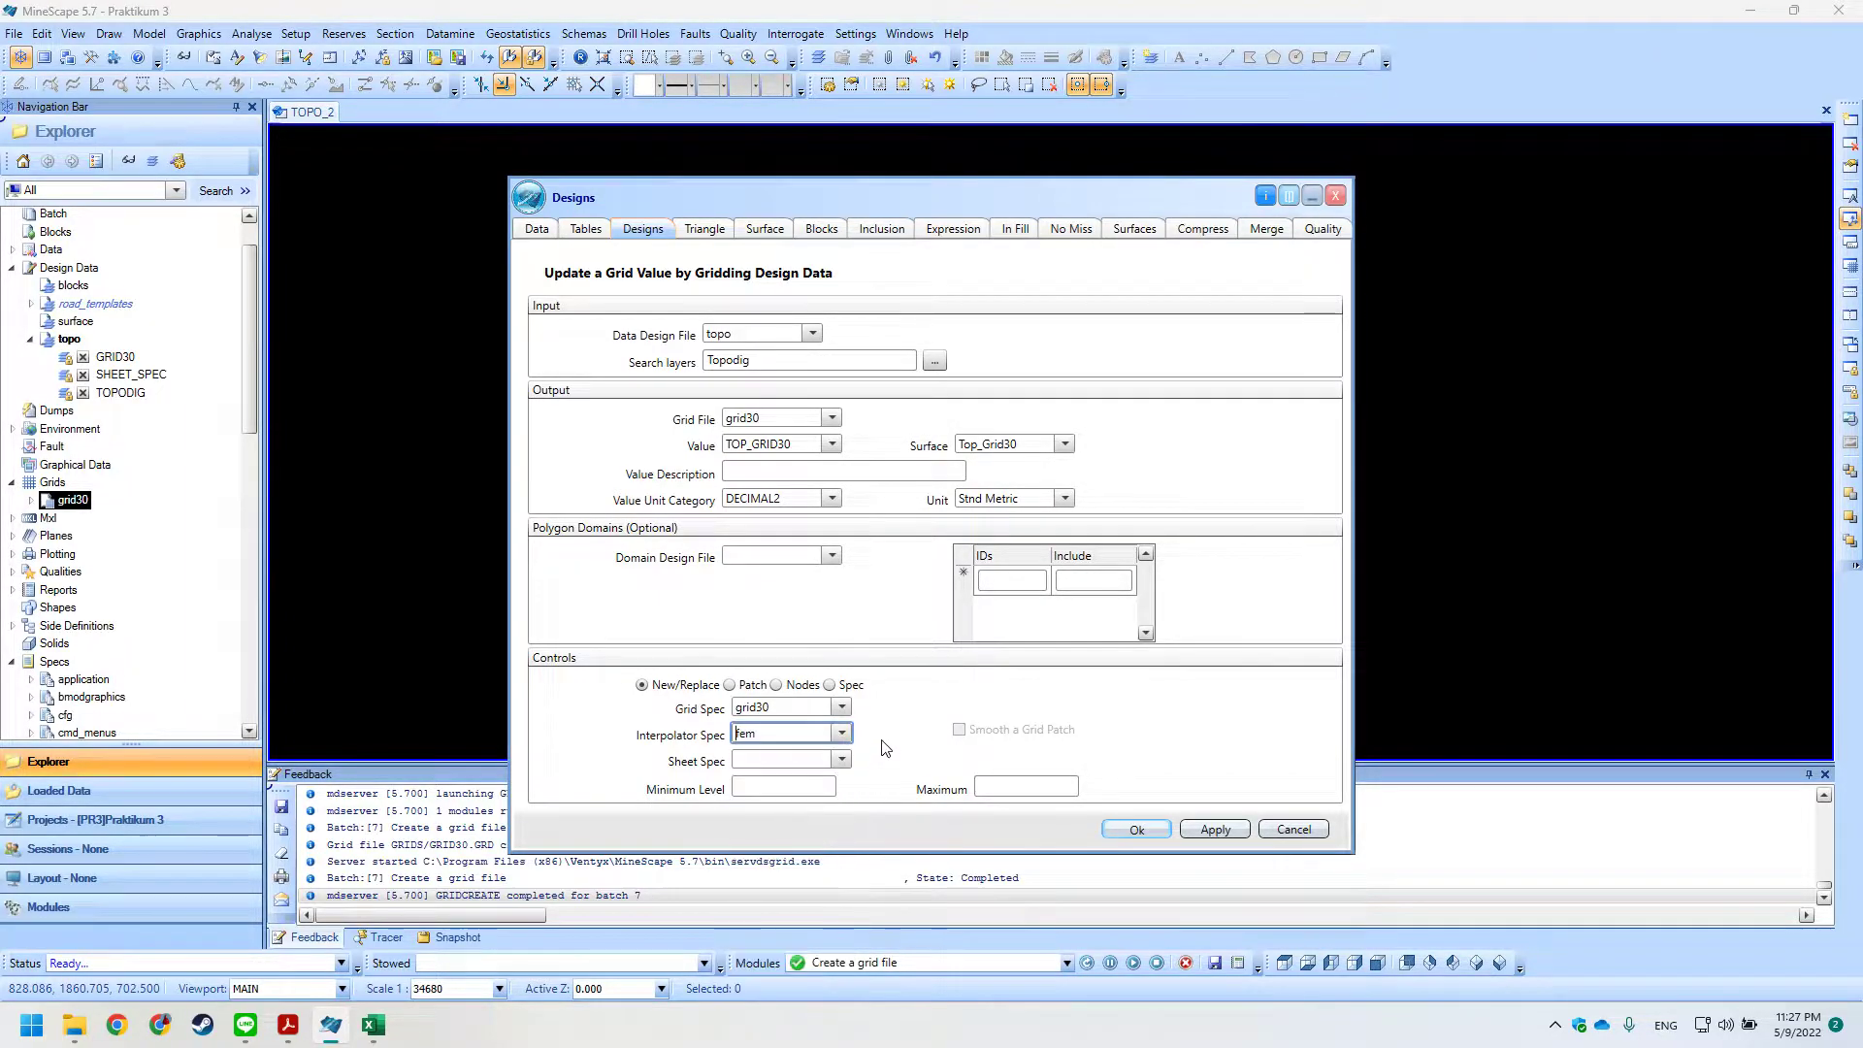
key("alt+Tab")
key("alt+Tab")
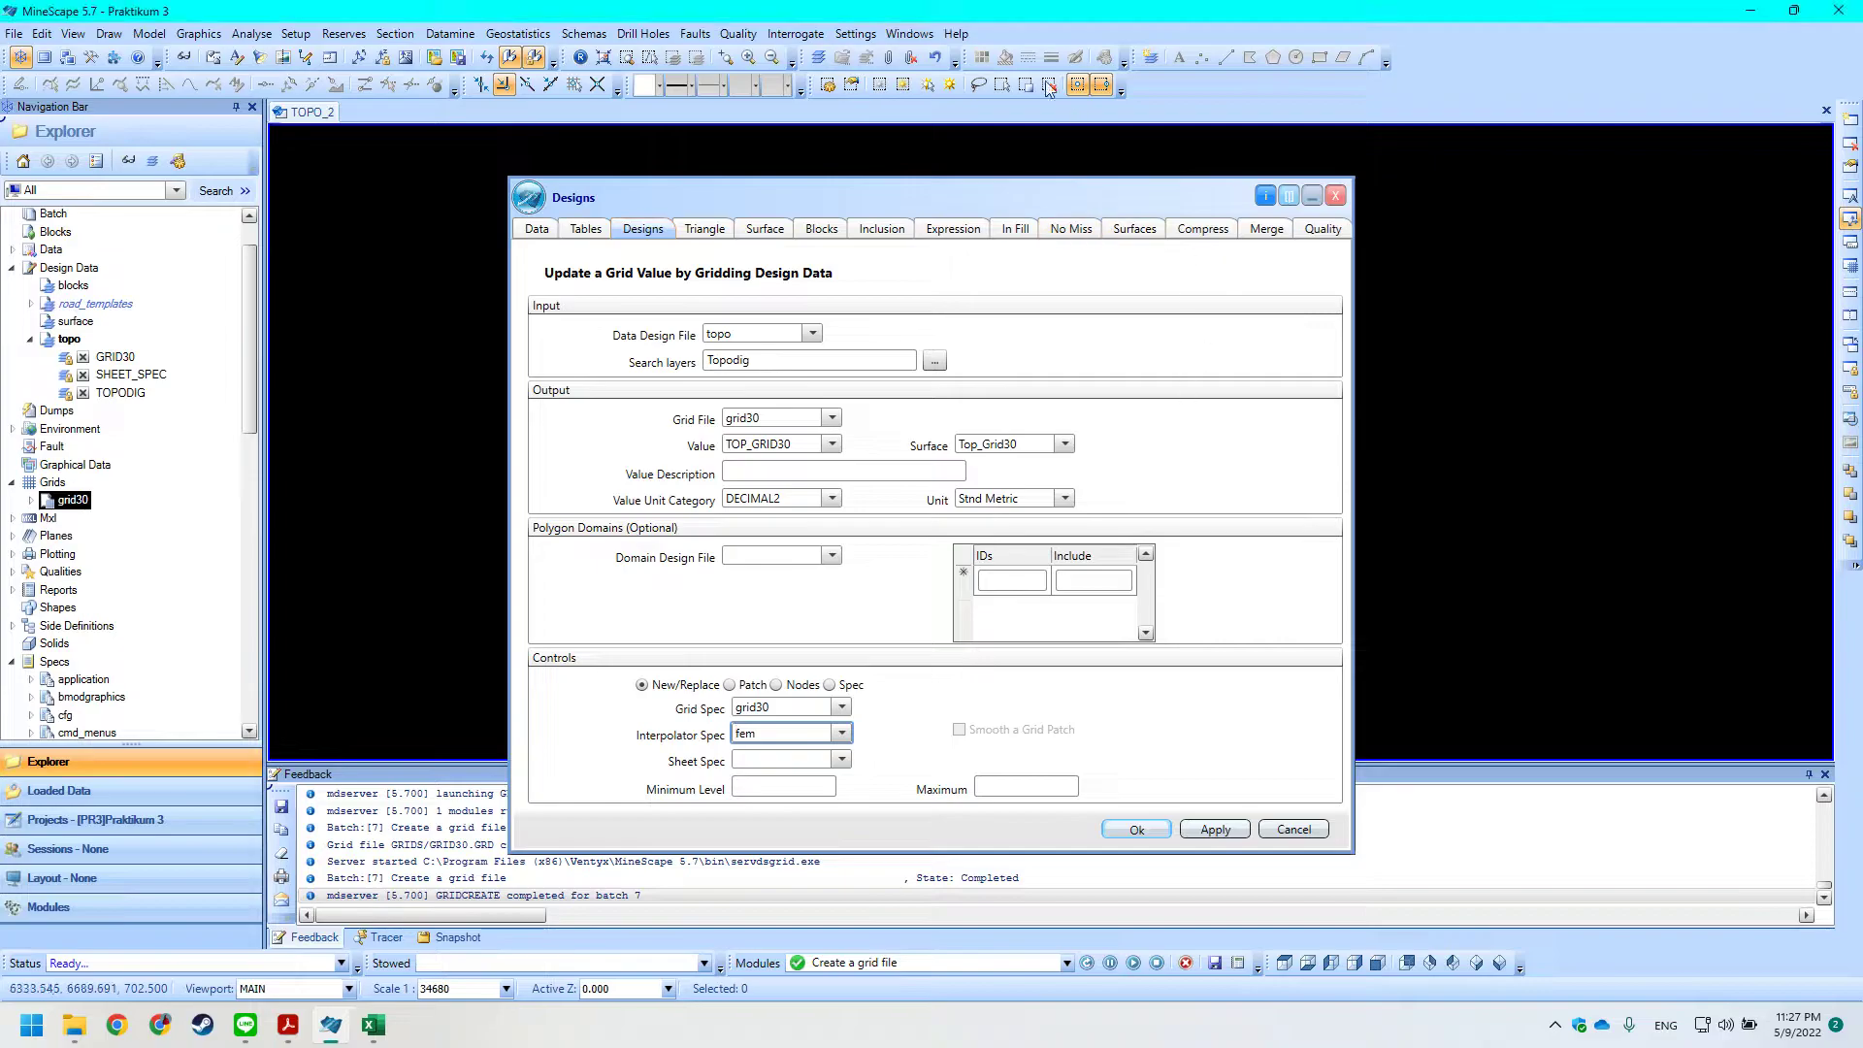
left_click(956, 34)
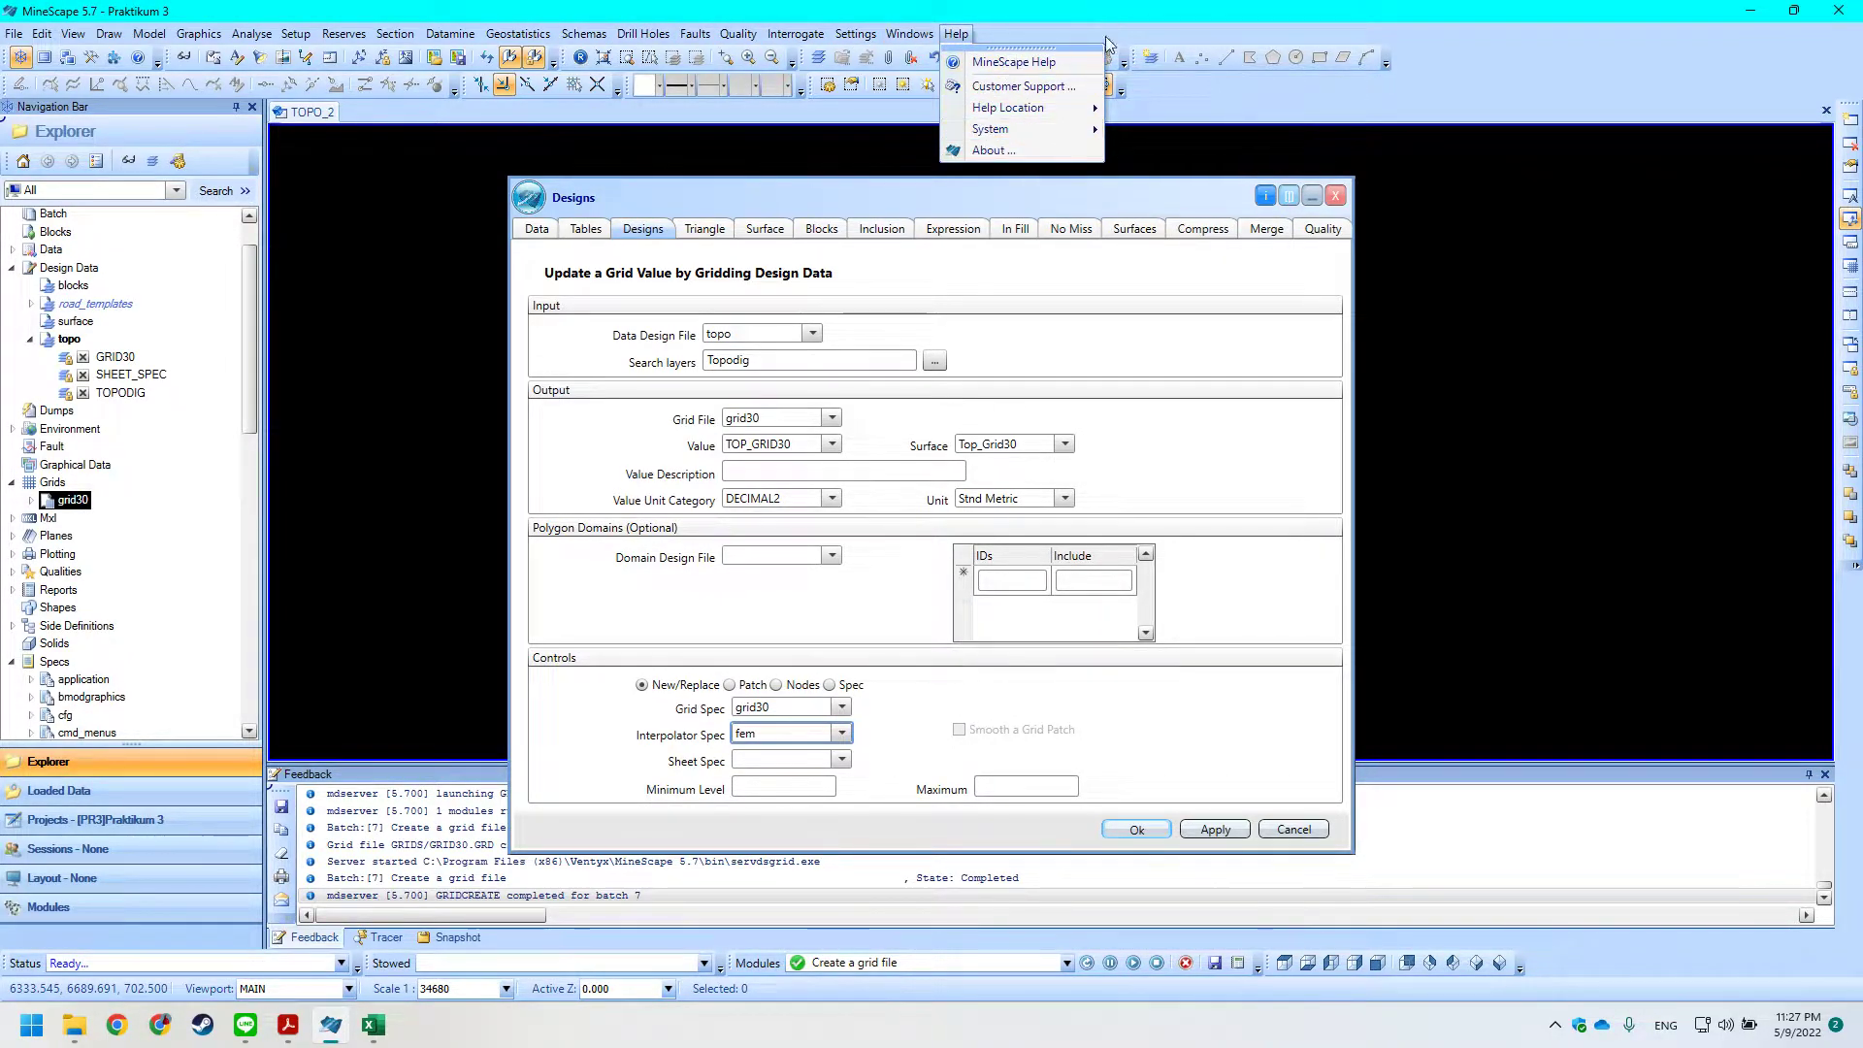
left_click(719, 714)
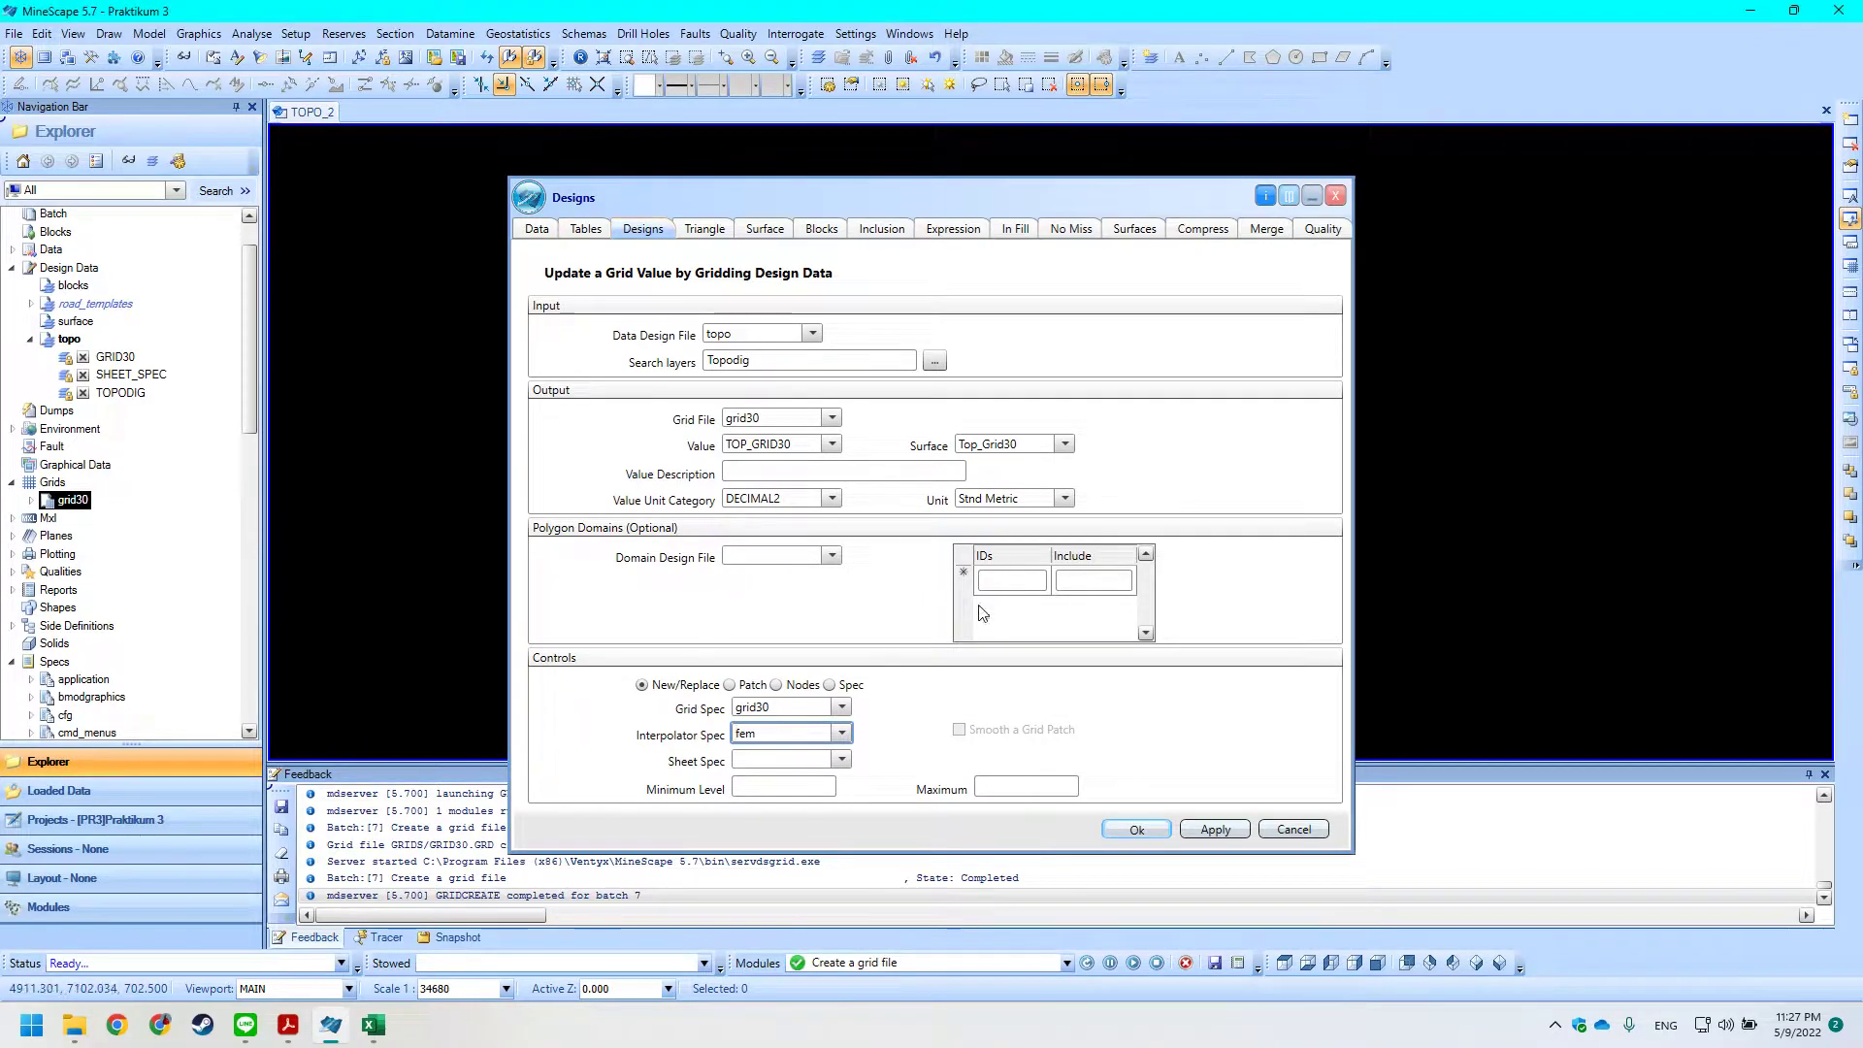
left_click(841, 734)
left_click(802, 754)
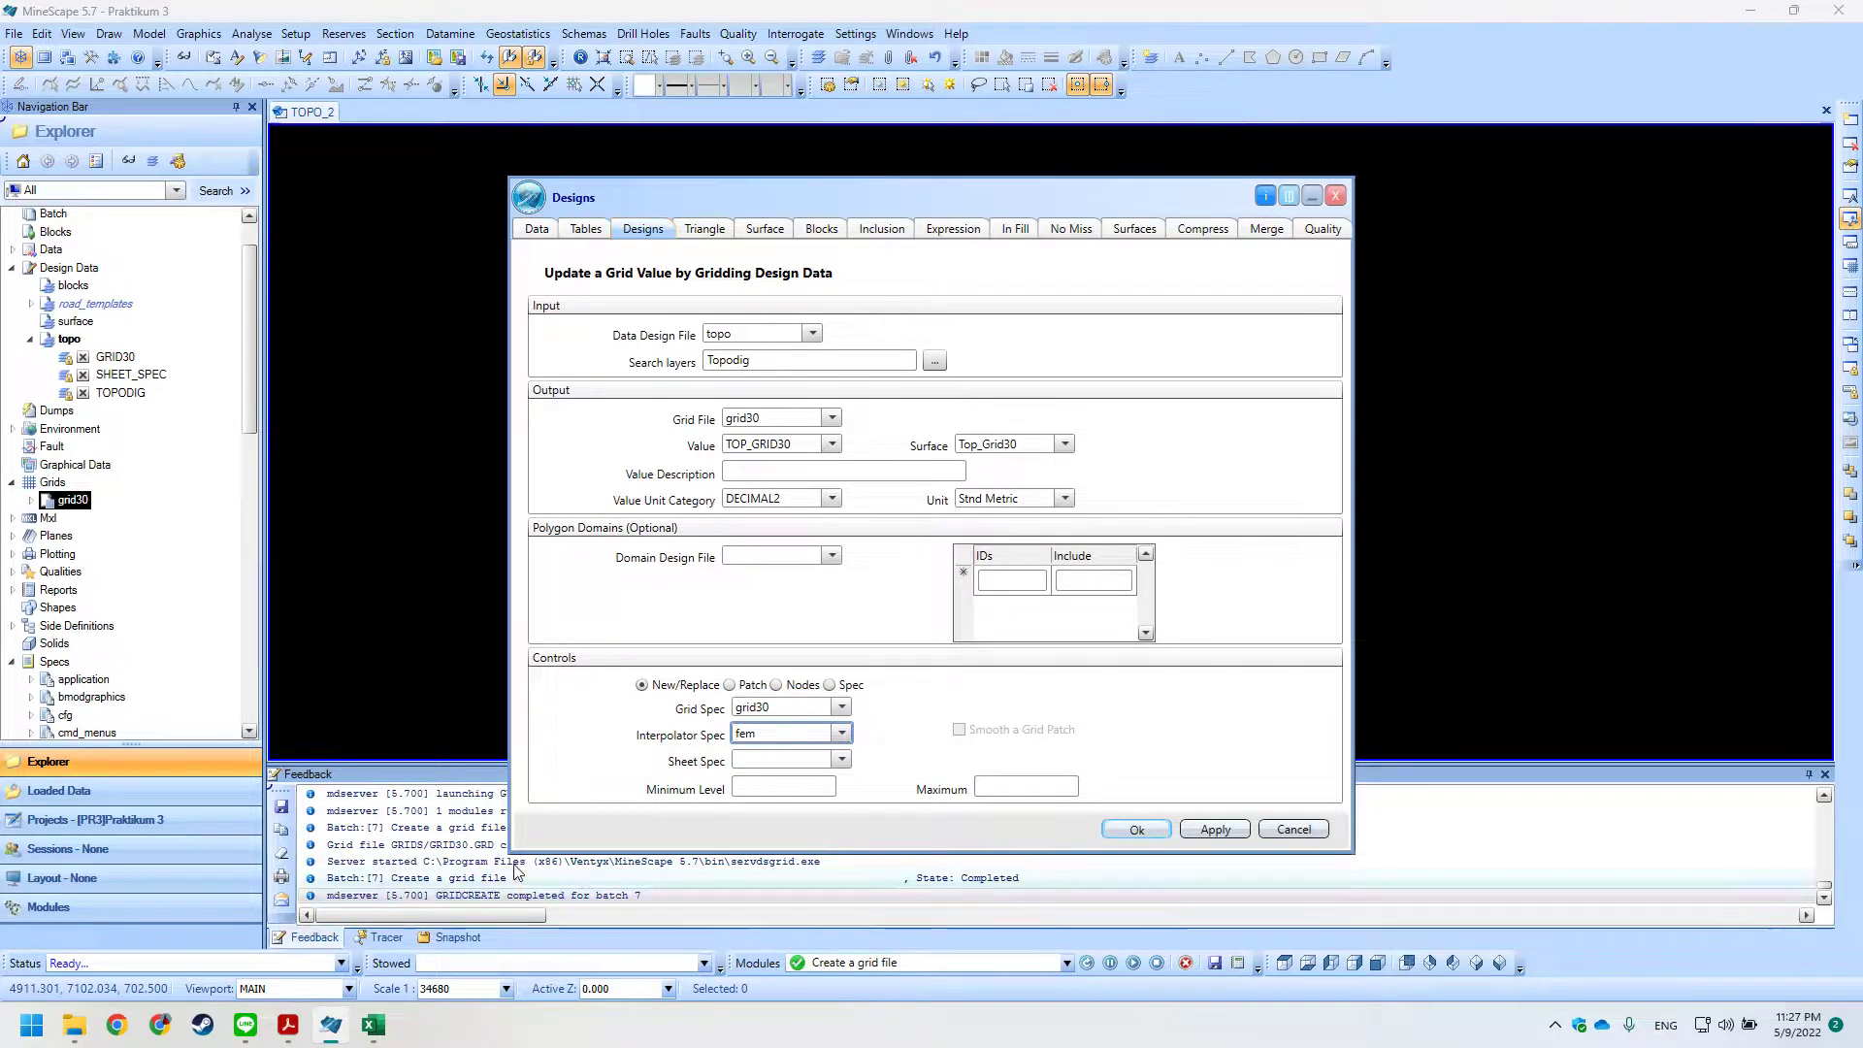
Check the PDF for the sheet specification and set the Sheet Spec to sheet_spec.
key("alt+Tab")
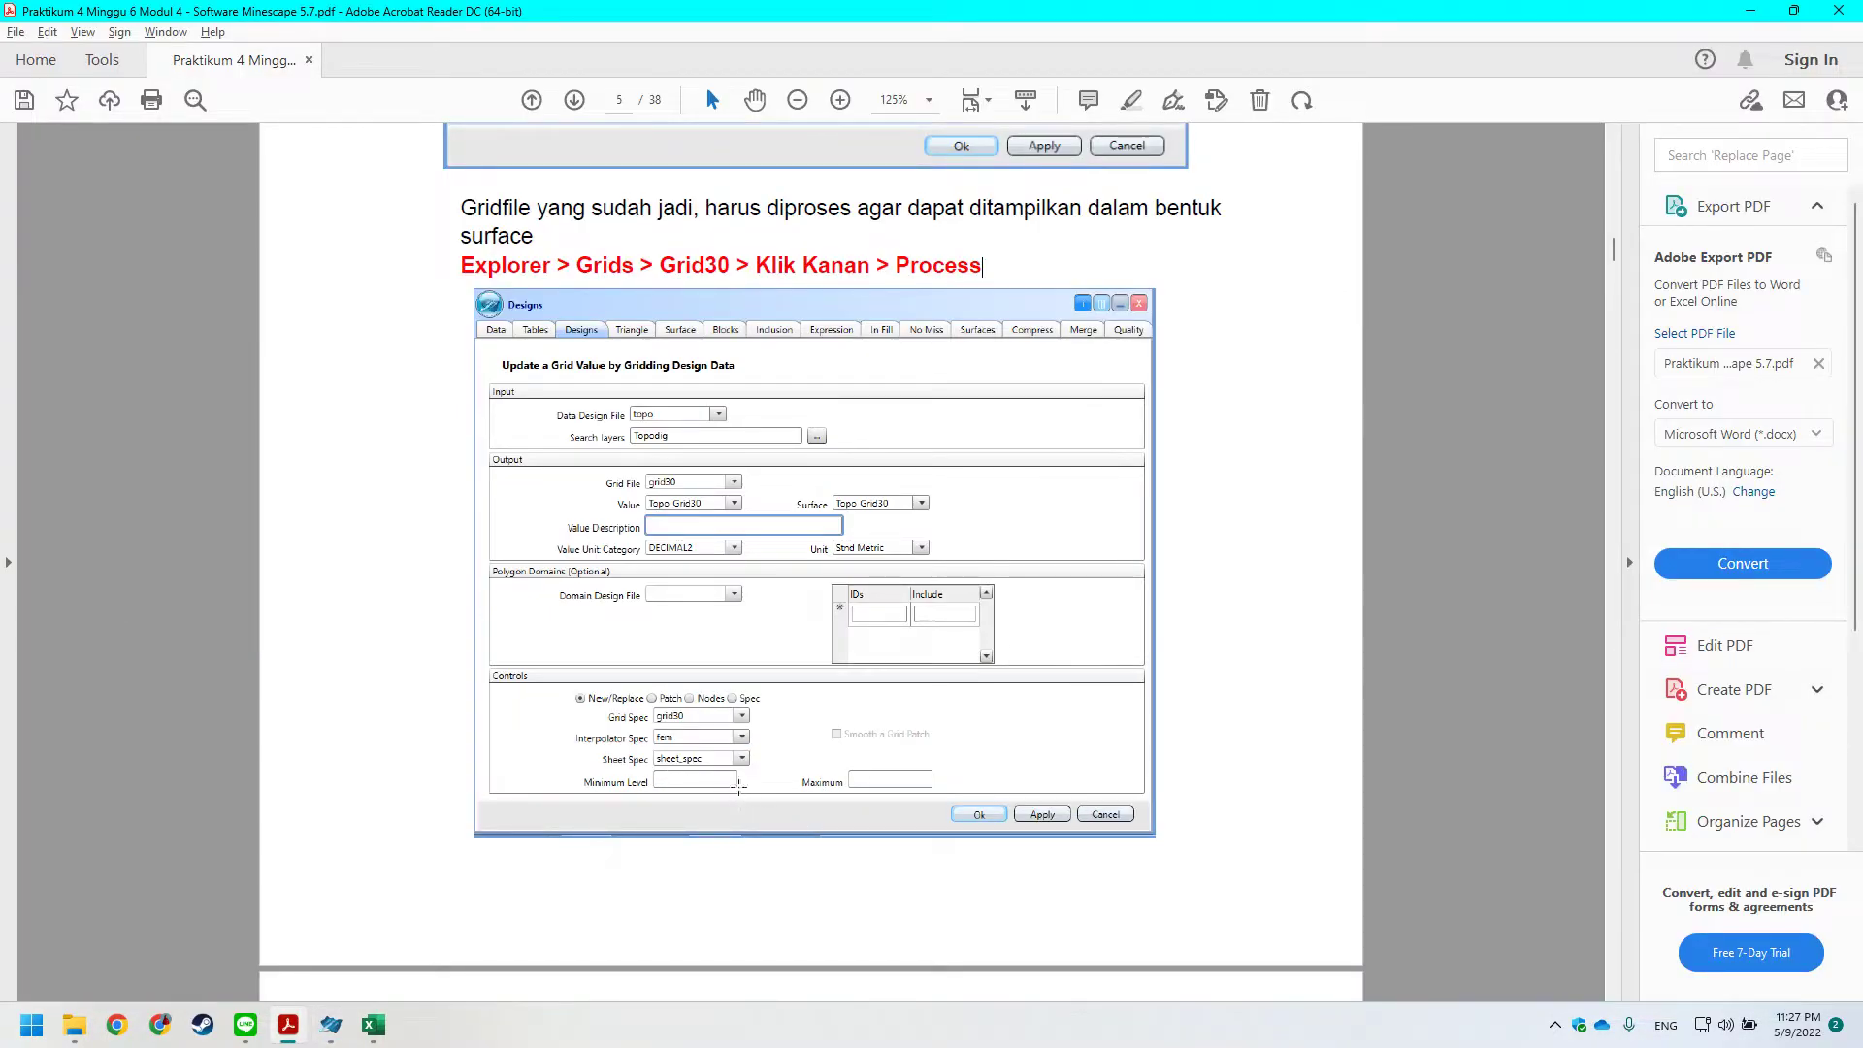
scroll(982, 264, "down", 2)
key("alt+Tab")
left_click(842, 759)
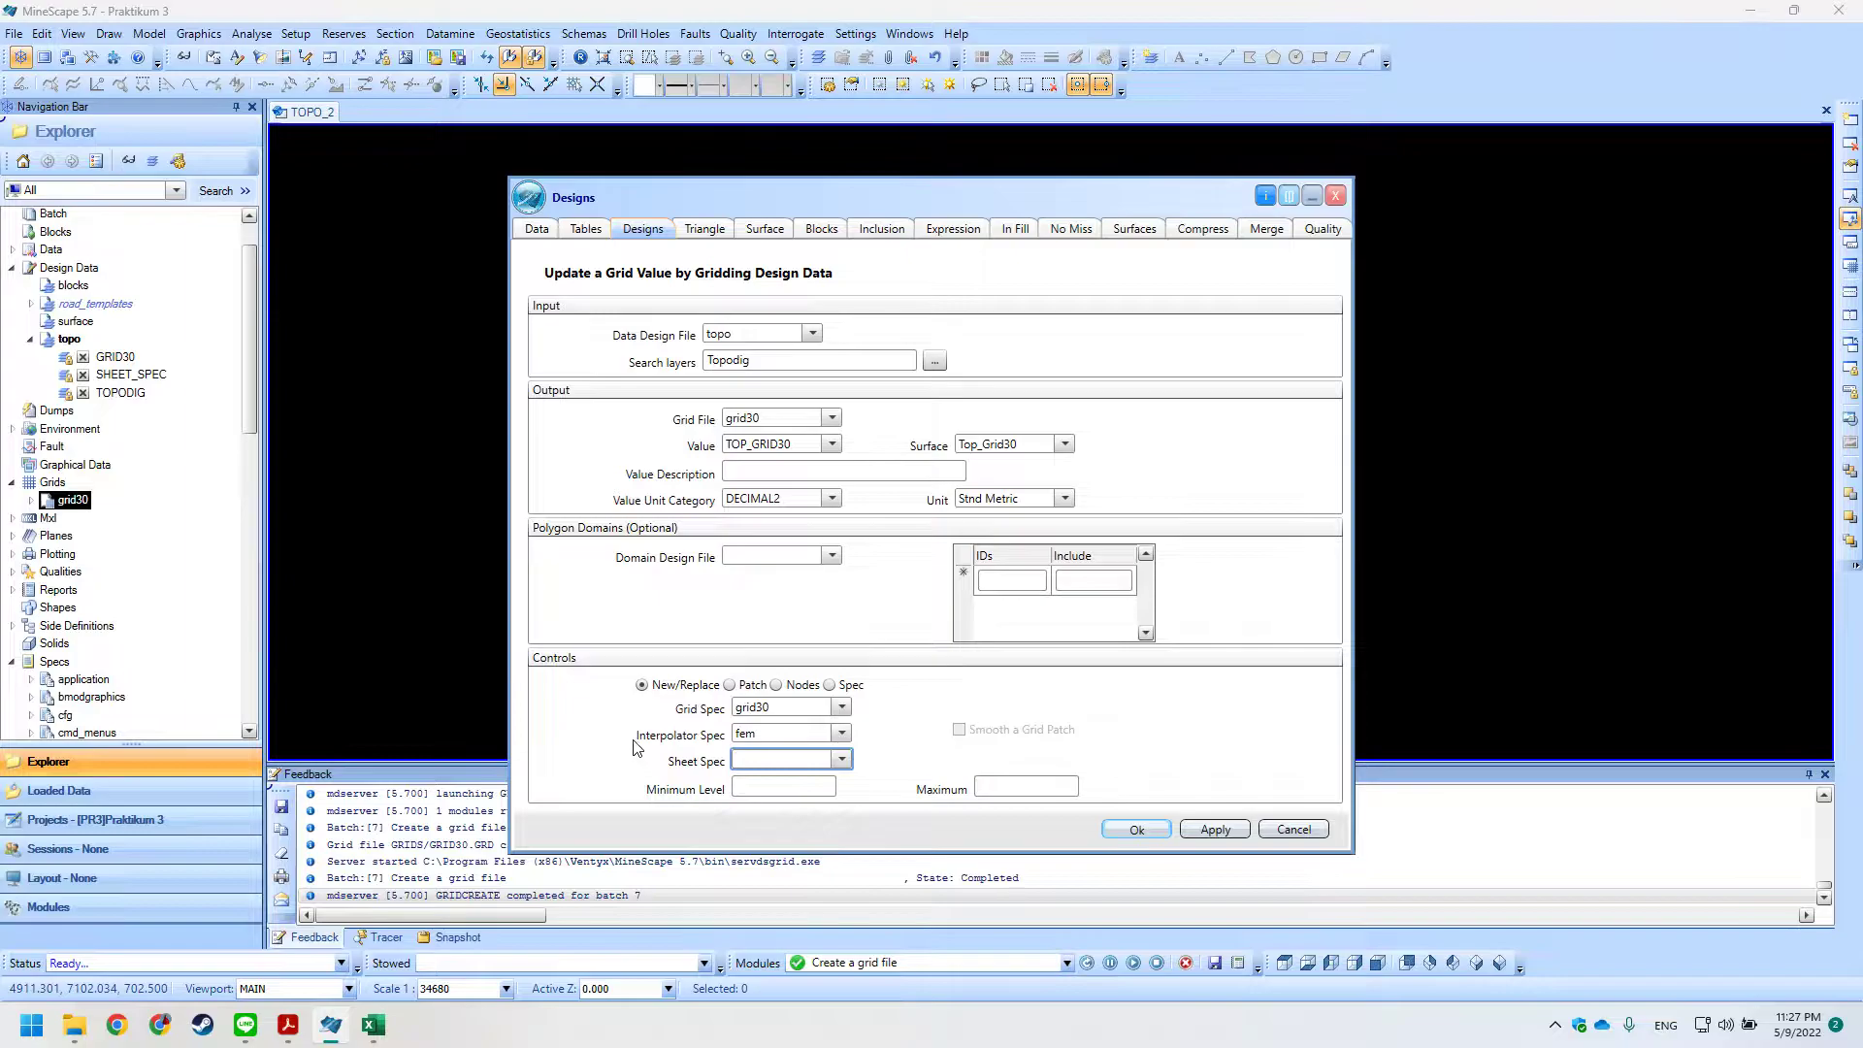
left_click(842, 760)
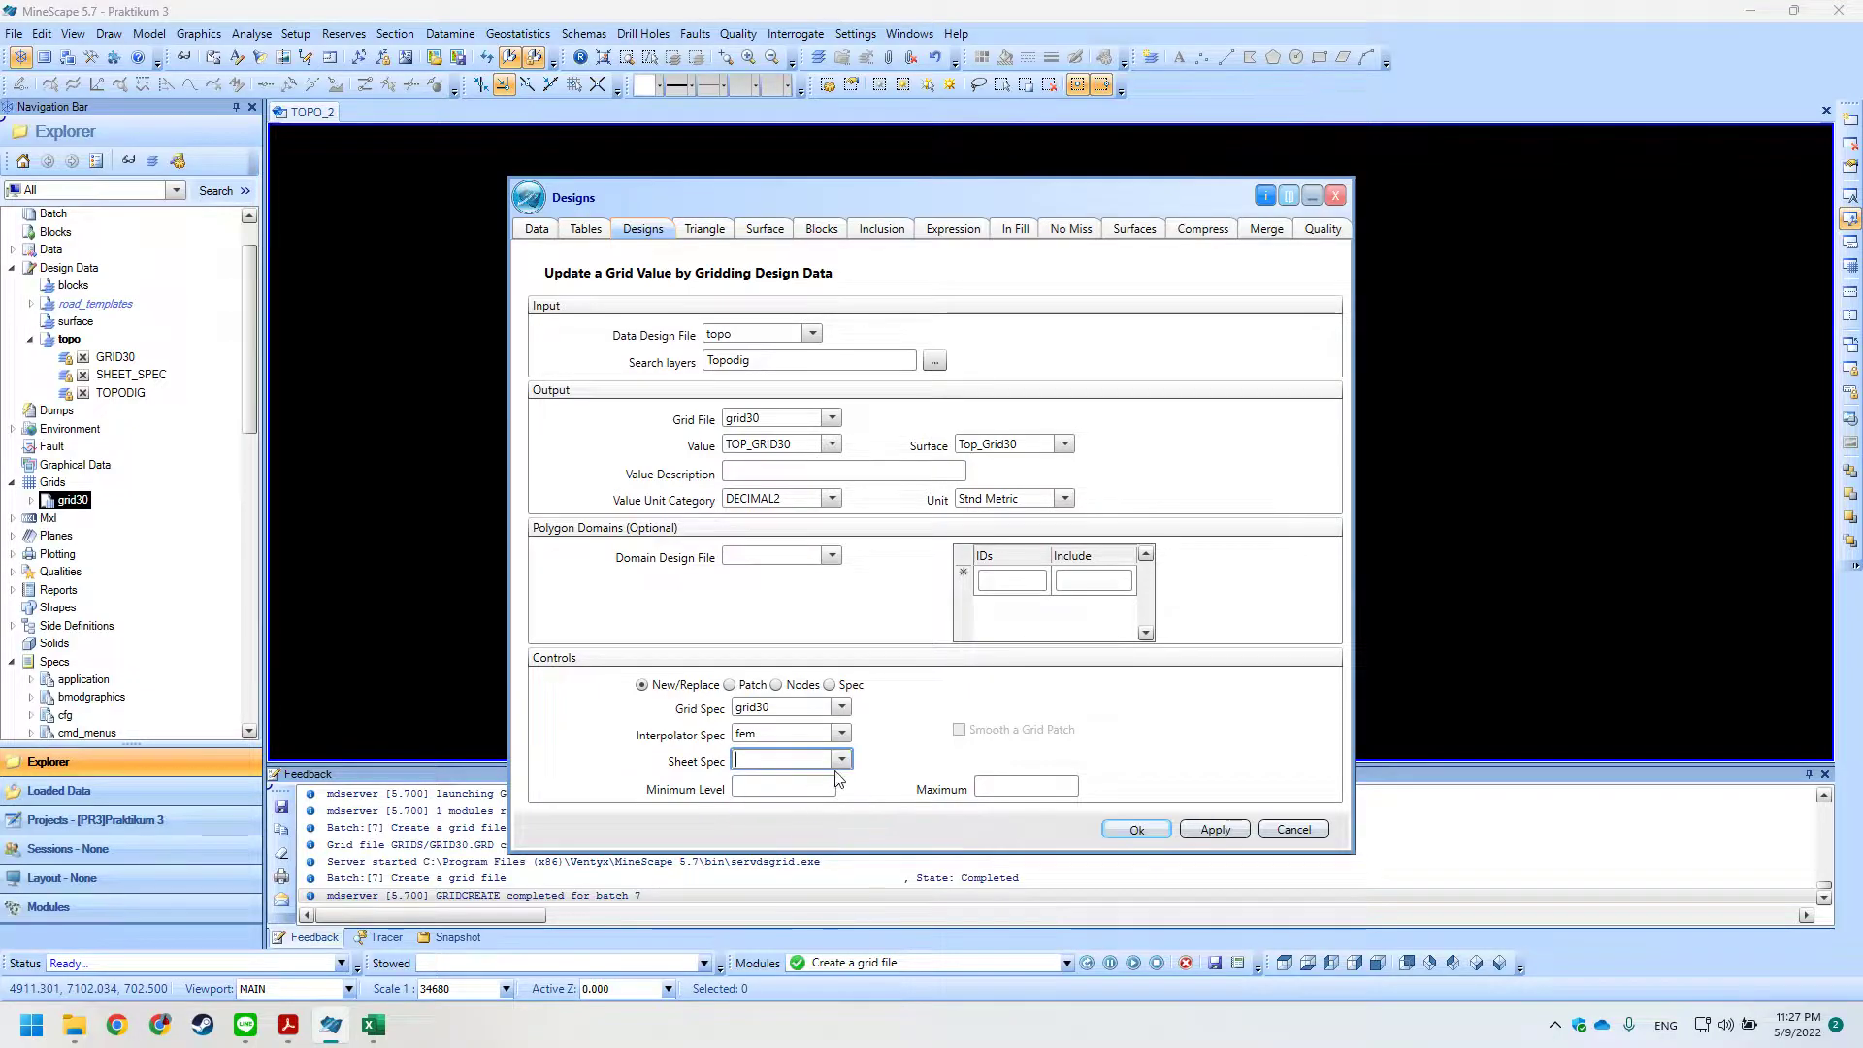
left_click(832, 813)
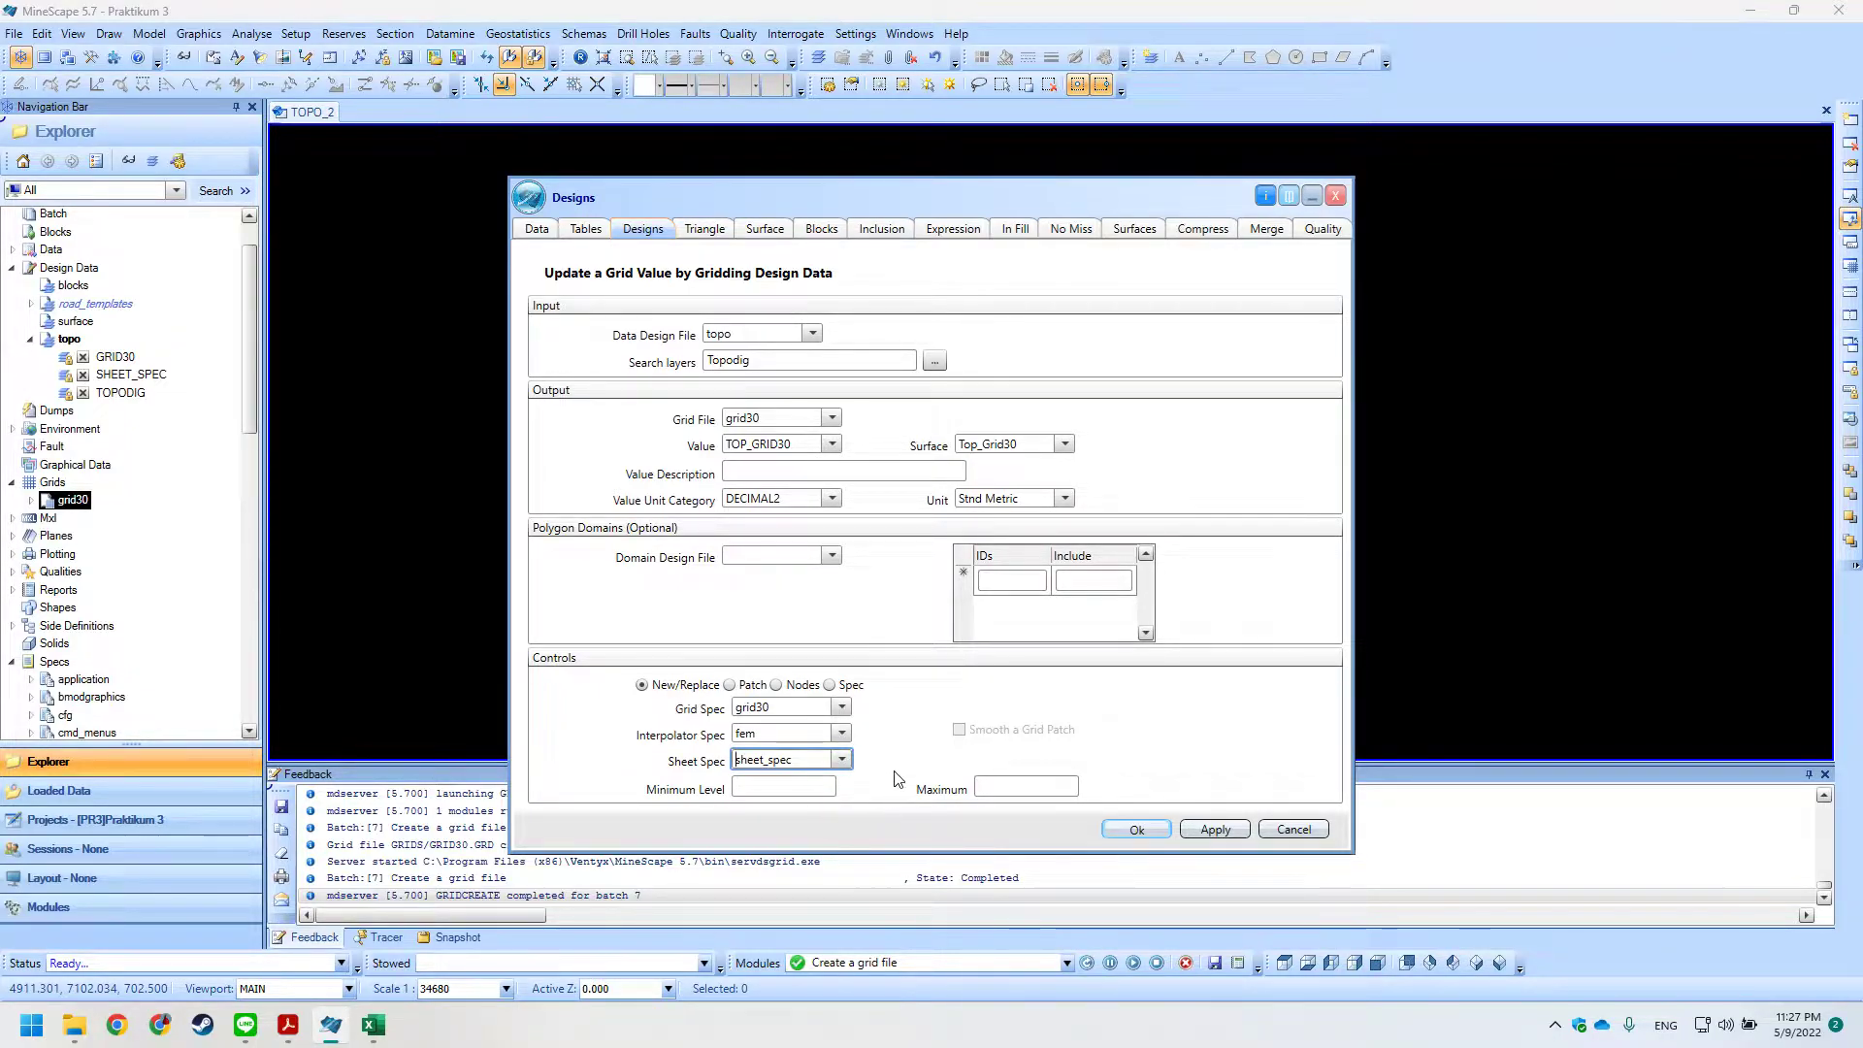
Review the completed Designs form against the PDF and run the gridding of the Topodig data into grid30.
key("alt+Tab")
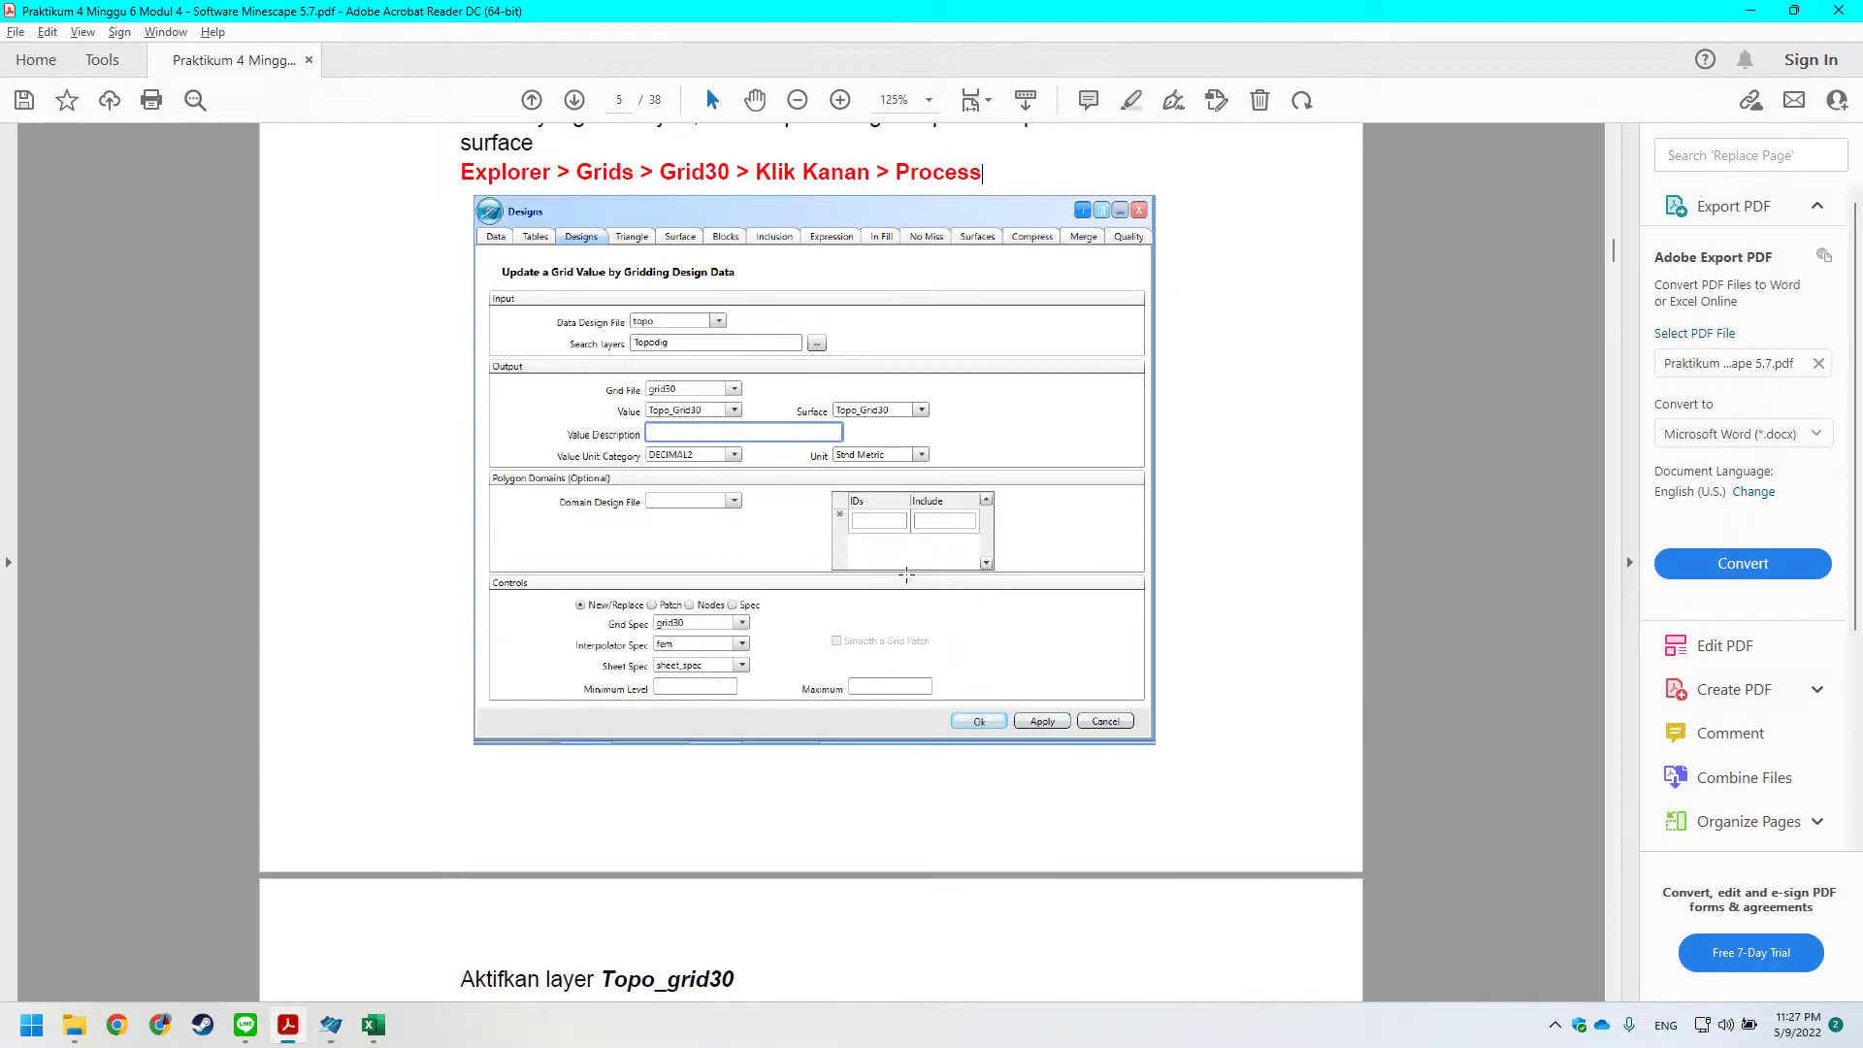
scroll(904, 562, "down", 4)
scroll(905, 562, "up", 4)
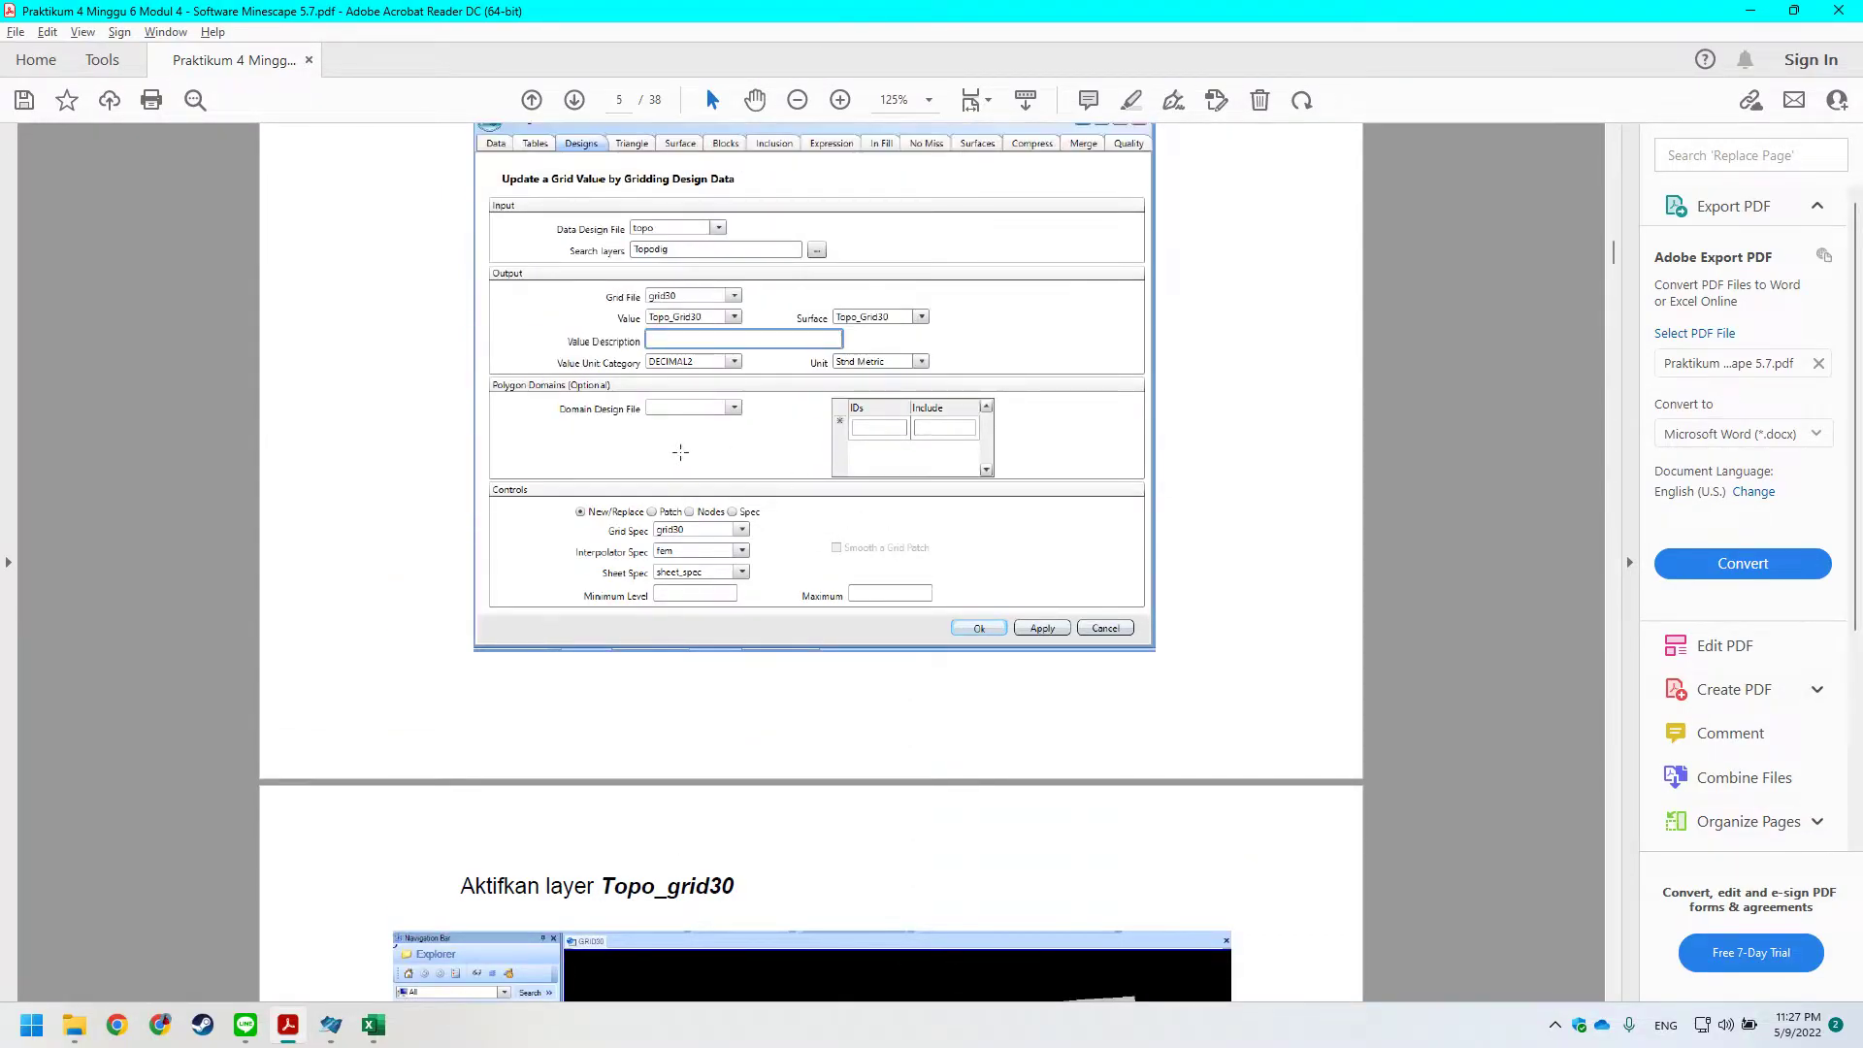
scroll(681, 429, "up", 4)
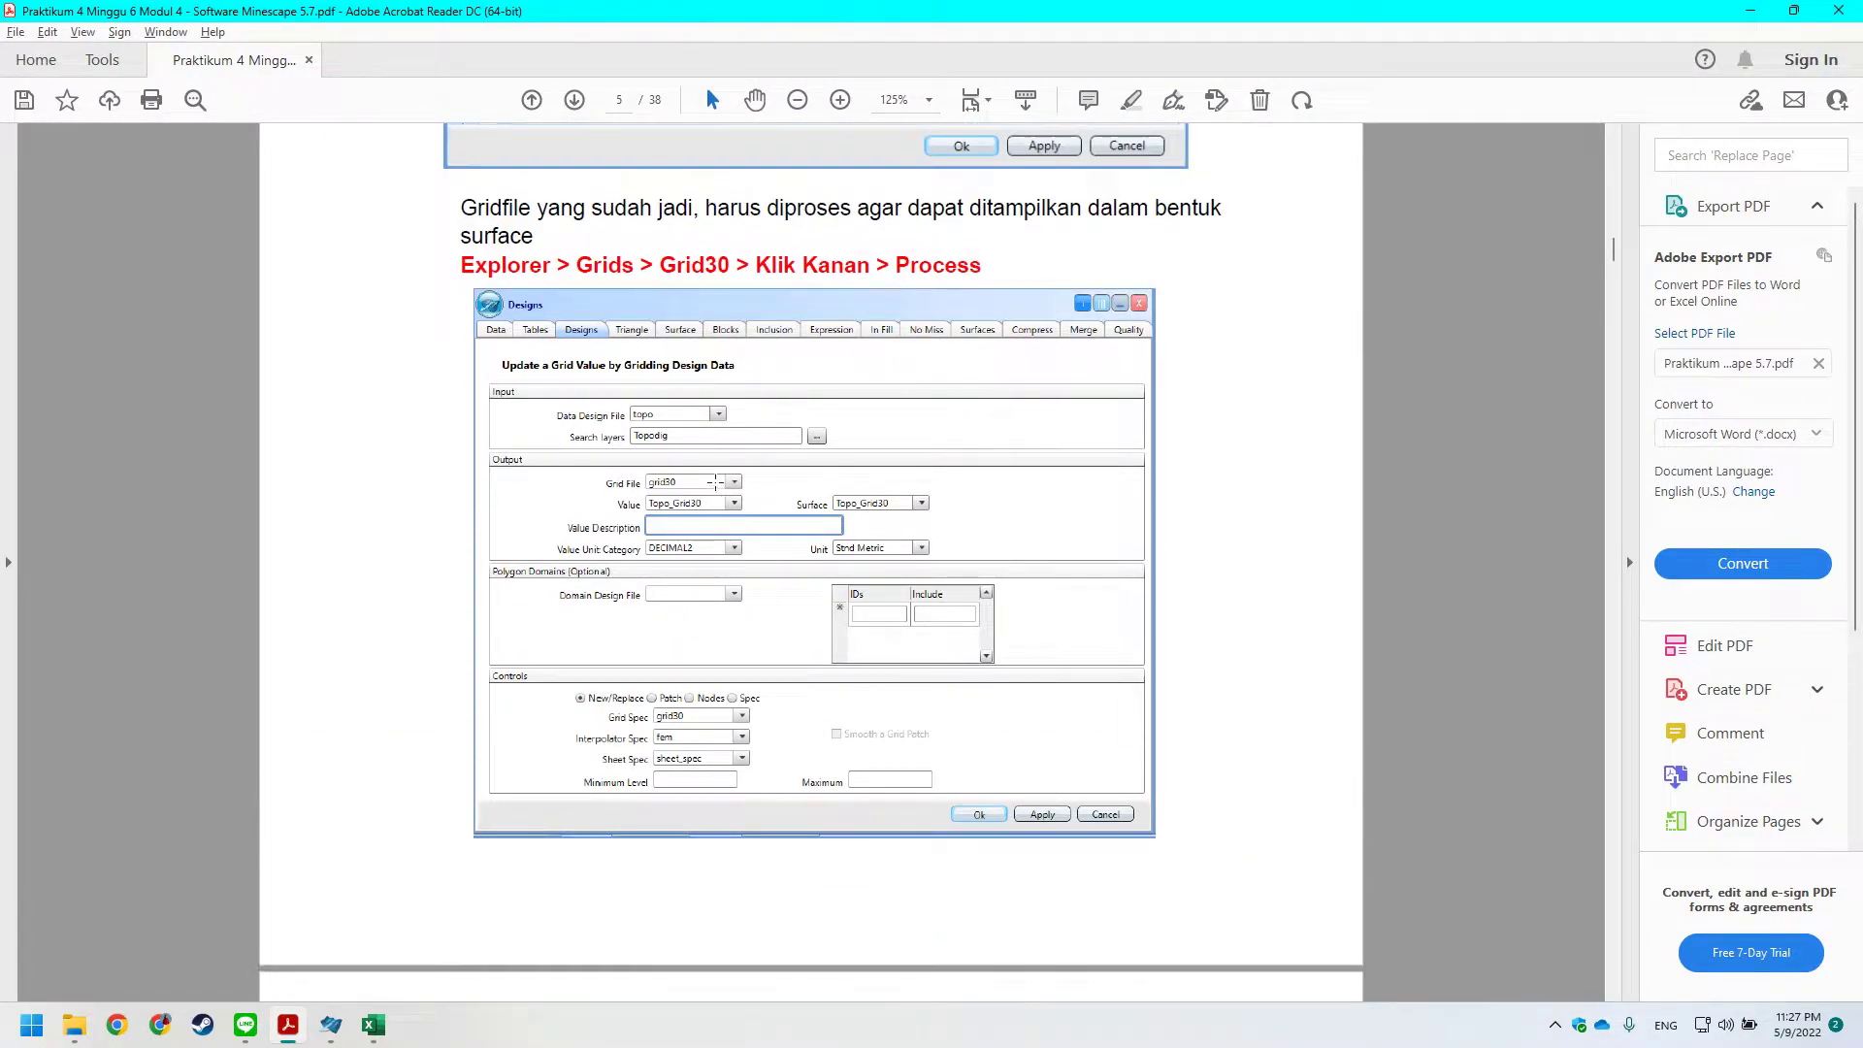
key("alt+Tab")
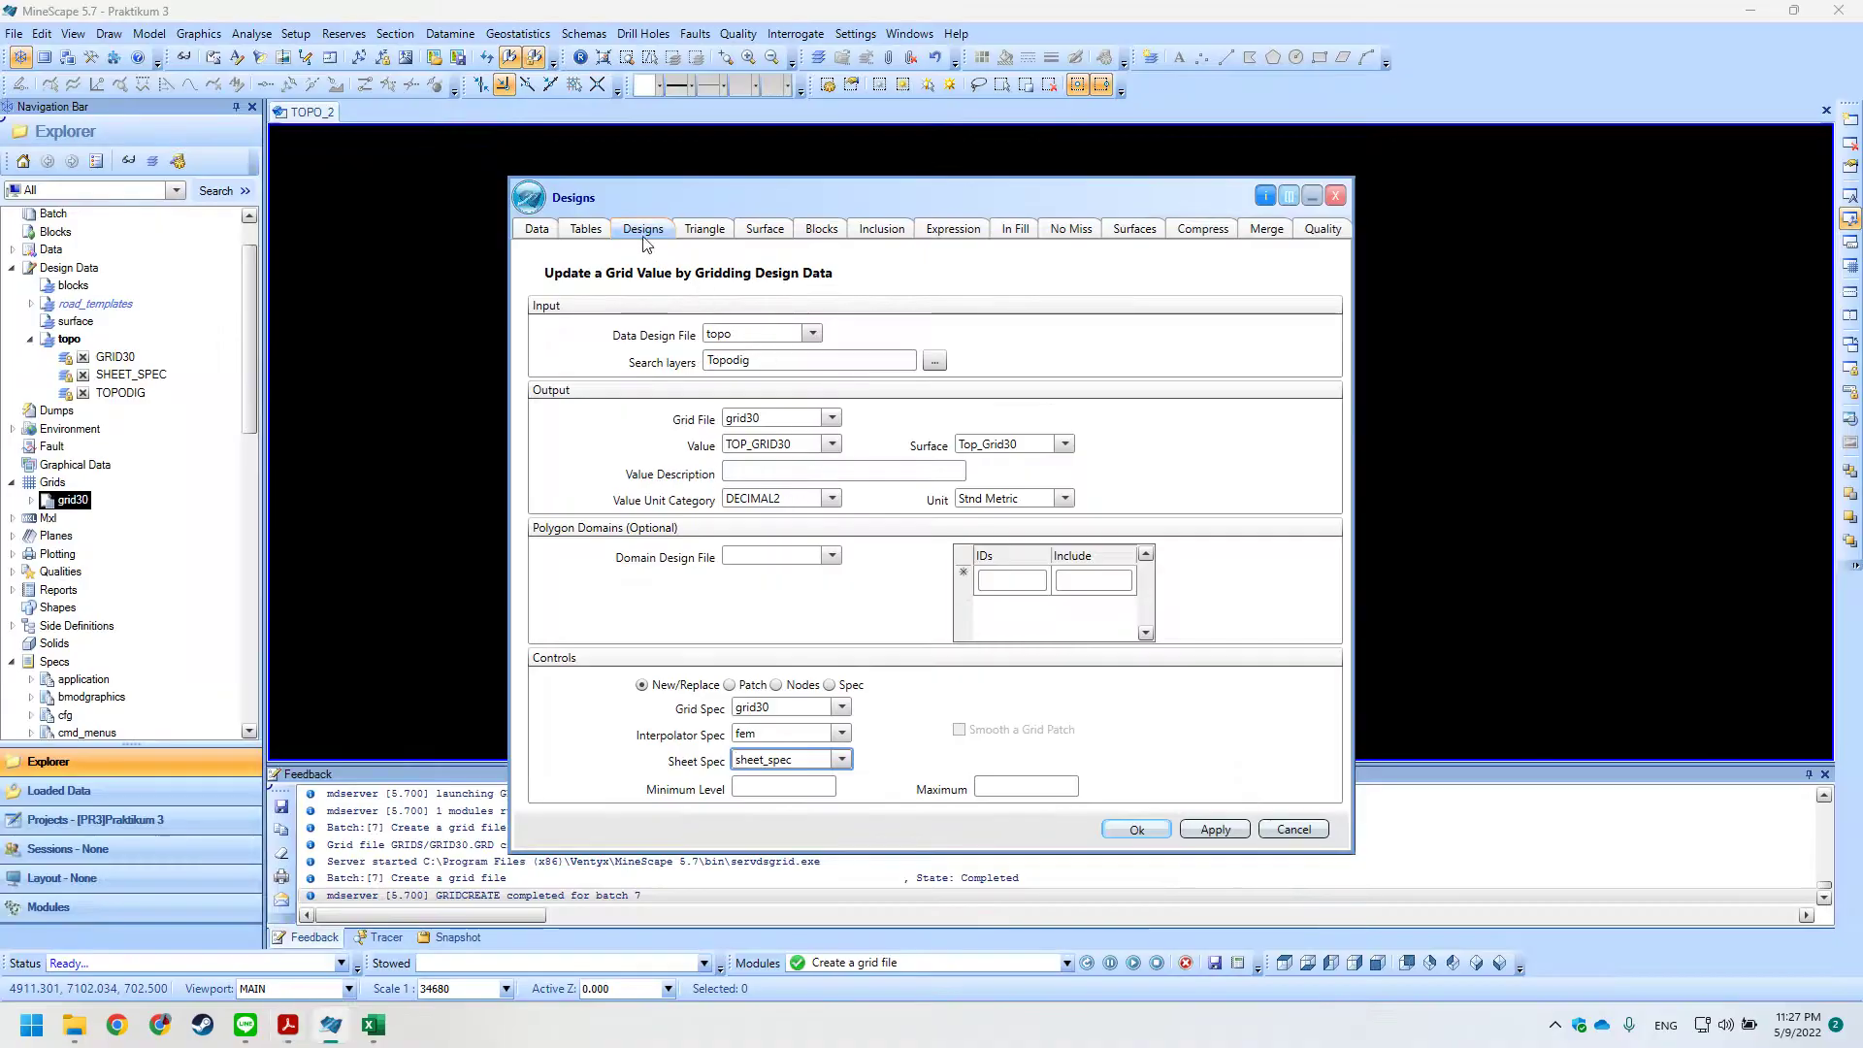
left_click_drag(735, 180, 702, 152)
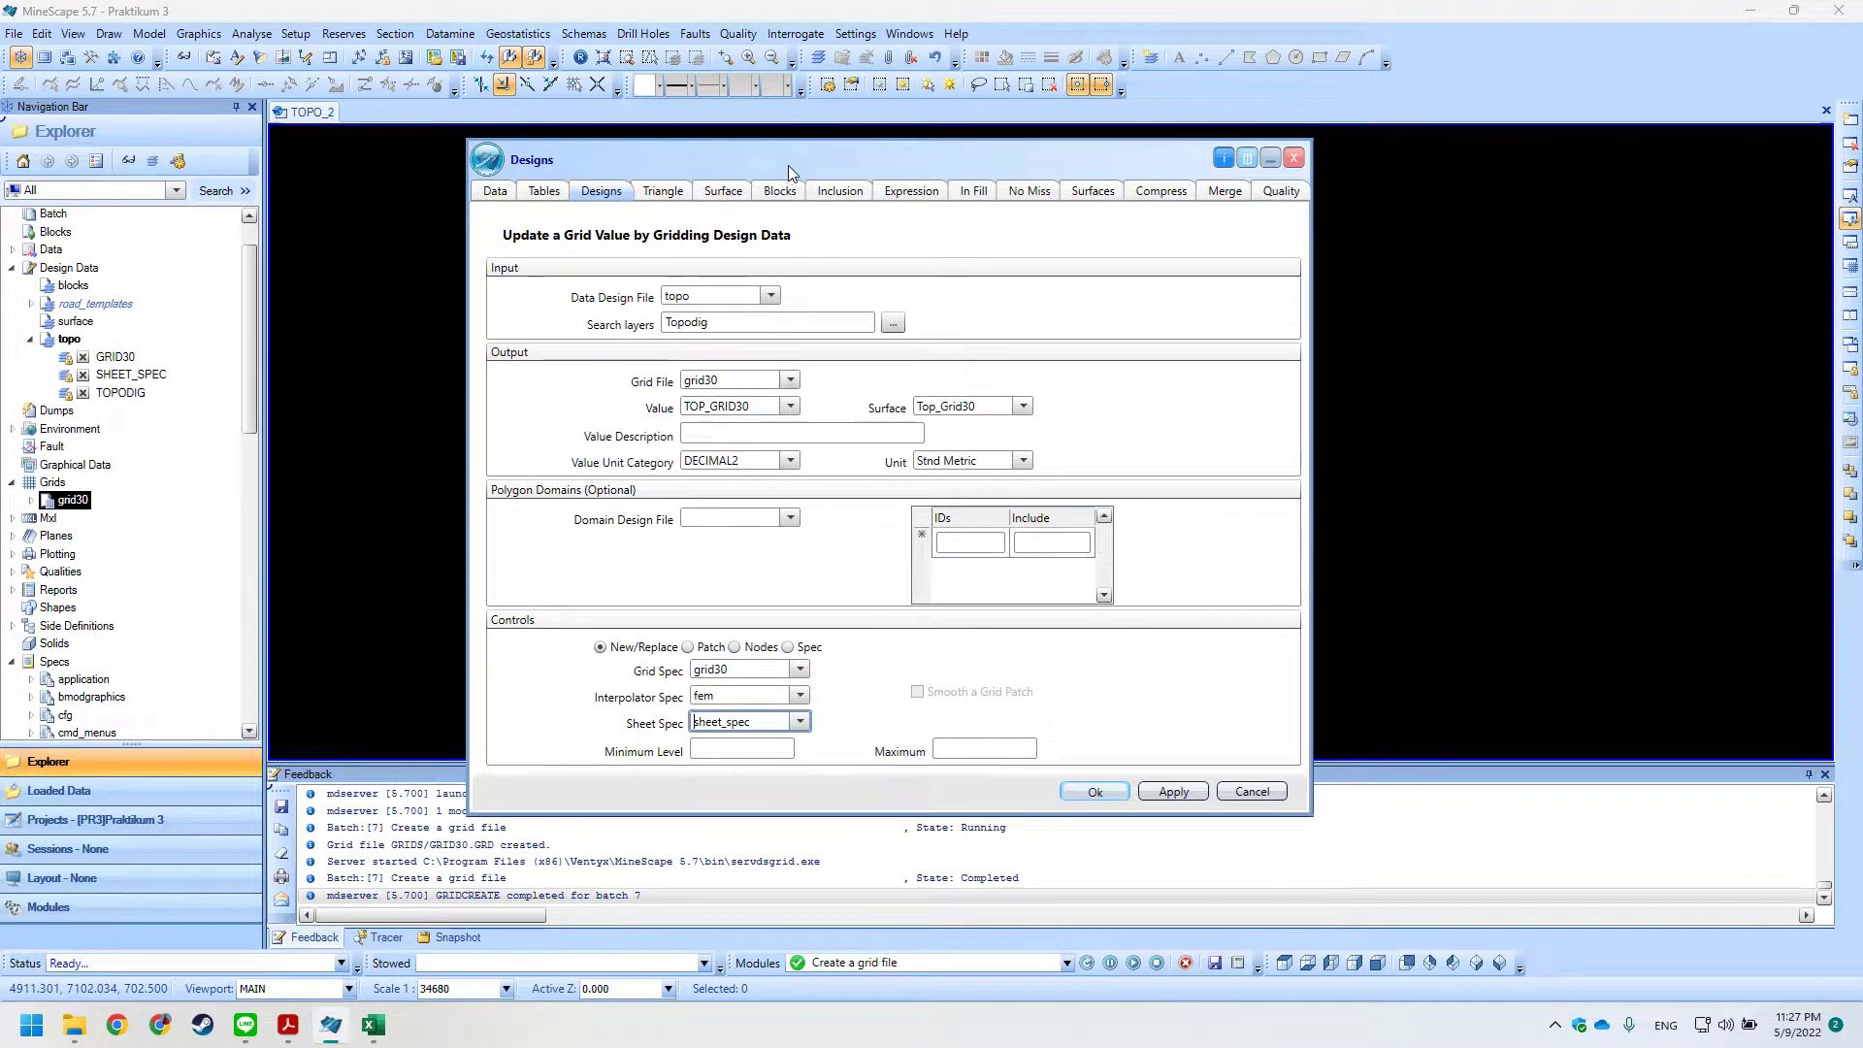
key("alt+Tab")
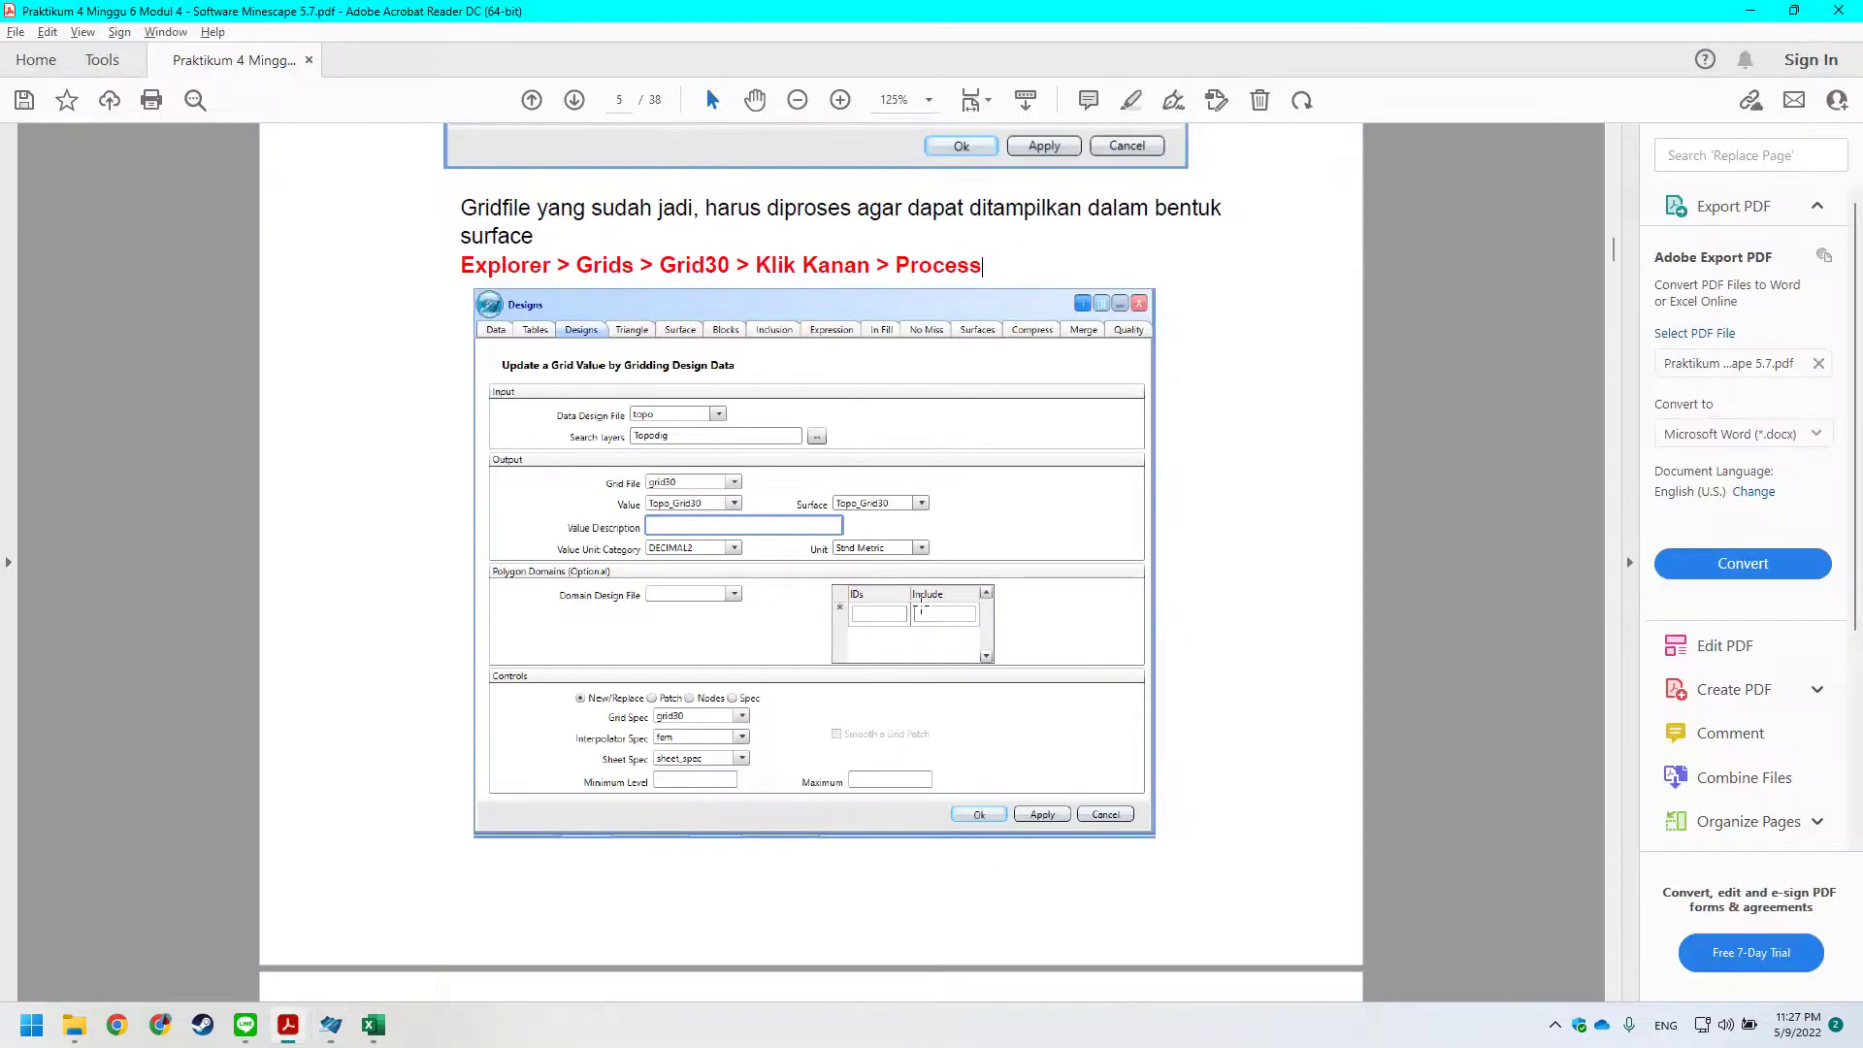
scroll(908, 644, "down", 5)
key("alt+Tab")
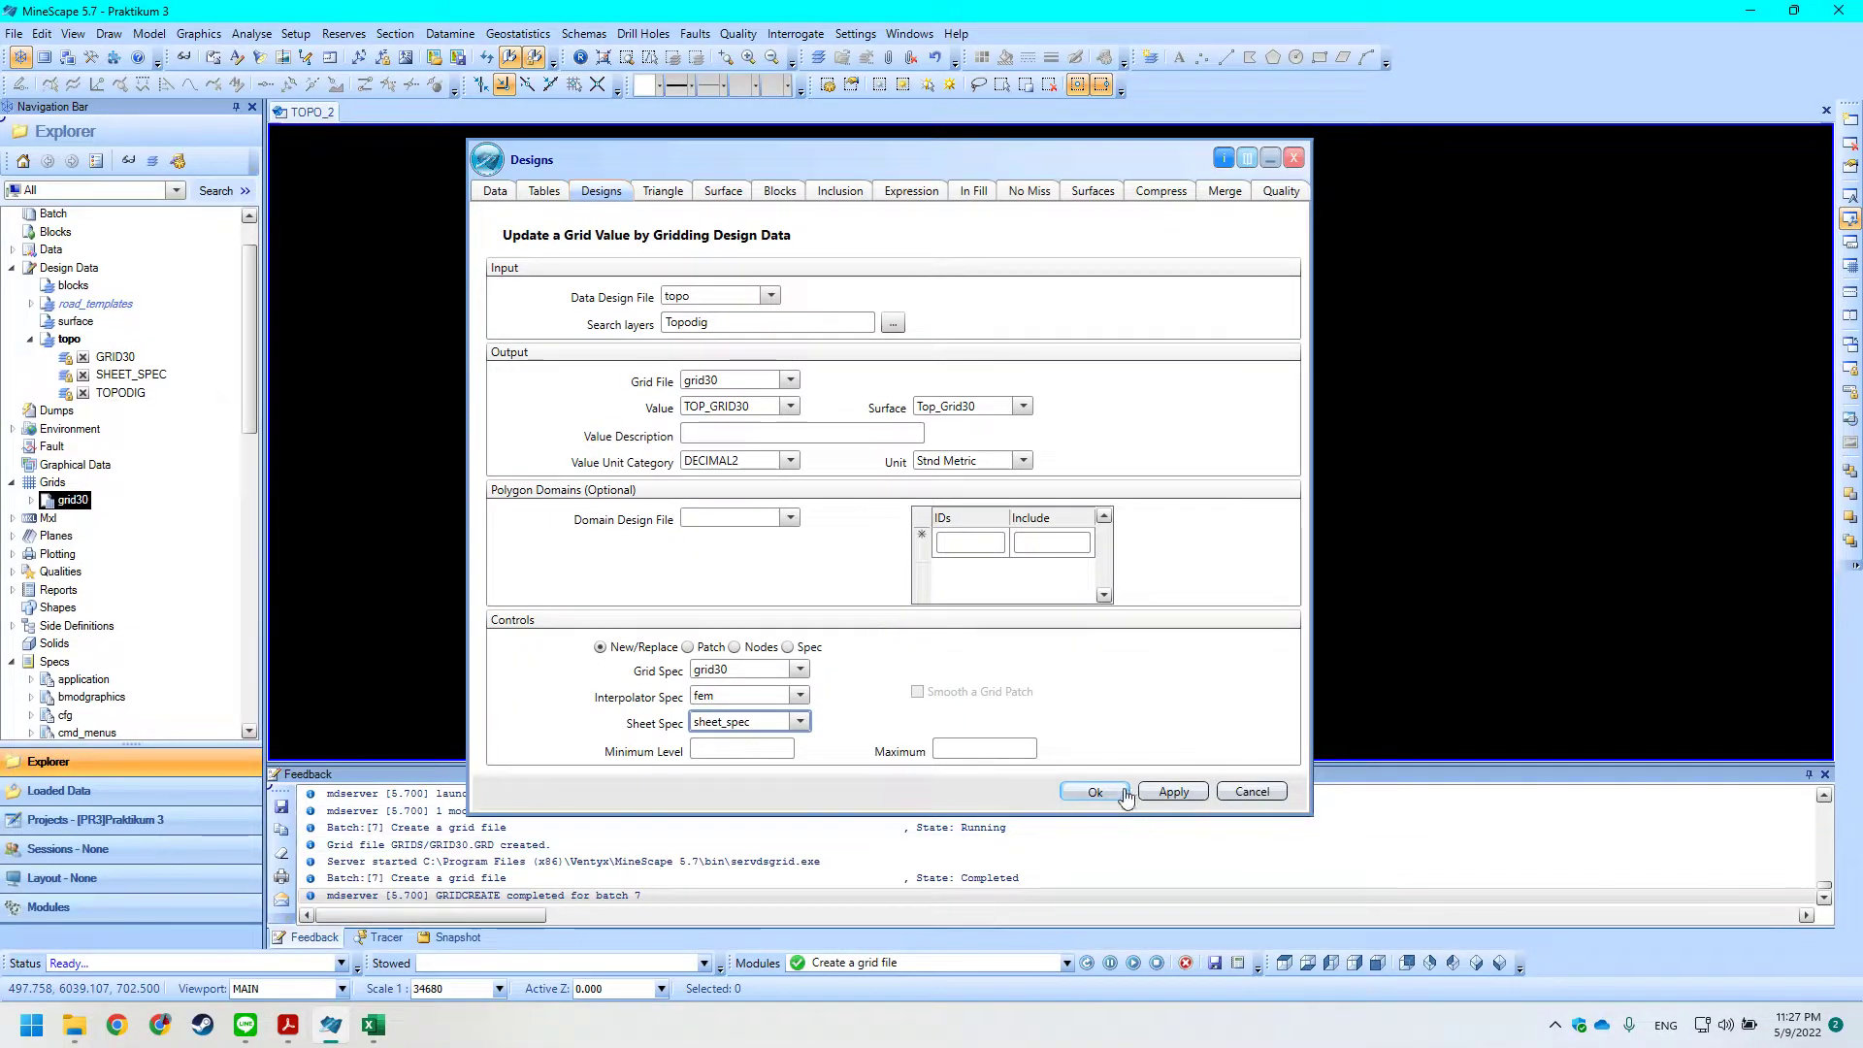
left_click(1126, 794)
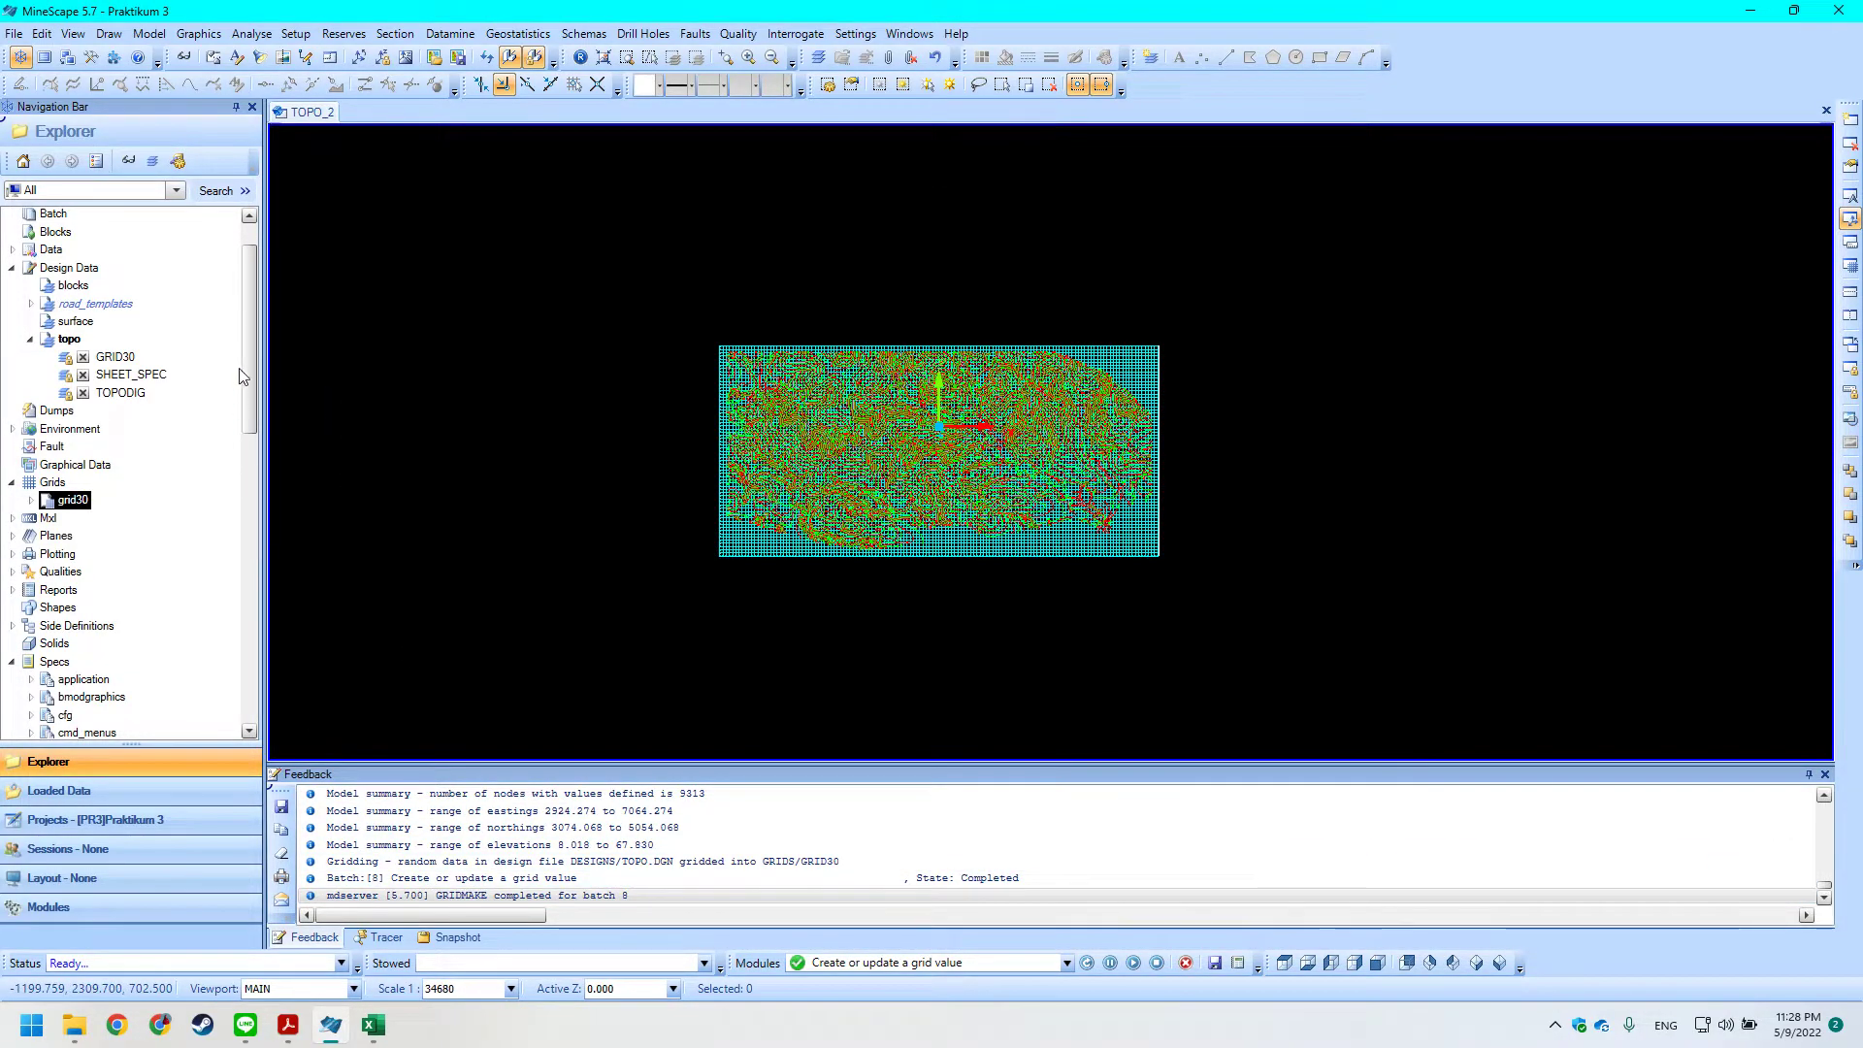
Refresh the Design Data folder in the Explorer and look through its entries.
scroll(242, 370, "up", 1)
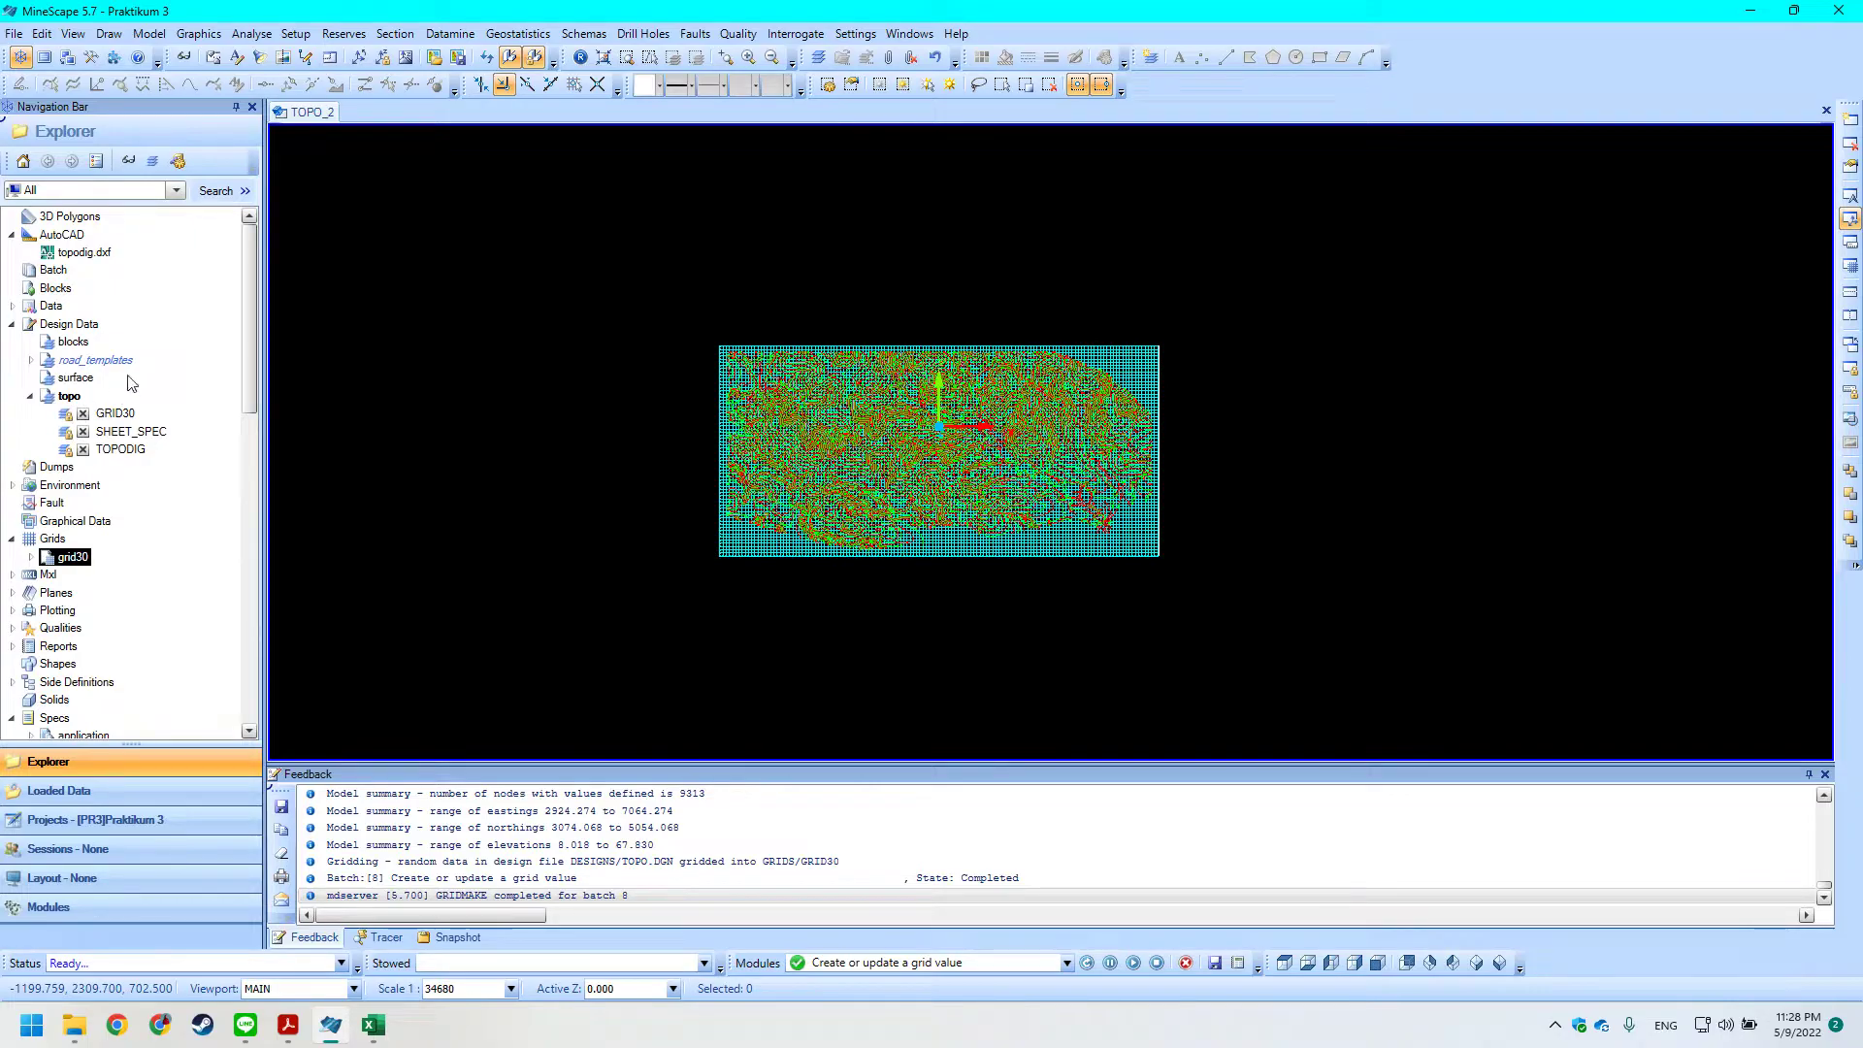
right_click(63, 322)
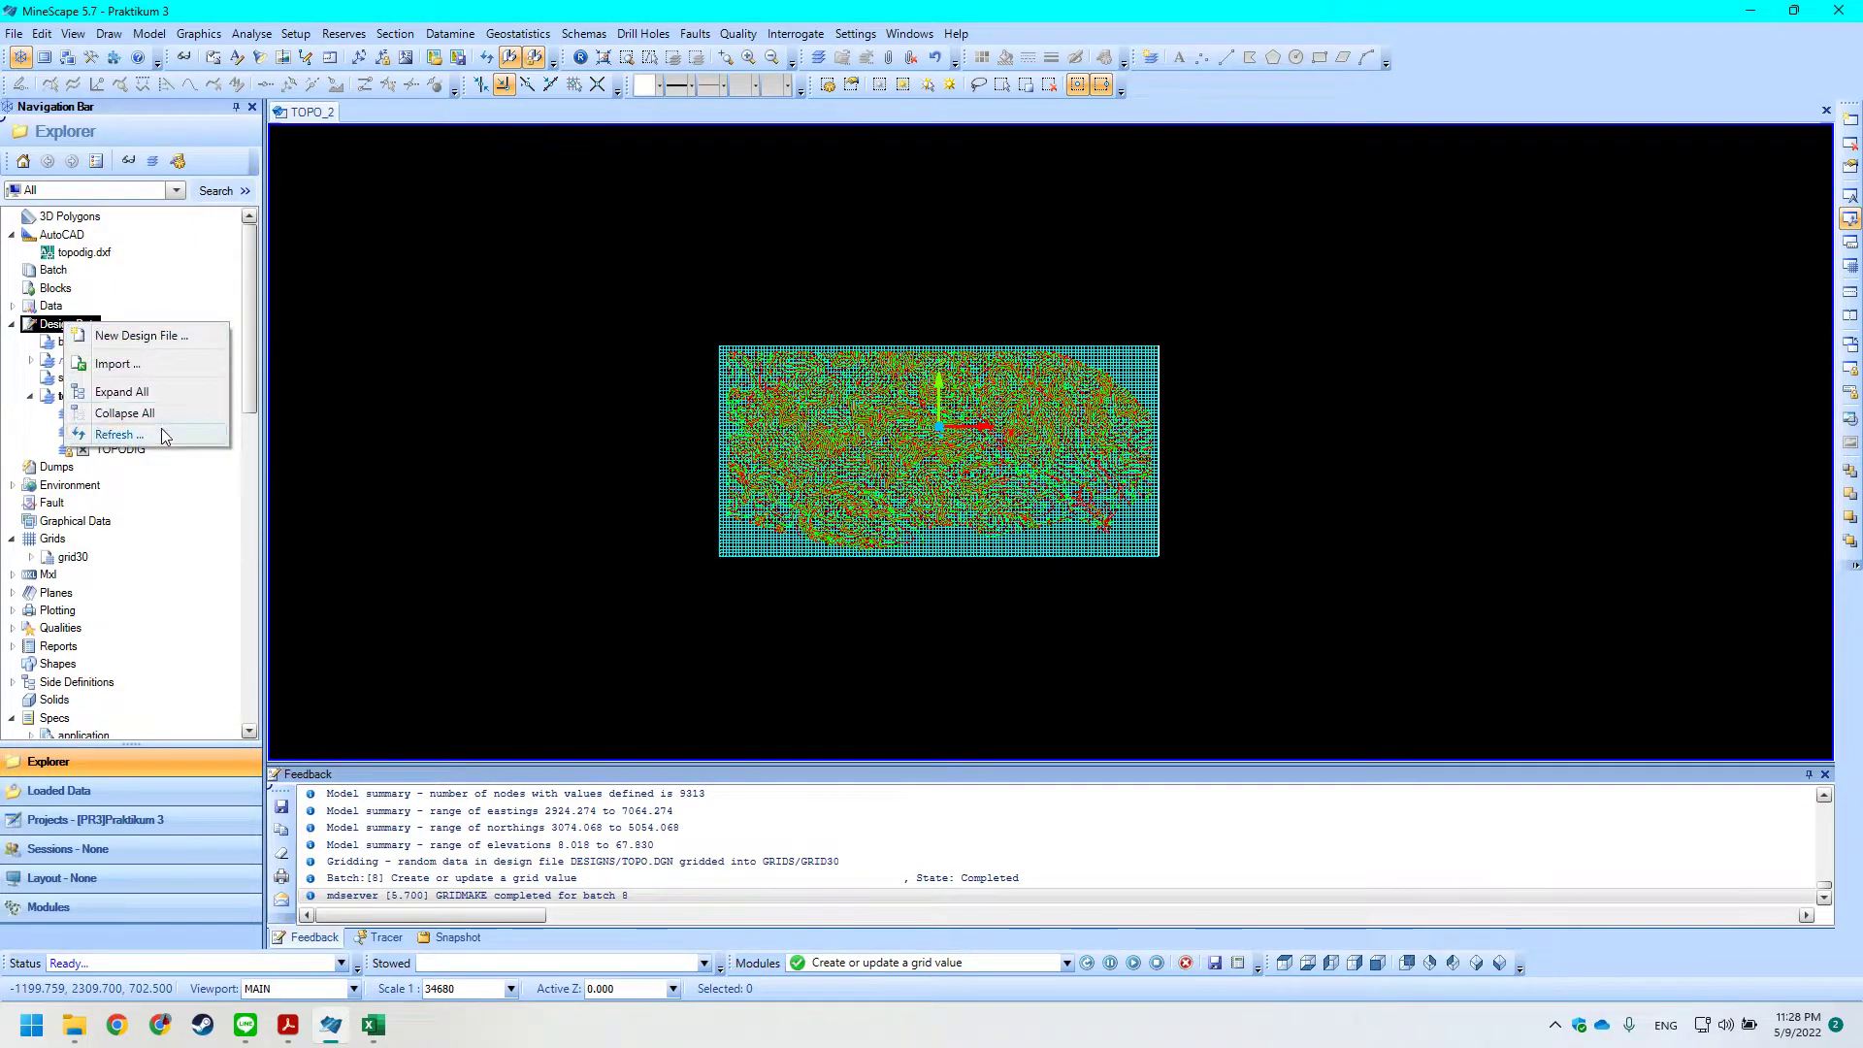
left_click(167, 434)
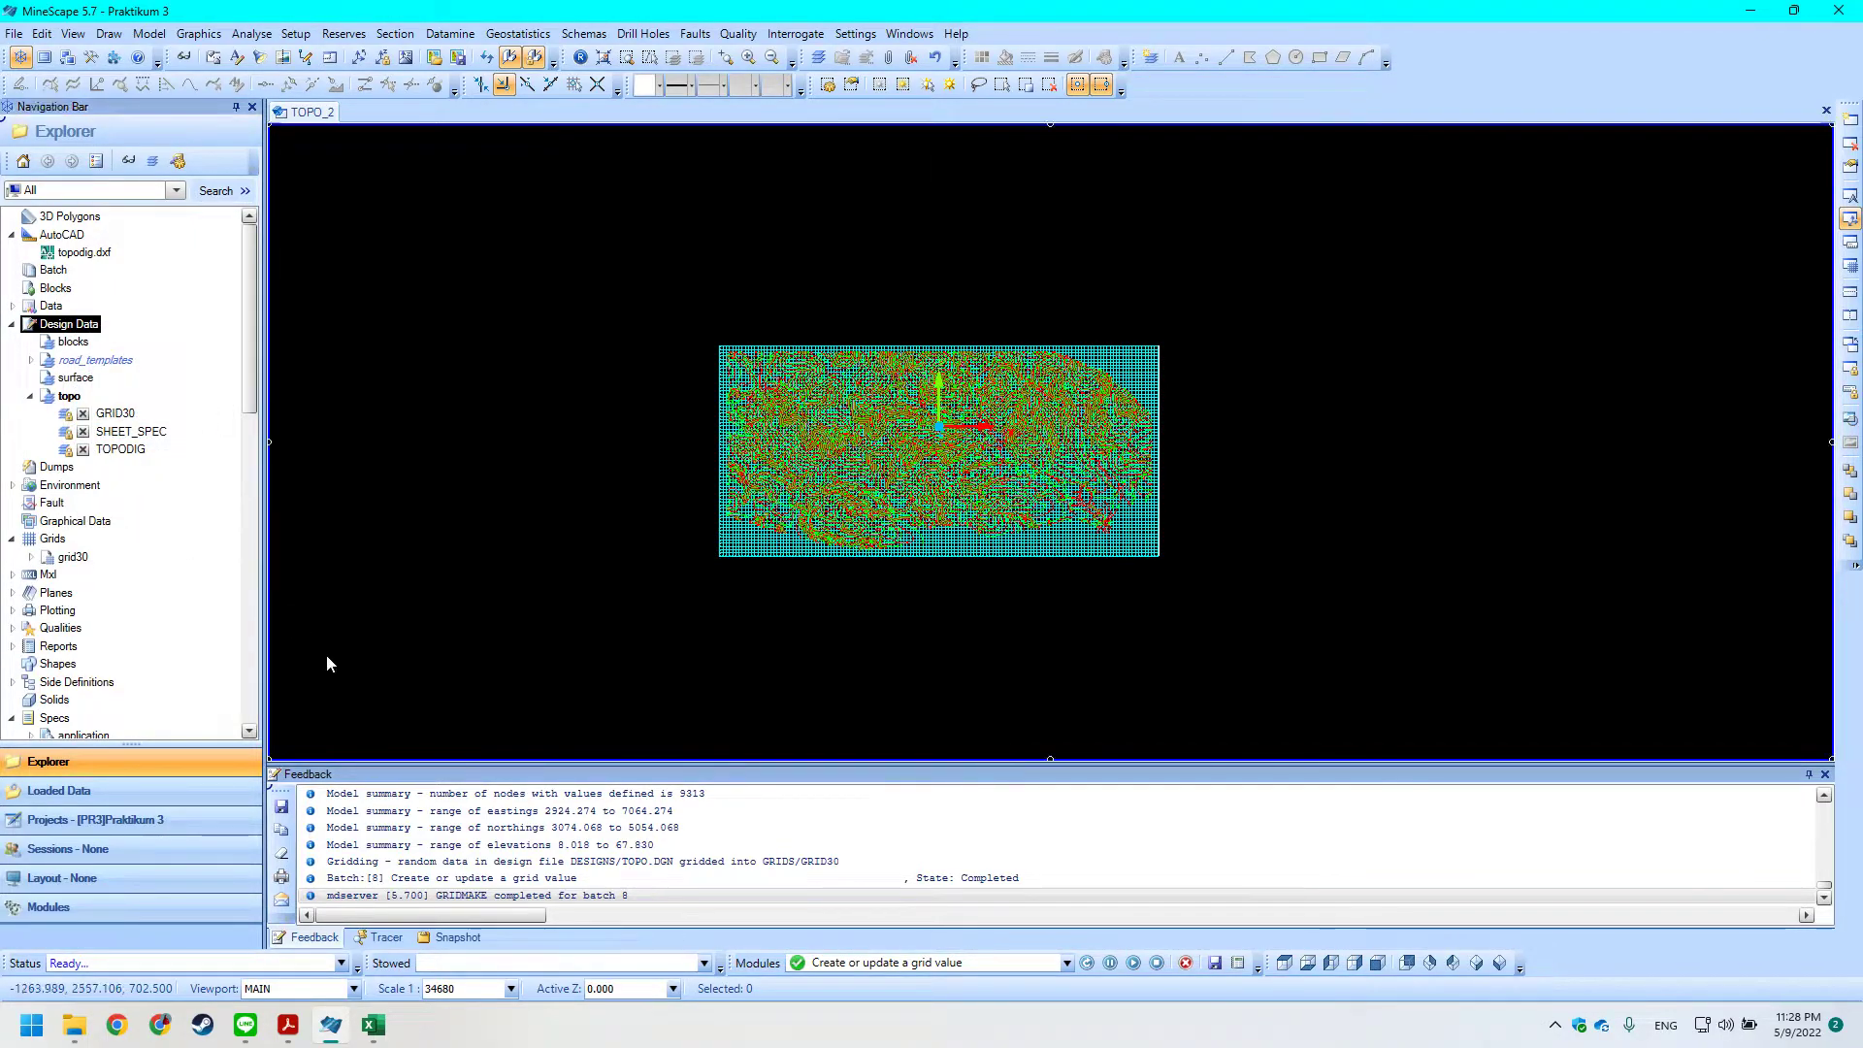
scroll(254, 413, "down", 1)
left_click_drag(255, 412, 254, 394)
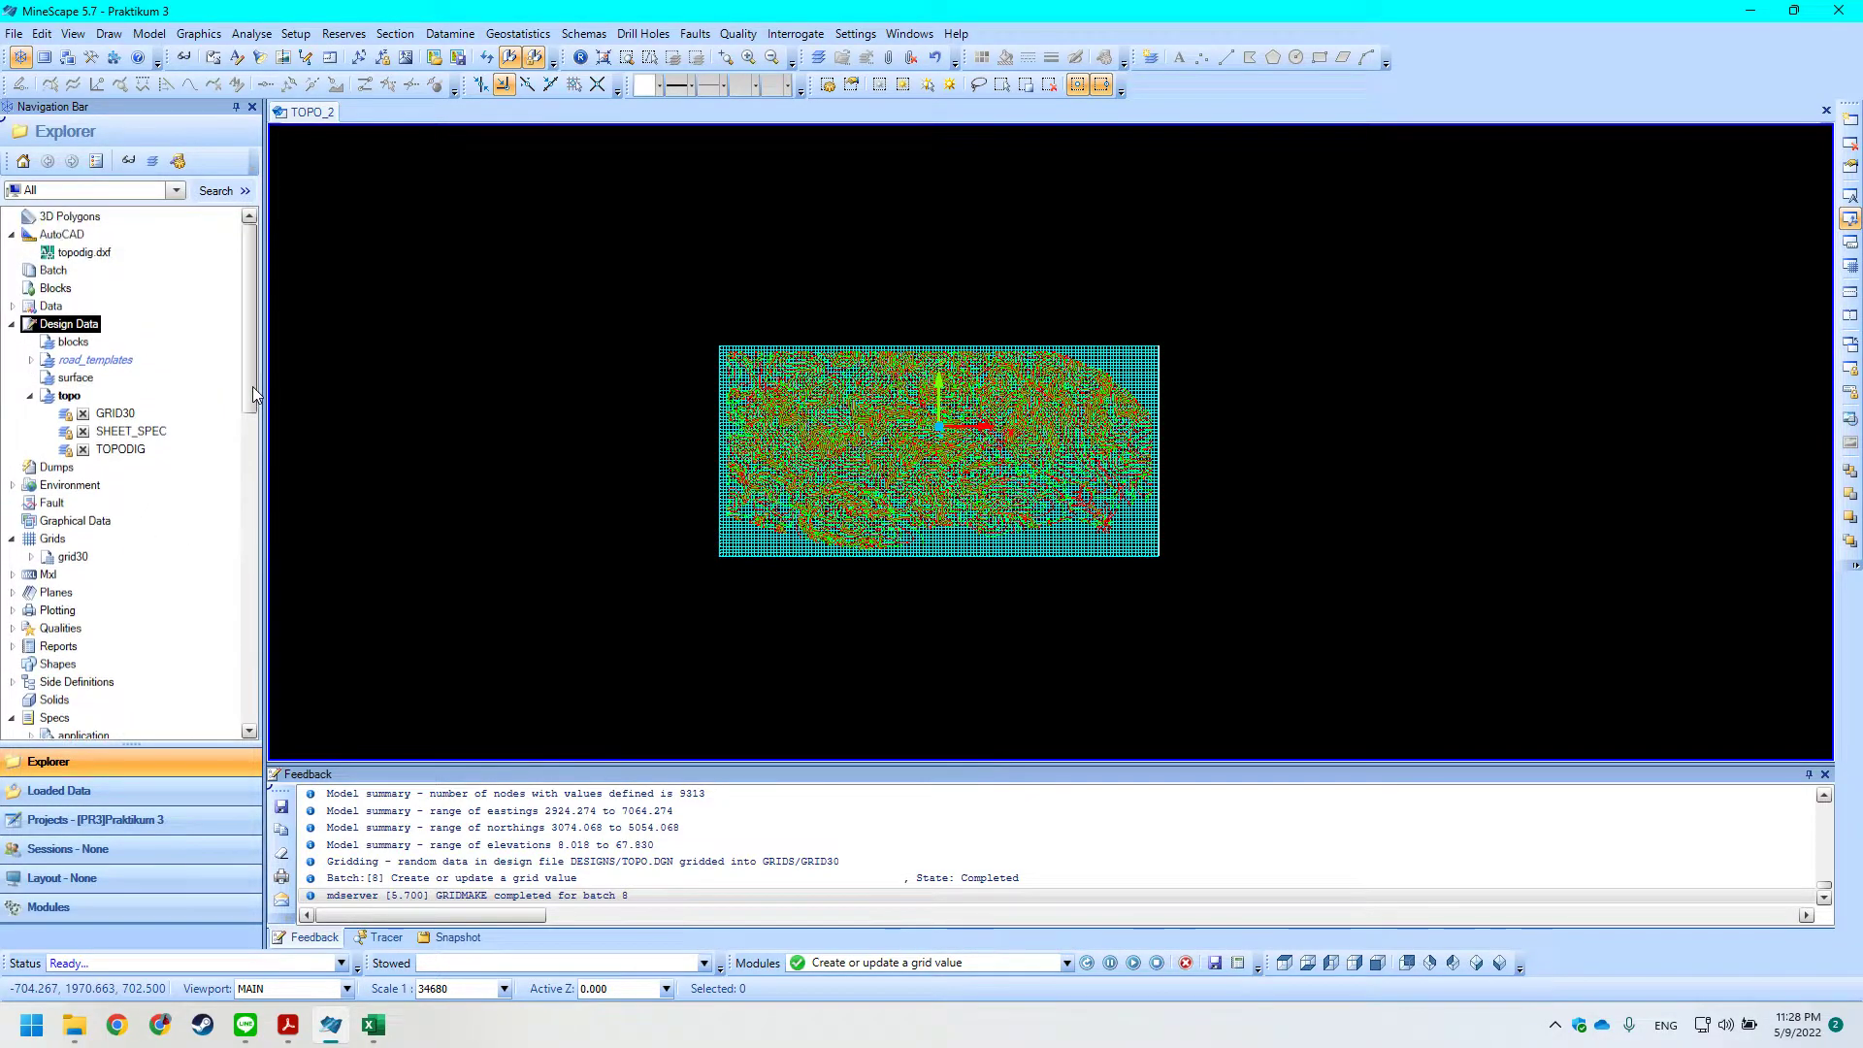
Check the PDF for the layer to activate and display TOP_GRID30 from grid30 under Grids.
key("alt+Tab")
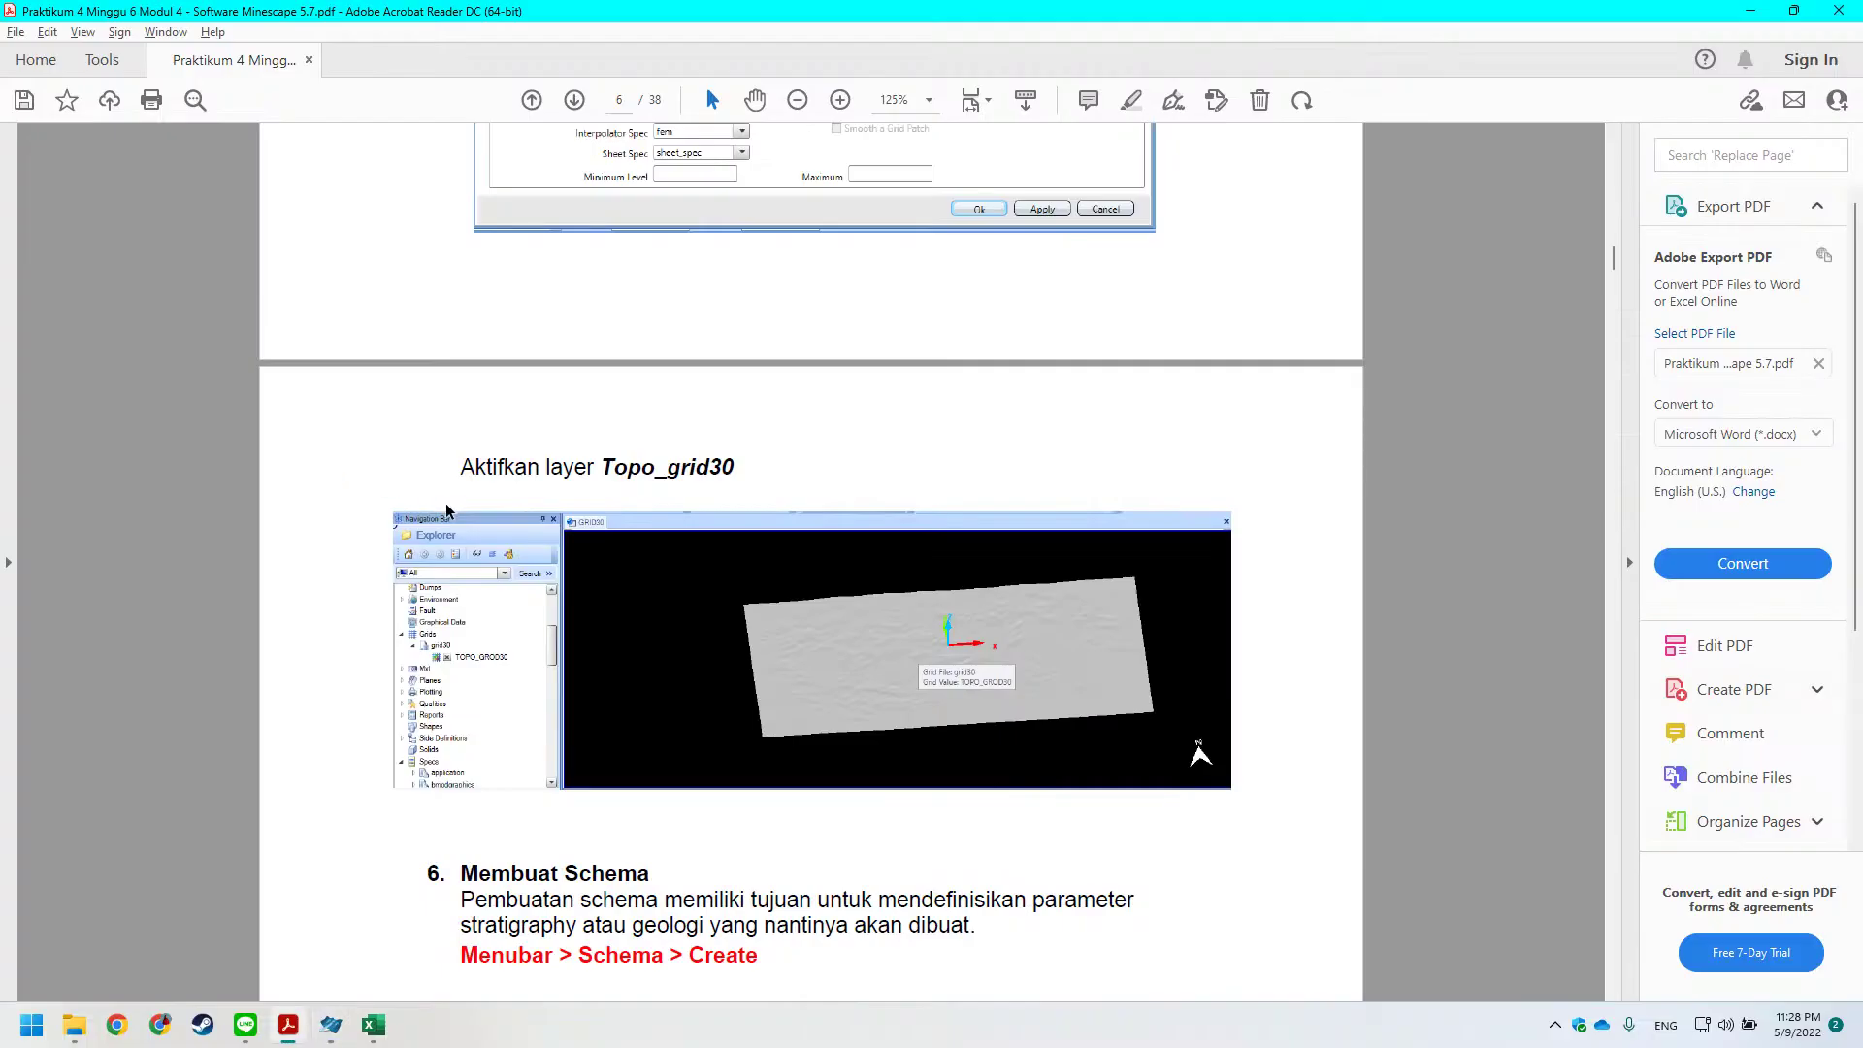
key("alt+Tab")
scroll(22, 490, "down", 1)
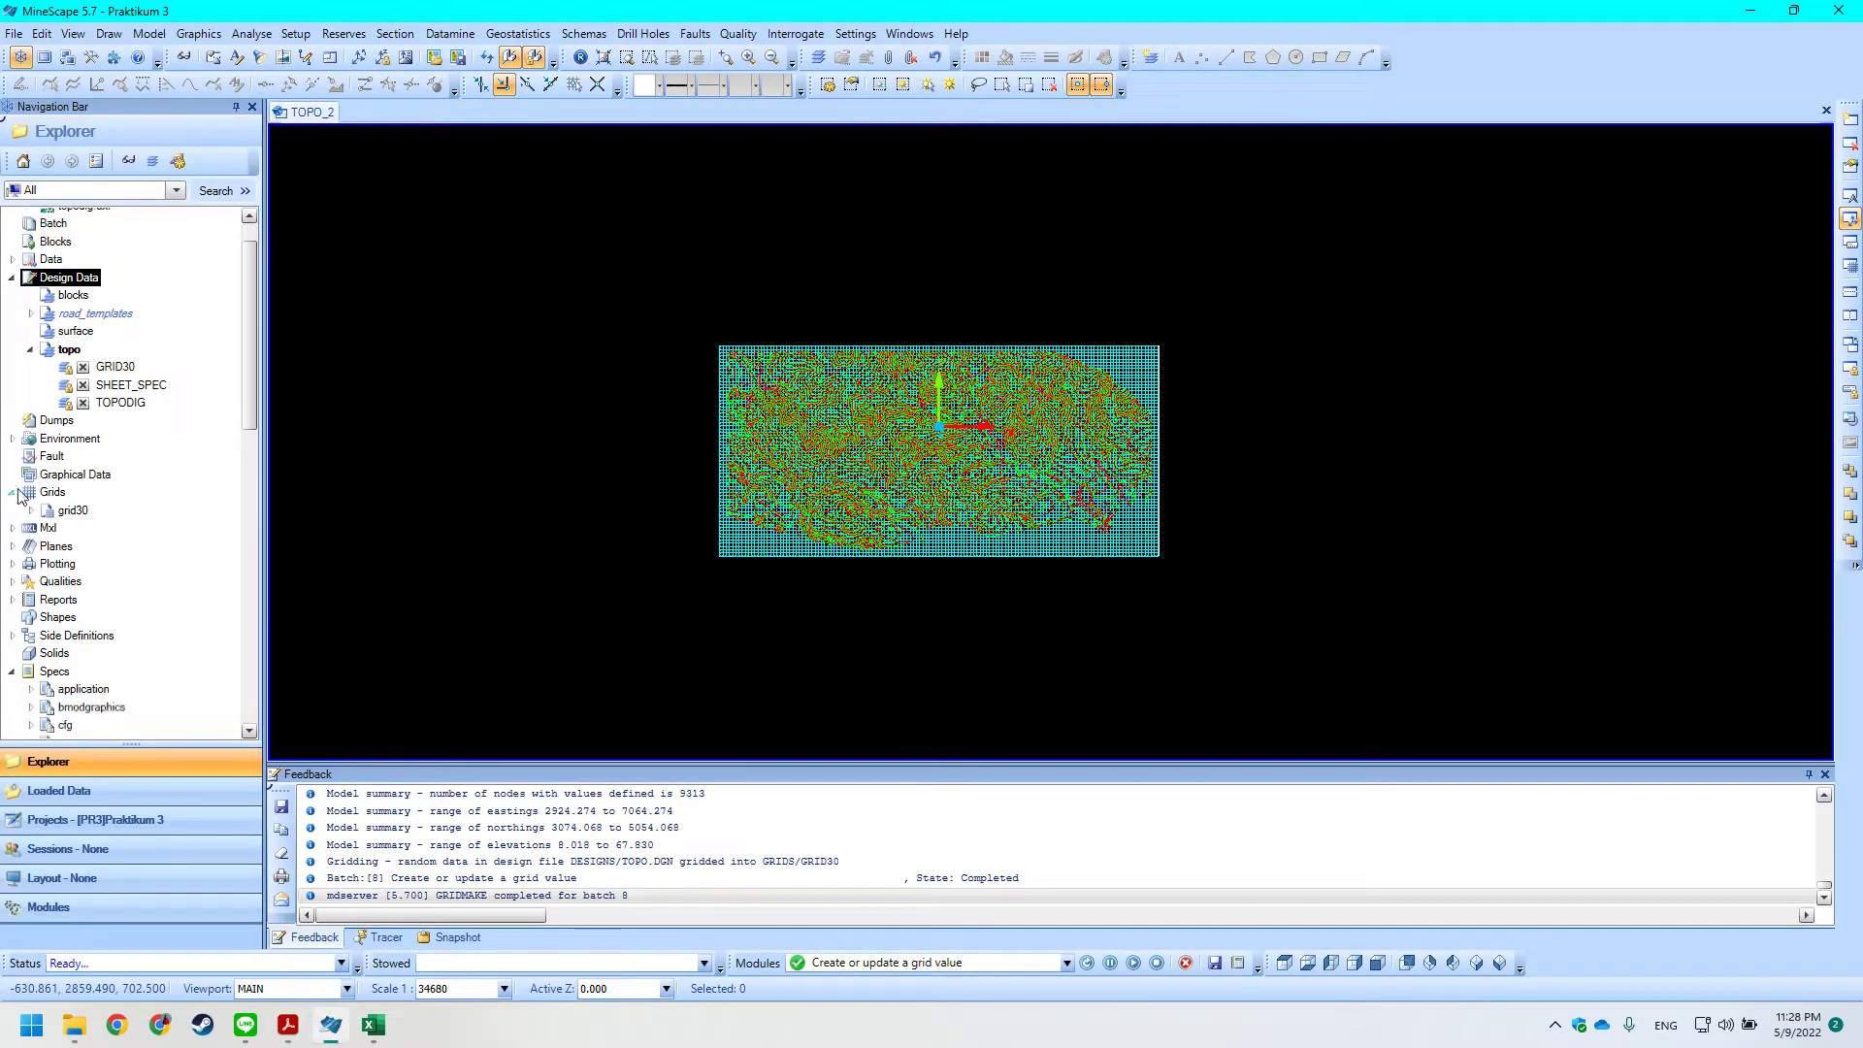
left_click(31, 511)
left_click(82, 528)
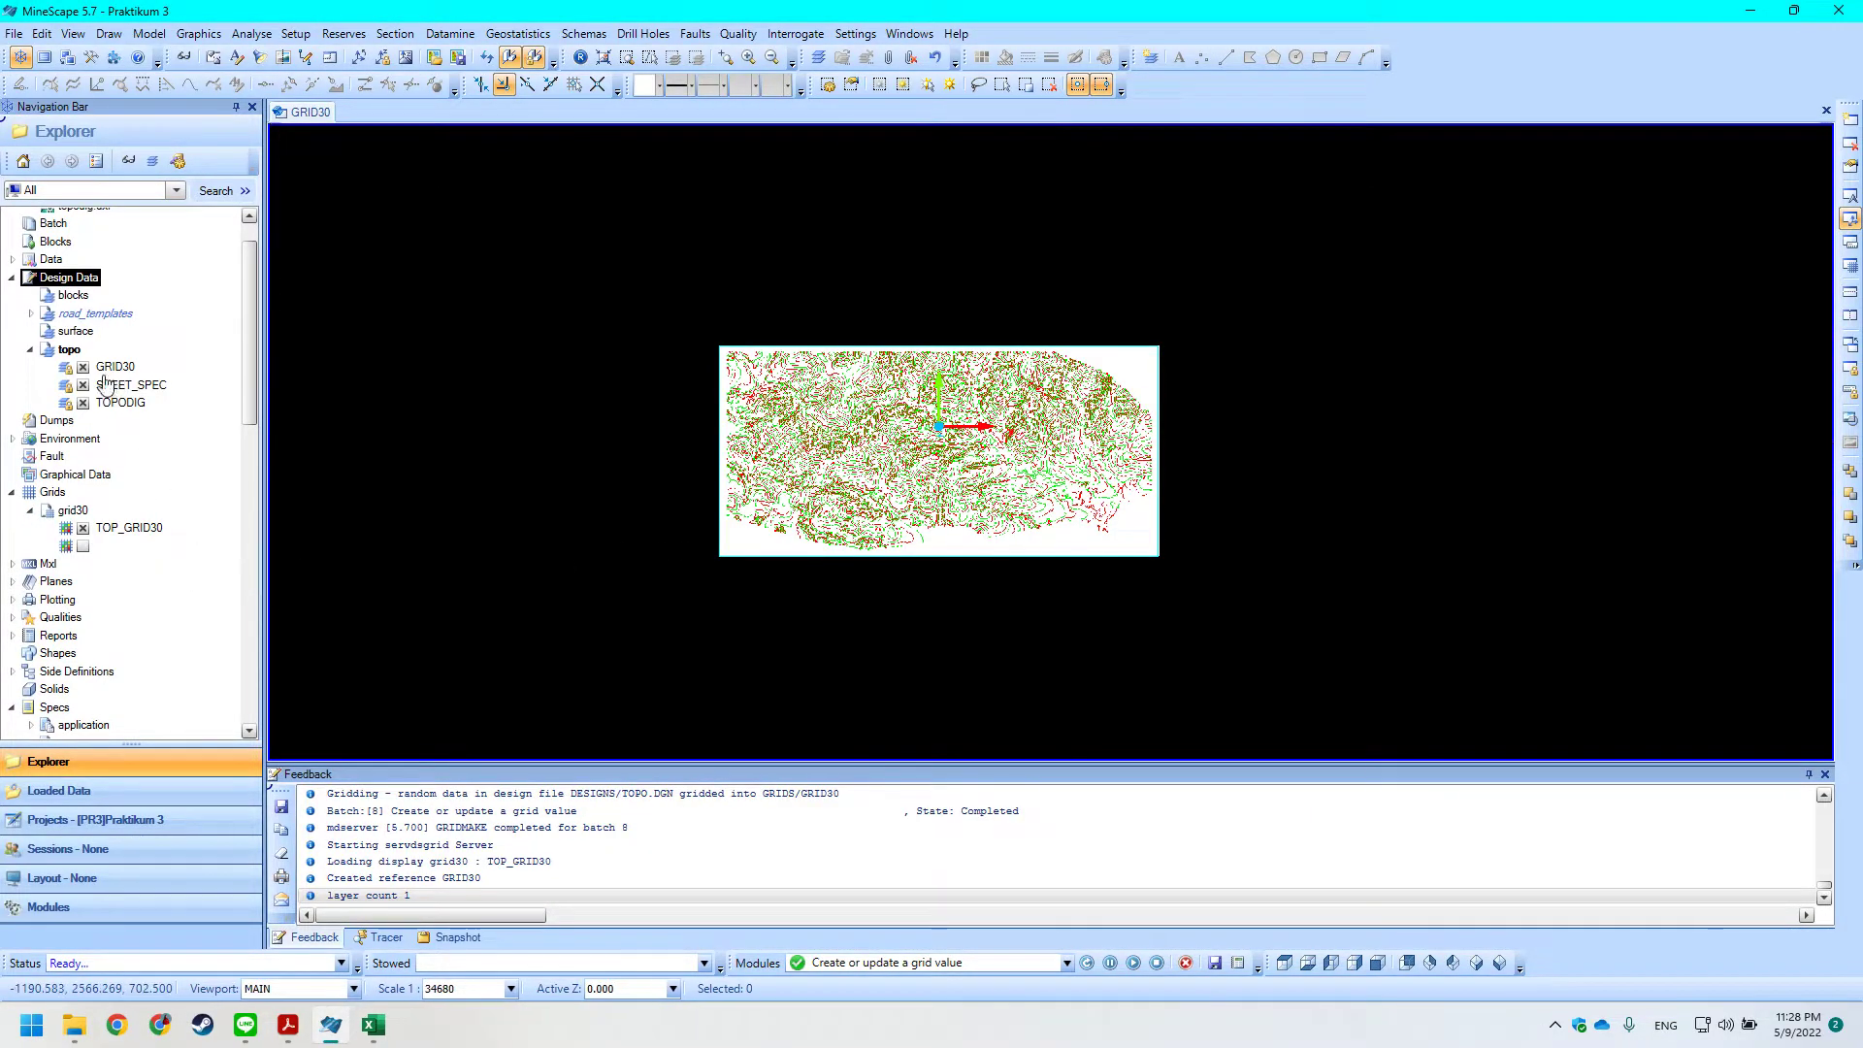
Hide the GRID30, SHEET_SPEC and TOPODIG layers of topo and inspect the TOP_GRID30 surface in 3D.
left_click(82, 366)
left_click(83, 386)
left_click(83, 402)
scroll(683, 449, "up", 3)
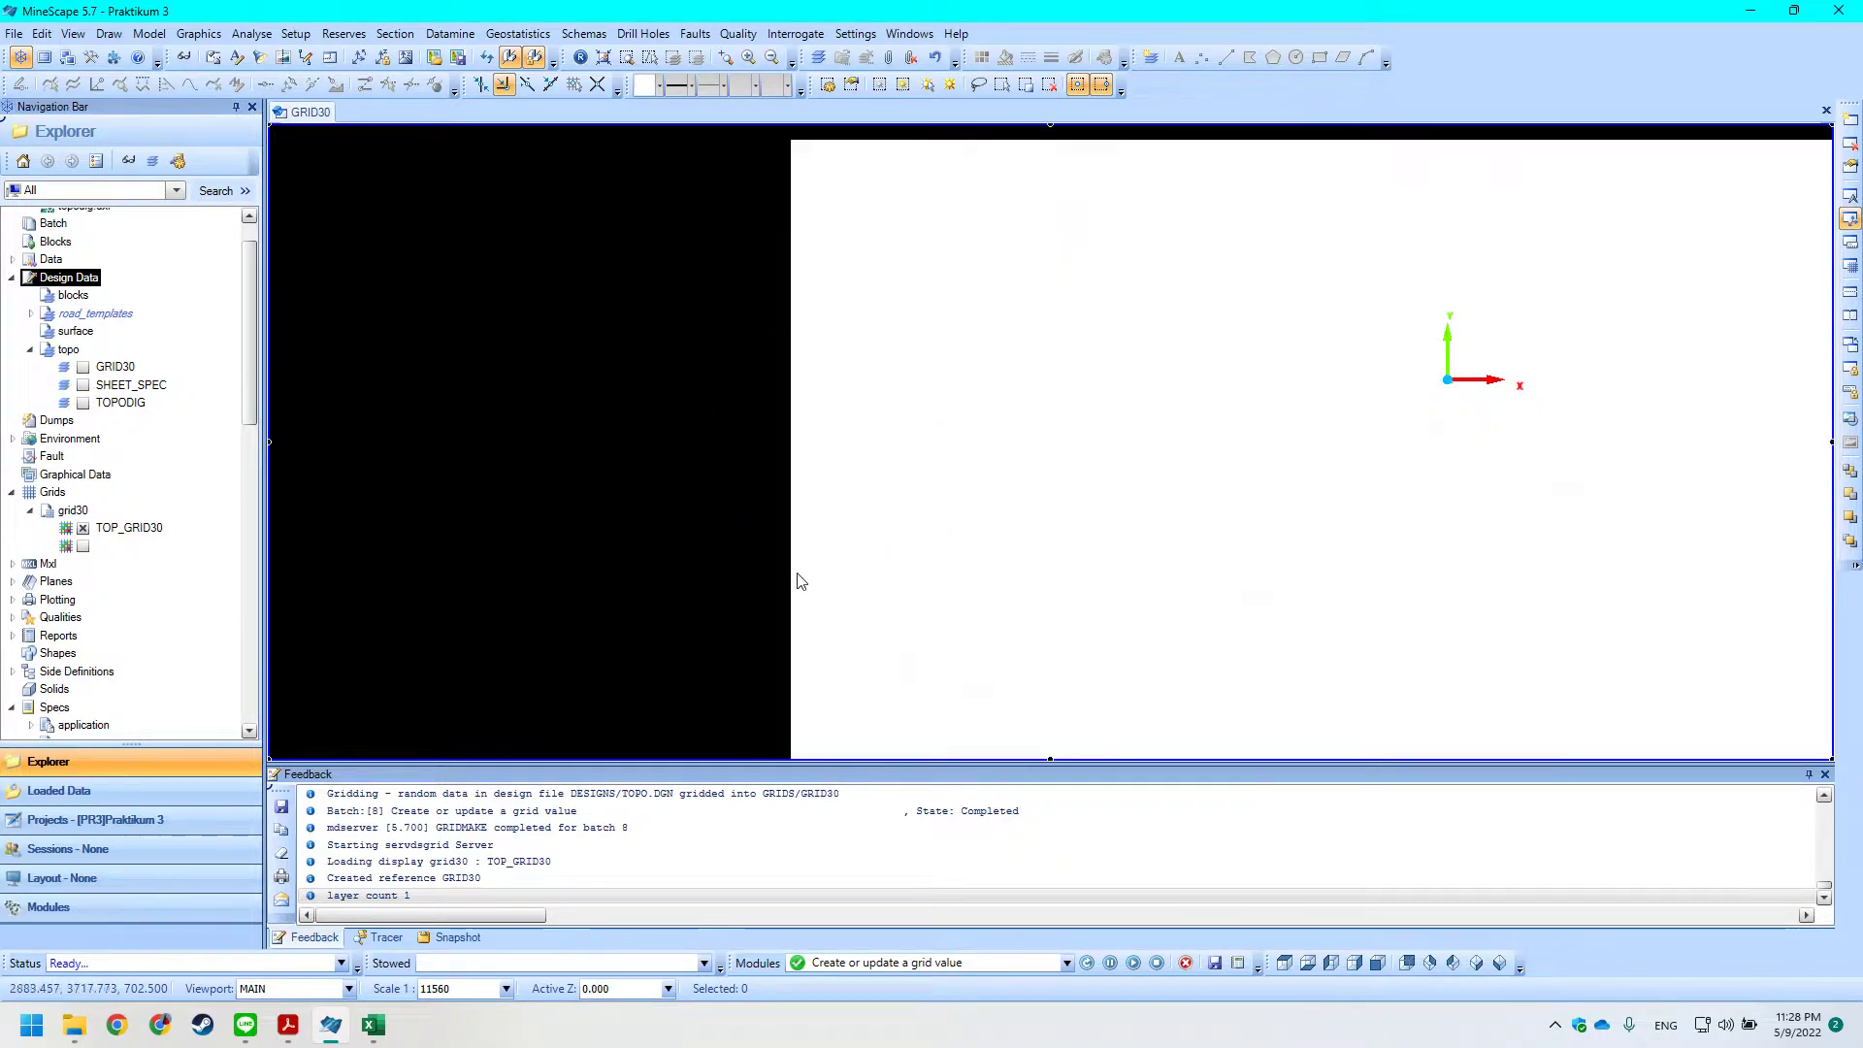
scroll(800, 581, "down", 3)
middle_click_drag(890, 570, 1171, 568)
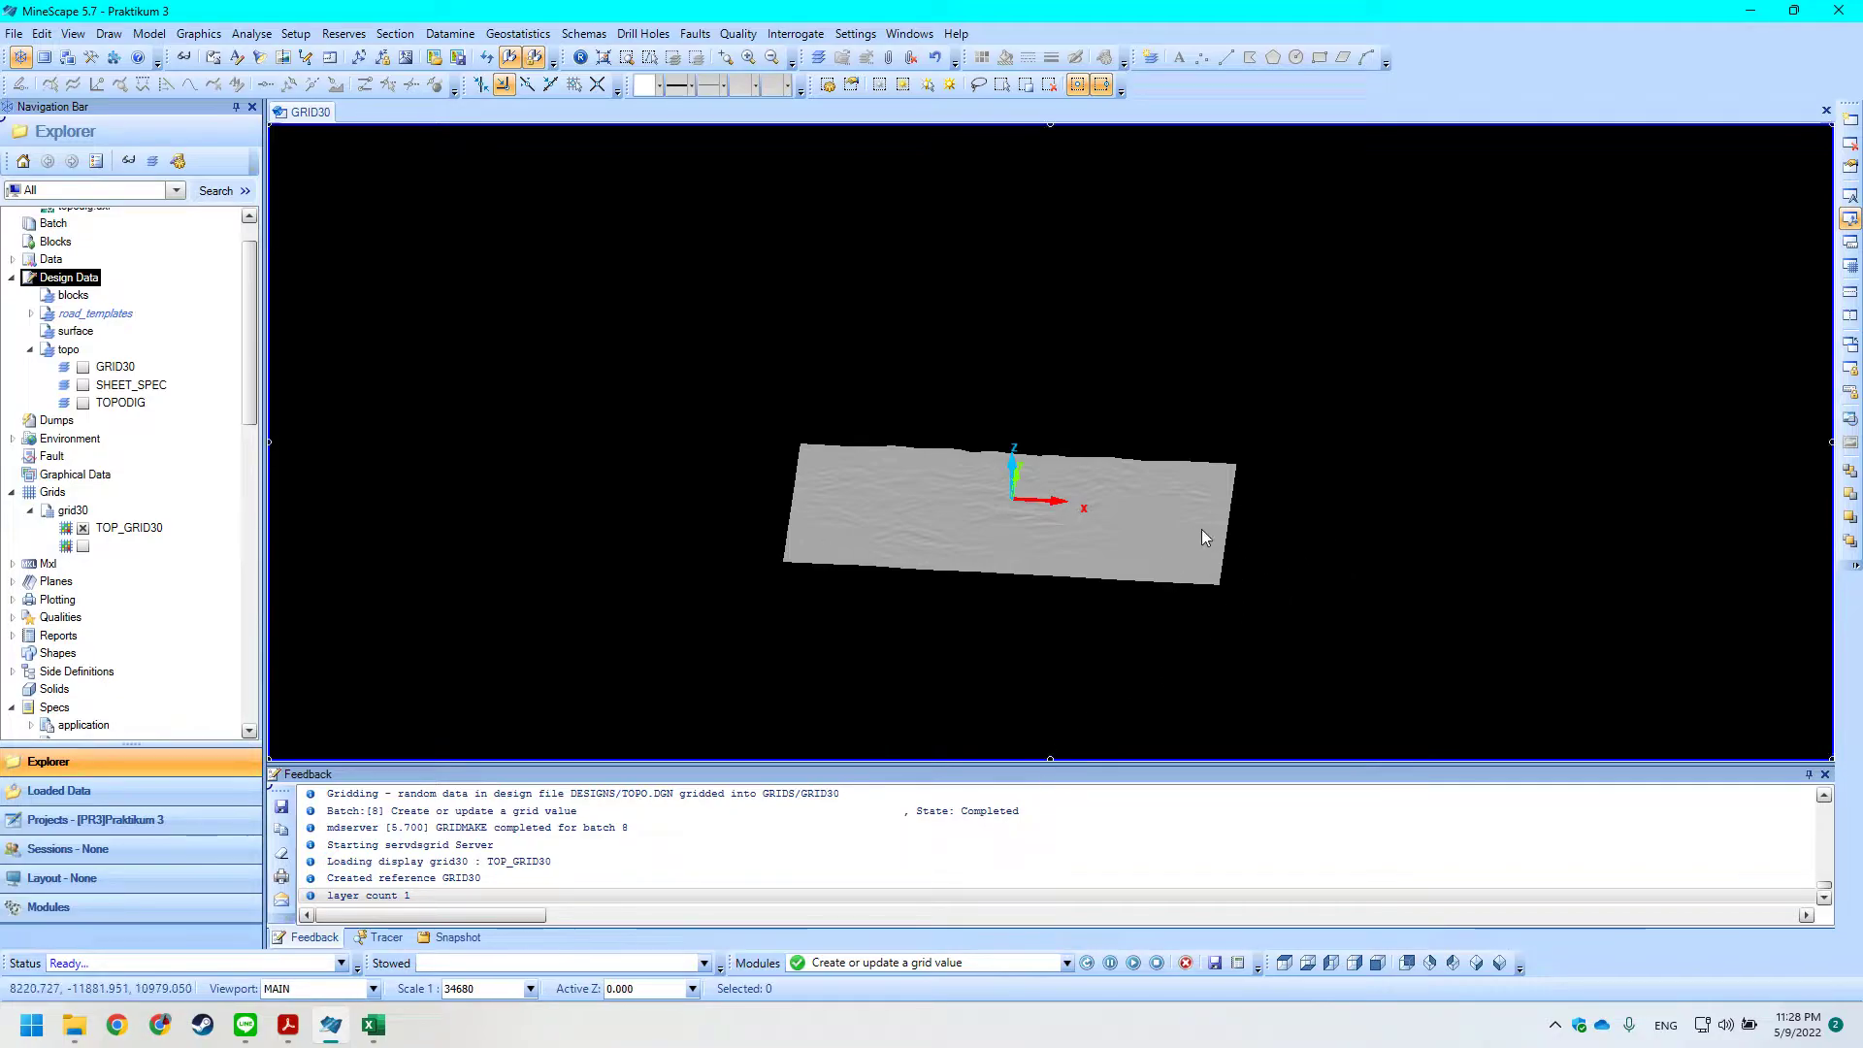
scroll(1145, 609, "up", 3)
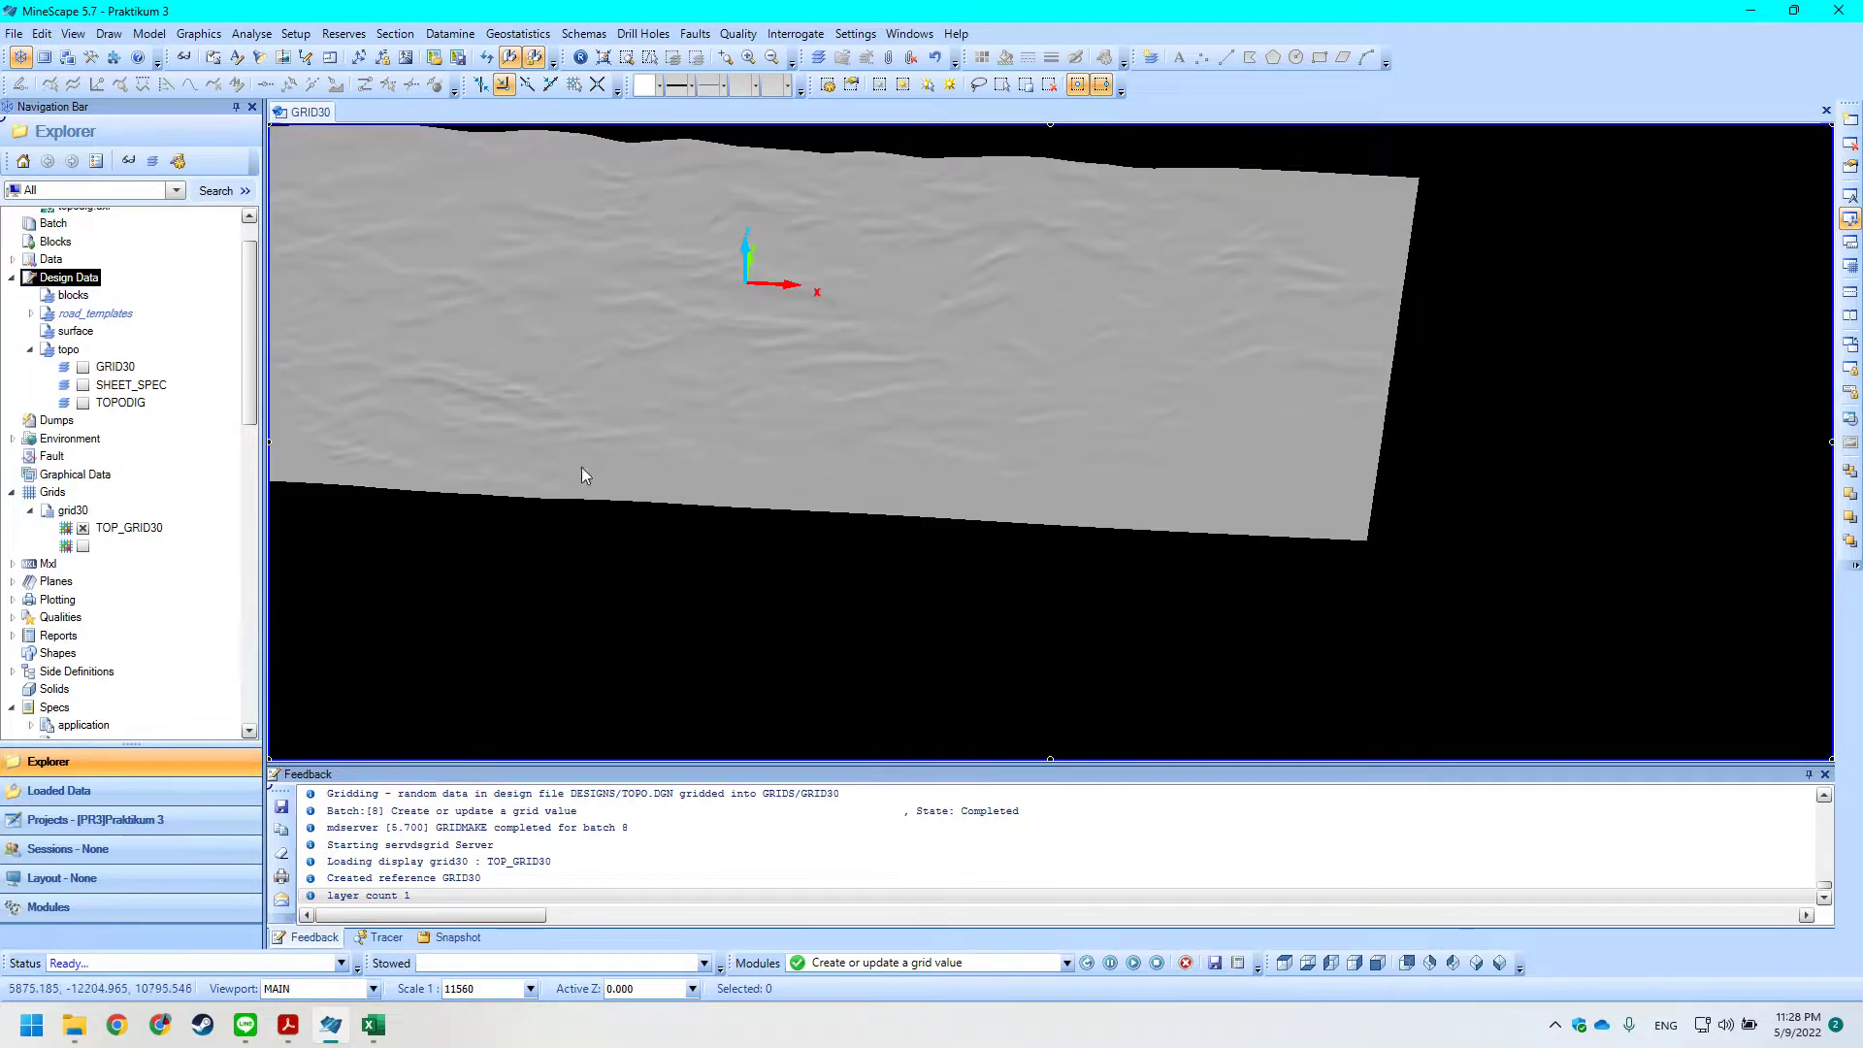
scroll(779, 350, "down", 3)
mouse_move(668, 355)
middle_mouse_down()
mouse_move(703, 366)
mouse_move(695, 341)
mouse_move(699, 357)
mouse_move(728, 330)
mouse_move(683, 376)
mouse_move(699, 346)
mouse_move(624, 346)
mouse_move(631, 362)
mouse_move(698, 358)
mouse_move(698, 381)
mouse_move(694, 357)
middle_mouse_up()
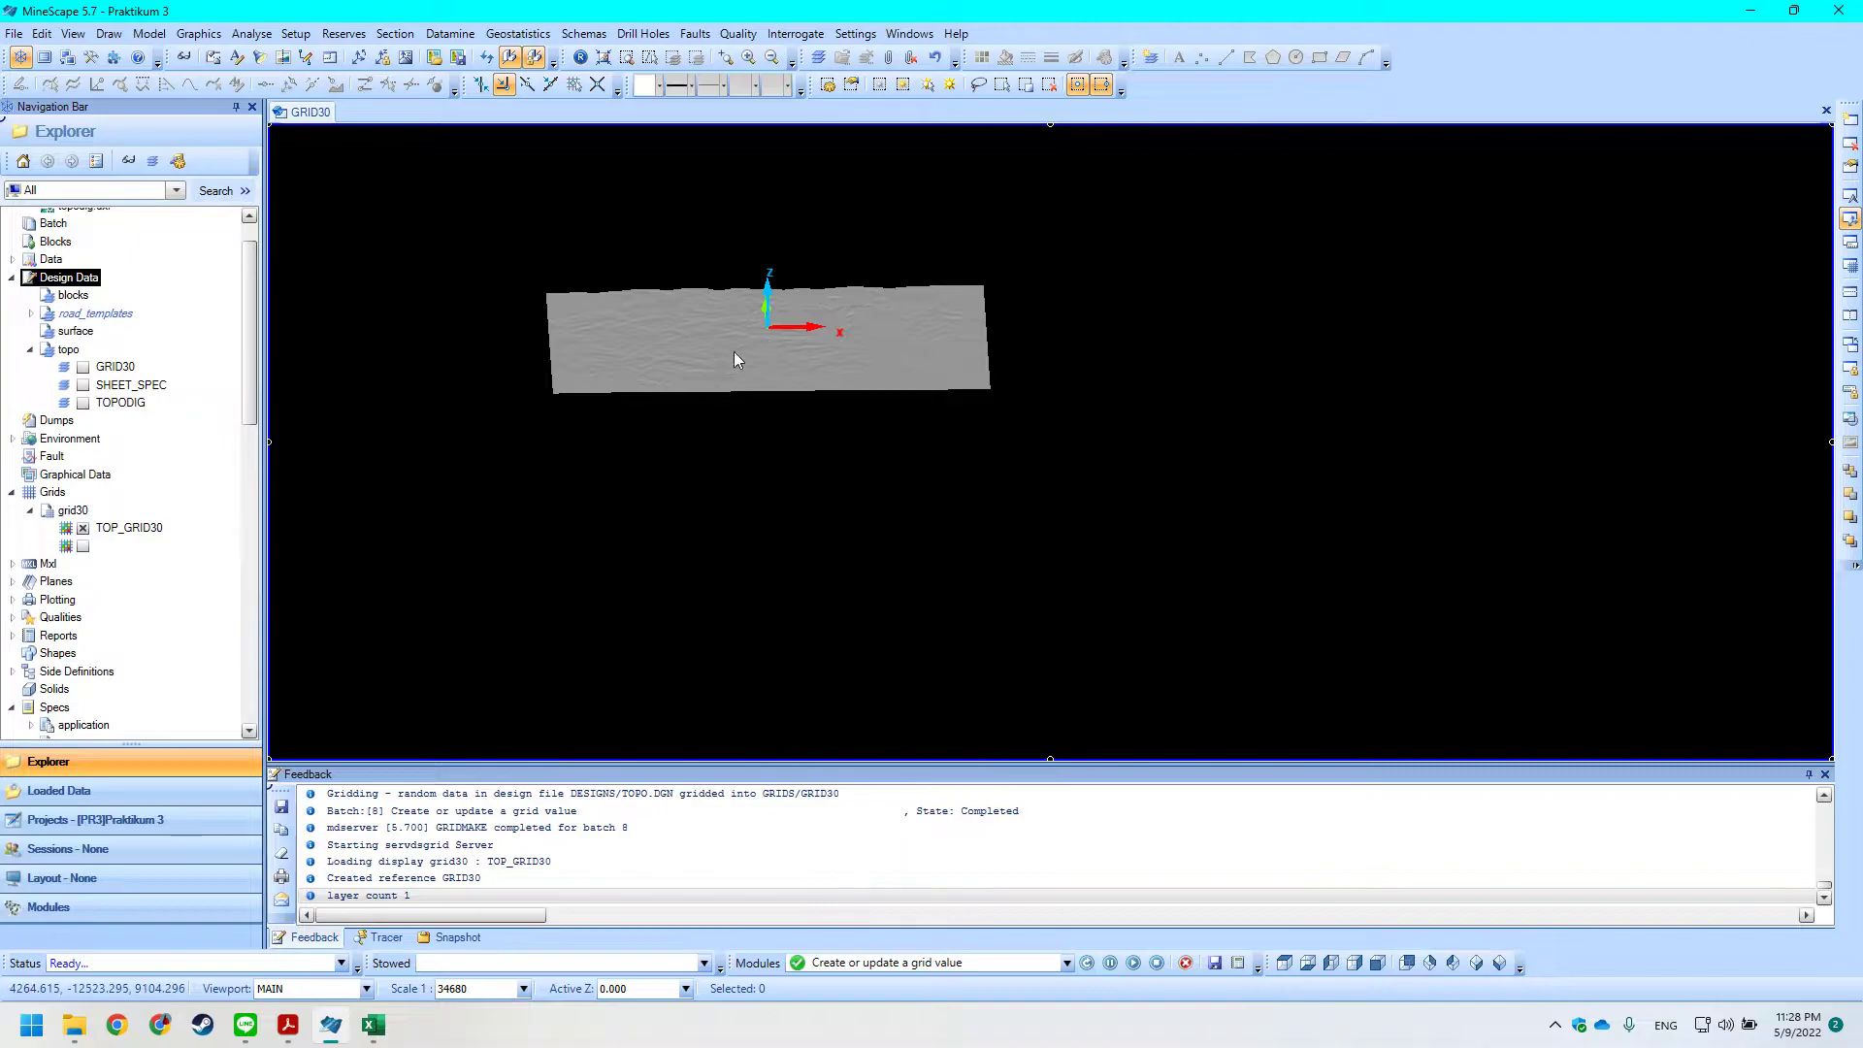
Reposition and tilt the TOP_GRID30 surface in 3D to compare it with the Topo_grid30 figure in the PDF.
middle_click_drag(466, 316, 653, 462)
key("alt+Tab")
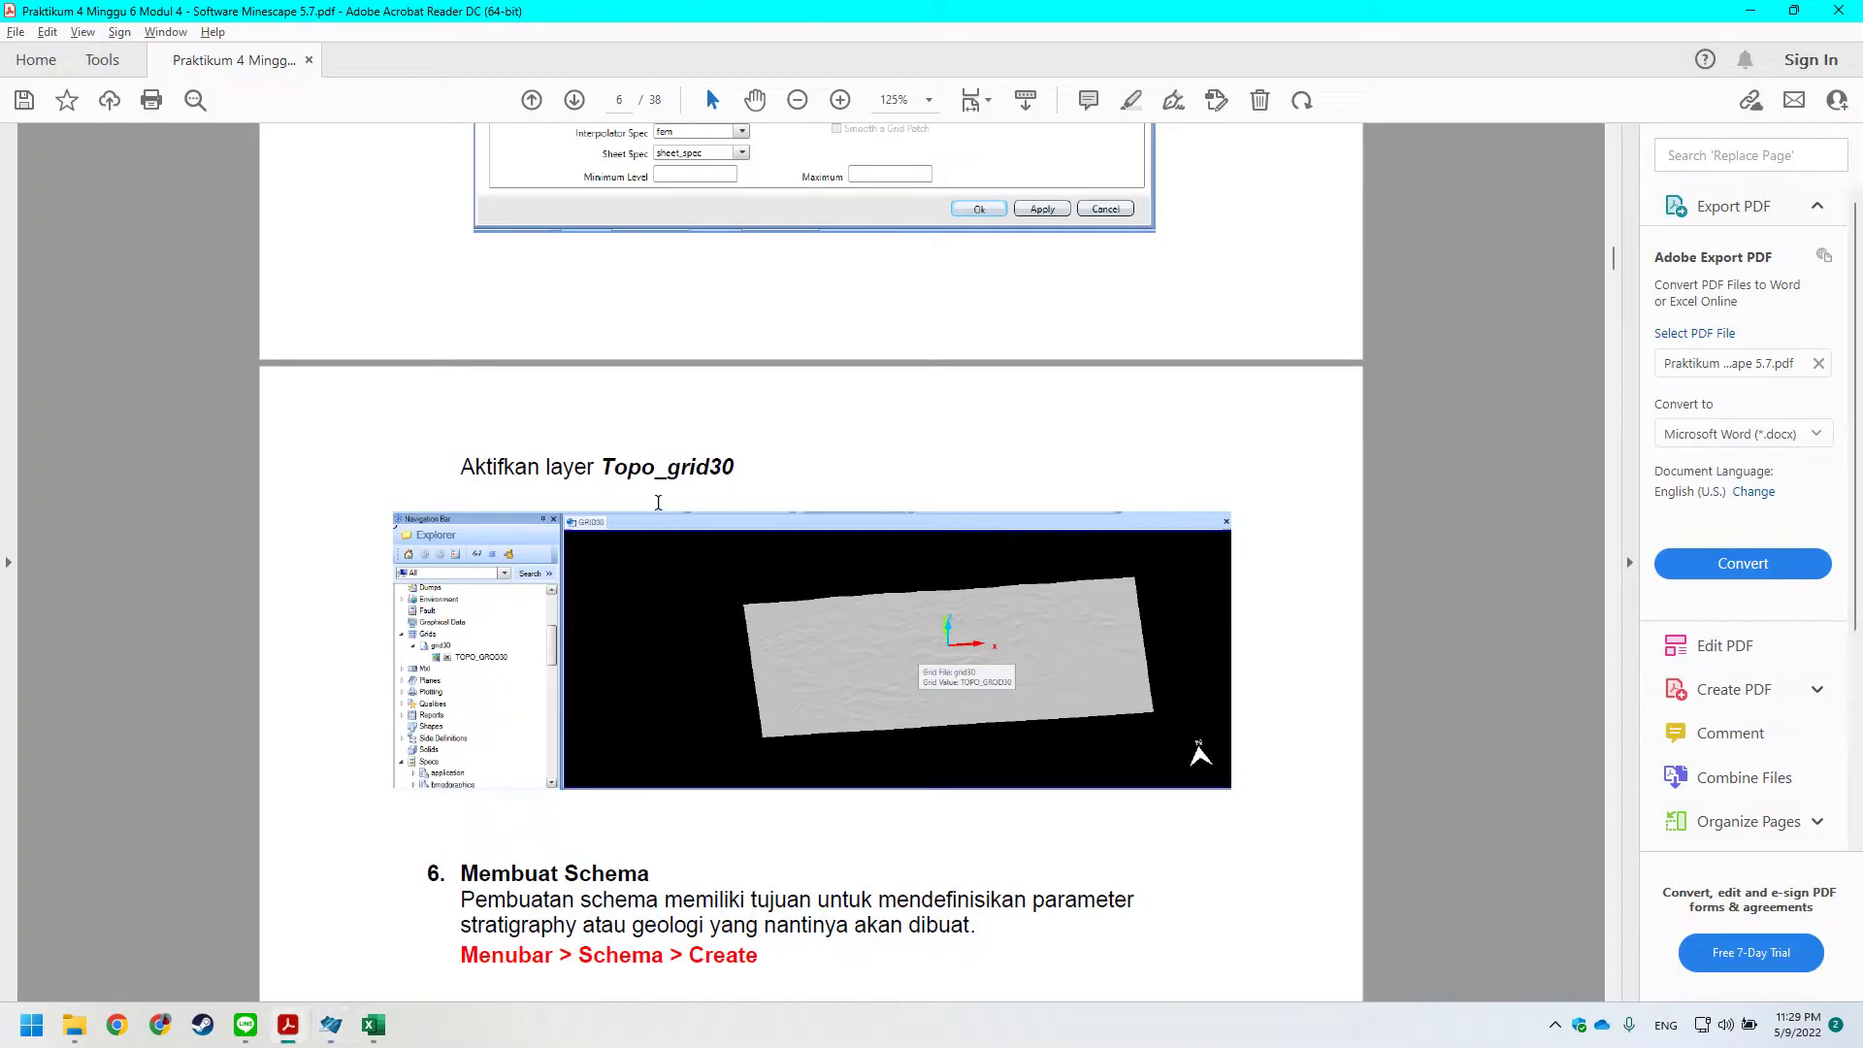
scroll(621, 456, "down", 3)
scroll(602, 531, "down", 1)
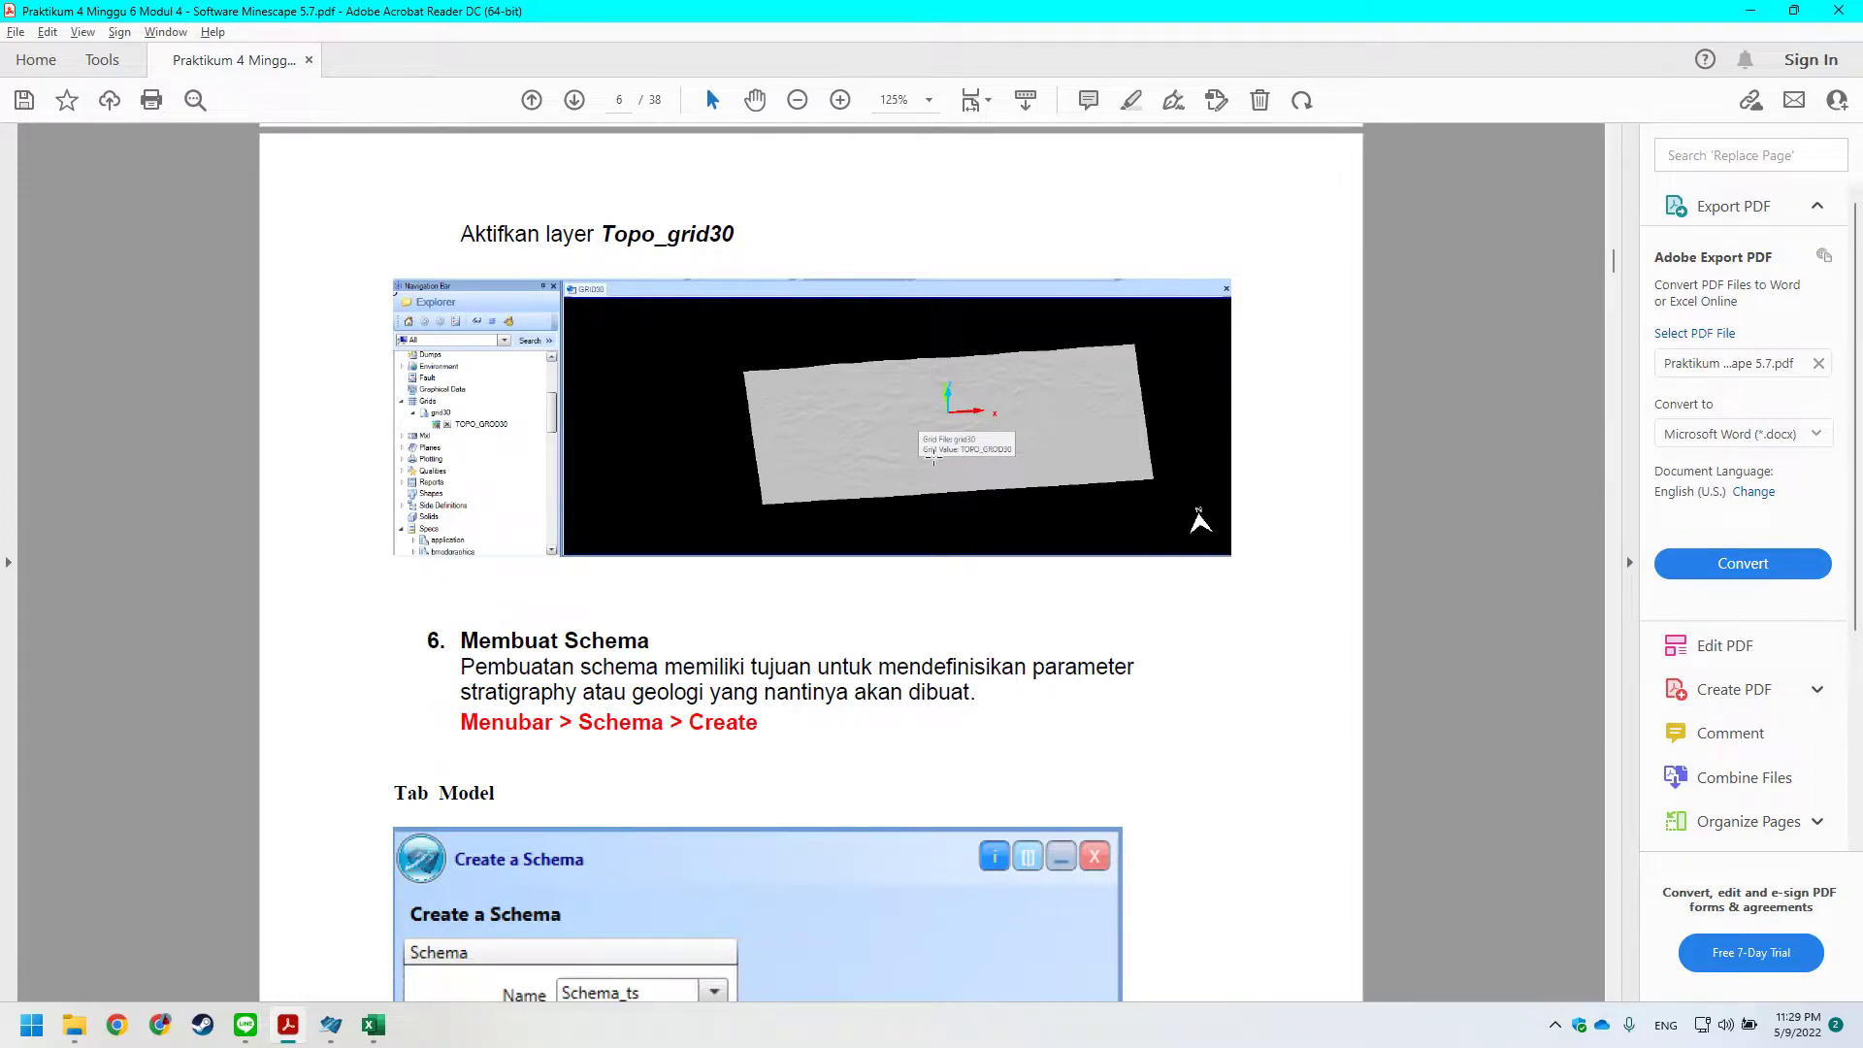
key("alt+Tab")
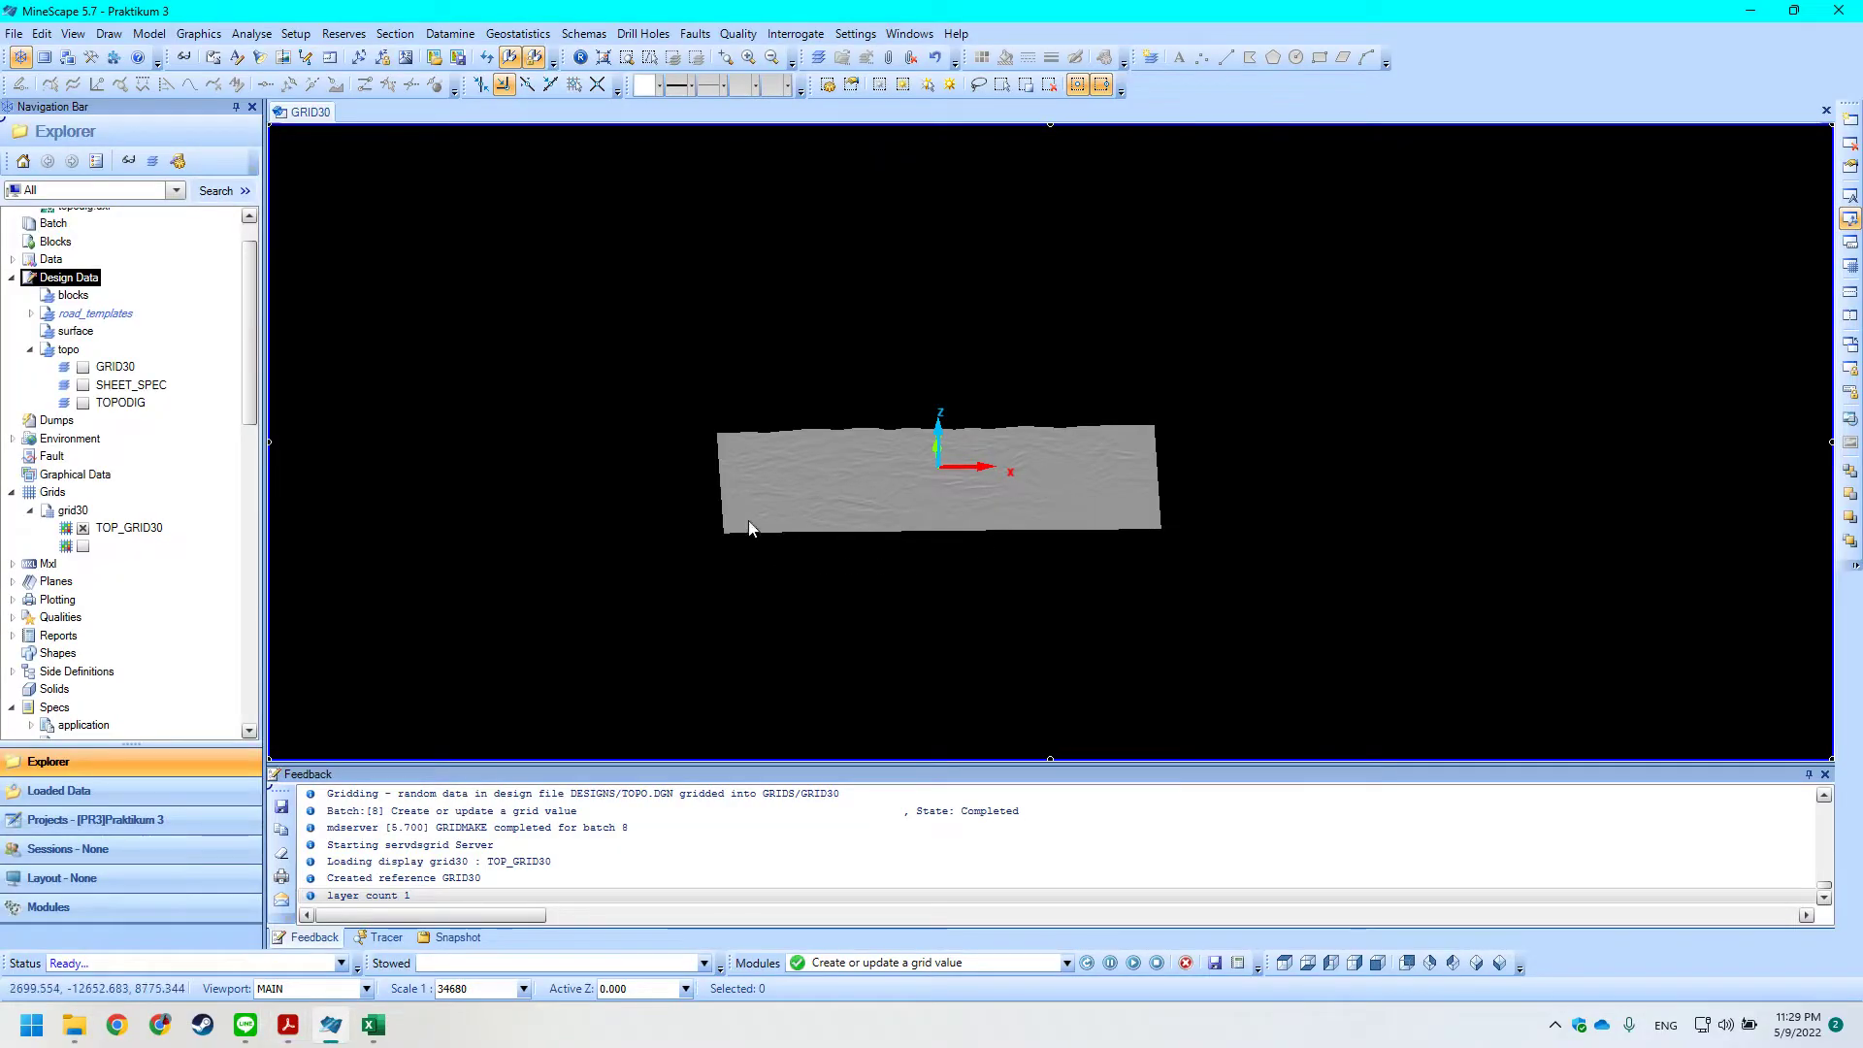
middle_click_drag(740, 526, 728, 518)
Read the Membuat Schema section of the PDF, including the command to use and the Model settings of Create a Schema.
key("alt+Tab")
scroll(736, 522, "down", 5)
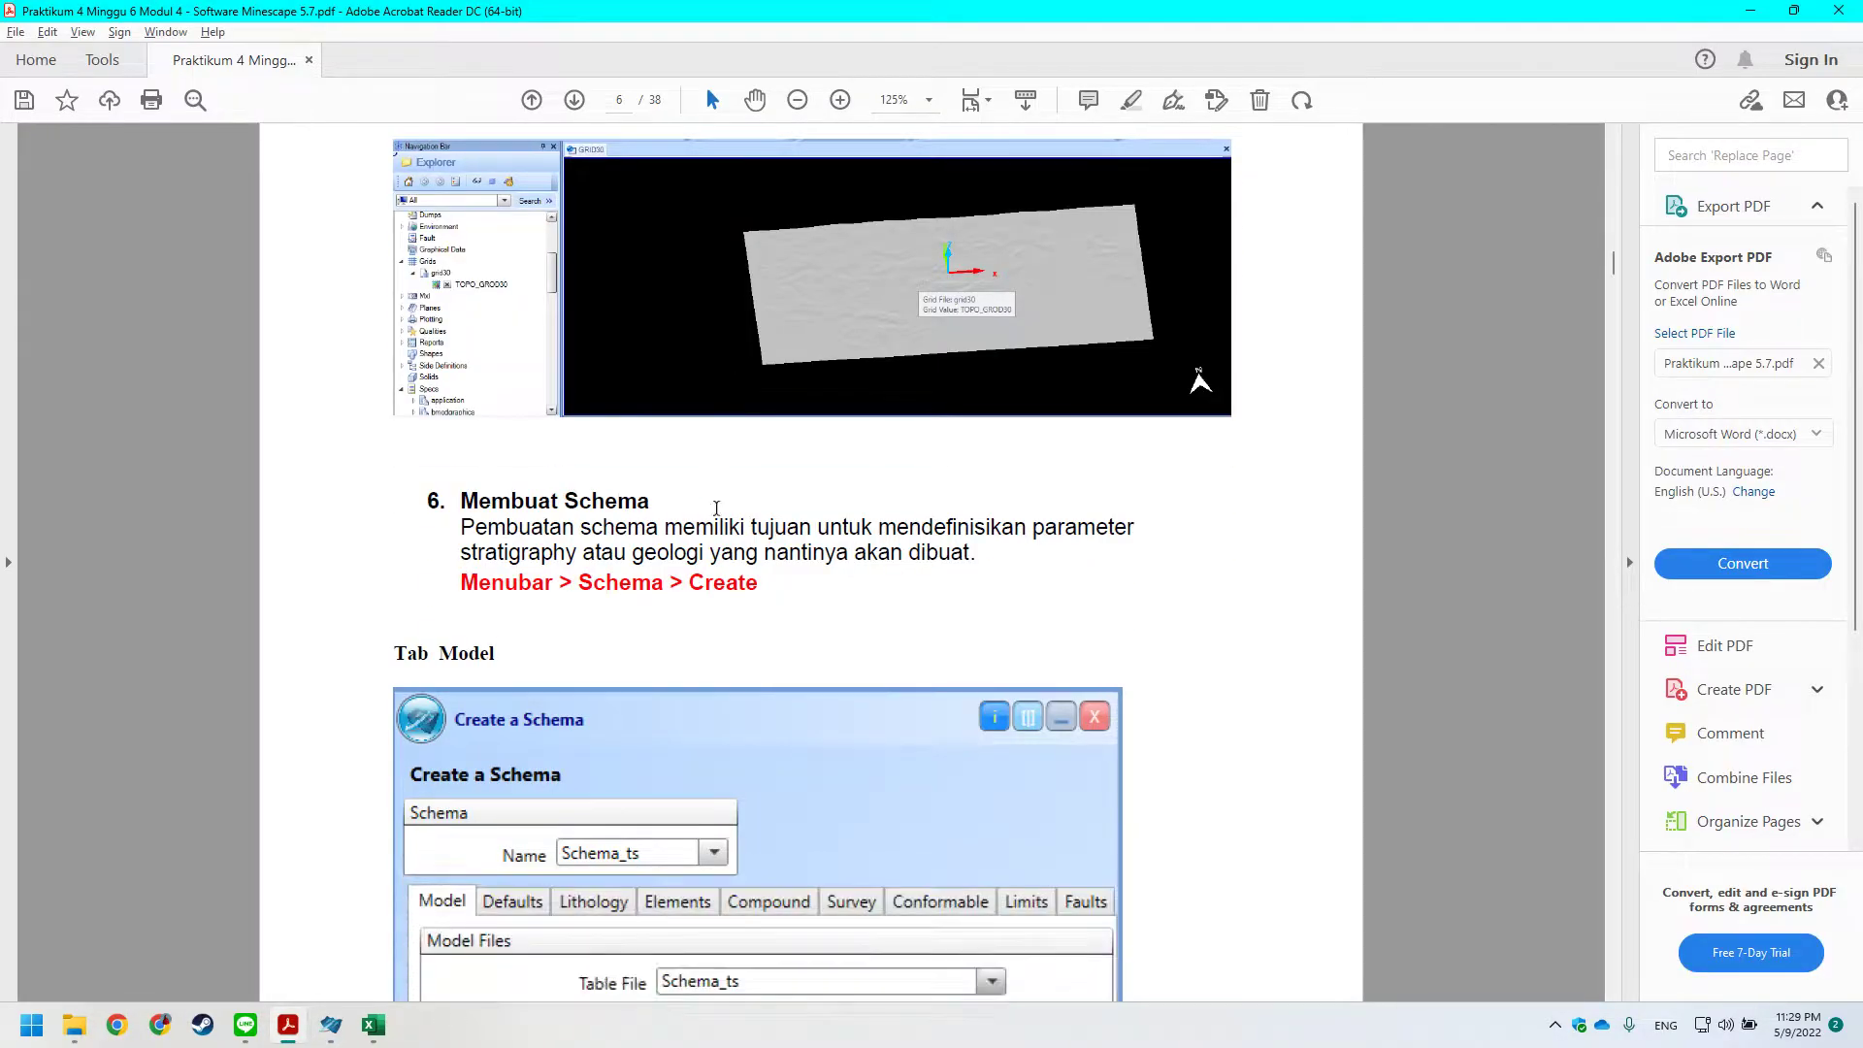
scroll(743, 463, "down", 3)
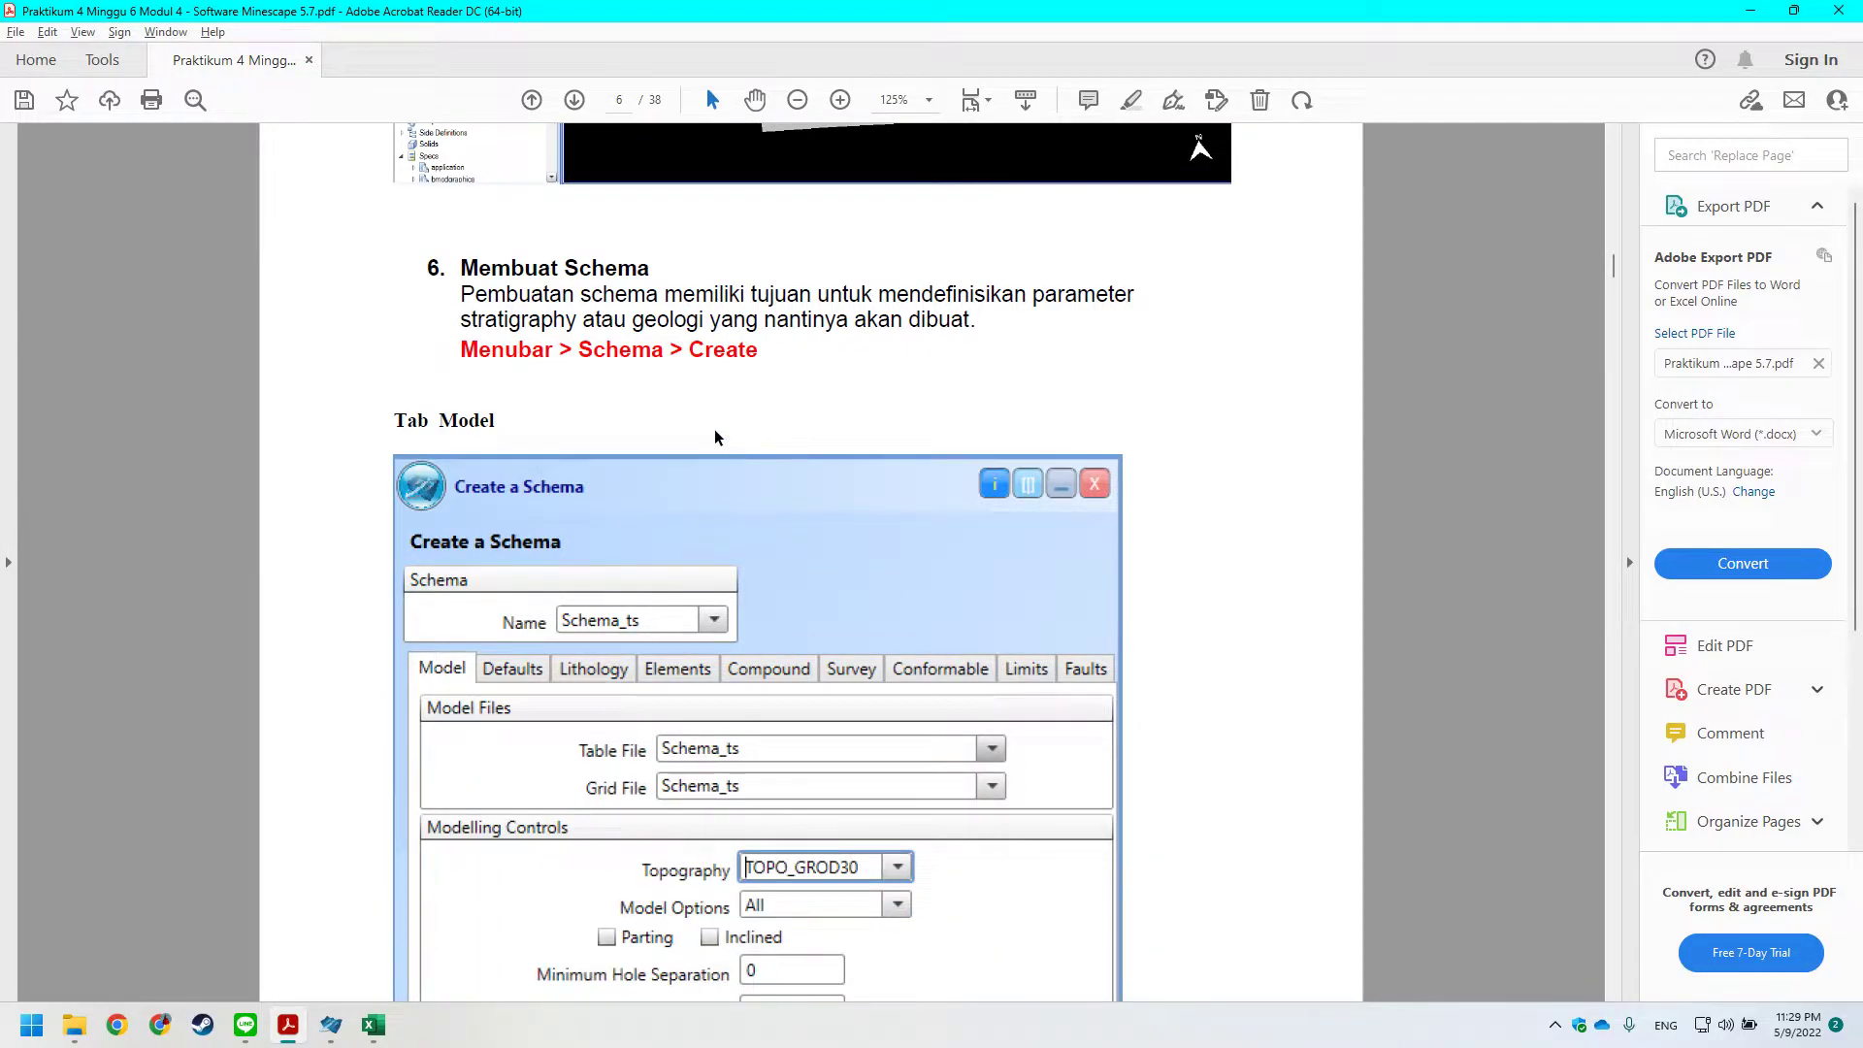
key("alt+Tab")
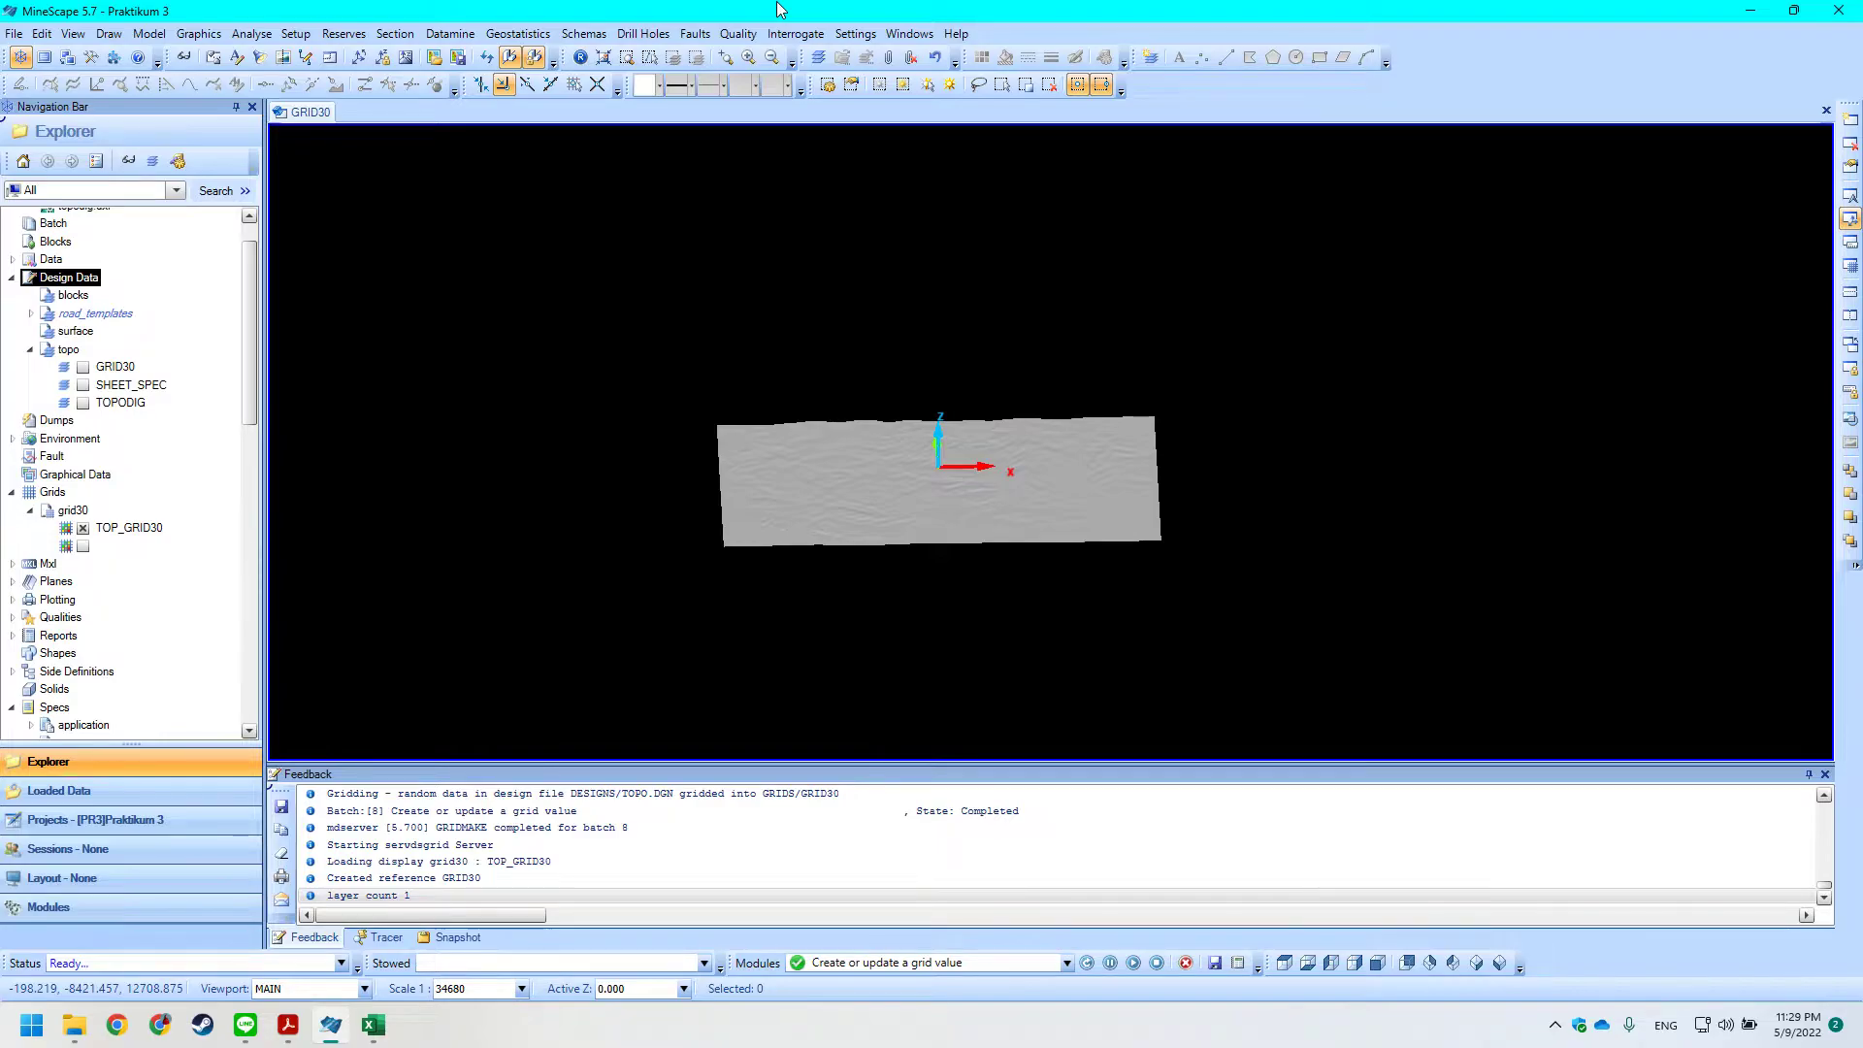
key("alt+Tab")
scroll(821, 391, "up", 1)
key("alt+Tab")
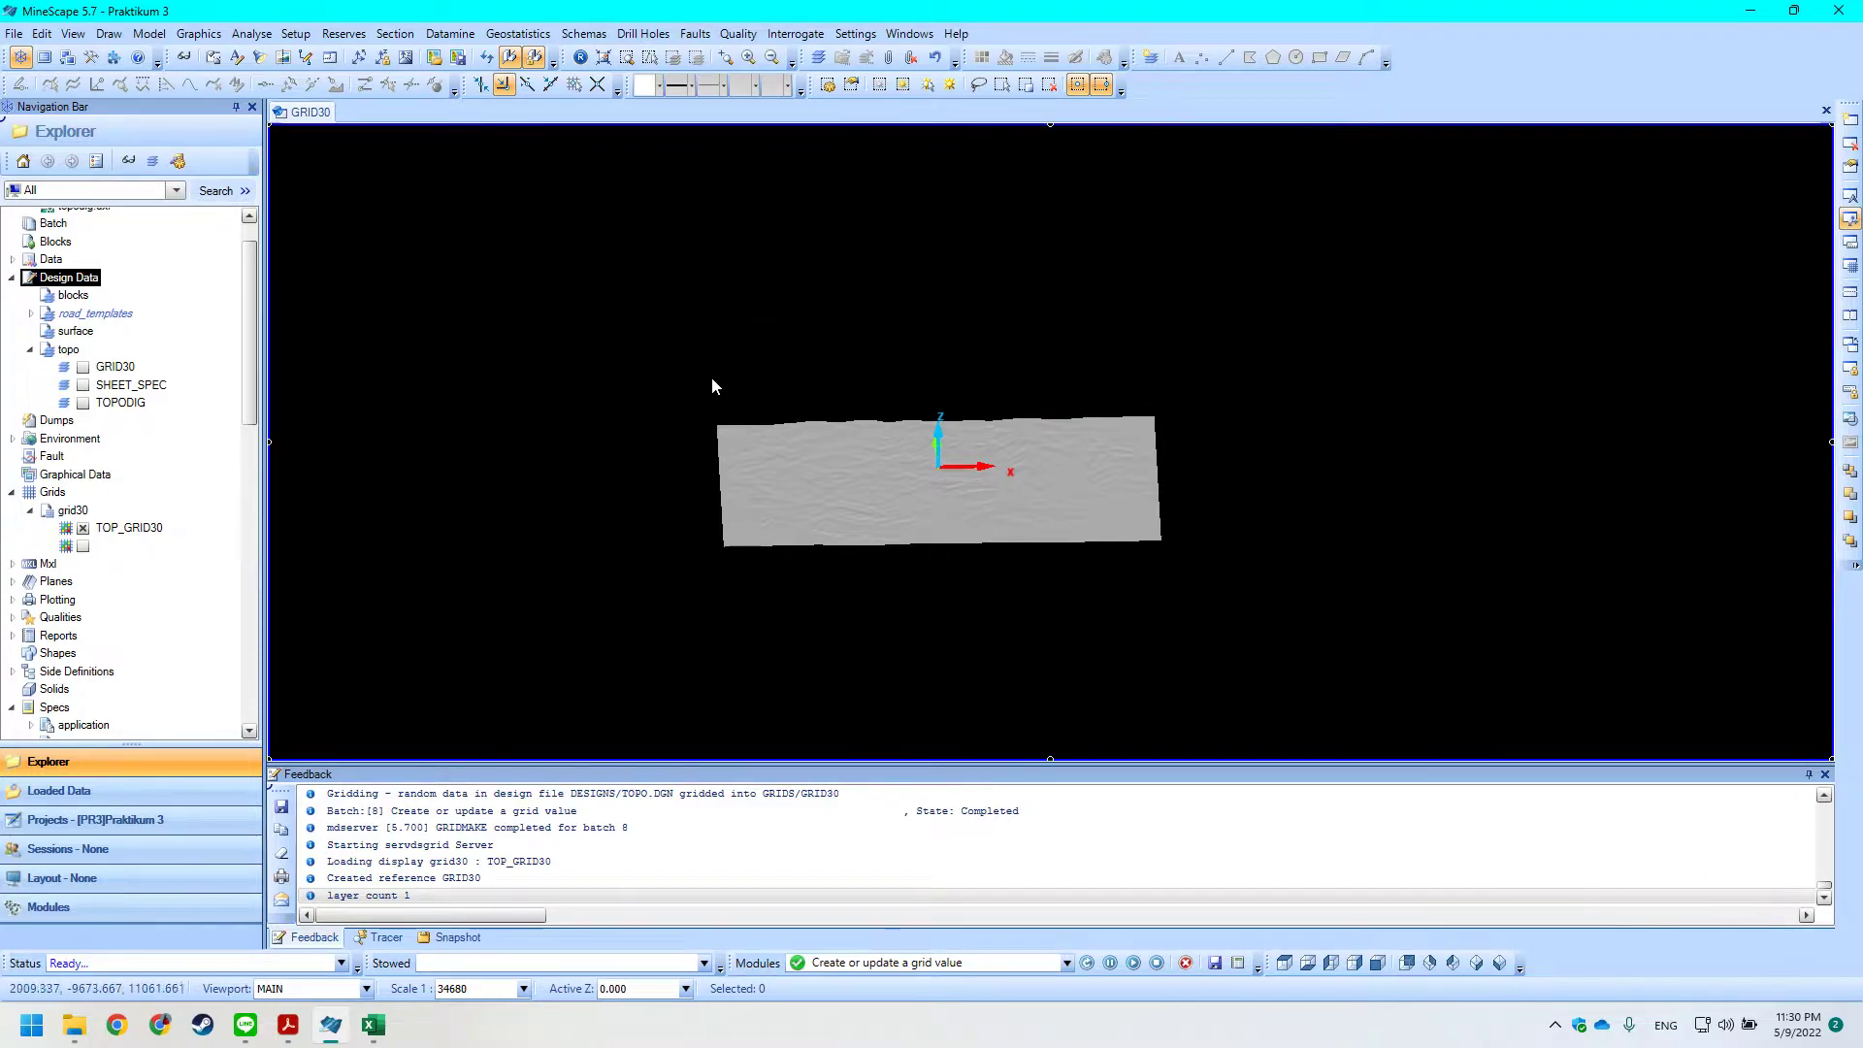
key("alt+Tab")
scroll(1068, 334, "down", 3)
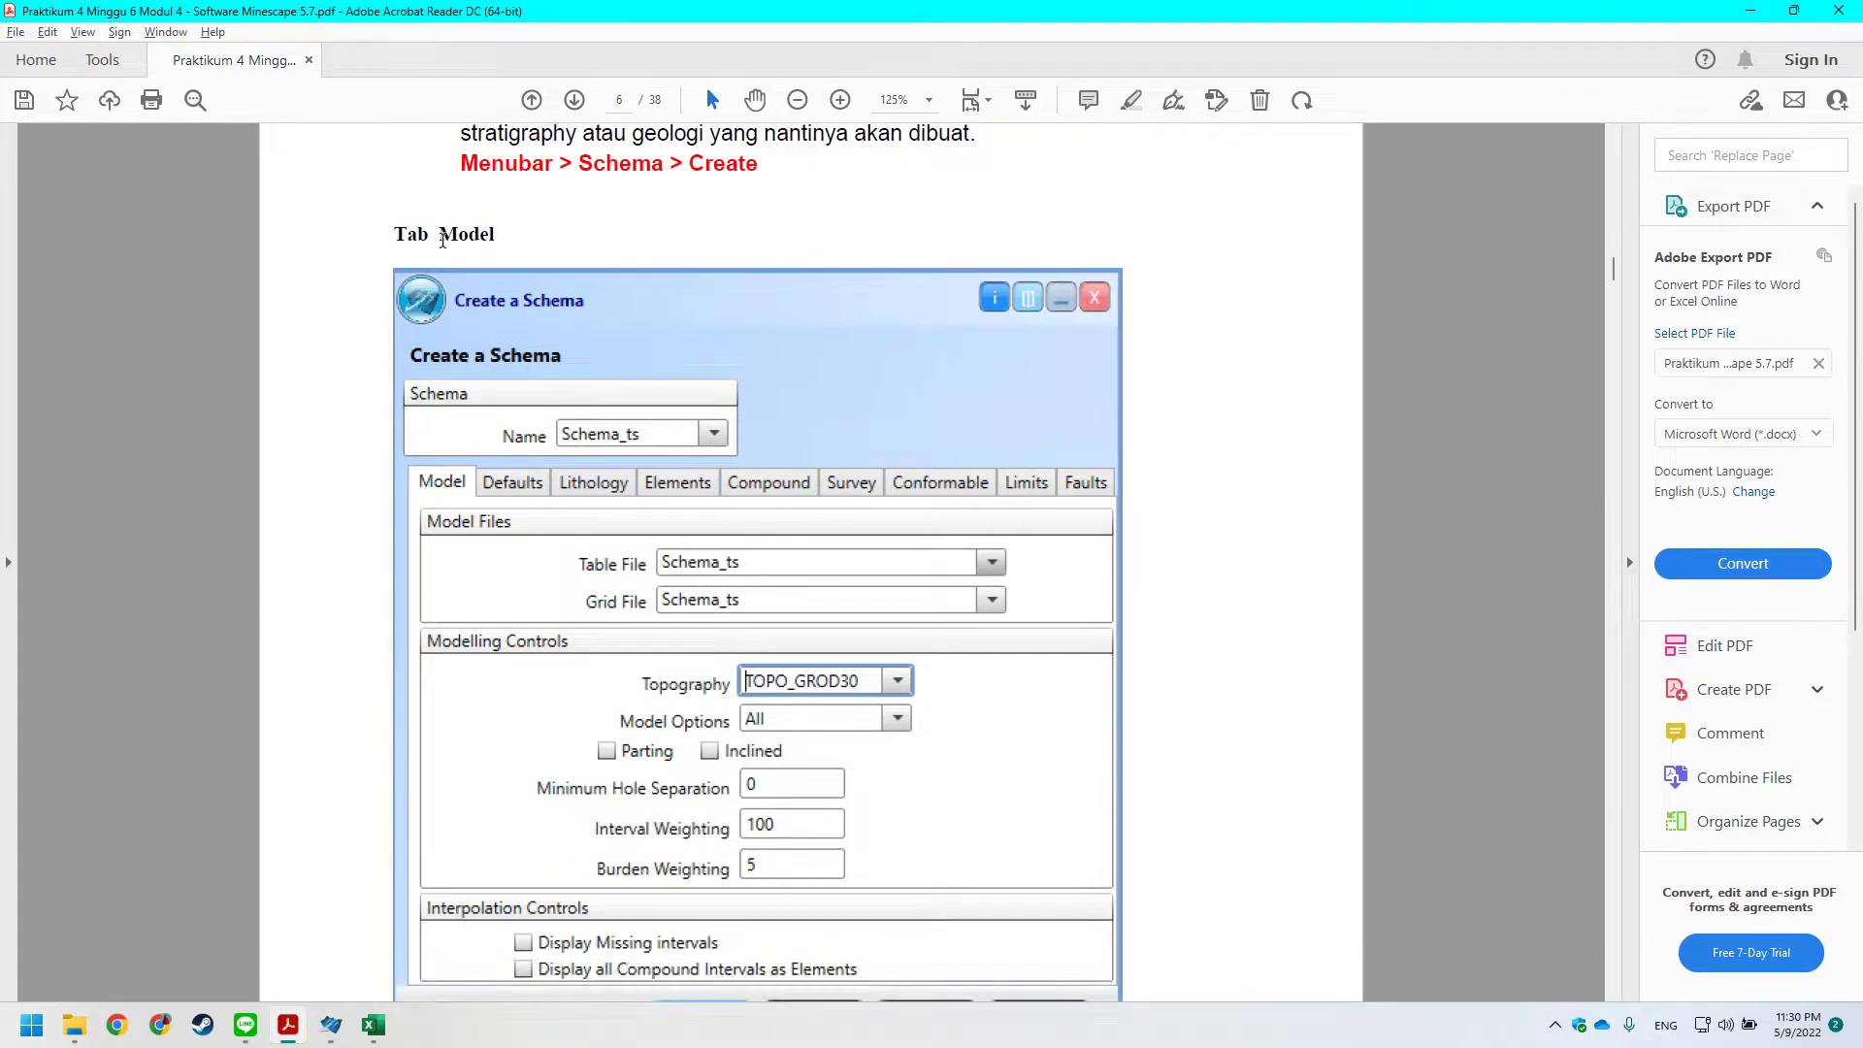
scroll(1067, 334, "down", 2)
key("alt+Tab")
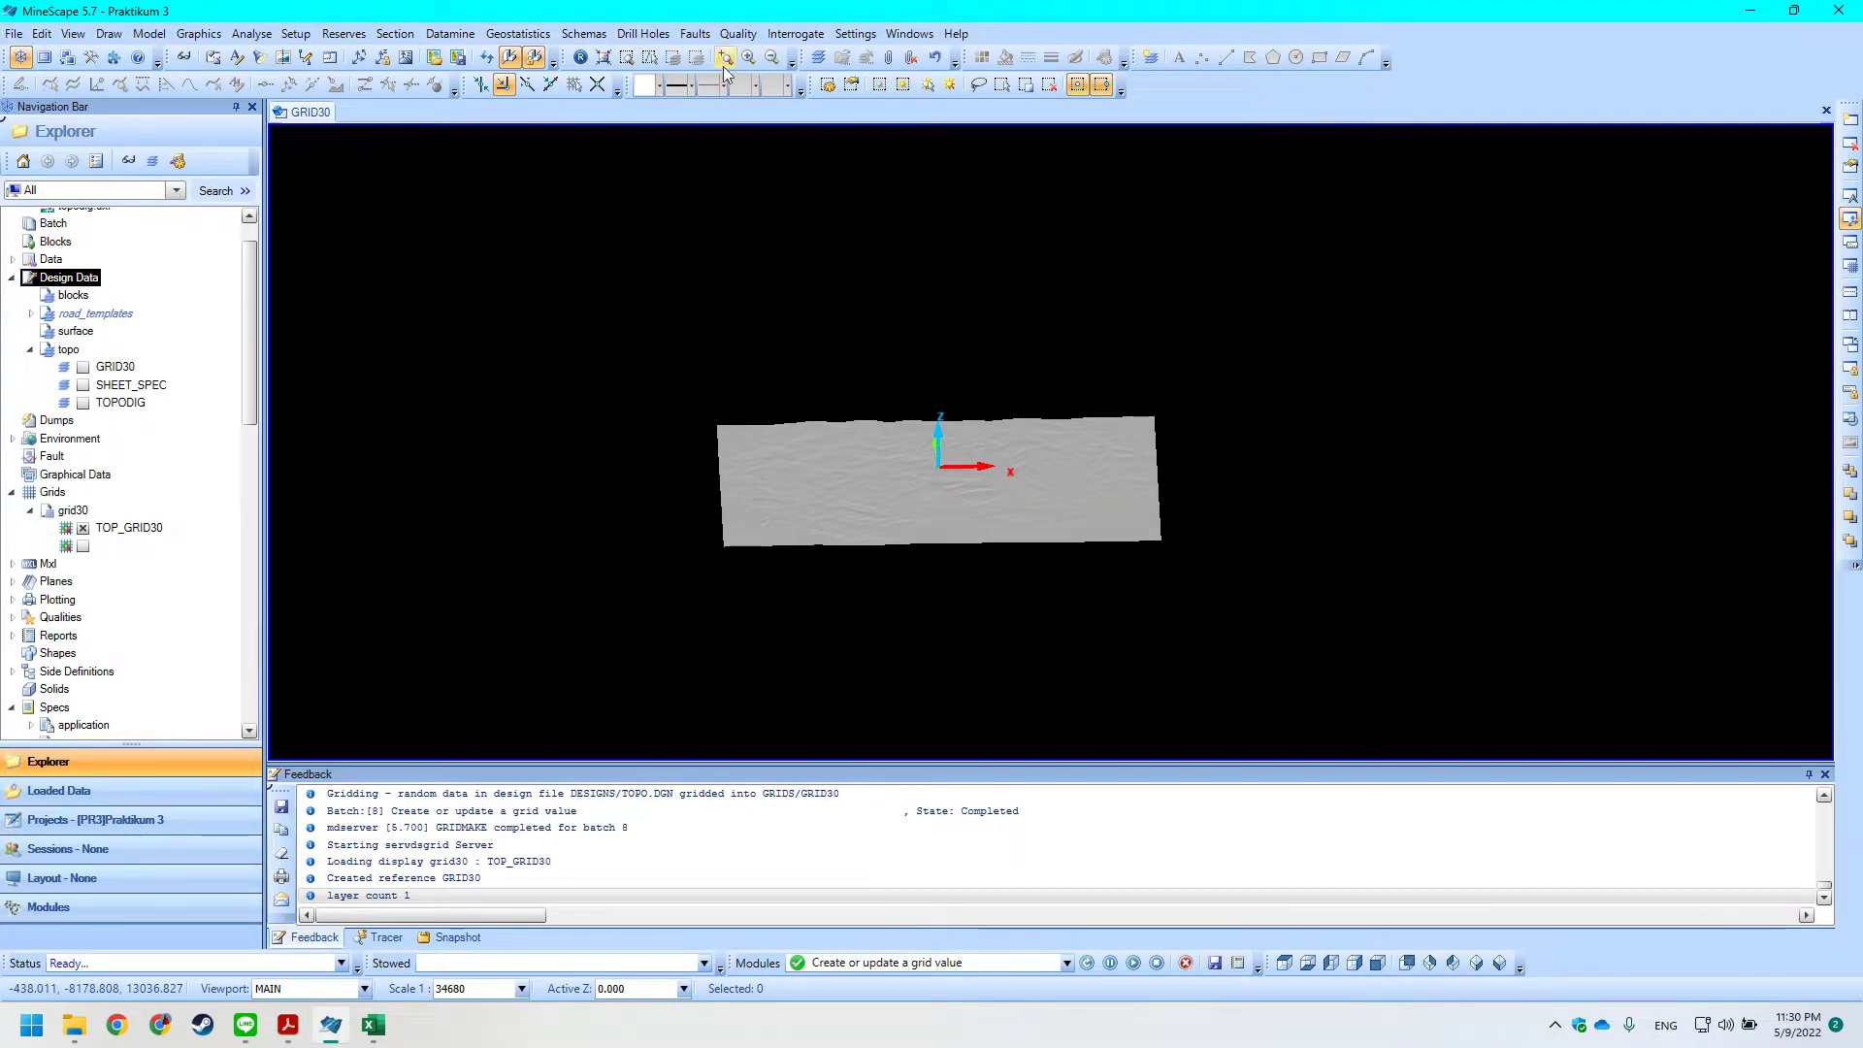
Start a new schema in MineScape and name it Schema_ts, checking the name and Model settings against the PDF.
left_click(584, 33)
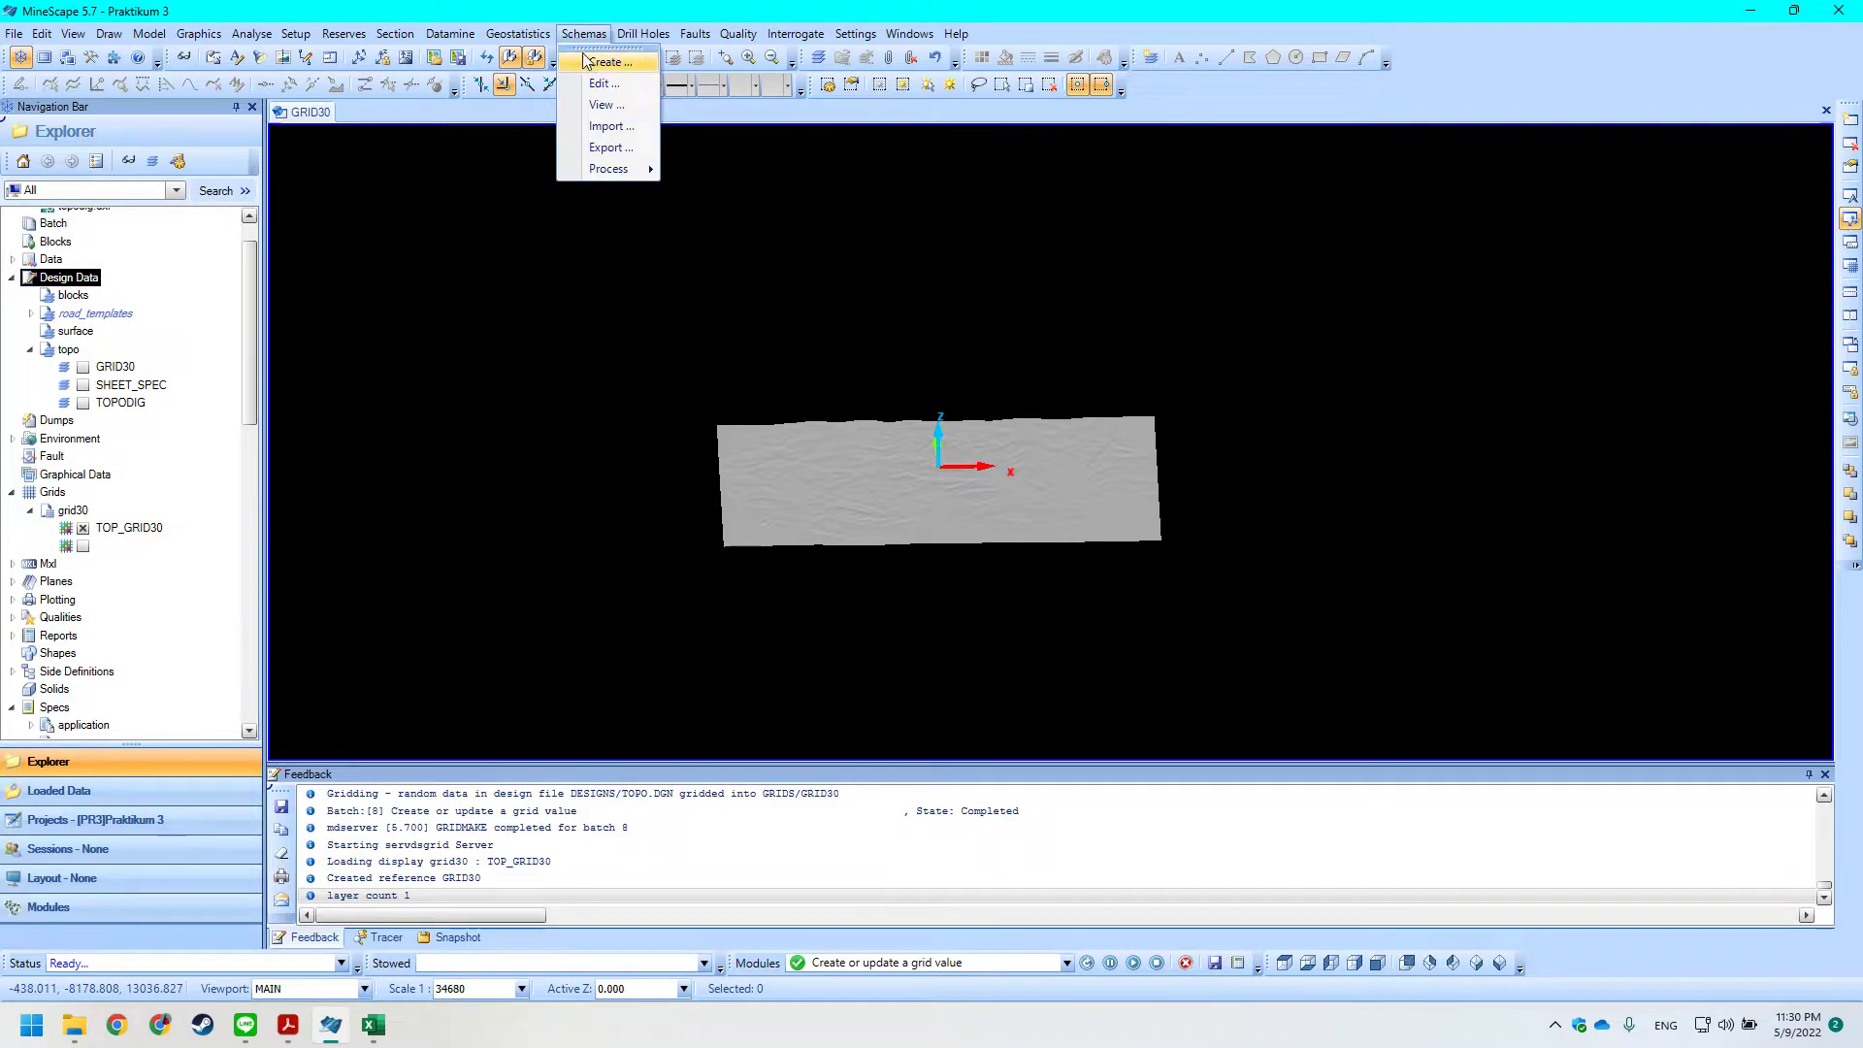
left_click(591, 61)
key("alt+Tab")
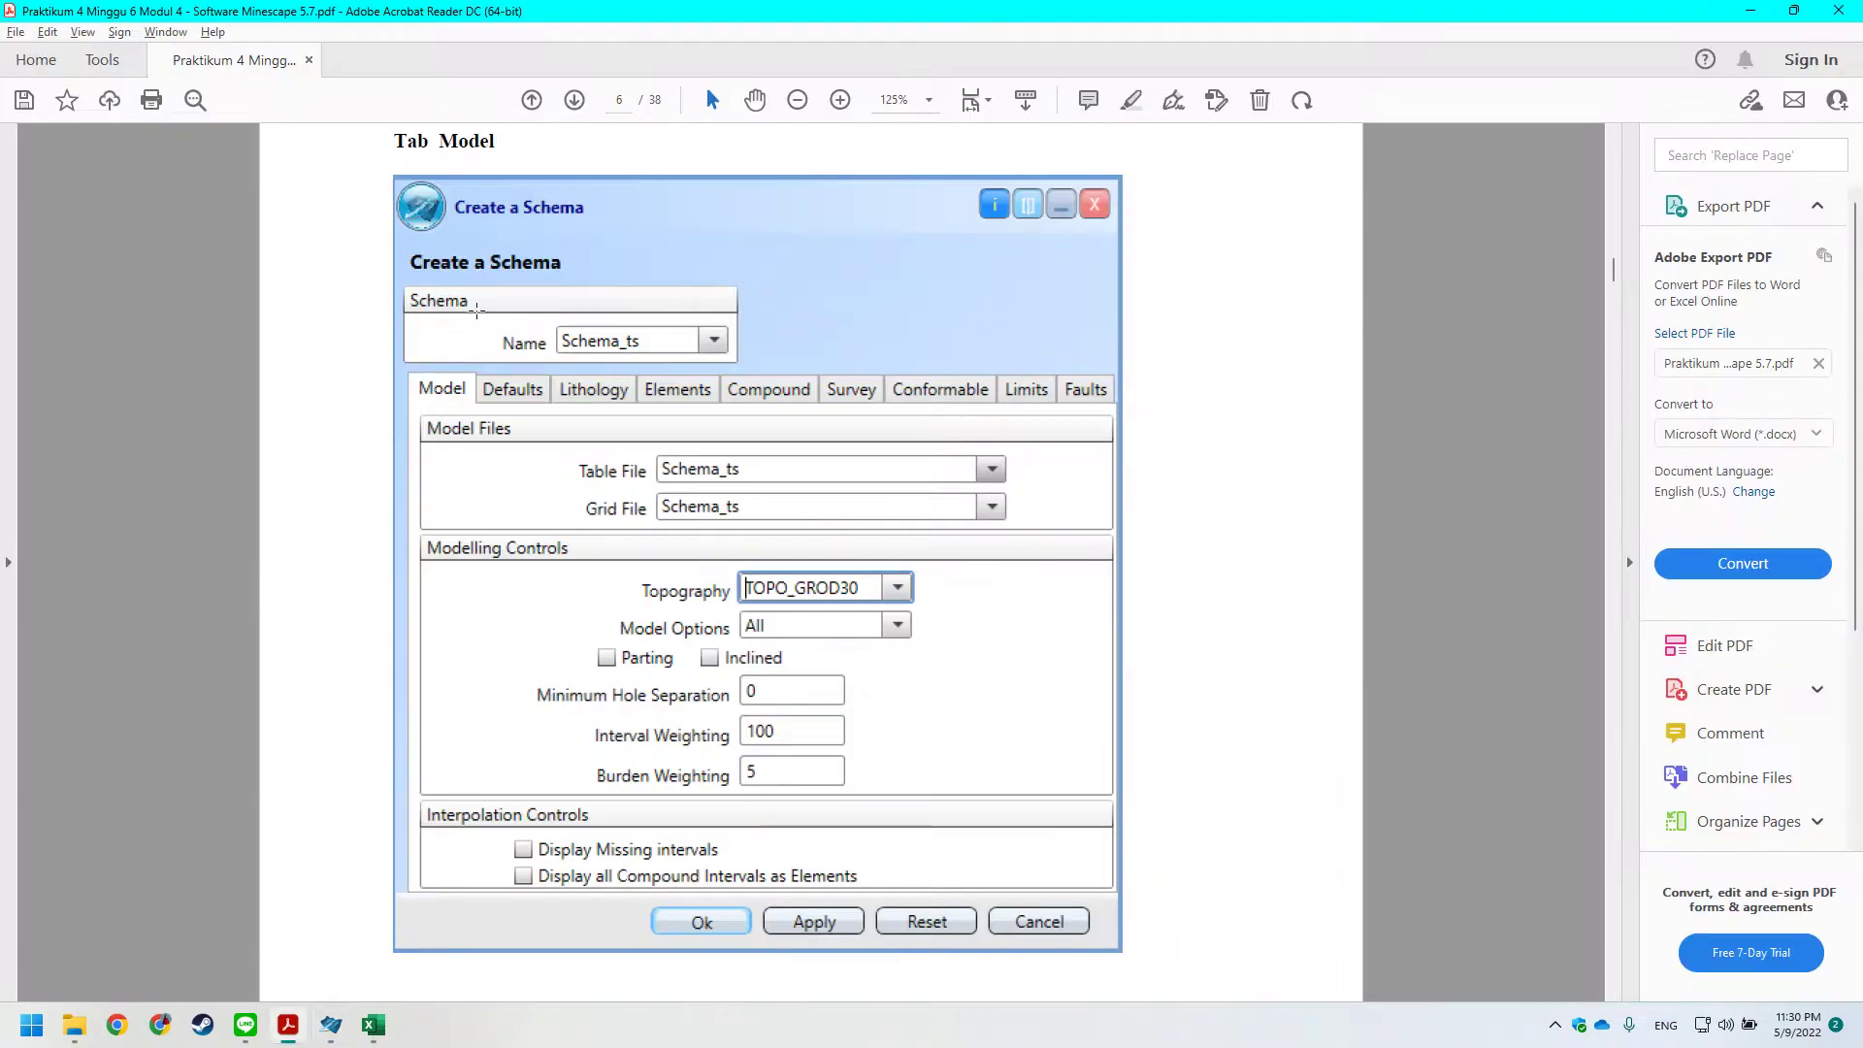
scroll(473, 306, "up", 2)
scroll(473, 306, "down", 5)
key("alt+Tab")
left_click(858, 346)
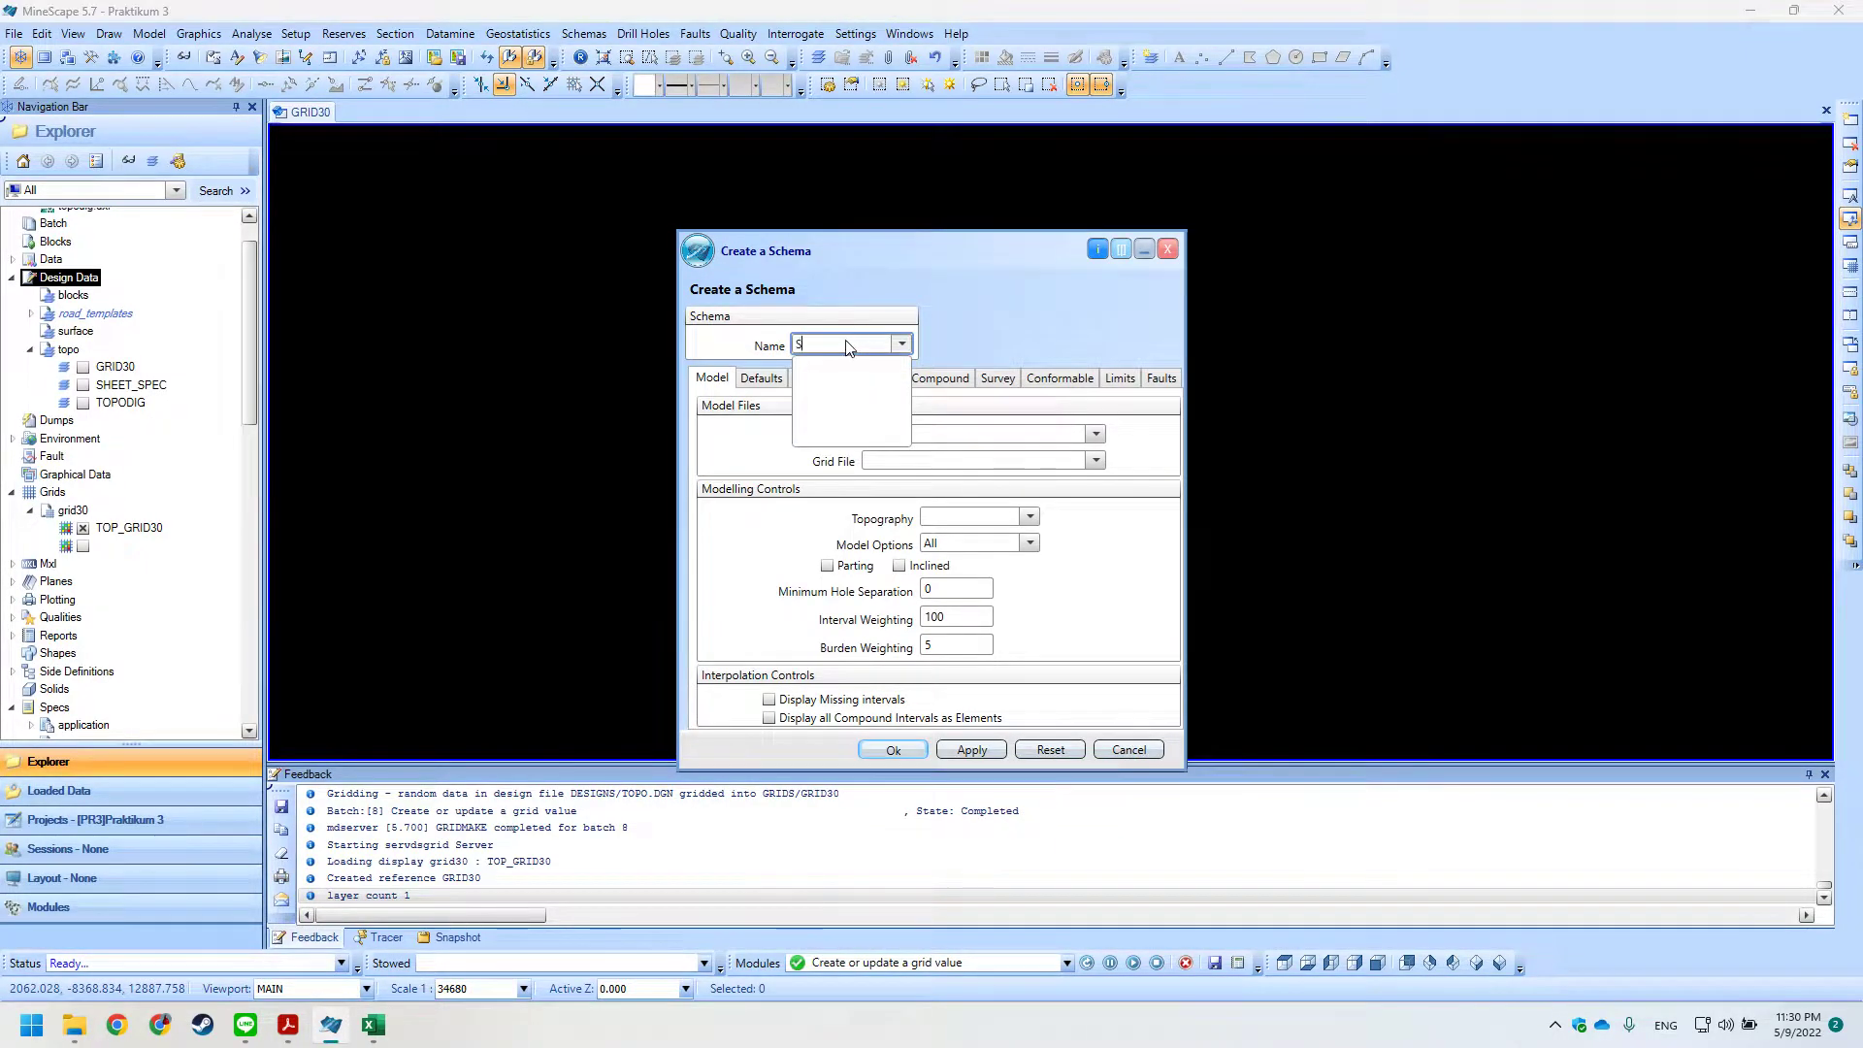
type("Schema_")
key("alt+Tab")
key("alt+Tab")
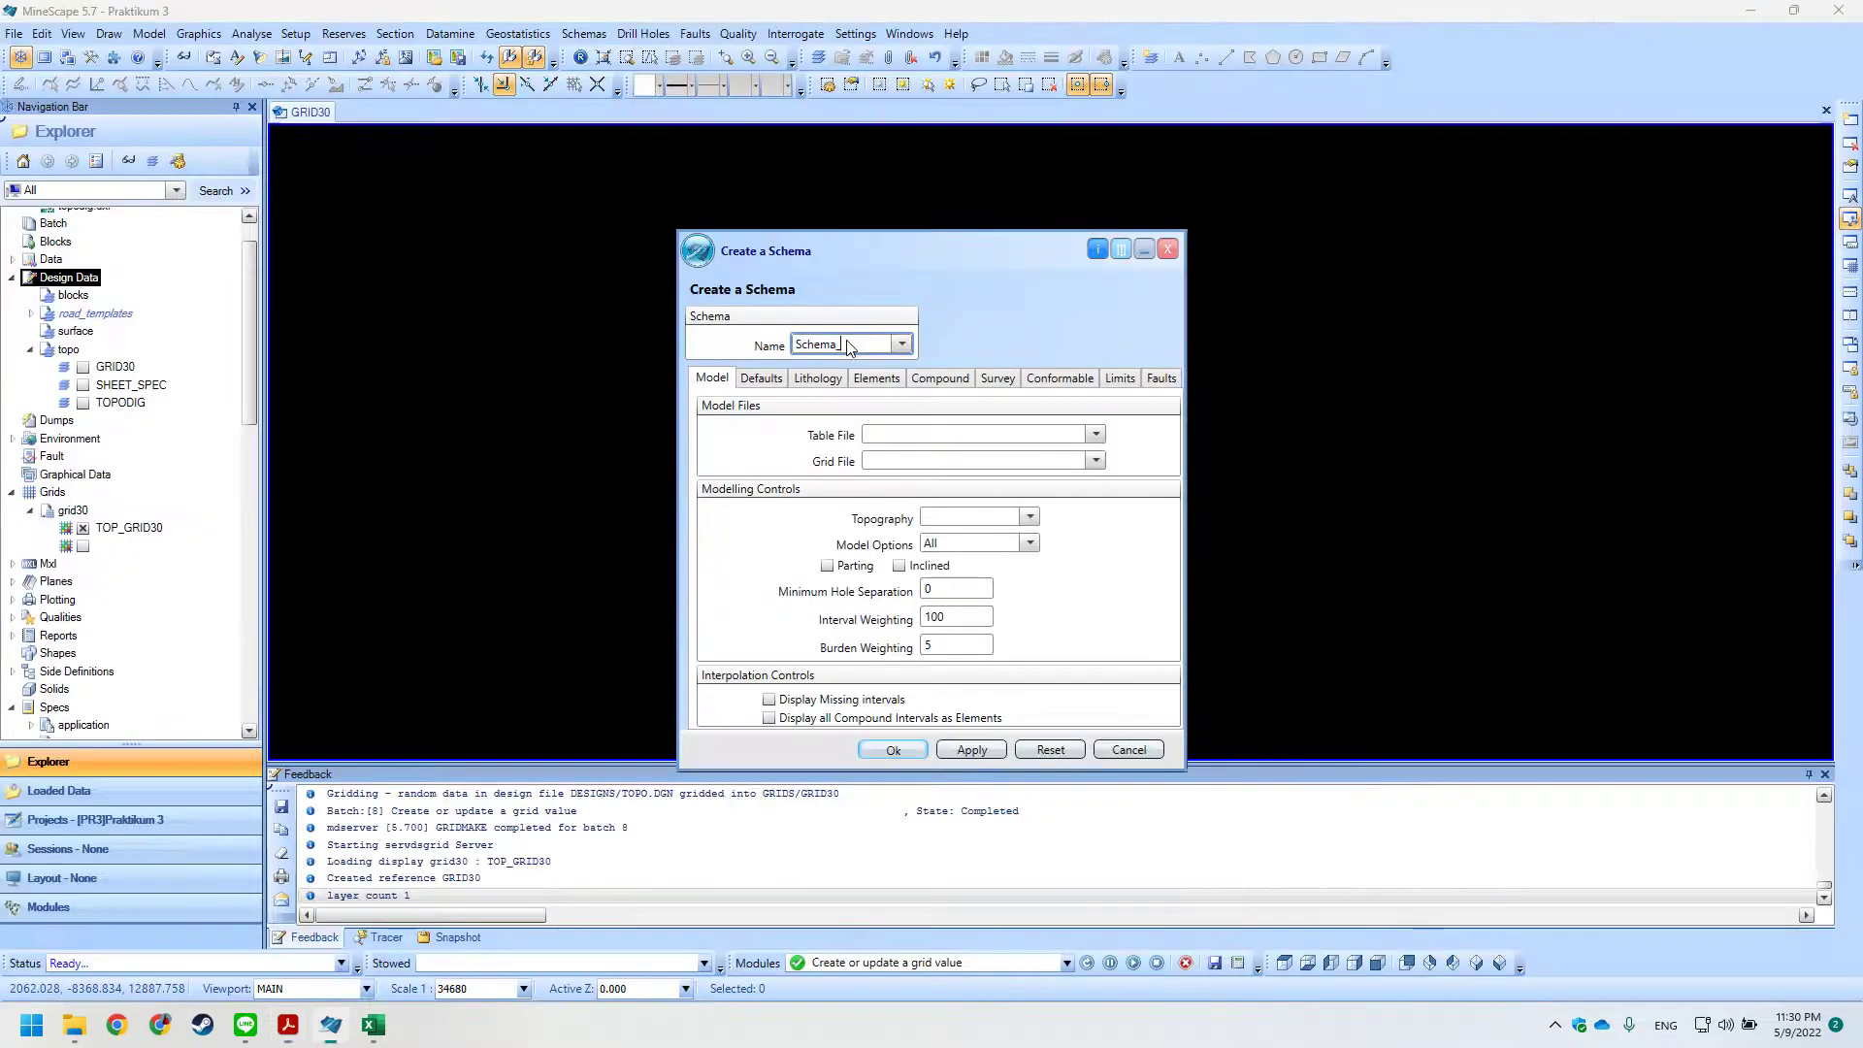
type("ts")
key("alt+Tab")
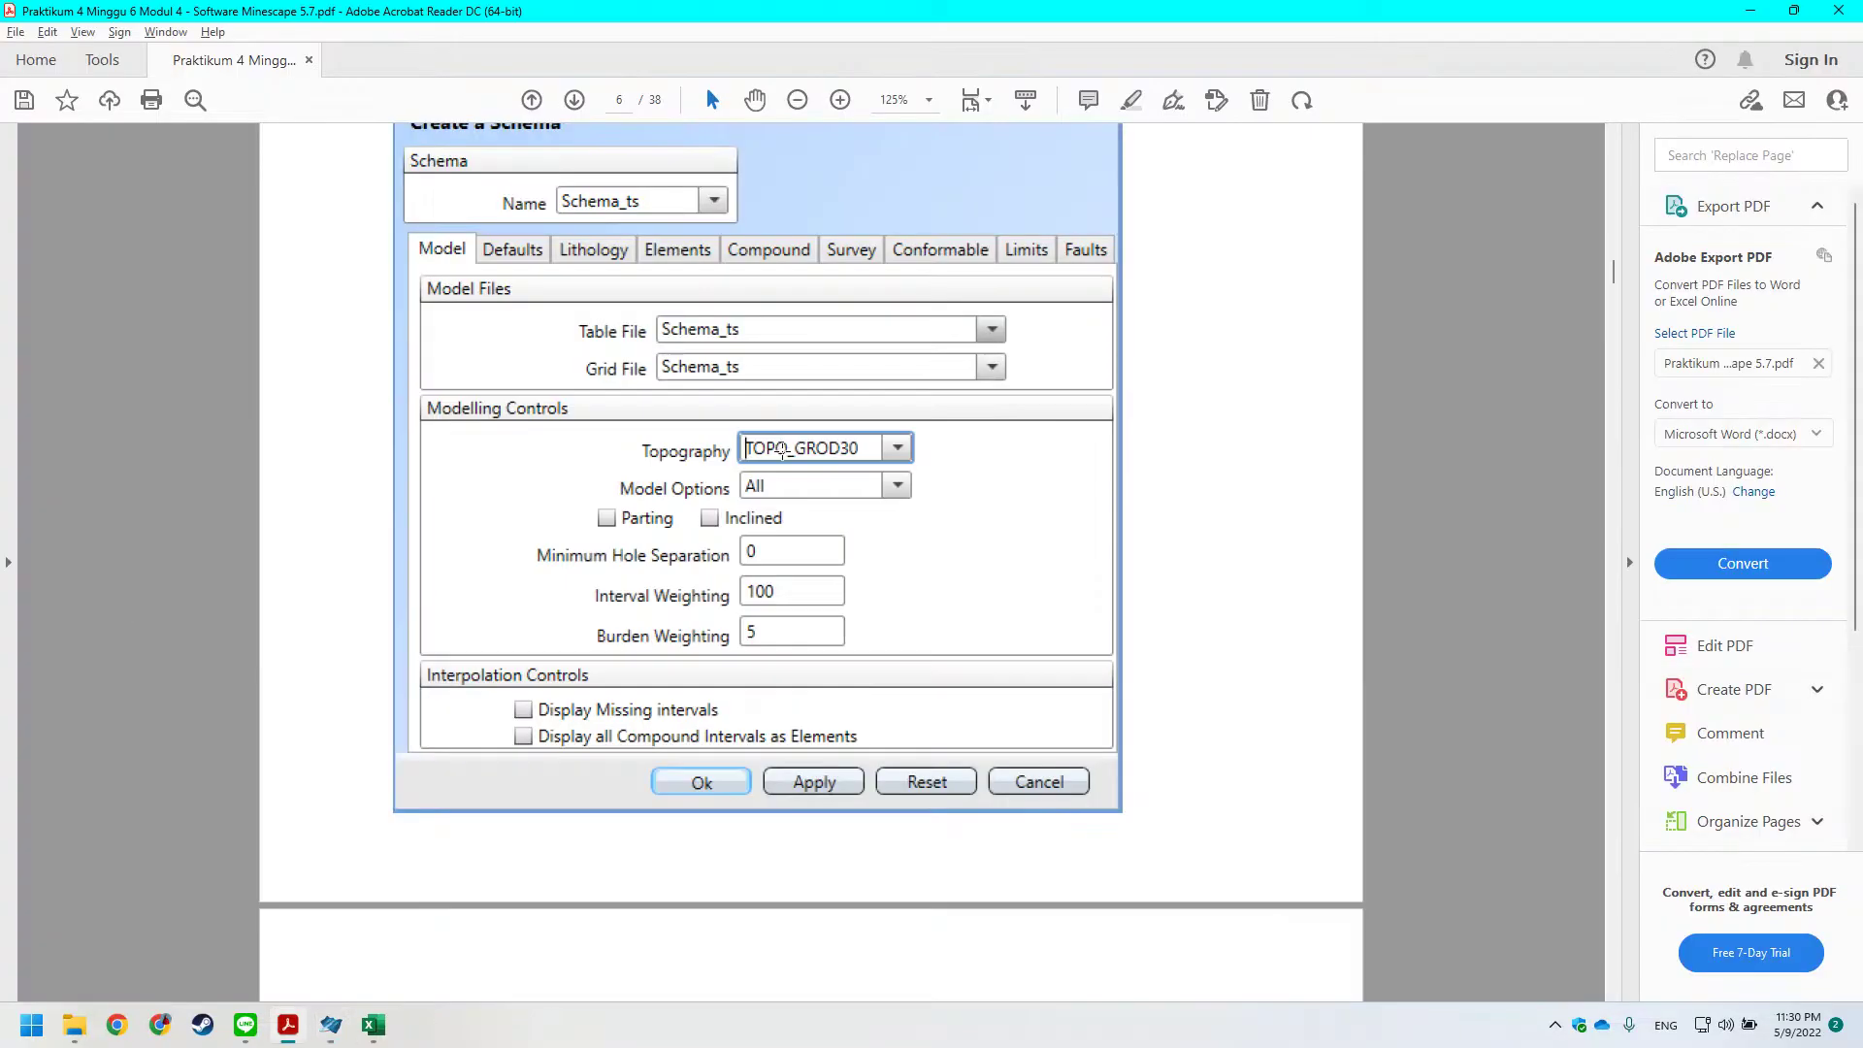
key("alt+Tab")
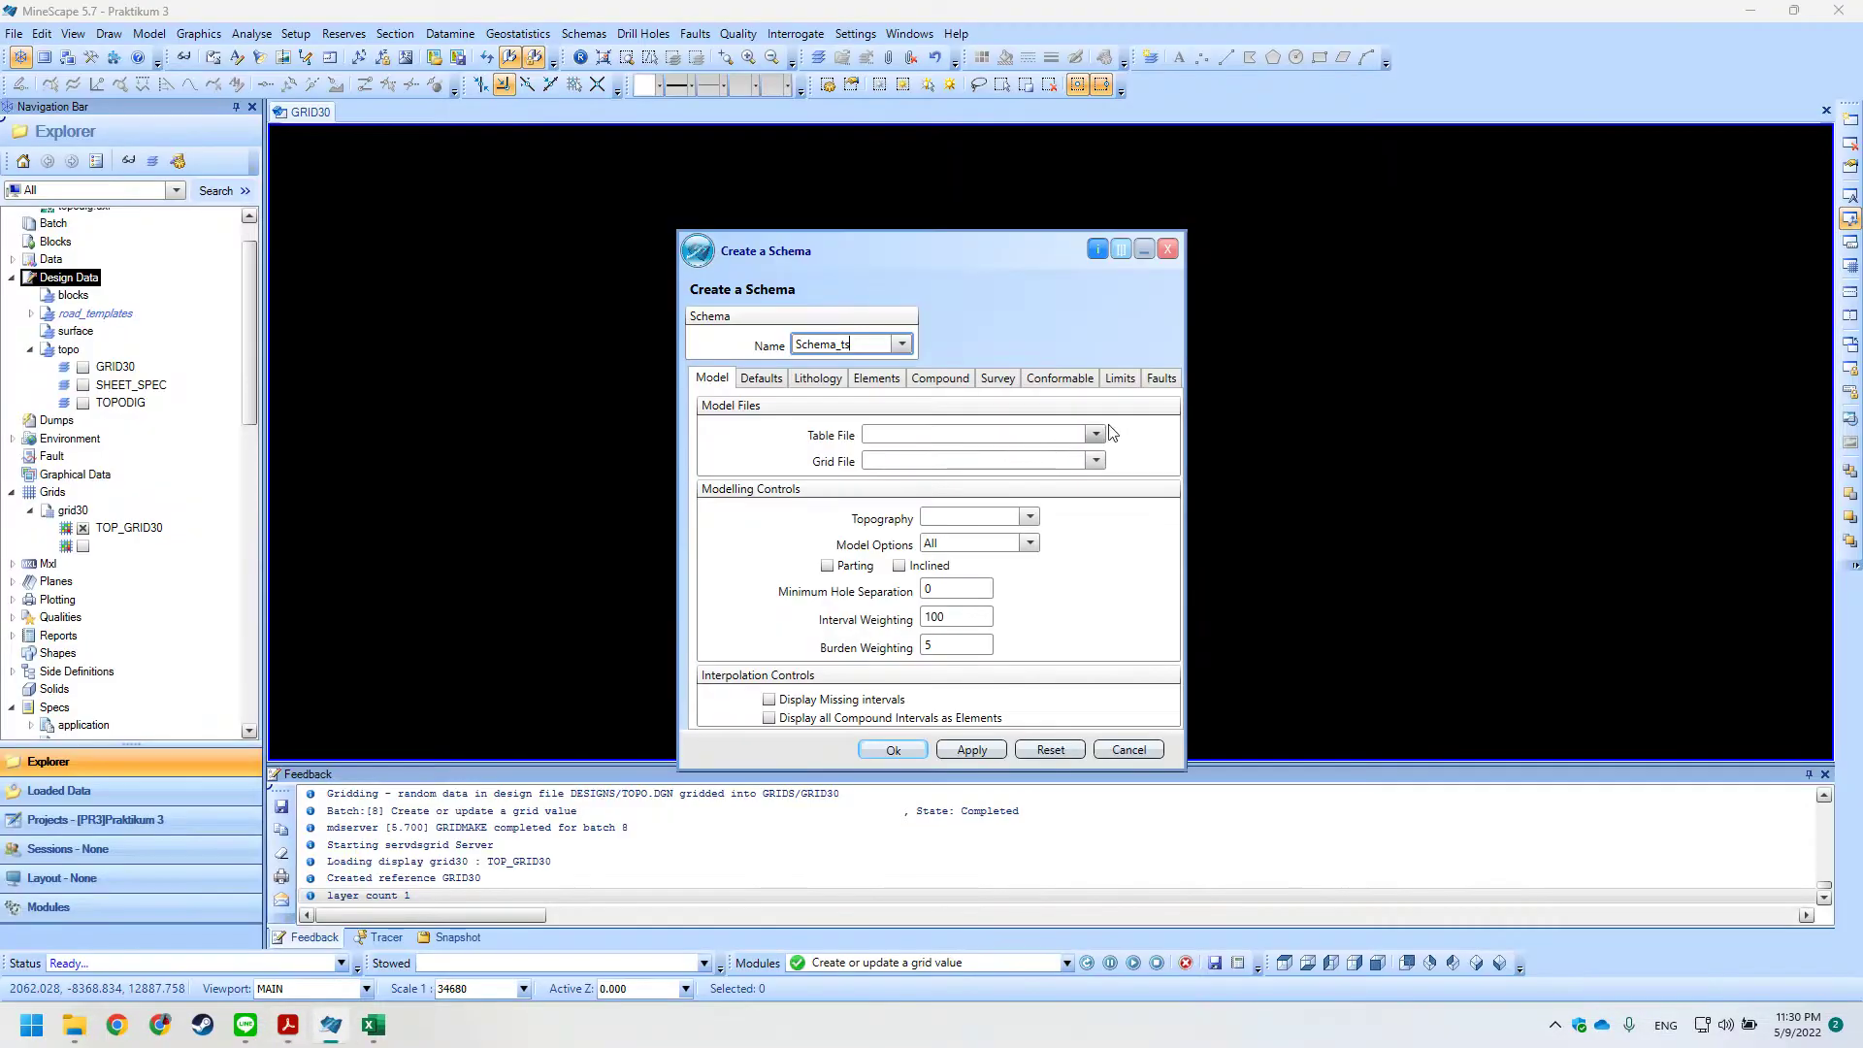
Check the Model settings in the practicum guide PDF and set the schema's table file to Schema_ts.
left_click(1098, 436)
left_click(782, 435)
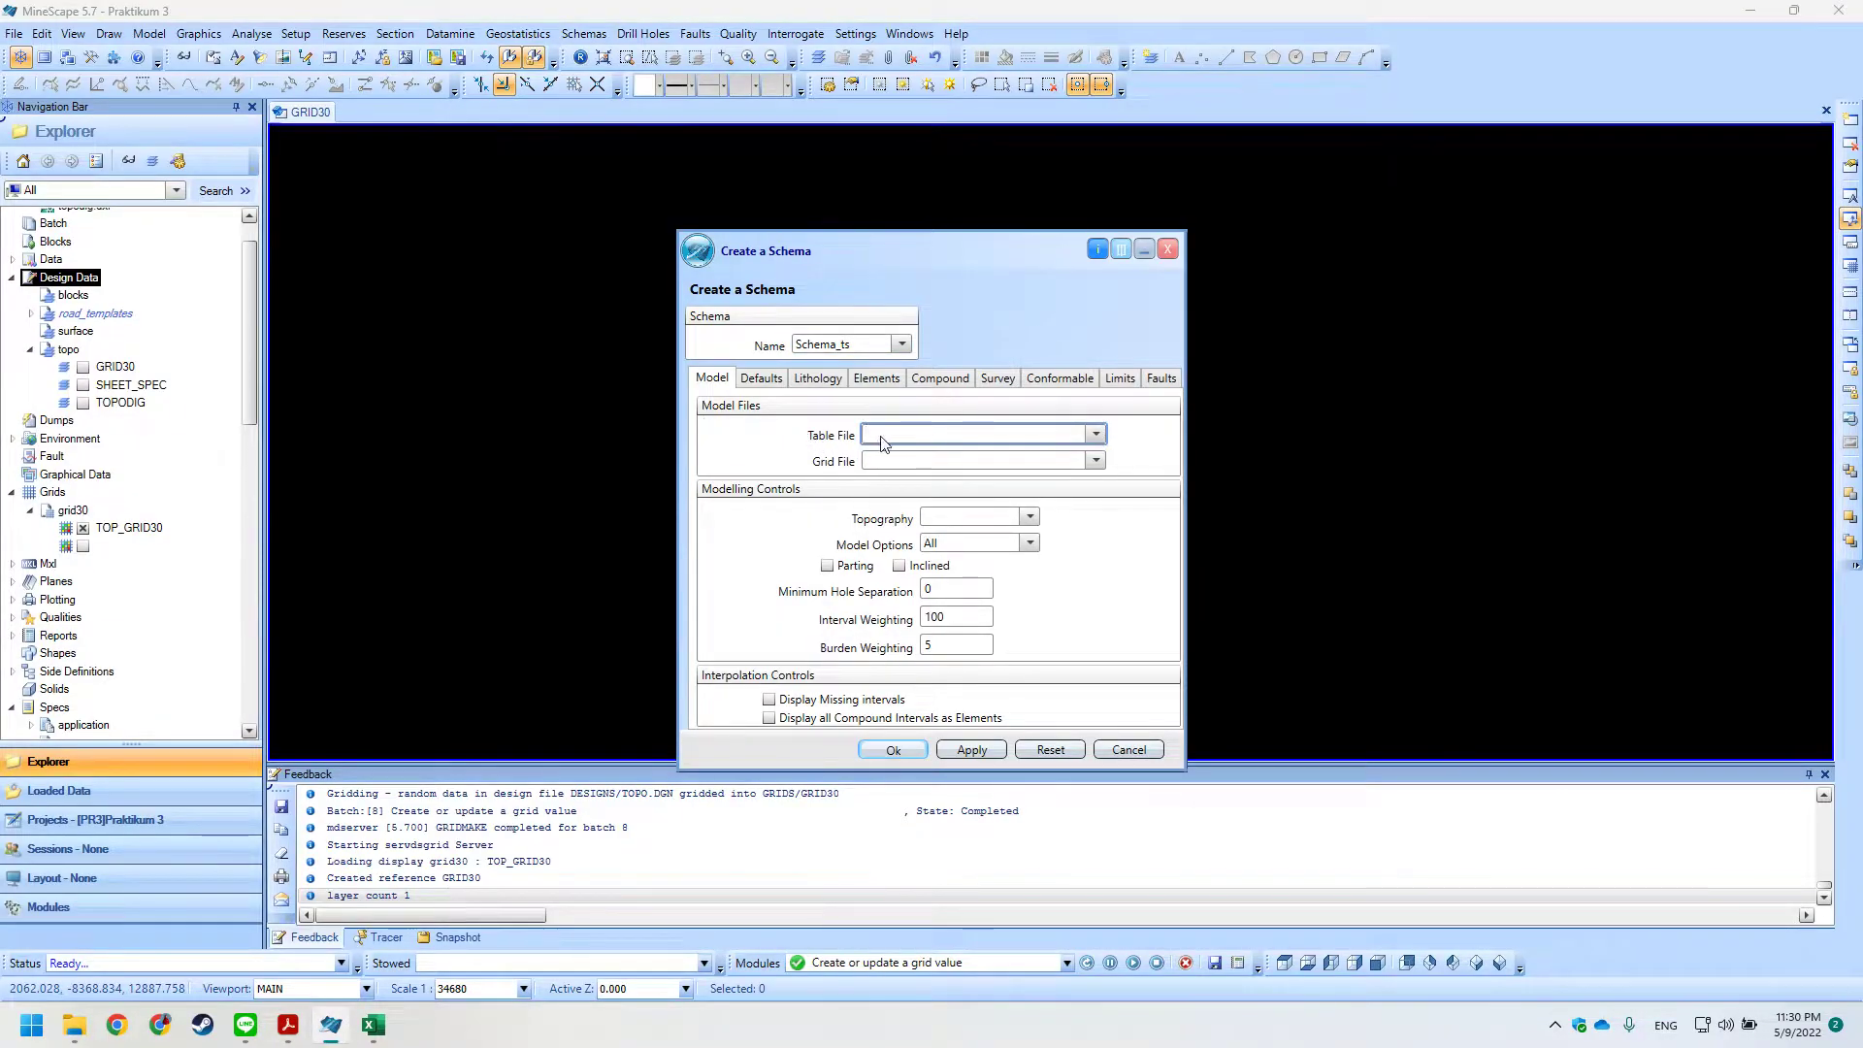
left_click(990, 437)
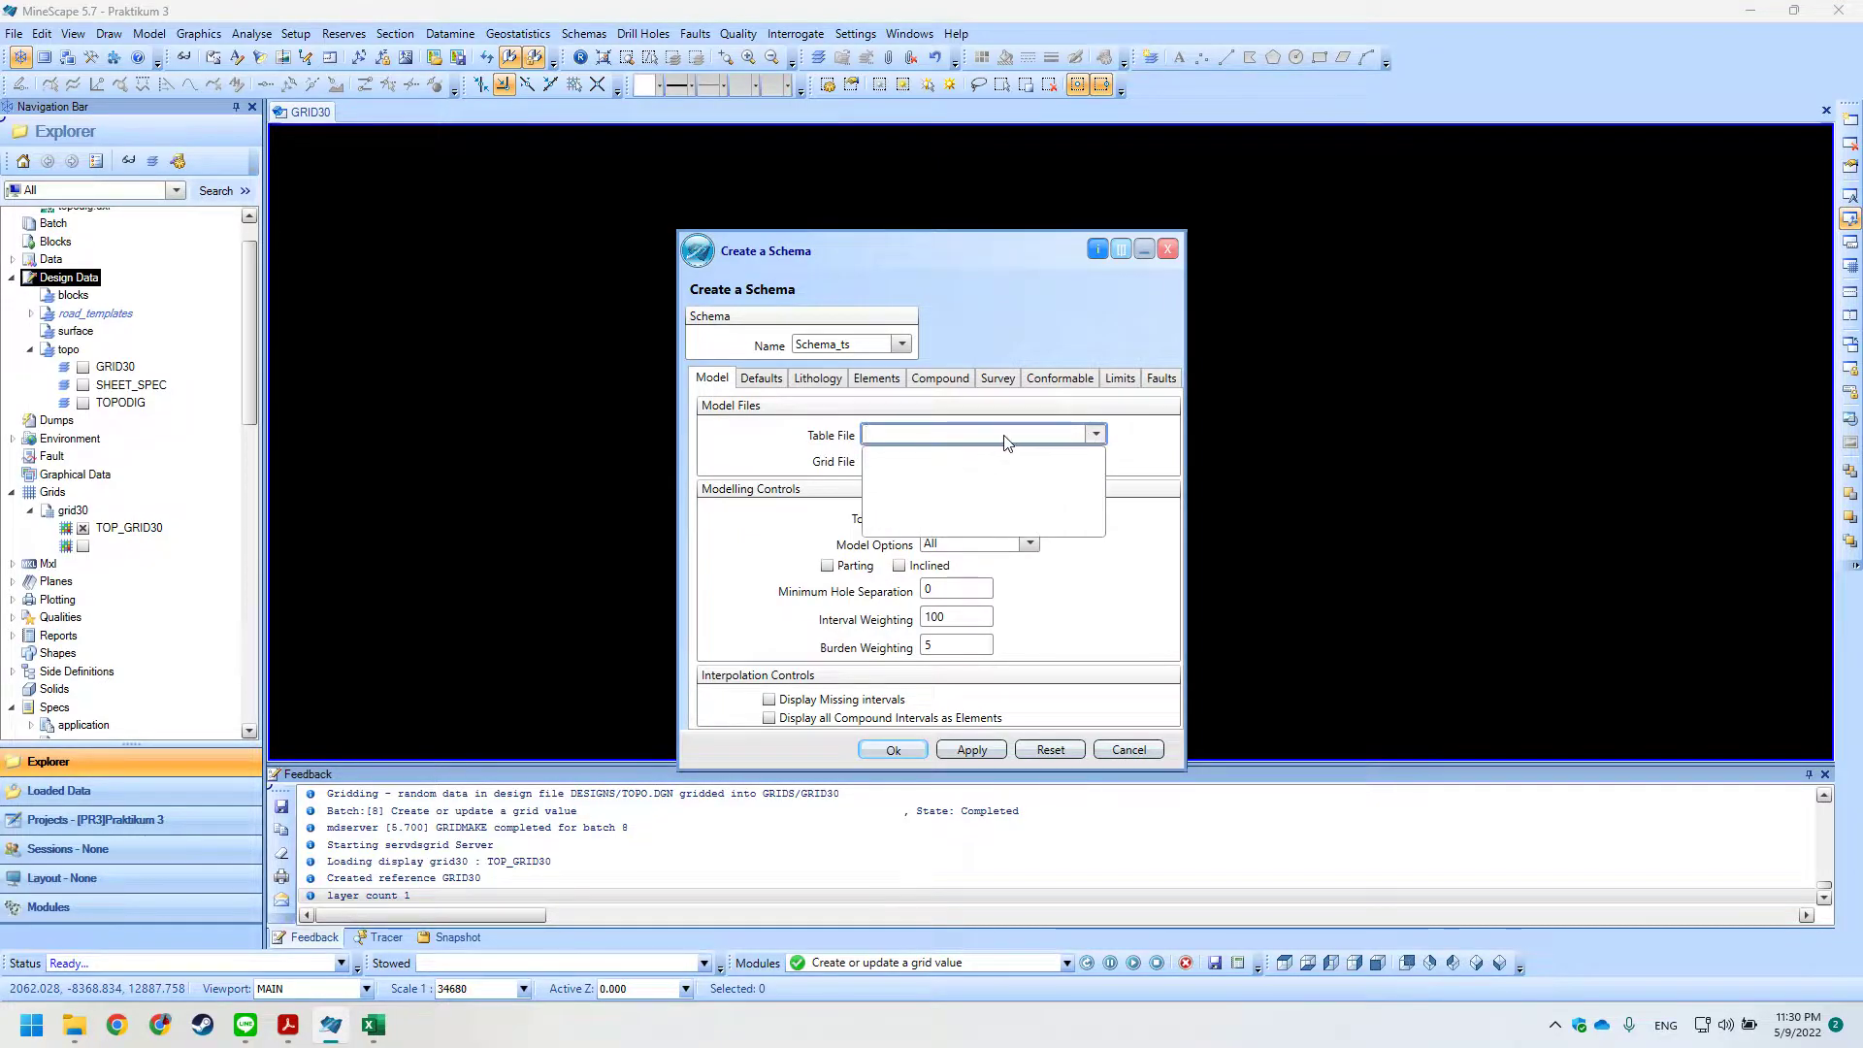
key("alt+Tab")
scroll(811, 563, "up", 5)
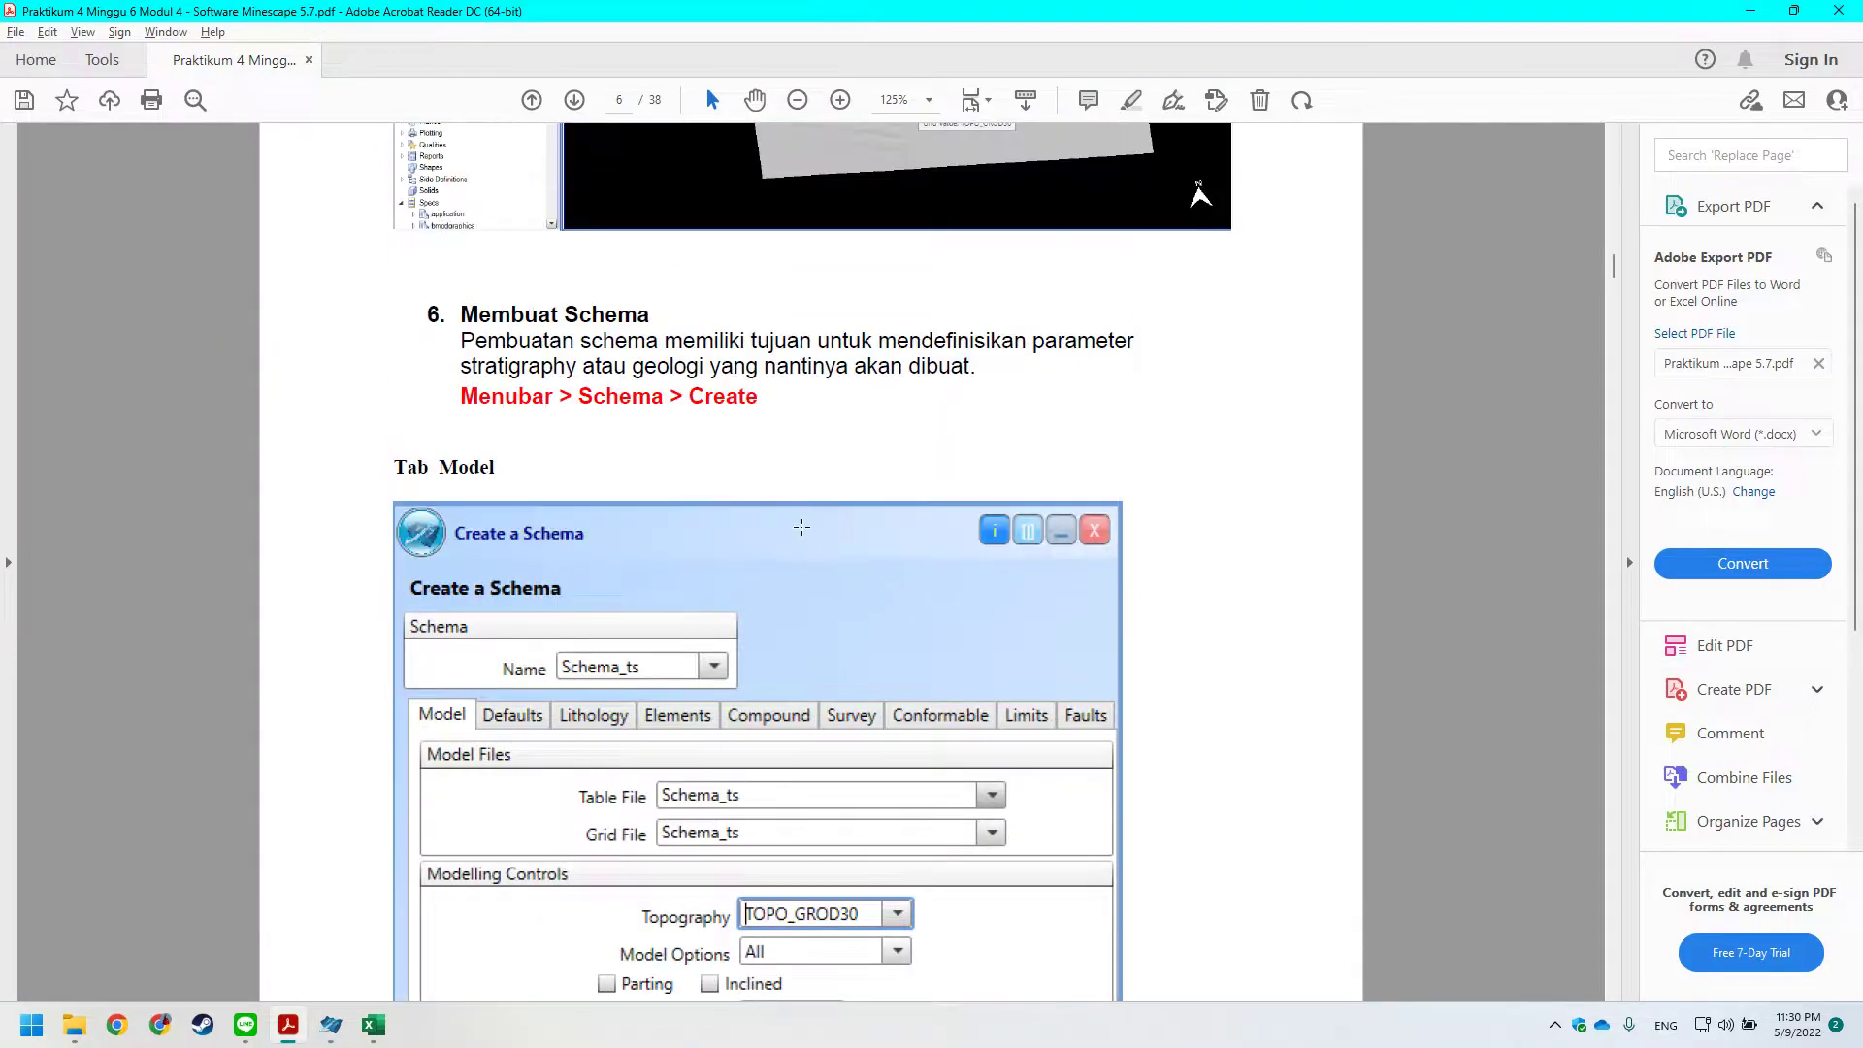
scroll(806, 513, "down", 6)
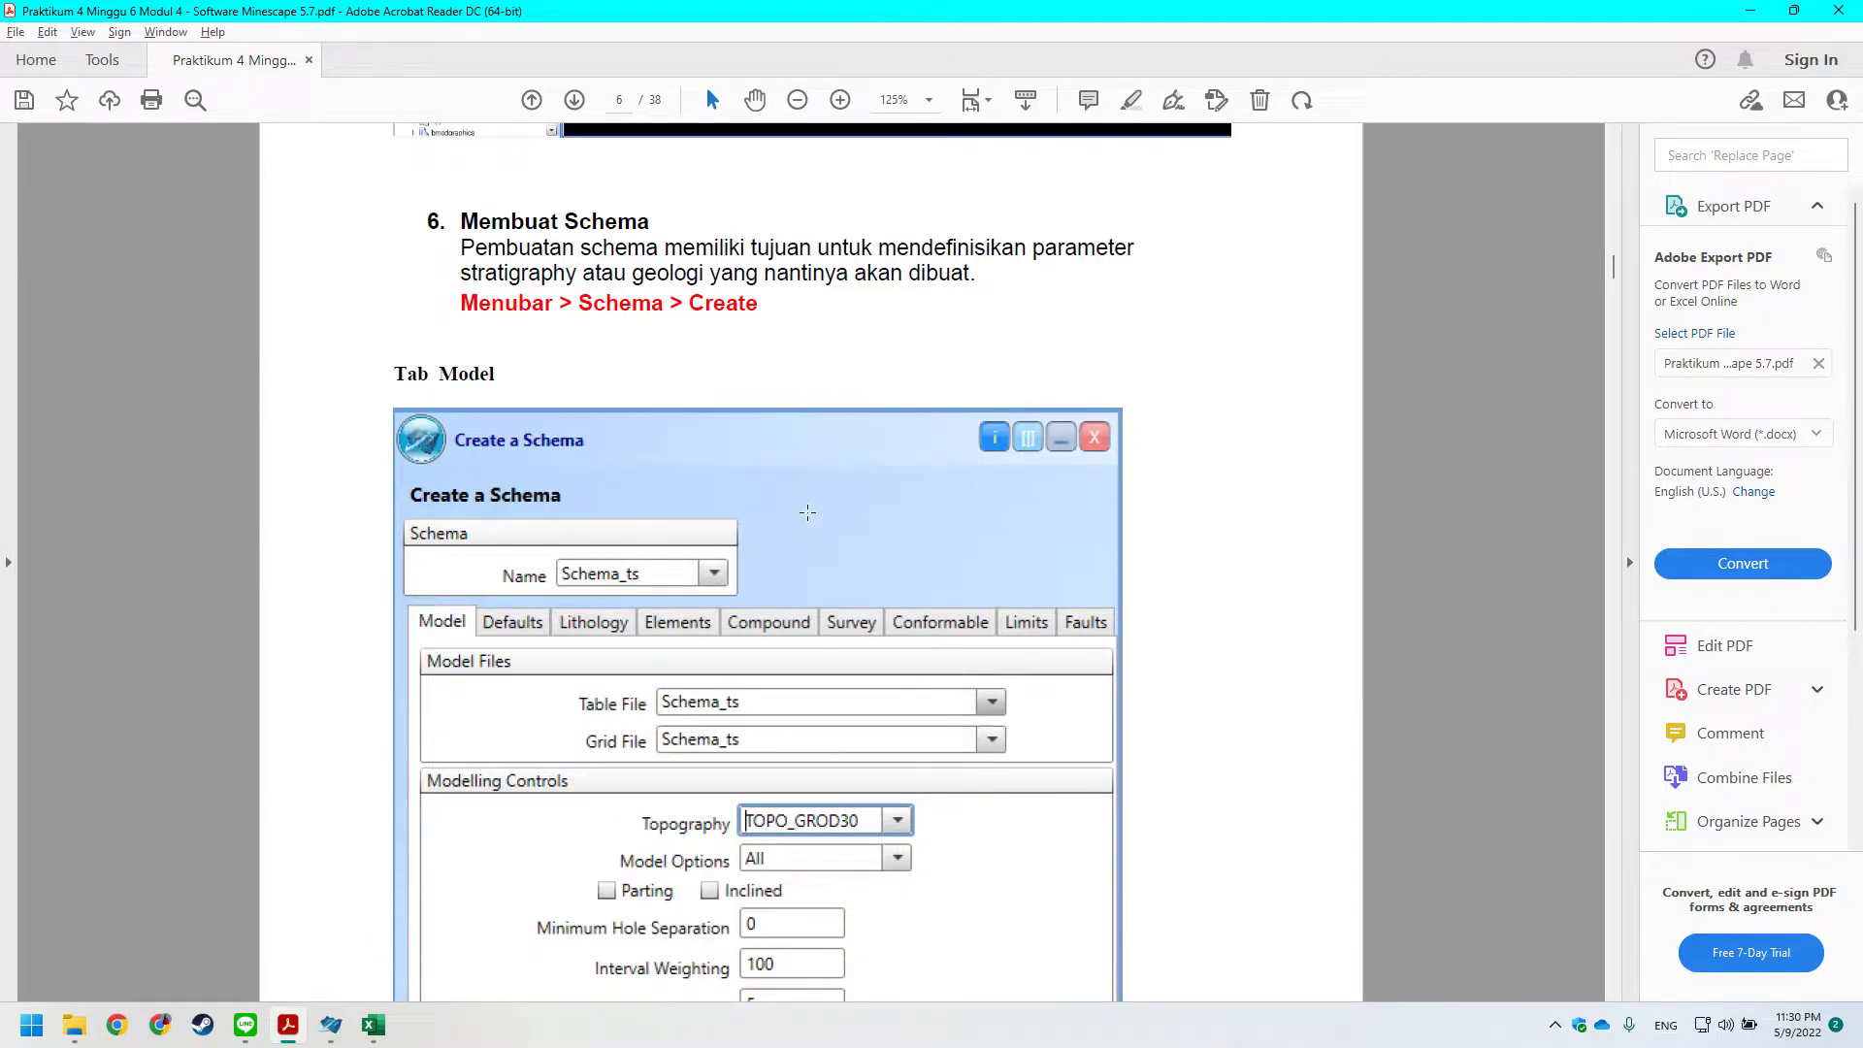
scroll(807, 513, "down", 3)
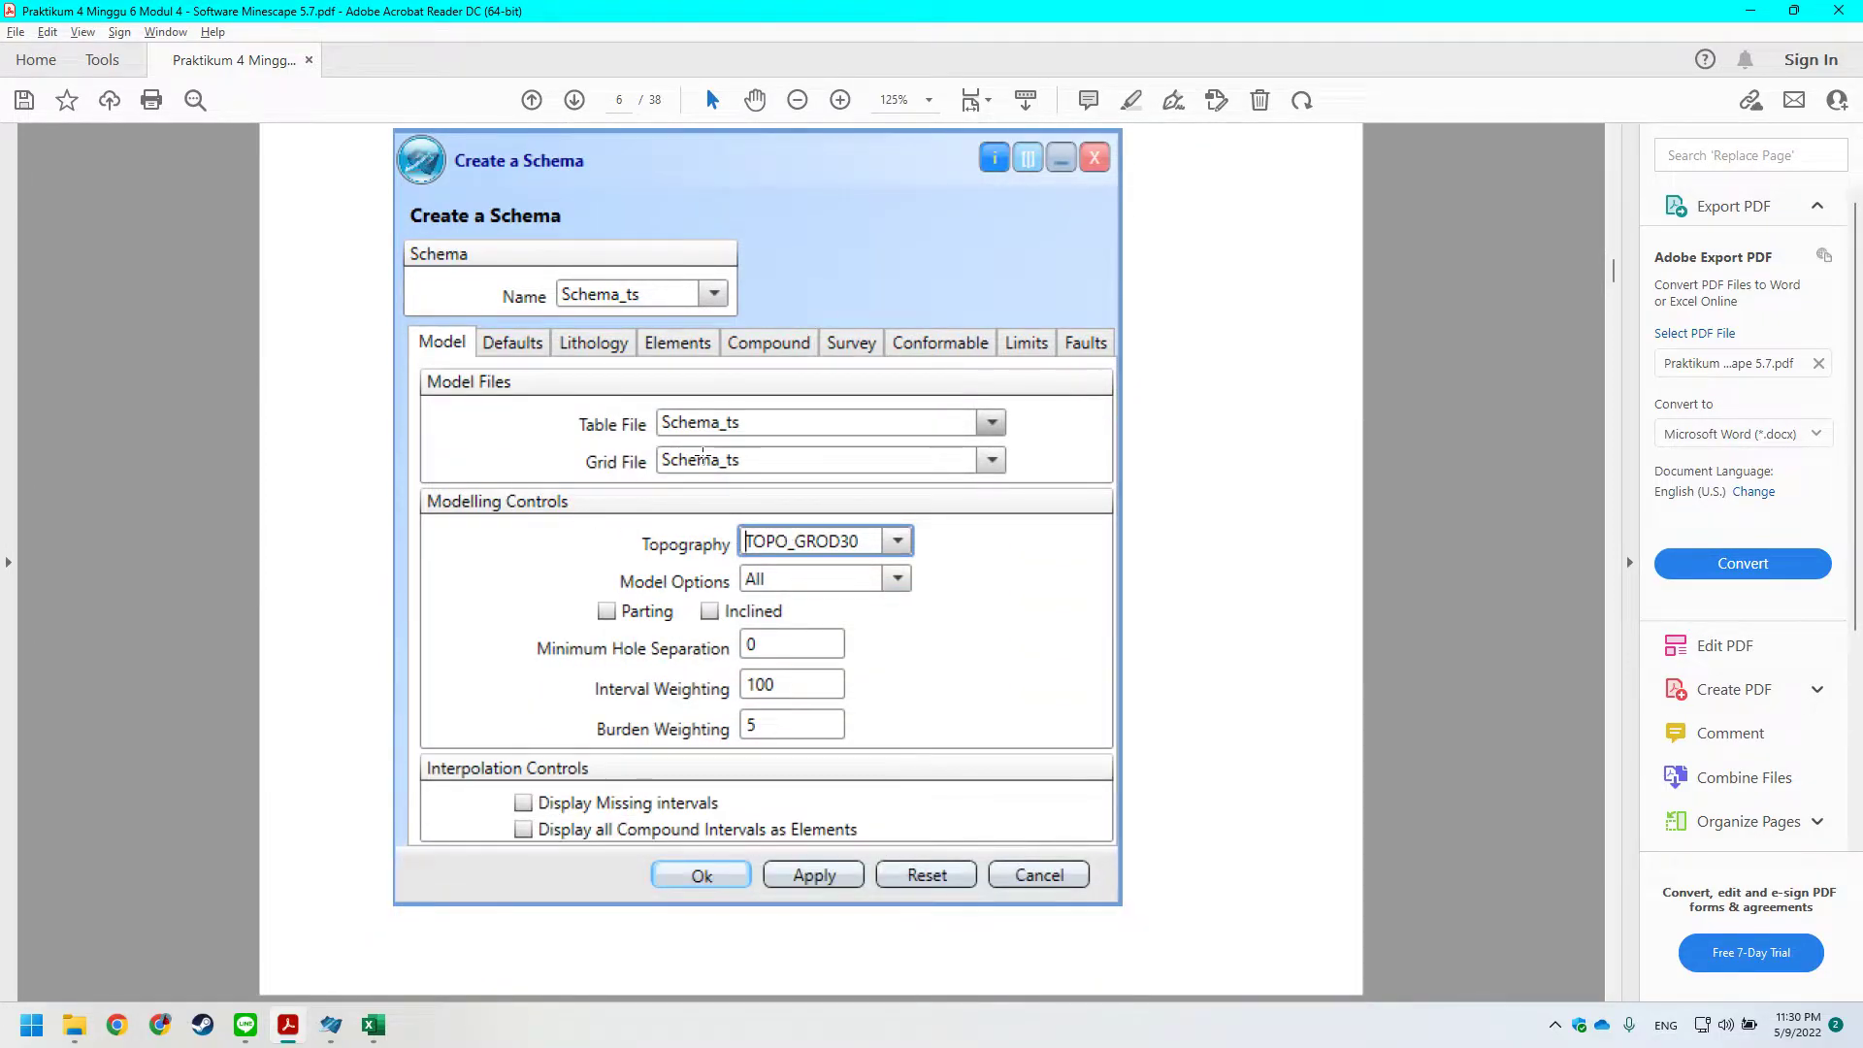
key("alt+Tab")
left_click(1057, 462)
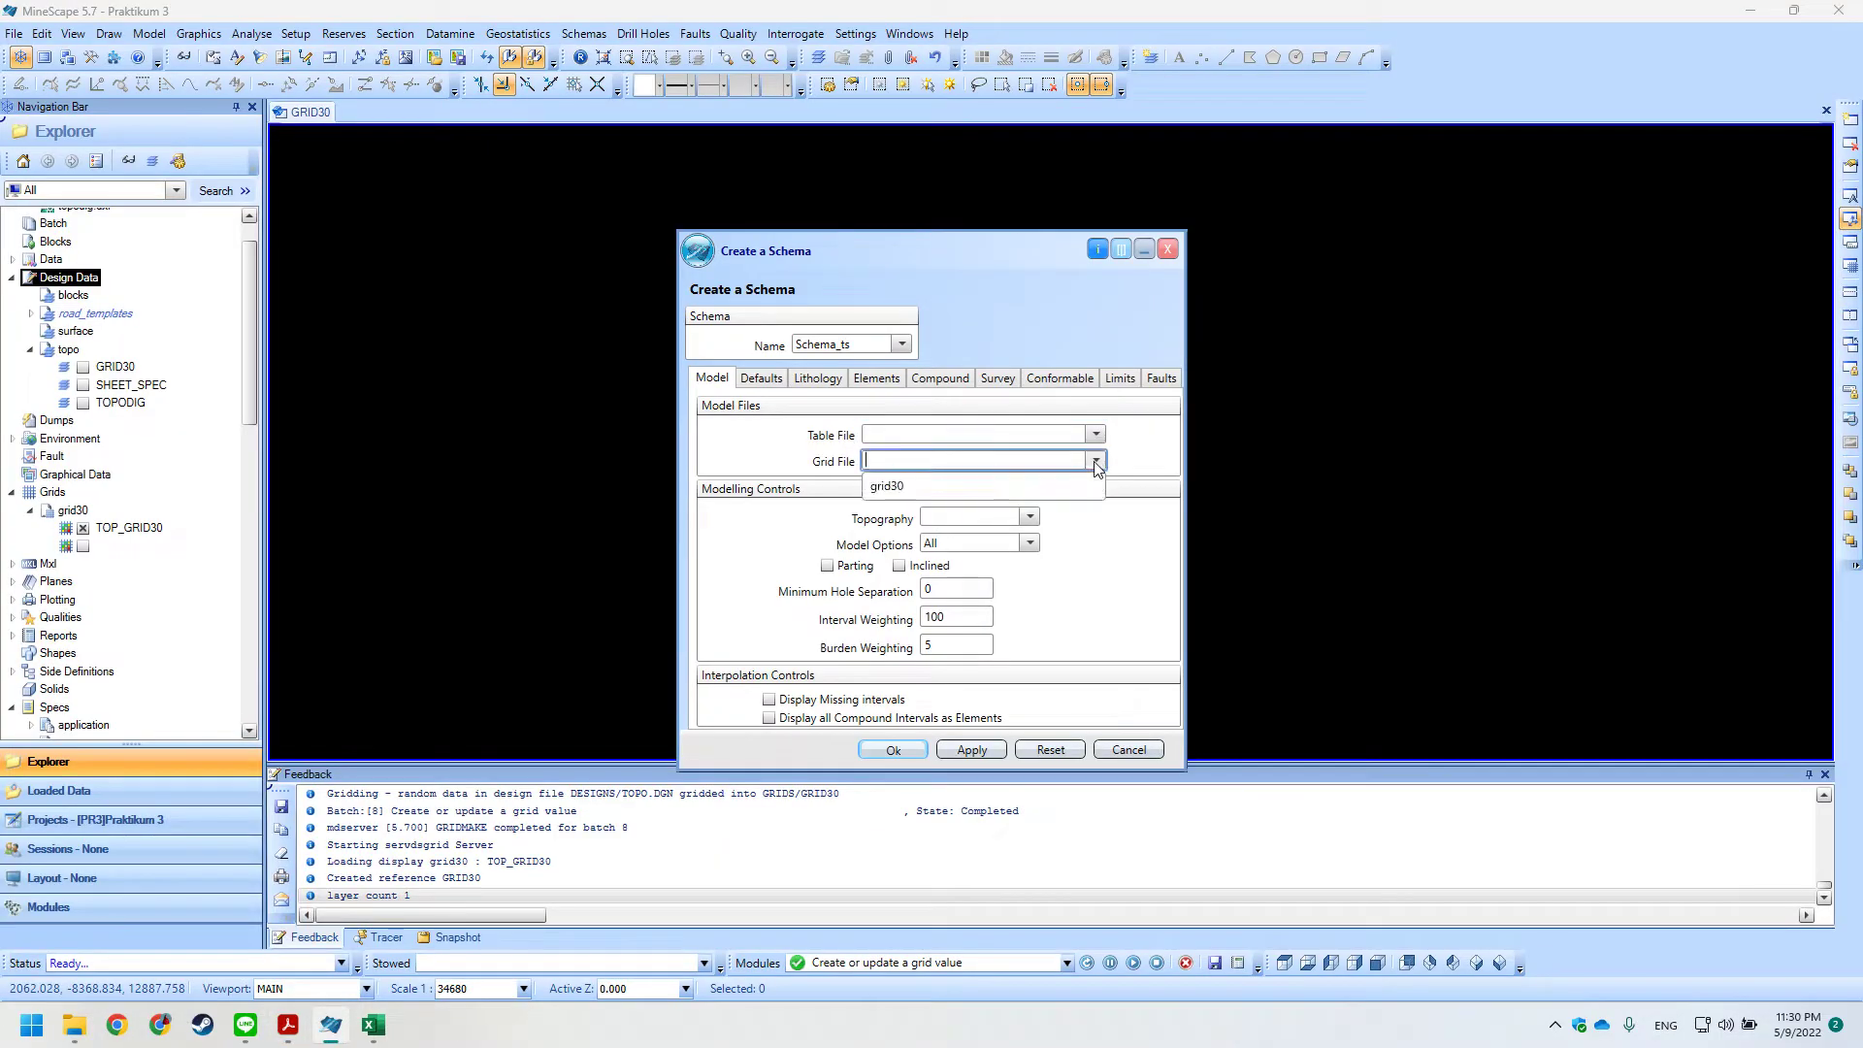
left_click(927, 446)
left_click(913, 439)
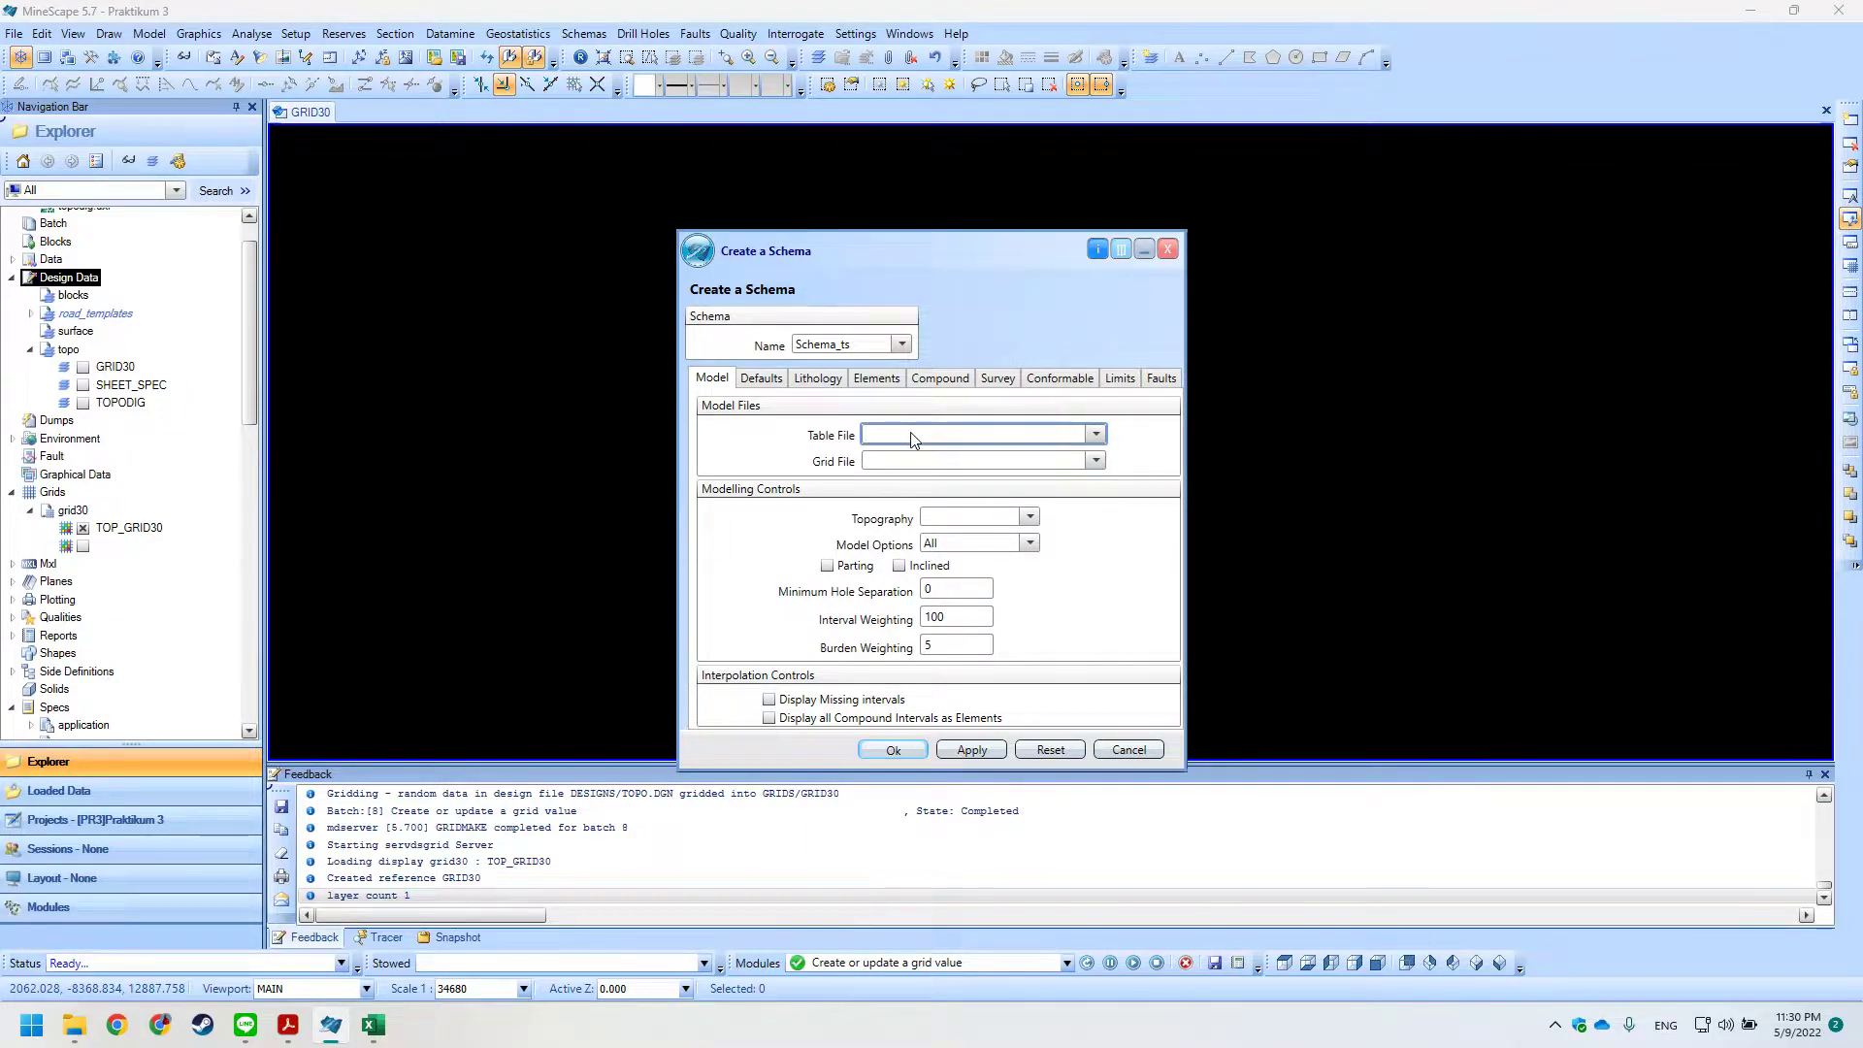
type("S")
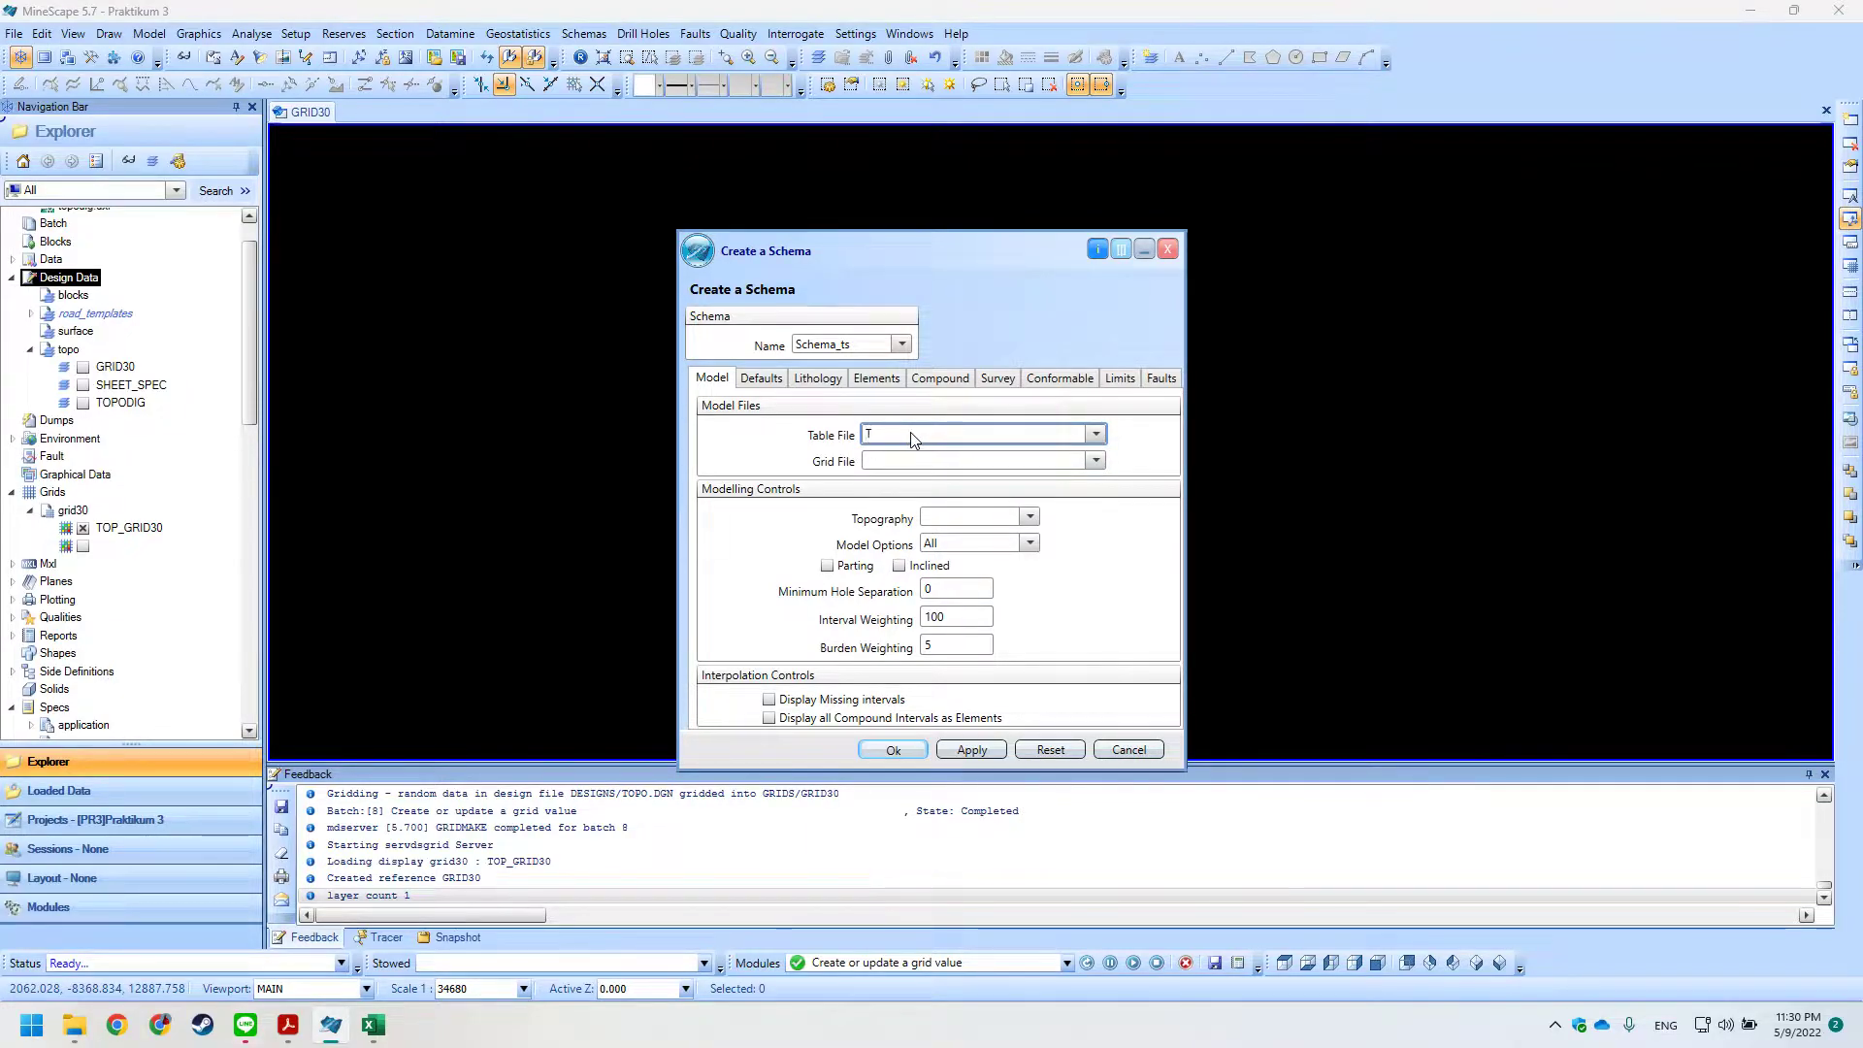
type("chema_ts")
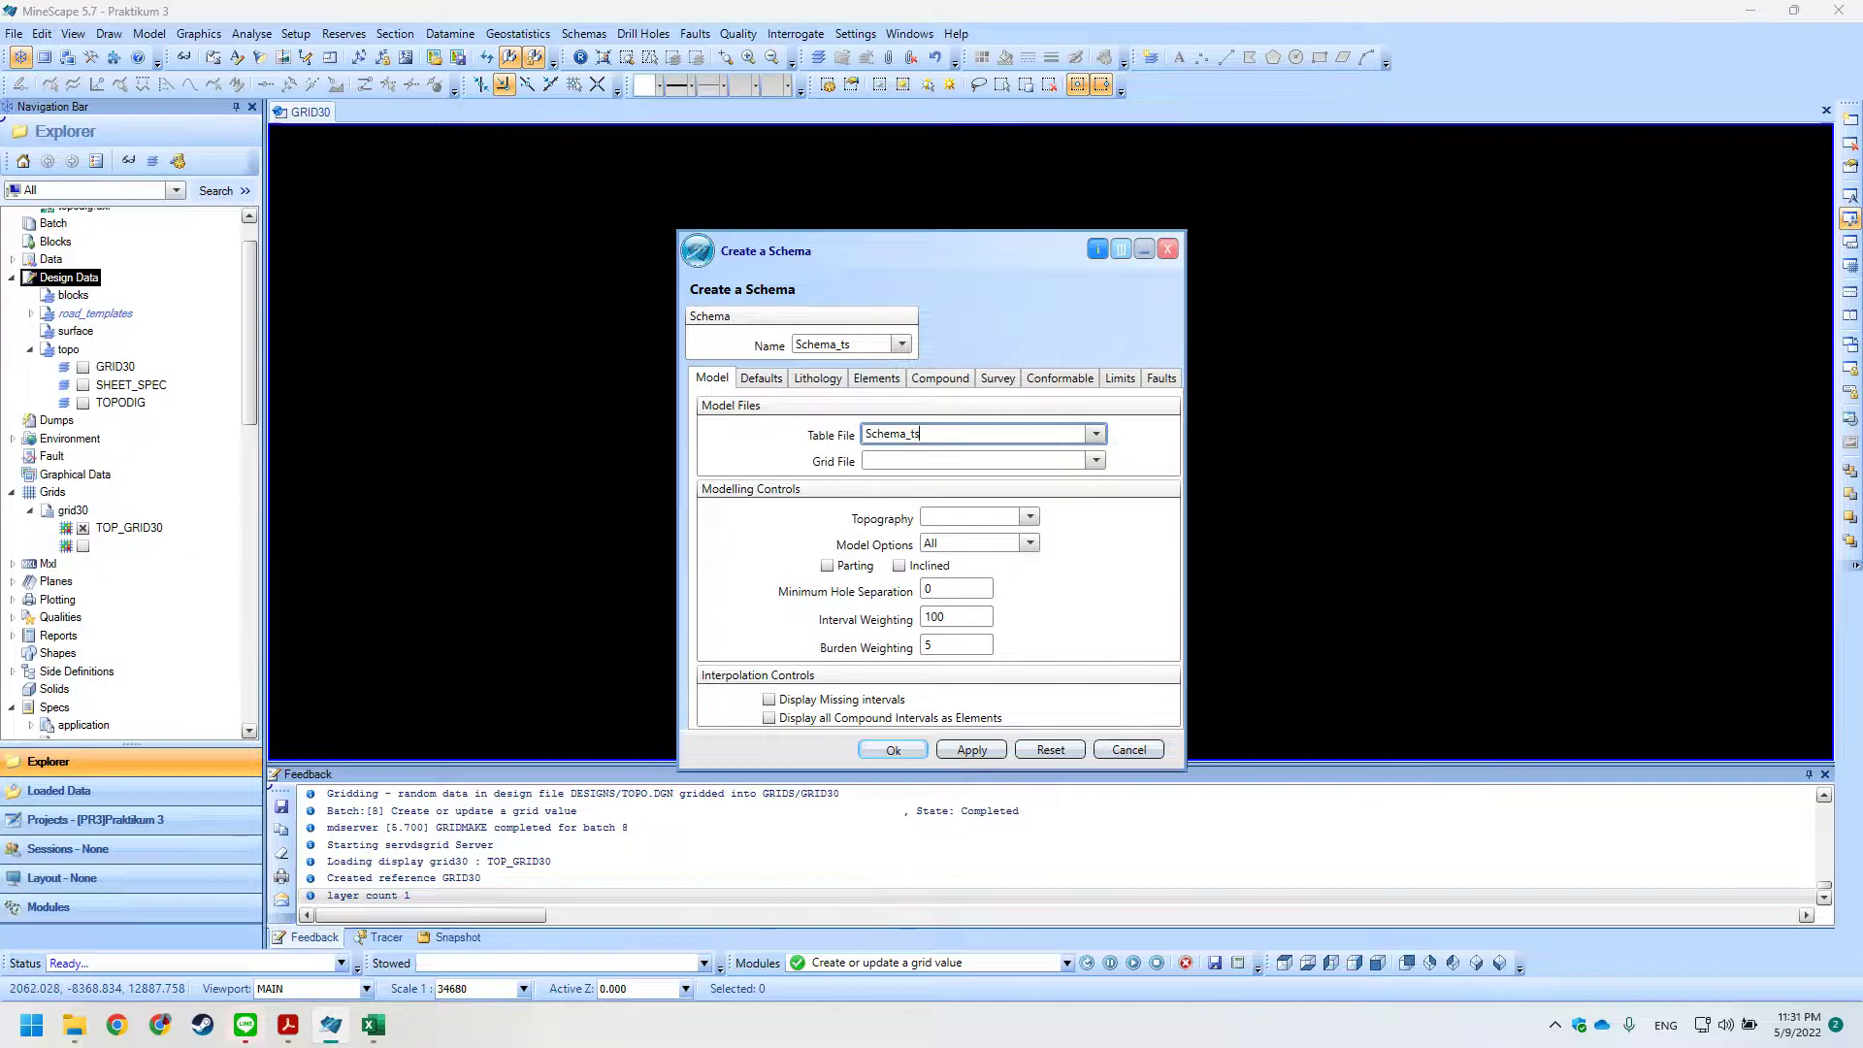
Set the schema's grid file to Schema_ts and its topography to TOP_GRID30.
left_click(935, 460)
type("Schema_ts")
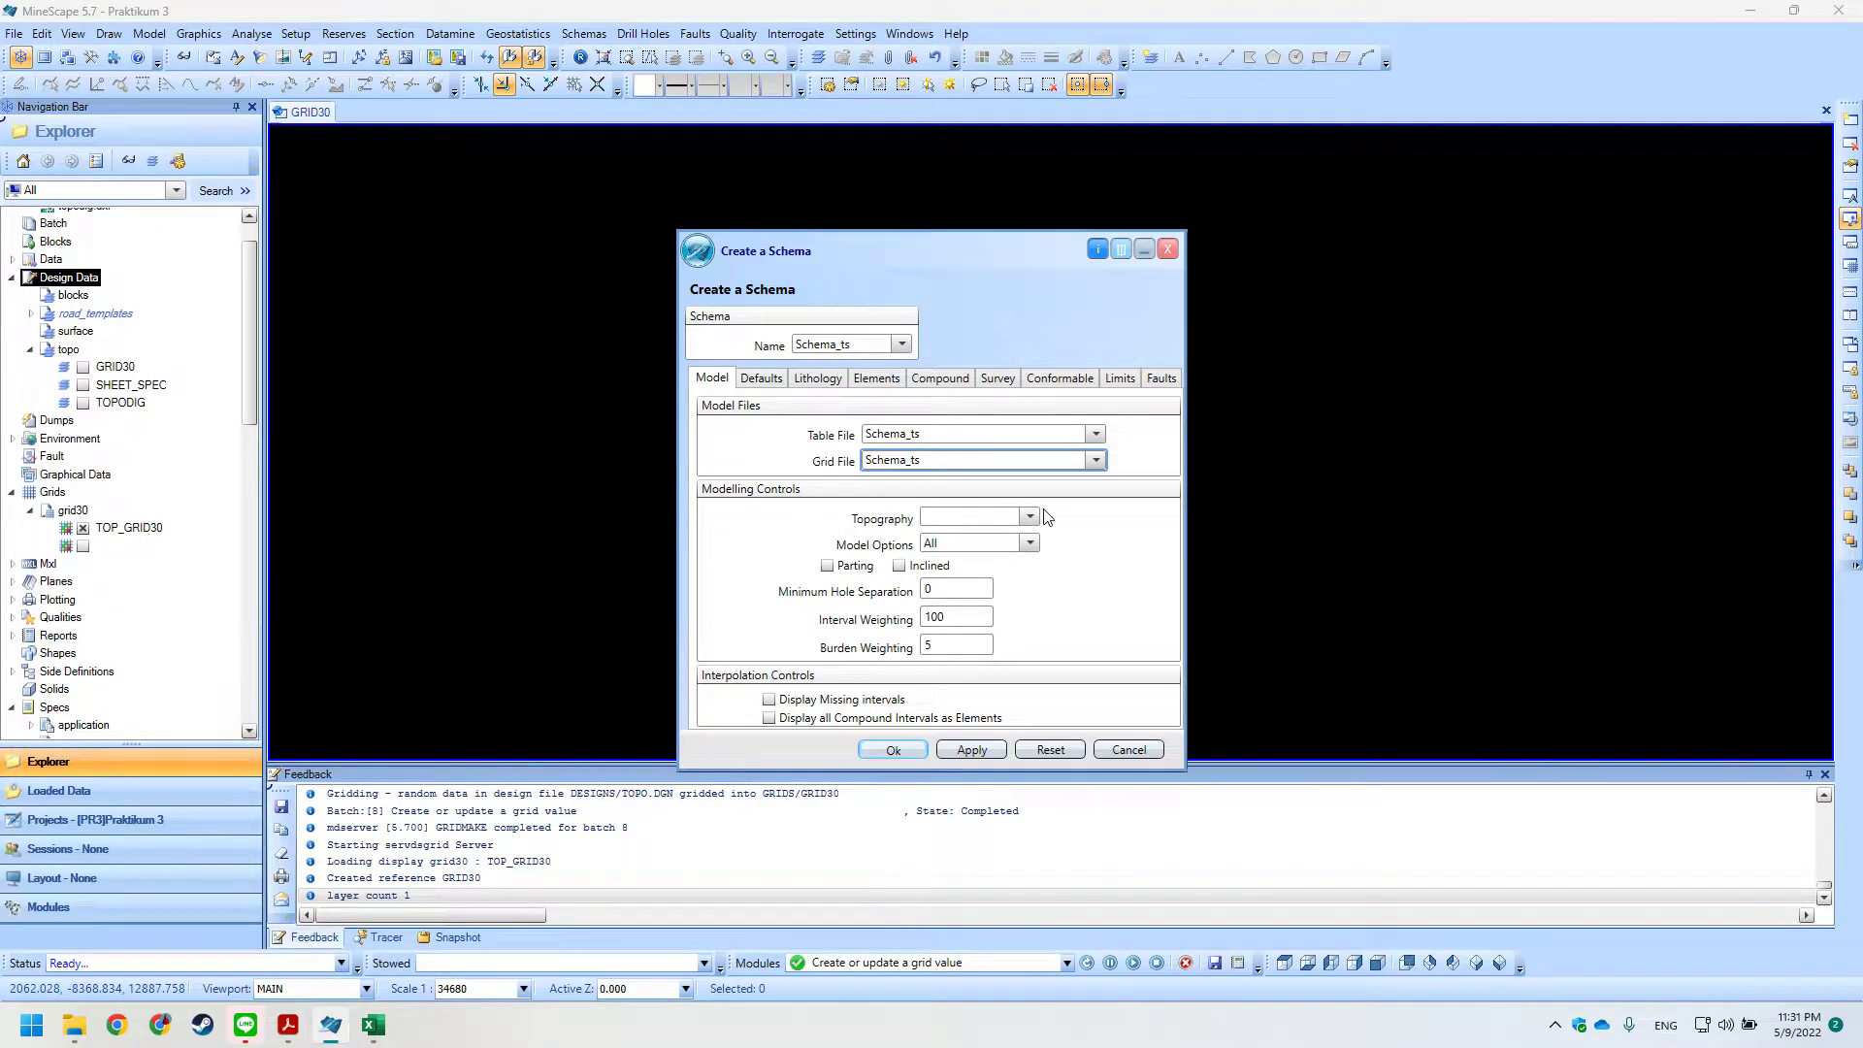
left_click(1030, 516)
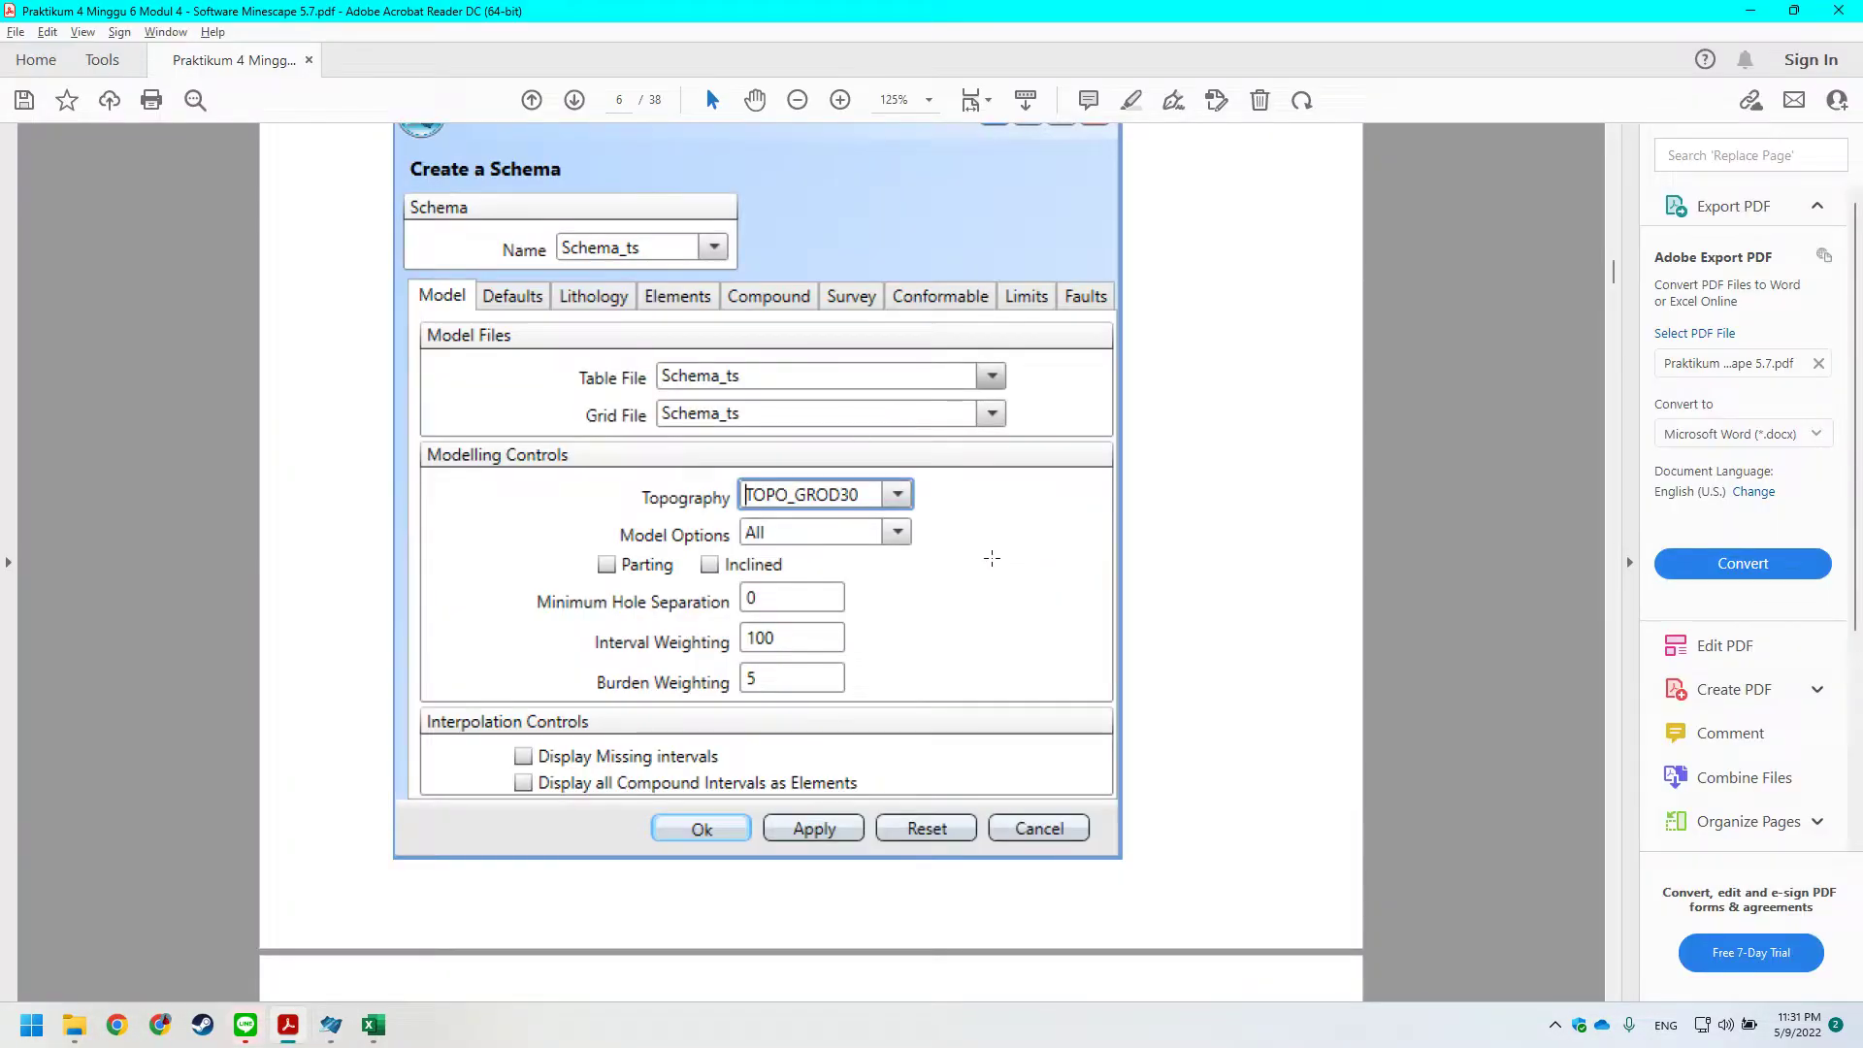
scroll(991, 558, "down", 2)
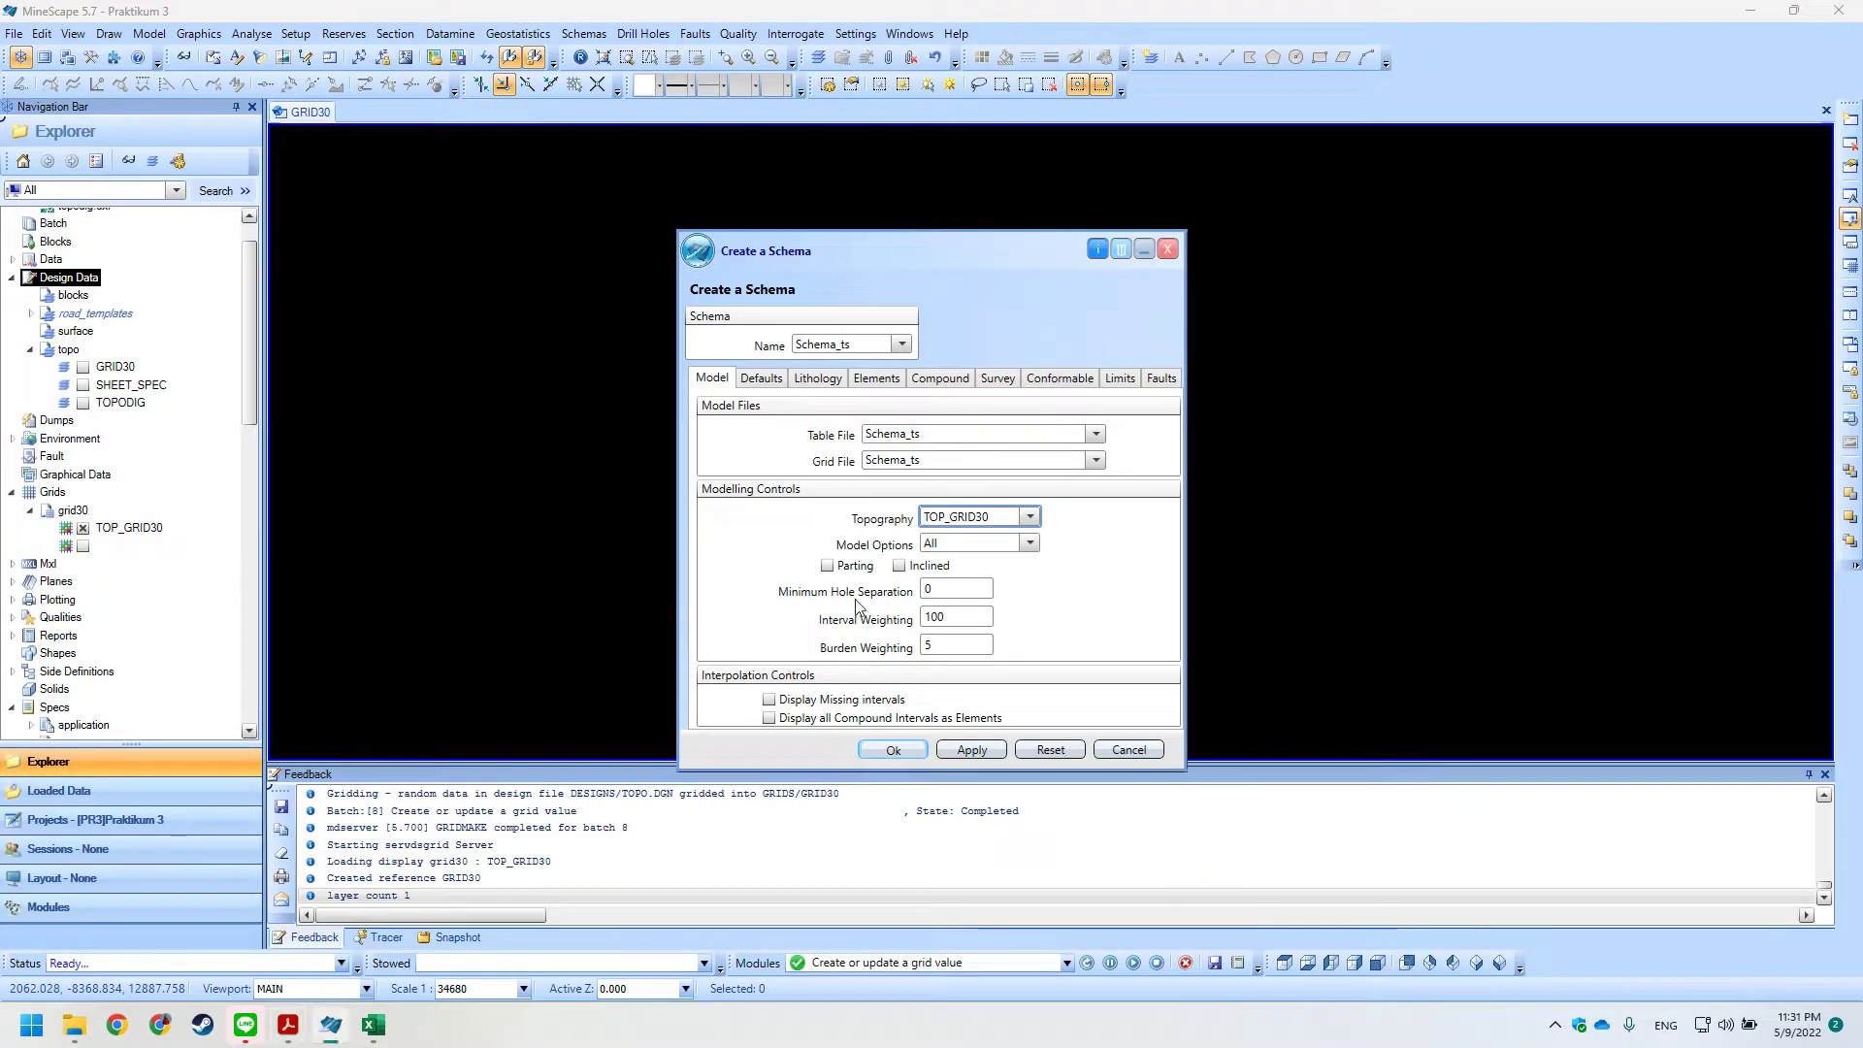
Consult the guide's Defaults settings and set the Thickness interpolator's search radius to 200.
key("alt+Tab")
key("alt+Tab")
key("alt+Tab")
scroll(633, 578, "up", 3)
scroll(739, 482, "down", 10)
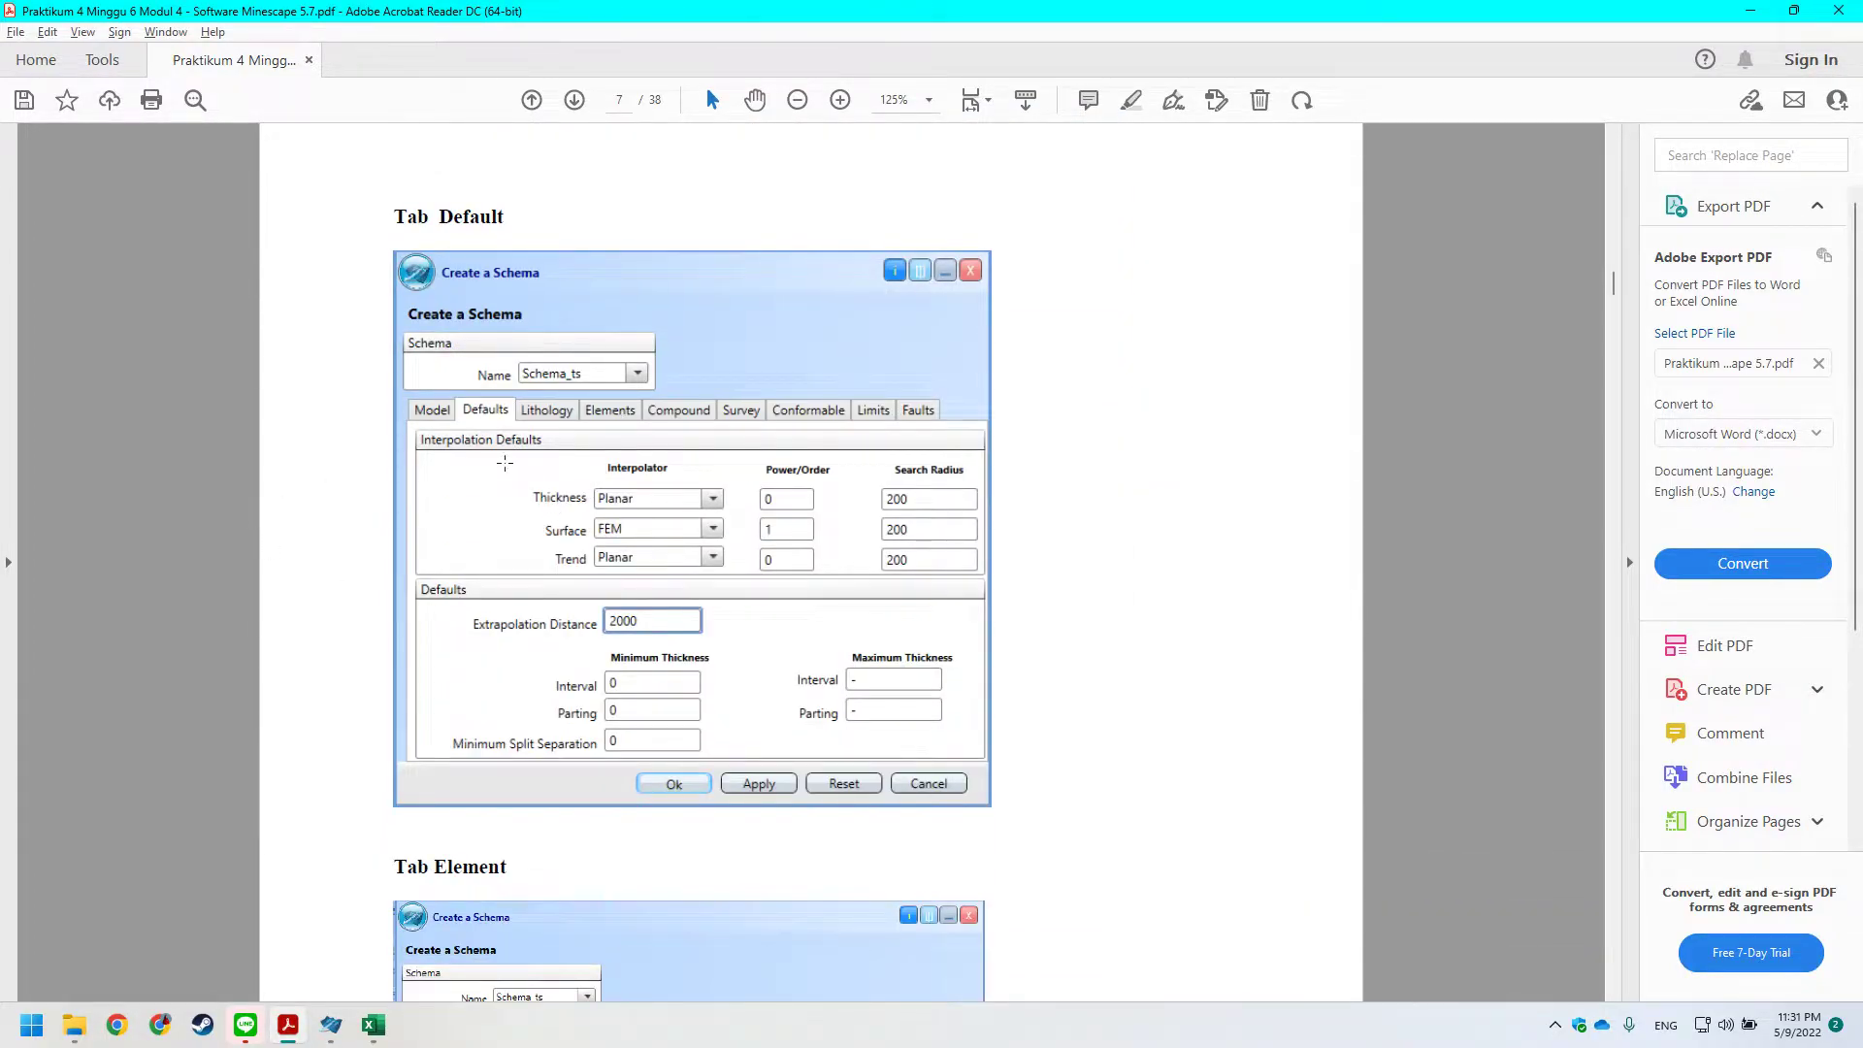
key("alt+Tab")
left_click(761, 379)
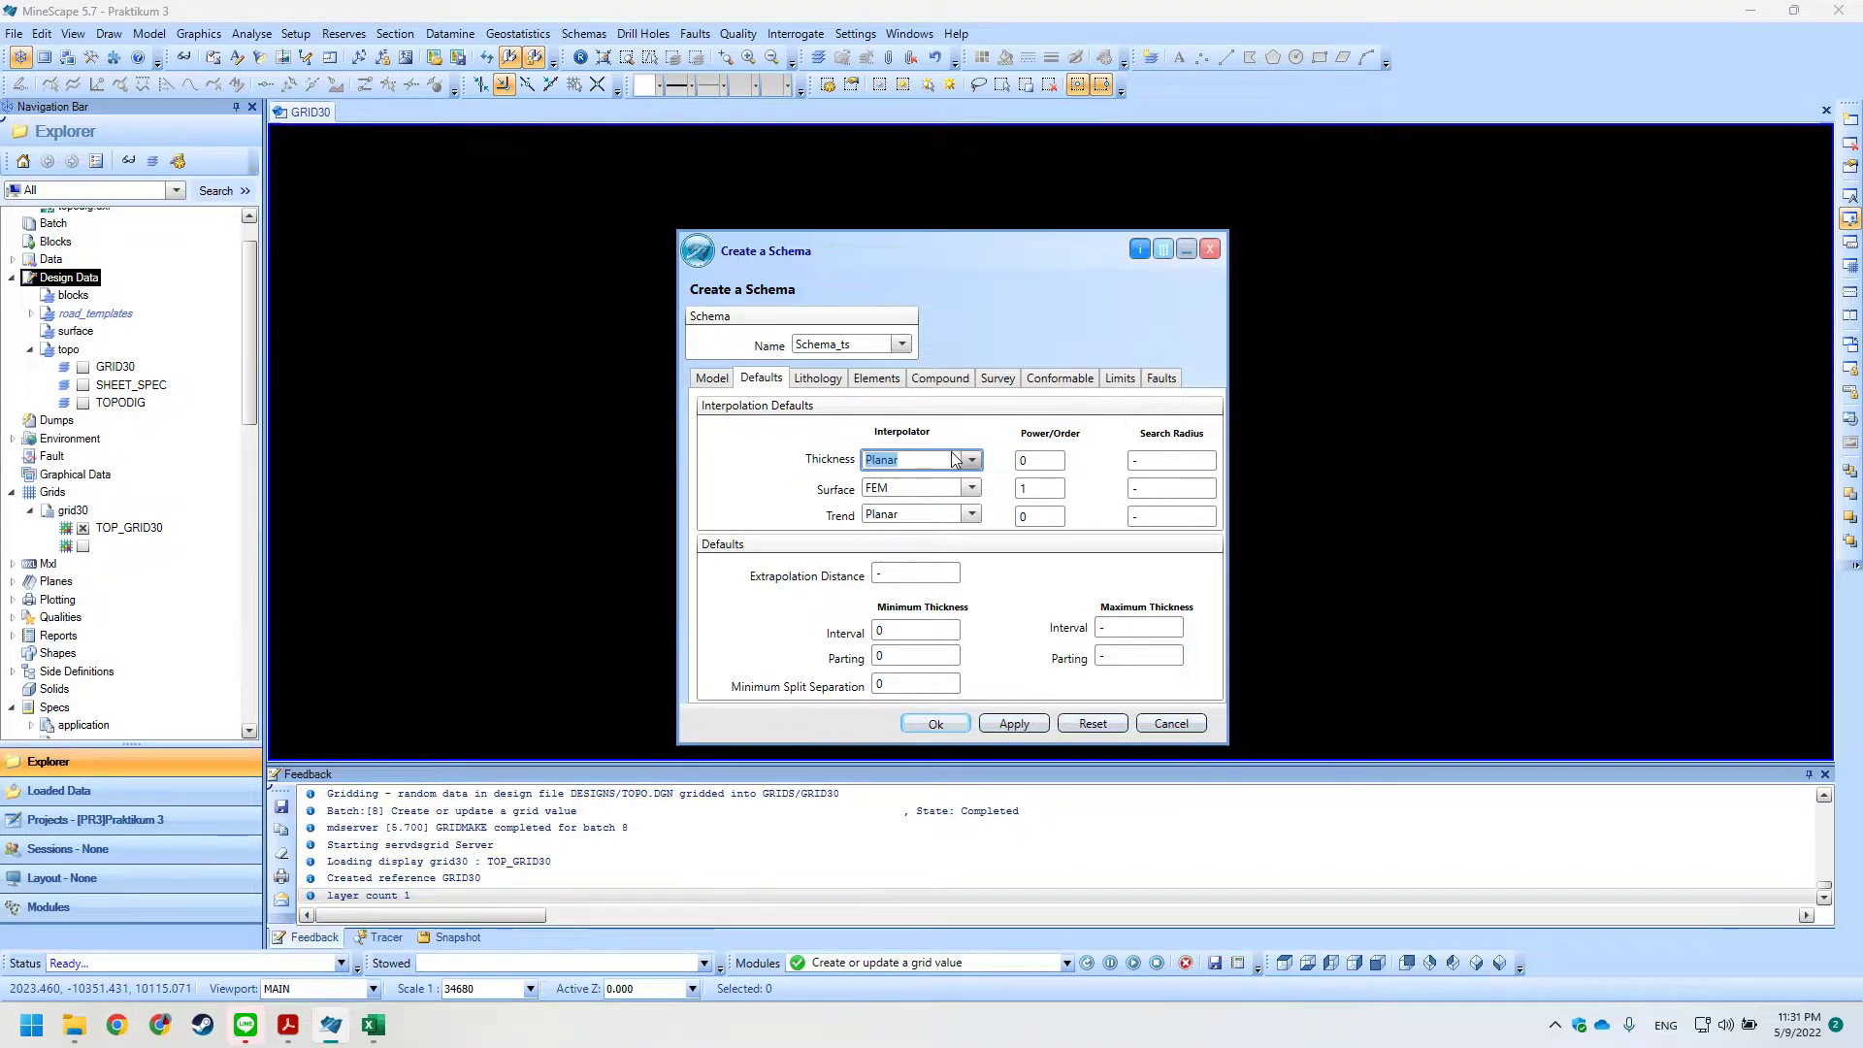
key("alt+Tab")
key("alt+Tab")
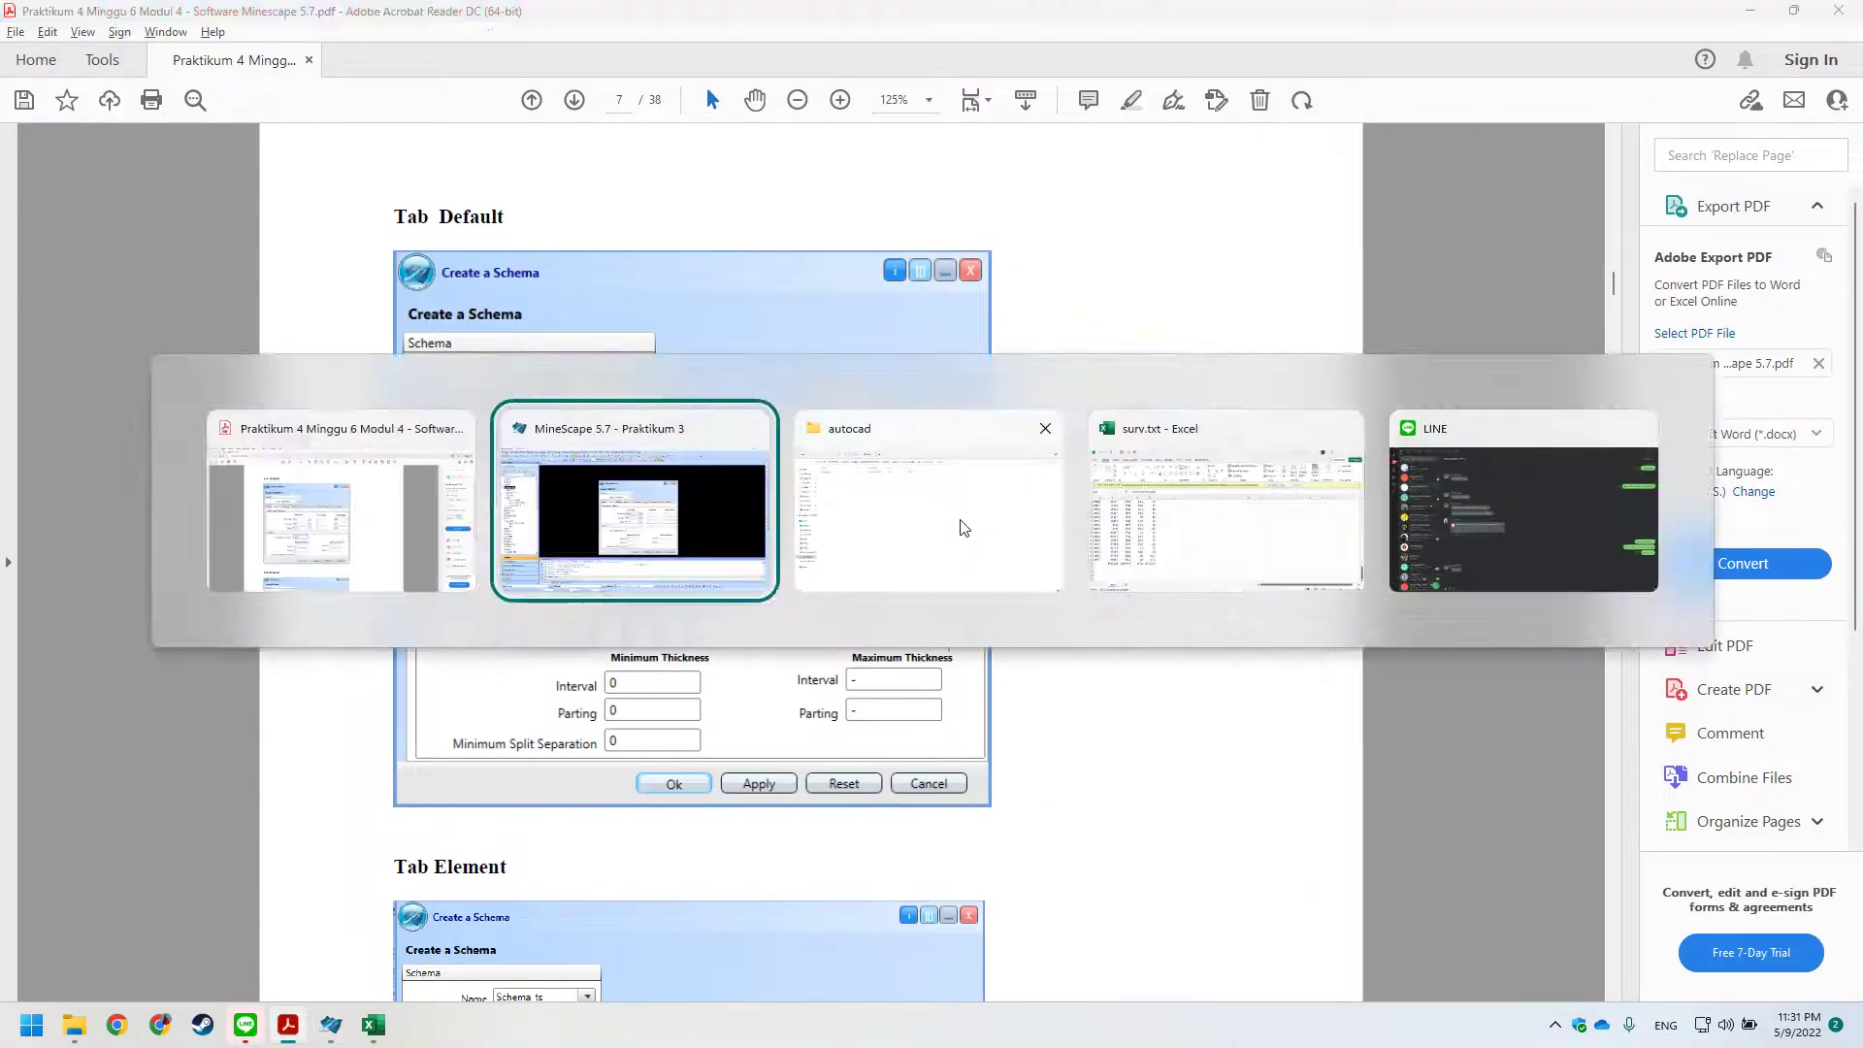
key("alt+Tab")
key("alt+Tab")
double_click(1165, 460)
type("200")
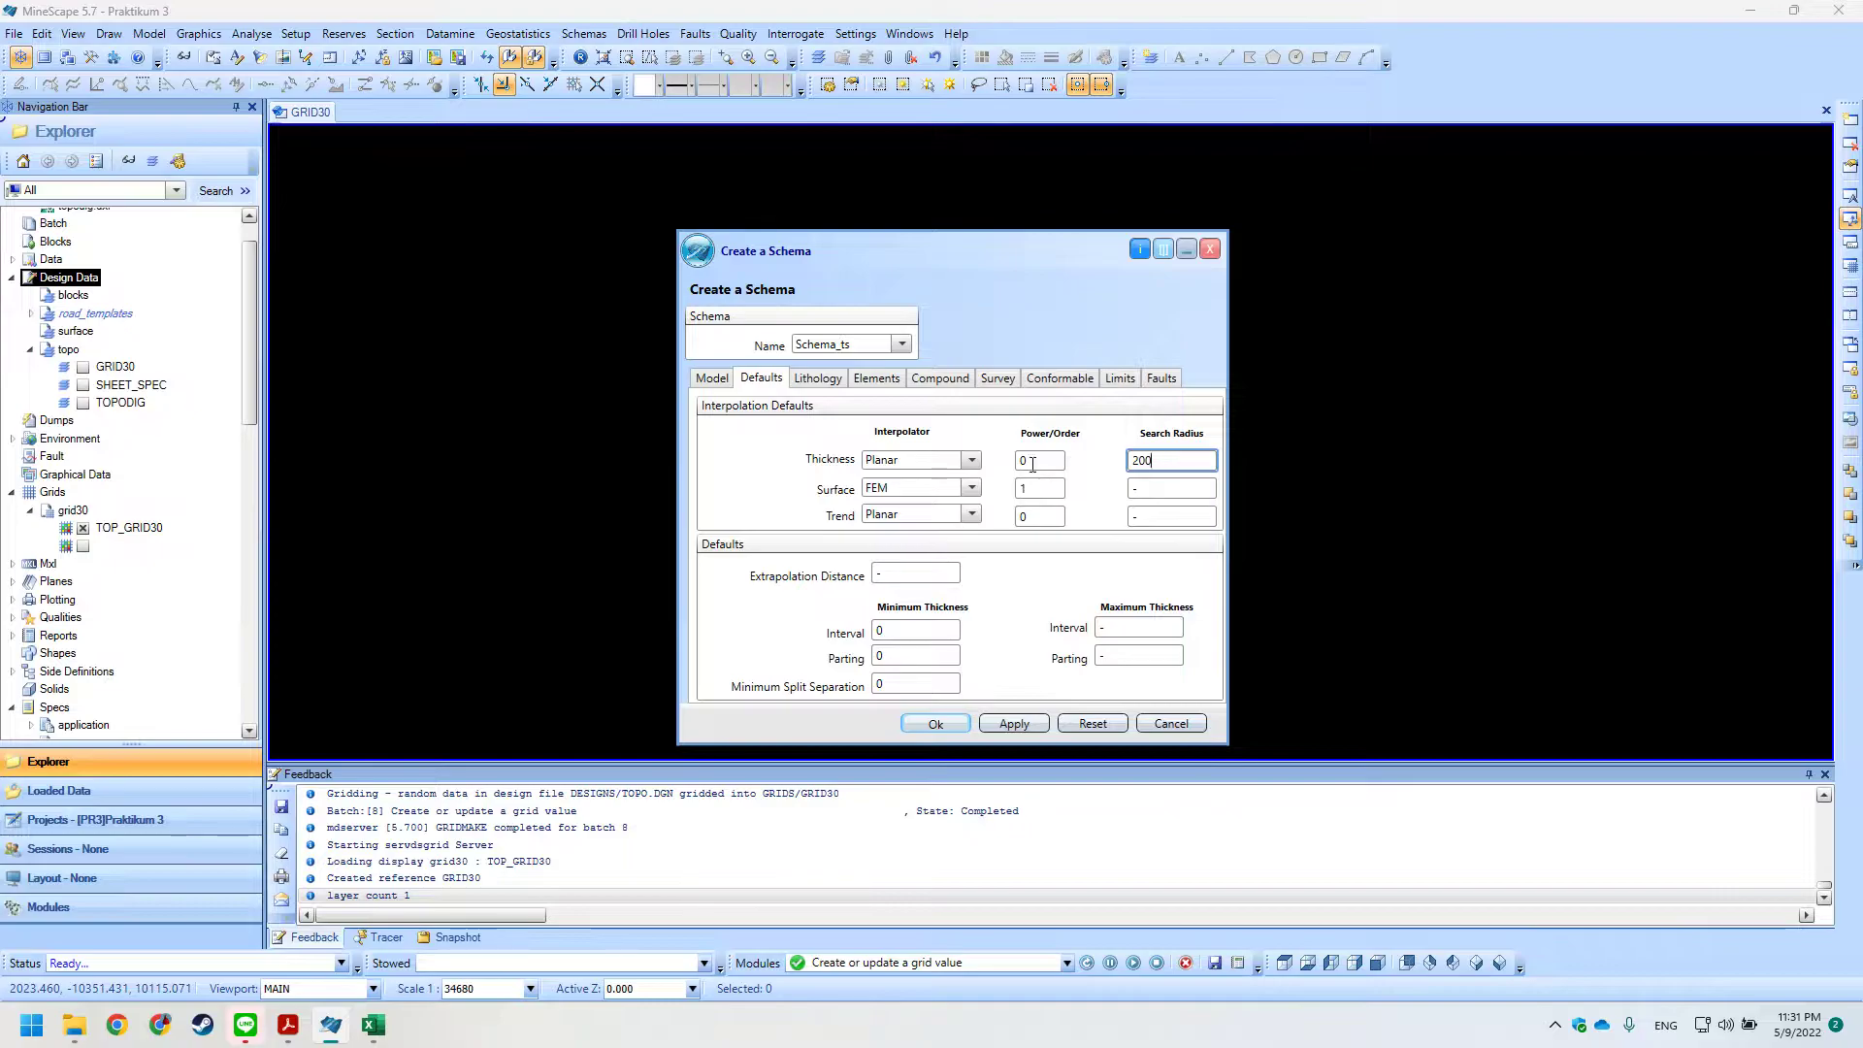
Set the search radius to 200 for both the Surface and Trend interpolators.
key("alt+Tab")
key("alt+Tab")
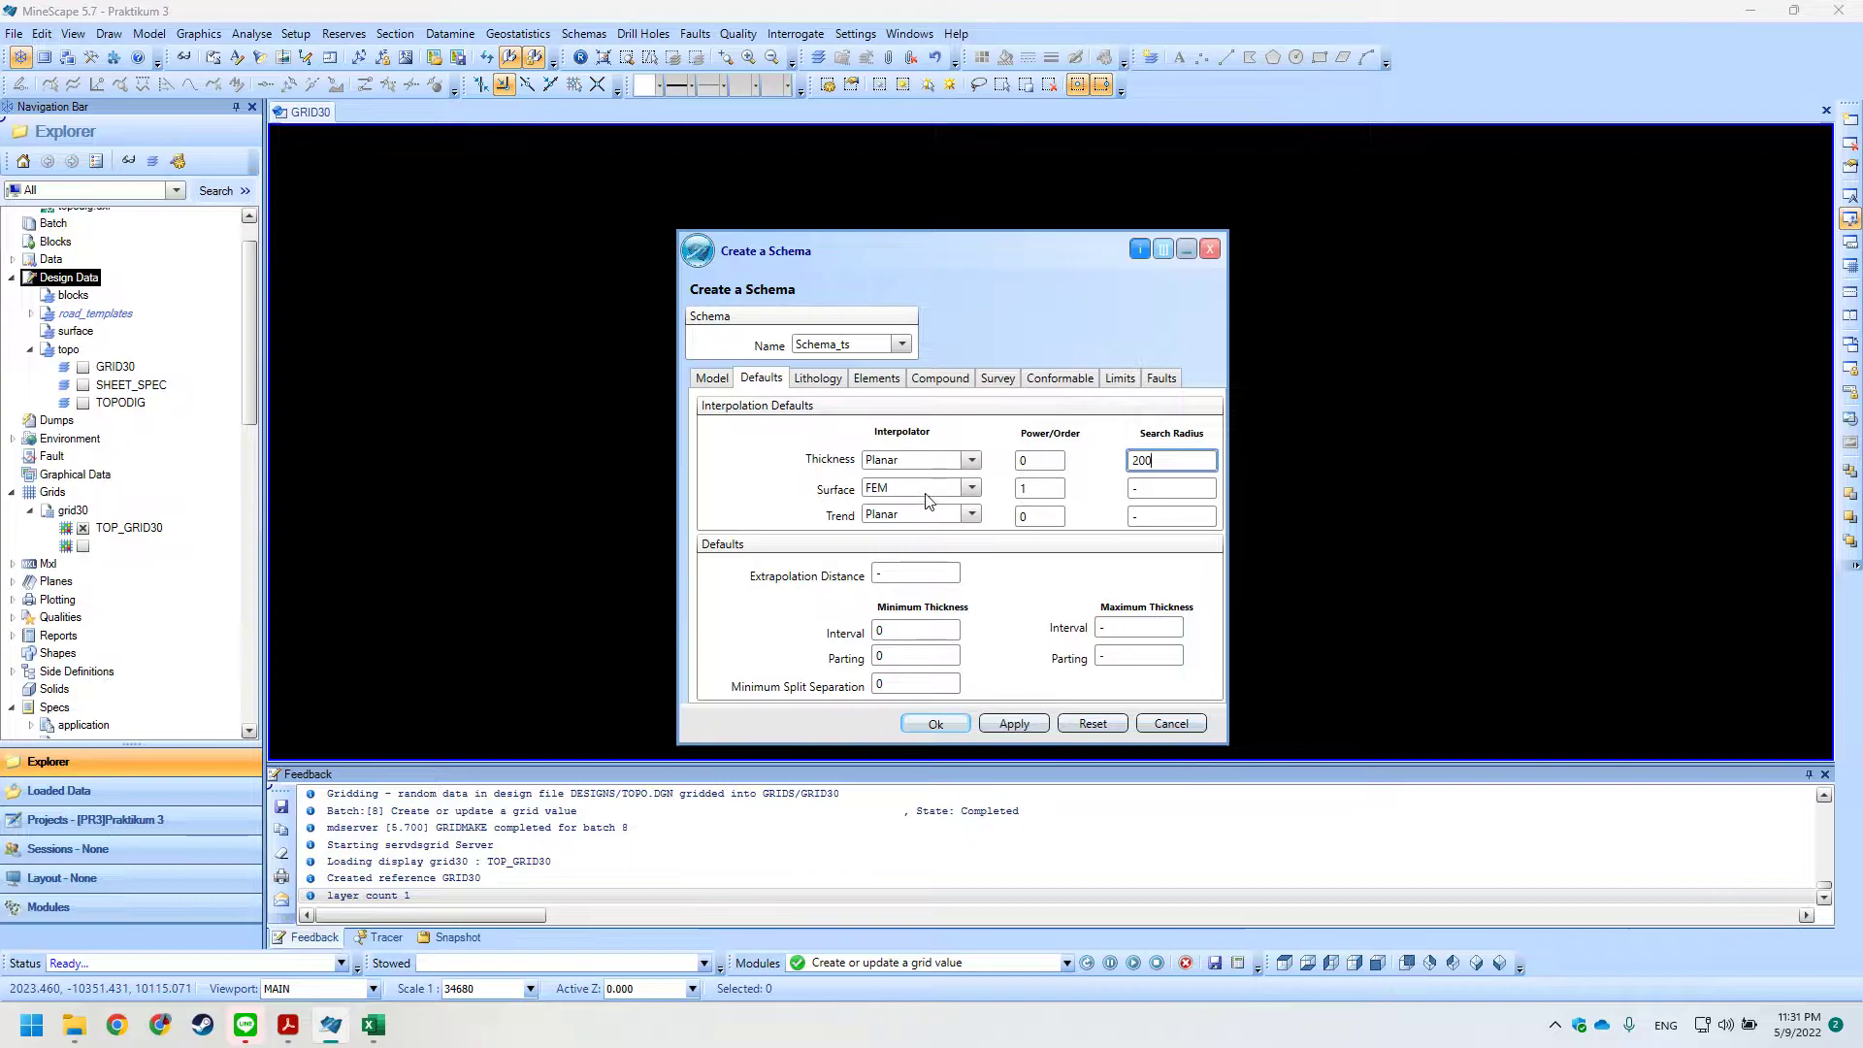
key("Tab")
type("200")
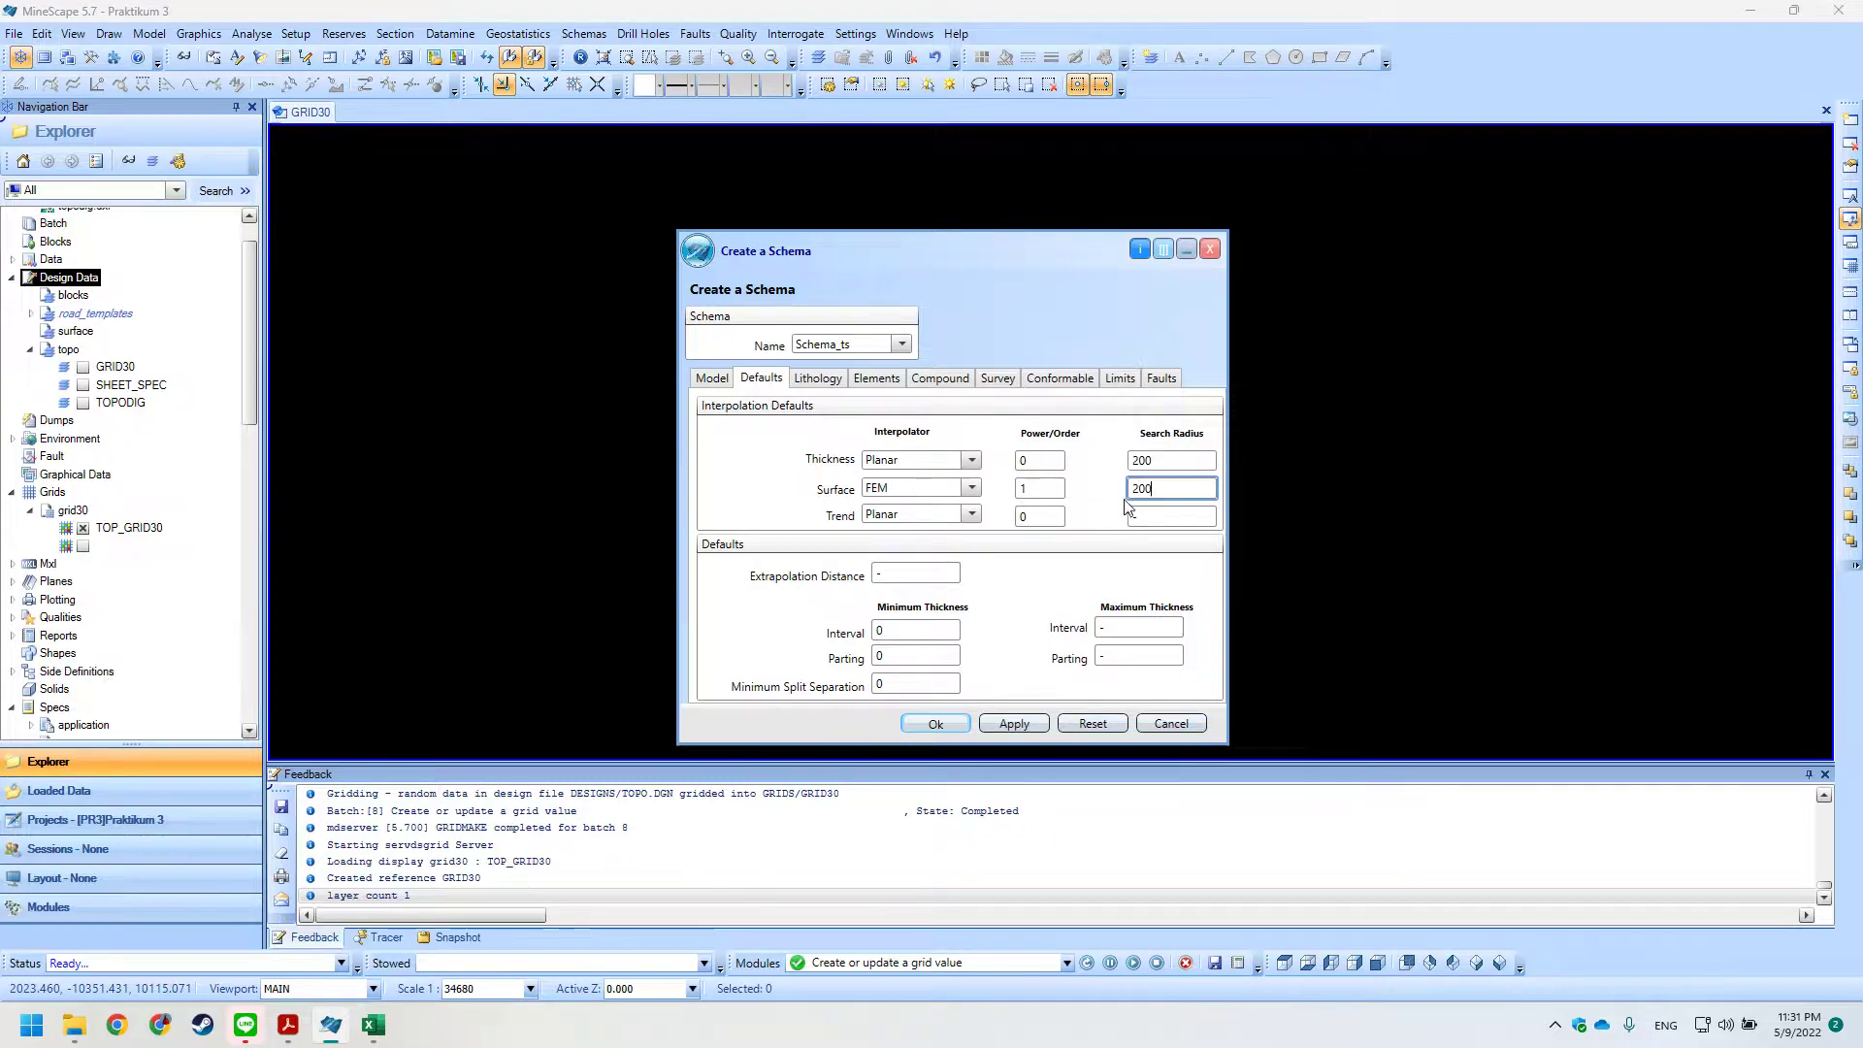
left_click(1159, 517)
type("200")
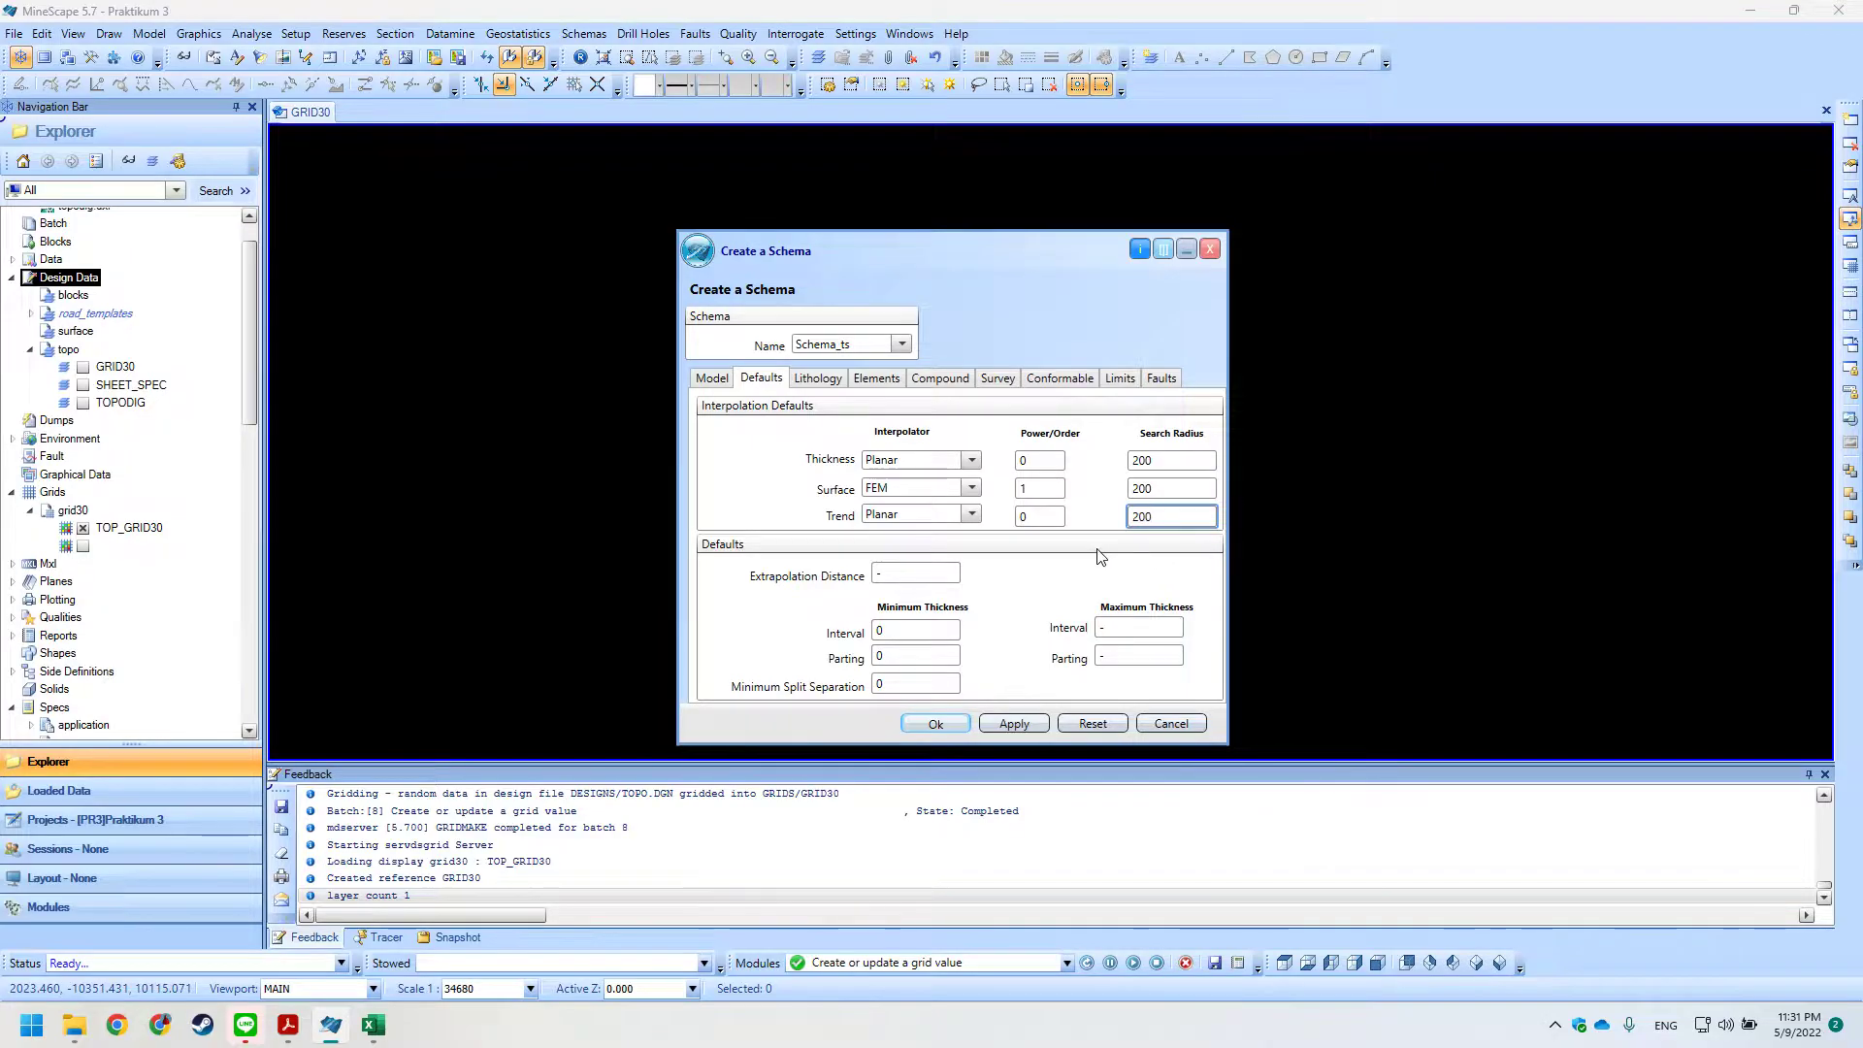
Set the schema's default extrapolation distance to 2000, as given in the guide.
key("alt+Tab")
key("alt+Tab")
key("Tab")
type("2000")
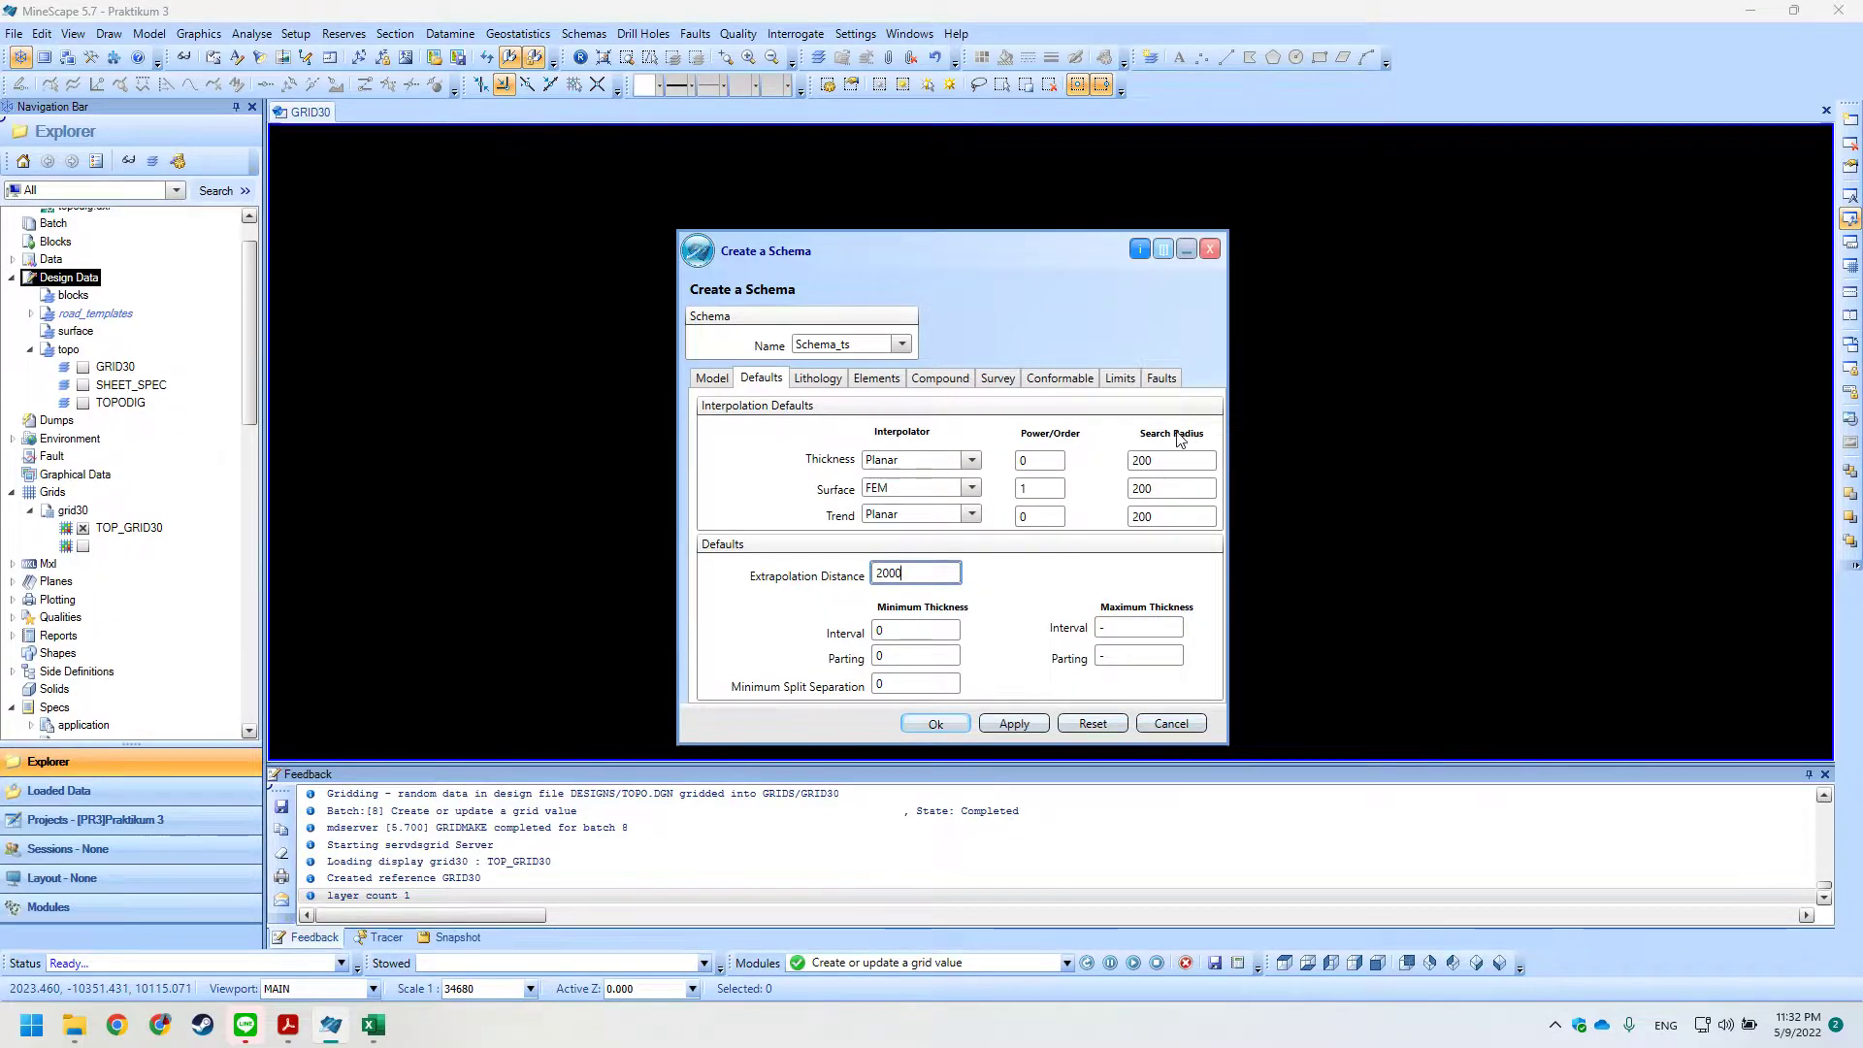
Move the Create a Schema dialog aside to examine the topography grid behind it.
left_click_drag(1031, 258, 670, 198)
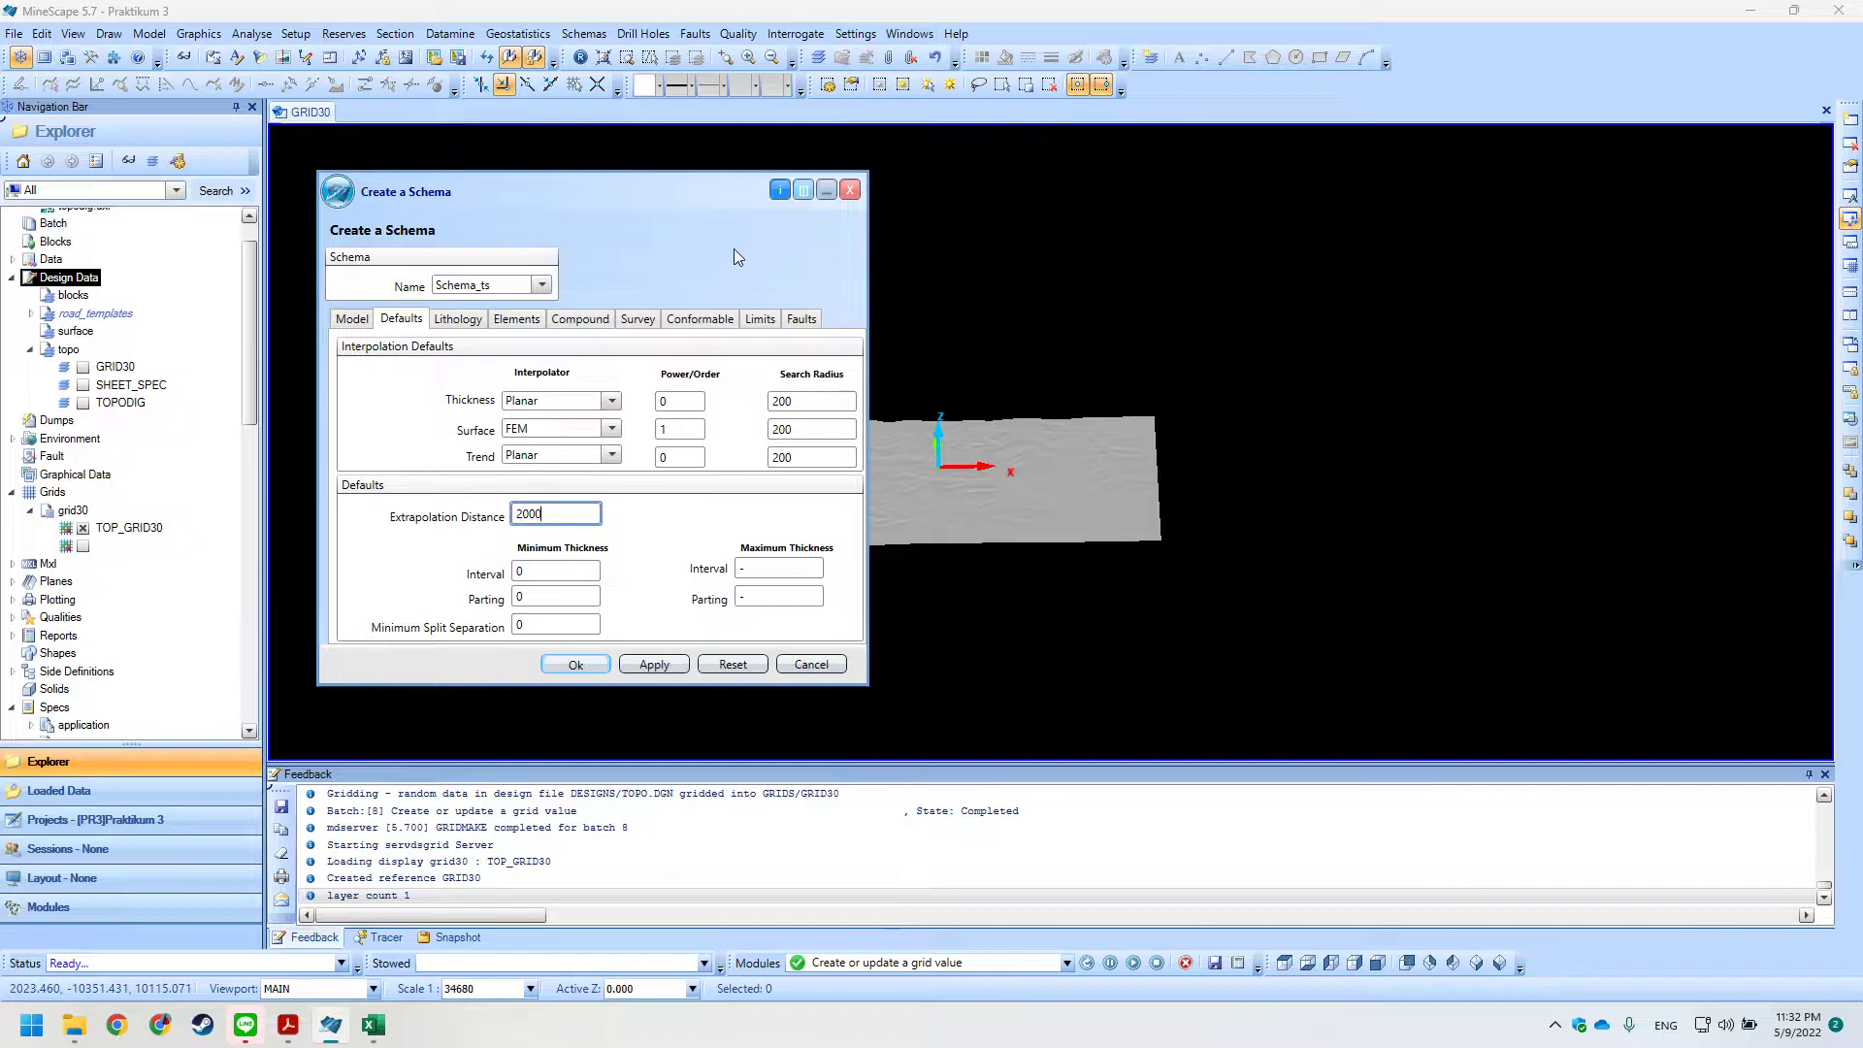
left_click(860, 201)
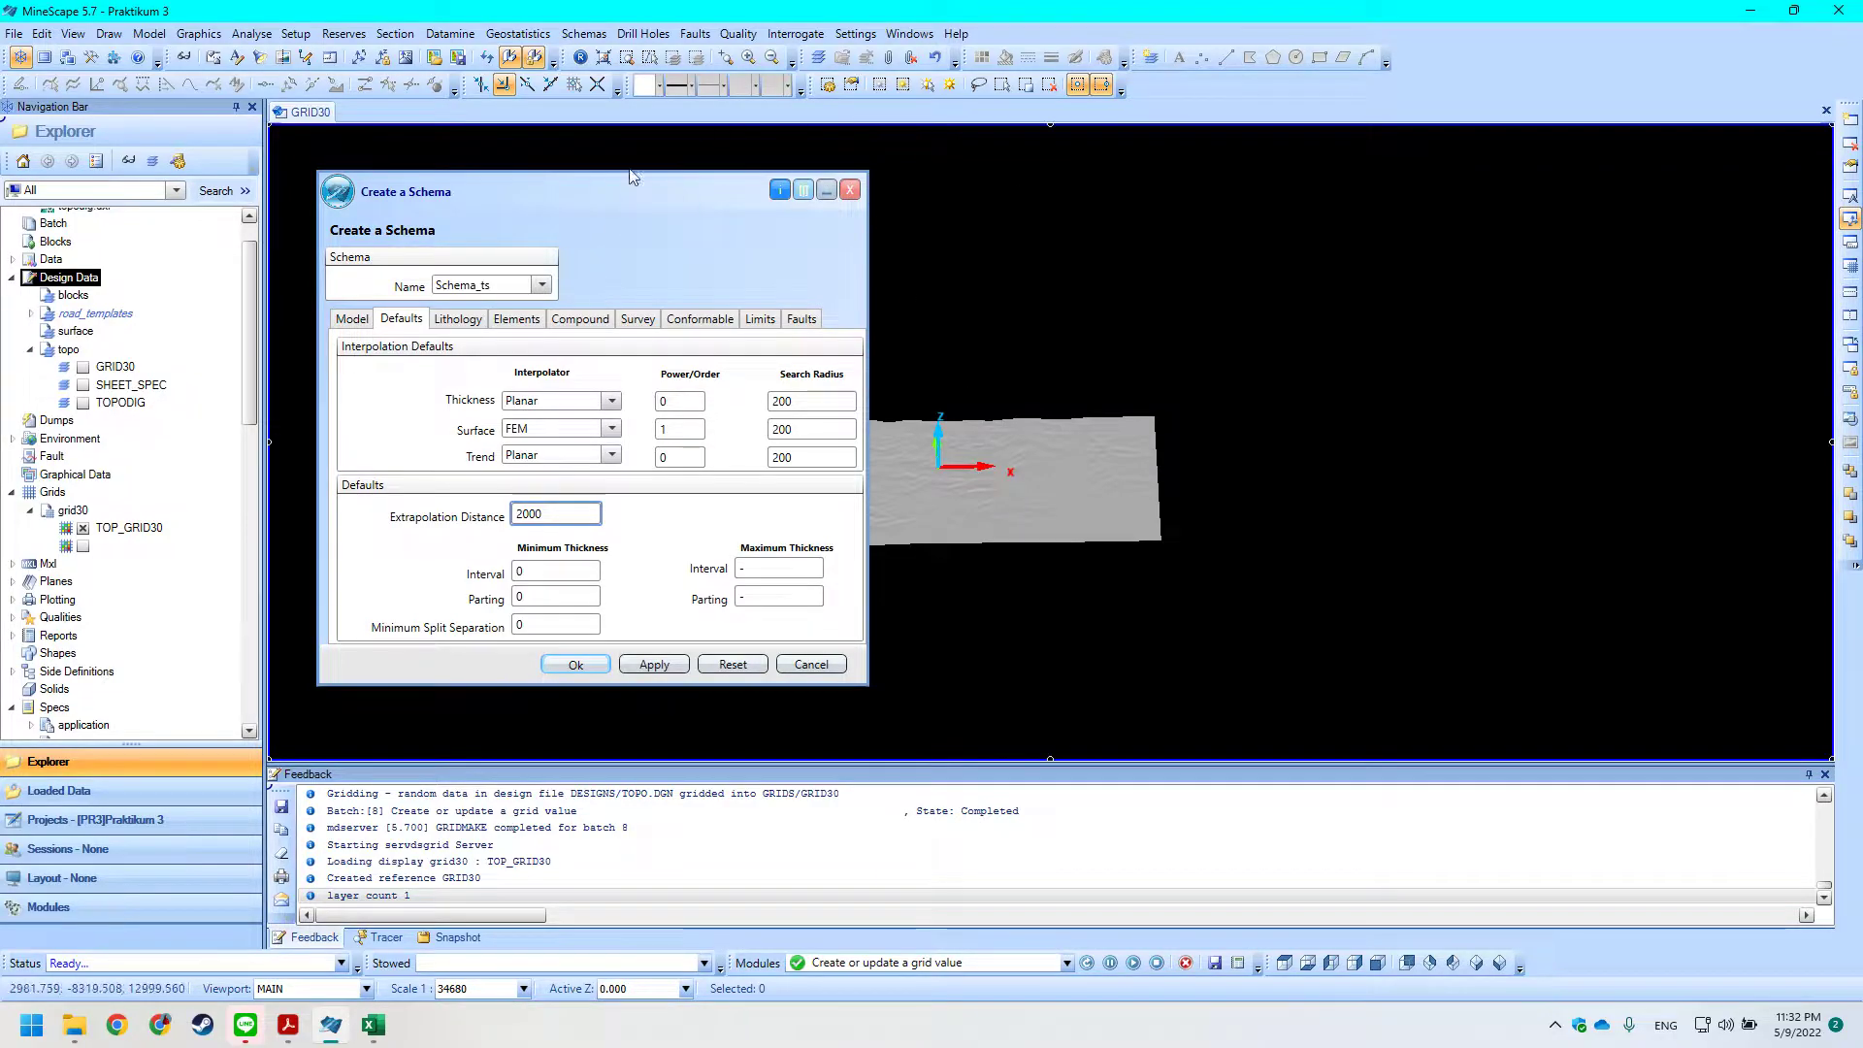
left_click_drag(588, 176, 703, 243)
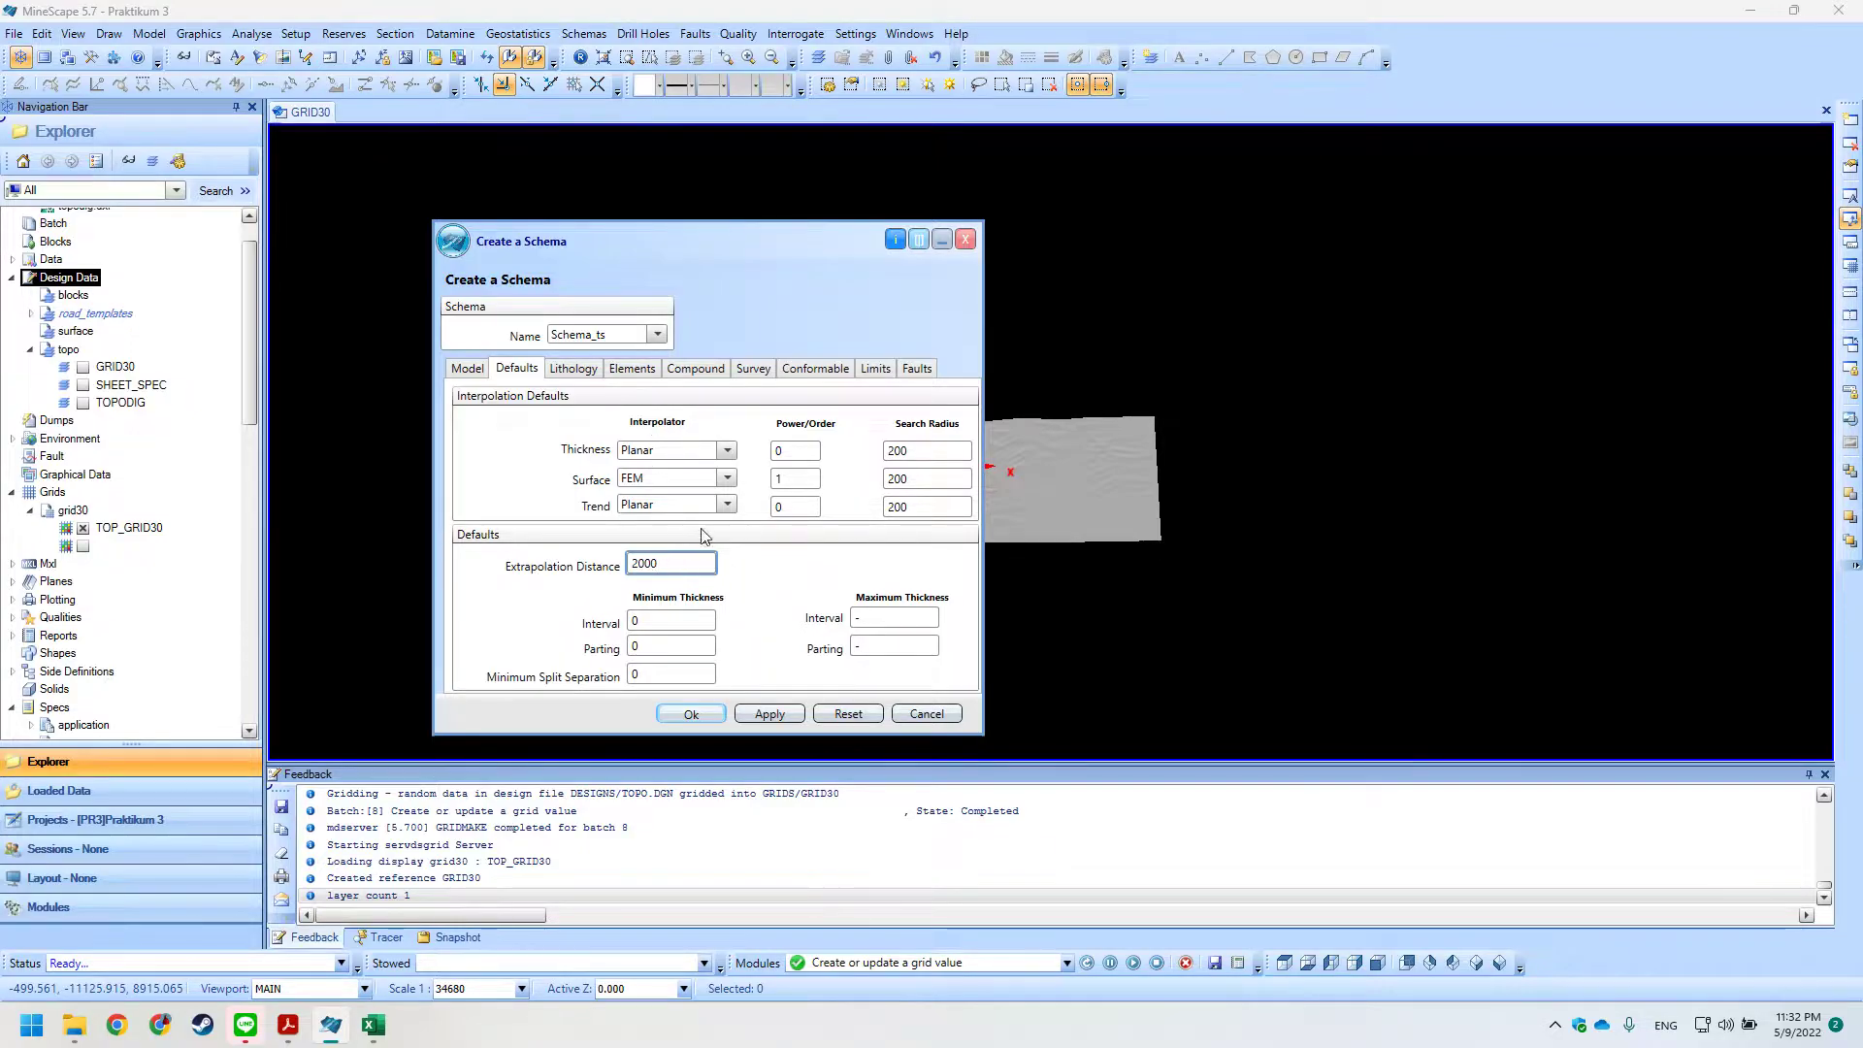
Display the schema's elemental units table and compare it with the Elements example in the practicum guide.
key("alt+Tab")
scroll(751, 585, "down", 2)
scroll(751, 585, "down", 7)
key("alt+Tab")
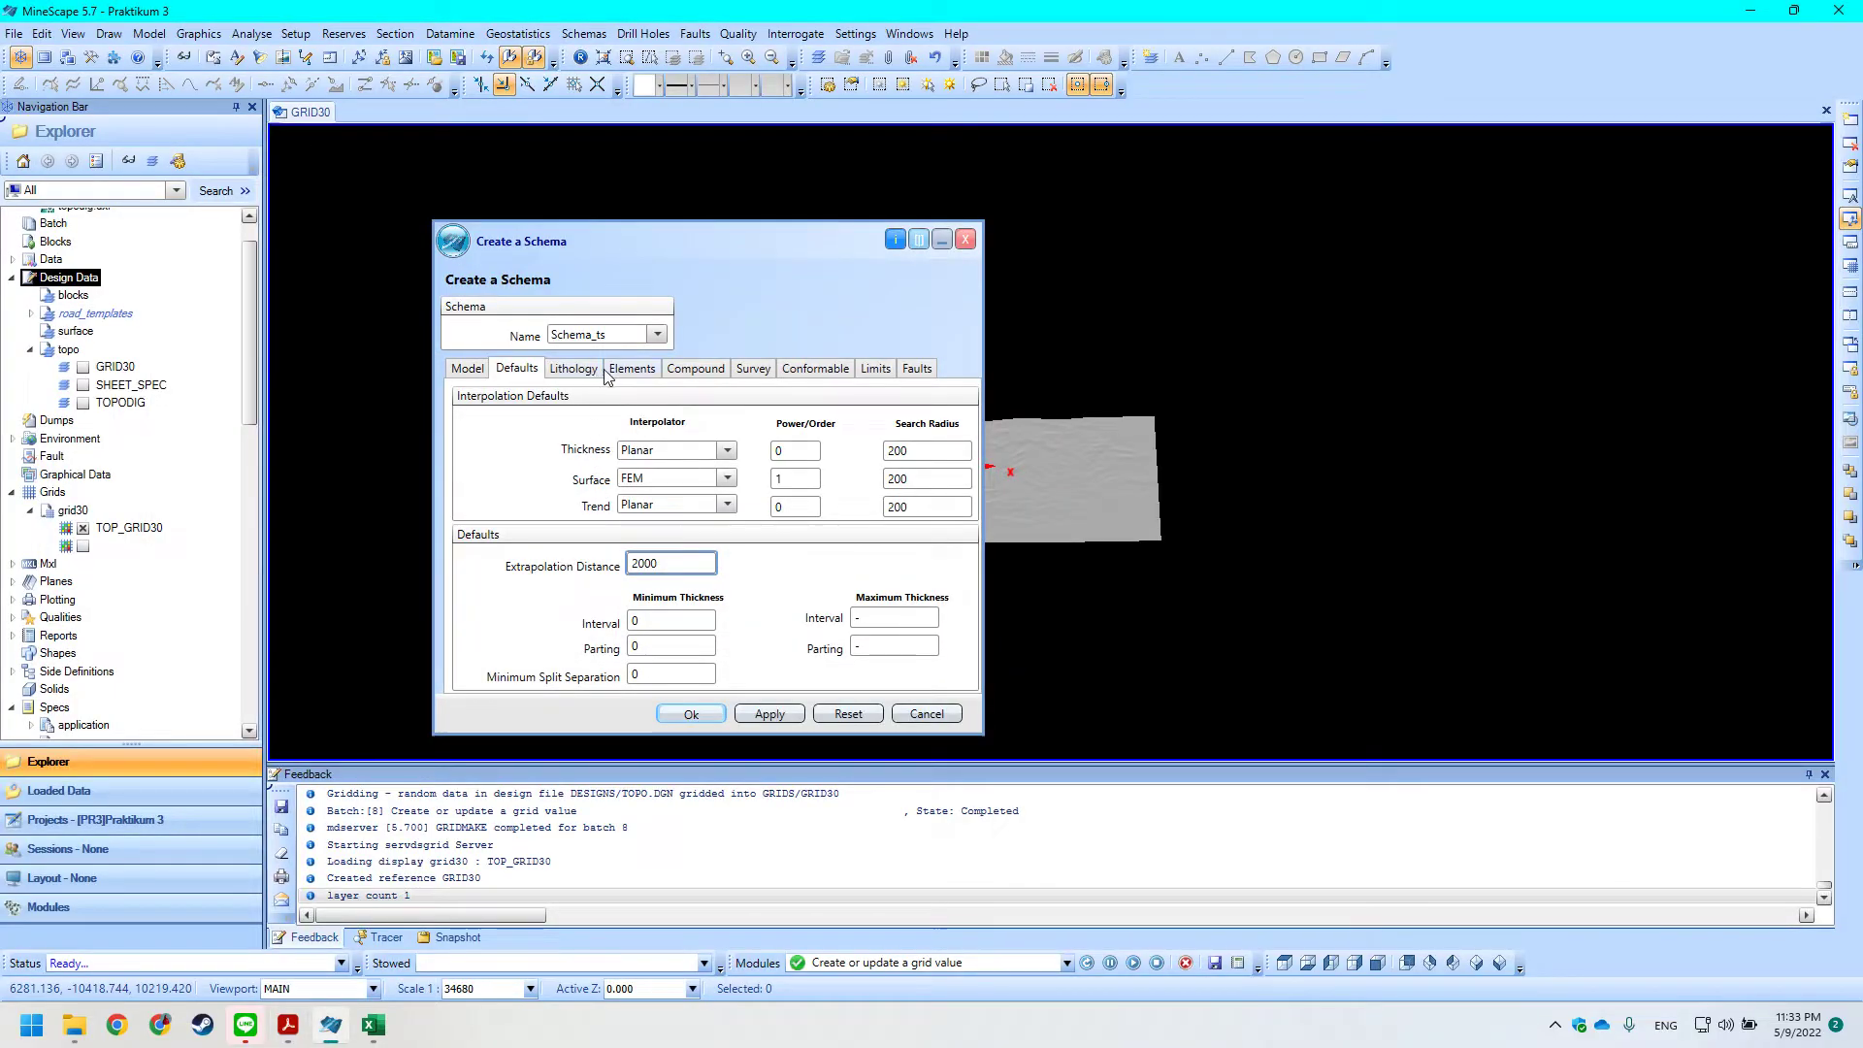
left_click(601, 372)
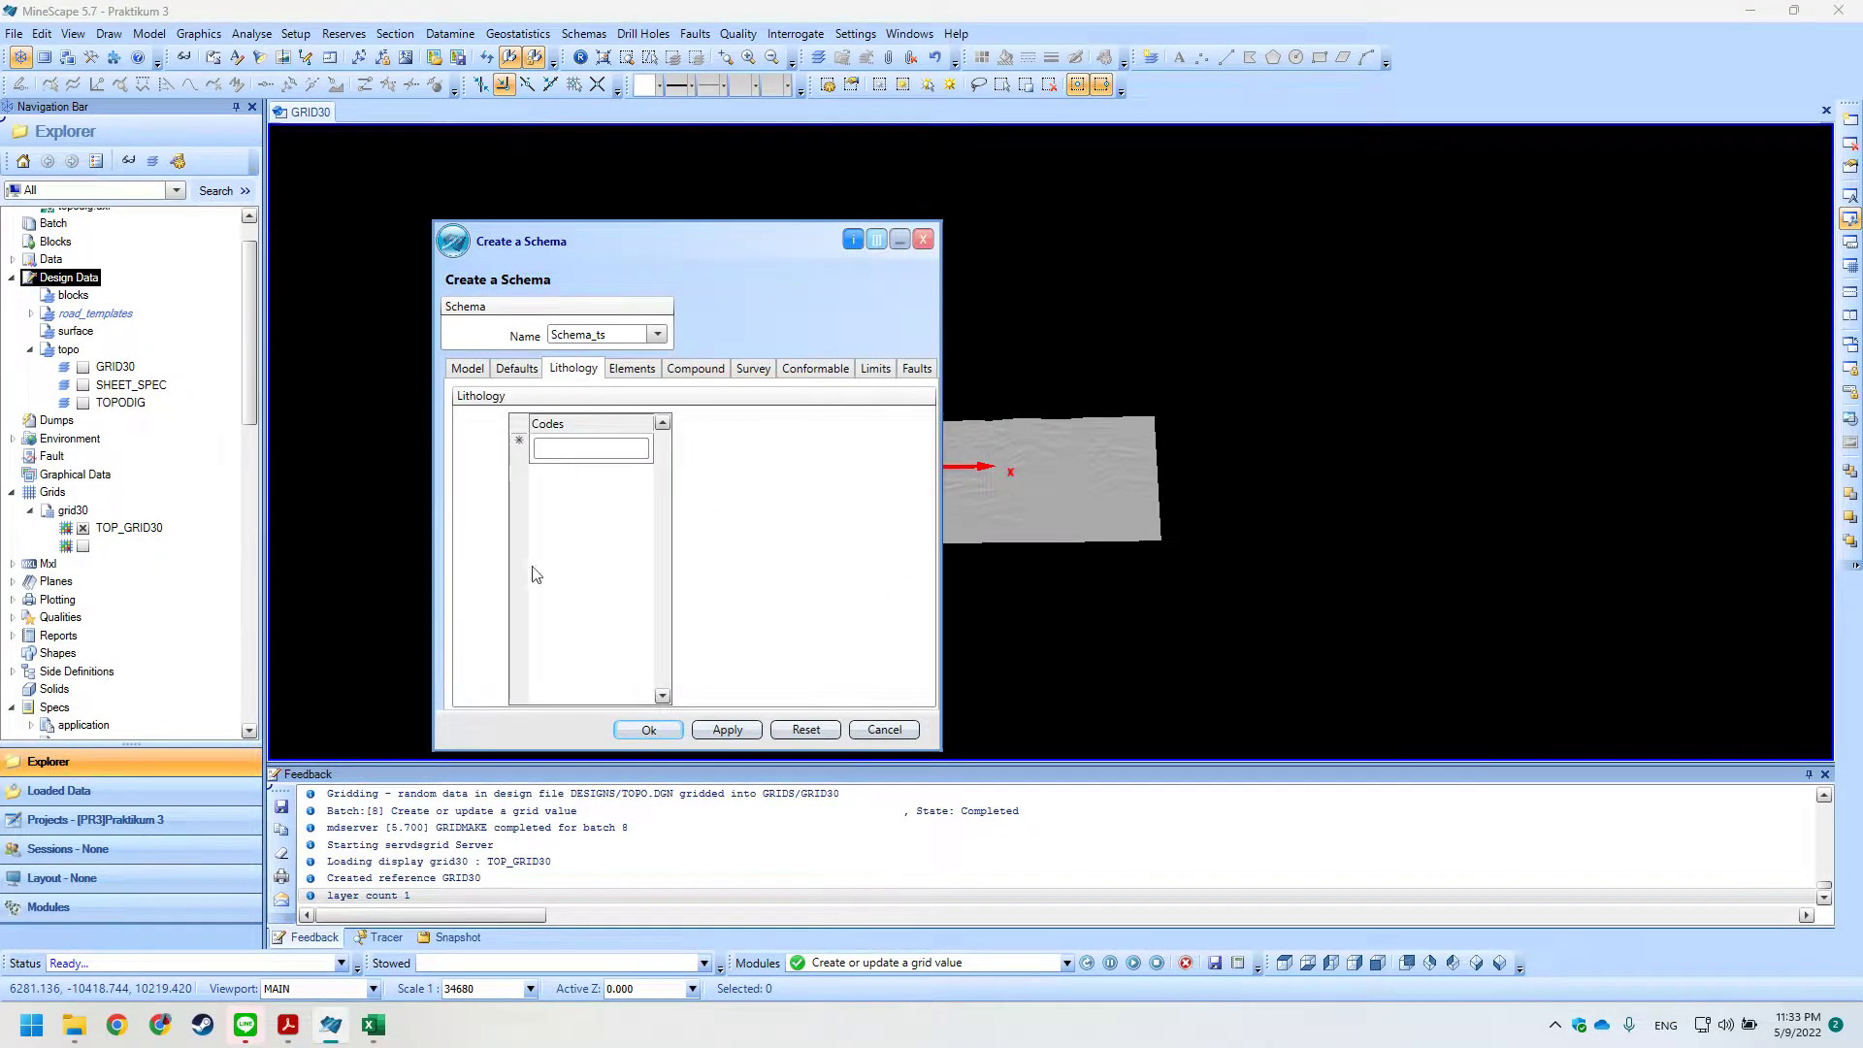
left_click(628, 371)
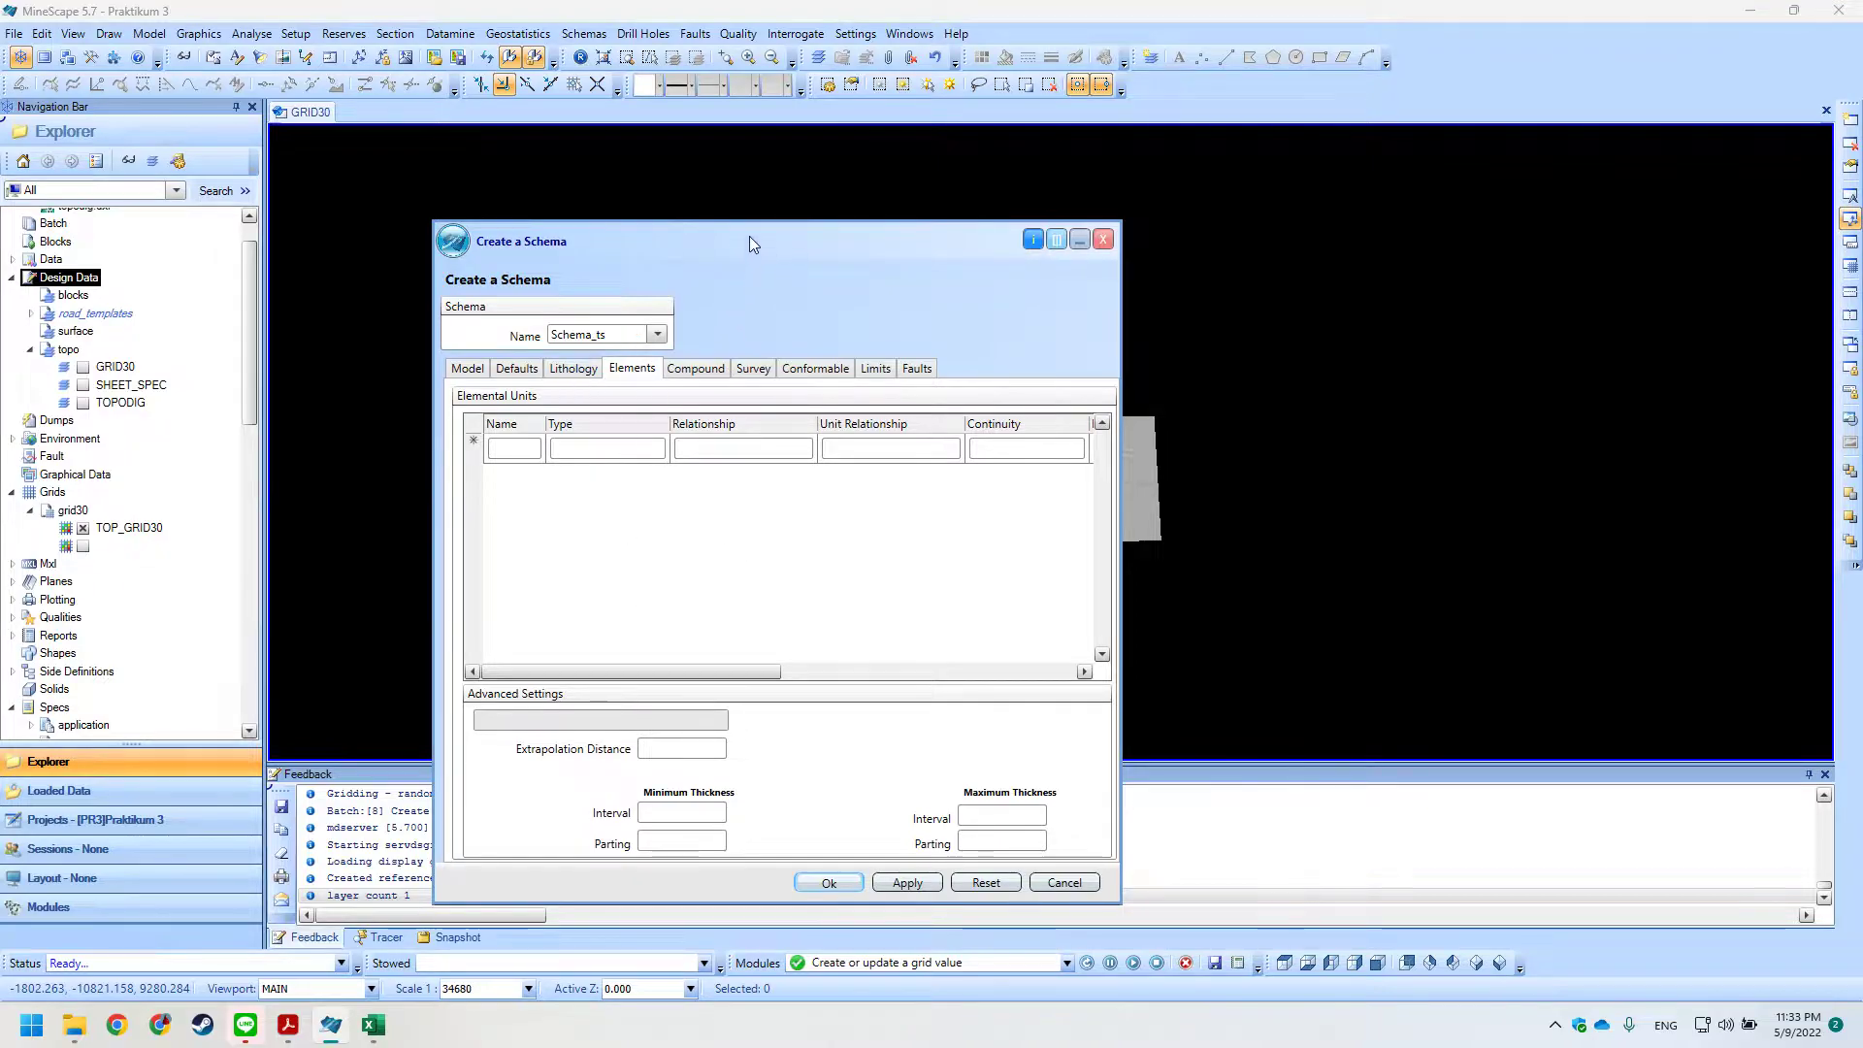
left_click_drag(750, 237, 811, 266)
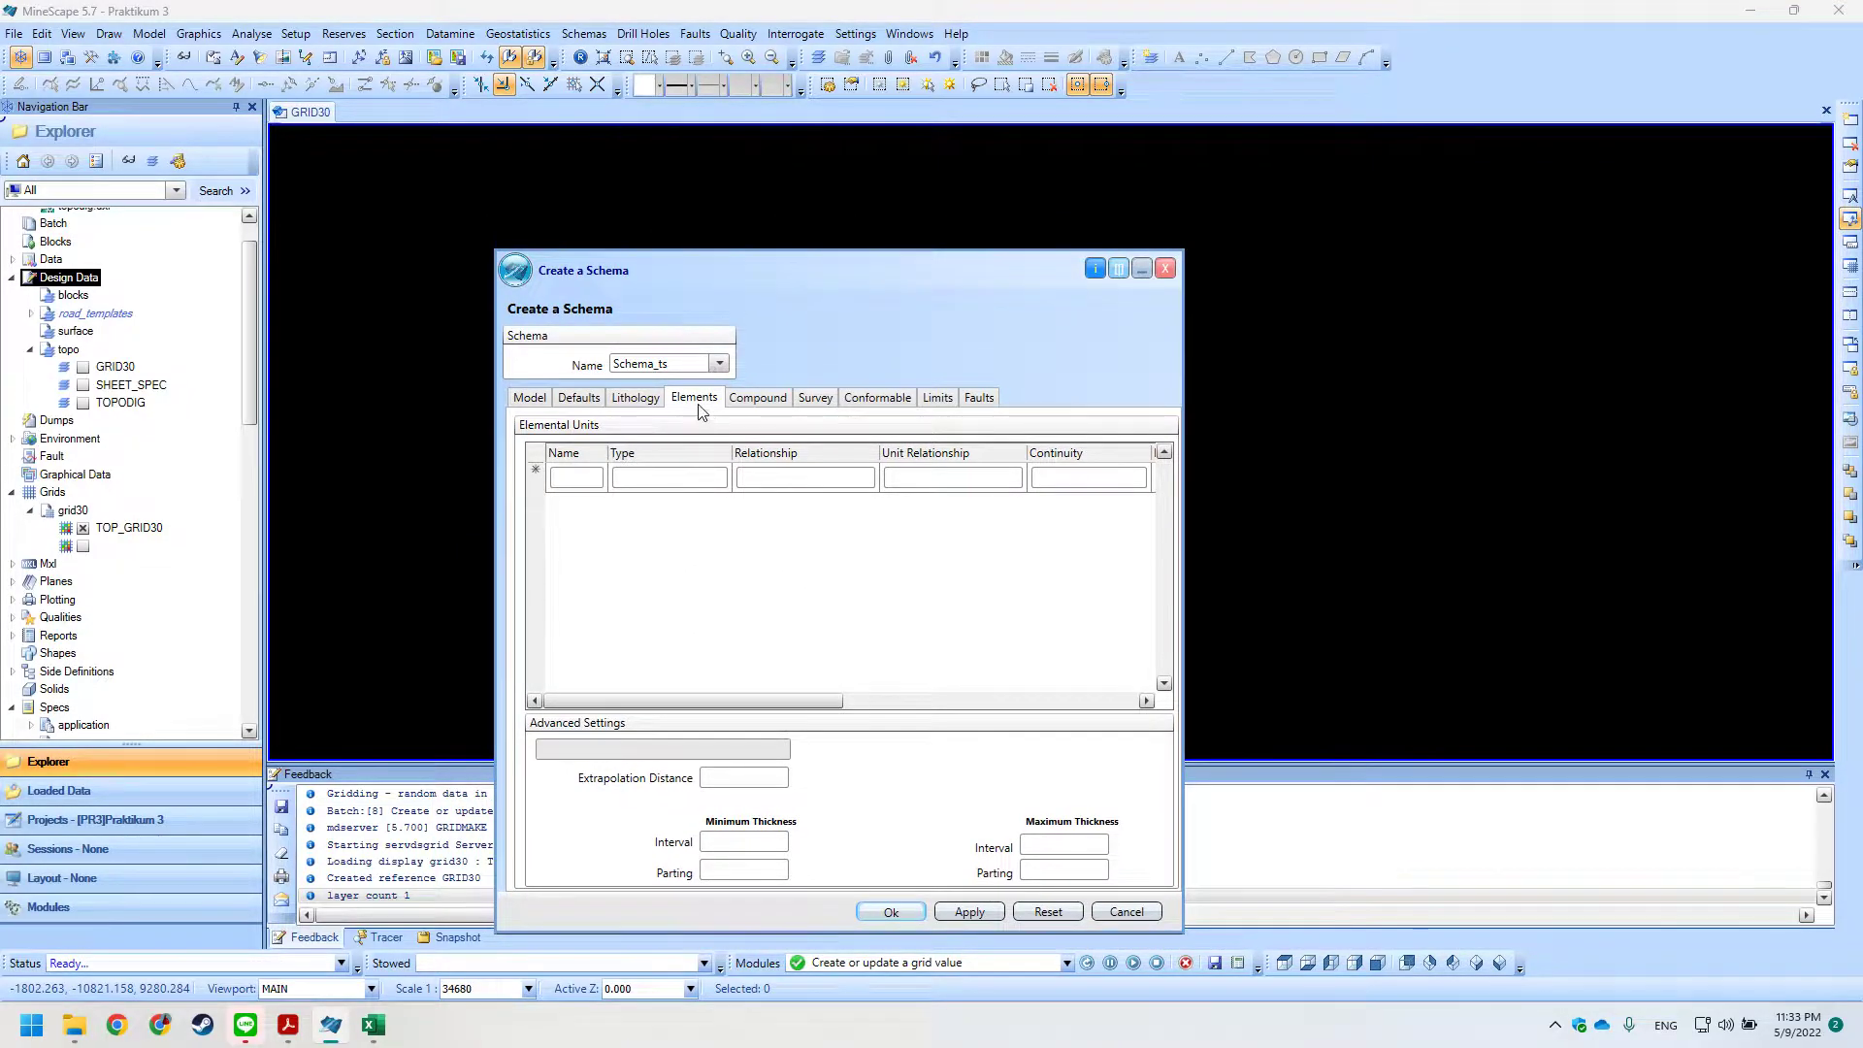
key("alt+Tab")
scroll(604, 545, "down", 2)
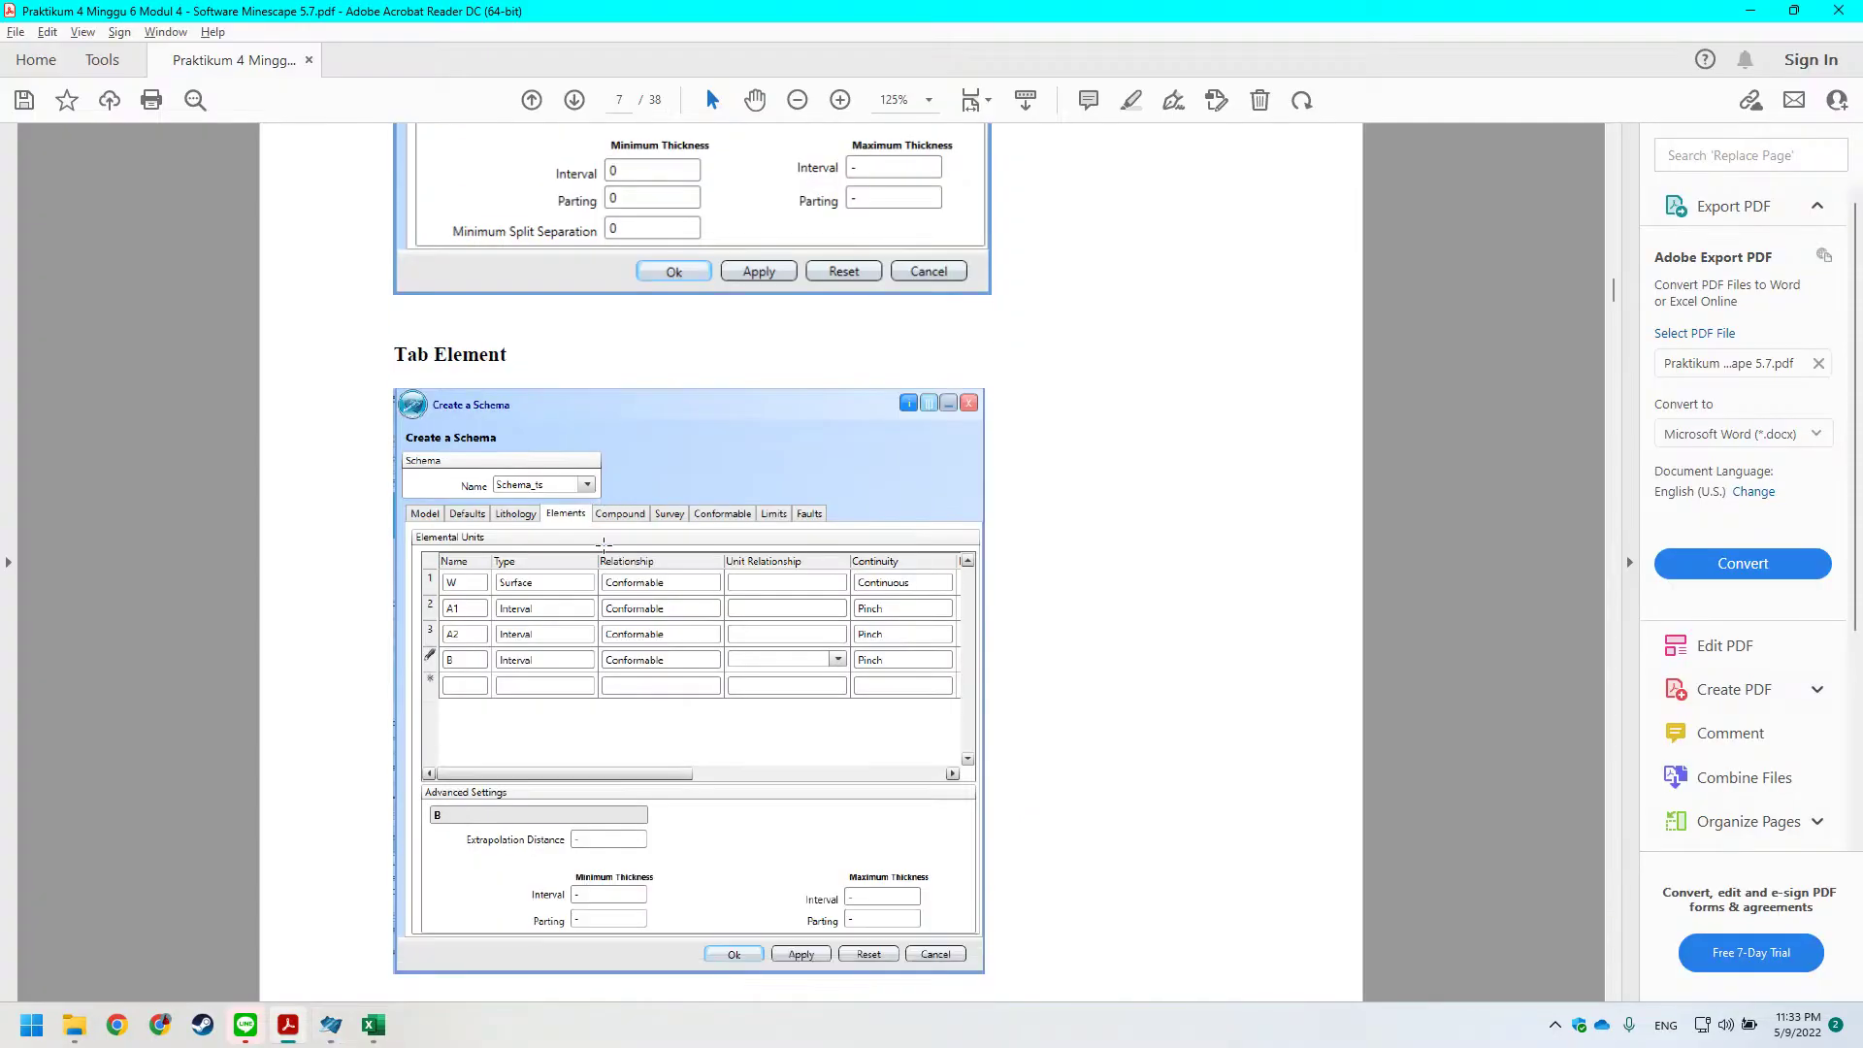
scroll(604, 545, "down", 1)
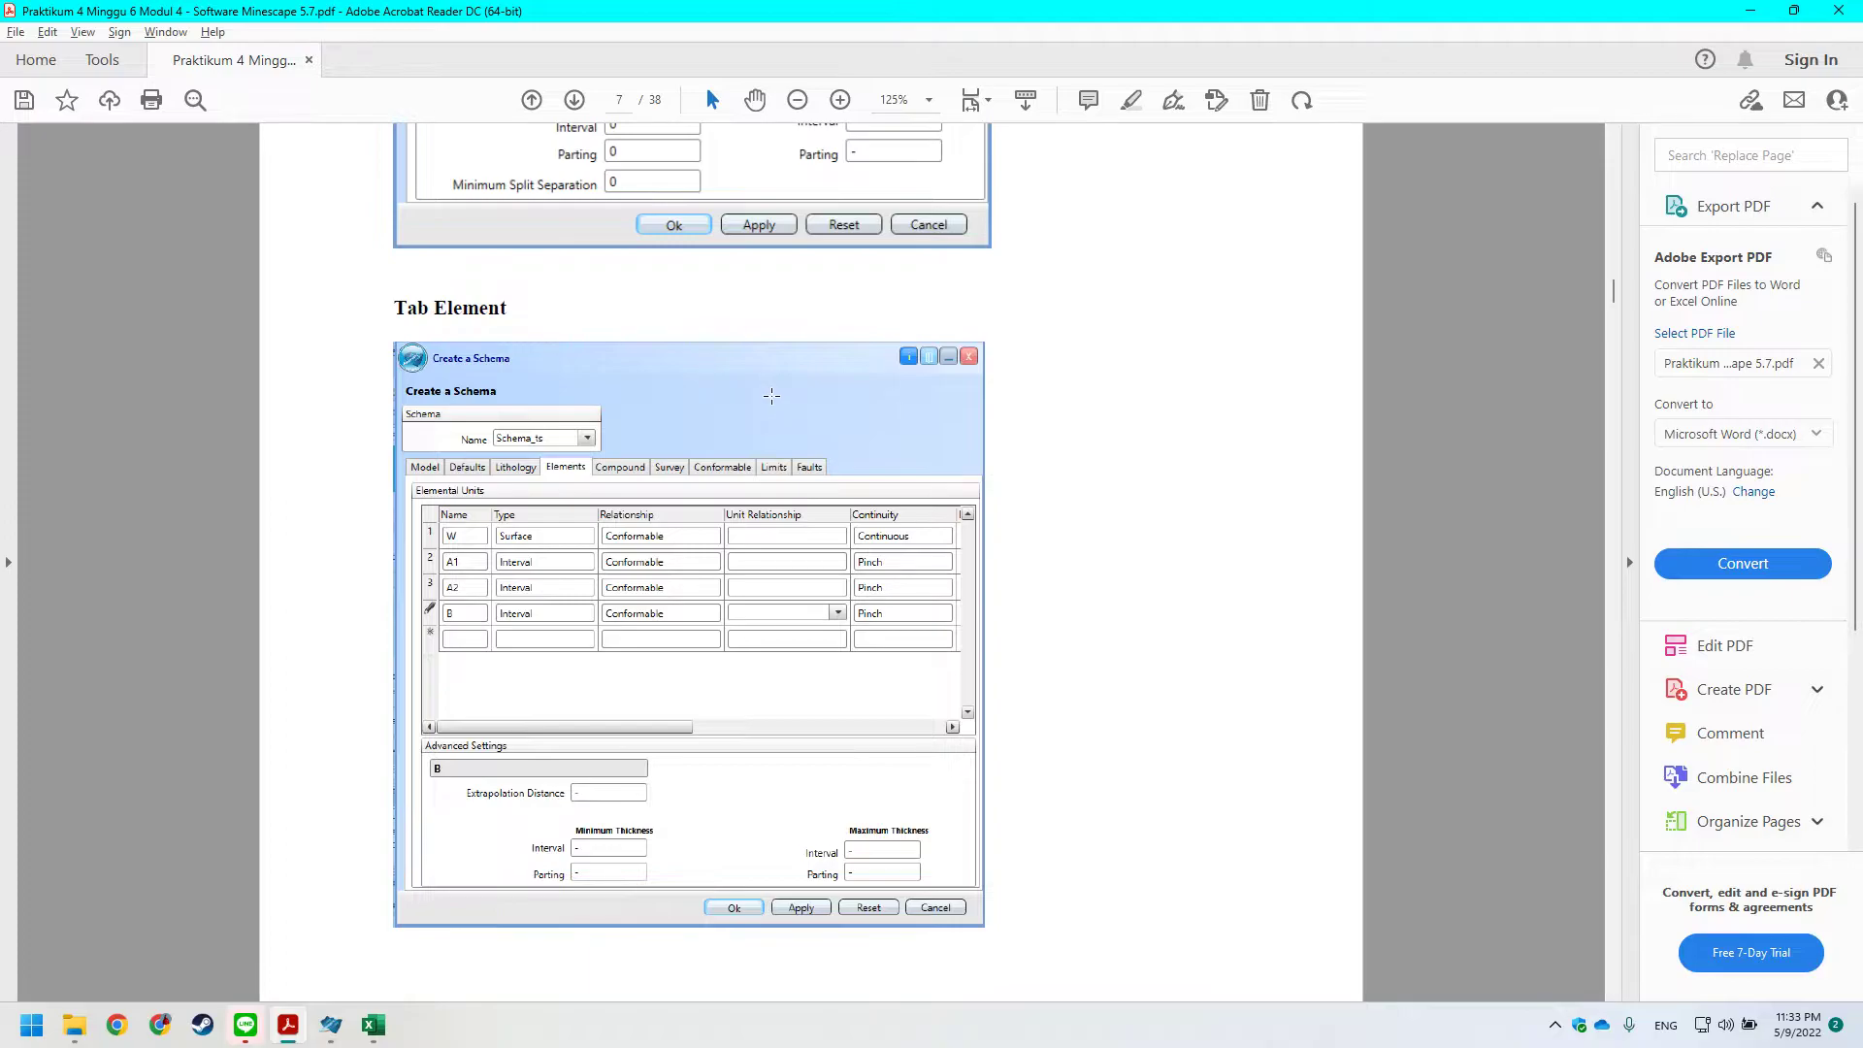
key("alt+Tab")
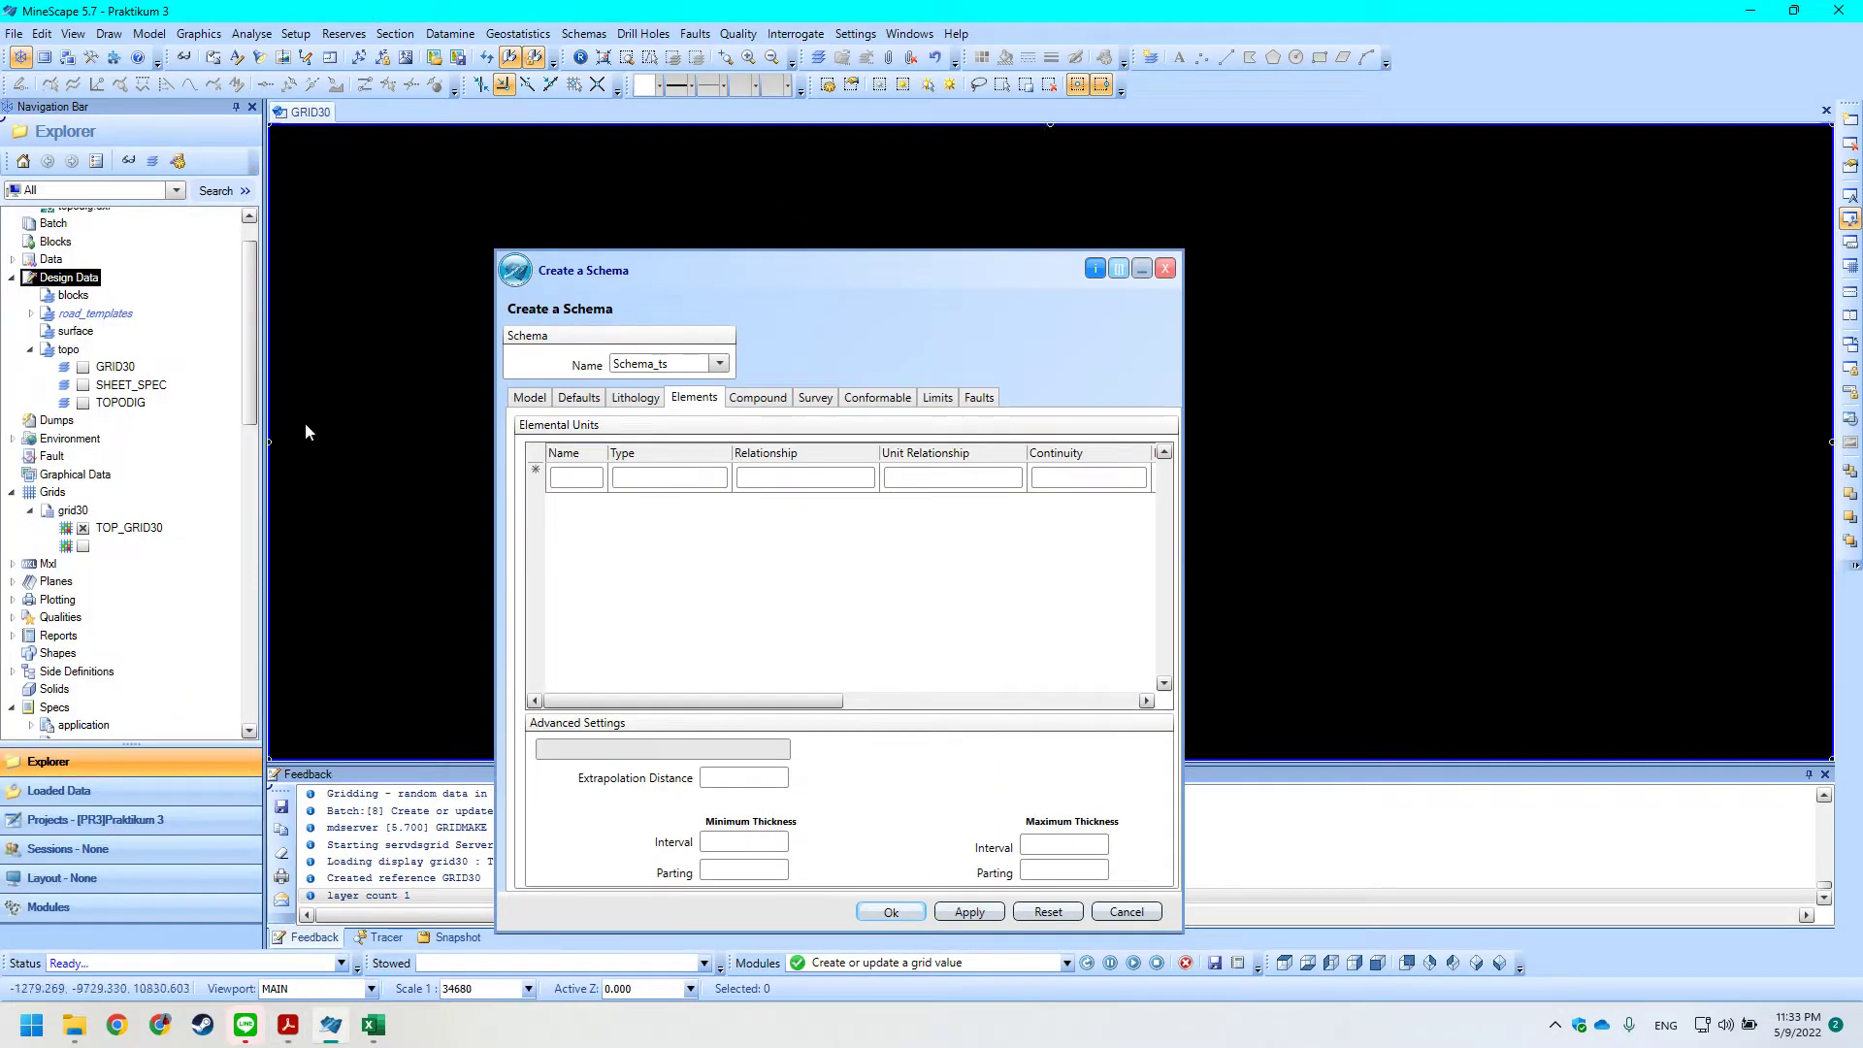
Switch to File Explorer and open lit.txt from the Praktikum 3 data folder to read the unit names per drill hole.
mouse_move(75, 1021)
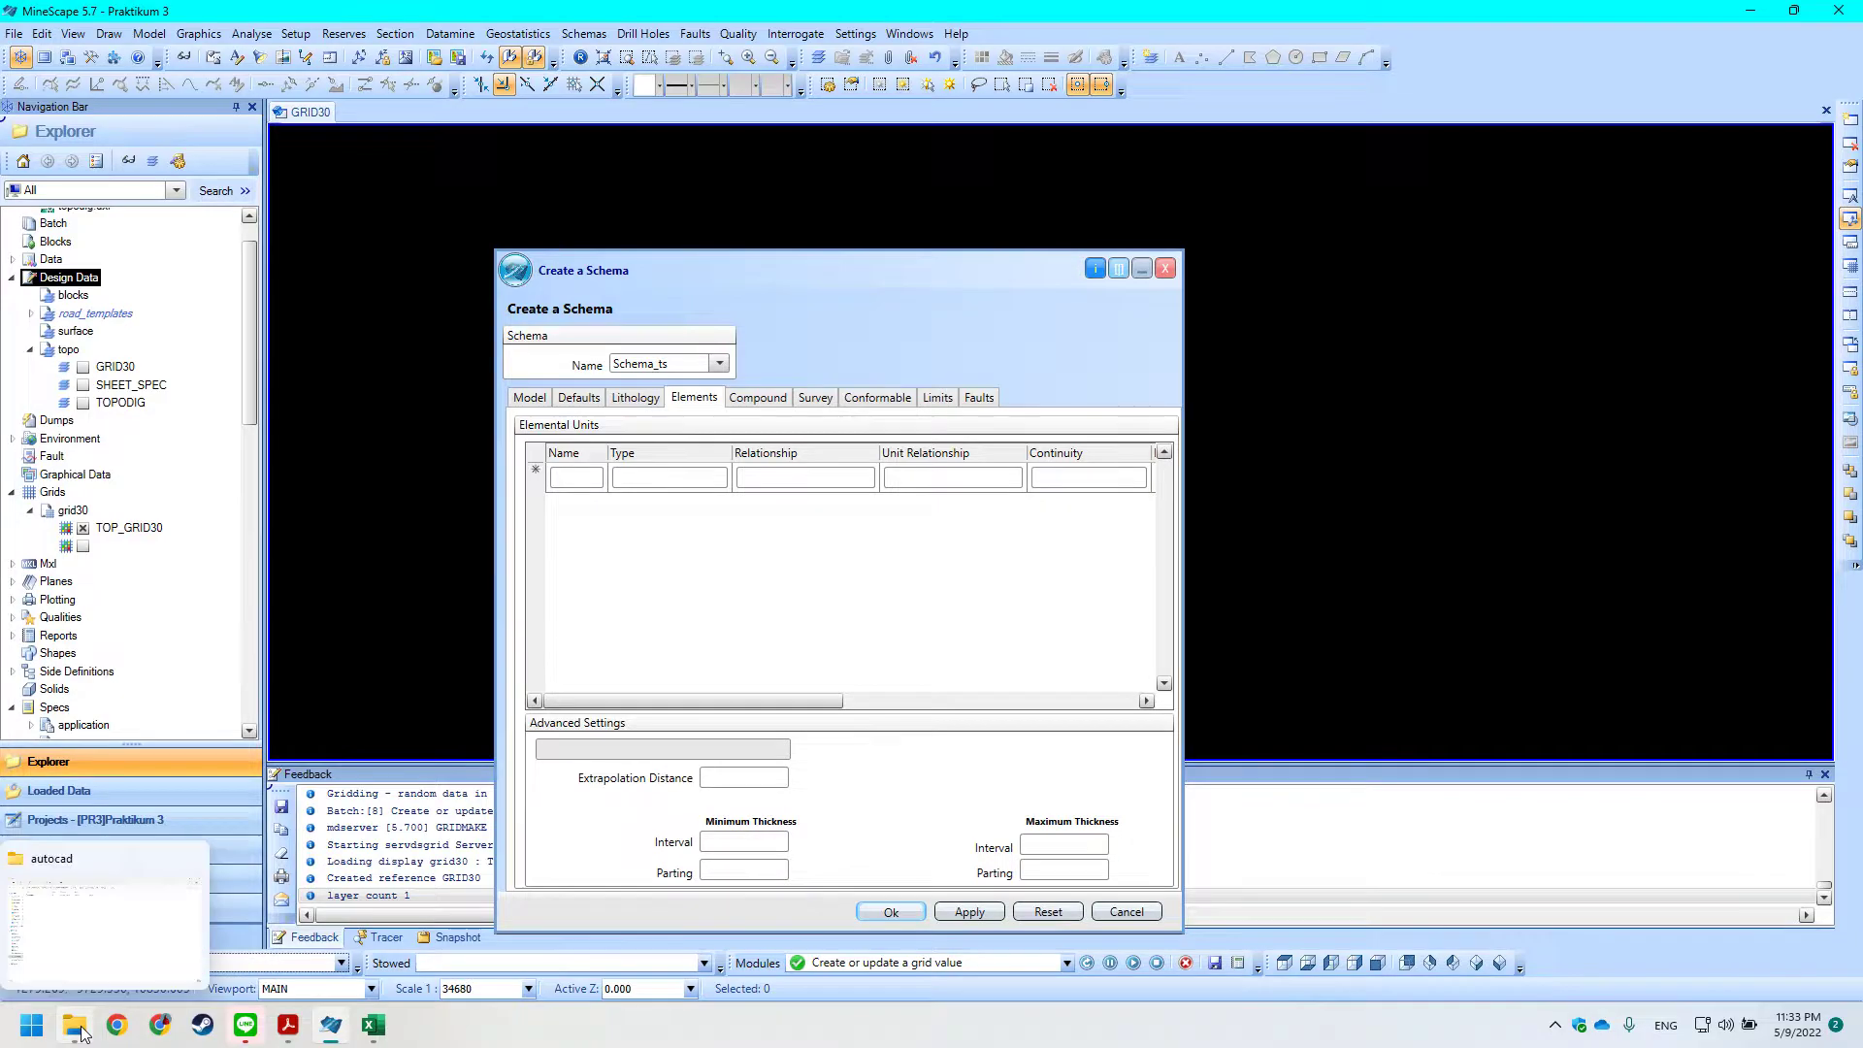
left_click(108, 929)
left_click(922, 101)
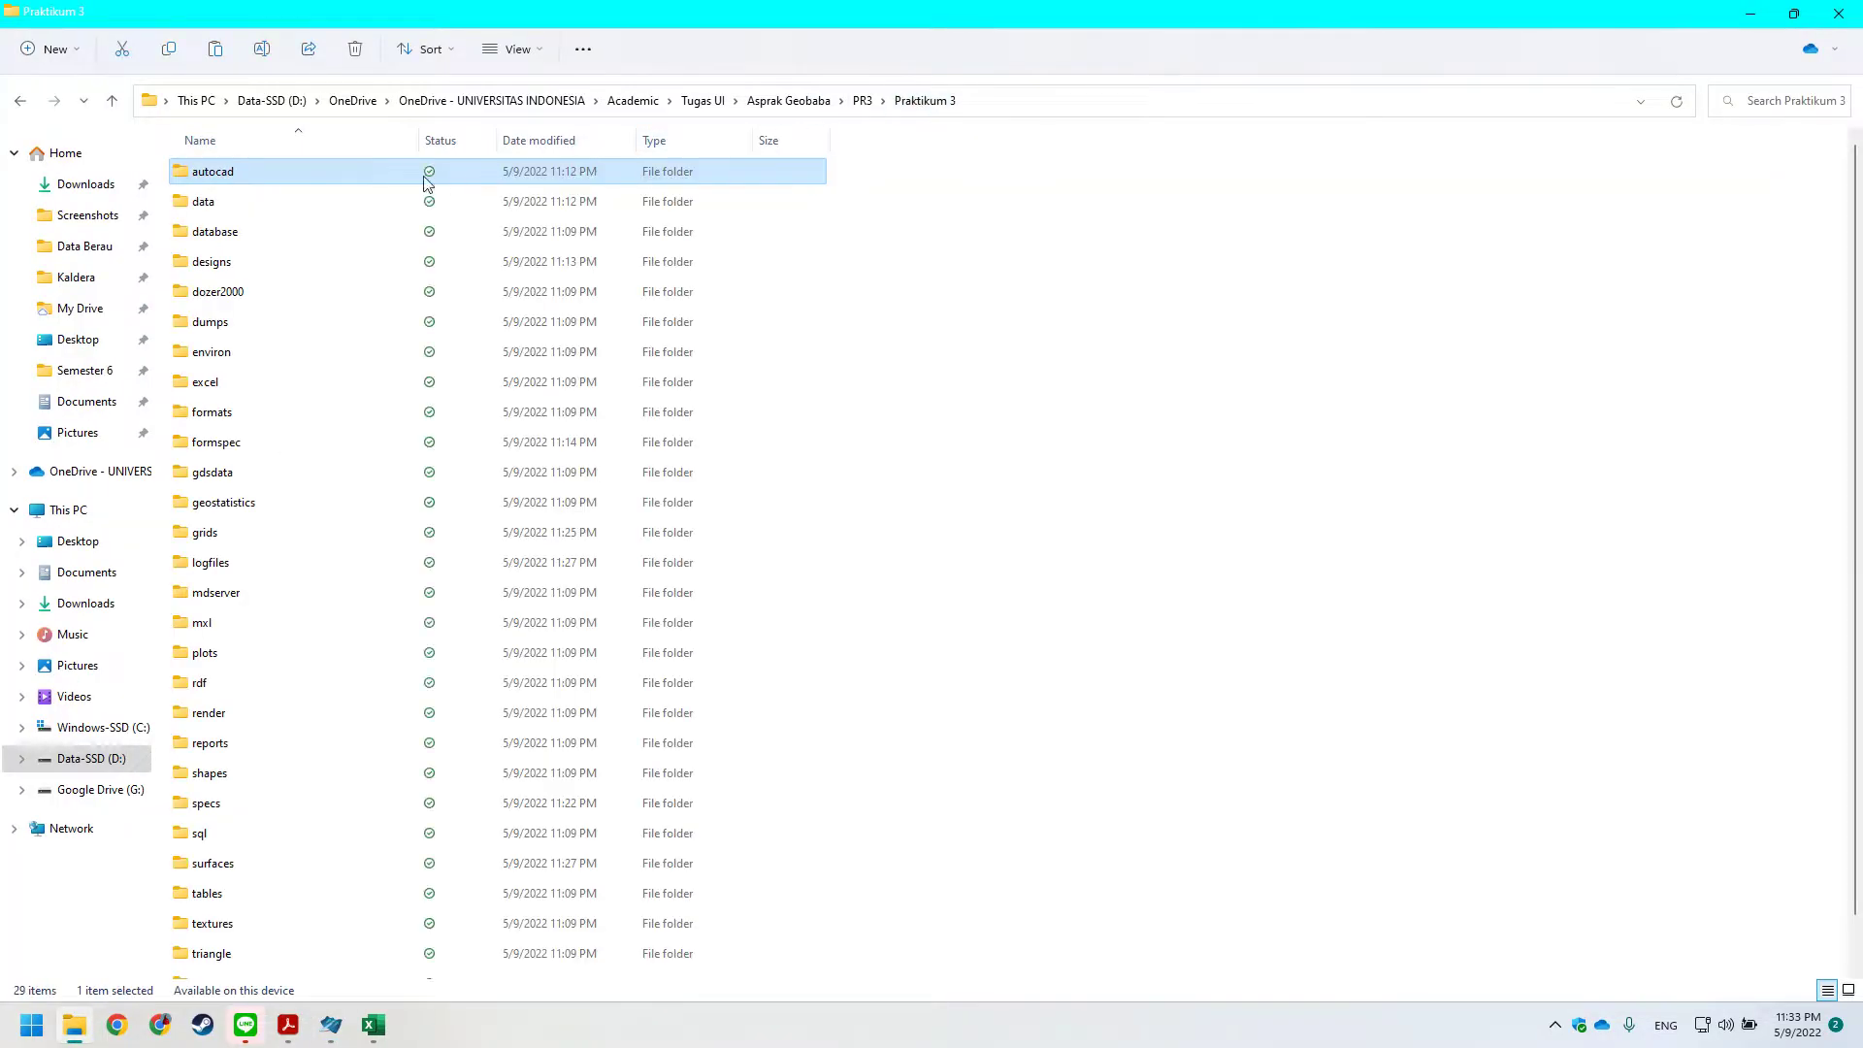
double_click(251, 212)
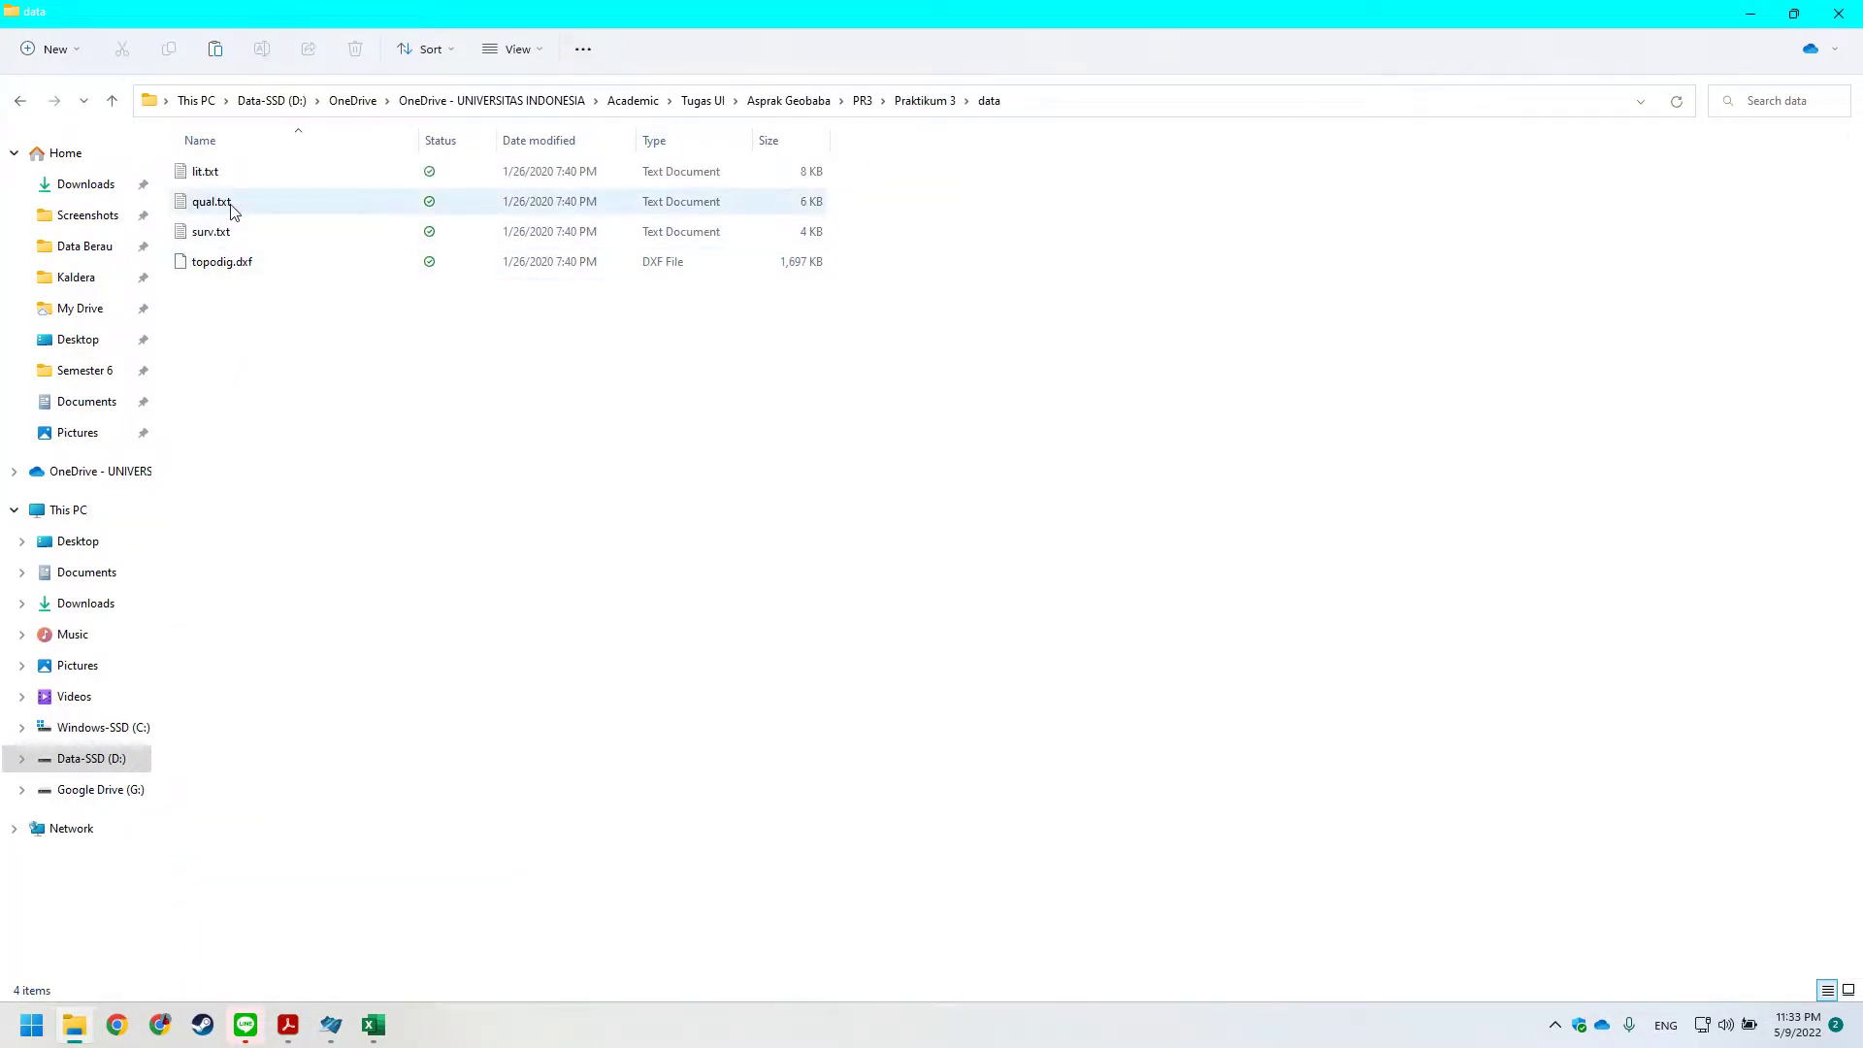
double_click(241, 185)
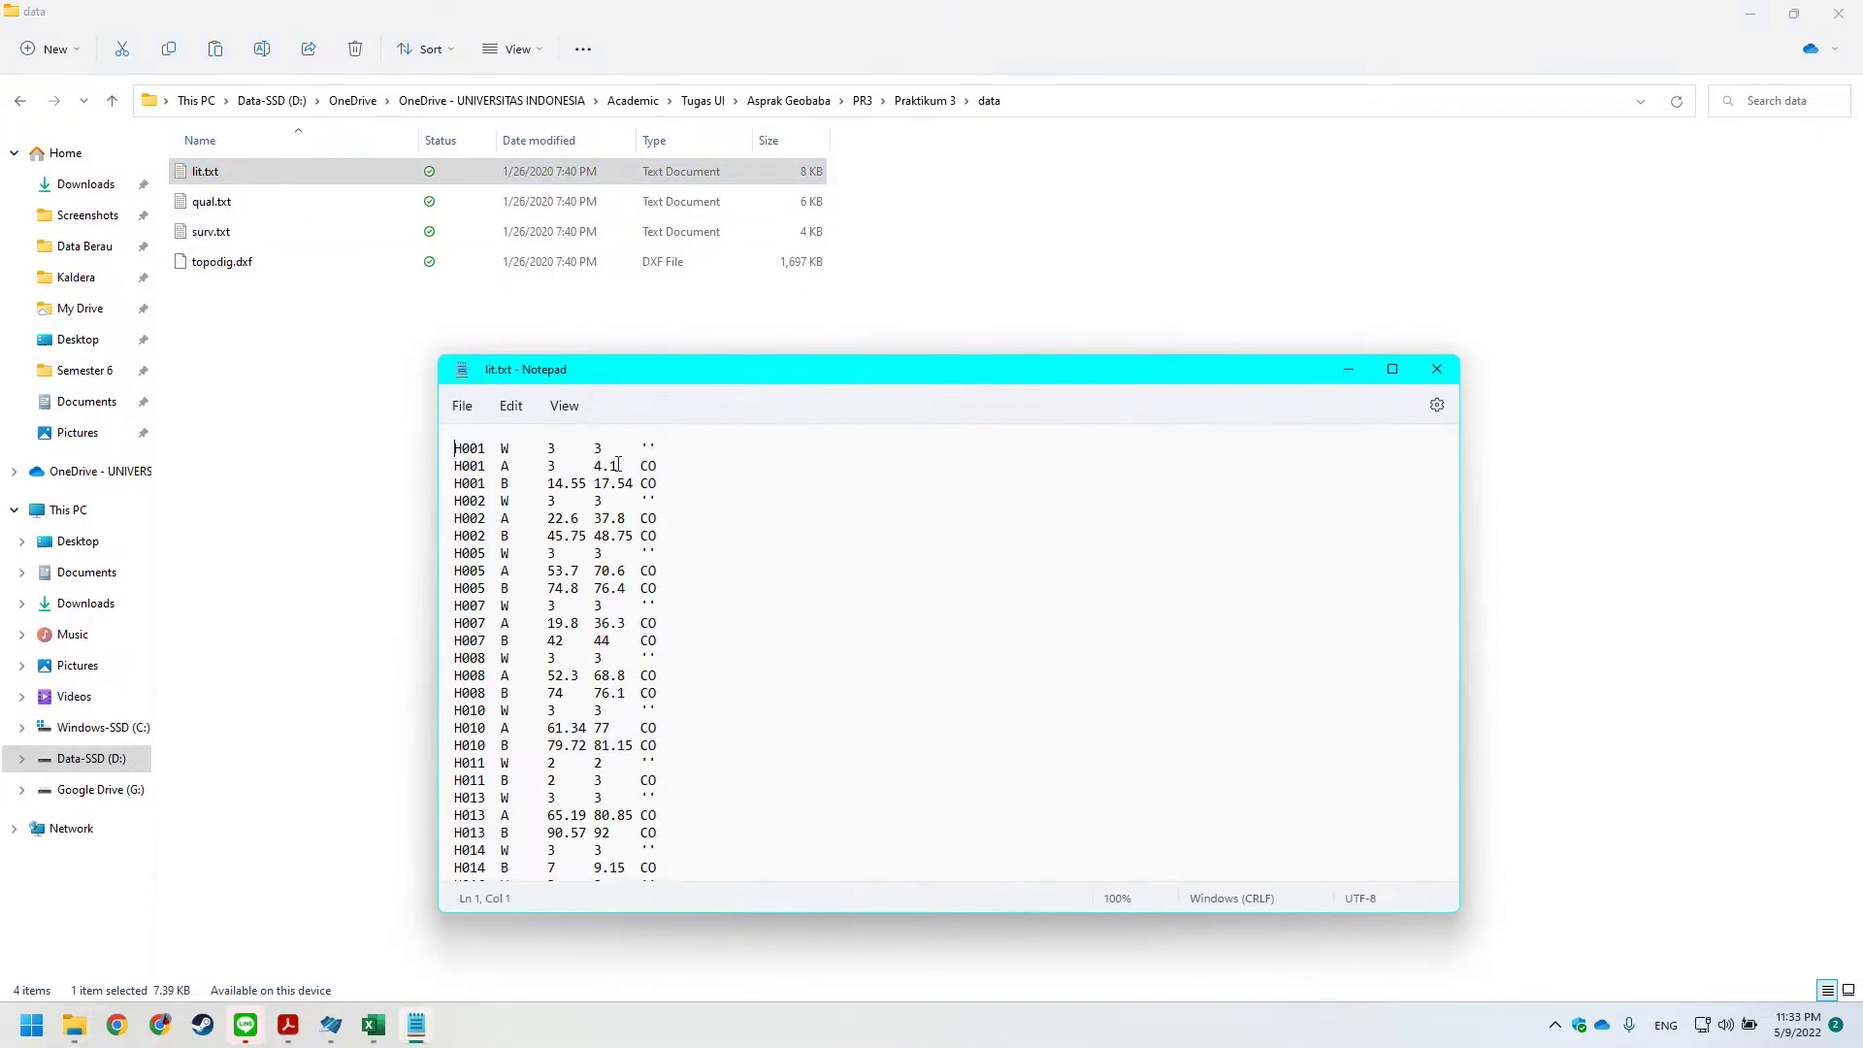
left_click_drag(649, 379, 577, 366)
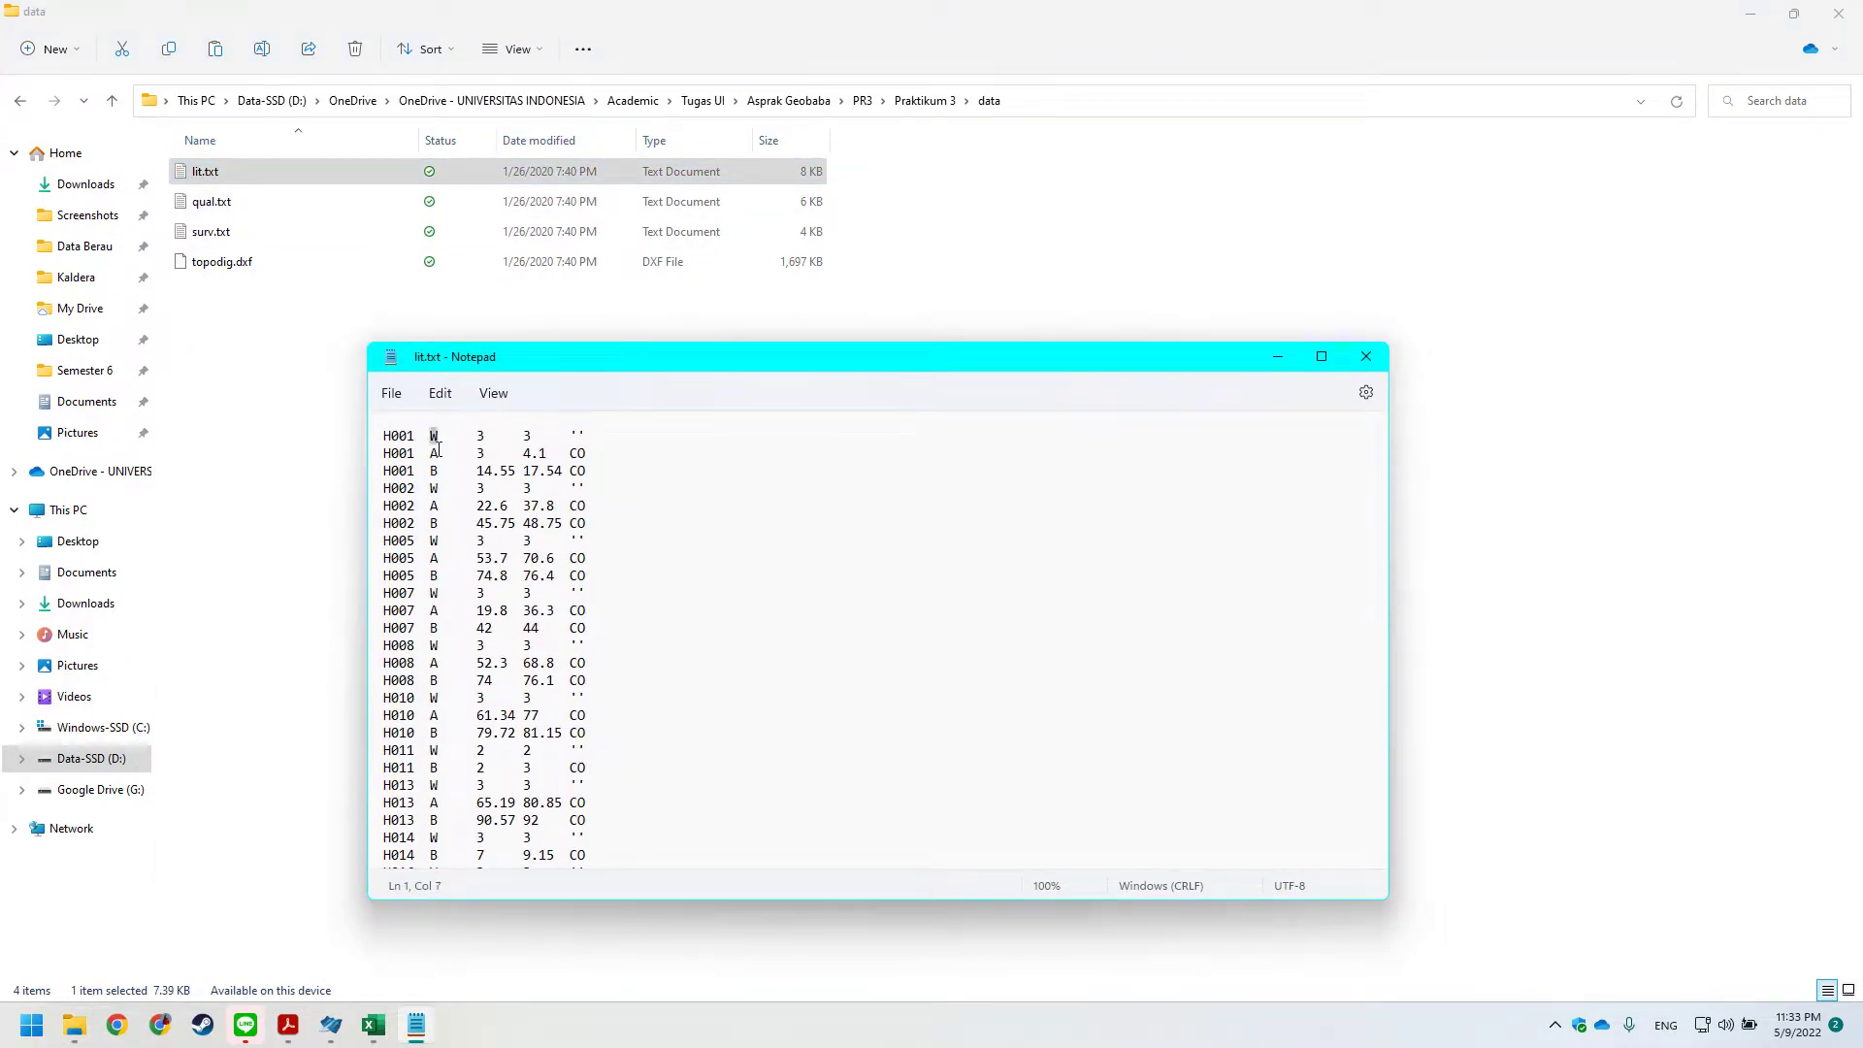
Look through the unit names listed for the drill holes in lit.txt.
left_click(436, 455)
scroll(449, 504, "down", 6)
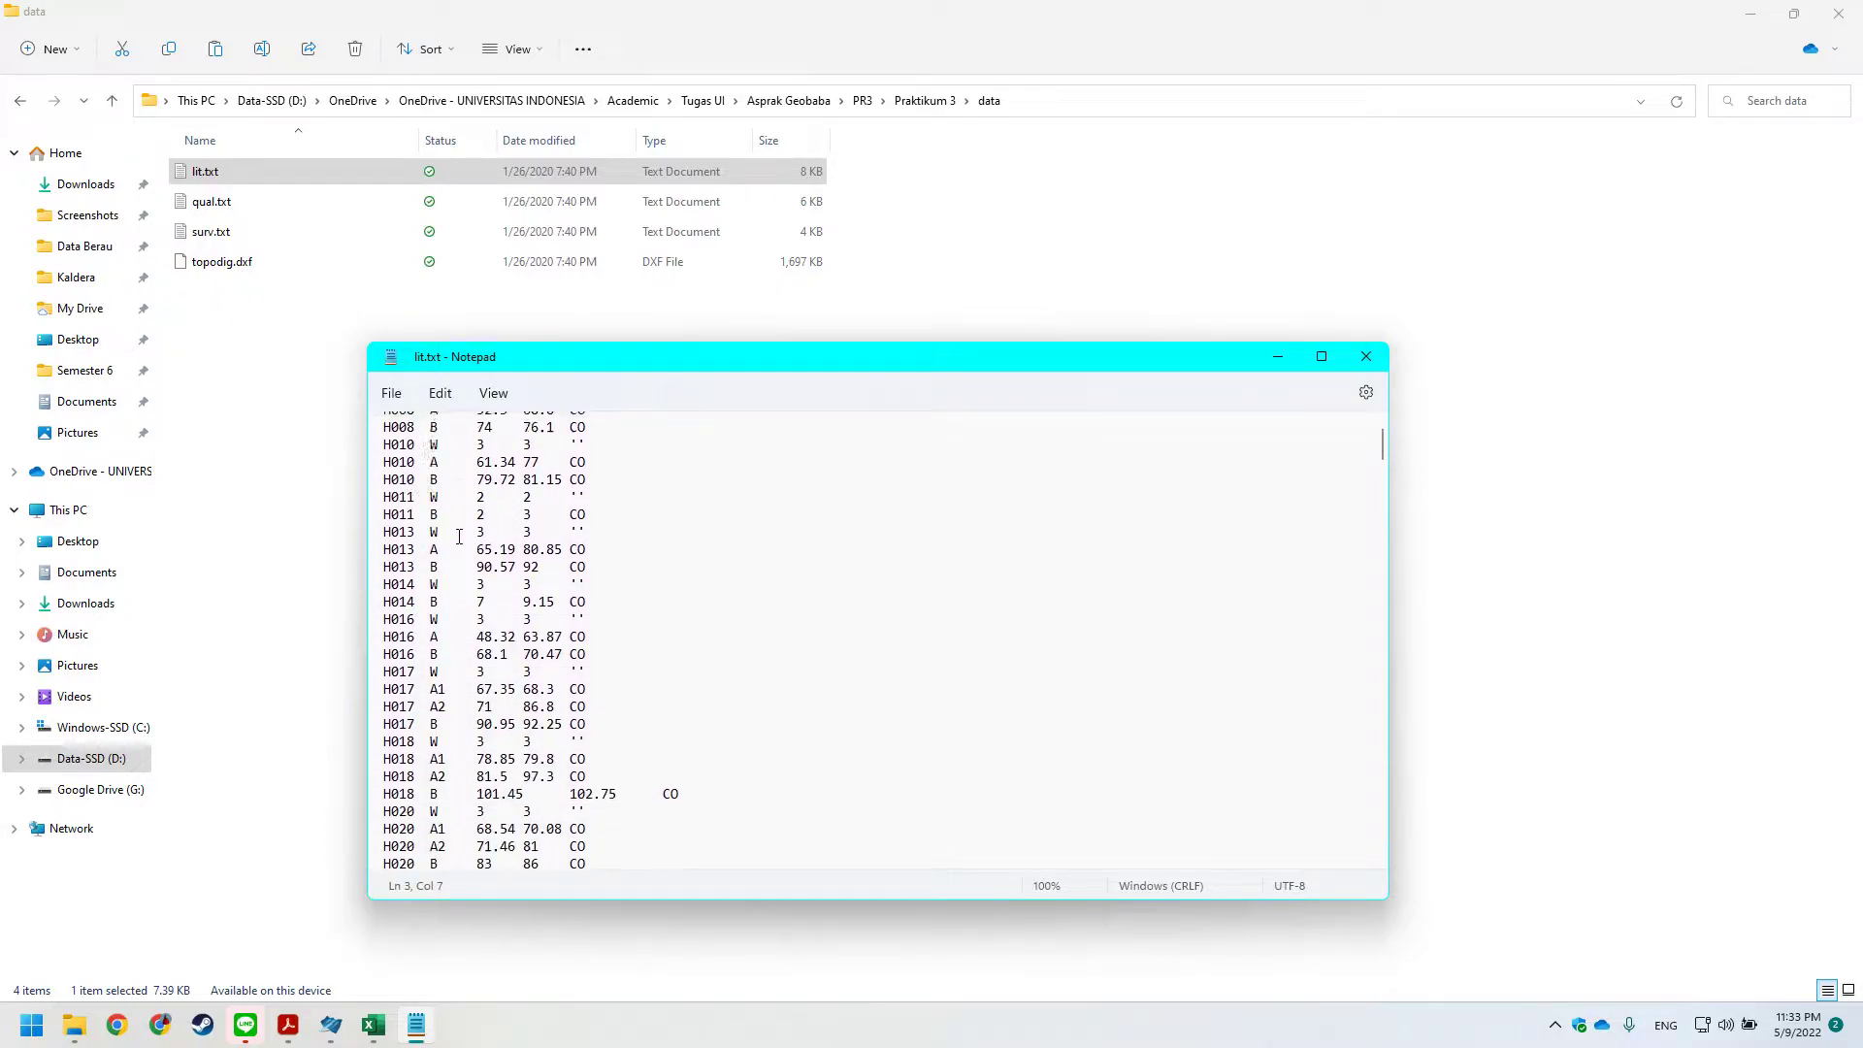
left_click(444, 615)
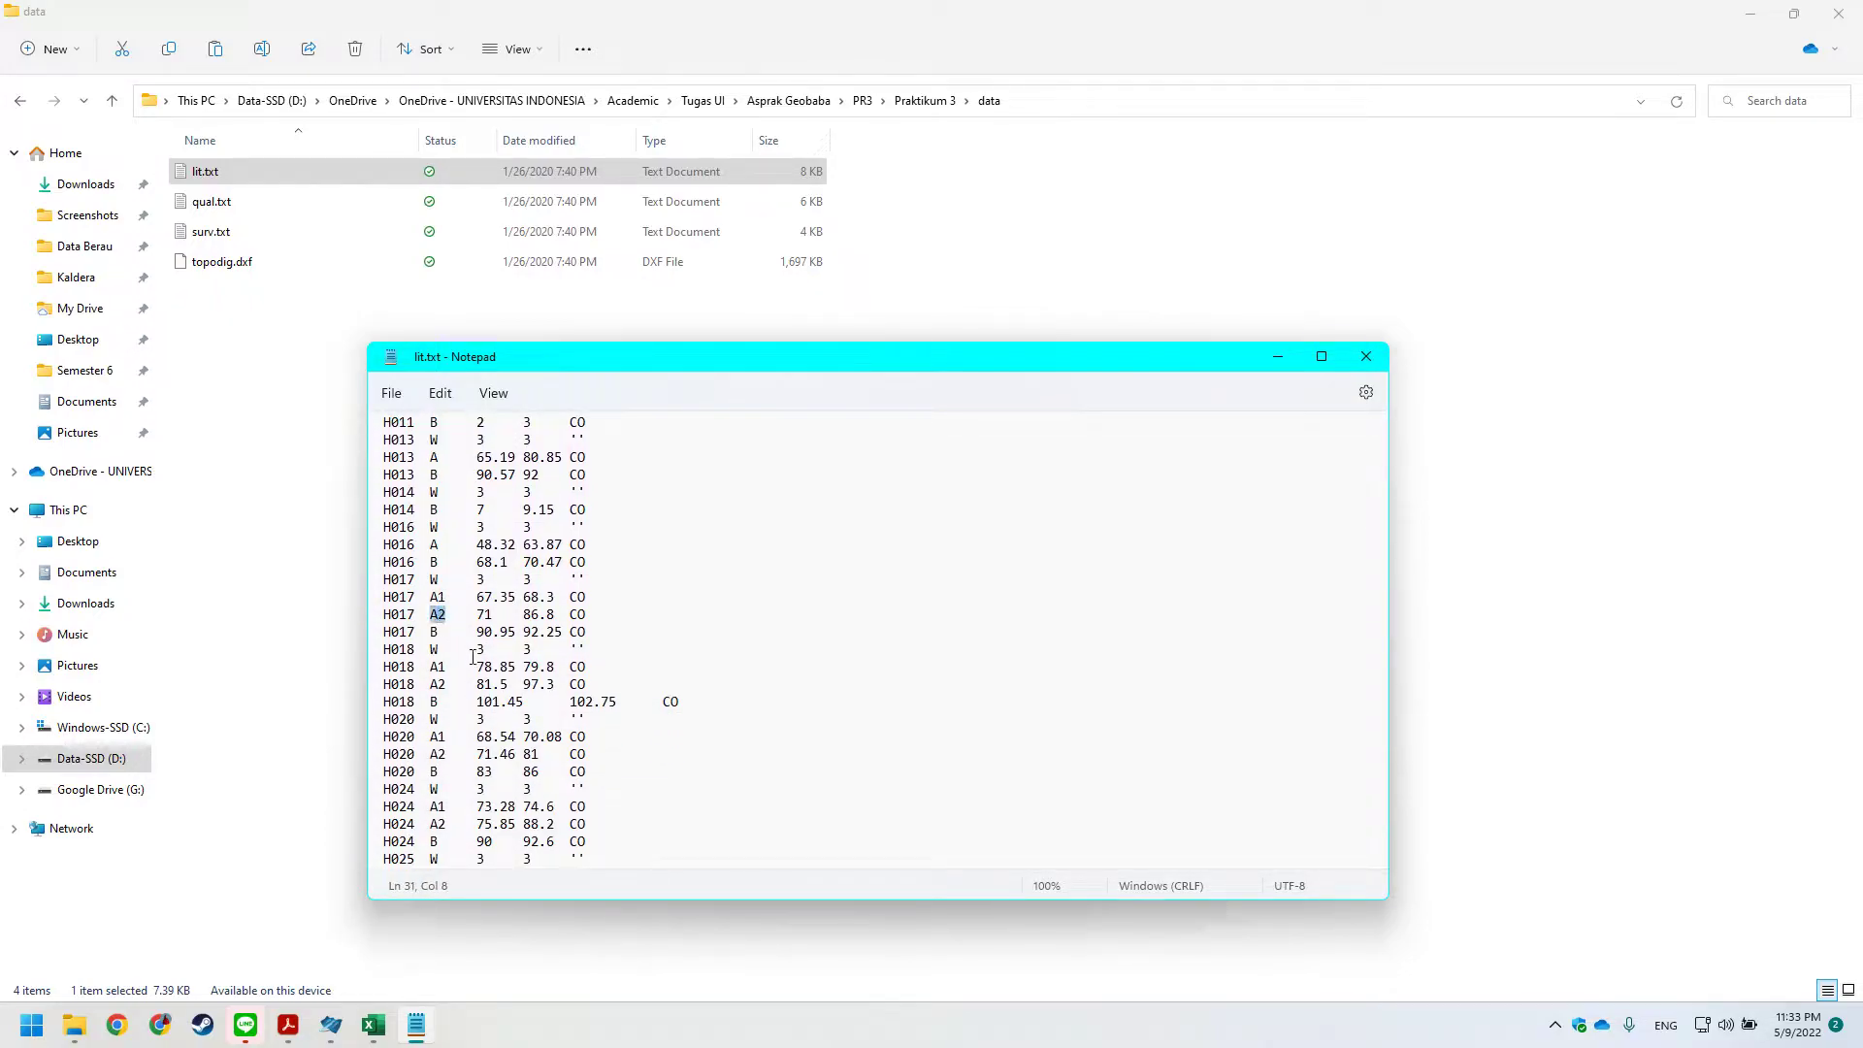
scroll(472, 657, "down", 20)
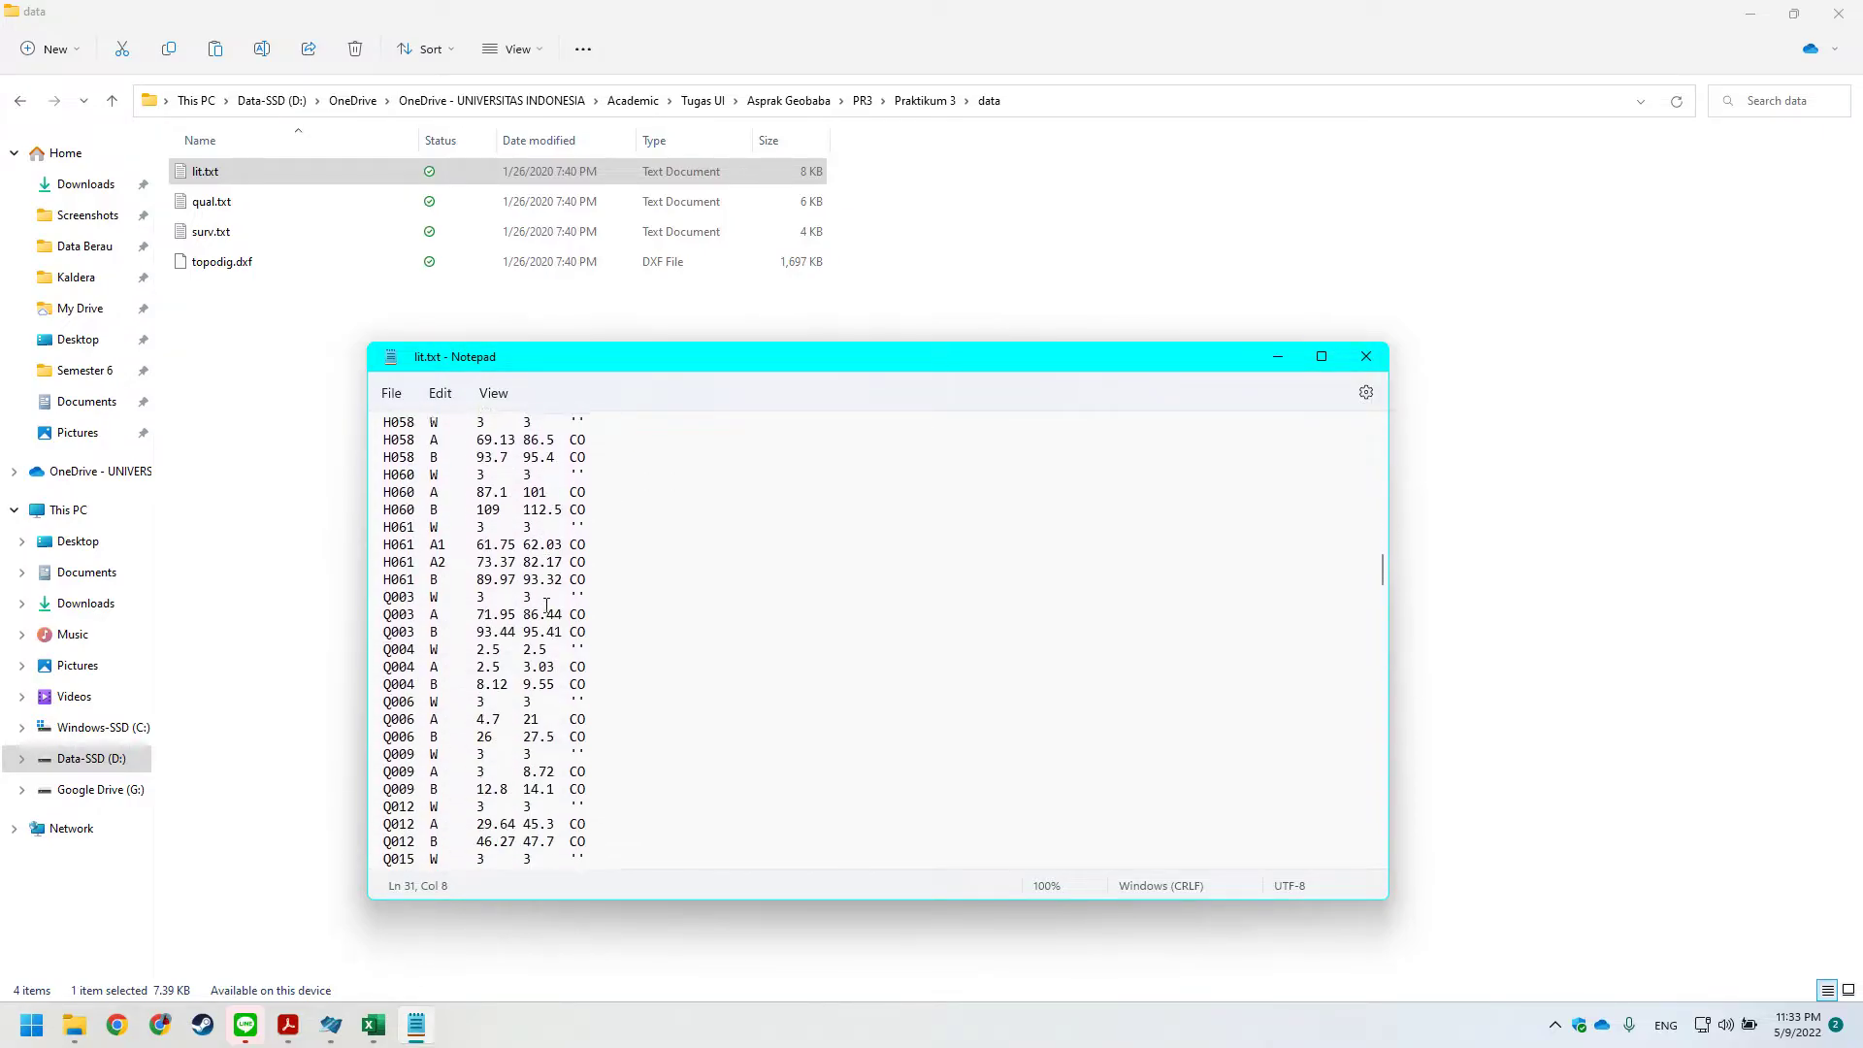
left_click_drag(1388, 573, 1375, 430)
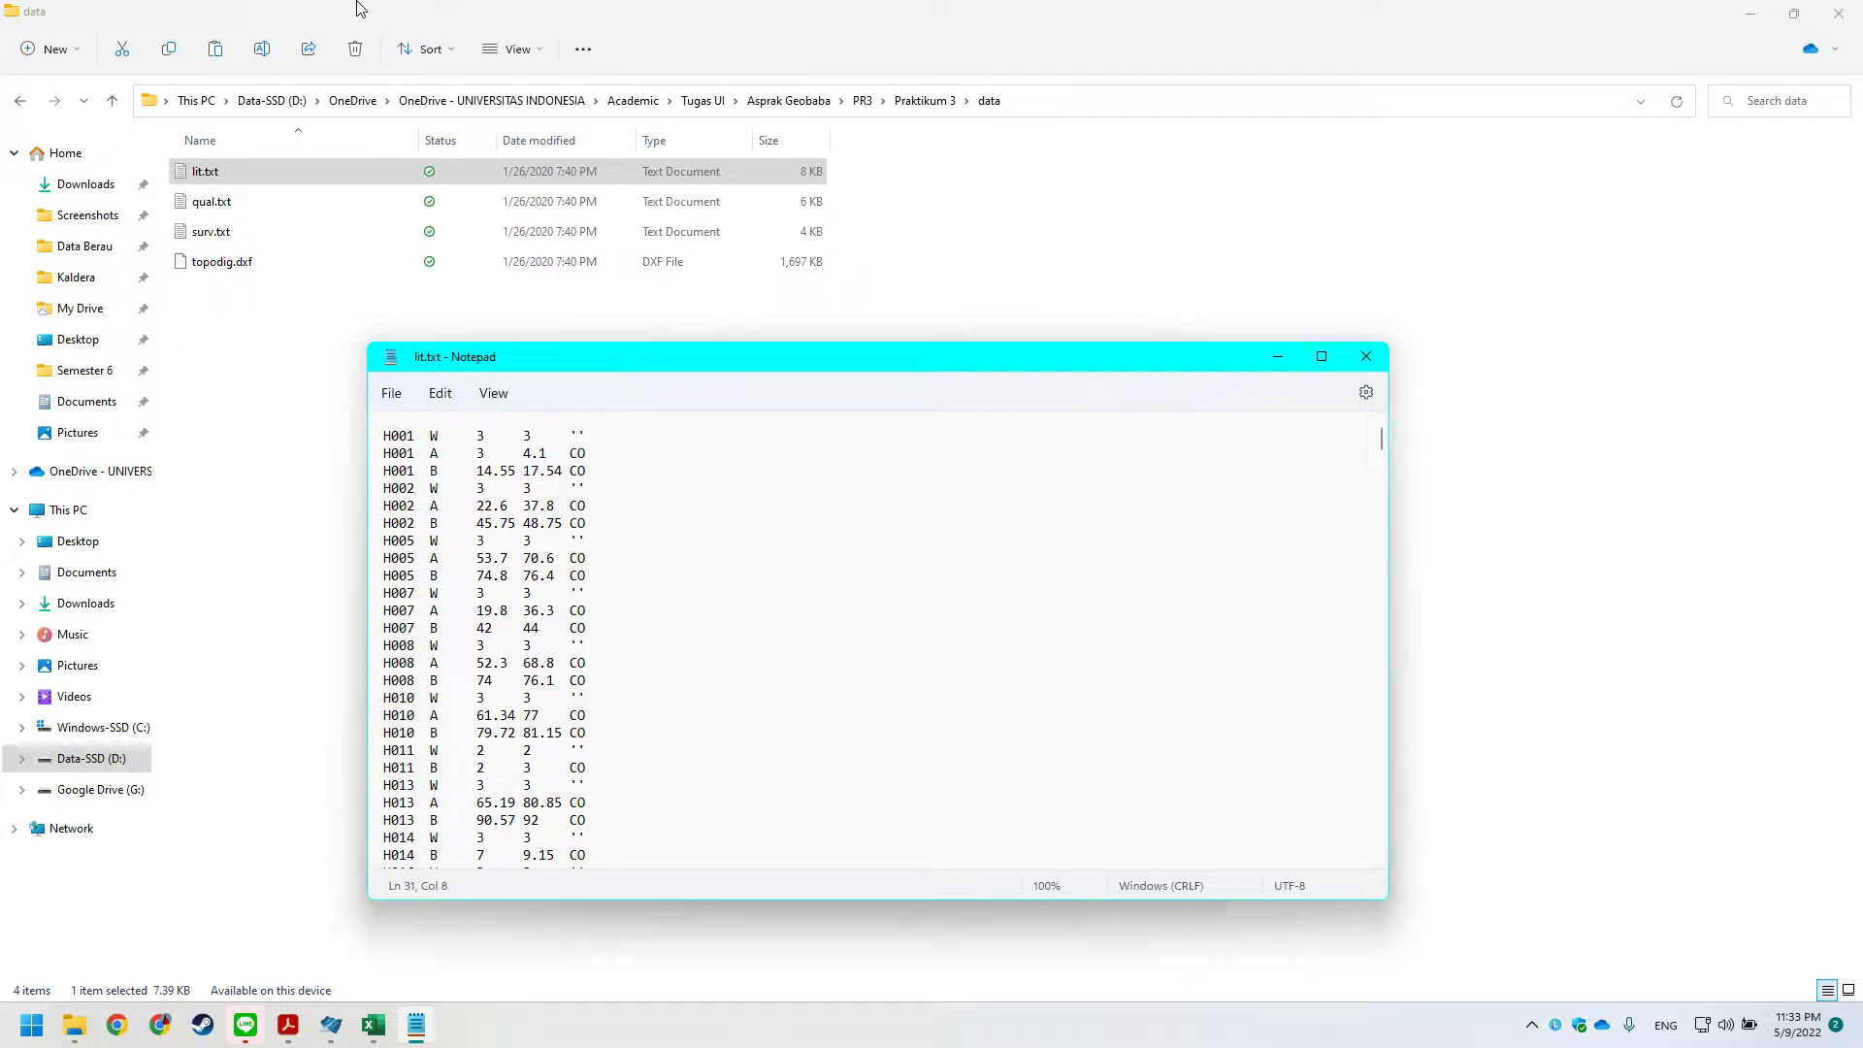
Examine the unit names and depth values of the first drill holes in lit.txt, starting with the W record of H001.
left_click_drag(498, 357, 495, 341)
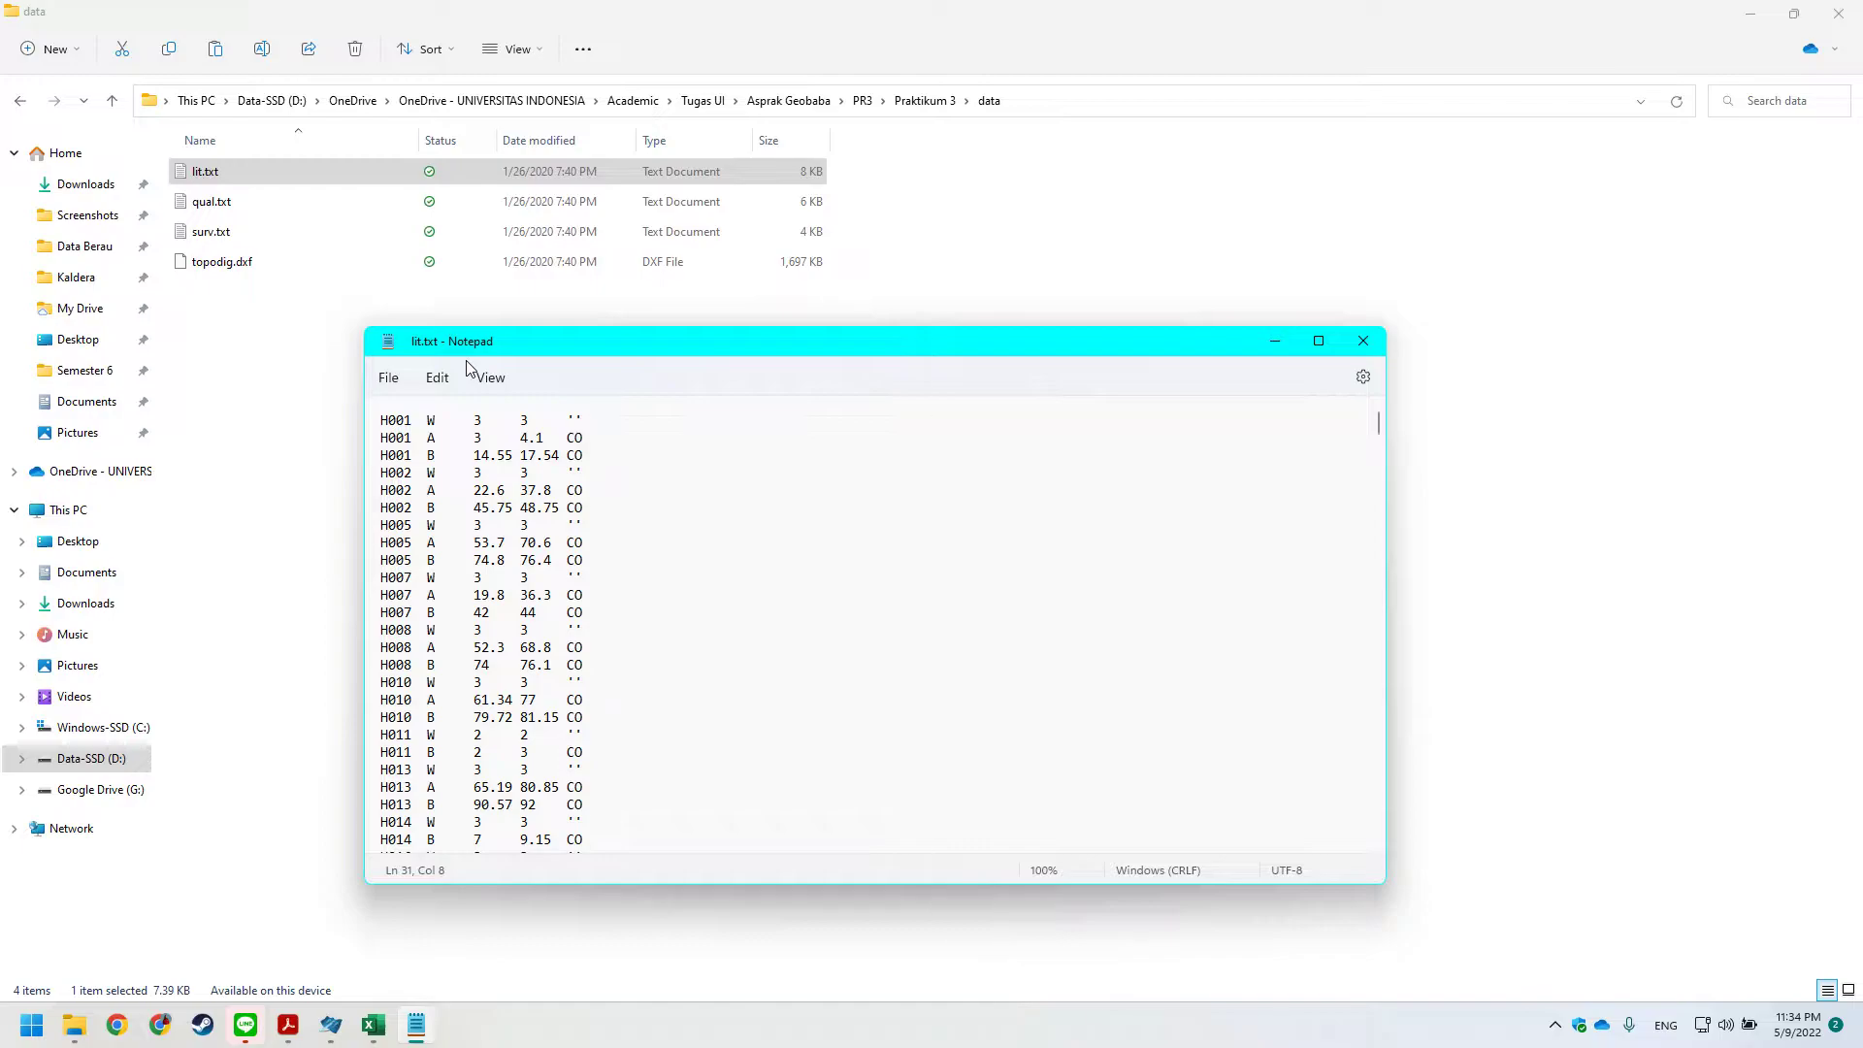
left_click(453, 424)
double_click(437, 427)
scroll(447, 480, "down", 1)
scroll(448, 485, "up", 1)
left_click(434, 421)
left_click(474, 423)
scroll(468, 435, "down", 1)
scroll(468, 435, "up", 1)
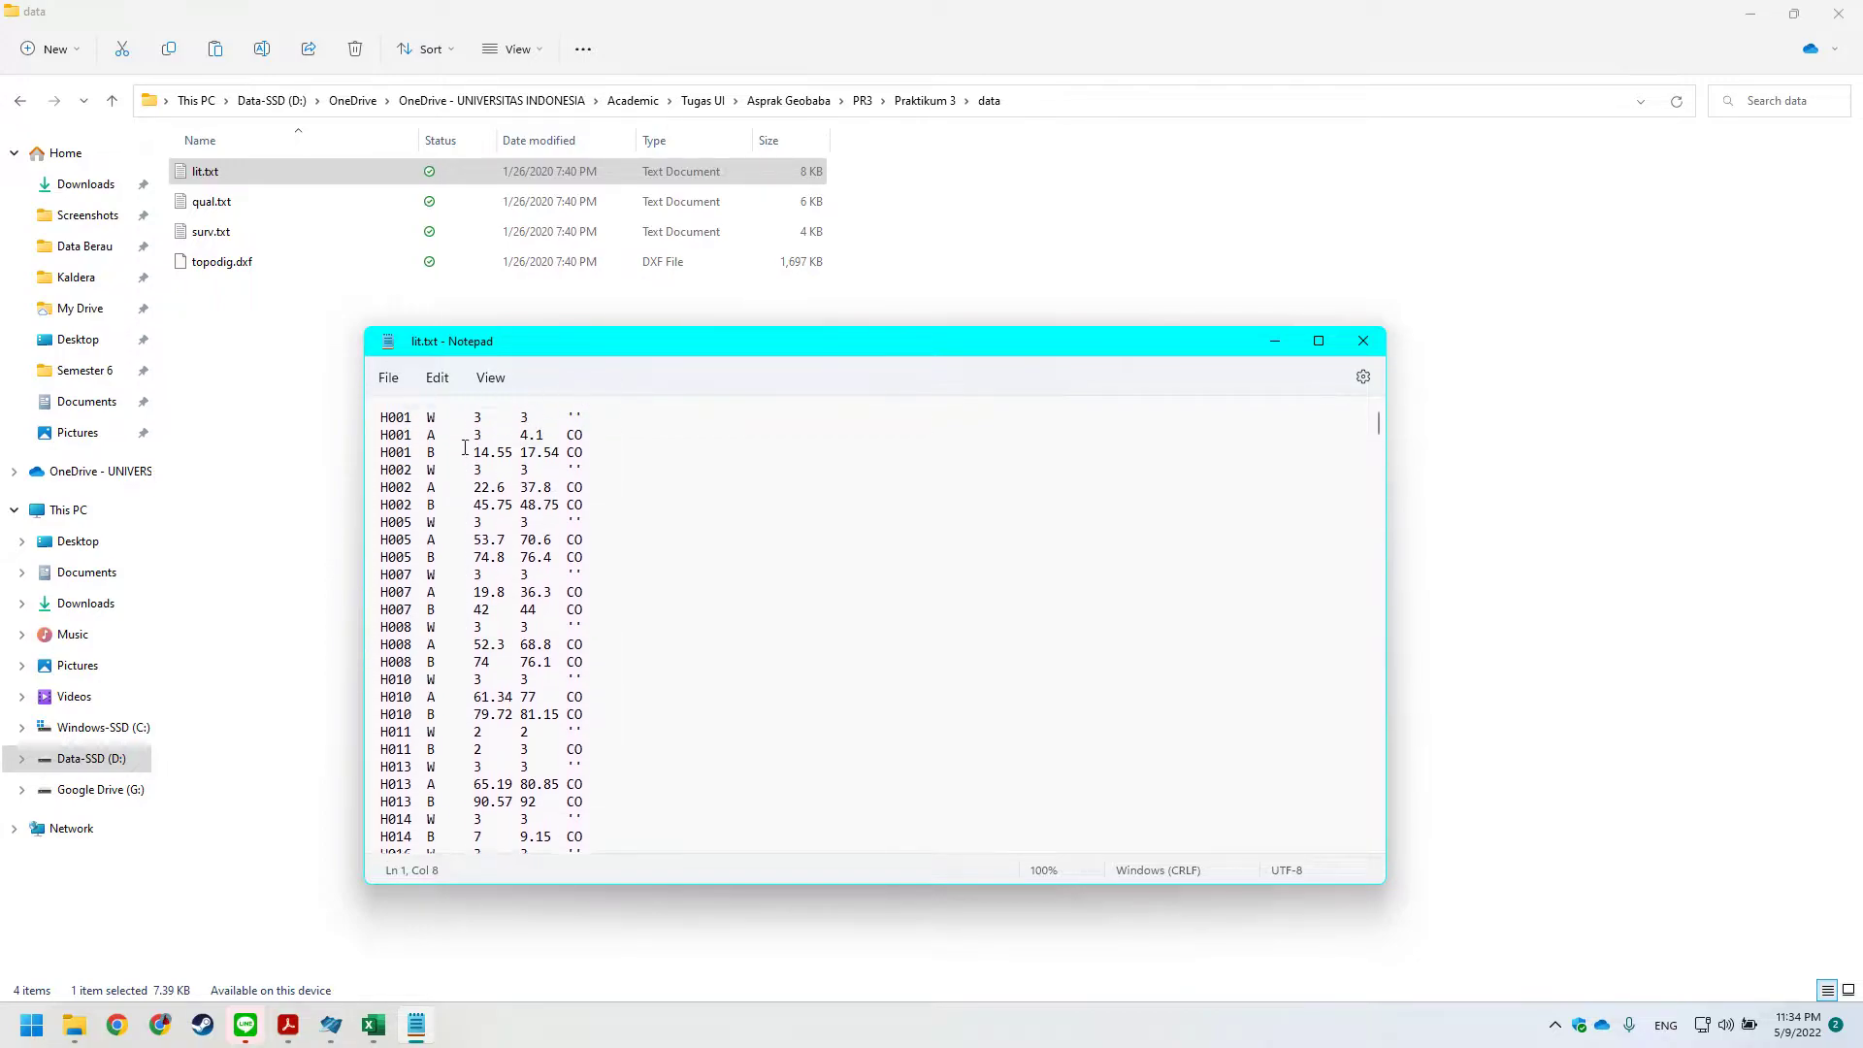
left_click_drag(479, 342, 321, 332)
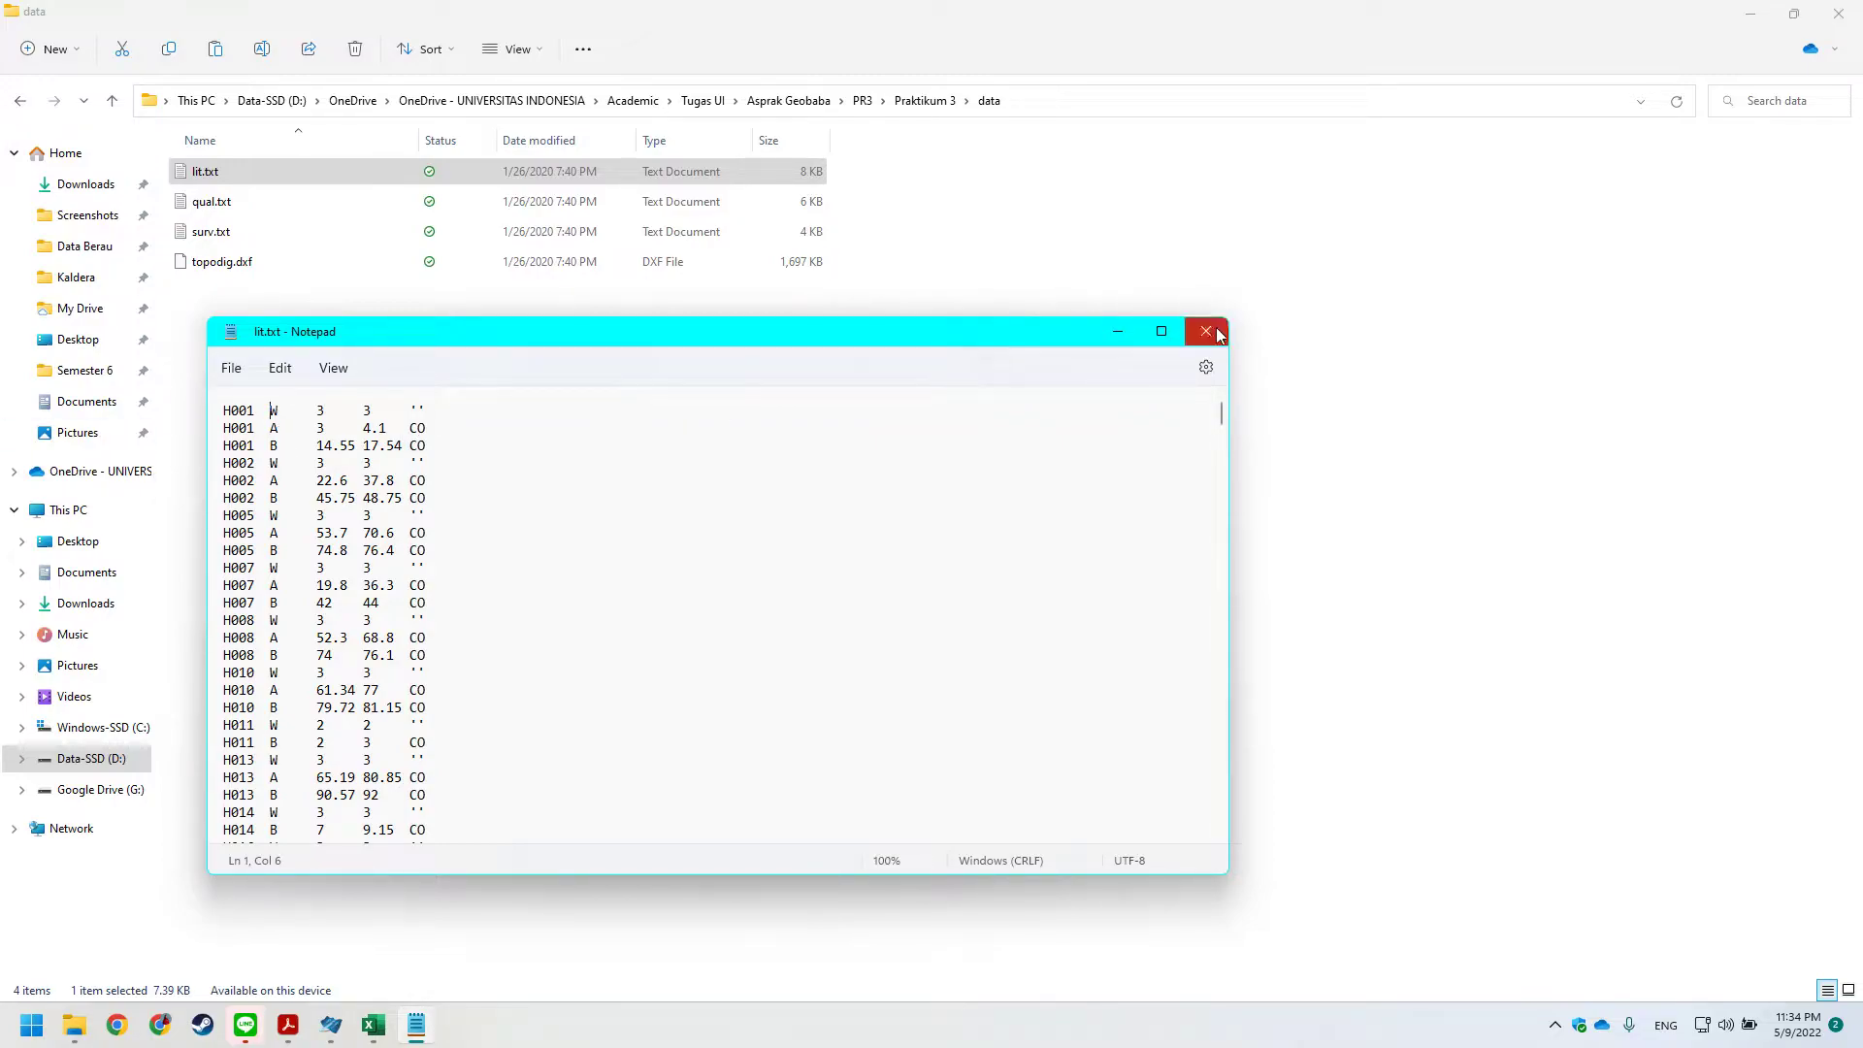
scroll(349, 486, "down", 1)
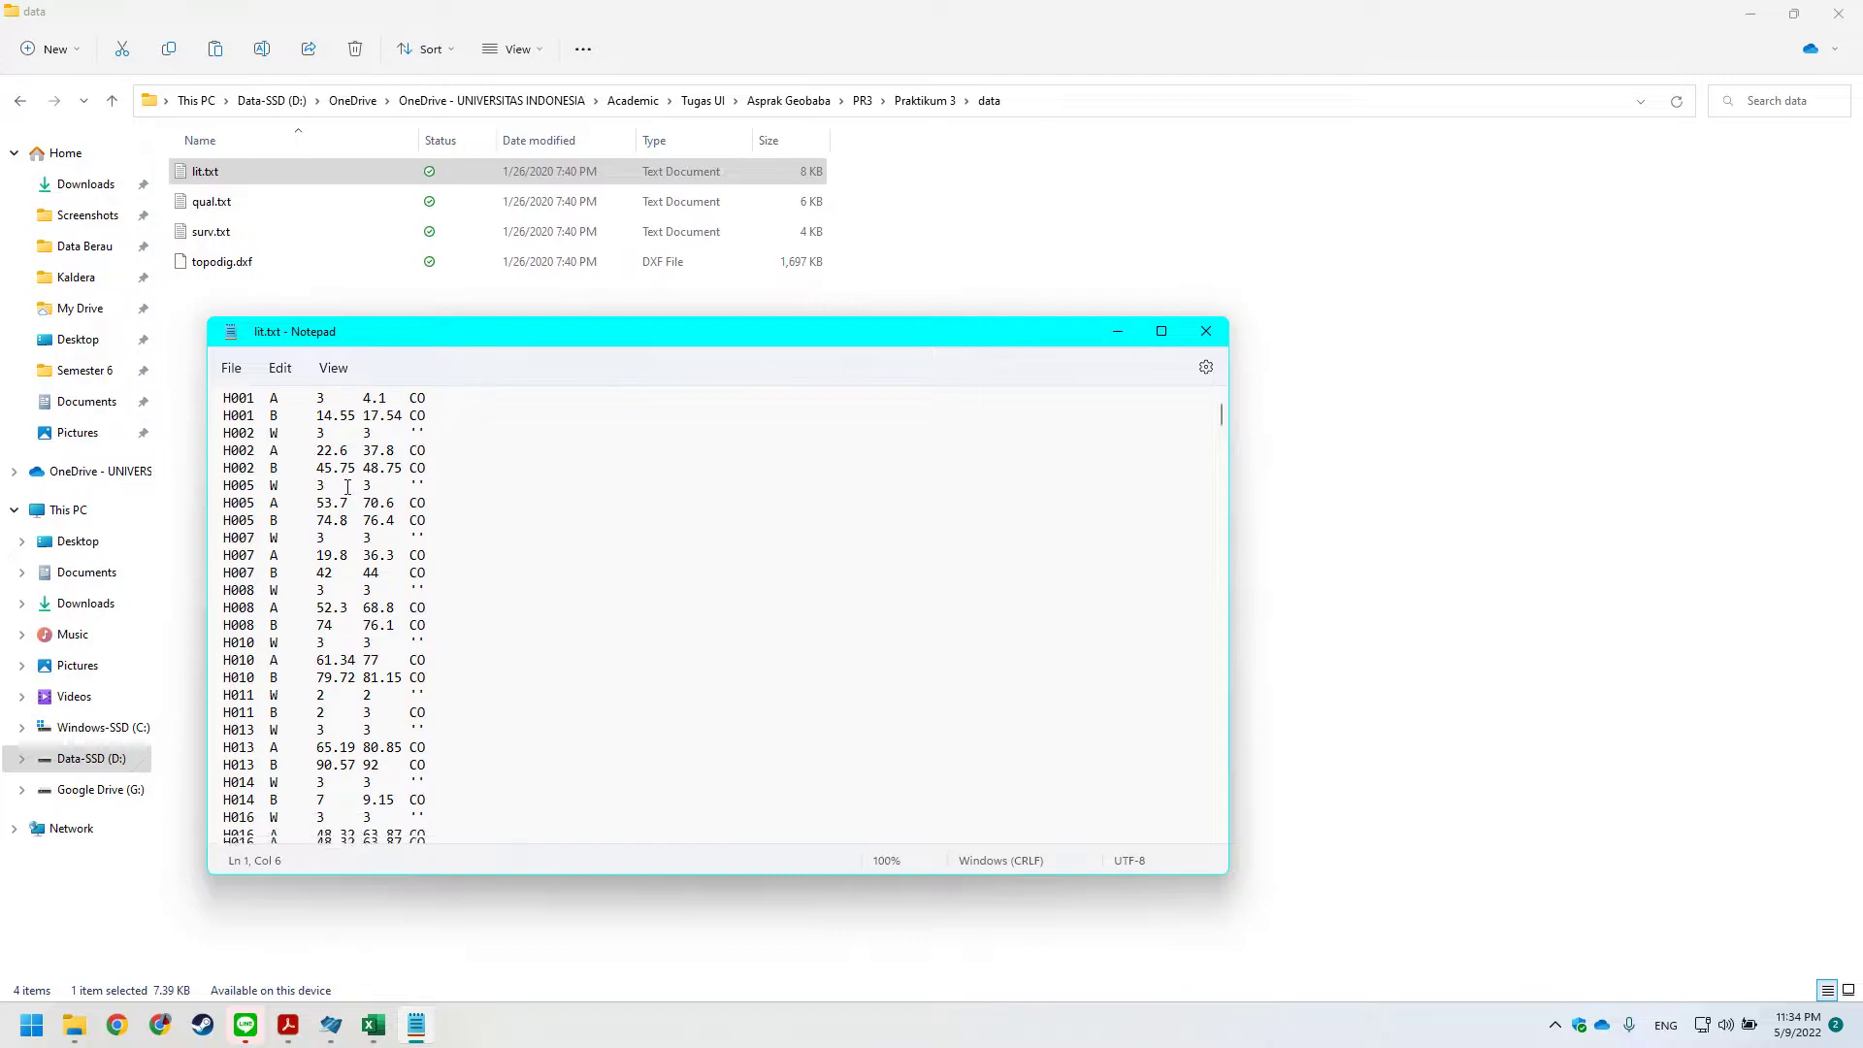
scroll(246, 476, "up", 1)
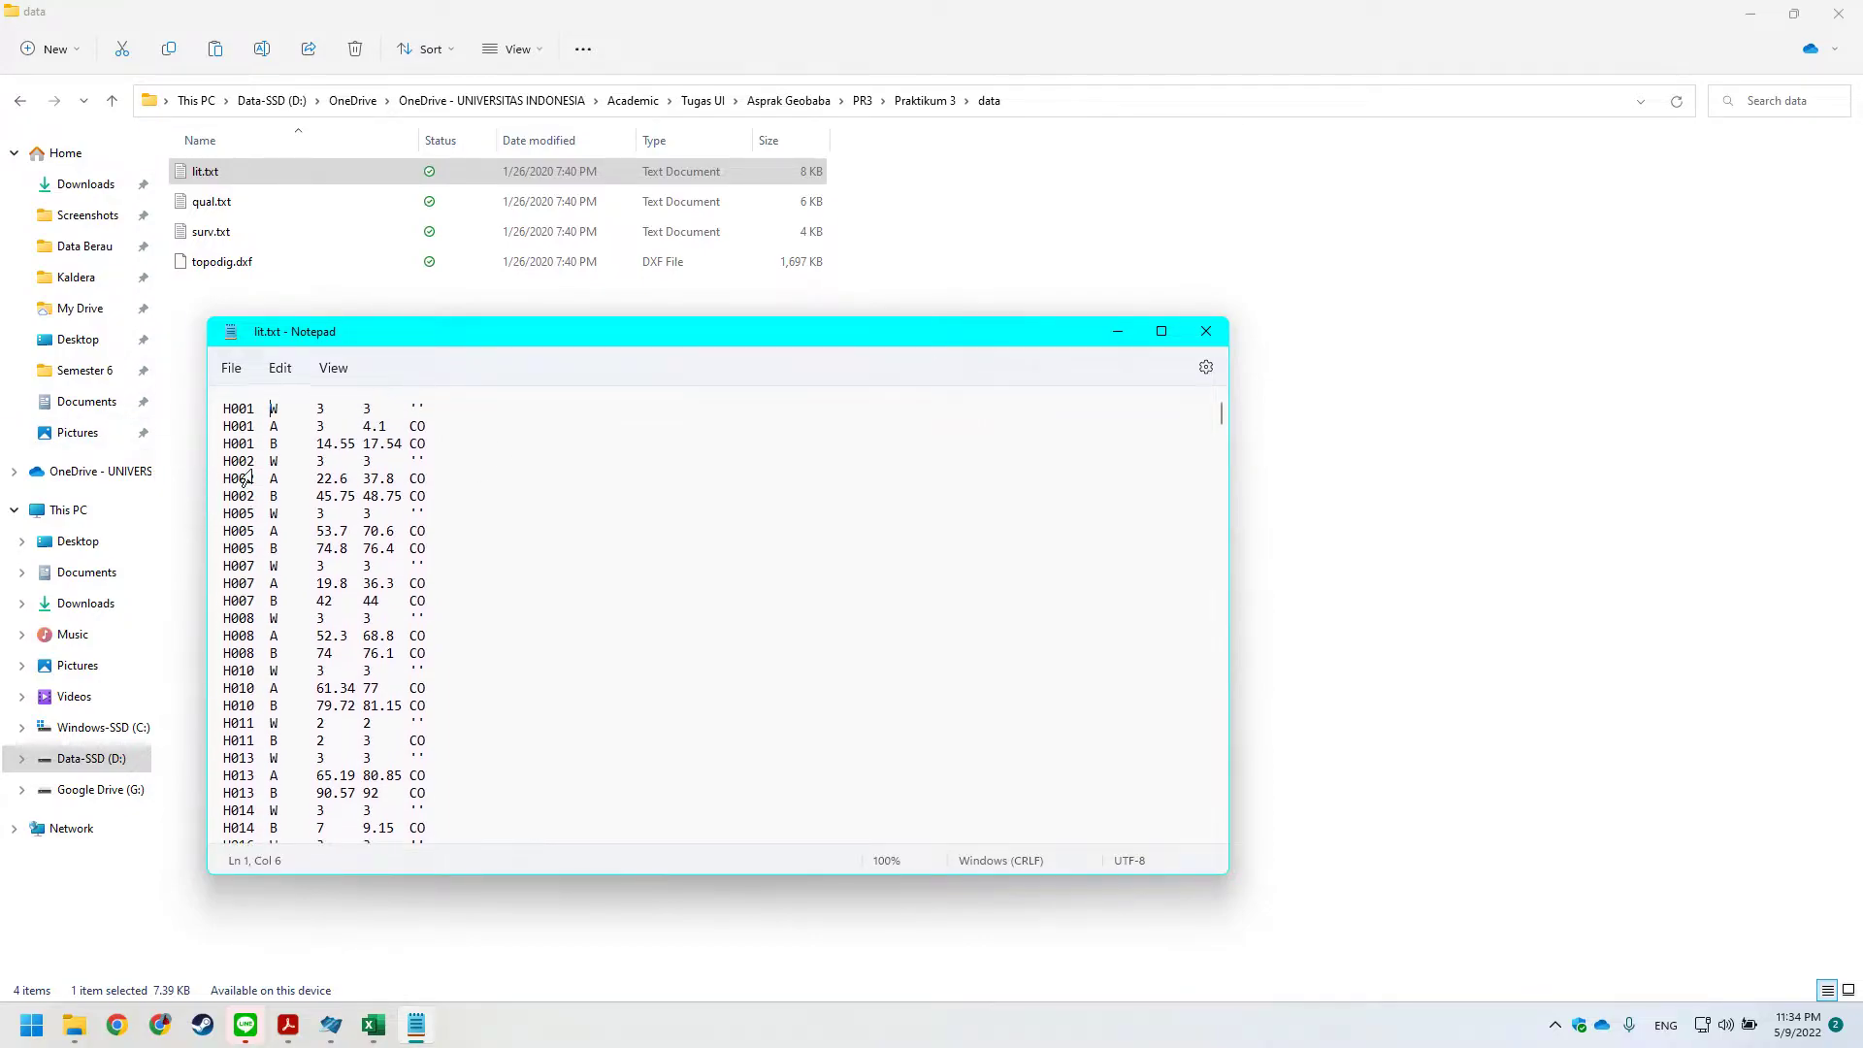
Compare the seam A records of the first drill holes with the A1 and A2 records of H017 in lit.txt.
double_click(275, 430)
scroll(295, 498, "down", 6)
left_click(292, 623)
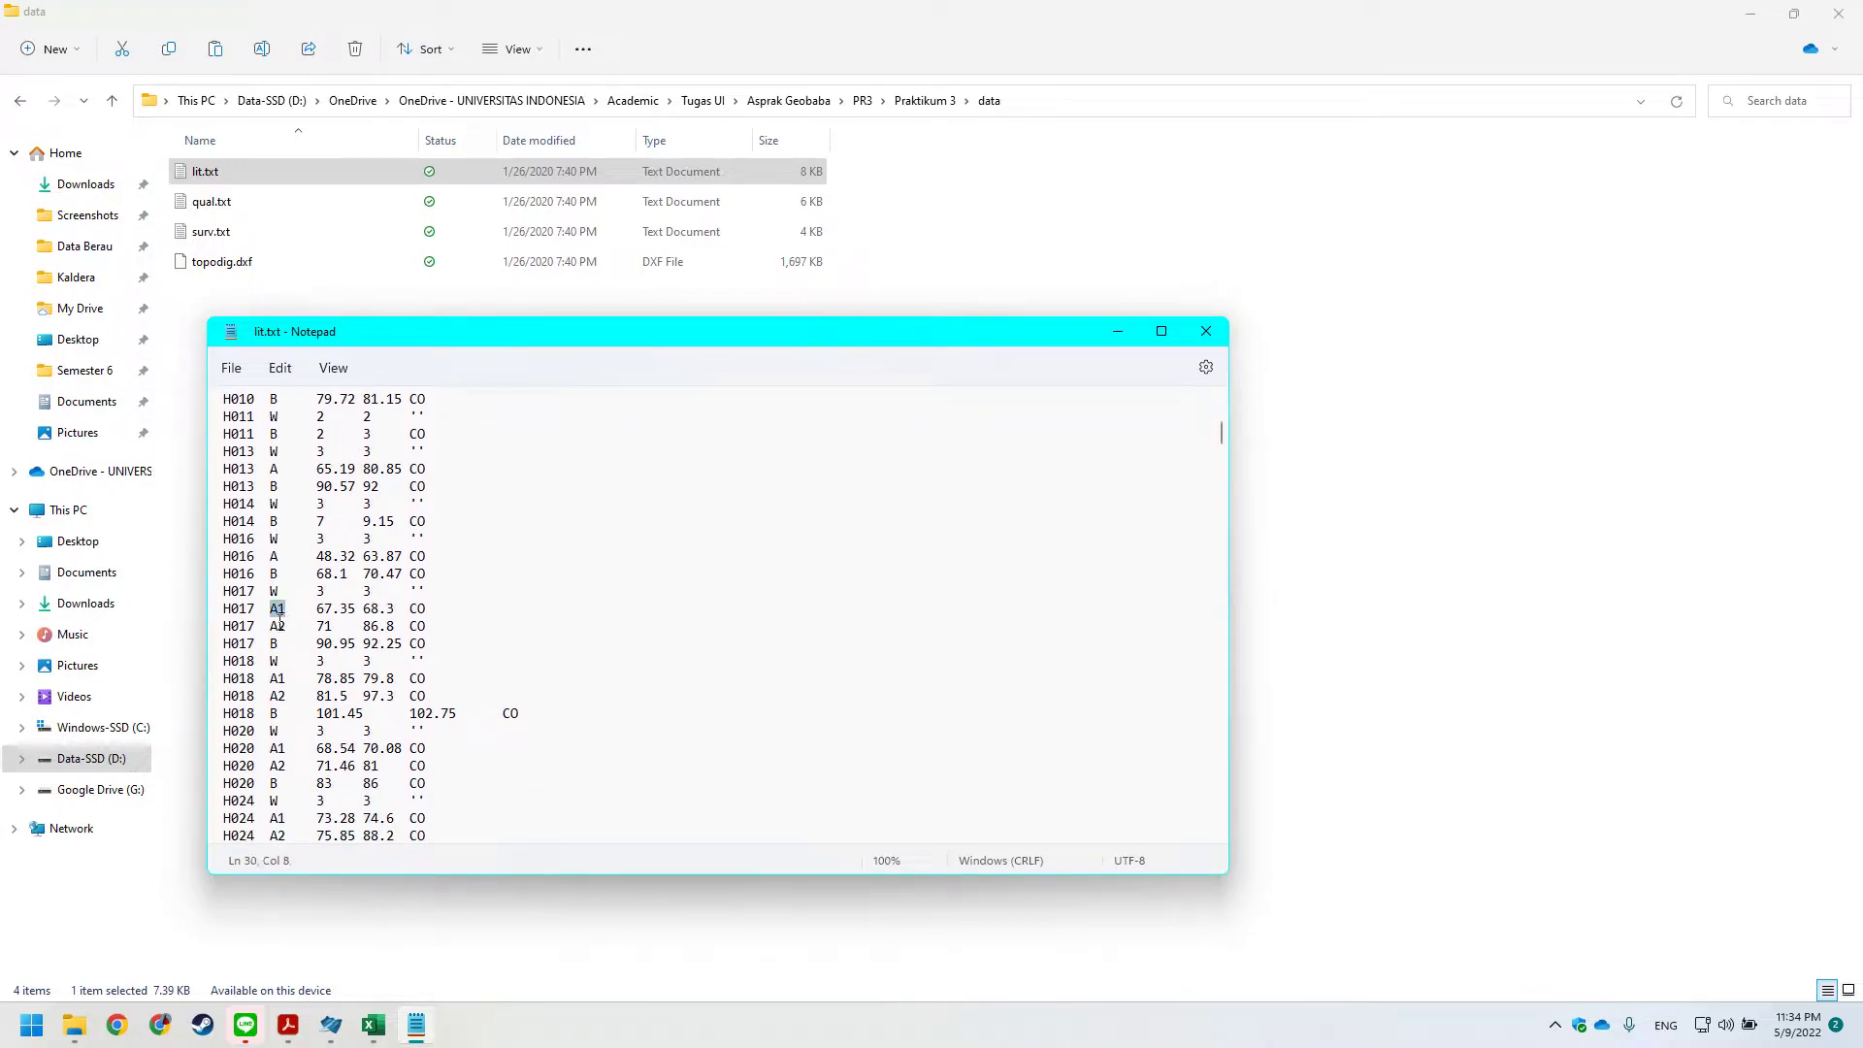
scroll(316, 596, "up", 5)
scroll(317, 595, "up", 1)
scroll(325, 582, "down", 6)
scroll(339, 549, "up", 6)
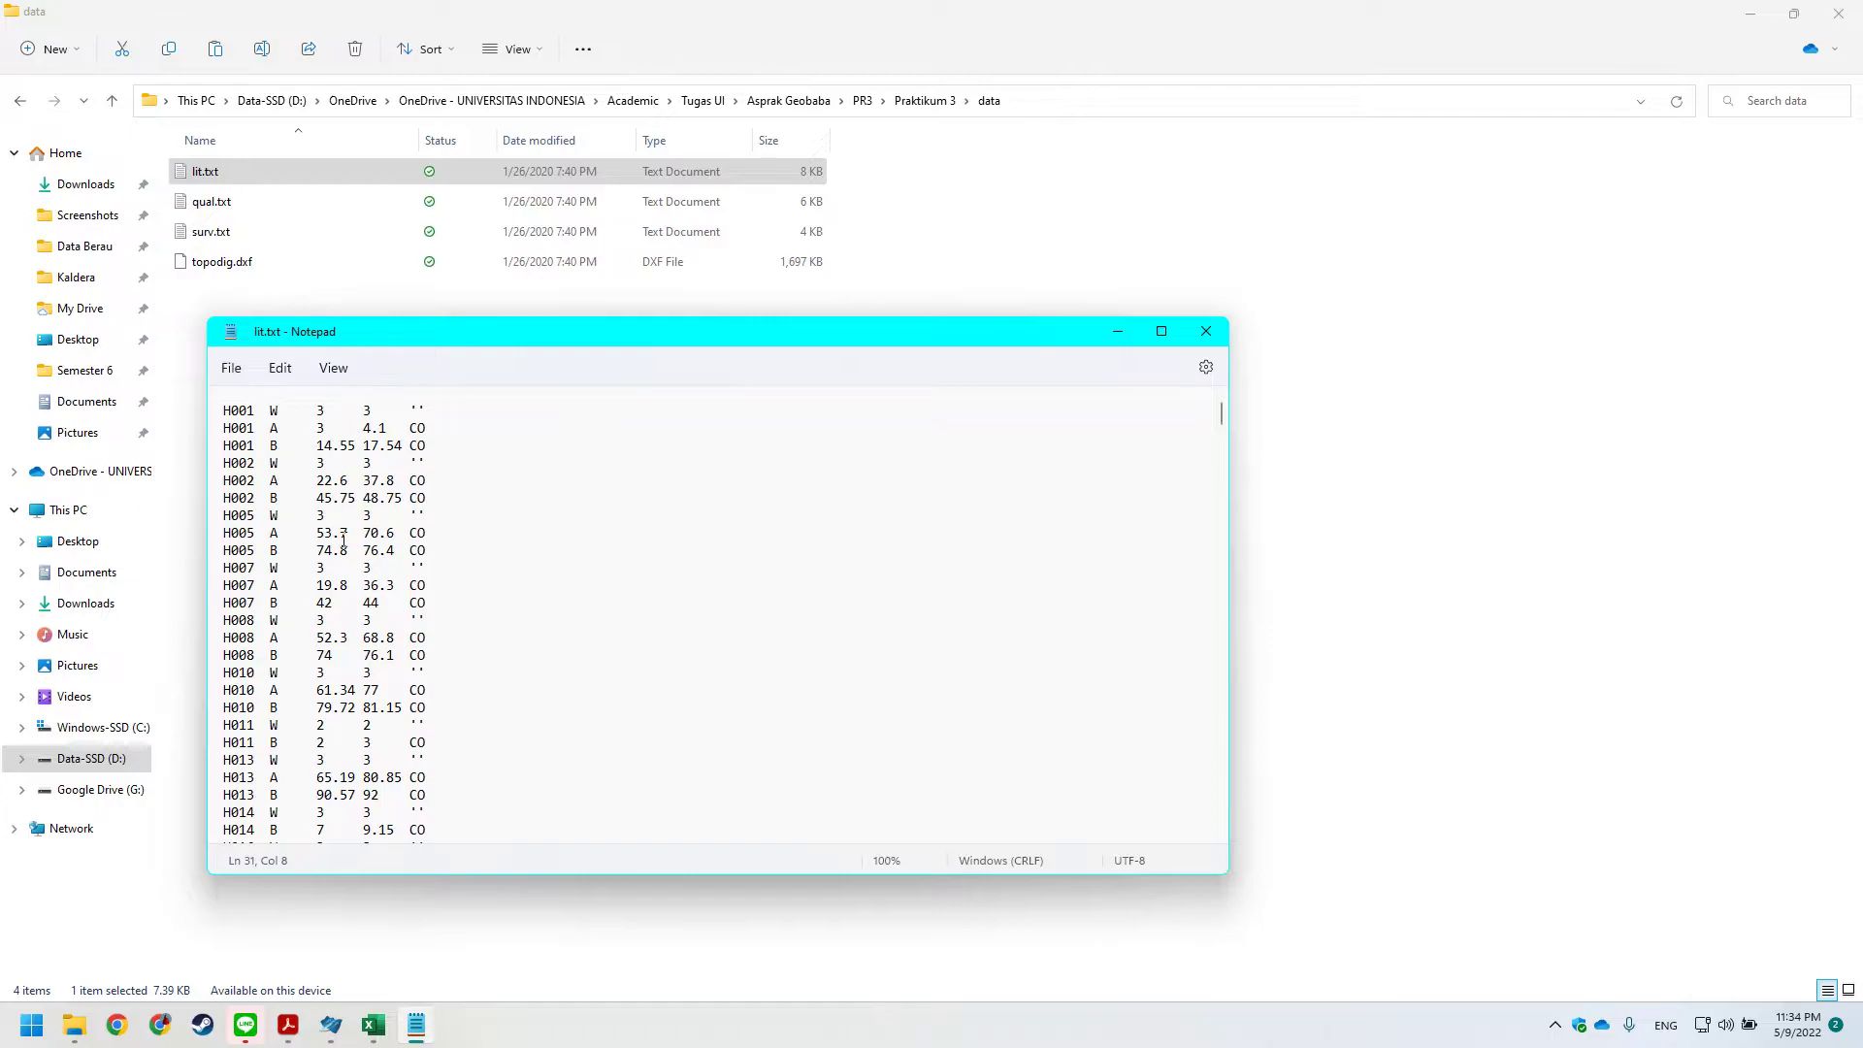
scroll(333, 527, "down", 1)
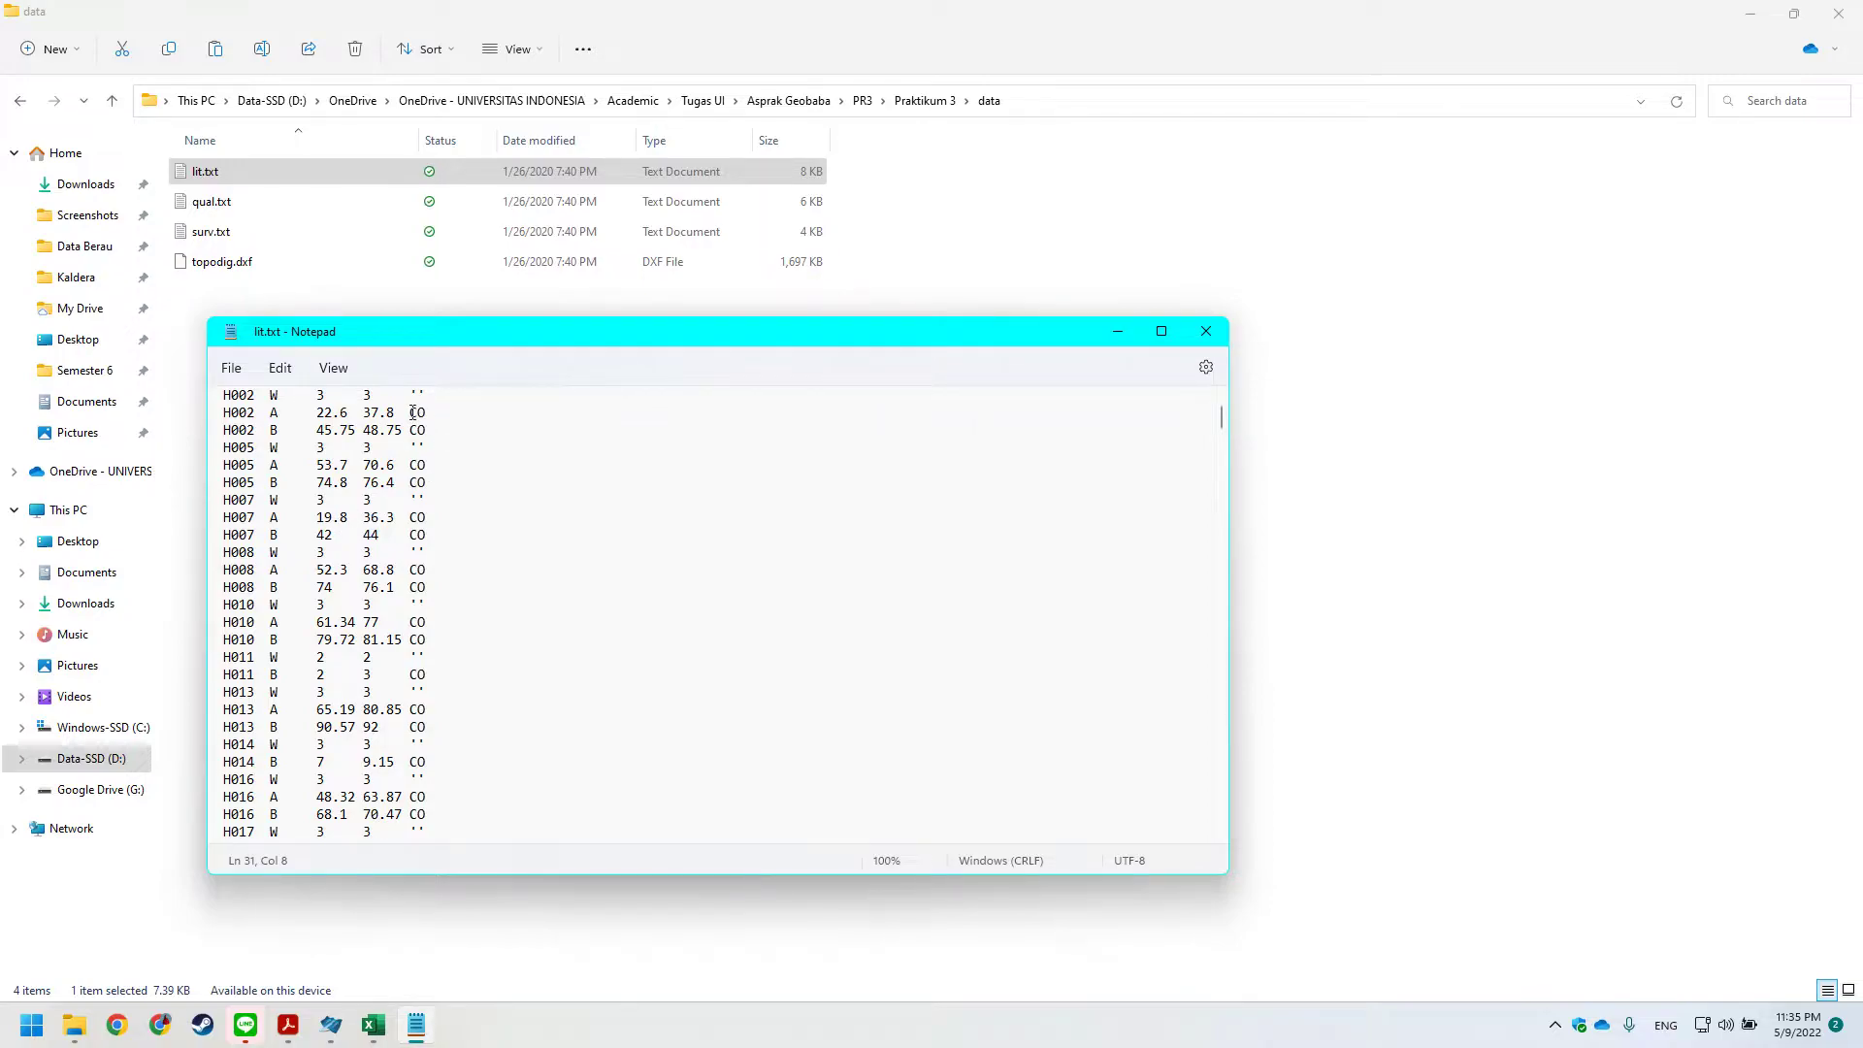
scroll(280, 757, "down", 2)
double_click(277, 773)
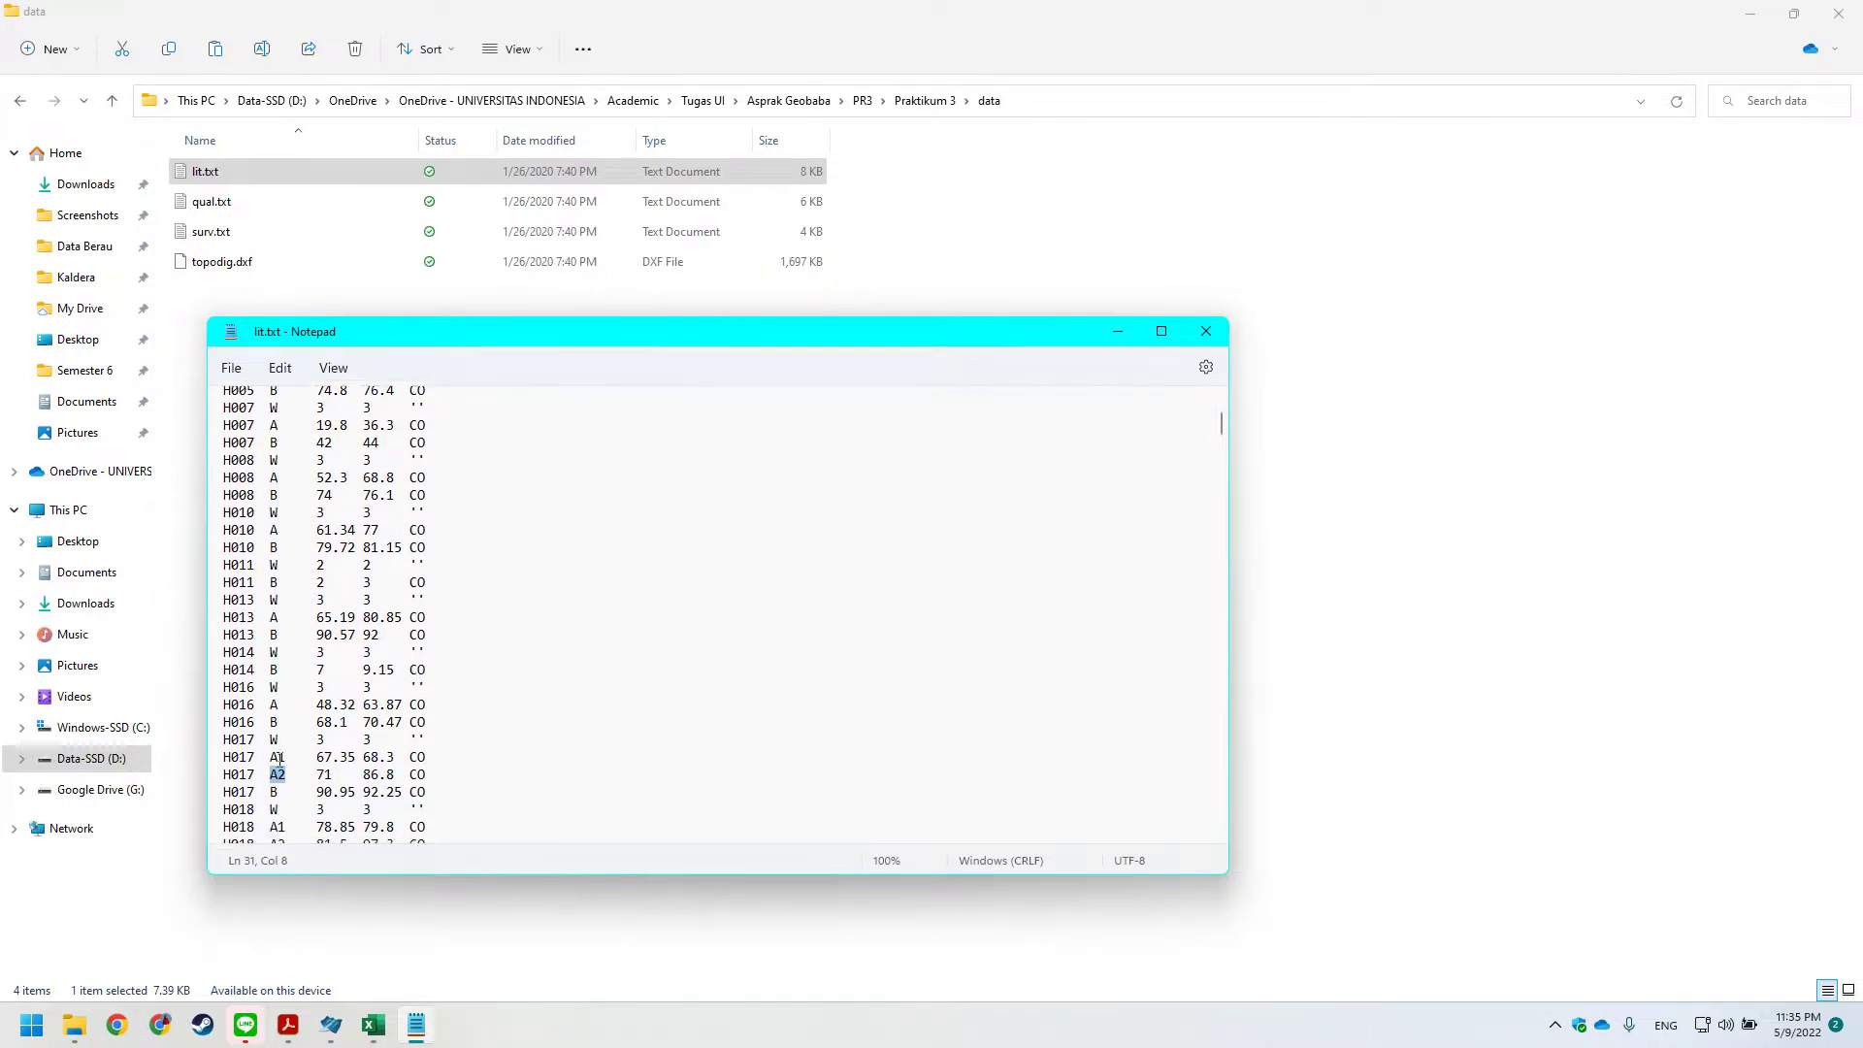
left_click(300, 699)
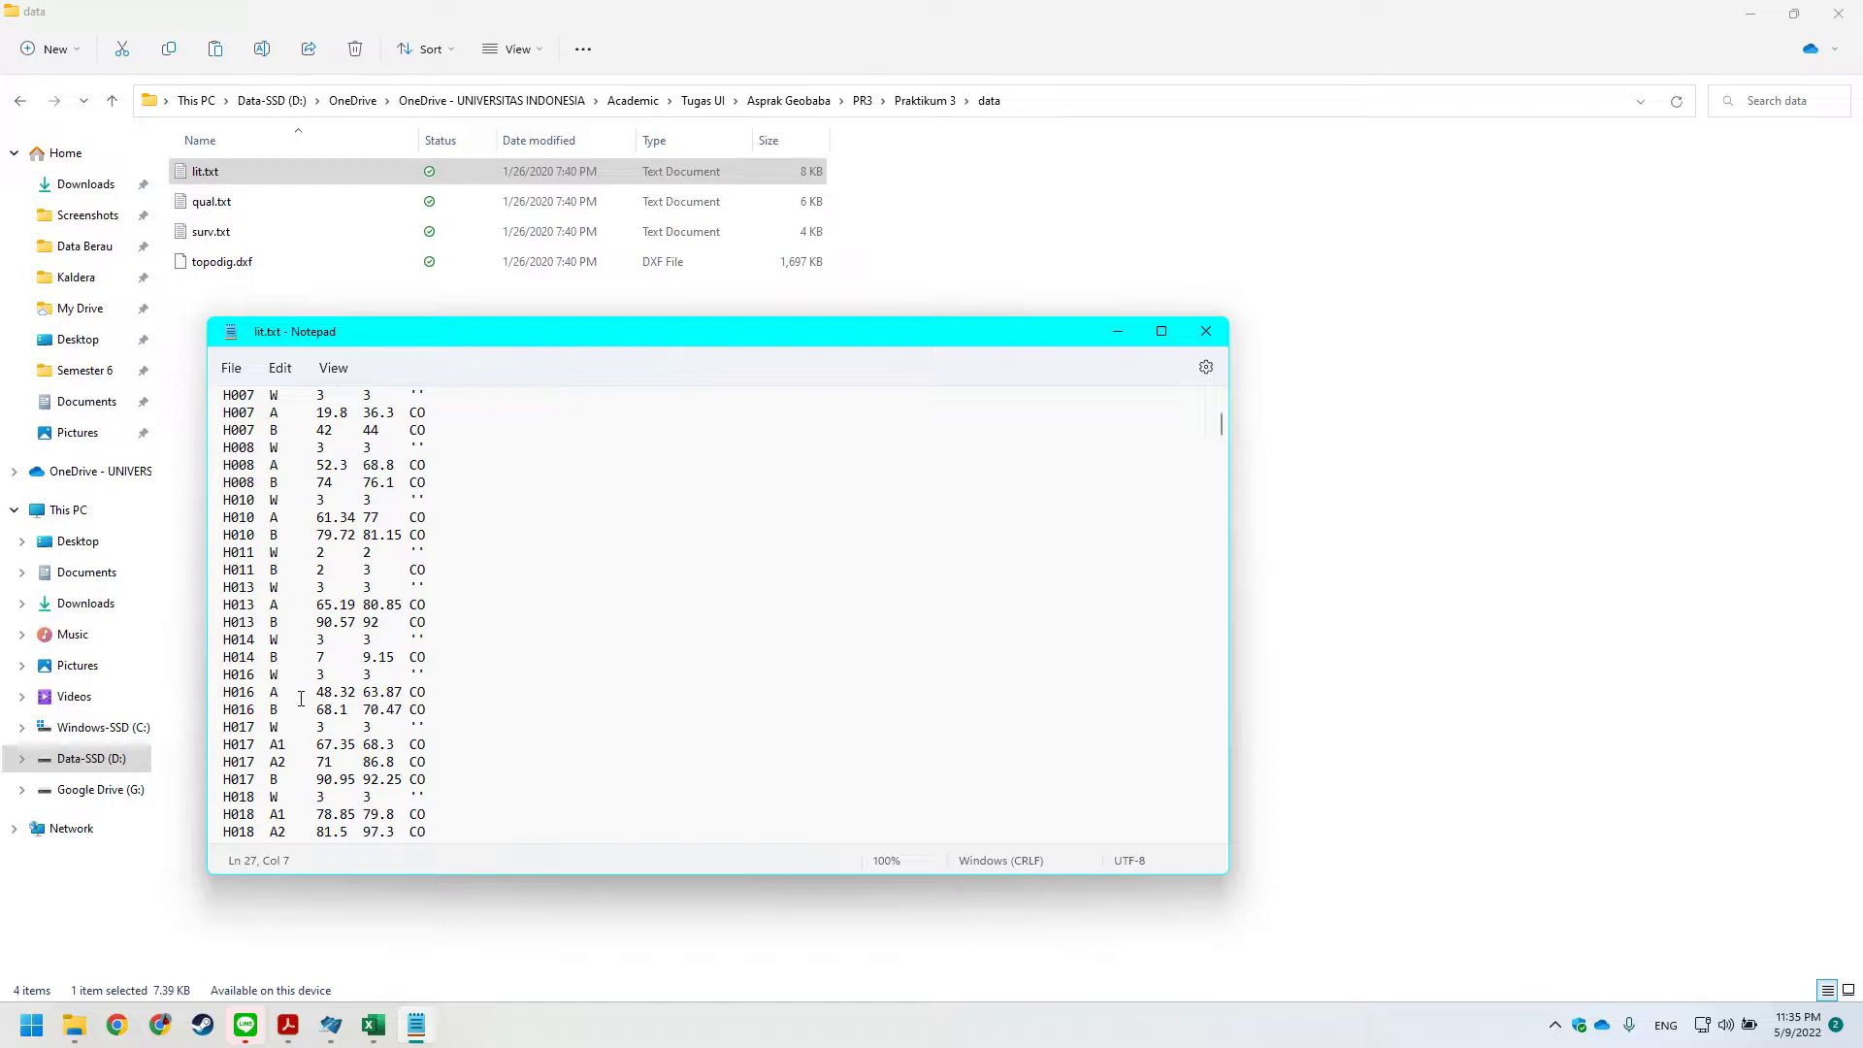
scroll(301, 692, "up", 3)
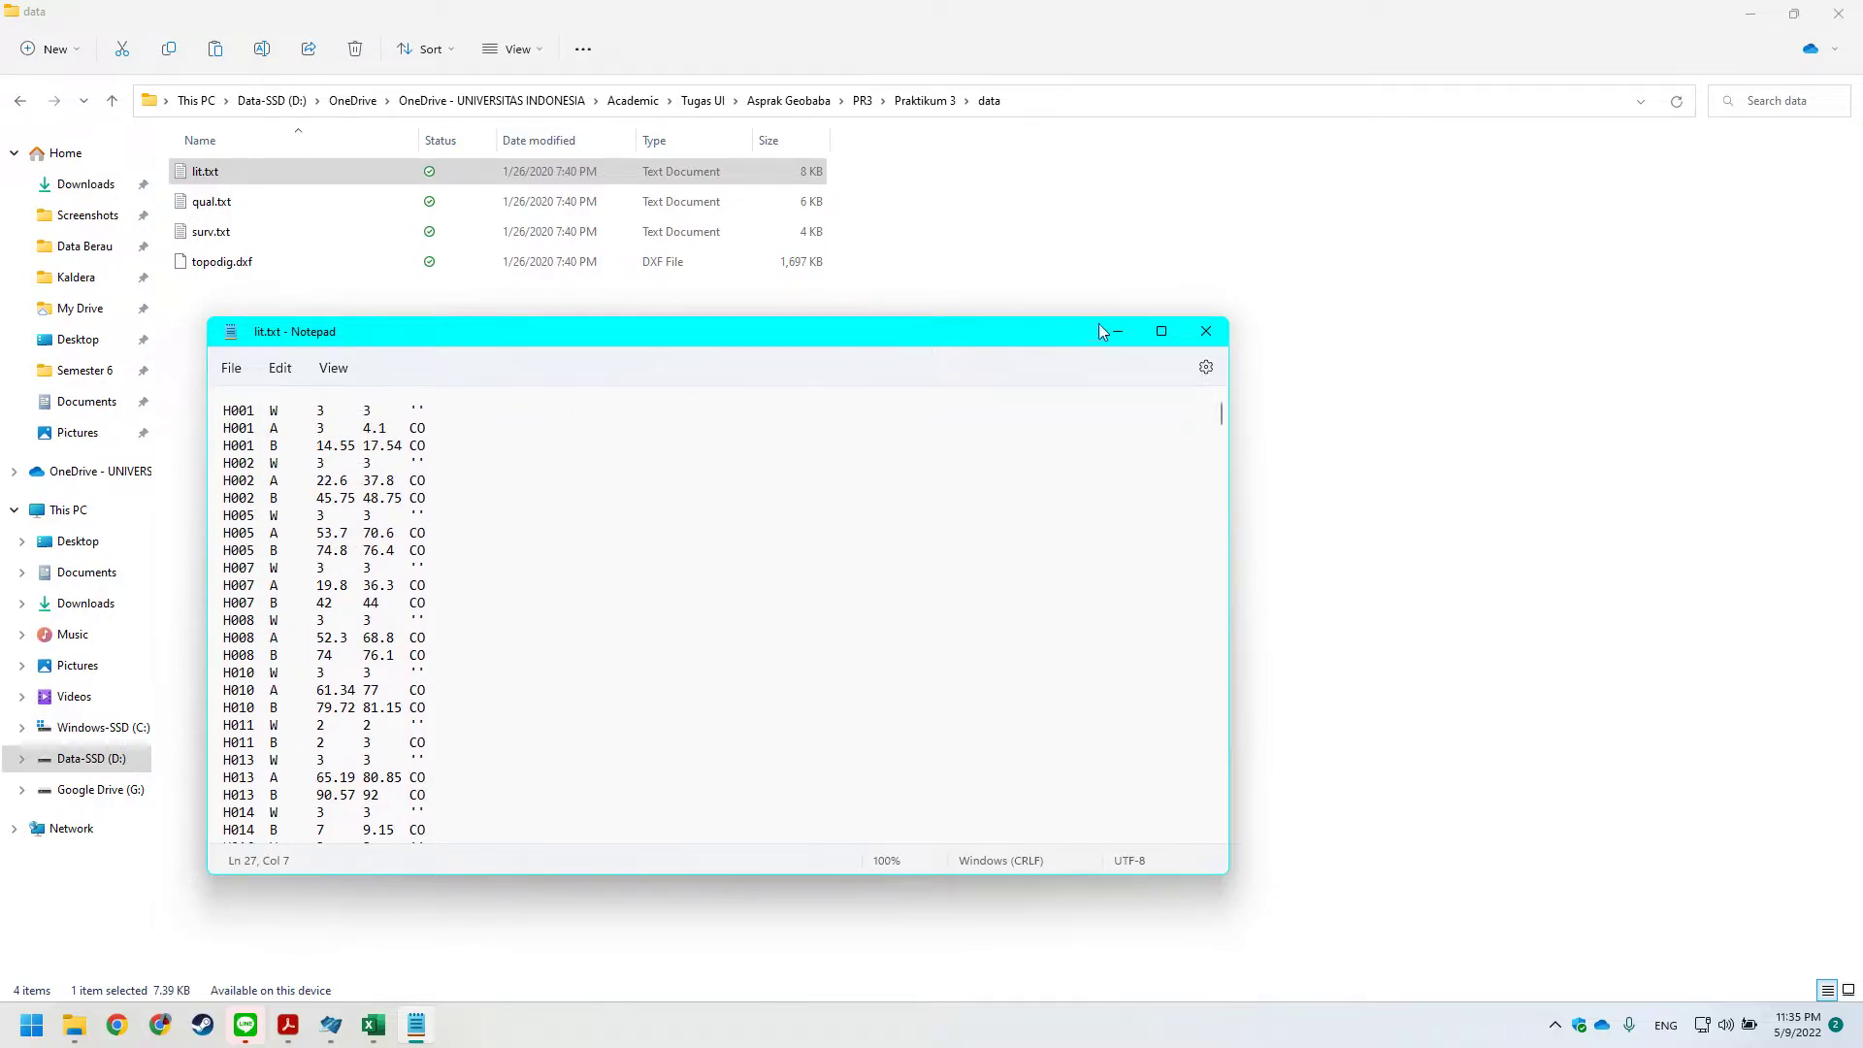
Close lit.txt and switch to the practicum guide to check its Elements example.
left_click(1205, 332)
key("alt+Tab")
left_click(826, 463)
key("alt+Tab")
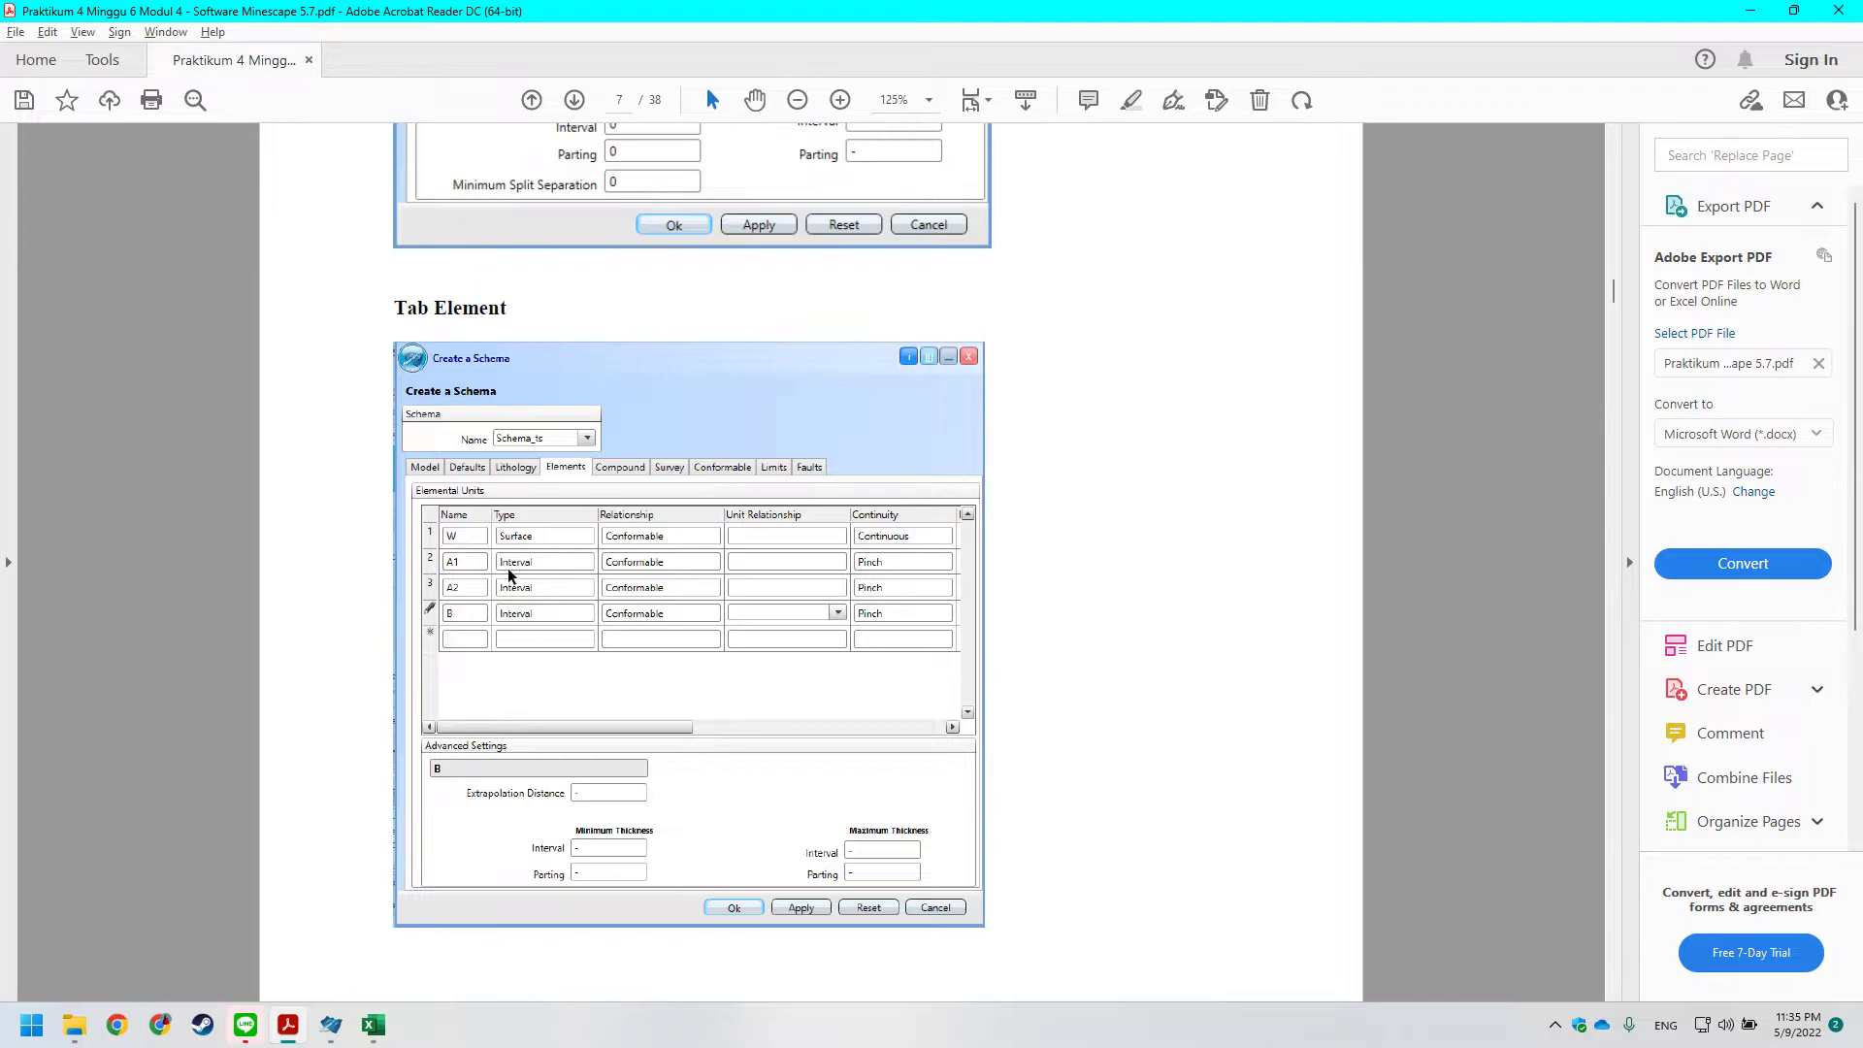
In MineScape, add elemental unit W to the schema with type Surface and check it against the practicum guide.
key("alt+Tab")
left_click(597, 479)
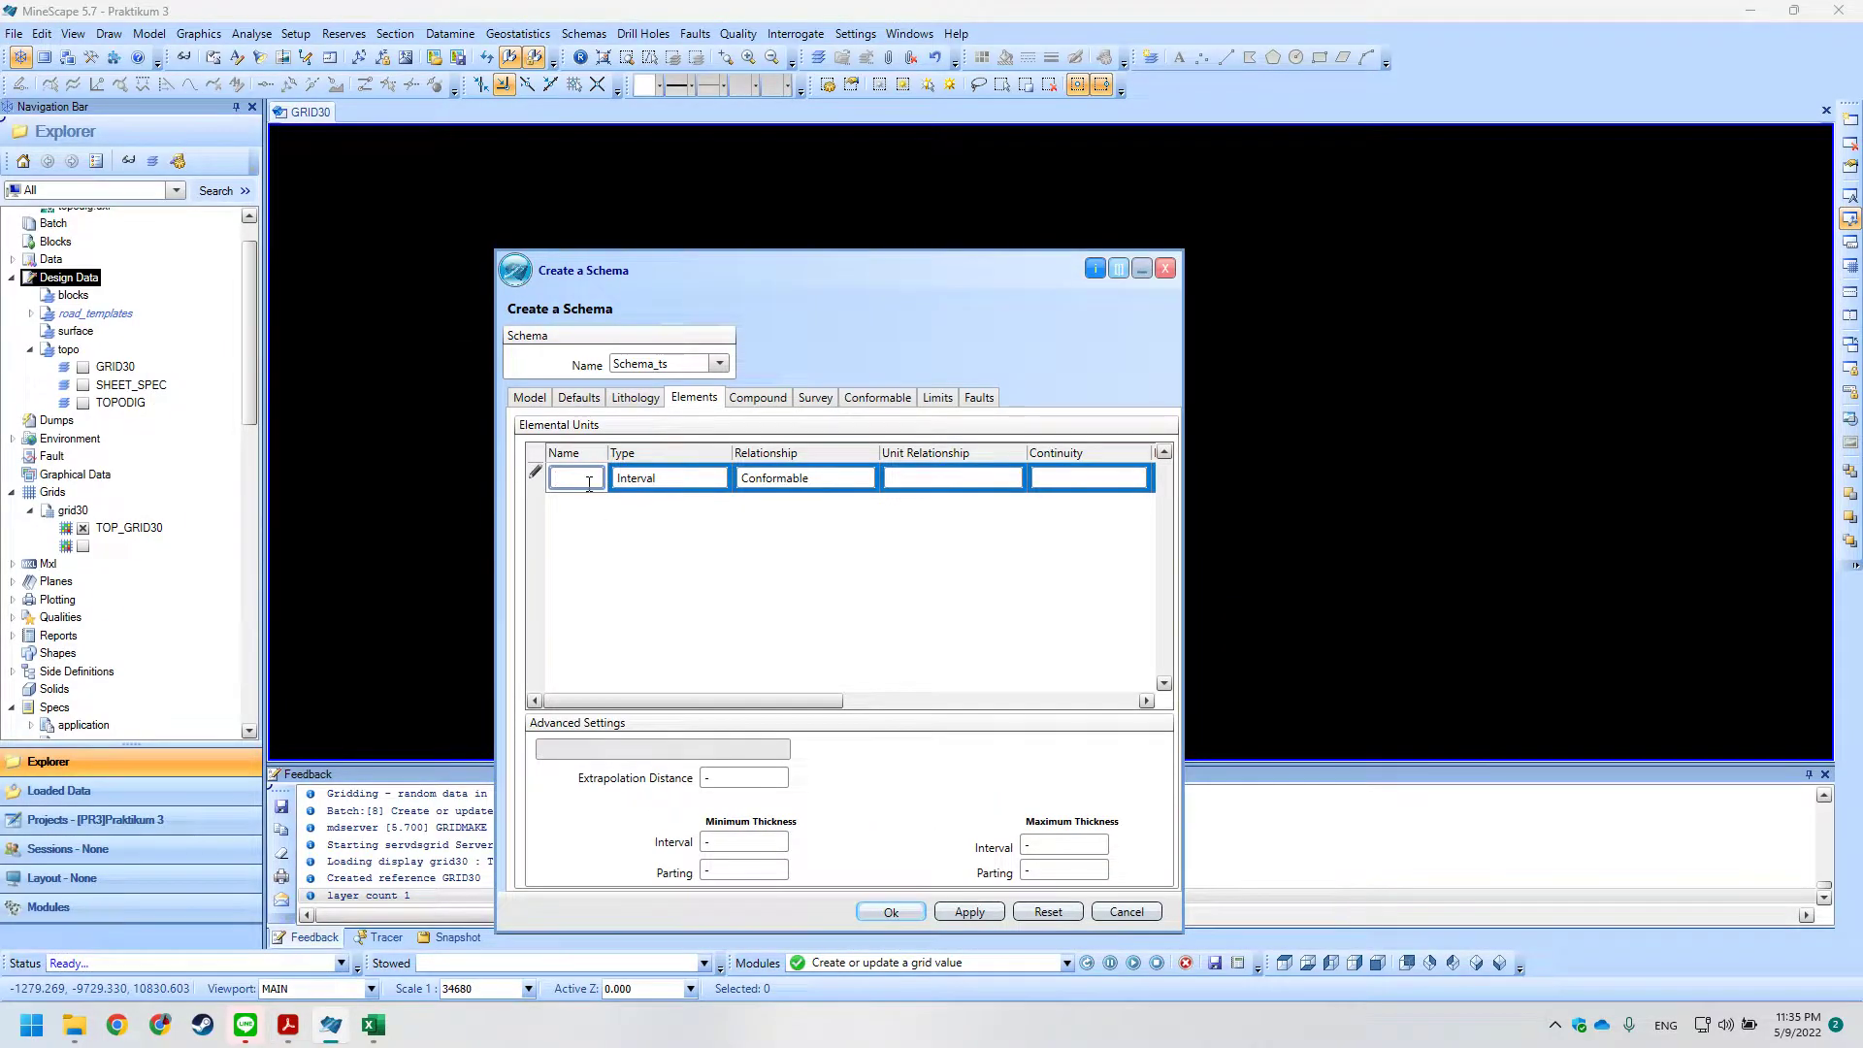
type("W")
left_click(718, 477)
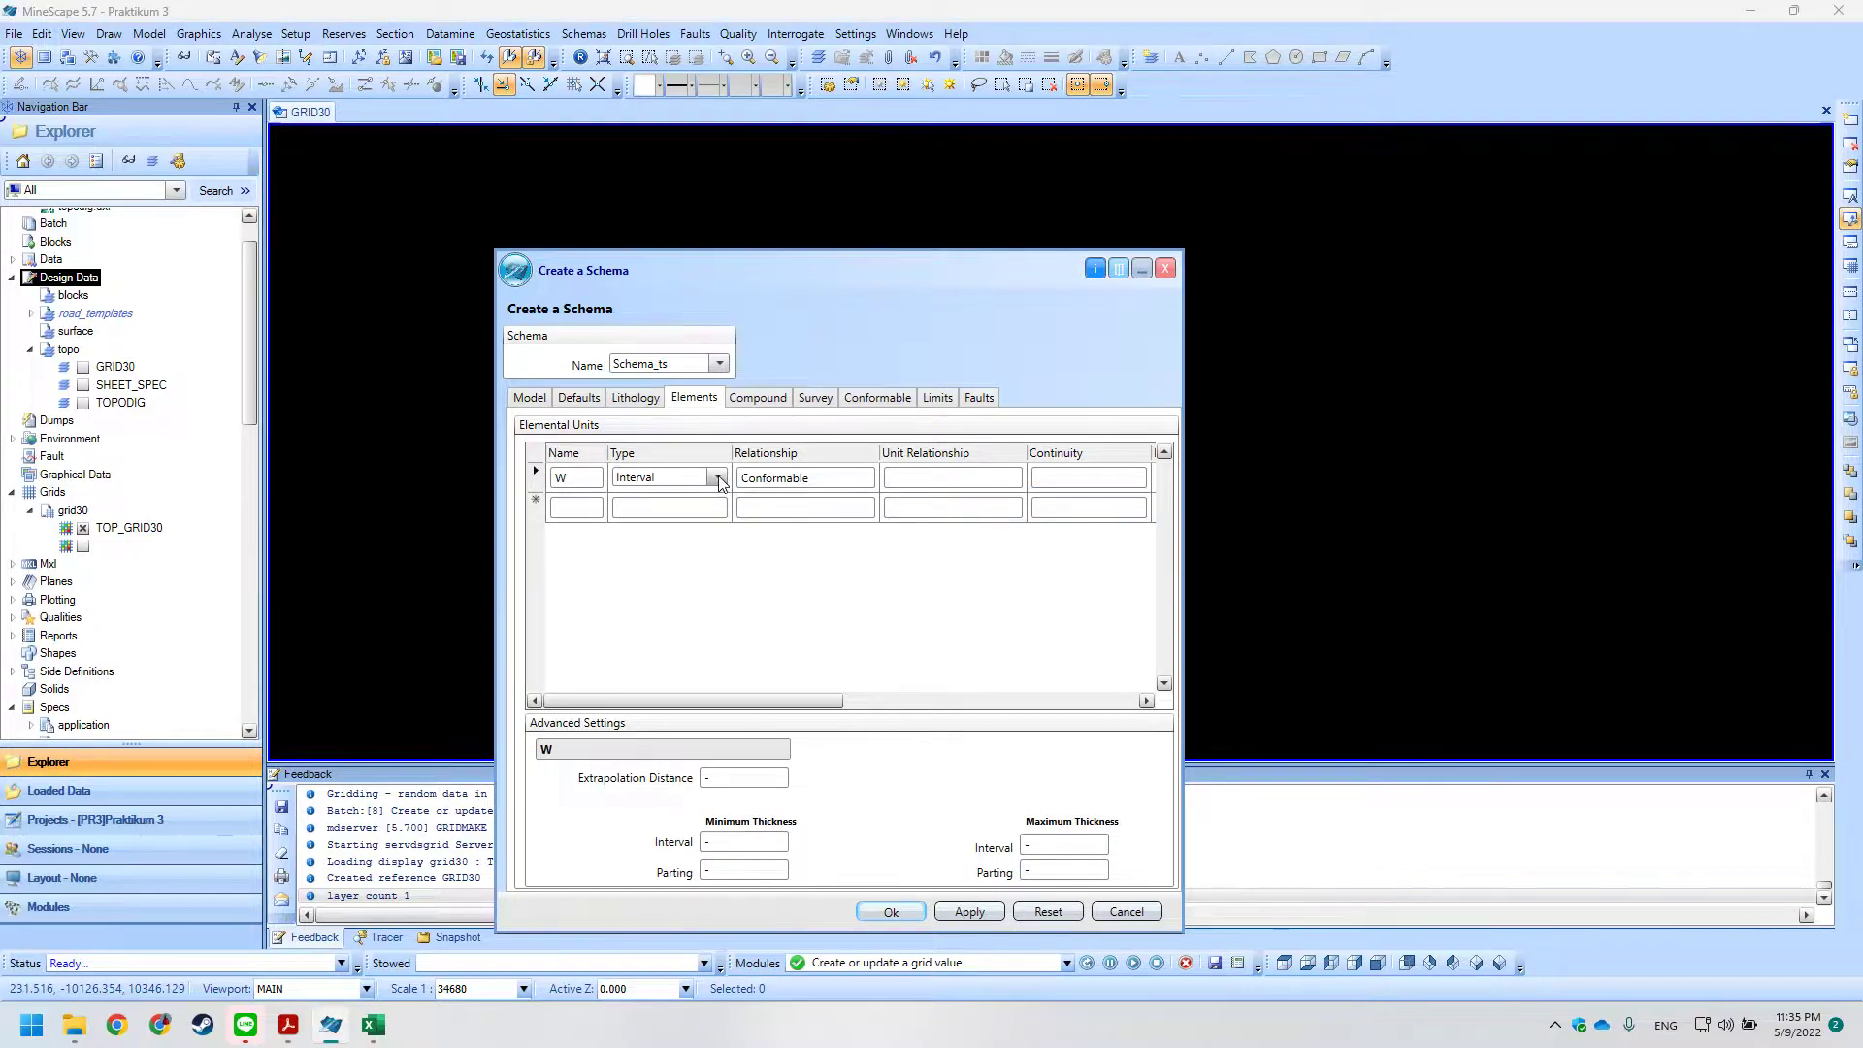
left_click(719, 477)
left_click(641, 493)
key("alt+Tab")
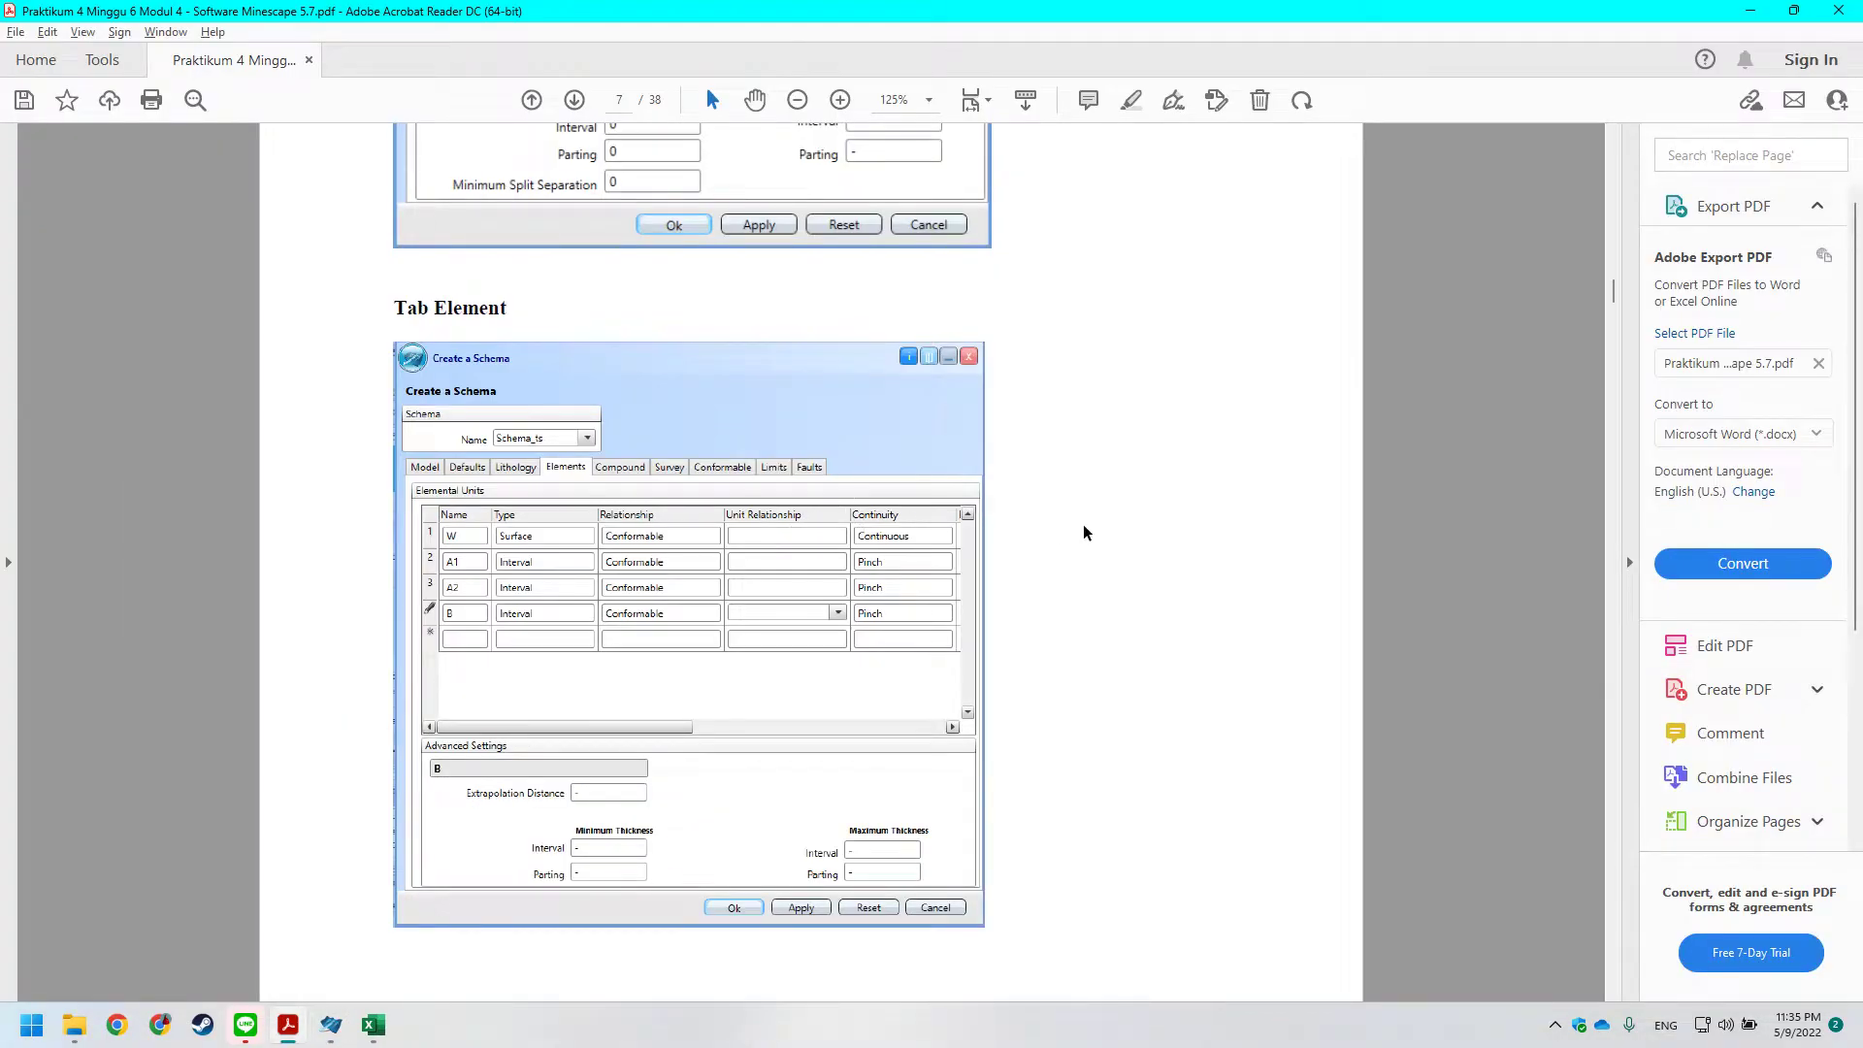
key("alt+Tab")
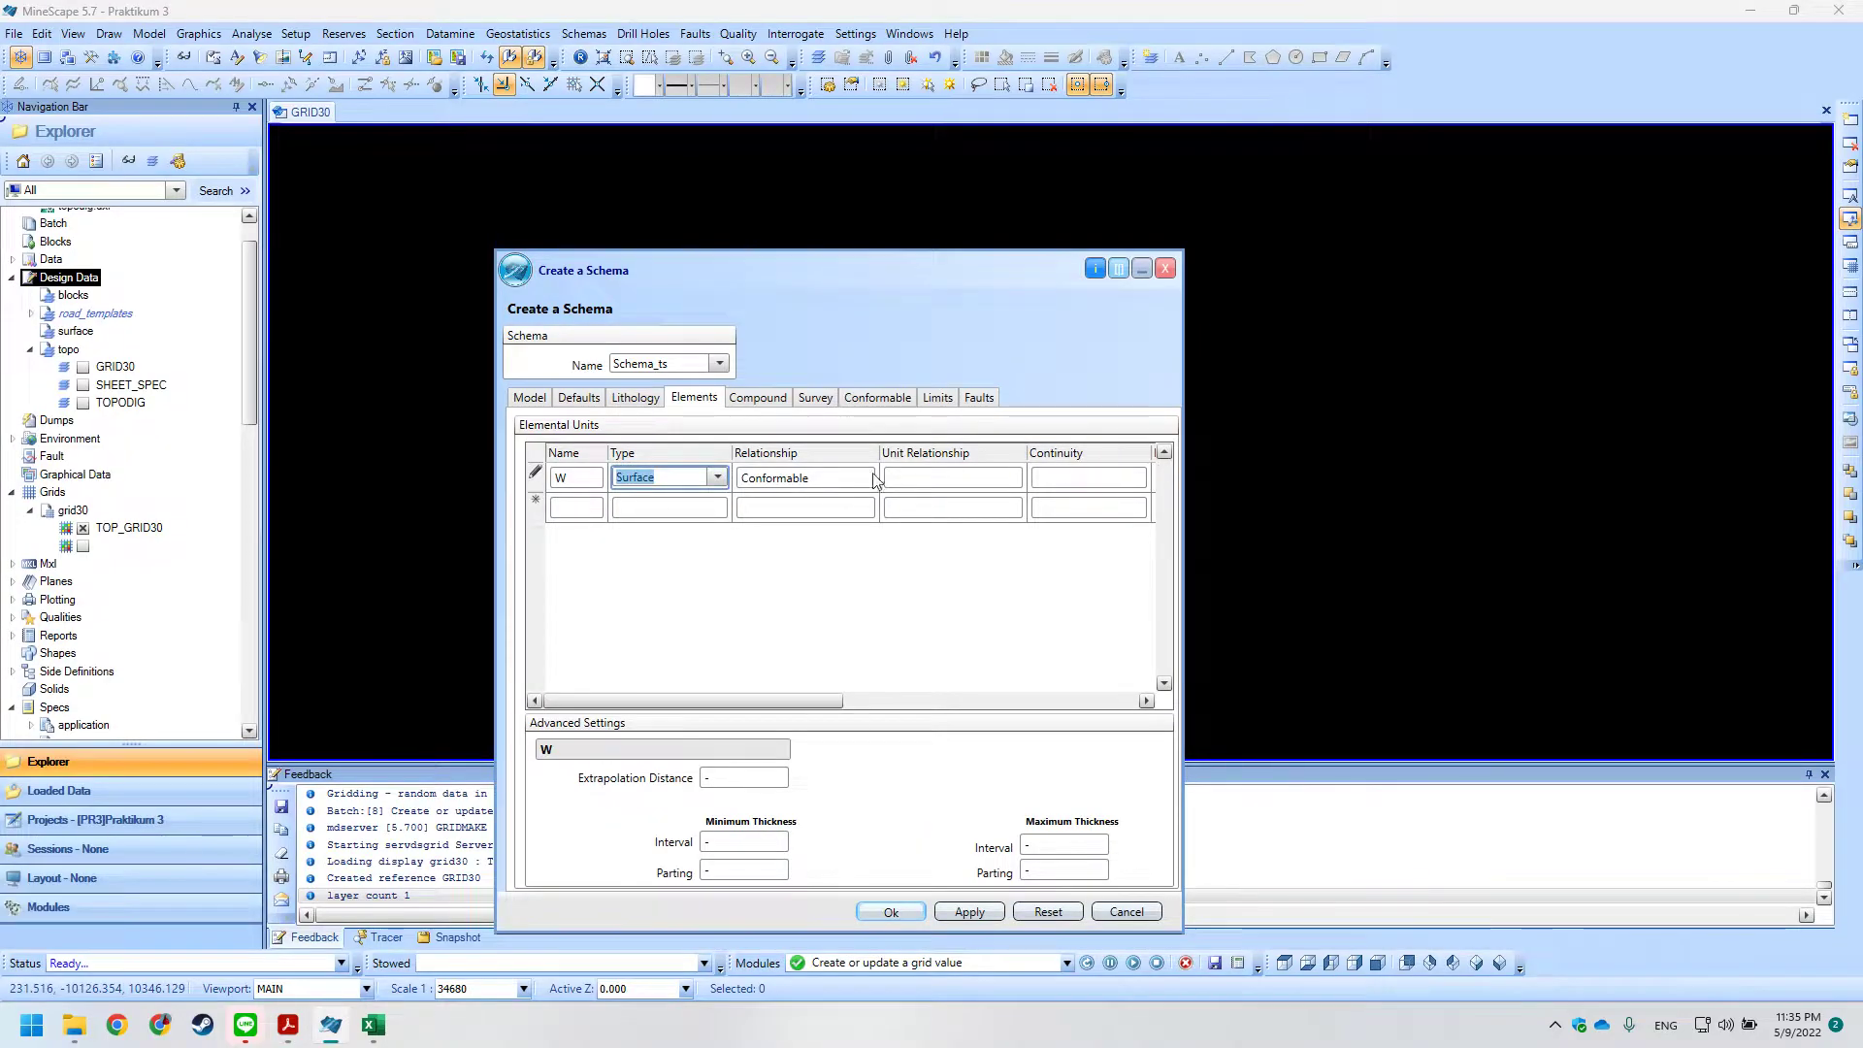
Add elemental units A1, A2 and B below W as Interval types, following the practicum guide.
left_click(583, 509)
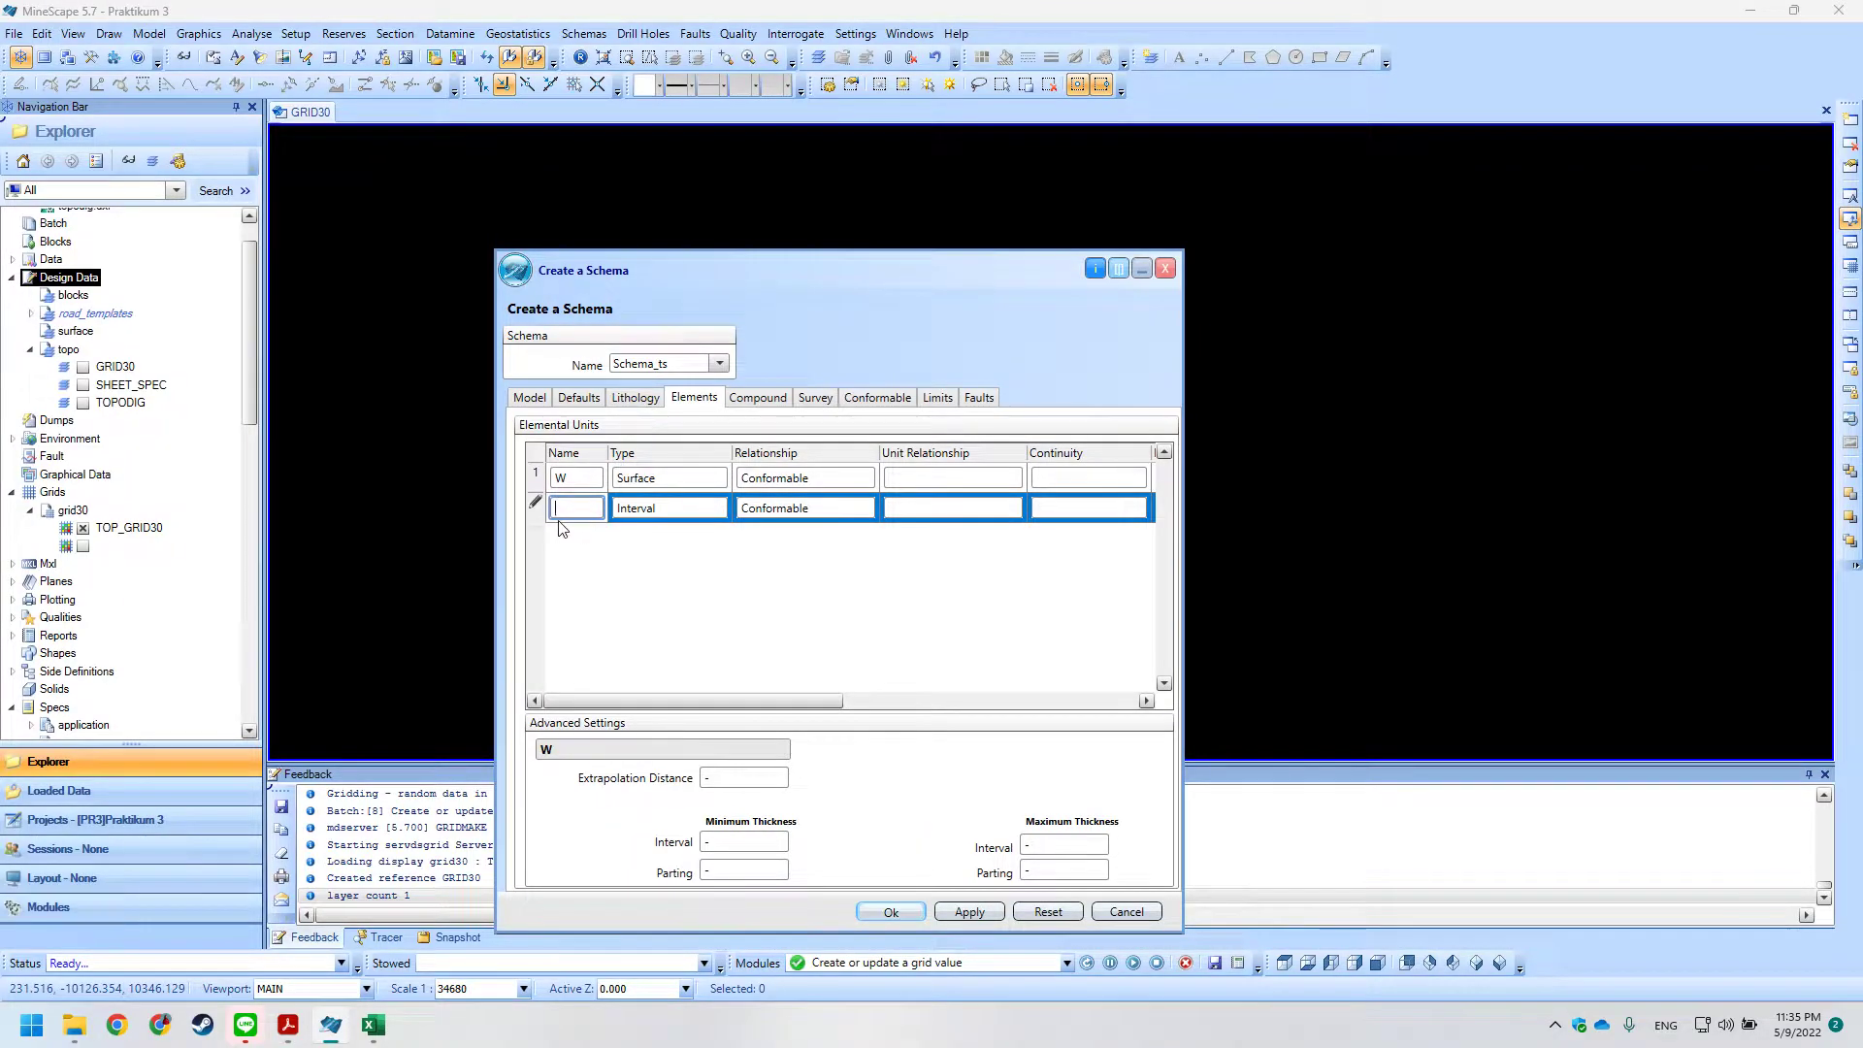
key("alt+Tab")
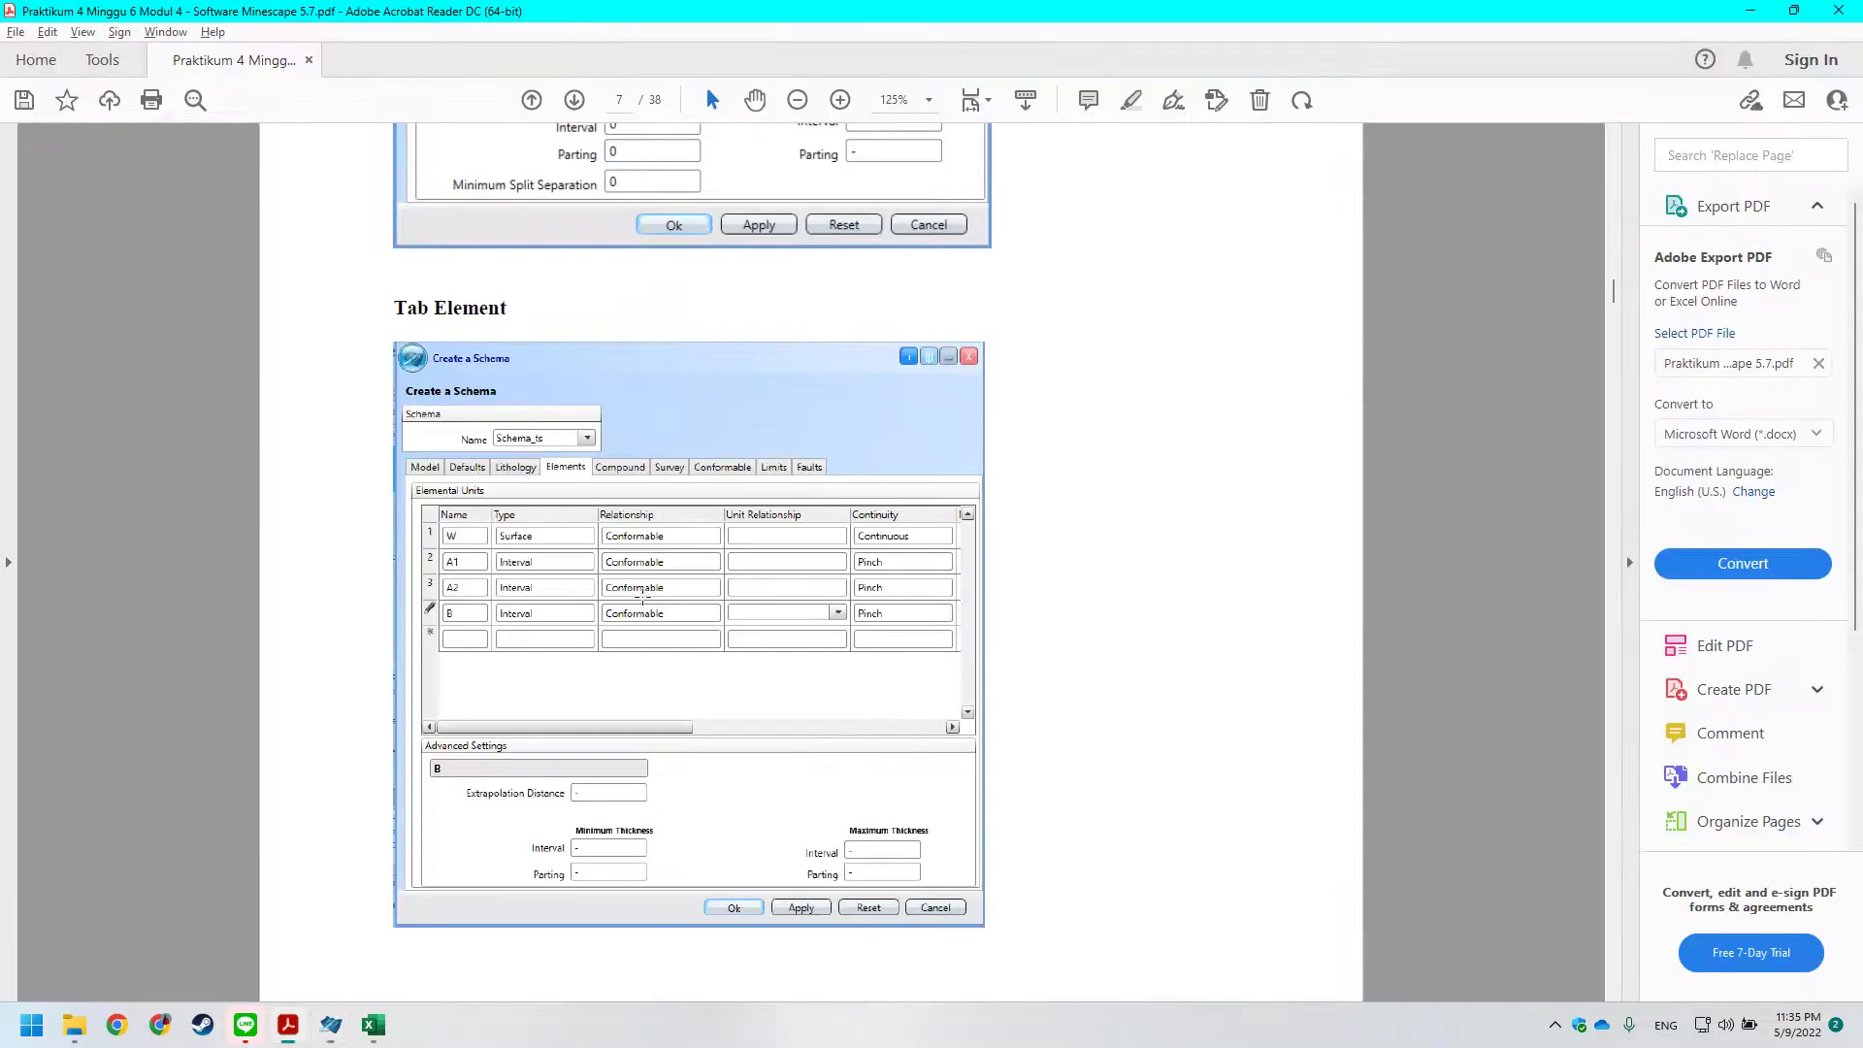
key("alt+Tab")
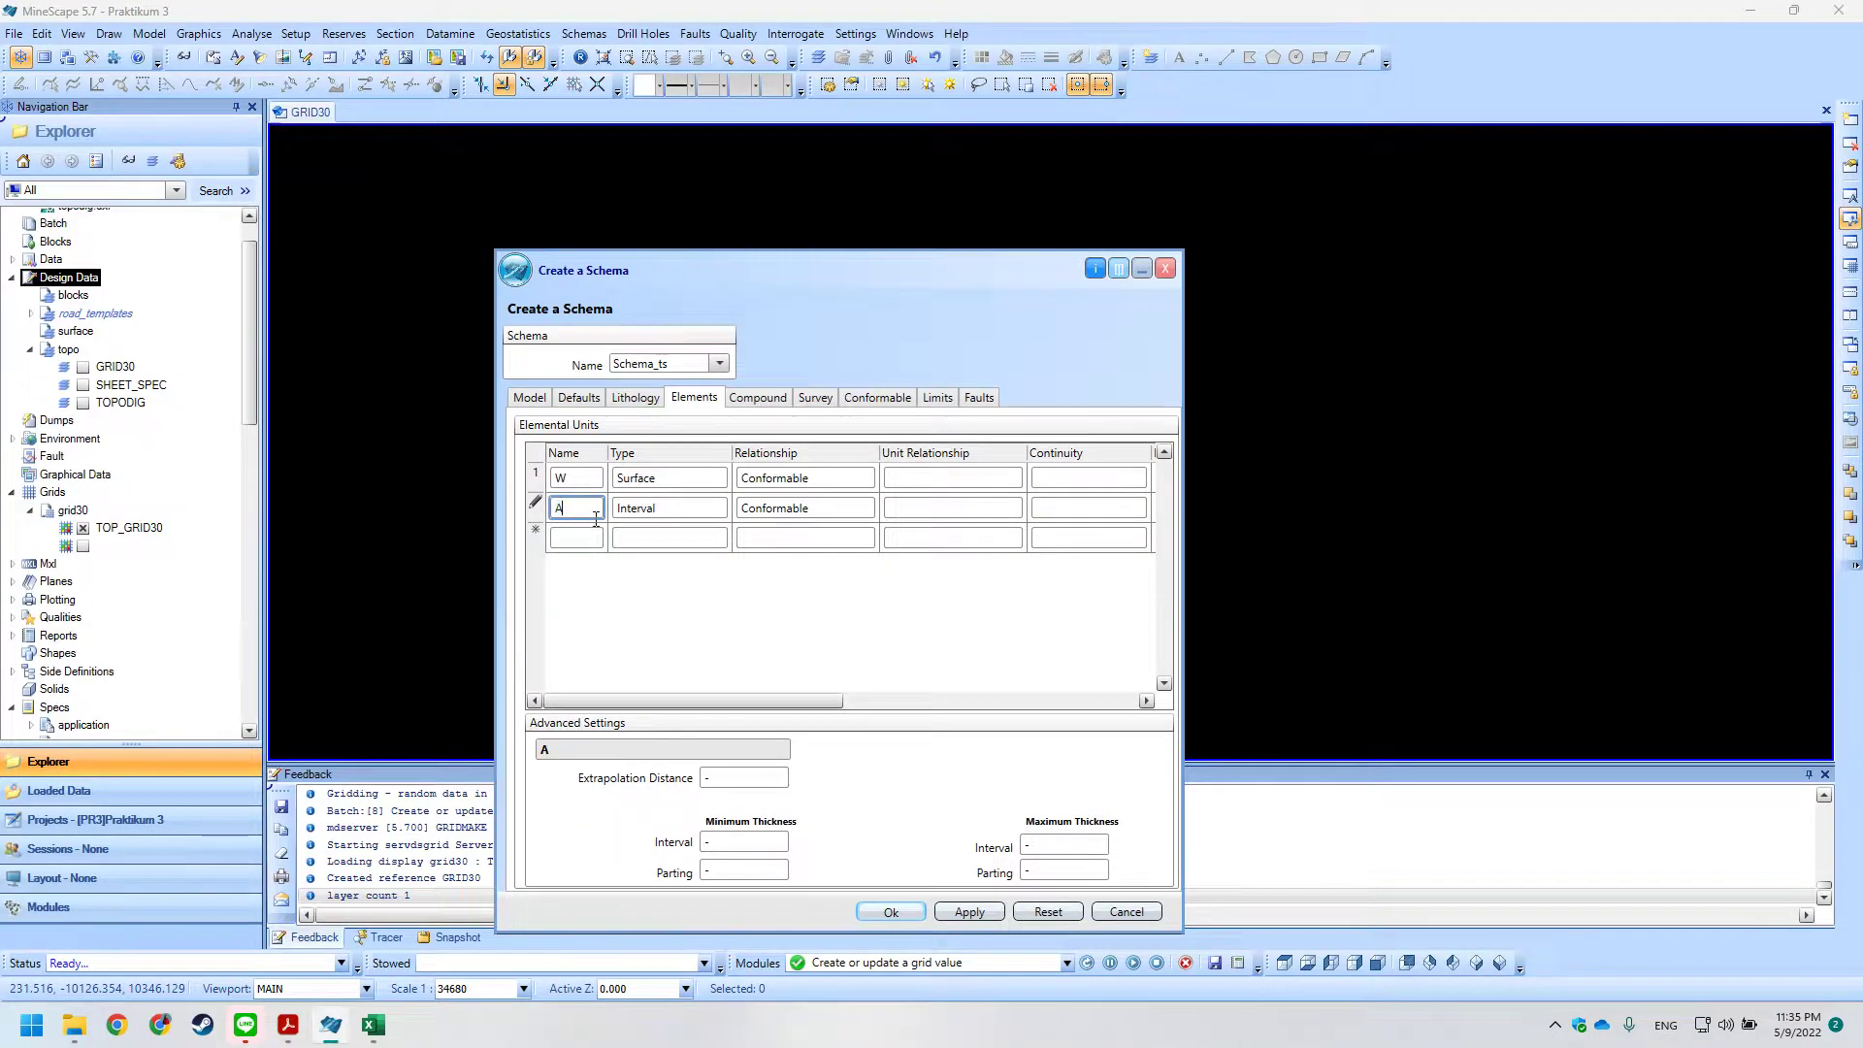
left_click(583, 546)
type("A2")
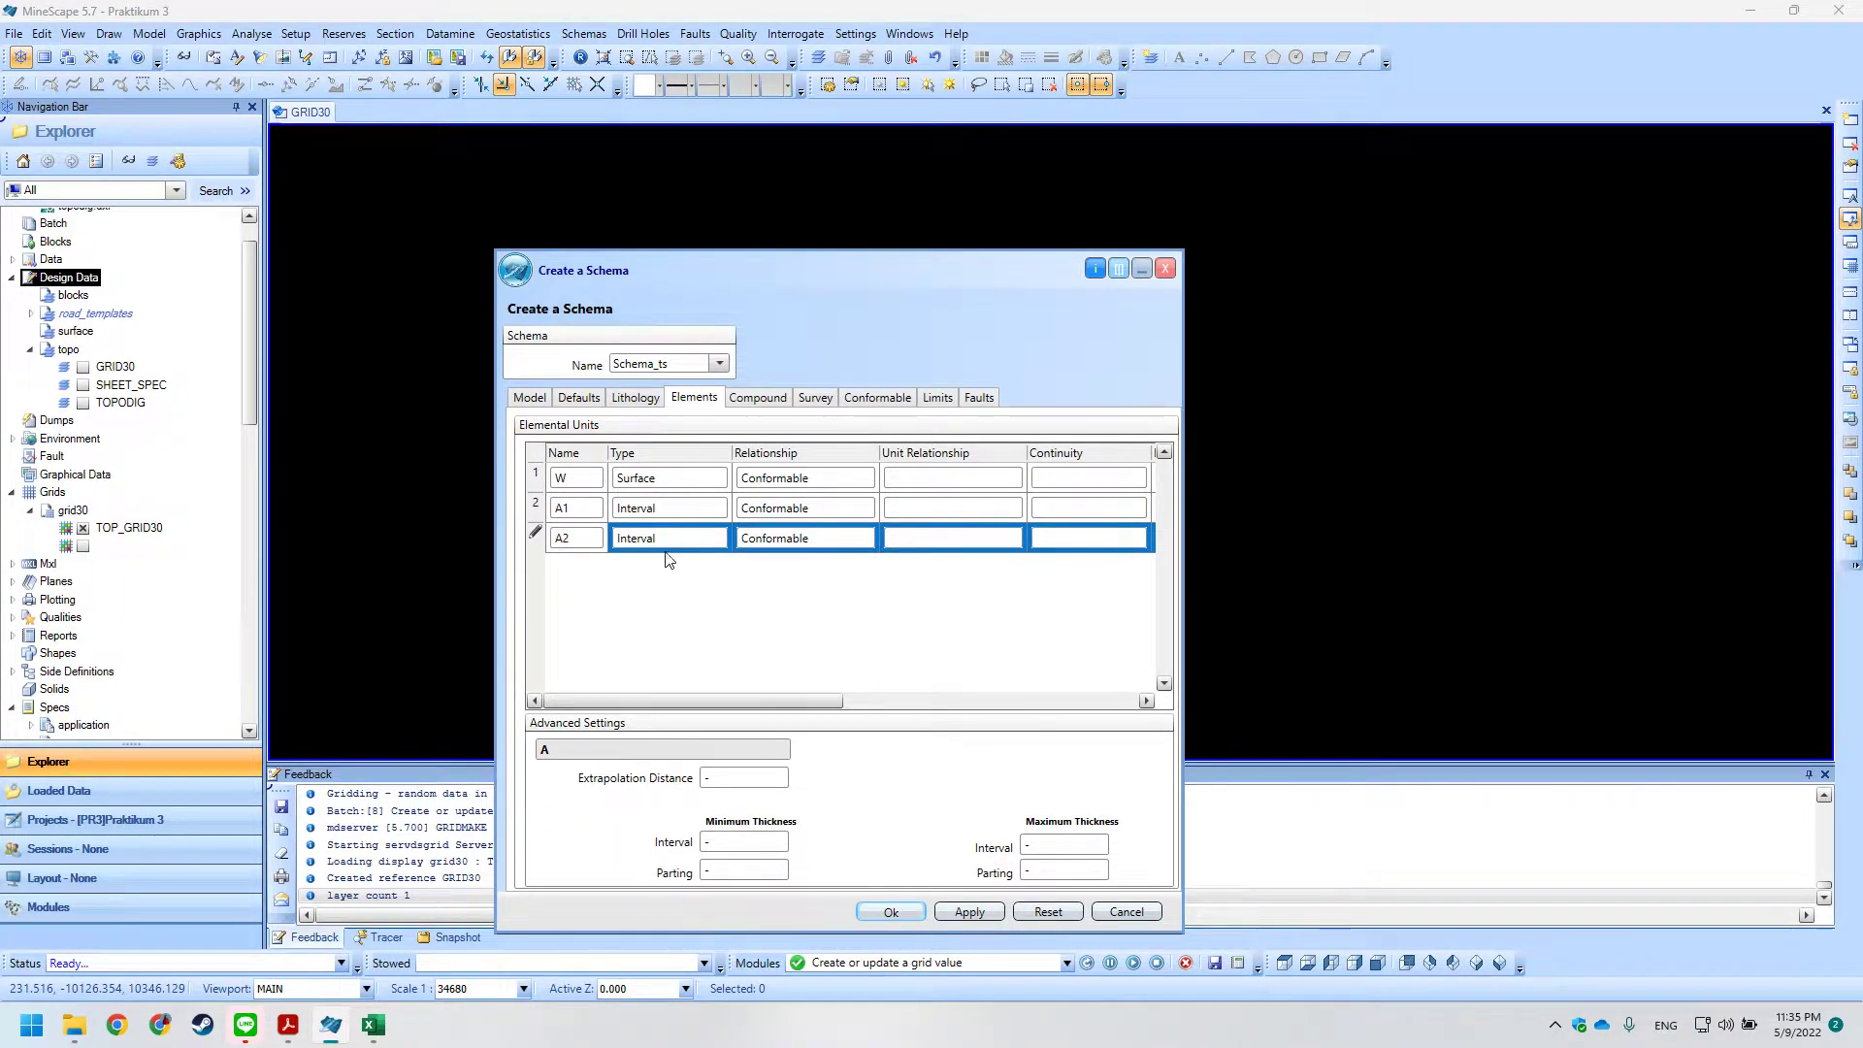
left_click(619, 513)
left_click(591, 570)
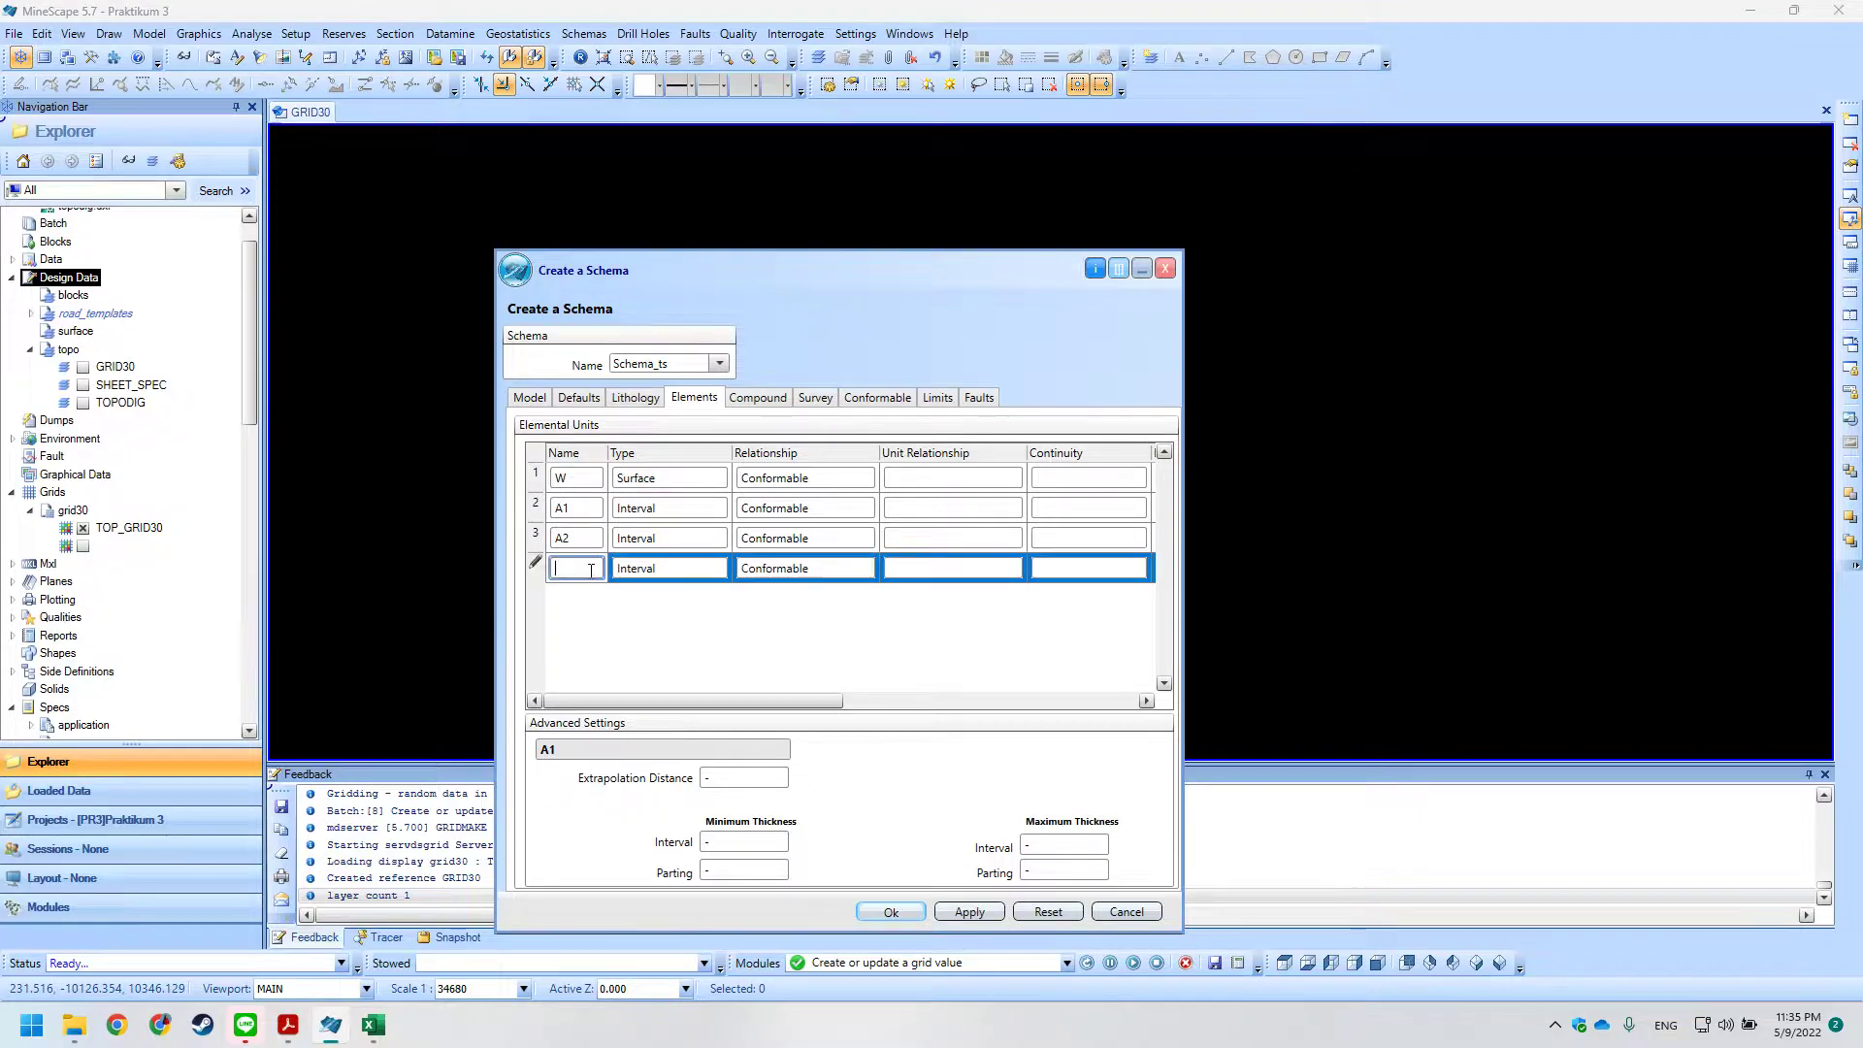
type("B")
Check the guide's relationship and continuity values, keep W Conformable and set its continuity to Continuous.
key("alt+Tab")
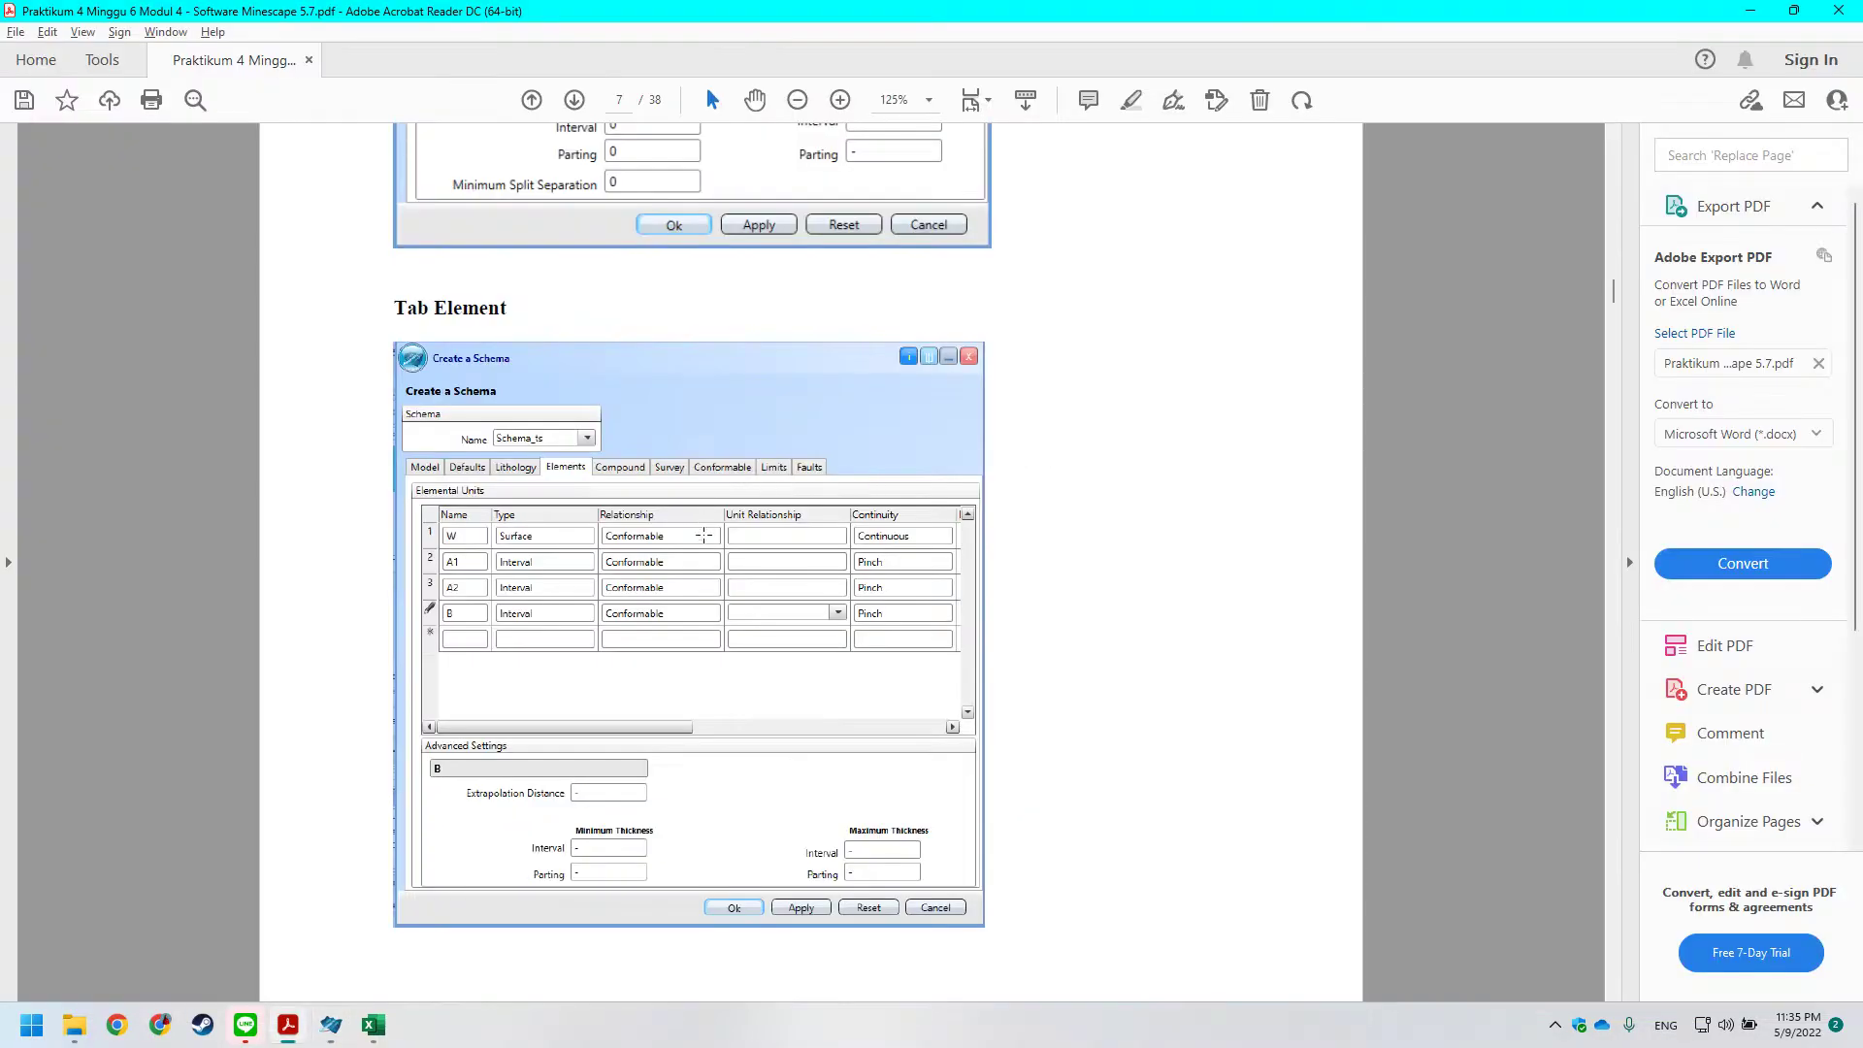
key("alt+Tab")
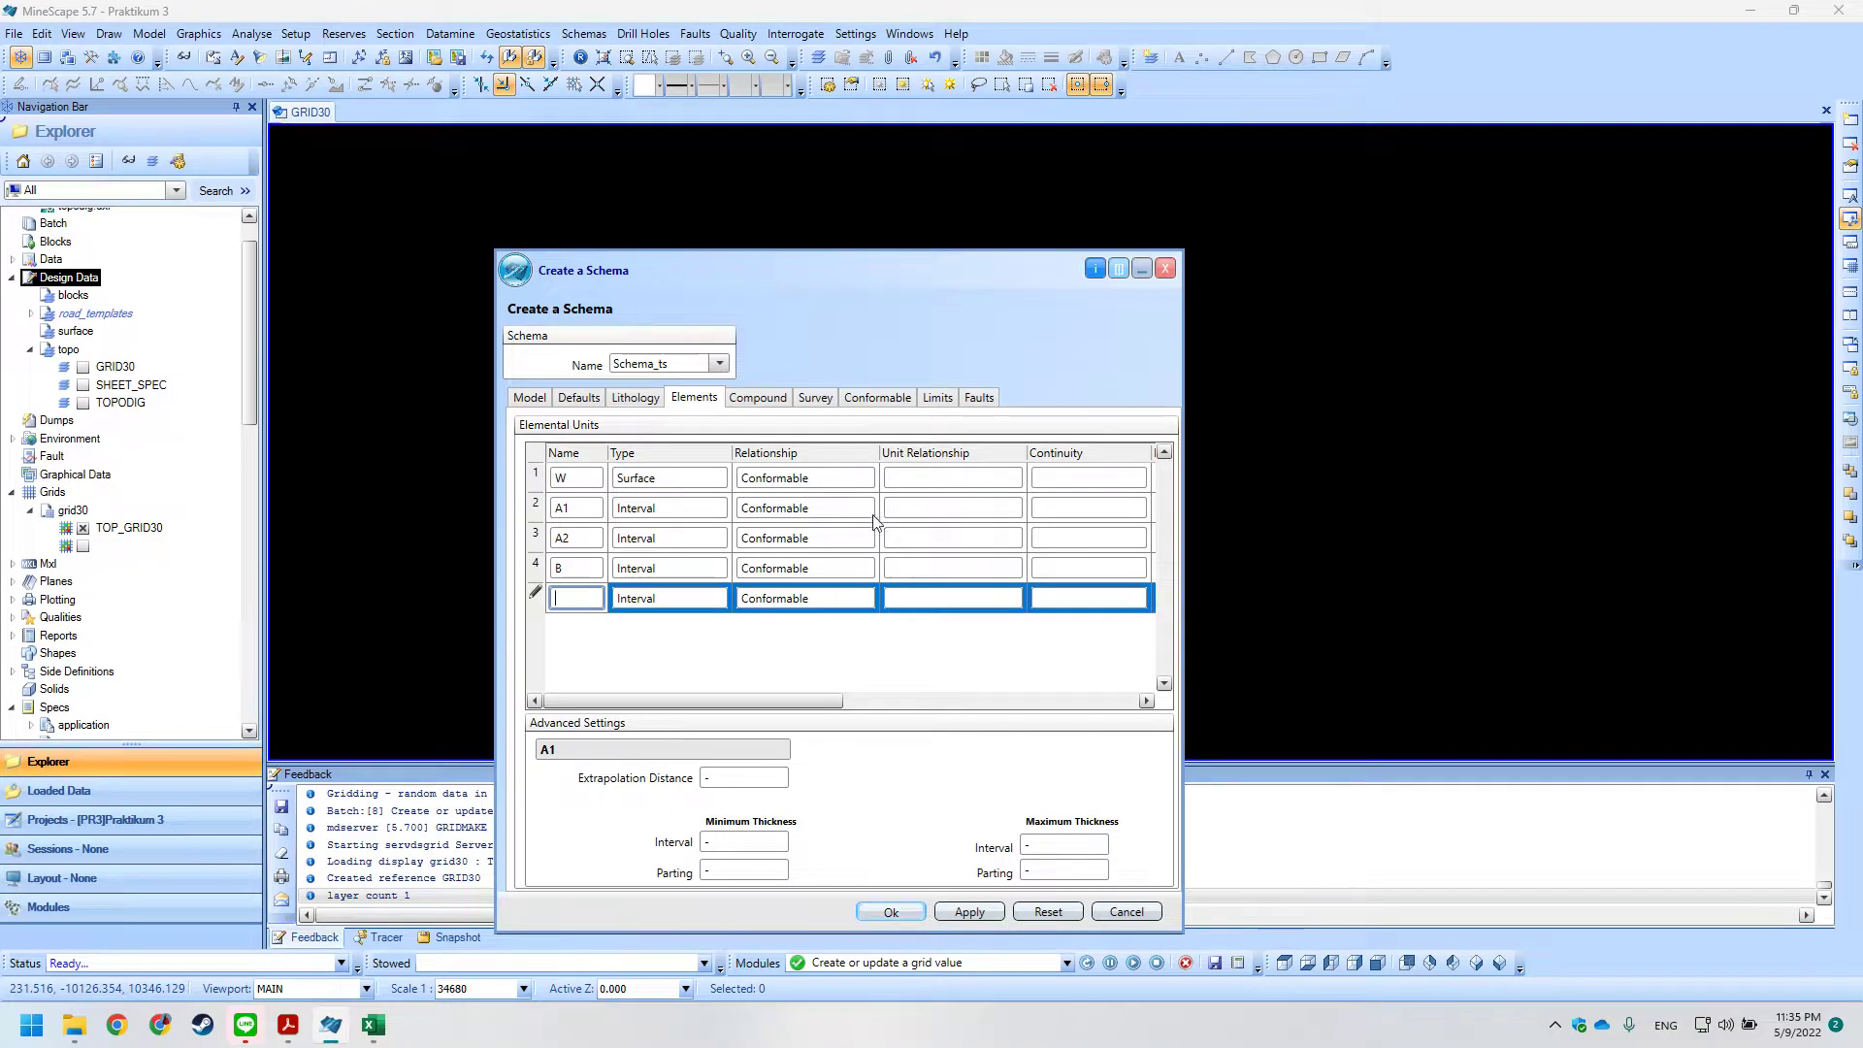
left_click(851, 490)
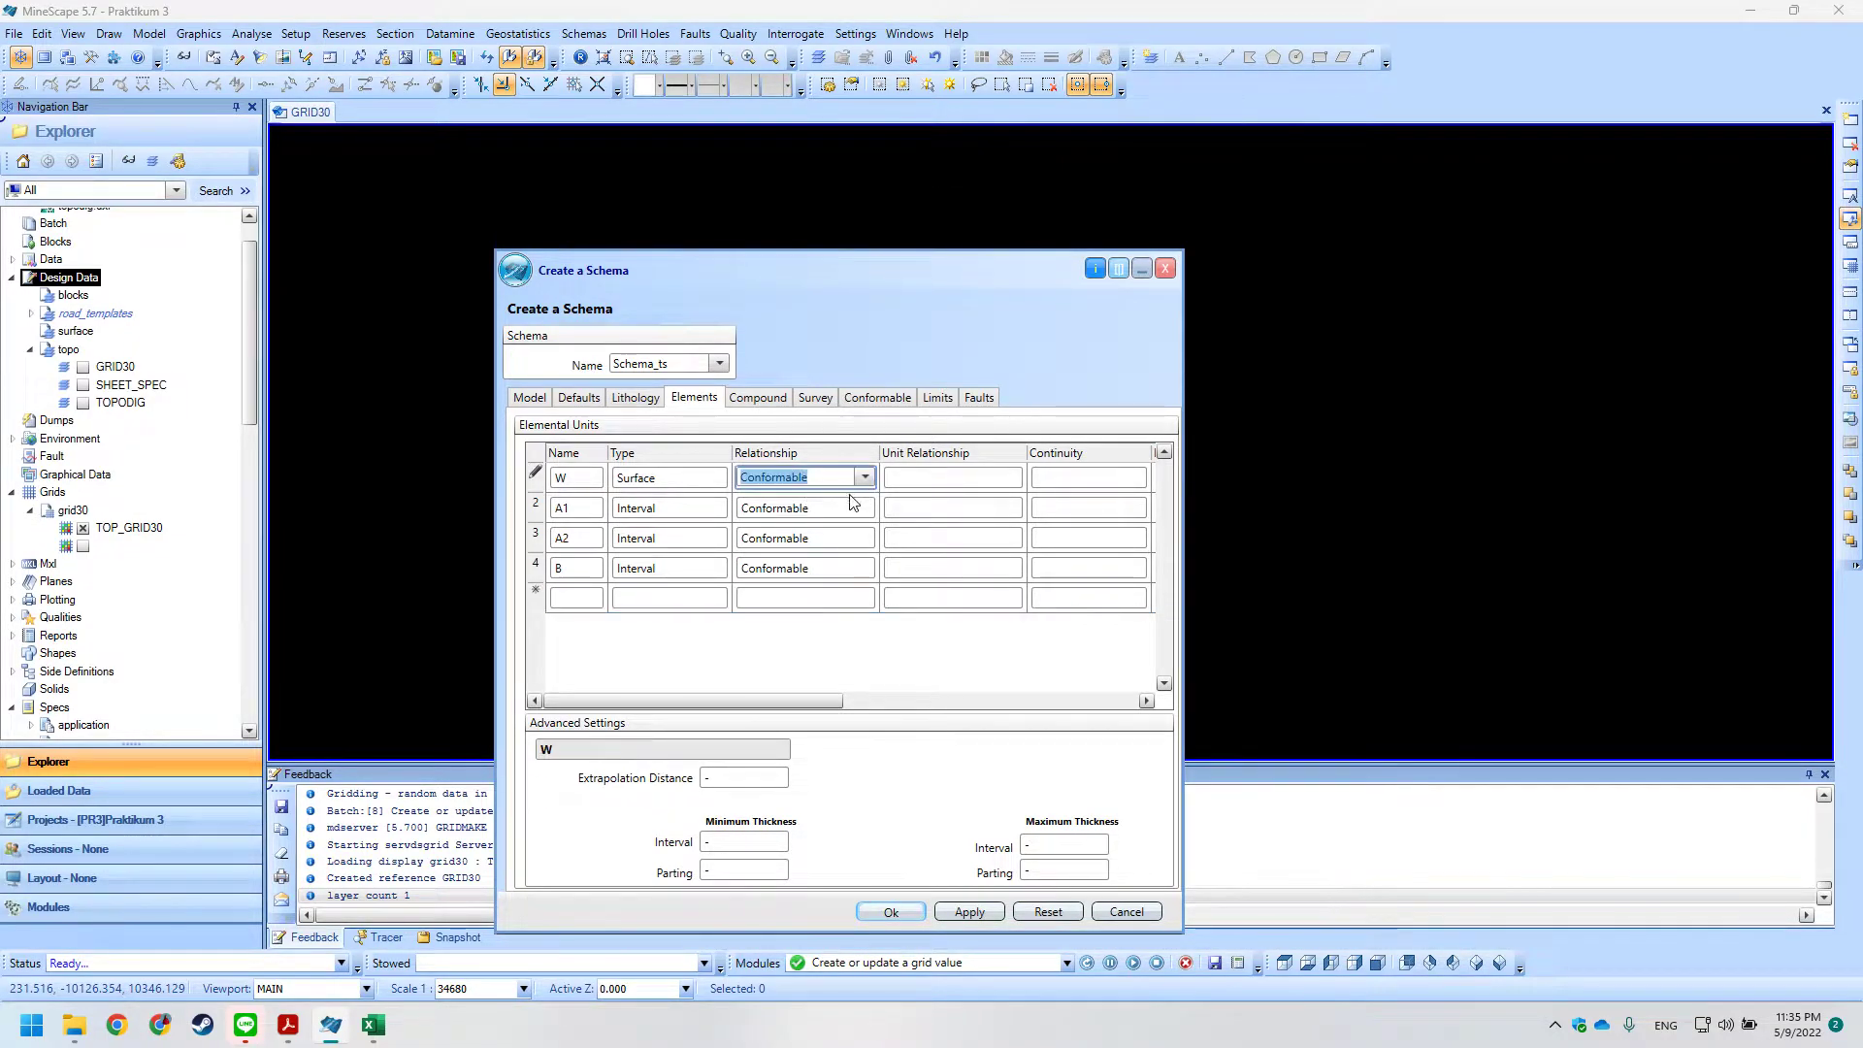
left_click(484, 507)
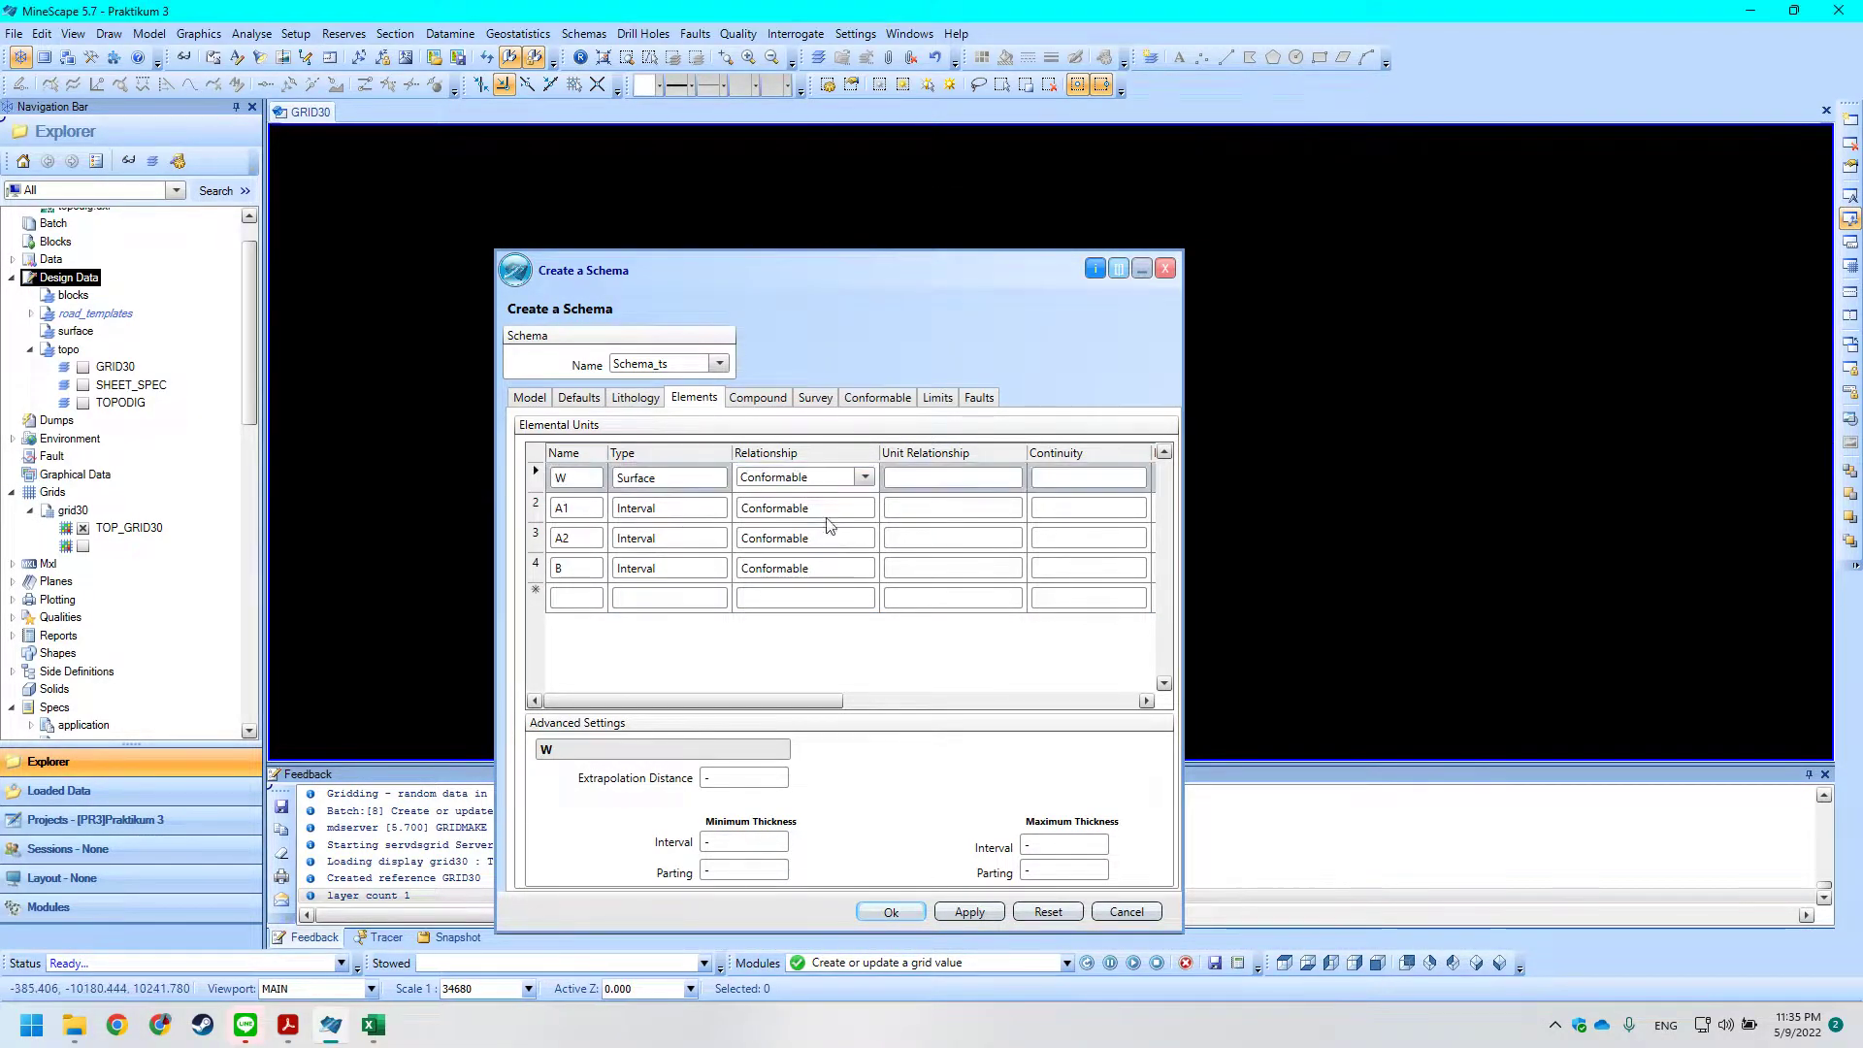
left_click(1102, 479)
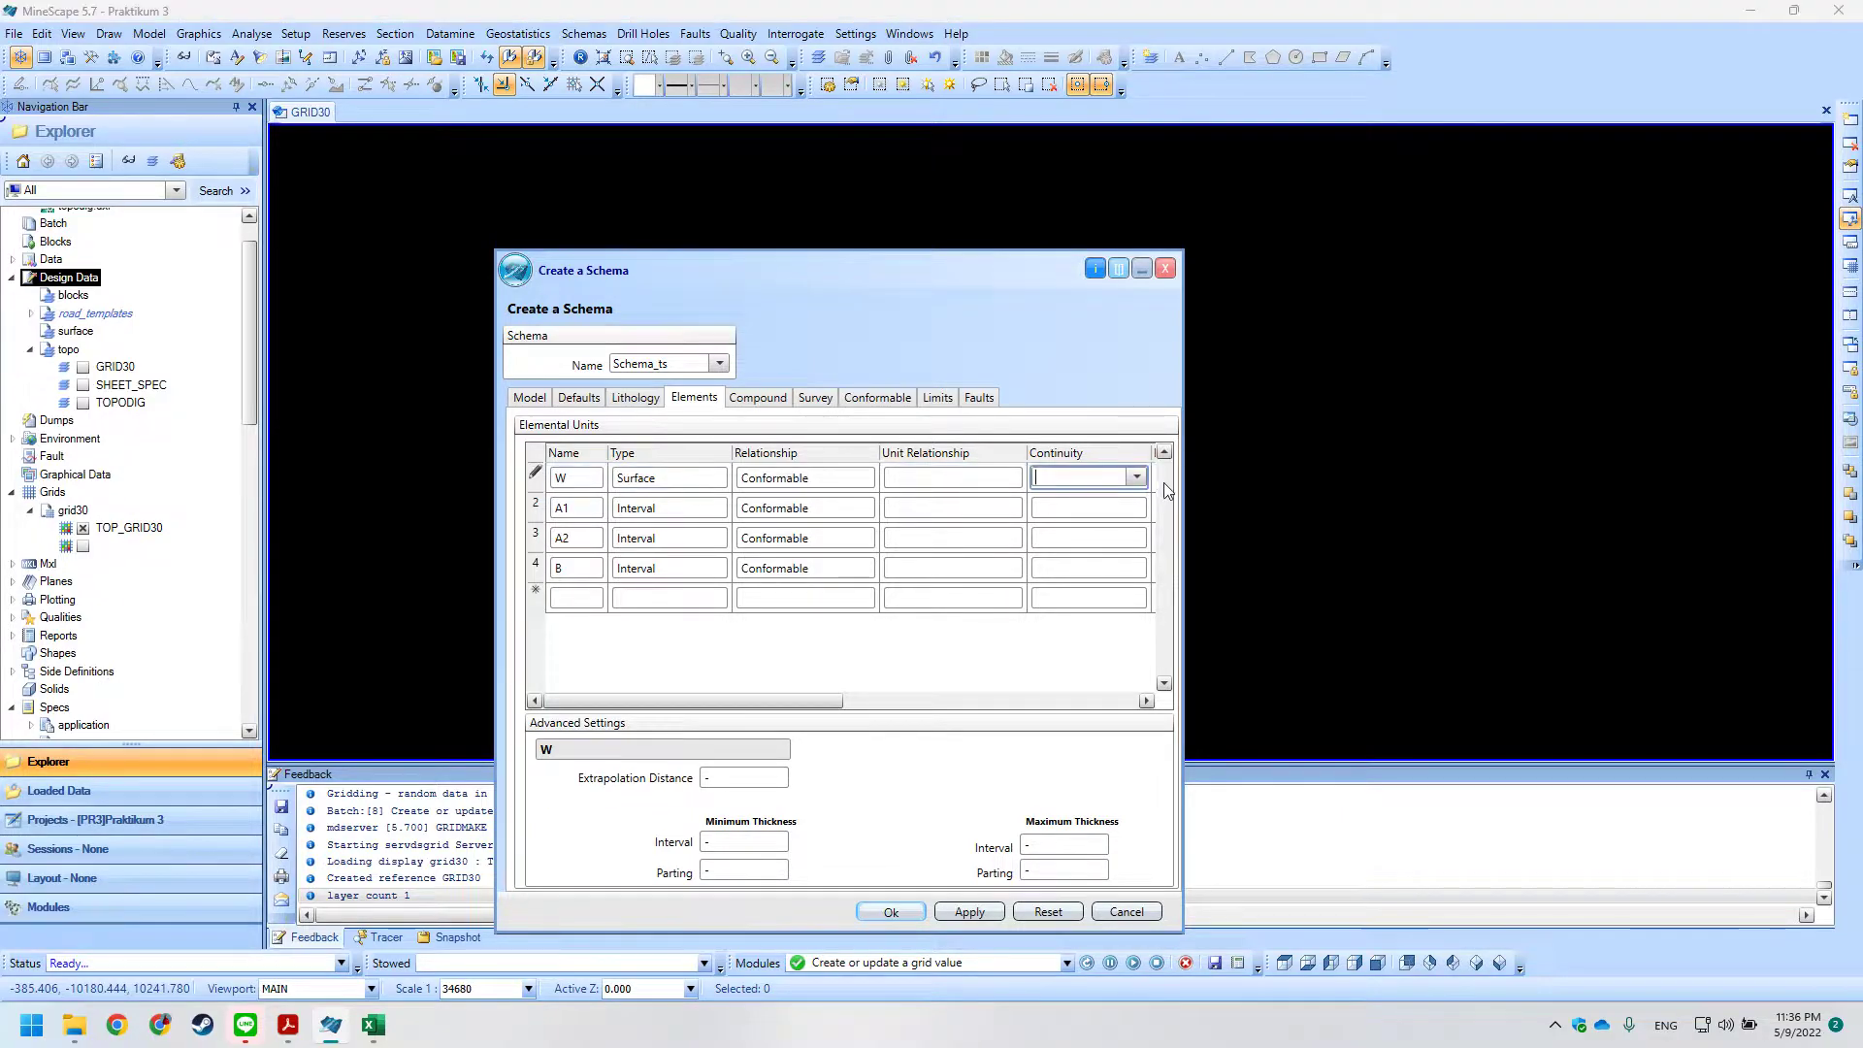
left_click(1136, 478)
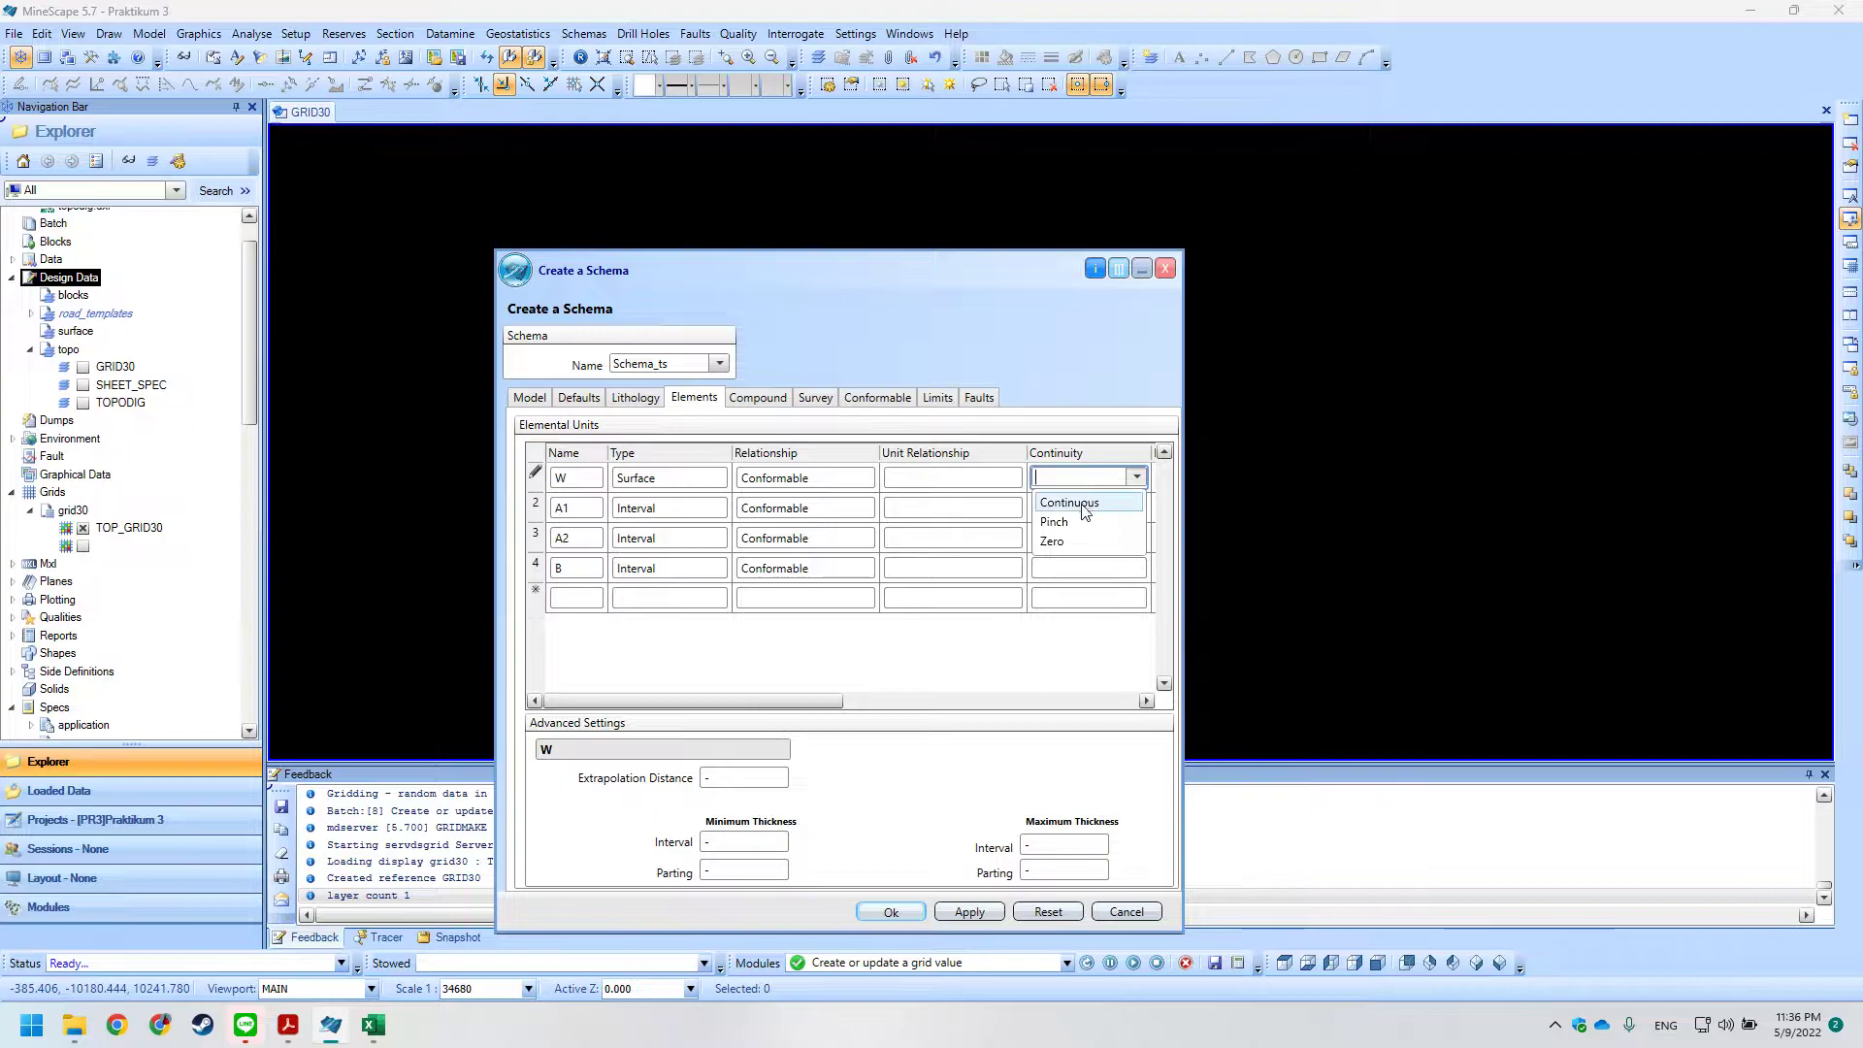
left_click(1064, 626)
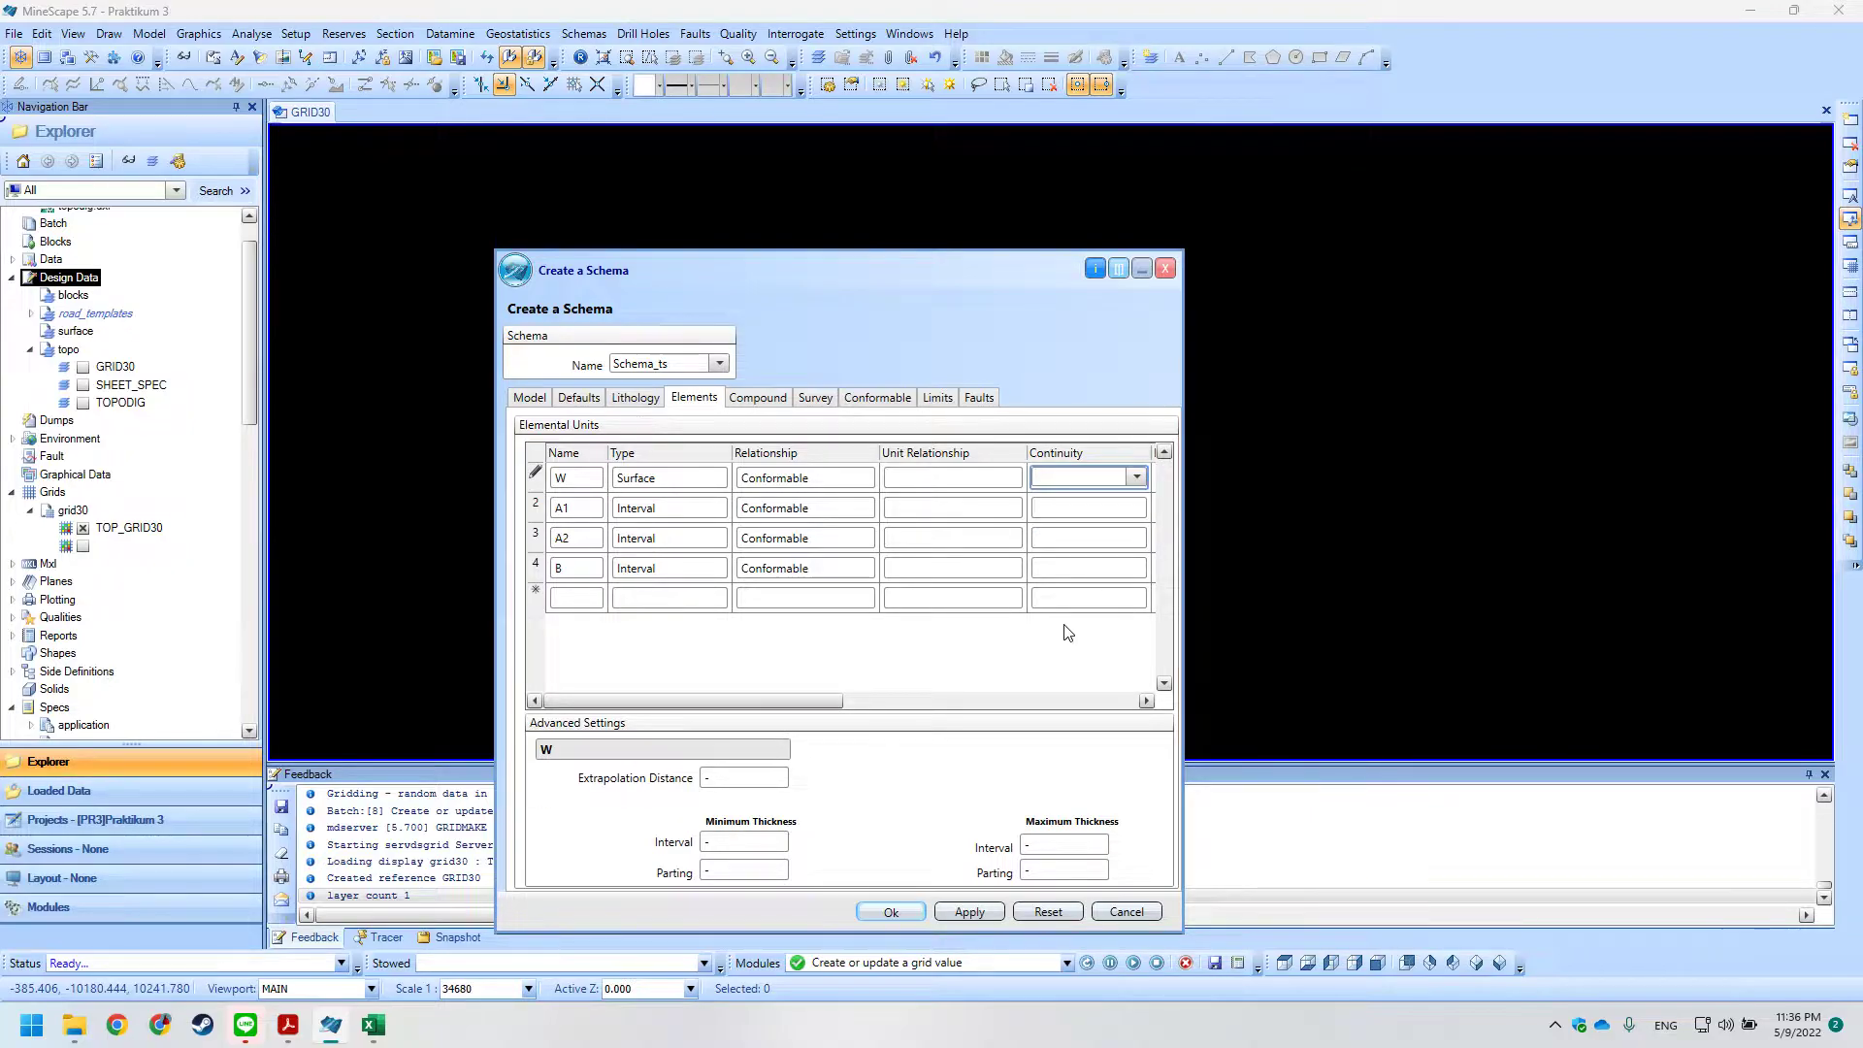
left_click(1129, 481)
left_click(1091, 503)
left_click(939, 477)
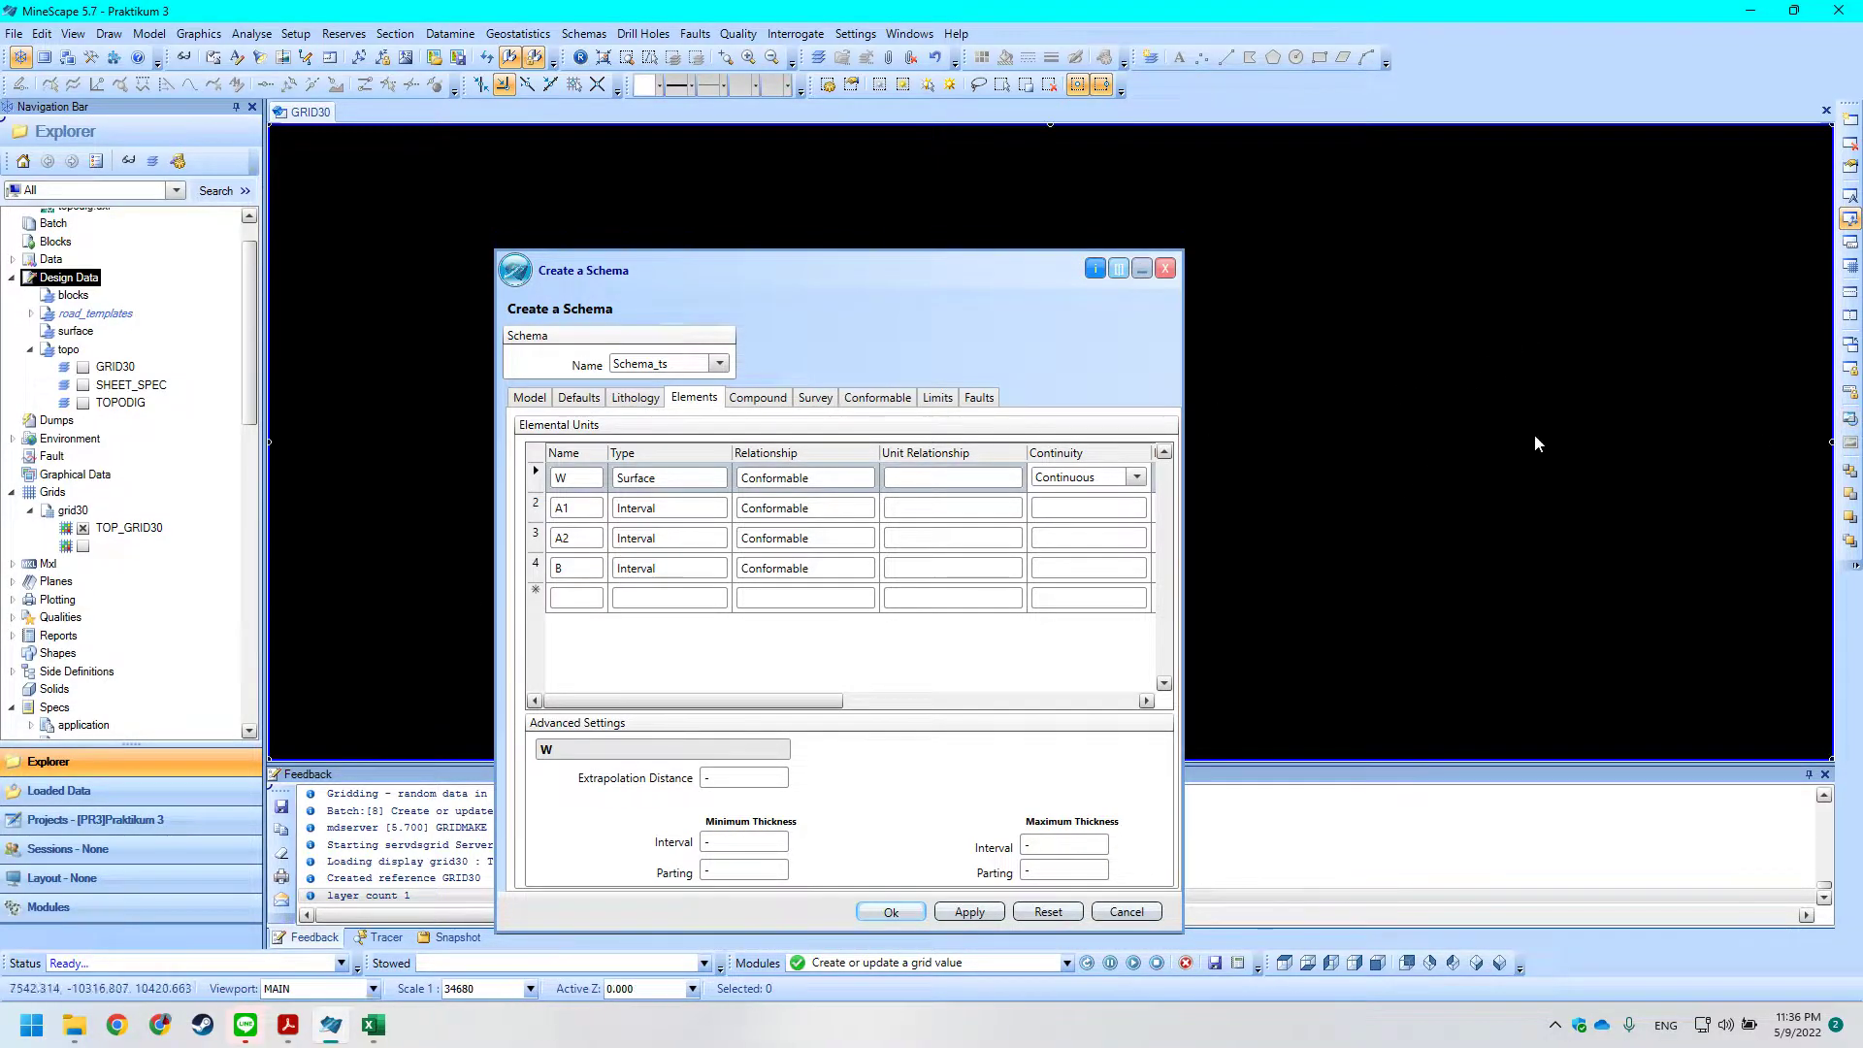
Set the continuity of elemental unit A1 to Pinch.
left_click(1067, 518)
left_click(1067, 514)
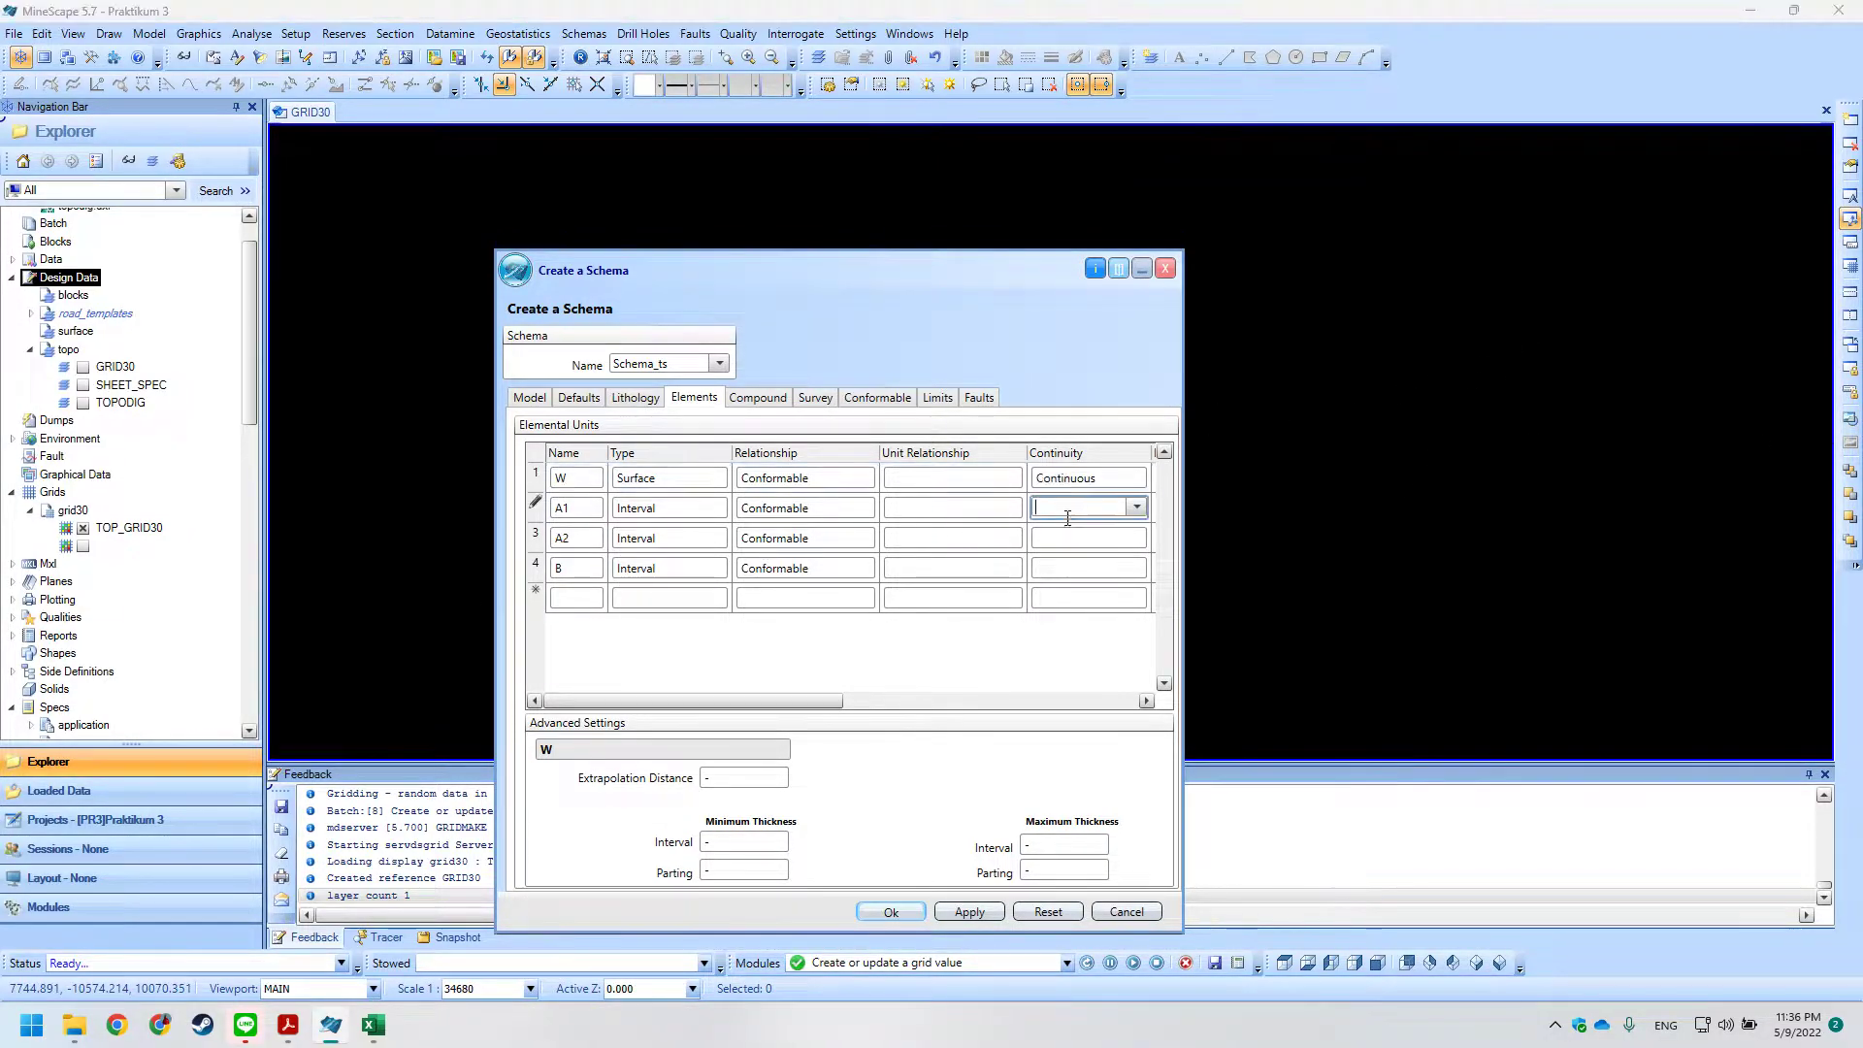
left_click(1085, 512)
left_click(1076, 555)
left_click(1192, 332)
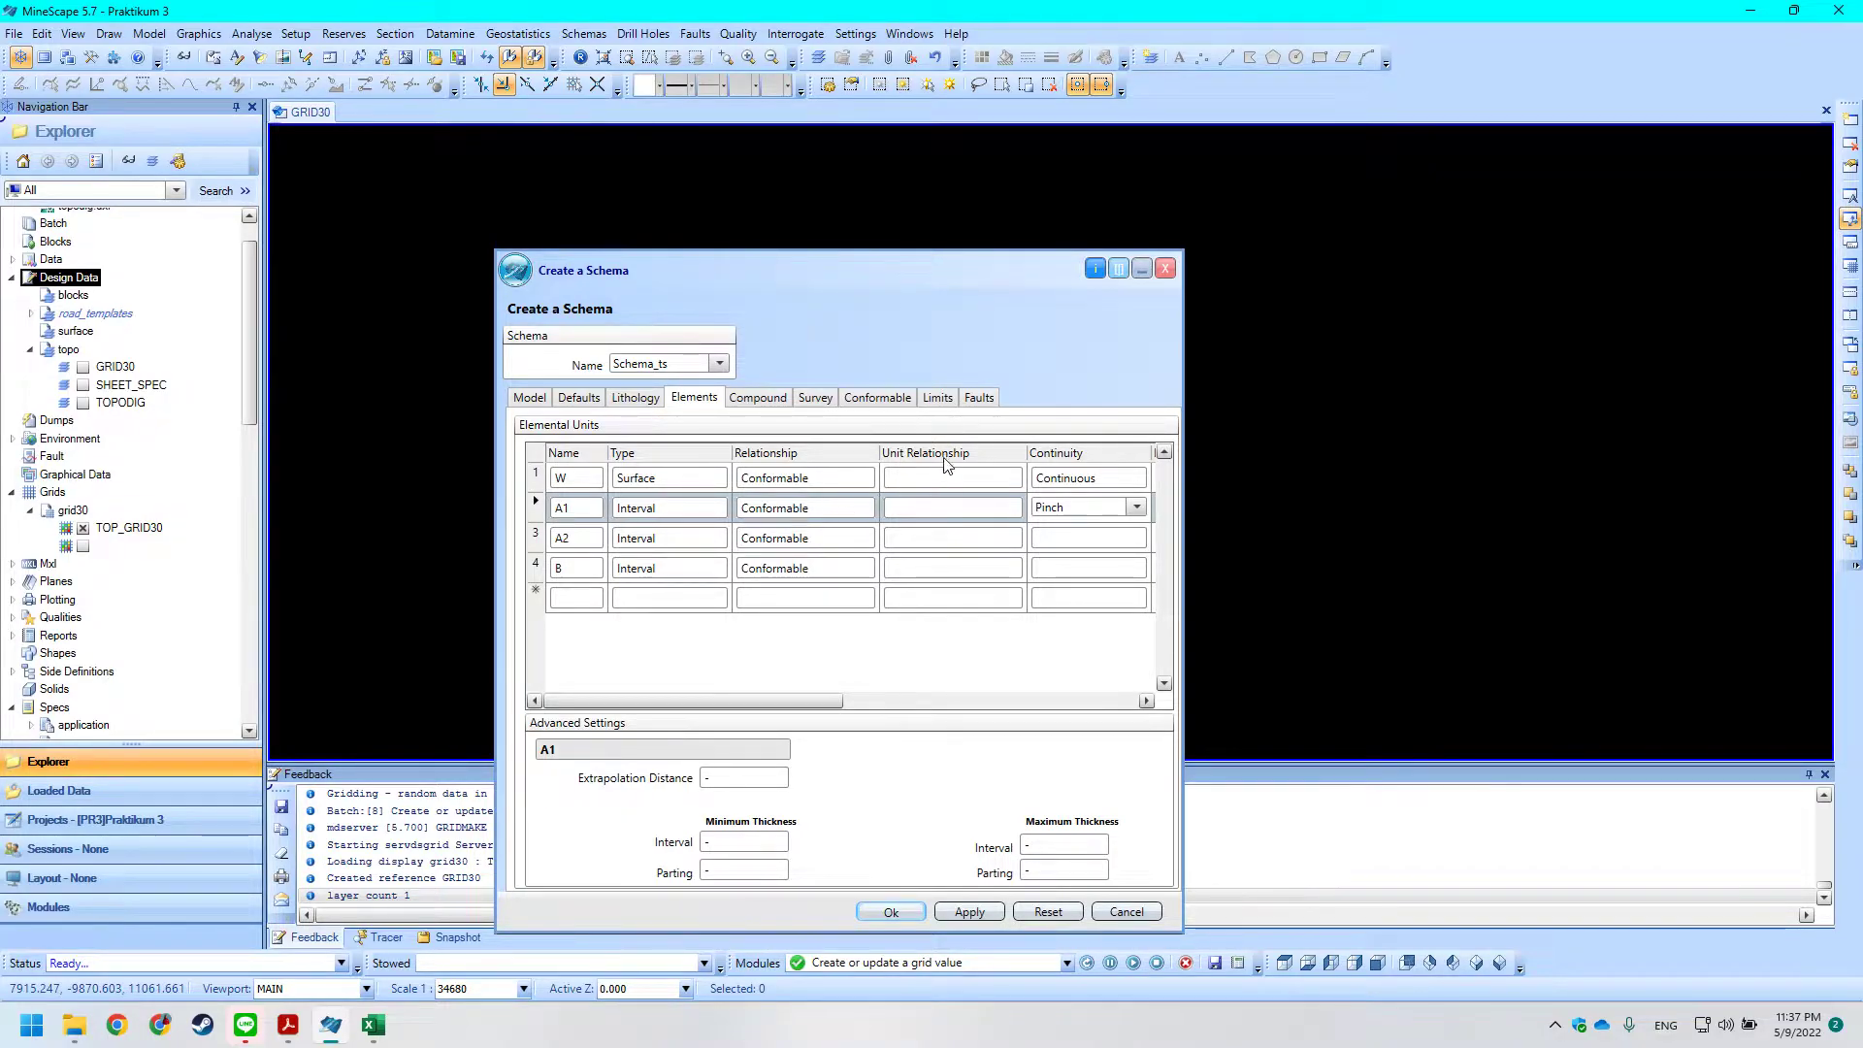
Set the continuity of elemental units A2 and B to Pinch and compare the elements with the practicum guide.
left_click(1116, 537)
left_click(1137, 536)
left_click(1062, 586)
left_click(1087, 567)
left_click(1087, 567)
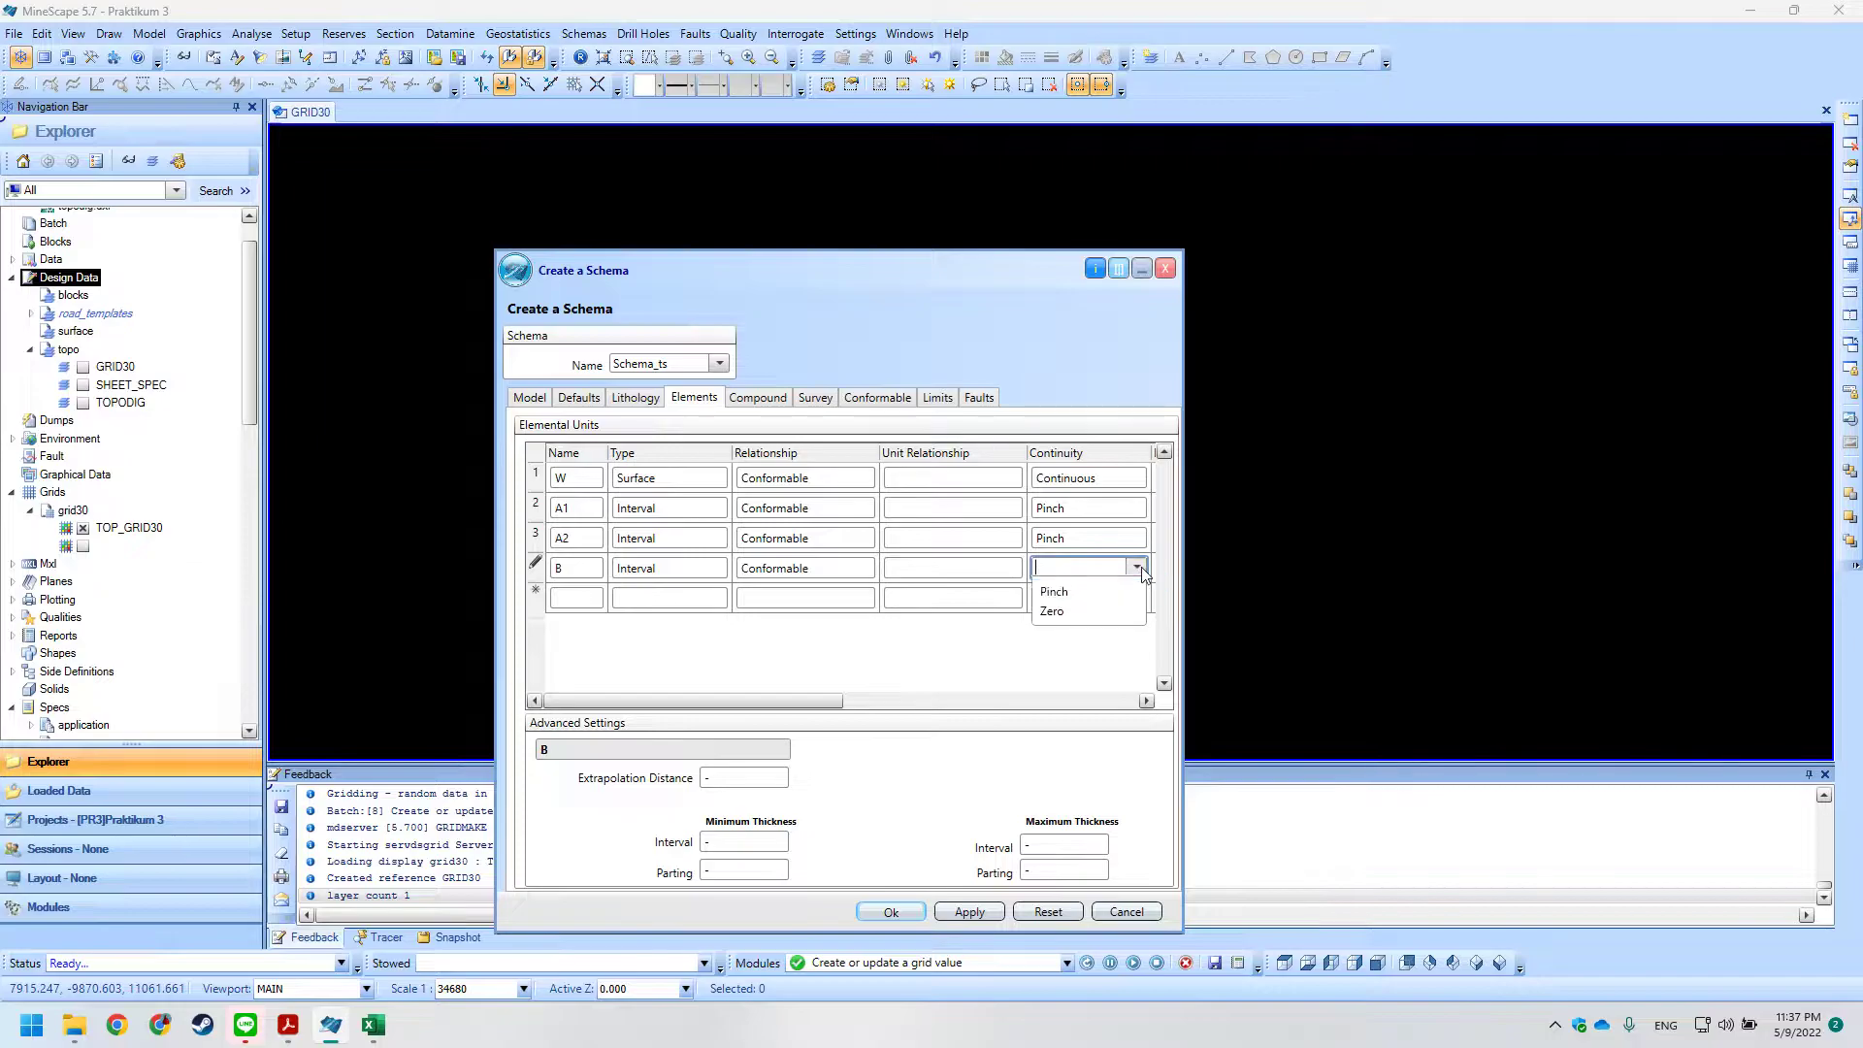
left_click(1085, 614)
key("alt+Tab")
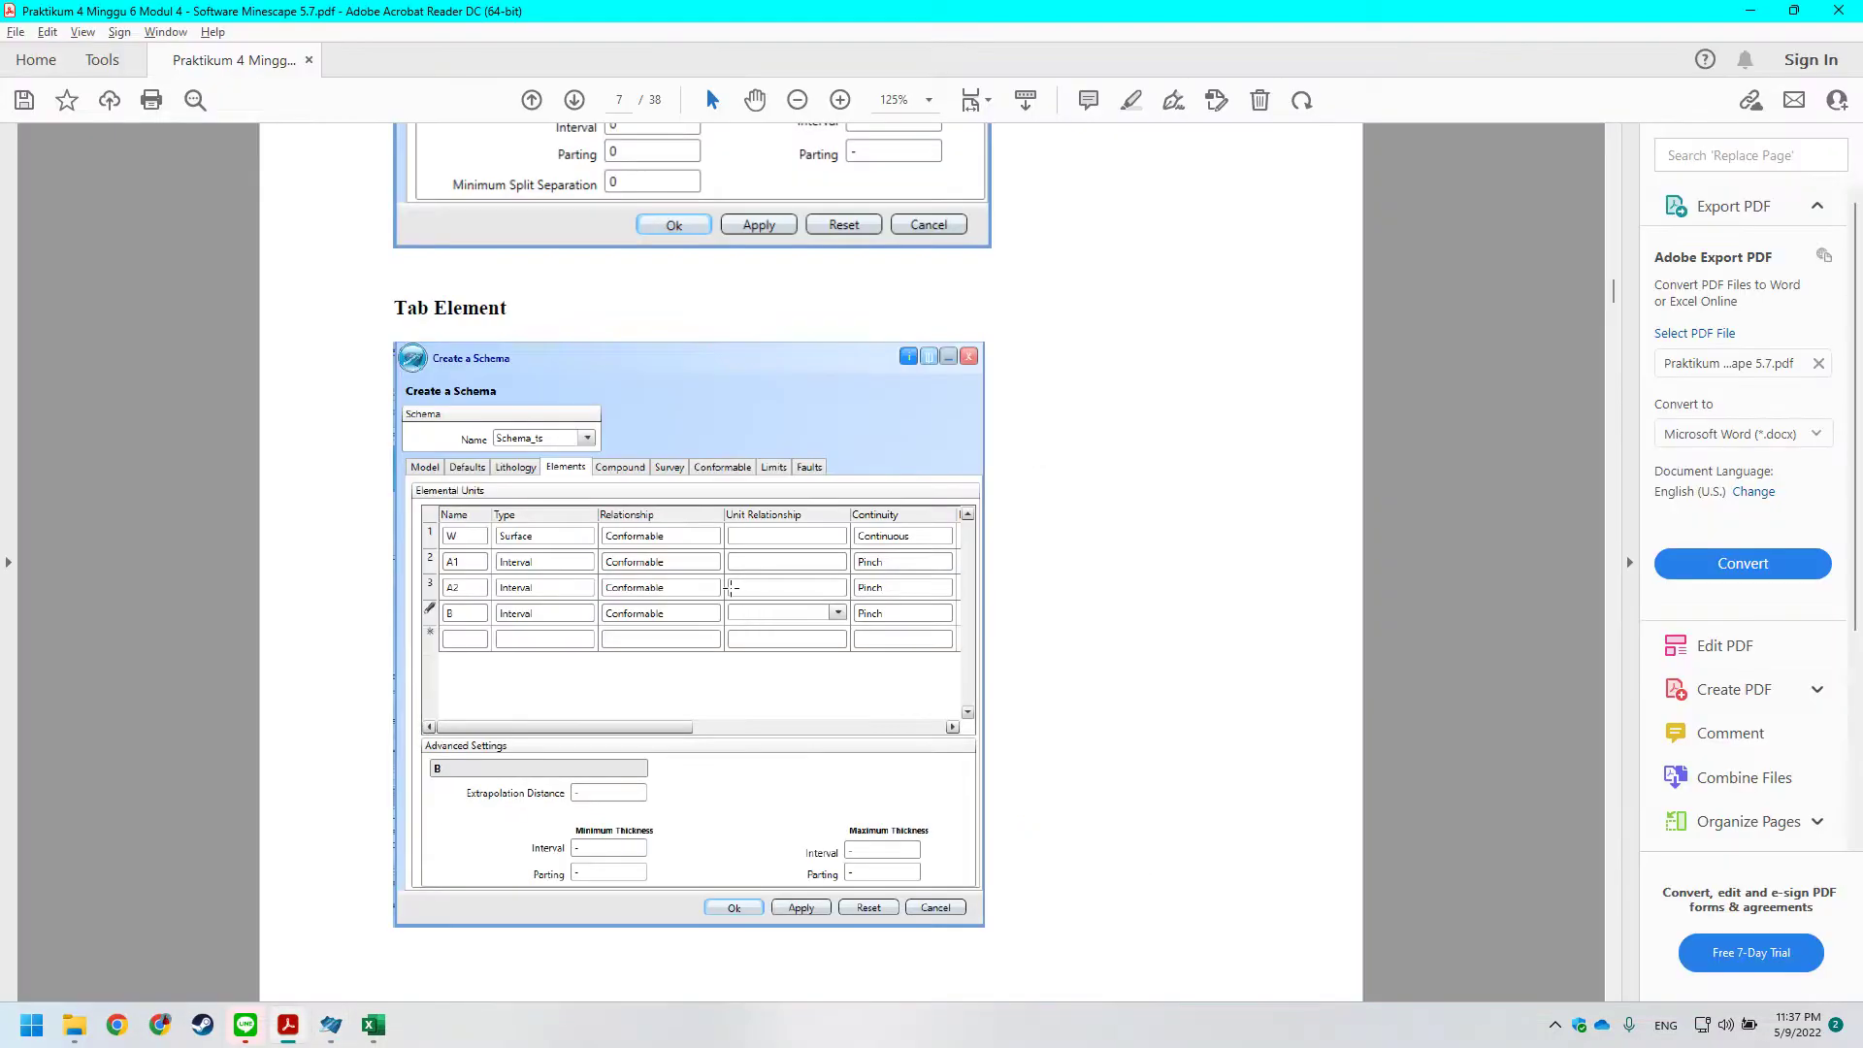
scroll(550, 606, "down", 2)
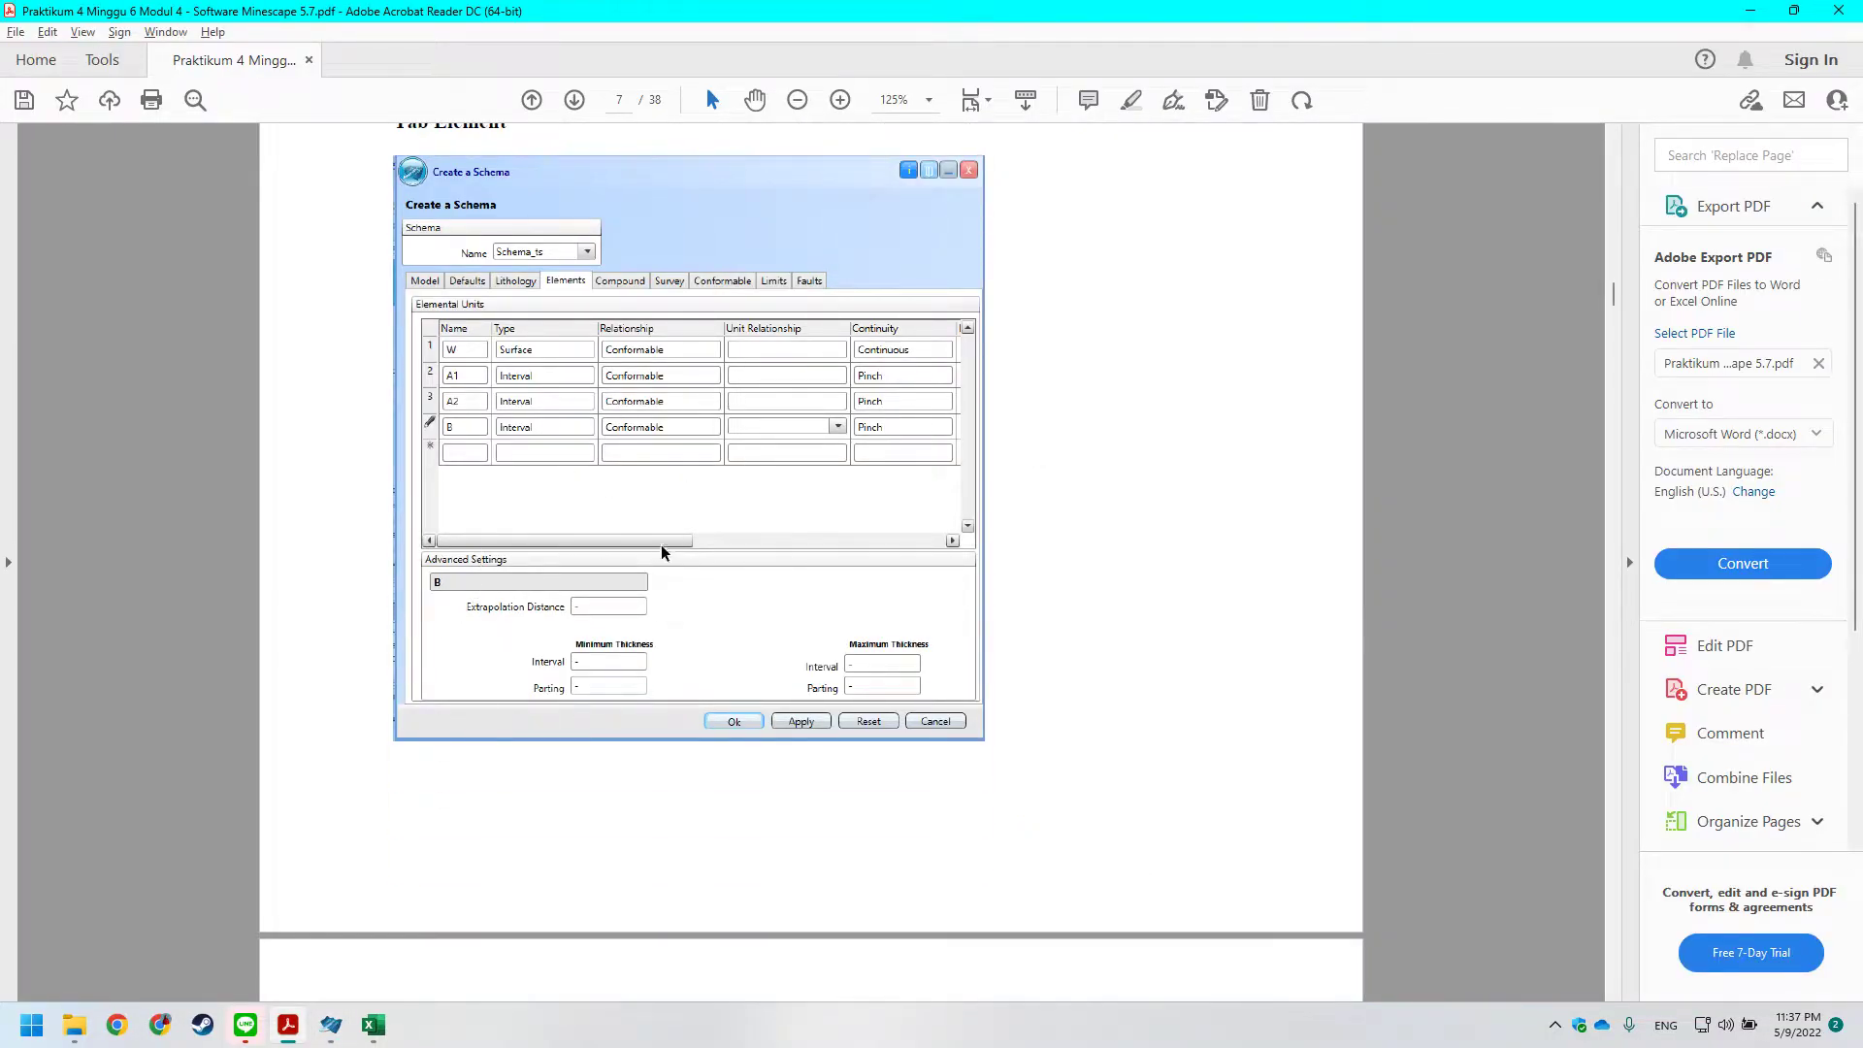
key("alt+Tab")
key("alt+Tab")
Read the guide's compound interval section in Adobe Acrobat Reader and open the schema's compound interval settings in MineScape.
scroll(791, 500, "down", 4)
scroll(803, 475, "down", 2)
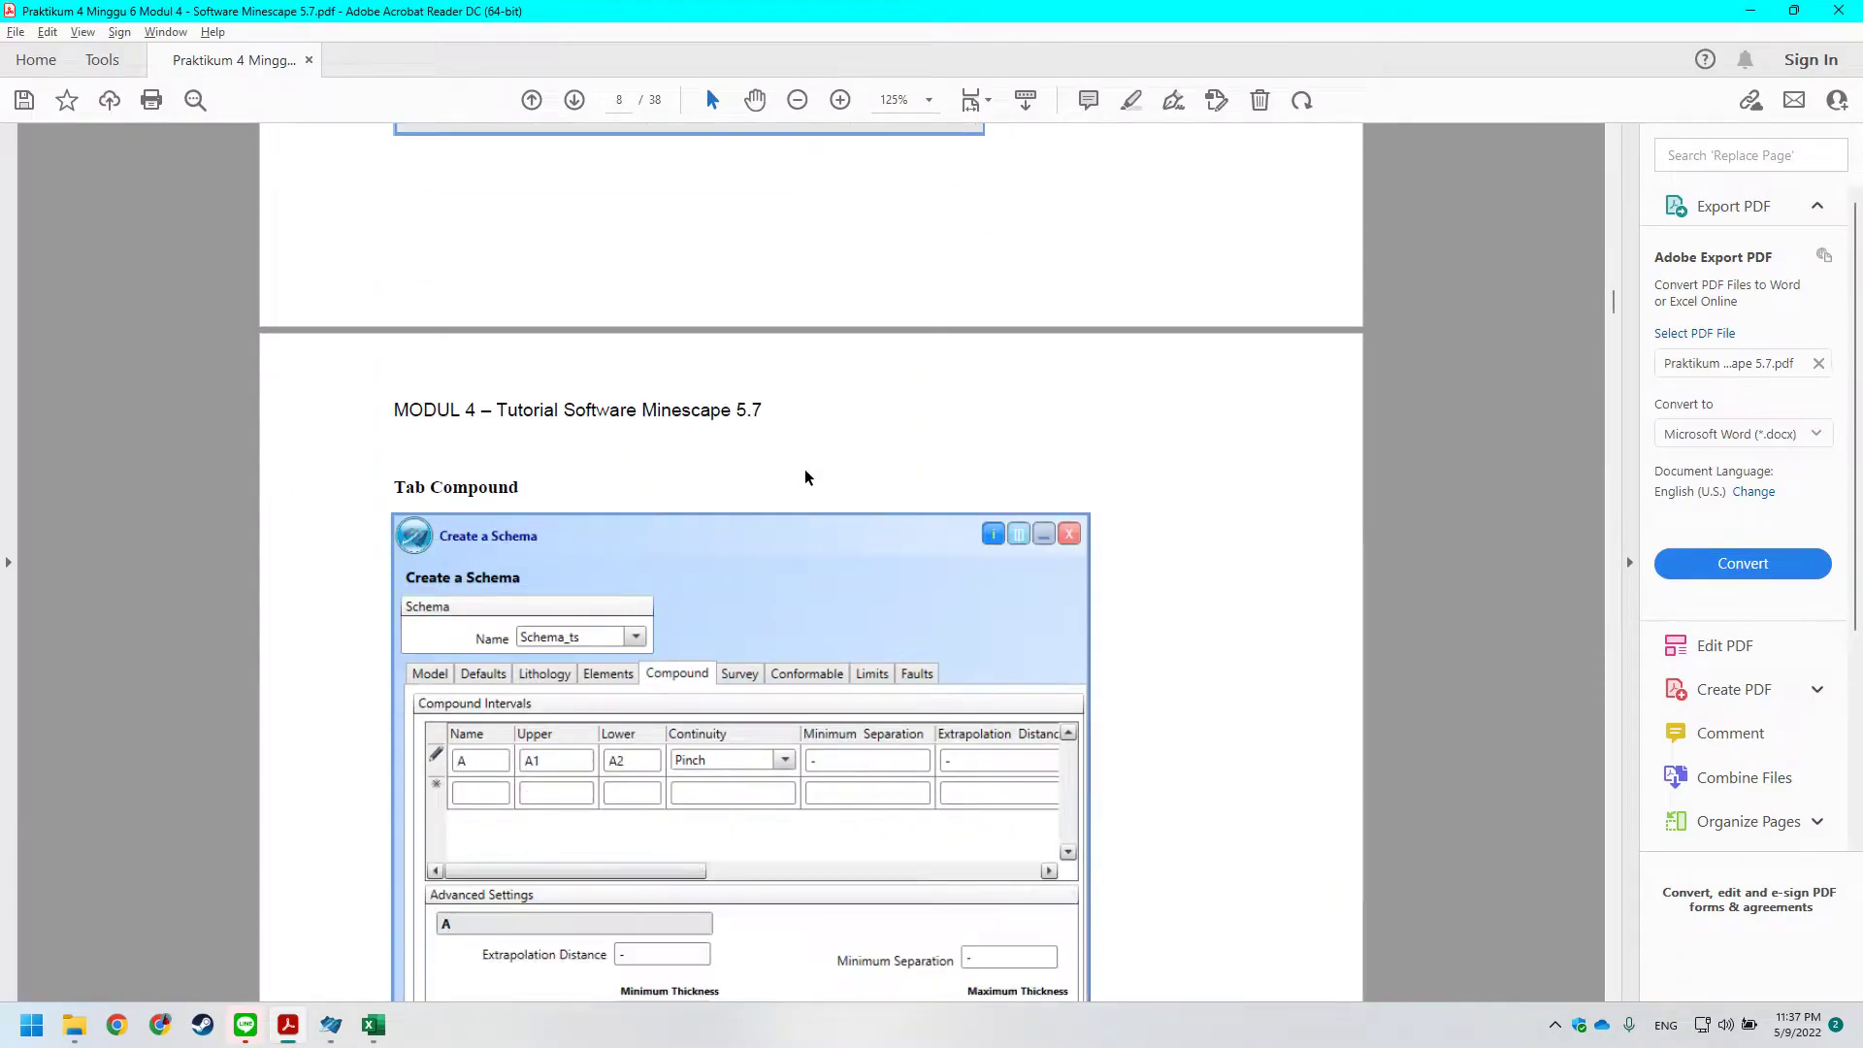
key("alt+Tab")
left_click(758, 397)
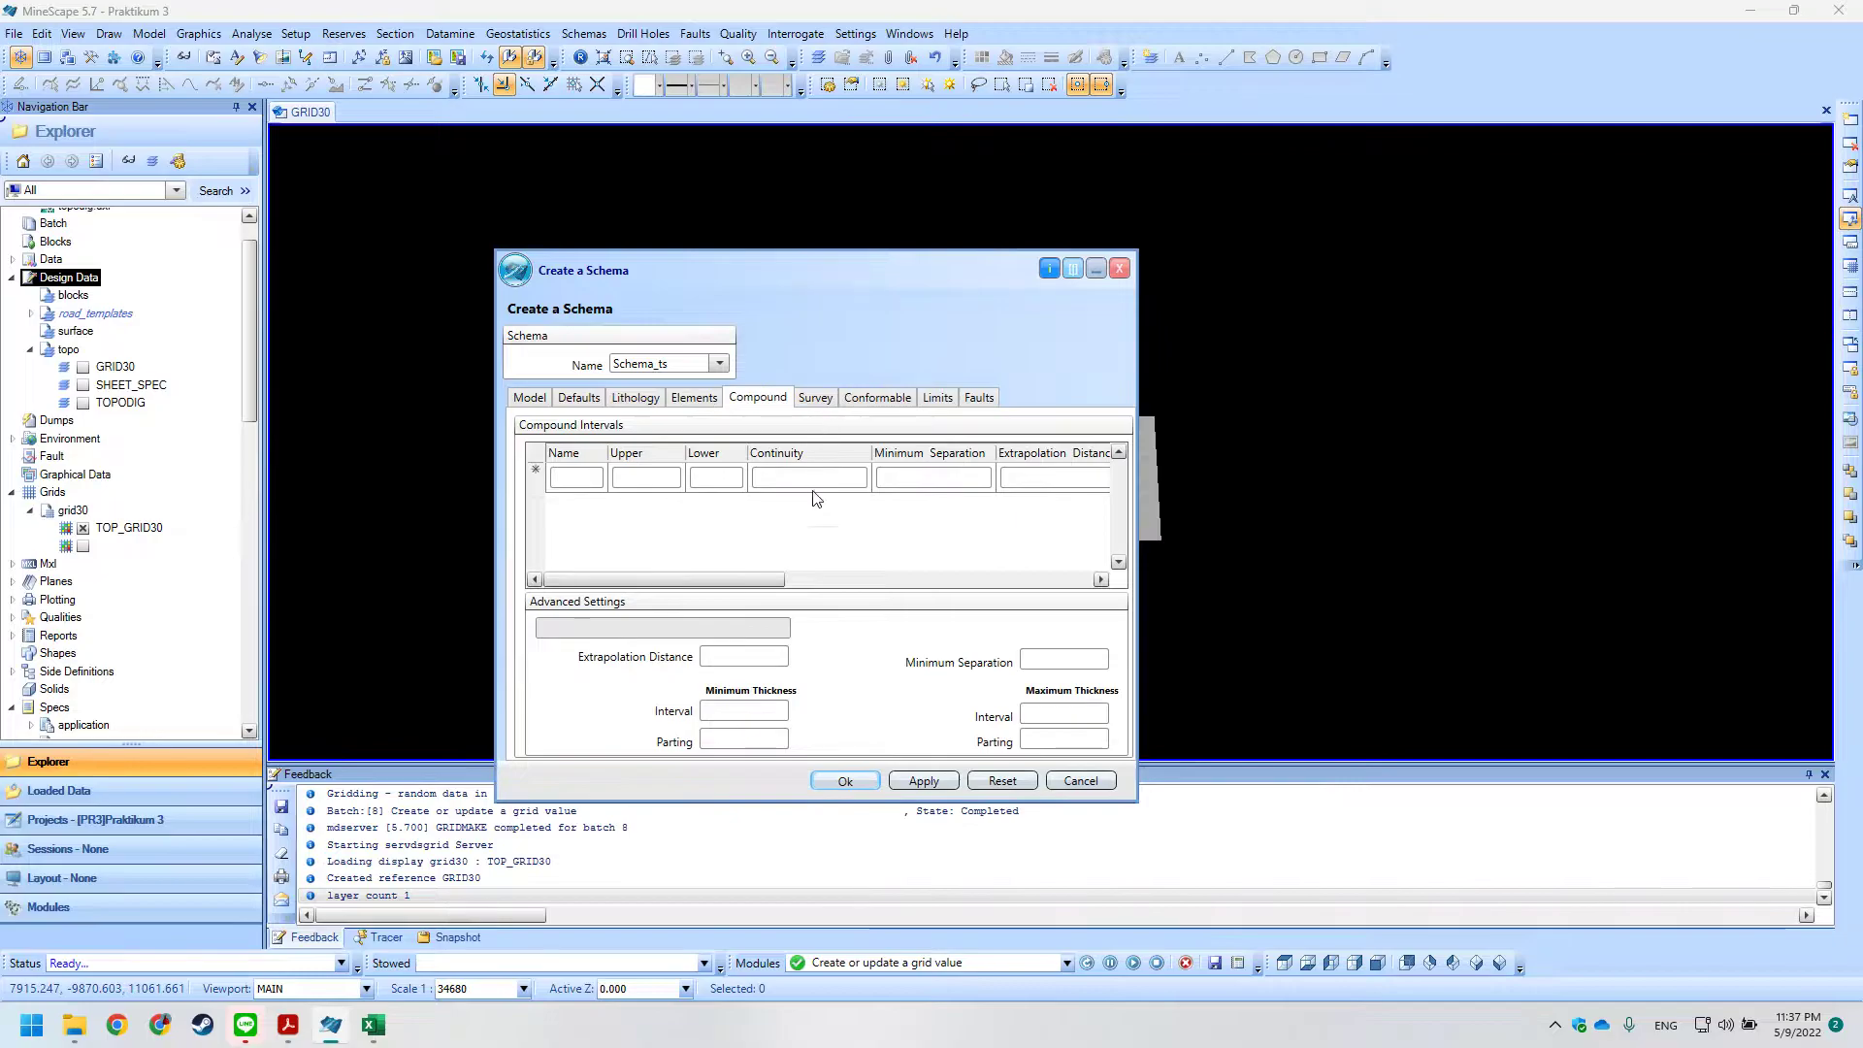
key("alt+Tab")
scroll(726, 523, "down", 2)
scroll(726, 522, "down", 2)
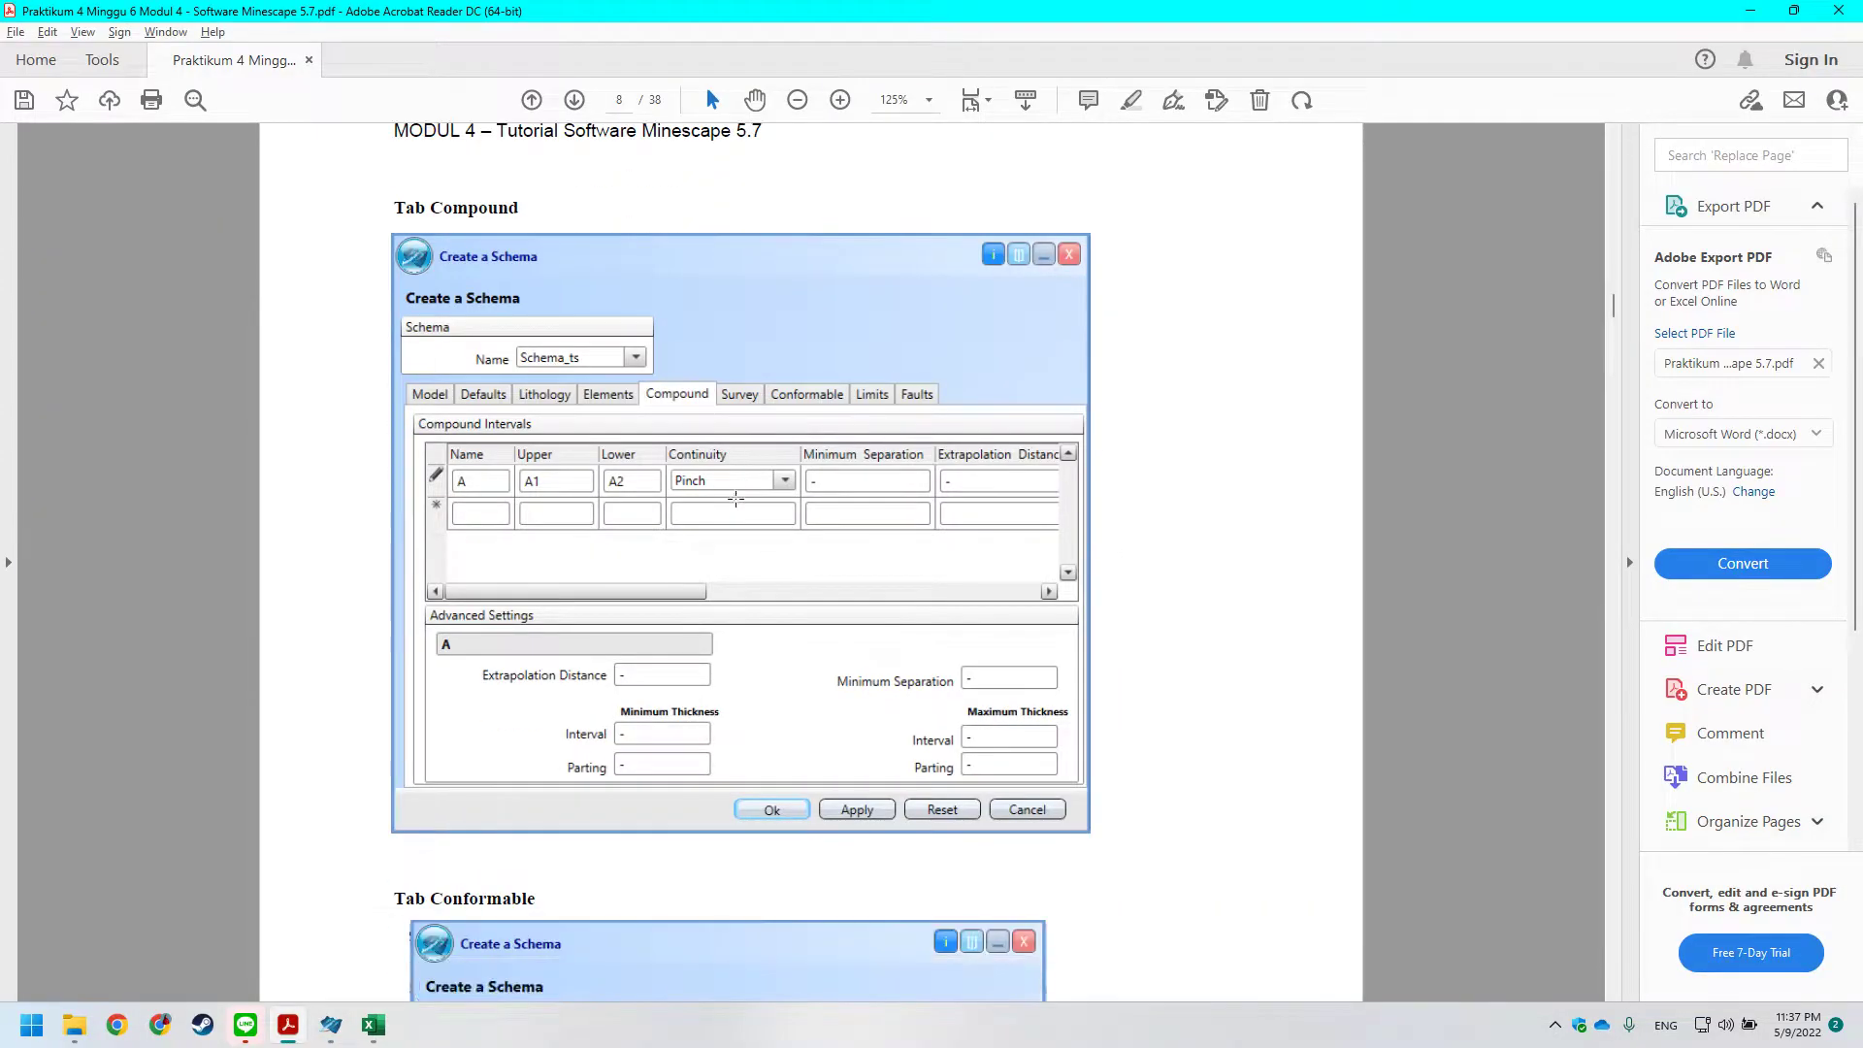
key("alt+Tab")
key("alt+Tab")
scroll(494, 461, "down", 1)
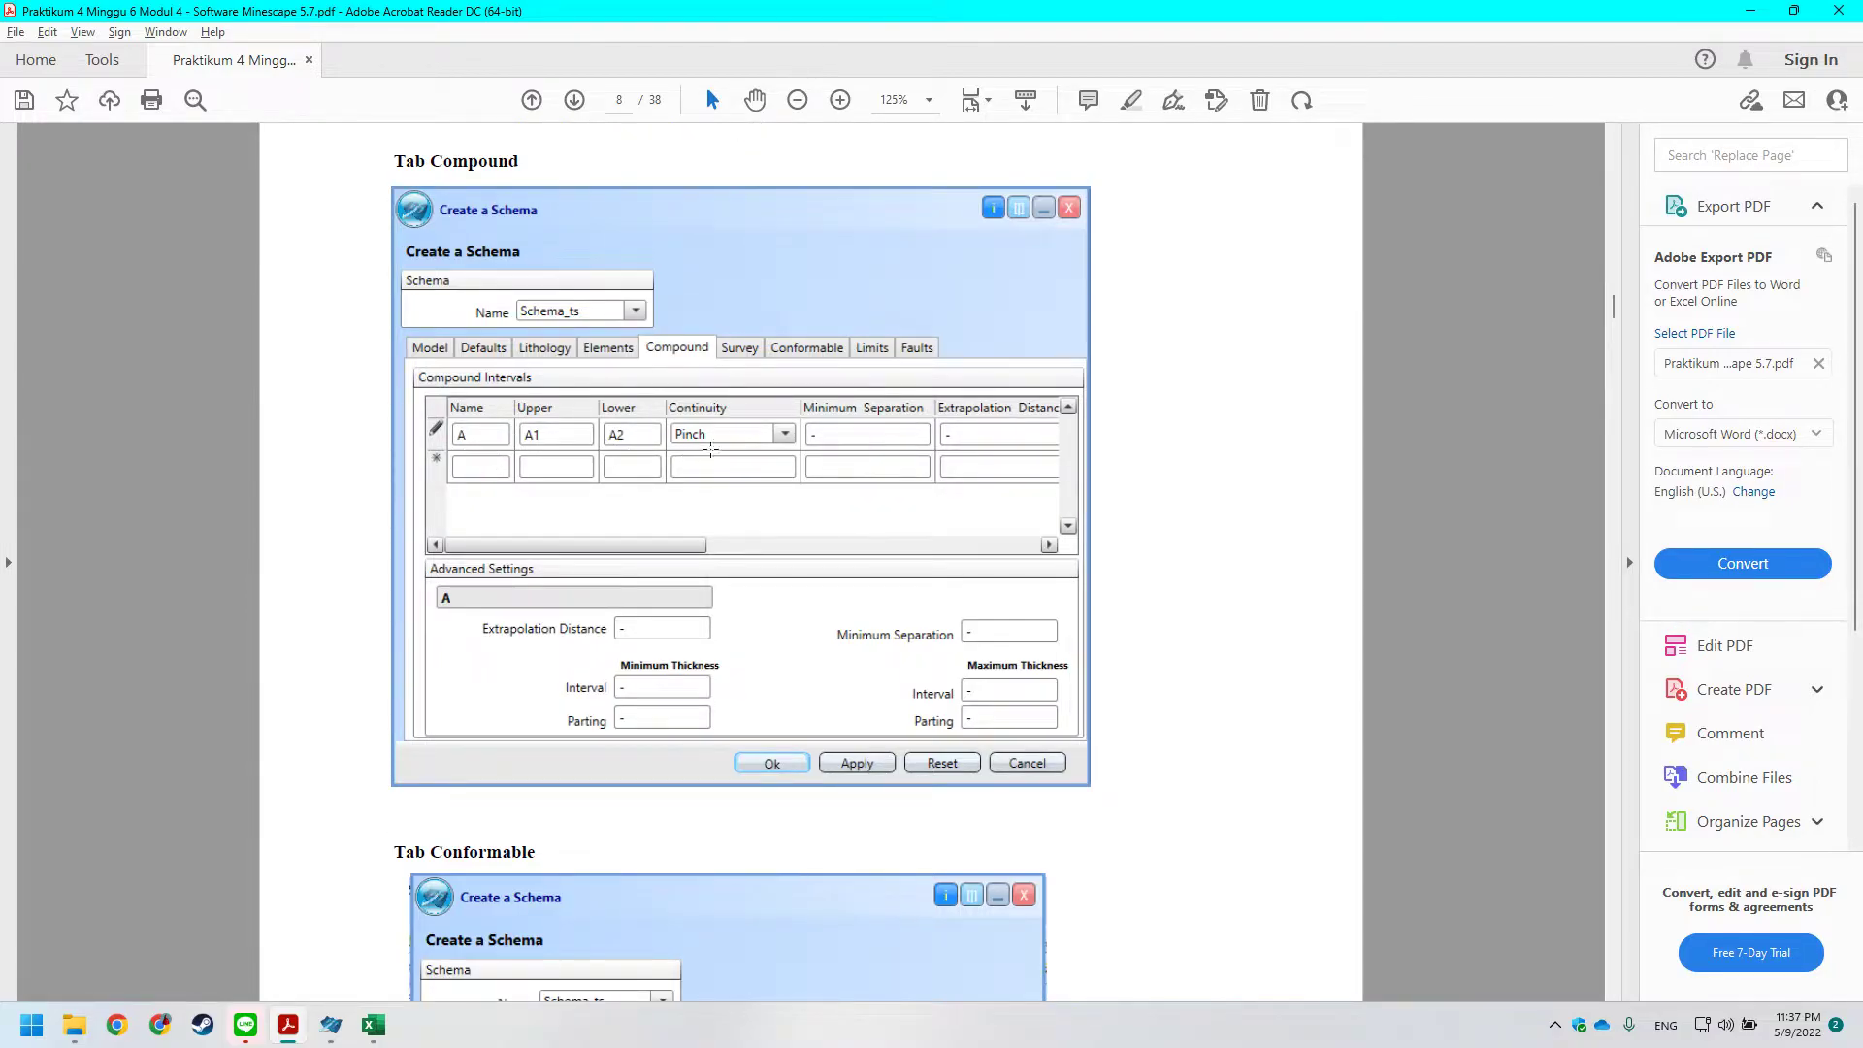
Add compound interval A with A1 as its upper unit and A2 as its lower unit.
key("alt+Tab")
left_click(577, 476)
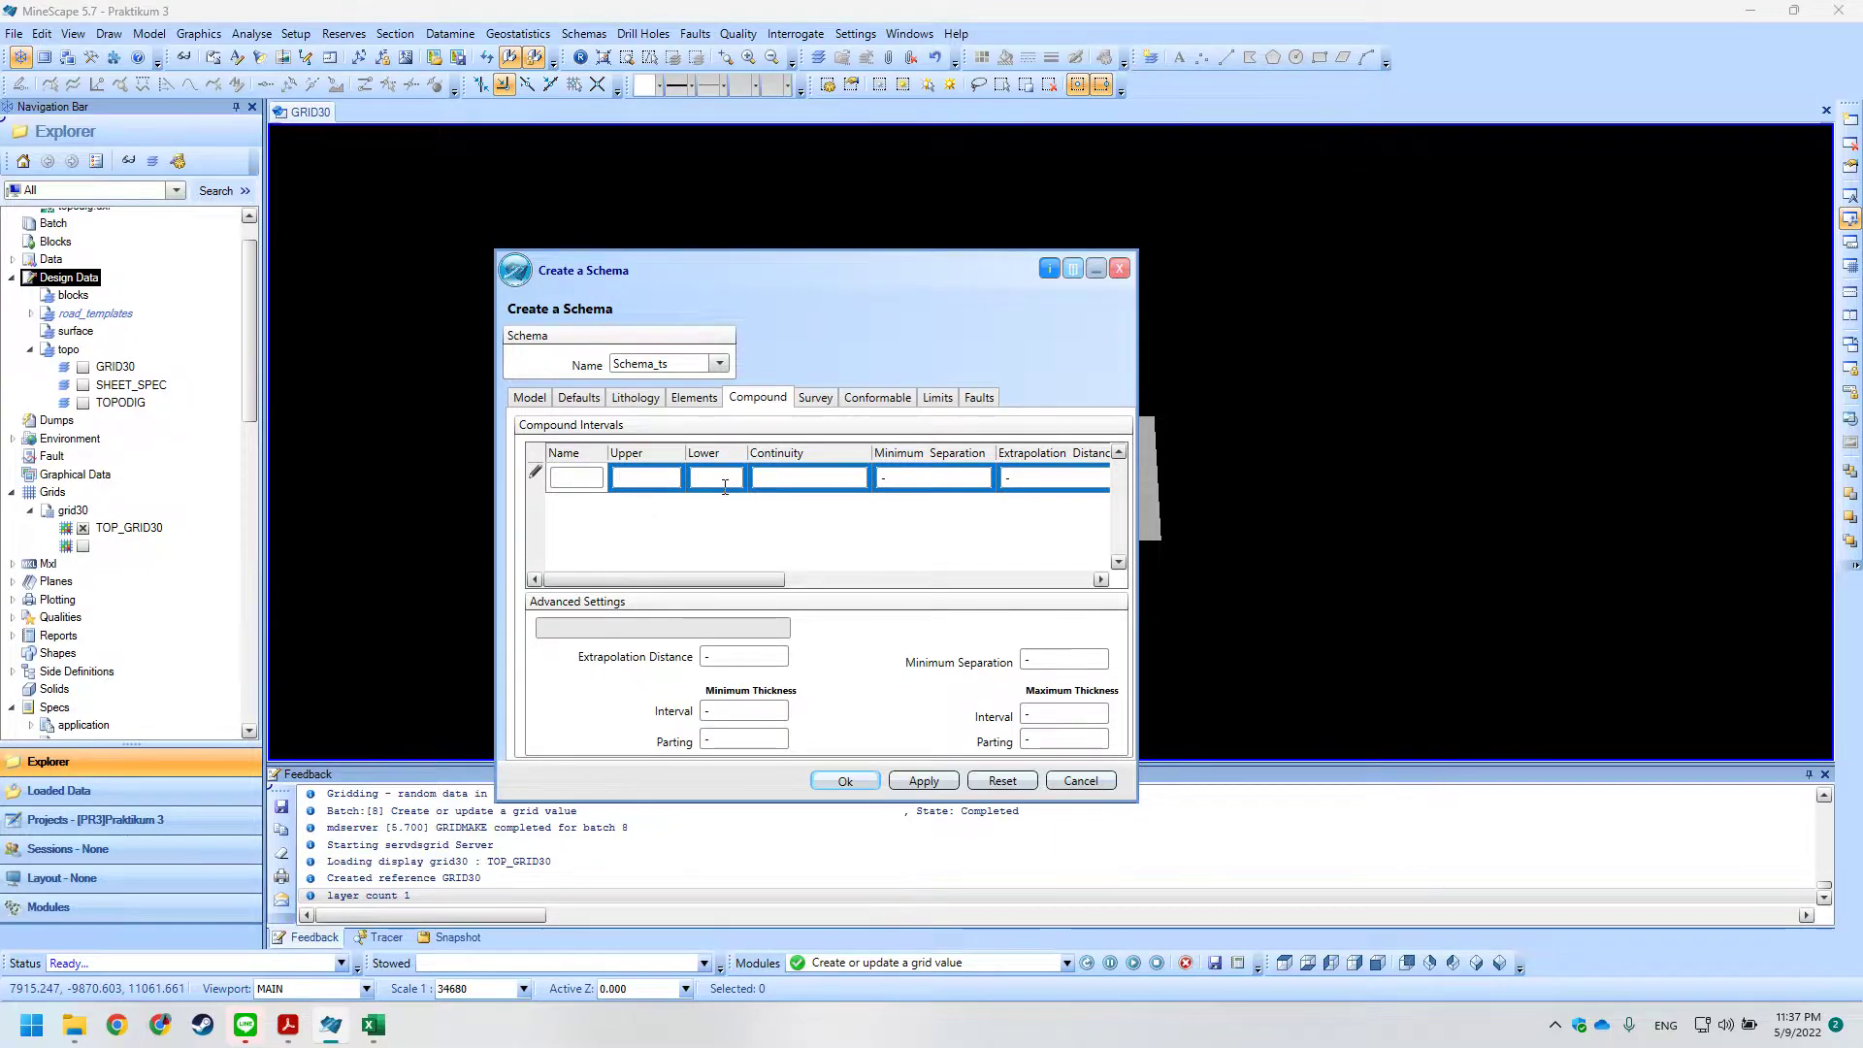
key("alt+Tab")
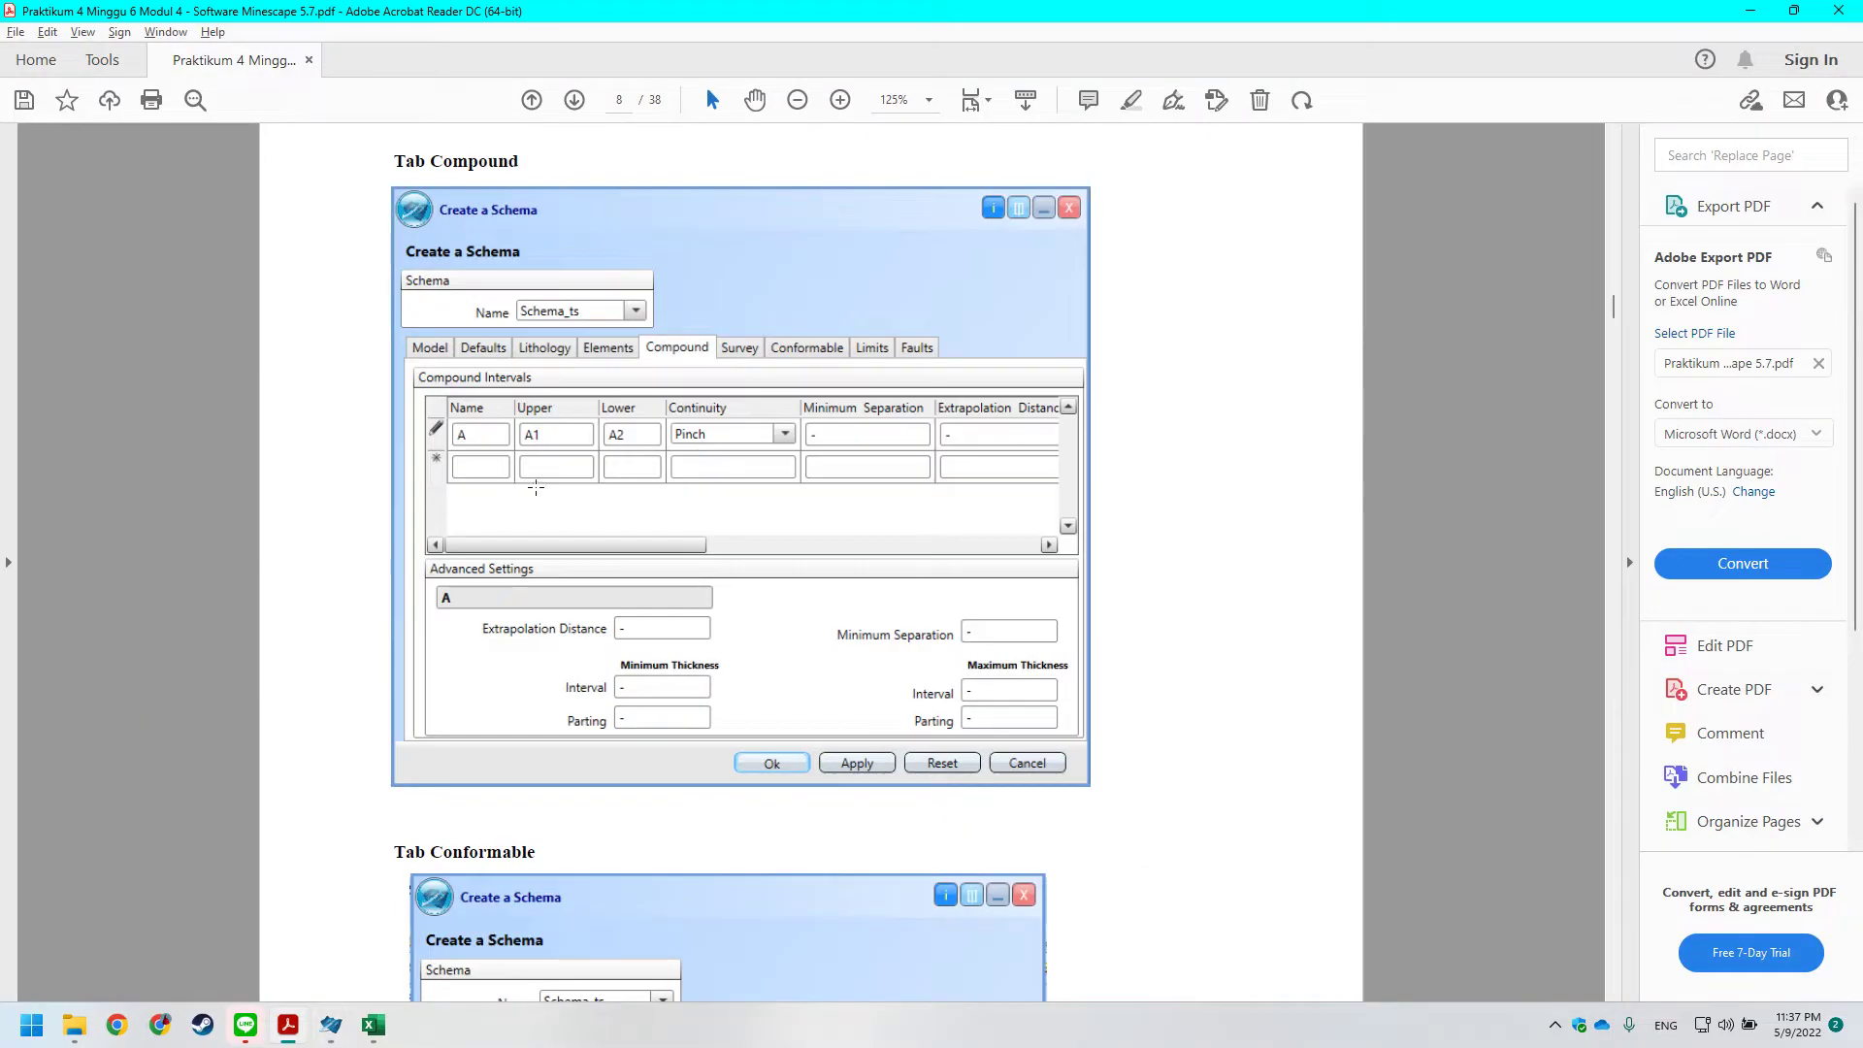
key("alt+Tab")
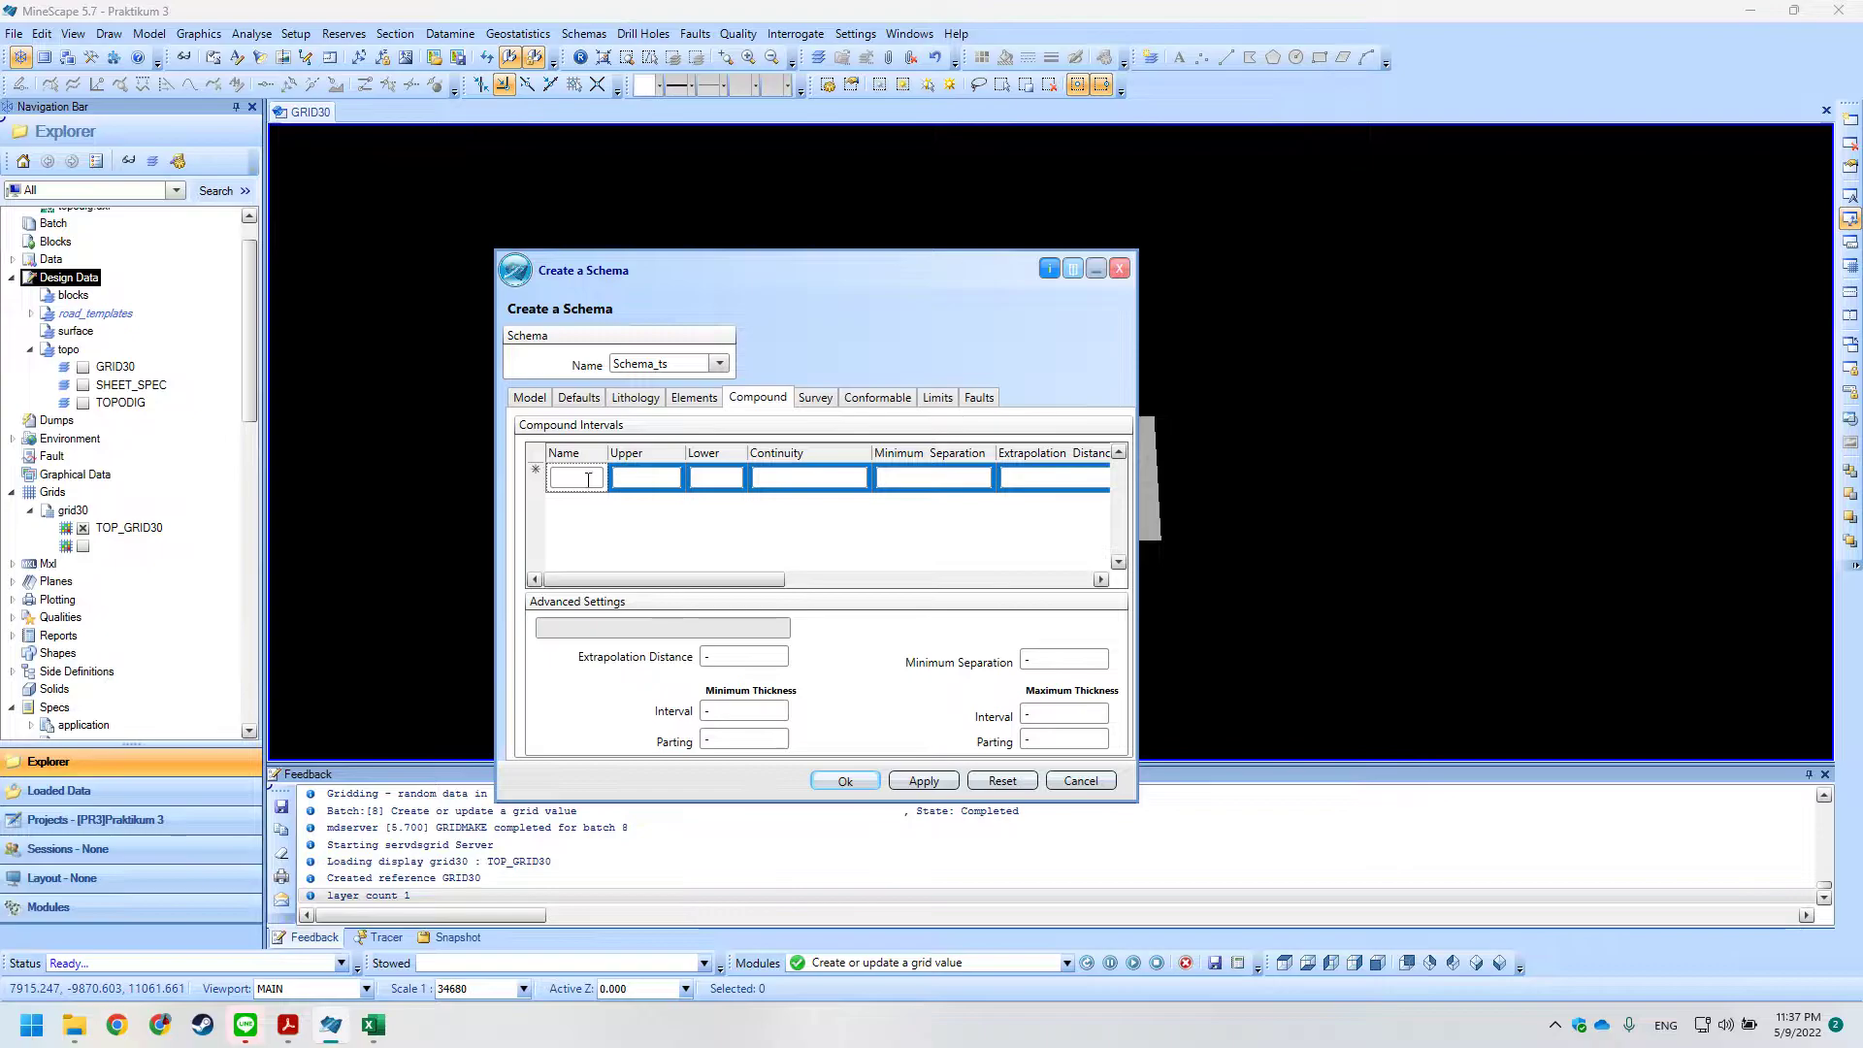
left_click(600, 479)
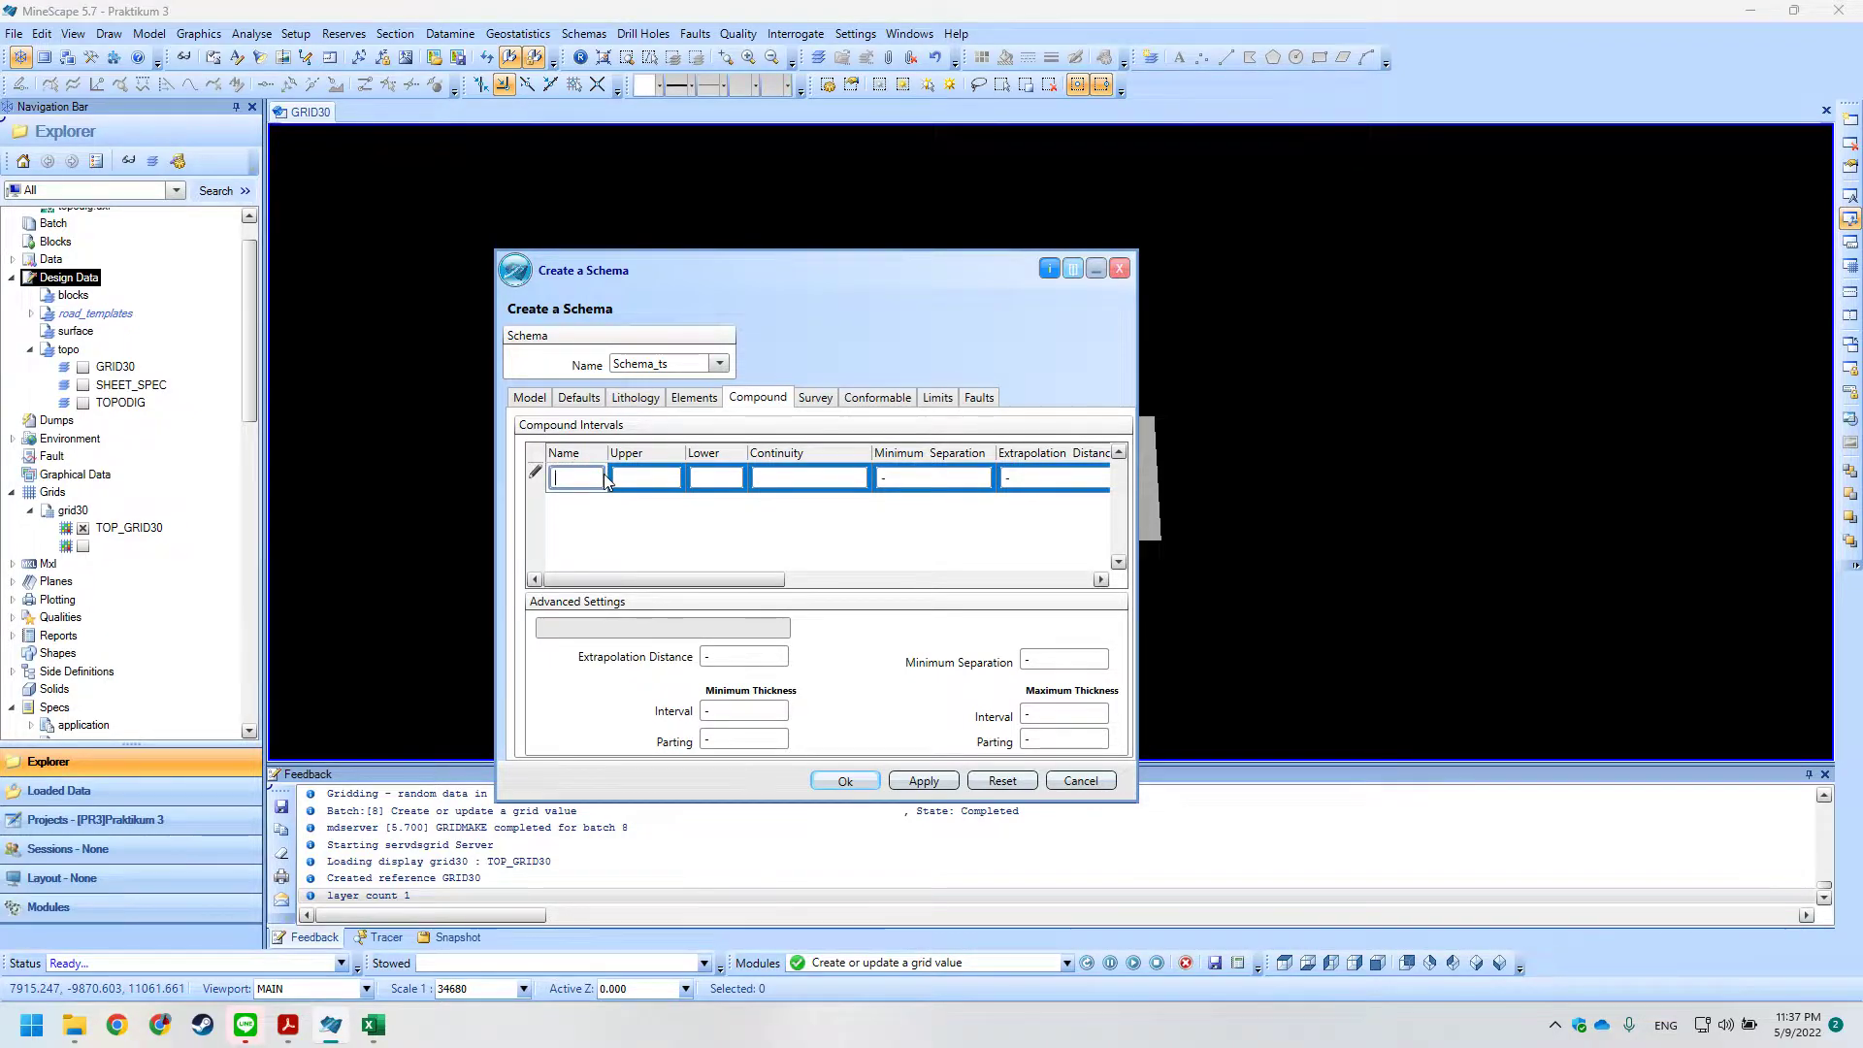
type("A")
left_click(658, 482)
left_click(670, 479)
left_click(627, 502)
left_click(710, 478)
left_click(733, 477)
left_click(718, 527)
Set the continuity of compound interval A to Pinch, following the practicum guide.
key("alt+Tab")
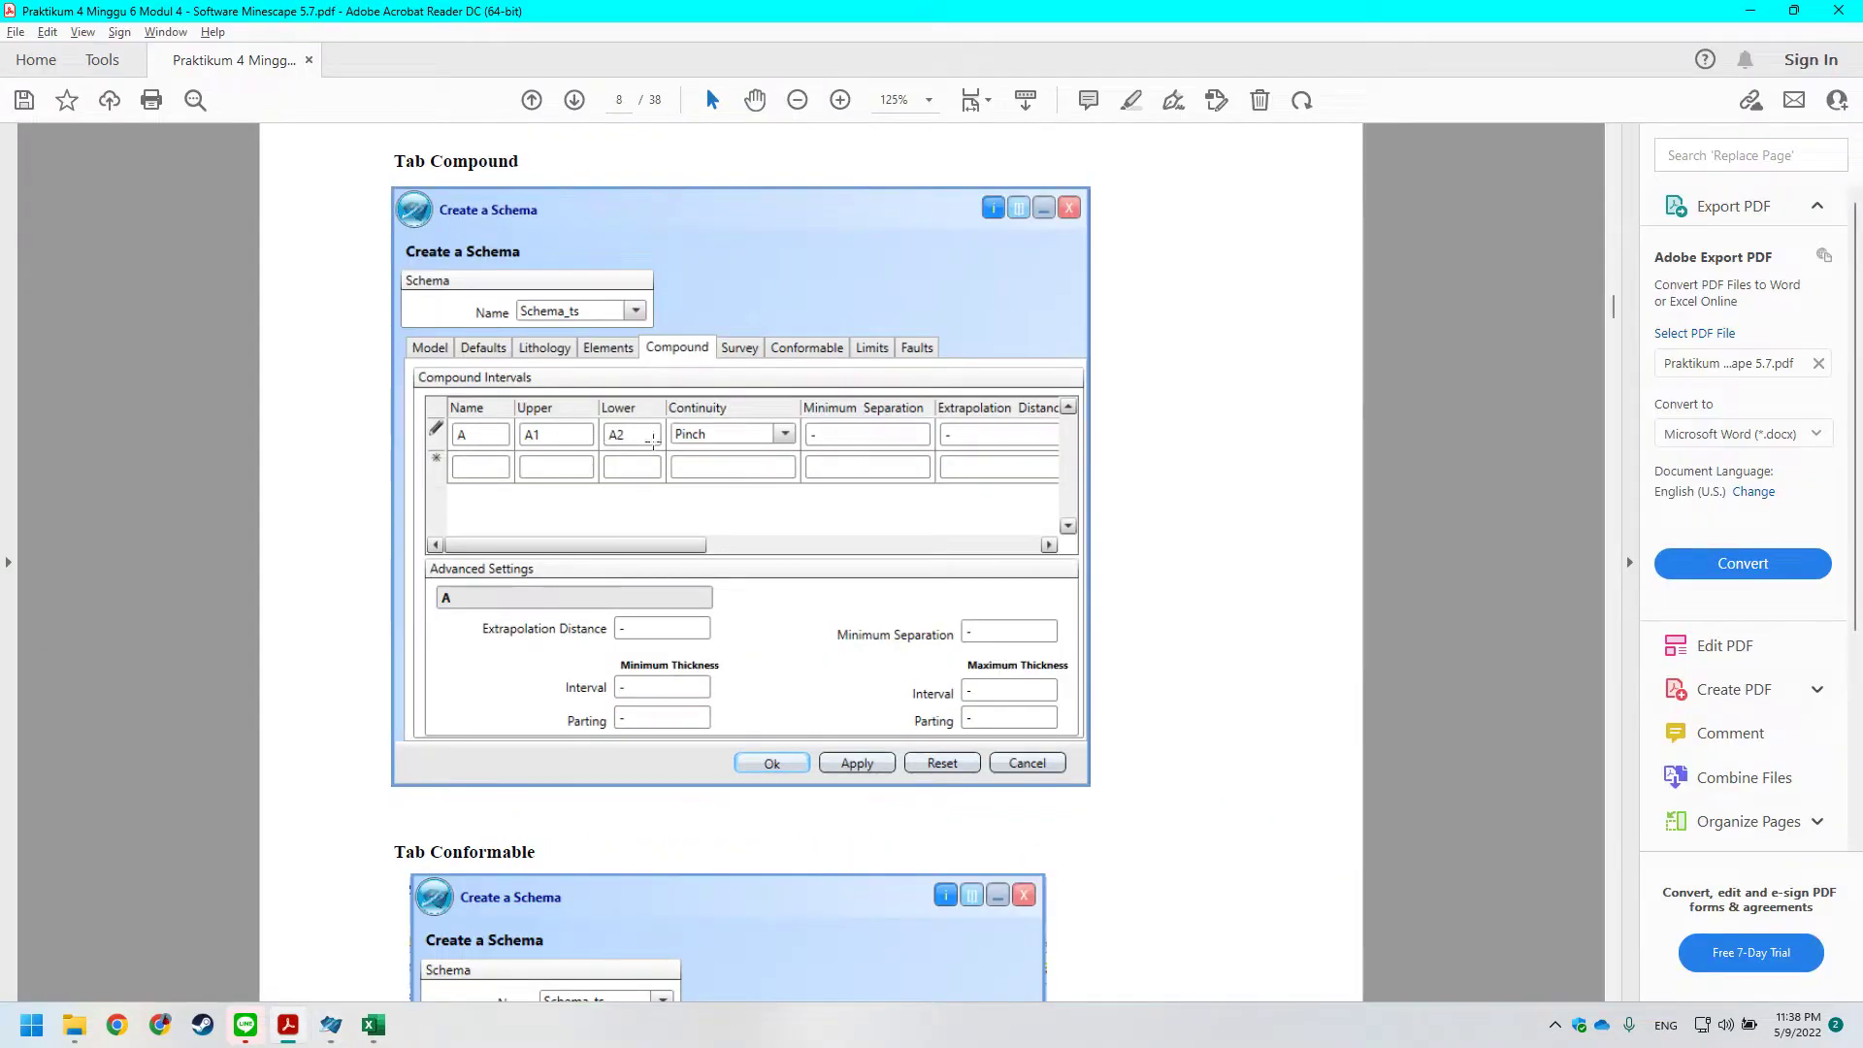
key("alt+Tab")
left_click(808, 476)
left_click(857, 477)
left_click(820, 521)
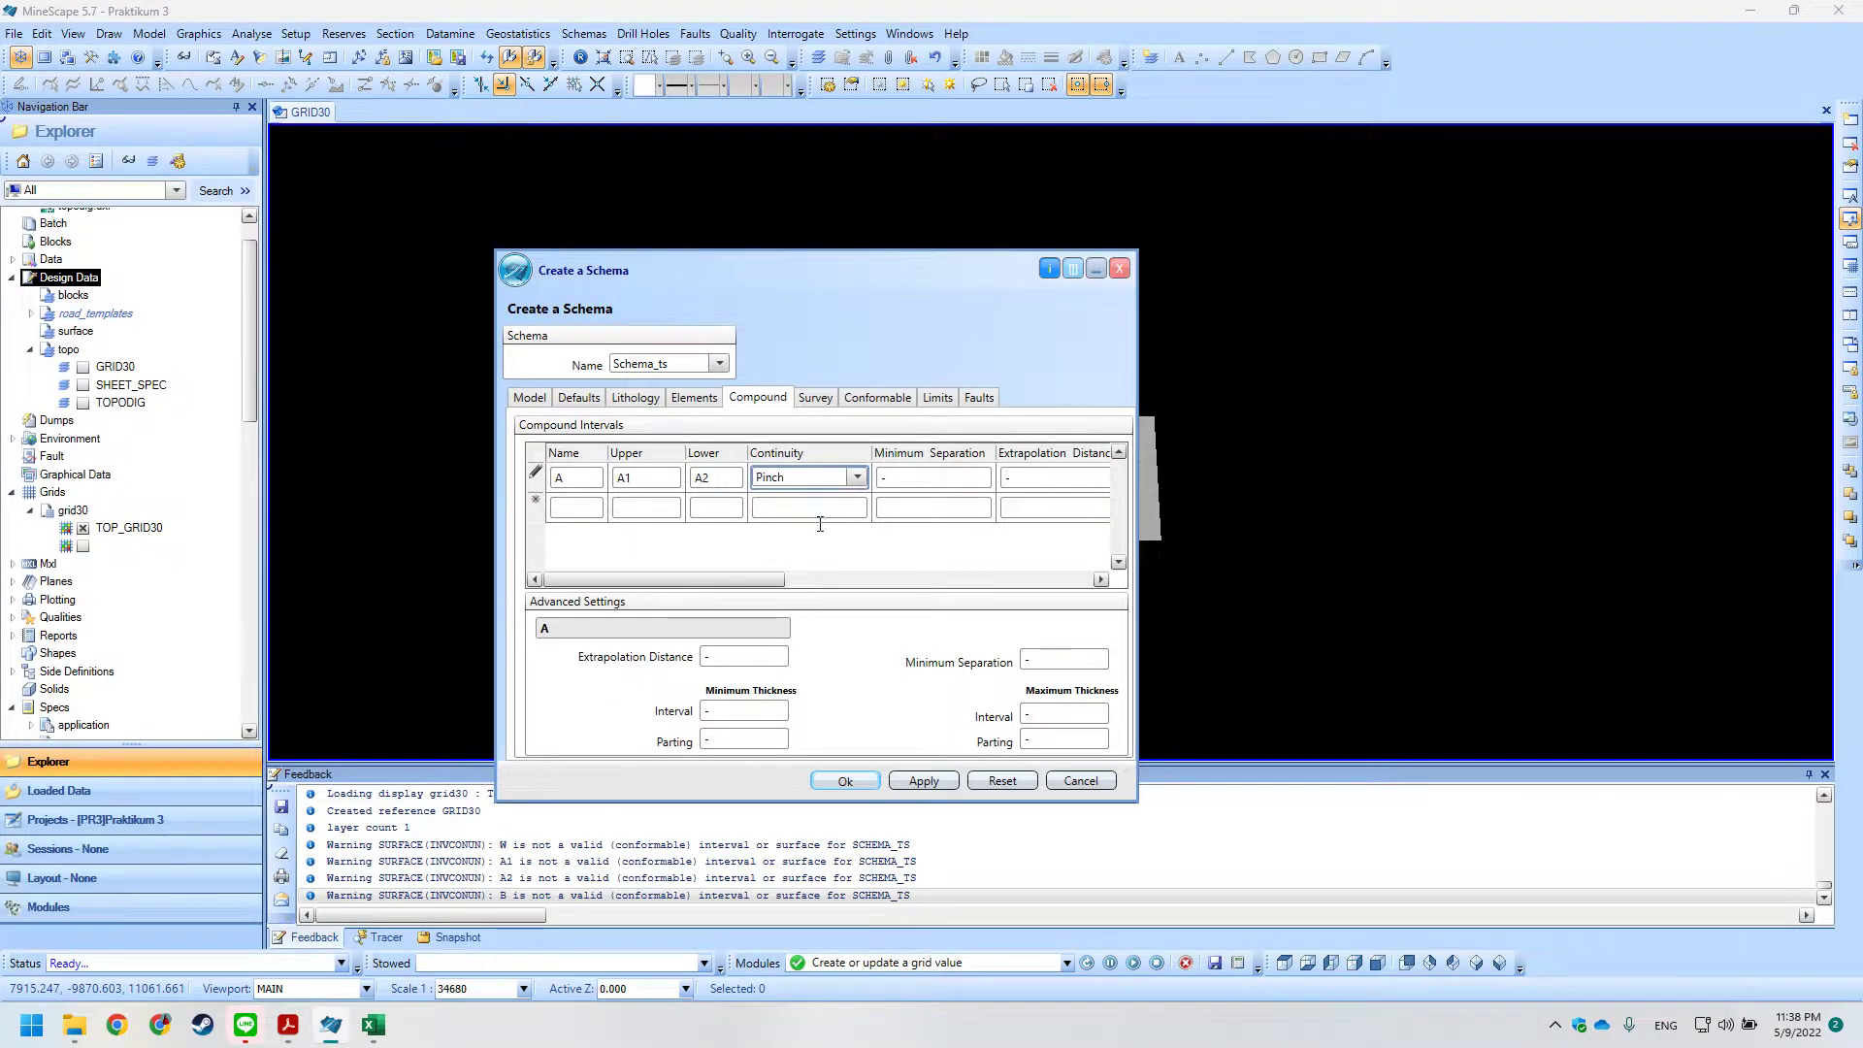
Read the guide's conformable sequence values, look at the survey data settings and open the schema's conformable sequences.
key("alt+Tab")
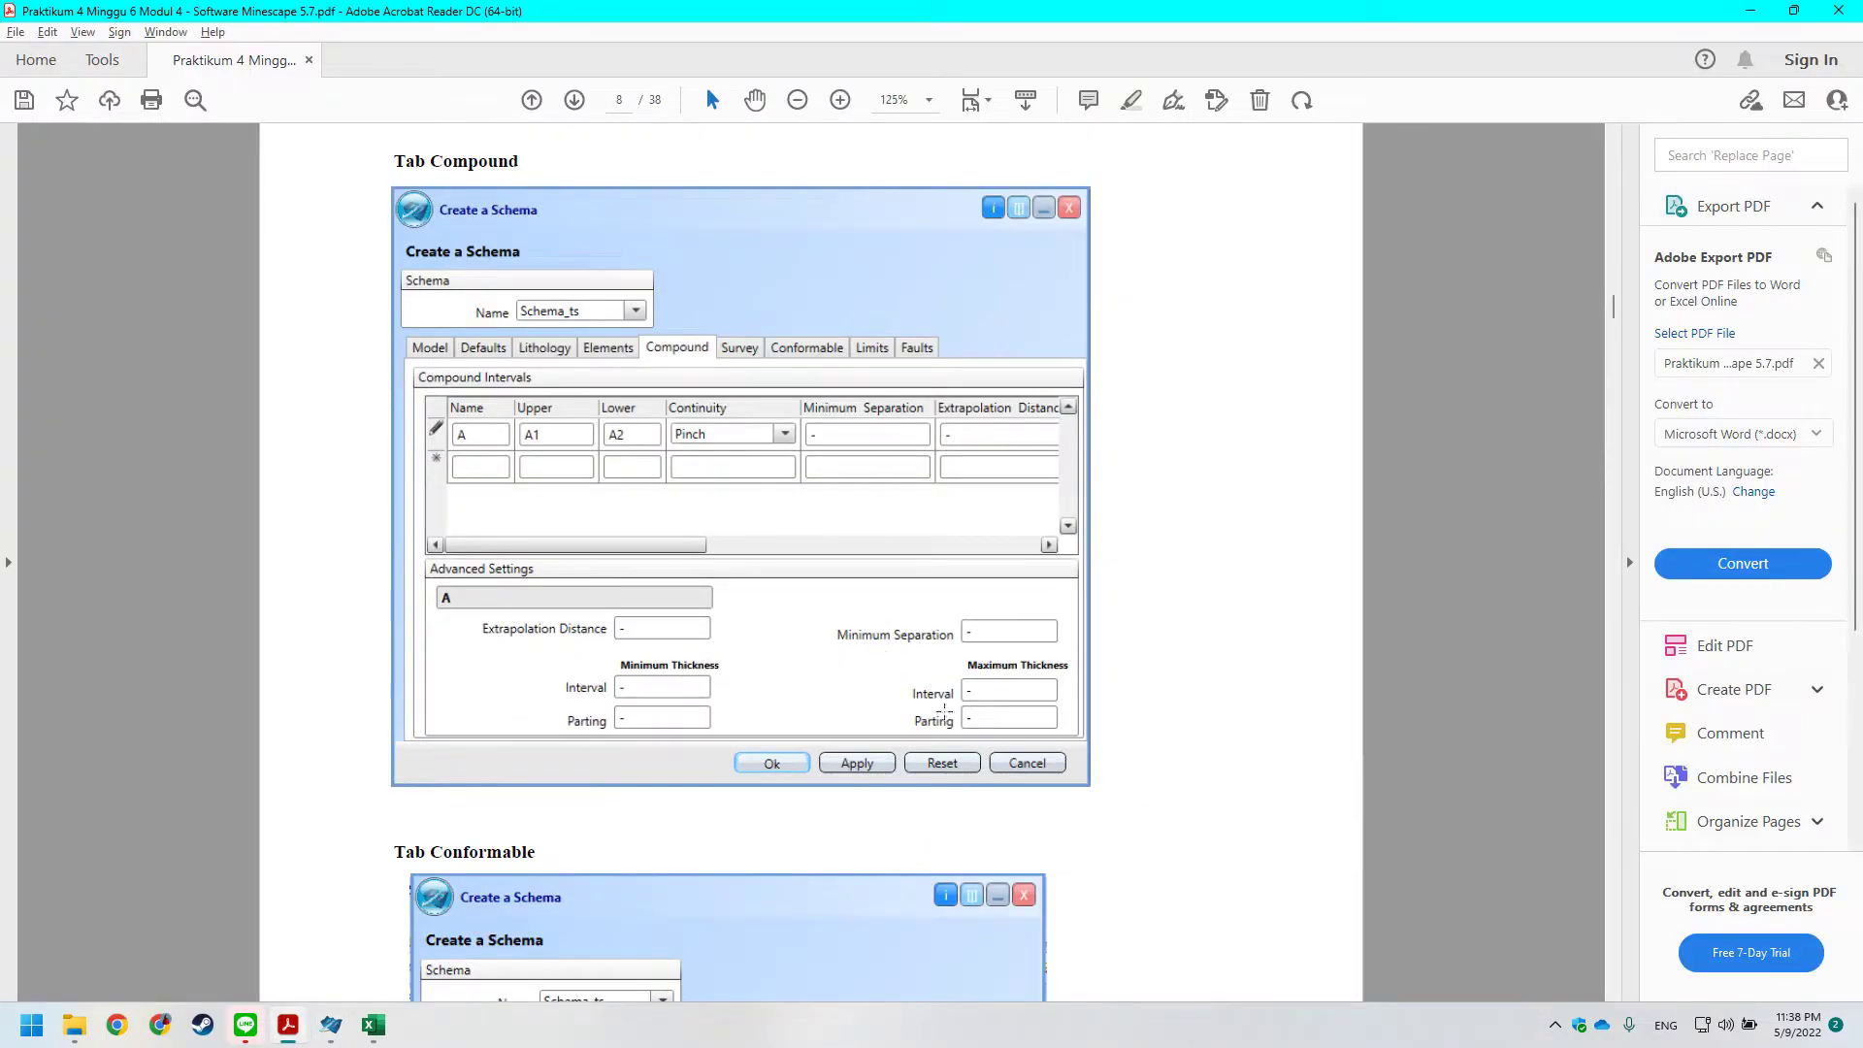
scroll(929, 706, "down", 5)
scroll(814, 572, "up", 3)
scroll(813, 572, "down", 8)
key("alt+Tab")
left_click(815, 398)
left_click(859, 398)
left_click(815, 398)
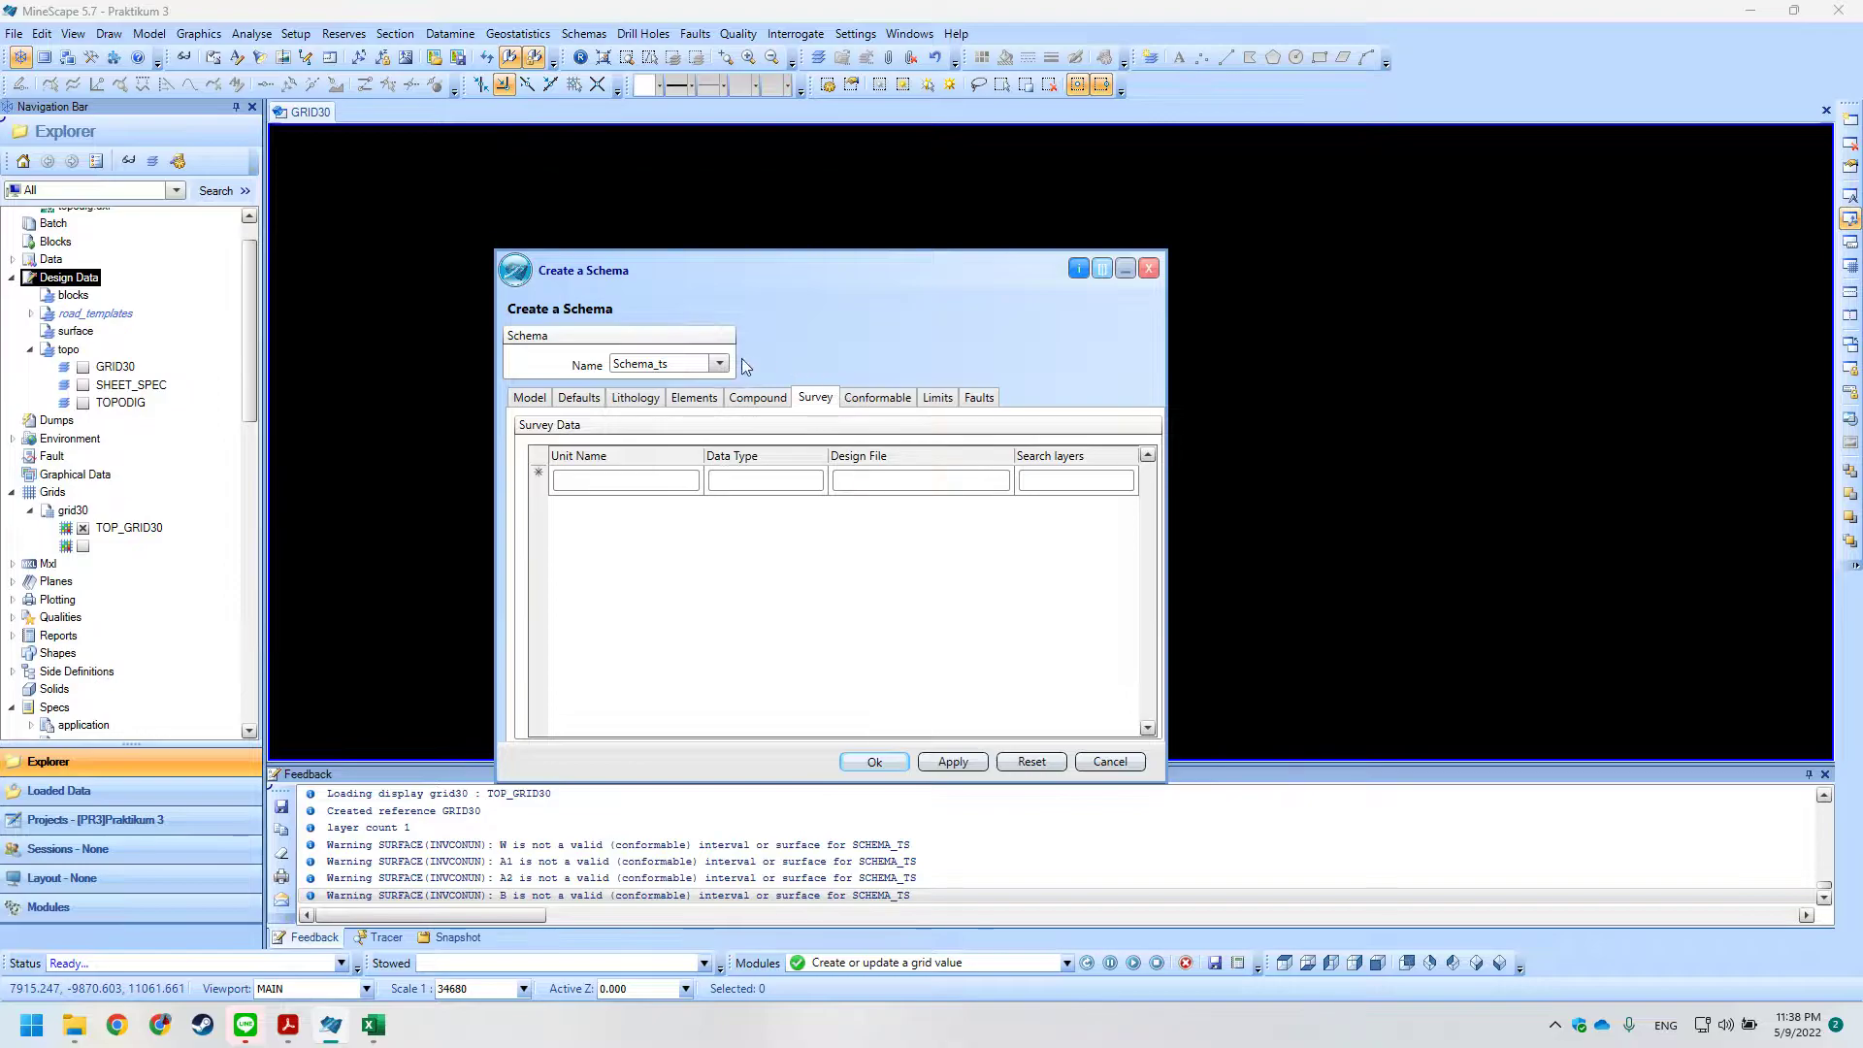
left_click(852, 397)
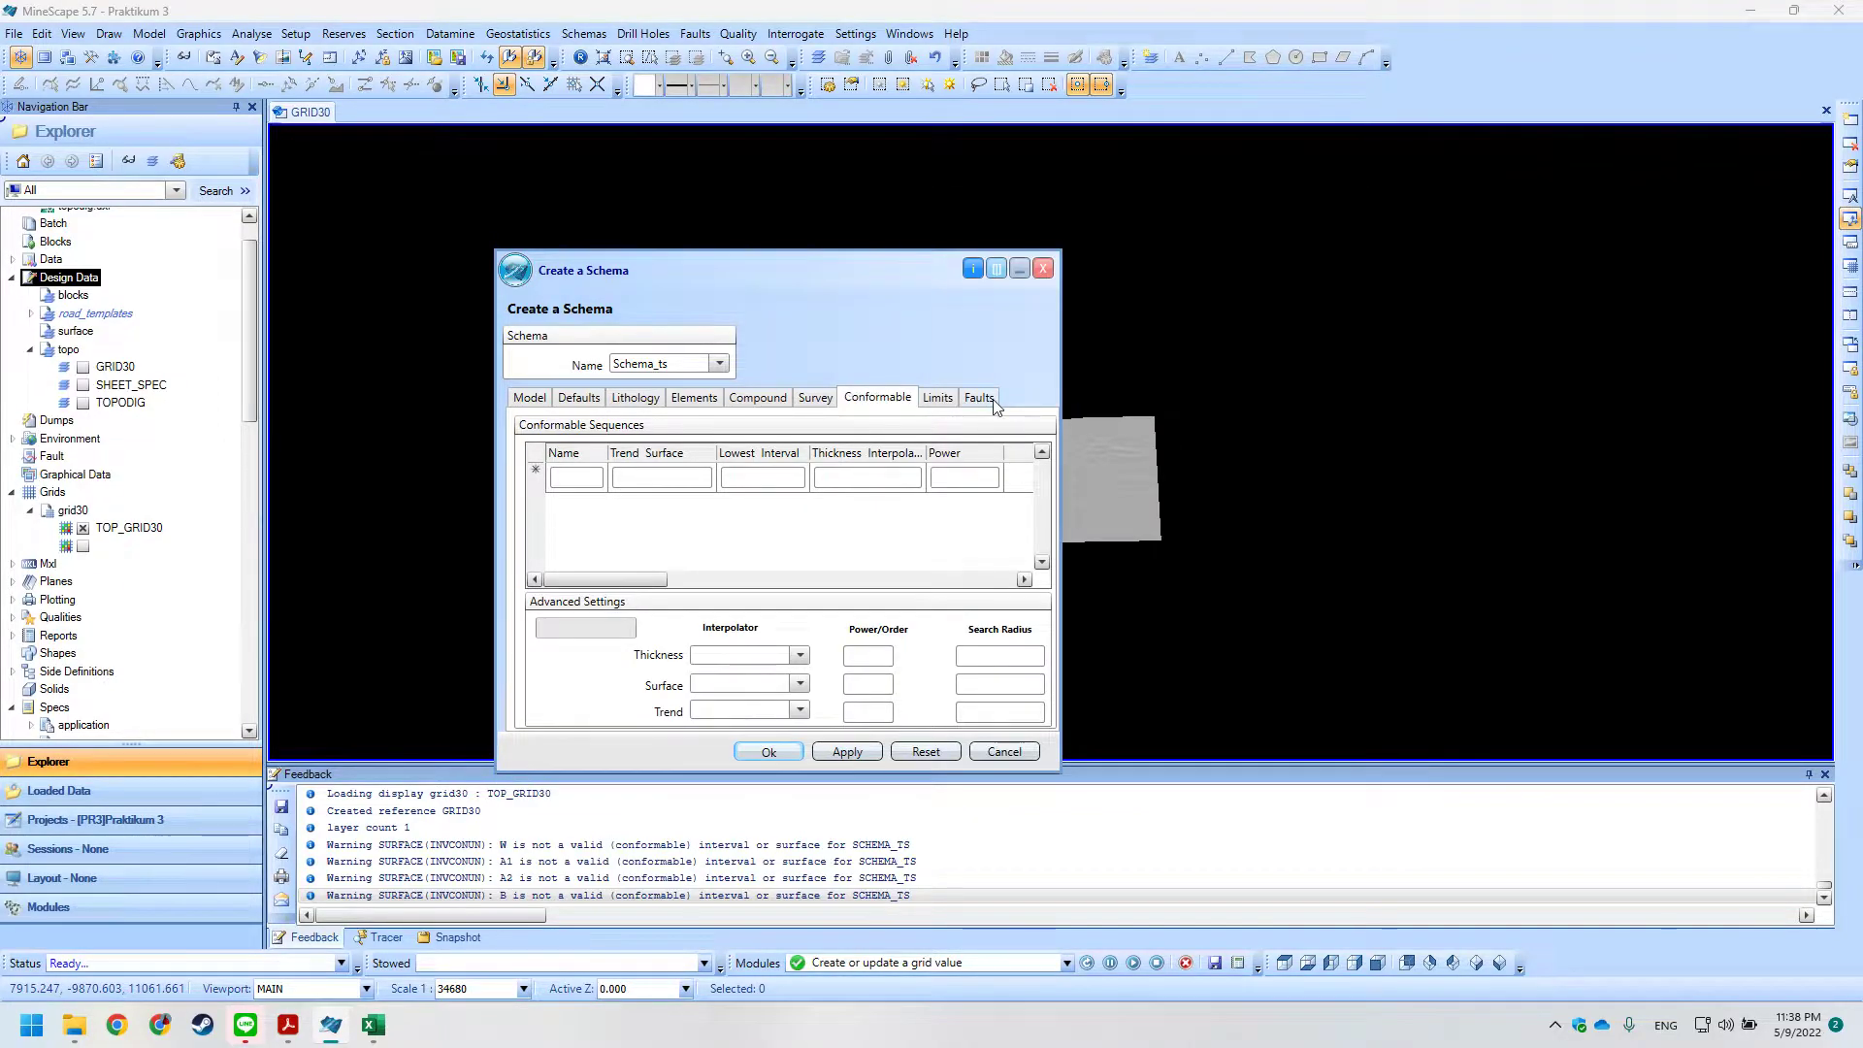
key("alt+Tab")
scroll(549, 431, "down", 1)
key("alt+Tab")
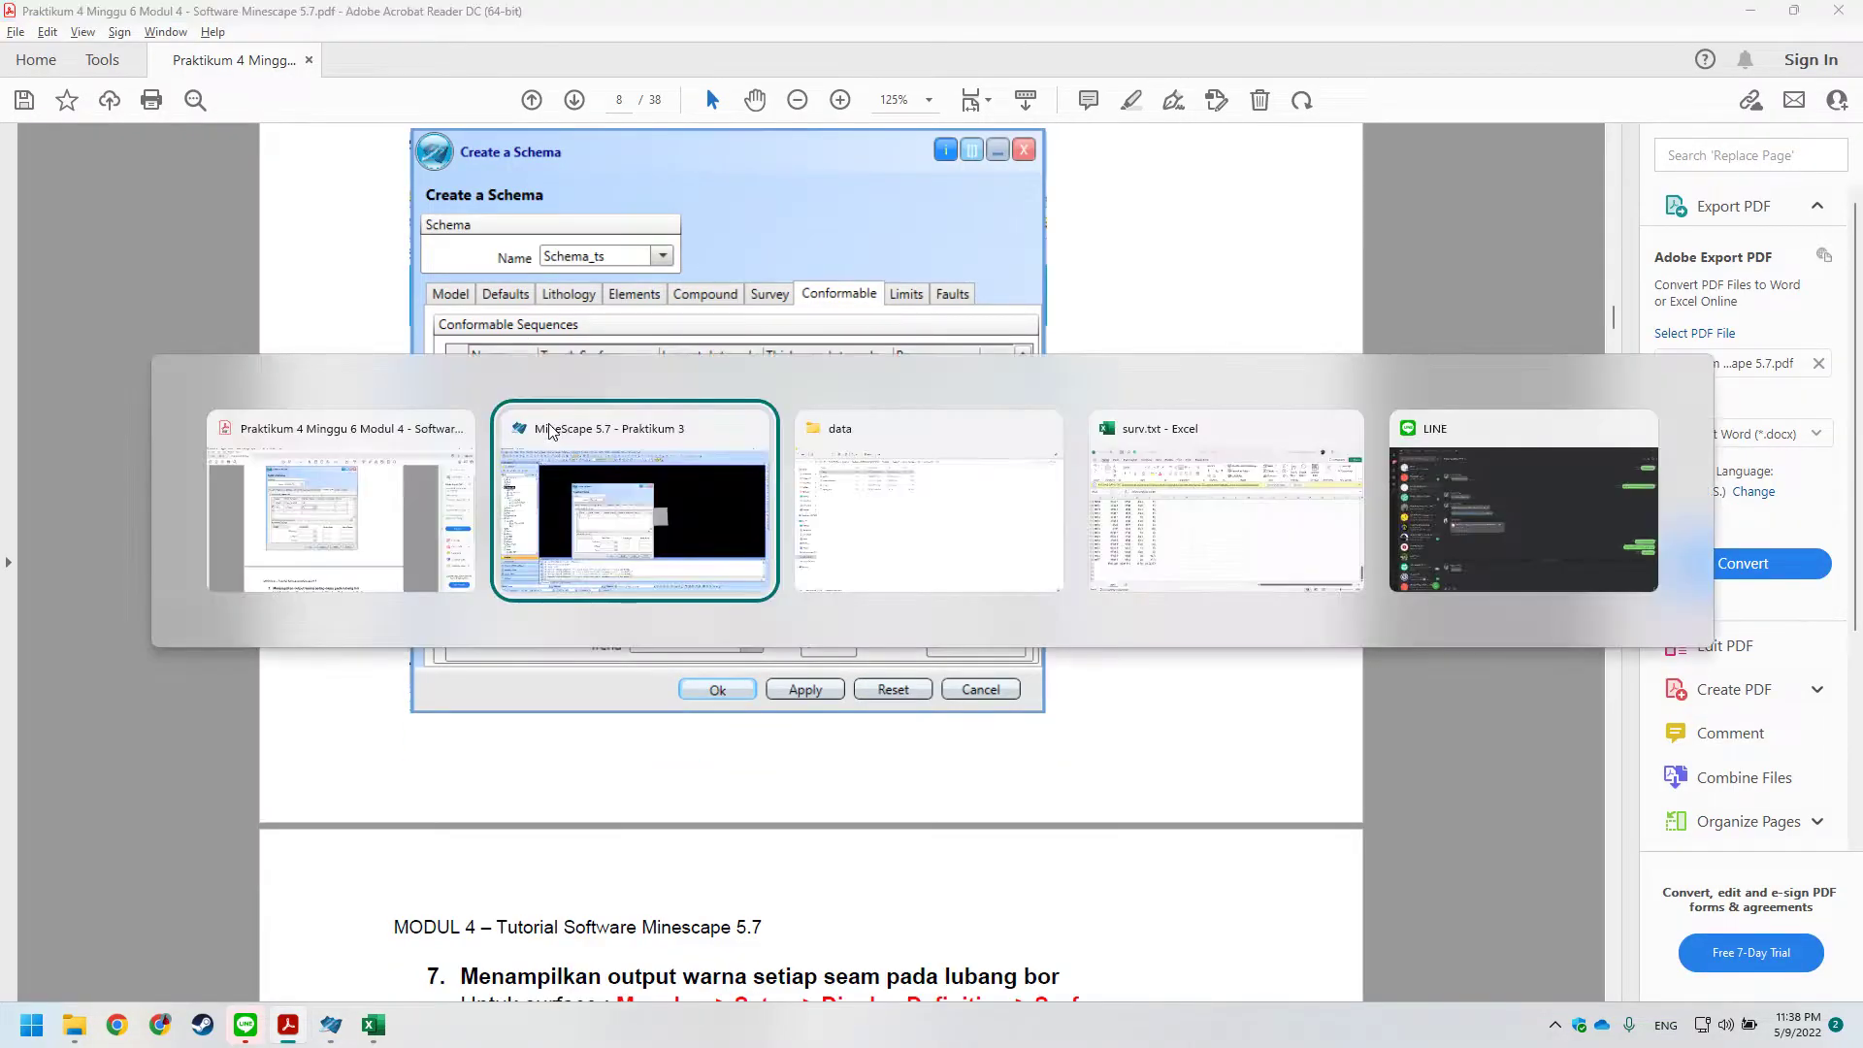
Add conformable sequence WEATH with Top_Grid30 as its trend surface, checking the practicum guide.
left_click(602, 478)
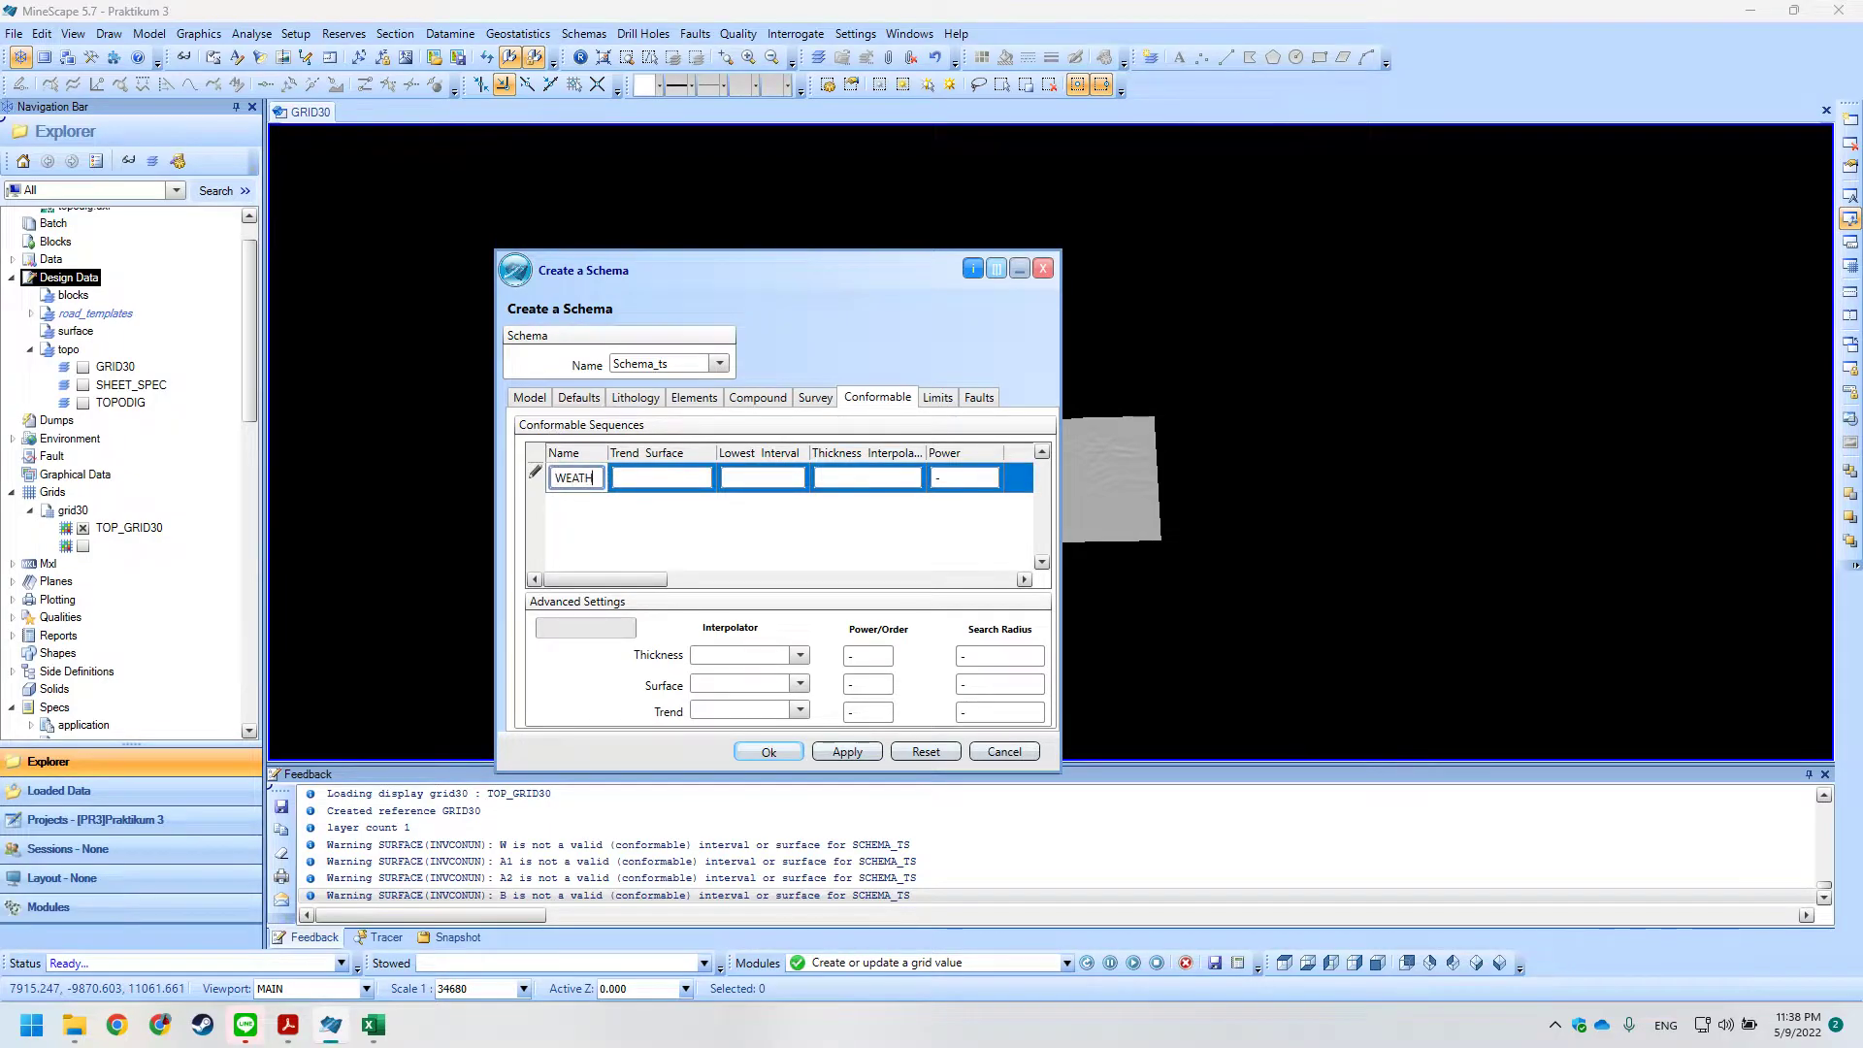
left_click(668, 546)
left_click(660, 477)
key("alt+Tab")
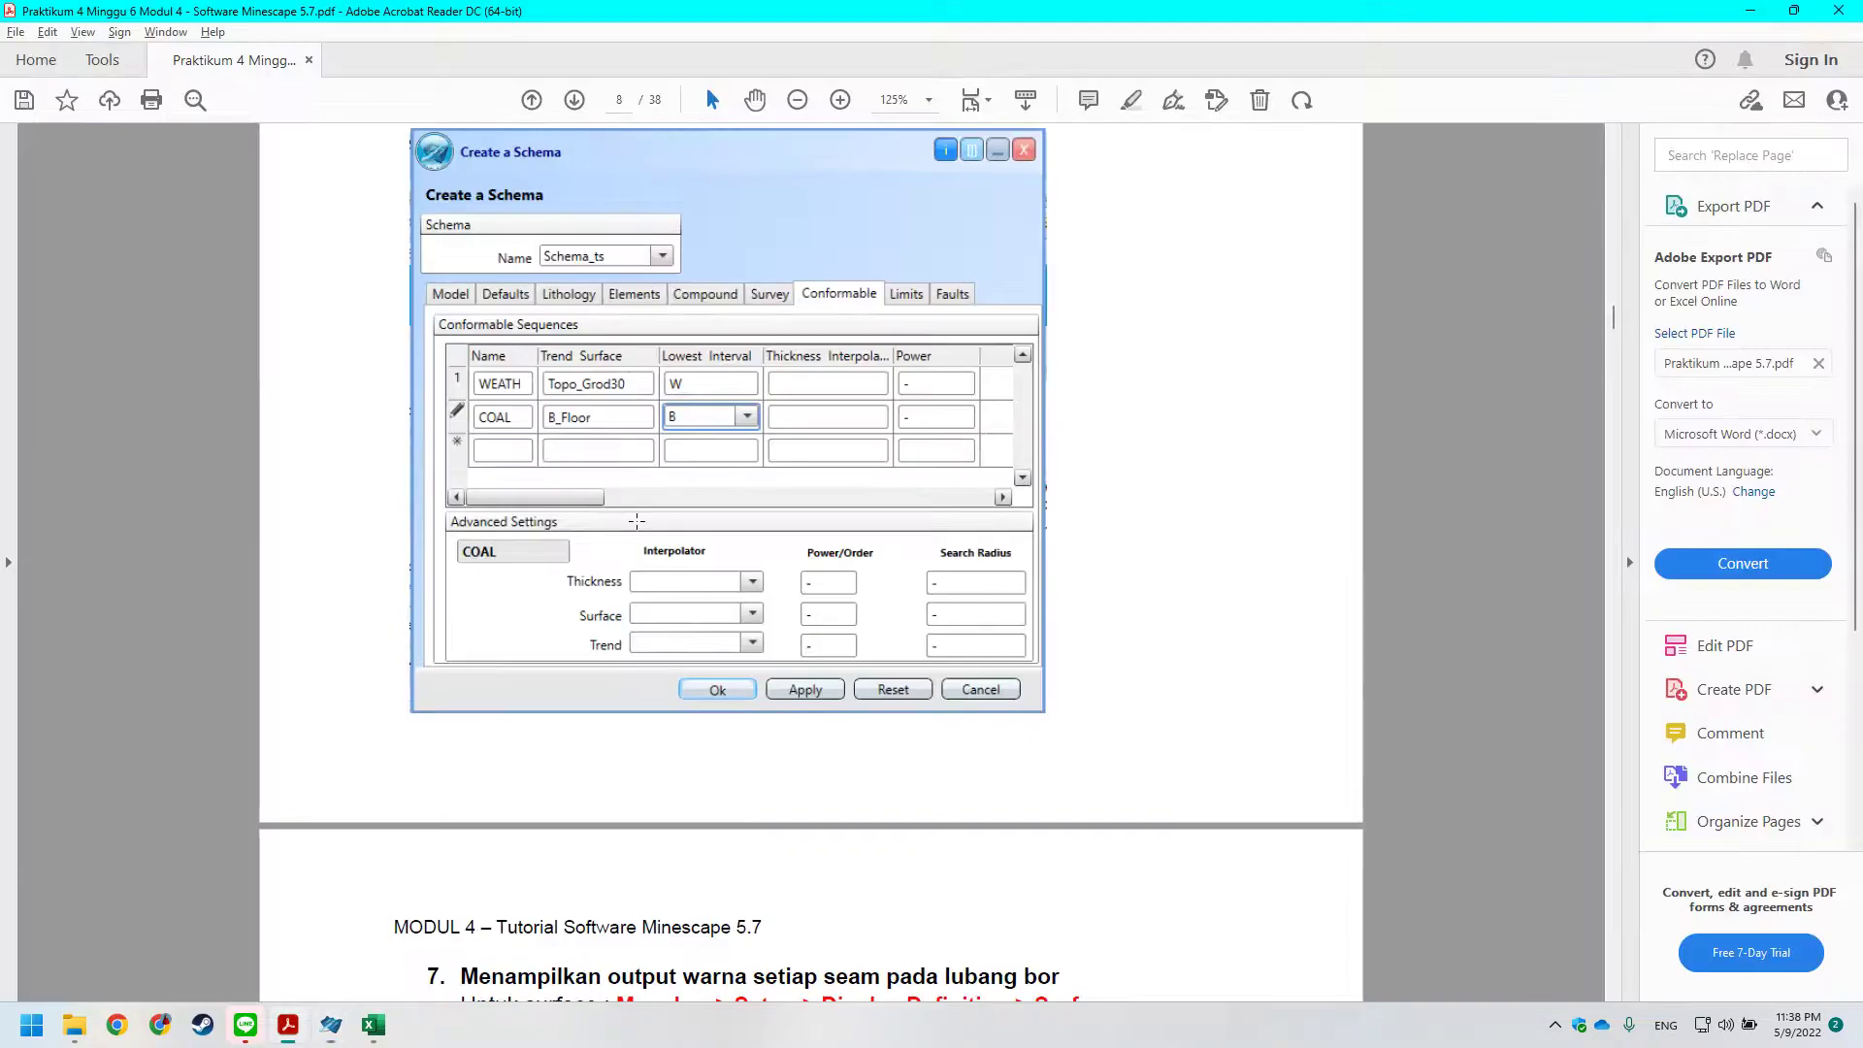
key("alt+Tab")
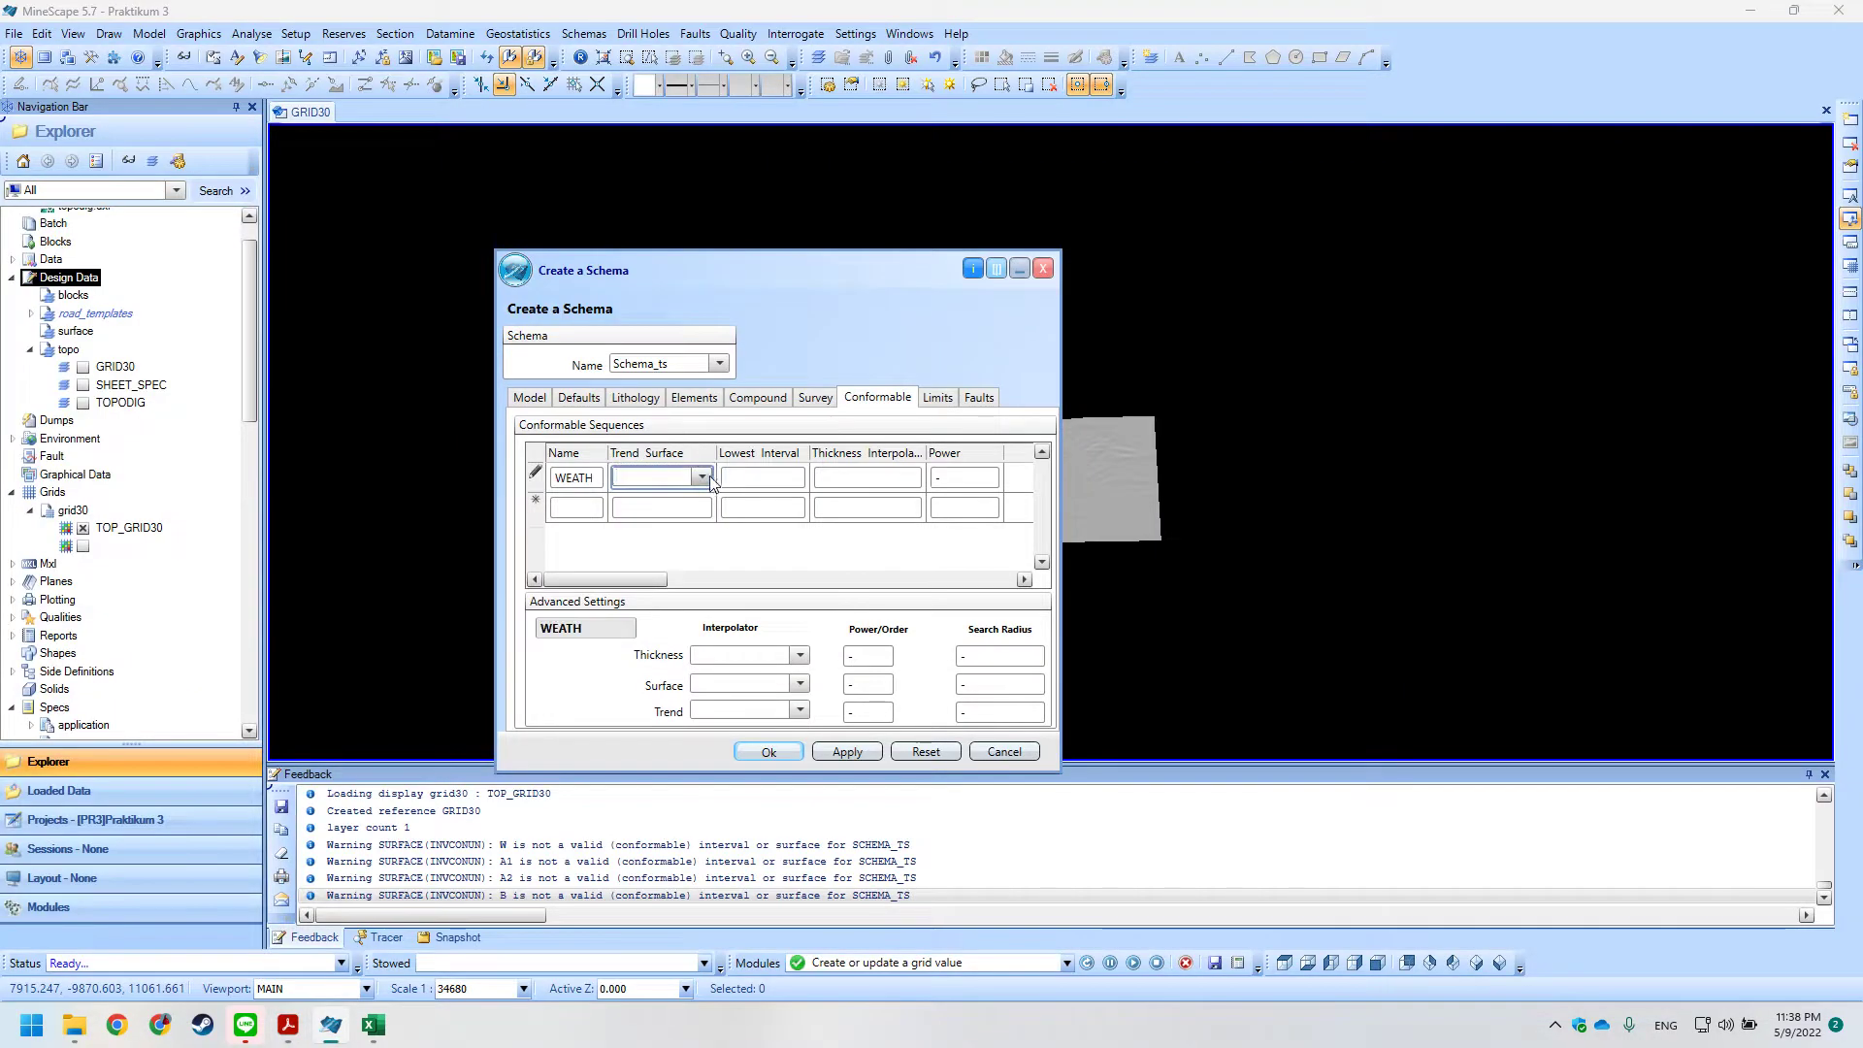
left_click(700, 478)
key("alt+Tab")
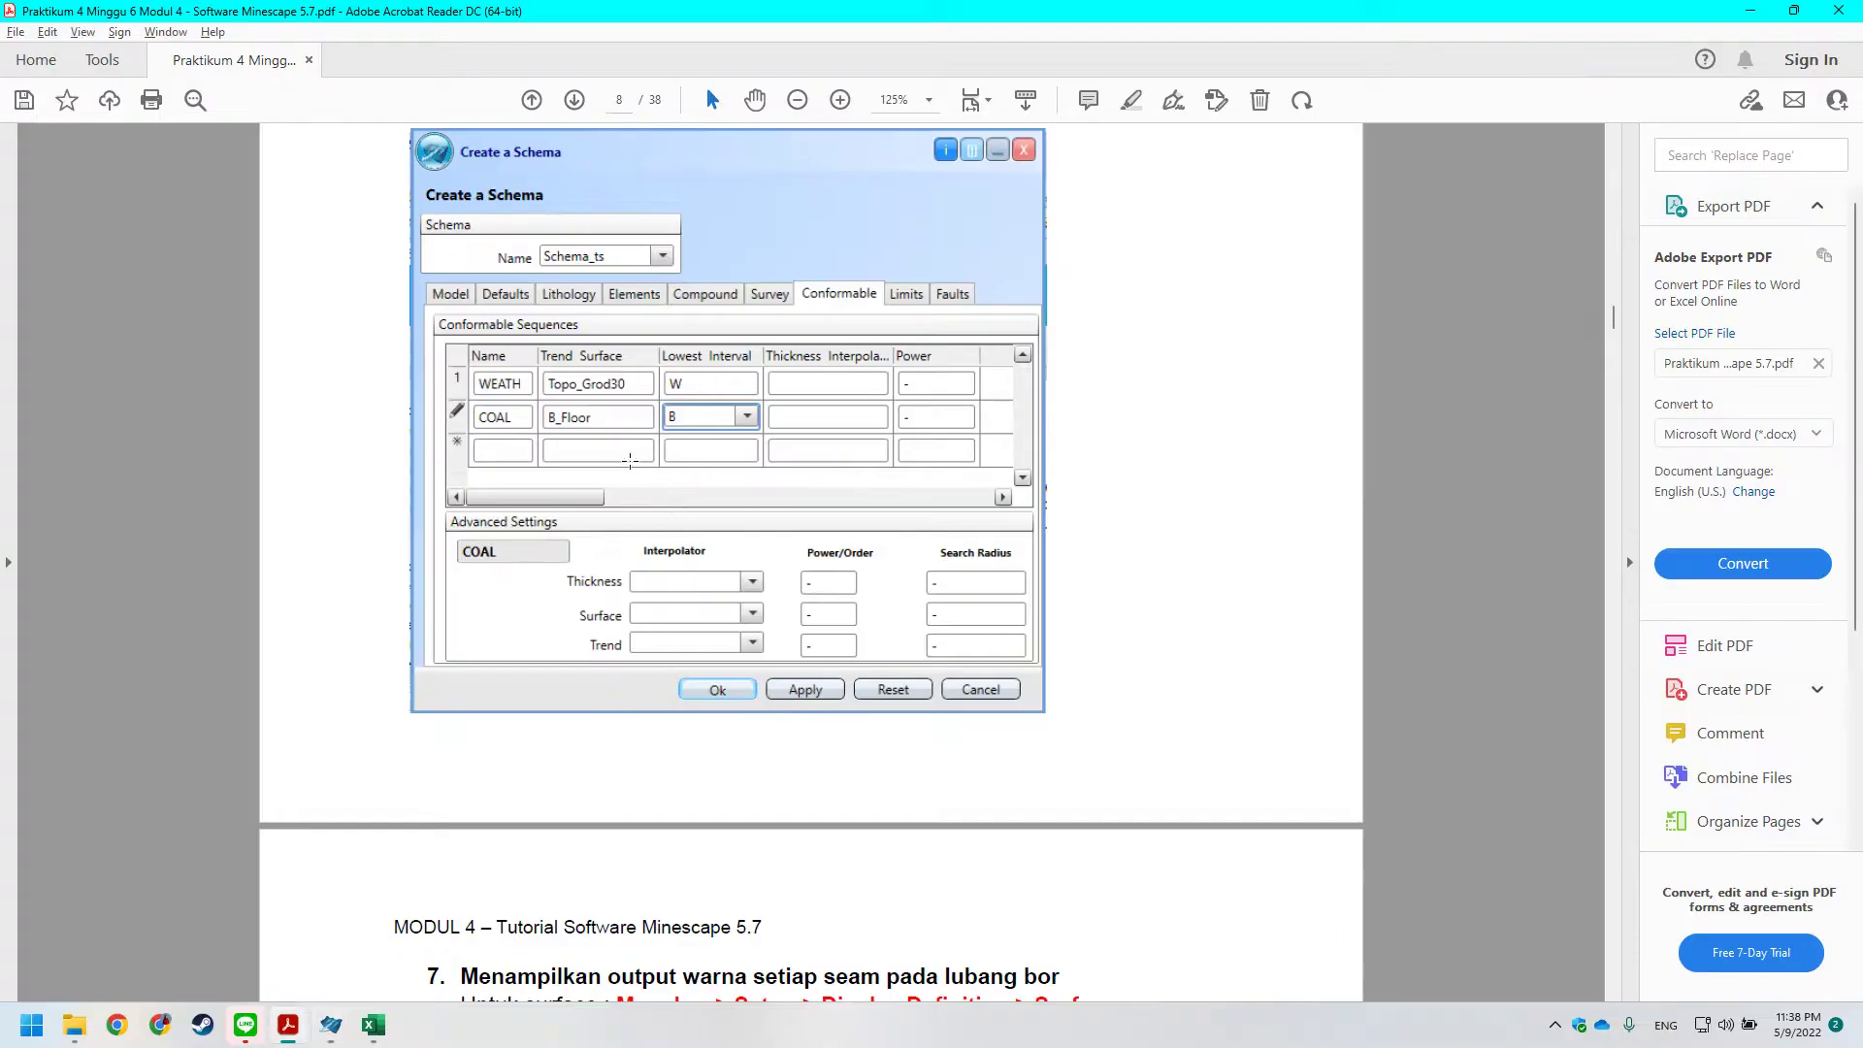
key("alt+Tab")
left_click(723, 480)
Set the lowest interval of conformable sequence WEATH to W, following the guide.
key("alt+Tab")
key("alt+Tab")
left_click(794, 479)
left_click(771, 582)
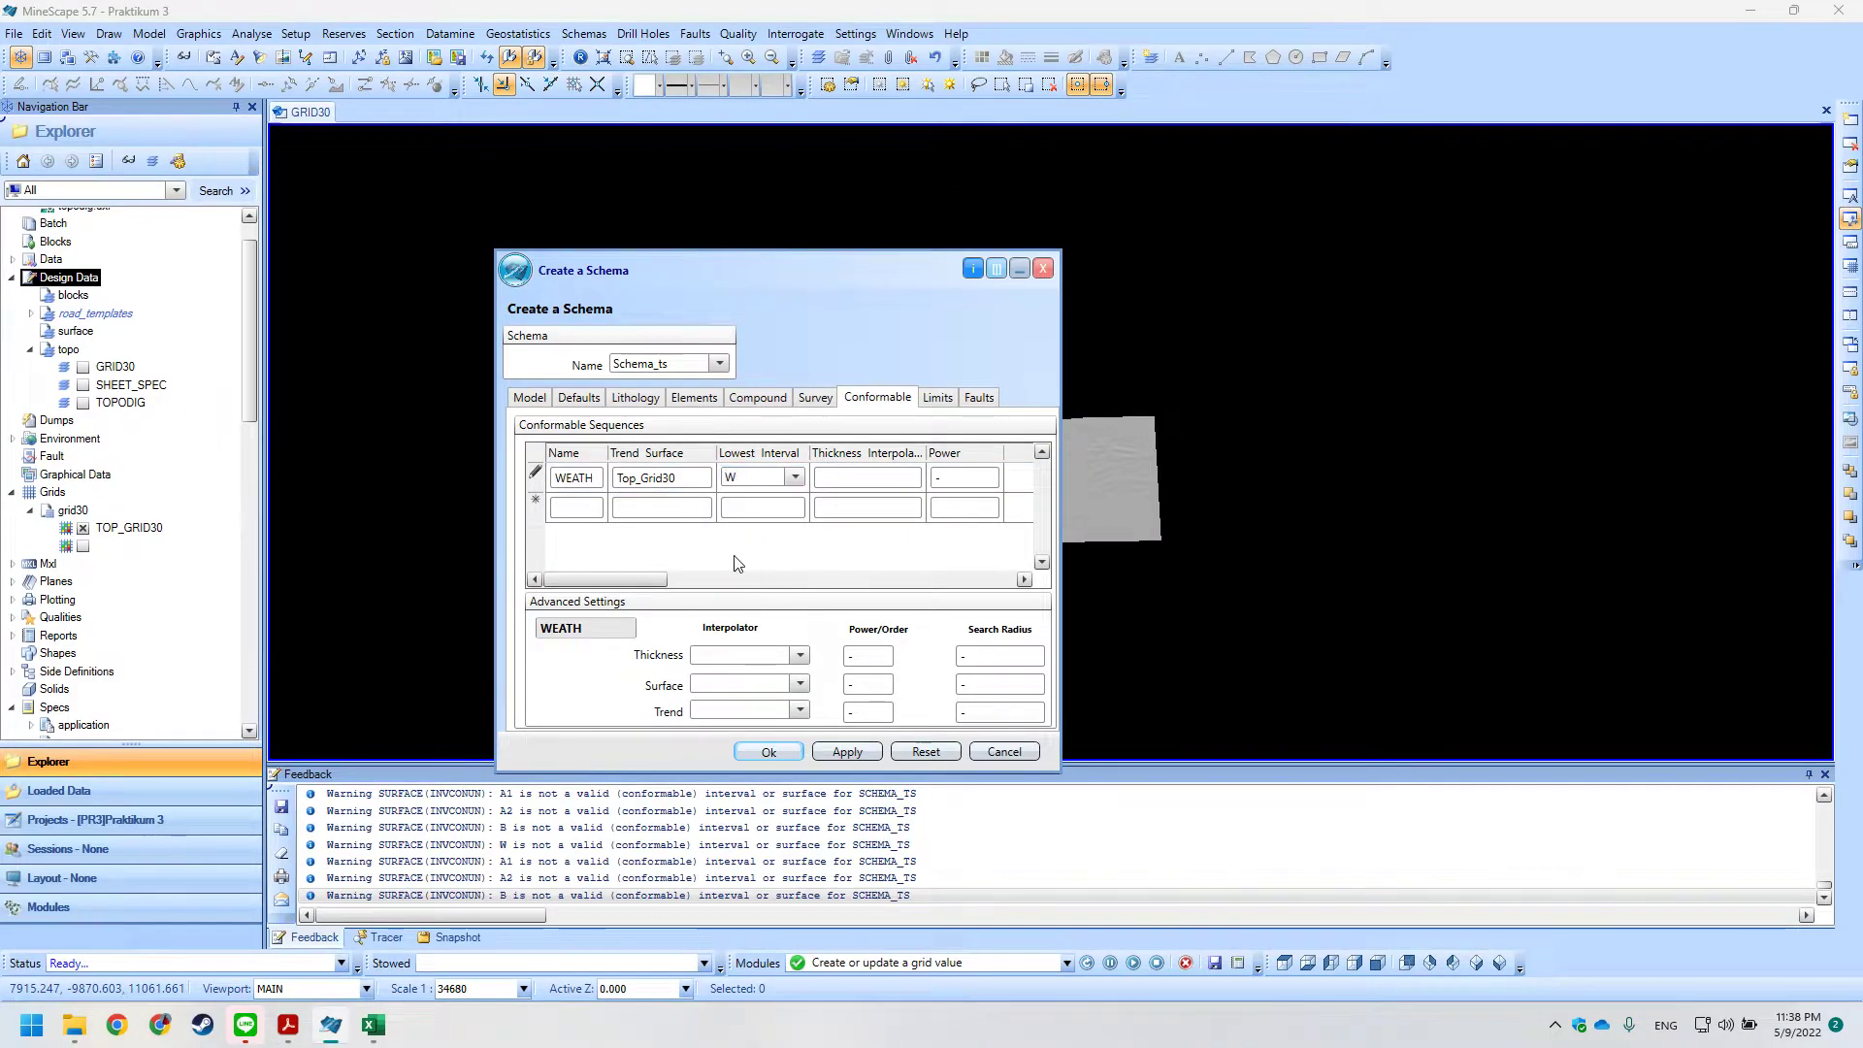
Add a second conformable sequence named COAL with B_Floor as its trend surface.
left_click(584, 508)
key("alt+Tab")
key("alt+Tab")
type("COAL")
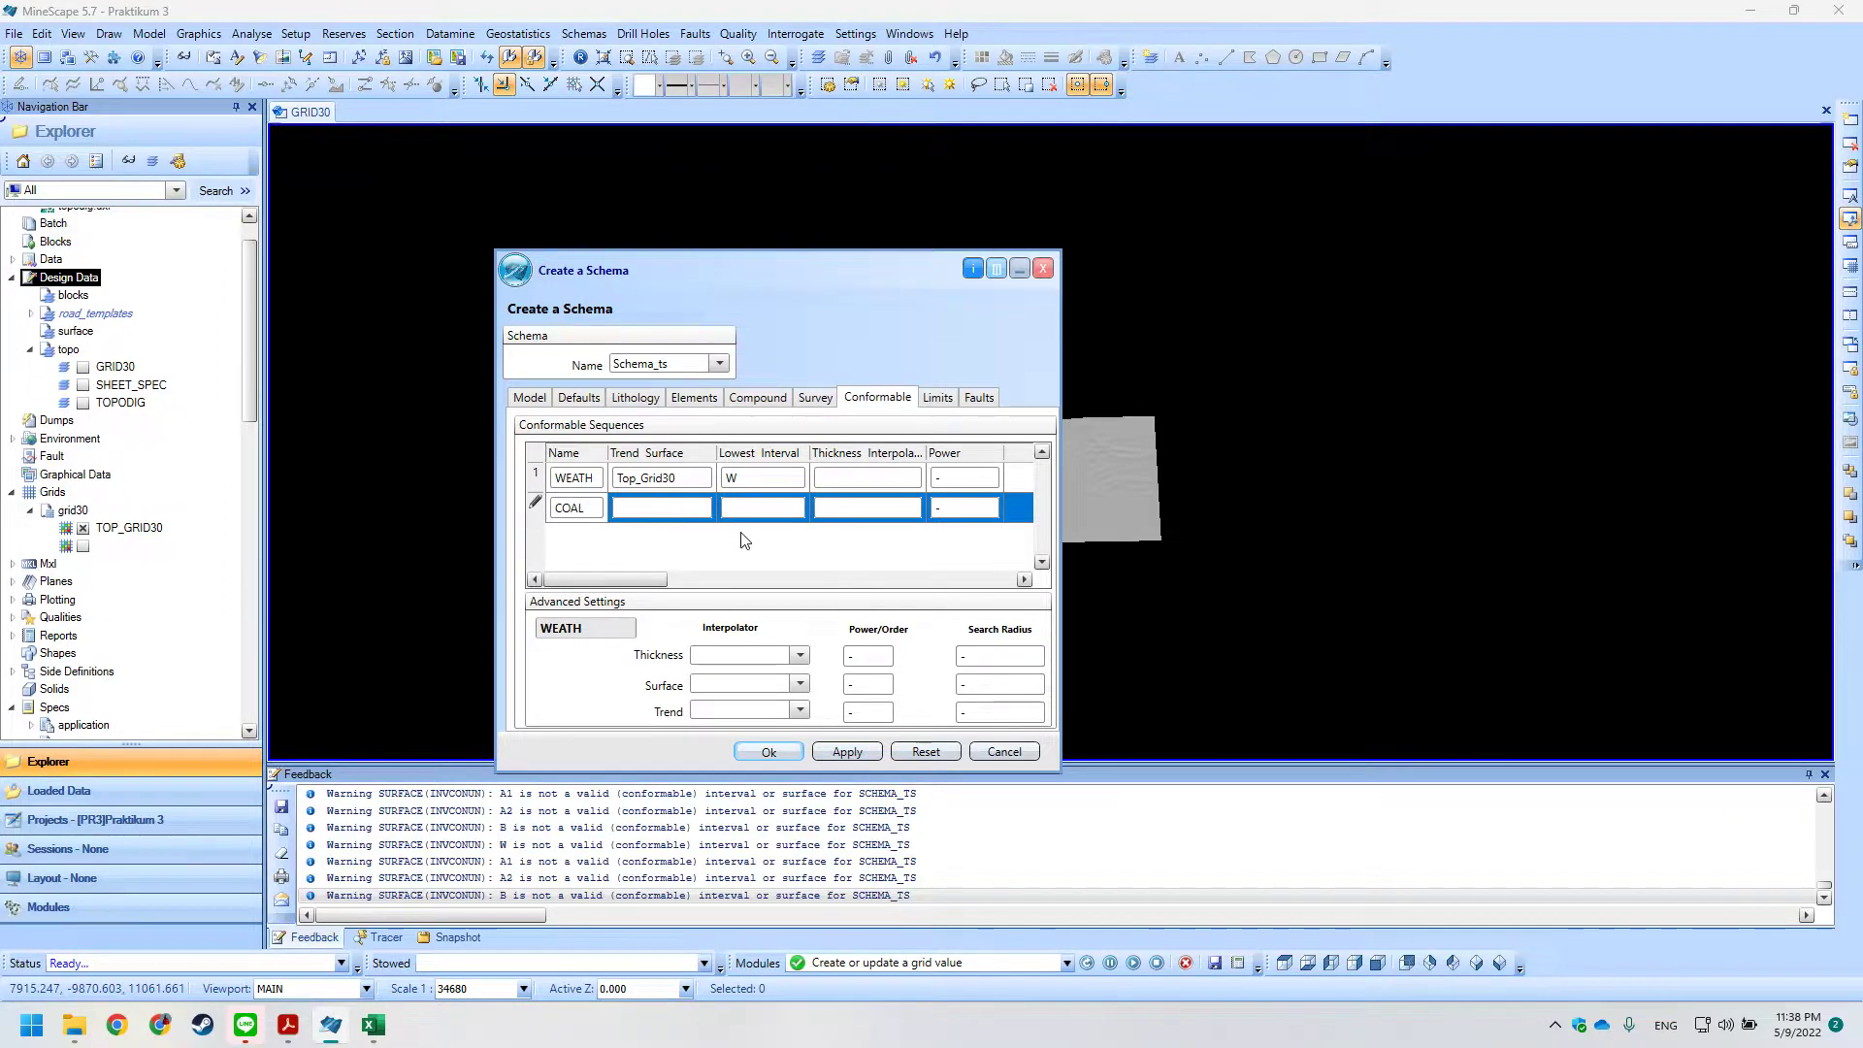
key("alt+Tab")
key("alt+Tab")
left_click(713, 547)
left_click(679, 507)
left_click(702, 507)
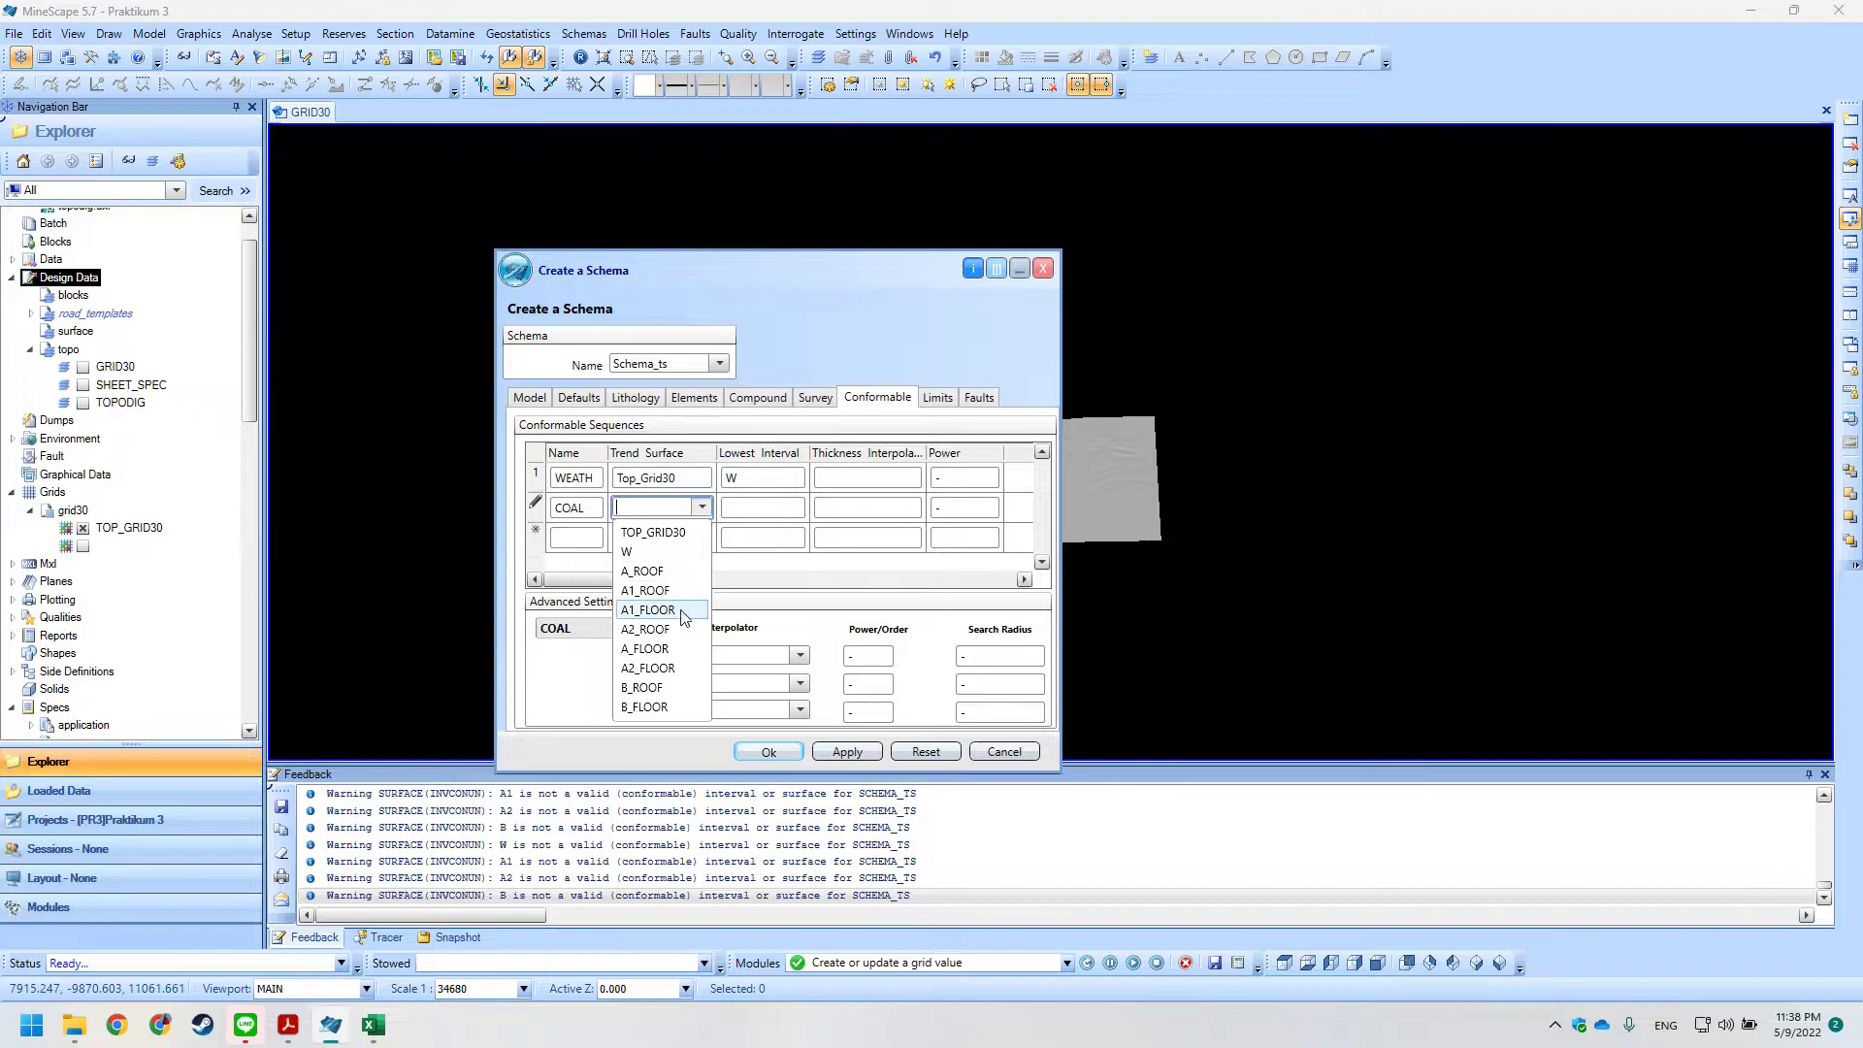
left_click(660, 707)
Set the lowest interval of conformable sequence COAL to B, following the guide.
left_click(782, 508)
key("alt+Tab")
key("alt+Tab")
left_click(795, 506)
left_click(762, 596)
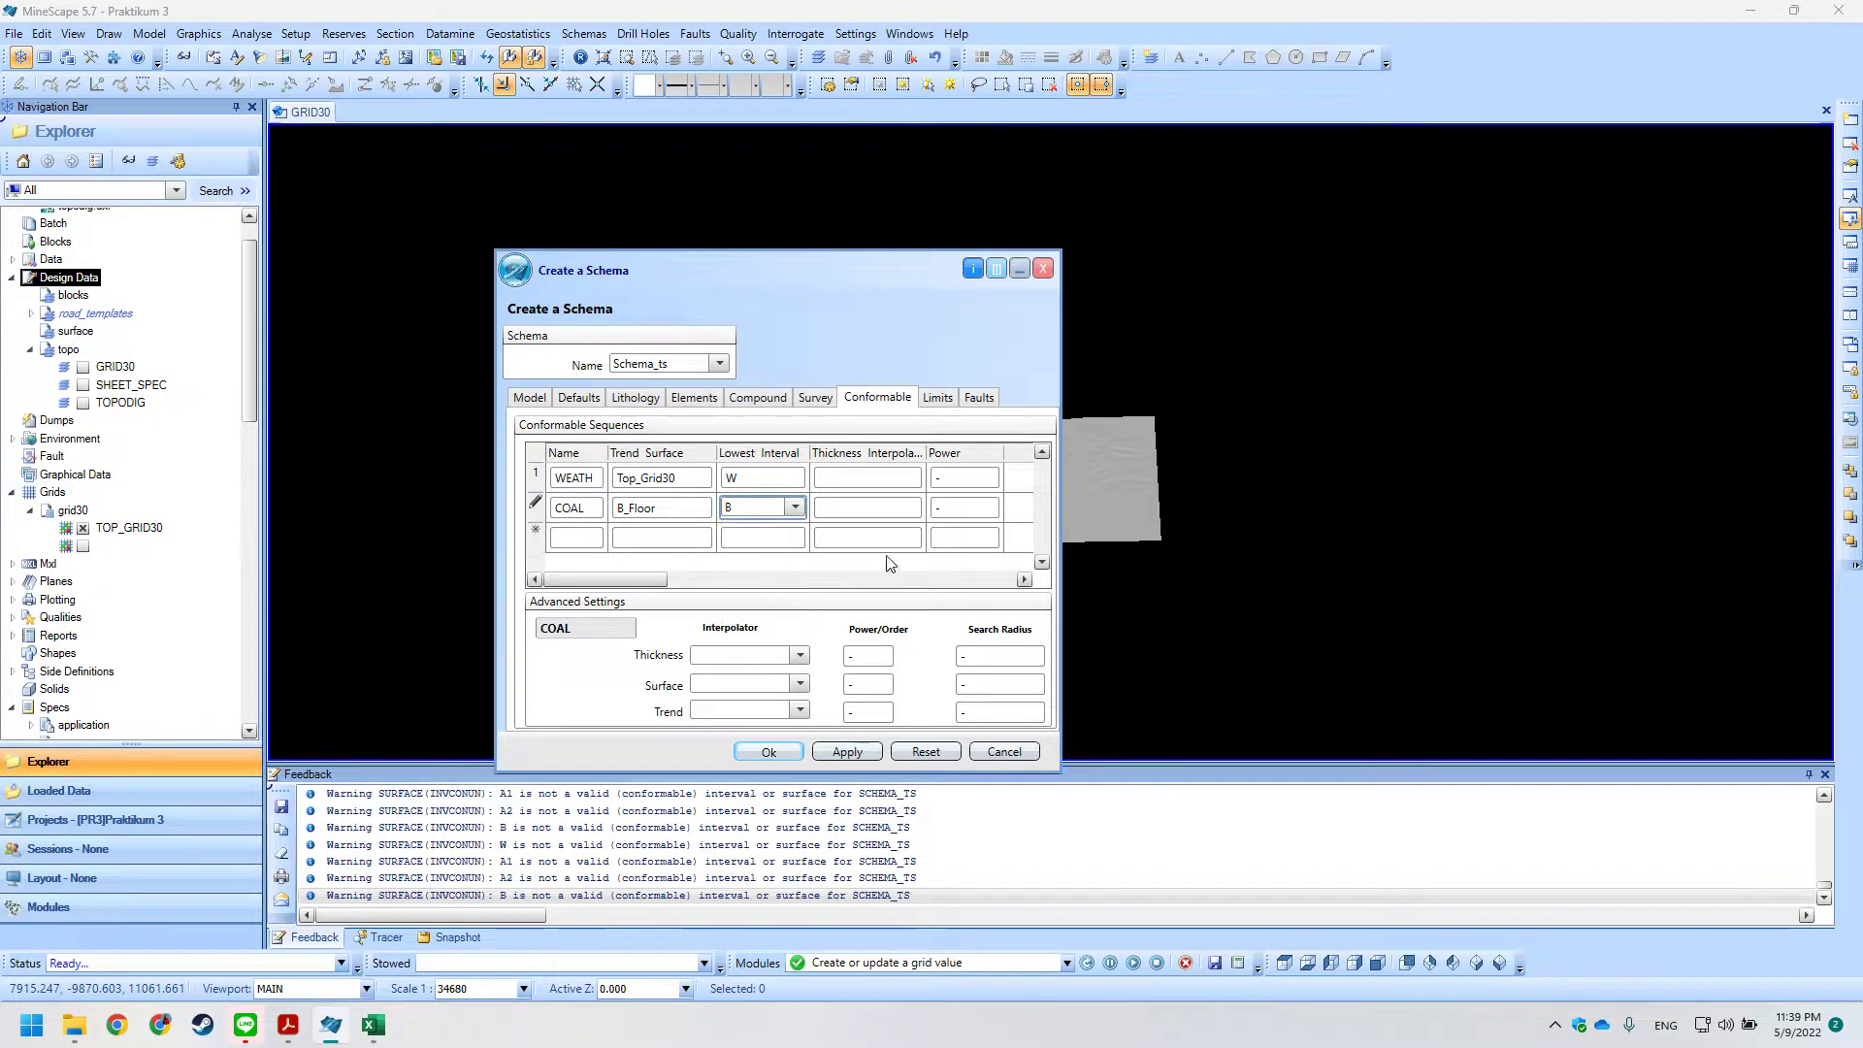
Compare the conformable sequences with the practicum guide and look through the schema's limits and fault assignment settings.
key("alt+Tab")
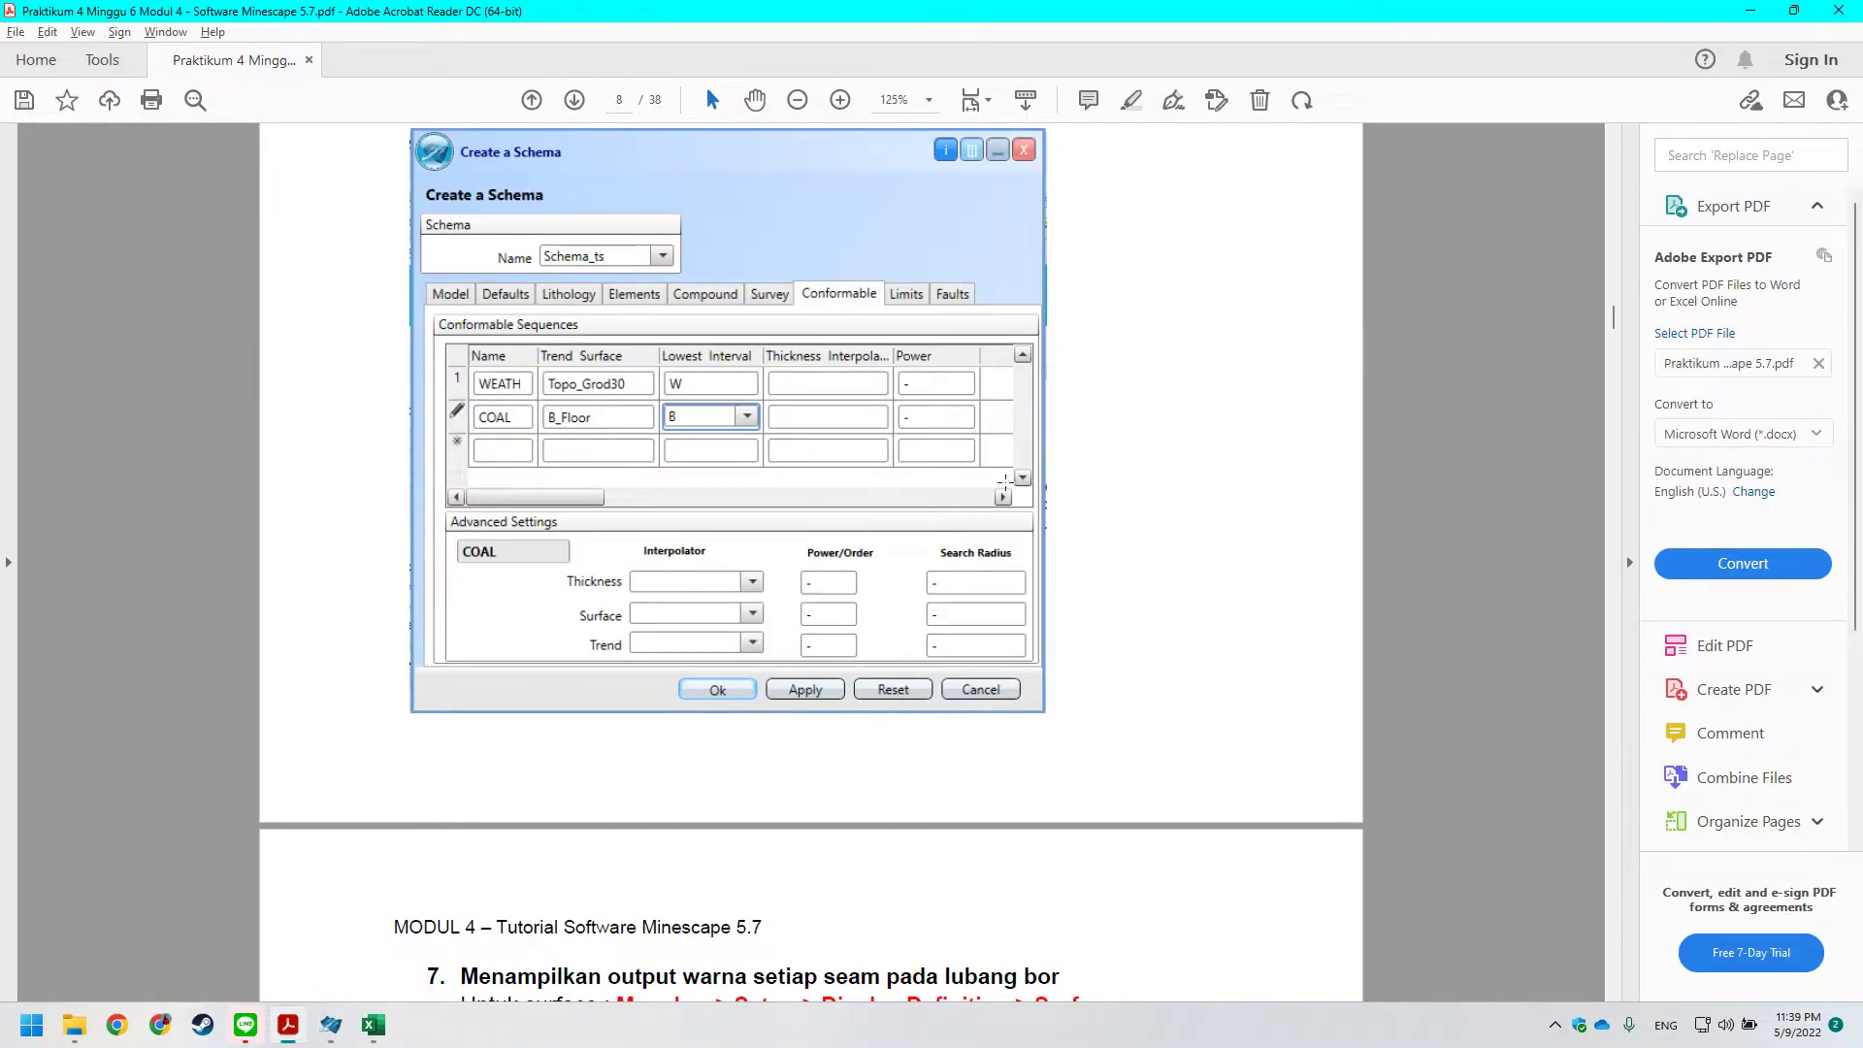
key("alt+Tab")
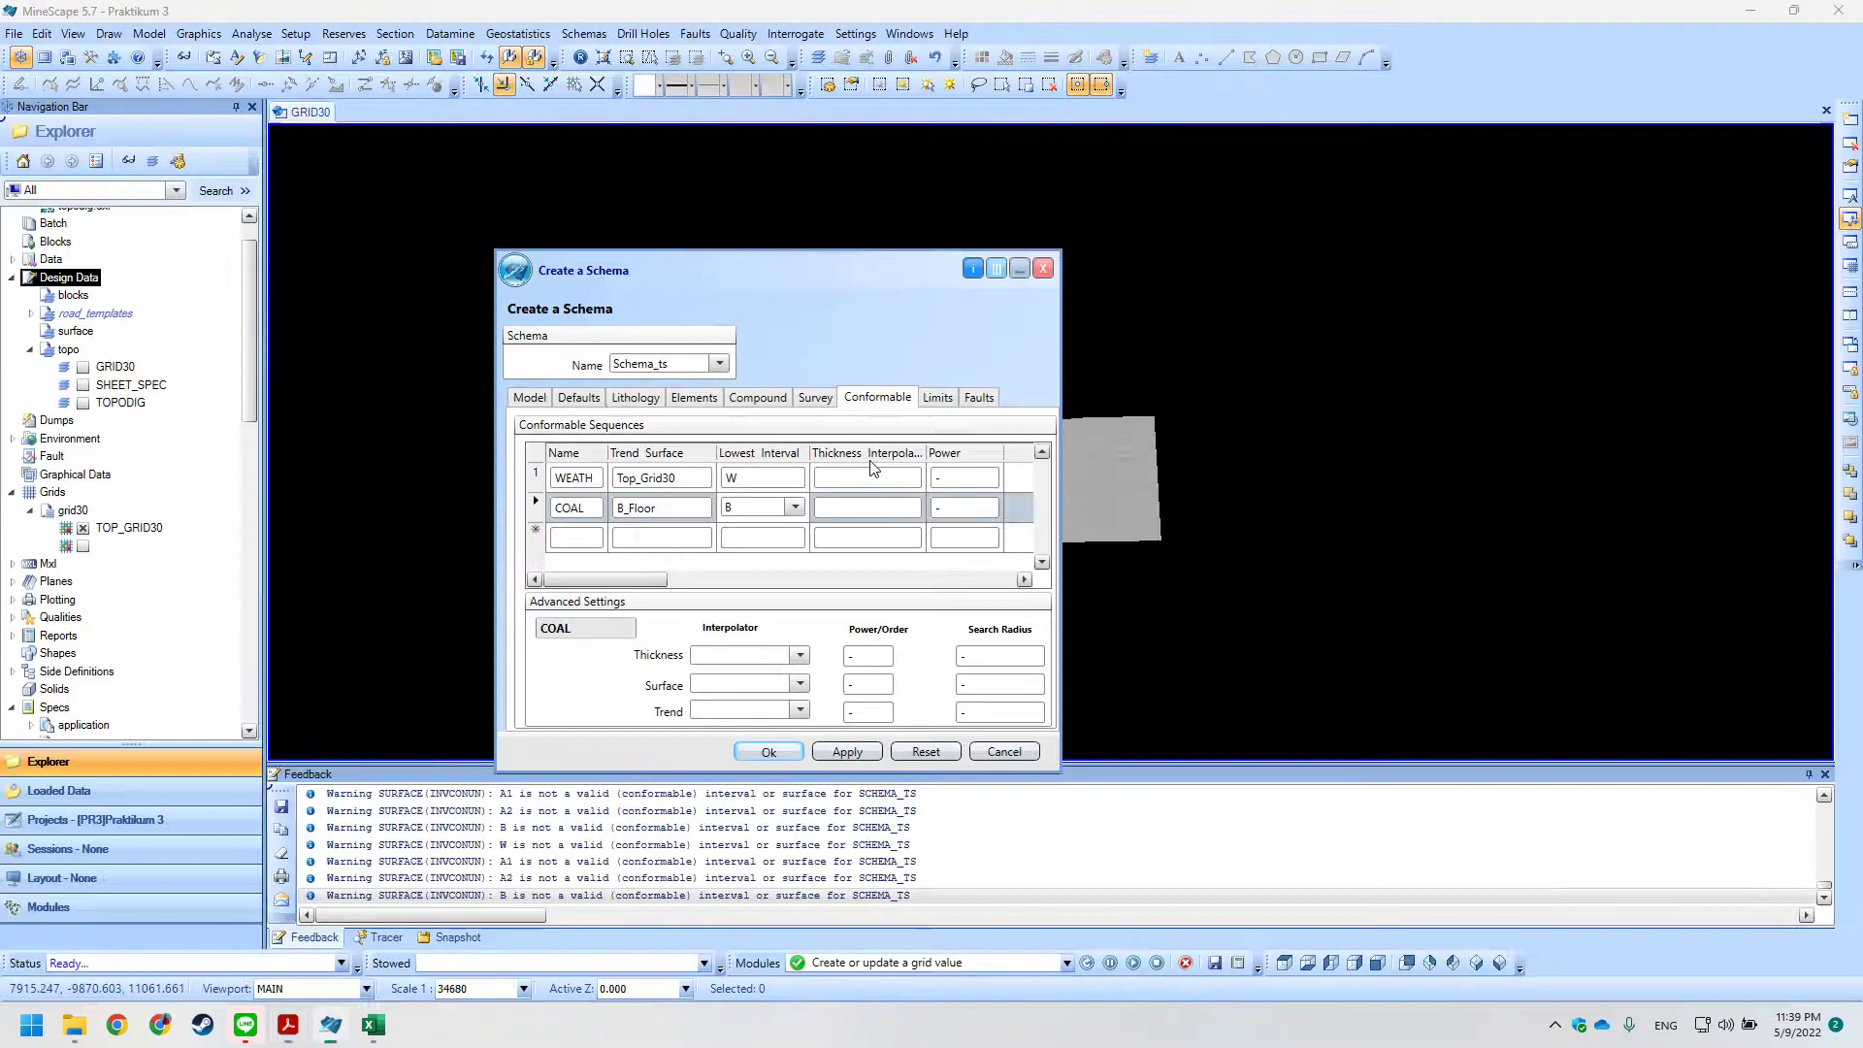
key("alt+Tab")
key("alt+Tab")
left_click(937, 398)
key("alt+Tab")
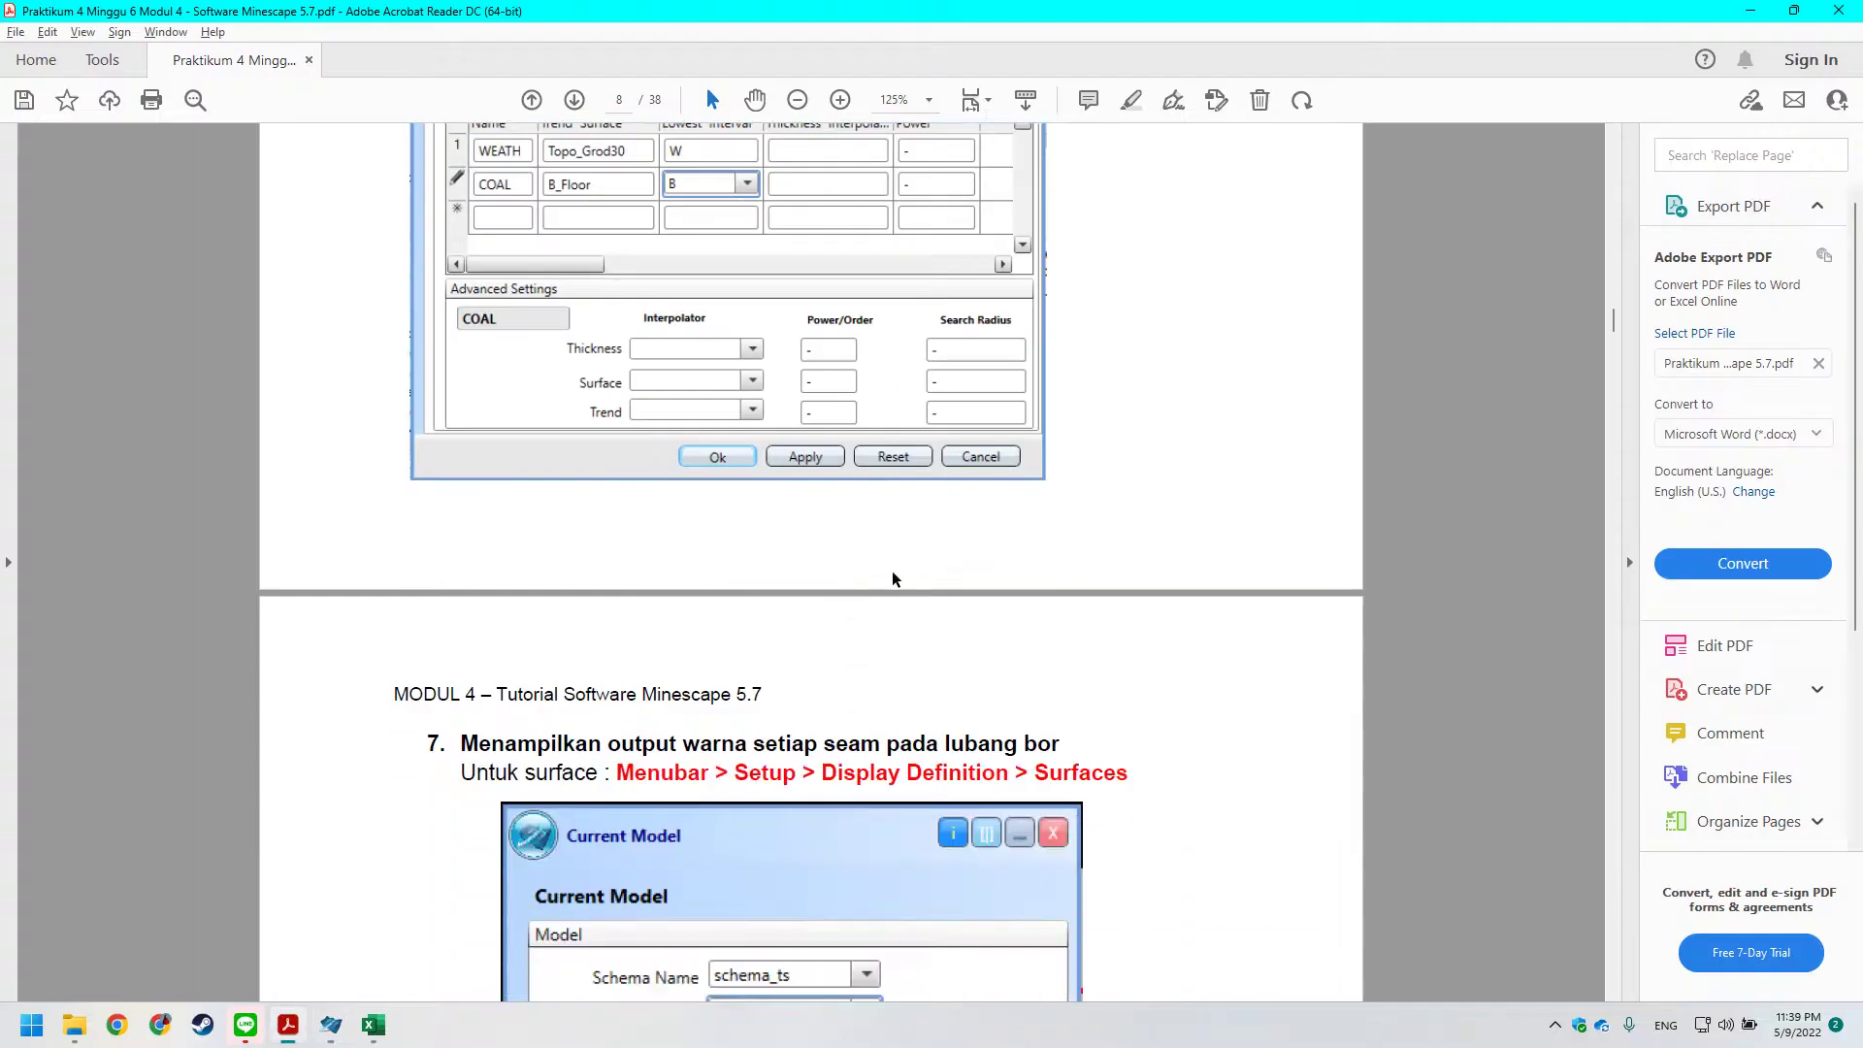
scroll(864, 563, "up", 3)
scroll(863, 563, "up", 2)
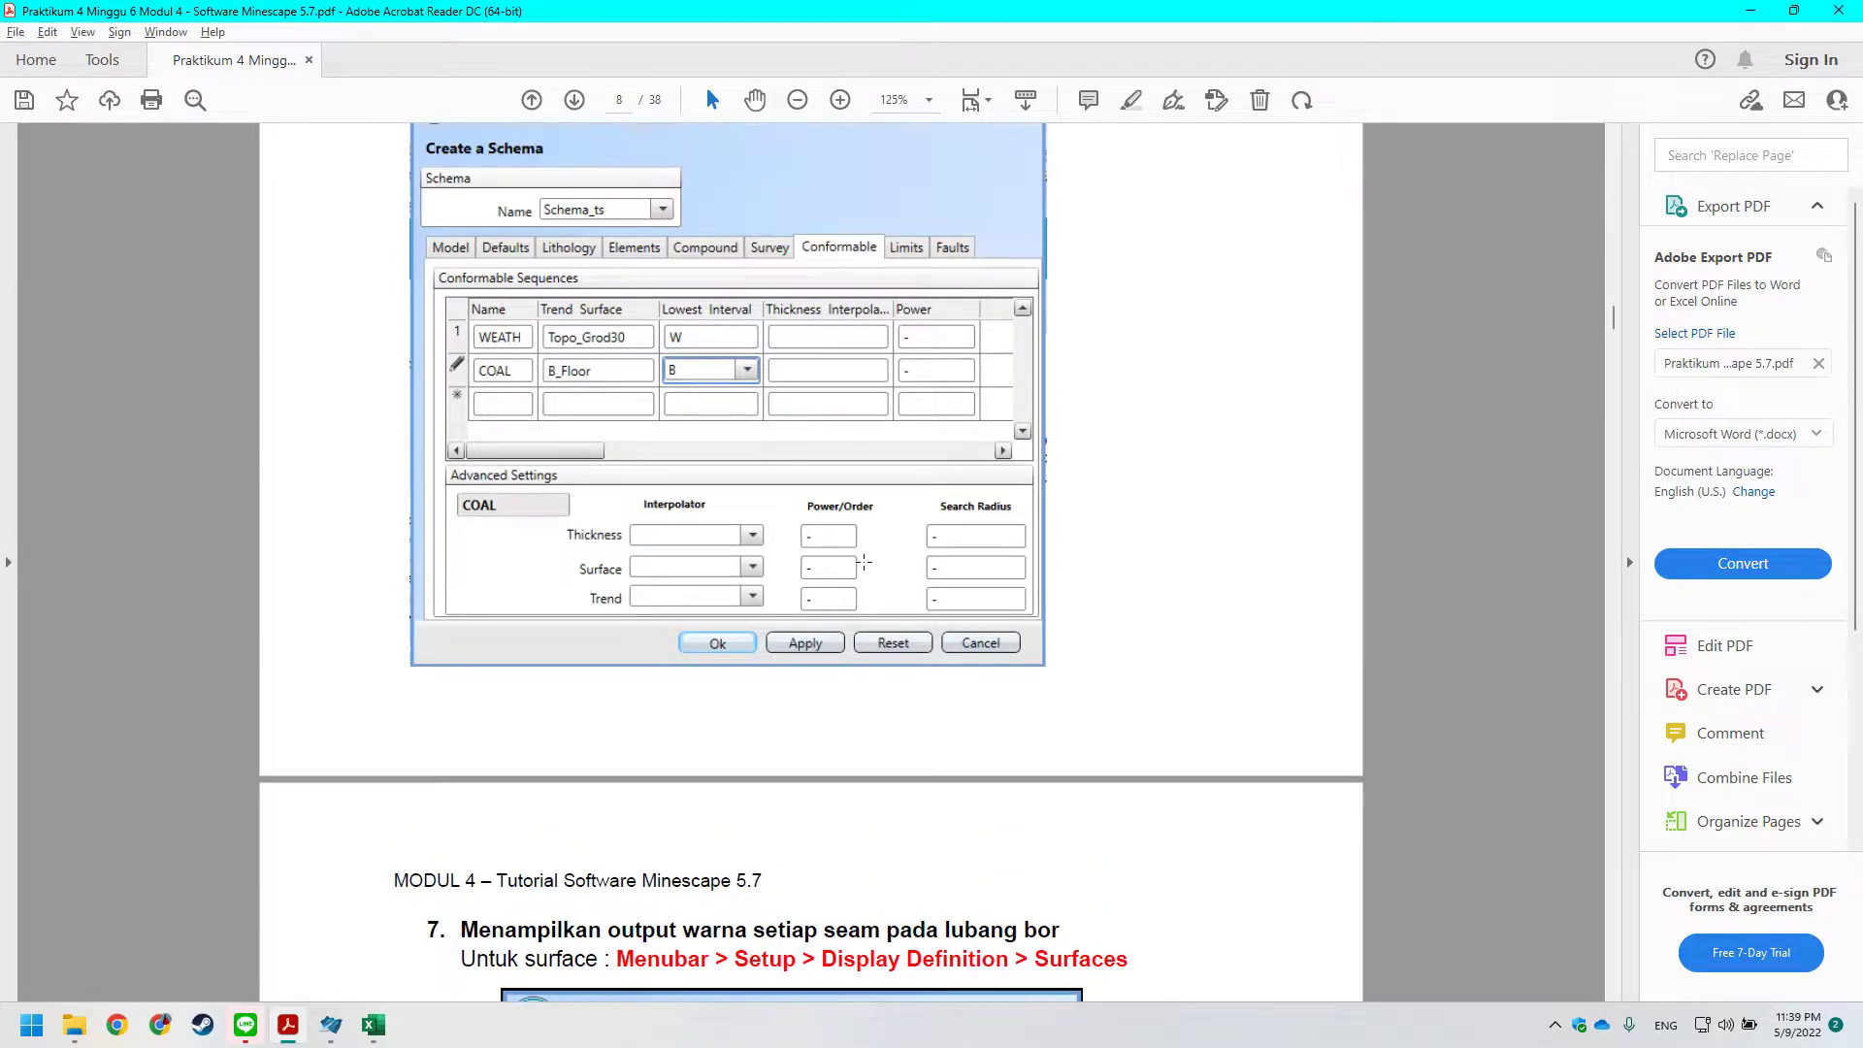
scroll(864, 563, "down", 1)
key("alt+Tab")
left_click(988, 399)
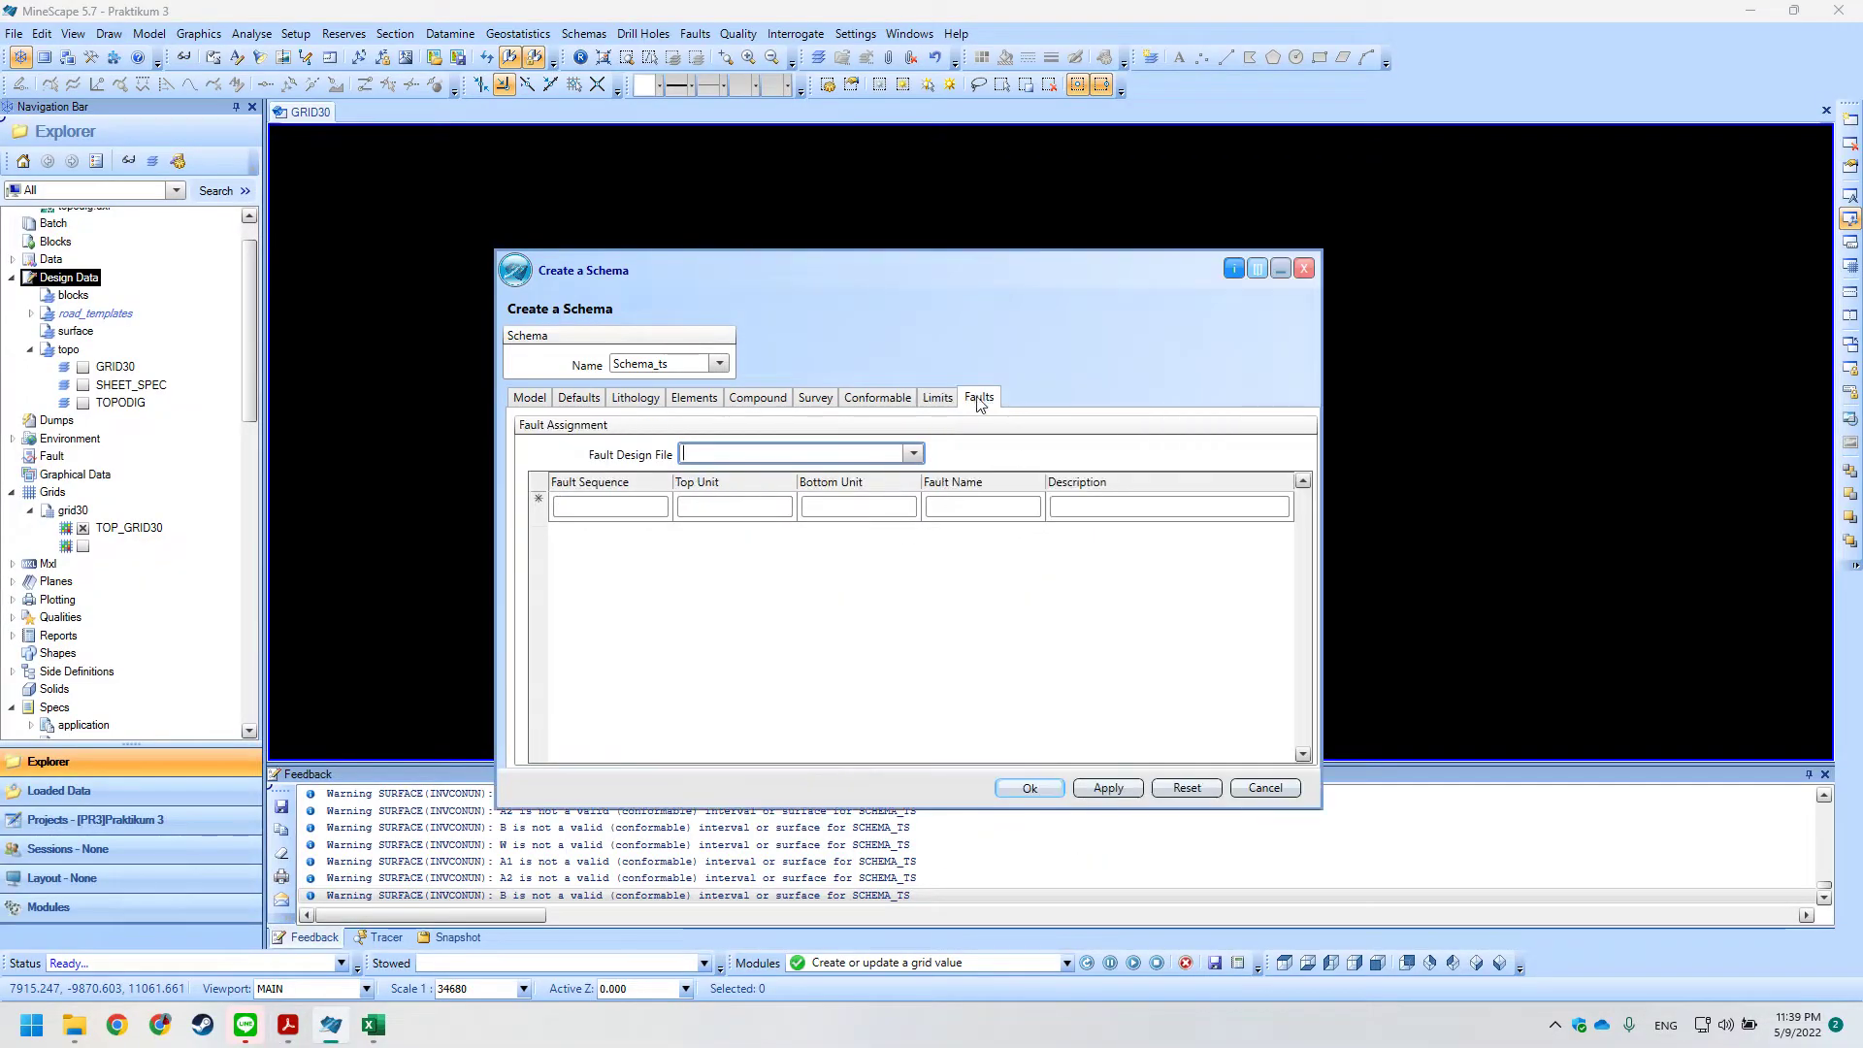
left_click(939, 399)
left_click(967, 401)
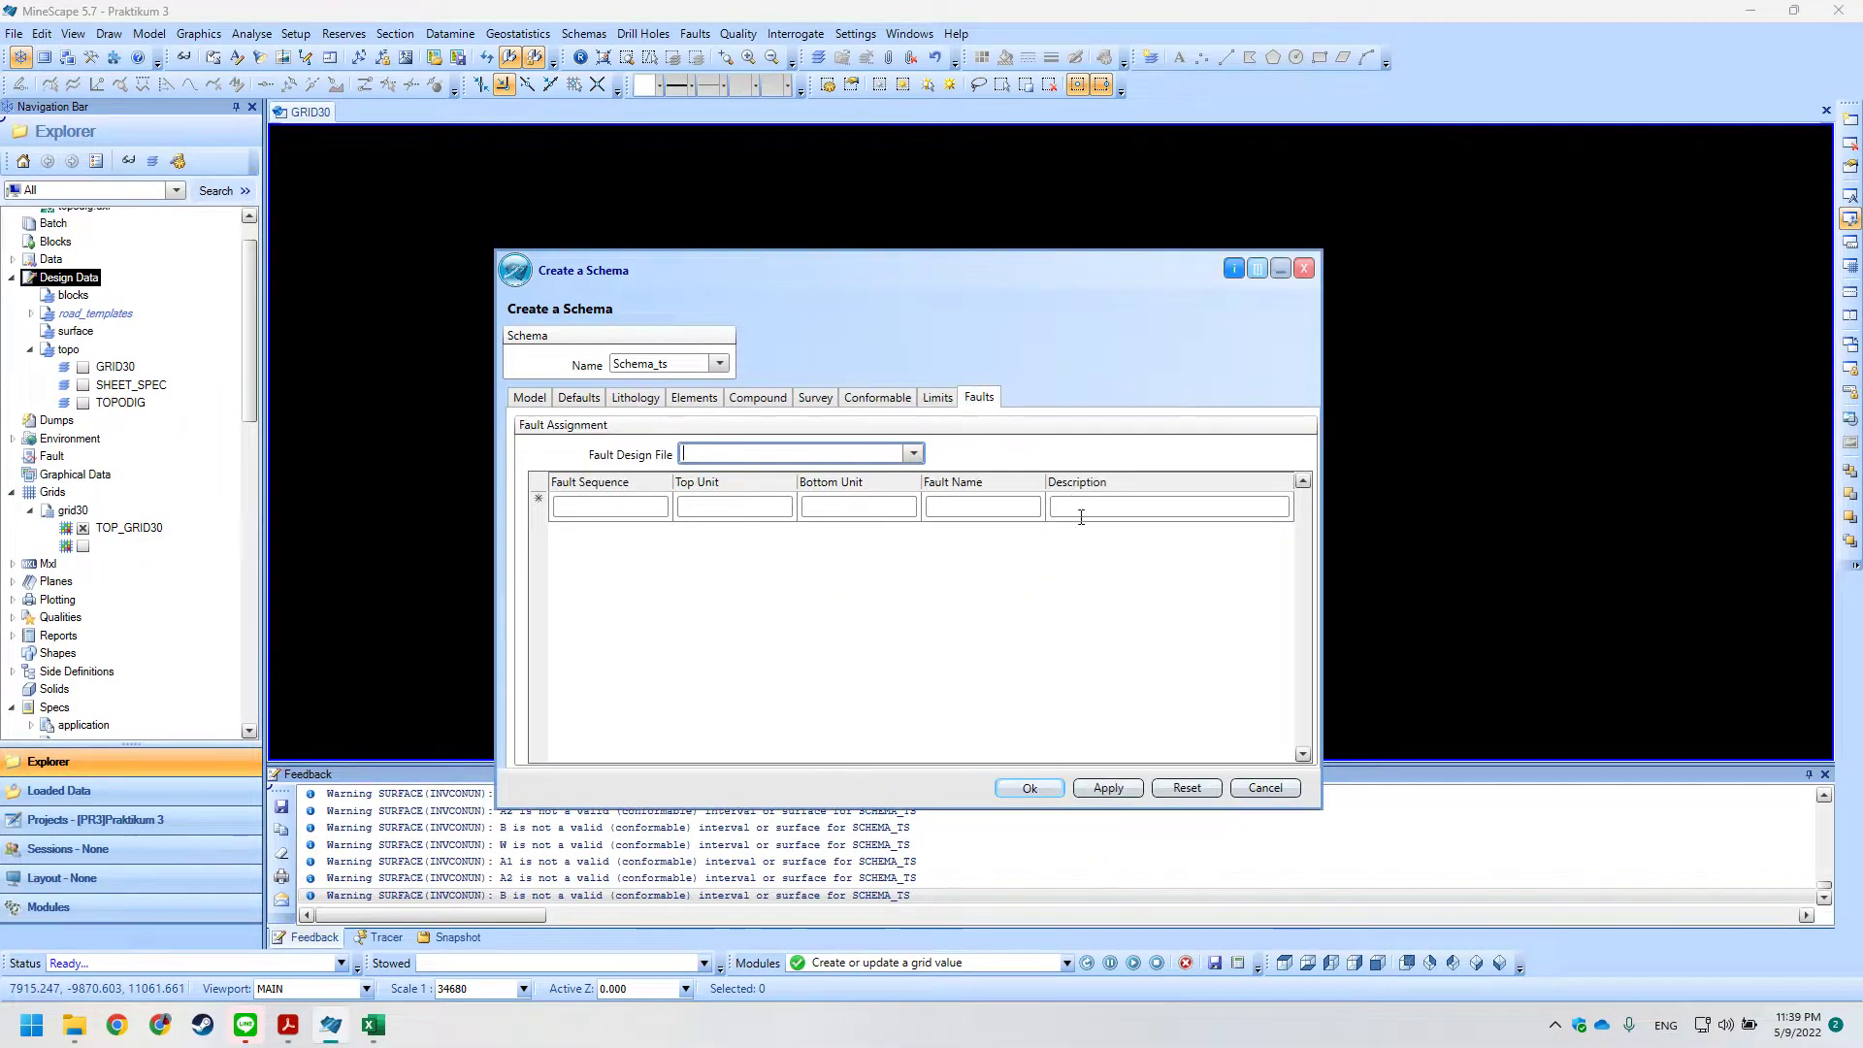
left_click(1383, 405)
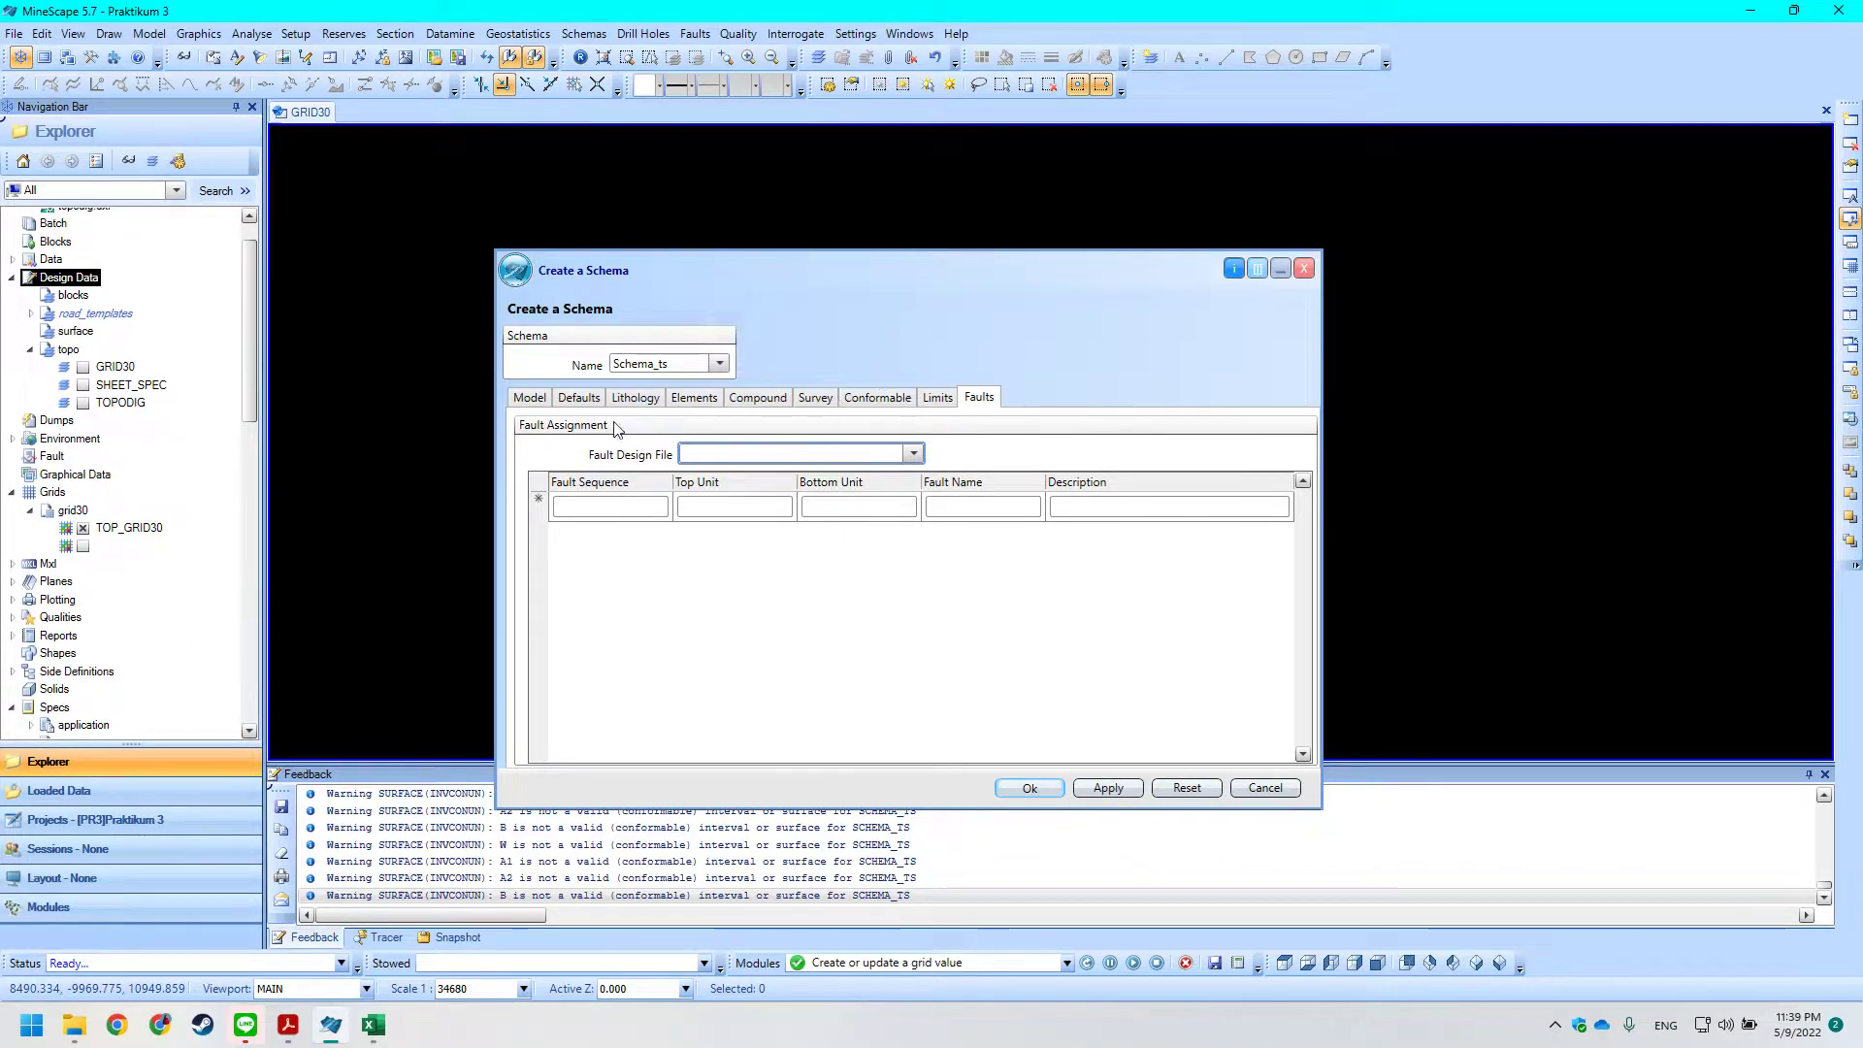
Return to the schema's model settings, check them against the guide, and save Schema_ts despite the form validation.
left_click(539, 402)
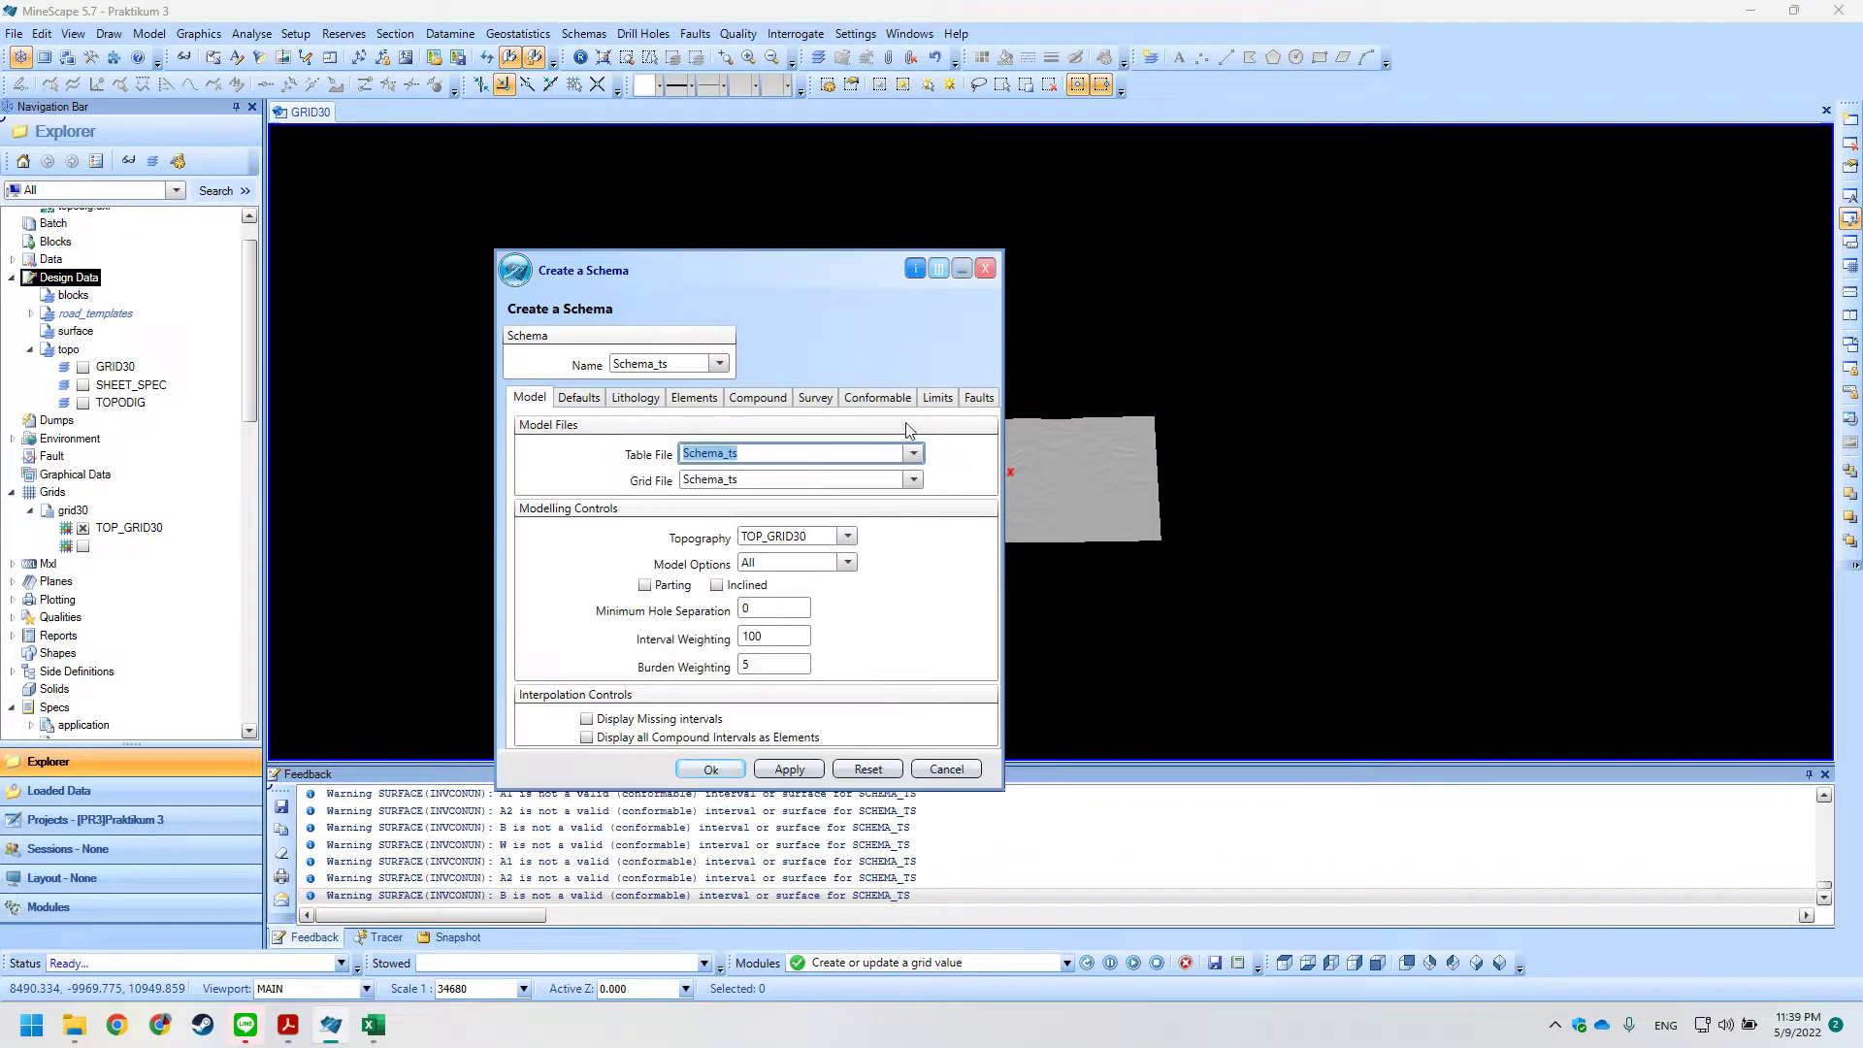
key("alt+Tab")
scroll(791, 572, "up", 5)
scroll(791, 572, "down", 5)
key("alt+Tab")
left_click(714, 770)
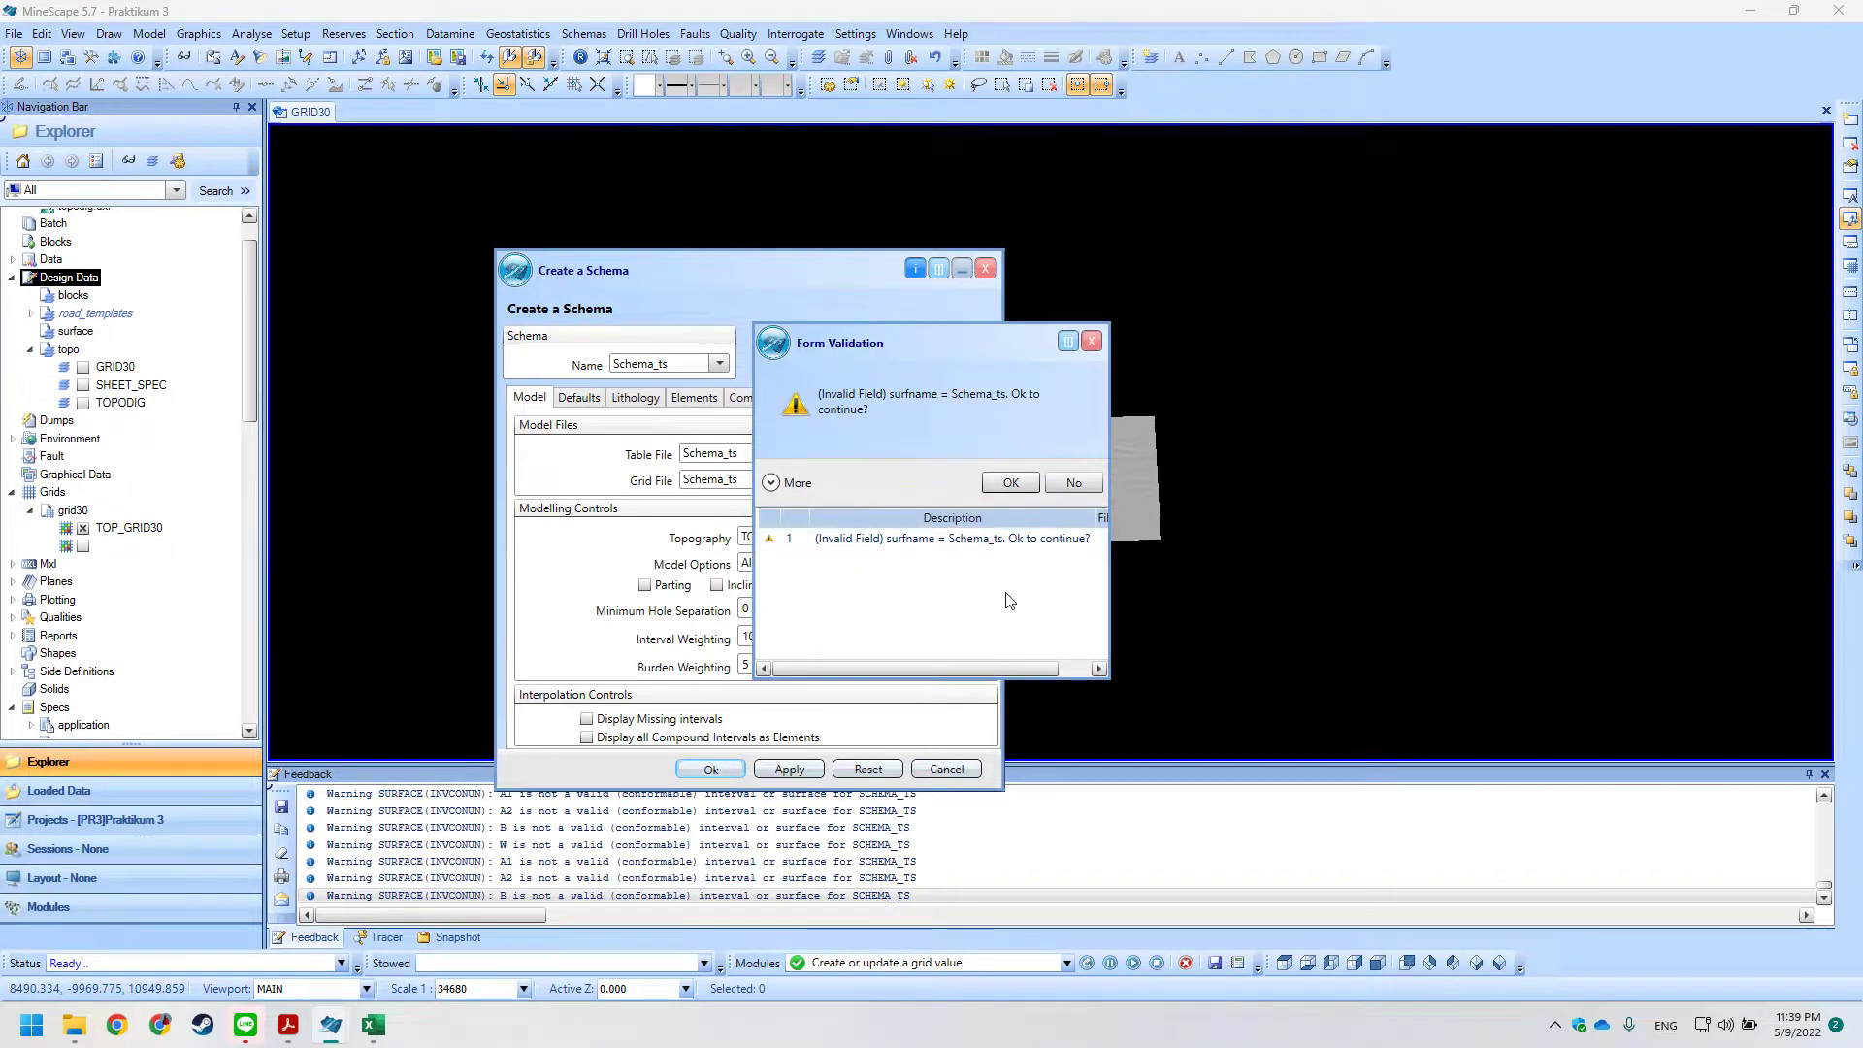
mouse_move(983, 670)
left_mouse_down()
mouse_move(1005, 670)
mouse_move(967, 653)
left_mouse_up()
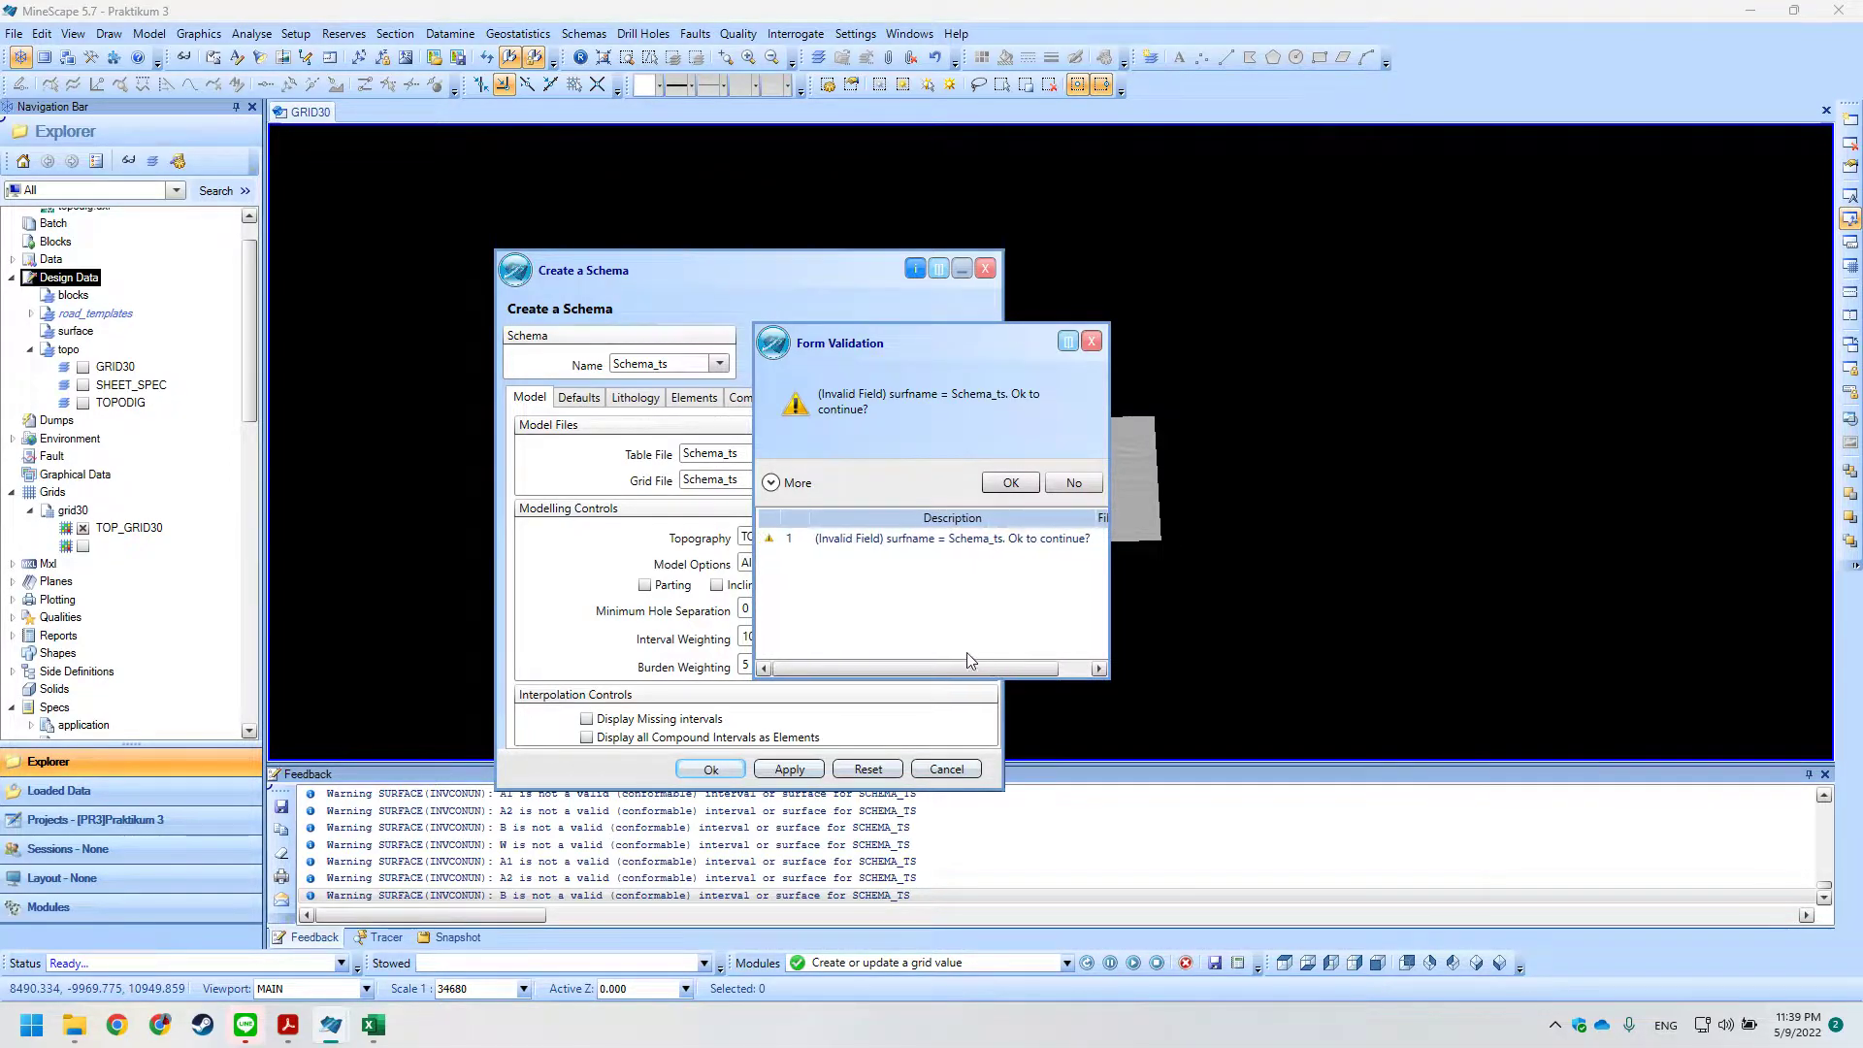
left_click_drag(930, 344, 717, 365)
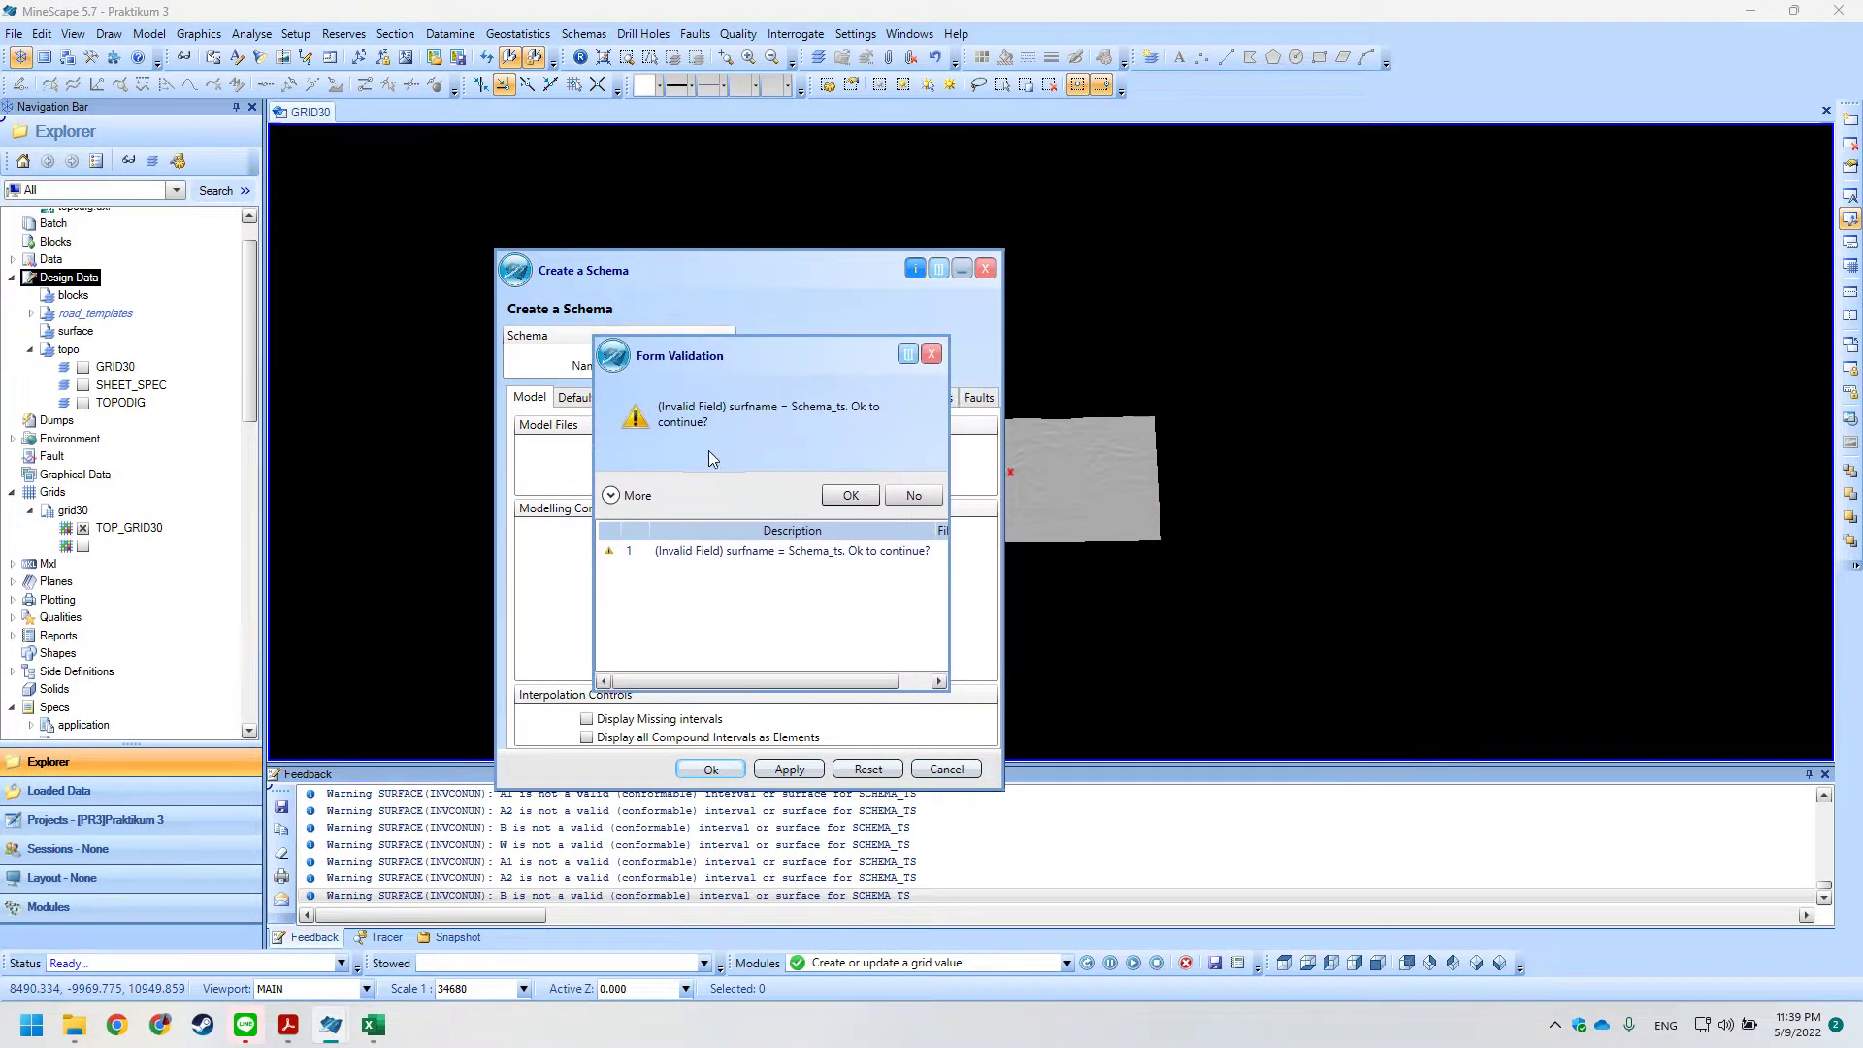
left_click(851, 496)
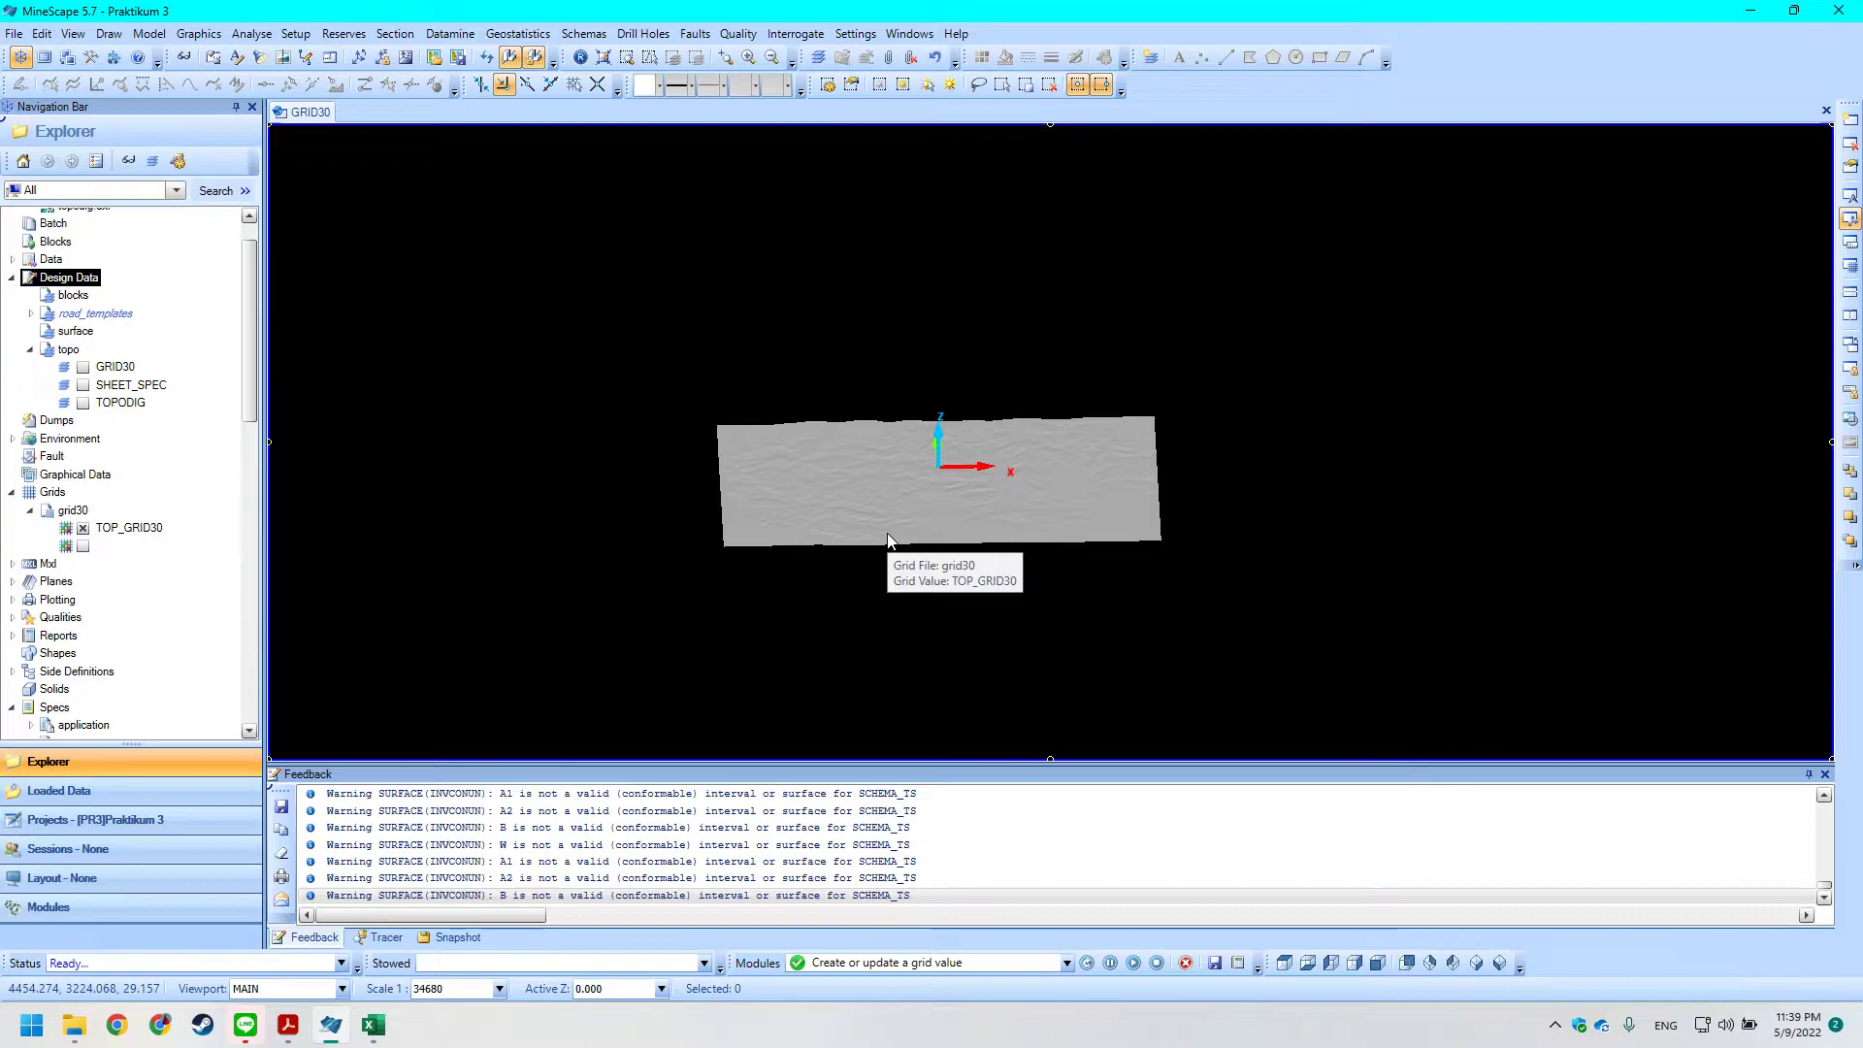
Examine section 7 of the practicum guide for how to set the display definitions of the schema surfaces.
key("alt+Tab")
scroll(680, 412, "down", 5)
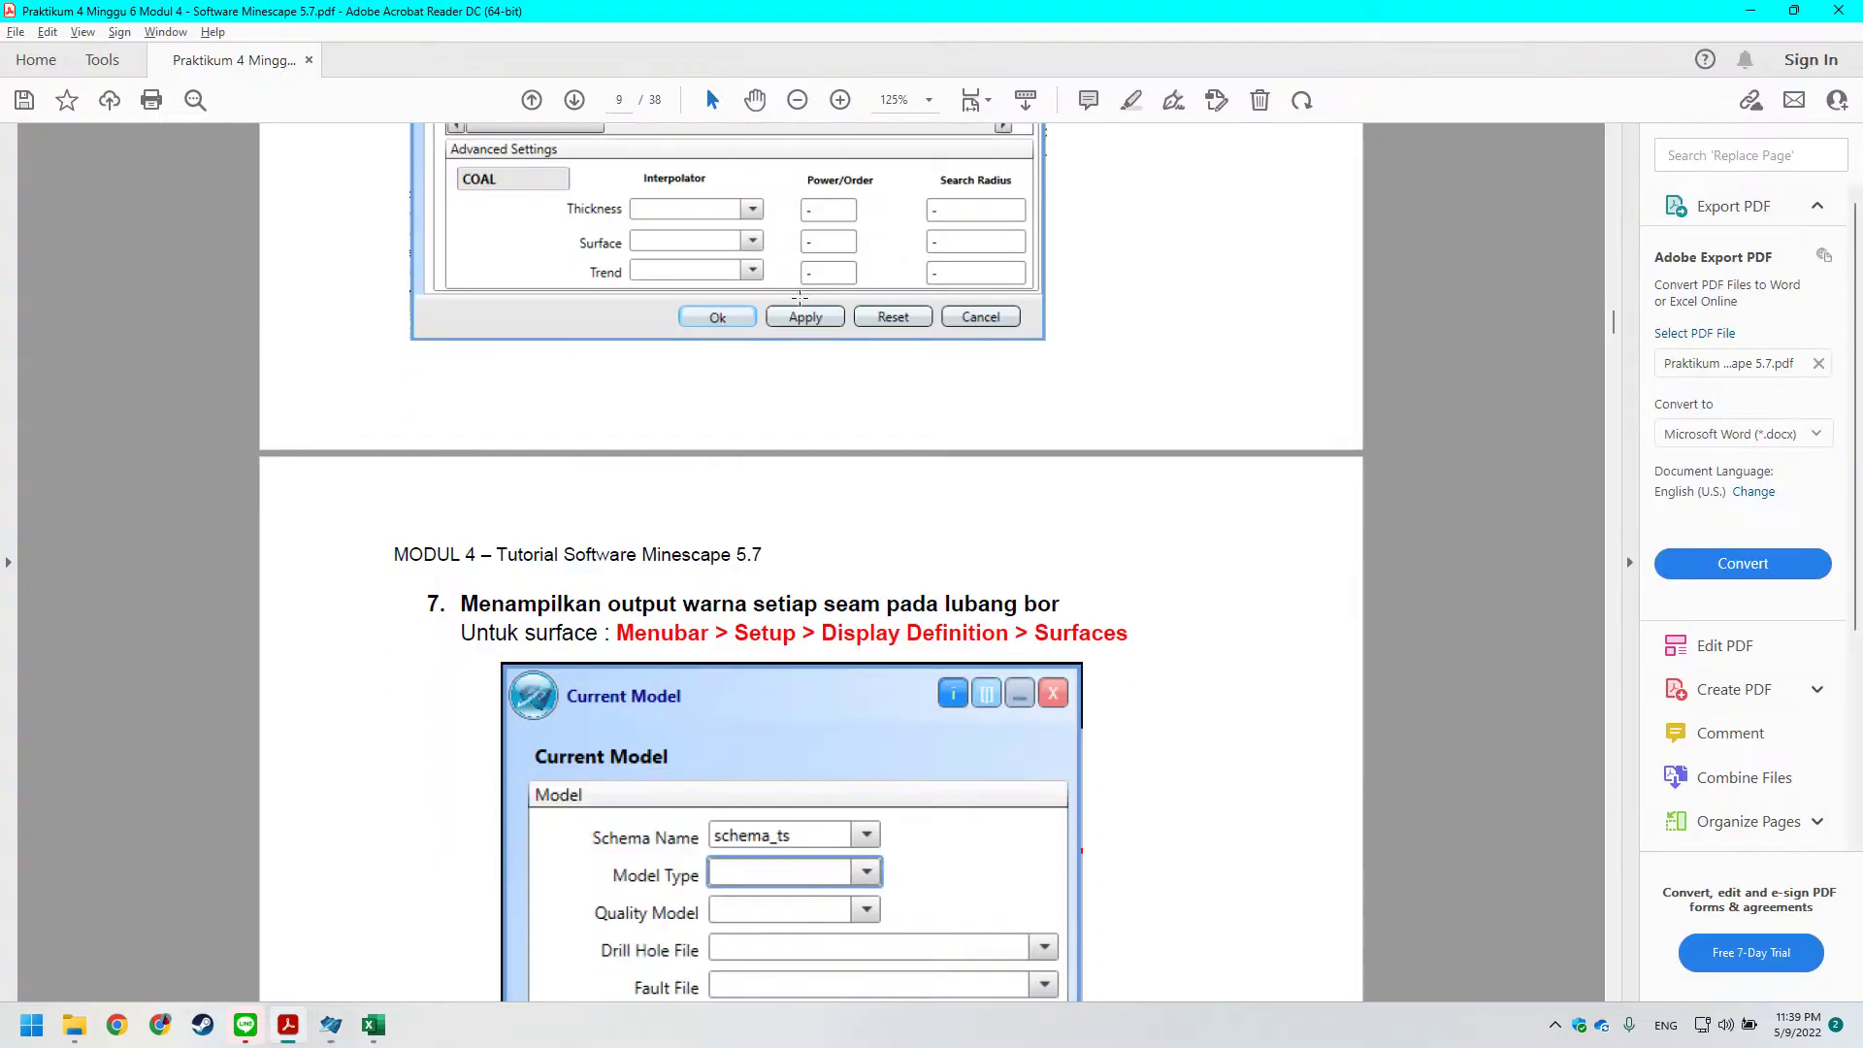
scroll(637, 398, "down", 1)
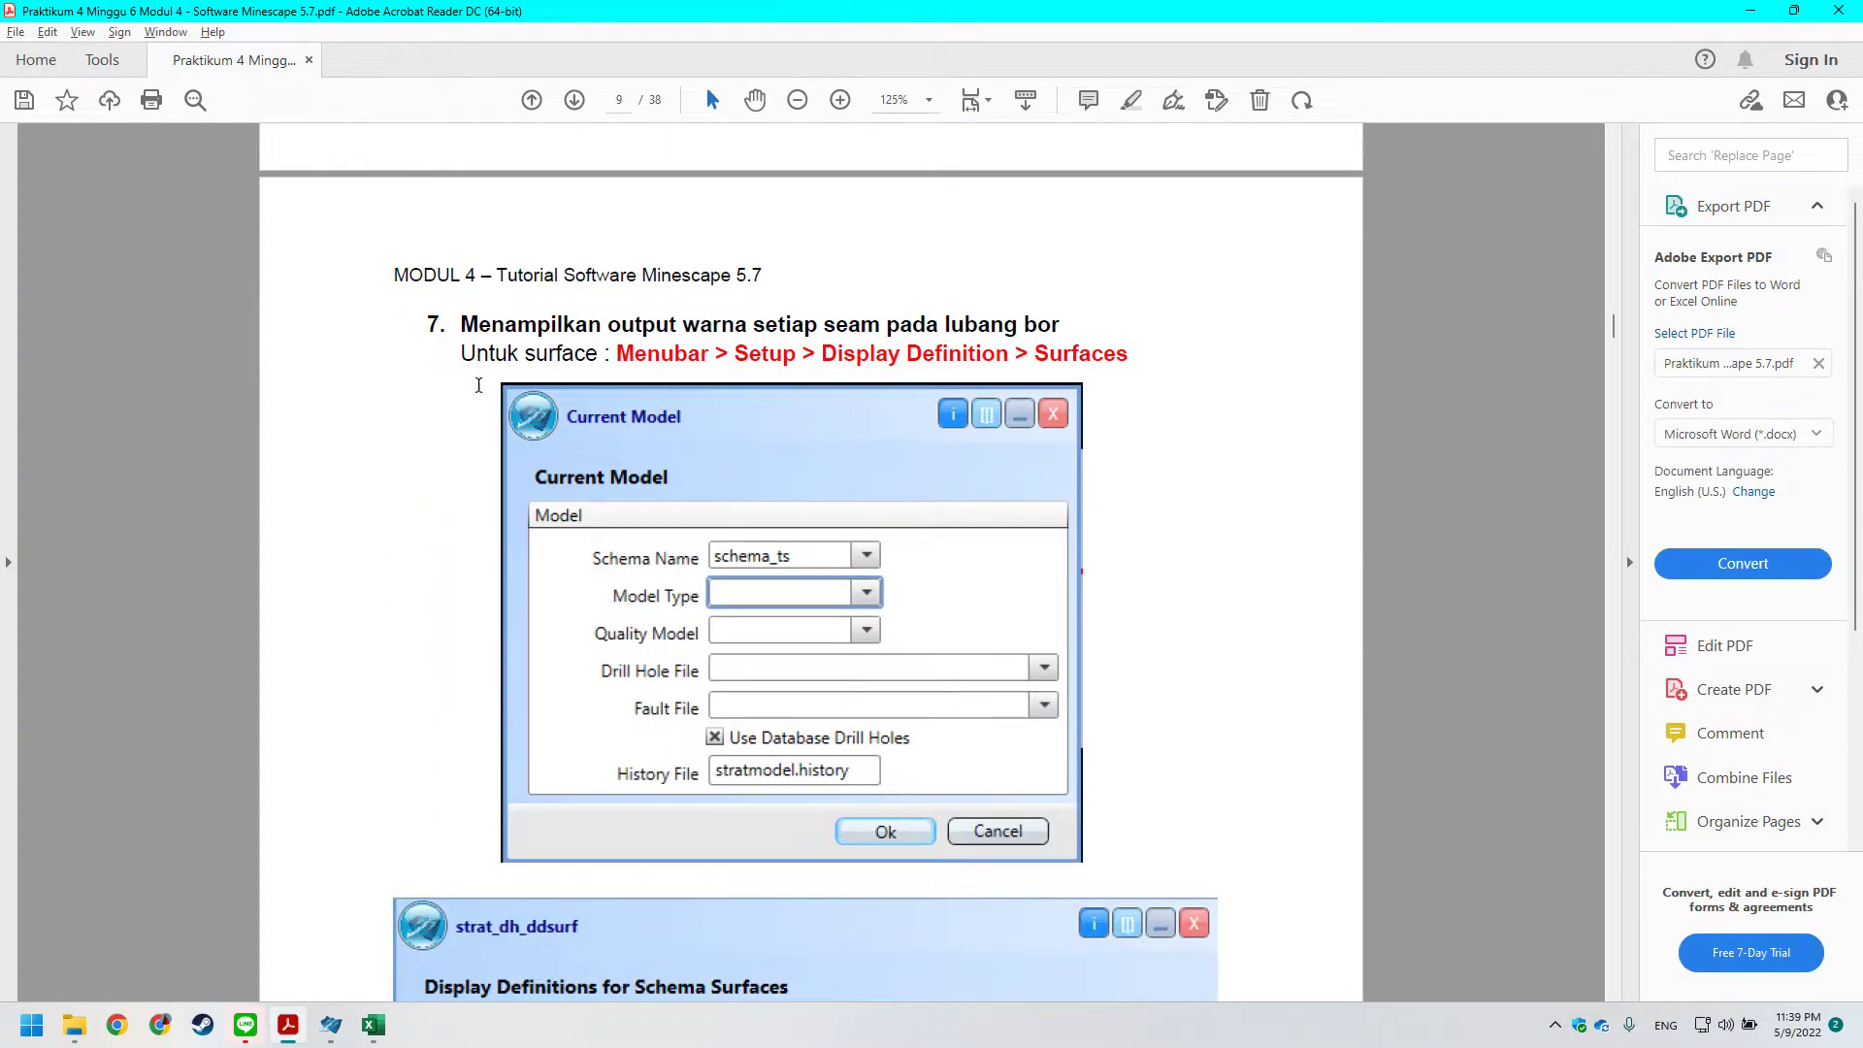
scroll(811, 379, "down", 1)
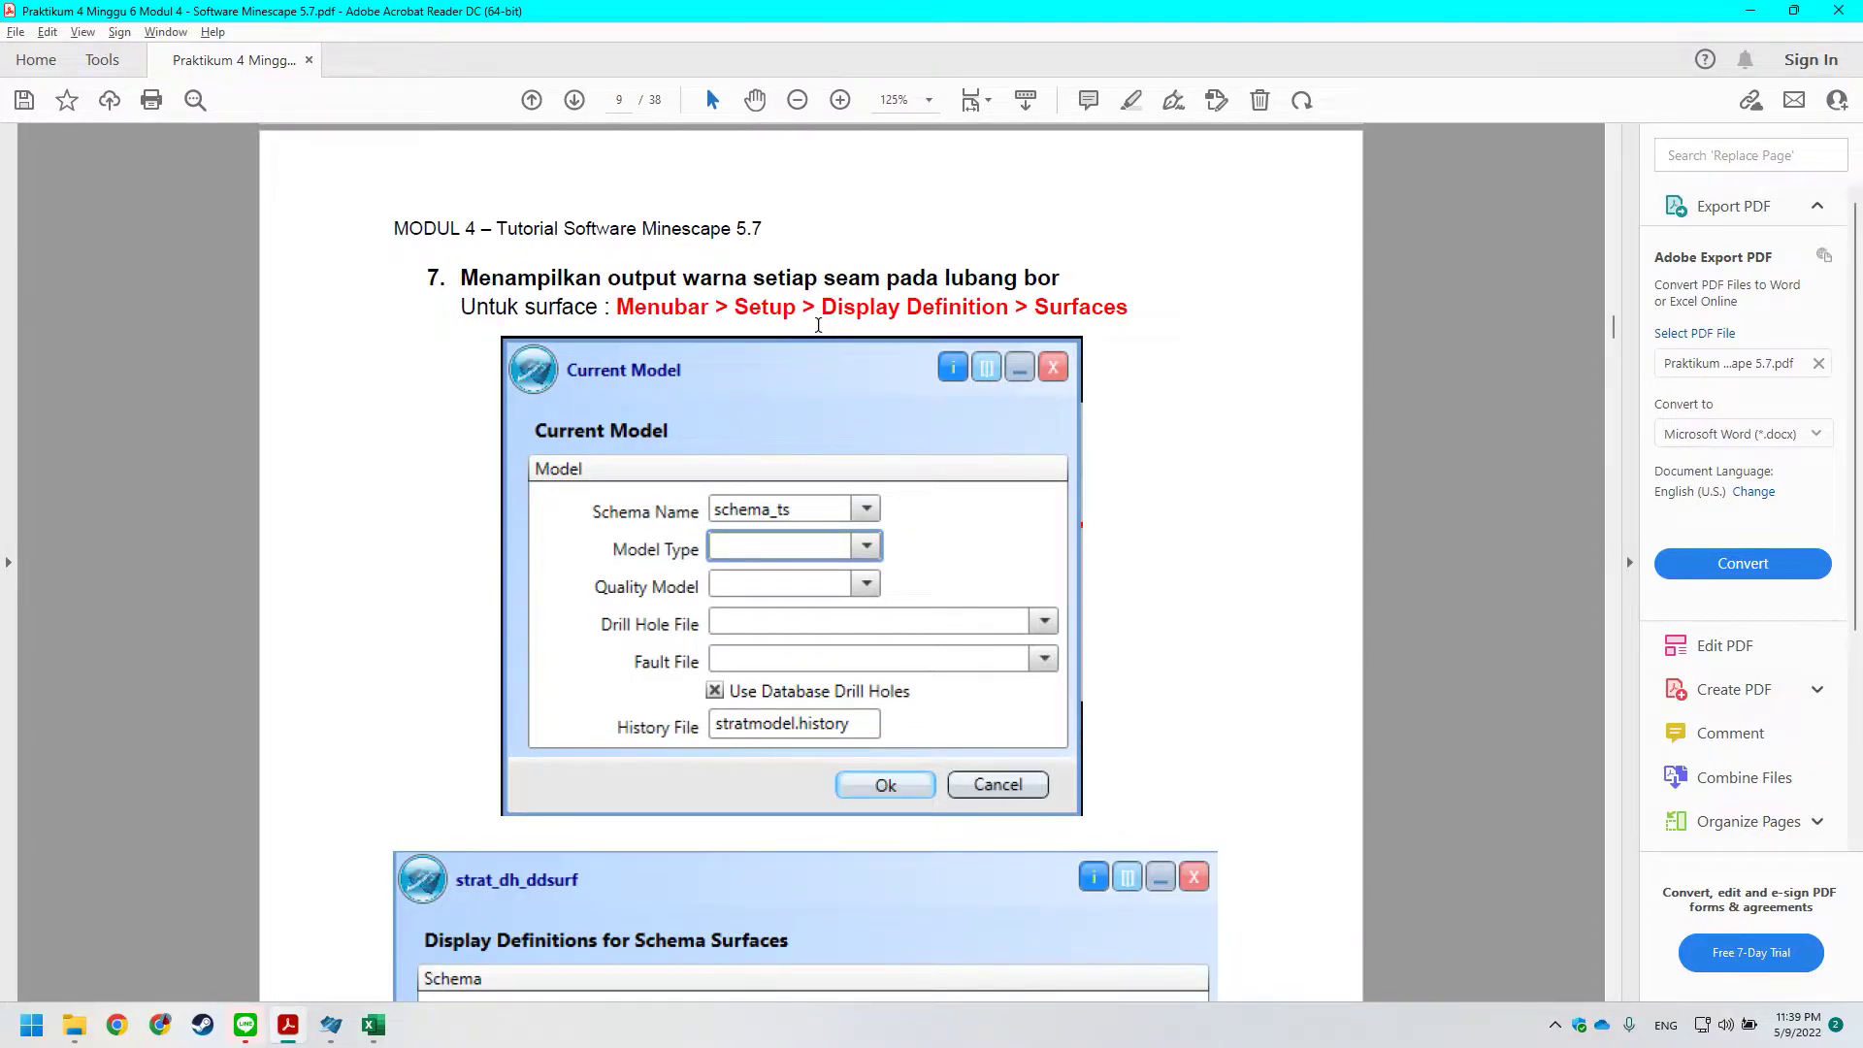
scroll(854, 310, "up", 1)
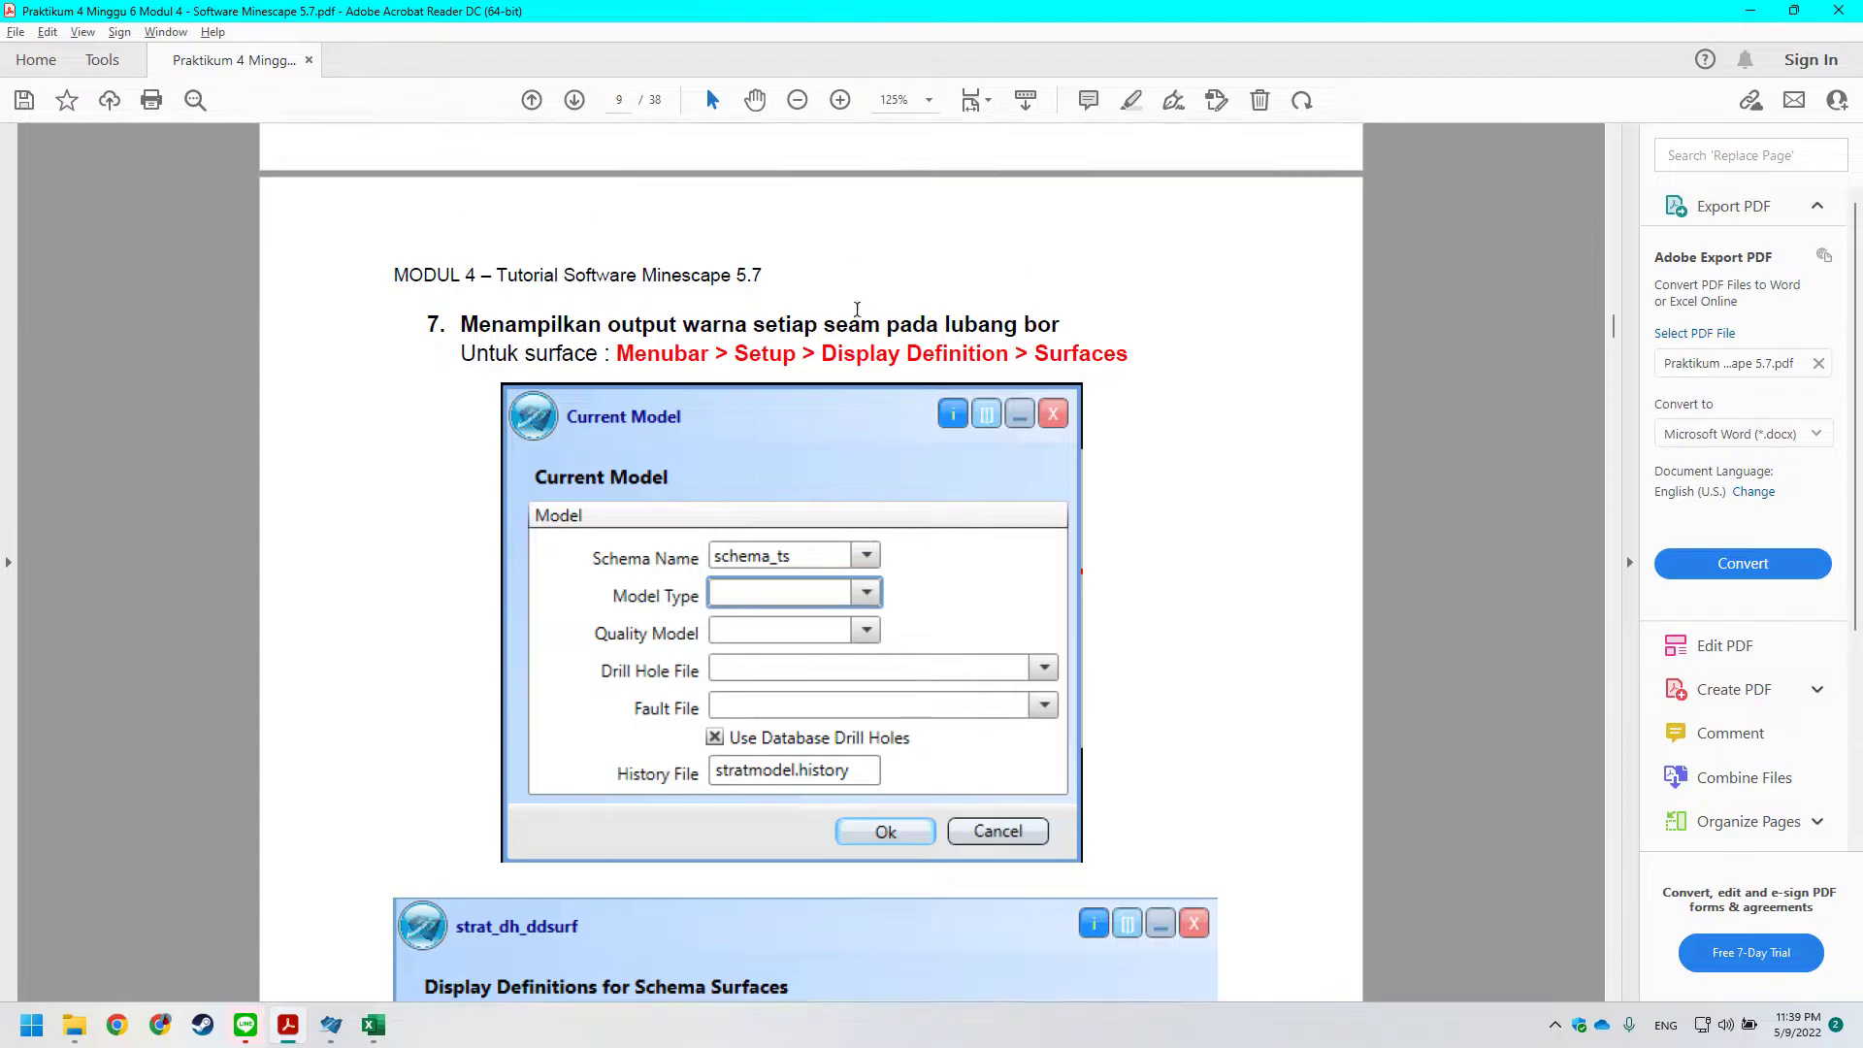
key("alt+Tab")
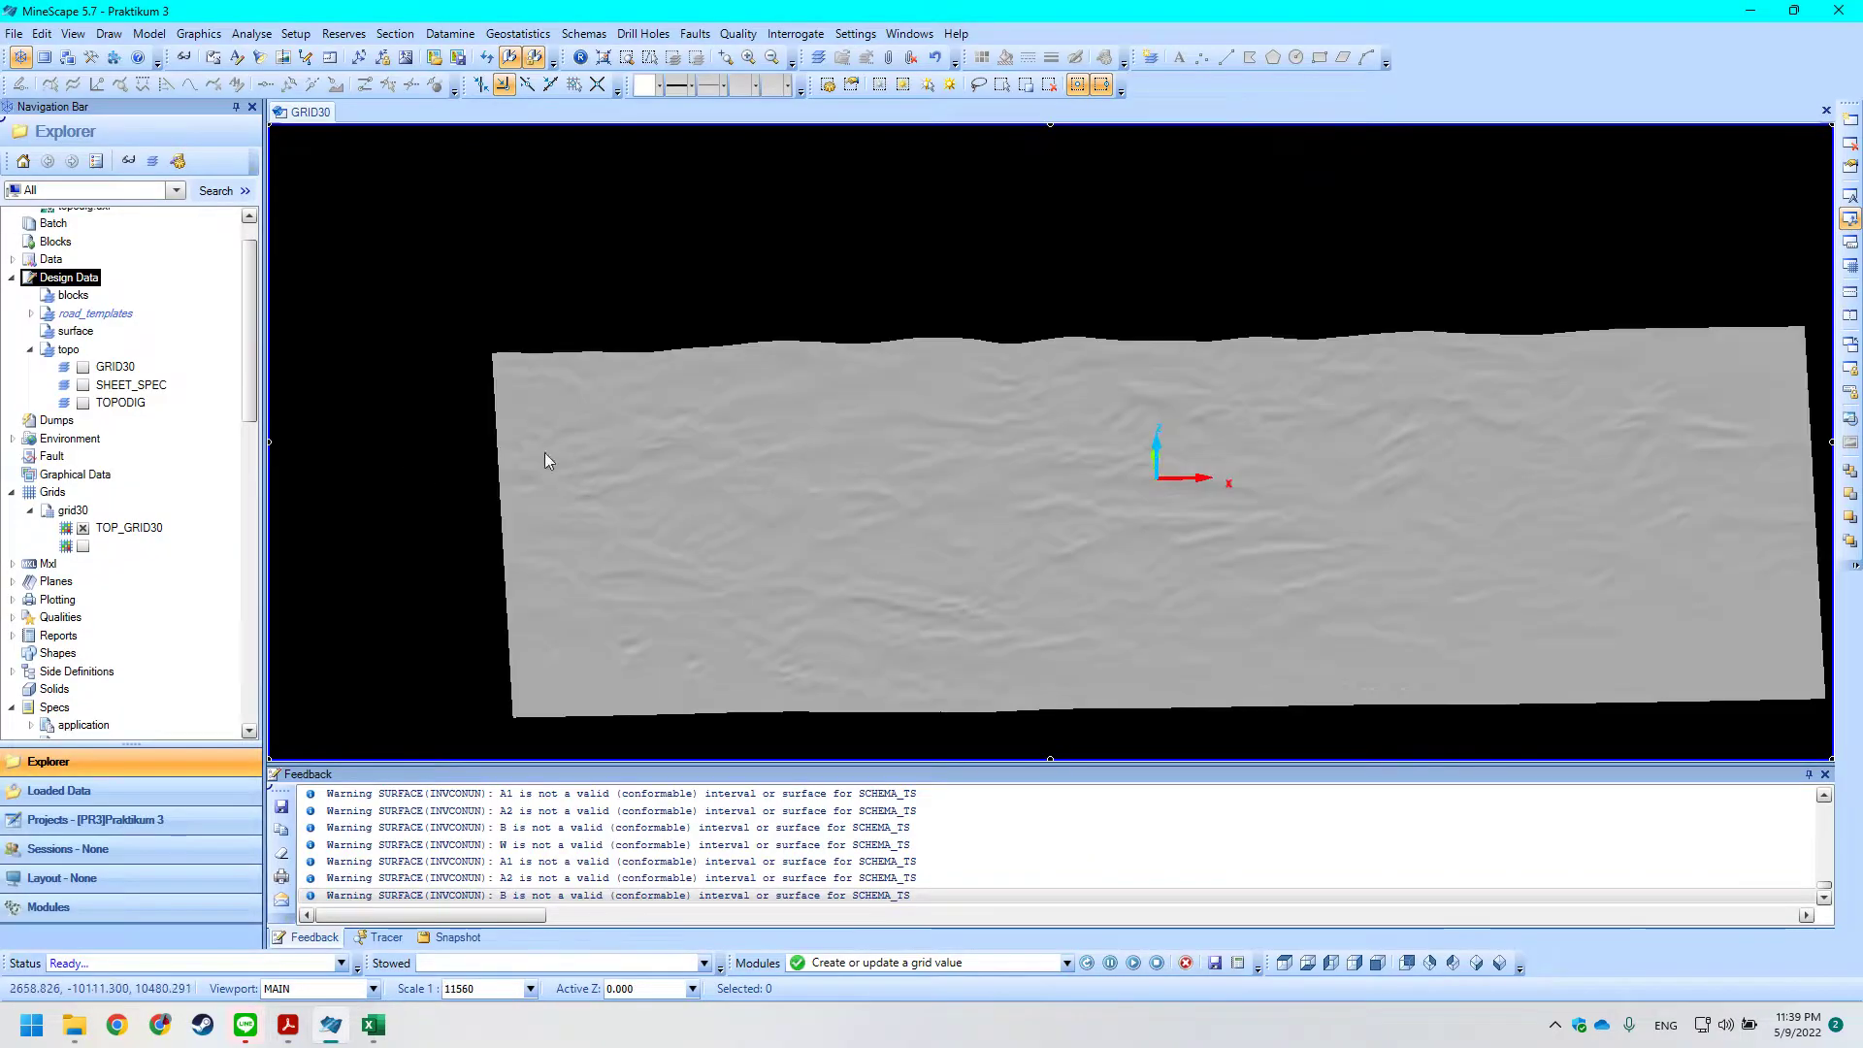
scroll(299, 423, "down", 3)
middle_click_drag(341, 403, 387, 402)
key("alt+Tab")
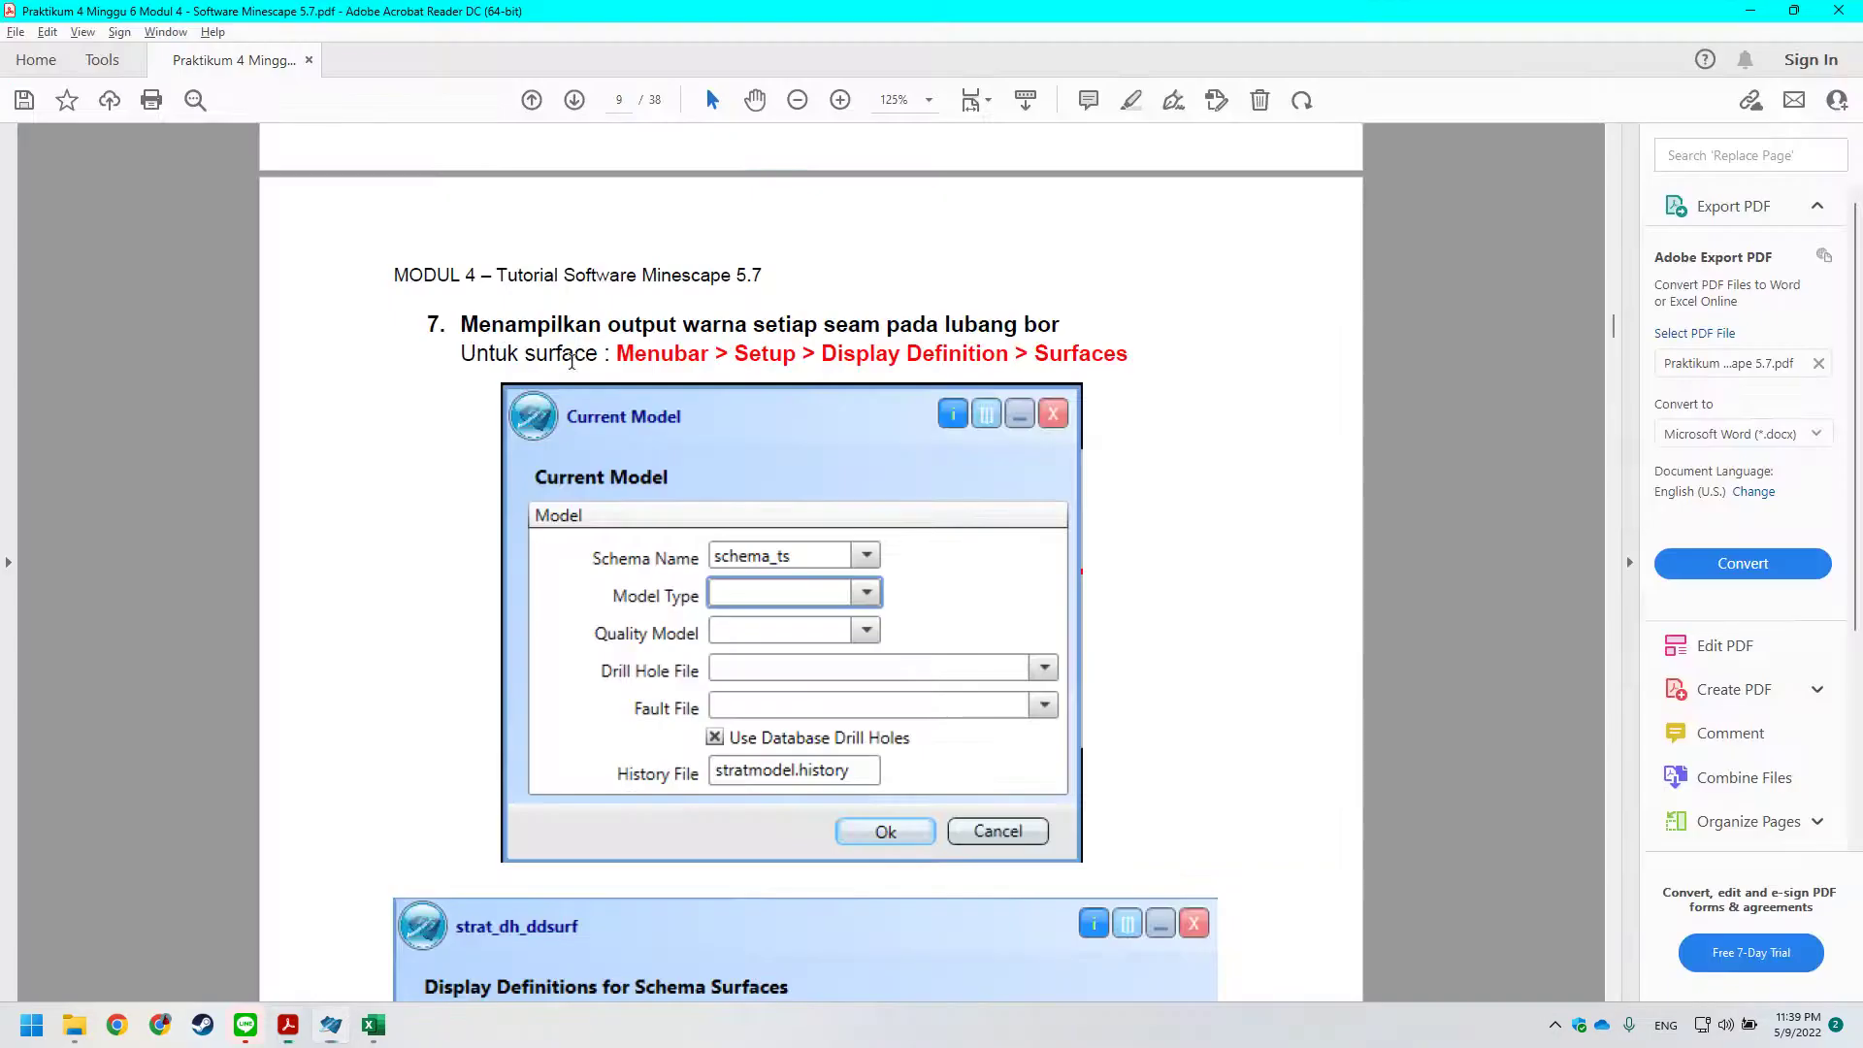
scroll(542, 356, "up", 8)
scroll(434, 452, "down", 8)
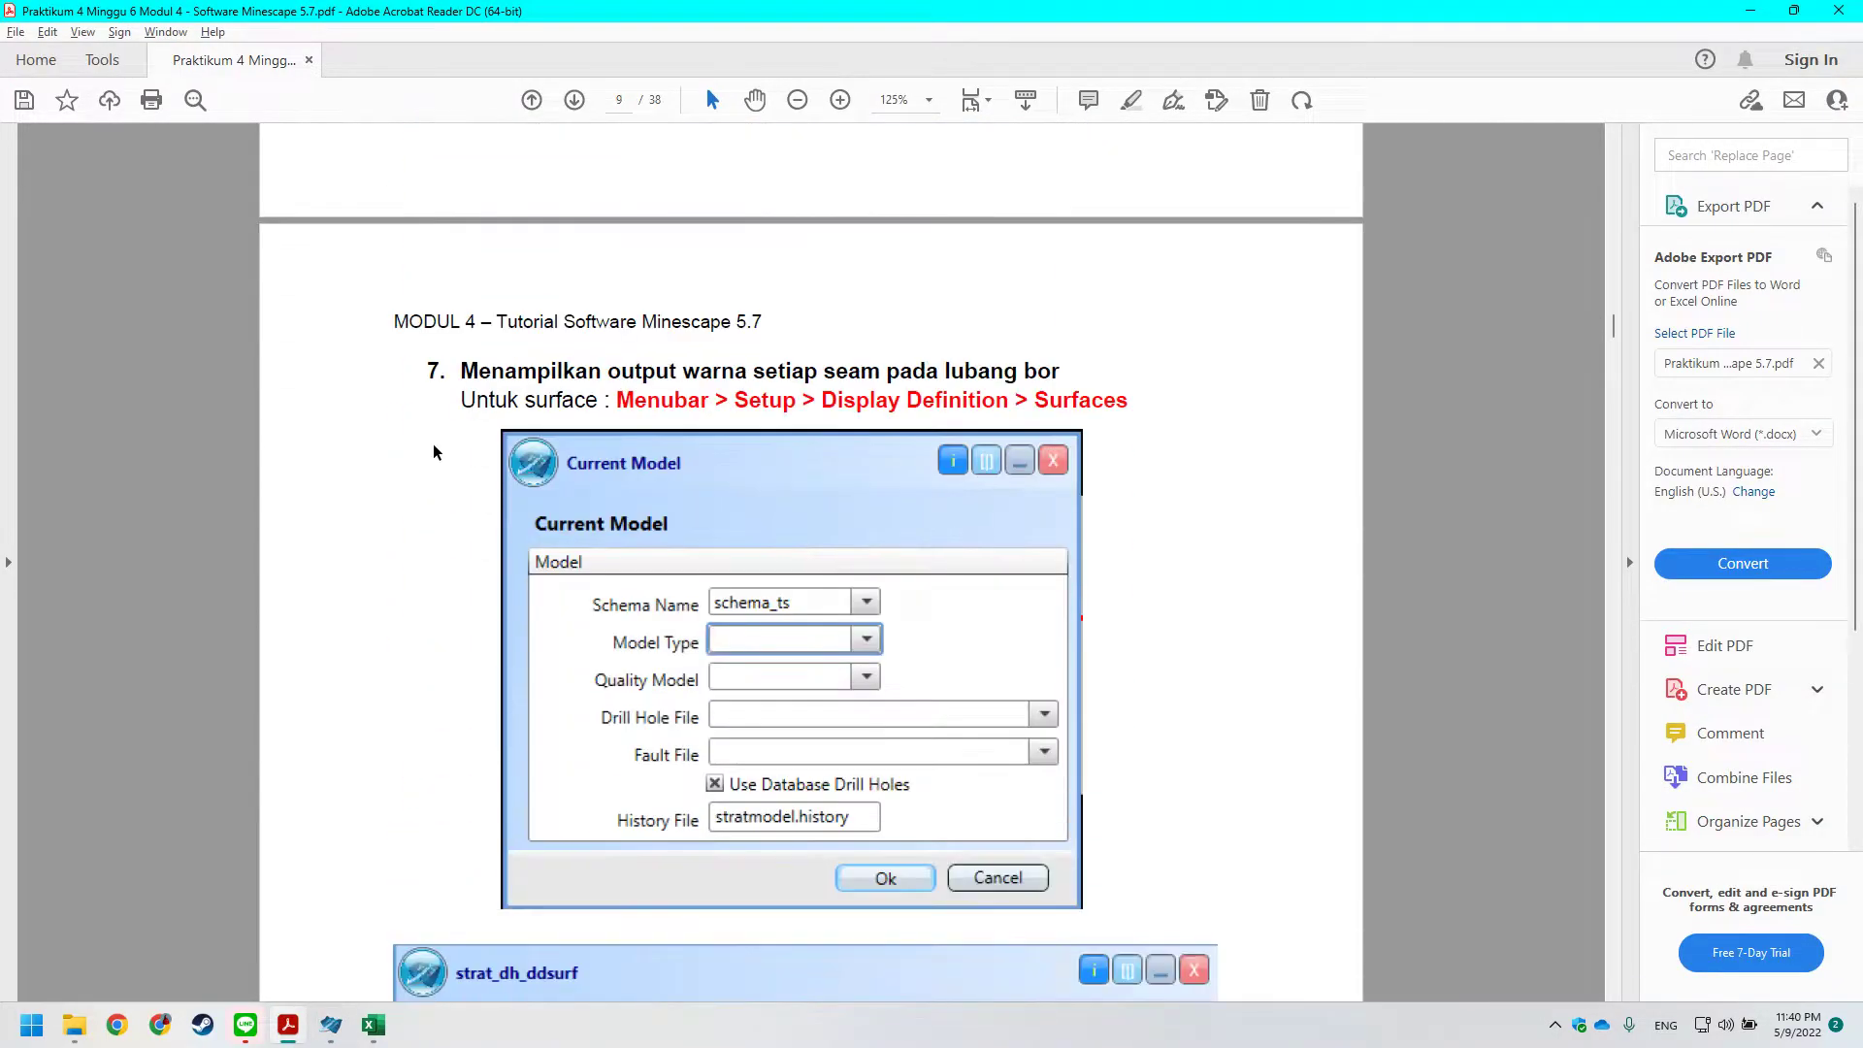
scroll(433, 452, "down", 2)
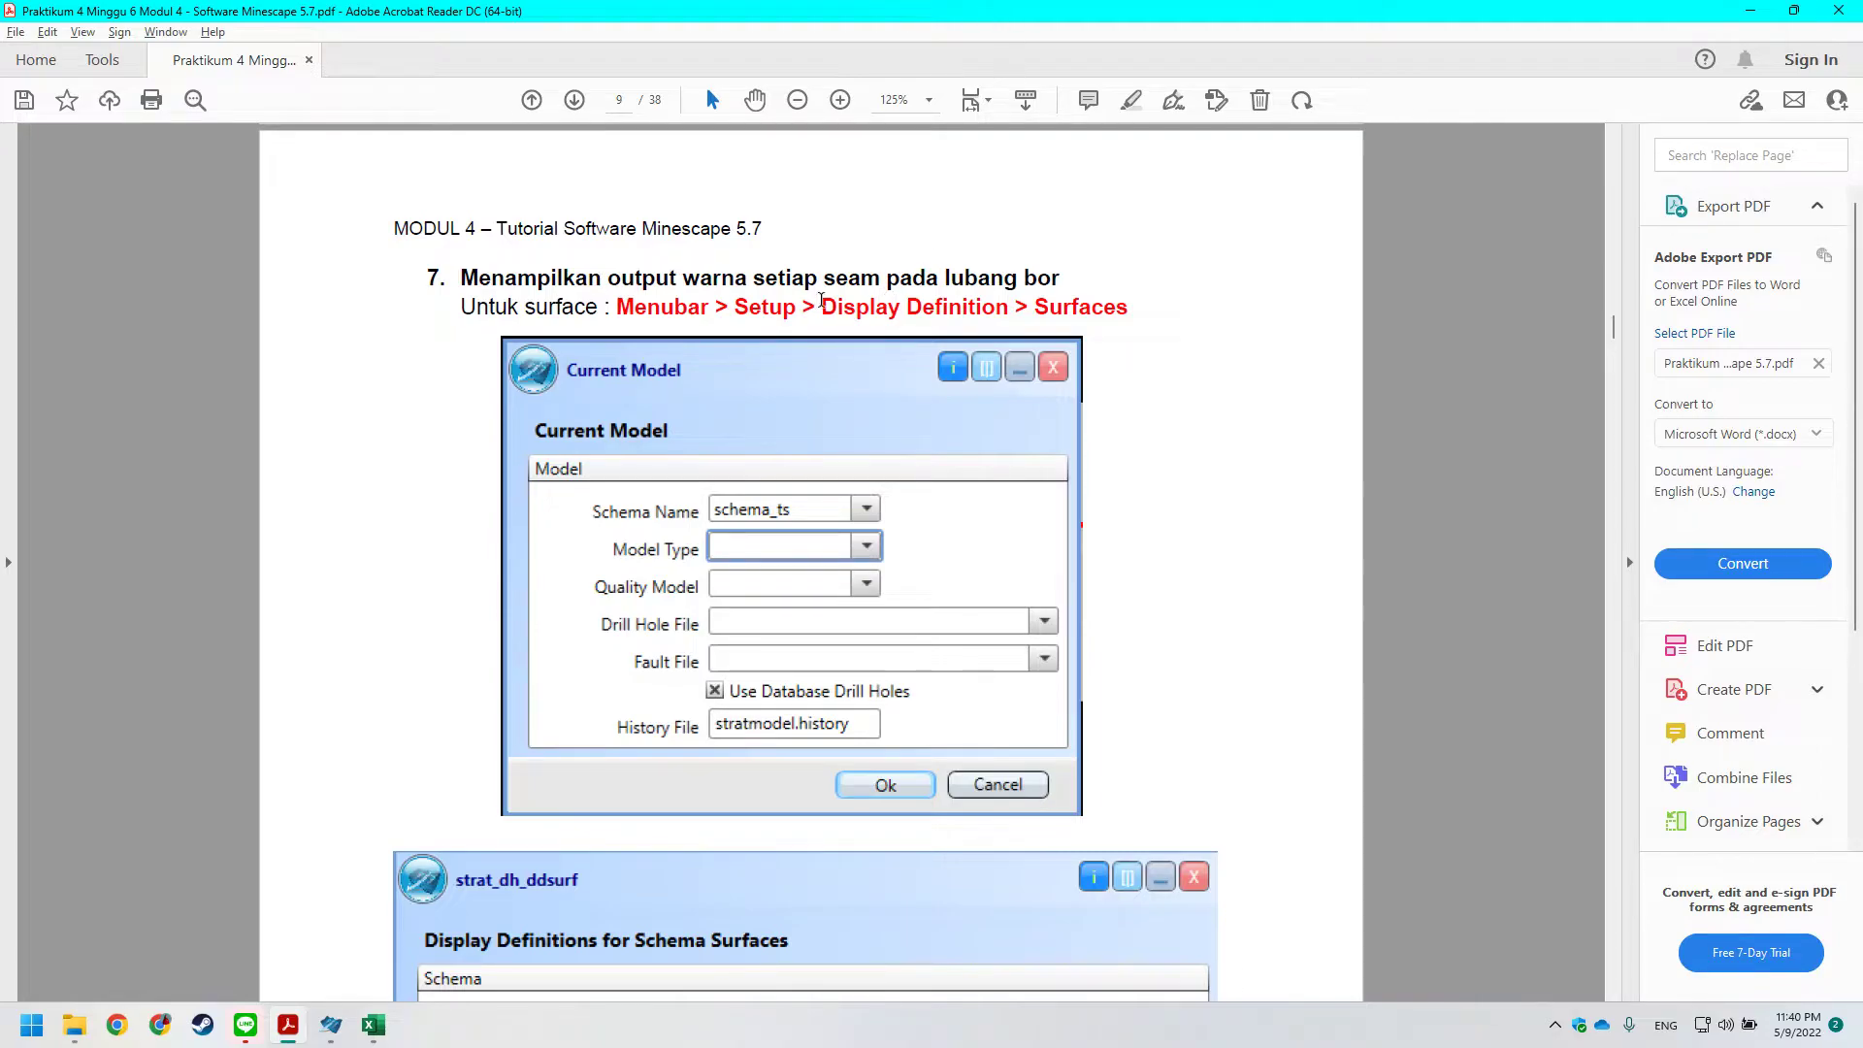
Hide the TOP_GRID30 grid surface in the graphics view.
key("alt+Tab")
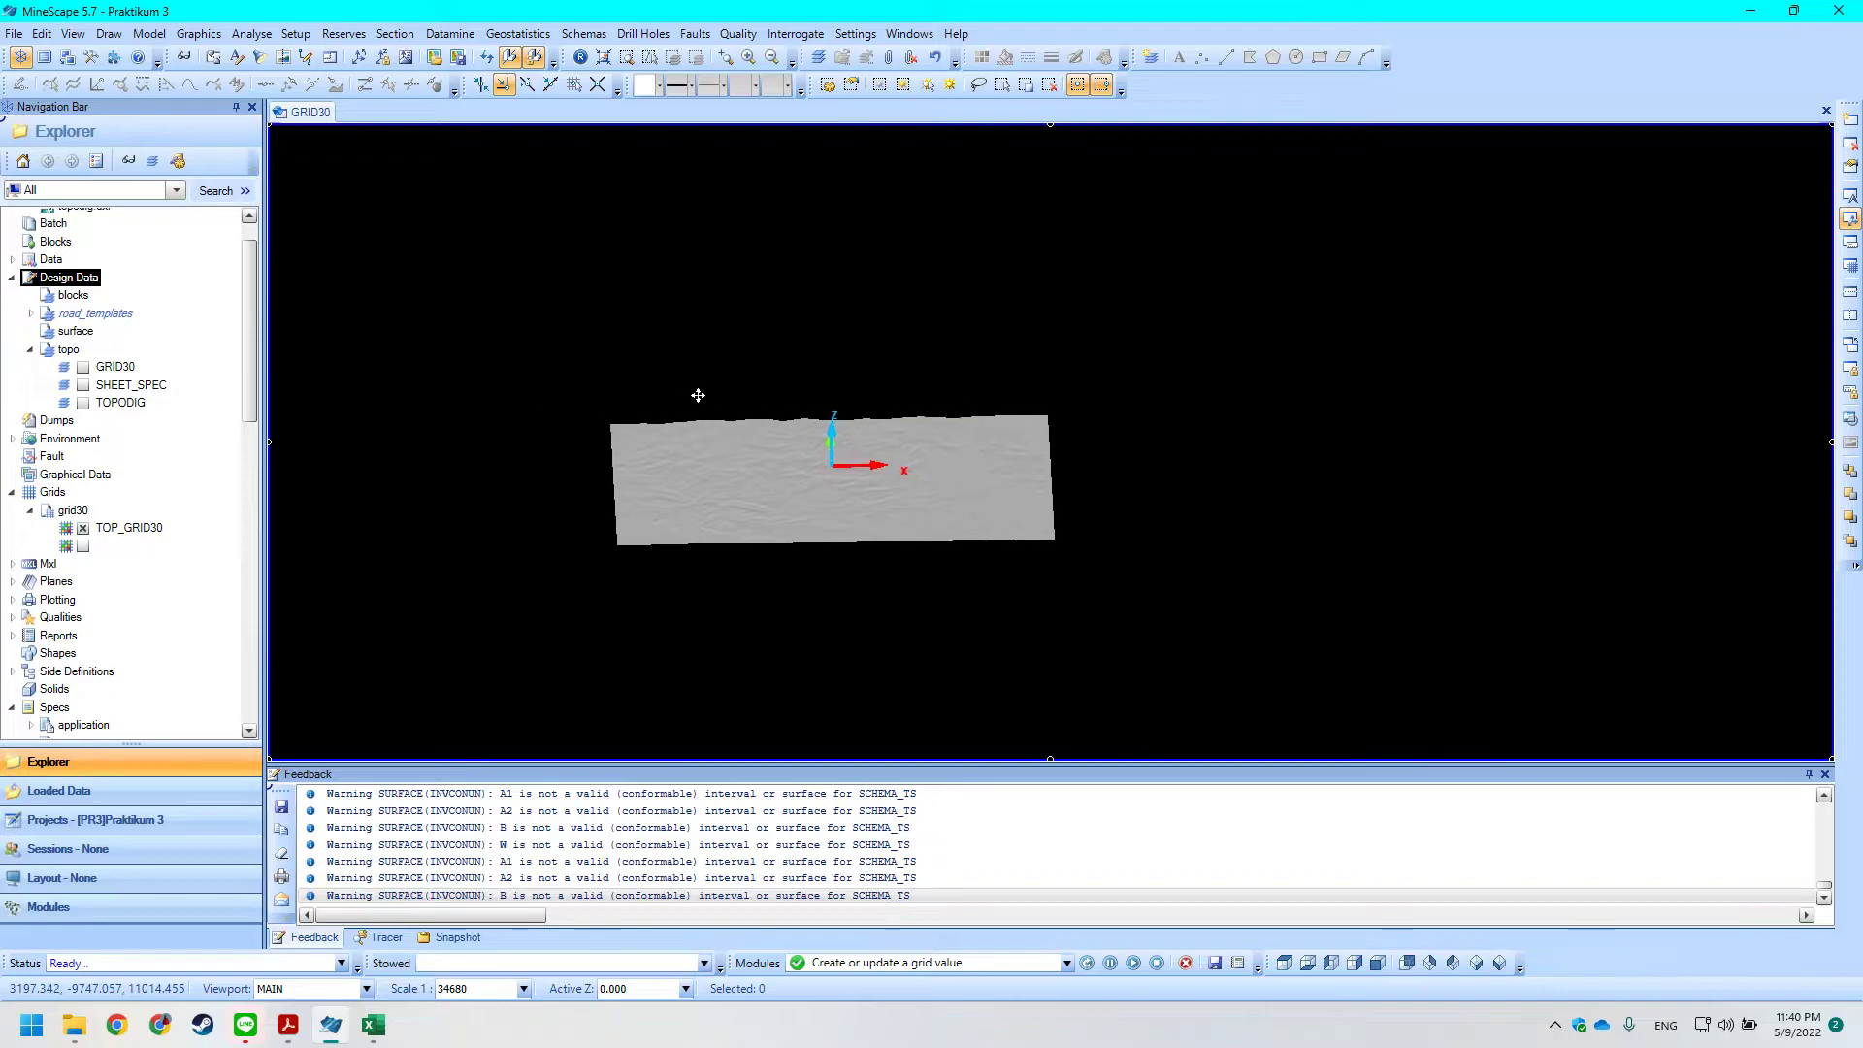
middle_click_drag(600, 442, 569, 469)
left_click(83, 528)
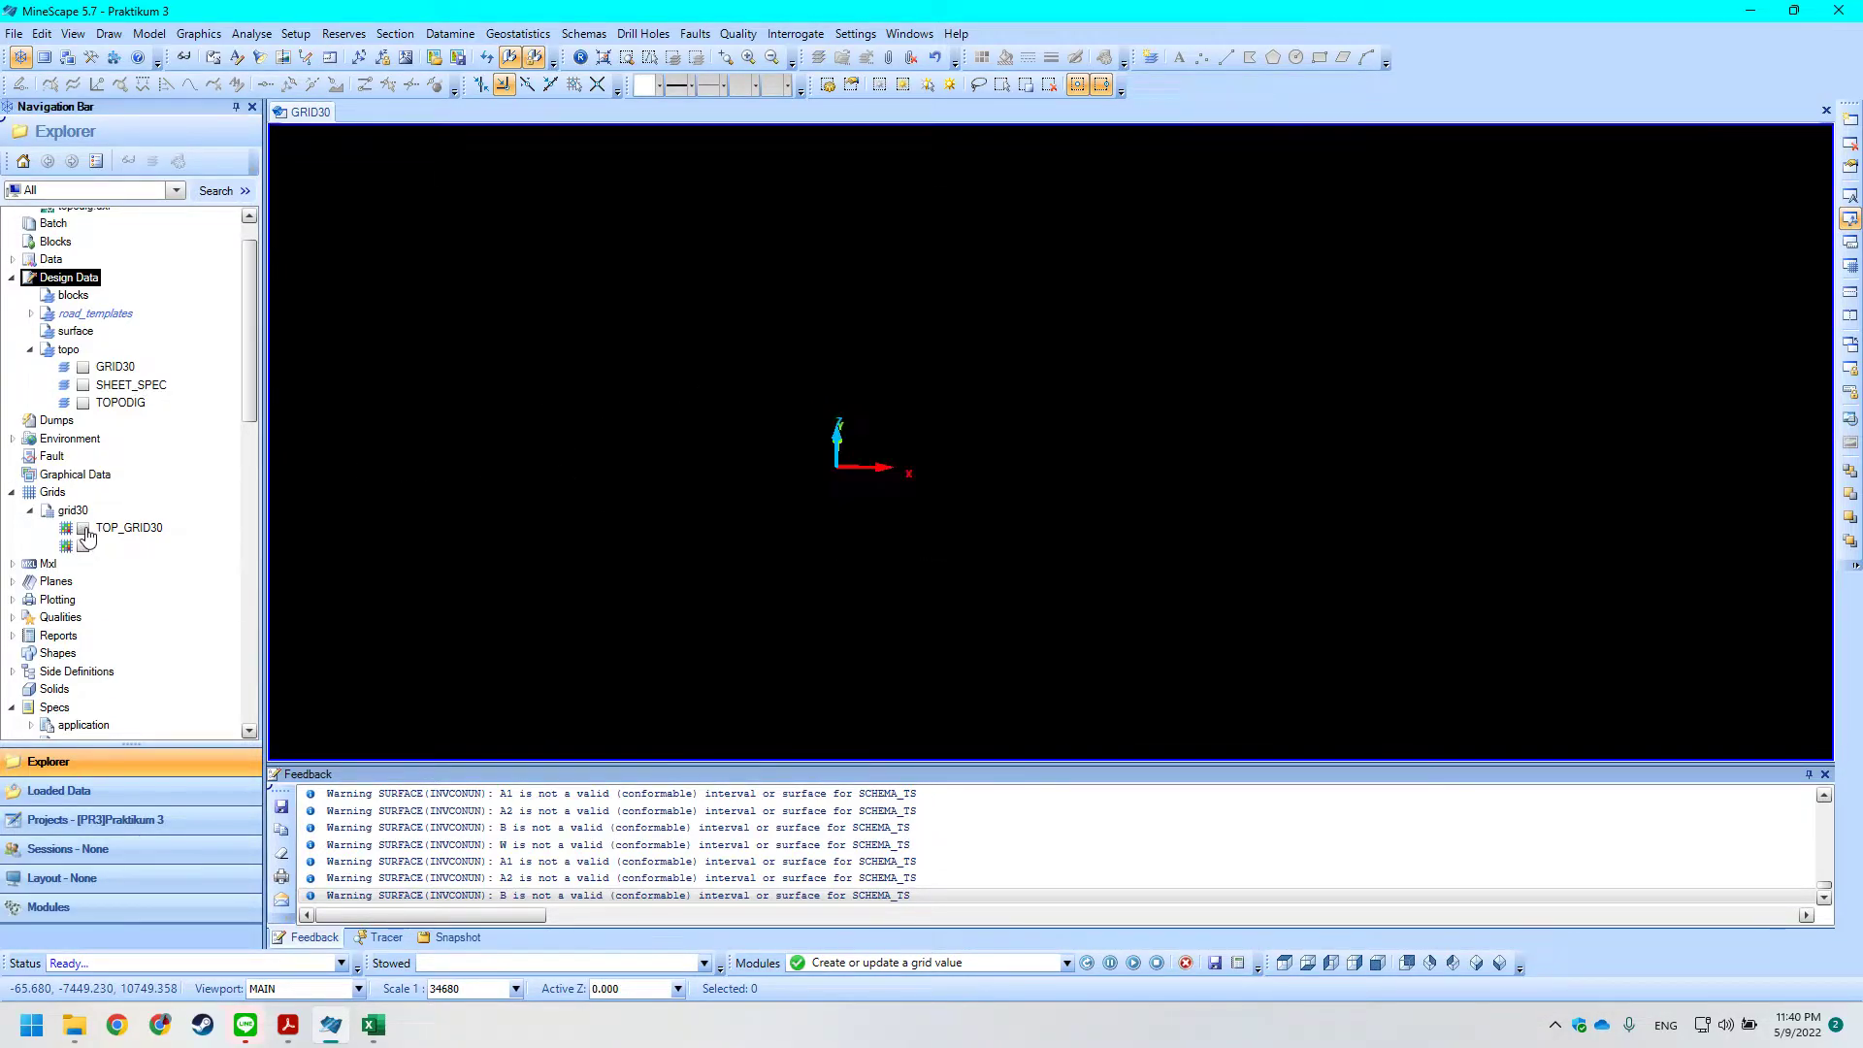
Open the surface display definitions setup, following section 7 of the guide.
key("alt+Tab")
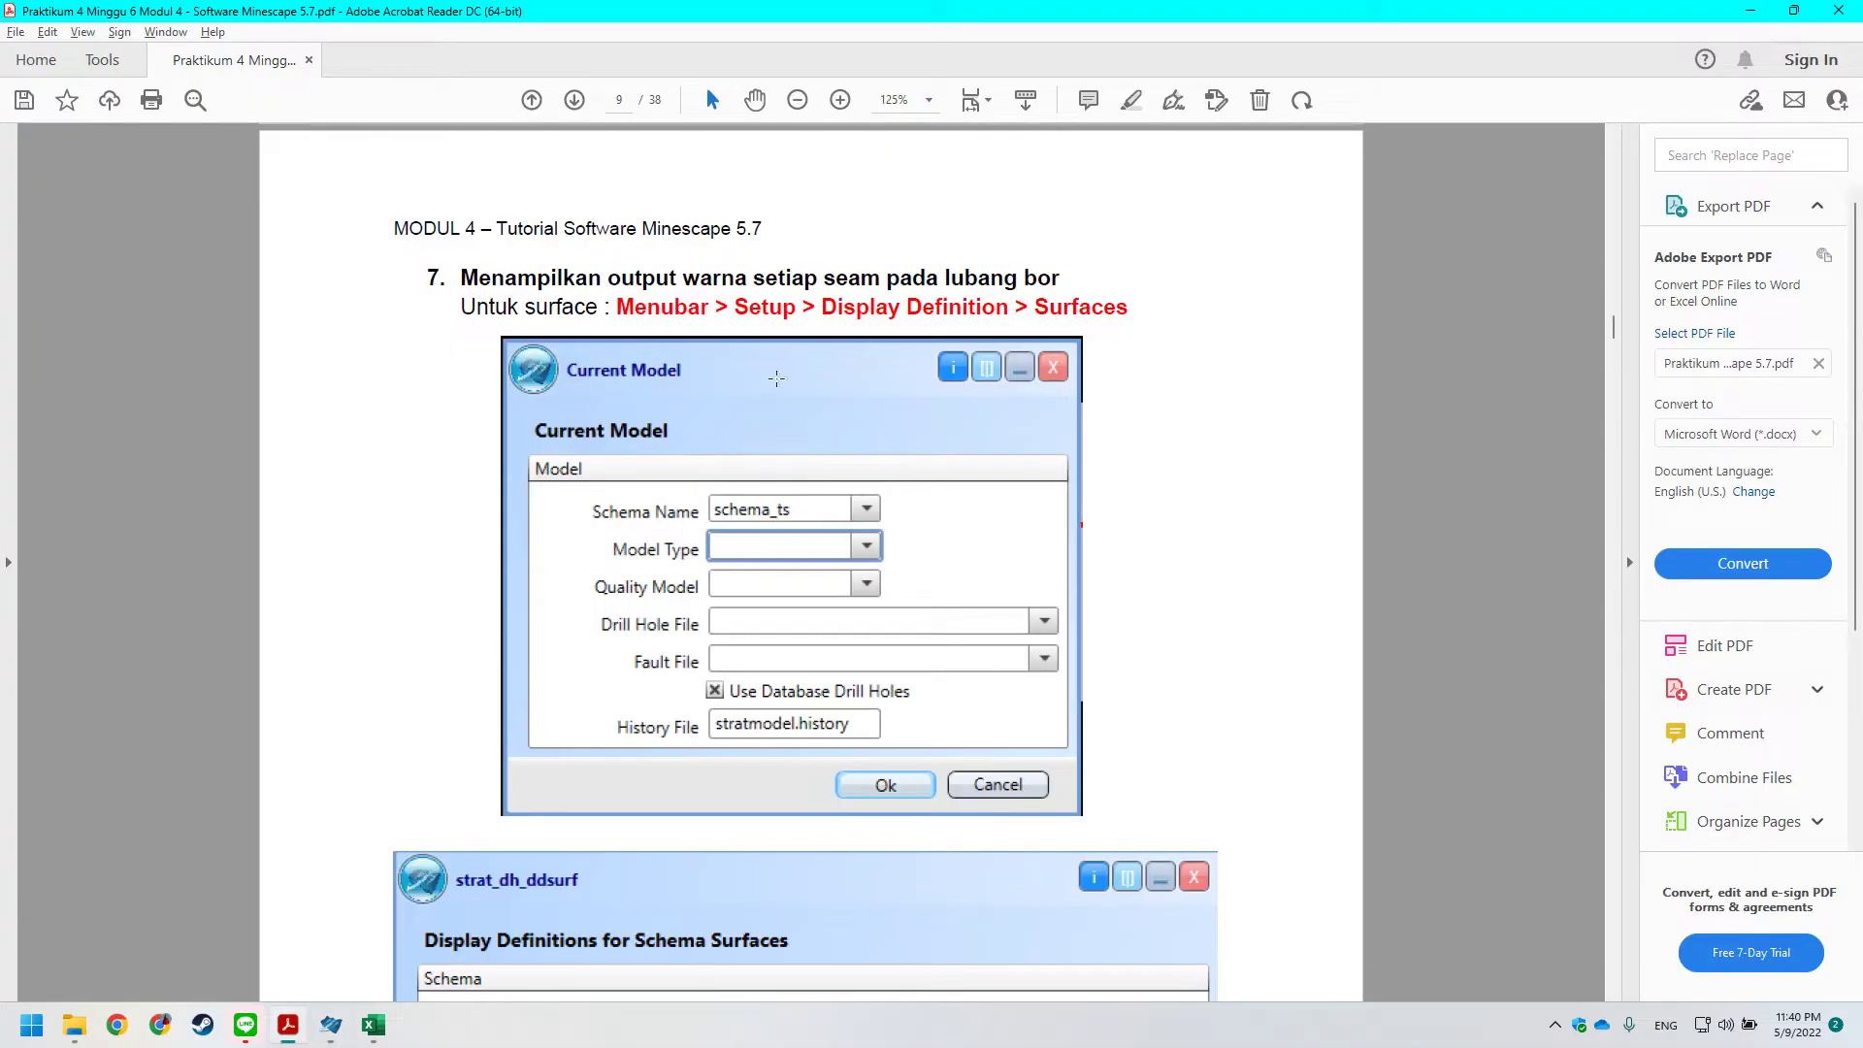
left_click_drag(617, 318, 858, 330)
key("alt+Tab")
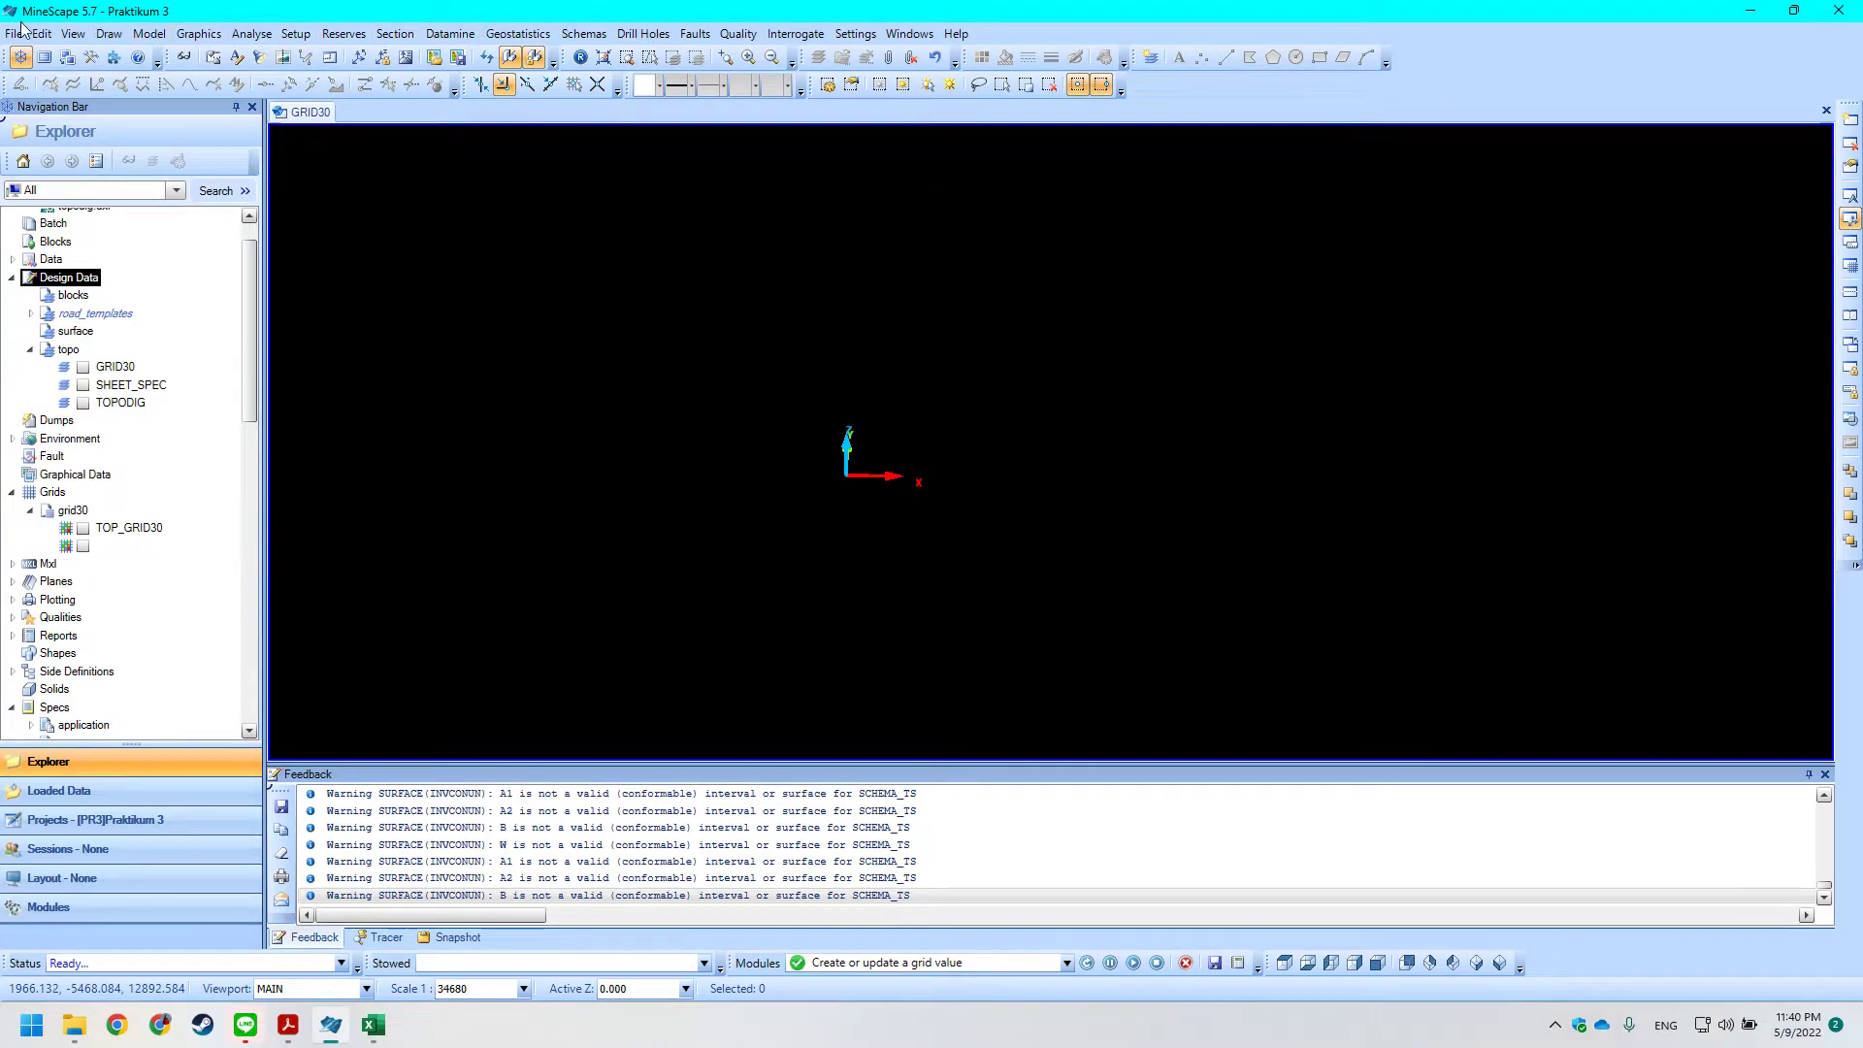
left_click(304, 35)
mouse_move(369, 251)
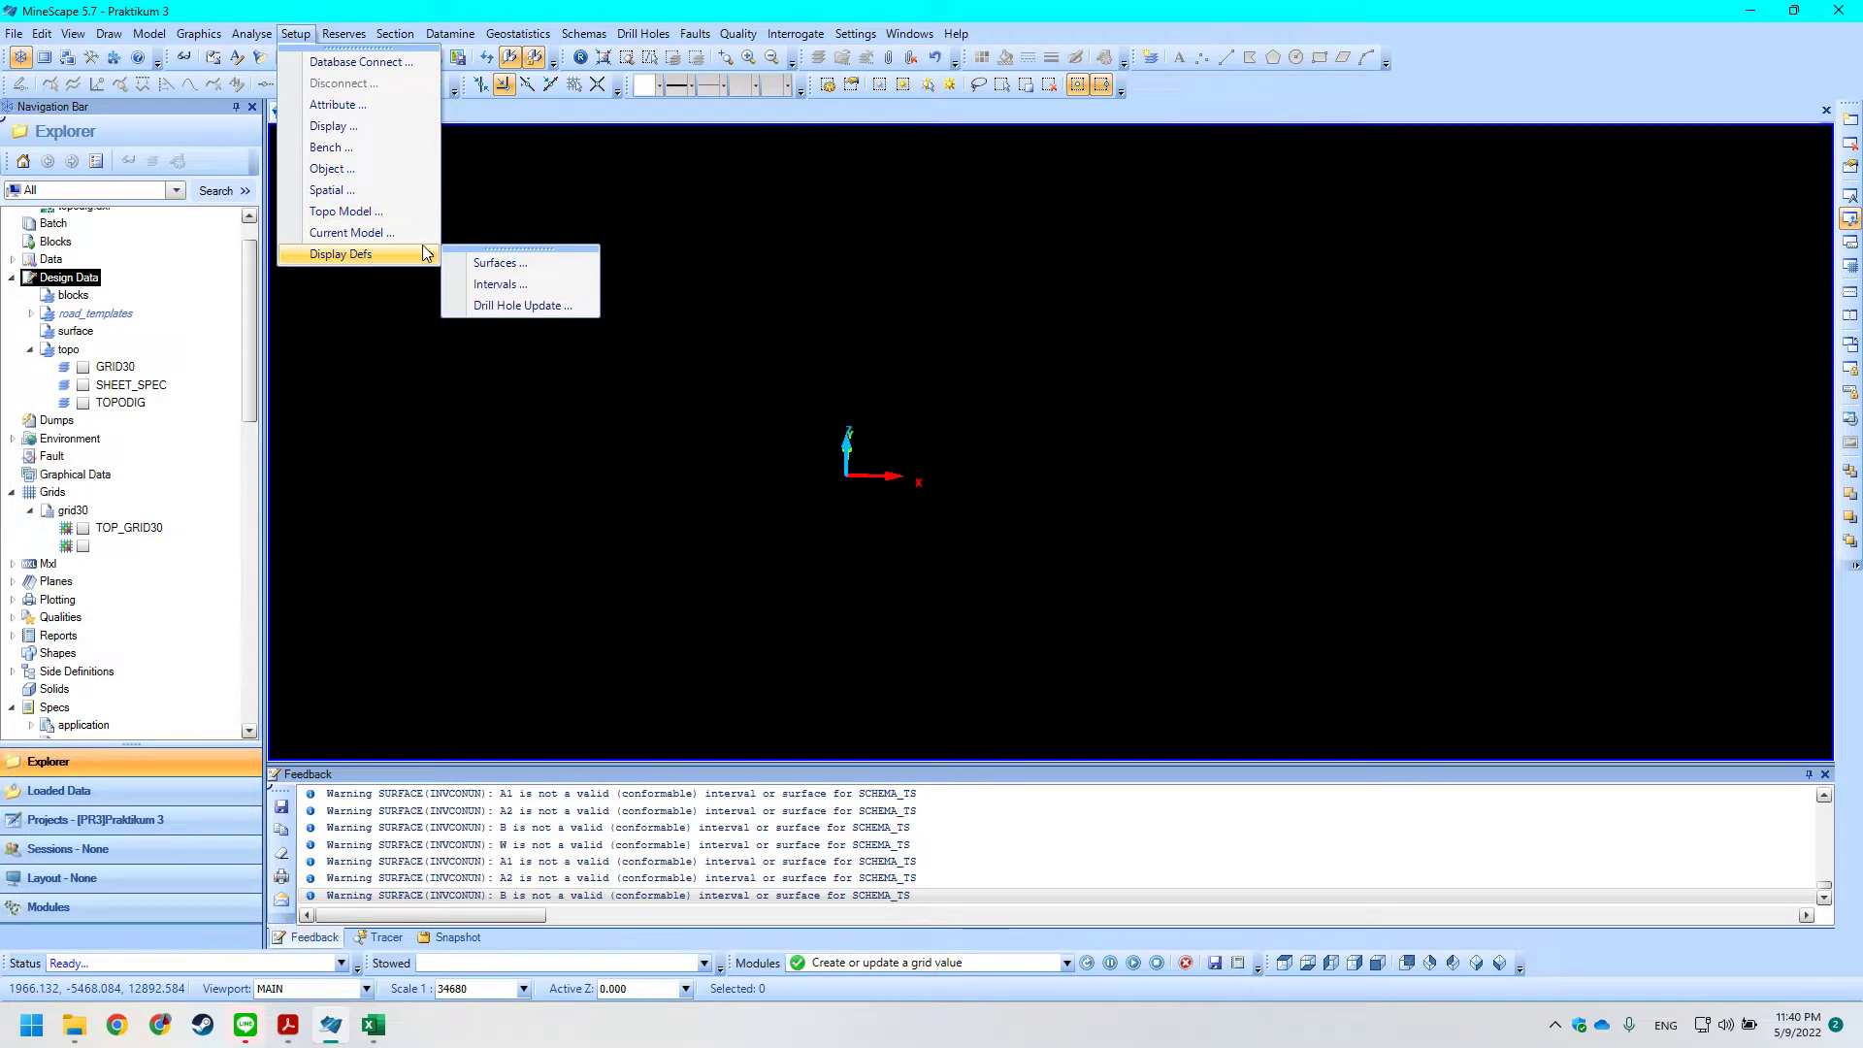
left_click(538, 264)
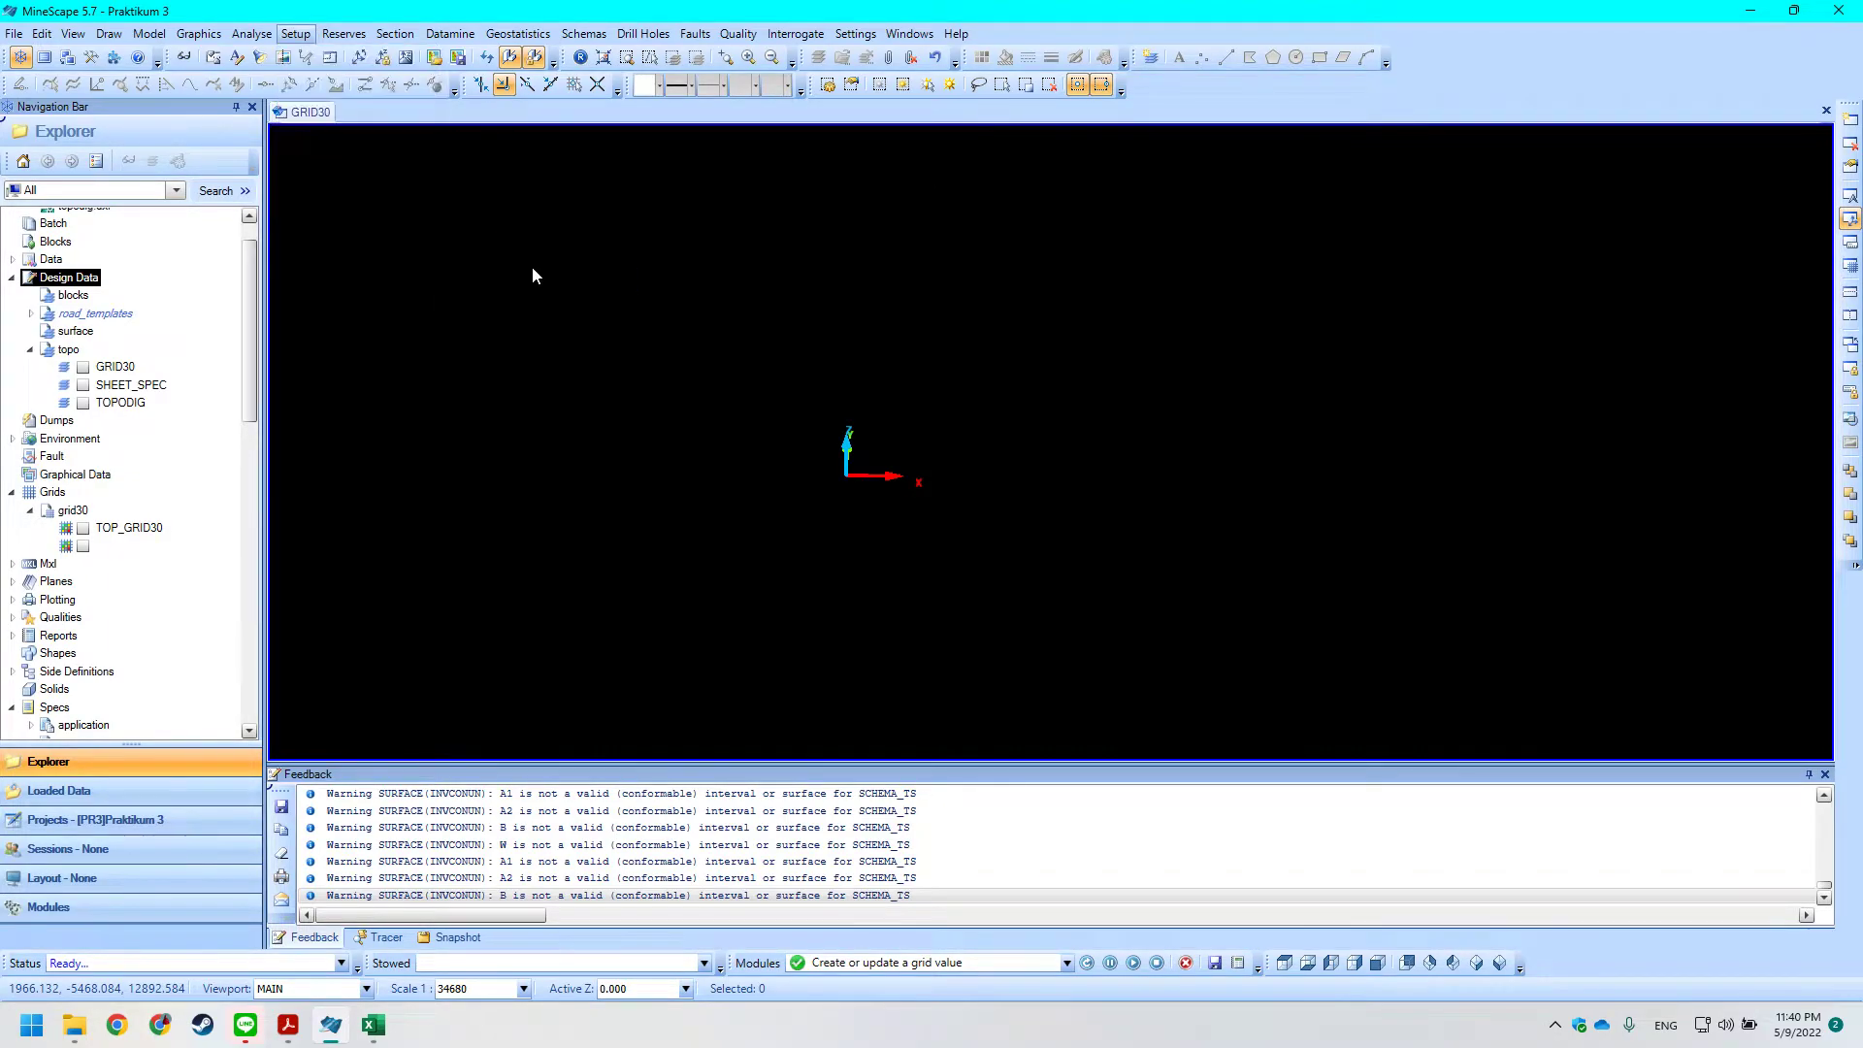
key("alt+Tab")
left_click_drag(1037, 314, 1147, 326)
left_click(1183, 439)
Set the current model's schema to schema_ts, keep the other model settings as in the guide, and dismiss the database login.
key("alt+Tab")
left_click_drag(868, 357, 705, 361)
left_click(746, 451)
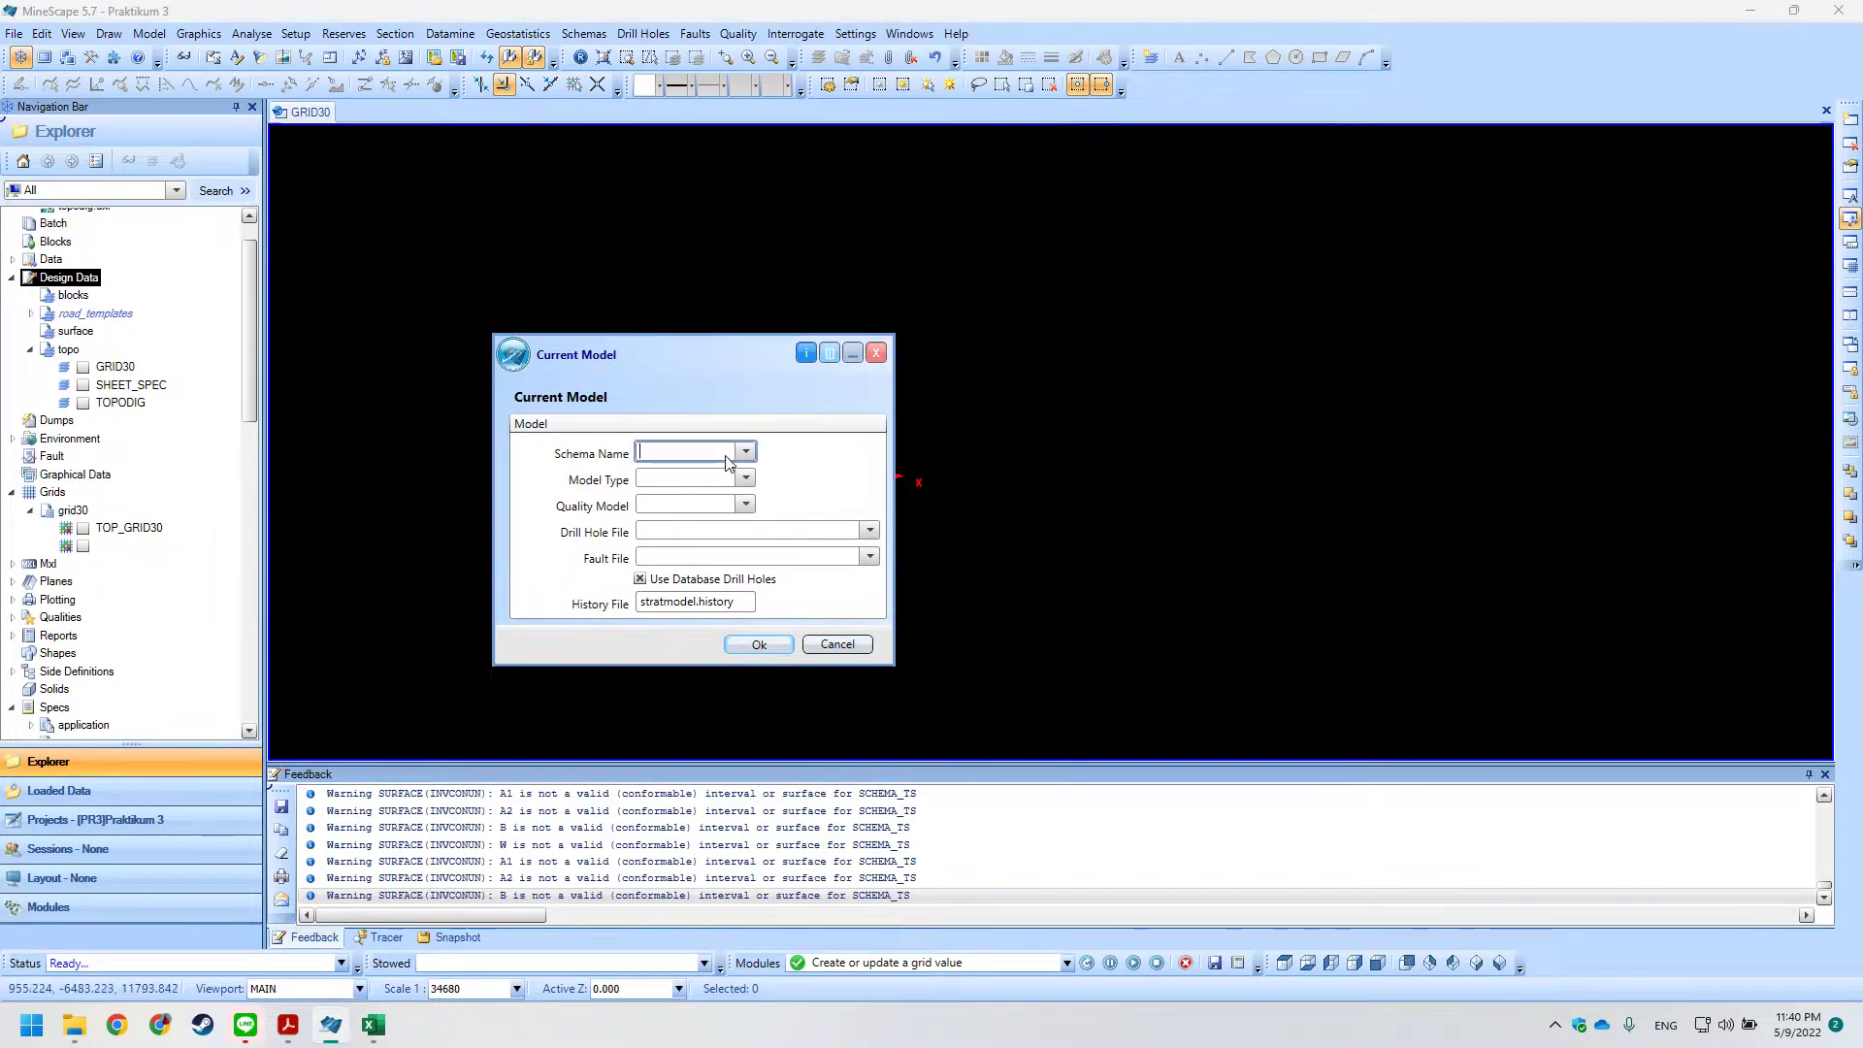
left_click(712, 477)
key("alt+Tab")
key("alt+Tab")
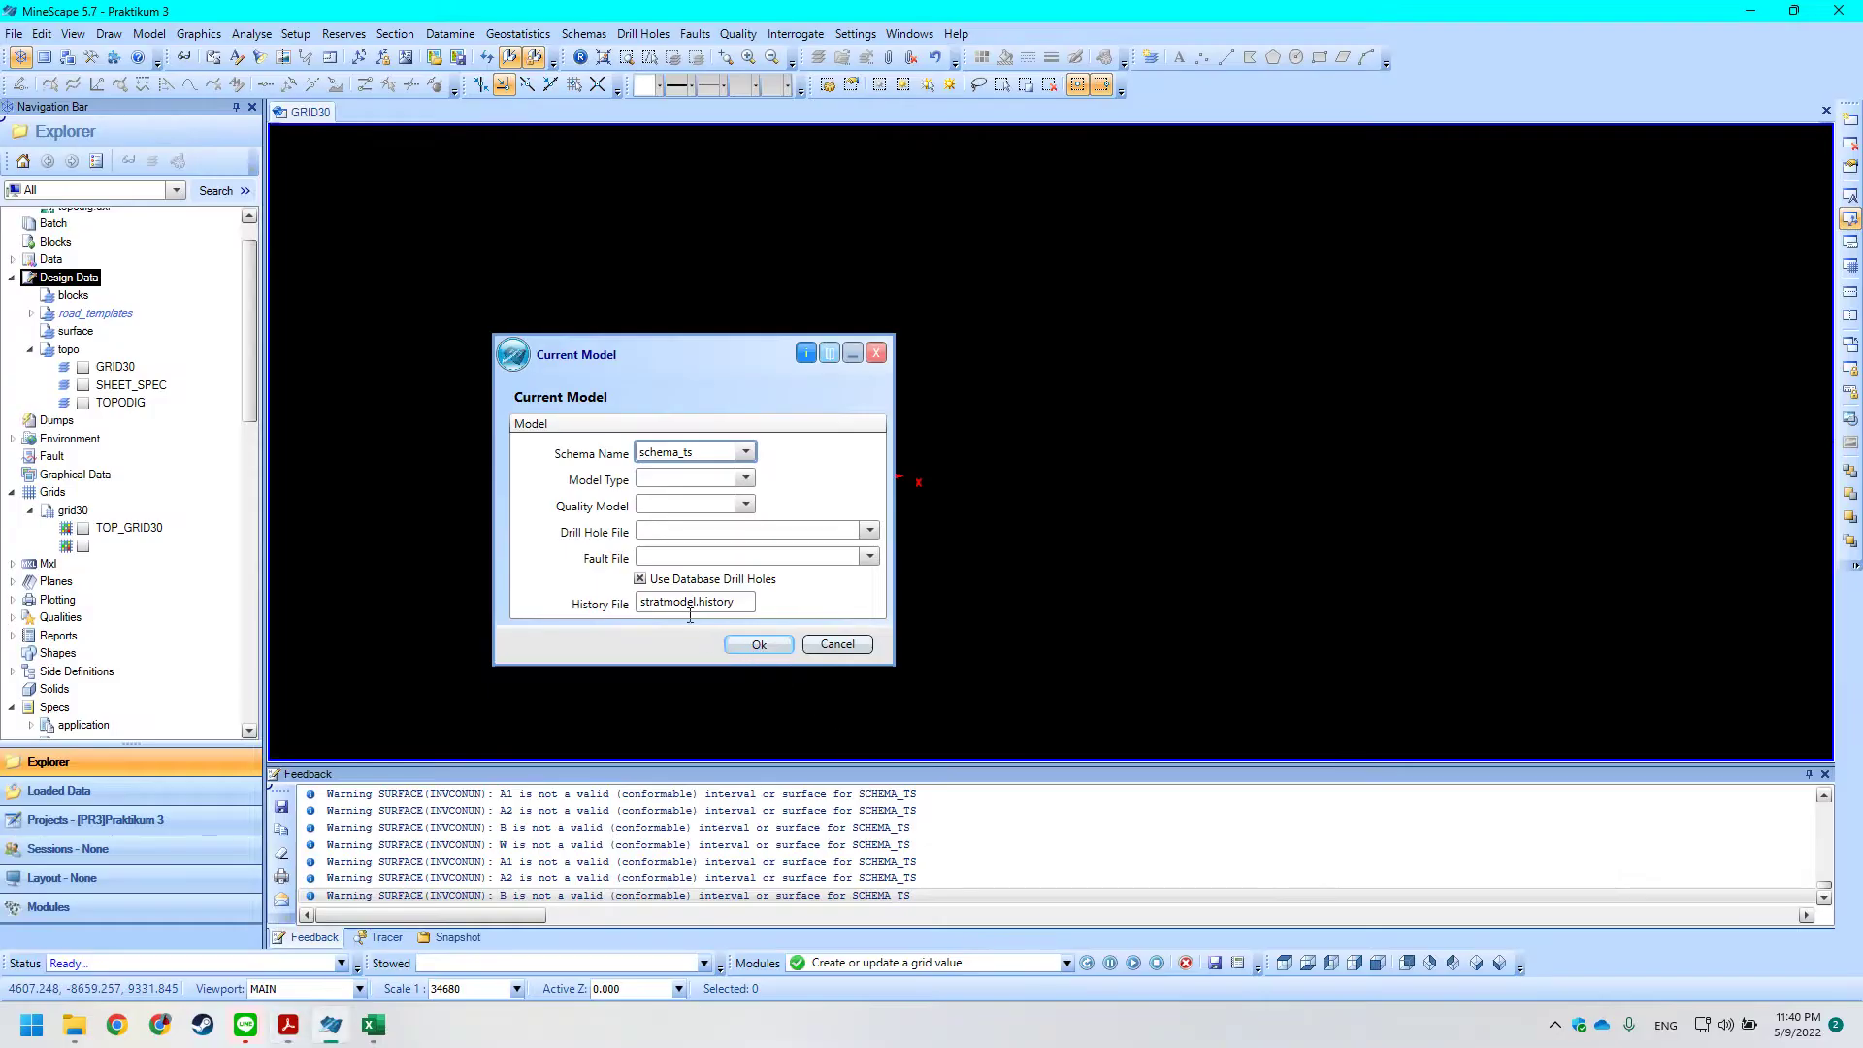
left_click(769, 648)
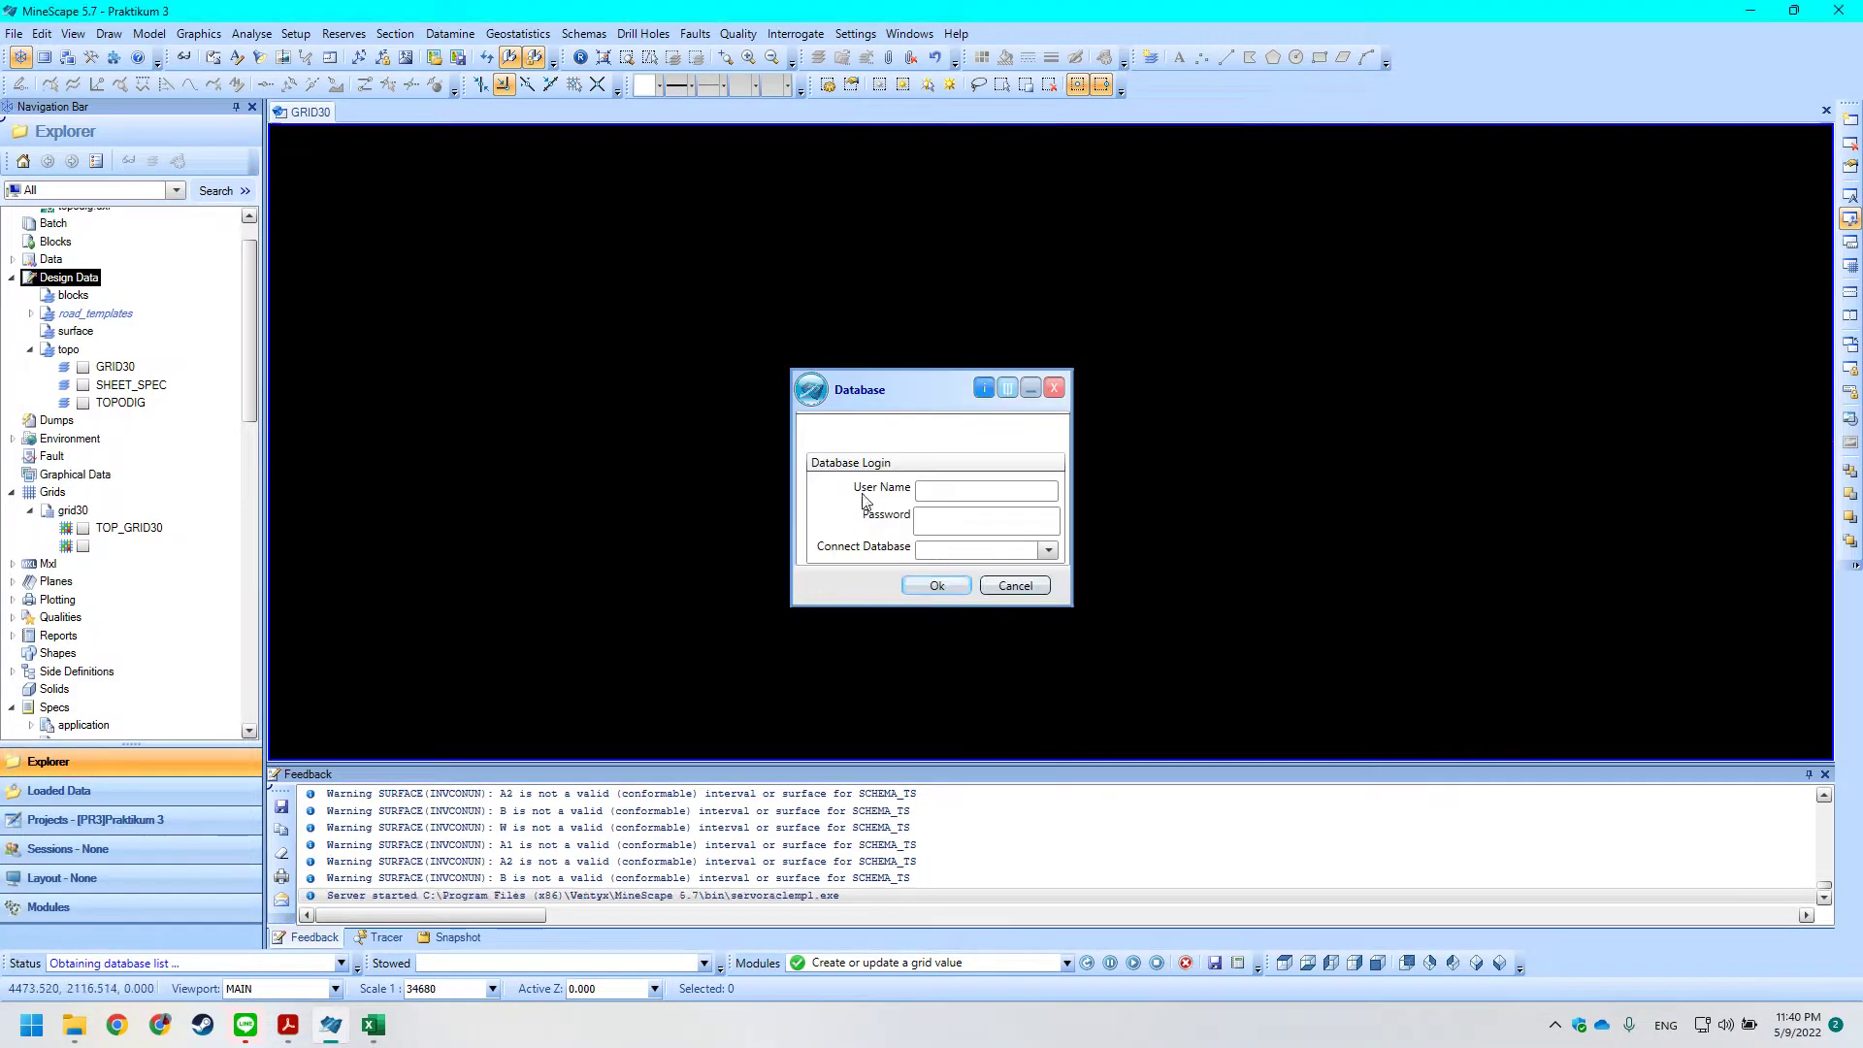
left_click_drag(901, 387, 602, 341)
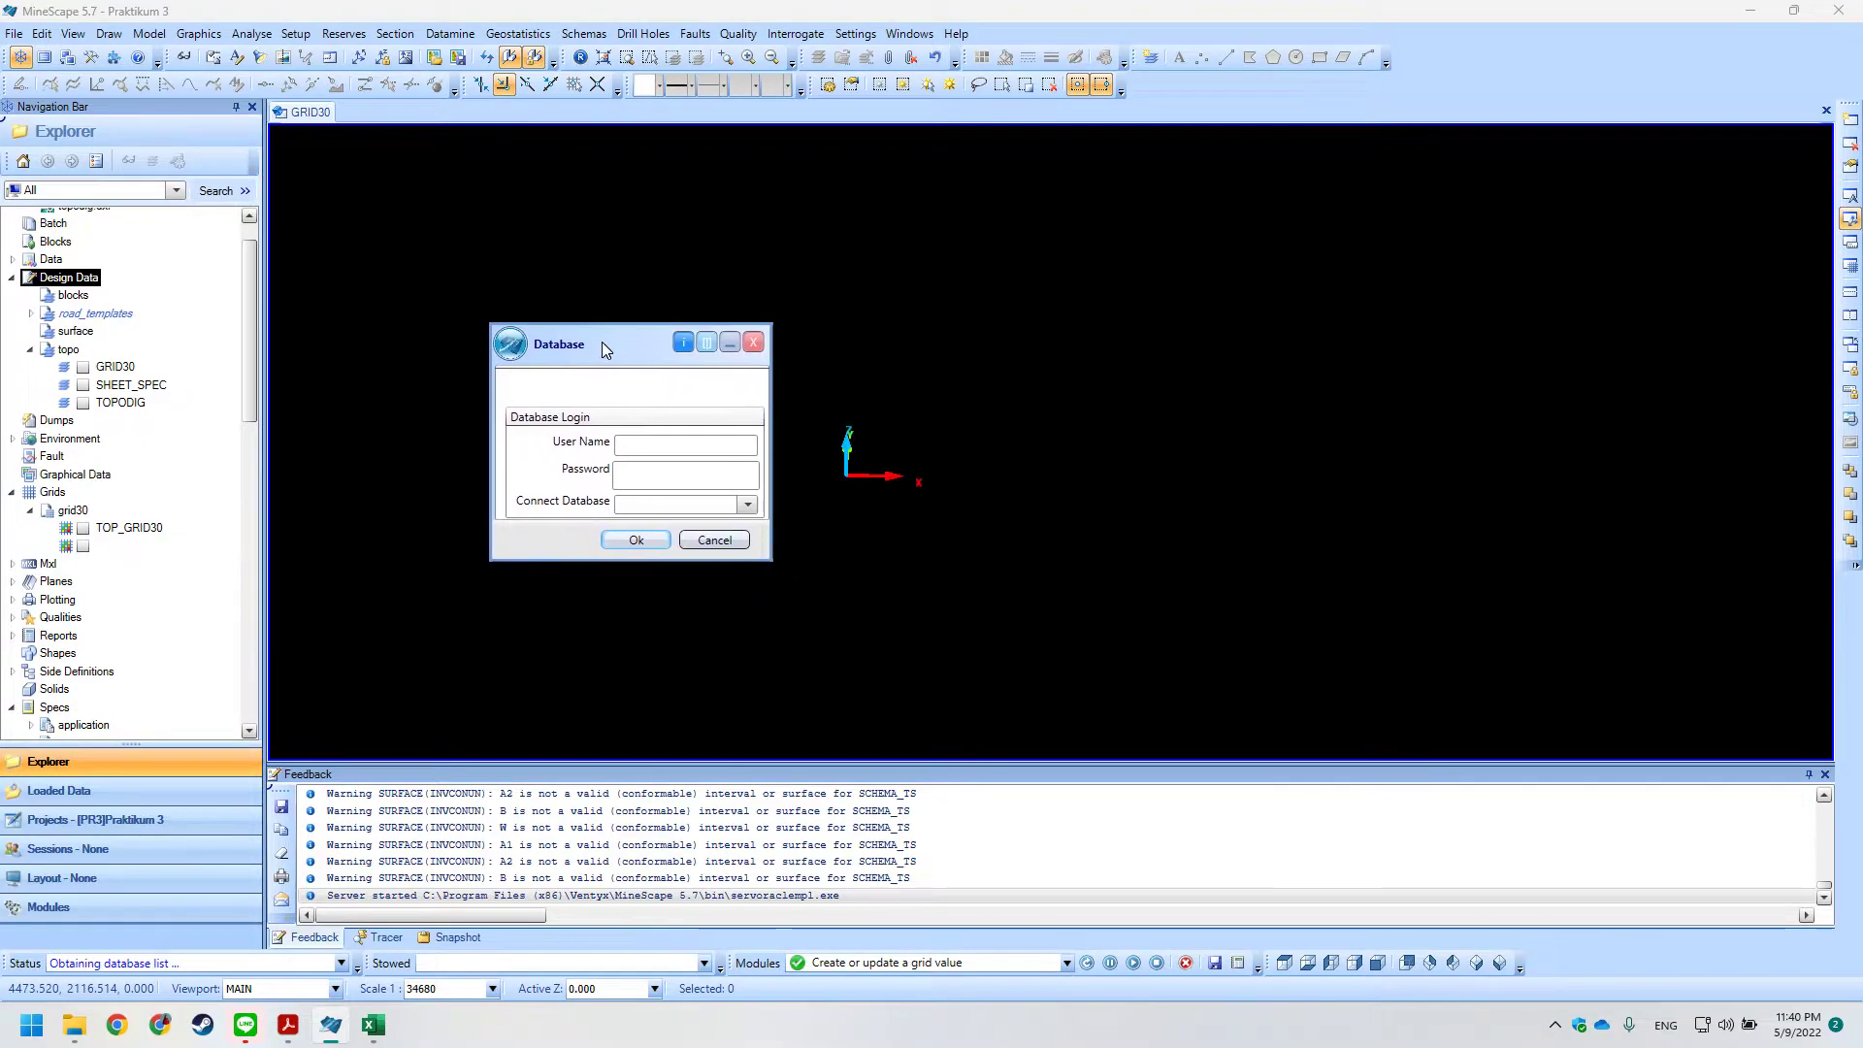
left_click(753, 342)
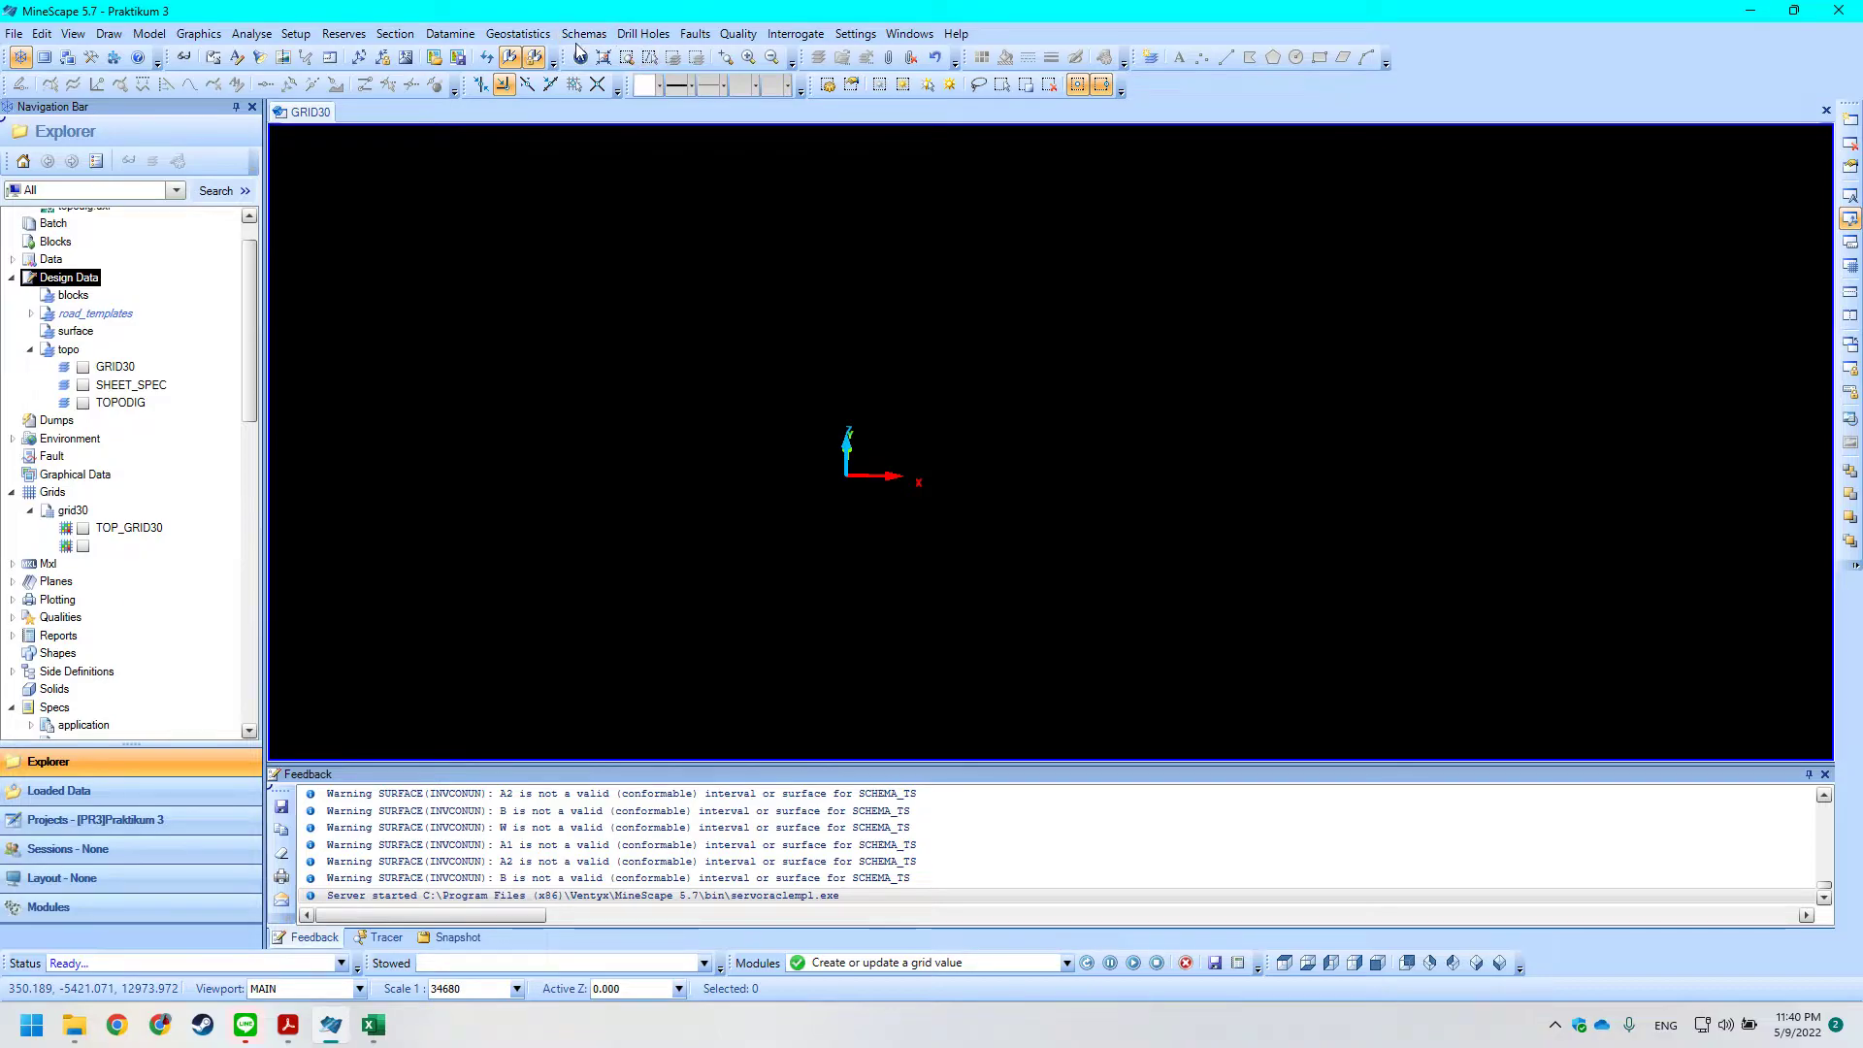
Reopen the surface display definitions and load those of schema_ts.
left_click(296, 34)
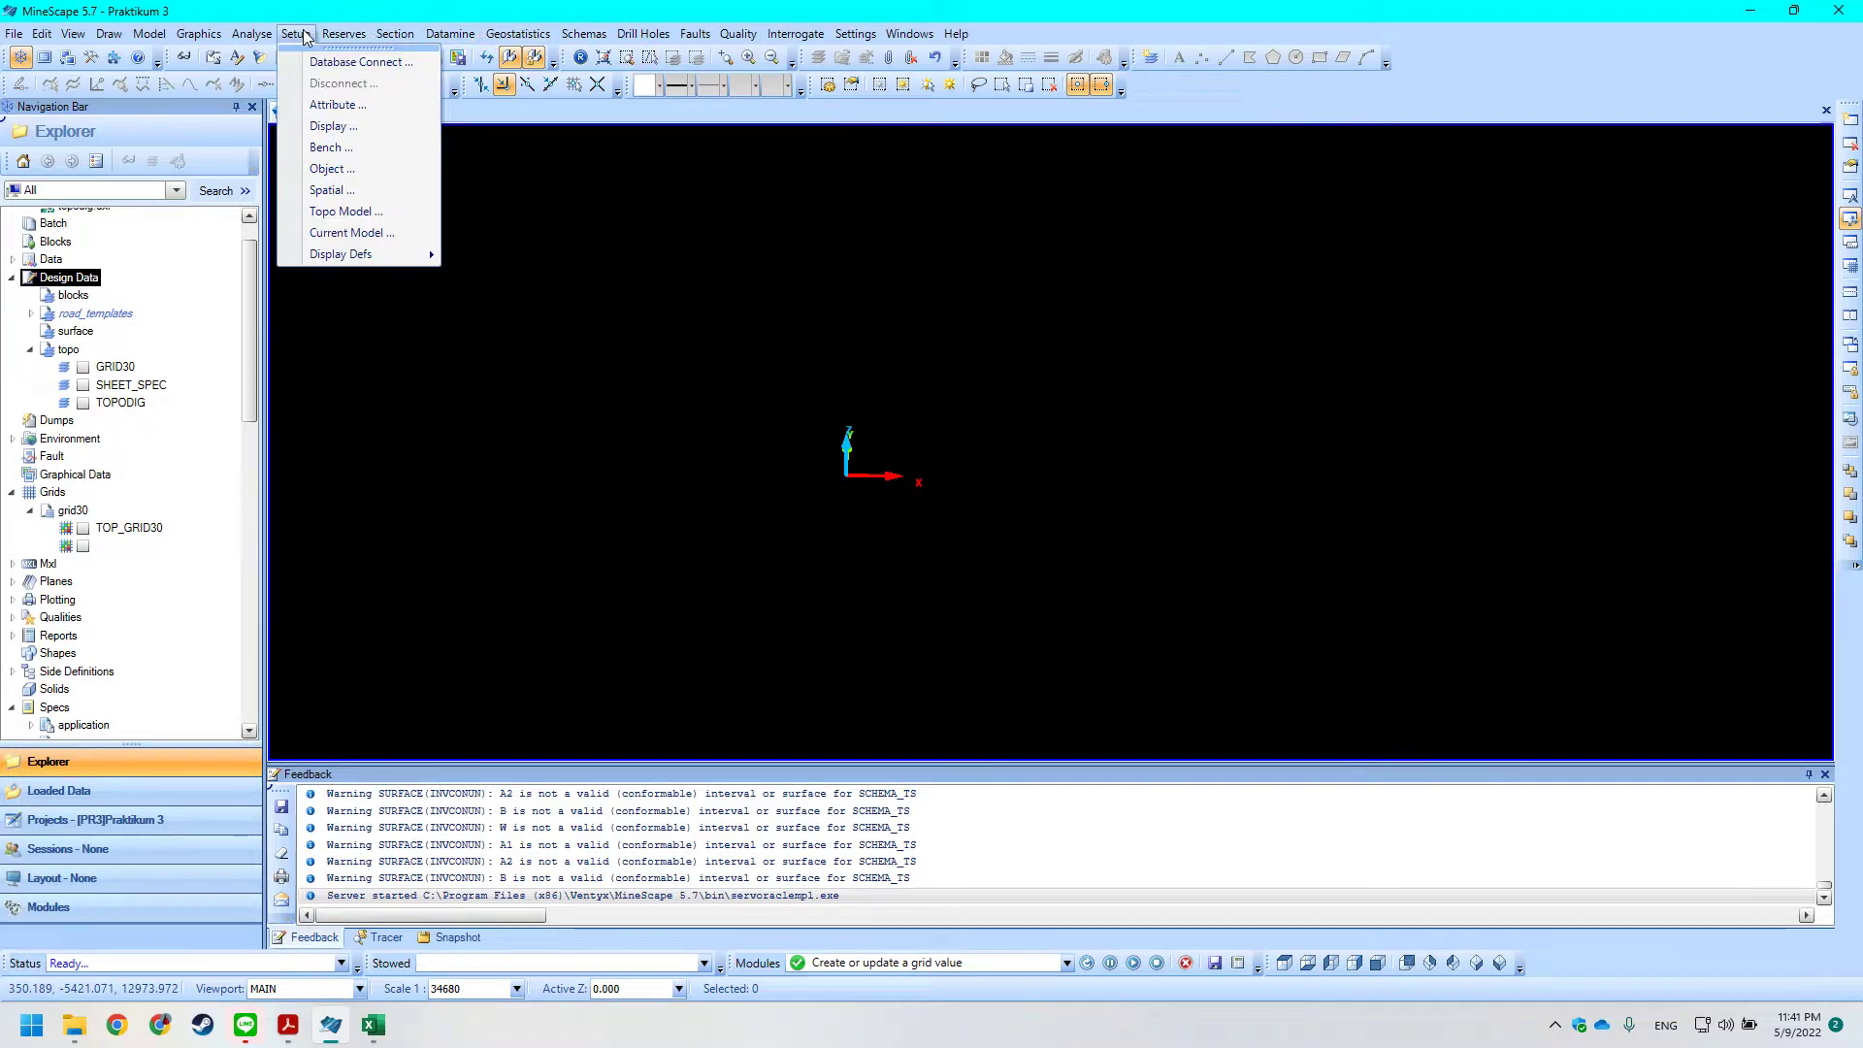
mouse_move(359, 254)
left_click(559, 264)
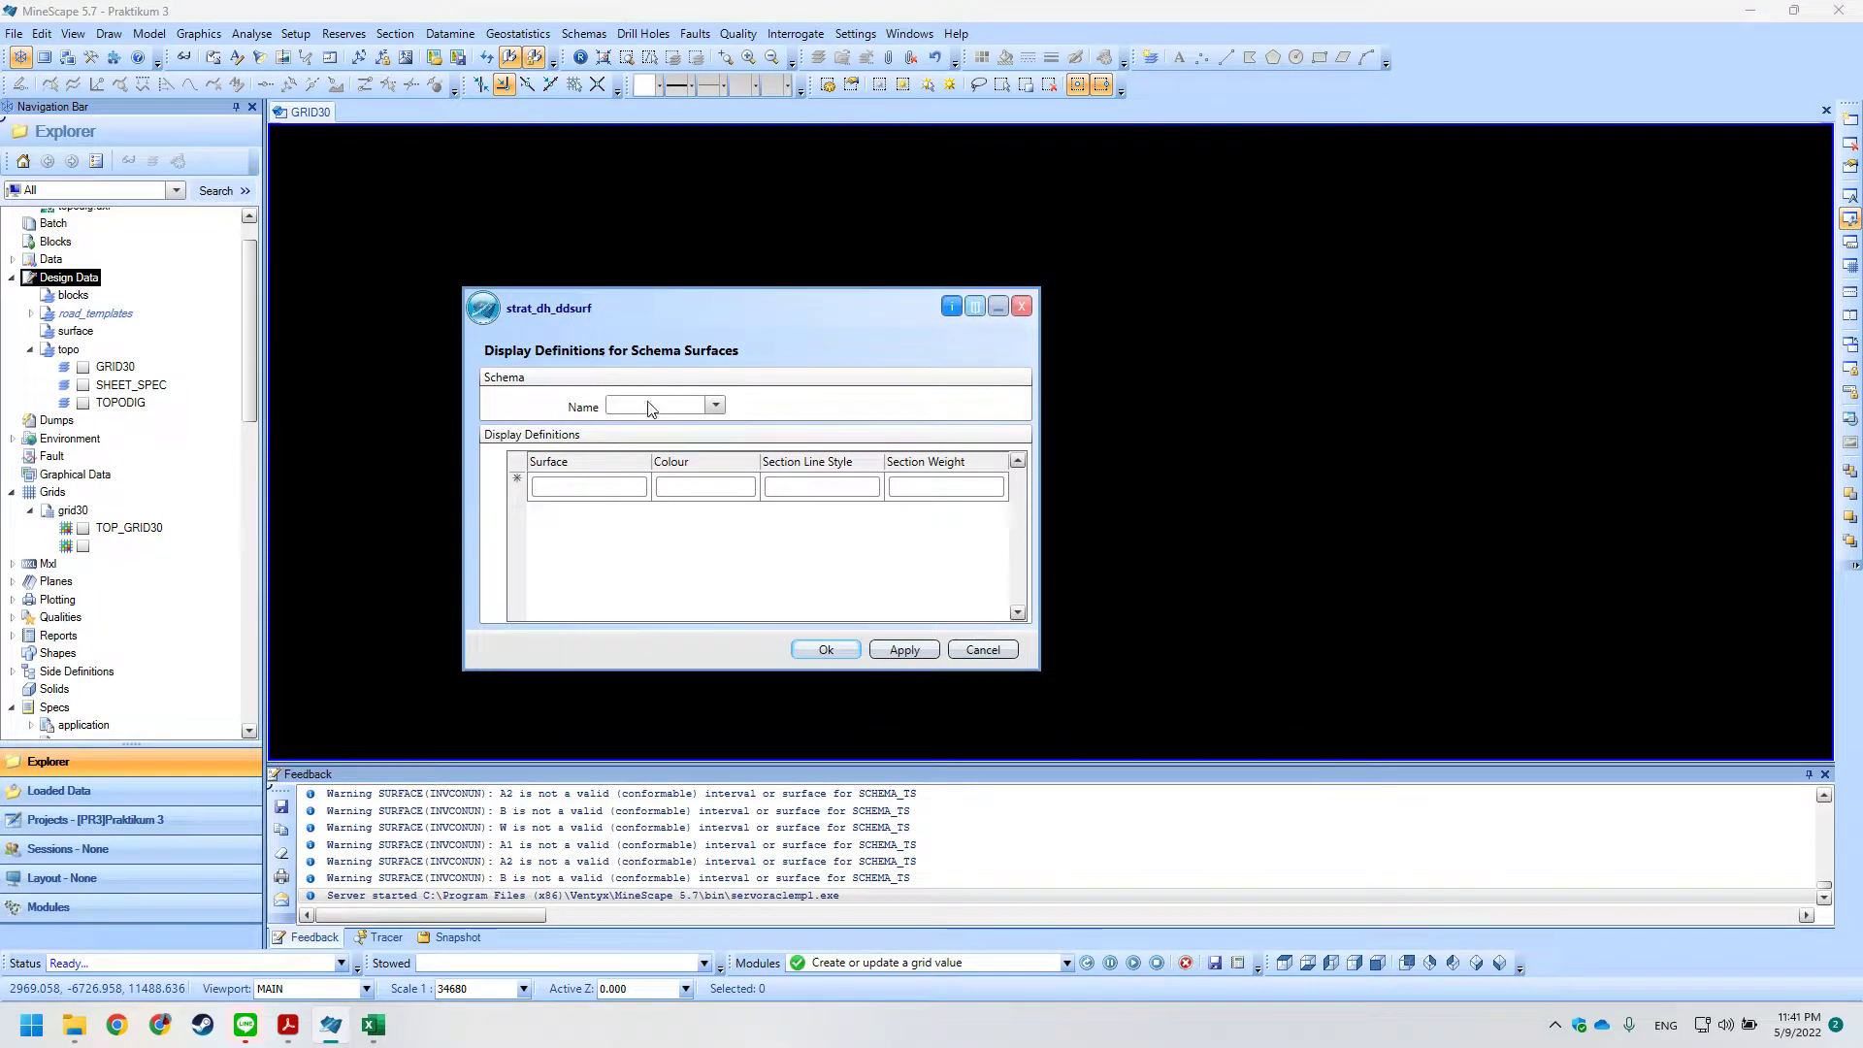
left_click(716, 405)
left_click(656, 420)
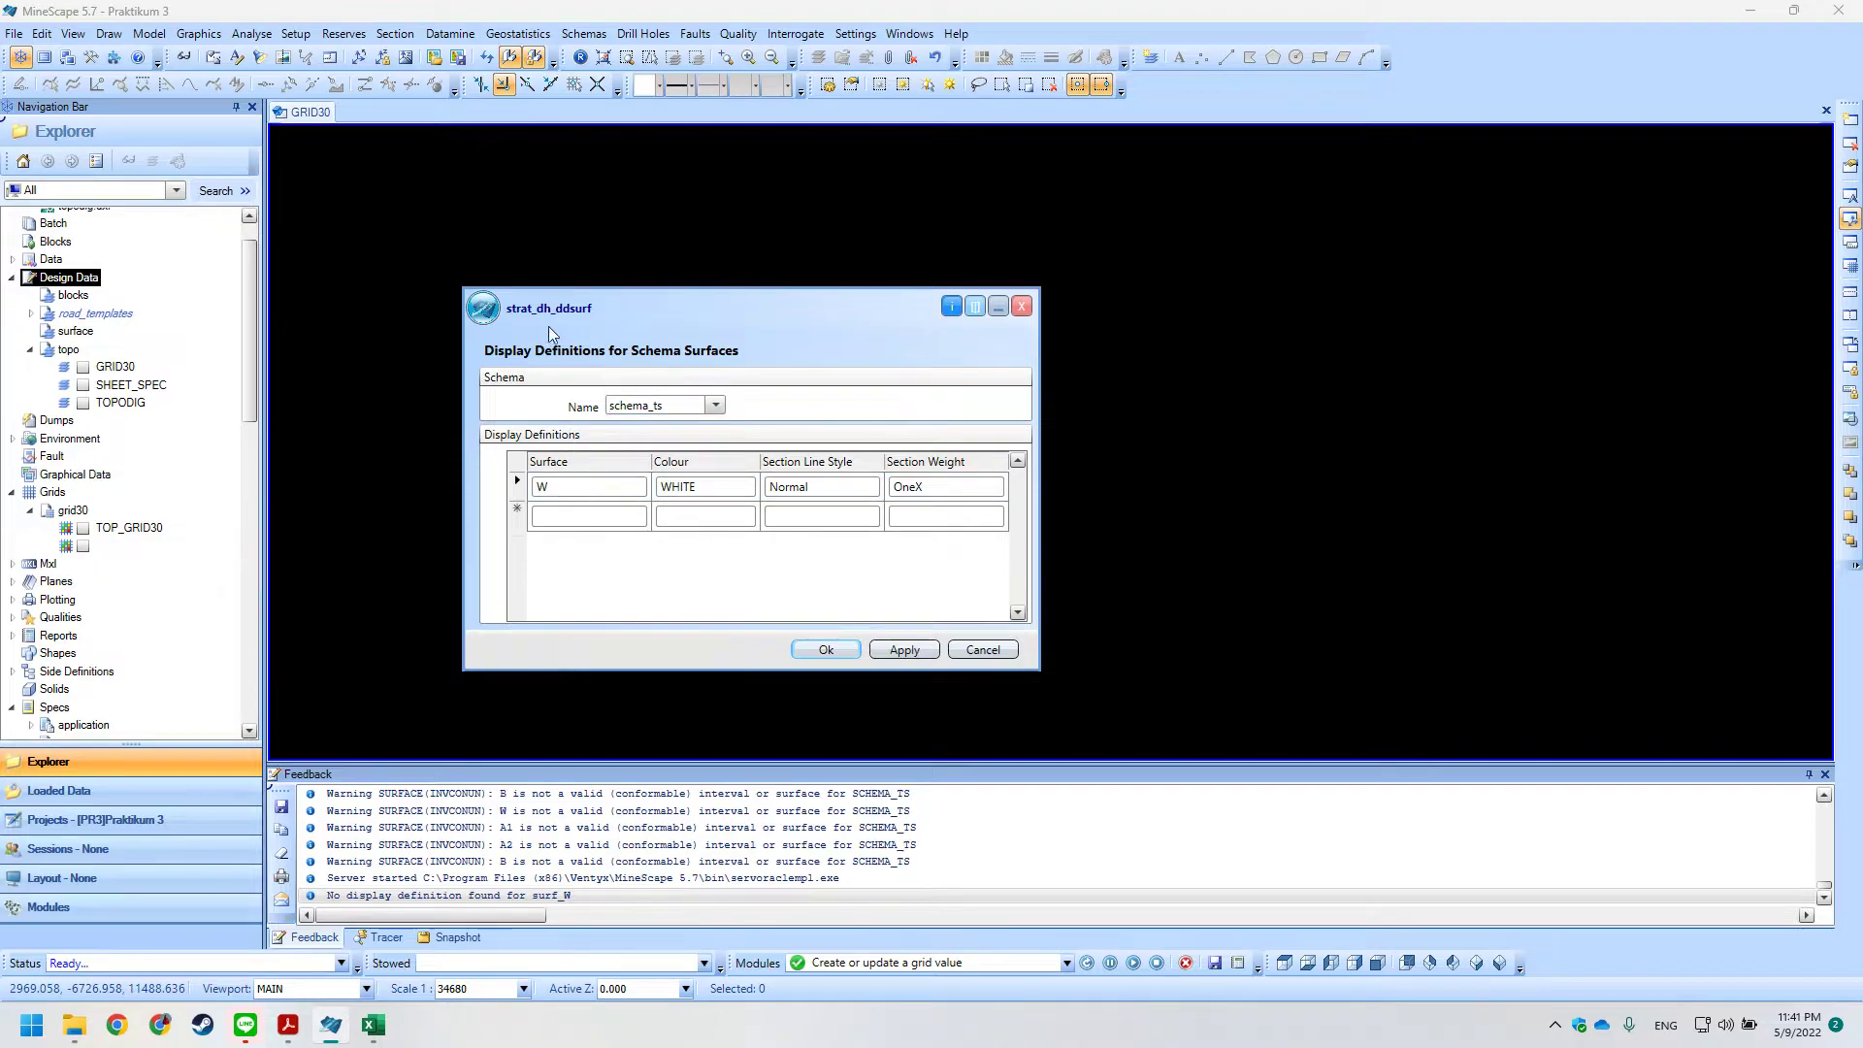
Compare surface W's display definition with the guide and save it with colour WHITE, line style Normal and weight OneX.
left_click_drag(545, 328, 527, 320)
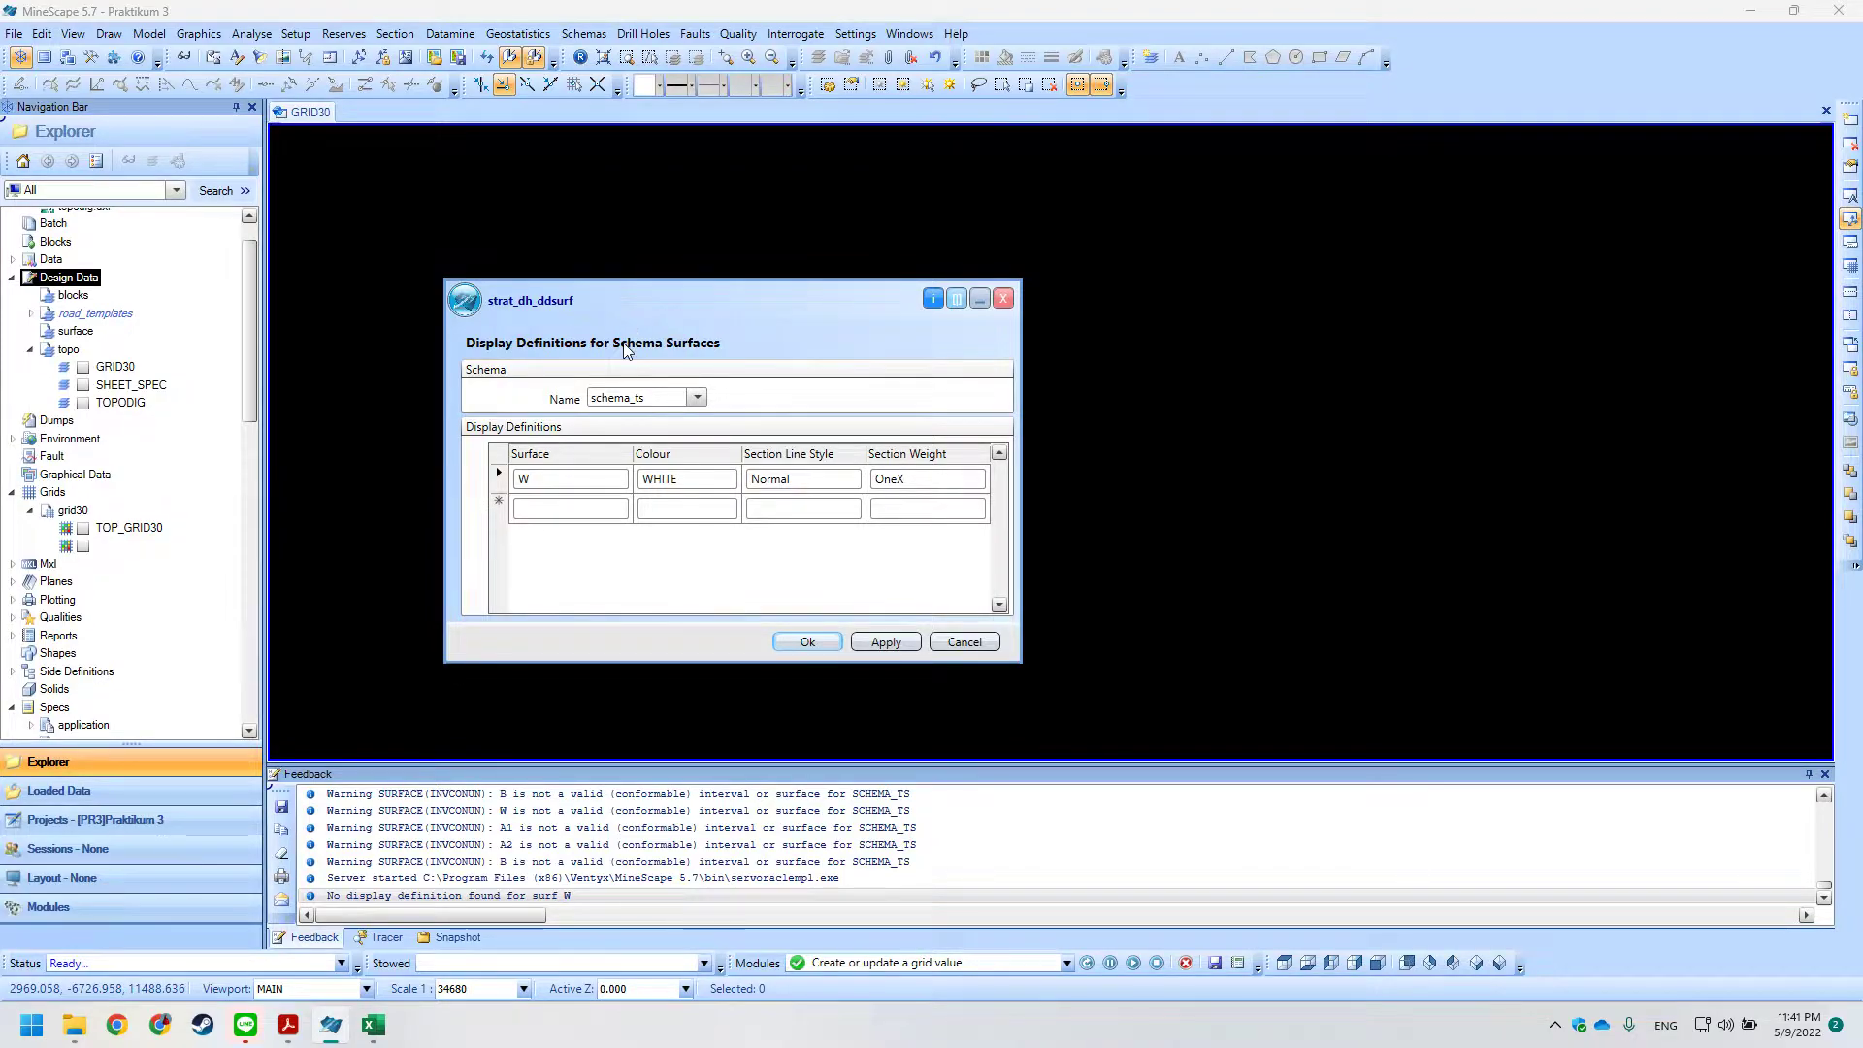
left_click(608, 481)
left_click_drag(695, 291, 667, 293)
left_click(806, 227)
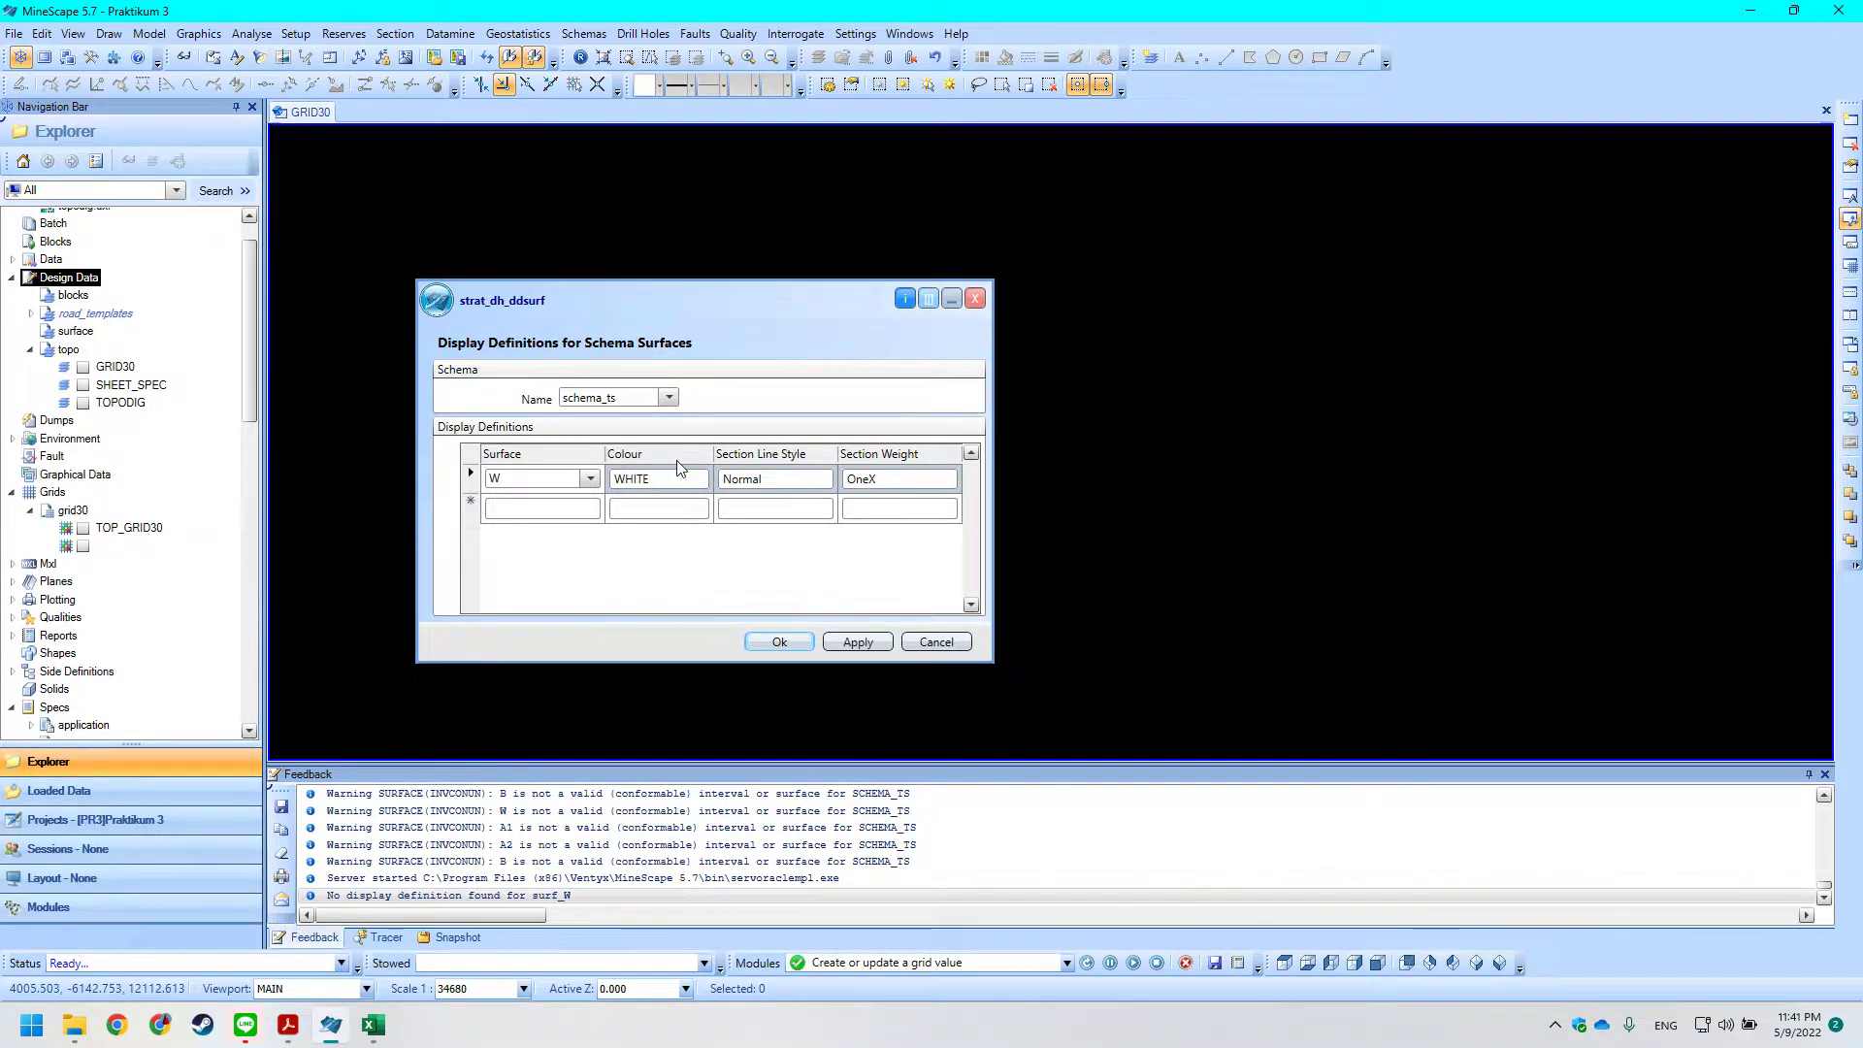
key("alt+Tab")
scroll(681, 752, "down", 5)
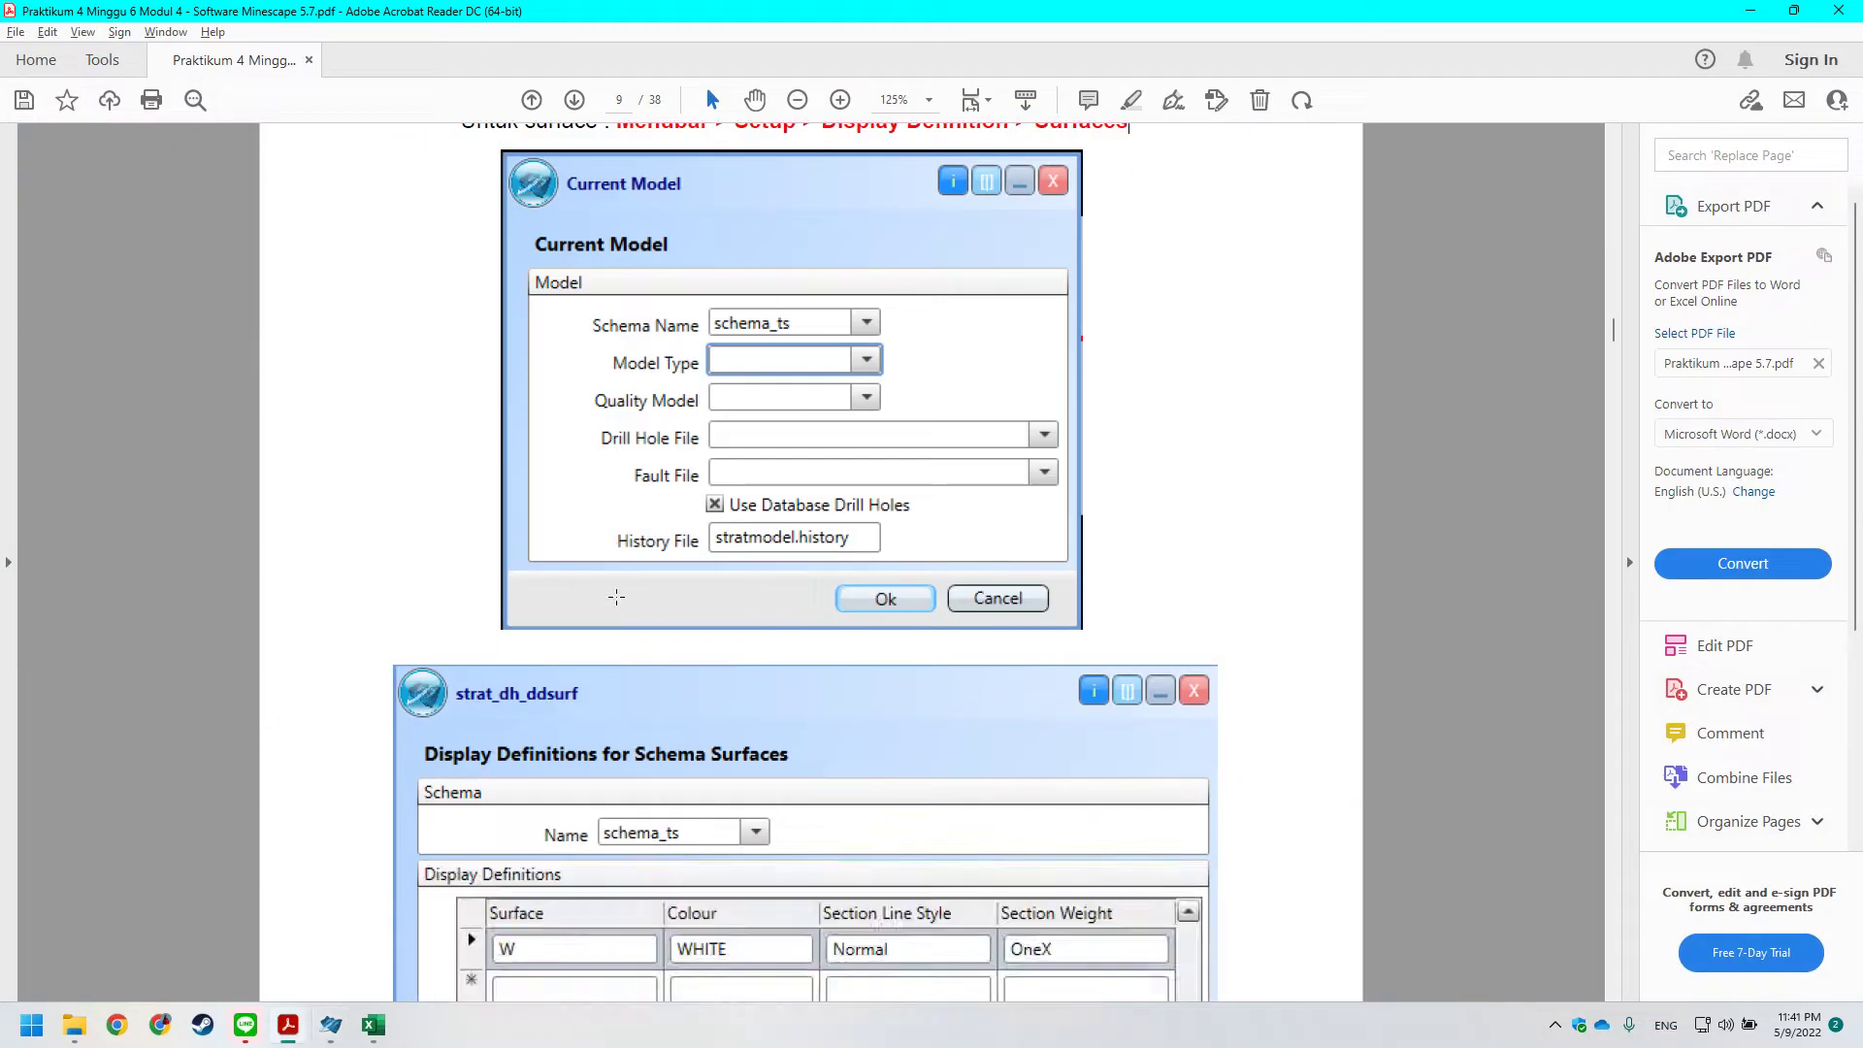
key("alt+Tab")
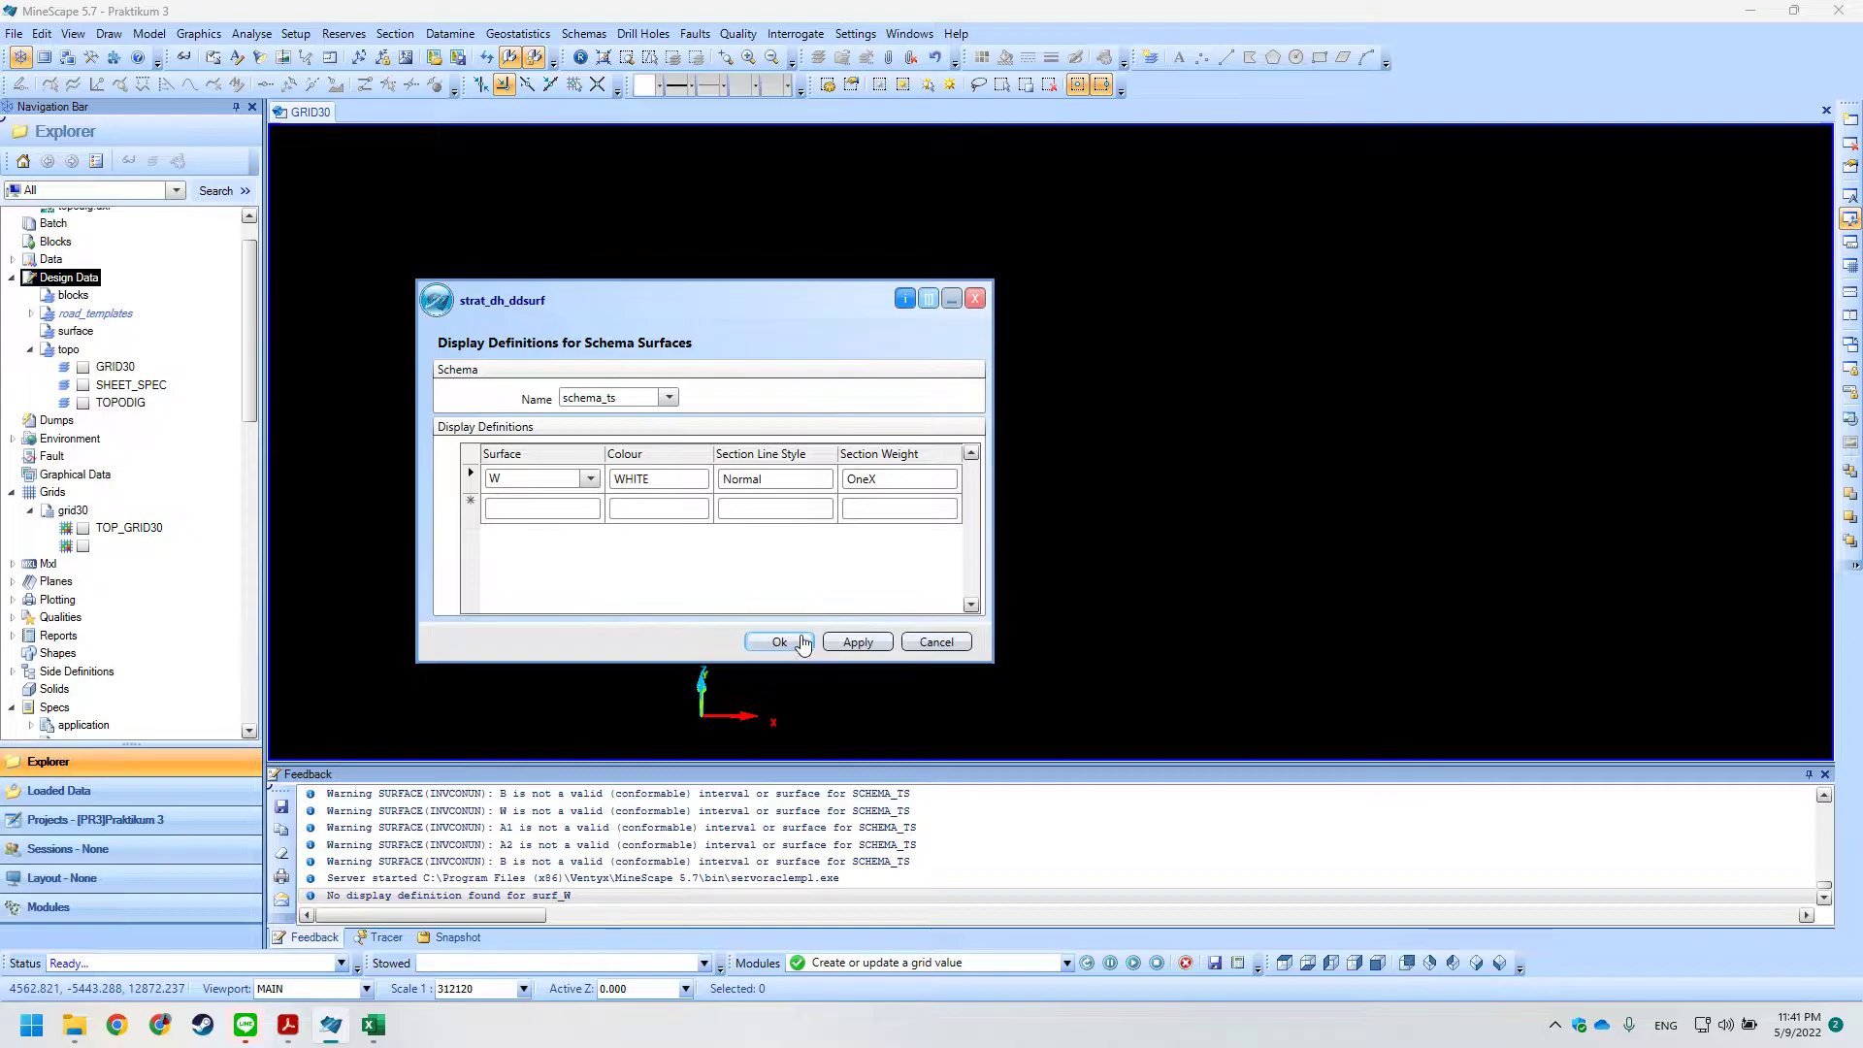
left_click(805, 644)
middle_click_drag(791, 691, 987, 479)
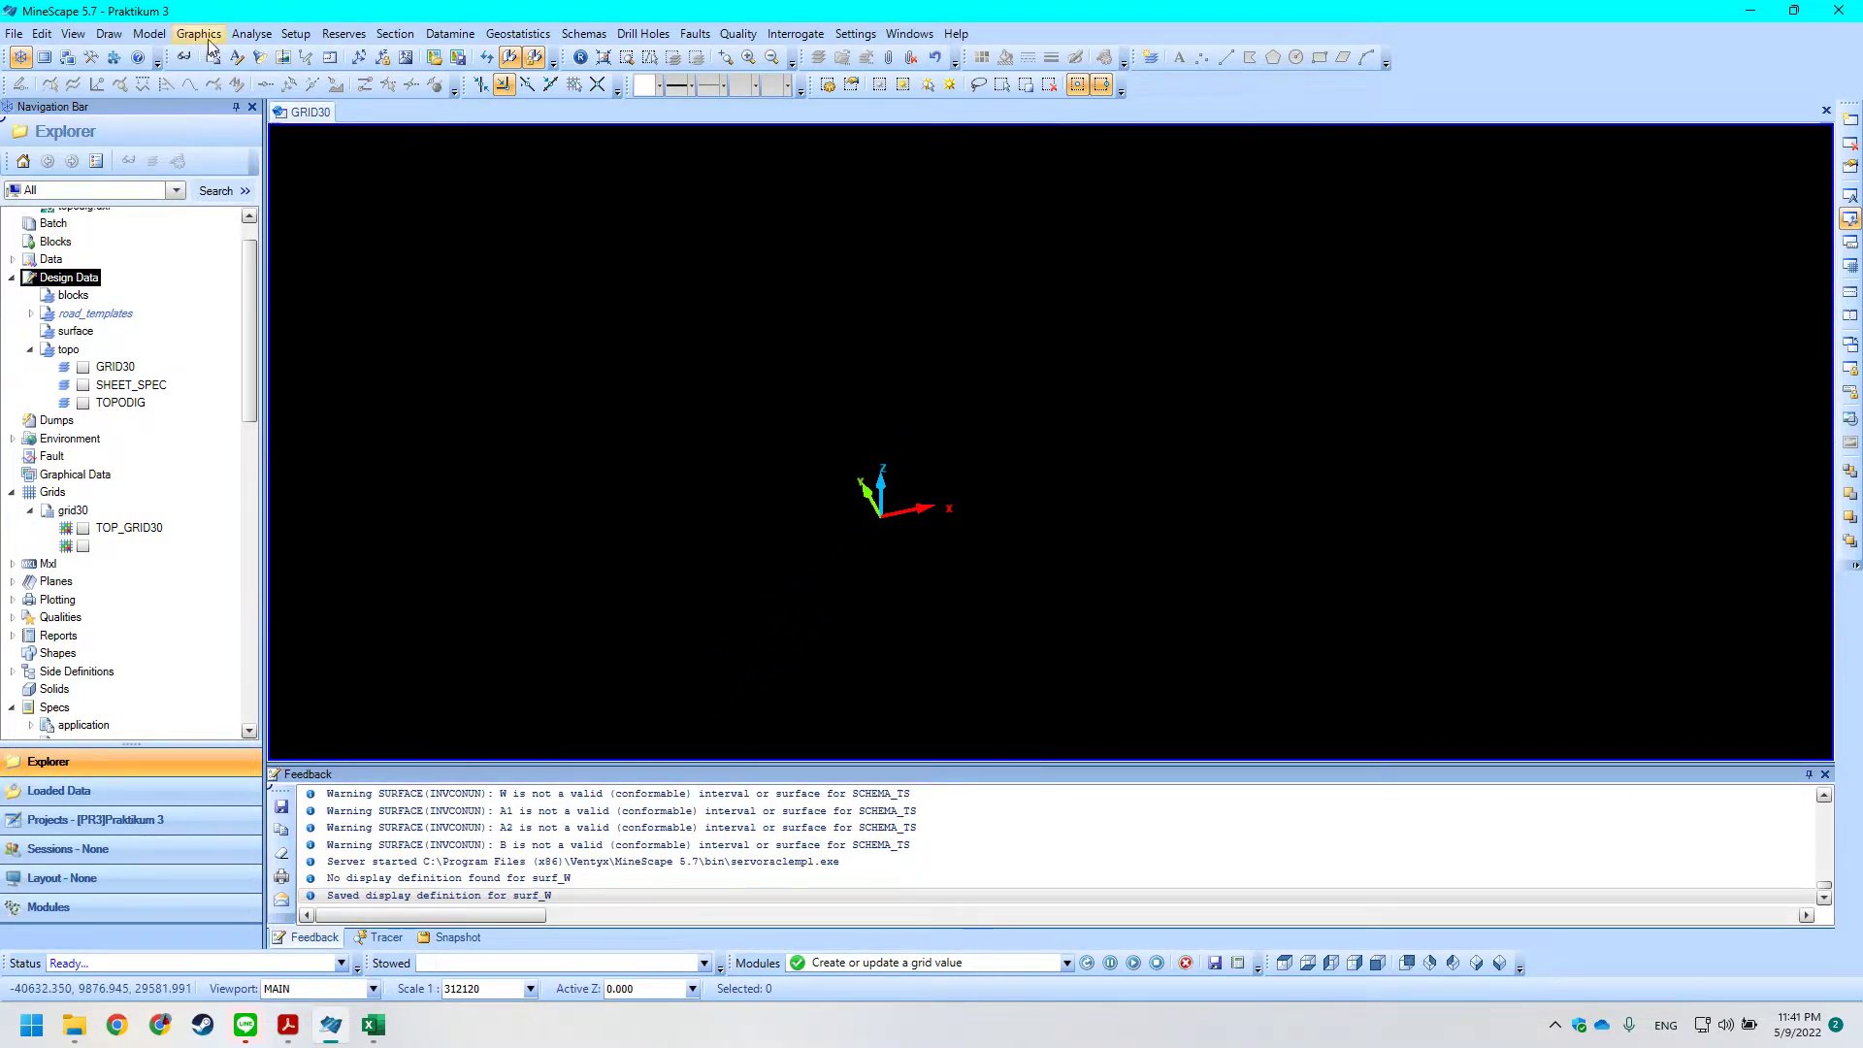
Look up the display definition settings for the schema intervals in the practicum guide.
key("alt+Tab")
scroll(840, 365, "down", 10)
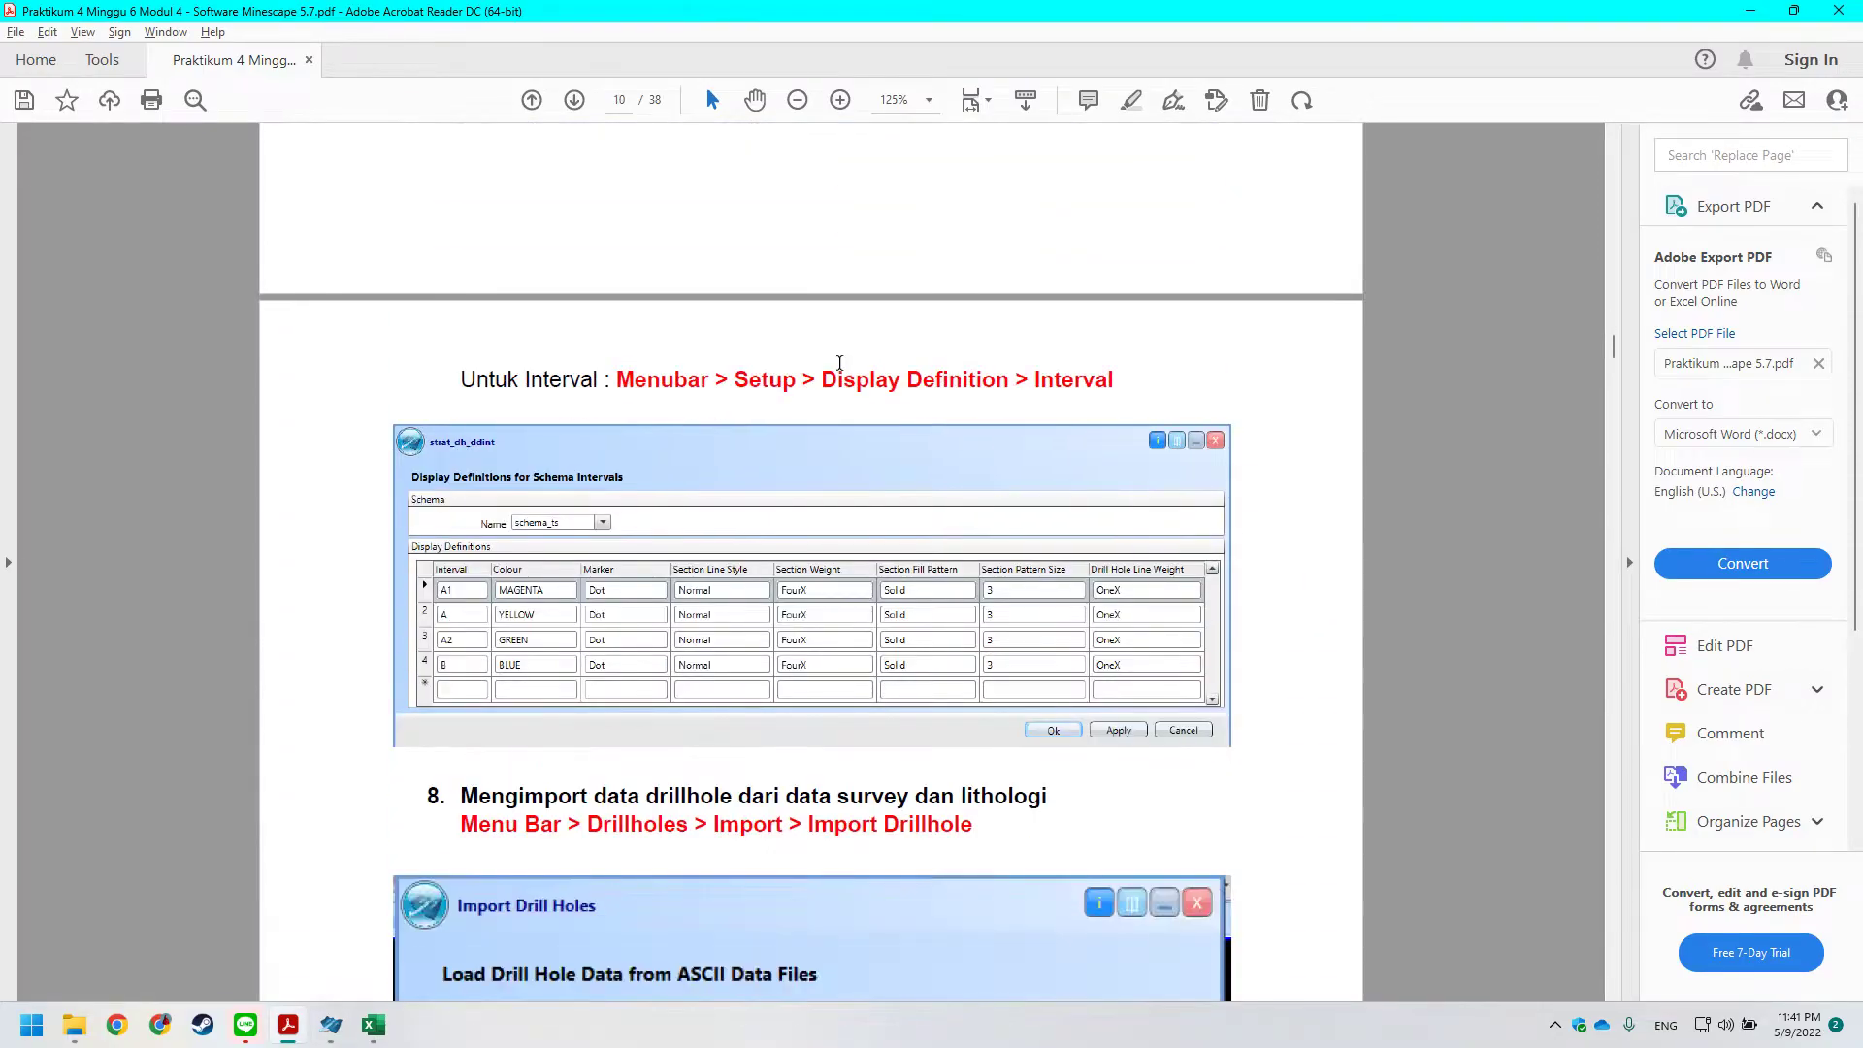
scroll(839, 365, "down", 2)
left_click_drag(1039, 286, 1116, 288)
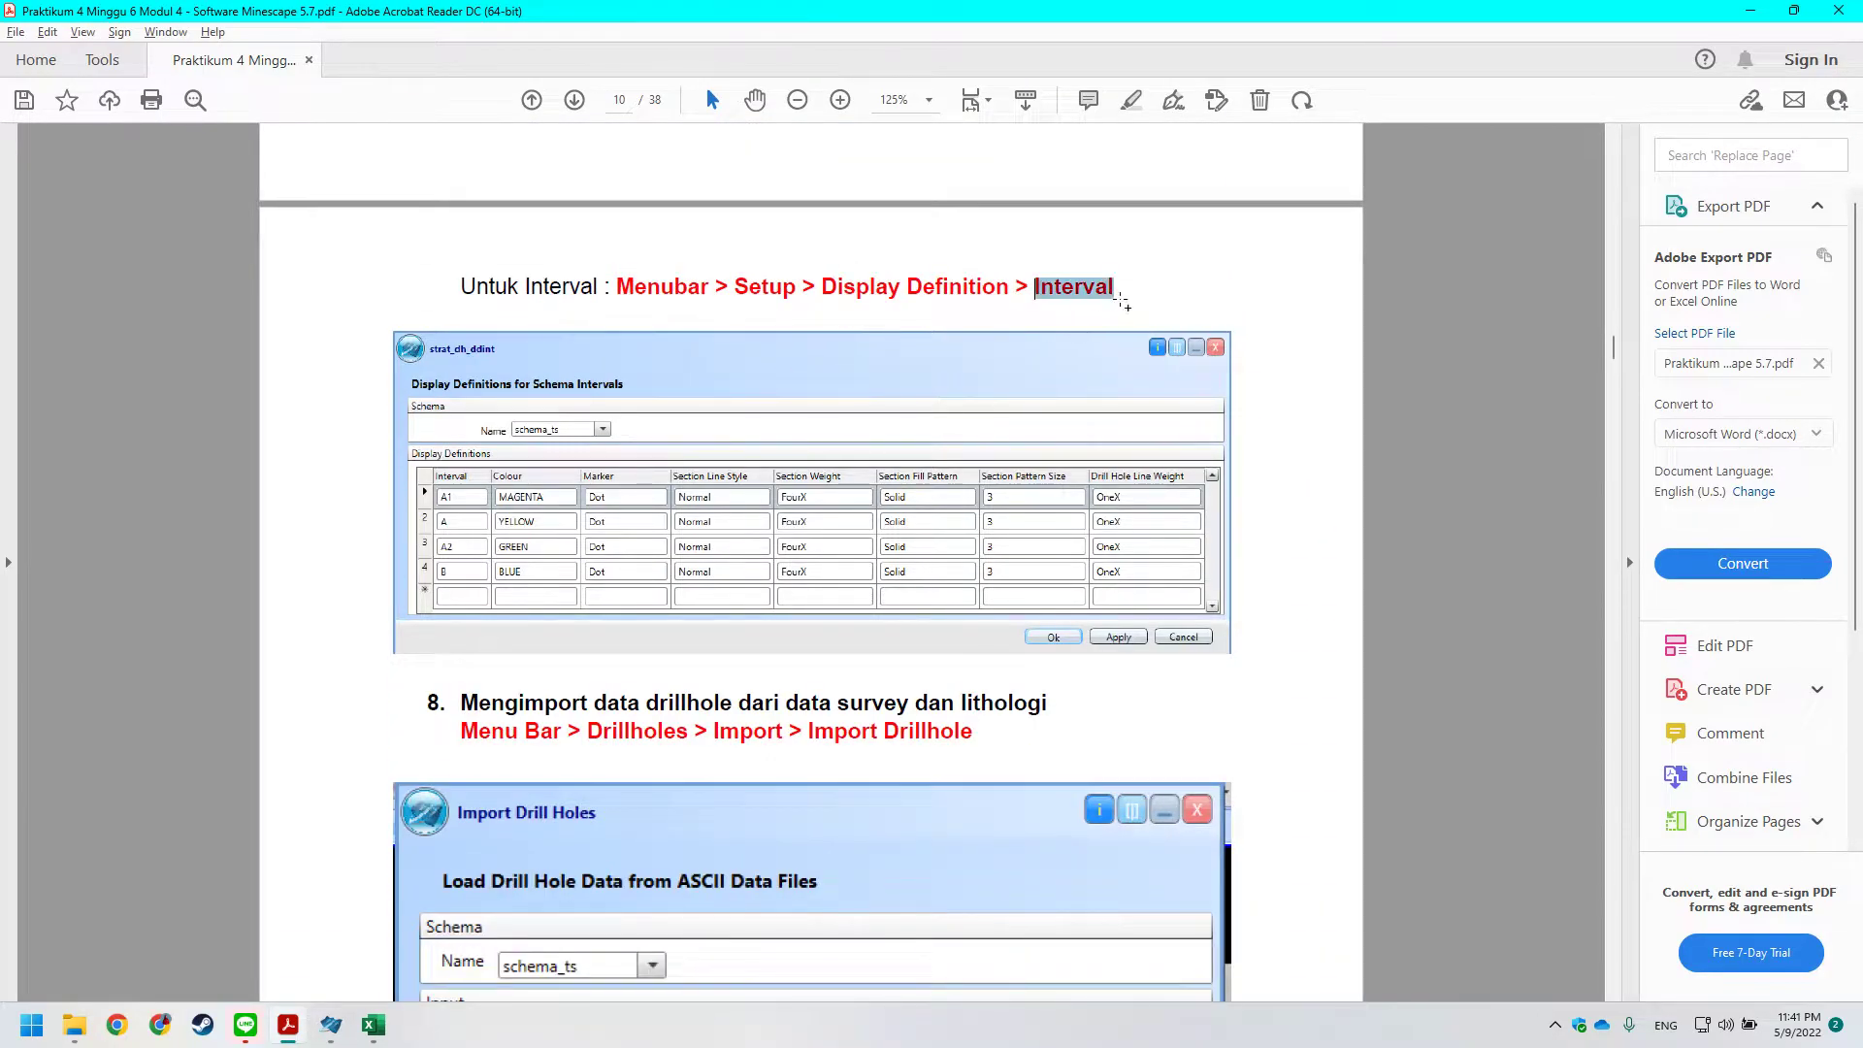
key("alt+Tab")
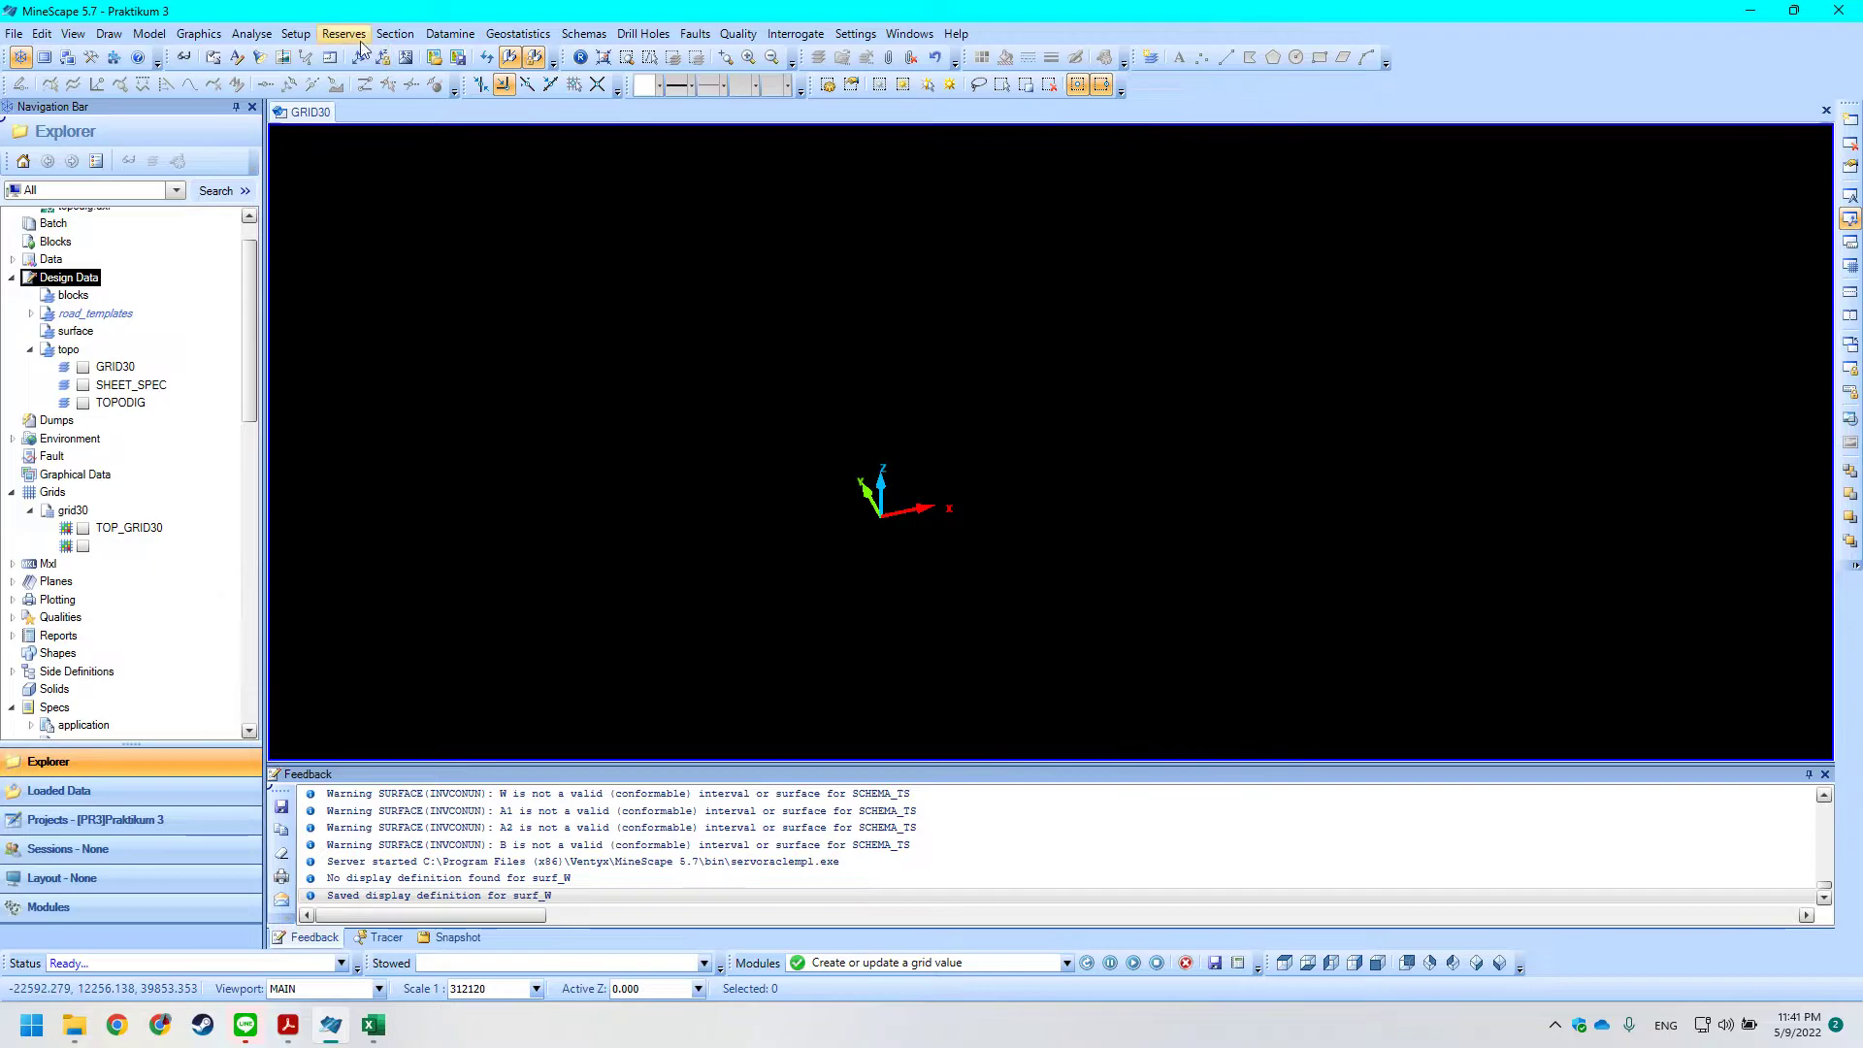
Open the display definitions for schema intervals and shrink and reposition the dialog within the main window.
left_click(296, 34)
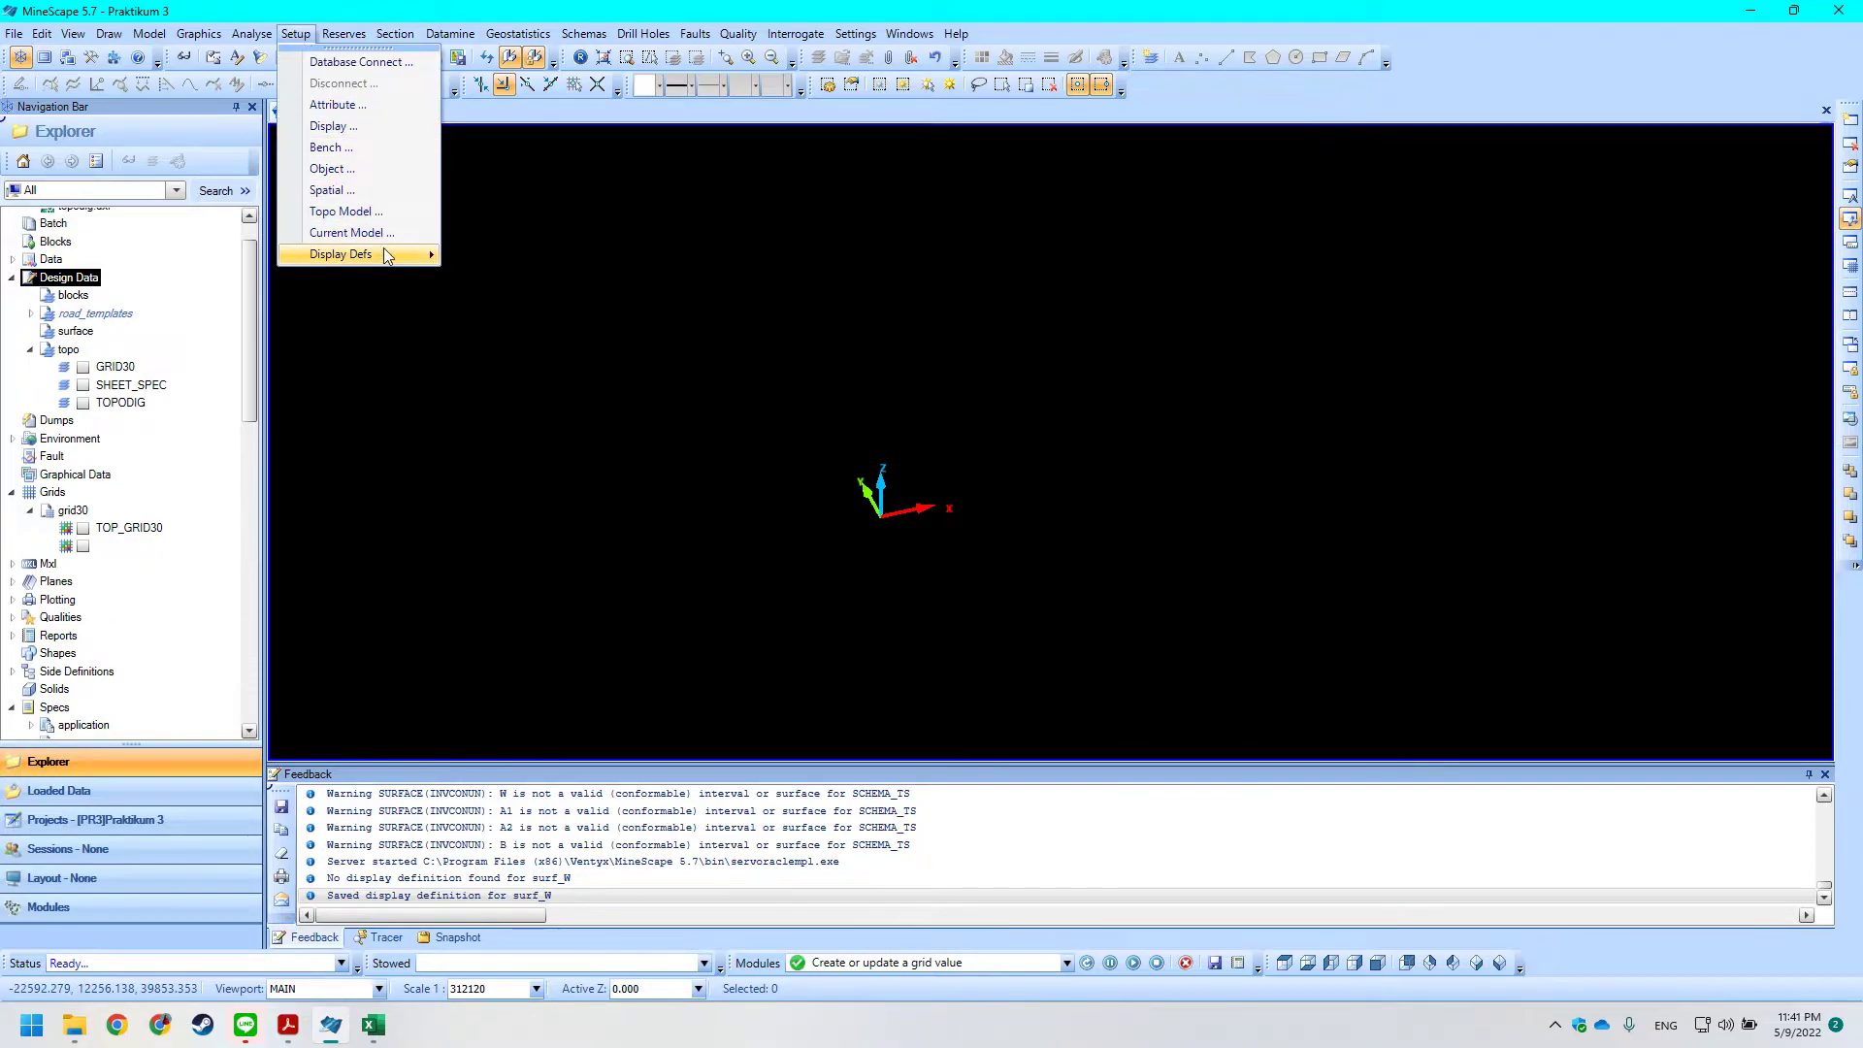
mouse_move(386, 252)
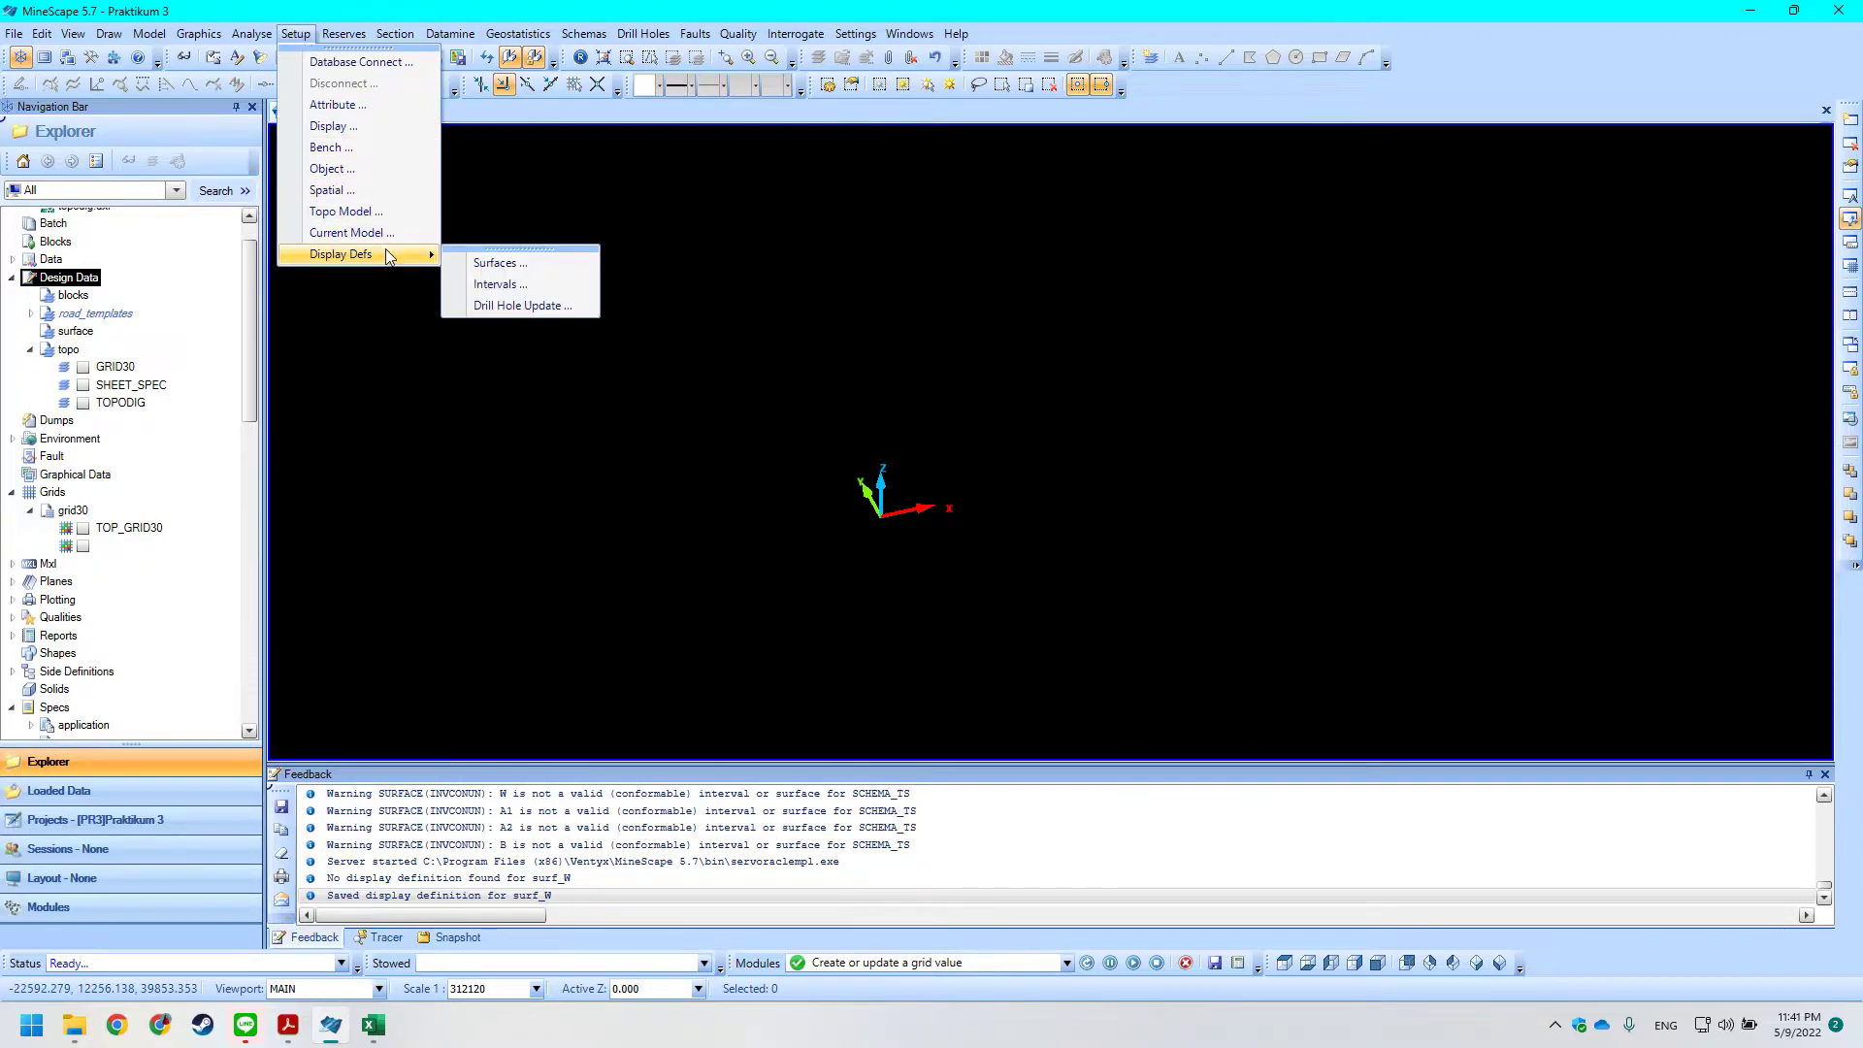
left_click(500, 284)
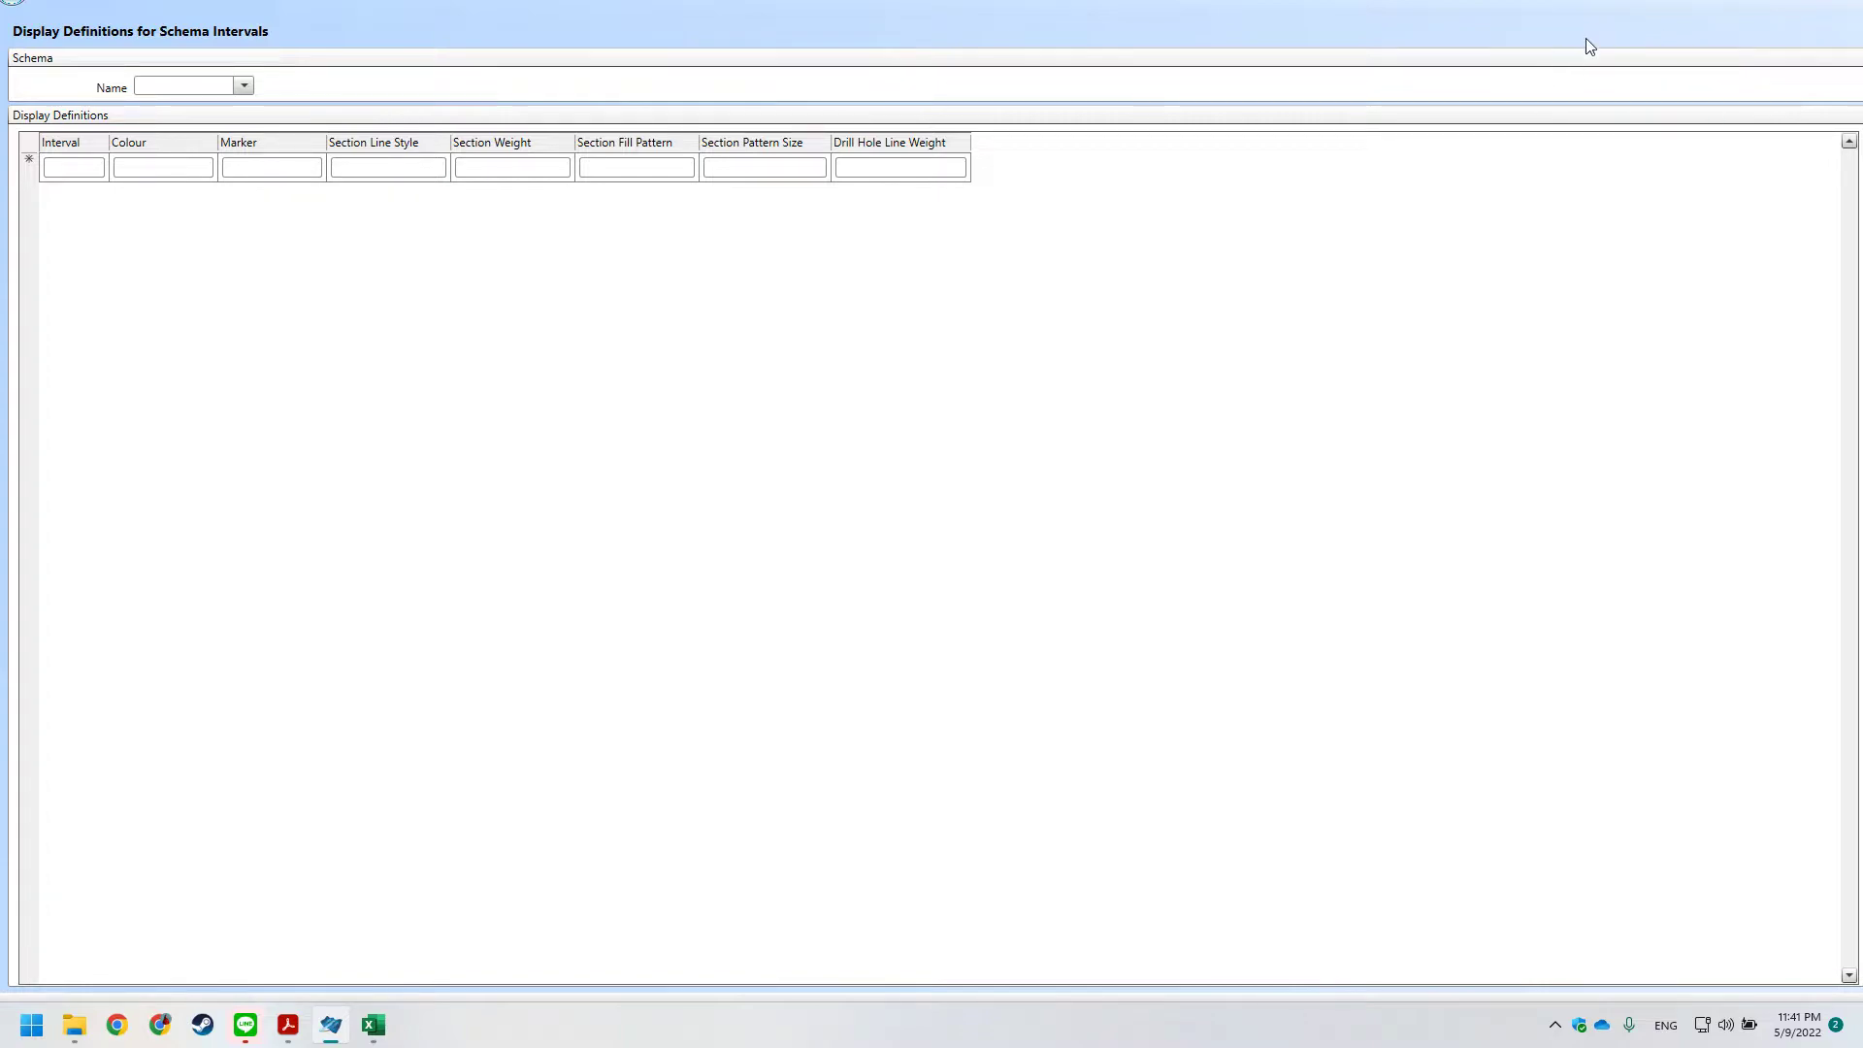
left_click_drag(5, 8, 353, 116)
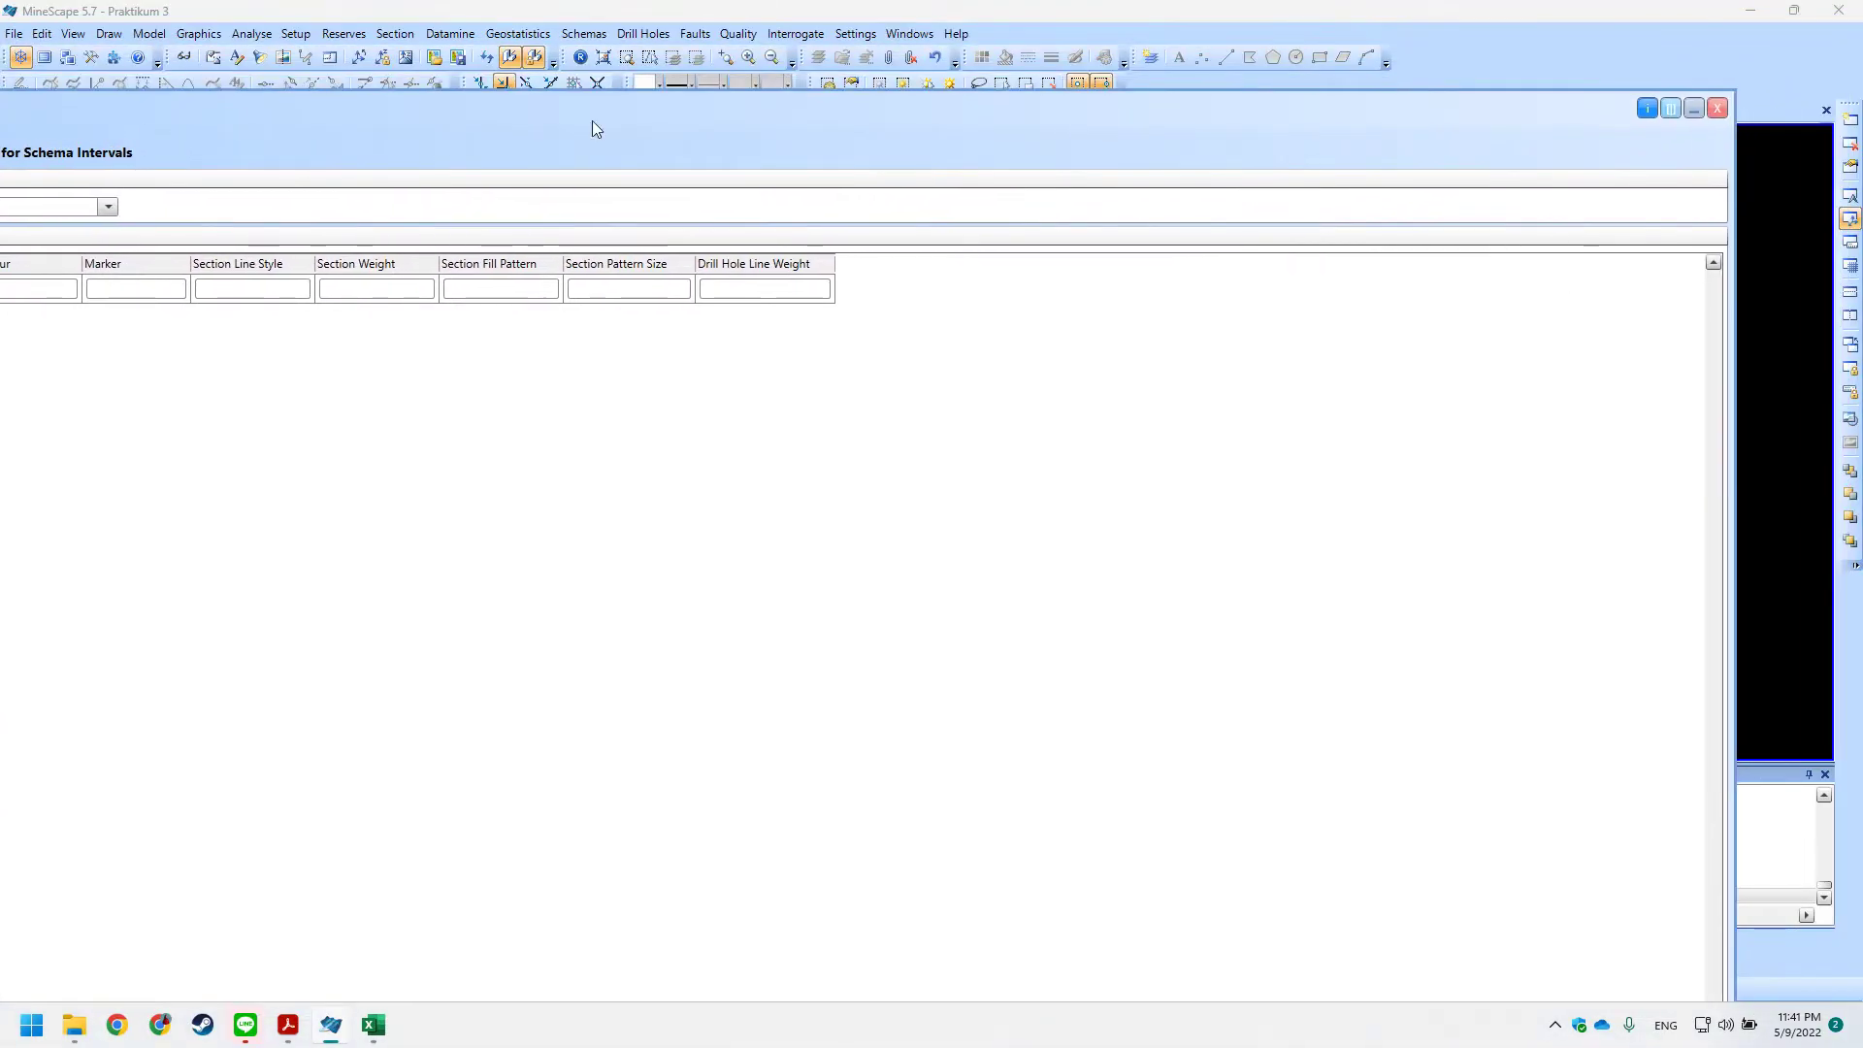
left_click_drag(1738, 90, 721, 215)
left_click(1096, 164)
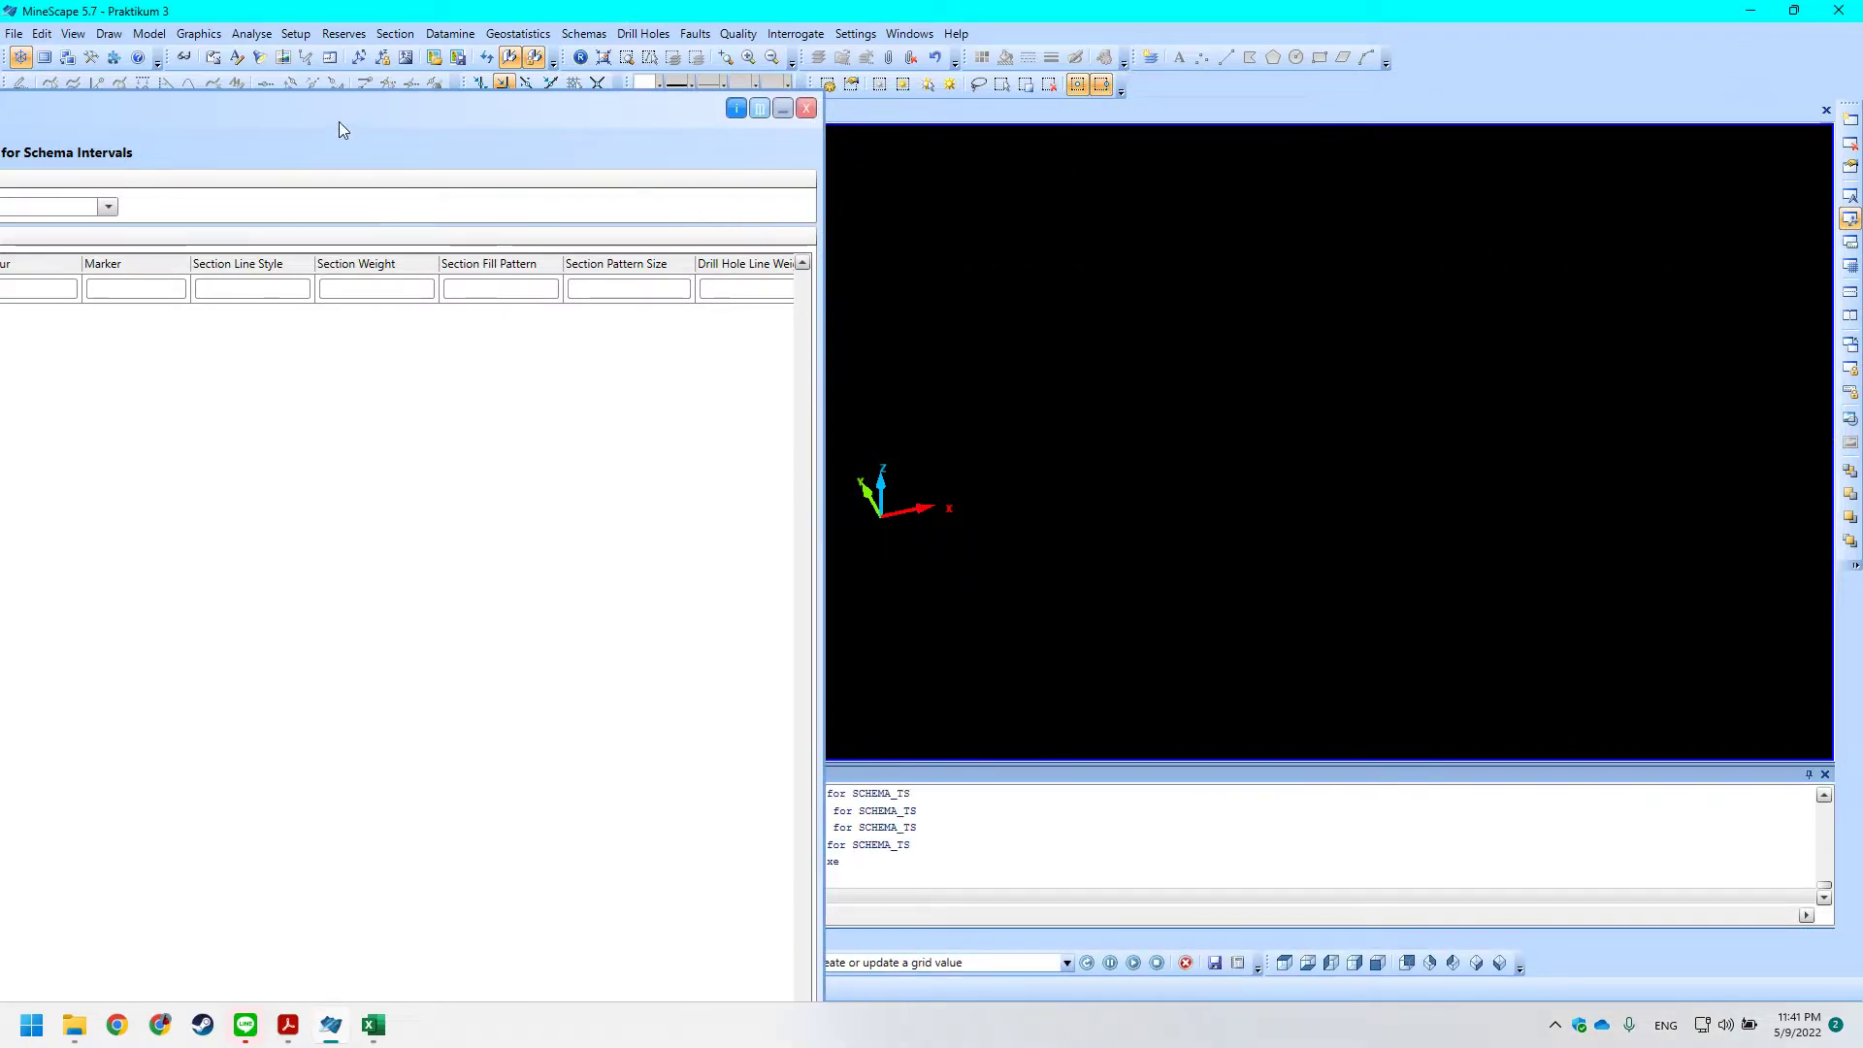
left_click_drag(340, 125, 1049, 170)
left_click_drag(801, 134, 825, 187)
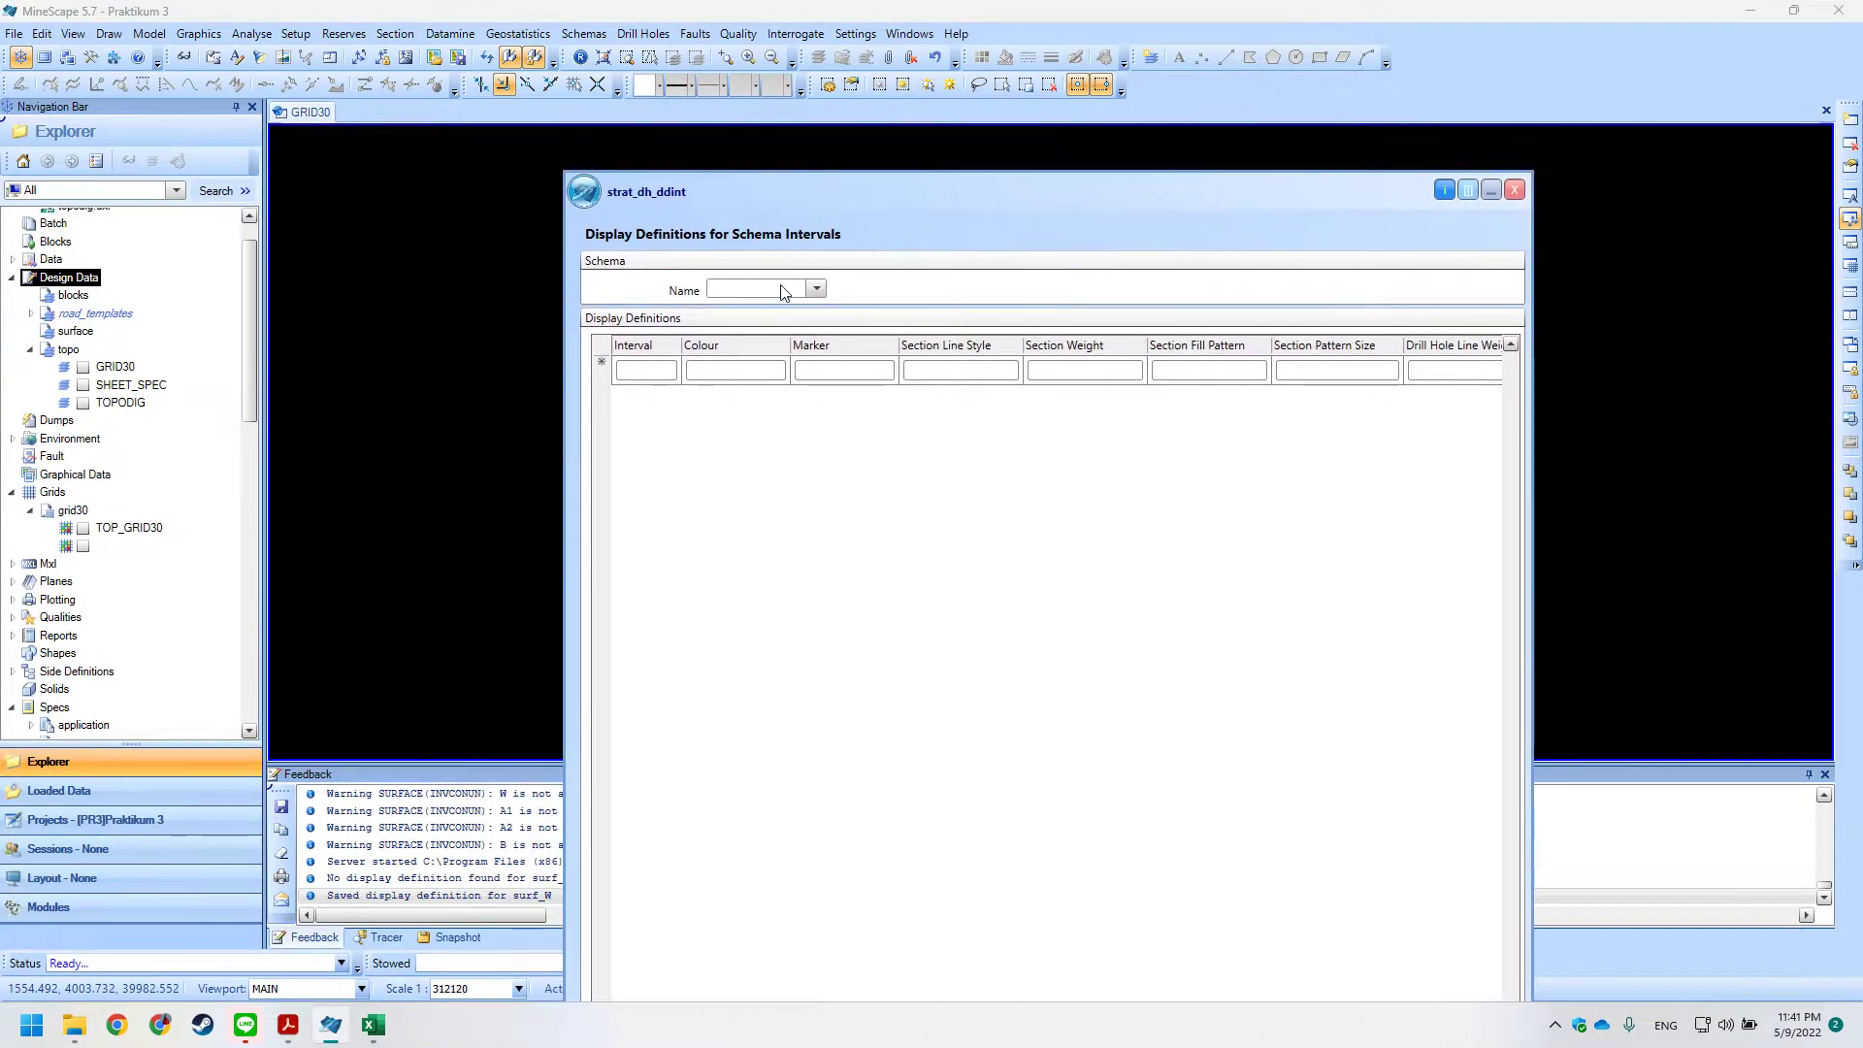
Choose schema_ts as the schema and load its interval display definitions.
left_click(817, 289)
left_click(769, 310)
left_click(651, 377)
left_click(710, 378)
left_click(1511, 340)
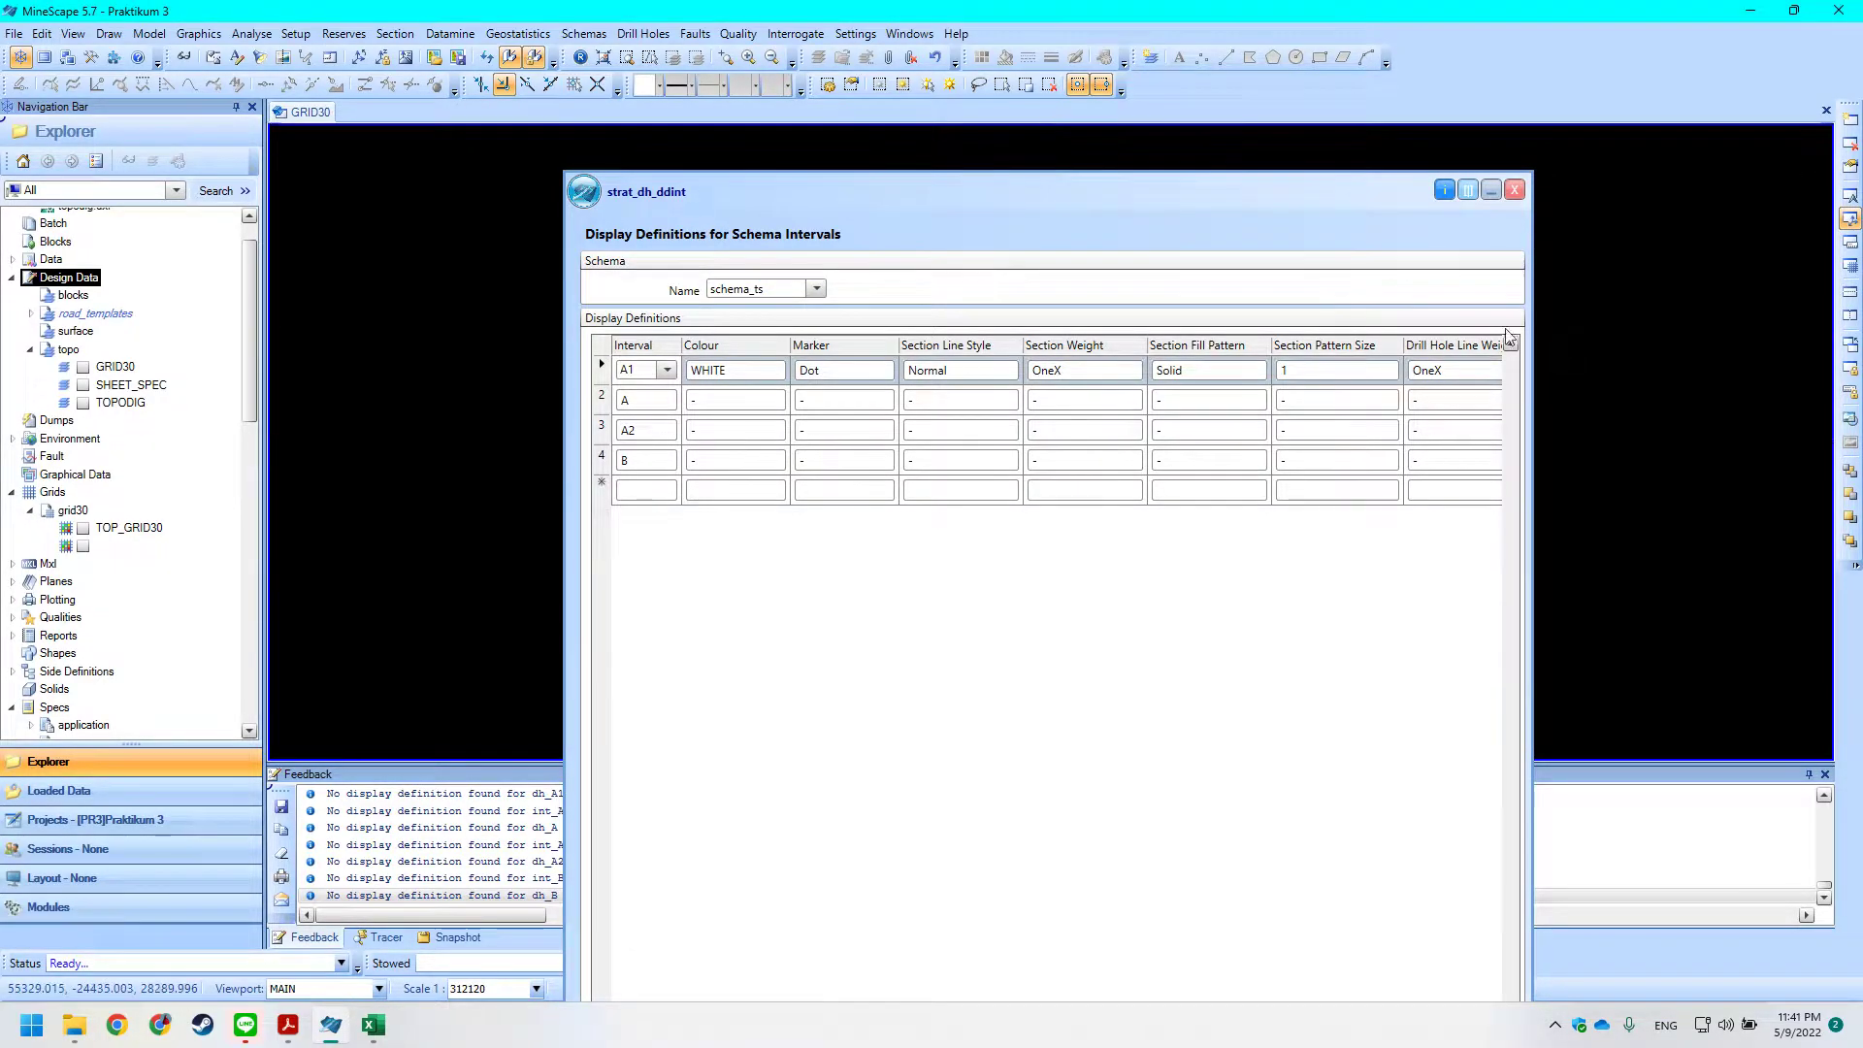
left_click(975, 556)
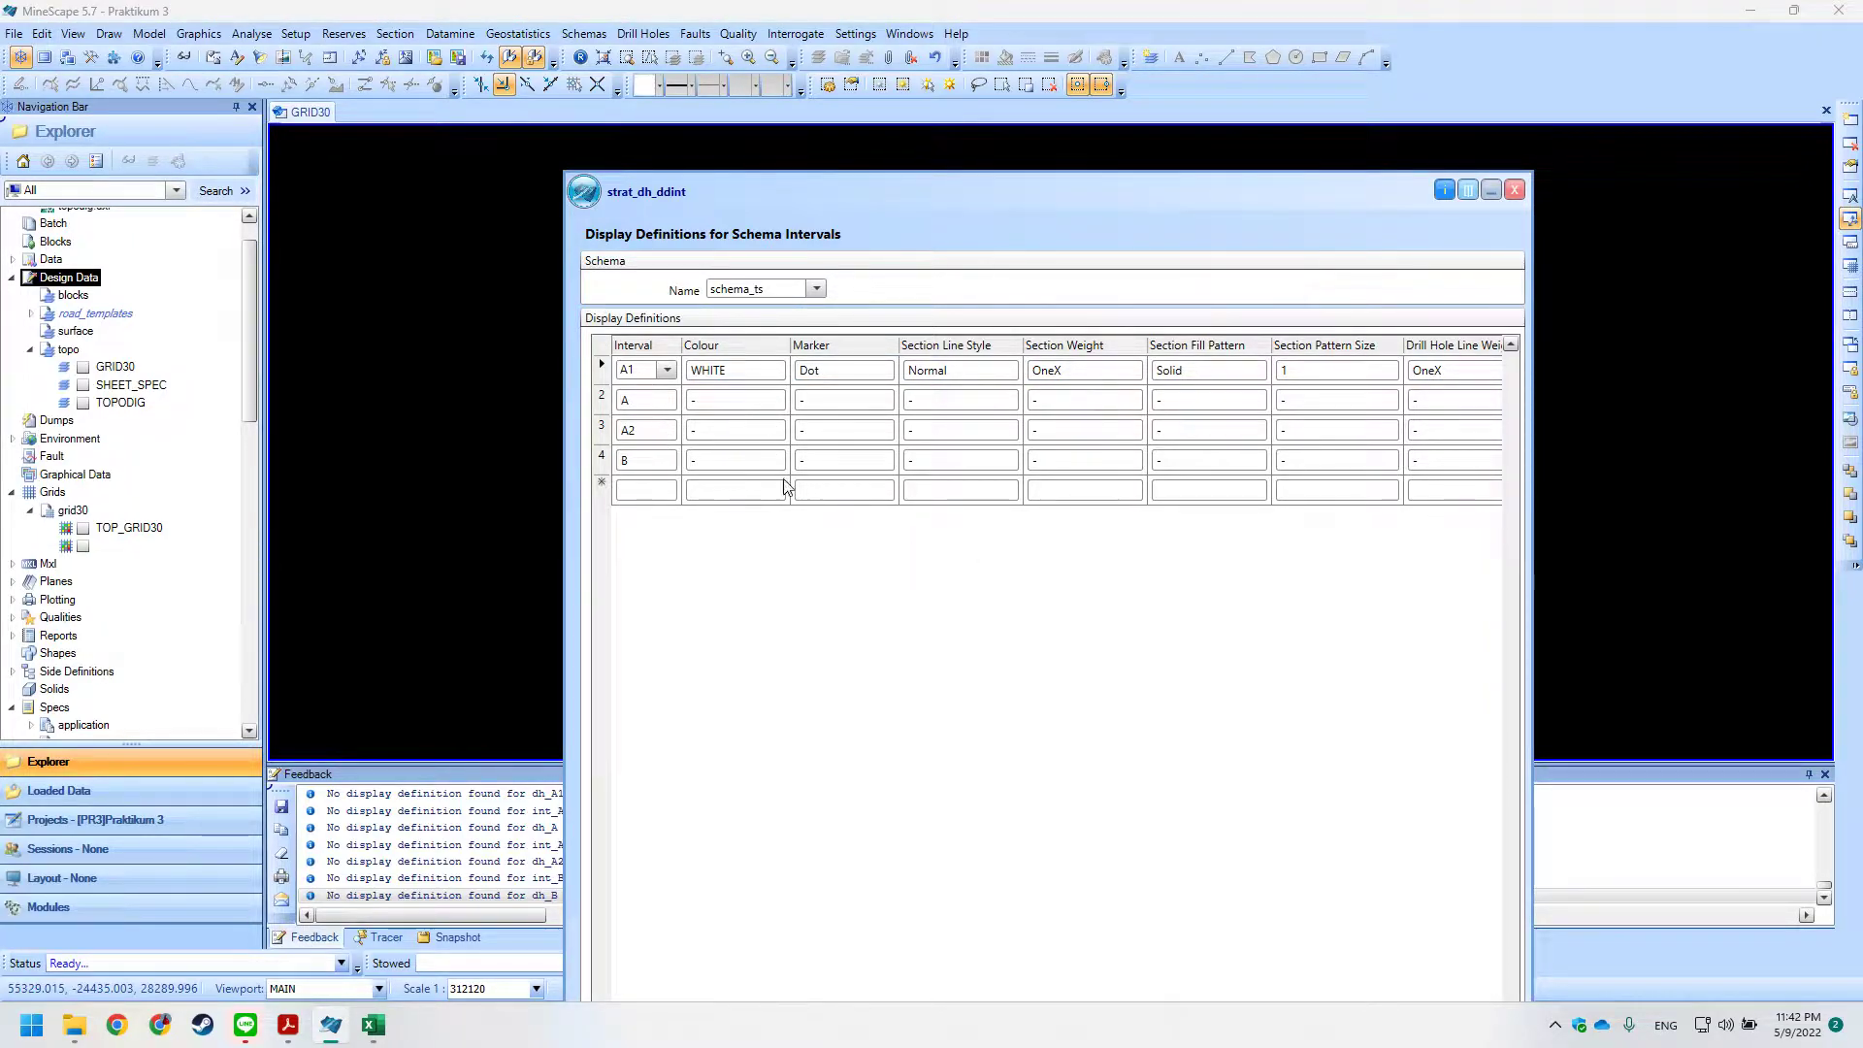
Consult the interval table in the practicum guide and set interval A1's colour to MAGENTA.
key("alt+Tab")
scroll(548, 475, "down", 1)
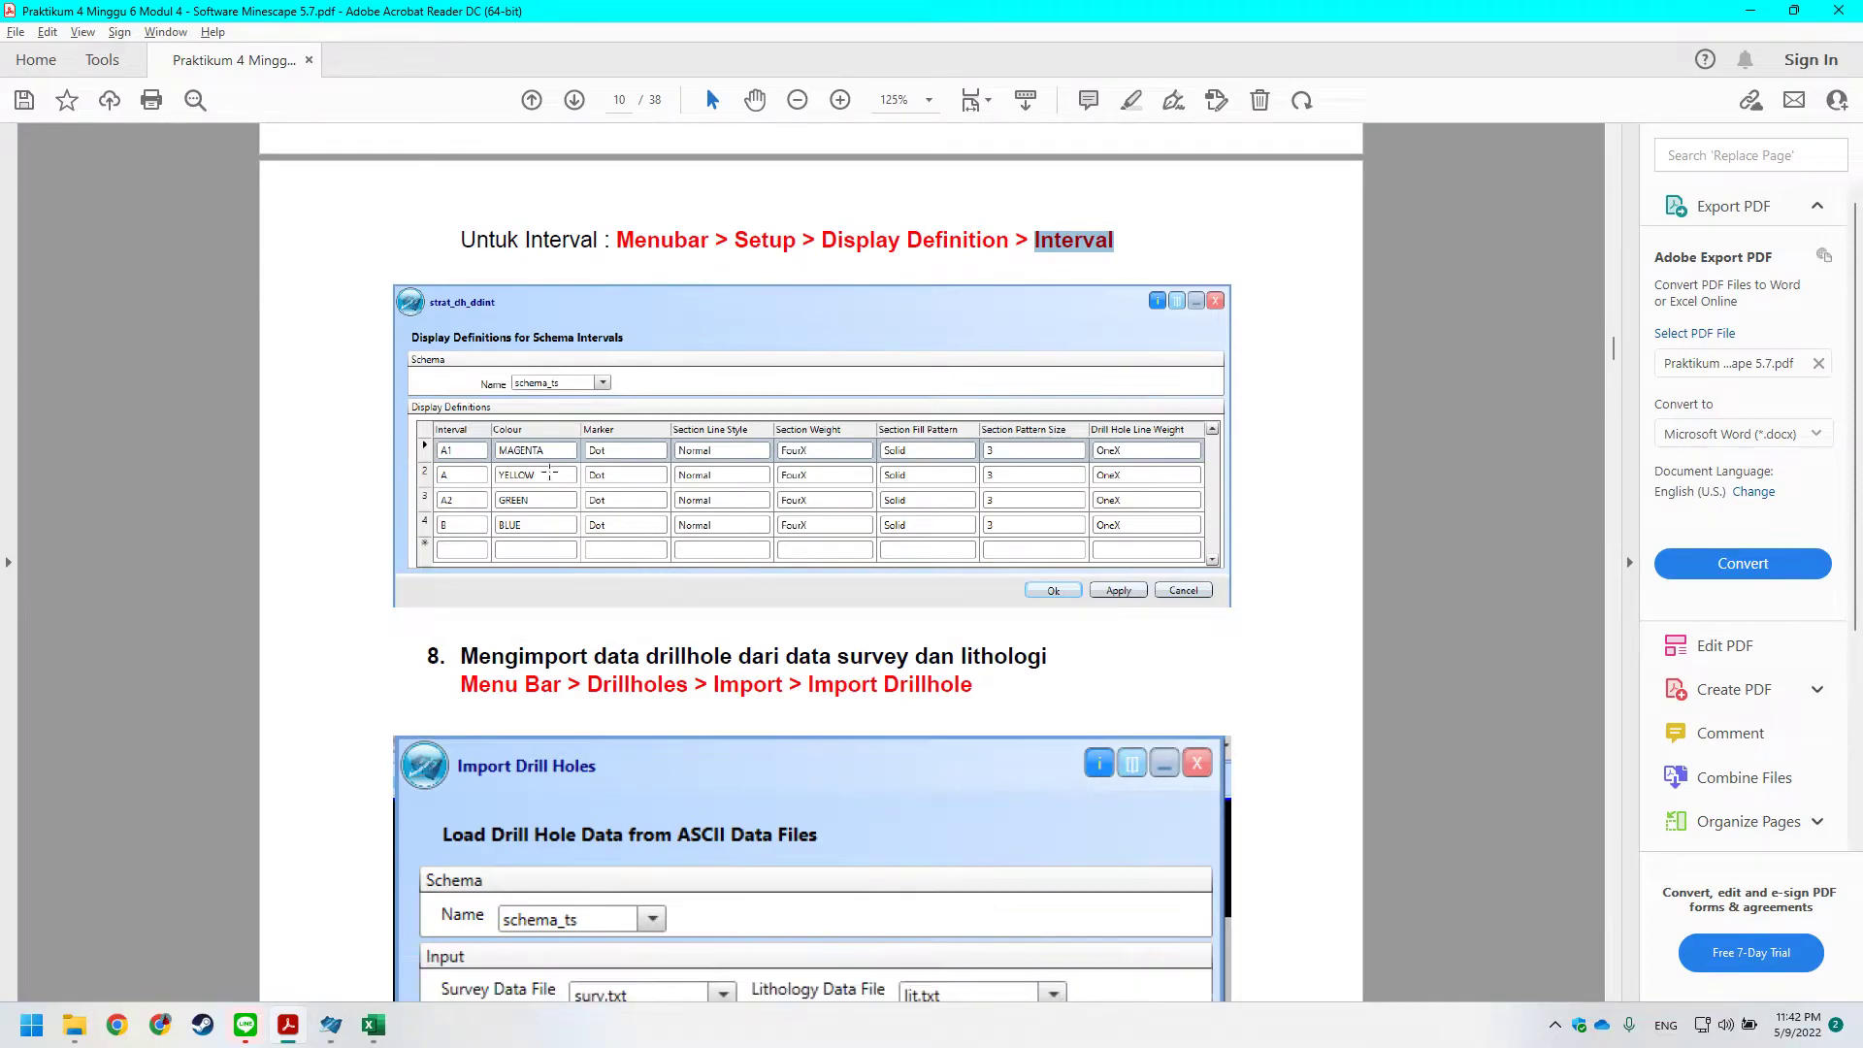
scroll(504, 413, "down", 1)
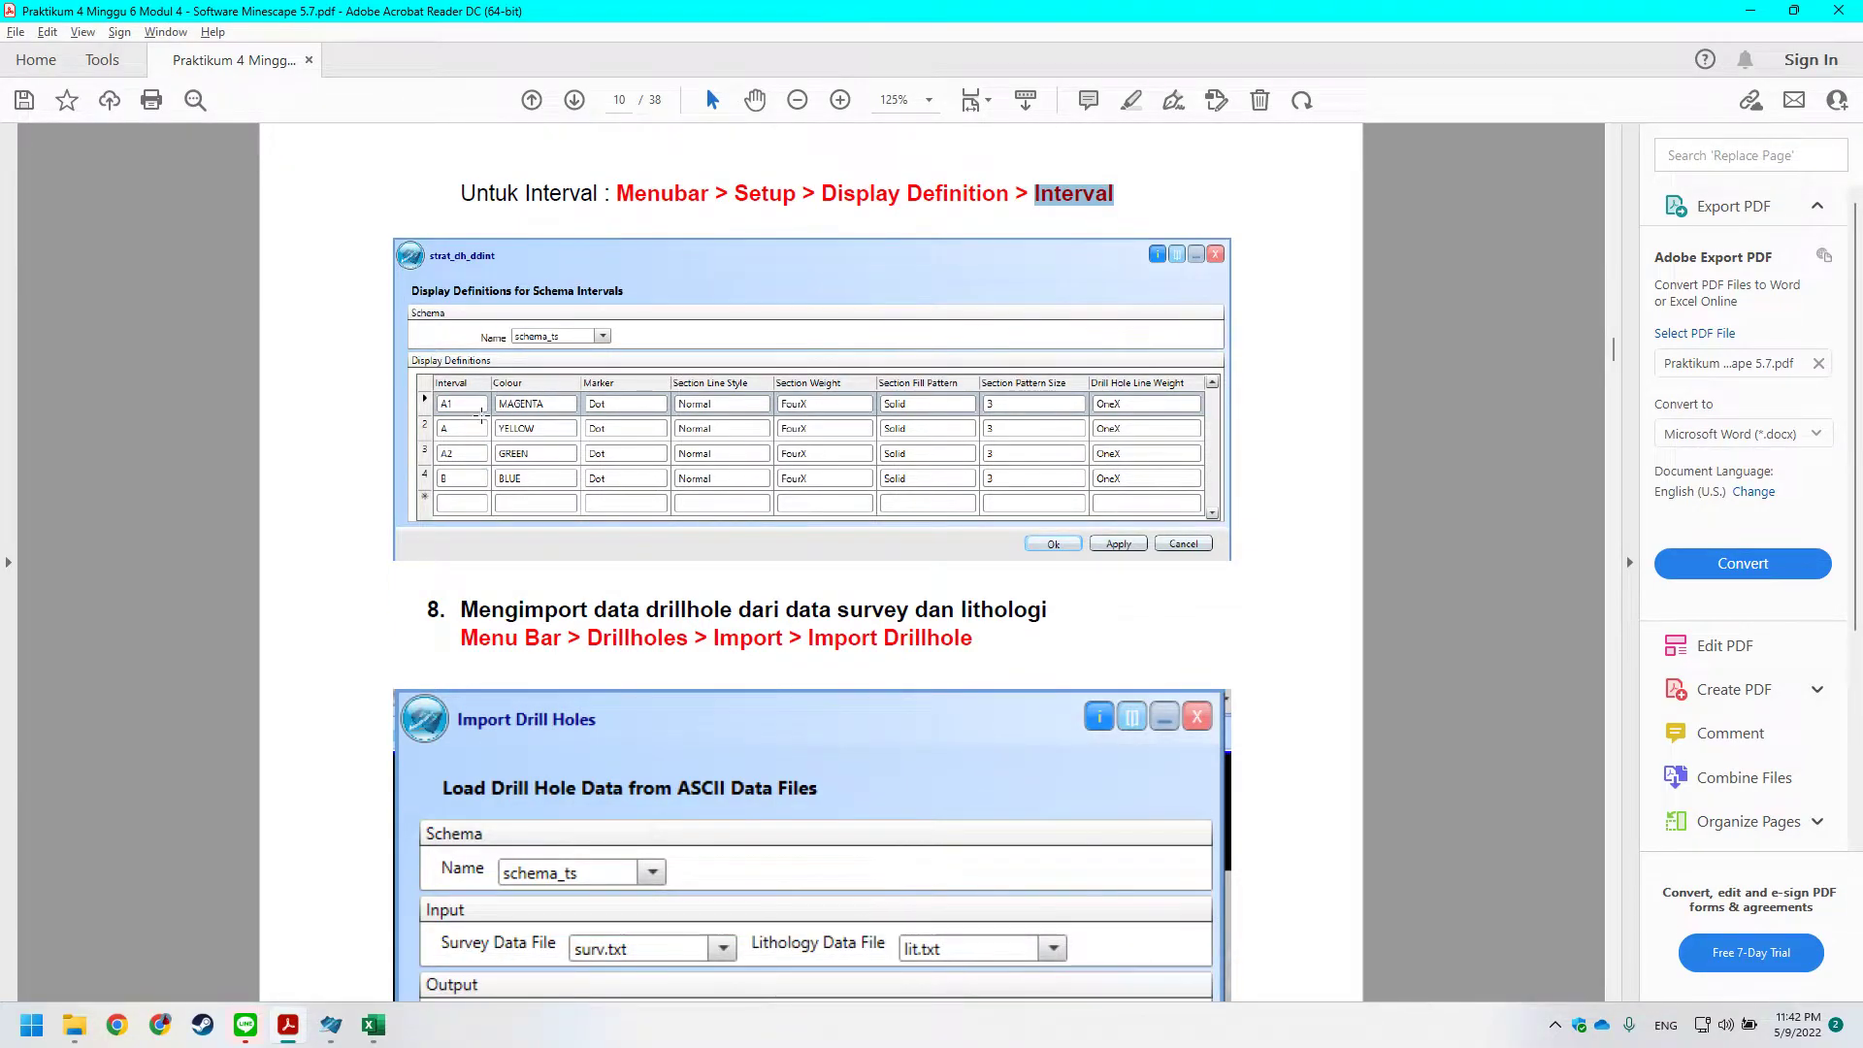
key("alt+Tab")
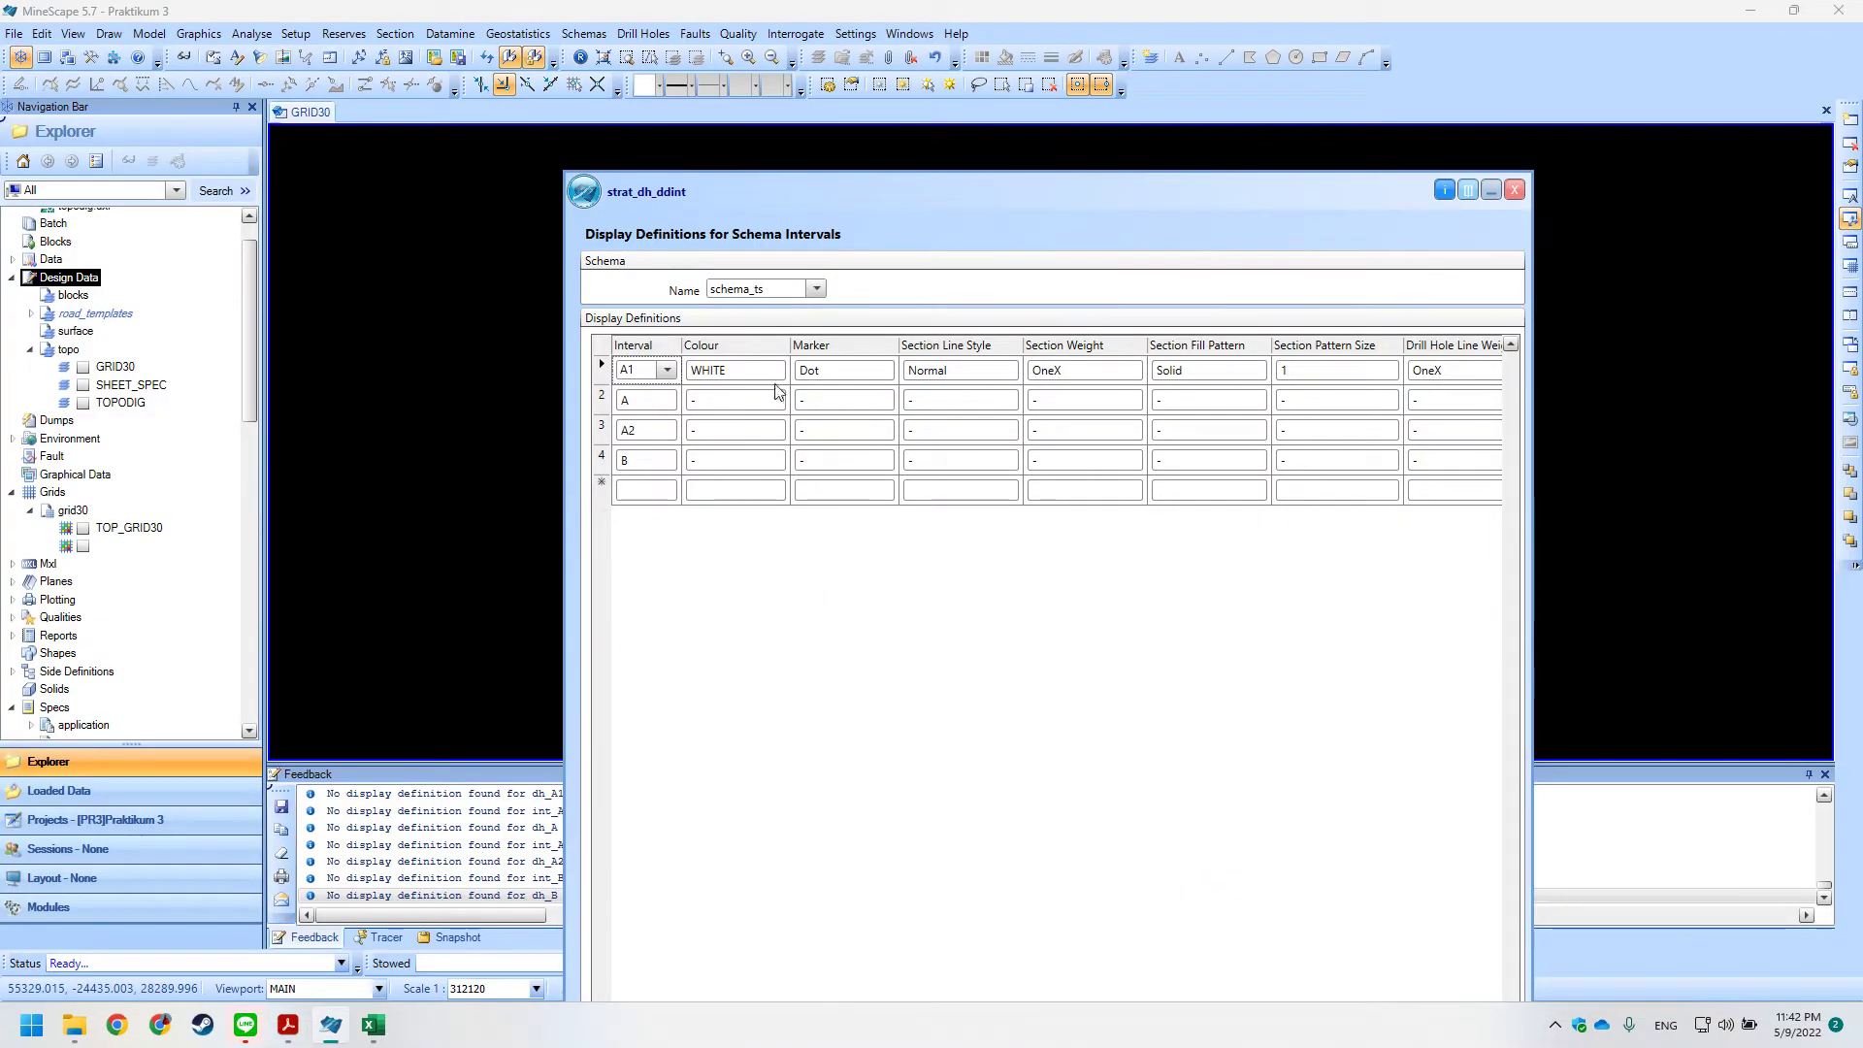
left_click(735, 370)
left_click(775, 370)
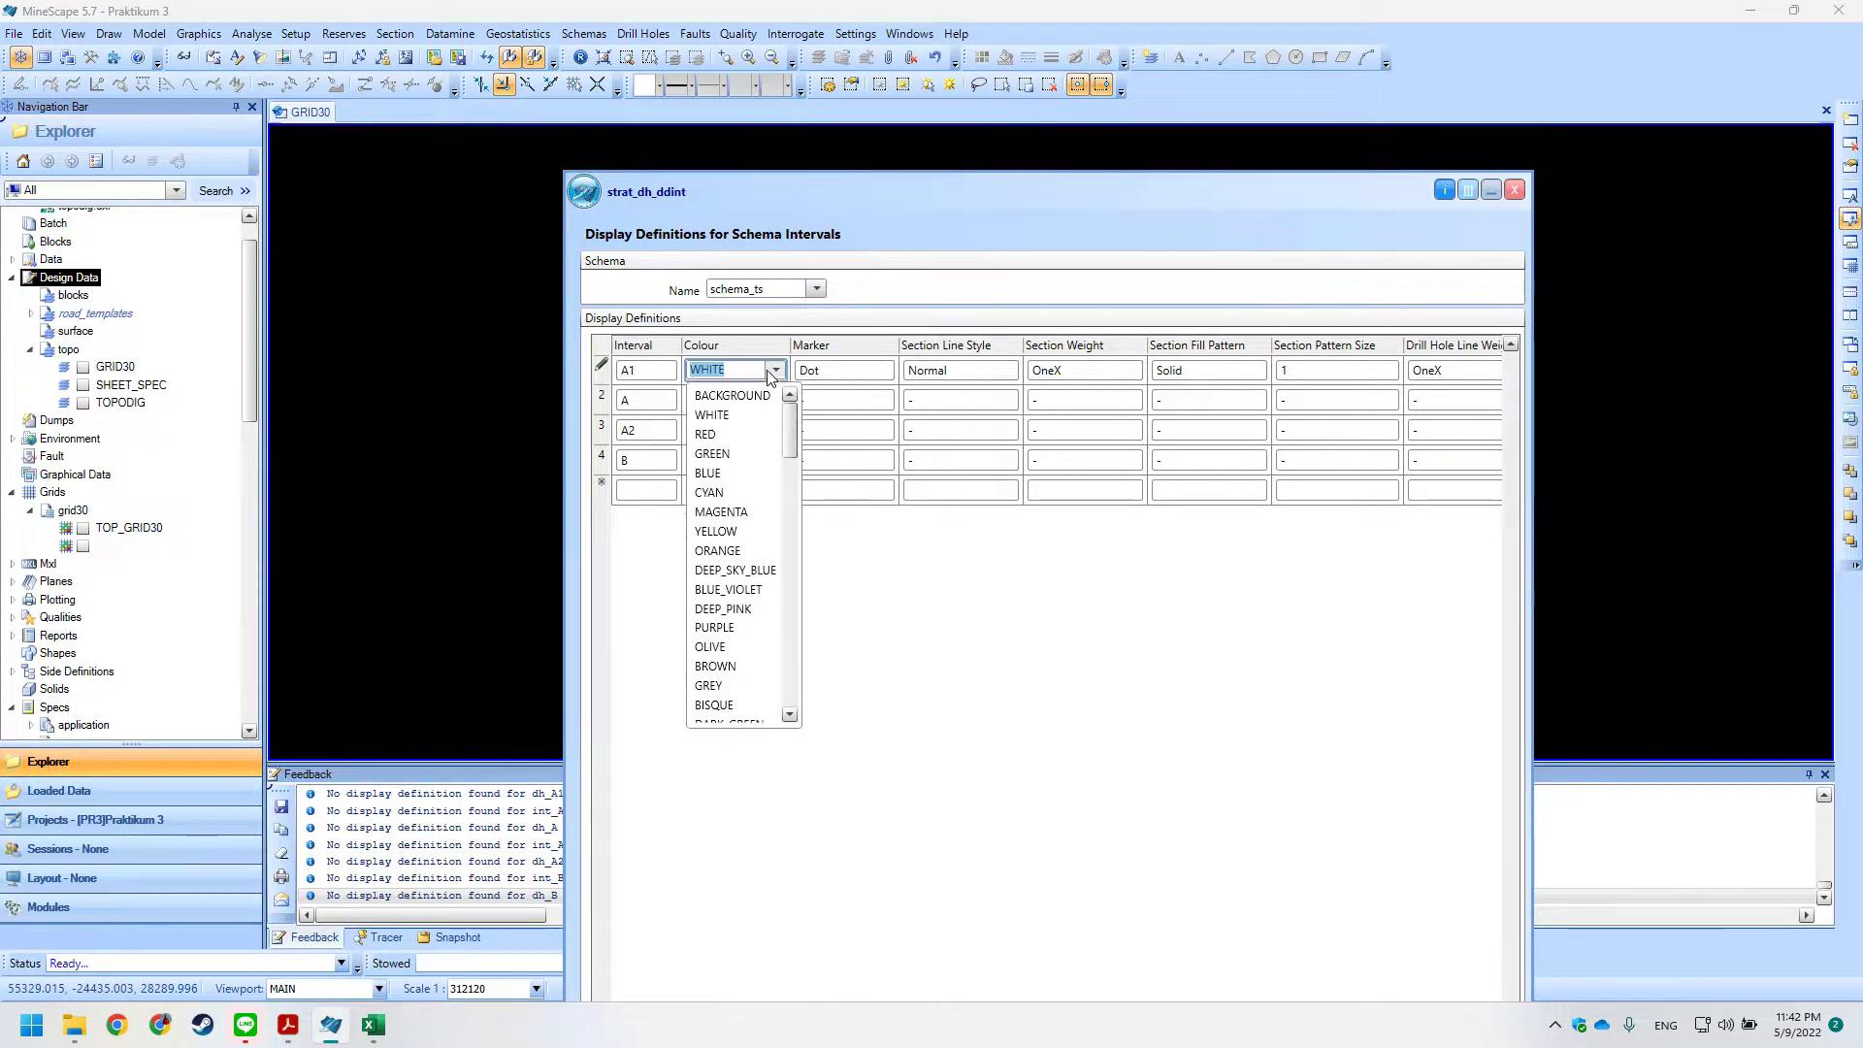
scroll(786, 456, "down", 2)
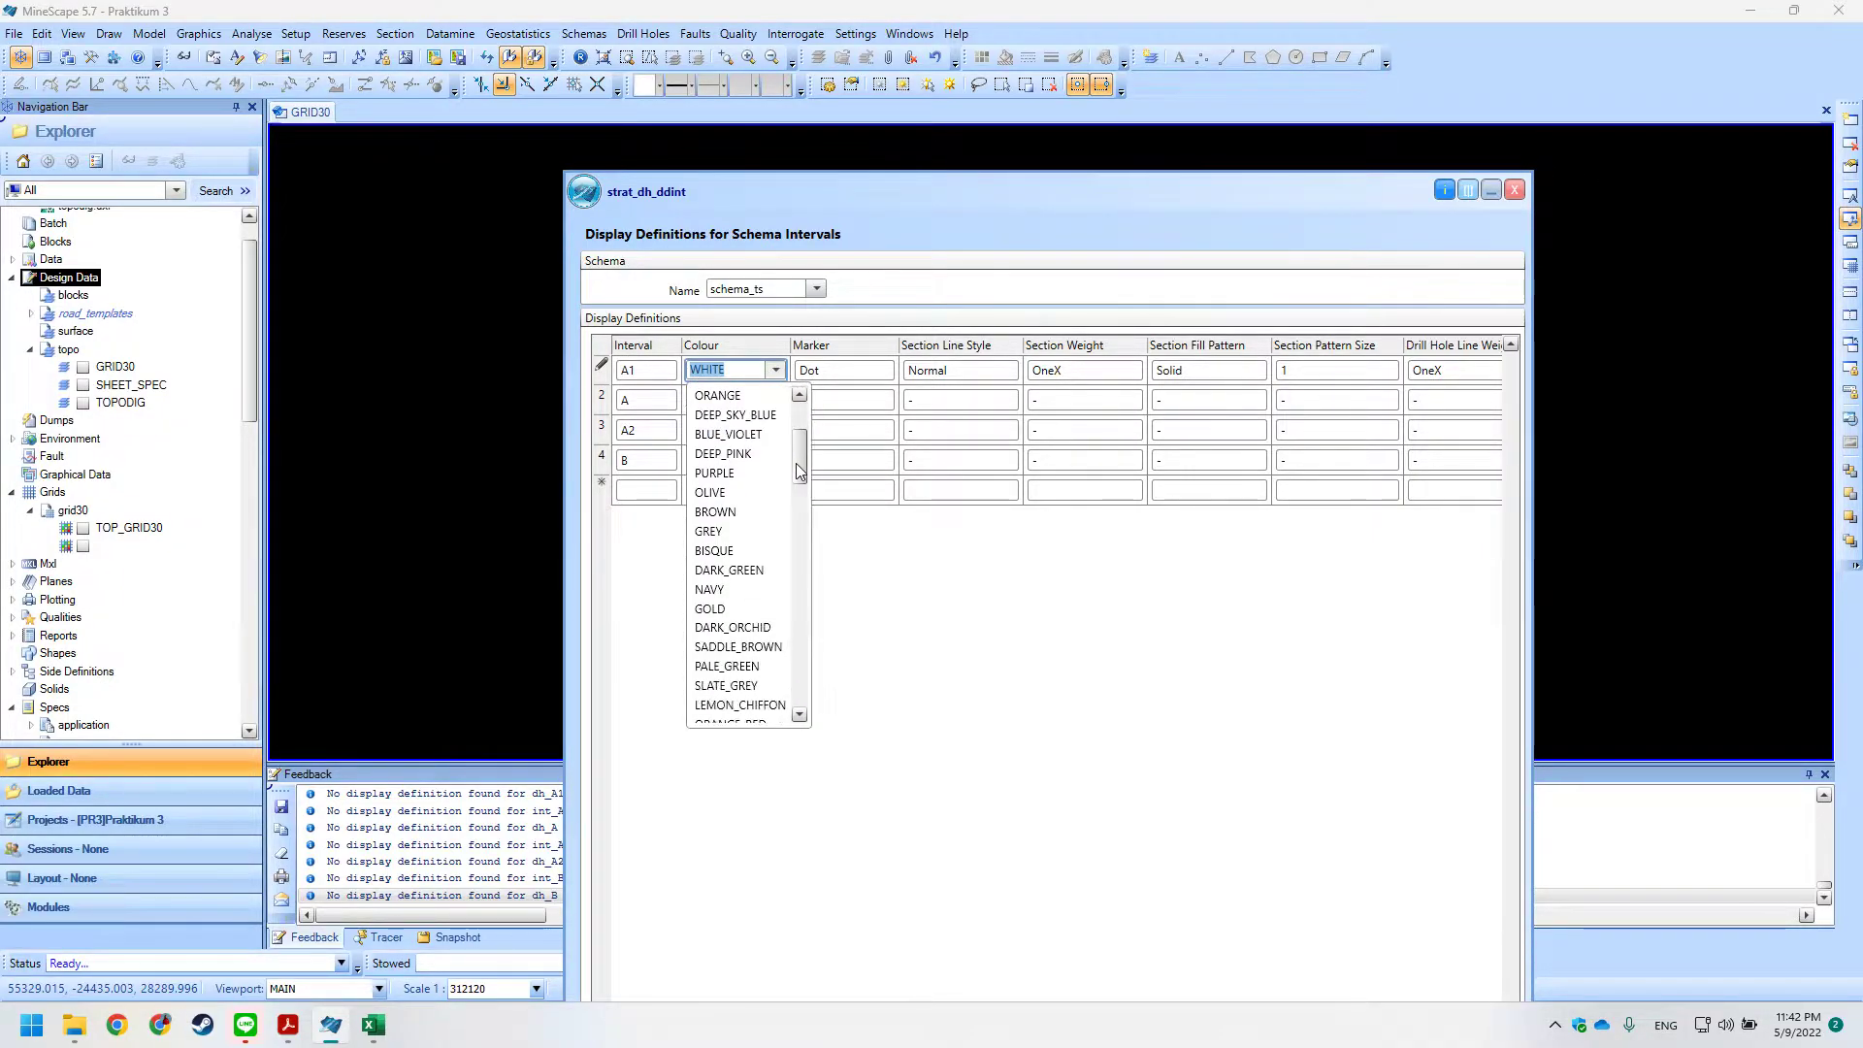
left_click_drag(796, 470, 764, 440)
left_click(753, 511)
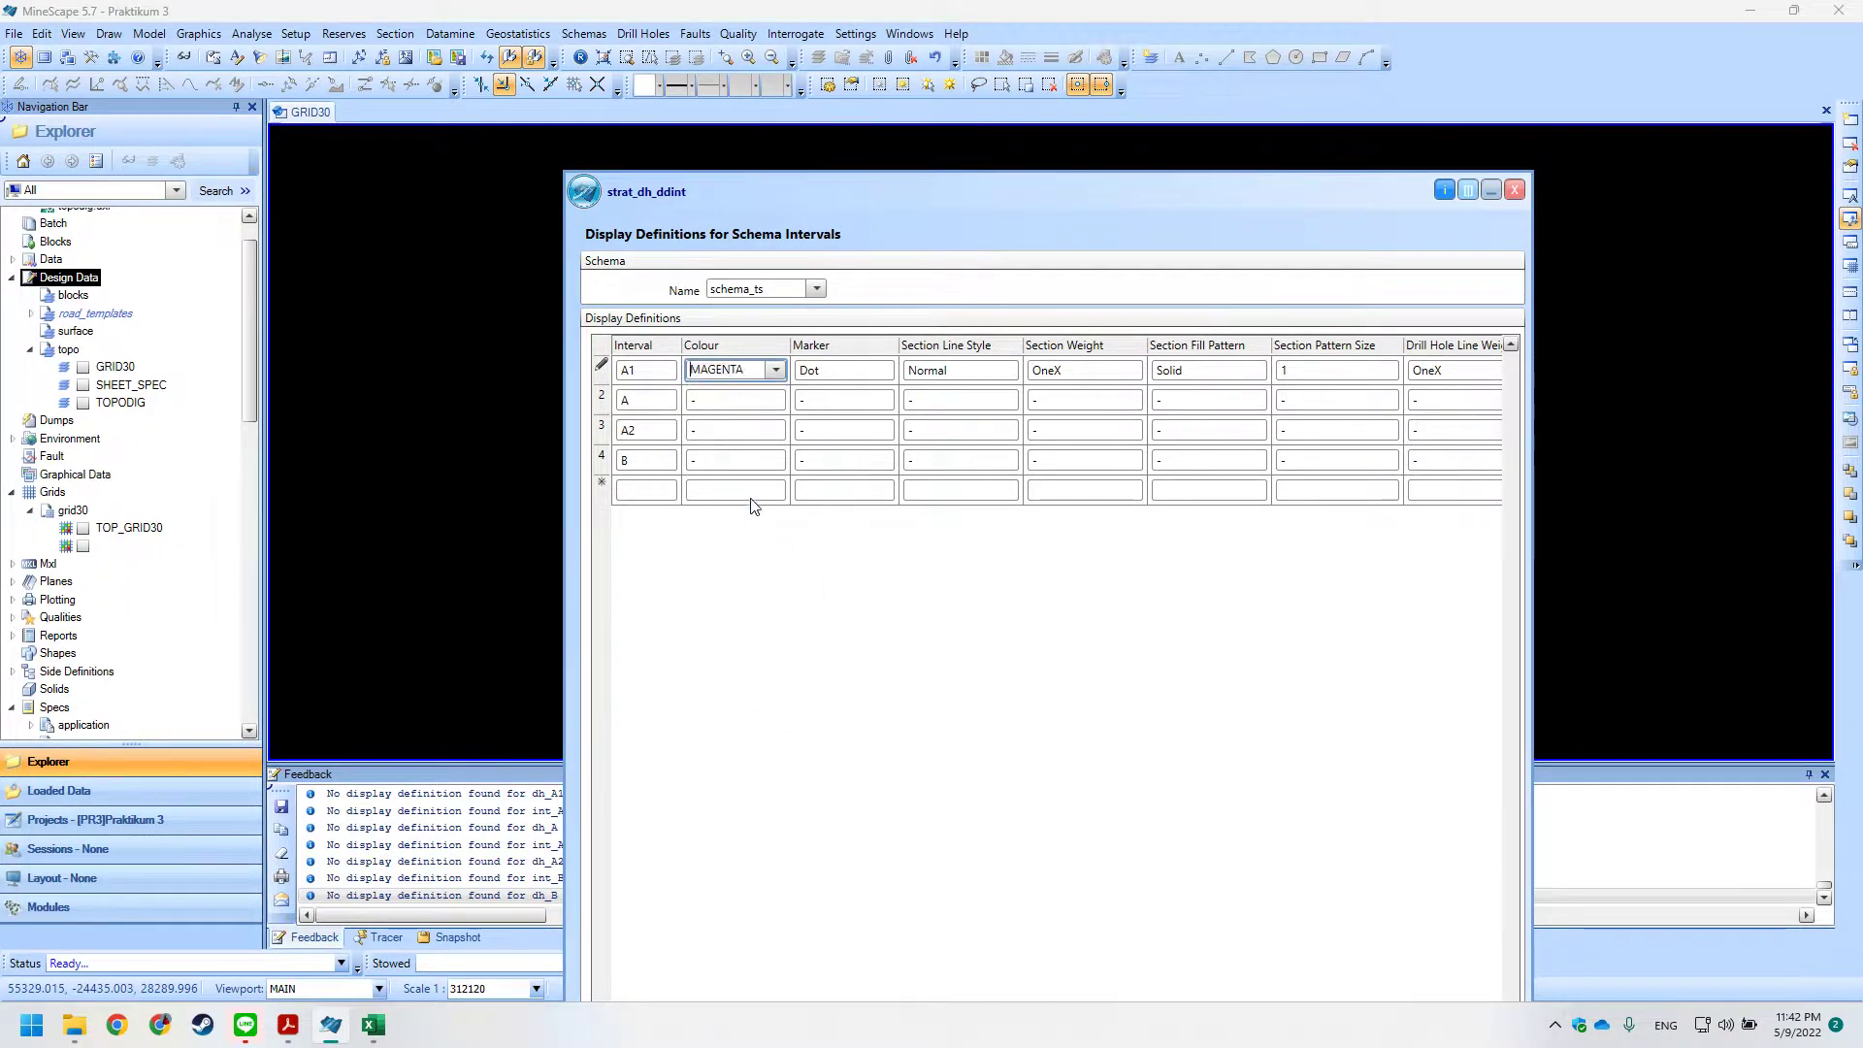
Set the colours of the other intervals: YELLOW for A, GREEN for A2 and BLUE for B.
left_click(761, 401)
left_click(778, 401)
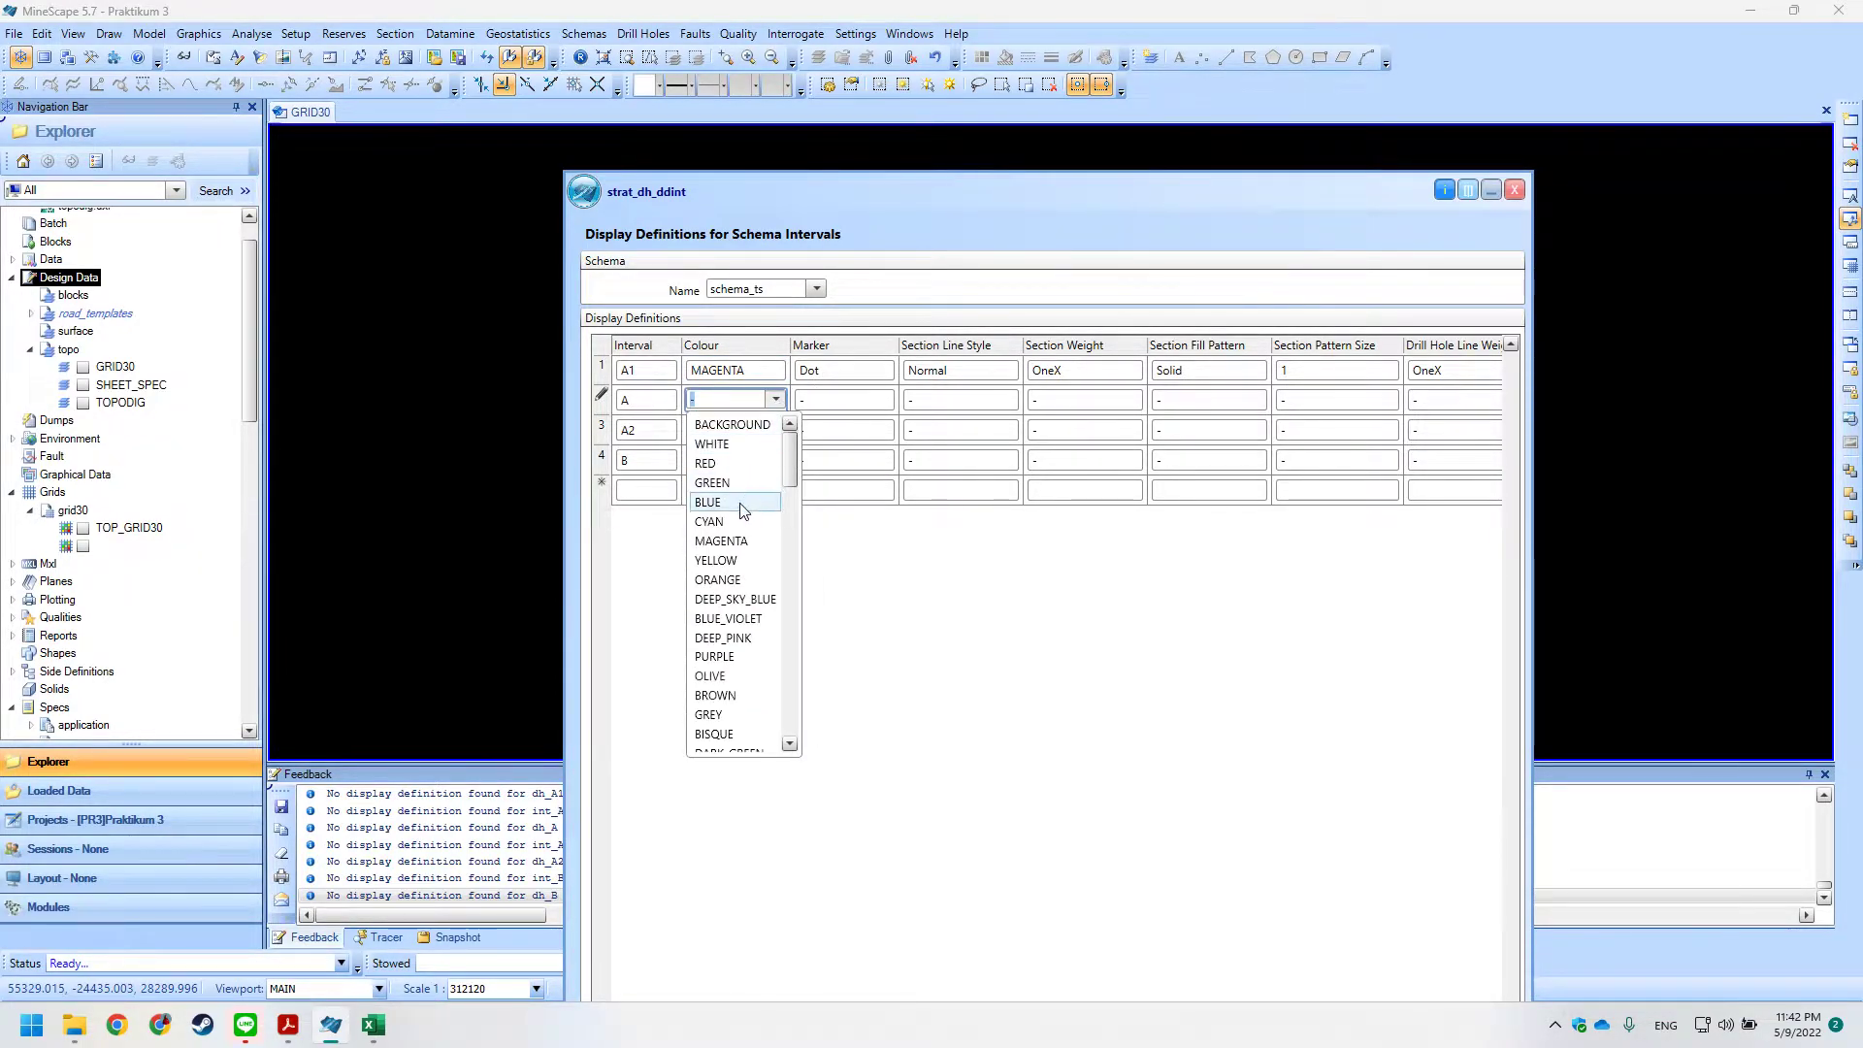
left_click(730, 560)
left_click(781, 435)
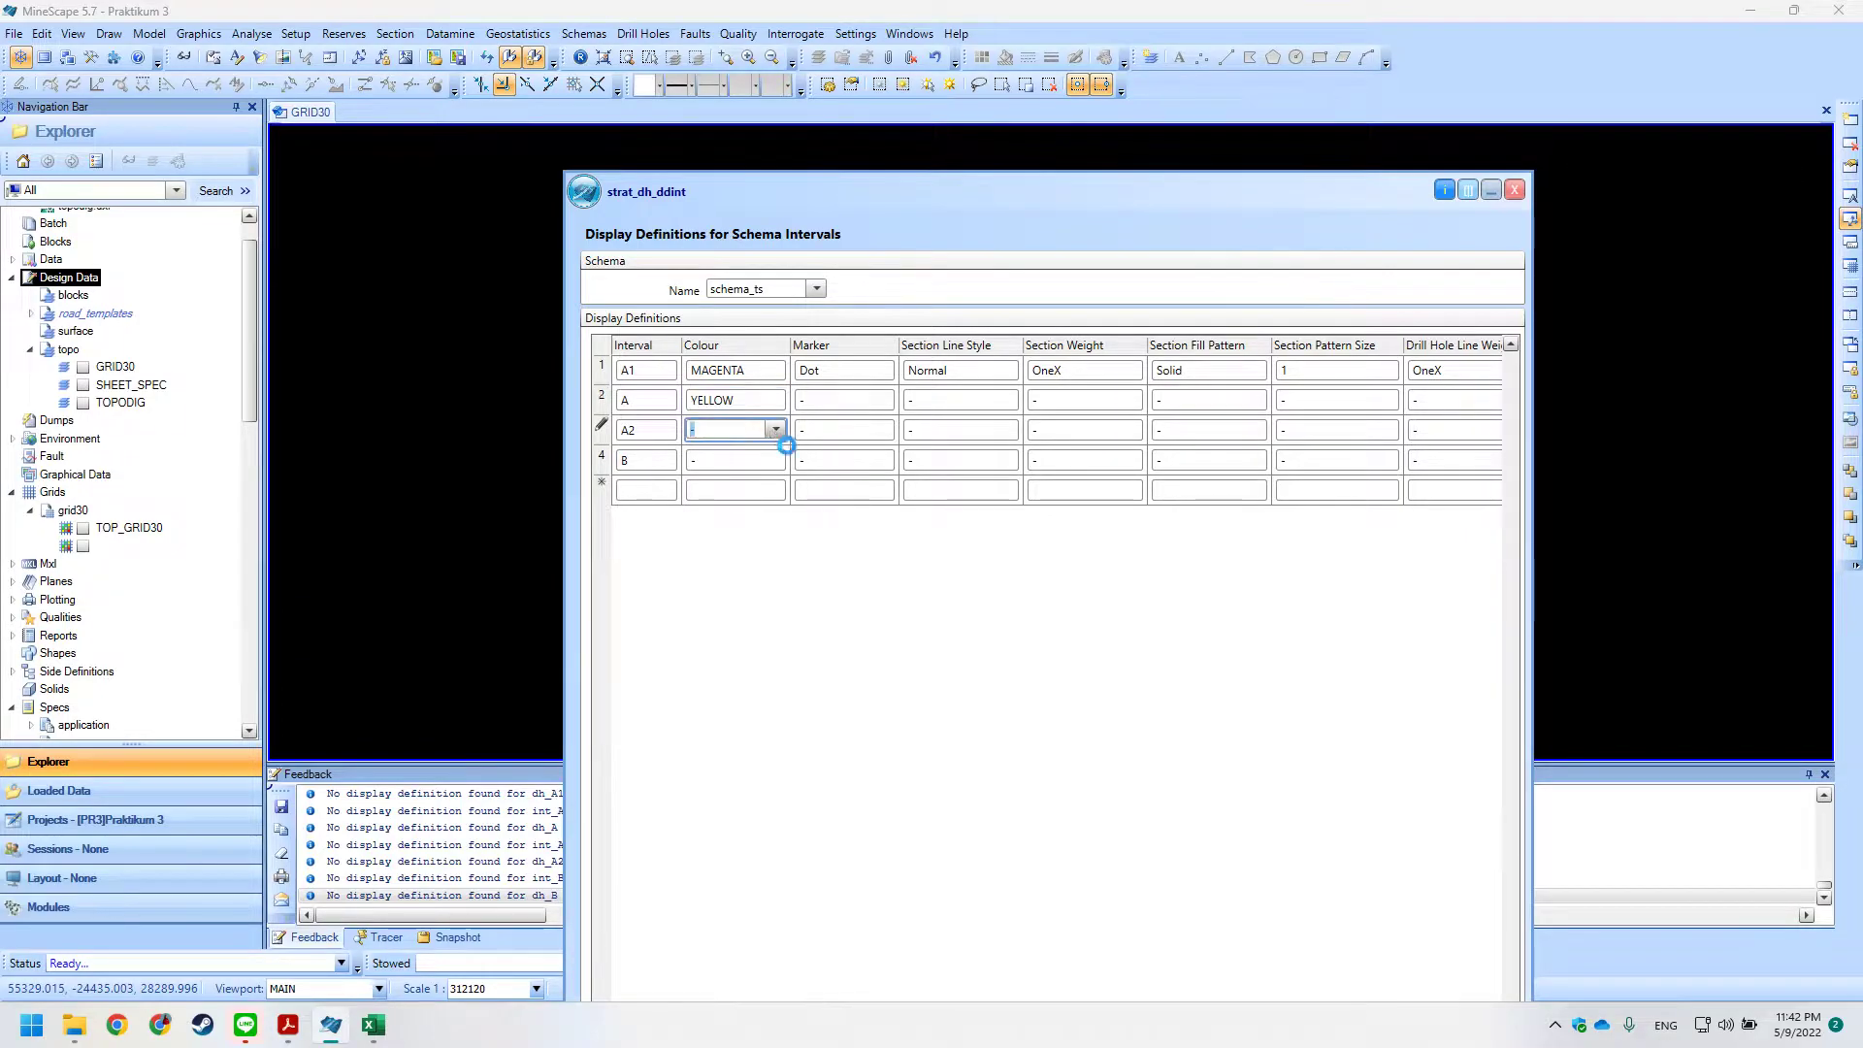
left_click(776, 430)
left_click(723, 512)
left_click(776, 461)
left_click(777, 460)
left_click(735, 563)
Check the marker column in the guide and set interval A's marker to Dot.
key("alt+Tab")
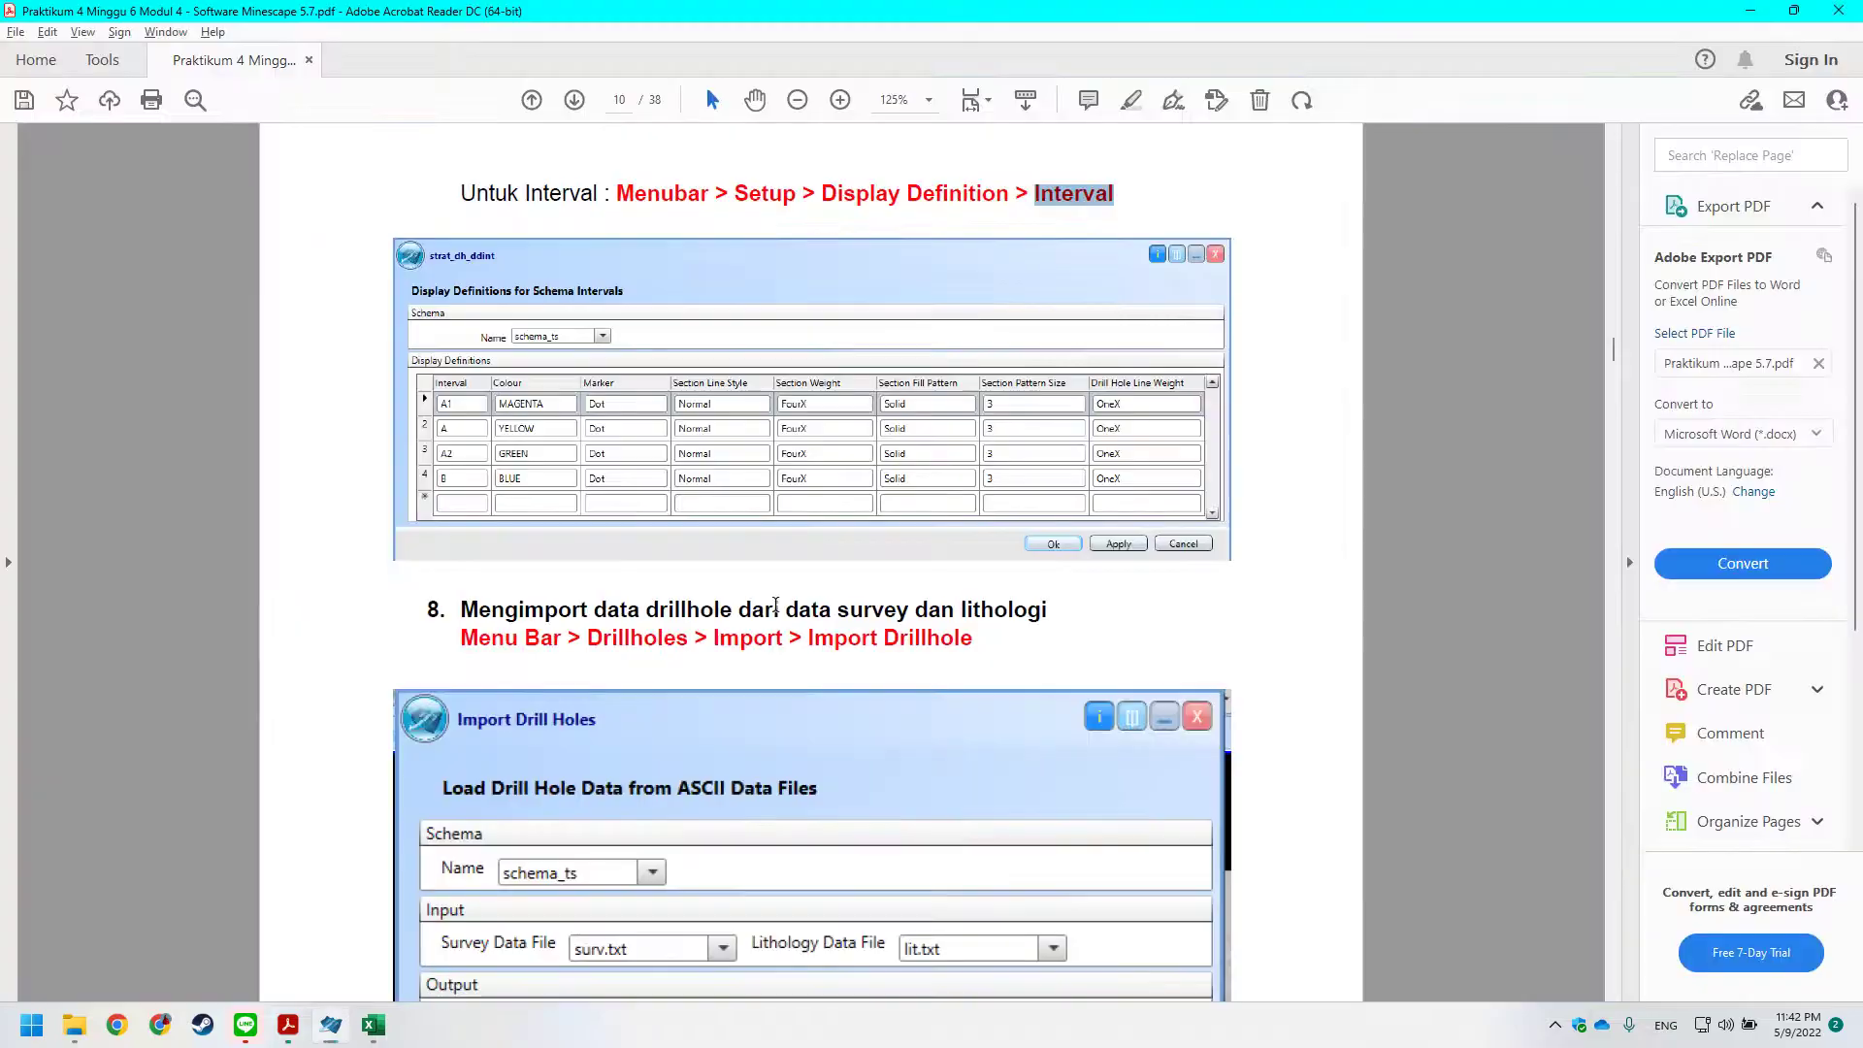
key("alt+Tab")
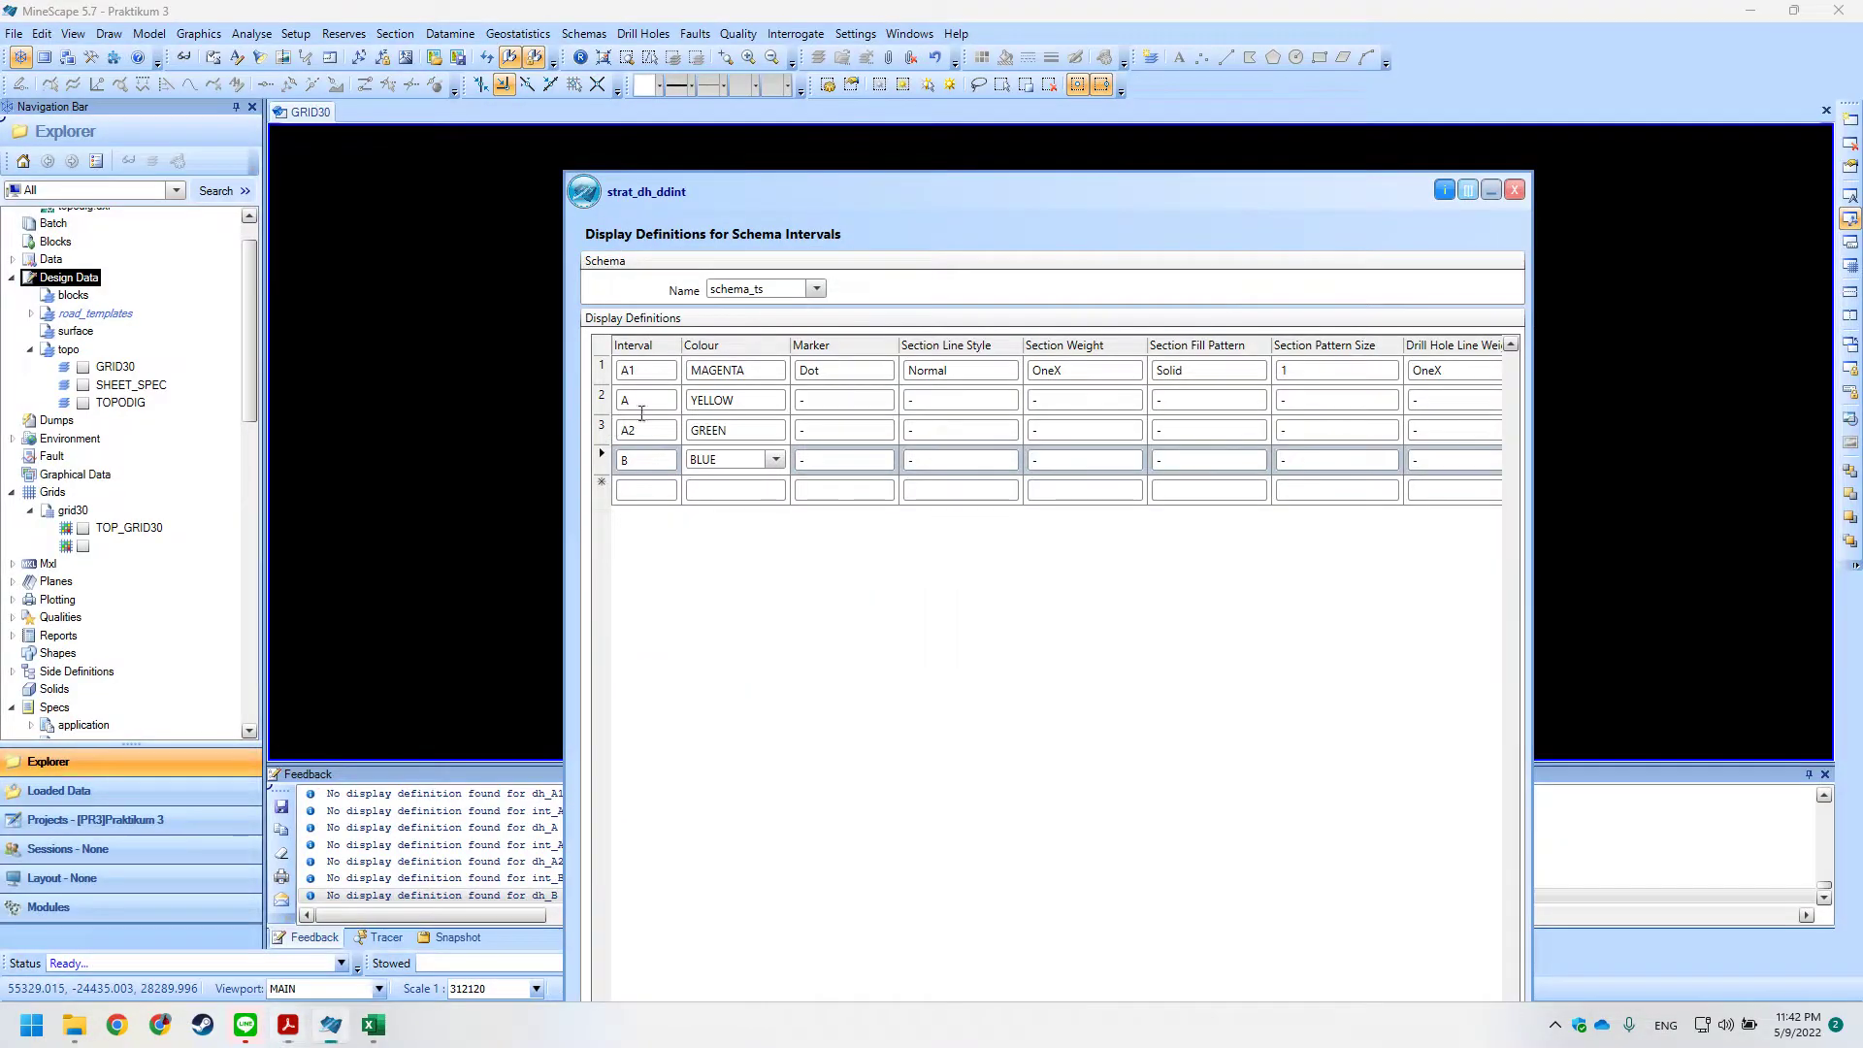
left_click(864, 400)
left_click(859, 455)
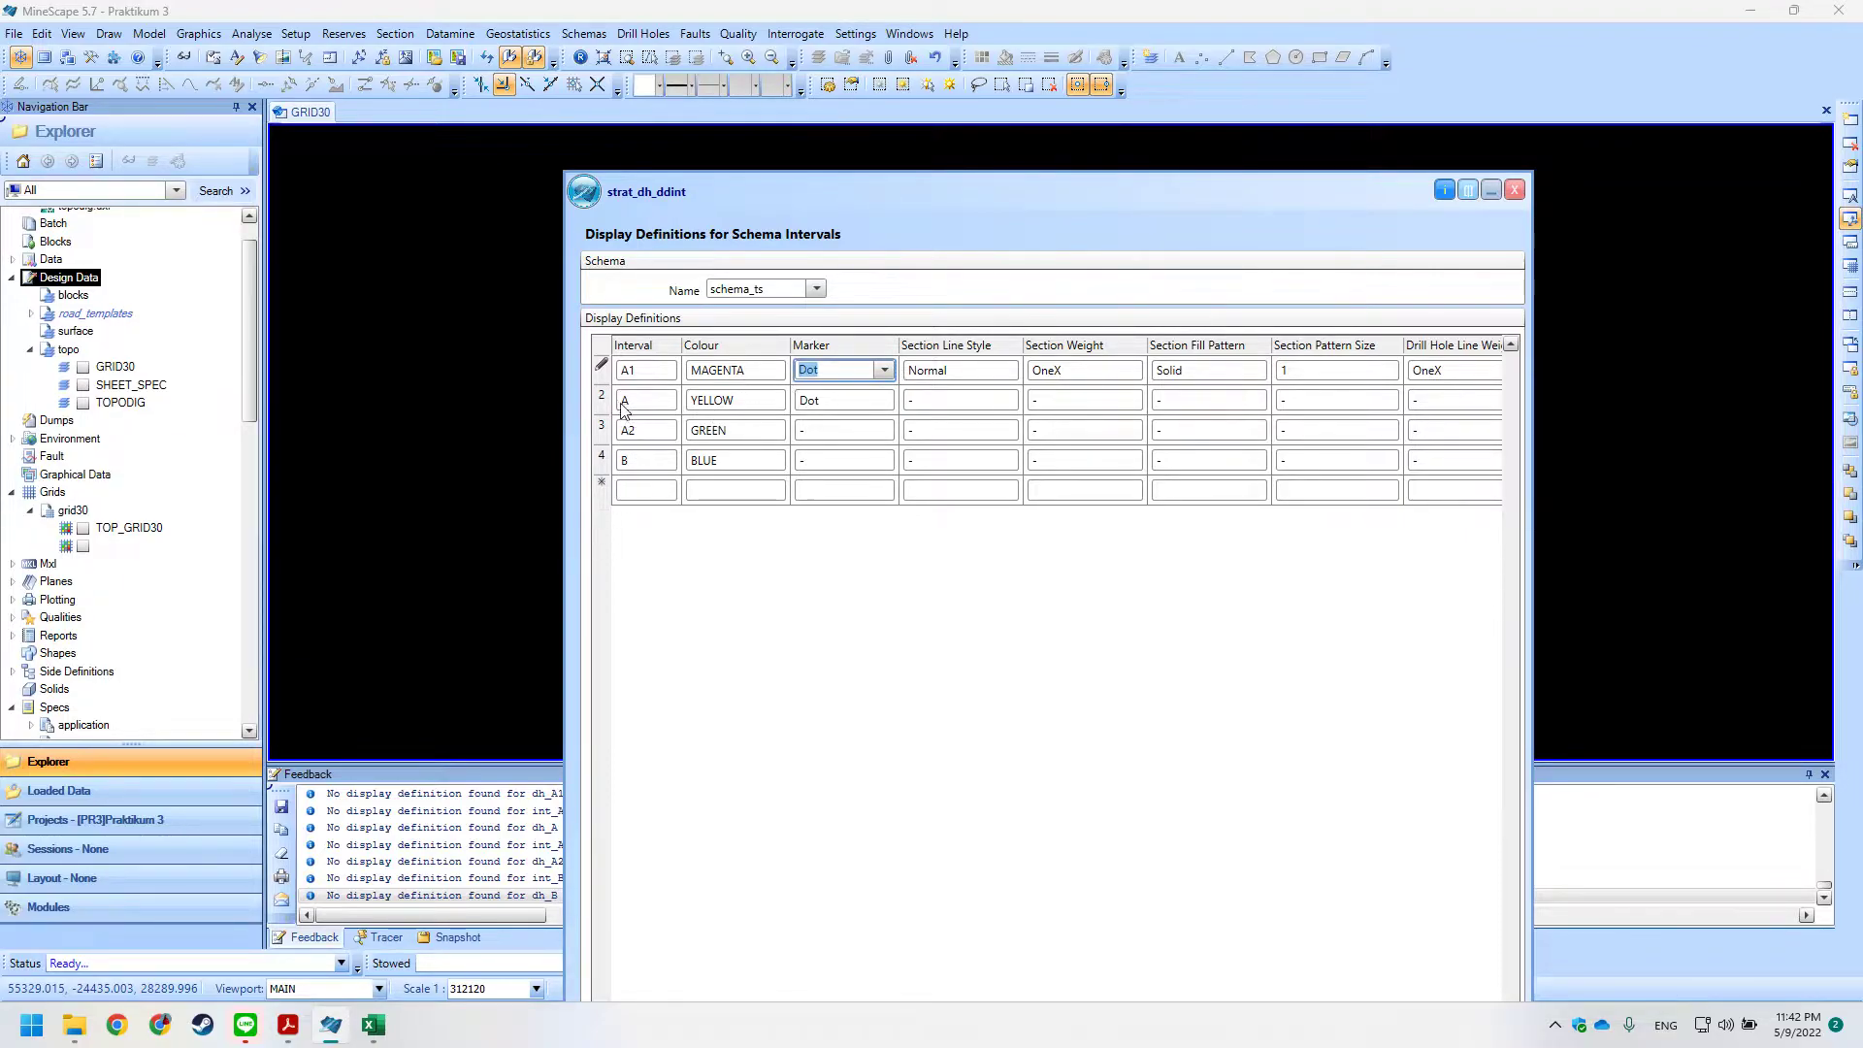
left_click(506, 340)
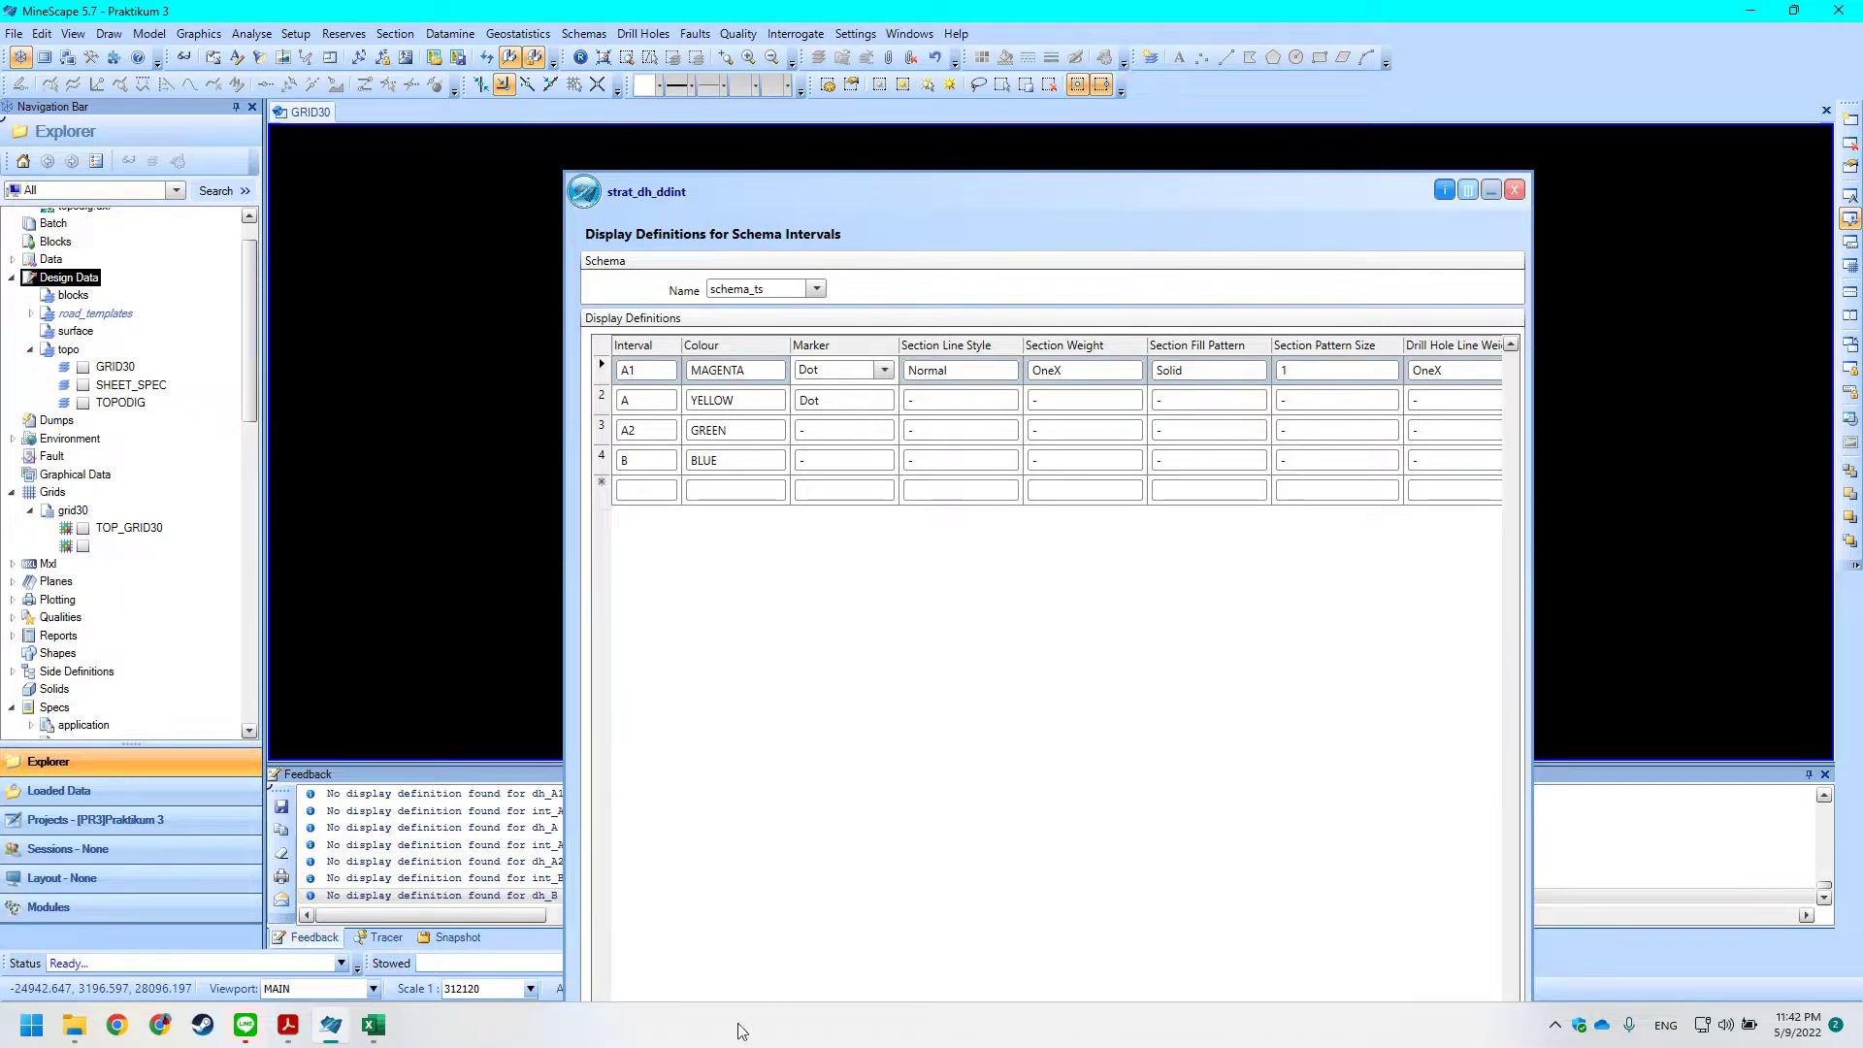
Set the marker of intervals A2 and B to Dot.
left_click(842, 399)
left_click(844, 430)
left_click(885, 430)
scroll(853, 478, "up", 3)
left_click(853, 479)
left_click(878, 460)
left_click(885, 460)
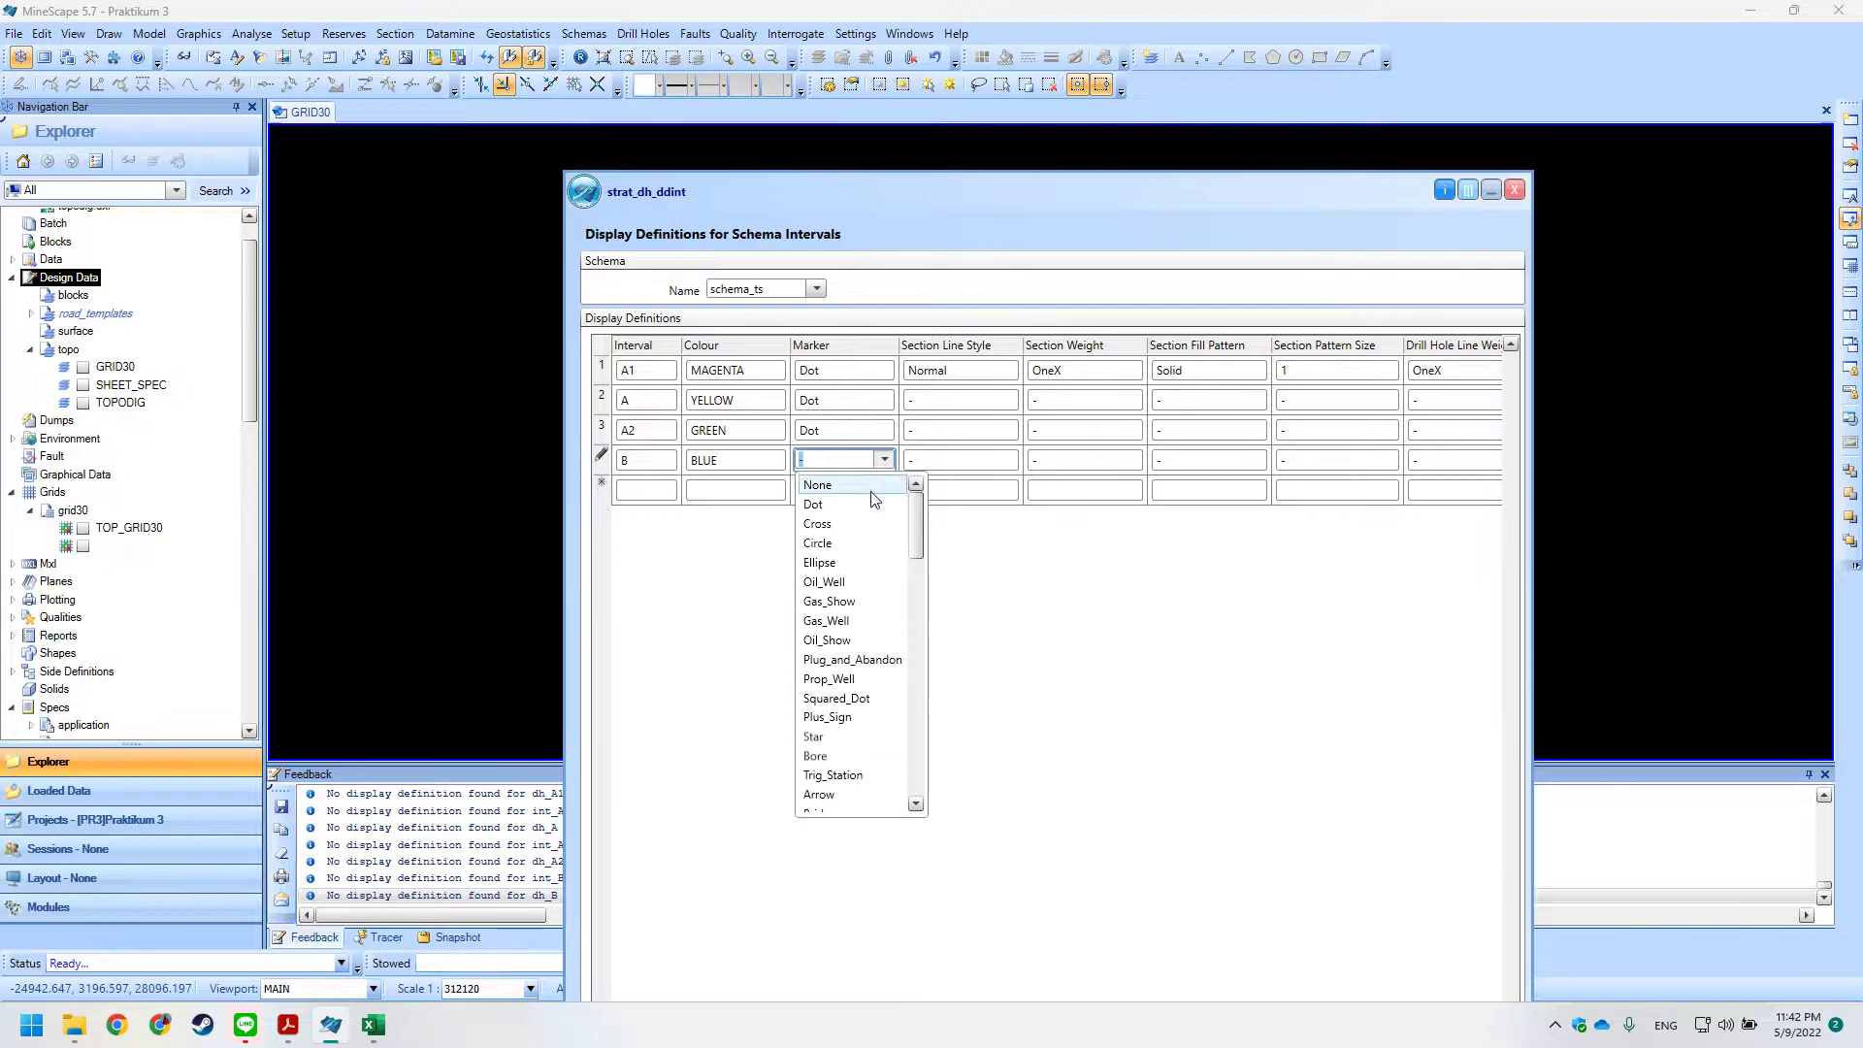
left_click(866, 504)
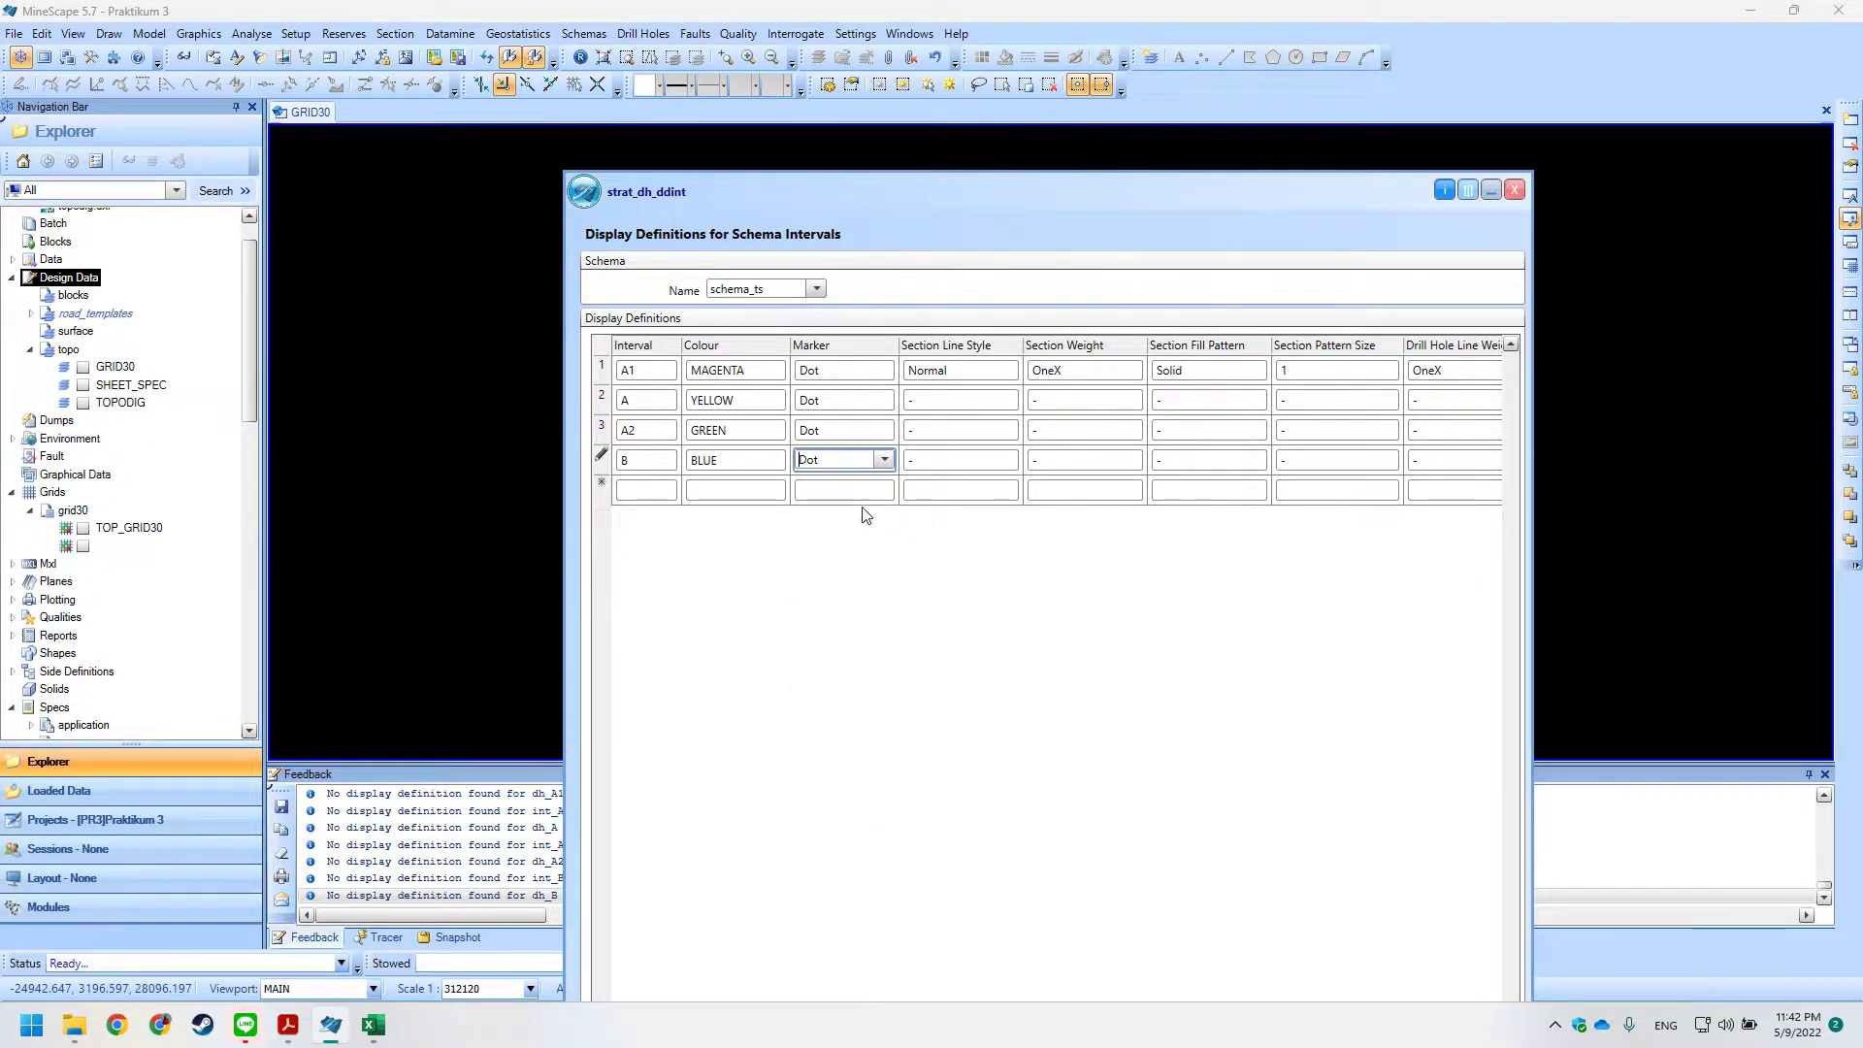
Start a column fill-down from interval A1's section line style, picking Normal as in the guide as the only fill value.
left_click(960, 373)
right_click(974, 374)
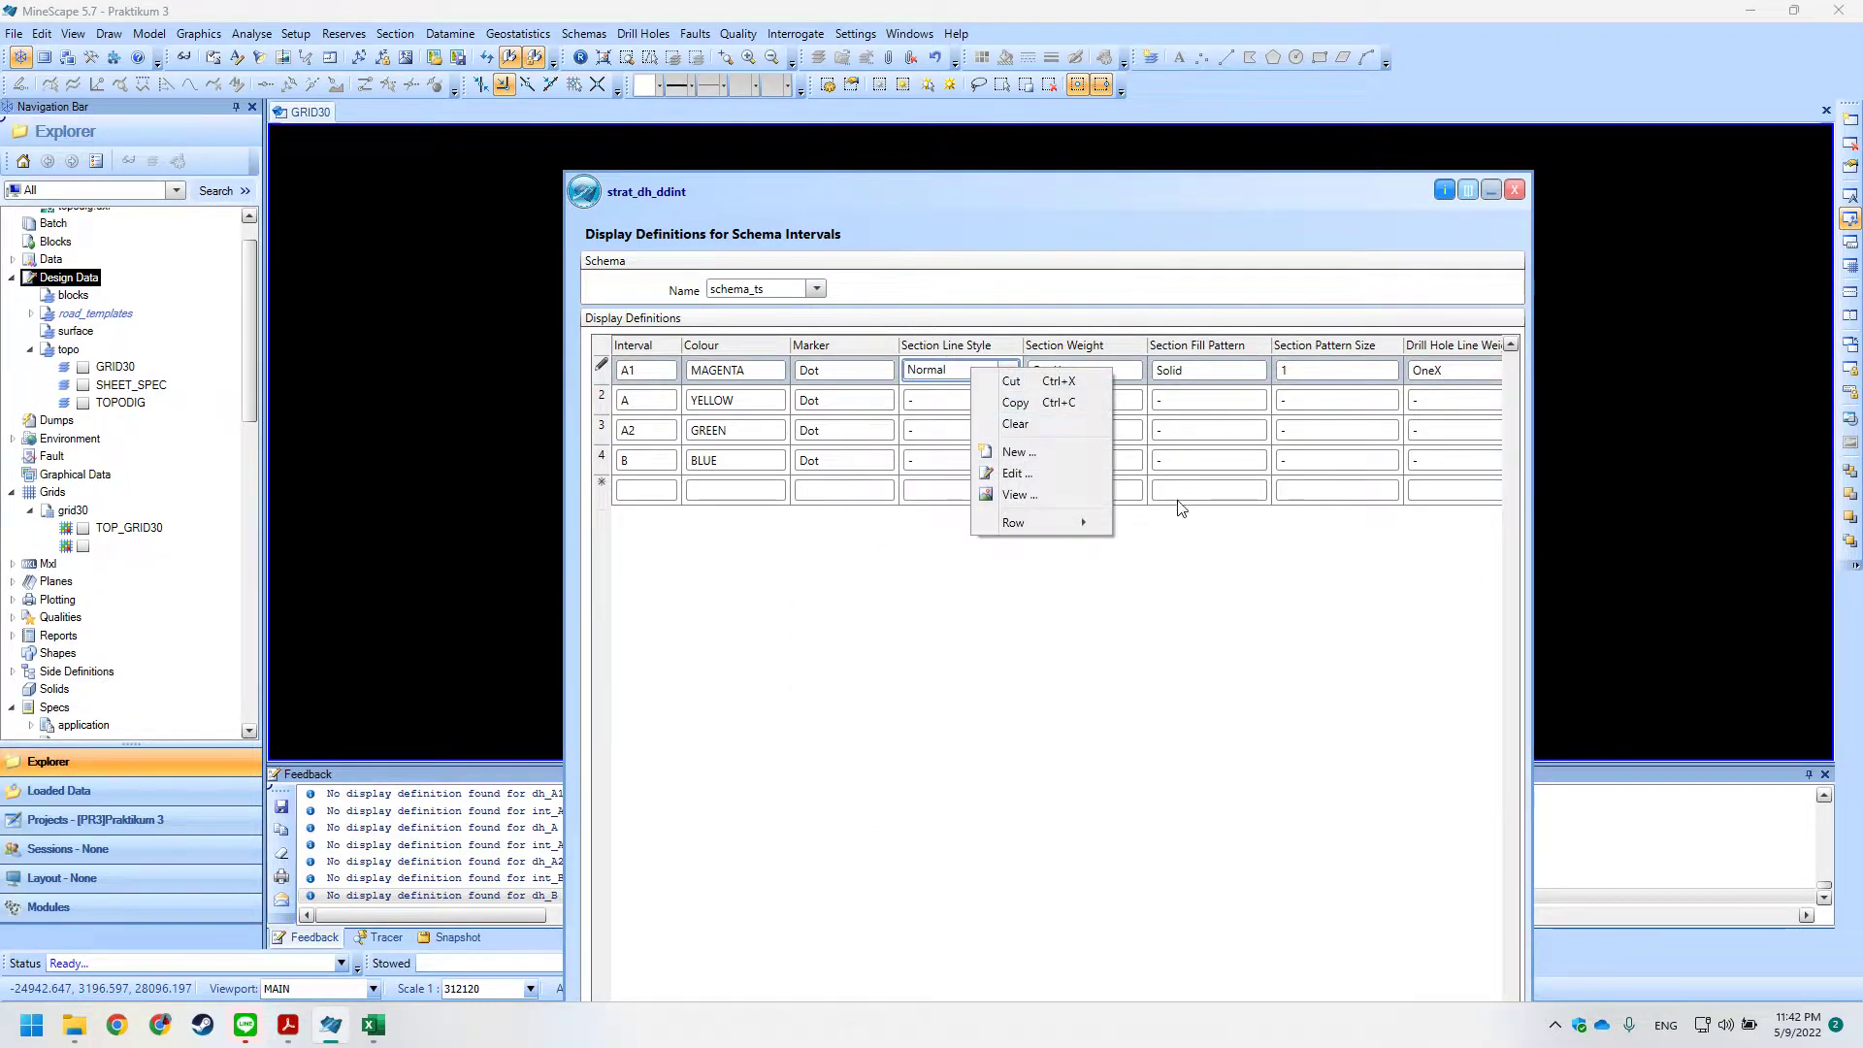
right_click(948, 374)
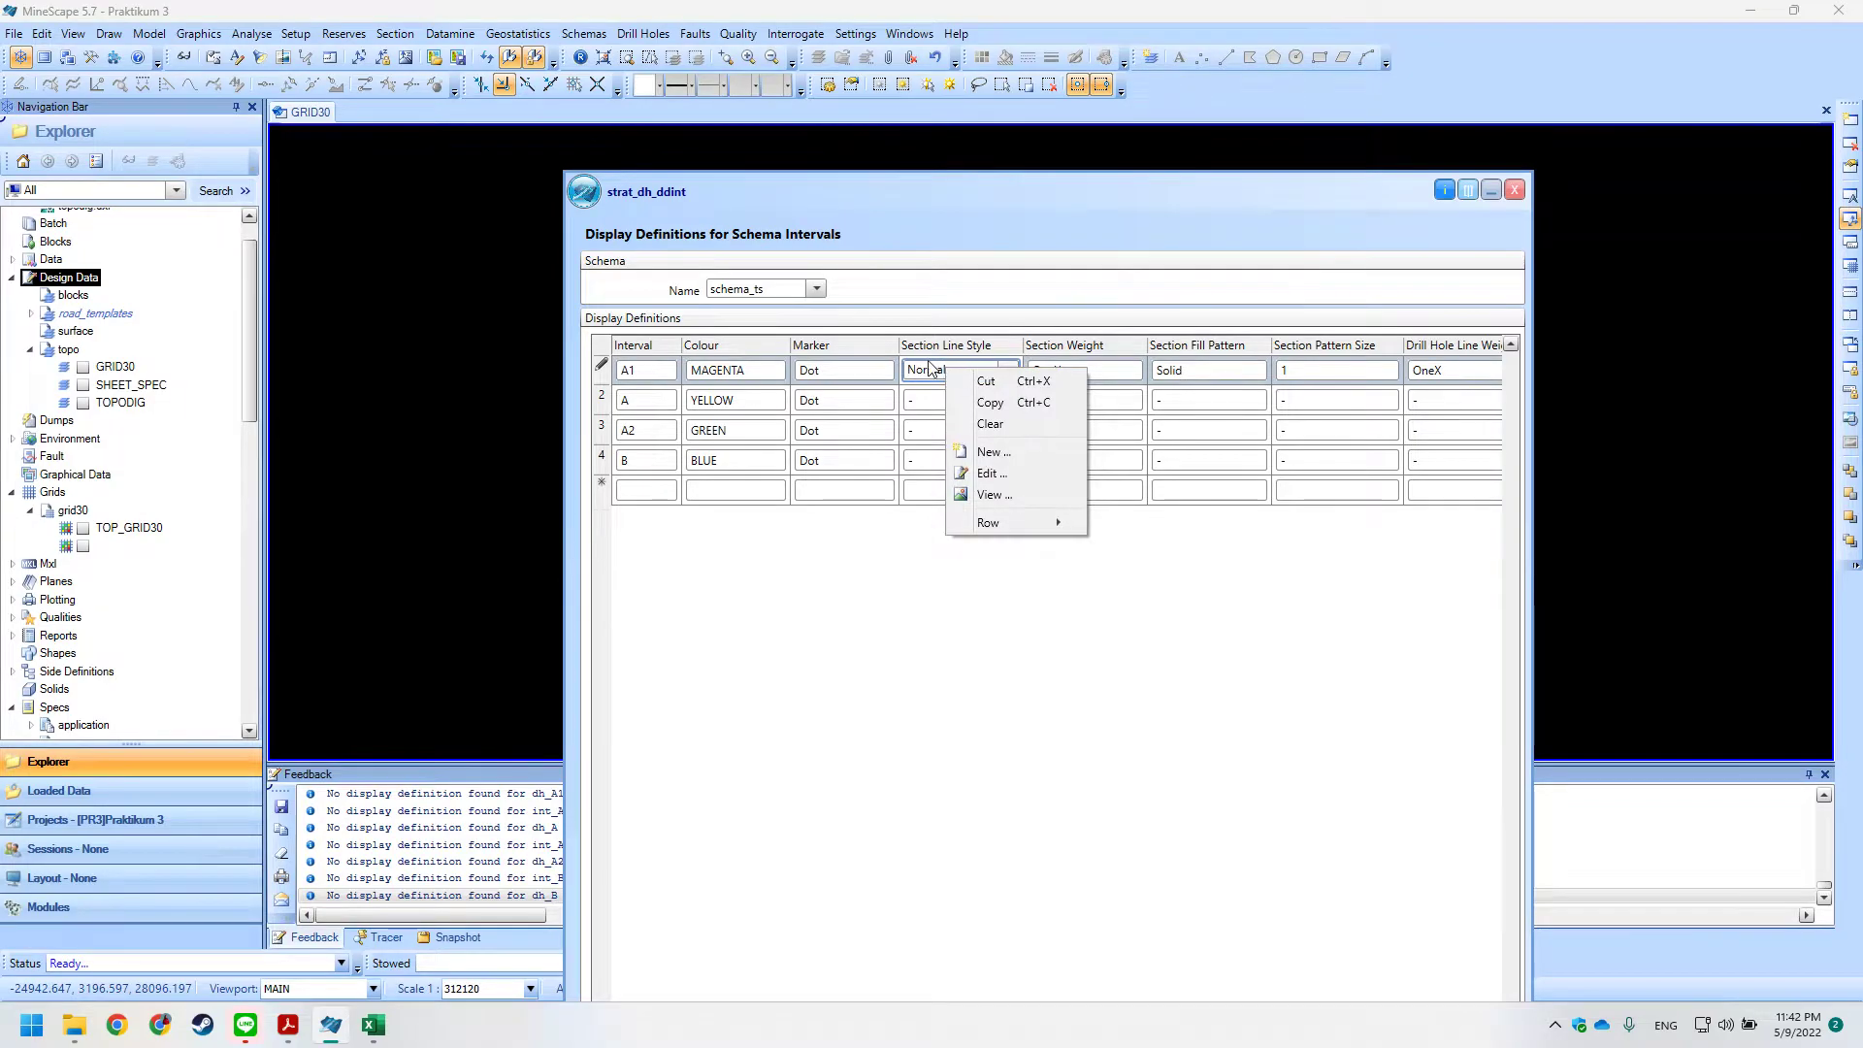
mouse_move(1000, 523)
left_click(1126, 525)
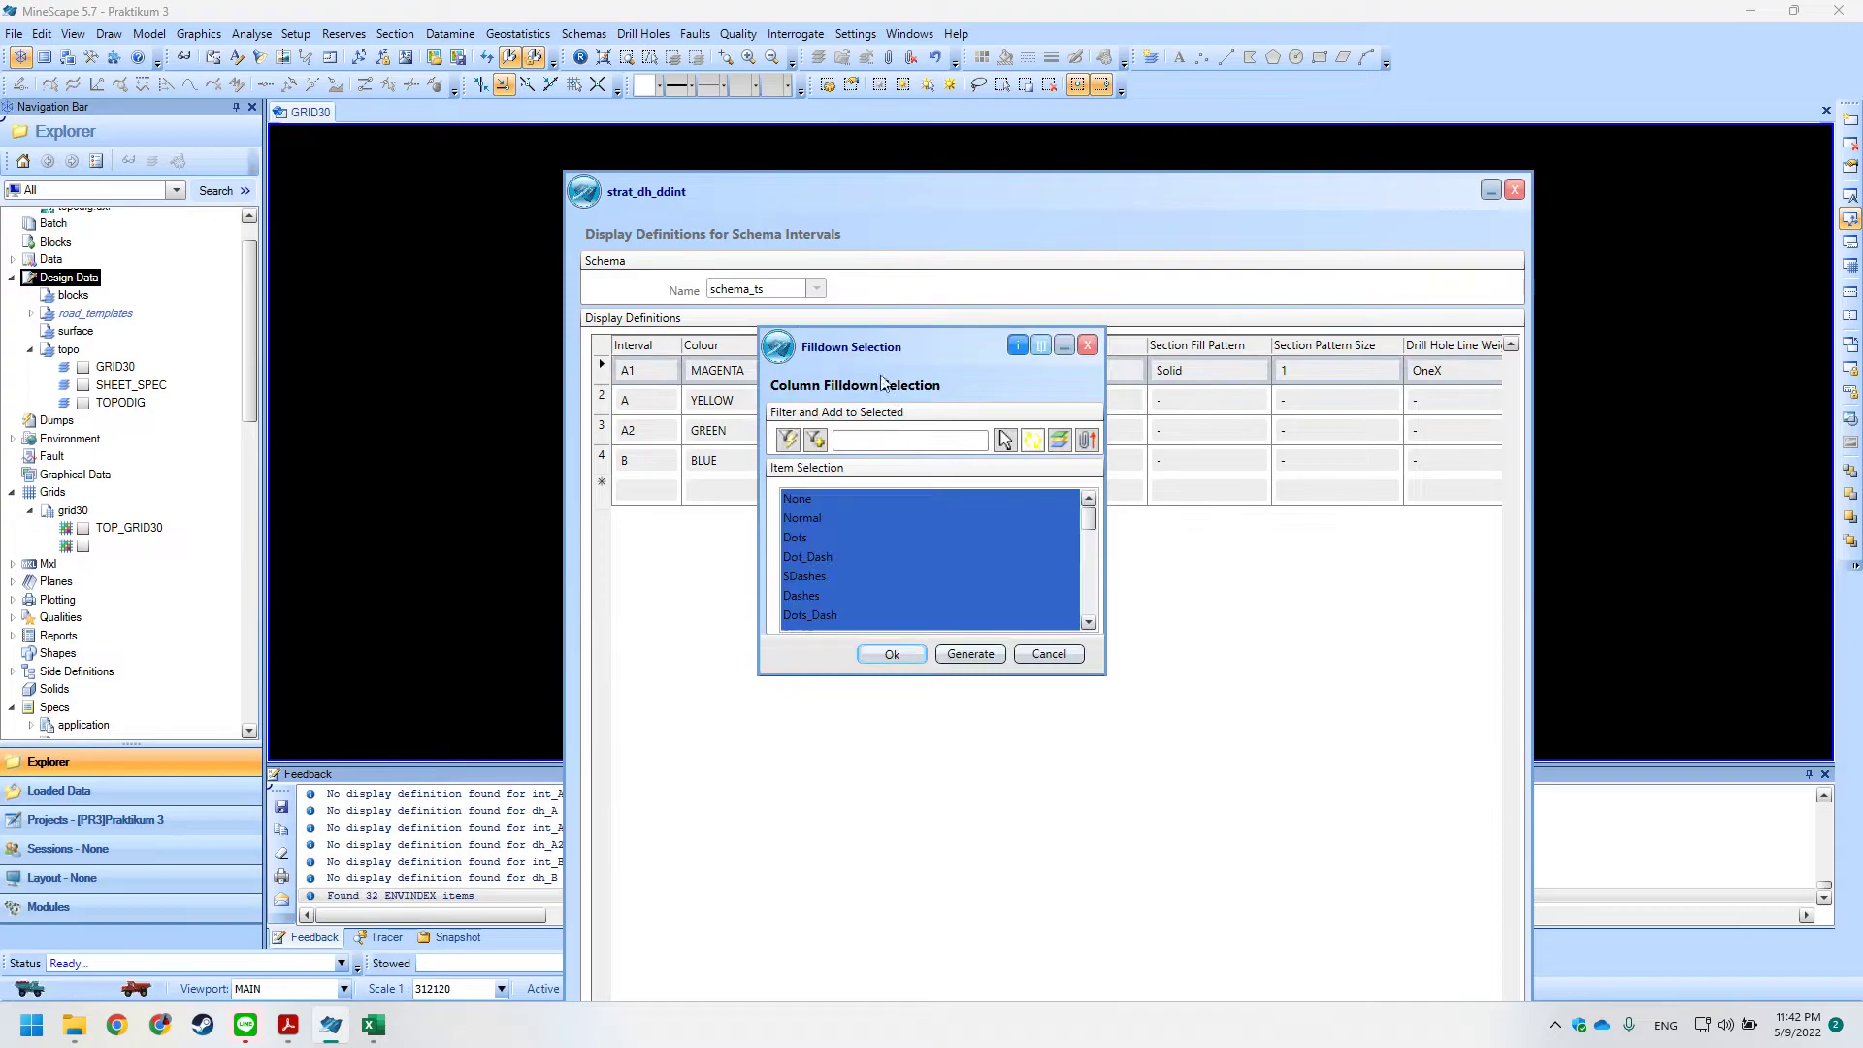
left_click_drag(872, 338, 1177, 347)
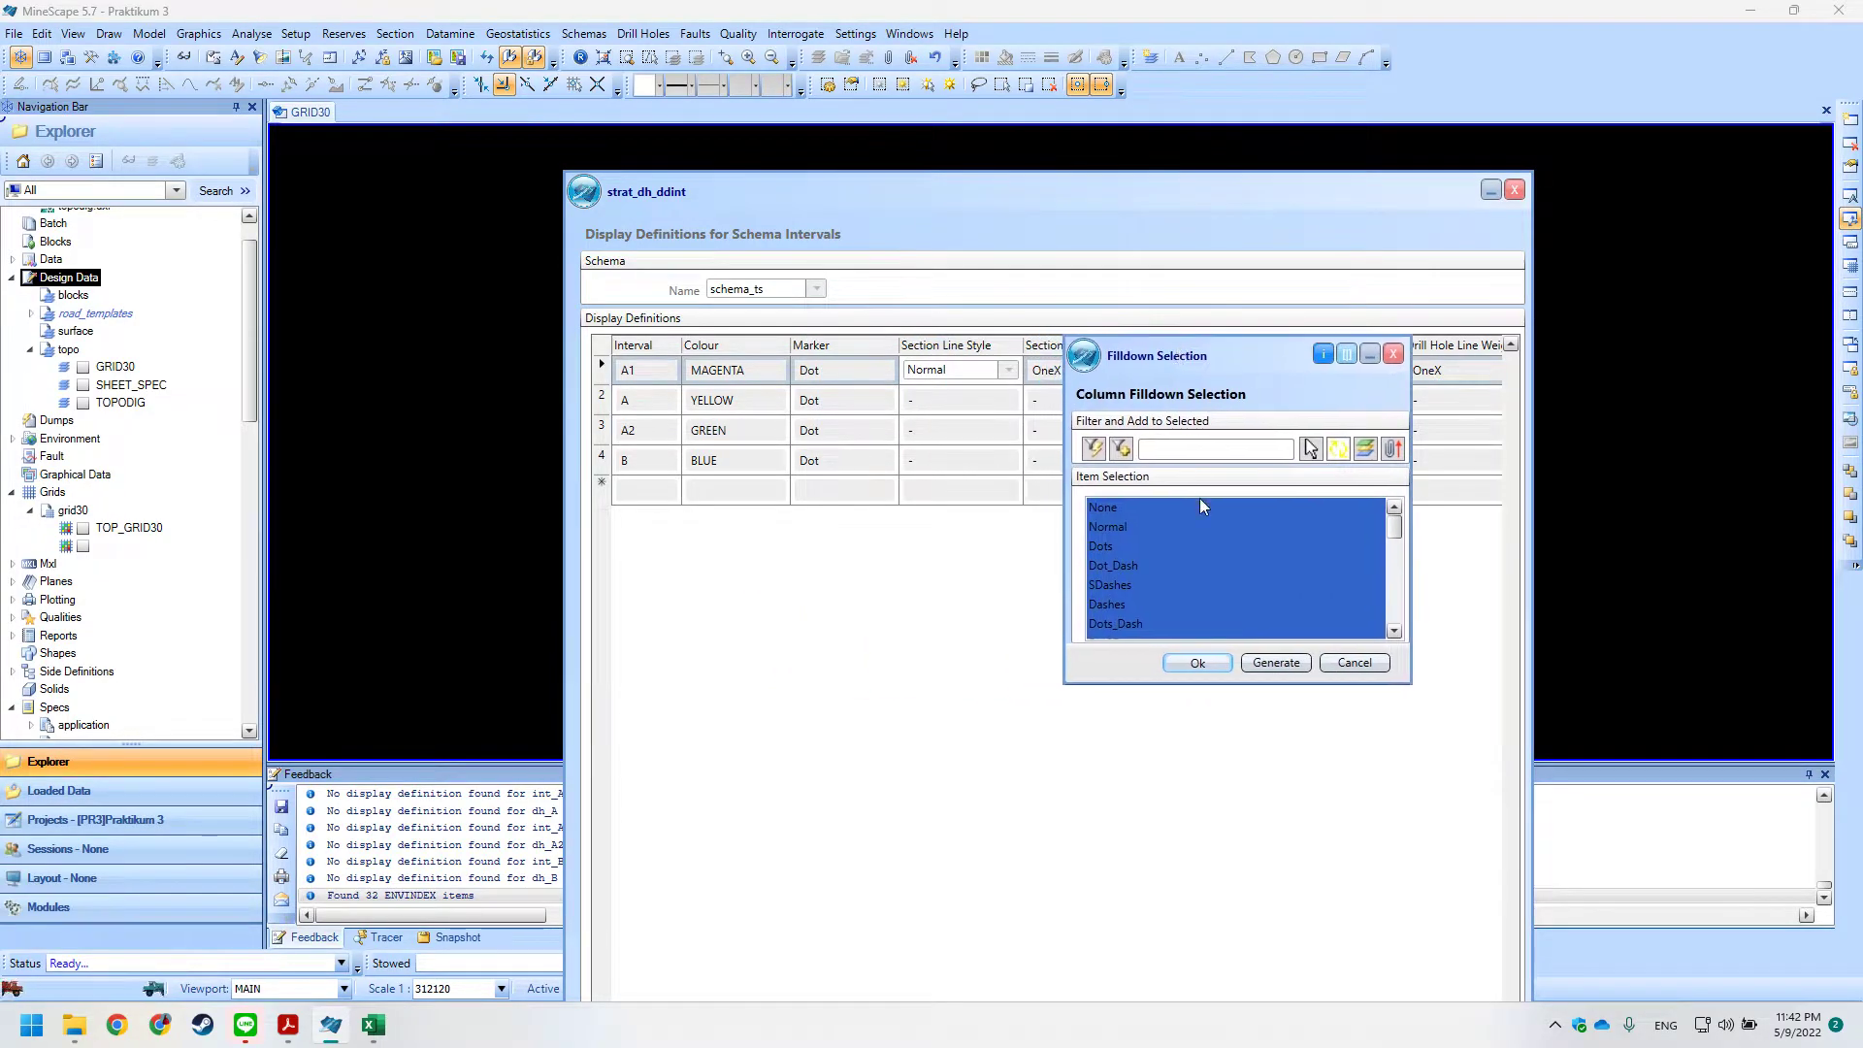
left_click(1114, 527)
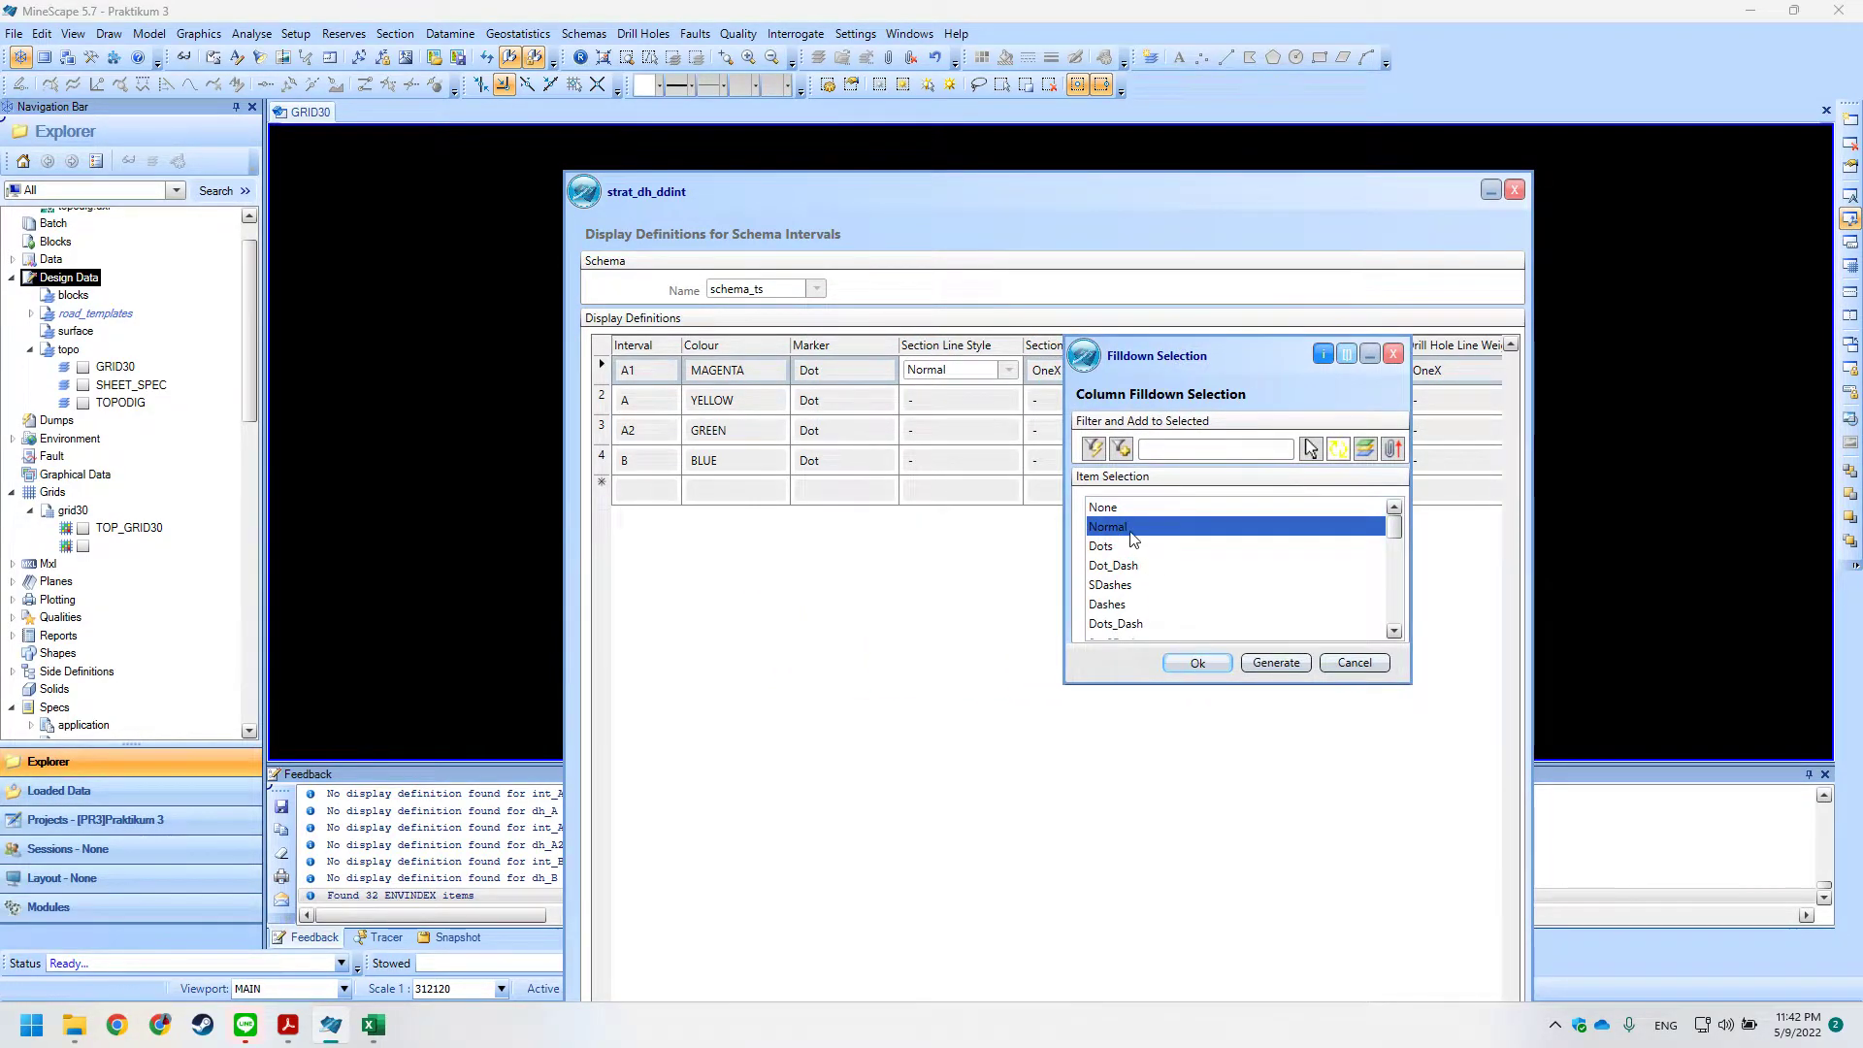
key("alt+Tab")
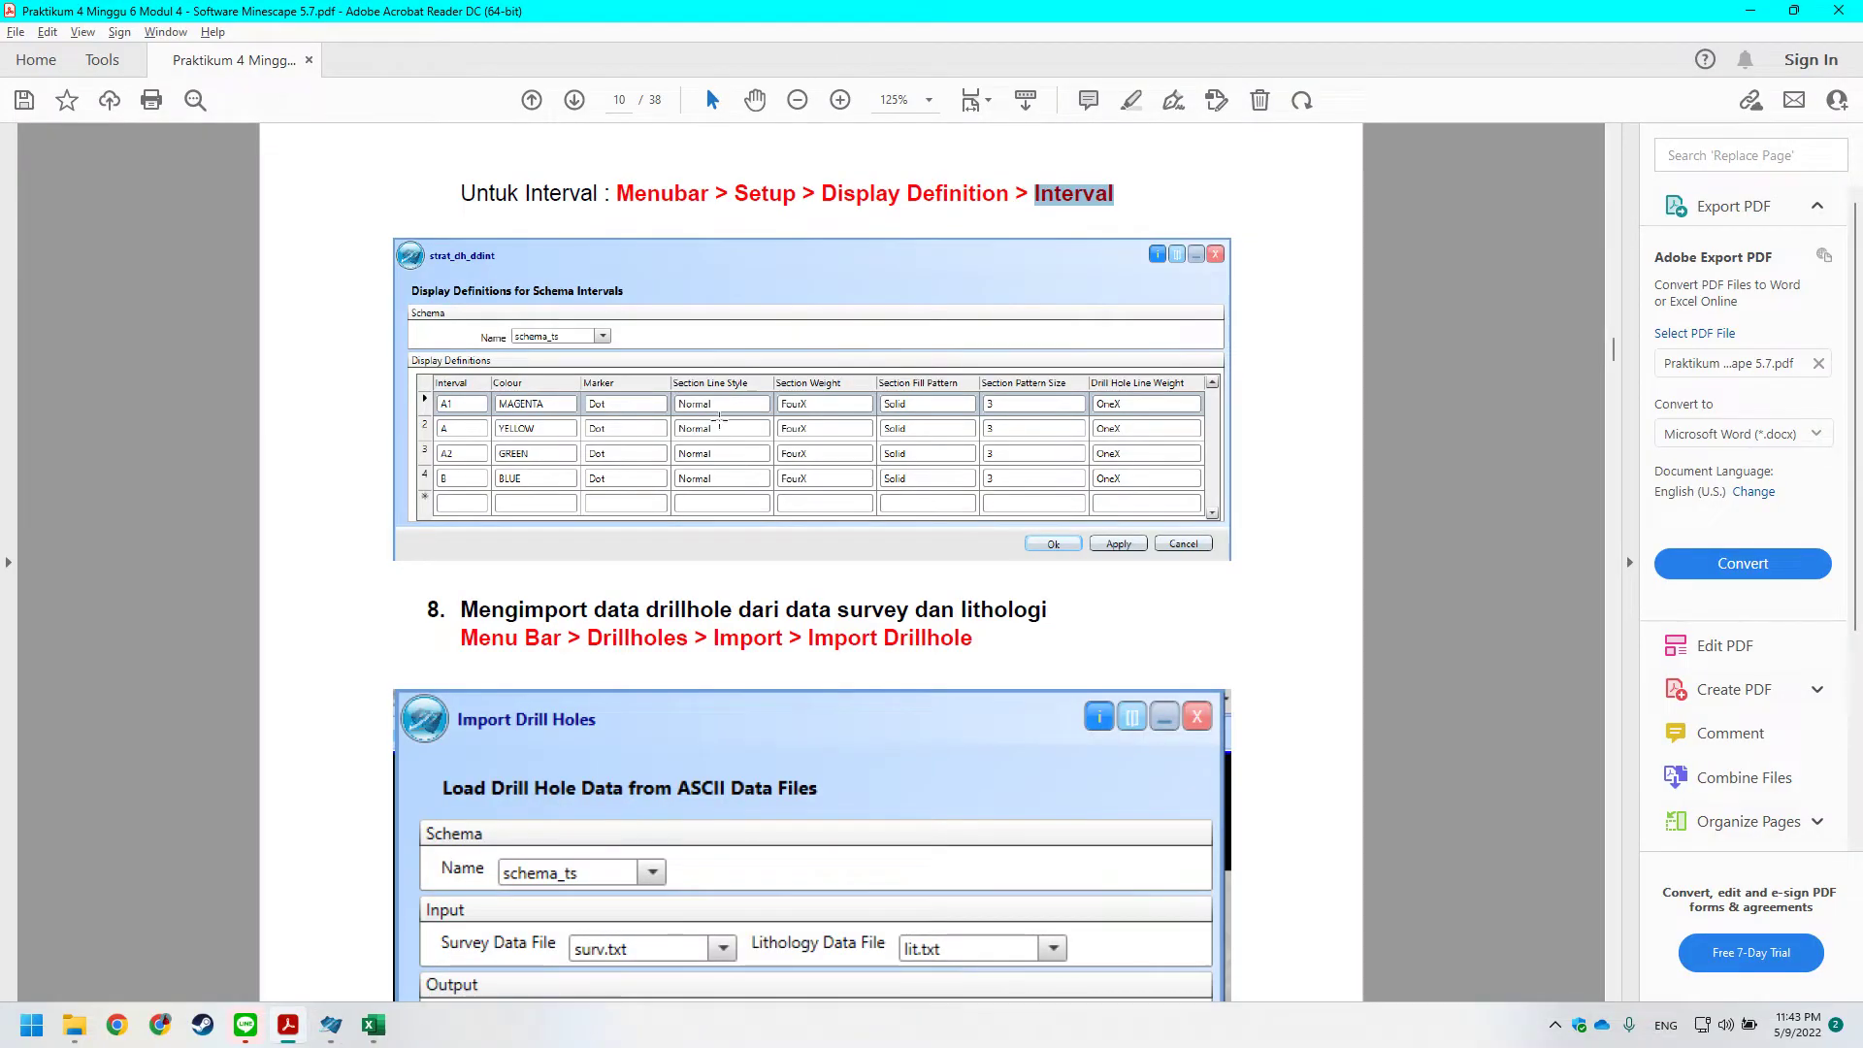
key("alt+Tab")
left_click(1193, 660)
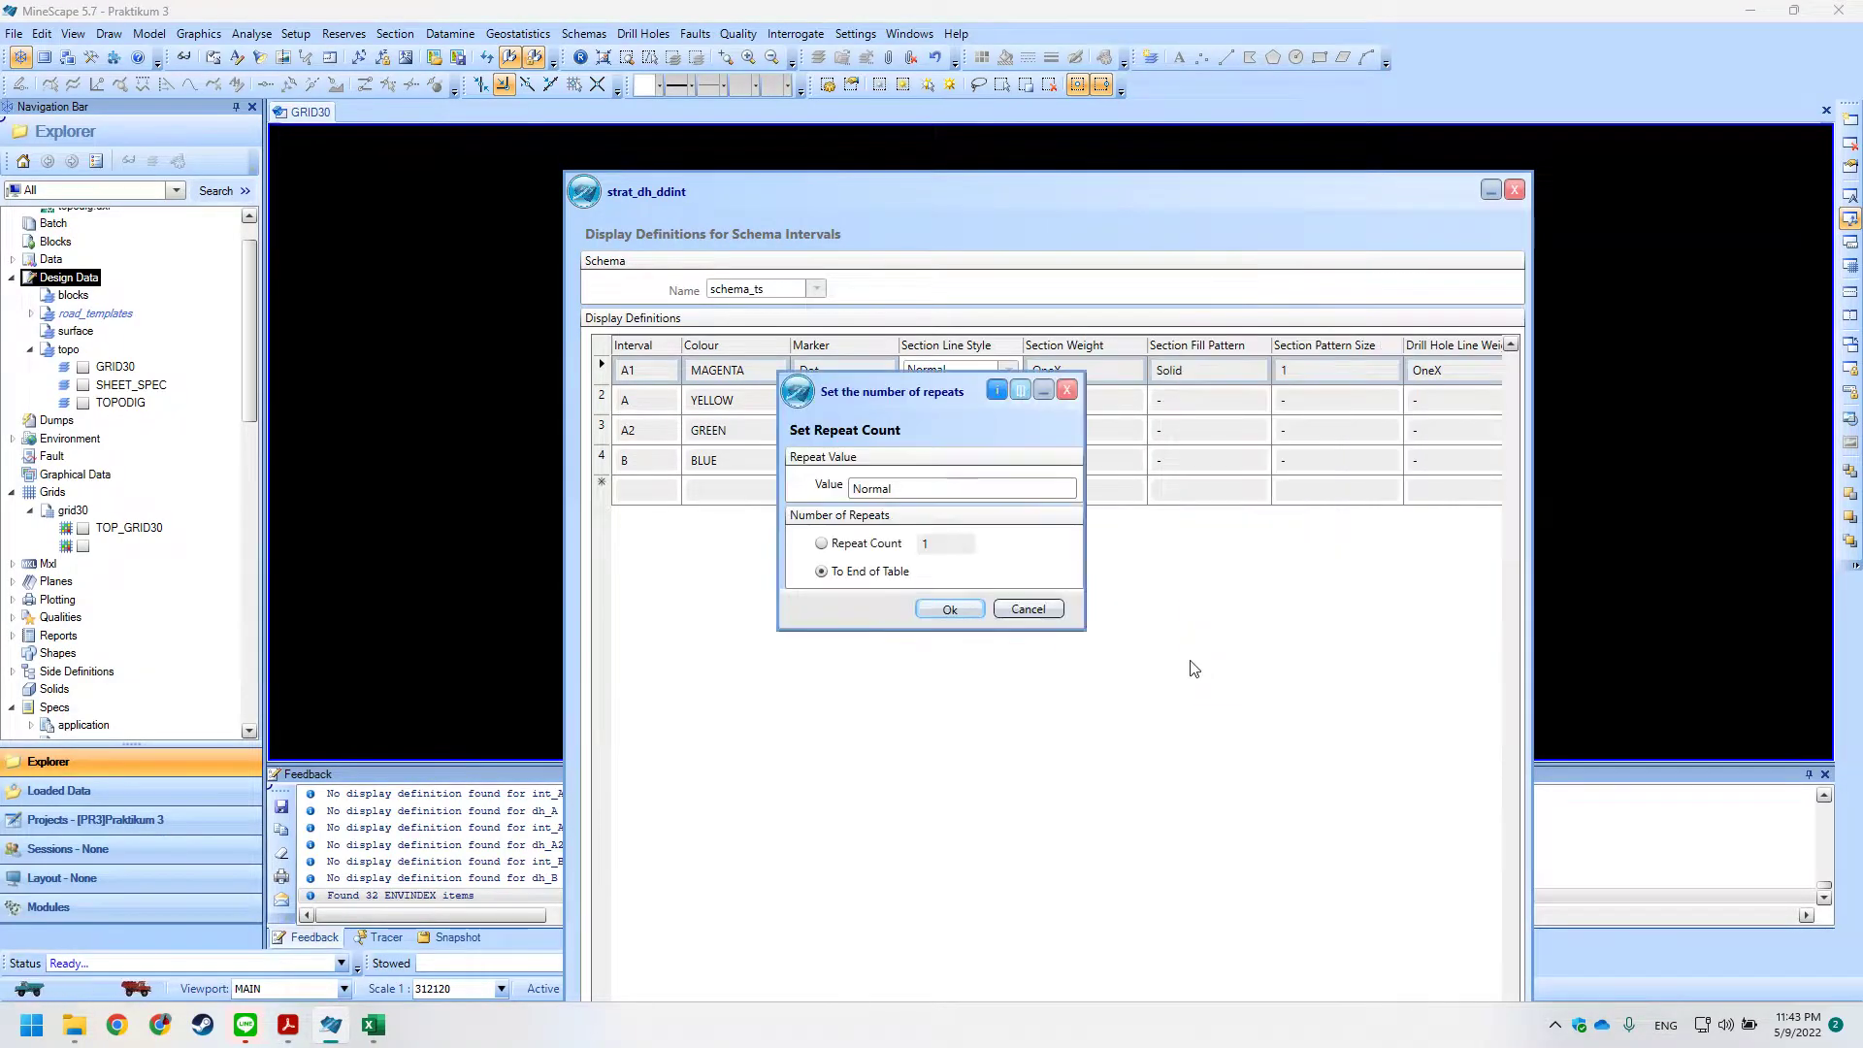
Apply the Normal section line style fill-down from interval A1 to the end of the table.
left_click_drag(946, 393, 1190, 424)
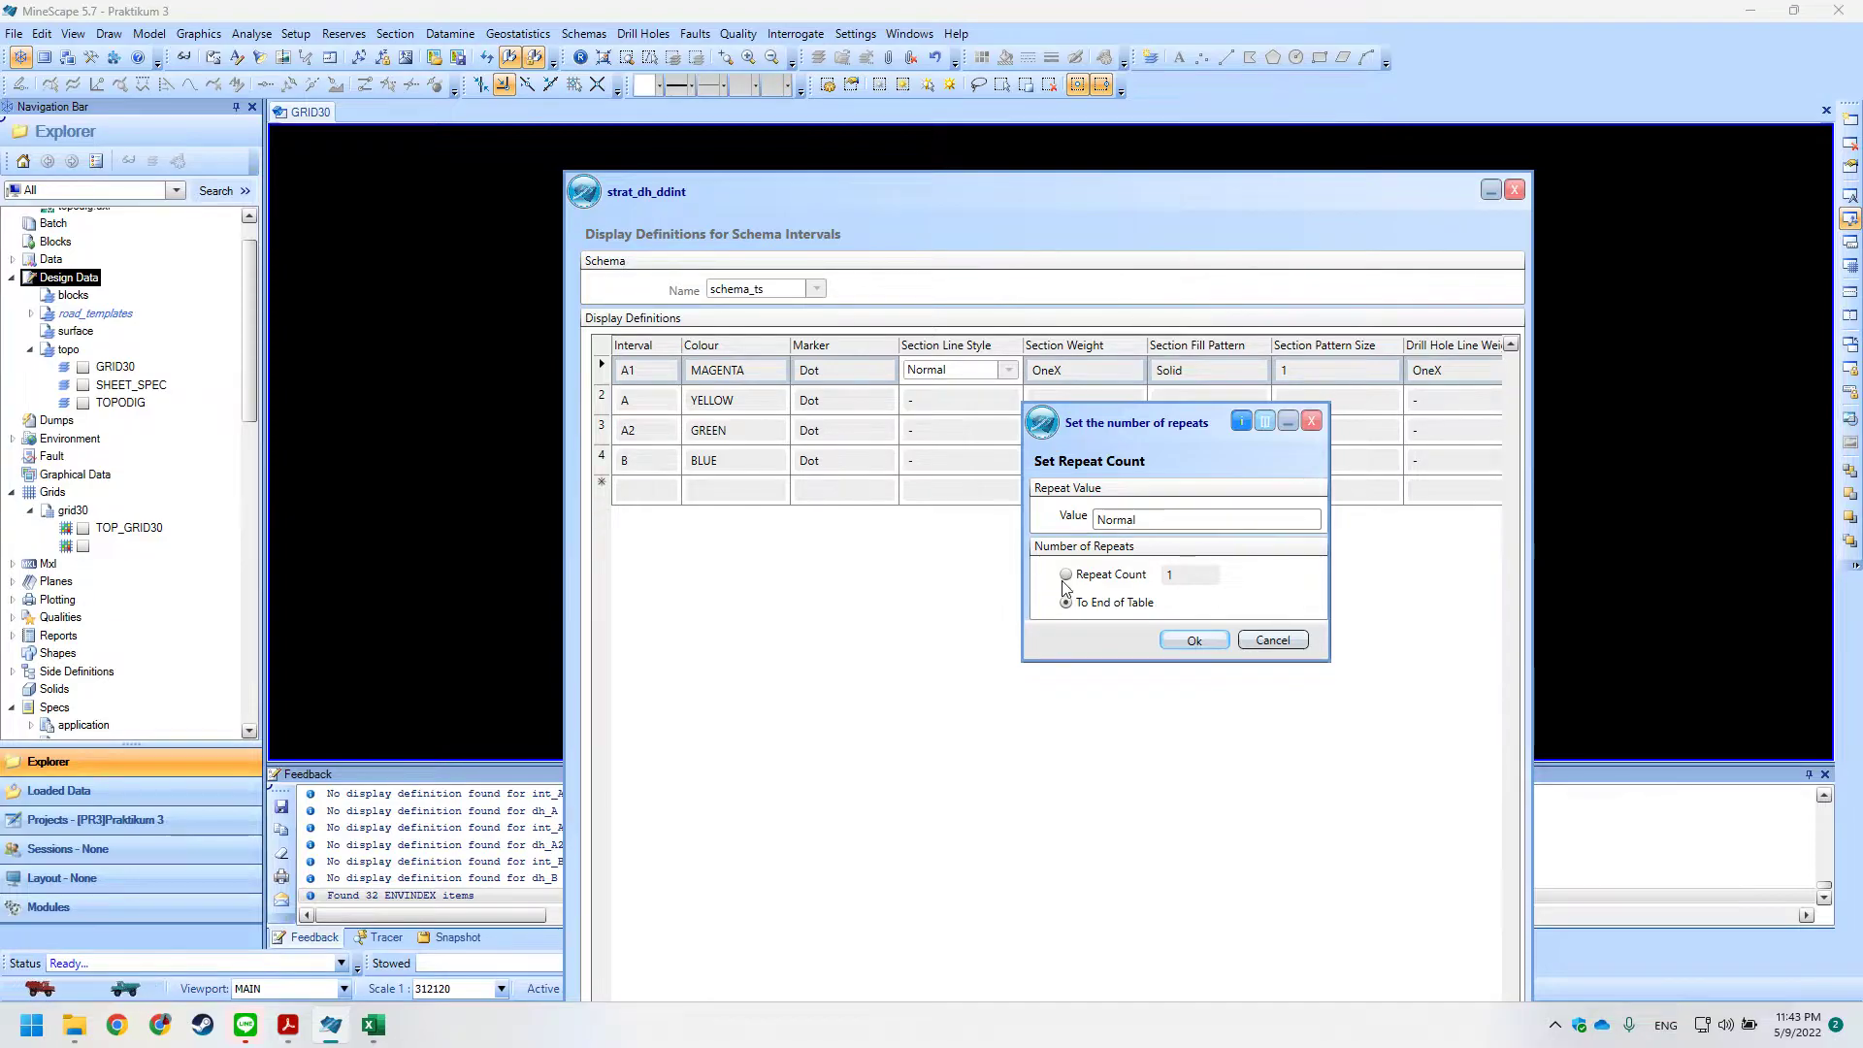
left_click(1101, 576)
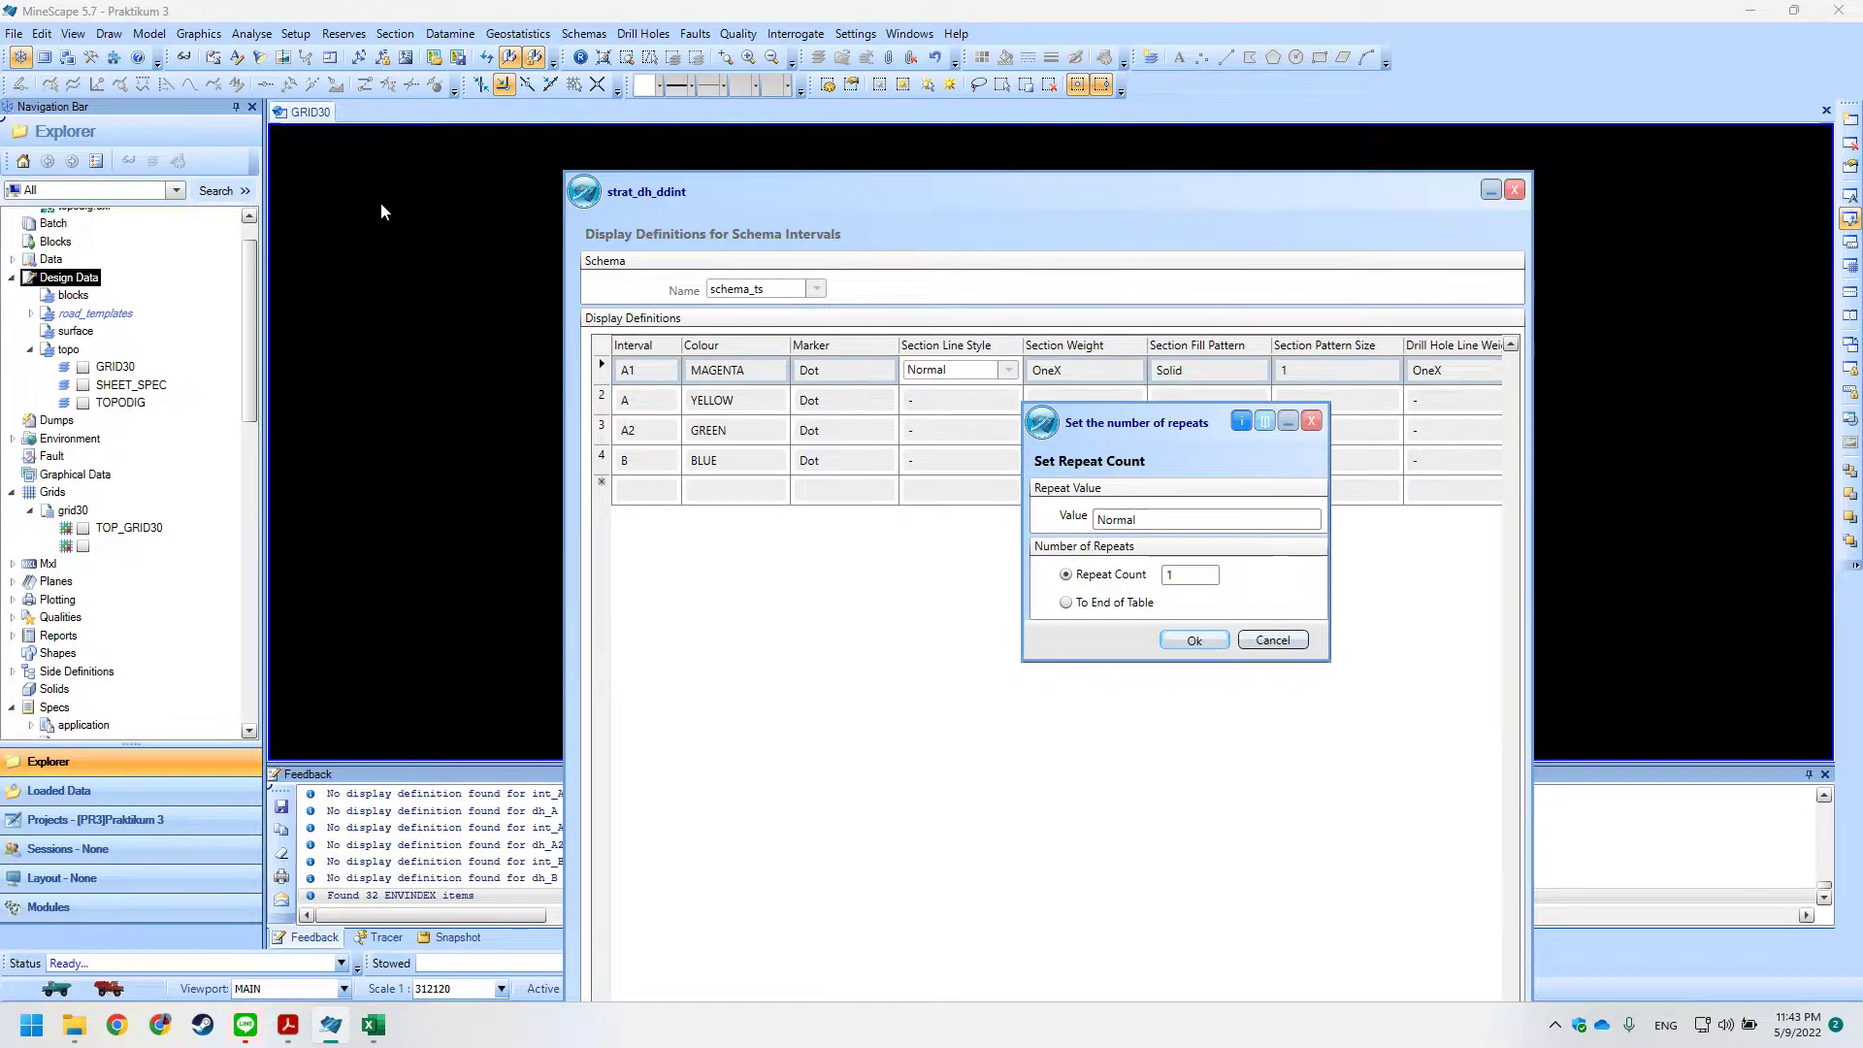
double_click(1174, 575)
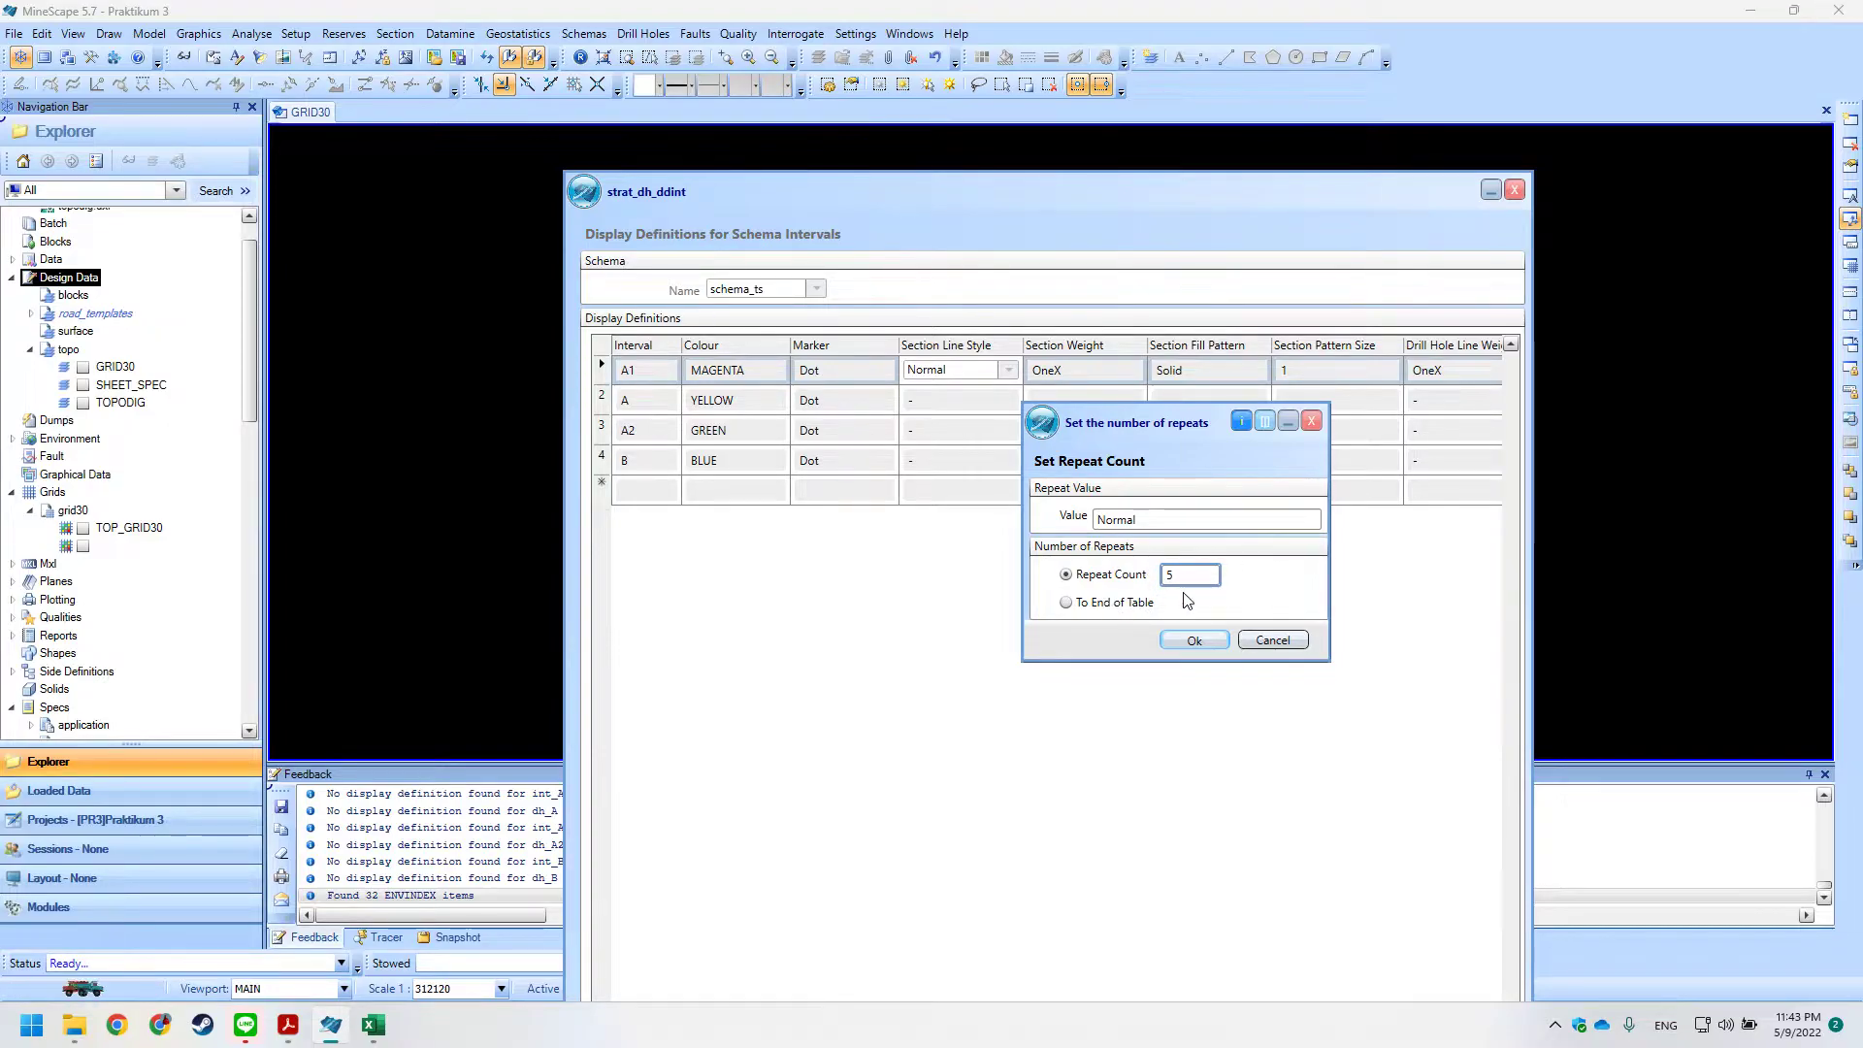
left_click(1094, 604)
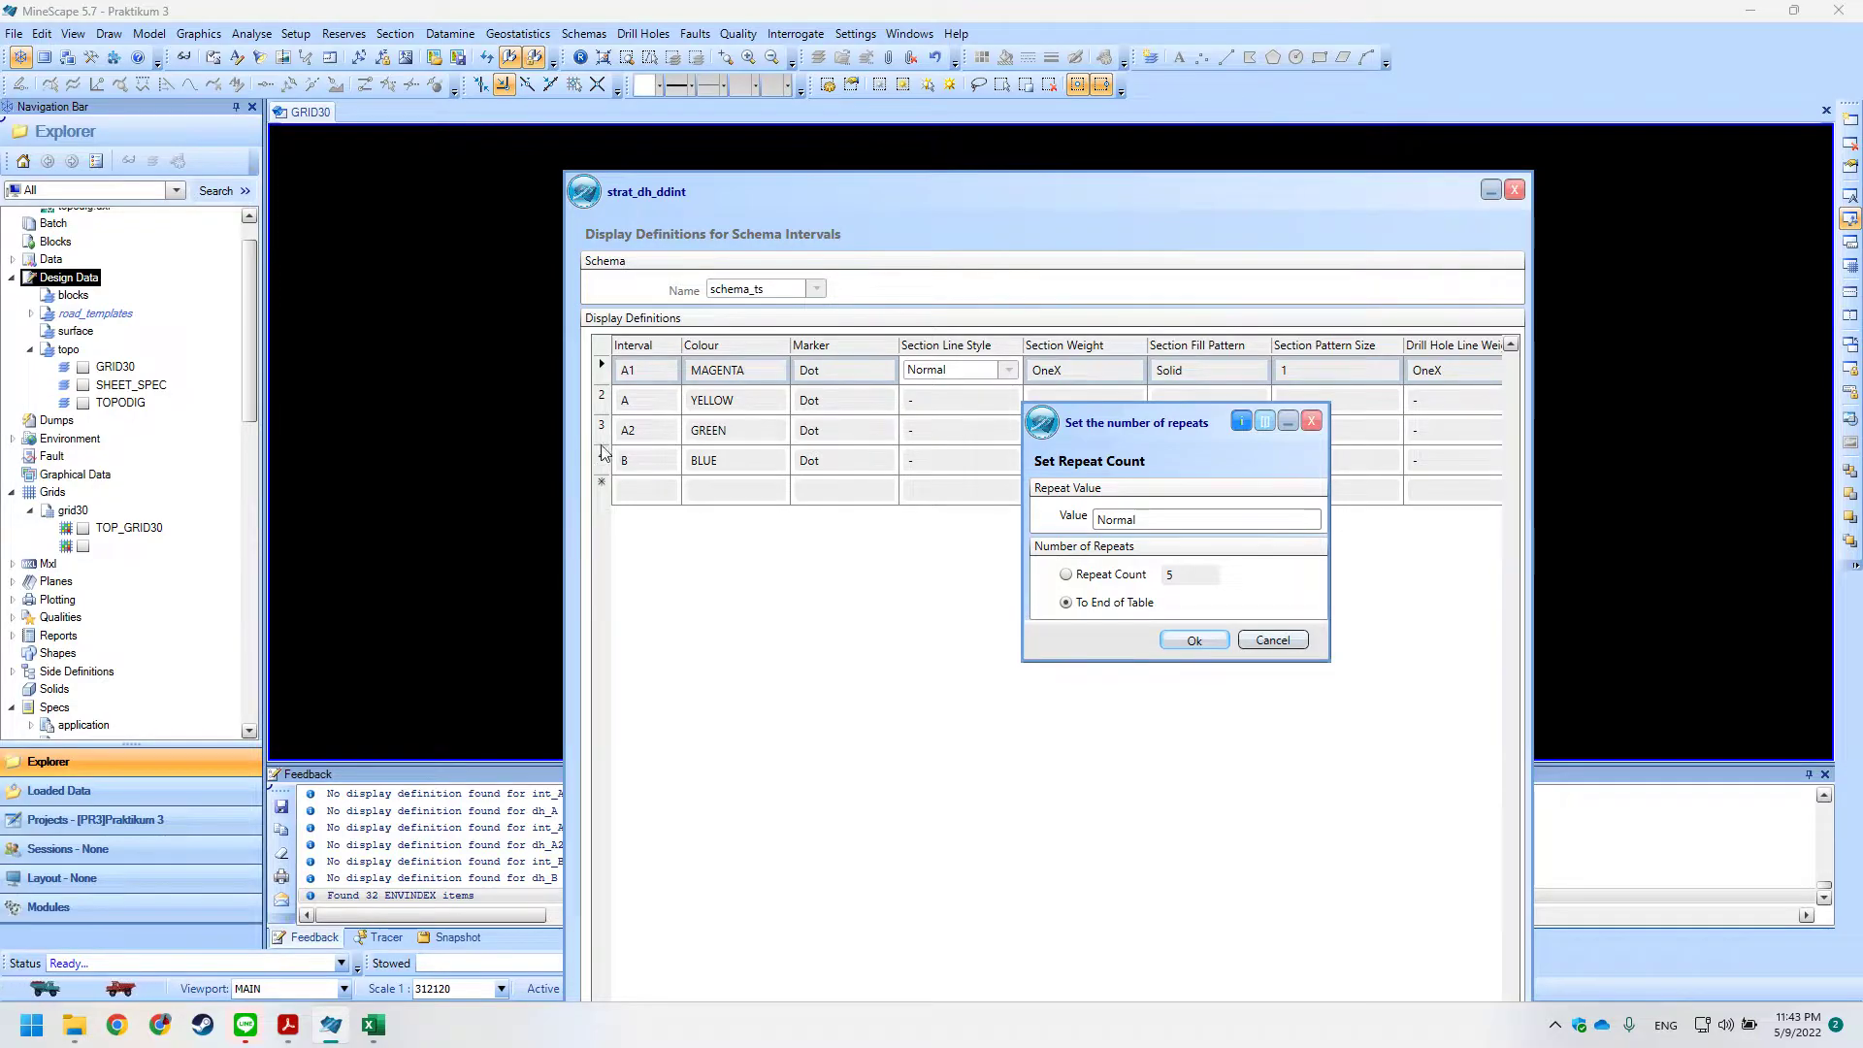
left_click(1151, 576)
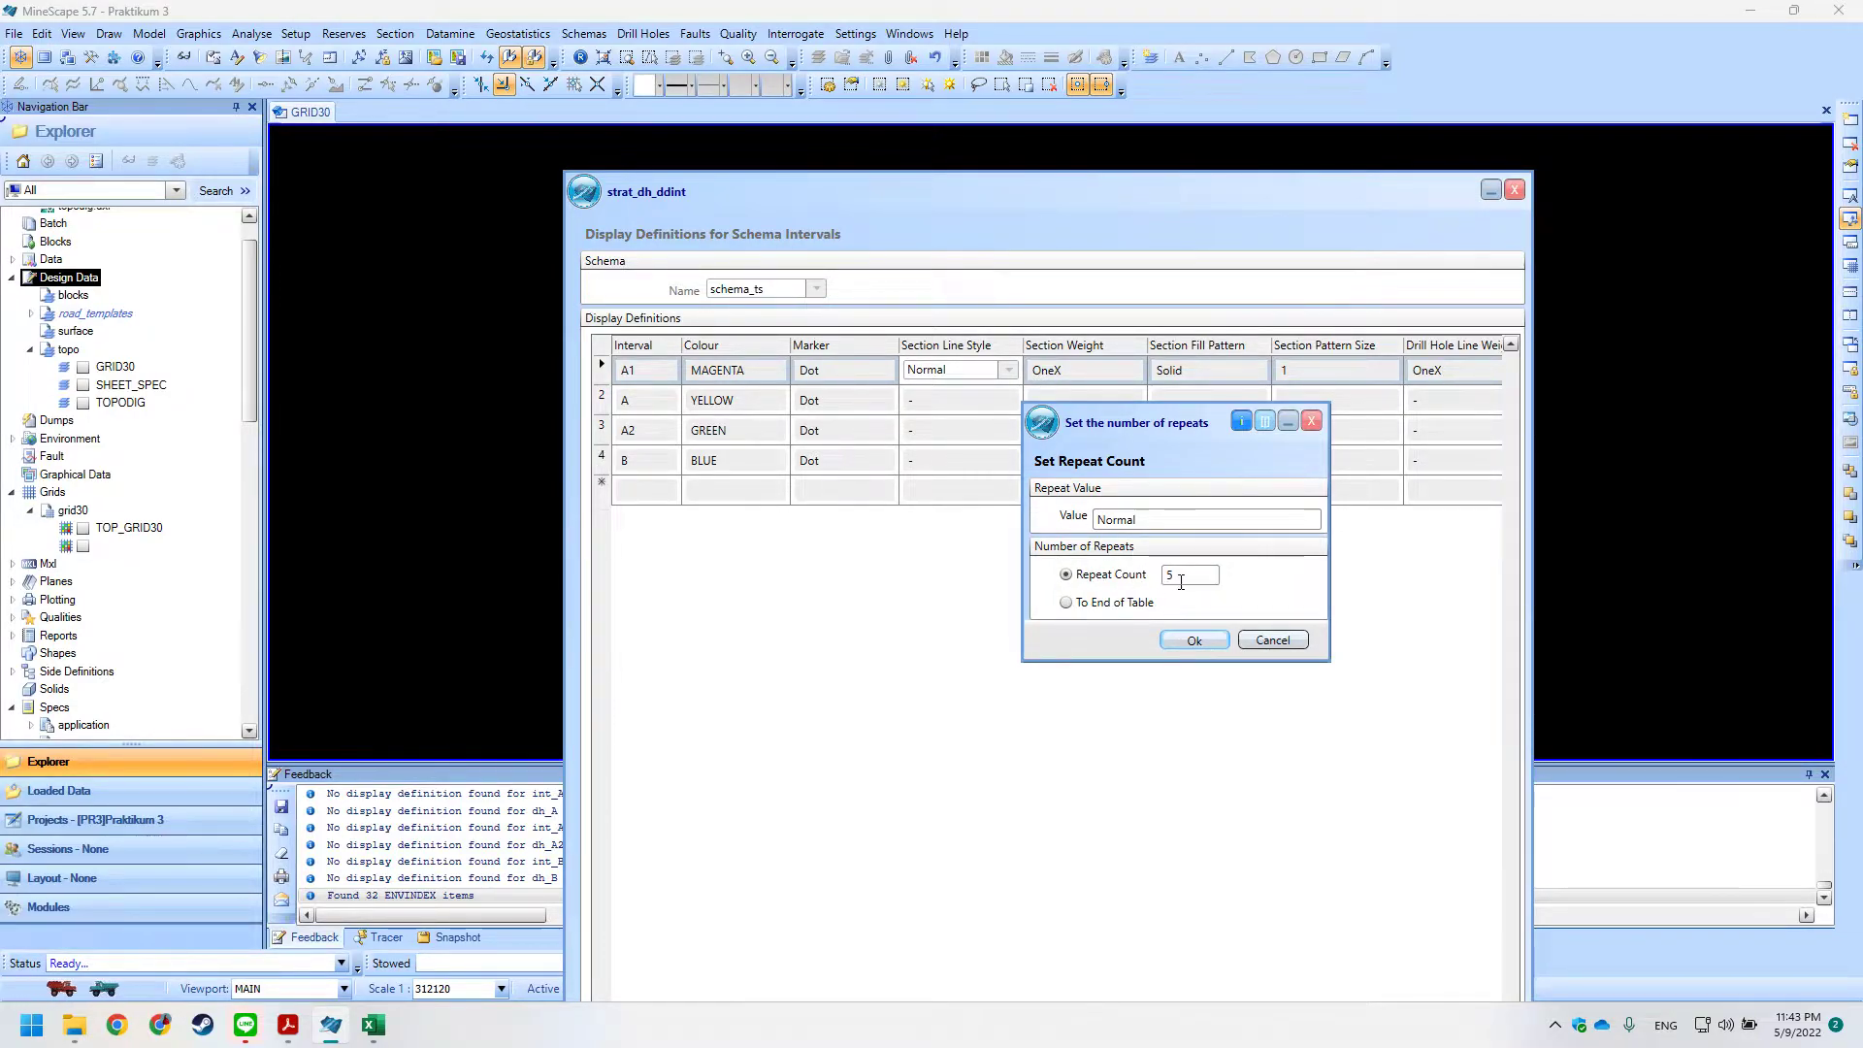
left_click(1068, 602)
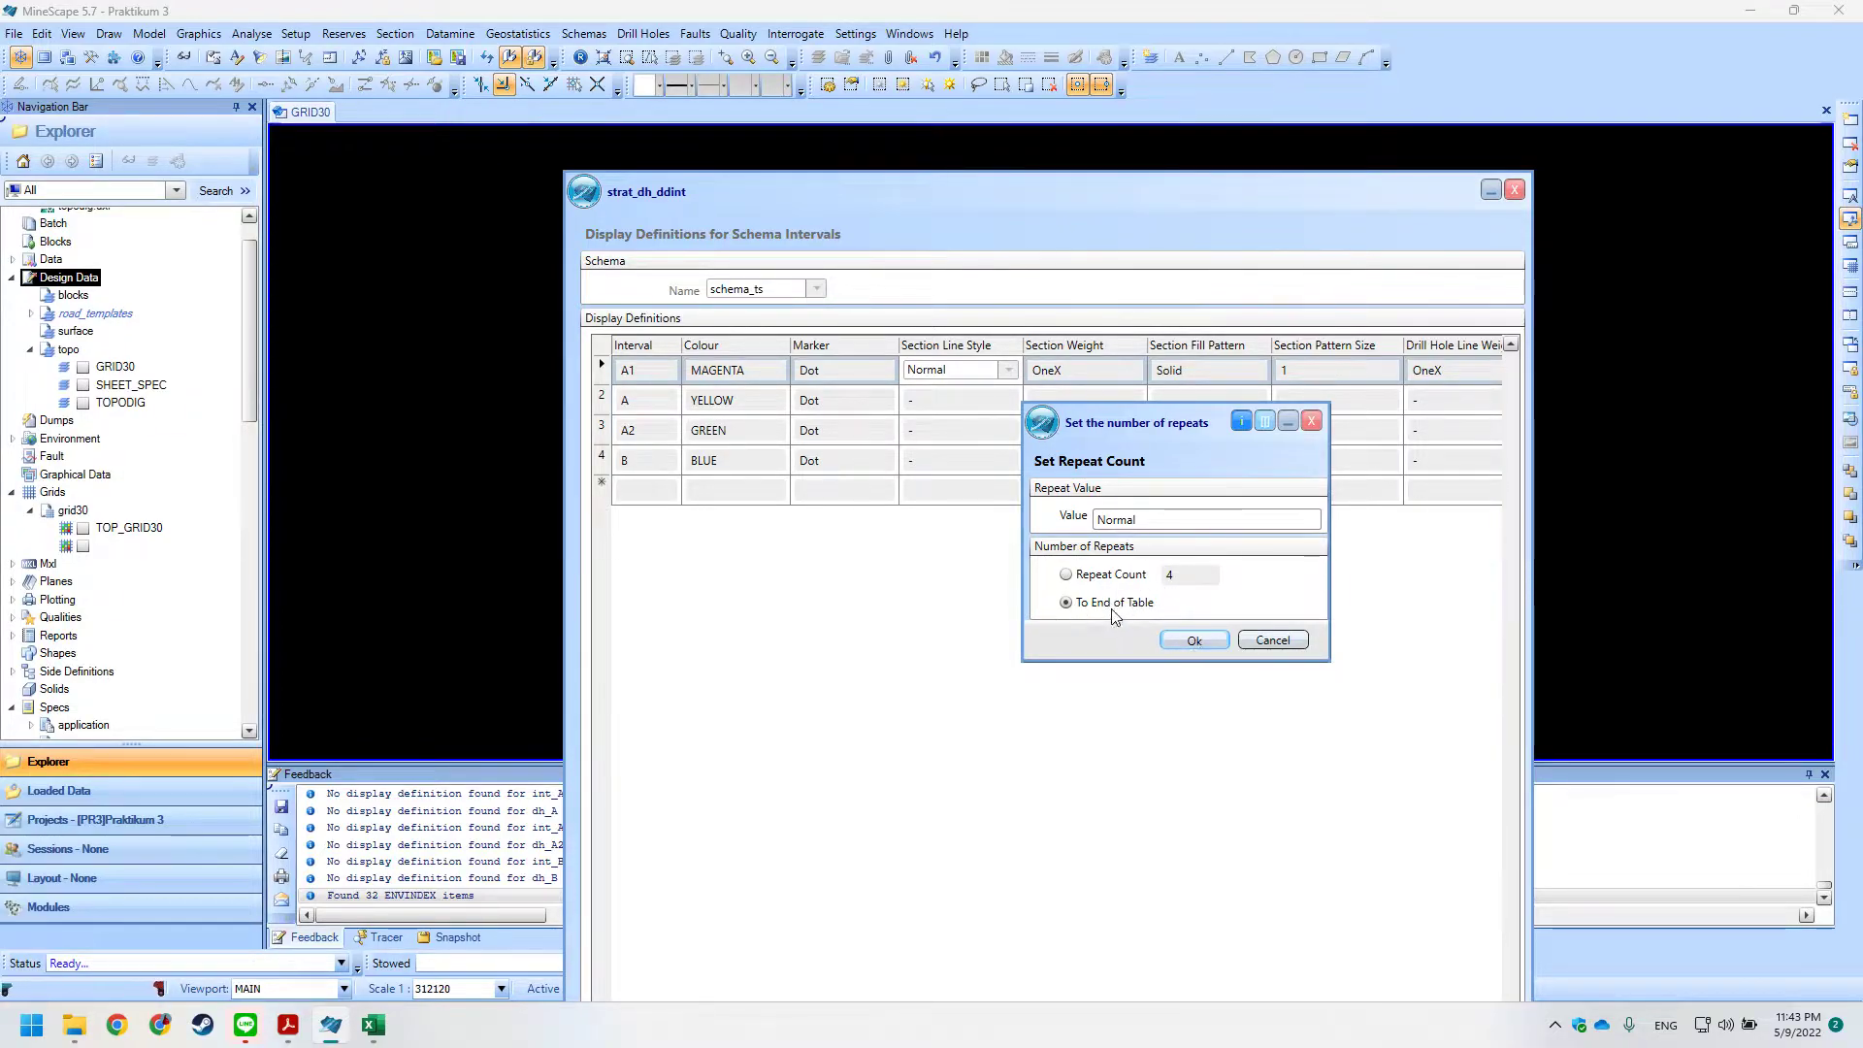
left_click(1196, 641)
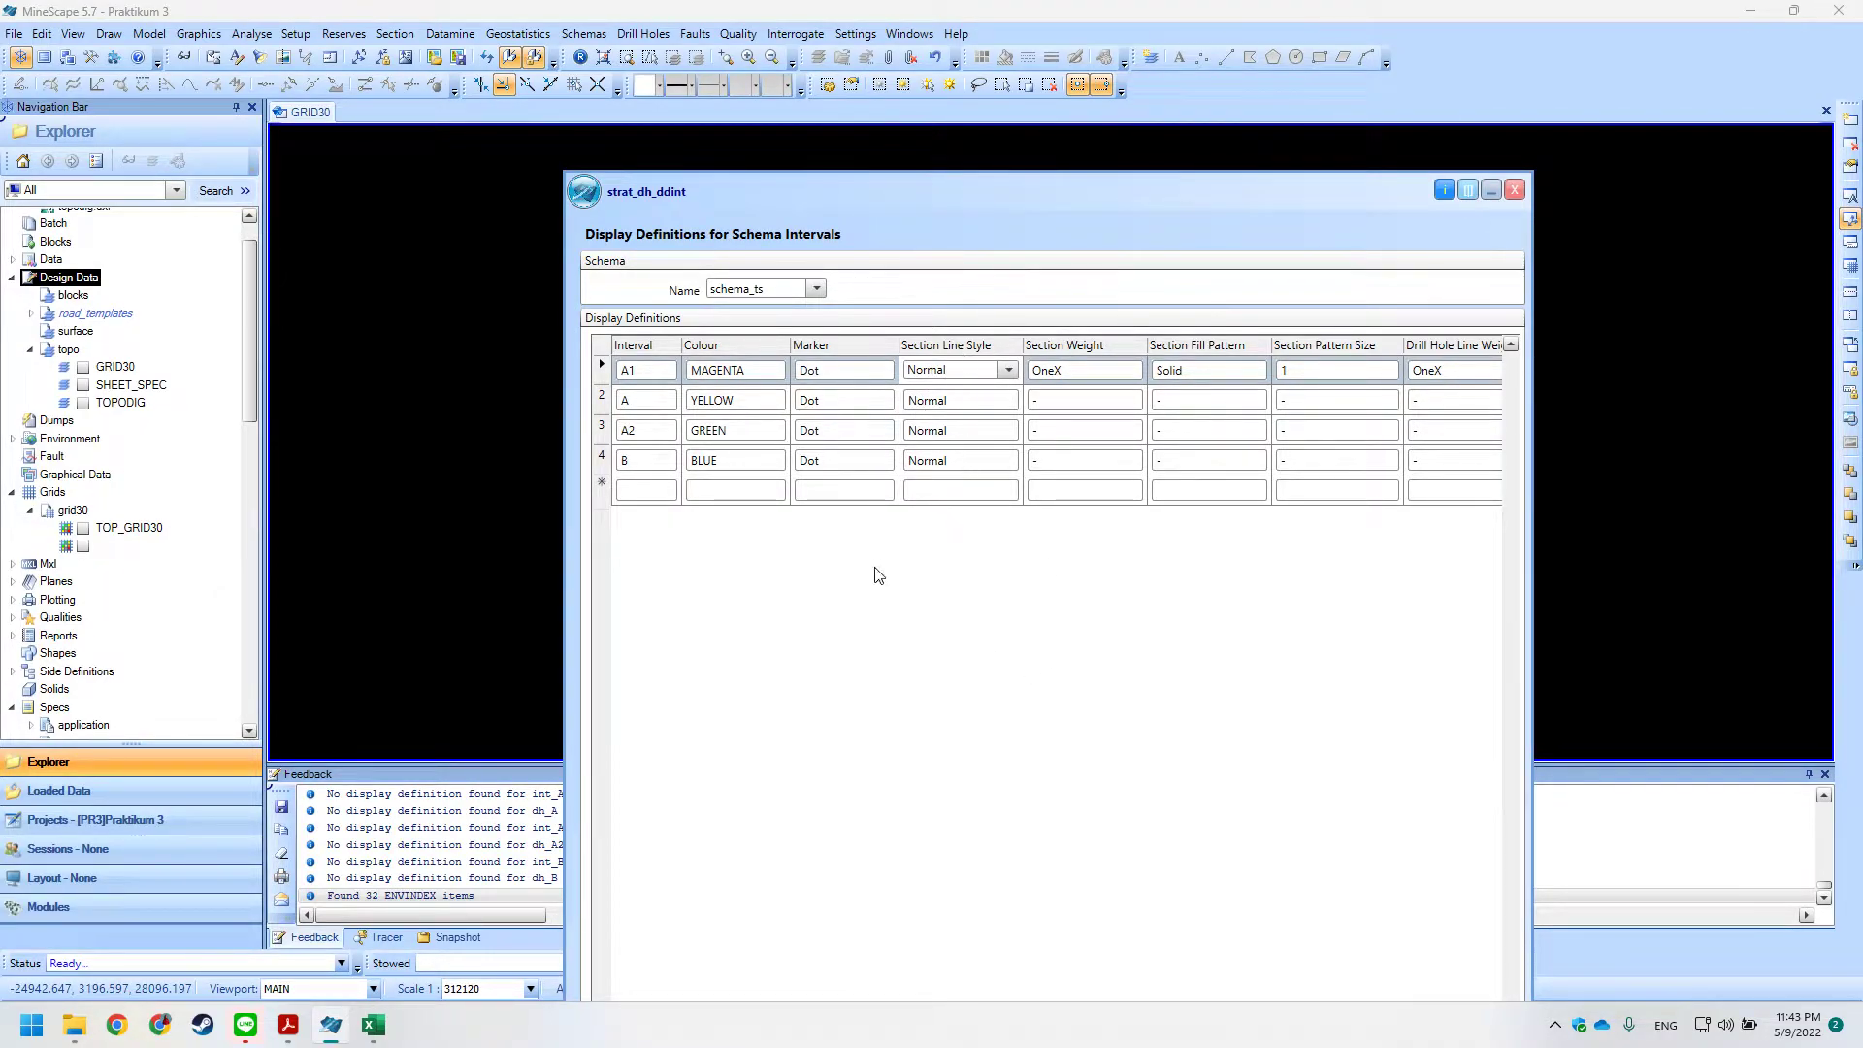
Check the section weight in the guide and fill the column with FourX from interval A1 to the end of the table.
key("alt+Tab")
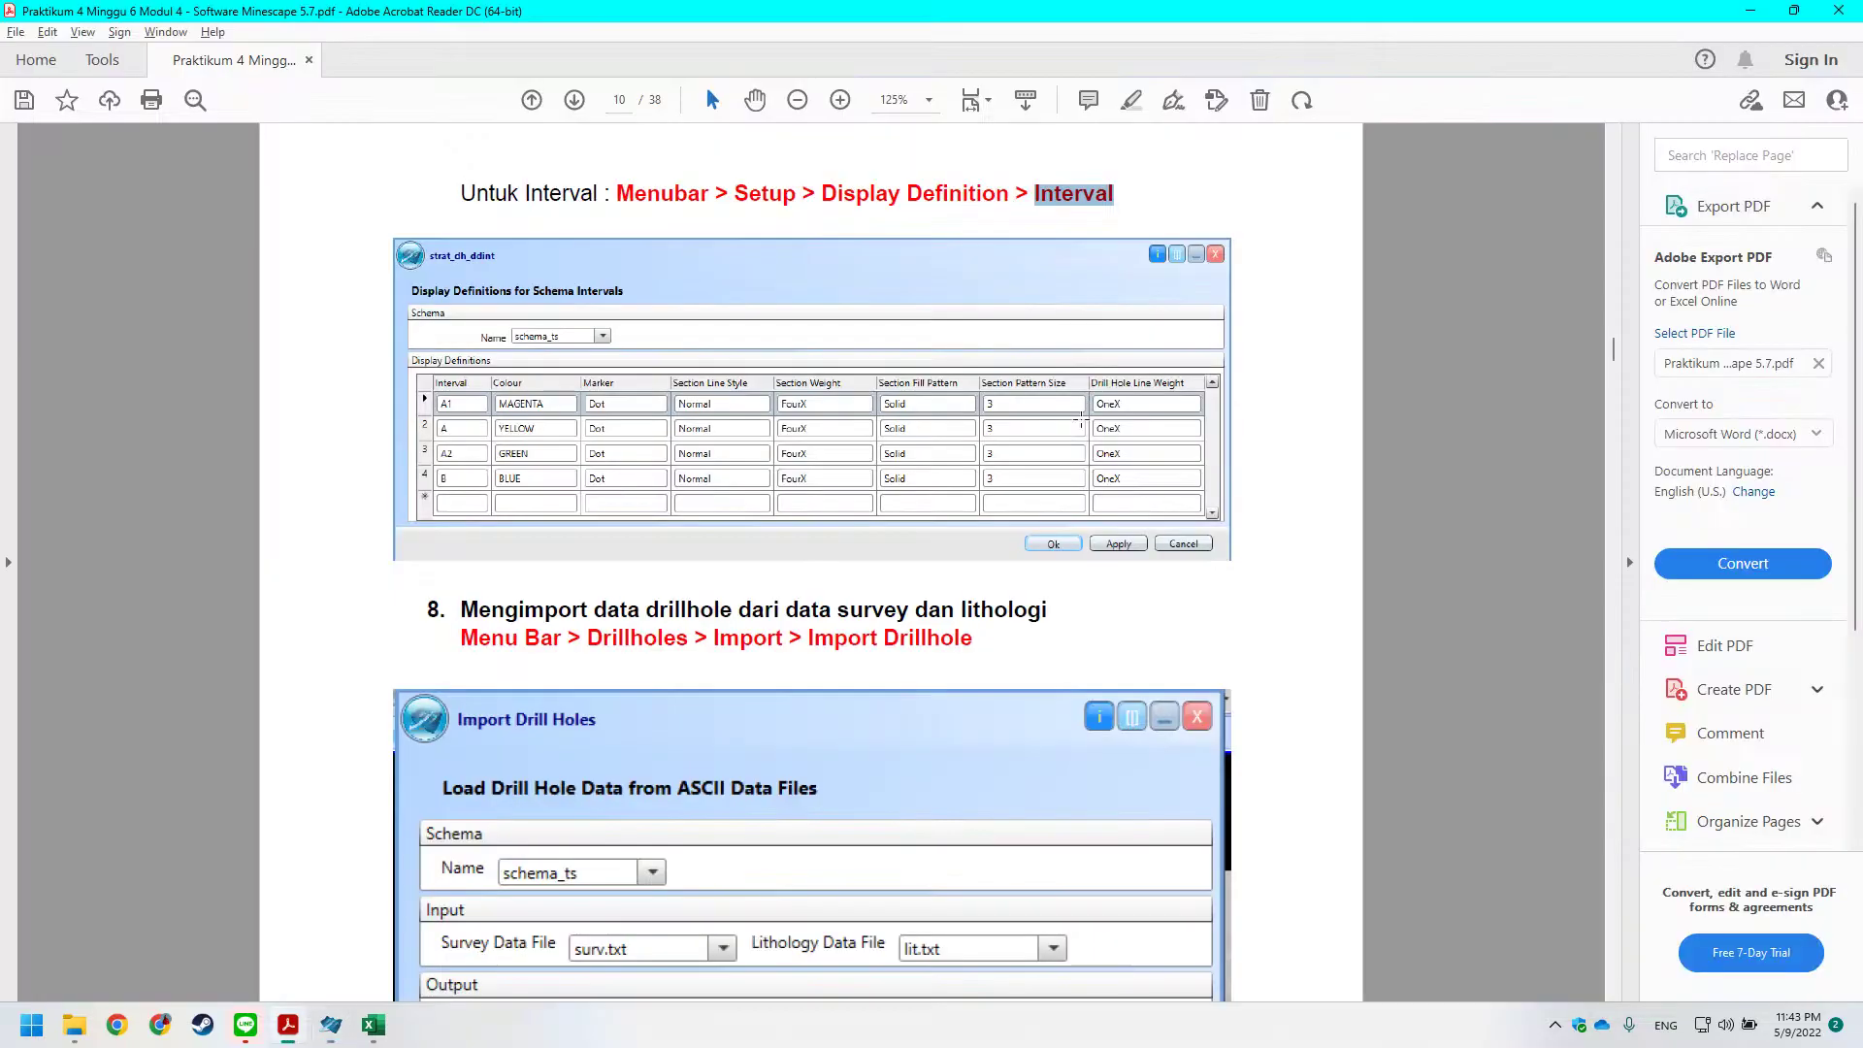
key("alt+Tab")
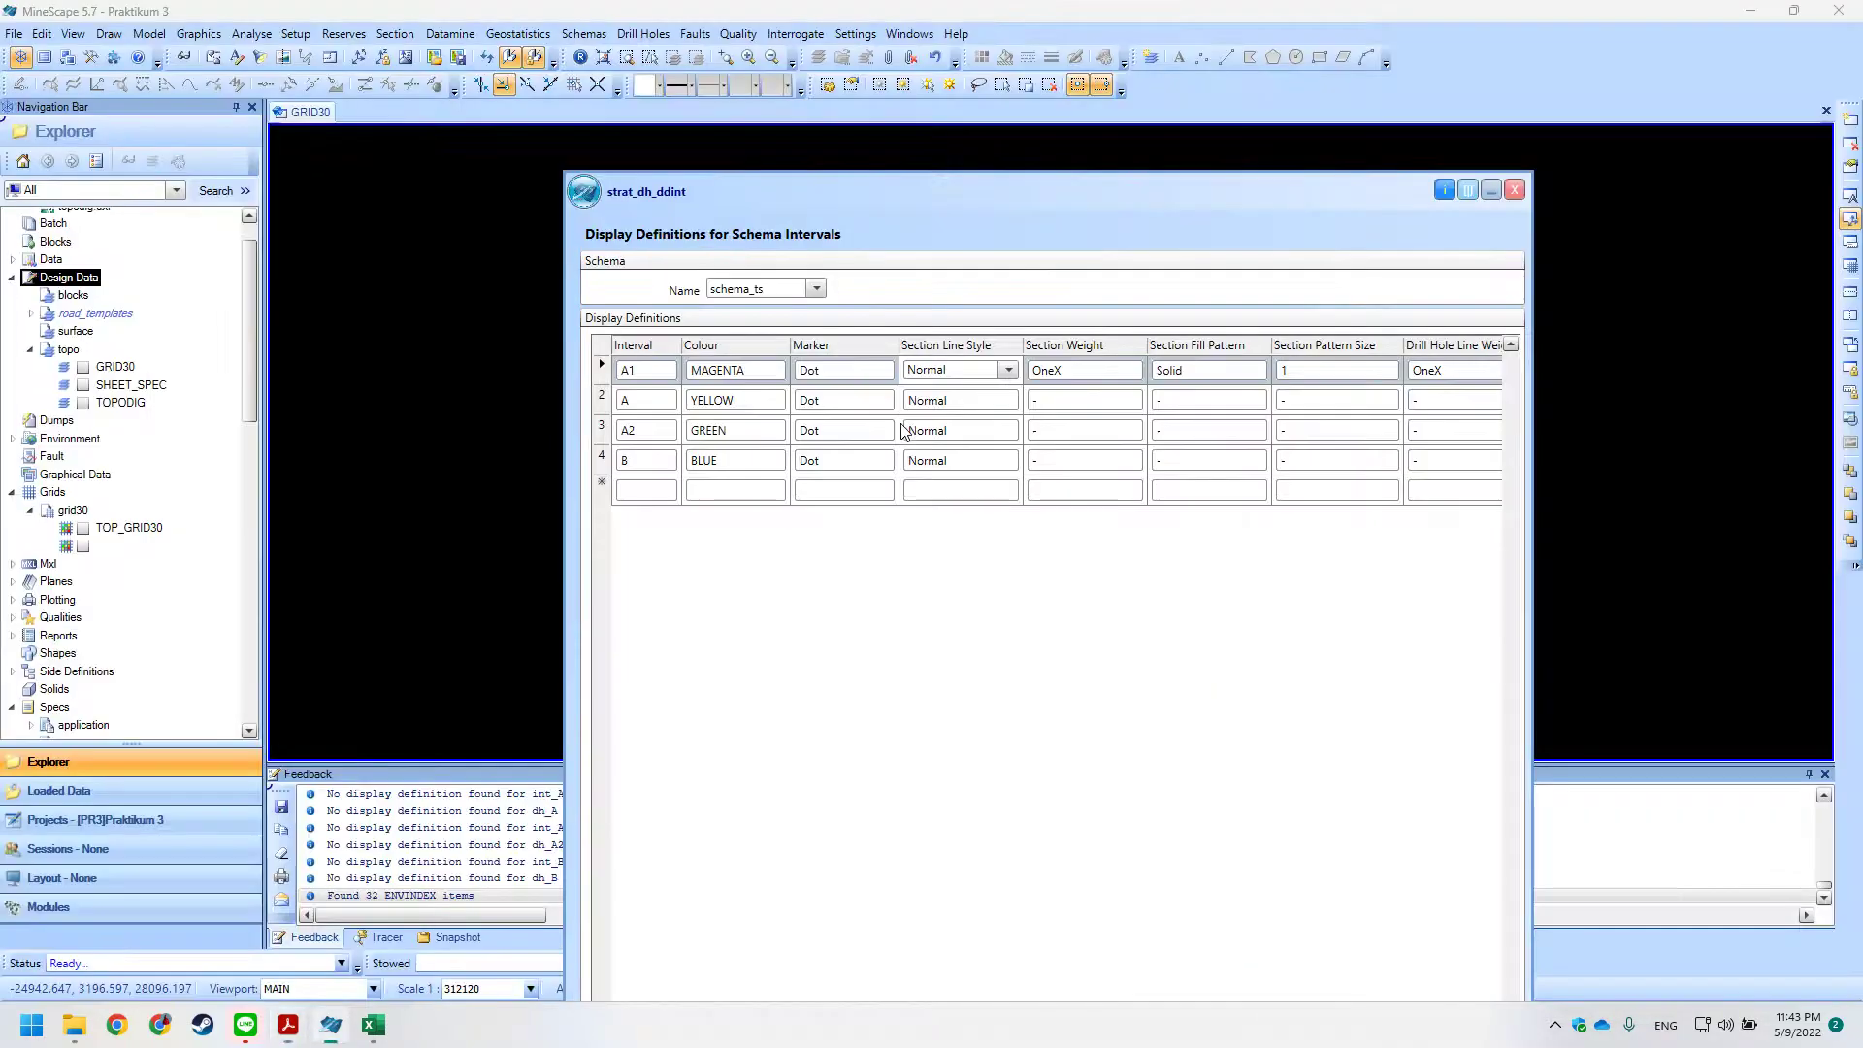
left_click(1116, 375)
left_click(1131, 371)
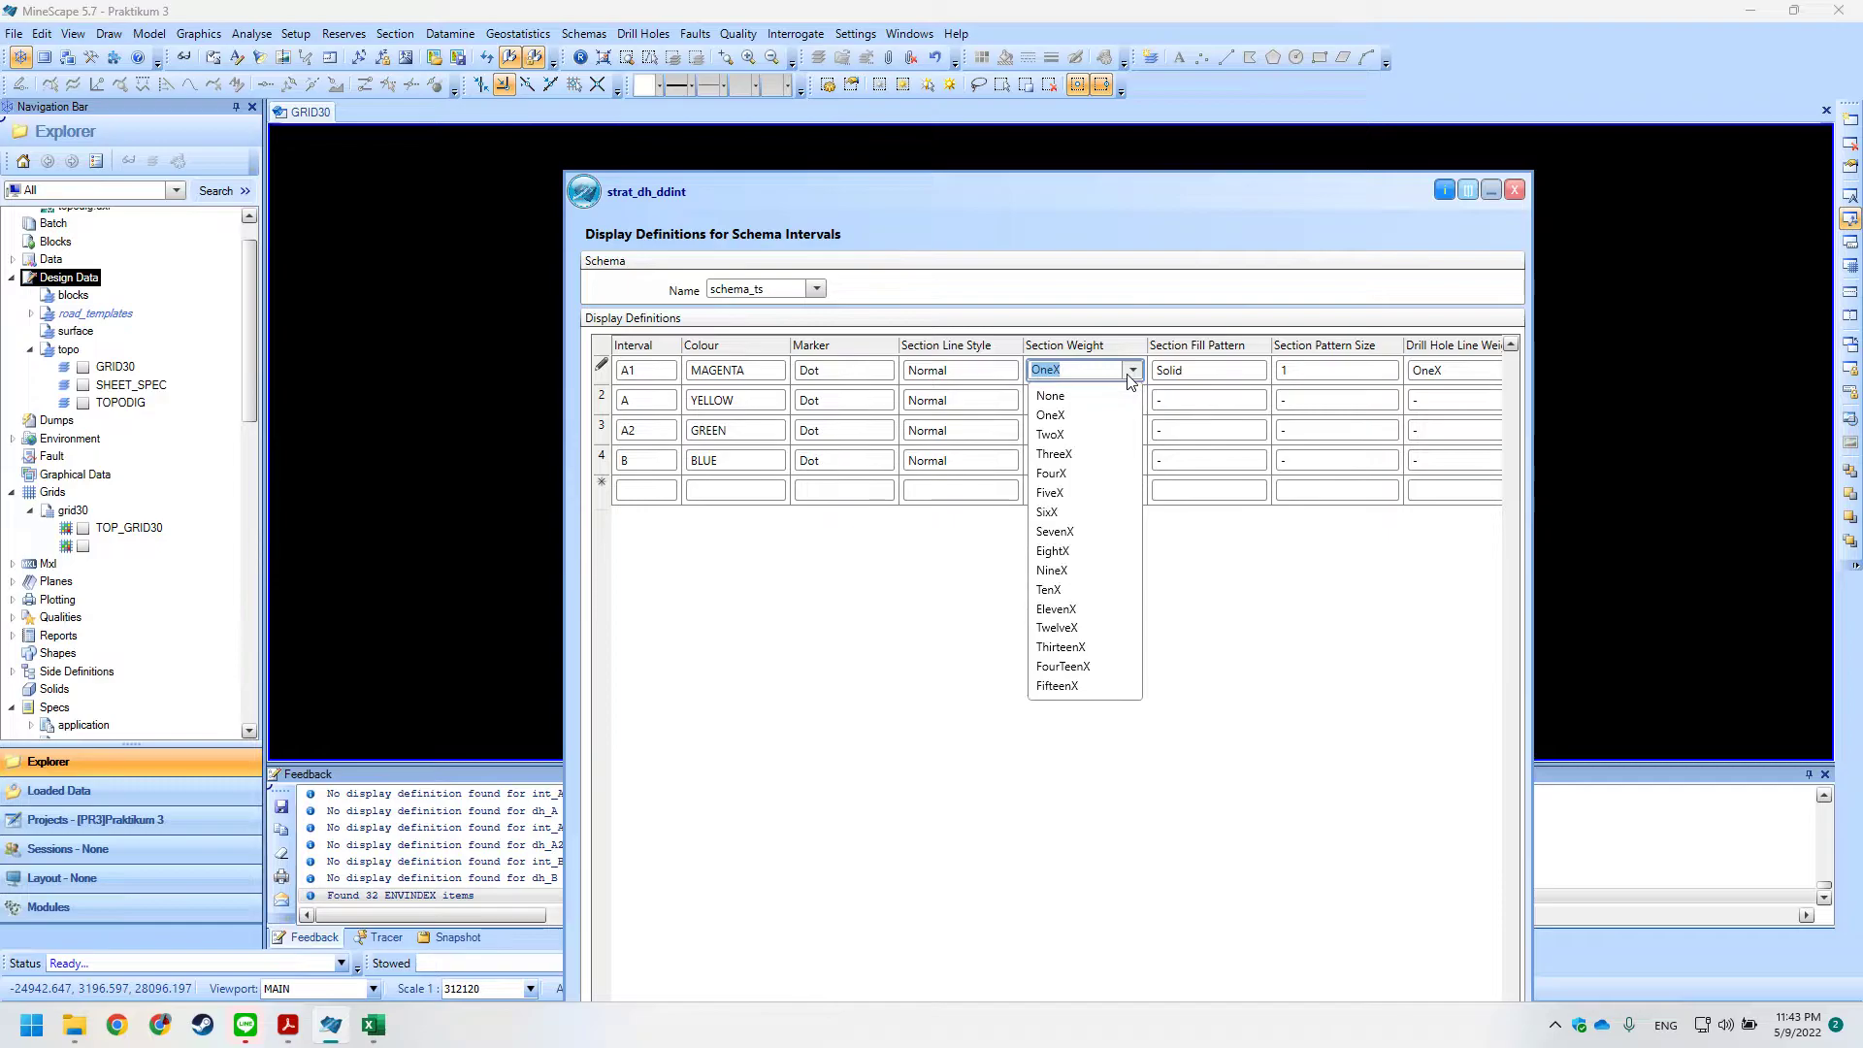
right_click(1138, 382)
right_click(1102, 373)
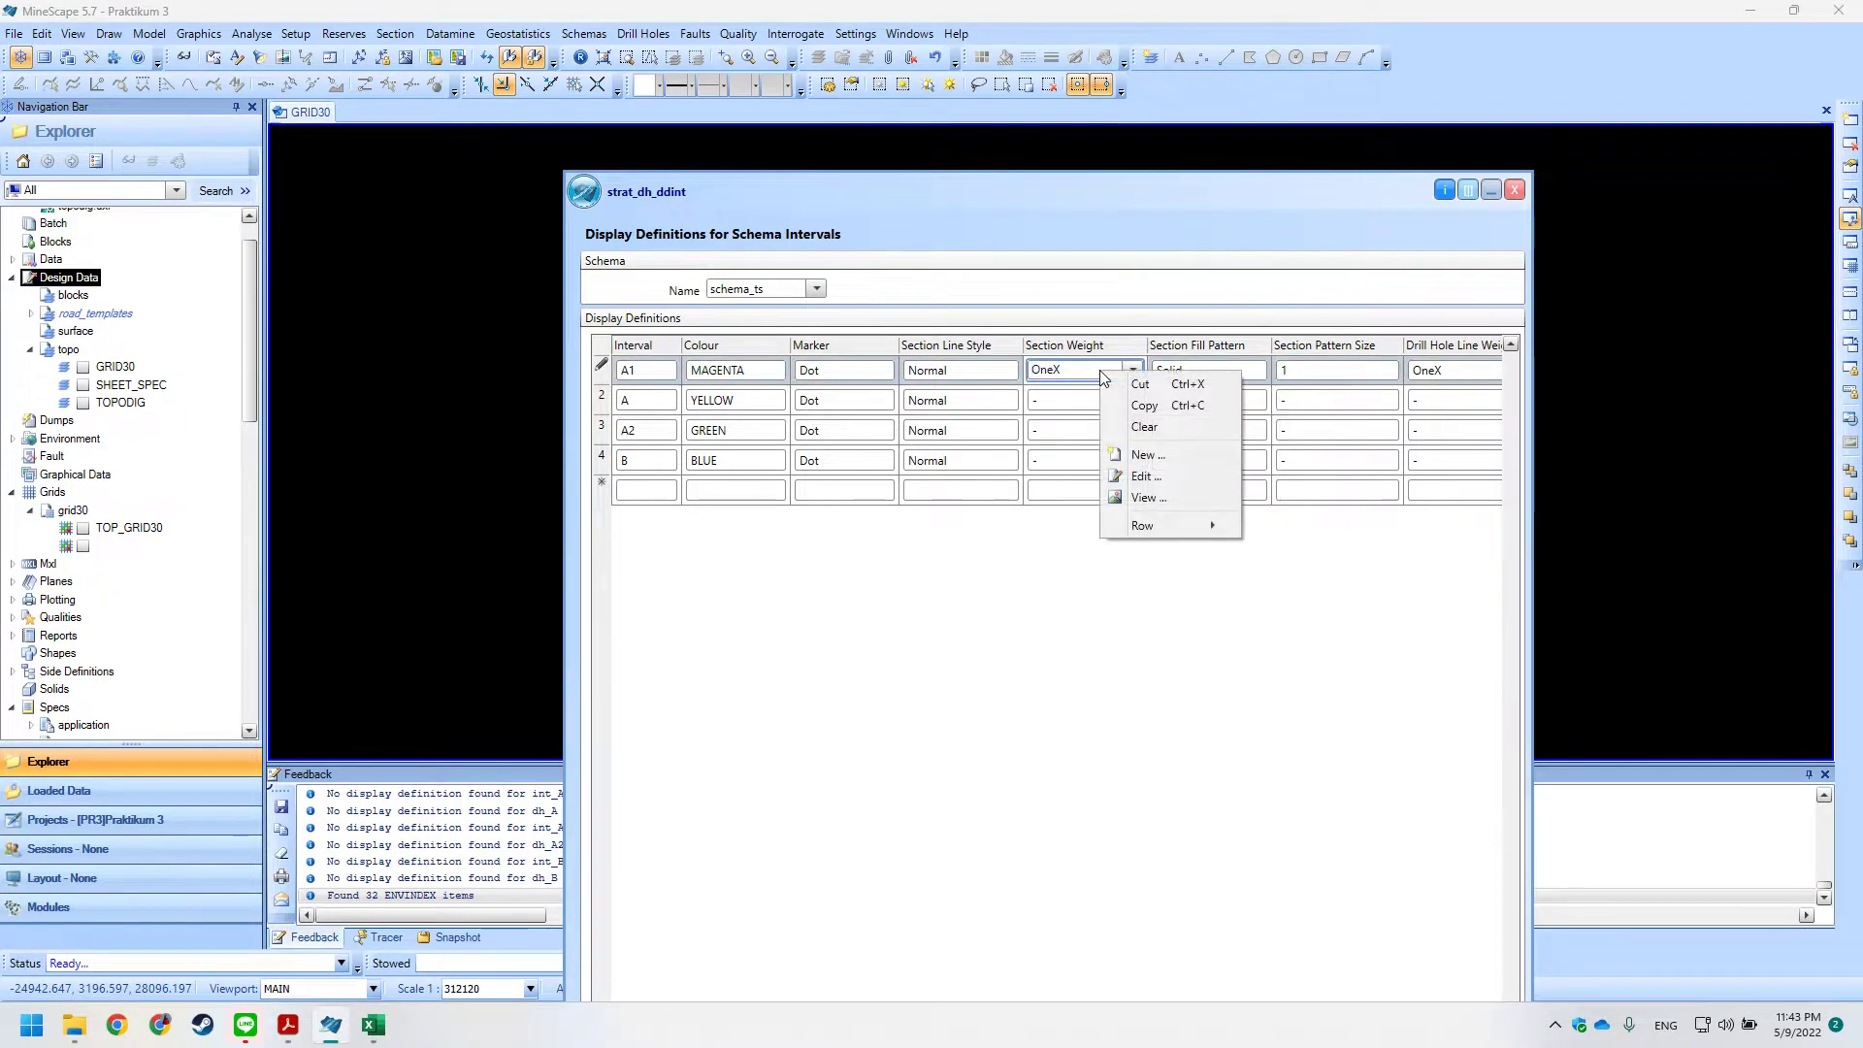
mouse_move(1167, 522)
left_click(1292, 528)
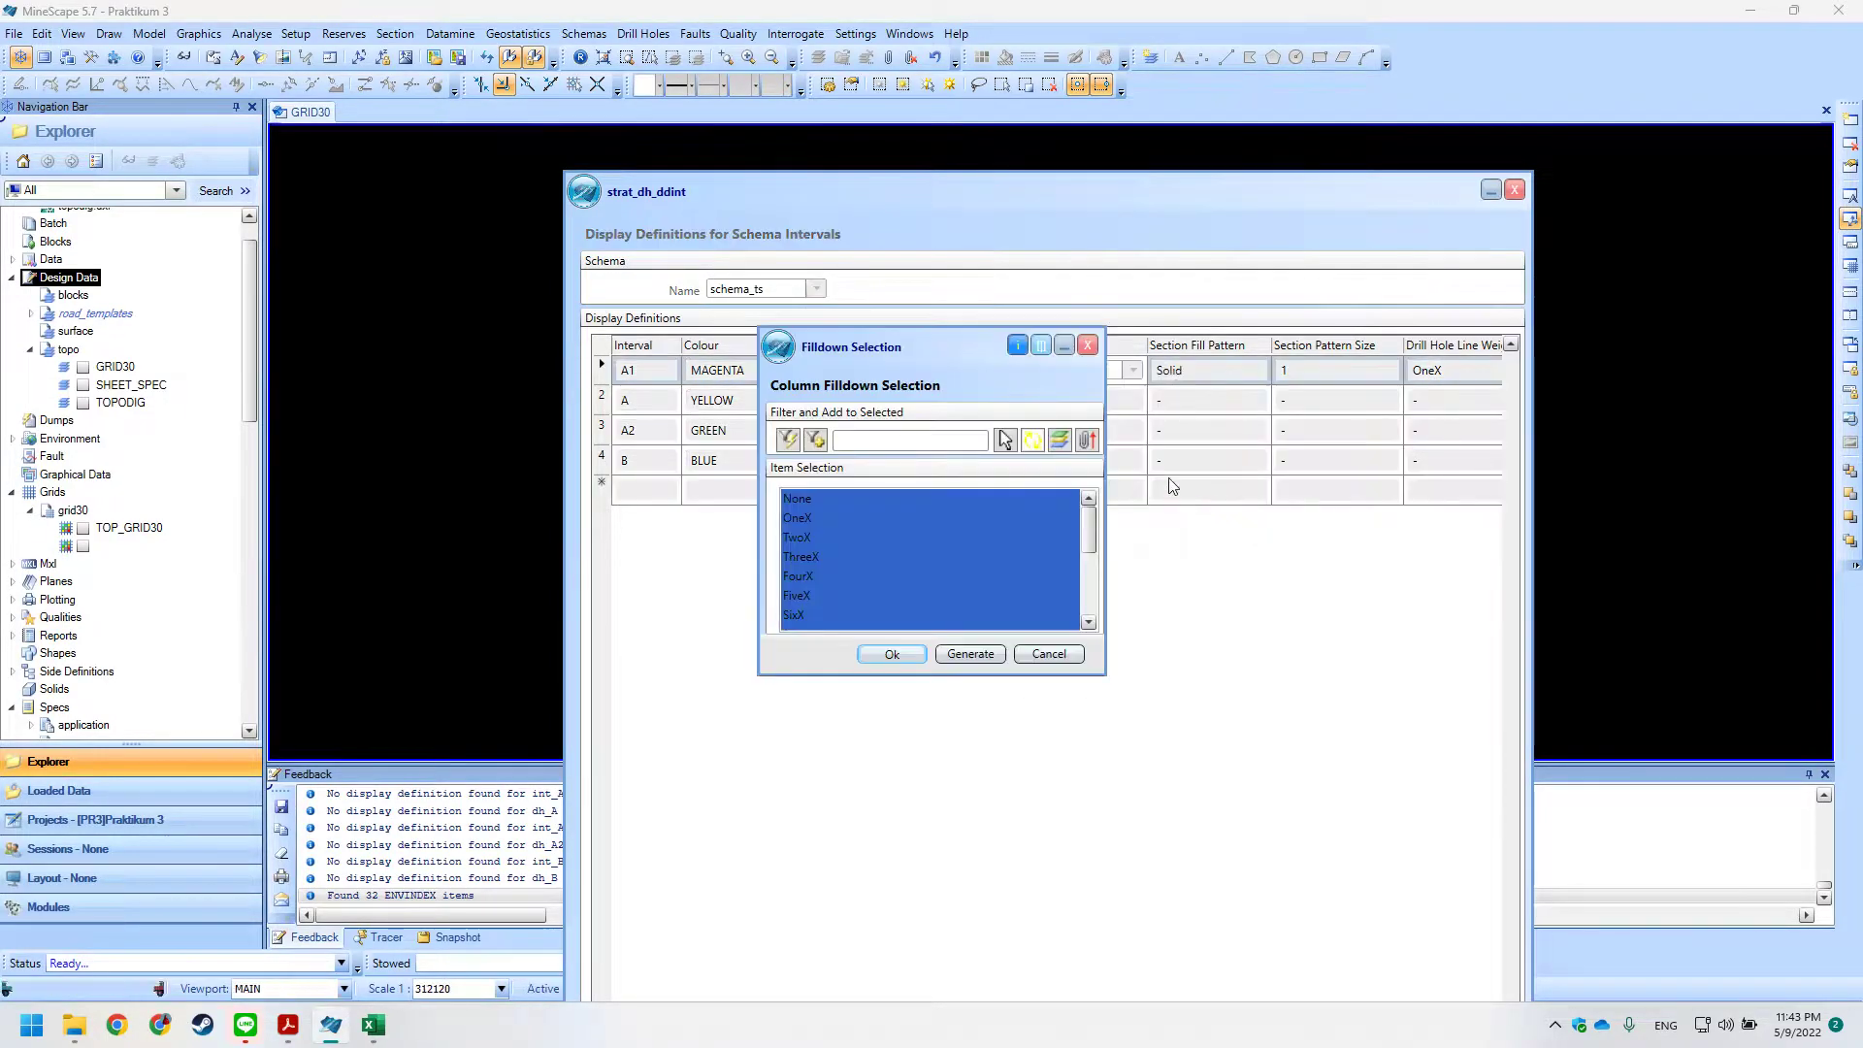
left_click(821, 576)
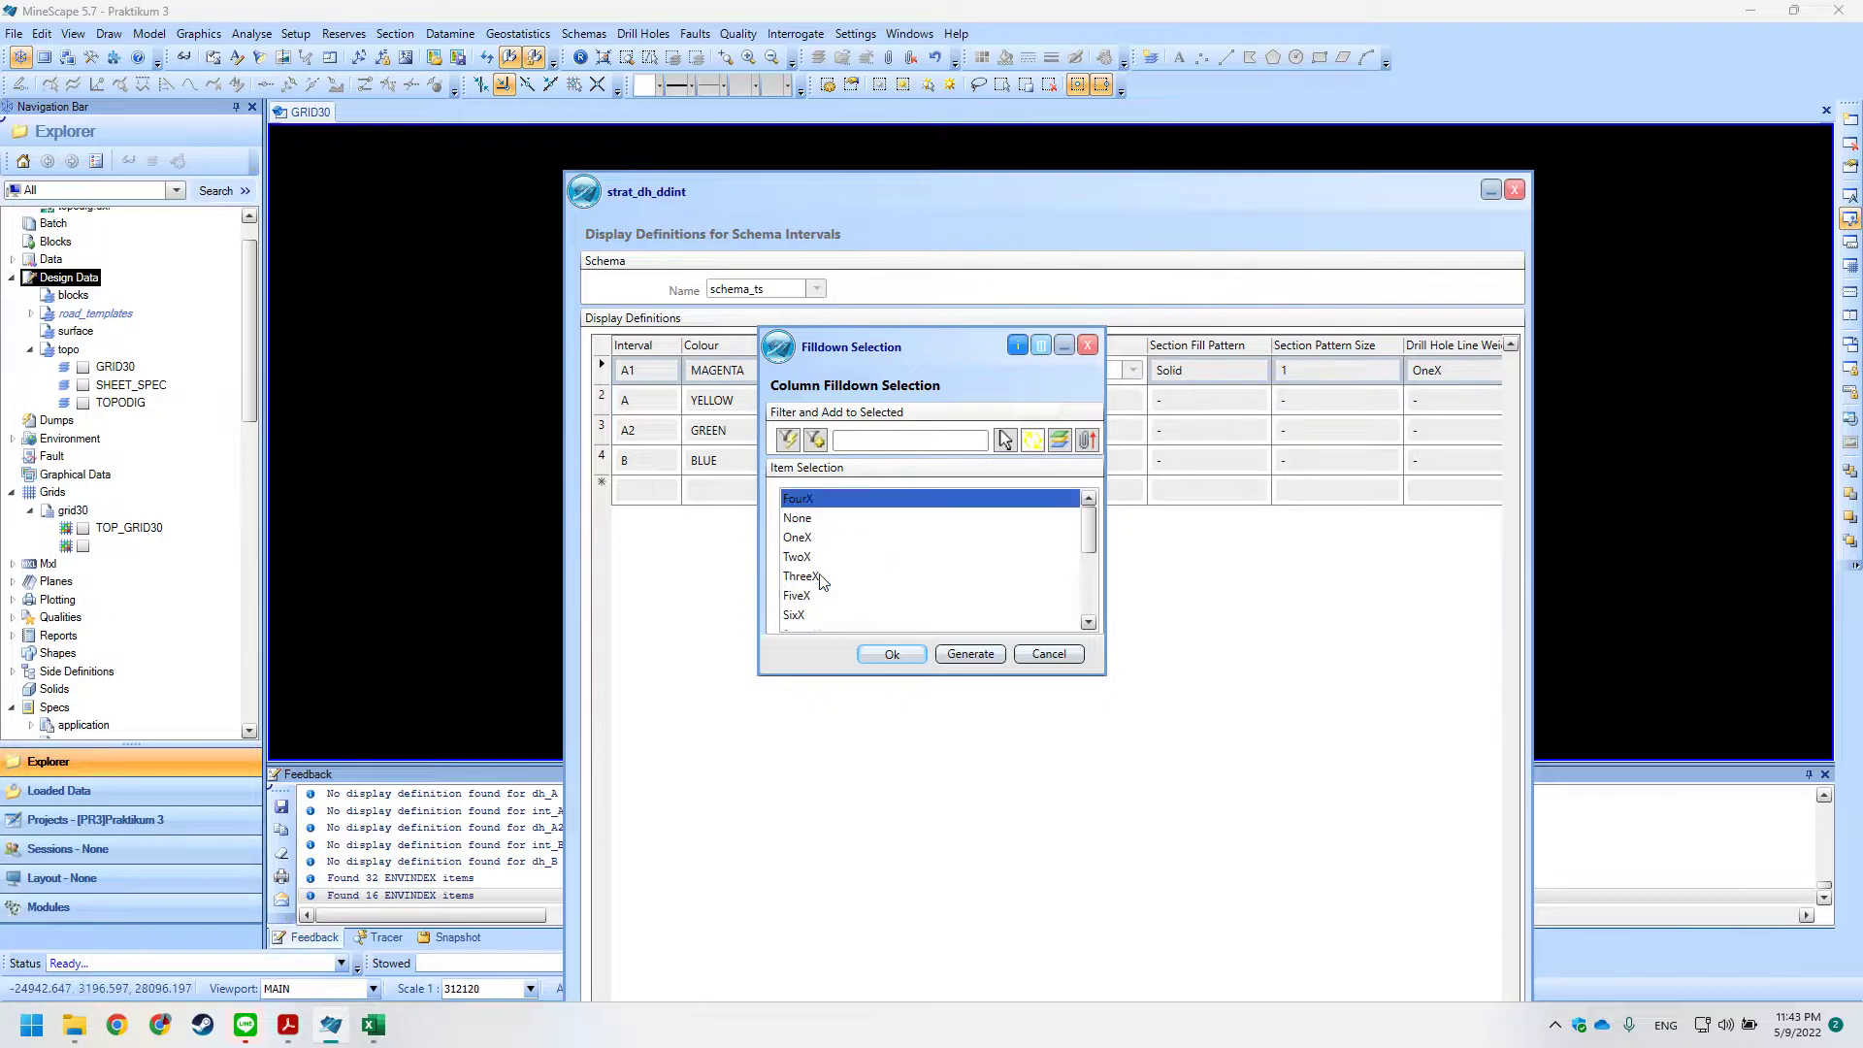
left_click_drag(821, 577, 825, 507)
left_click(891, 655)
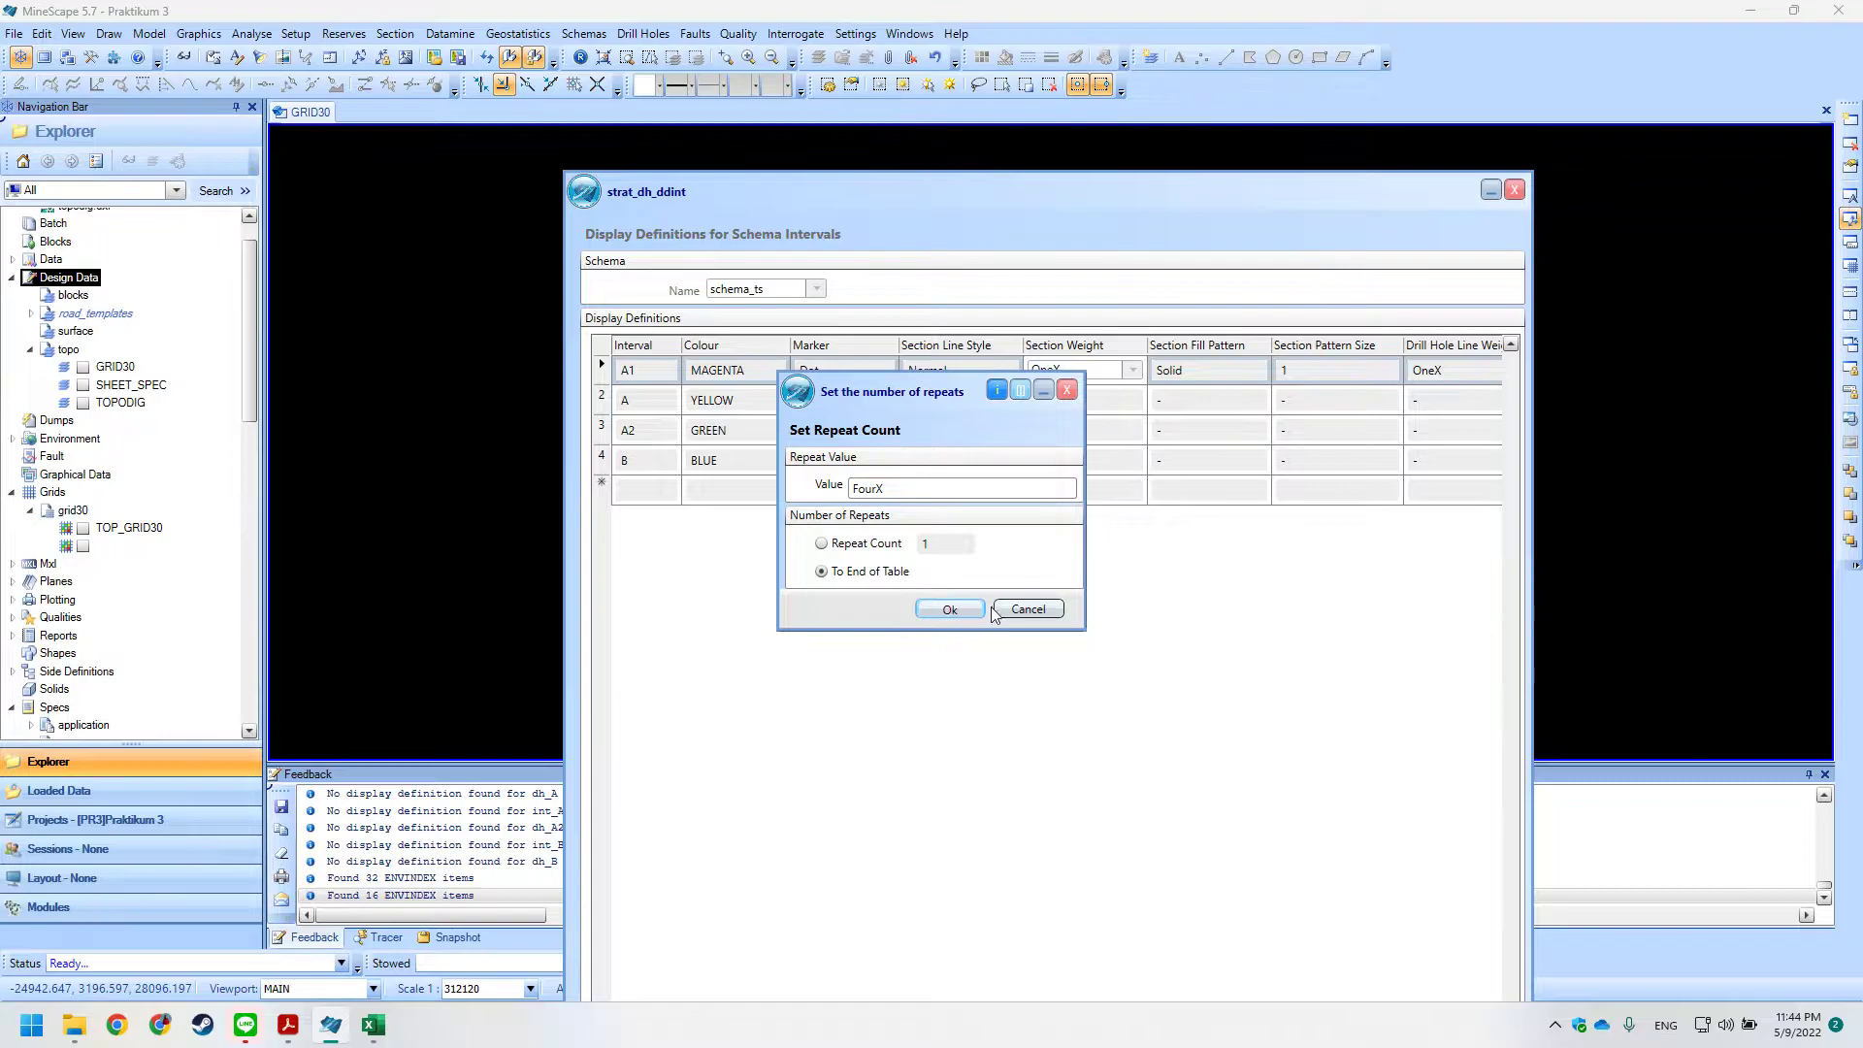
left_click(948, 609)
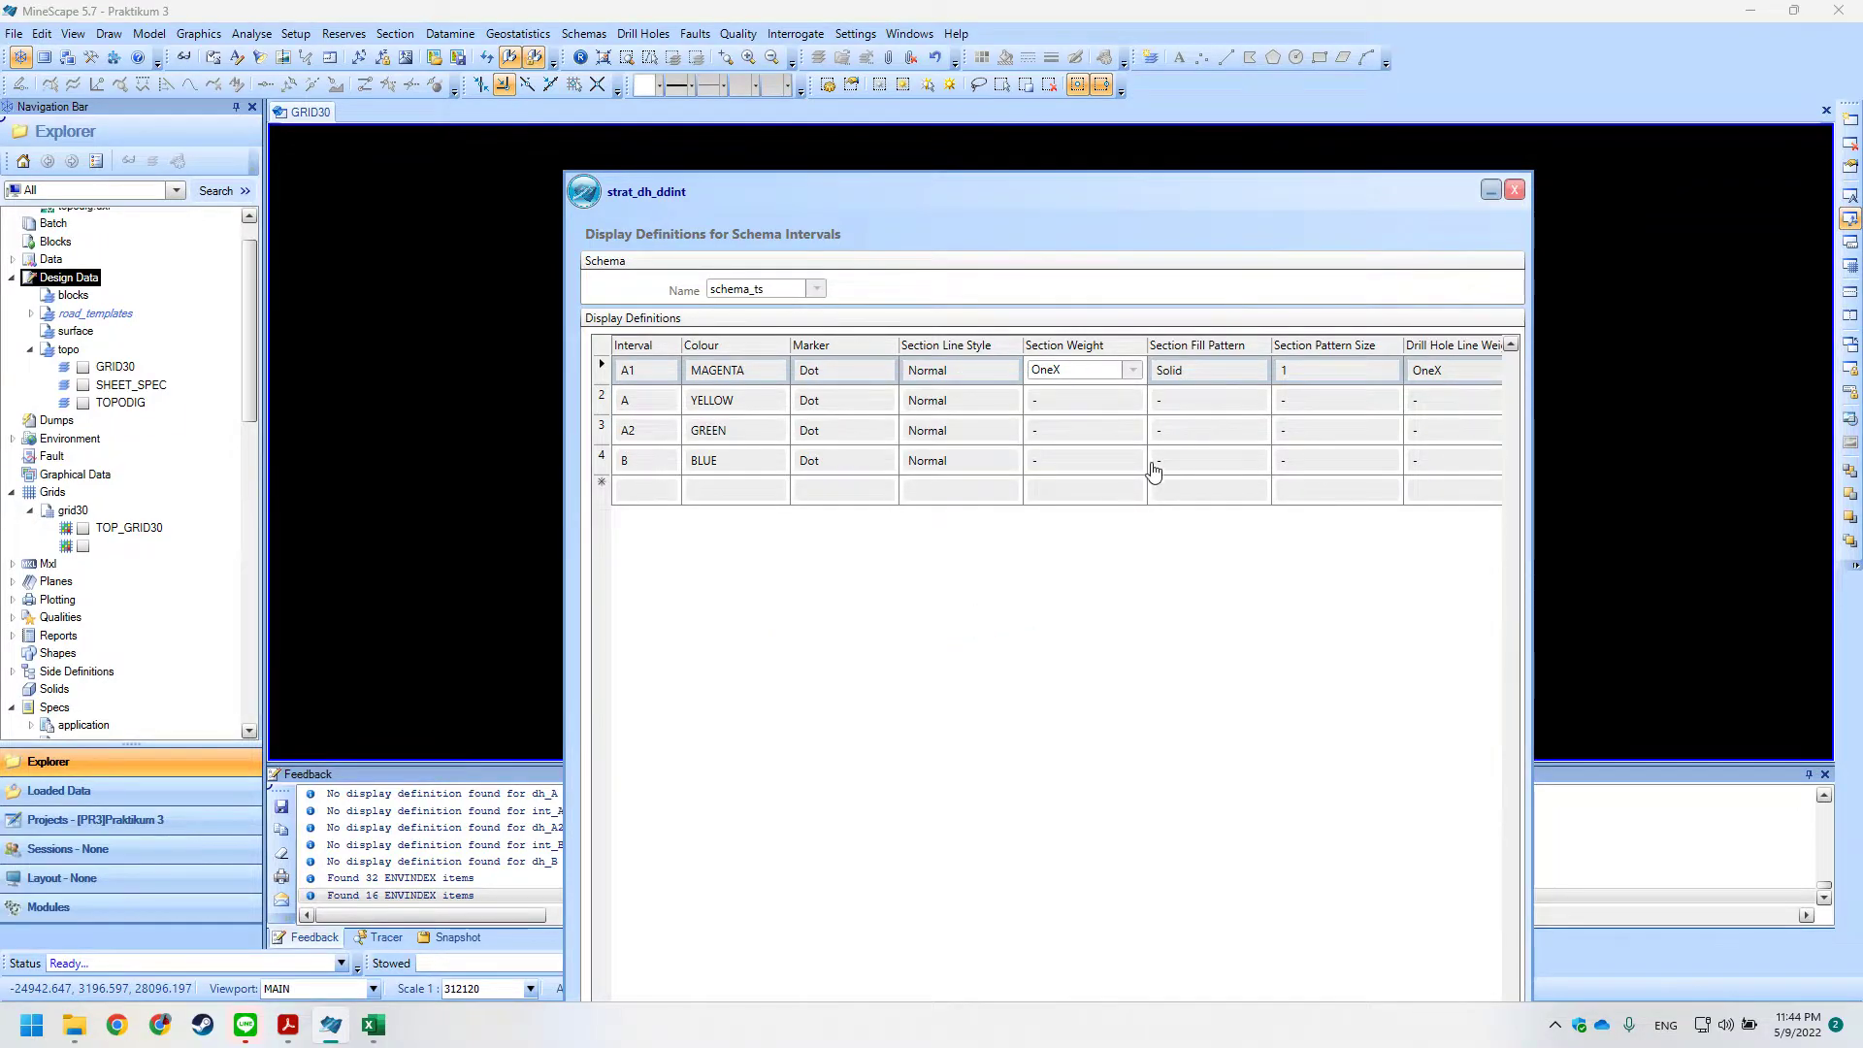
left_click(1214, 373)
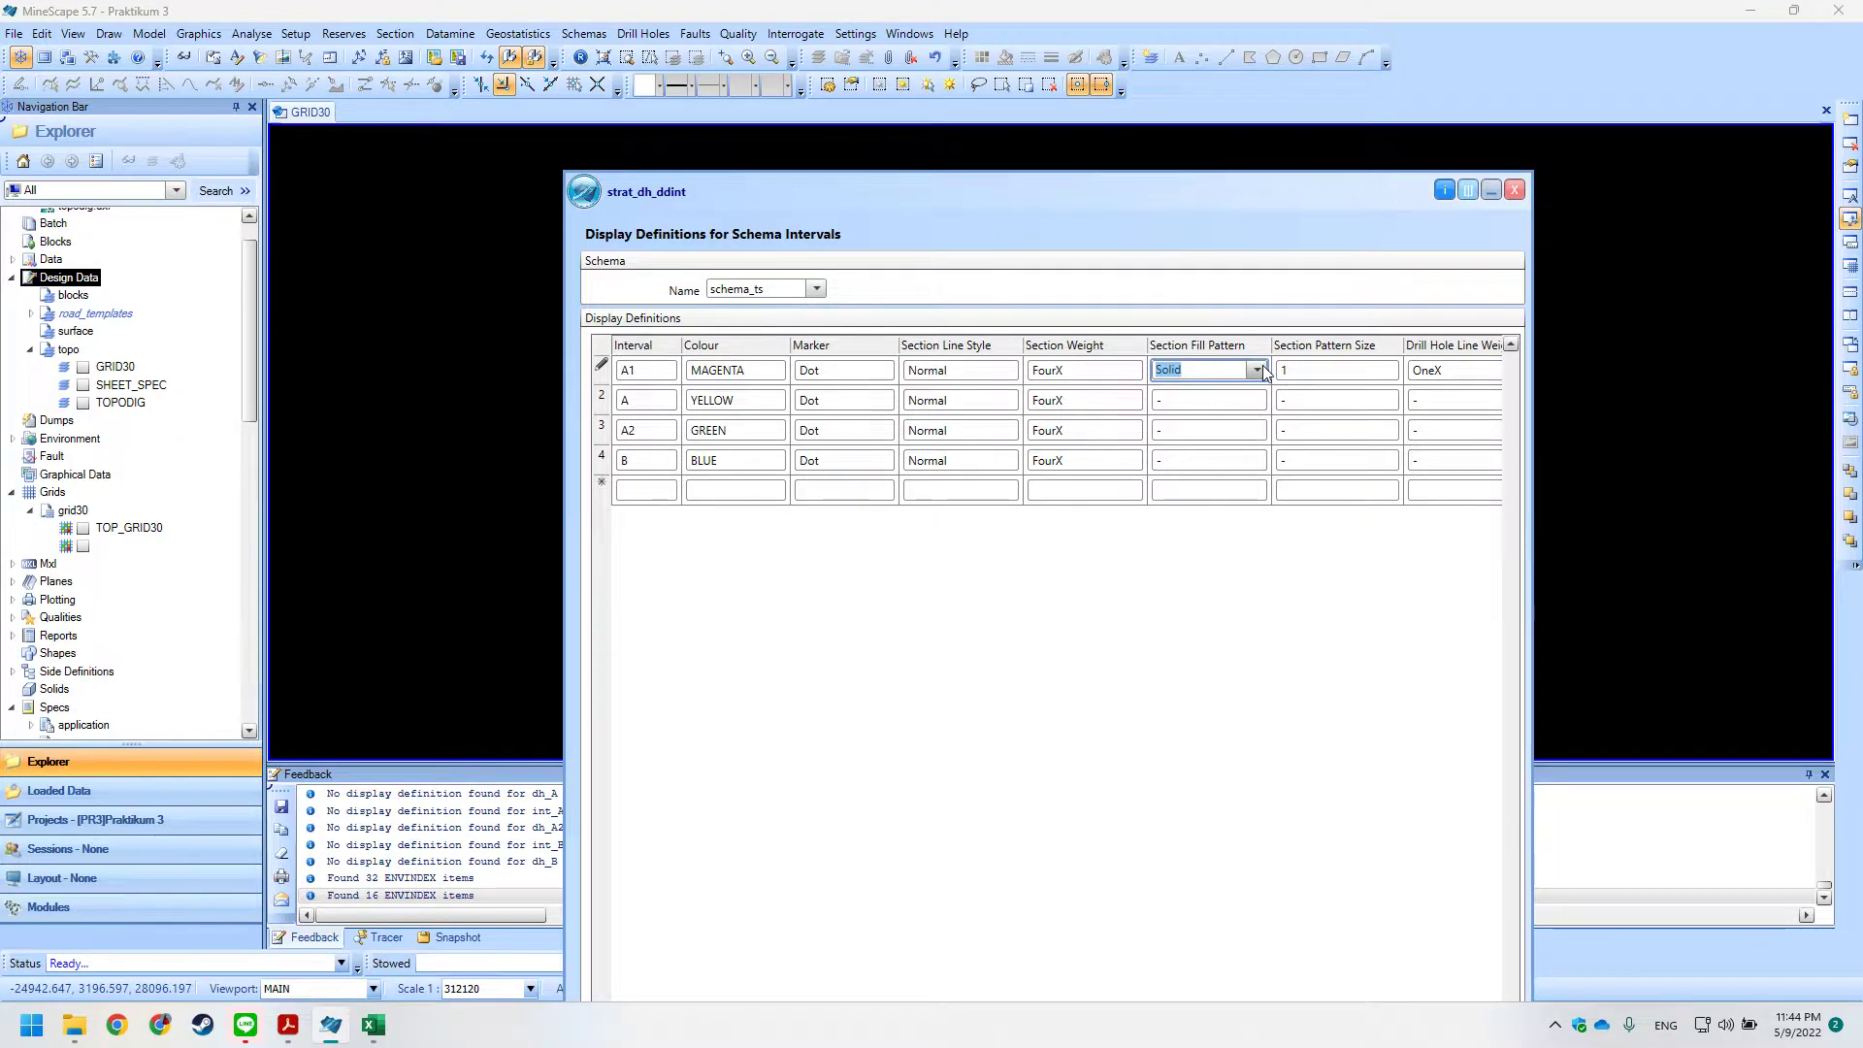
right_click(1234, 369)
mouse_move(1273, 518)
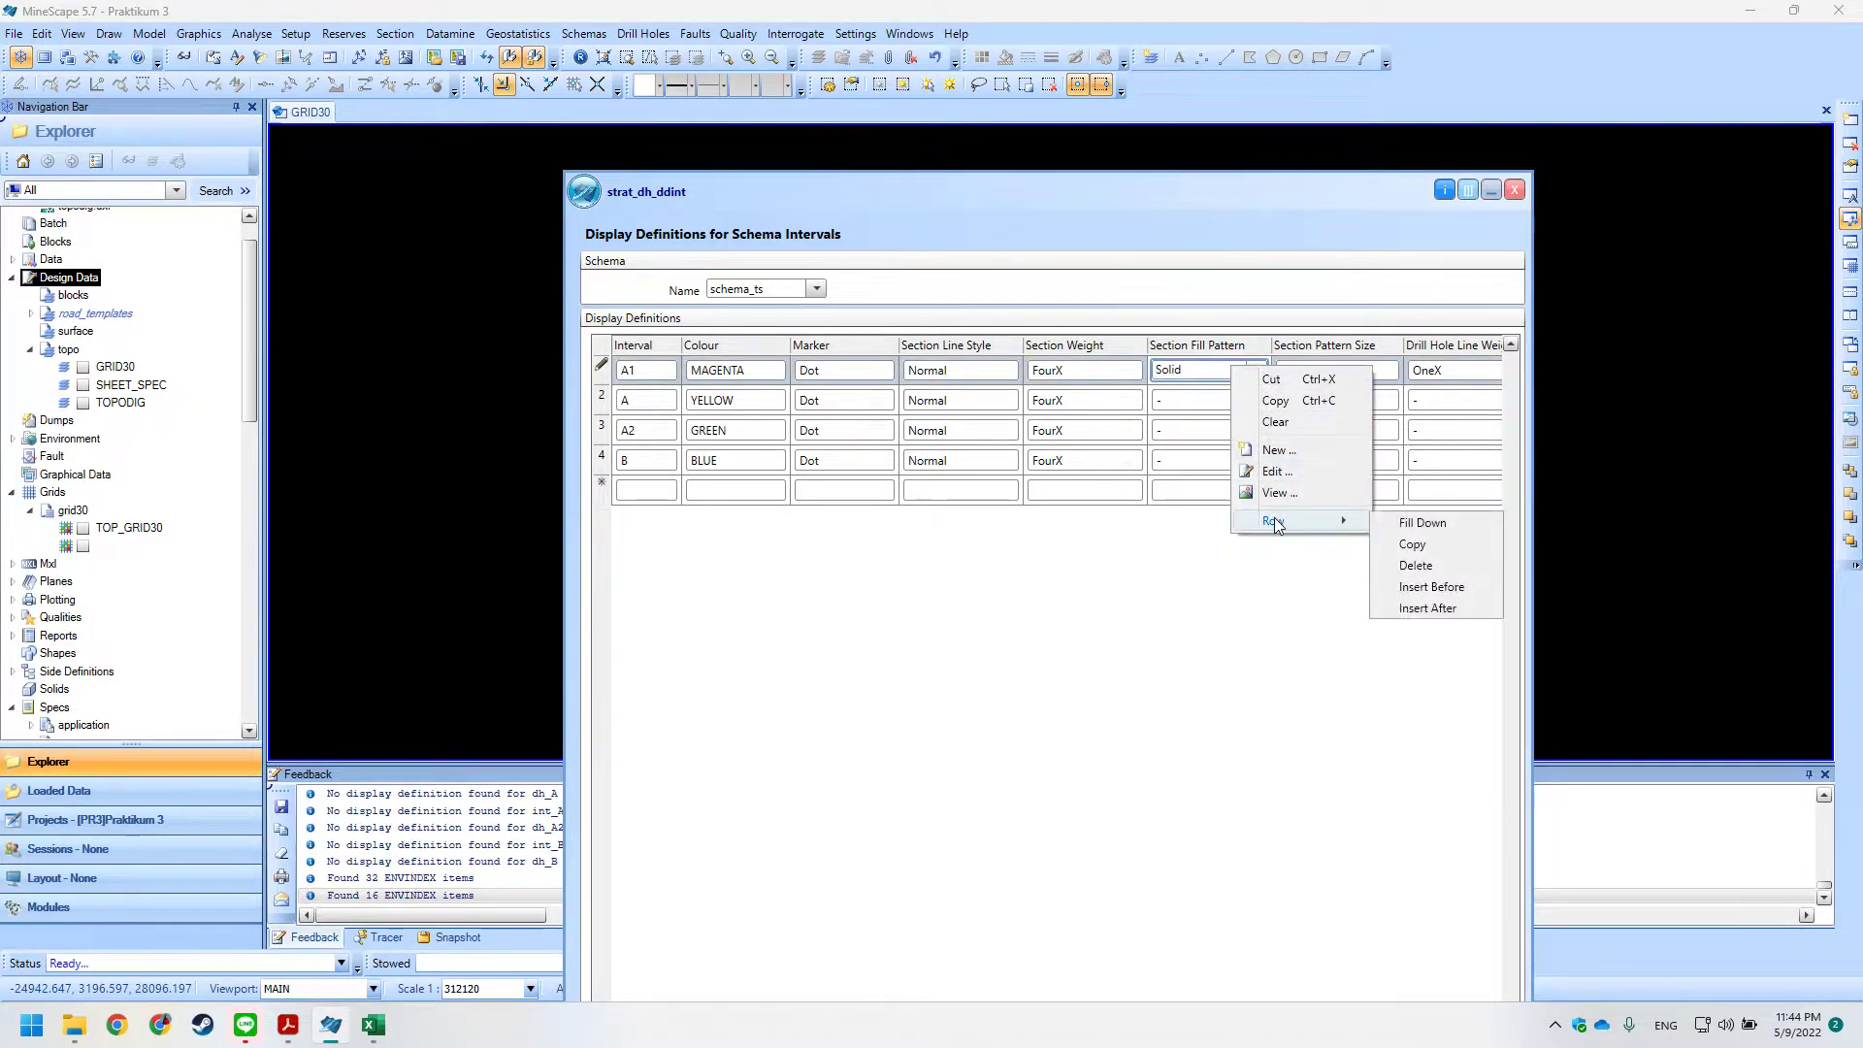
left_click(1423, 522)
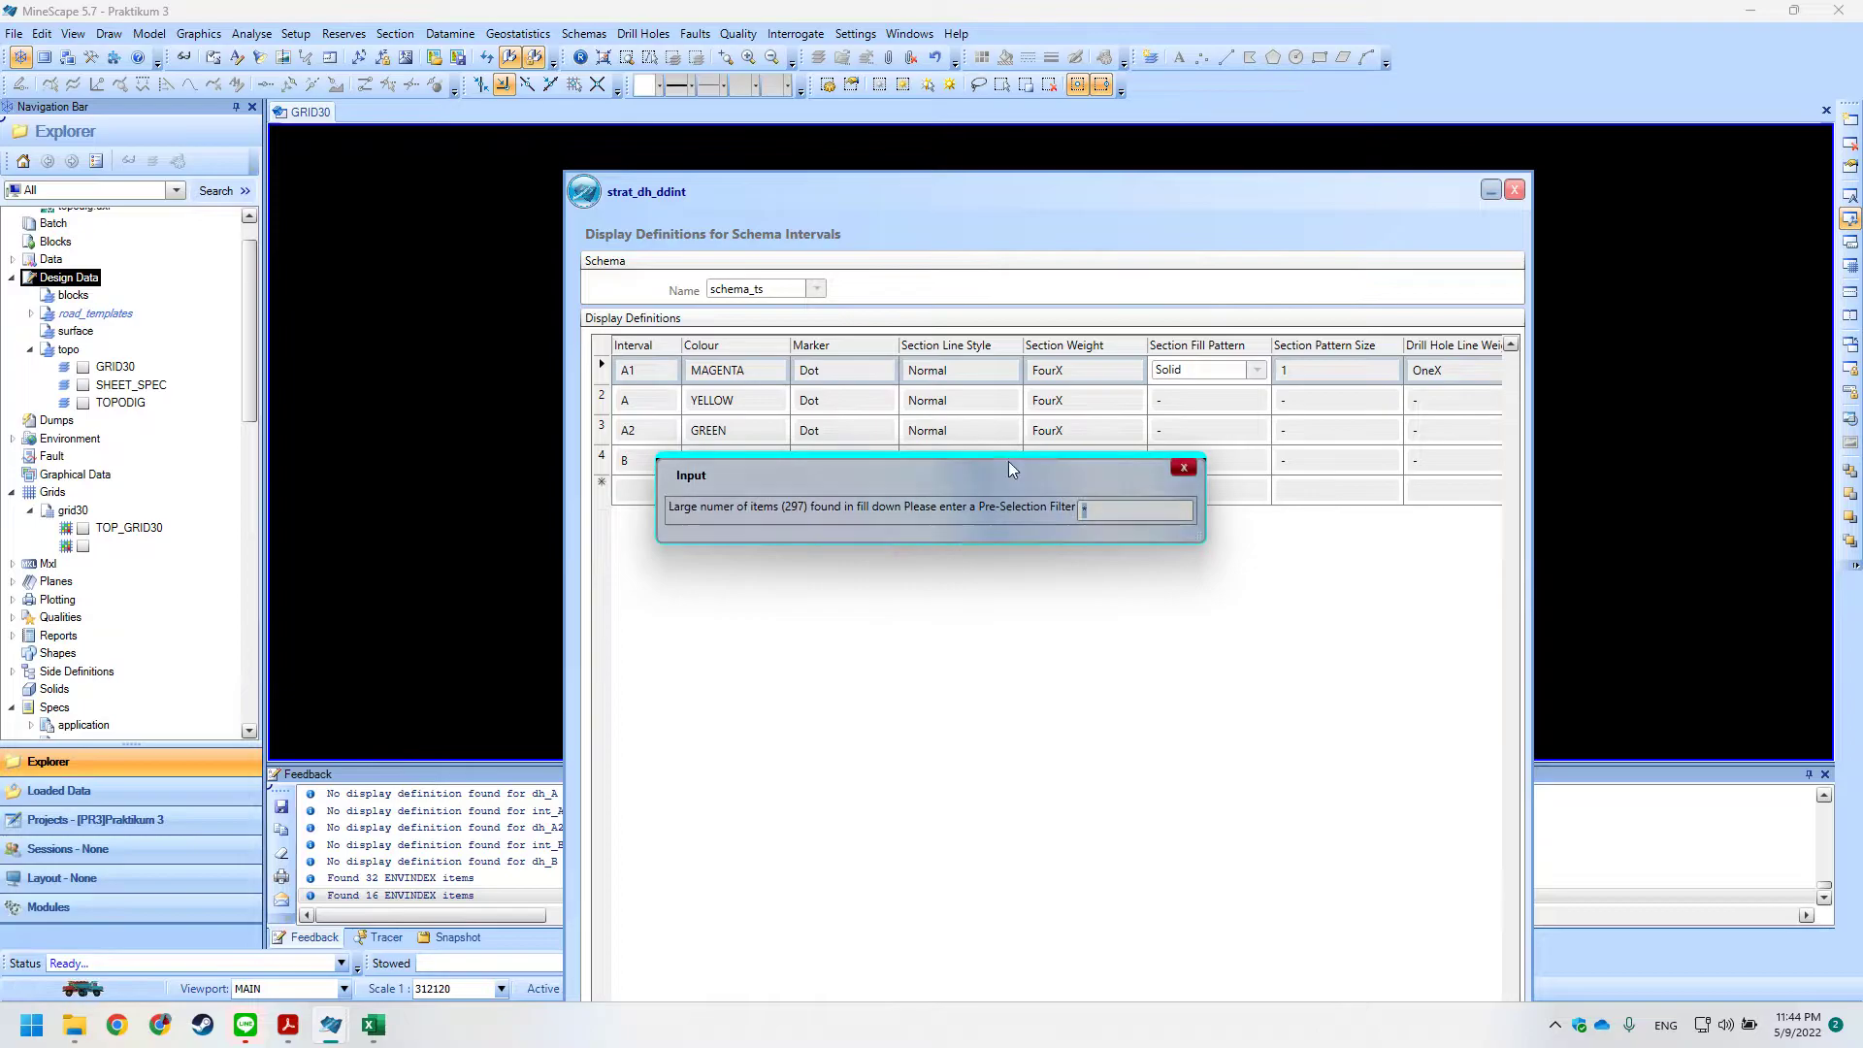
left_click_drag(1040, 470, 1119, 482)
left_click_drag(933, 490, 981, 561)
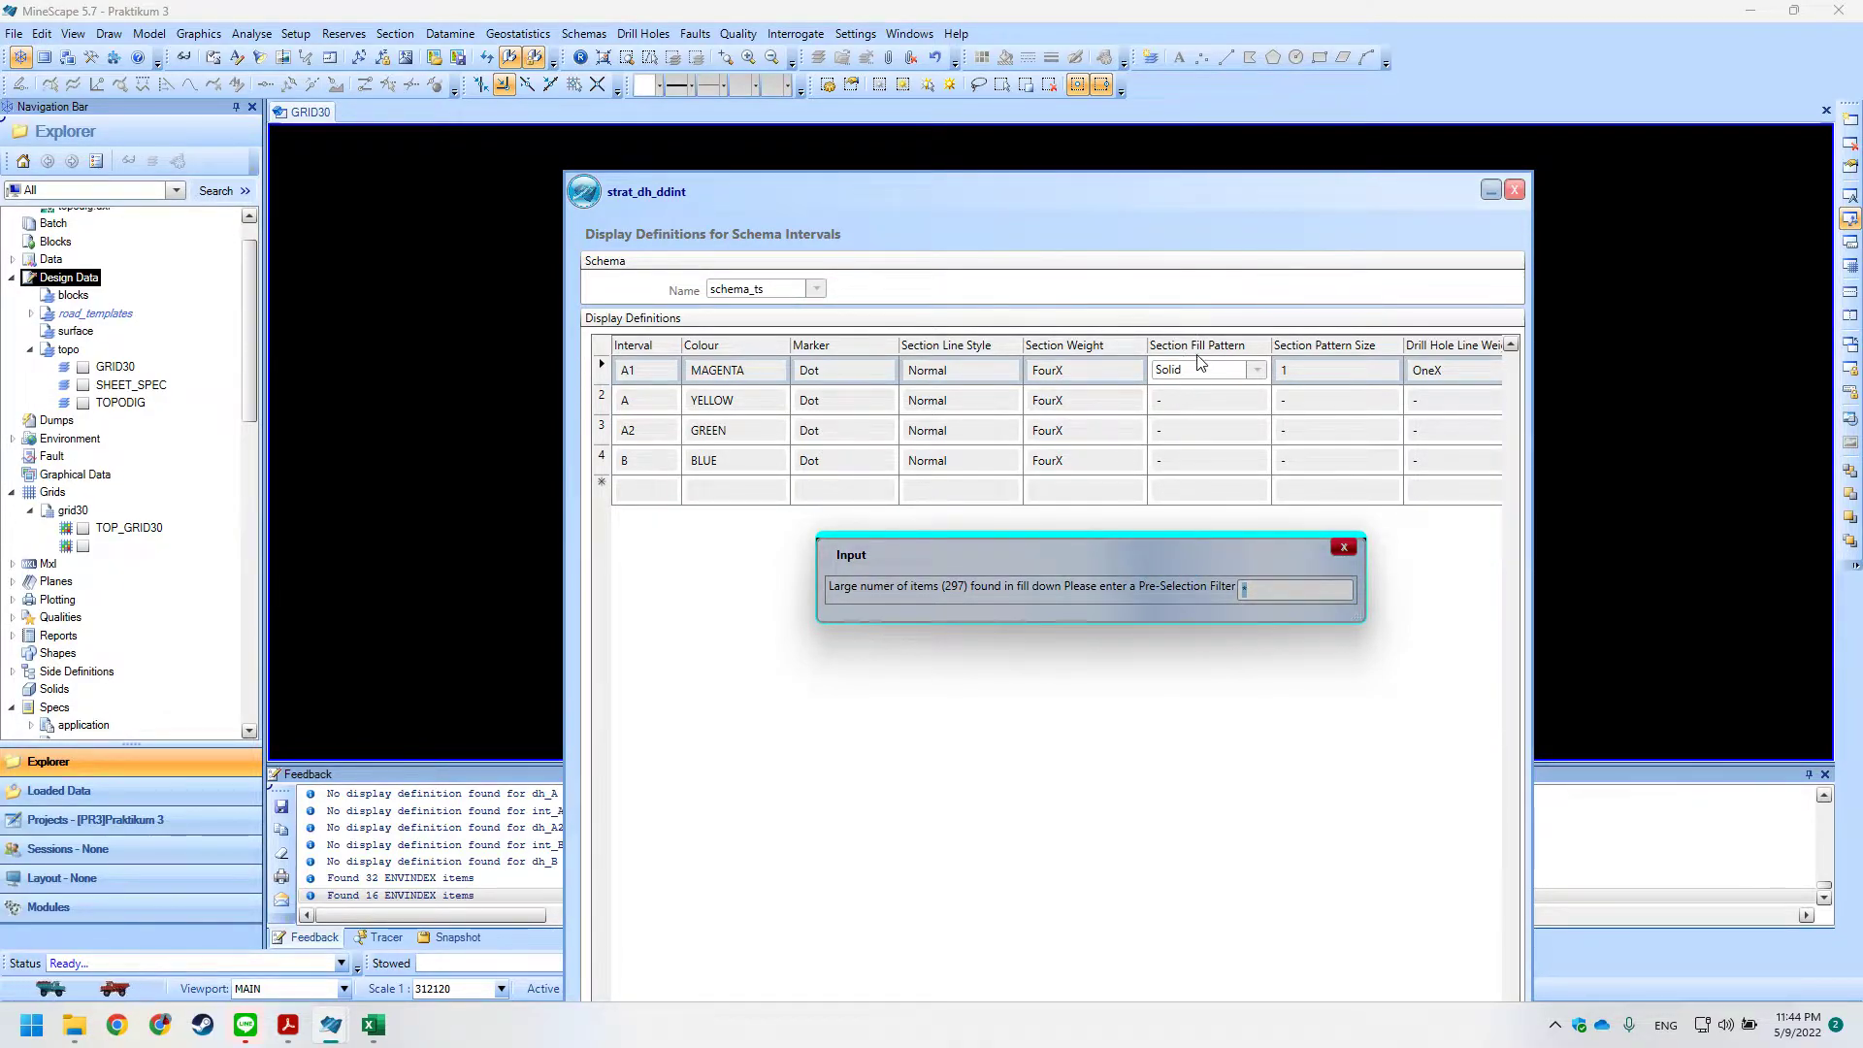
left_click(1344, 547)
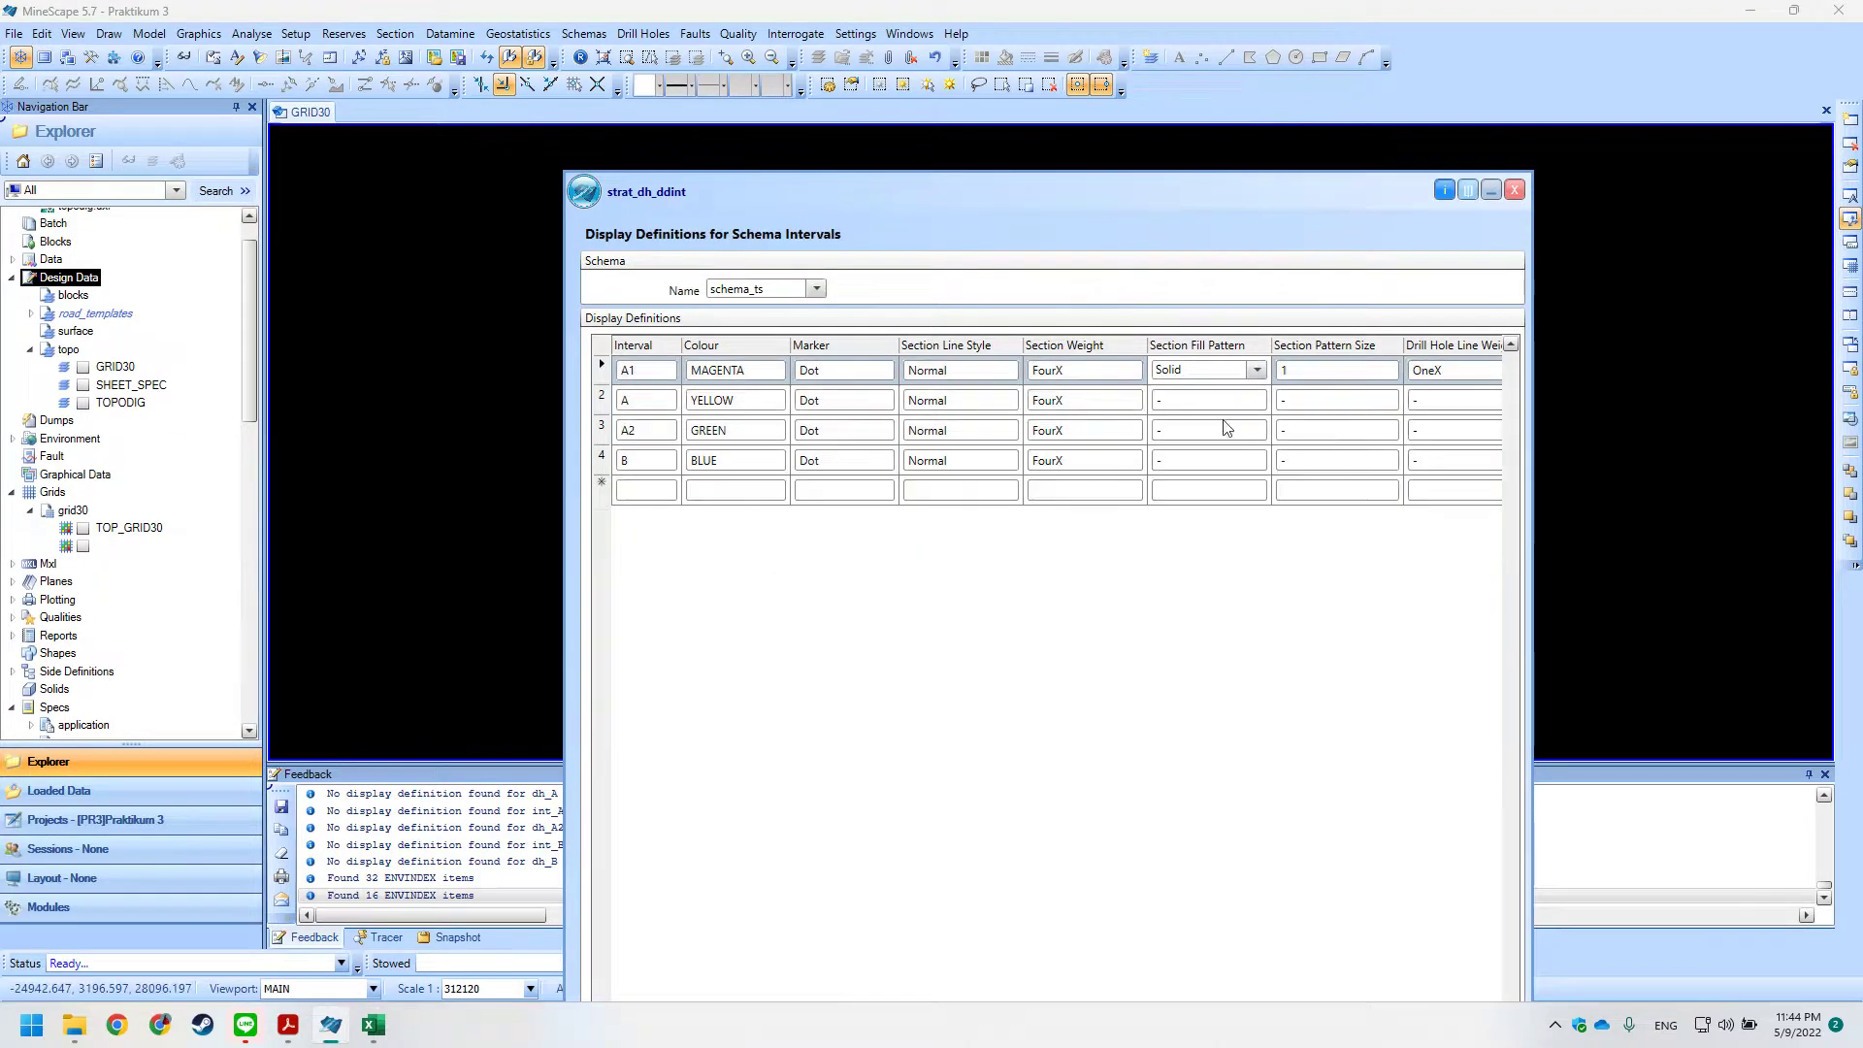
Set the section fill pattern of intervals A, A2 and B to Solid one by one.
left_click(1256, 371)
mouse_move(1255, 424)
left_mouse_down()
mouse_move(1275, 723)
mouse_move(1276, 405)
mouse_move(1277, 439)
left_mouse_up()
left_click(1360, 633)
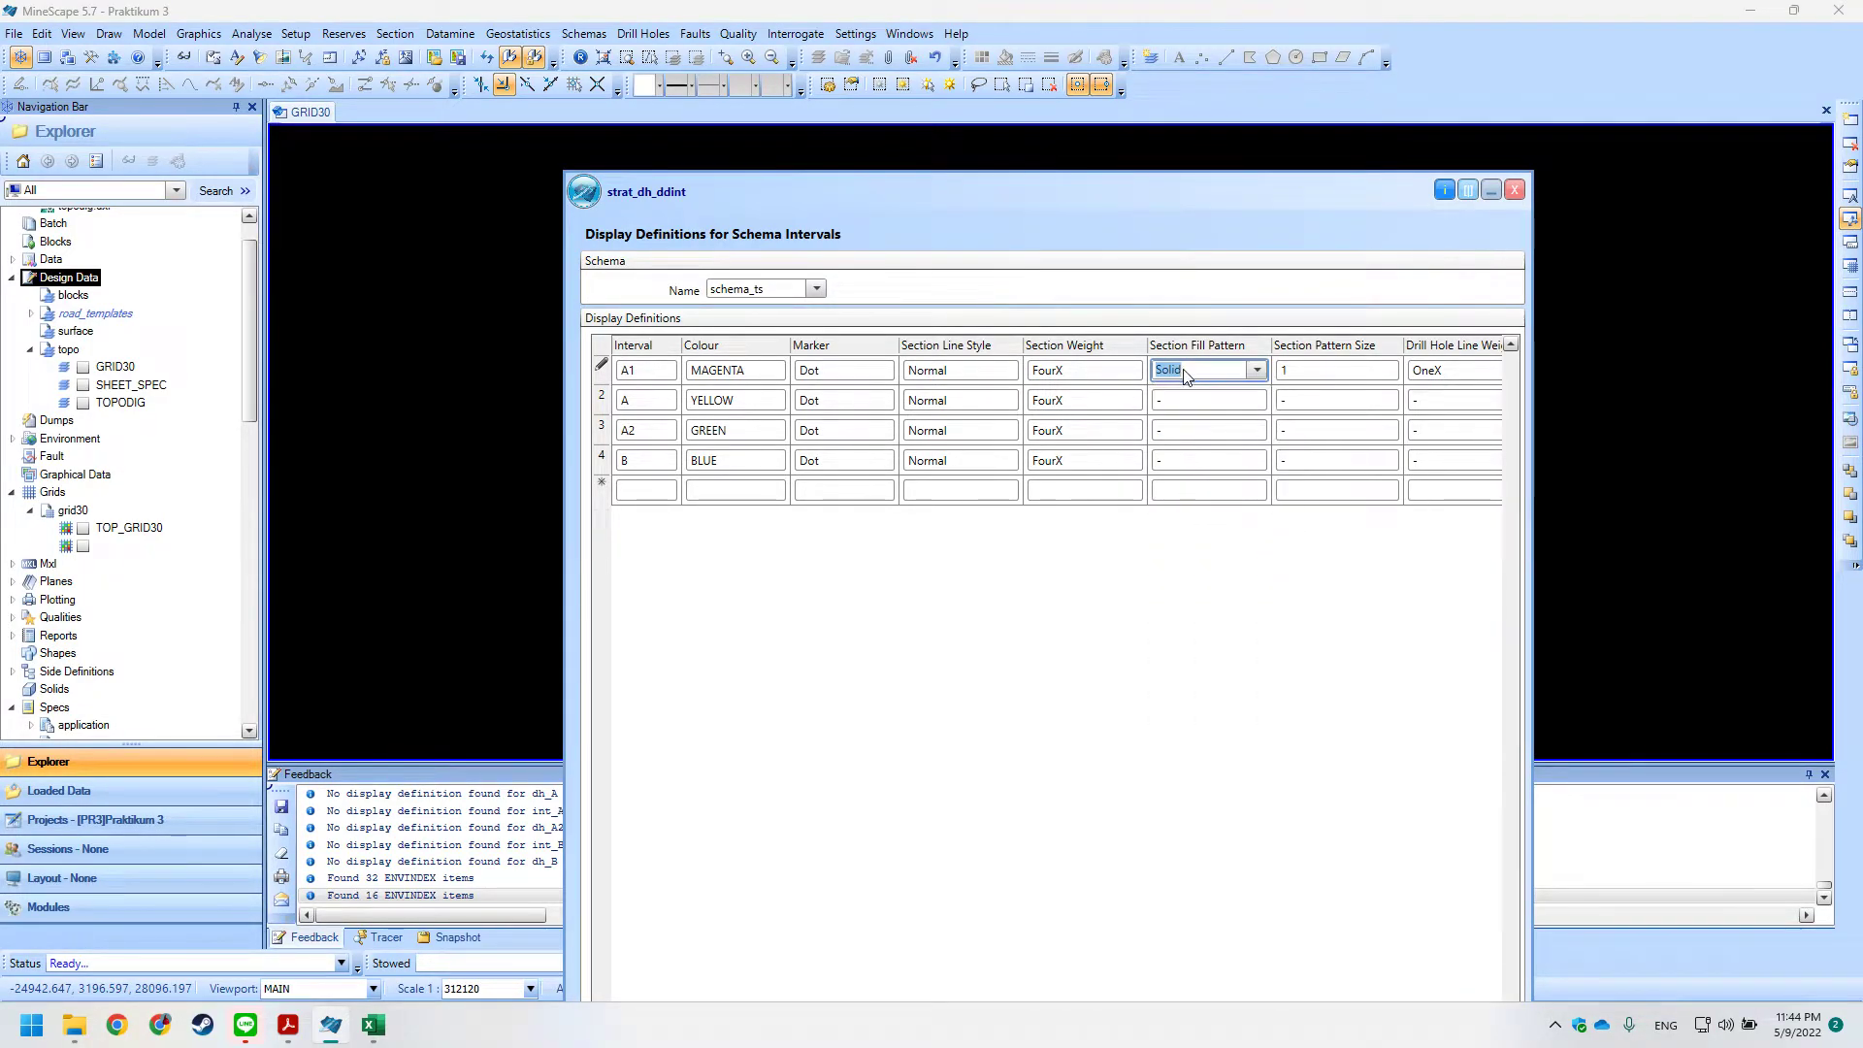
left_click(1250, 402)
left_click(1258, 402)
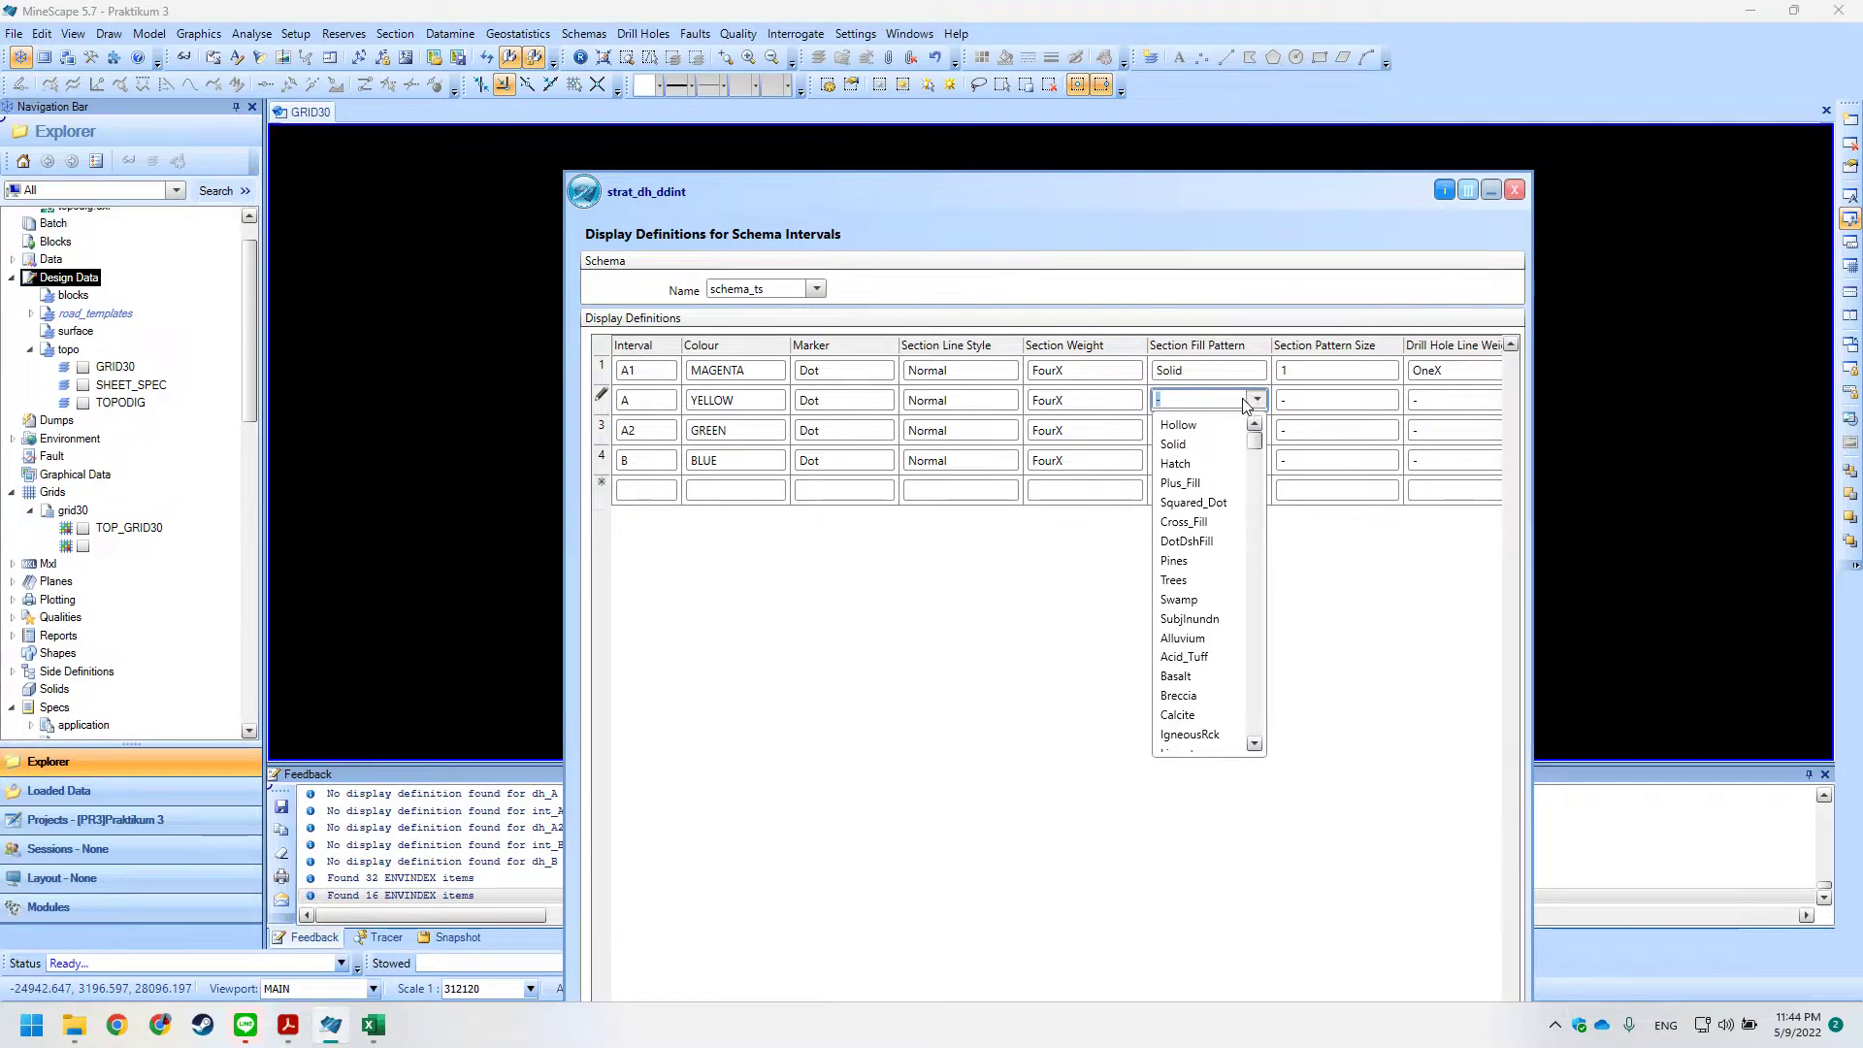
left_click(1225, 446)
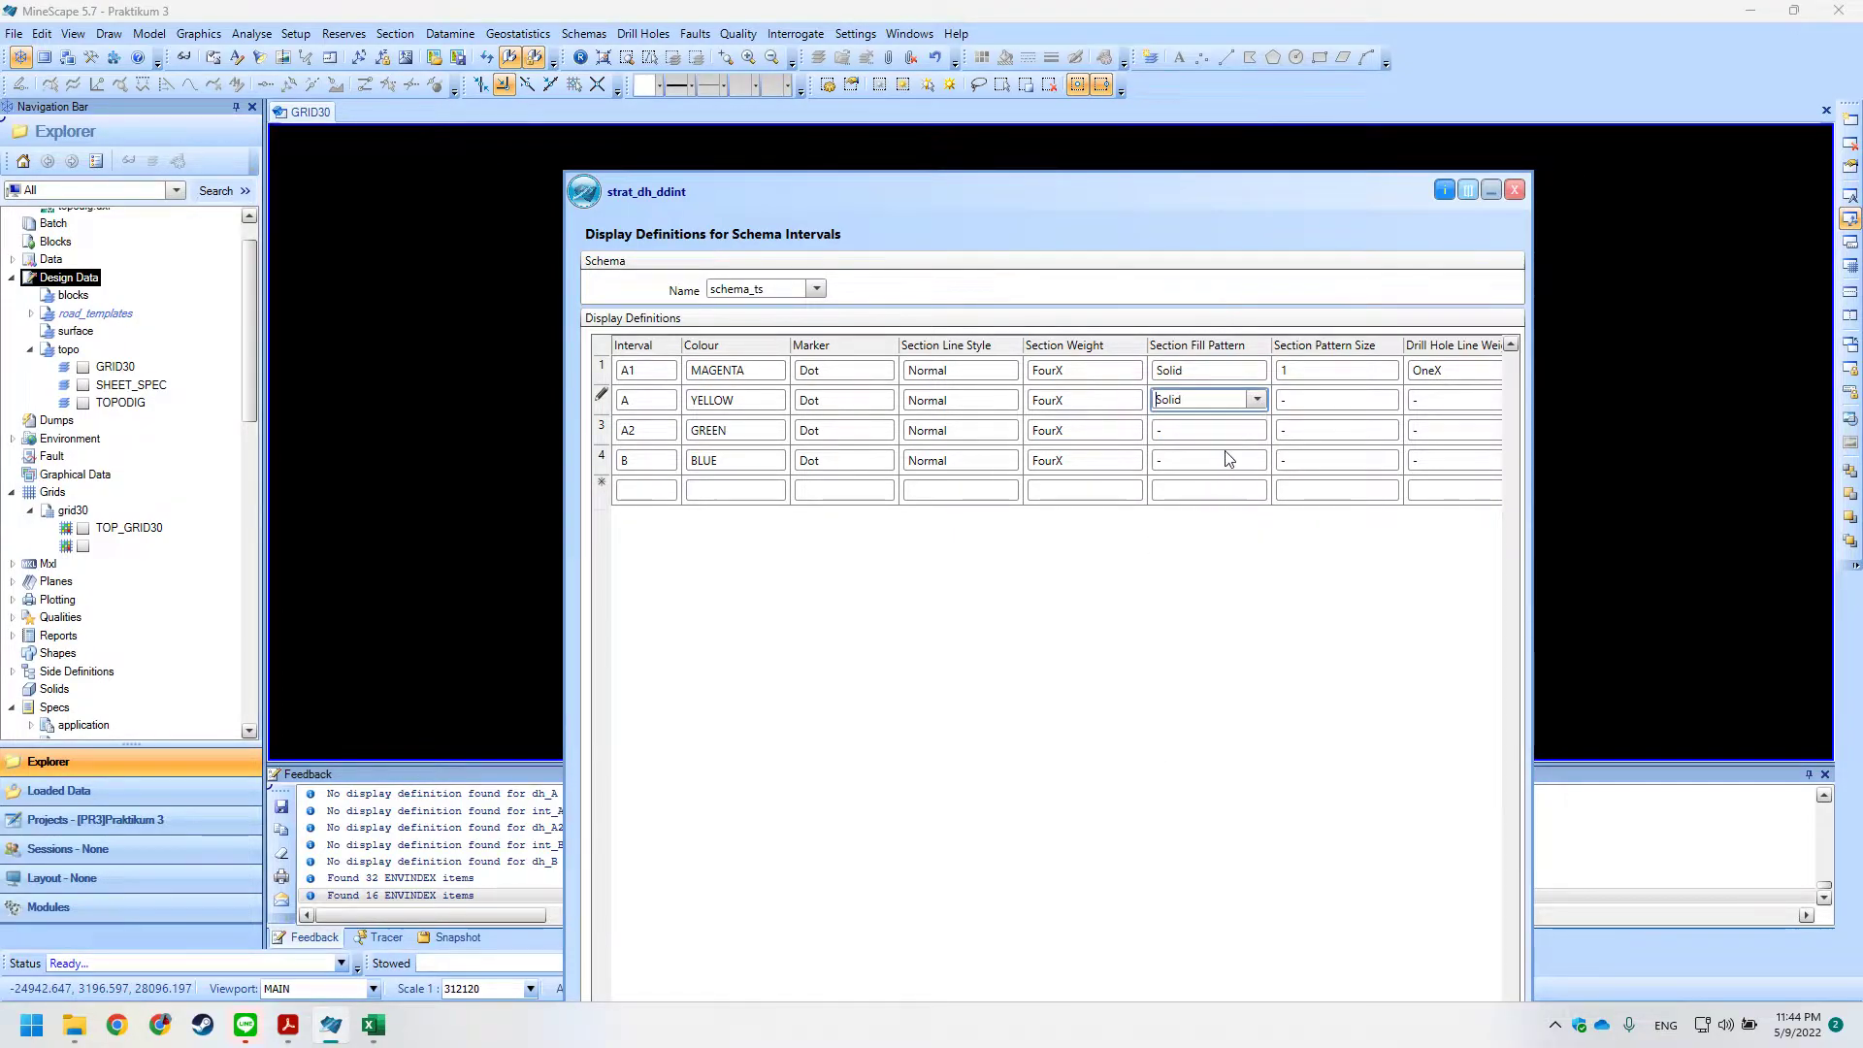
left_click(1194, 375)
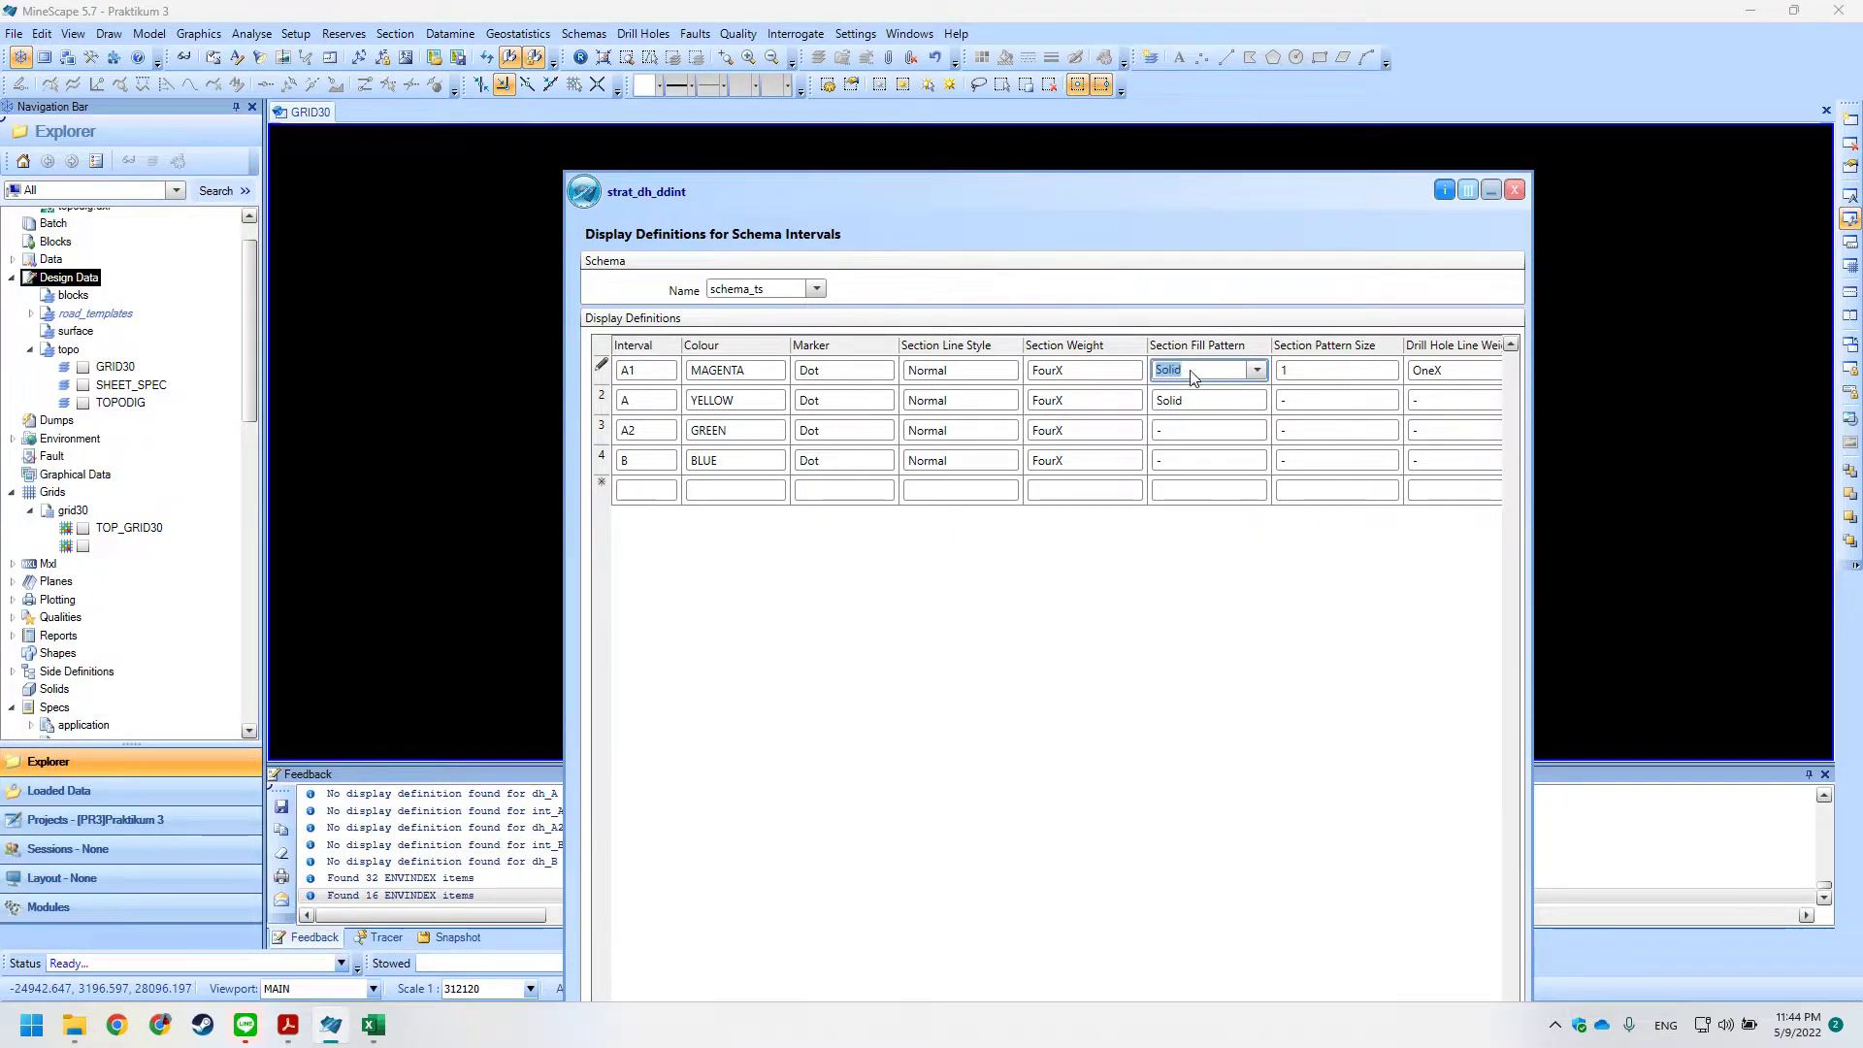
left_click(1195, 437)
left_click(1191, 465)
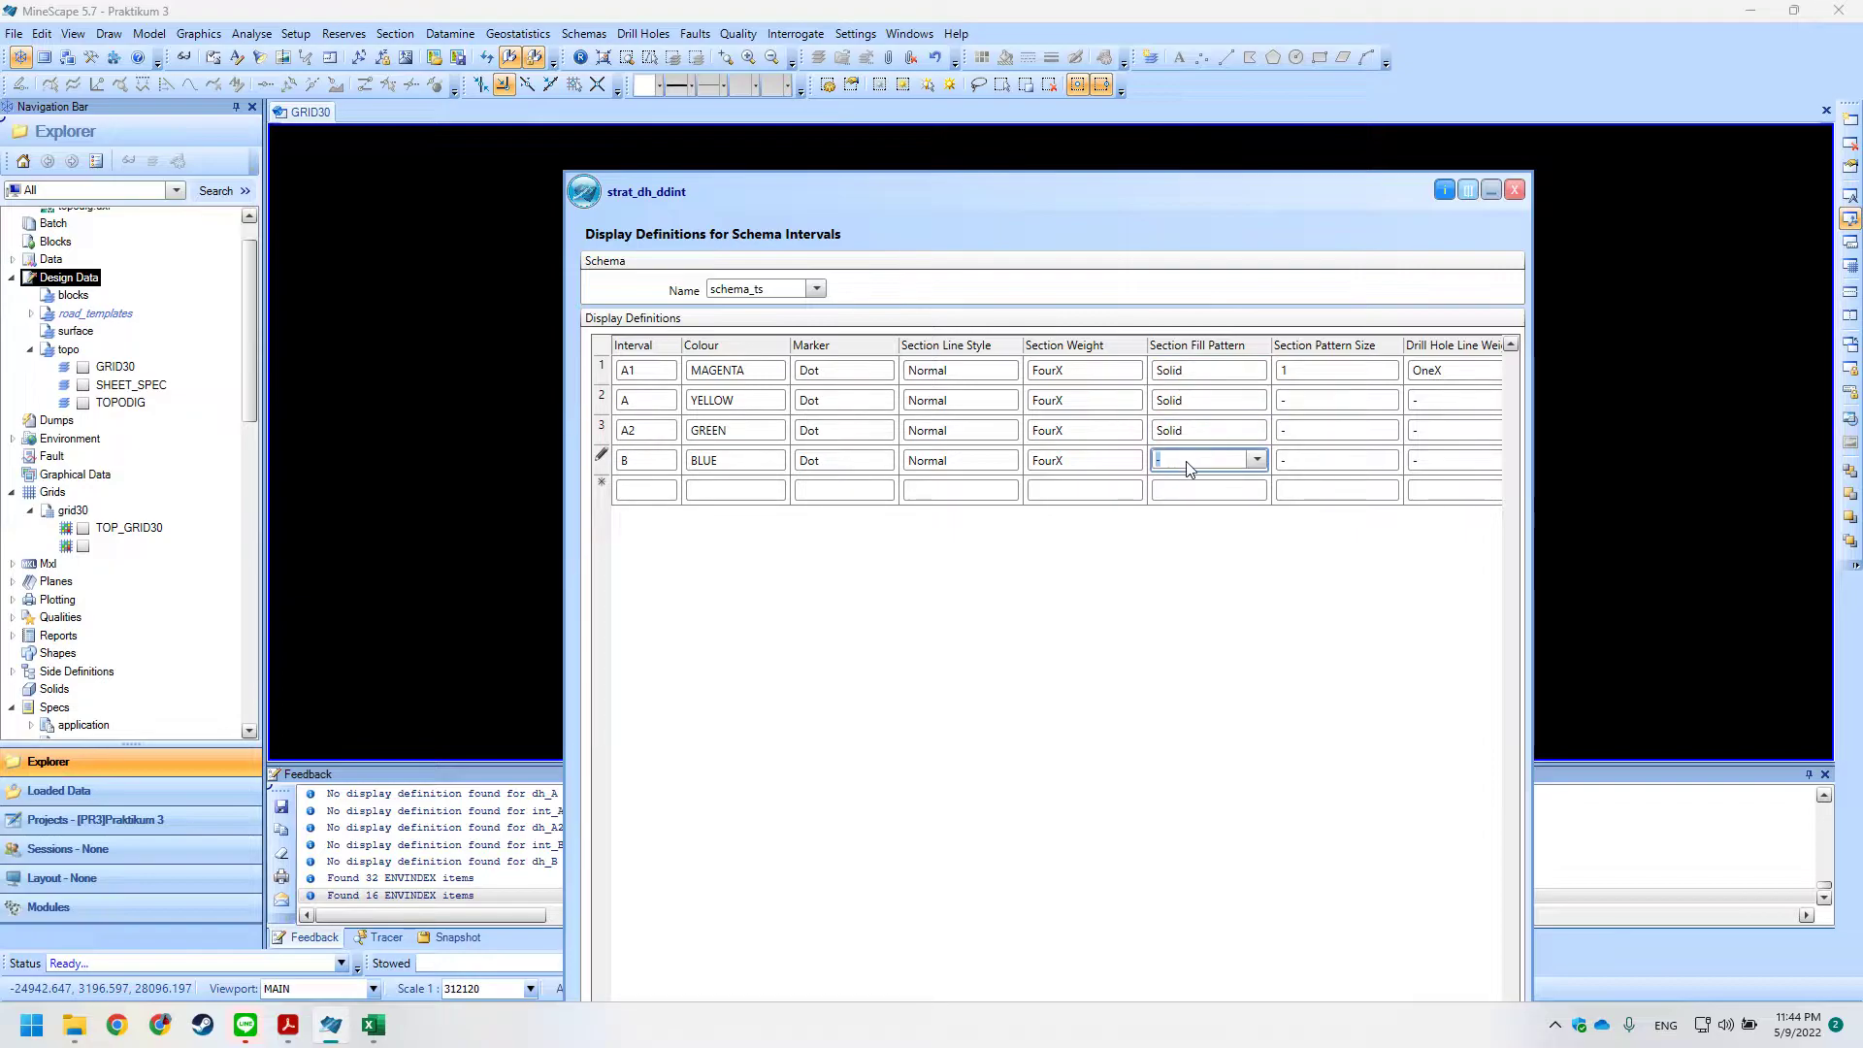
Check the section pattern size in the guide and set it to 3 for intervals A1, A, A2 and B.
key("alt+Tab")
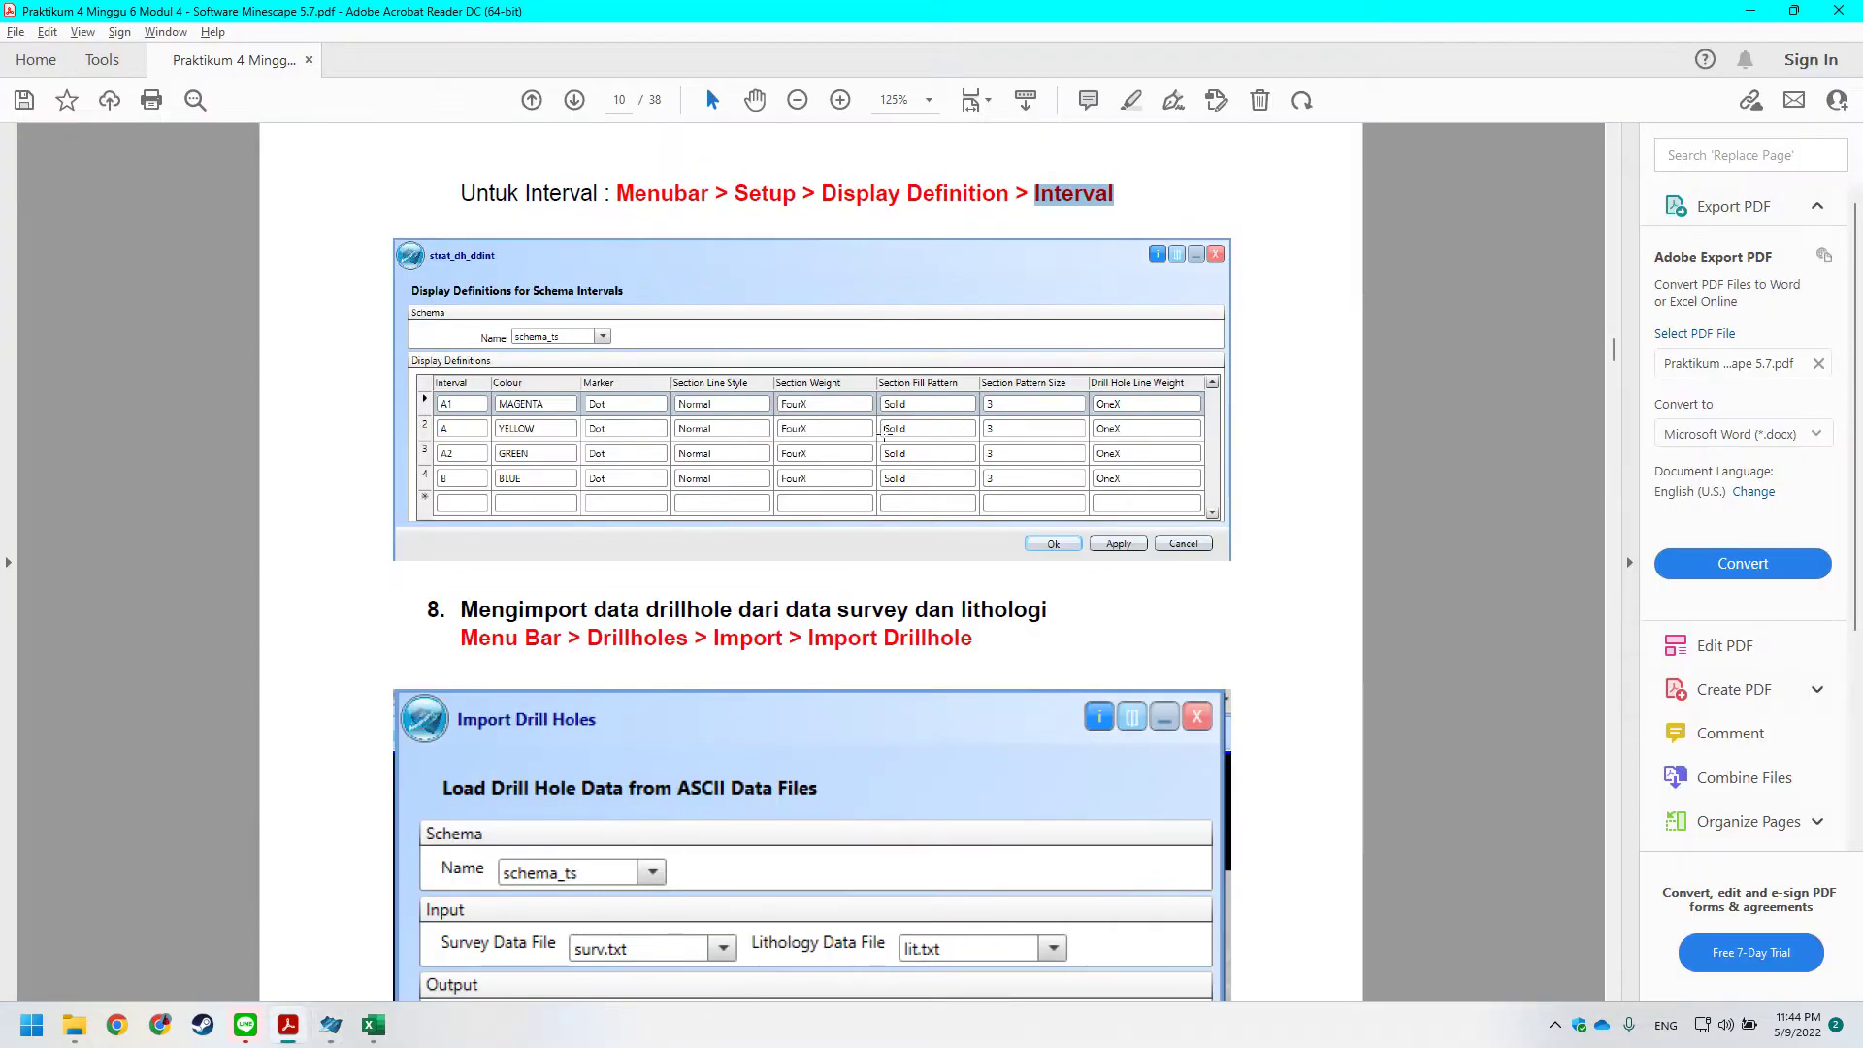
key("alt+Tab")
left_click(1335, 371)
type("3")
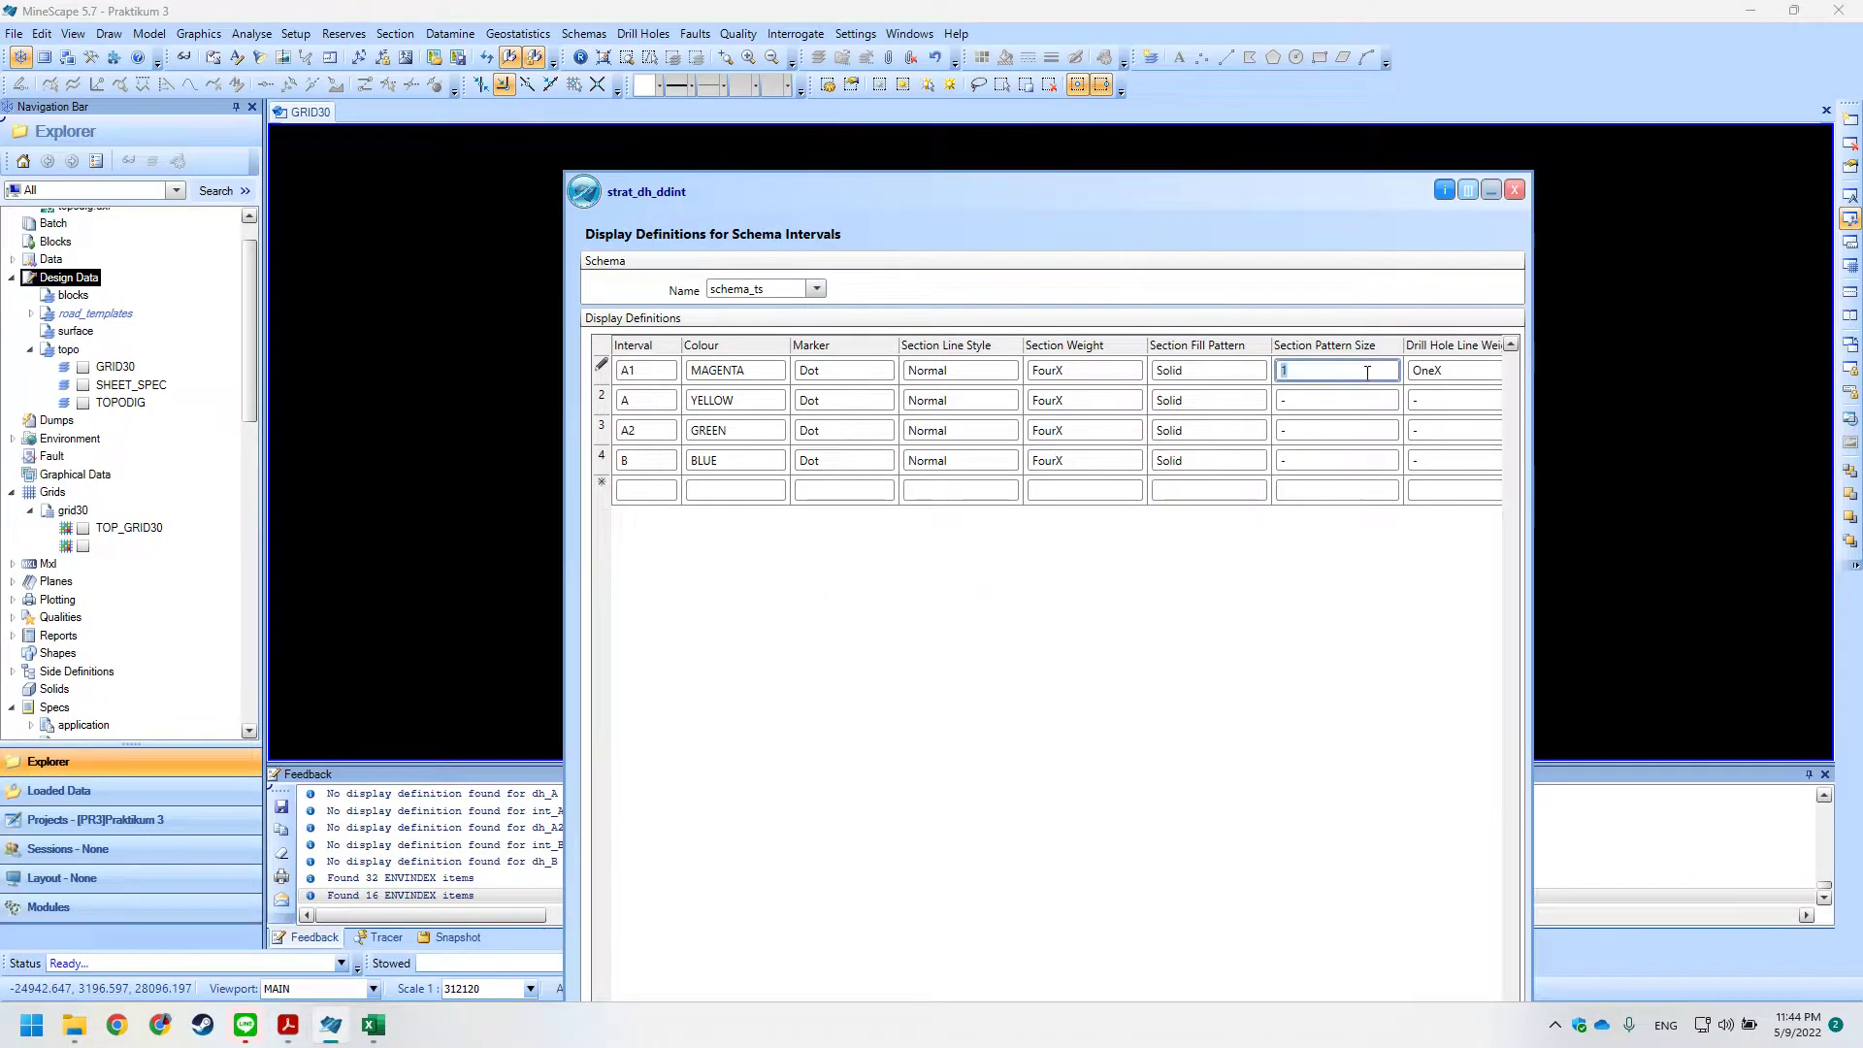
left_click(1320, 406)
type("3")
left_click(1310, 430)
type("3")
left_click(1303, 460)
type("3")
left_click(1329, 607)
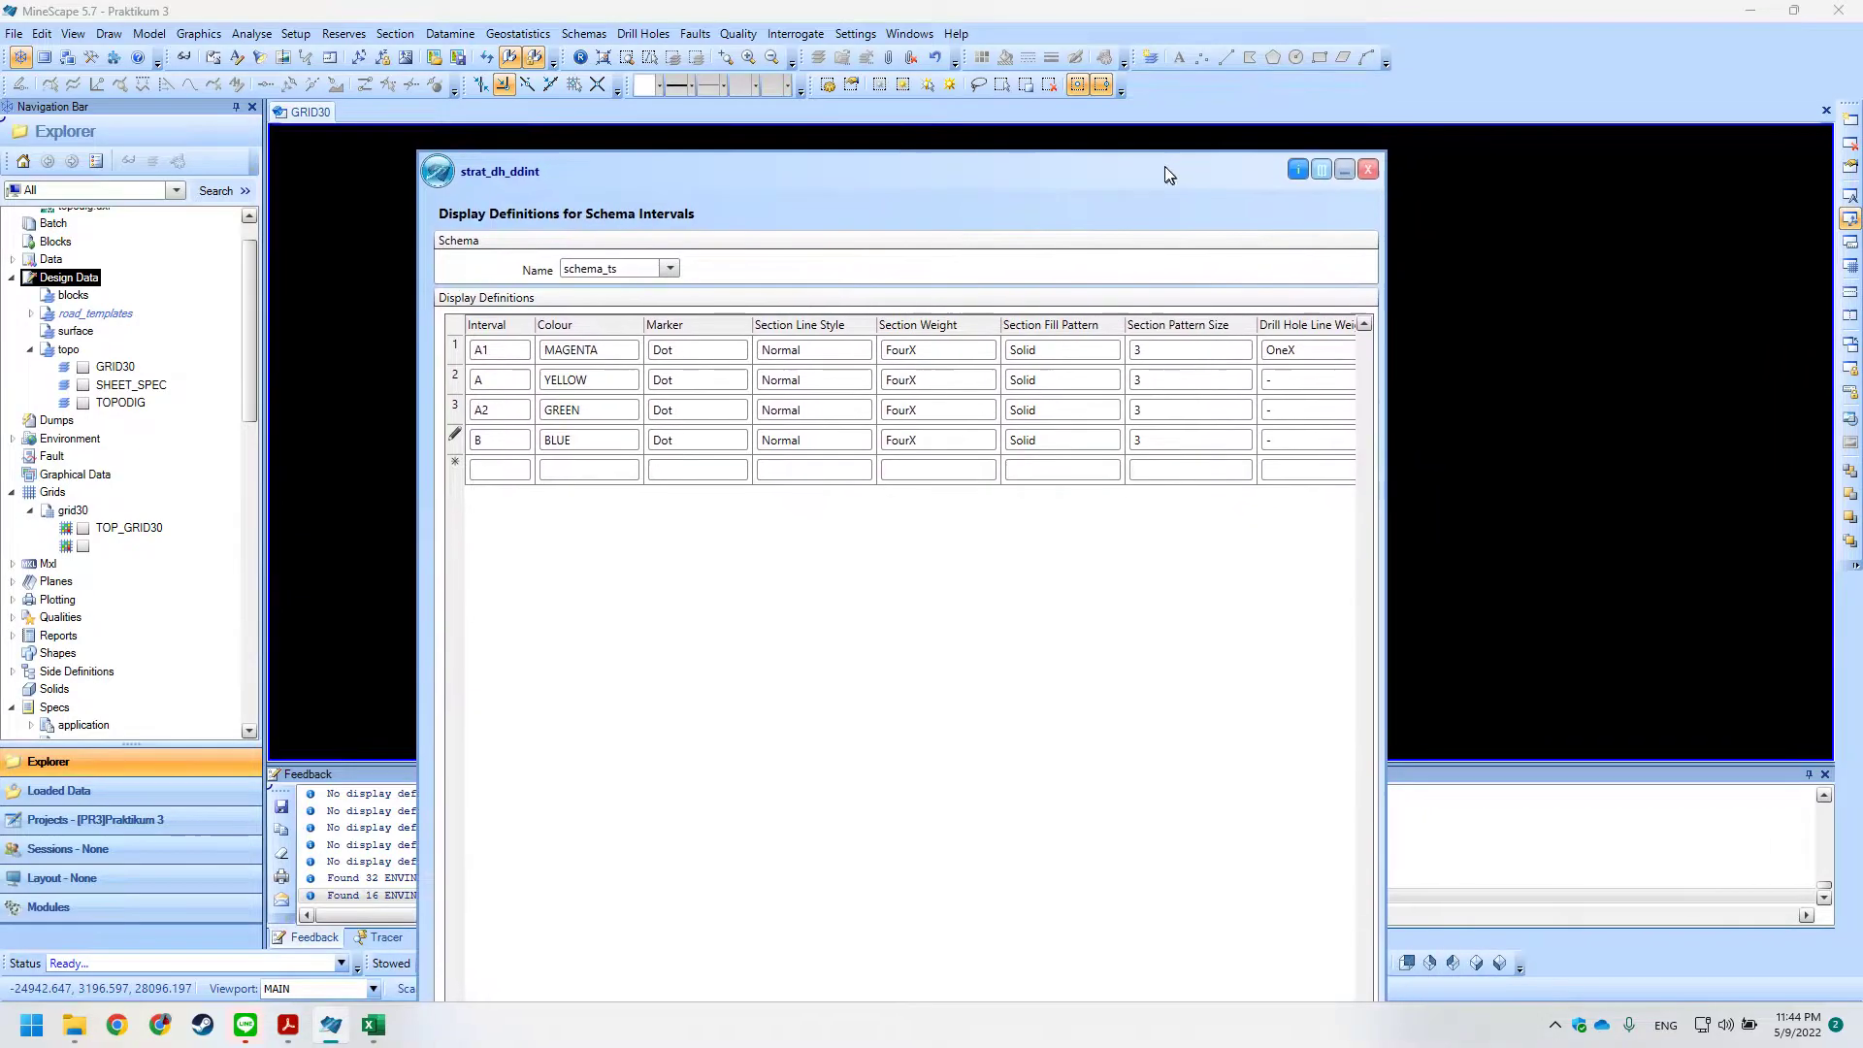
Check the drill hole line weight in the guide and set it to OneX for intervals A, A2 and B.
key("alt+Tab")
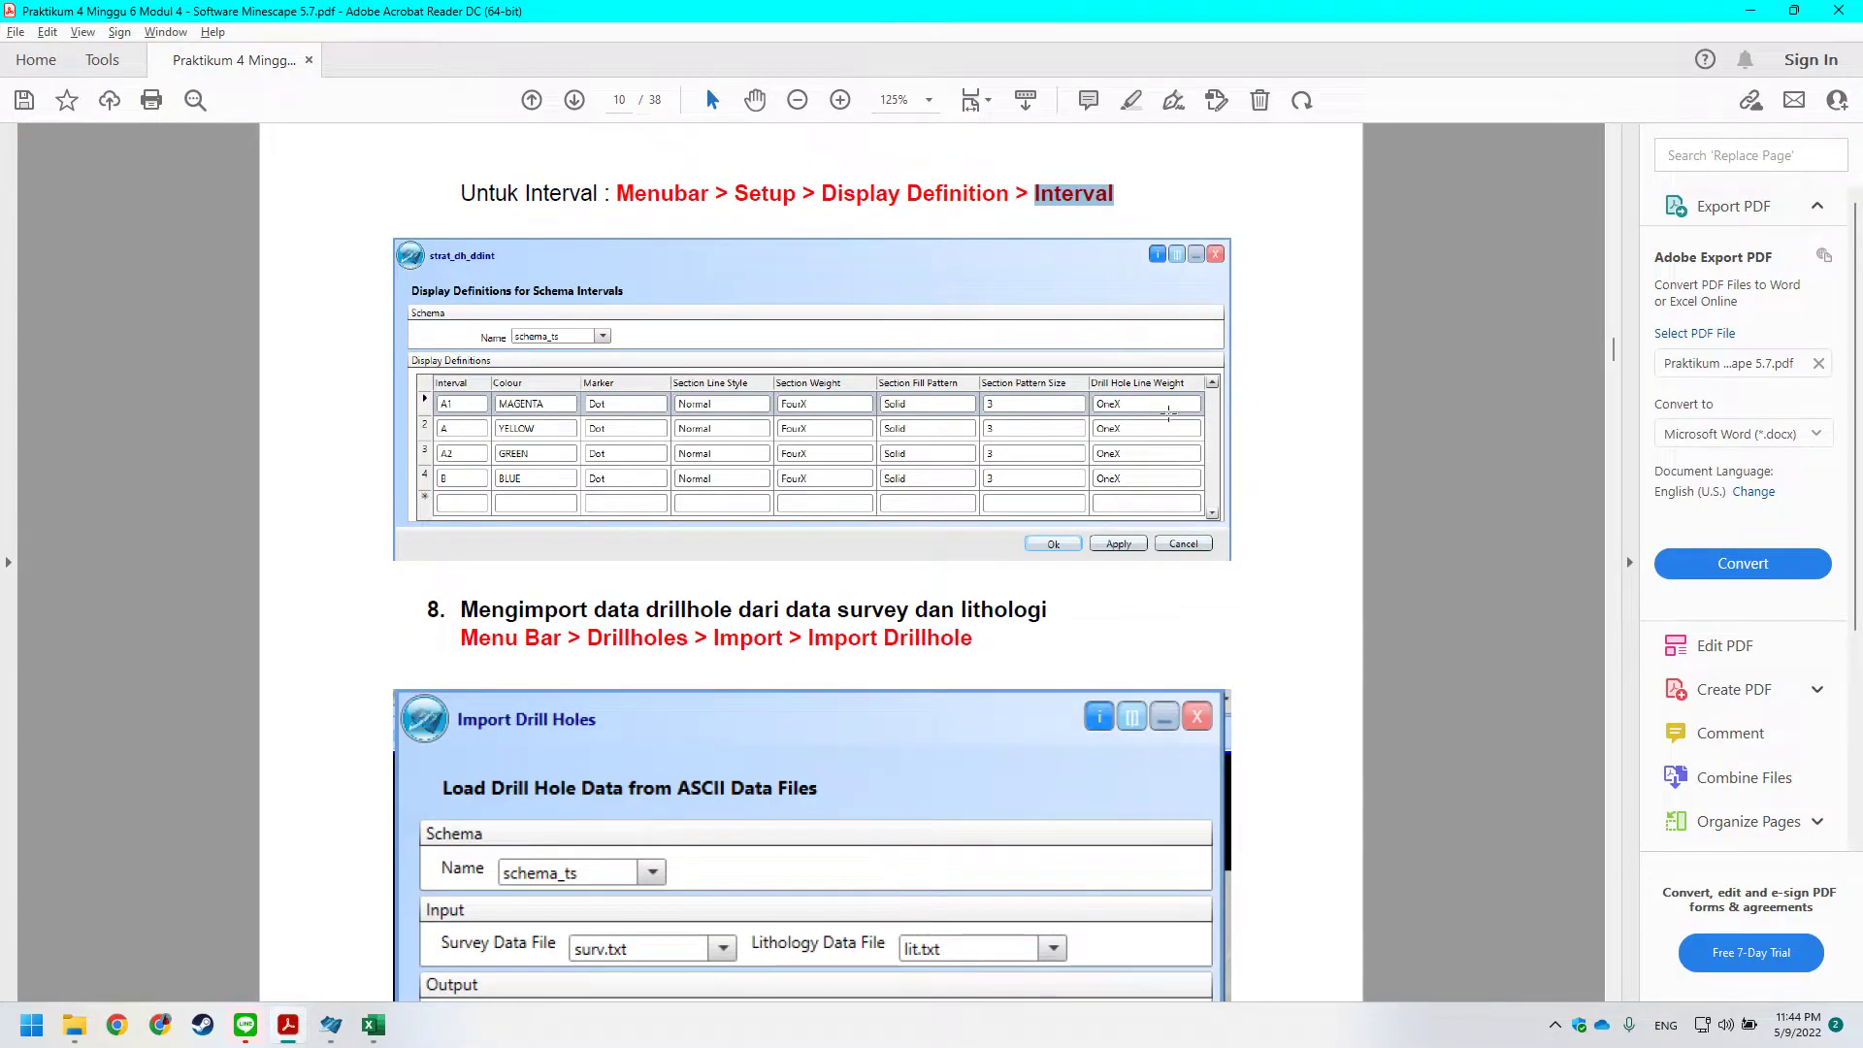
key("alt+Tab")
left_click(1322, 383)
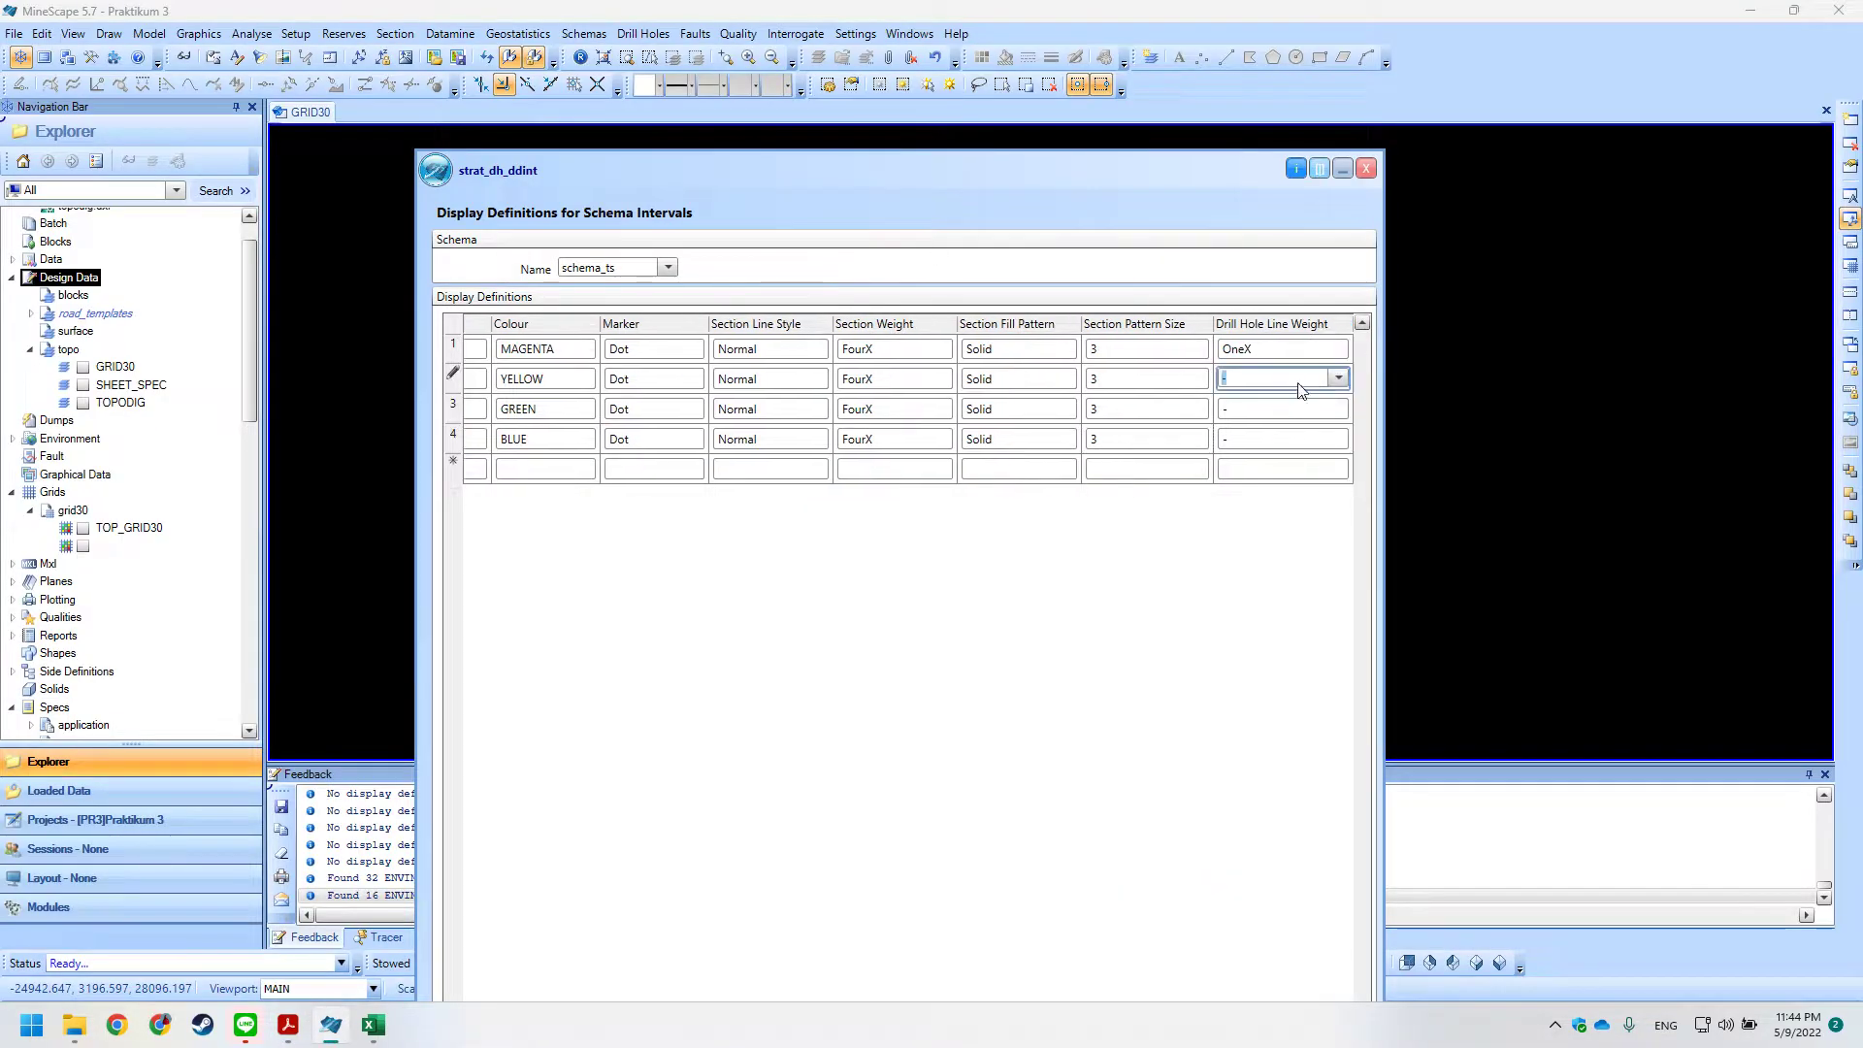
left_click(1326, 380)
left_click(1330, 427)
left_click(1326, 409)
left_click(1338, 409)
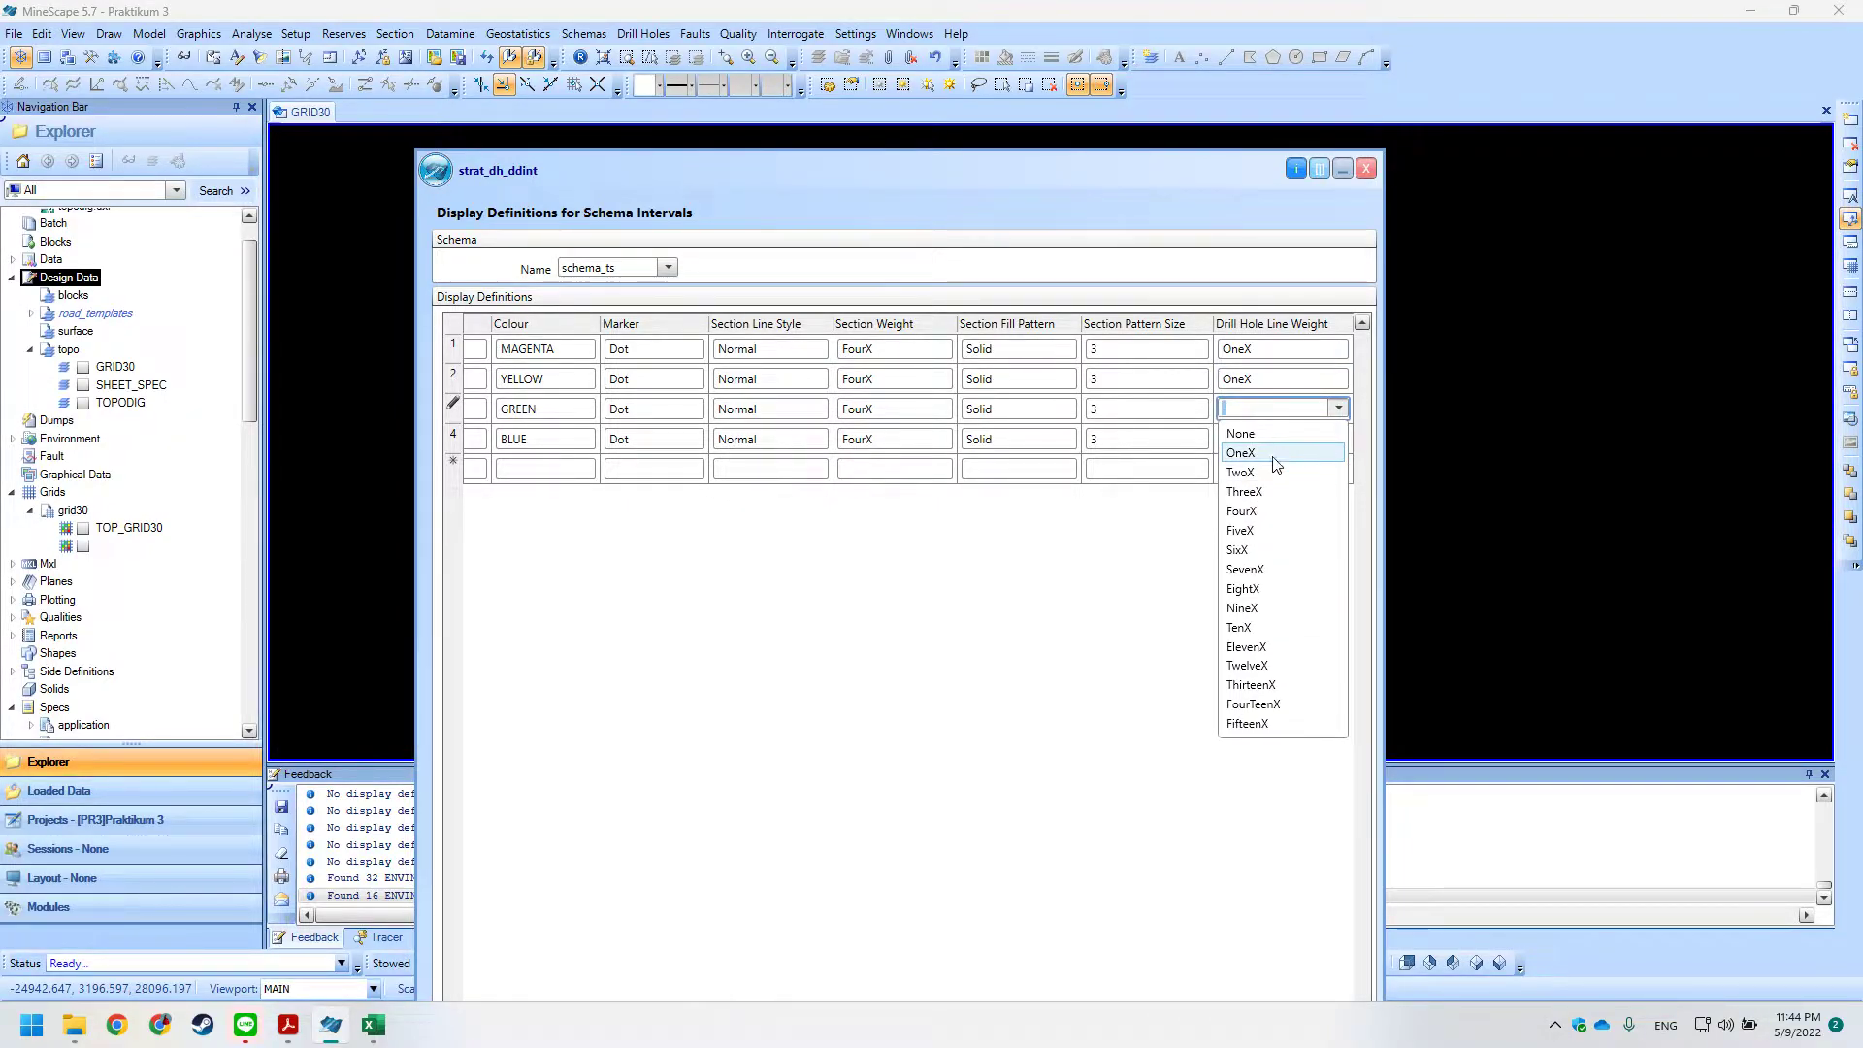
left_click(1274, 454)
left_click(1326, 438)
left_click(1338, 439)
left_click(1281, 484)
left_click_drag(906, 182, 954, 180)
Compare the finished interval table with the guide and save the interval display definitions.
key("alt+Tab")
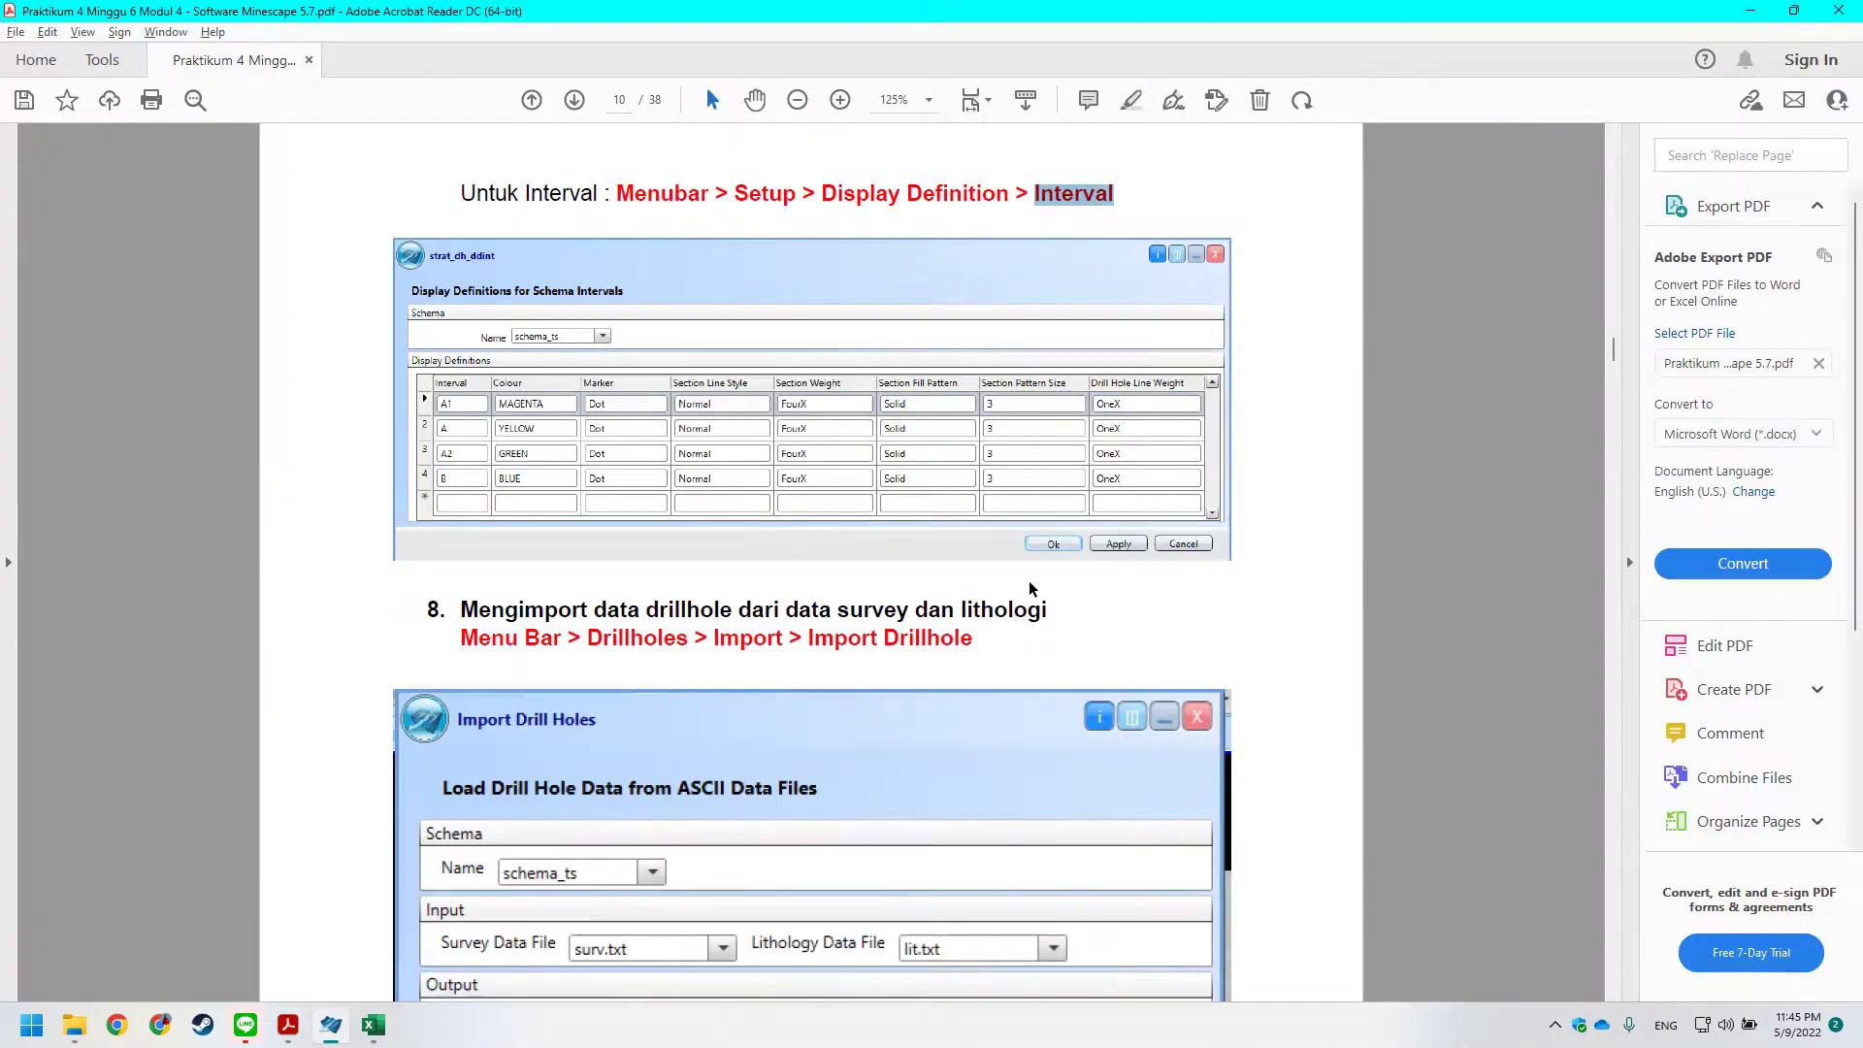
scroll(789, 517, "down", 1)
scroll(789, 517, "down", 2)
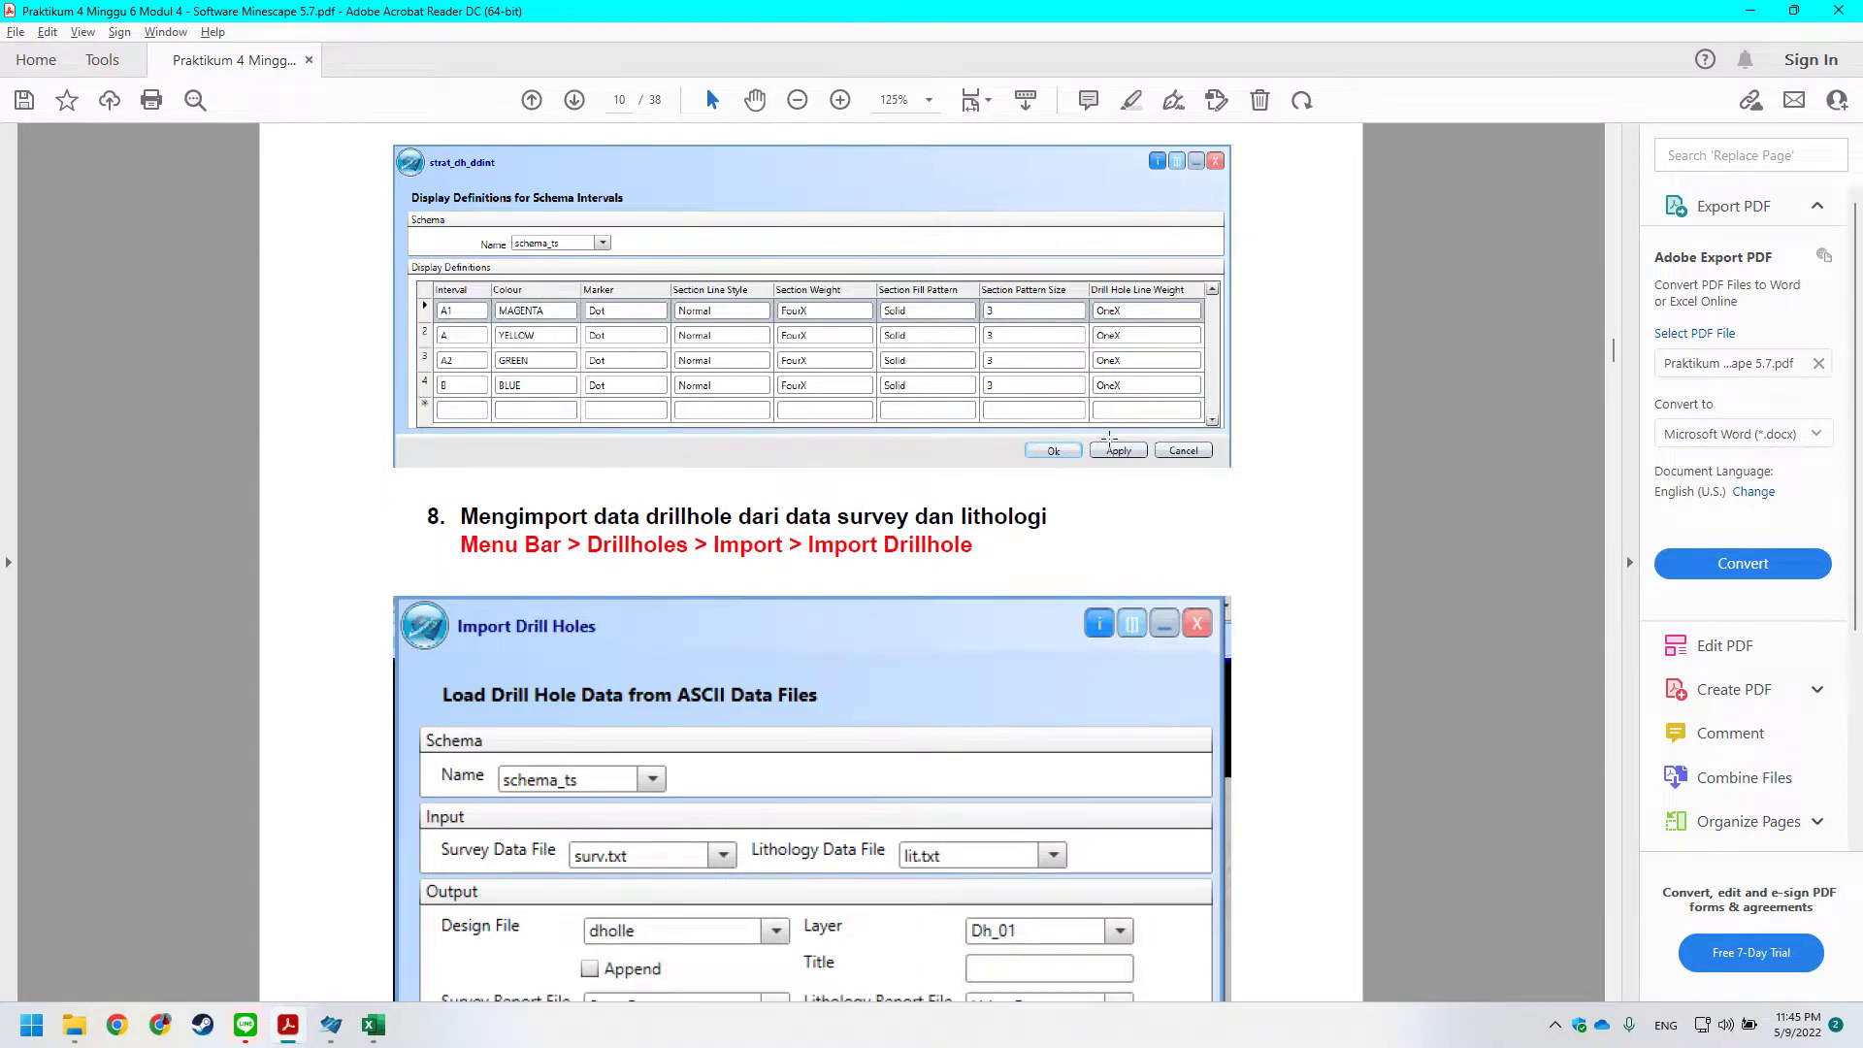
key("alt+Tab")
left_click_drag(1145, 219, 1078, 163)
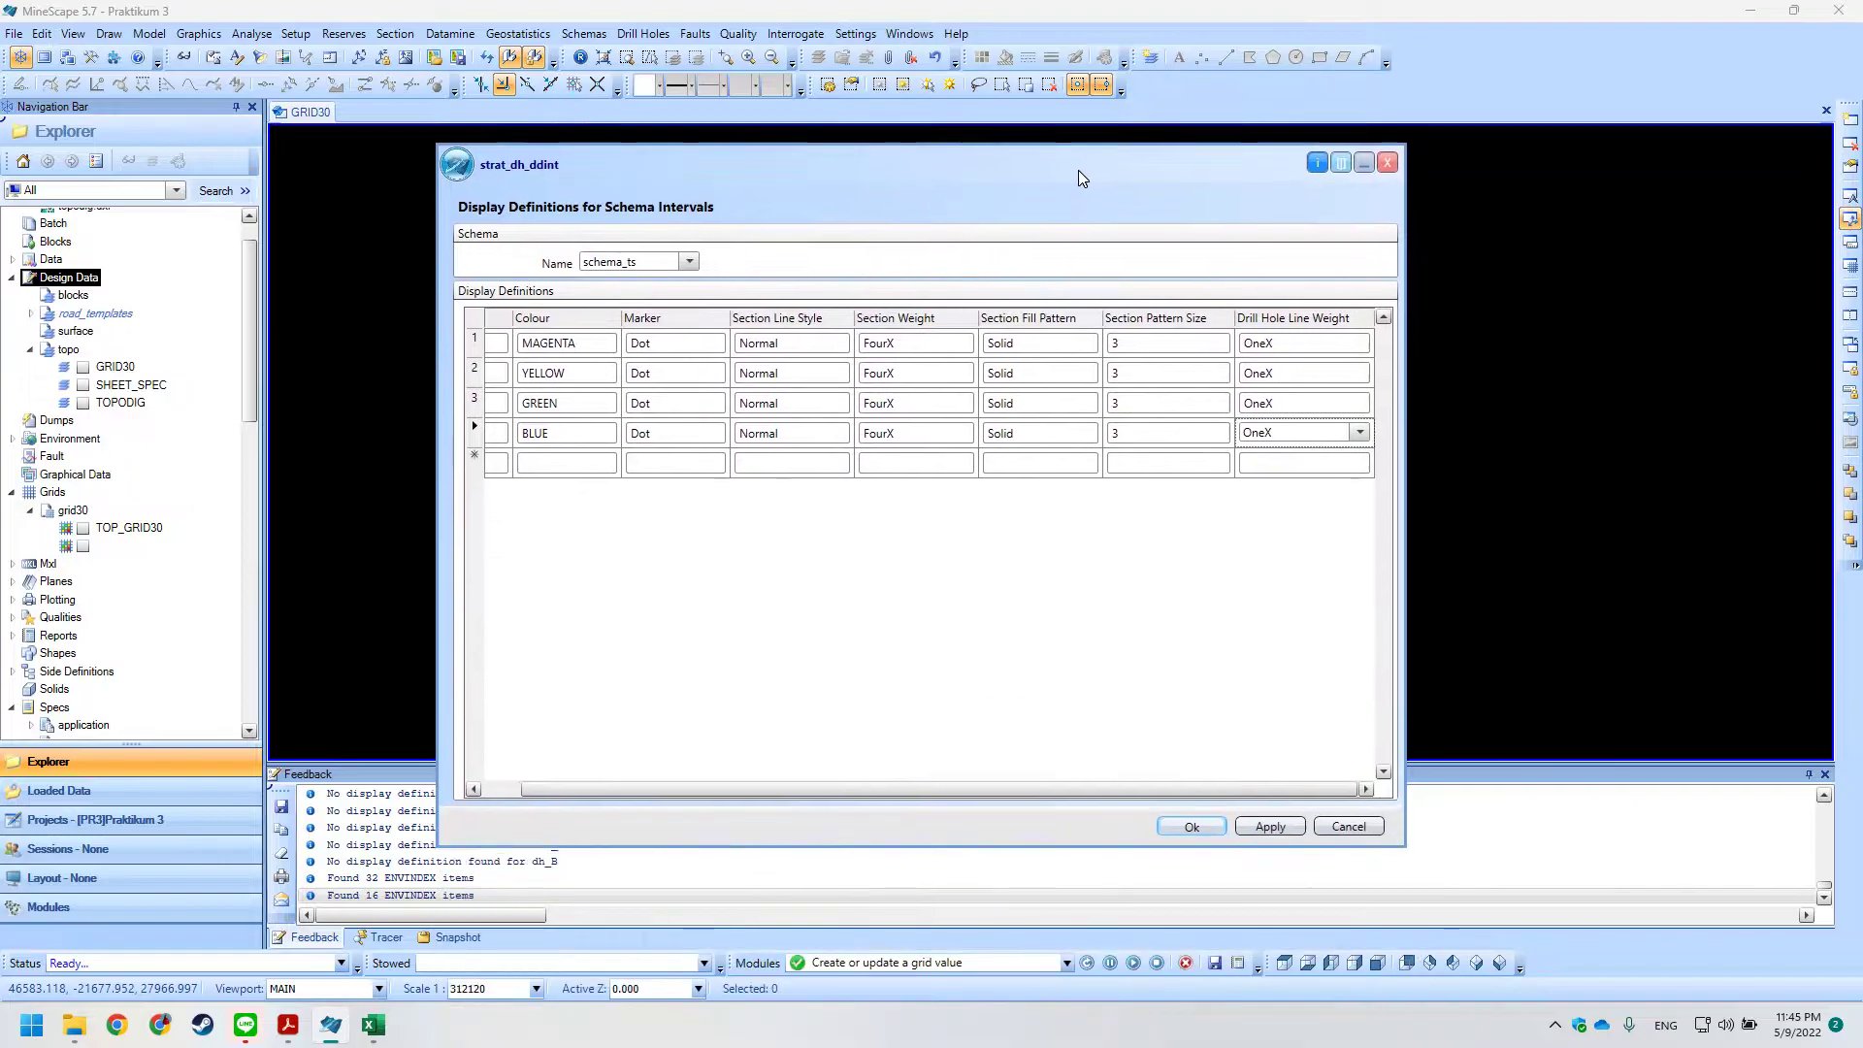
left_click(1190, 827)
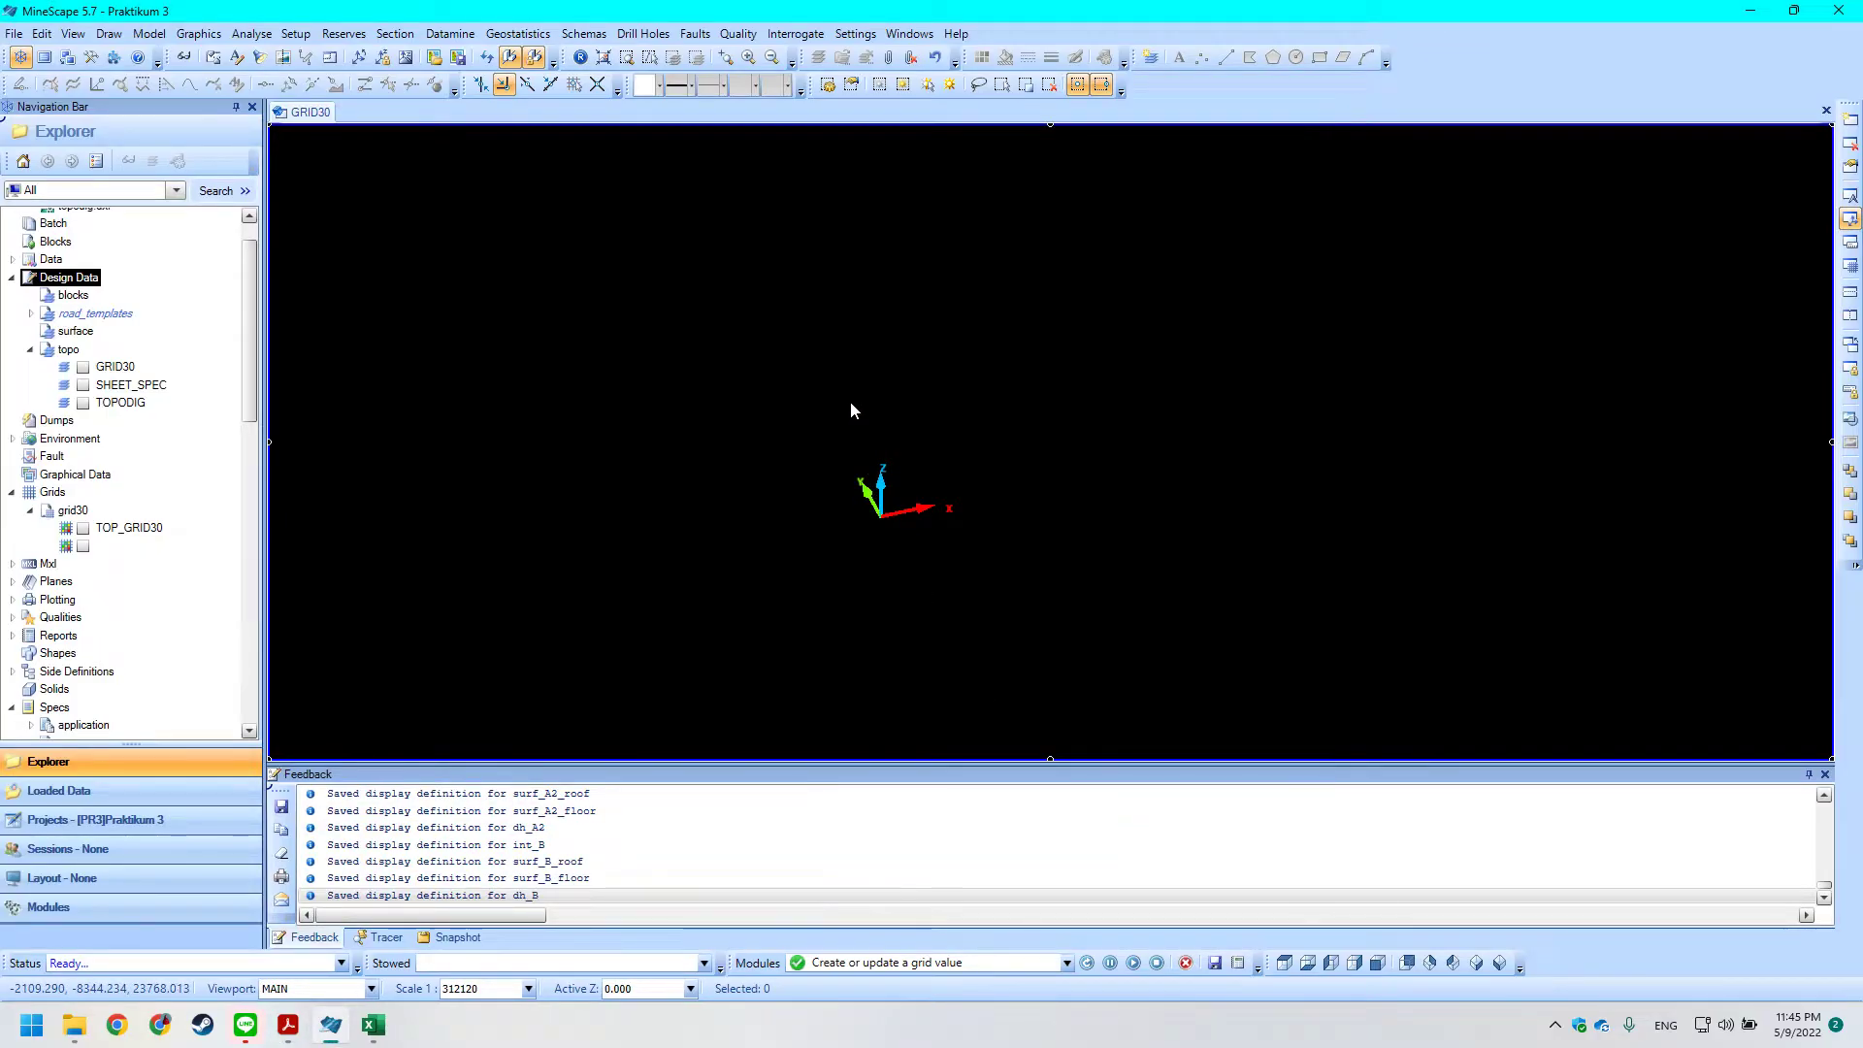
Read section 8 of the practicum guide on importing drillhole data from the survey and lithology files.
key("alt+Tab")
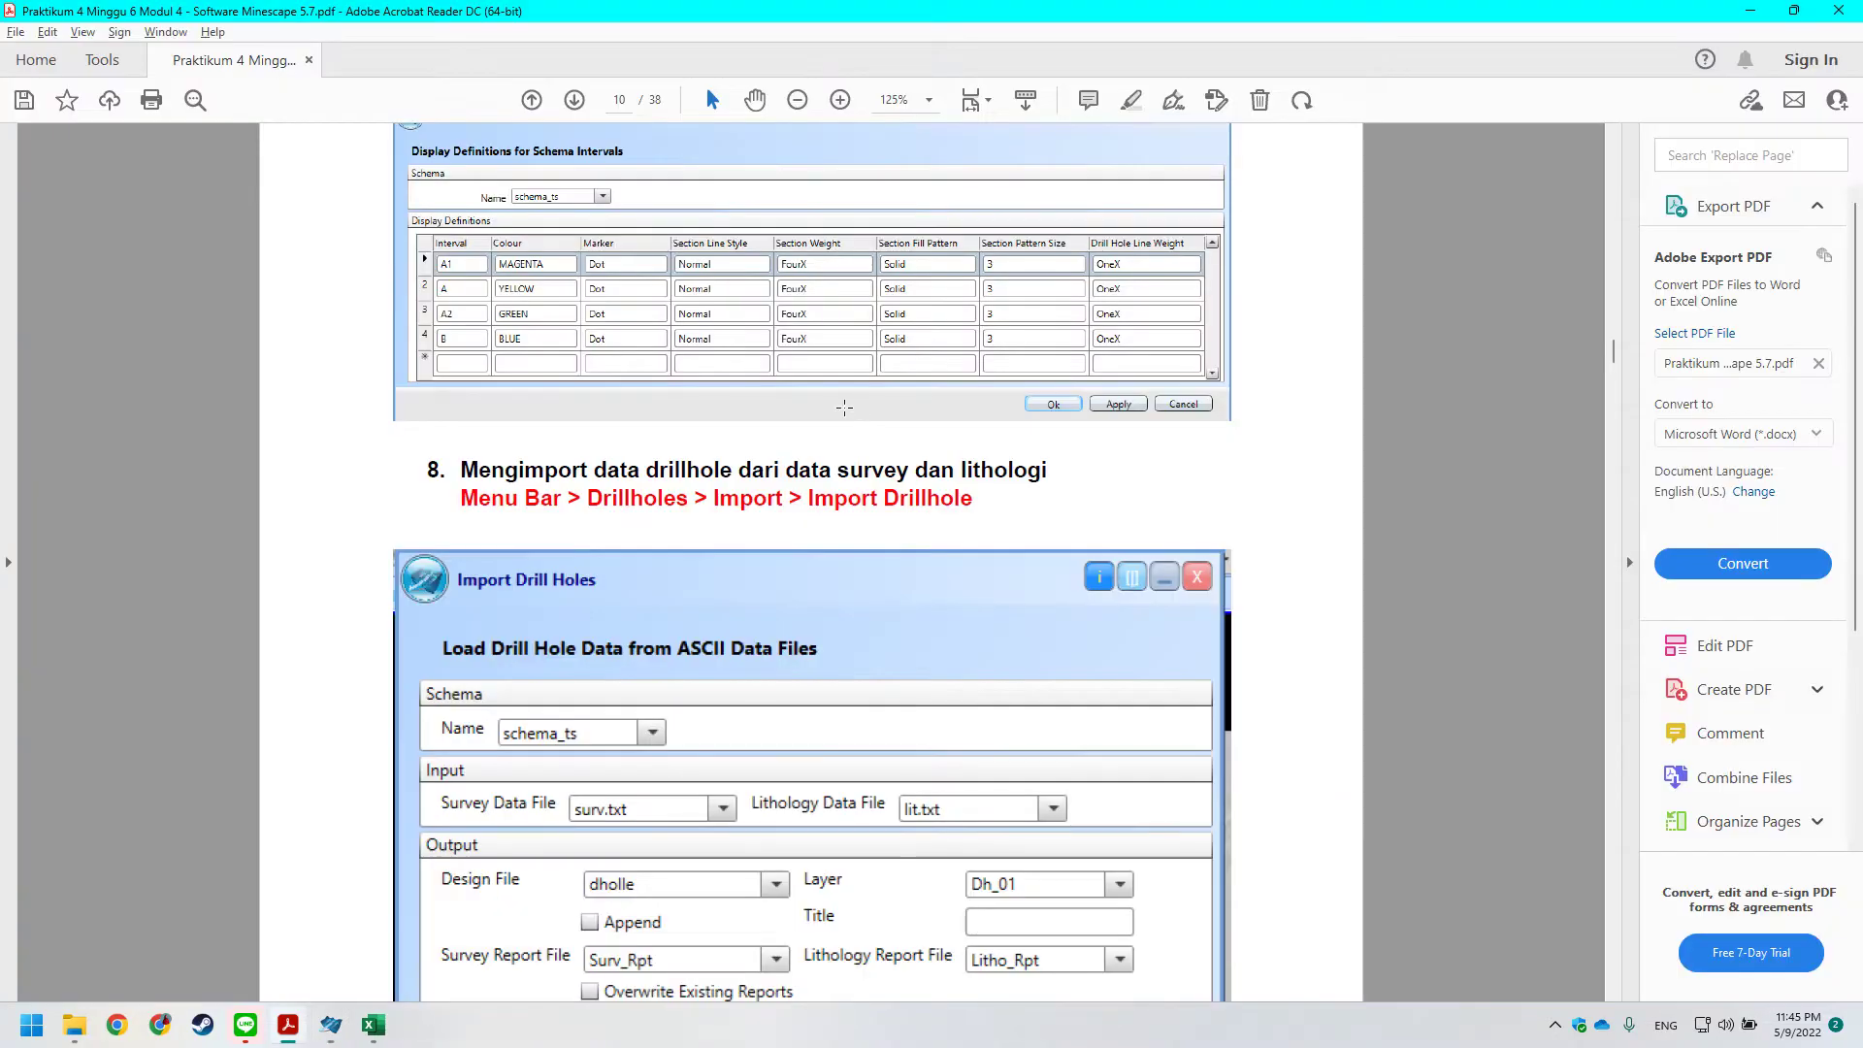
scroll(718, 492, "up", 1)
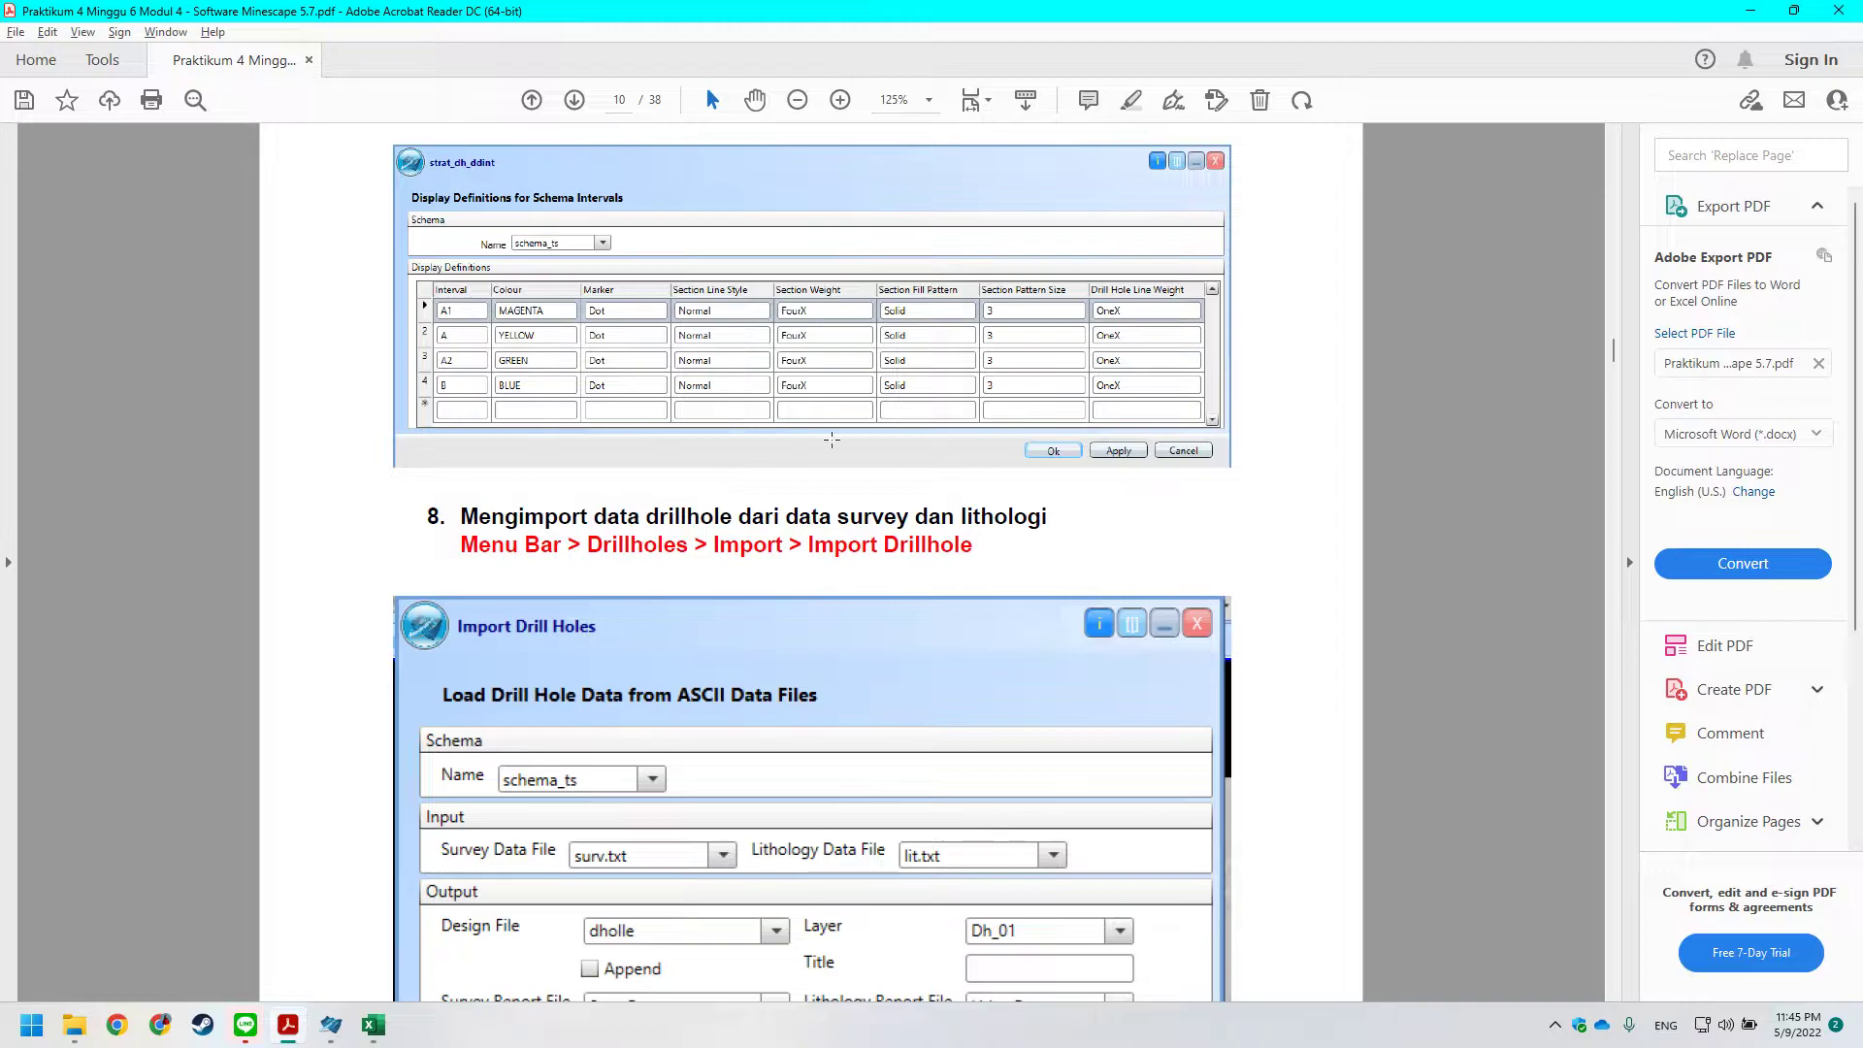
scroll(832, 440, "down", 6)
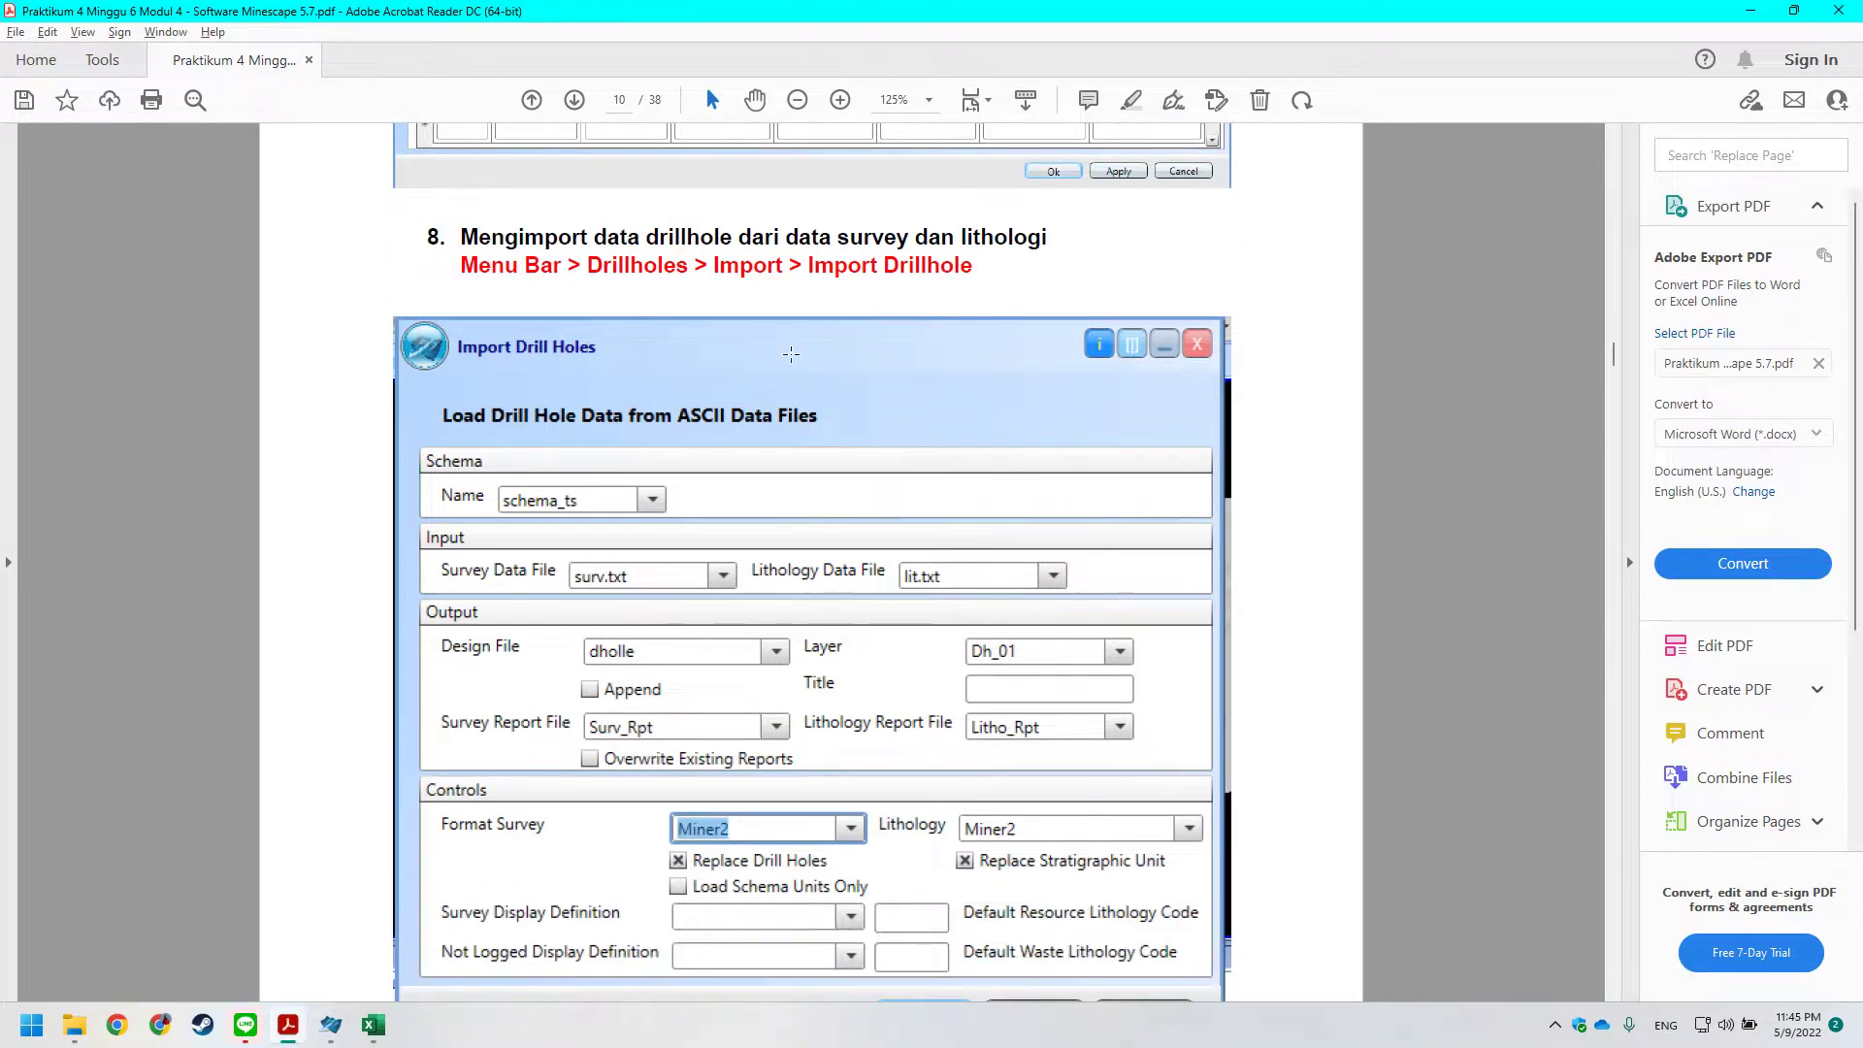
left_click_drag(477, 240, 734, 254)
scroll(975, 260, "down", 1)
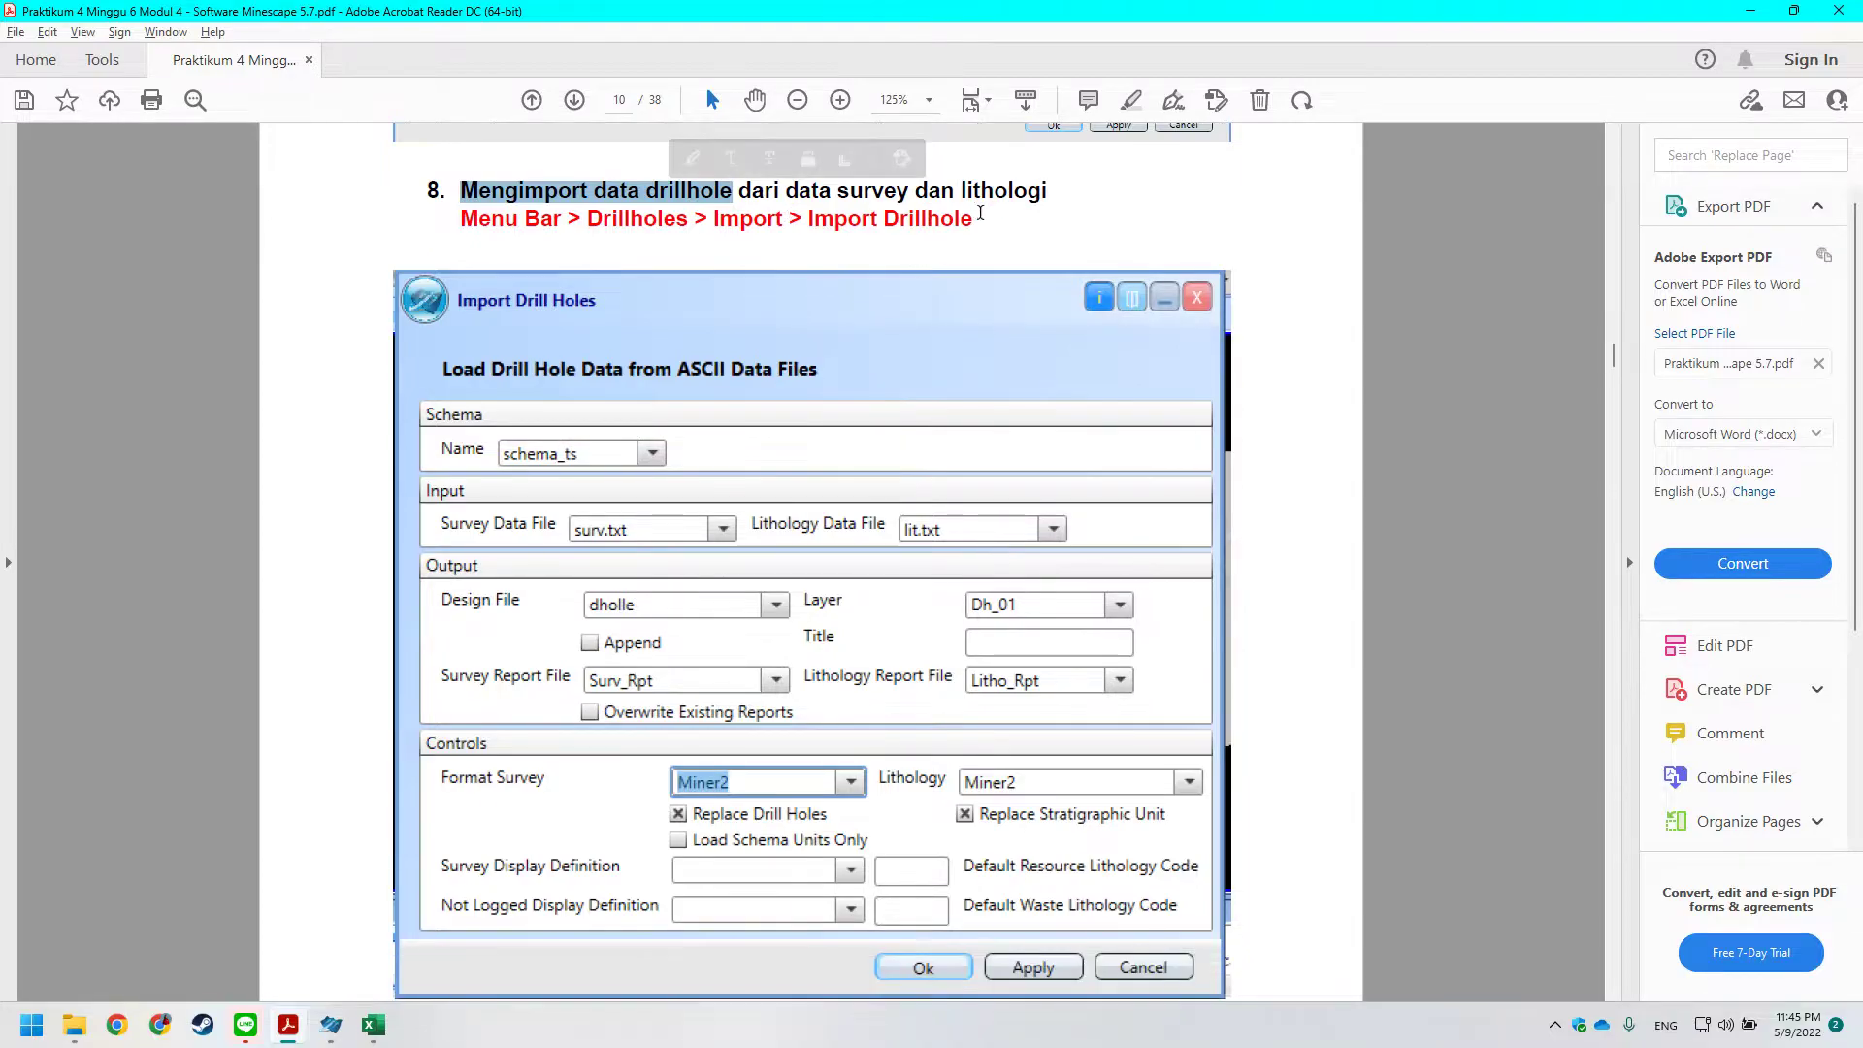
key("alt+Tab")
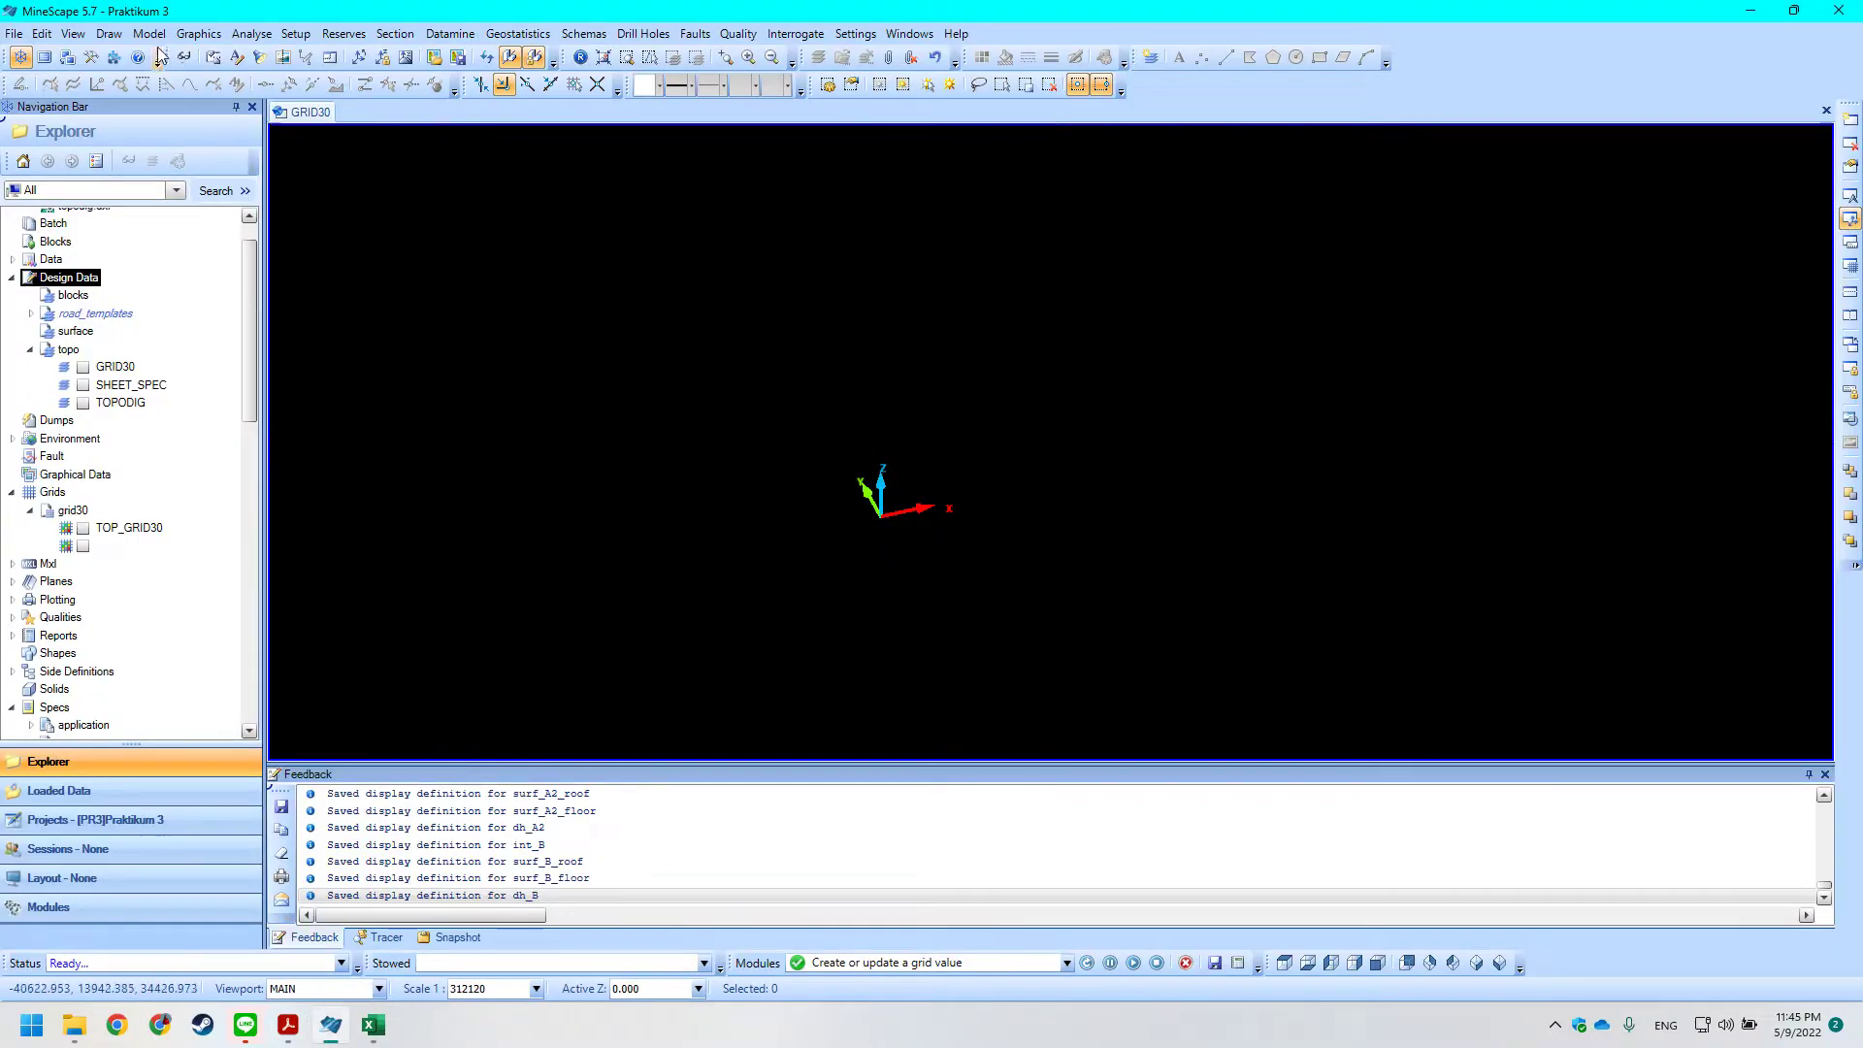
key("alt+Tab")
left_click_drag(623, 222, 654, 225)
double_click(653, 226)
key("alt+Tab")
Open the Import Drill Holes form in MineScape and move it clear of the view centre.
left_click(643, 33)
mouse_move(702, 131)
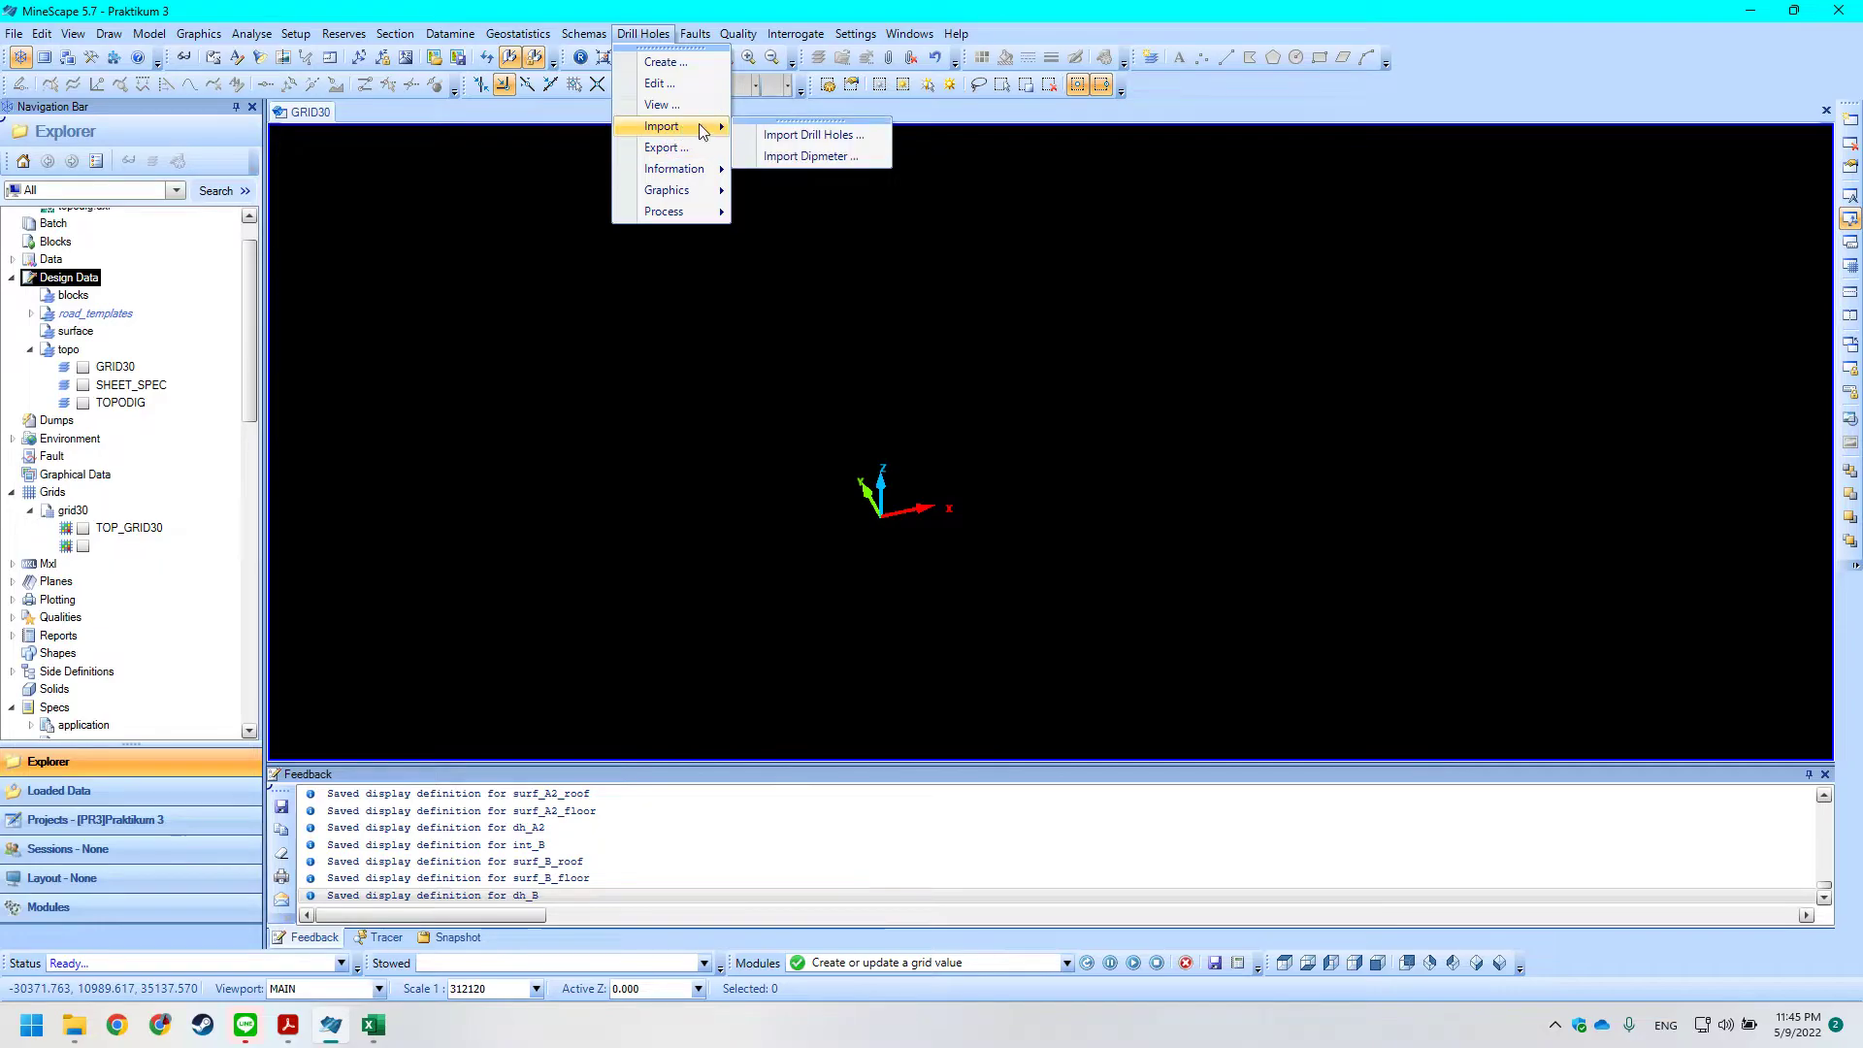
left_click(813, 135)
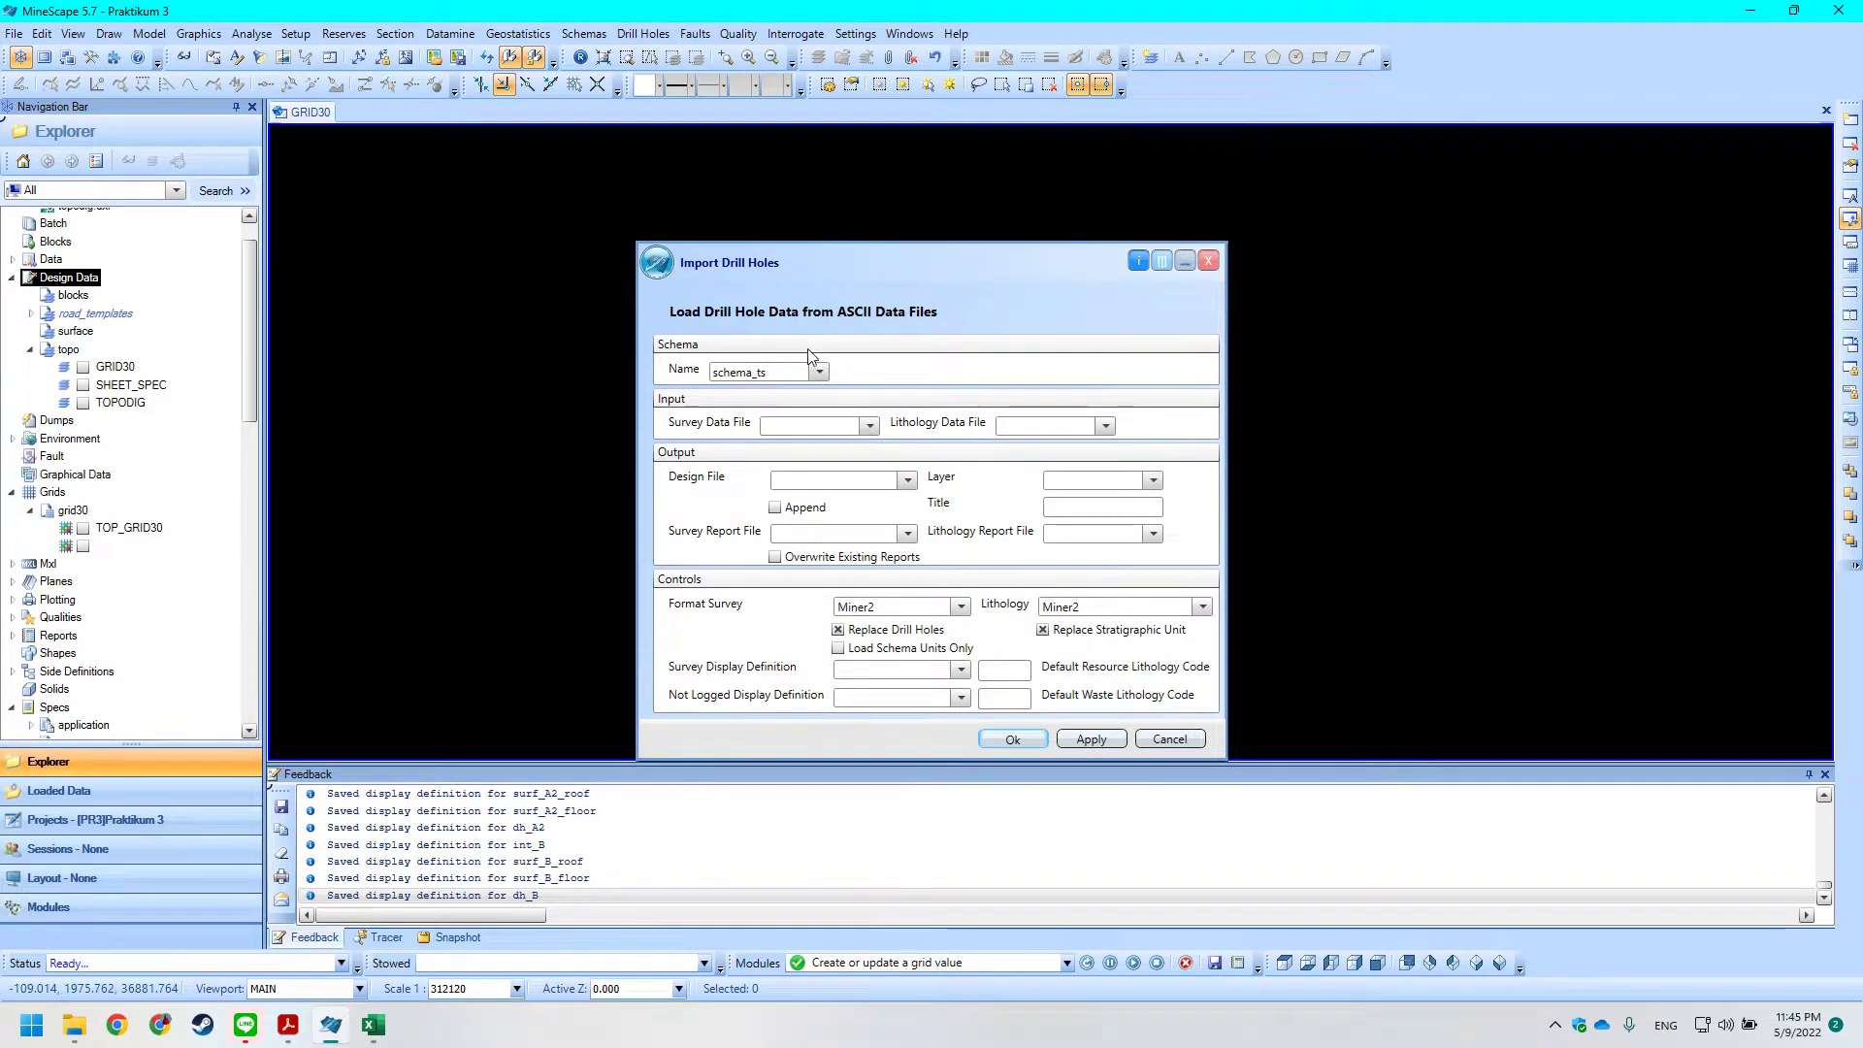
left_click_drag(825, 274, 551, 185)
Check the input files in the guide and choose surv.txt as survey data and lit.txt as lithology data.
left_click(524, 342)
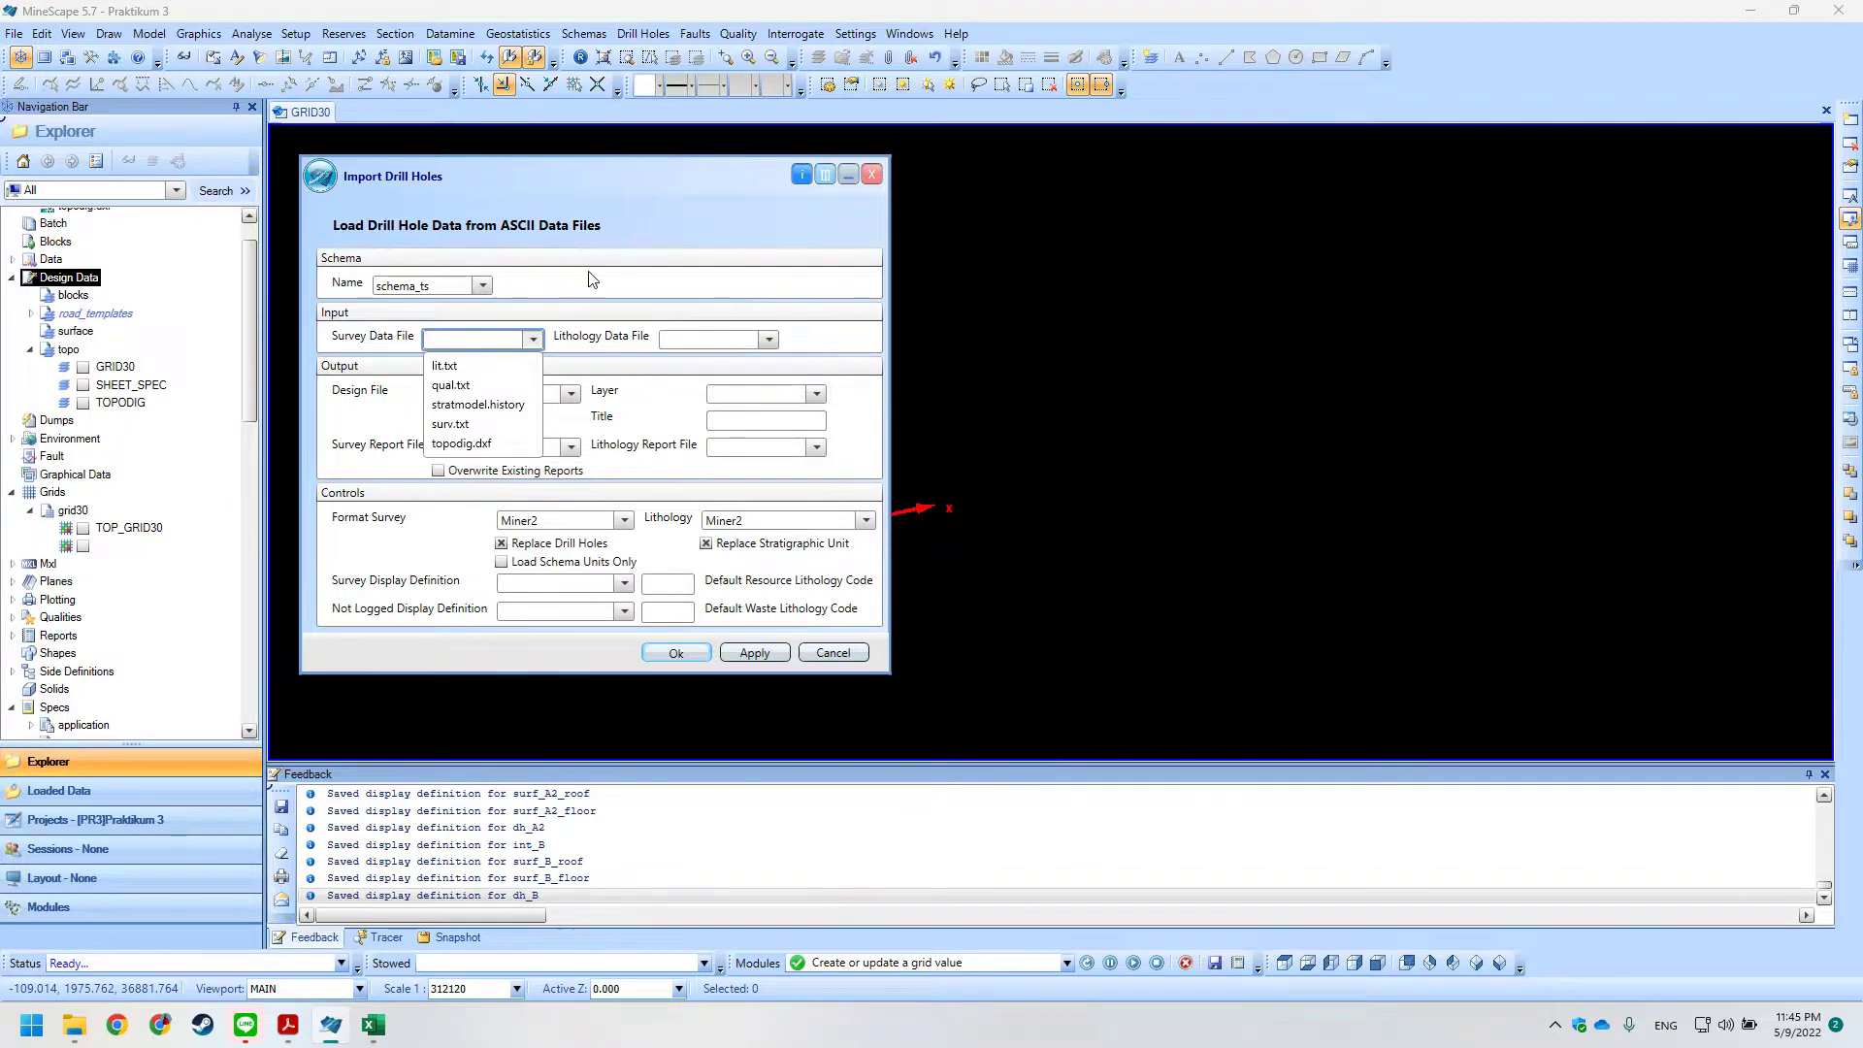
key("alt+Tab")
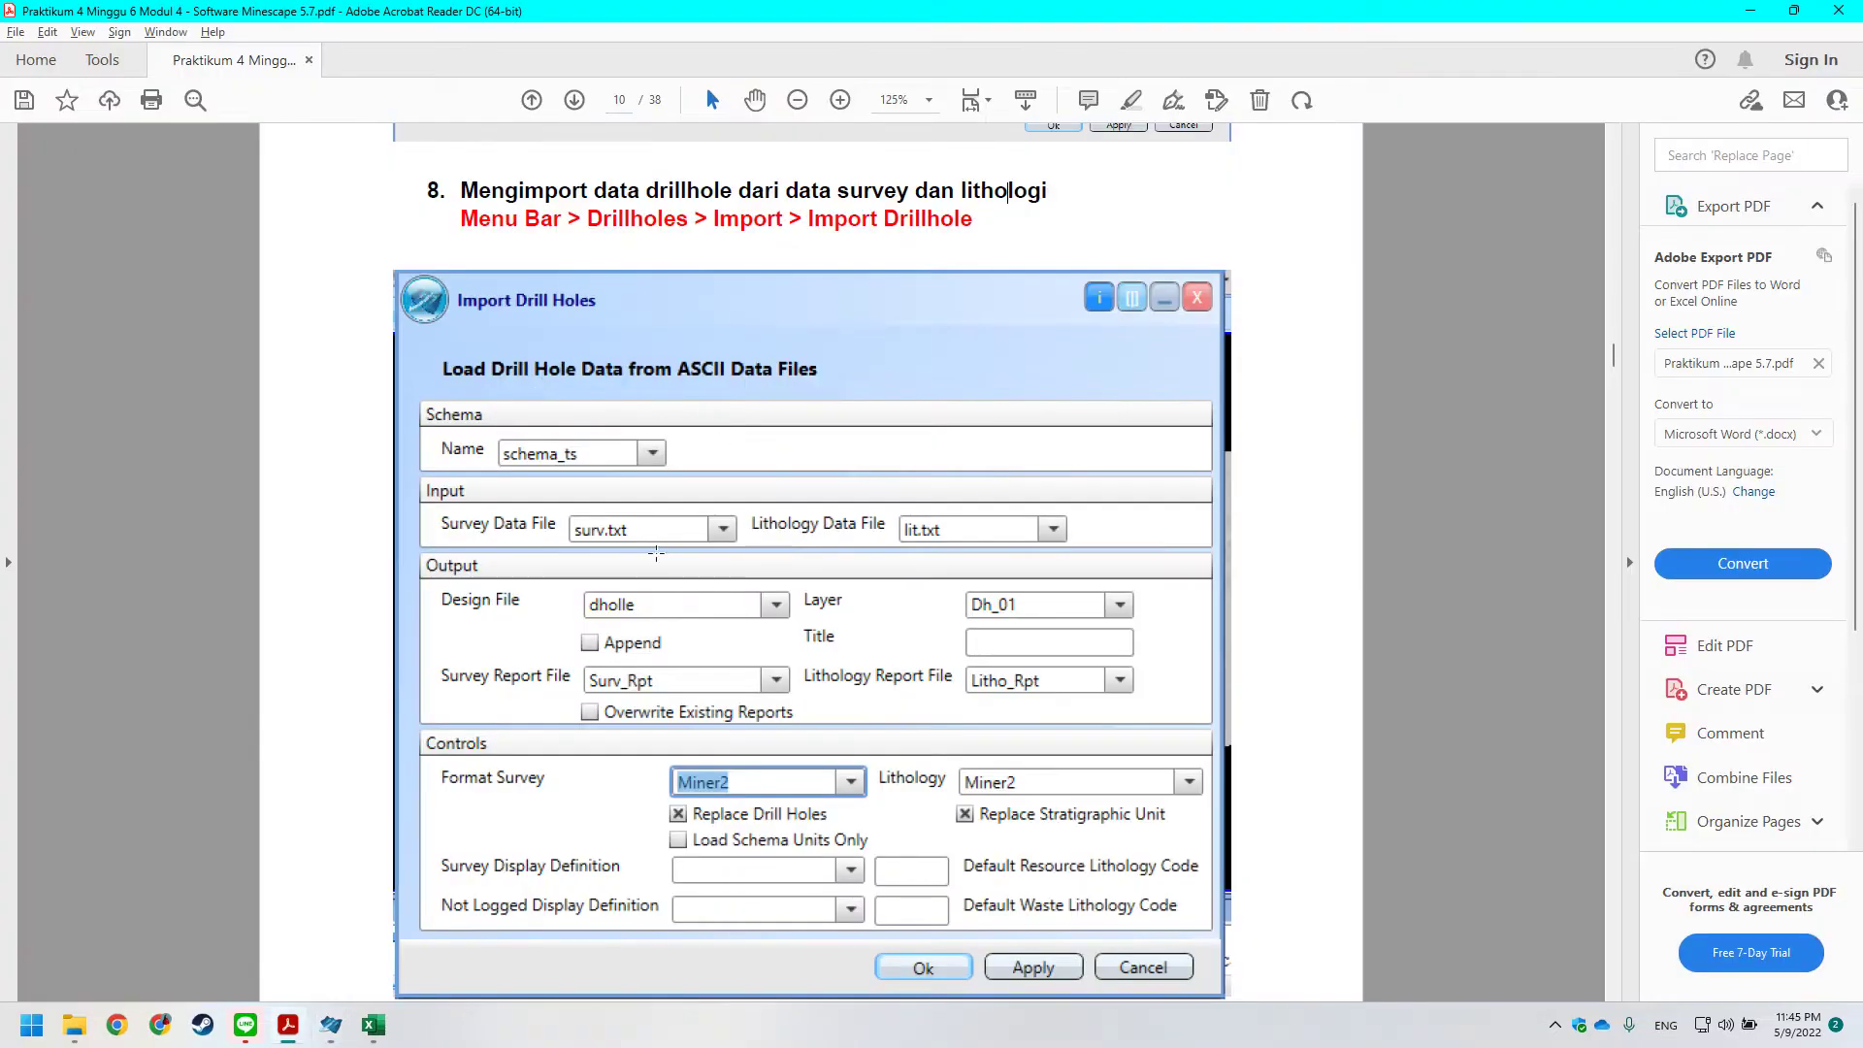
key("alt+Tab")
left_click(533, 339)
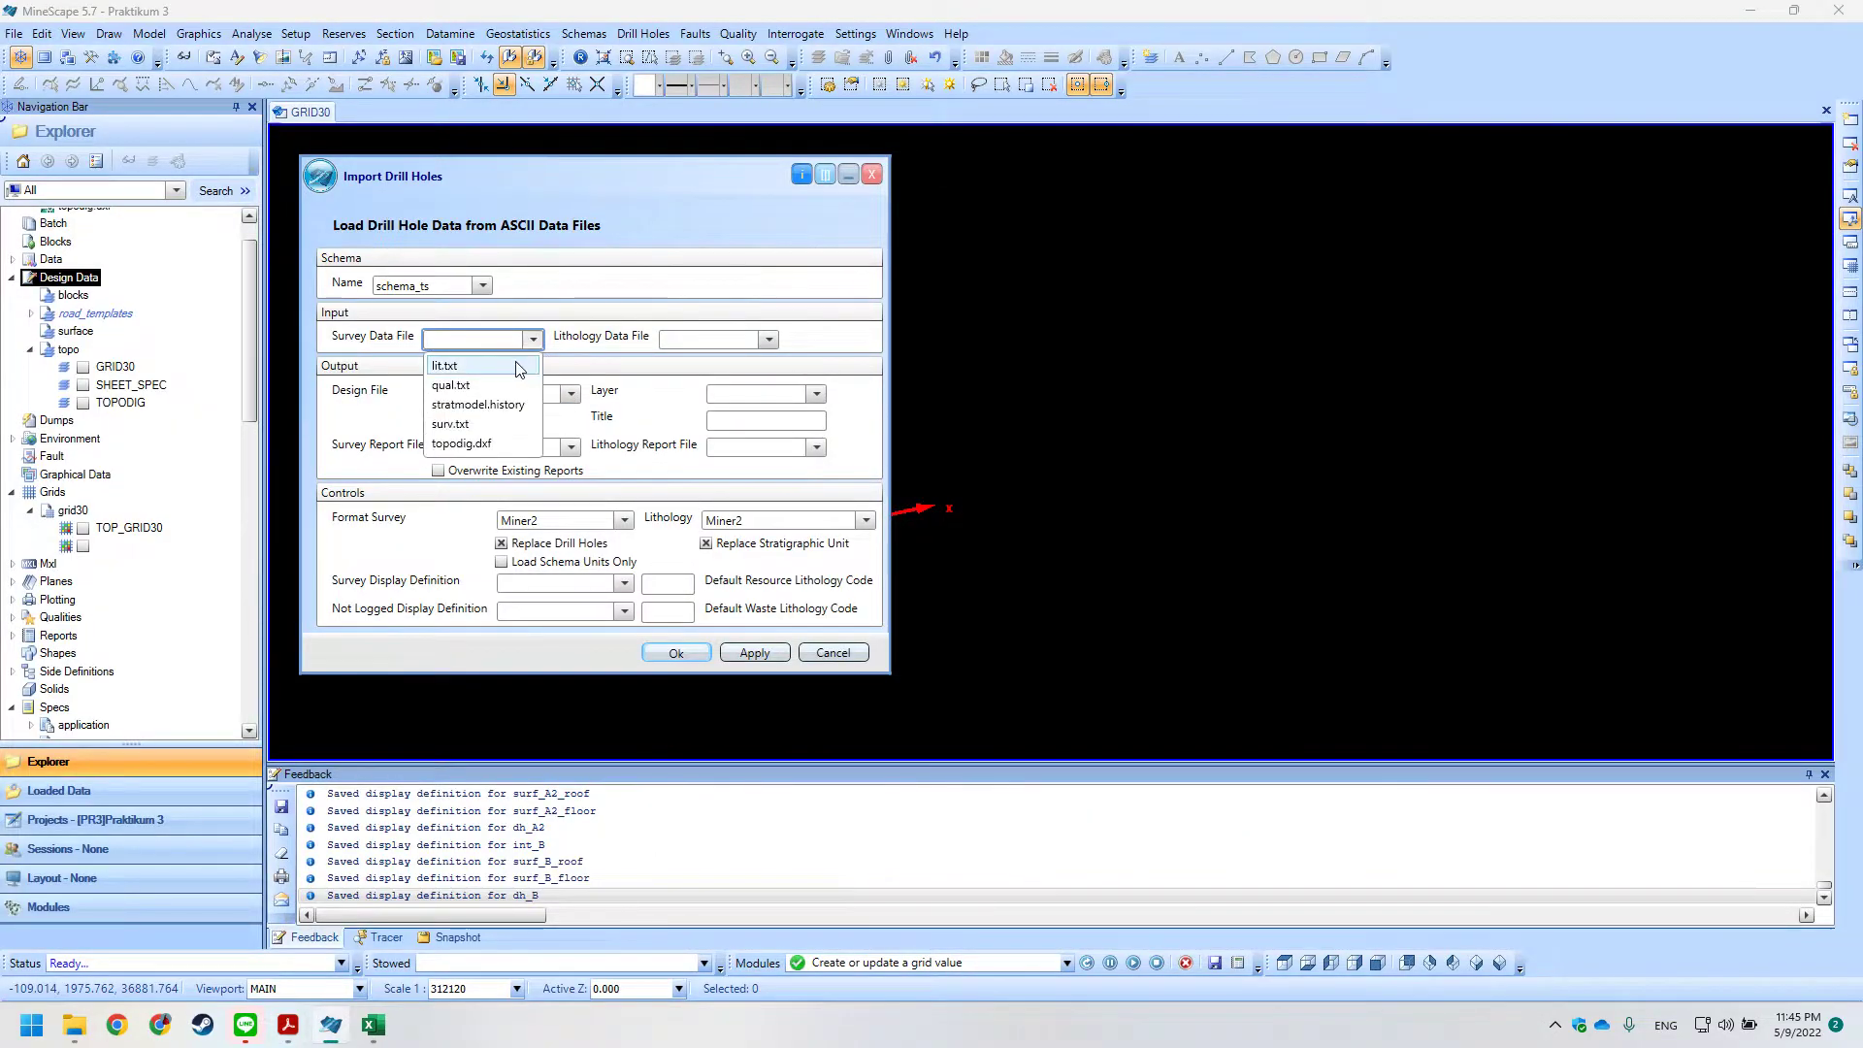
left_click(456, 418)
key("alt+Tab")
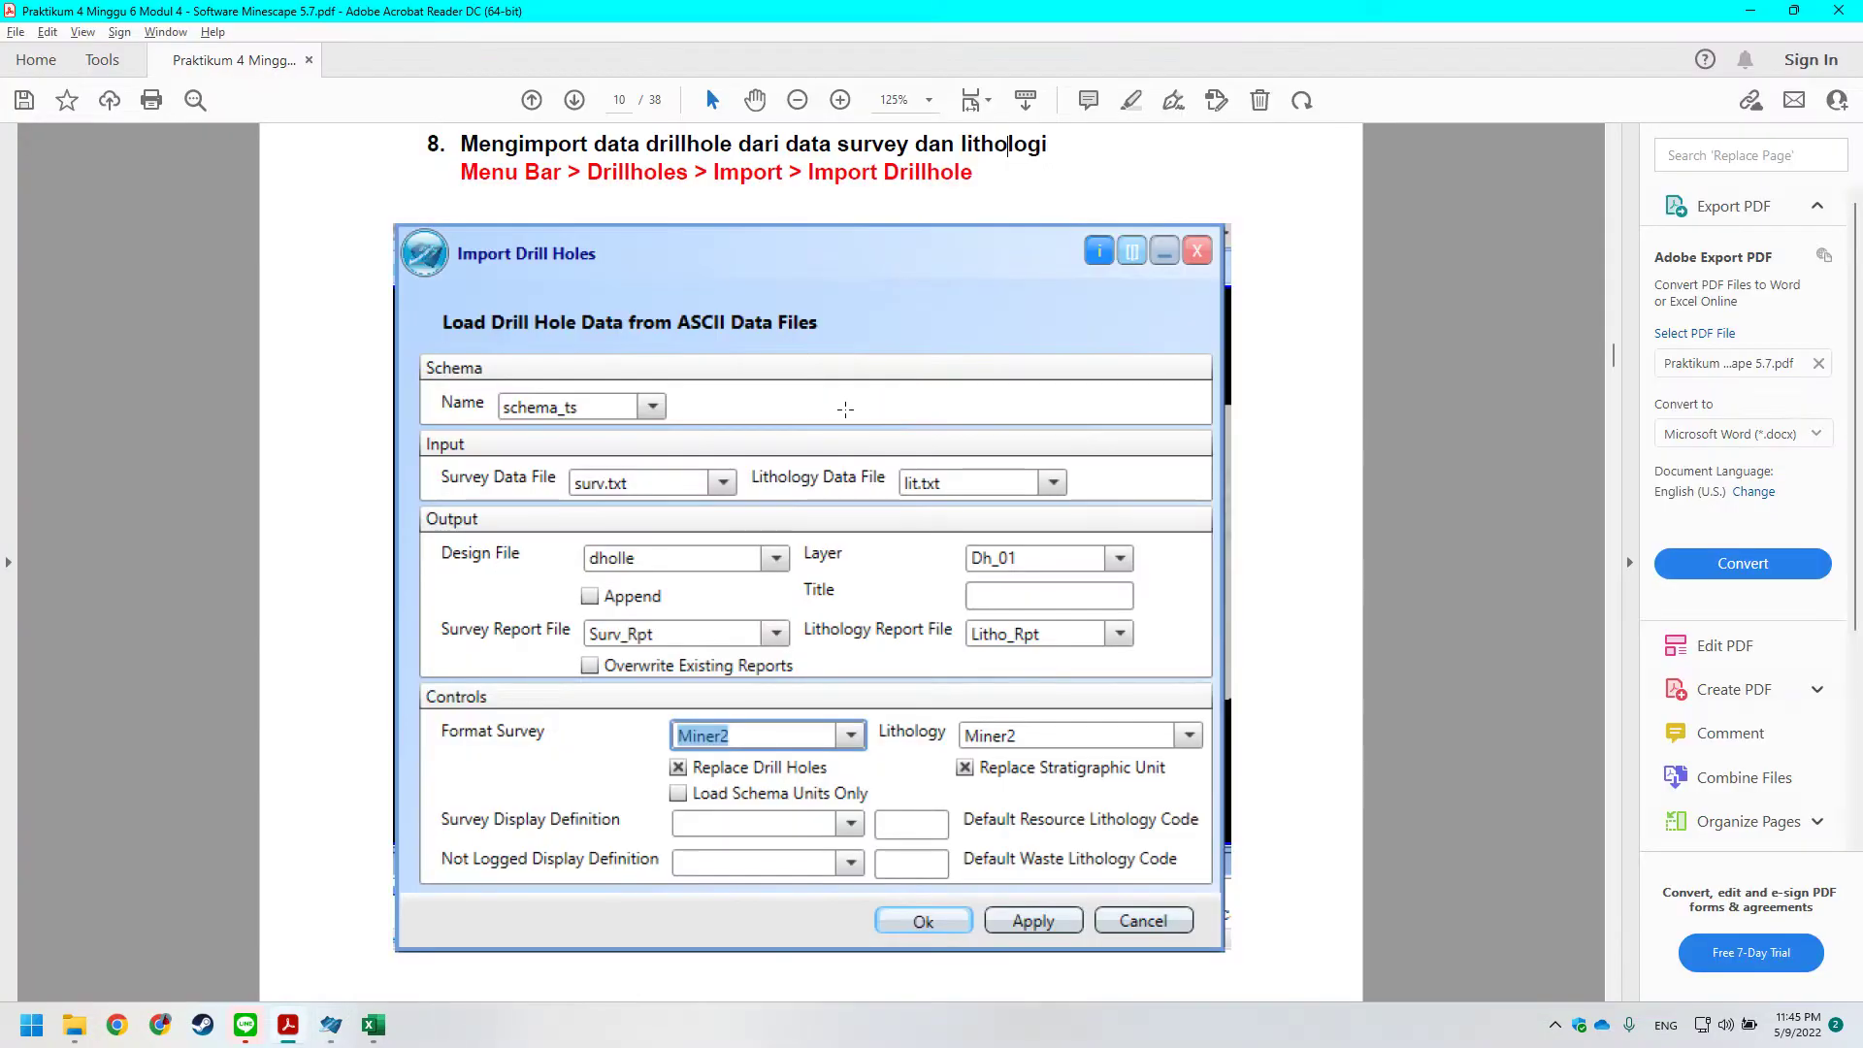
key("alt+Tab")
left_click(769, 340)
left_click(737, 366)
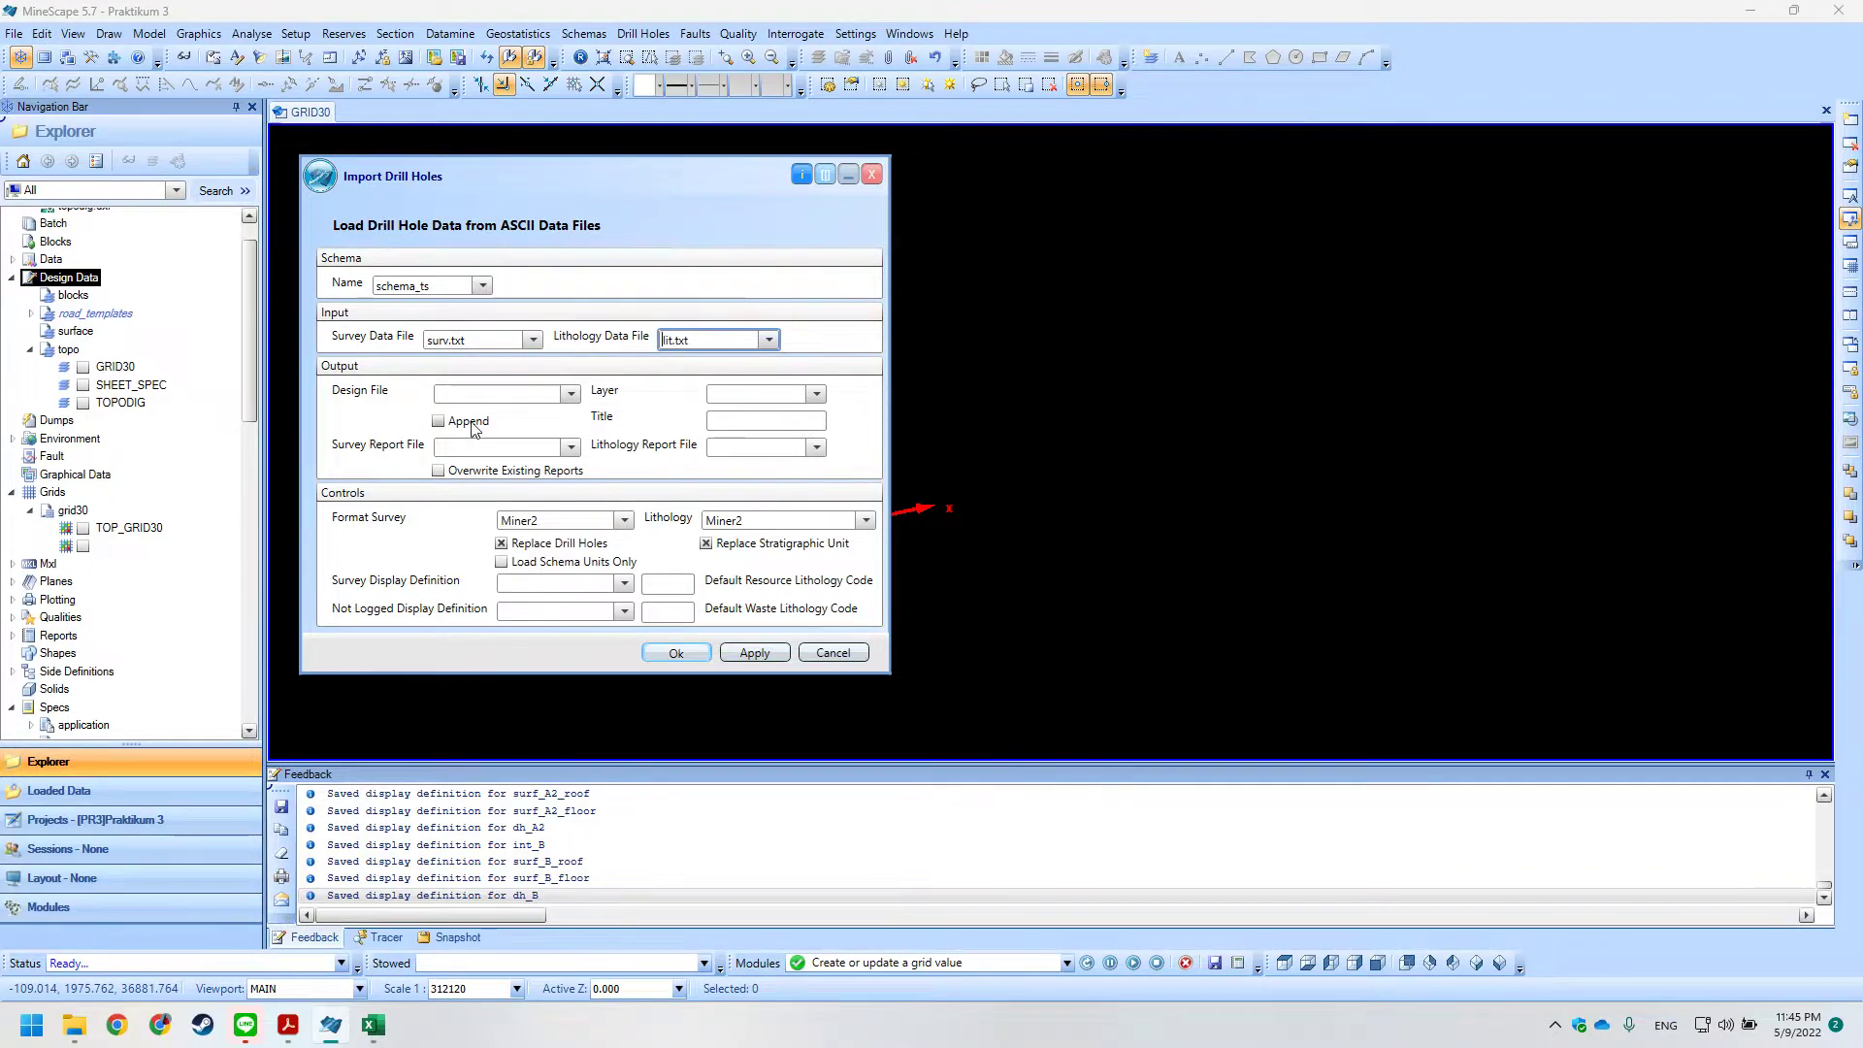
Check the output design file name in the guide and set the design file to dholle.
key("alt+Tab")
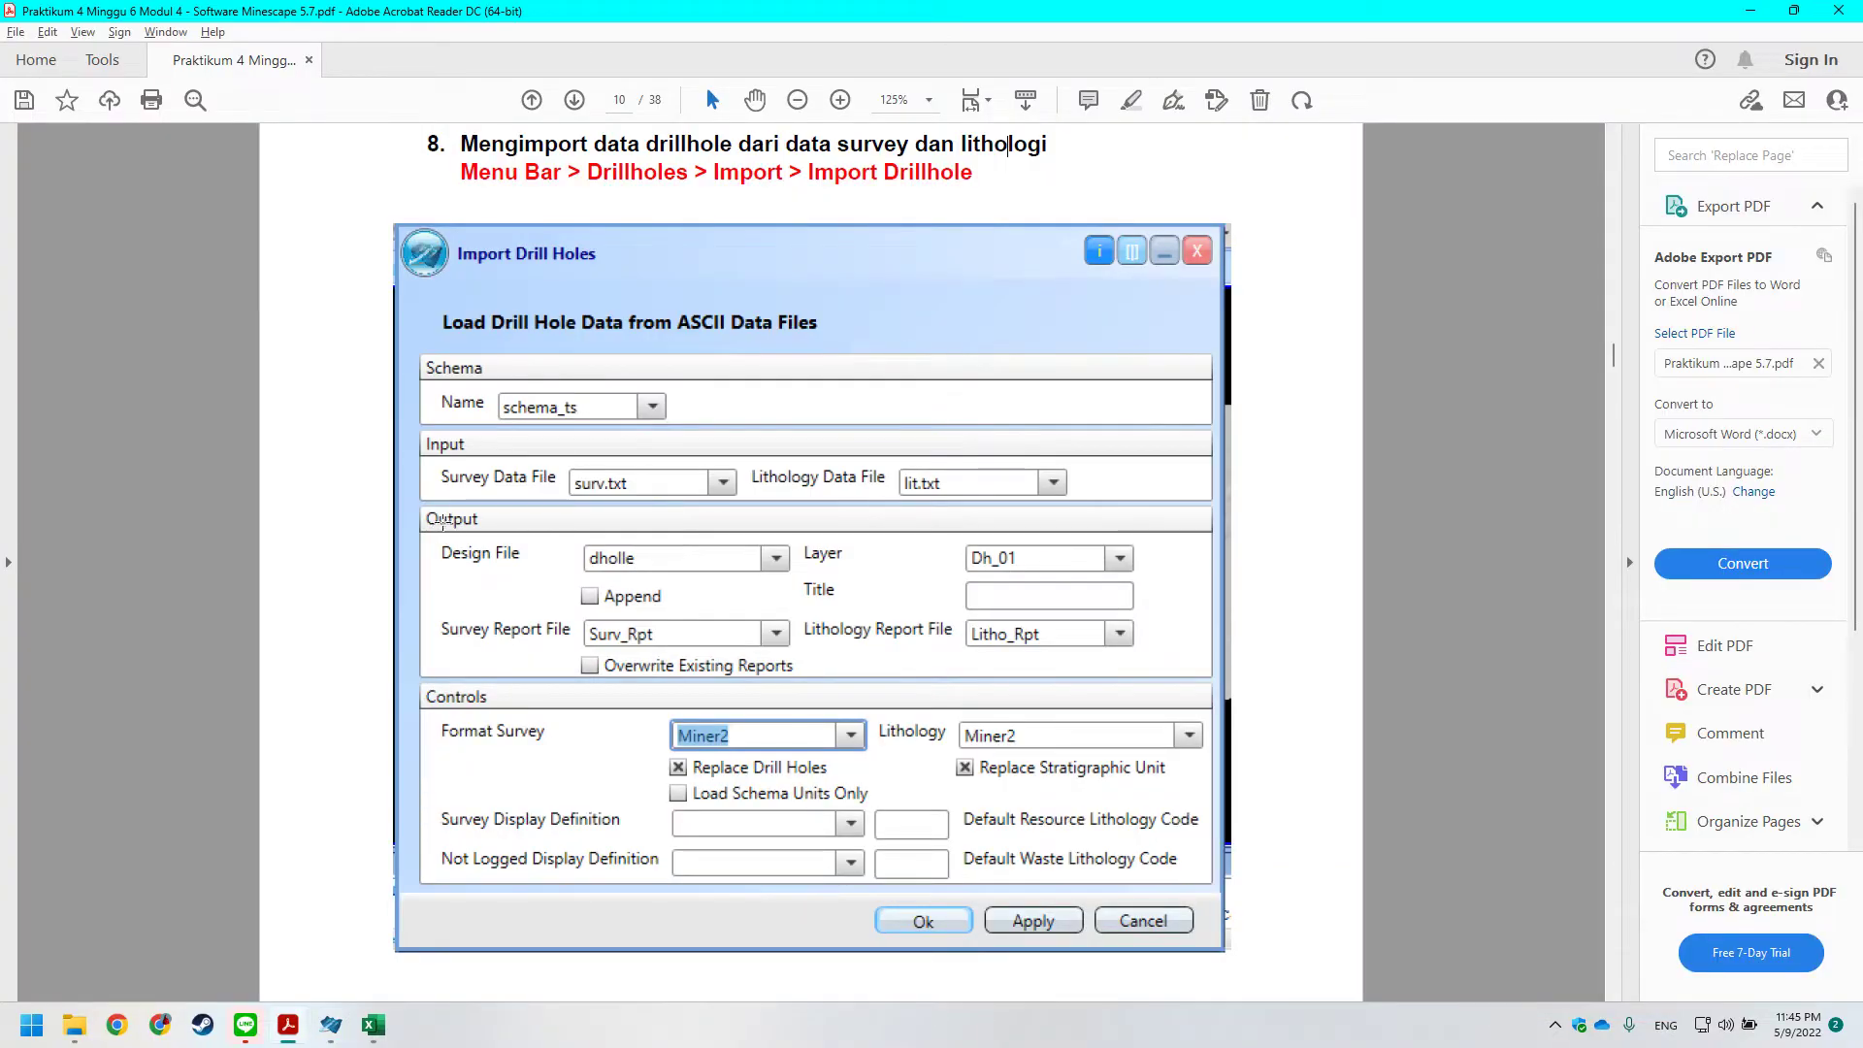
key("alt+Tab")
left_click(483, 393)
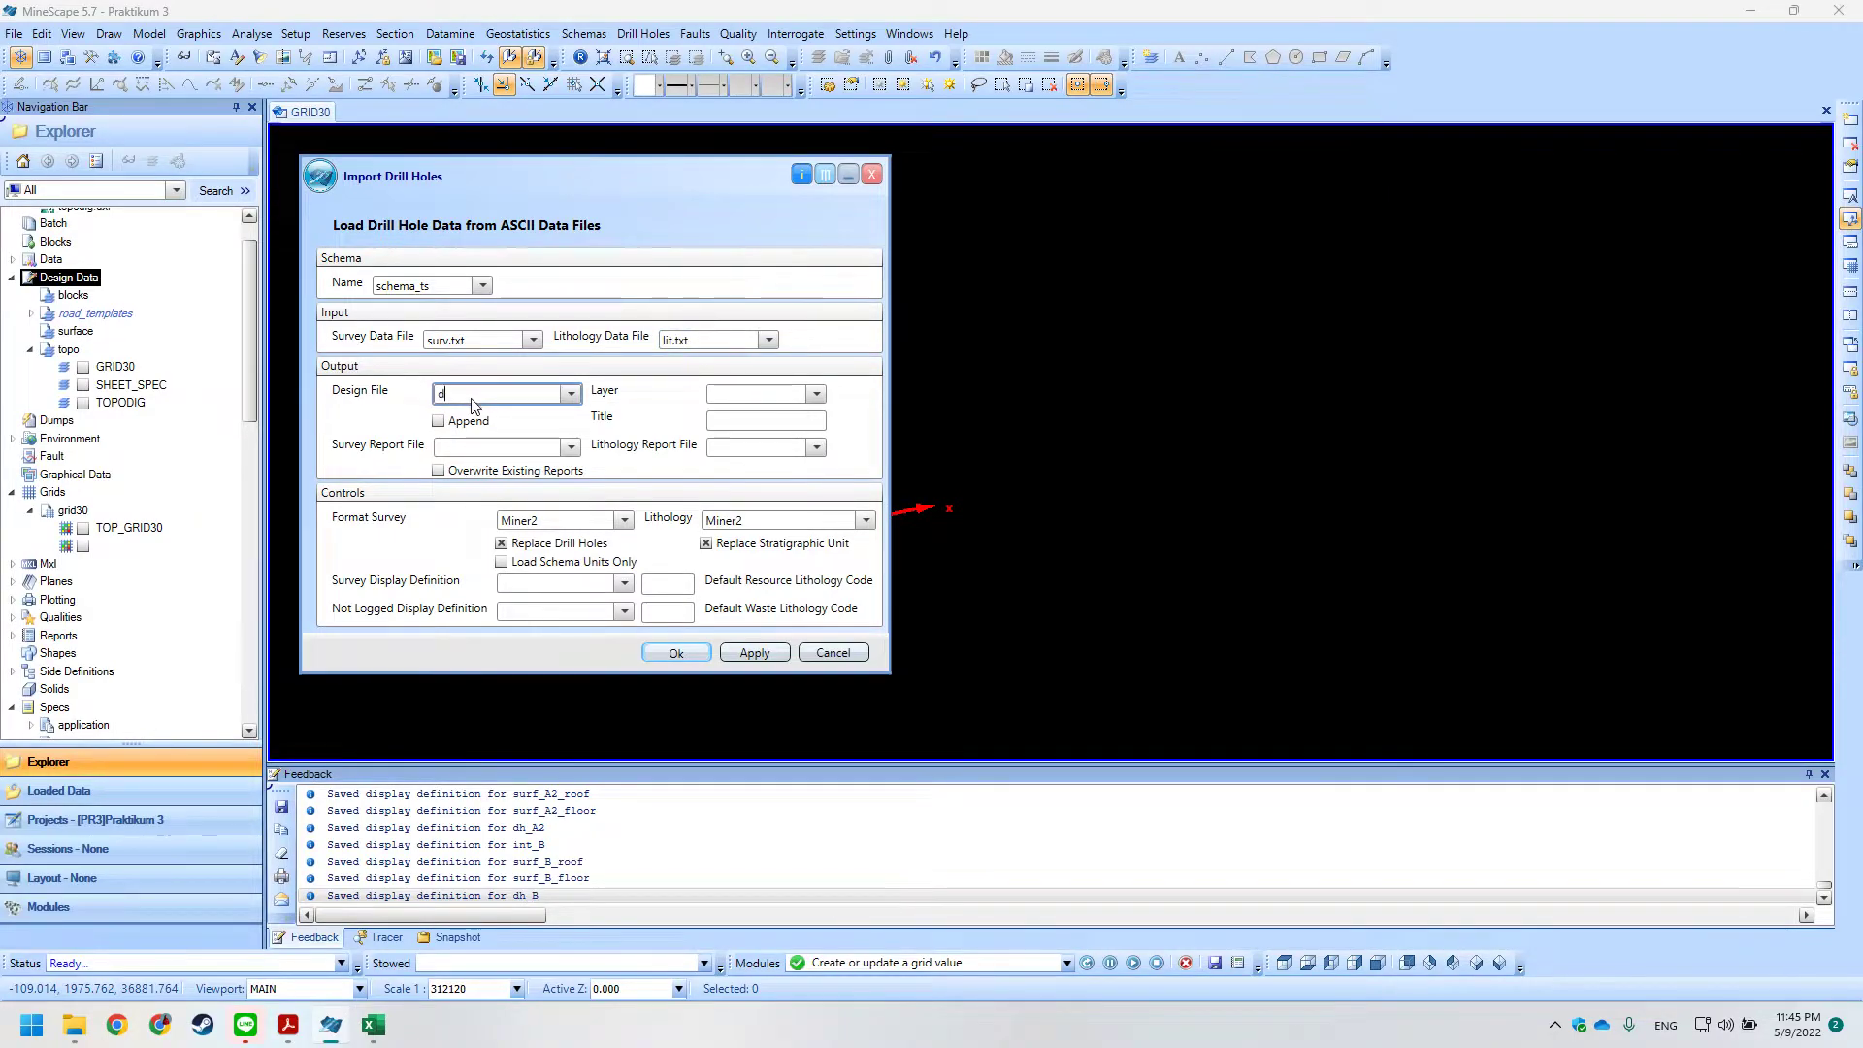
type("dhol")
key("alt+Tab")
key("alt+Tab")
type("le")
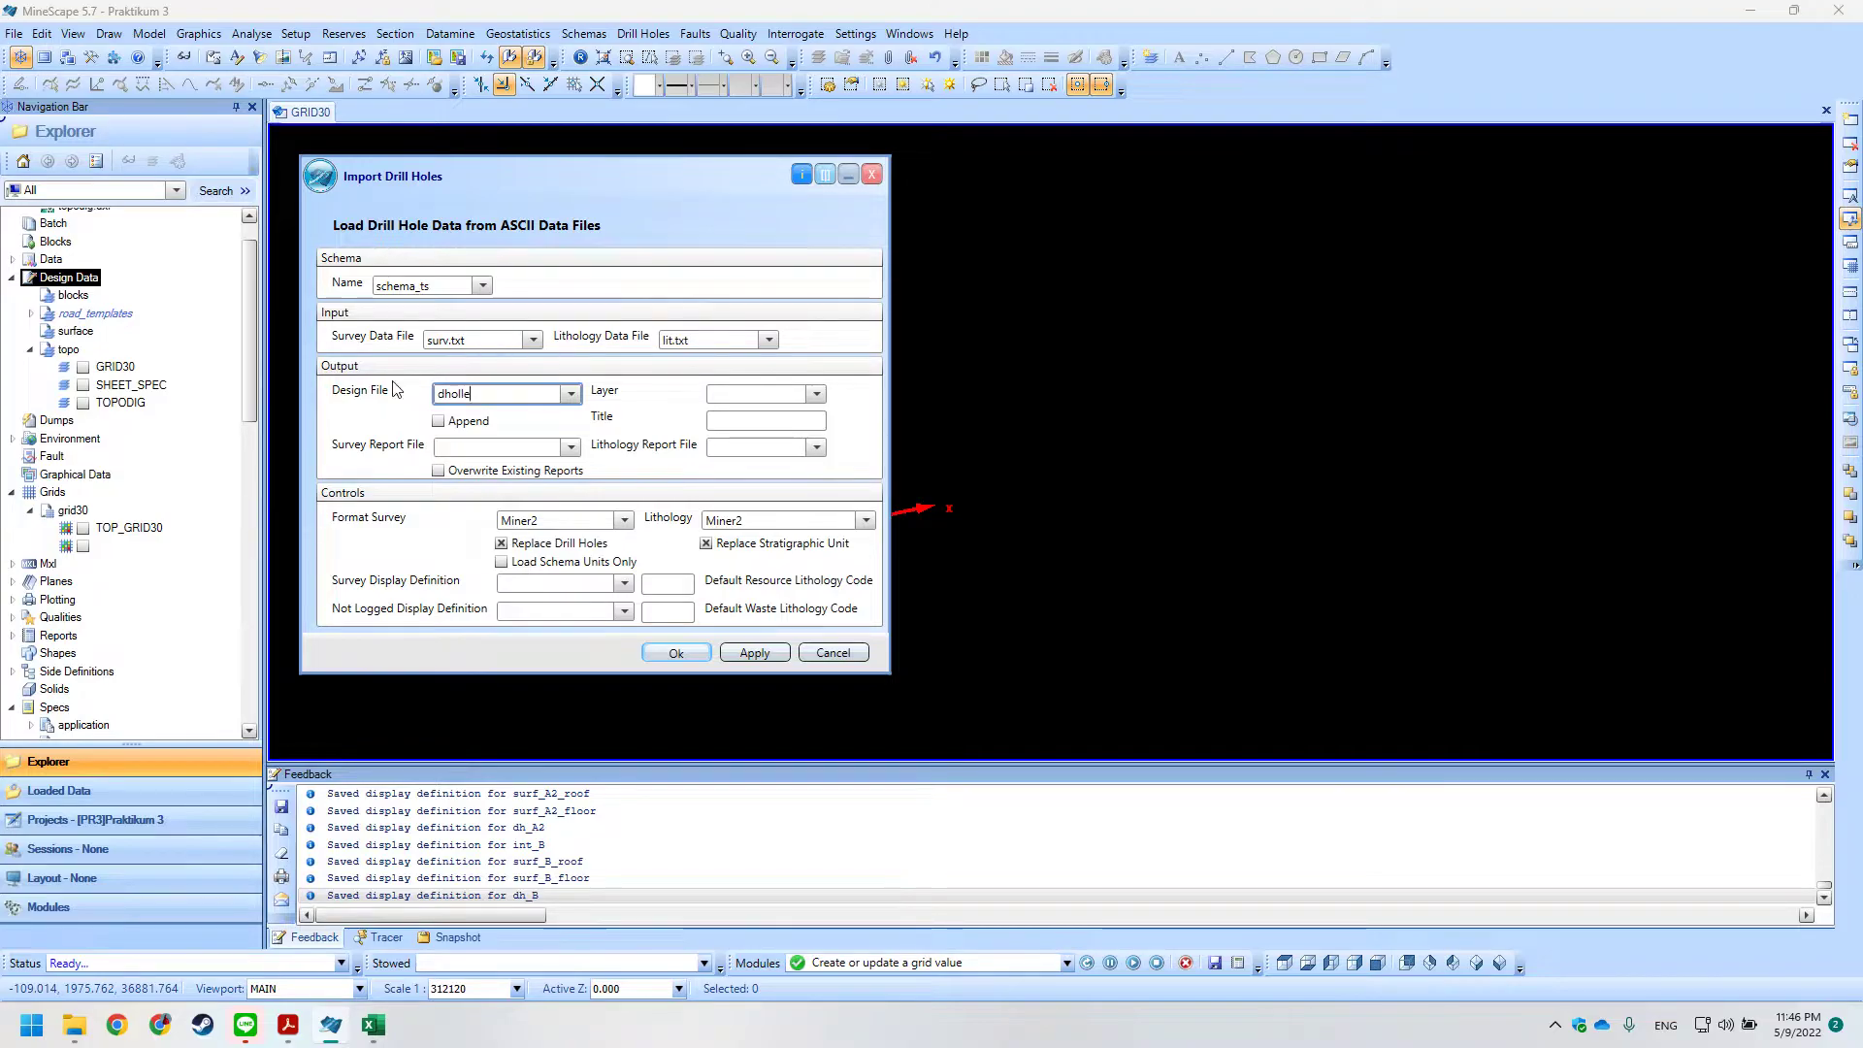
Check the output layer name in the guide and set the layer to Dh_01.
key("alt+Tab")
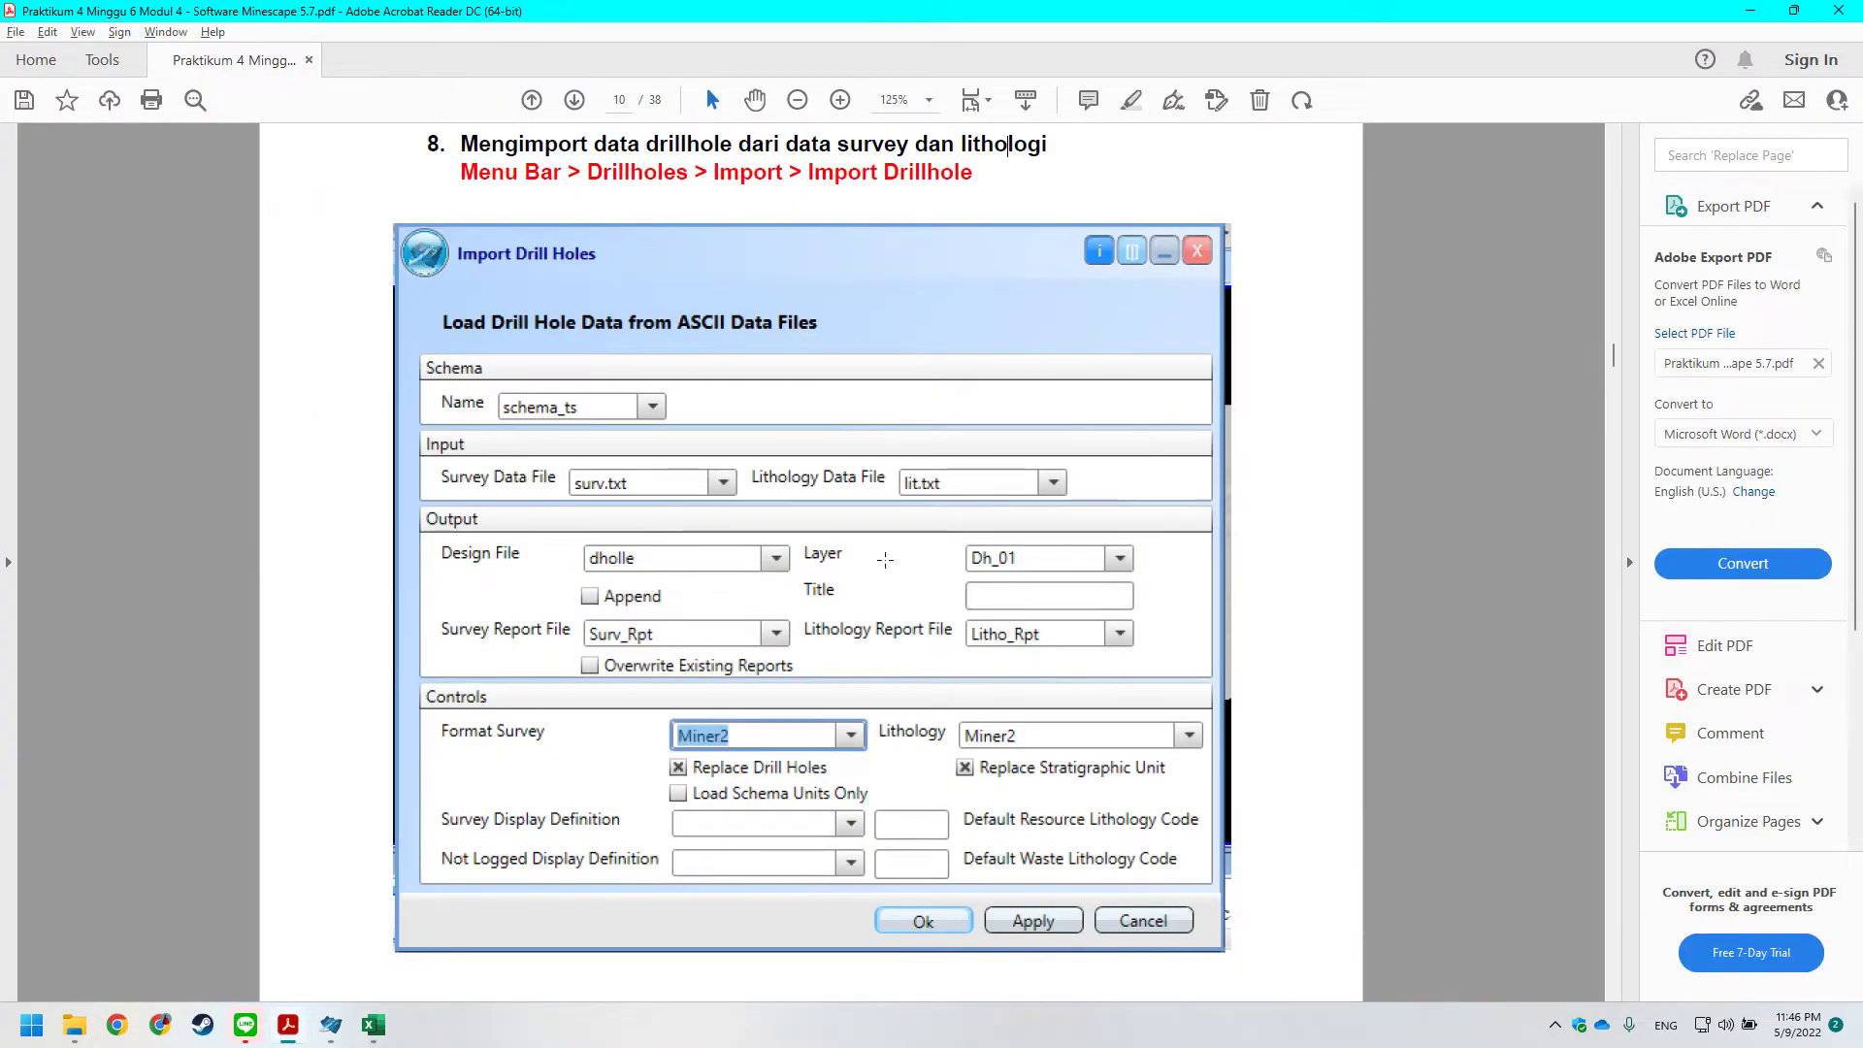
key("alt+Tab")
left_click(723, 394)
type("Dh")
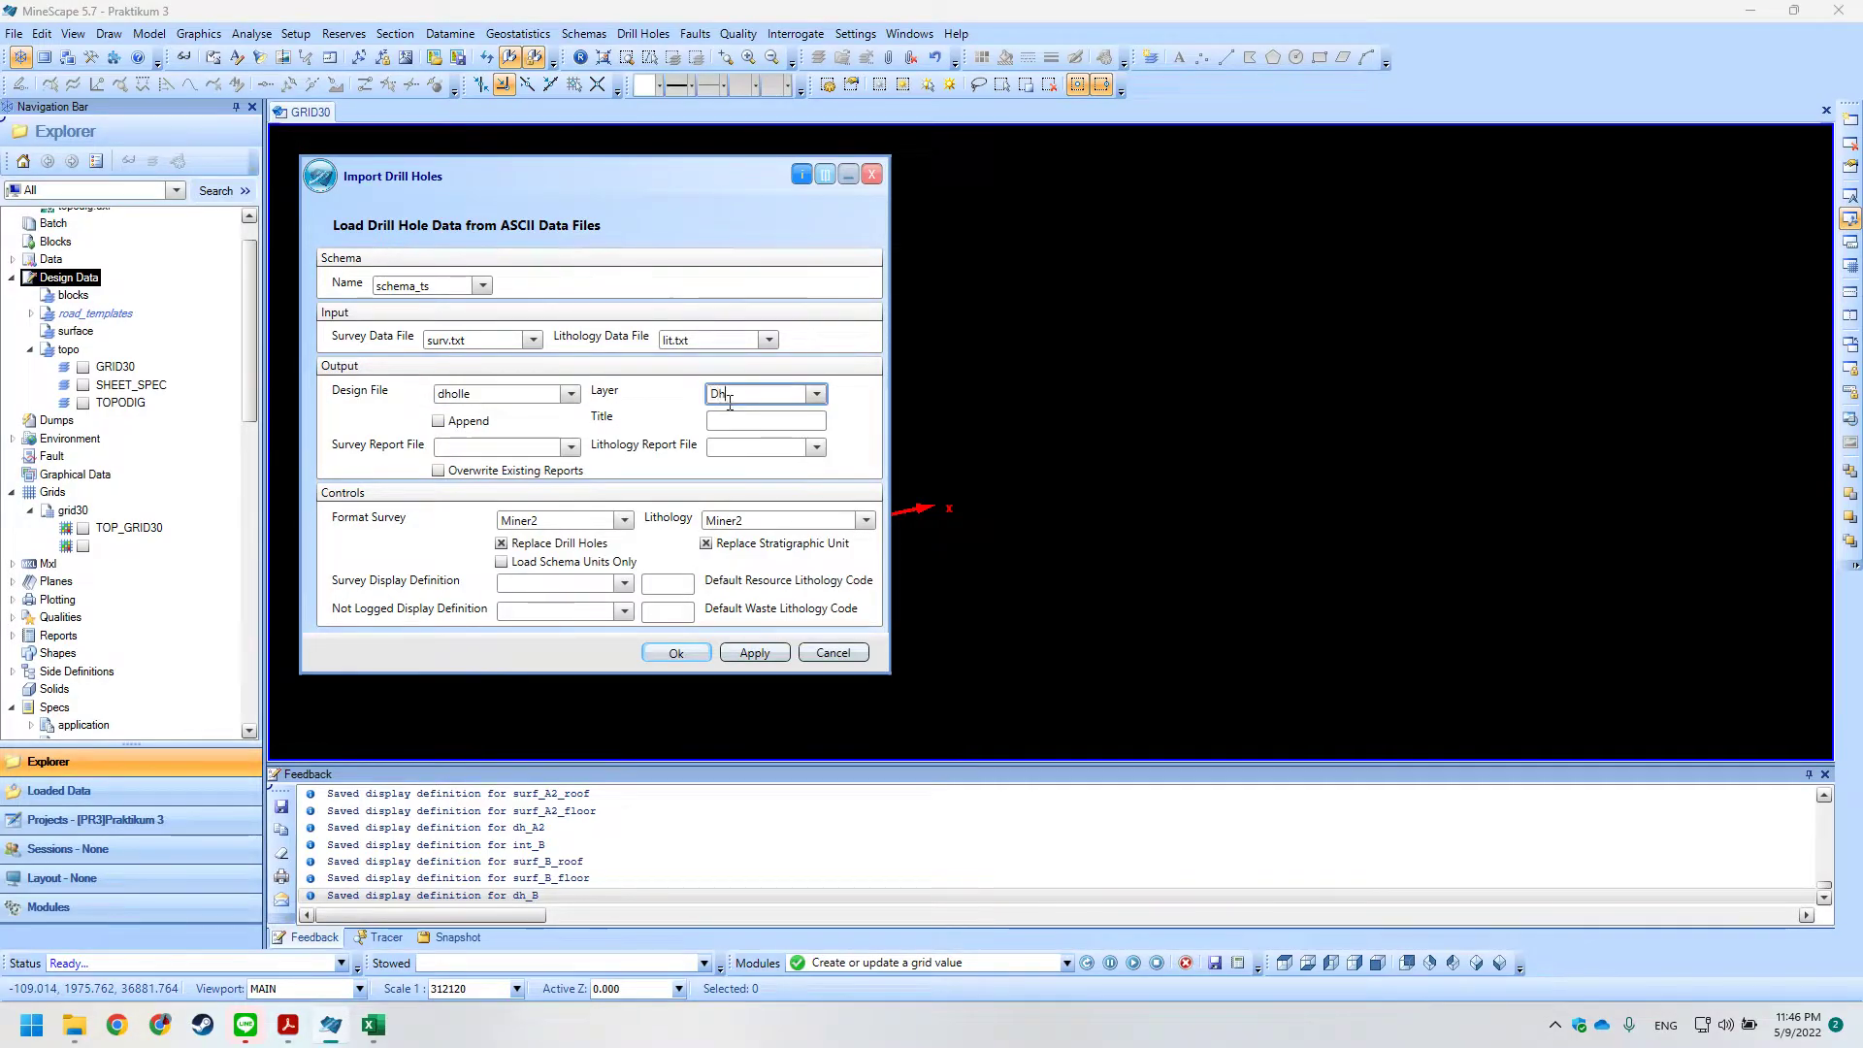
key("alt+Tab")
key("alt+Tab")
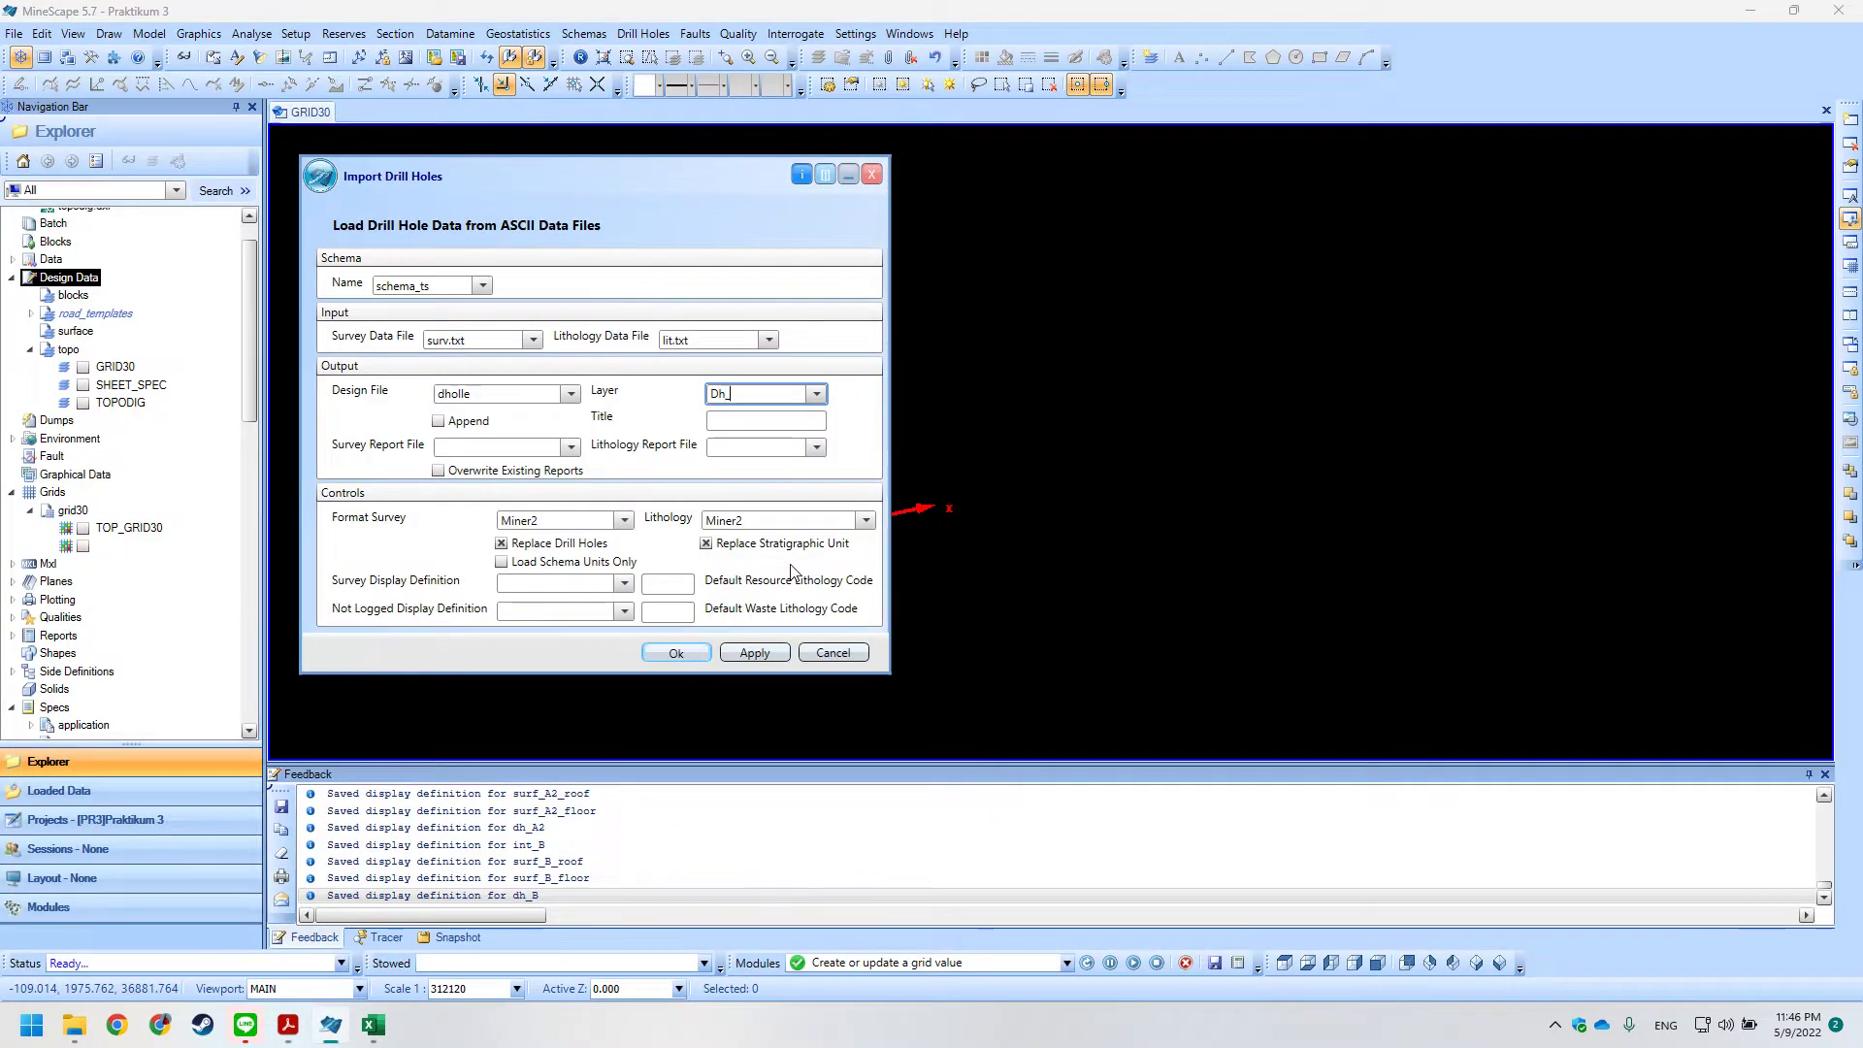
key("alt+Tab")
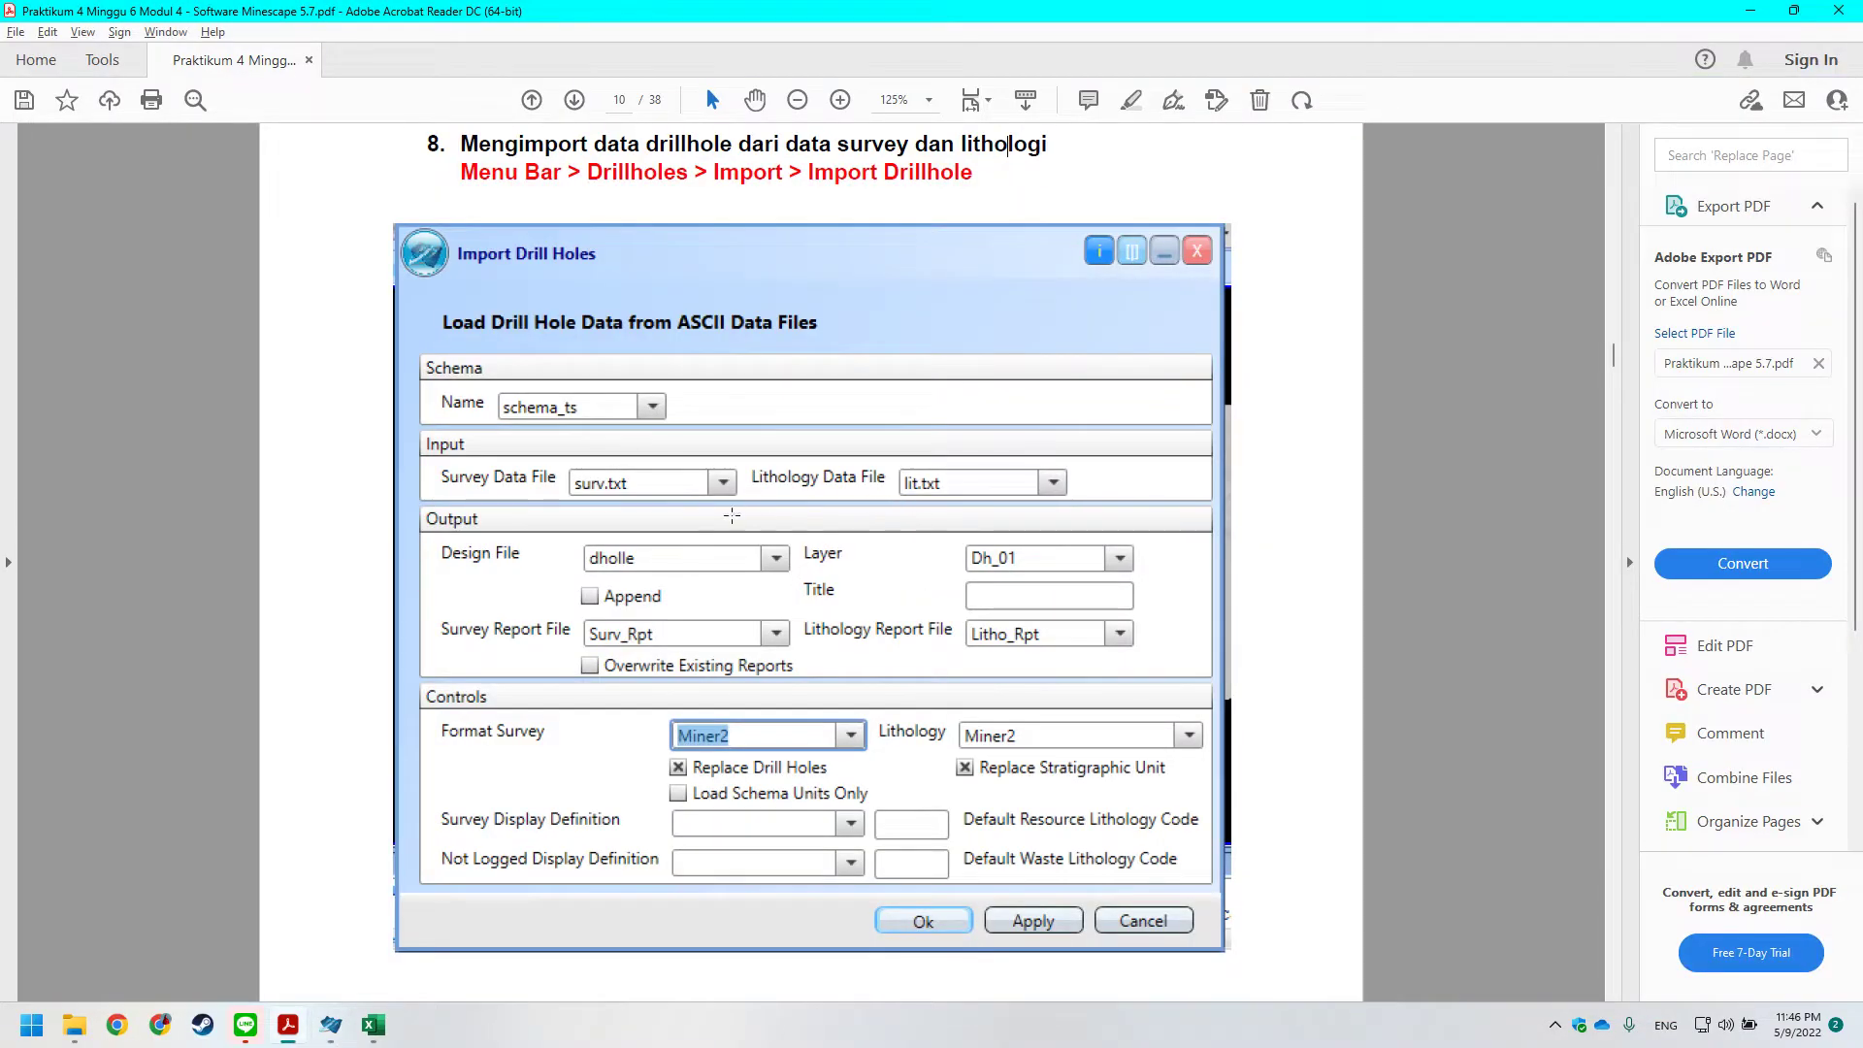
key("alt+Tab")
Check the report file names in the guide and name the lithology report file Lith_rp.
left_click(755, 448)
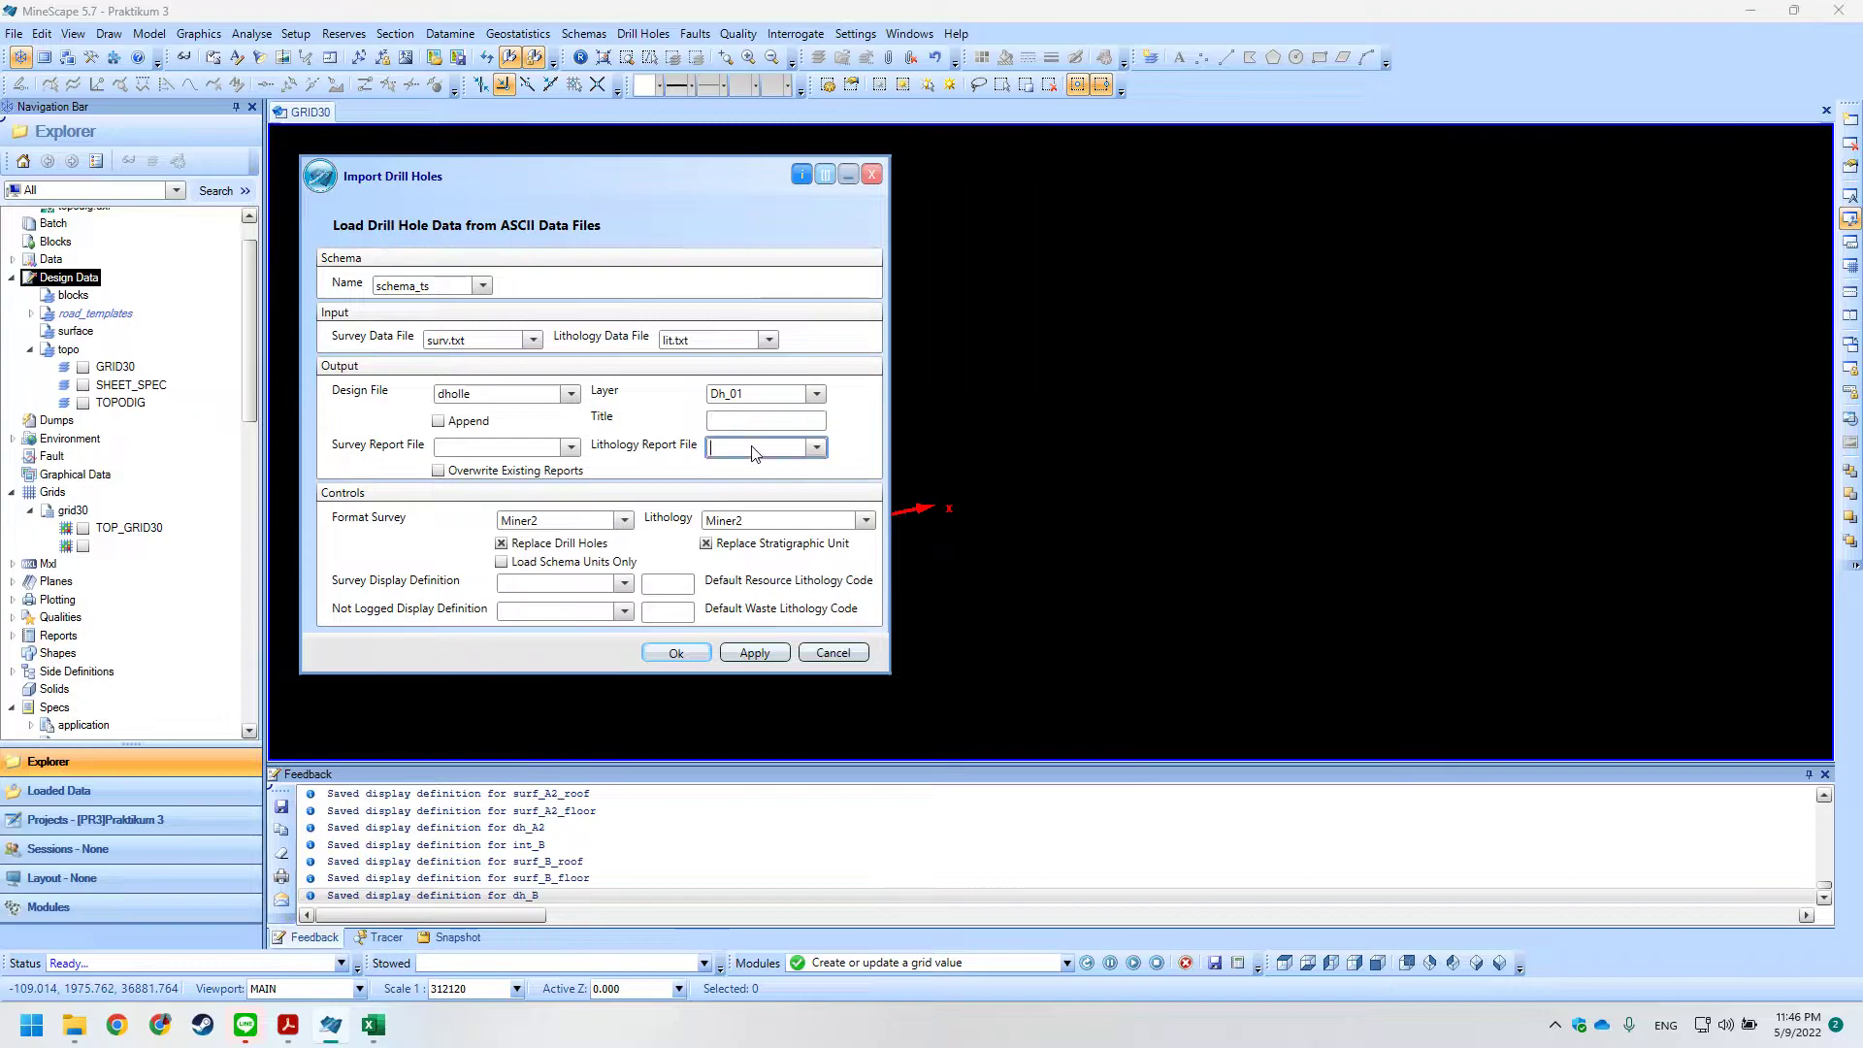
key("alt+Tab")
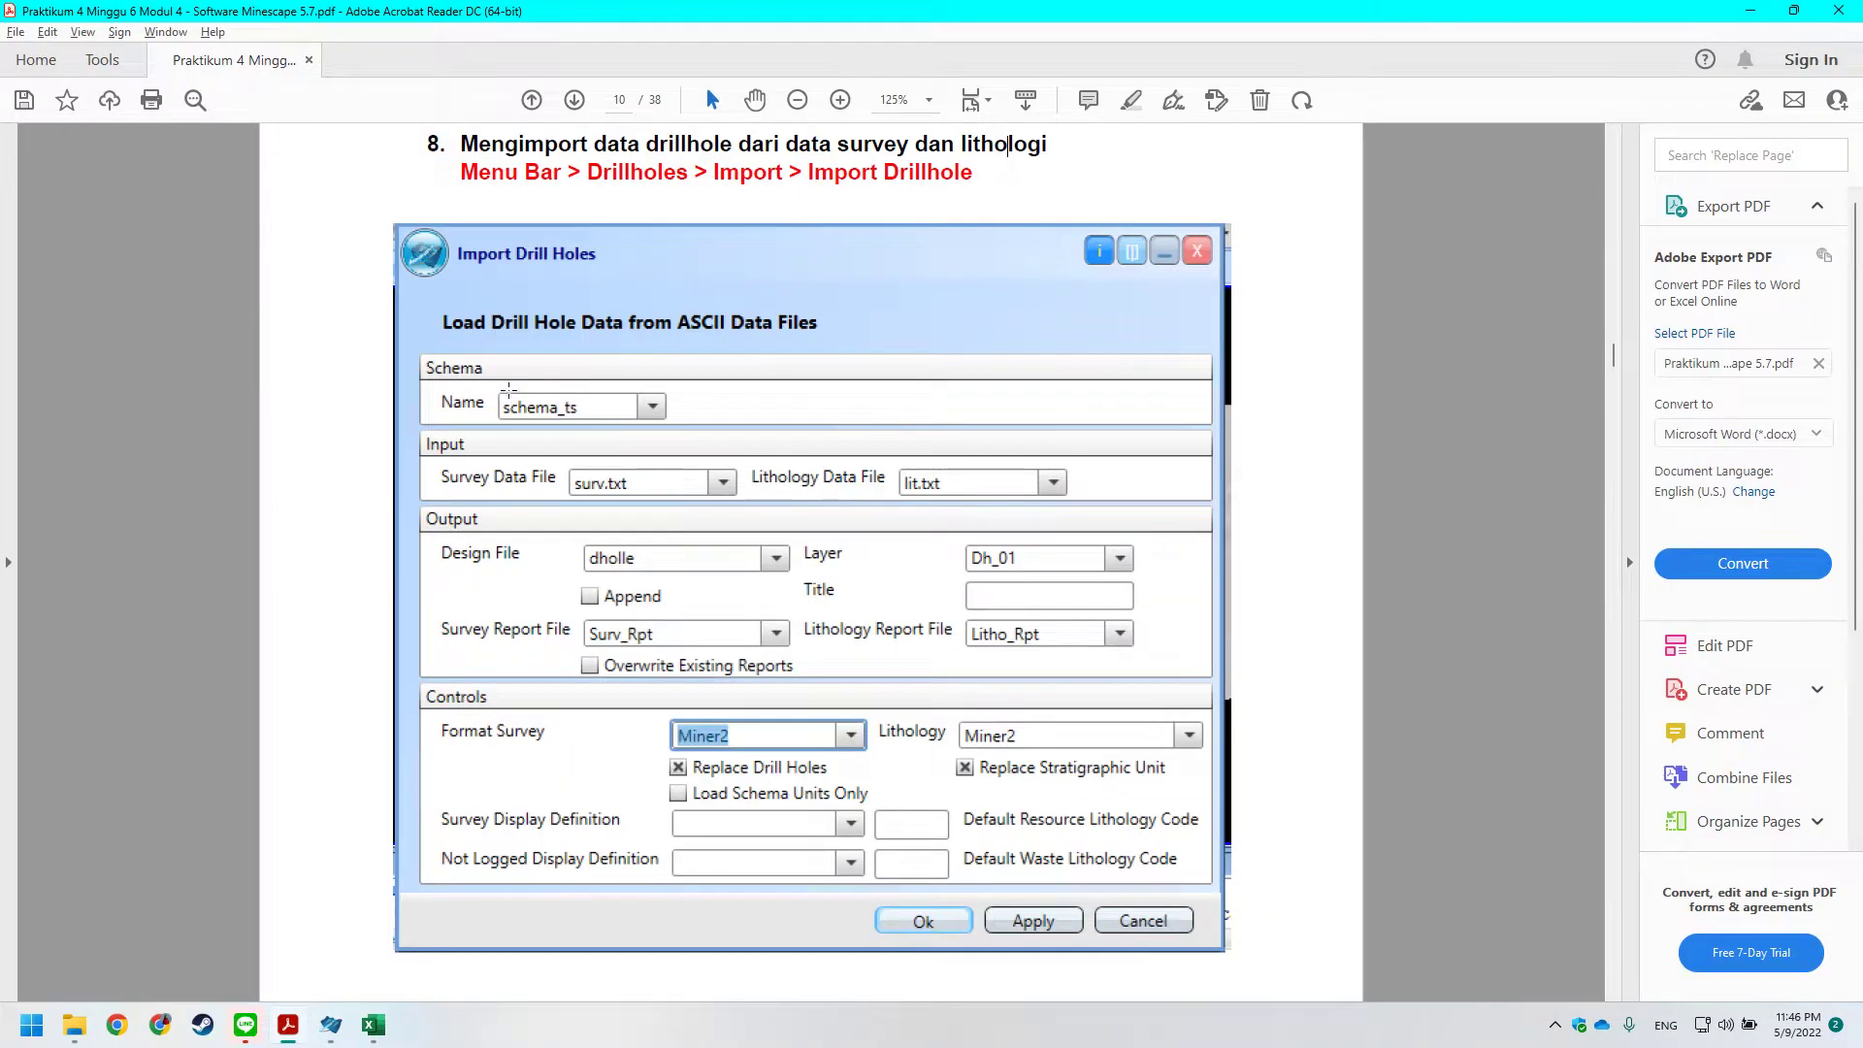
scroll(612, 585, "down", 2)
key("alt+Tab")
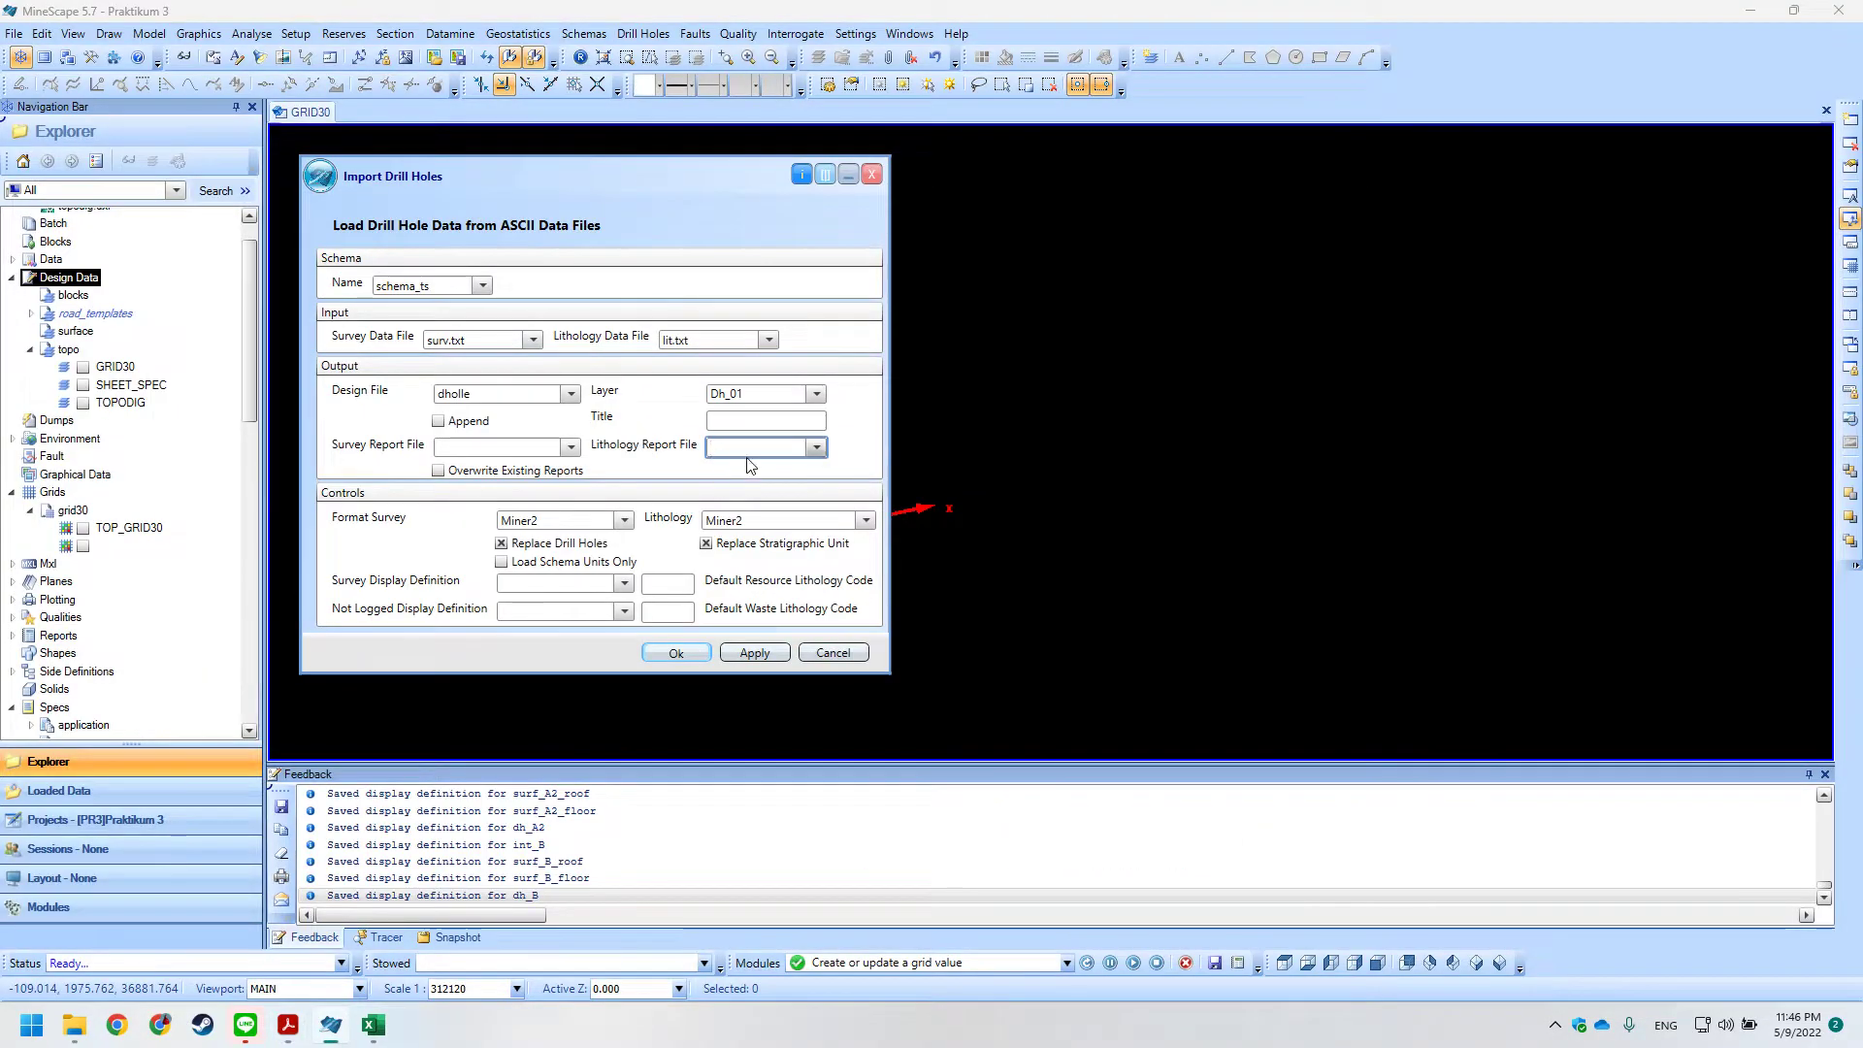
key("alt+Tab")
key("alt+Tab")
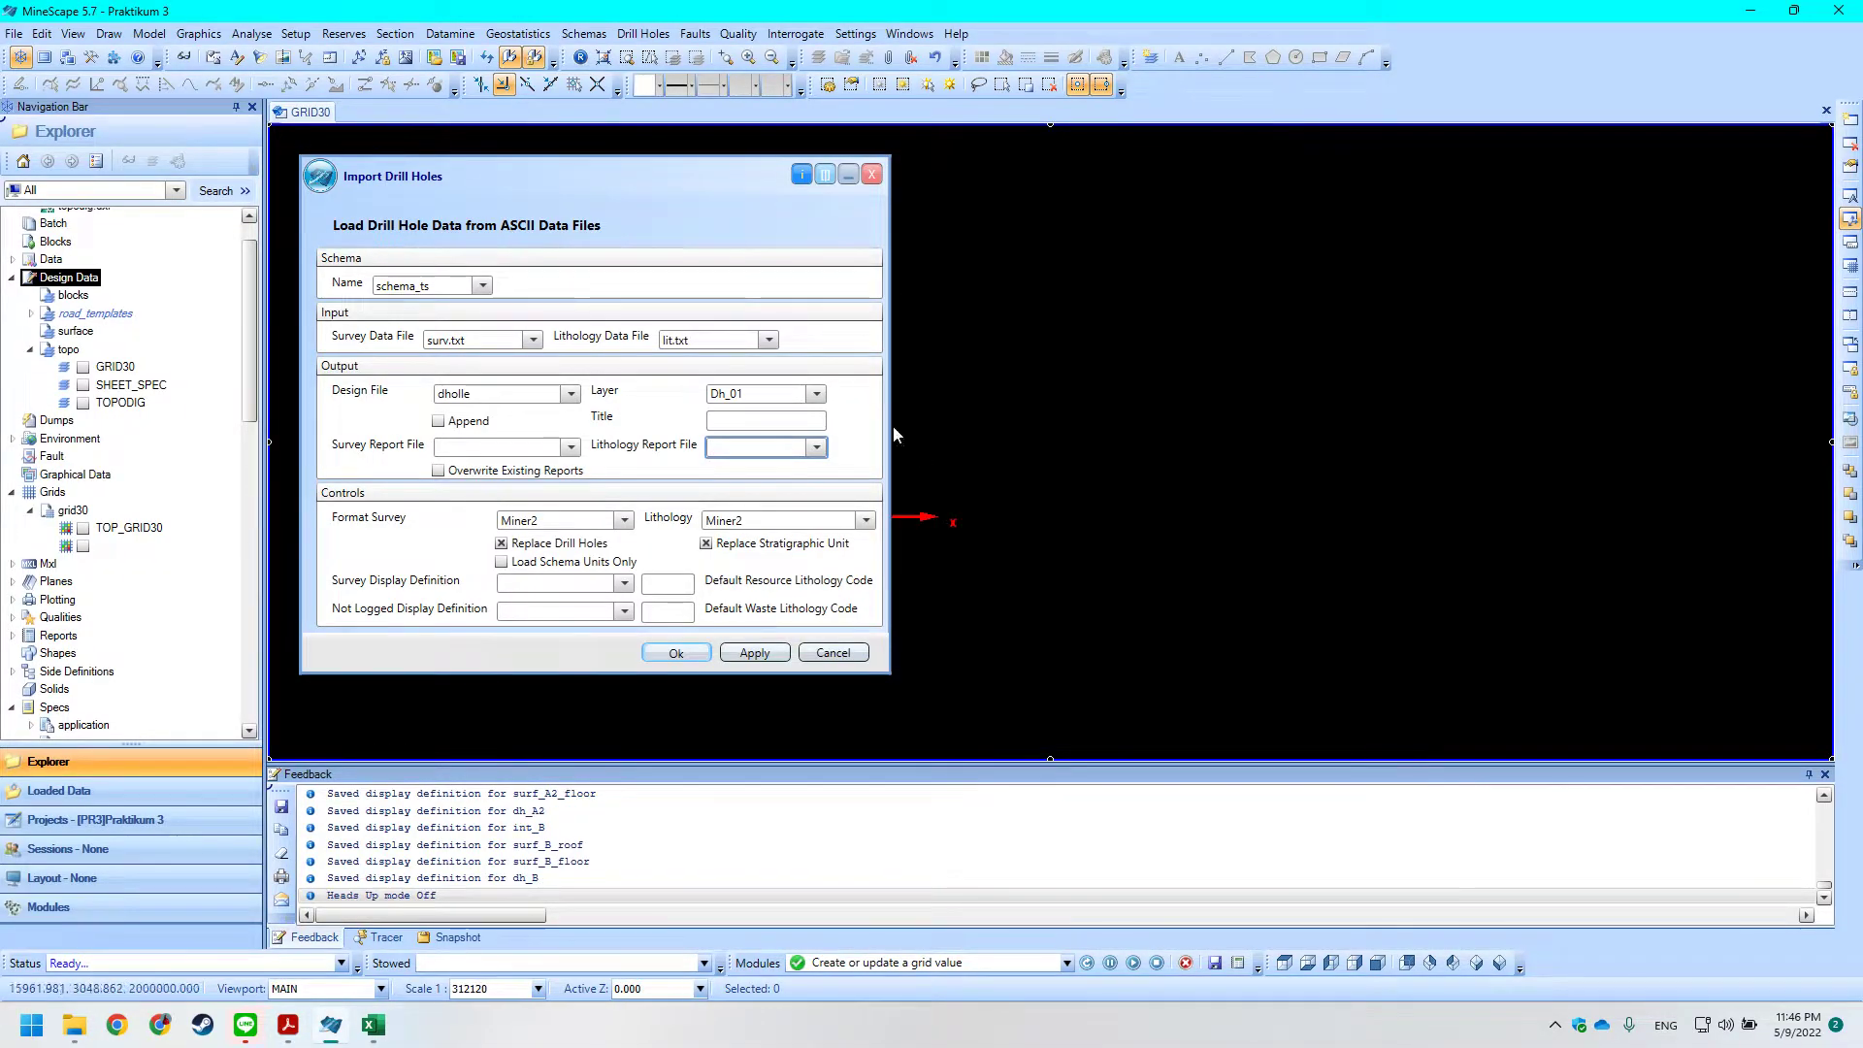
left_click(733, 448)
left_click(817, 447)
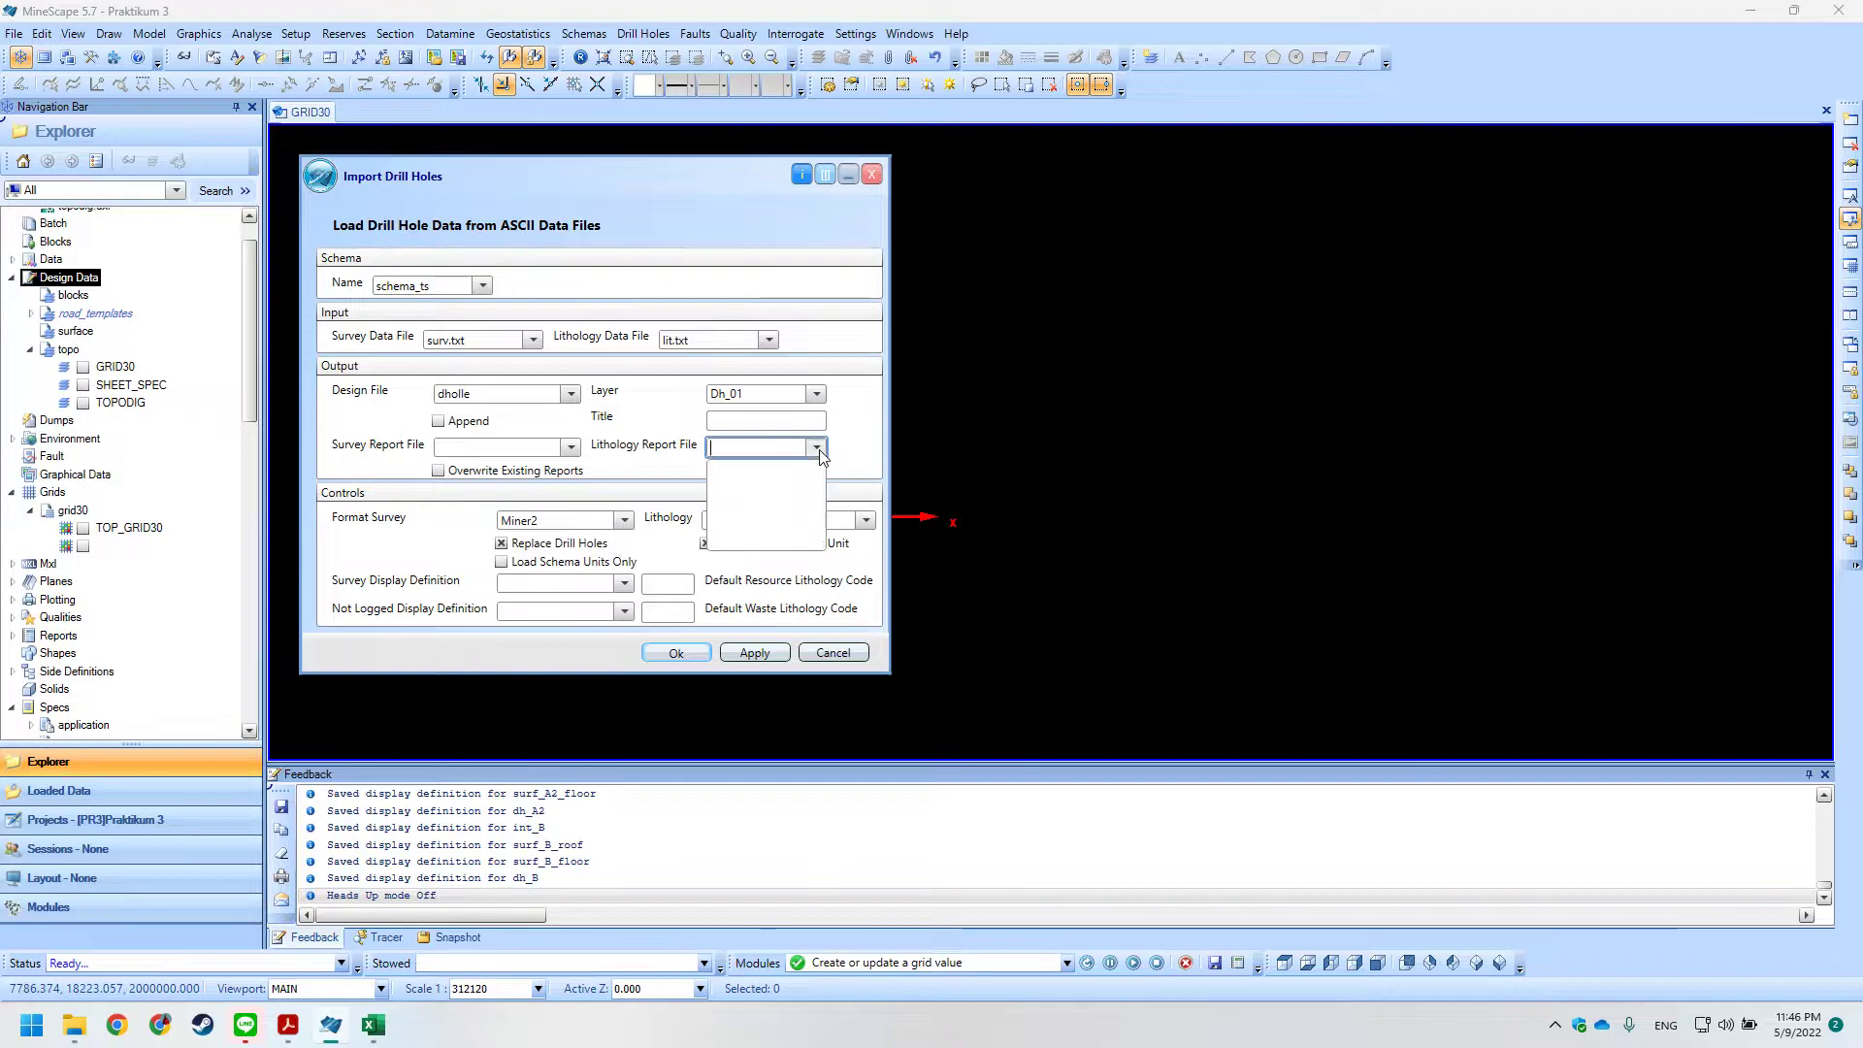
type("Lith")
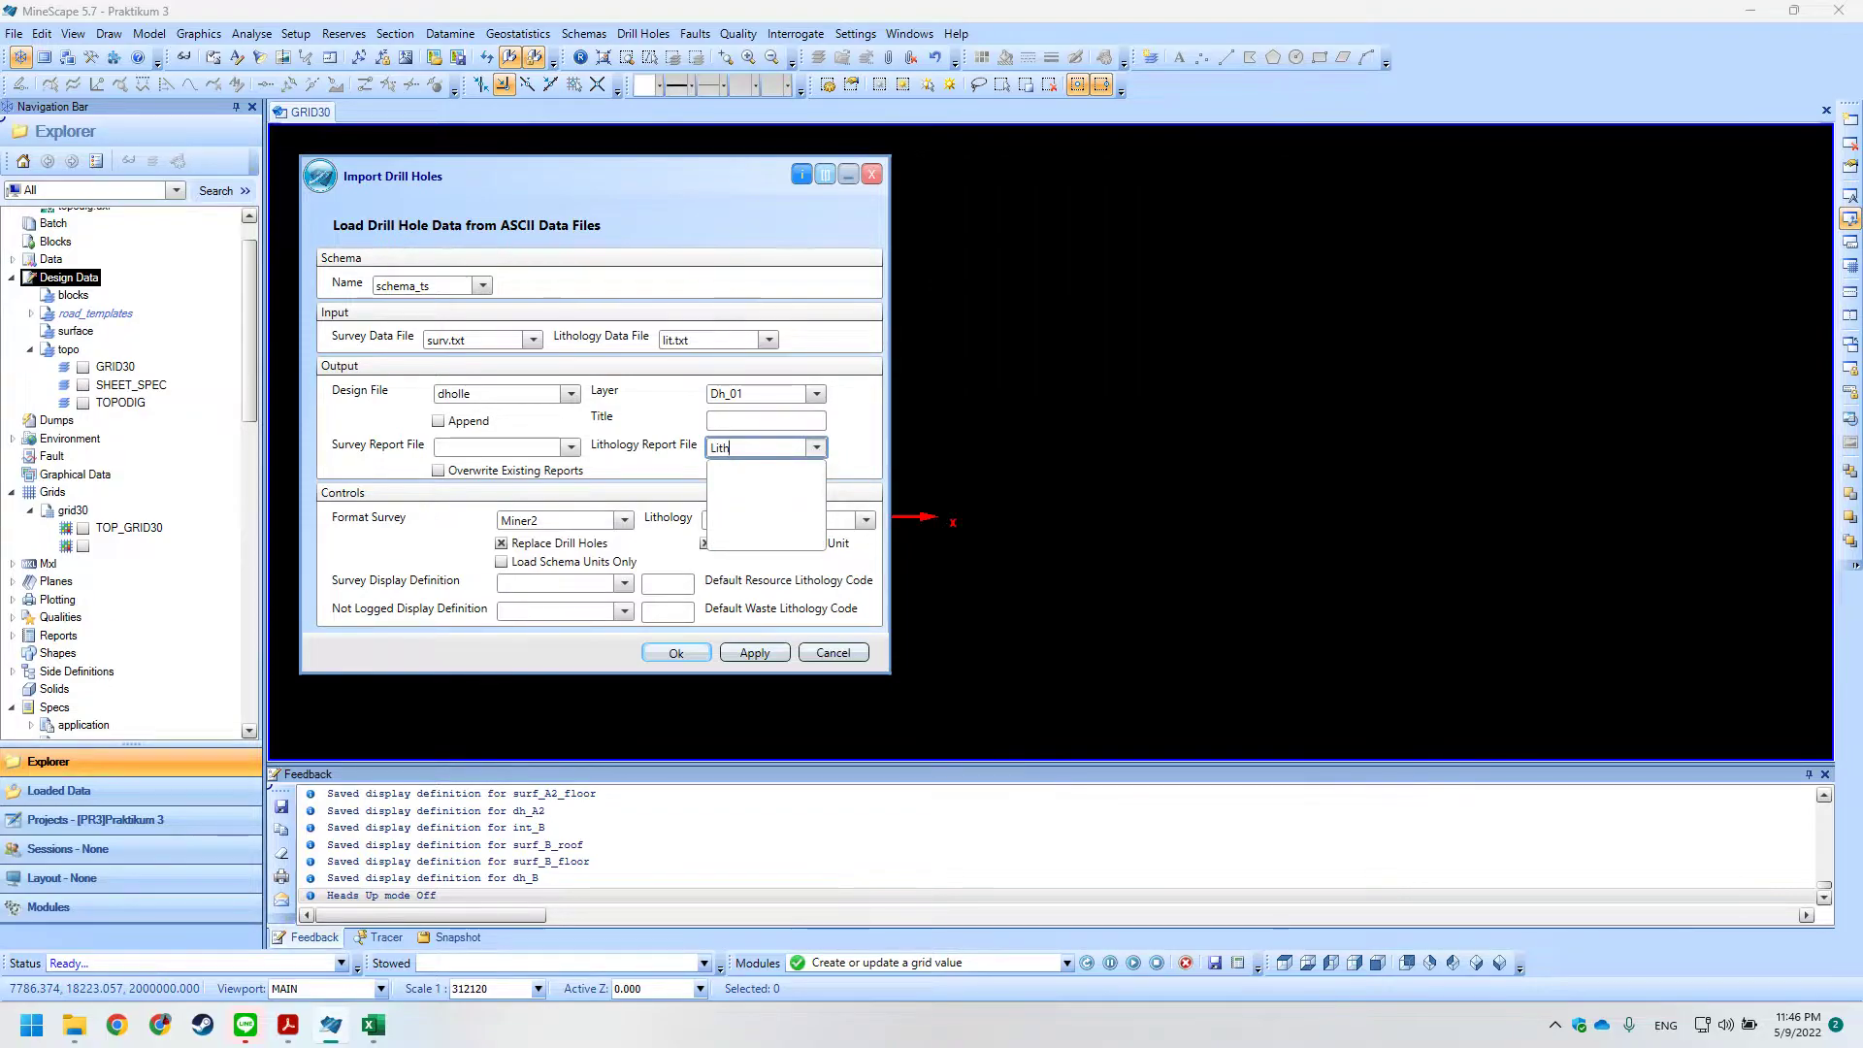
key("alt+Tab")
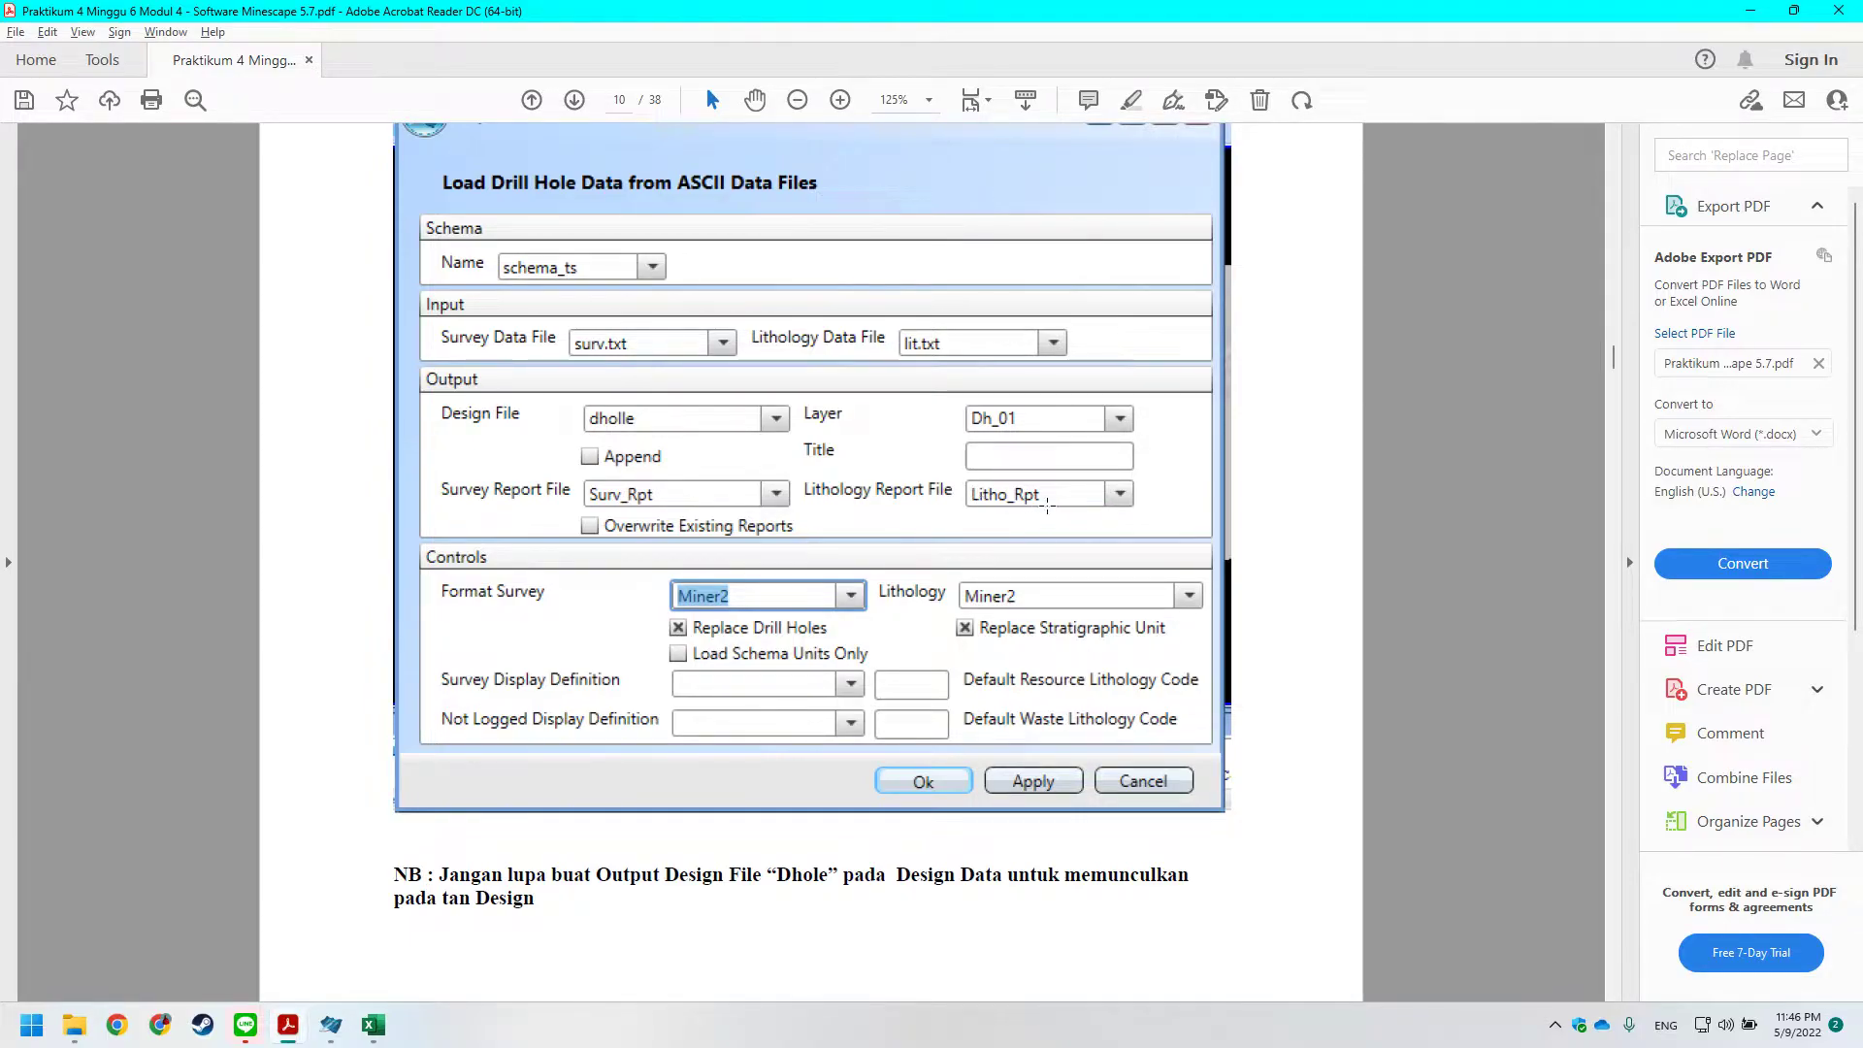
Name the survey report file Sv_rp and compare the output settings with the guide.
key("alt+Tab")
left_click(503, 452)
type("S")
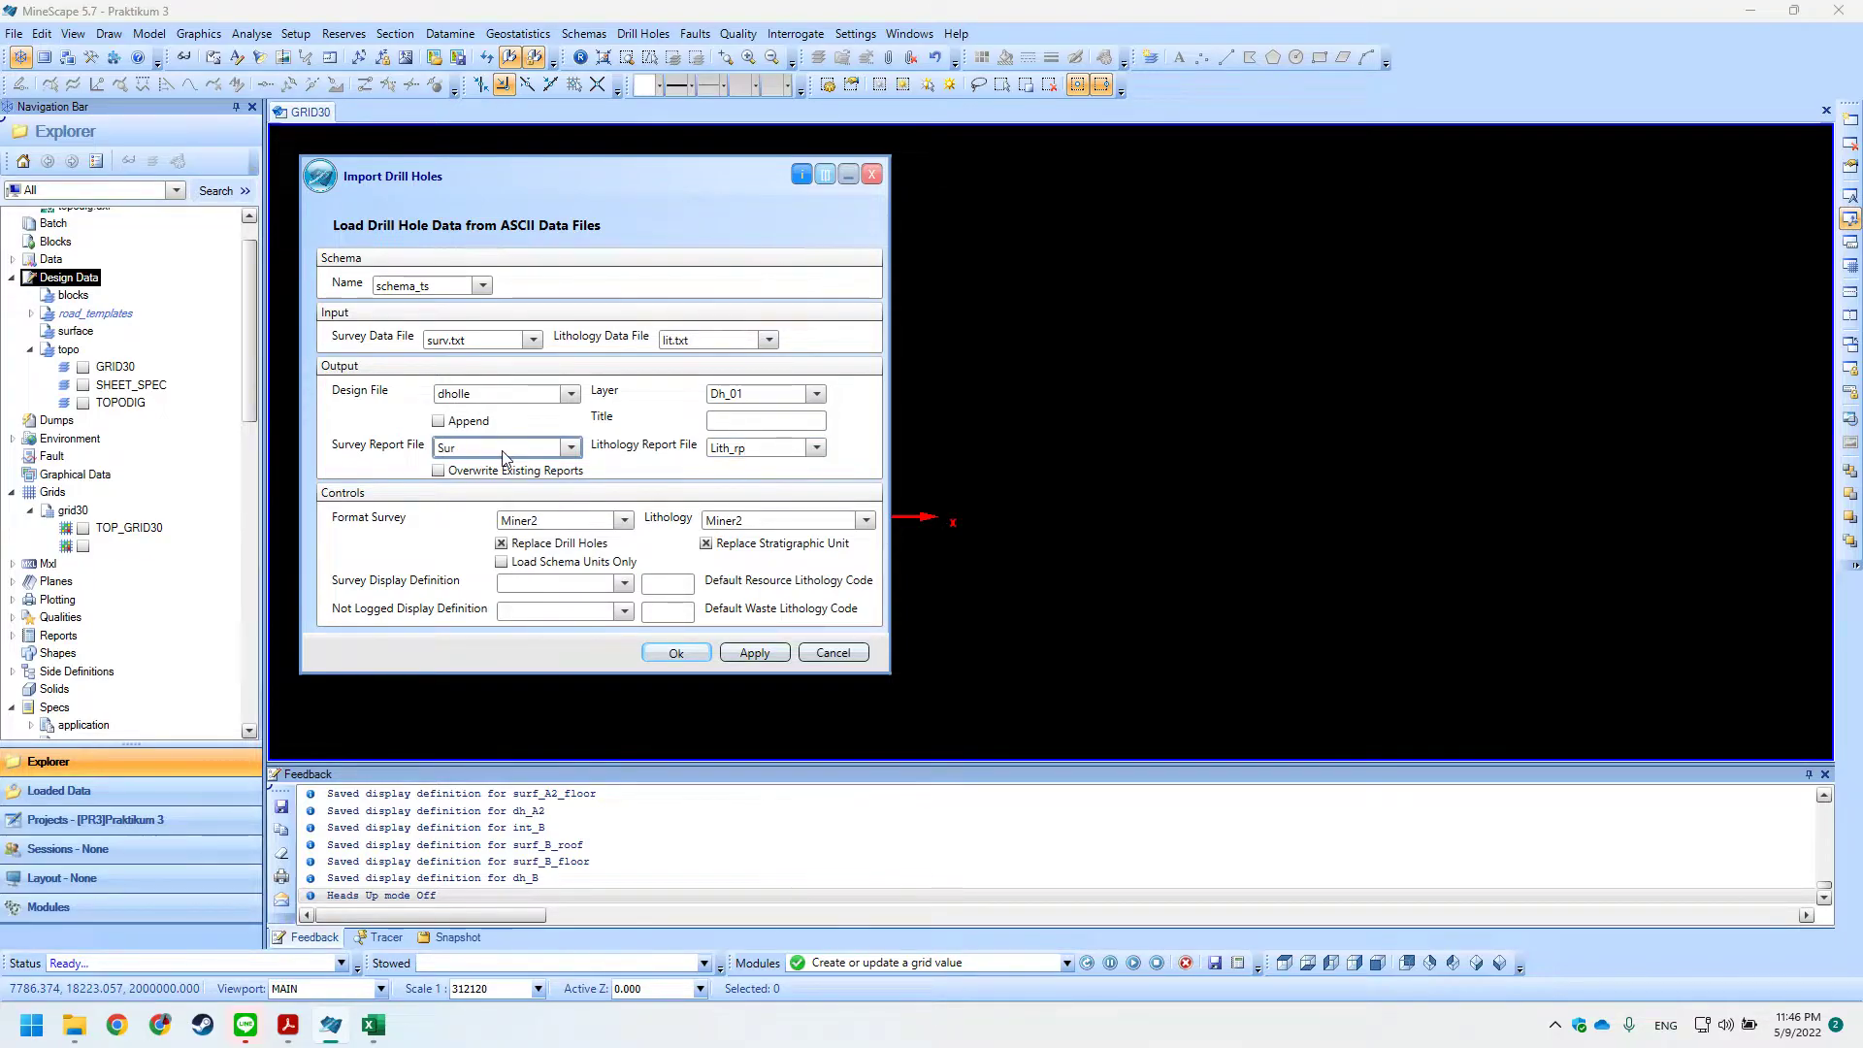
type("v_rp")
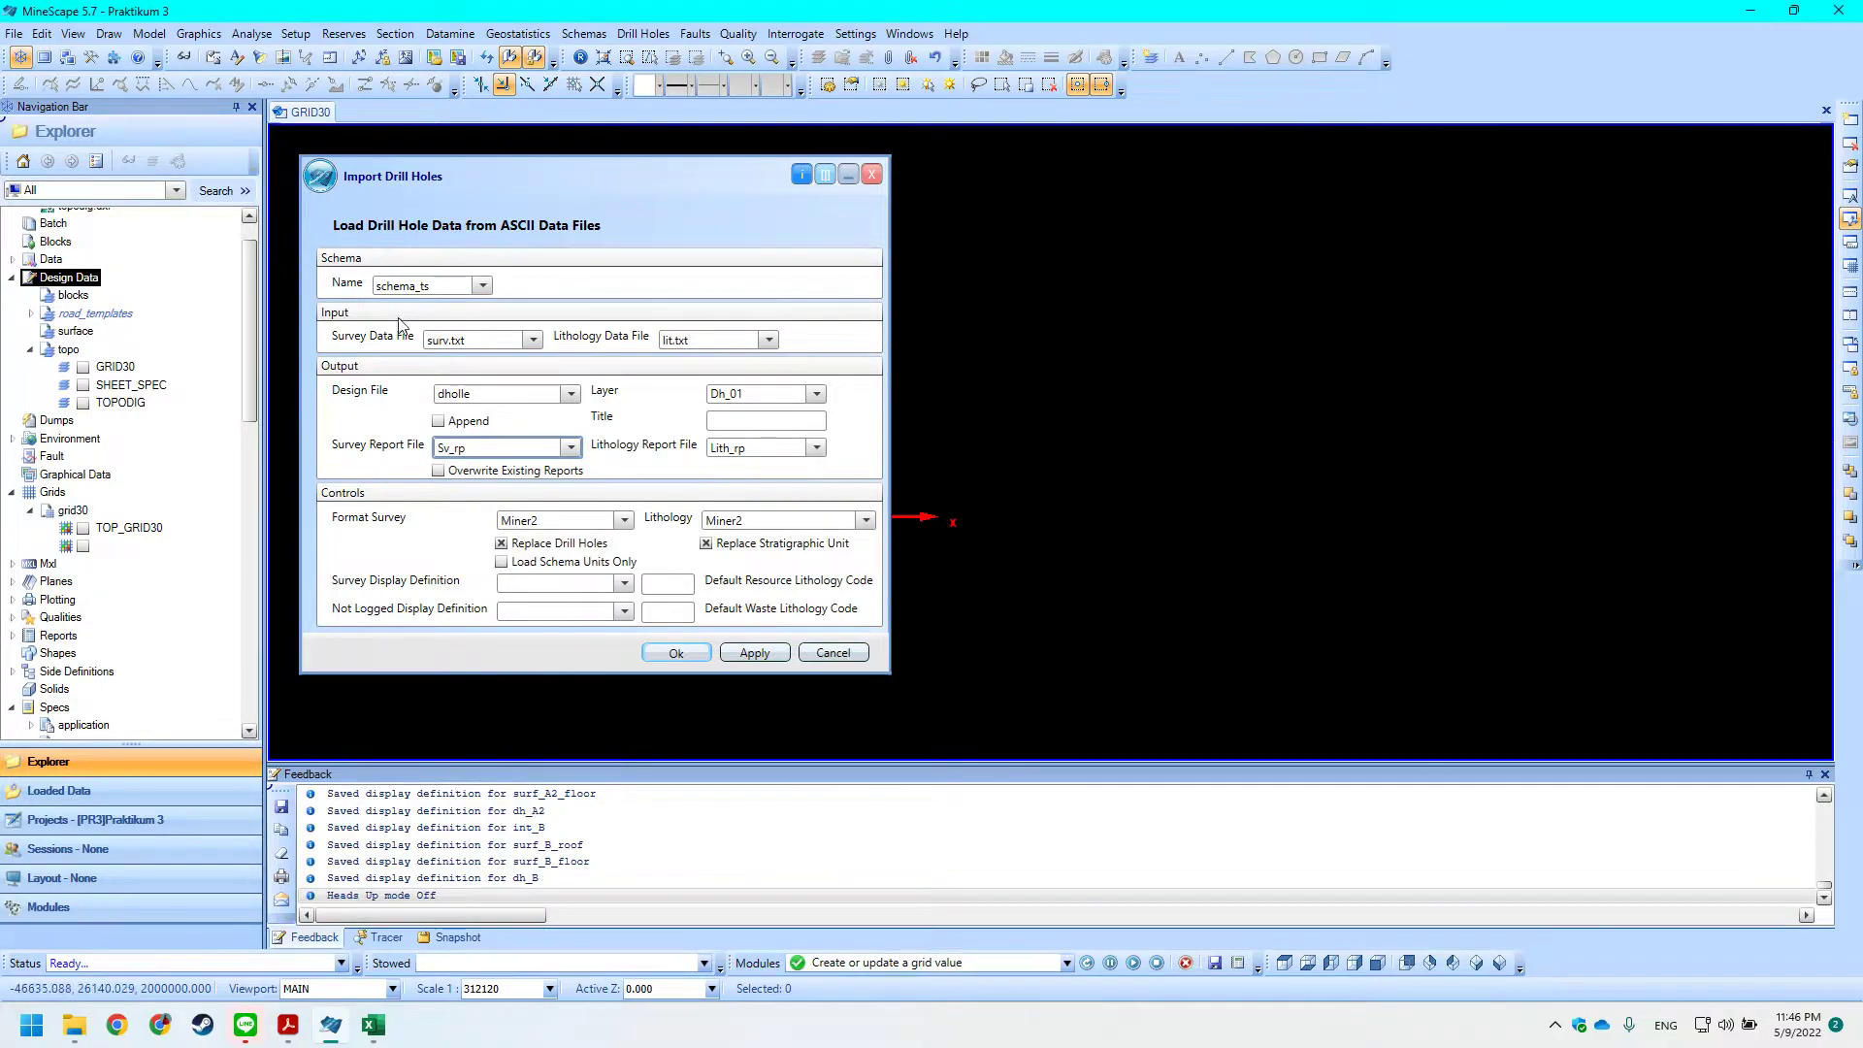
key("alt+Tab")
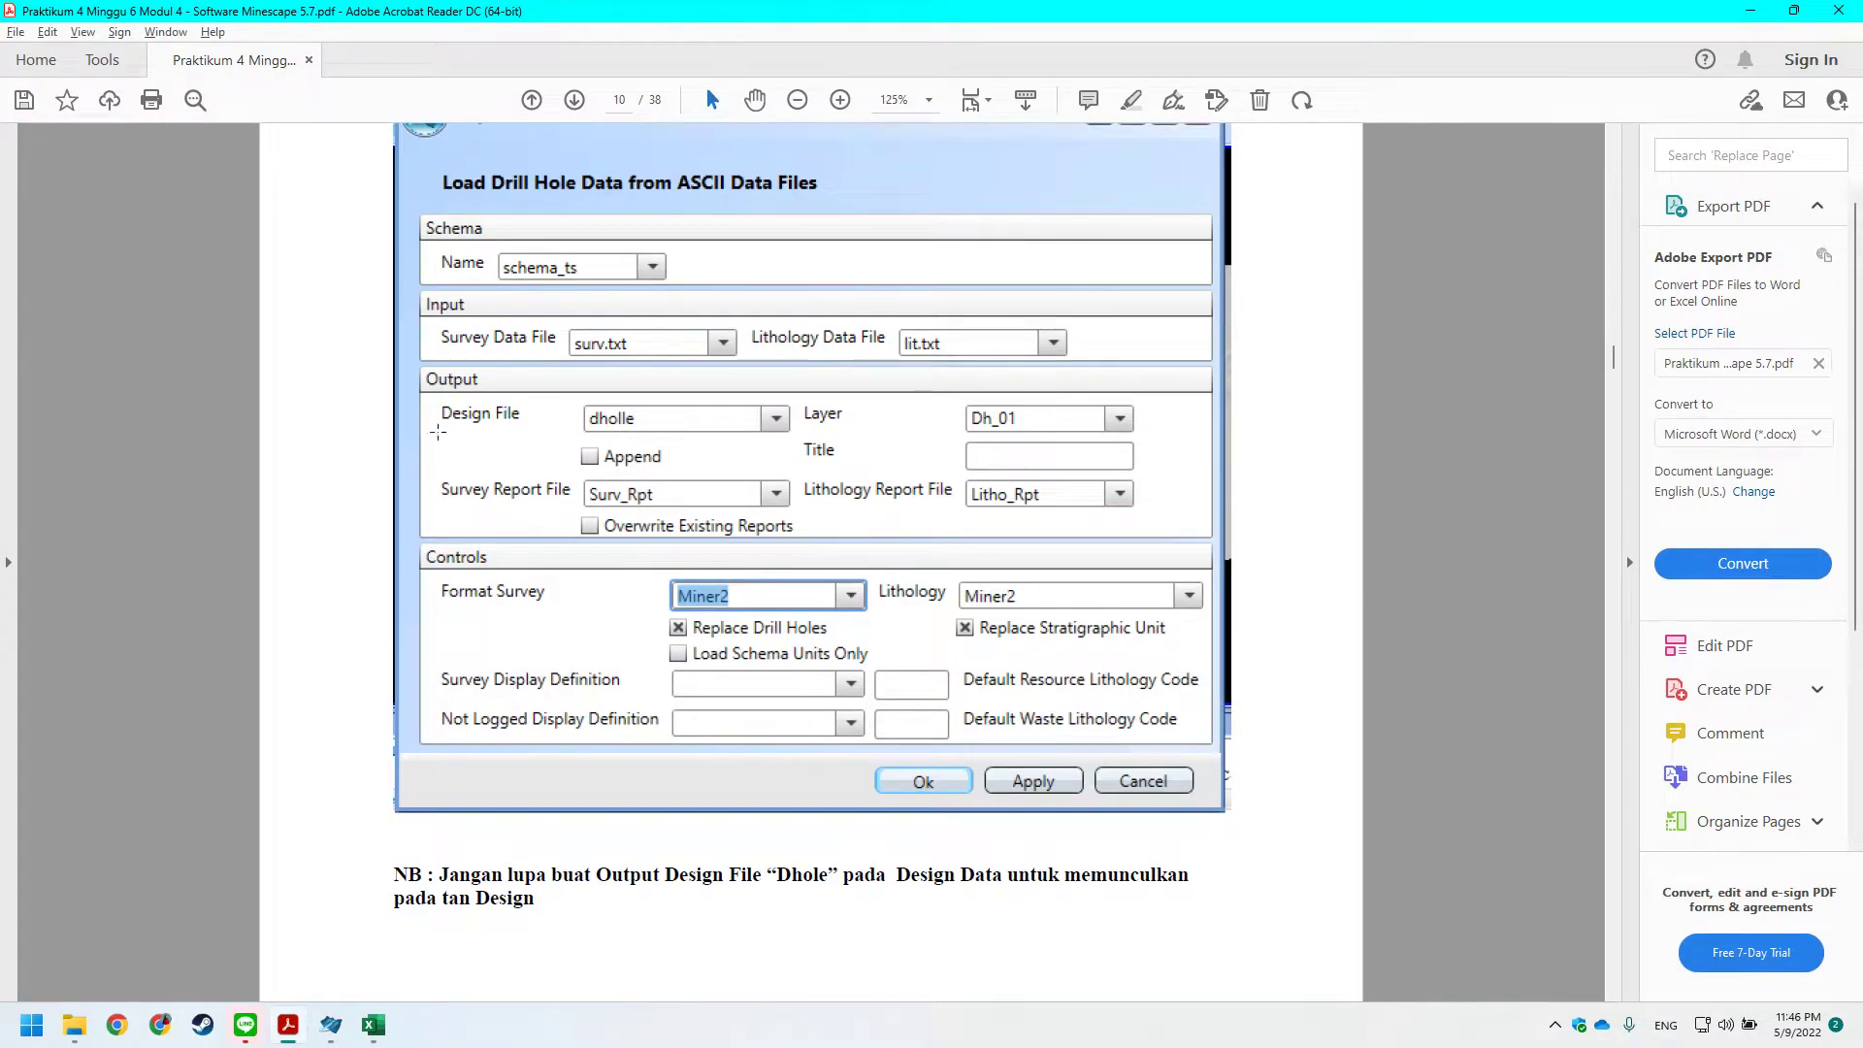
key("alt+Tab")
type("p")
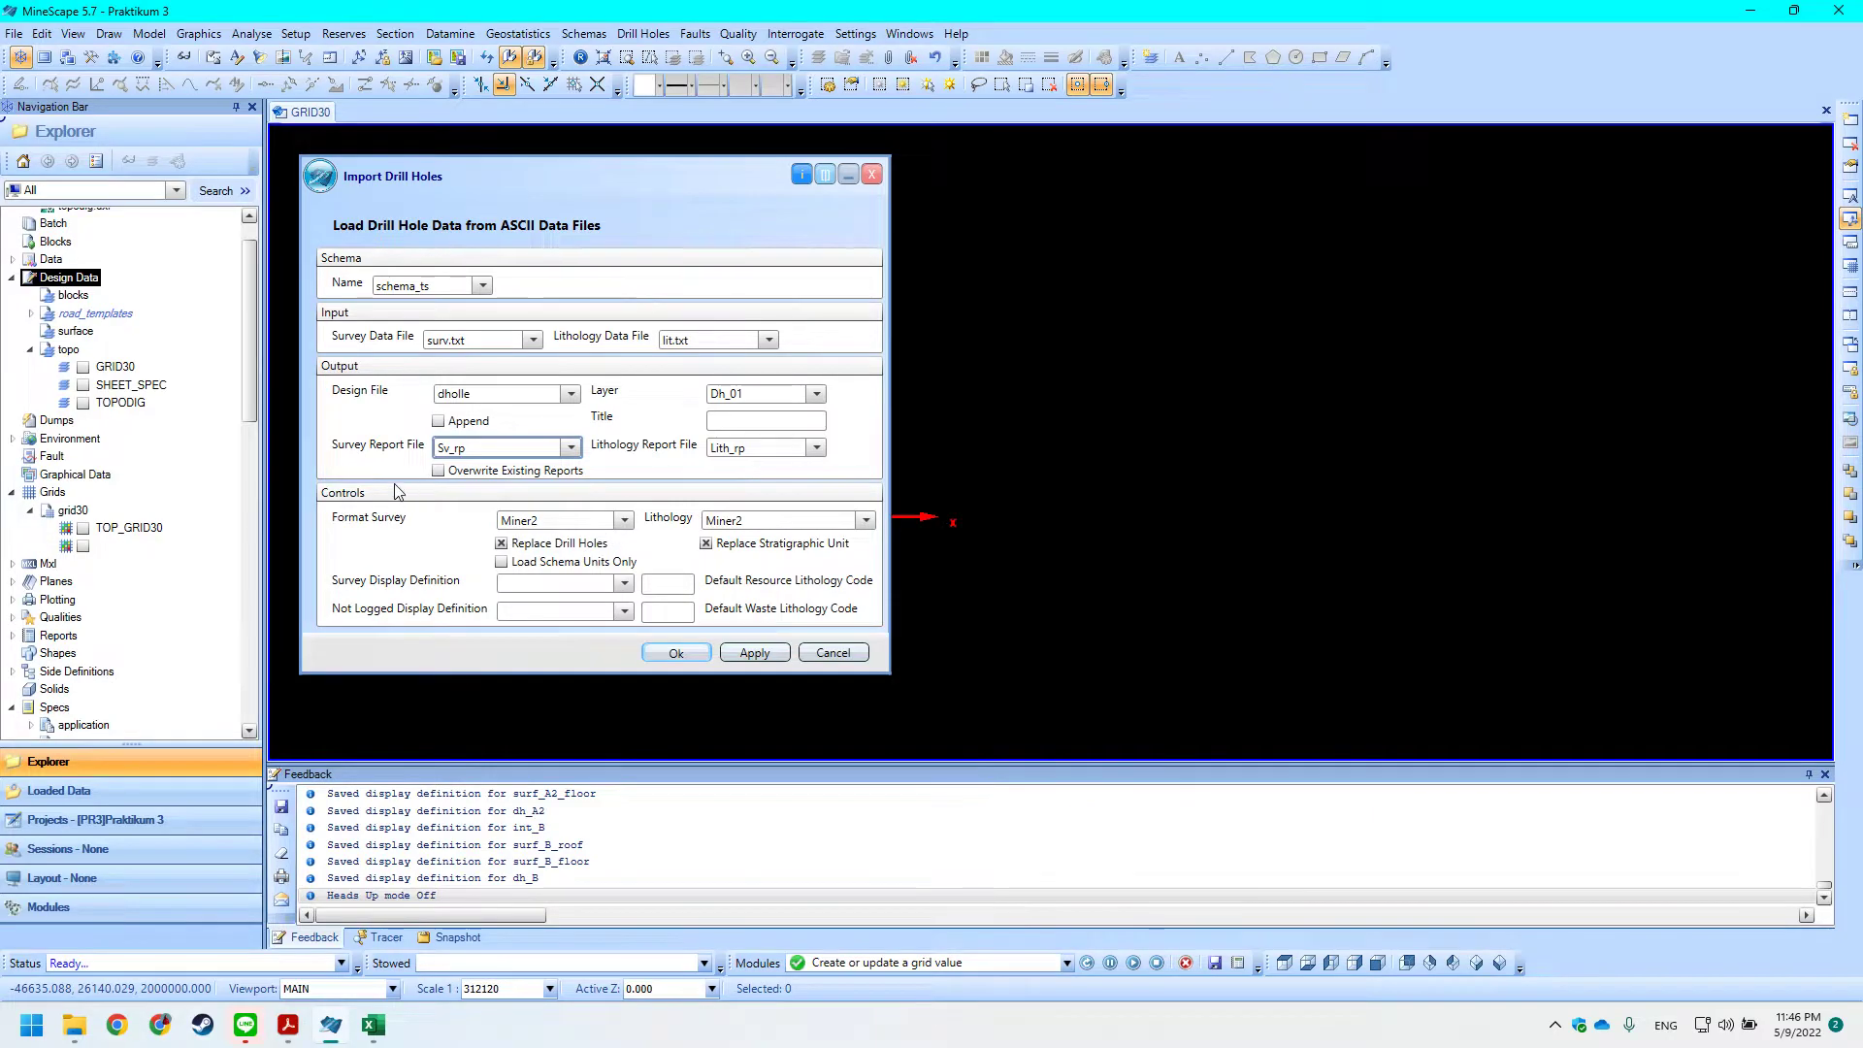
Read the guide's note on the survey format and open the Miner2 survey format specification for editing.
key("alt+Tab")
scroll(459, 545, "down", 8)
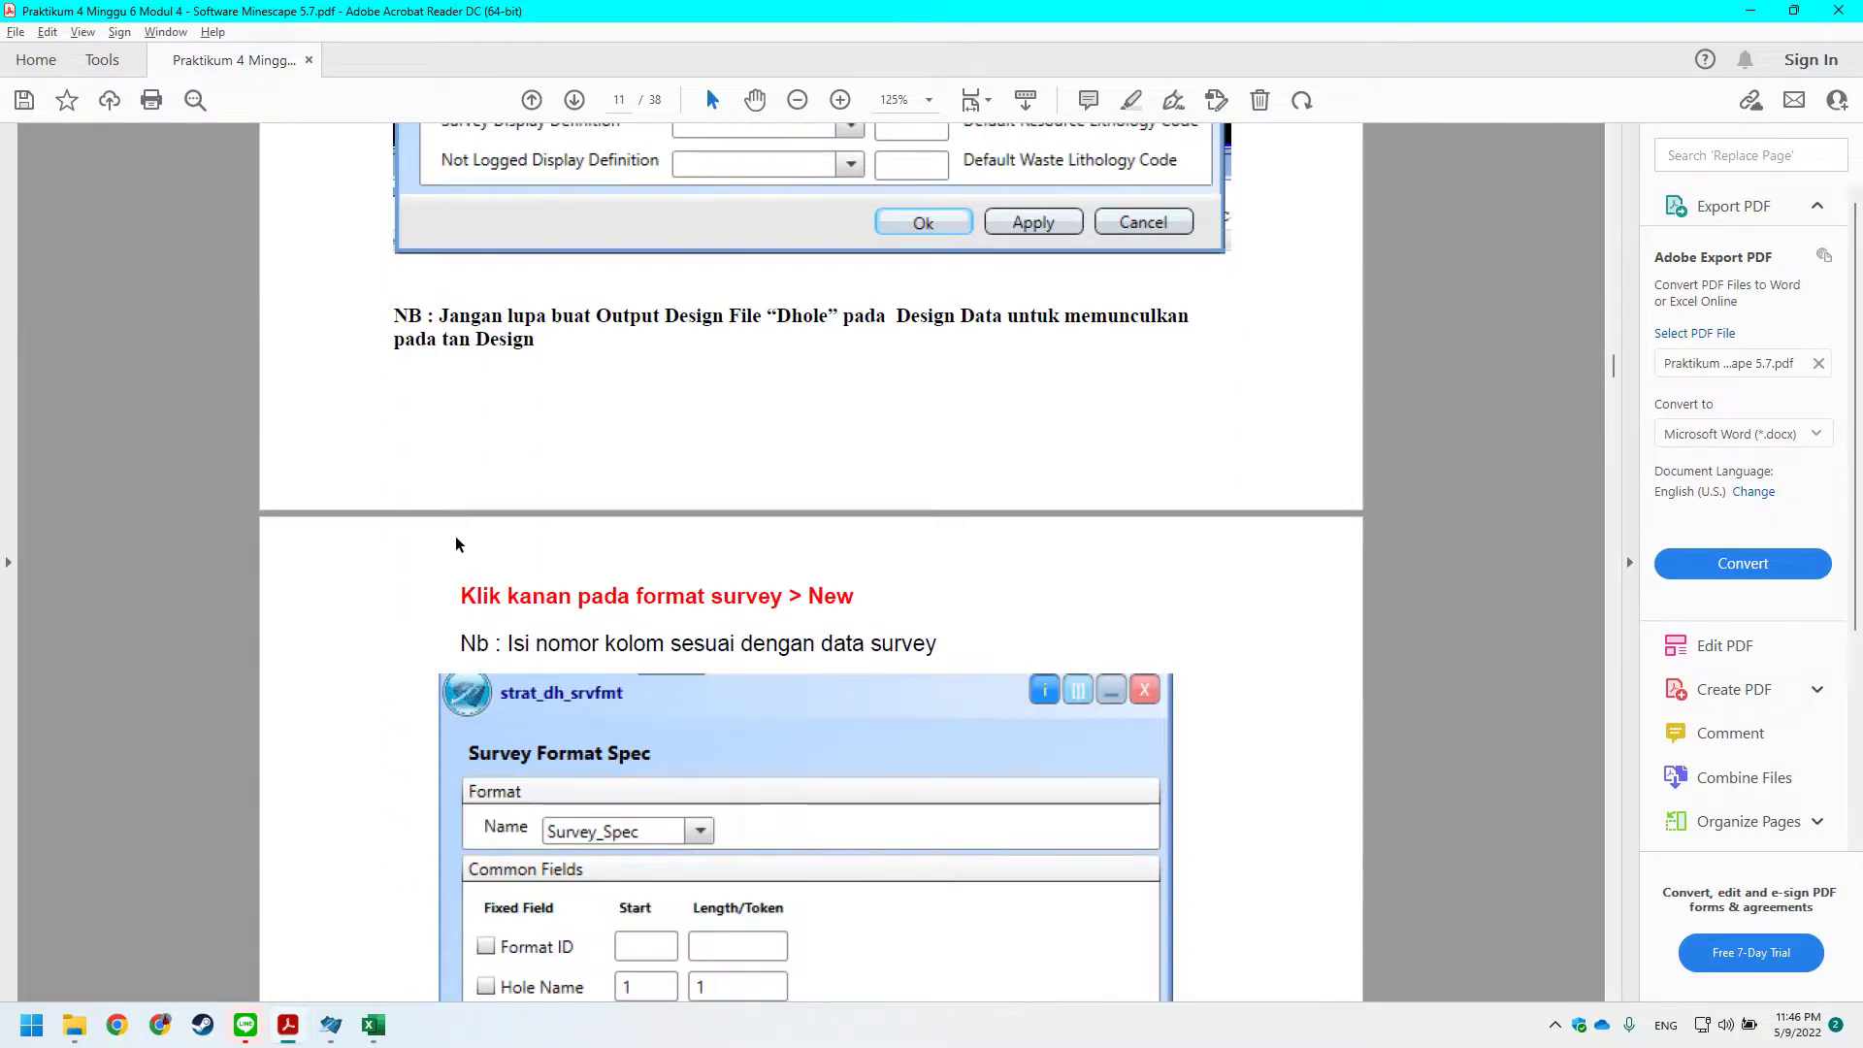
scroll(459, 544, "up", 3)
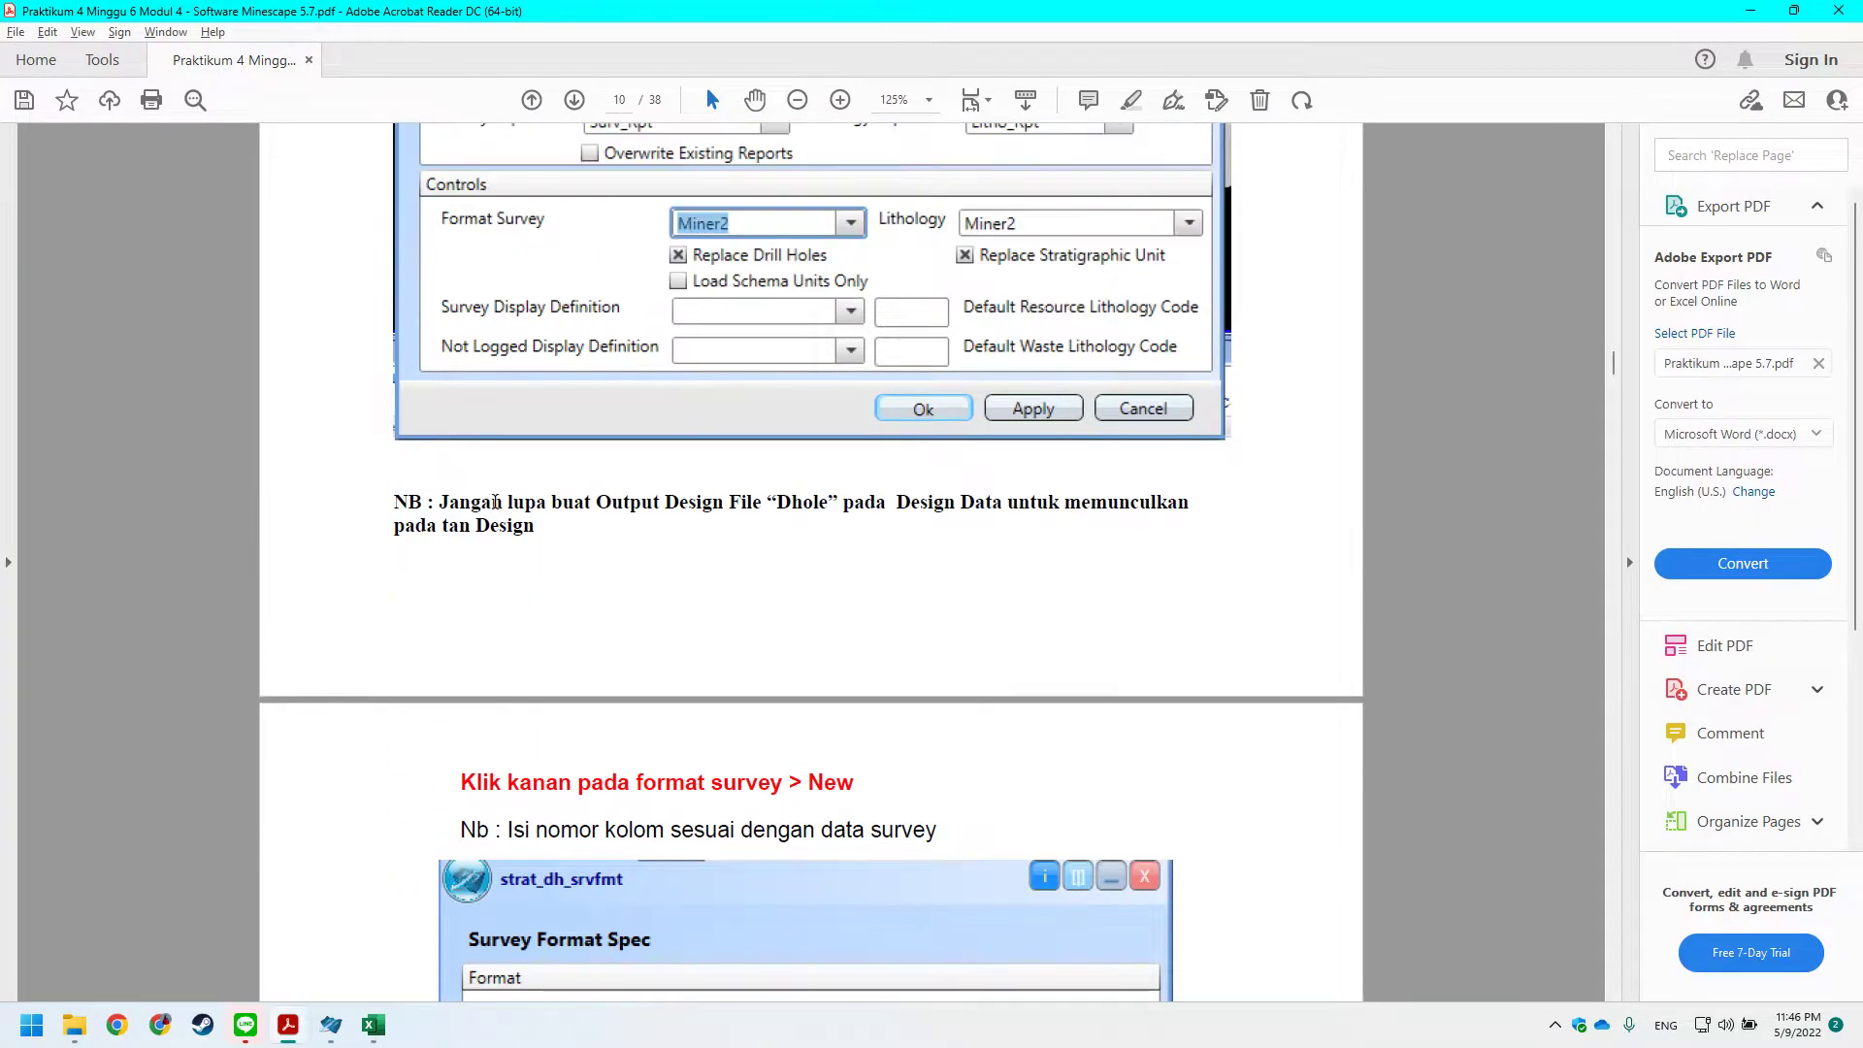
scroll(507, 436, "up", 1)
key("alt+Tab")
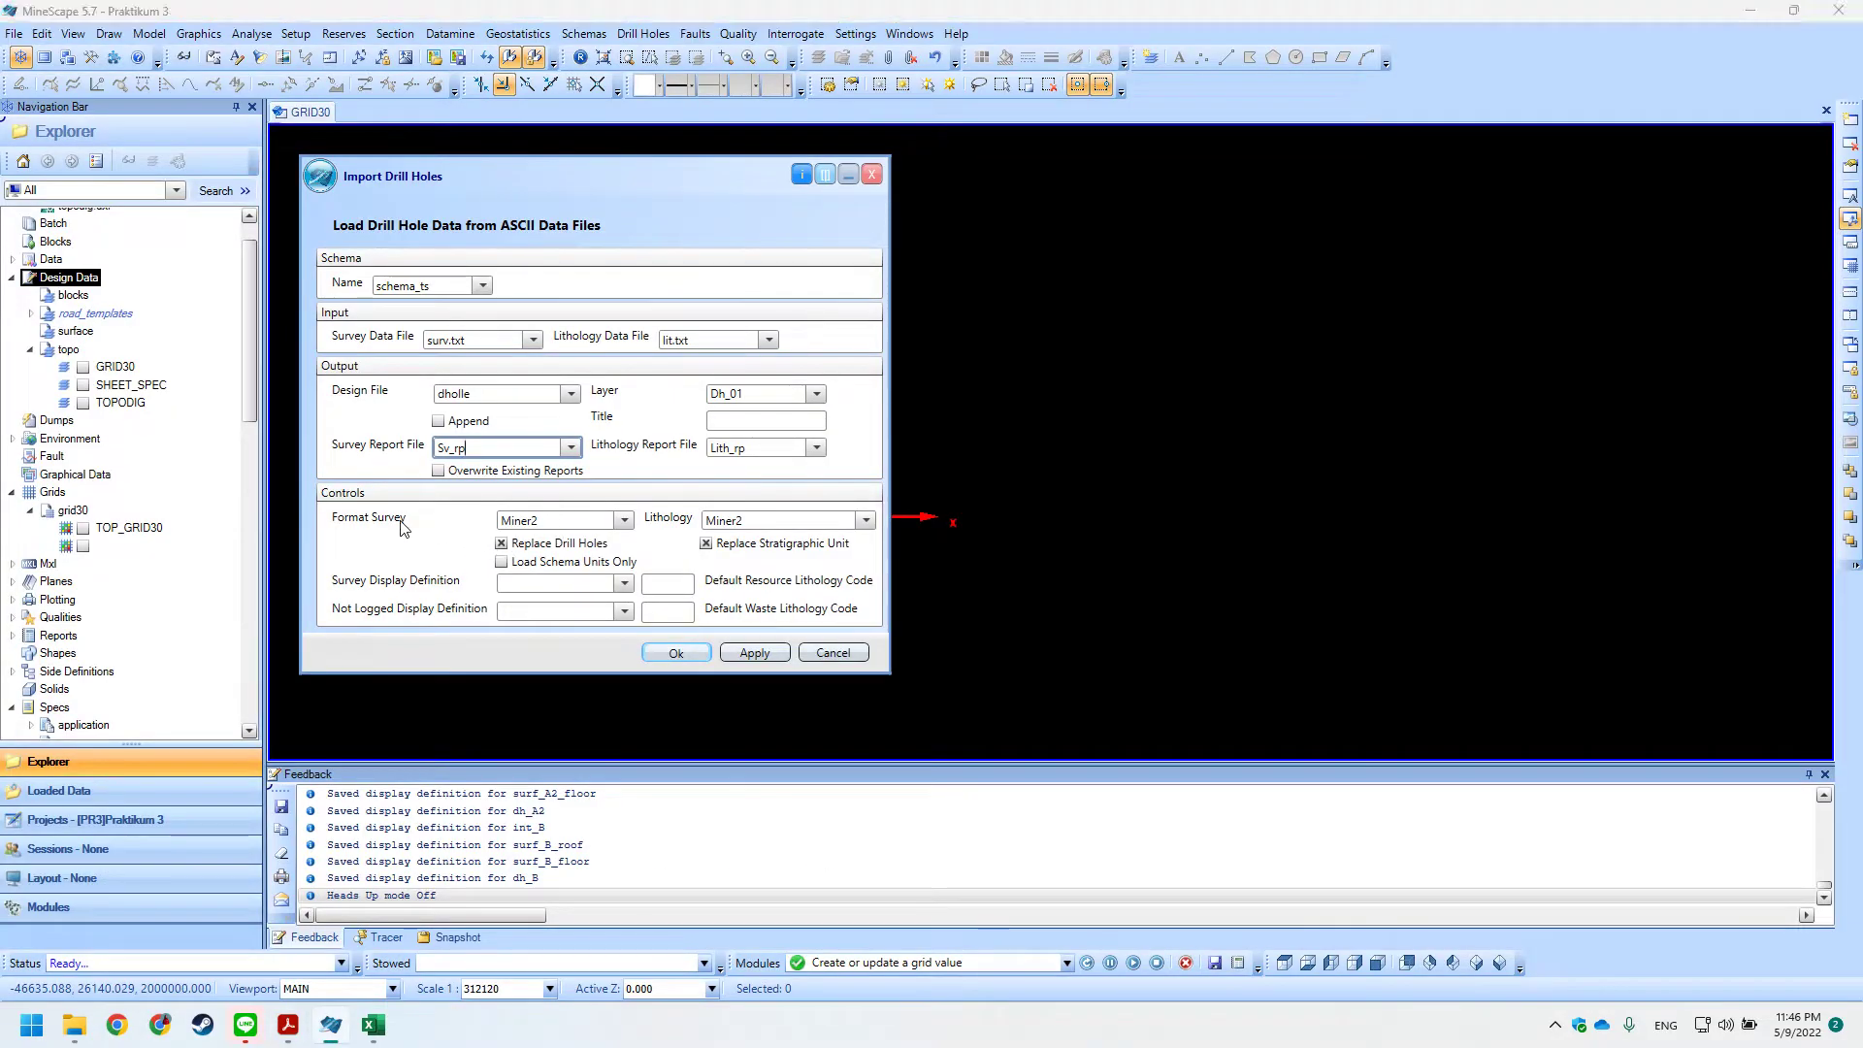
right_click(556, 522)
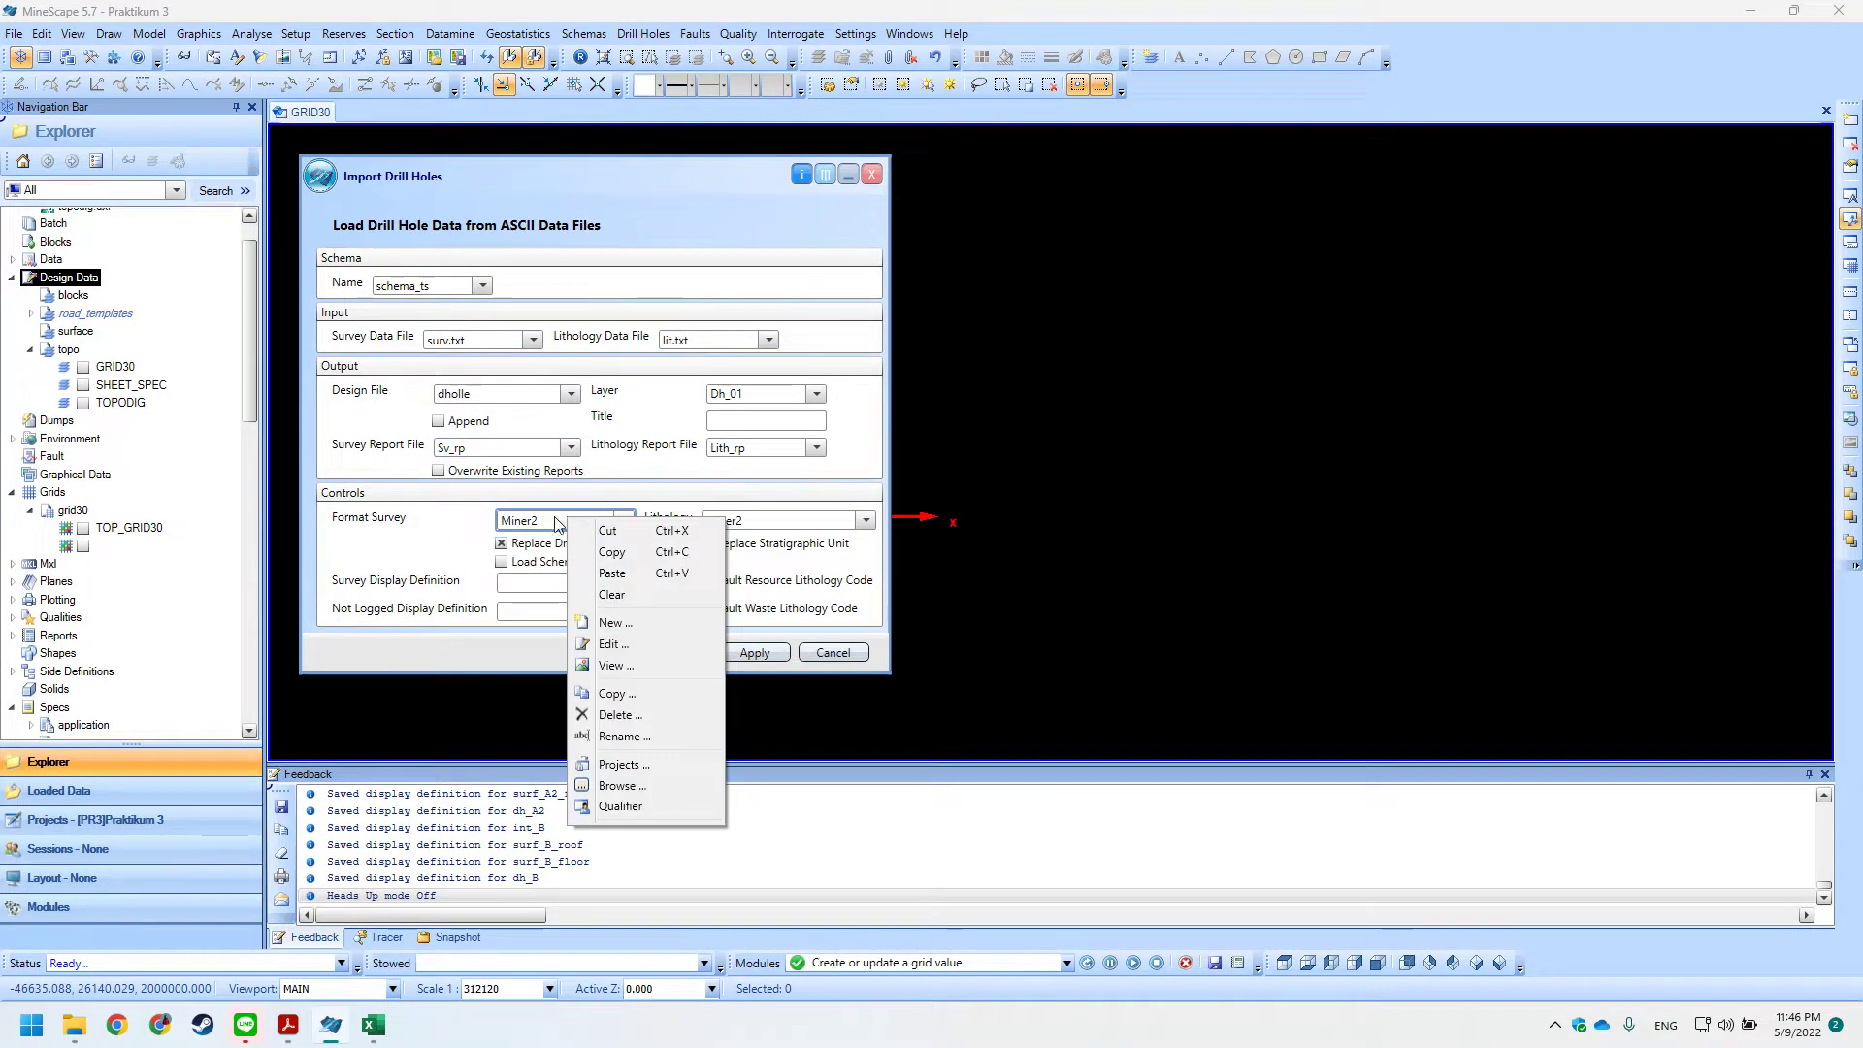
left_click(612, 645)
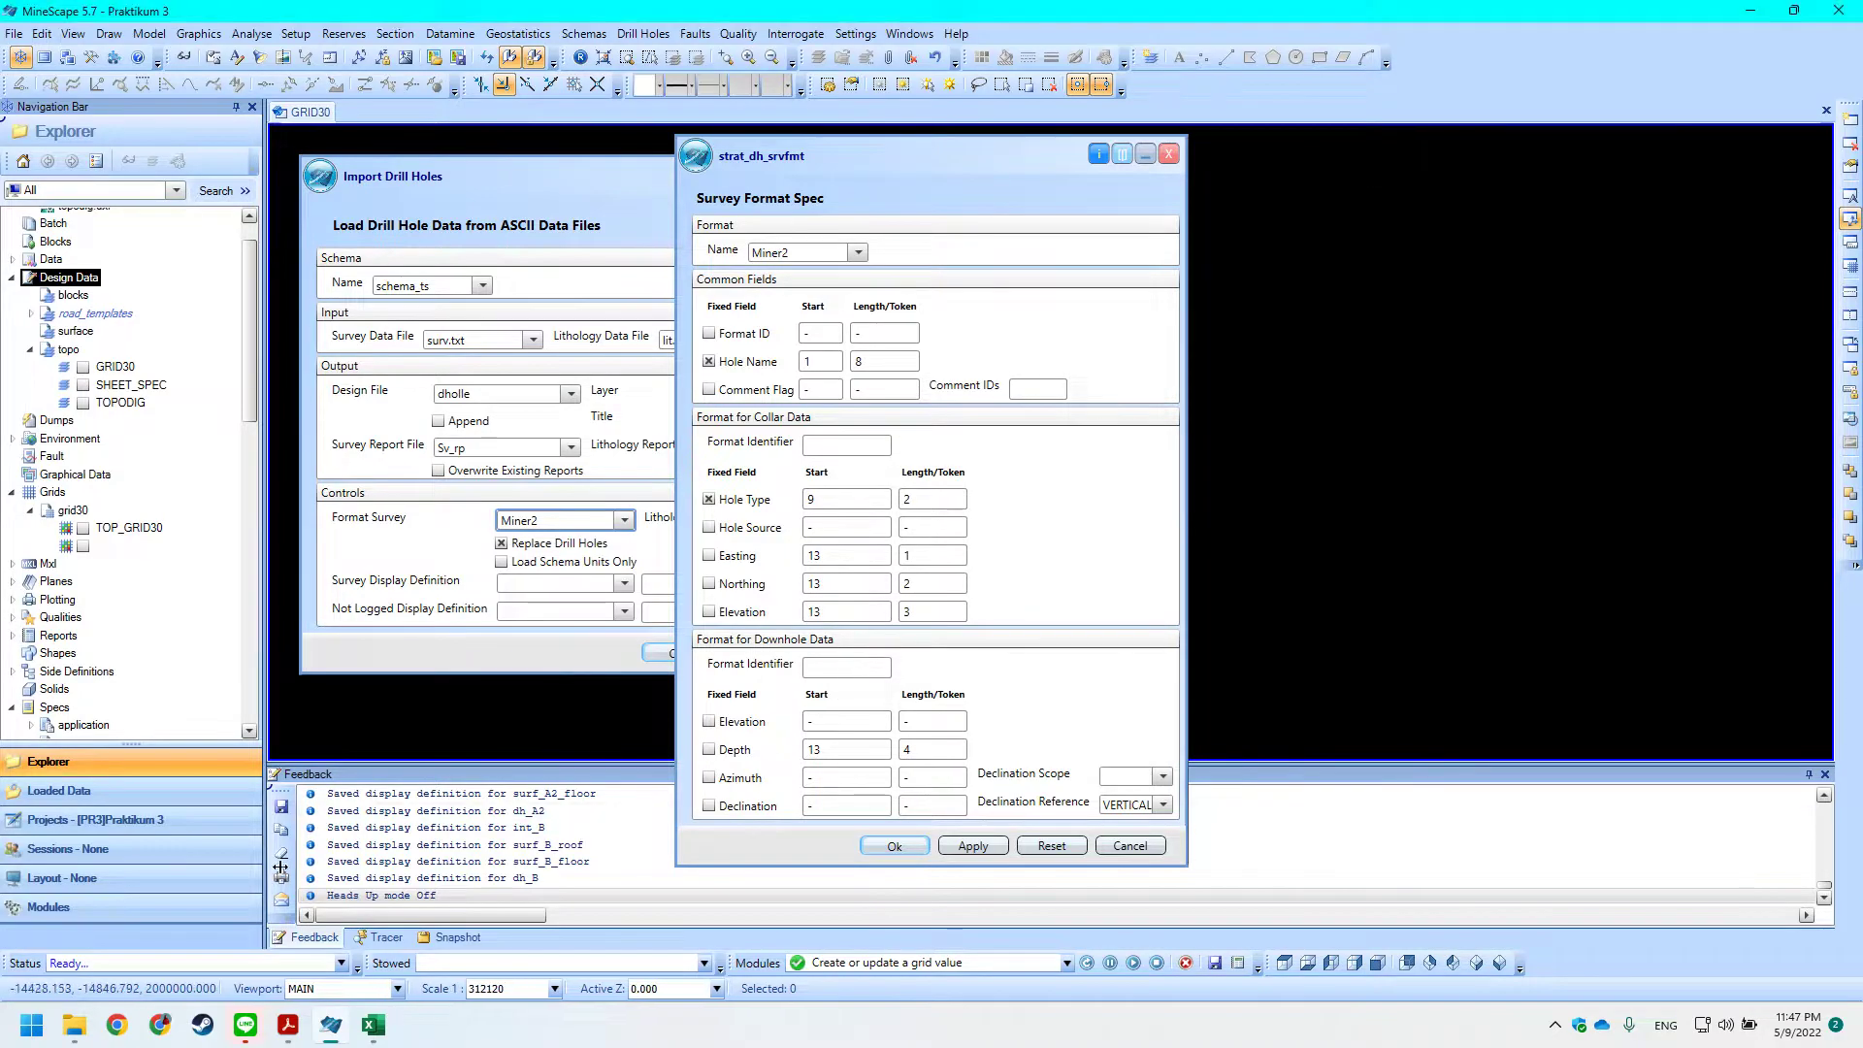
Switch to surv.txt in Excel and examine the columns of the first survey records.
left_click(374, 1025)
scroll(466, 533, "up", 13)
scroll(513, 484, "up", 20)
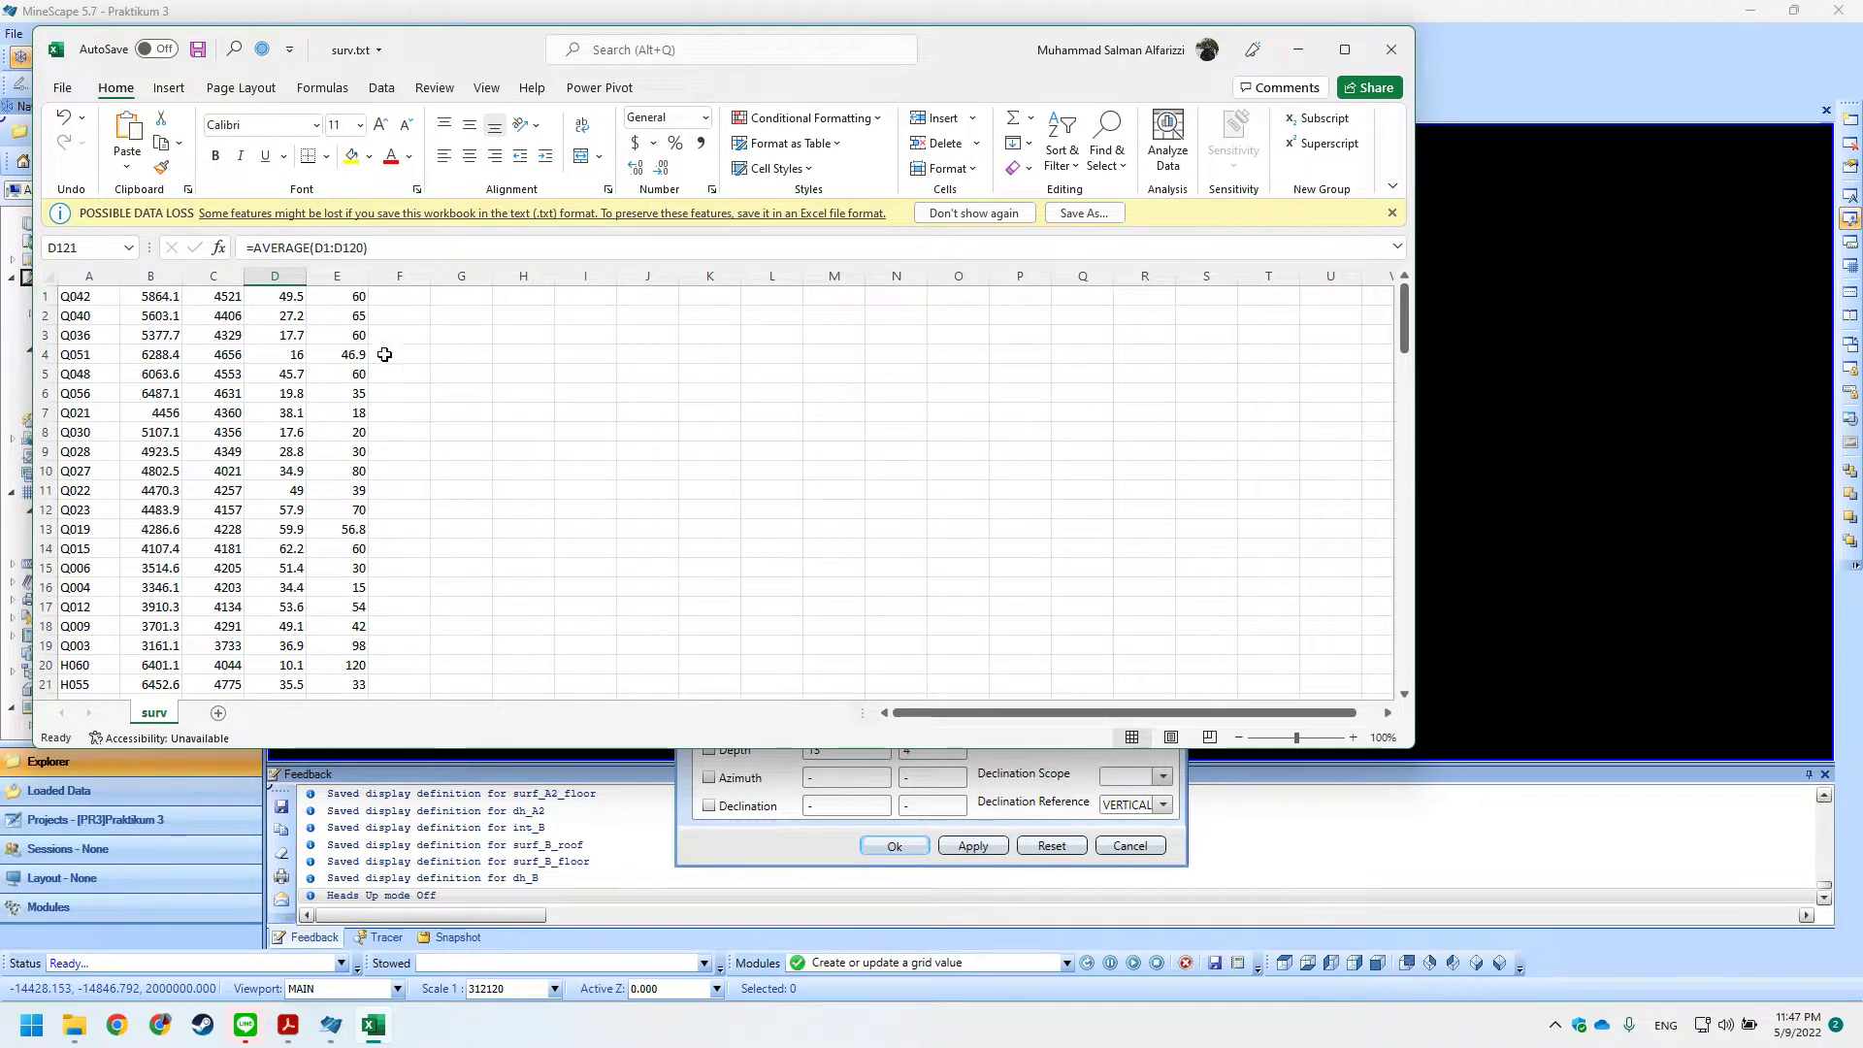
left_click(389, 354)
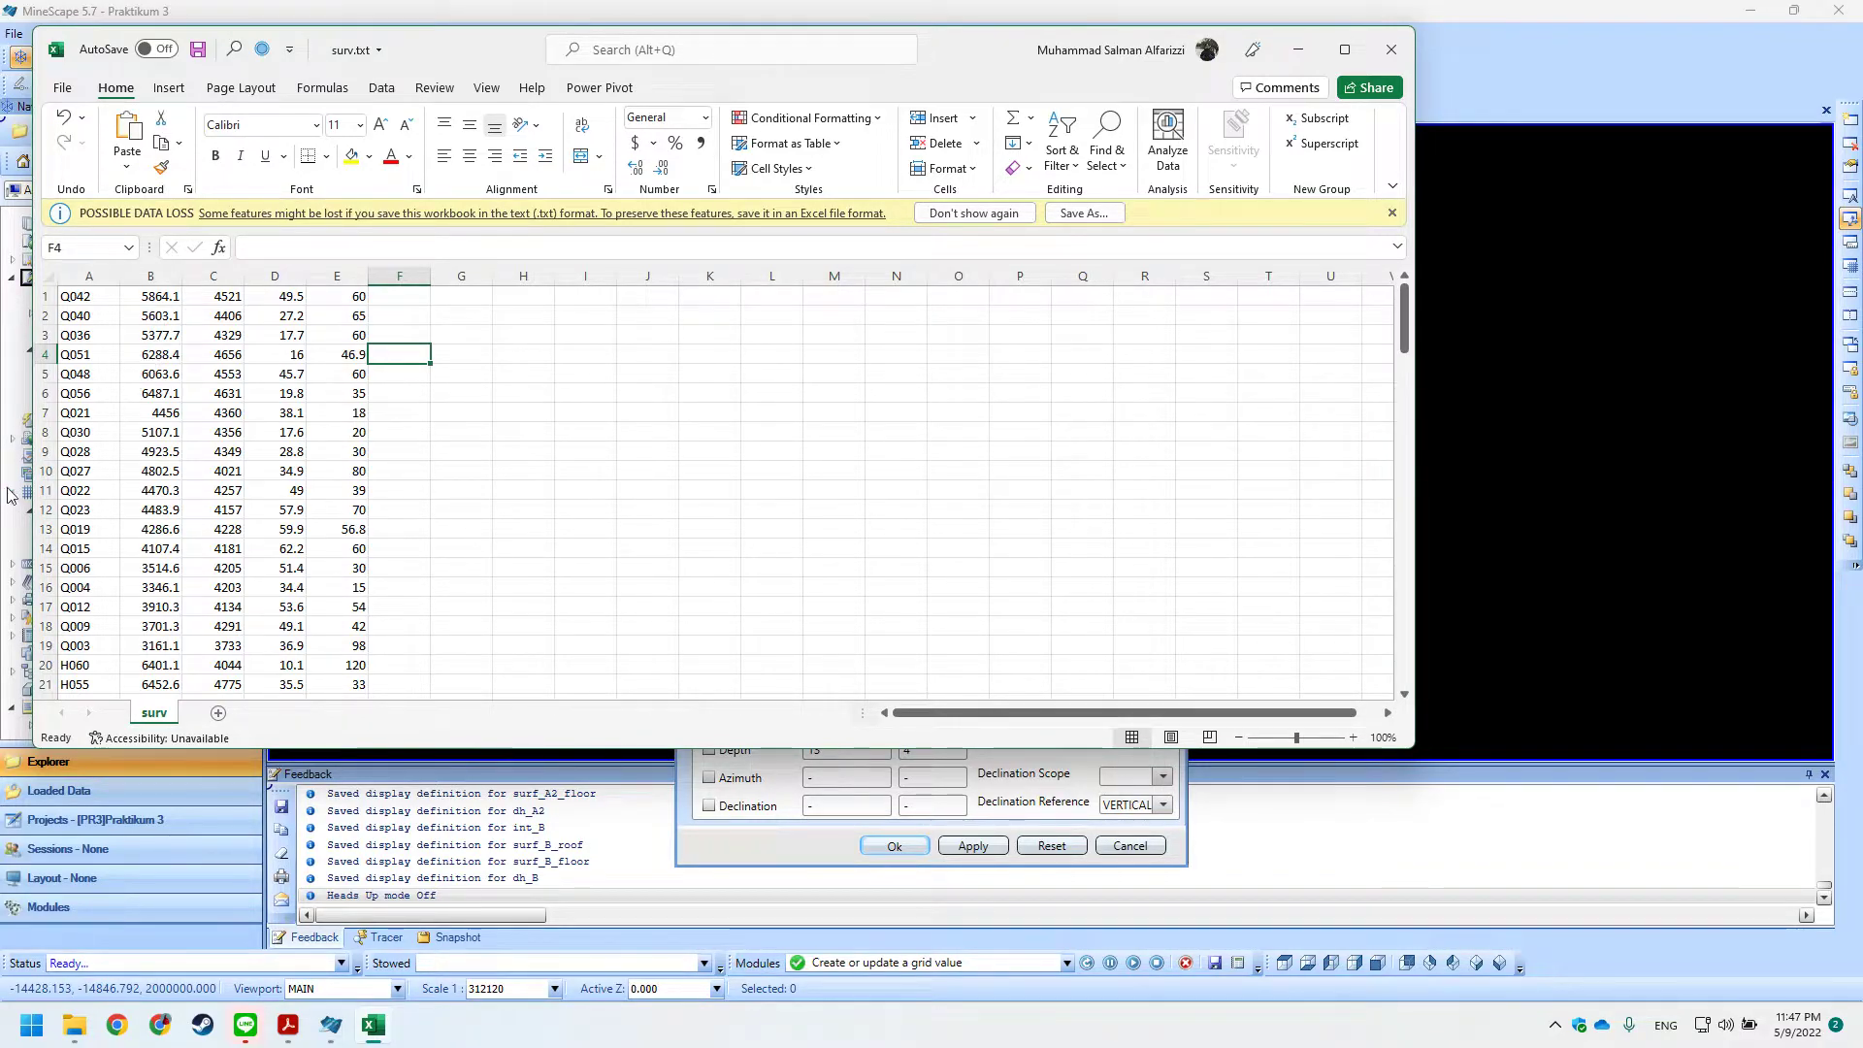
left_click(98, 298)
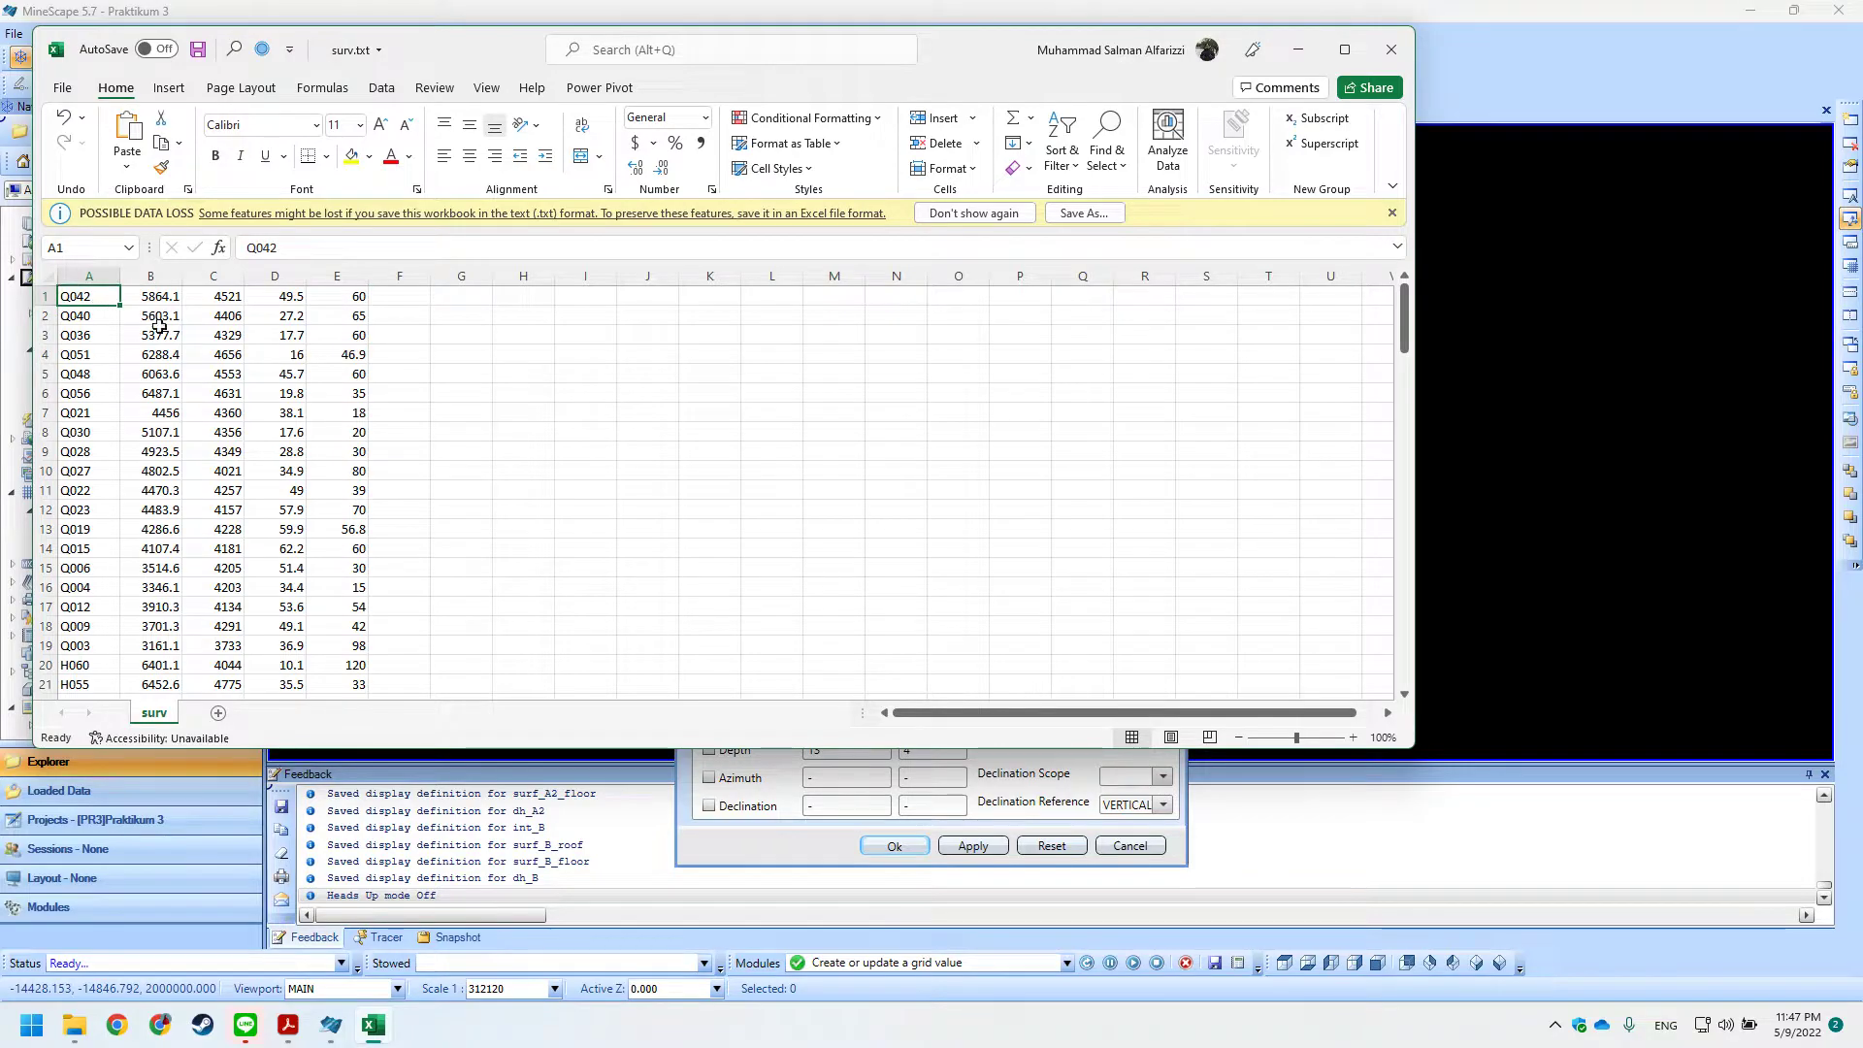
left_click_drag(432, 55, 545, 106)
left_click(228, 408)
left_click(217, 349)
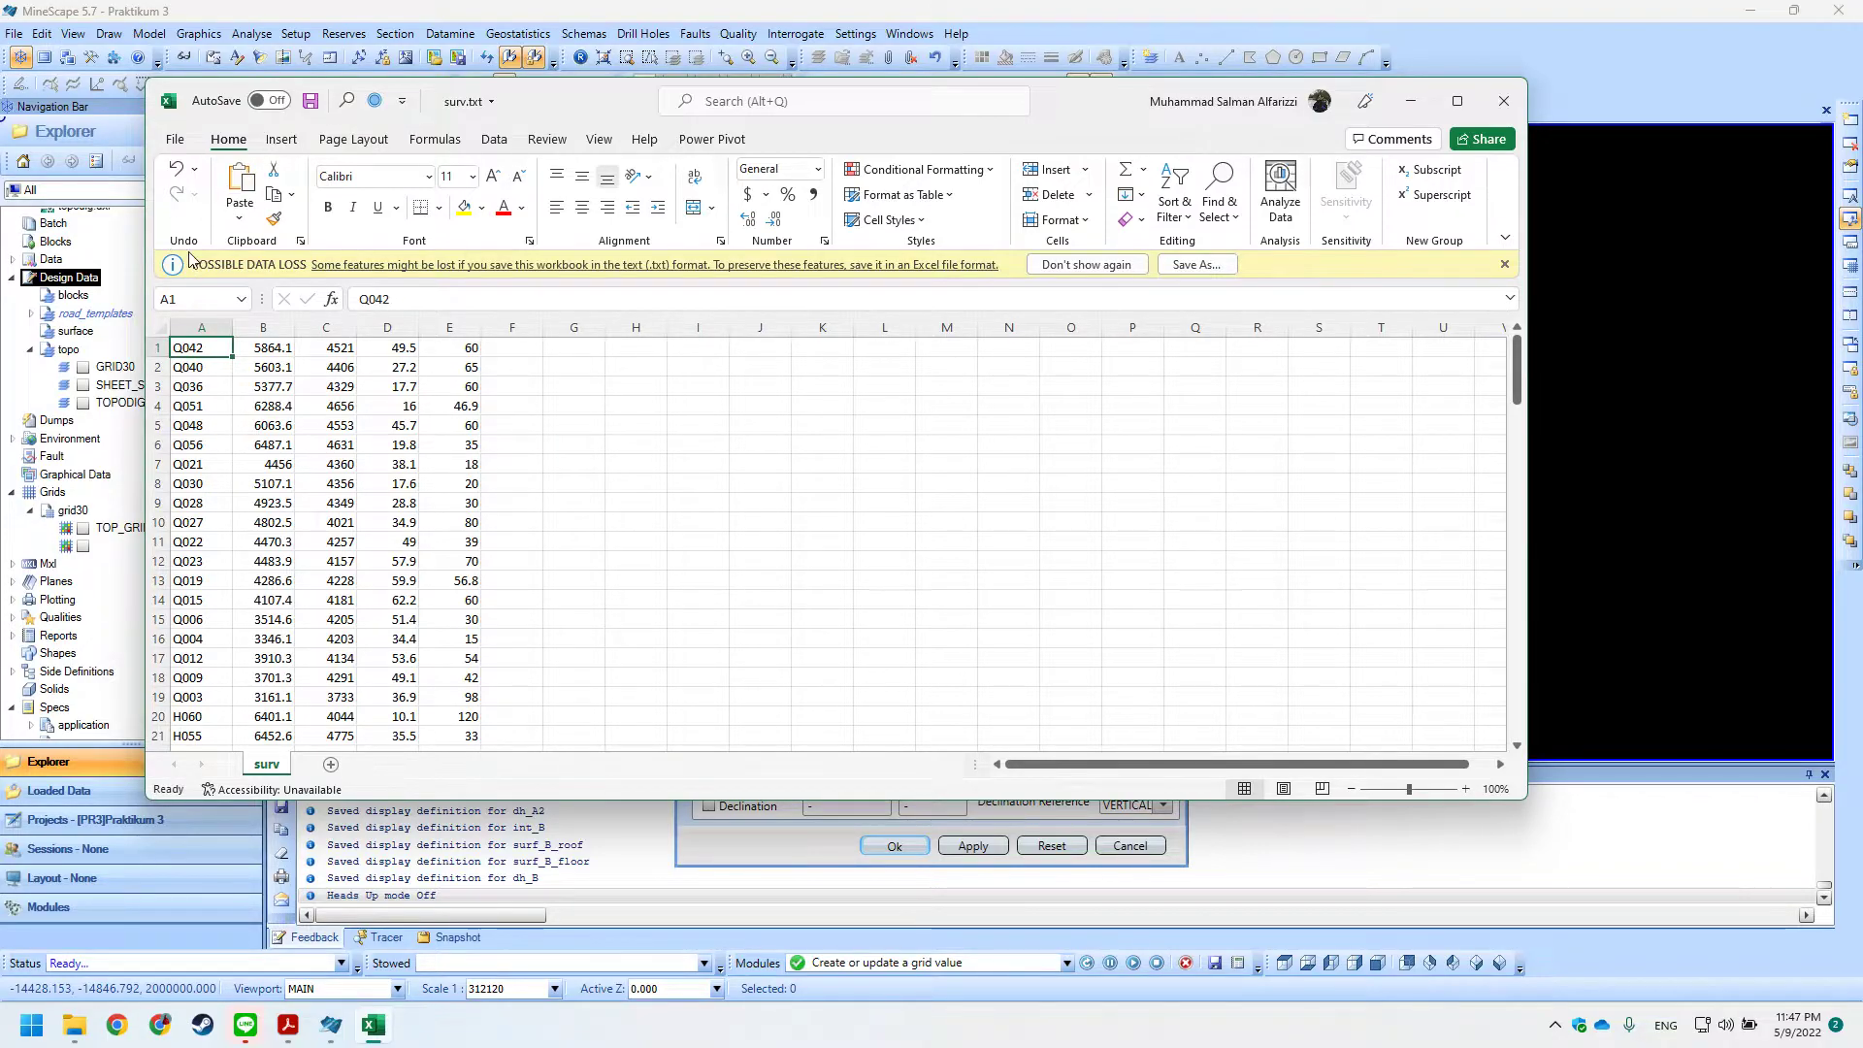
Insert a row above the survey data and label its first two columns HOLE ID and EASTING.
right_click(160, 347)
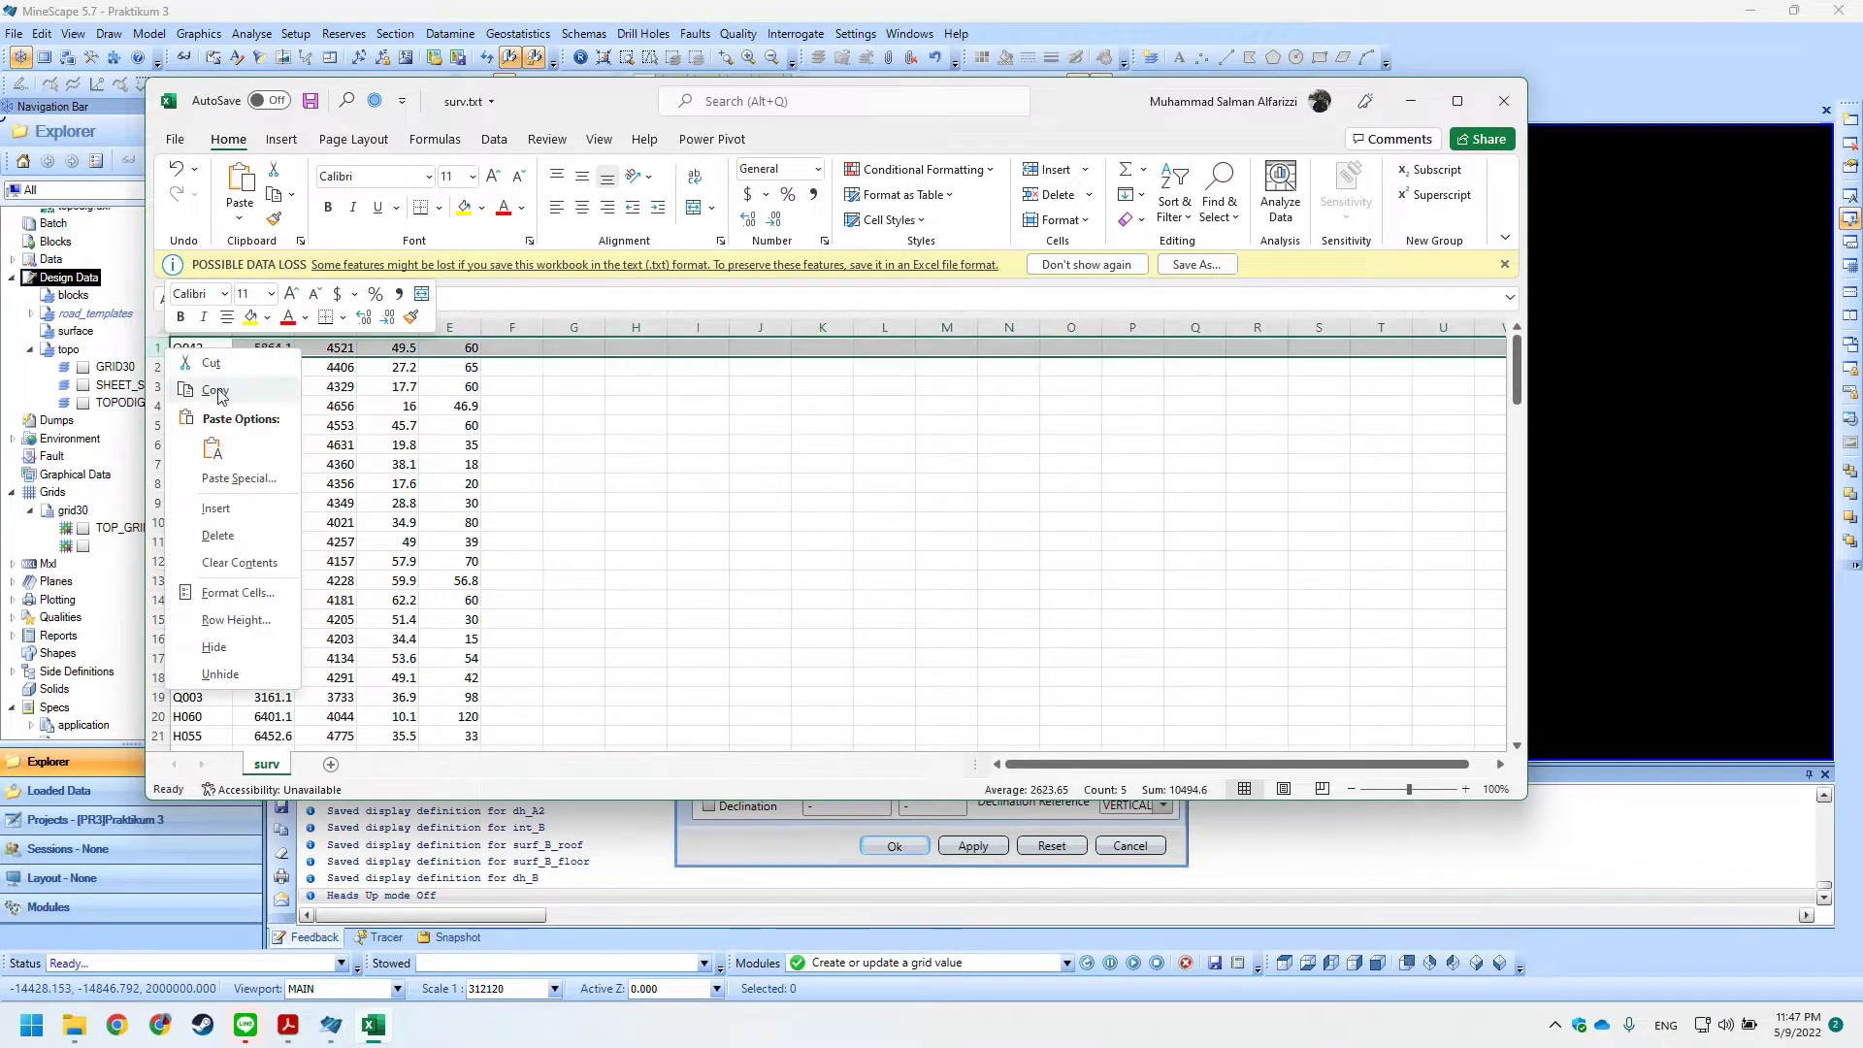
left_click(244, 507)
left_click(229, 405)
left_click(219, 347)
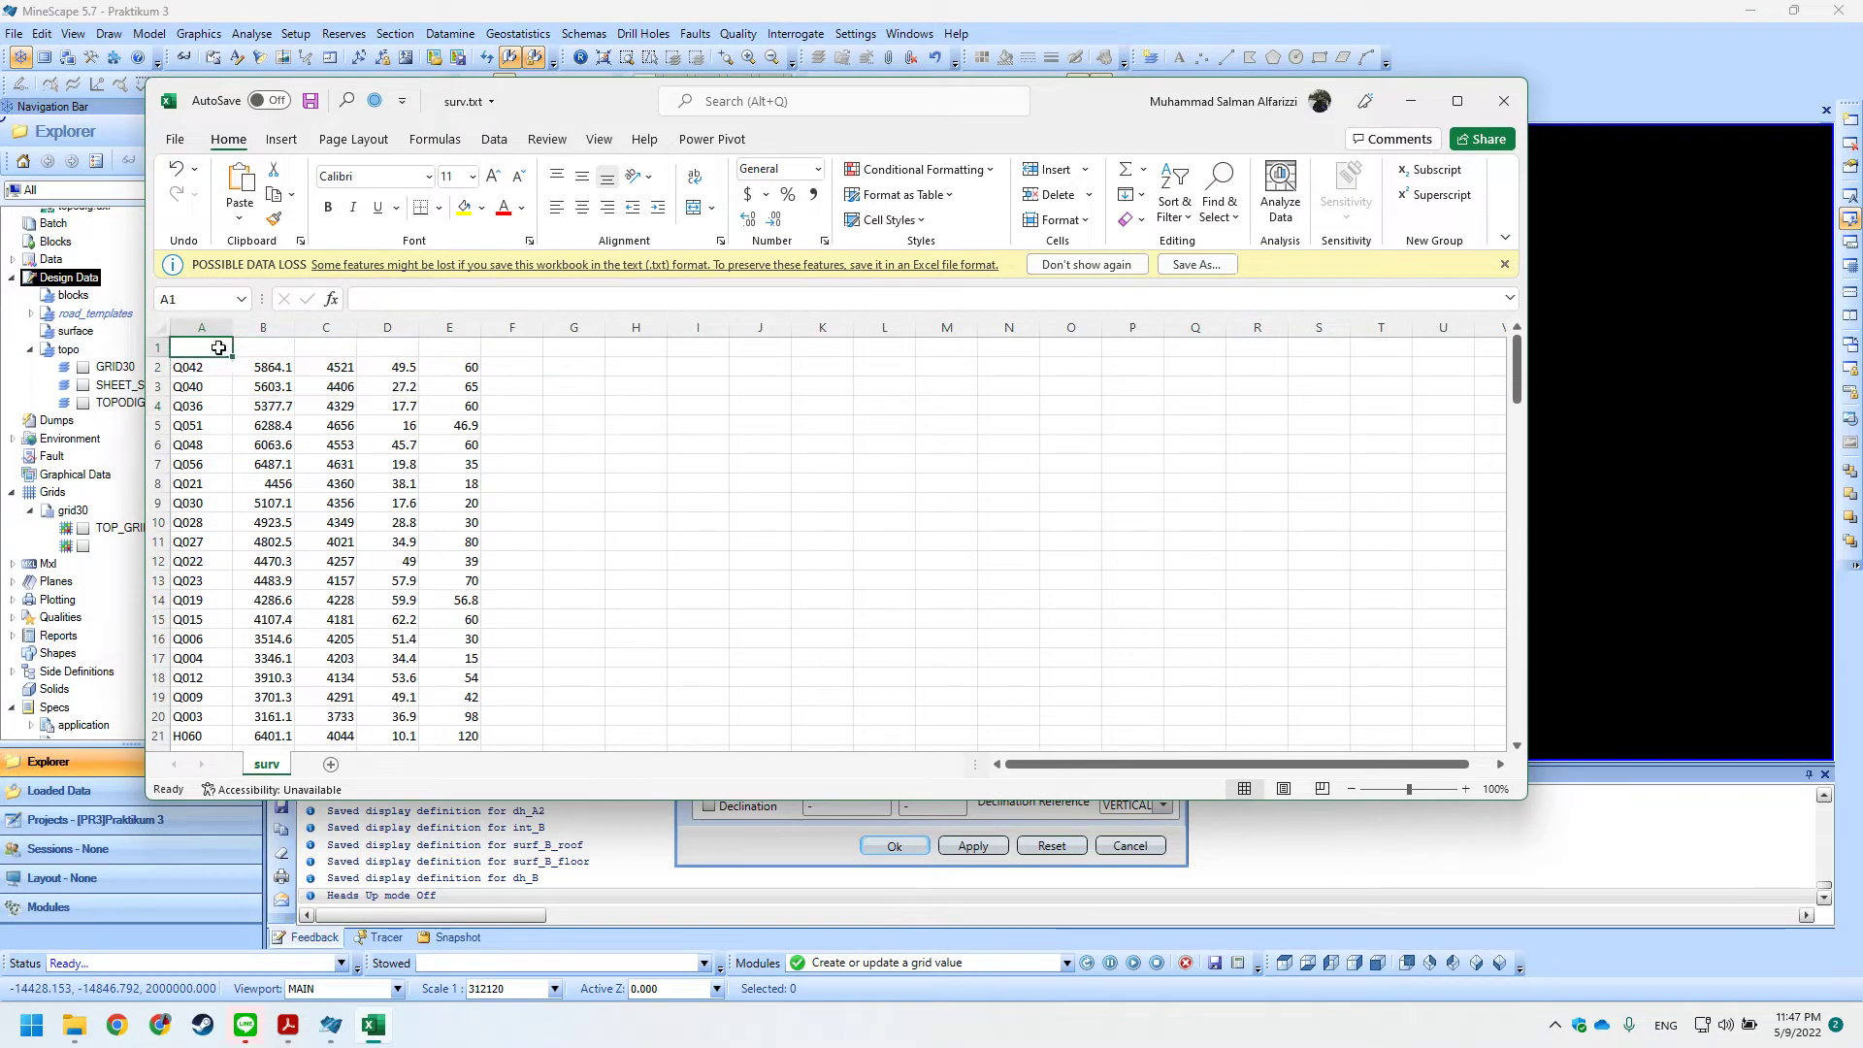
type("HOLE ID")
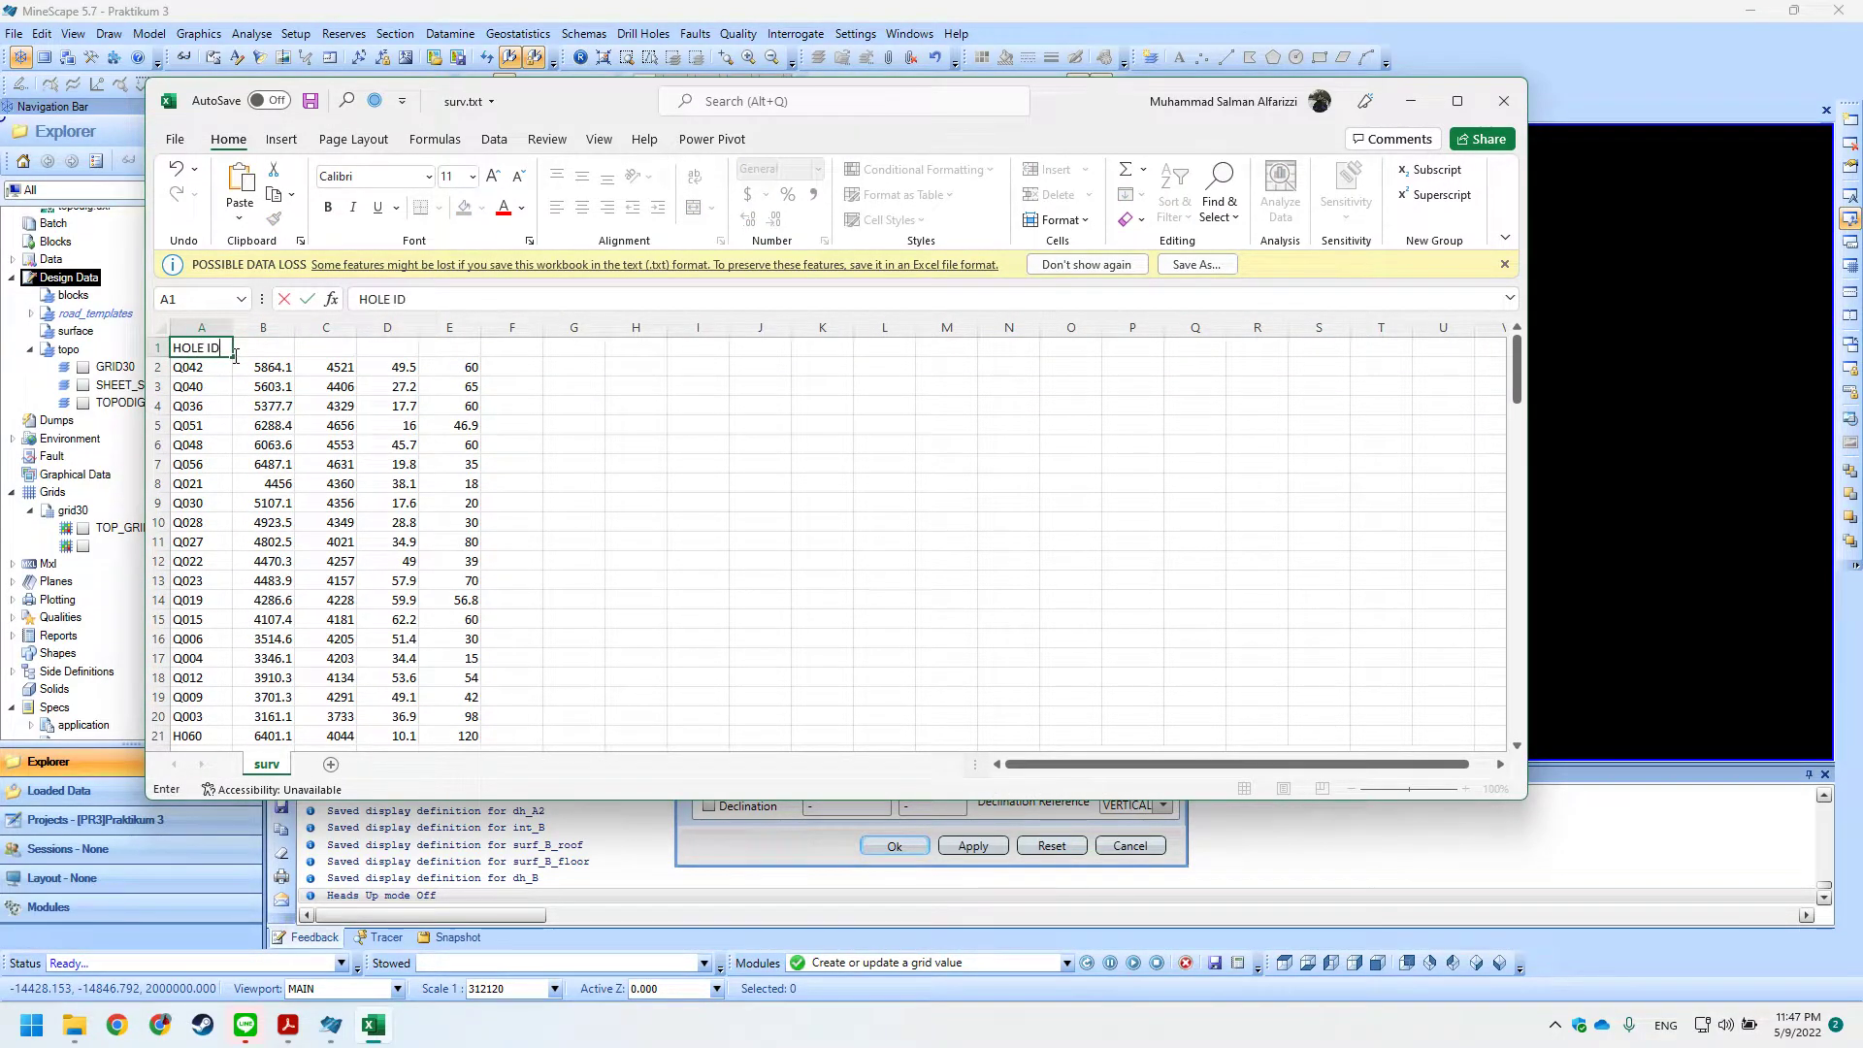
left_click(243, 352)
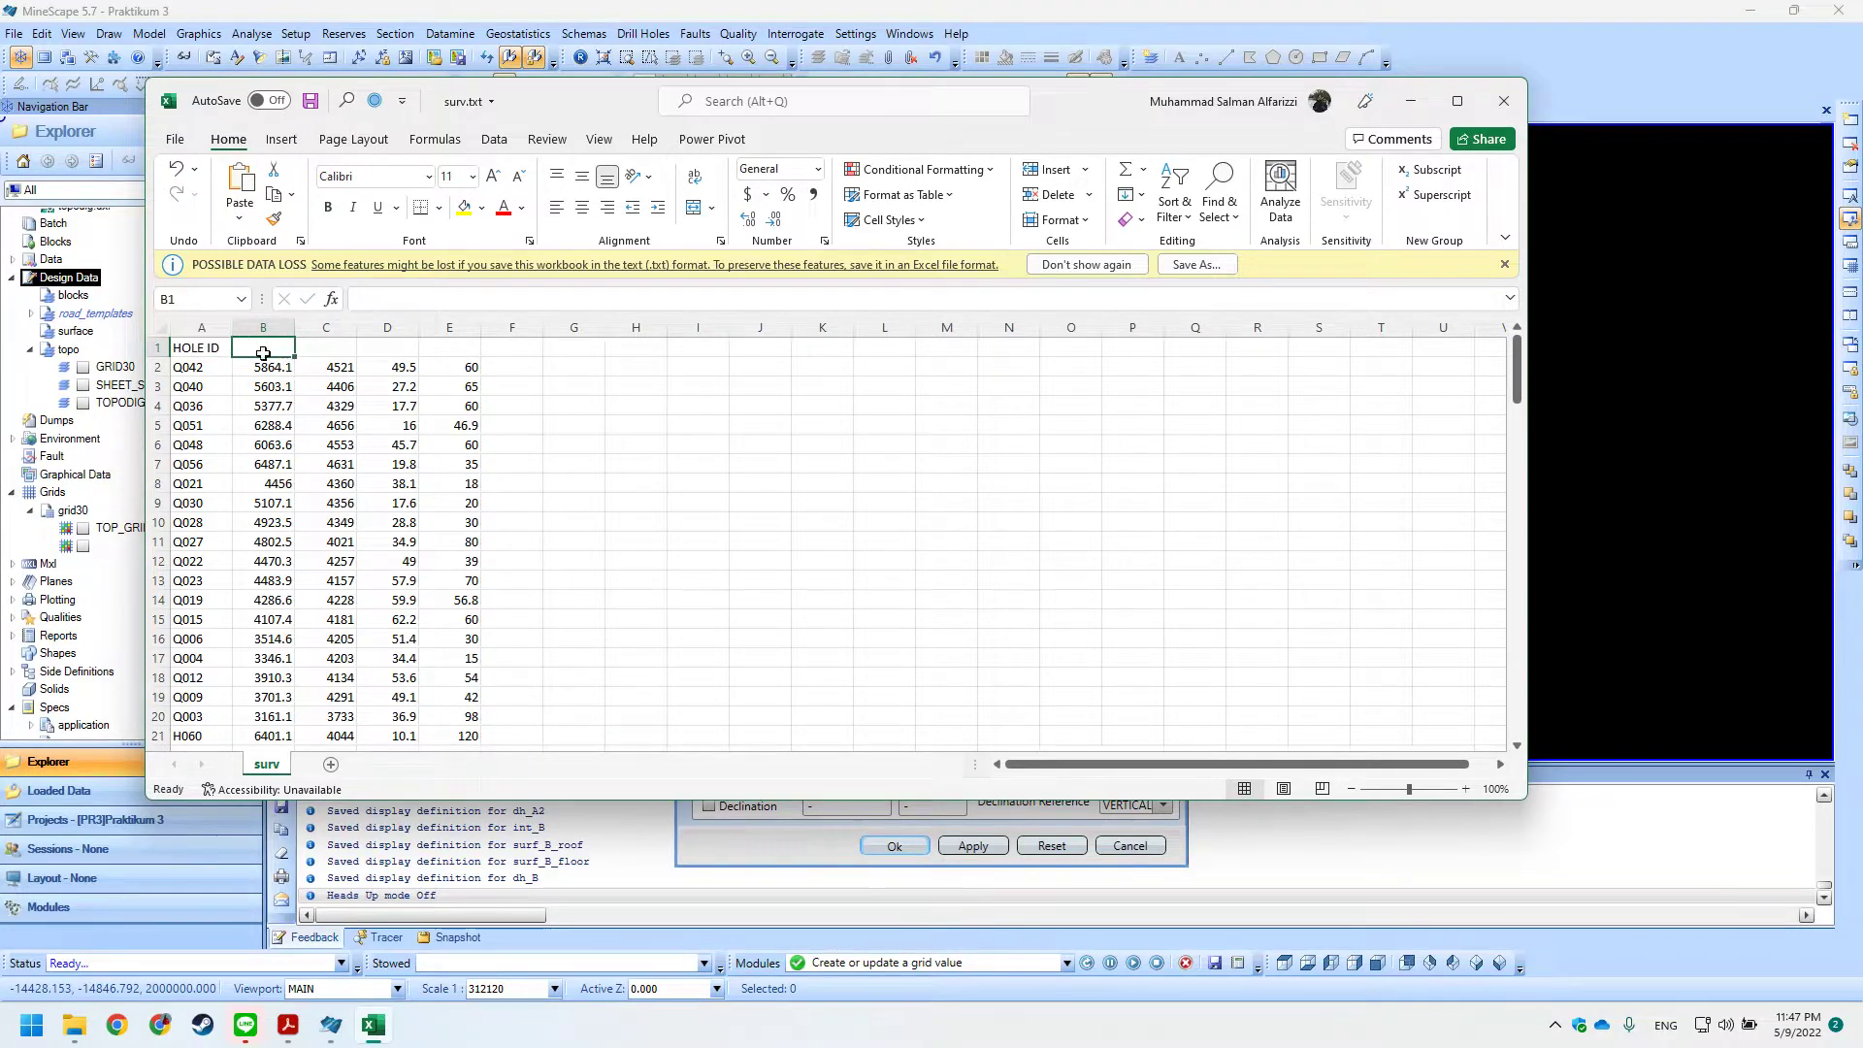
type("EASTING")
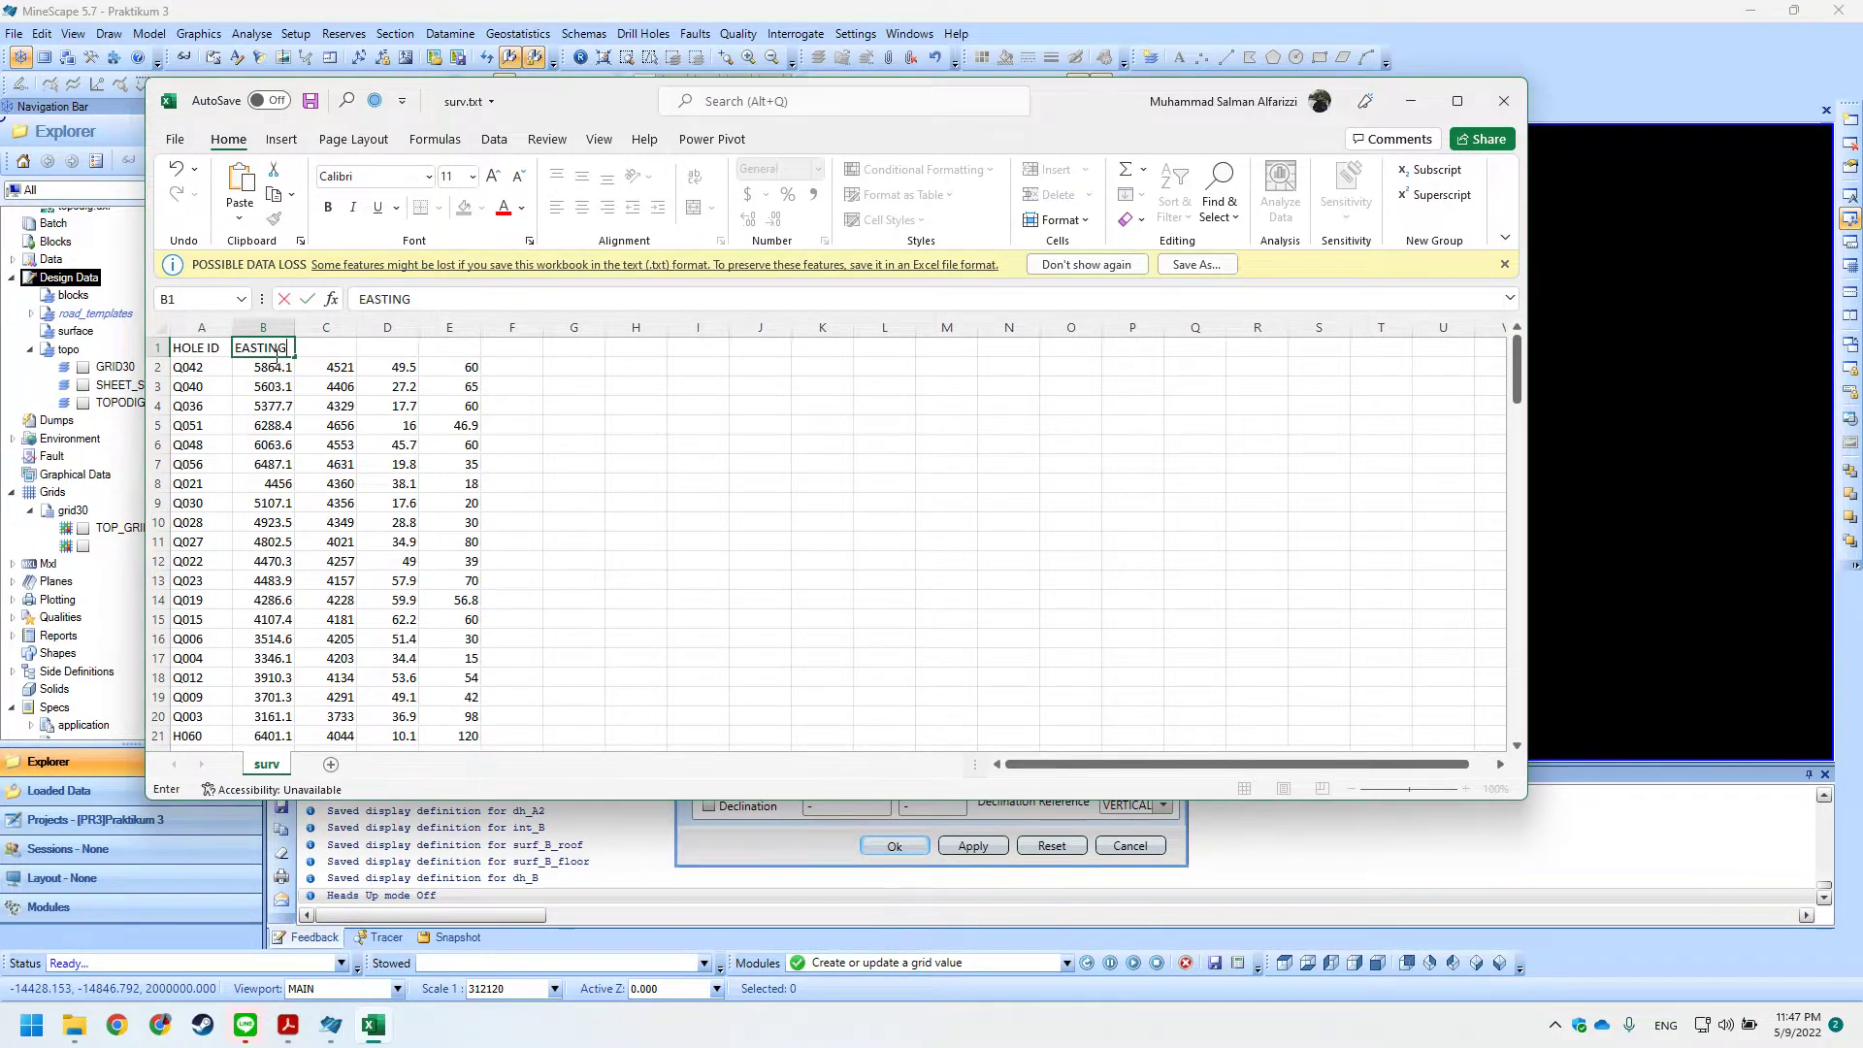
key("Right")
Go through the survey data columns from the hole name in column A to column E.
key("Right")
key("Right")
key("Left")
key("Left")
key("Left")
key("Left")
key("Down")
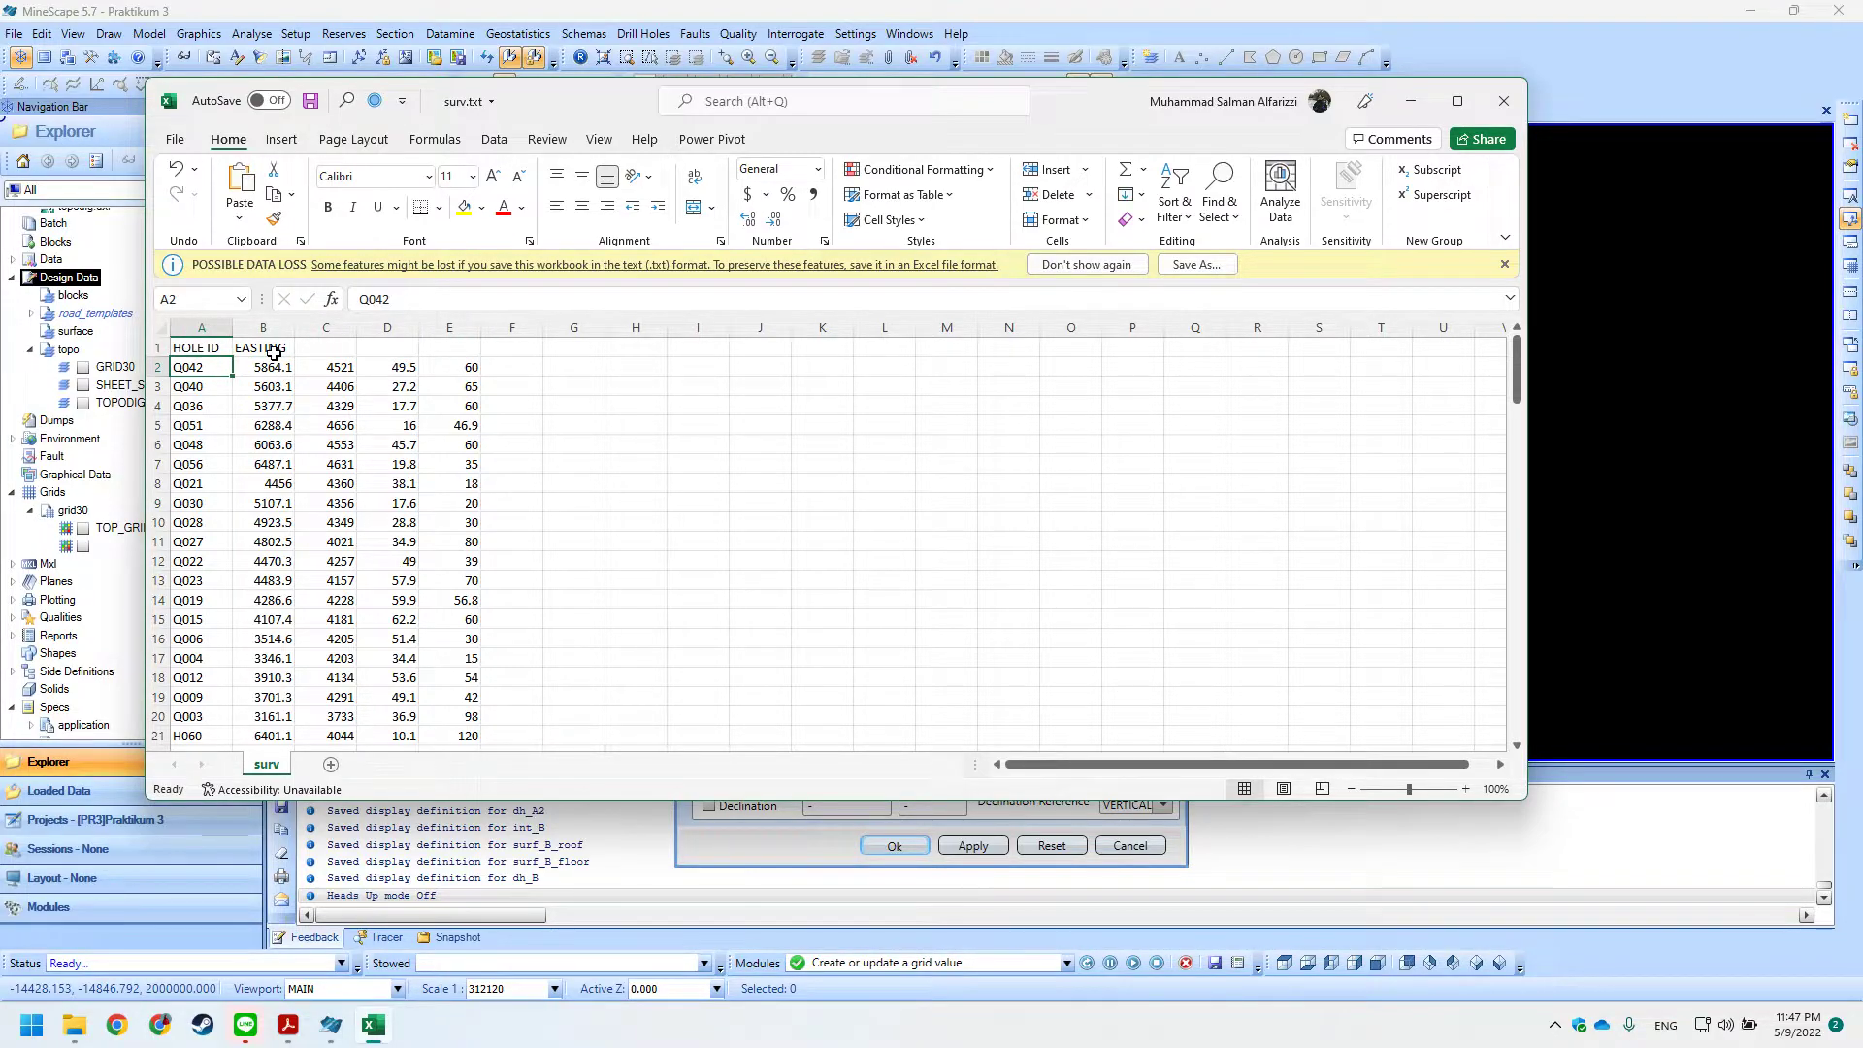
key("Right")
key("Right")
key("Right")
key("Right")
key("Up")
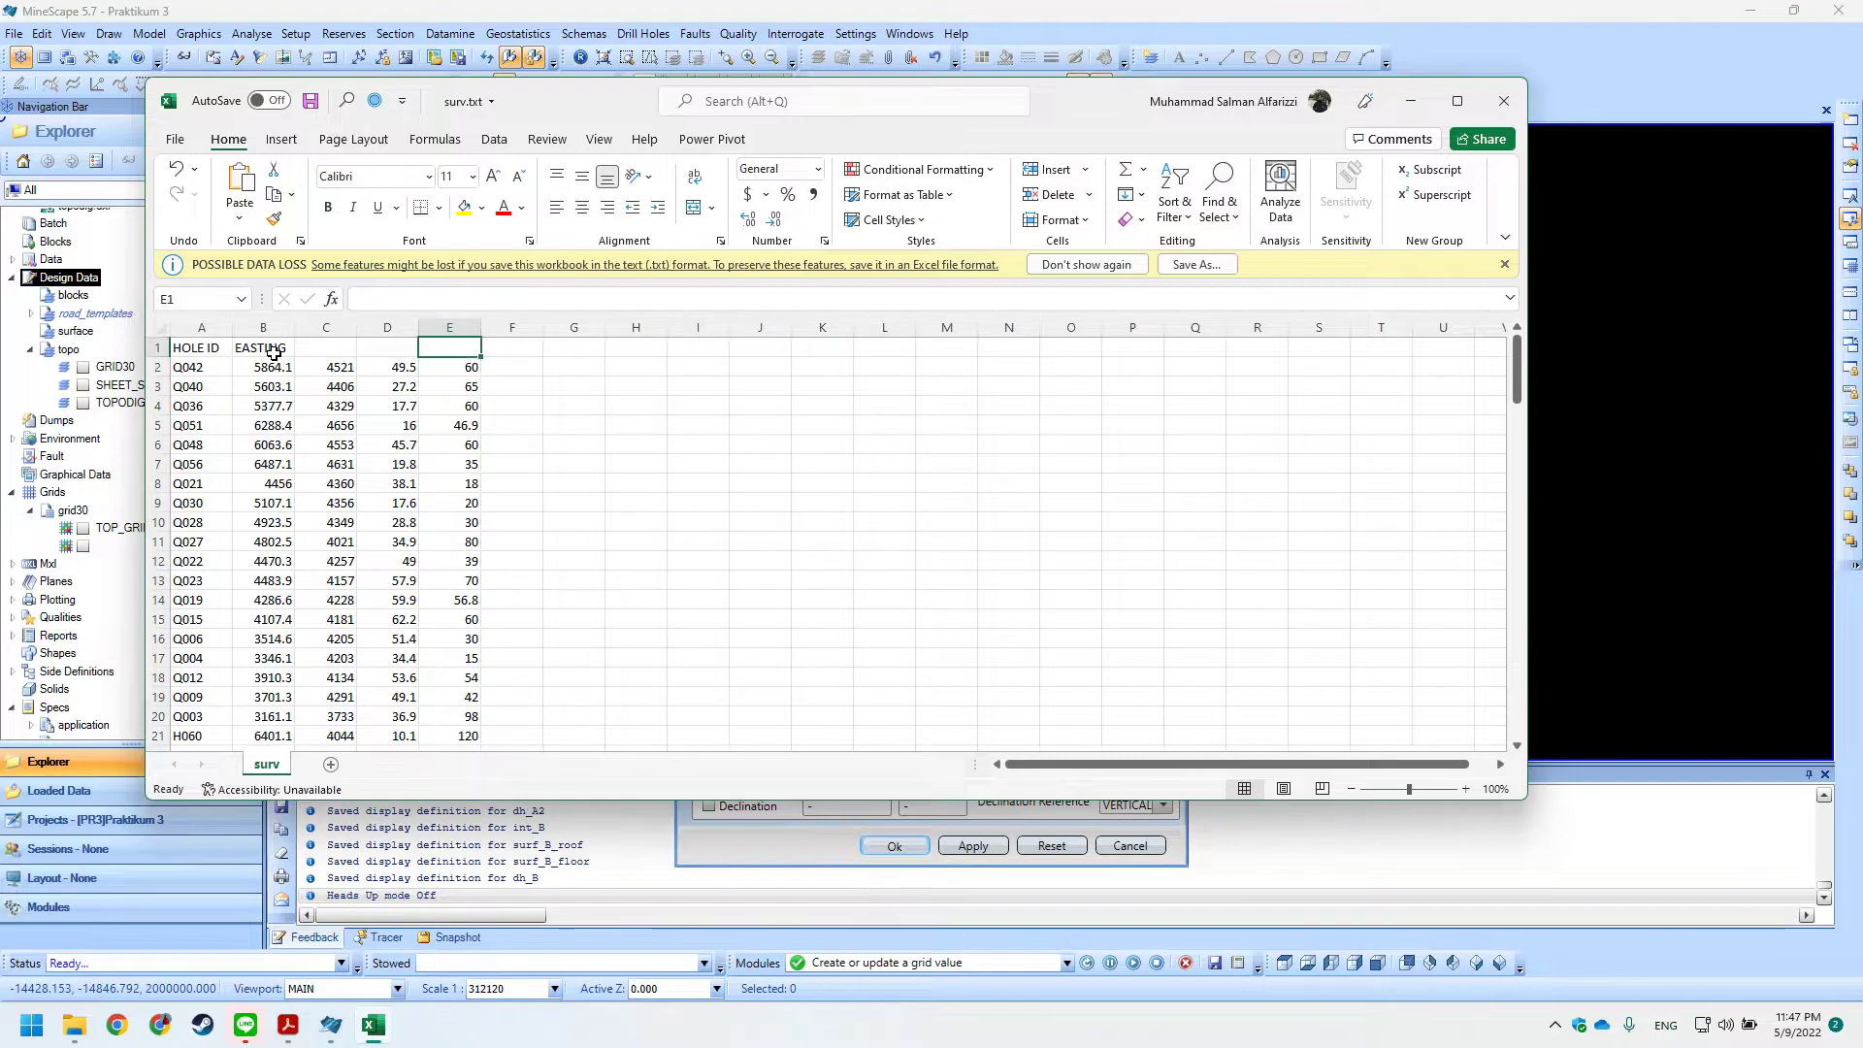
Delete the header row from the survey data.
right_click(161, 349)
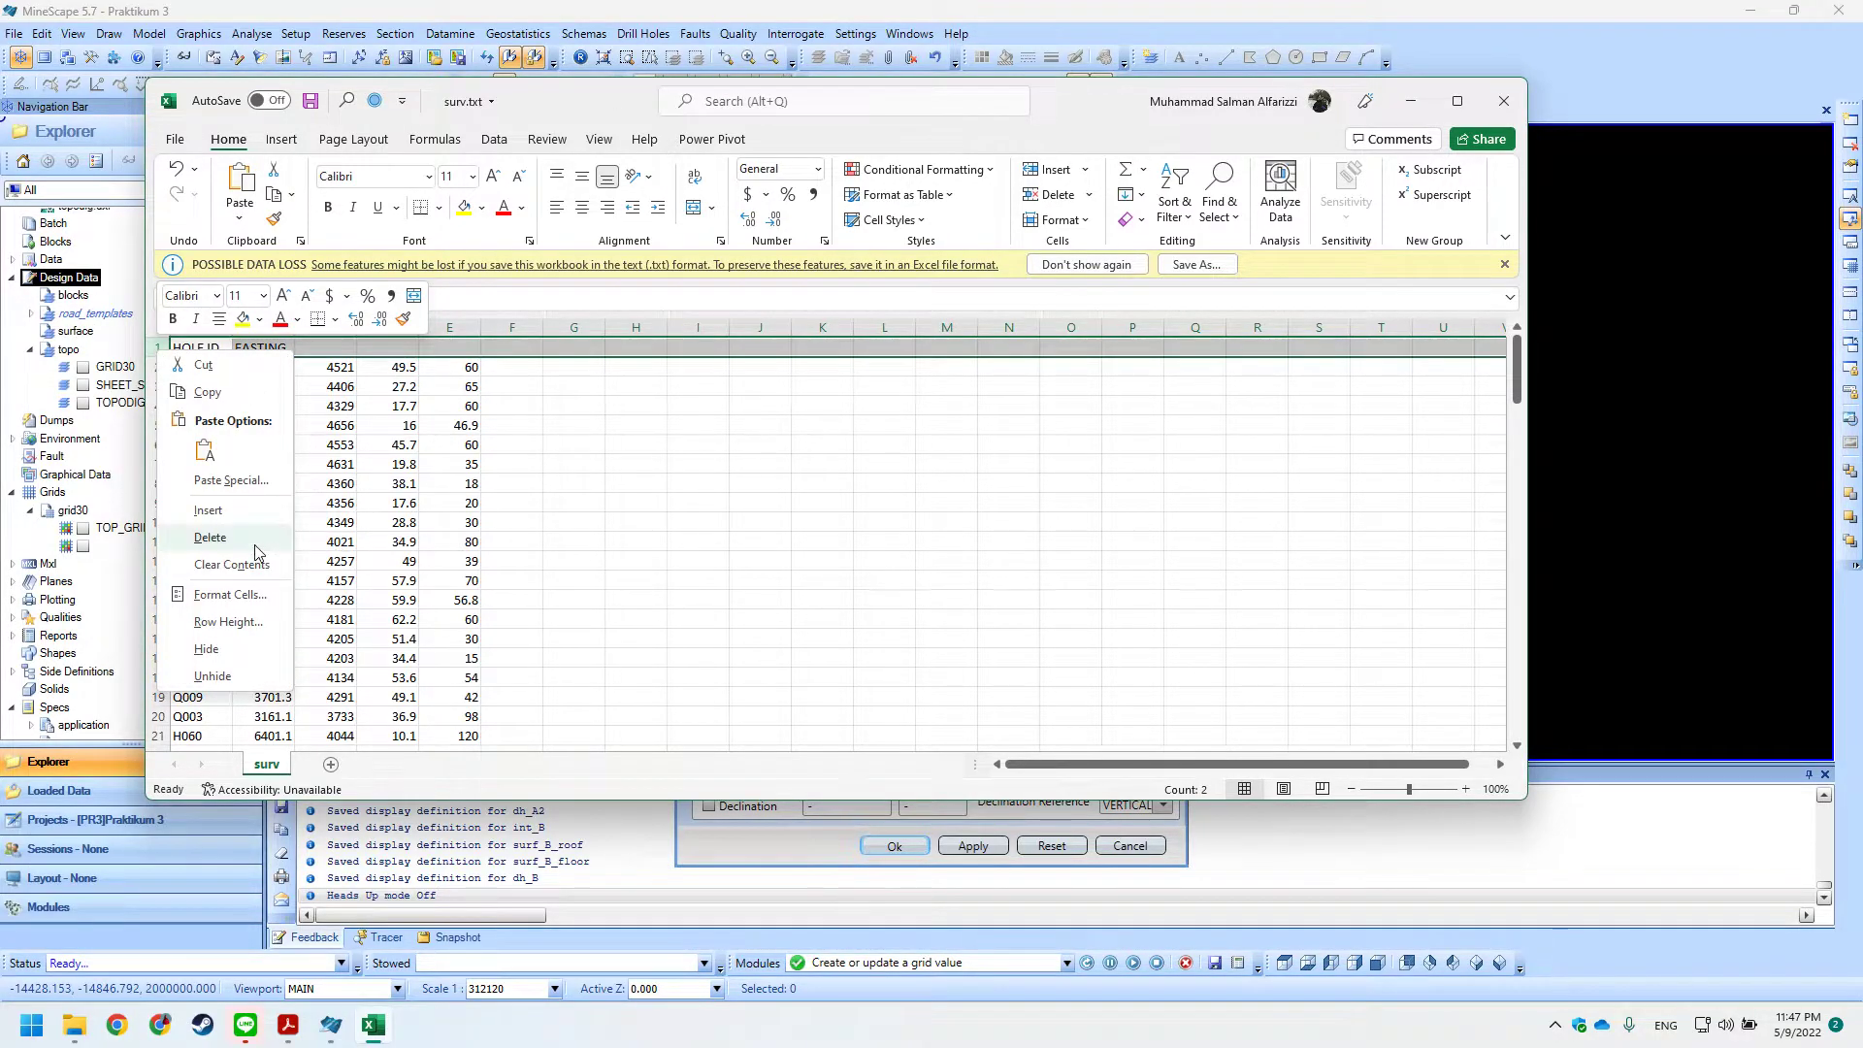
left_click(210, 538)
left_click(189, 351)
Return to MineScape, close the Miner2 survey format specification, and start a new survey format specification.
left_click_drag(1126, 108, 1253, 658)
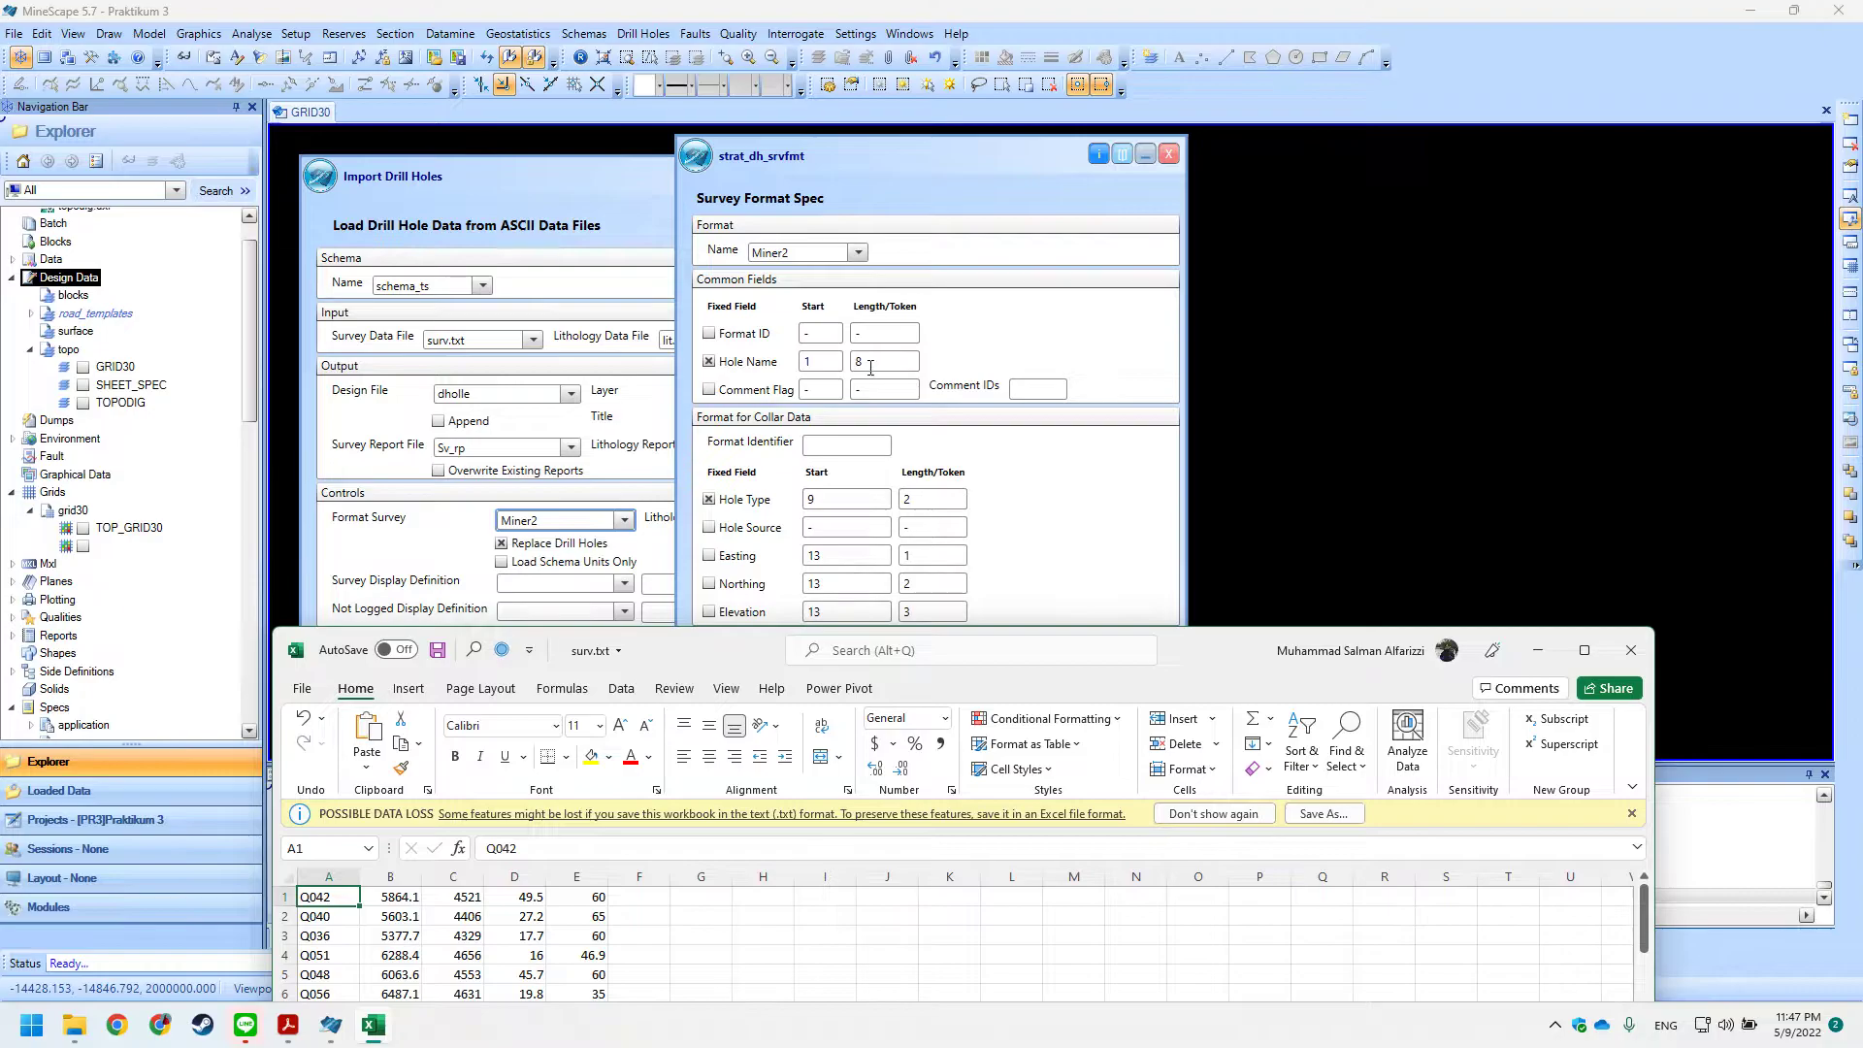
left_click_drag(1113, 653, 1050, 268)
left_click(1022, 182)
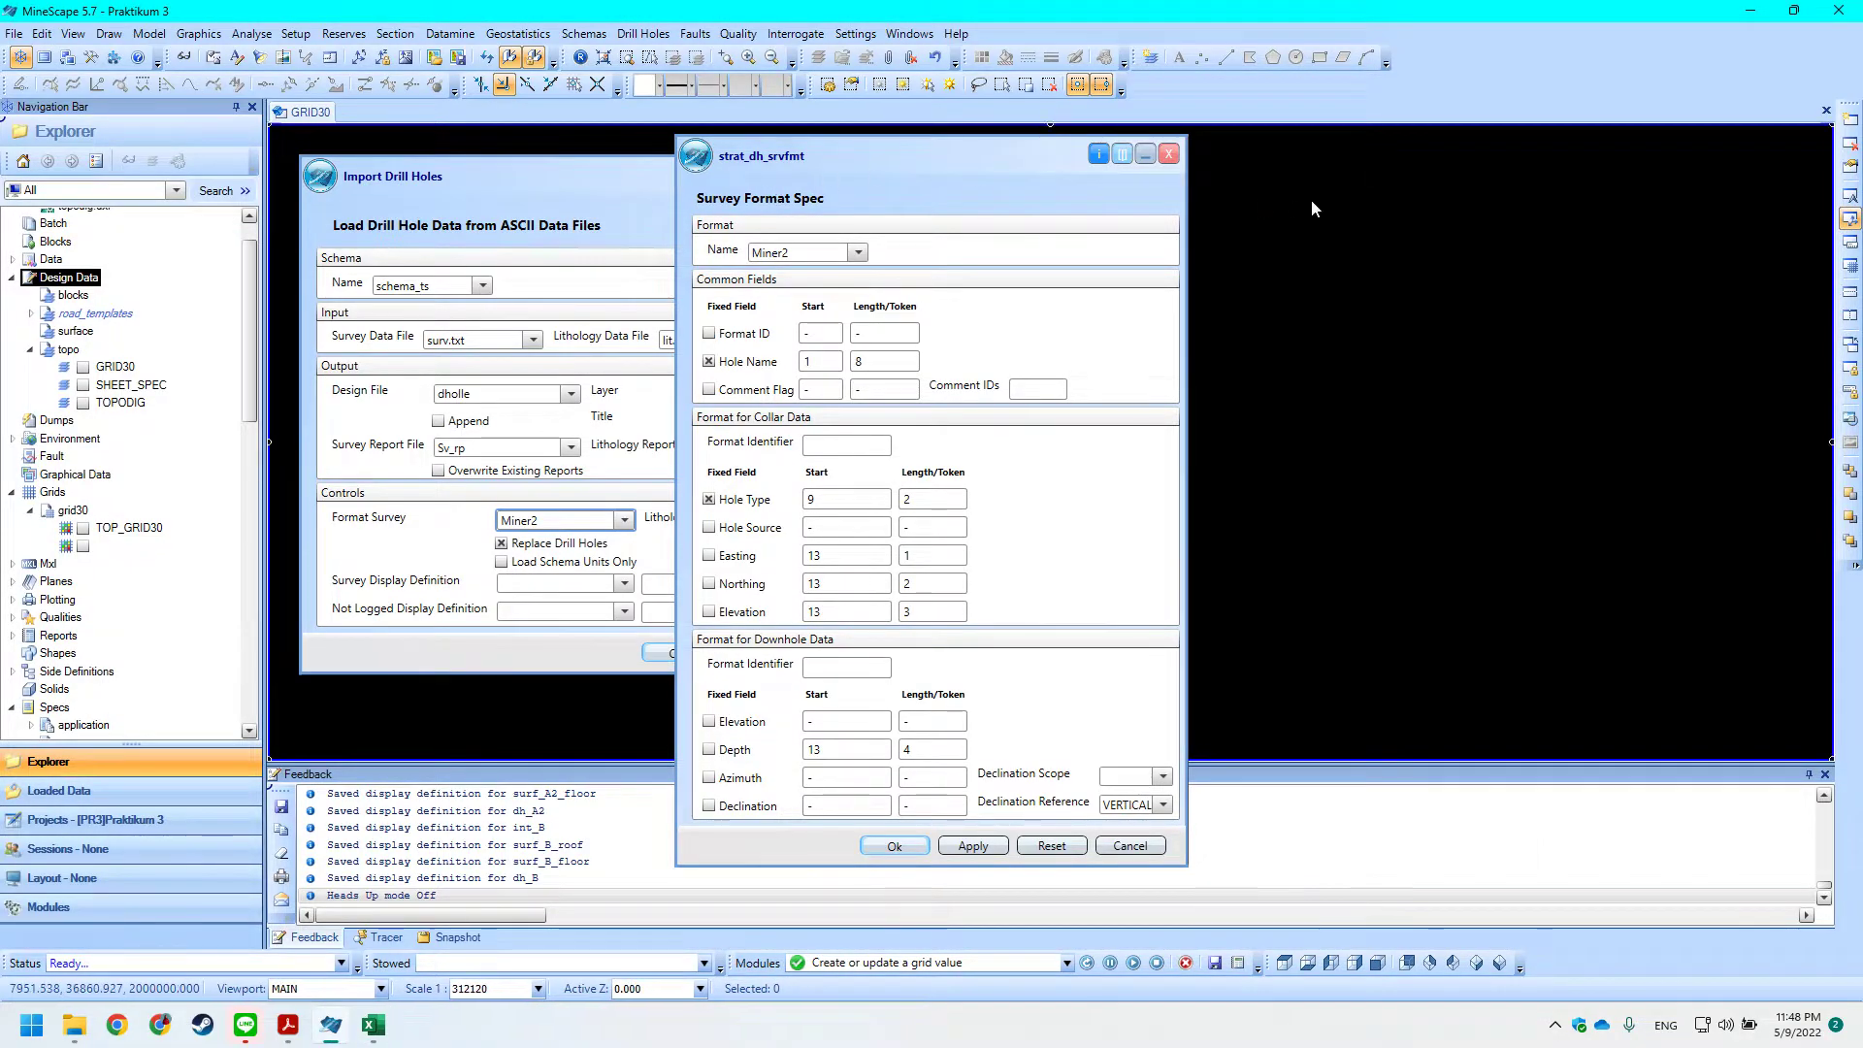
left_click(1168, 155)
right_click(581, 517)
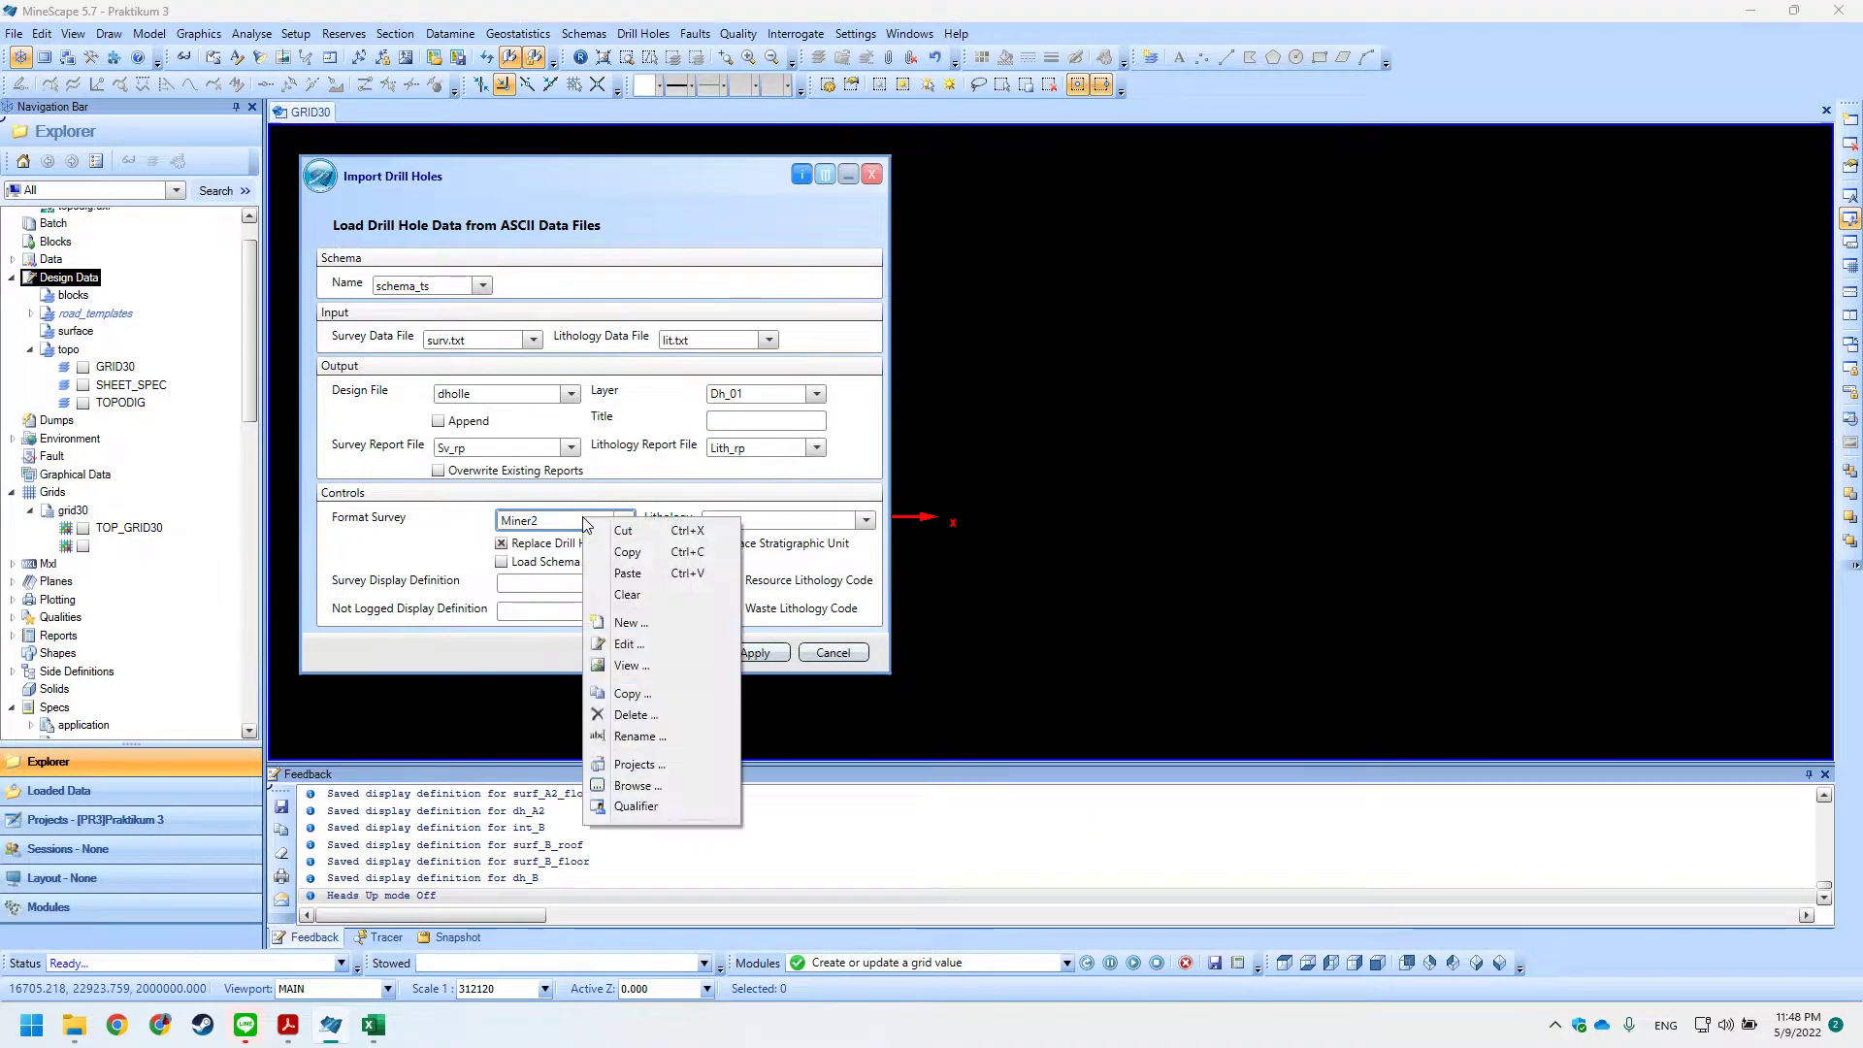
right_click(542, 531)
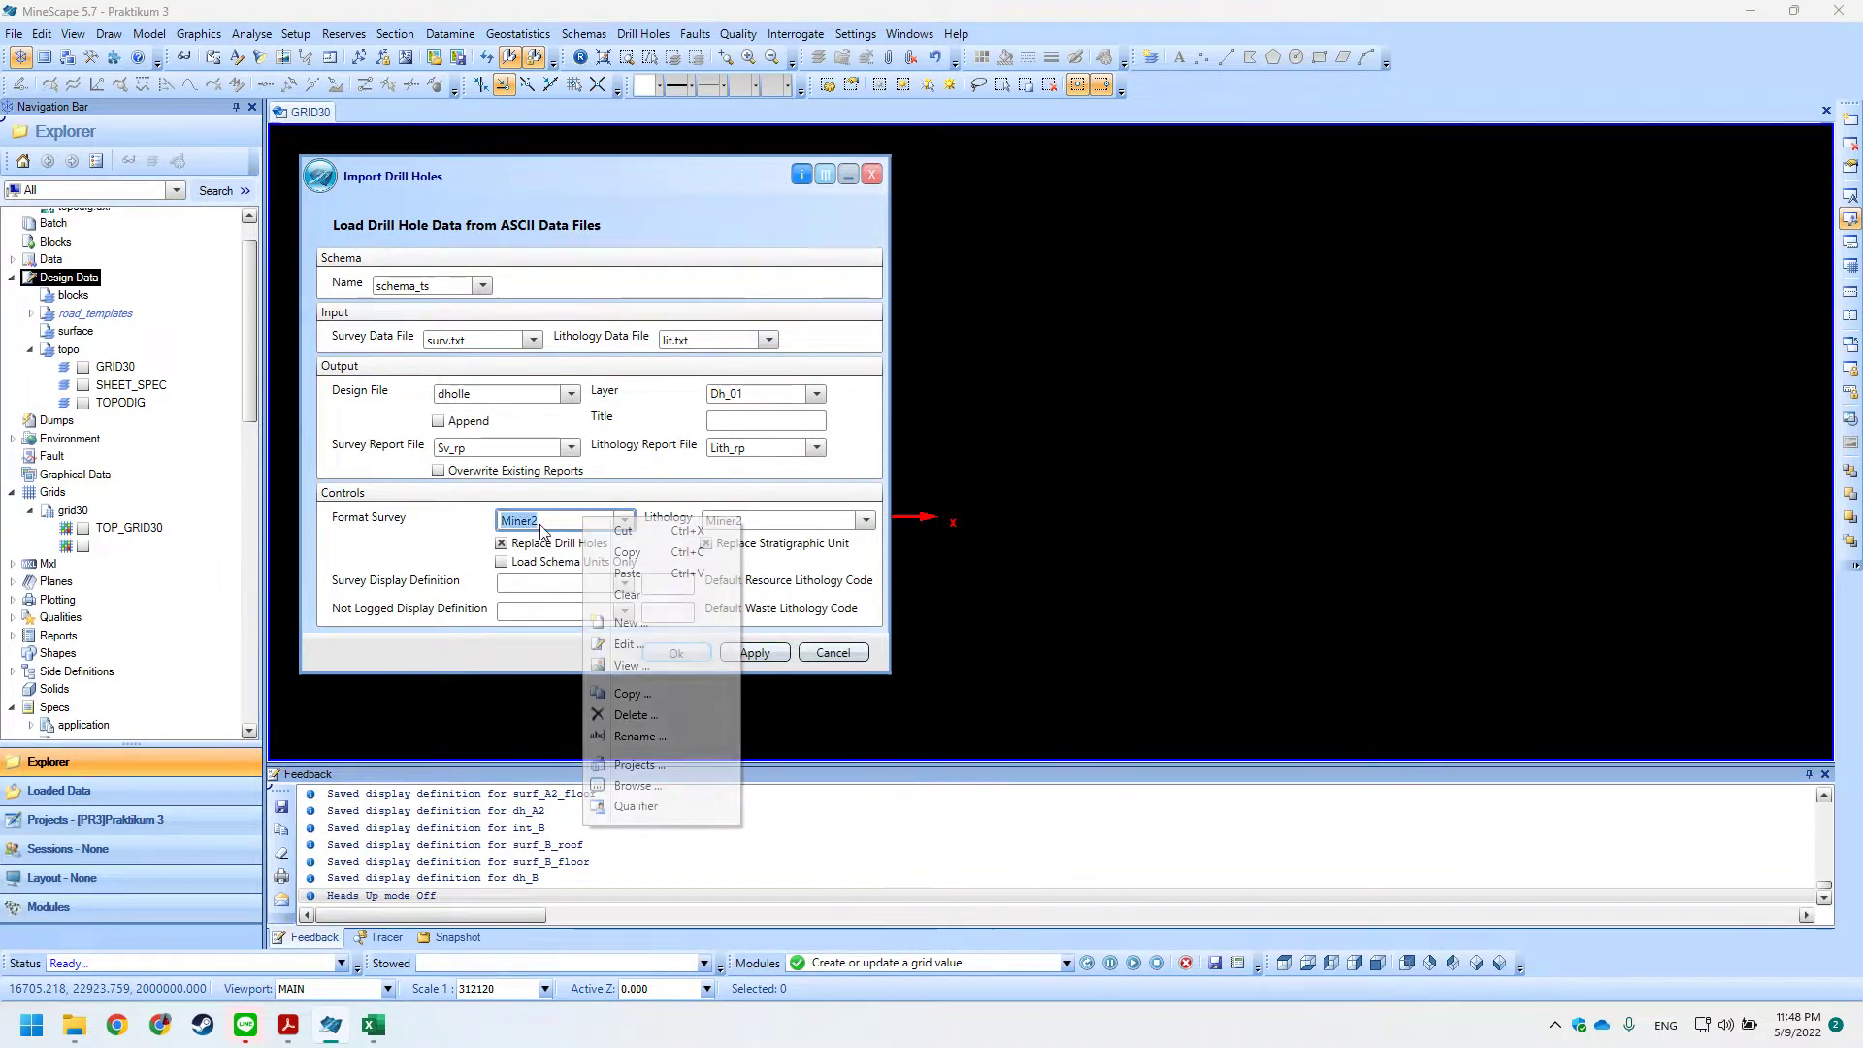
left_click(609, 631)
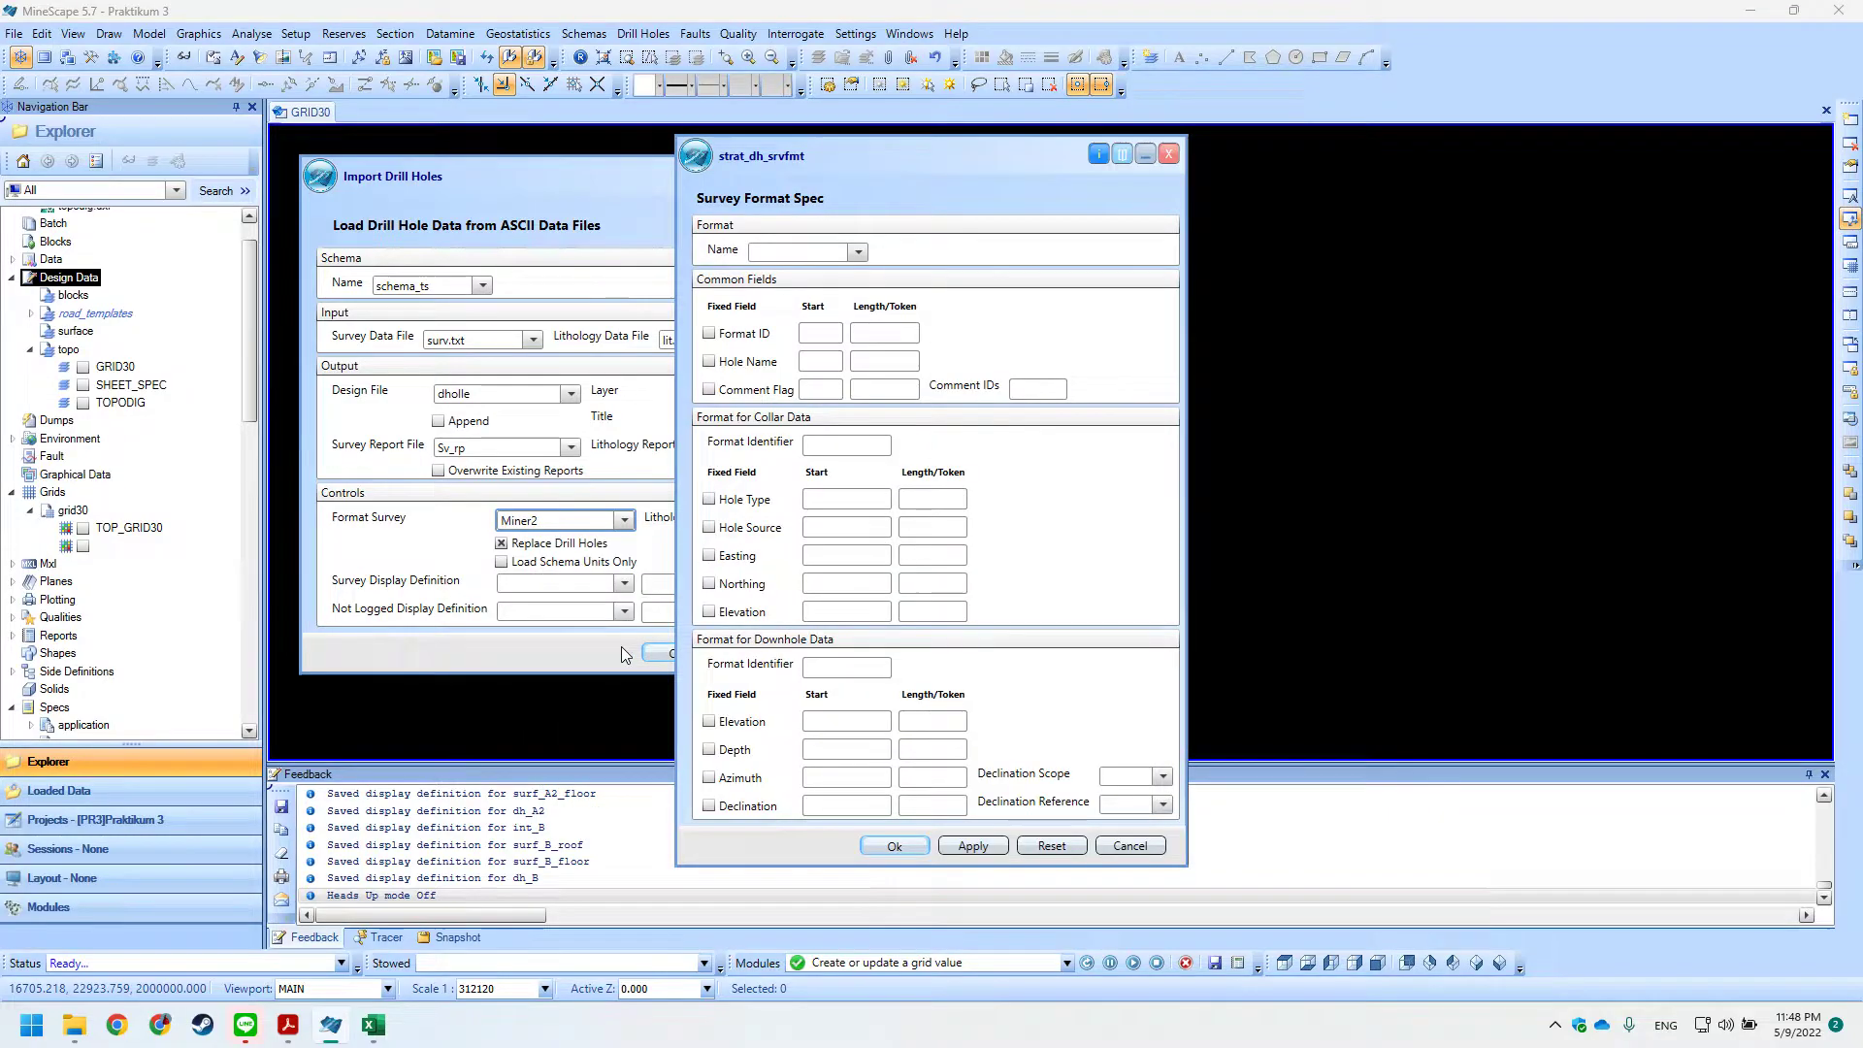
Look up the survey format name in the guide and name the new format Survey_Spec.
left_click(859, 253)
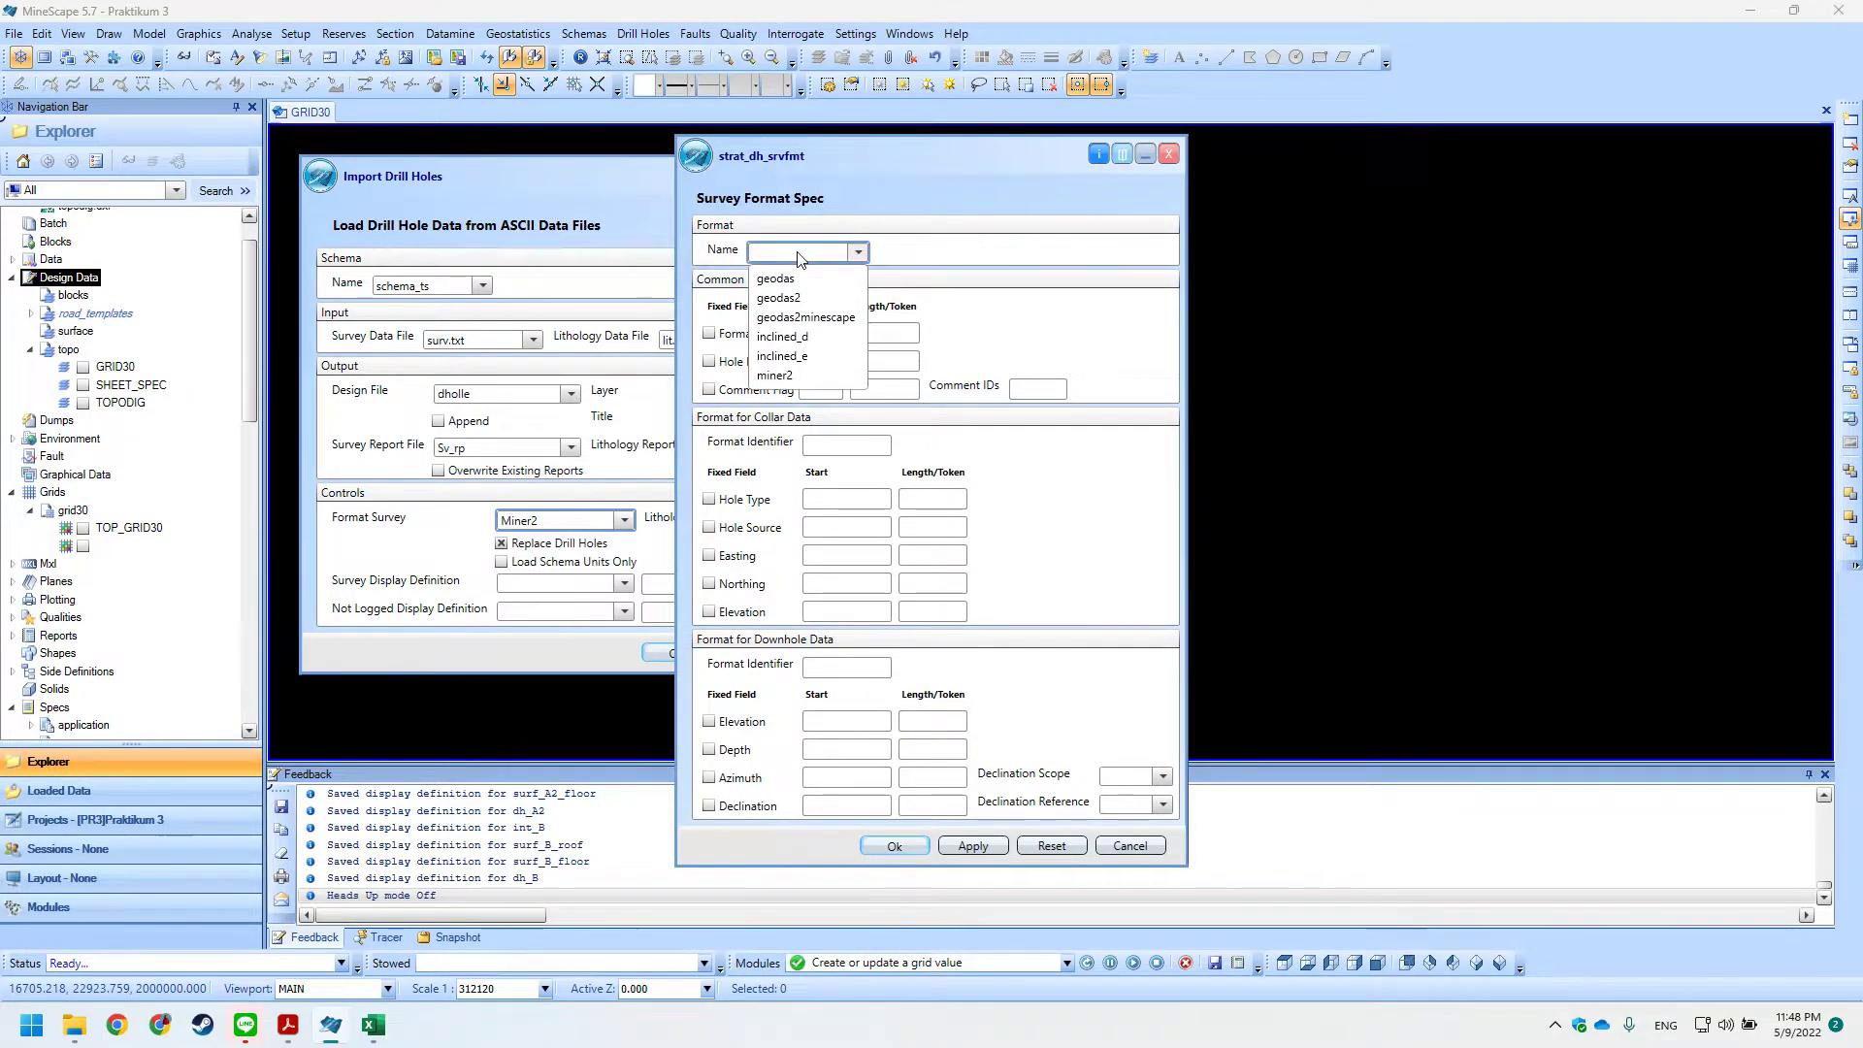
key("alt+Tab")
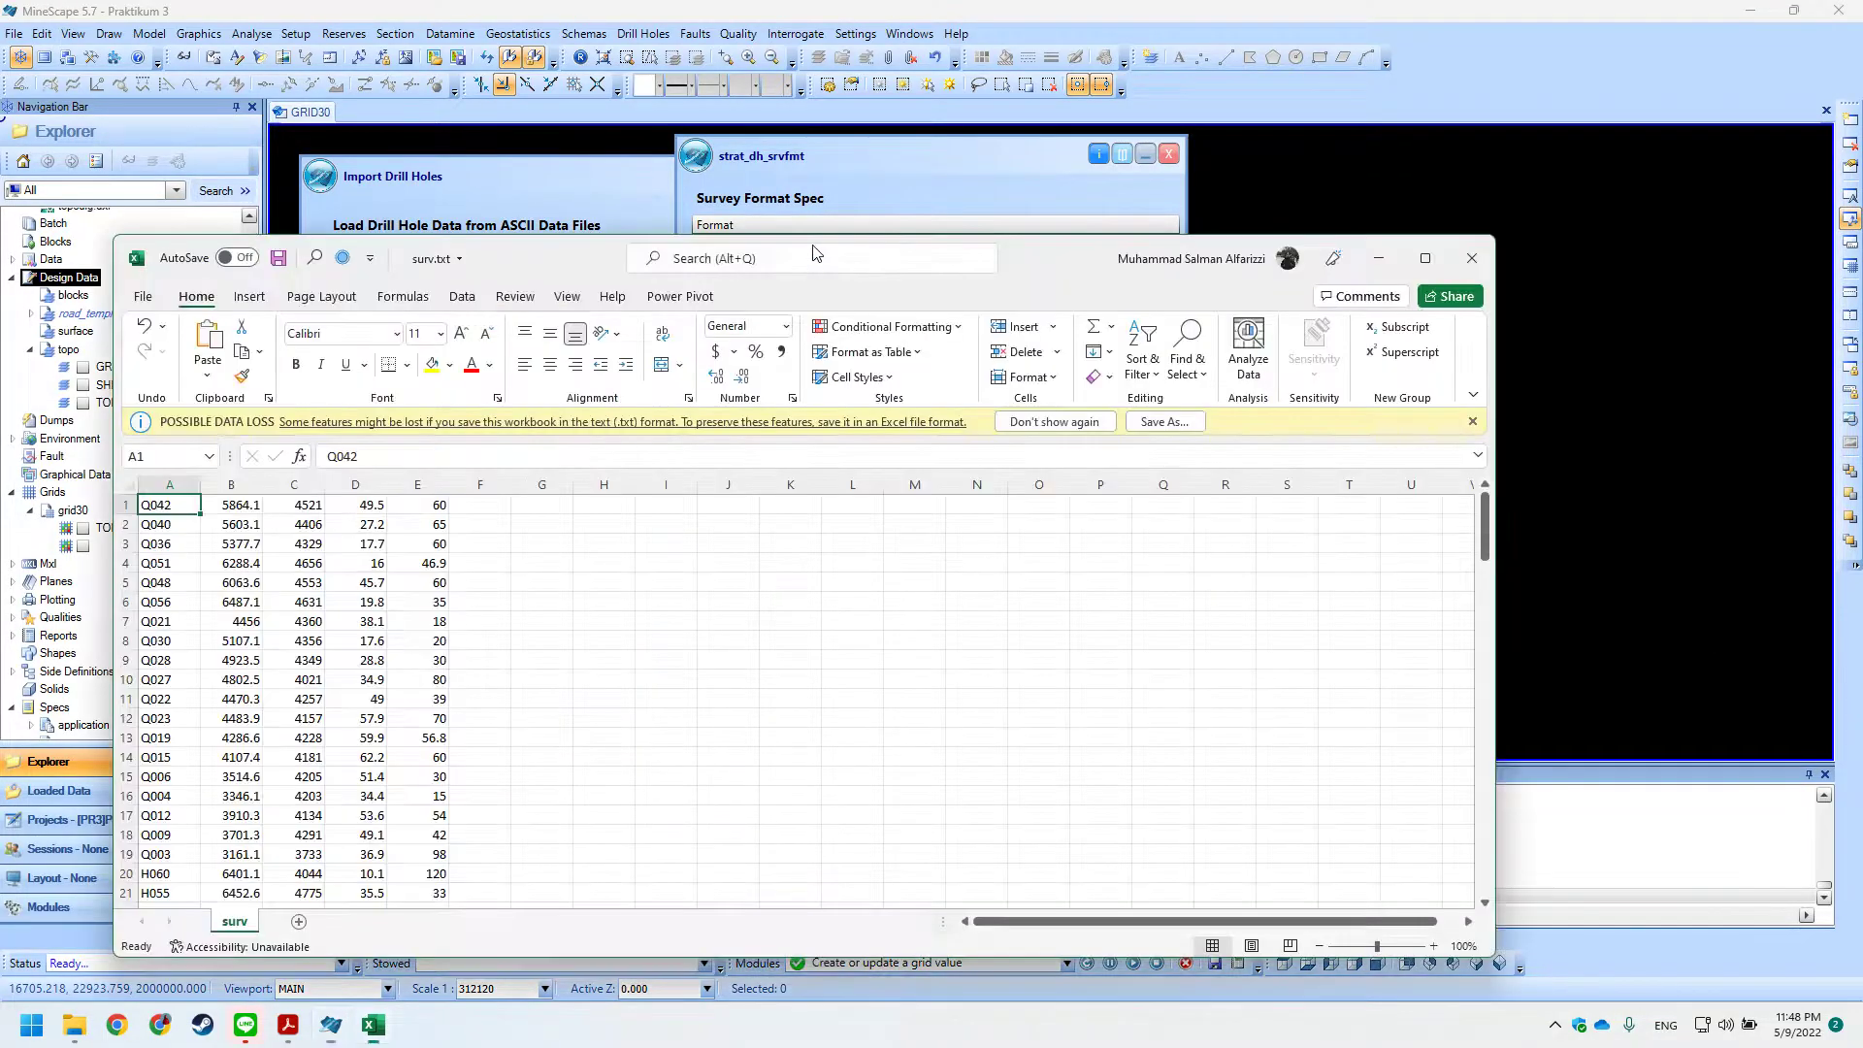
key("alt+Tab")
key("Tab")
scroll(848, 525, "down", 6)
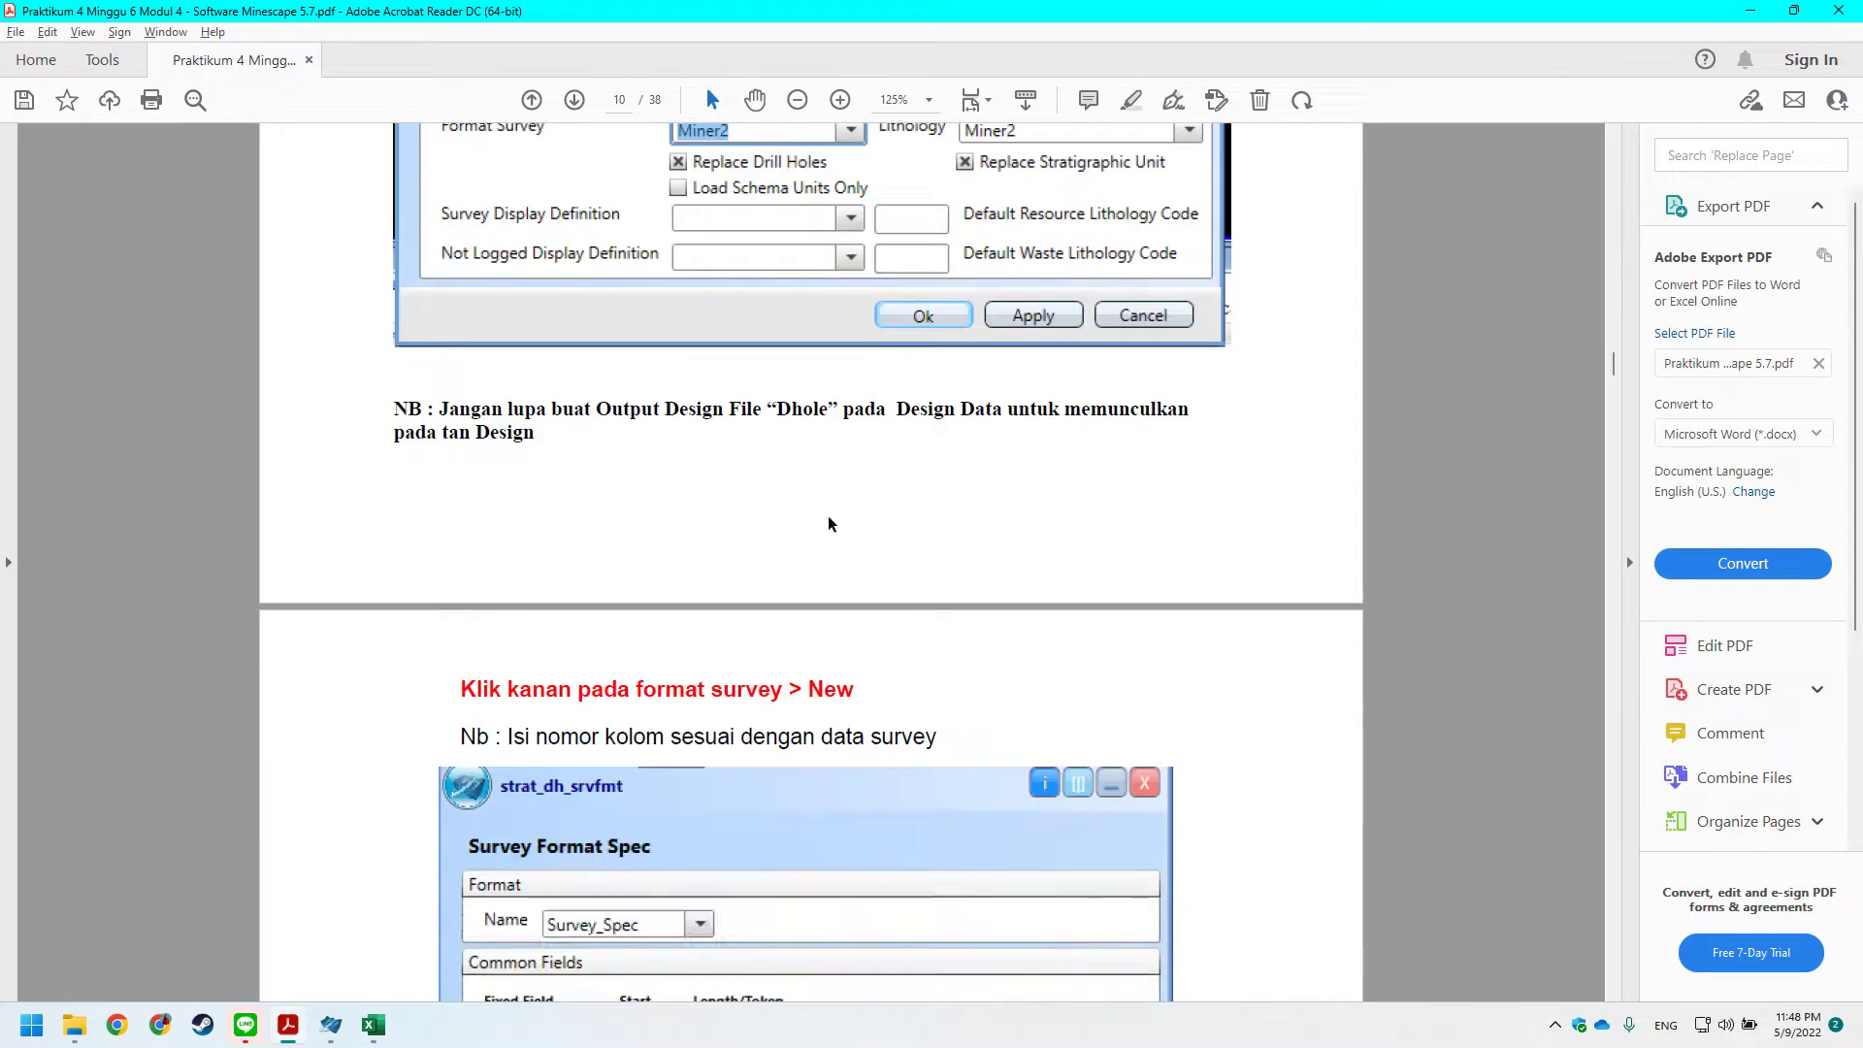
key("alt+Tab")
key("alt+Tab")
key("Tab")
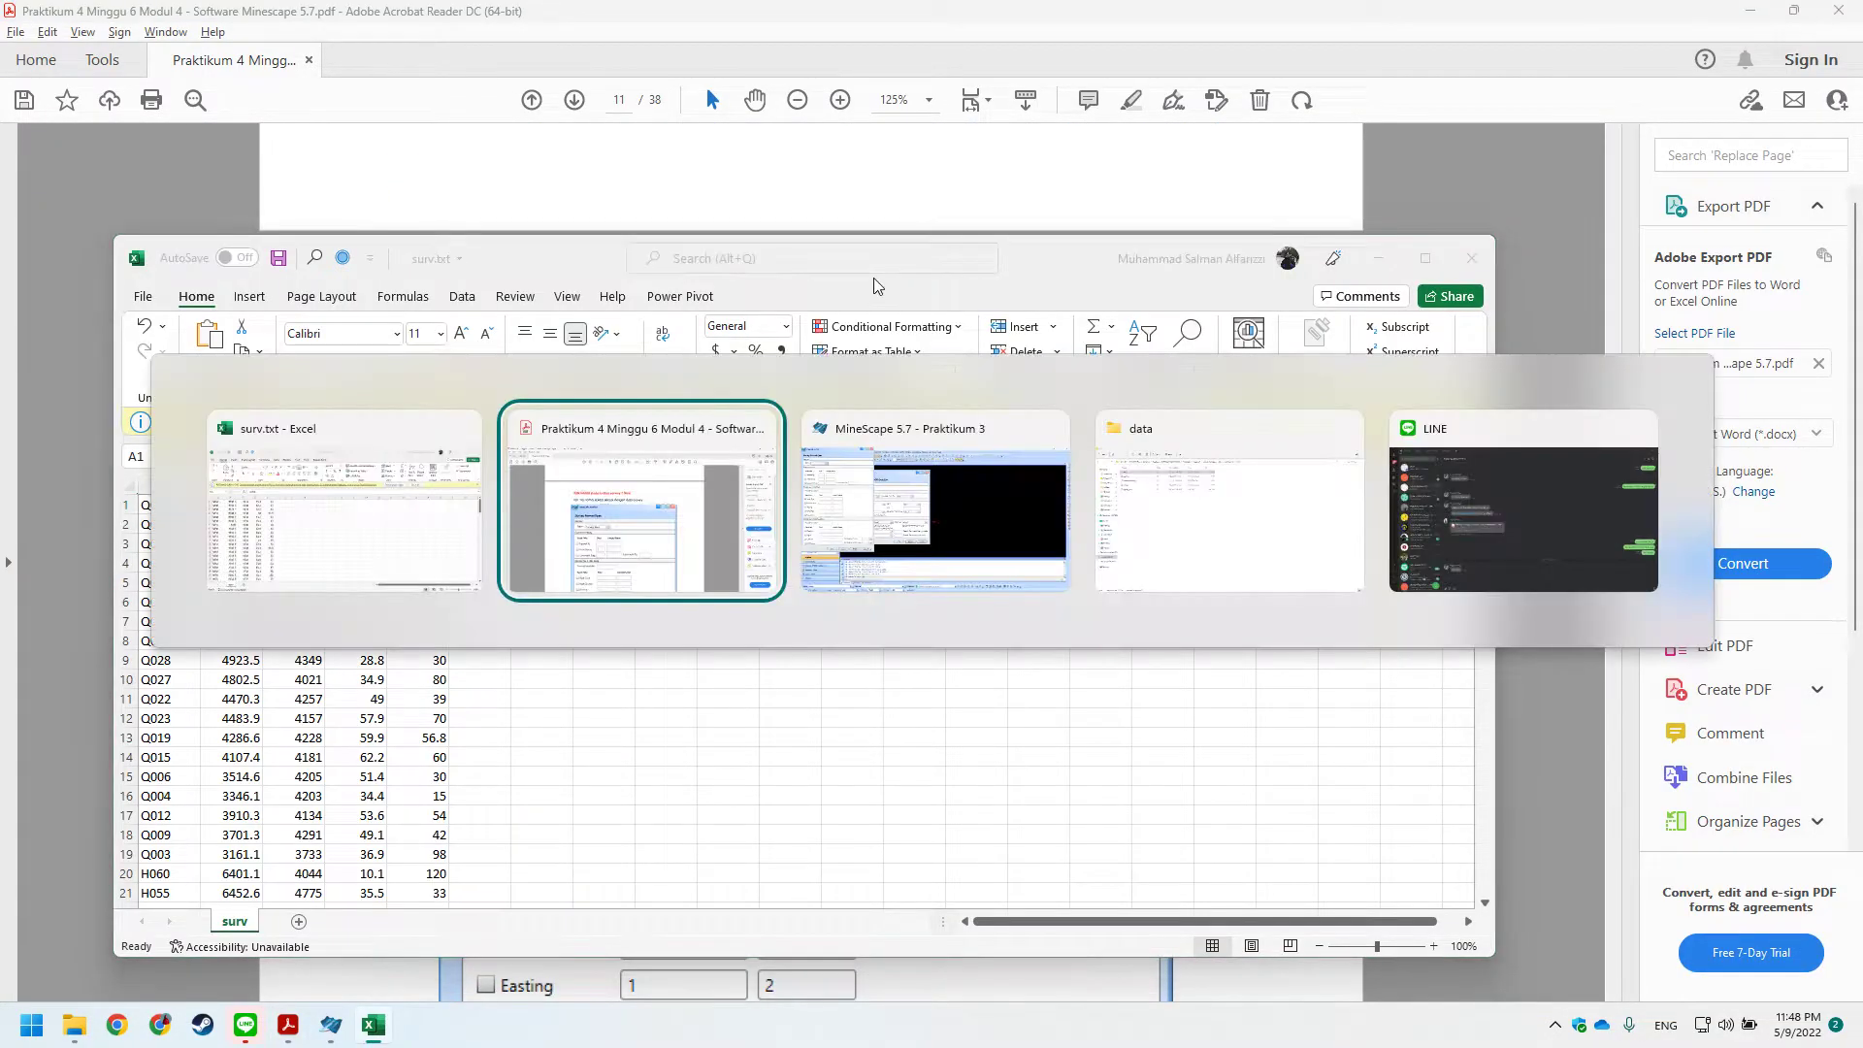
type("Survey")
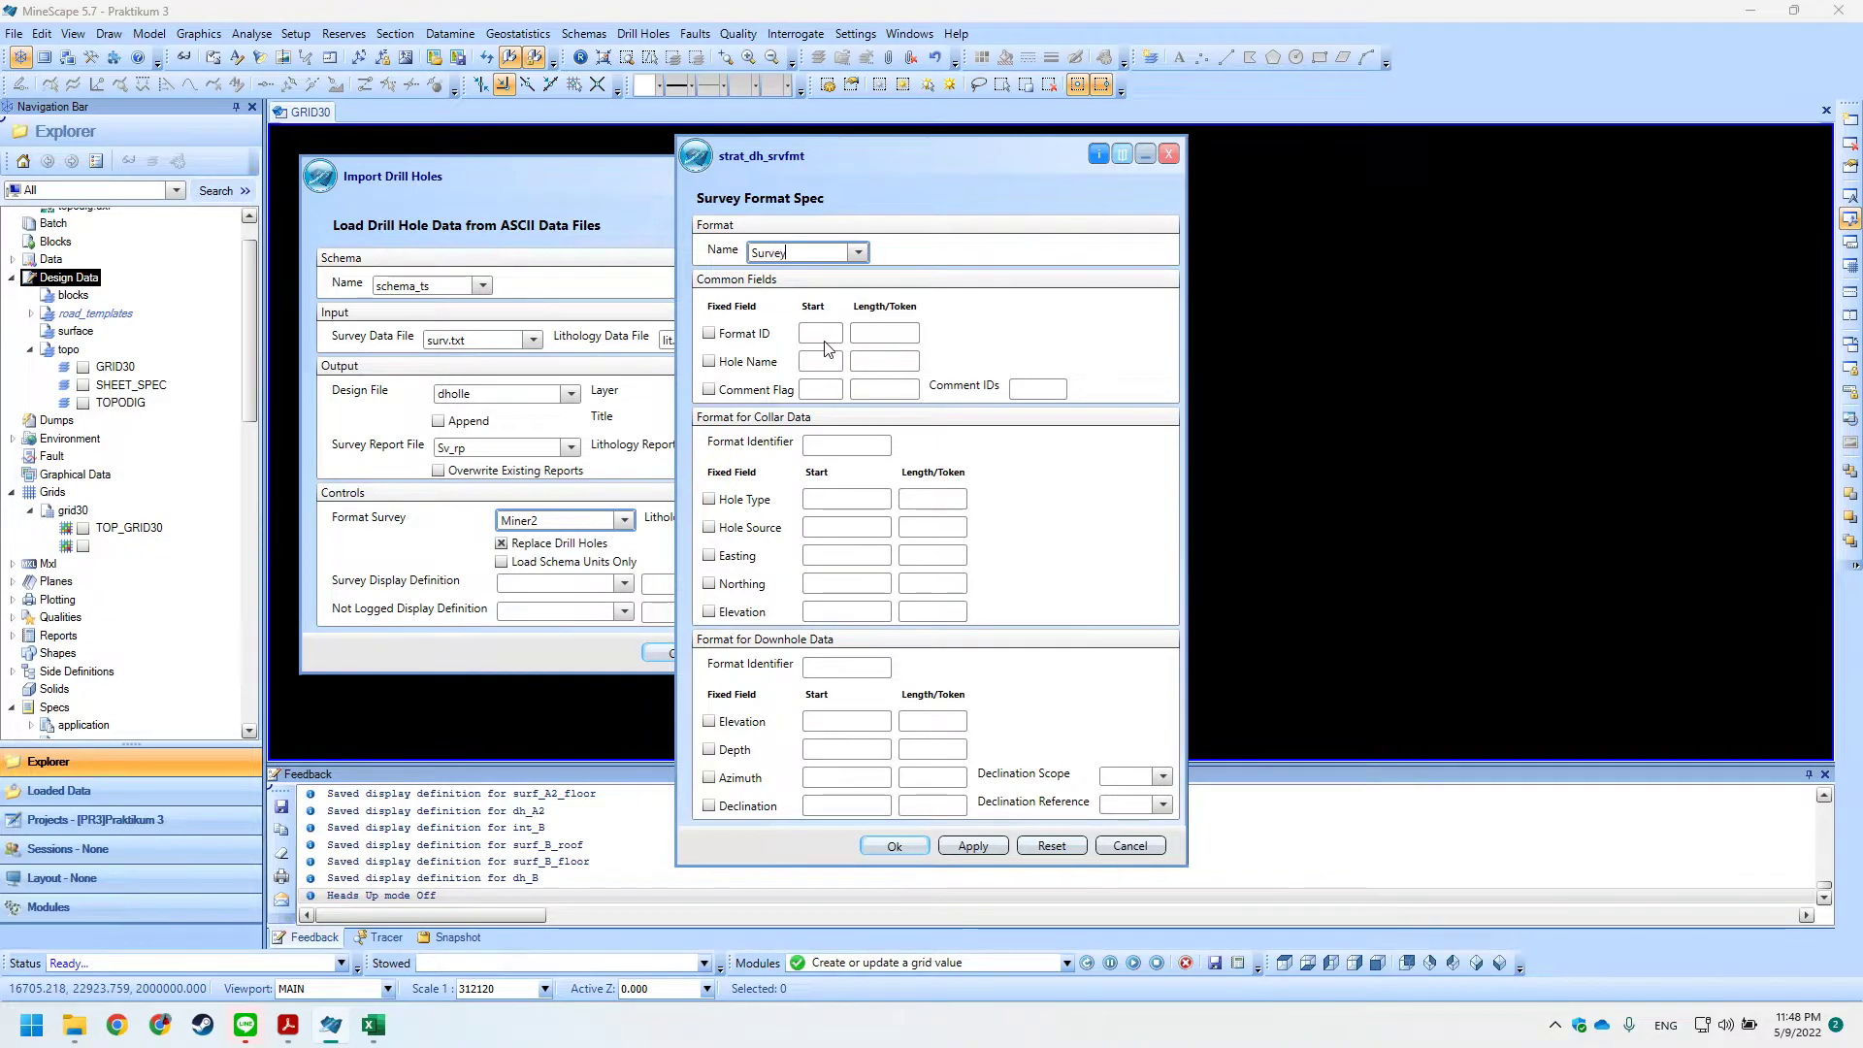
type("_Spec")
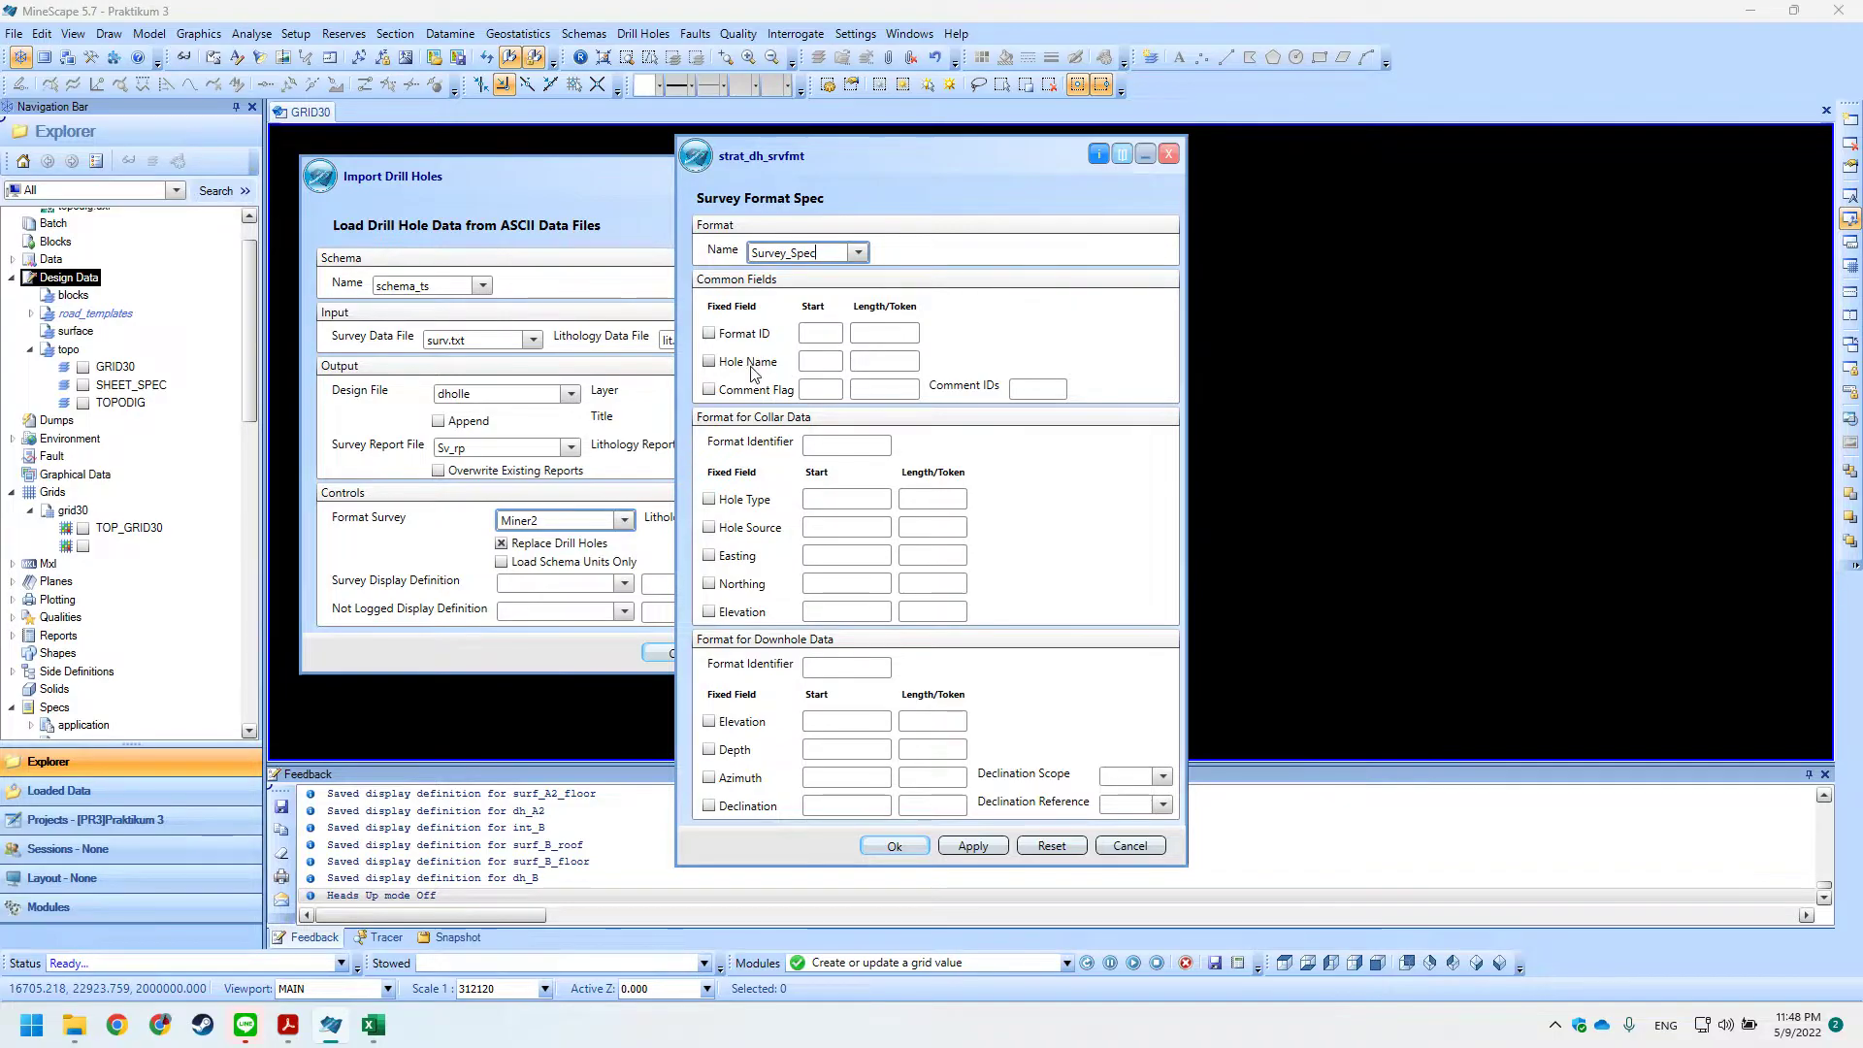
Read the guide's start and token settings for the hole name, collar and downhole fields.
key("alt+Tab")
key("Tab")
scroll(581, 505, "down", 3)
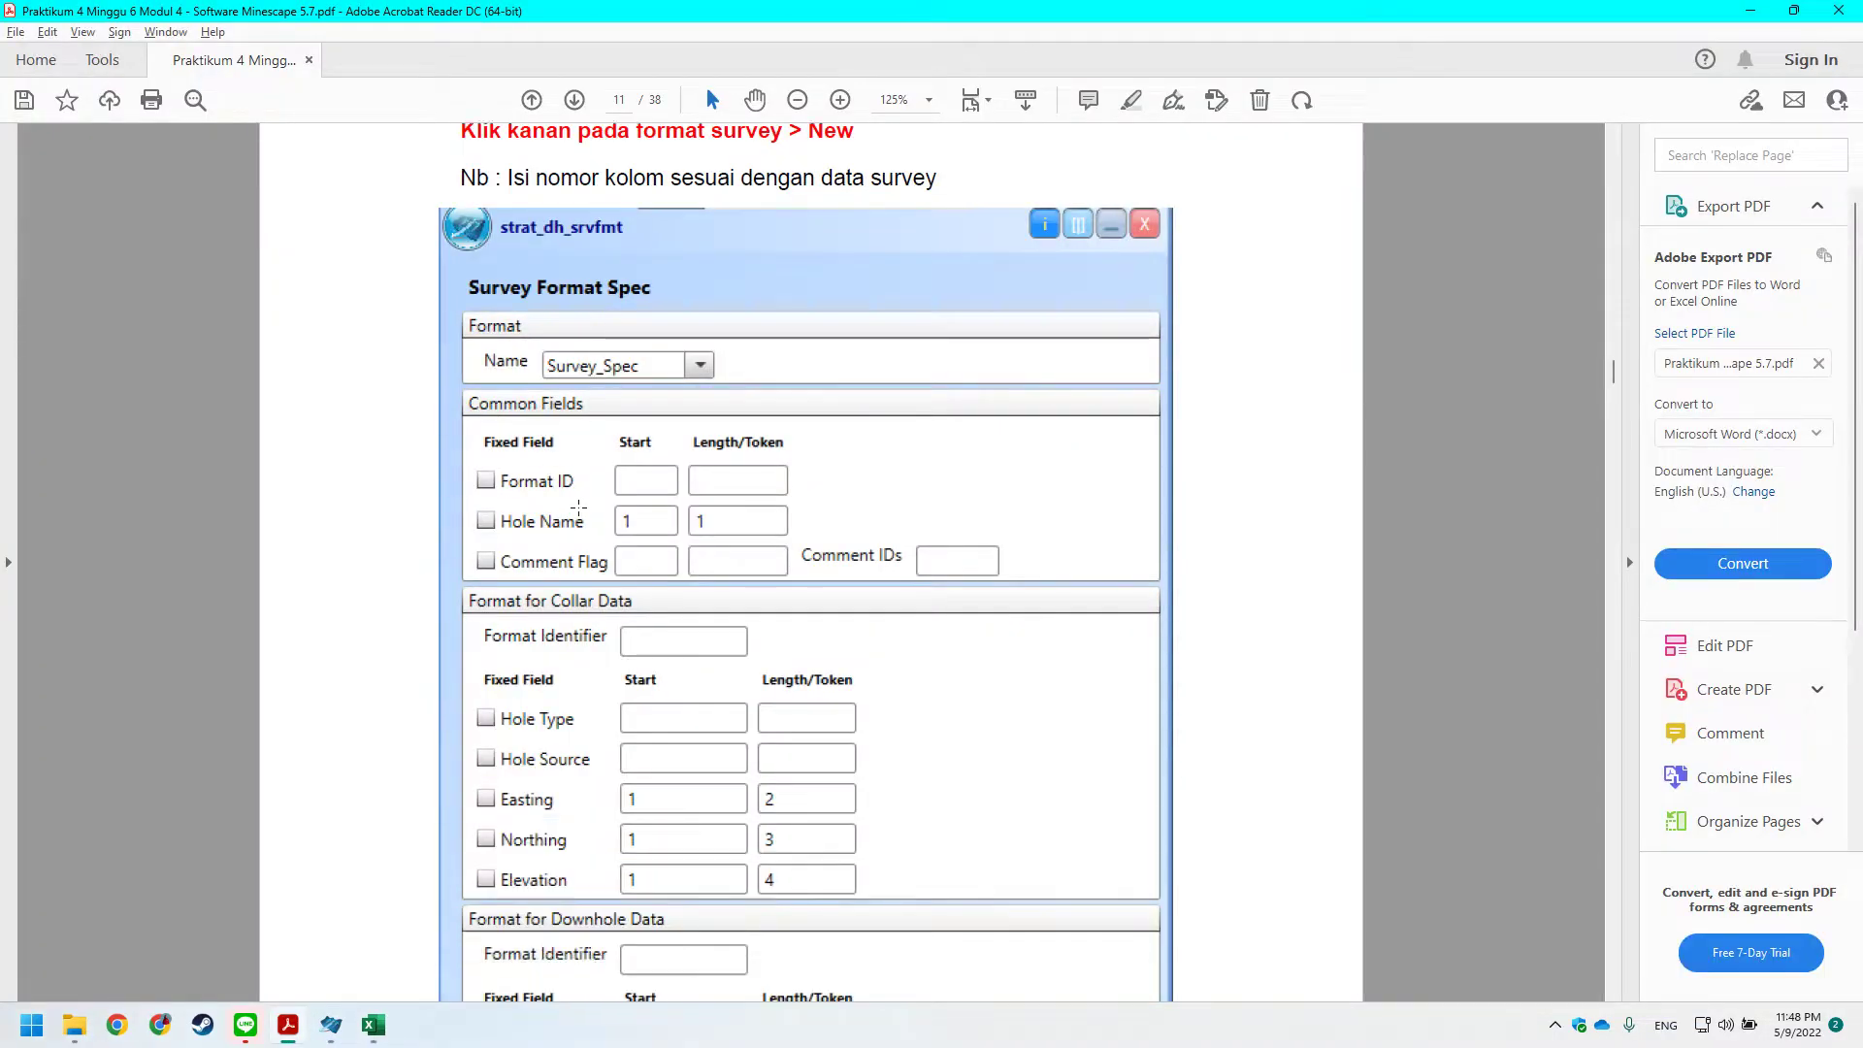
scroll(683, 611, "down", 3)
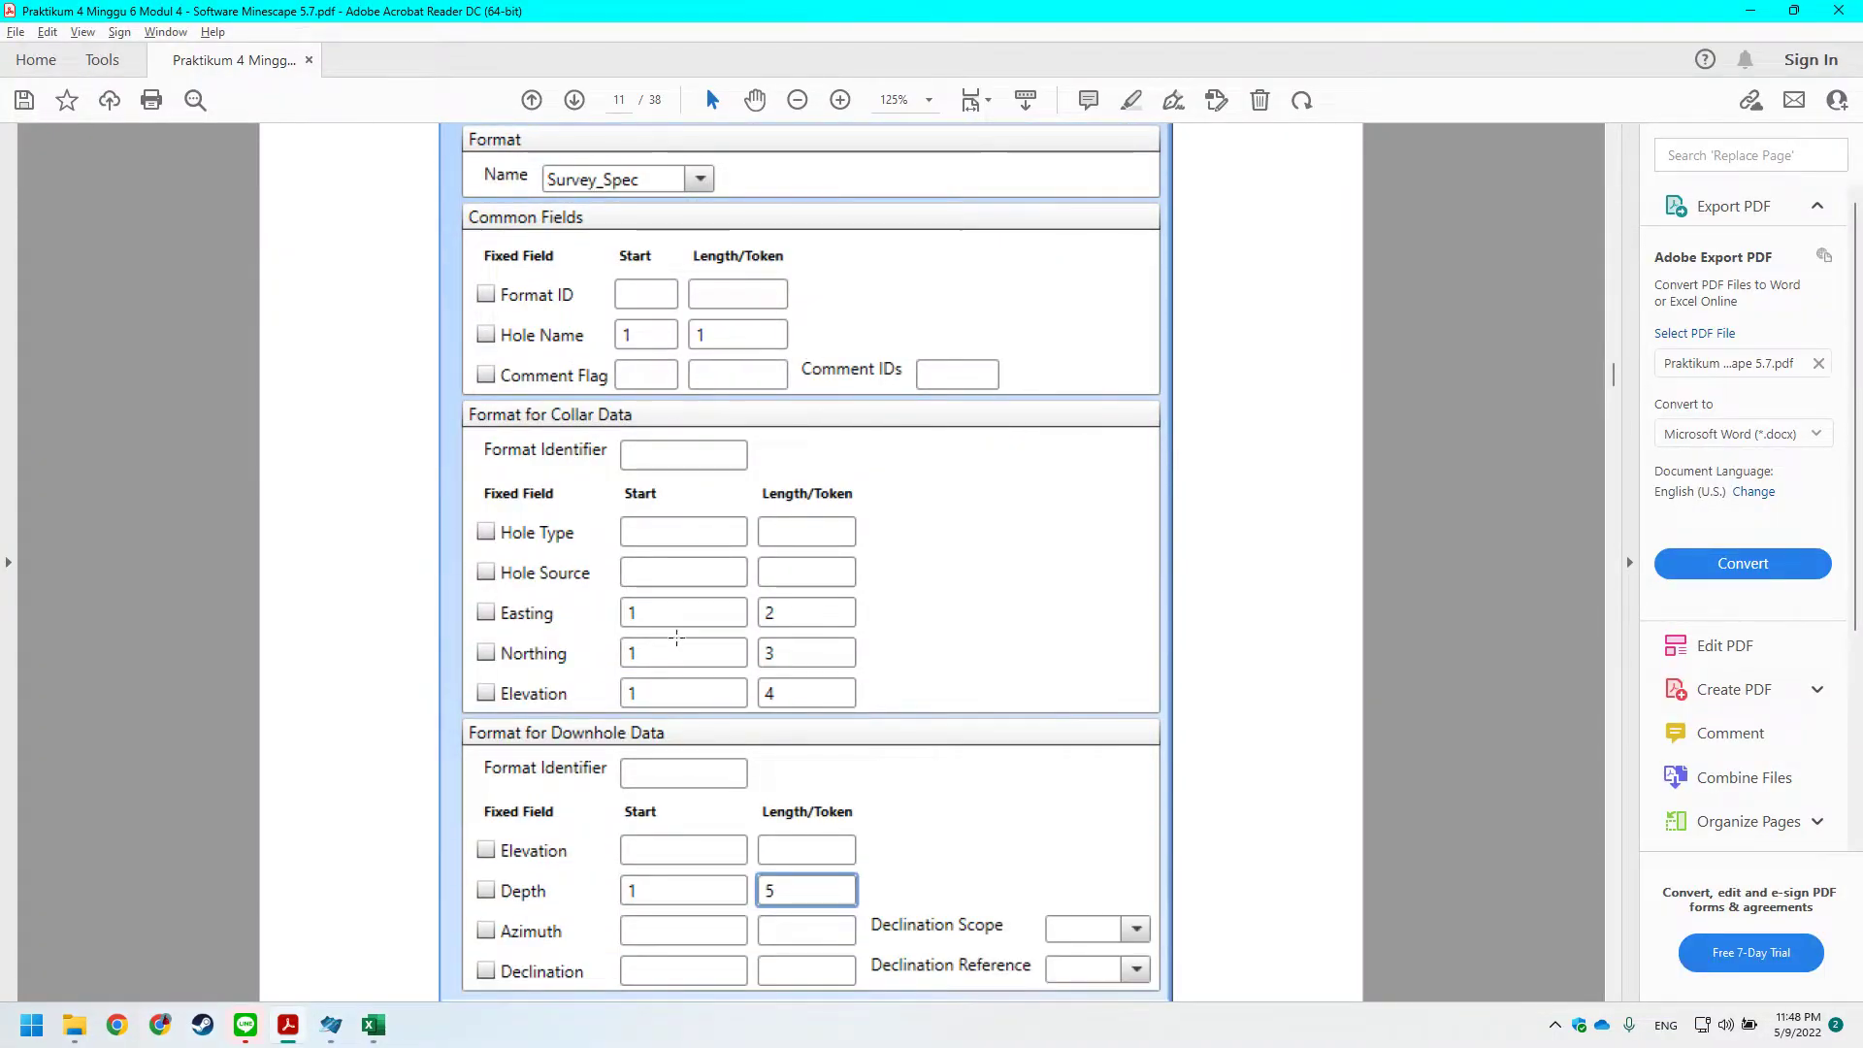
scroll(757, 607, "down", 1)
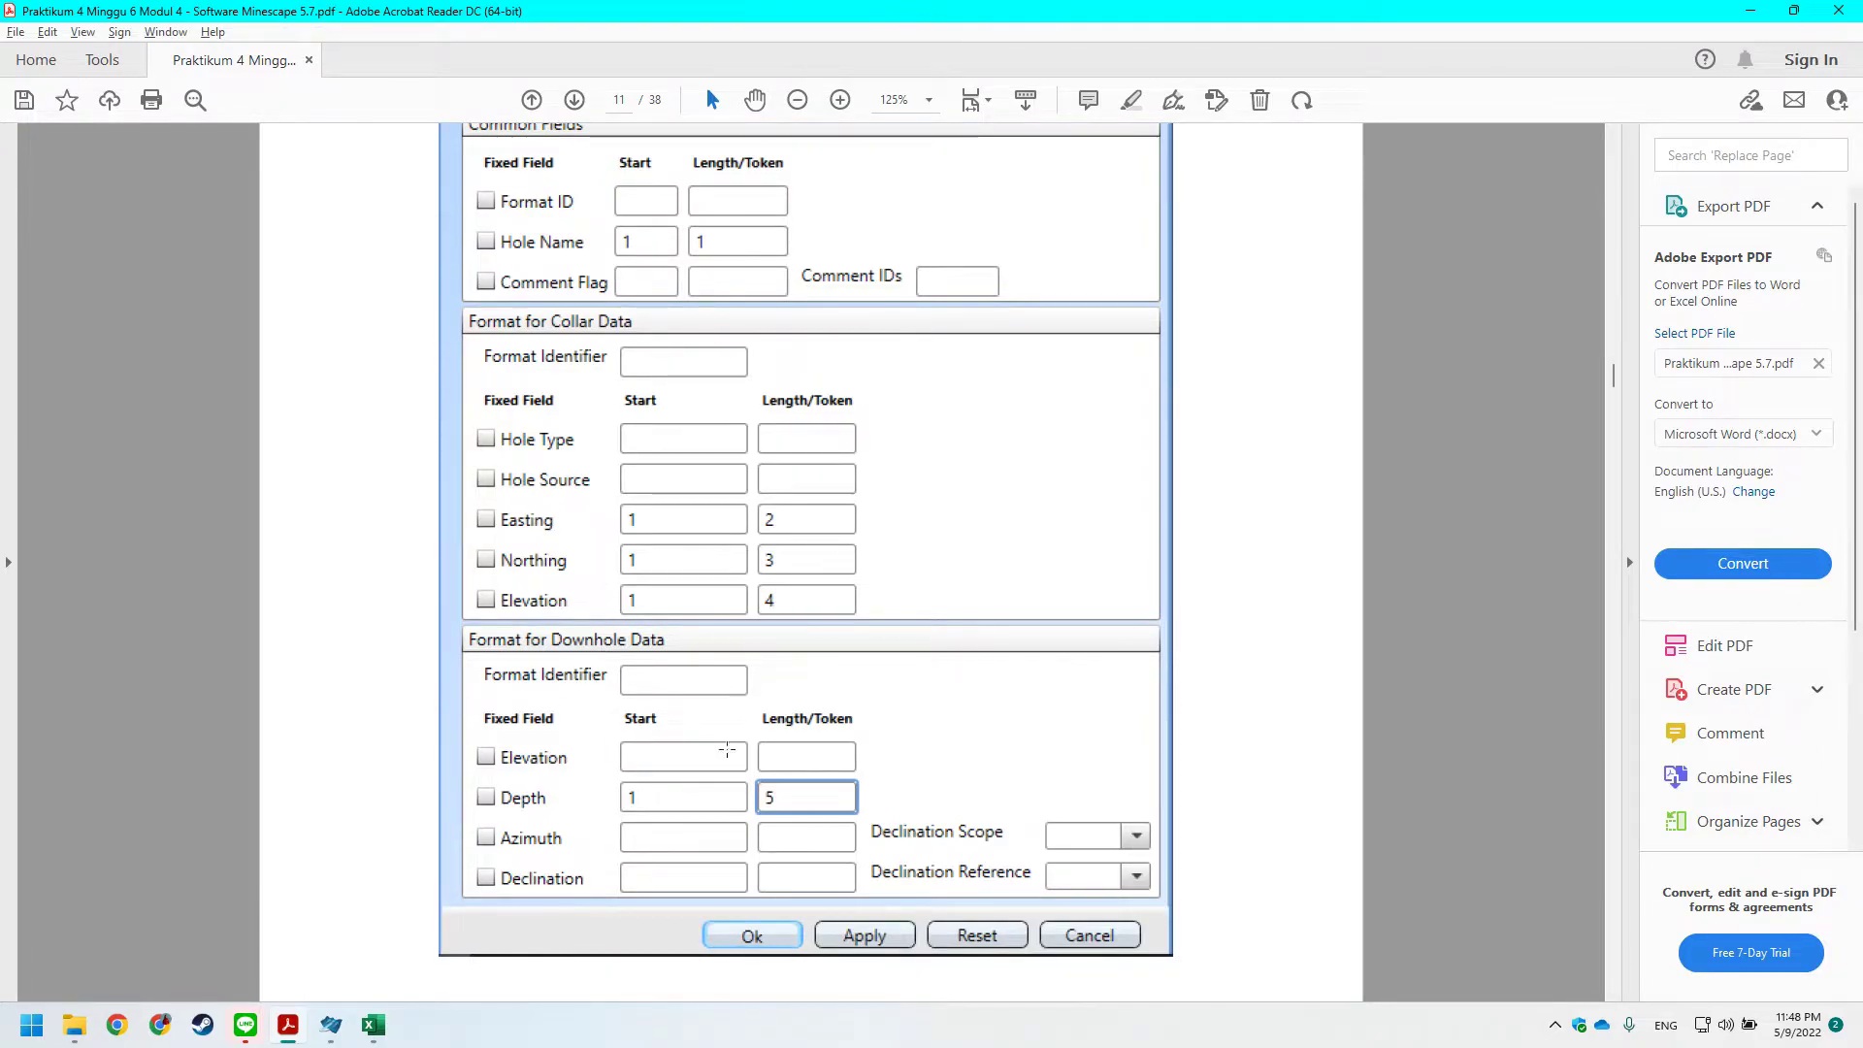
Check the order of columns A to E in surv.txt for the format fields and return to the Survey_Spec form.
key("alt+Tab")
key("alt+Tab")
key("alt+Tab")
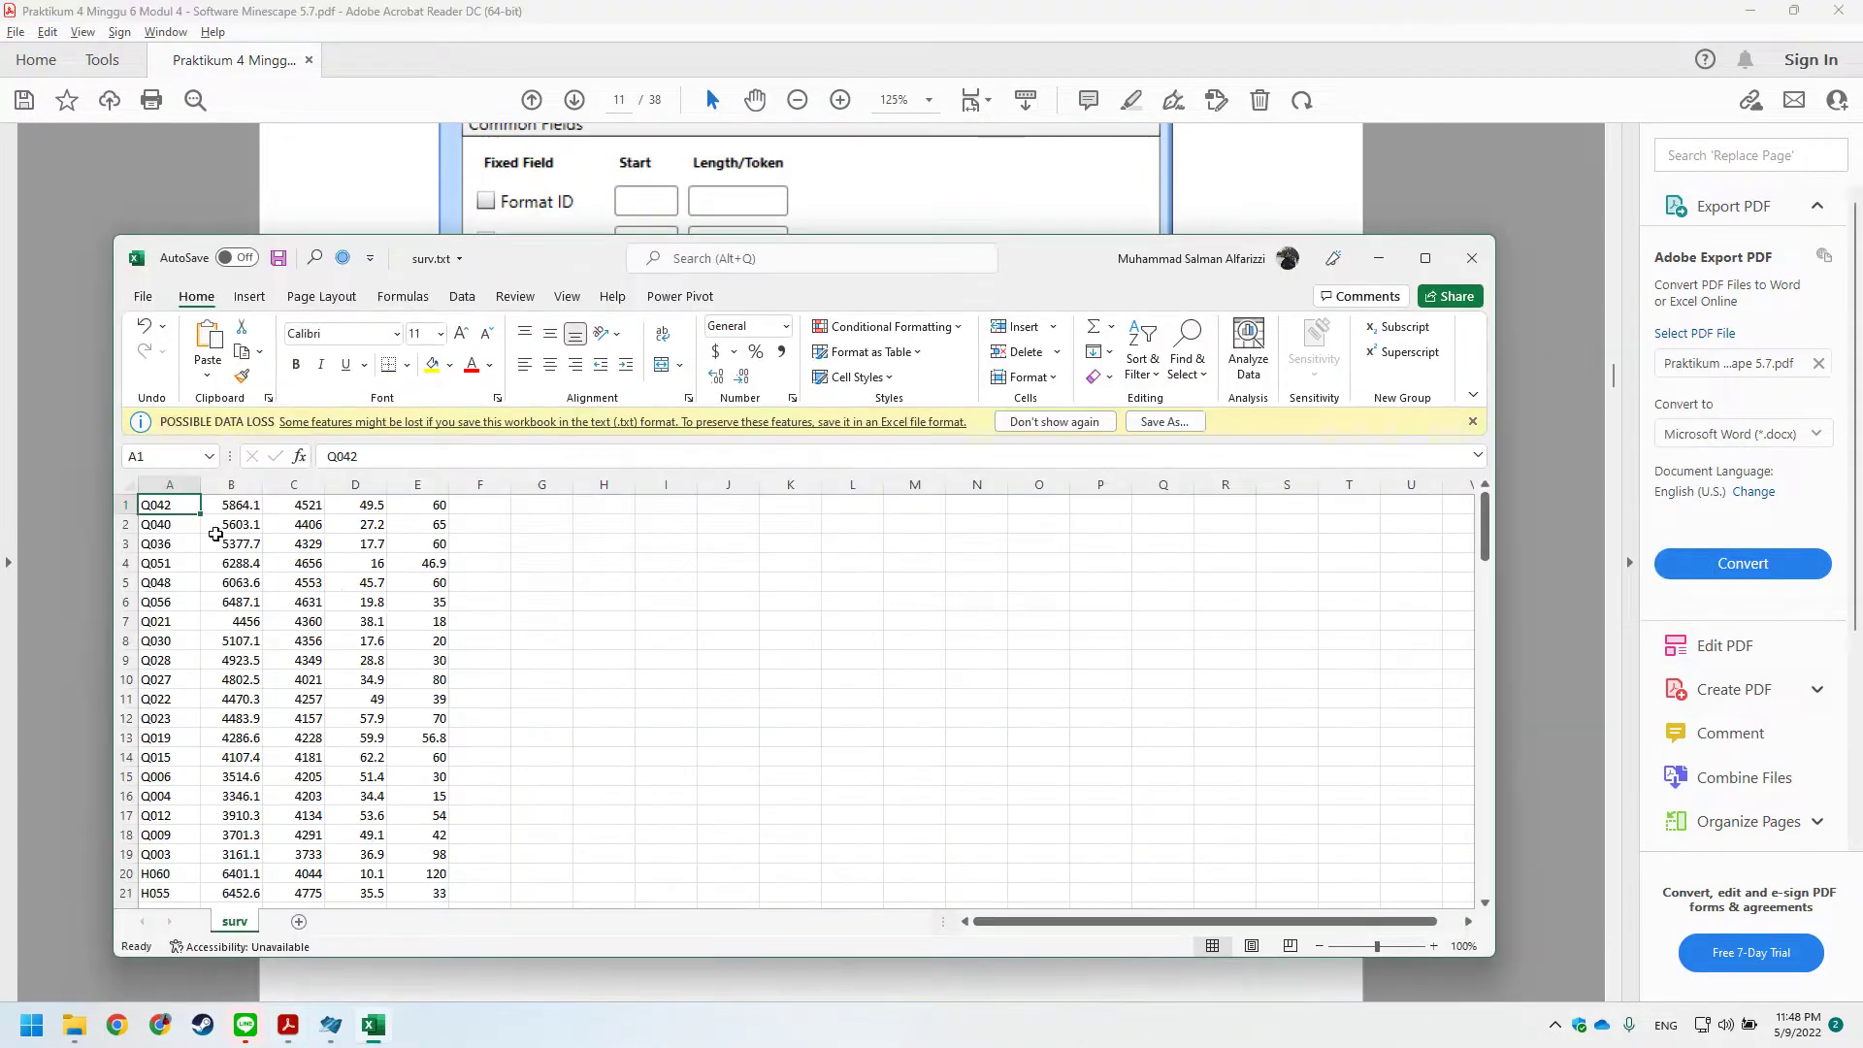
left_click(248, 509)
left_click(307, 508)
left_click(379, 510)
left_click(429, 509)
left_click(666, 535)
key("alt+Tab")
key("alt+Tab")
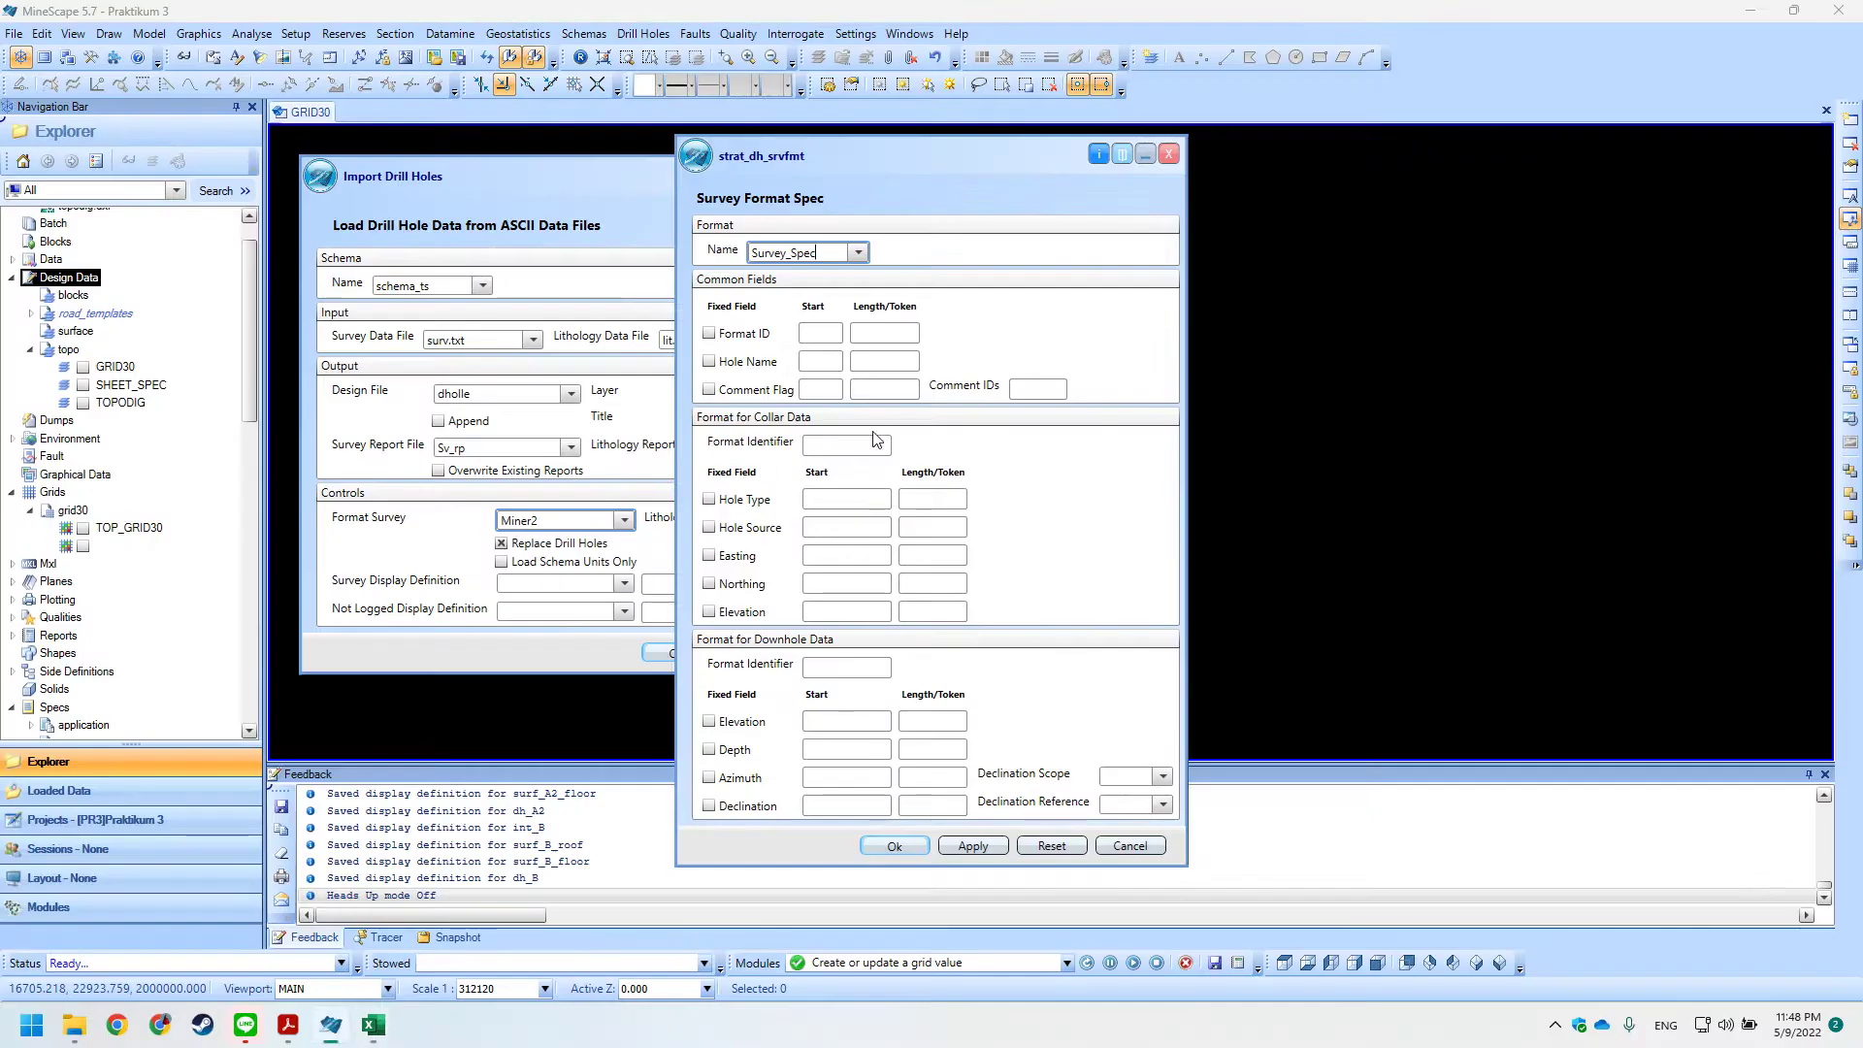
Set the Hole Name start position to 1, checking it against surv.txt and the guide.
left_click(838, 365)
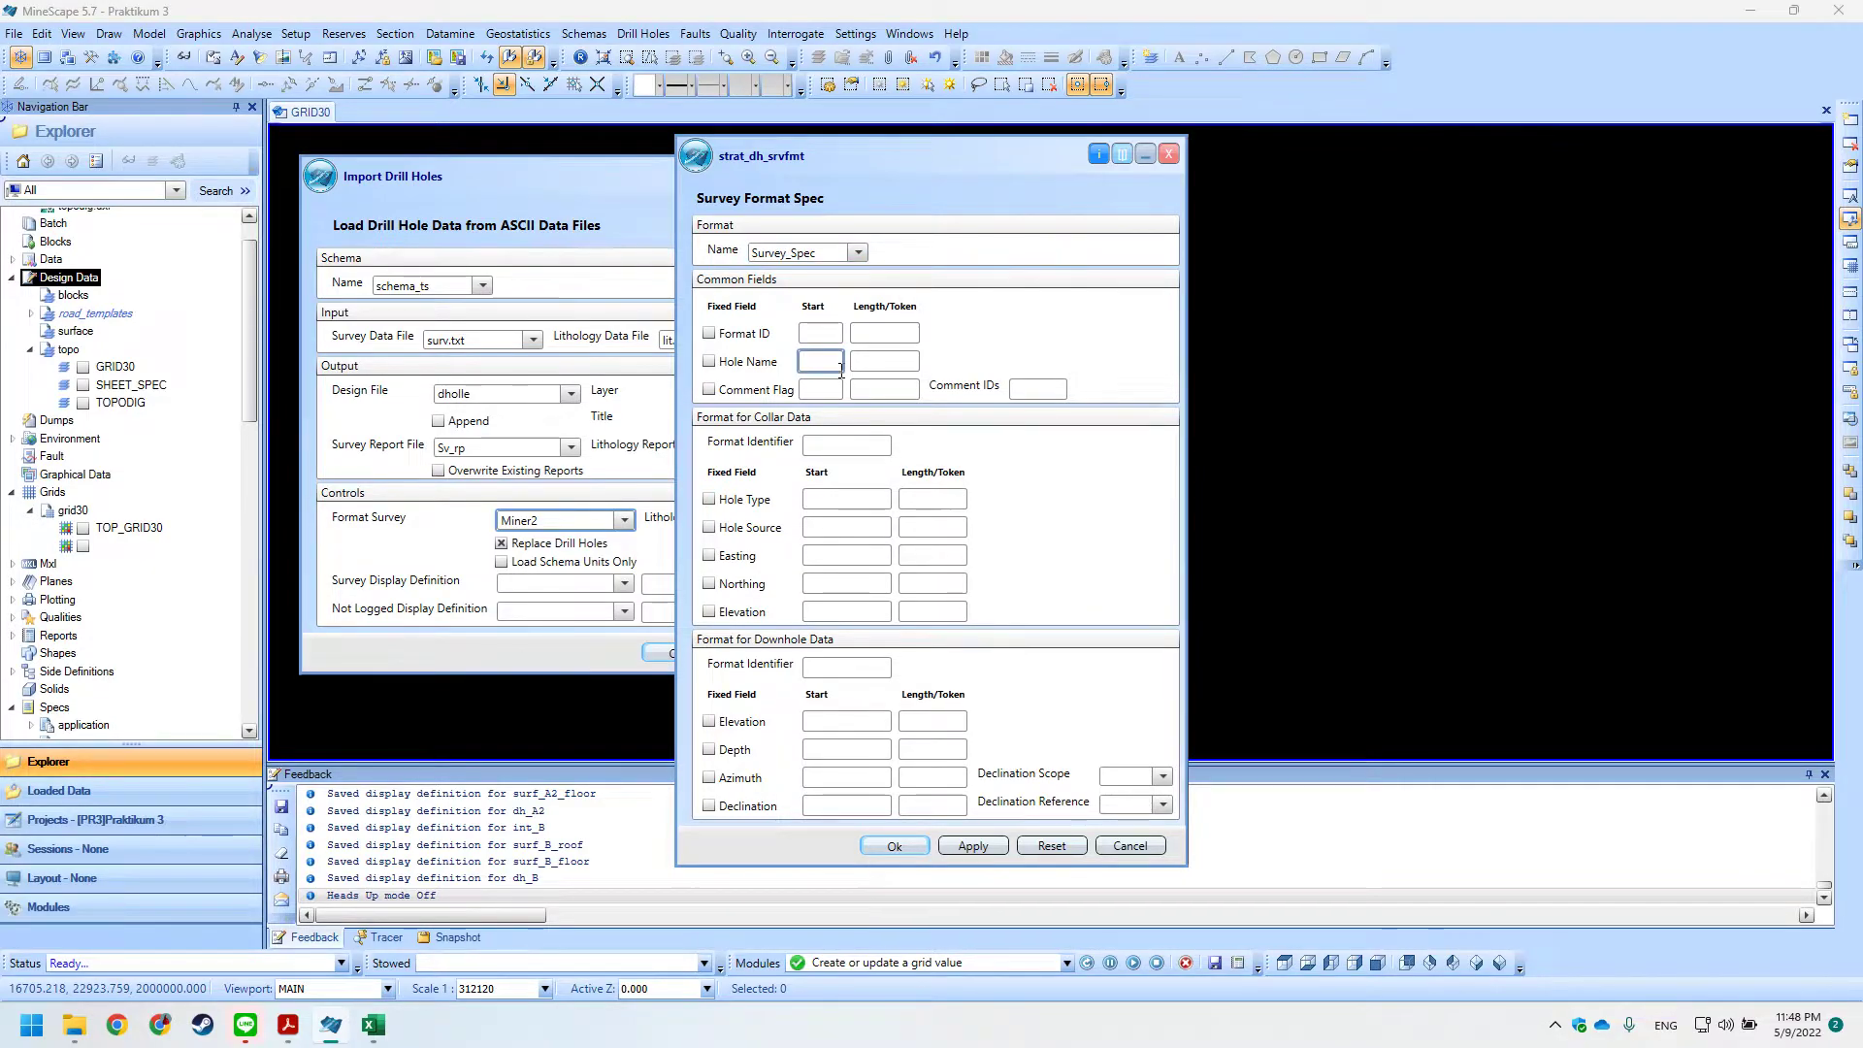
key("alt+Tab")
left_click(167, 507)
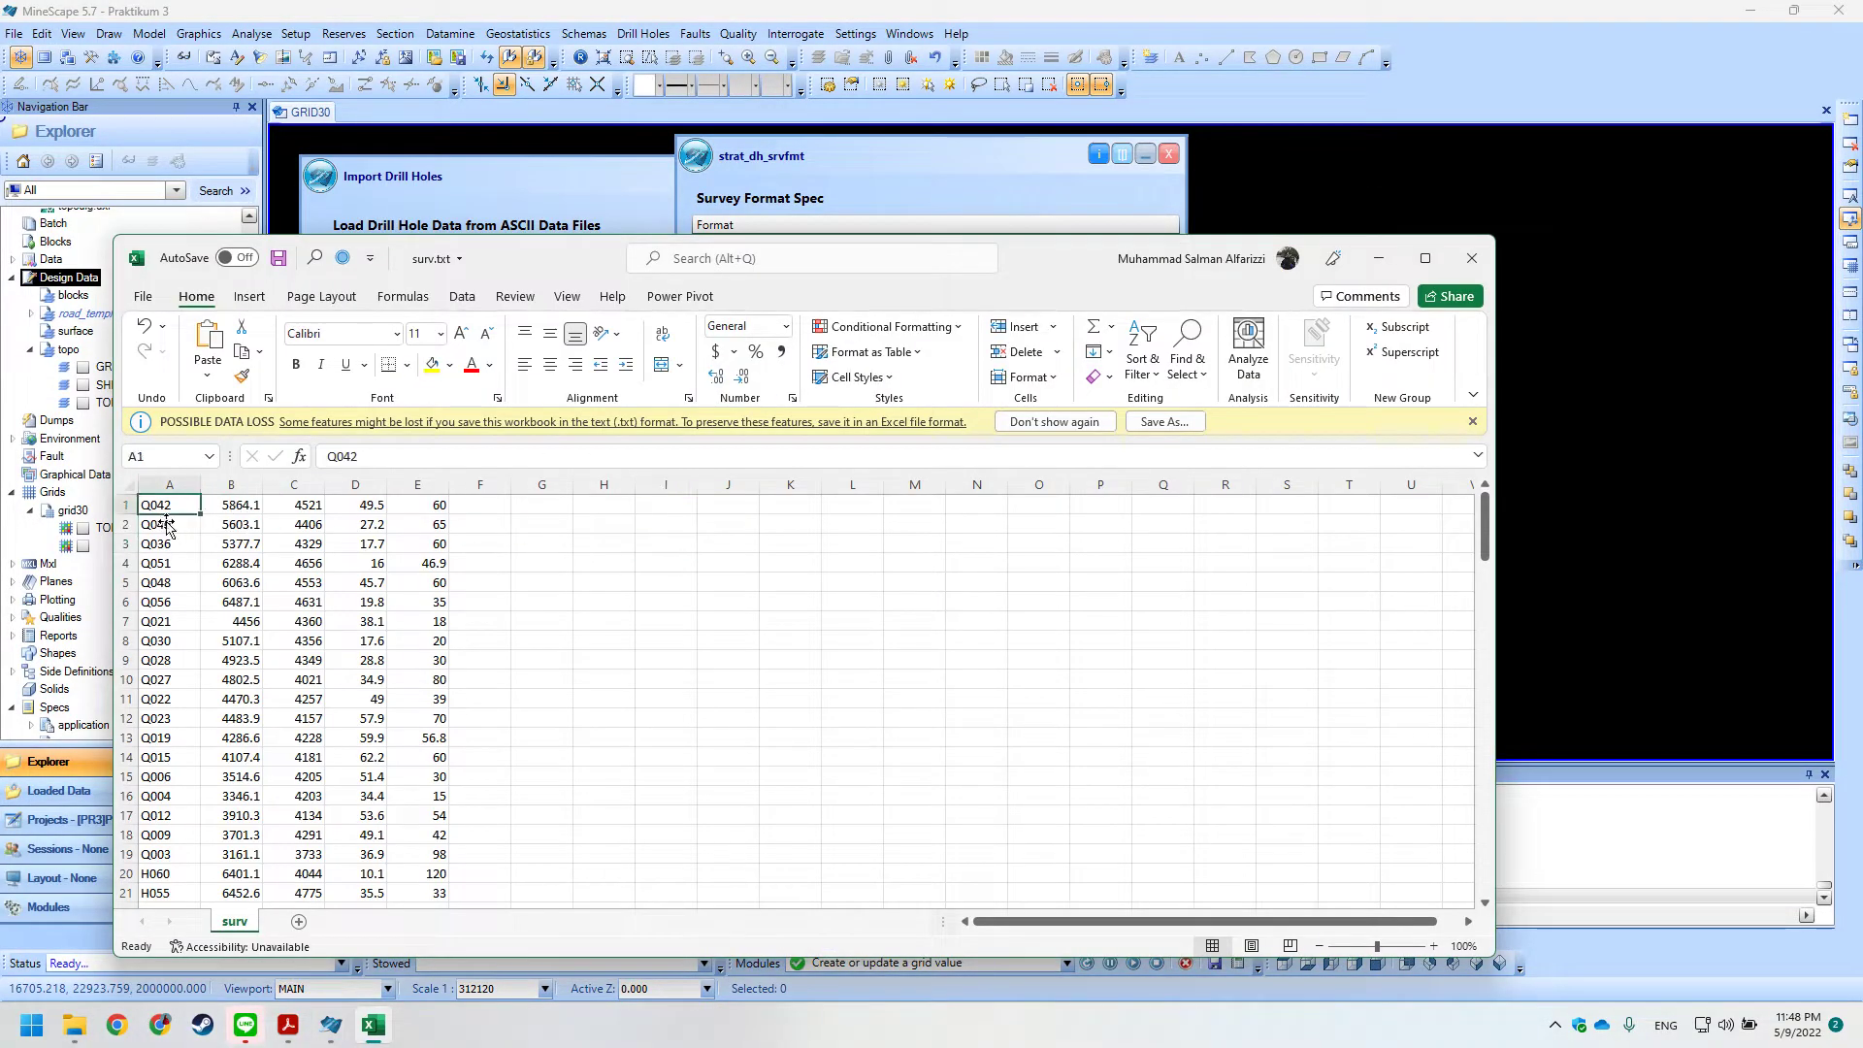
key("alt+Tab")
key("alt+Tab")
key("alt+Tab")
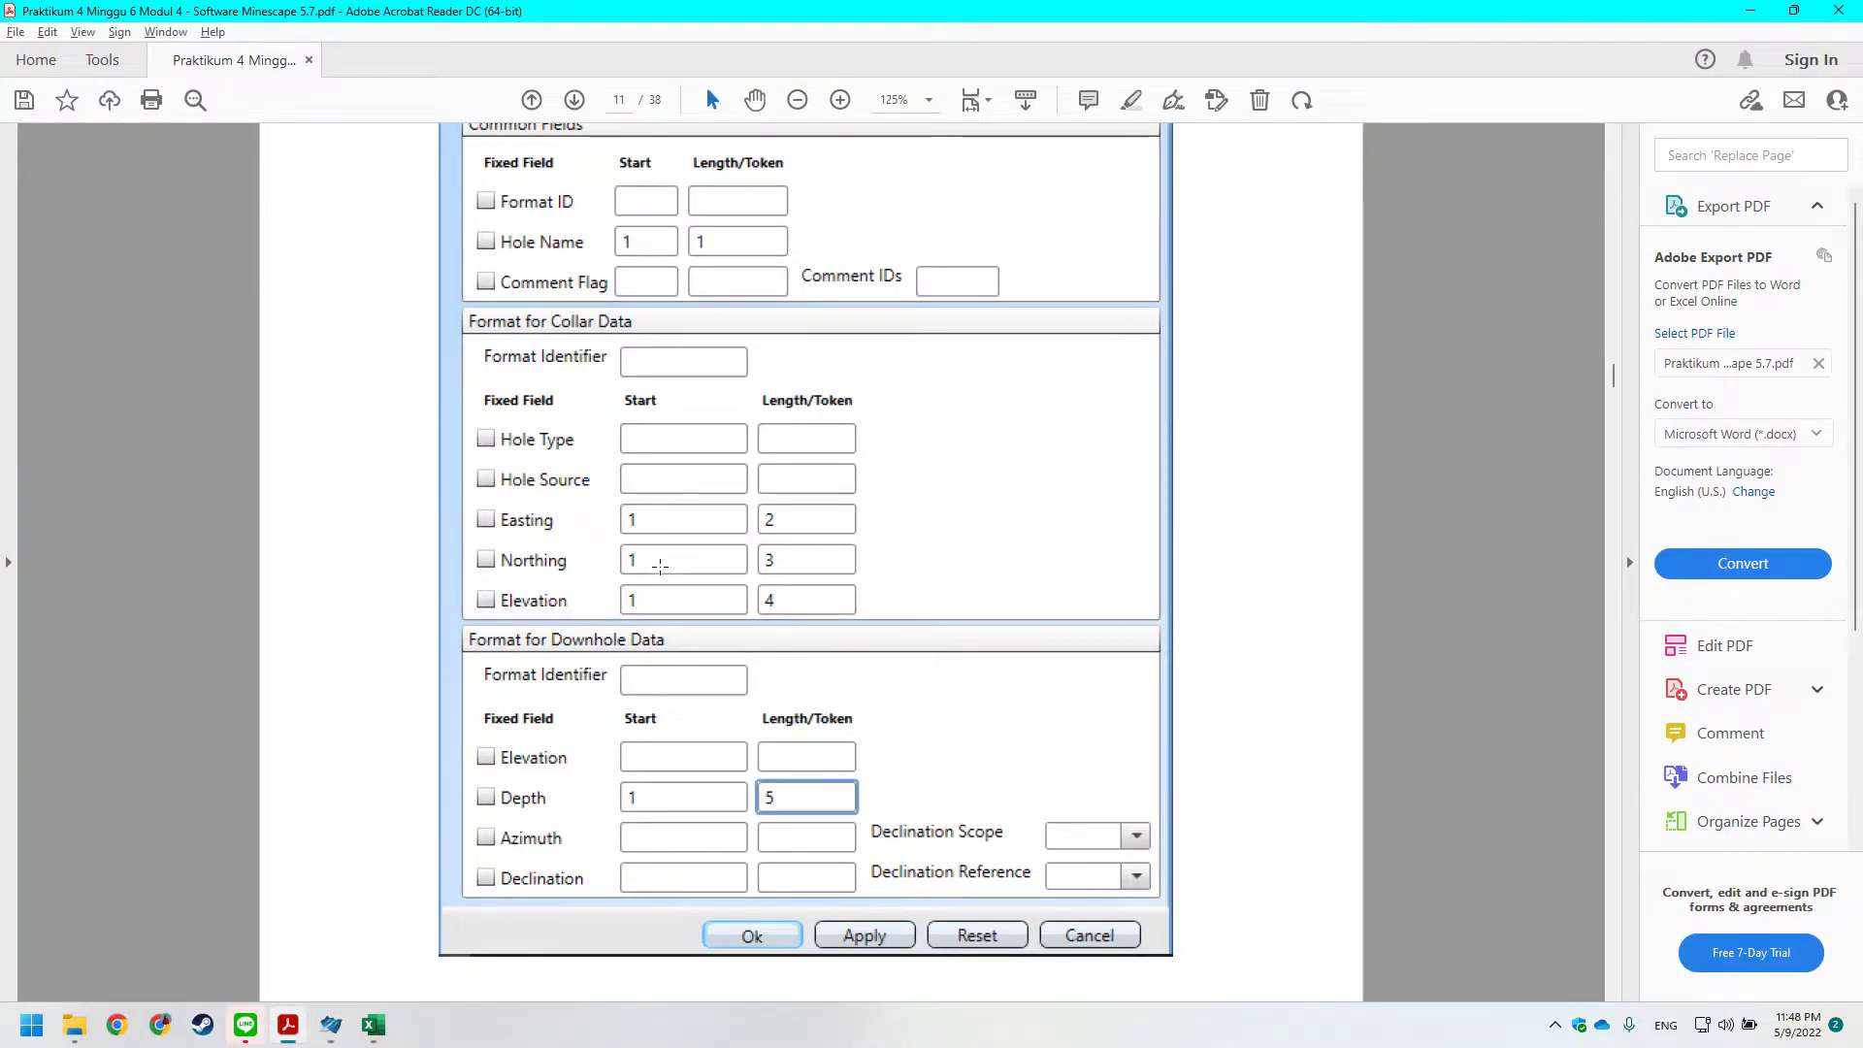
key("alt+Tab")
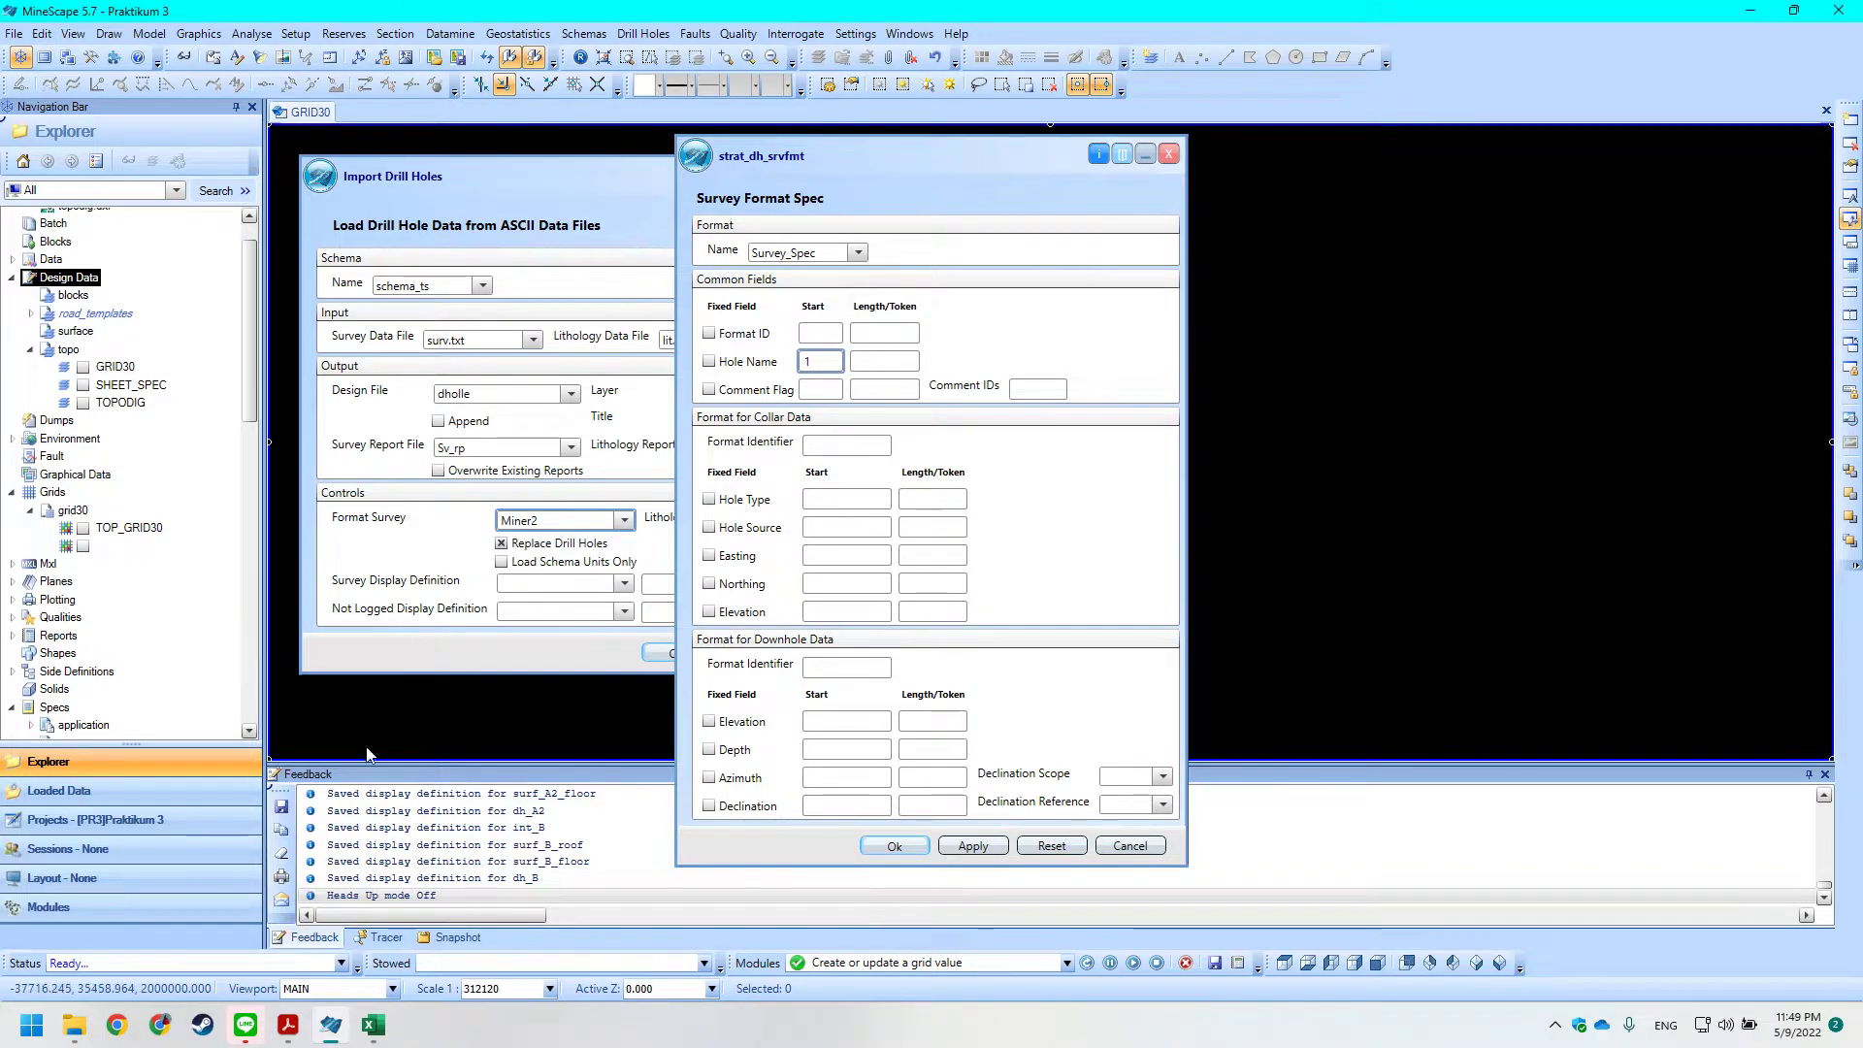
Compare the Hole Name settings with the guide and surv.txt once more, and return to the Survey_Spec form.
key("alt+Tab")
key("alt+Tab")
scroll(642, 234, "up", 2)
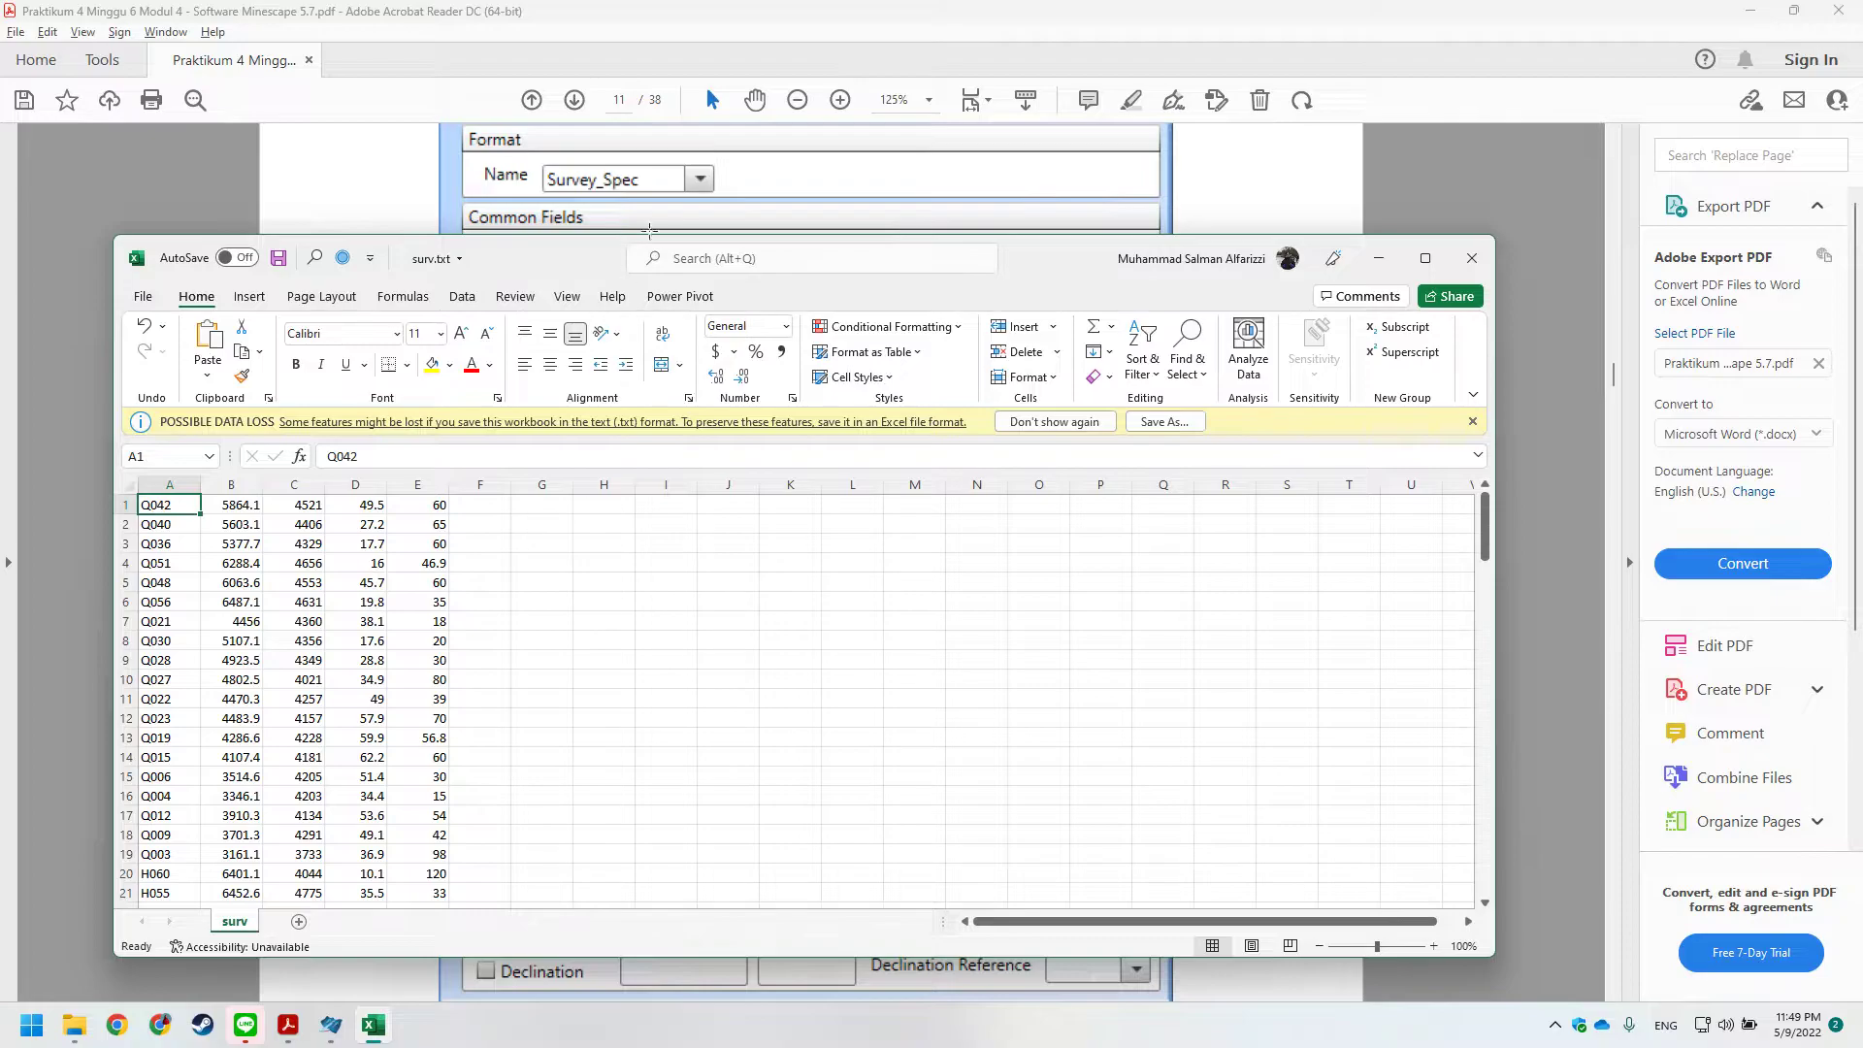
key("alt+Tab")
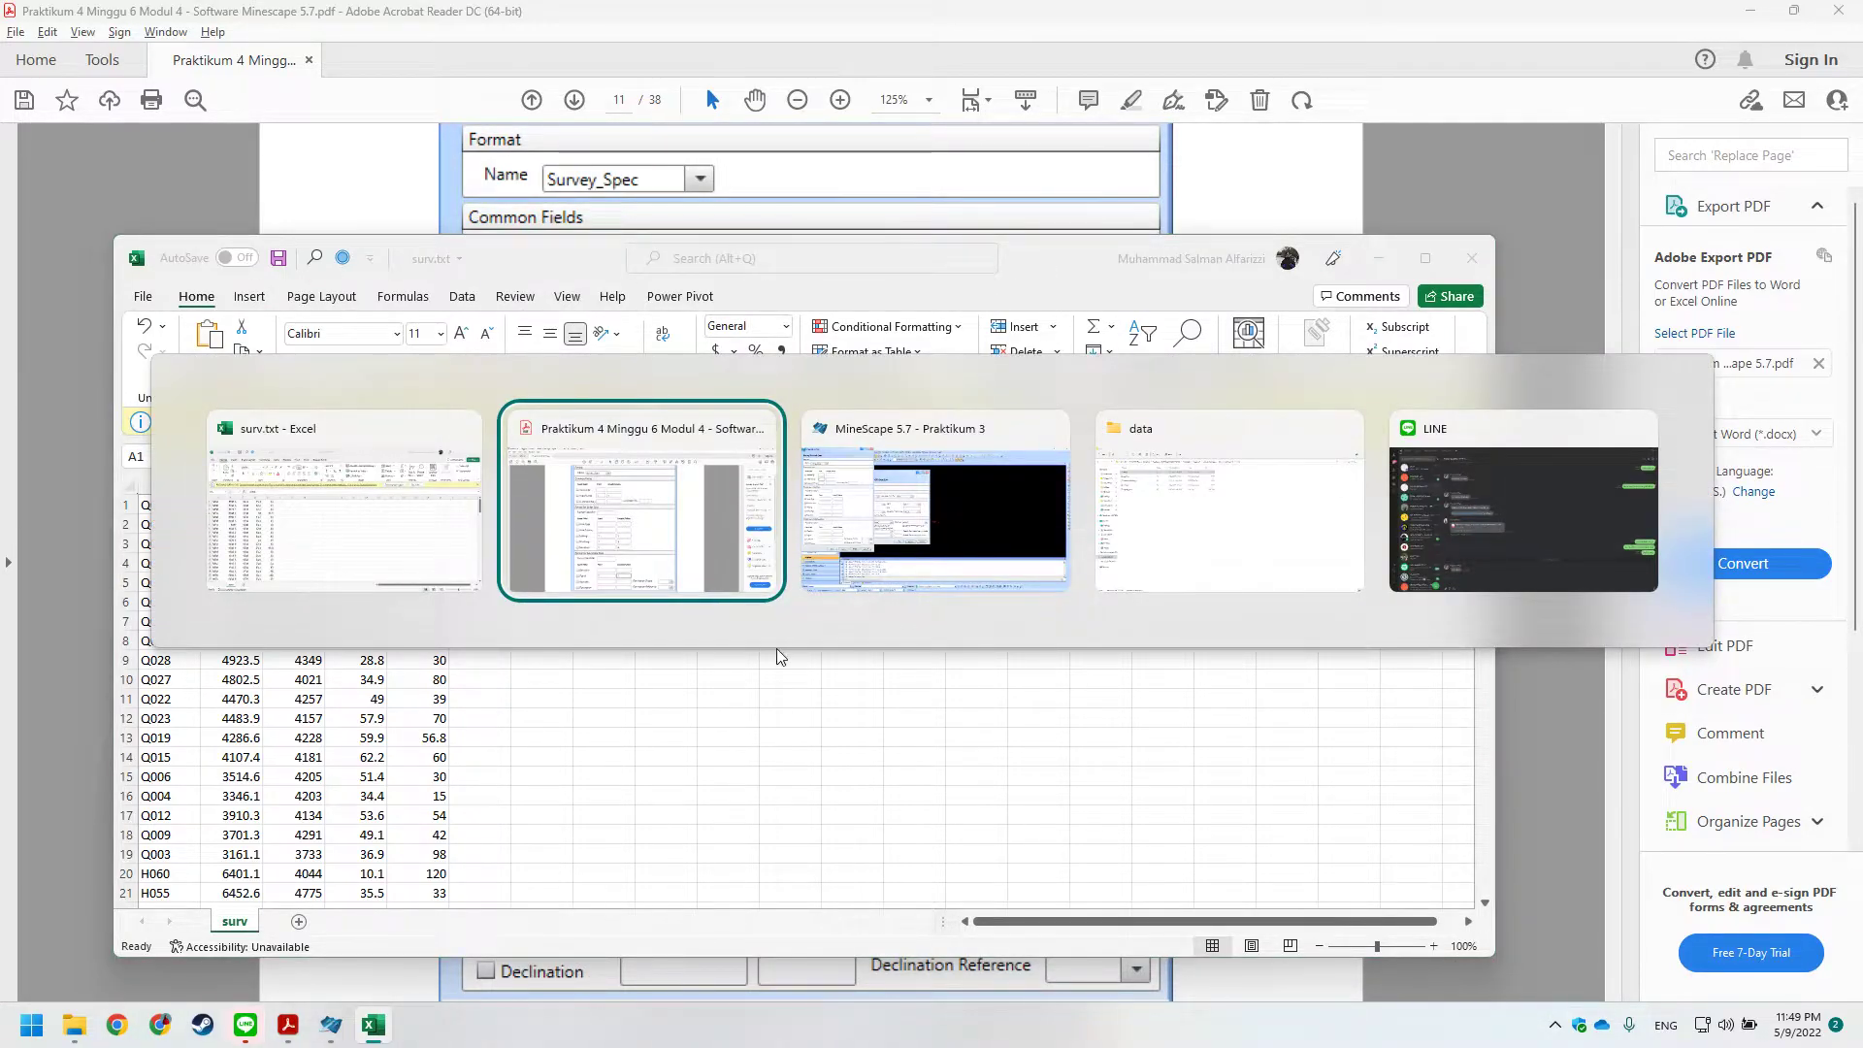
key("alt+Tab")
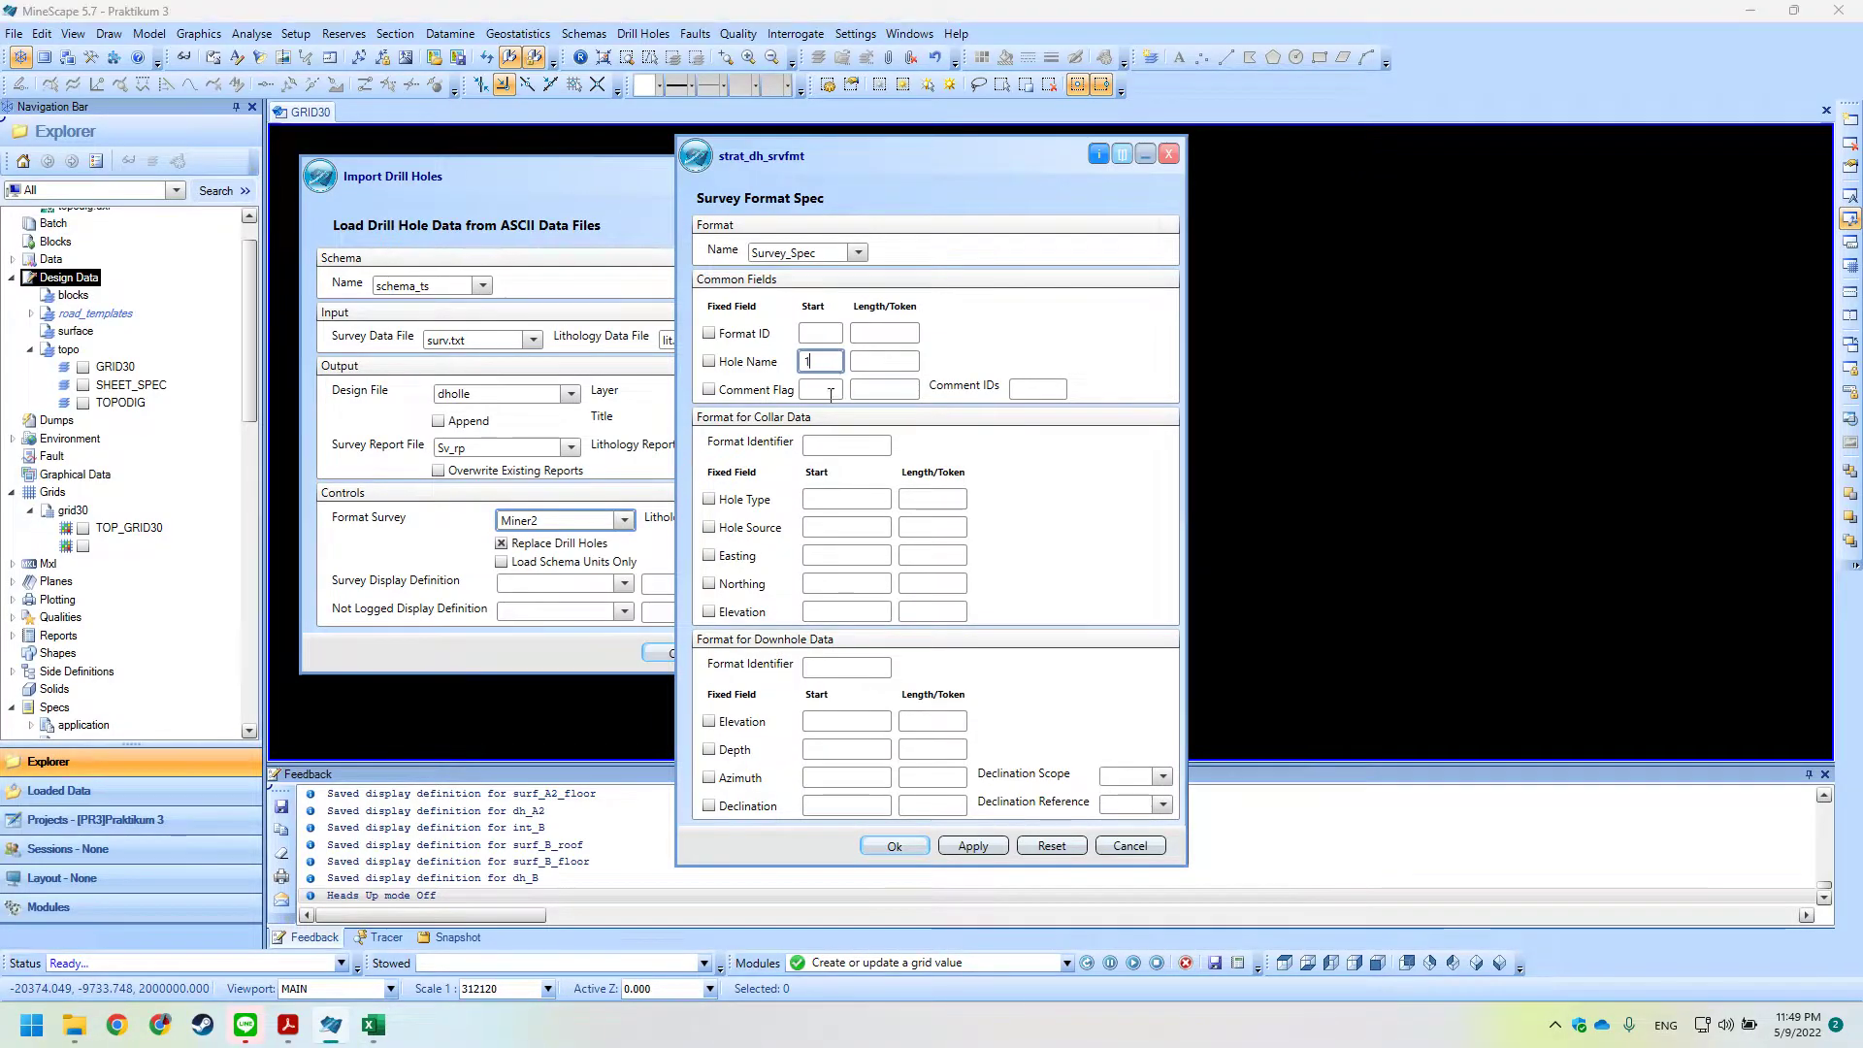
Set the start position to 1 for the collar Easting, Northing and Elevation fields and for the downhole Depth field.
left_click(829, 557)
left_click(852, 586)
type("1")
left_click(809, 614)
type("1")
left_click(830, 750)
type("1")
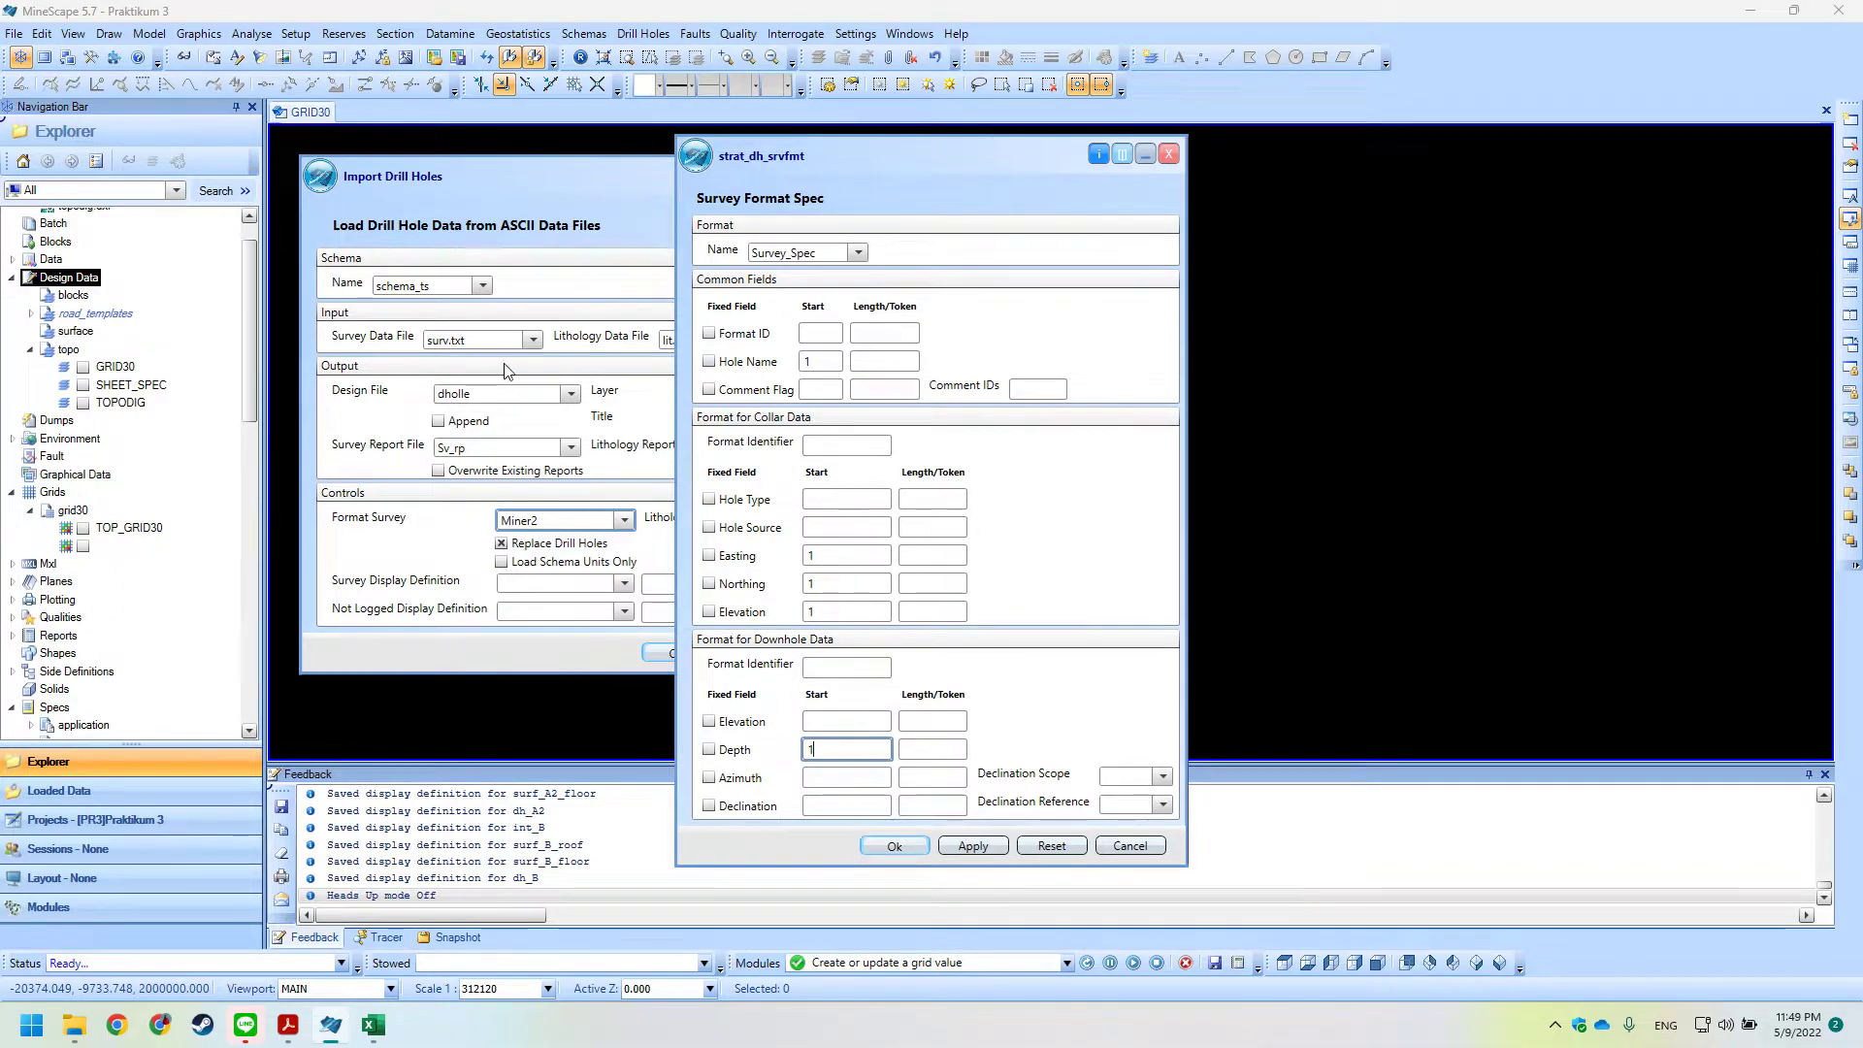
Following the guide, set the tokens to 1 for Hole Name, 2 for Easting, 3 for Northing, 4 for collar Elevation and 5 for downhole Depth.
key("alt+Tab")
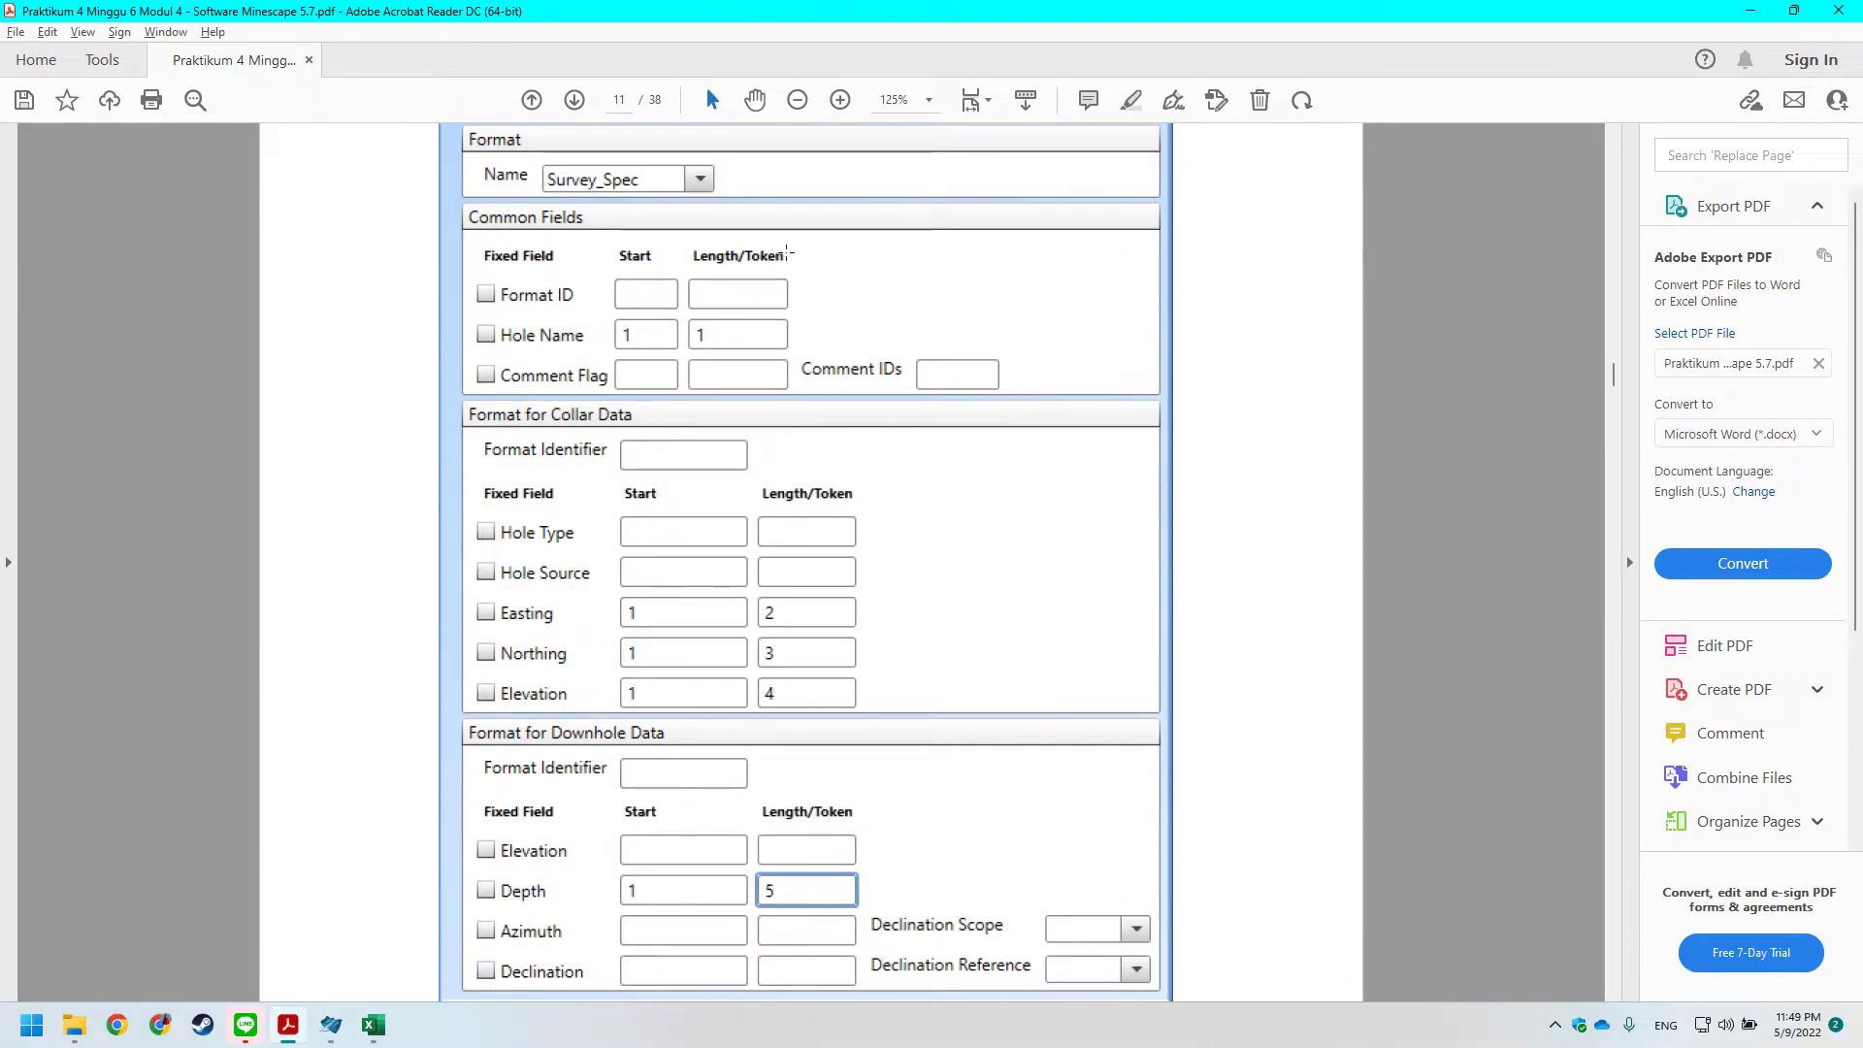
key("alt+Tab")
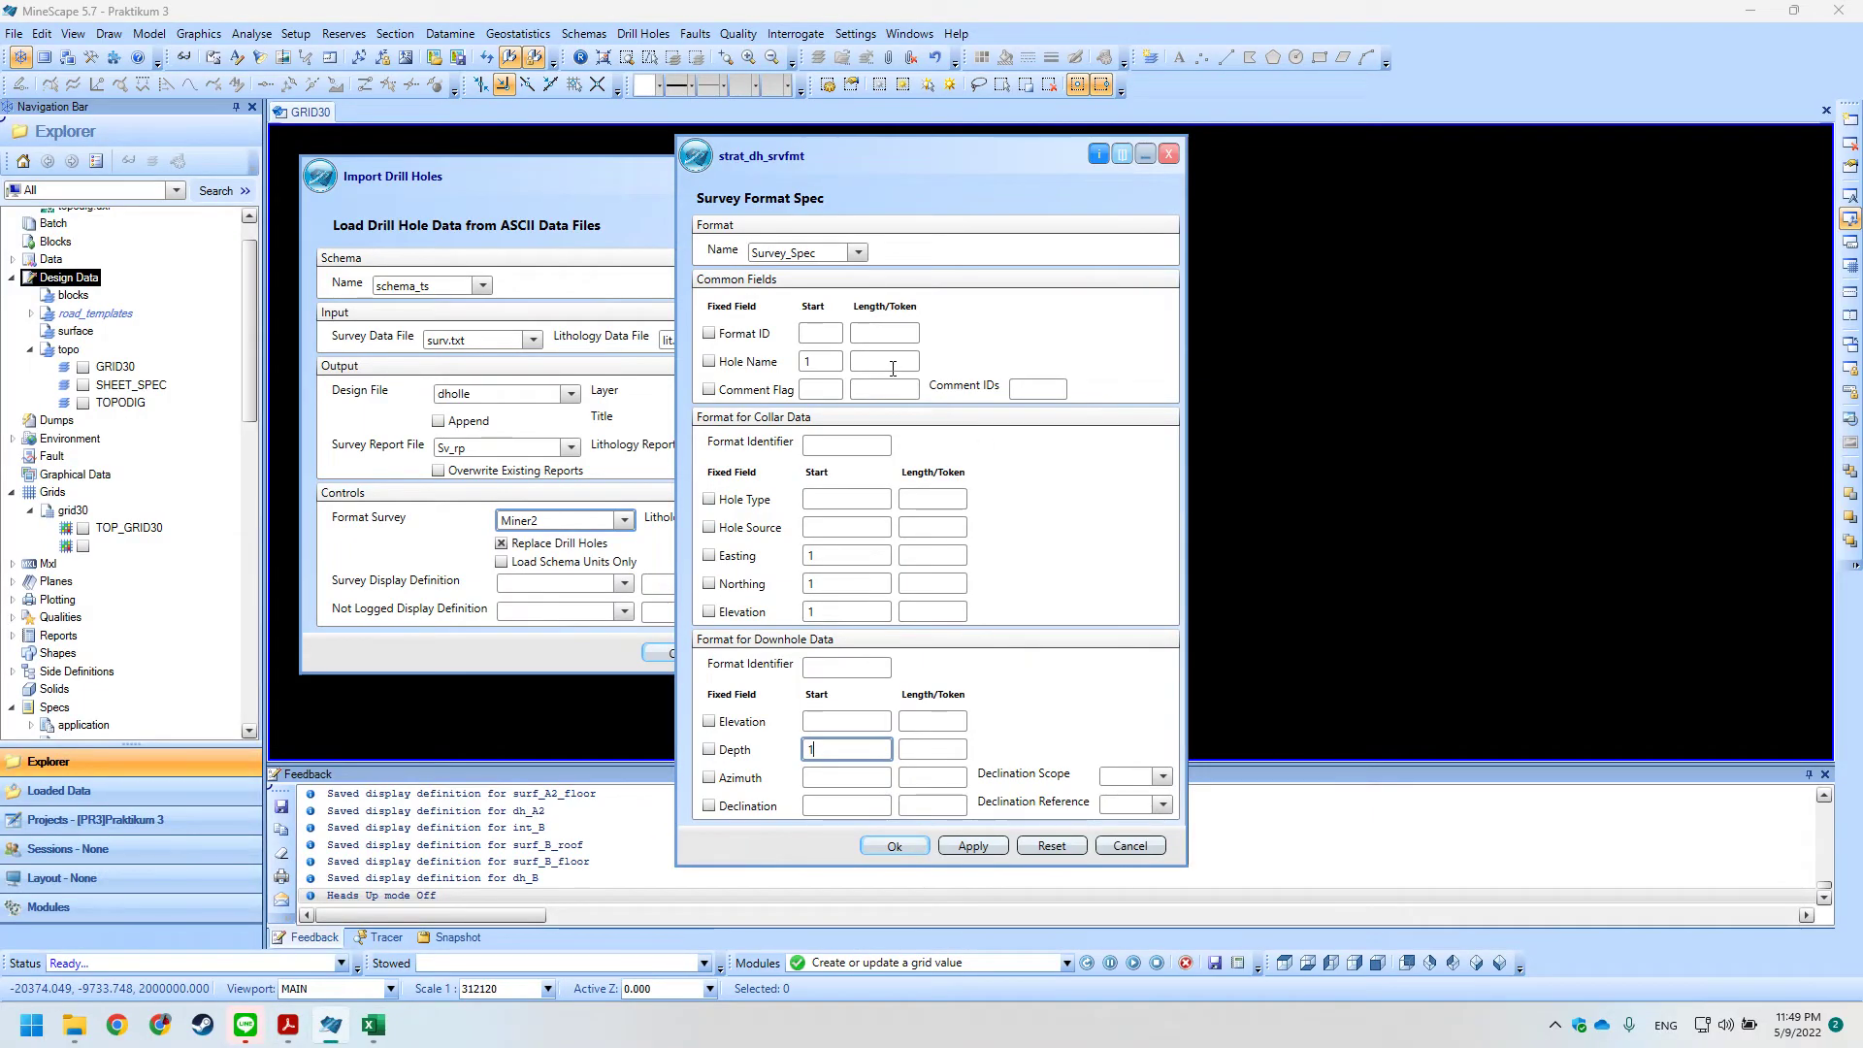
left_click(895, 362)
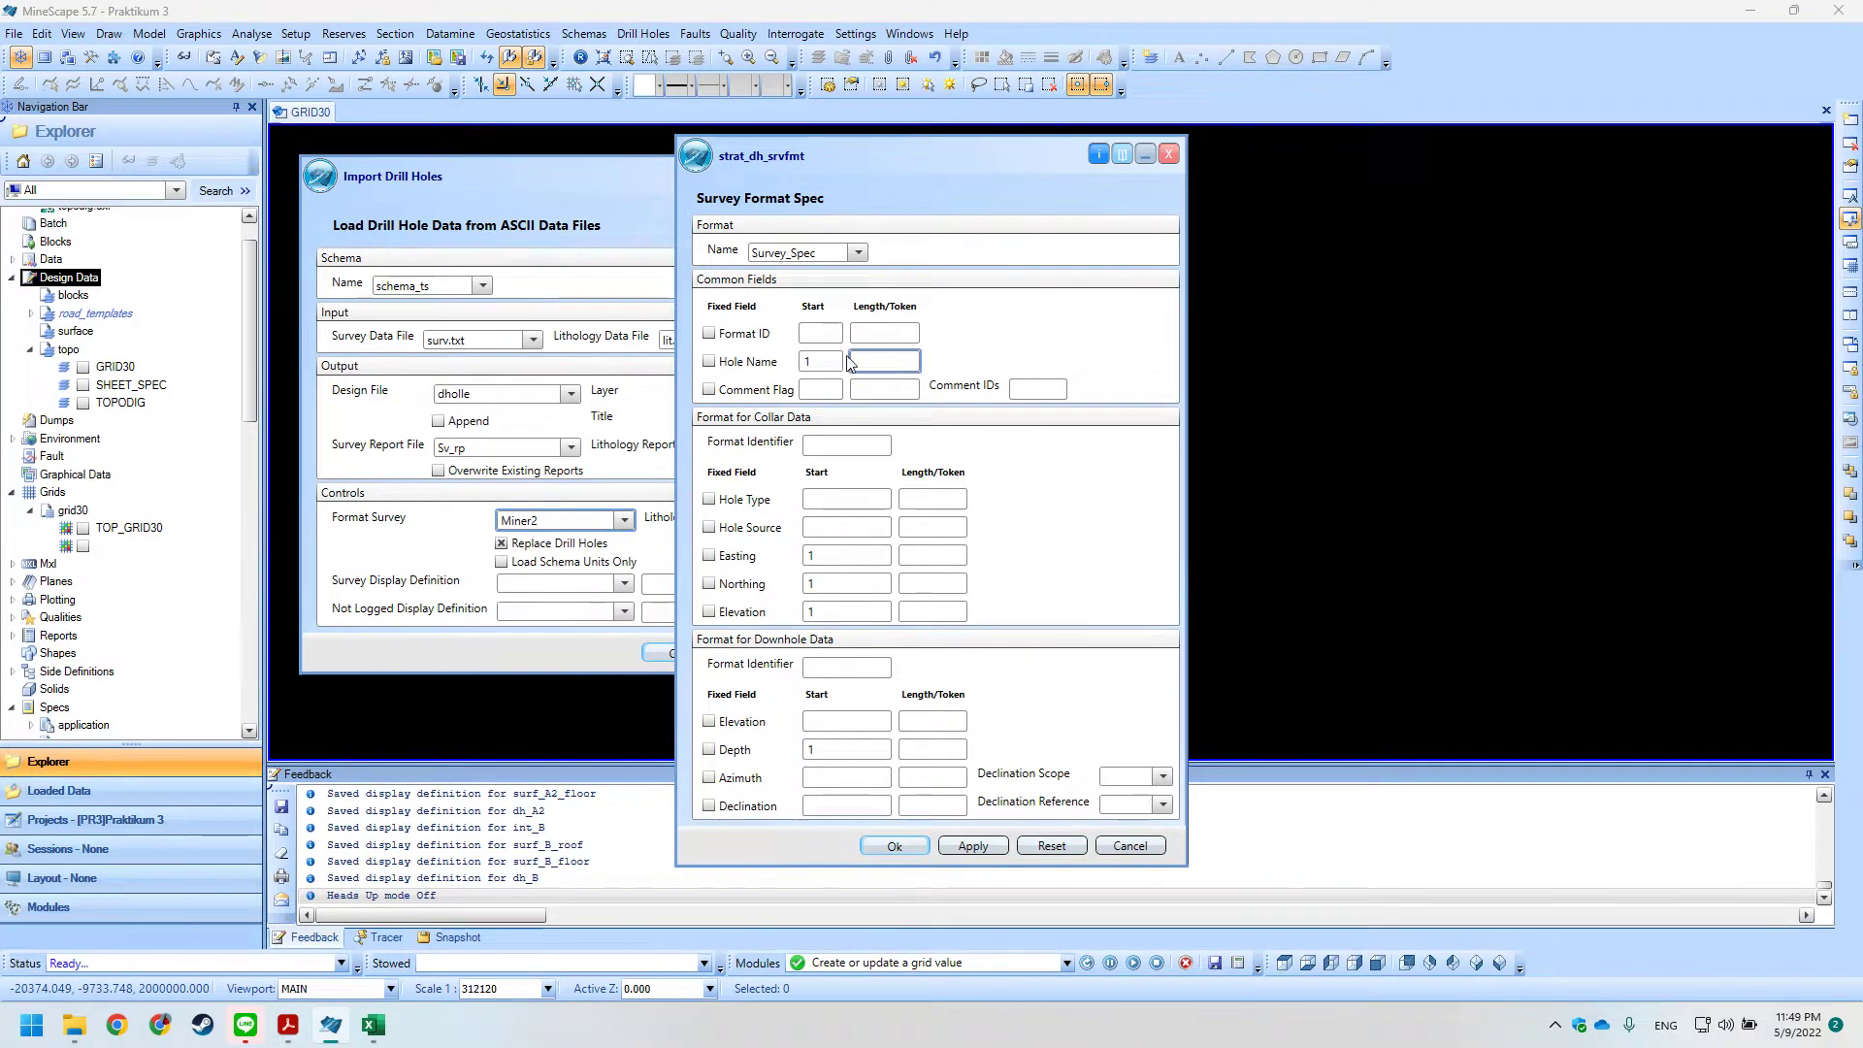
type("1")
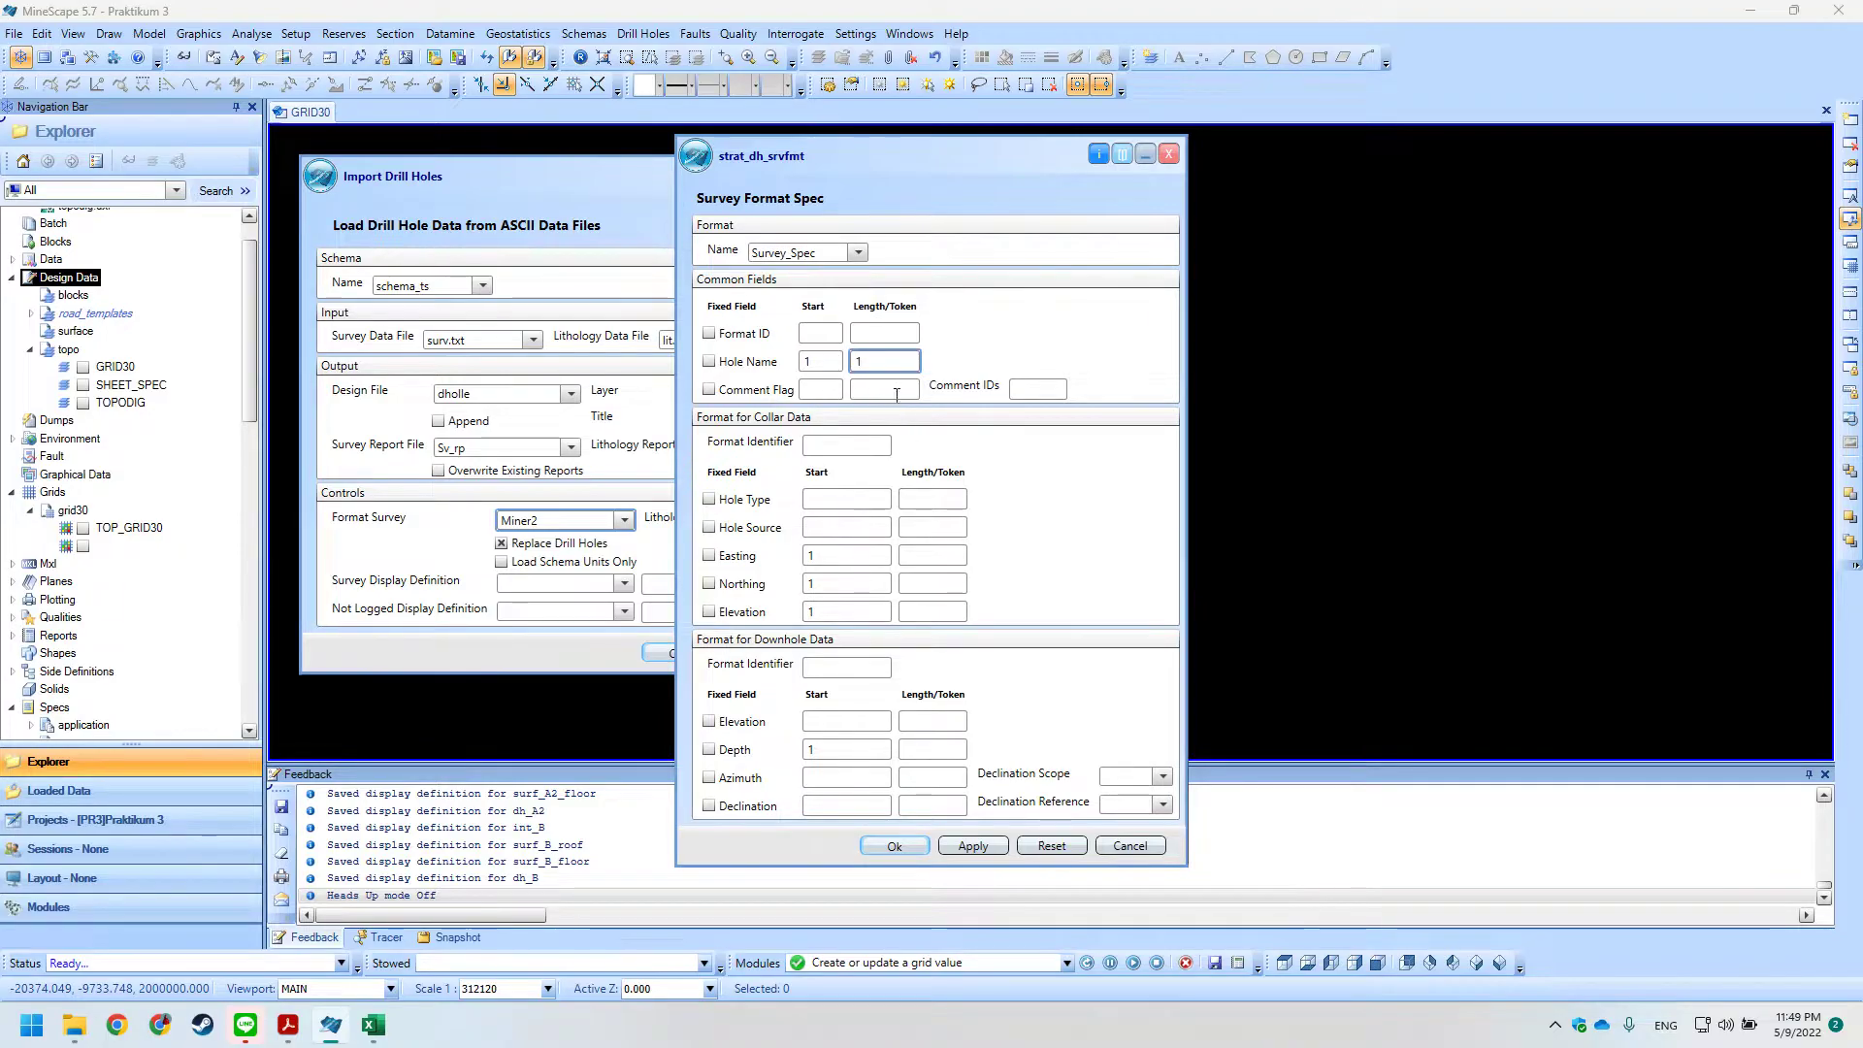
left_click(932, 555)
type("2")
left_click(948, 585)
type("3")
left_click(949, 609)
type("4")
left_click(946, 747)
type("5")
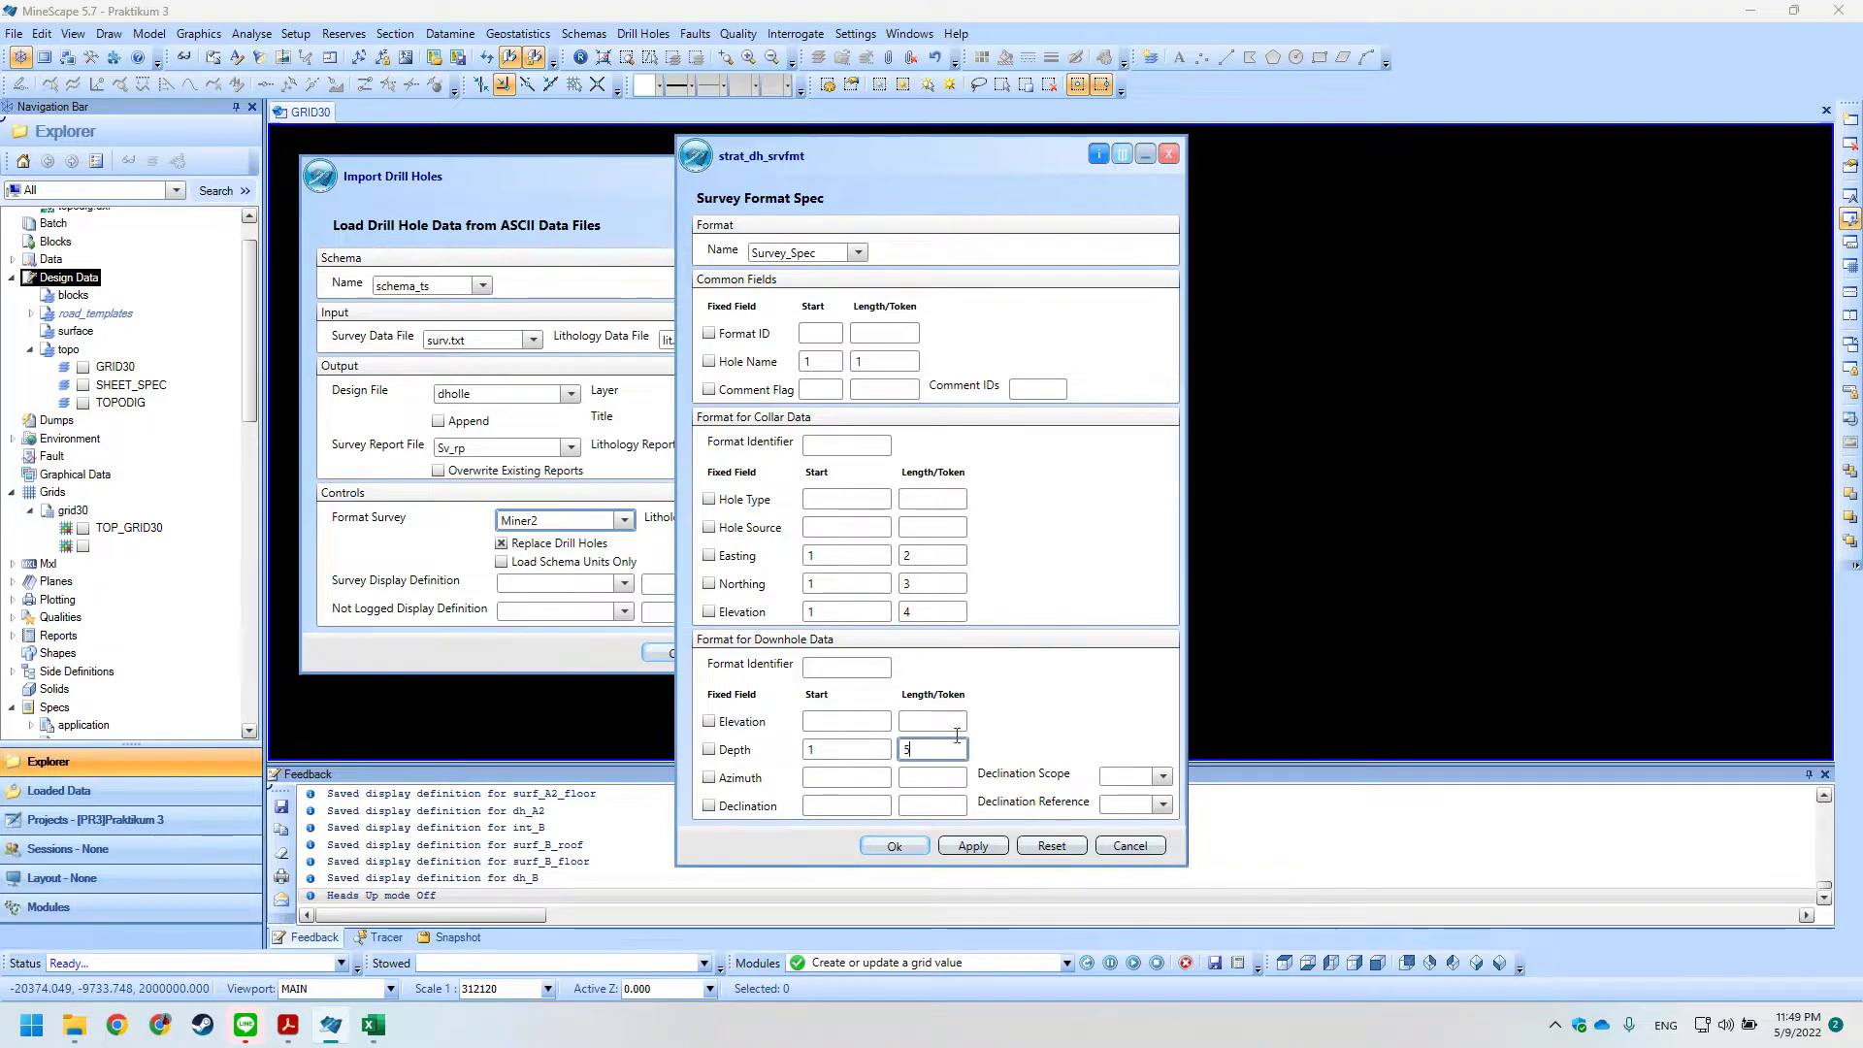
Check the completed fields against the guide, save the Survey_Spec format and choose survey_spec as the import's survey format.
key("alt+Tab")
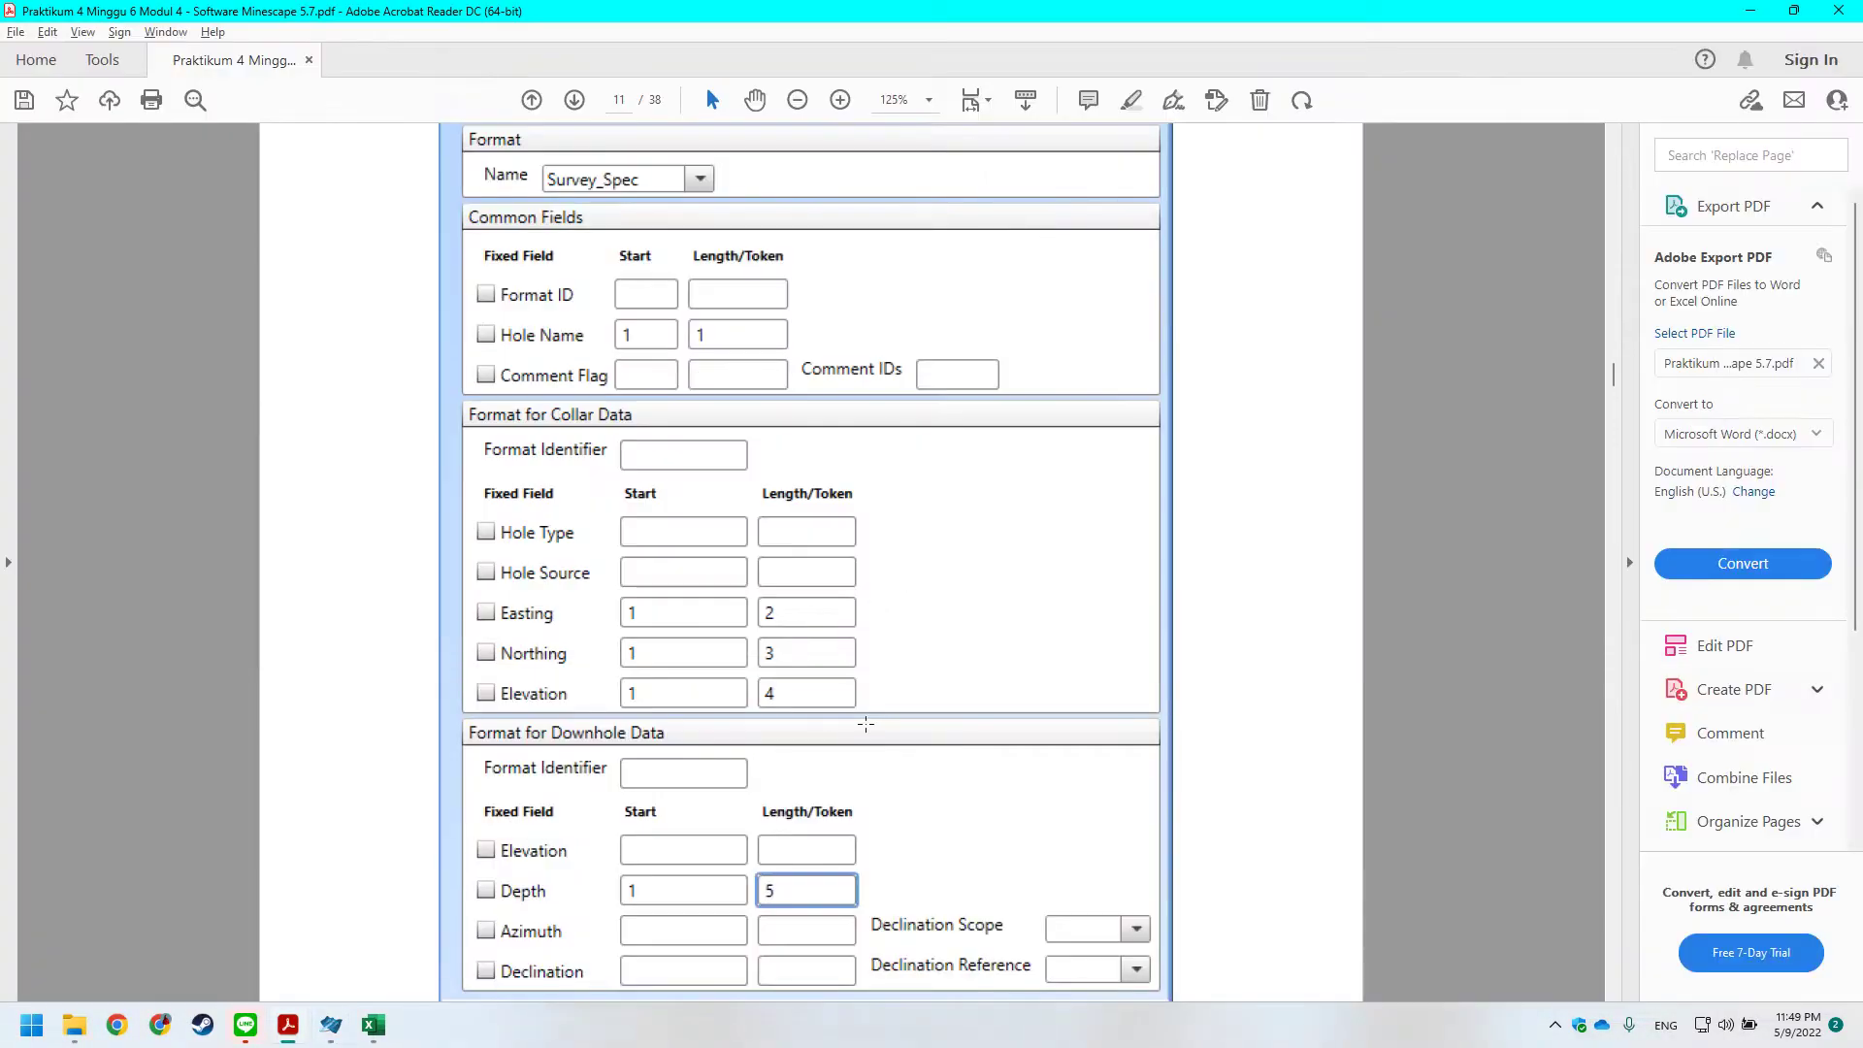
scroll(844, 723, "down", 10)
scroll(935, 672, "down", 3)
key("alt+Tab")
left_click(911, 847)
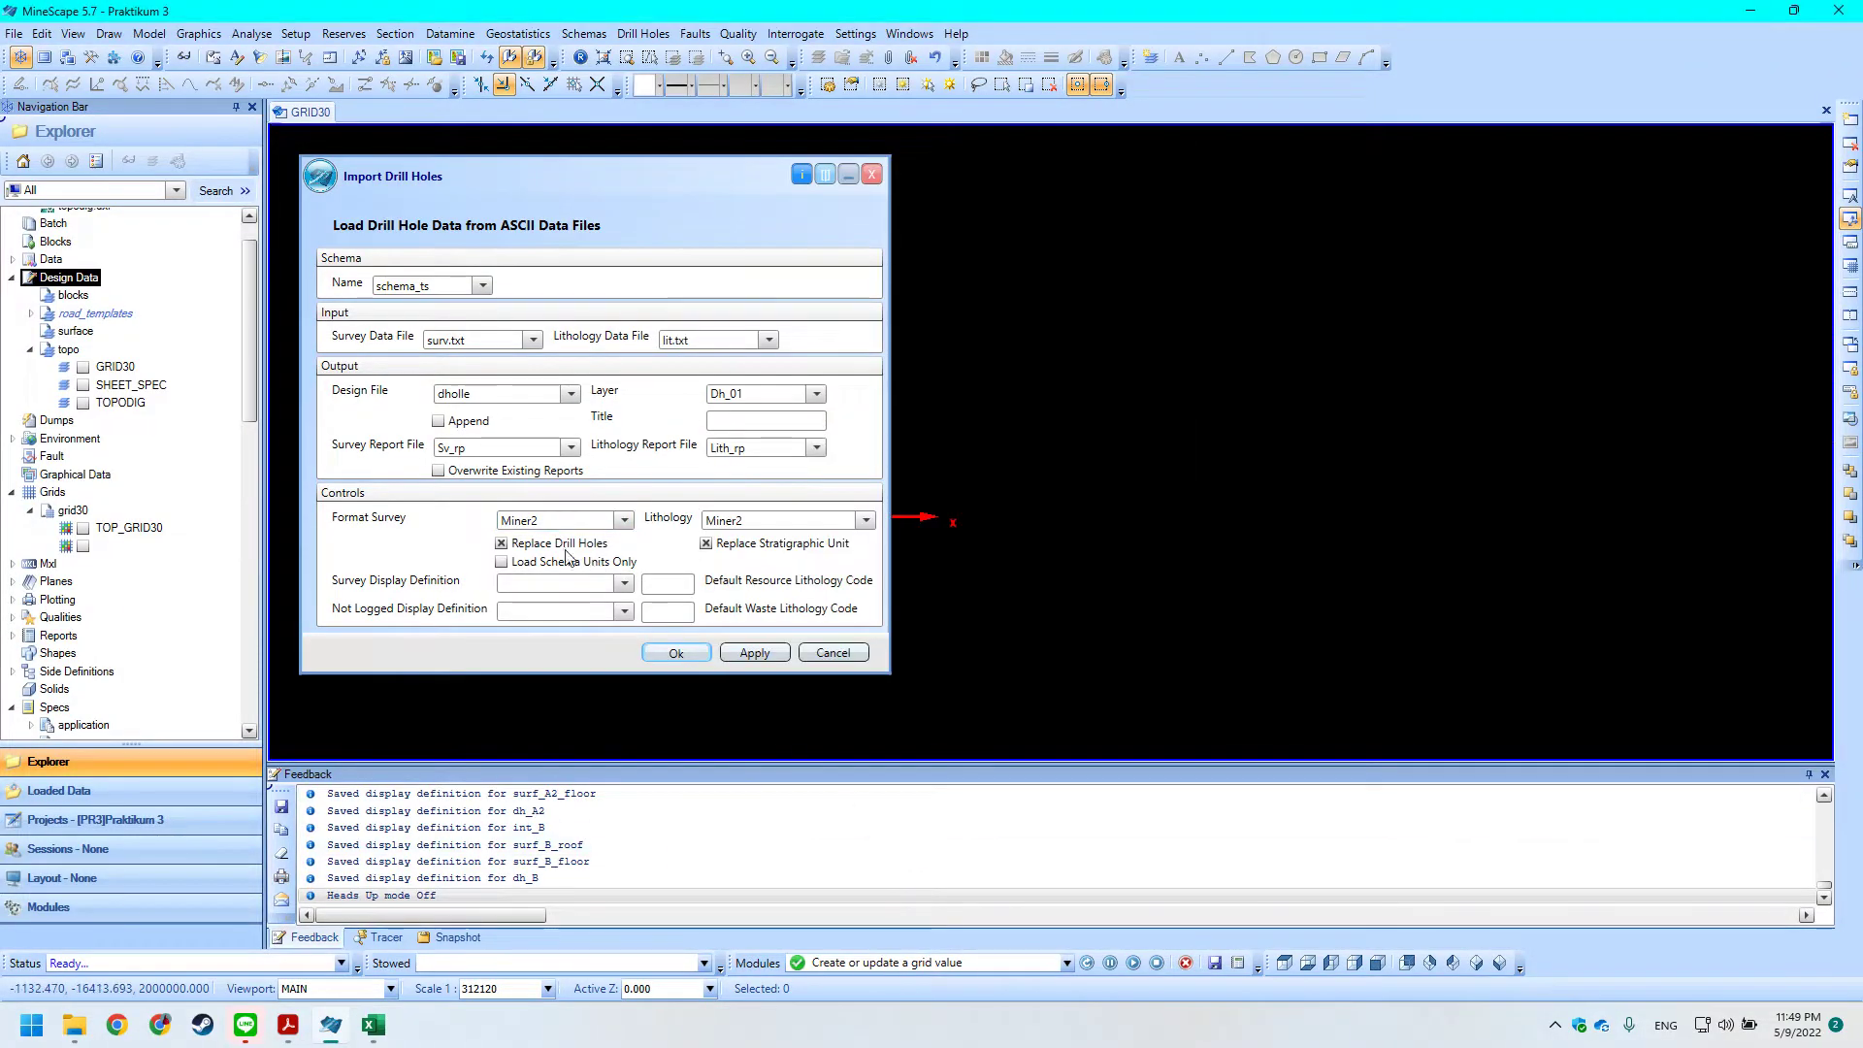
left_click(625, 521)
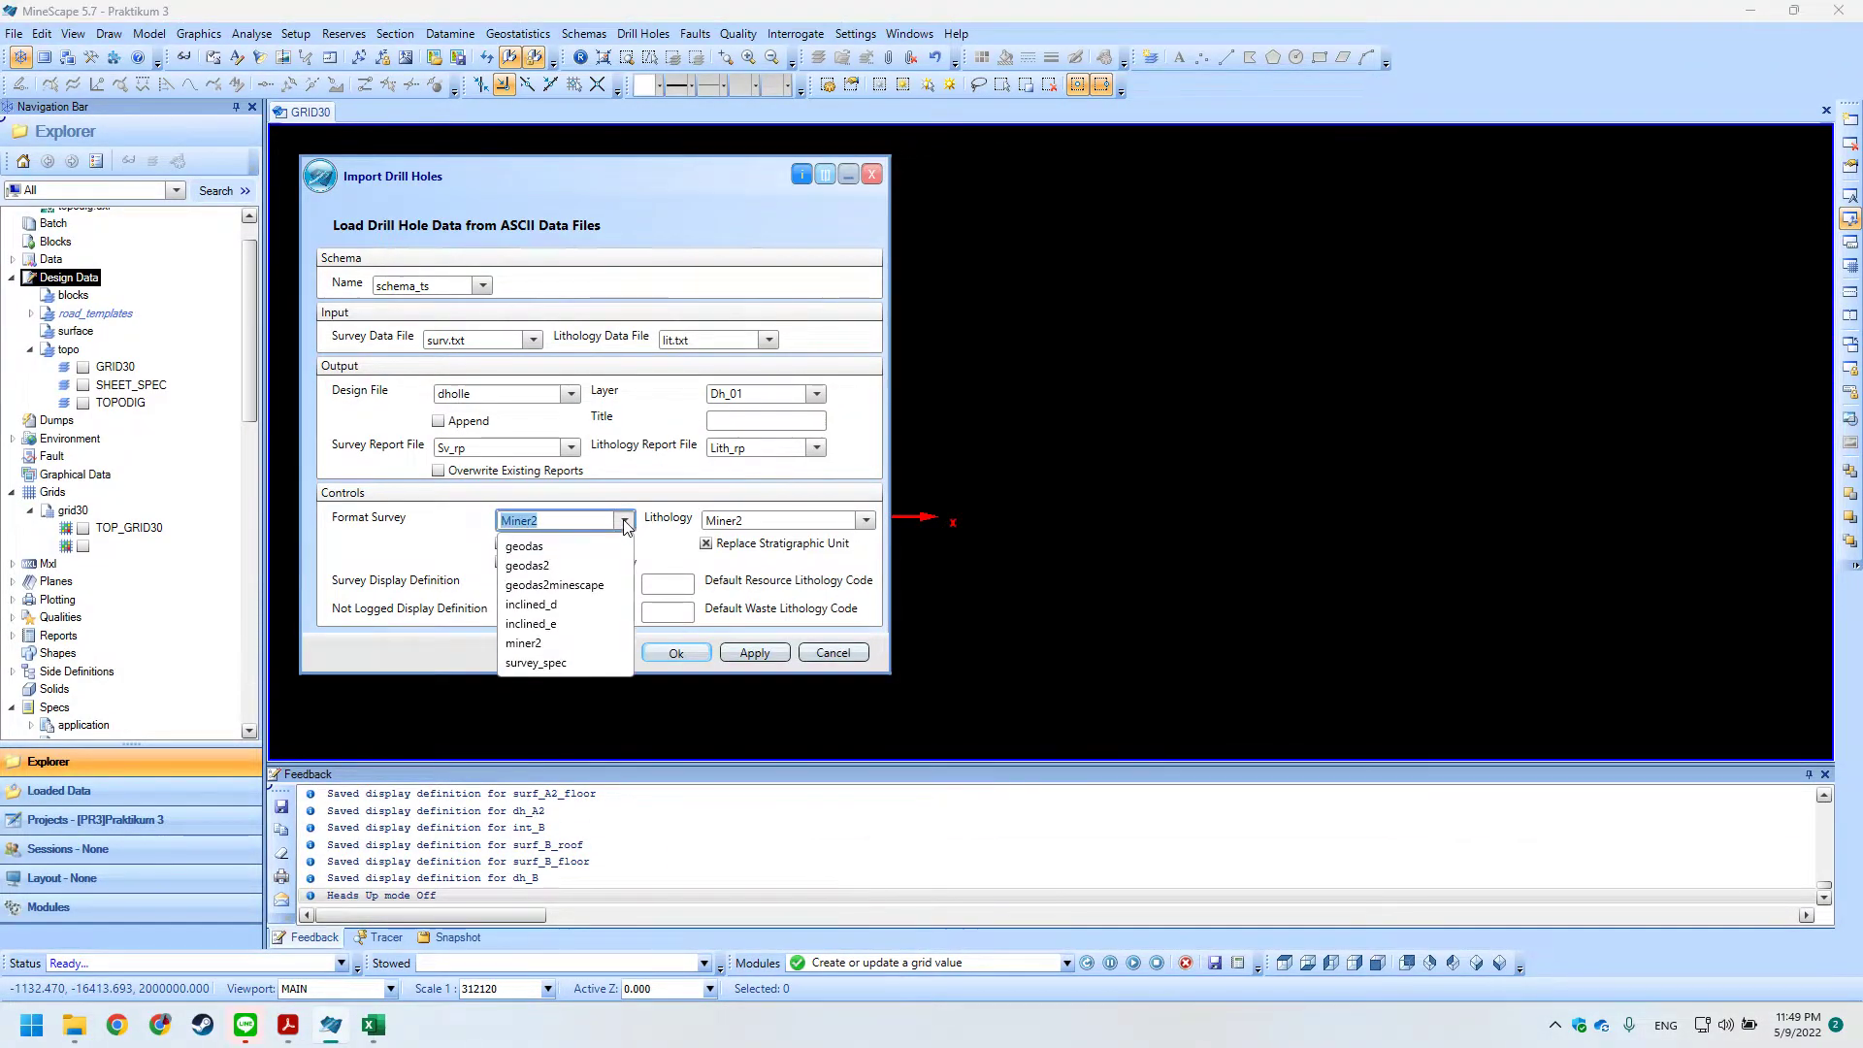
left_click(580, 665)
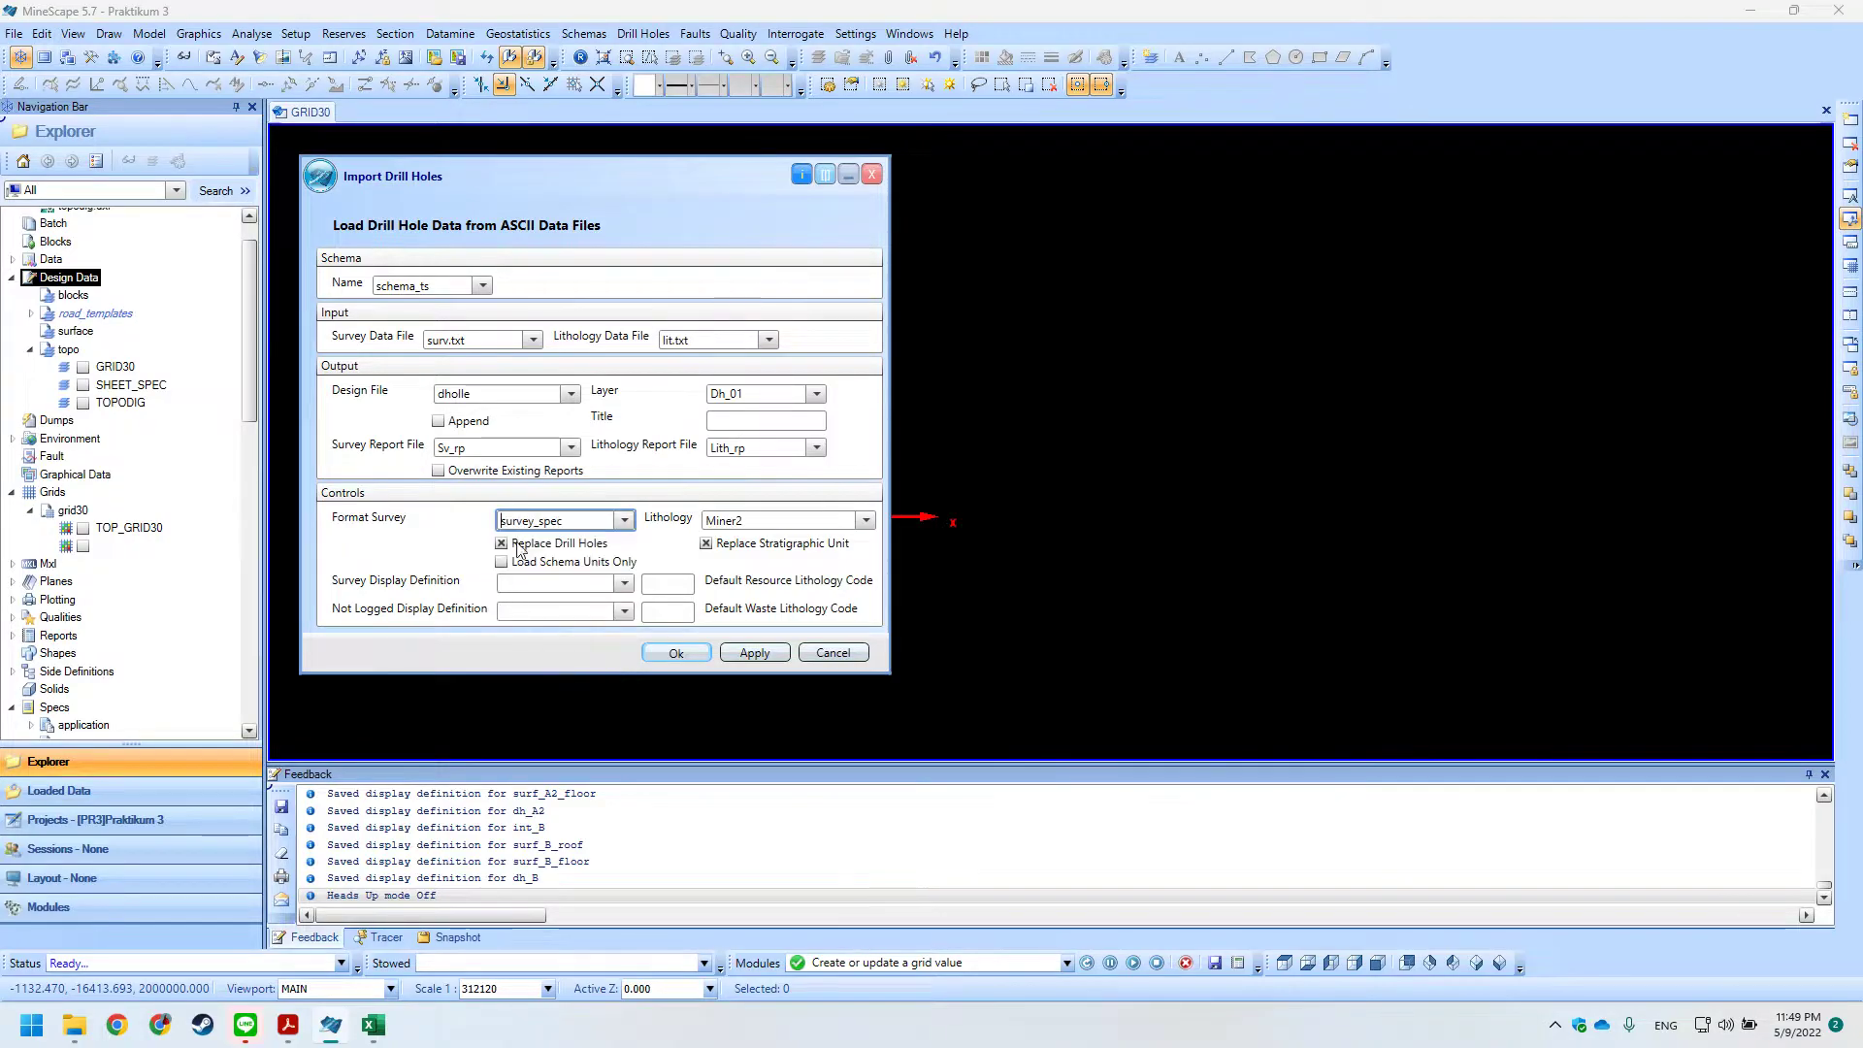
Open a lithology format specification from the import form's Lithology setting and name it Lit_Spec.
left_click(865, 521)
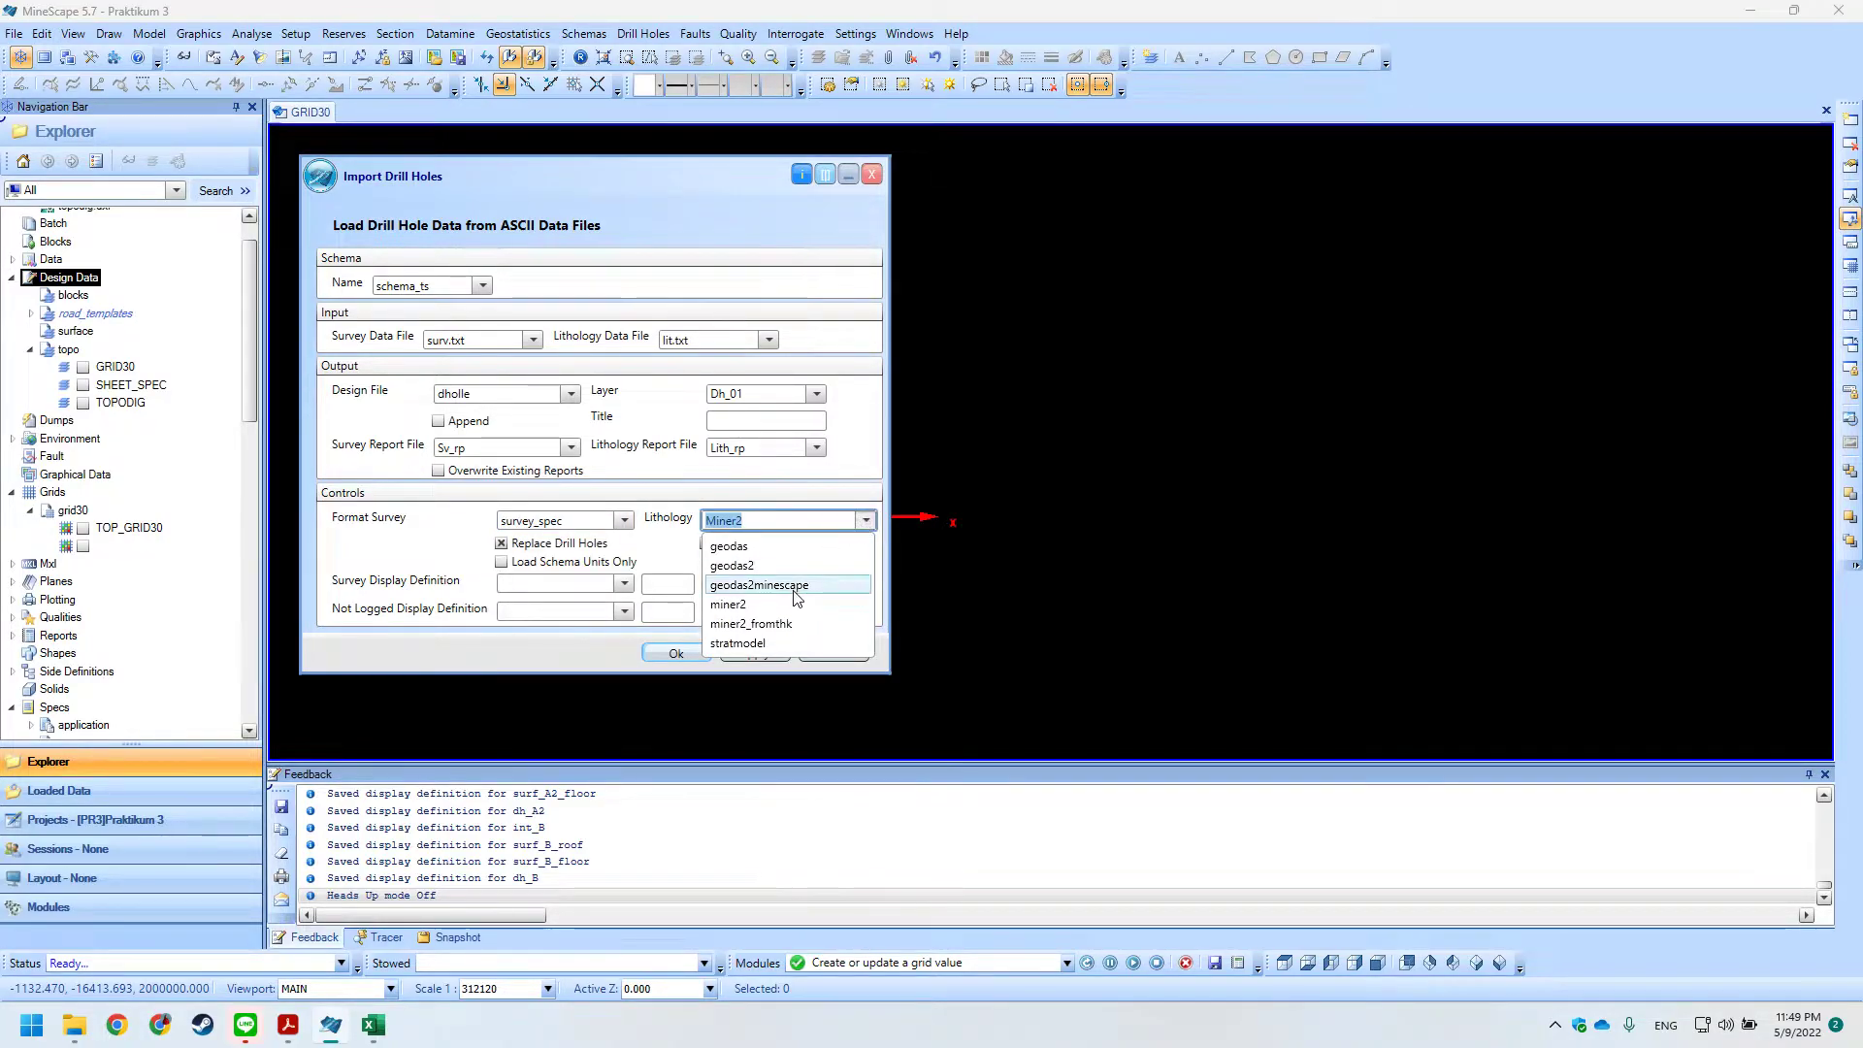
left_click(766, 521)
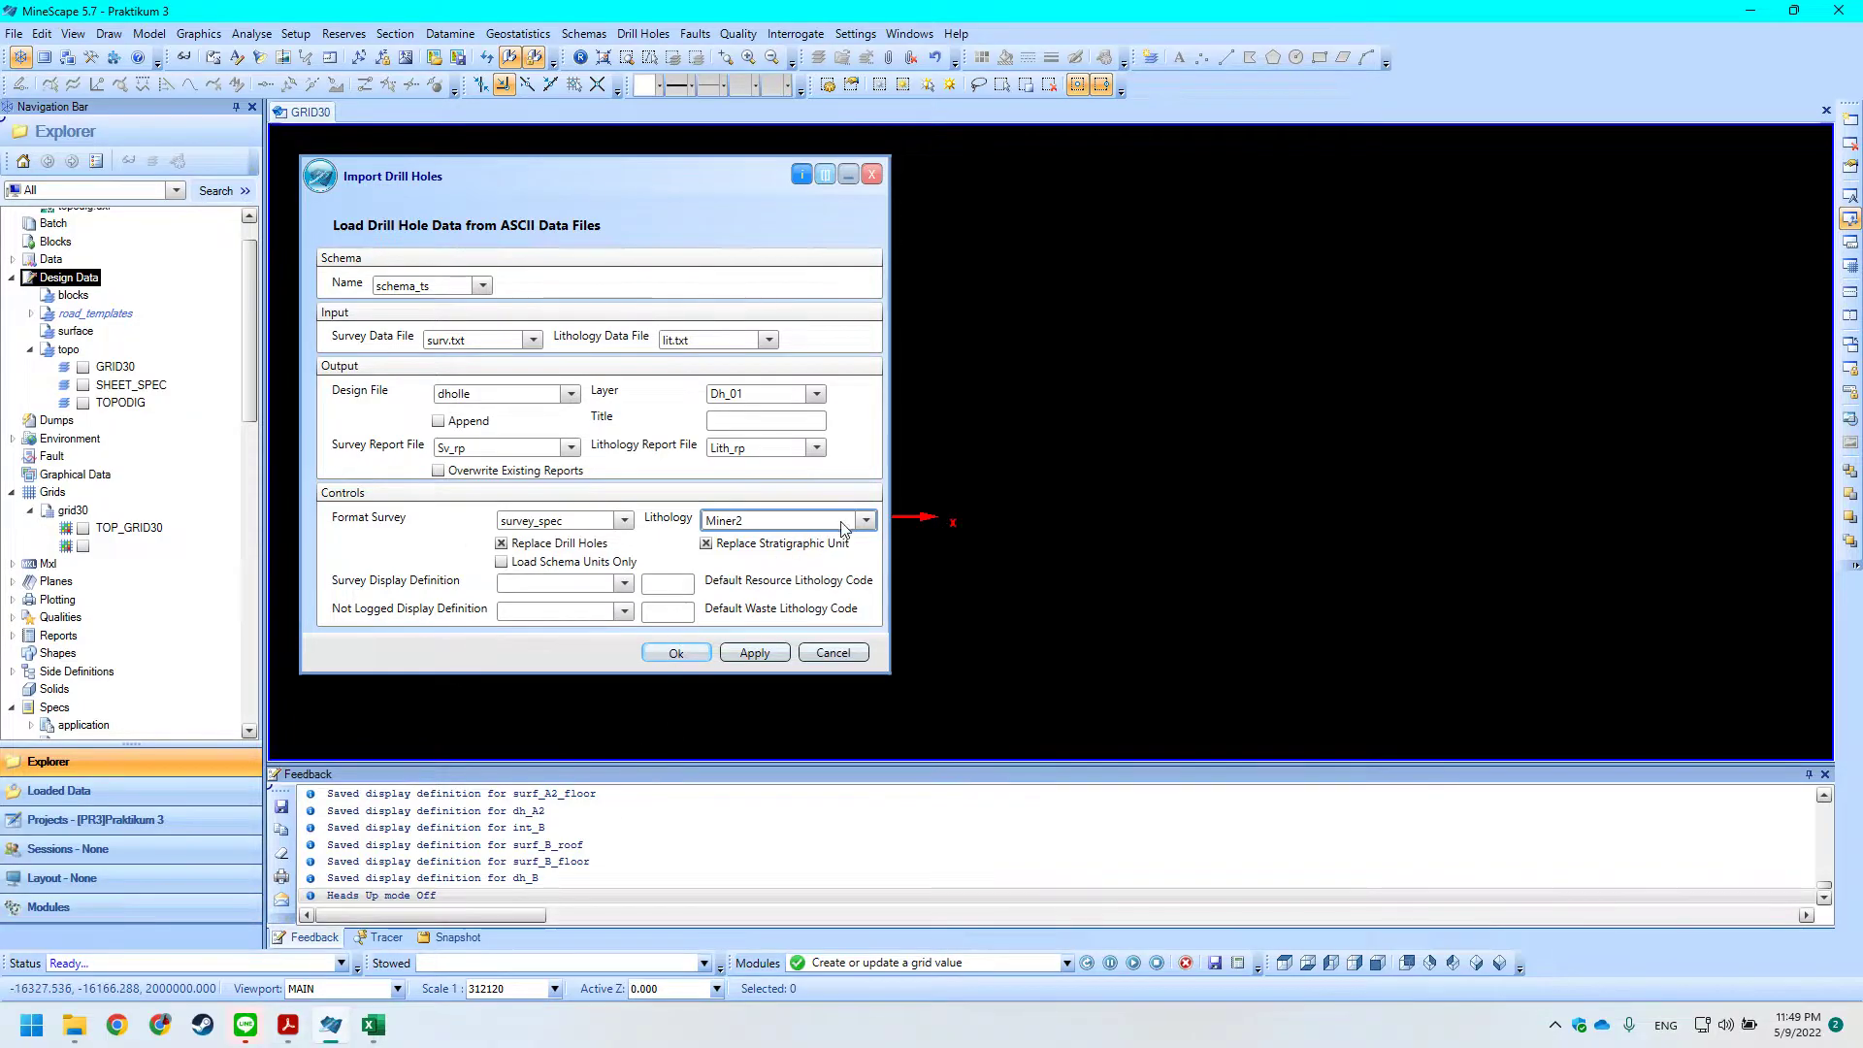
left_click(865, 521)
left_click(669, 527)
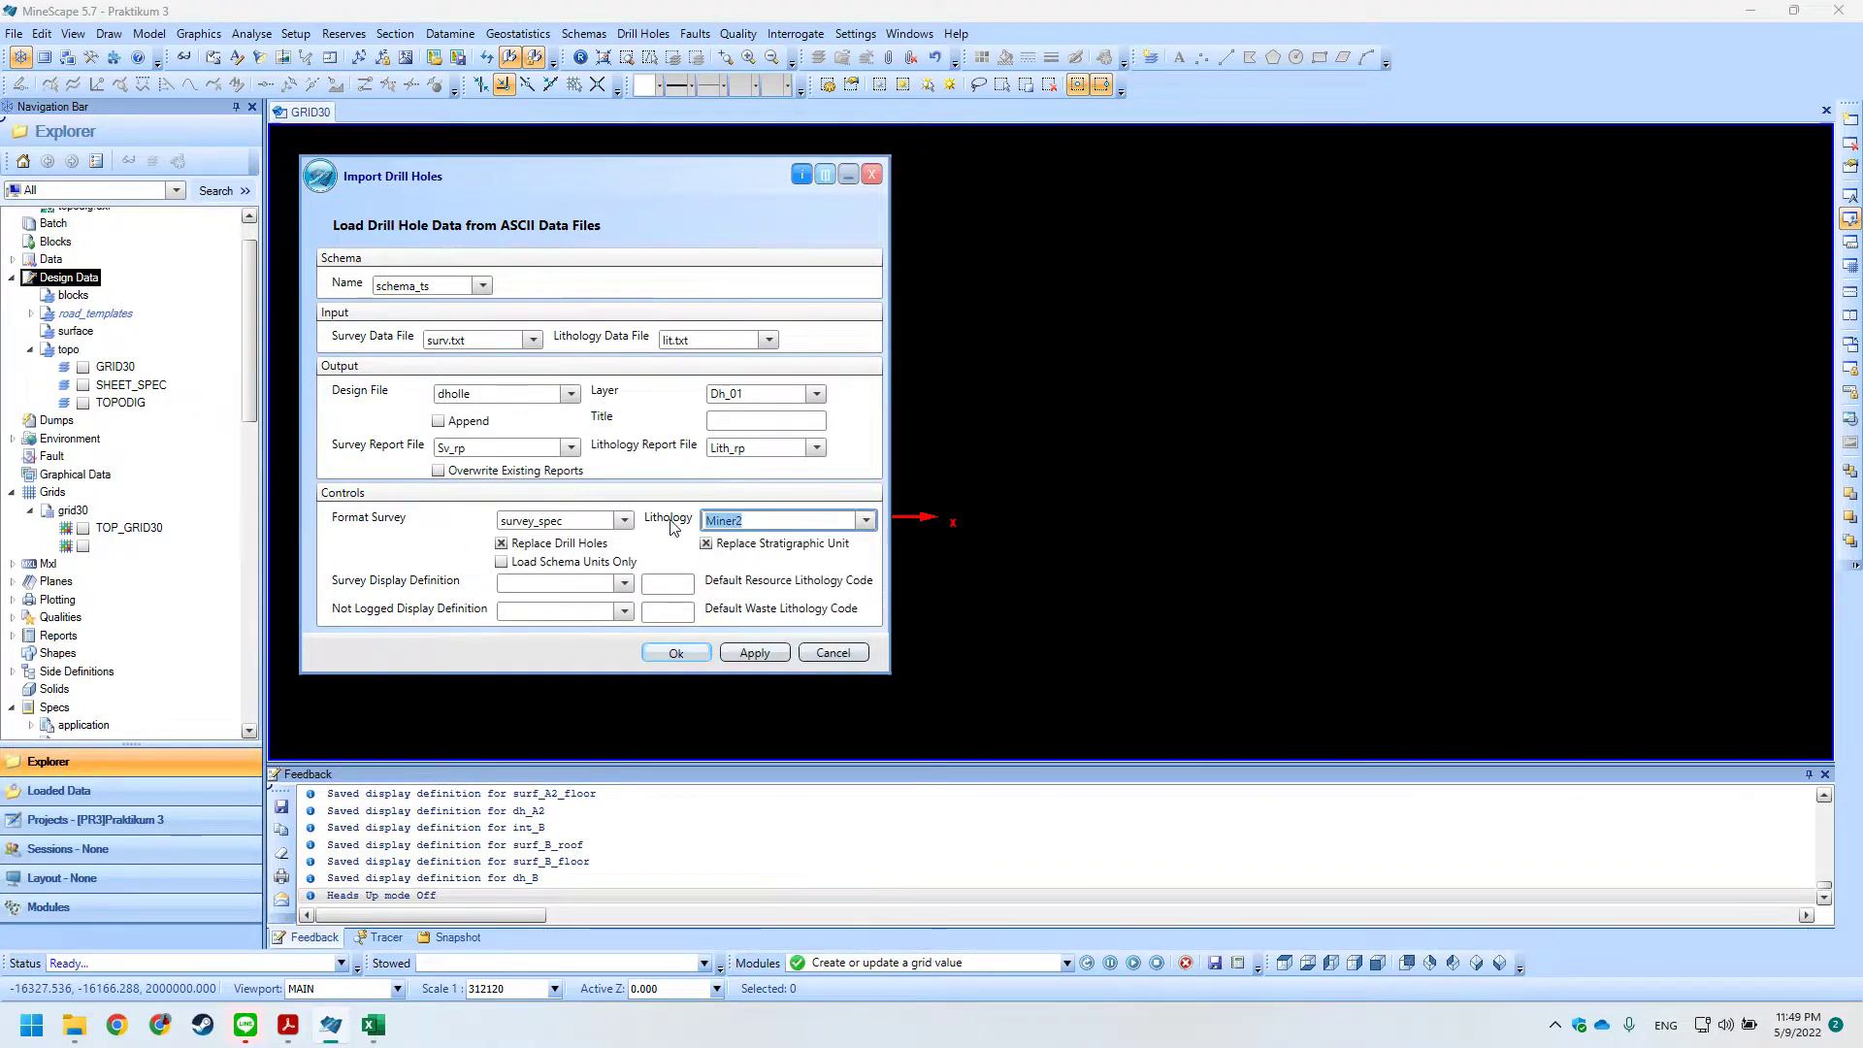
right_click(797, 524)
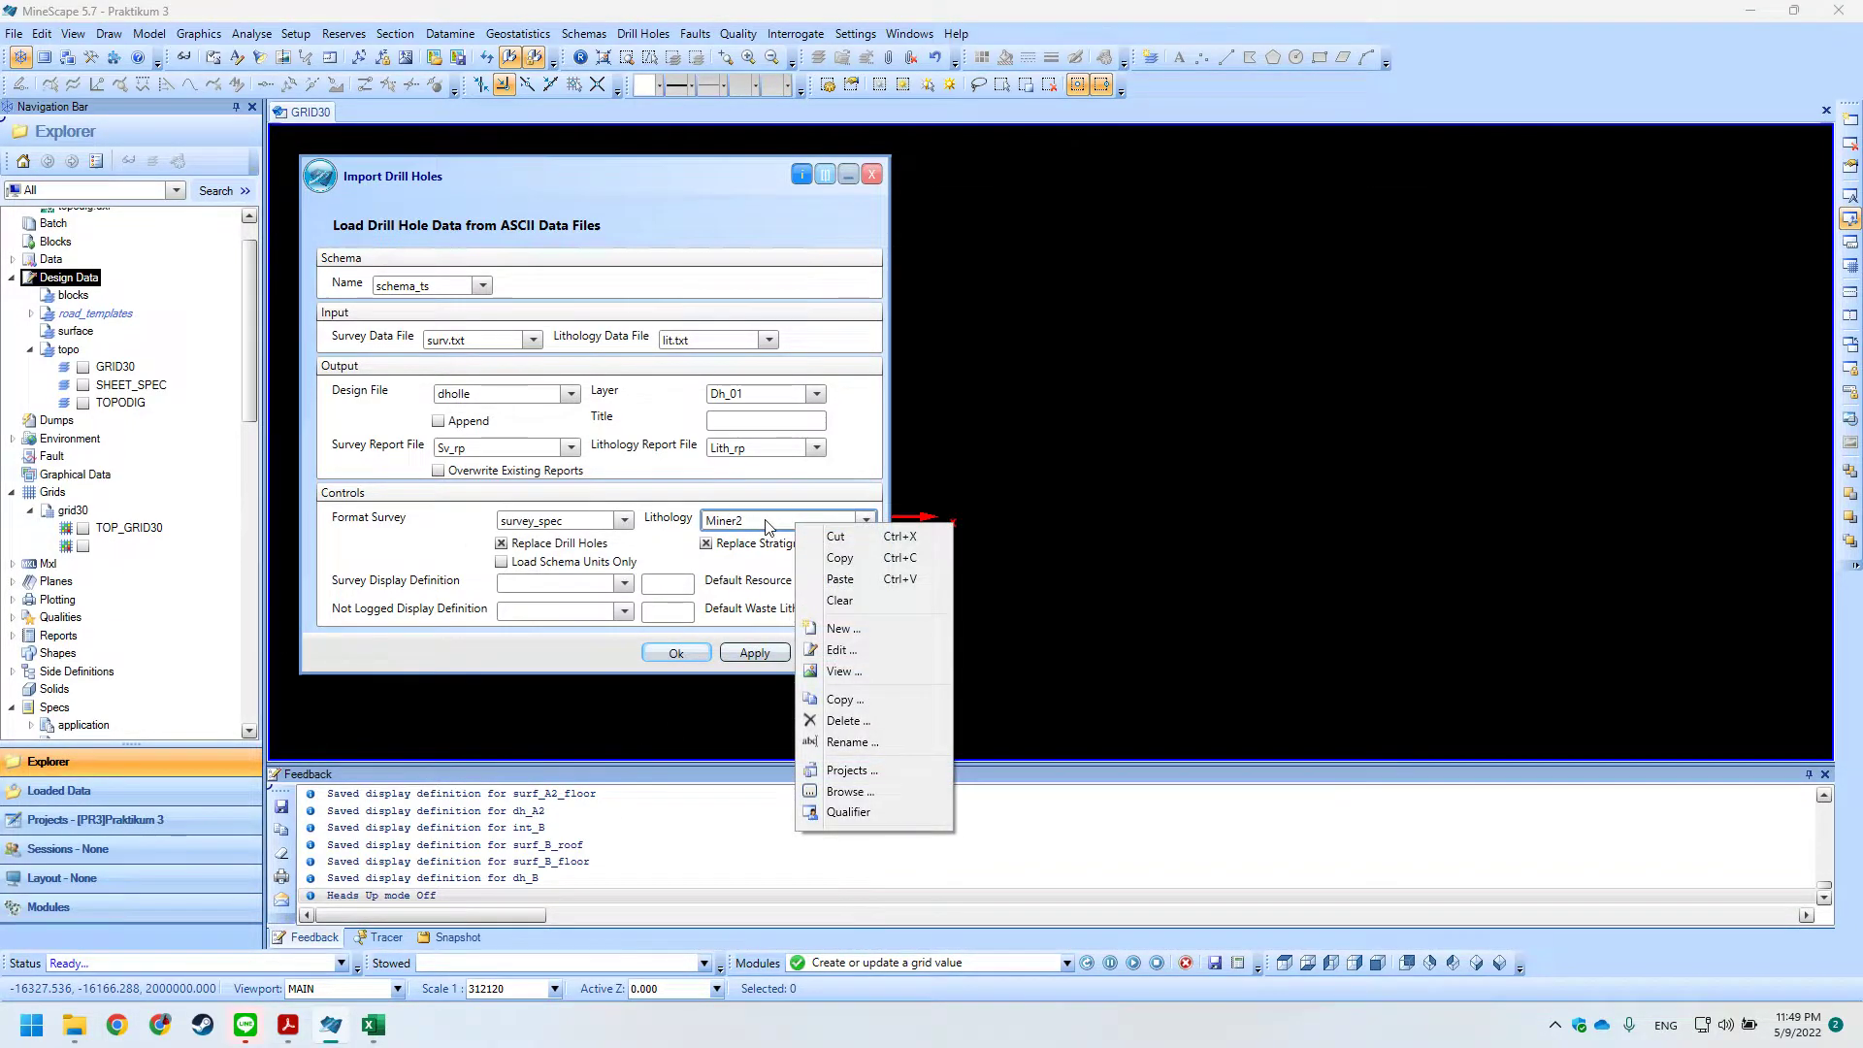
left_click(883, 645)
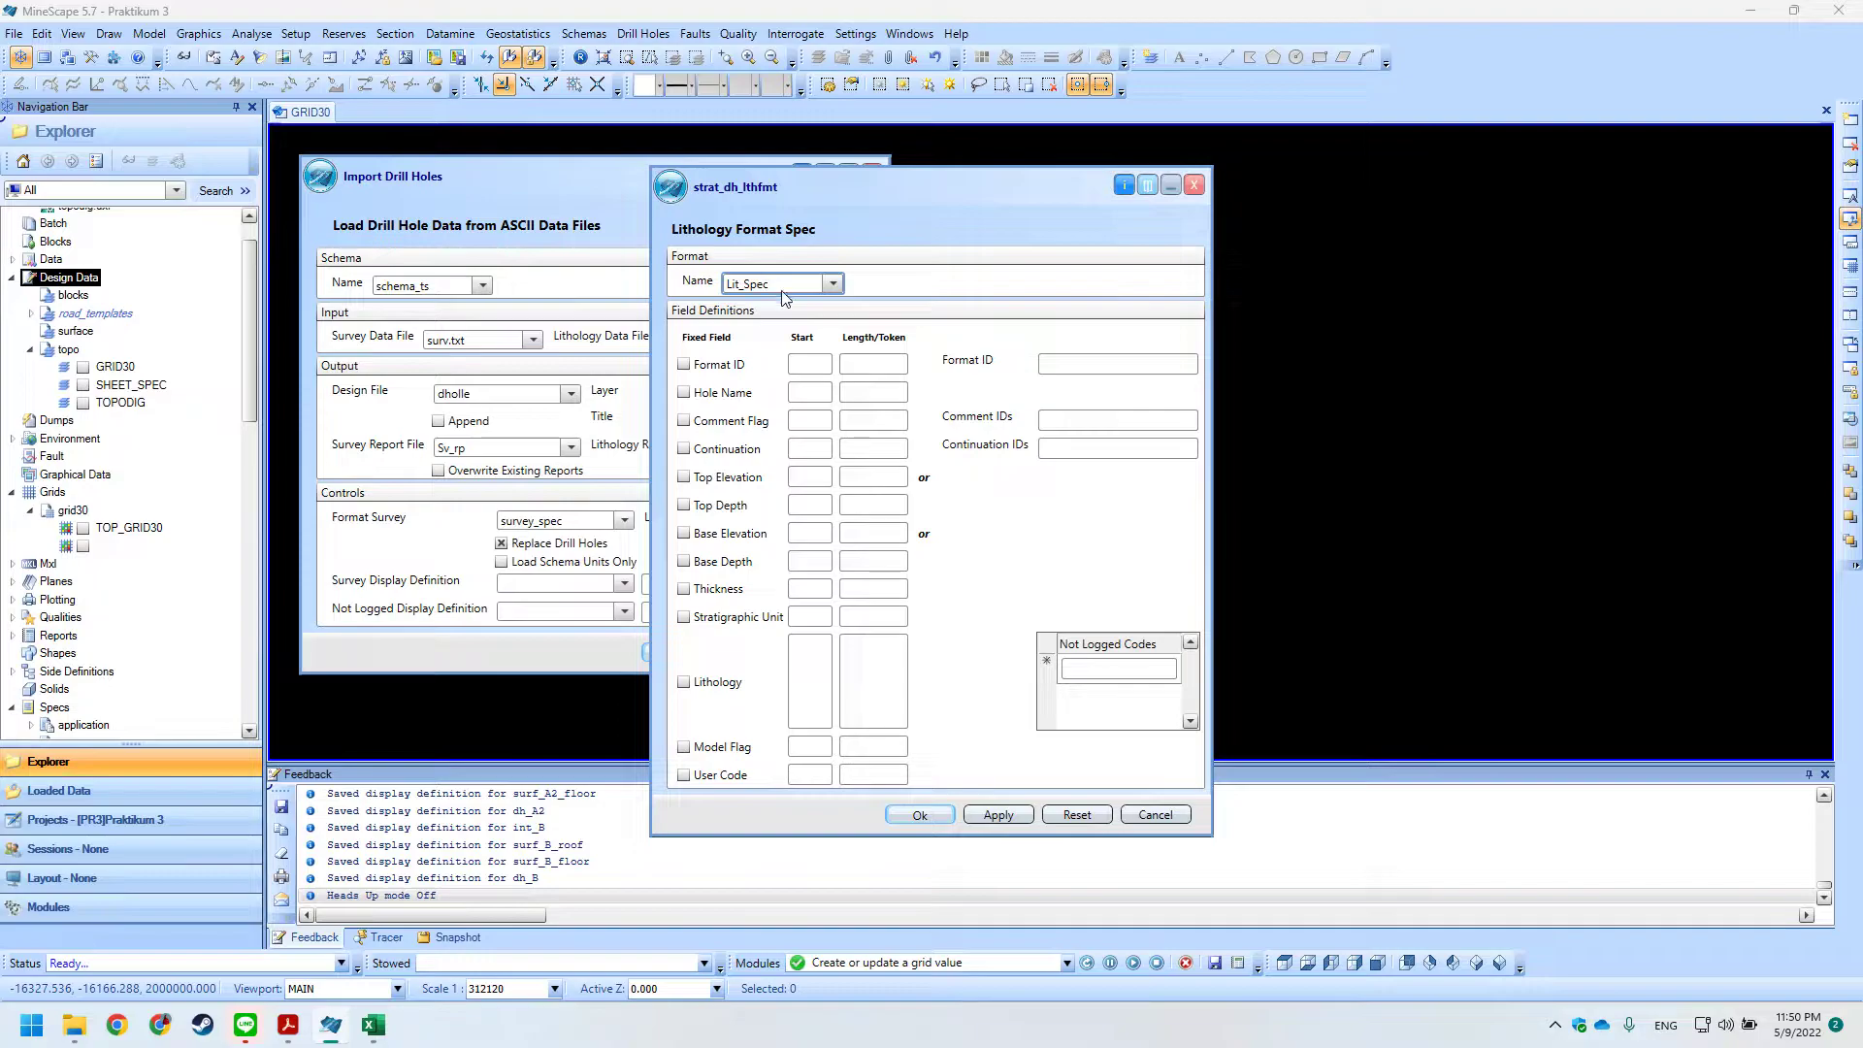
Open lit.txt from the data folder, examine its first two columns and return to the Lit_Spec form.
mouse_move(87, 1021)
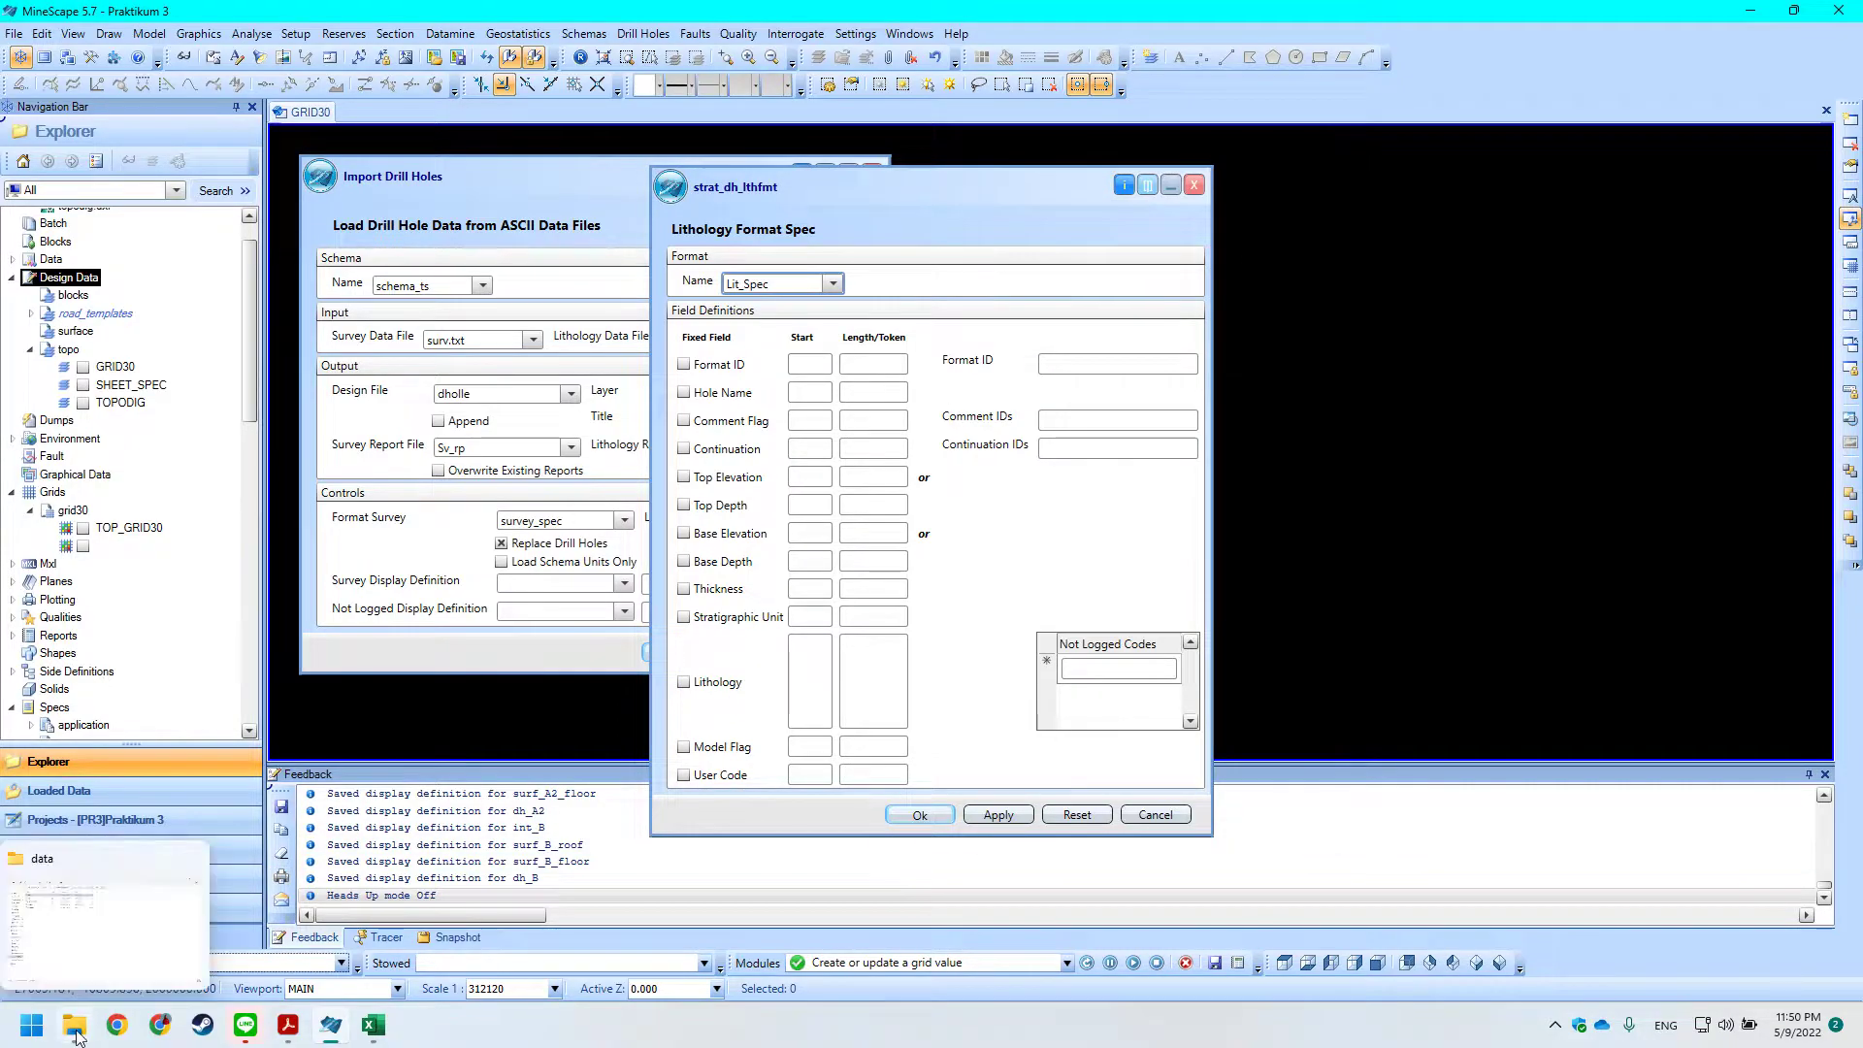
left_click(107, 898)
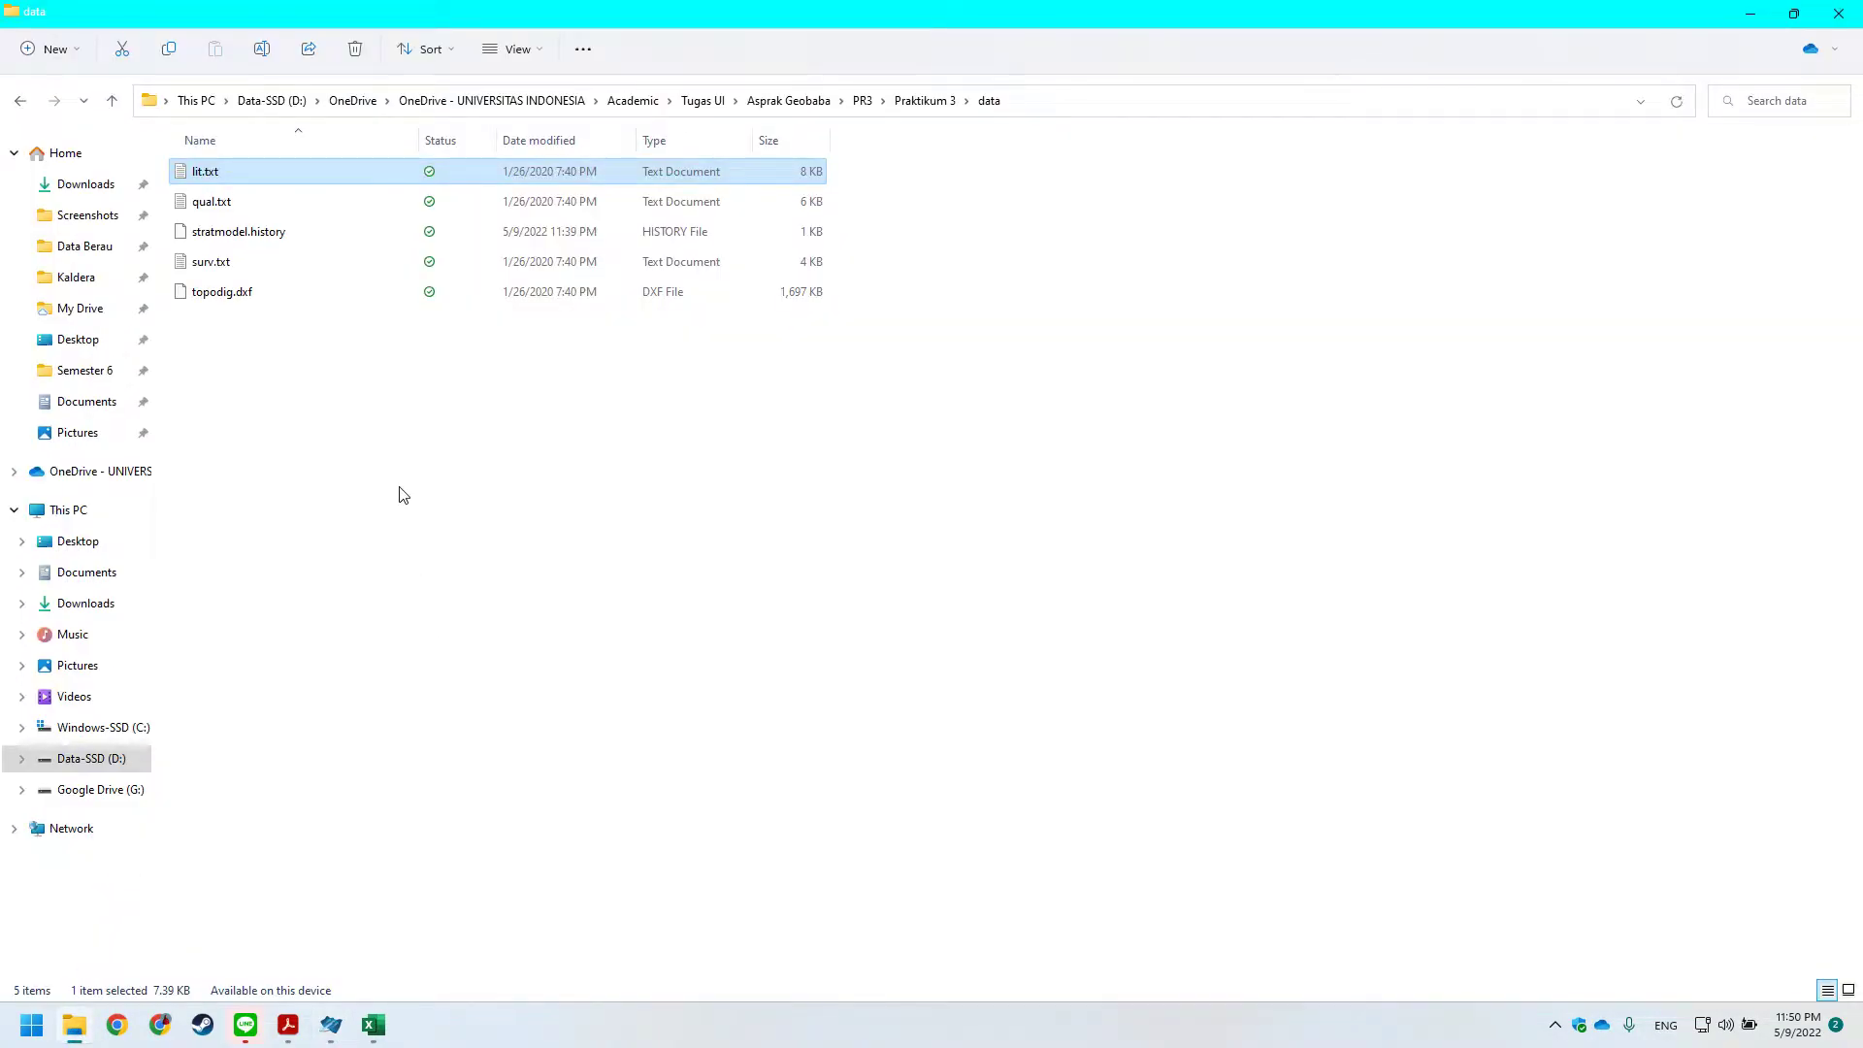
double_click(218, 173)
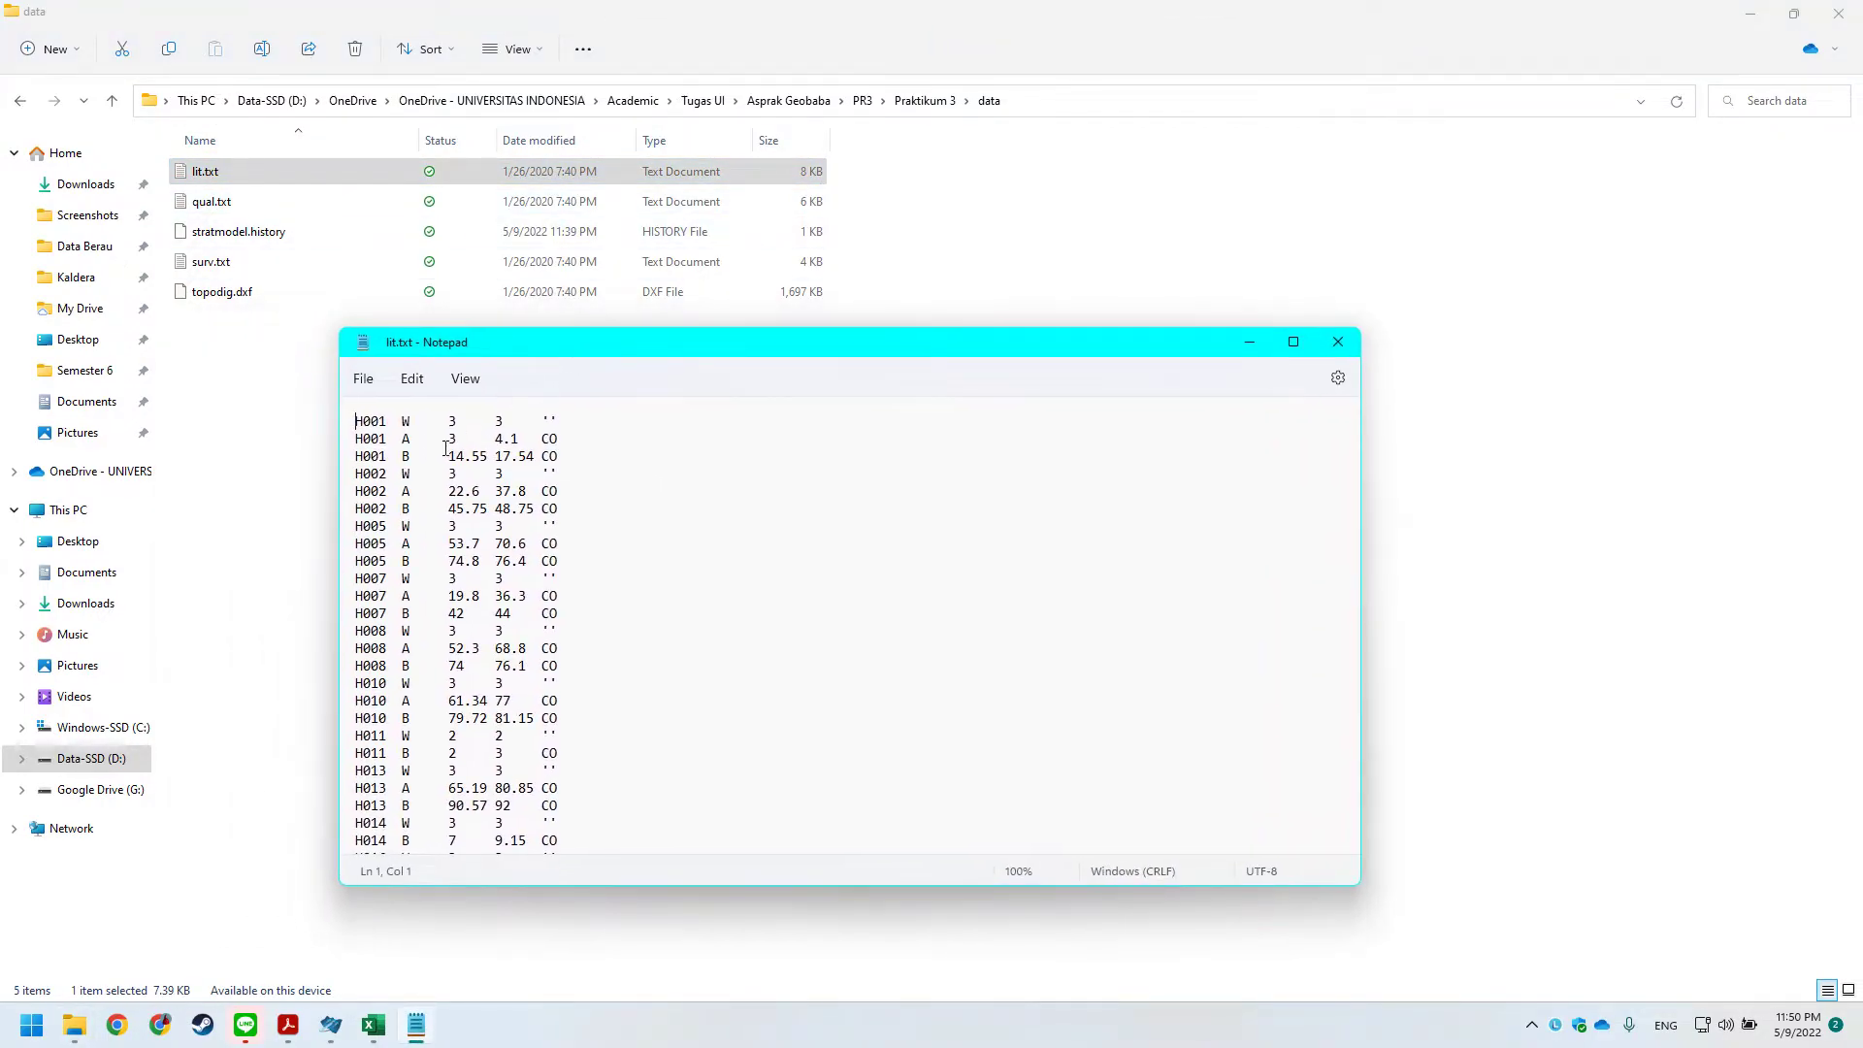
left_click_drag(389, 427, 369, 427)
left_click(396, 422)
left_click(427, 440)
key("alt+Tab")
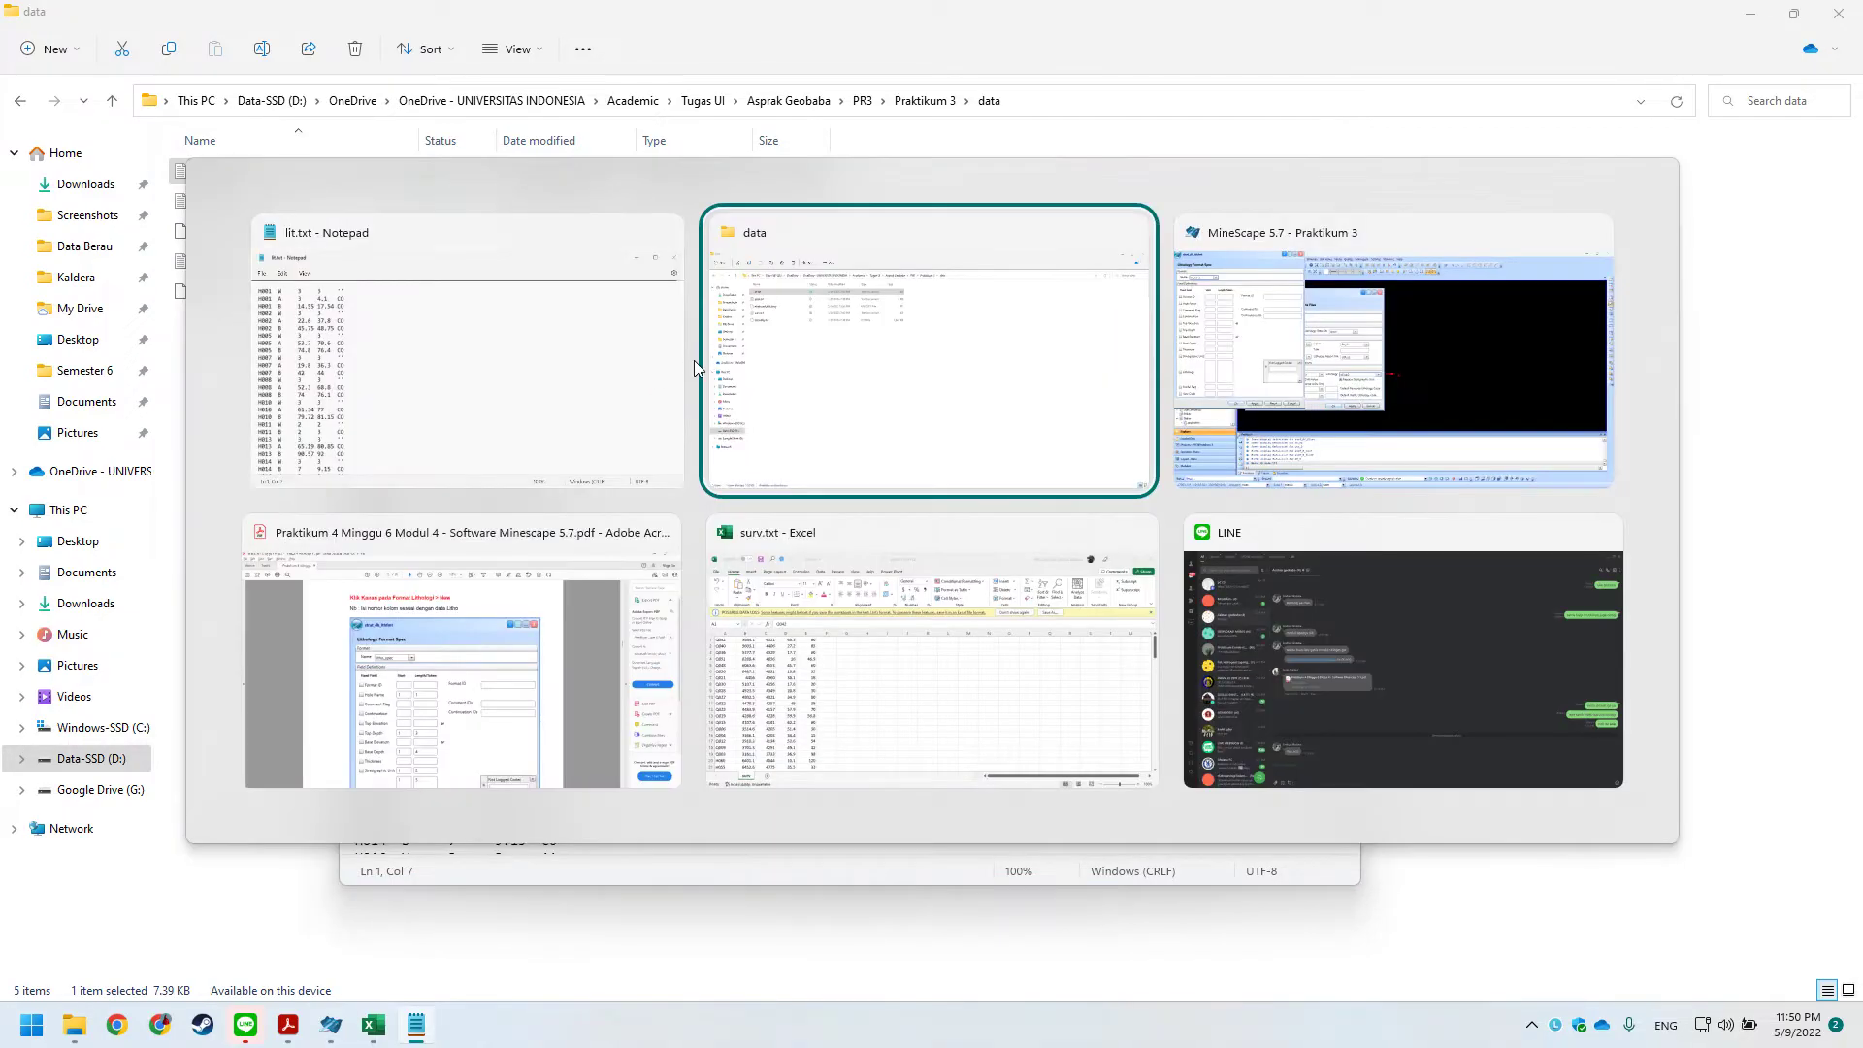
key("alt+Tab")
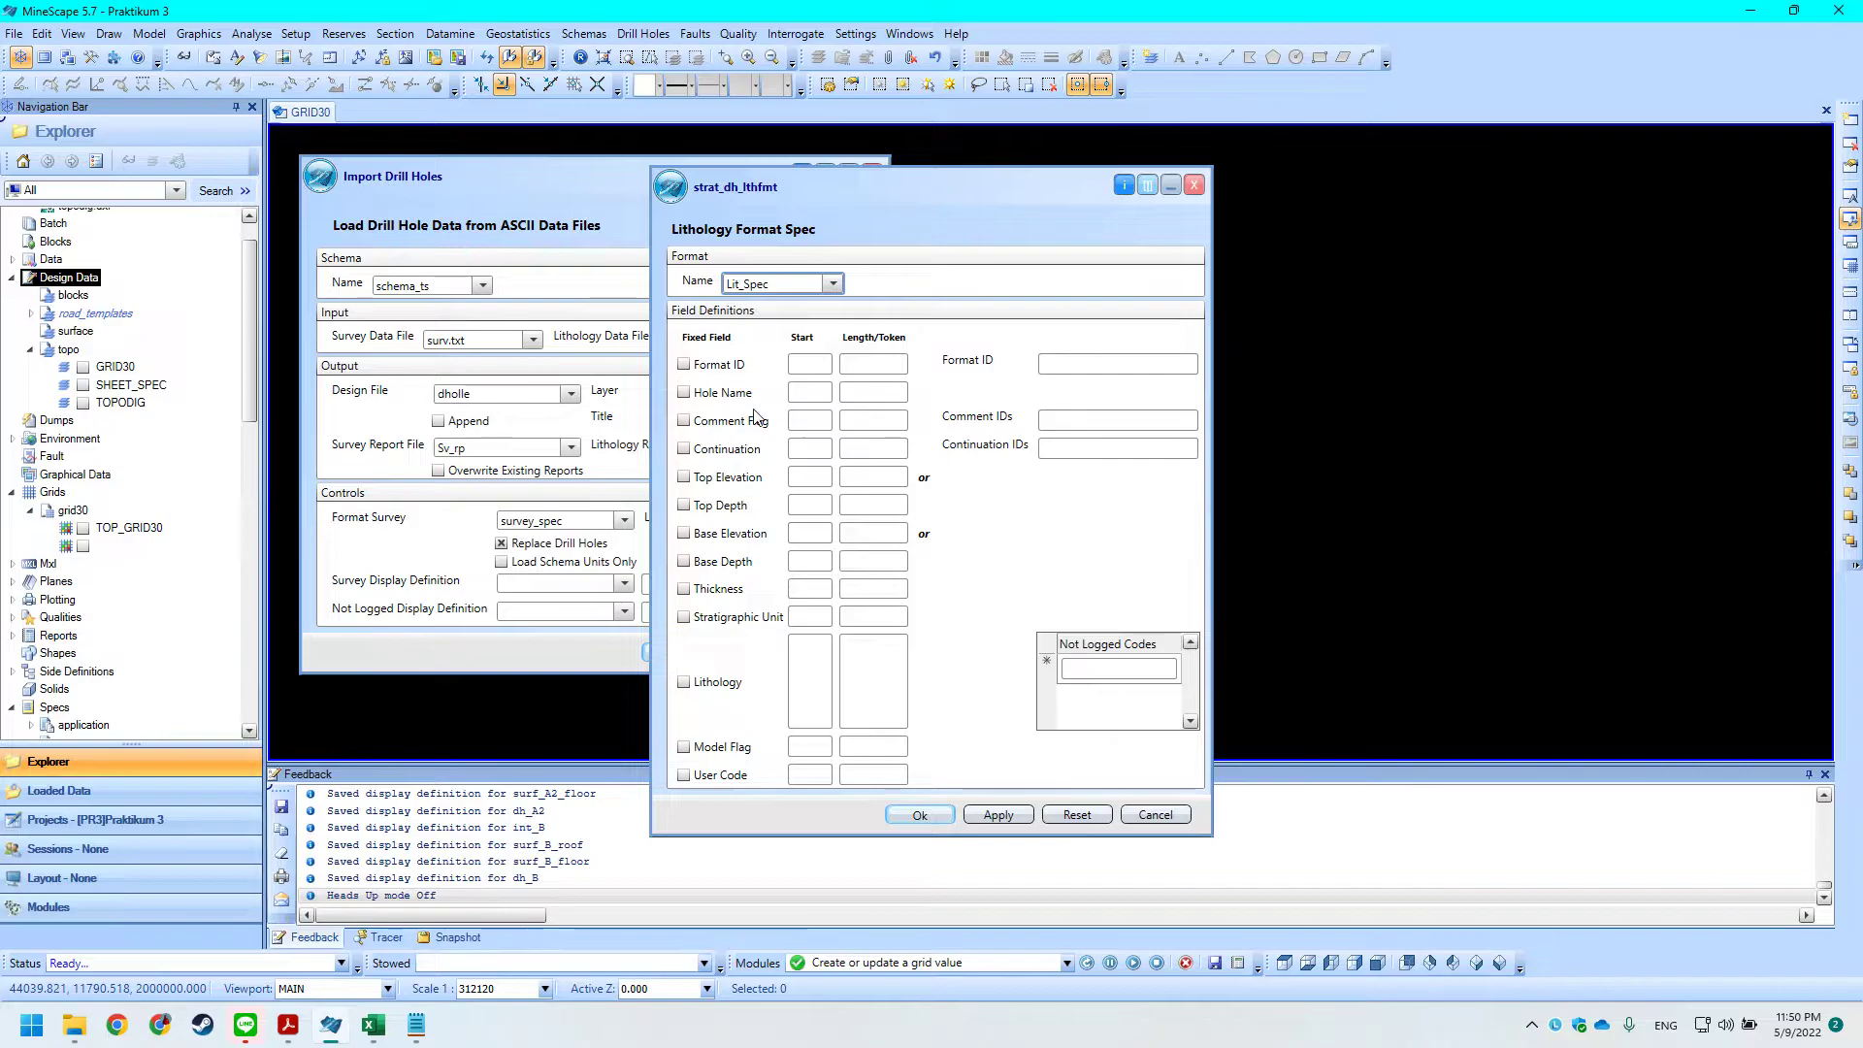
Compare the third and fourth columns of lit.txt with the depth fields in the Lit_Spec form.
key("alt+Tab")
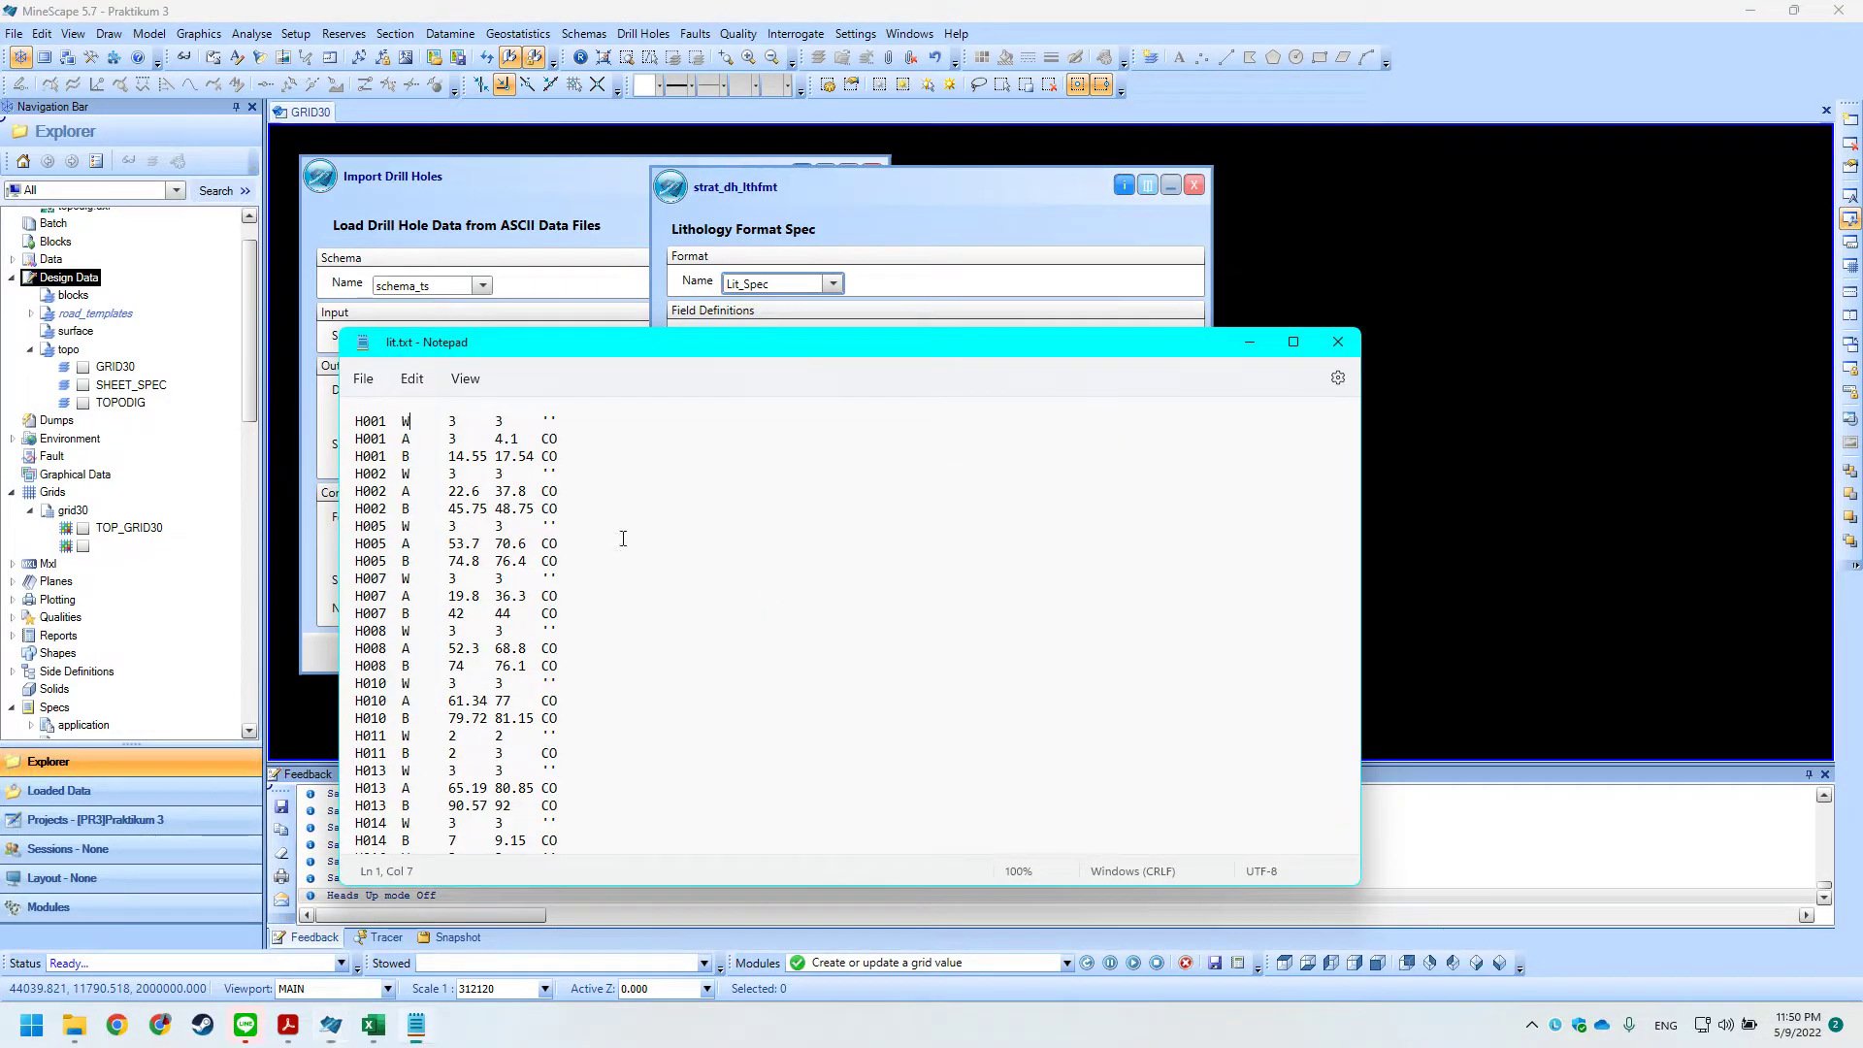
left_click(462, 431)
mouse_move(473, 435)
left_mouse_down()
mouse_move(456, 442)
mouse_move(500, 424)
mouse_move(461, 427)
left_mouse_up()
left_click(495, 428)
key("alt+Tab")
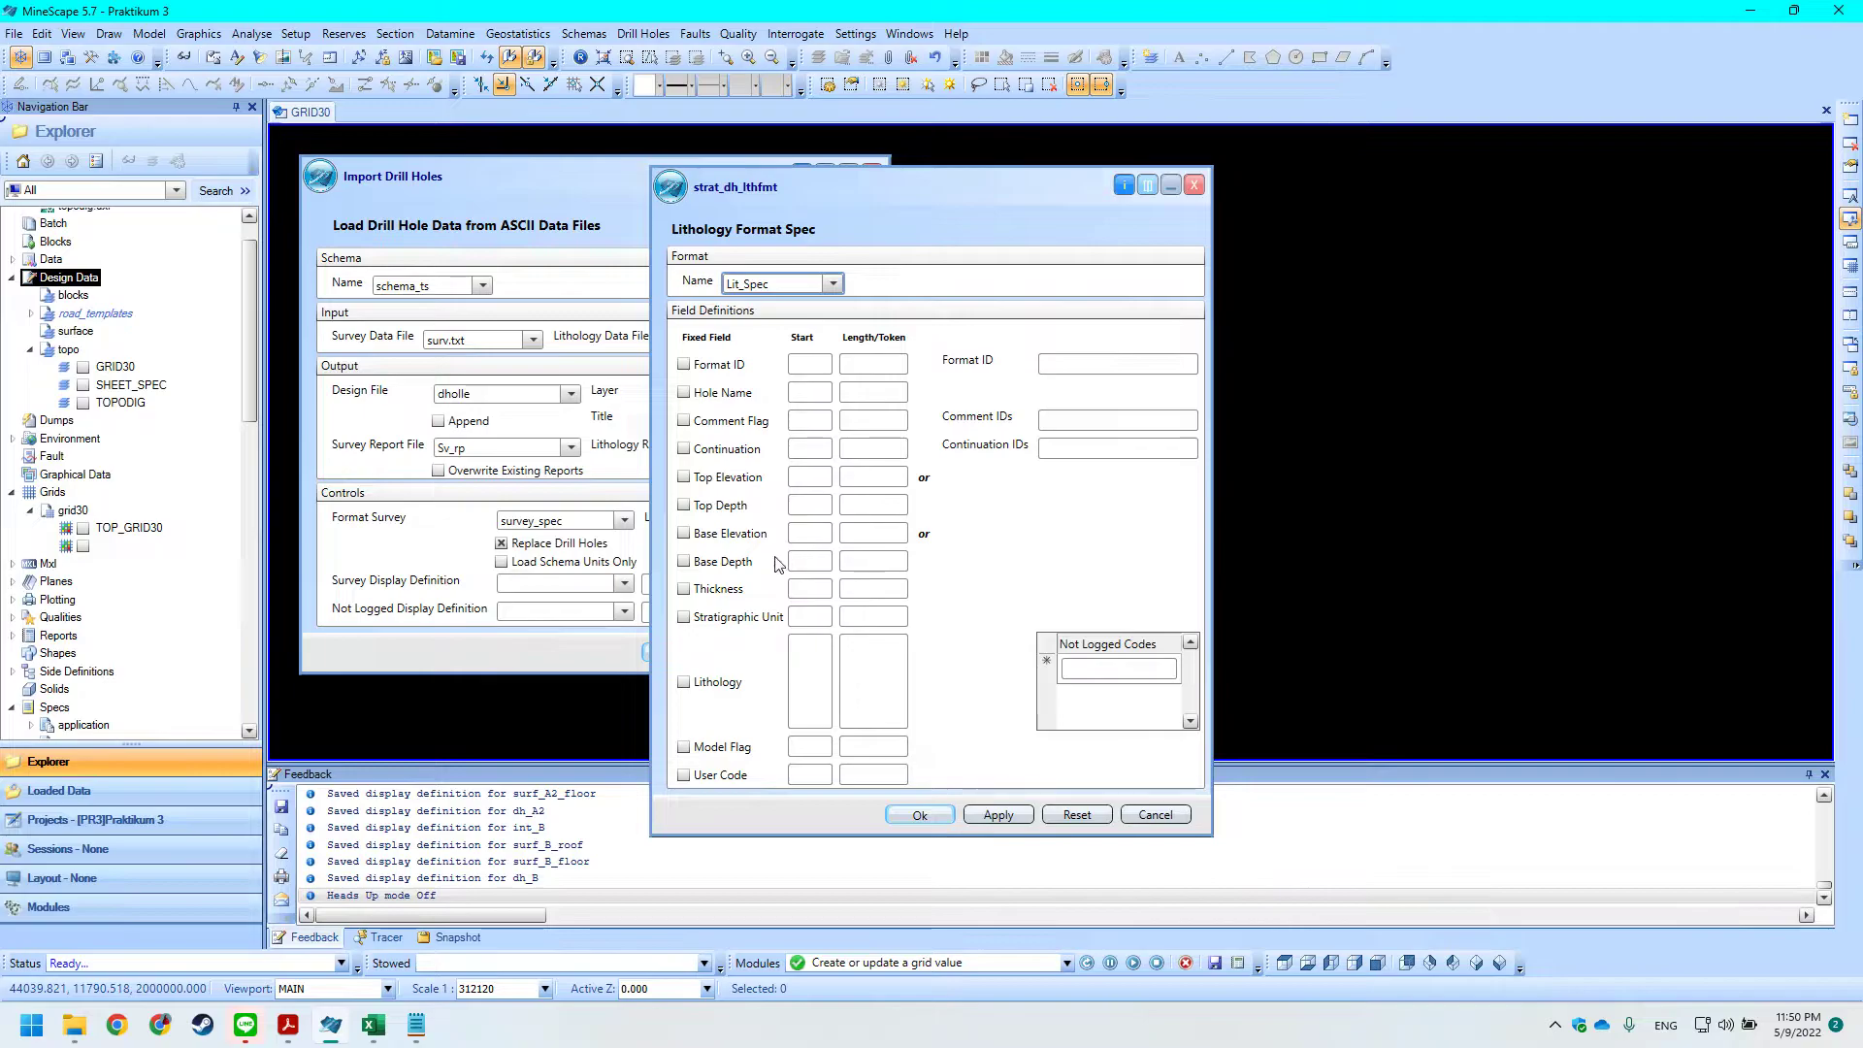
key("alt+Tab")
left_click(450, 423)
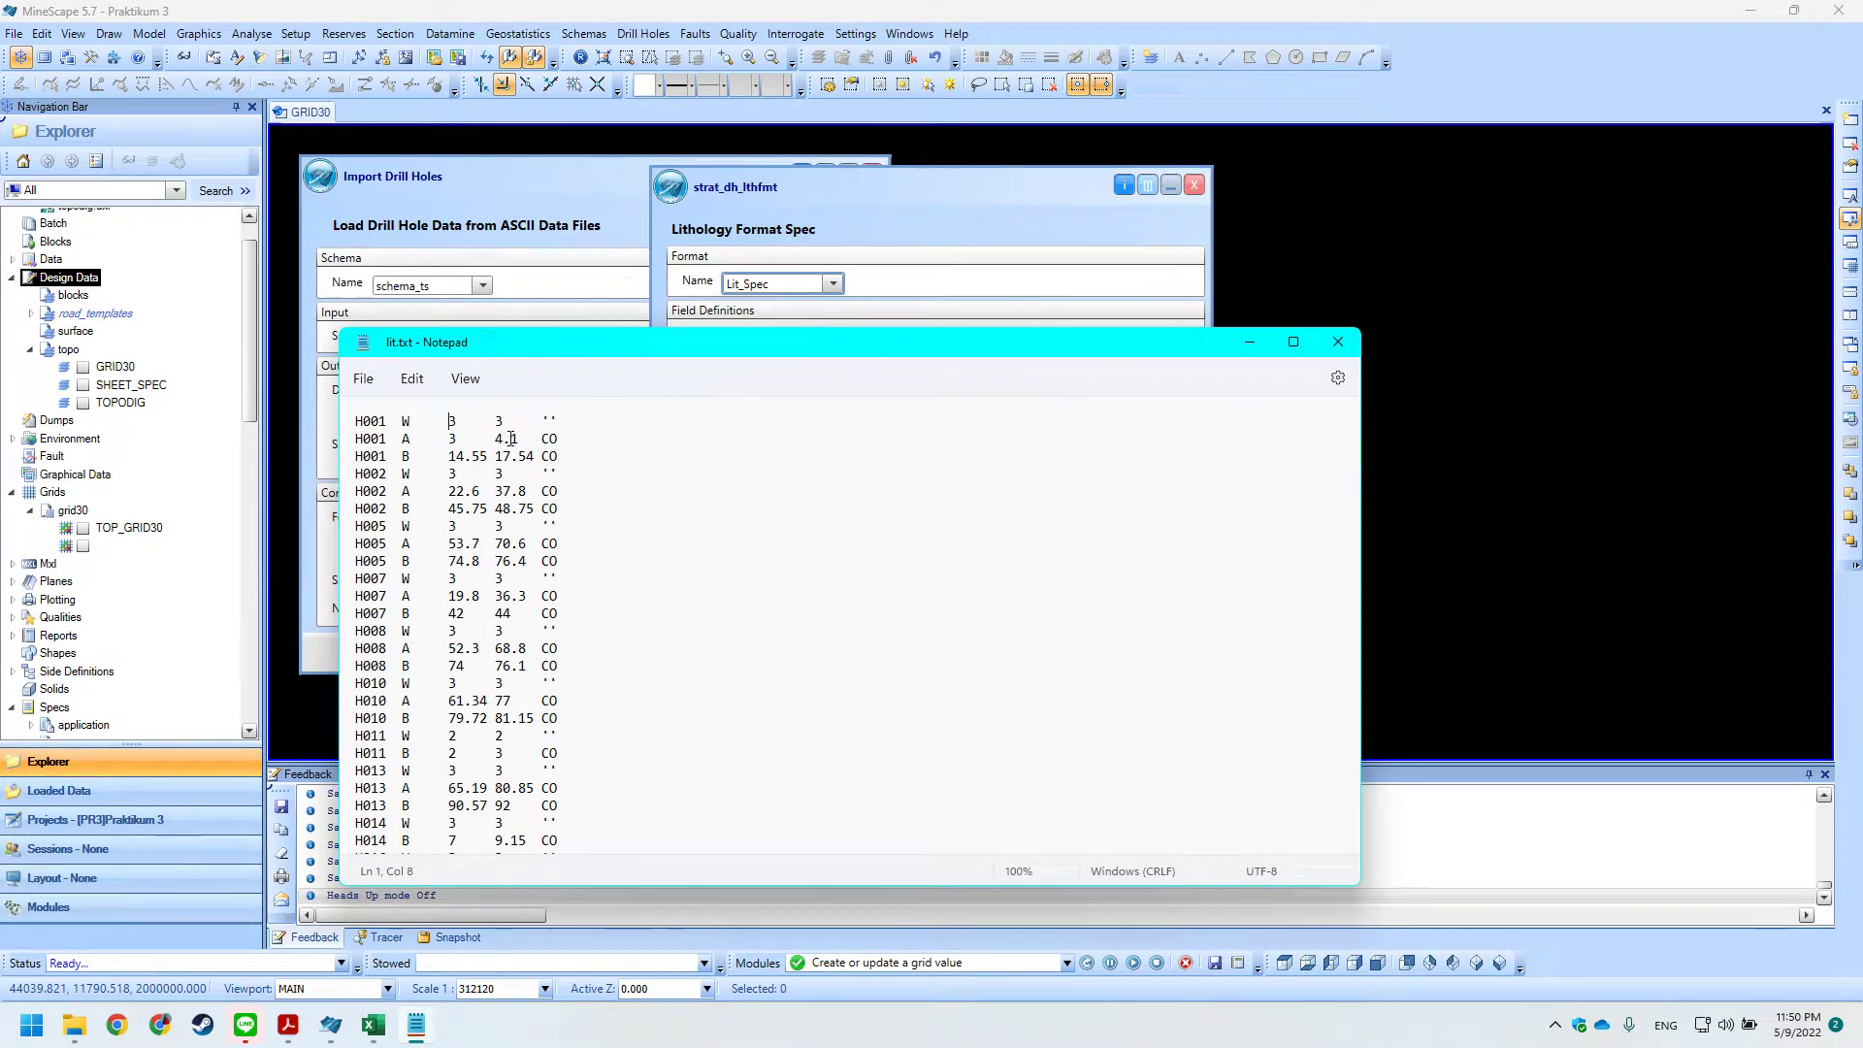
left_click_drag(450, 422, 504, 427)
left_click(575, 429)
Examine the stratigraphic unit and lithology codes across the rows of lit.txt.
left_click_drag(499, 334, 474, 329)
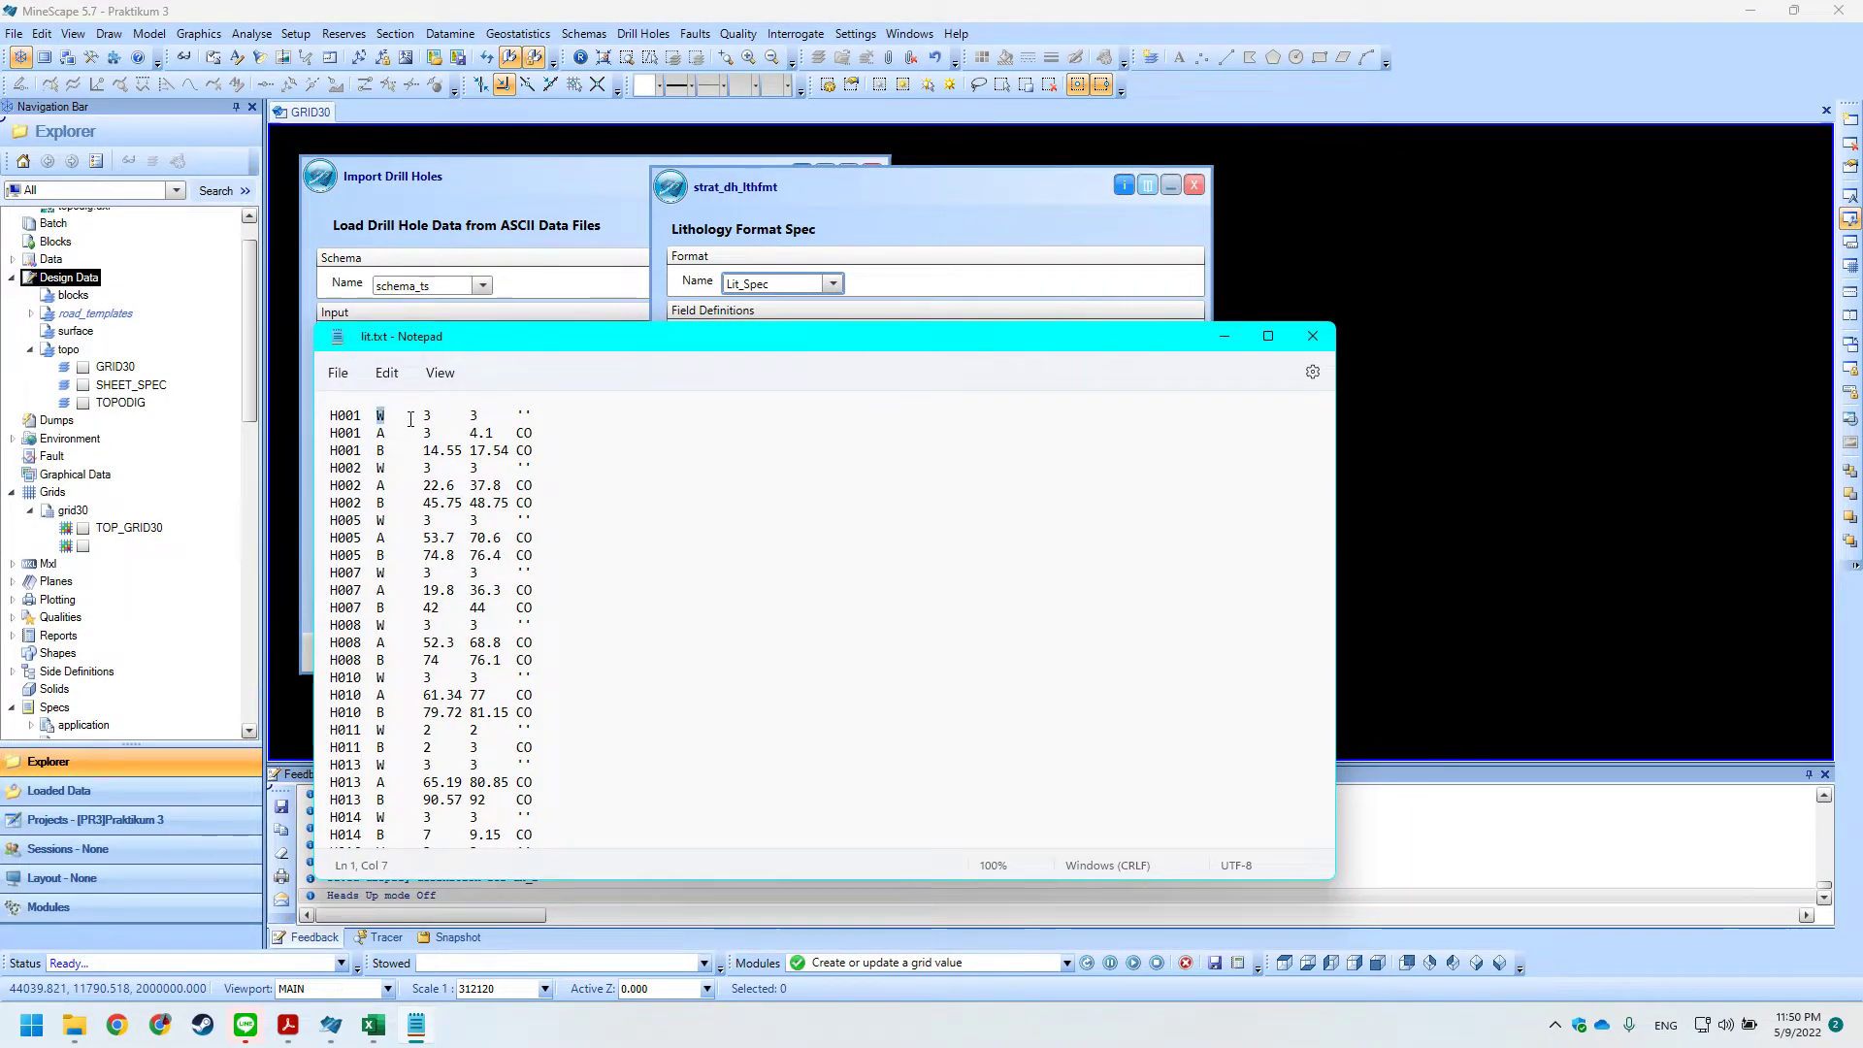
left_click(378, 434)
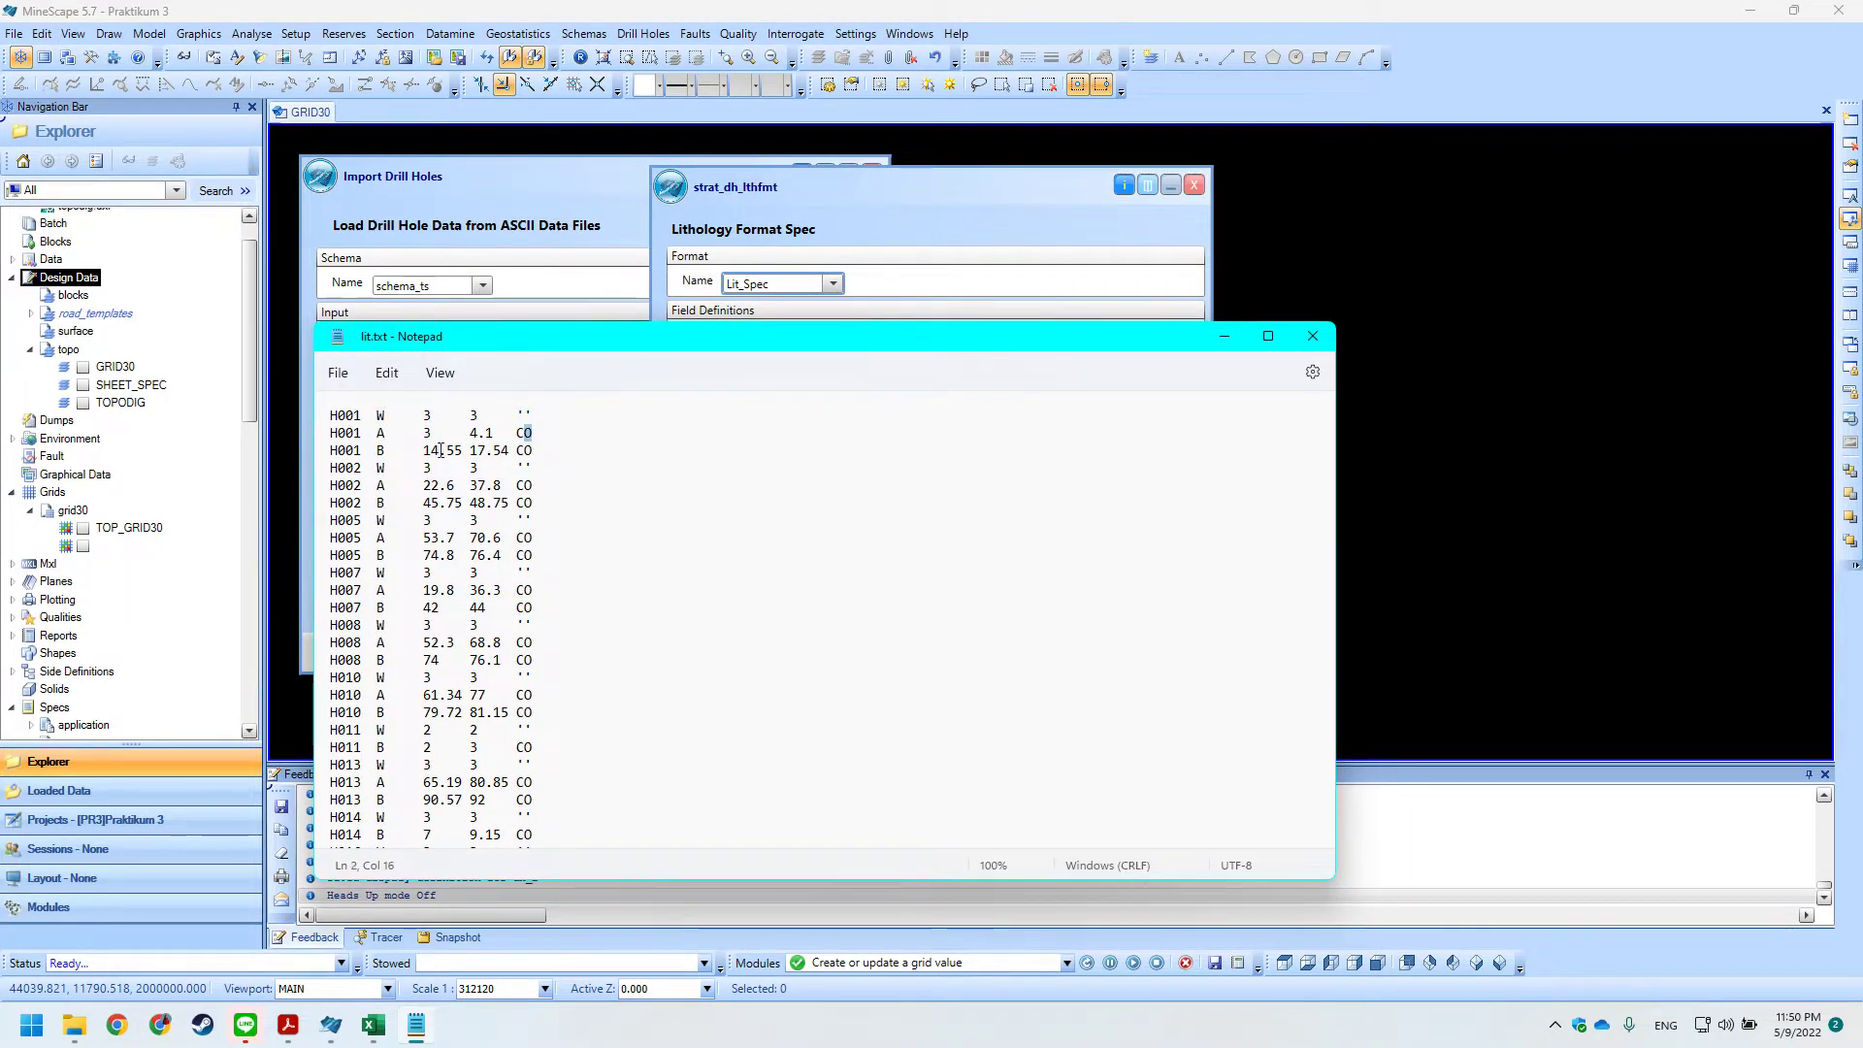
left_click_drag(377, 451, 387, 451)
scroll(408, 664, "down", 7)
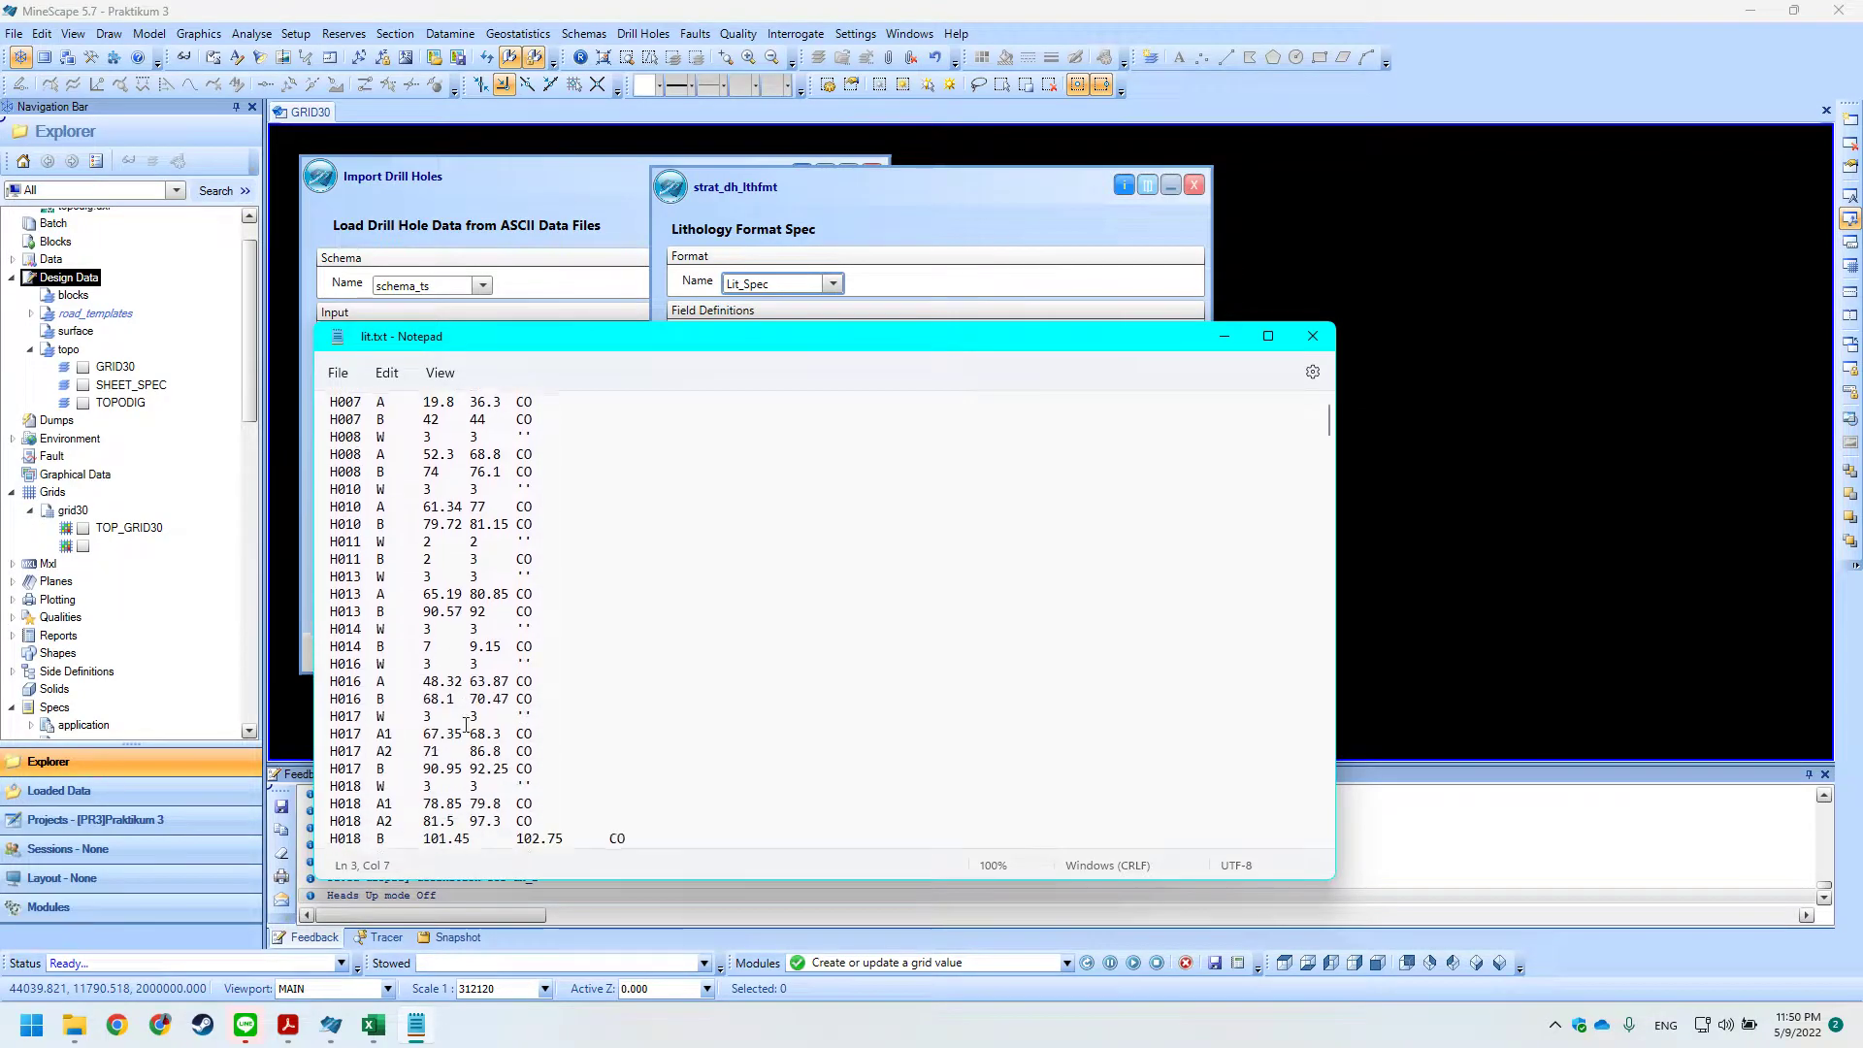
scroll(427, 663, "up", 1)
scroll(556, 679, "up", 5)
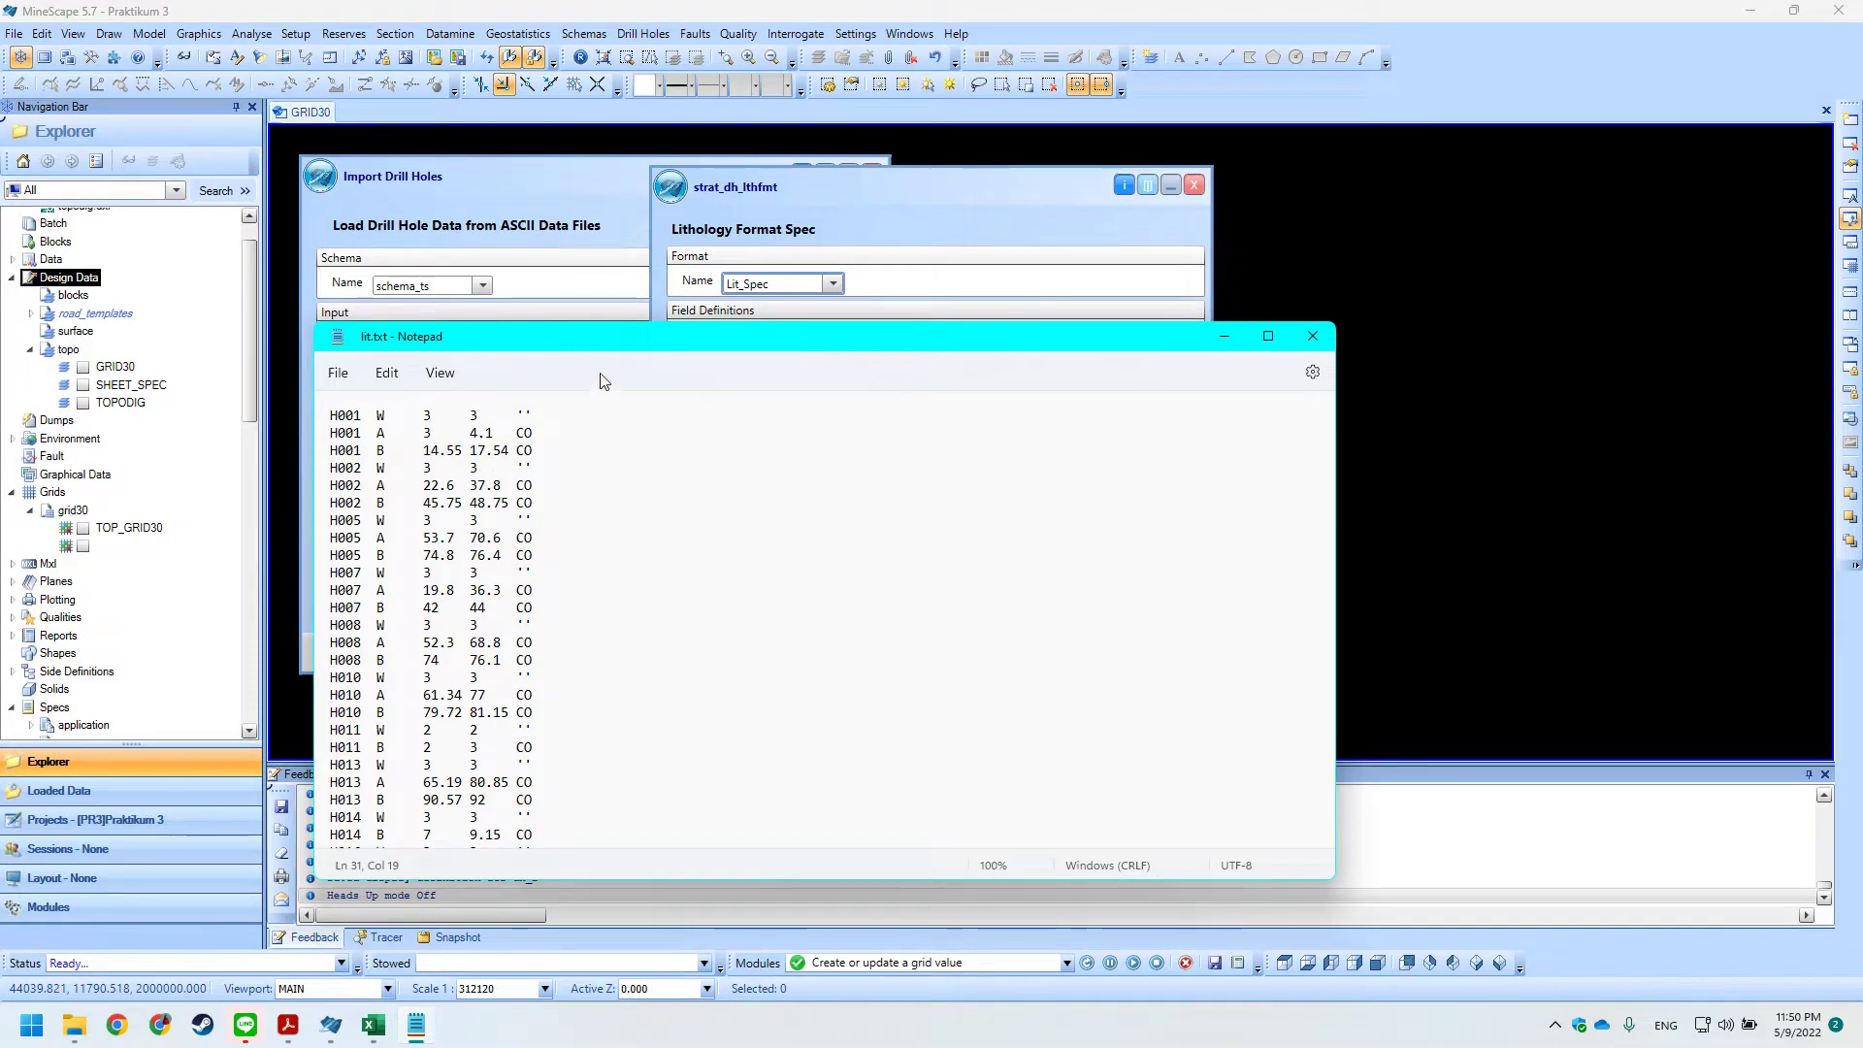
Arrange lit.txt and the Lit_Spec form side by side and set the Hole Name start position to 1.
left_click_drag(602, 338, 1269, 273)
left_click_drag(826, 185, 466, 176)
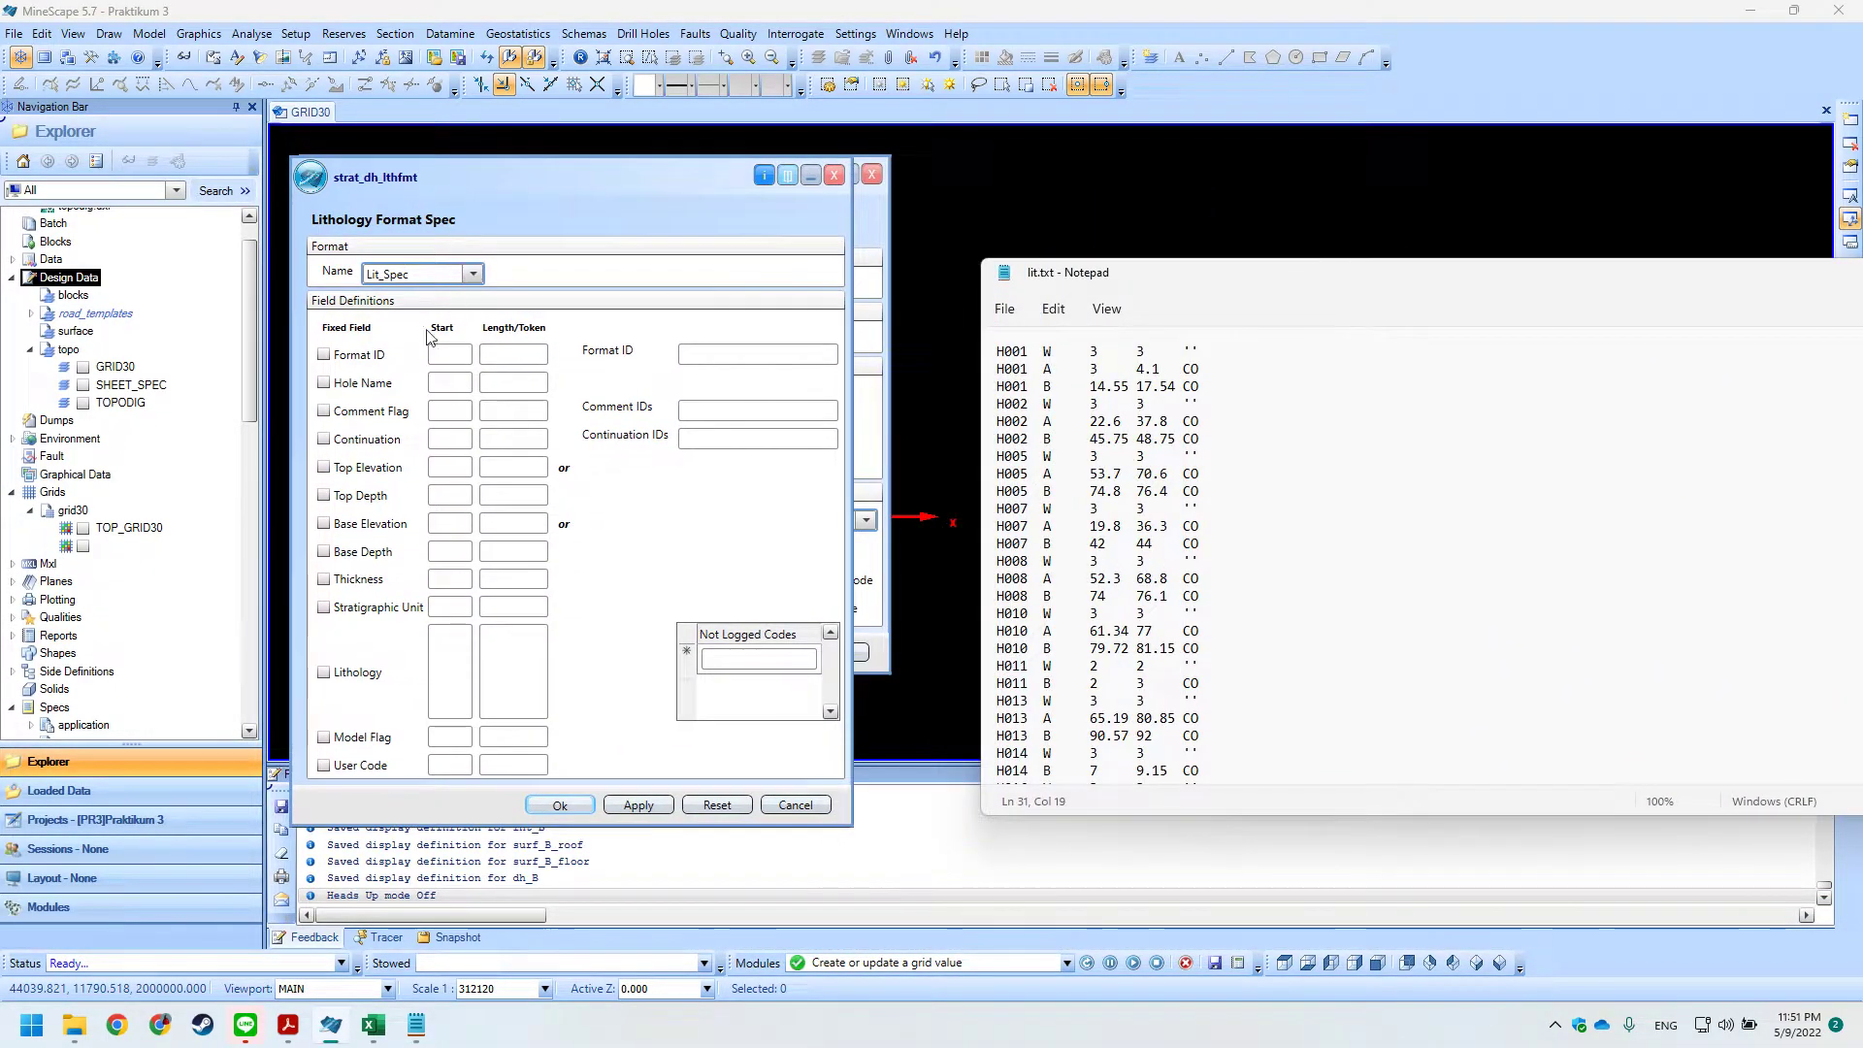
left_click(461, 387)
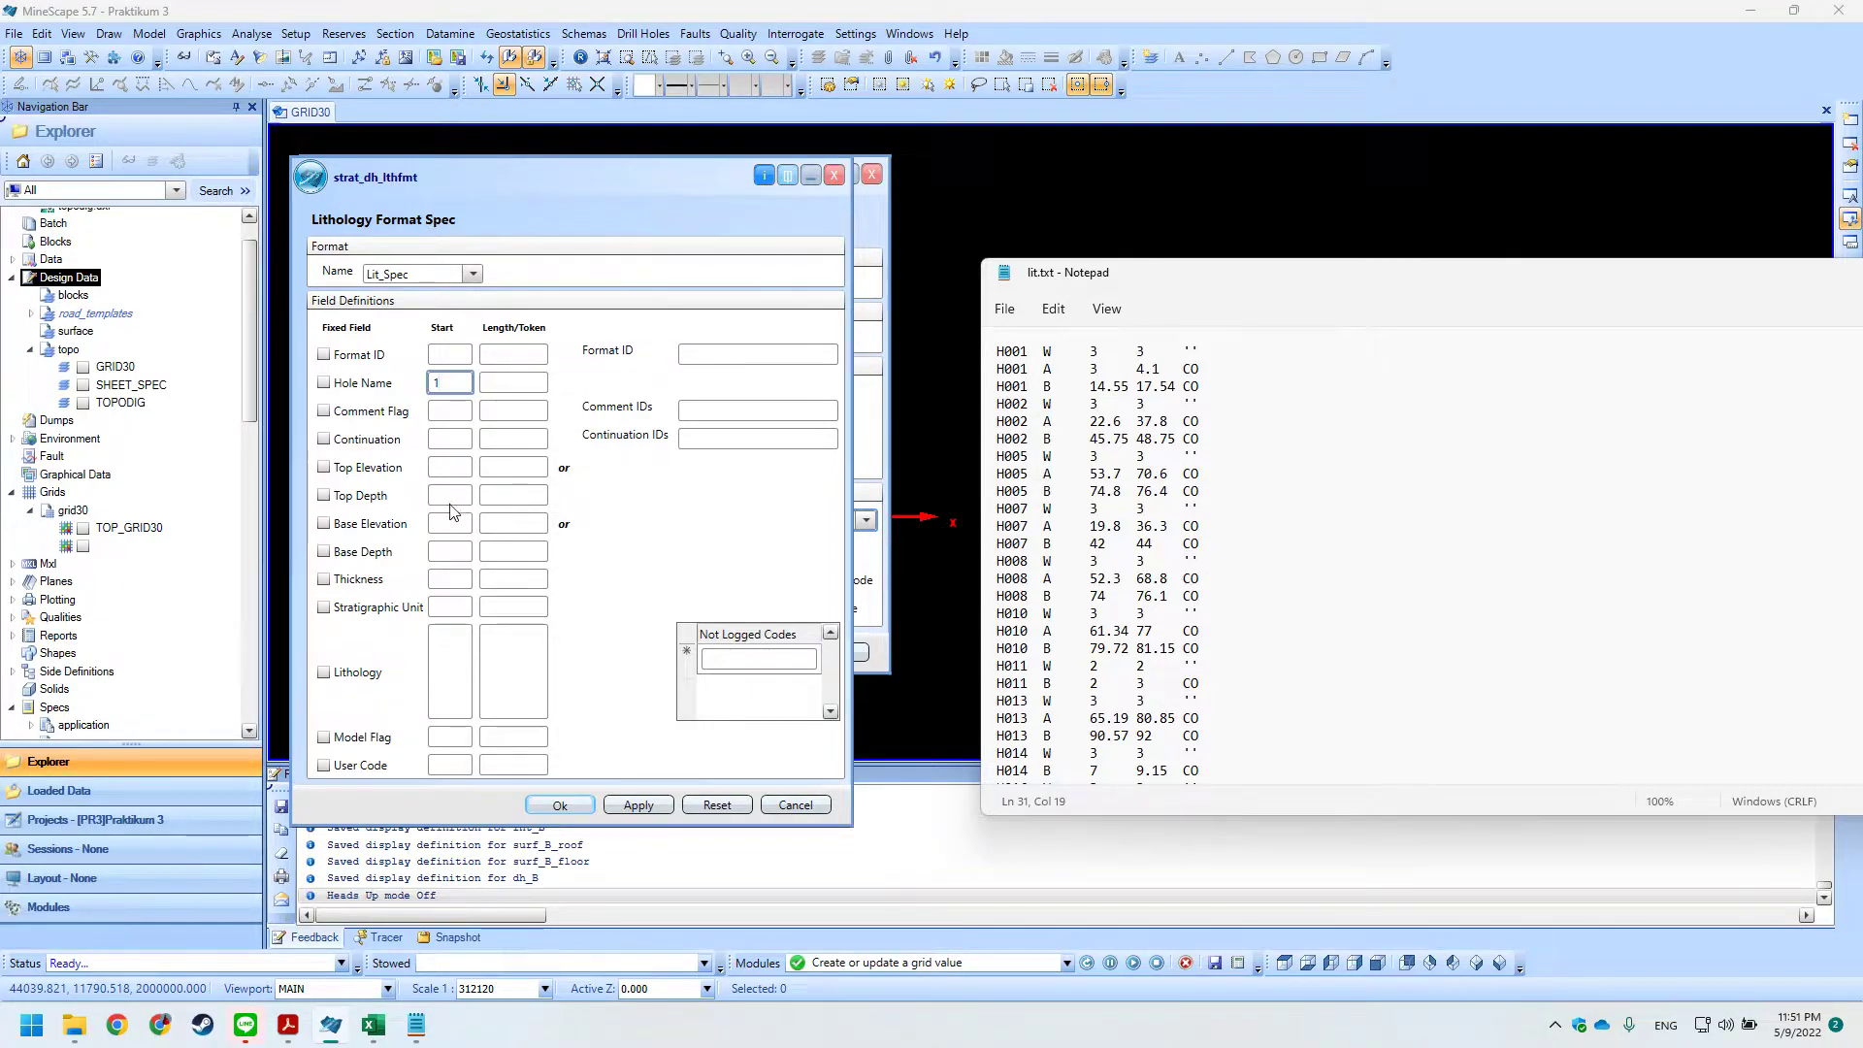
Read the guide's start and token settings for the lithology format fields and return to the Lit_Spec form.
key("alt+Tab")
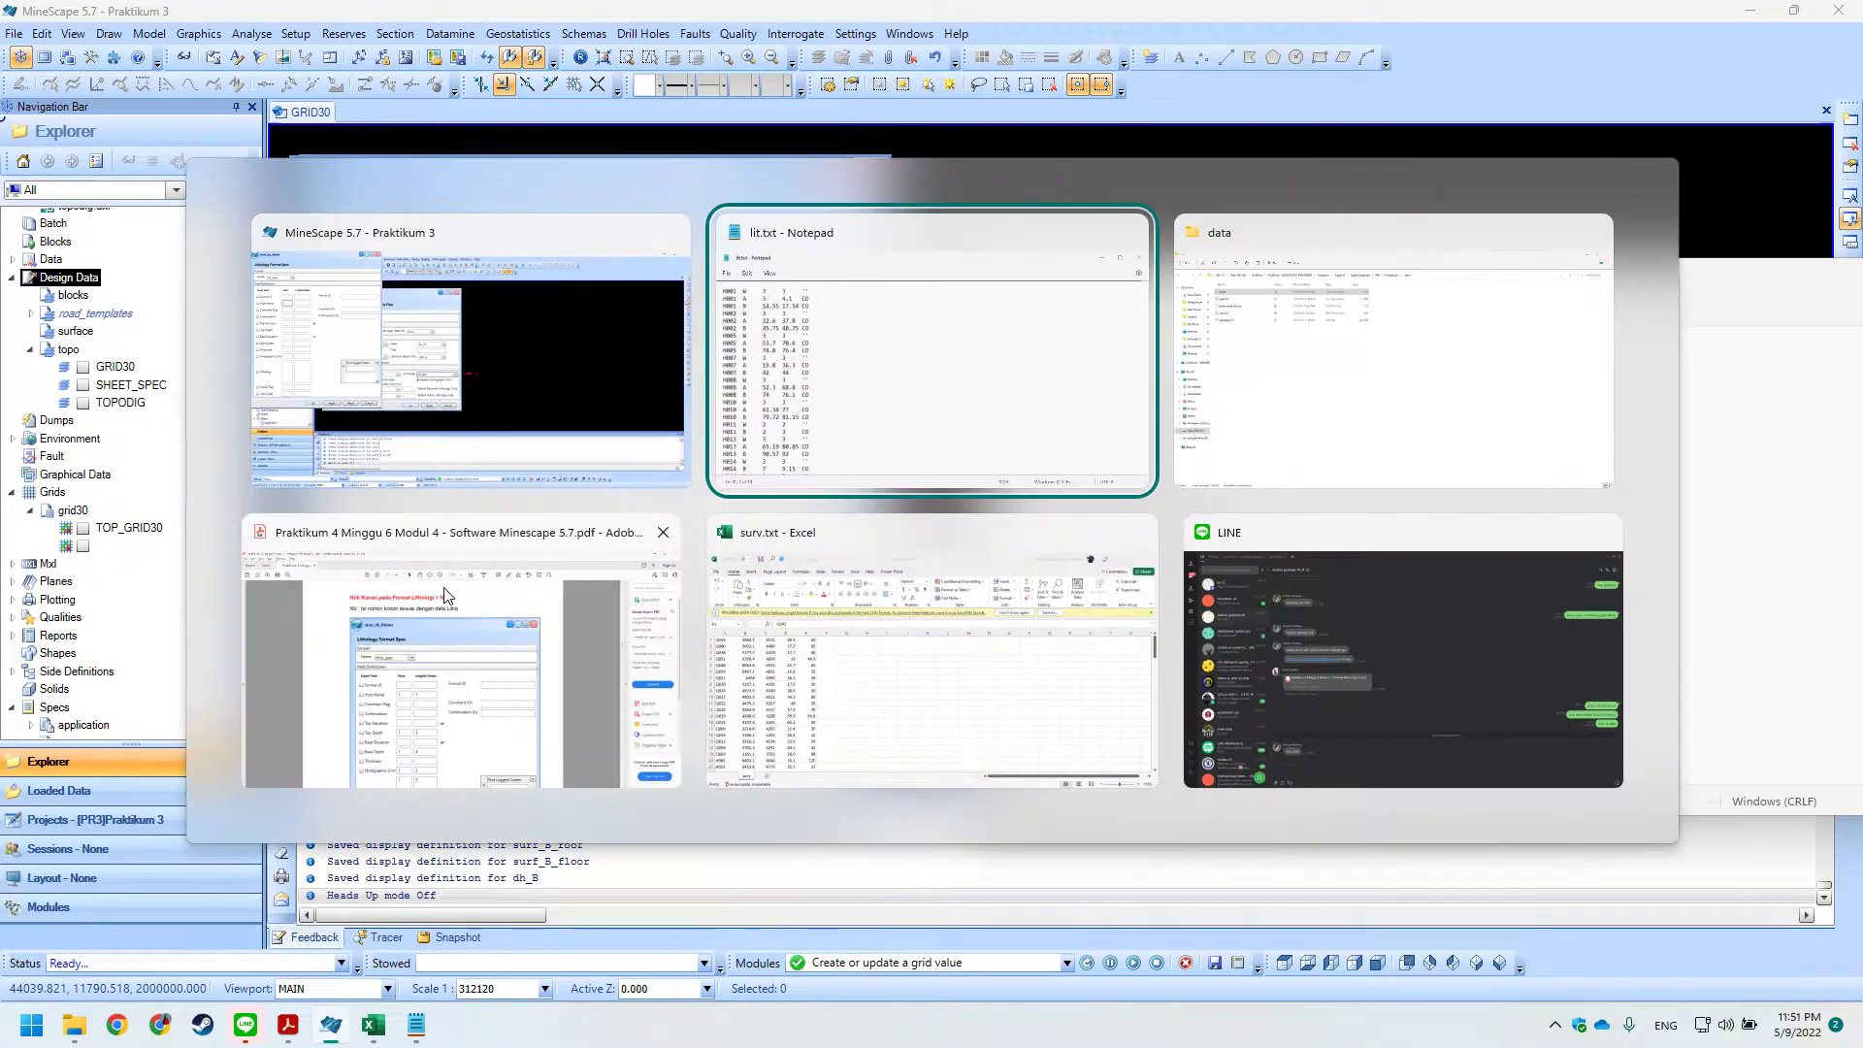
key("alt+Tab")
key("alt+Tab")
key("alt+Tab")
key("alt+Tab")
key("alt+Tab")
key("alt+Tab")
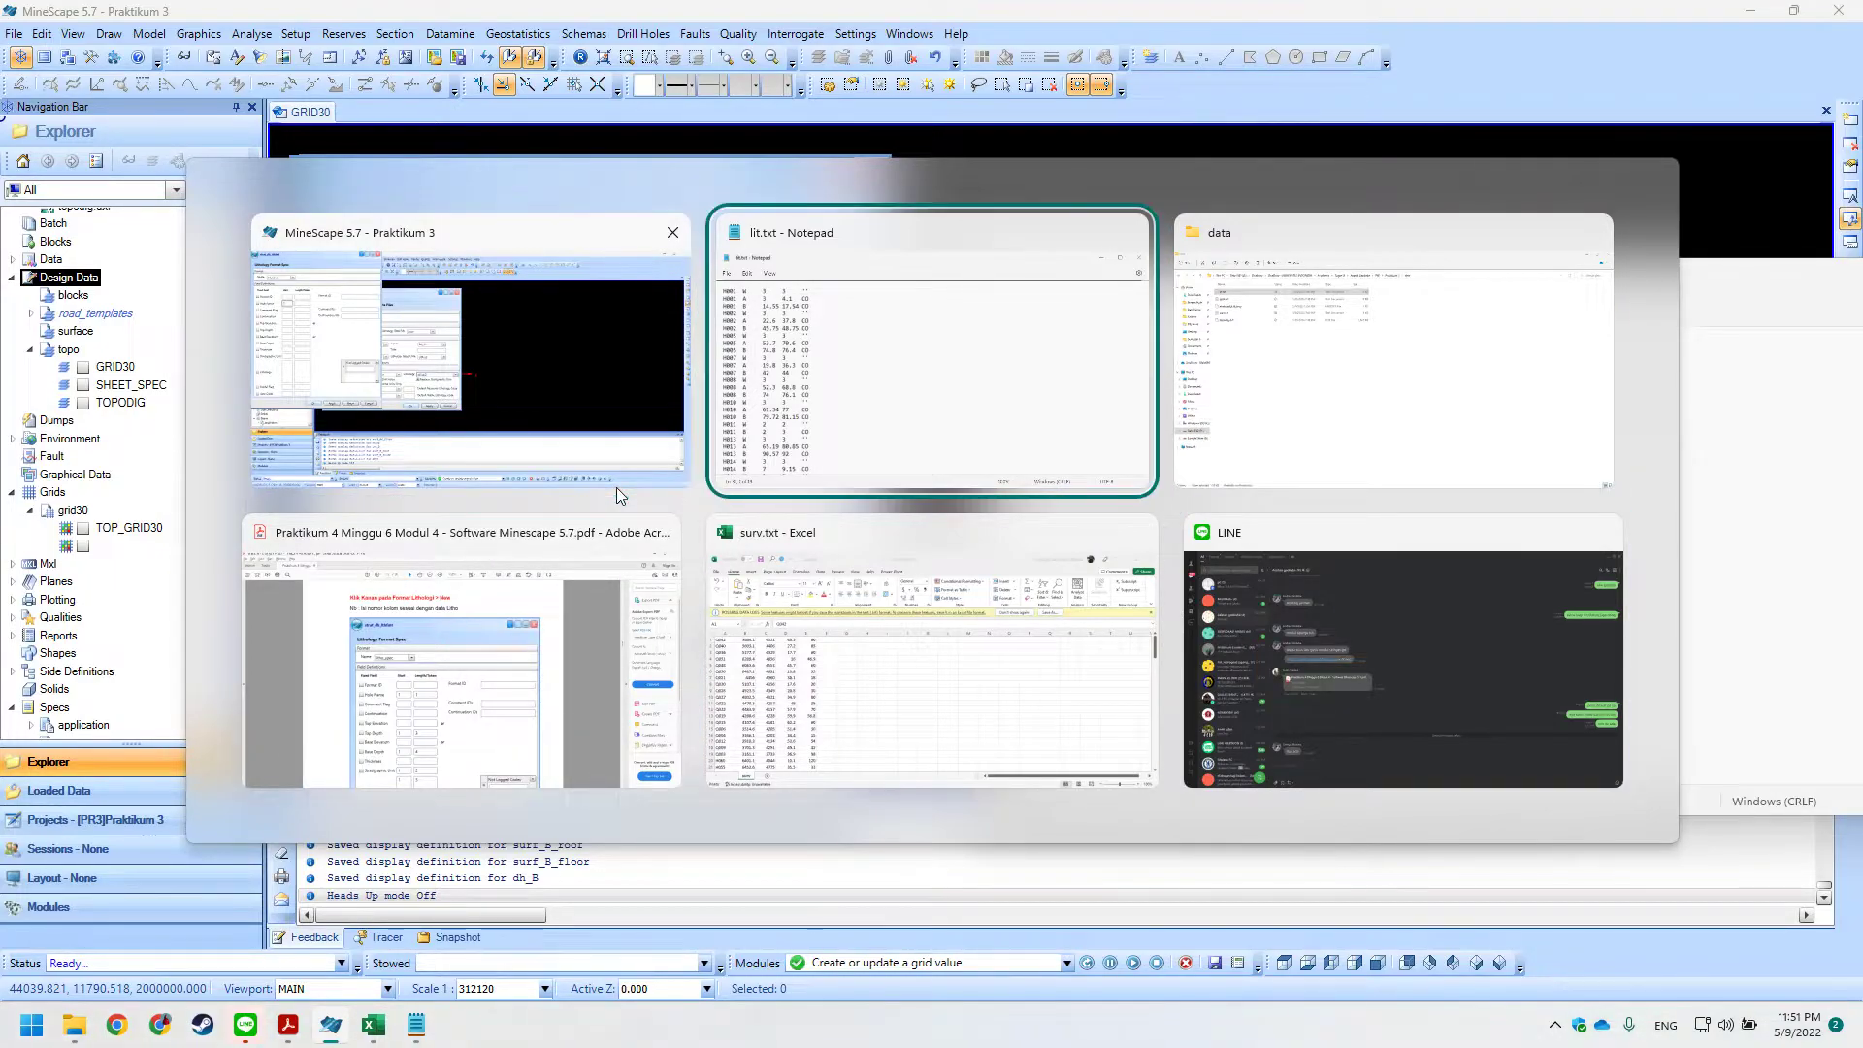
key("alt+Tab")
key("alt+Tab")
scroll(735, 559, "down", 2)
scroll(735, 559, "down", 5)
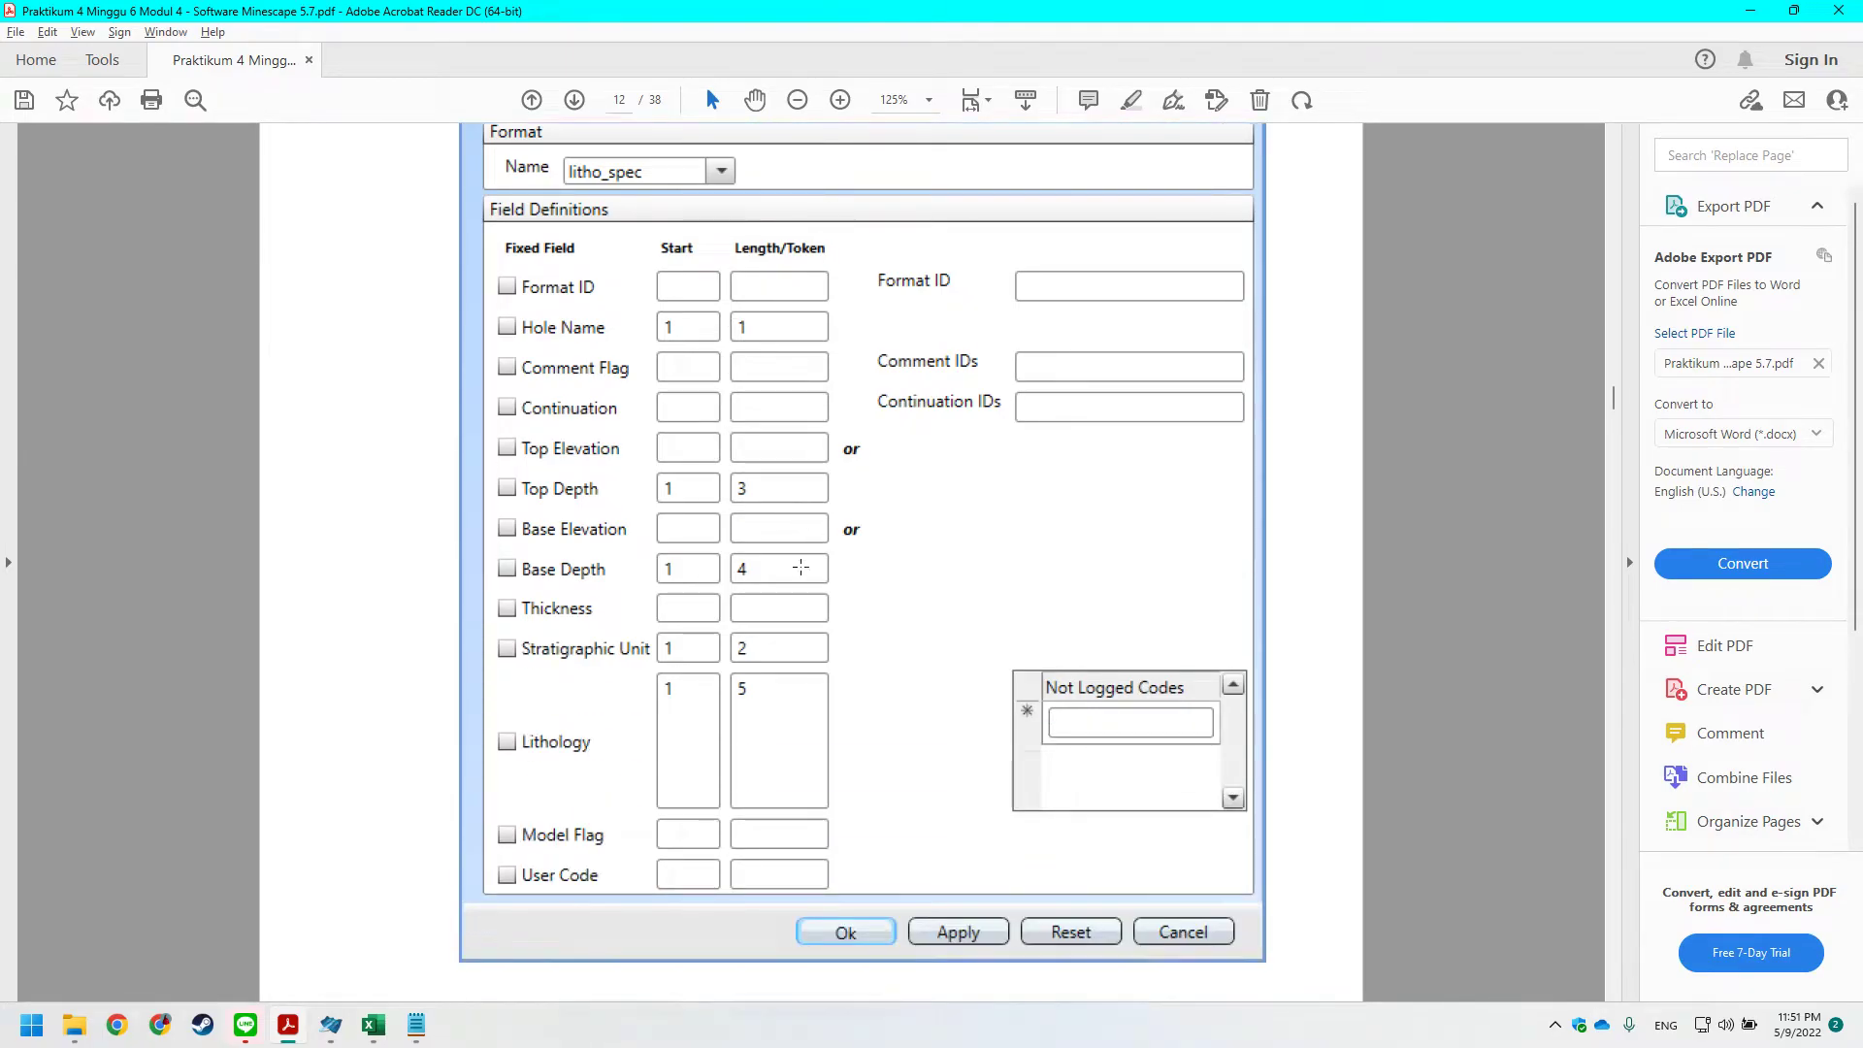
key("alt+Tab")
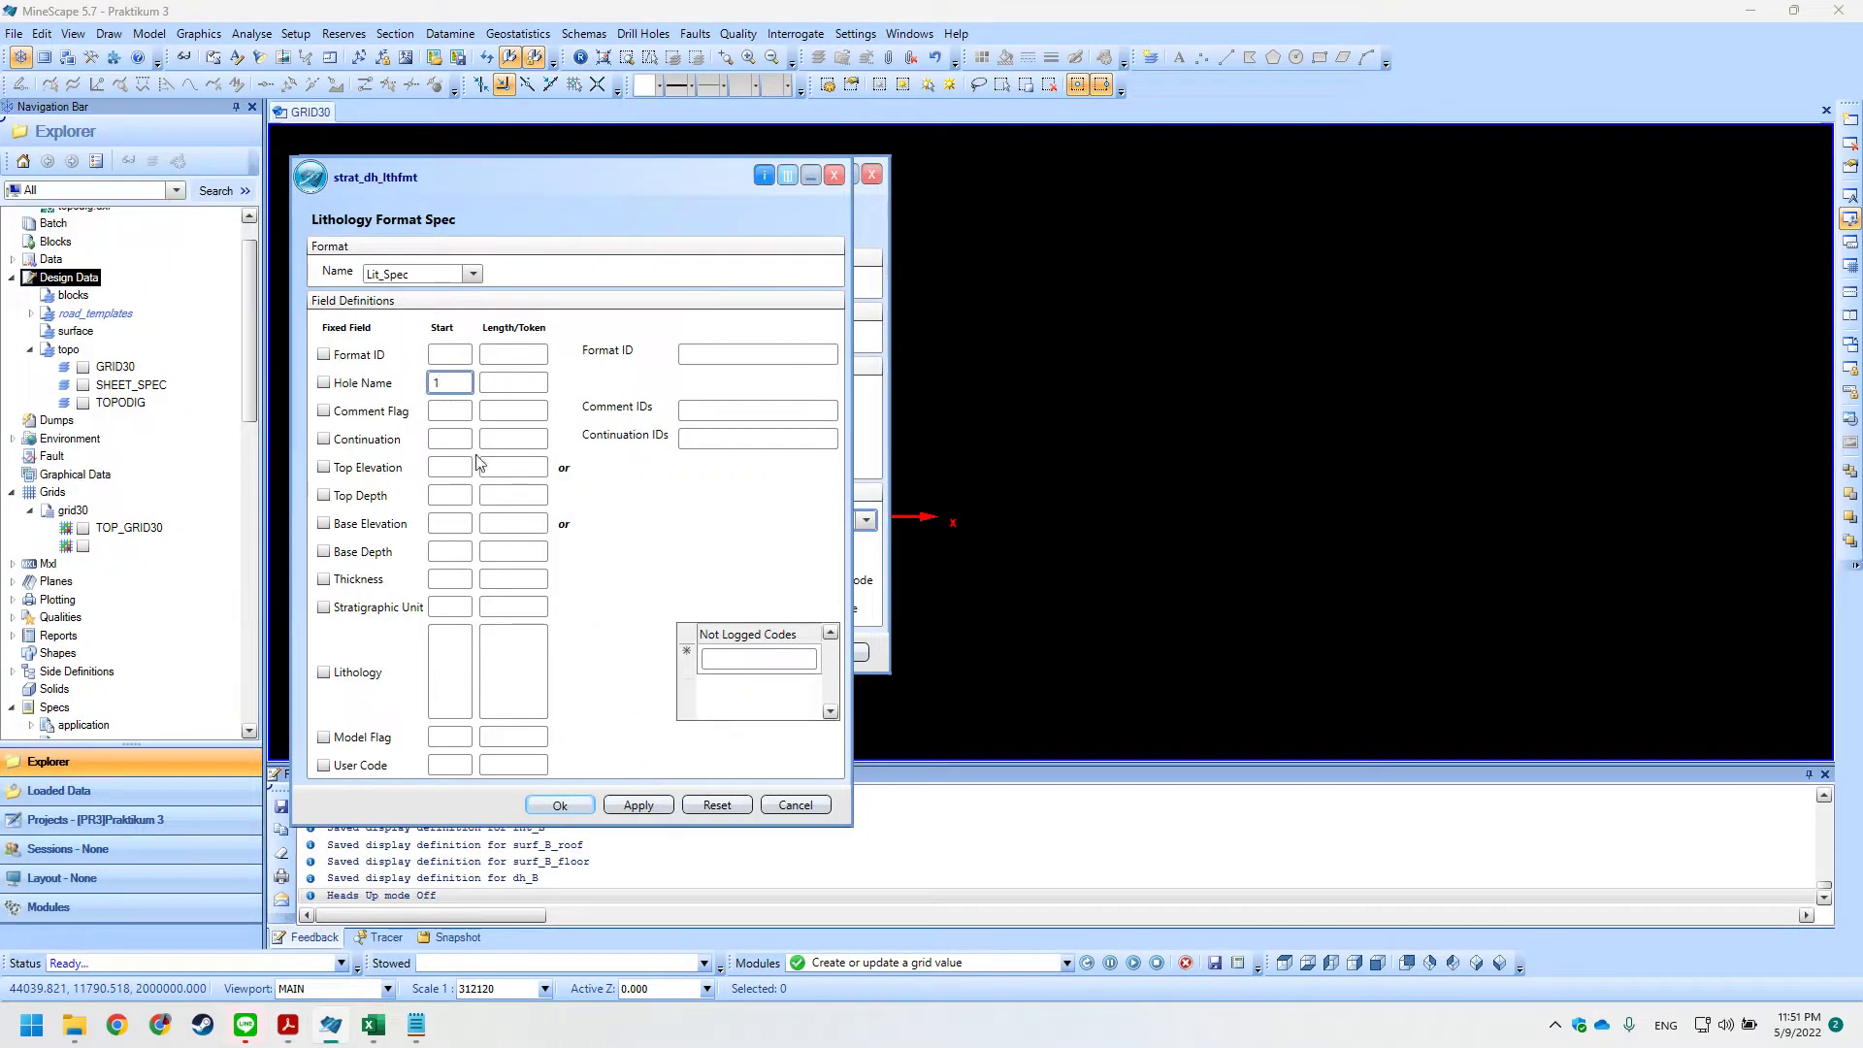
Check the depth columns in the first row of lit.txt beside the Lit_Spec form.
key("alt+Tab")
key("alt+Tab")
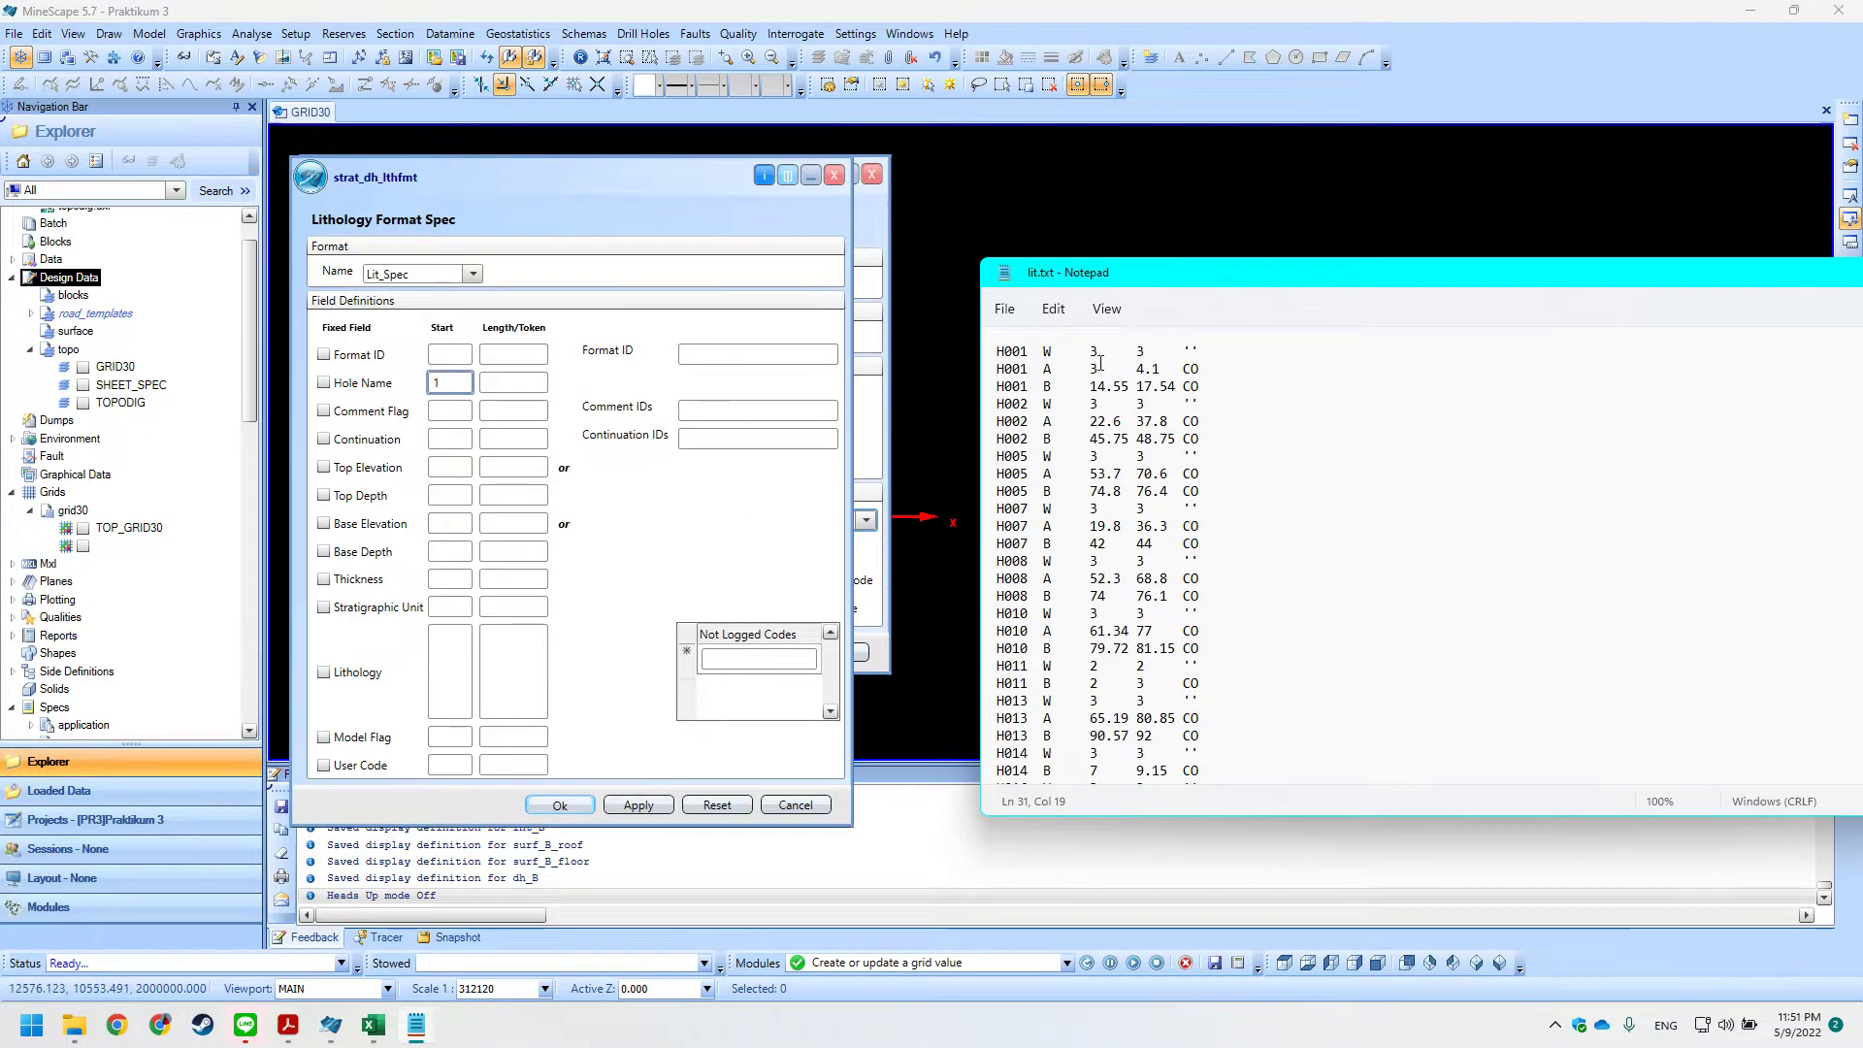
left_click(1145, 354)
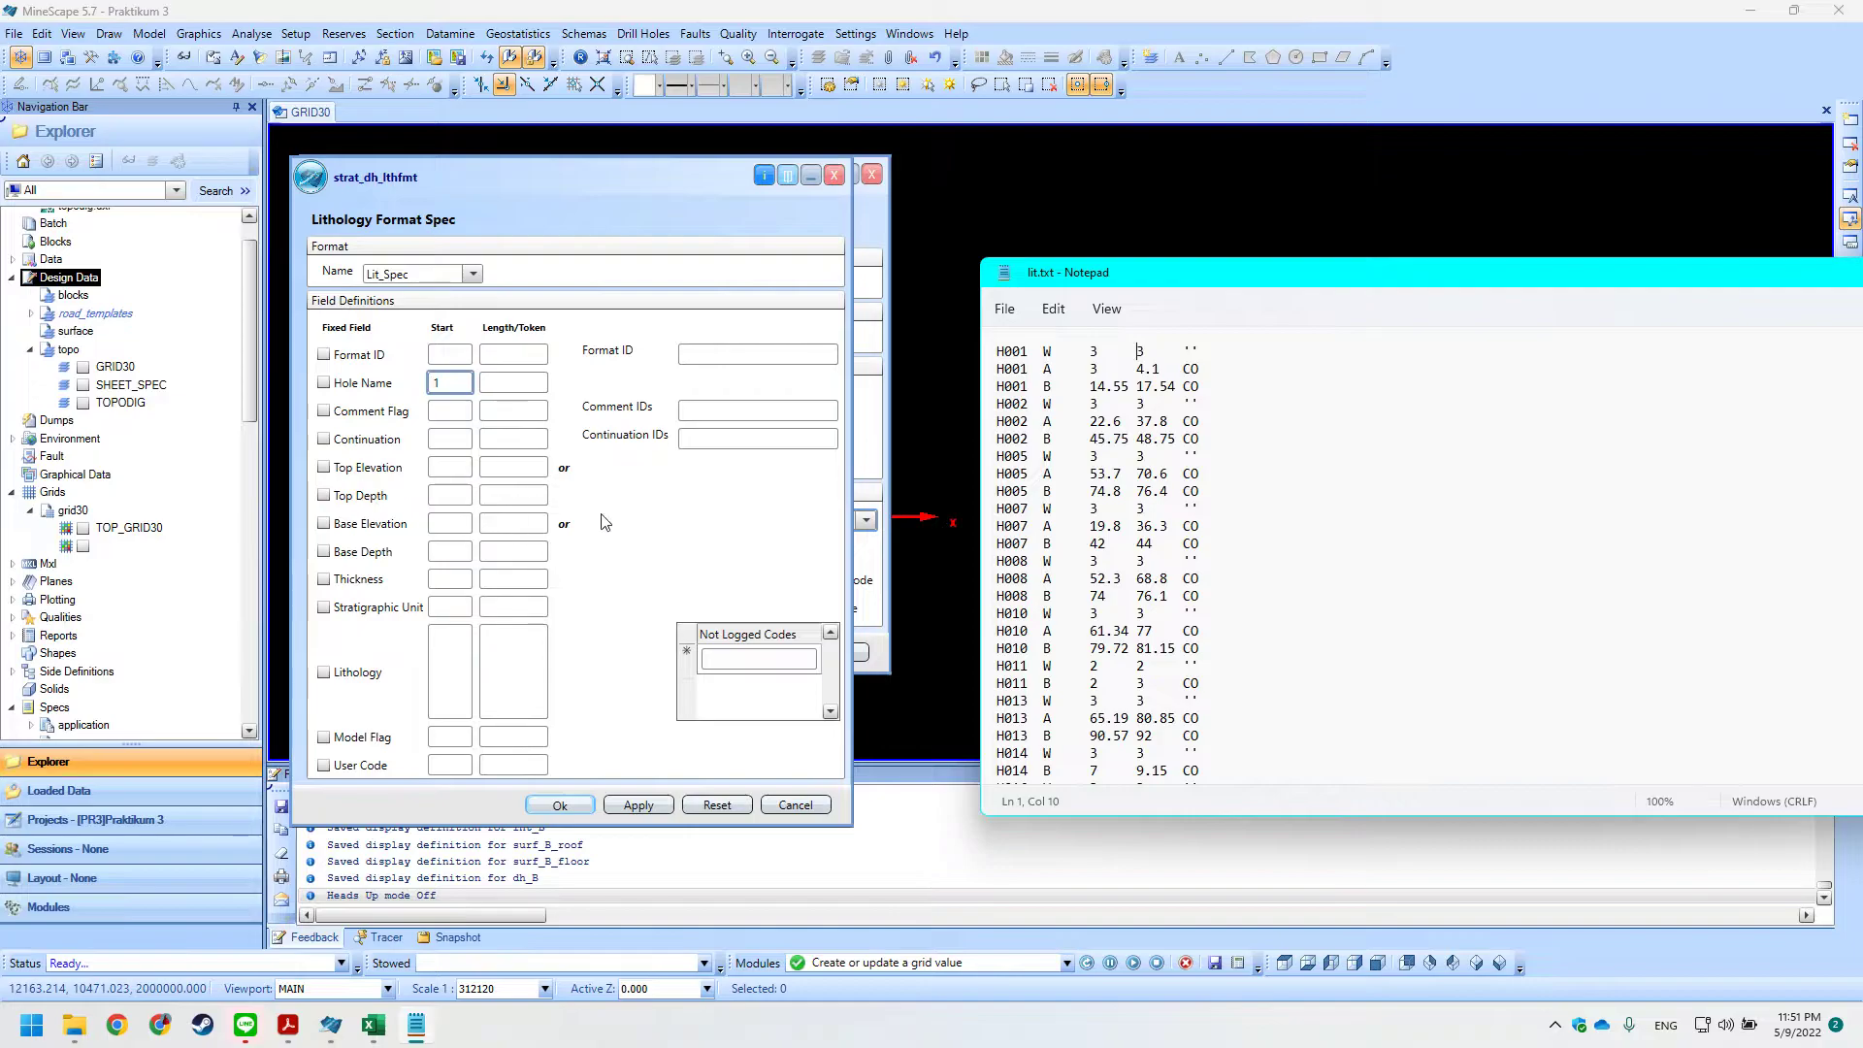
Set the start position to 1 for Top Depth, Base Depth, Stratigraphic Unit and Lithology, checking the fields against the guide.
left_click(597, 521)
left_click(449, 494)
type("1")
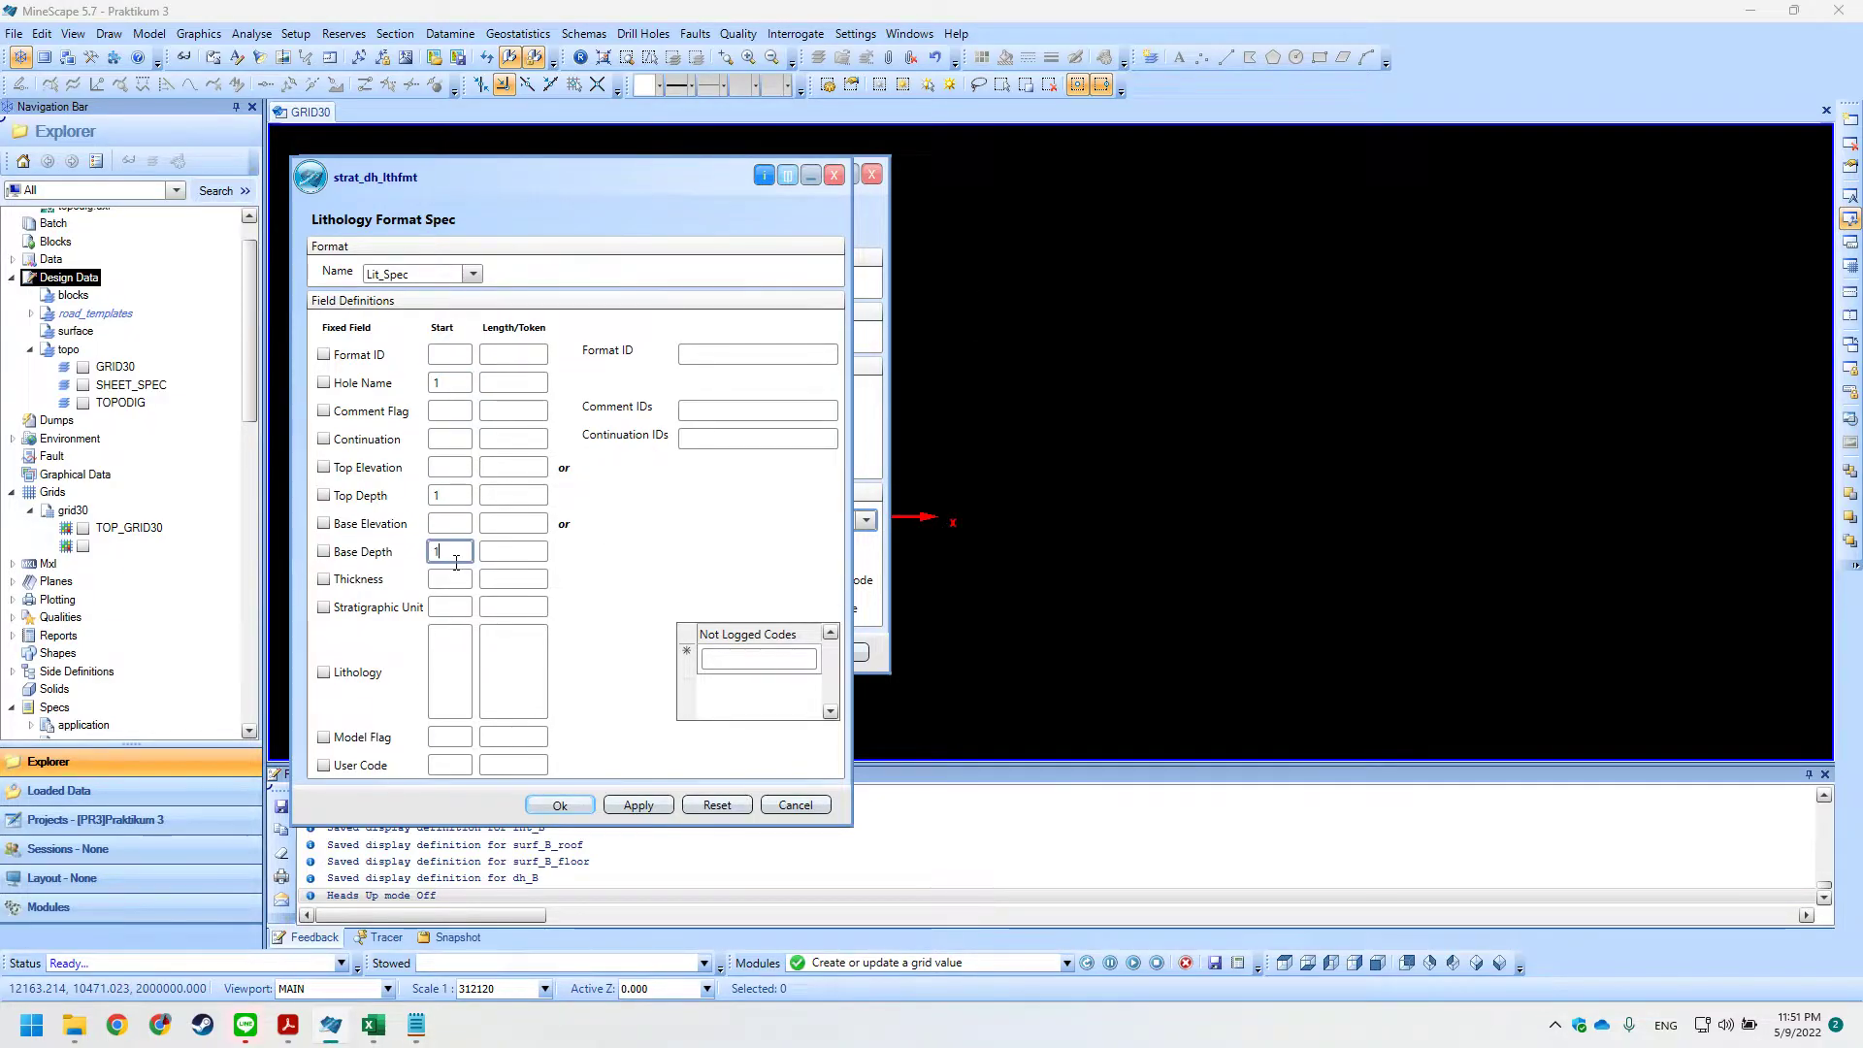
key("alt+Tab")
key("alt+Tab")
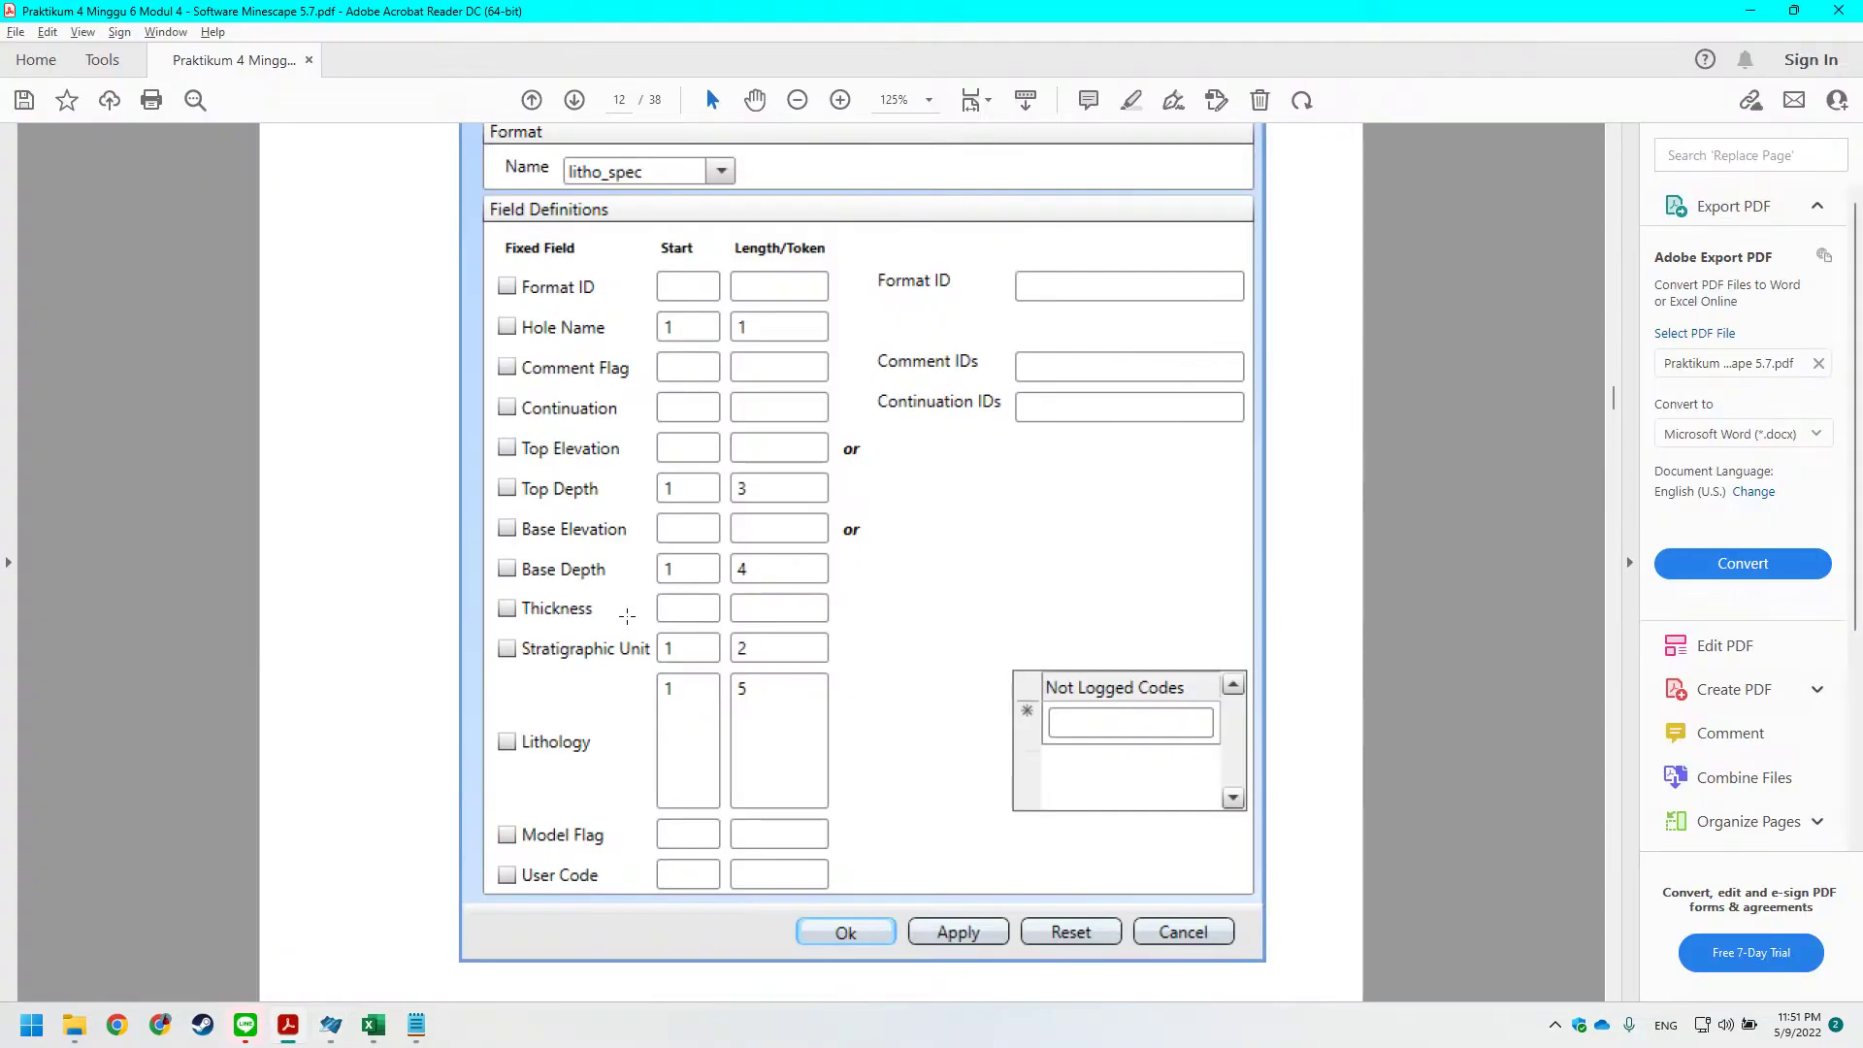
scroll(703, 626, "down", 1)
key("alt+Tab")
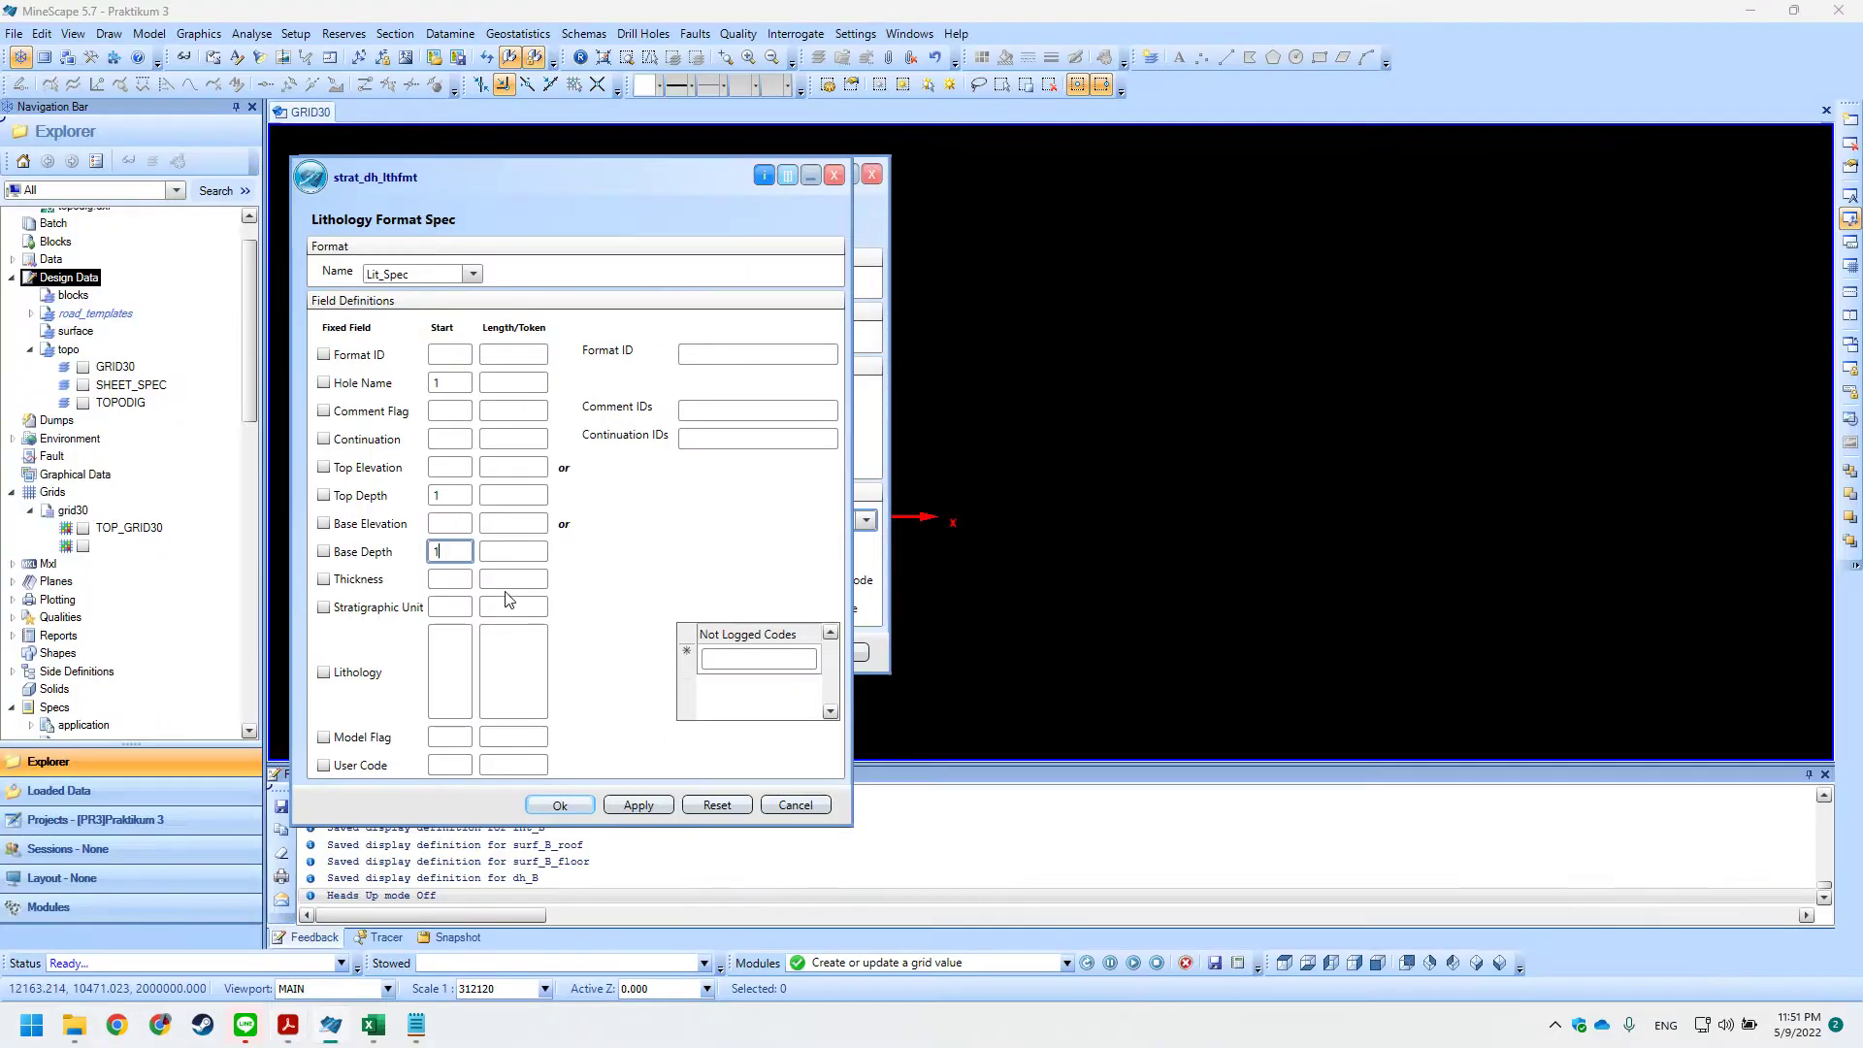
left_click(469, 611)
type("1")
left_click(473, 656)
type("1")
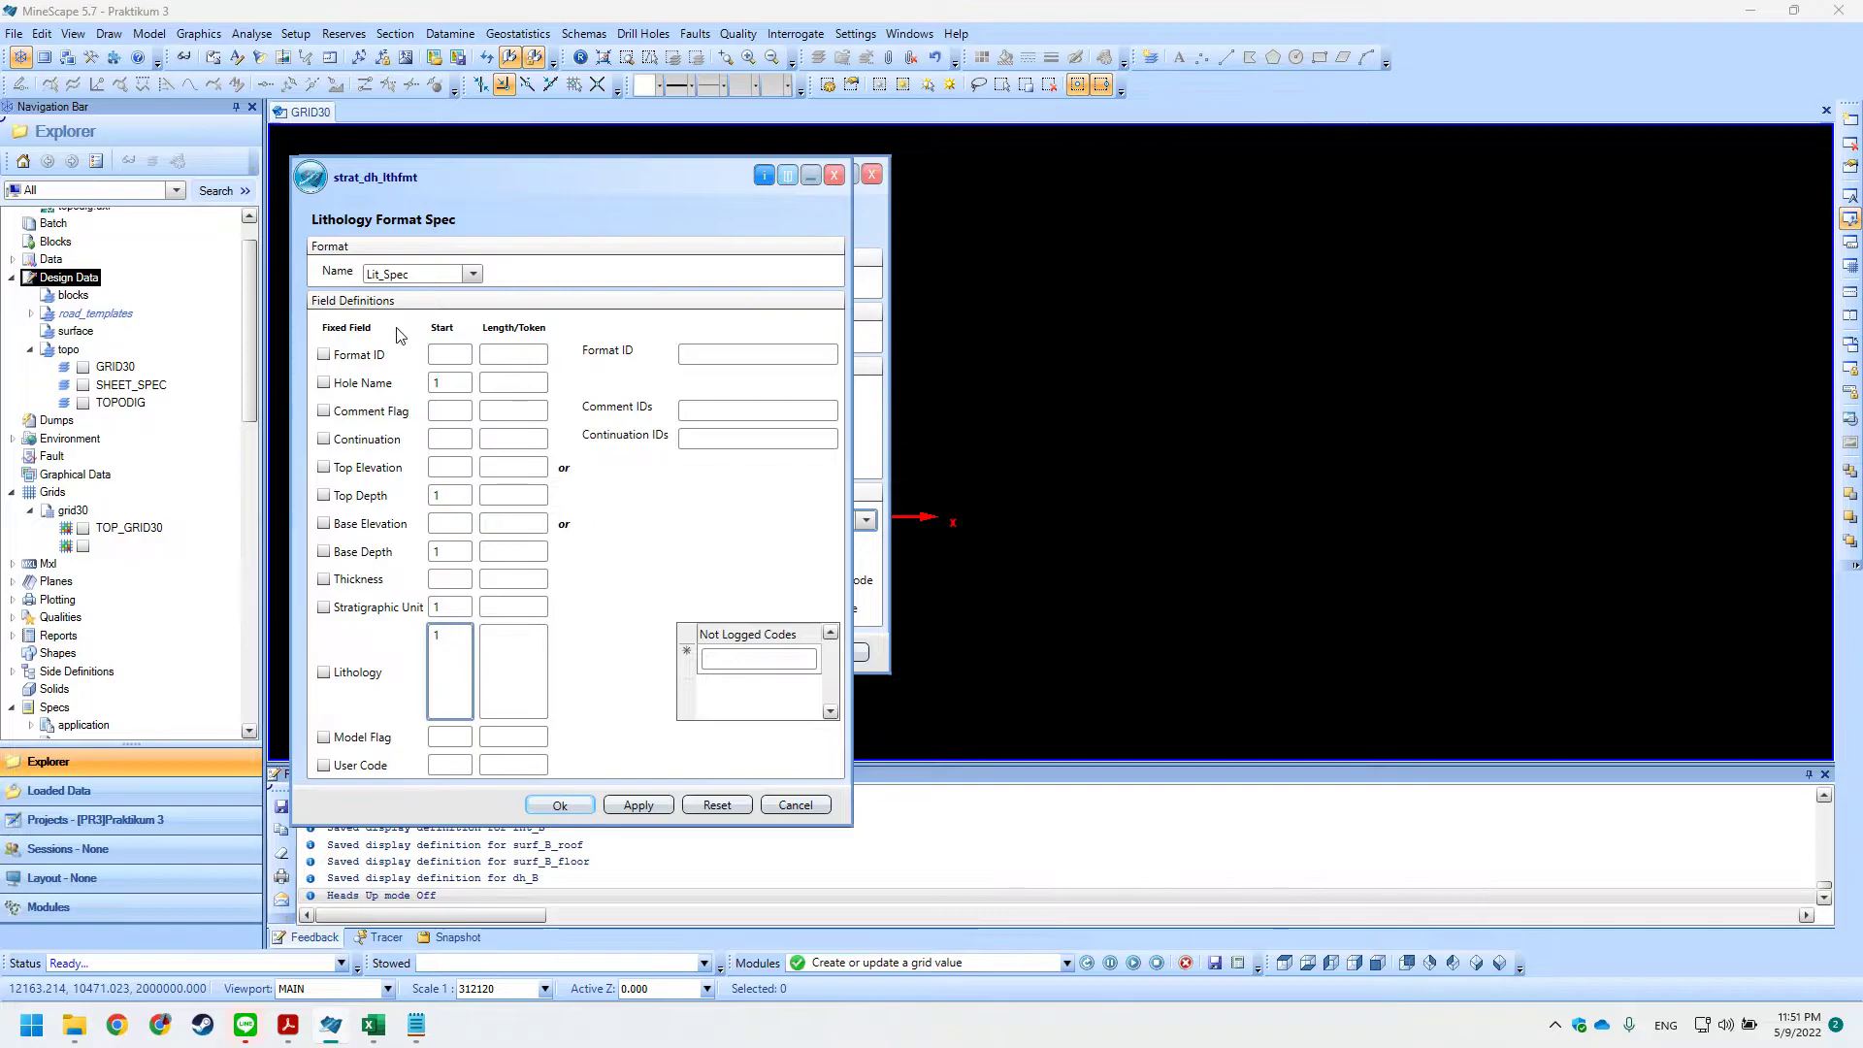
Consult the guide and set the Hole Name token to 1 in the Lit_Spec format.
left_click(488, 386)
key("alt+Tab")
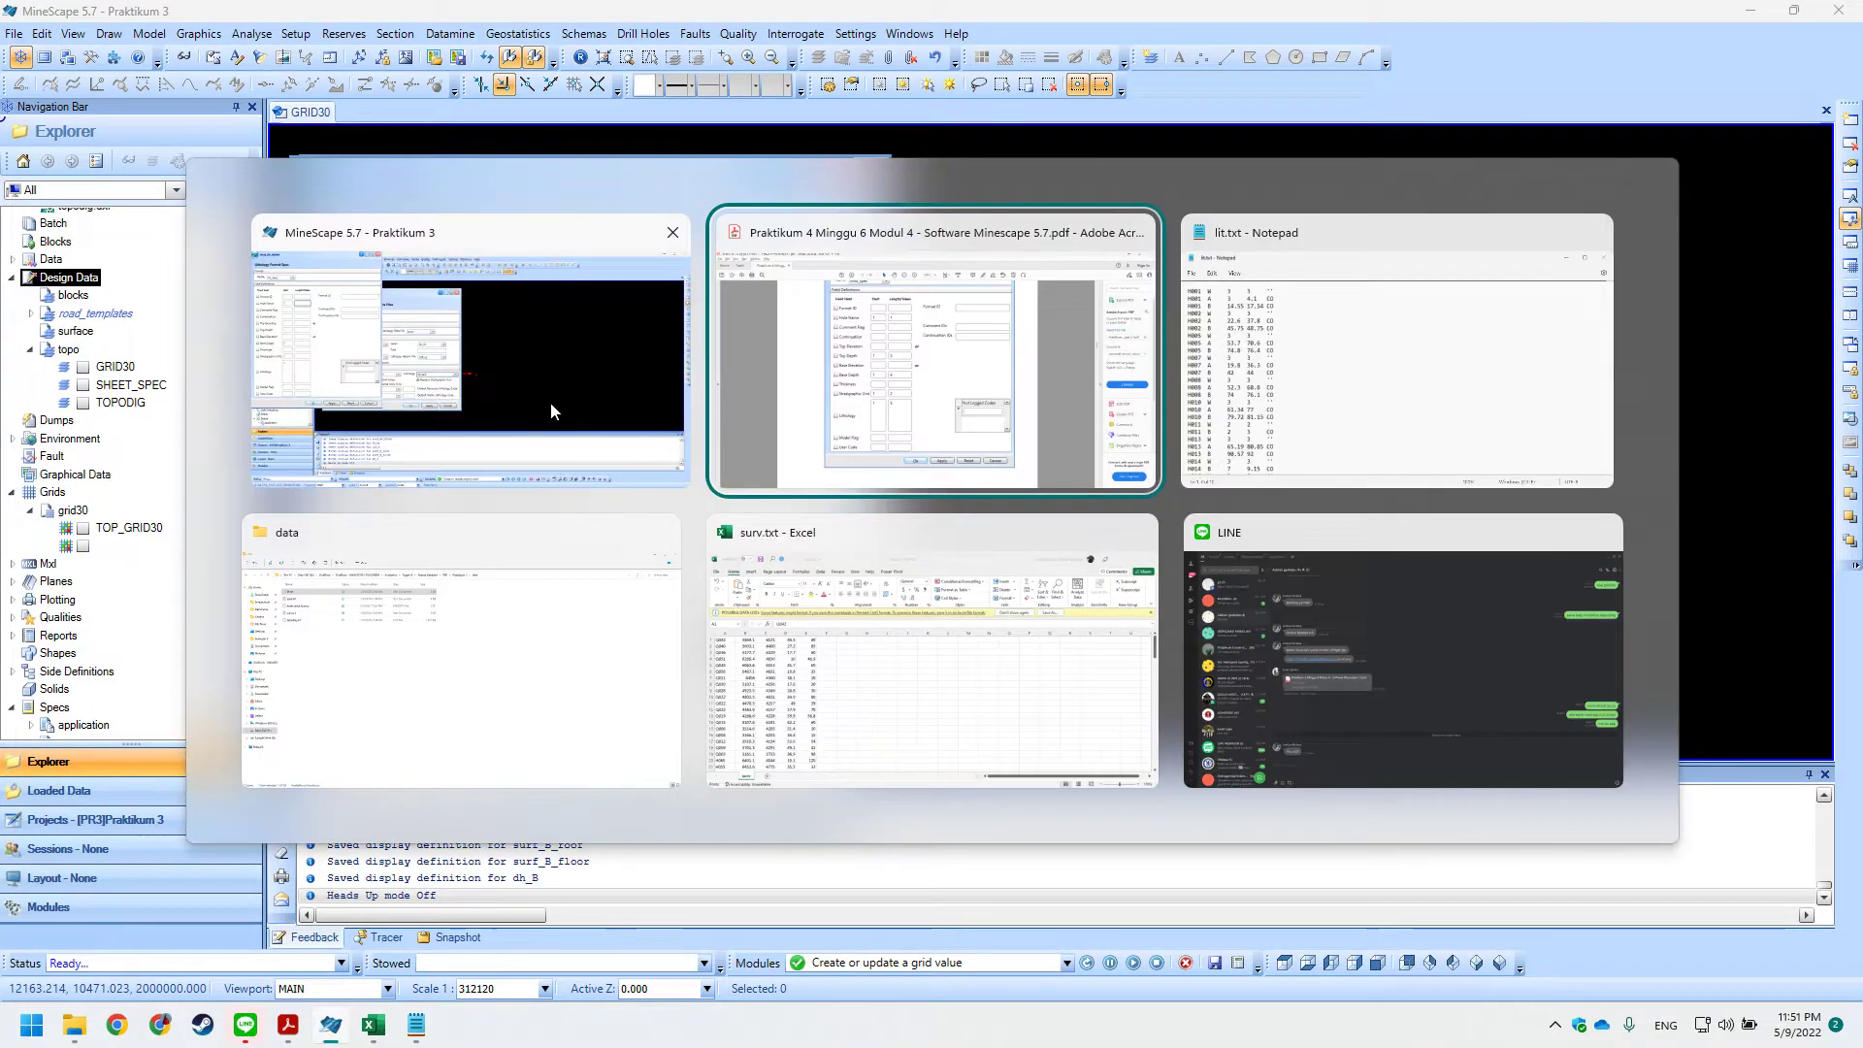
key("alt+Tab")
left_click(514, 388)
type("1")
Check the order of the stratigraphic unit and depth columns in the first rows of lit.txt.
left_click(520, 495)
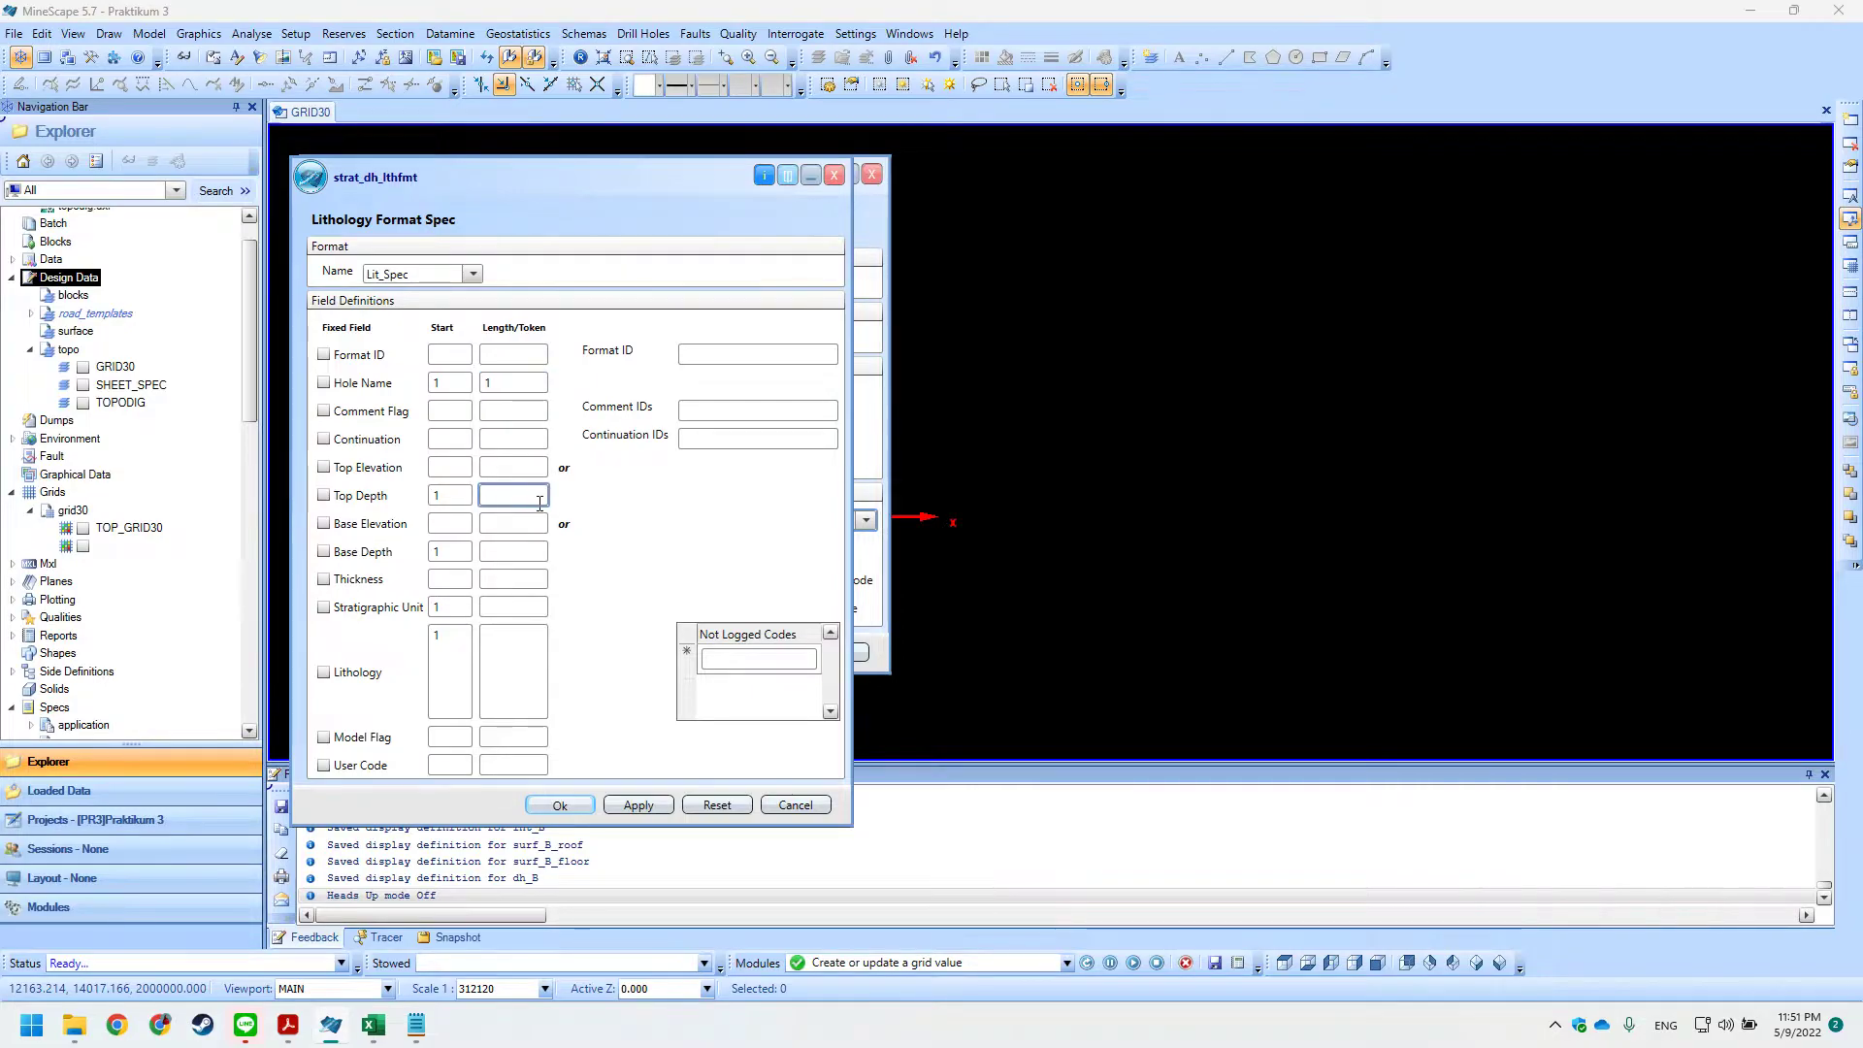
key("alt+Tab")
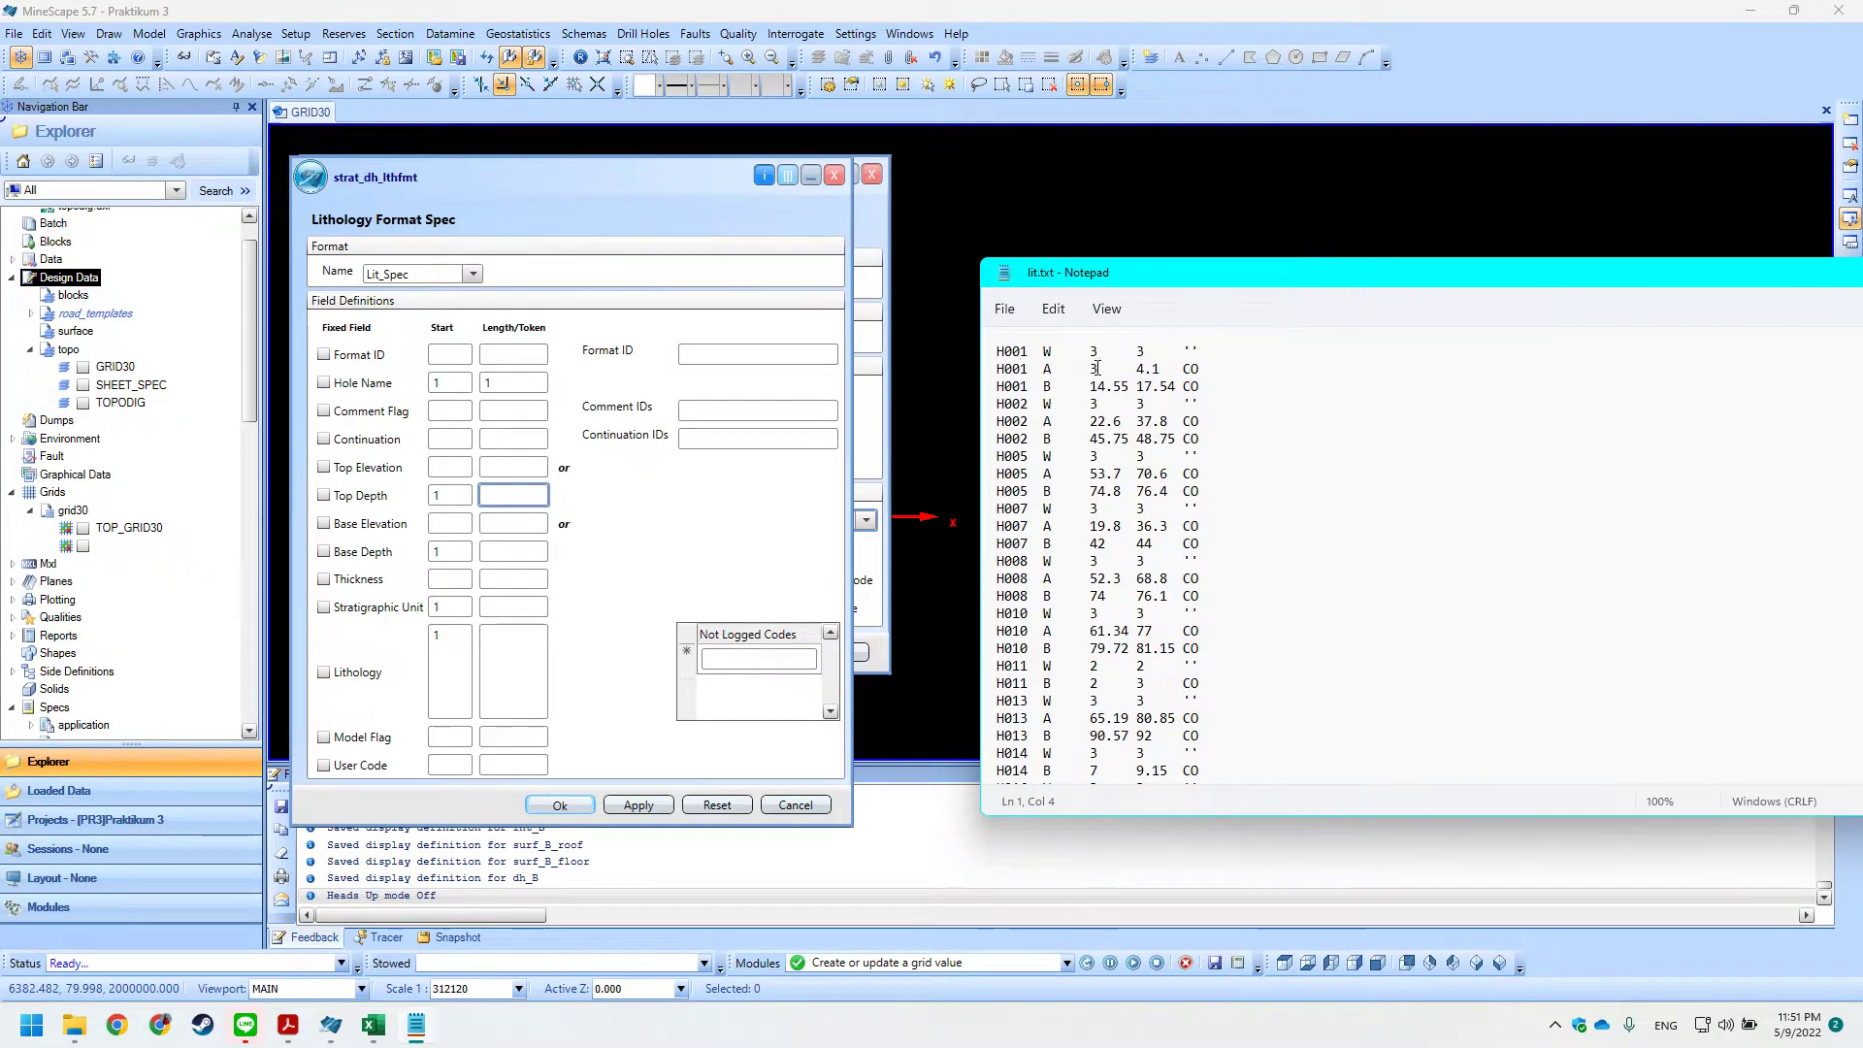
left_click(1160, 357)
key("shift+Right")
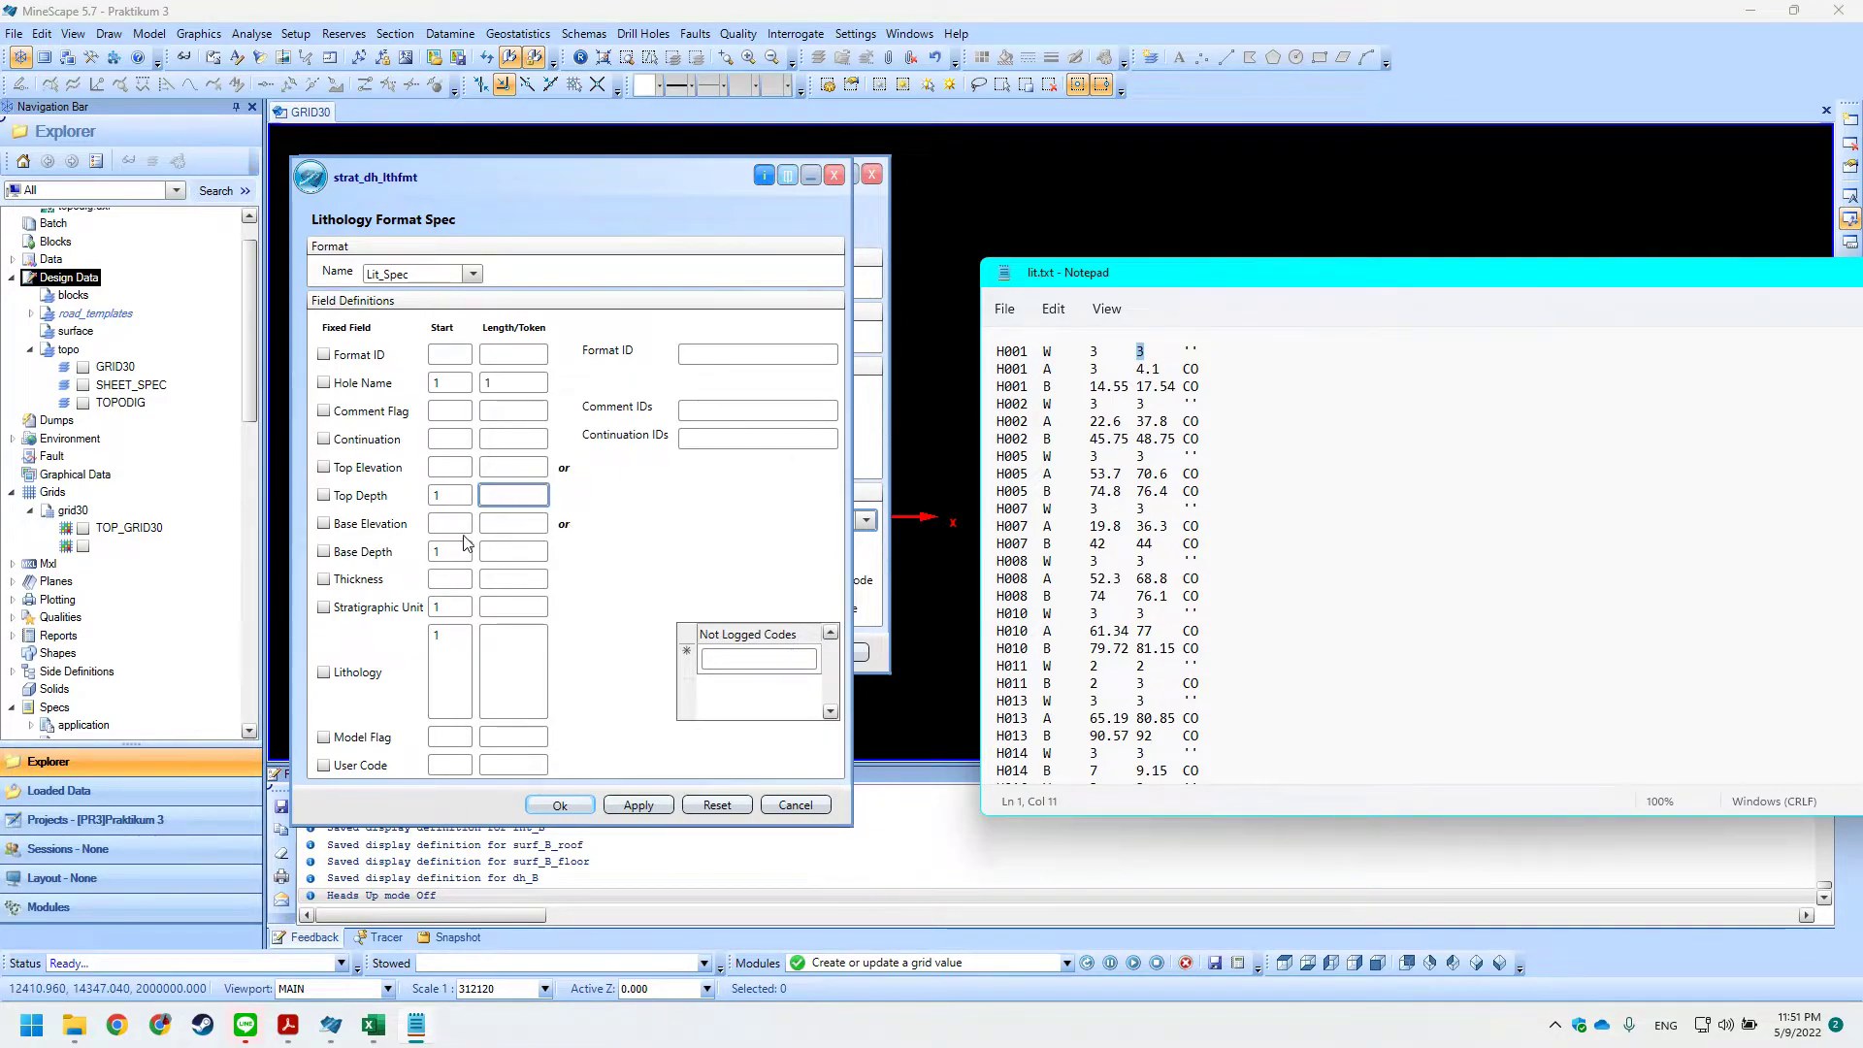
left_click_drag(1028, 354, 1062, 362)
key("Down")
key("Down")
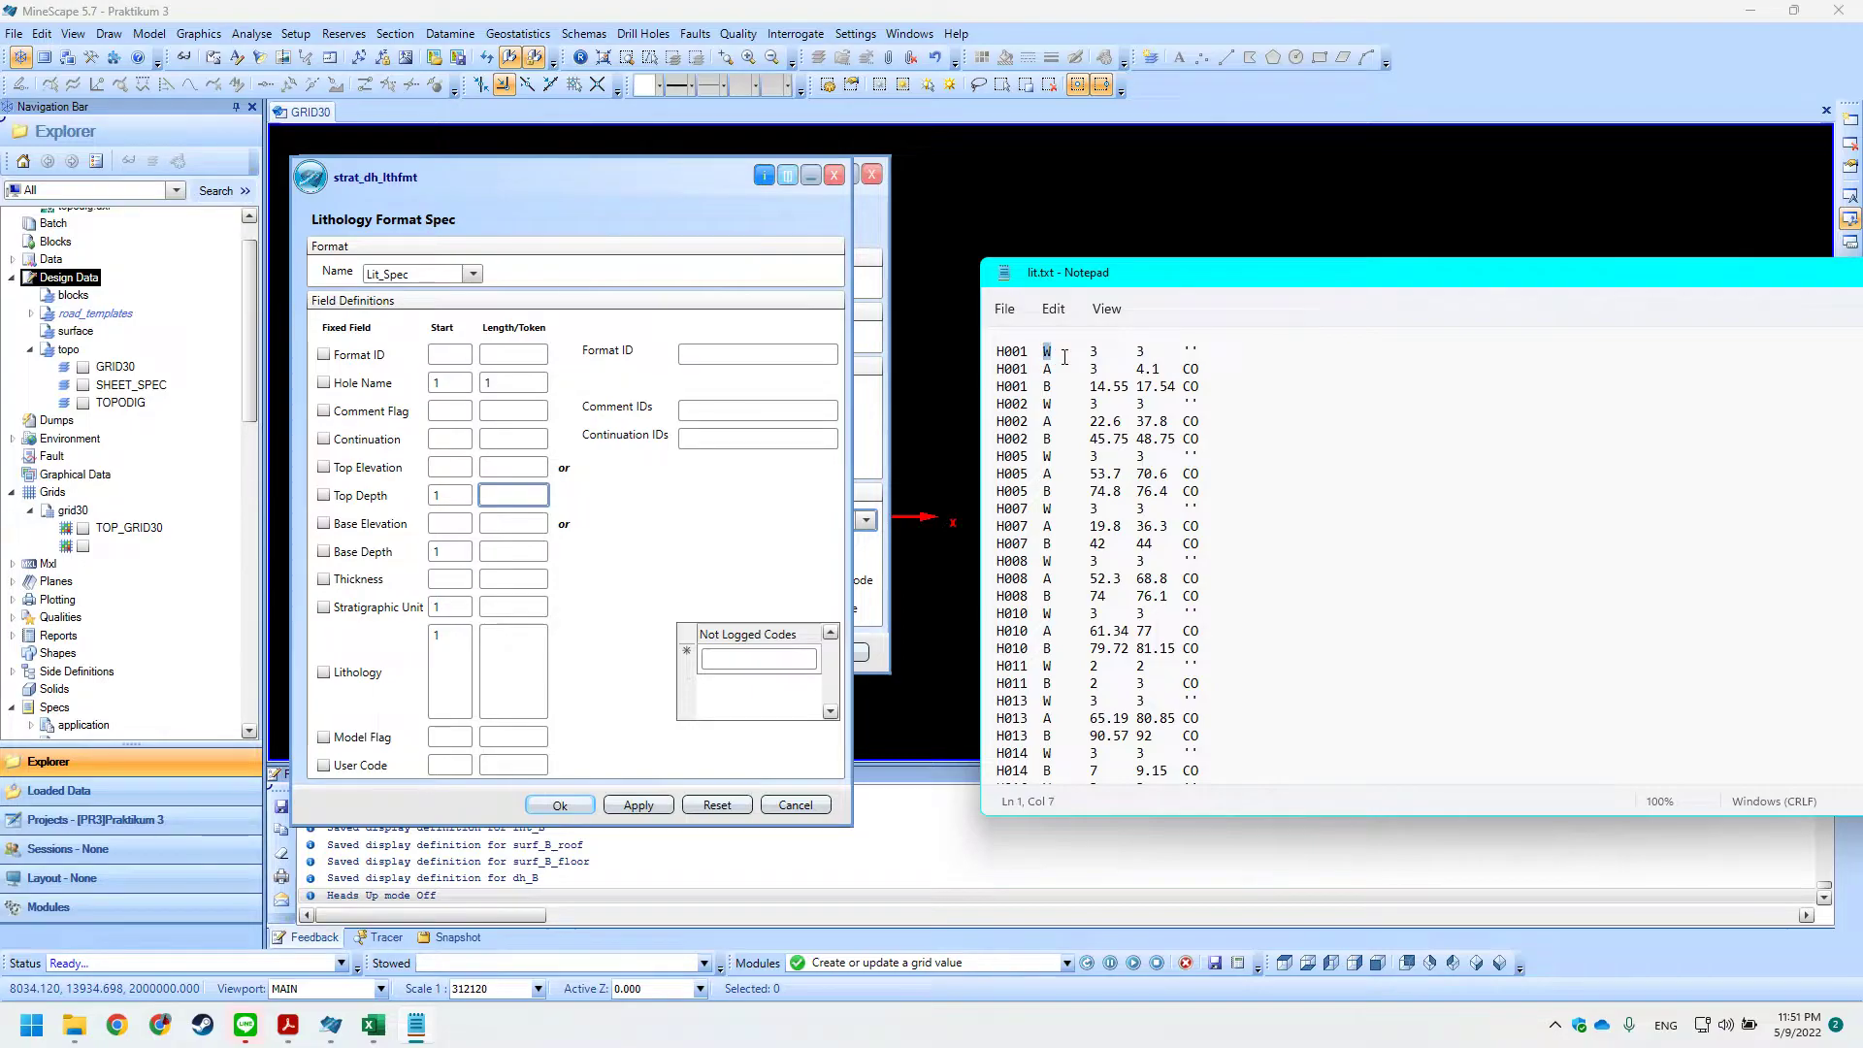
Set the tokens to 2 for Stratigraphic Unit, 3 for Top Depth, 4 for Base Depth and 5 for Lithology, and accept the format.
left_click(542, 610)
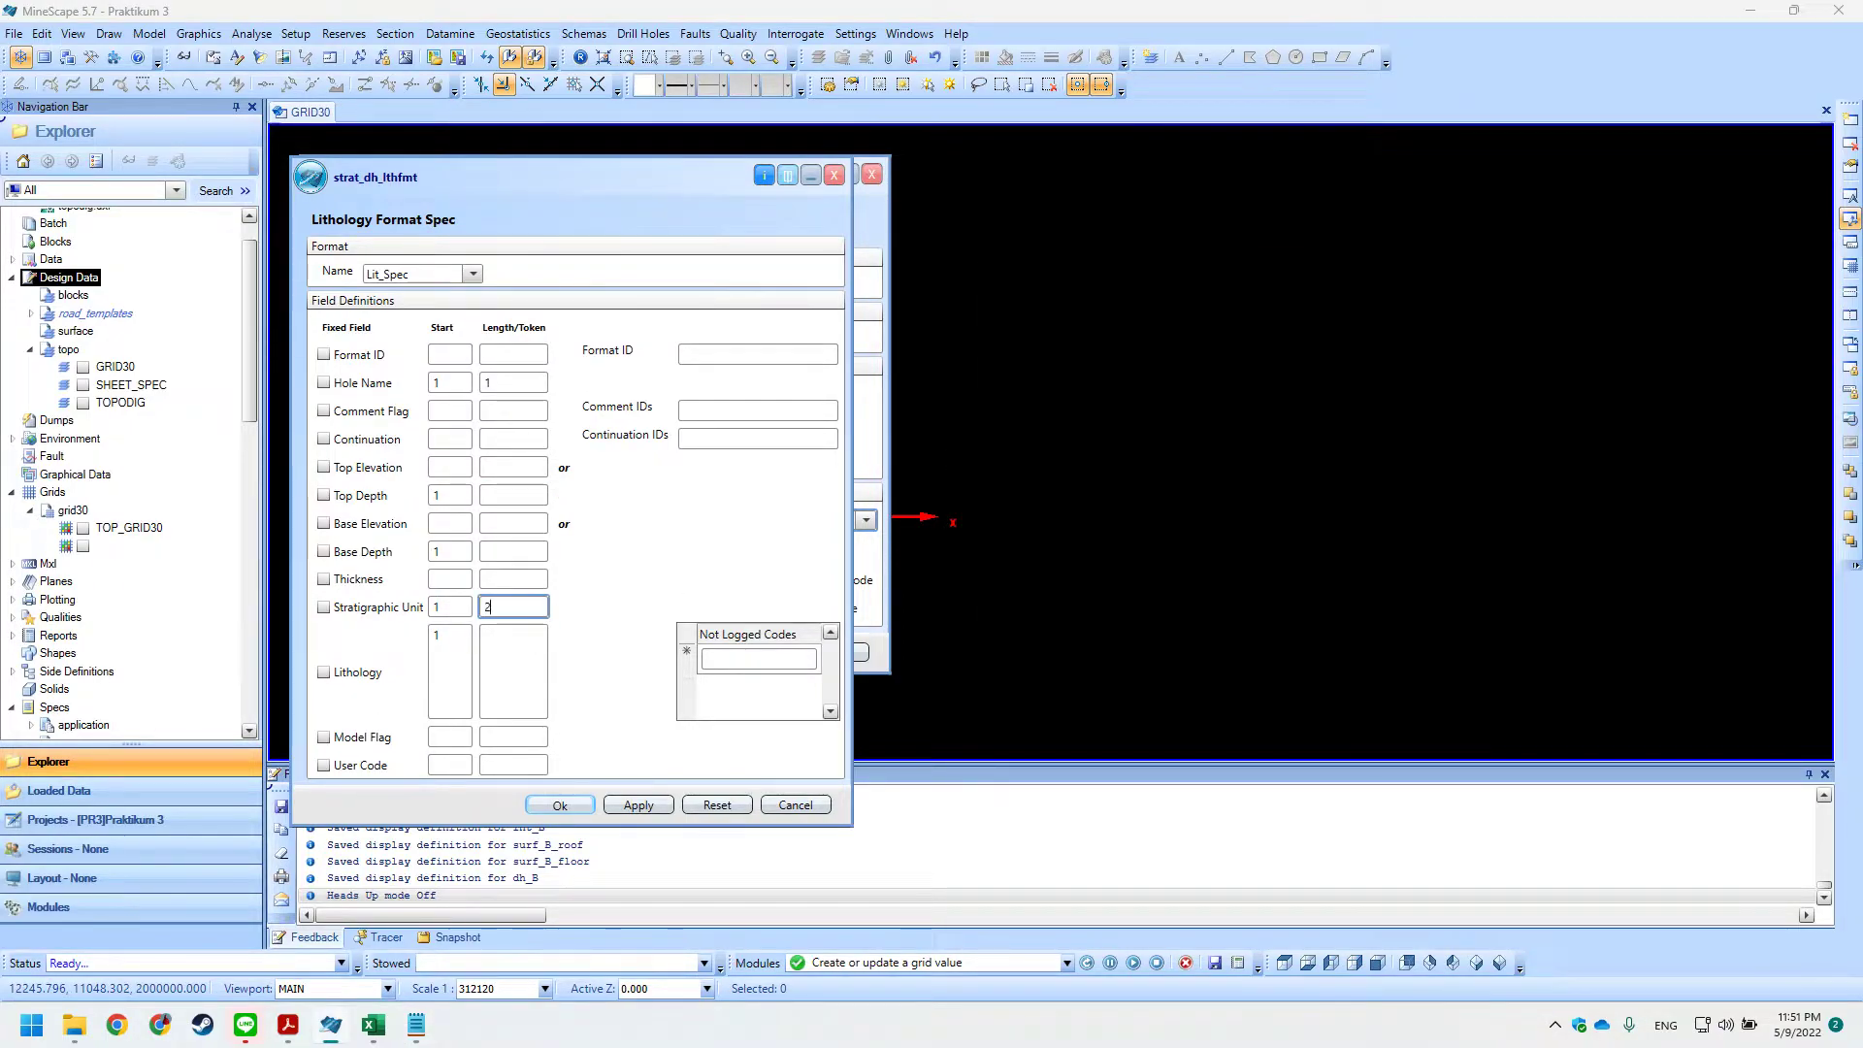
left_click(524, 502)
type("3")
left_click(524, 553)
type("4")
left_click(539, 707)
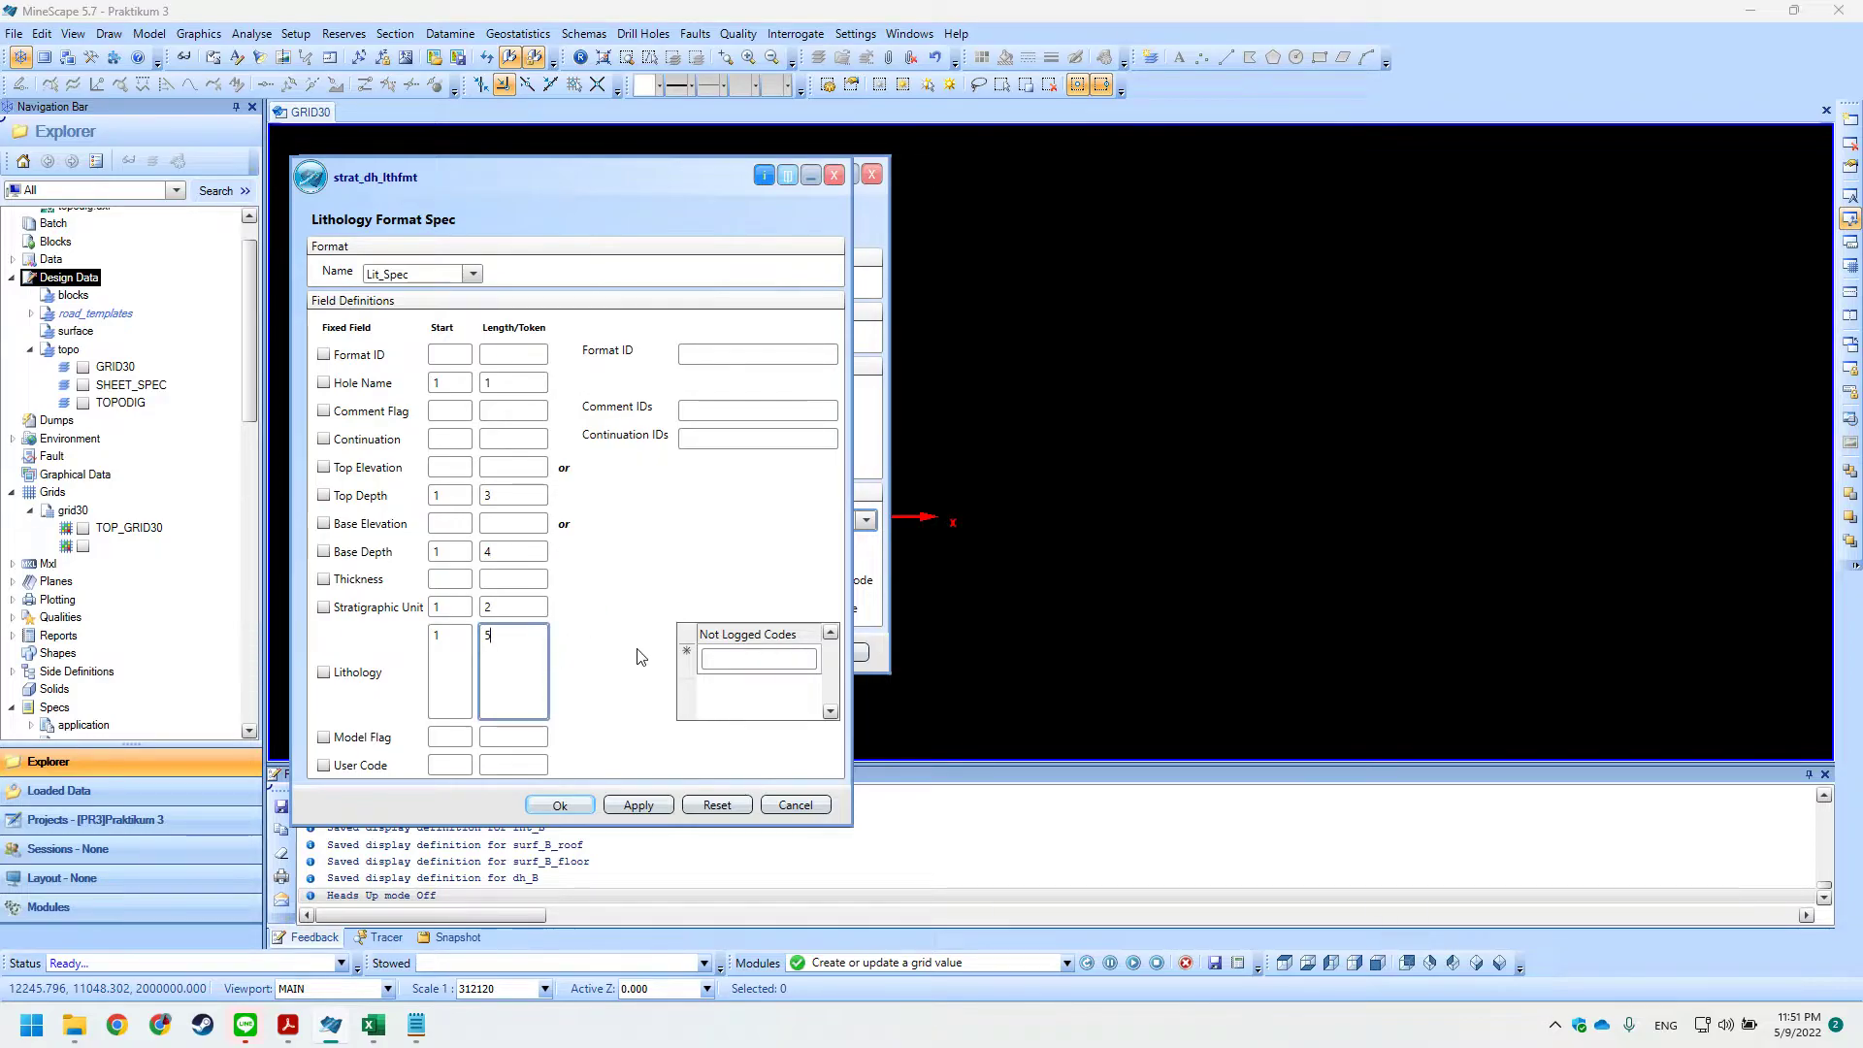
left_click(560, 806)
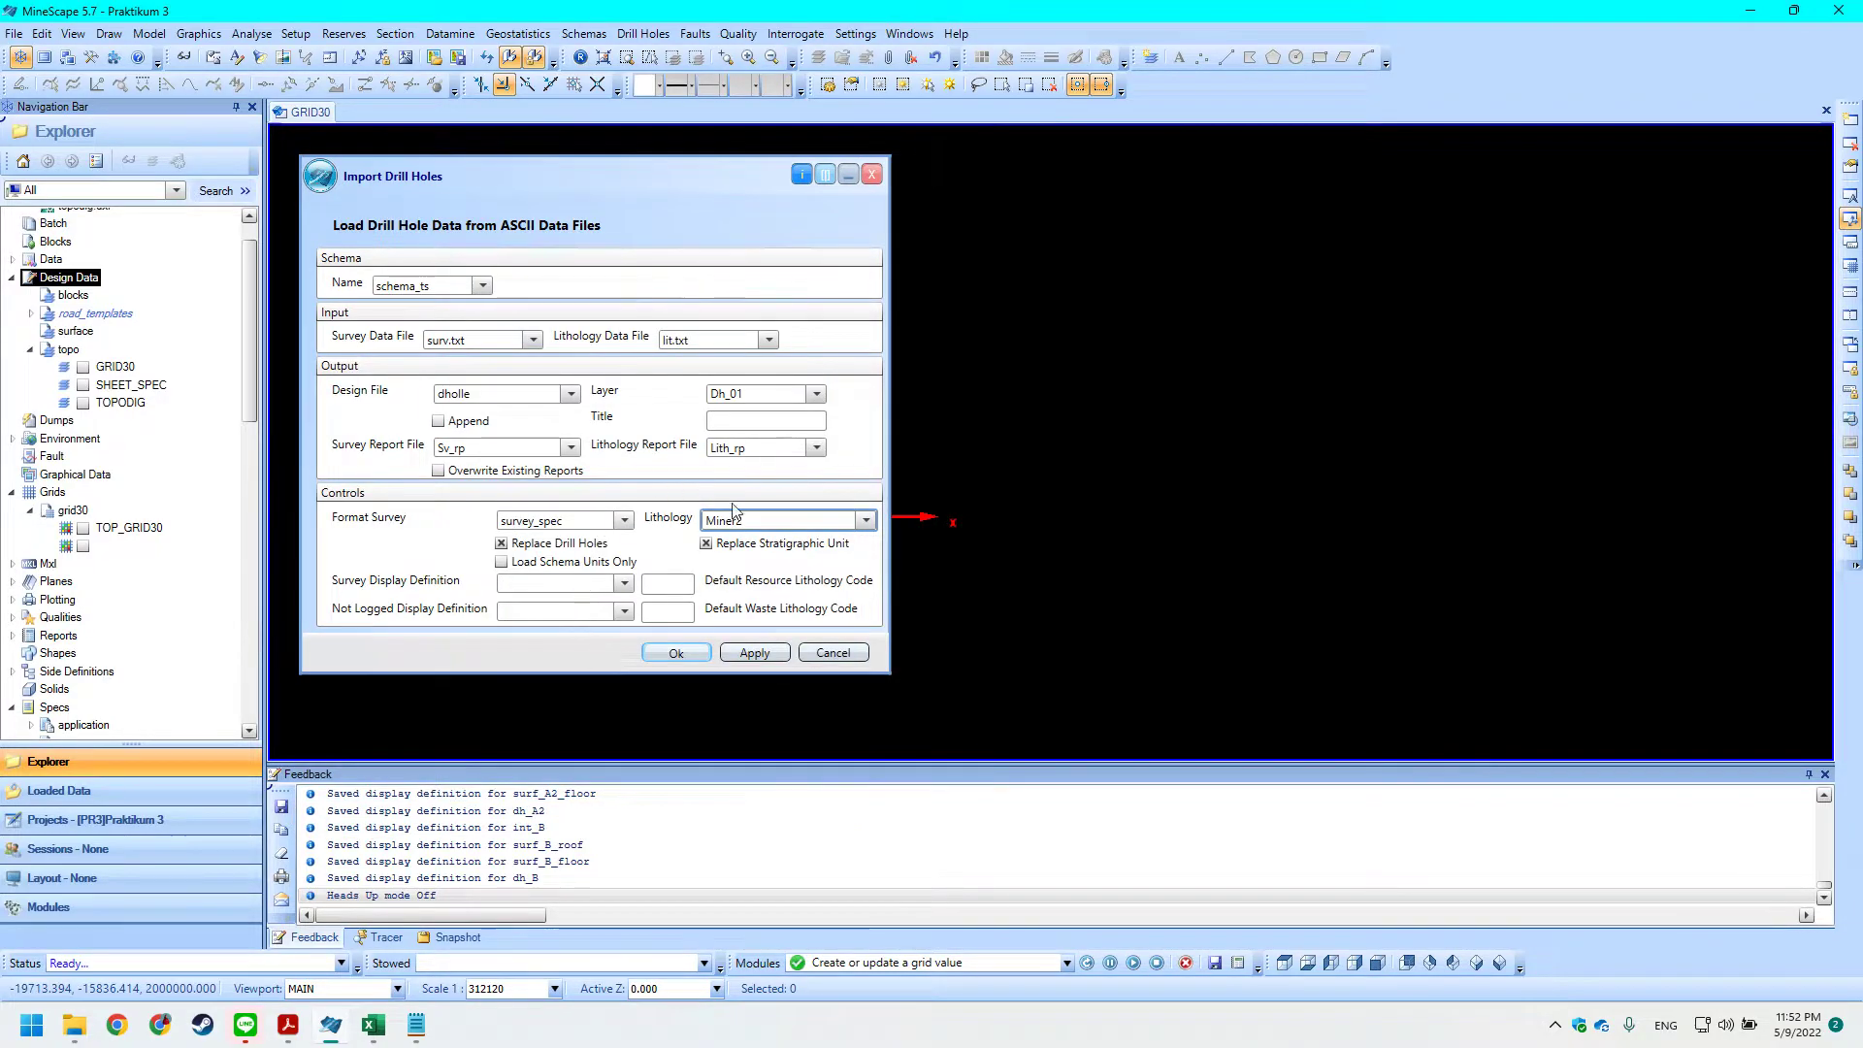
Choose lit_spec as the lithology format for the drillhole import.
left_click(764, 522)
left_click(764, 522)
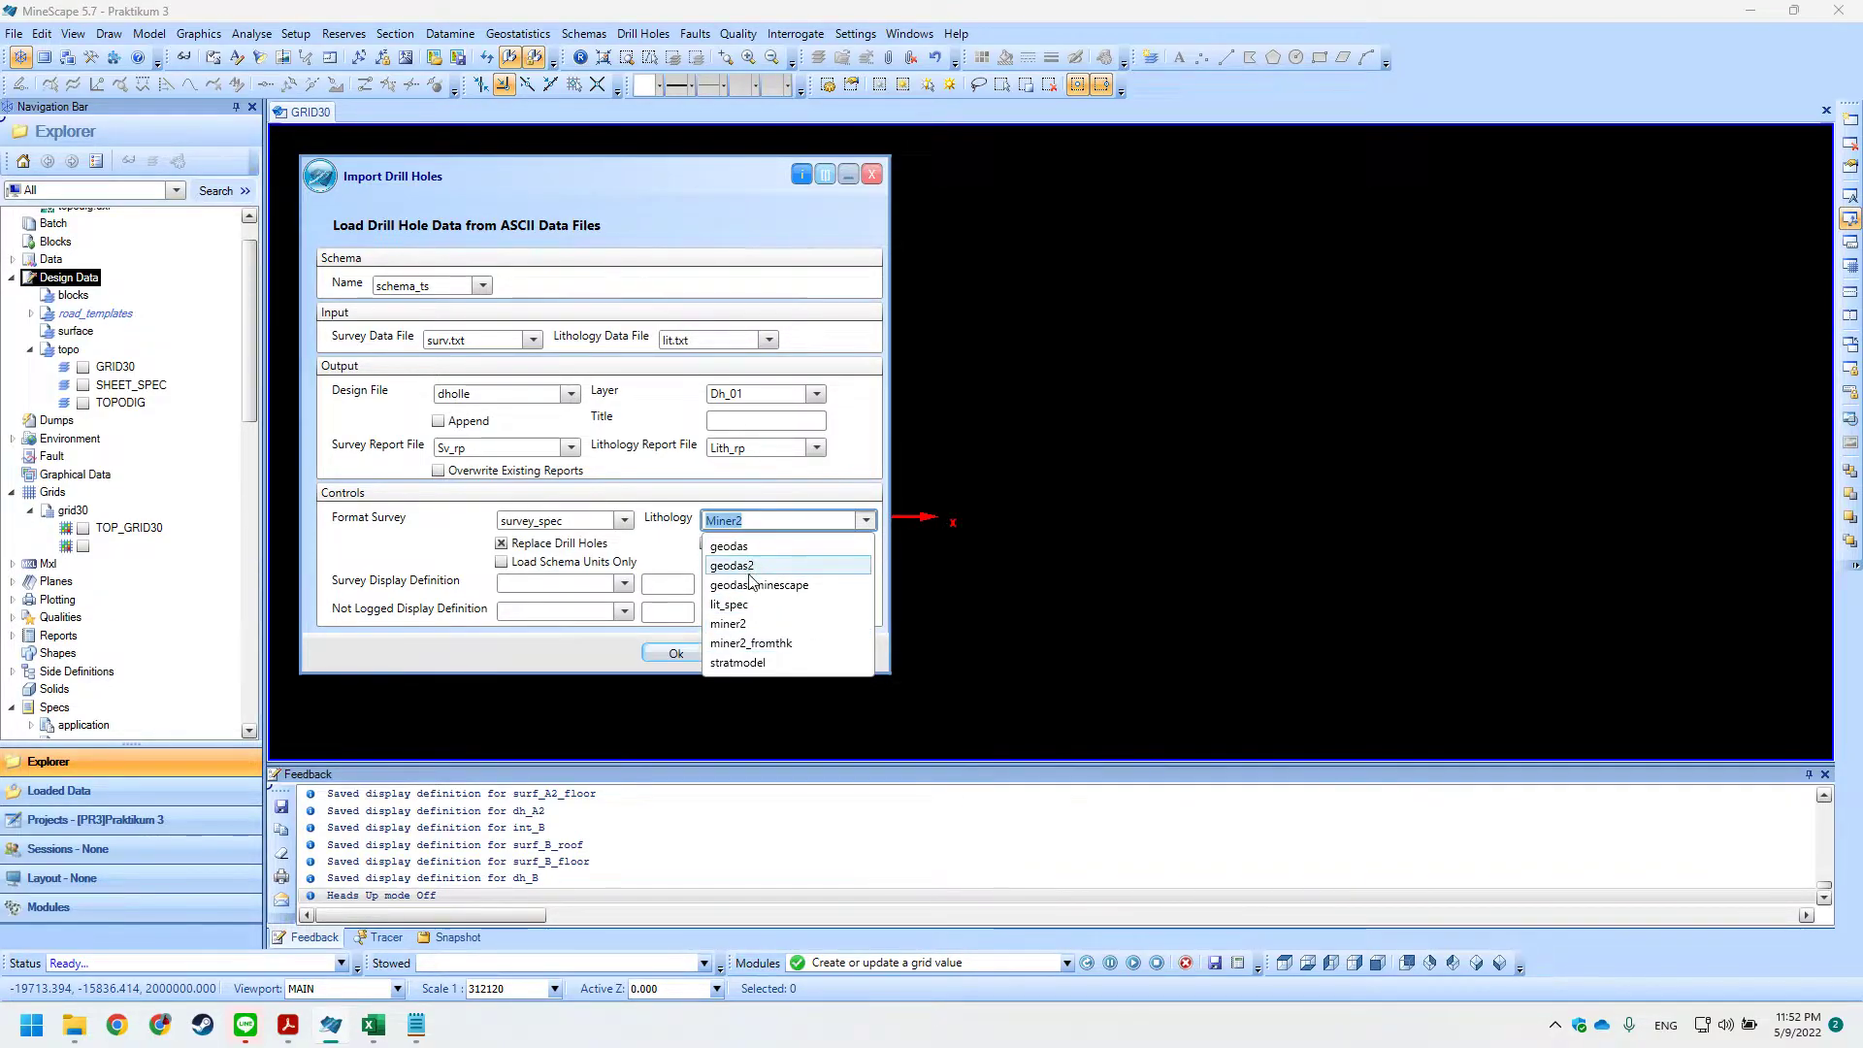
left_click(747, 604)
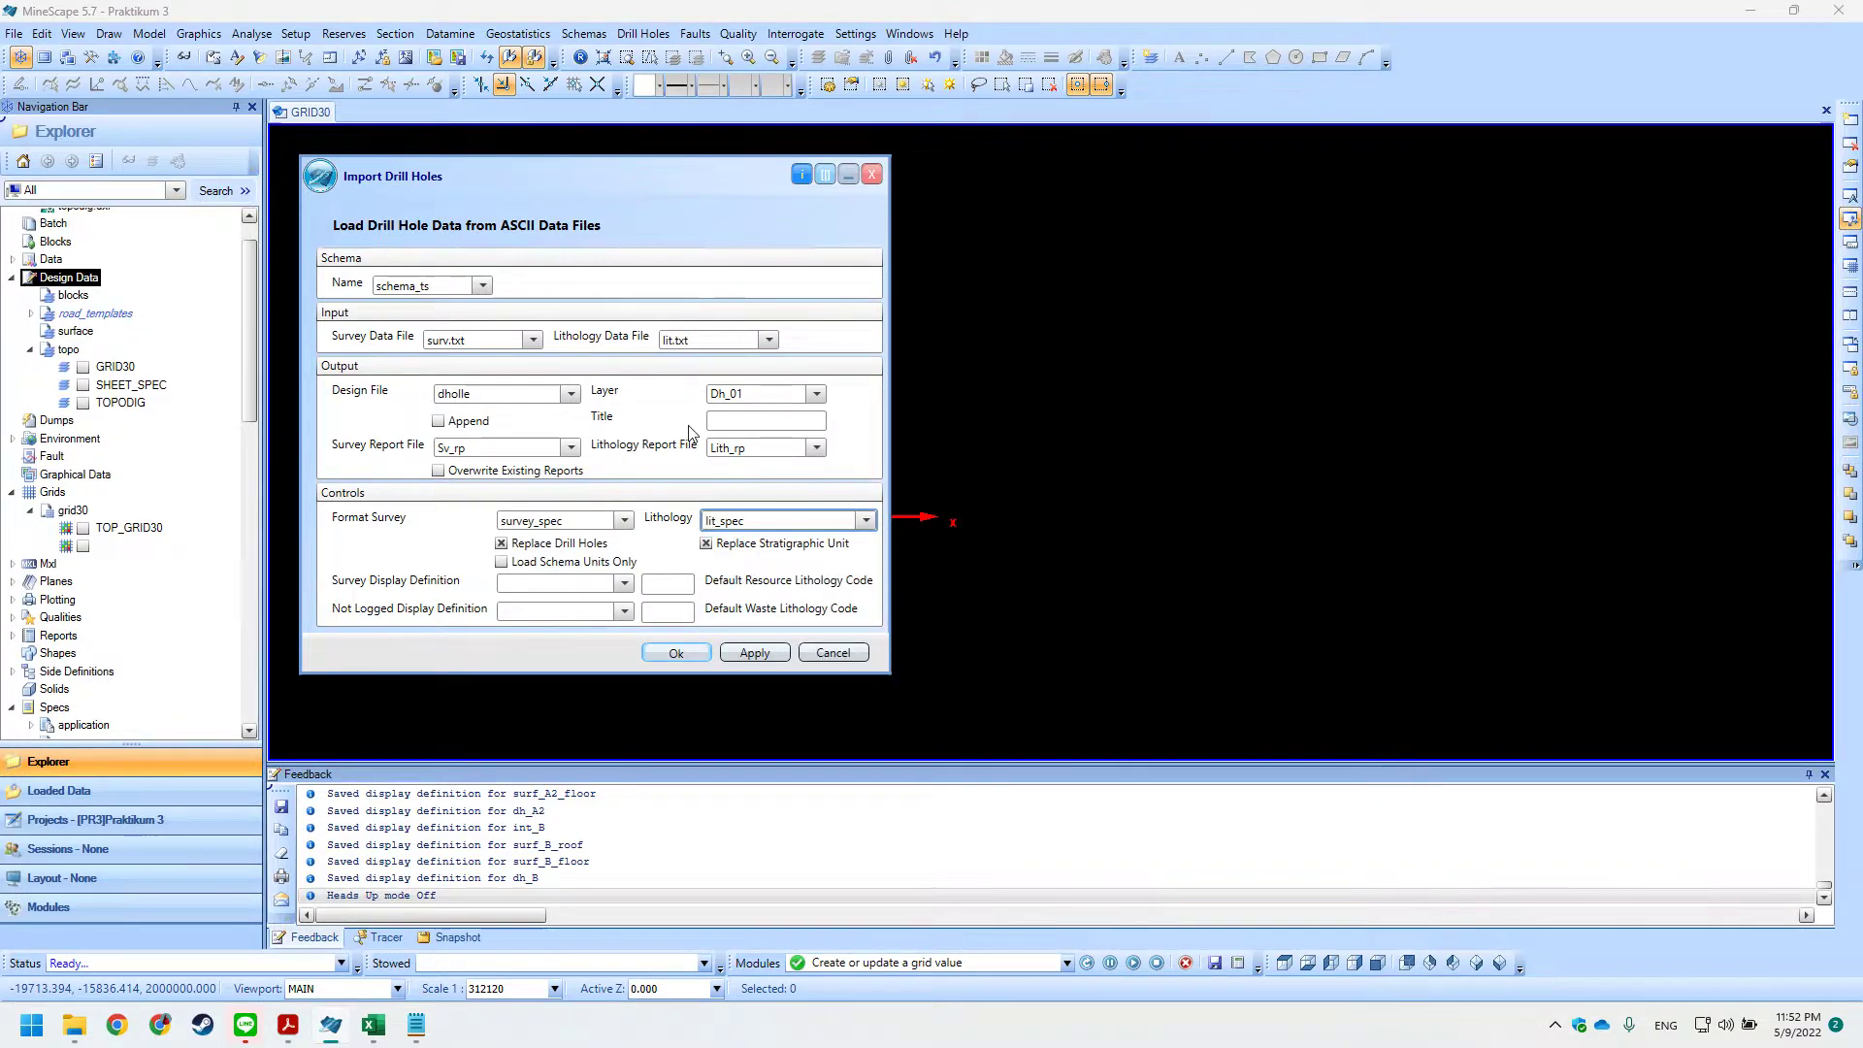
Close lit.txt and review the guide's page that follows the lithology format before returning to the import form.
key("alt+Tab")
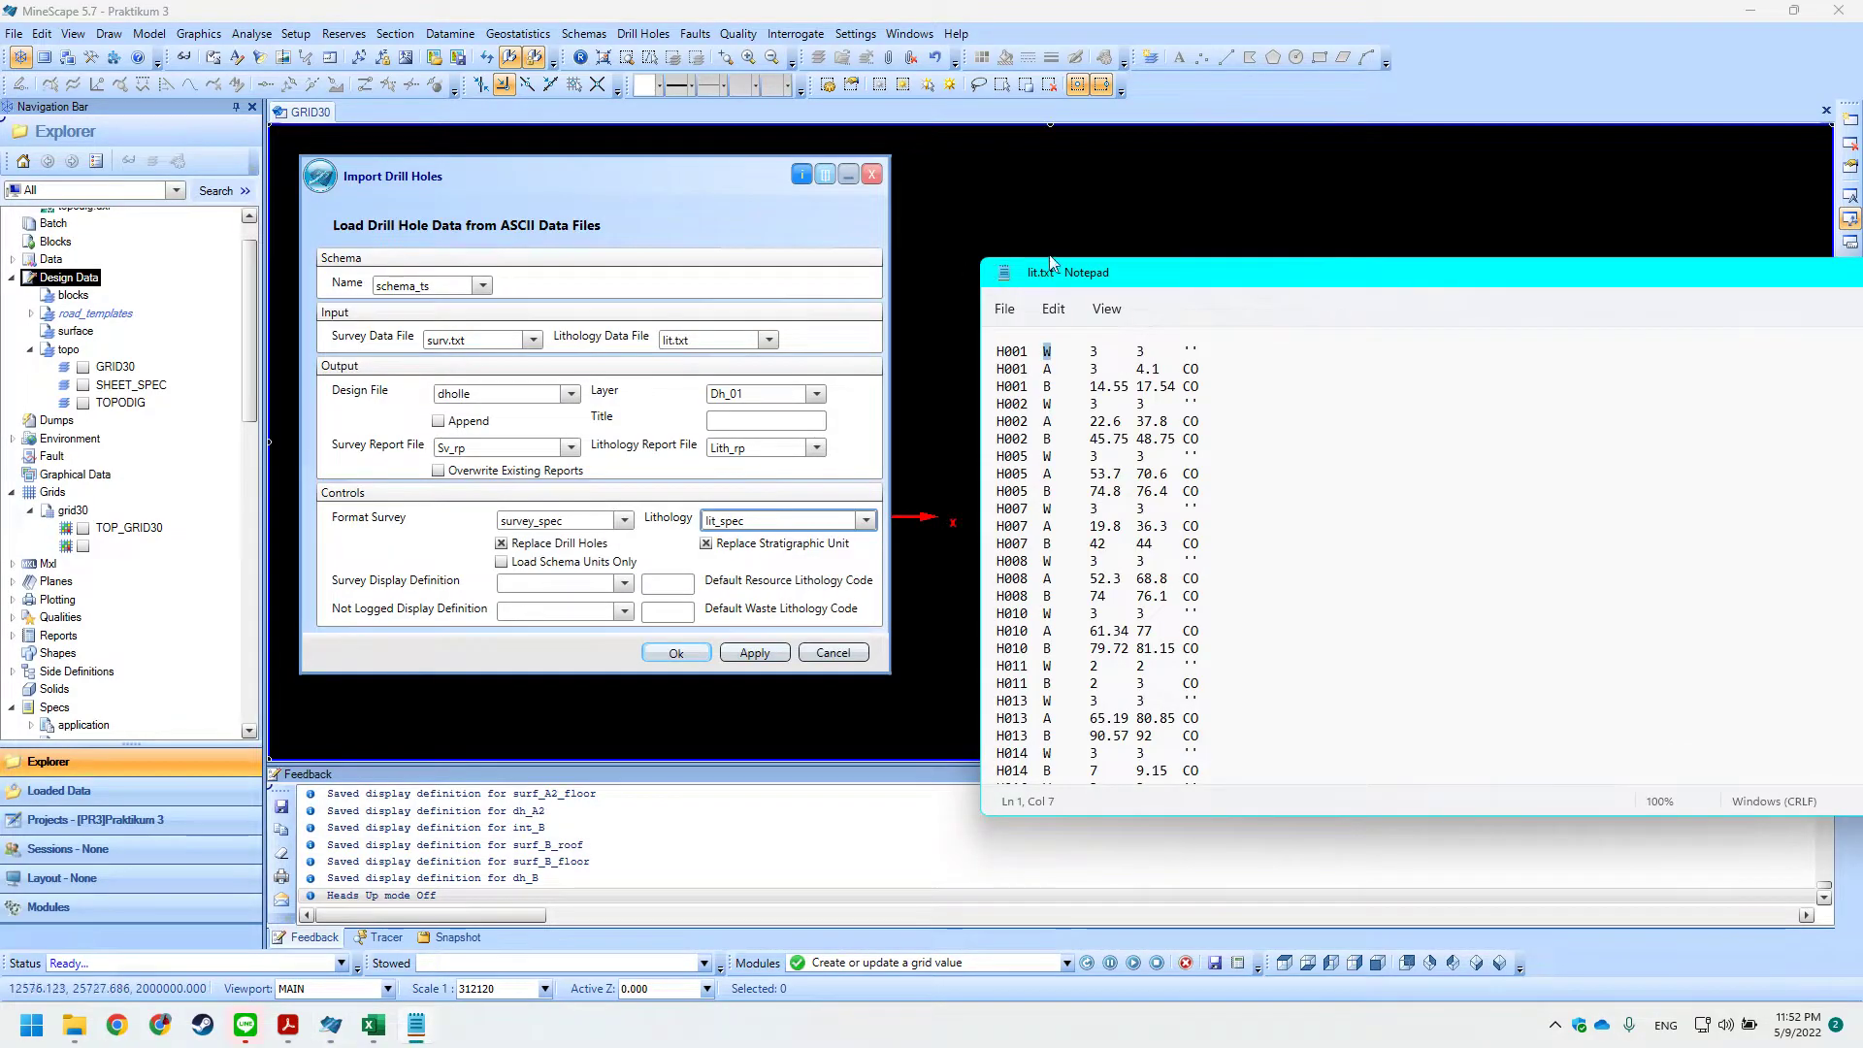
left_click_drag(1582, 274, 891, 268)
left_click(1301, 272)
key("alt+Tab")
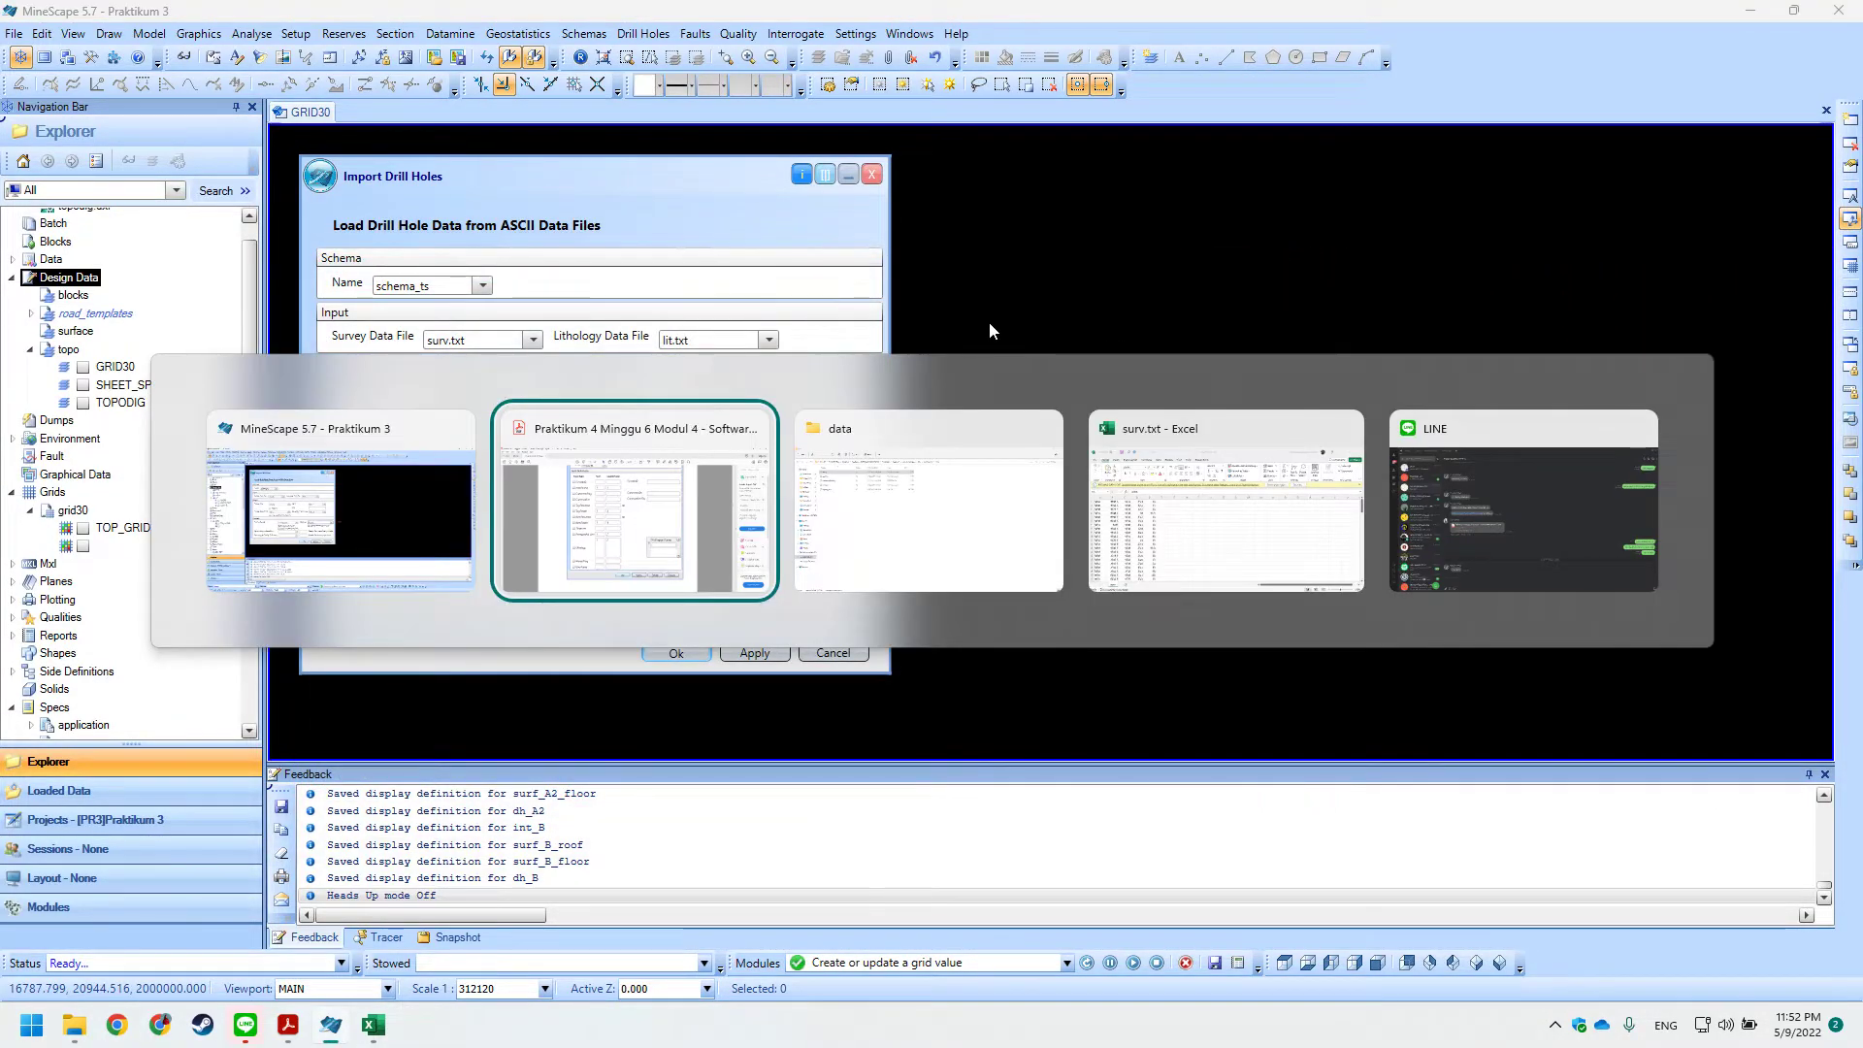
scroll(1038, 412, "down", 3, "ctrl")
scroll(888, 501, "down", 5)
key("alt+Tab")
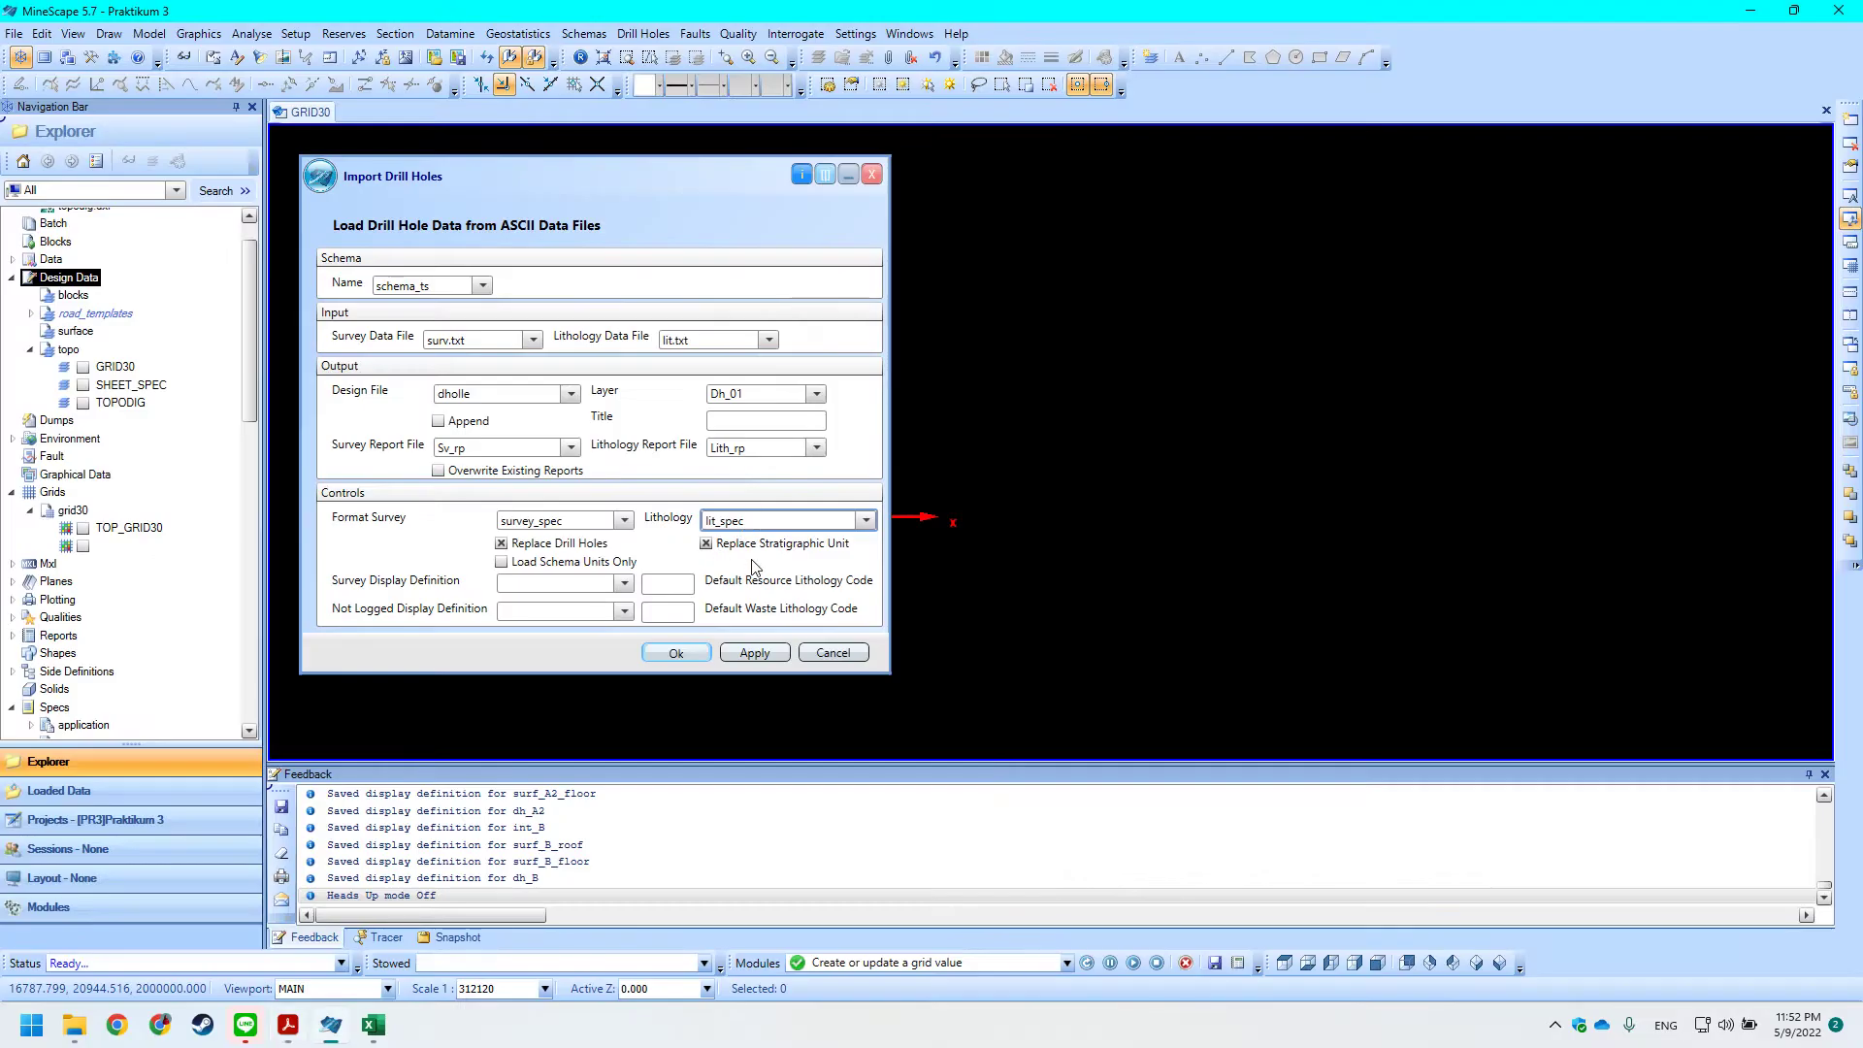
Try to import the drillholes with the entered settings, accepting the form validation warnings for the schema and design file.
left_click(677, 654)
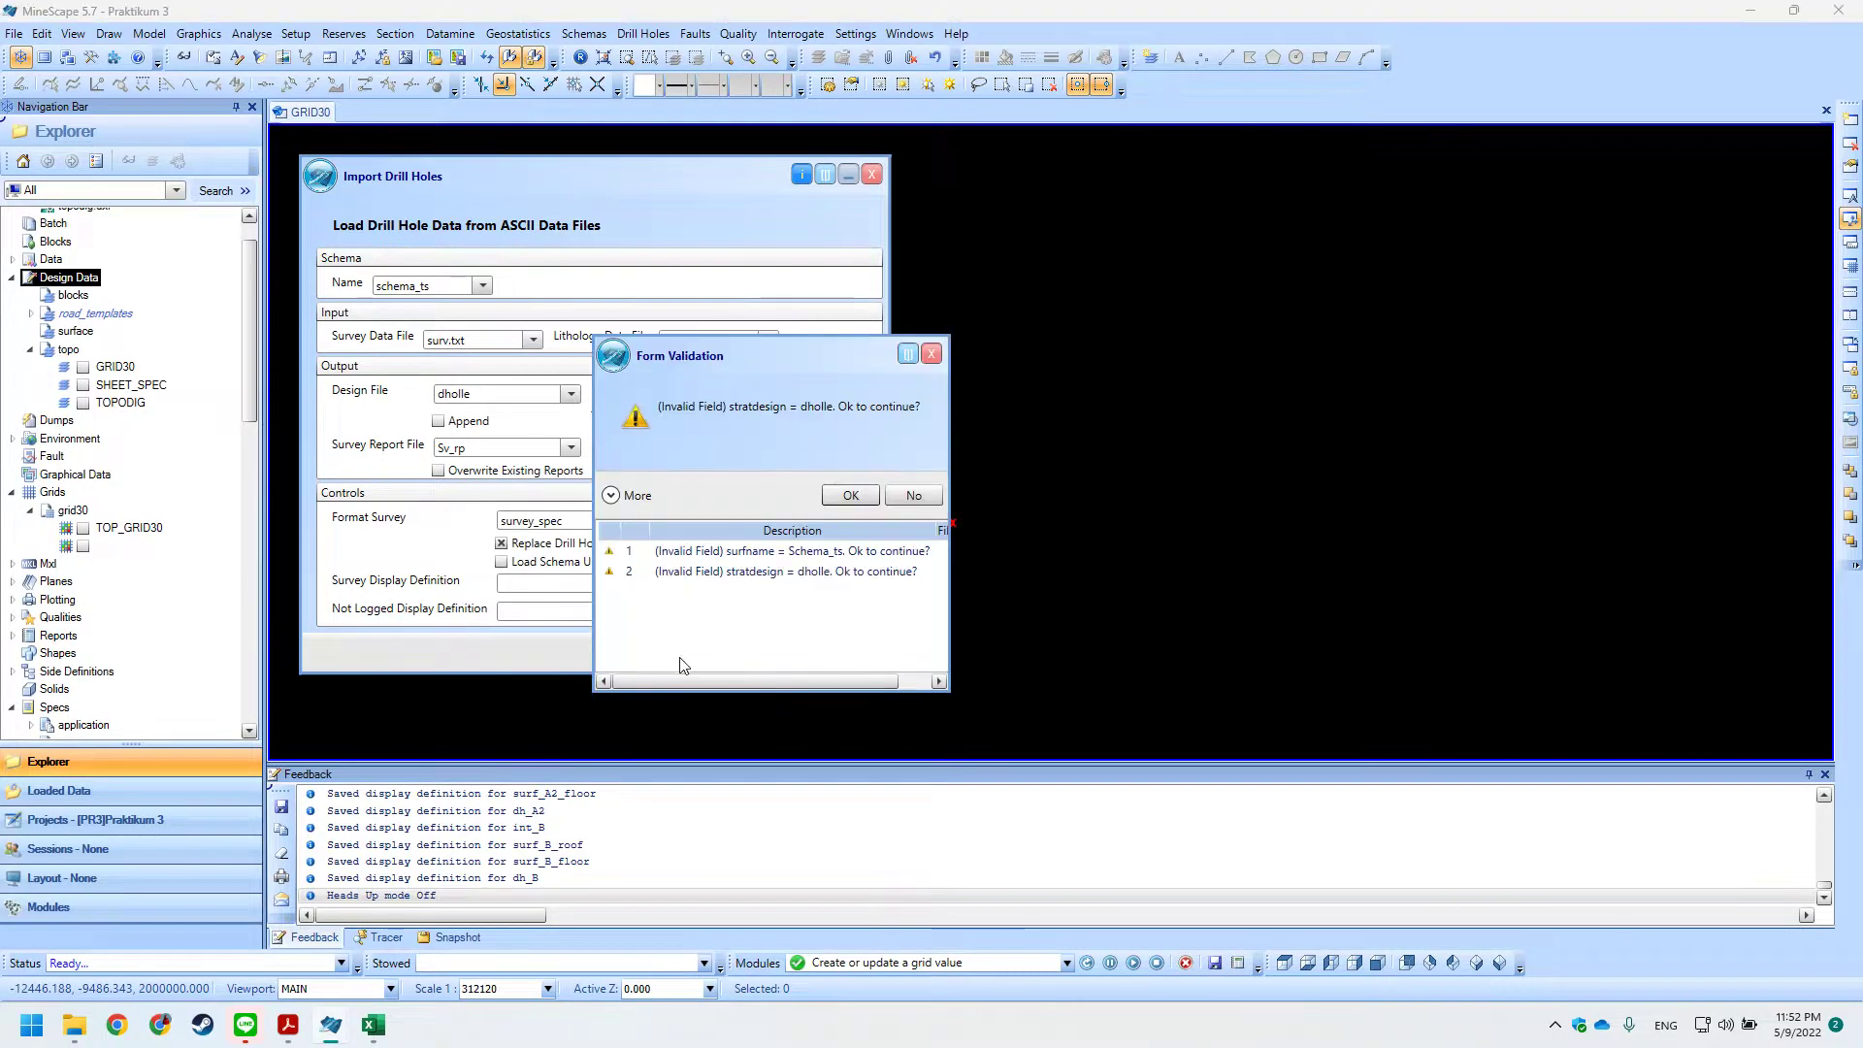
mouse_move(810, 683)
left_mouse_down()
mouse_move(860, 686)
mouse_move(805, 685)
left_mouse_up()
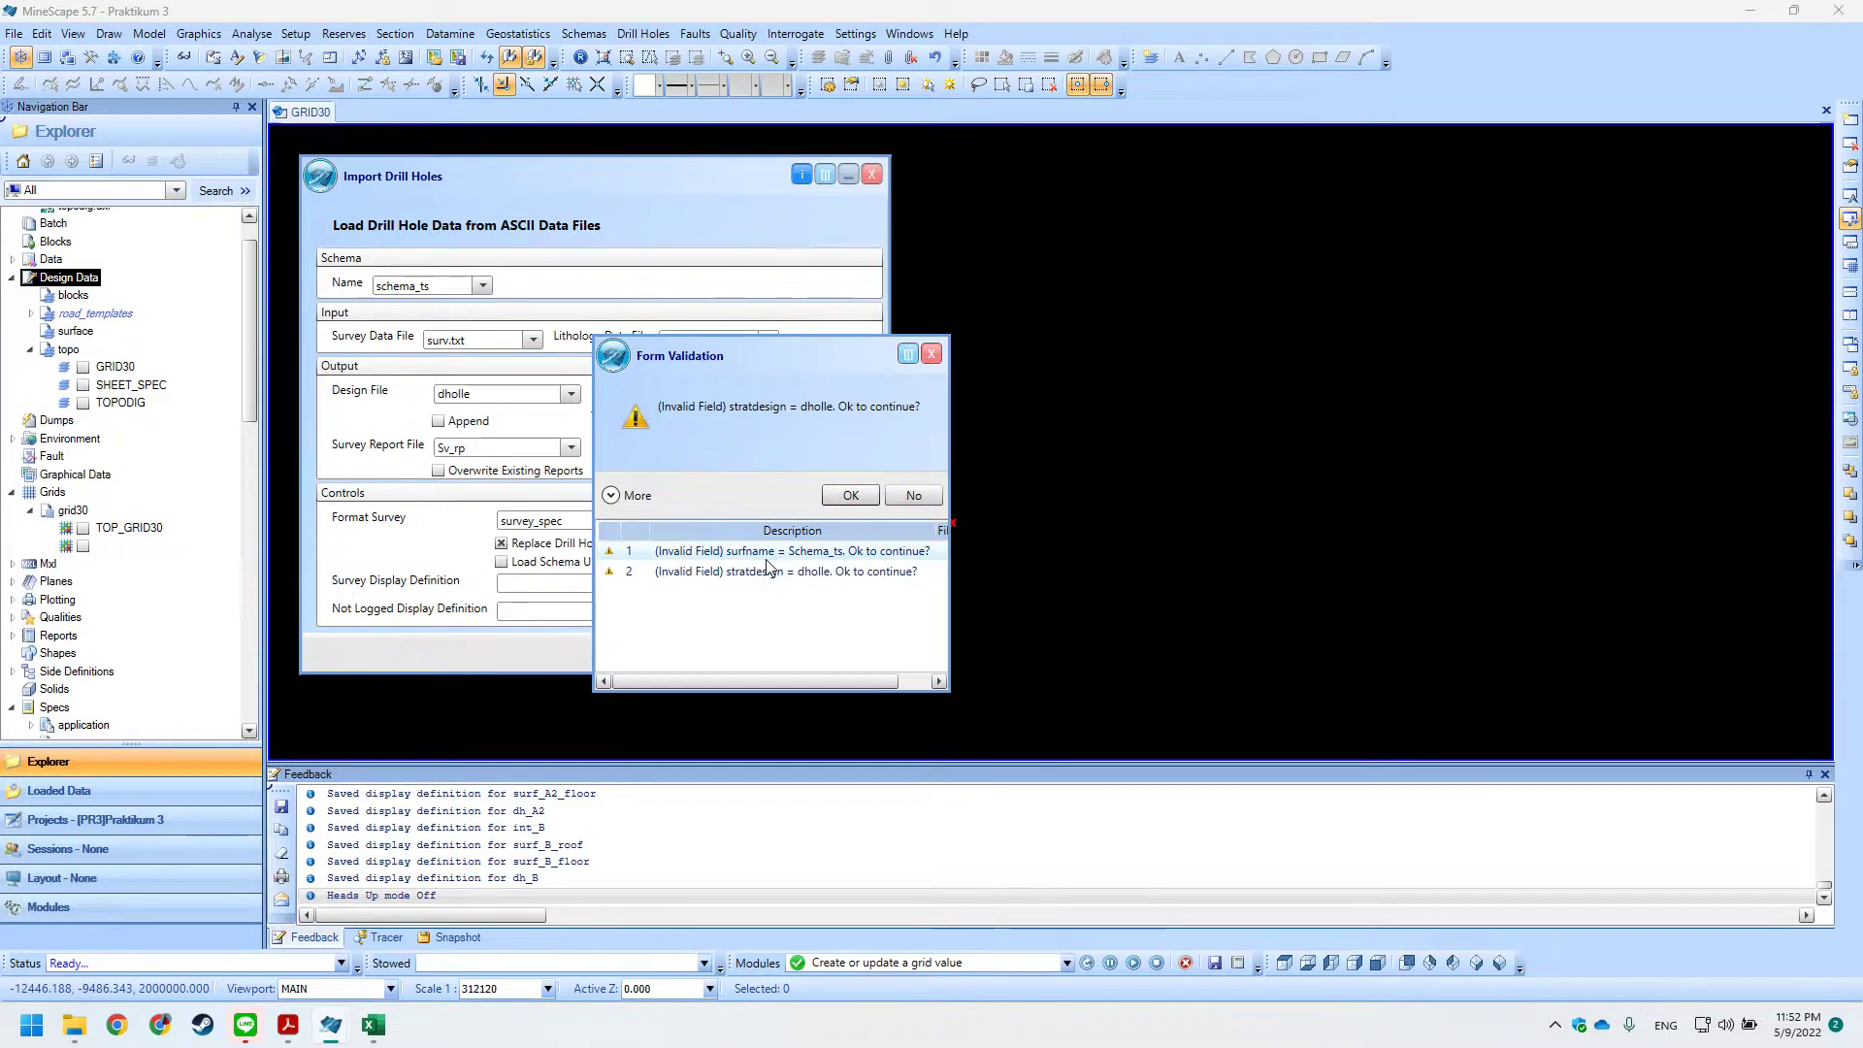
left_click(850, 495)
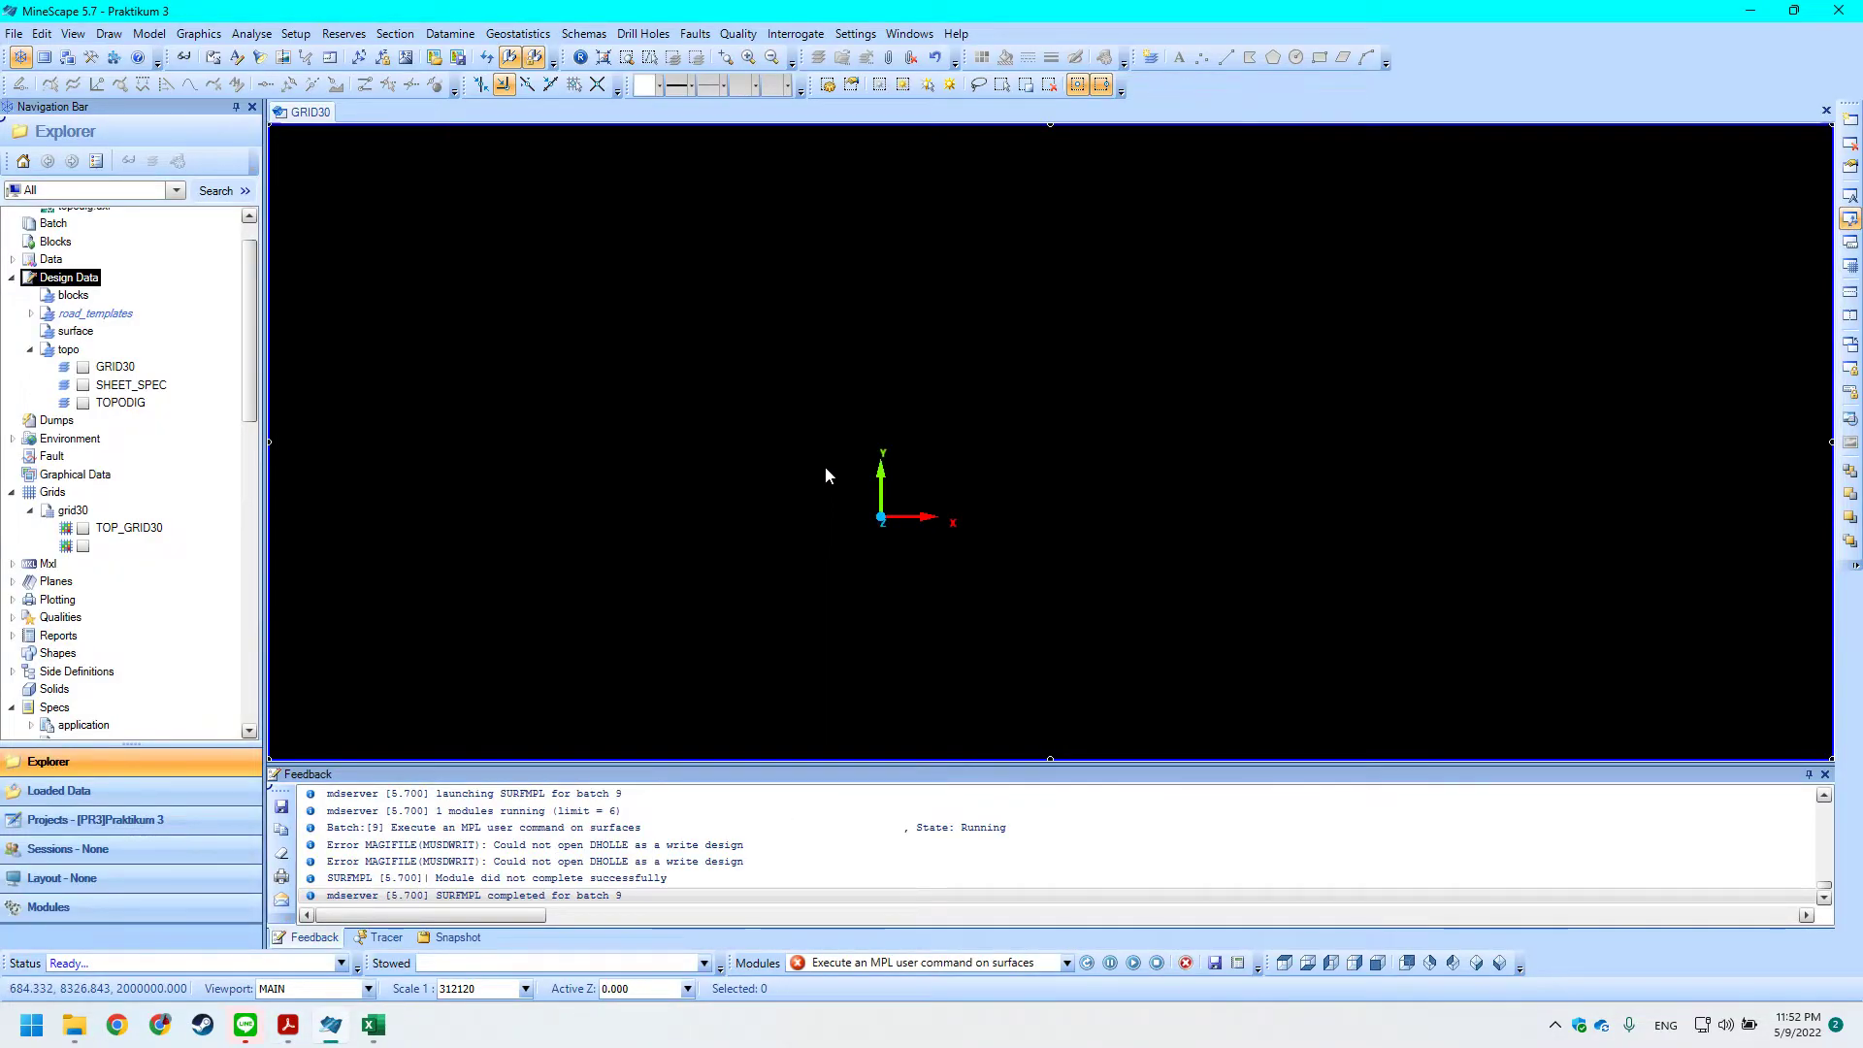
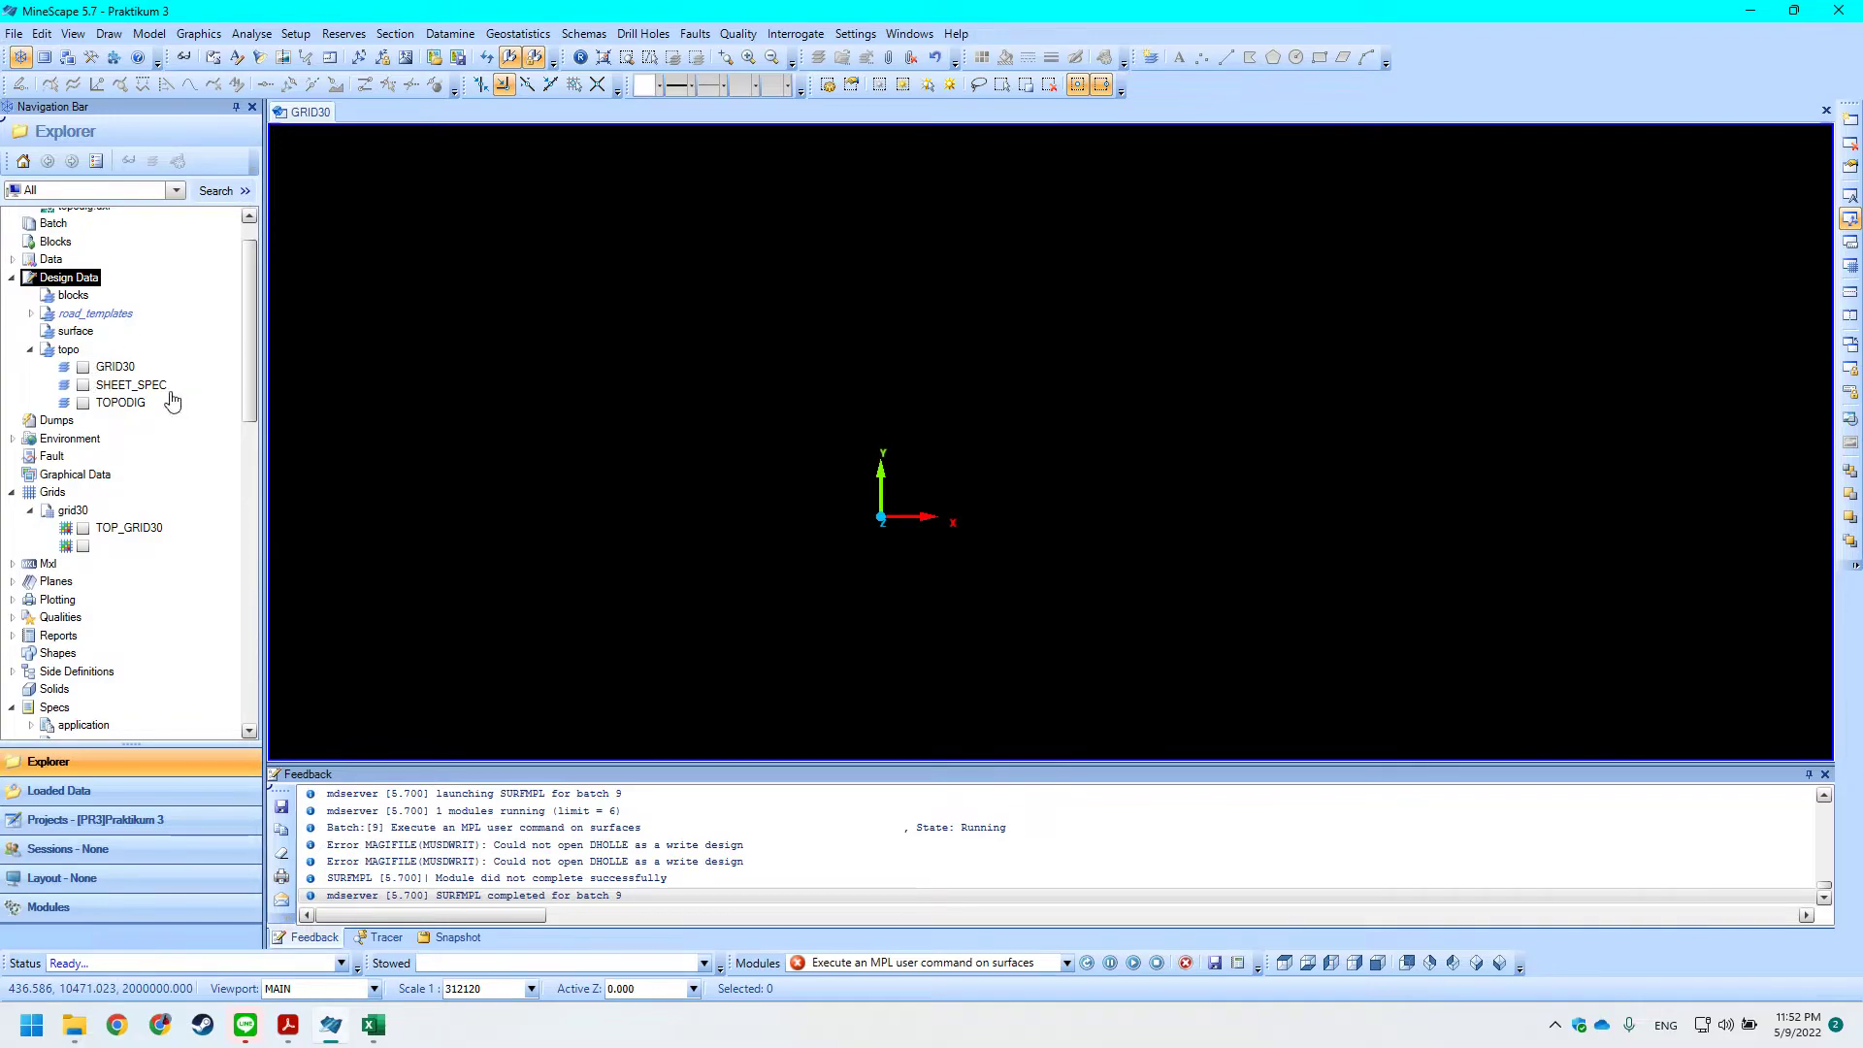
Look for the imported drillhole design file in the Explorer tree and compare with the guide's result picture.
scroll(175, 403, "up", 1)
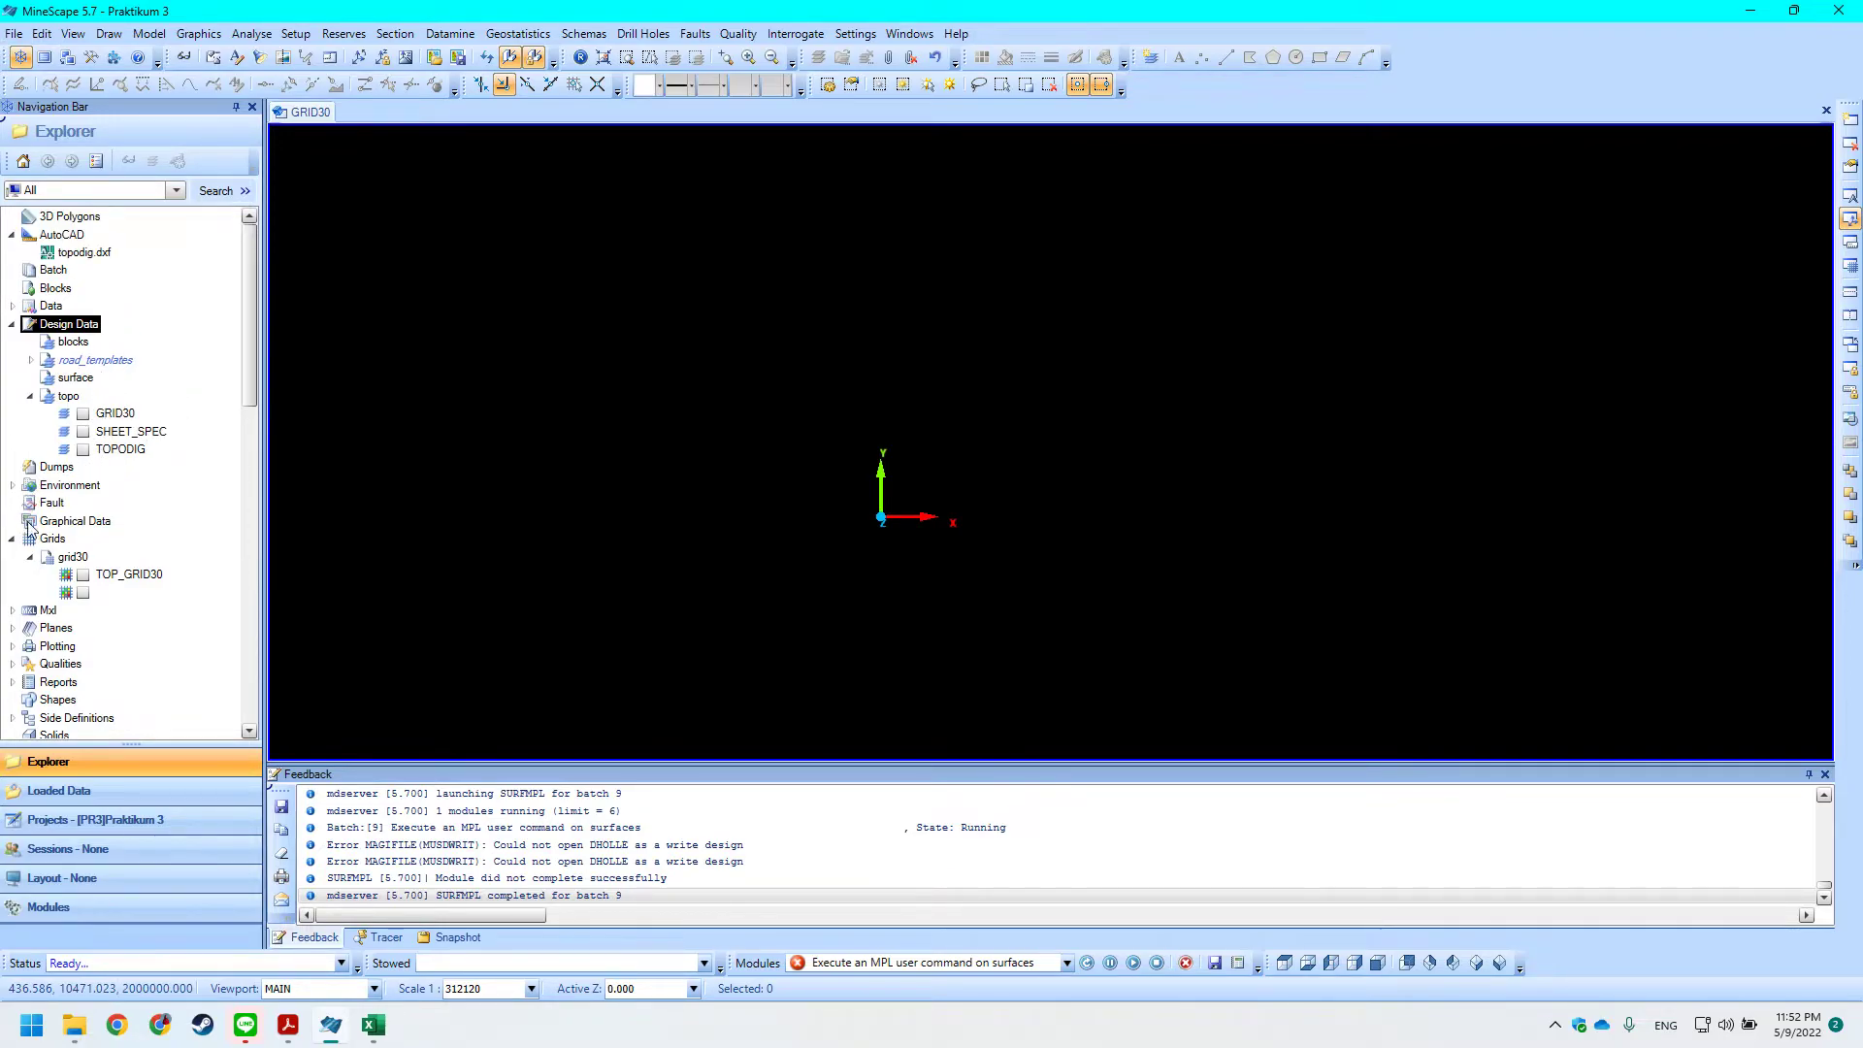
scroll(45, 505, "down", 1)
scroll(54, 417, "up", 1)
key("alt+Tab")
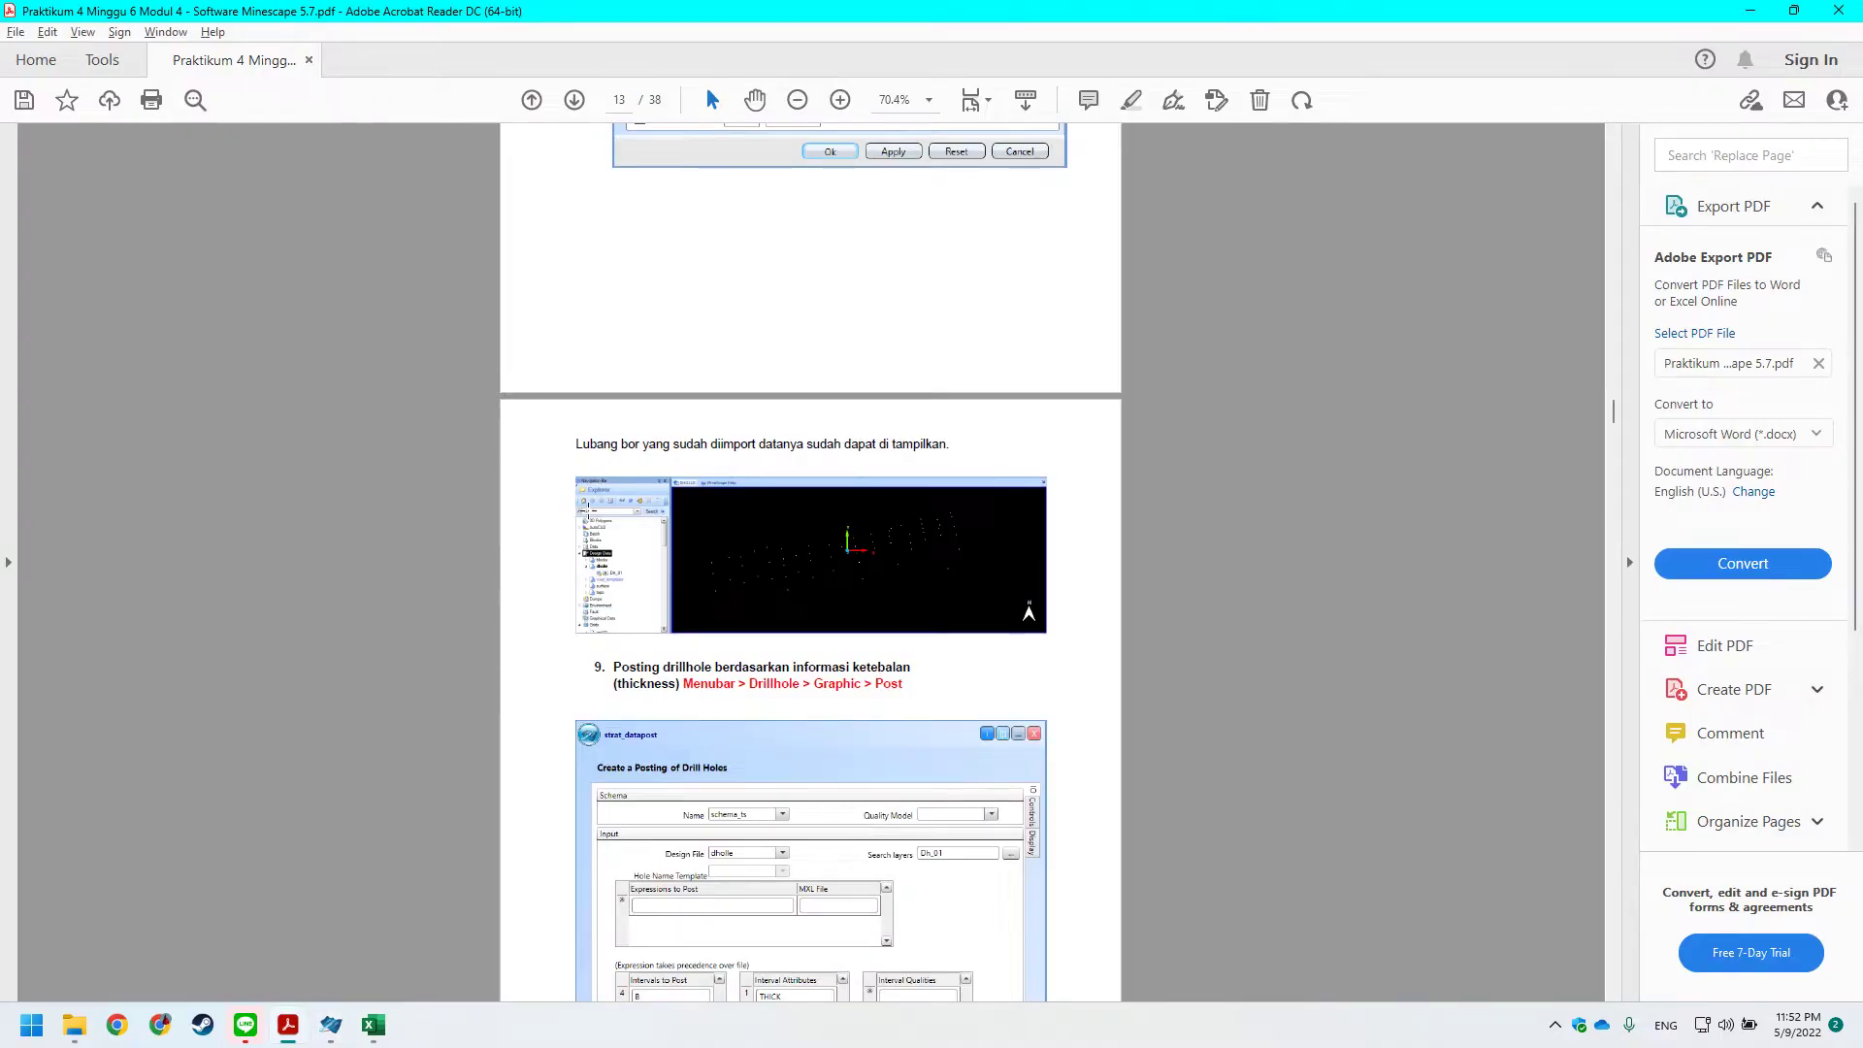
scroll(572, 501, "down", 2)
key("alt+Tab")
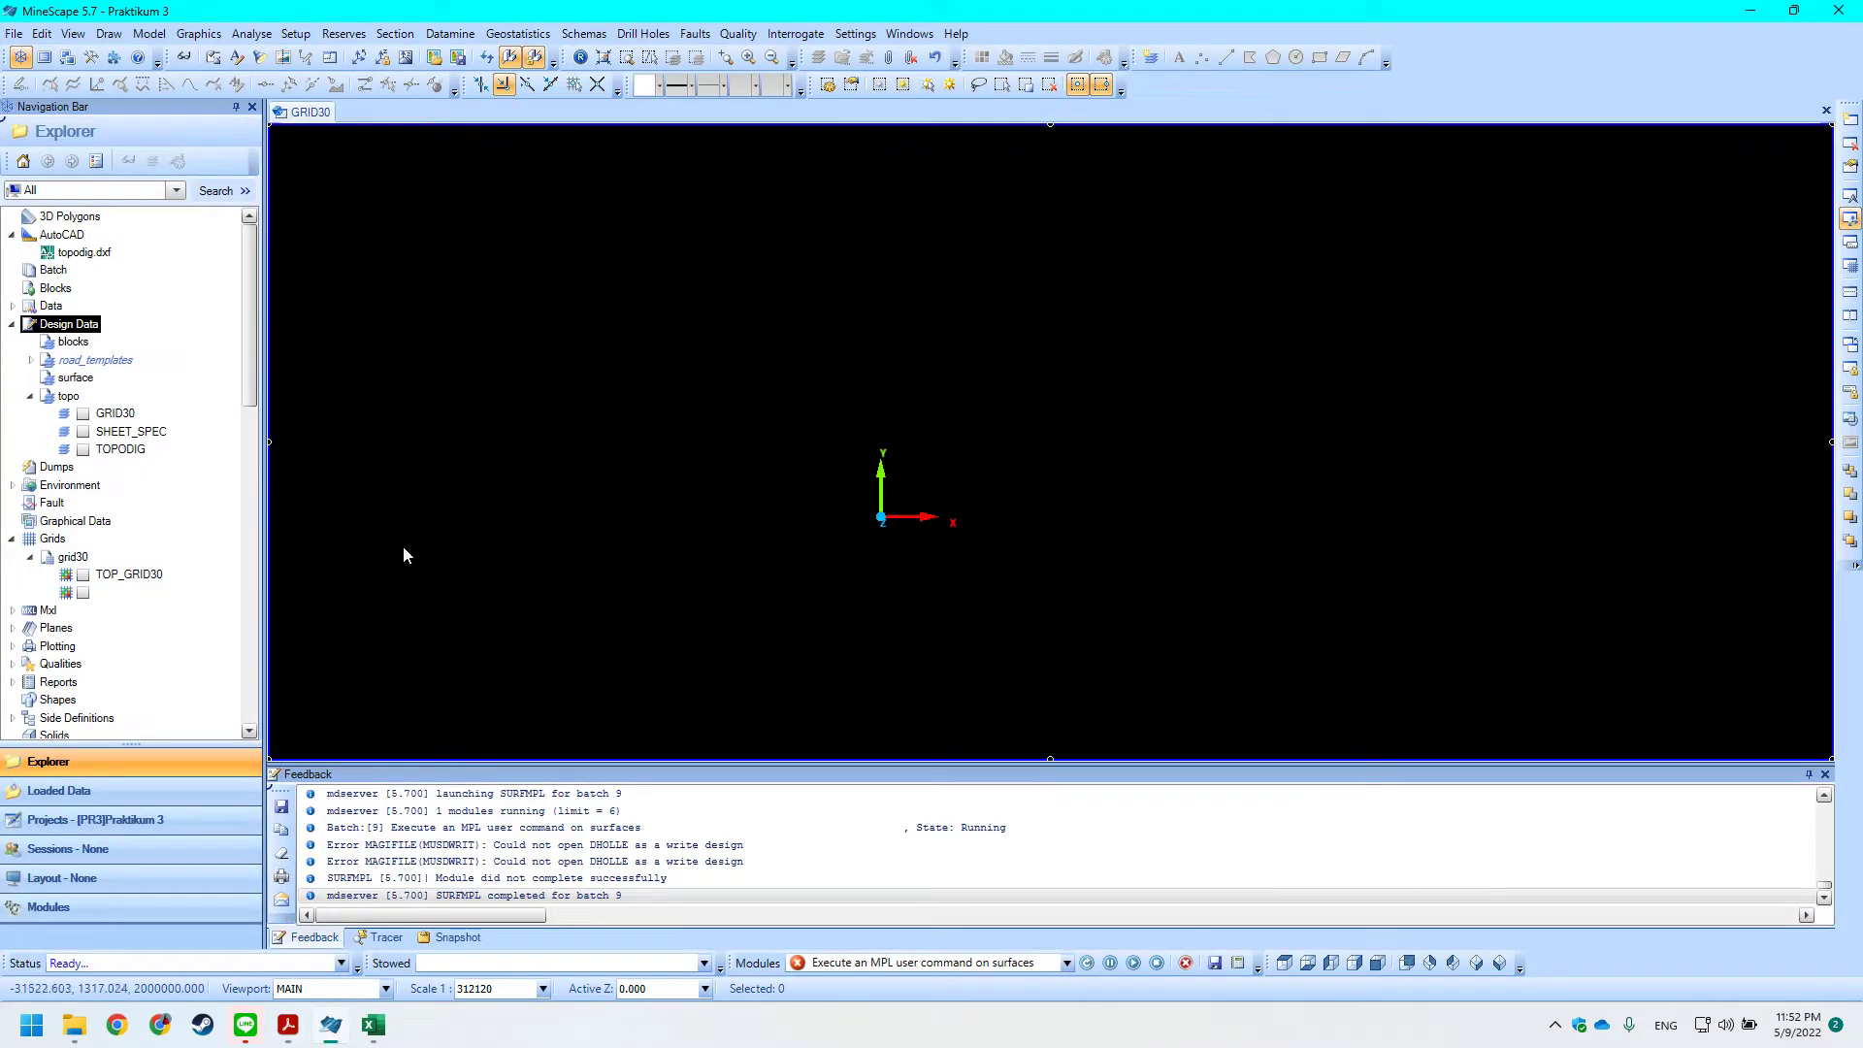
Collapse the topo design file and refresh the Design Data list.
left_click(28, 398)
right_click(70, 326)
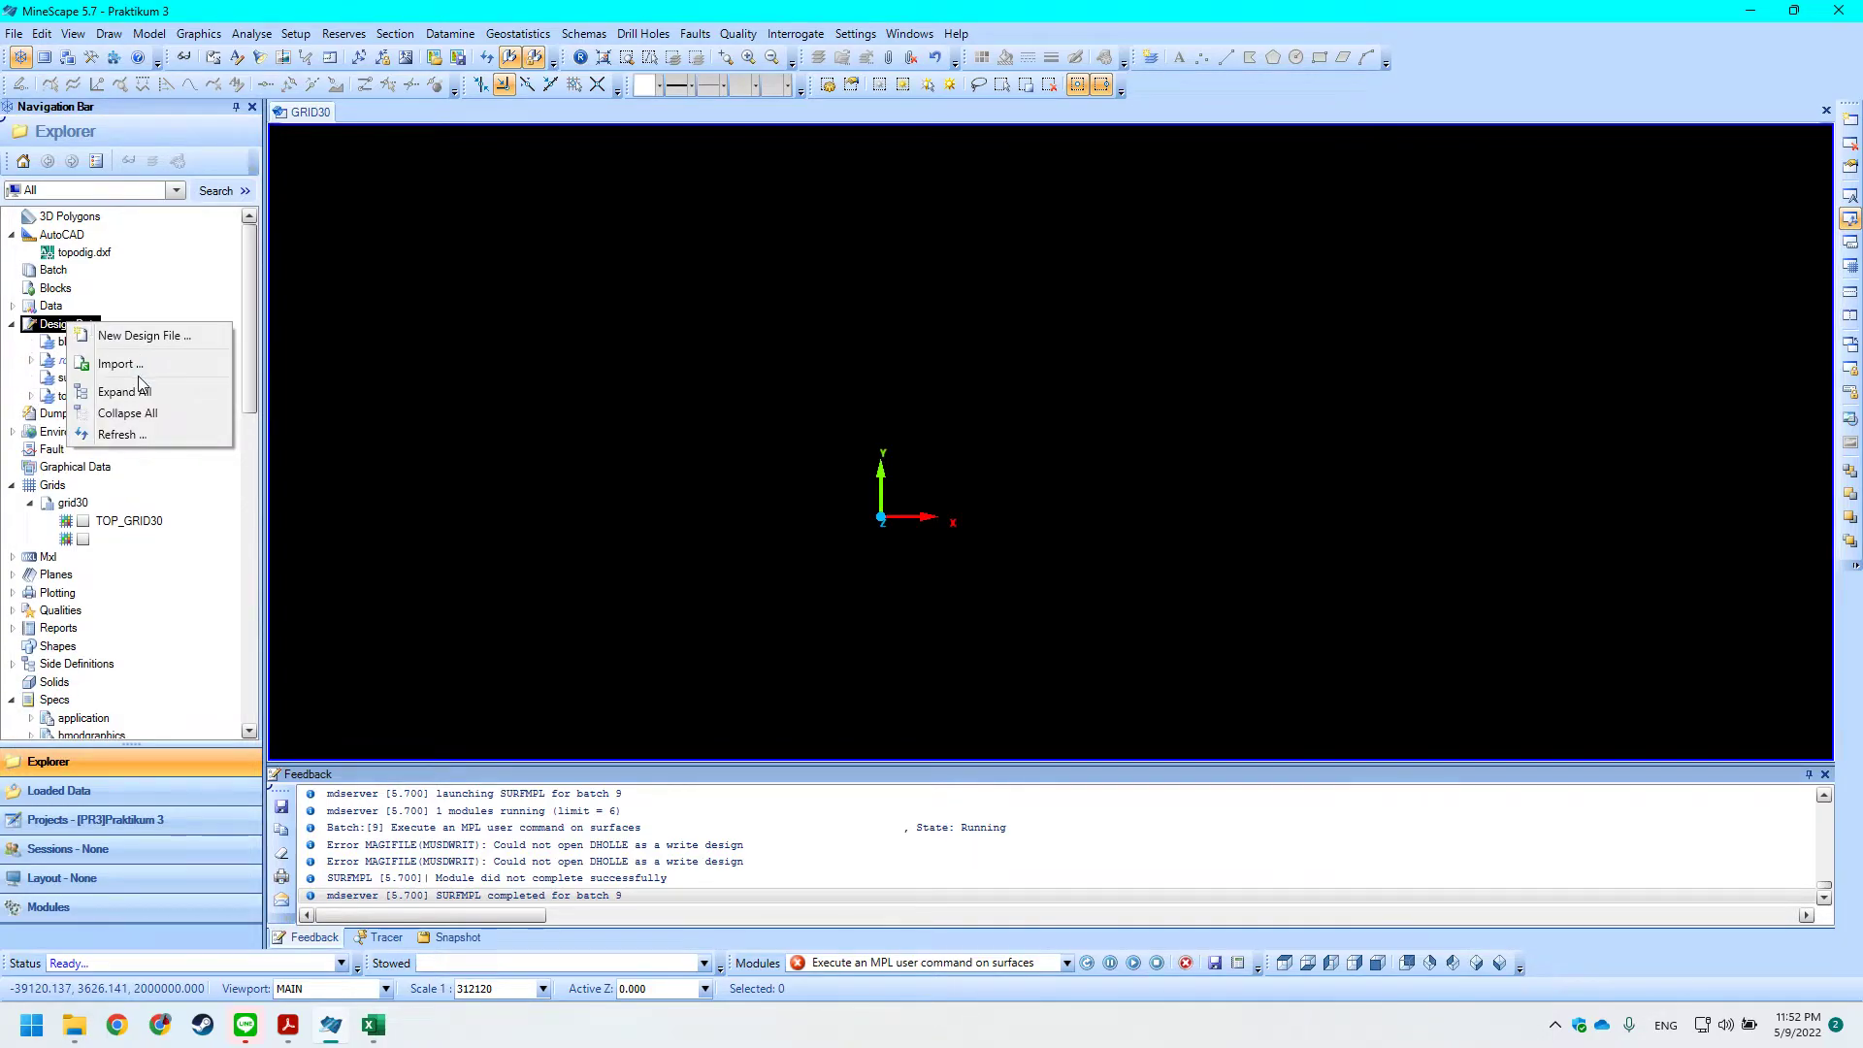
left_click(143, 435)
Examine the guide's illustration of the dholle design file and its layer and check the project tree for them.
key("alt+Tab")
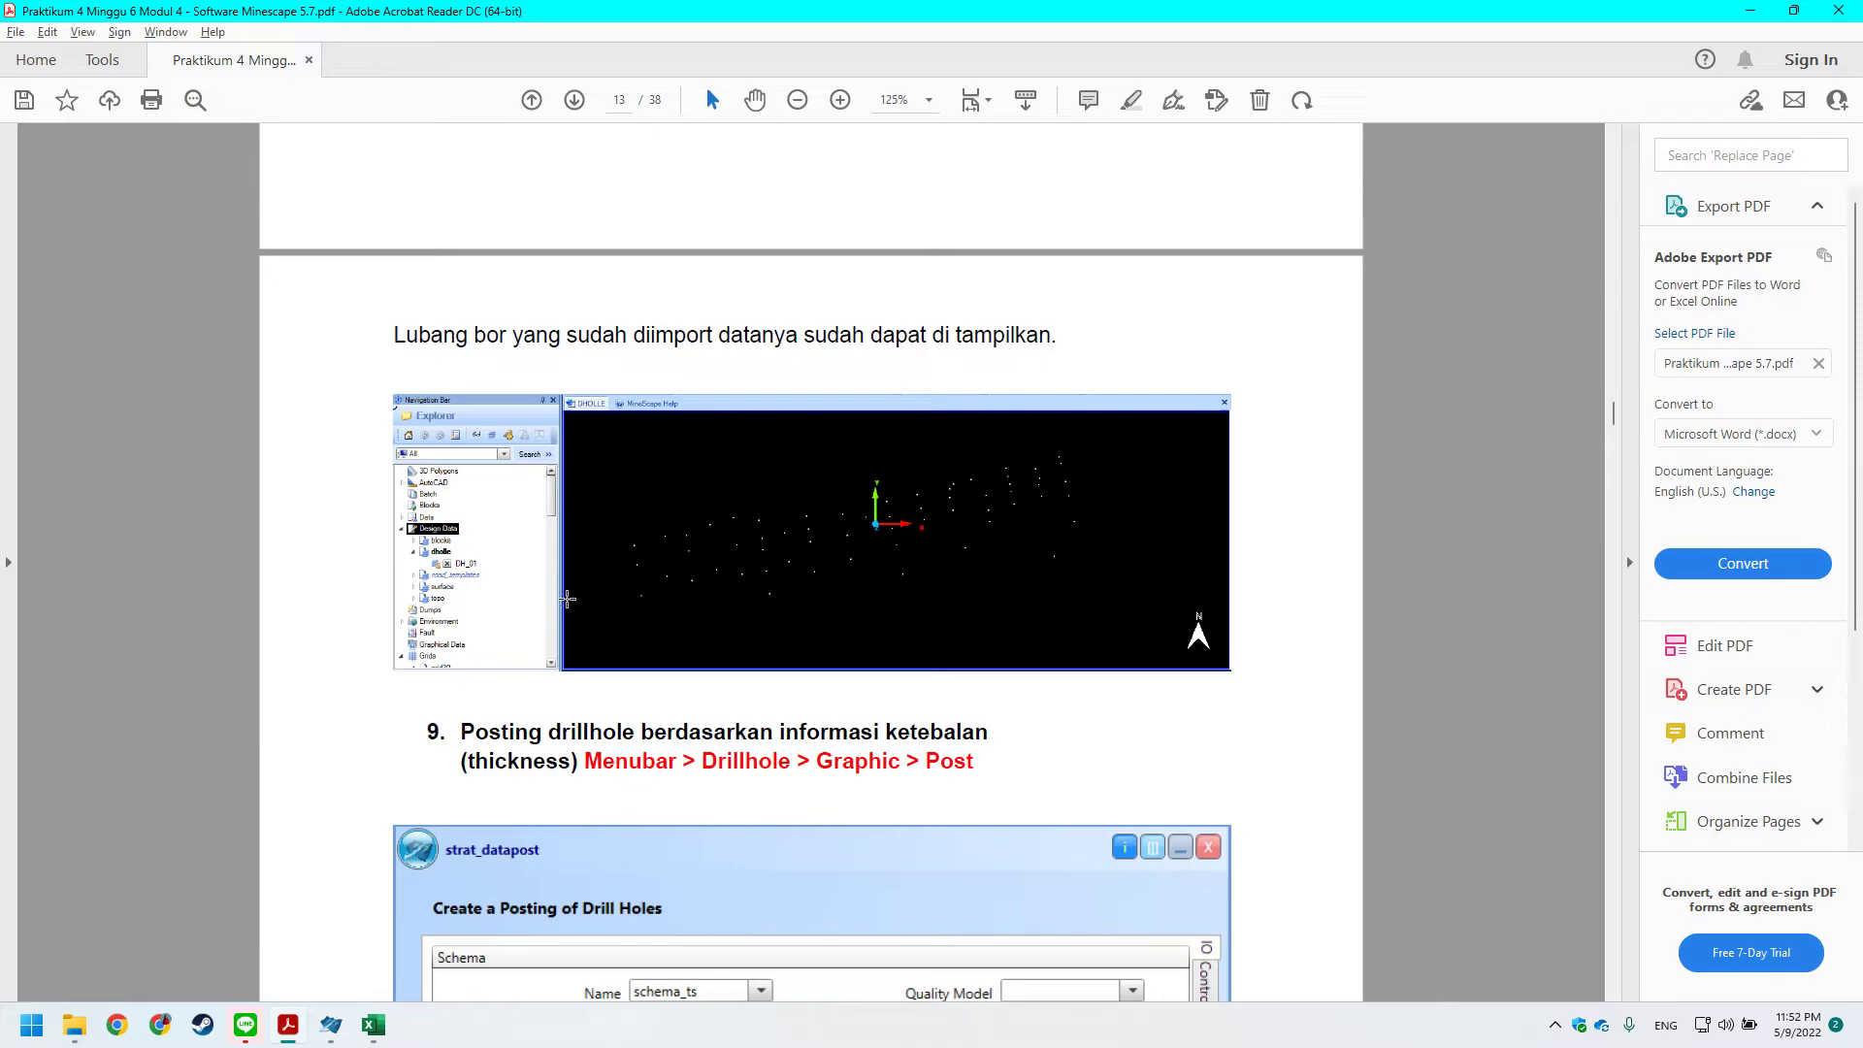
key("alt+Tab")
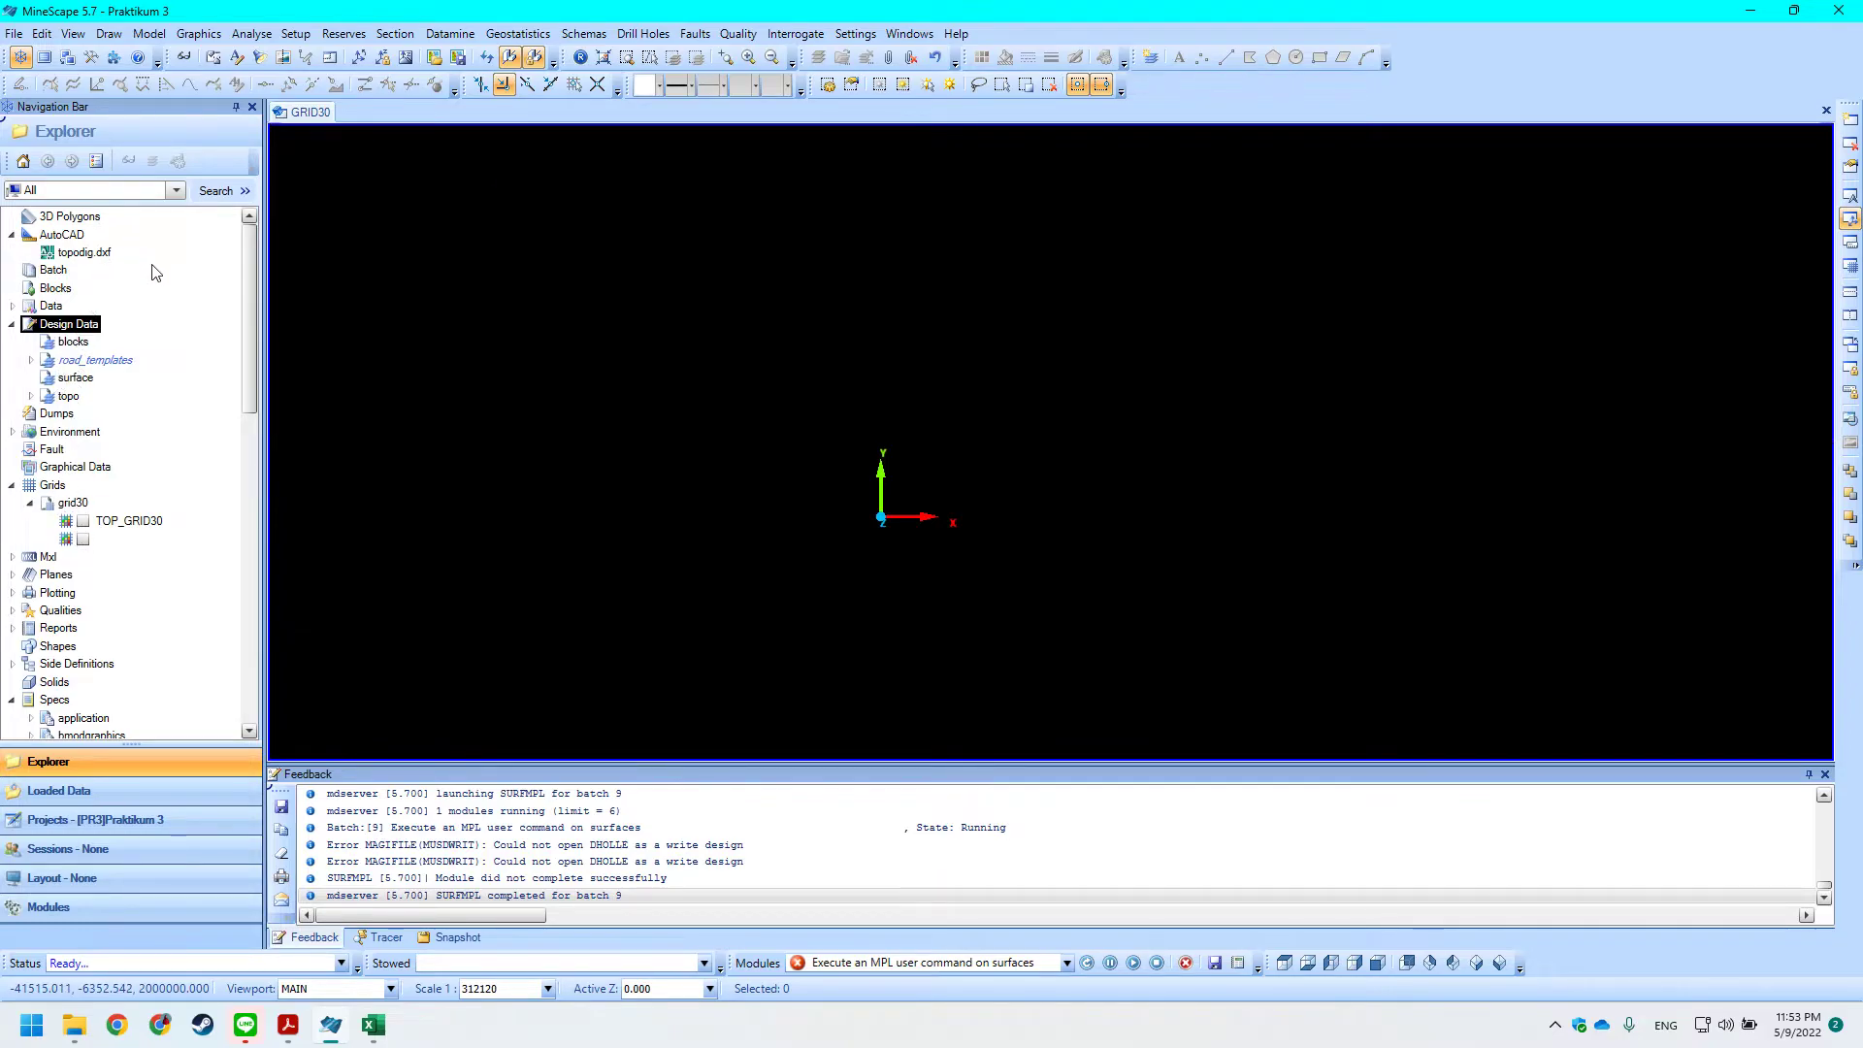
key("alt+Tab")
scroll(407, 558, "up", 1, "ctrl")
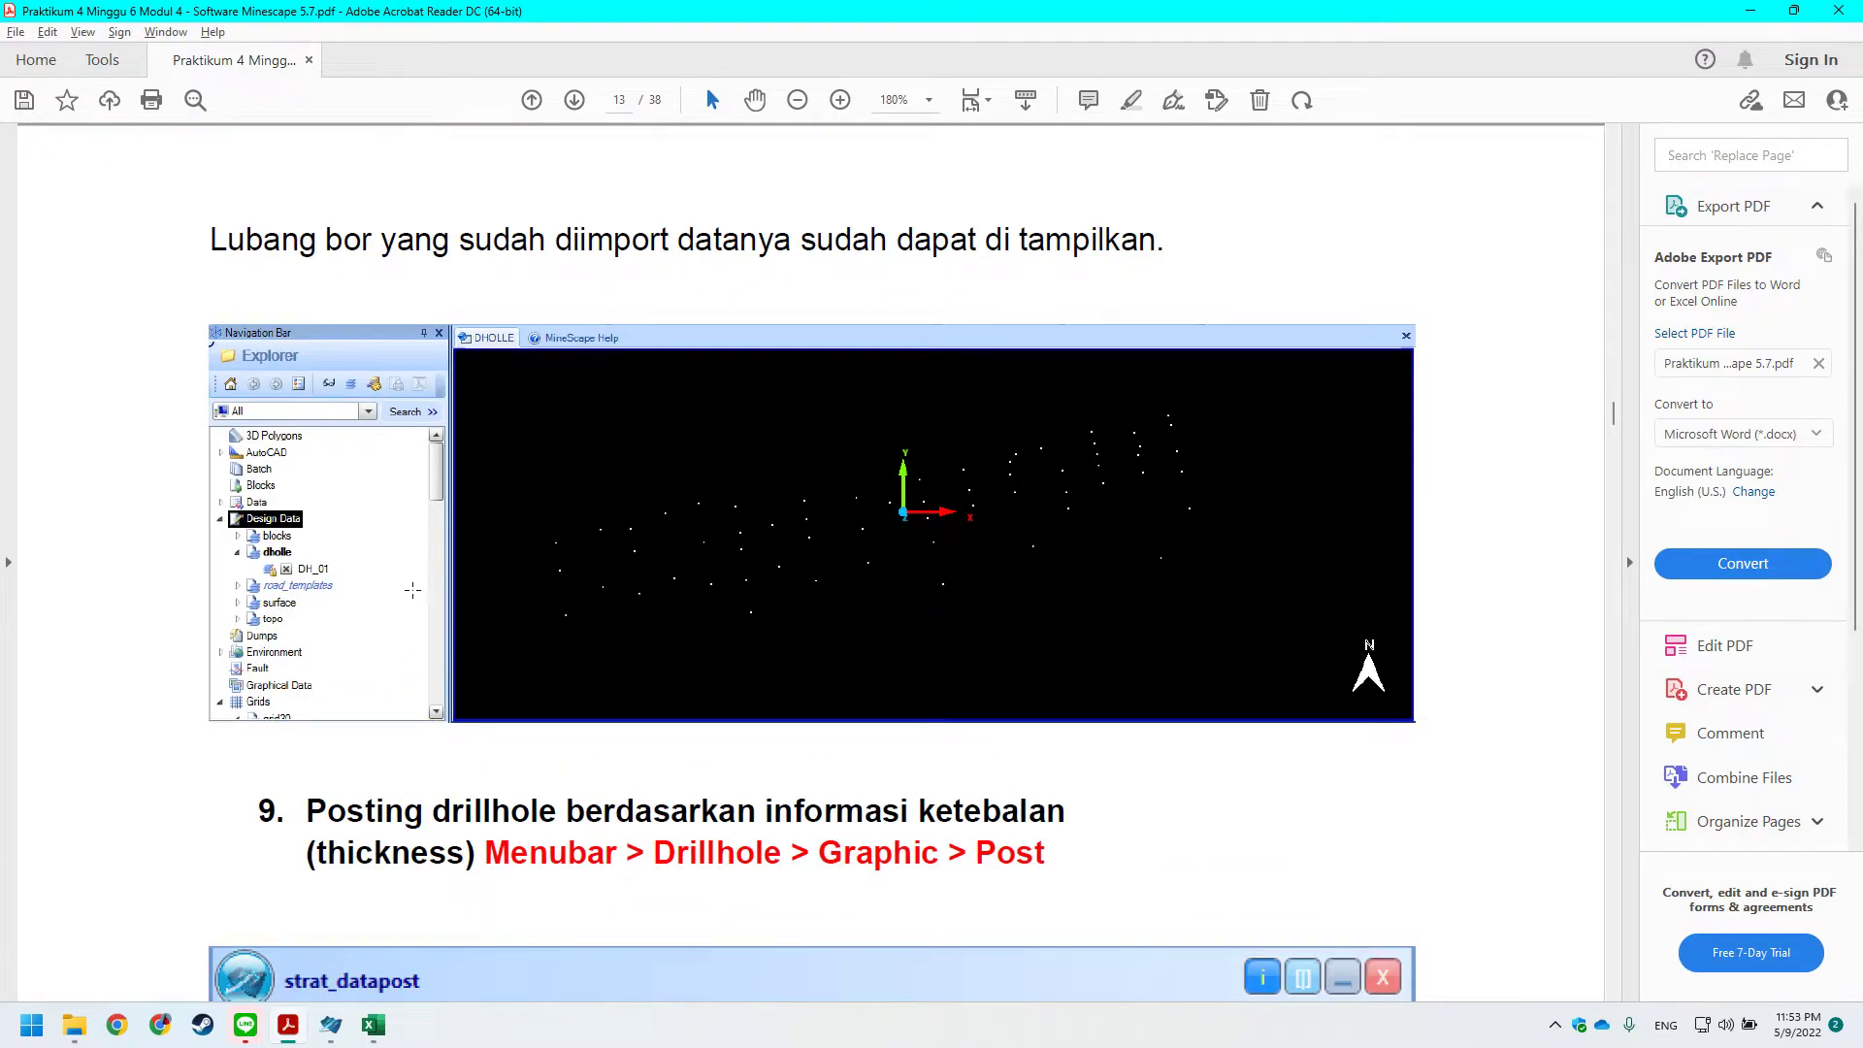
key("alt+Tab")
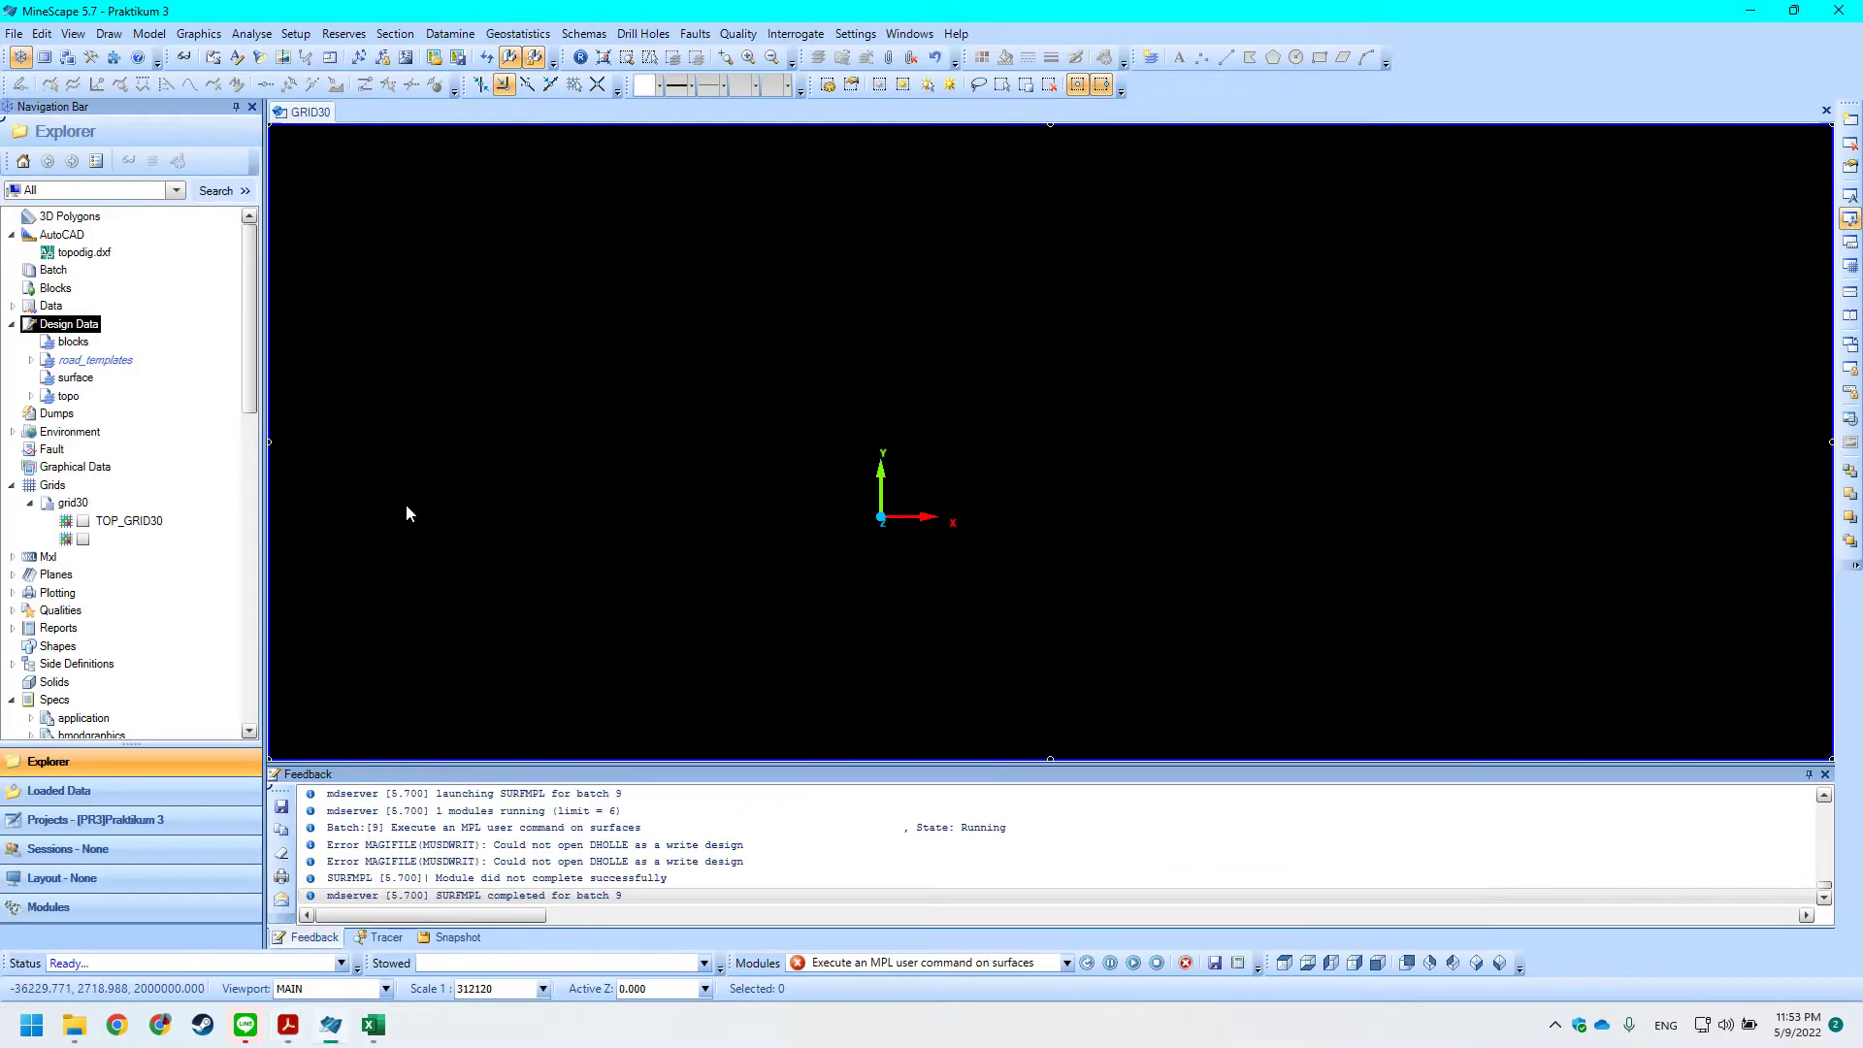
scroll(78, 397, "down", 5)
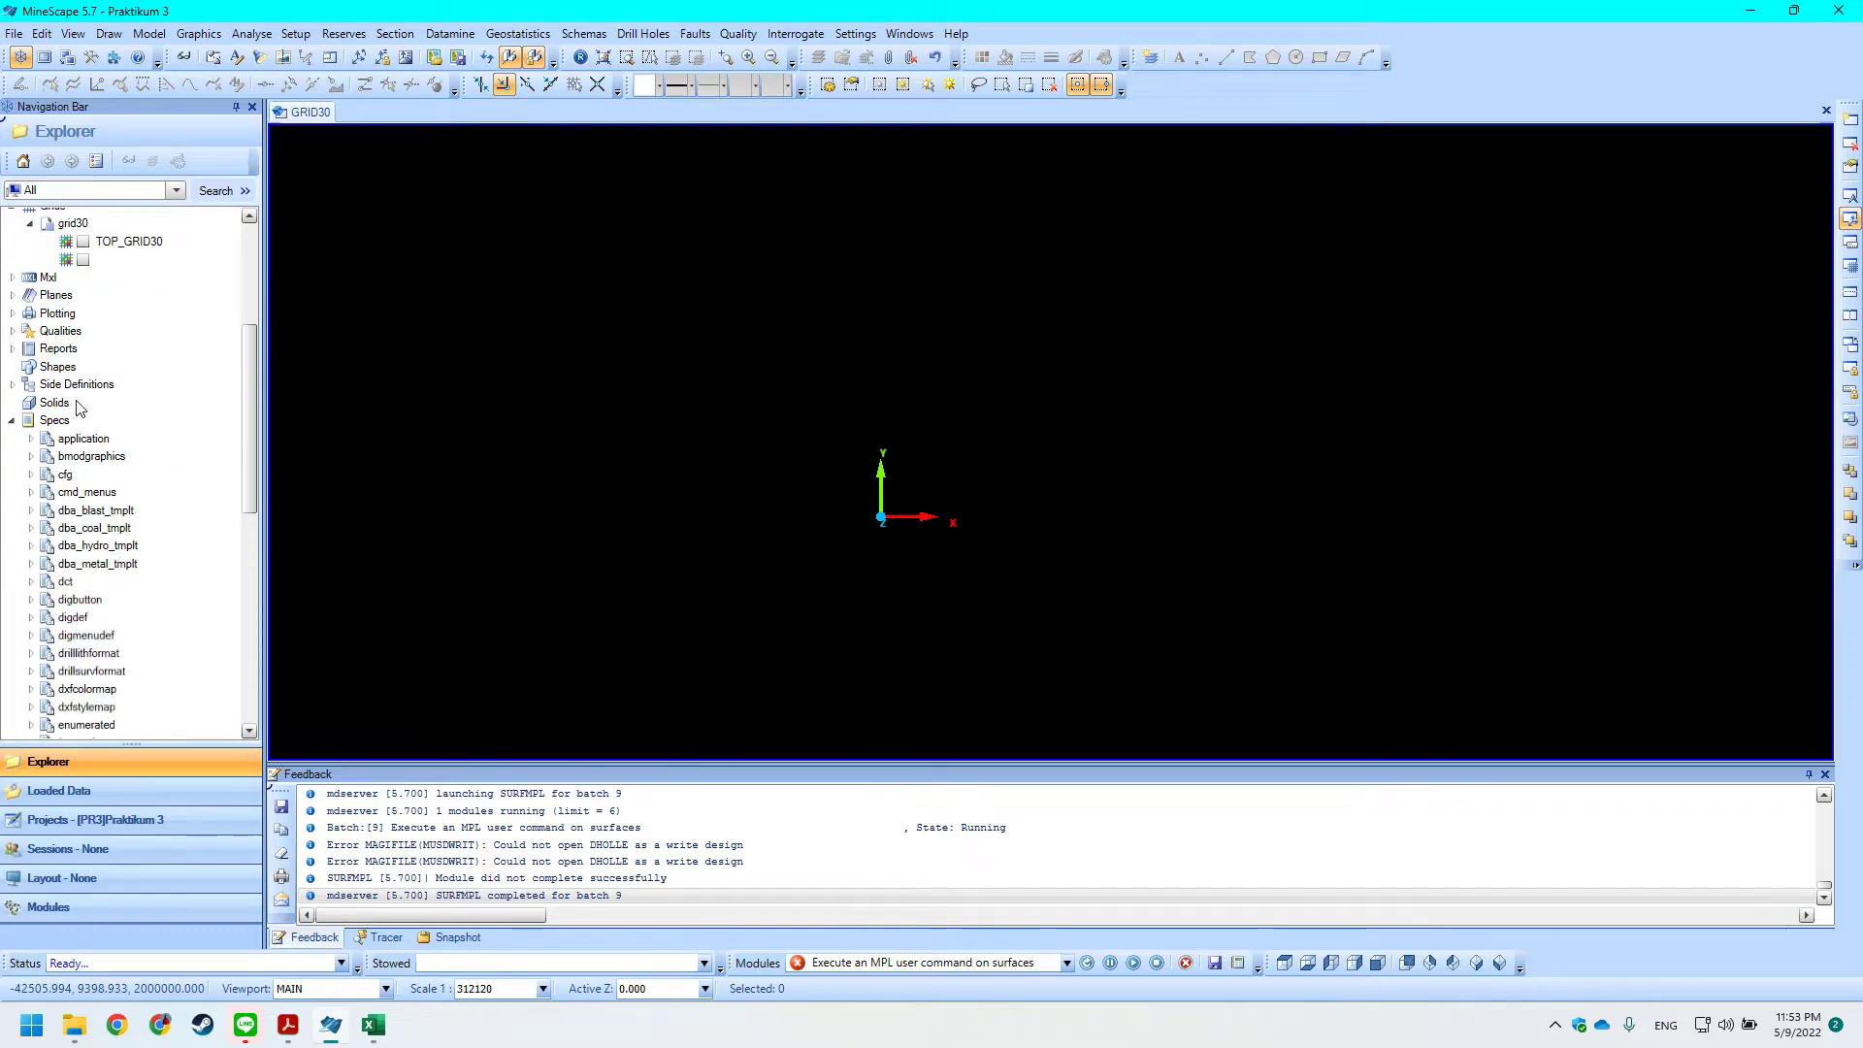
scroll(167, 459, "up", 5)
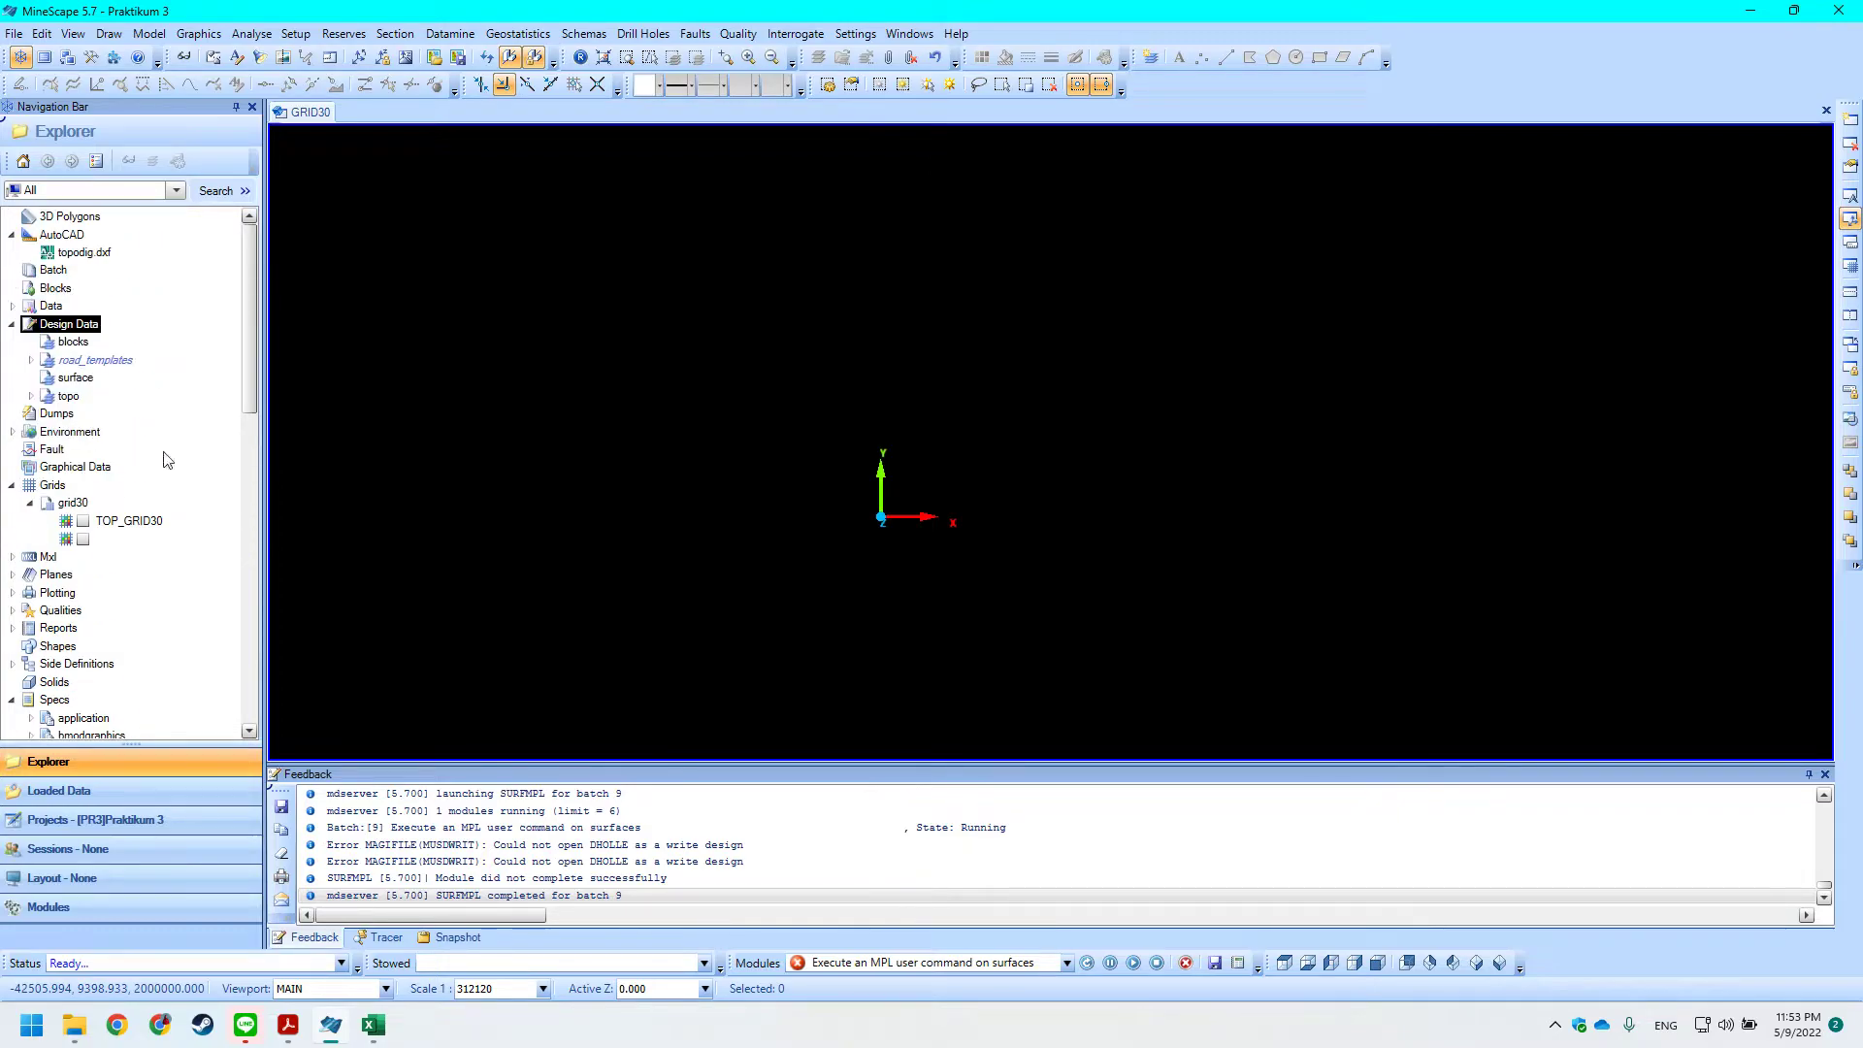
Open the log of the latest MPL user command on surfaces and read its error lines.
left_click(1067, 963)
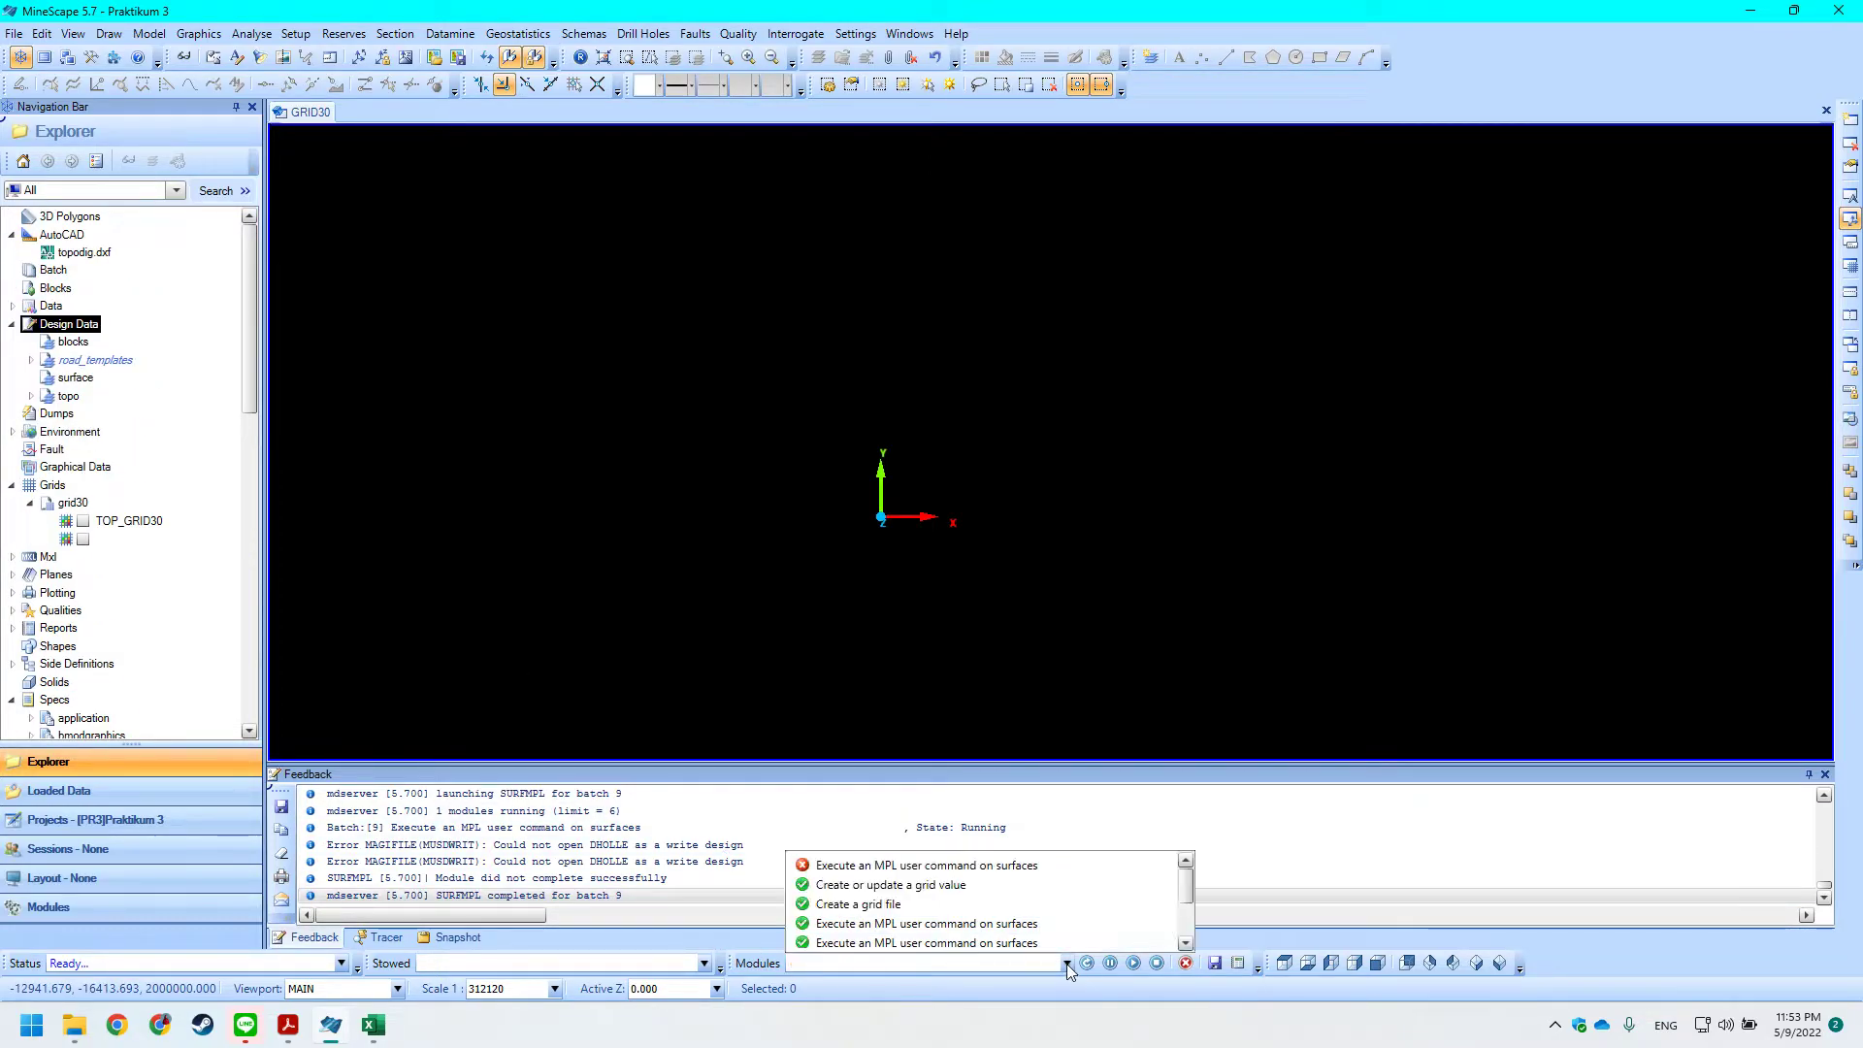
left_click(936, 867)
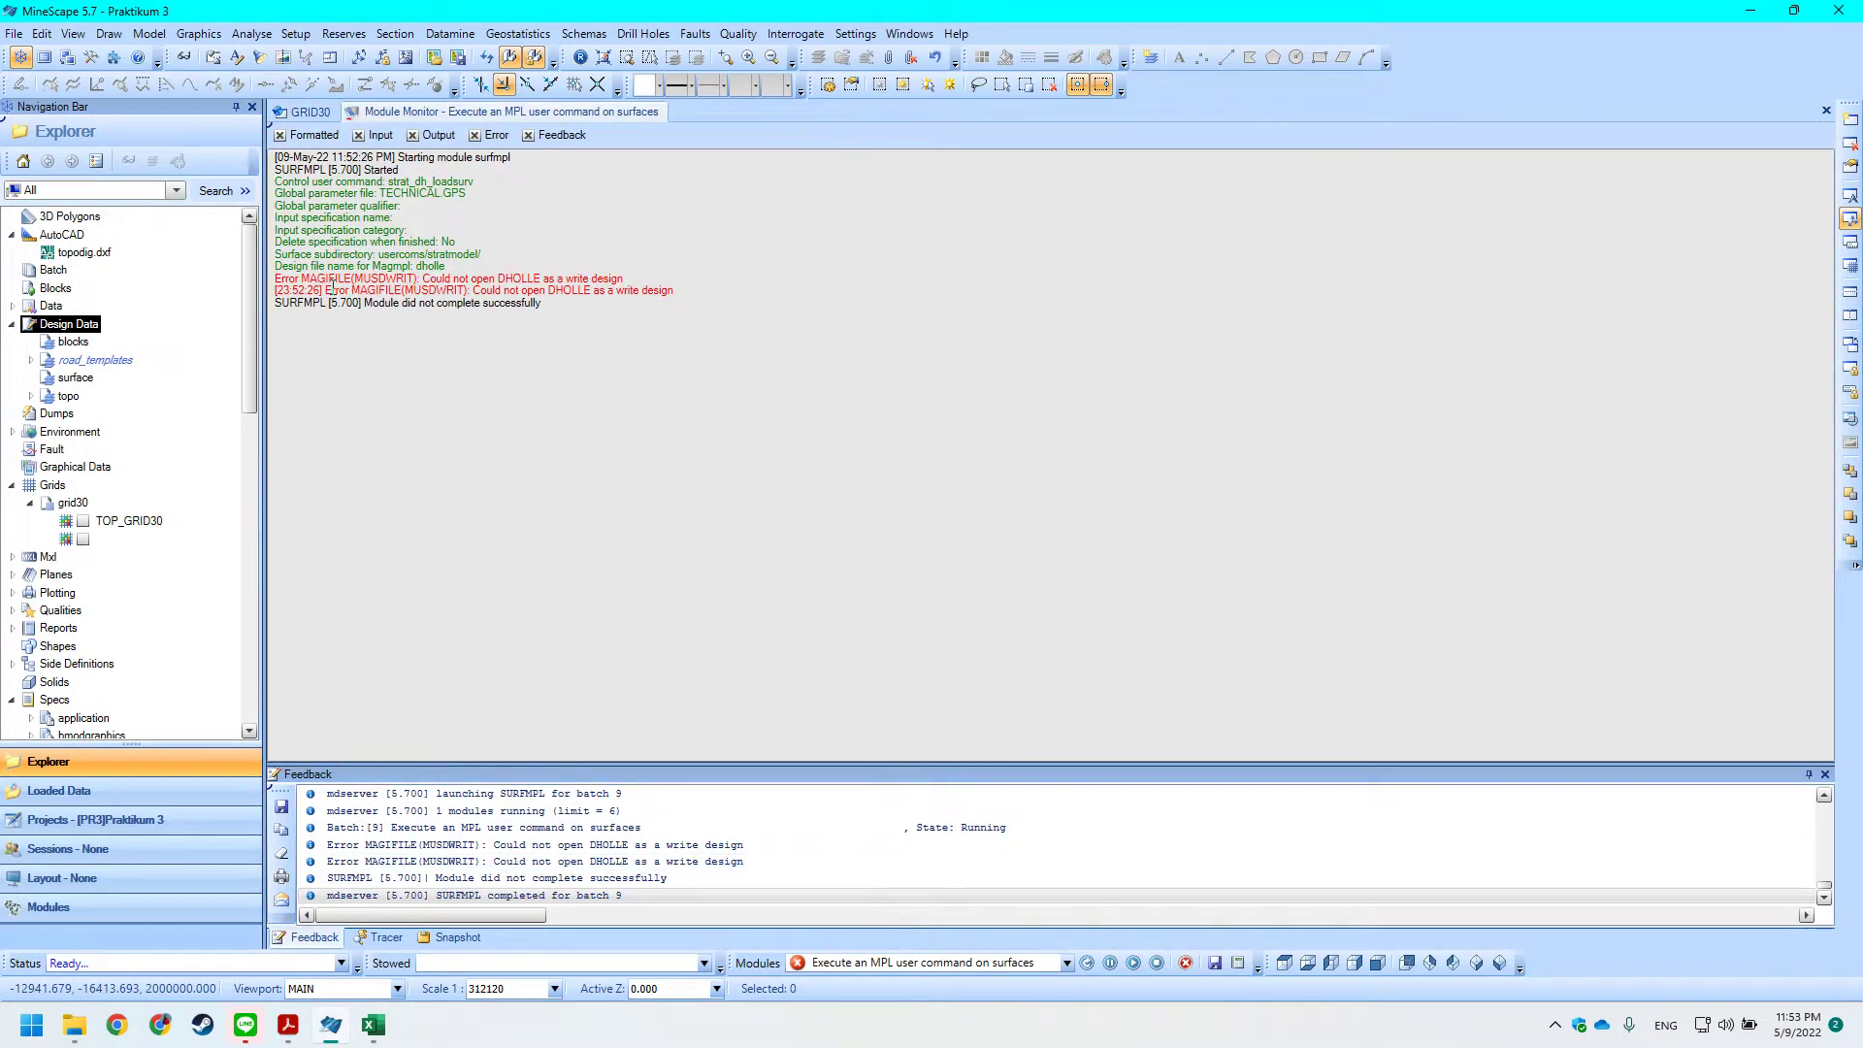
left_click_drag(626, 280, 473, 286)
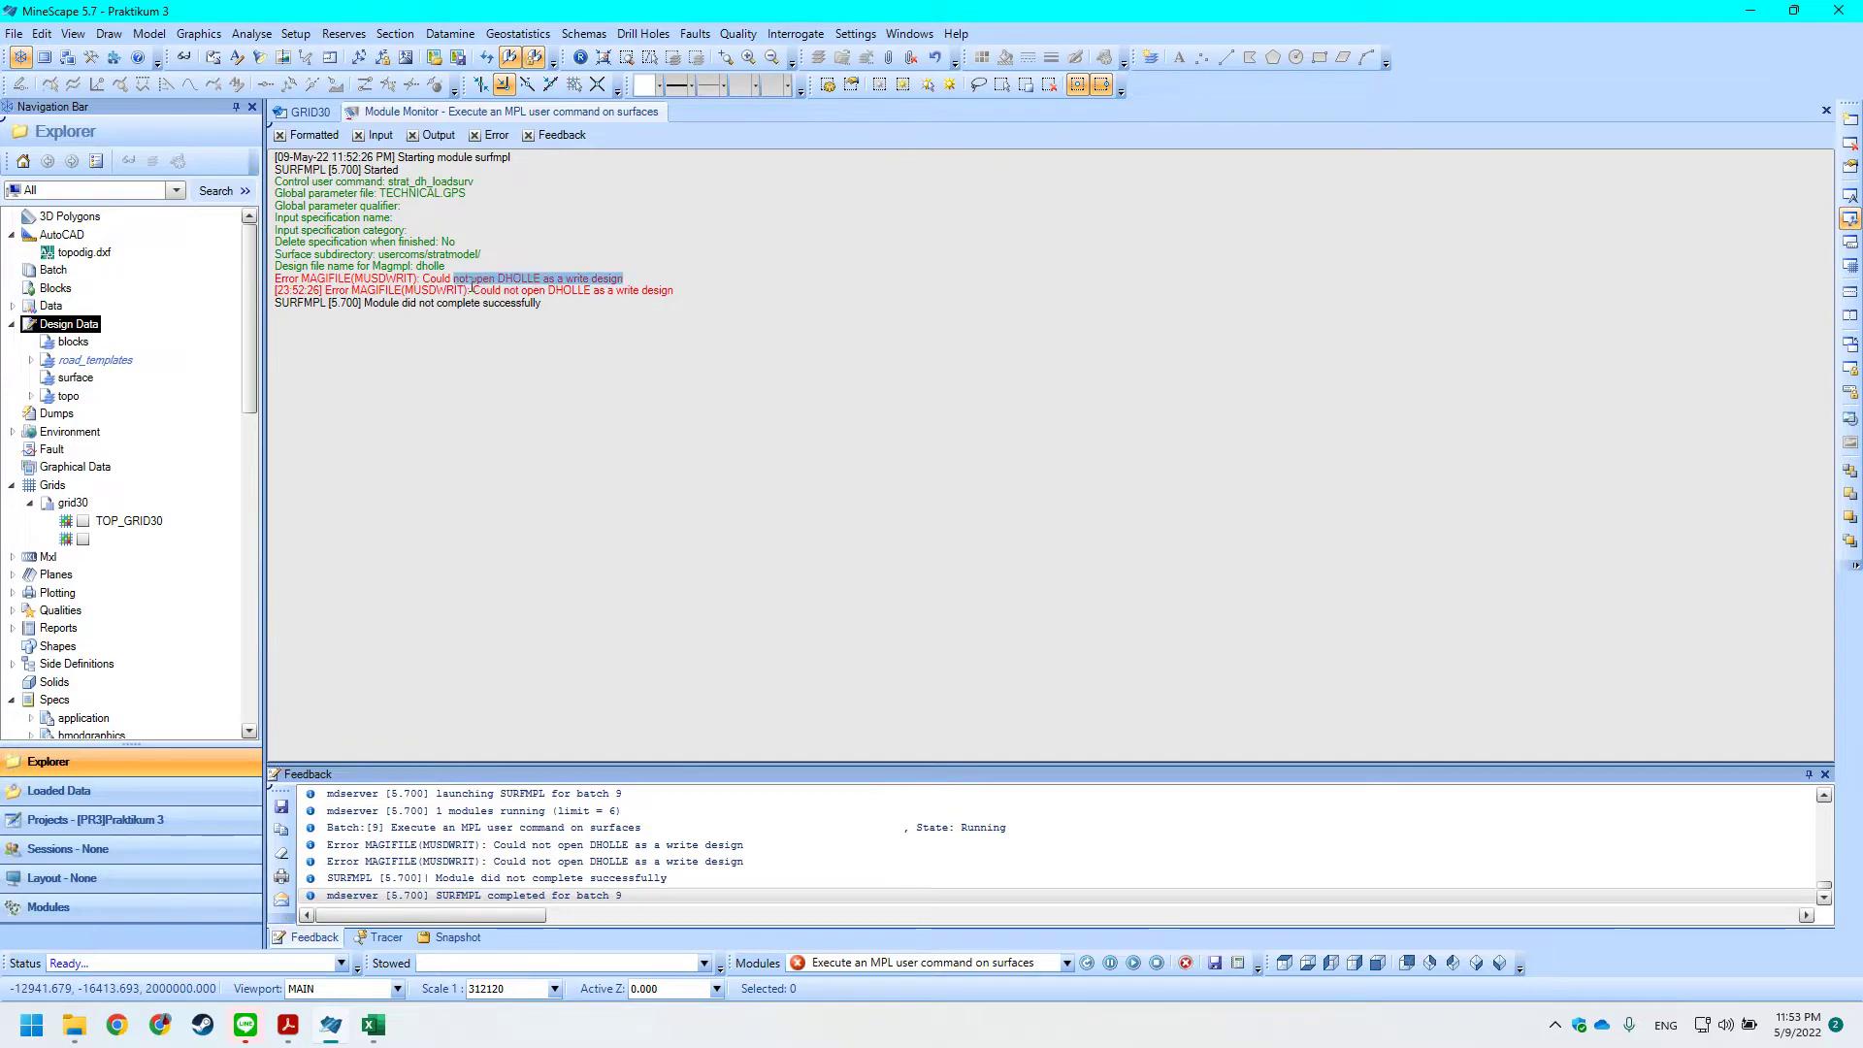
left_click(670, 304)
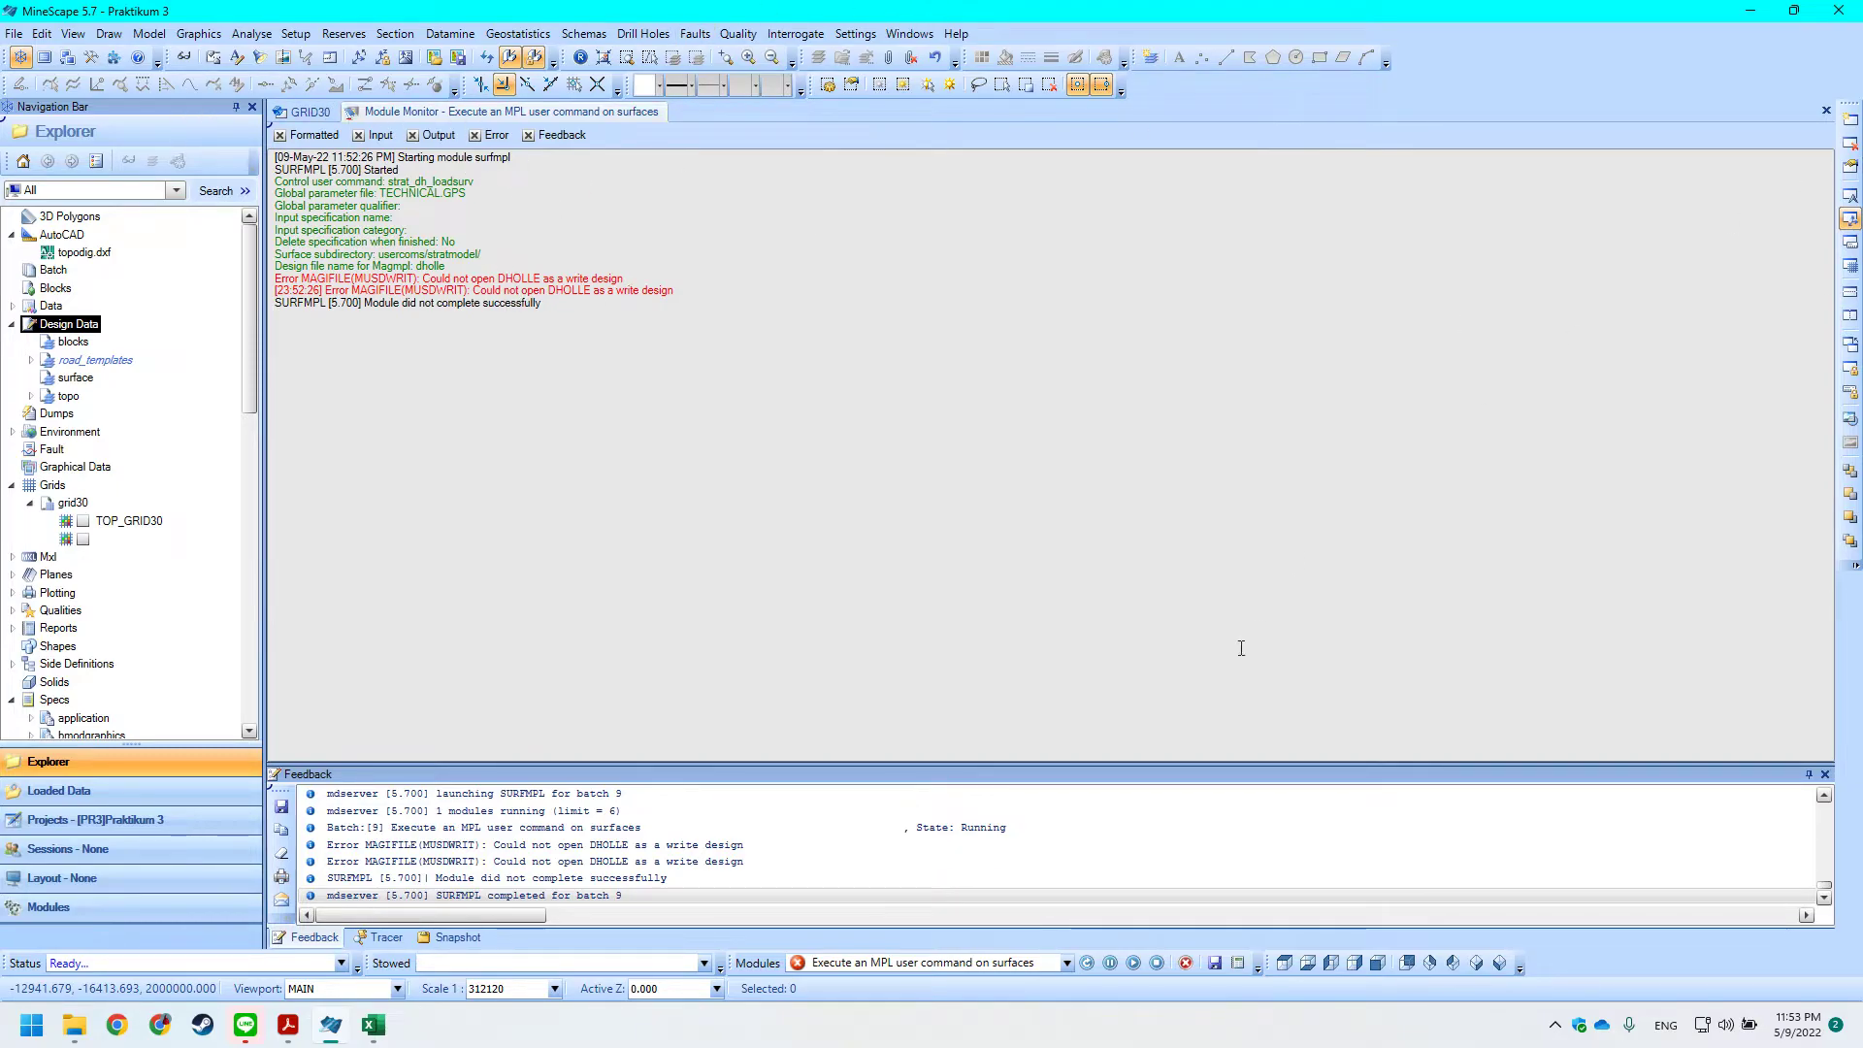
Close the log of the MPL user command on surfaces and return to the GRID30 view.
left_click(307, 115)
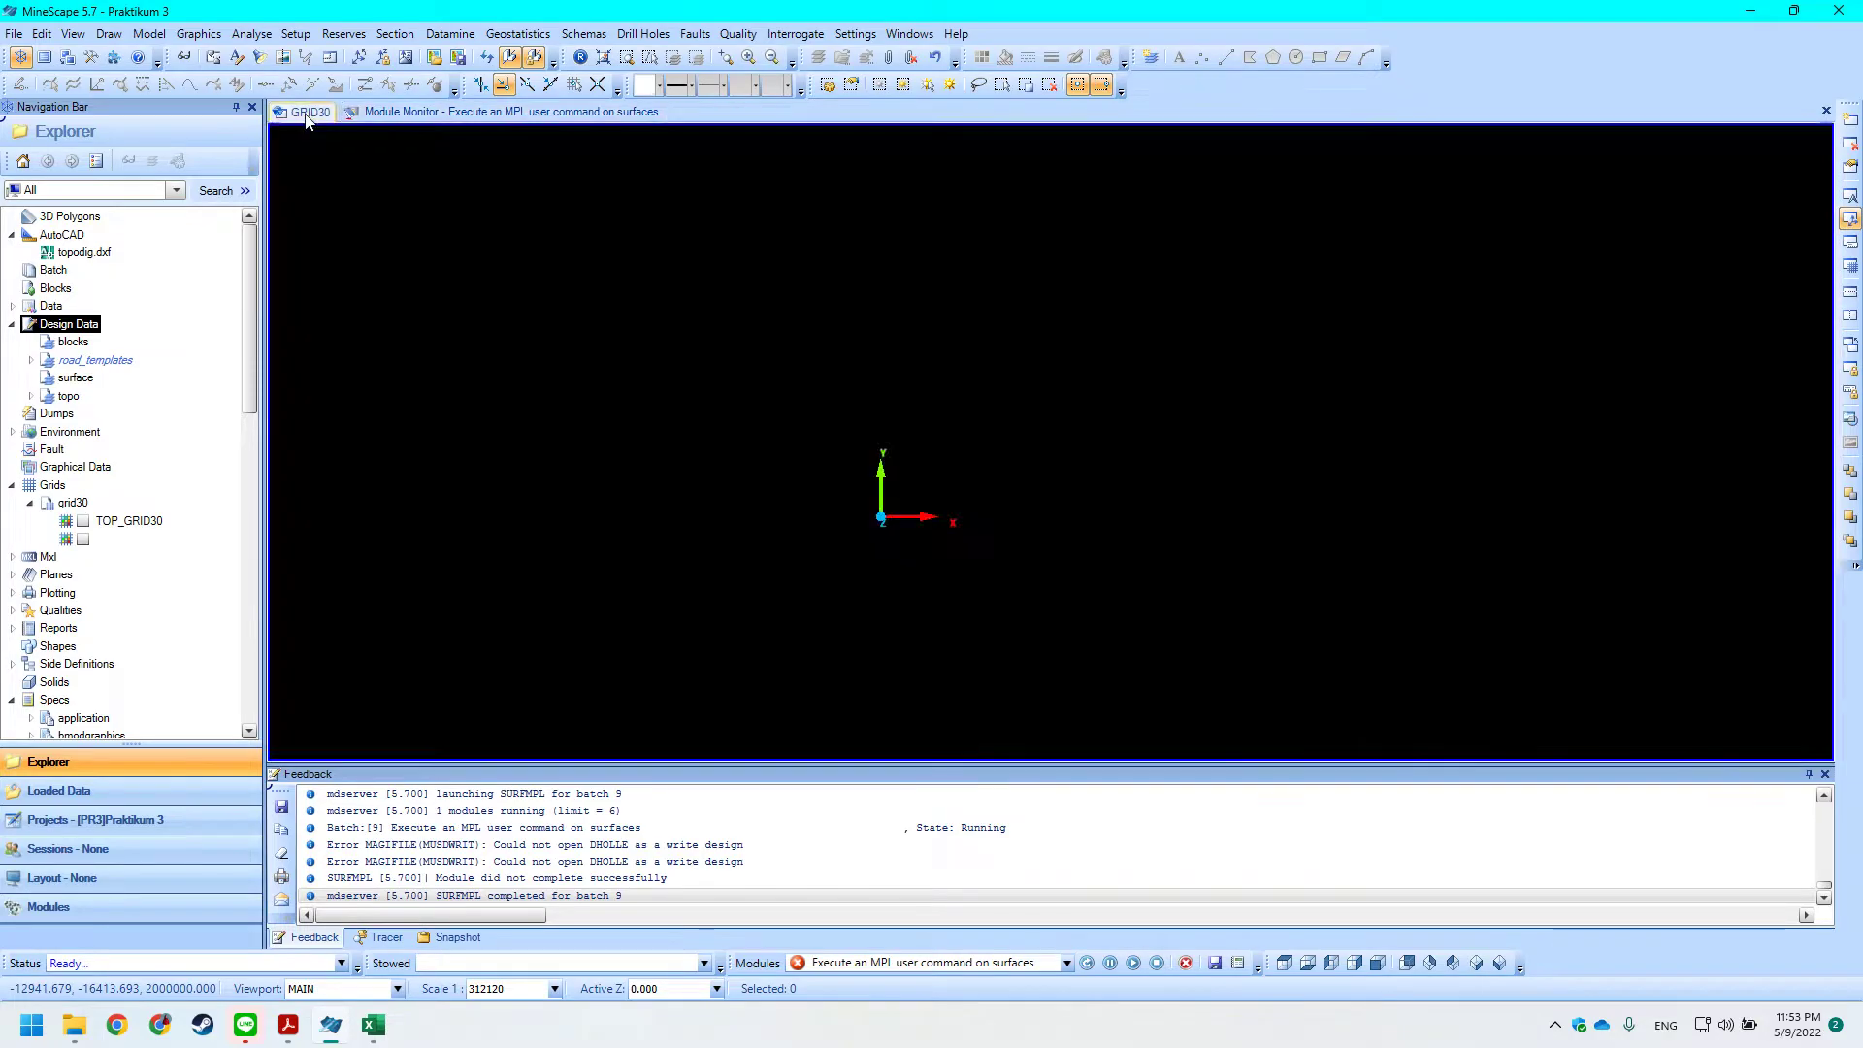
left_click(587, 112)
right_click(608, 111)
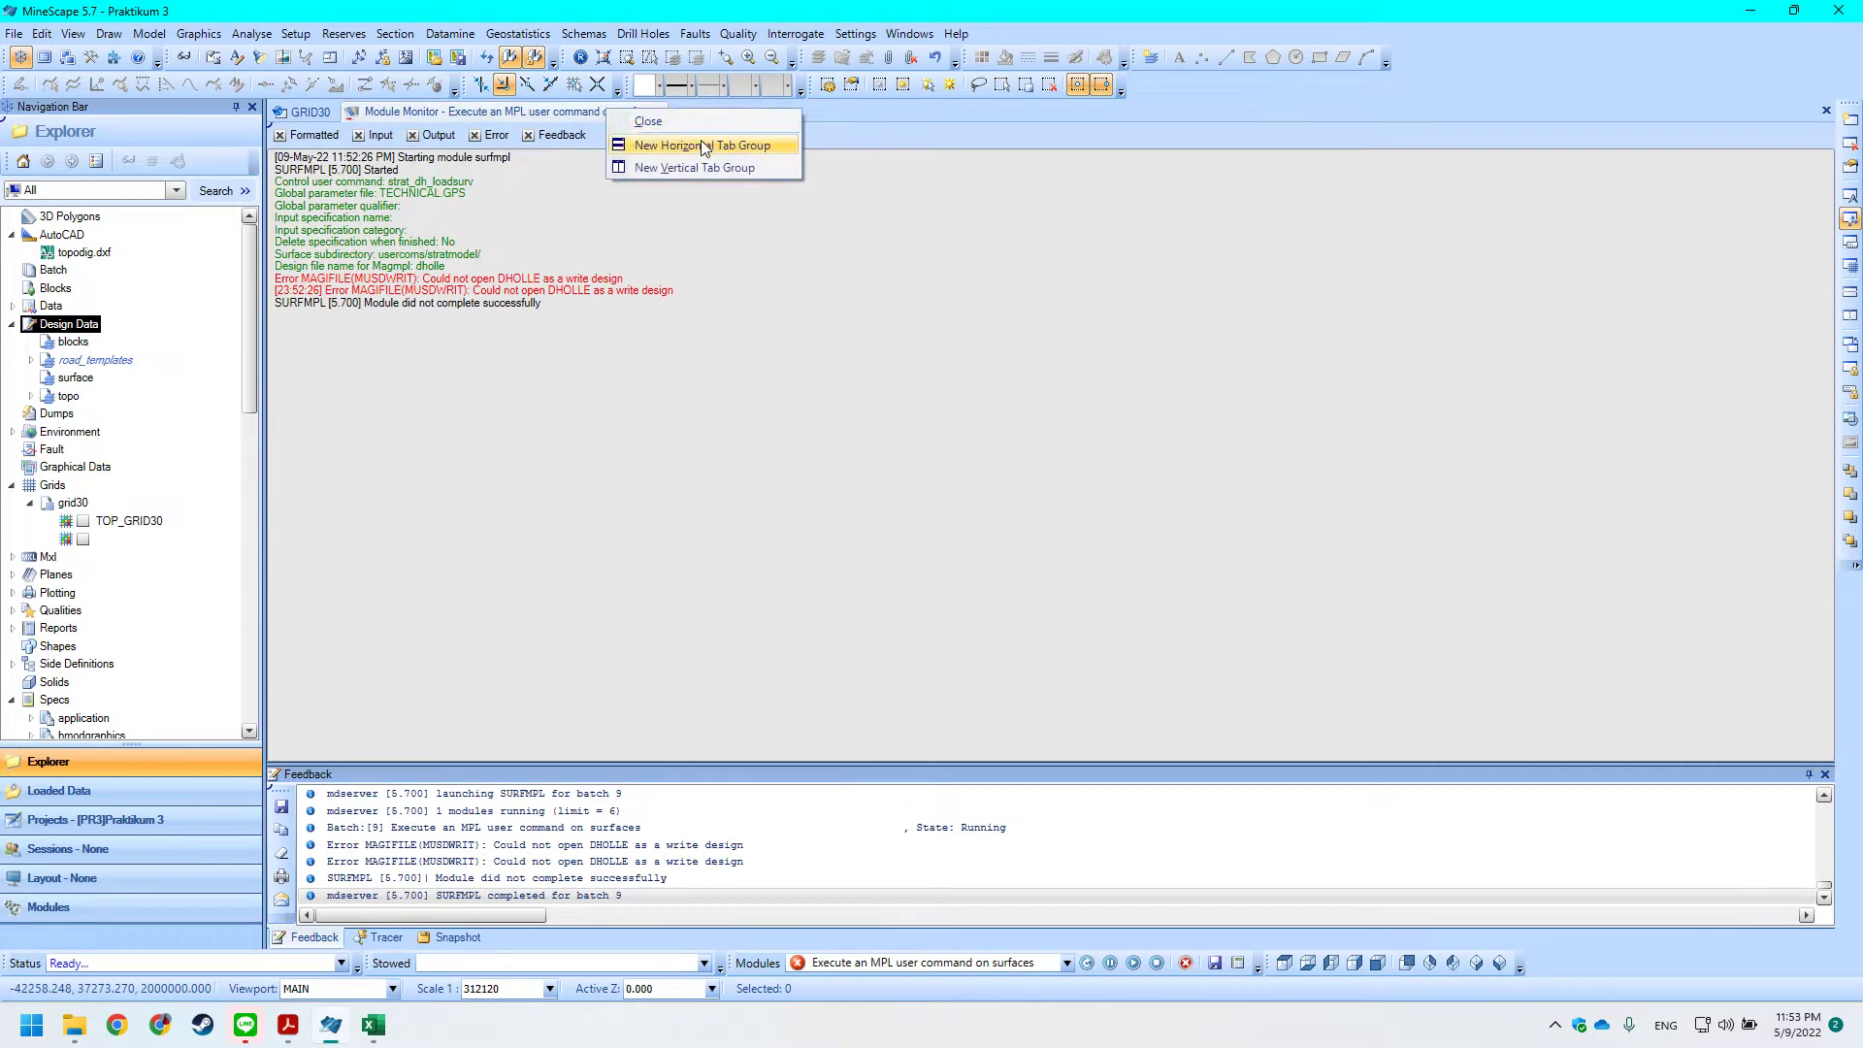
left_click(648, 121)
Create a 3D design file named DHOLLE in Design Data, with metres as internal units.
right_click(87, 324)
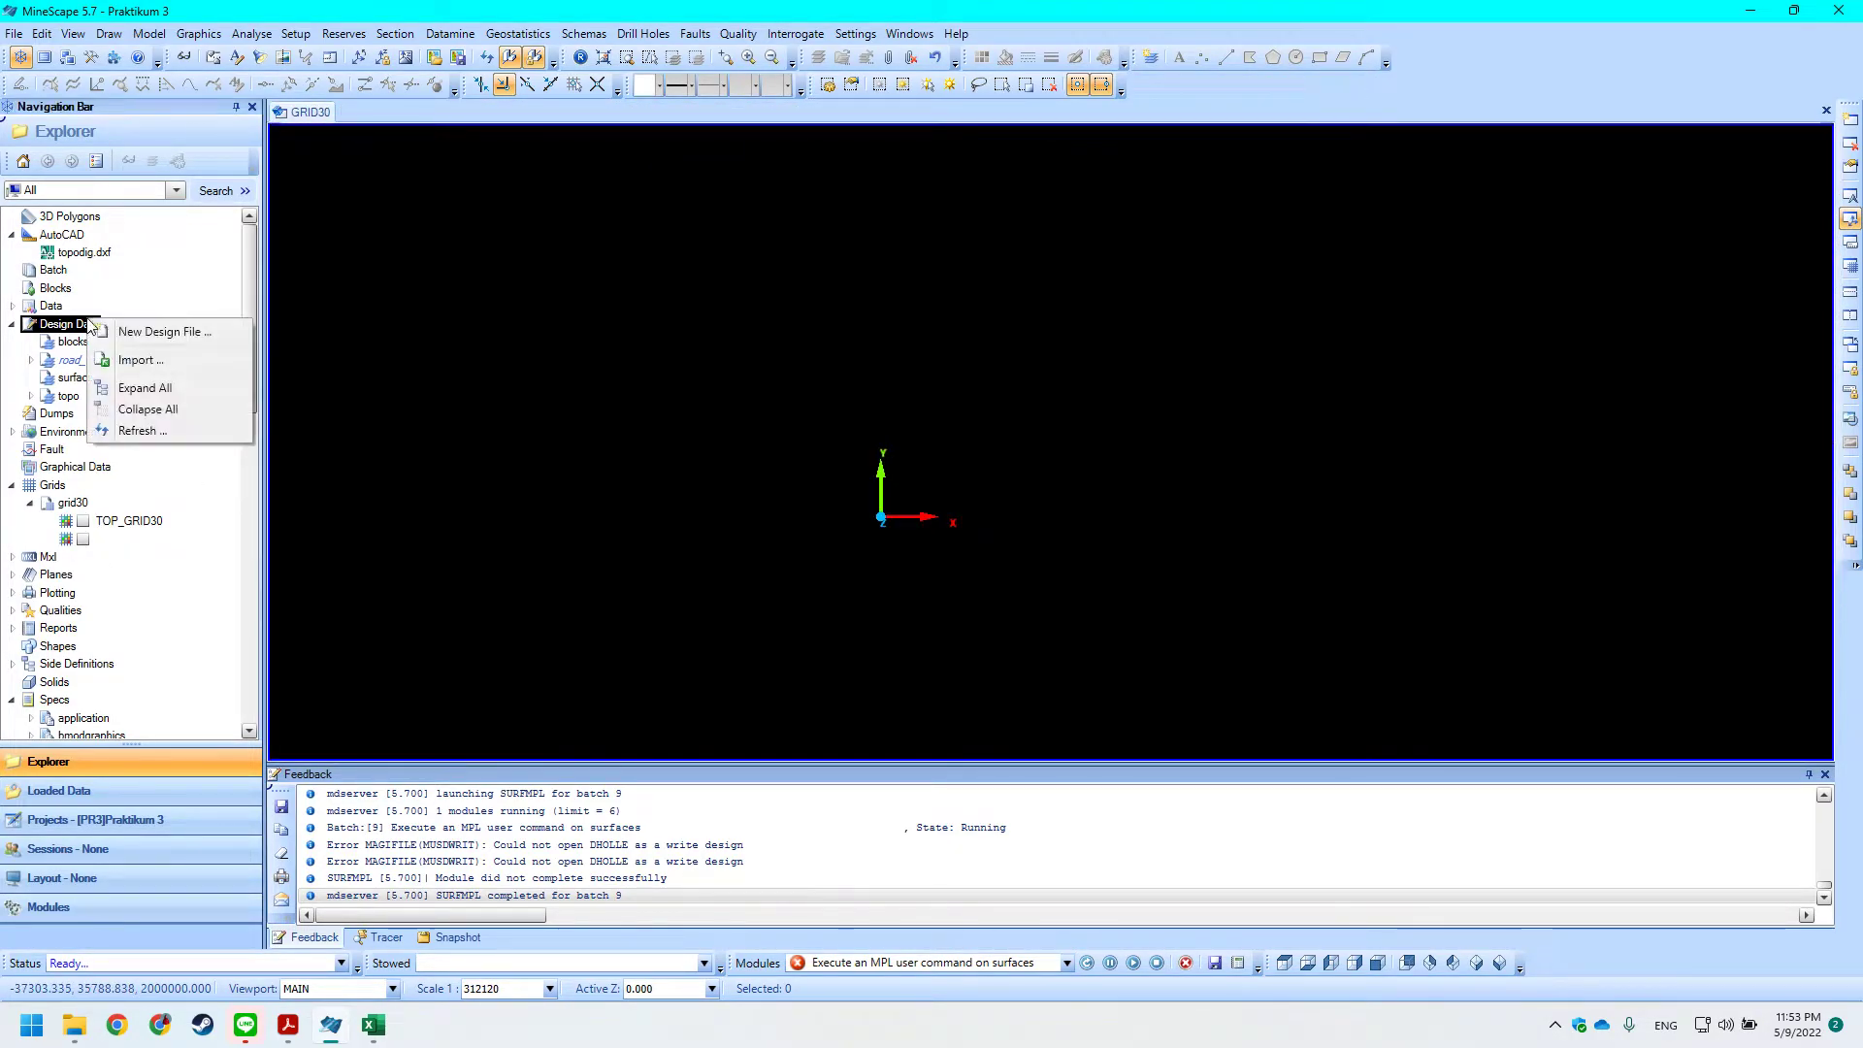
left_click(156, 331)
left_click(967, 445)
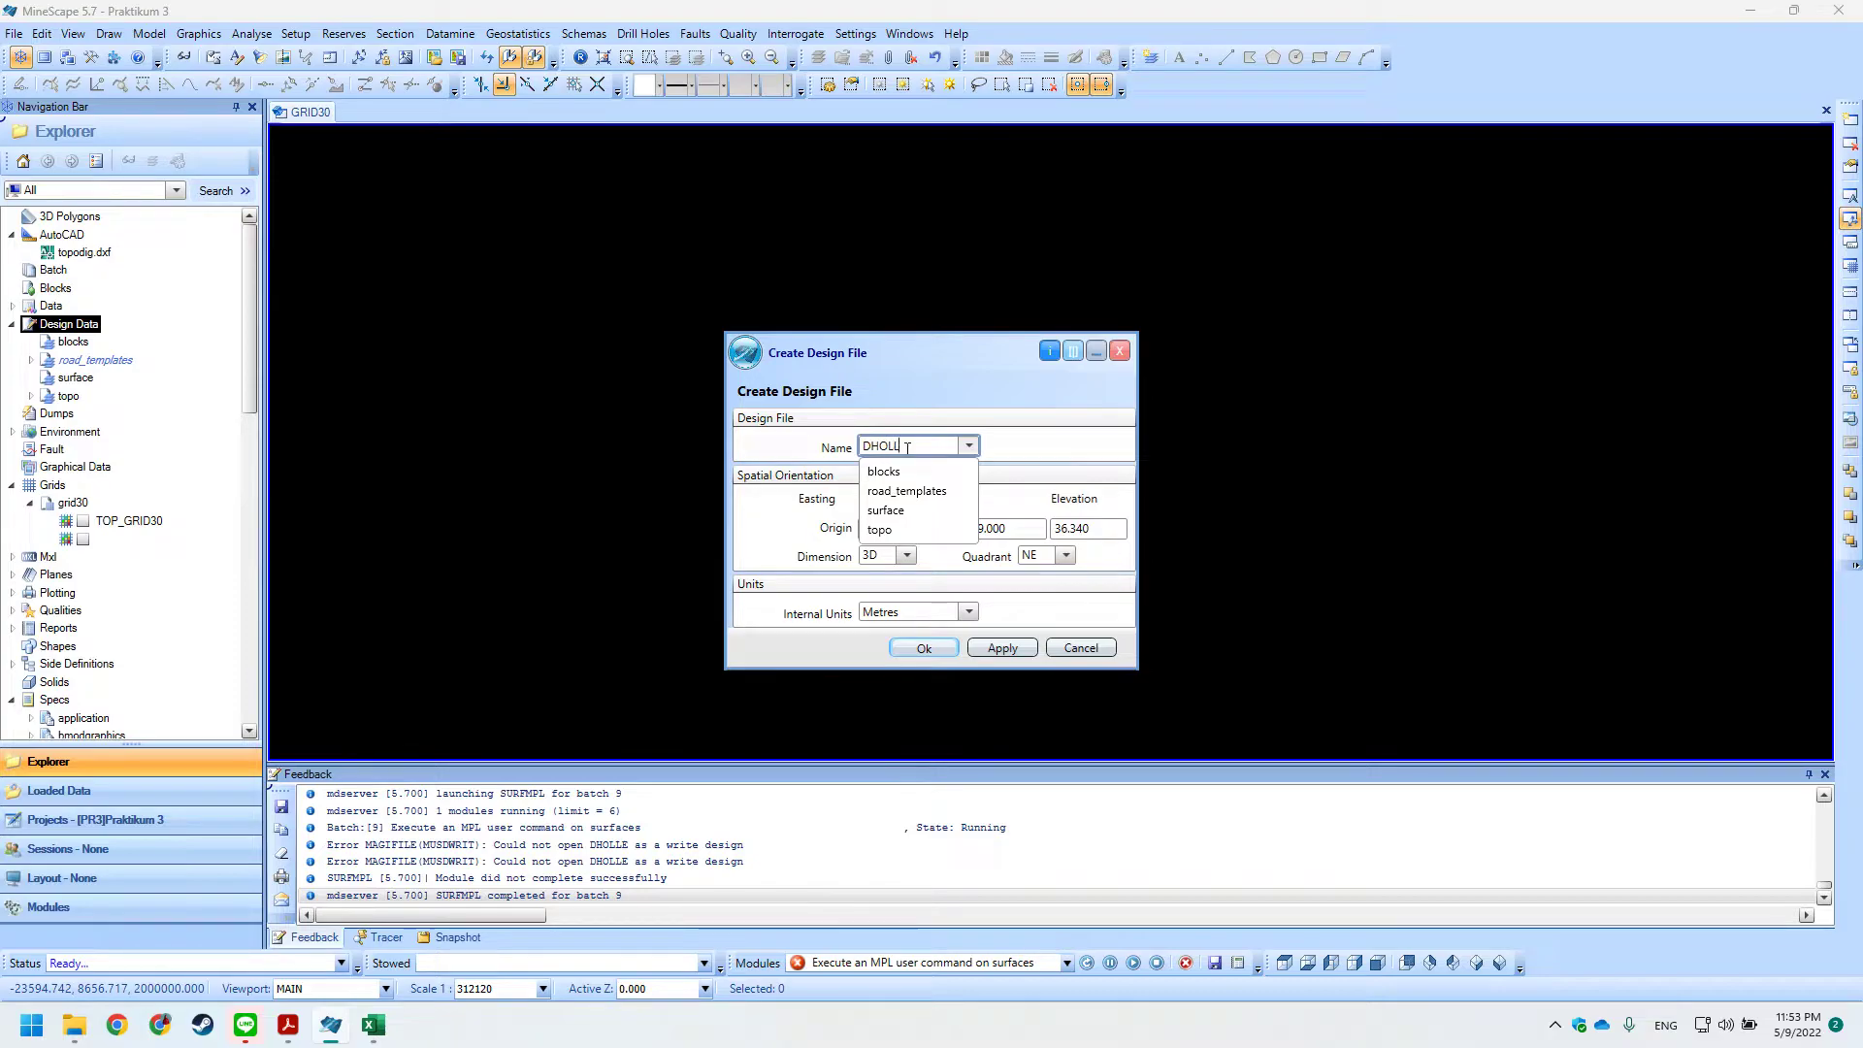
key("alt+Tab")
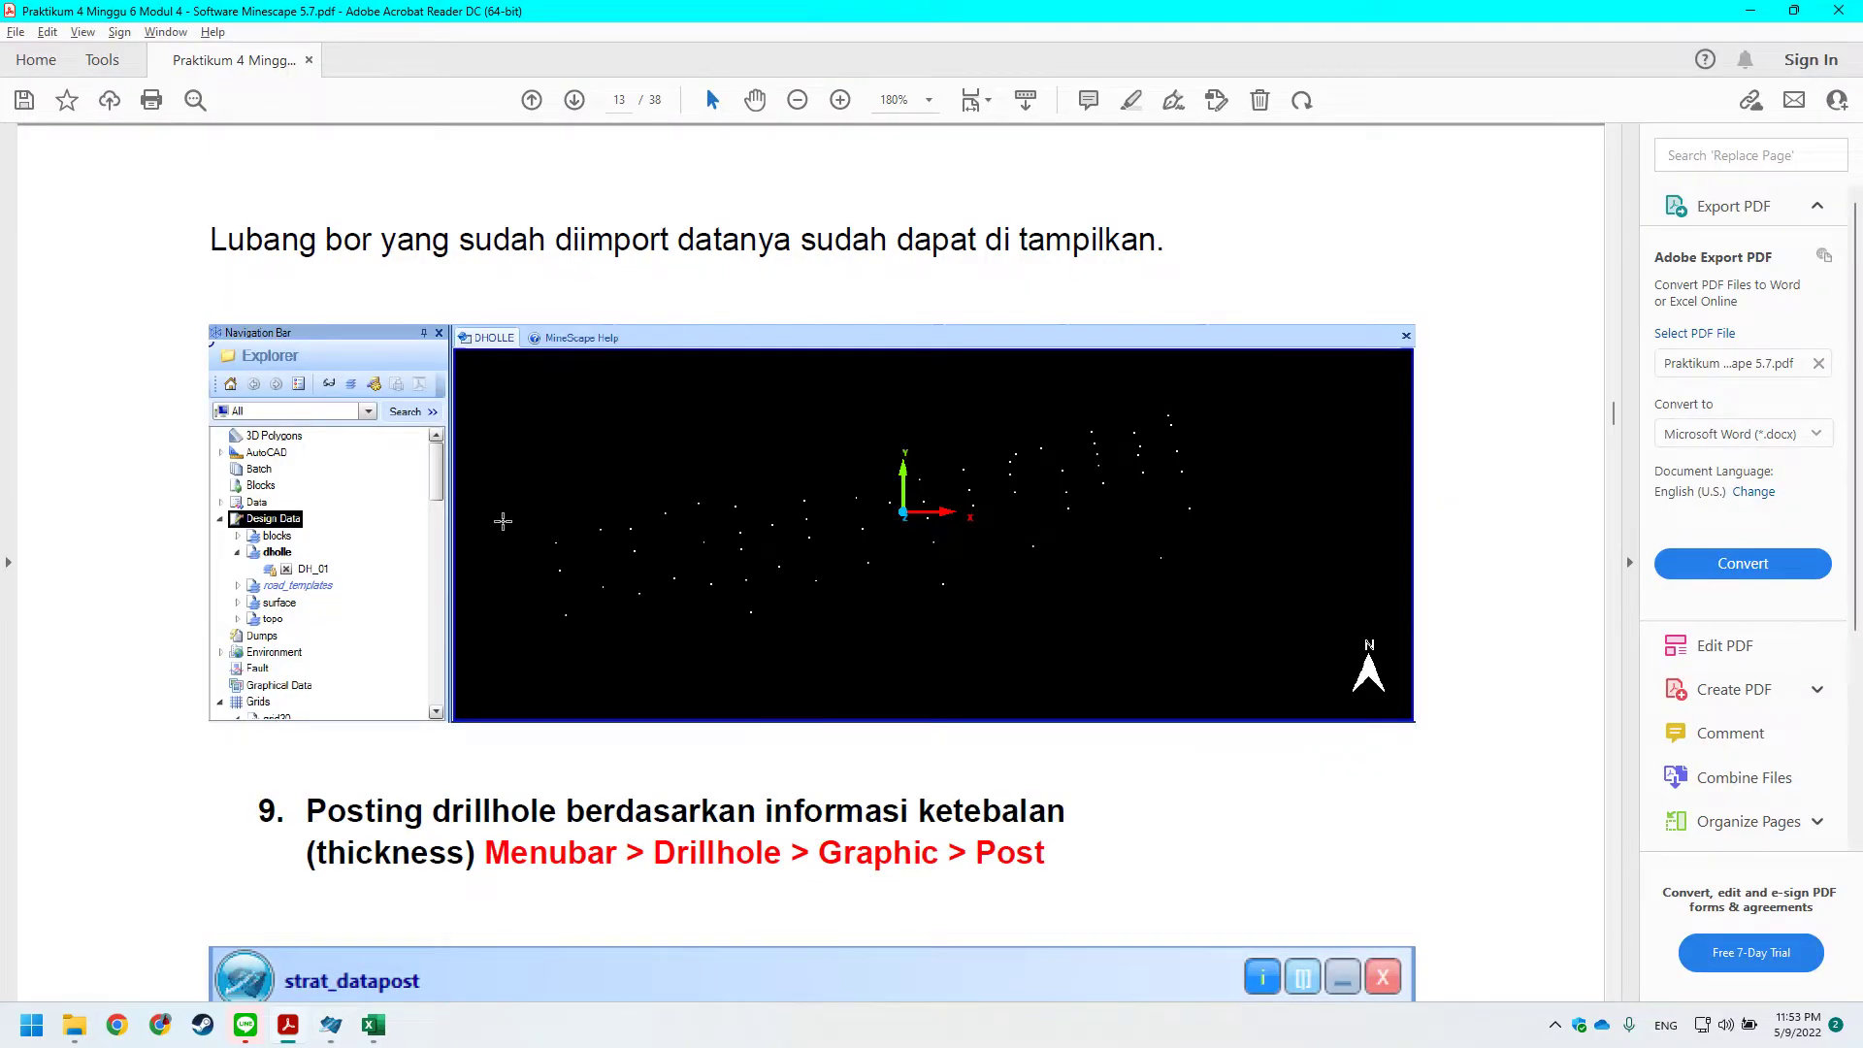
key("alt+Tab")
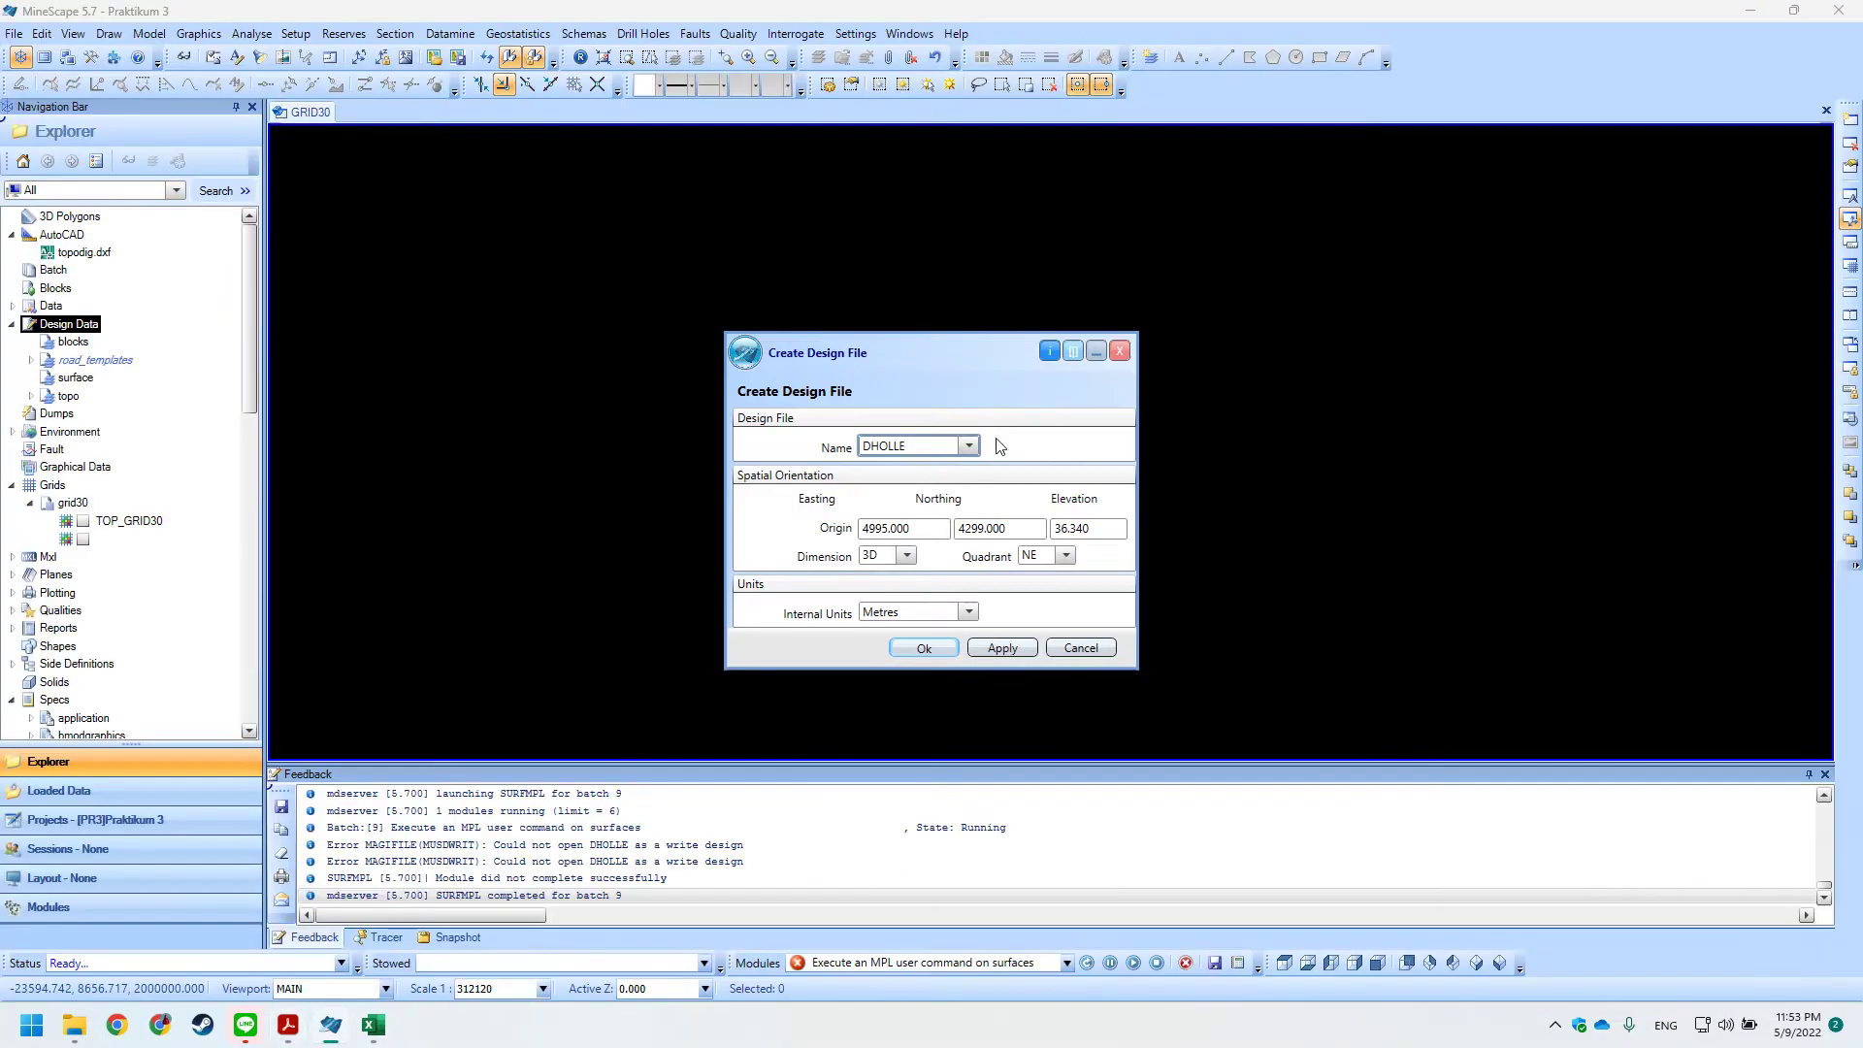
left_click(940, 649)
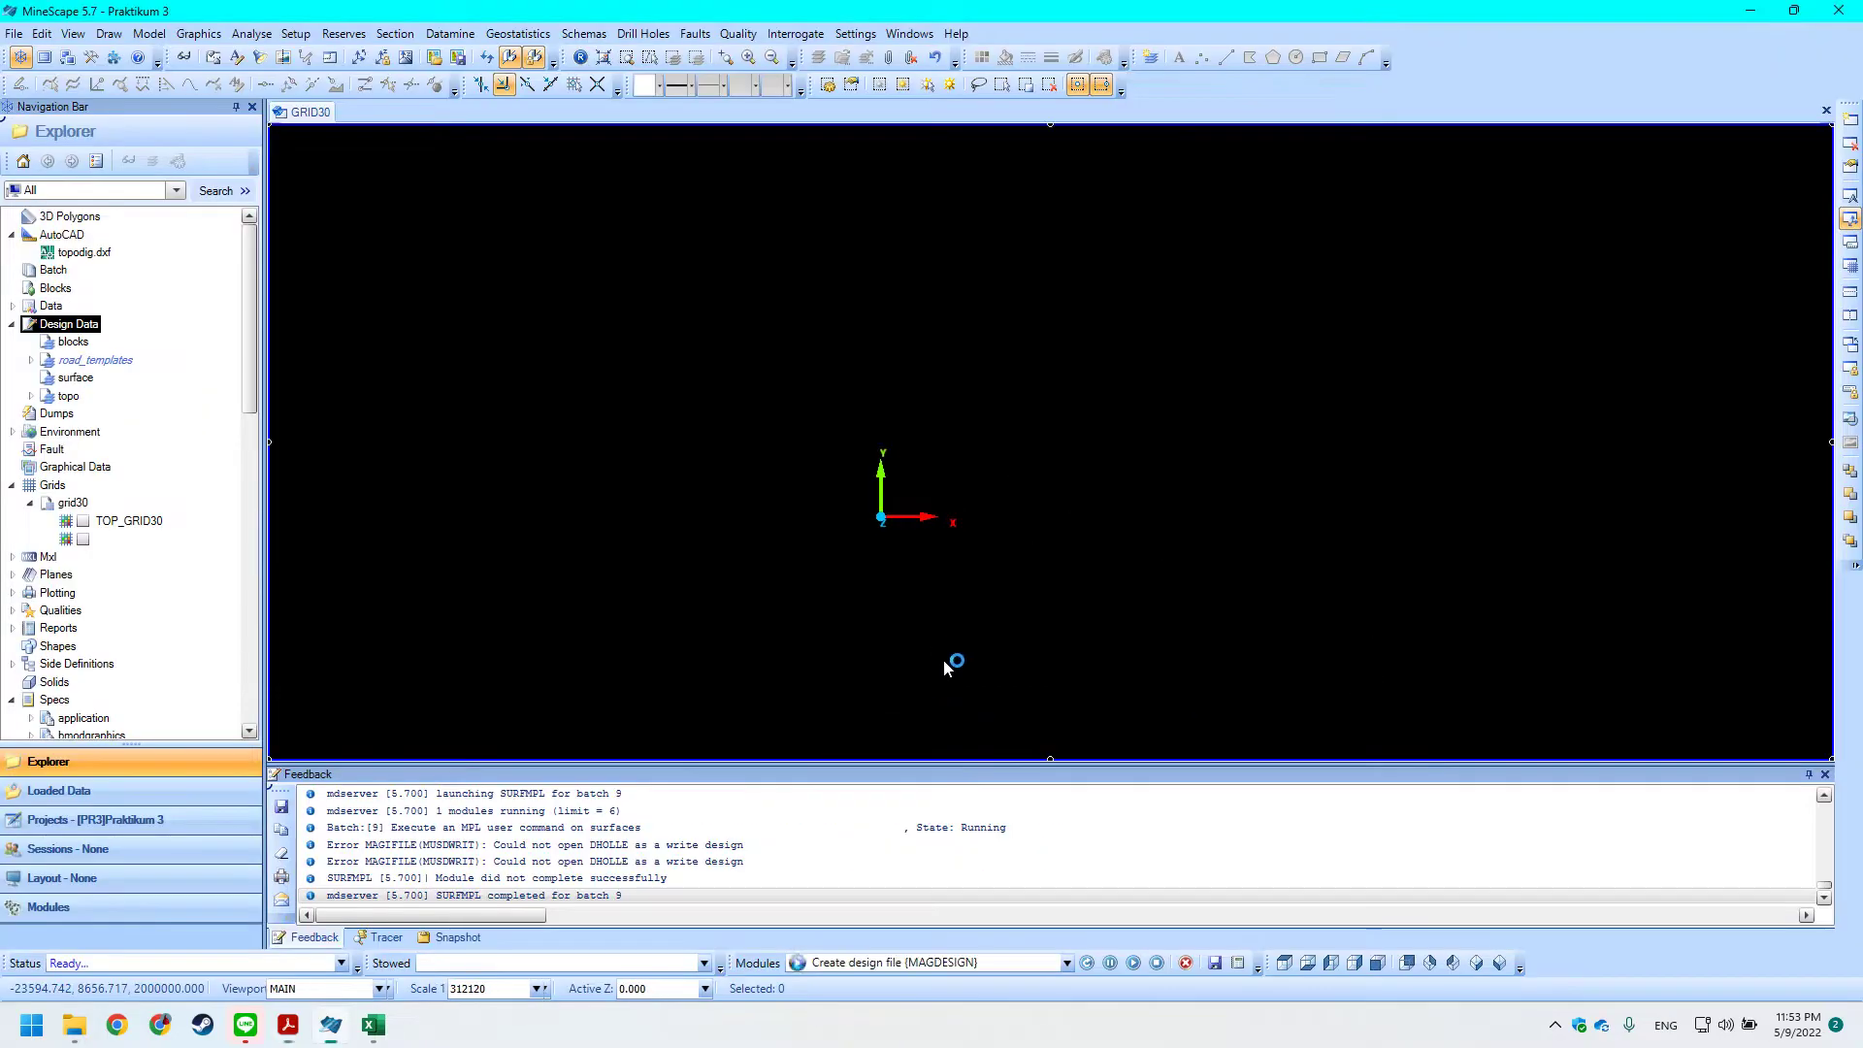
left_click(71, 360)
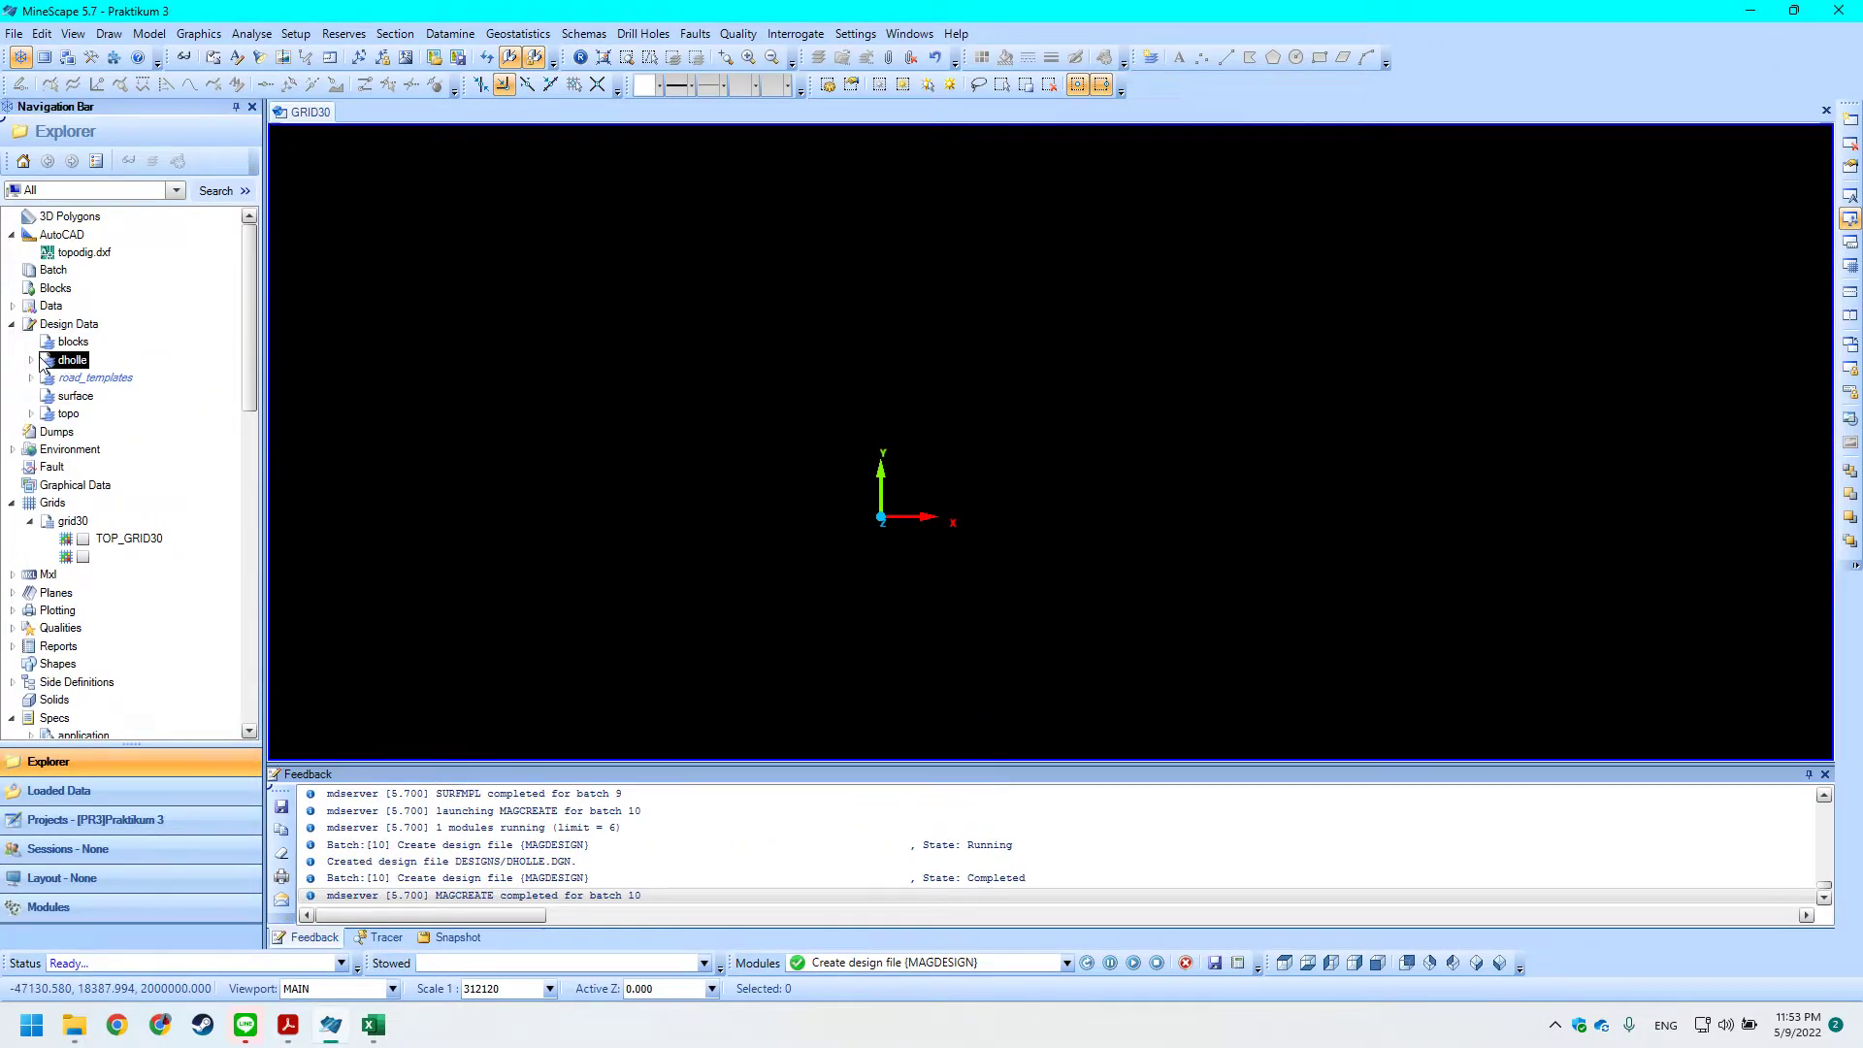
Look back through the guide from the drillhole import result to the schema creation section.
left_click(580, 34)
key("alt+Tab")
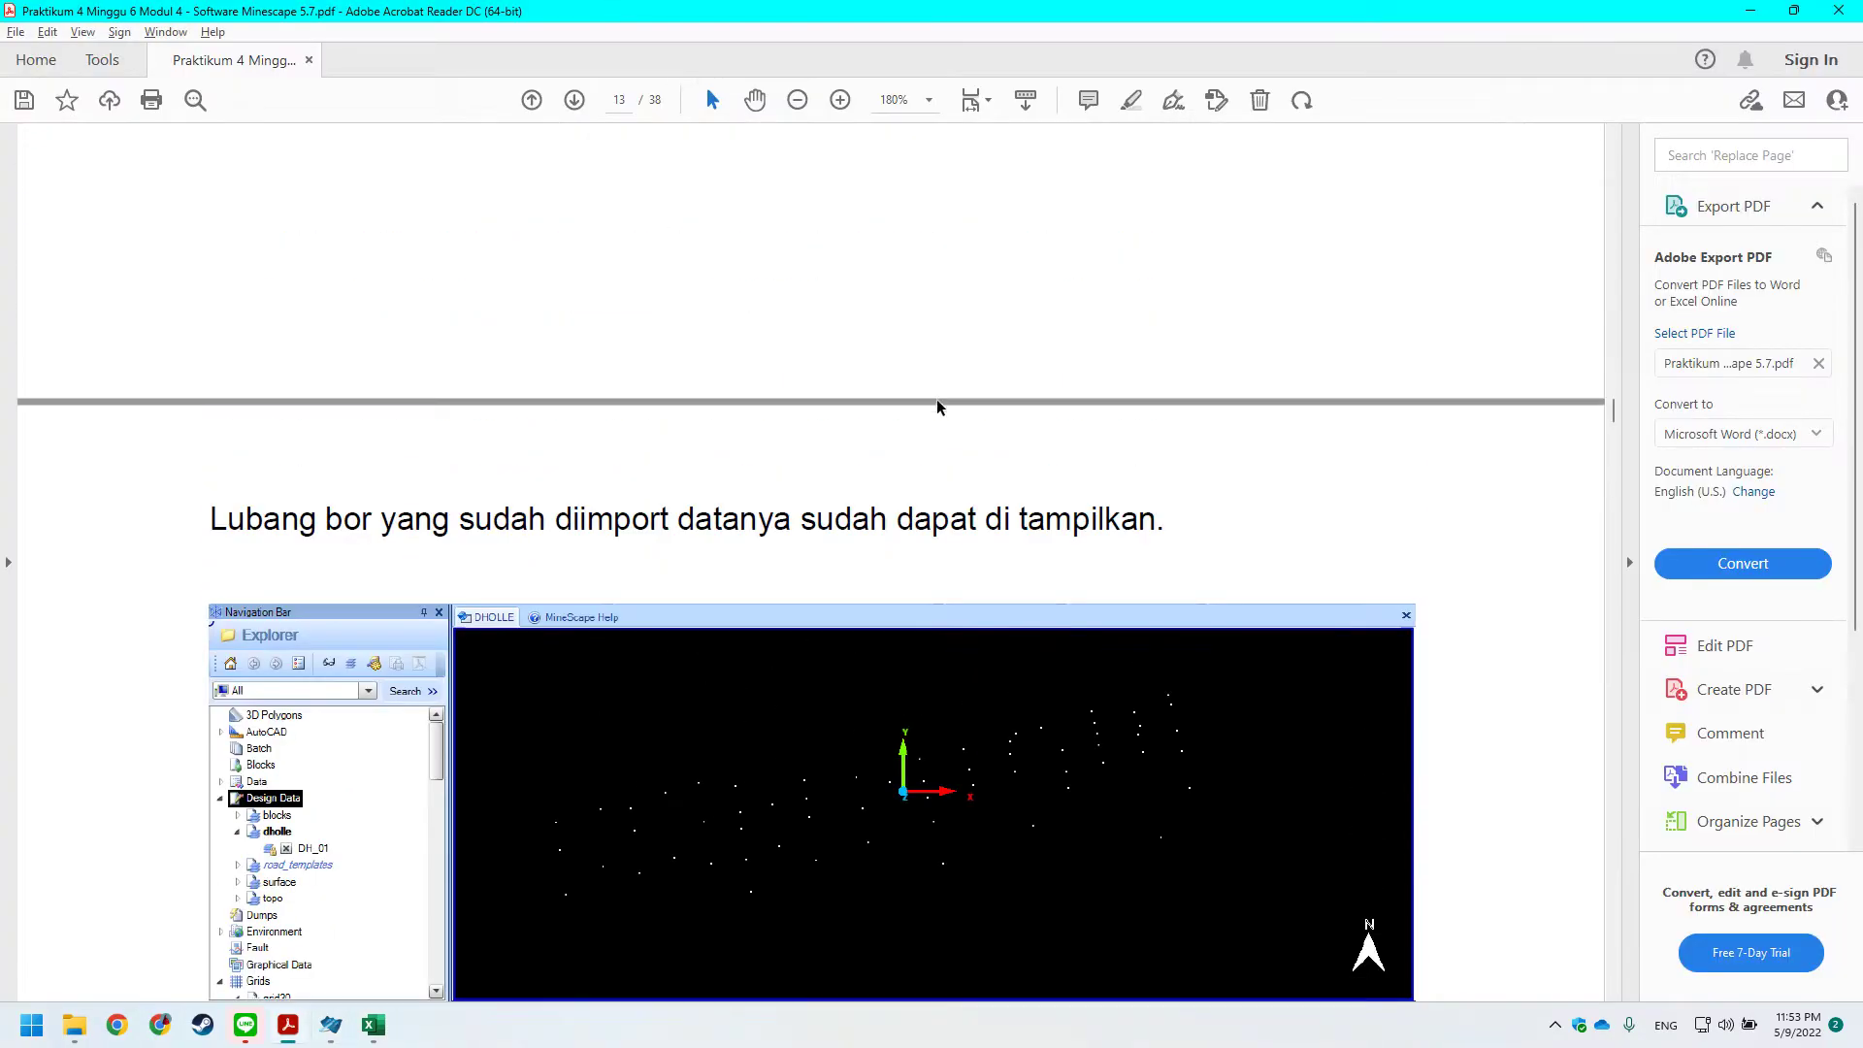
scroll(1011, 490, "down", 3, "ctrl")
scroll(1011, 490, "up", 10)
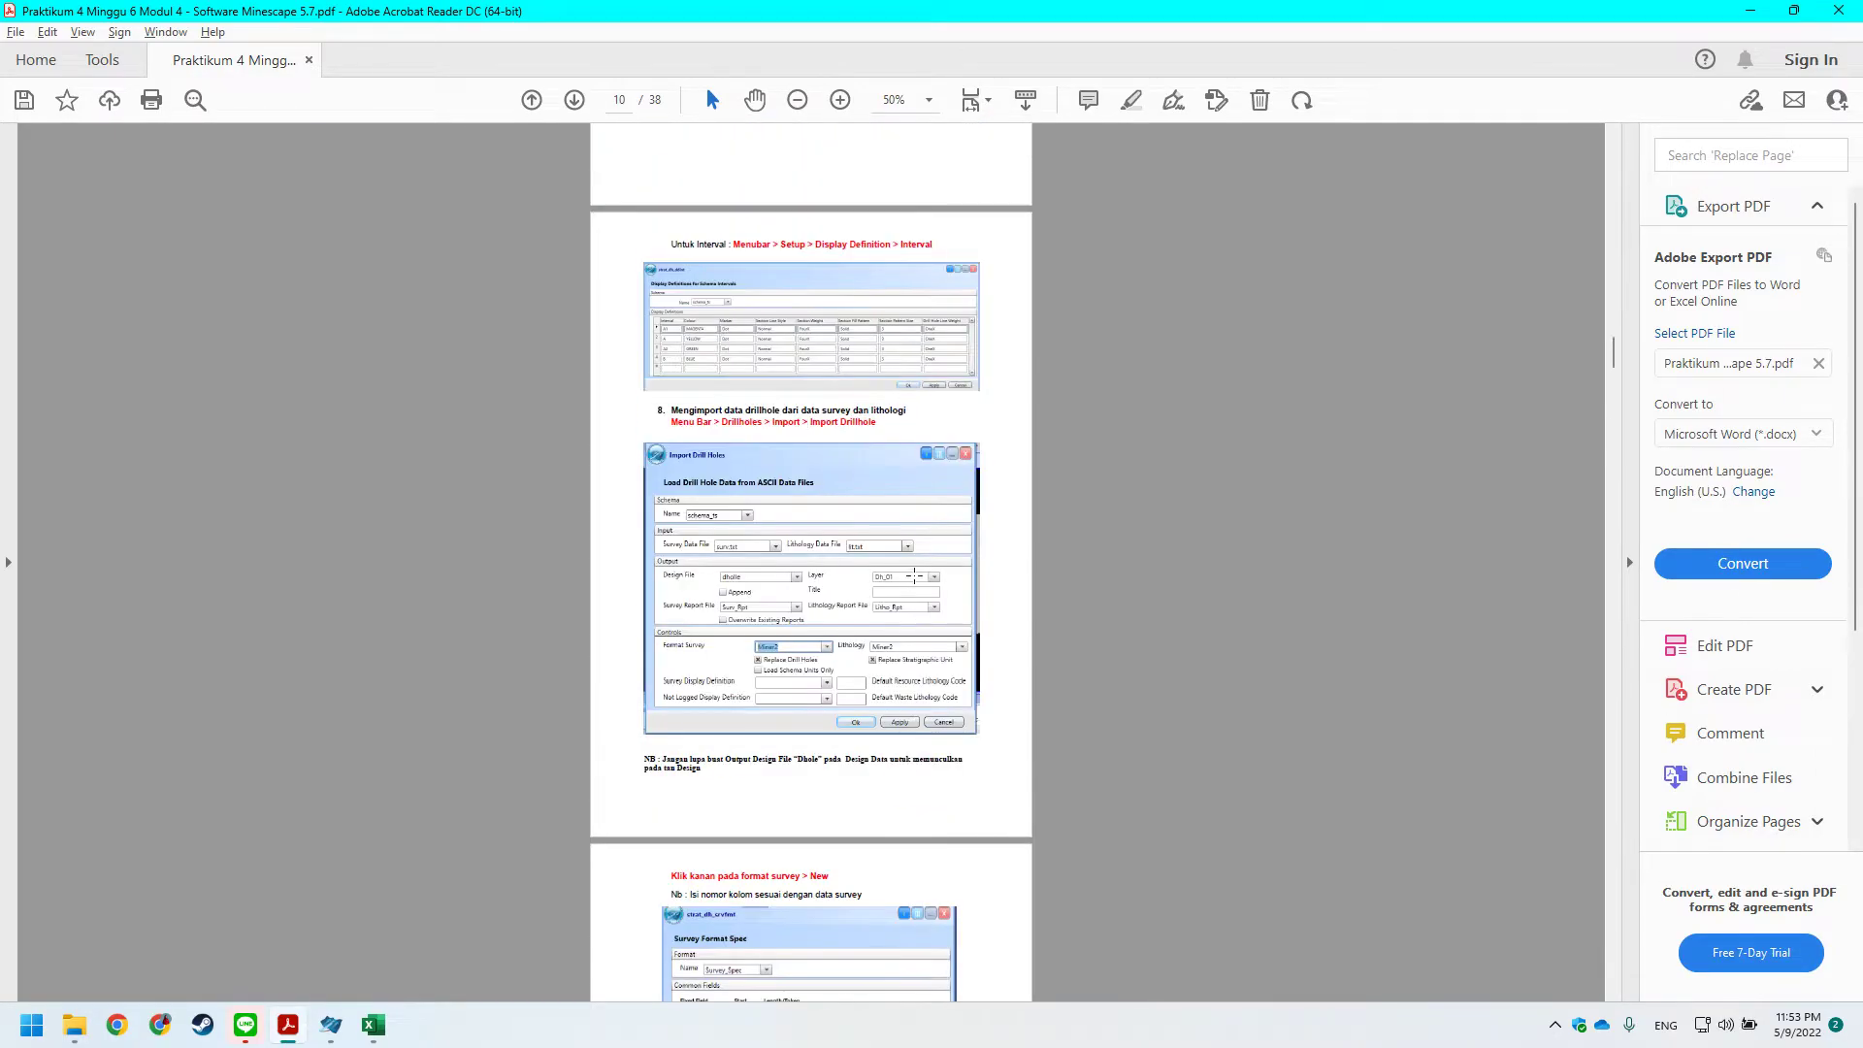
scroll(675, 432, "up", 10)
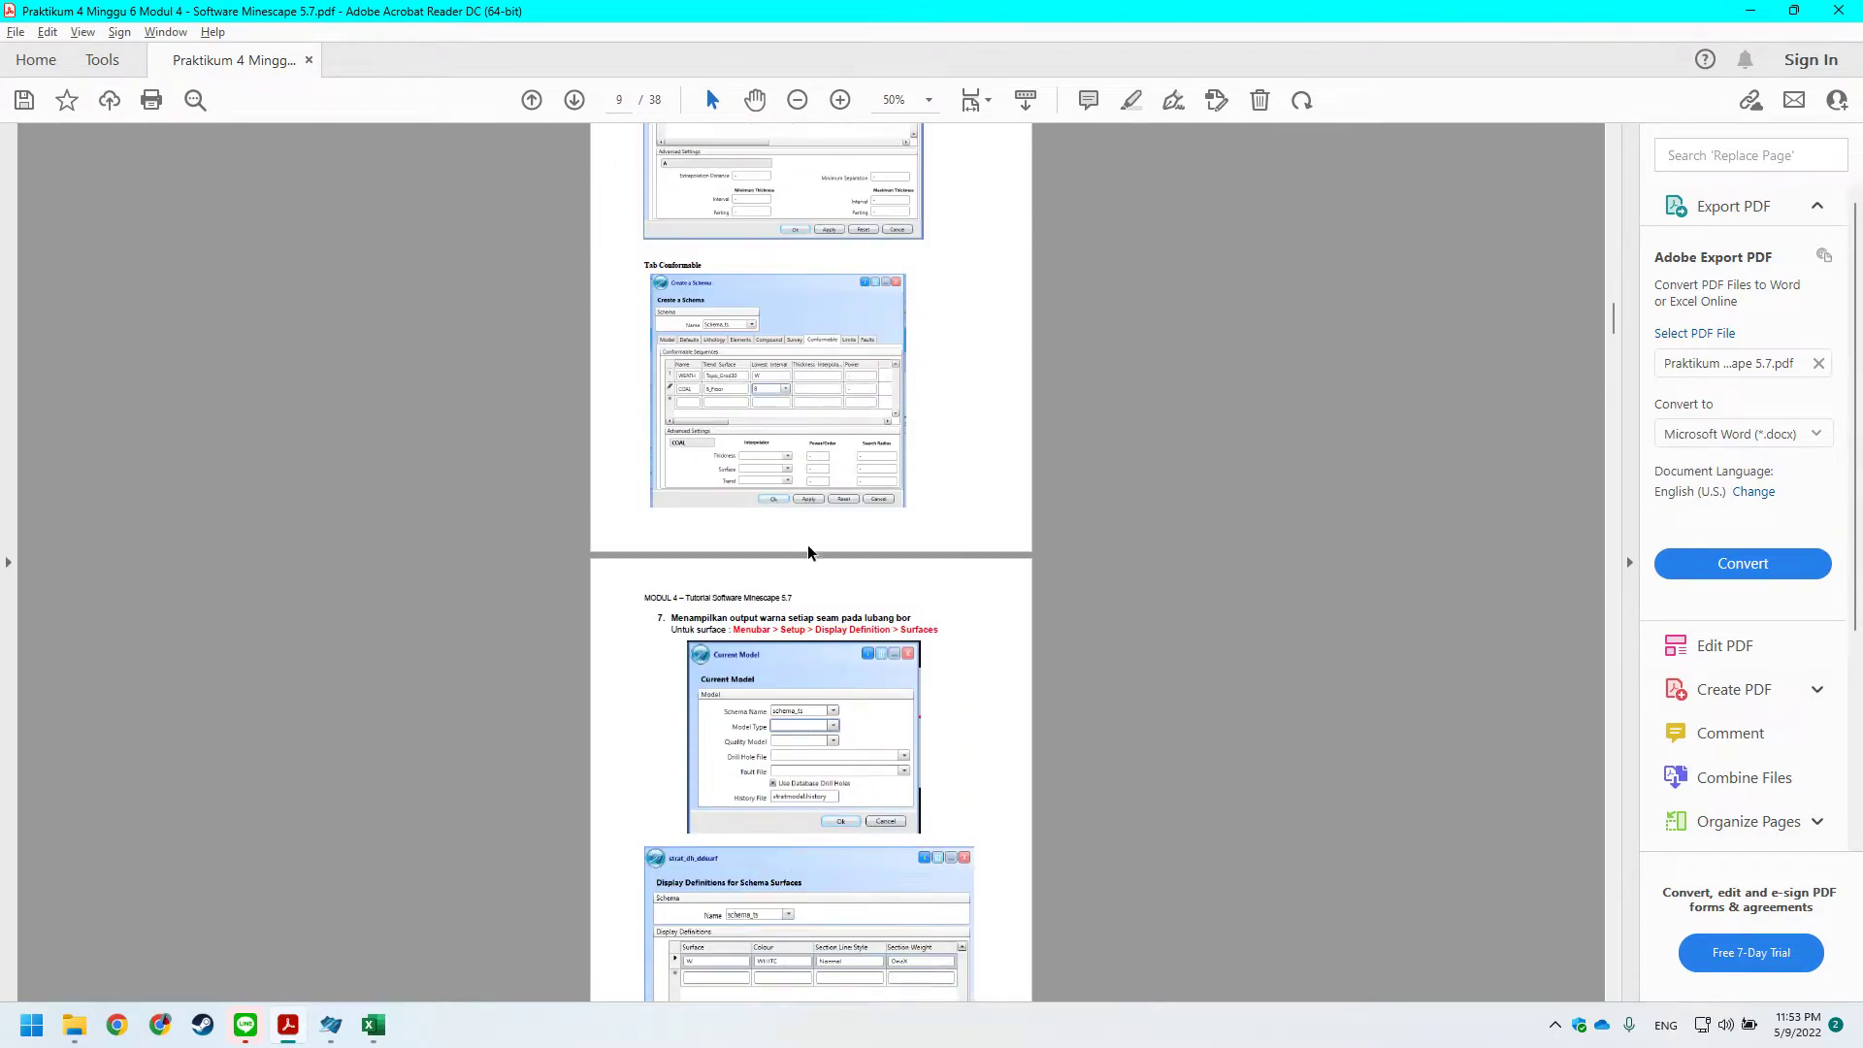
scroll(877, 562, "up", 10)
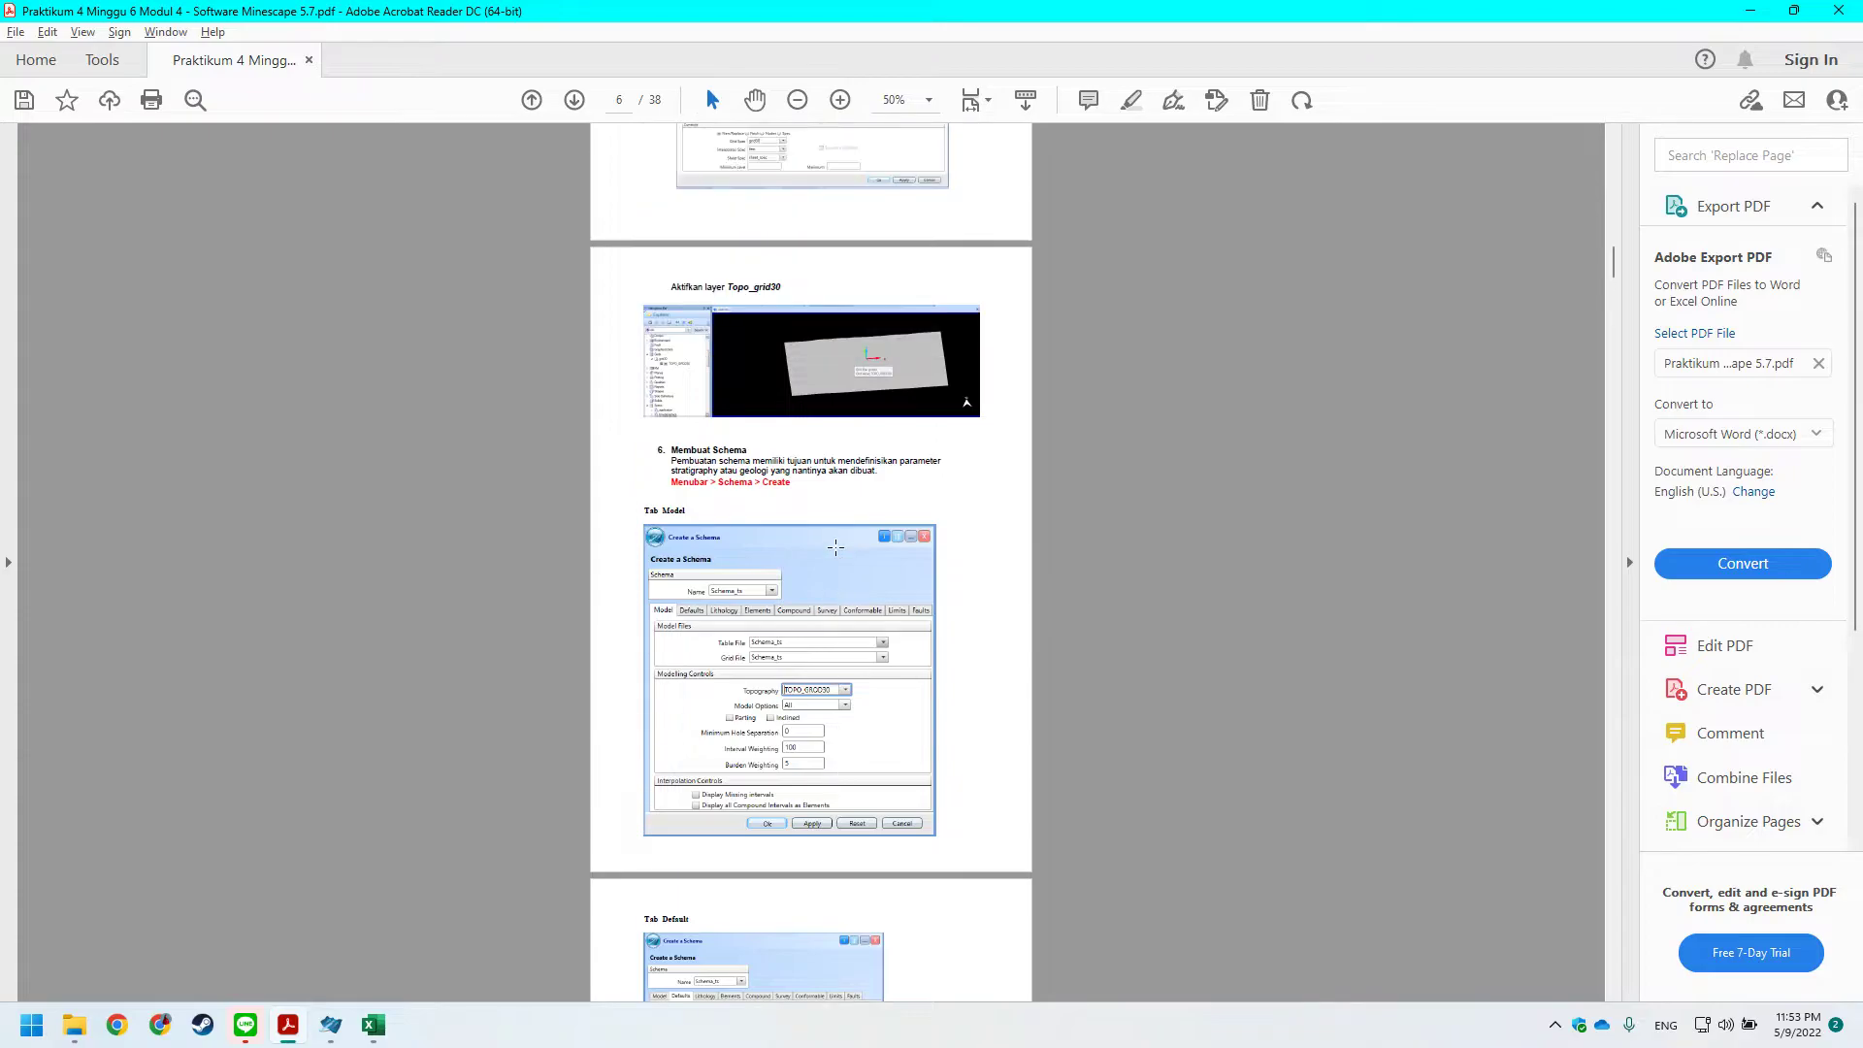
scroll(825, 554, "up", 2, "ctrl")
key("alt+Tab")
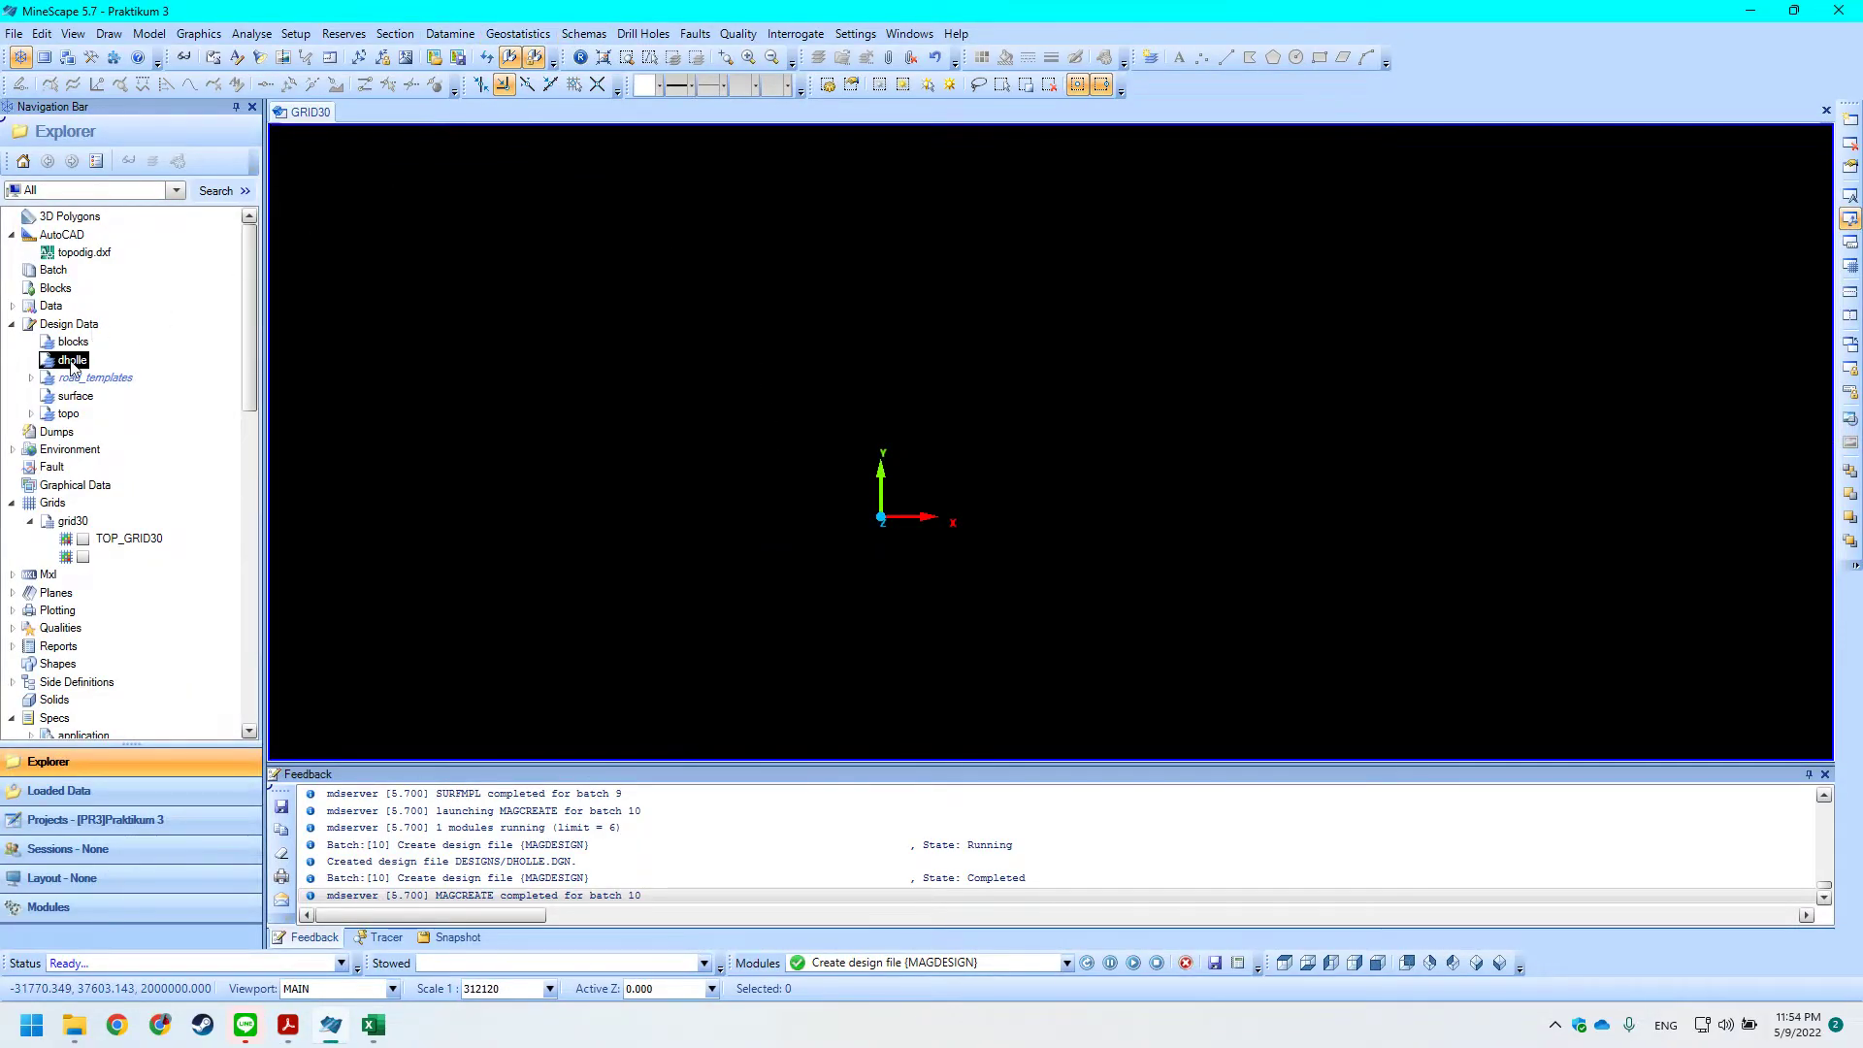
Review the list of executed modules and their statuses, then check the Design Data entries.
left_click(68, 324)
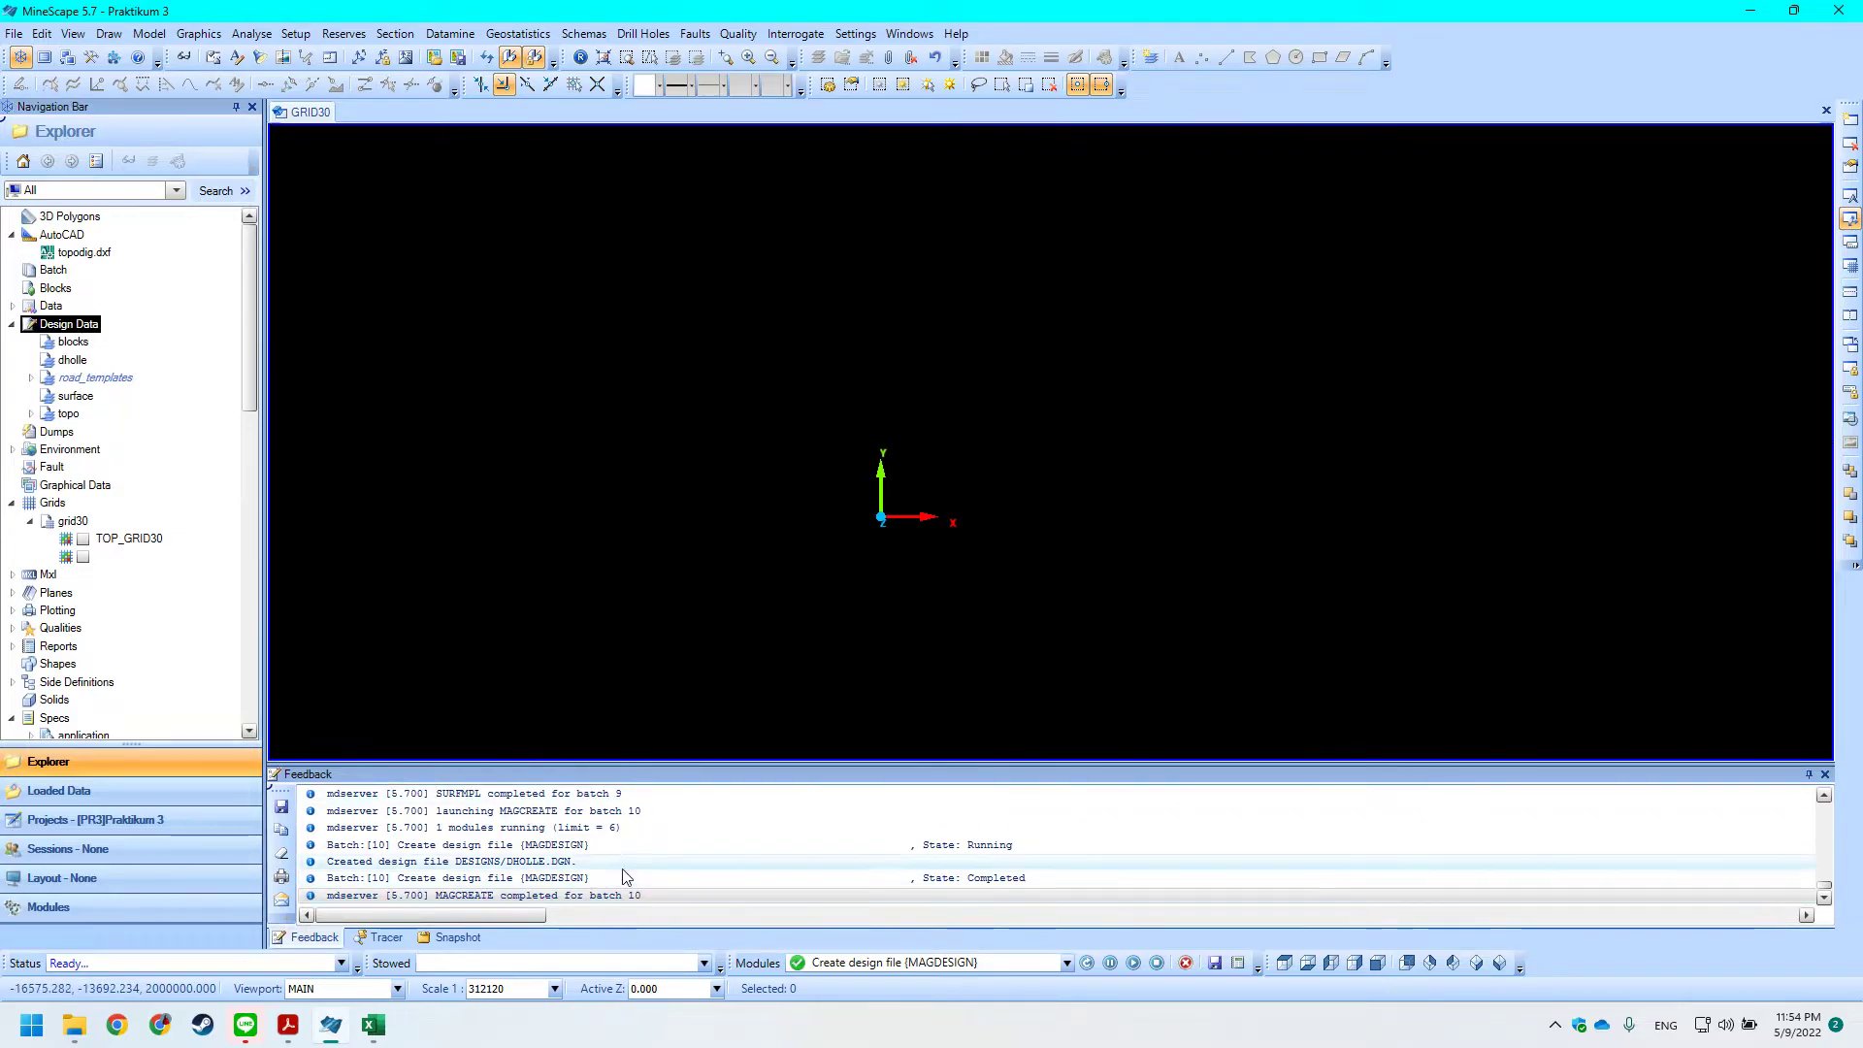
left_click(1067, 962)
scroll(1009, 917, "down", 3)
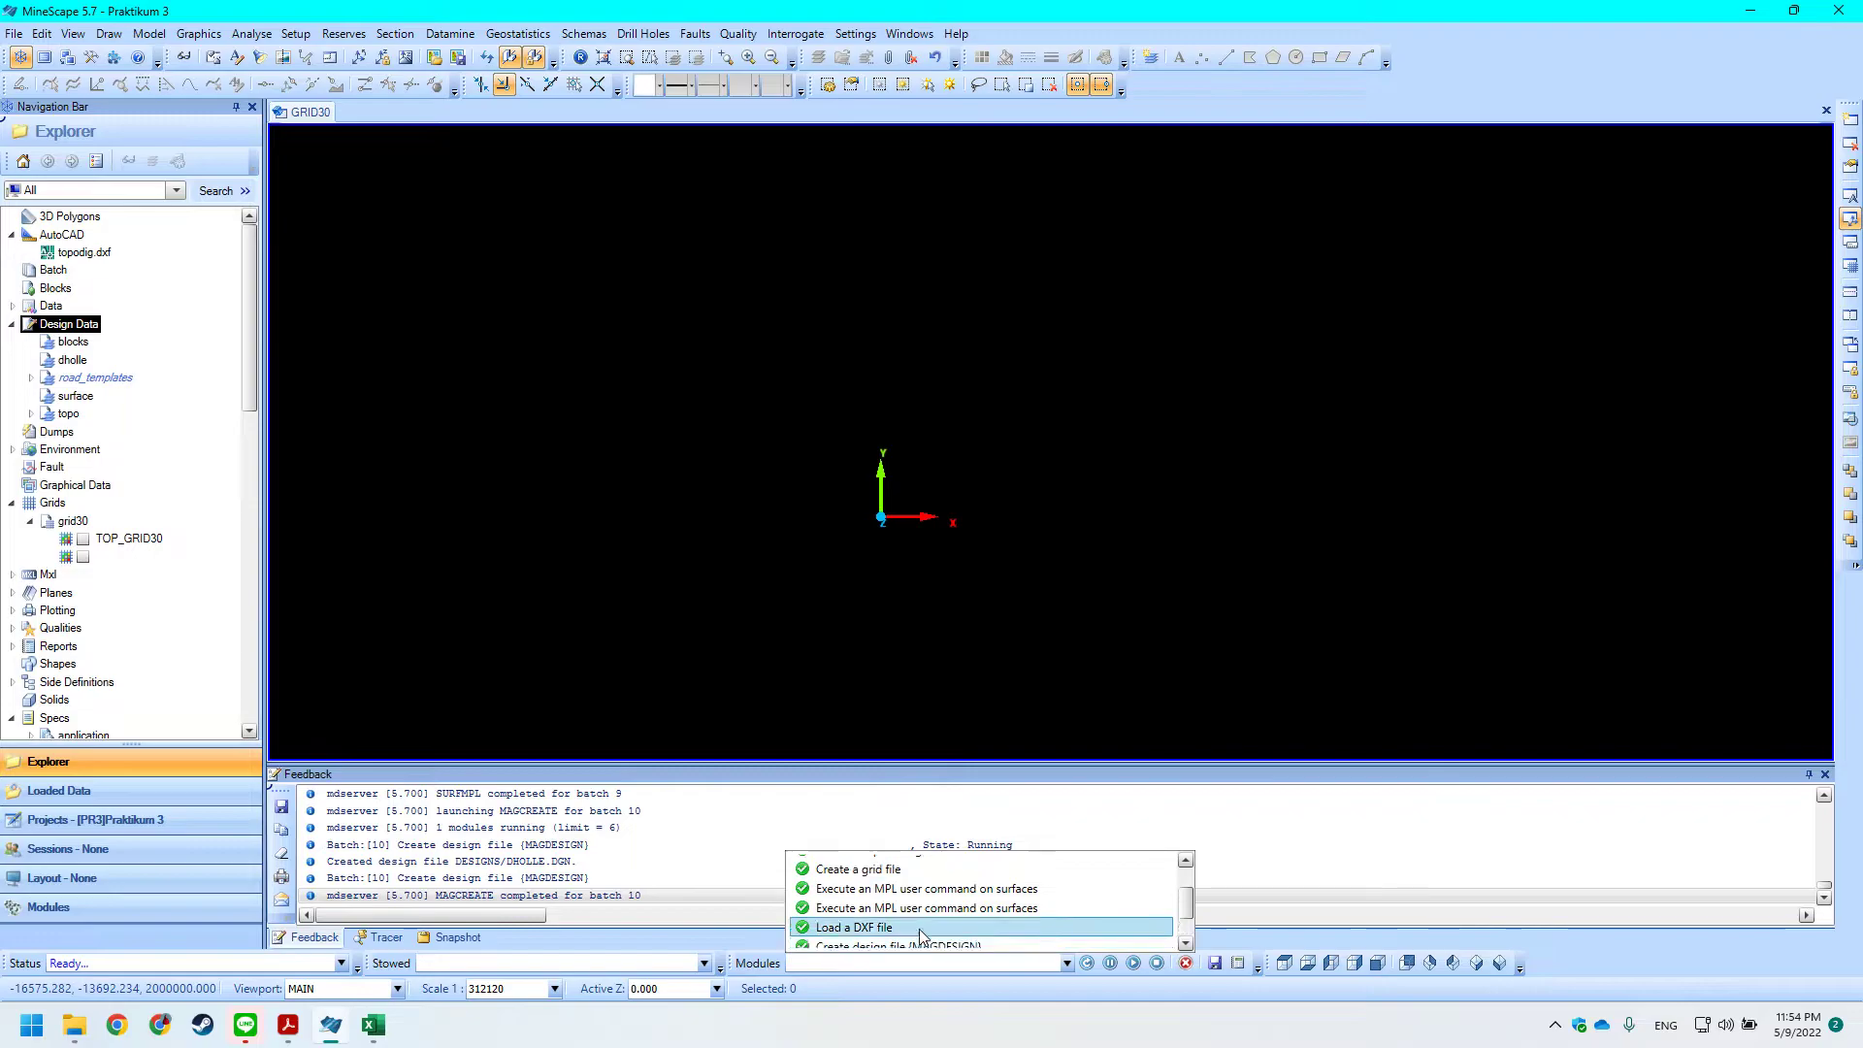
scroll(919, 929, "up", 3)
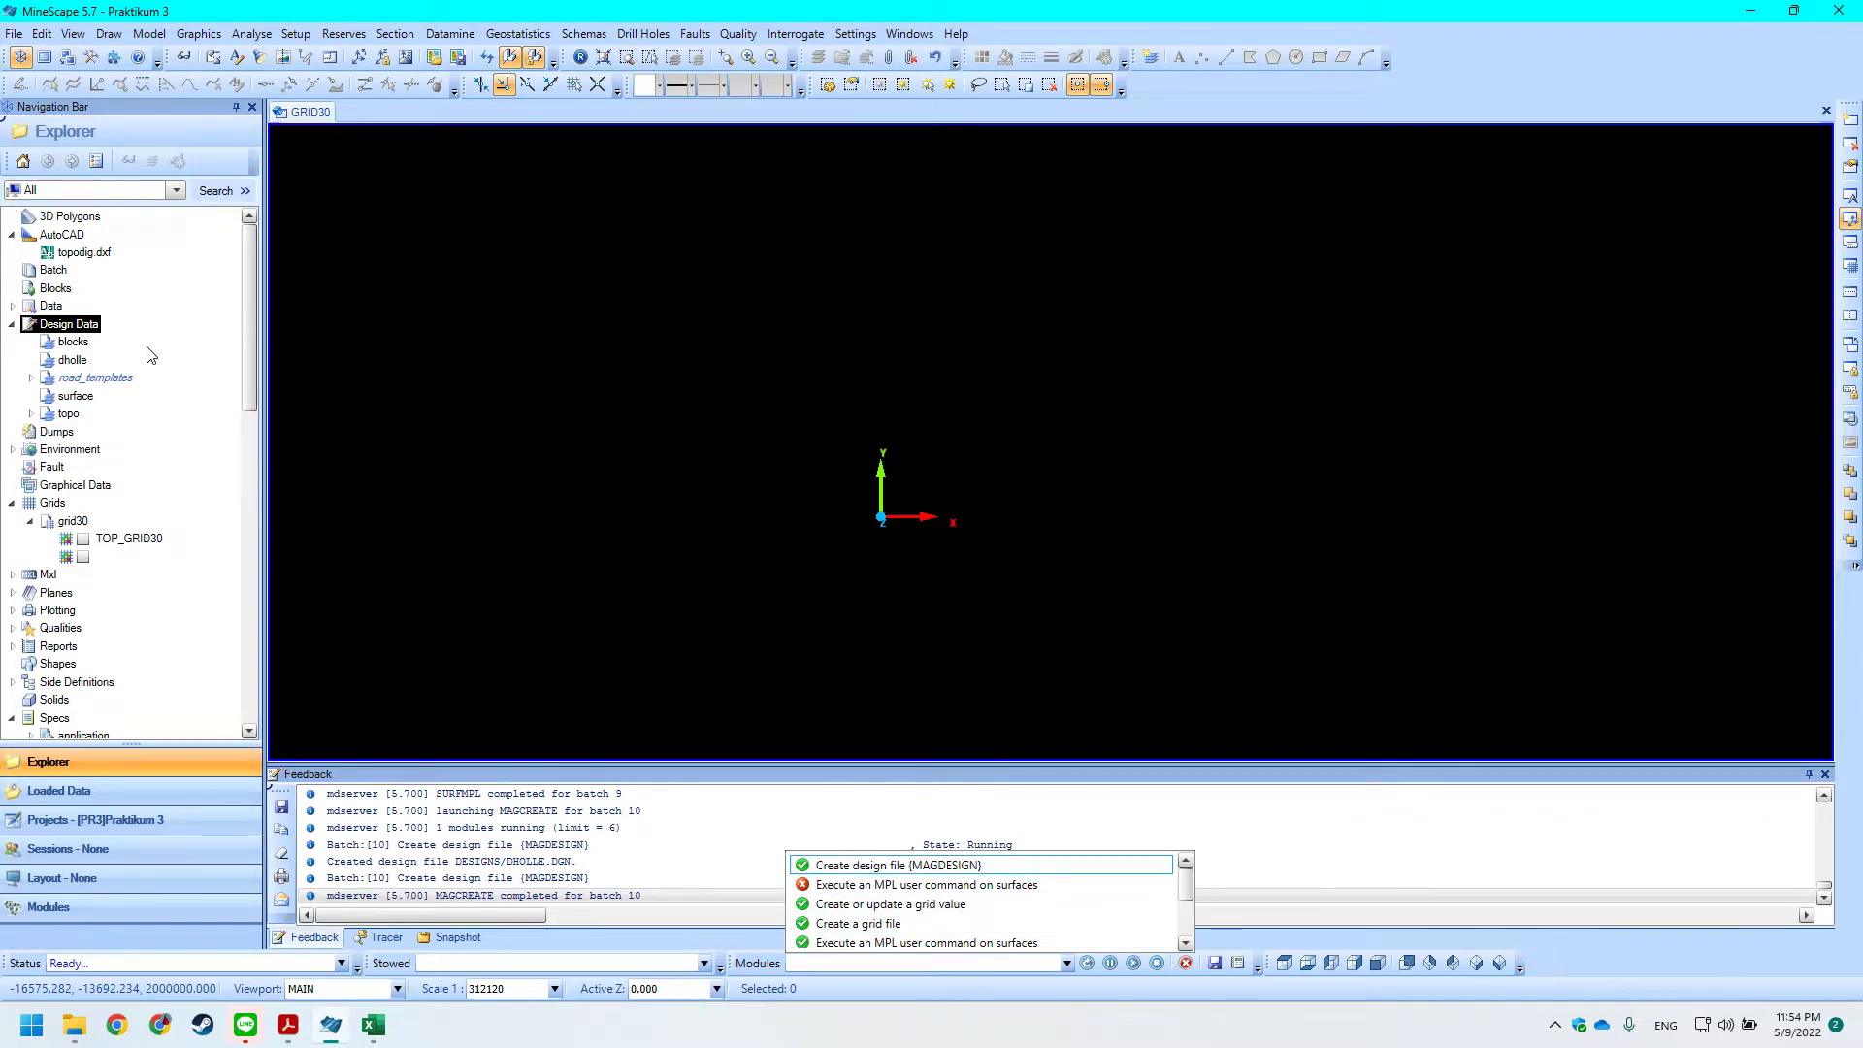
scroll(1116, 913, "down", 1)
left_click(1064, 964)
left_click(1067, 964)
scroll(1067, 932, "up", 1)
scroll(1095, 908, "down", 3)
scroll(1039, 905, "up", 3)
left_click(218, 360)
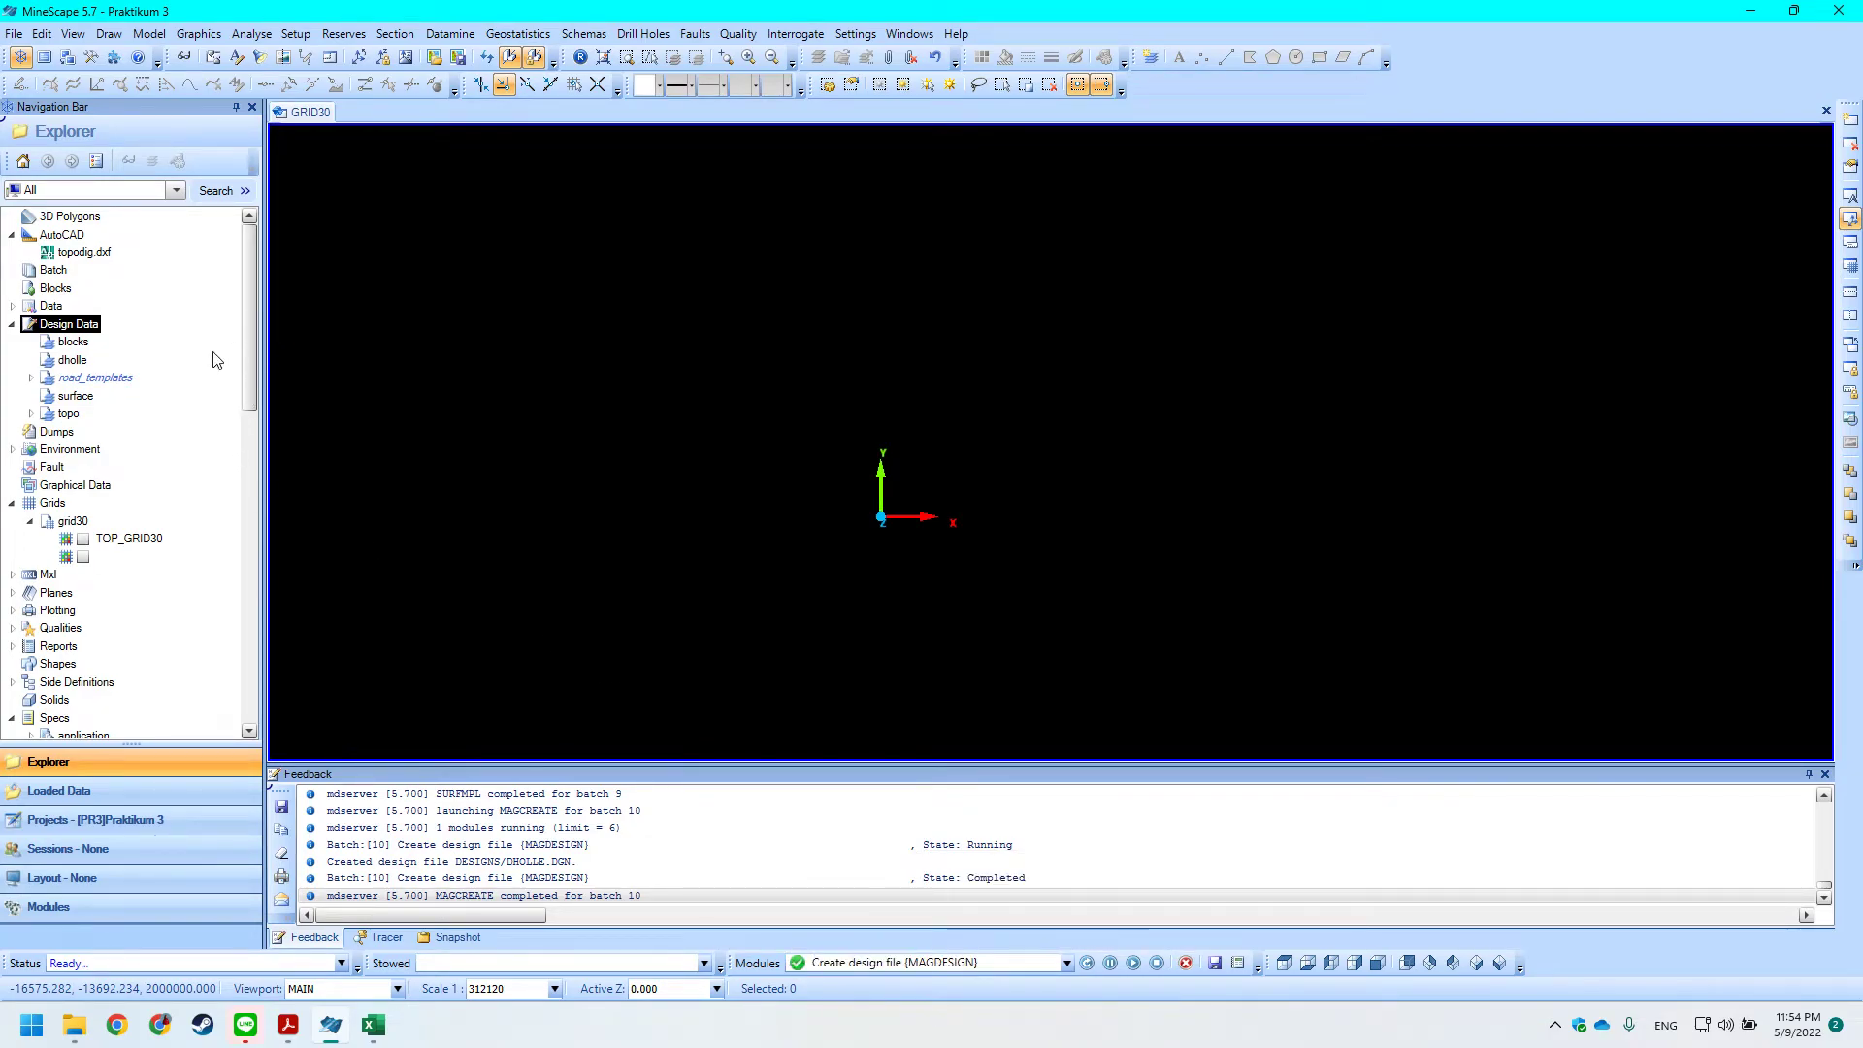
right_click(44, 326)
left_click(62, 325)
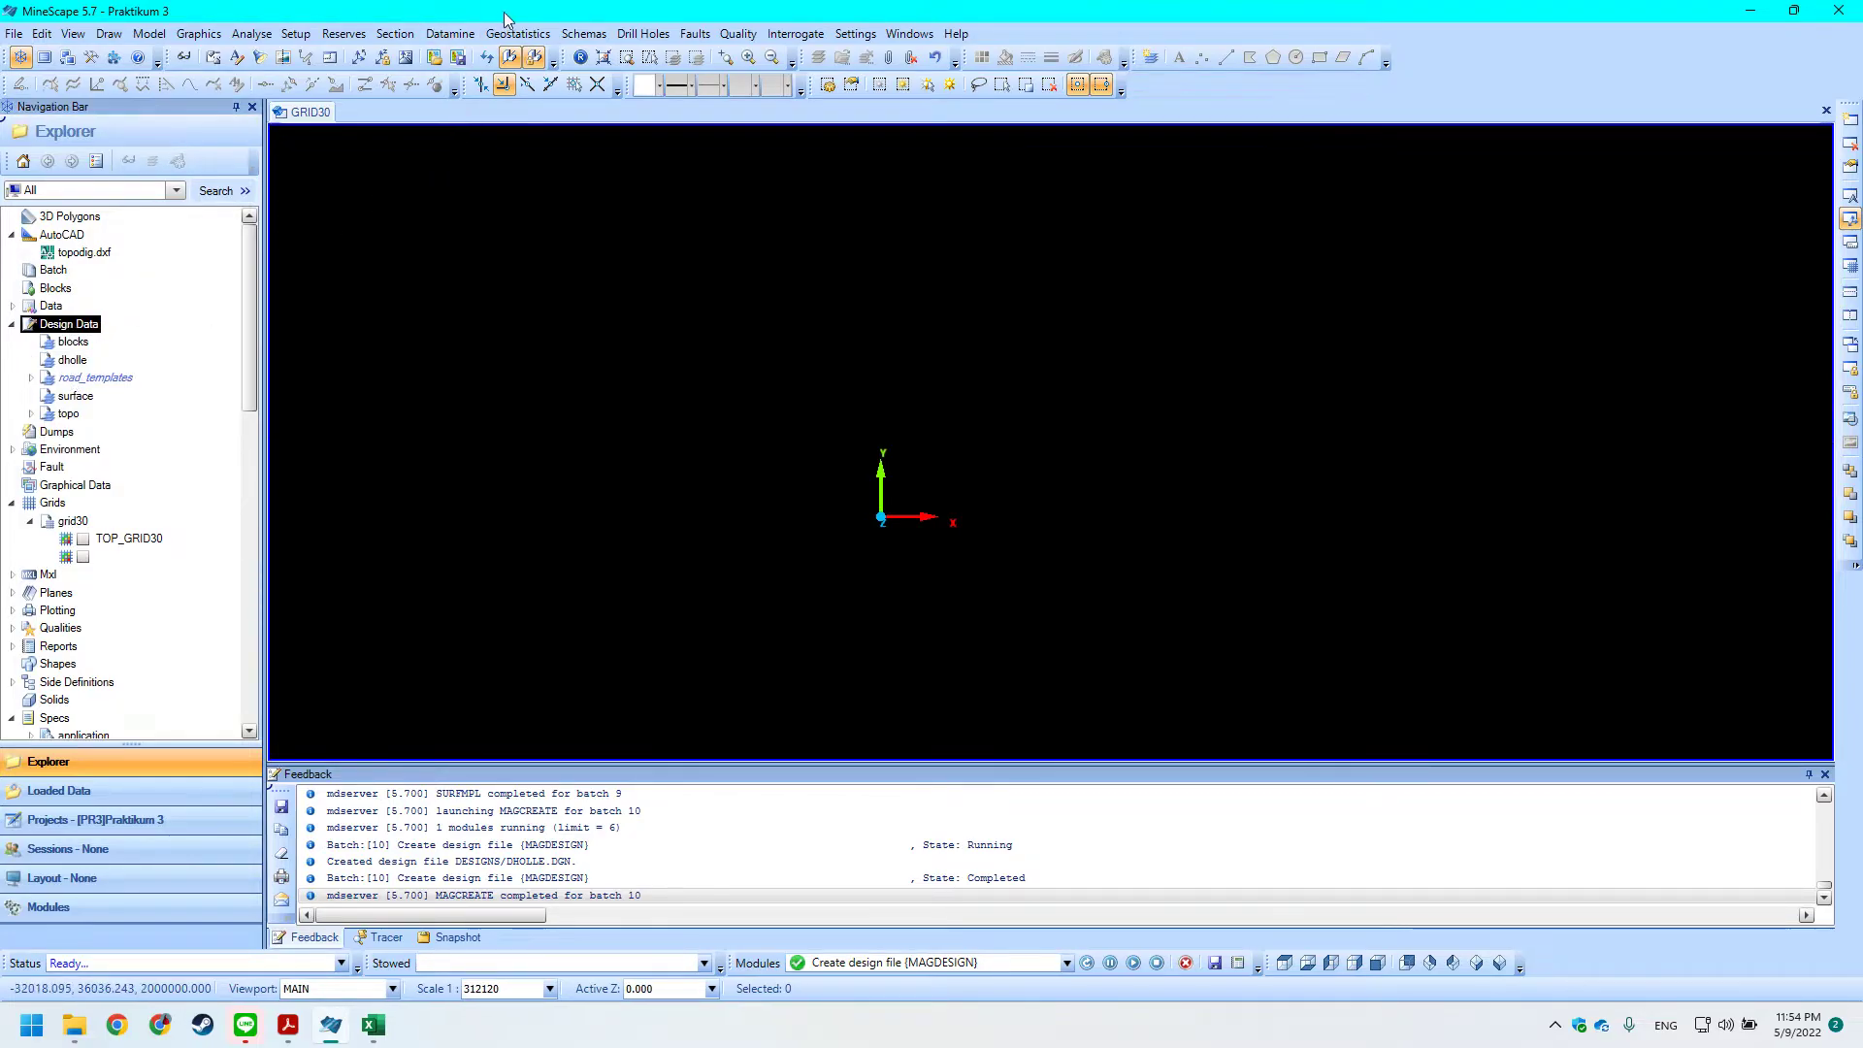
Open the schema creation form, name the schema schema_ts and consult the guide's model settings.
left_click(583, 34)
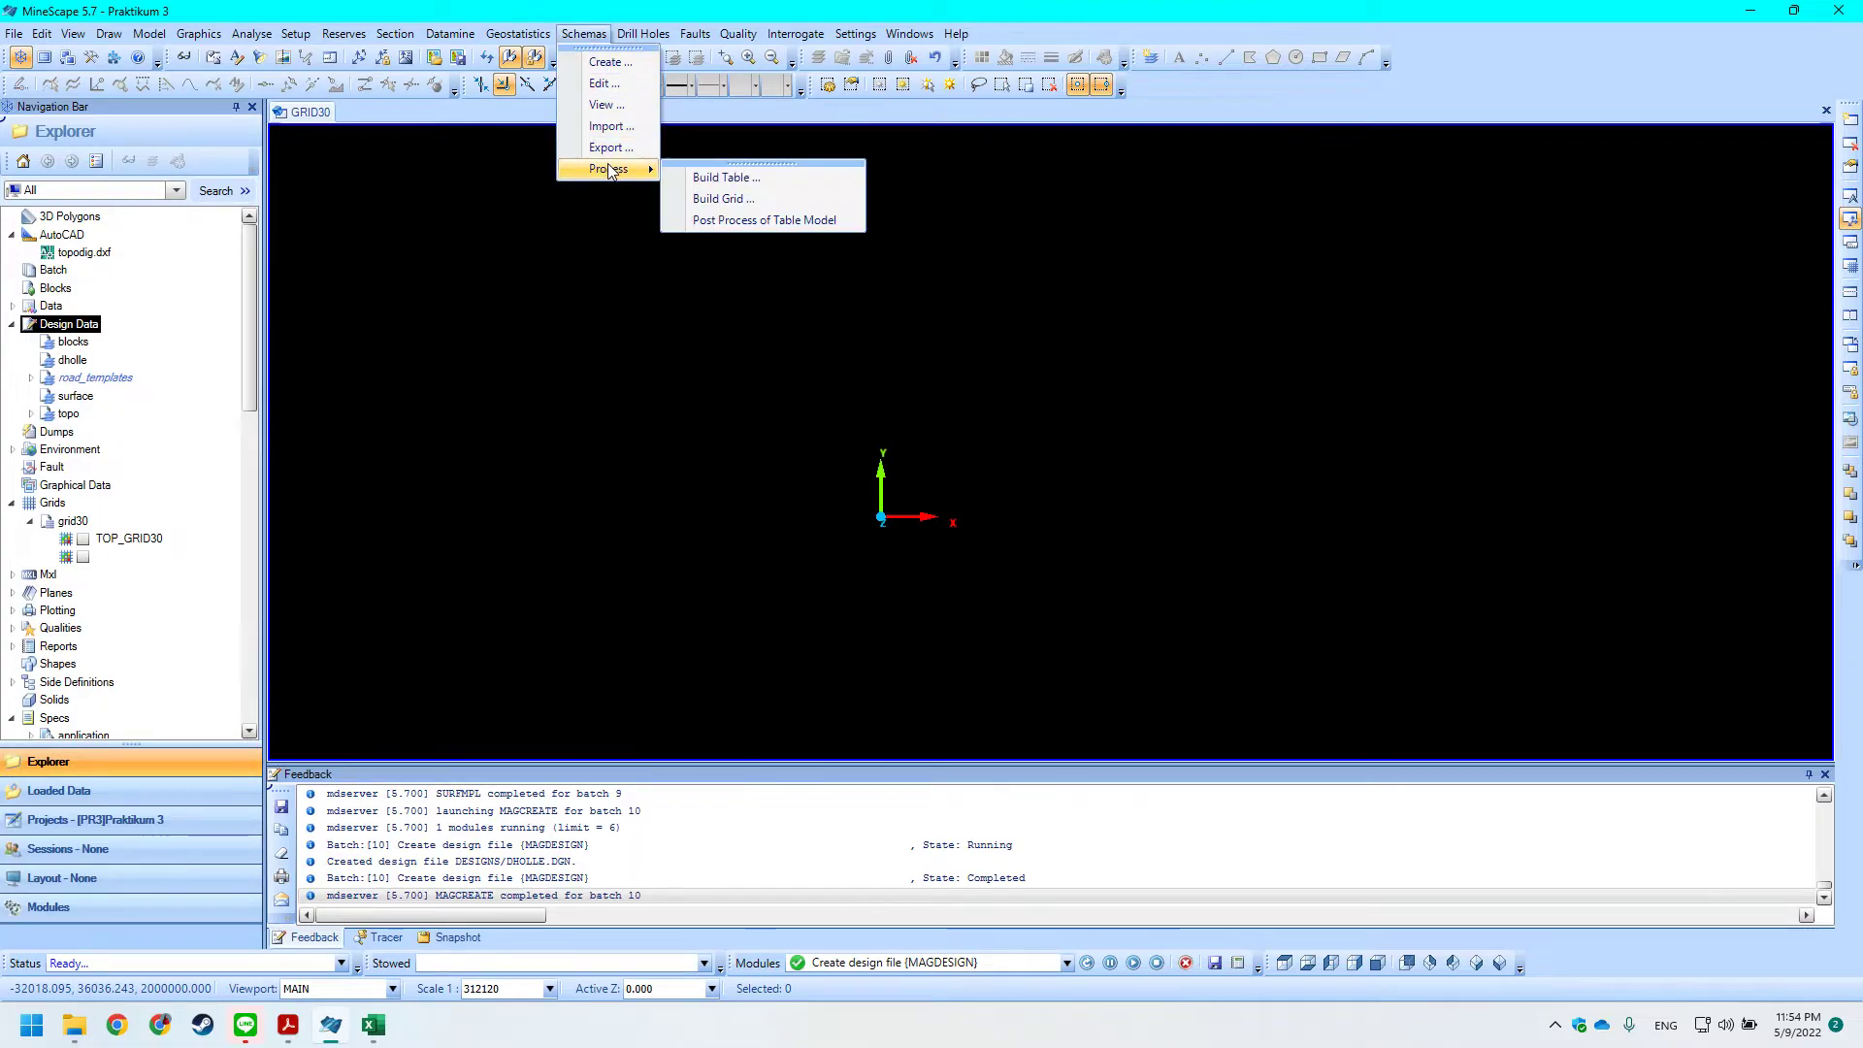
left_click(625, 63)
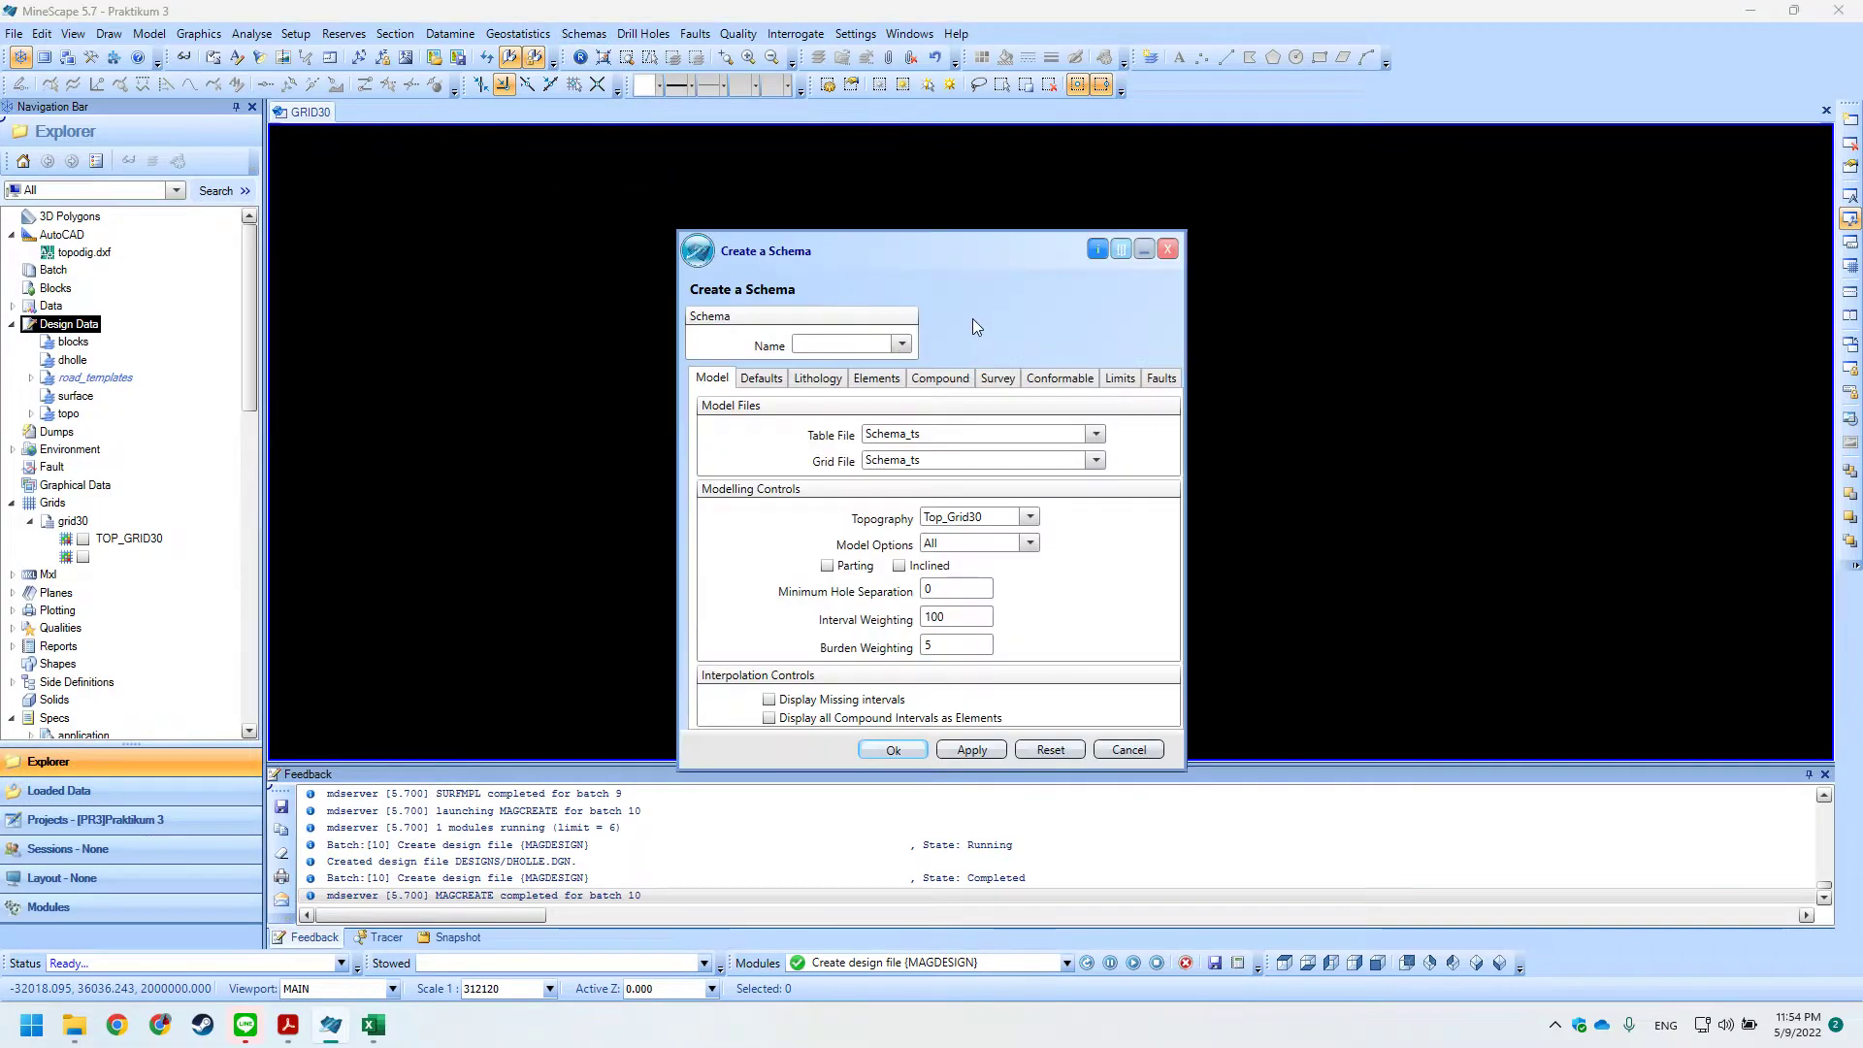
left_click_drag(982, 251, 864, 252)
key("alt+Tab")
scroll(935, 502, "down", 3)
key("alt+Tab")
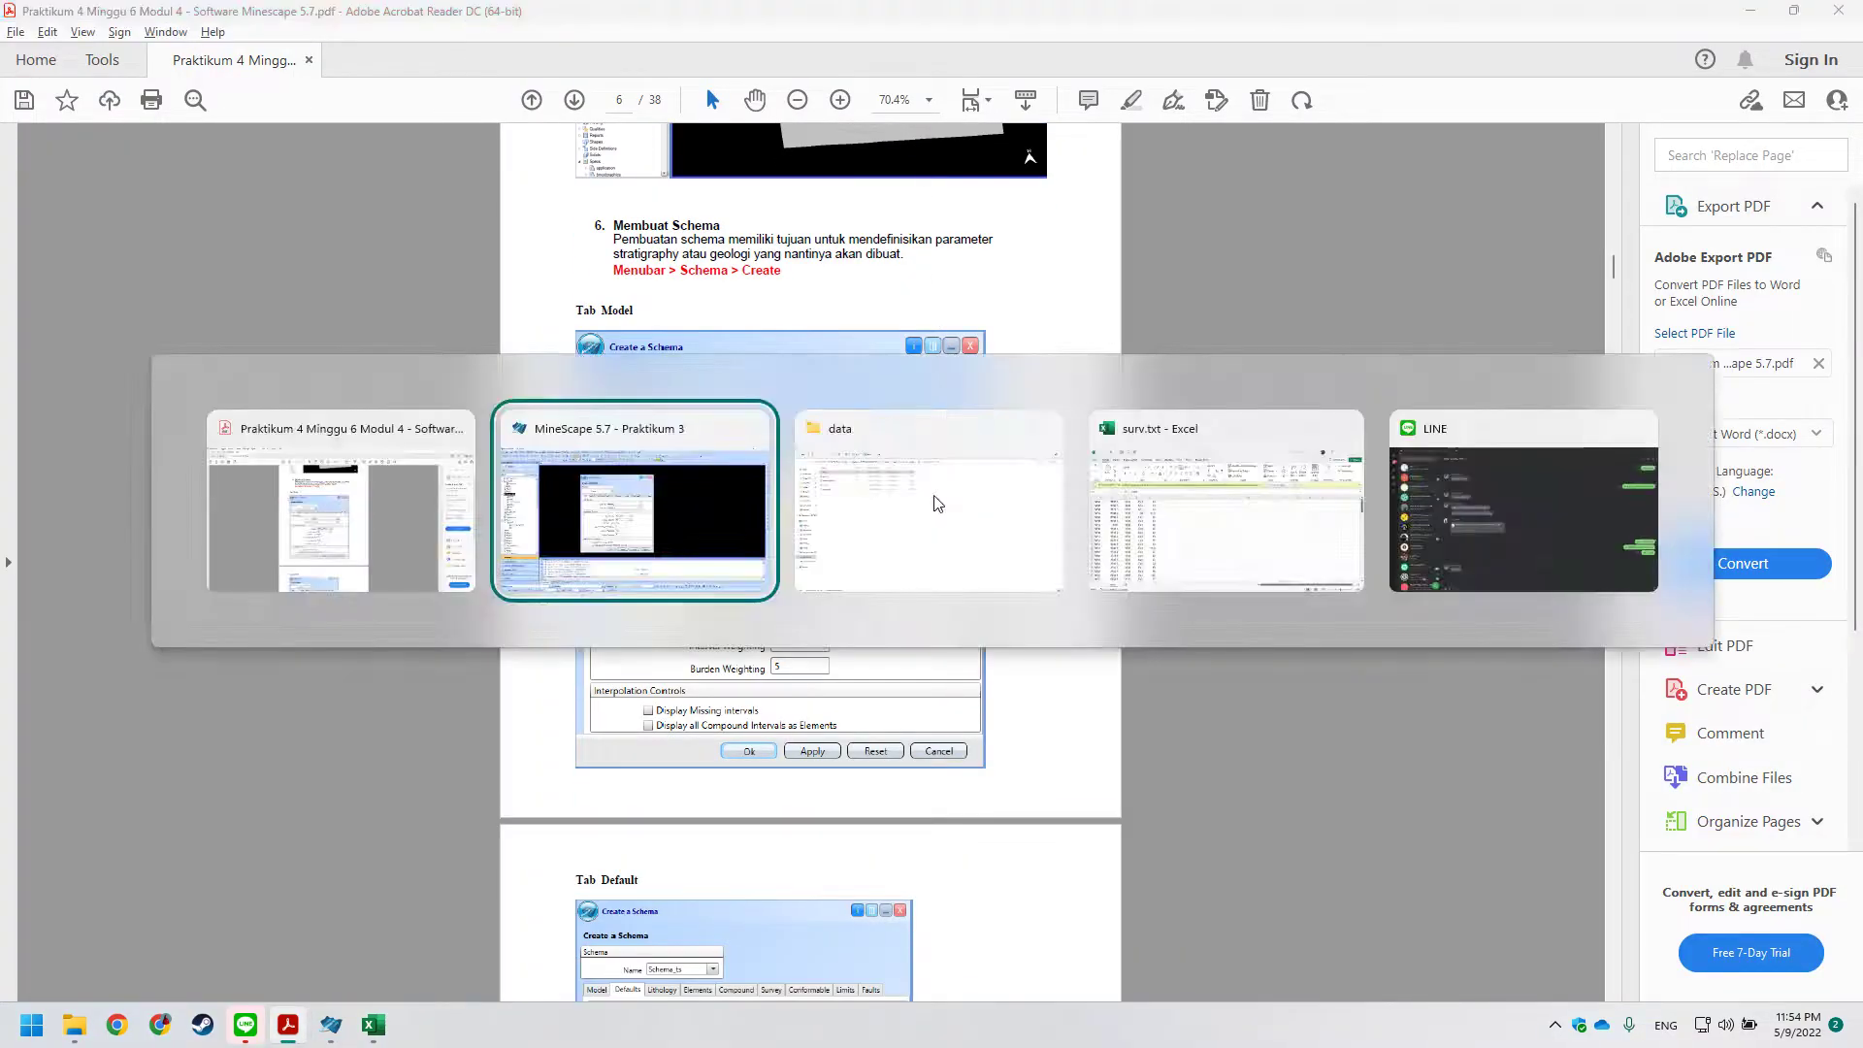
left_click(777, 302)
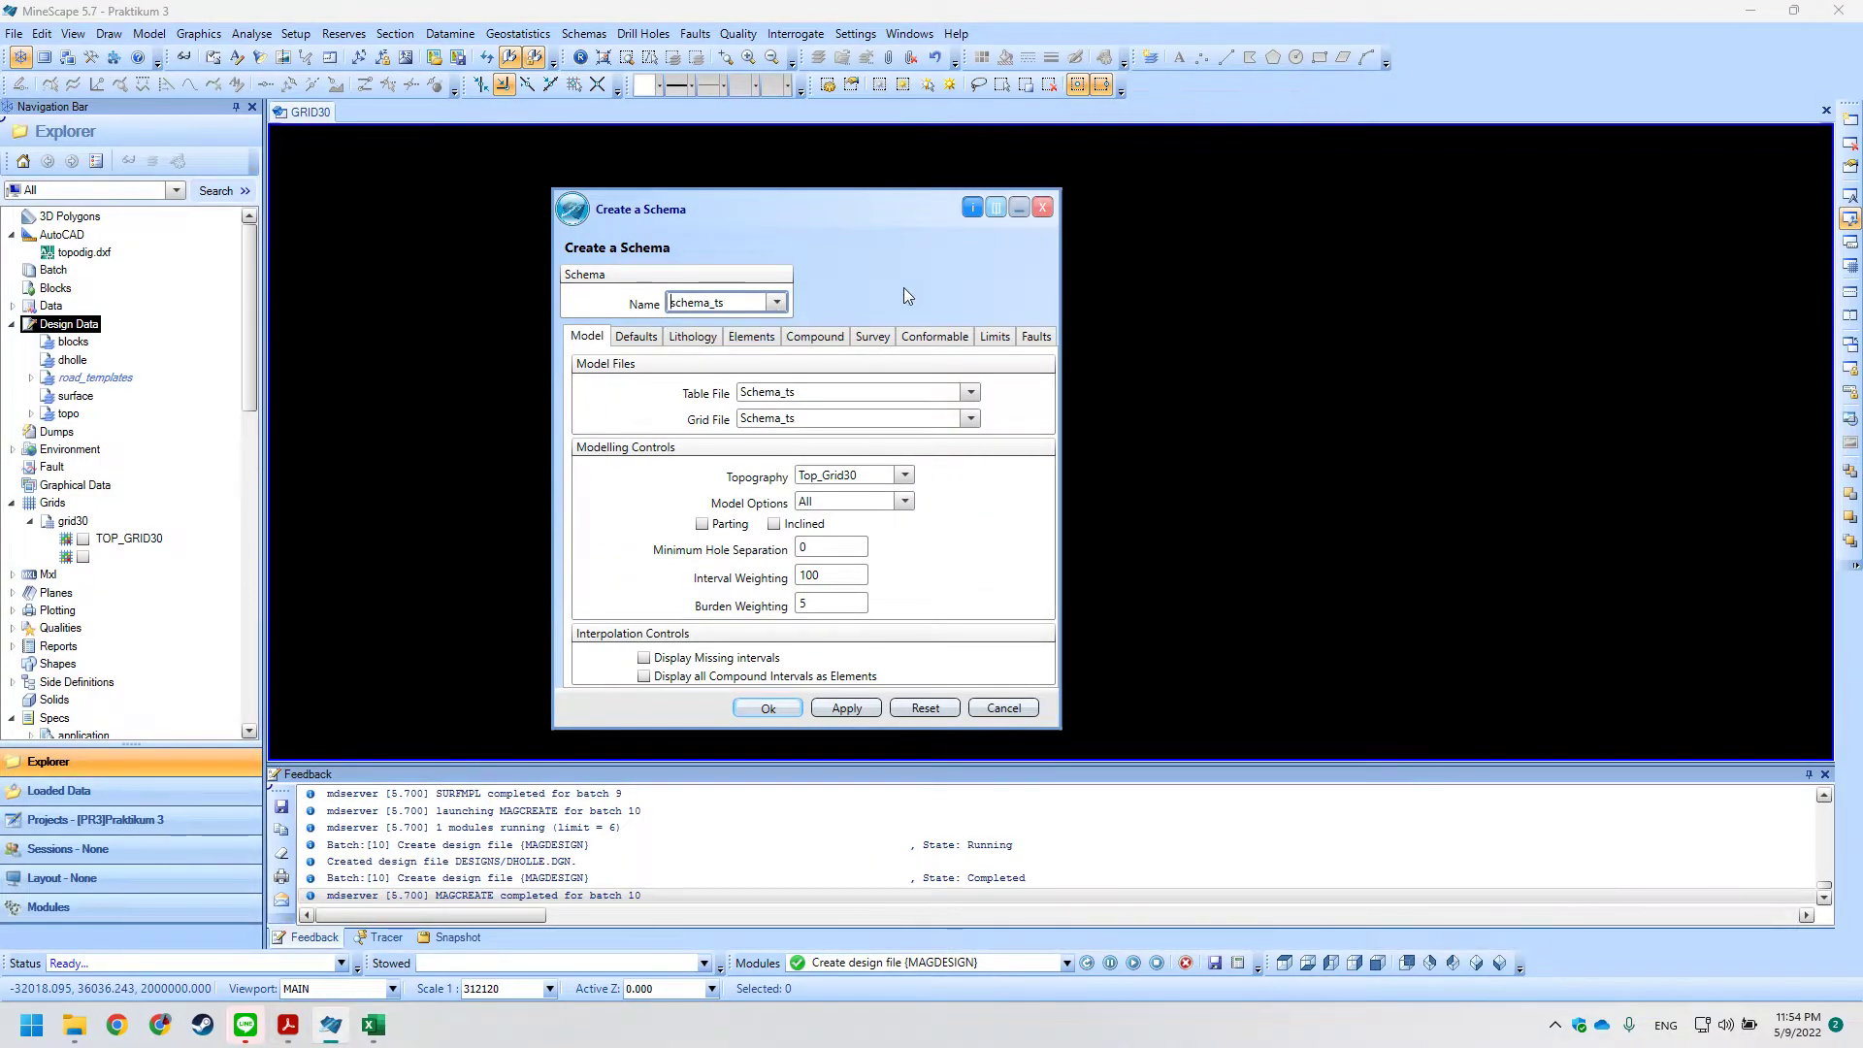
Check schema_ts's defaults, lithology codes, elemental units and compound units, consulting the guide's schema settings.
key("alt+Tab")
scroll(885, 456, "down", 3)
scroll(885, 456, "down", 2)
key("alt+Tab")
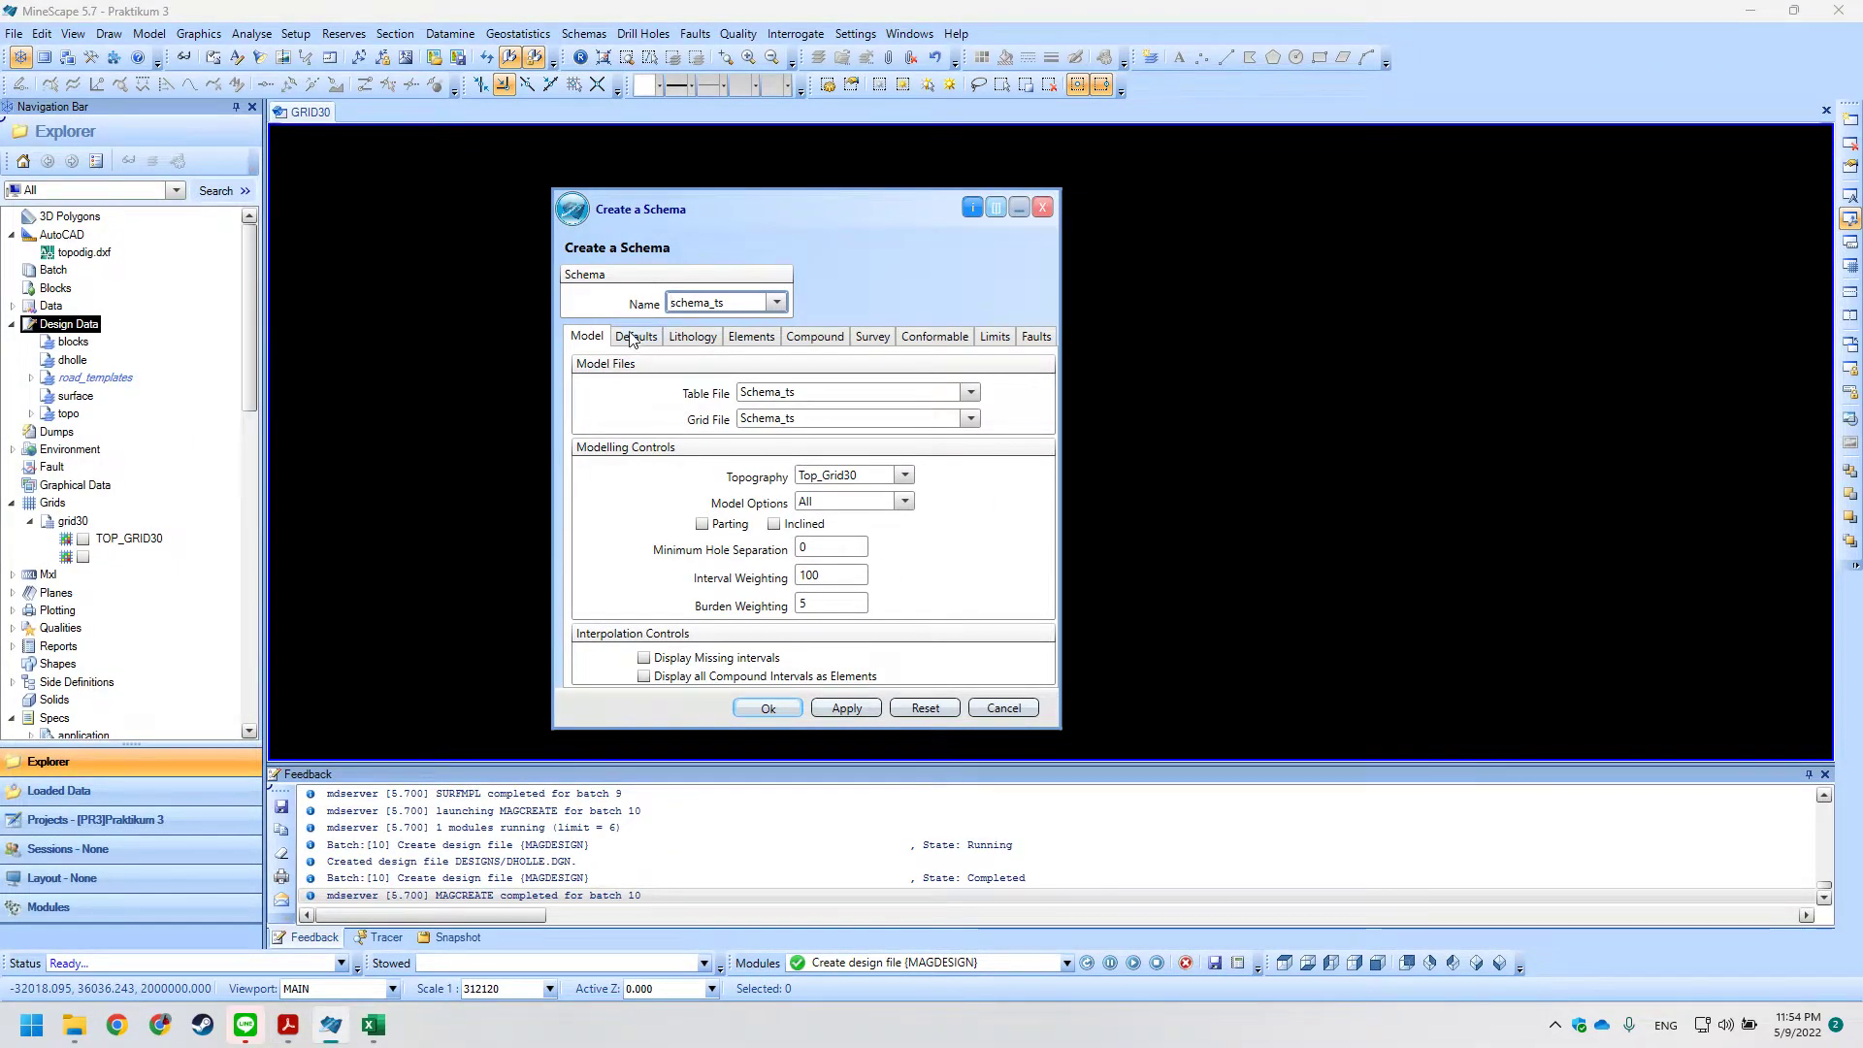
left_click(633, 334)
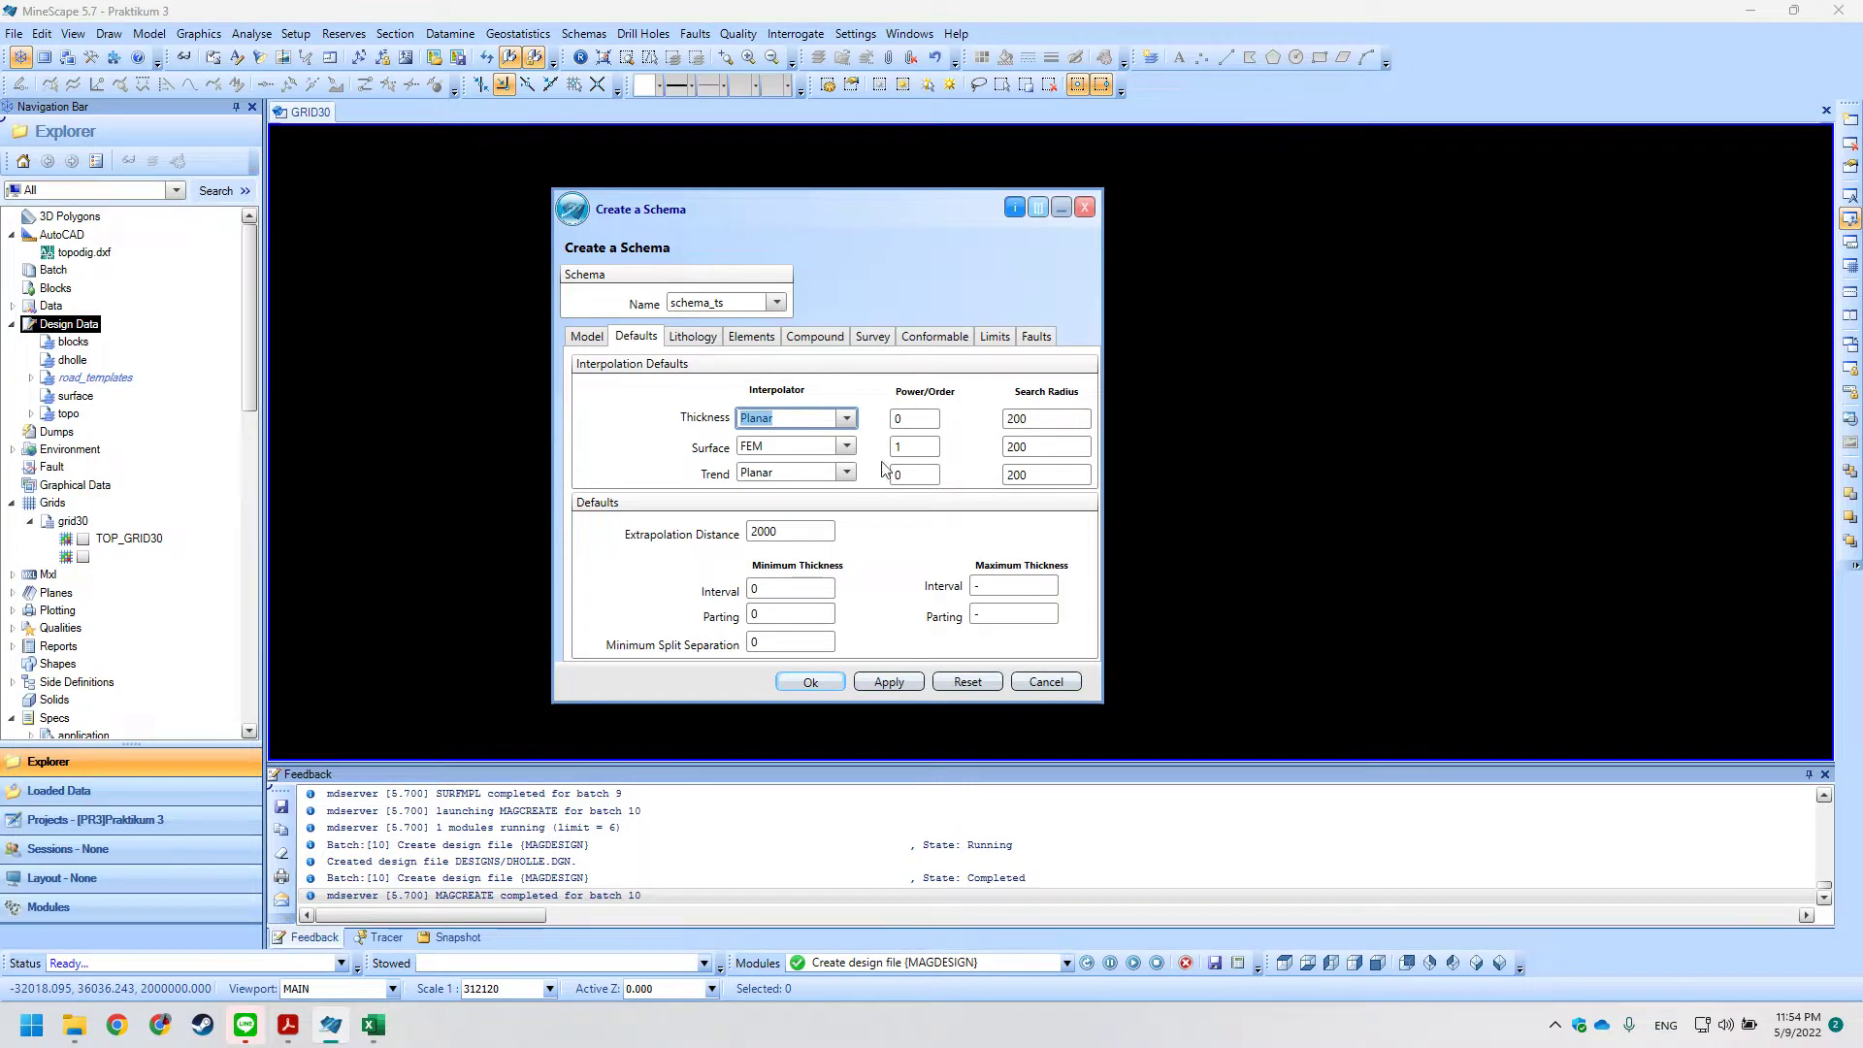
left_click(691, 337)
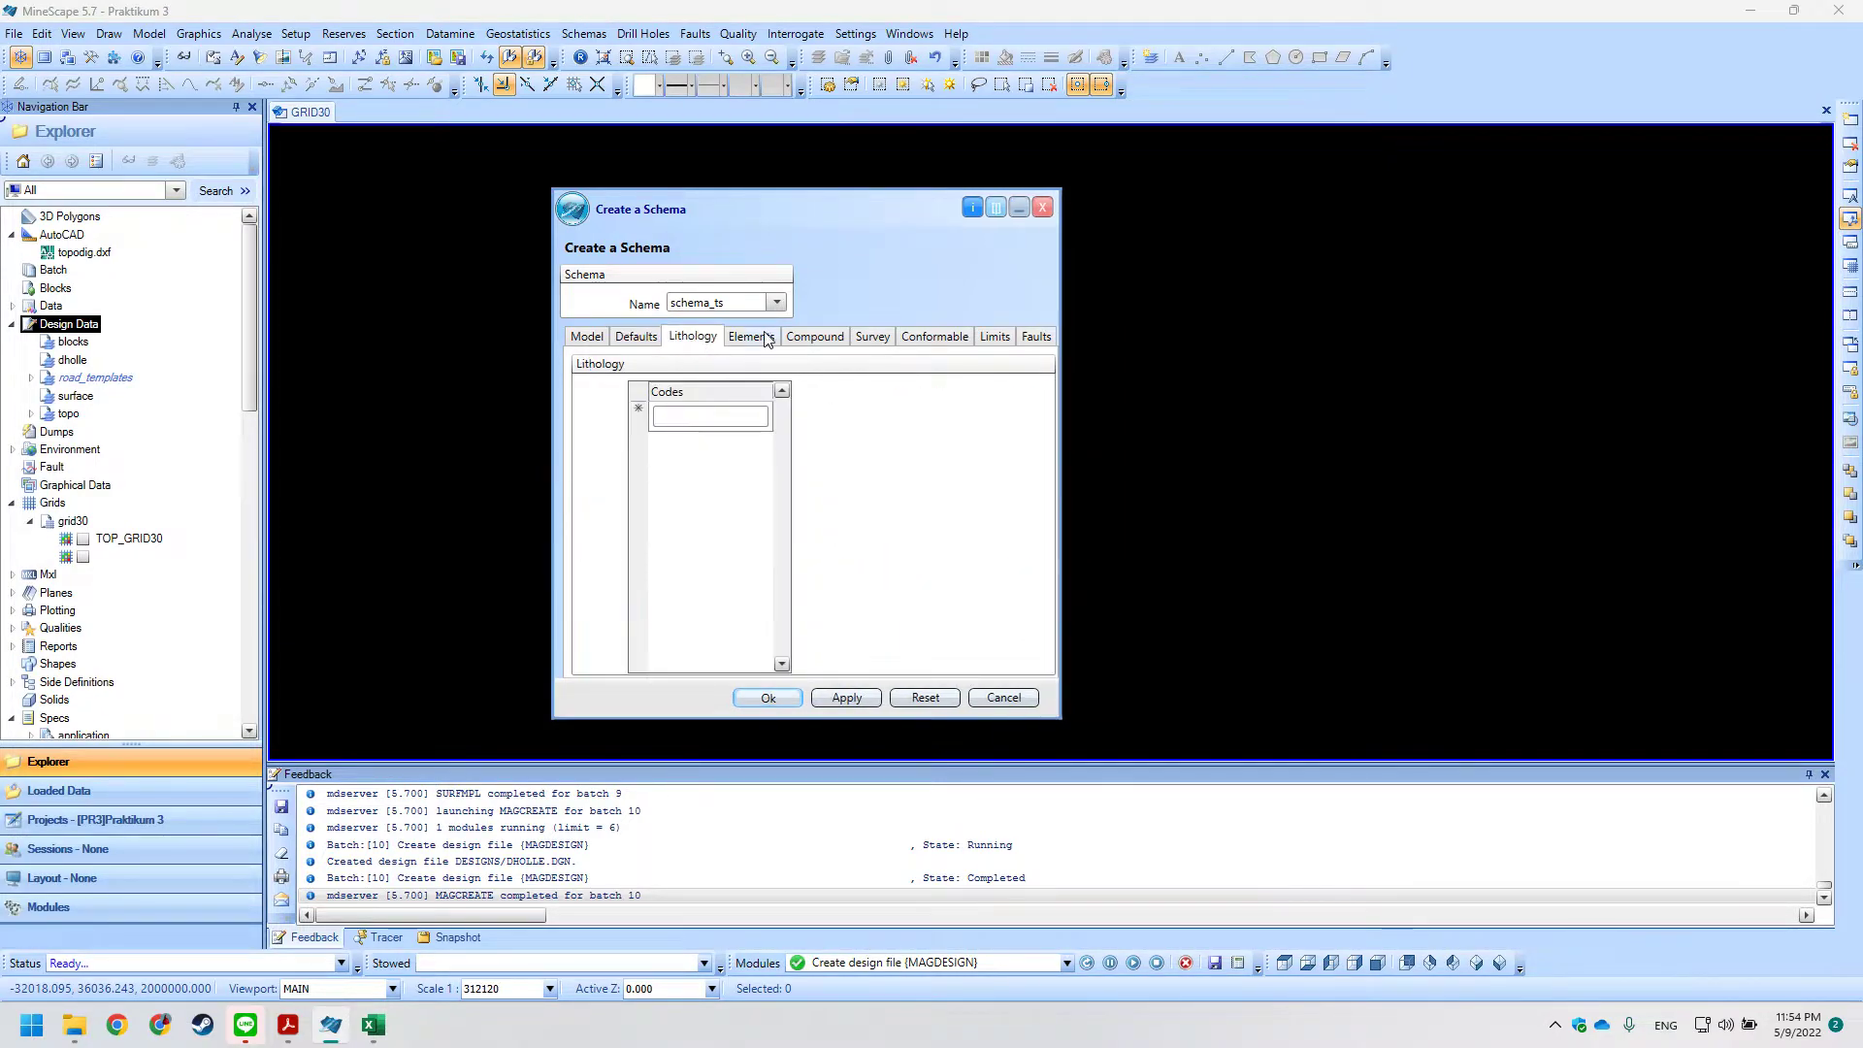
left_click(770, 338)
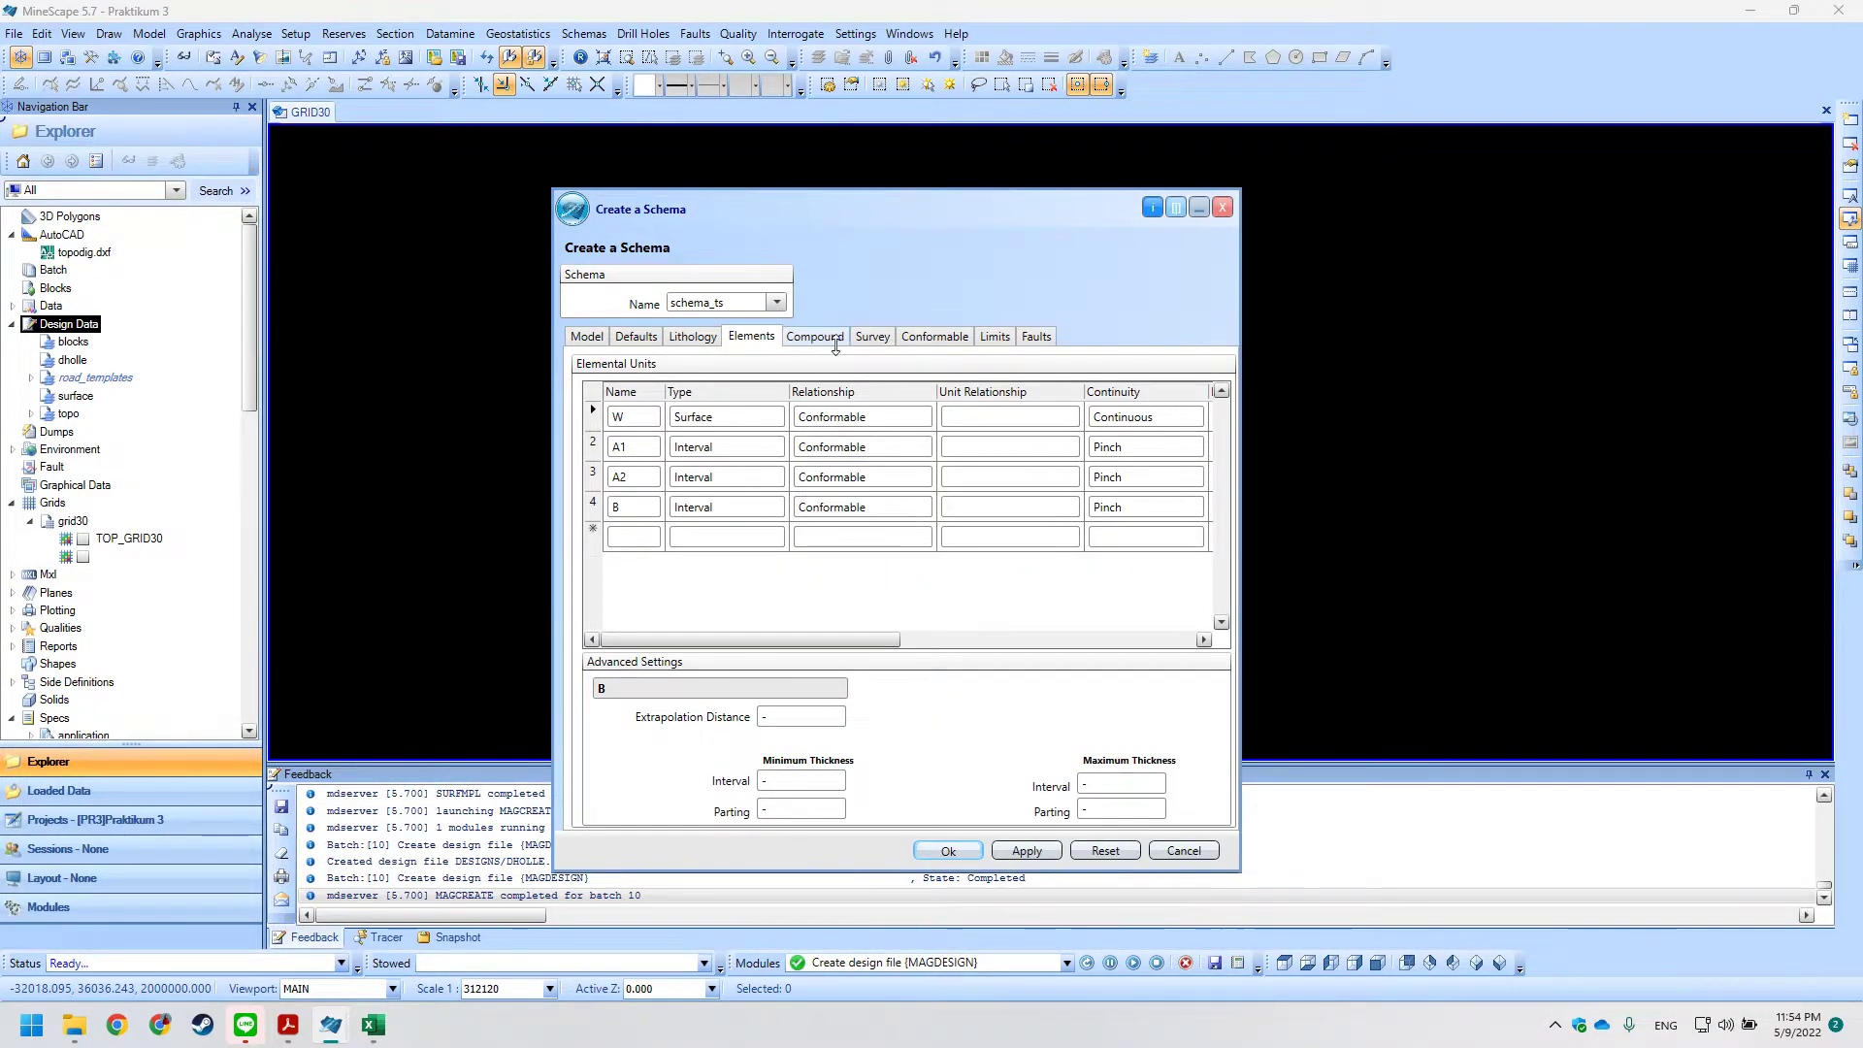
left_click(833, 340)
Dismiss the schema errors, recheck the elemental units and close the schema creation form without saving.
left_click_drag(786, 364, 637, 358)
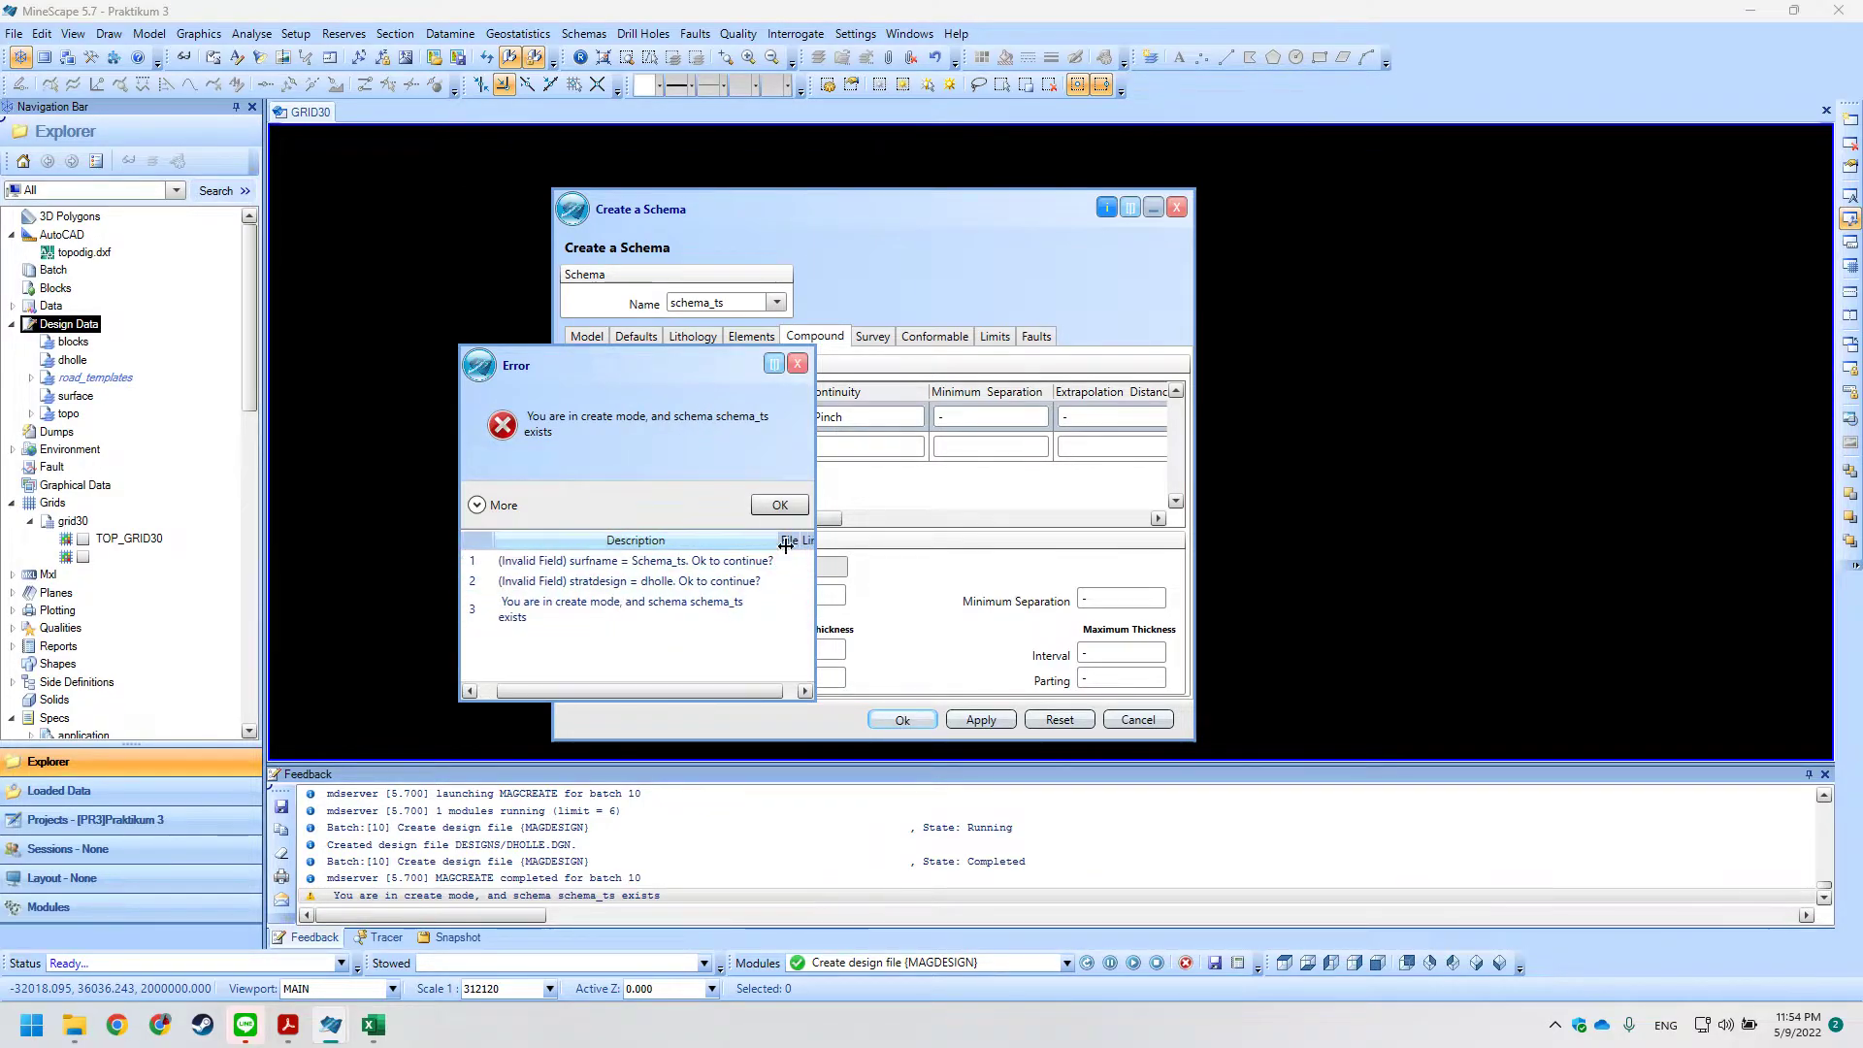
left_click(781, 505)
left_click(755, 336)
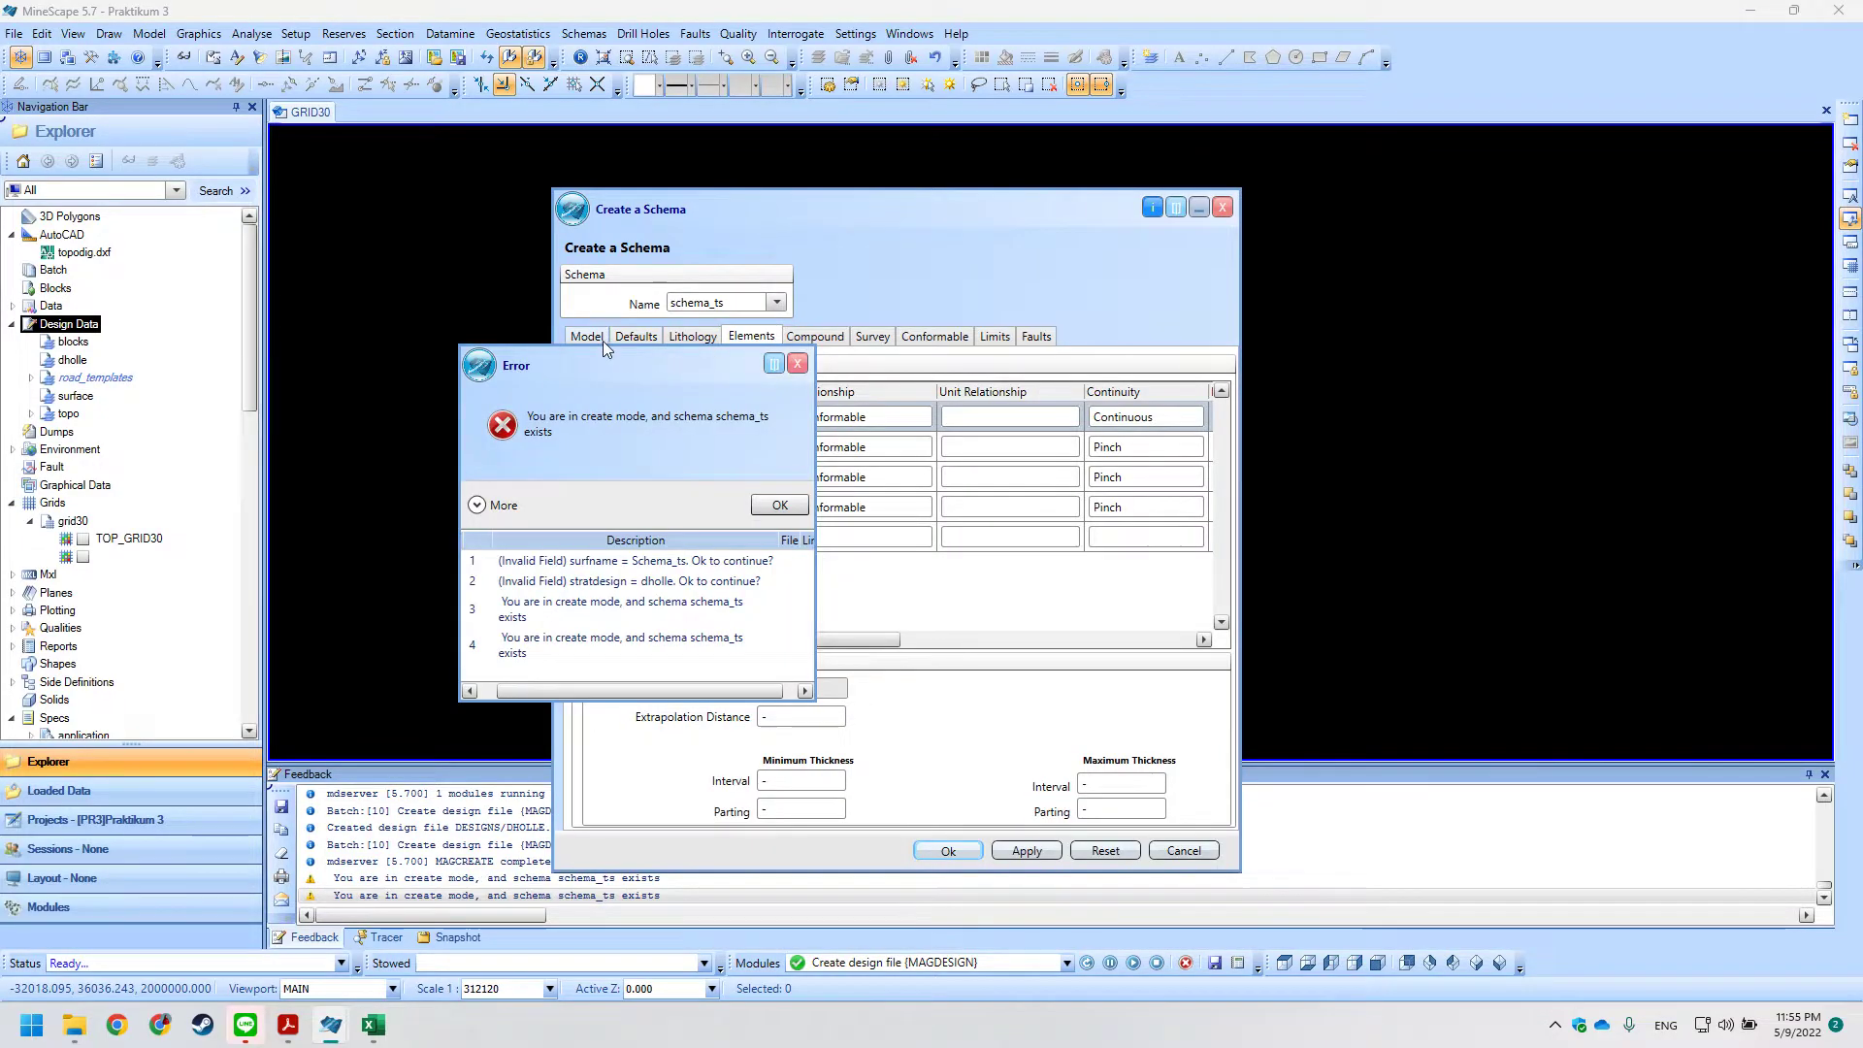
left_click(766, 504)
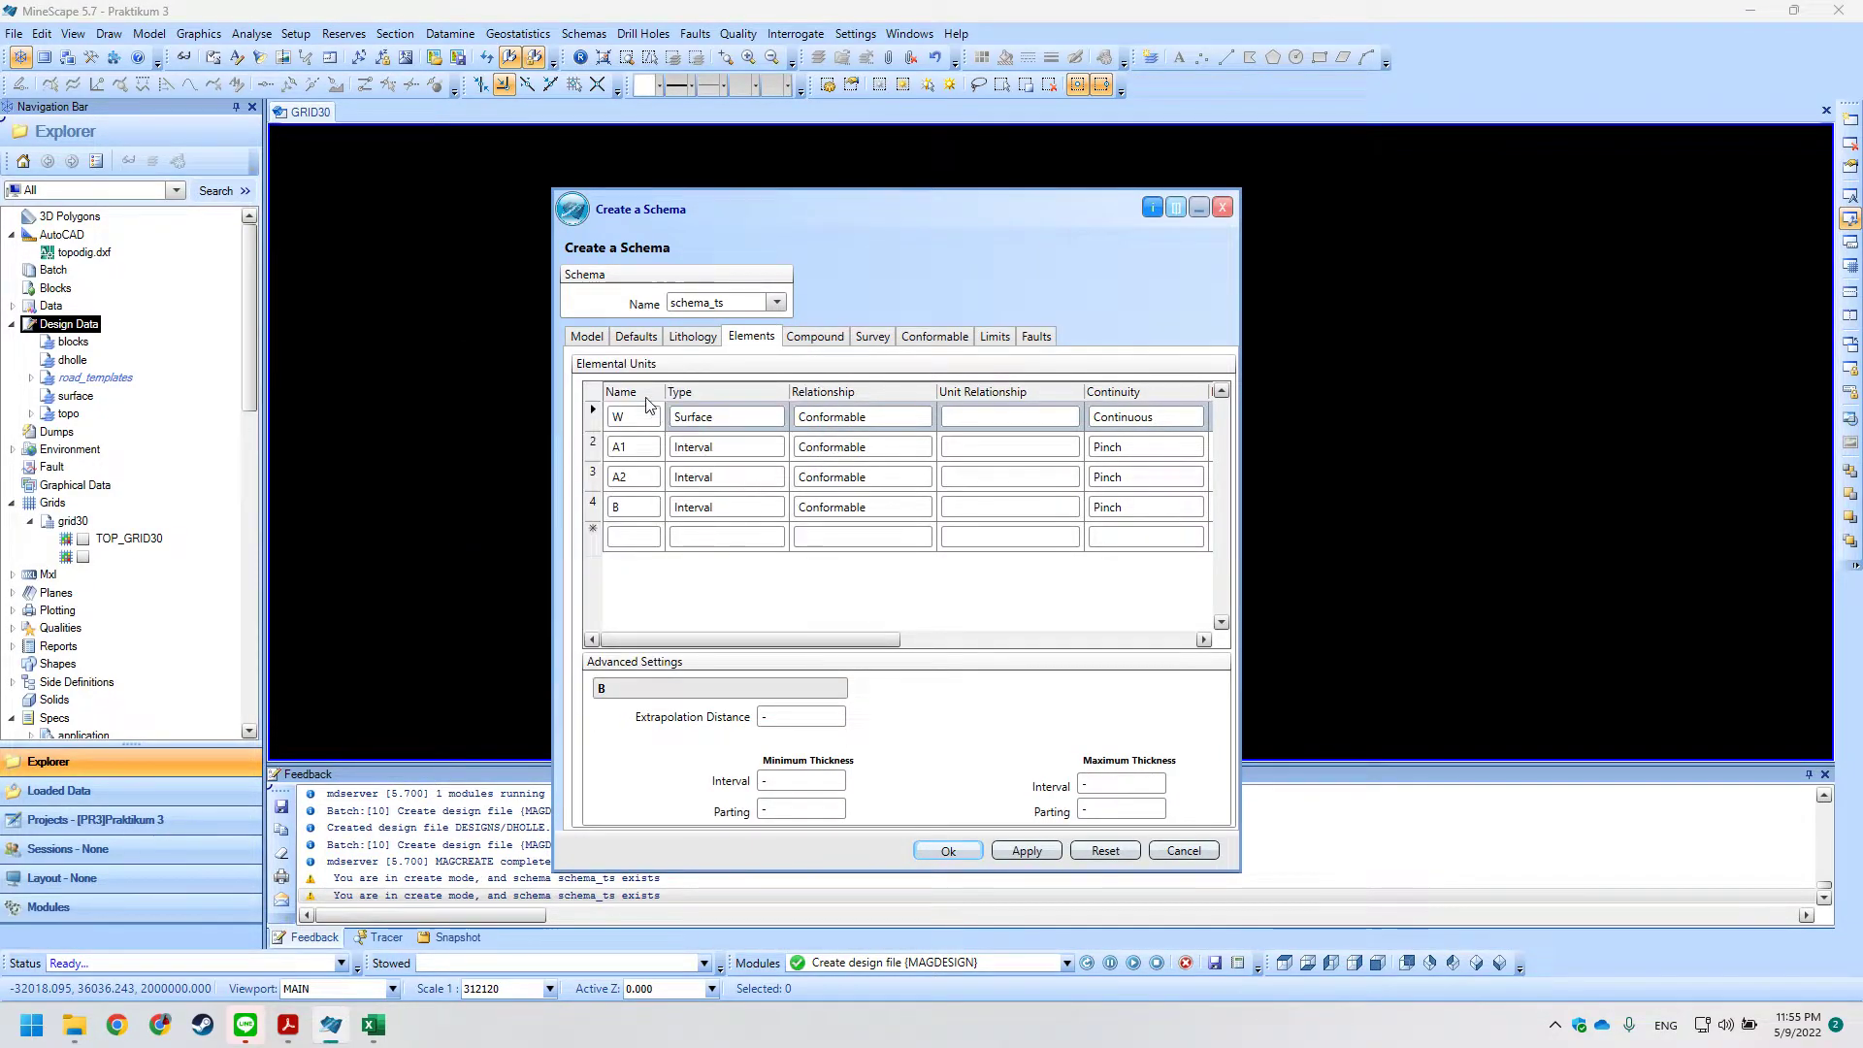
left_click(590, 339)
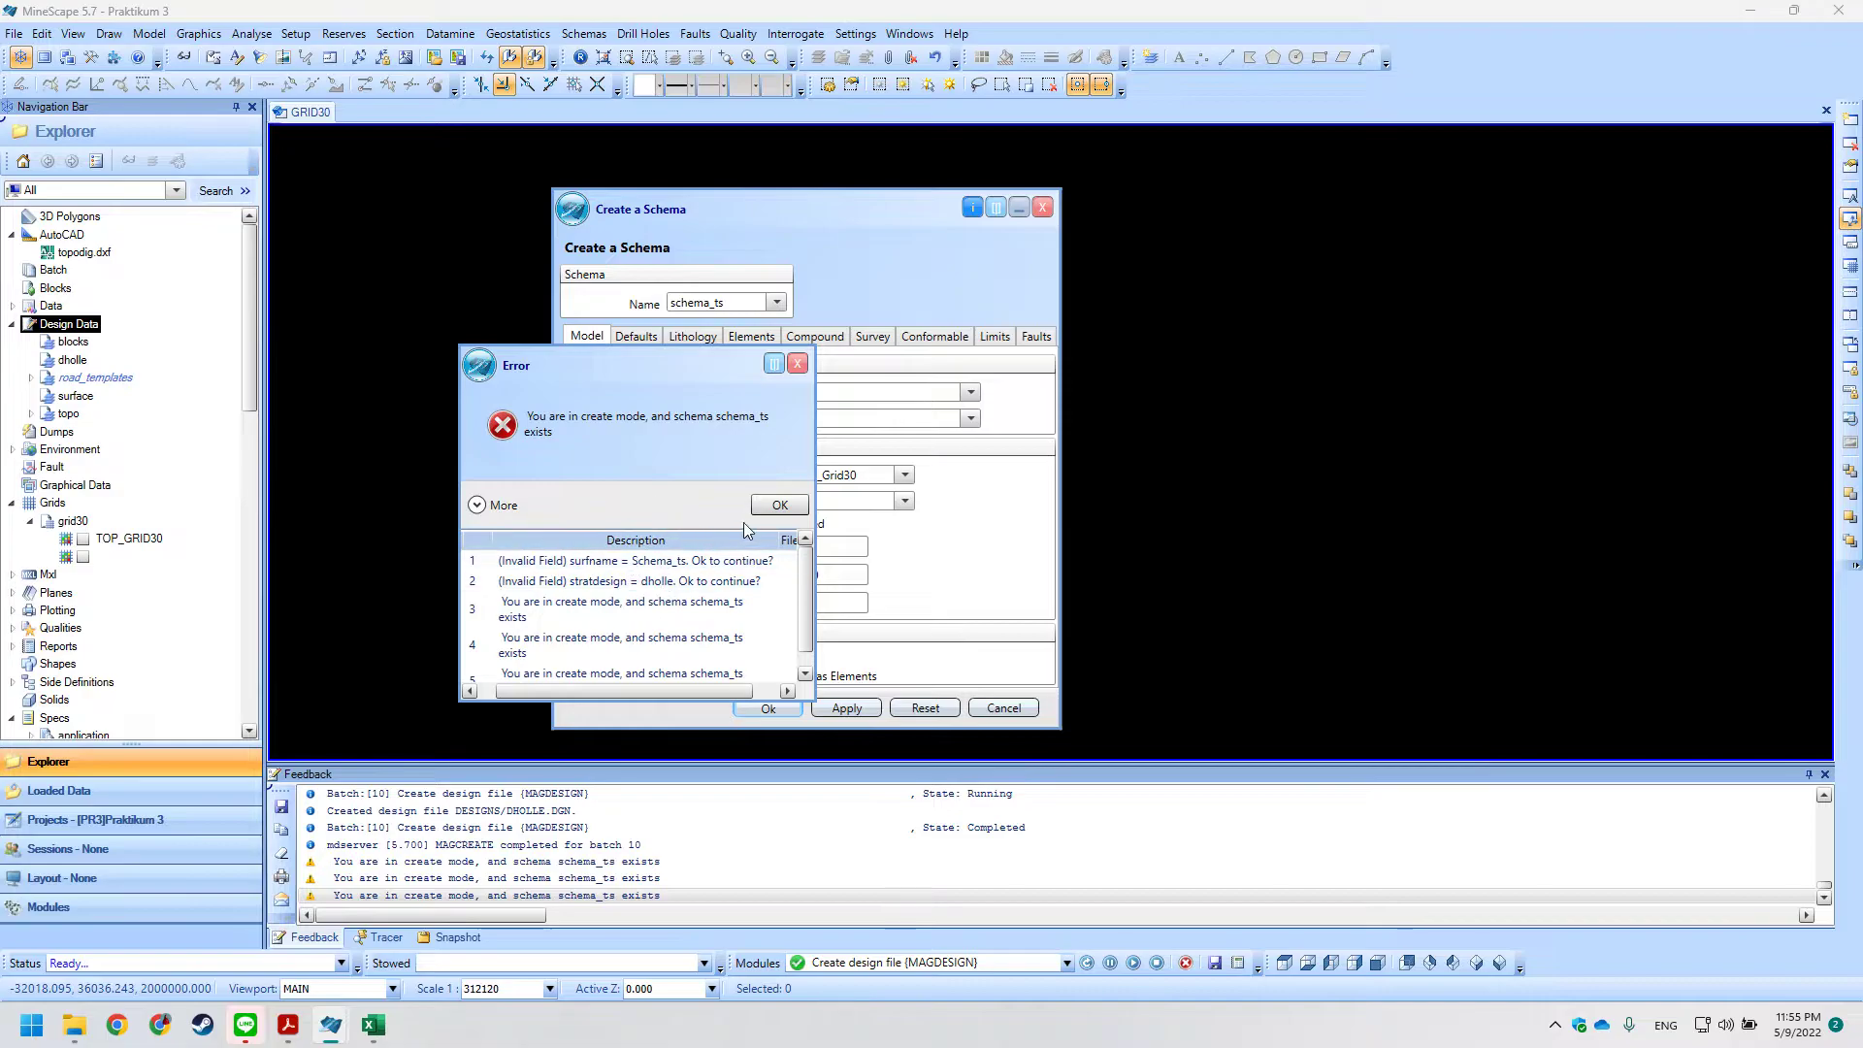
left_click(772, 505)
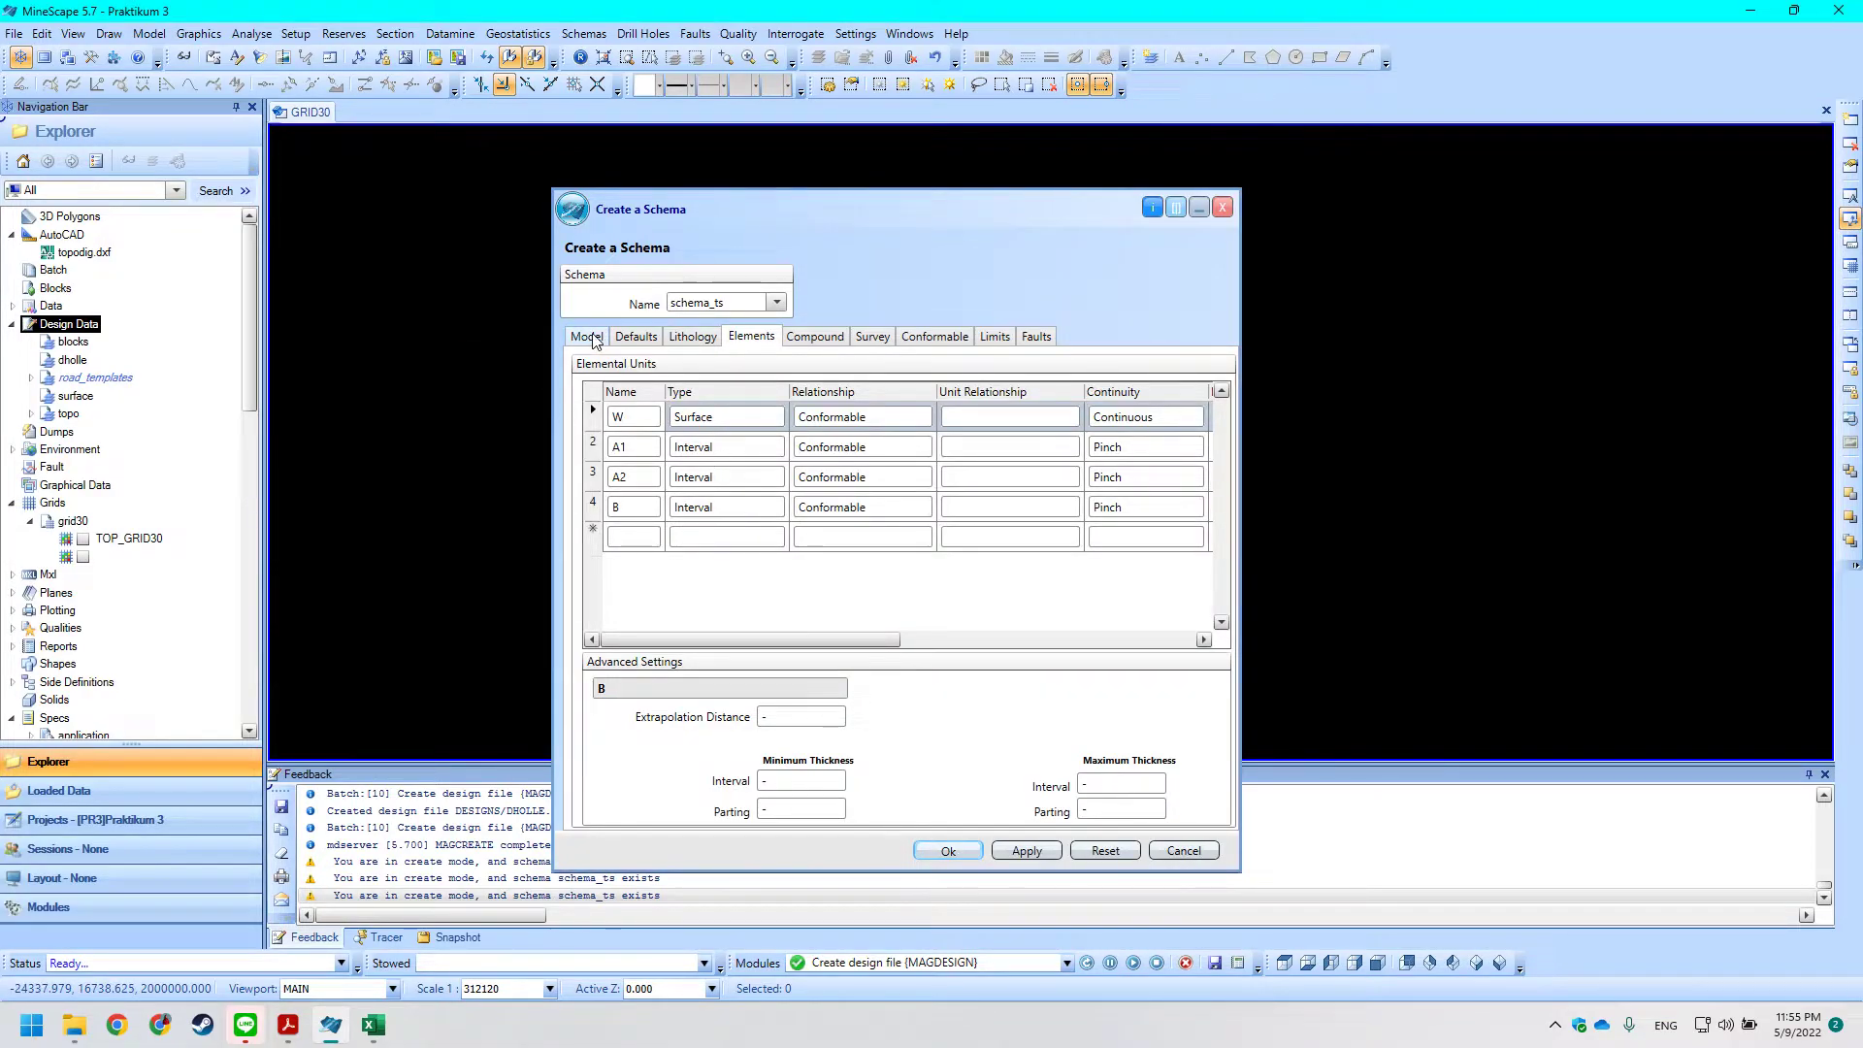
left_click(590, 340)
left_click(768, 505)
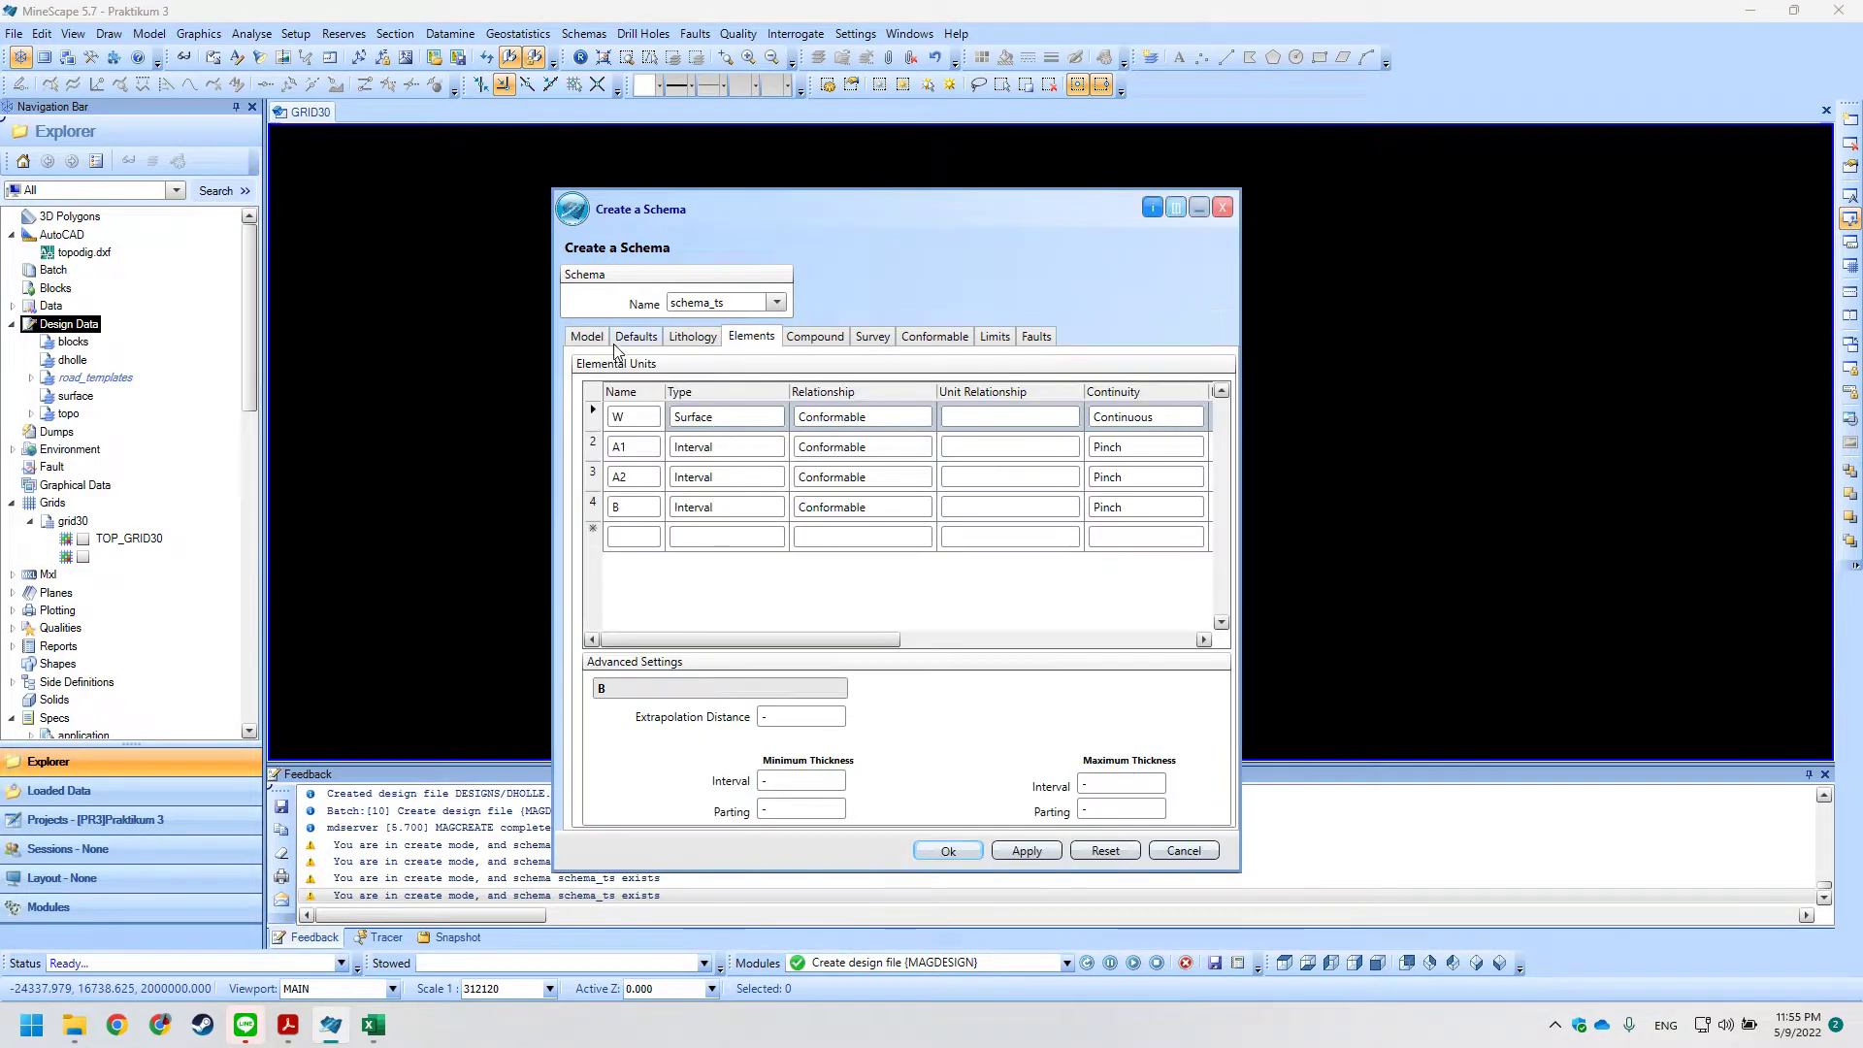
left_click_drag(885, 640, 1188, 642)
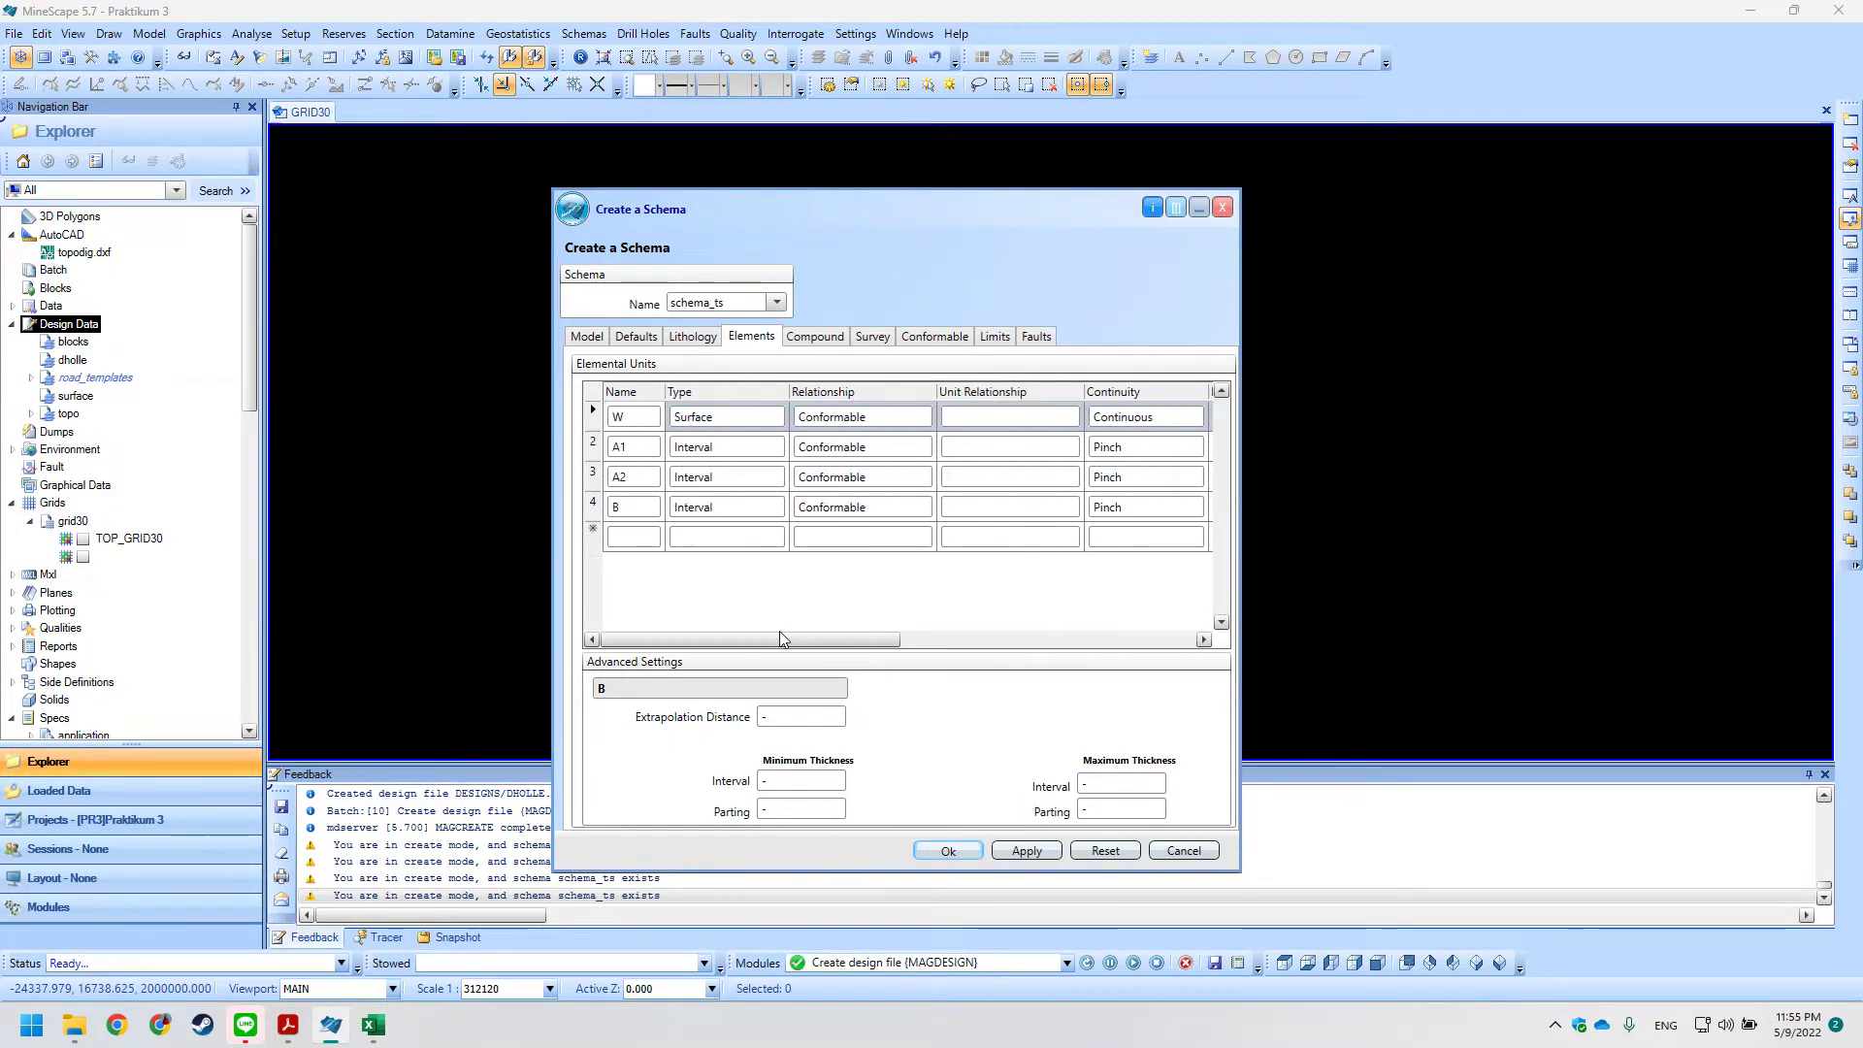
left_click(1222, 207)
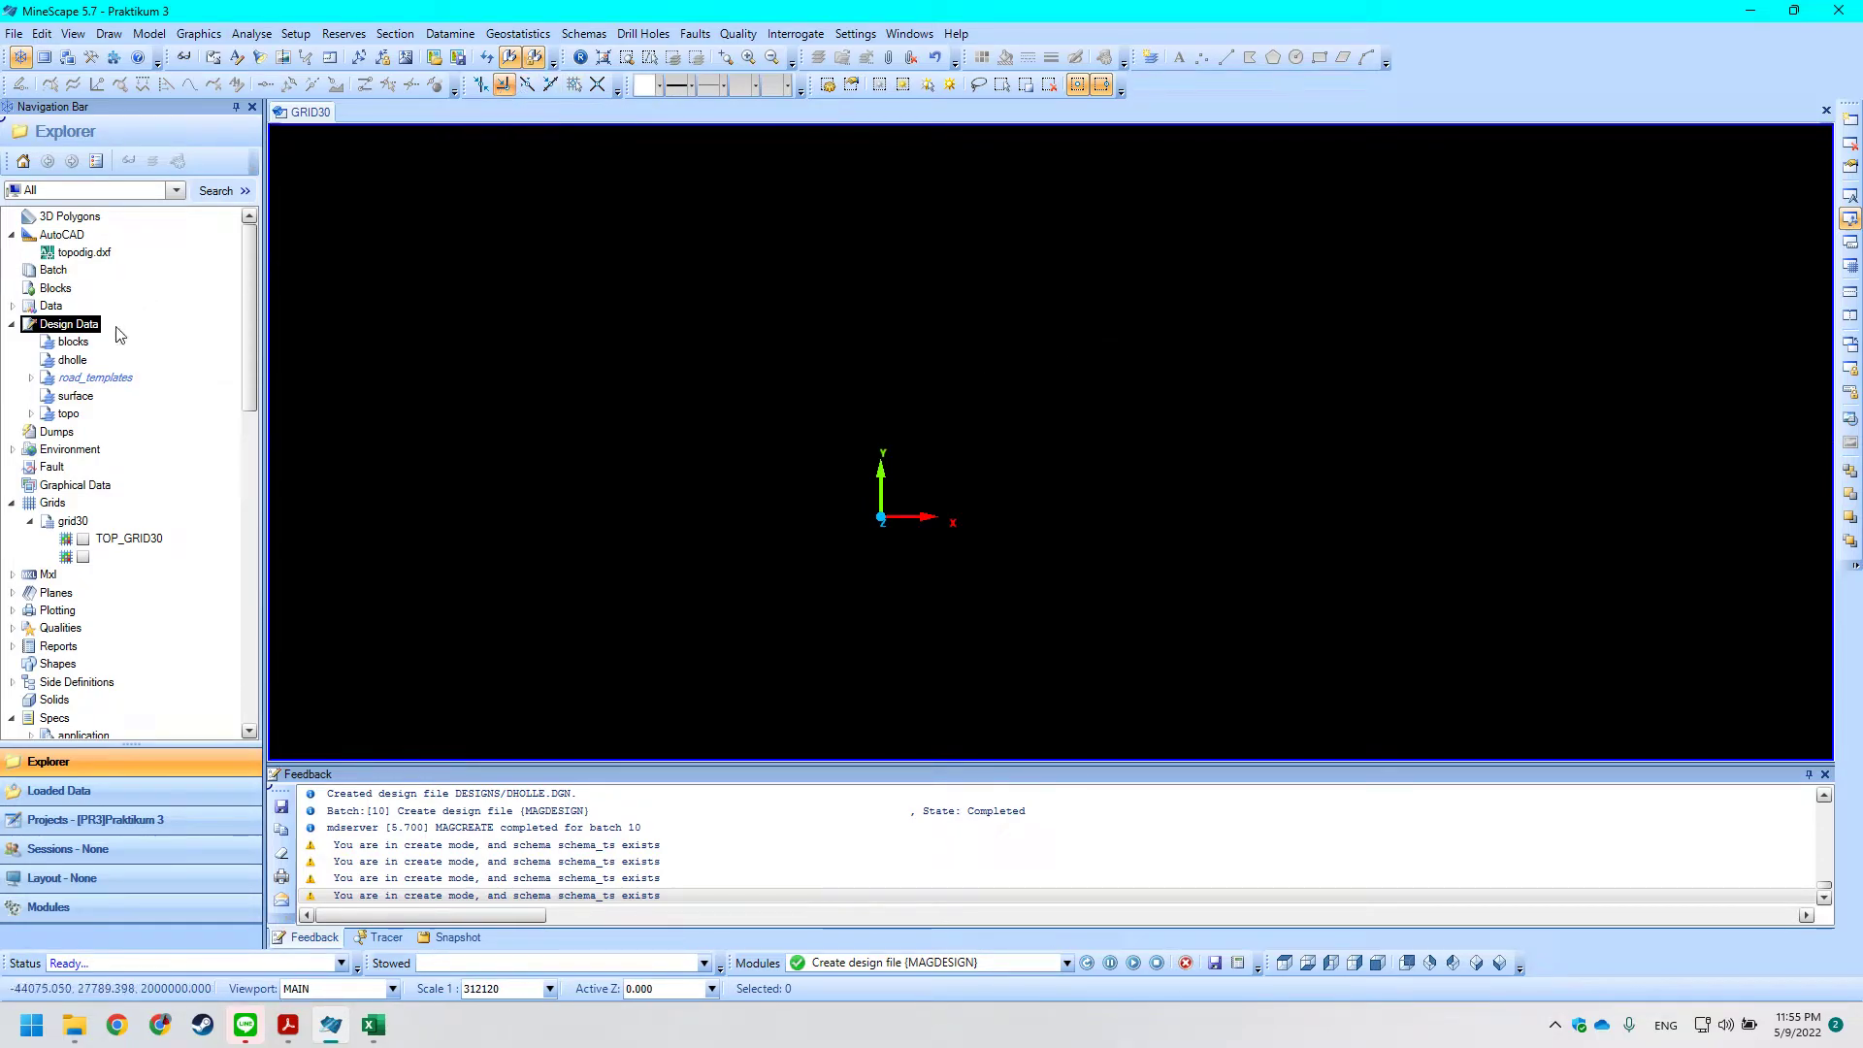
Refresh the Design Data entries in the project explorer.
right_click(76, 330)
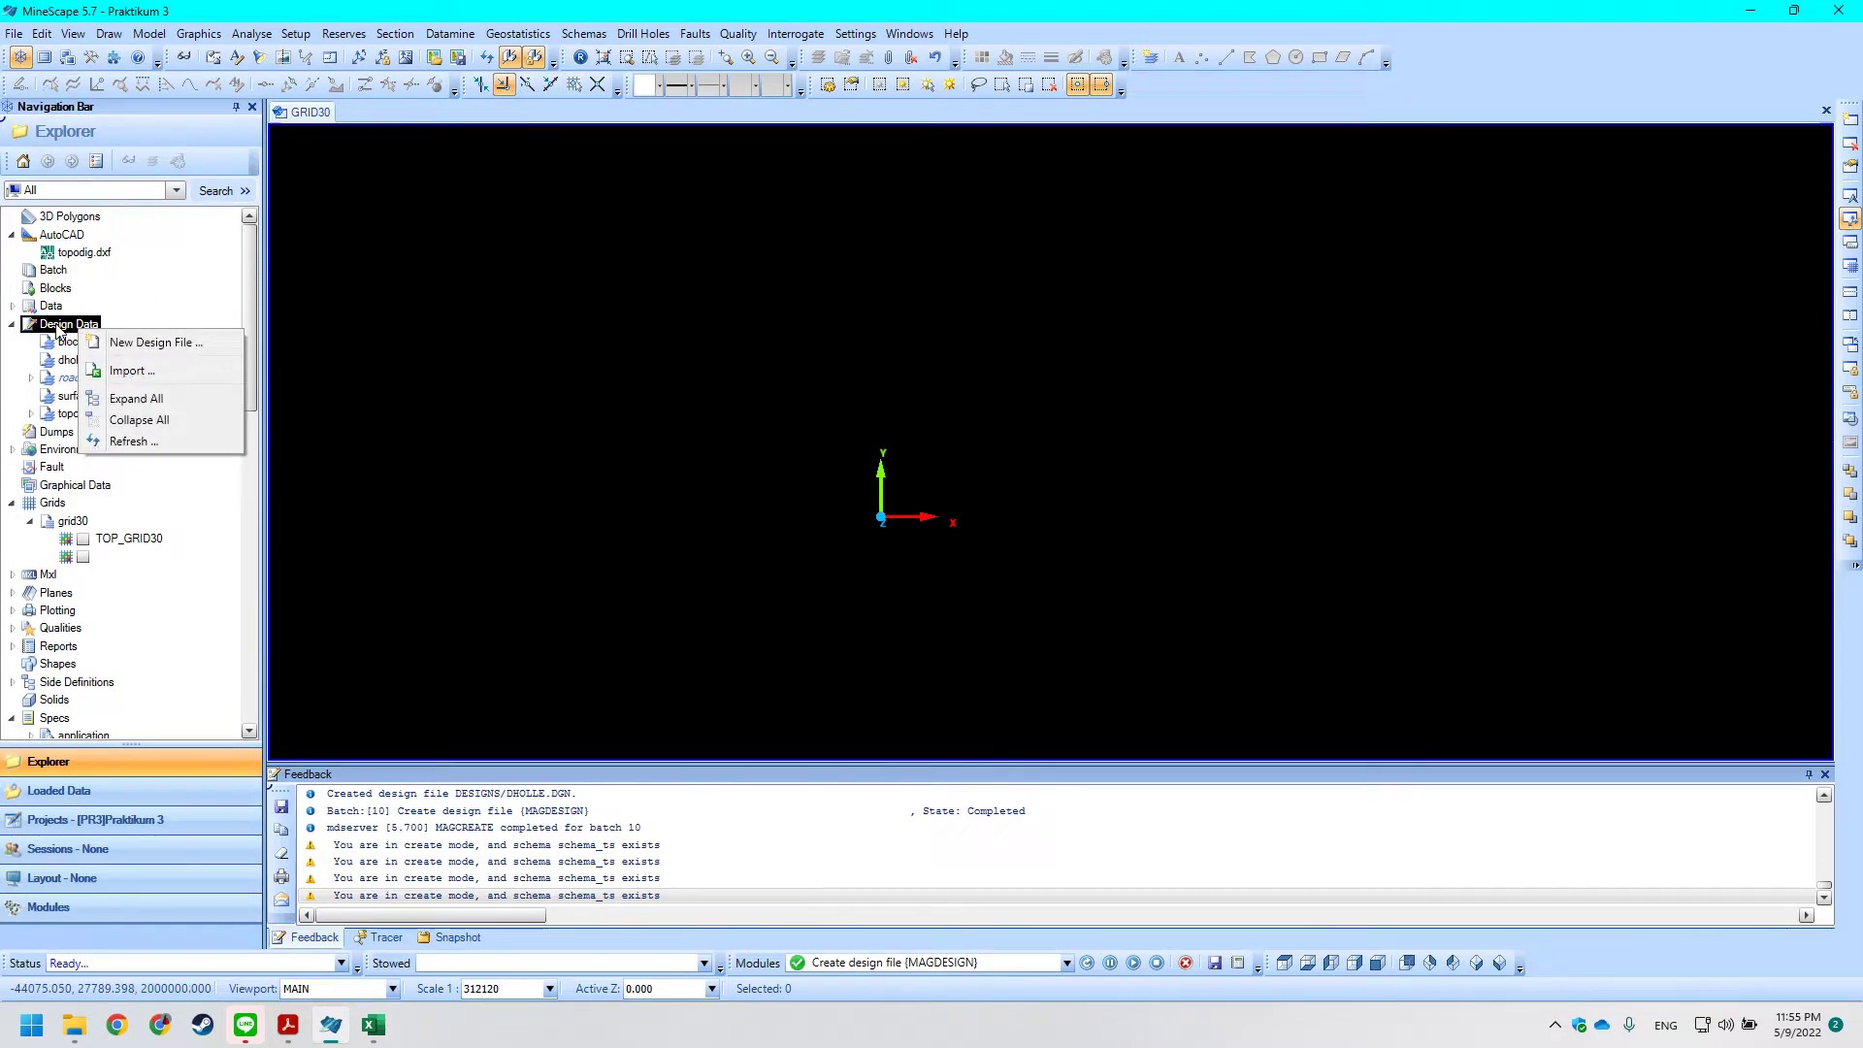
left_click(58, 330)
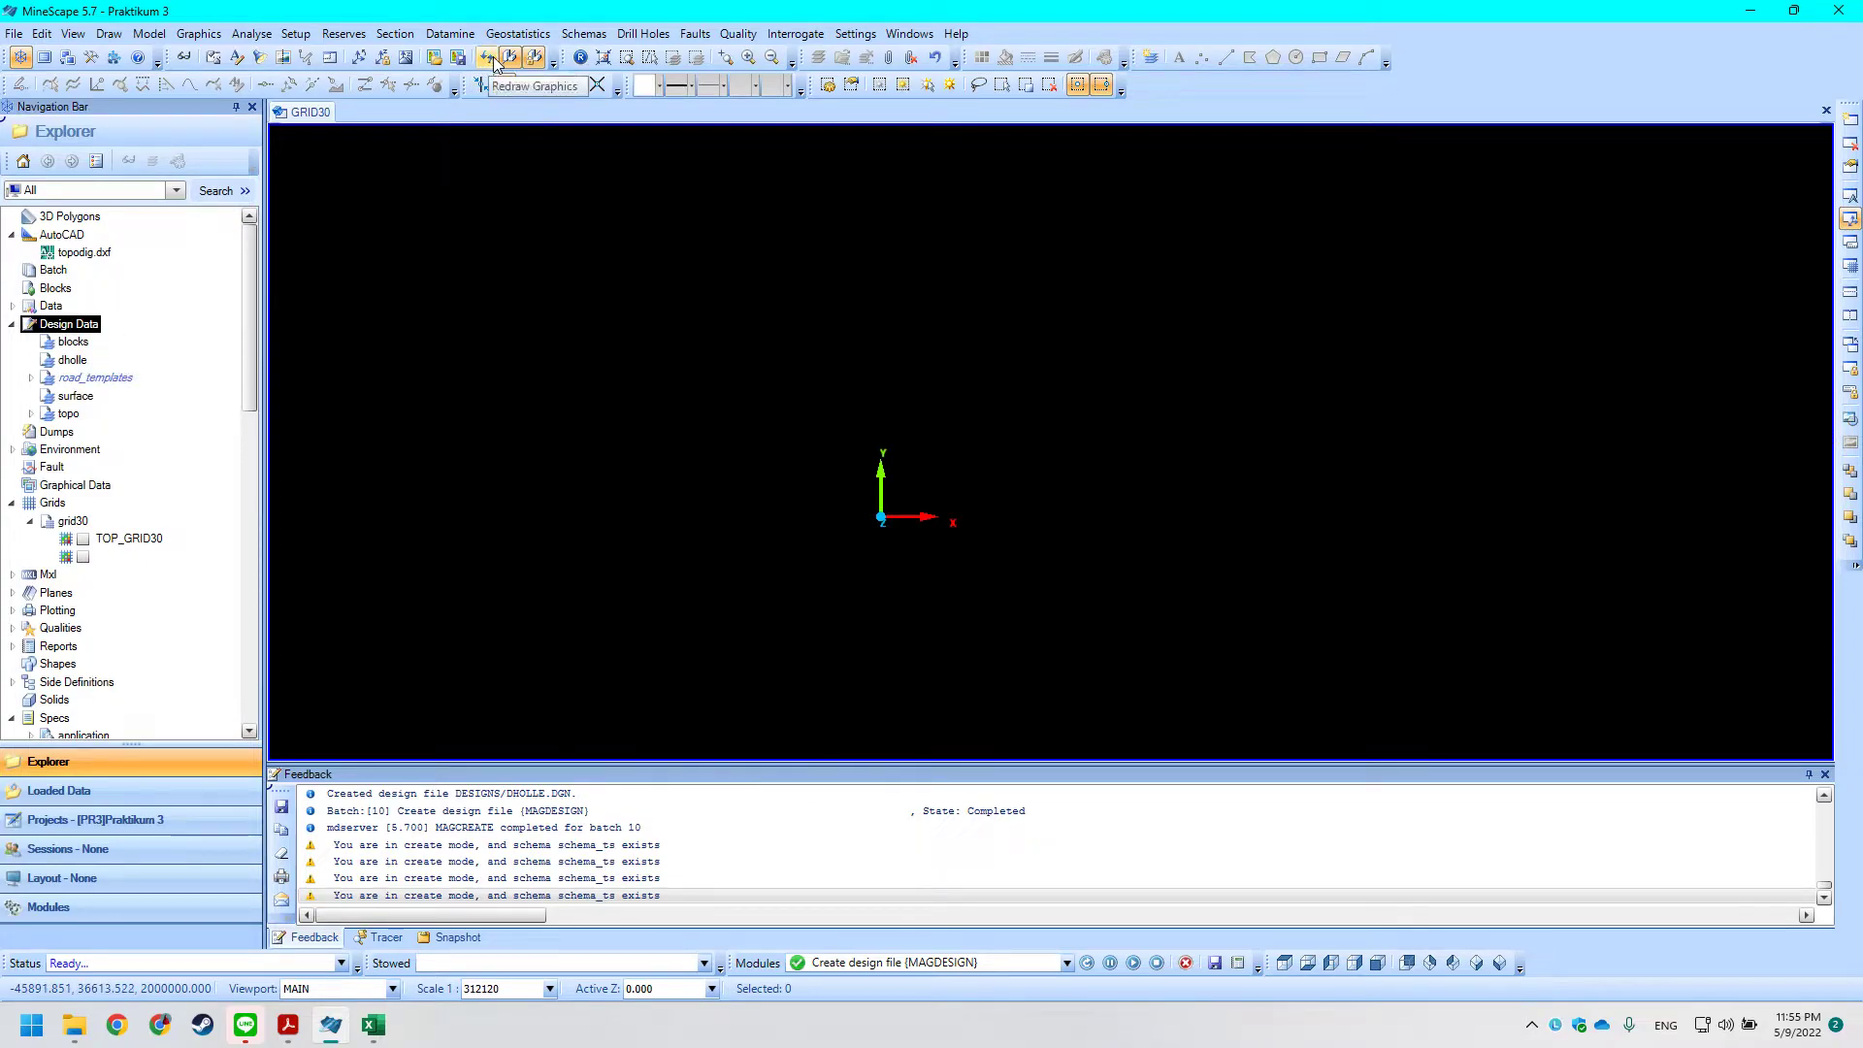
left_click(1080, 88)
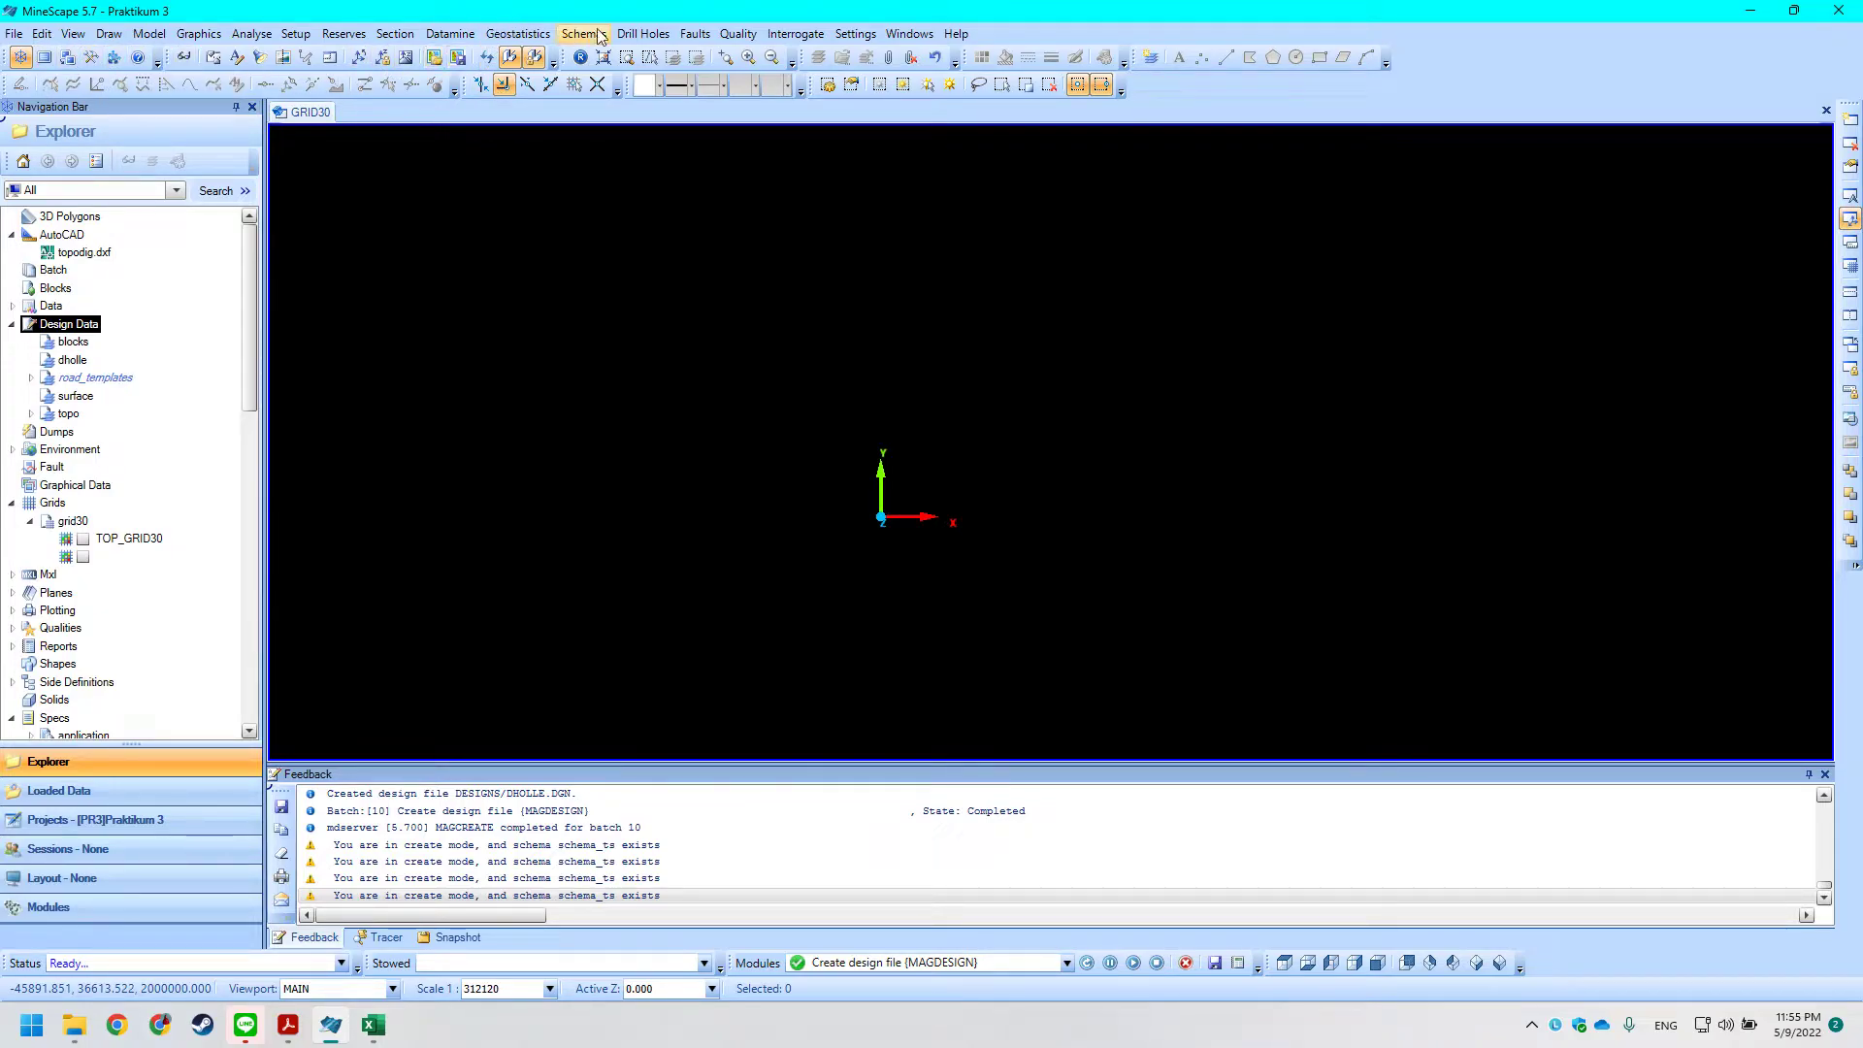
right_click(63, 326)
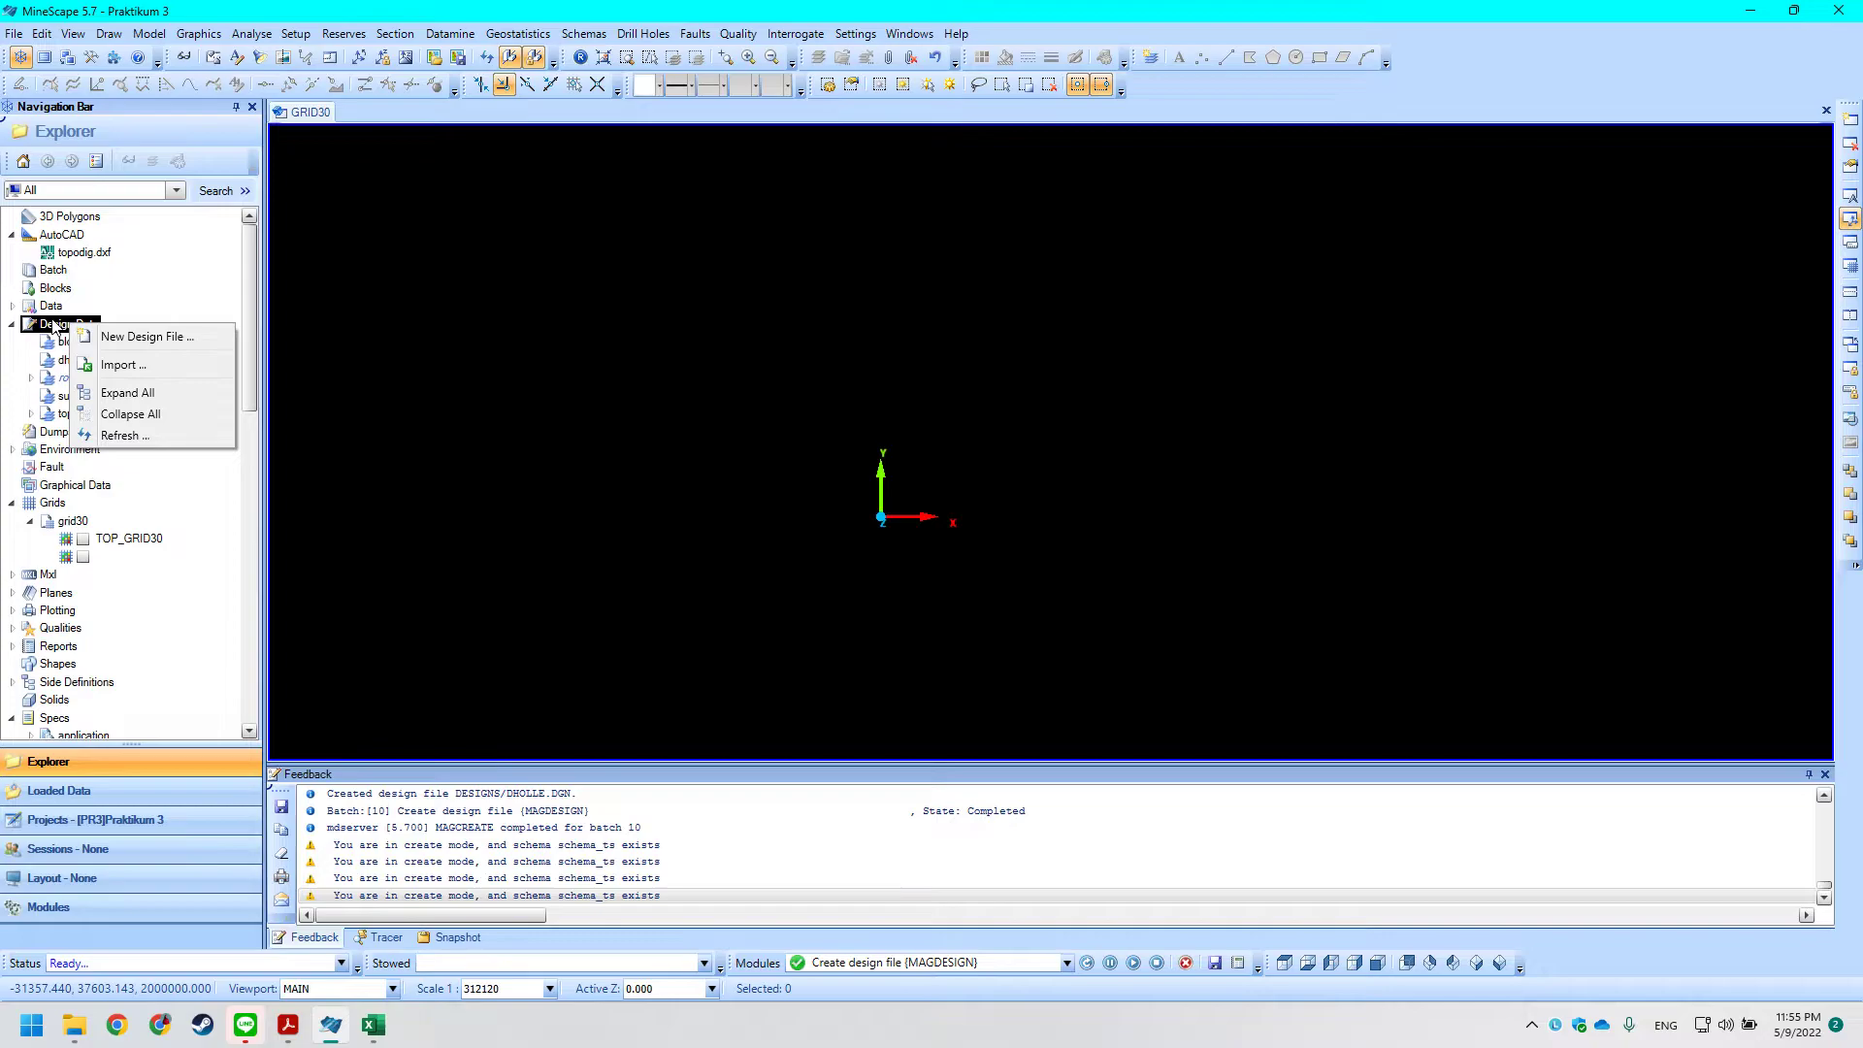
left_click(128, 433)
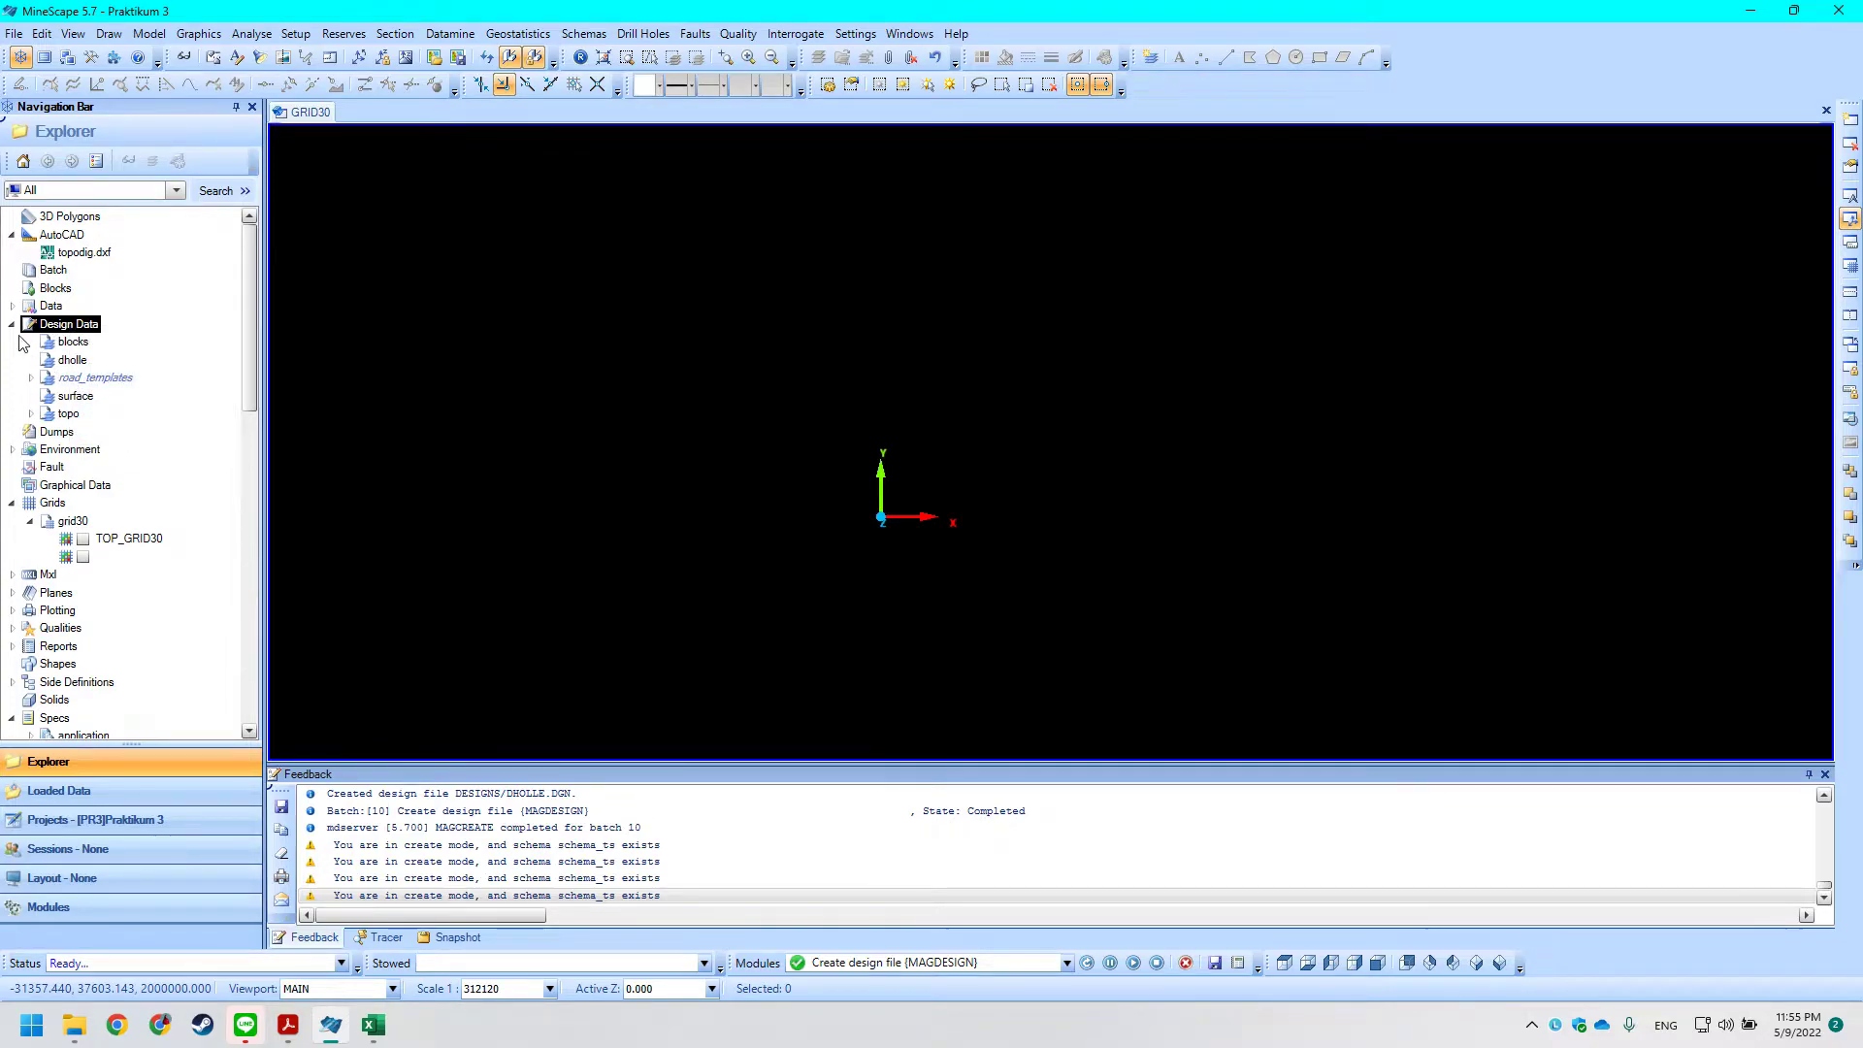
right_click(436, 853)
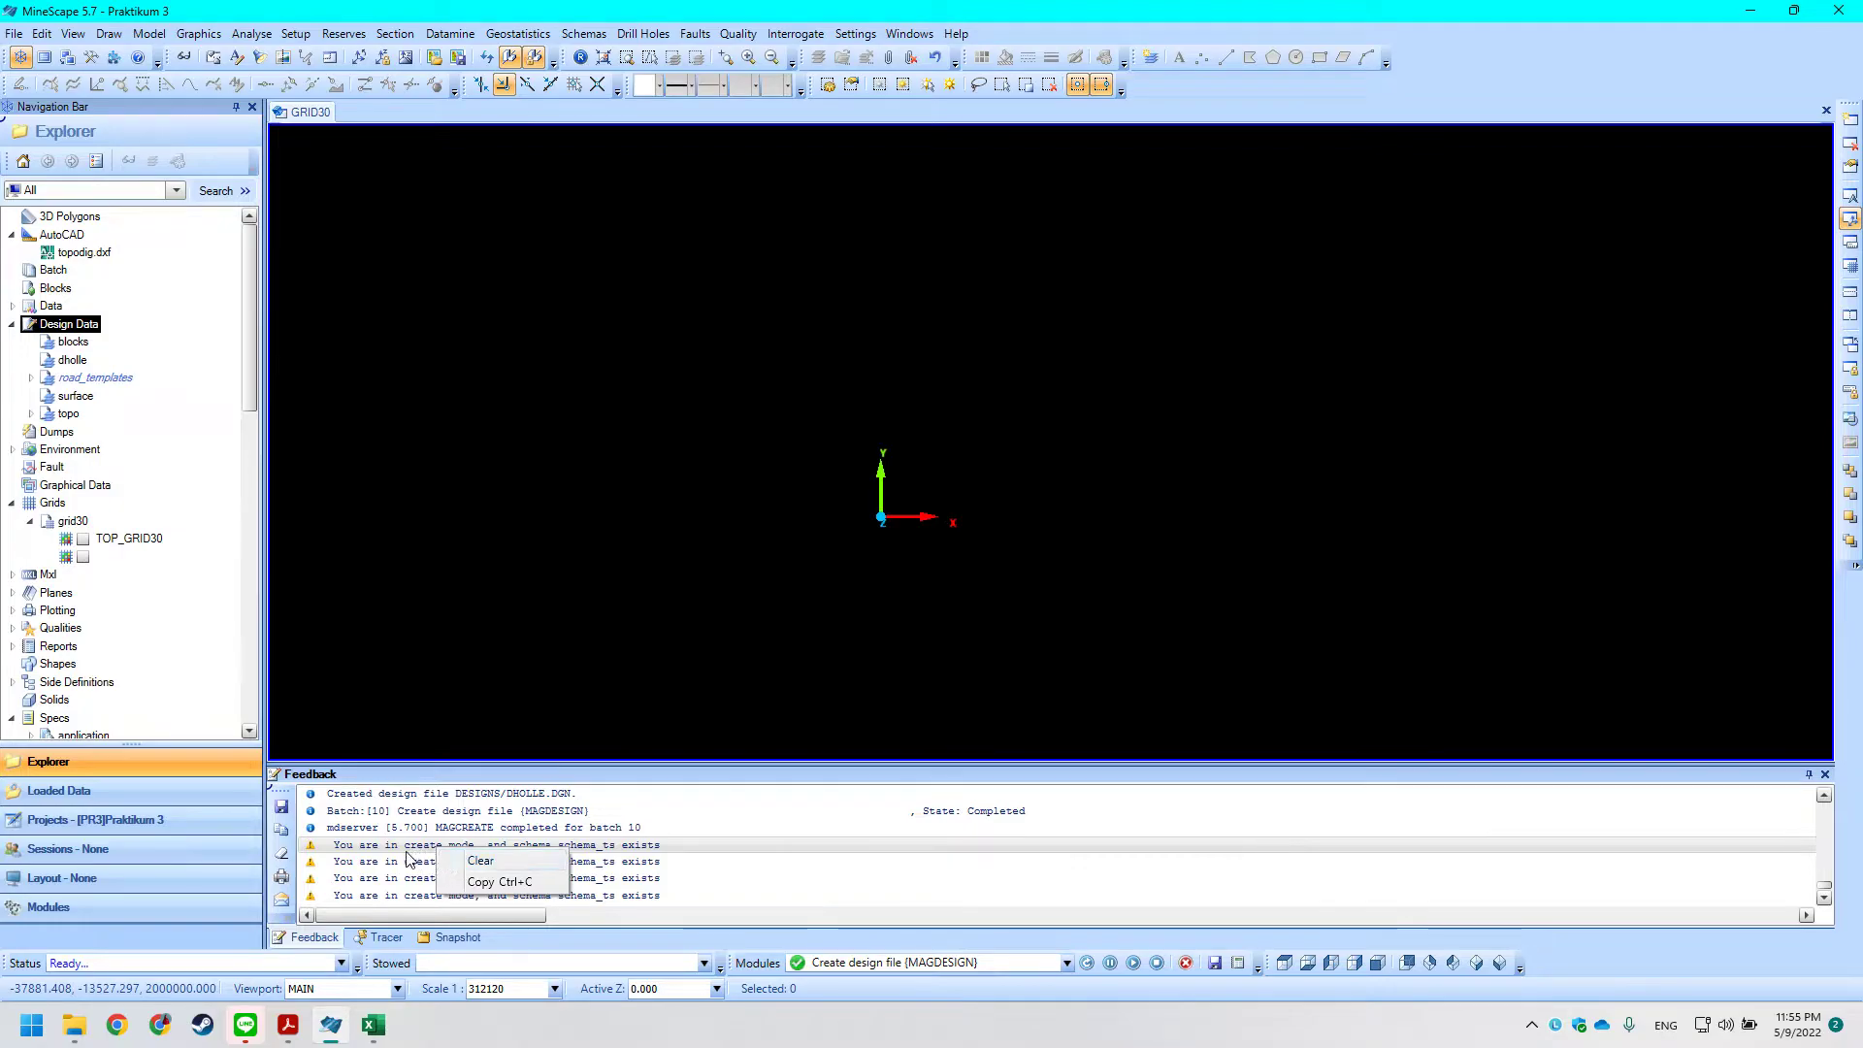
left_click(409, 859)
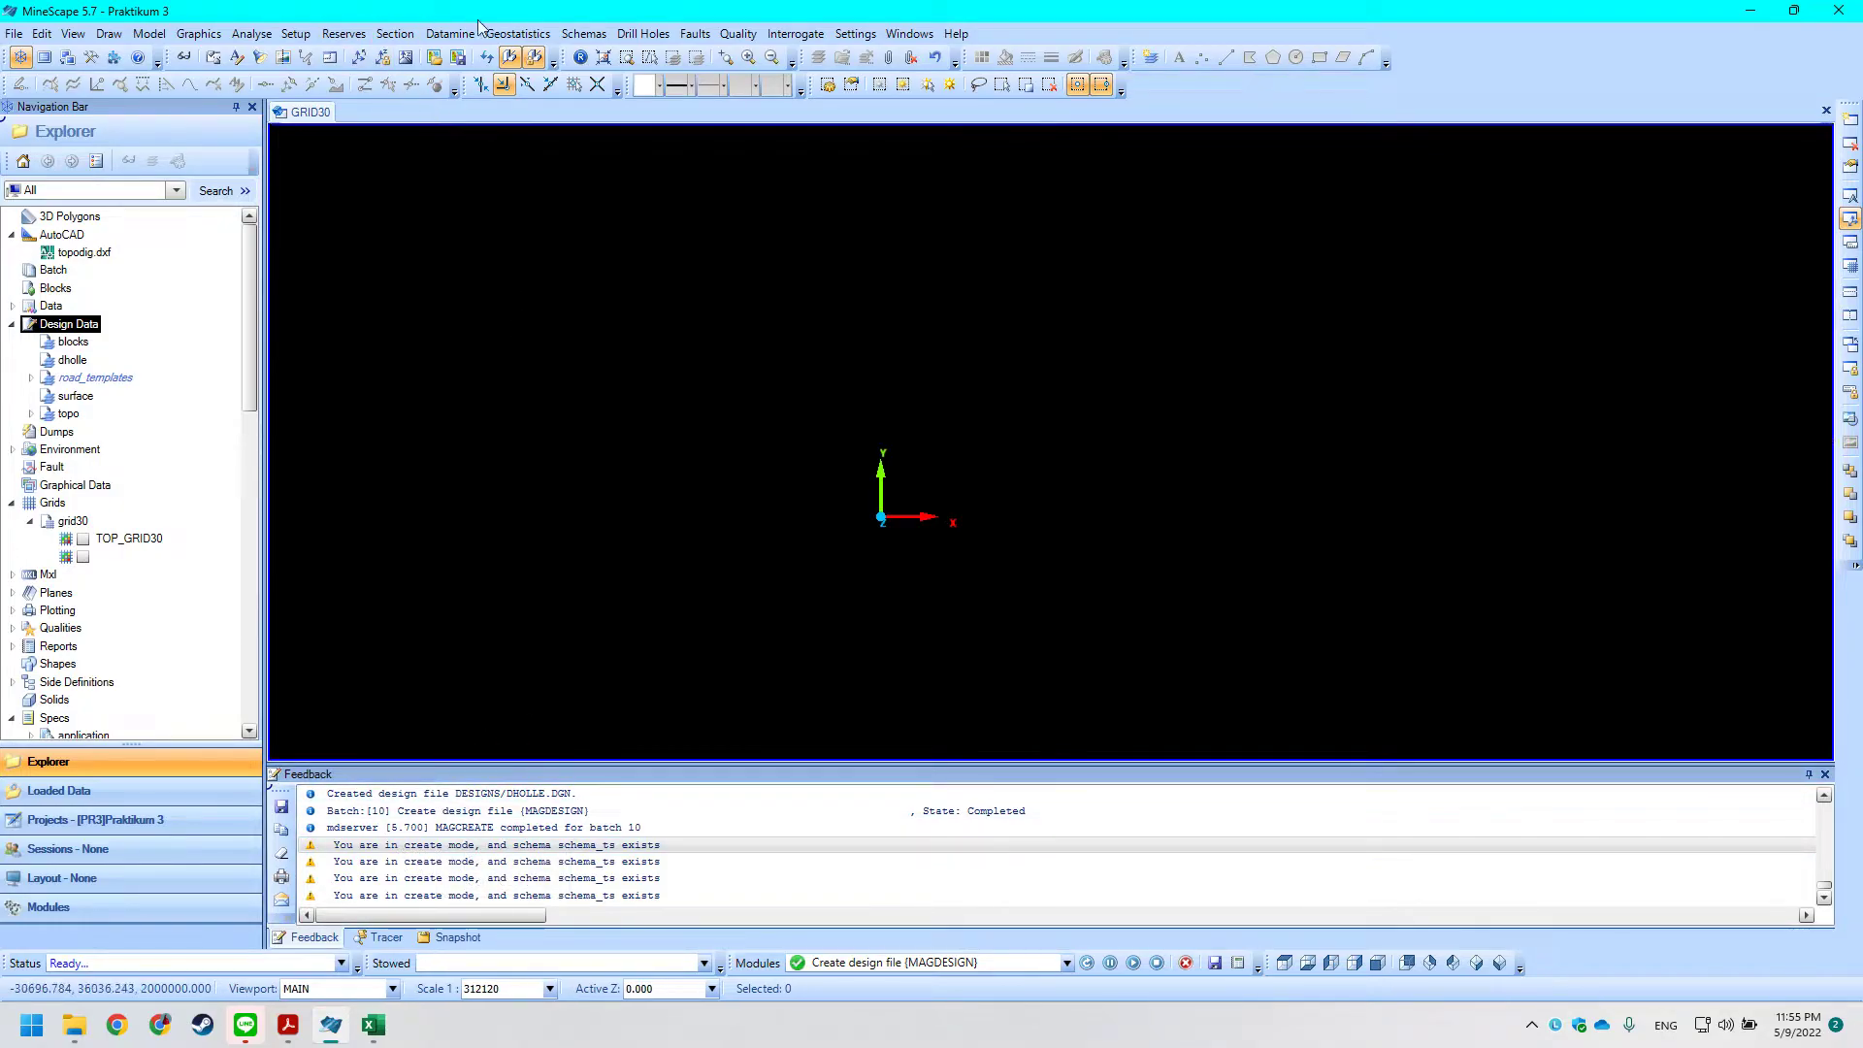
scroll(145, 401, "down", 5)
scroll(145, 398, "up", 5)
left_click(592, 35)
left_click(589, 39)
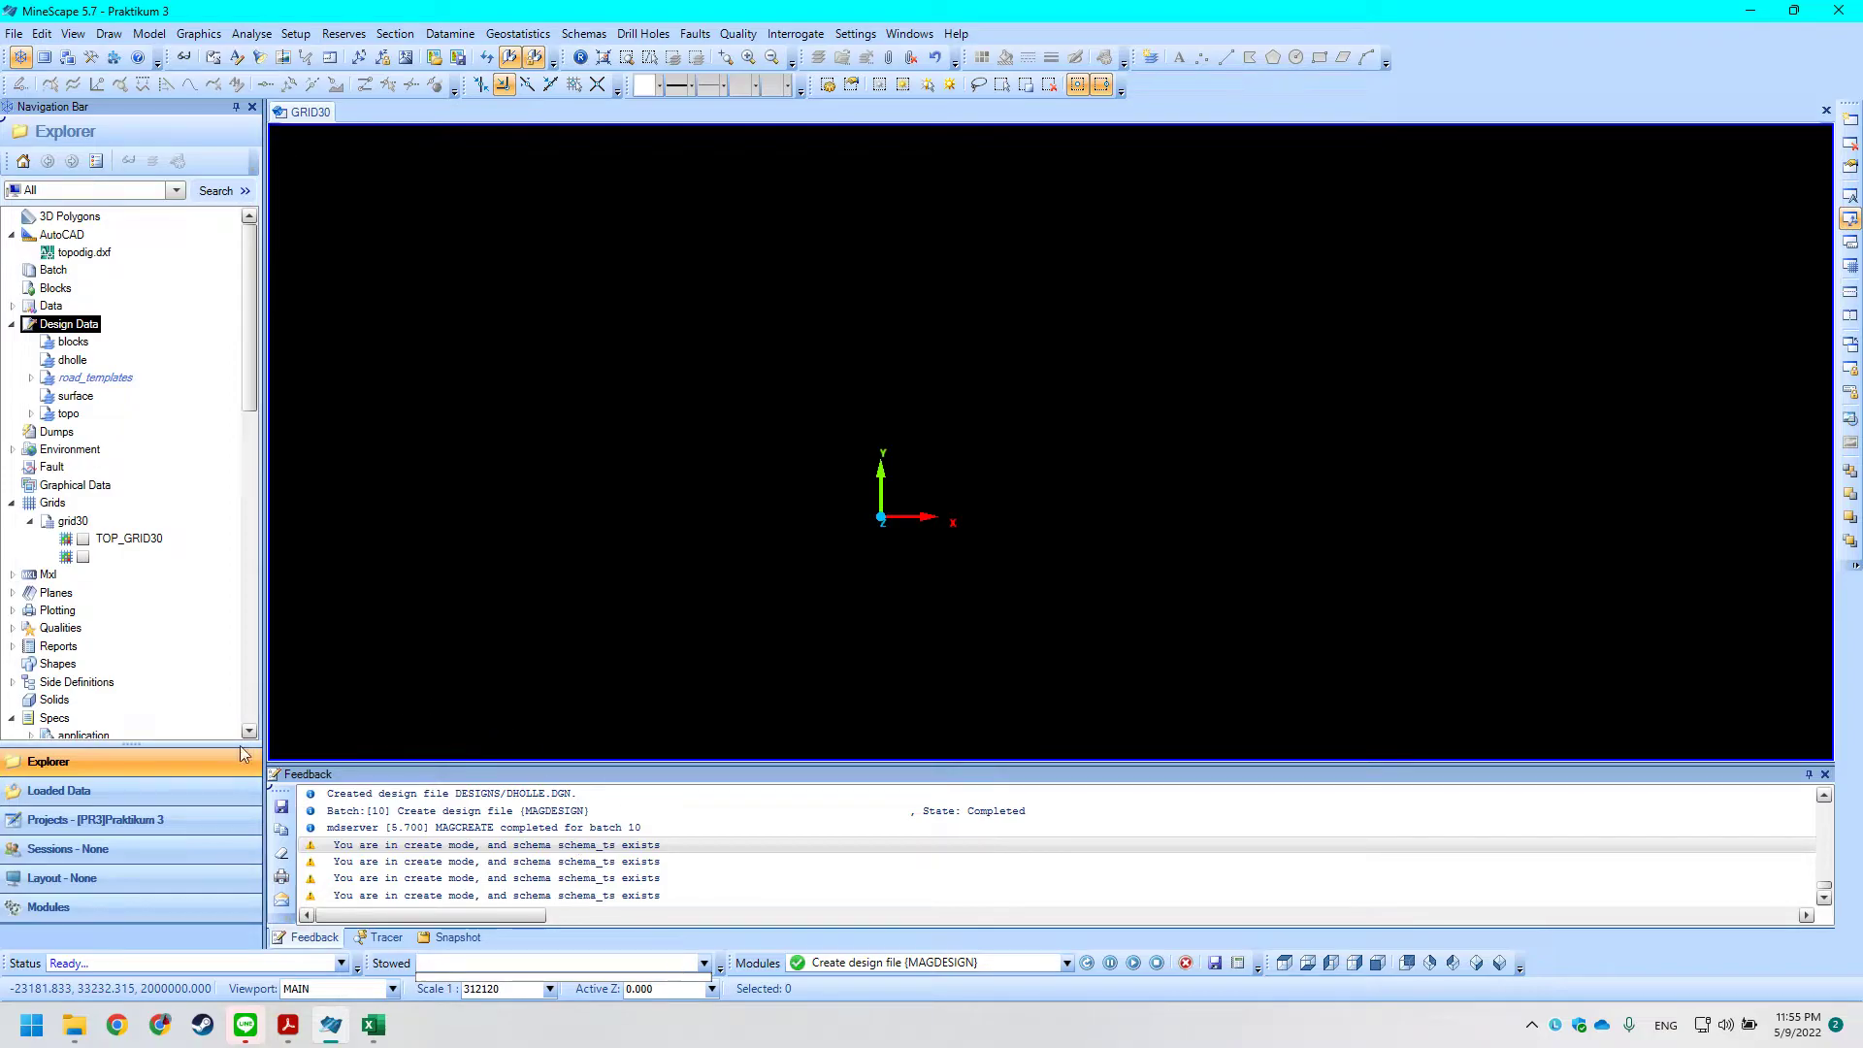
Start creating a schema again and select schema_ts as its name.
left_click(573, 36)
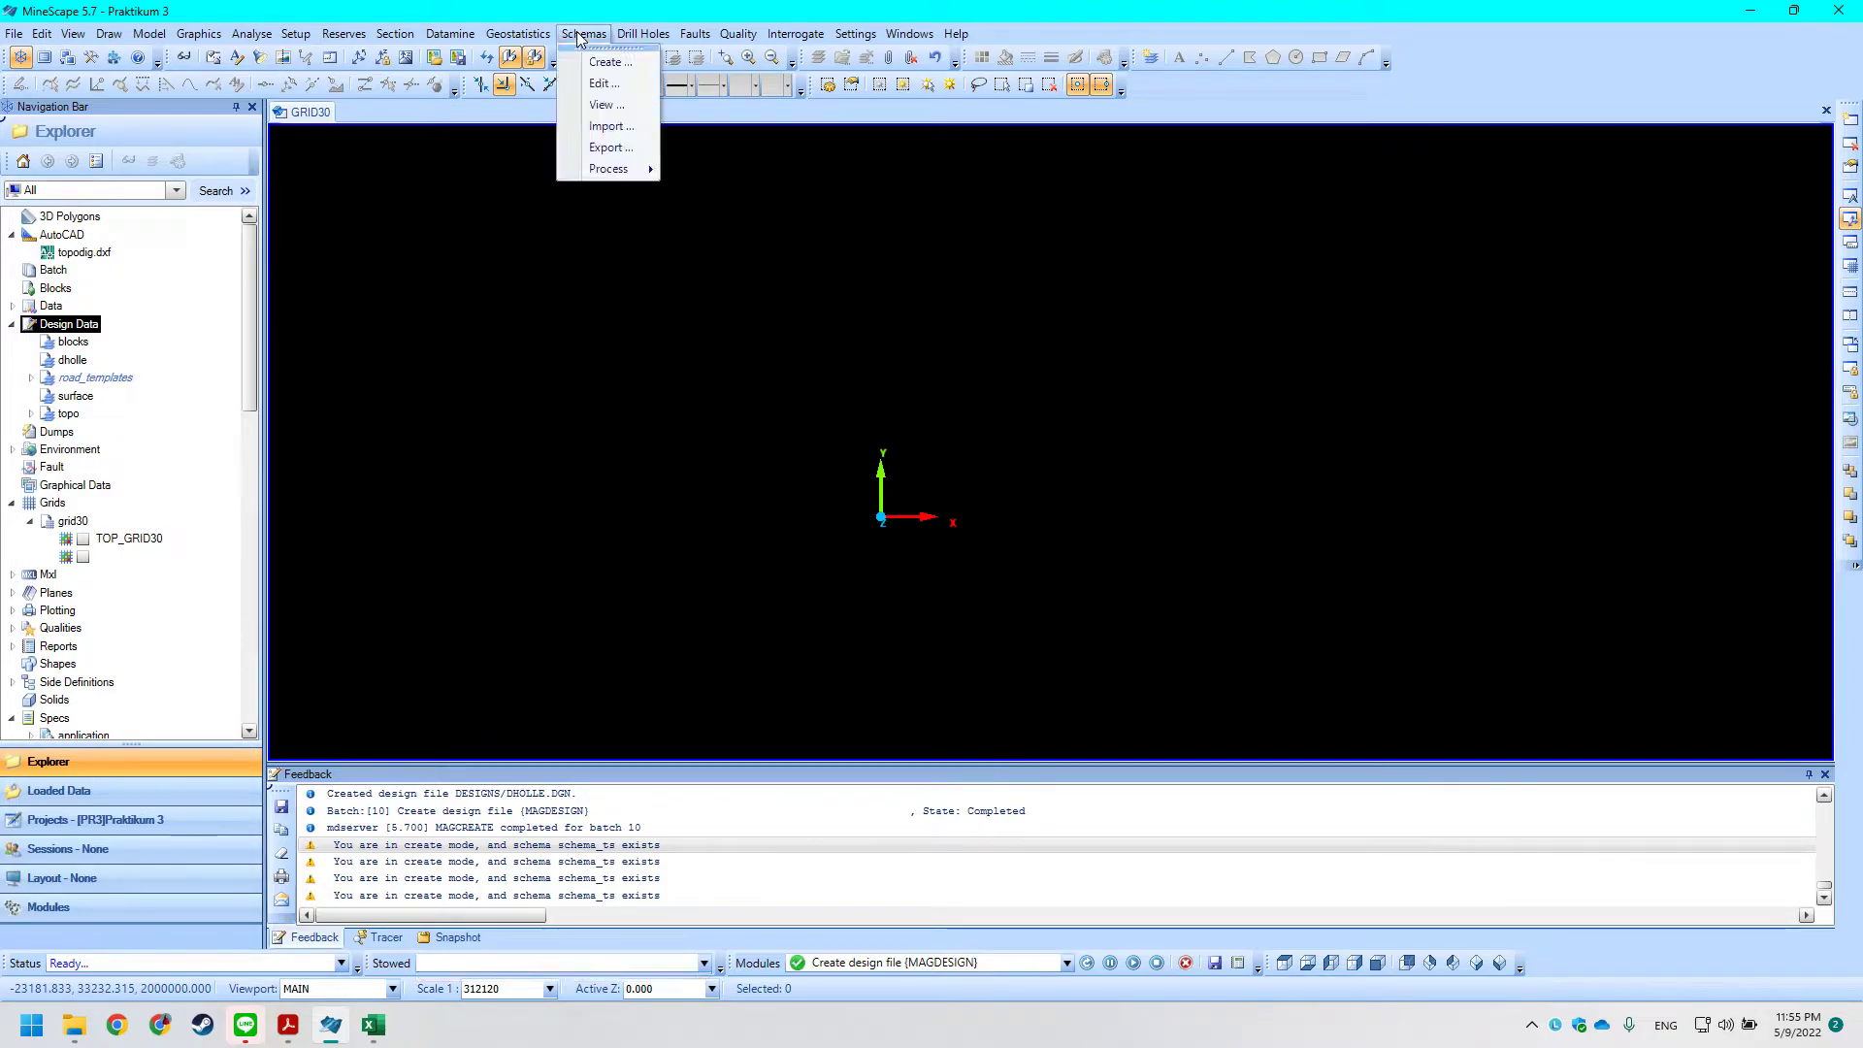
left_click(596, 58)
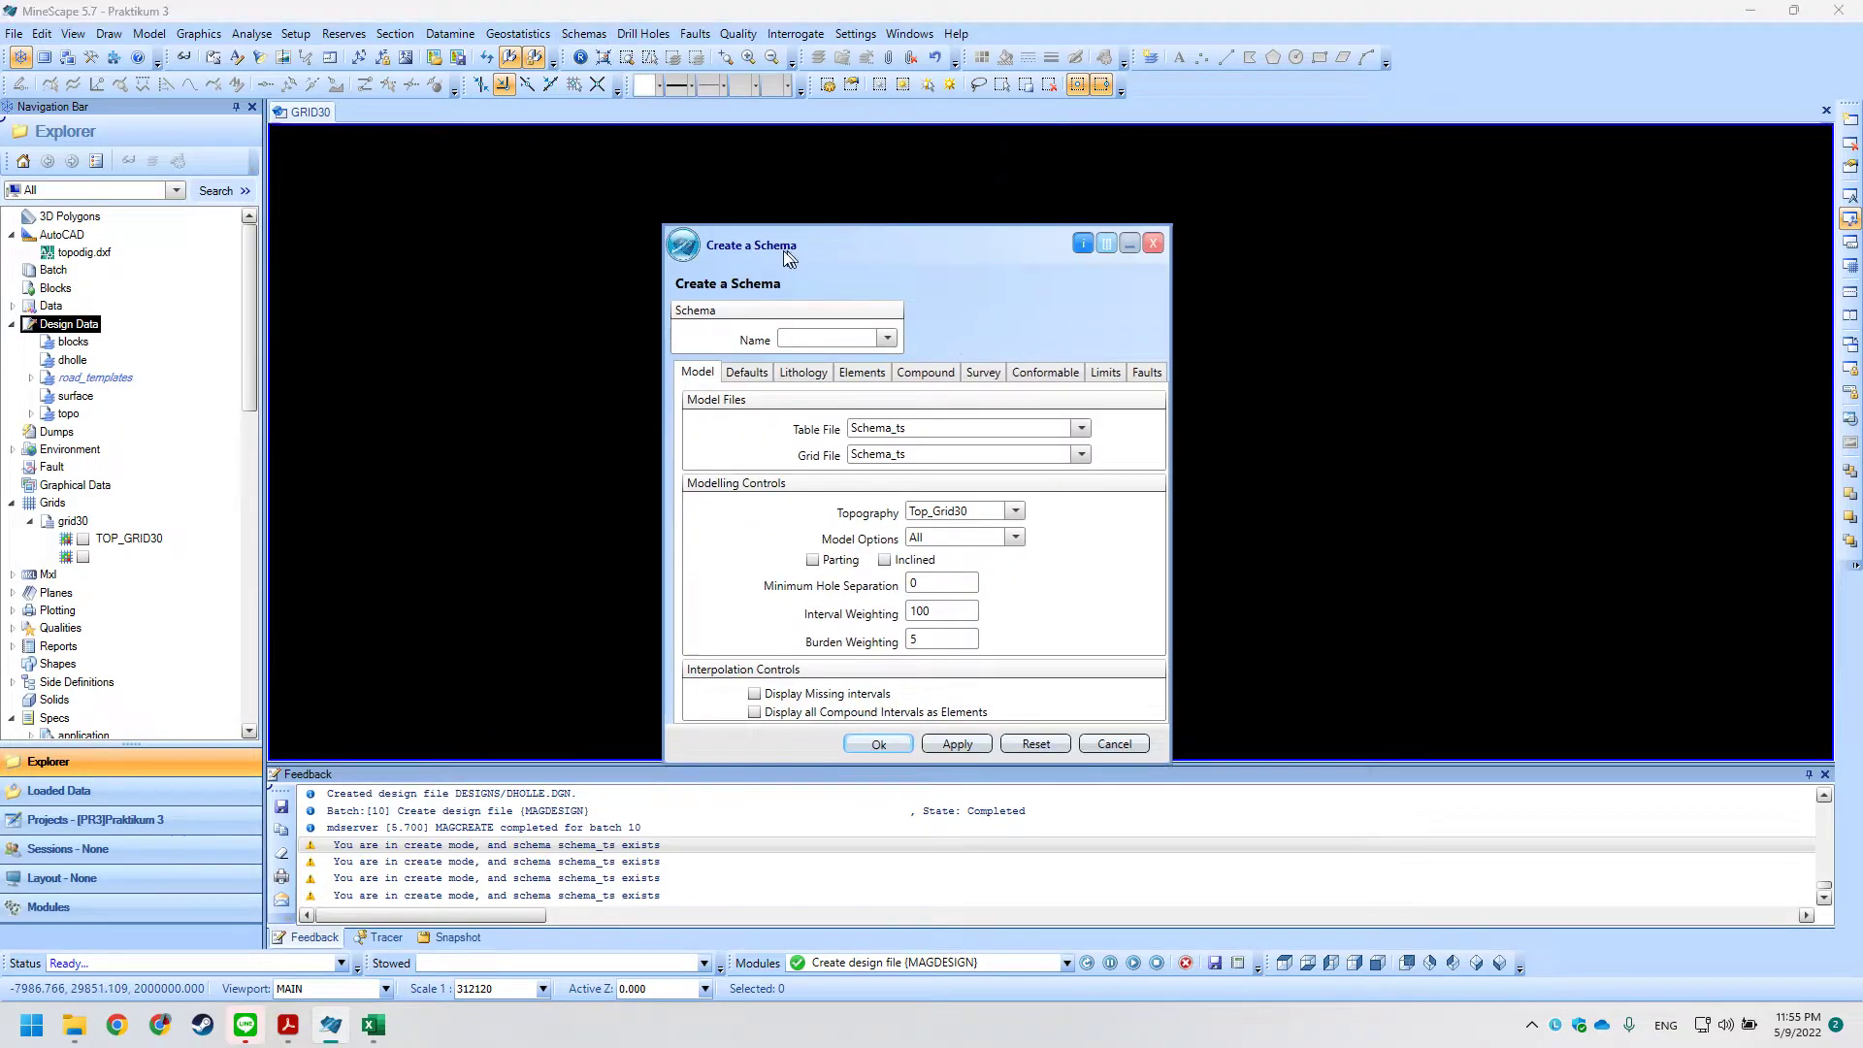
left_click_drag(793, 252, 675, 246)
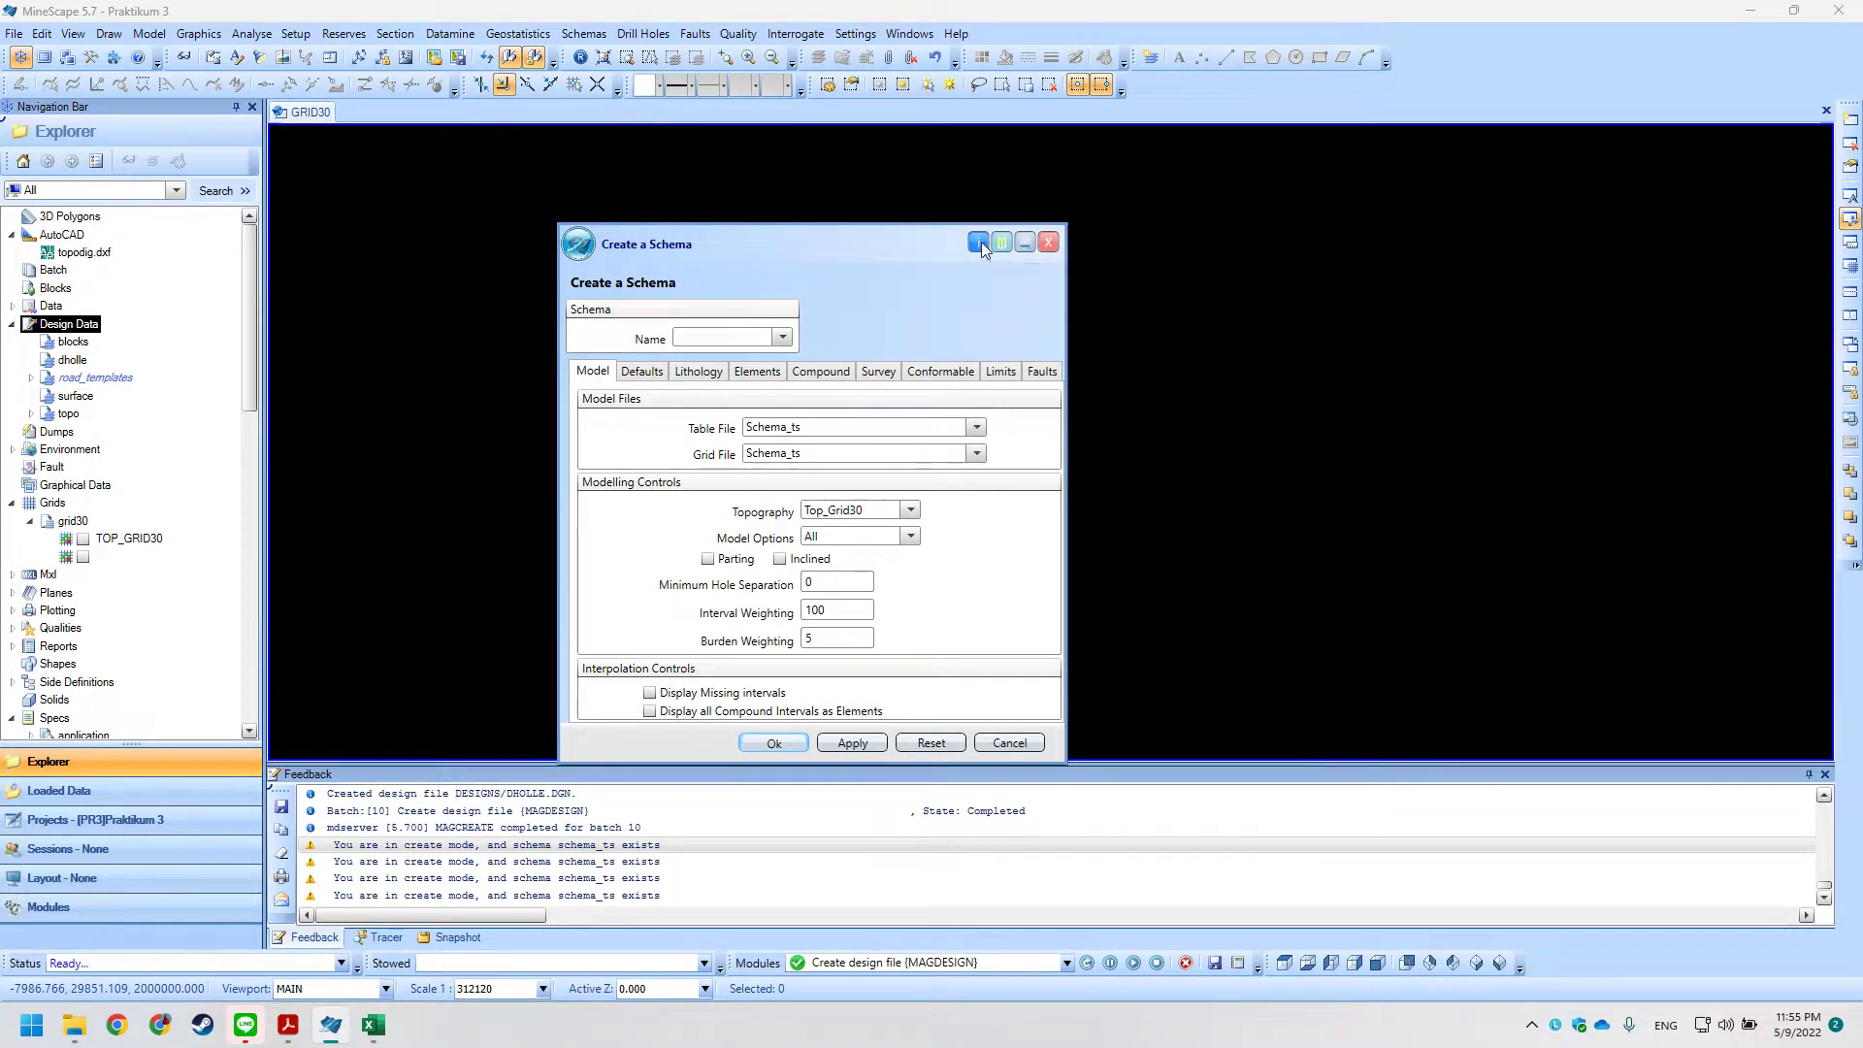
left_click(783, 336)
left_click(727, 355)
left_click(720, 372)
Check schema_ts's survey data, conformable sequences and model settings, dismissing the errors that appear.
left_click(876, 372)
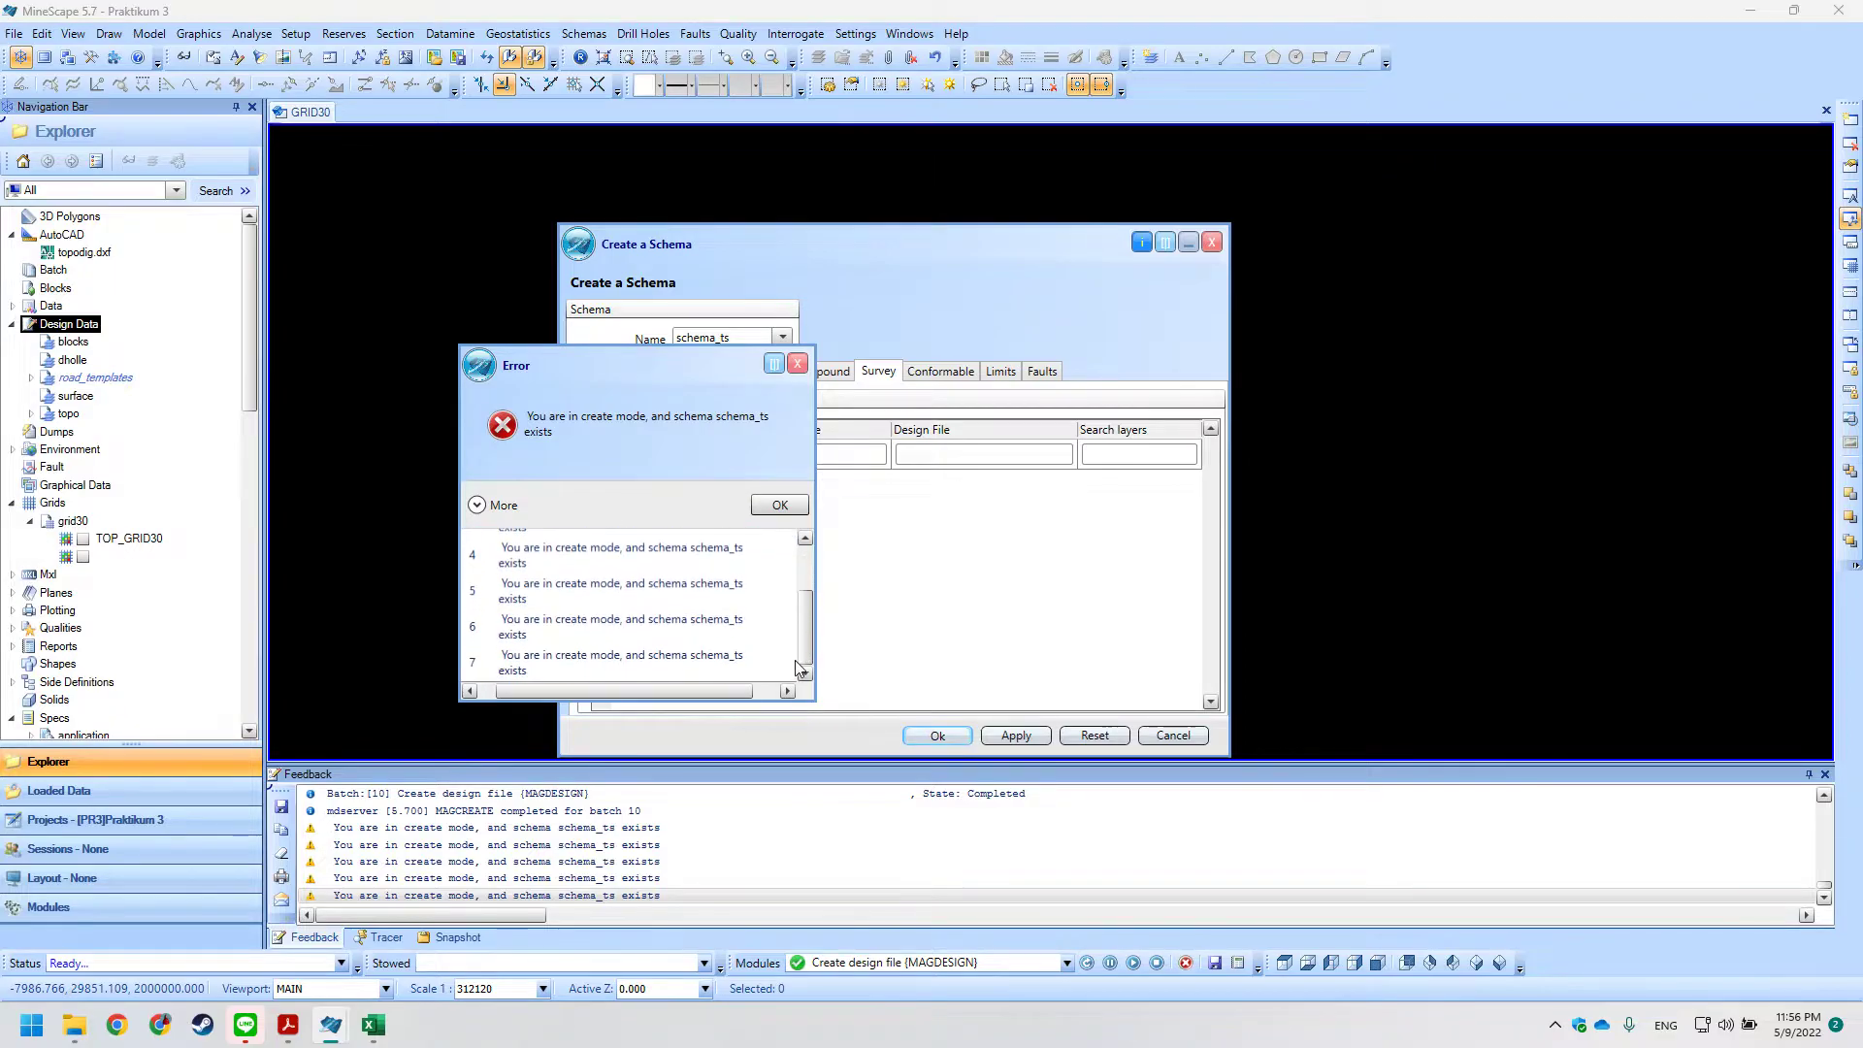
left_click(779, 505)
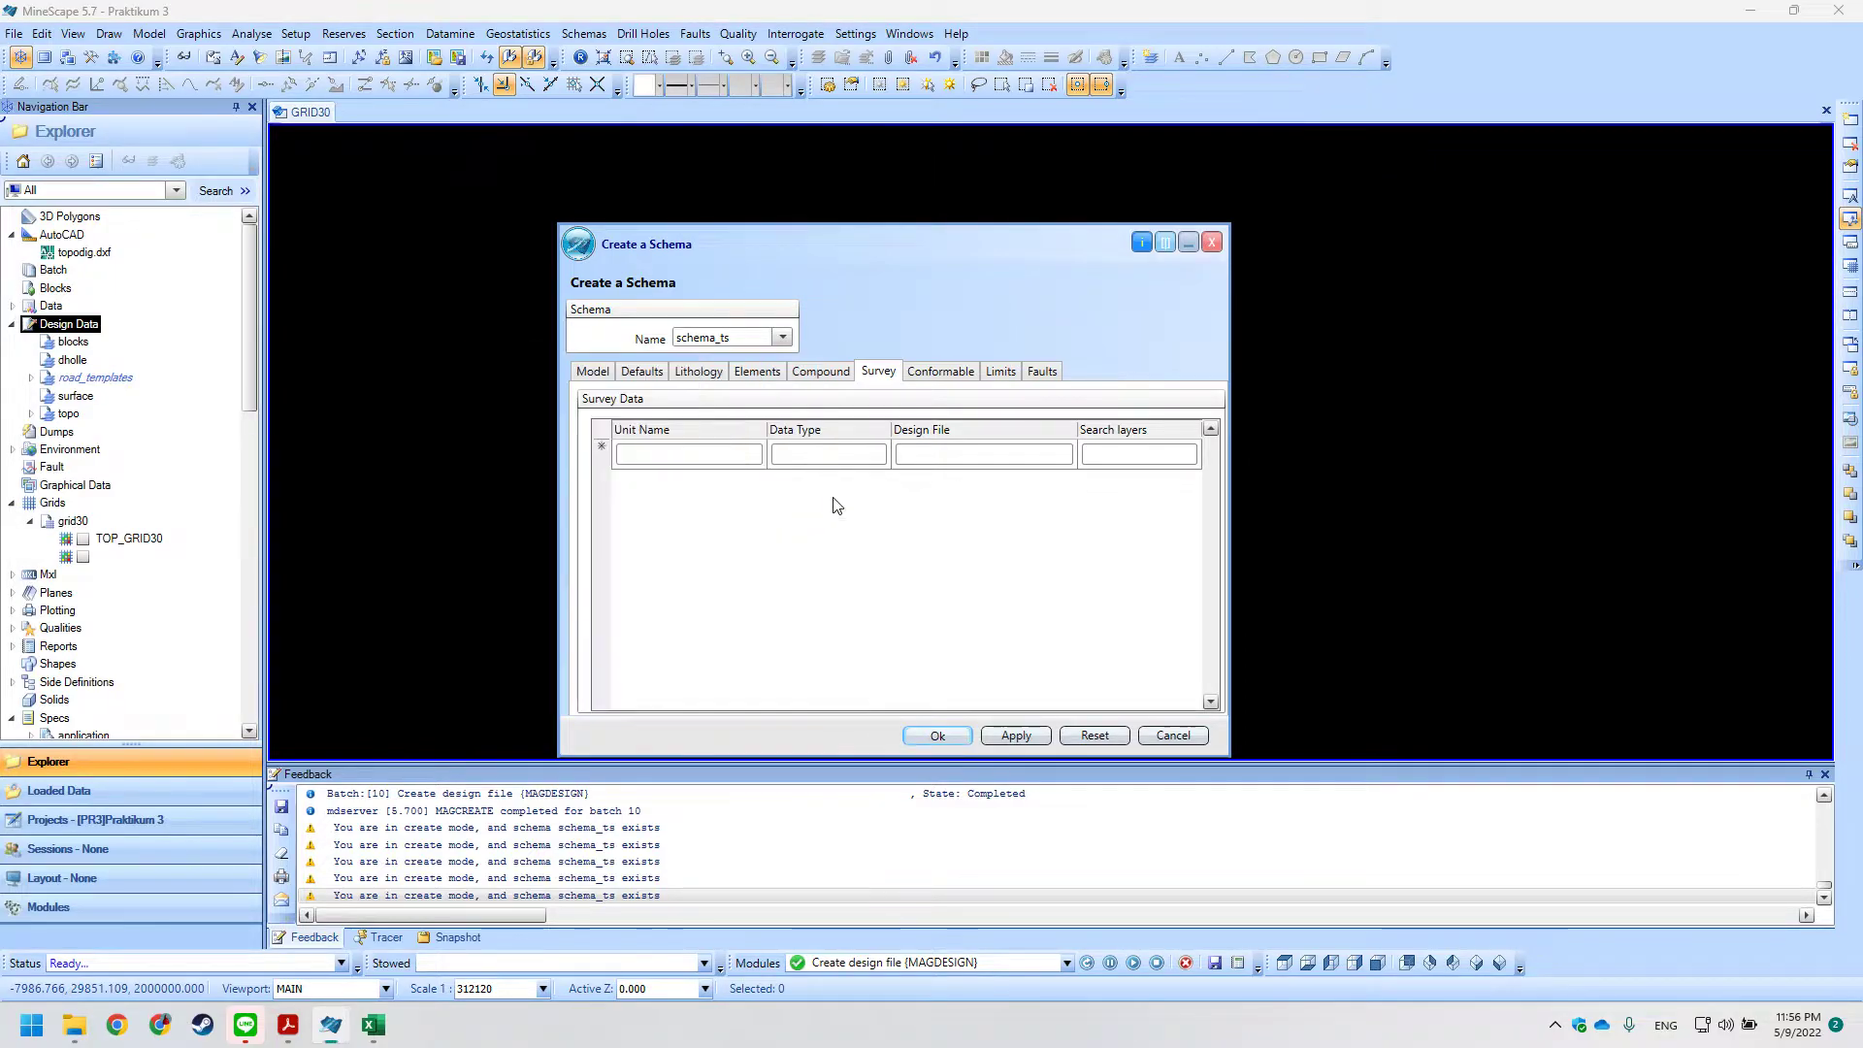
left_click(937, 374)
left_click(1006, 376)
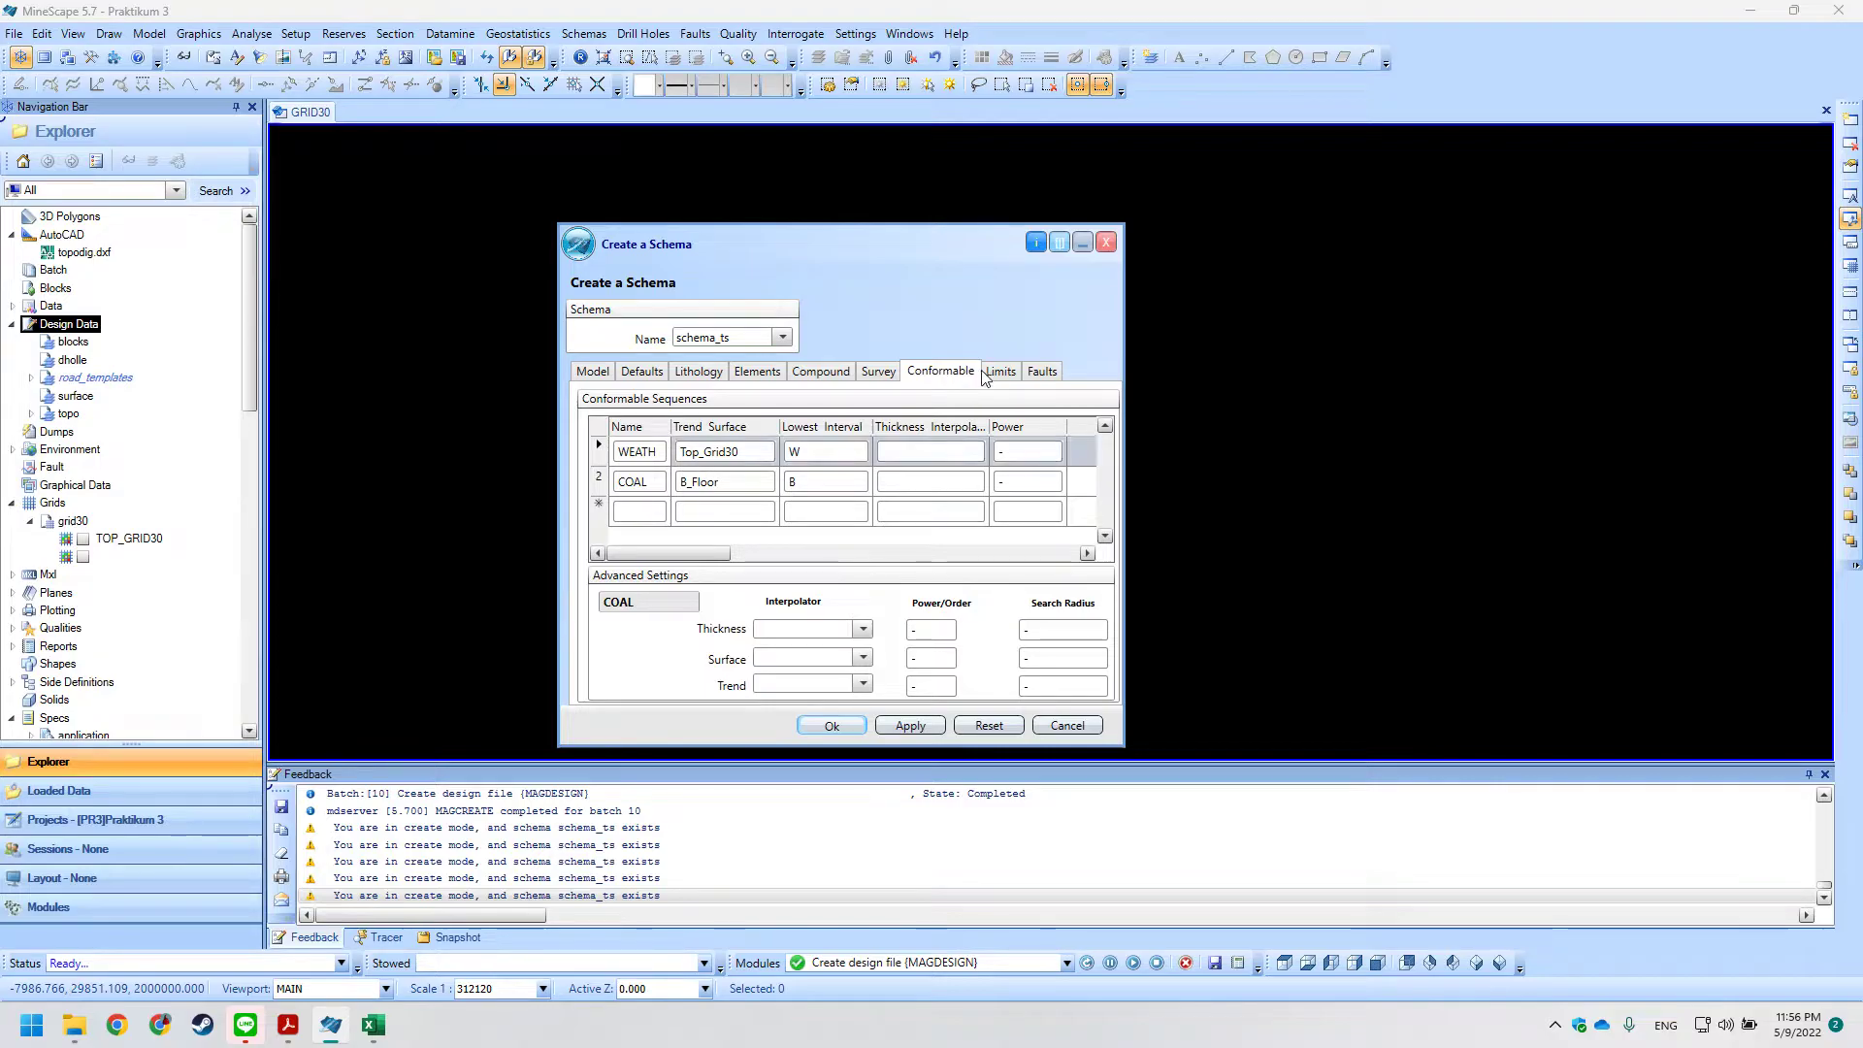
left_click(764, 505)
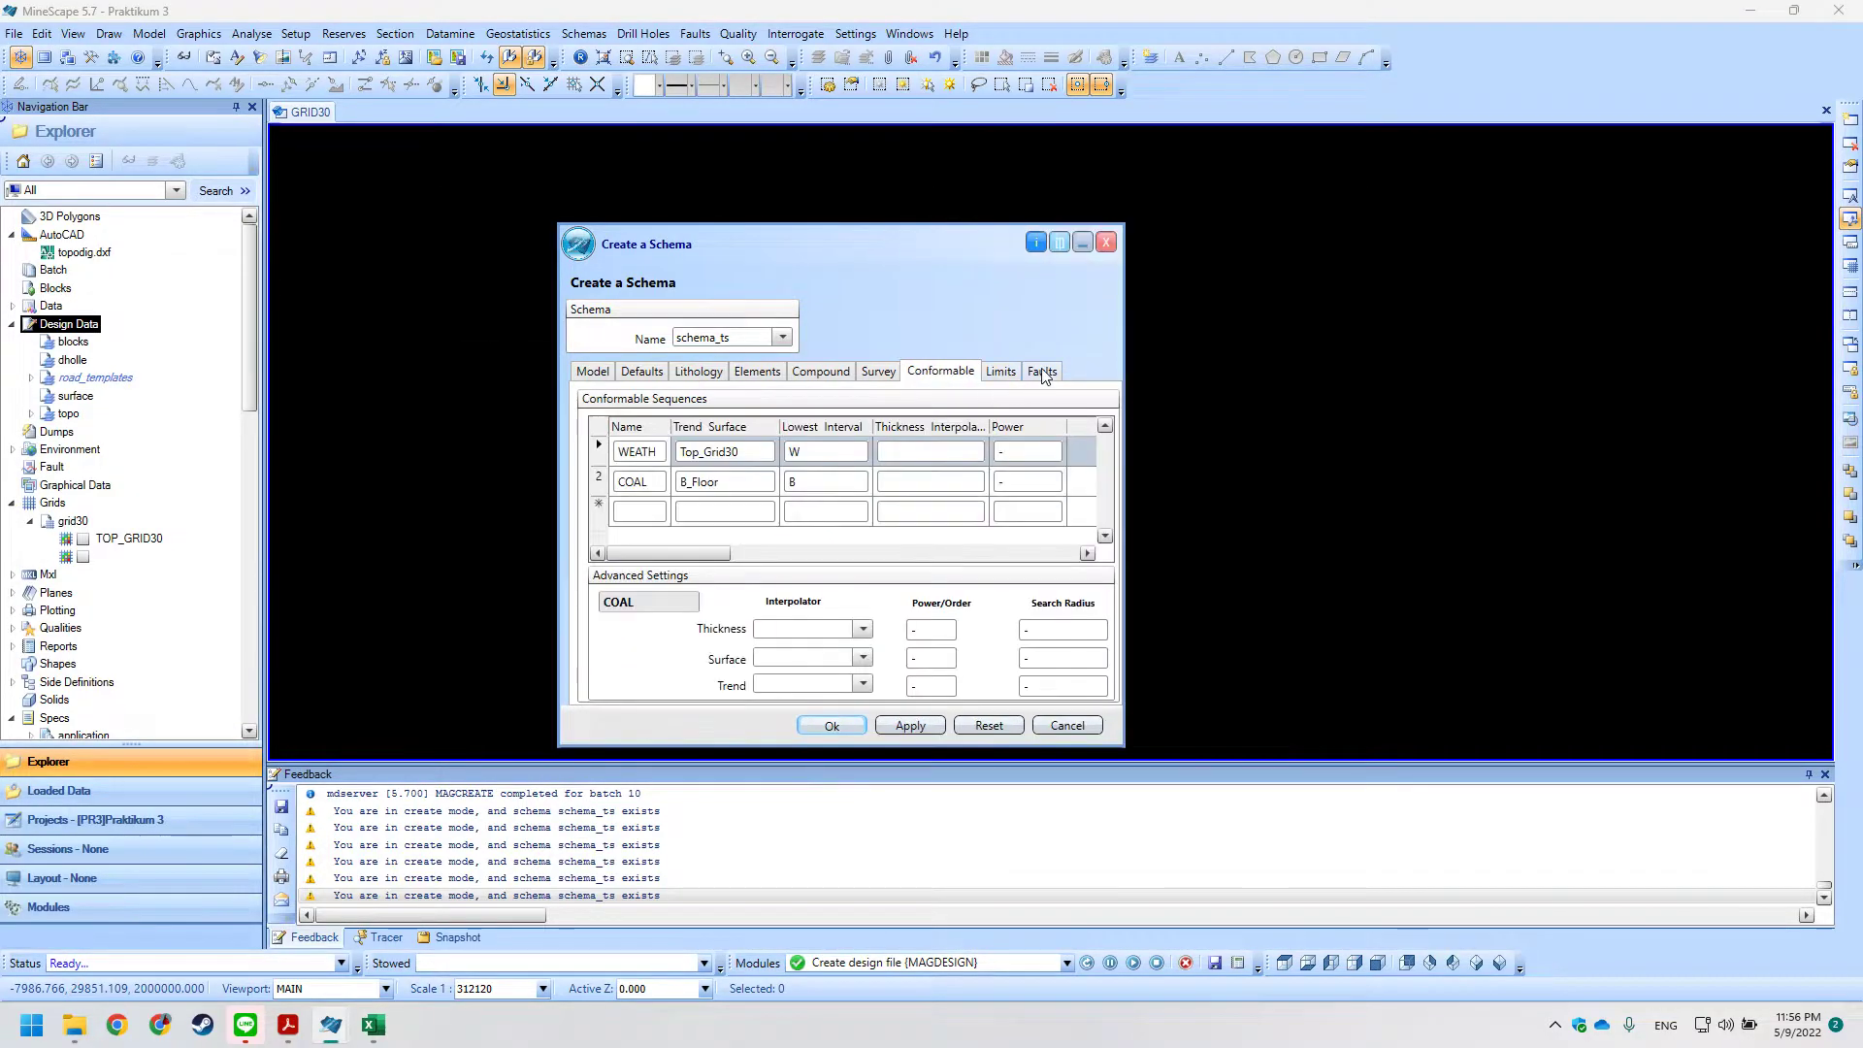
left_click(1042, 371)
left_click(763, 506)
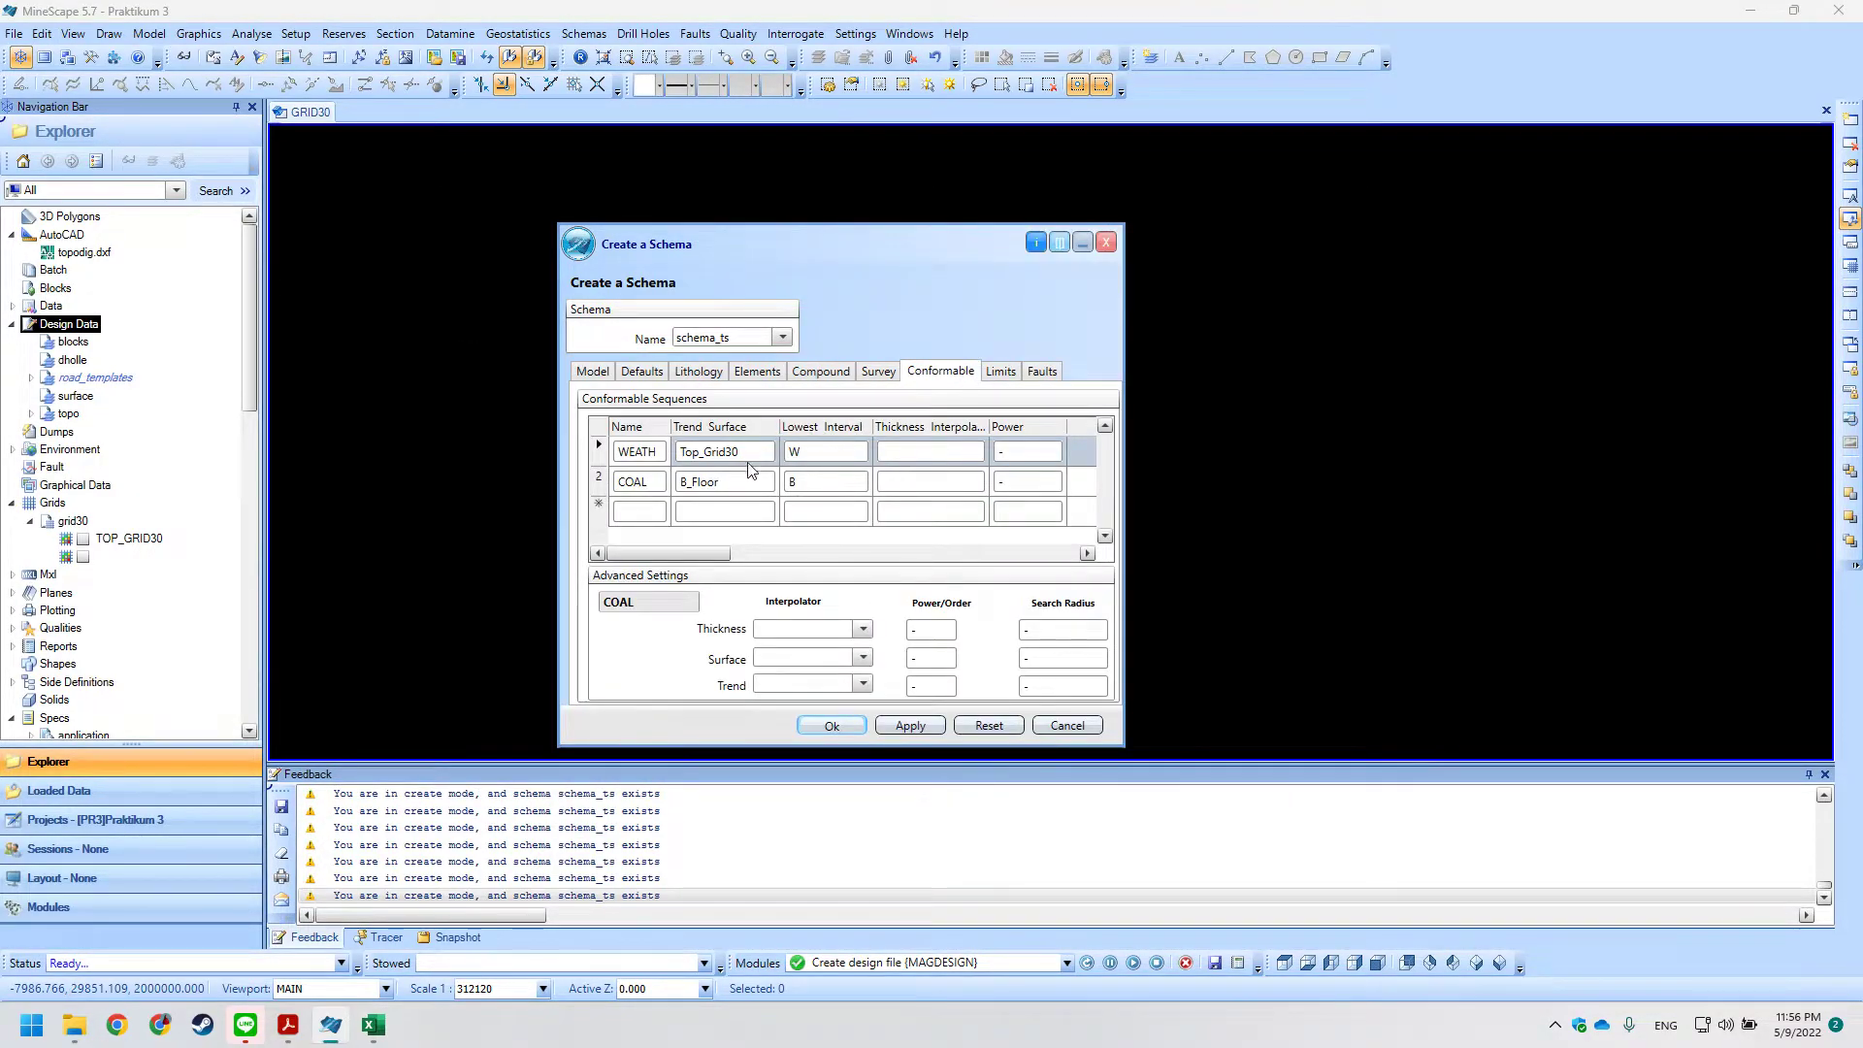
left_click(594, 372)
left_click(776, 508)
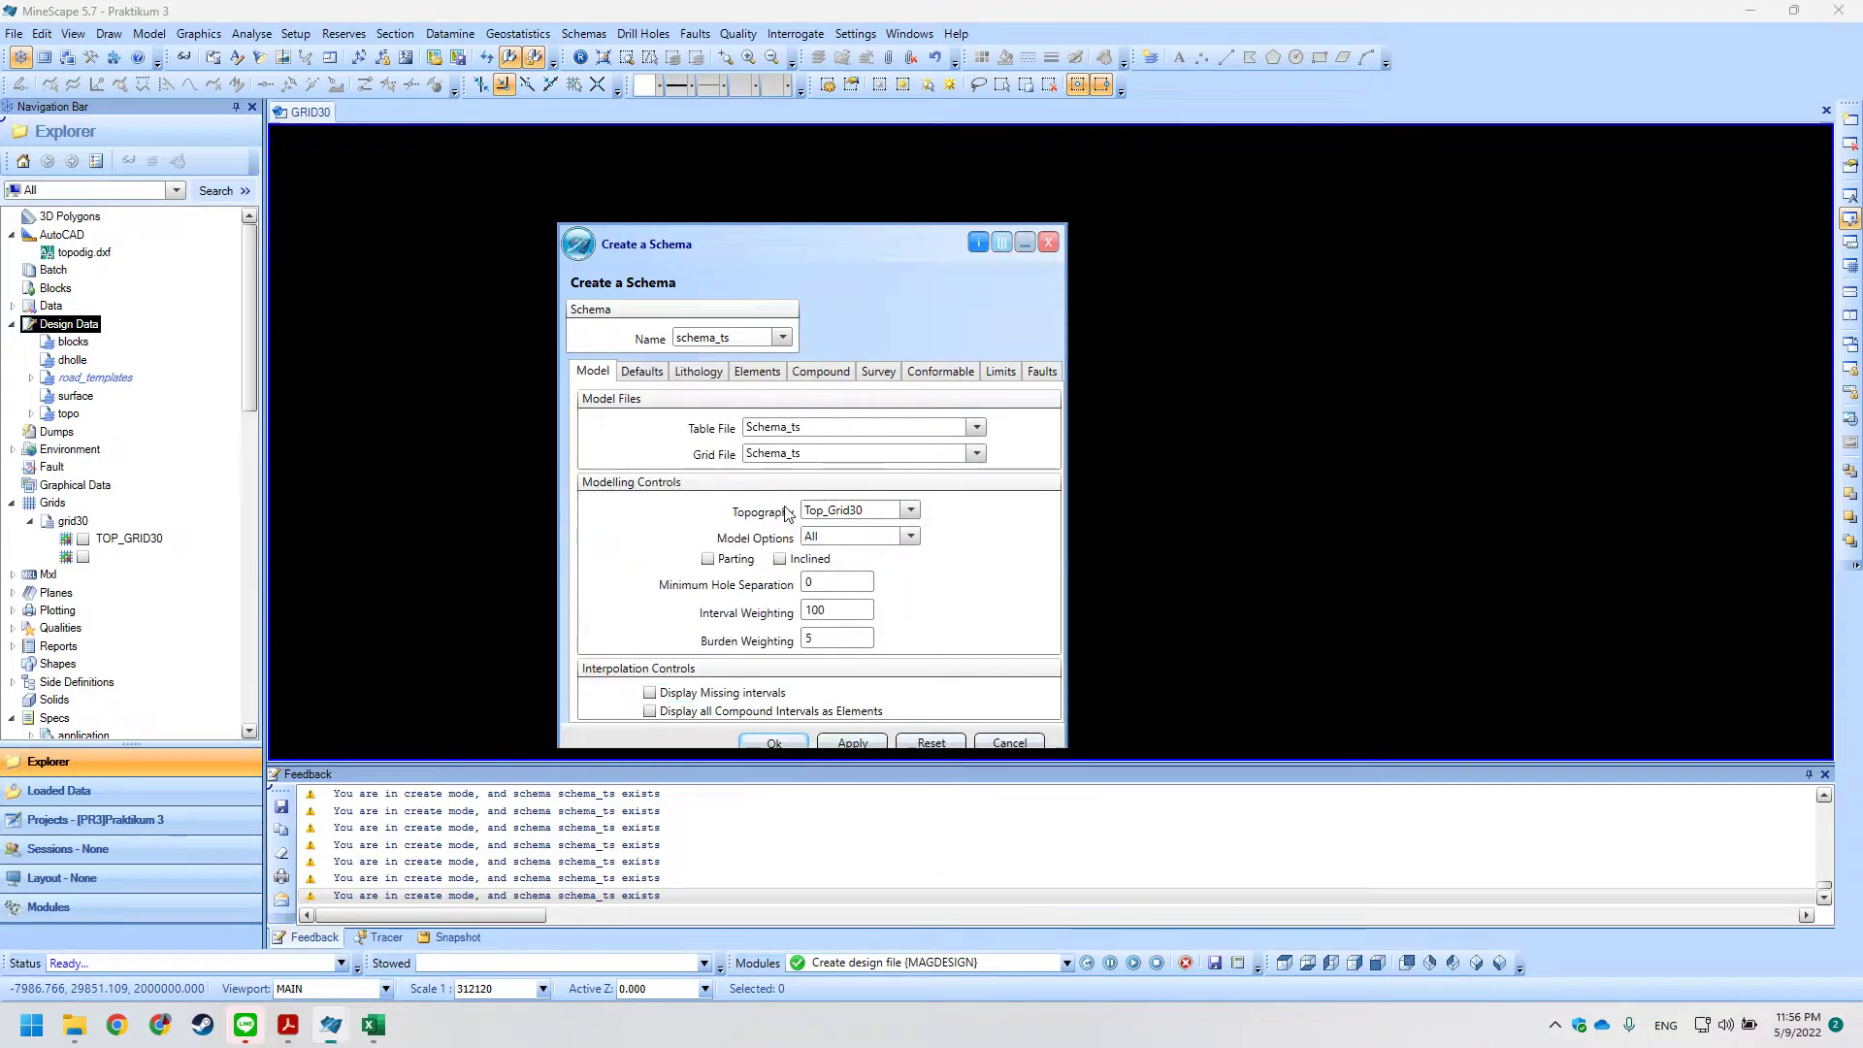
Save the schema_ts schema with its conformable sequences and accept the form validation prompt.
left_click(830, 725)
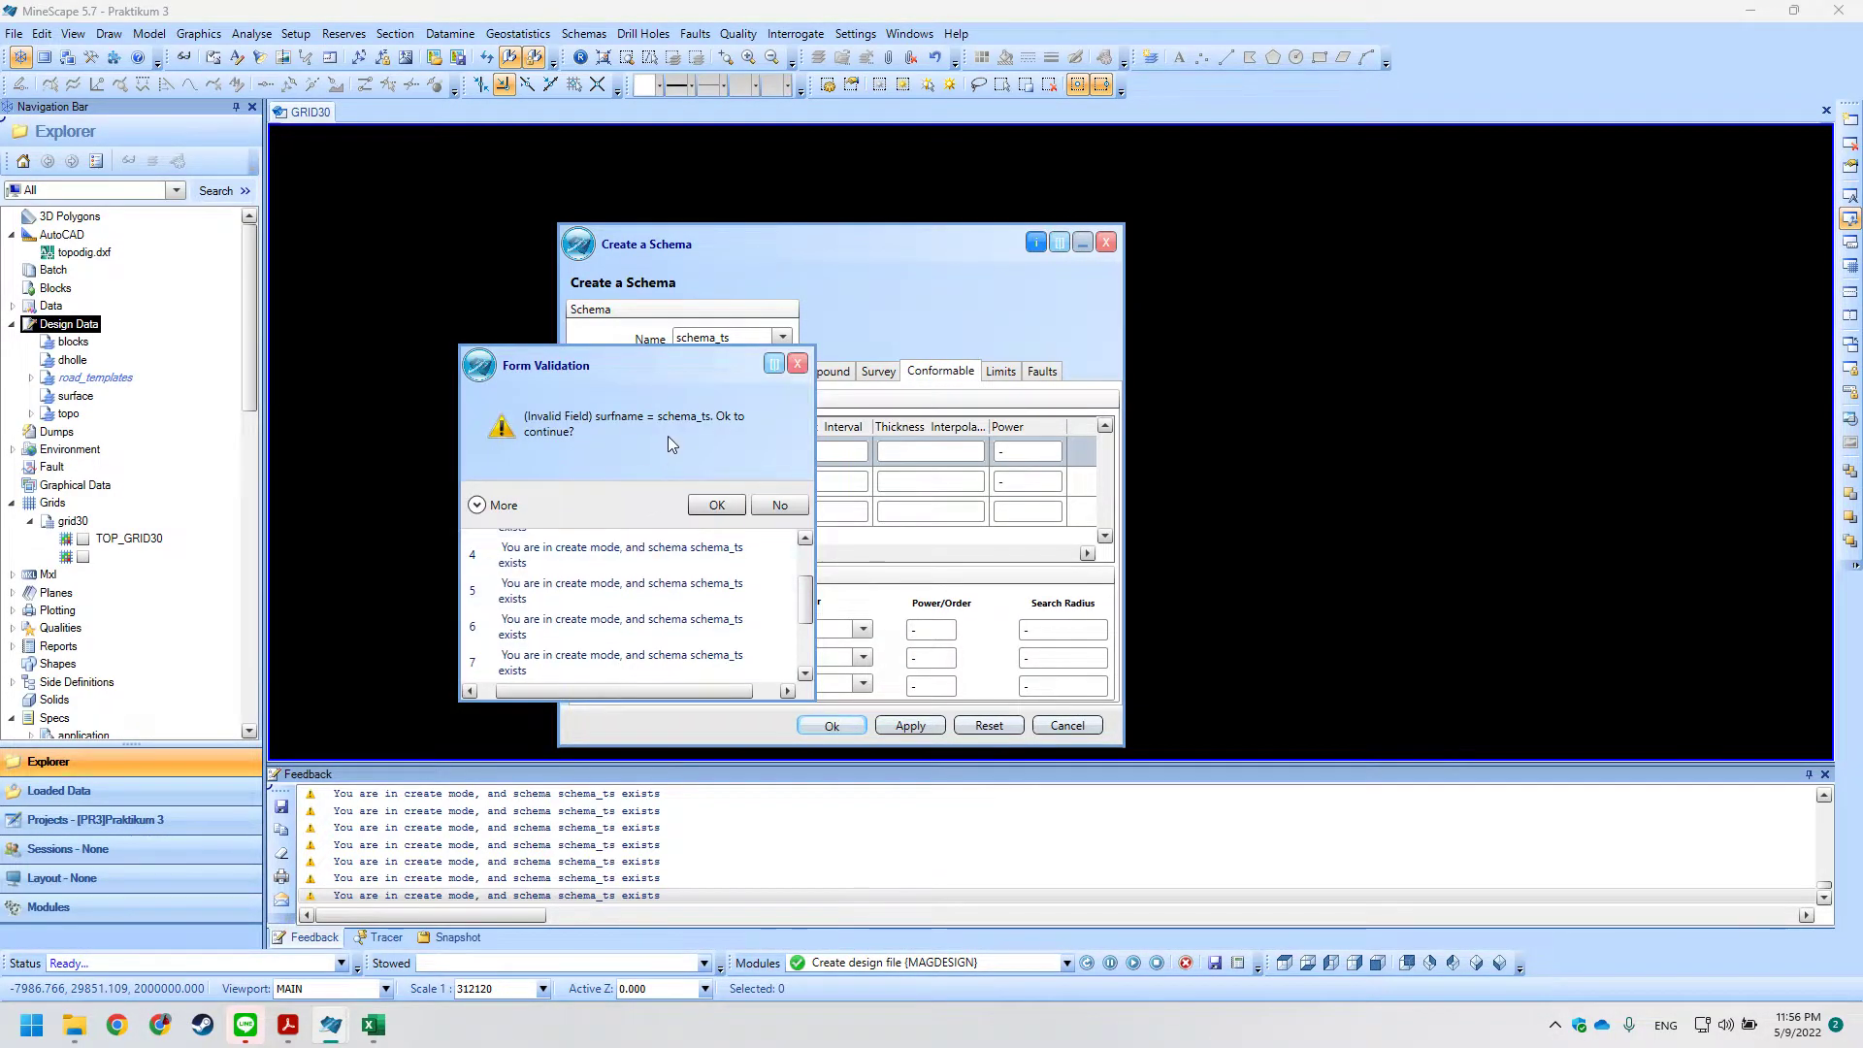
left_click_drag(661, 379, 452, 379)
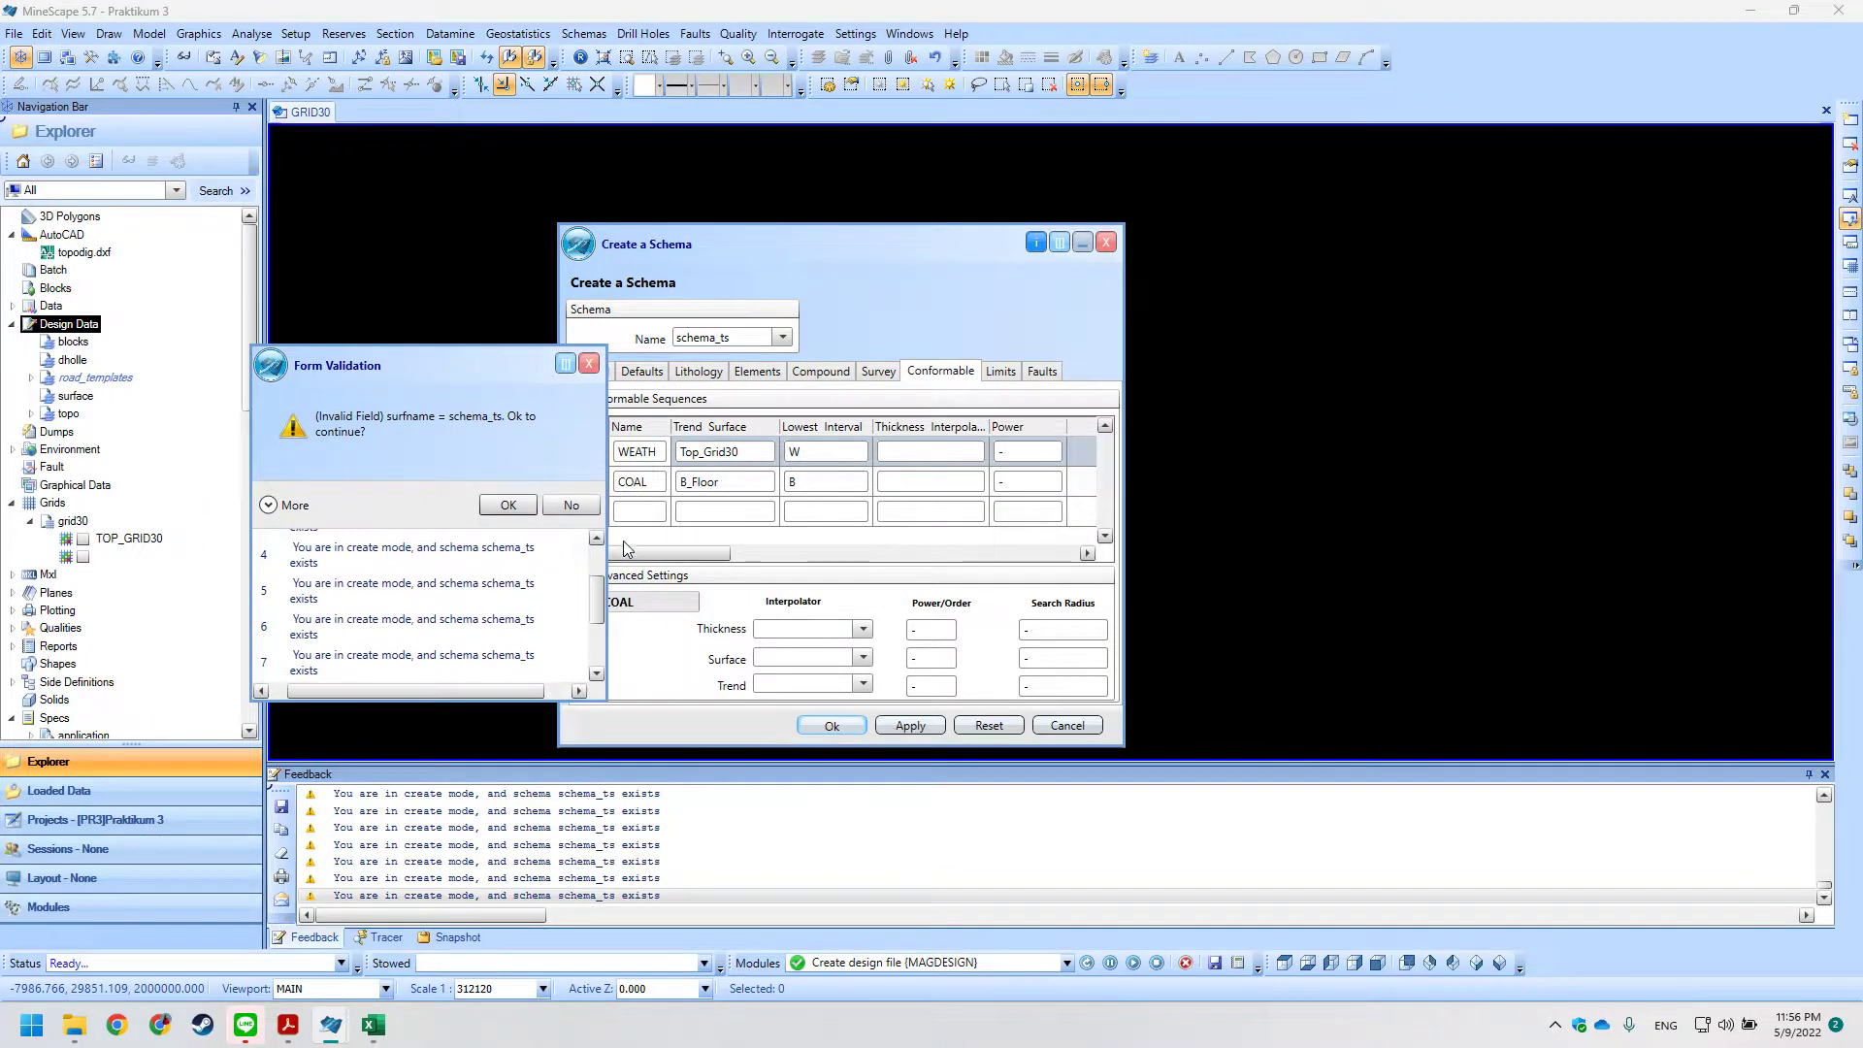
left_click(508, 505)
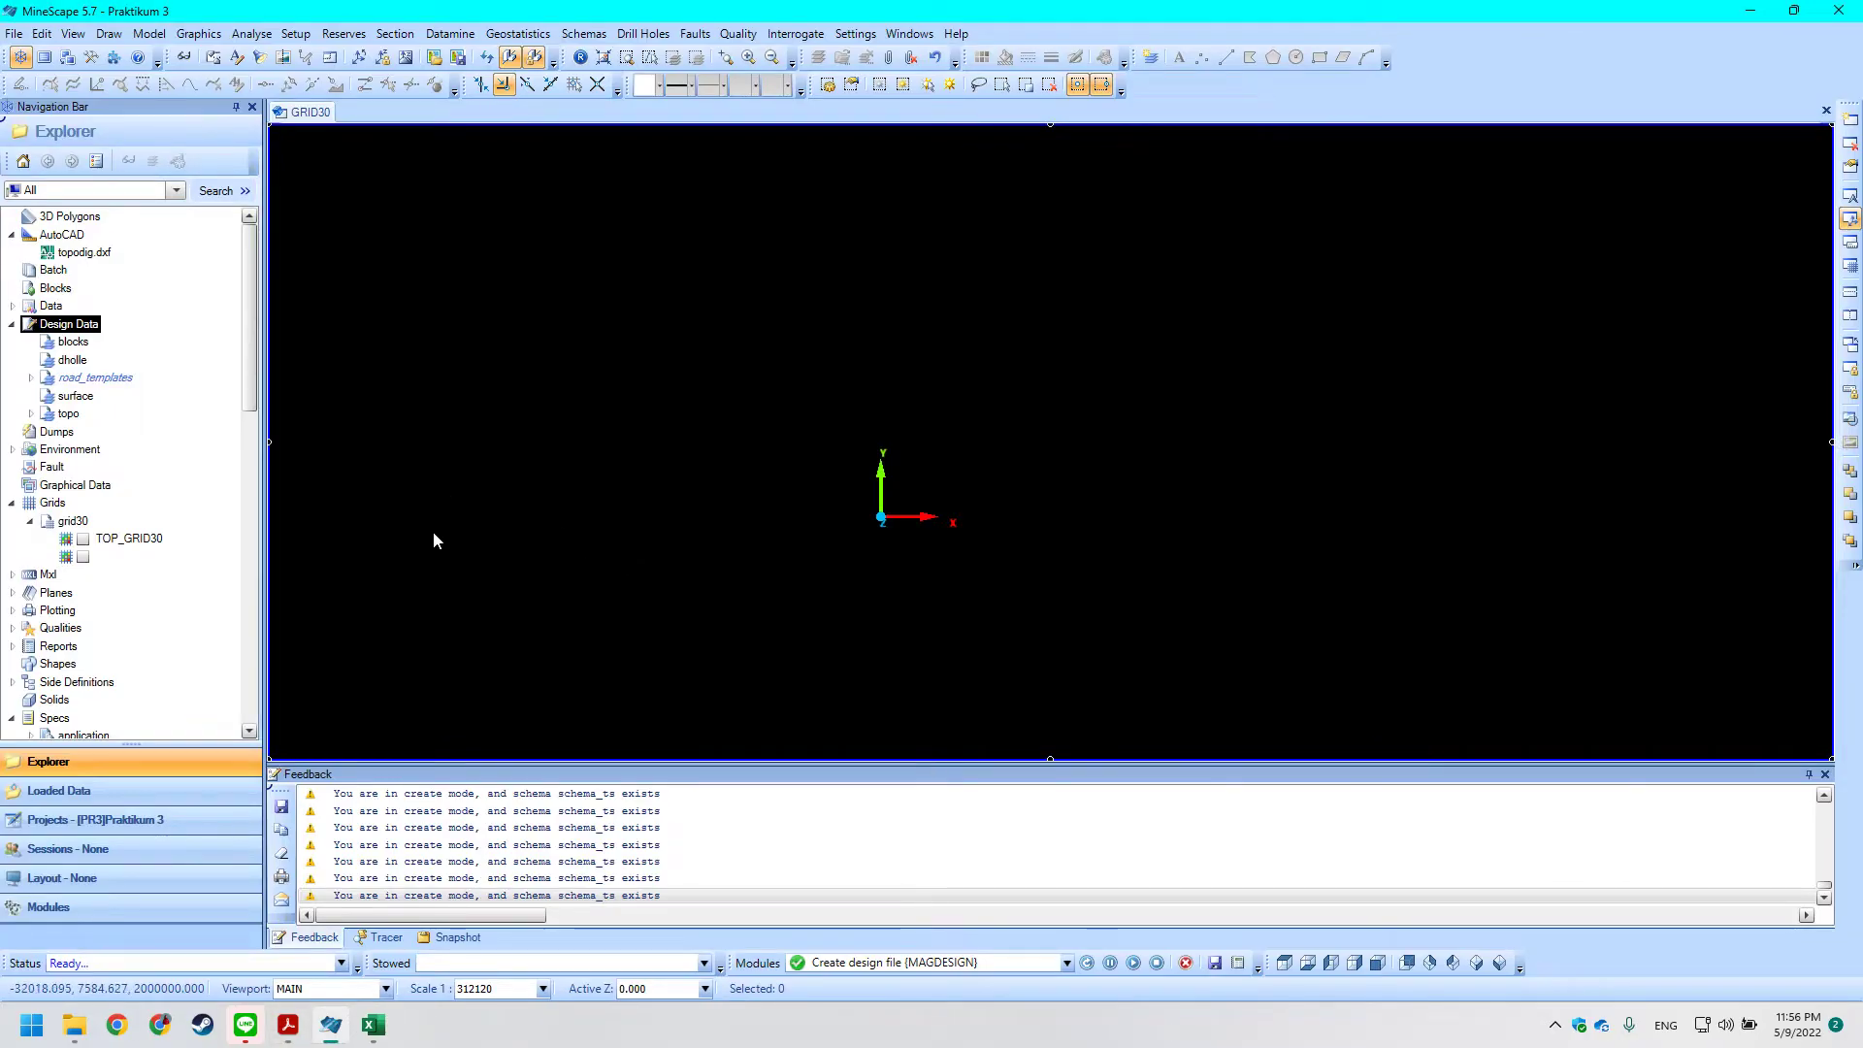
scroll(672, 879, "up", 1)
scroll(674, 879, "down", 2)
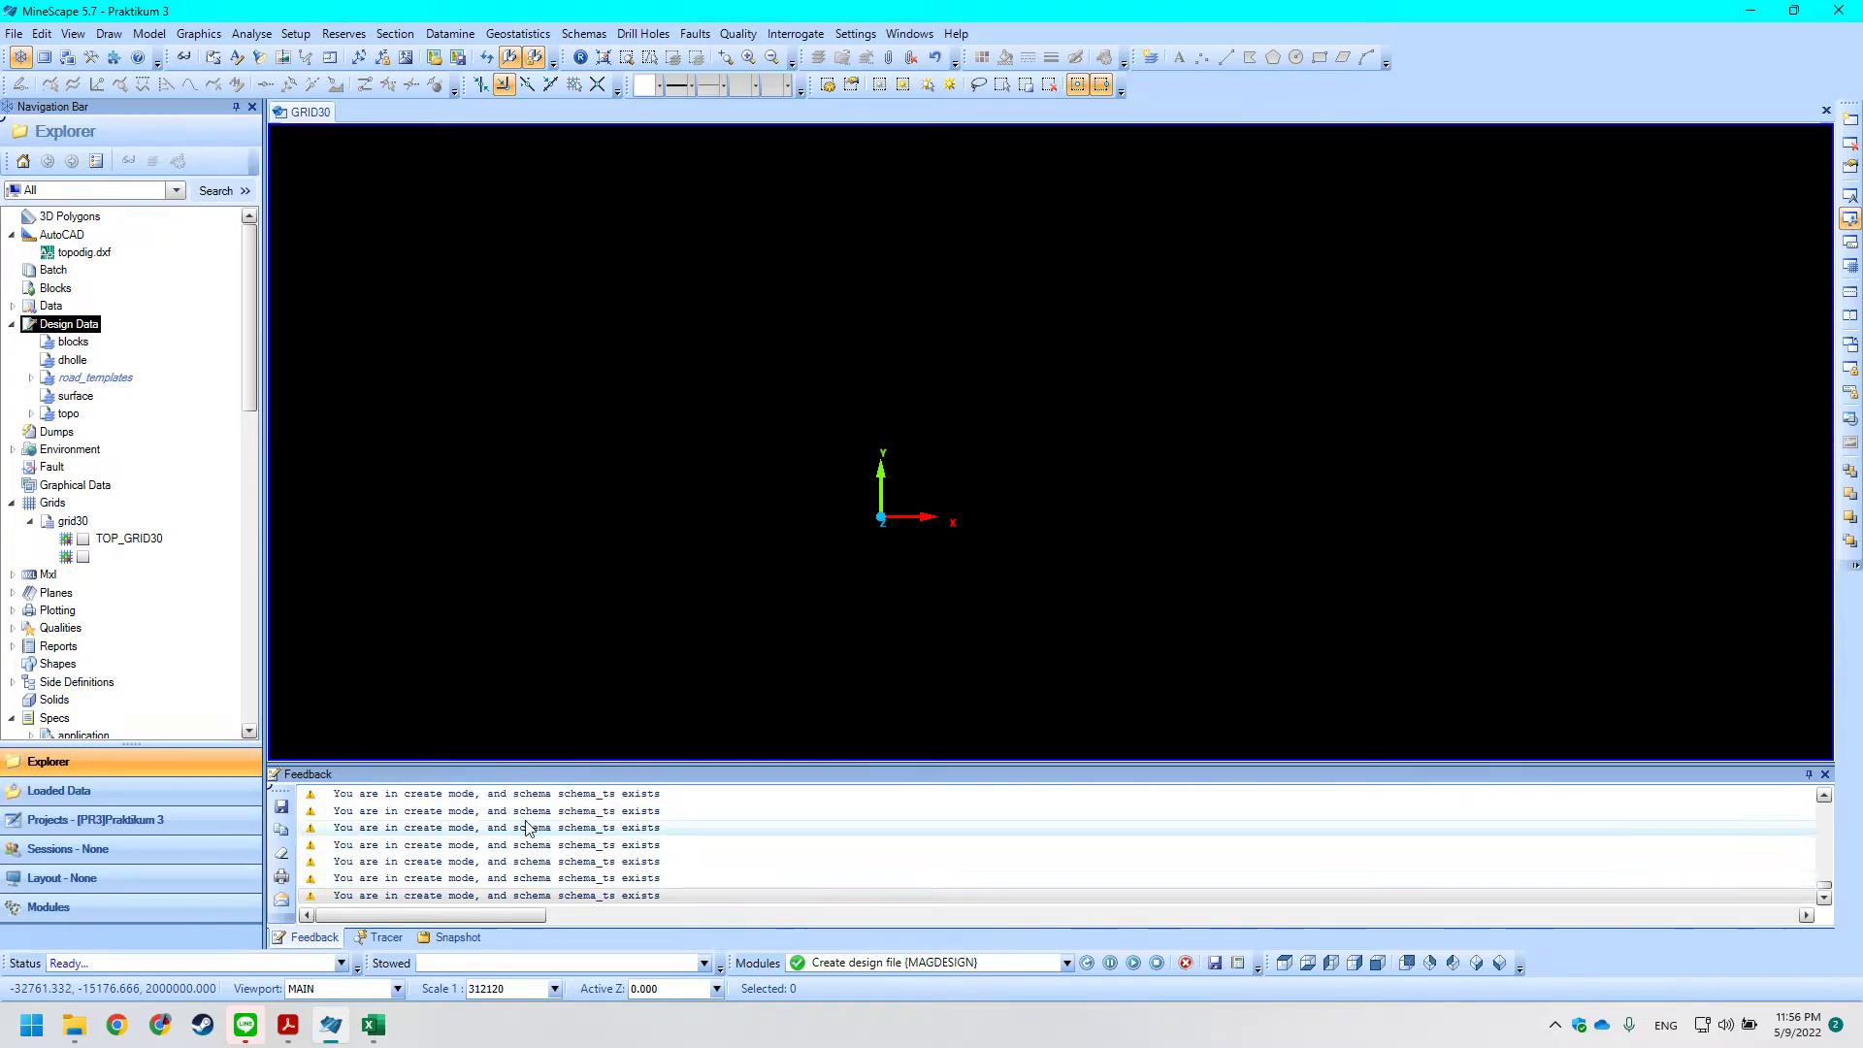
Switch to the PDF tutorial in Acrobat Reader and review the section on importing drill hole survey and lithology data.
left_click(86, 361)
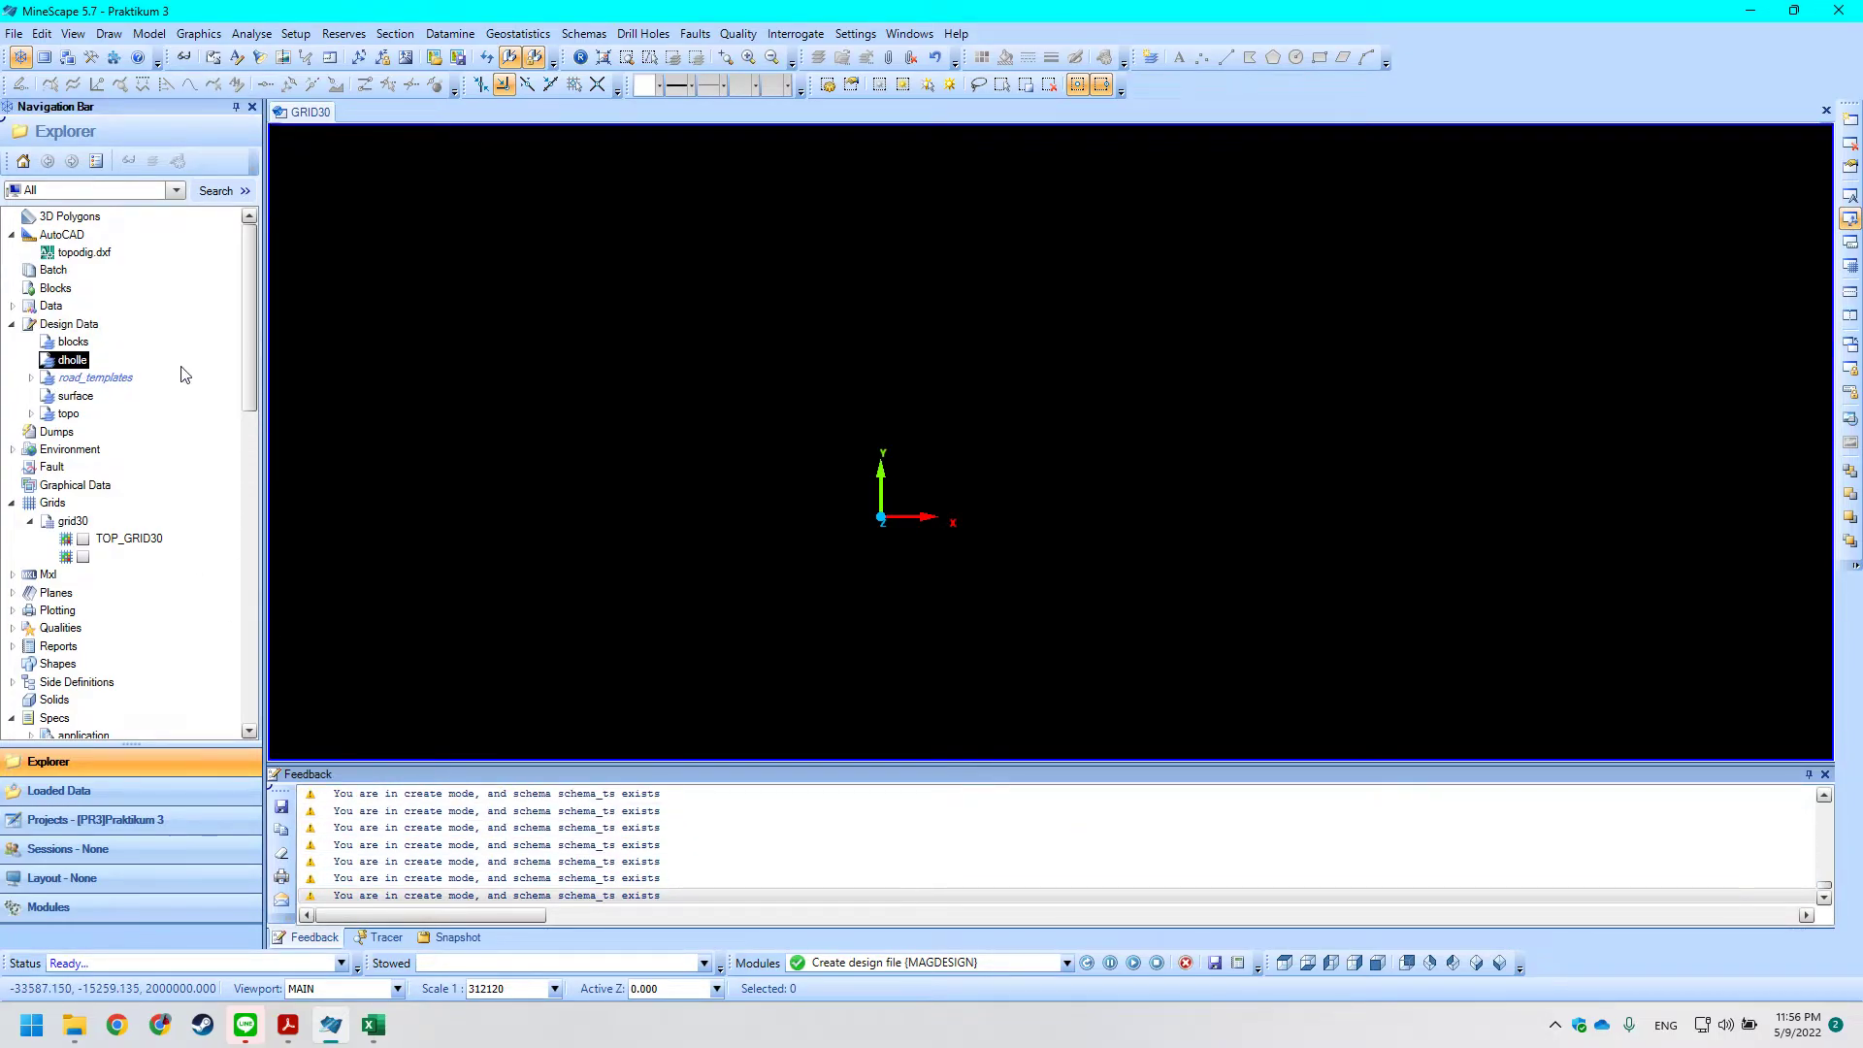
key("alt+Tab")
scroll(1034, 753, "down", 15)
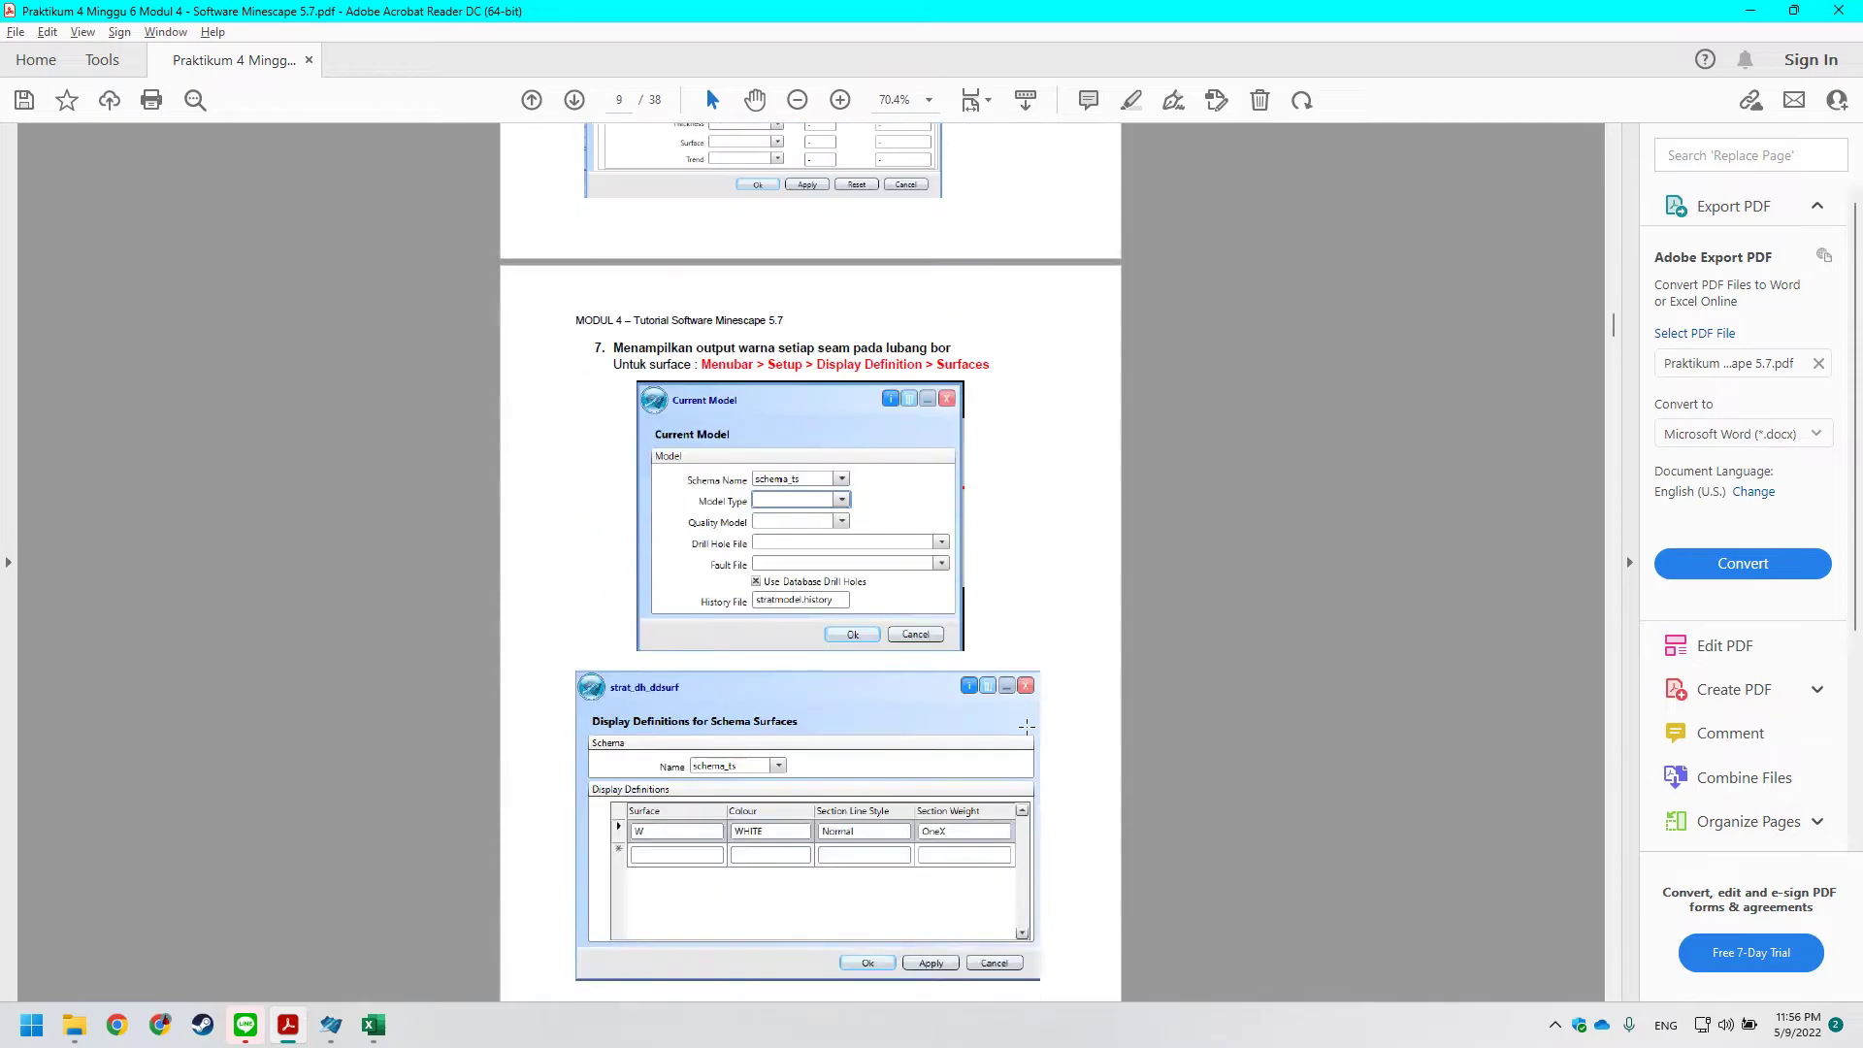
scroll(1025, 724, "up", 3)
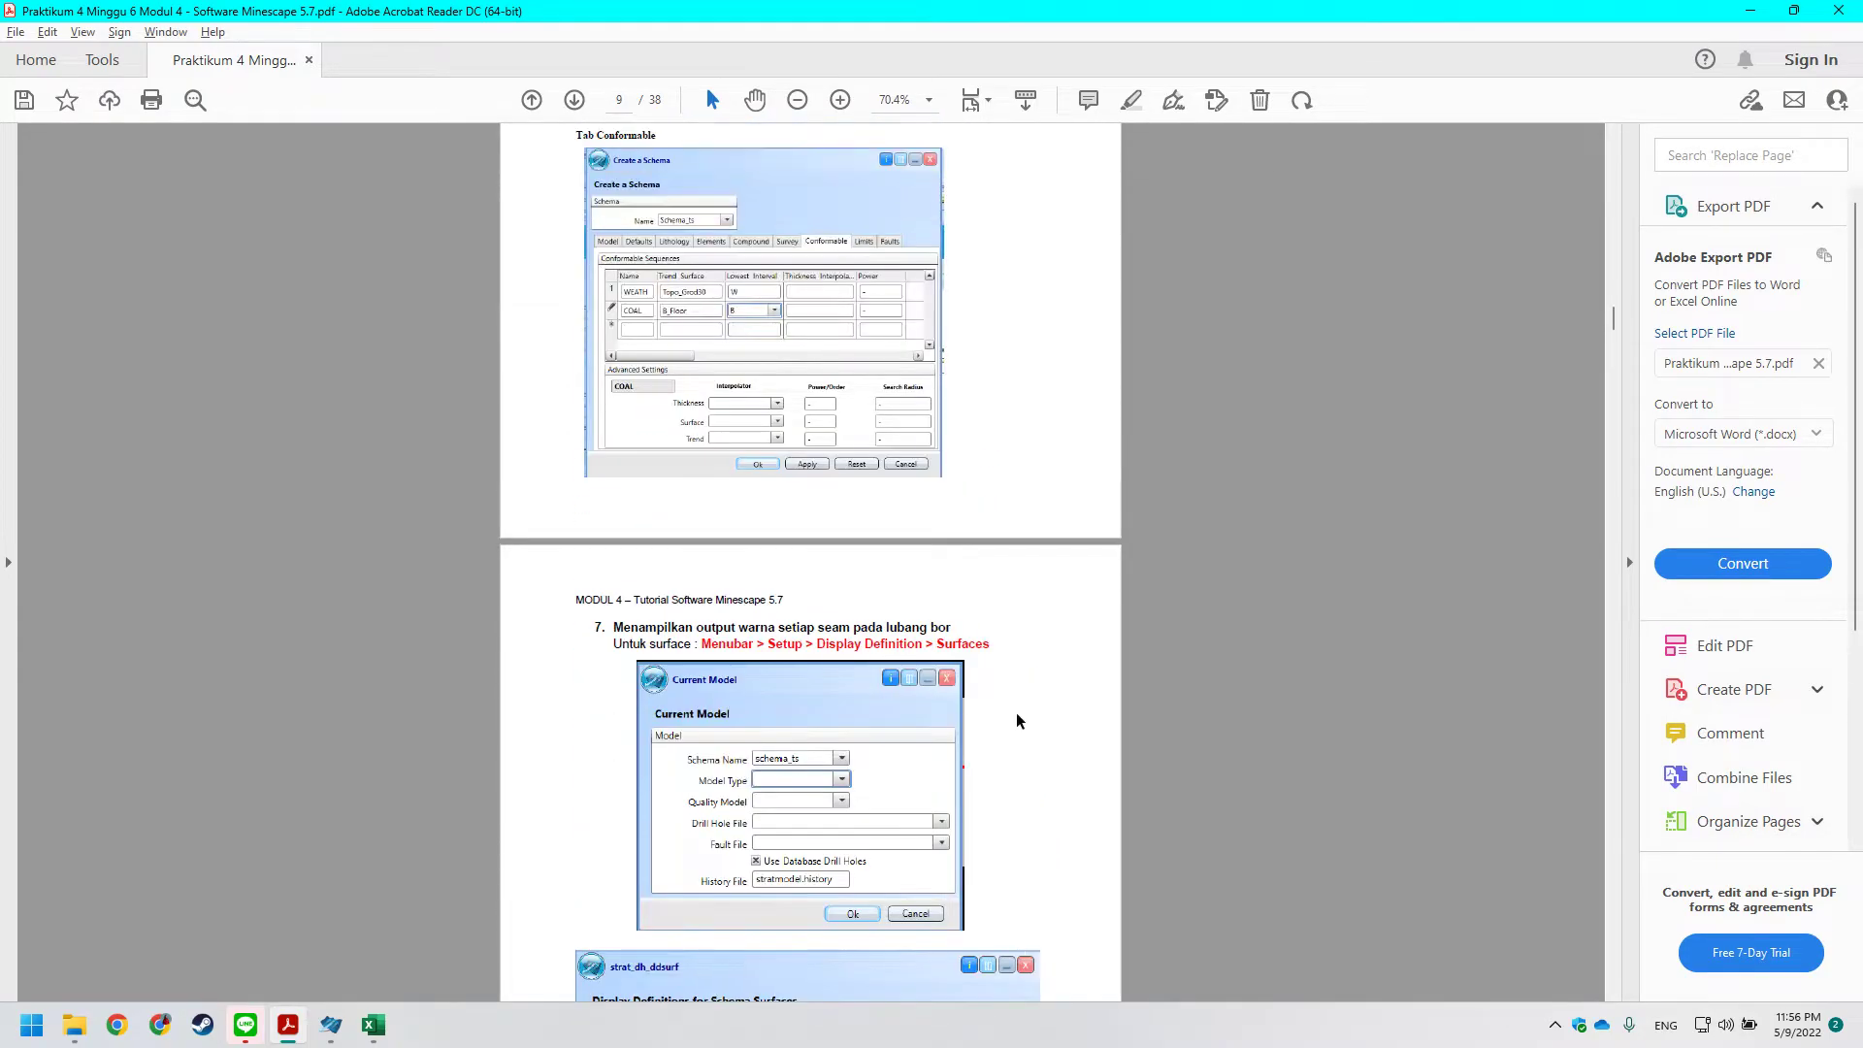
scroll(1018, 721, "down", 15)
scroll(1015, 716, "down", 4)
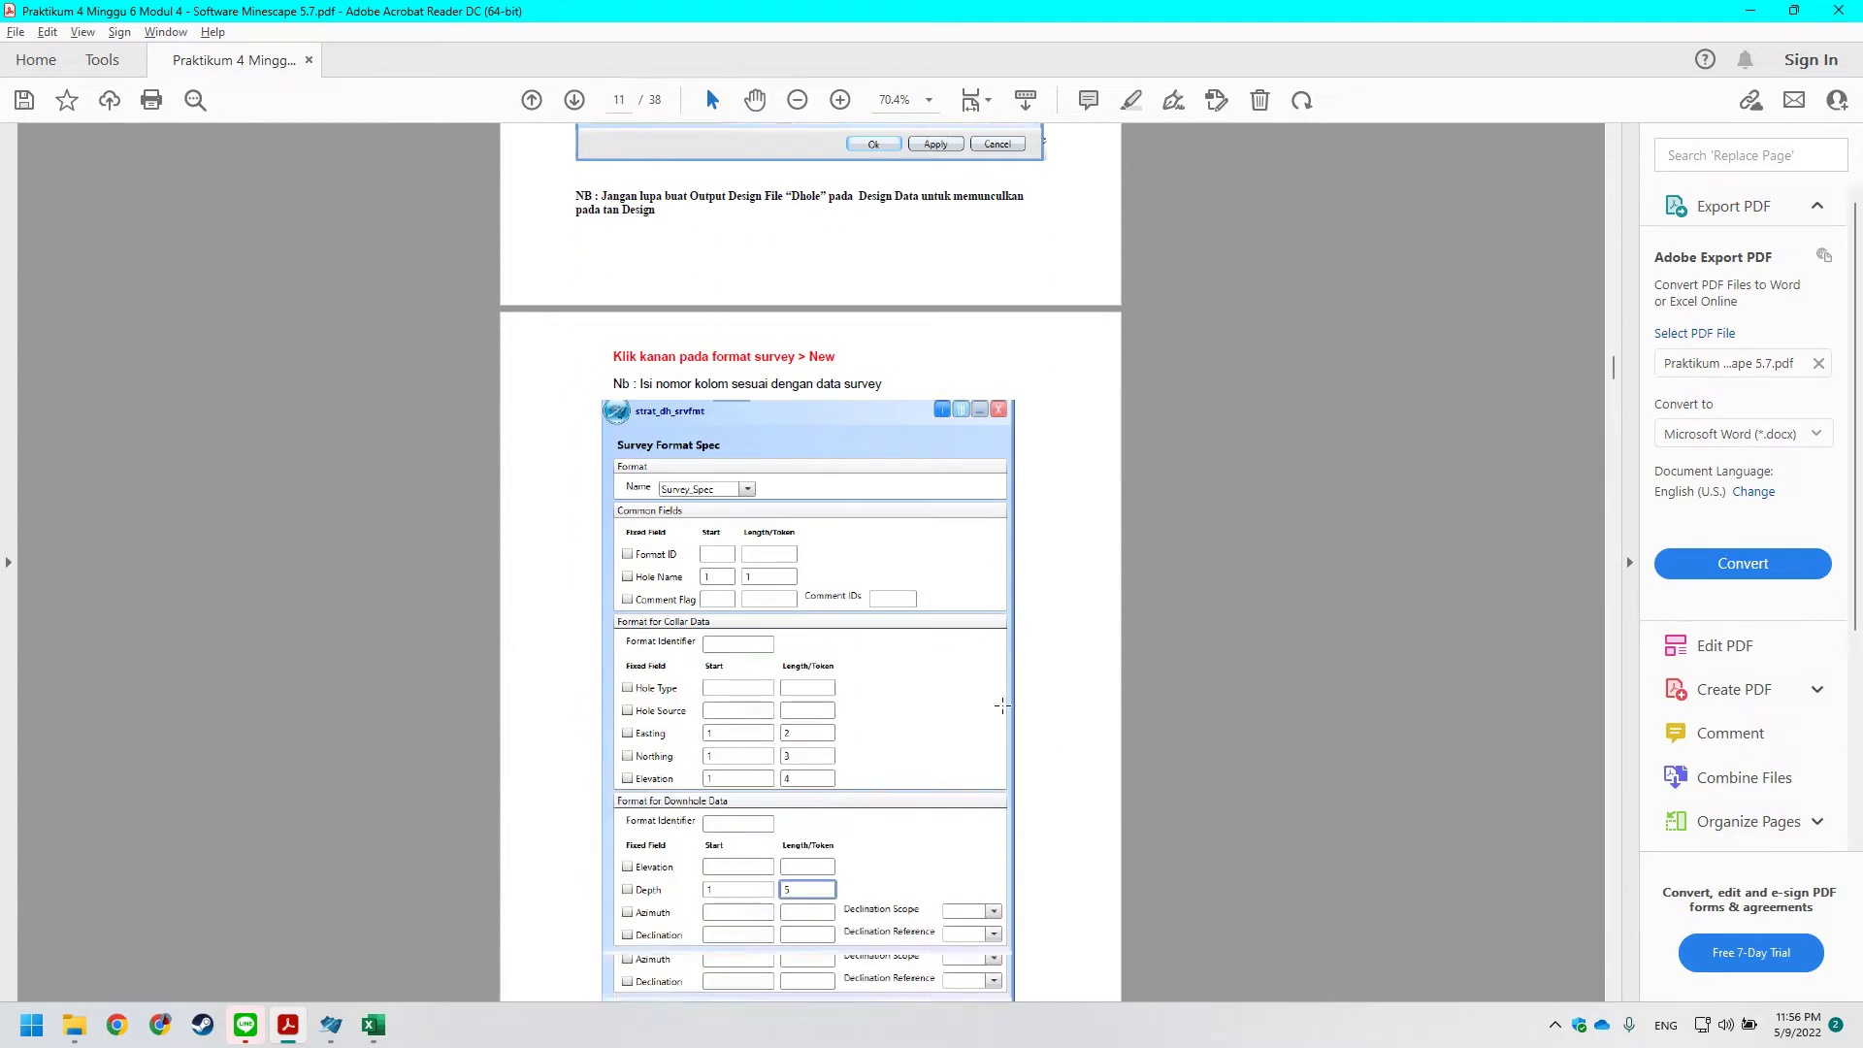
scroll(843, 632, "up", 9)
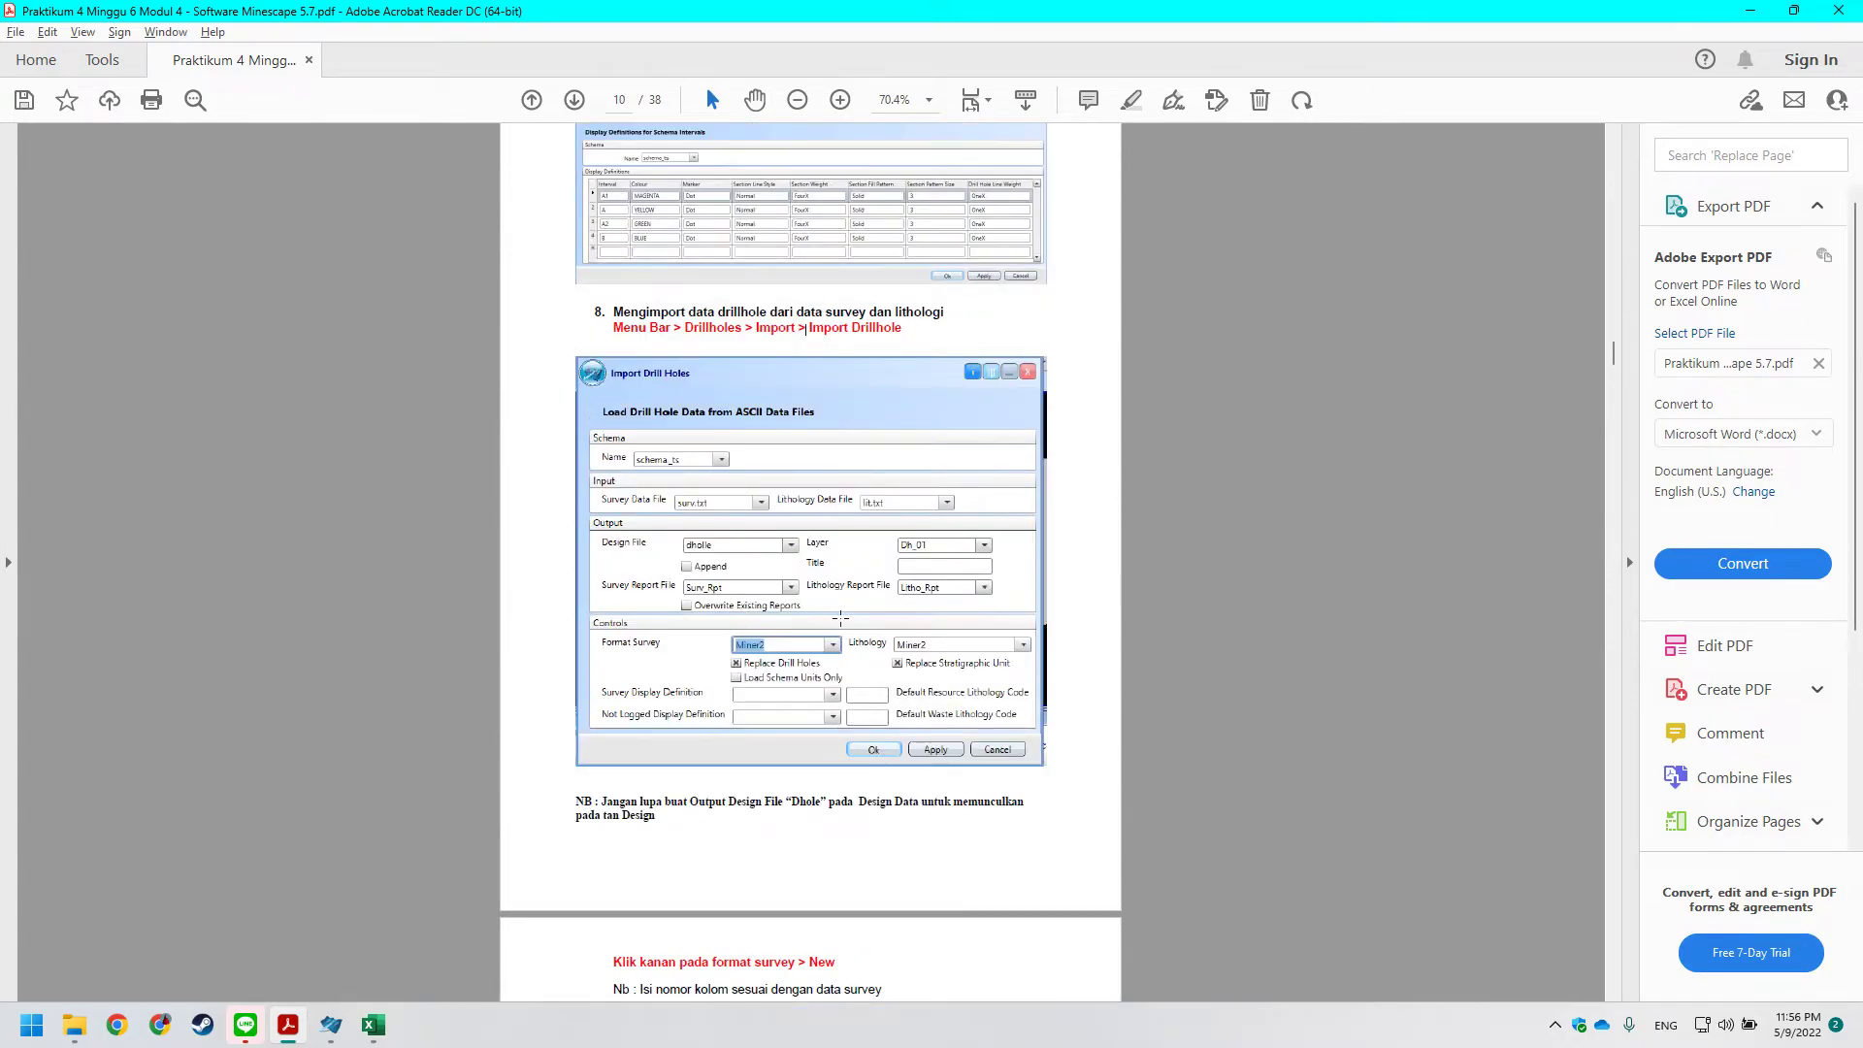
Switch back to MineScape and open the form for importing drill holes from ASCII data files.
key("alt+Tab")
key("alt+Tab")
key("alt+Tab")
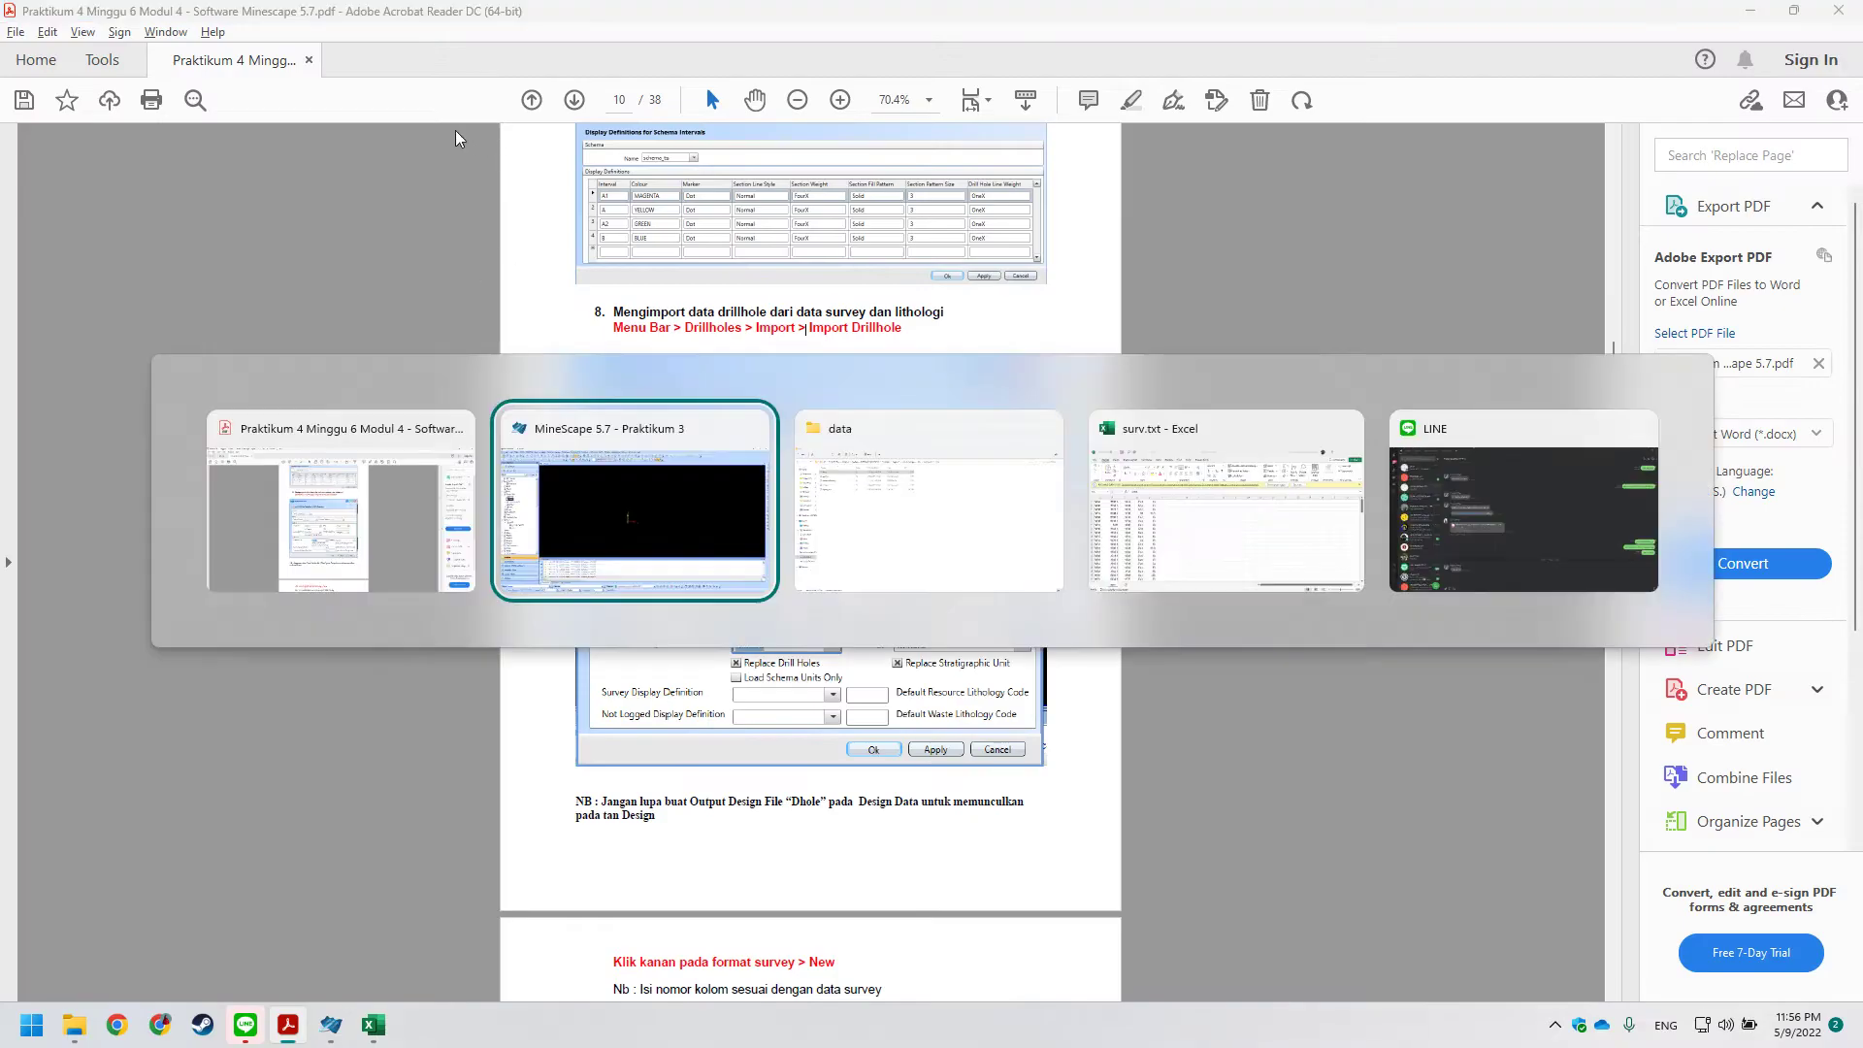
left_click(640, 34)
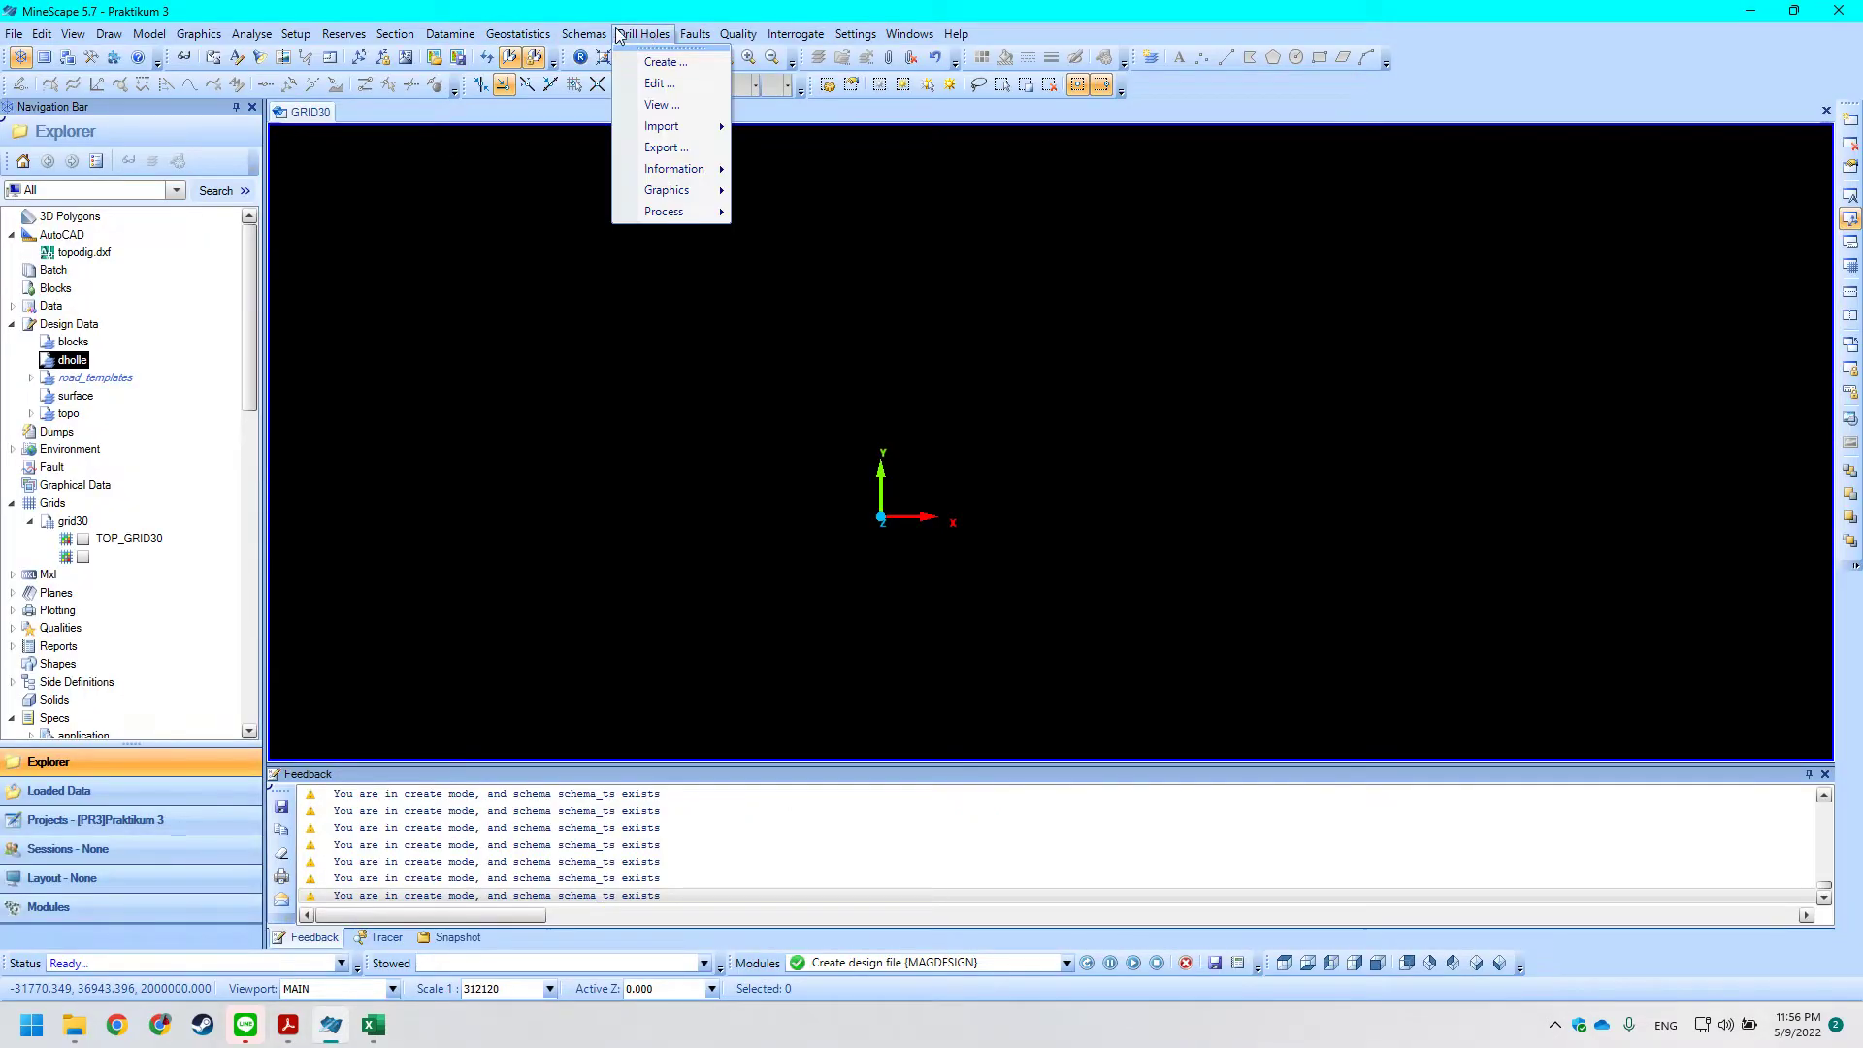
mouse_move(1826, 884)
left_mouse_down()
mouse_move(1827, 794)
mouse_move(1841, 897)
left_mouse_up()
scroll(986, 861, "up", 3)
scroll(874, 861, "down", 3)
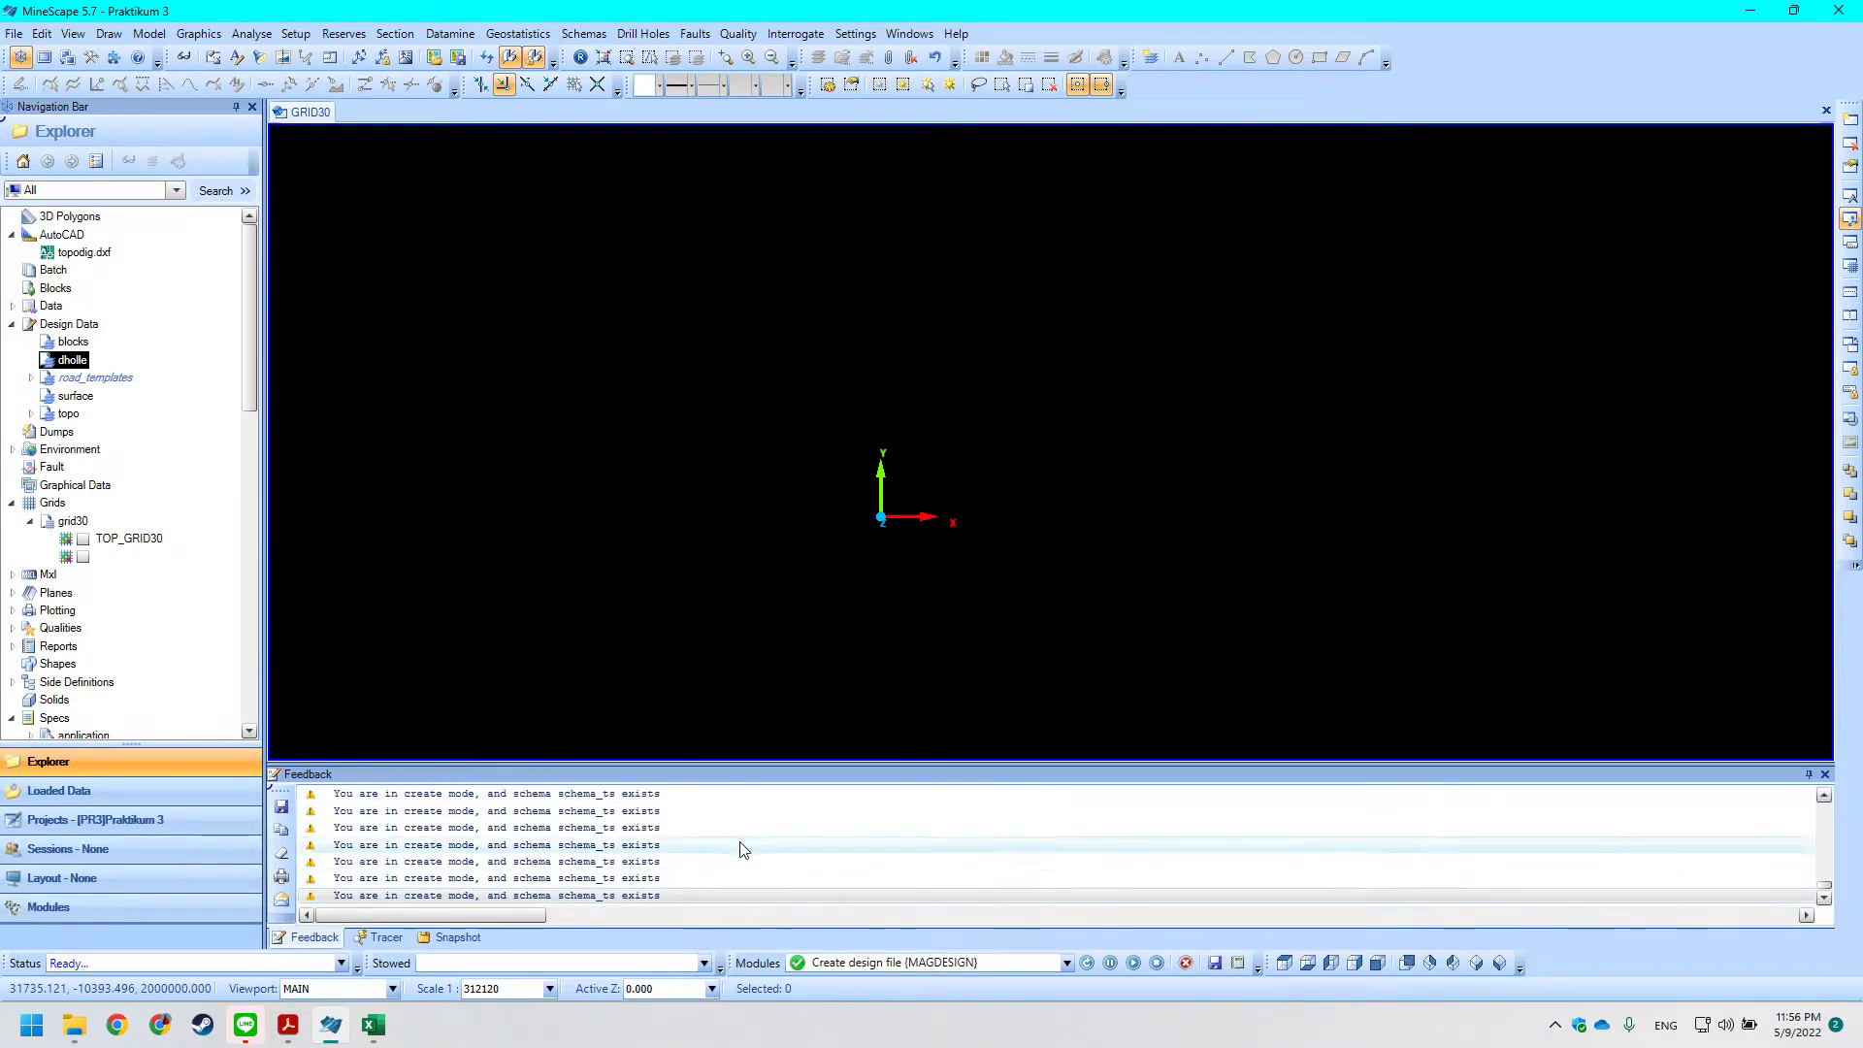
left_click(644, 33)
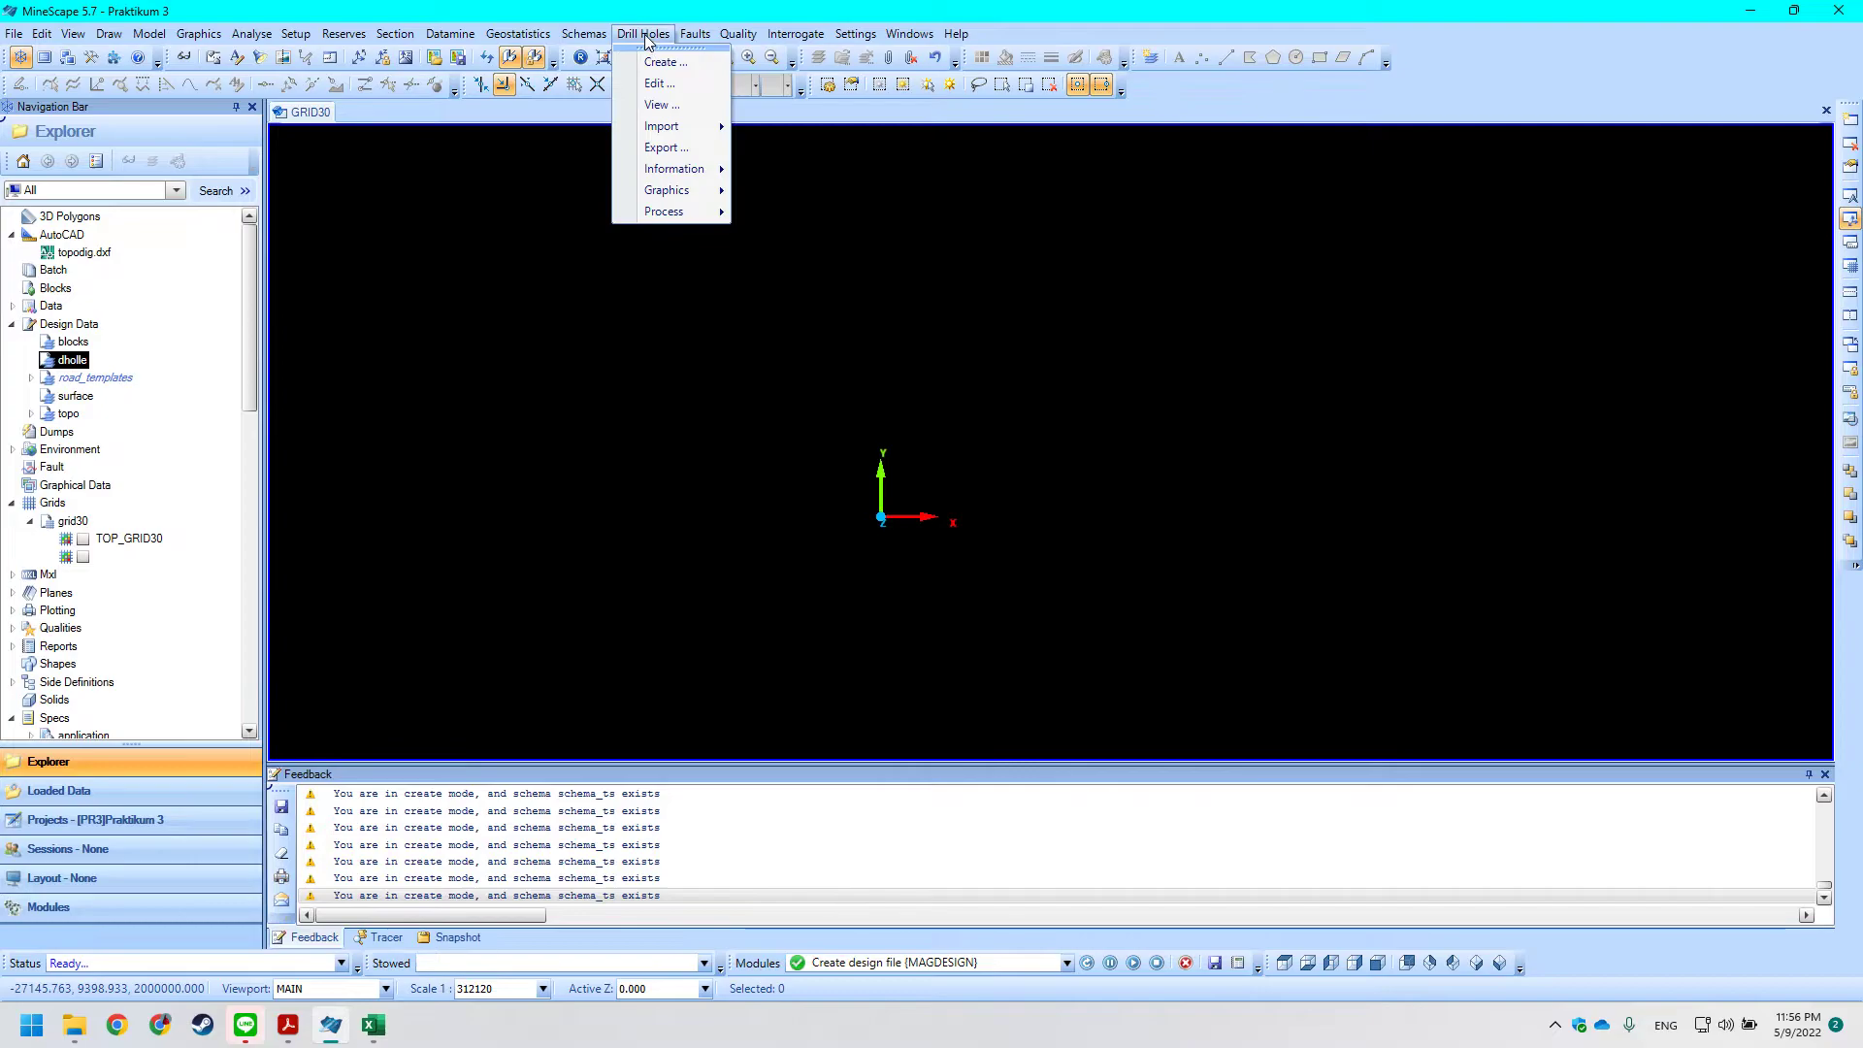
mouse_move(665, 127)
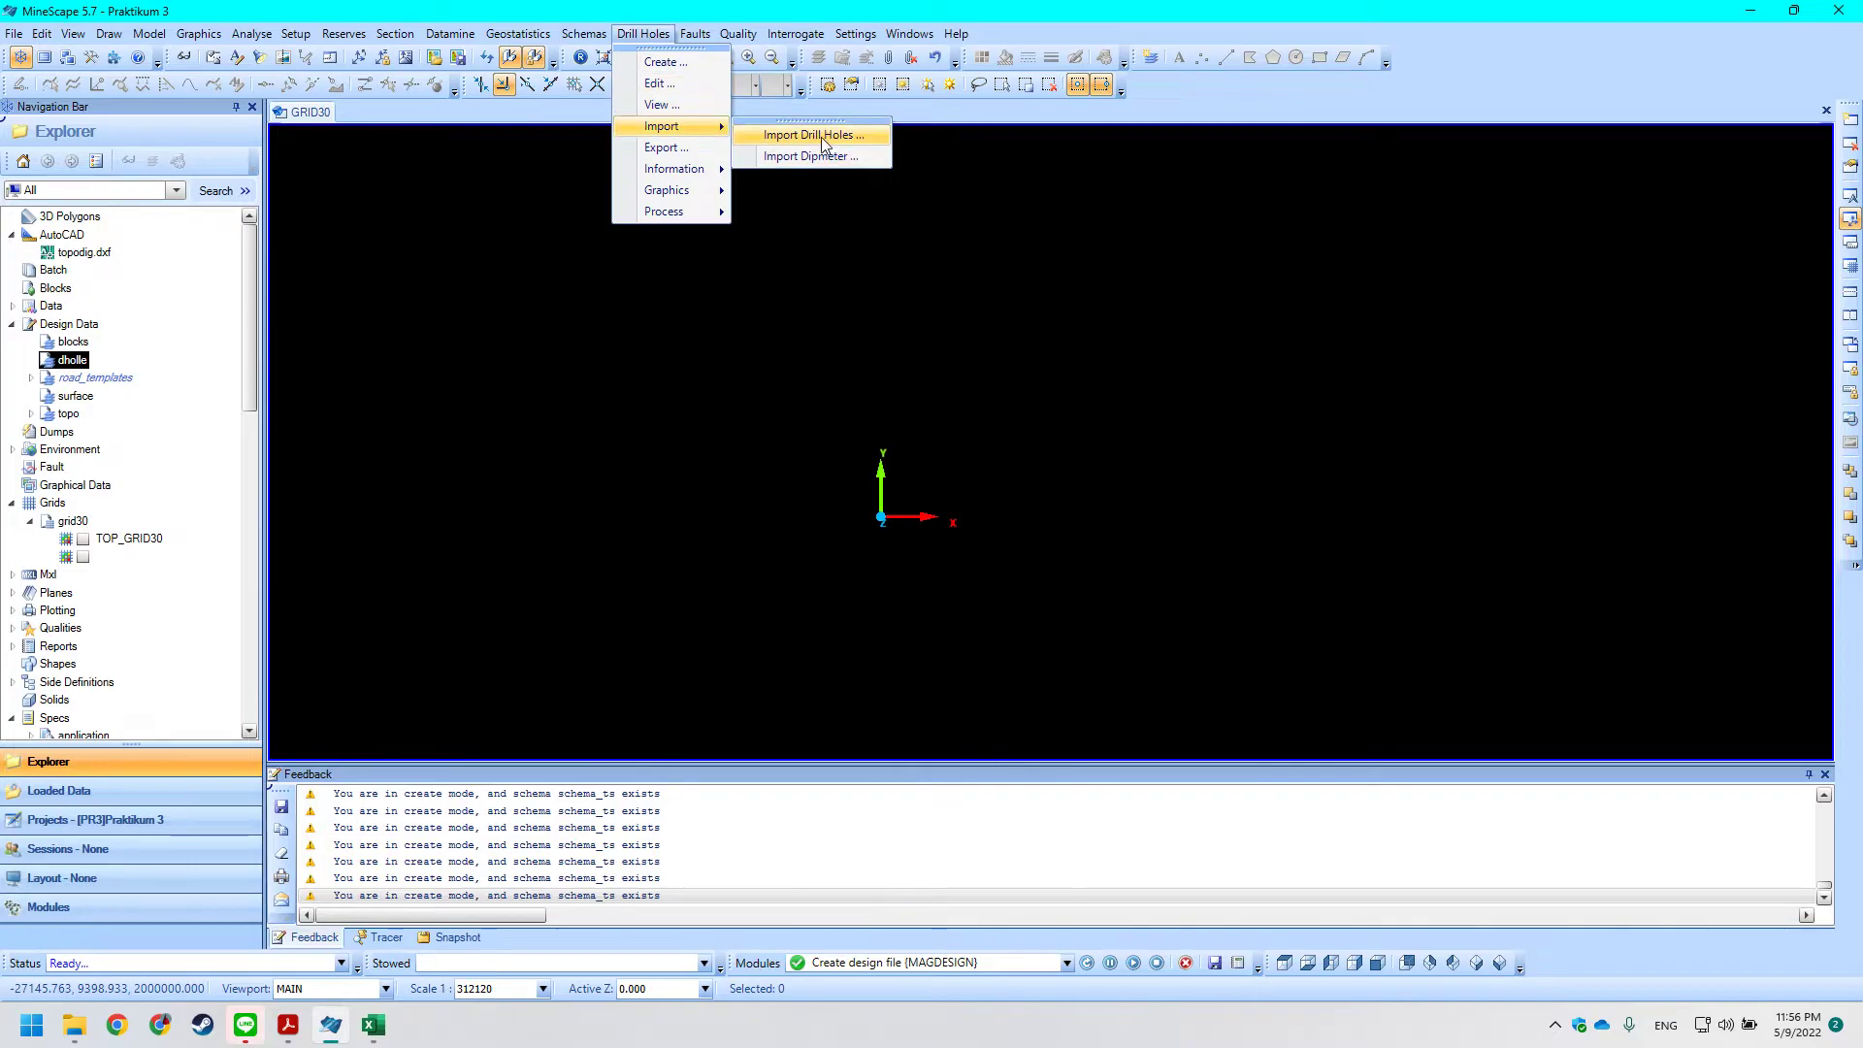
left_click(821, 137)
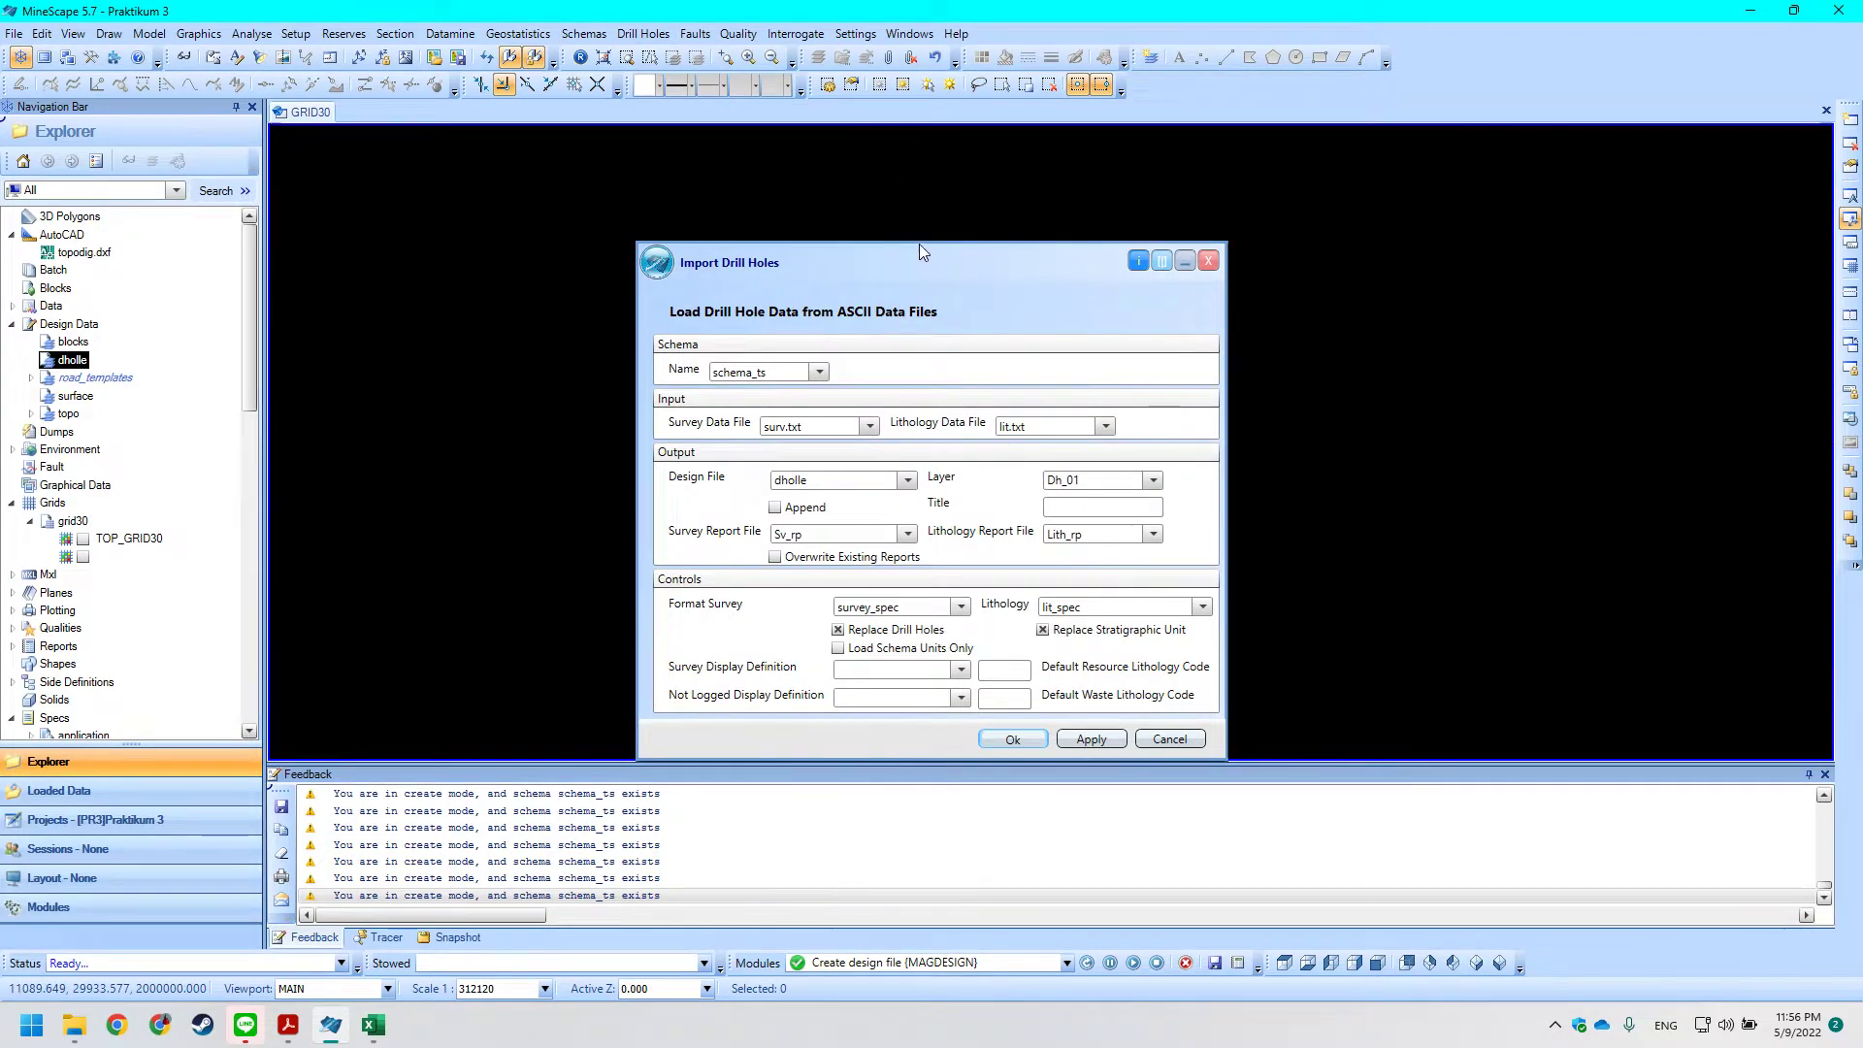
left_click_drag(920, 255, 725, 219)
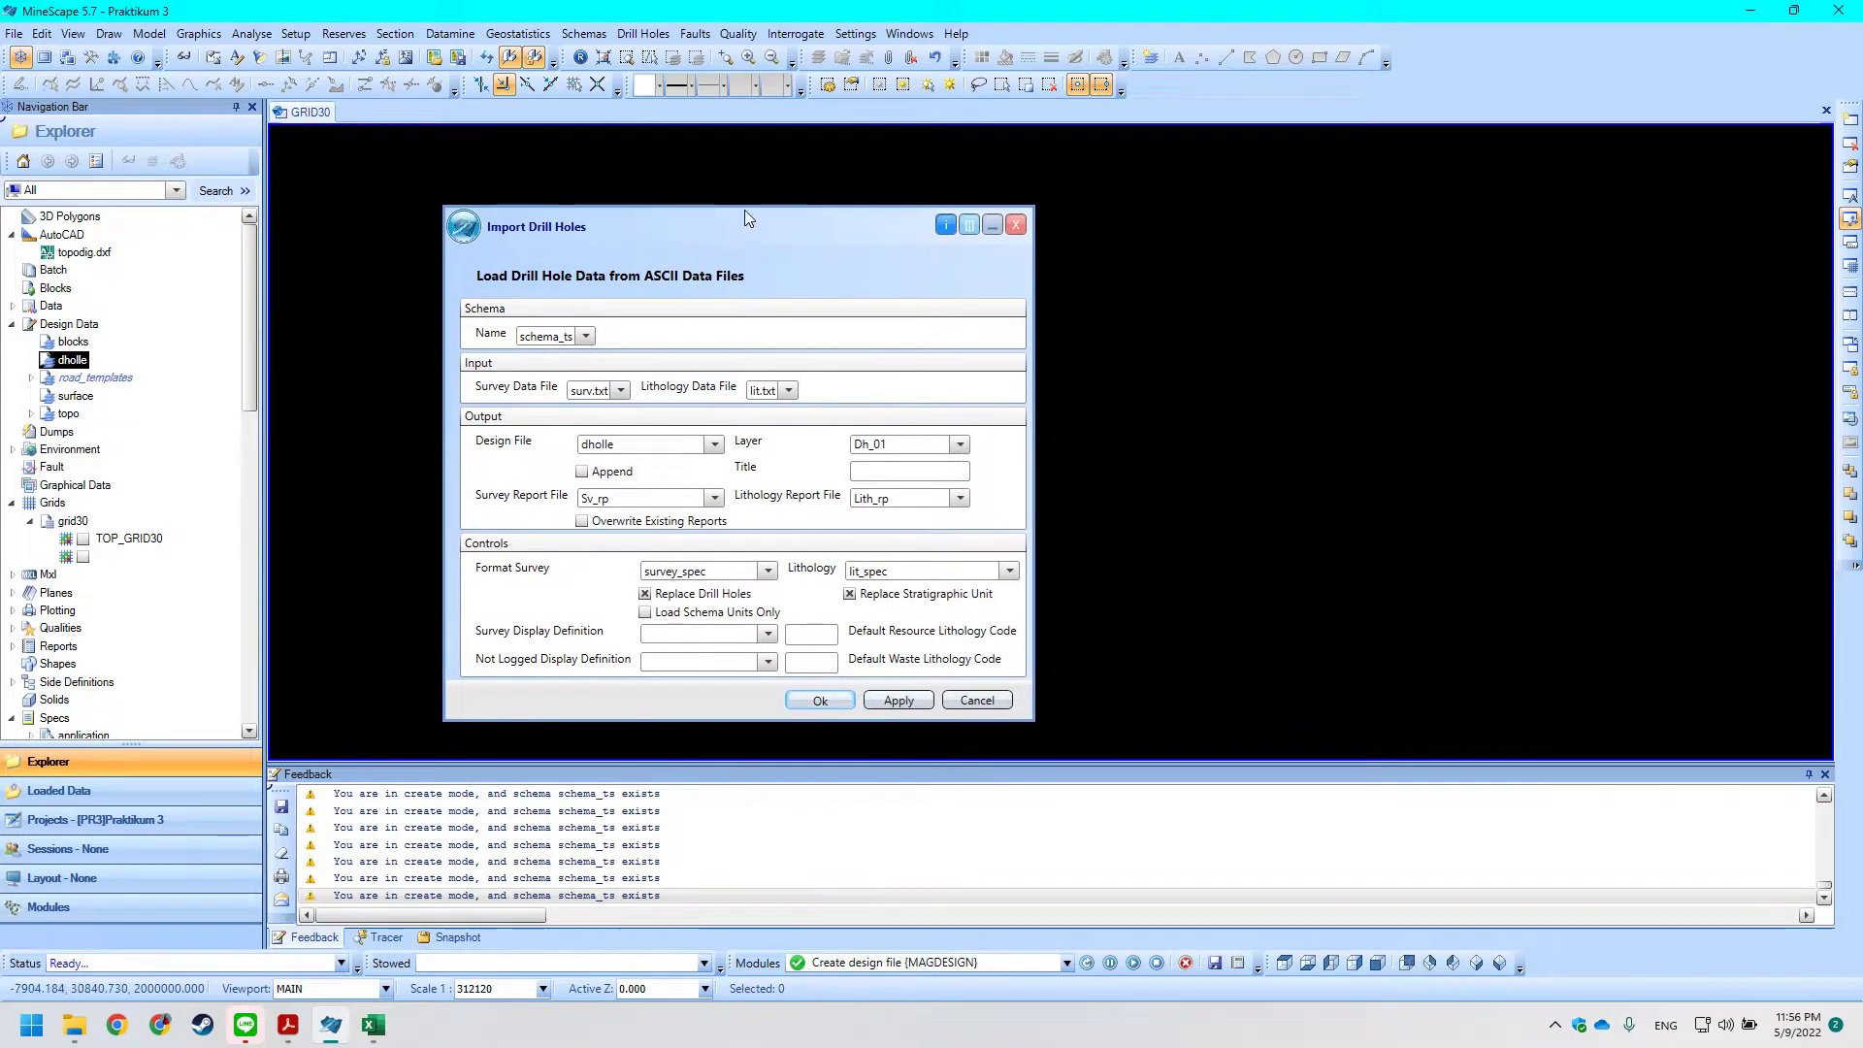
Select schema schema_ts, survey data file surv.txt and lithology data file lit.txt for the drill hole import.
left_click(572, 337)
left_click(571, 337)
left_click(549, 355)
left_click(620, 390)
left_click(594, 473)
left_click(788, 390)
left_click(786, 417)
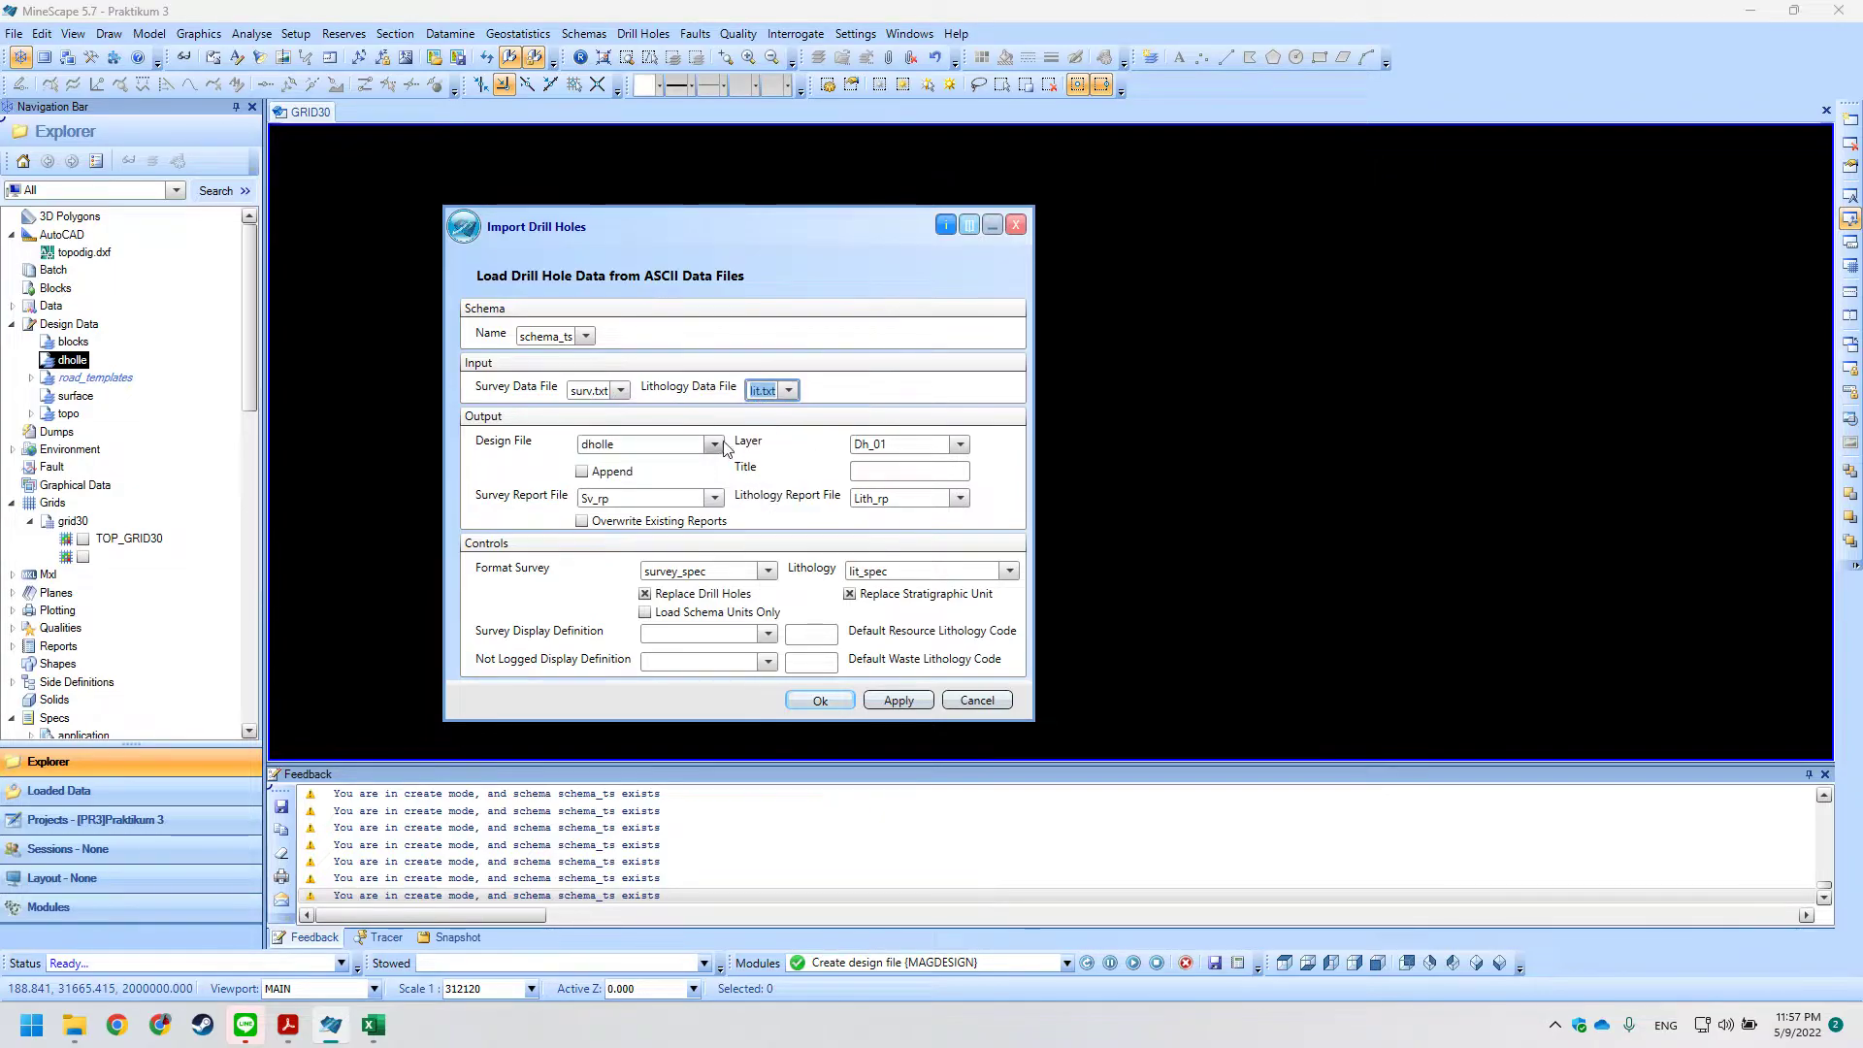
Set the output design file to dholle, create its layer Dh_01, and run the drill hole import.
left_click(715, 445)
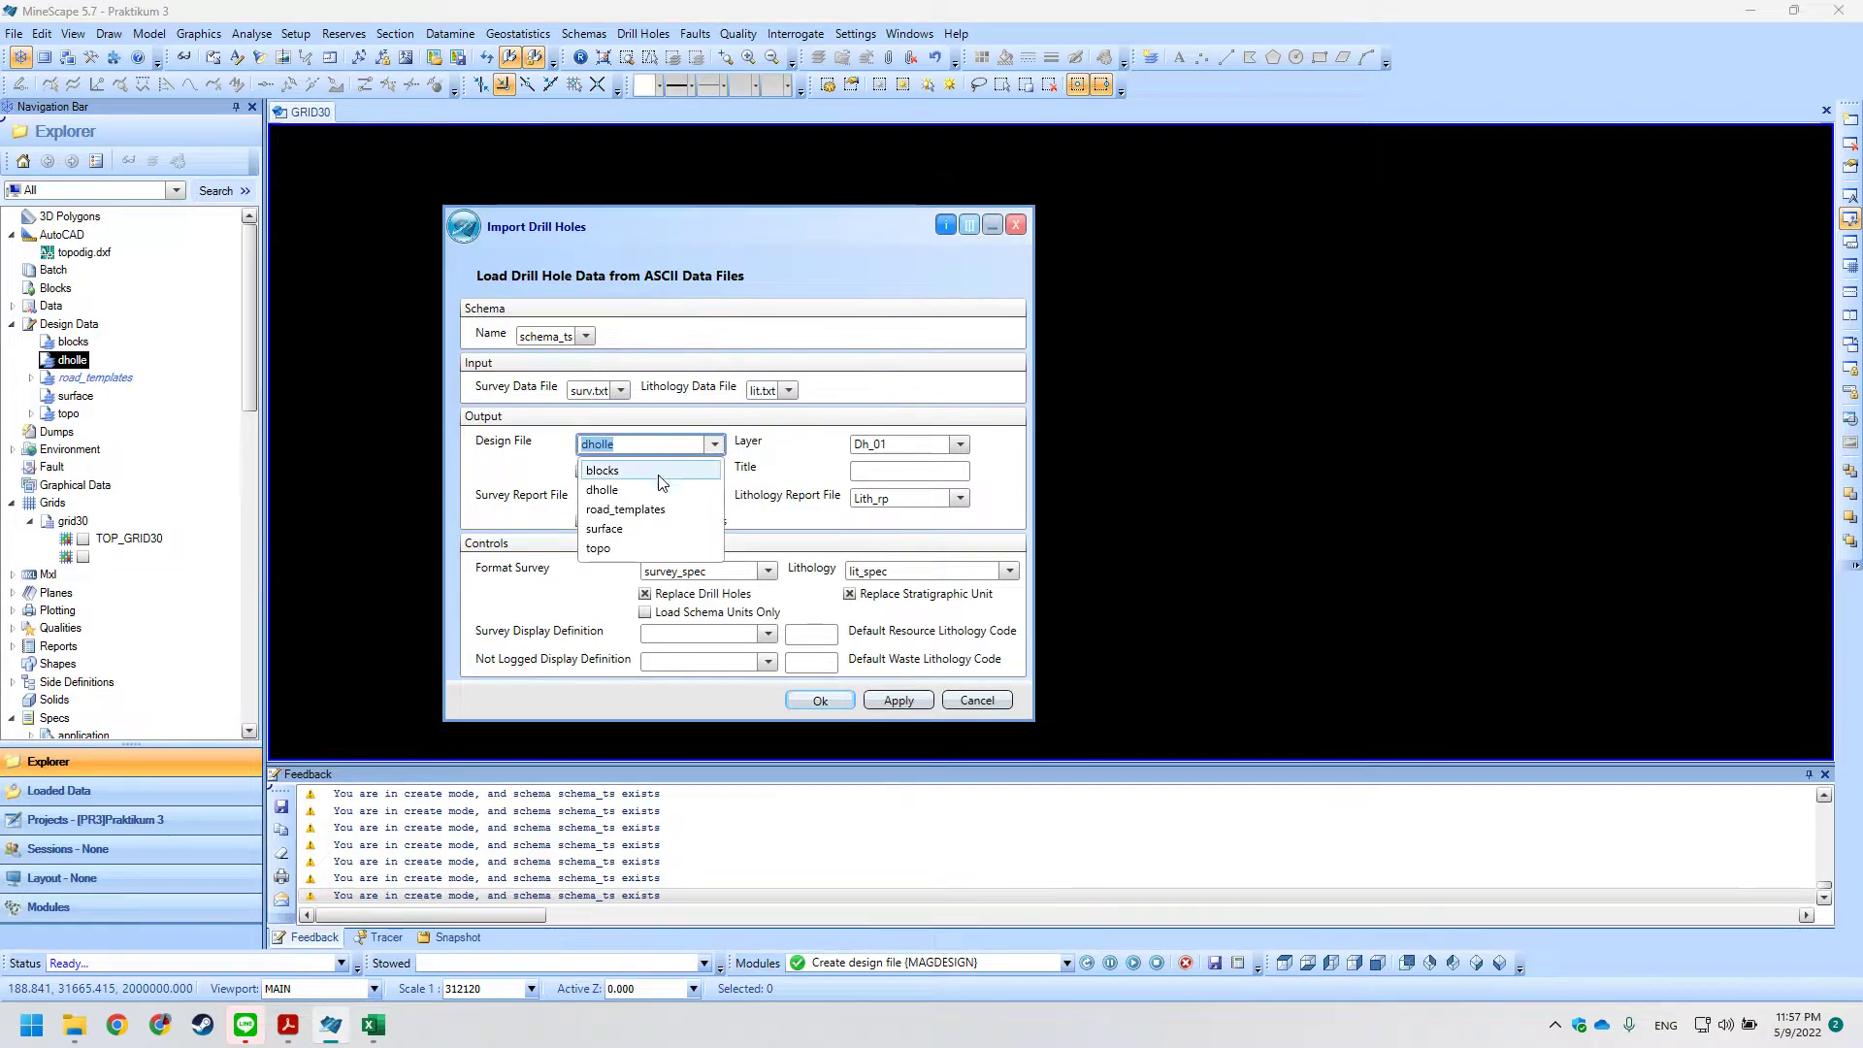
left_click(622, 491)
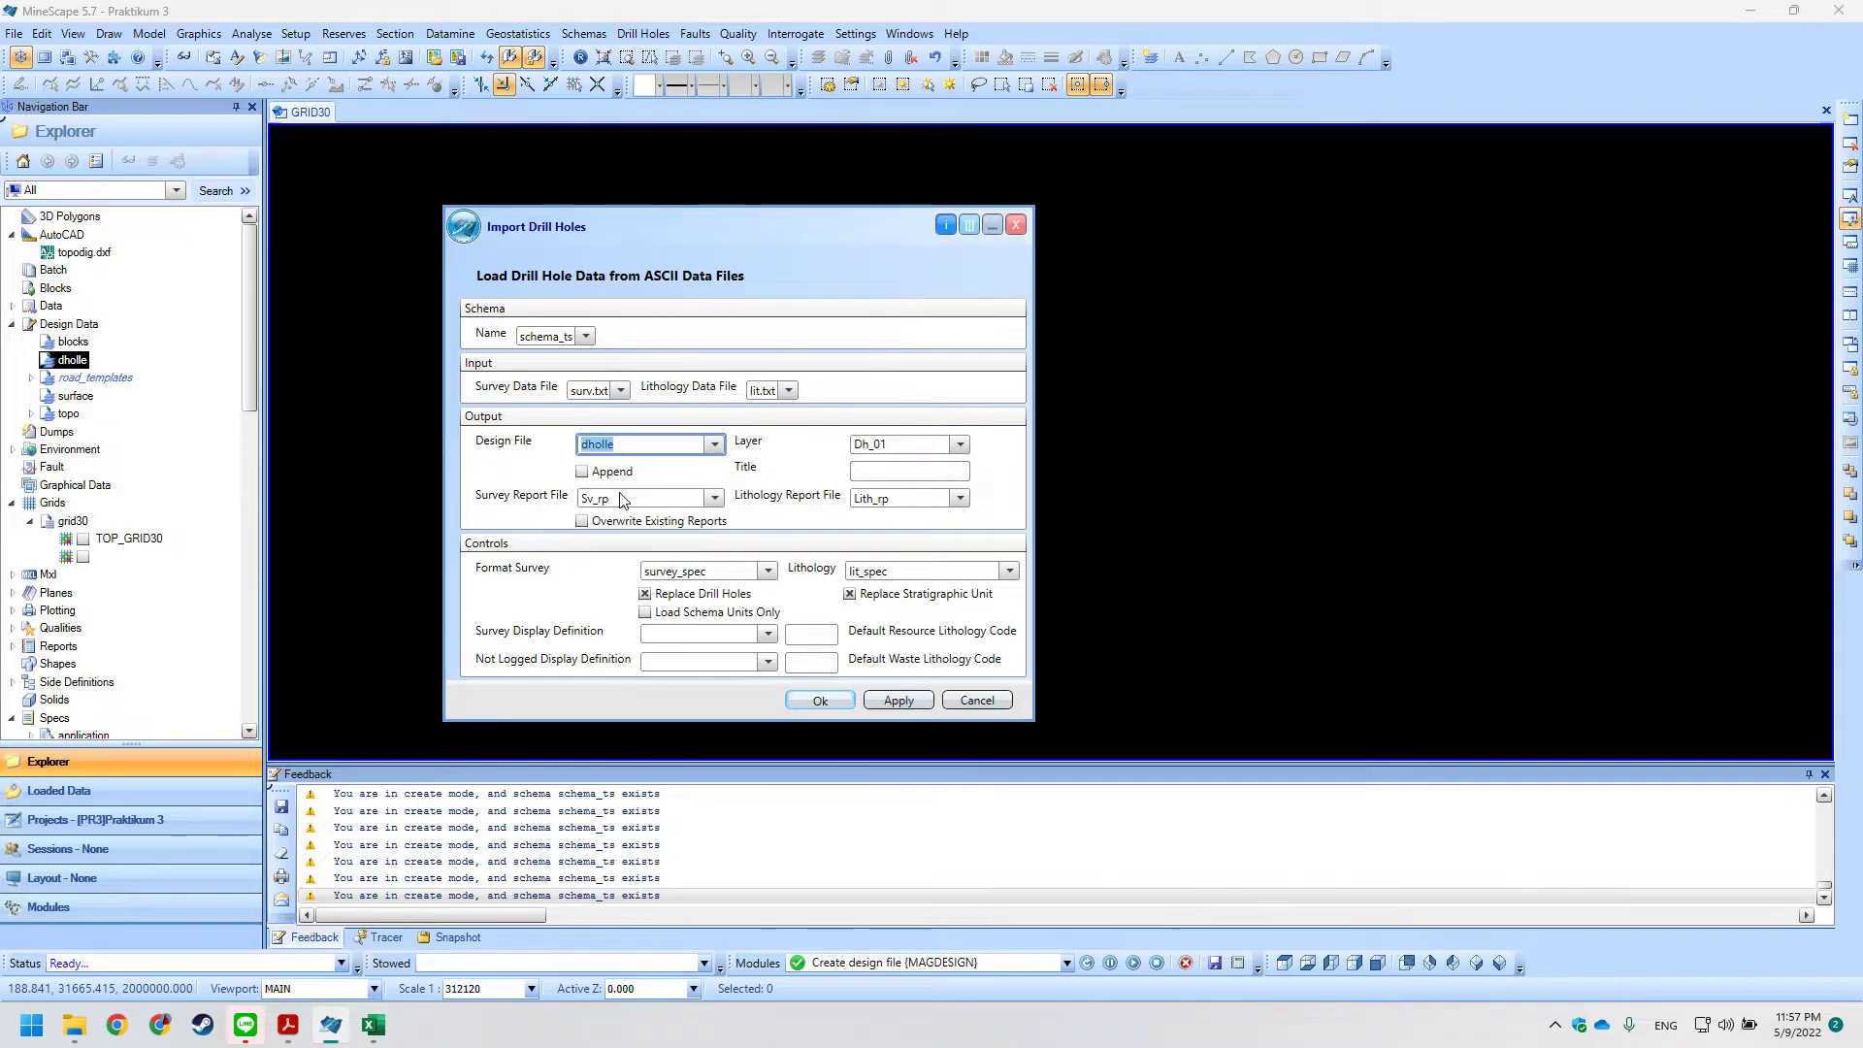
left_click(898, 444)
right_click(893, 462)
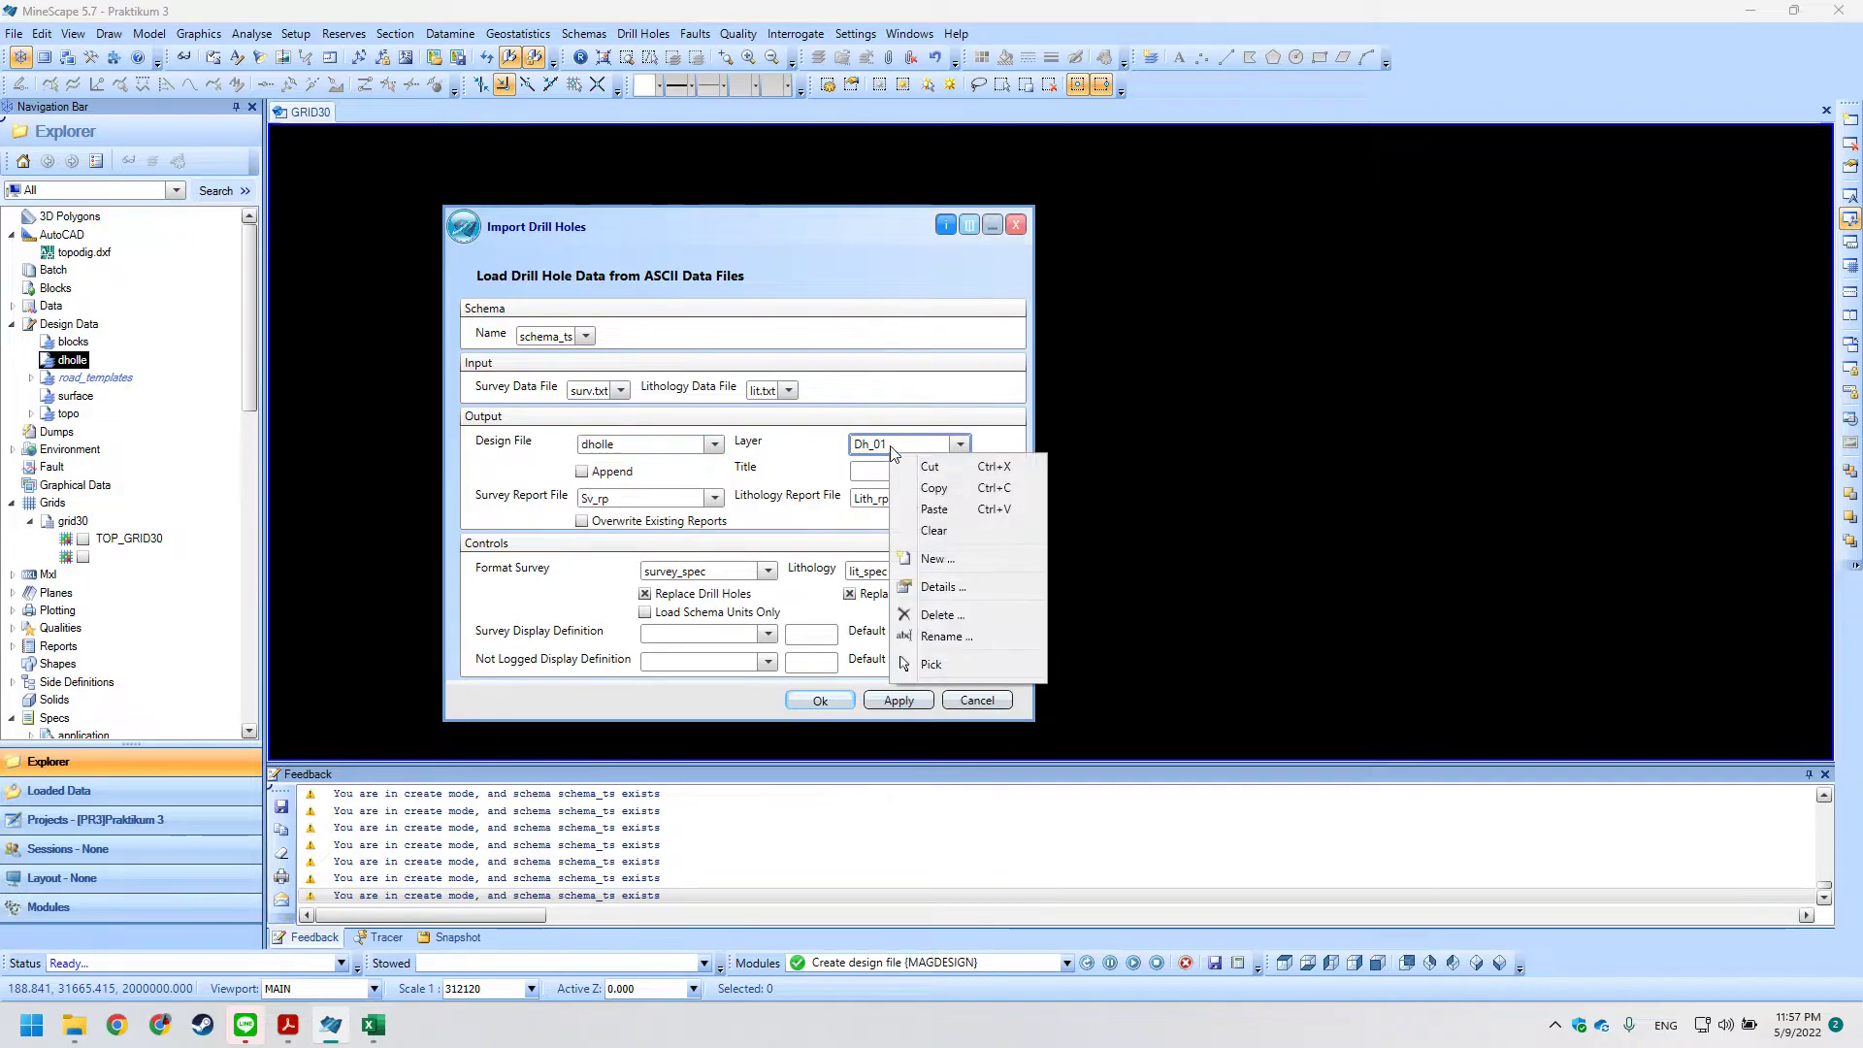
left_click(912, 532)
left_click_drag(929, 397, 891, 383)
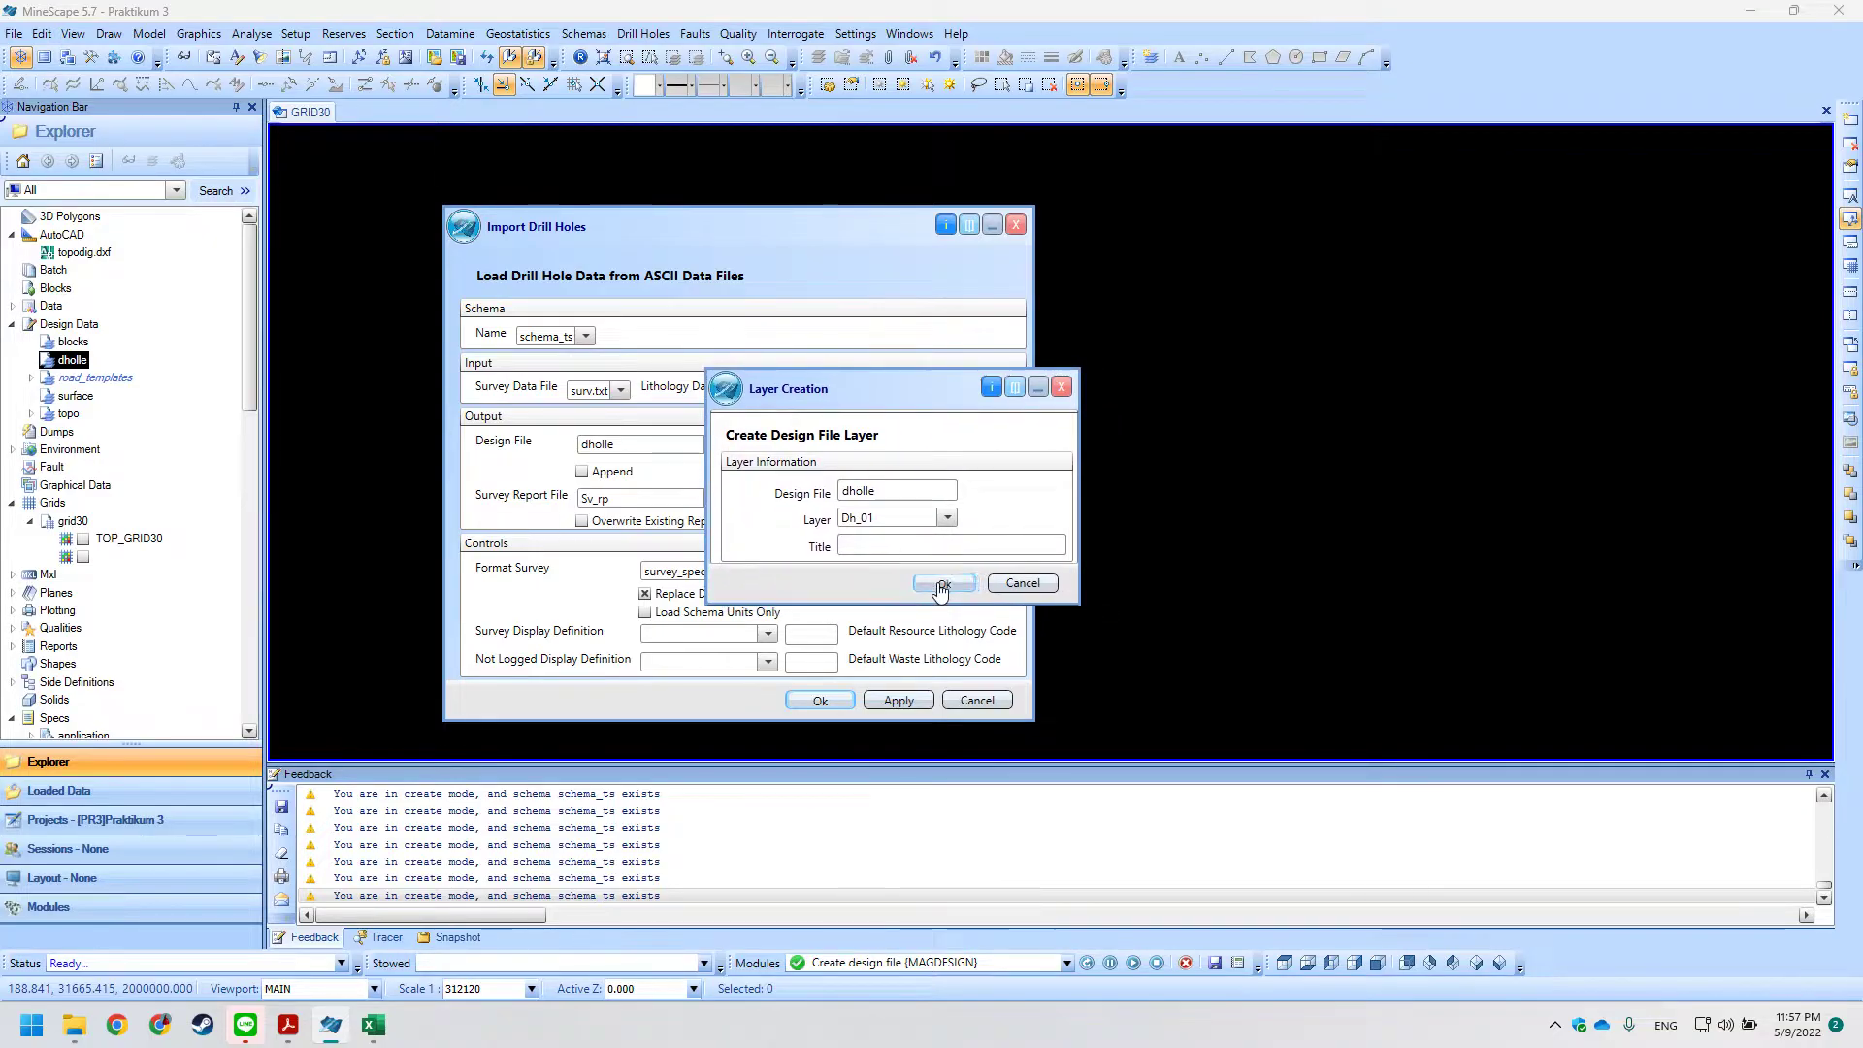
left_click(940, 584)
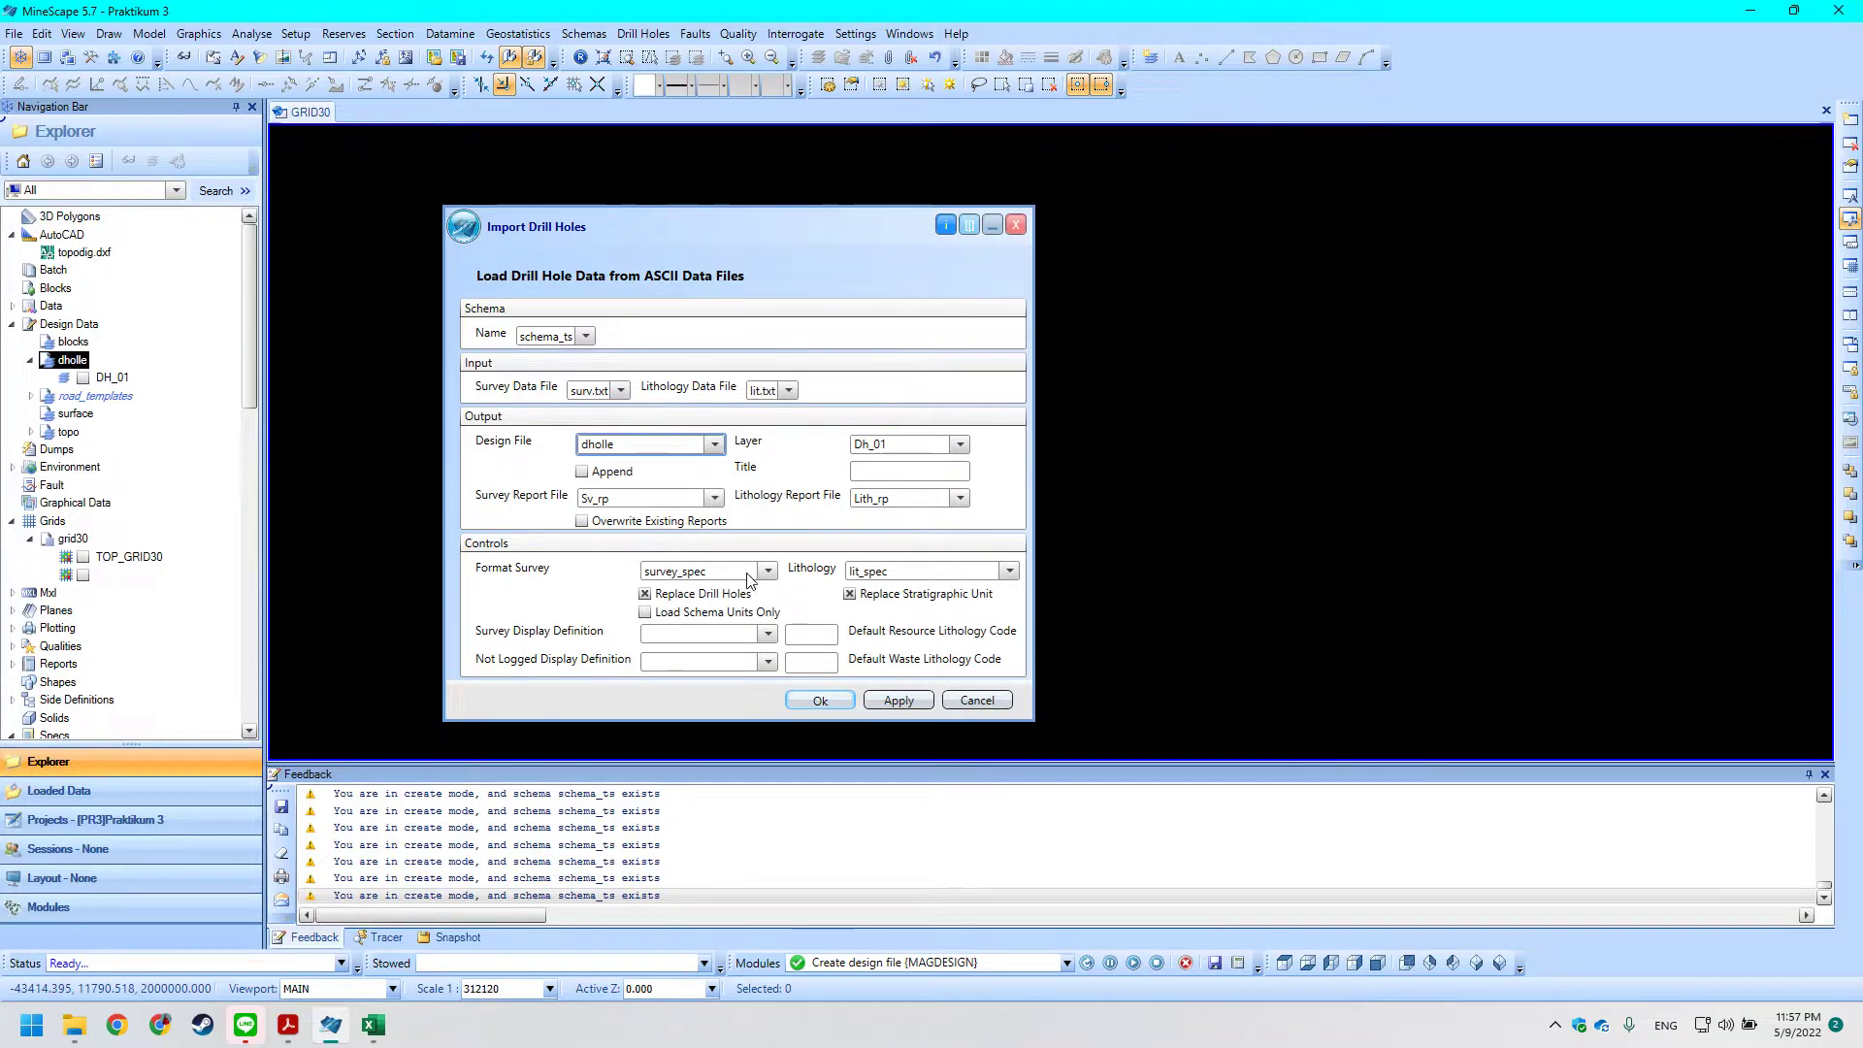
left_click(823, 702)
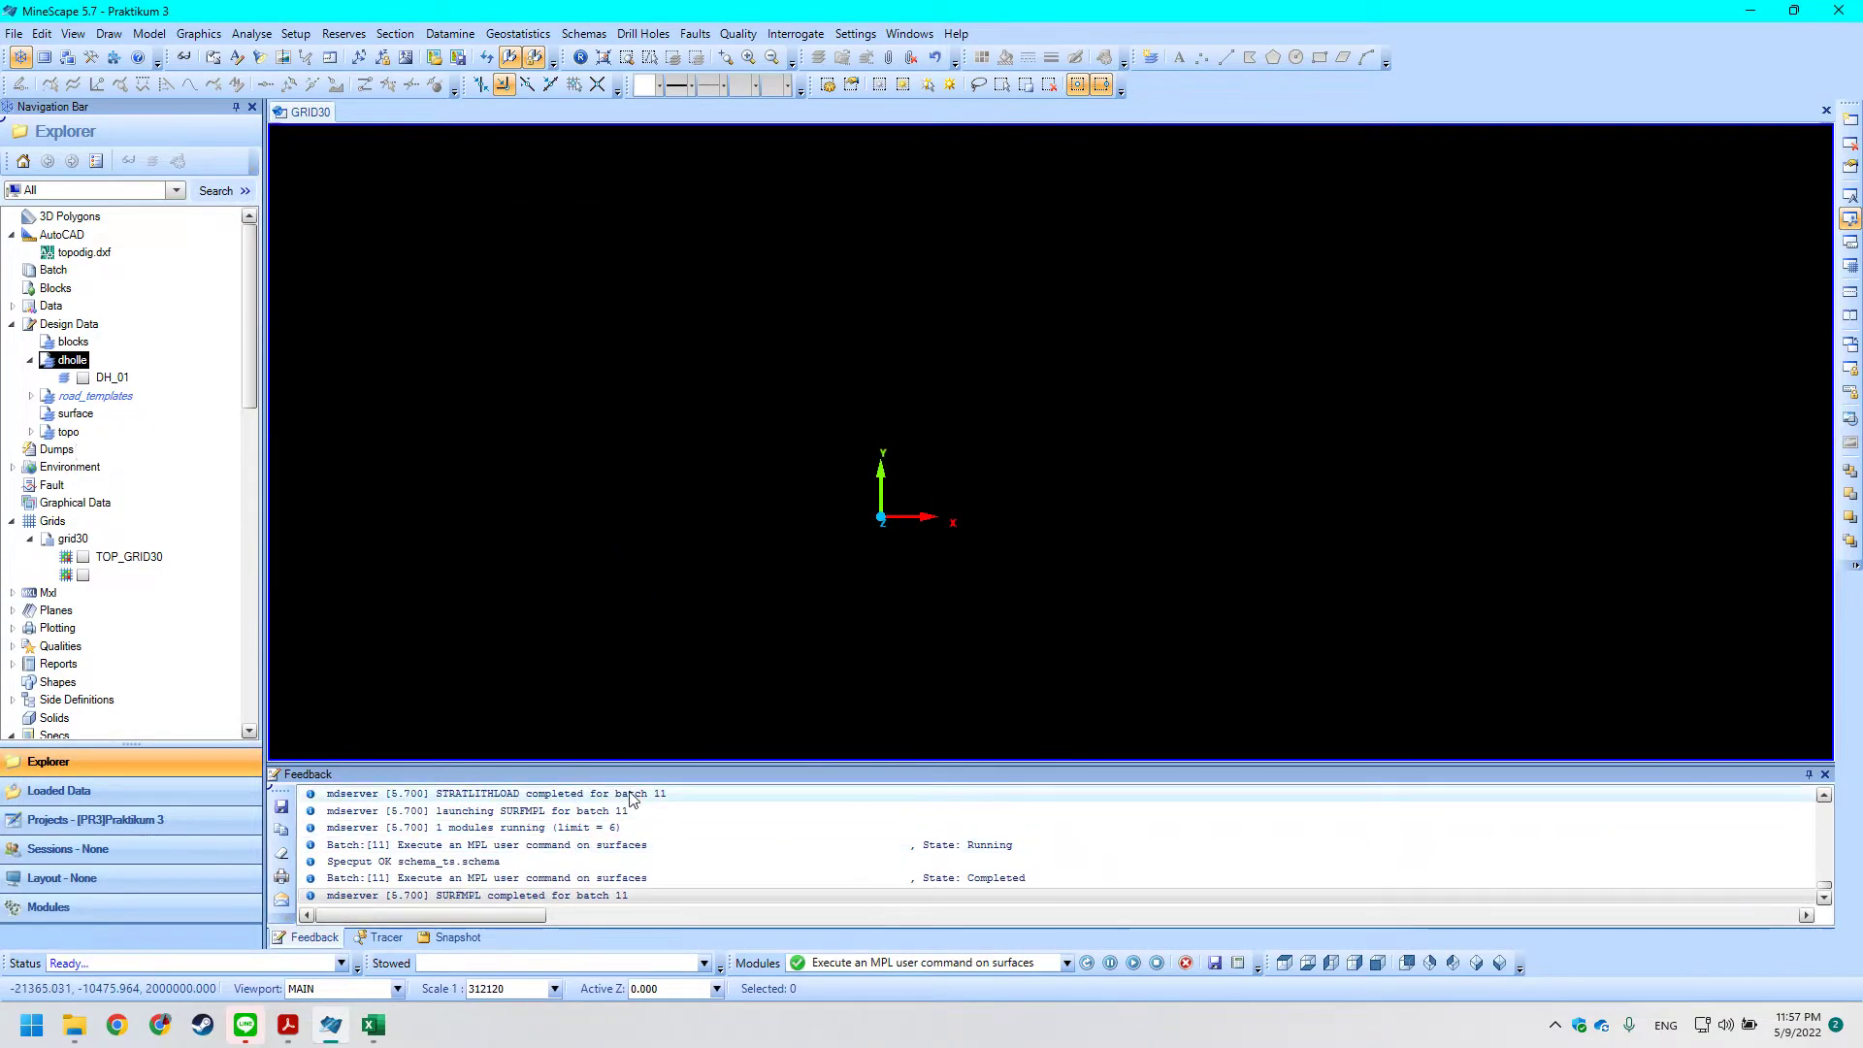
Display the imported DH_01 layer and examine its drill hole traces from an oblique angle.
left_click(83, 377)
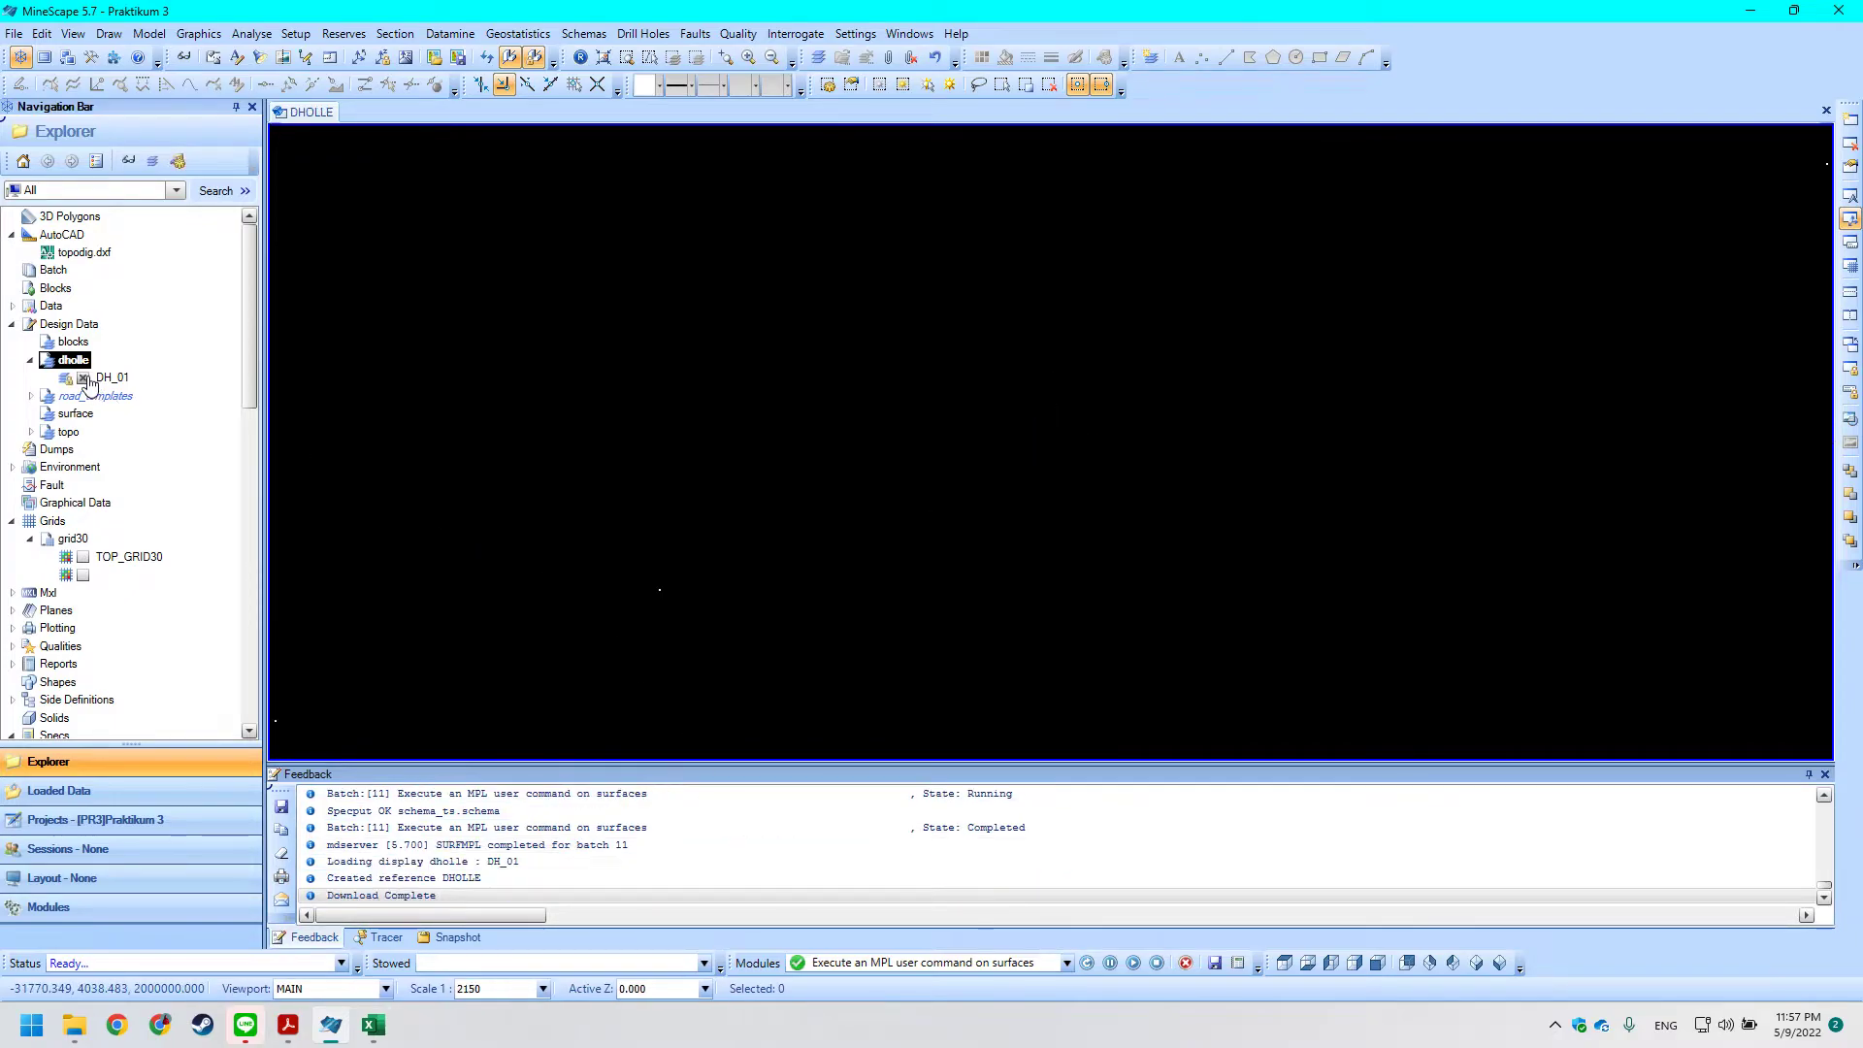
scroll(613, 469, "down", 3)
scroll(660, 499, "up", 2)
middle_click_drag(660, 499, 1044, 577)
scroll(1068, 591, "down", 2)
middle_click_drag(699, 477, 504, 460)
scroll(813, 509, "up", 2)
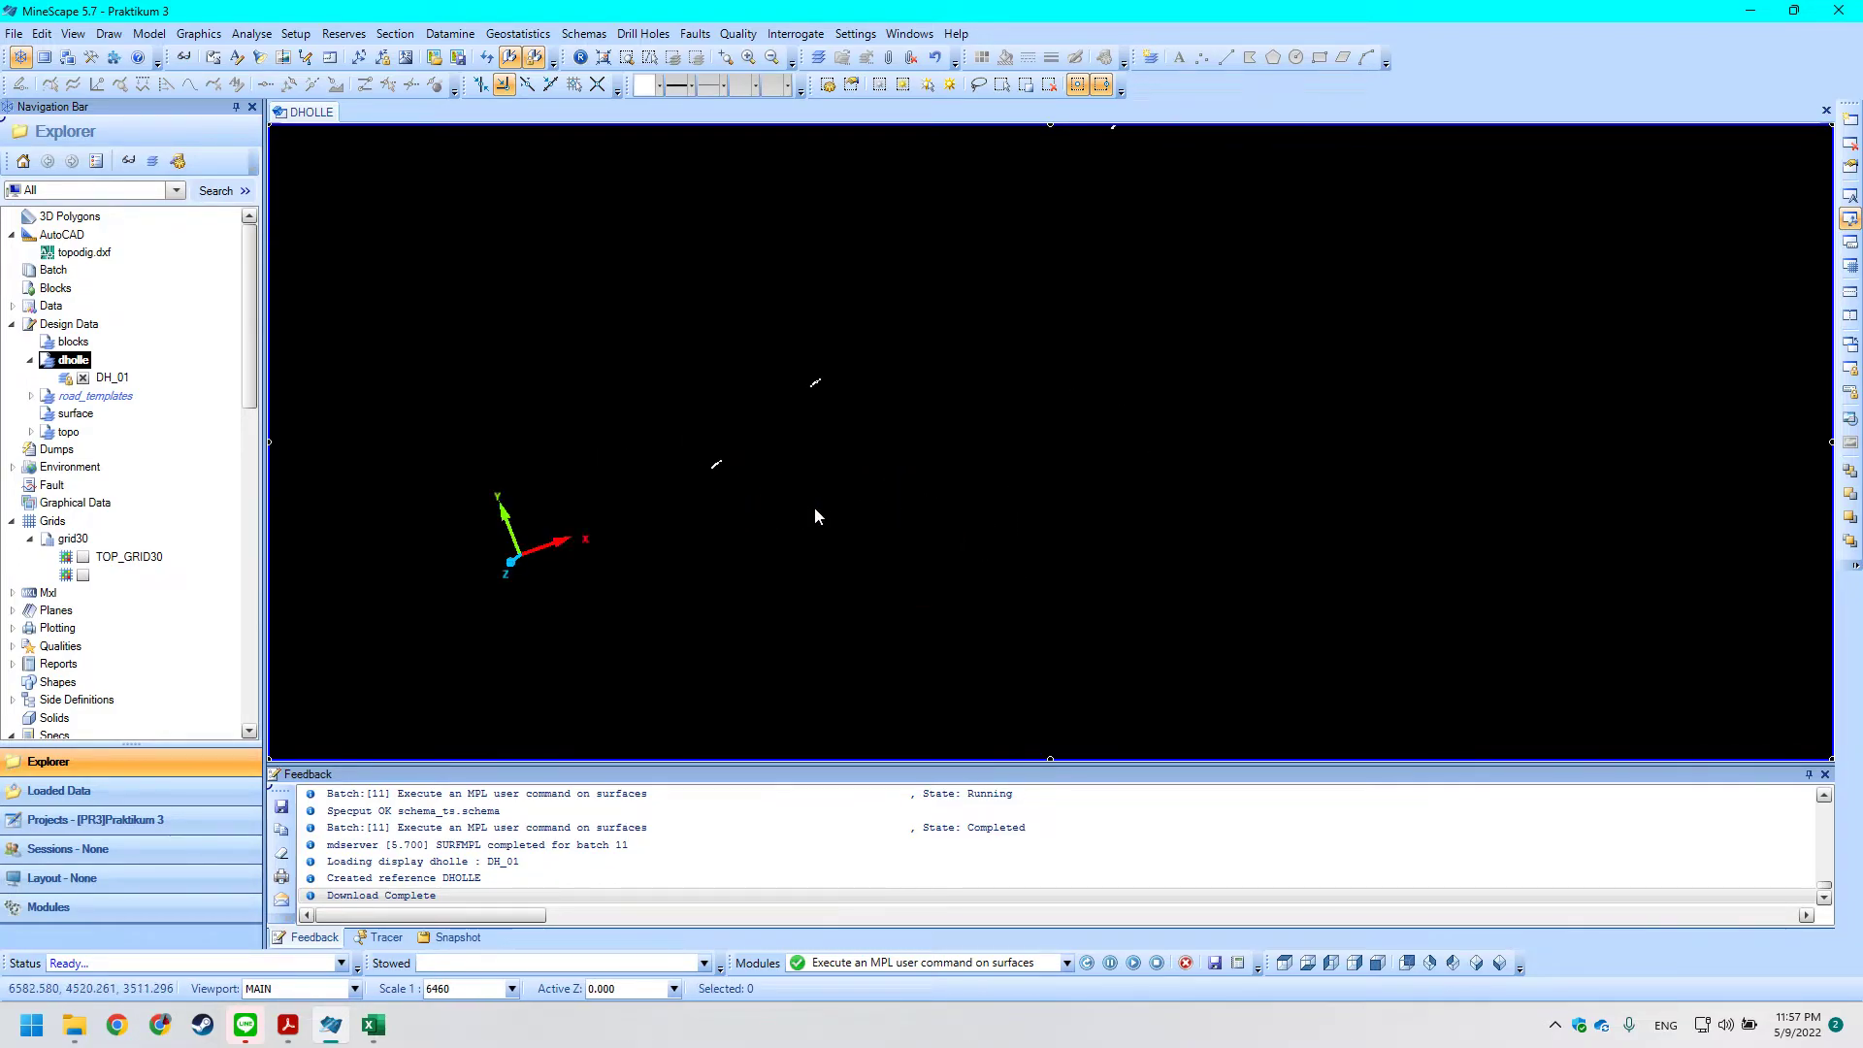
scroll(771, 492, "down", 1)
mouse_move(770, 492)
middle_mouse_down("shift")
mouse_move(815, 457)
mouse_move(820, 424)
mouse_move(783, 428)
mouse_move(731, 539)
mouse_move(695, 495)
mouse_move(761, 462)
middle_mouse_up("shift")
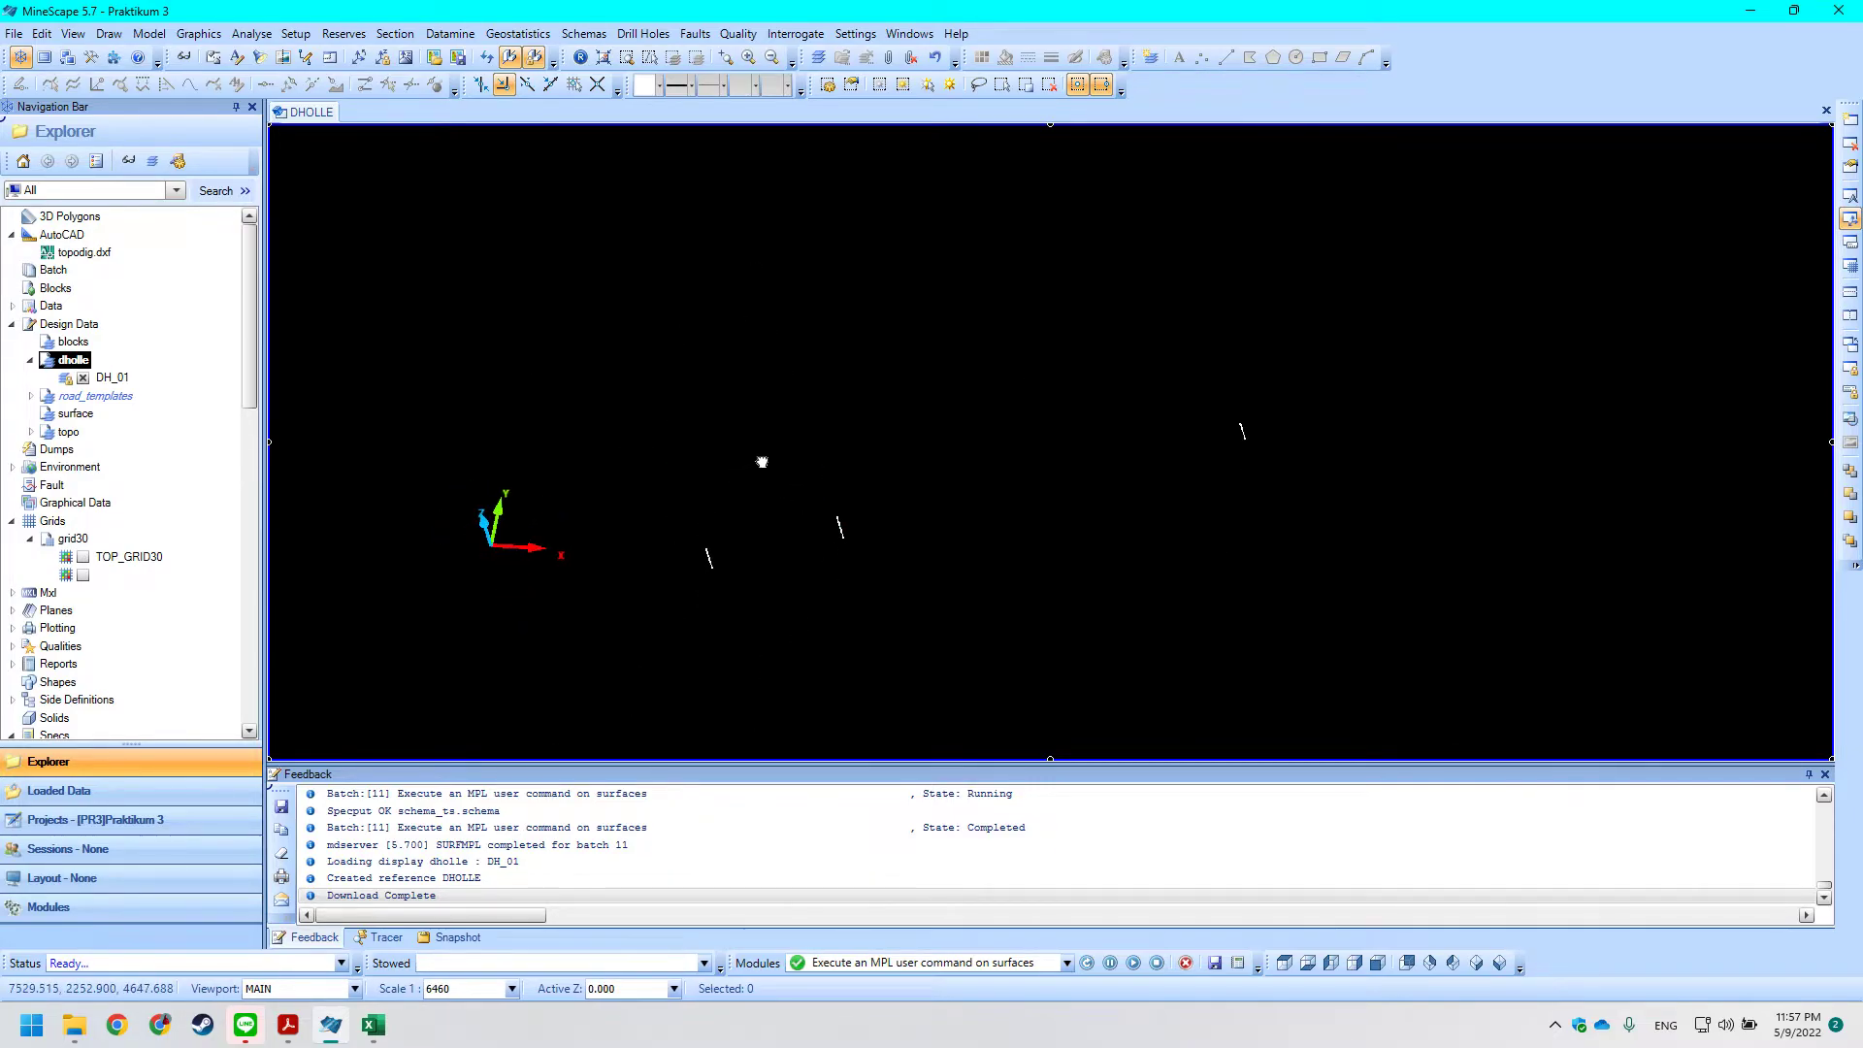
Reload the DH_01 layer of the dholle design file and inspect the full drill hole pattern.
right_click(61, 360)
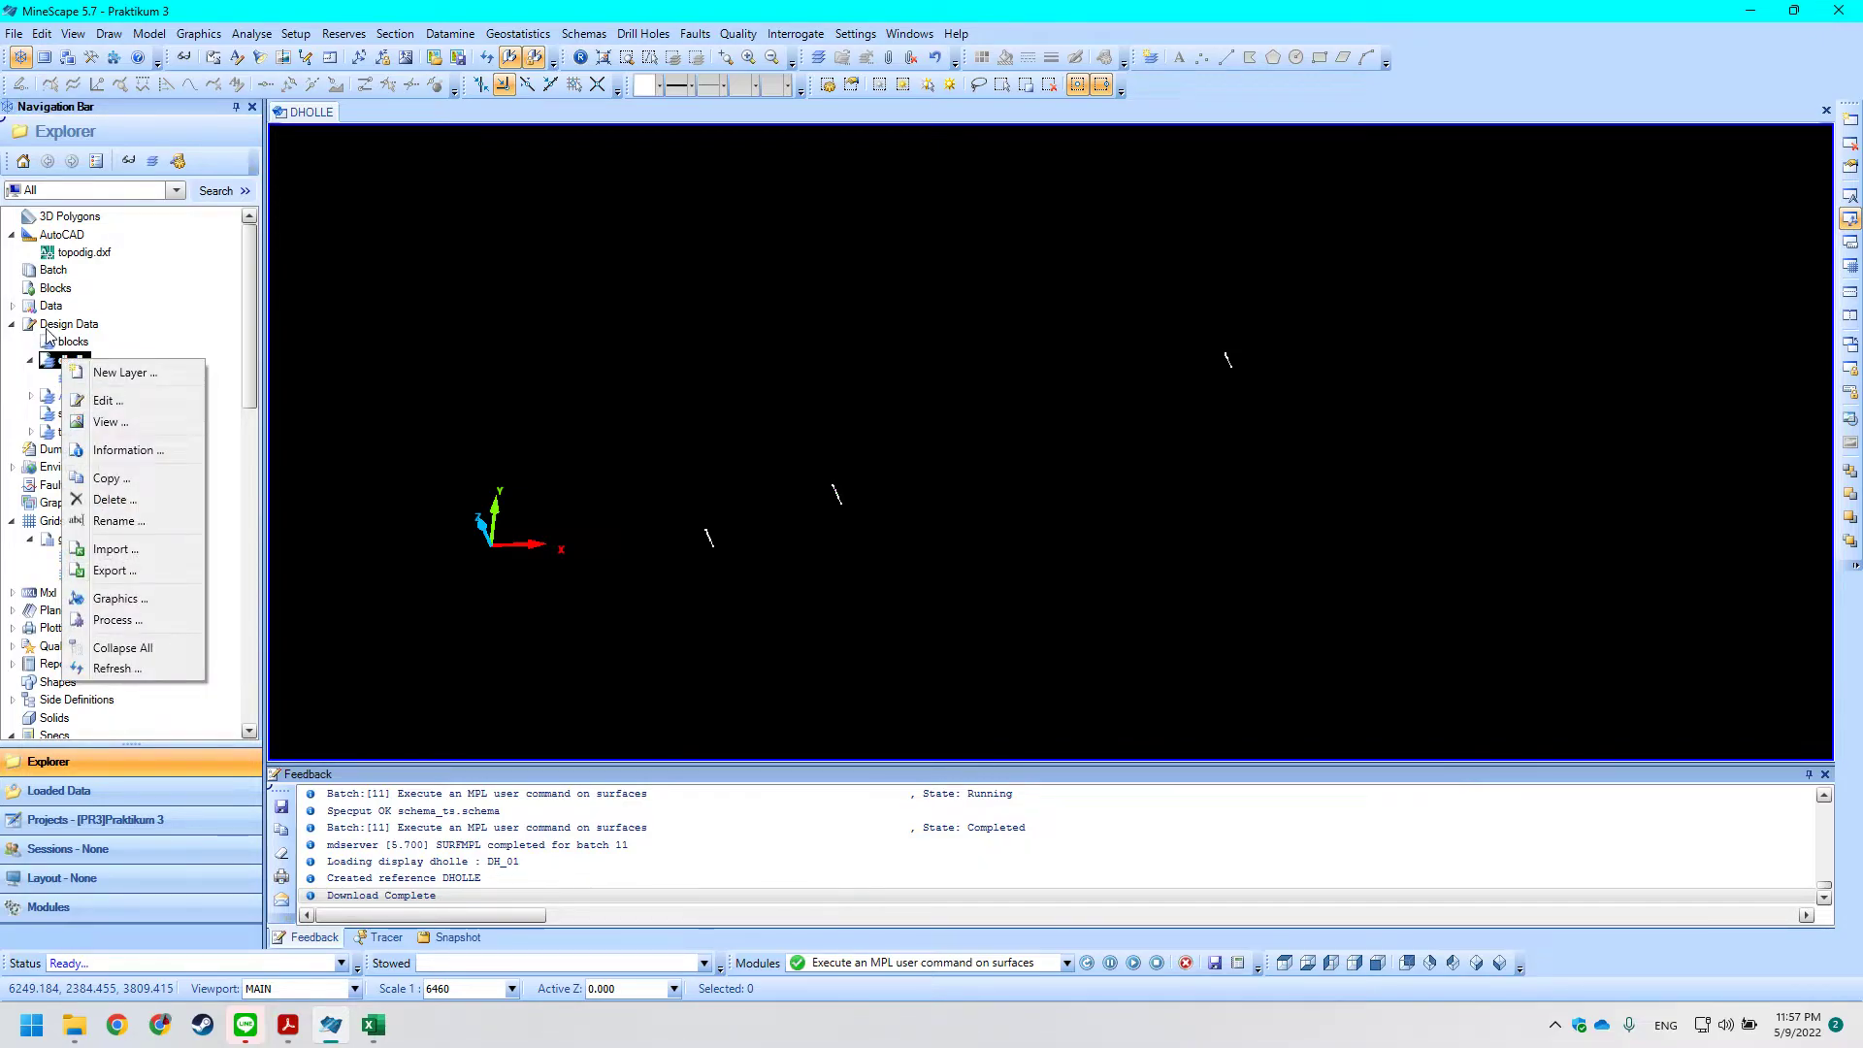
left_click(81, 343)
left_click(76, 361)
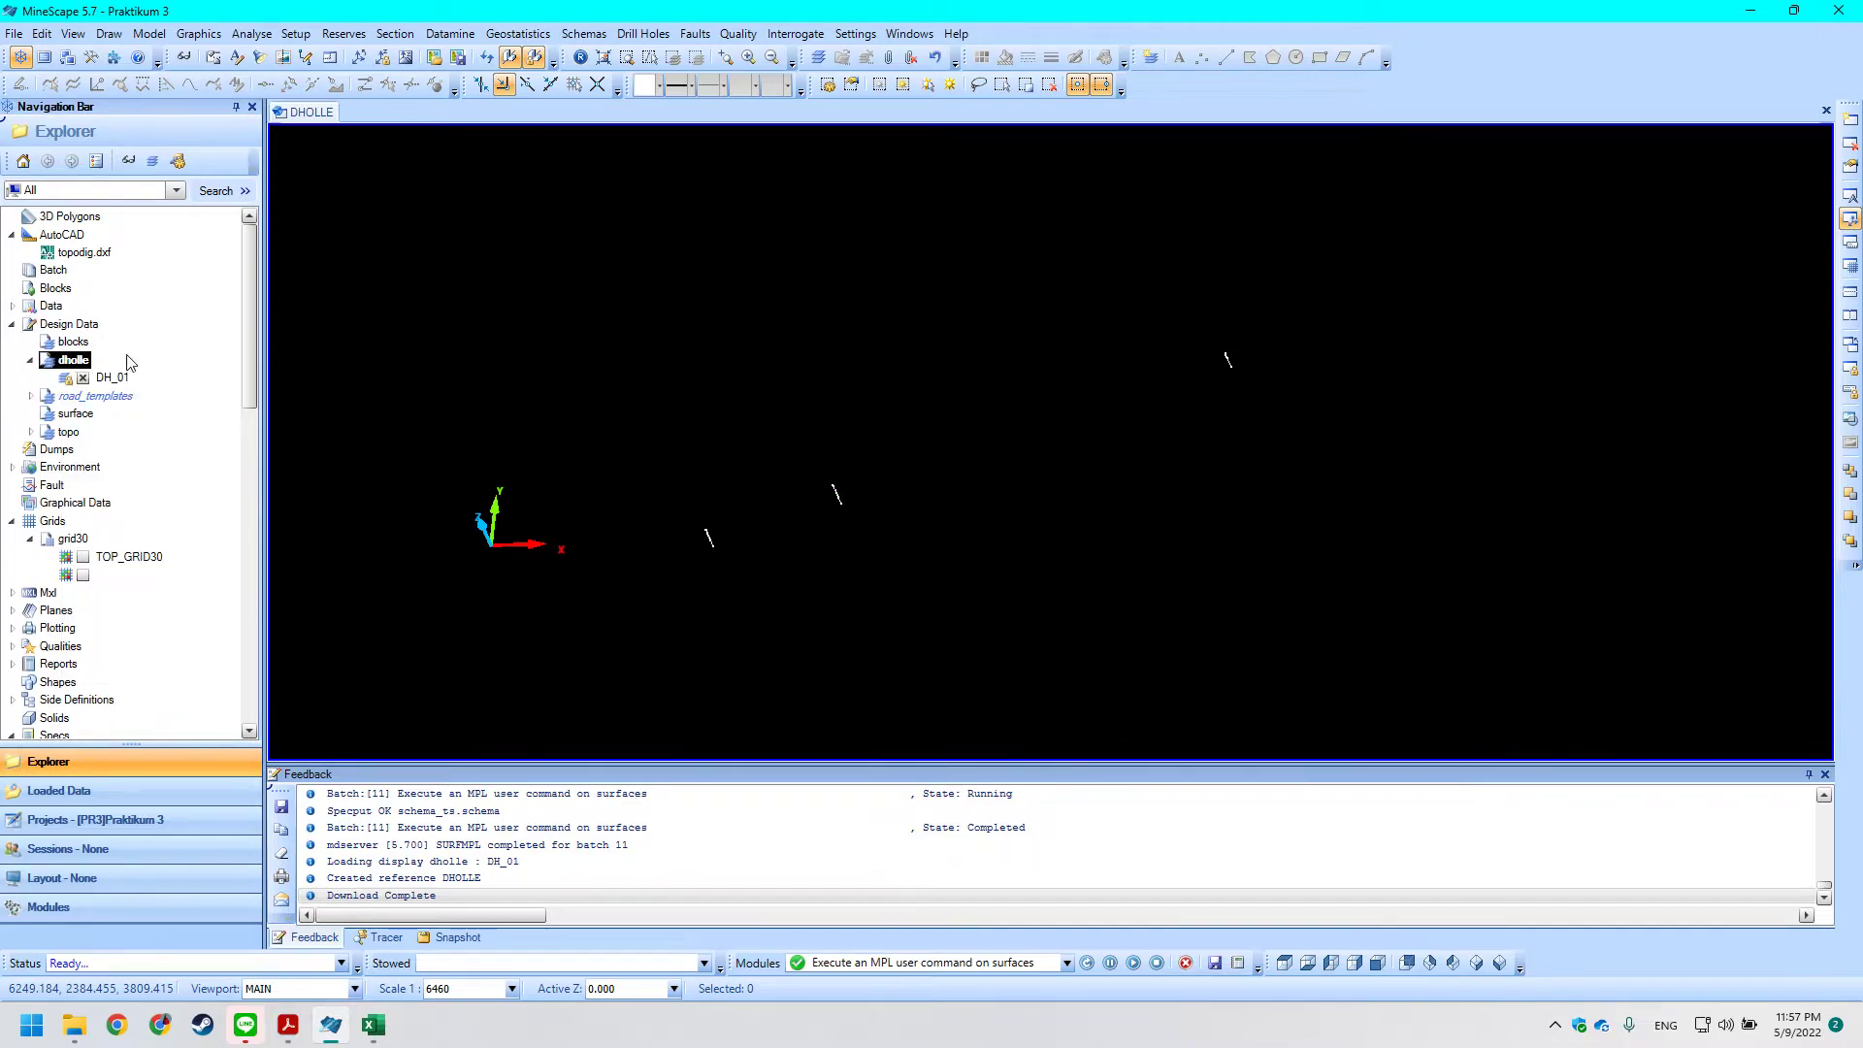
left_click(84, 378)
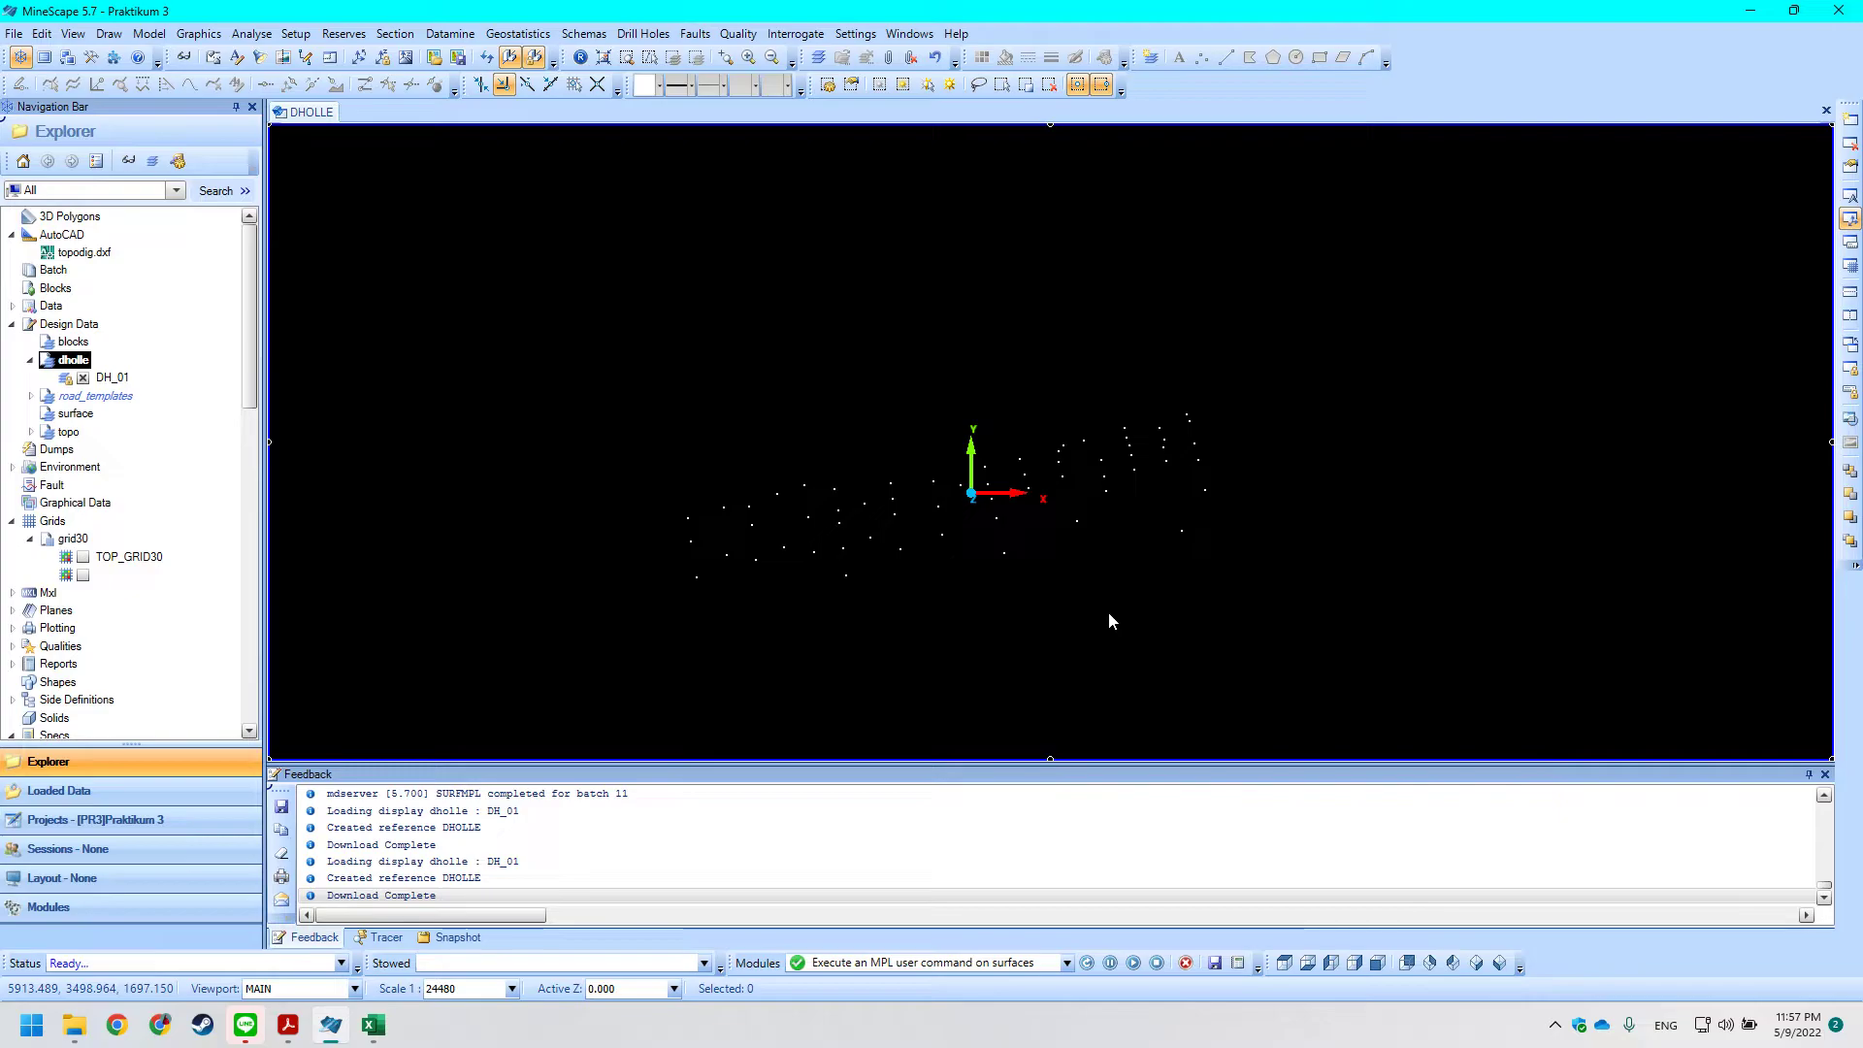
middle_click_drag(1010, 648, 953, 607)
scroll(930, 576, "up", 3)
scroll(930, 573, "down", 3)
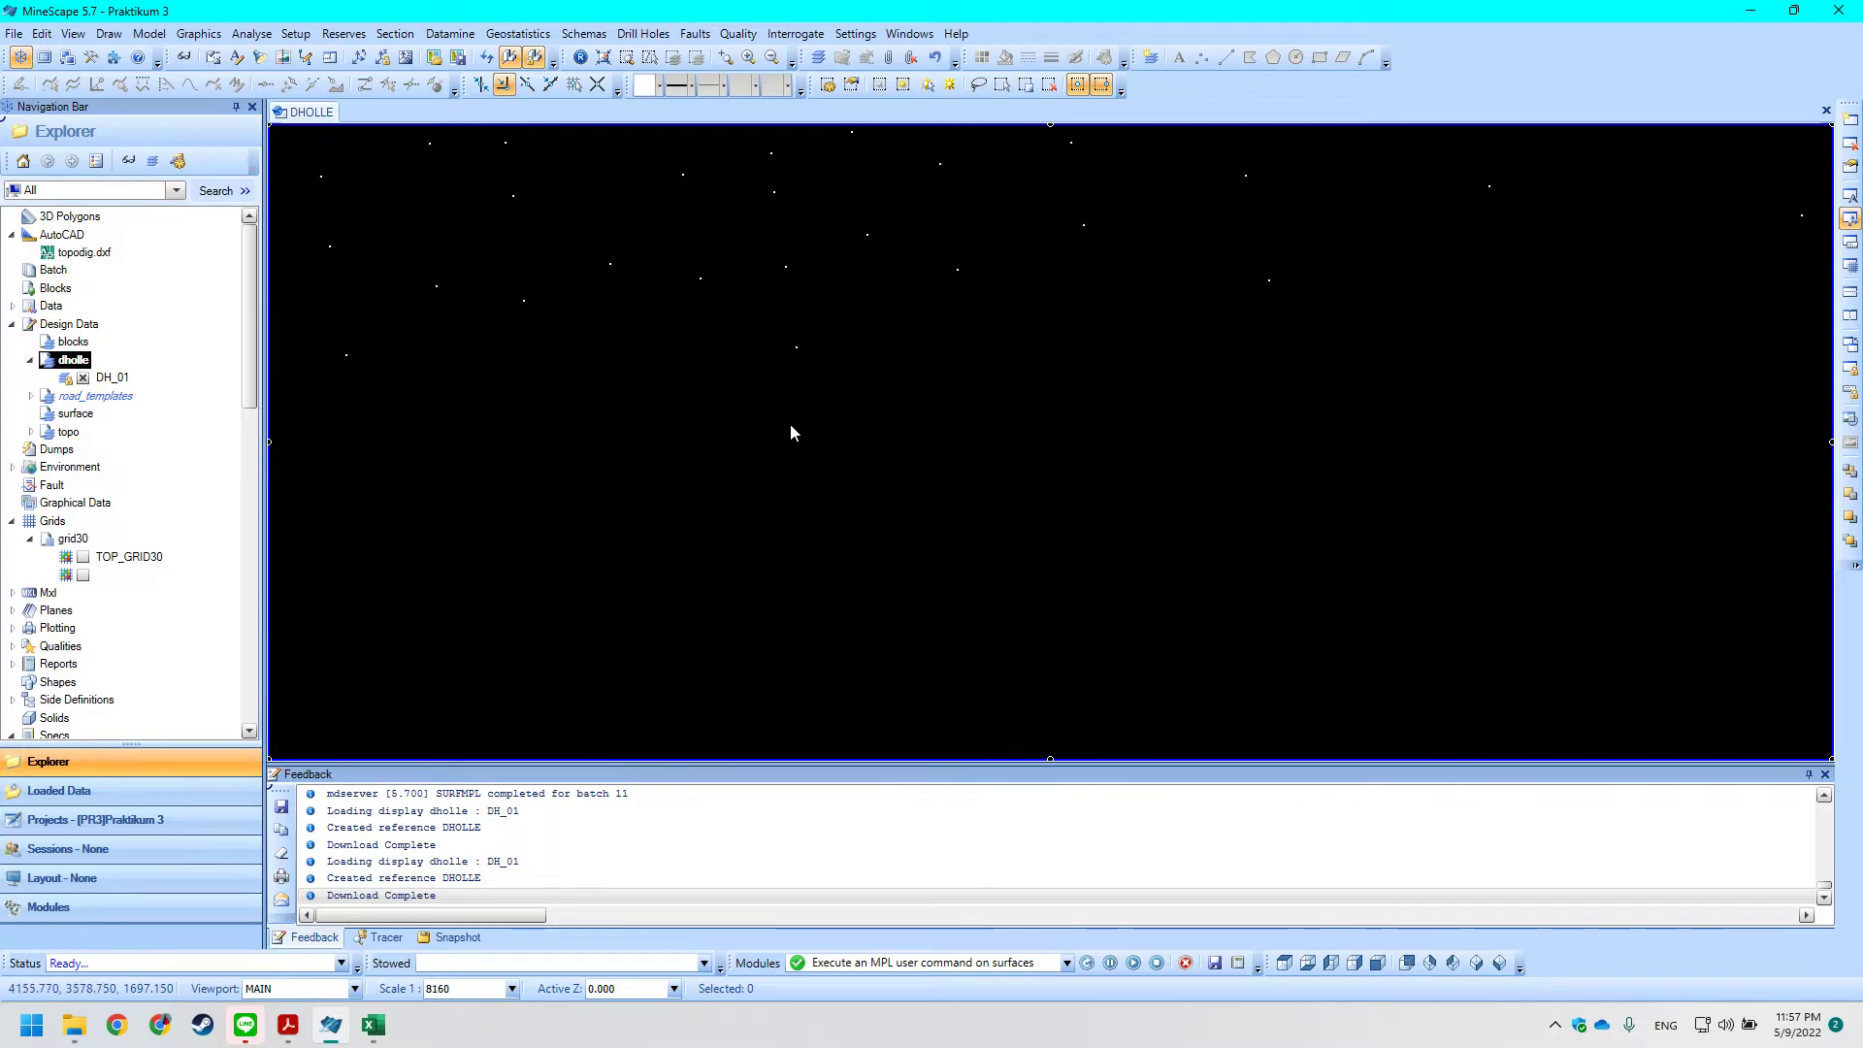
middle_click_drag(792, 459, 783, 440)
middle_click_drag(902, 323, 982, 504)
scroll(920, 495, "down", 1)
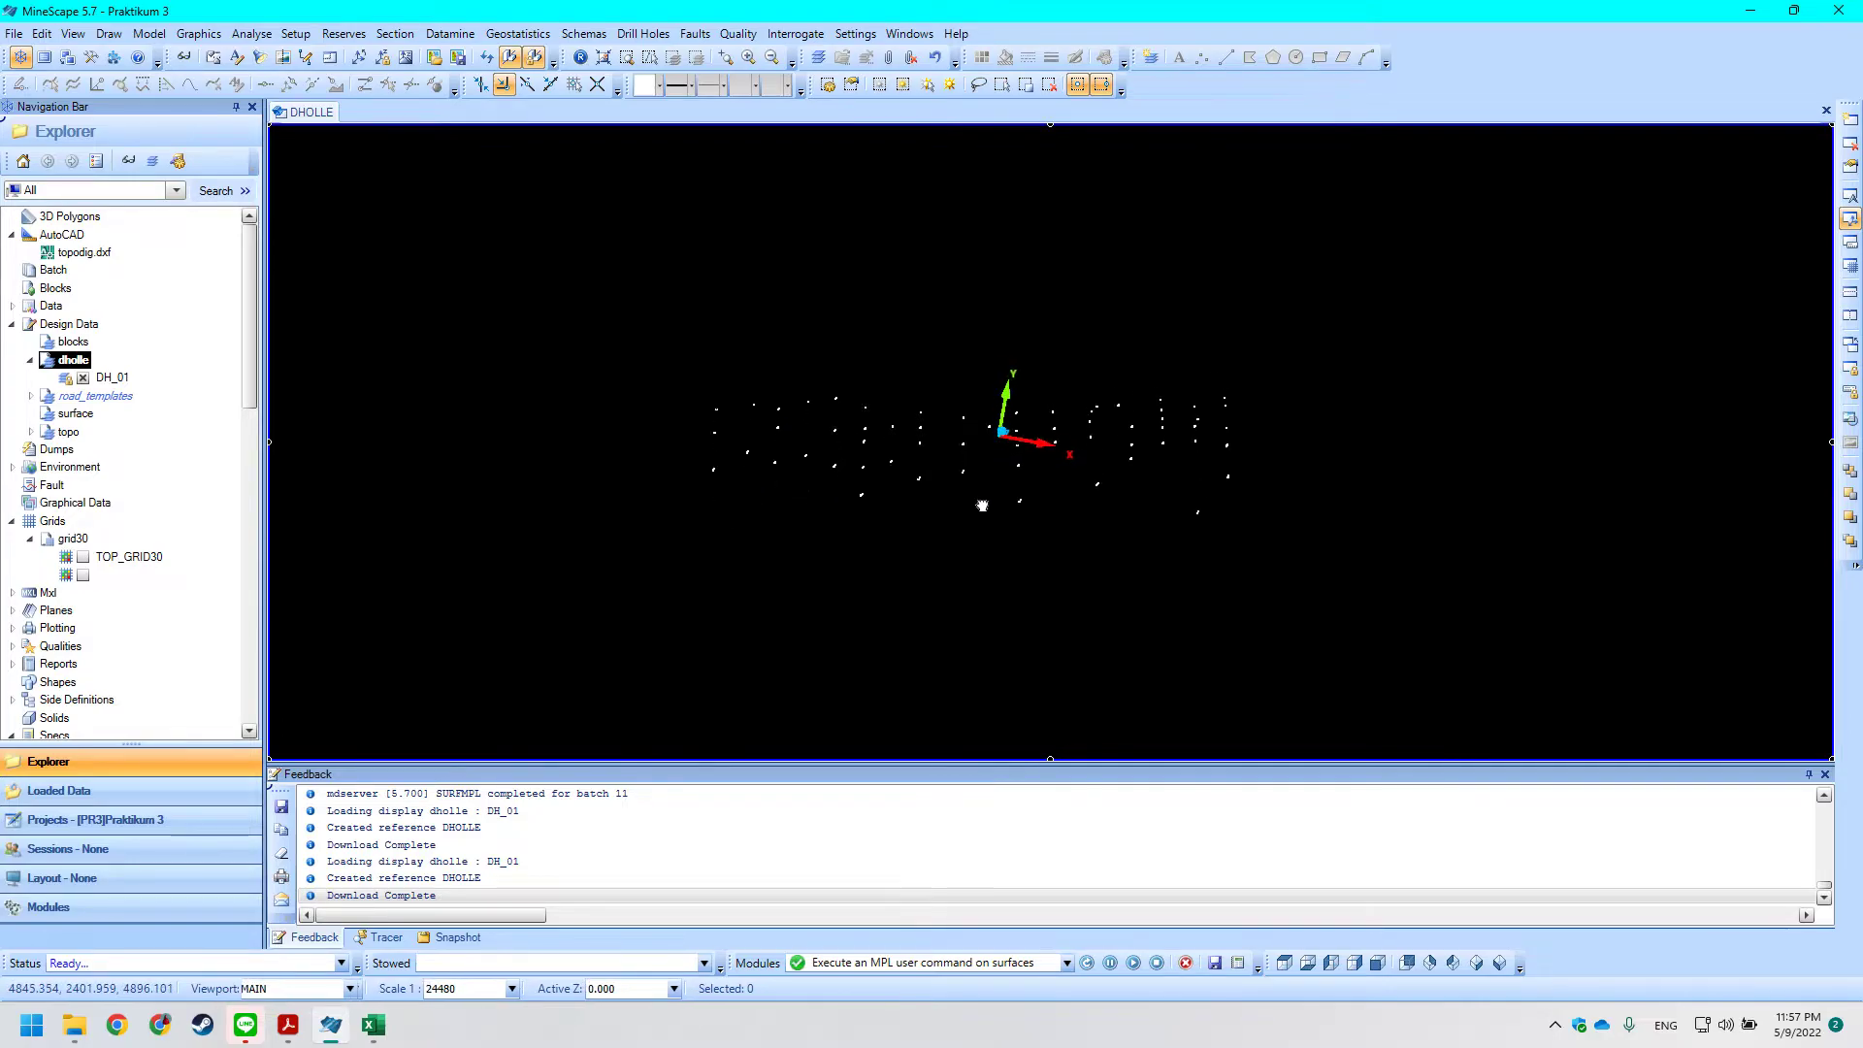
Switch to the PDF tutorial and review step 9 on posting drill holes by seam thickness.
key("alt+Tab")
scroll(994, 490, "down", 6)
scroll(994, 490, "down", 15)
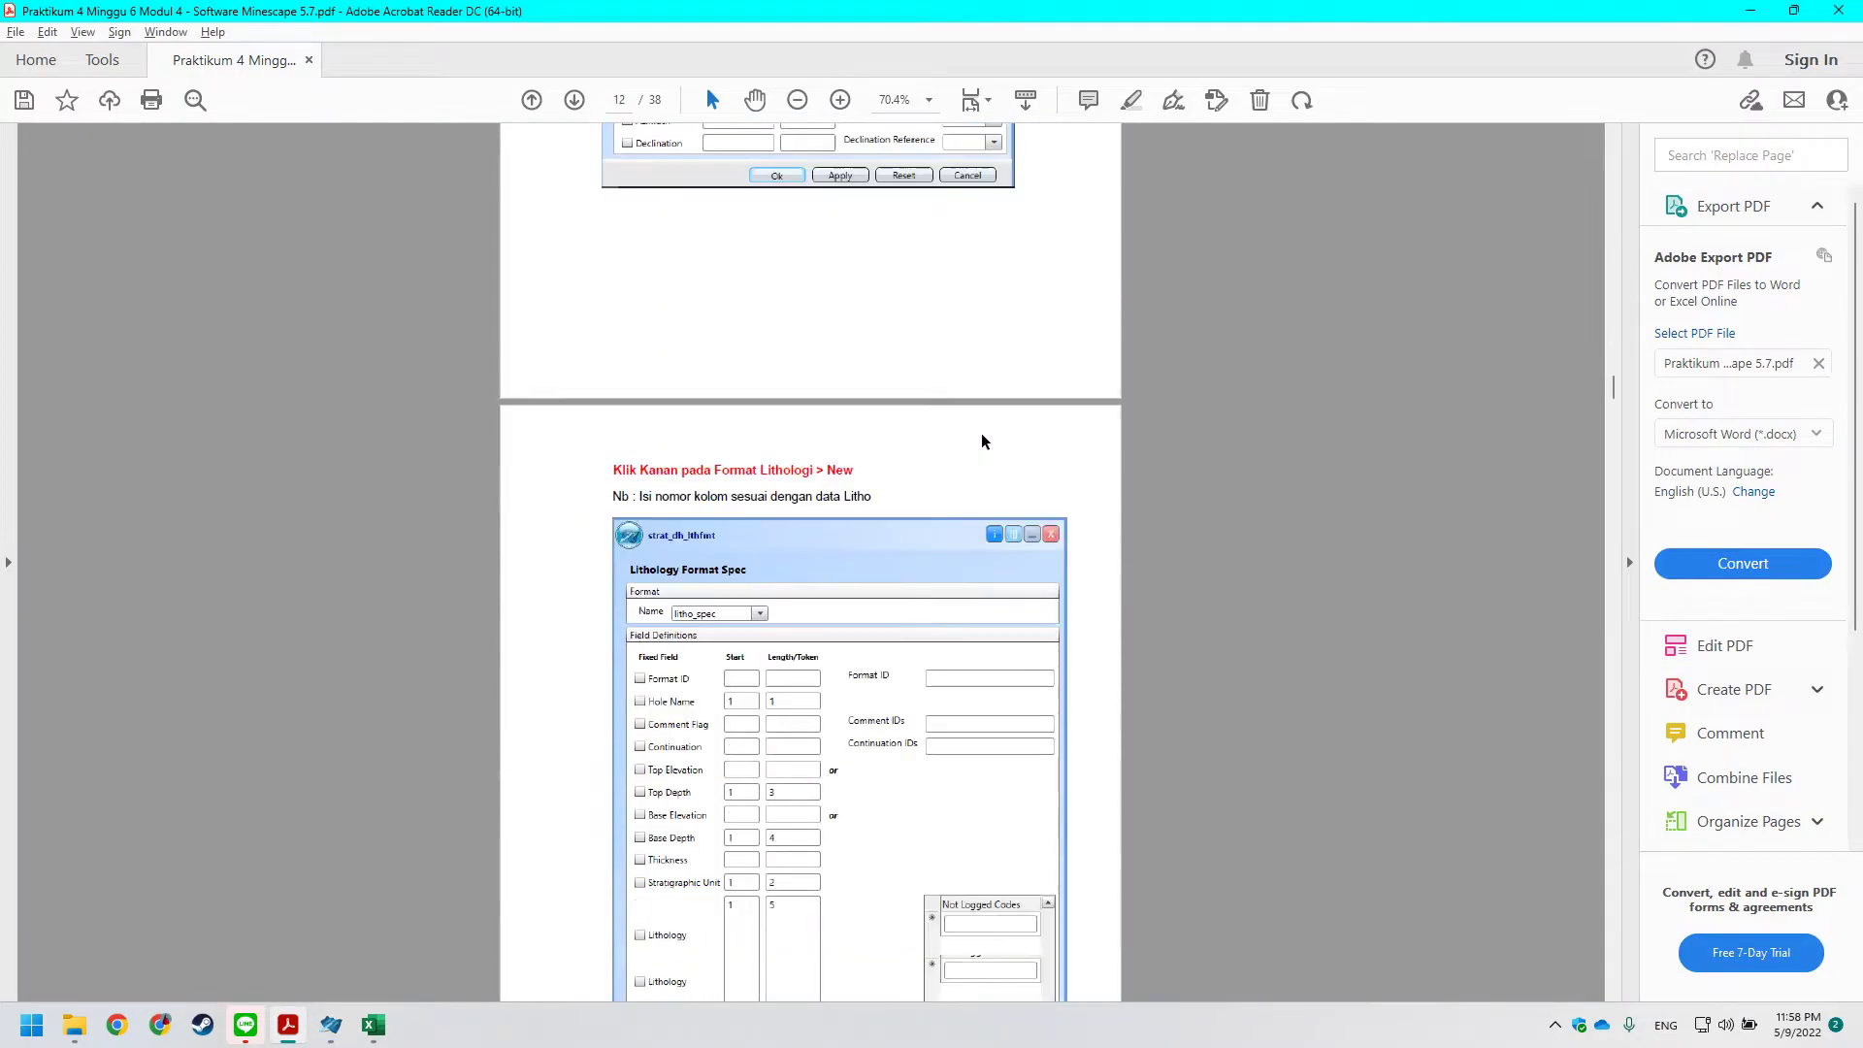
scroll(847, 457, "up", 1)
scroll(846, 458, "up", 4, "ctrl")
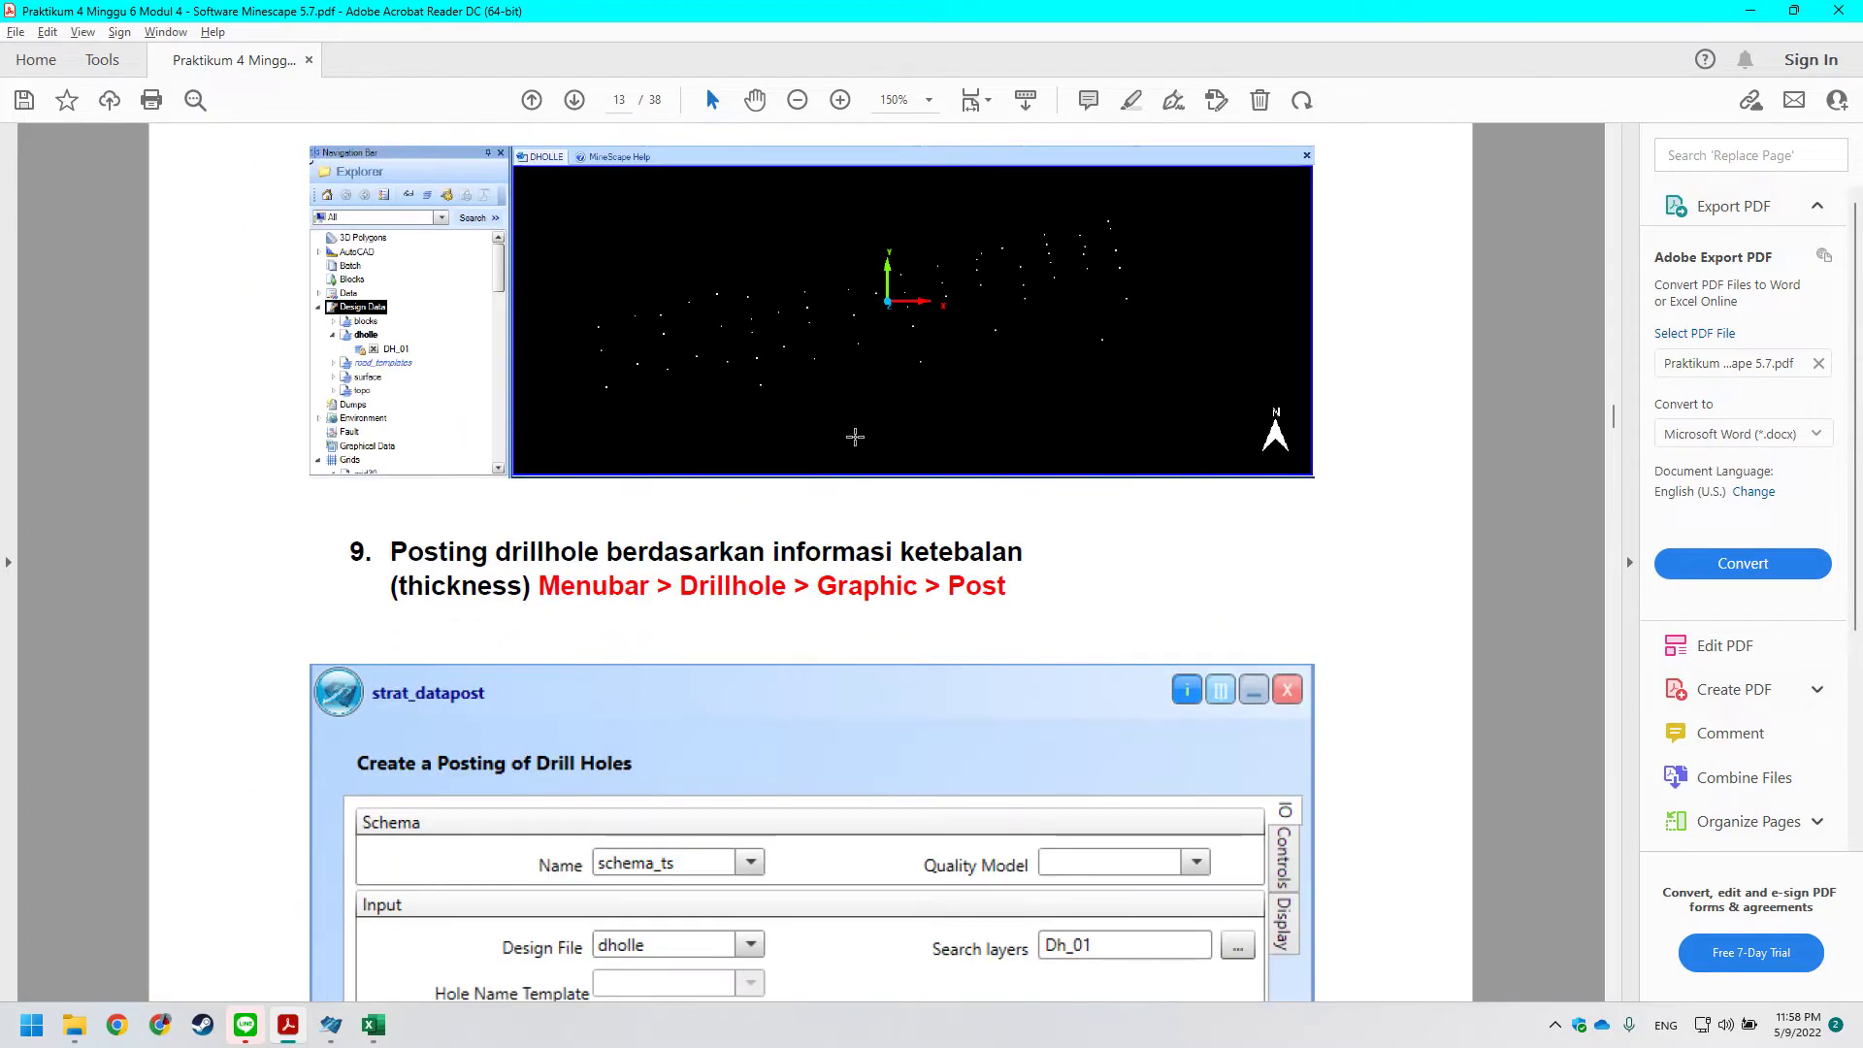
scroll(913, 335, "down", 3)
scroll(905, 337, "down", 4, "ctrl")
scroll(863, 453, "down", 1)
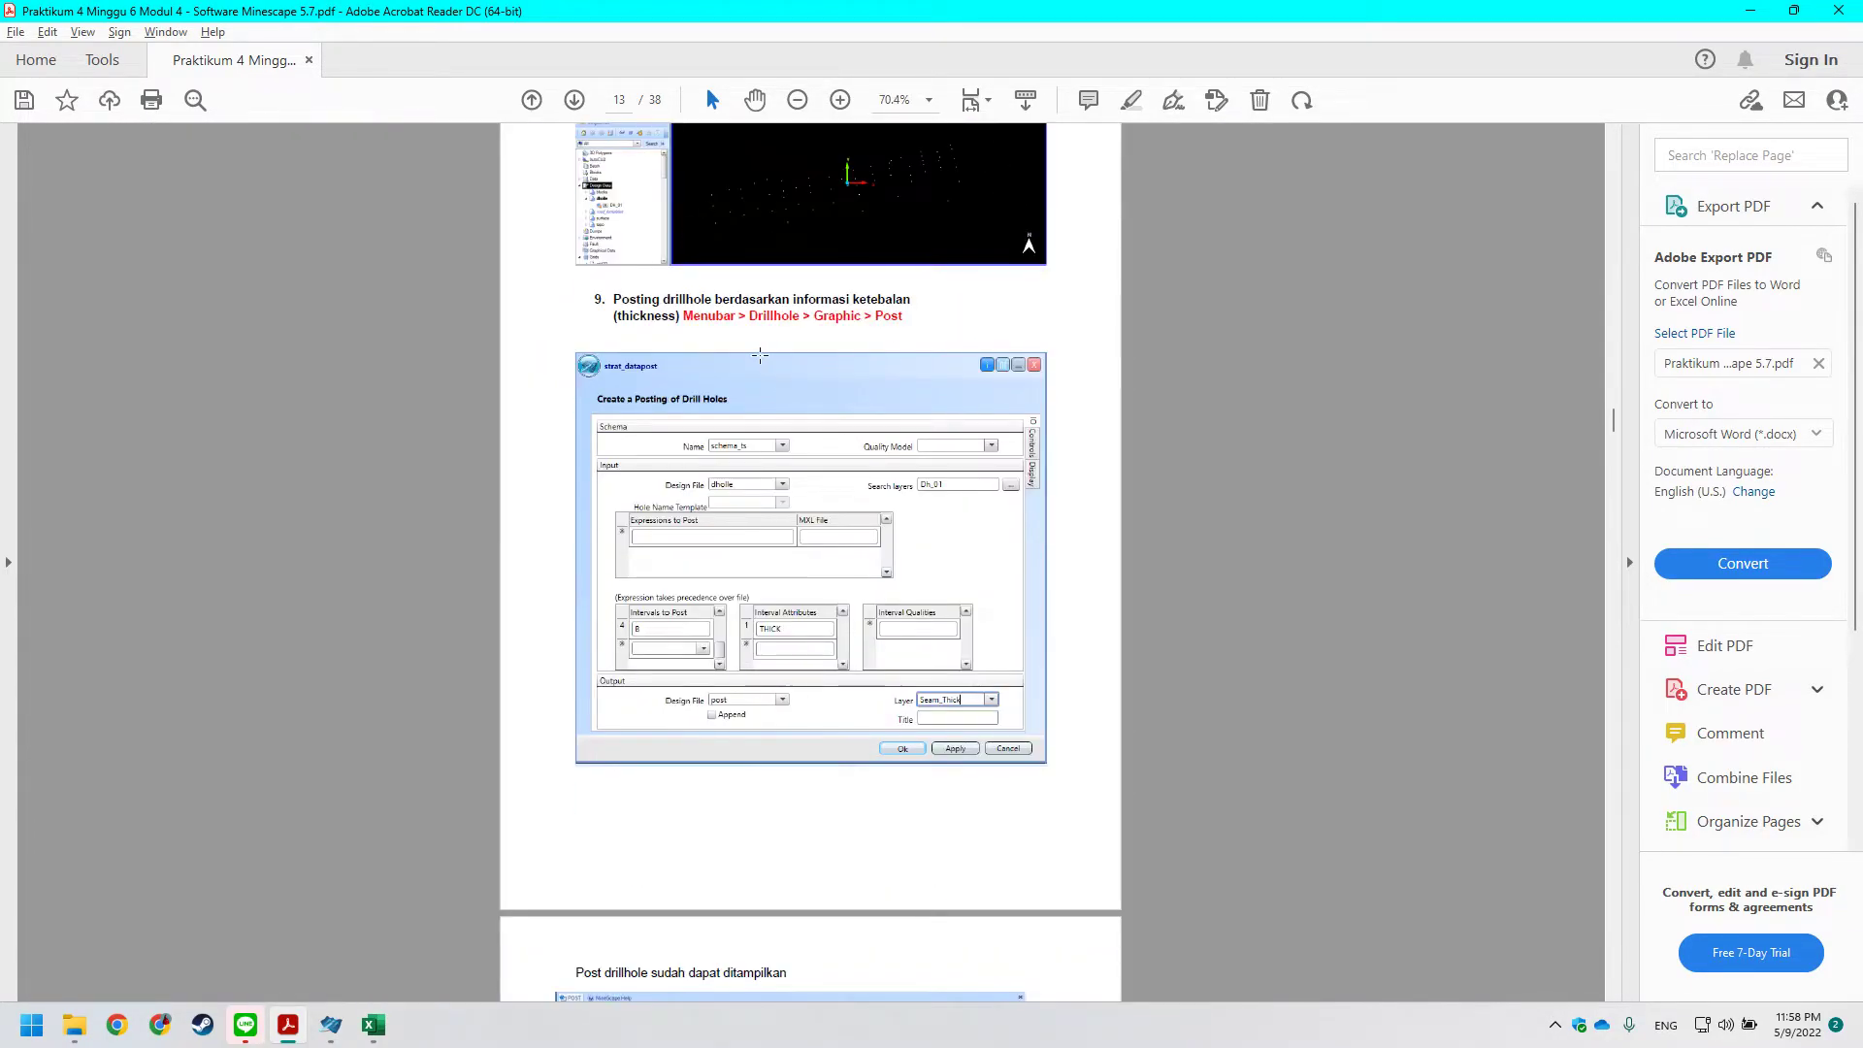
scroll(803, 386, "up", 1)
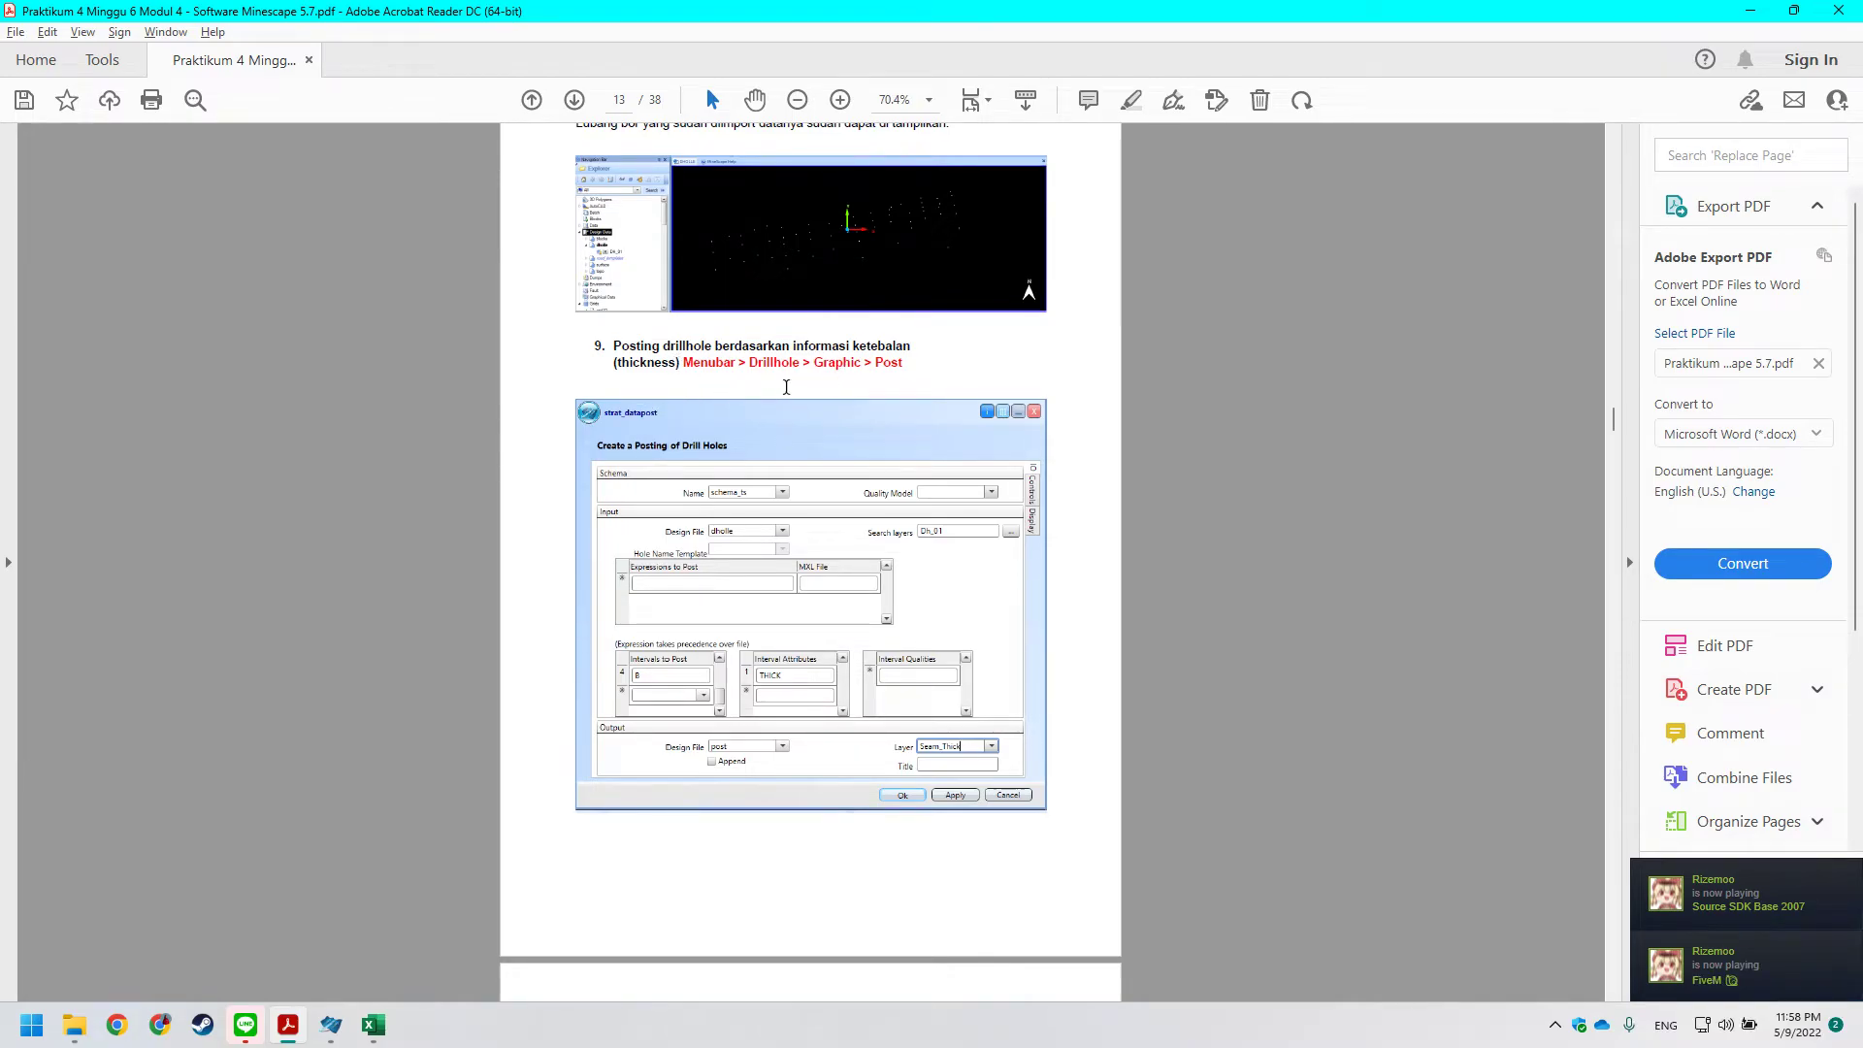
Check the posting command path in the PDF tutorial, then open the form for creating a posting of drill holes in MineScape.
key("alt+Tab")
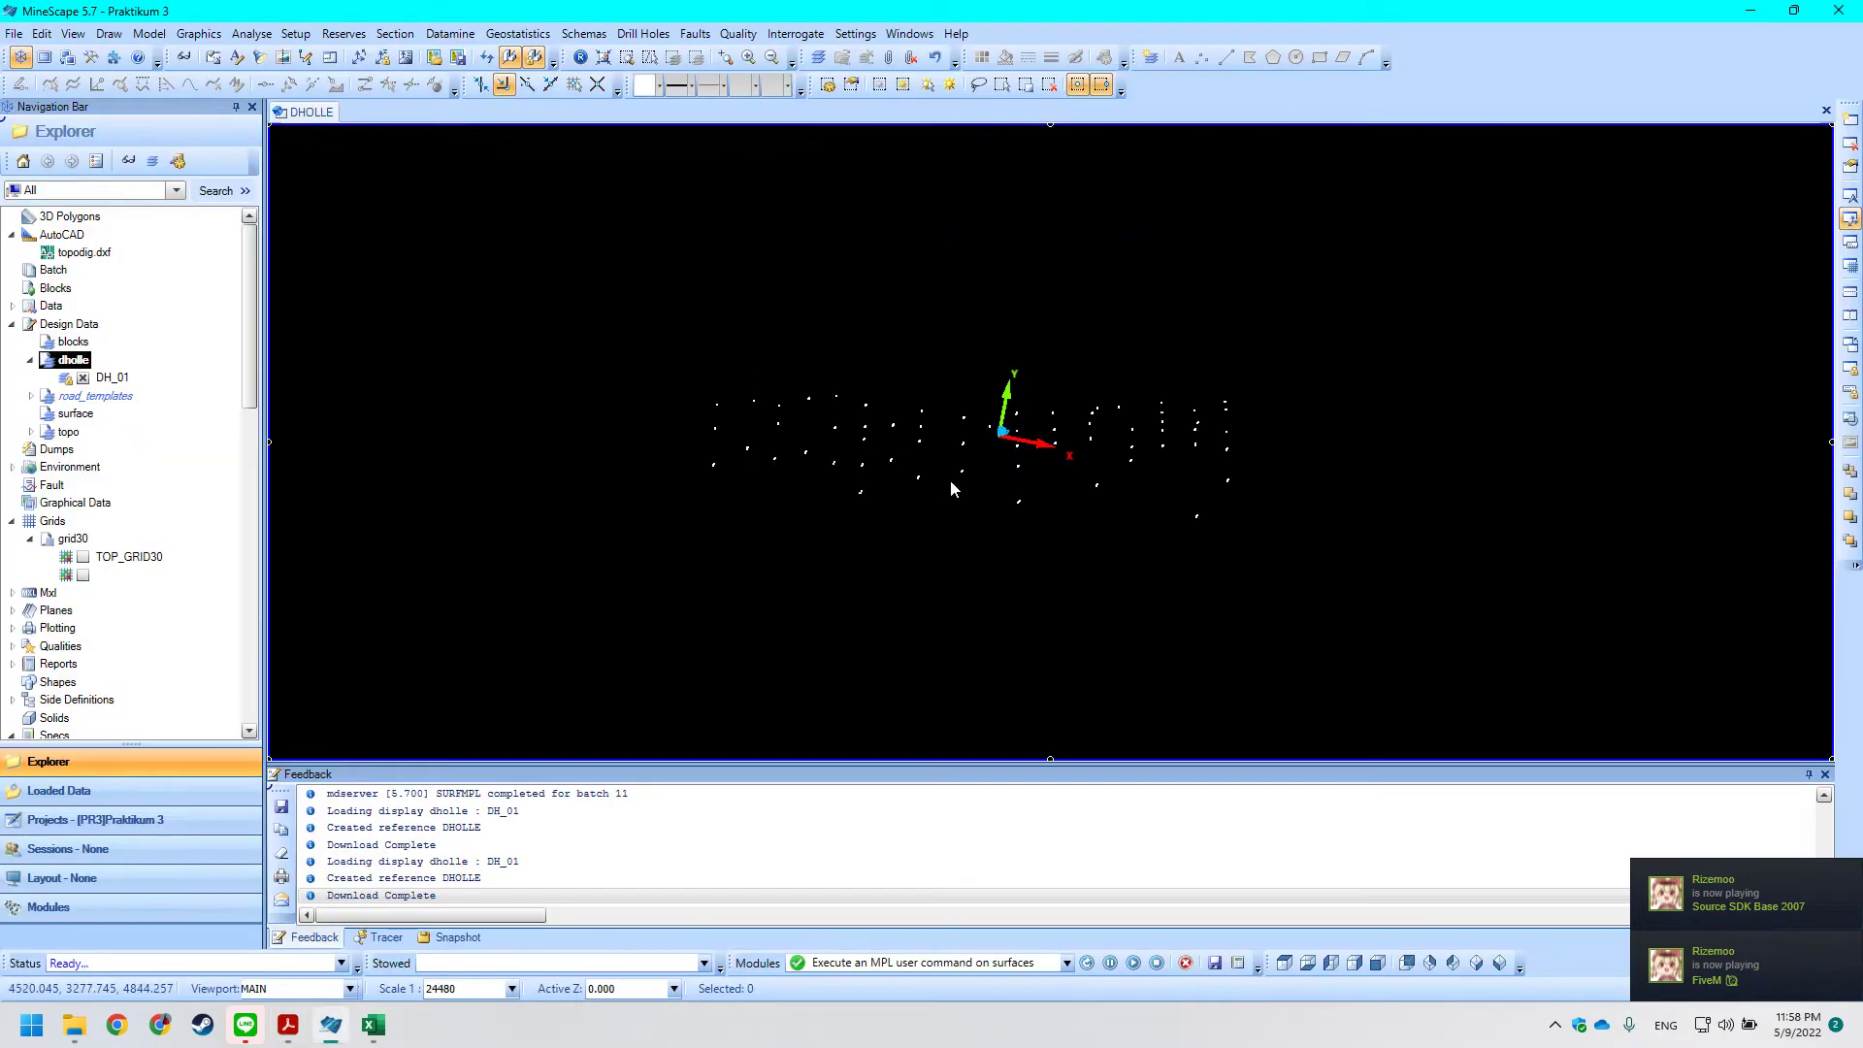
key("alt+Tab")
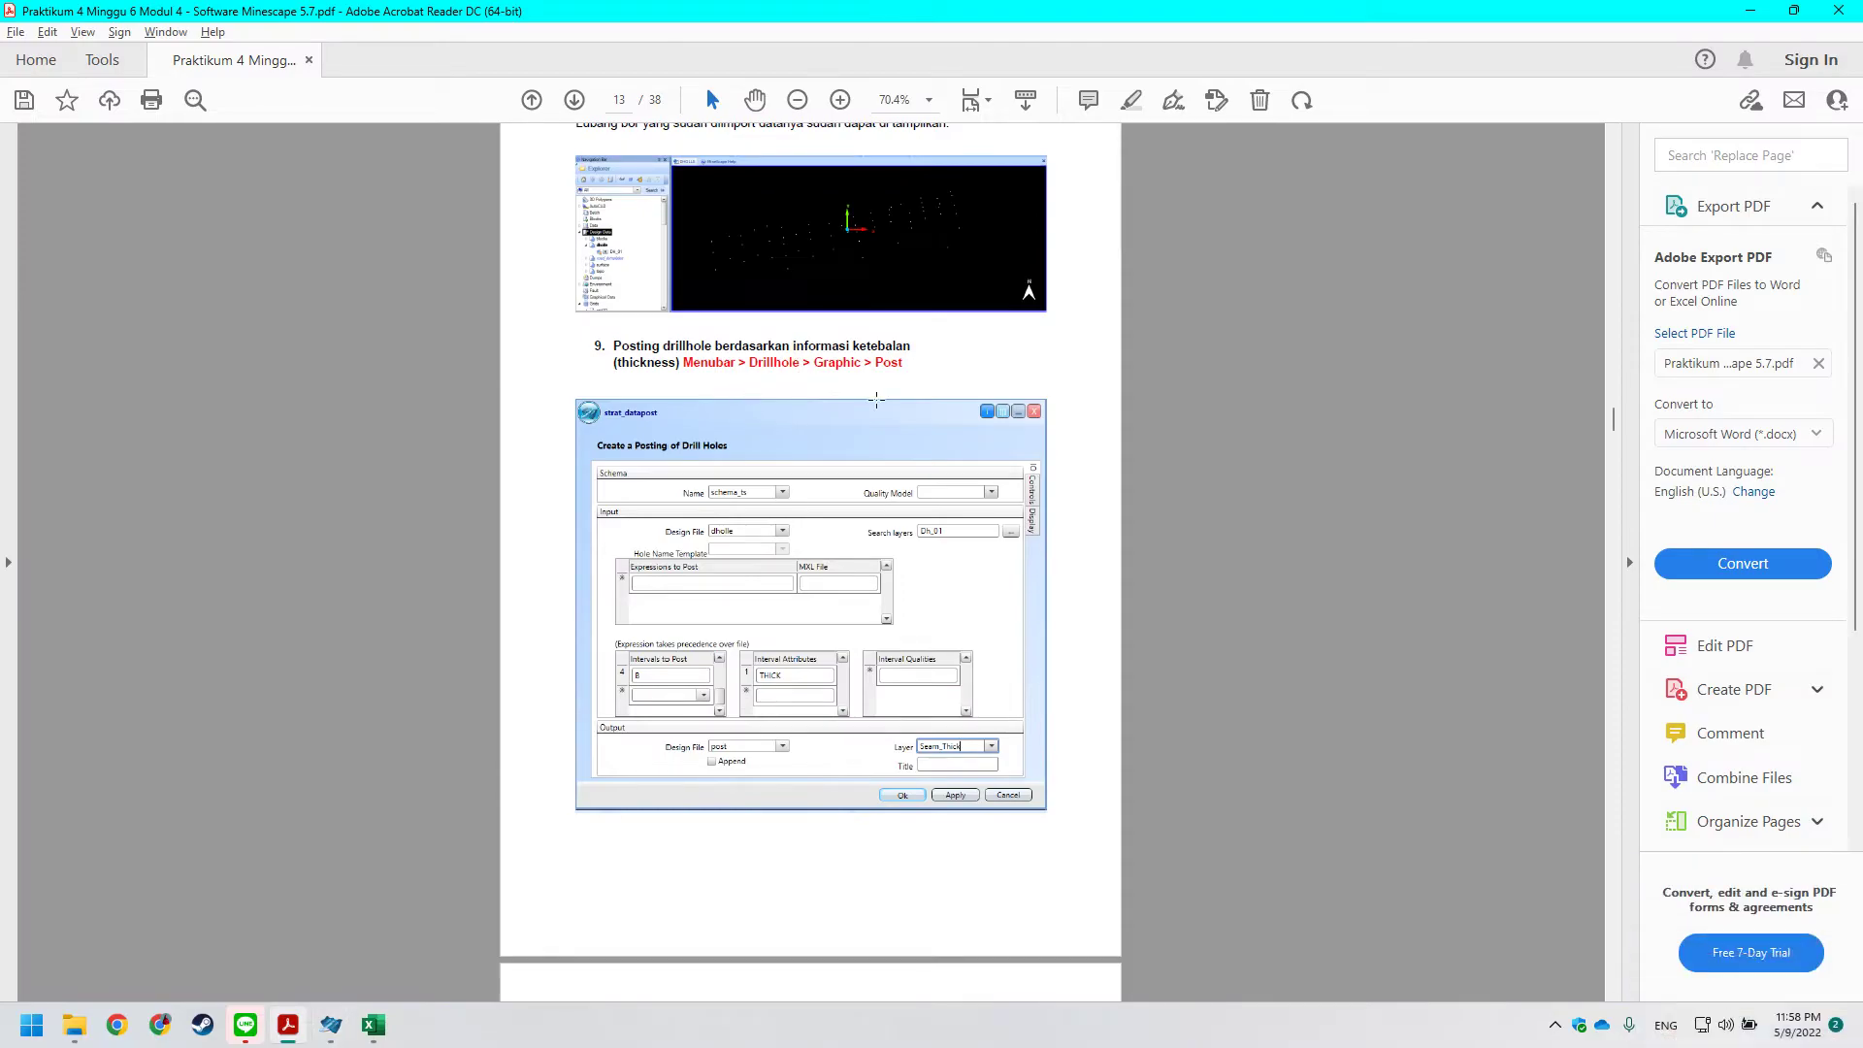
left_click_drag(750, 365, 862, 367)
key("alt+Tab")
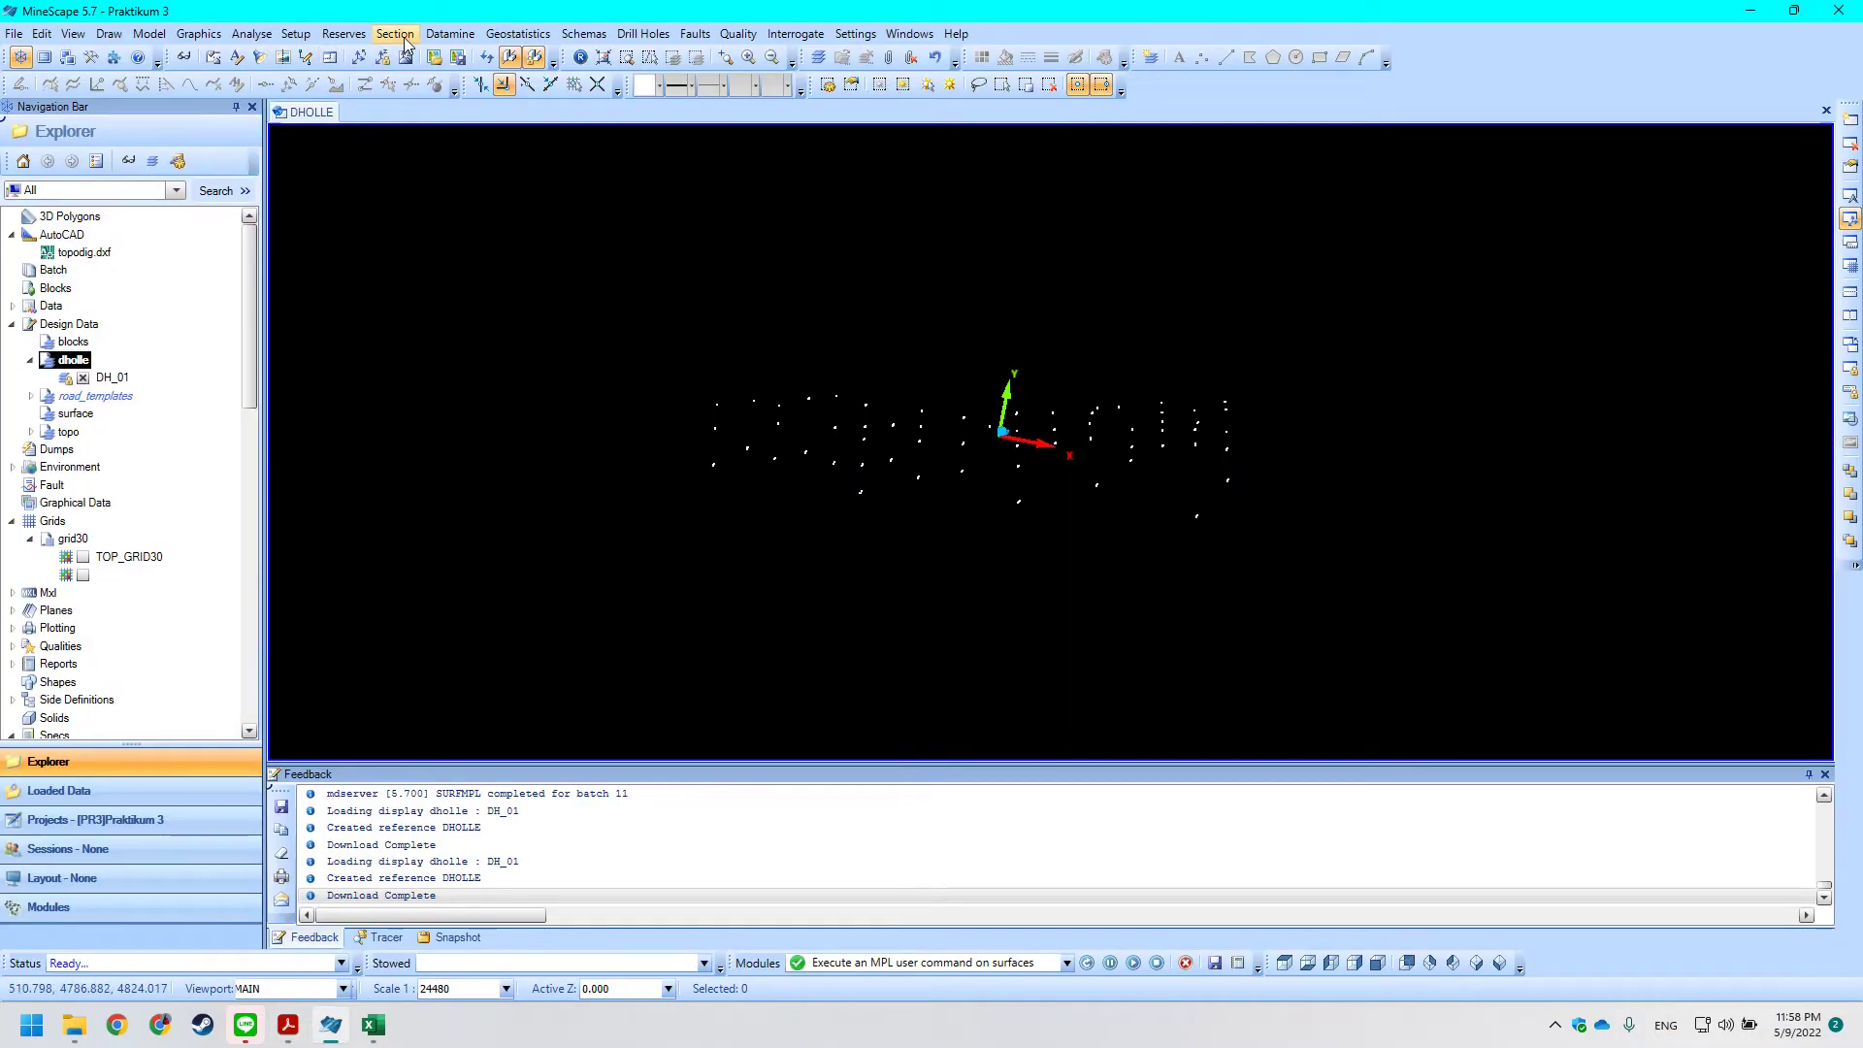
left_click(644, 34)
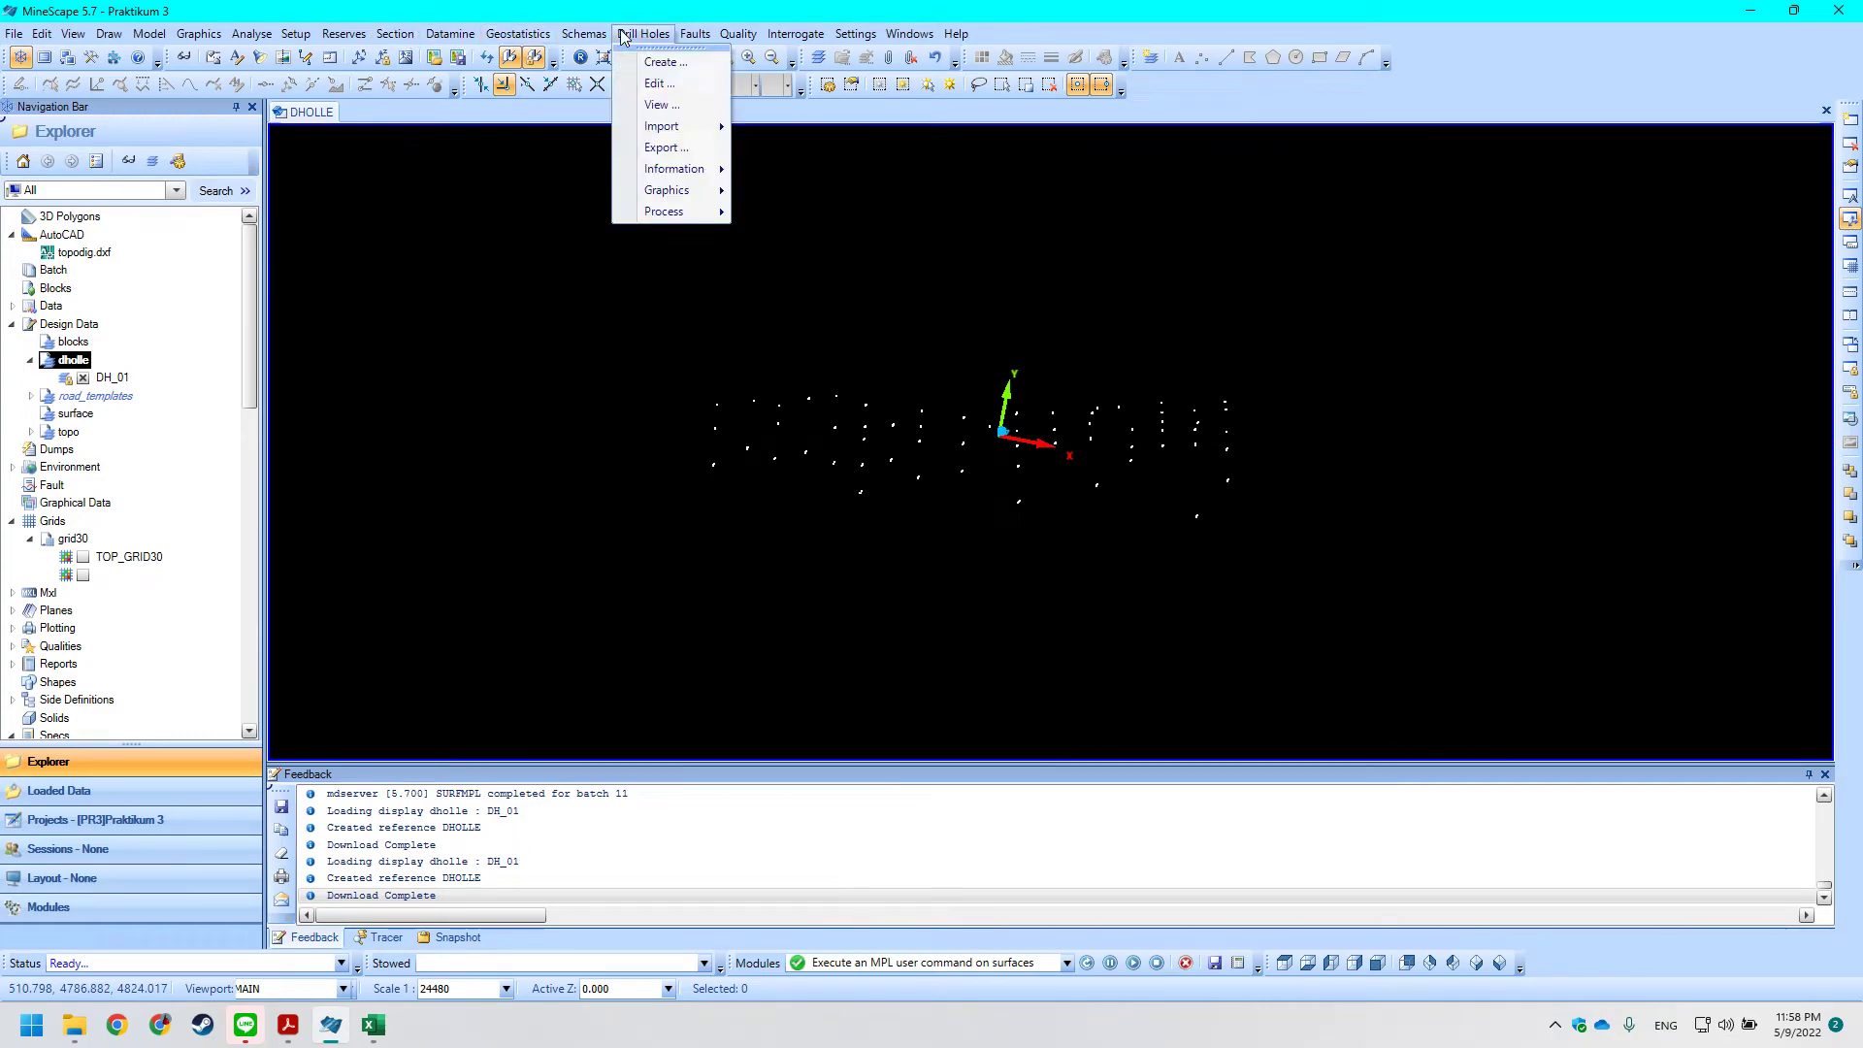
mouse_move(706, 194)
left_click(781, 221)
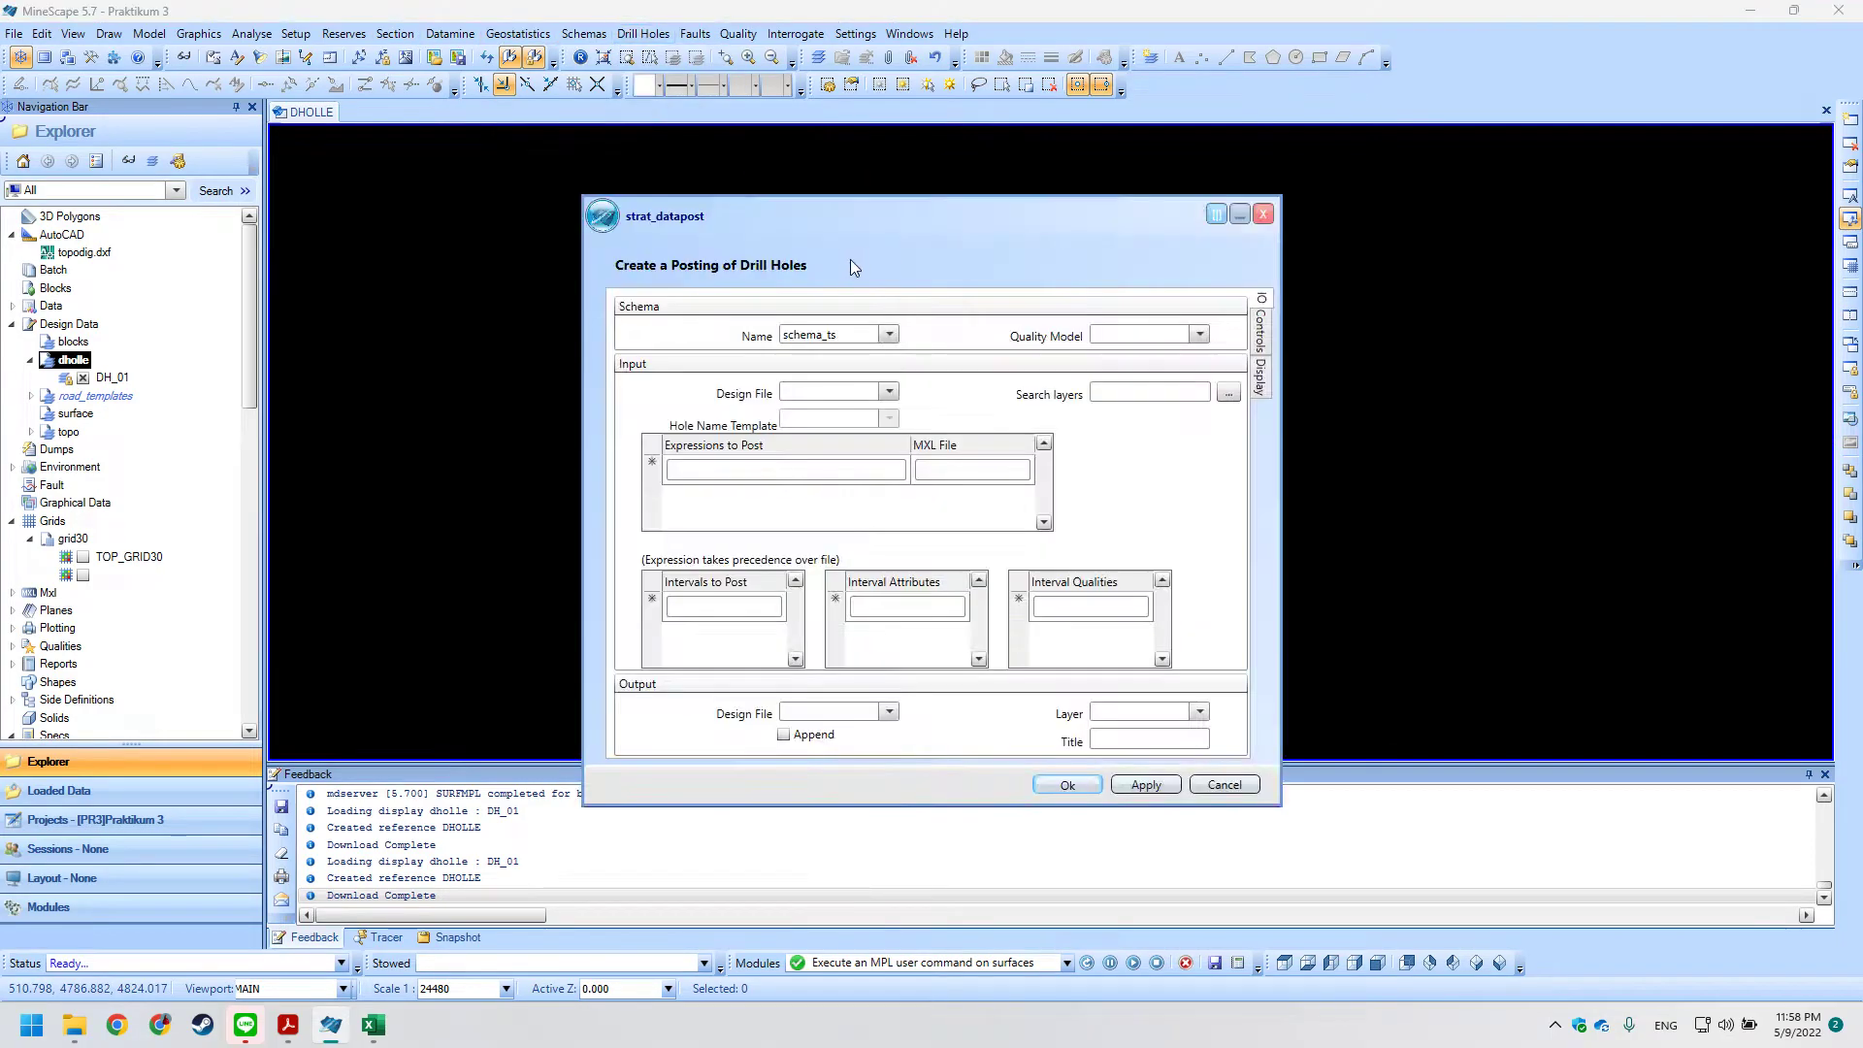
Following the PDF tutorial, keep schema_ts as the posting's schema and set its input design file to dholle in MineScape.
key("alt+Tab")
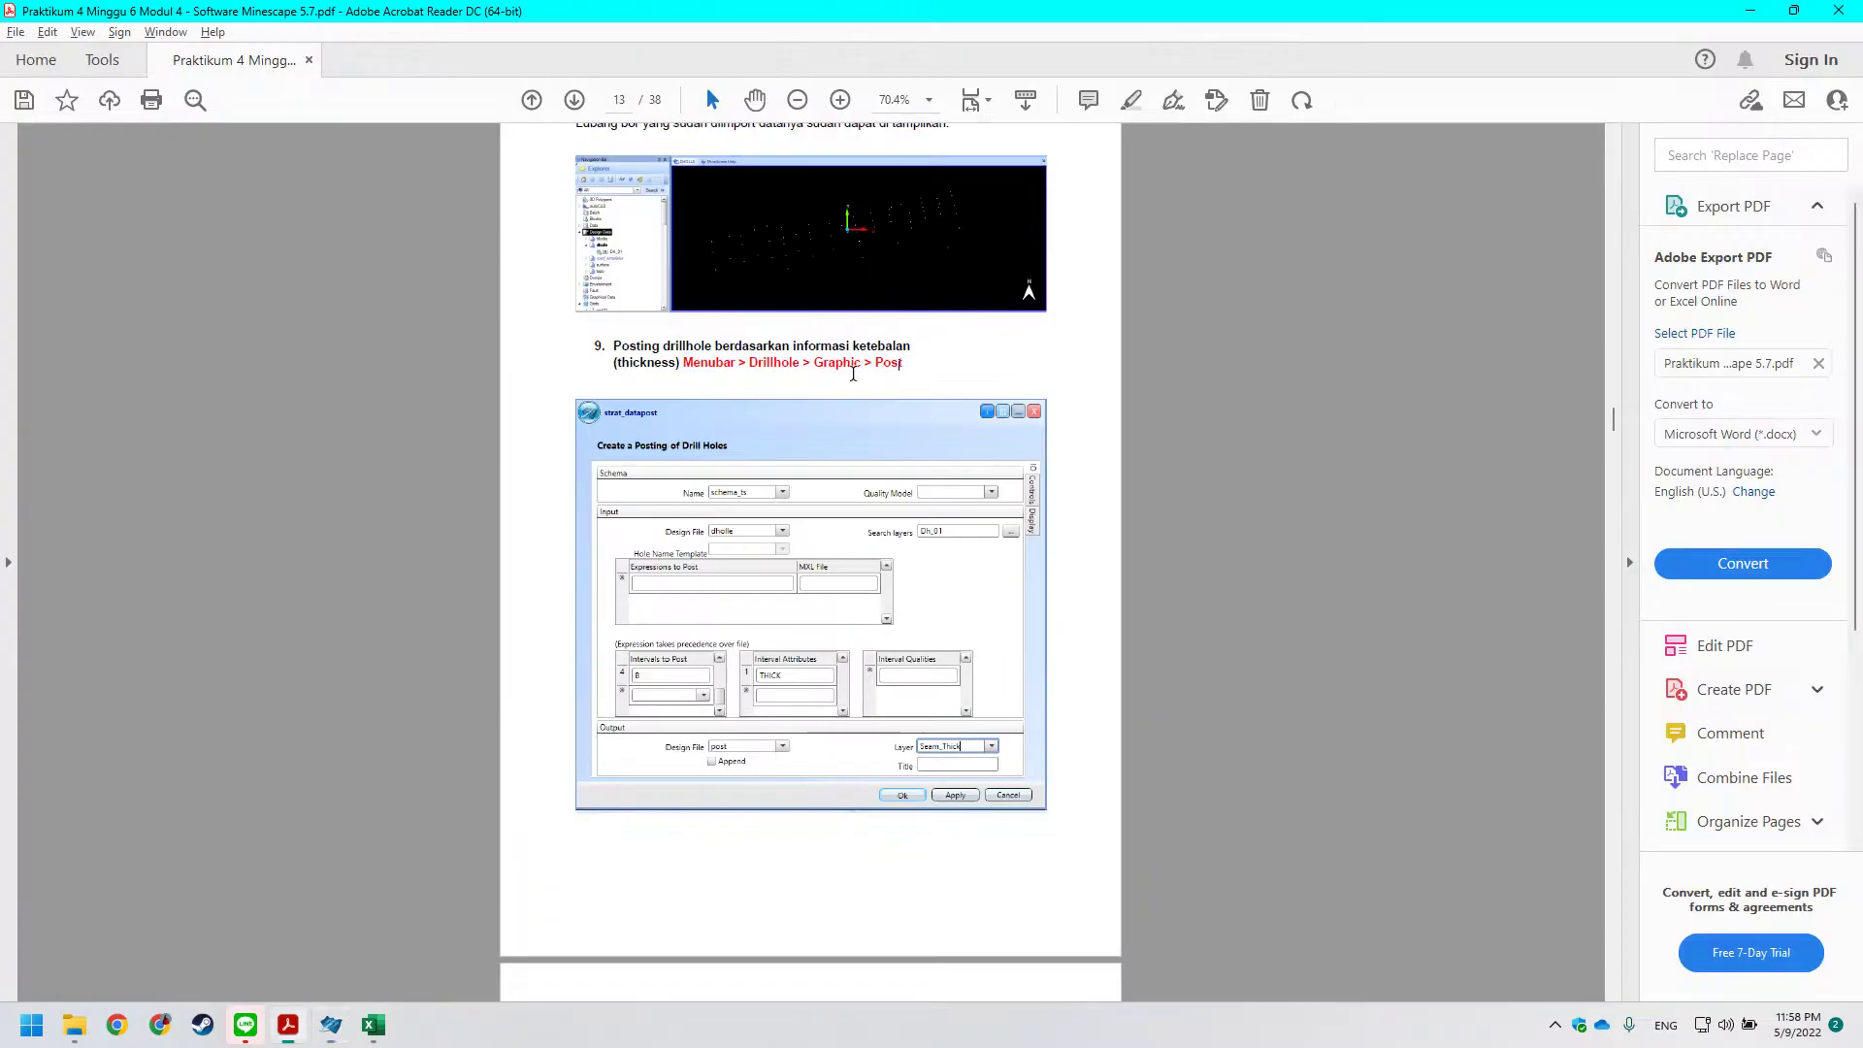
scroll(900, 362, "down", 1)
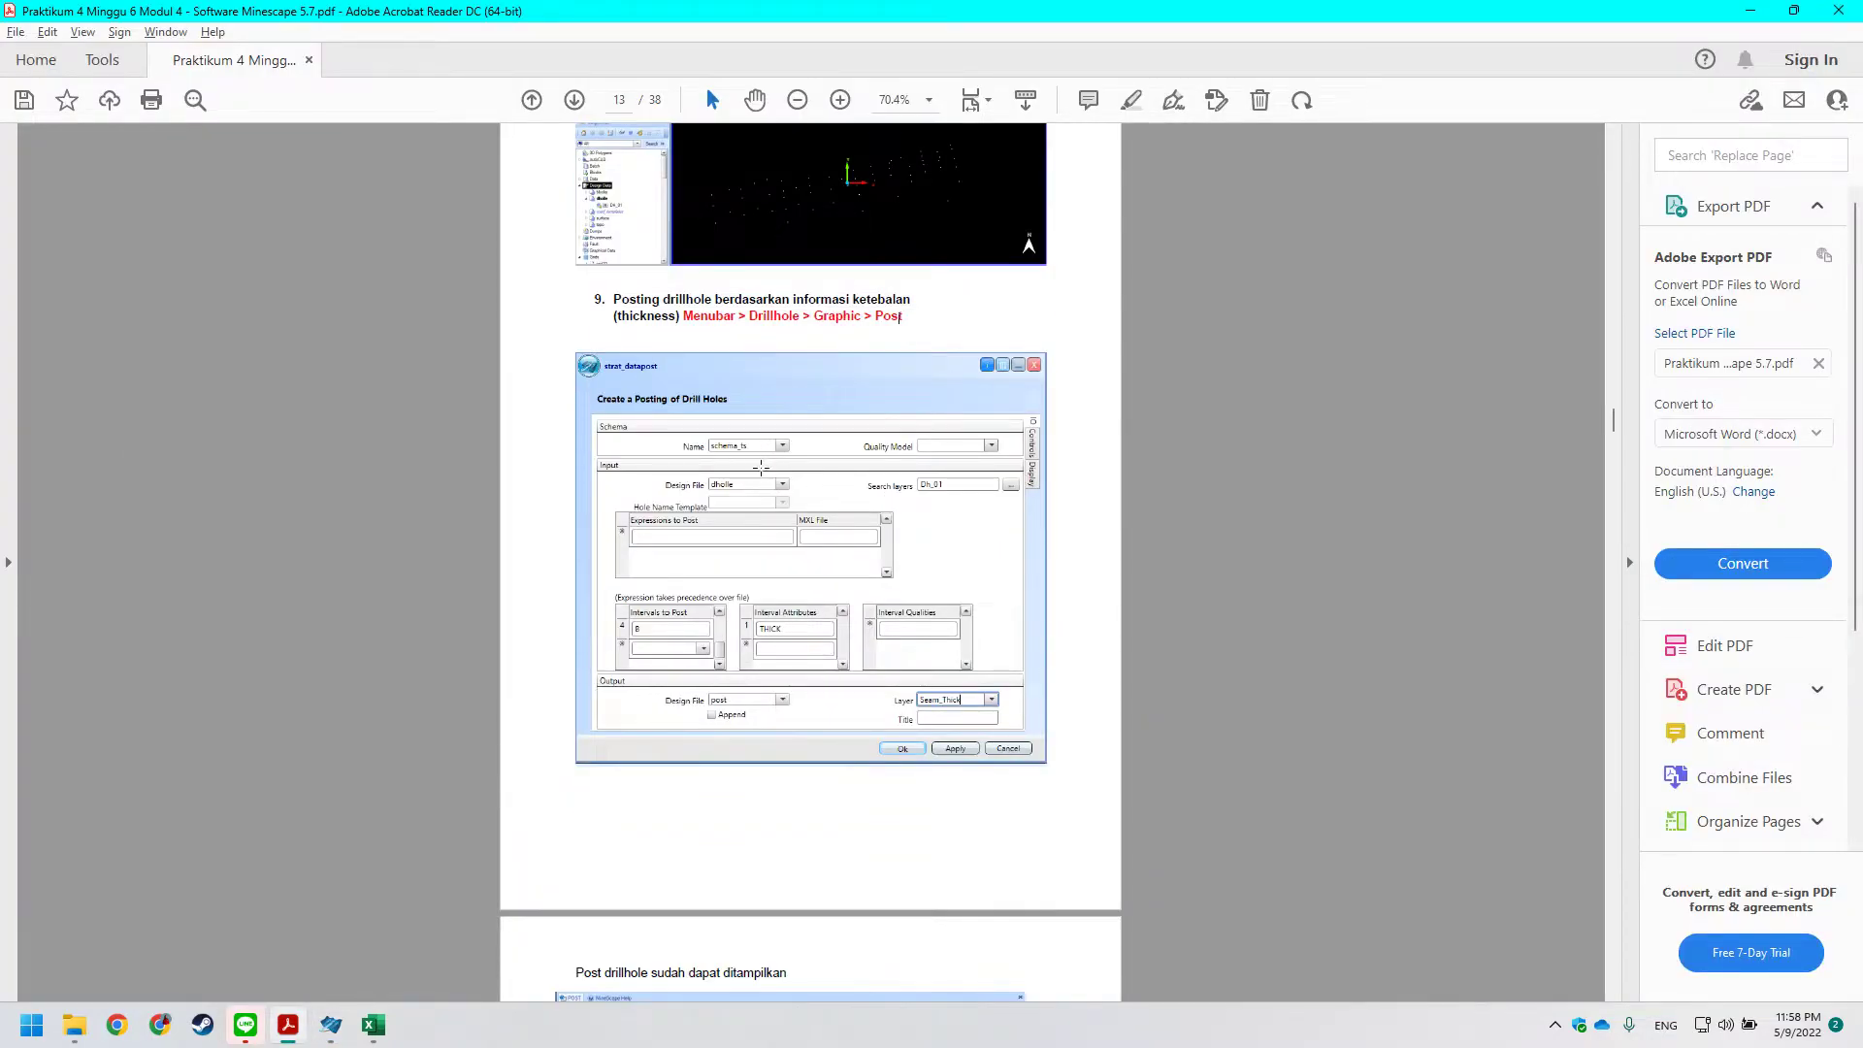
key("alt+Tab")
left_click(806, 326)
left_click(814, 326)
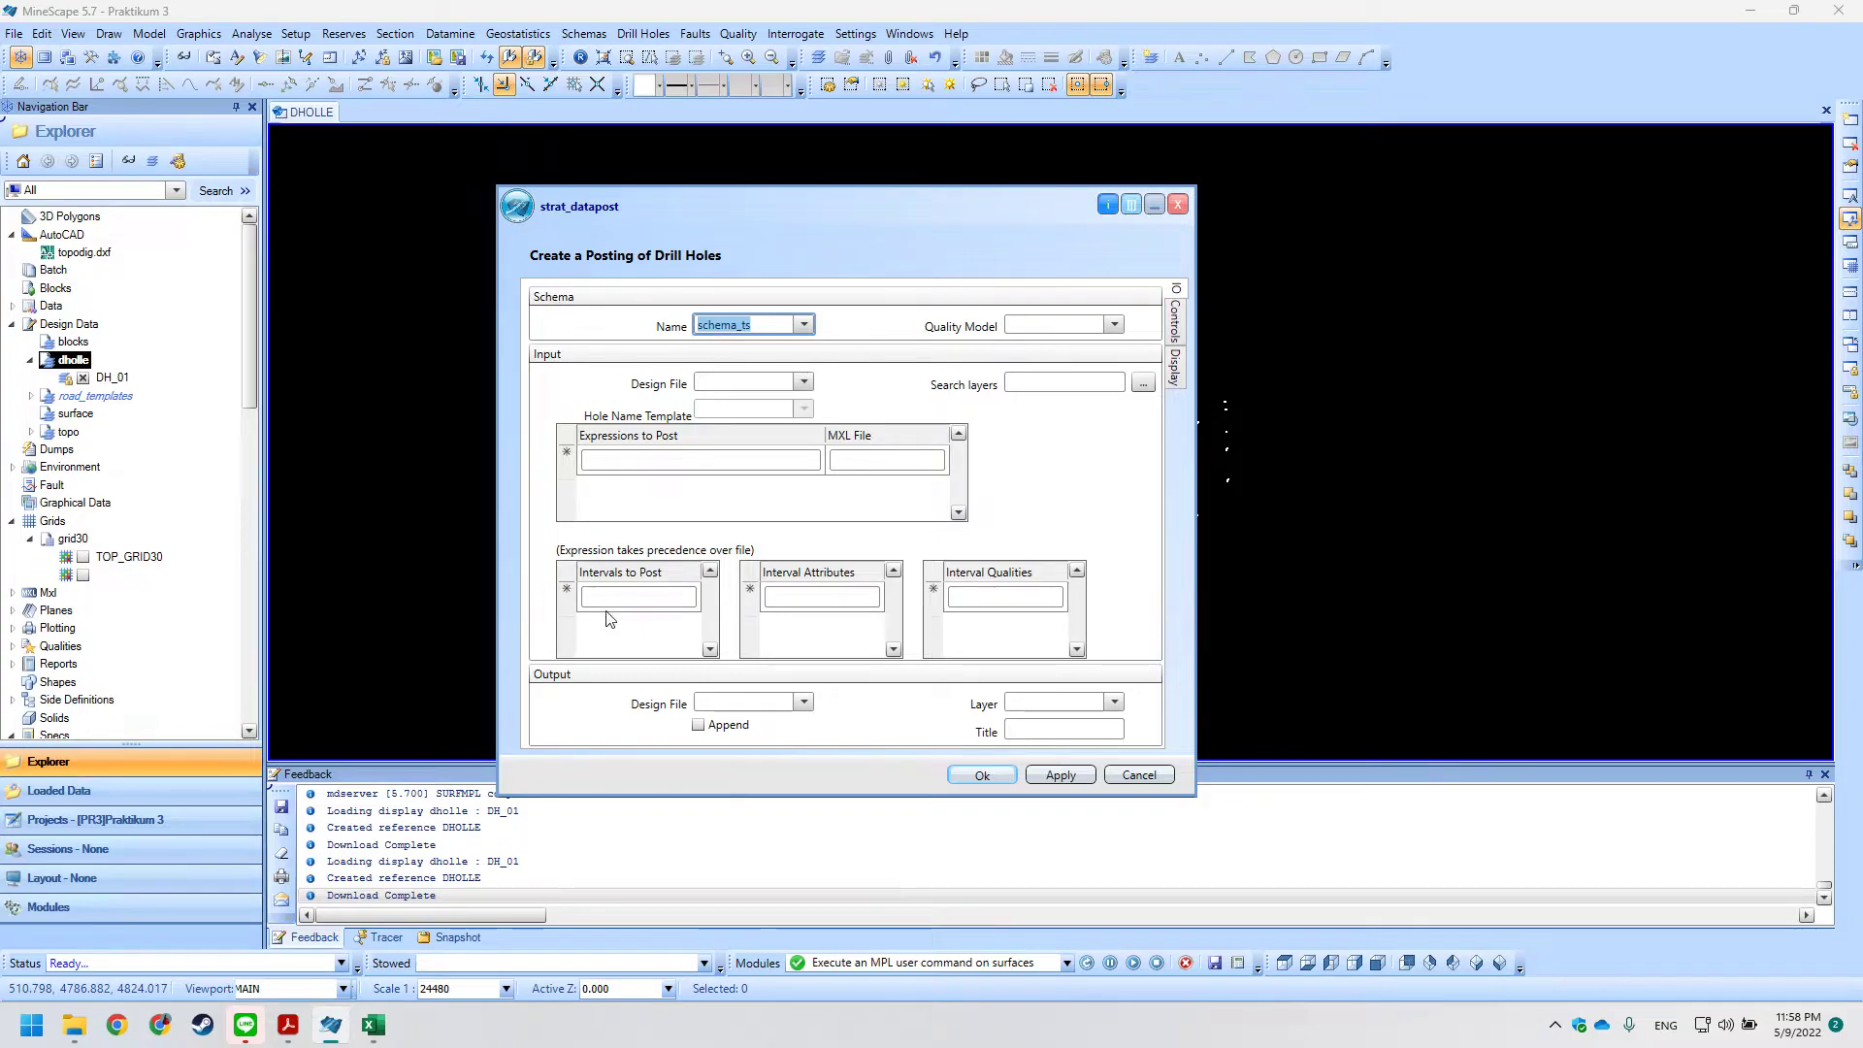
left_click(805, 383)
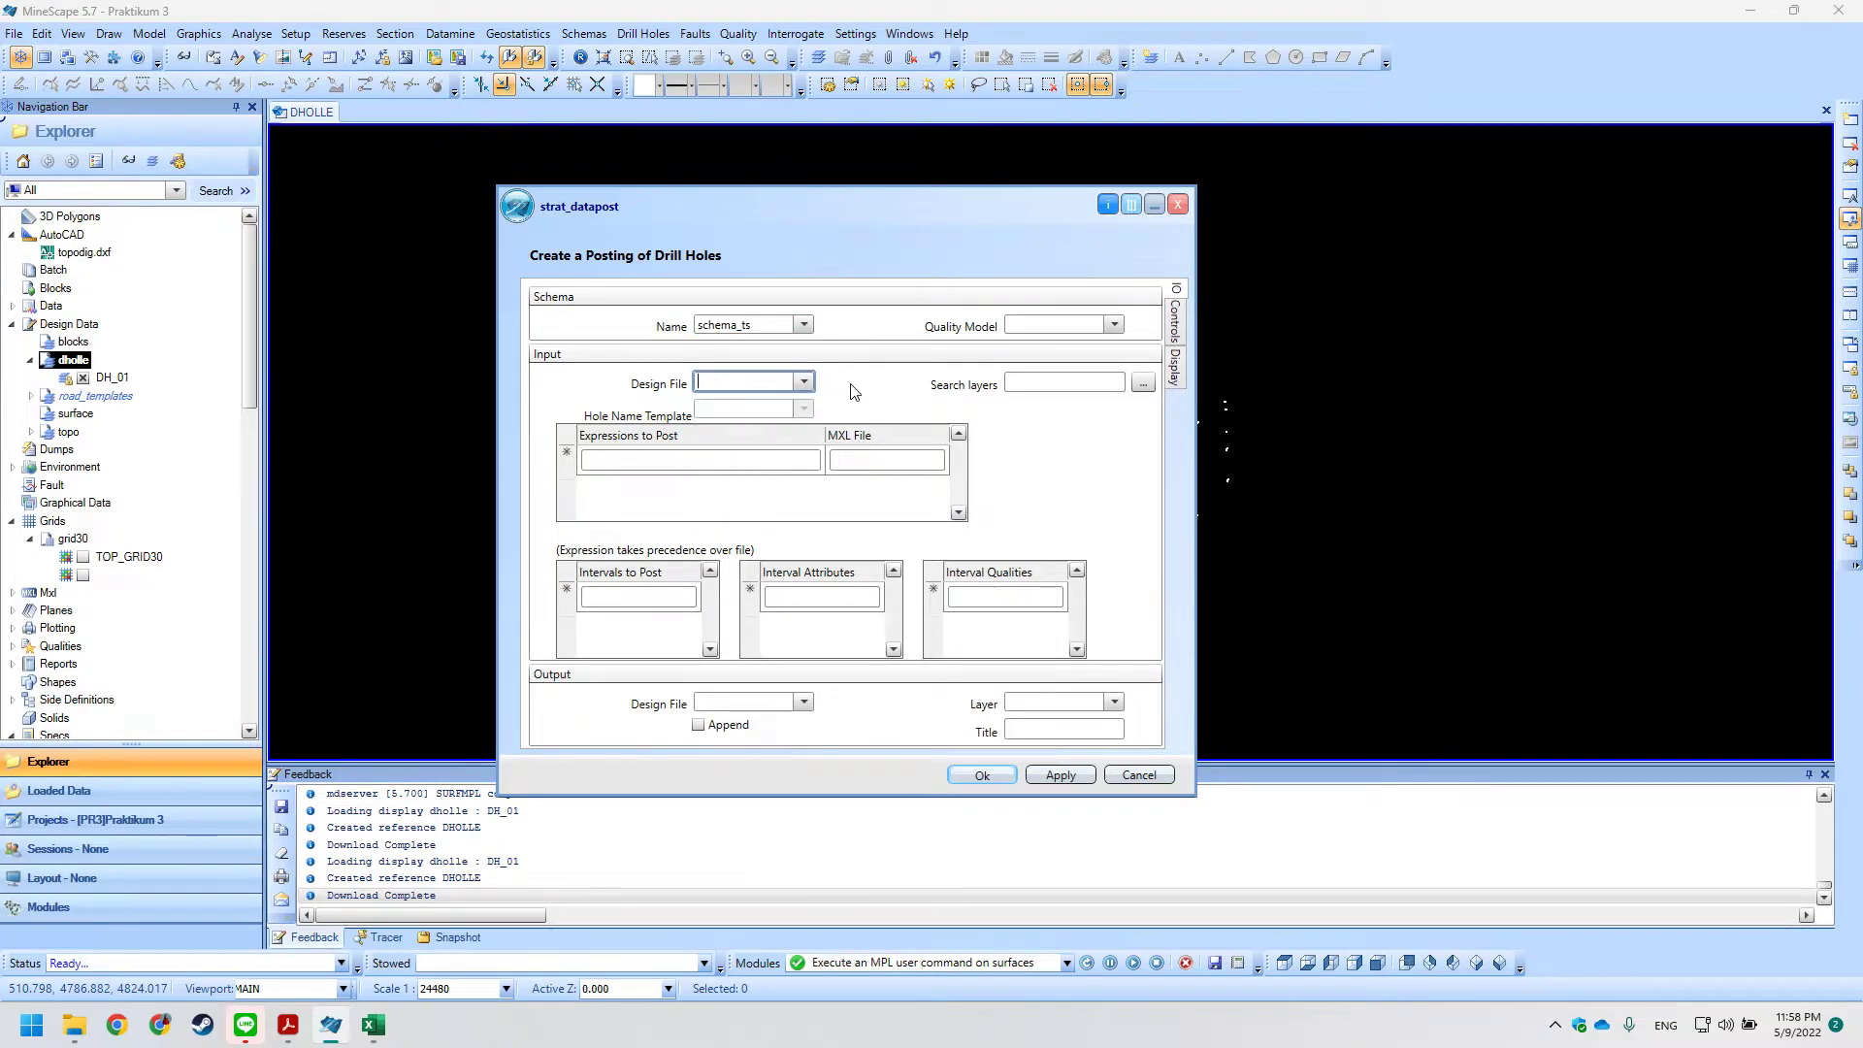
key("alt+Tab")
left_click(804, 381)
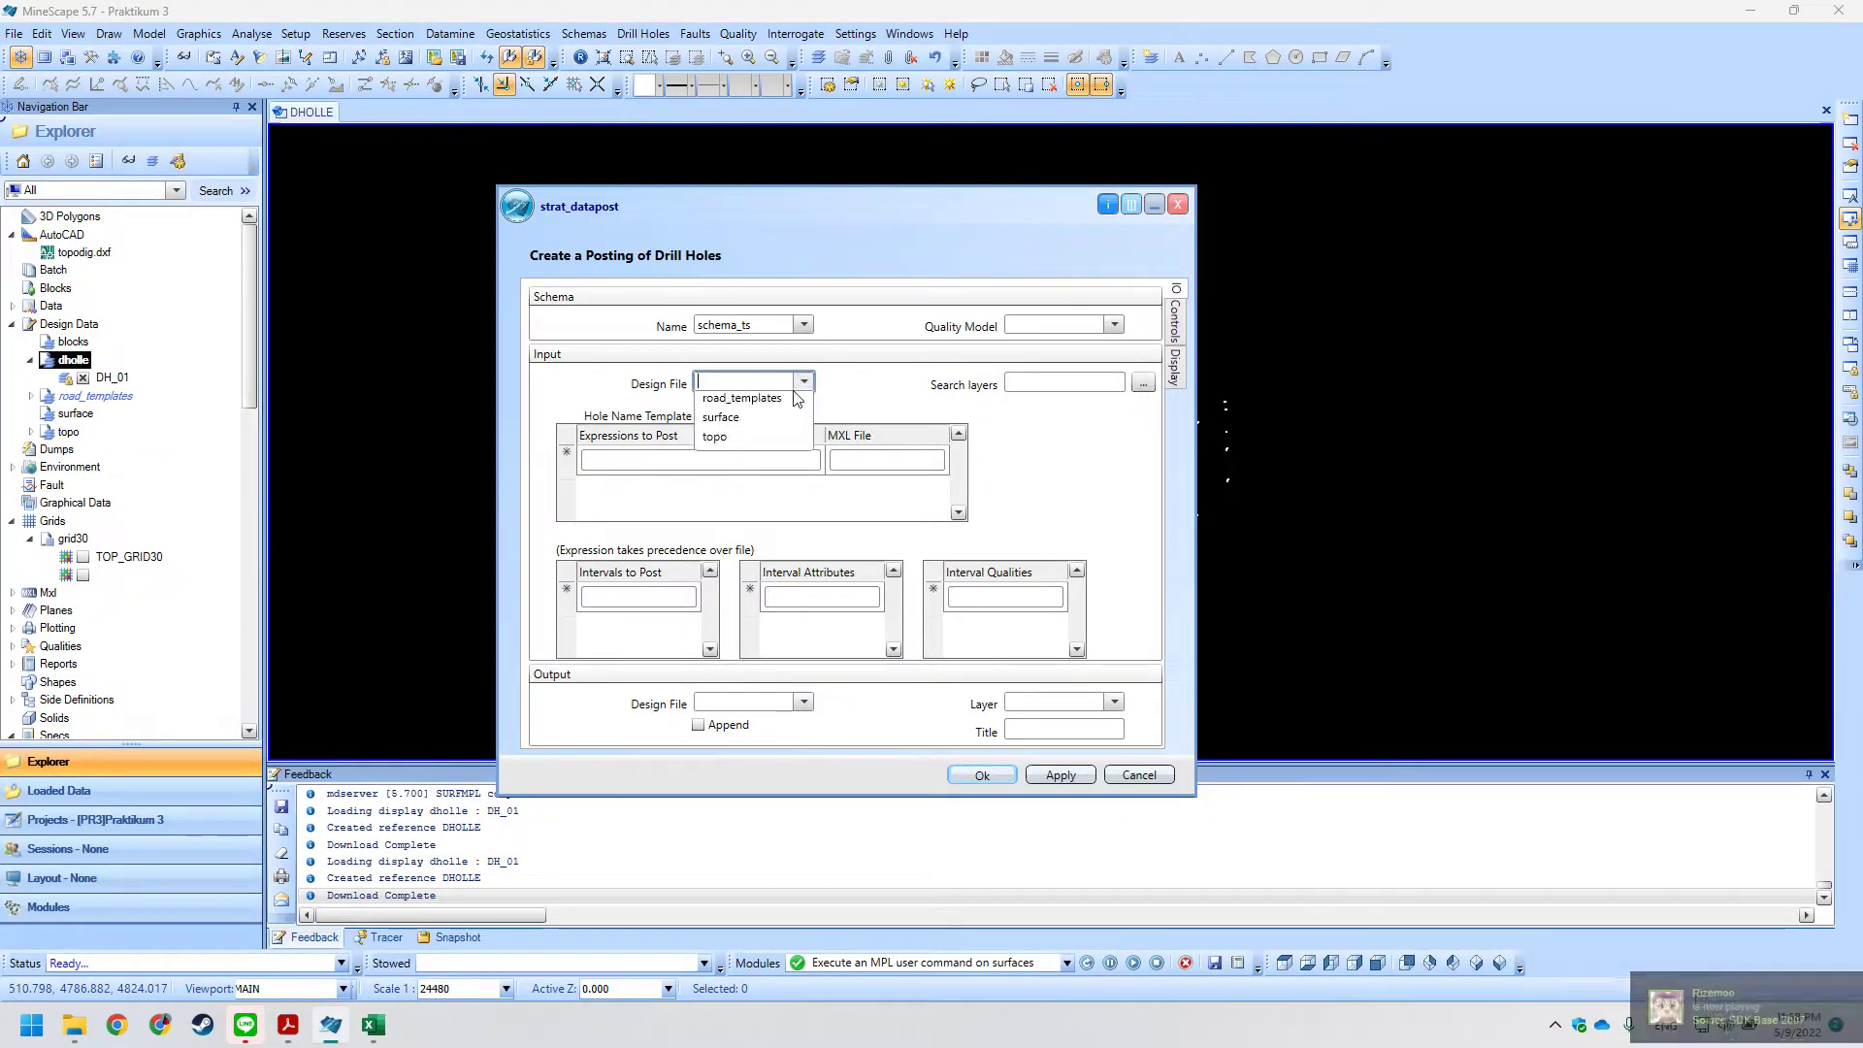
left_click(738, 430)
Select Dh_01 as the input layer to search for the drill hole posting.
key("alt+Tab")
key("alt+Tab")
left_click(1143, 382)
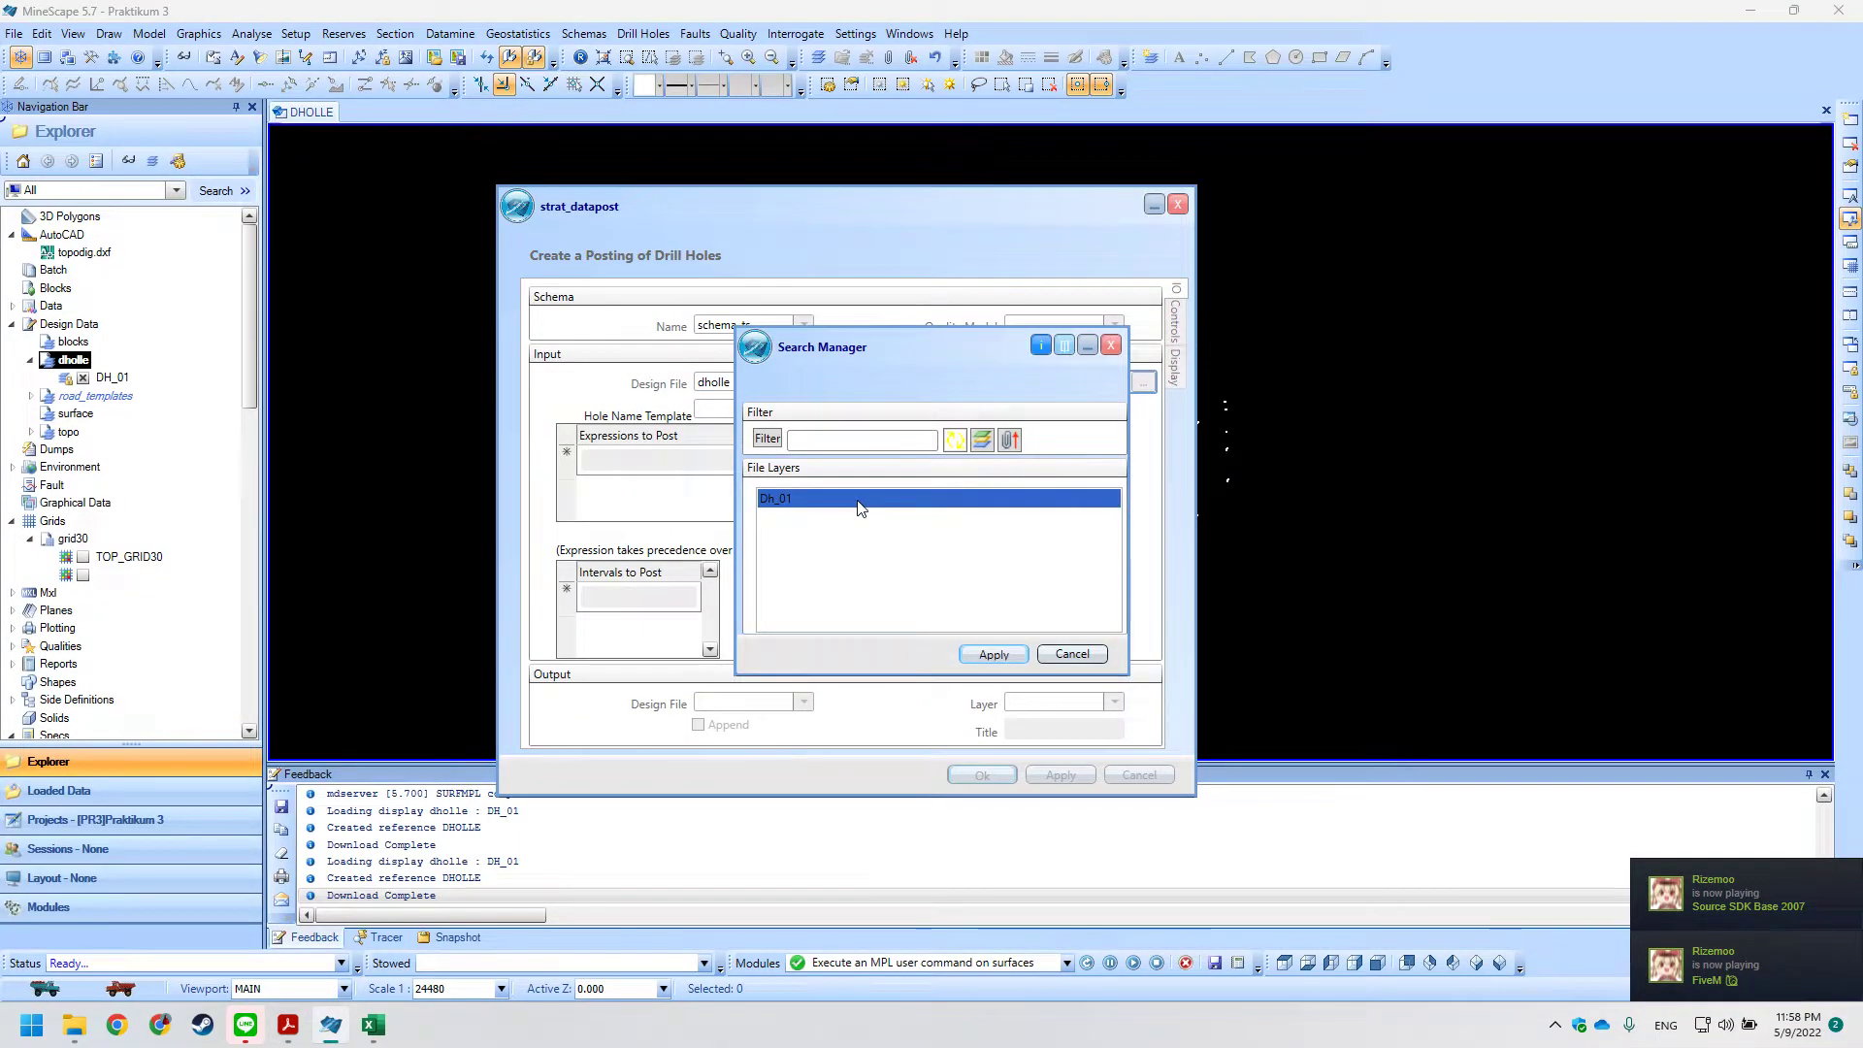
left_click(994, 654)
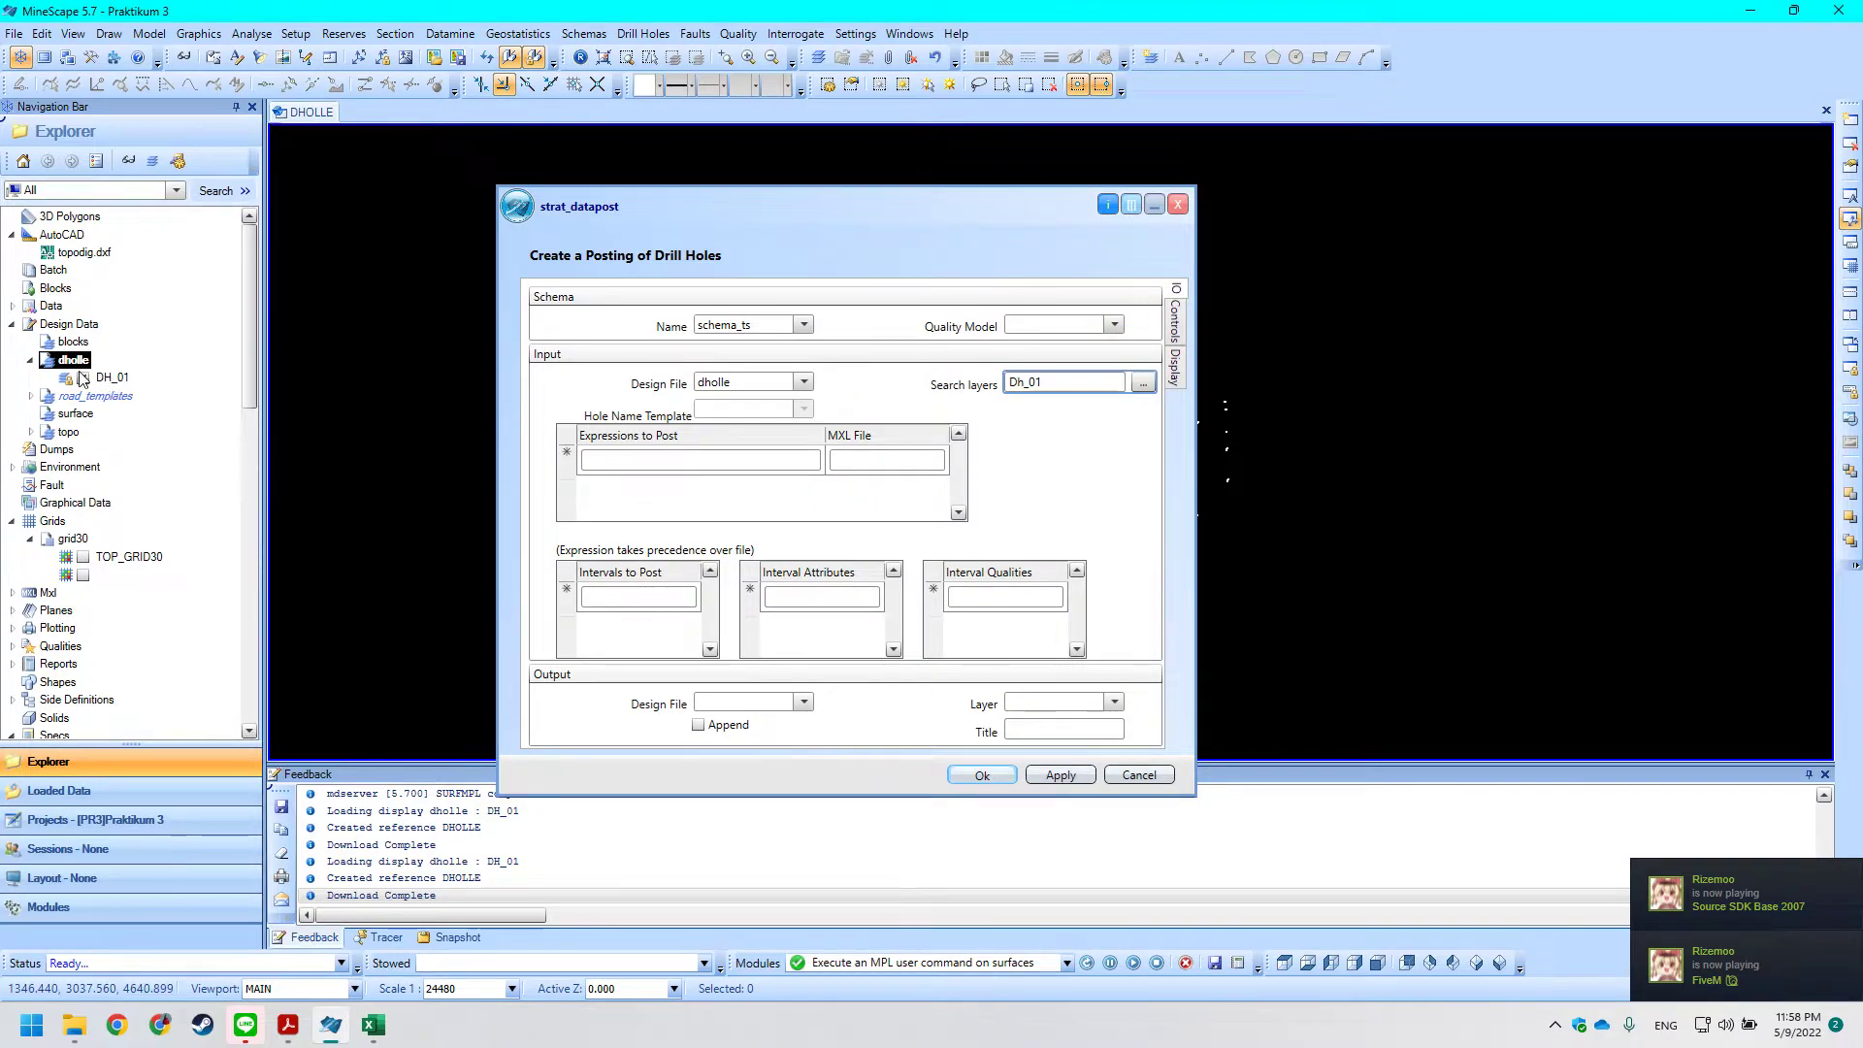
left_click(745, 415)
Check the interval settings in the PDF tutorial and set the interval to post to 8 in MineScape.
key("alt+Tab")
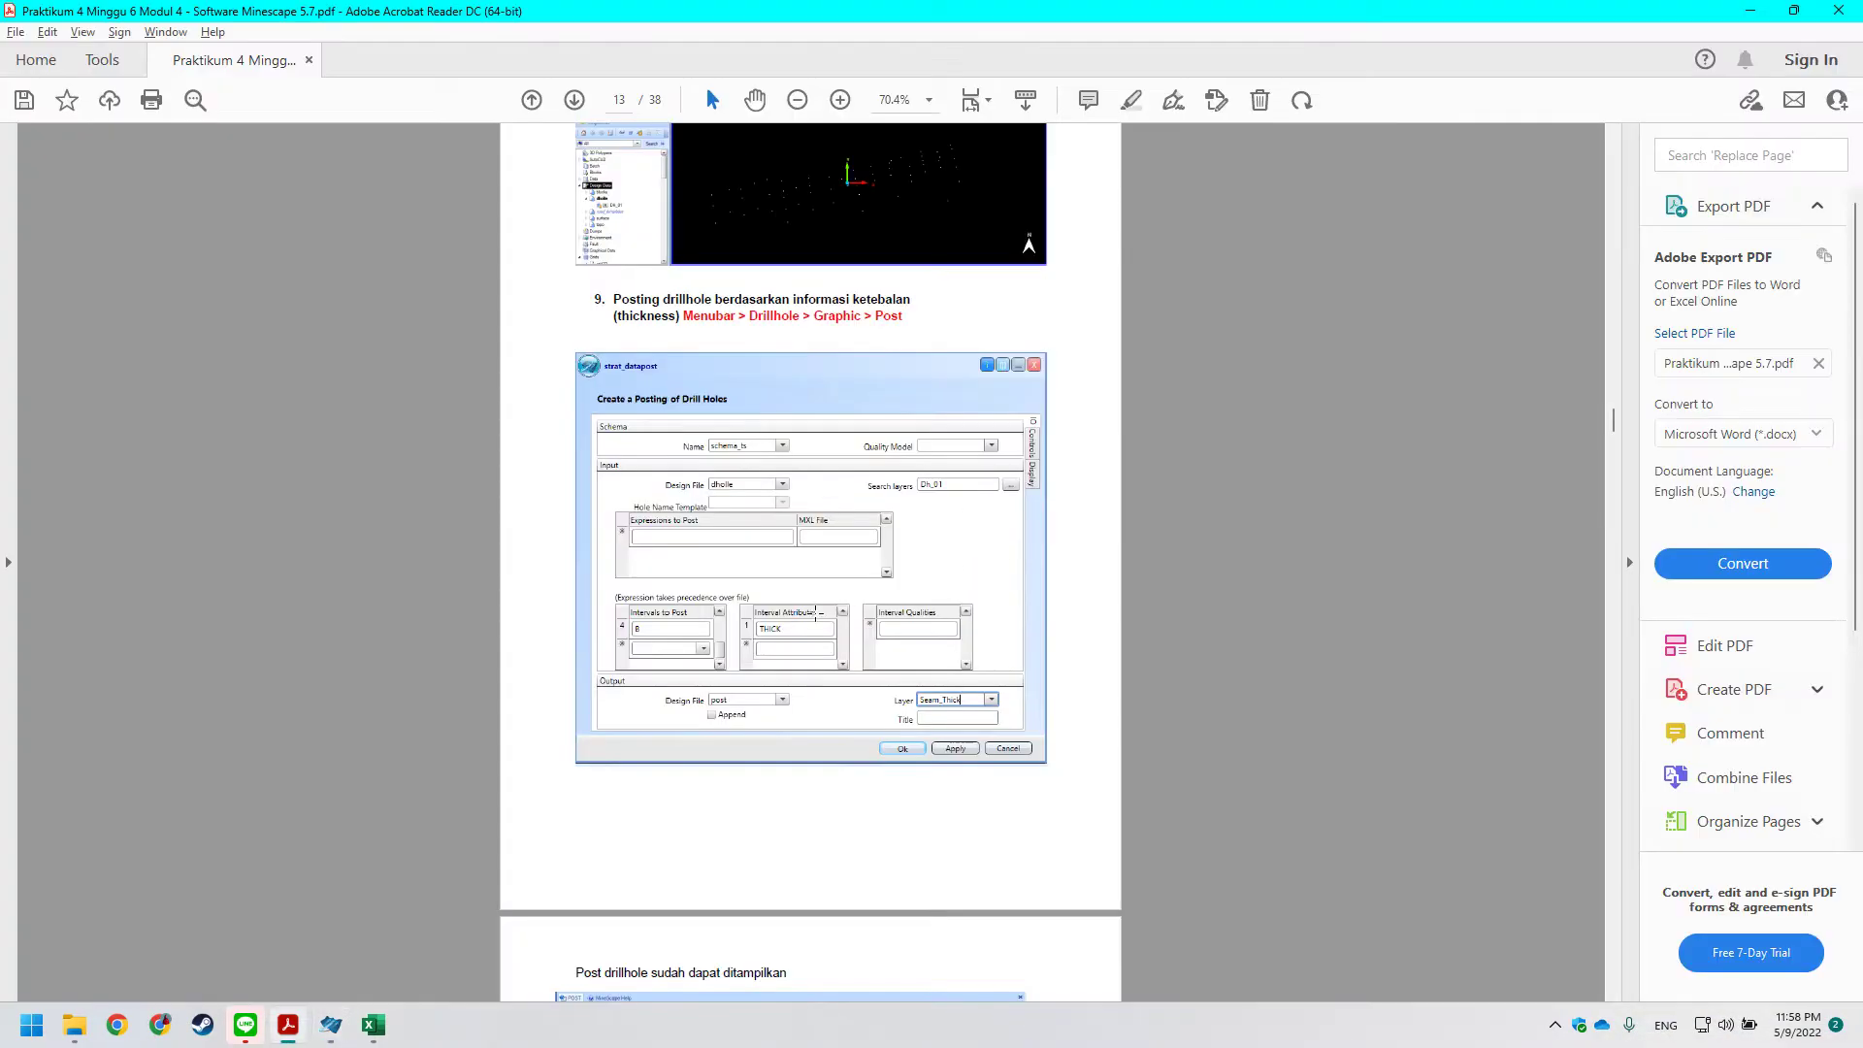
scroll(707, 592, "down", 1)
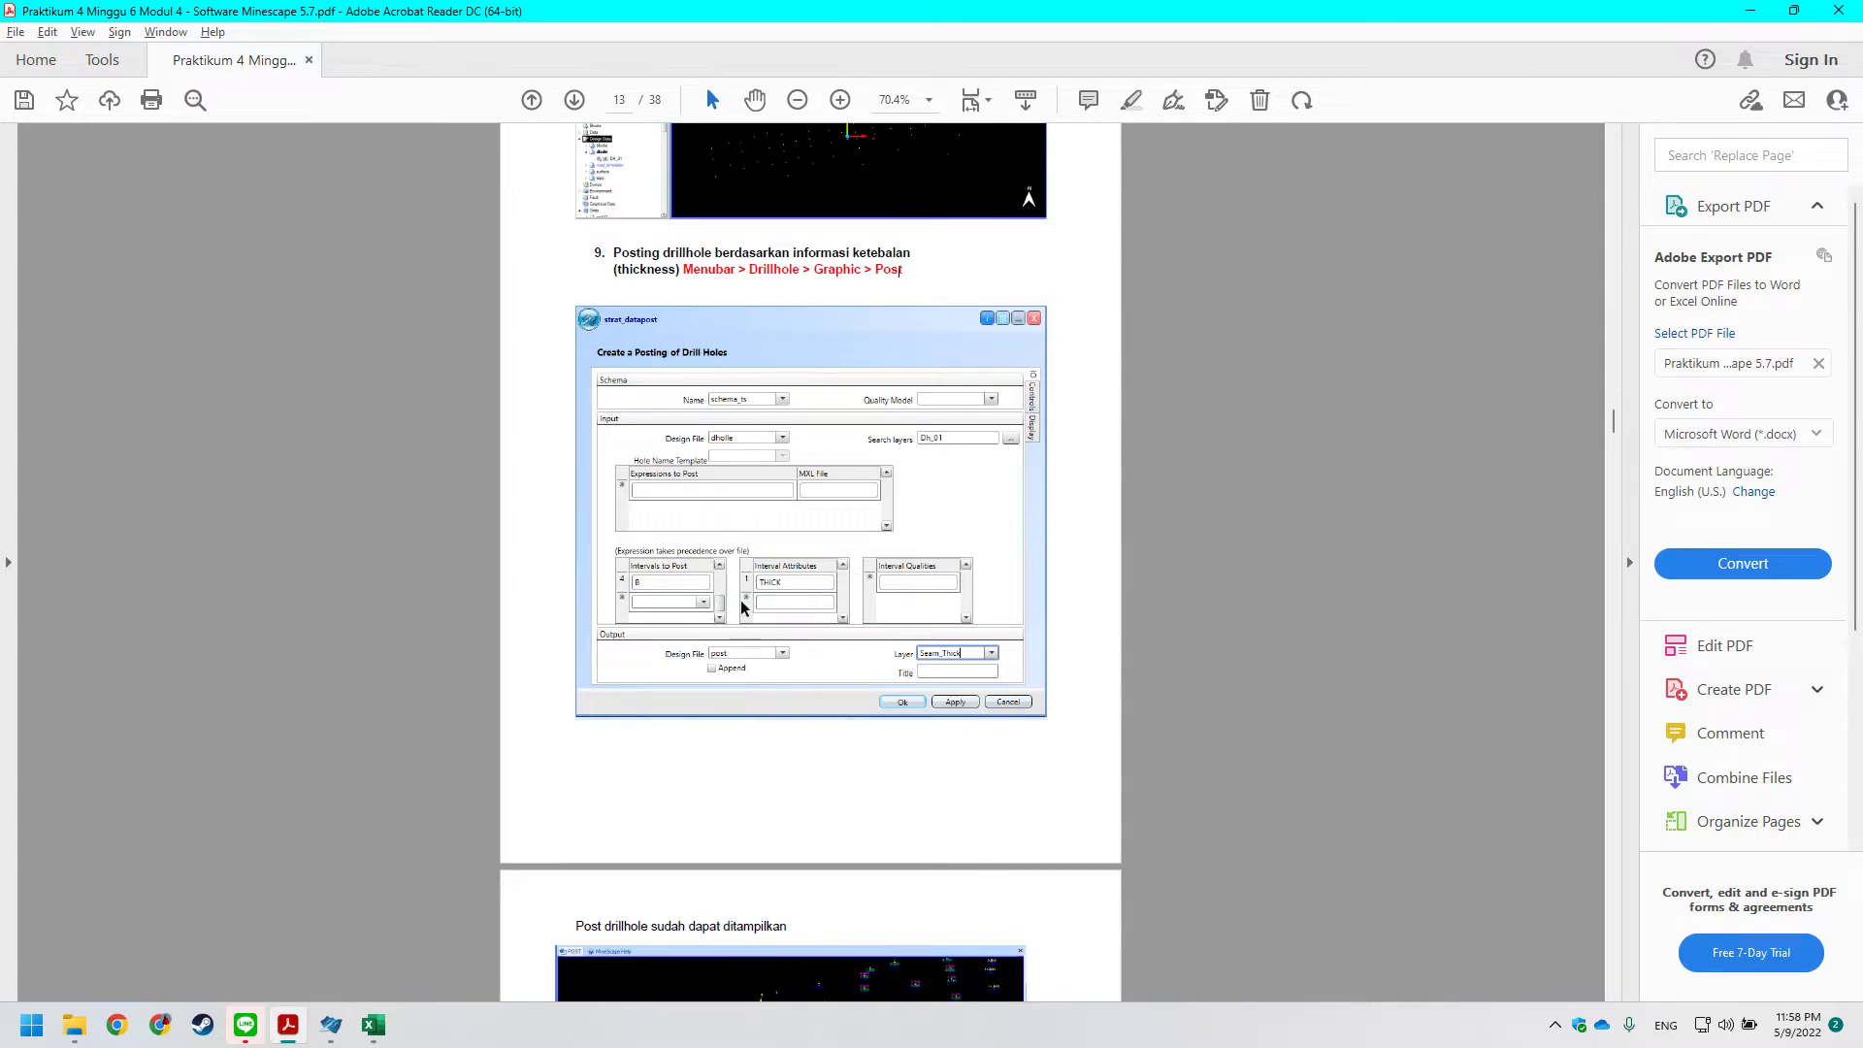
key("alt+Tab")
left_click(680, 605)
left_click(687, 599)
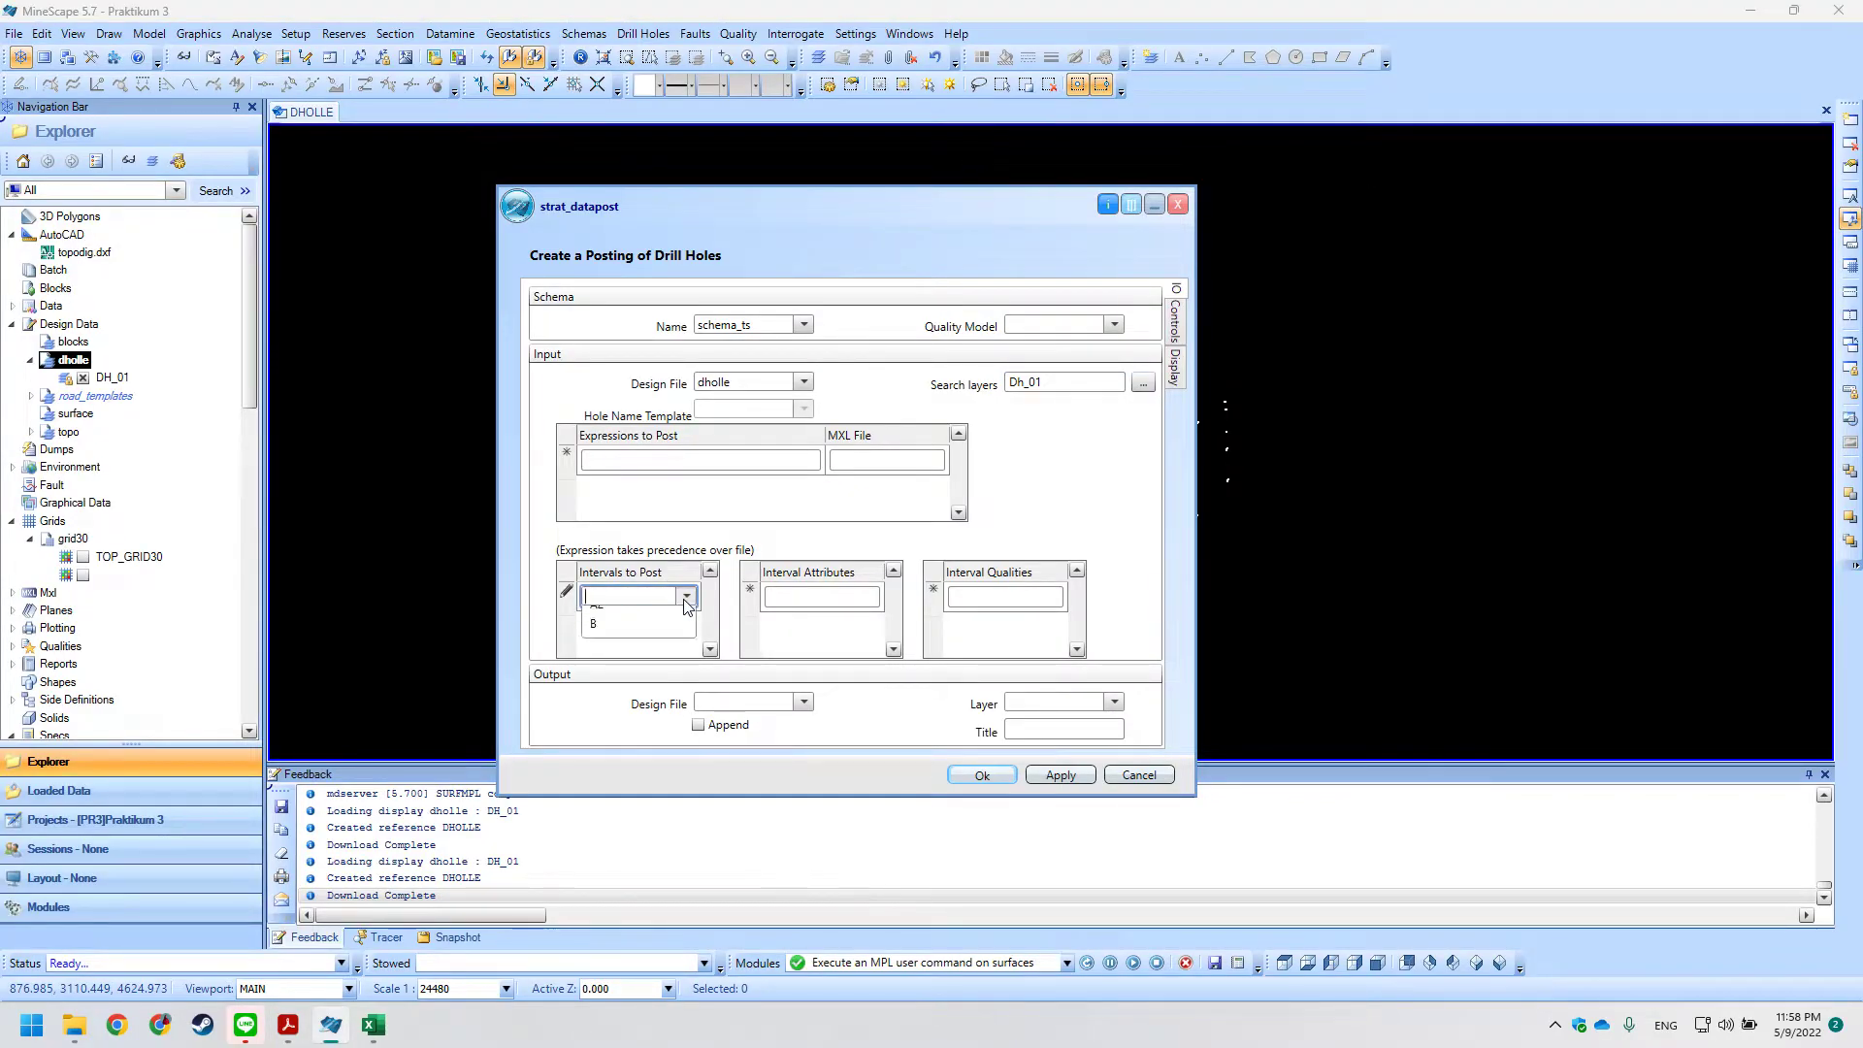
left_click(617, 680)
Set the interval attribute for the drill hole posting to THICK, as shown in the PDF tutorial.
left_click(818, 595)
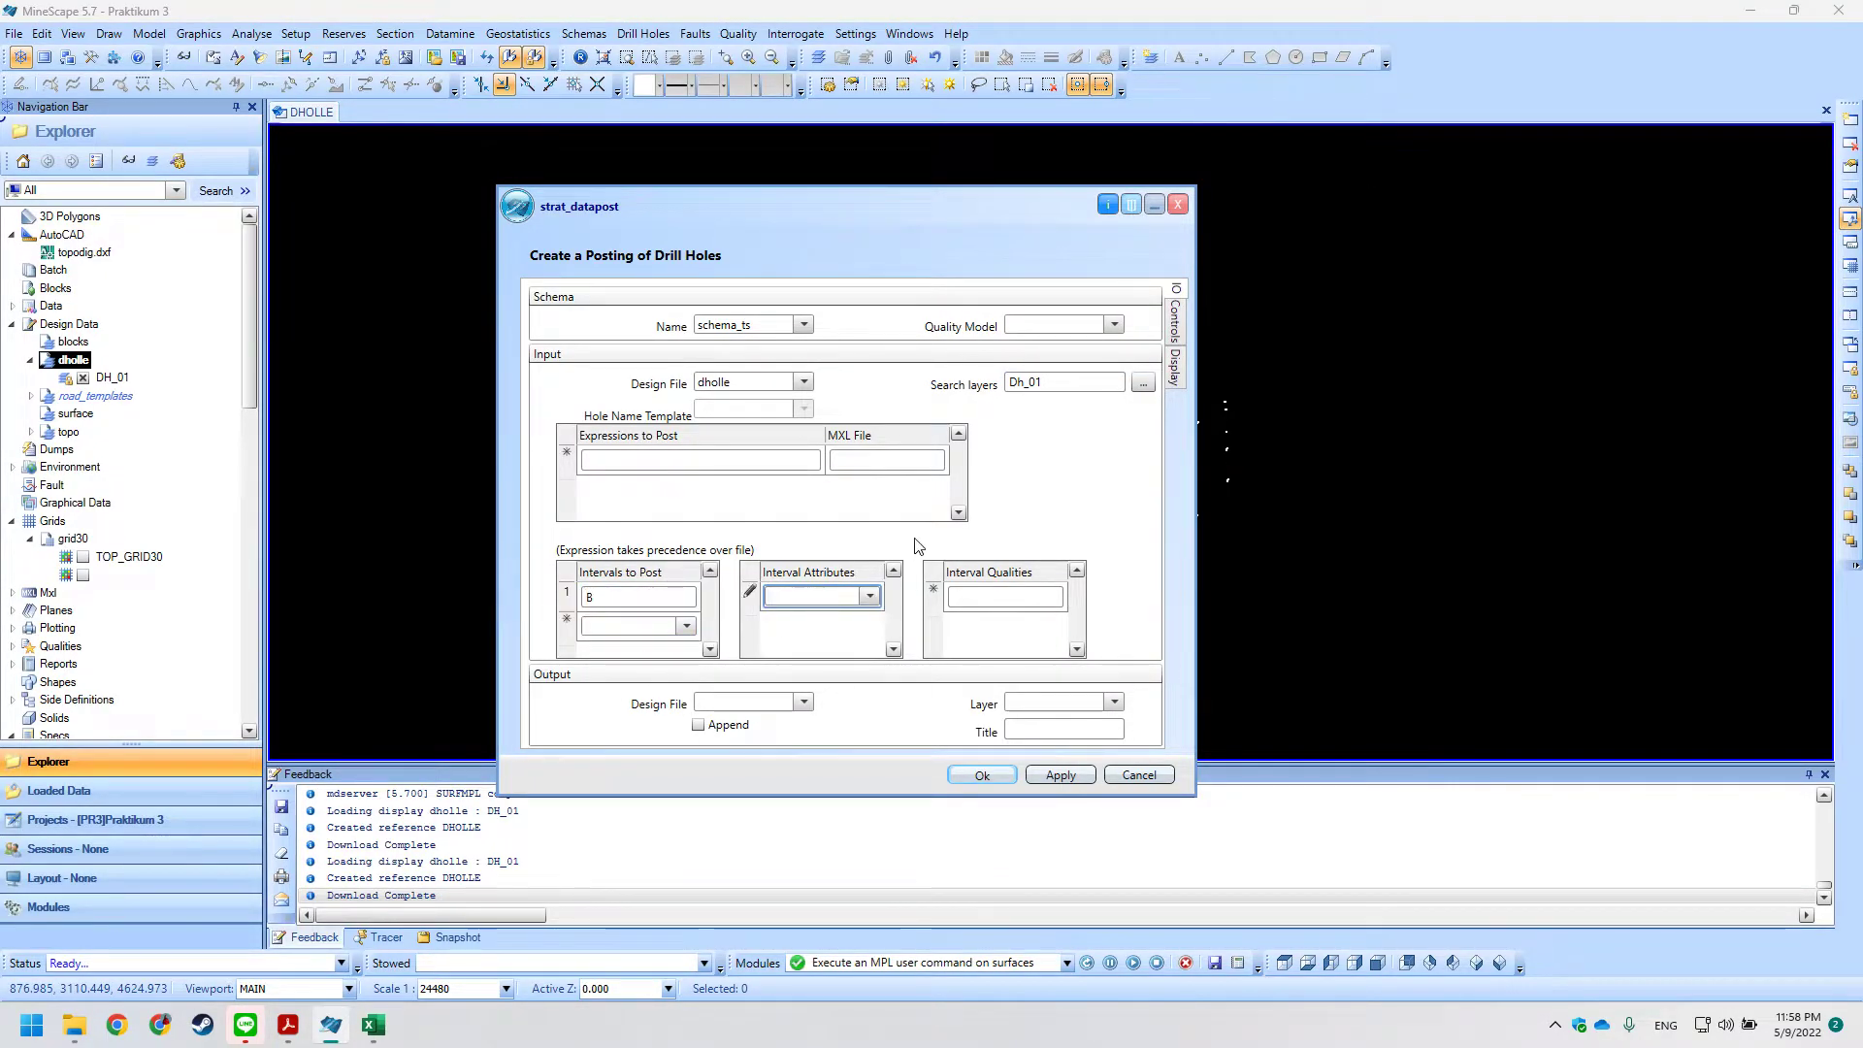
key("alt+Tab")
key("alt+Tab")
left_click(871, 596)
left_click(795, 617)
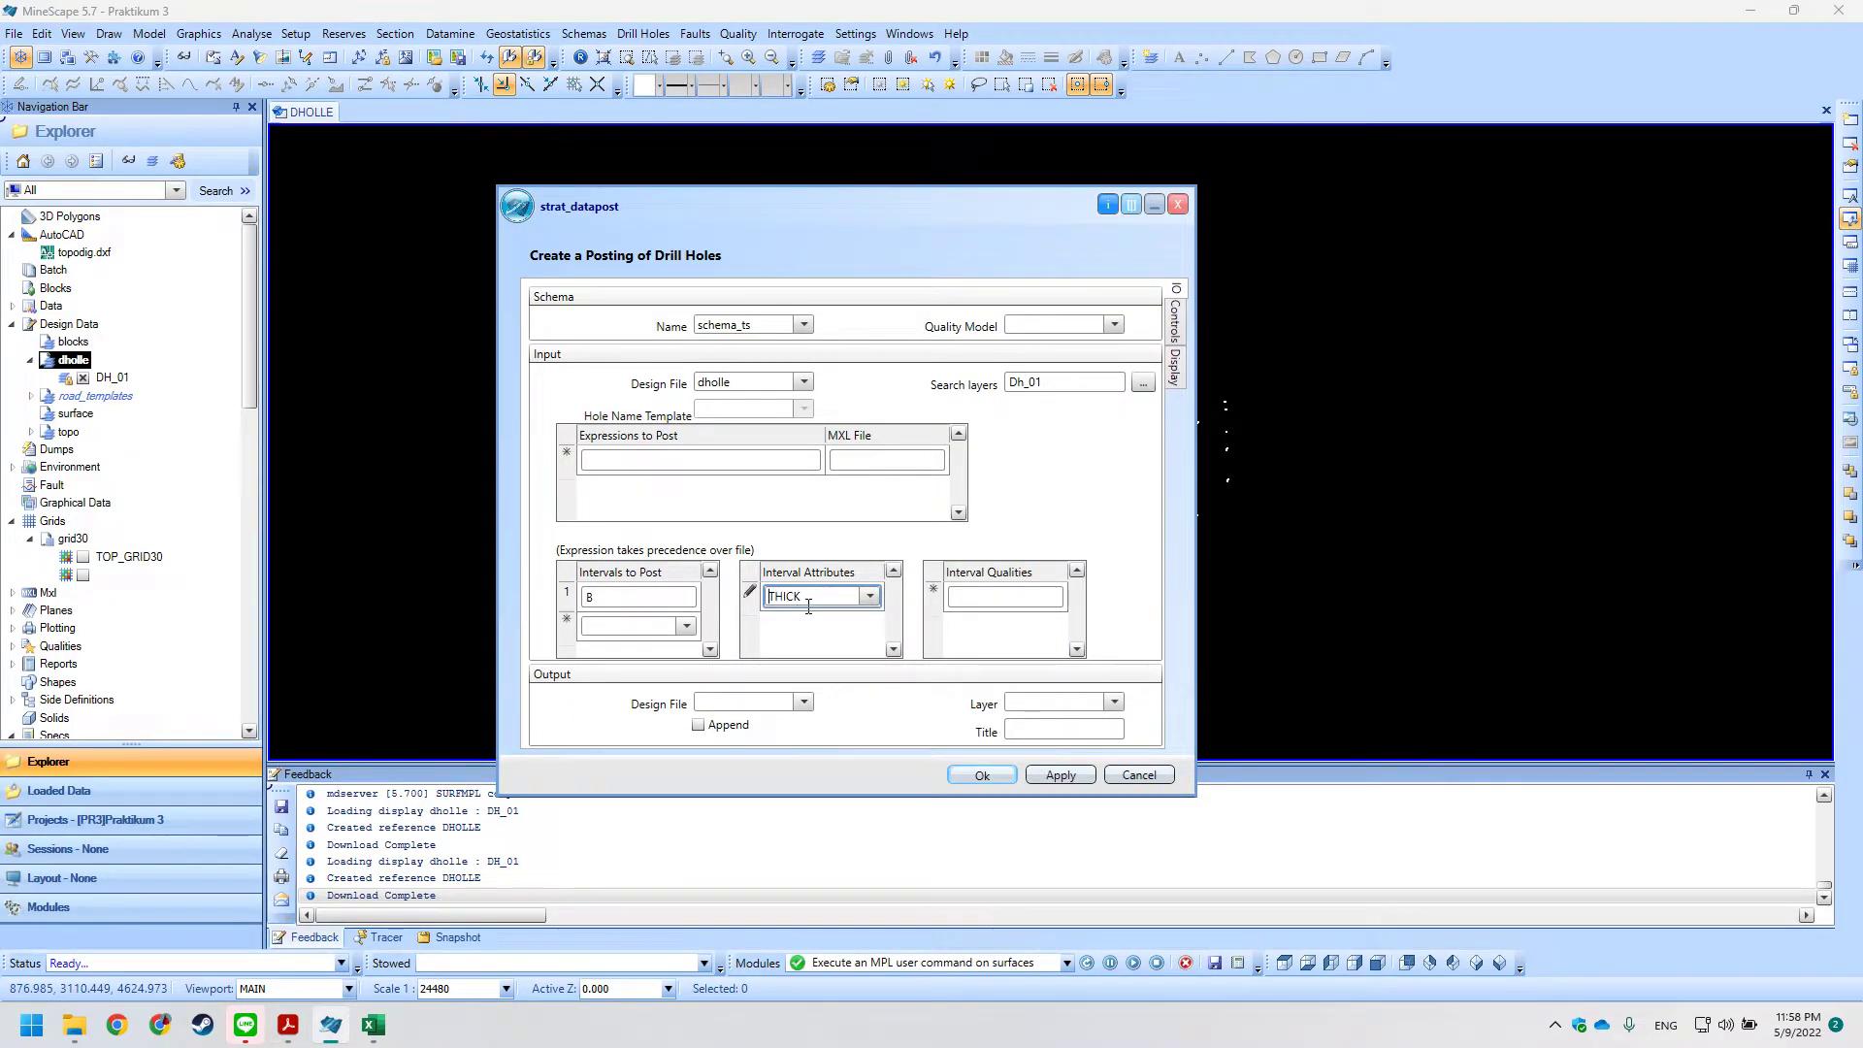
Switch to the PDF tutorial and review step 9's output settings and the example of the posted drill holes.
key("alt+Tab")
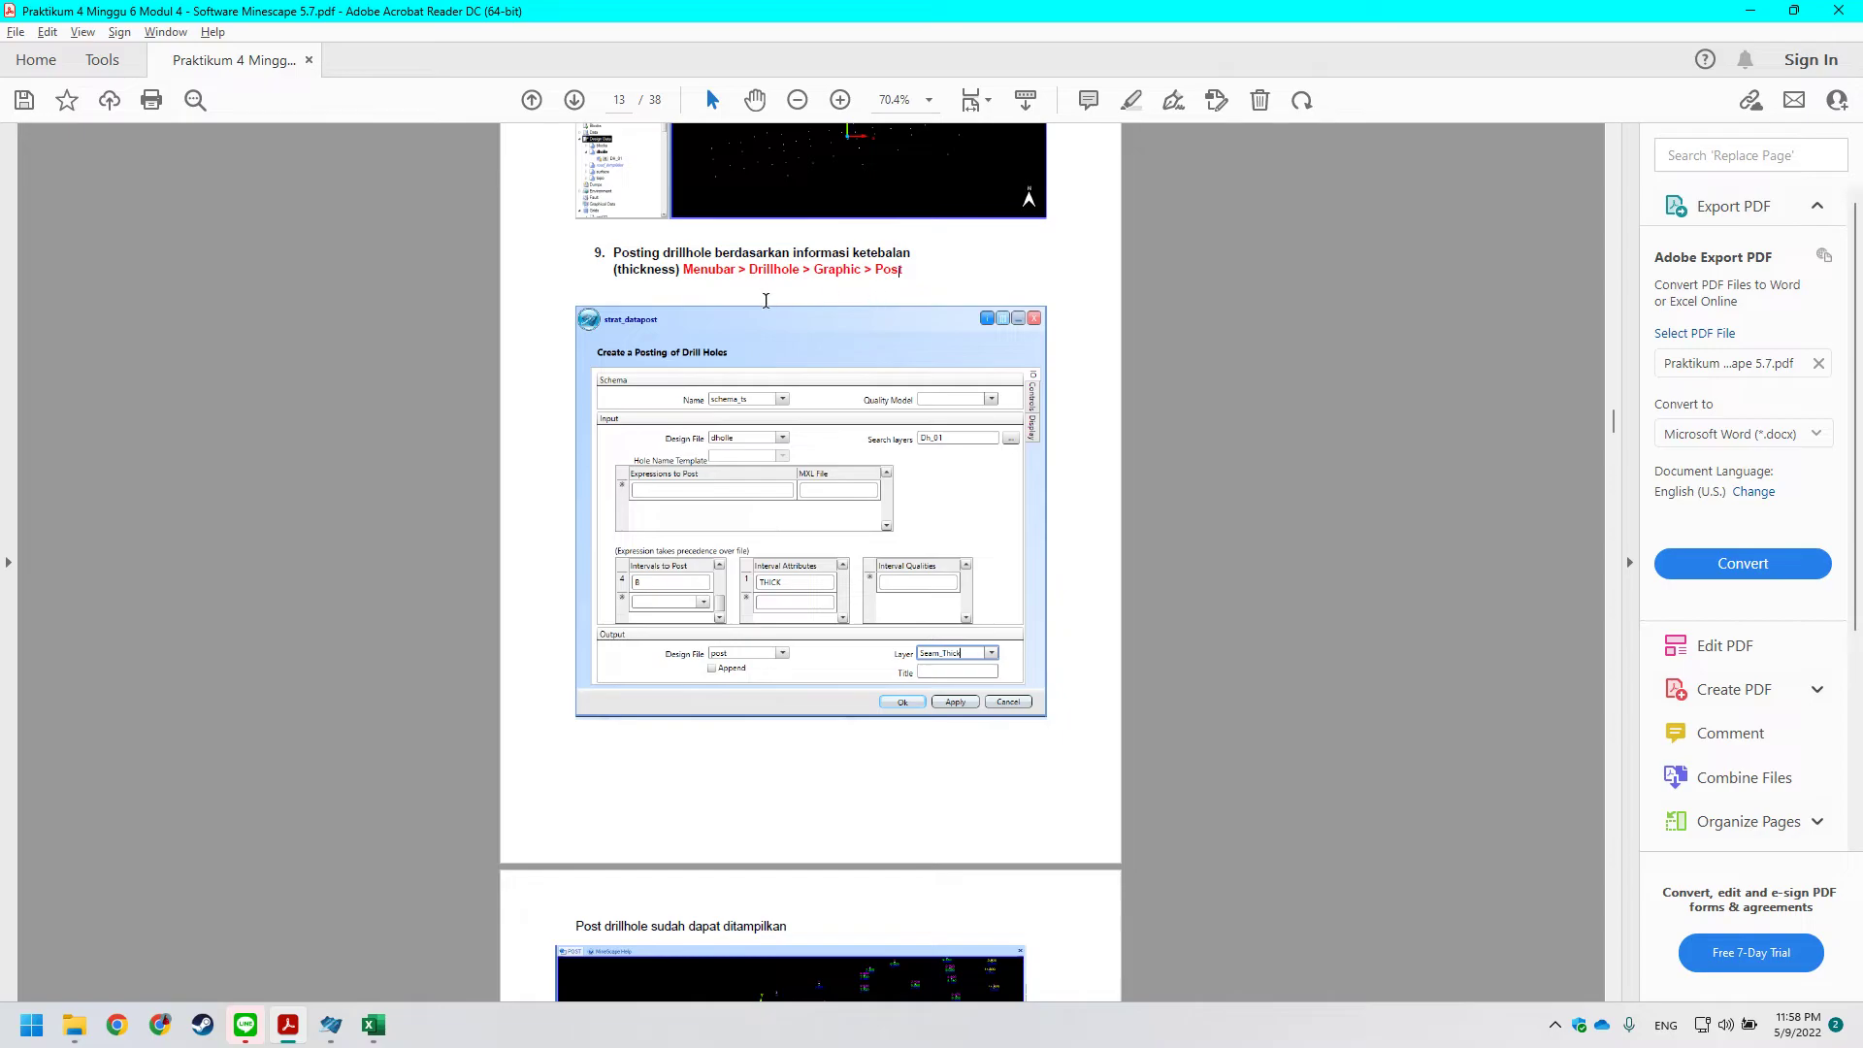
scroll(766, 301, "down", 1)
left_click_drag(791, 207, 911, 207)
left_click(912, 207)
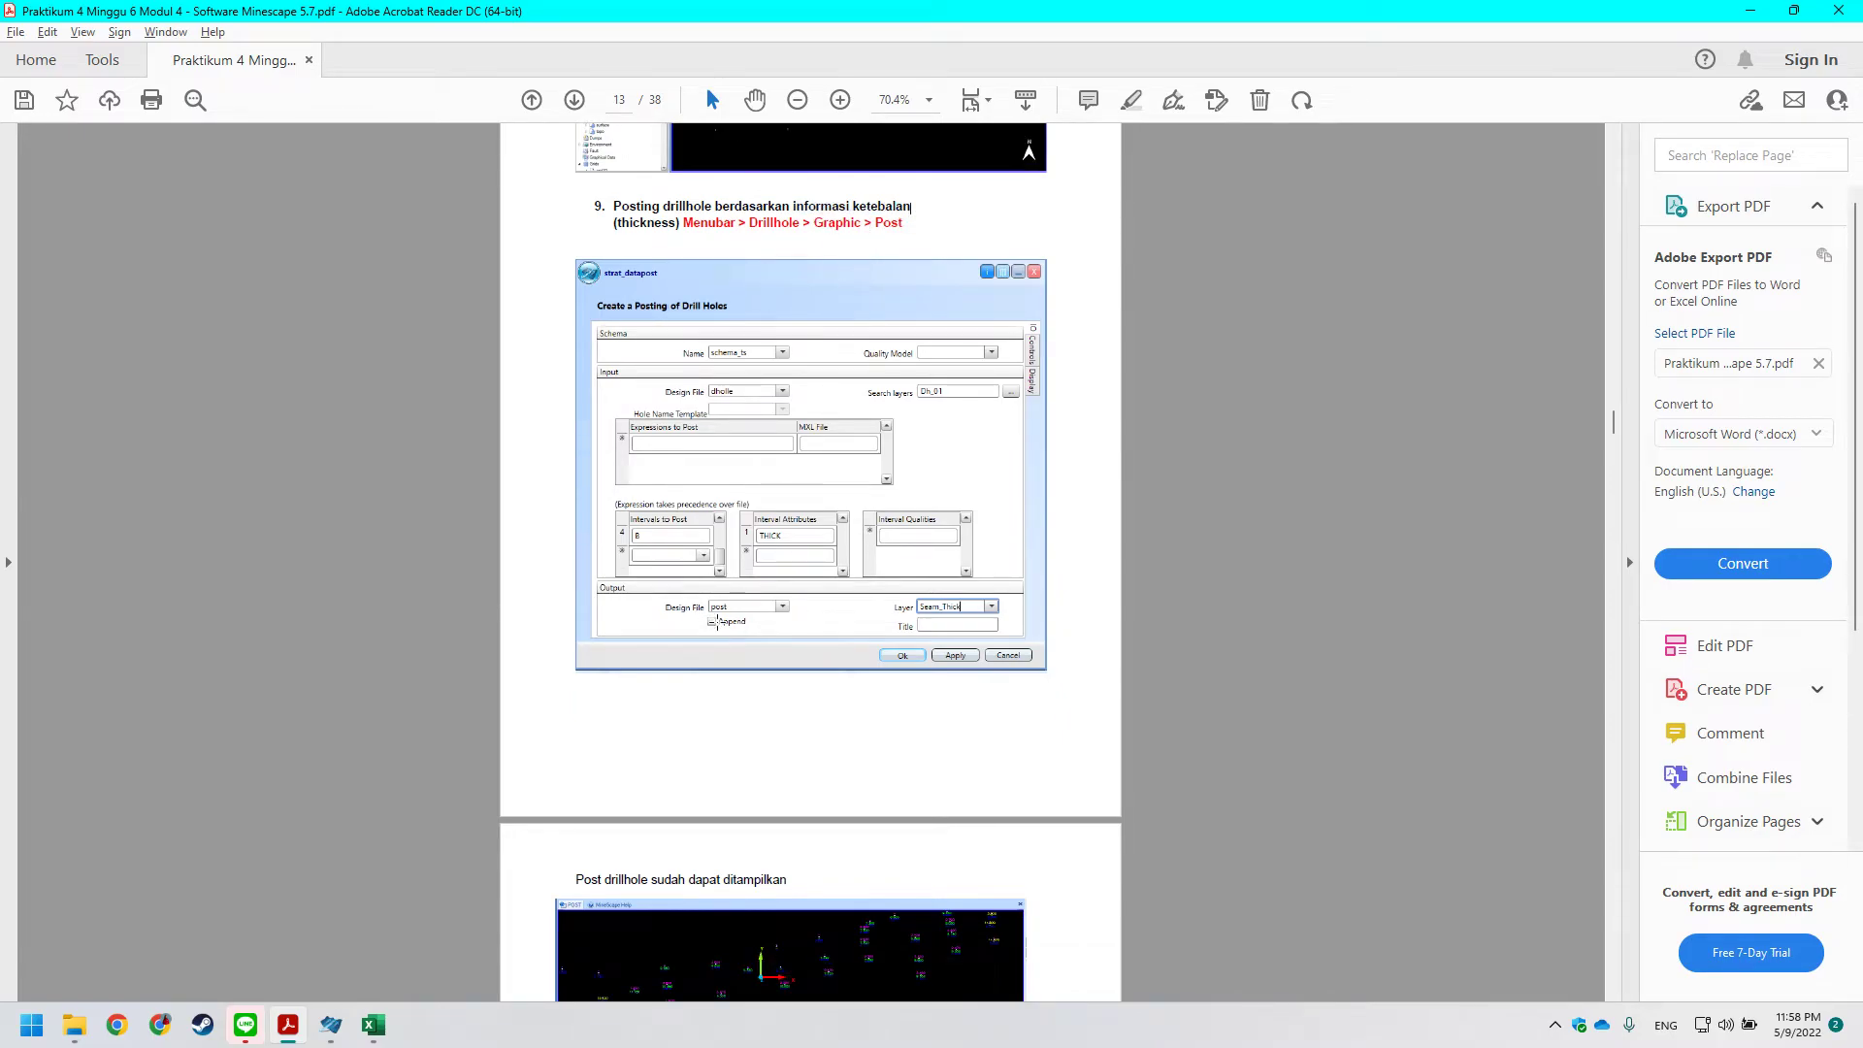
scroll(816, 541, "down", 1)
scroll(949, 423, "down", 2)
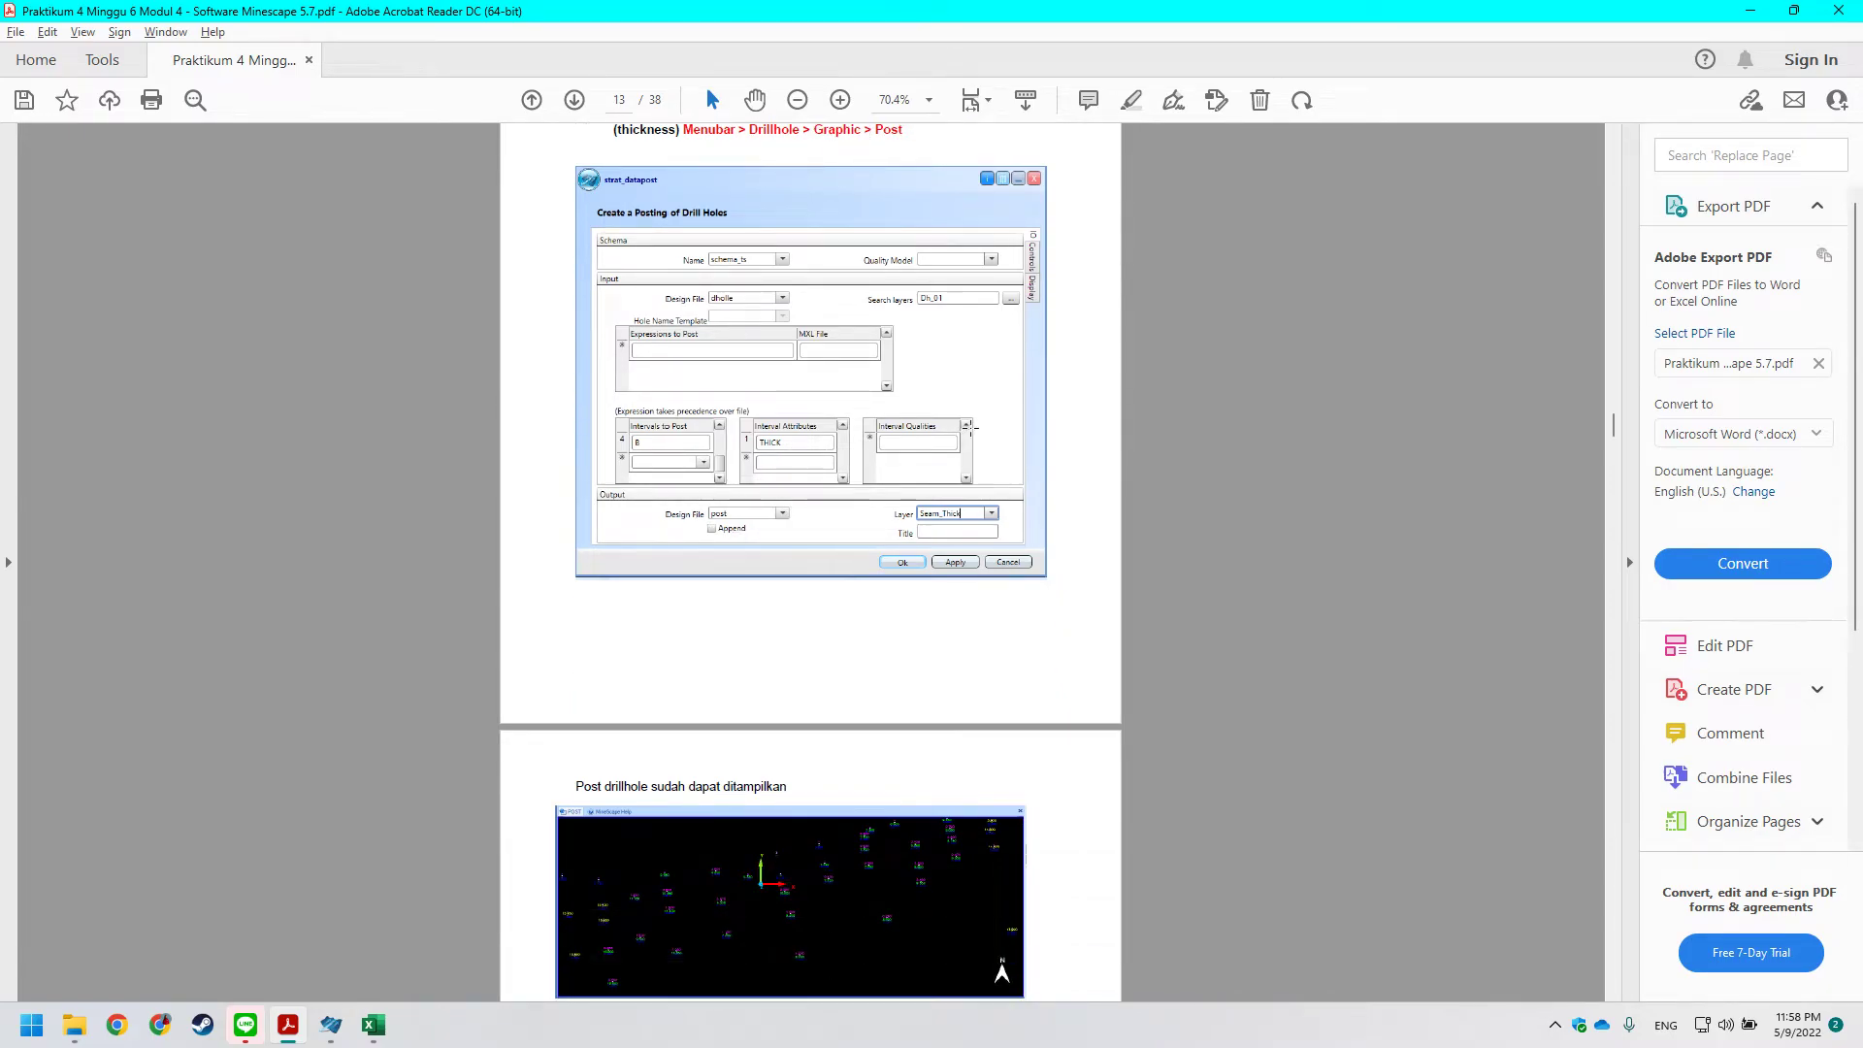
key("alt+Tab")
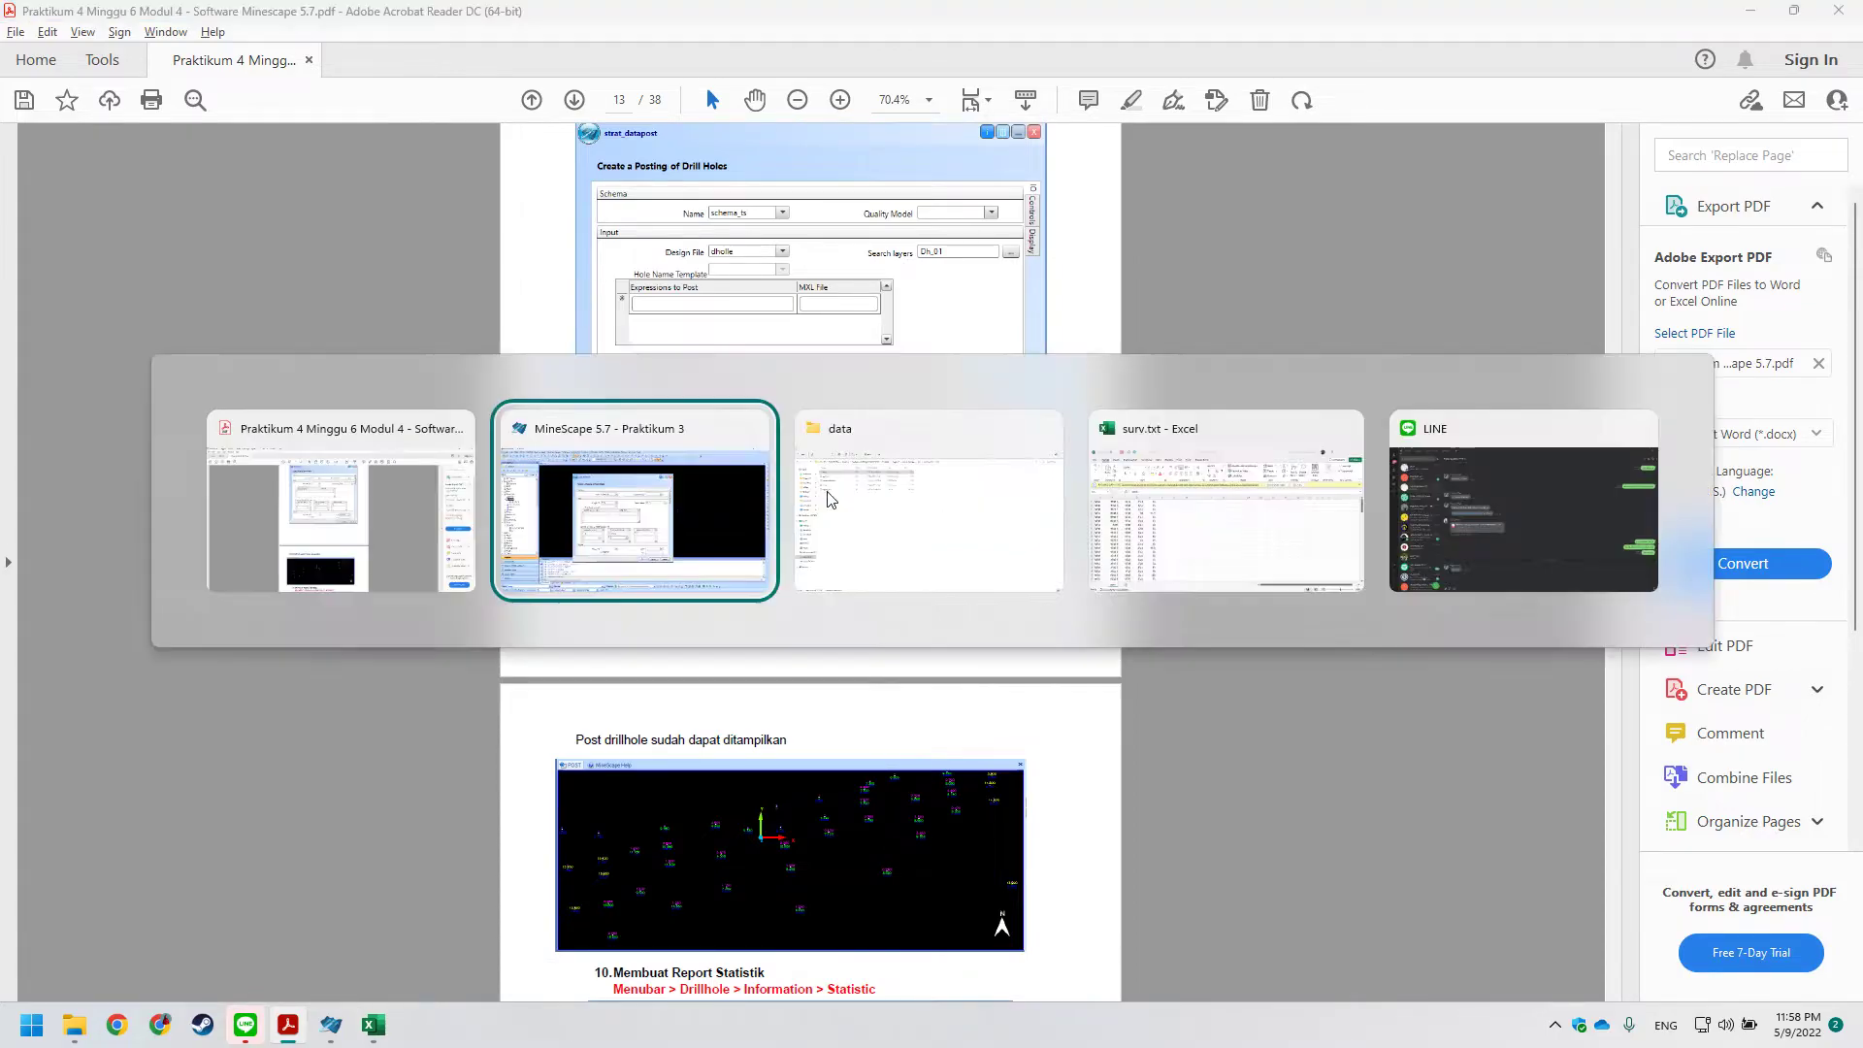
left_click(1116, 702)
right_click(1068, 710)
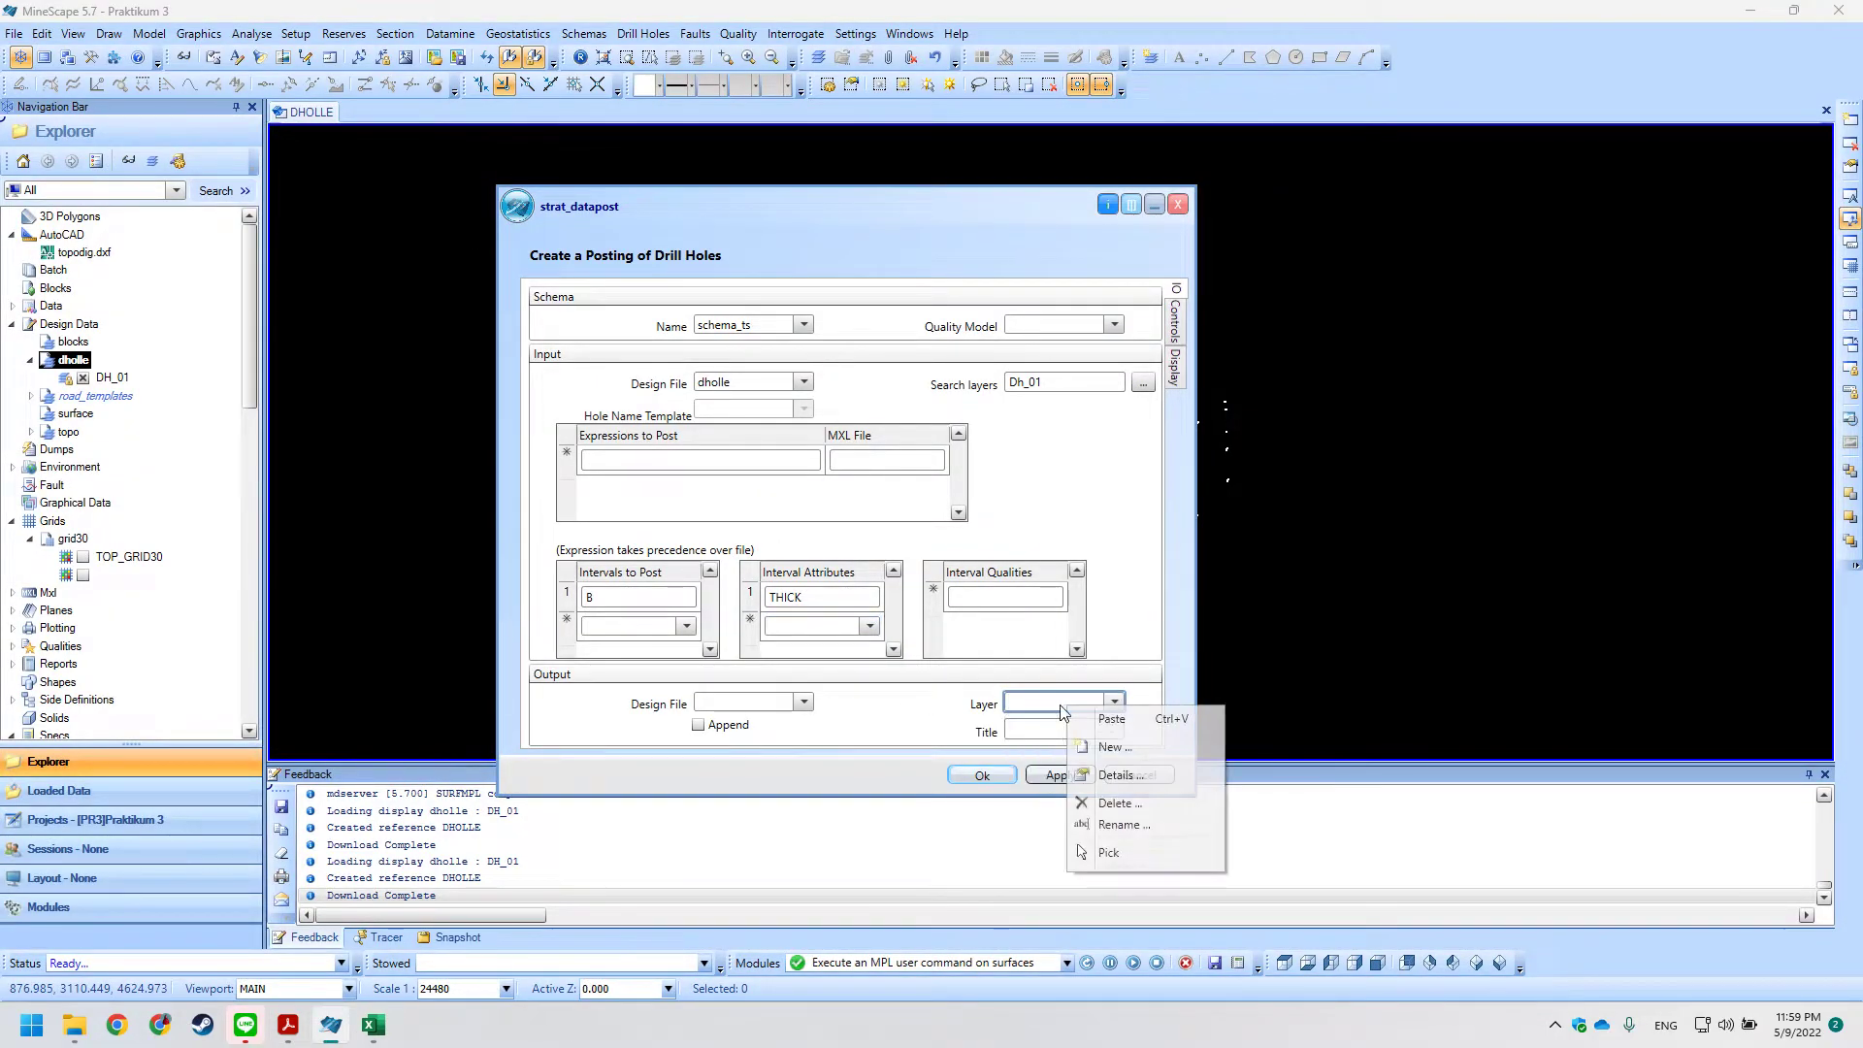
left_click(1091, 726)
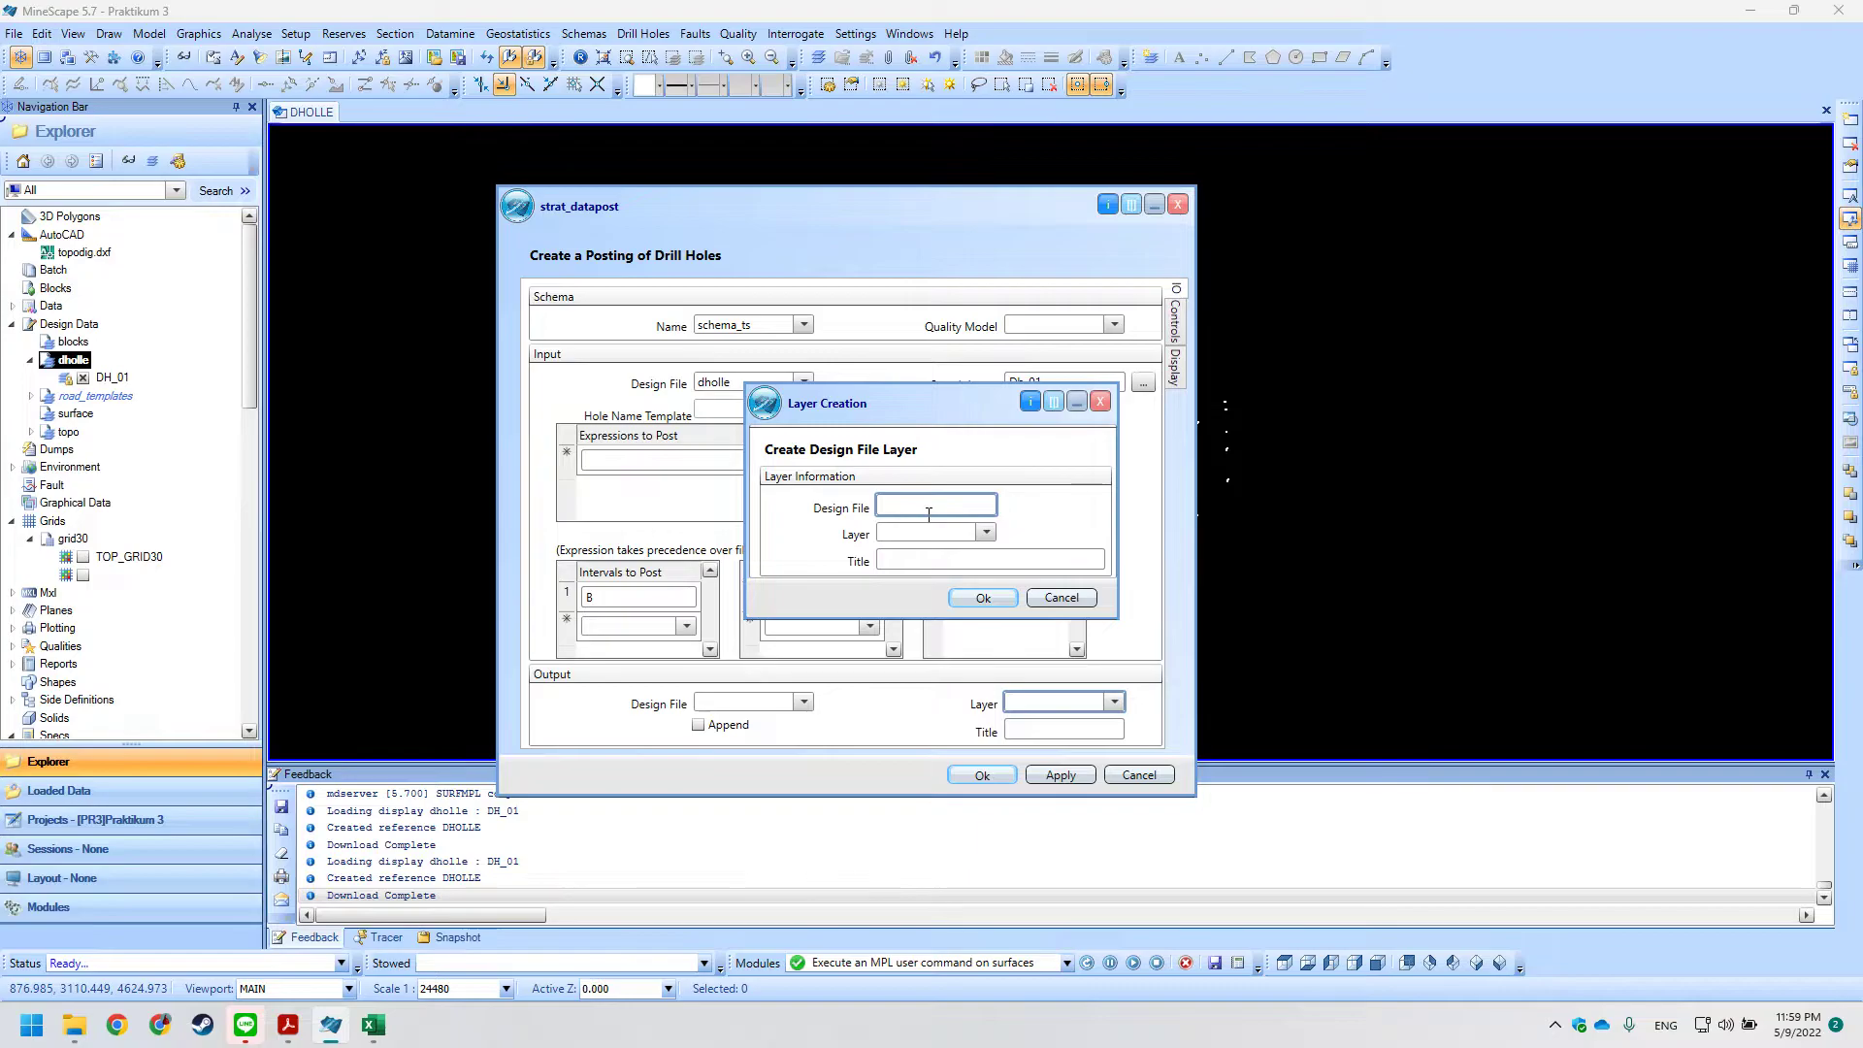
key("alt+Tab")
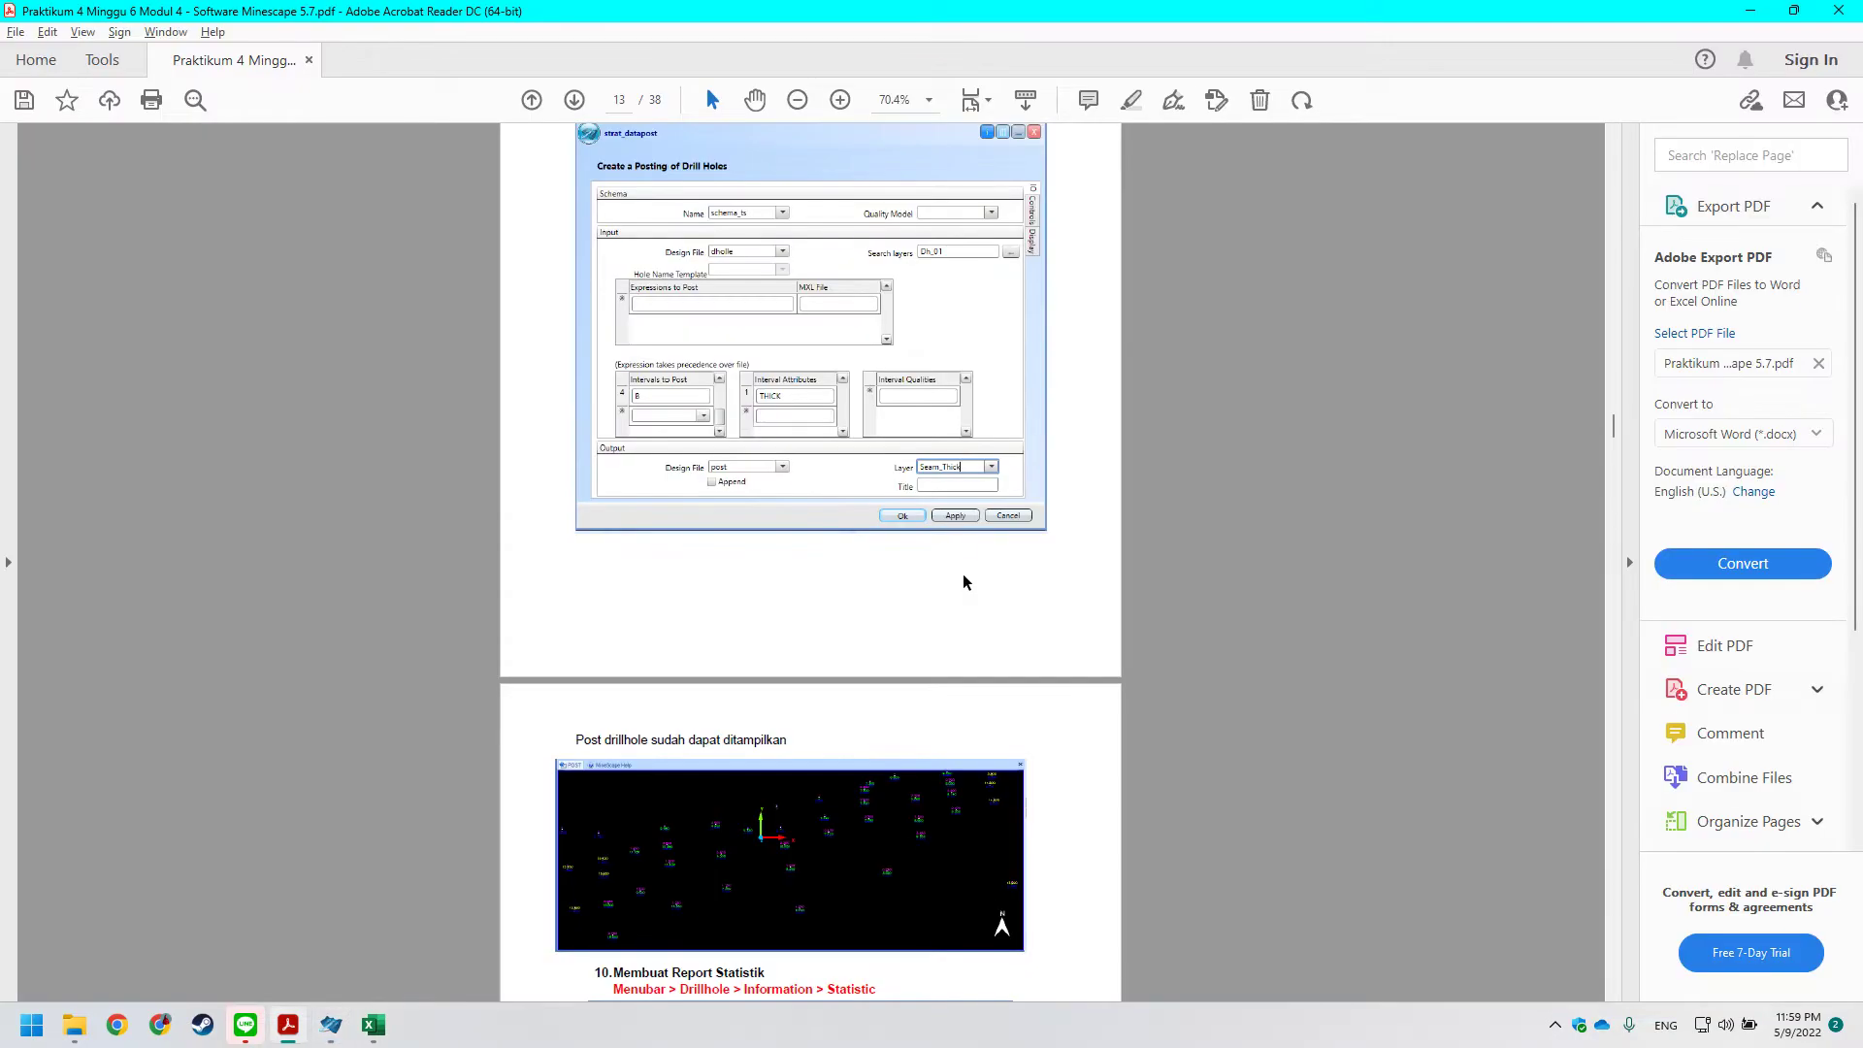
key("alt+Tab")
left_click(986, 532)
left_click(986, 533)
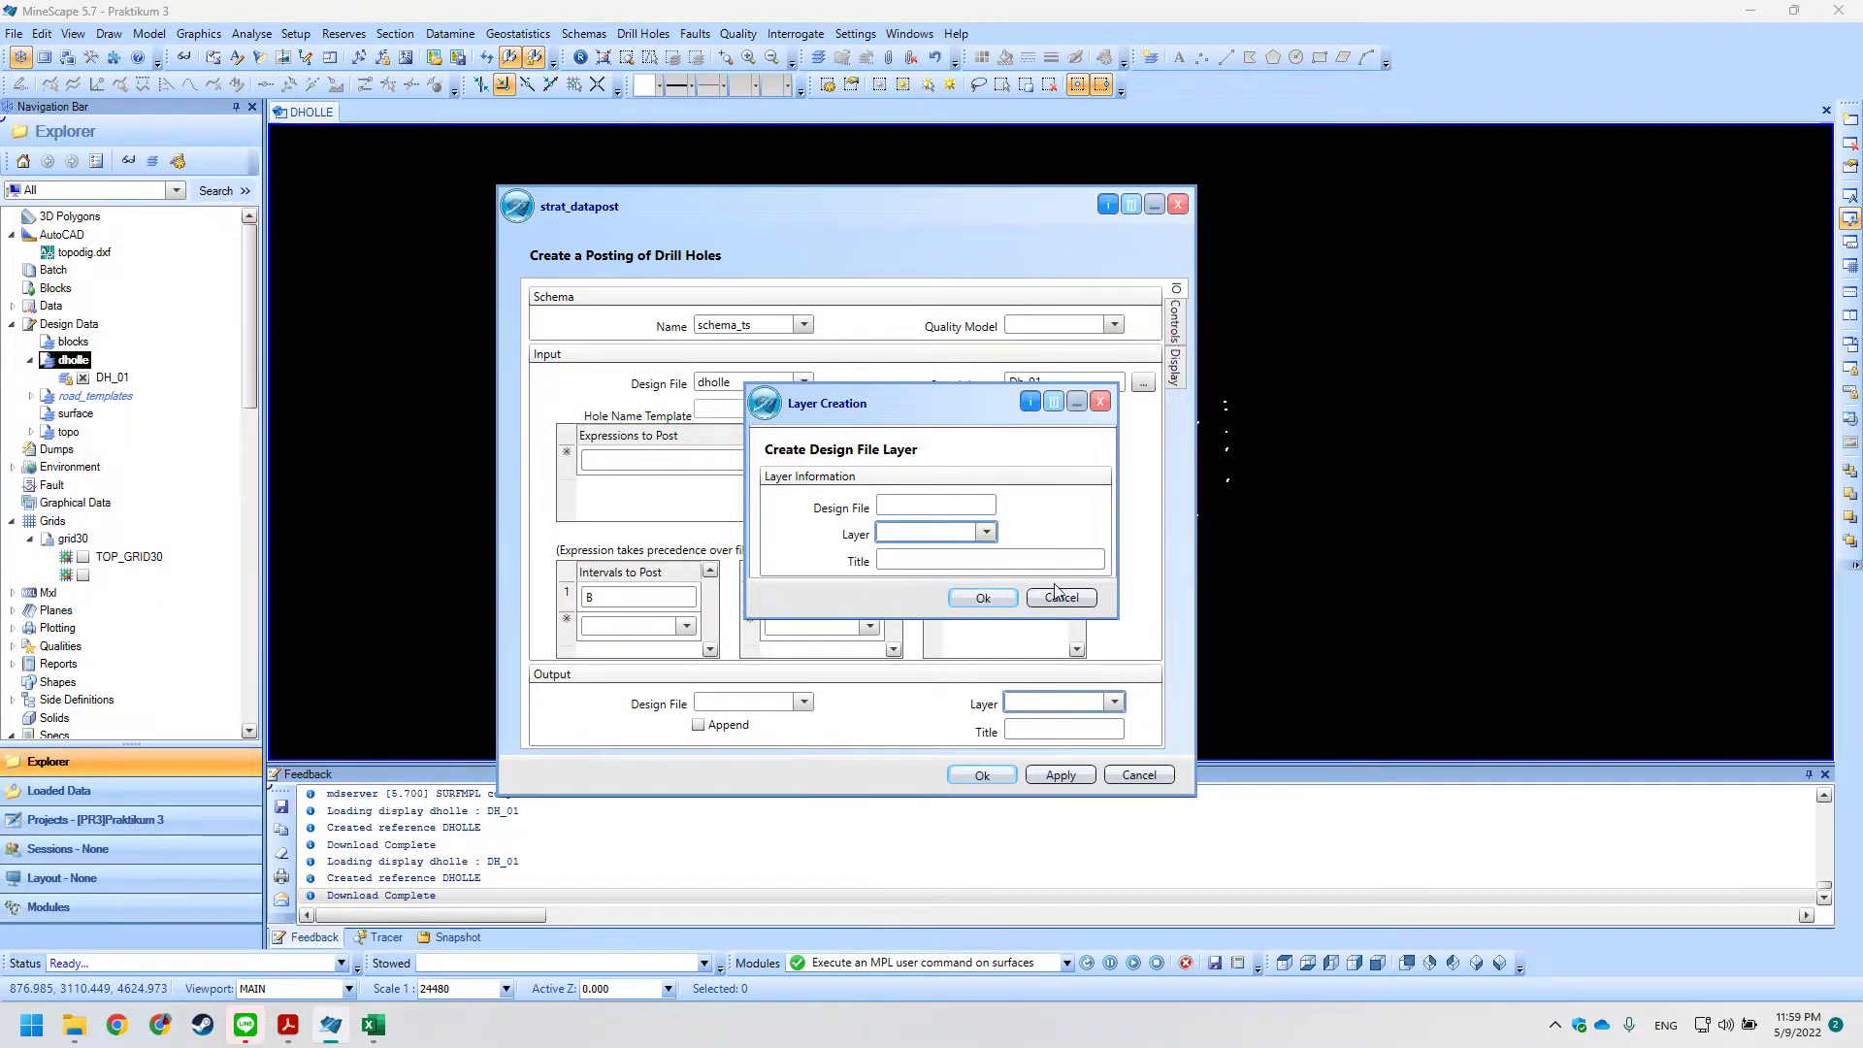
left_click(1060, 597)
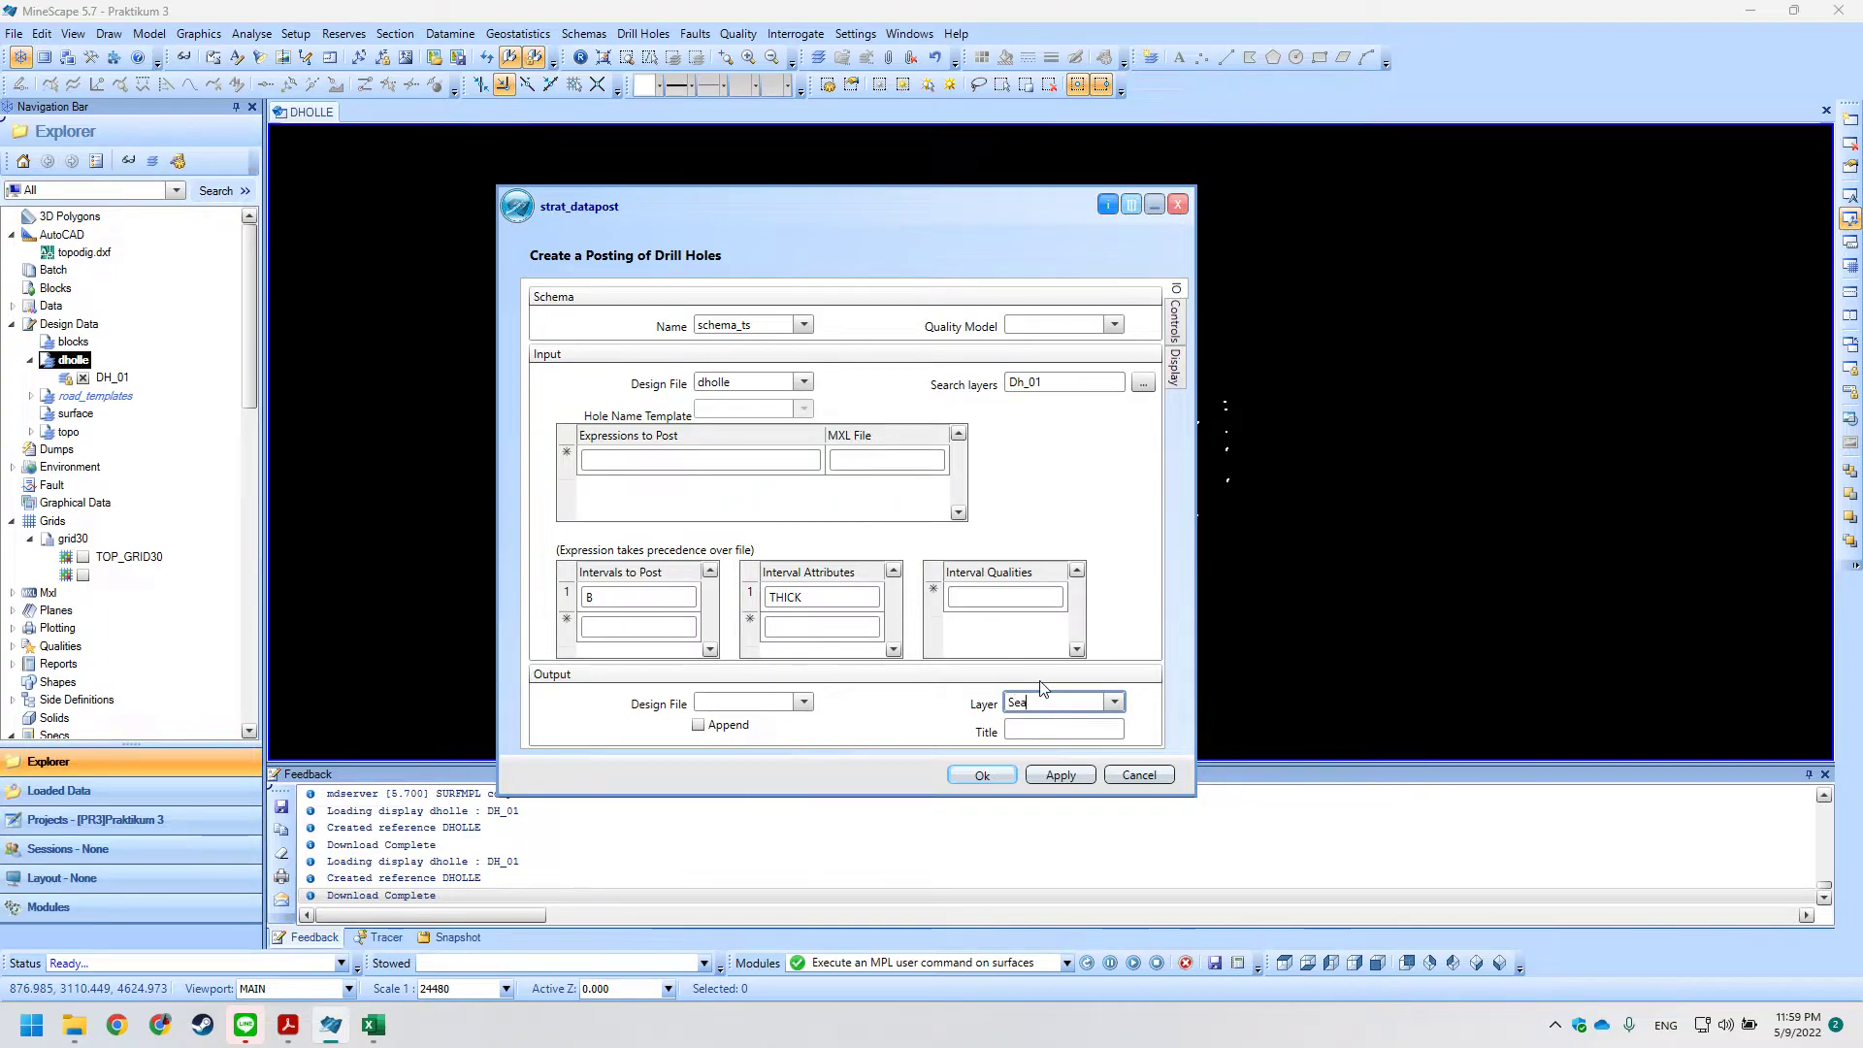
Try to run the thickness posting with the output layer named Seam_Thick after checking the PDF tutorial.
type("_")
key("alt+Tab")
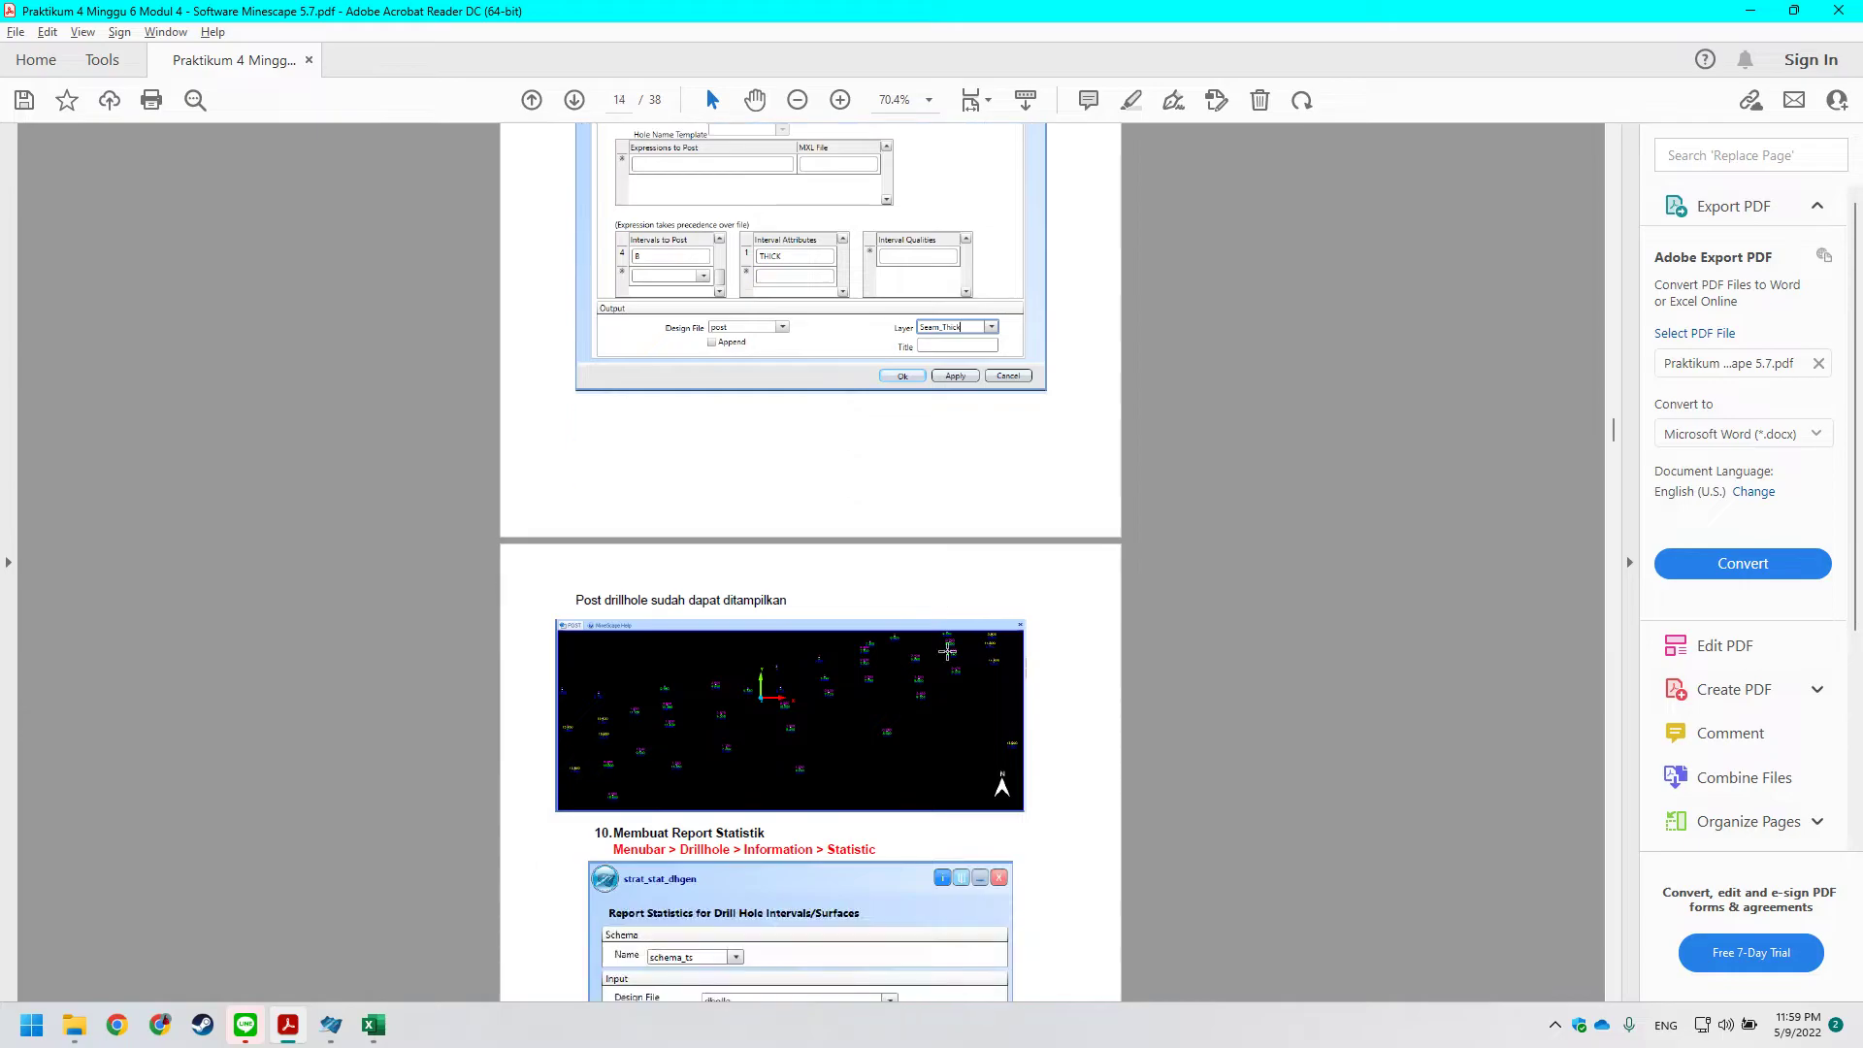
scroll(947, 650, "down", 2)
key("alt+Tab")
left_click(982, 776)
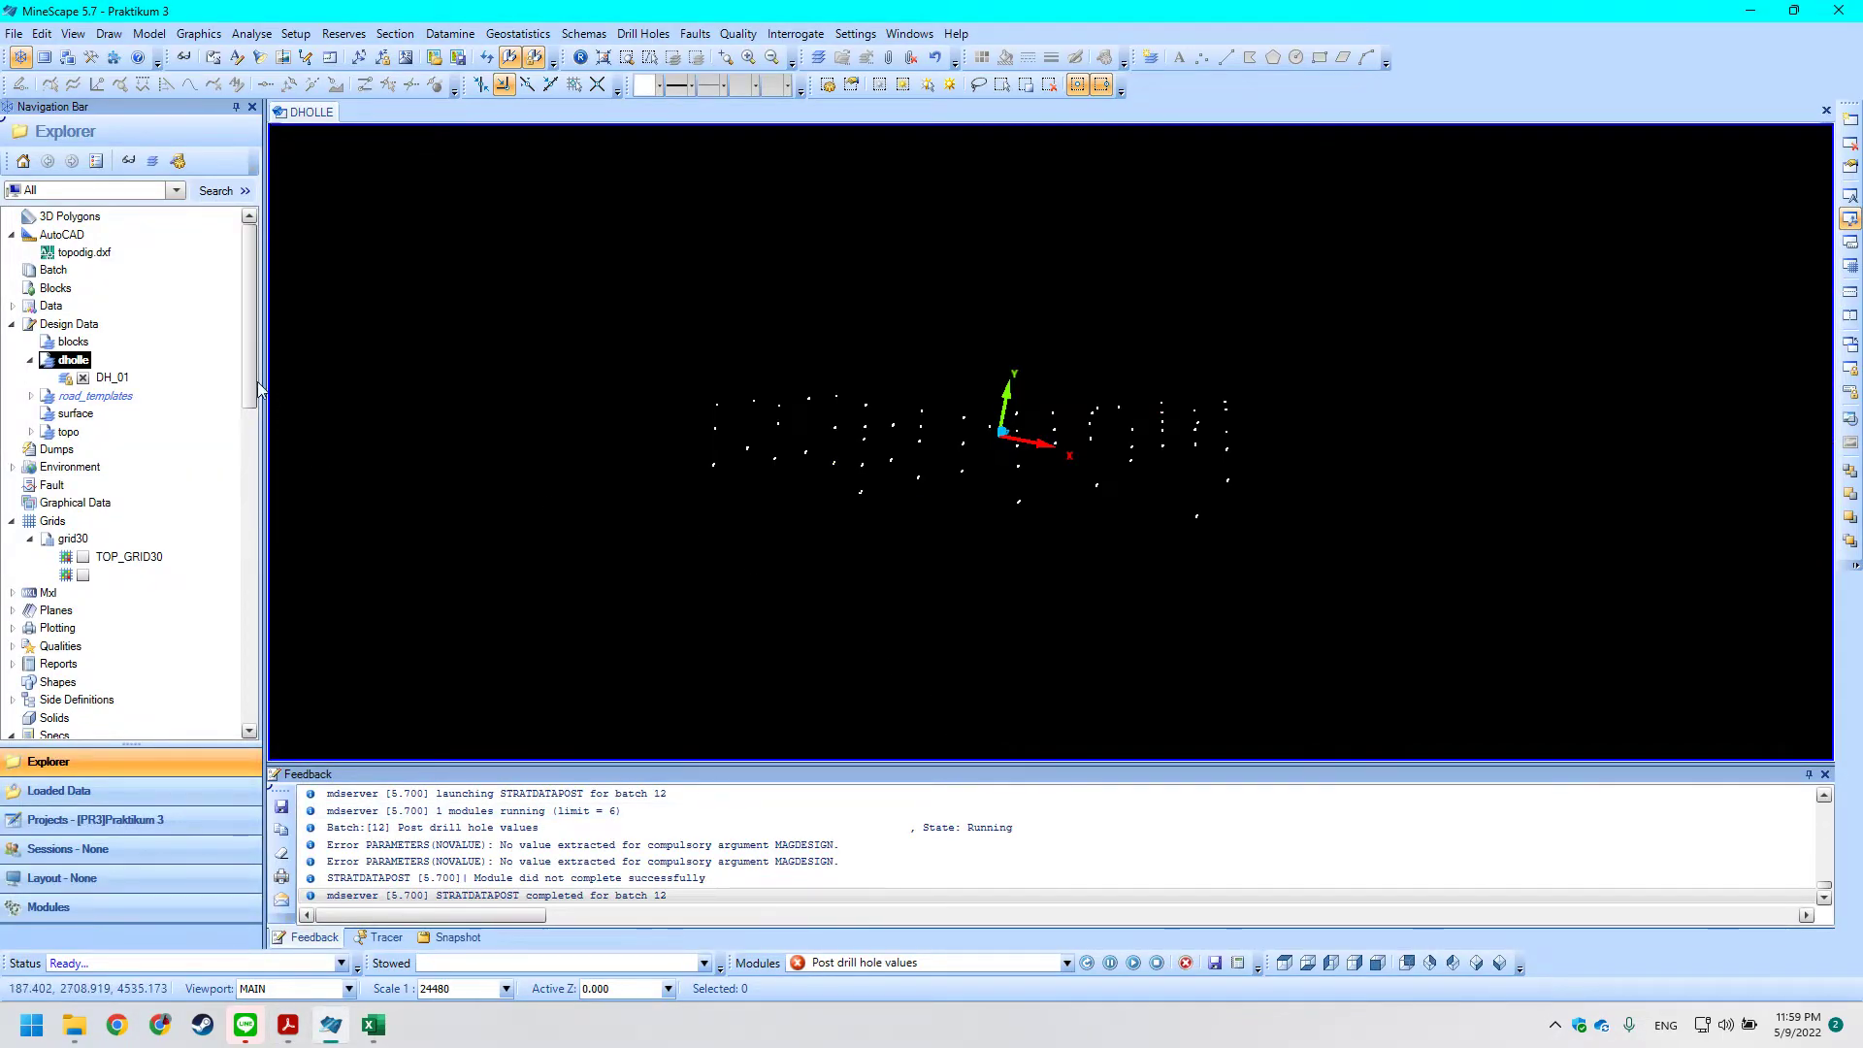
Compare with the tutorial's example, refresh the dholle design file in MineScape, and look through the project tree for the posting output.
key("alt+Tab")
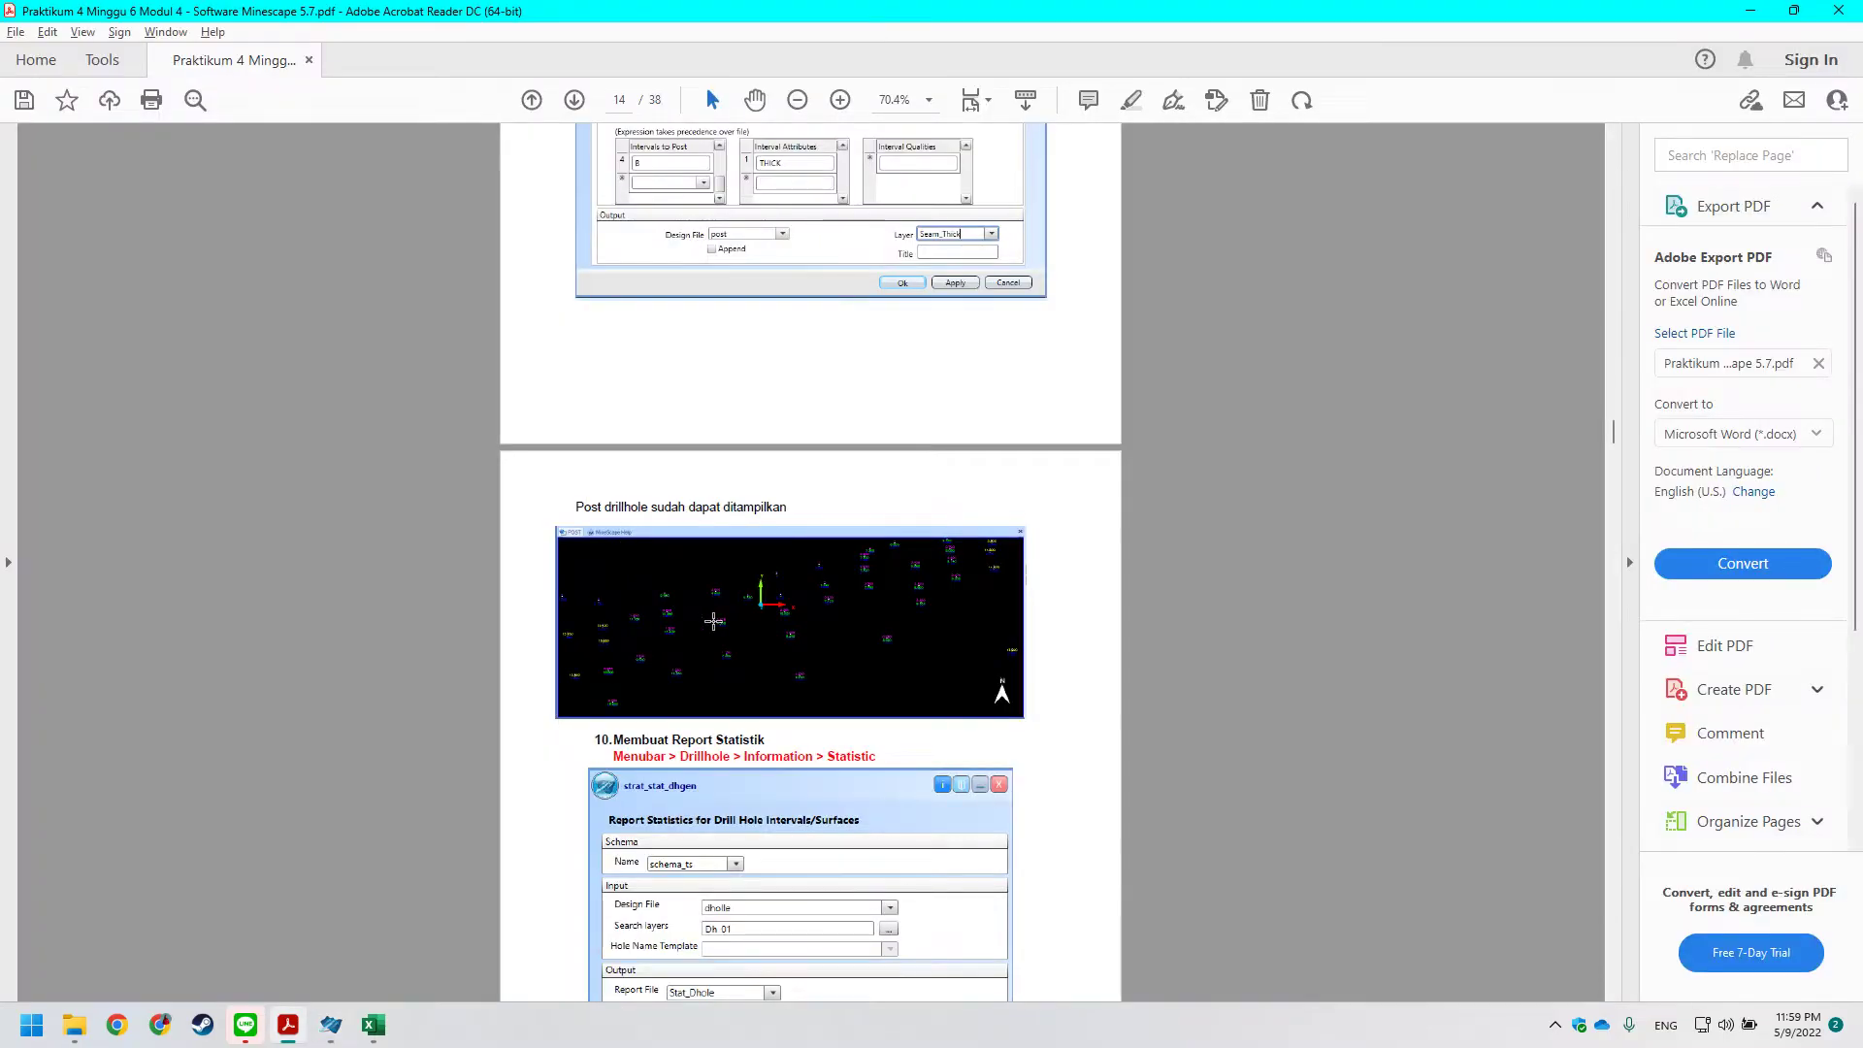
key("alt+Tab")
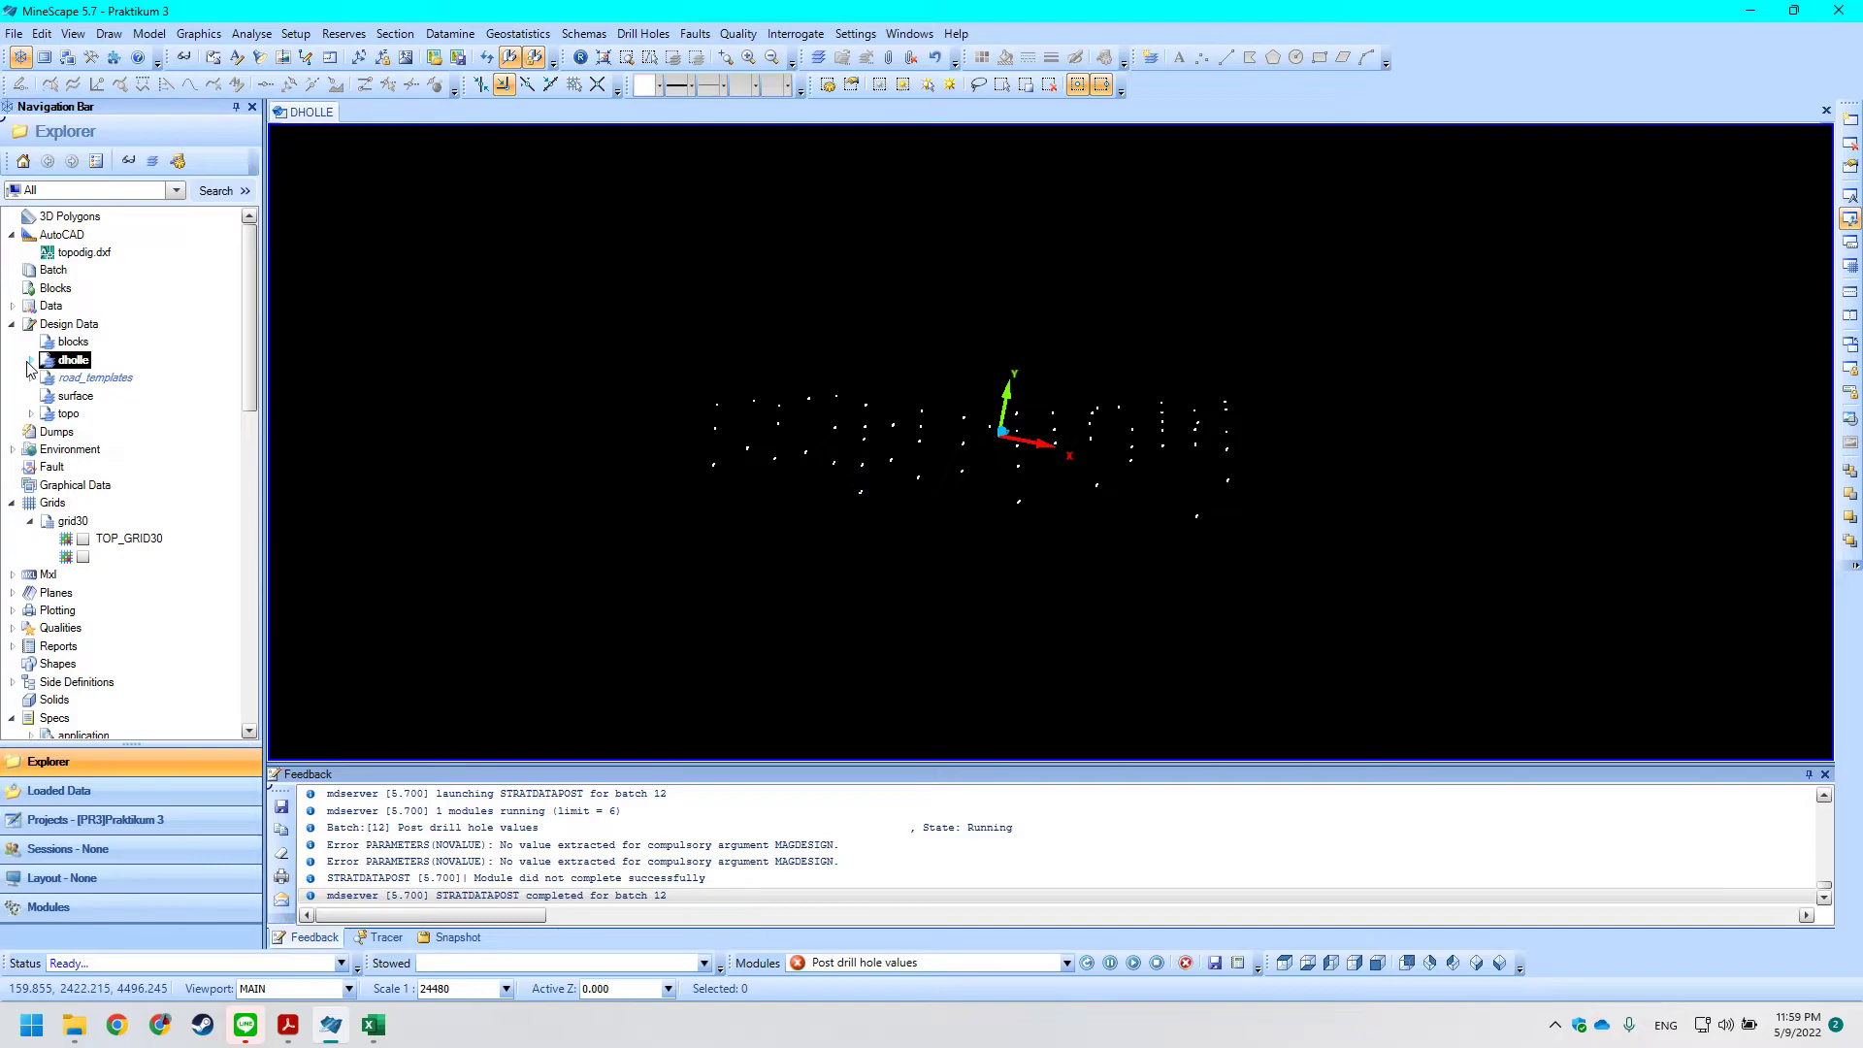
right_click(77, 360)
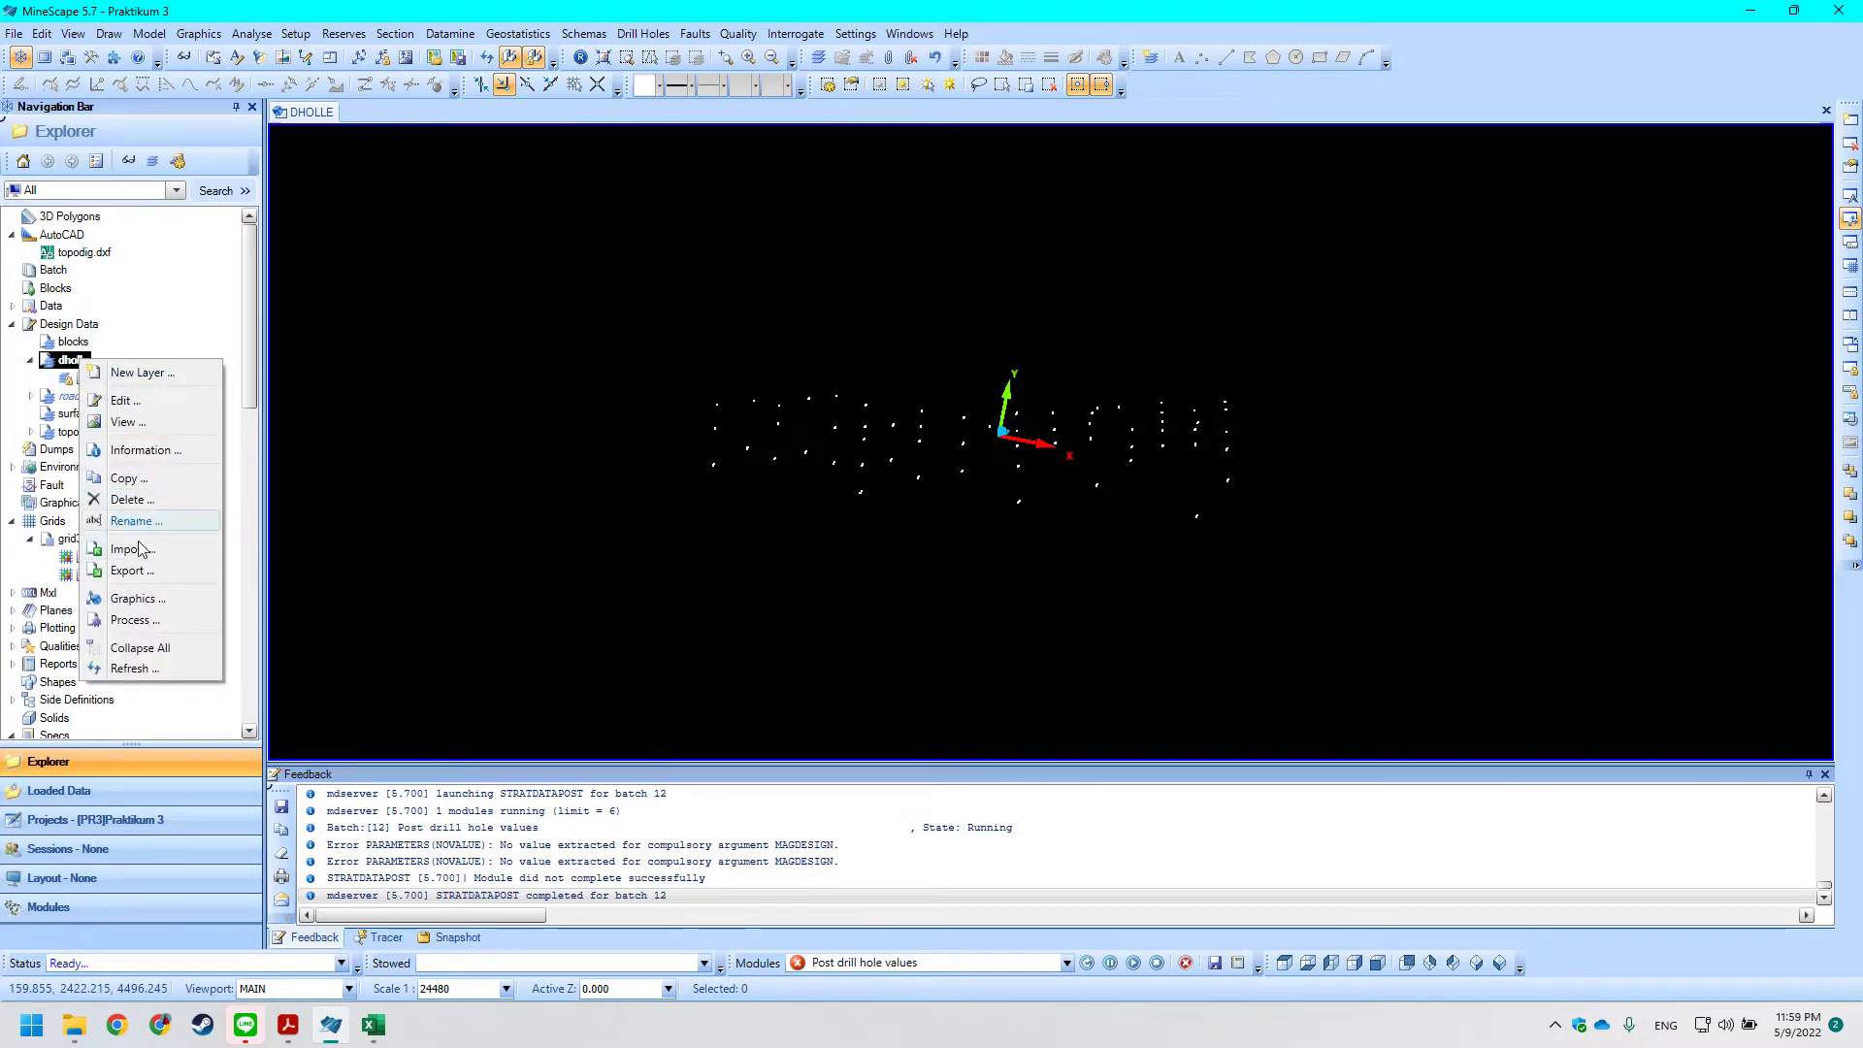
left_click(136, 669)
scroll(53, 340, "down", 3)
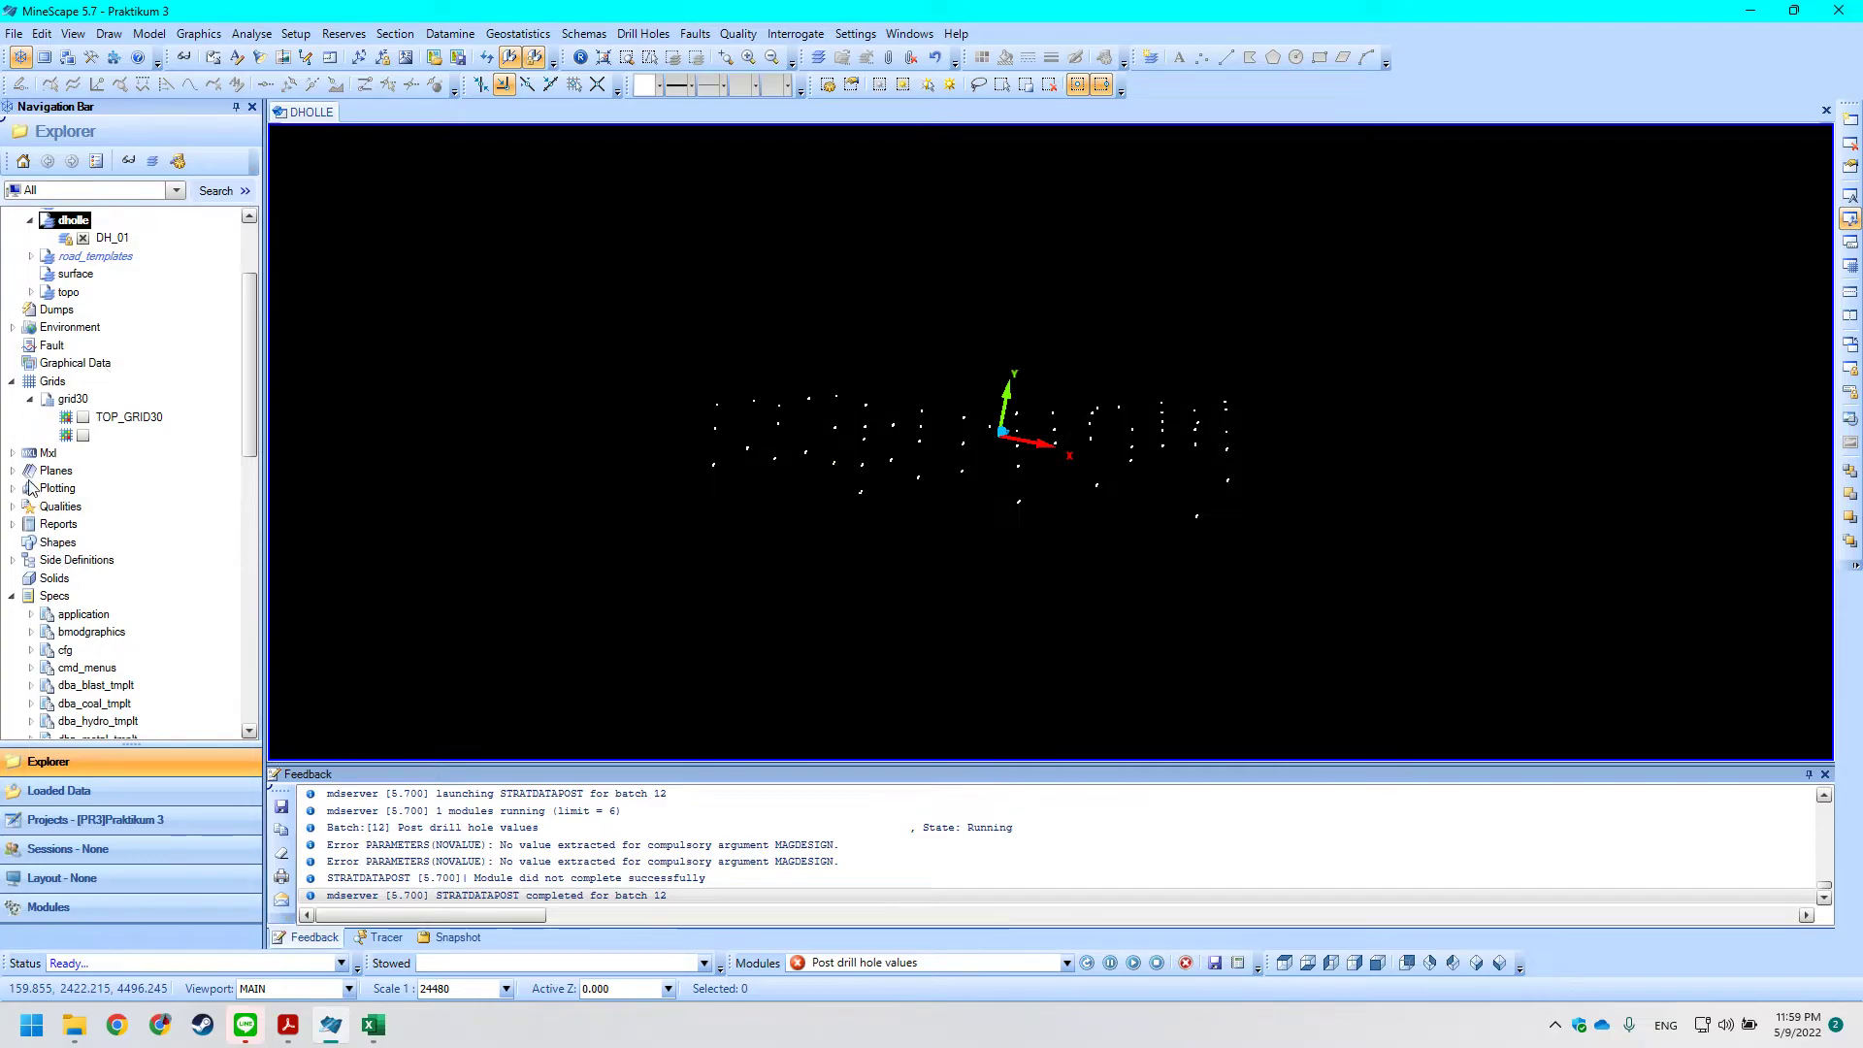
left_click(12, 596)
scroll(124, 602, "up", 3)
scroll(124, 596, "up", 1)
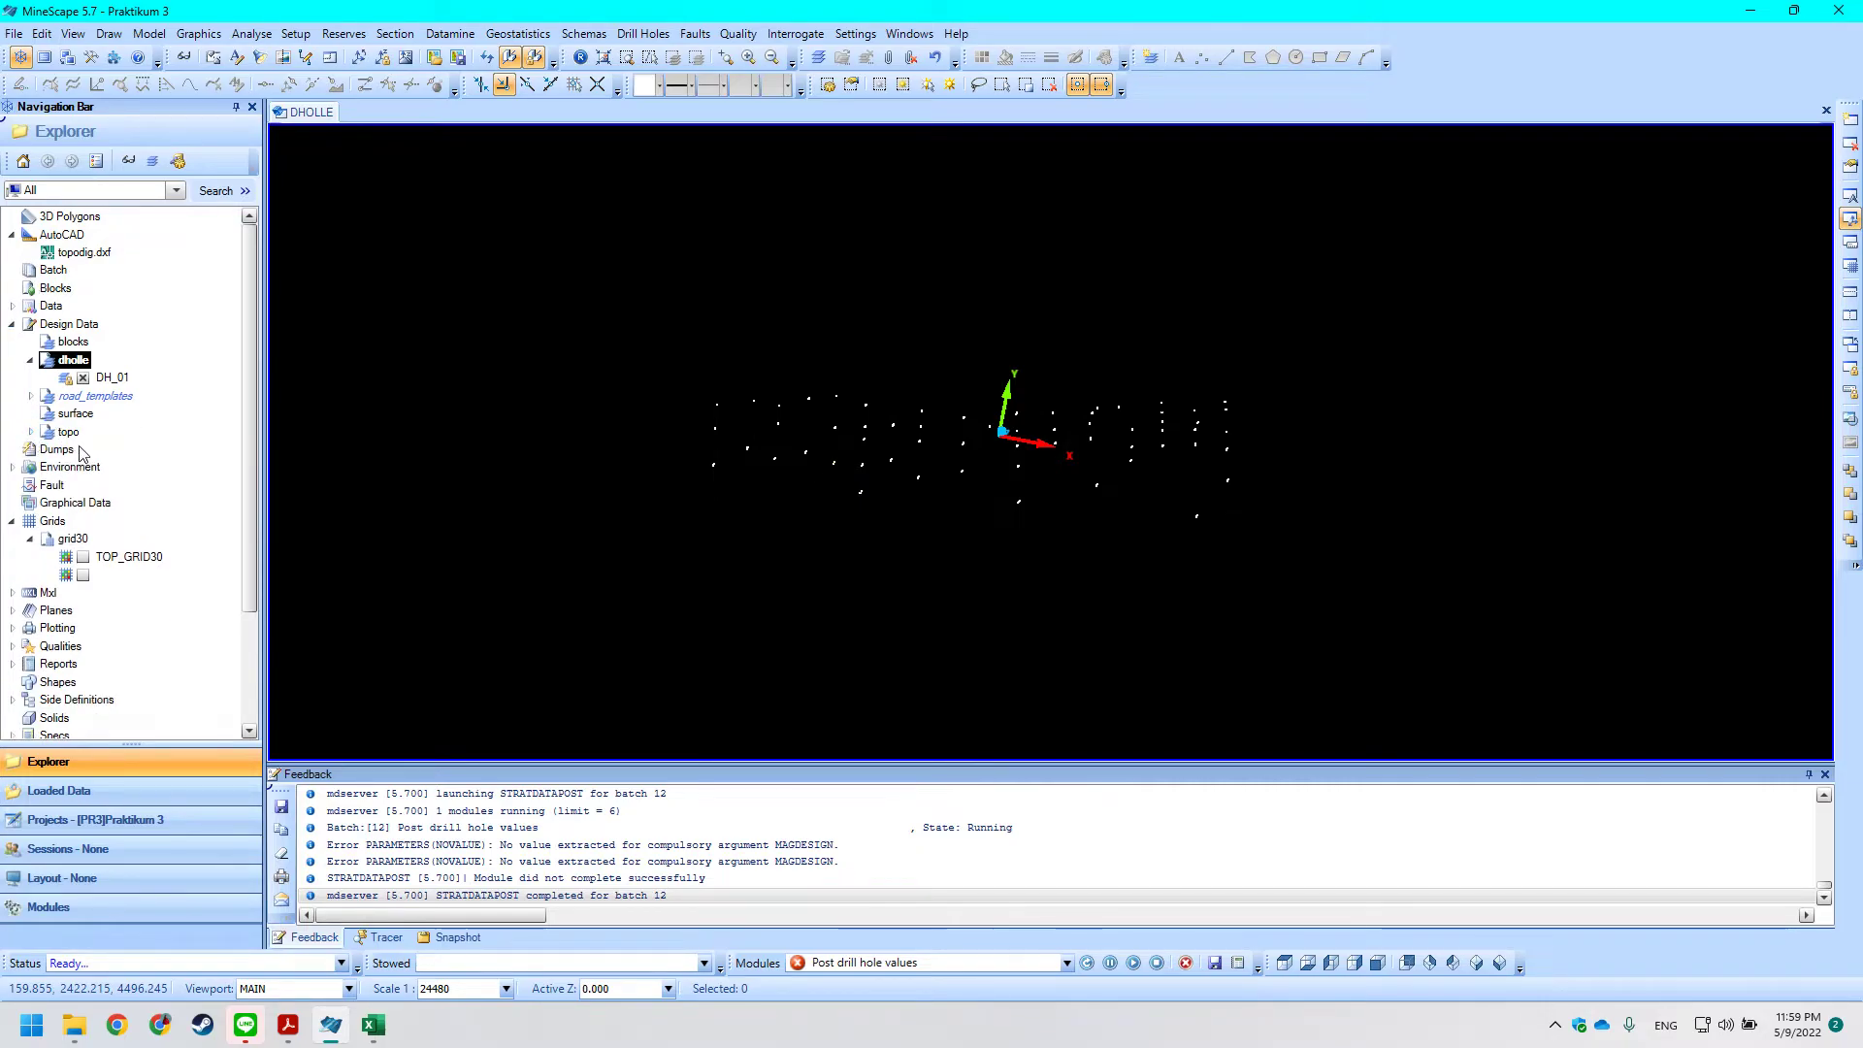
Return to the PDF tutorial and recheck step 9's posting settings and example result.
key("alt+Tab")
scroll(905, 636, "up", 5)
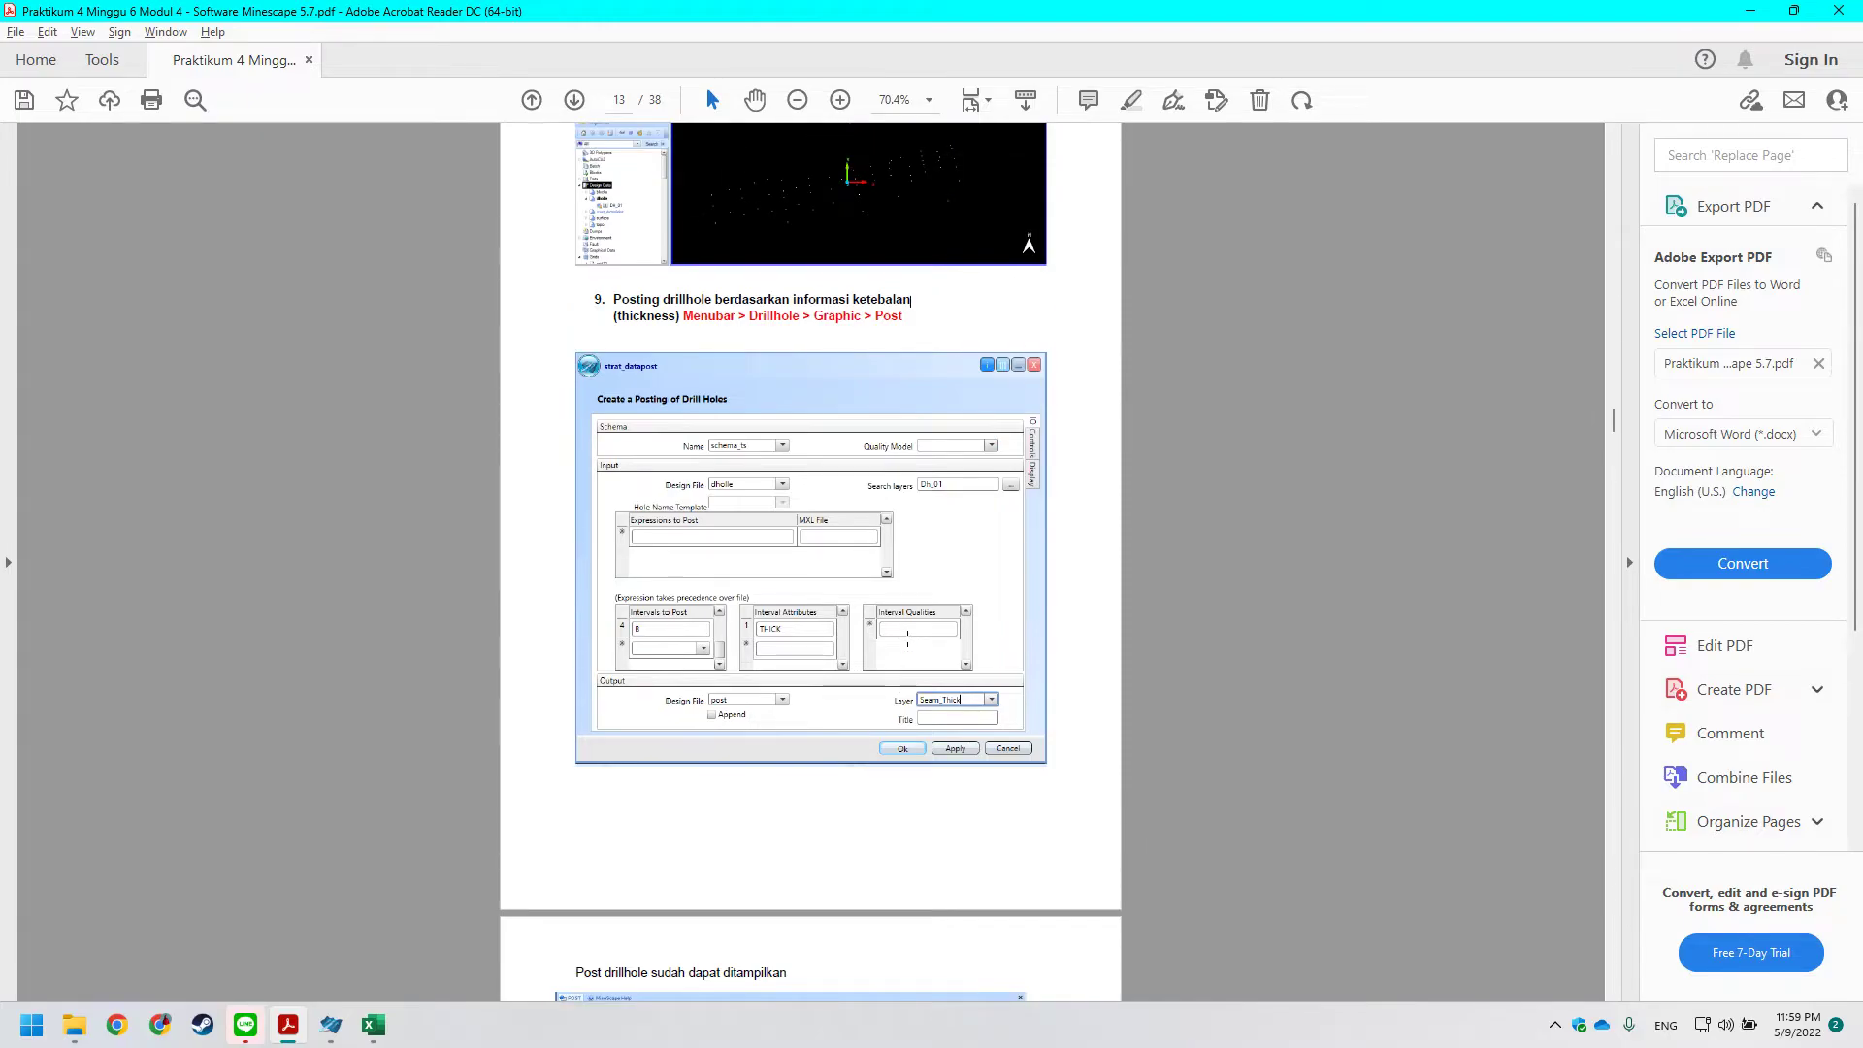
scroll(908, 638, "down", 5)
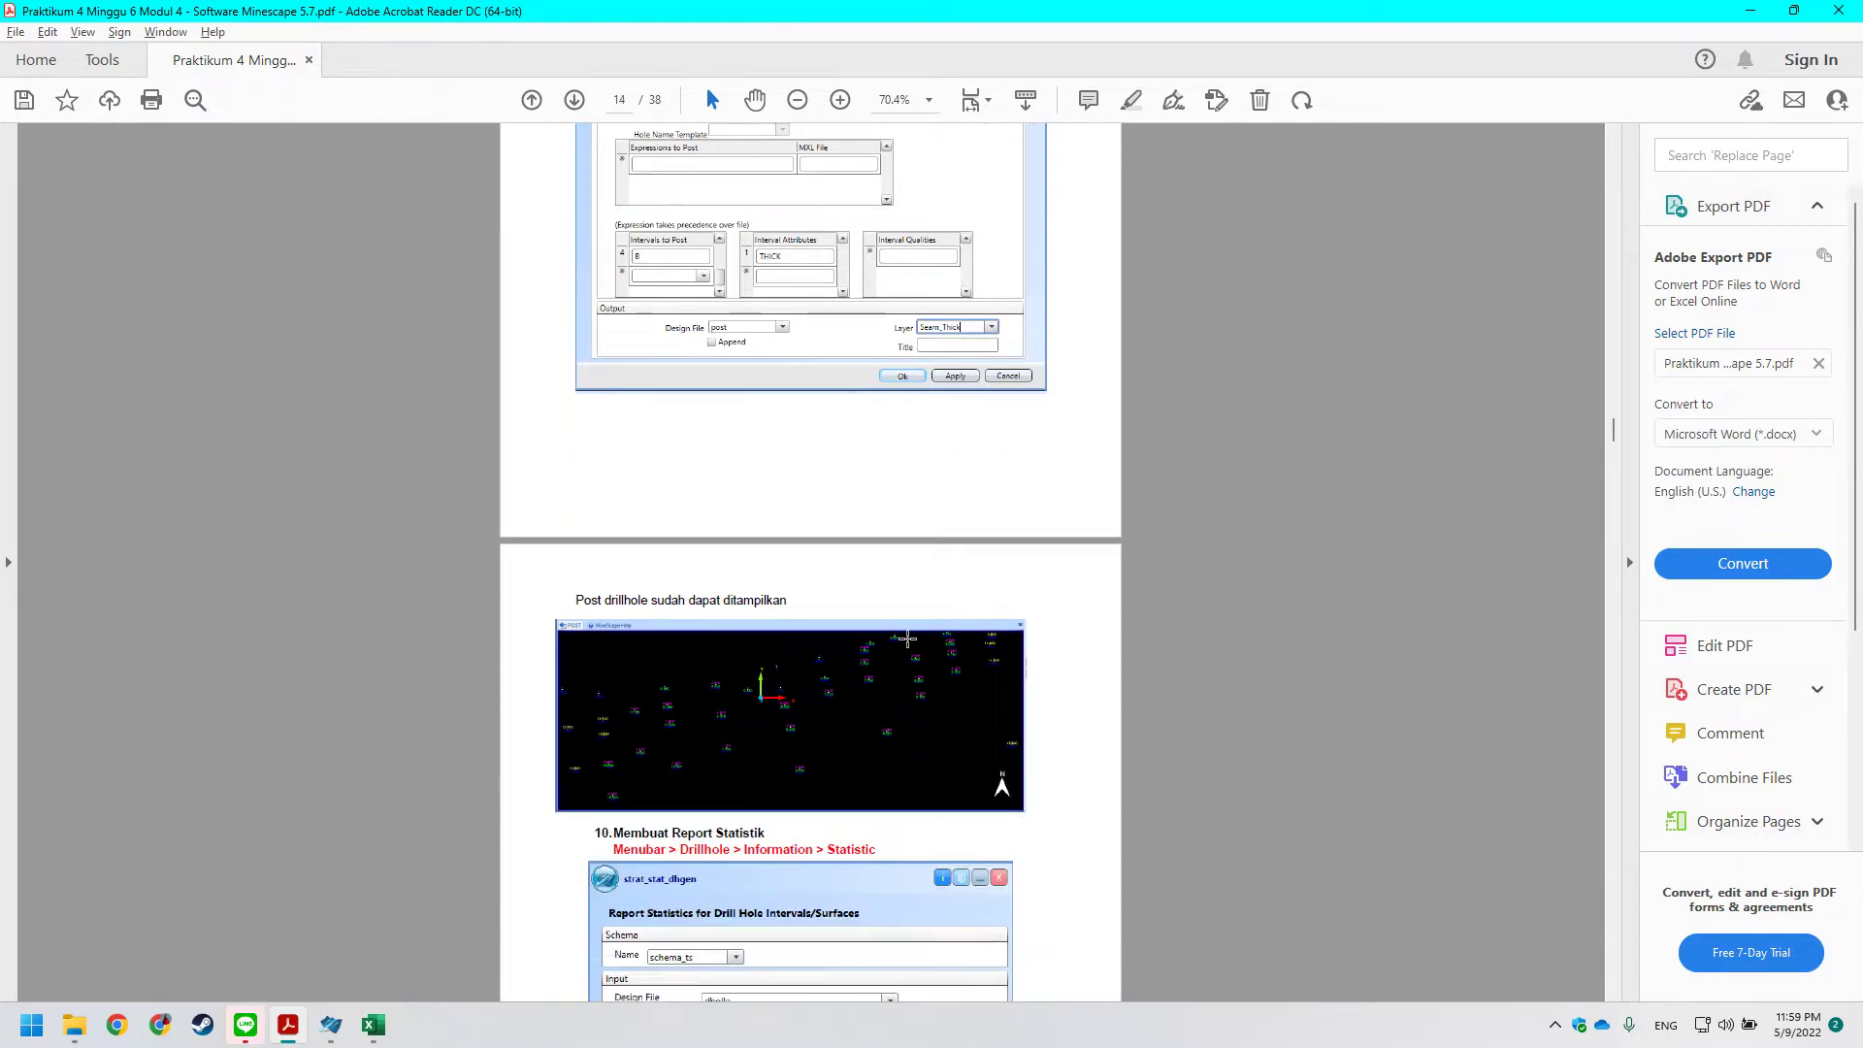
Return to MineScape and look through the Drill Holes, Surfaces and Tables categories for the thickness posting output.
key("alt+Tab")
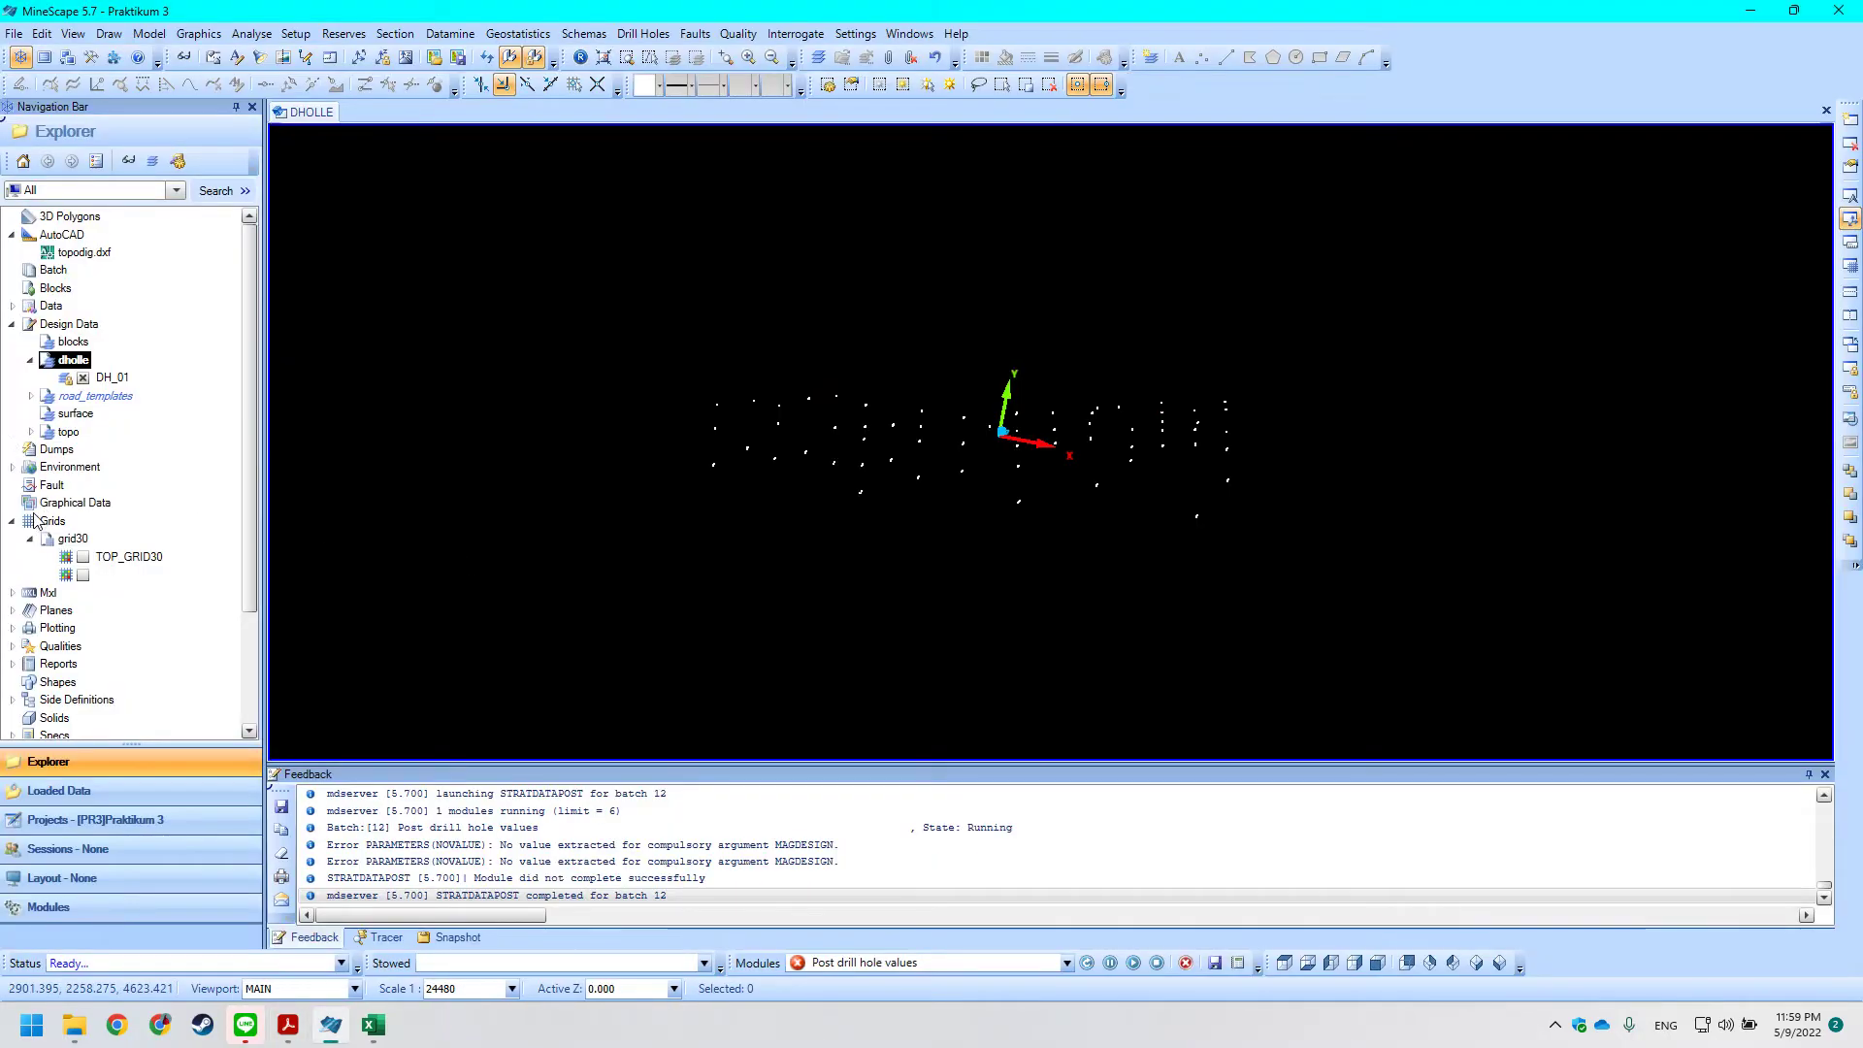
scroll(75, 617, "down", 2)
scroll(86, 650, "down", 2)
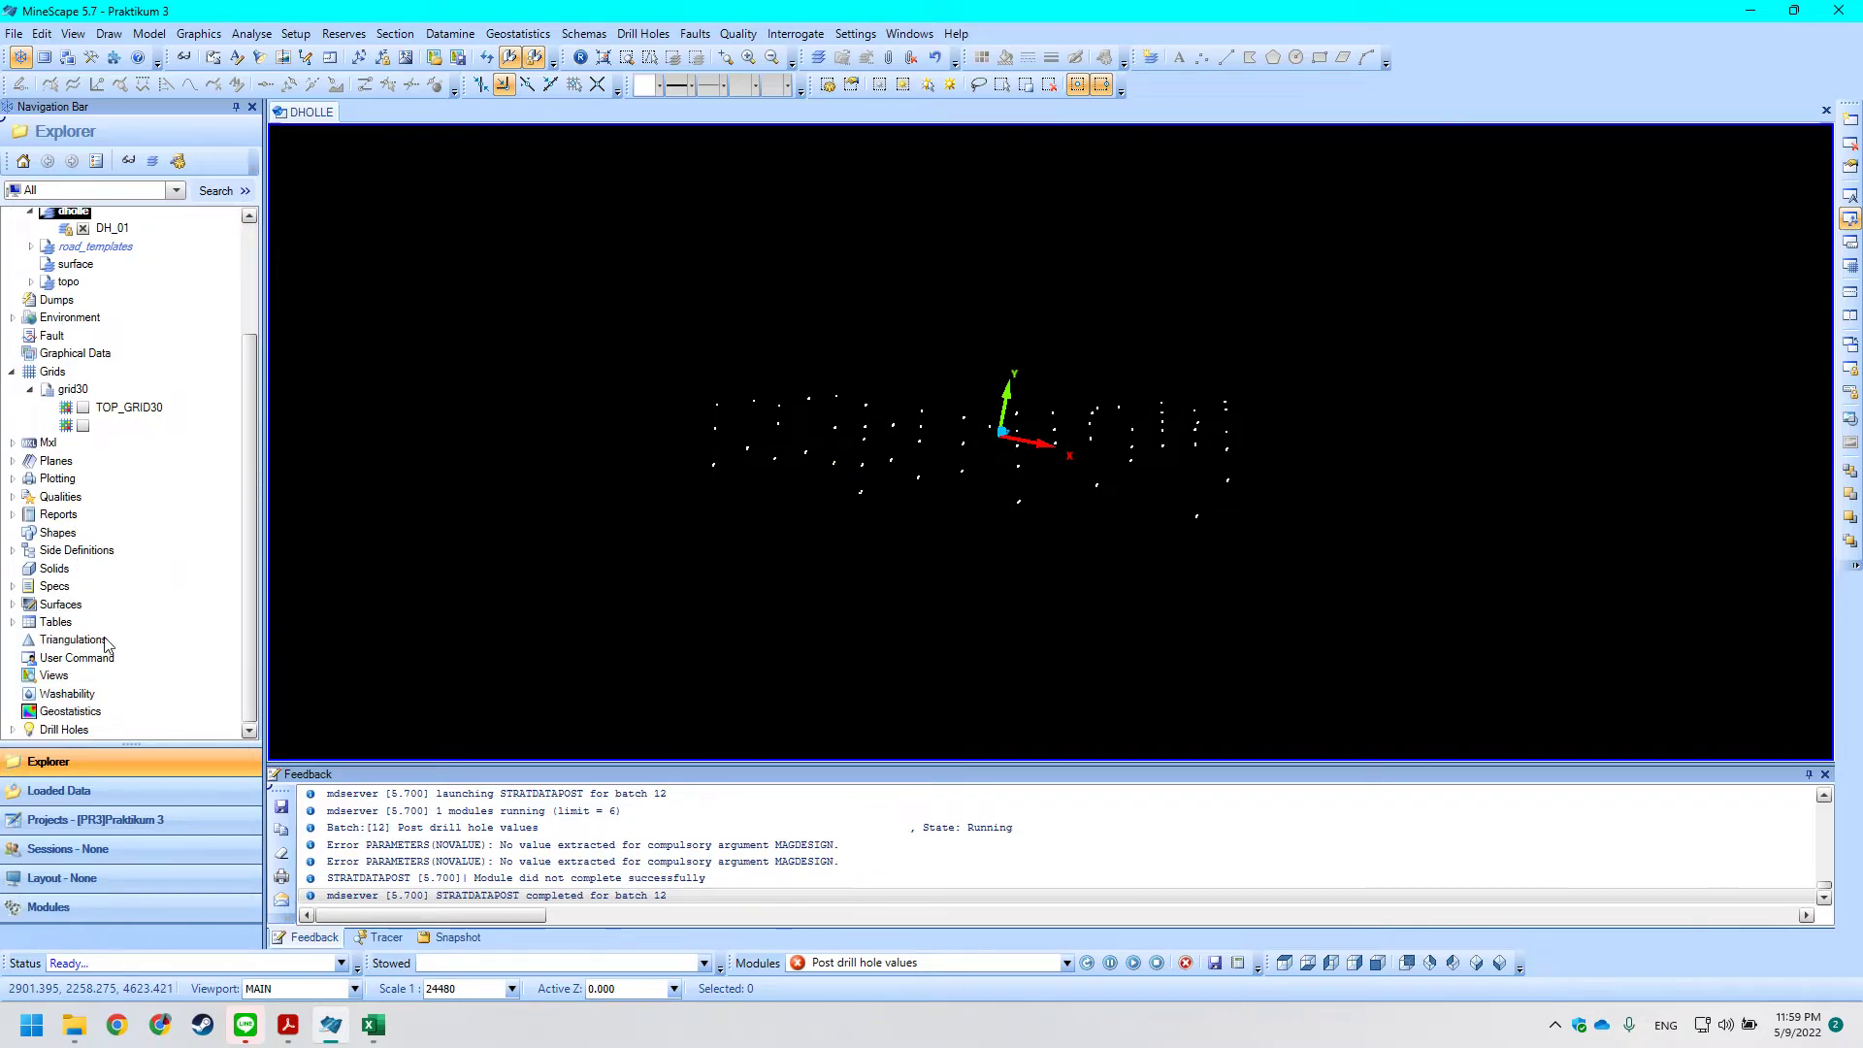
left_click(13, 730)
scroll(100, 660, "down", 3)
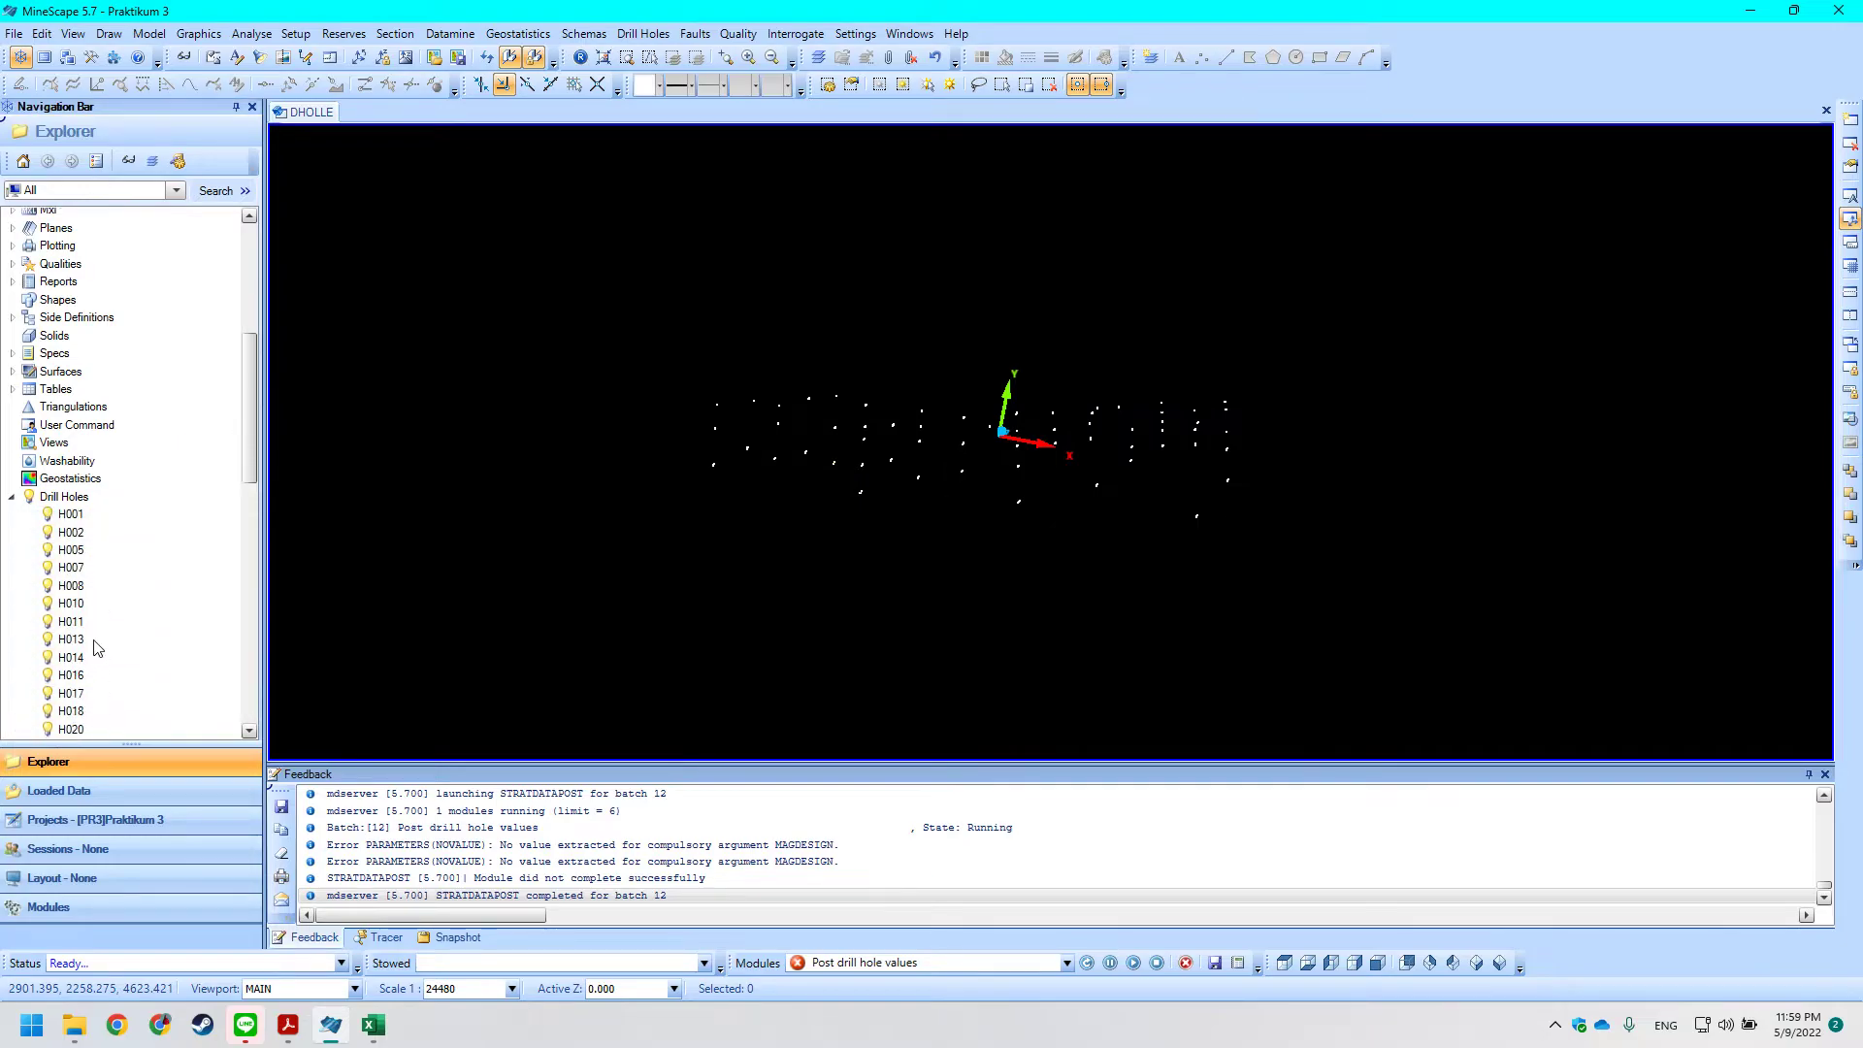
left_click(12, 497)
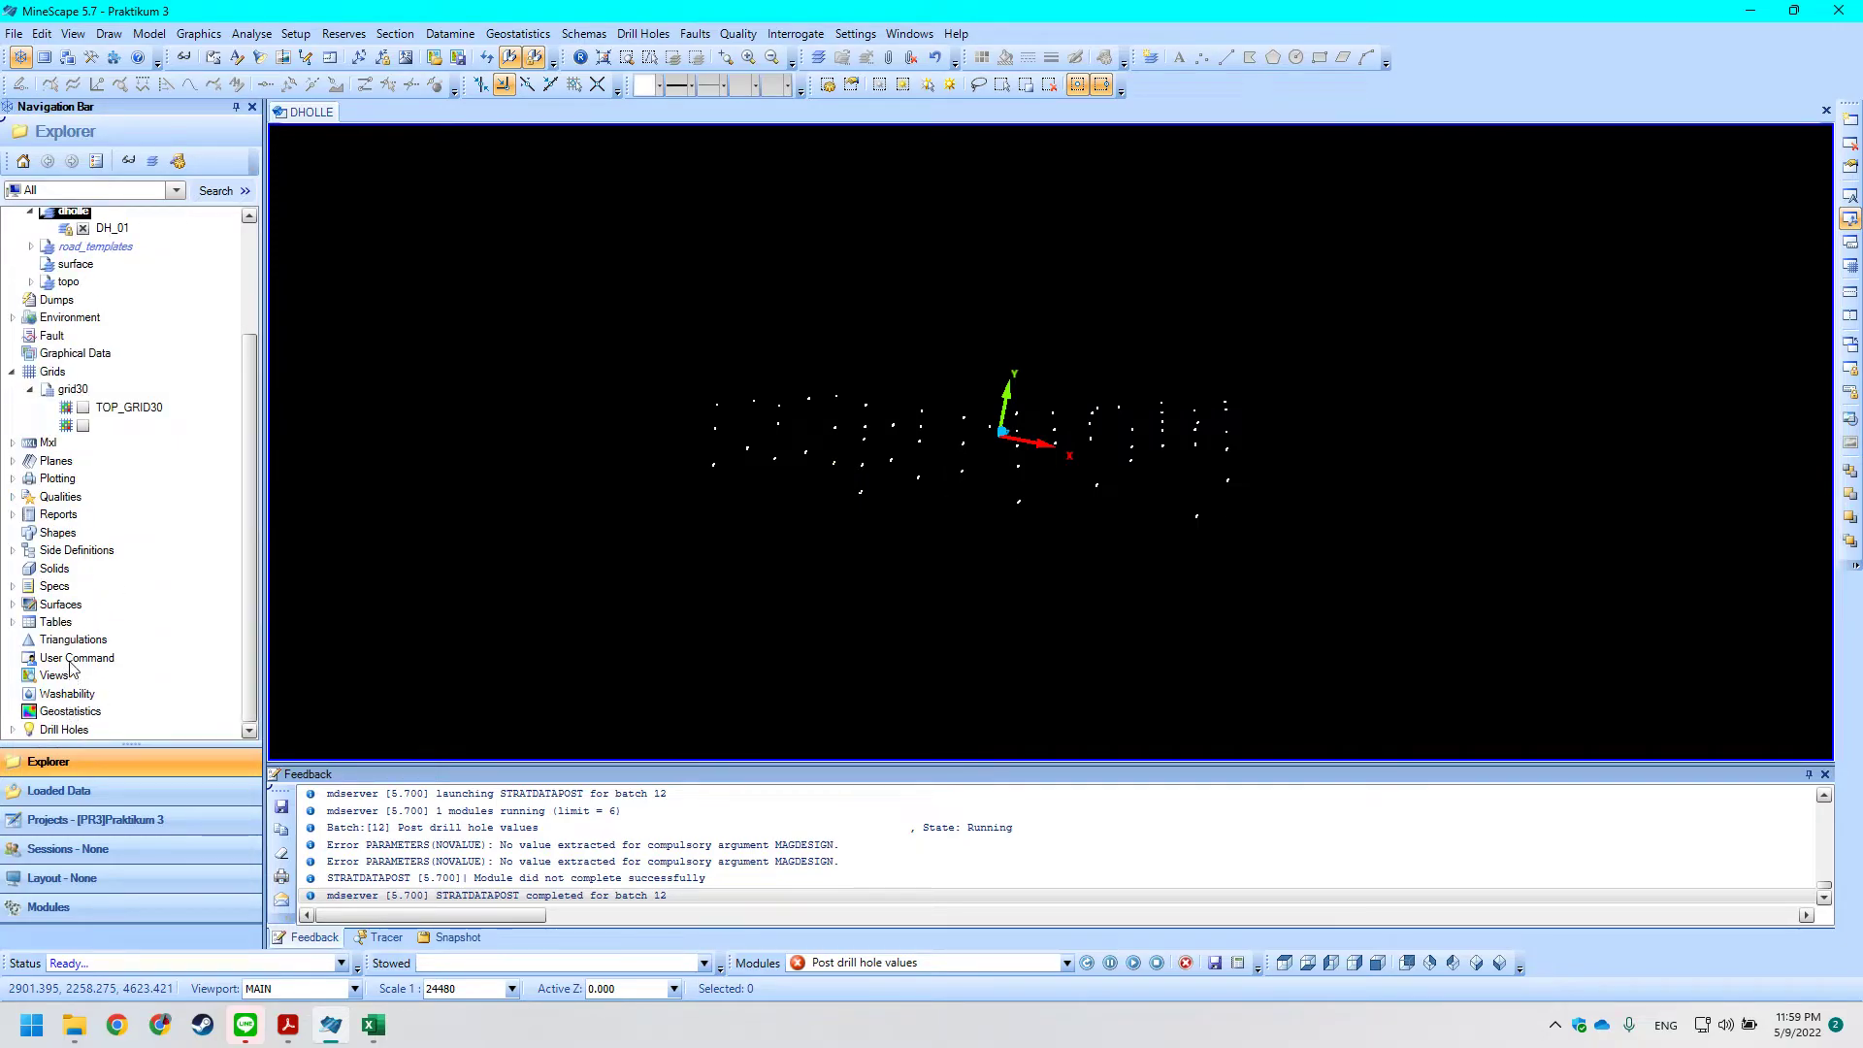
left_click(13, 604)
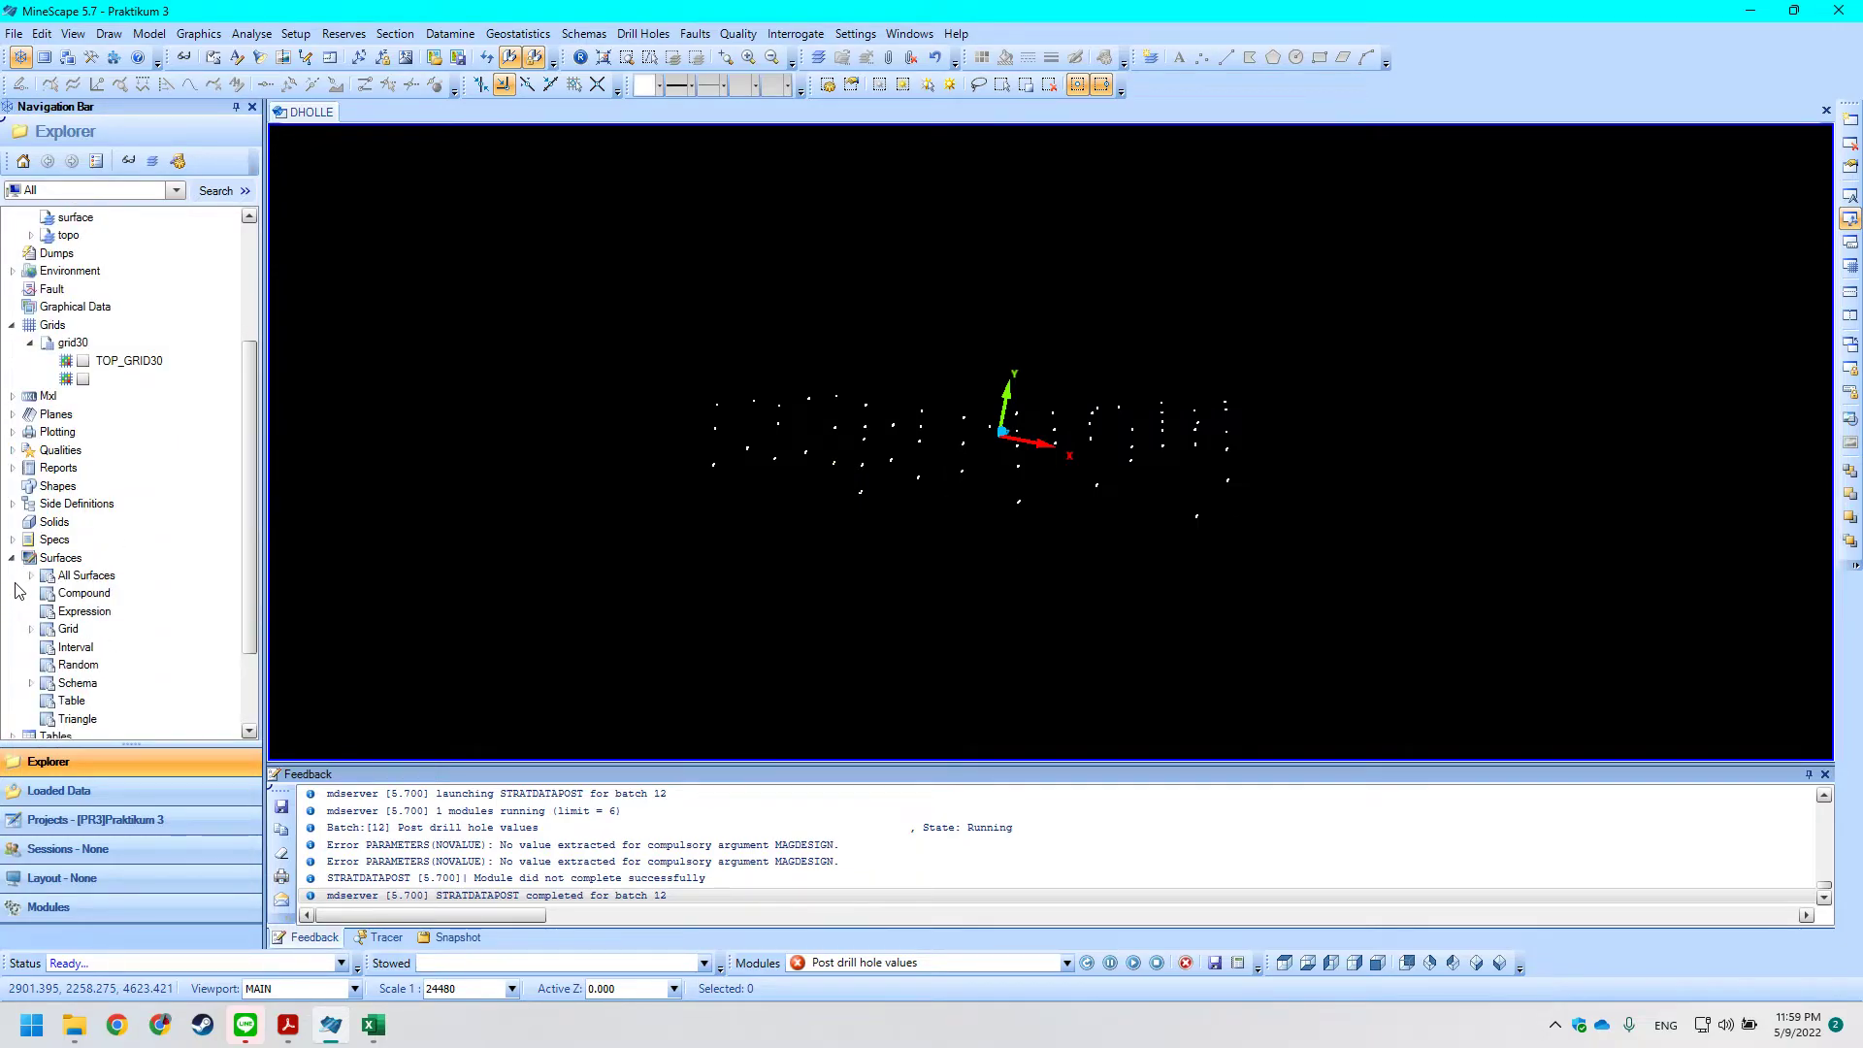
left_click(13, 561)
left_click(19, 622)
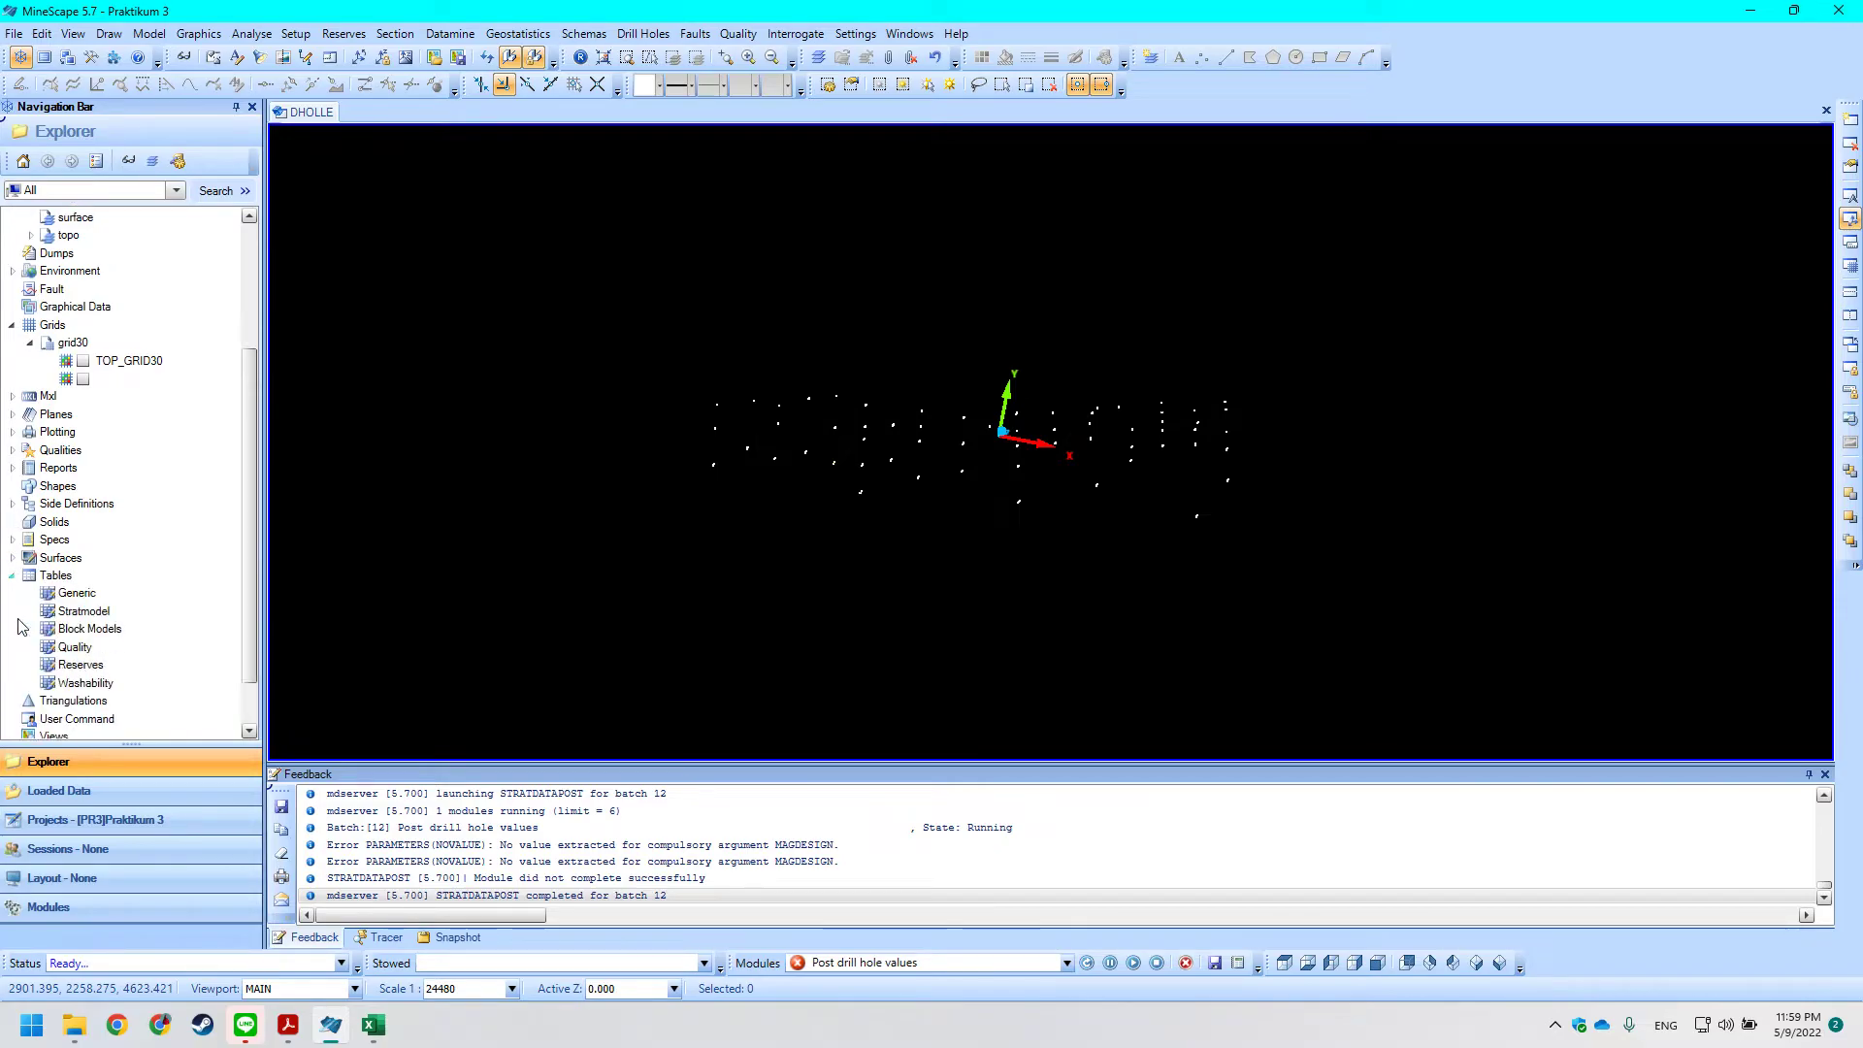
left_click(12, 577)
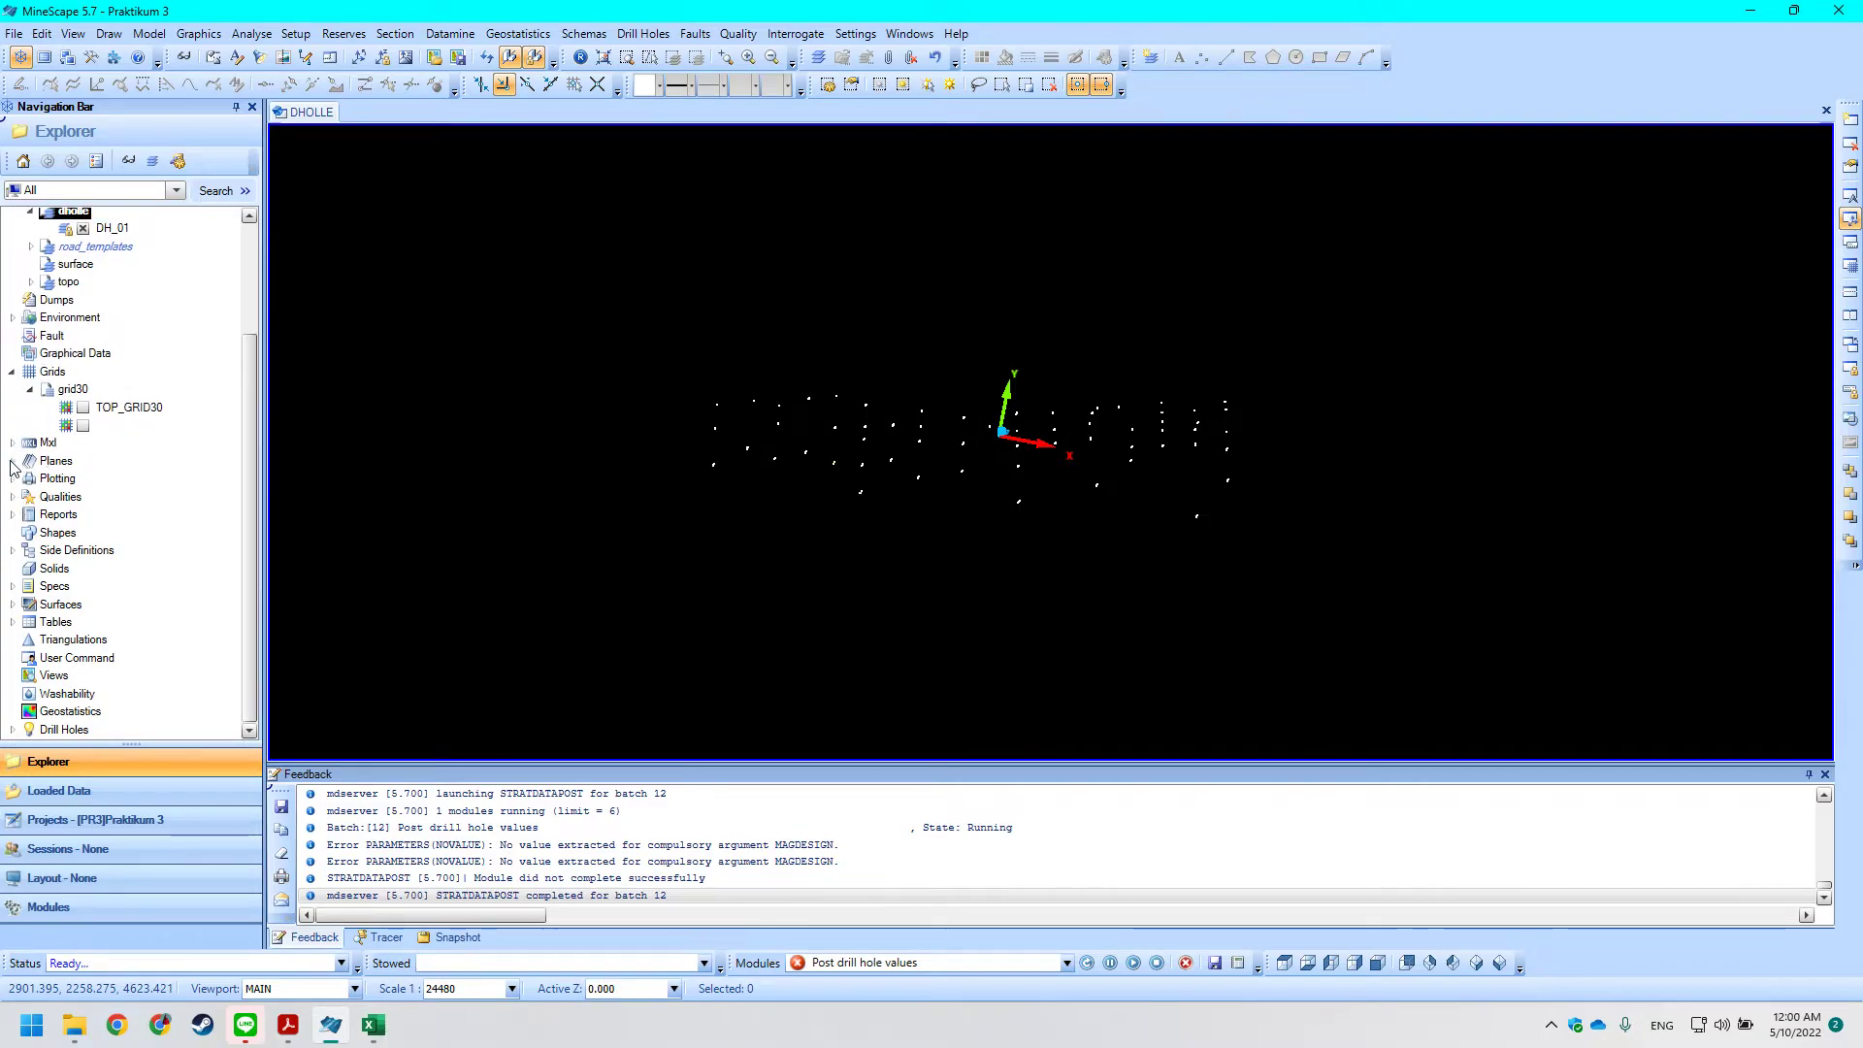
scroll(11, 462, "up", 1)
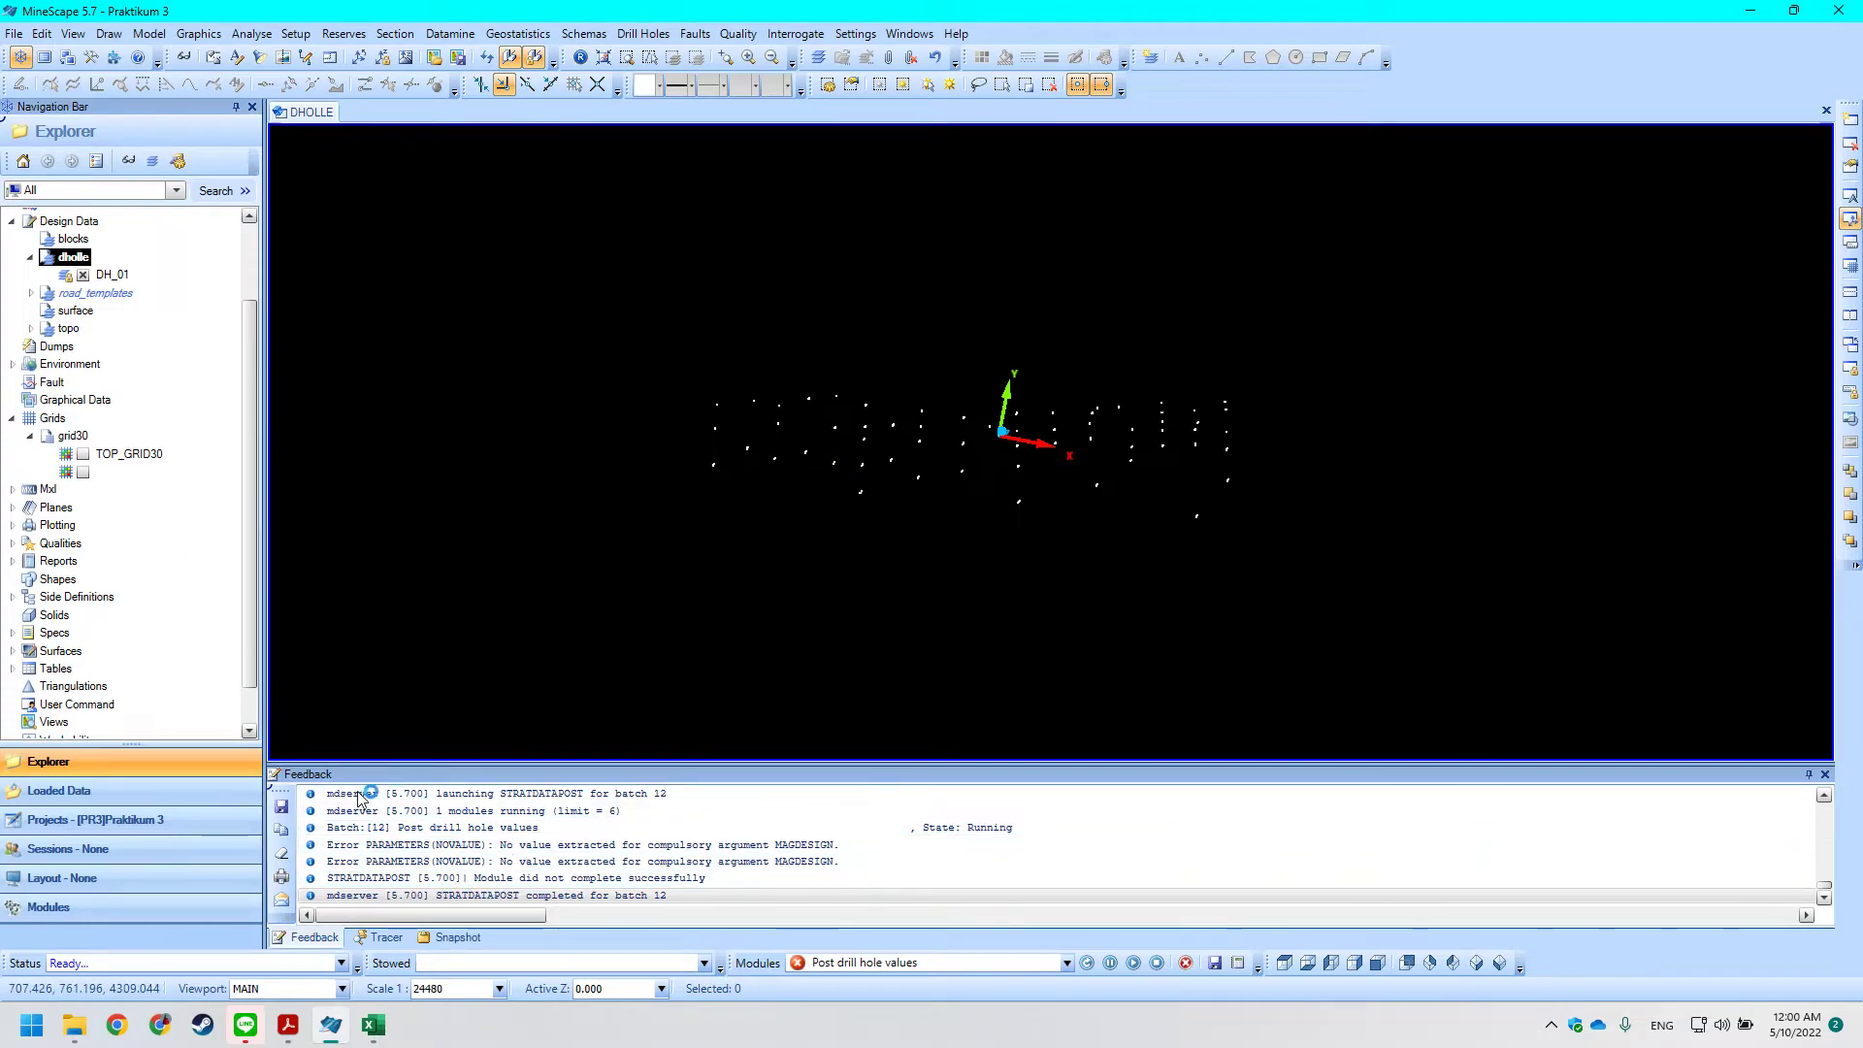
scroll(68, 307, "up", 2)
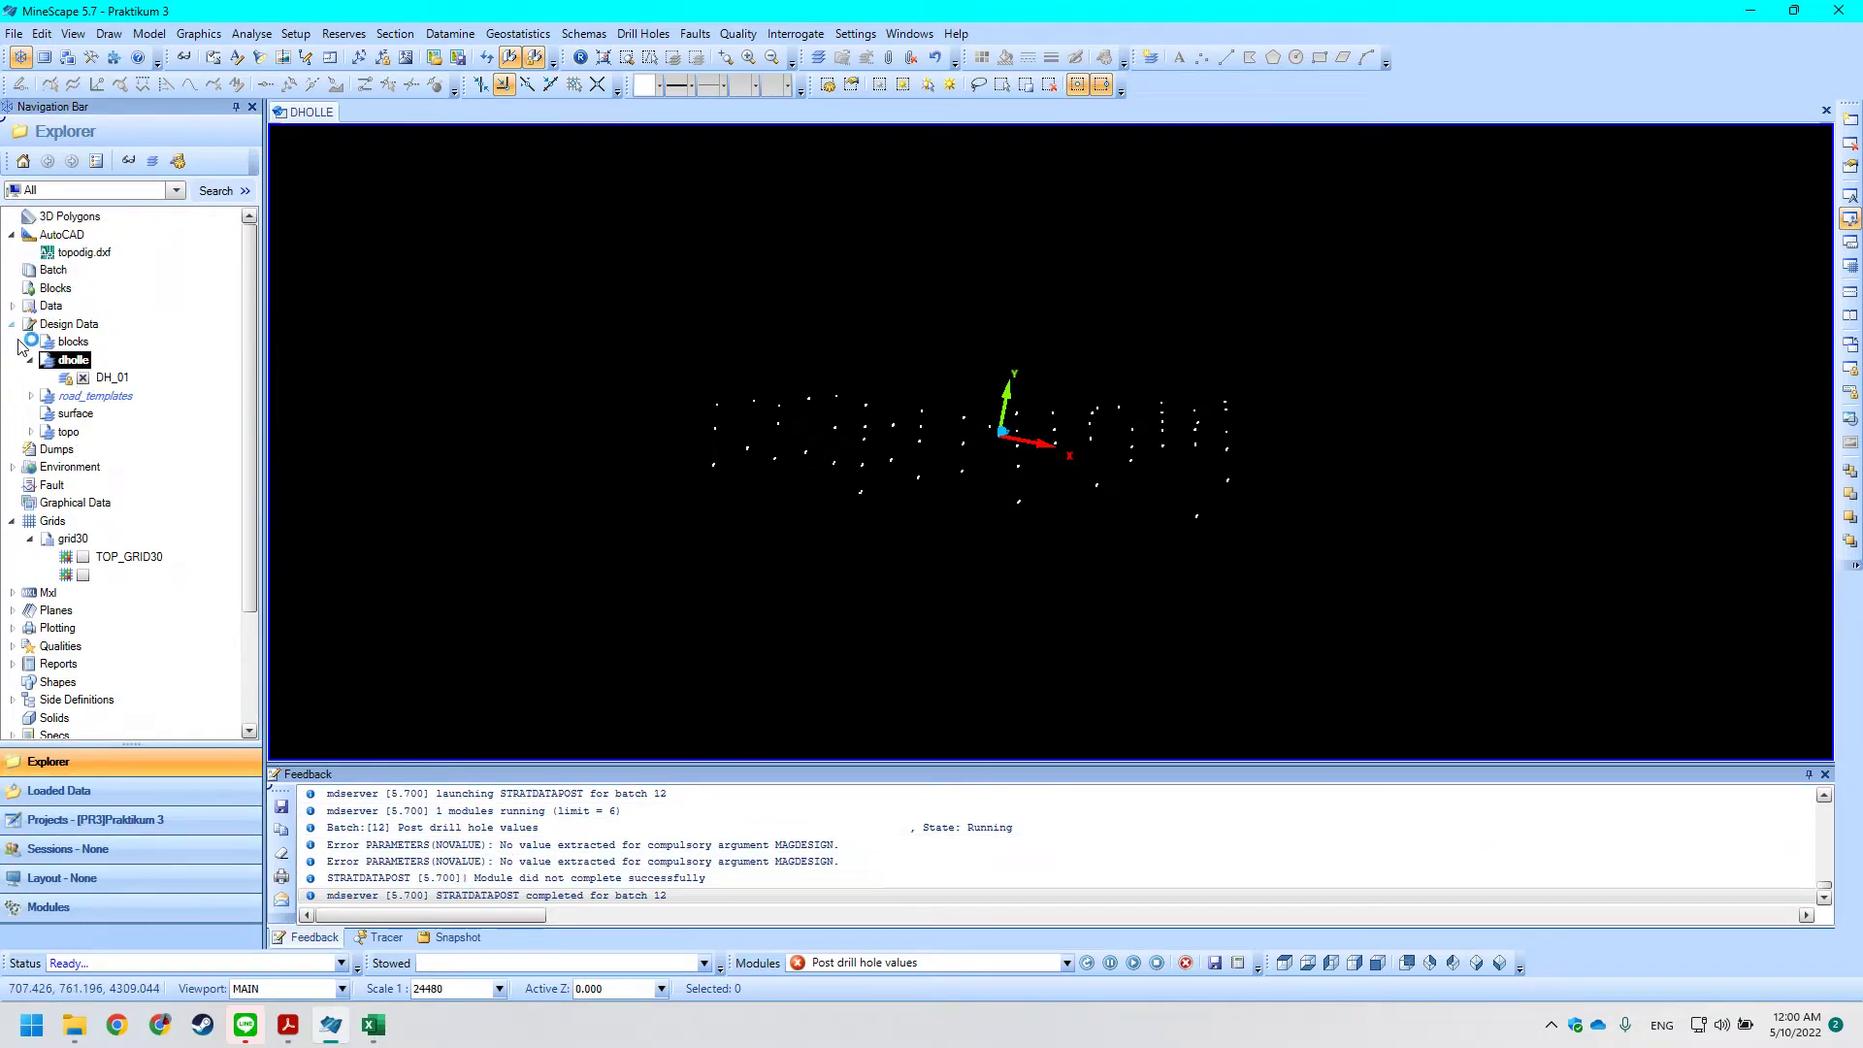
Check the dholle design file again and look through the AutoCAD and Side Definitions categories for the posting output.
right_click(74, 361)
left_click(141, 672)
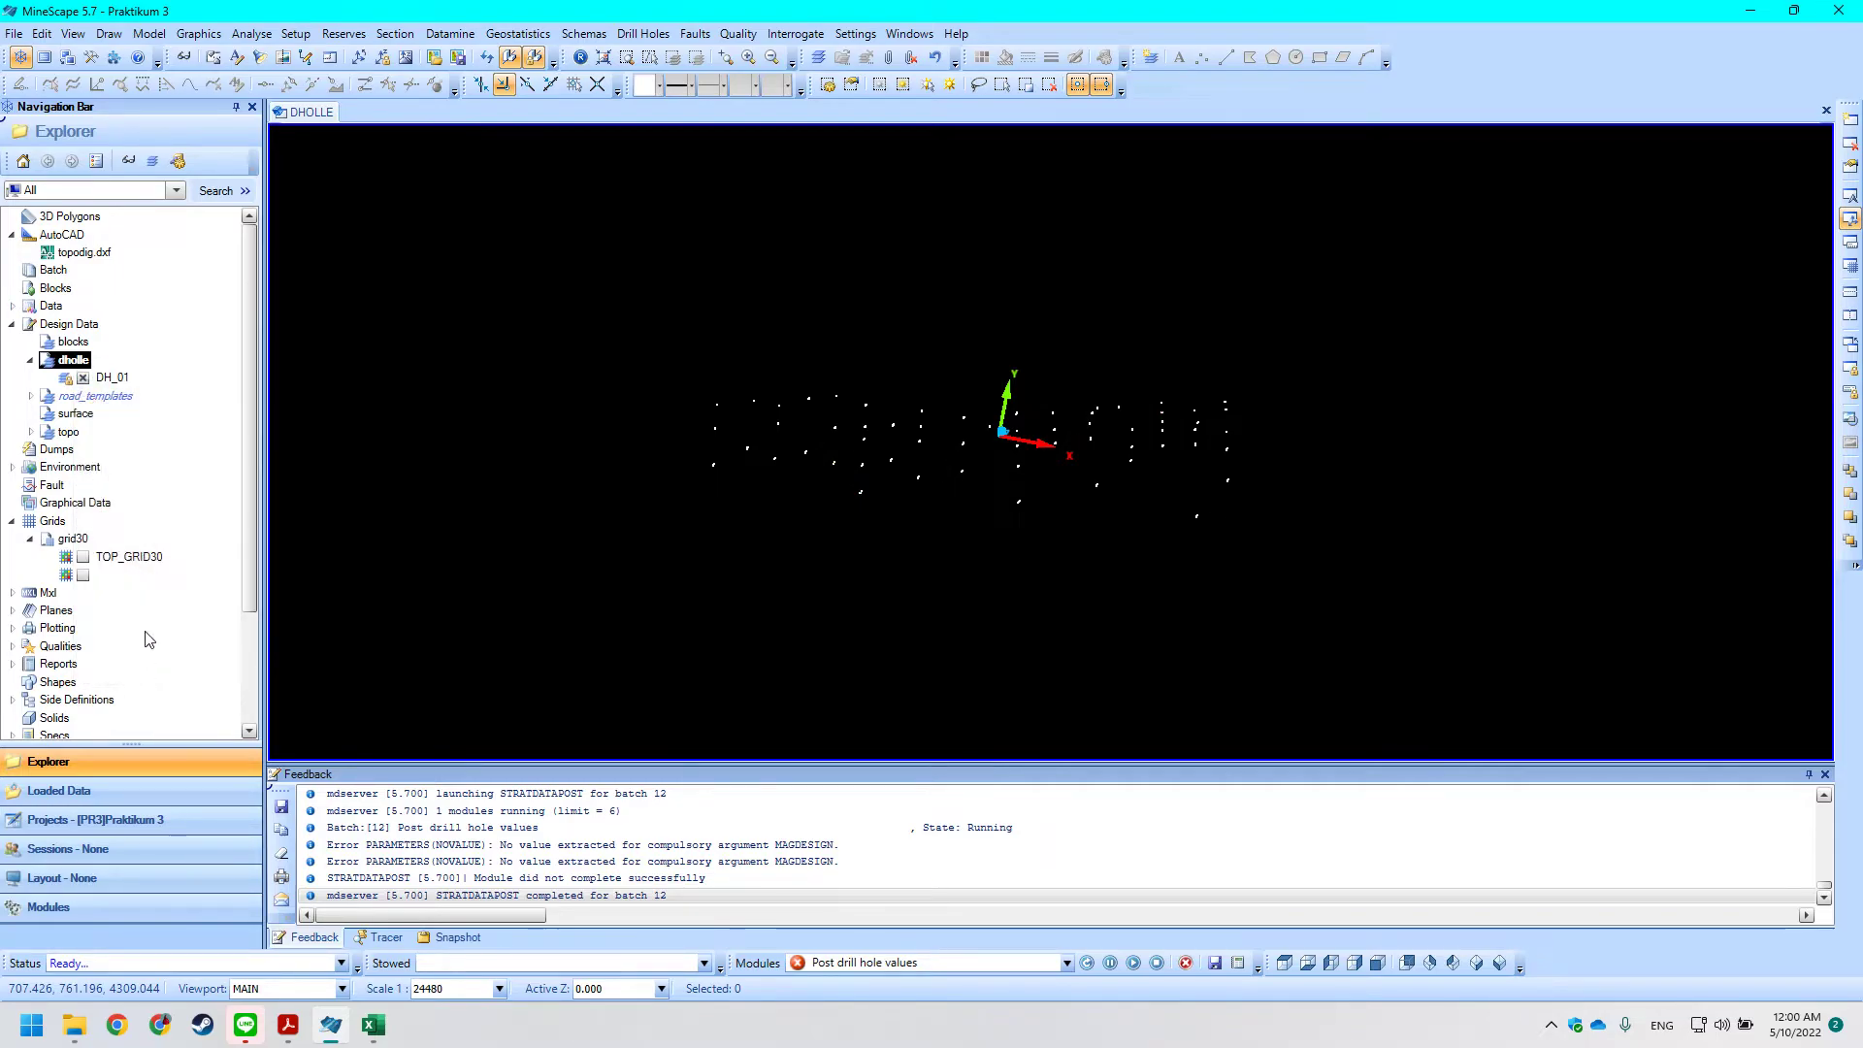
left_click(11, 234)
left_click(11, 234)
left_click(12, 234)
scroll(29, 286, "down", 1)
left_click(14, 241)
scroll(34, 310, "down", 3)
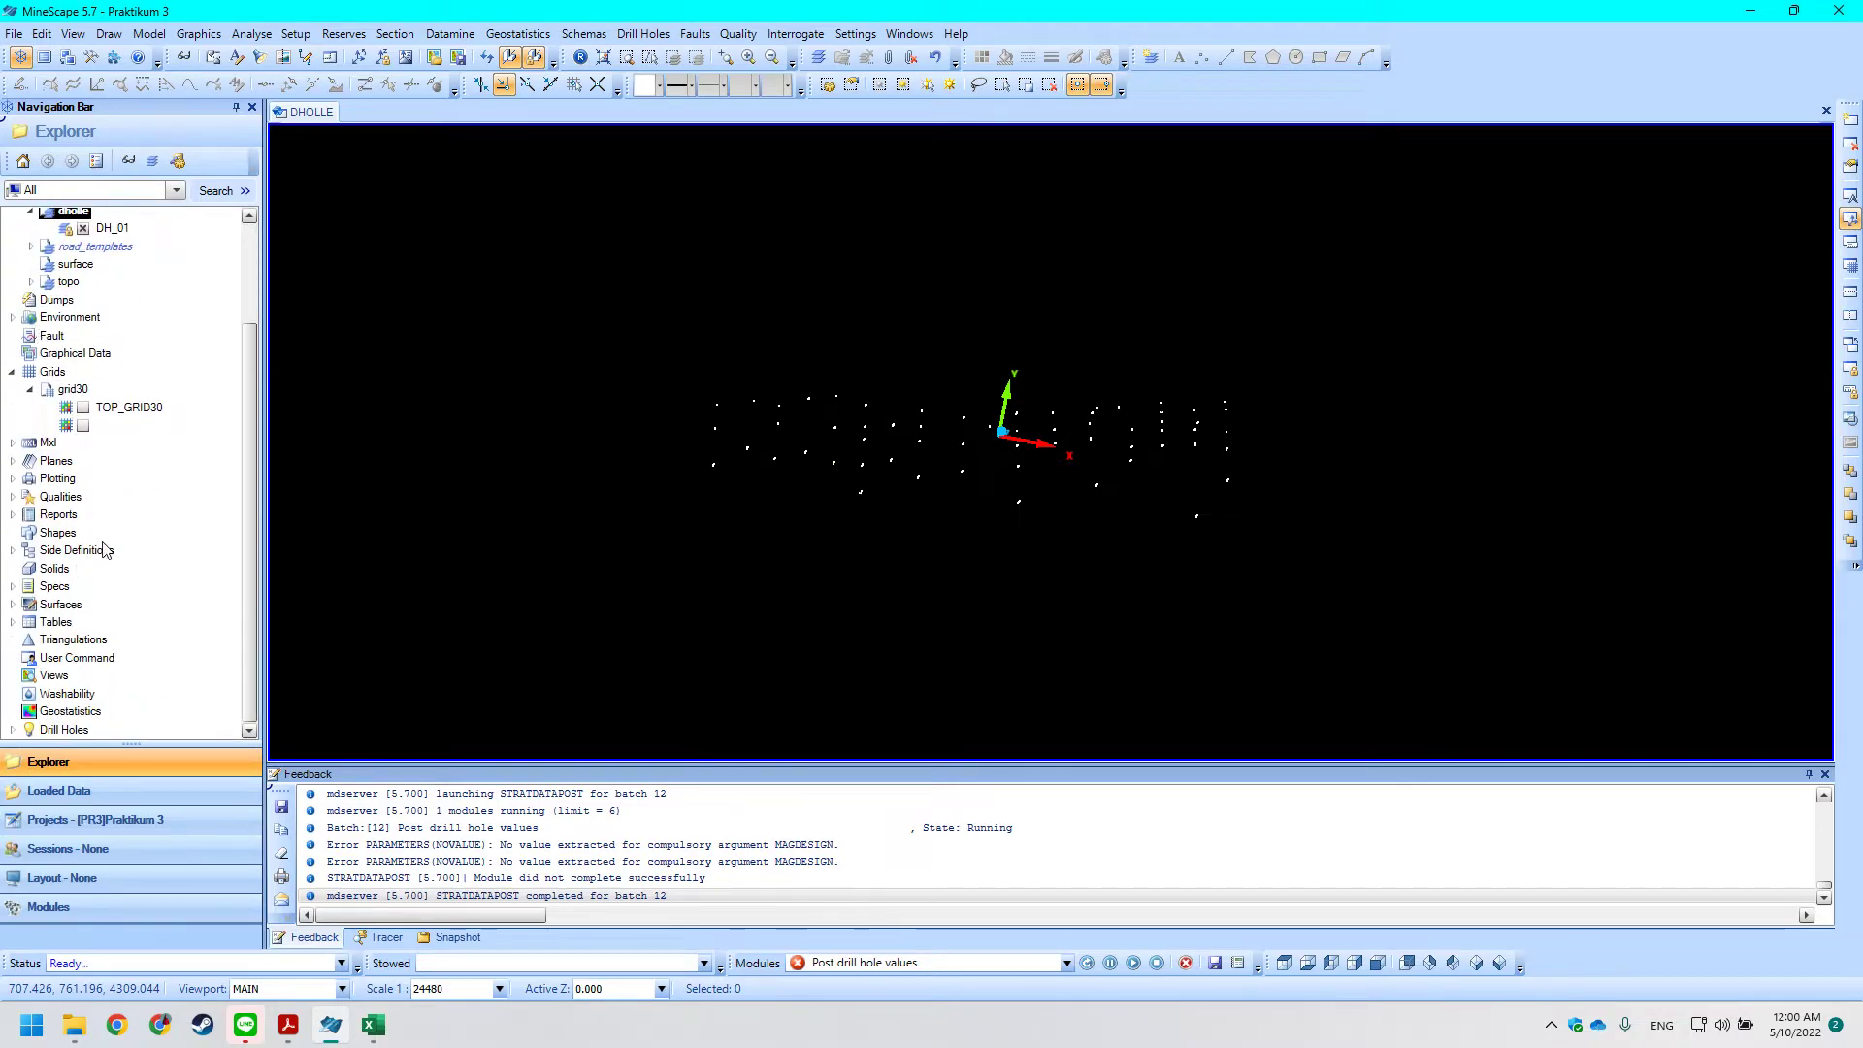
left_click(12, 550)
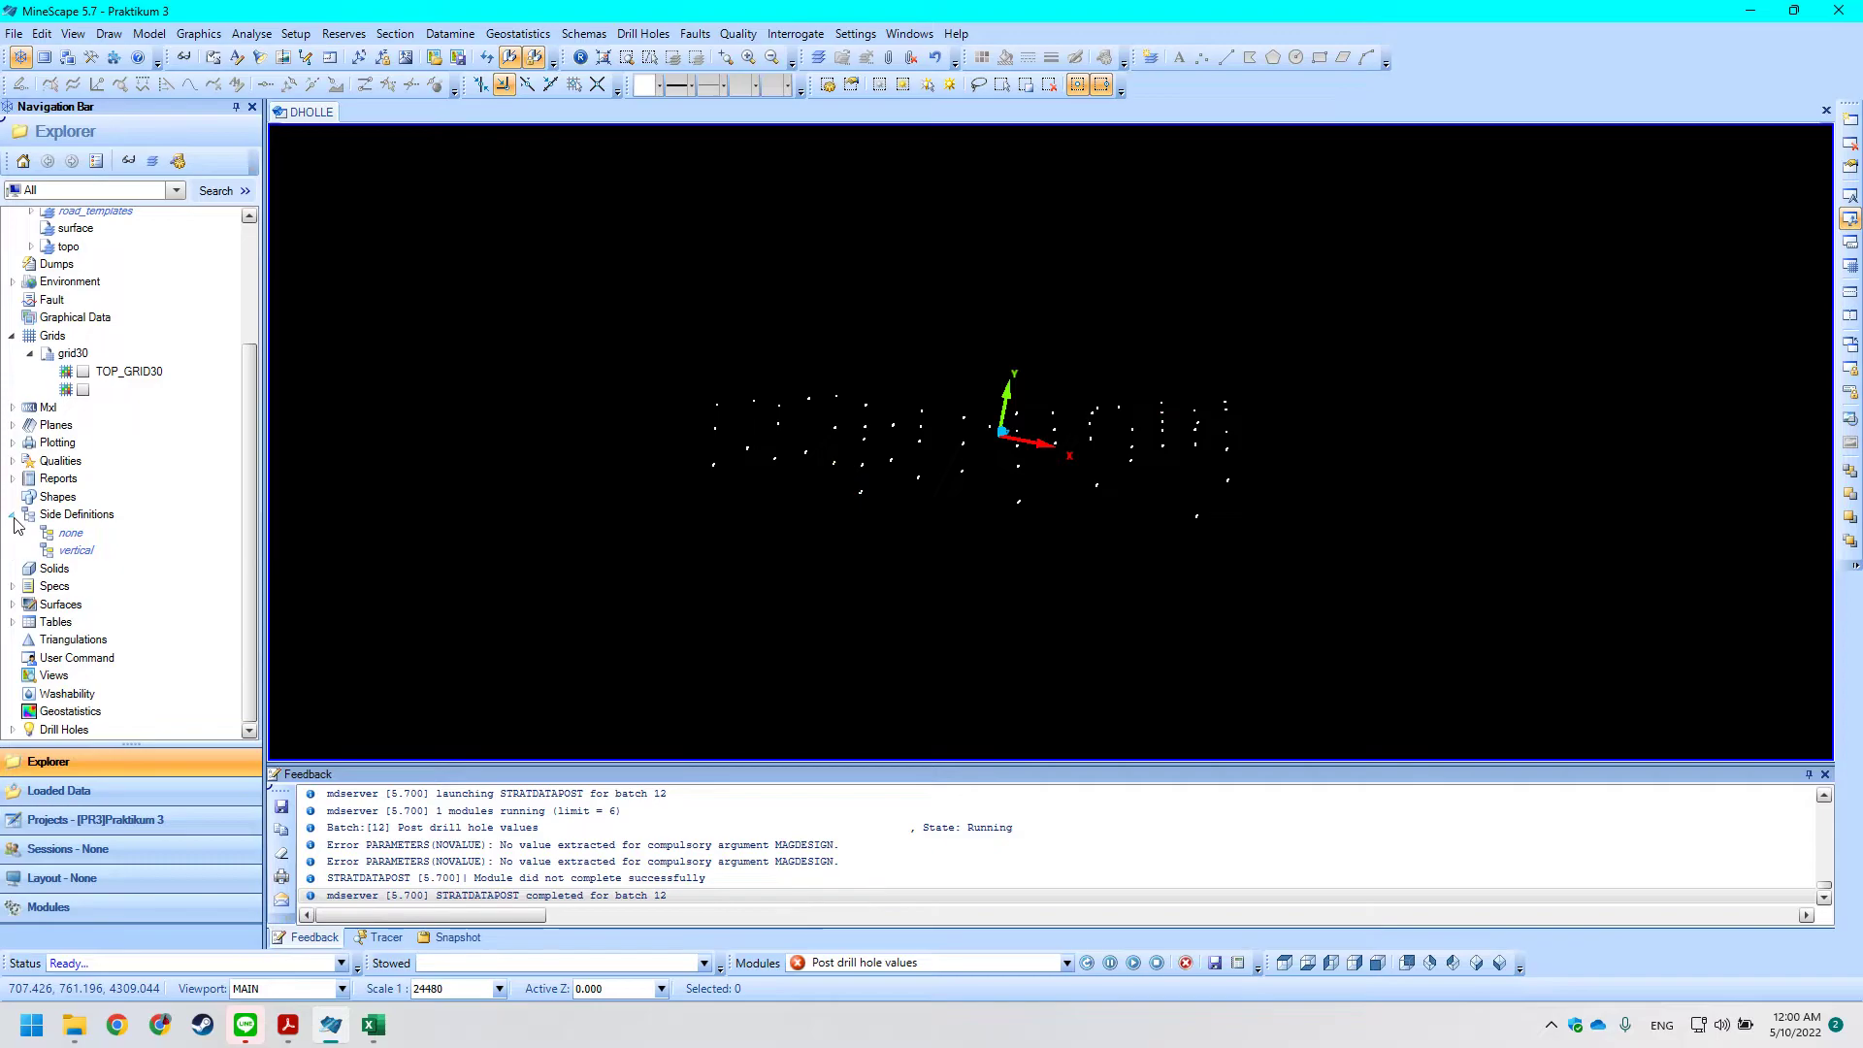
left_click(12, 515)
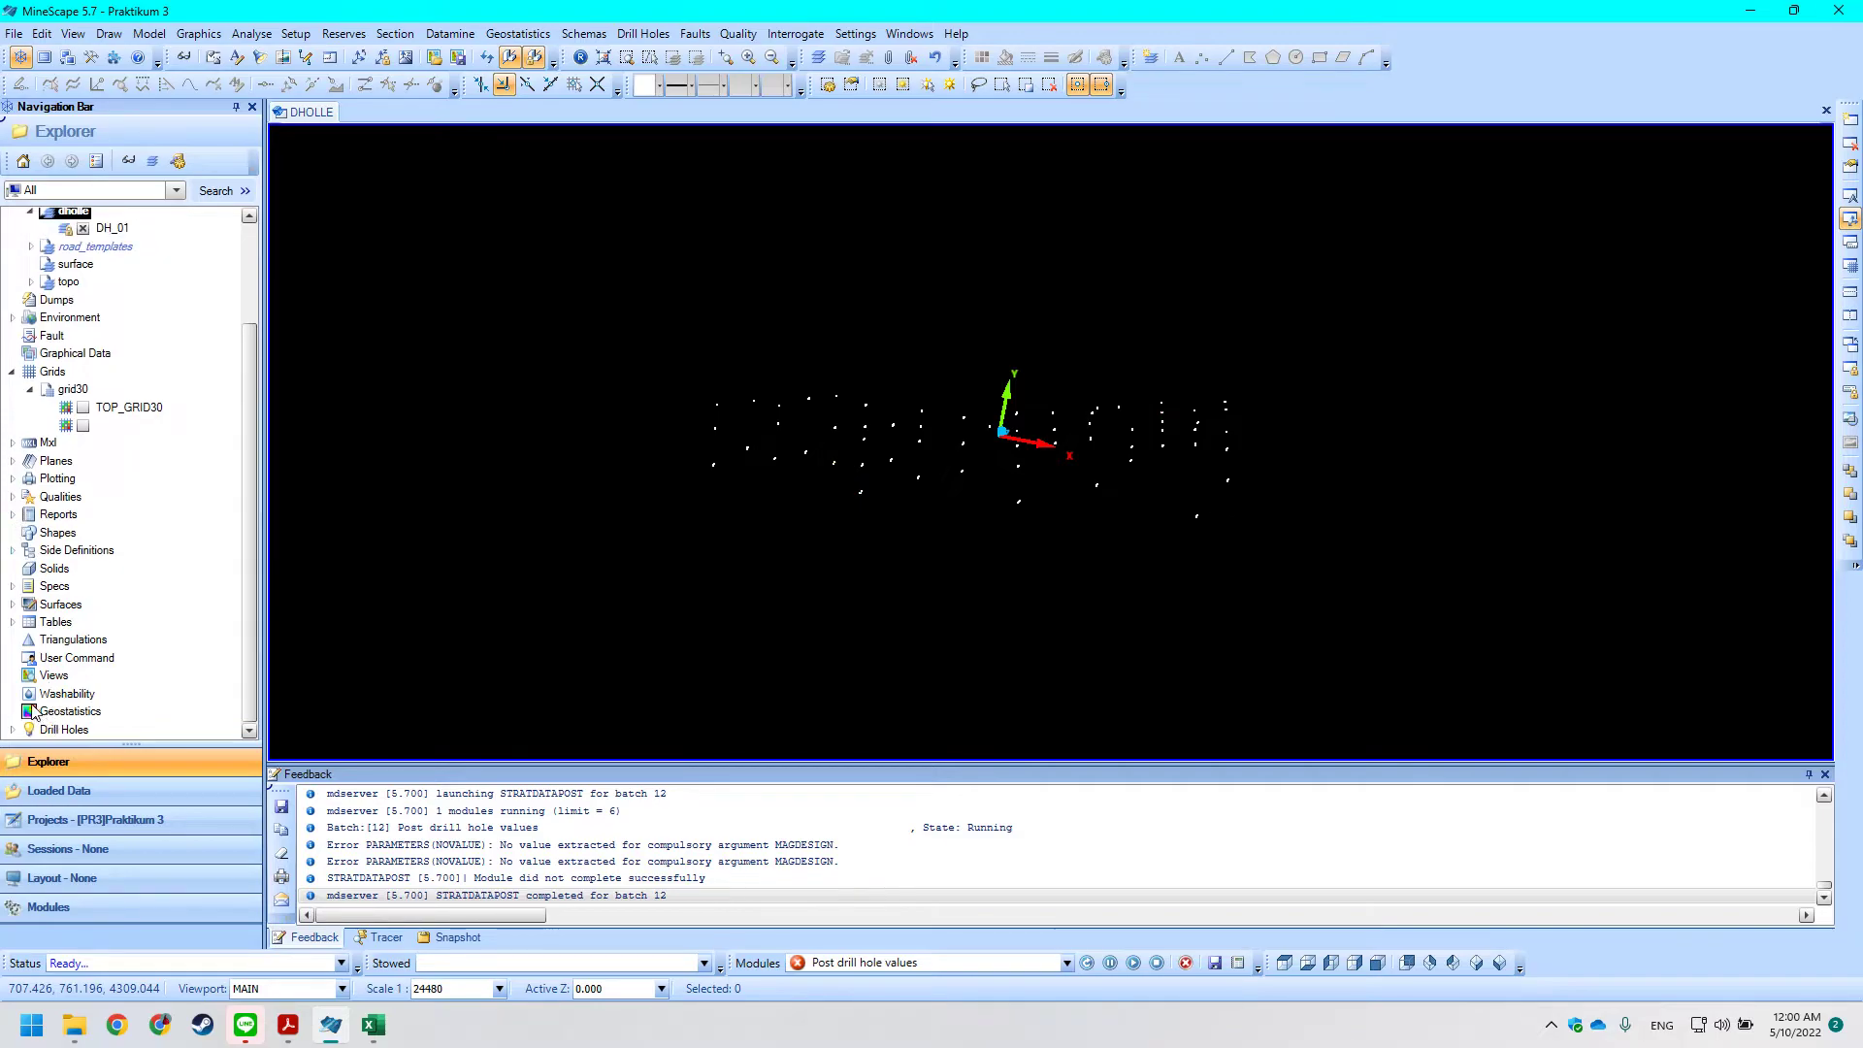
Examine the displayed drill hole traces up close from the side for posted thickness values.
scroll(583, 544, "up", 3)
middle_click_drag(1198, 272, 923, 578)
middle_click_drag(1591, 272, 821, 393)
scroll(832, 449, "up", 1)
middle_click_drag(819, 492, 823, 476)
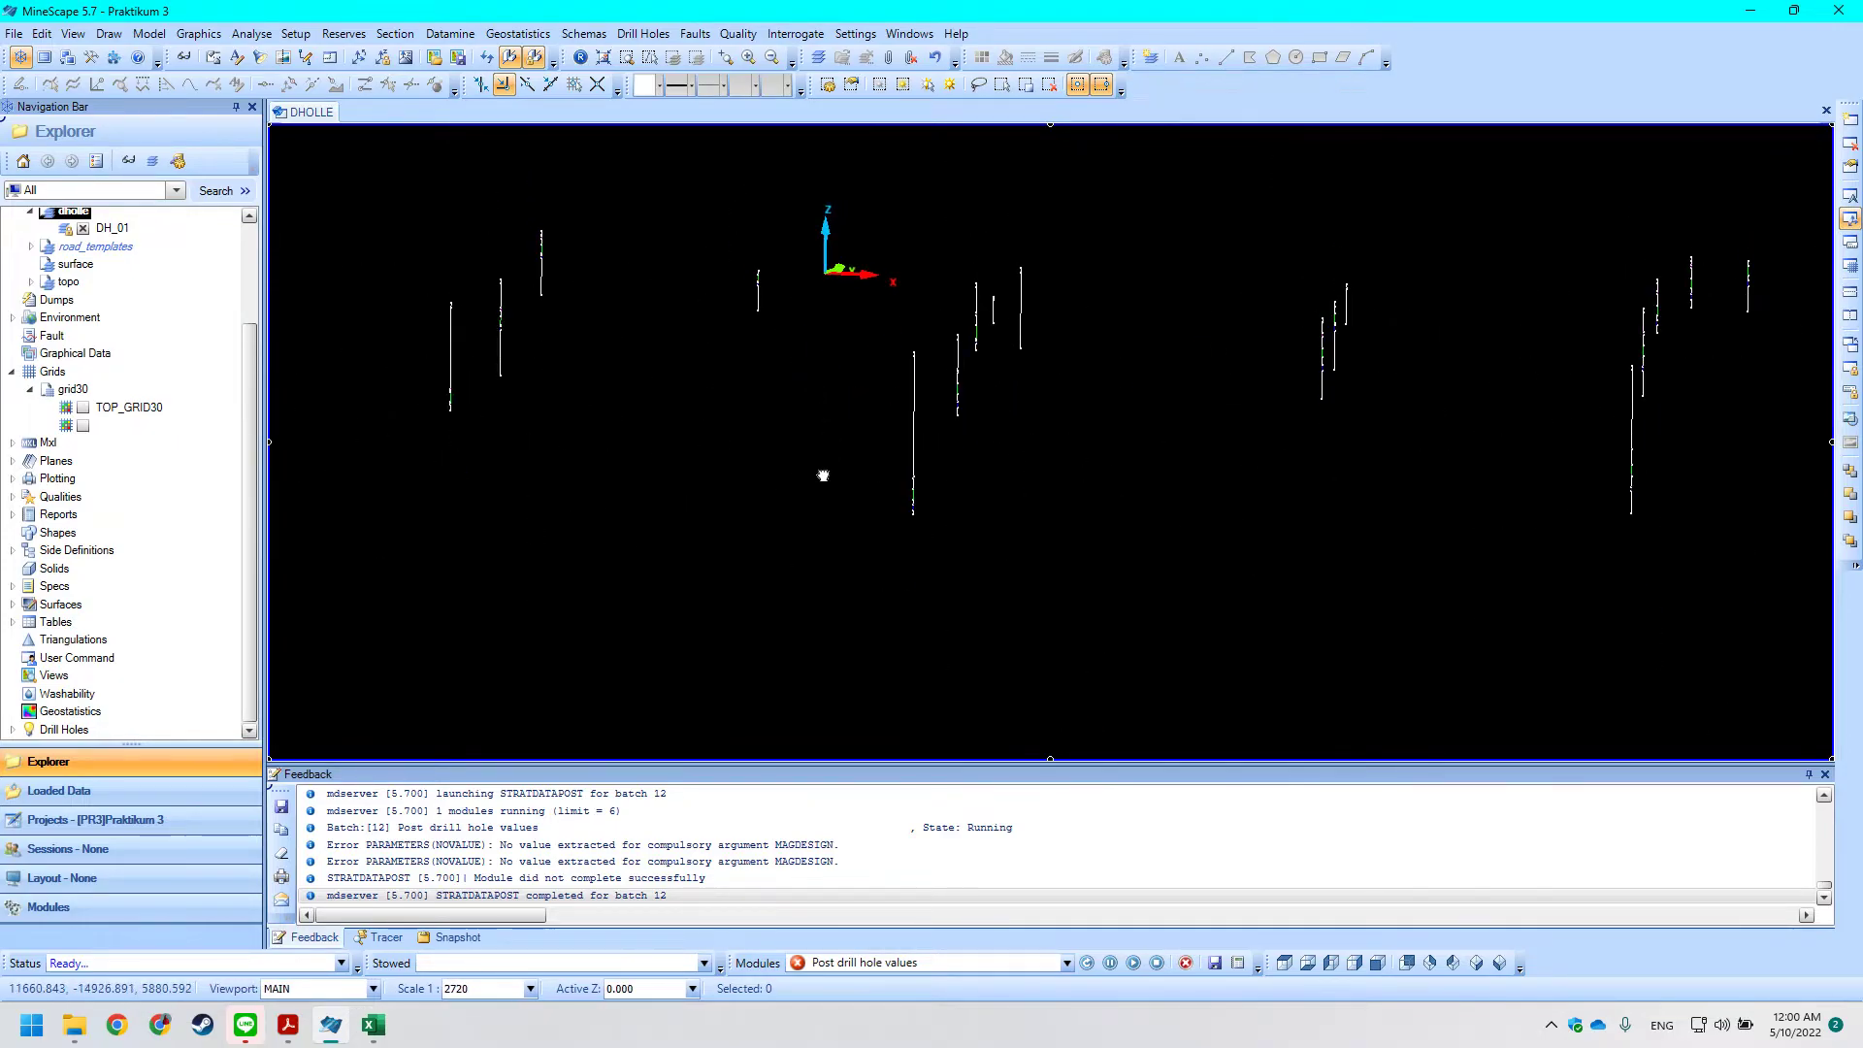
Switch to the PDF tutorial and compare step 9's posting settings with the enlarged example of the posted drill holes.
key("alt+Tab")
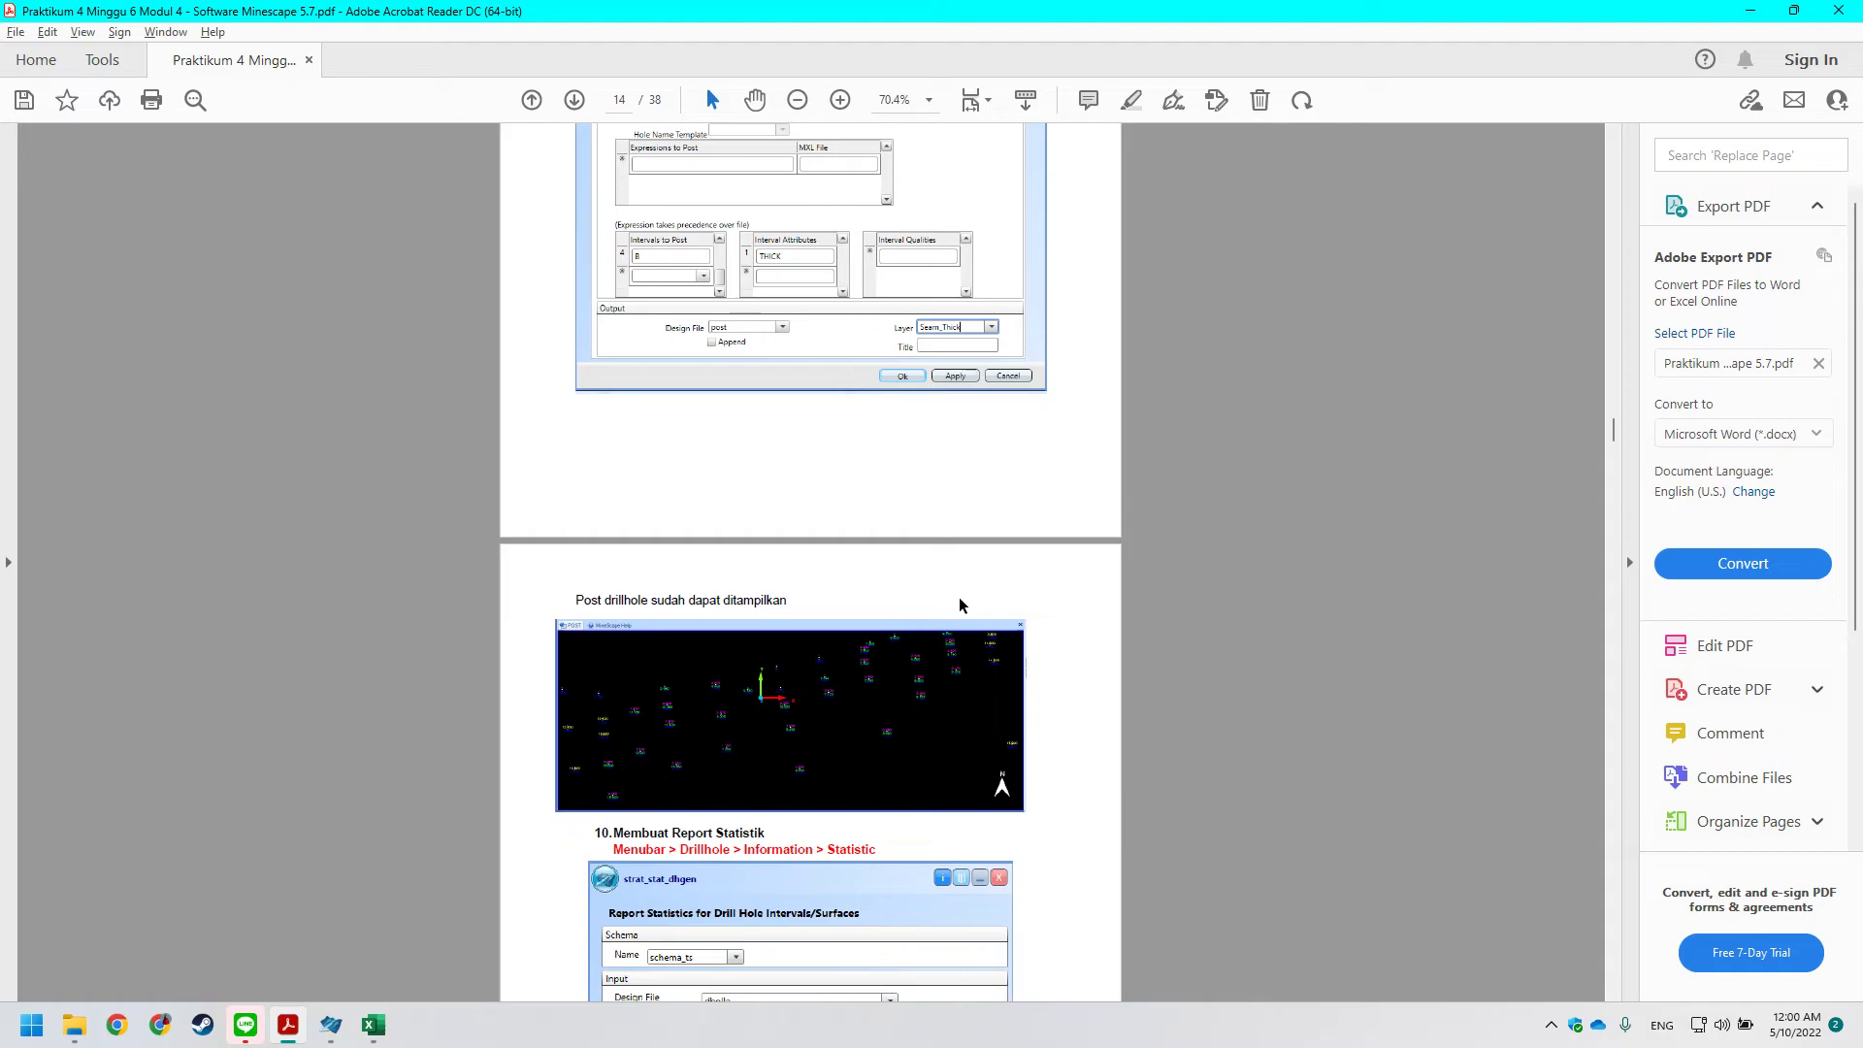
scroll(959, 601, "up", 5)
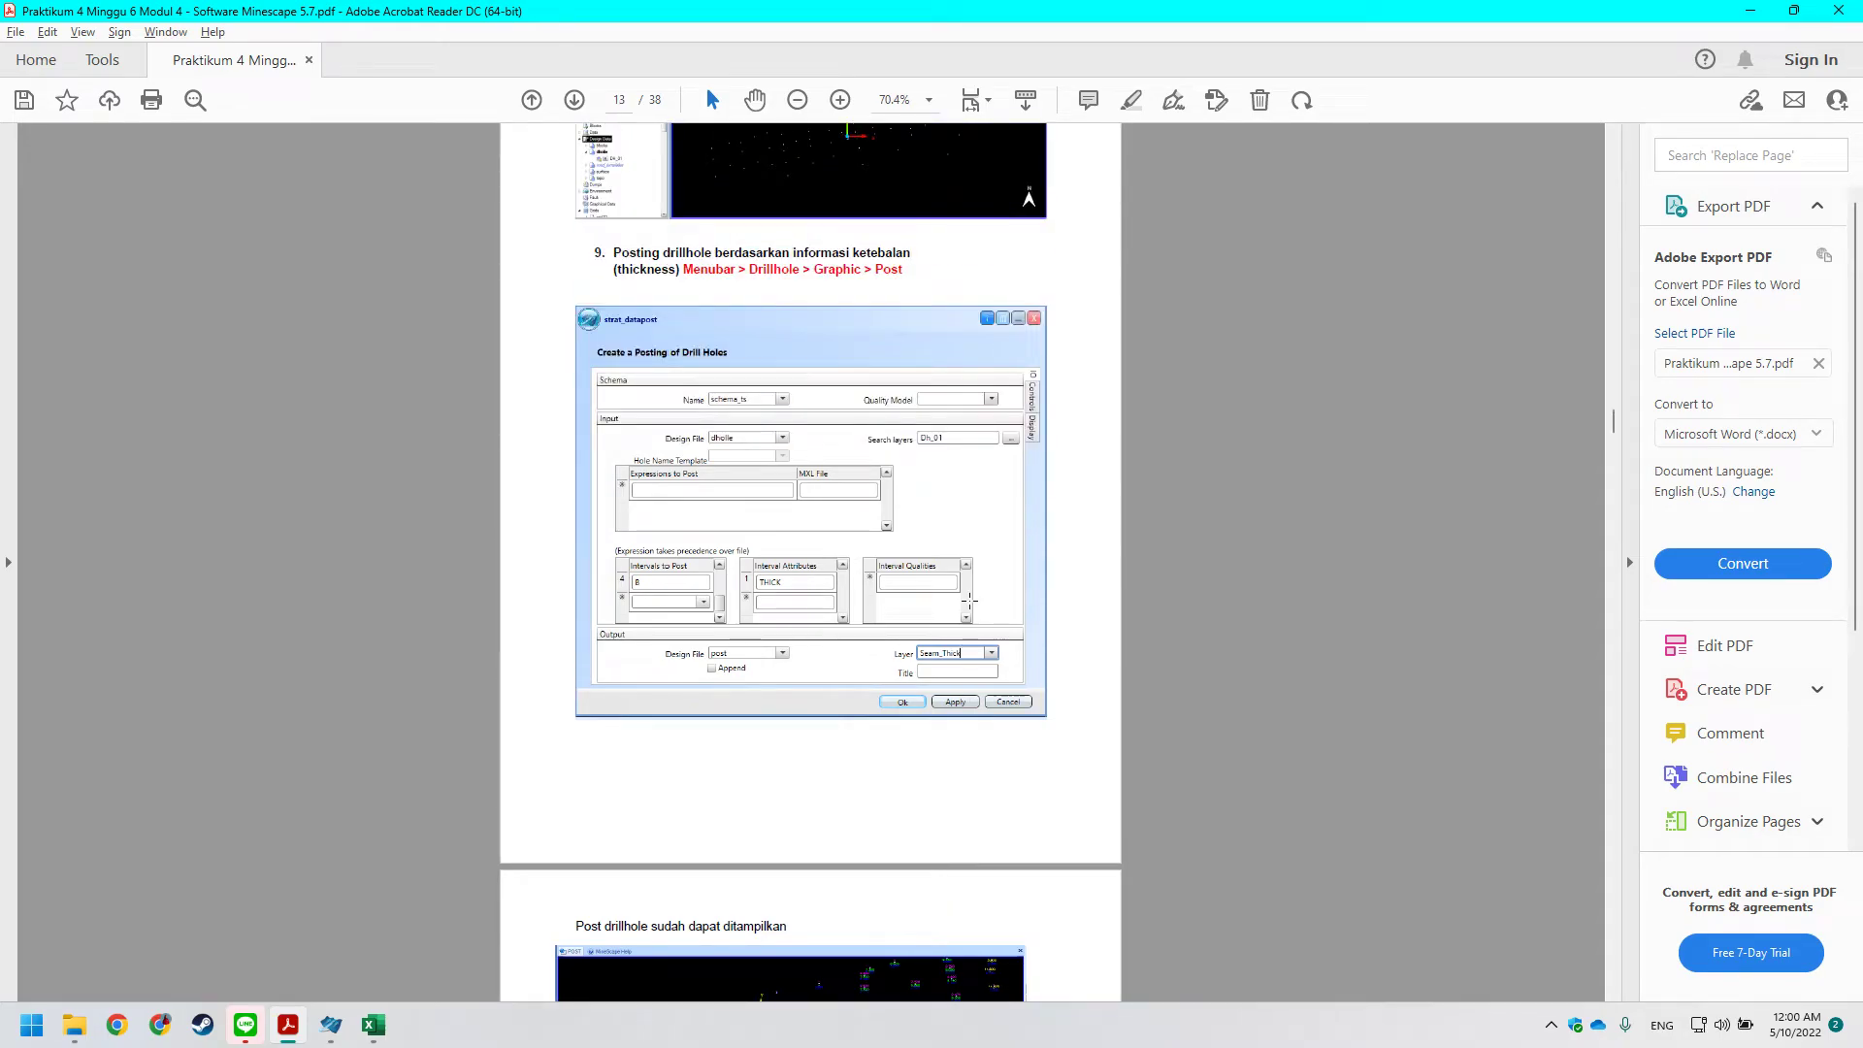
scroll(970, 602, "down", 1)
scroll(970, 602, "up", 1)
scroll(960, 594, "down", 6)
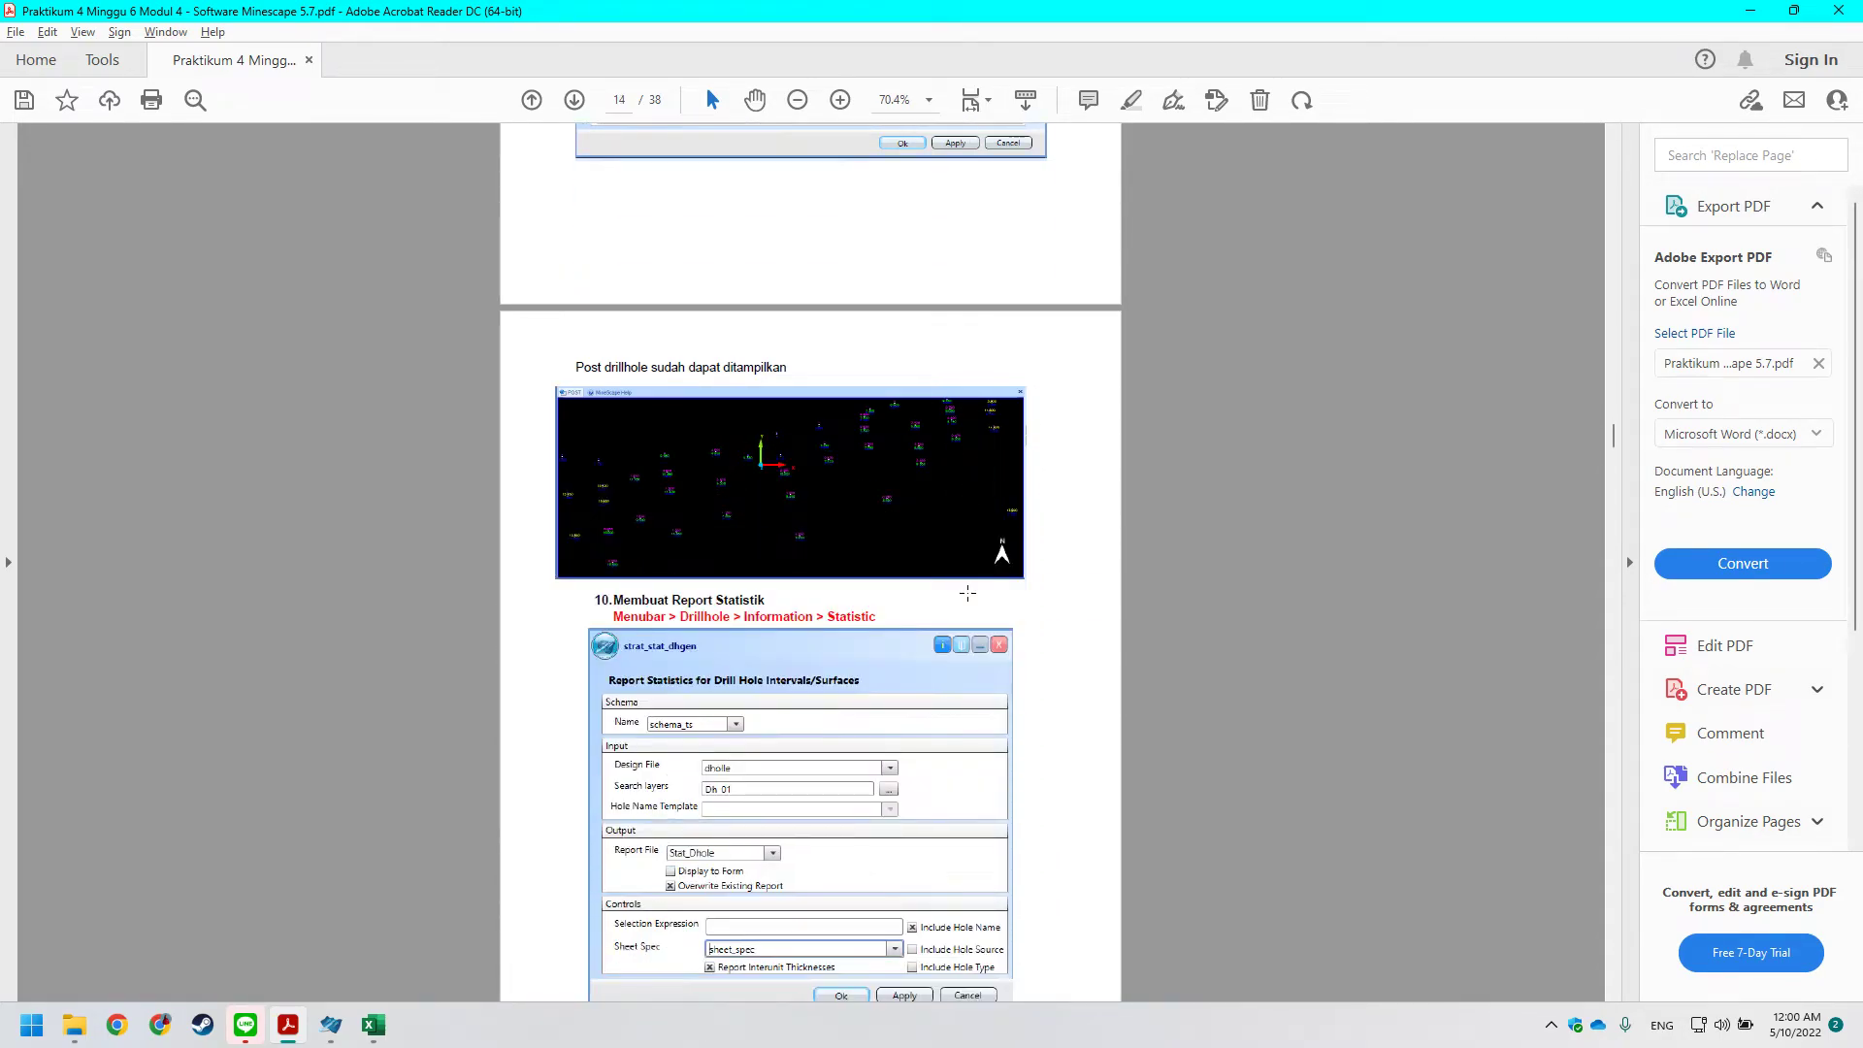
scroll(968, 593, "down", 1)
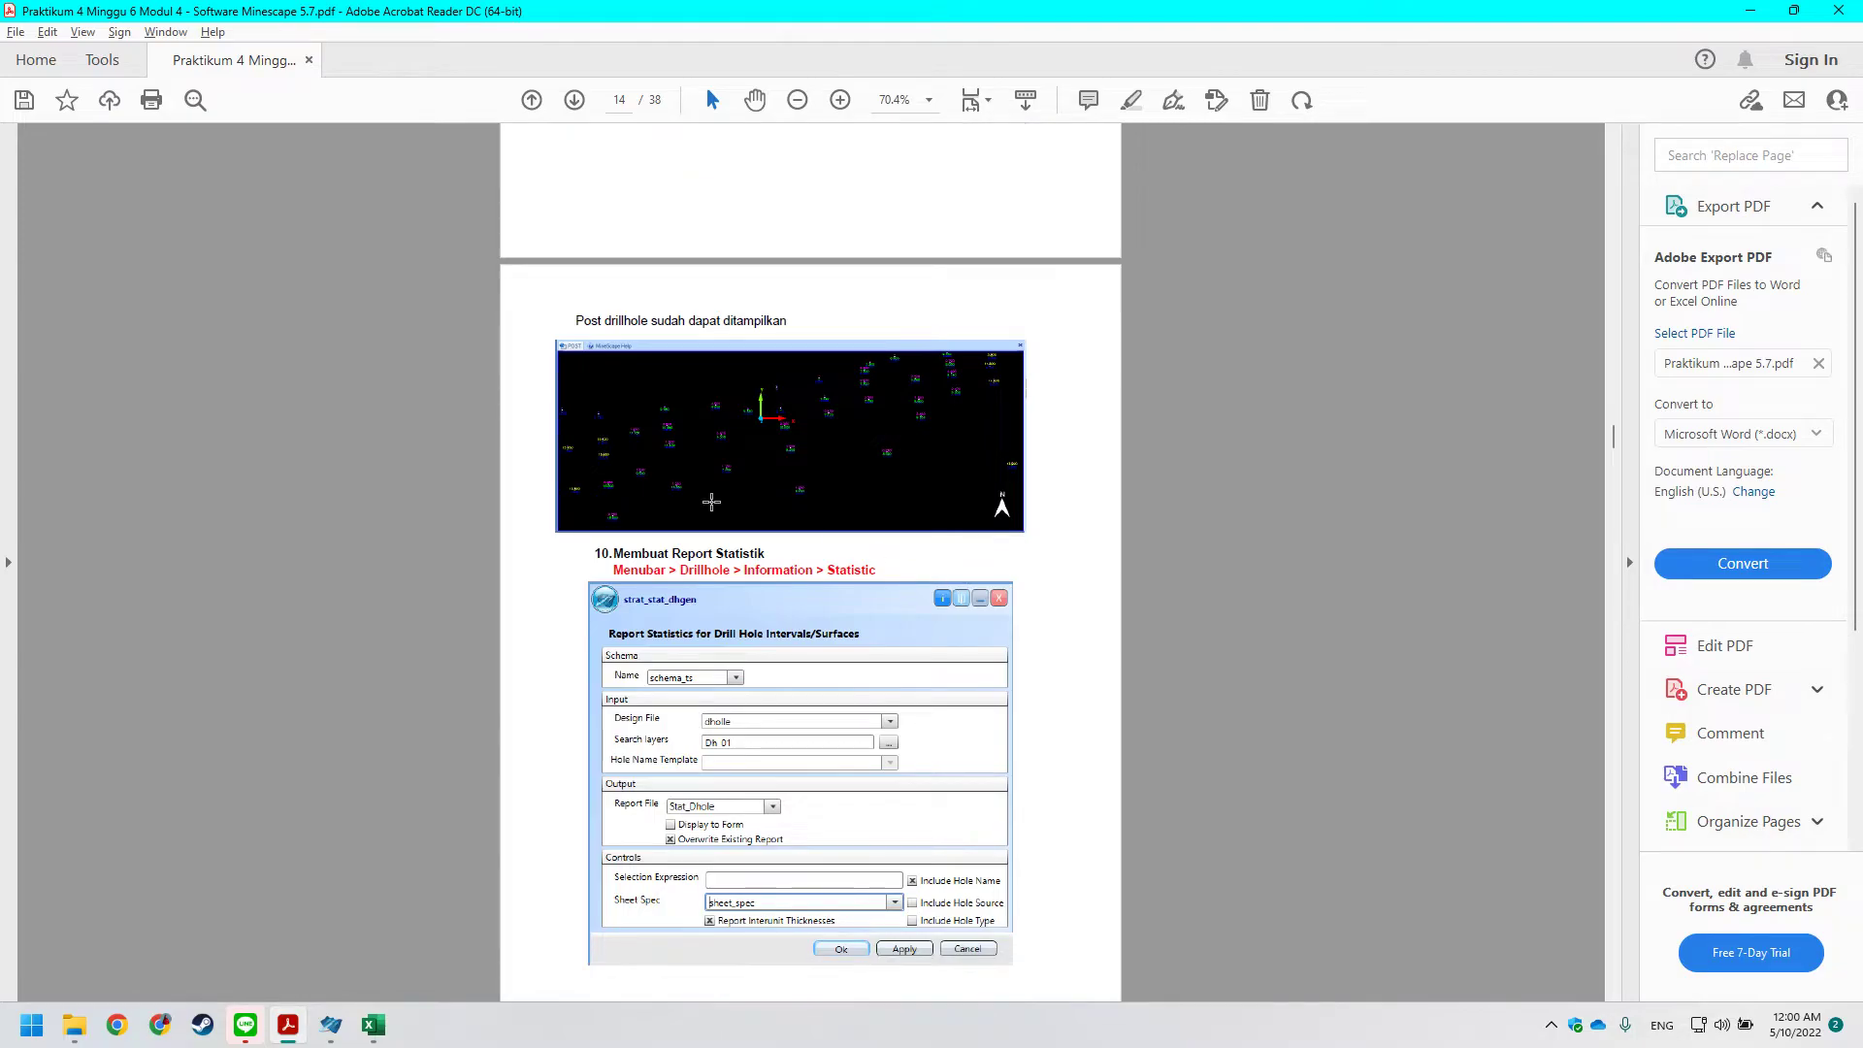
scroll(626, 441, "up", 4, "ctrl")
Switch back to MineScape and check the Reports and Data categories for the posting output.
key("alt+Tab")
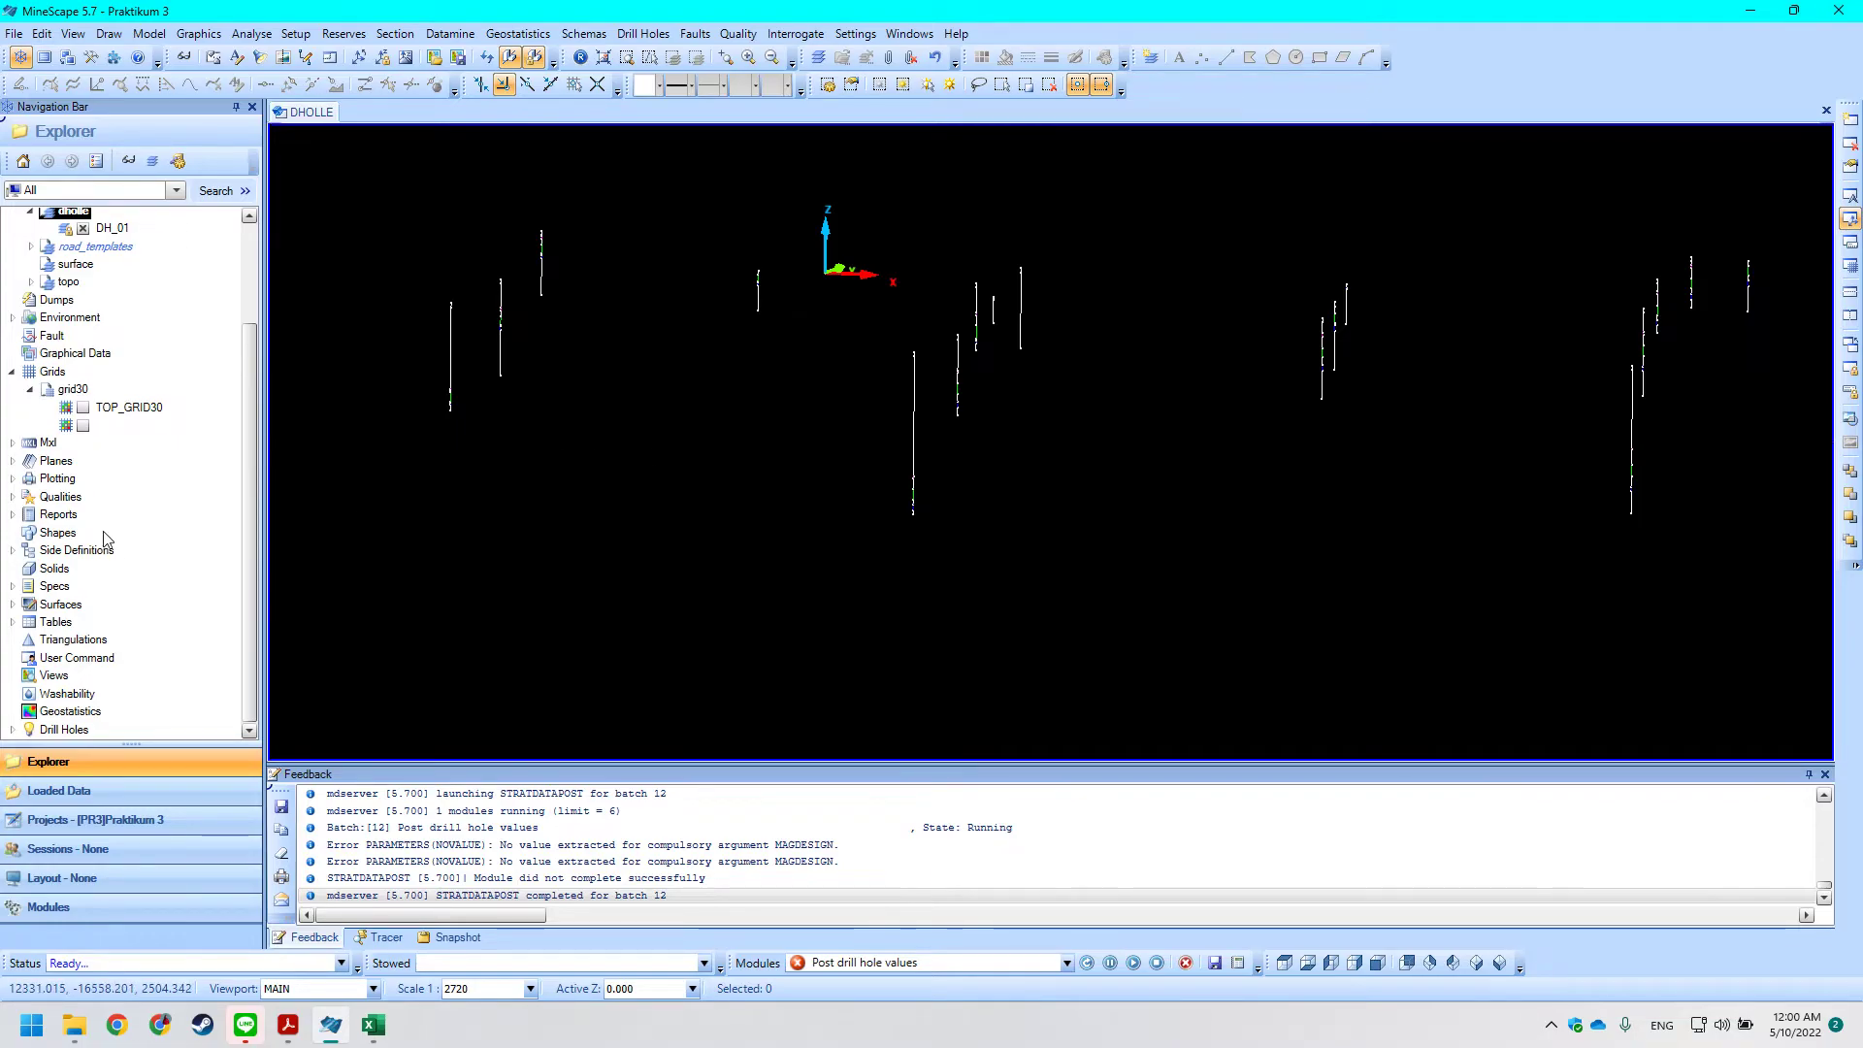
left_click(10, 517)
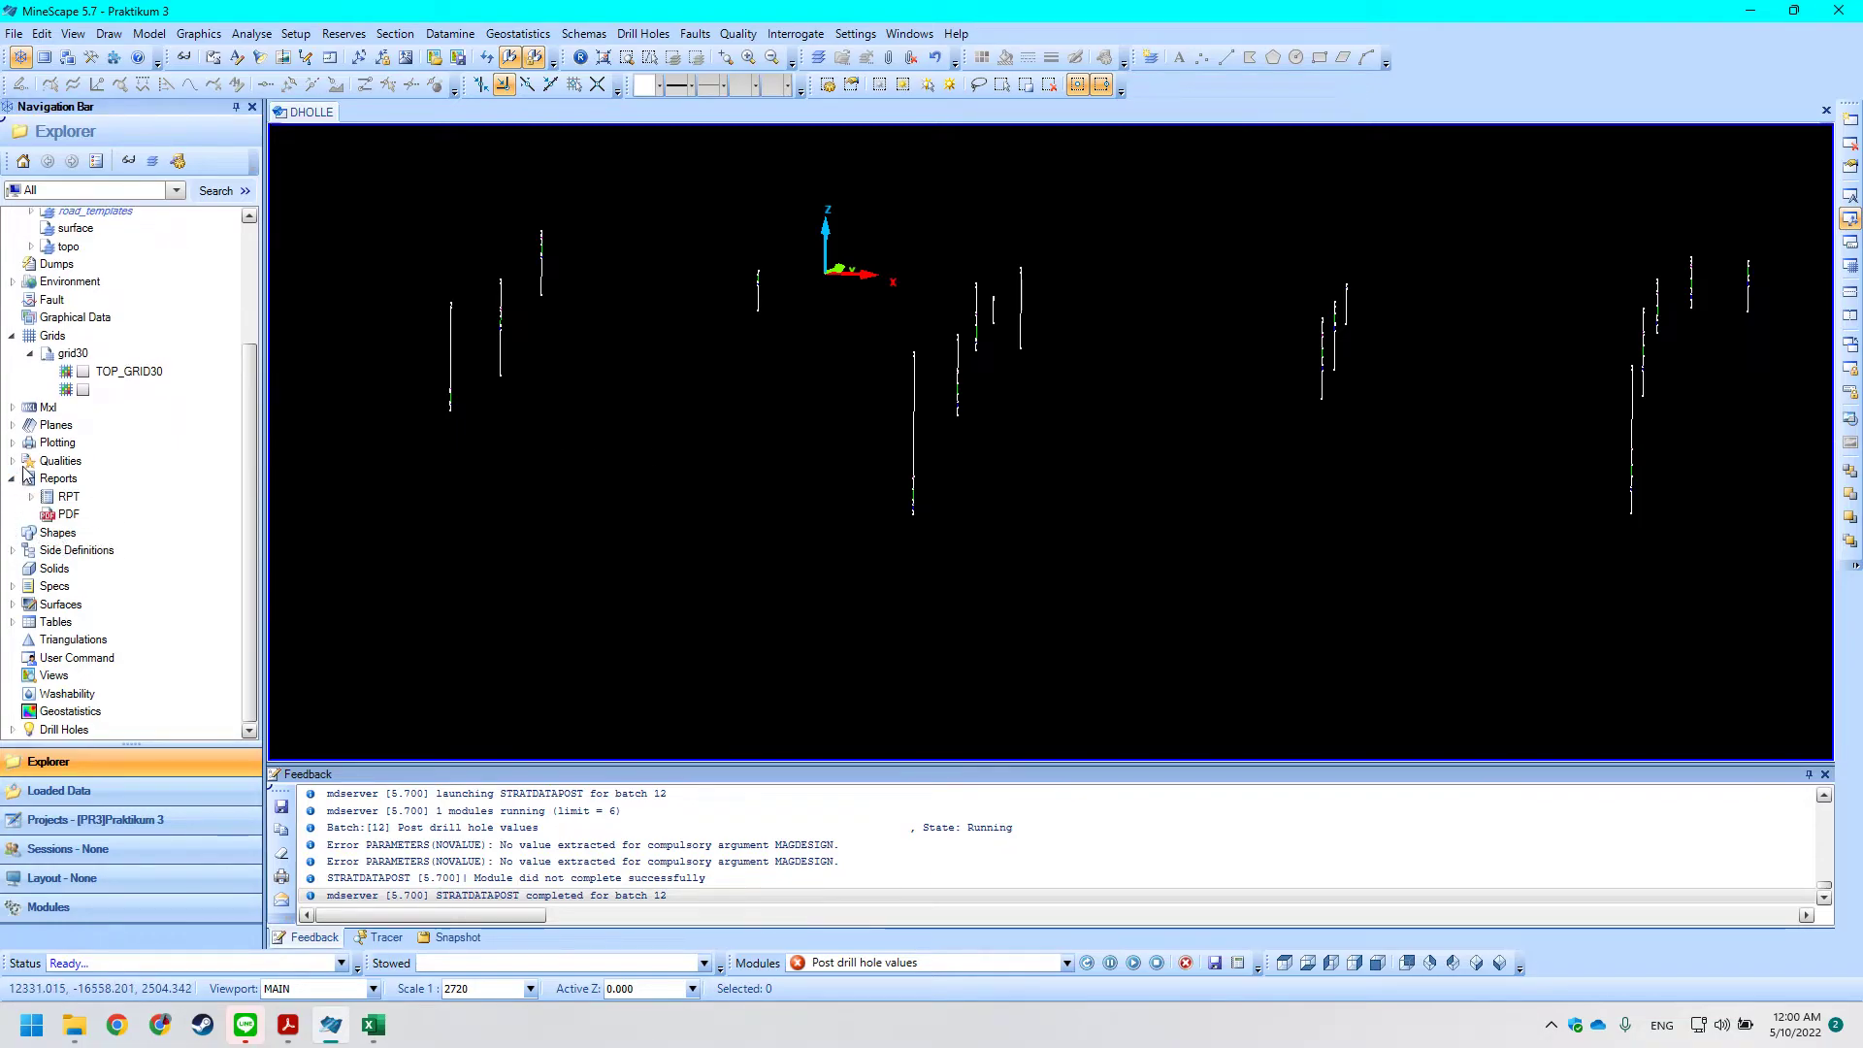
left_click(12, 479)
scroll(126, 292, "up", 3)
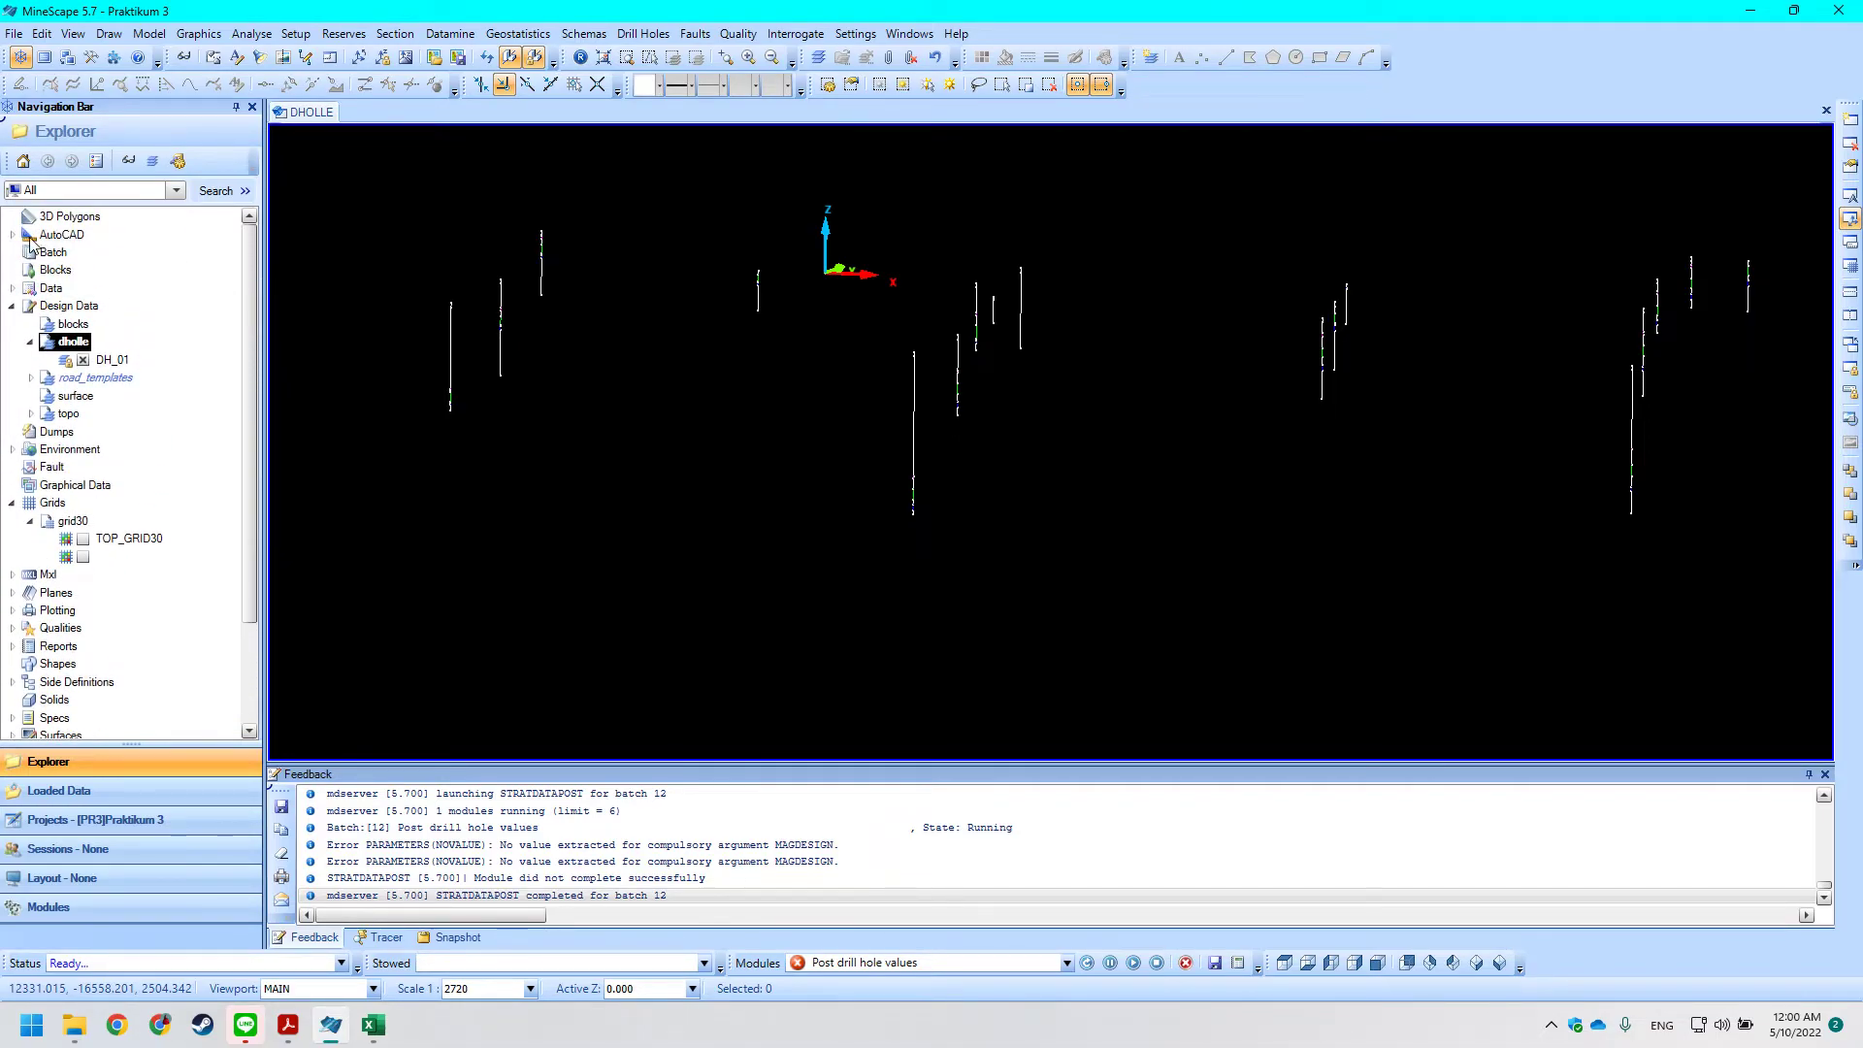
left_click(13, 288)
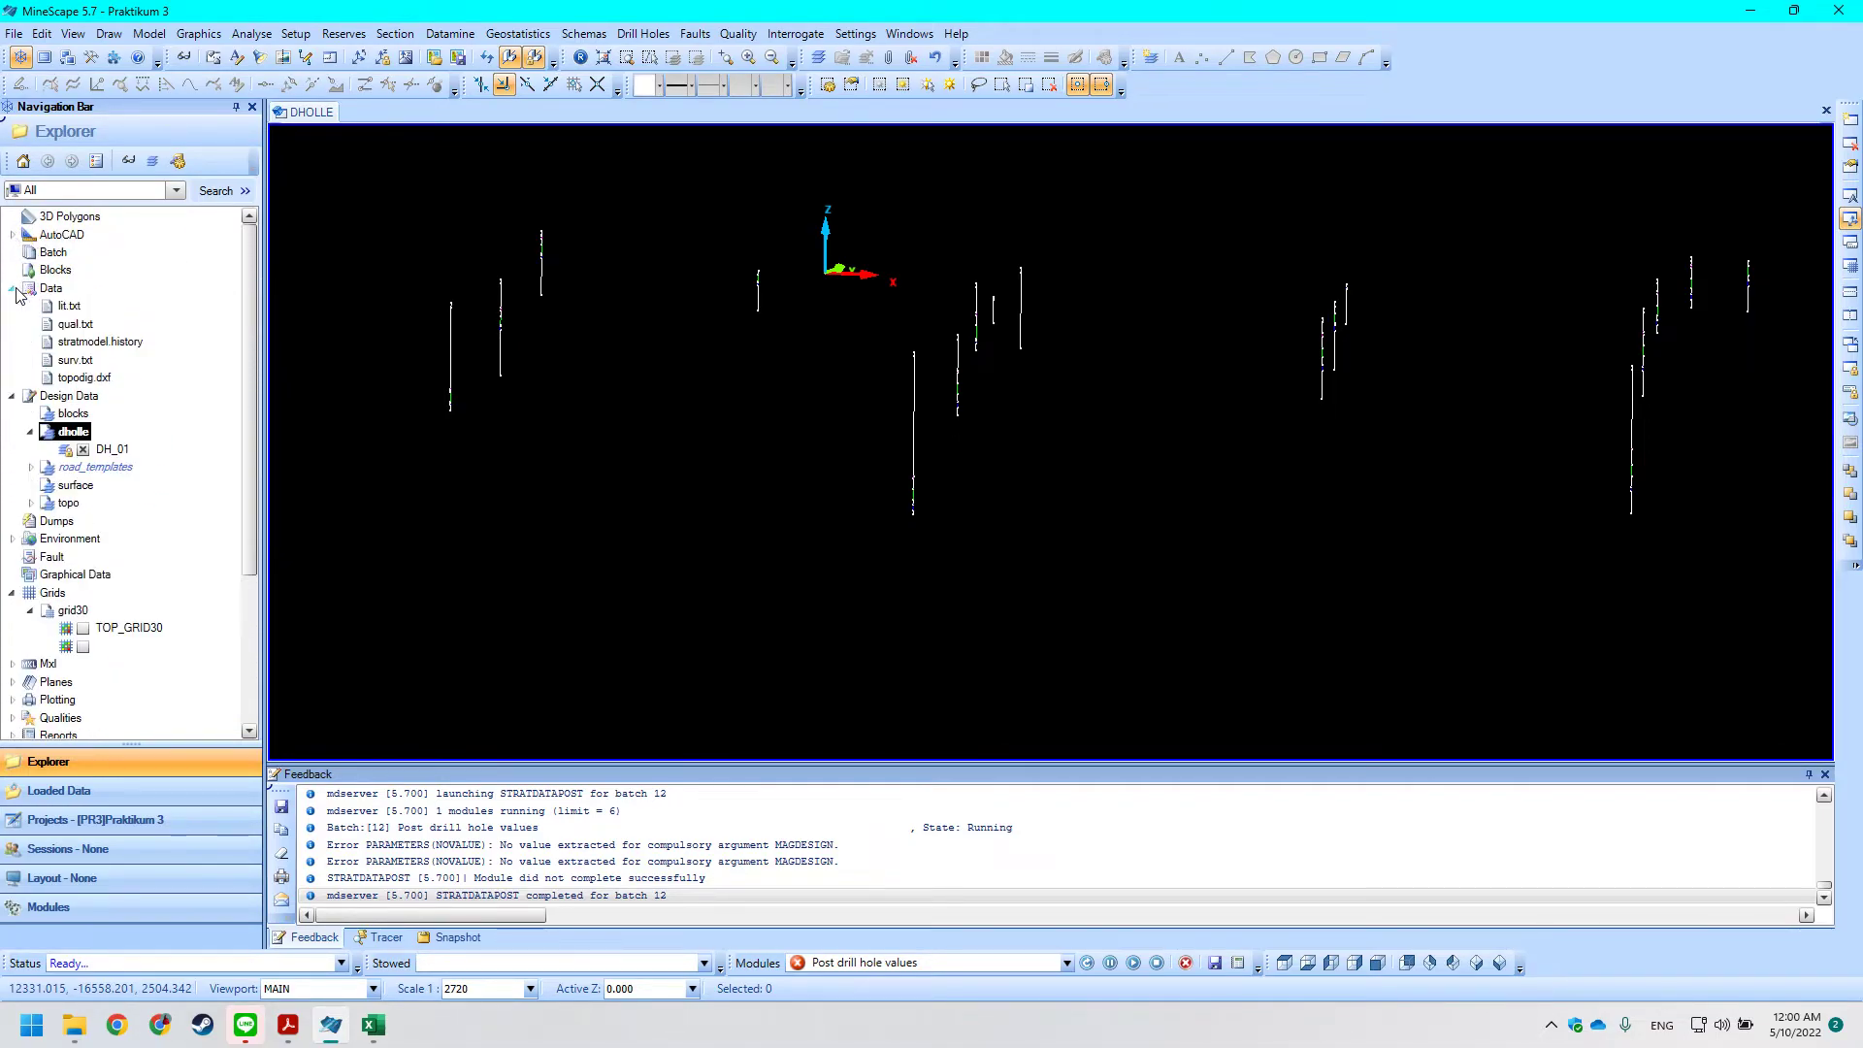
left_click(13, 288)
Search the project explorer for "post" and review the available category filters.
left_click(243, 190)
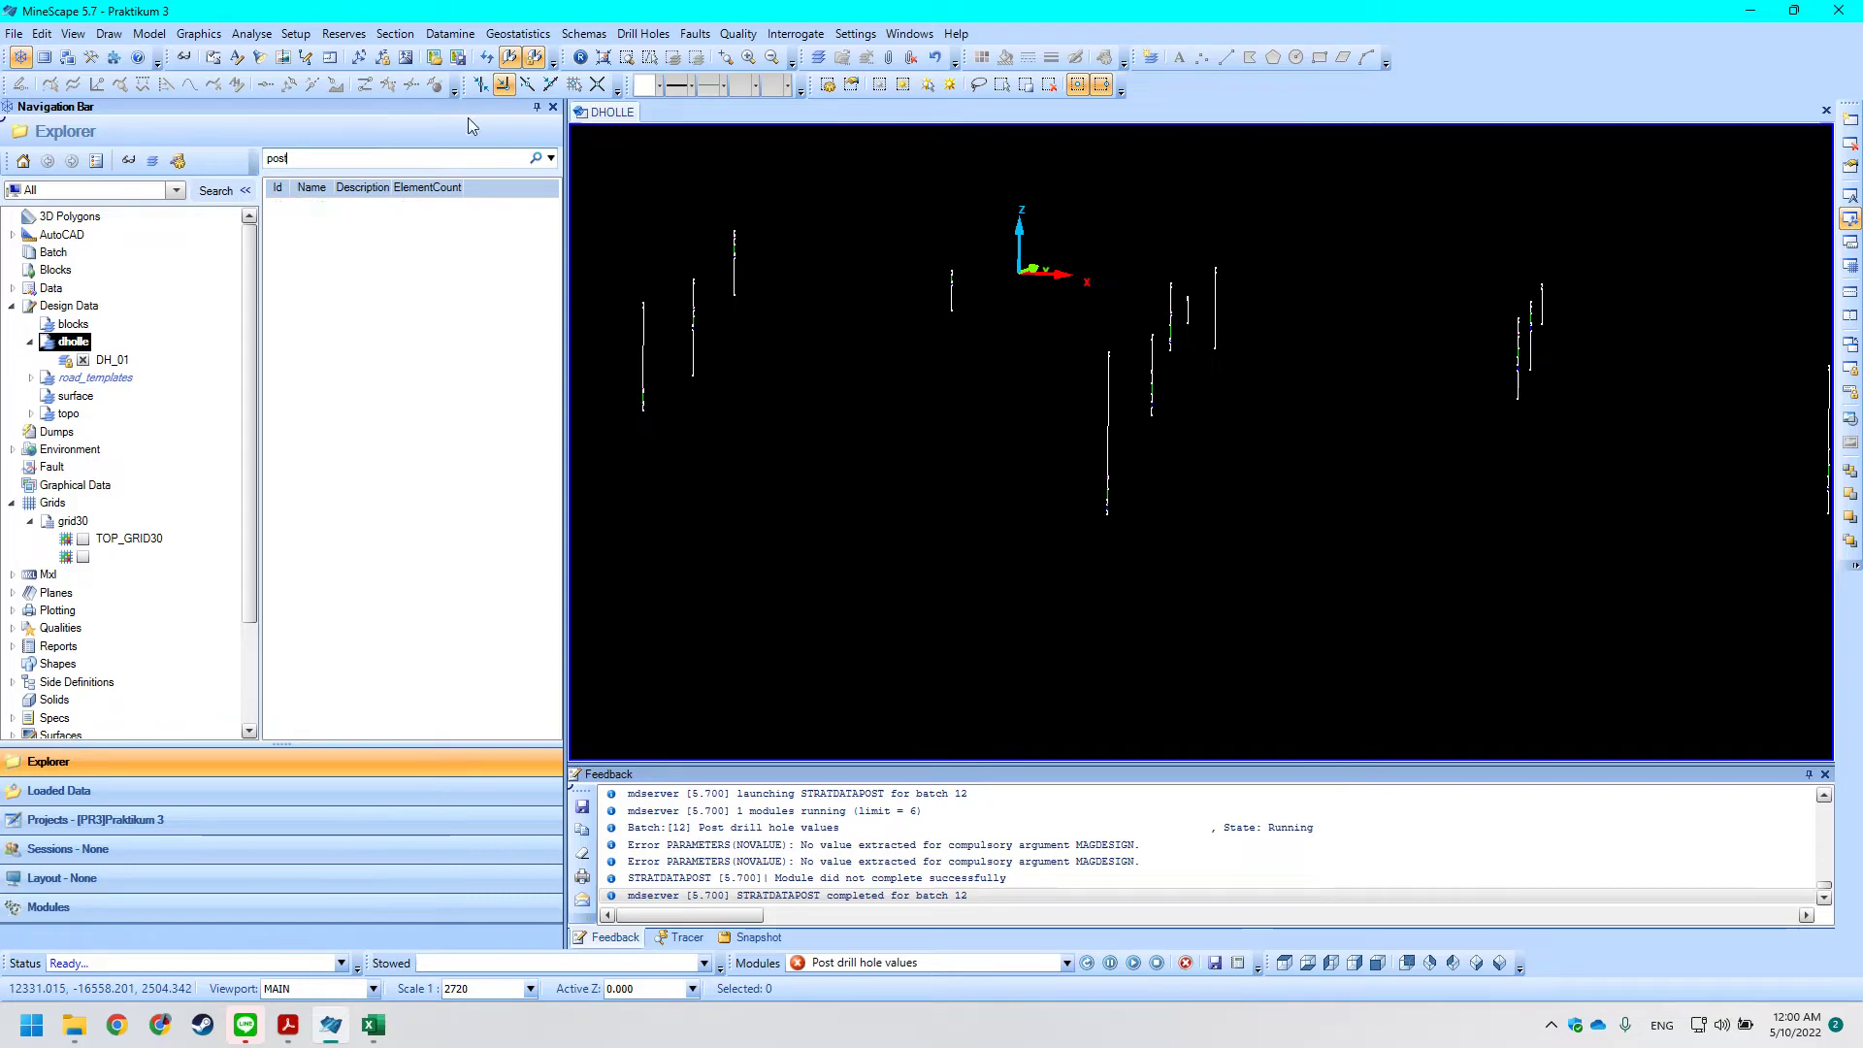
left_click(535, 158)
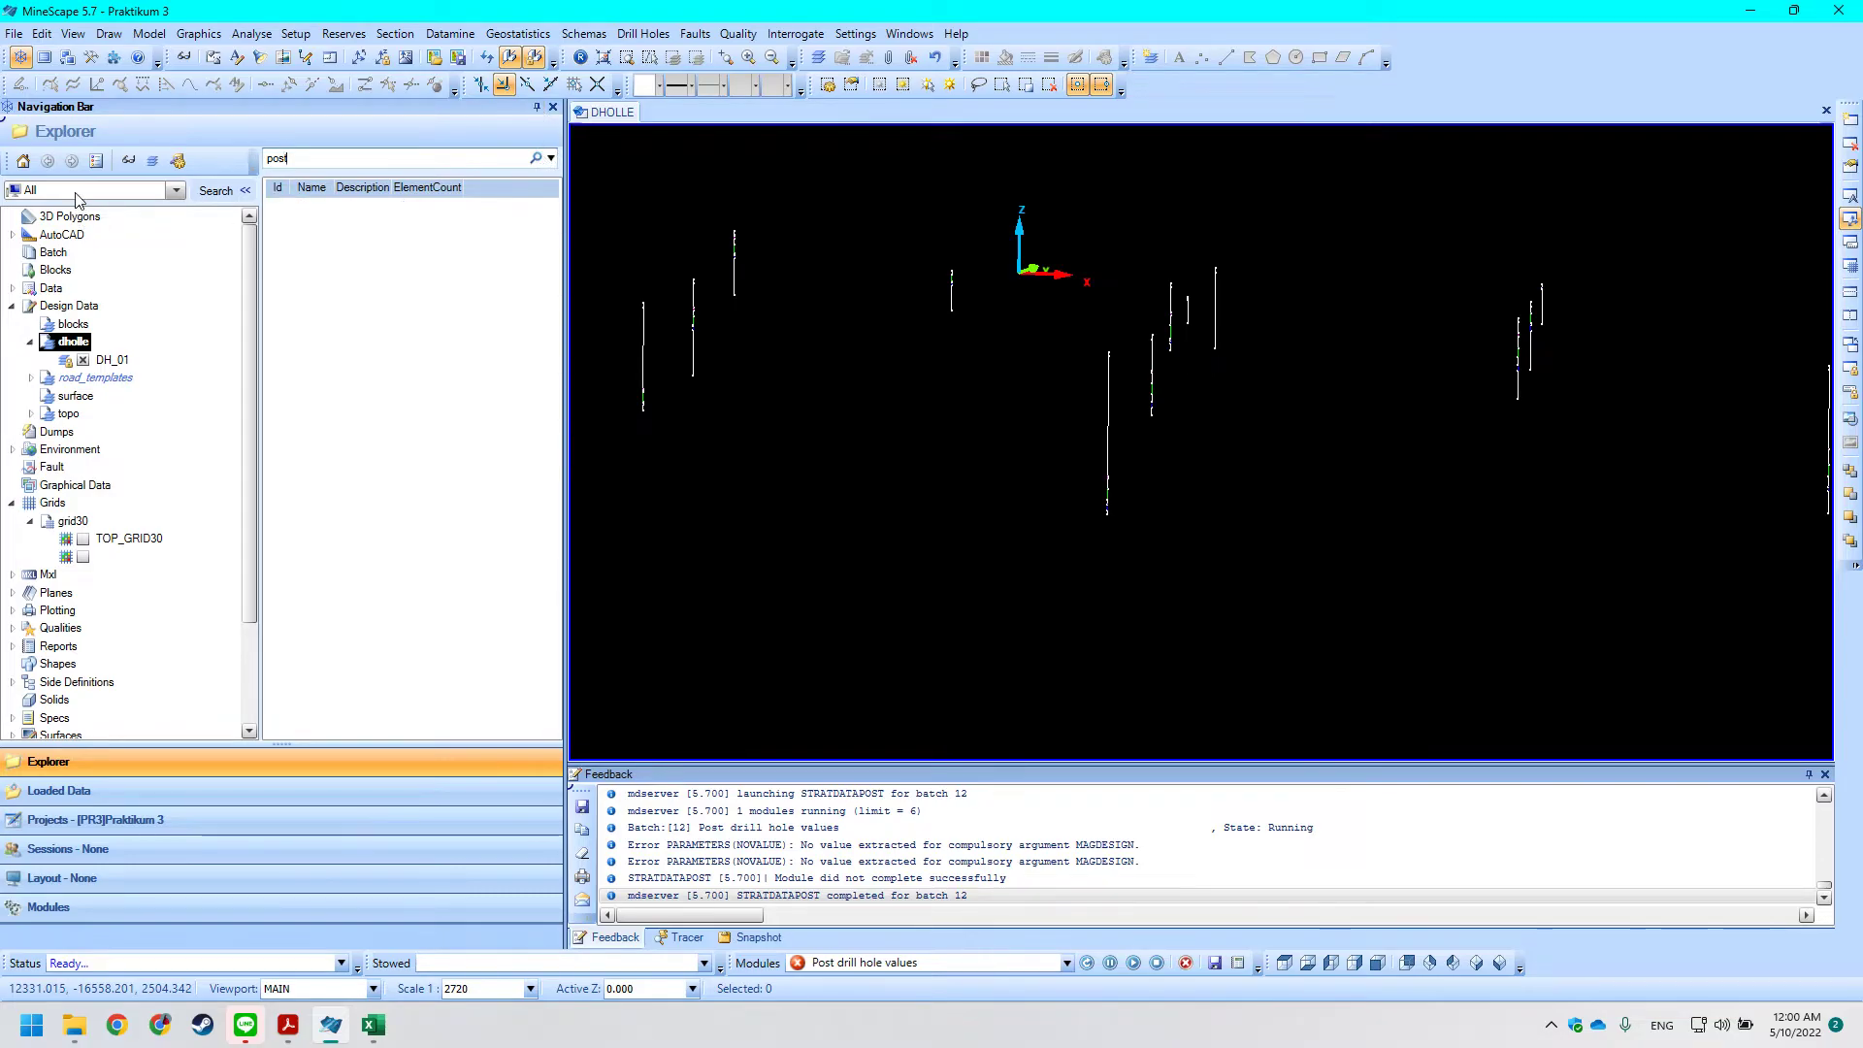
left_click(74, 192)
scroll(97, 256, "down", 5)
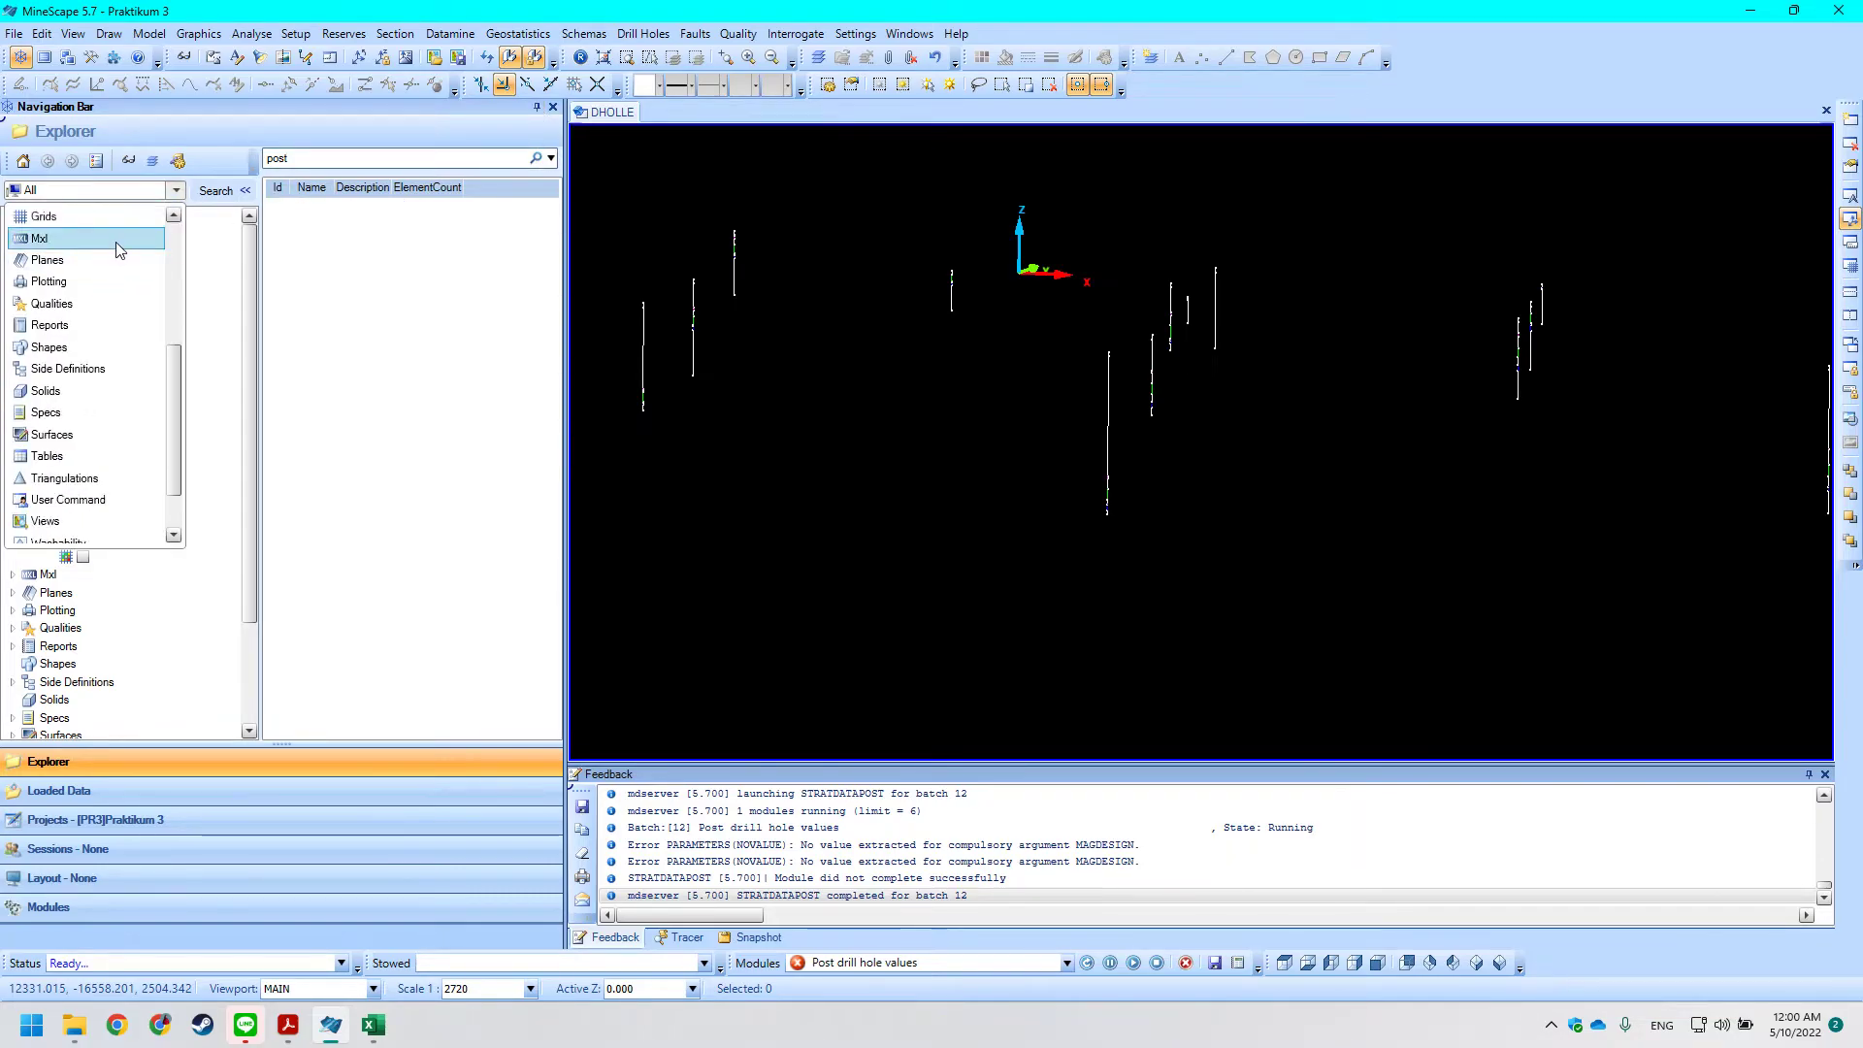
left_click(138, 165)
Look through the Surfaces, Environment and topo entries for the posting output and reload the DH_01 layer display.
scroll(139, 398, "down", 2)
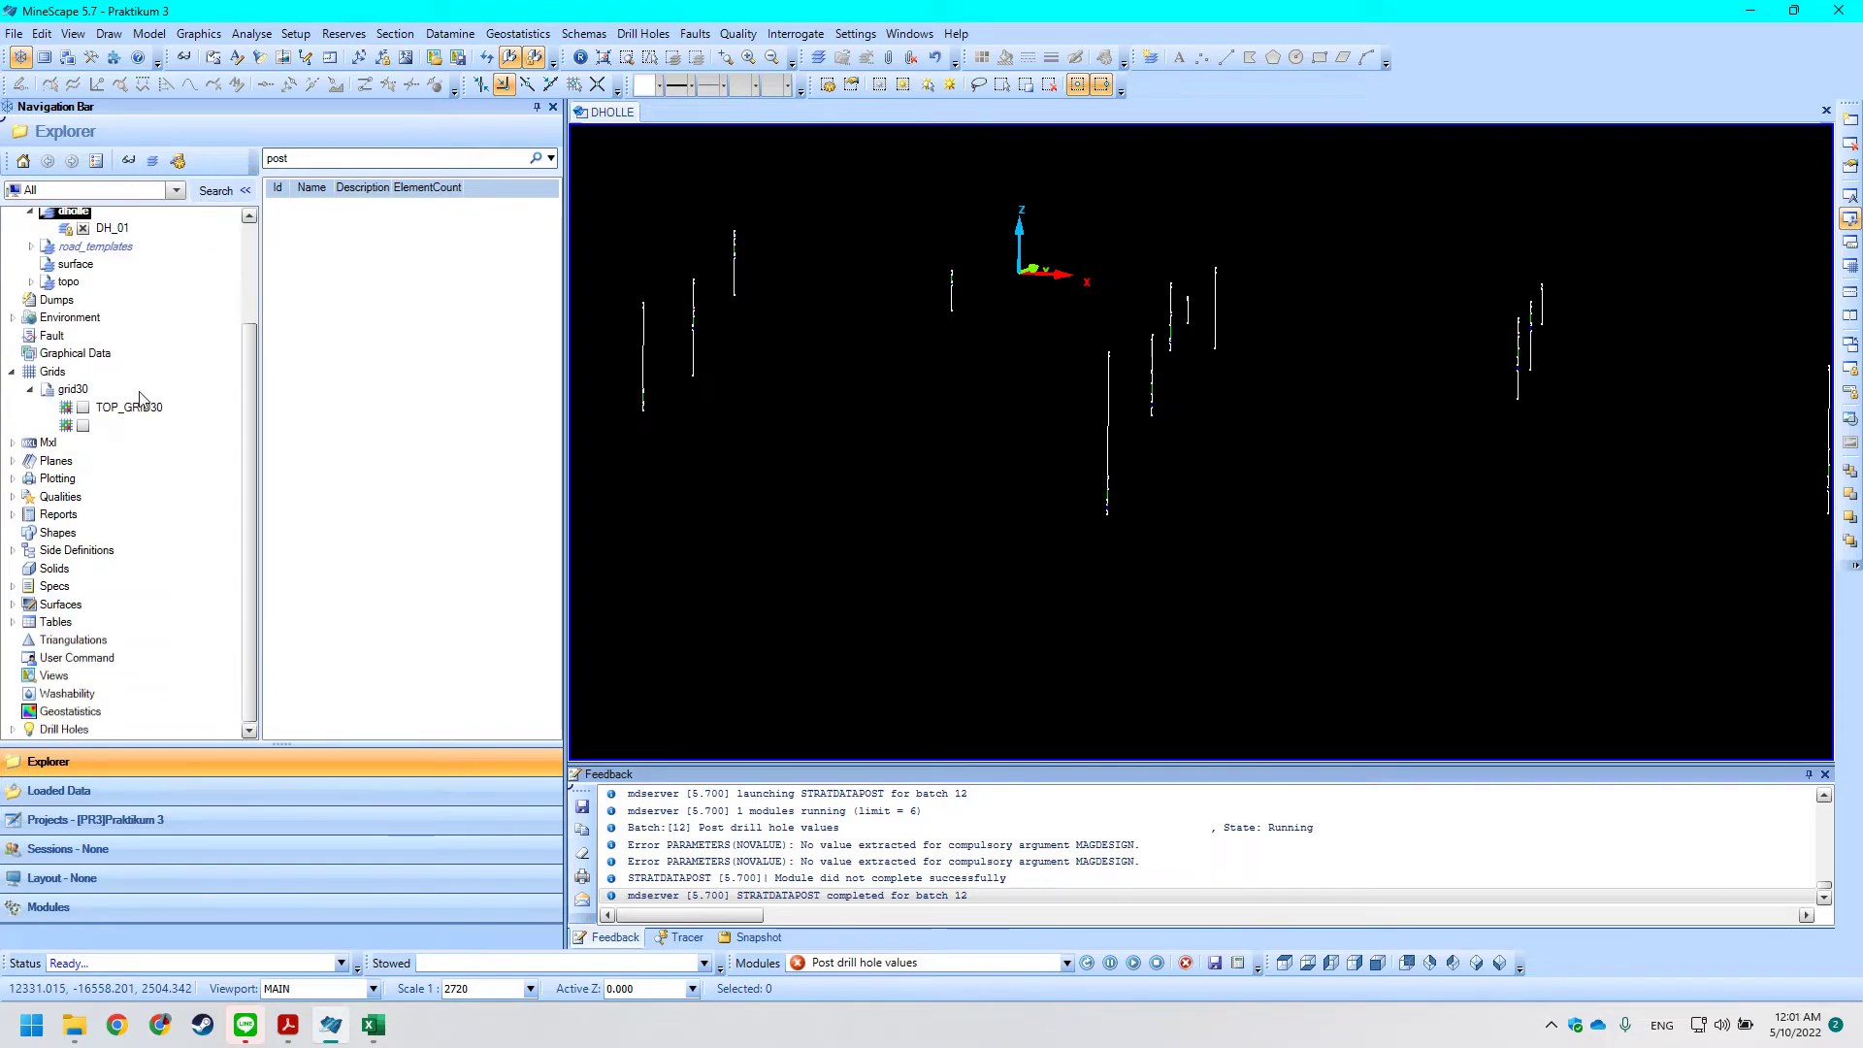
left_click(12, 603)
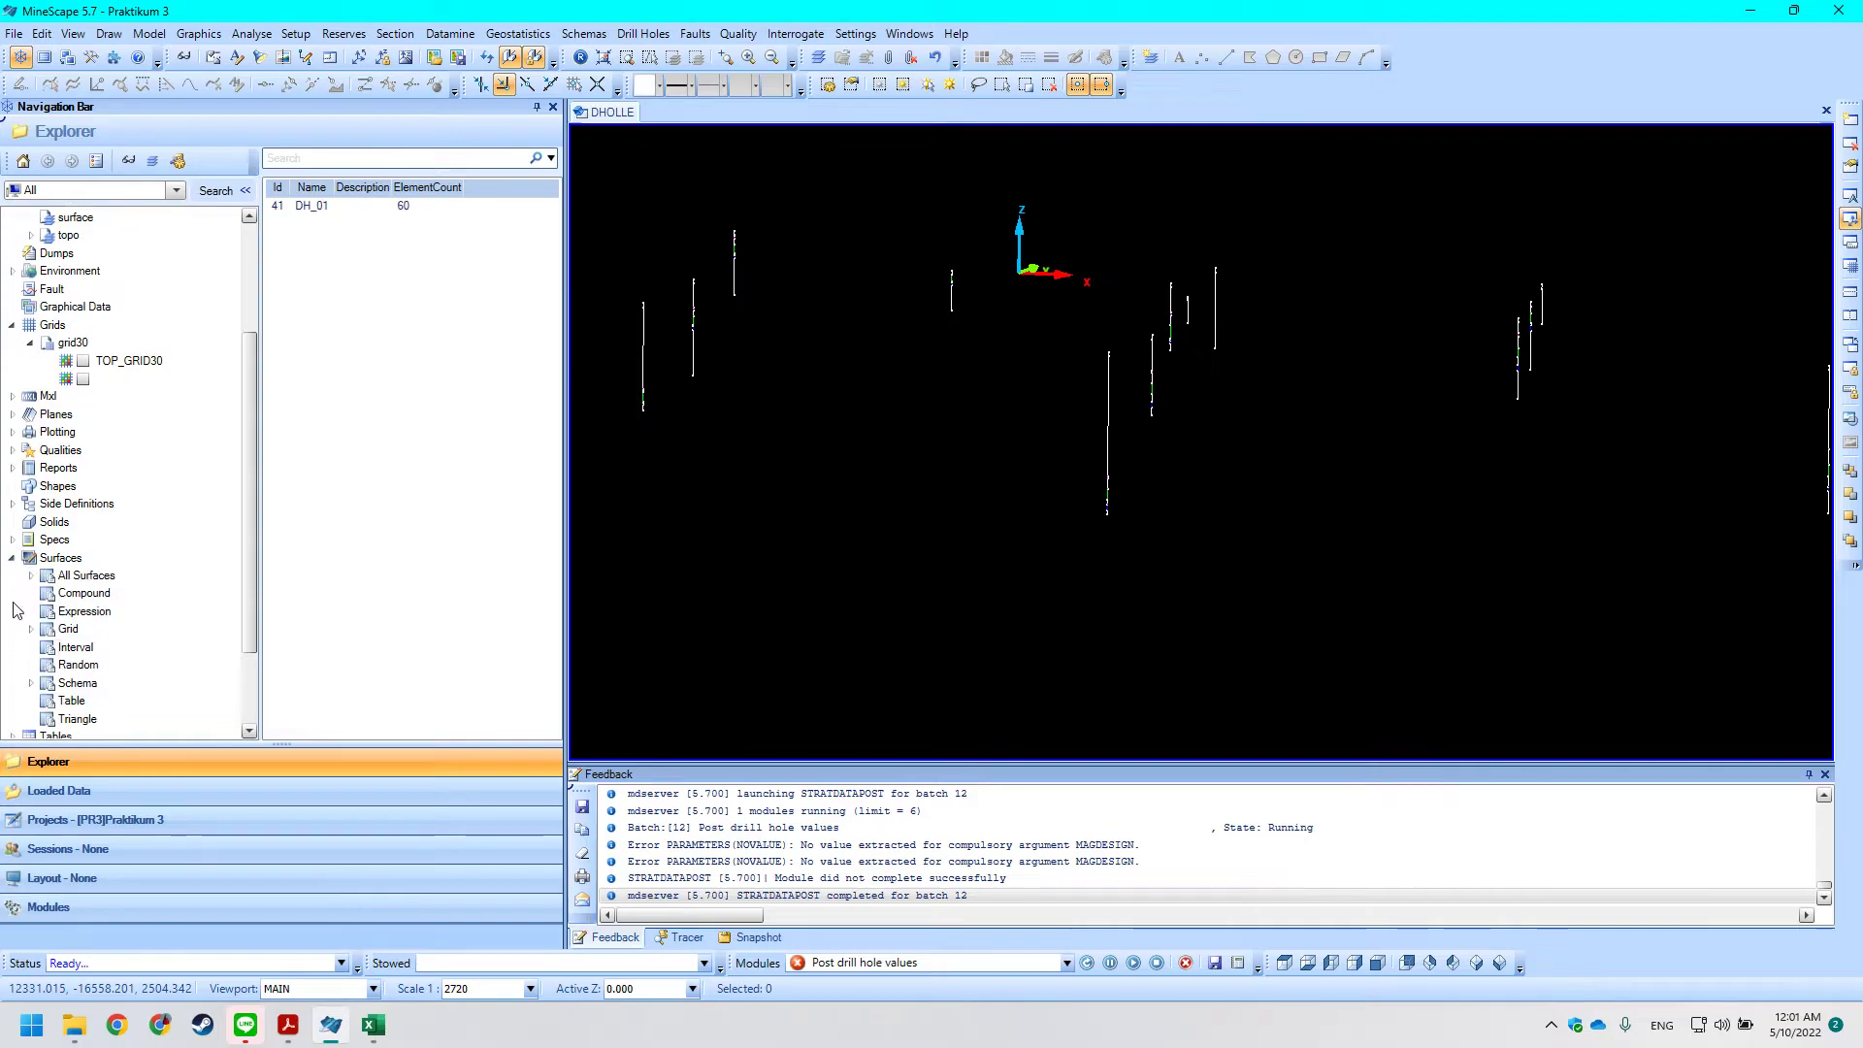
left_click(30, 630)
left_click(31, 630)
left_click(13, 559)
scroll(17, 498, "up", 1)
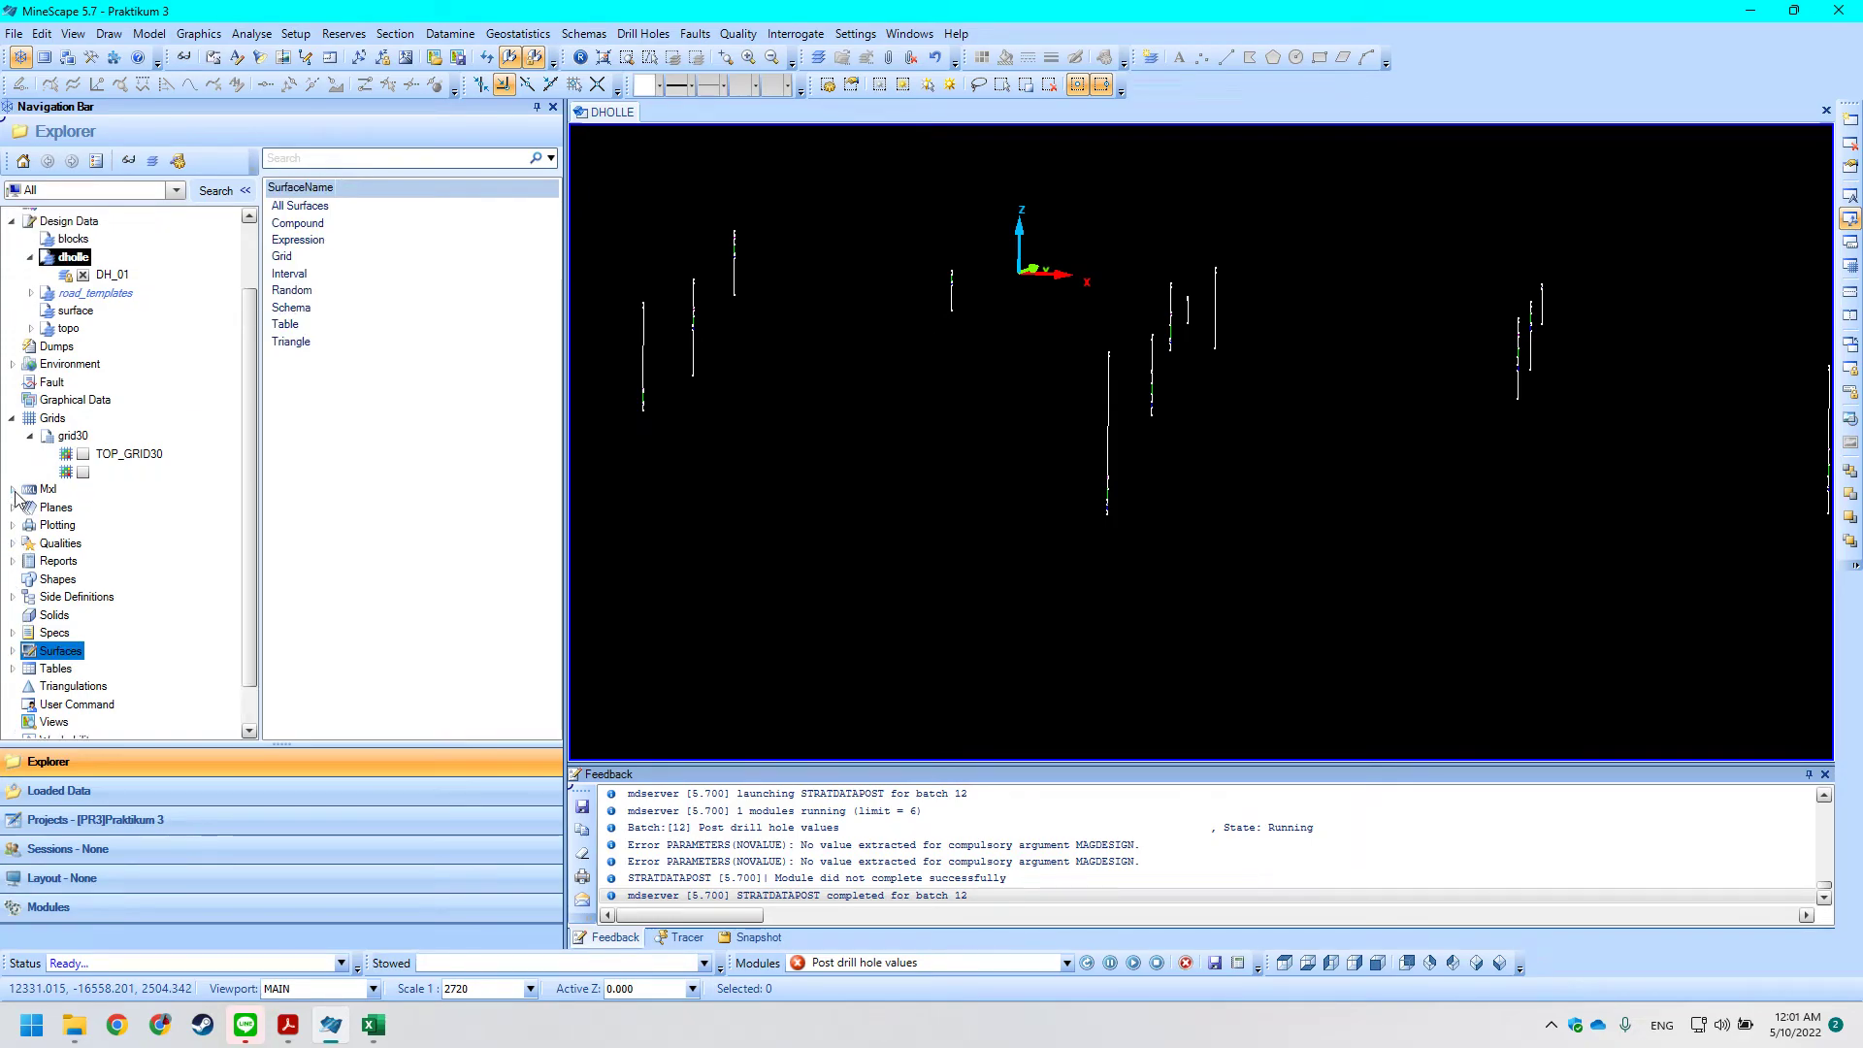
left_click(13, 364)
scroll(14, 373, "up", 2)
left_click(29, 415)
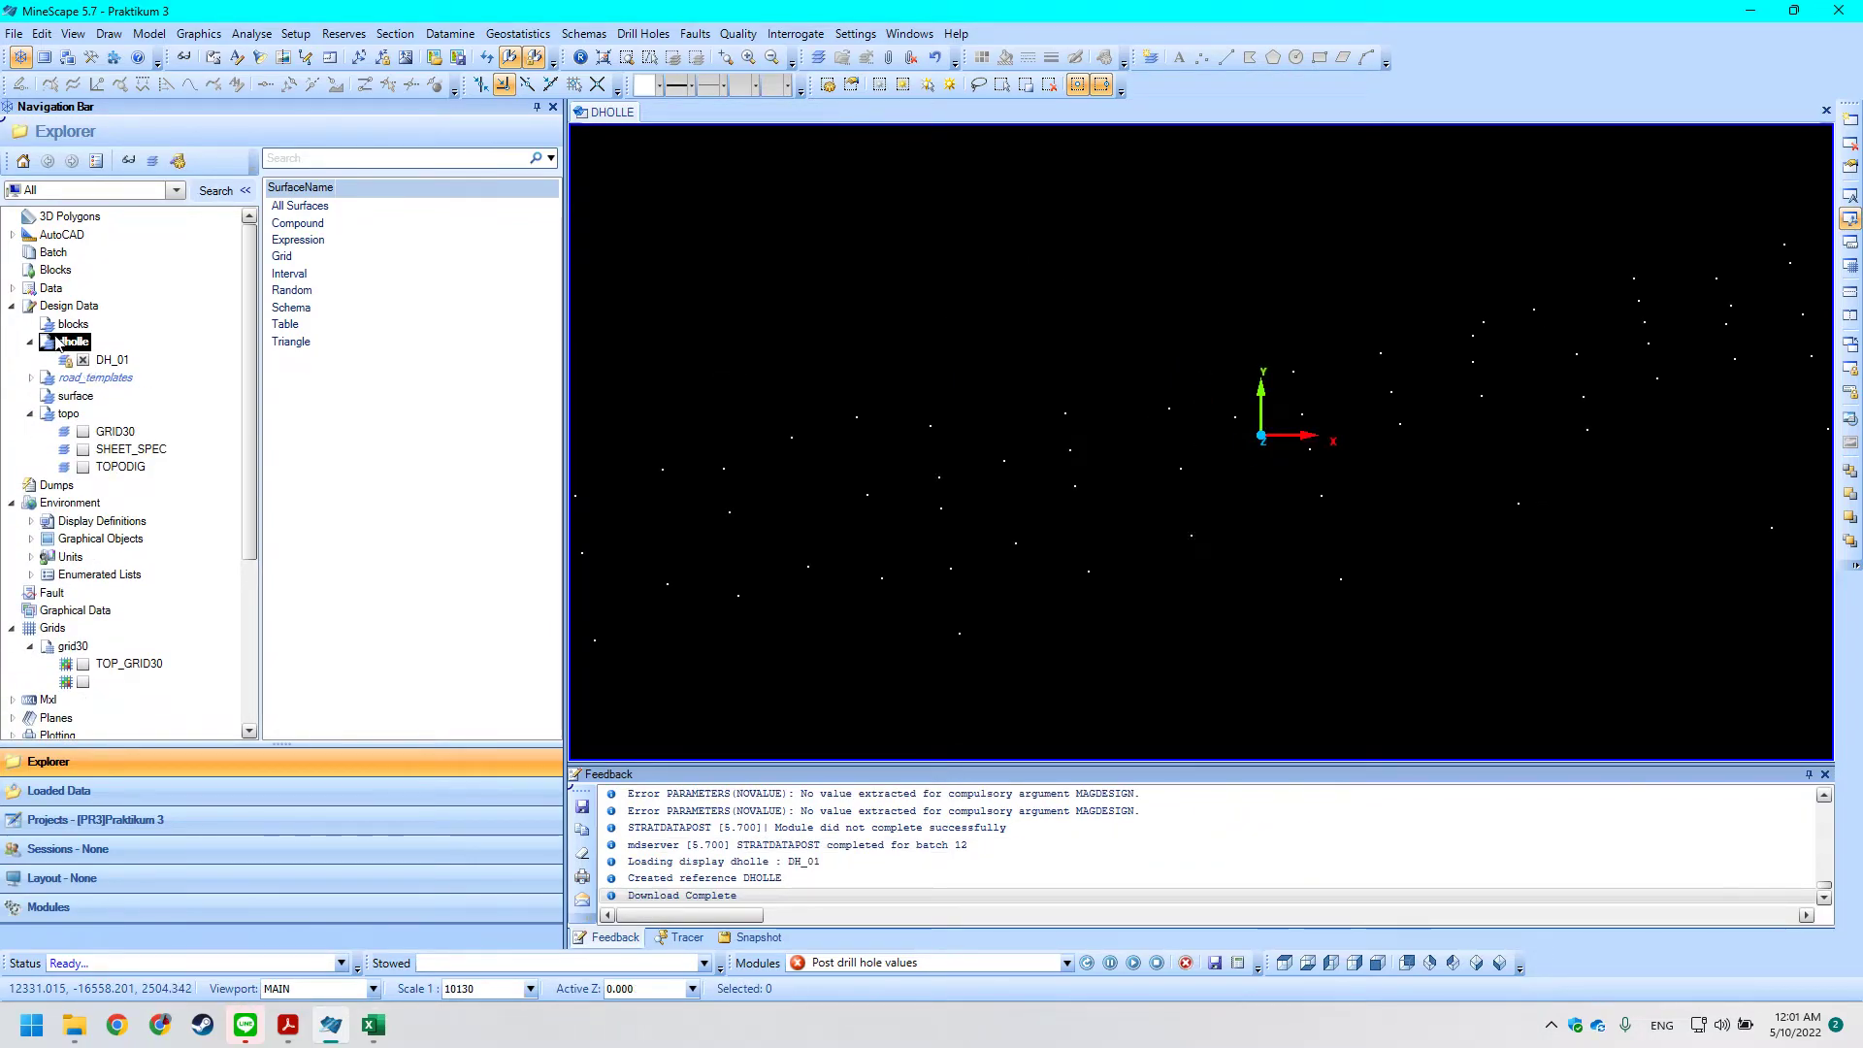
Search the Data, Tables and Specs categories, including the schema specs, for the missing posting output.
left_click(12, 289)
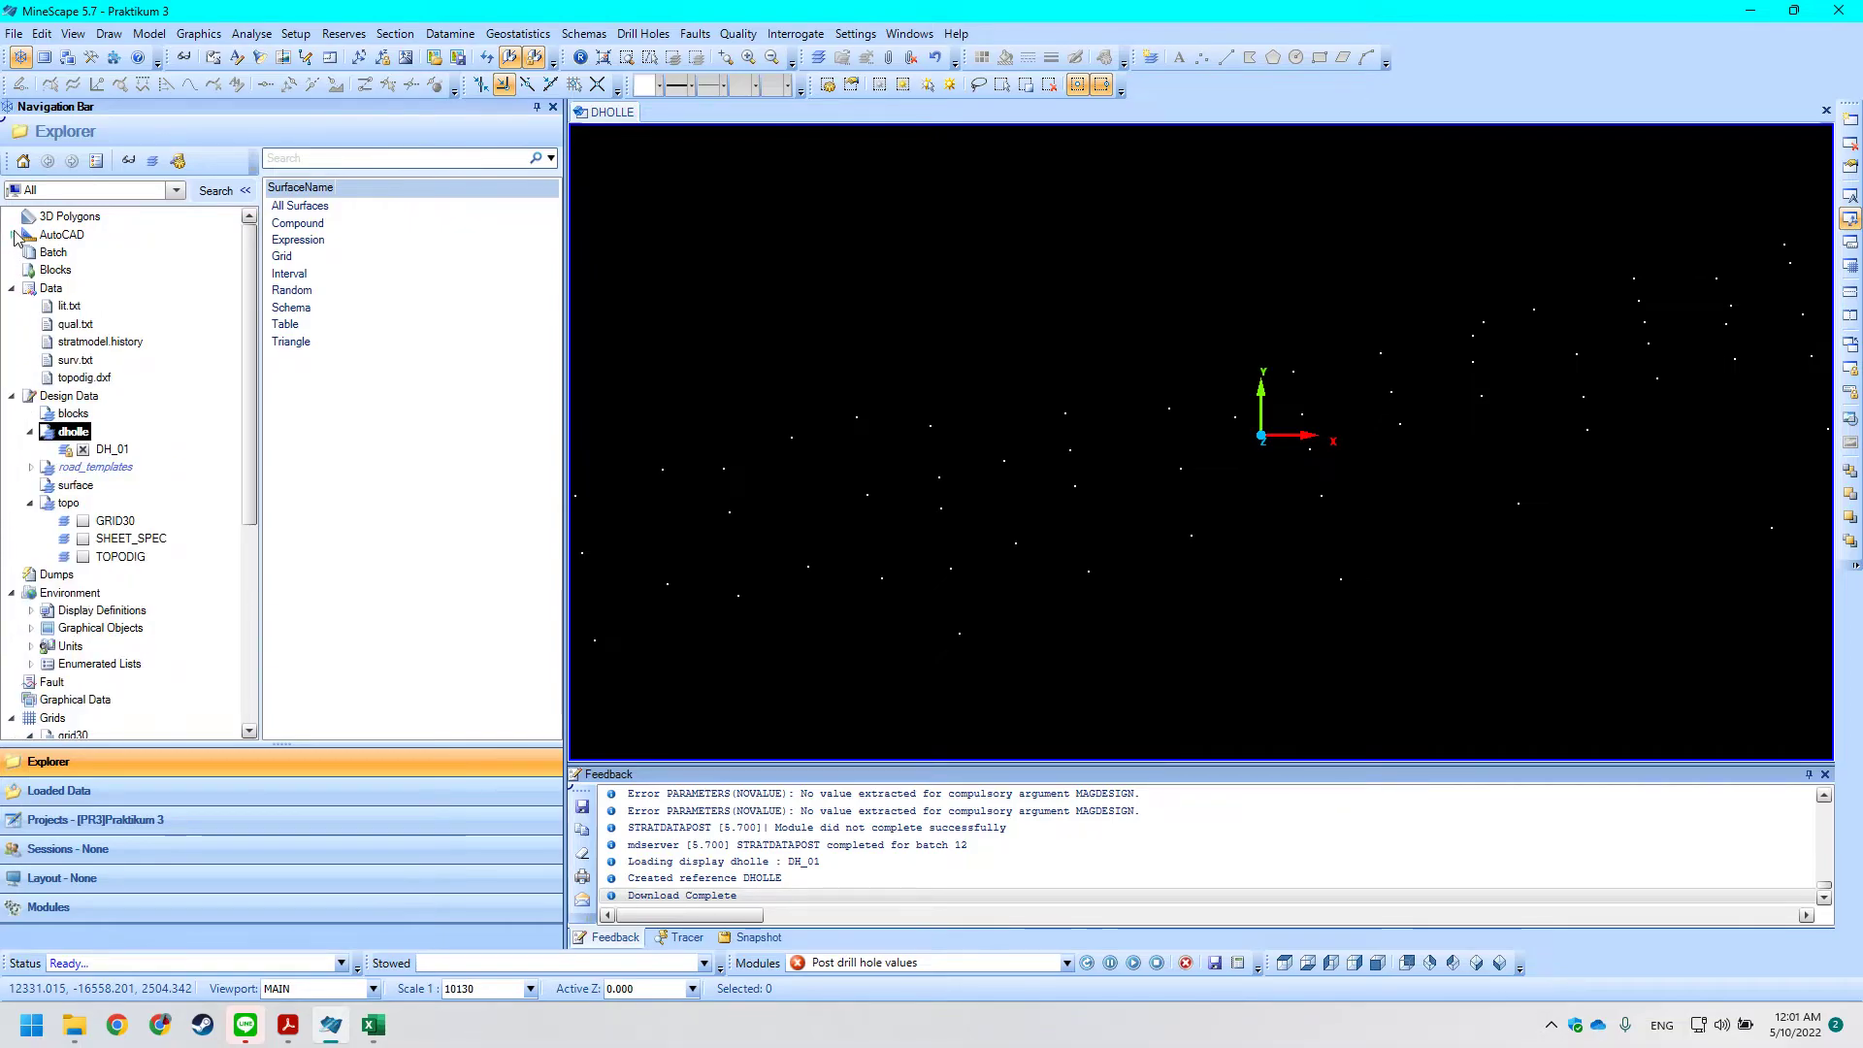
scroll(81, 306, "down", 2)
scroll(78, 304, "down", 4)
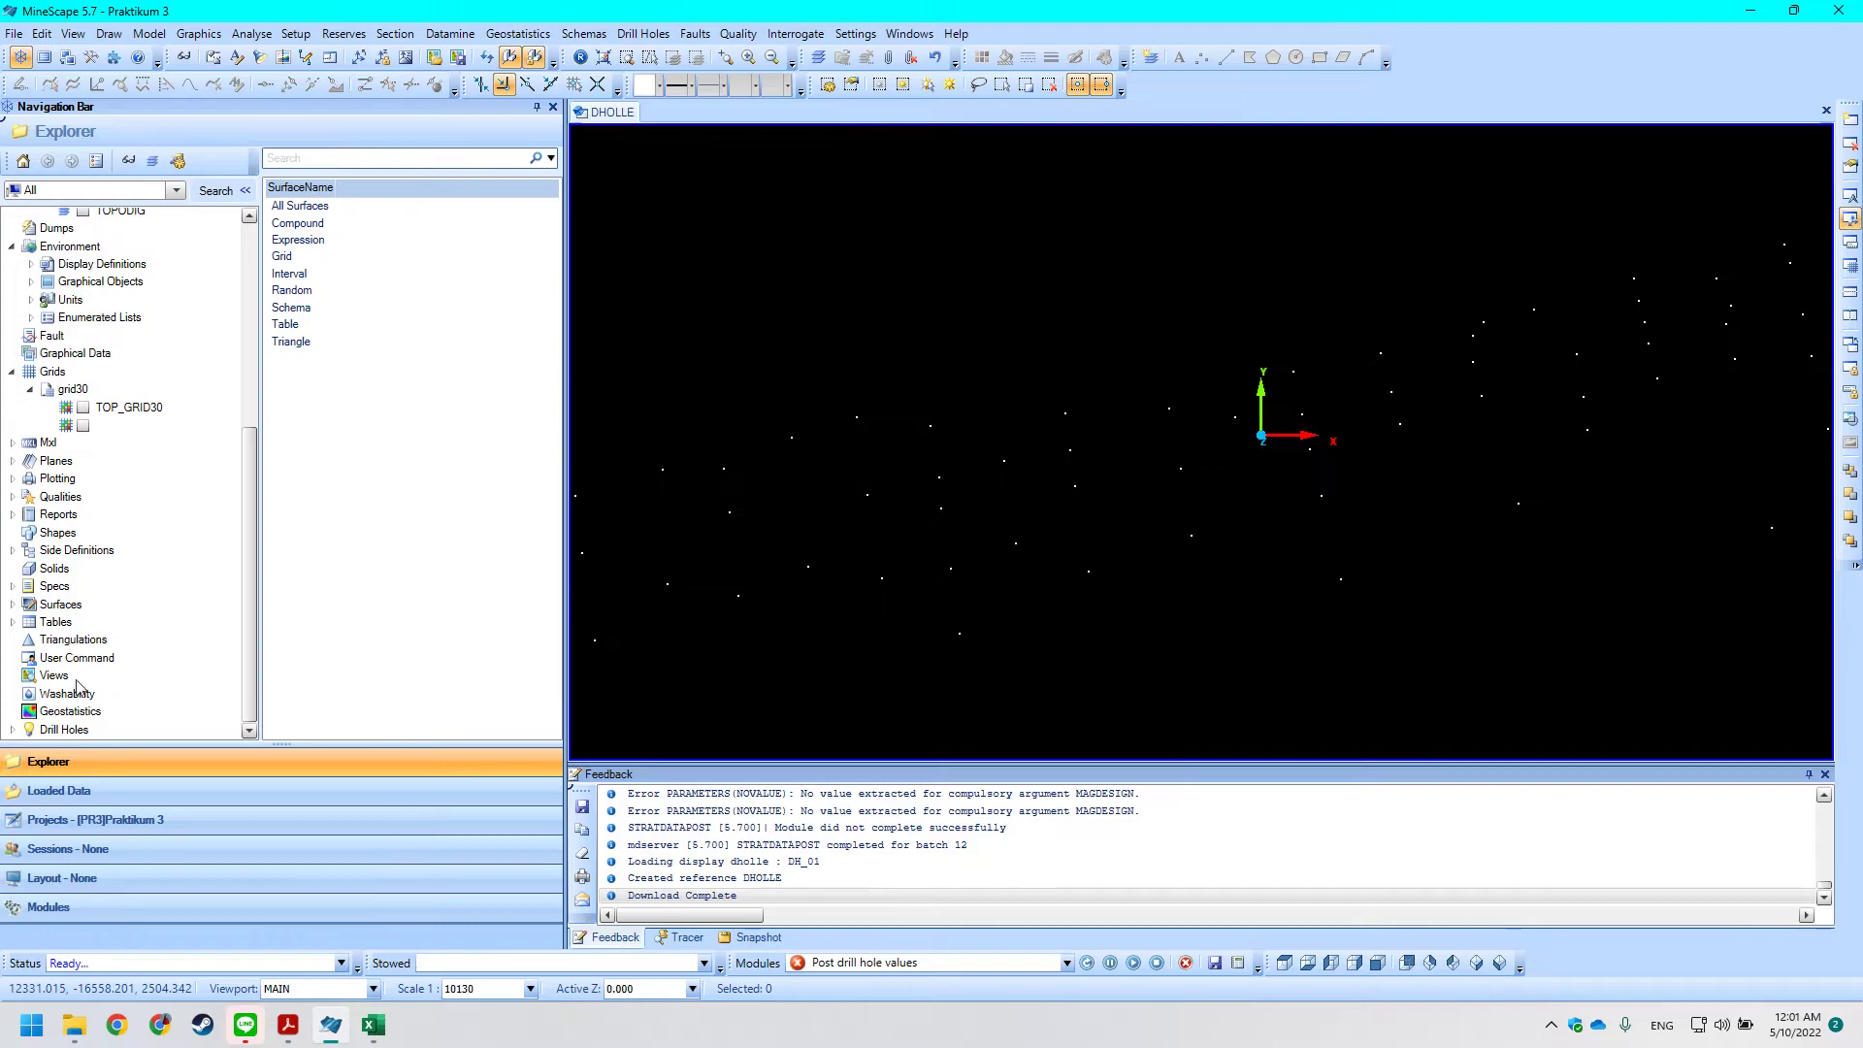
left_click(11, 623)
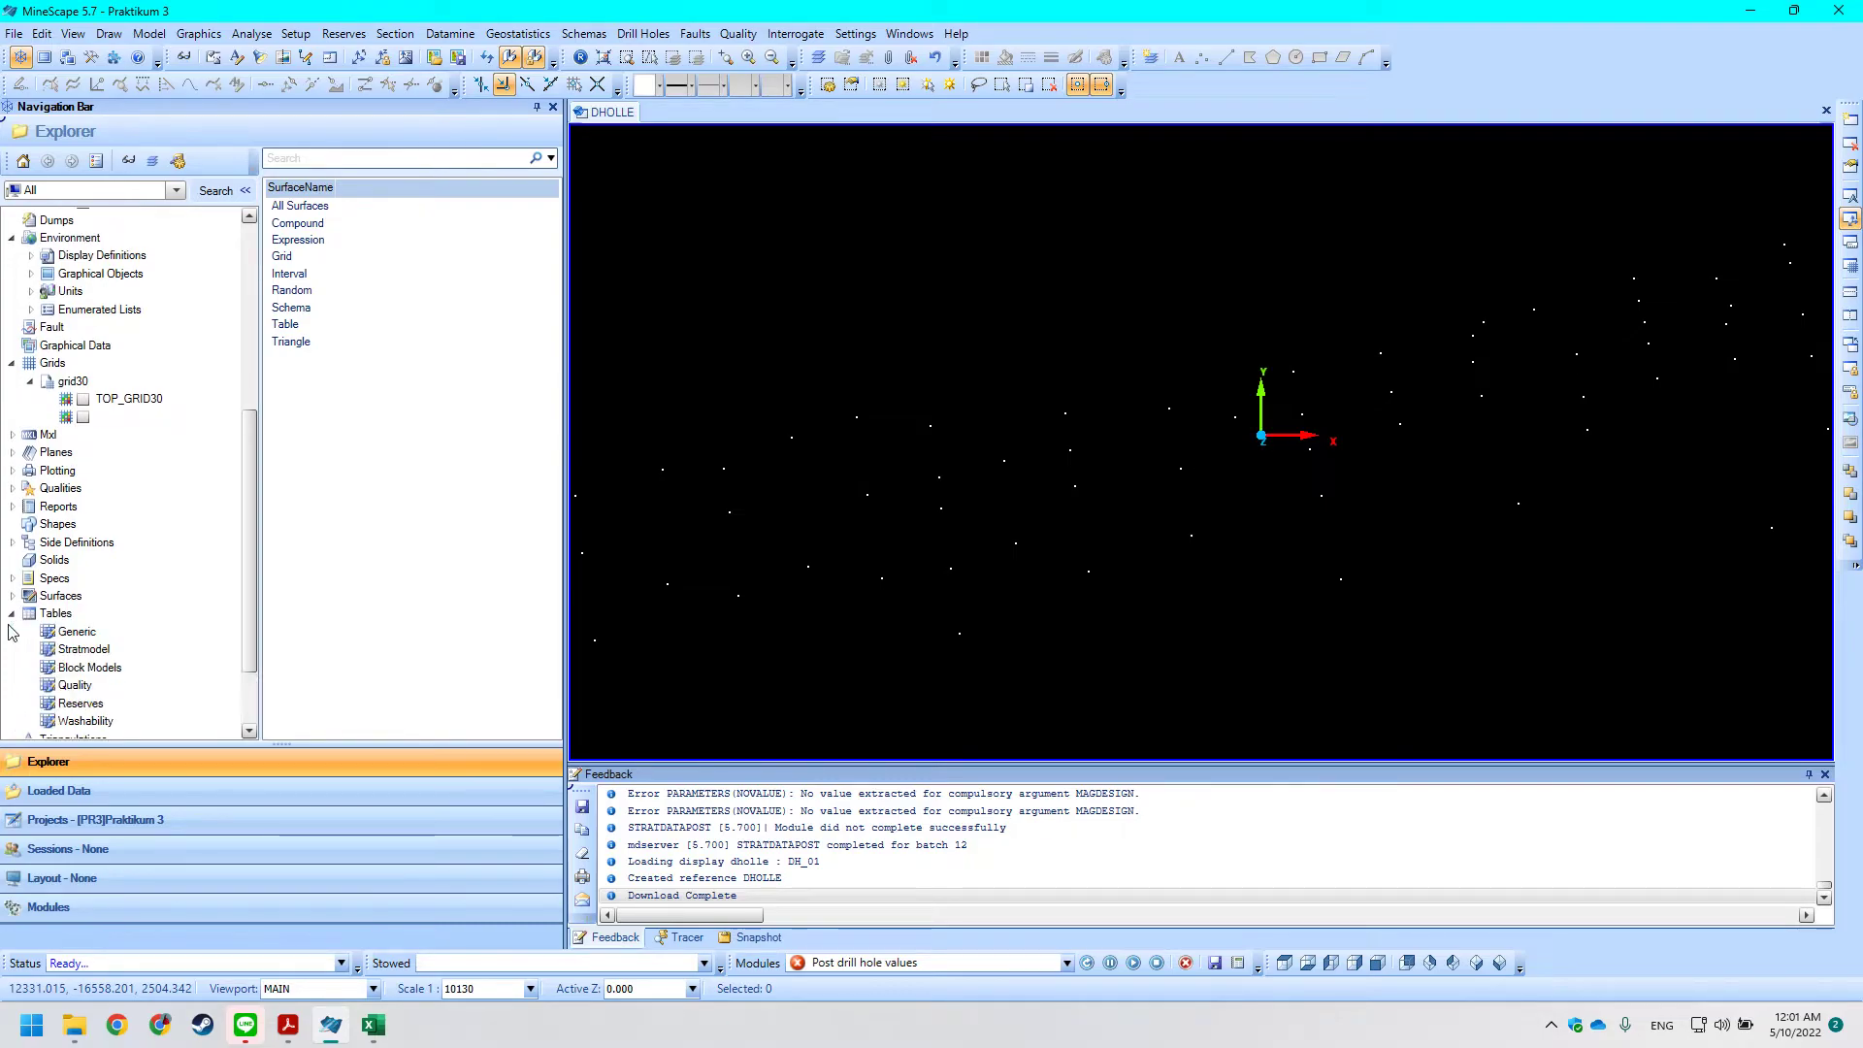
left_click(14, 610)
left_click(11, 586)
scroll(89, 612, "down", 9)
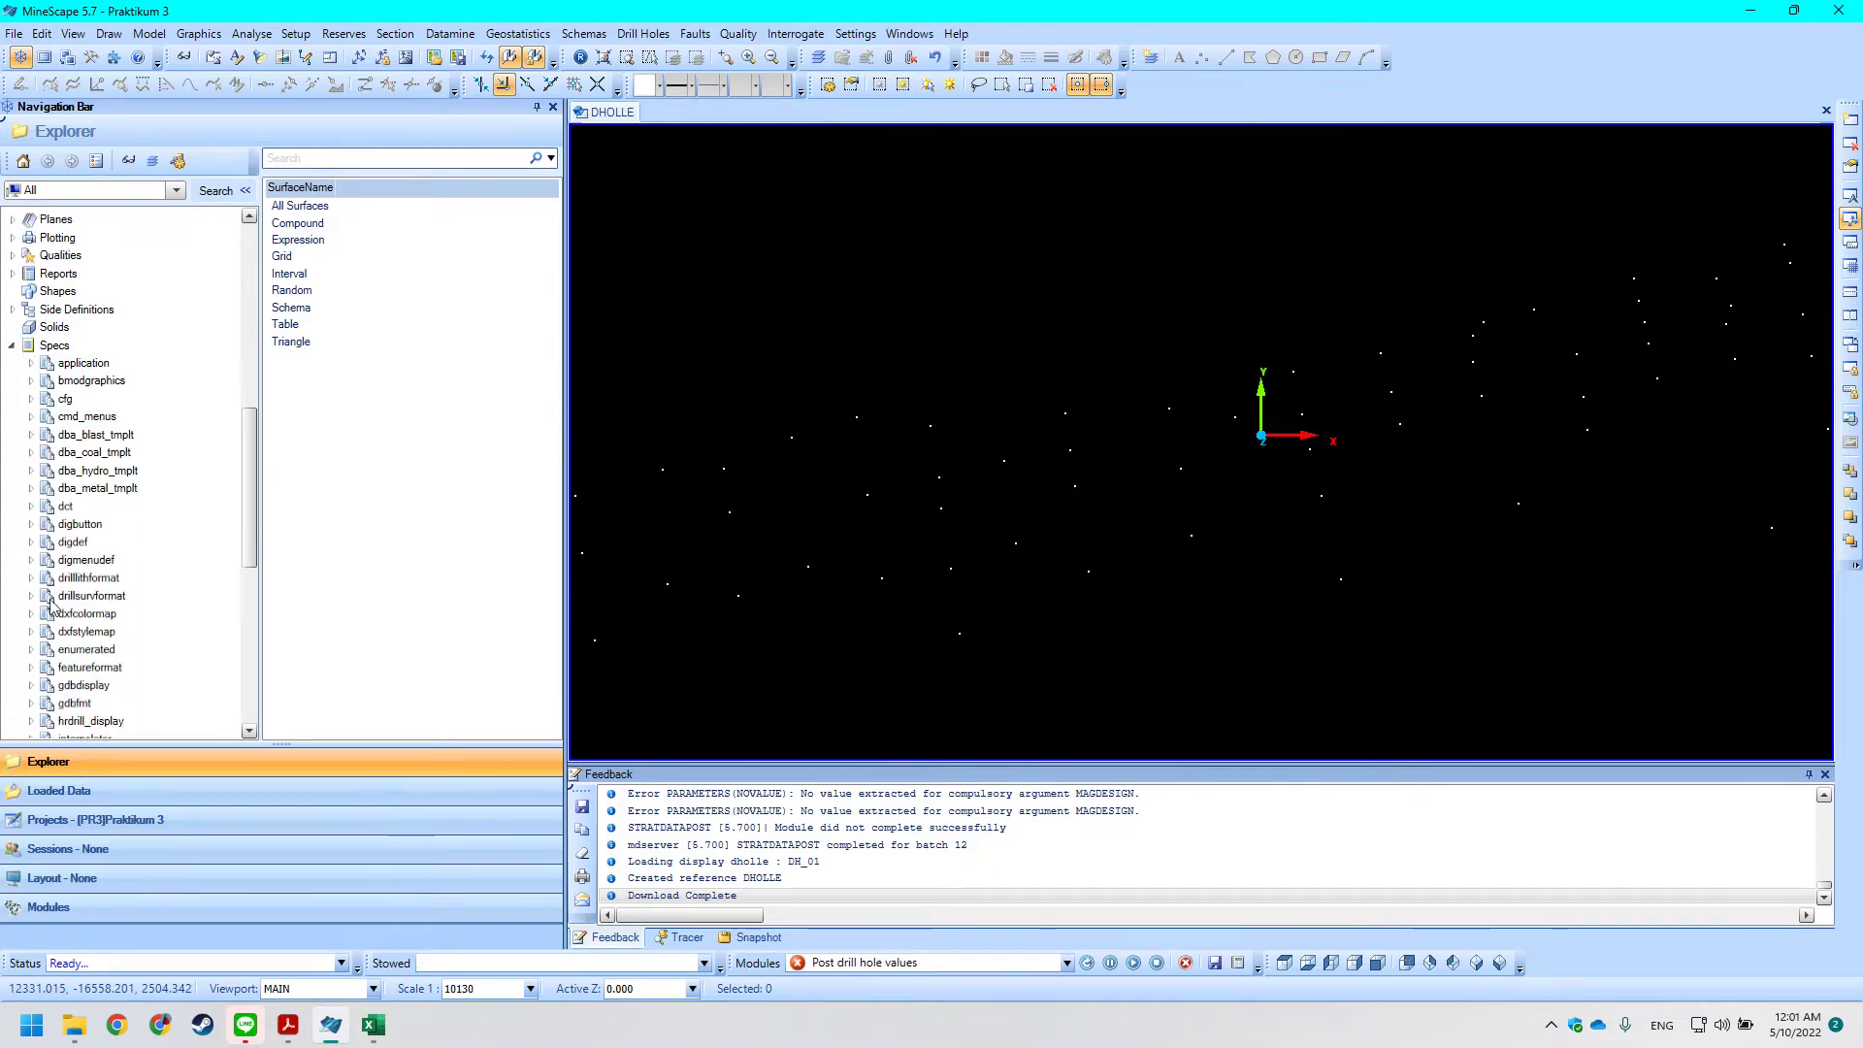
scroll(93, 619, "down", 5)
scroll(109, 654, "up", 4)
scroll(110, 654, "up", 5)
scroll(116, 522, "down", 4)
scroll(124, 449, "down", 5)
scroll(137, 573, "down", 1)
left_click(33, 585)
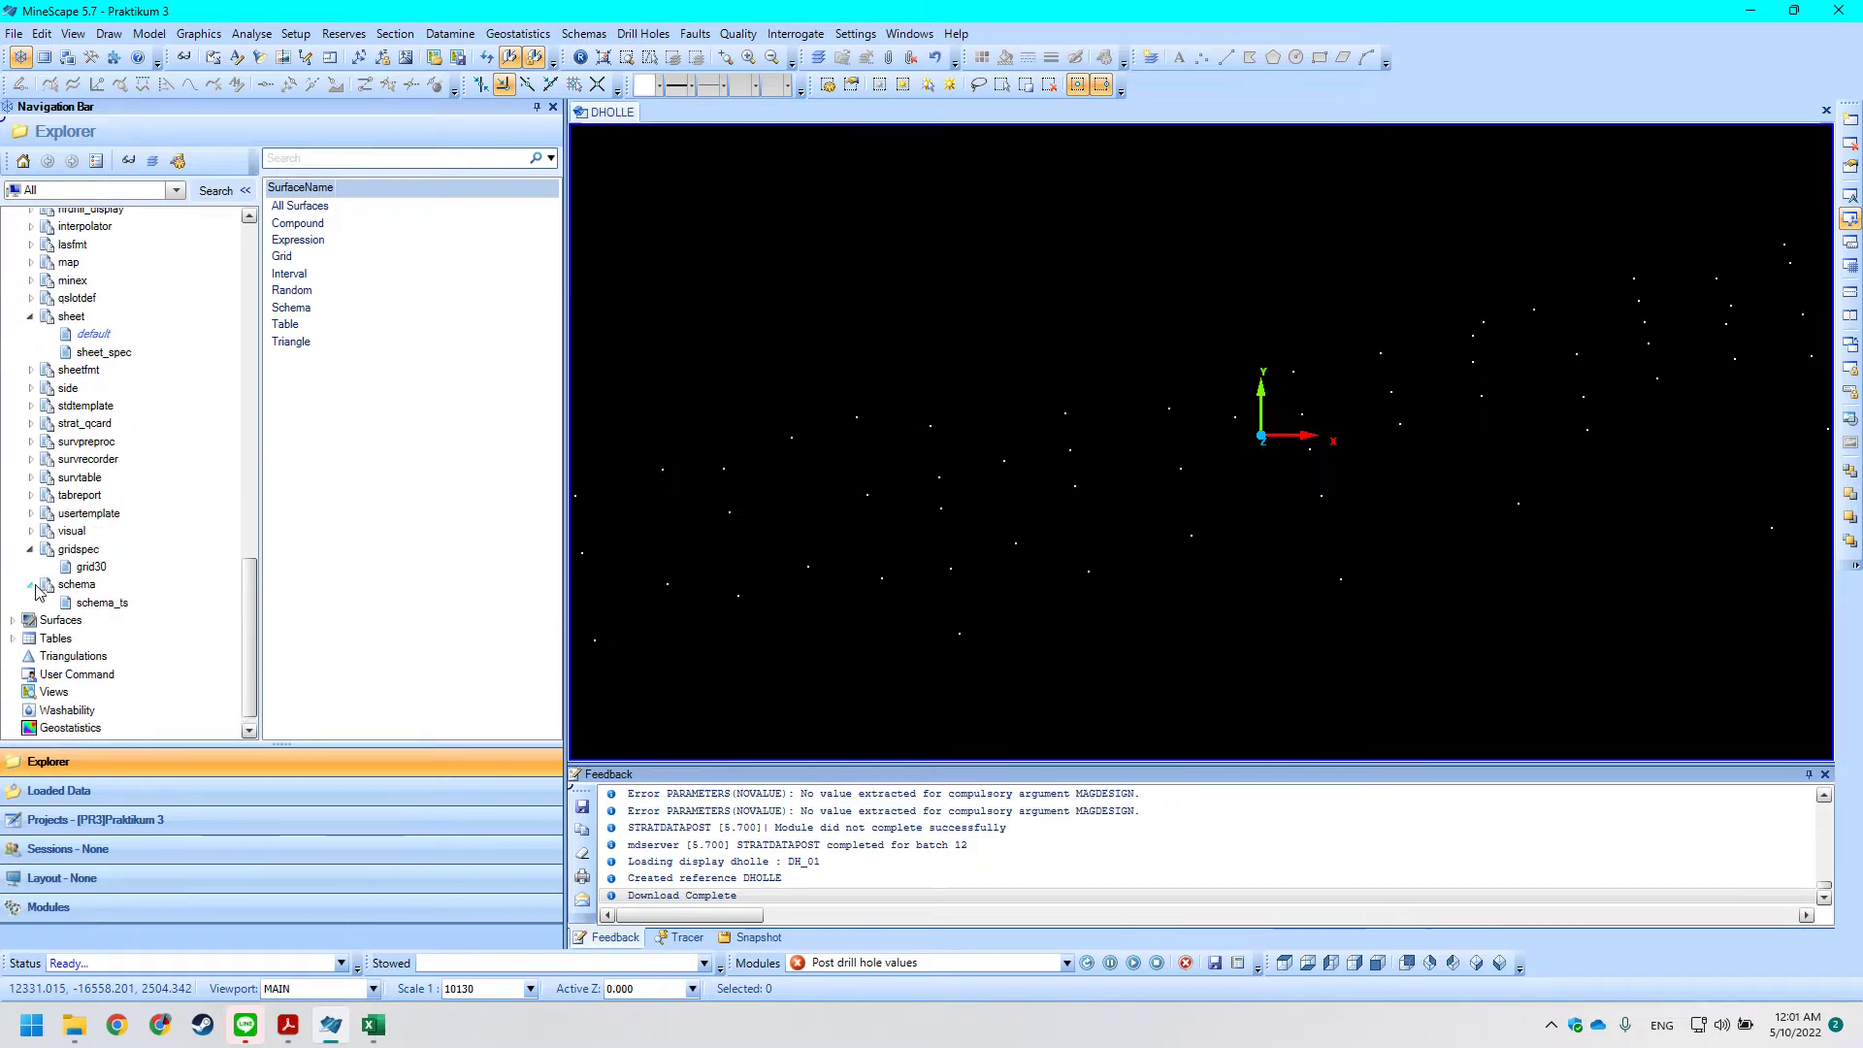
scroll(88, 485, "up", 15)
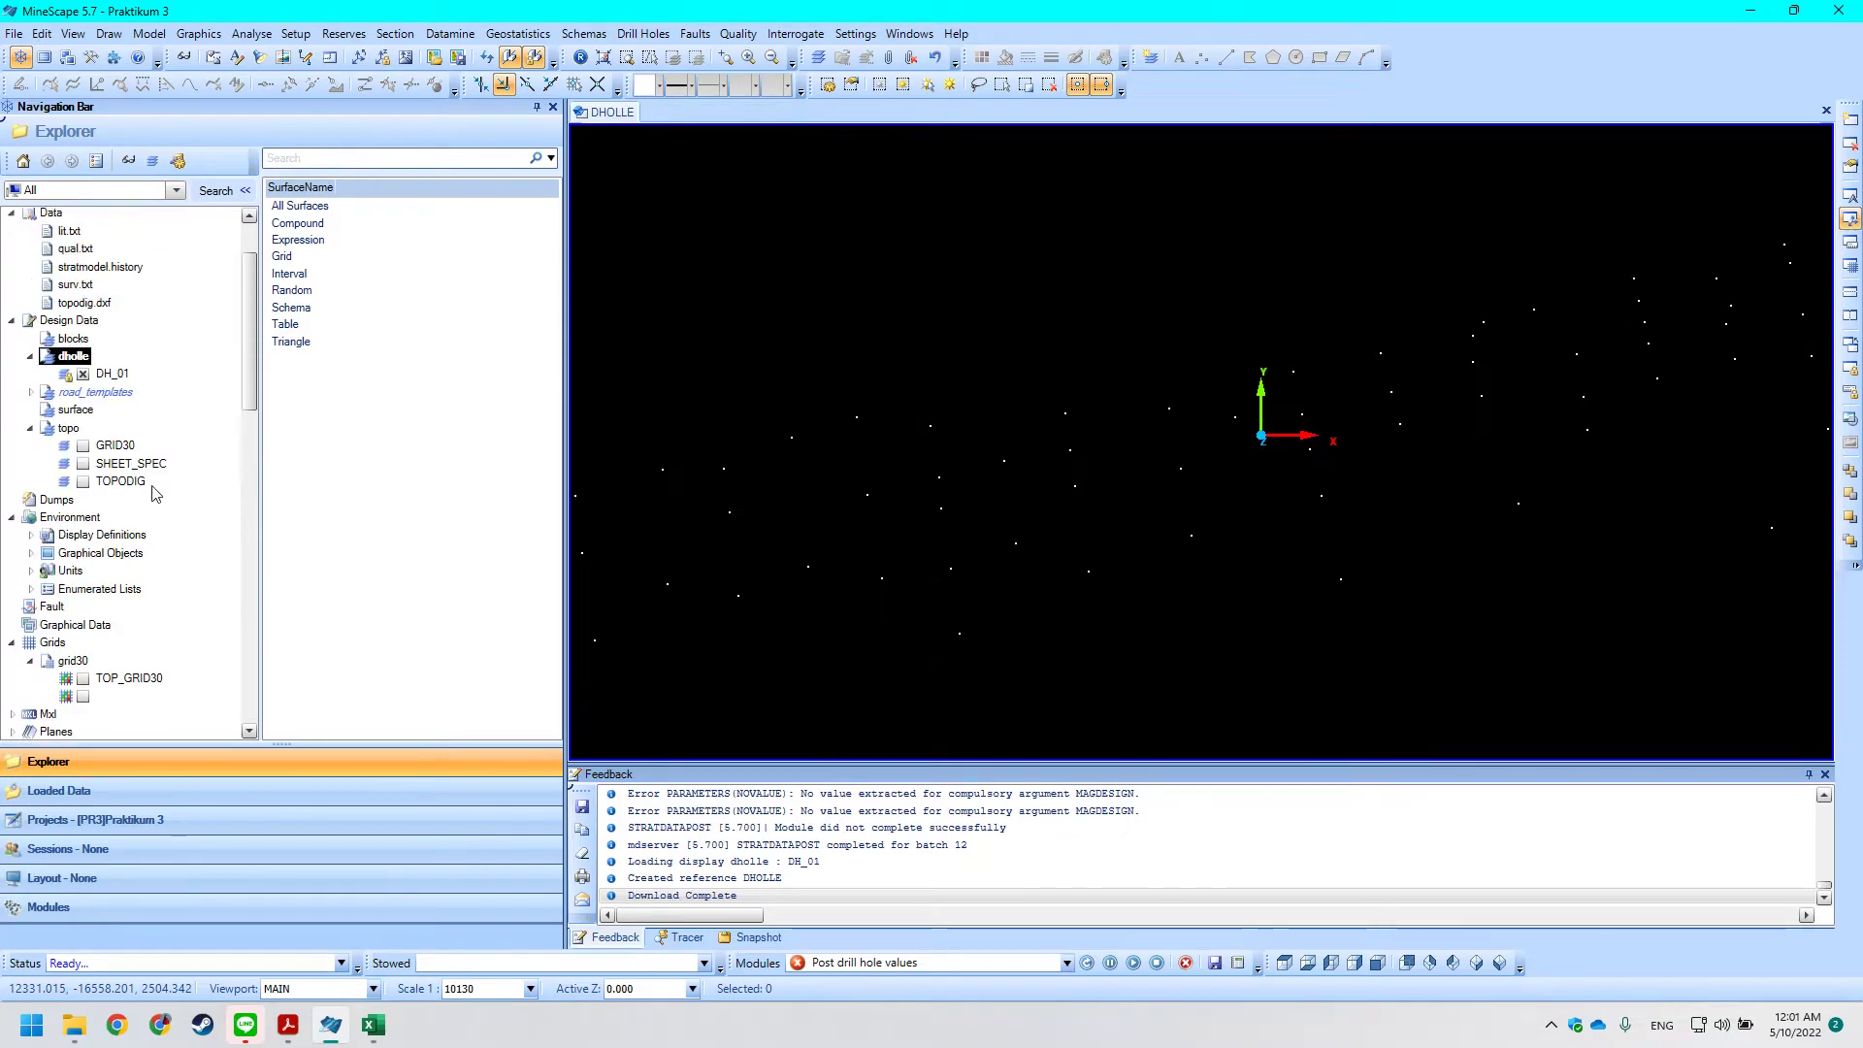
Hide the explorer's search pane and open the module log of the latest Post drill hole values run.
left_click(217, 190)
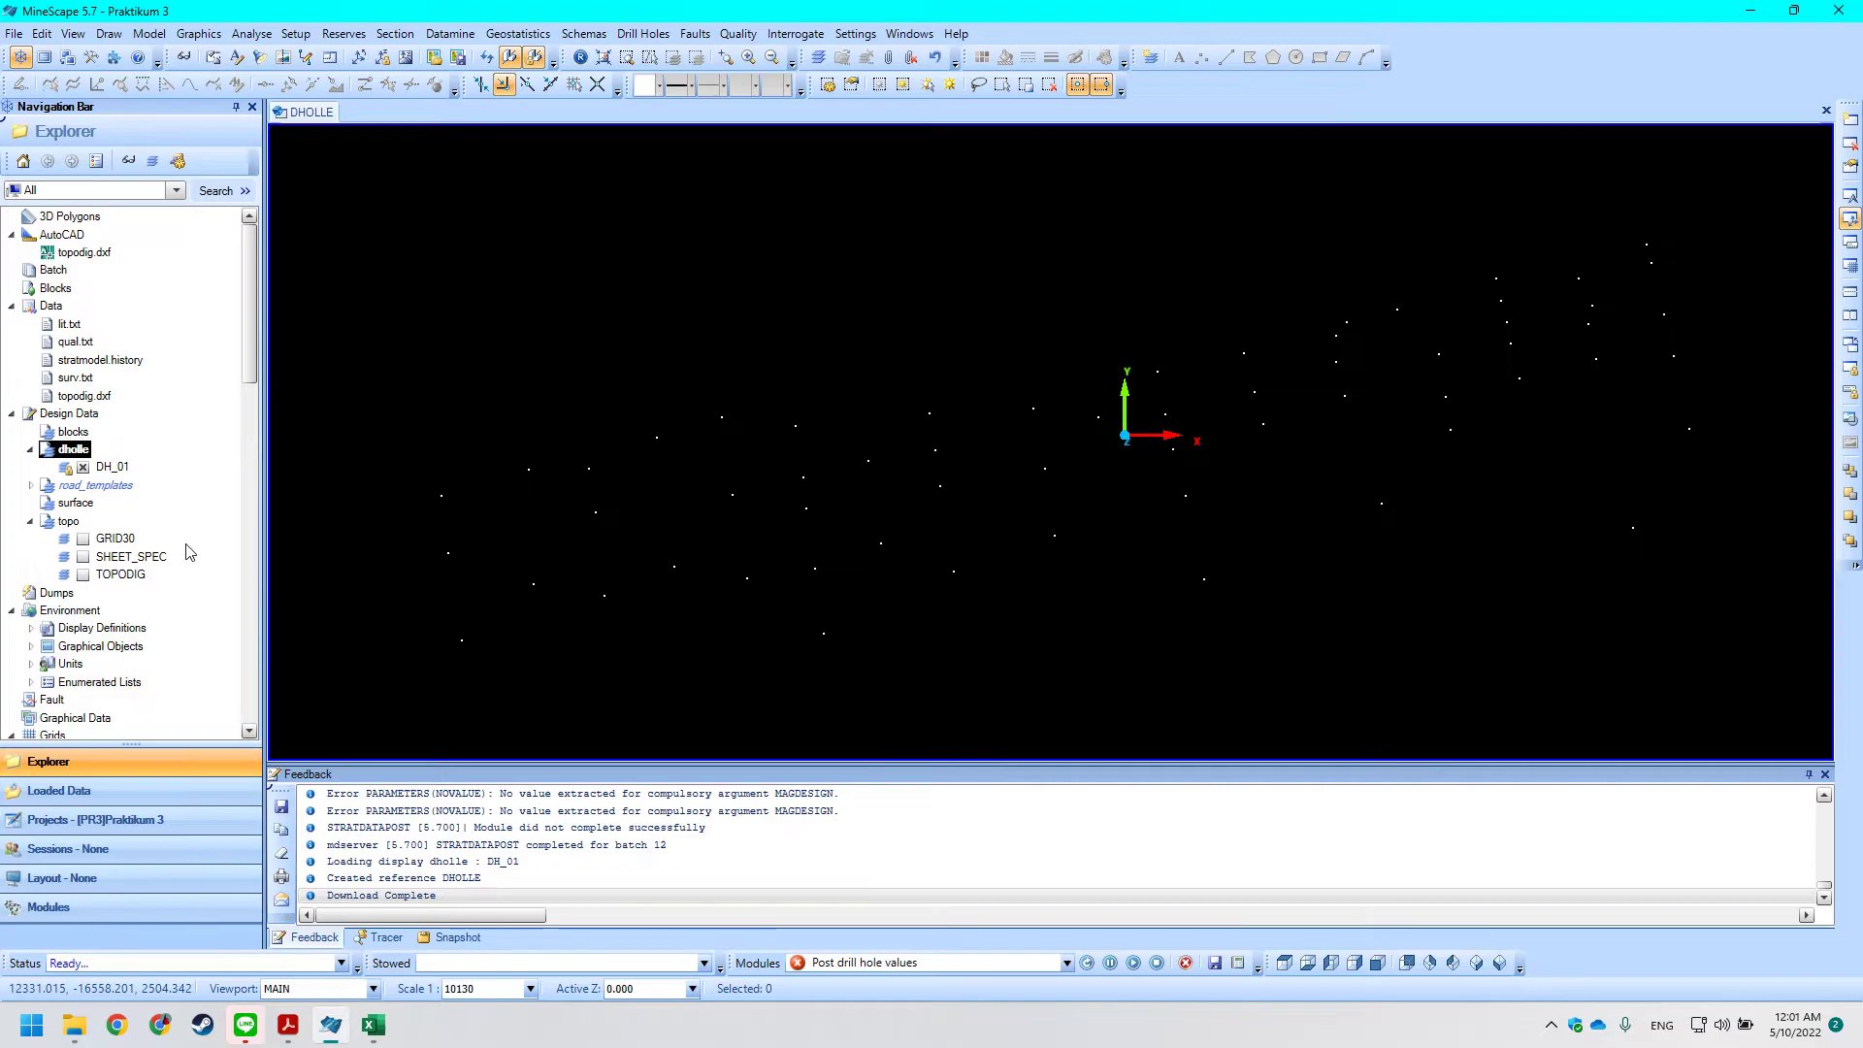
left_click(473, 902)
left_click(314, 504)
left_click(1067, 962)
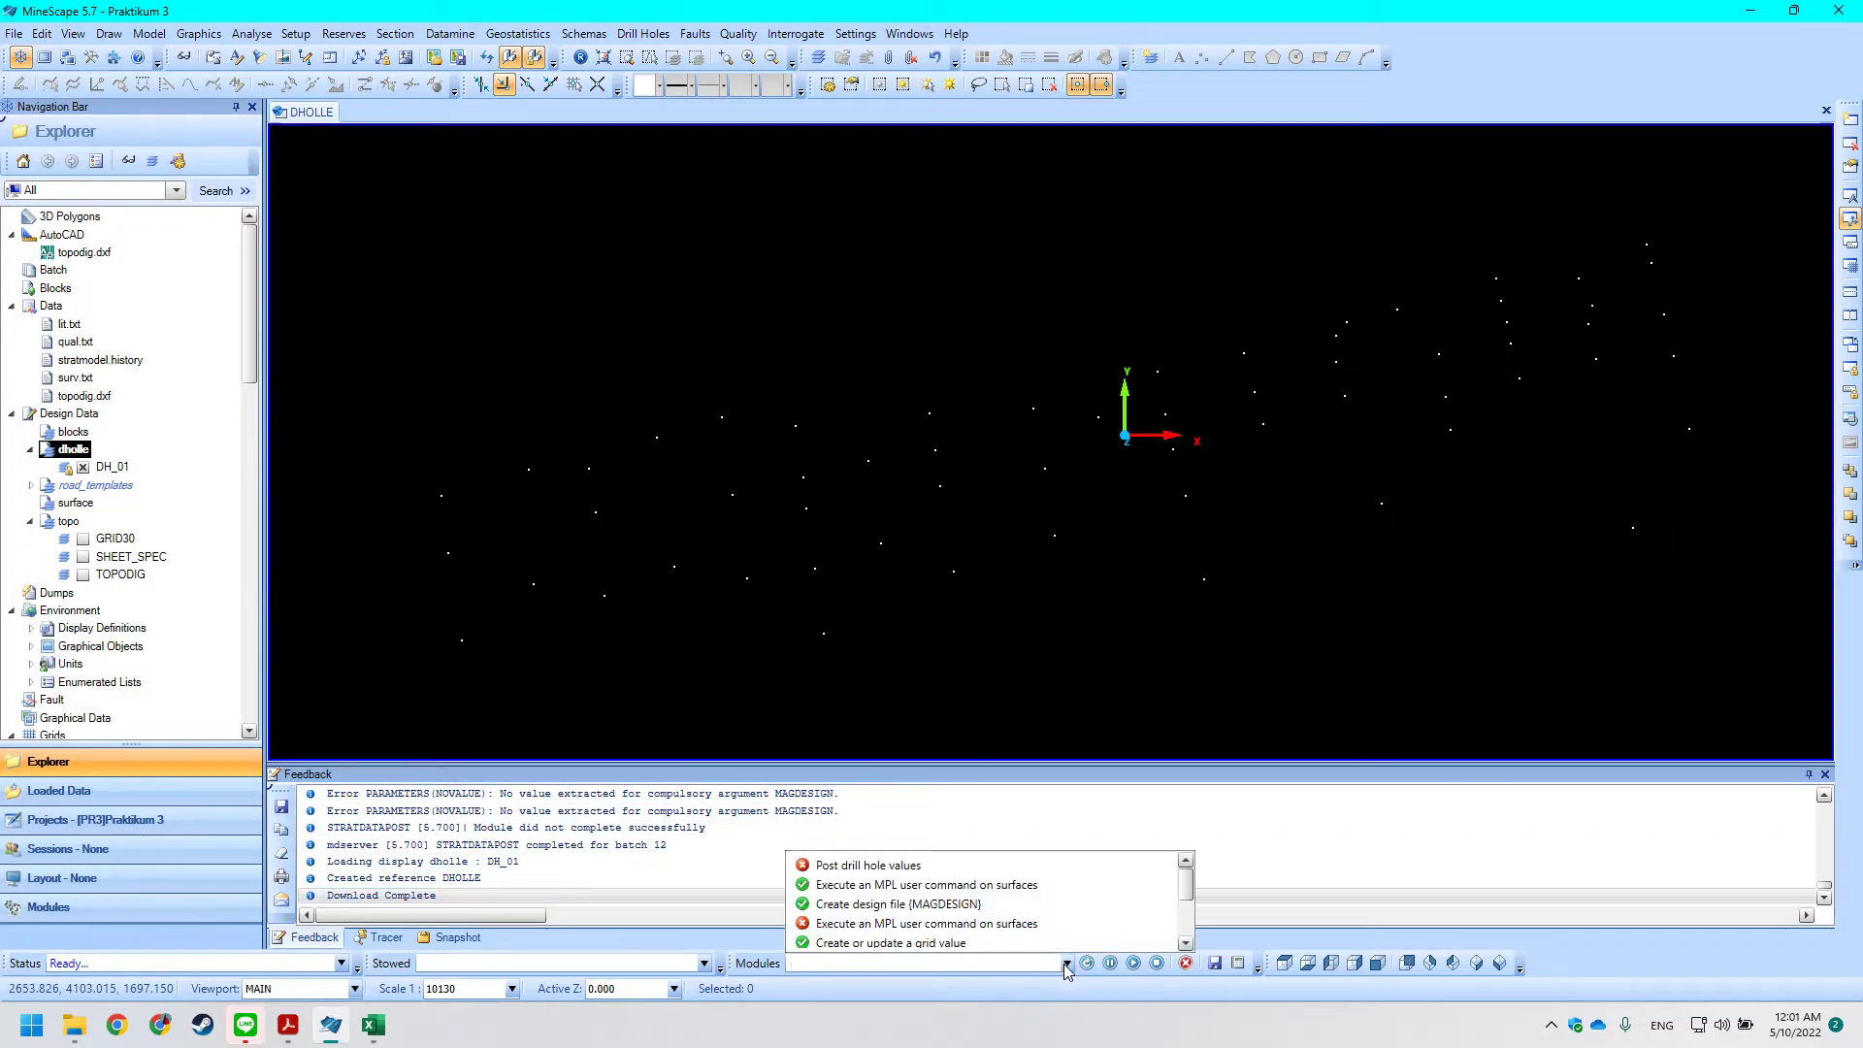
left_click(975, 862)
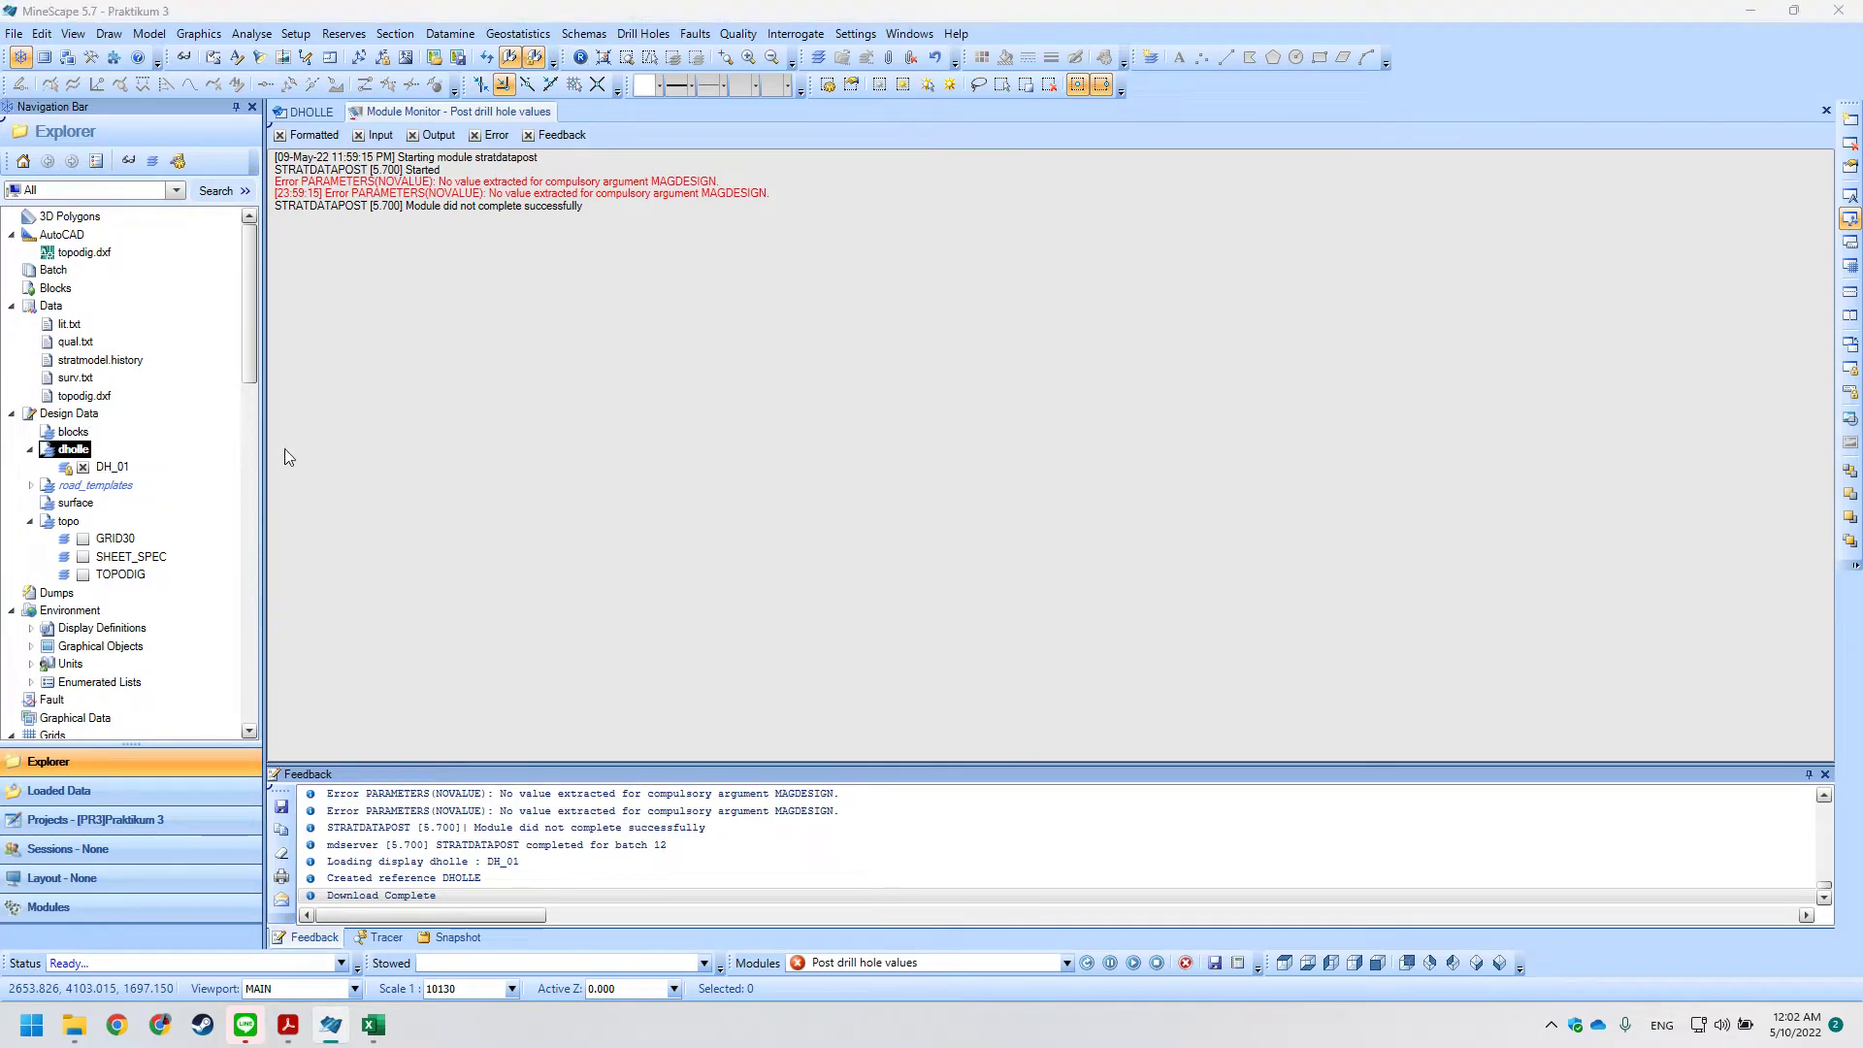
Switch to the tutorial PDF, review the drill hole posting settings of step 9, and return to MineScape.
key("alt+Tab")
scroll(479, 489, "up", 8)
scroll(479, 489, "down", 5, "ctrl")
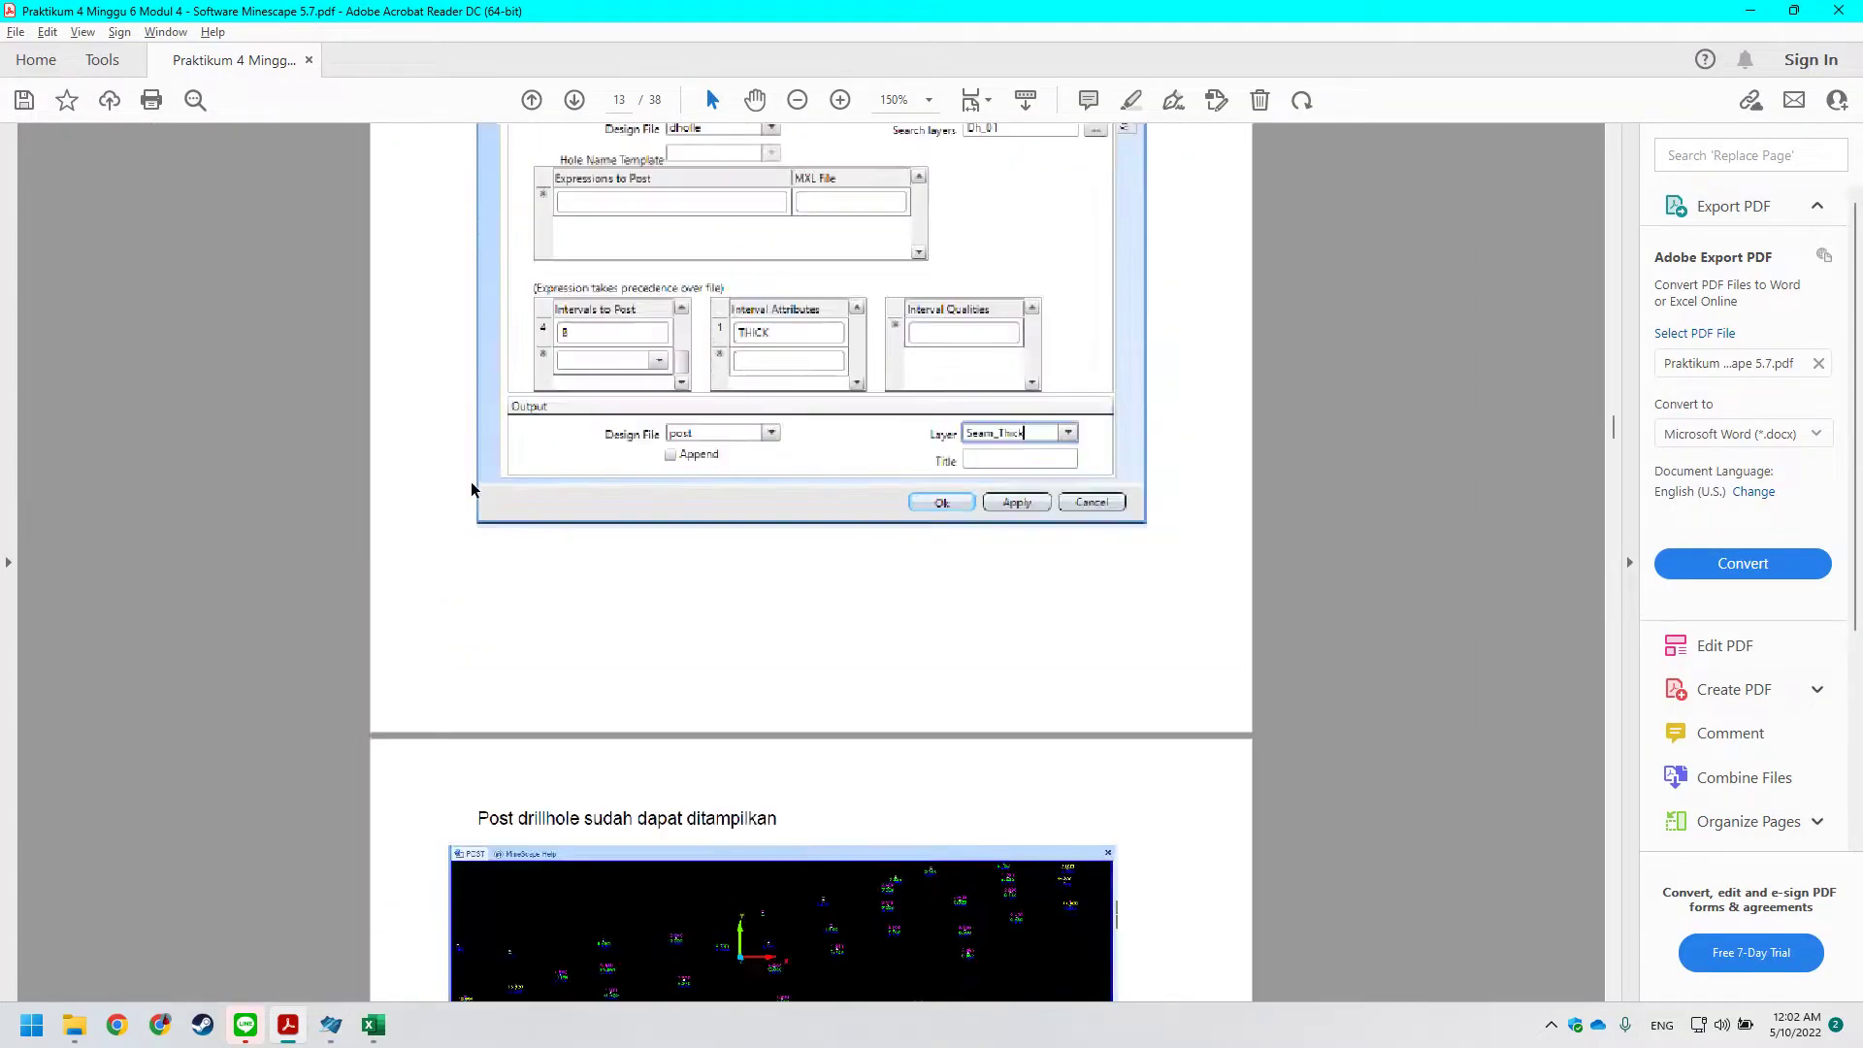
scroll(679, 537, "up", 2, "ctrl")
key("alt+Tab")
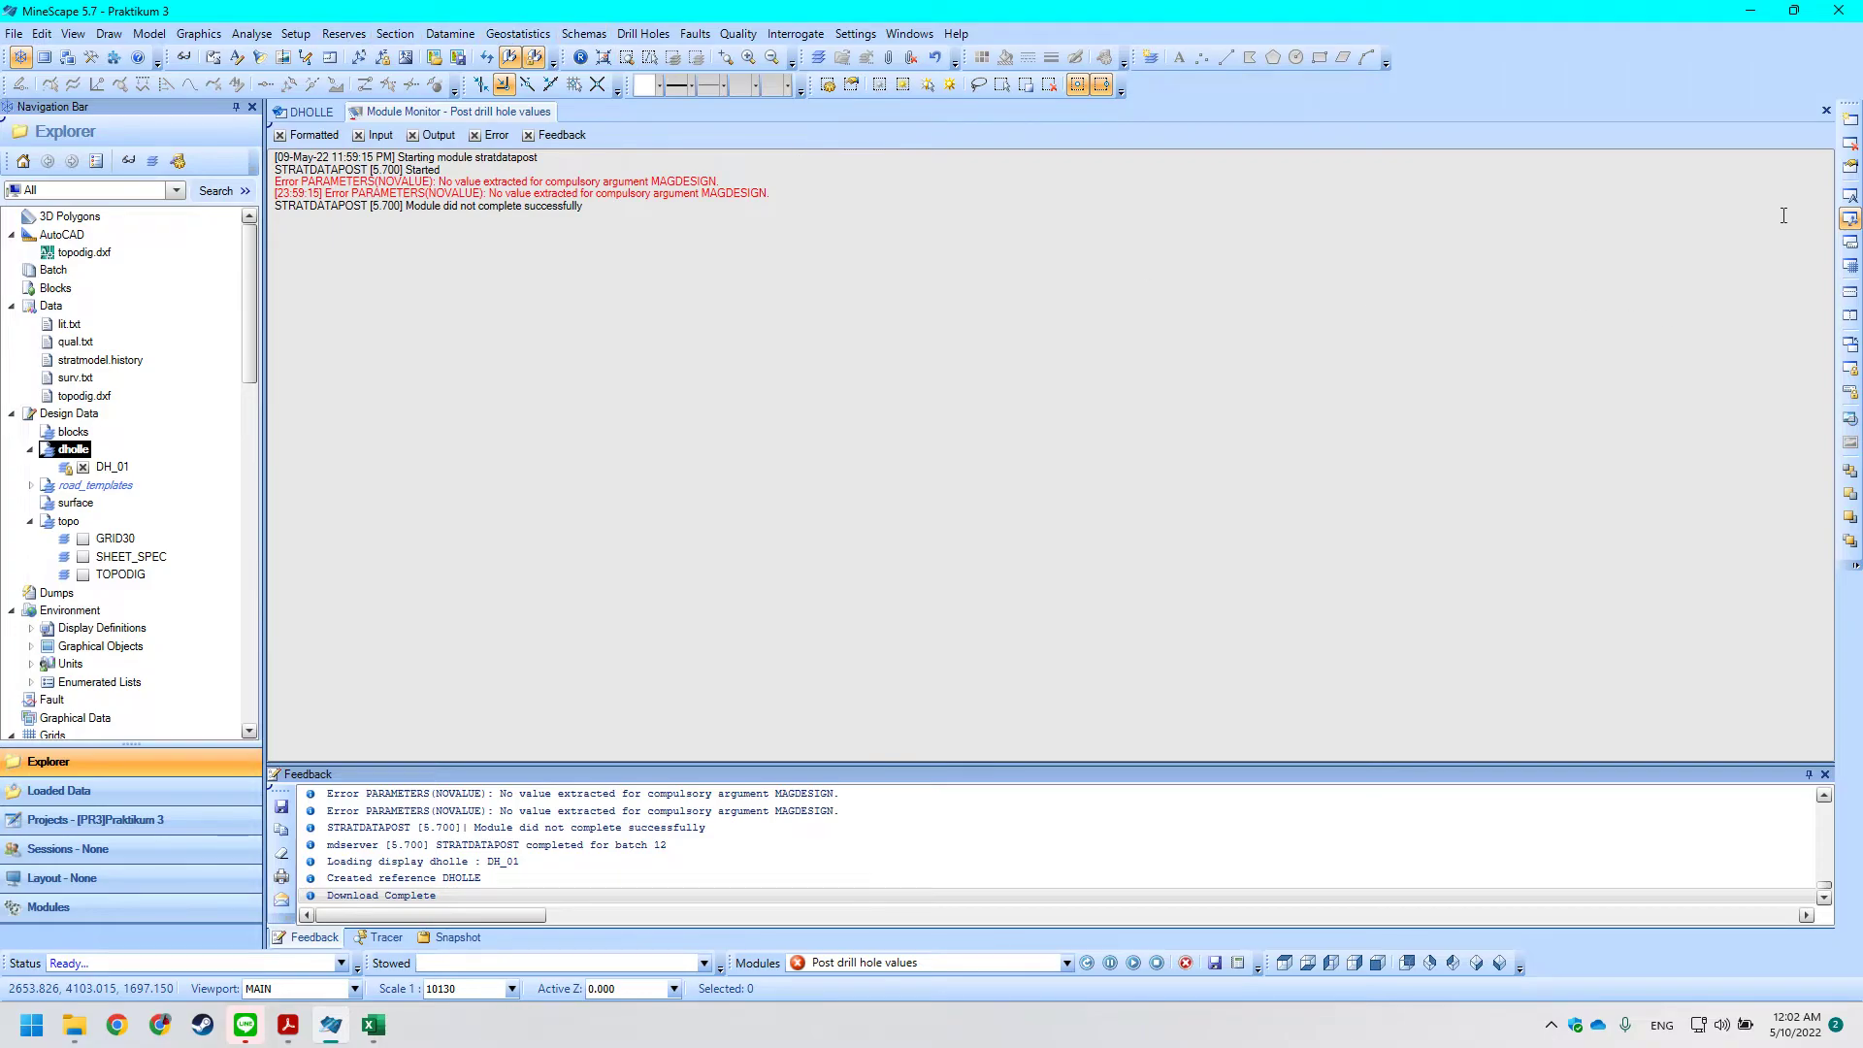
Reopen the drill hole graphics Post form for schema_ts and move it clear of the log.
left_click(636, 35)
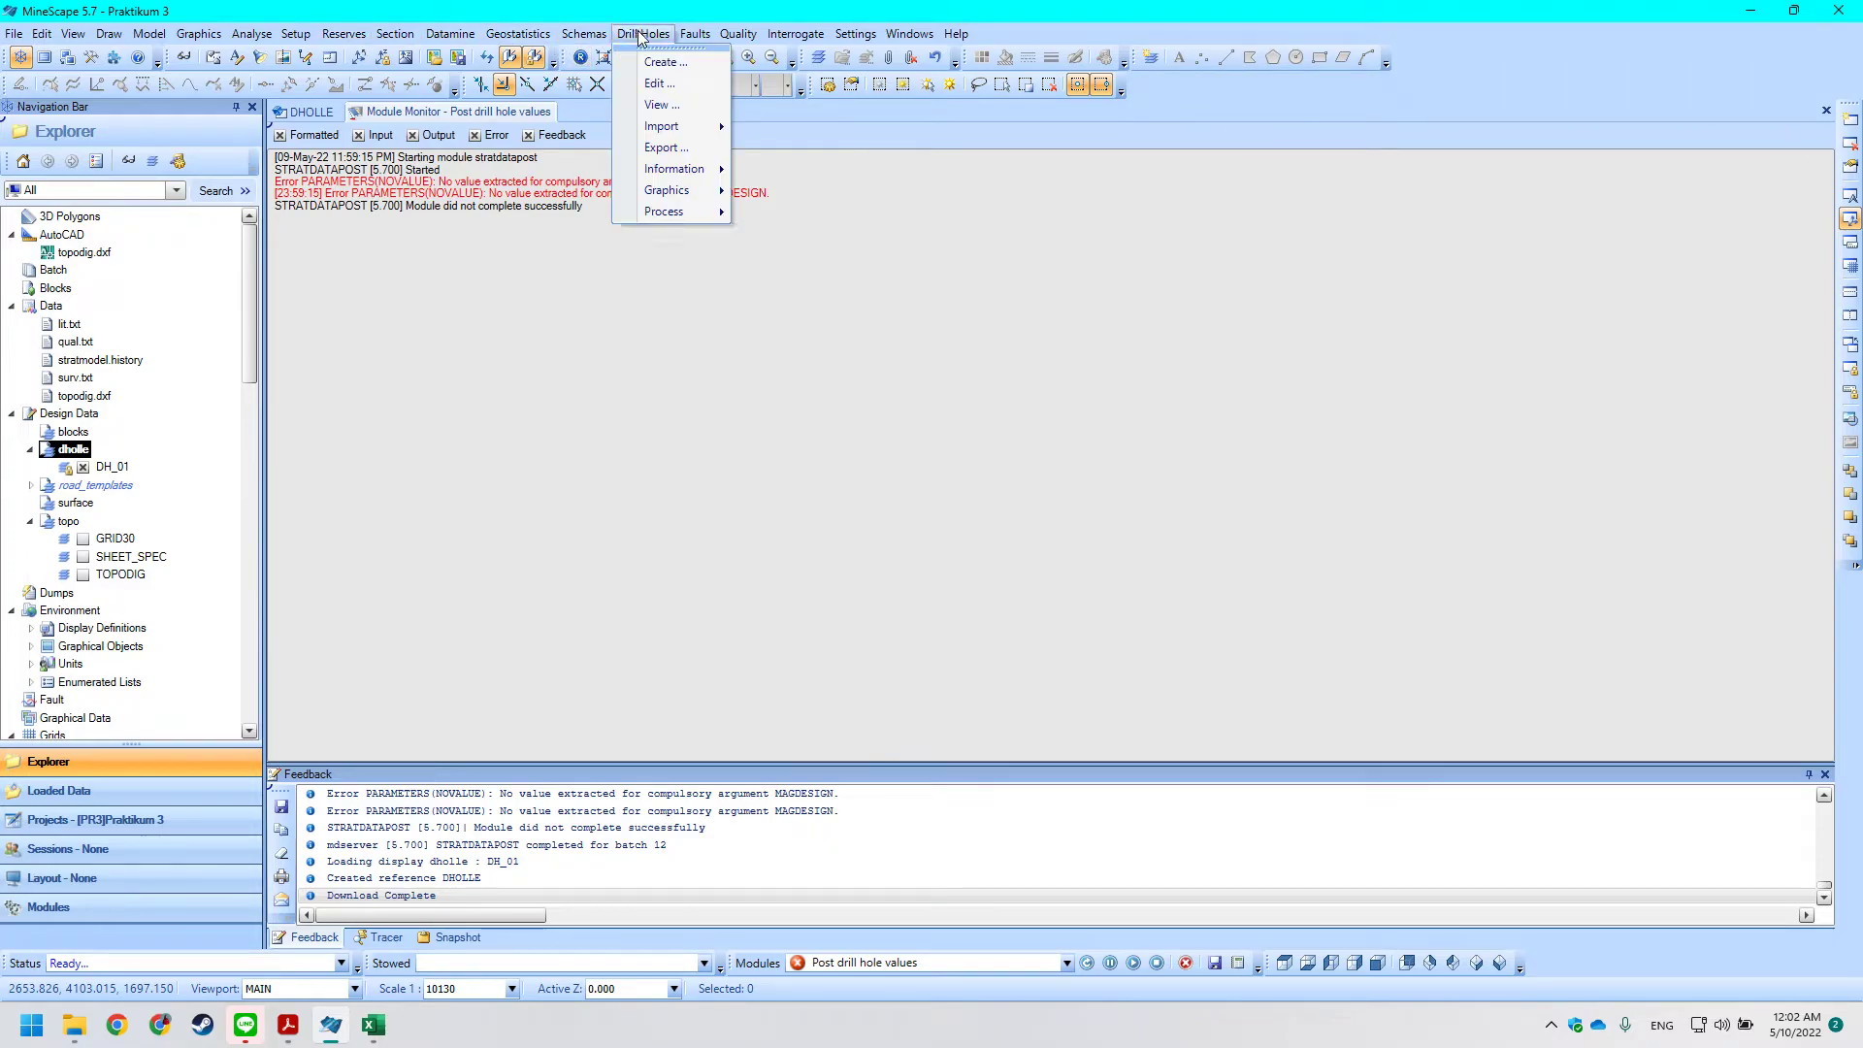
key("alt+Tab")
key("alt+Tab")
left_click(664, 39)
mouse_move(682, 192)
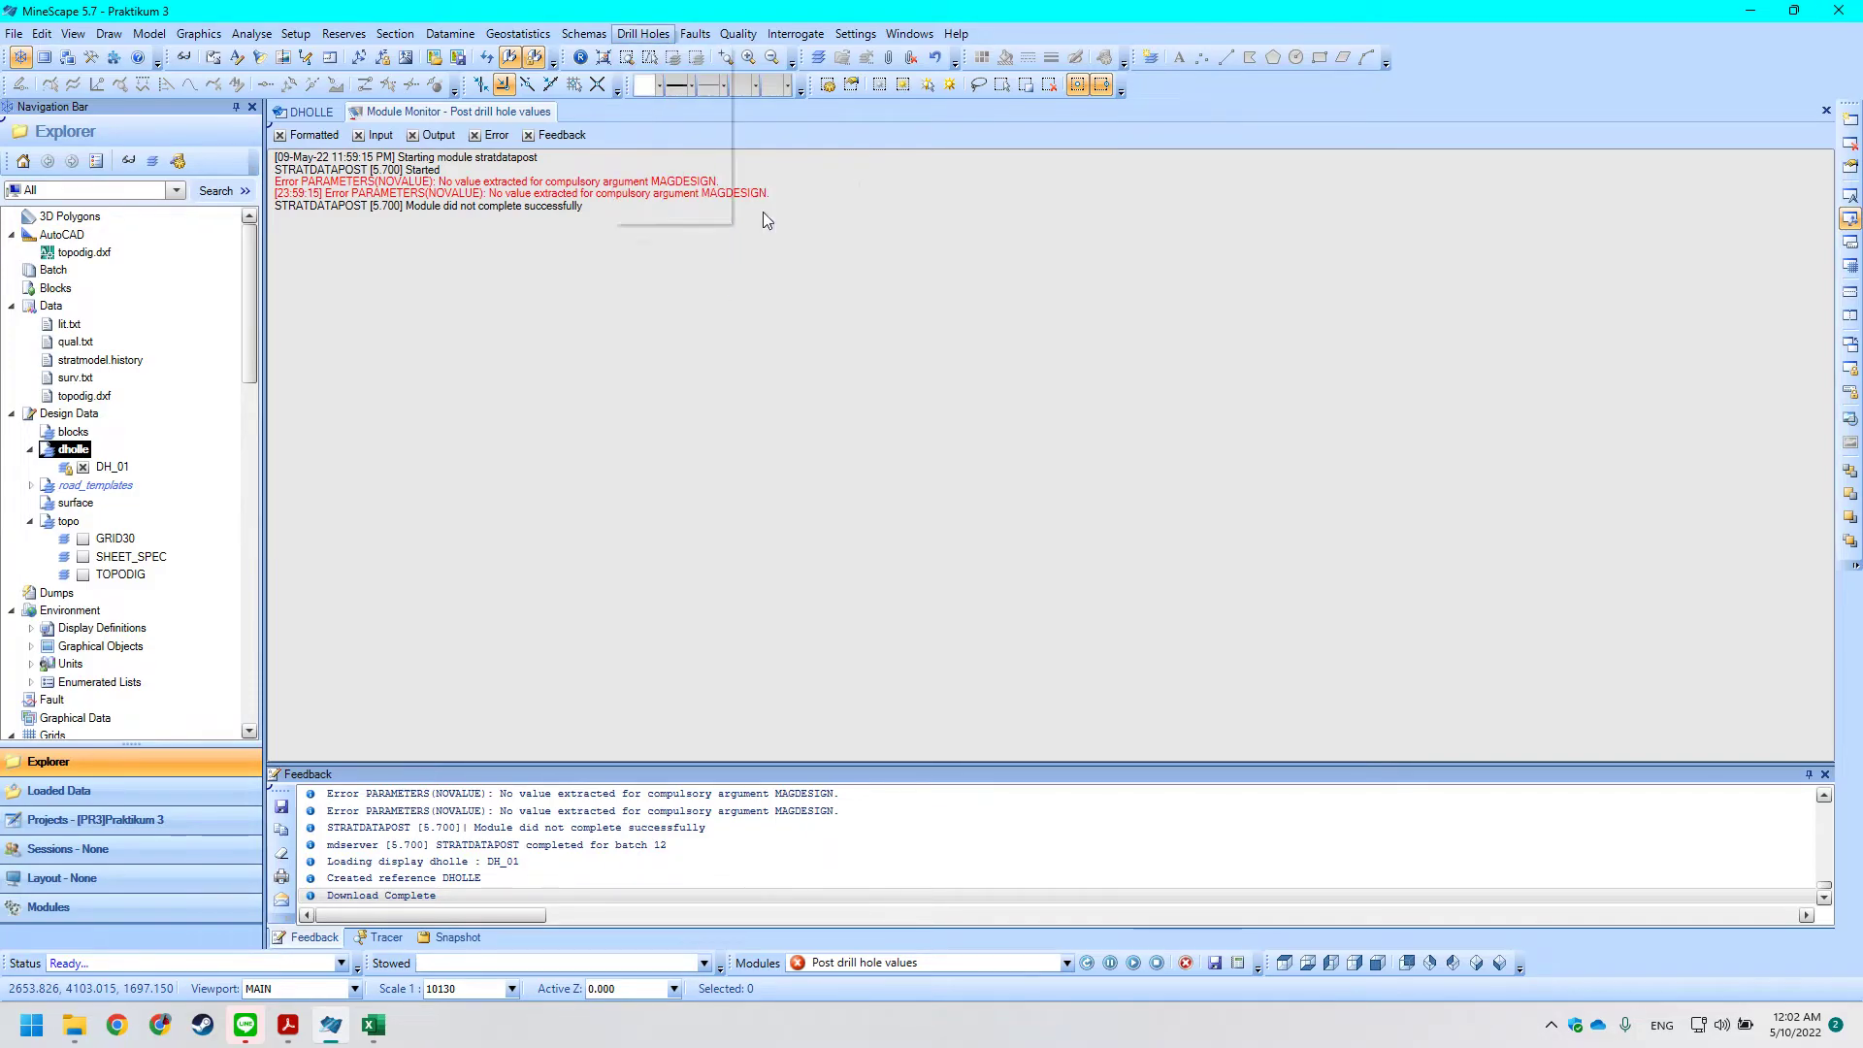
left_click(767, 220)
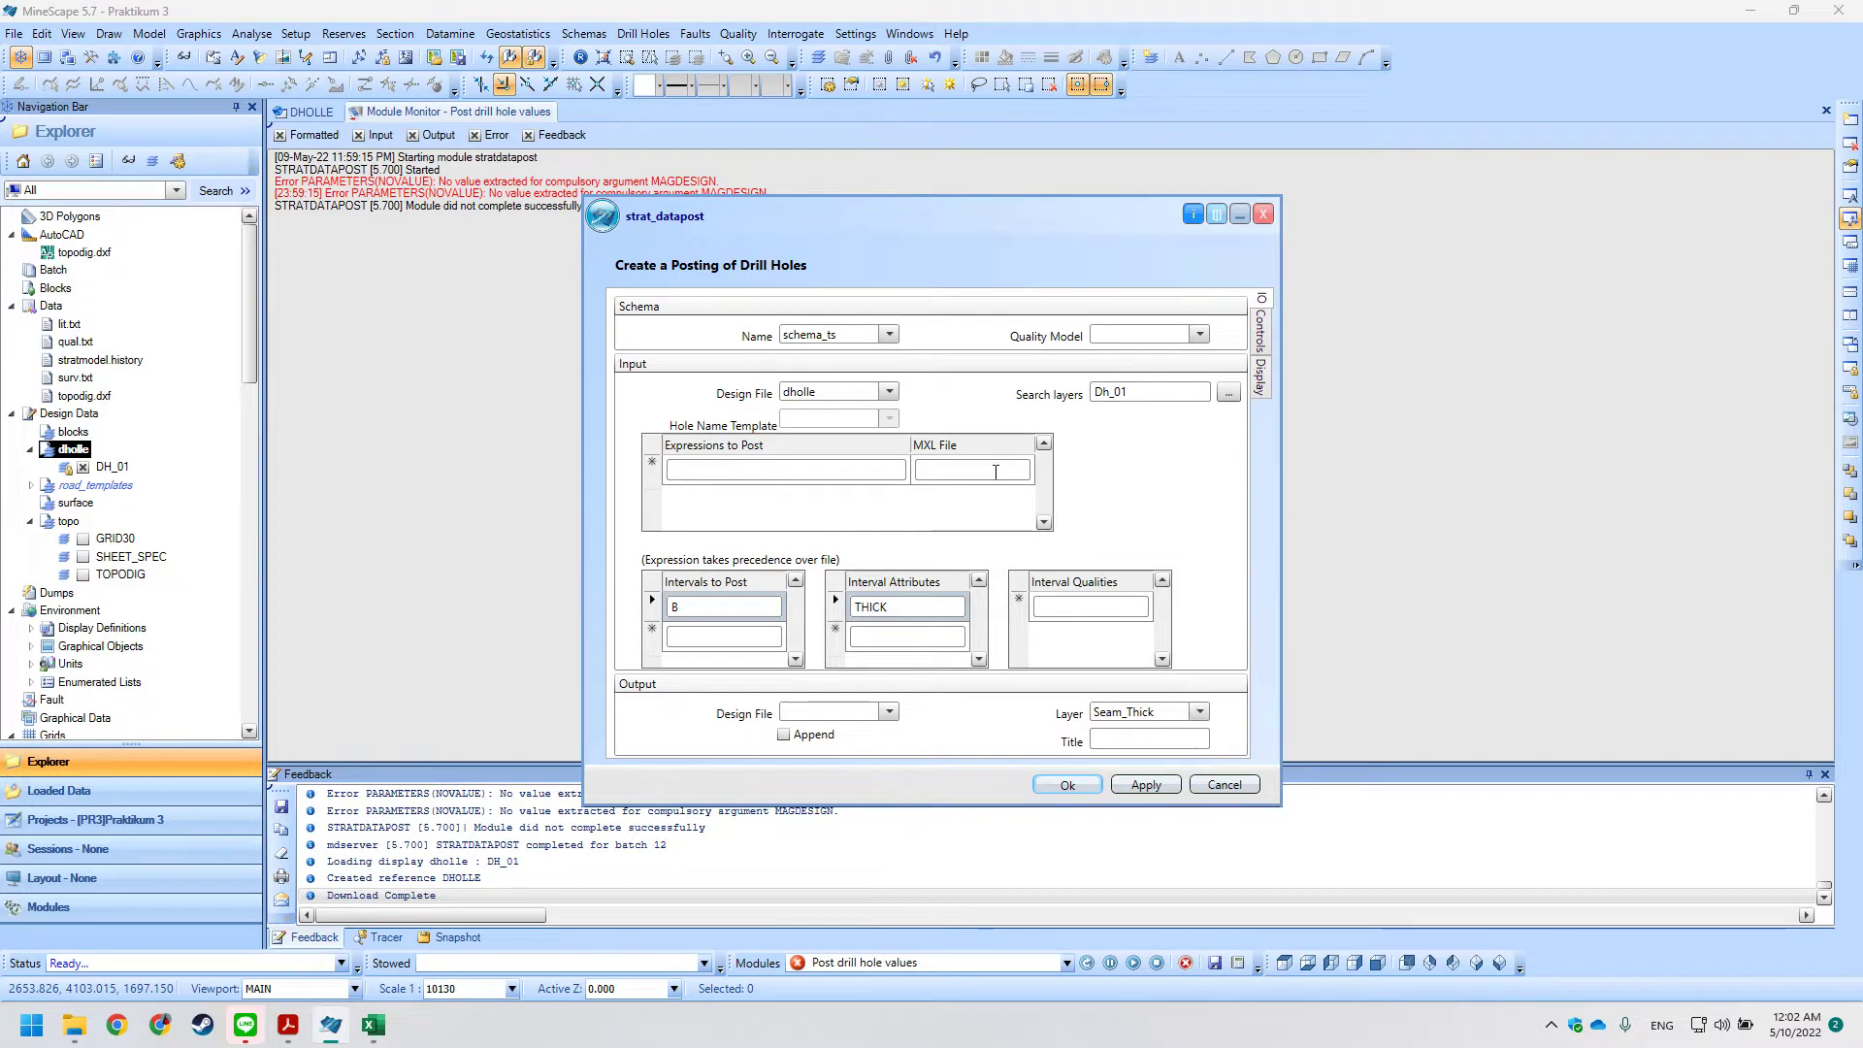
mouse_move(792, 224)
left_mouse_down()
mouse_move(808, 247)
mouse_move(782, 231)
left_mouse_up()
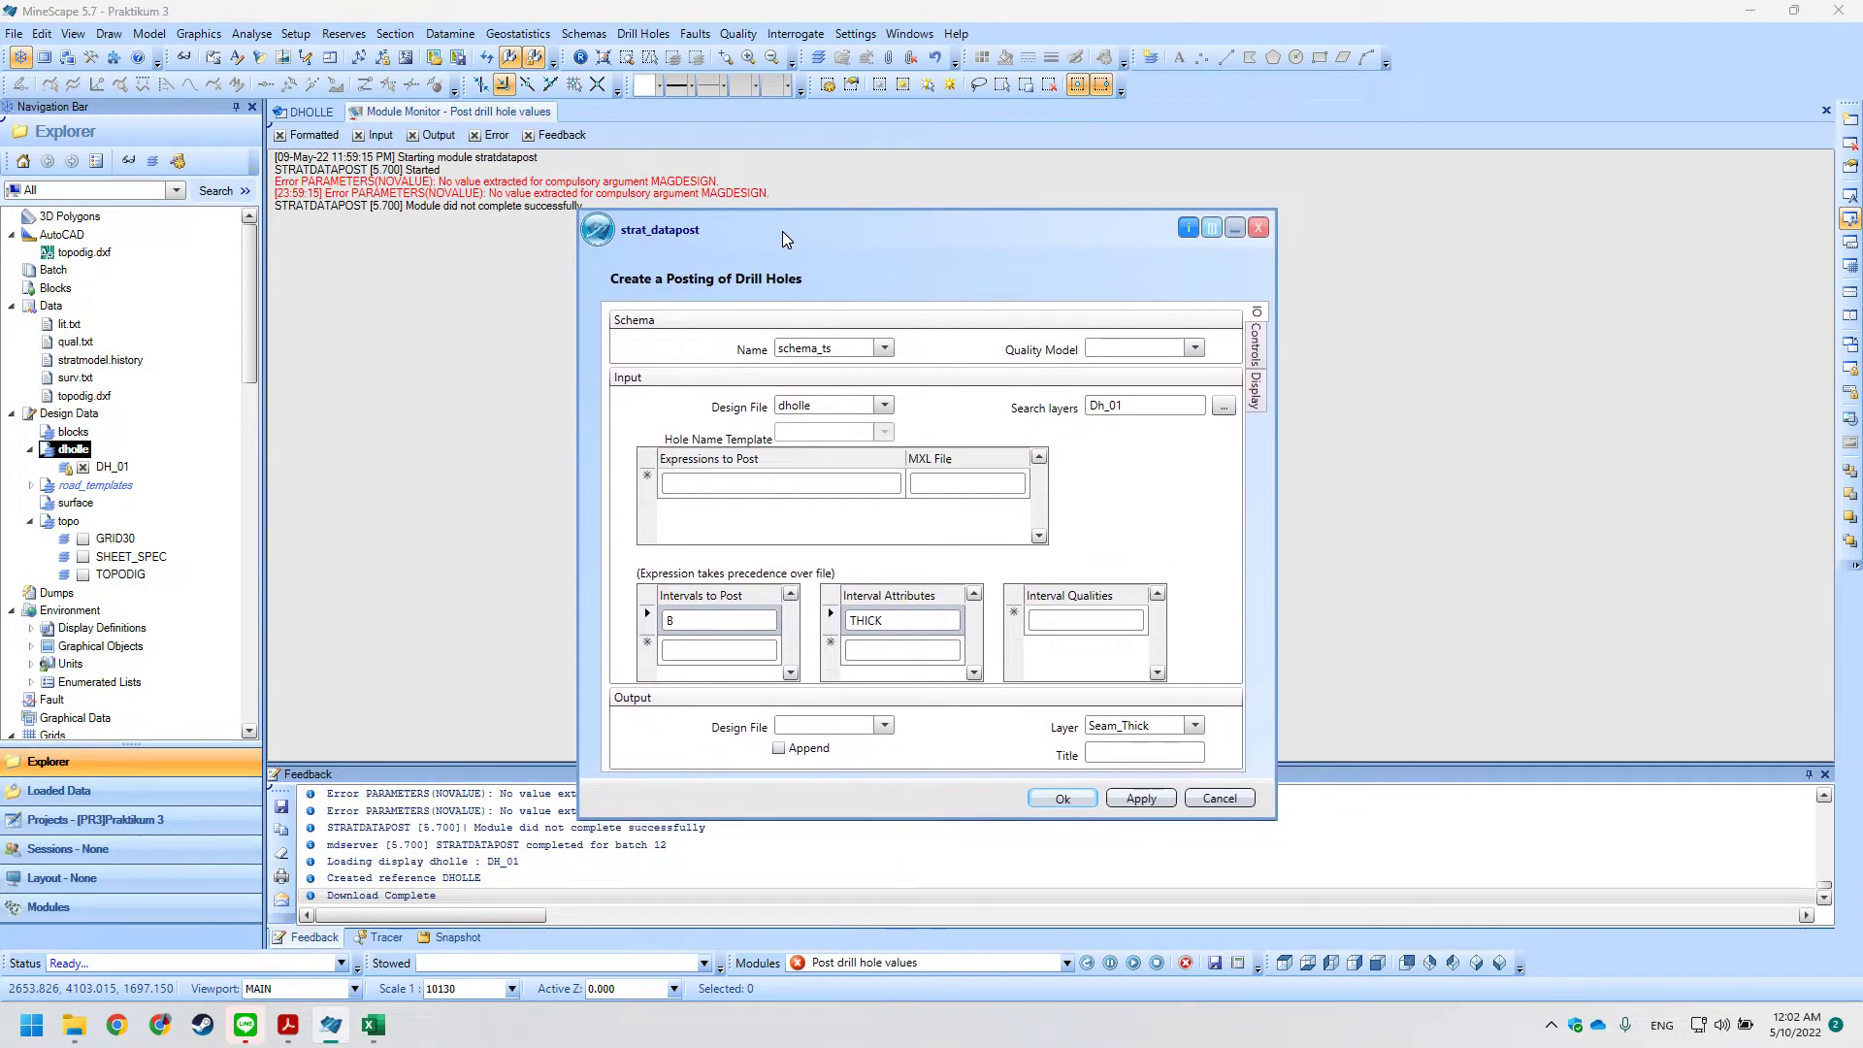
Compare the form's output settings with the tutorial PDF and check the available output design files, collapsing dholle in the explorer.
key("alt+Tab")
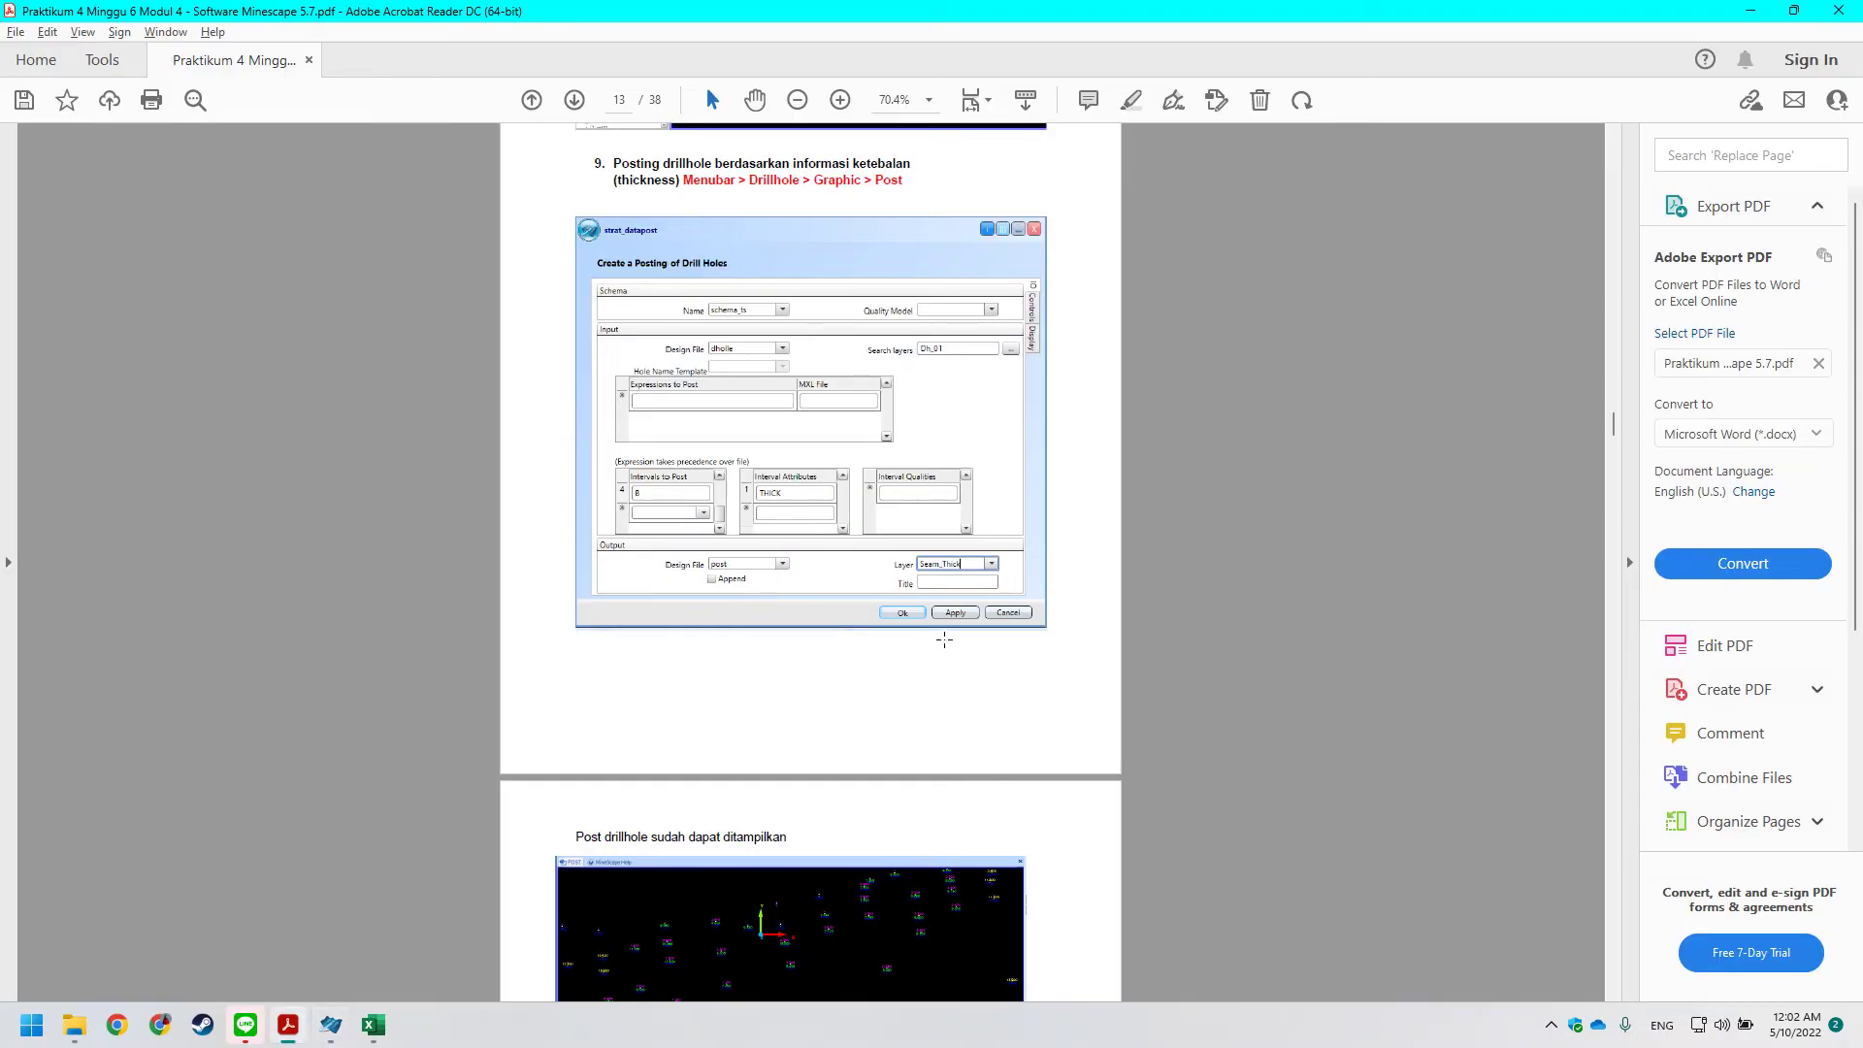
key("alt+Tab")
left_click(885, 726)
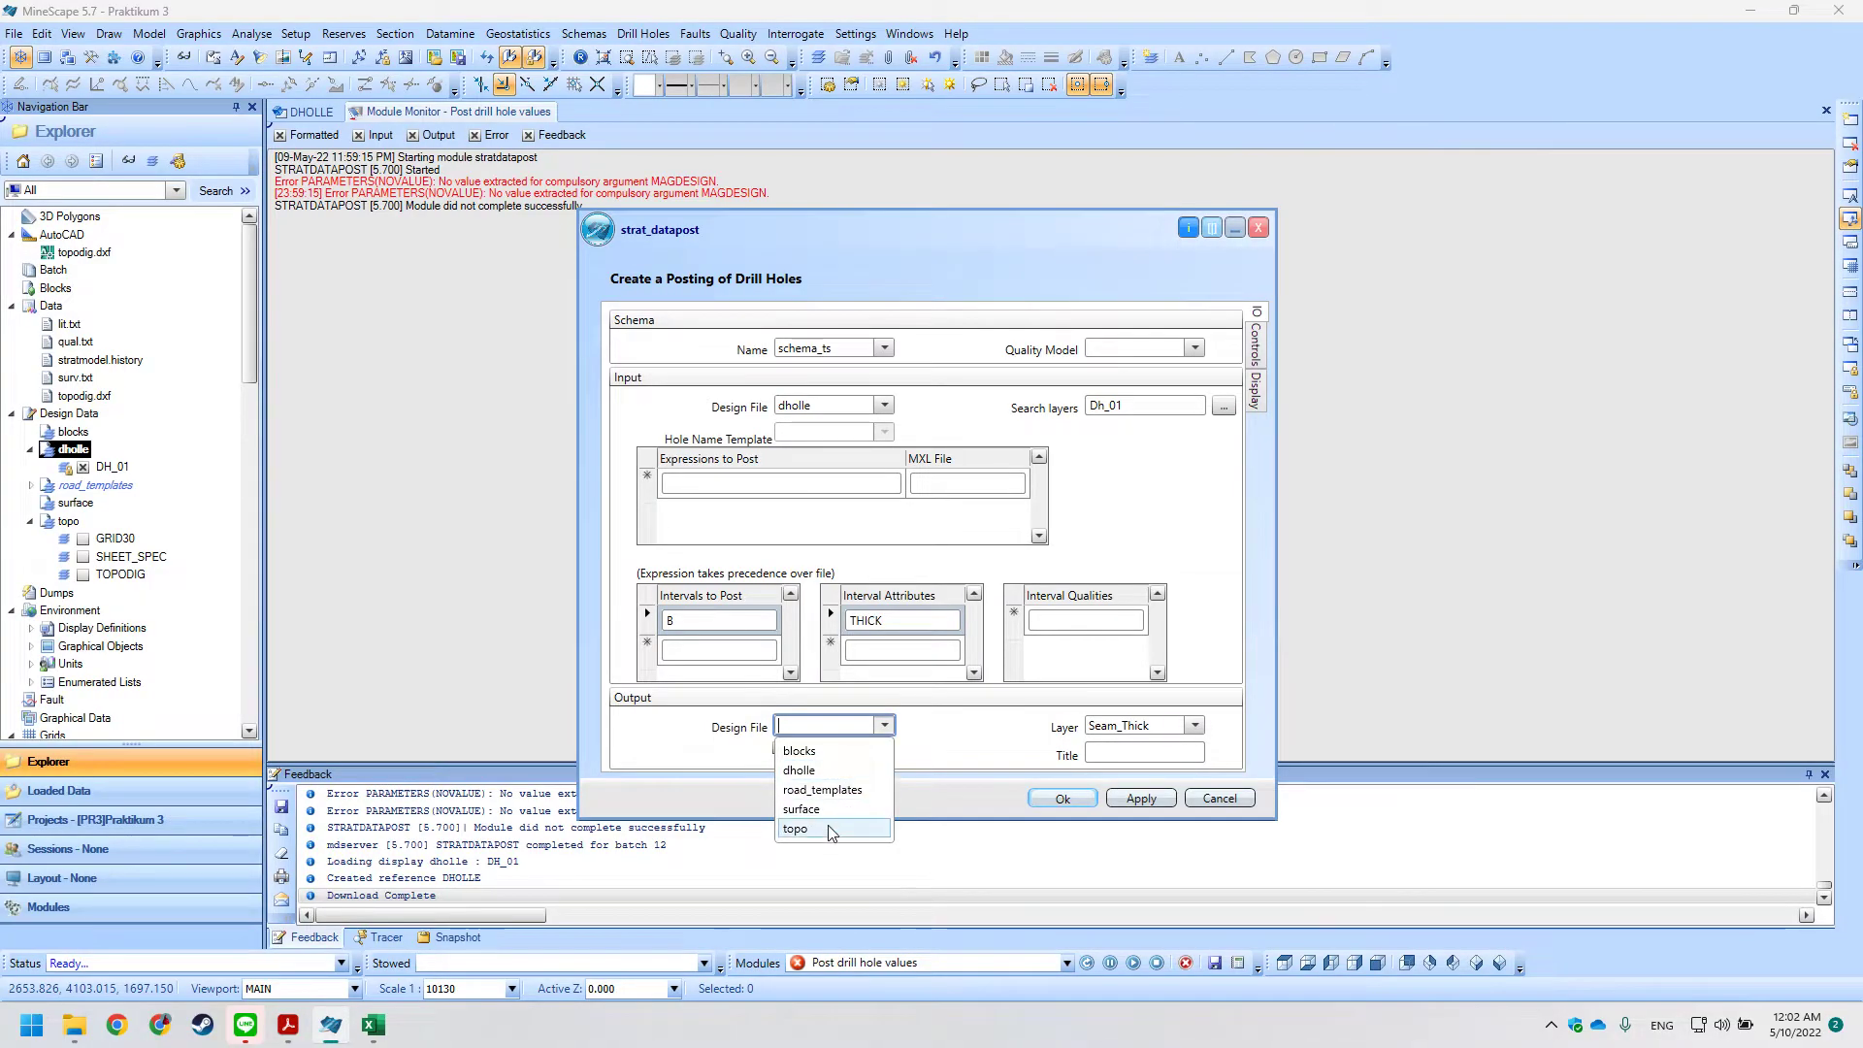
left_click(839, 728)
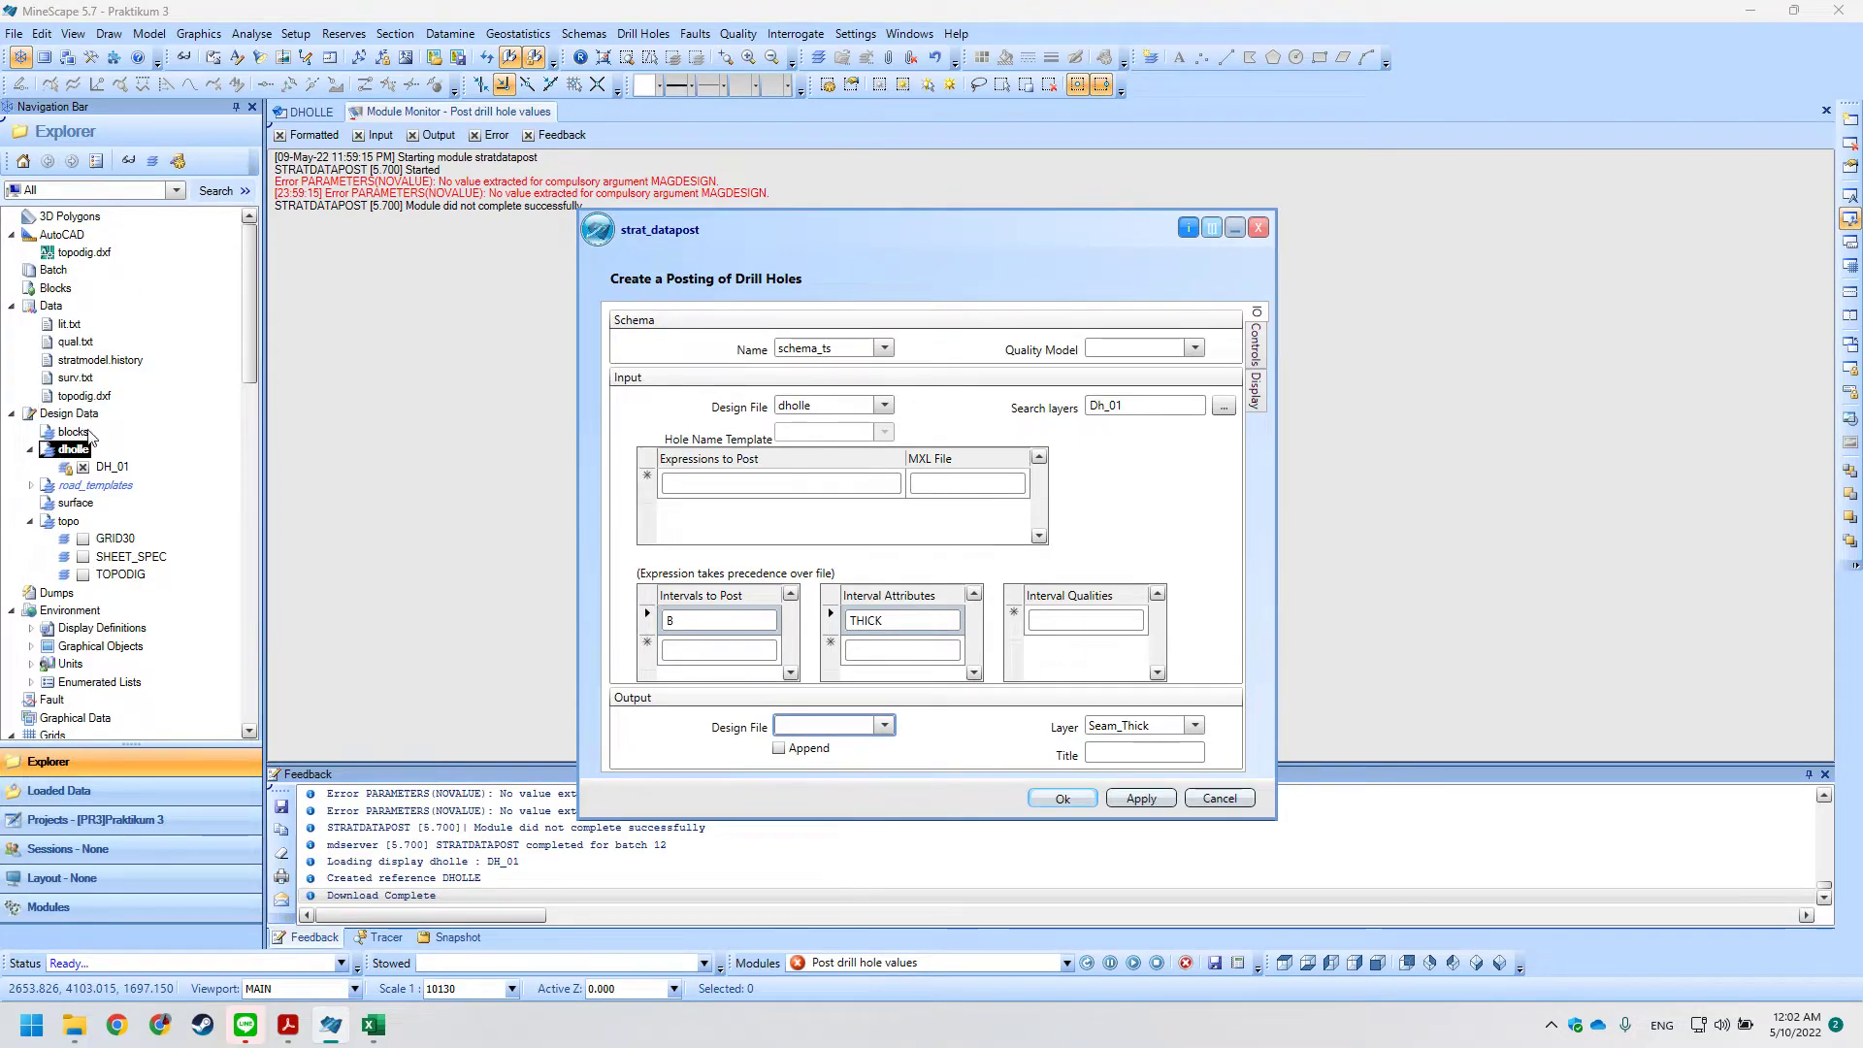
double_click(62, 448)
left_click(886, 726)
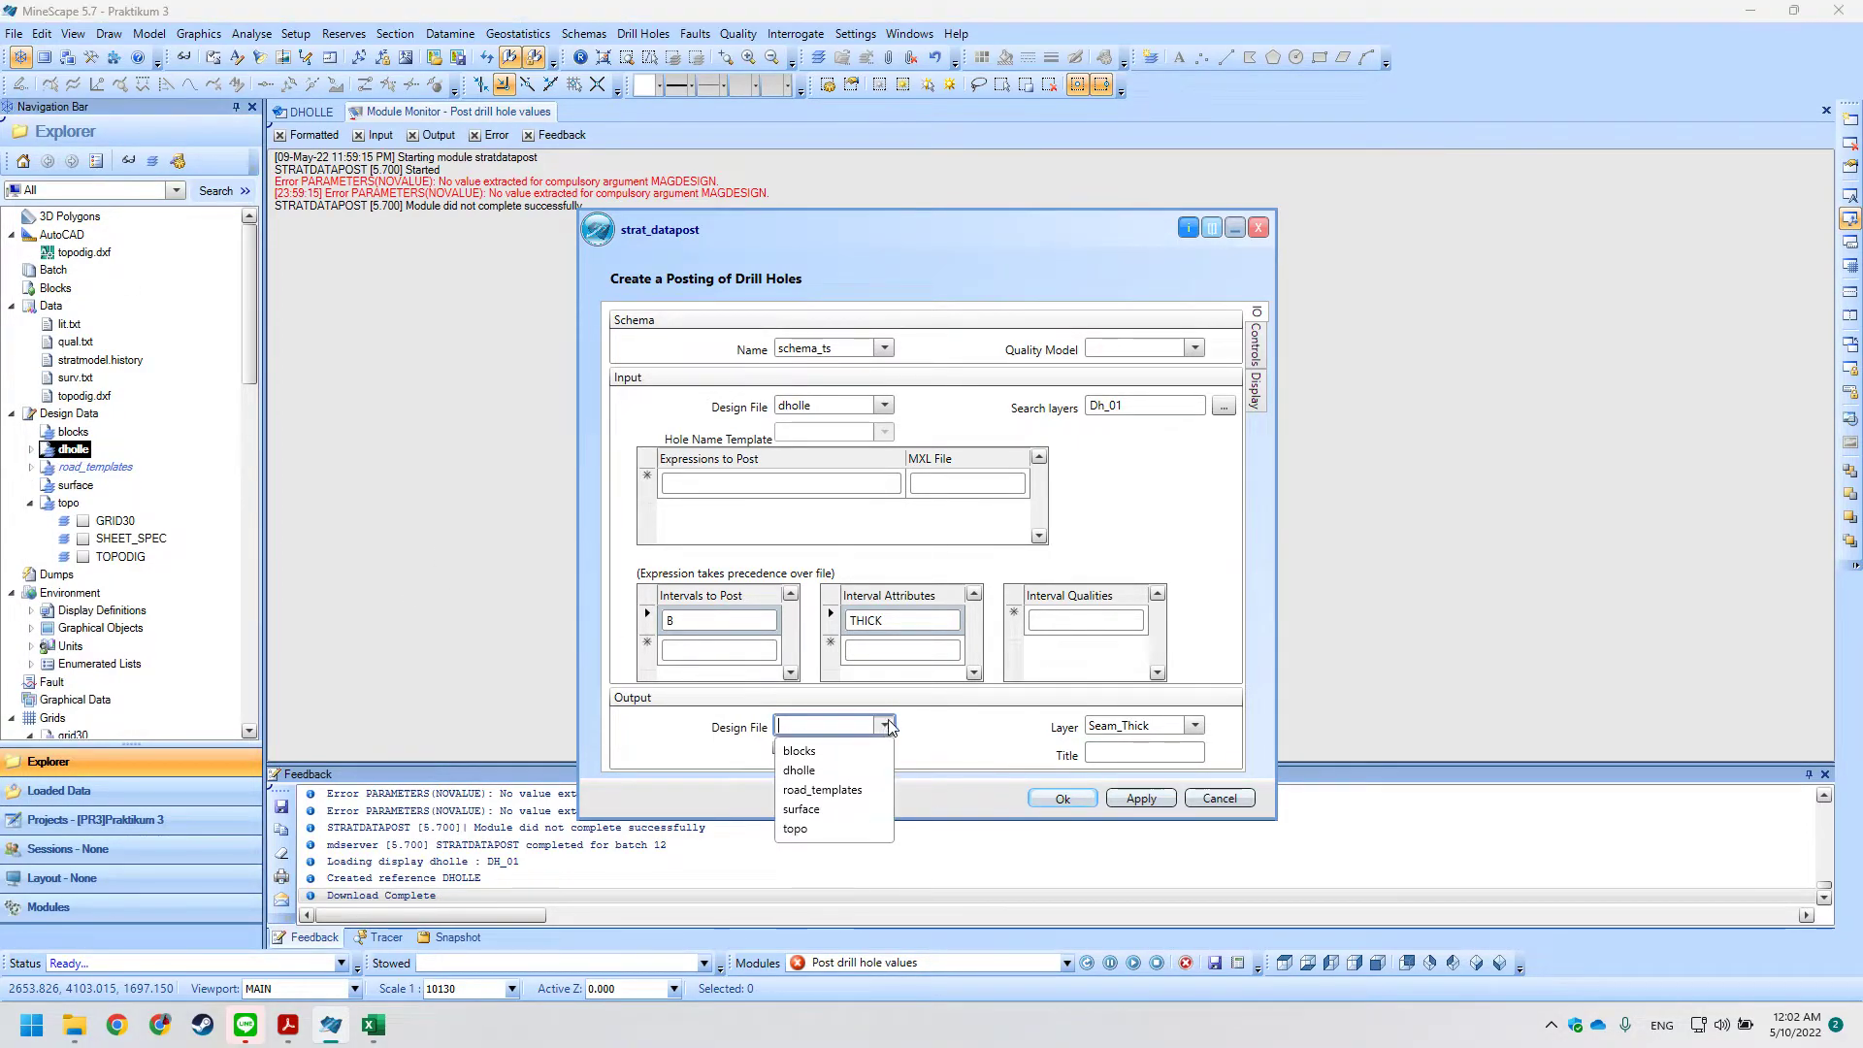
left_click(949, 734)
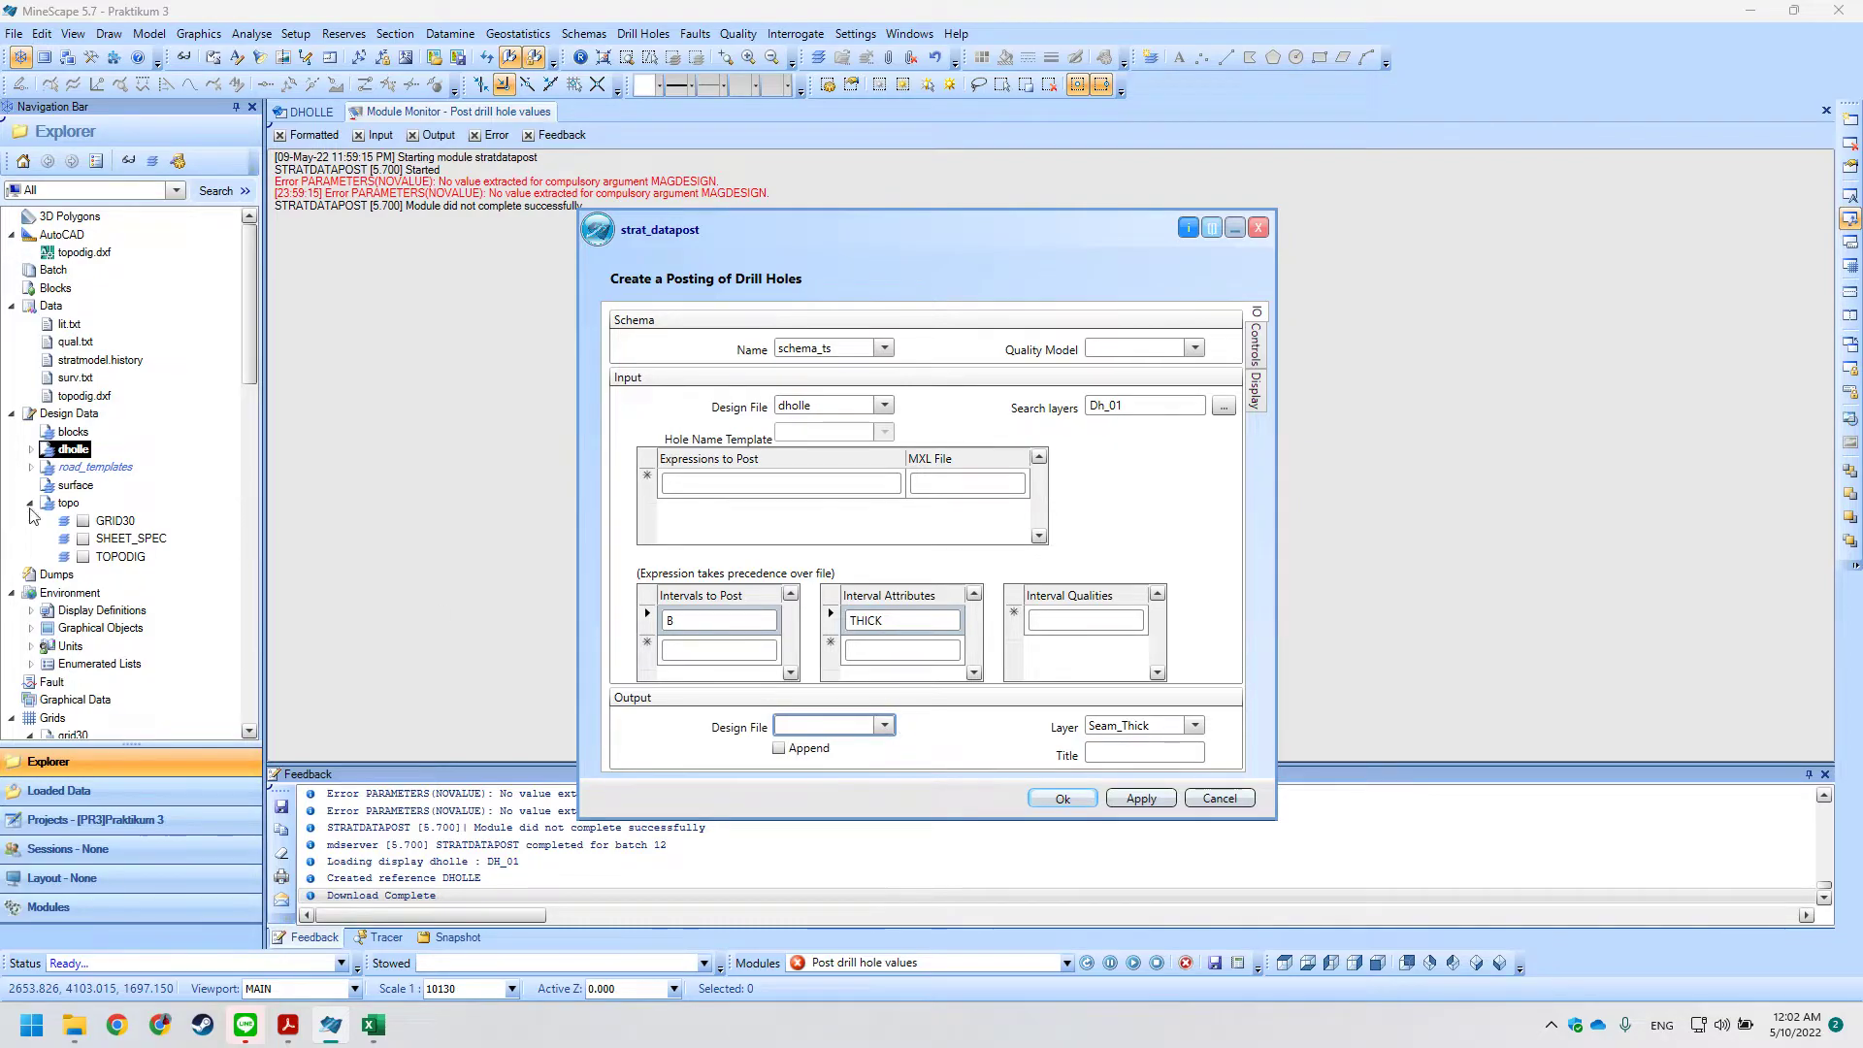
Create a new design file named post under Design Data.
right_click(56, 415)
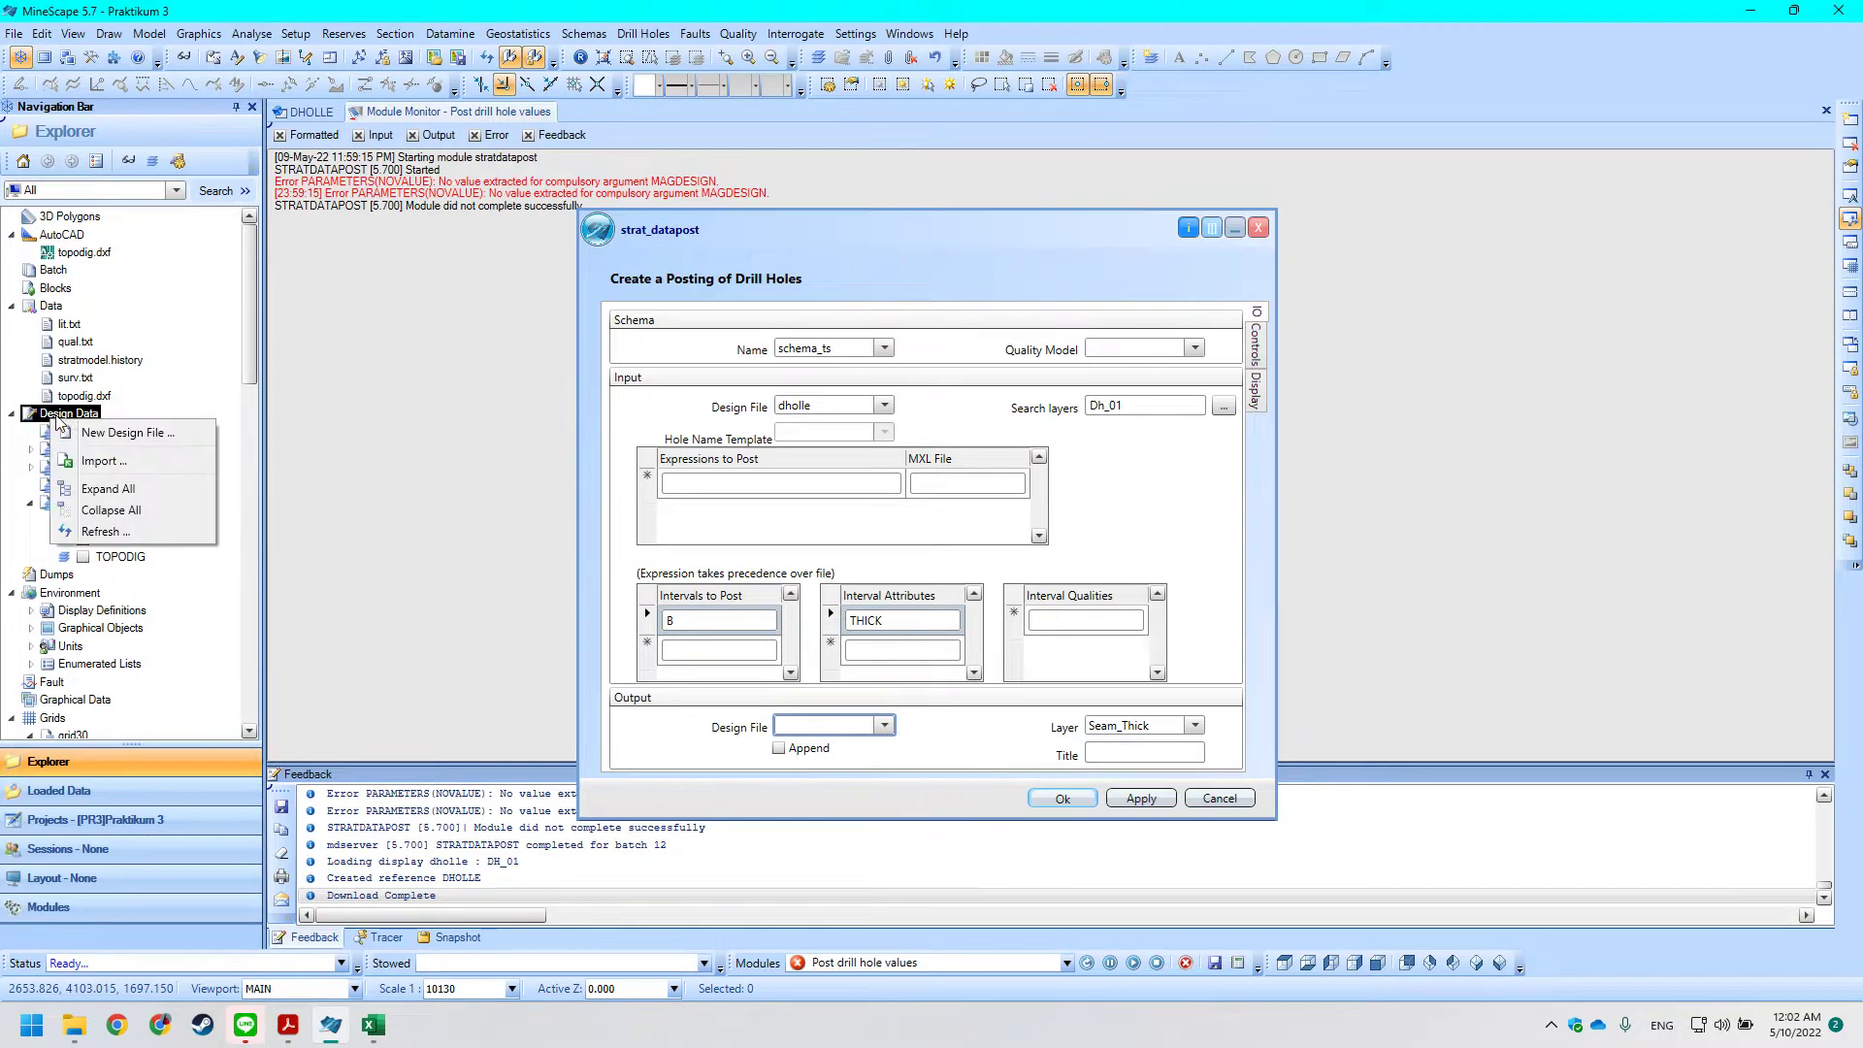
left_click(127, 433)
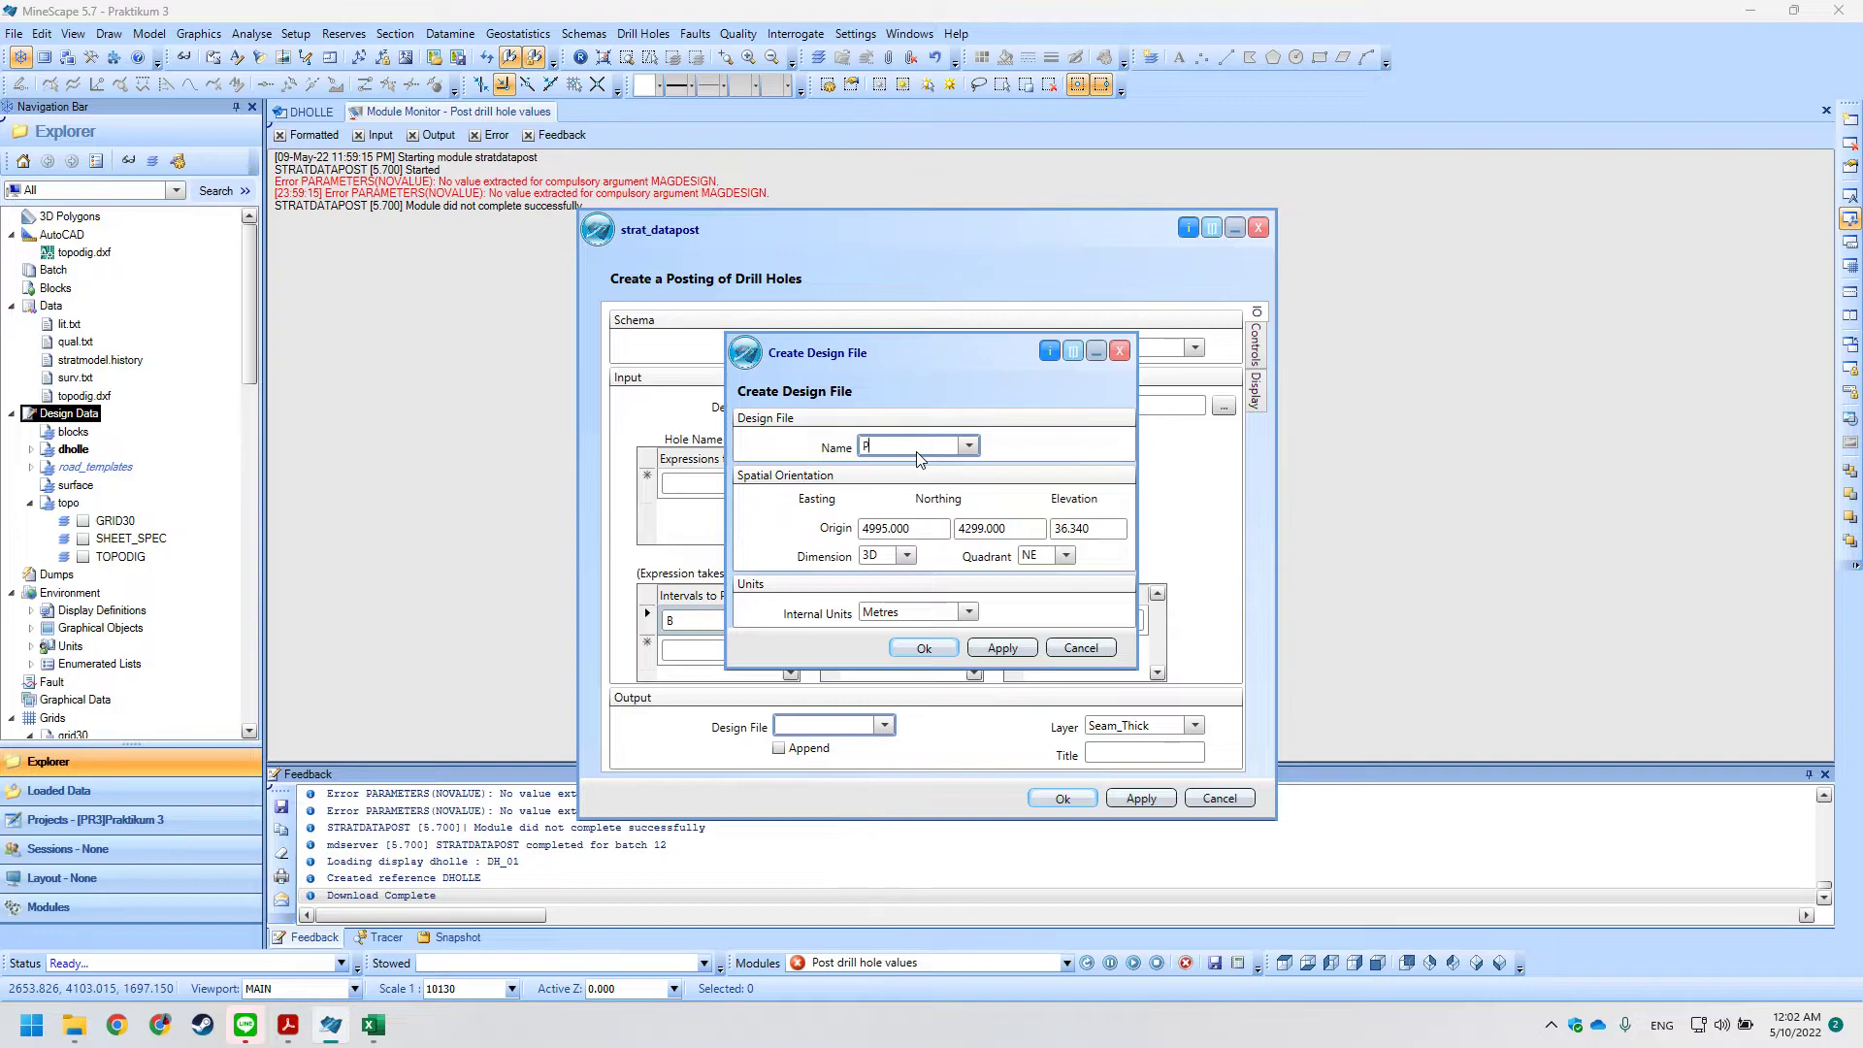
left_click(939, 649)
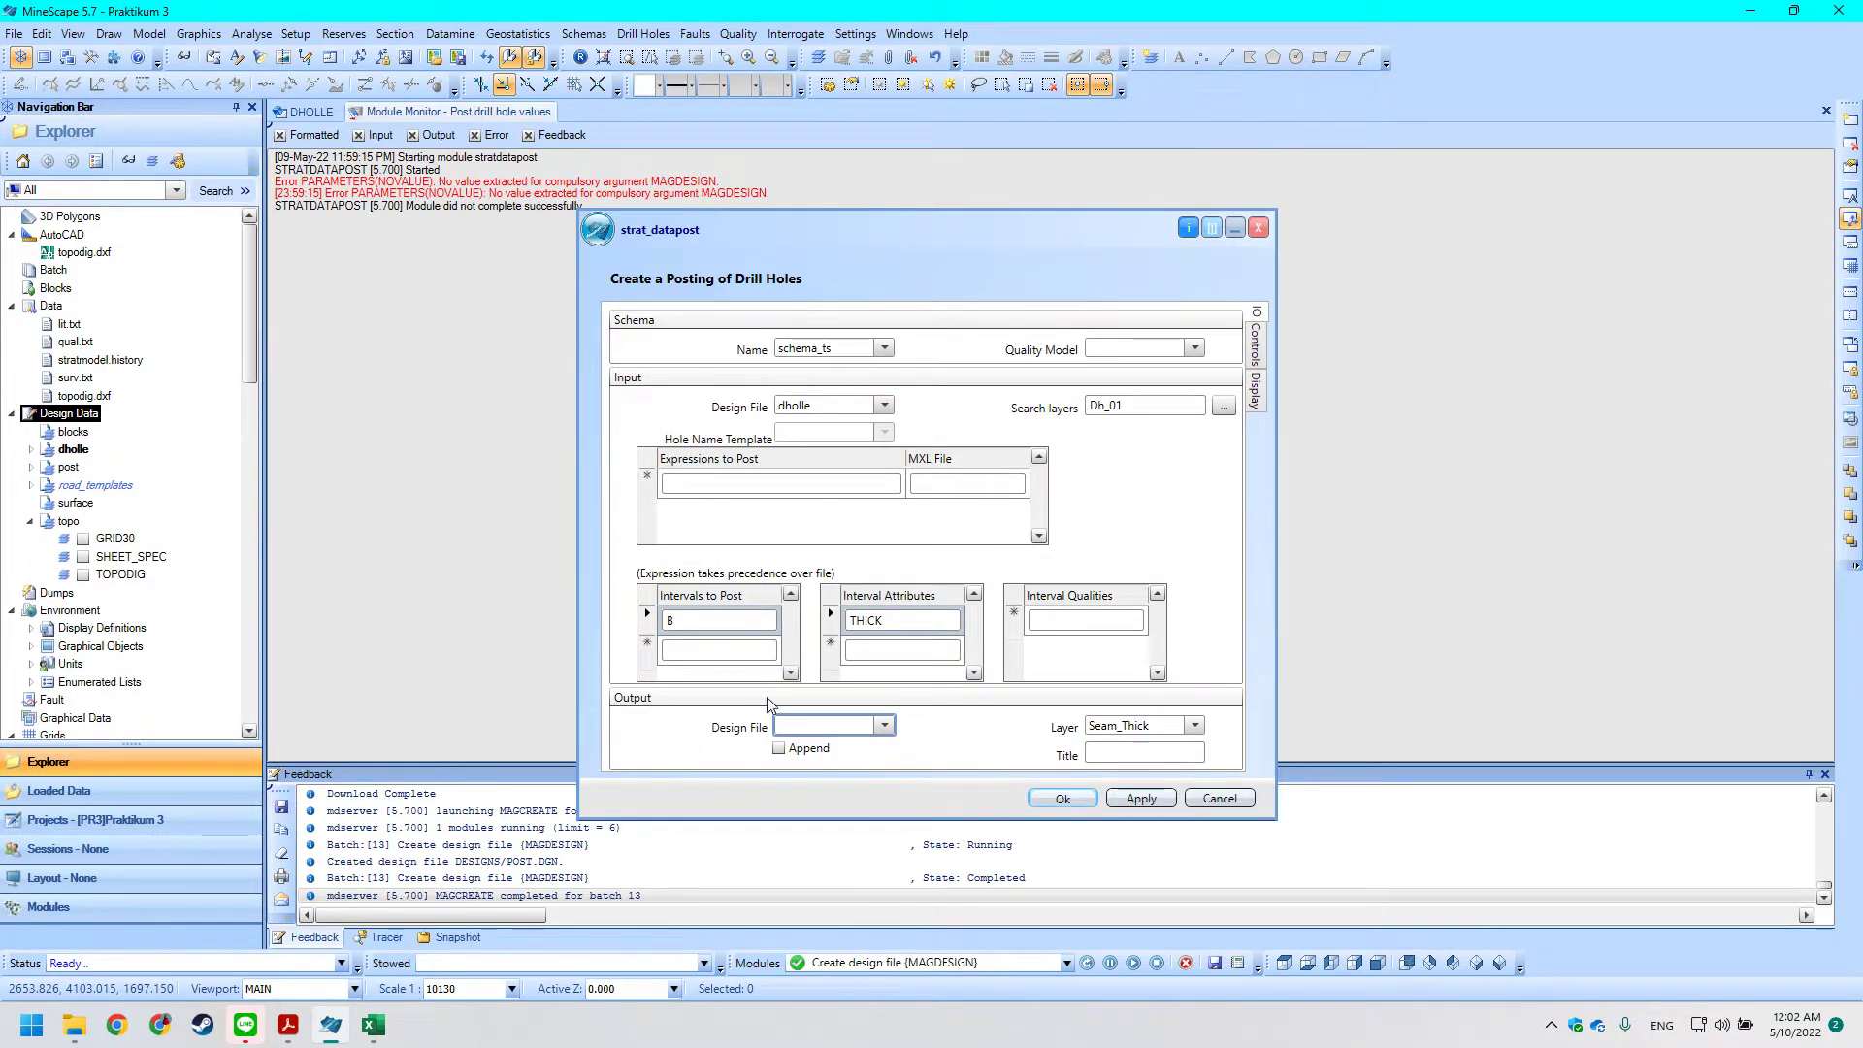
Set the output design file to post, check the form against the tutorial PDF, and run the posting to the Seam_Thick layer.
left_click(850, 728)
left_click(835, 790)
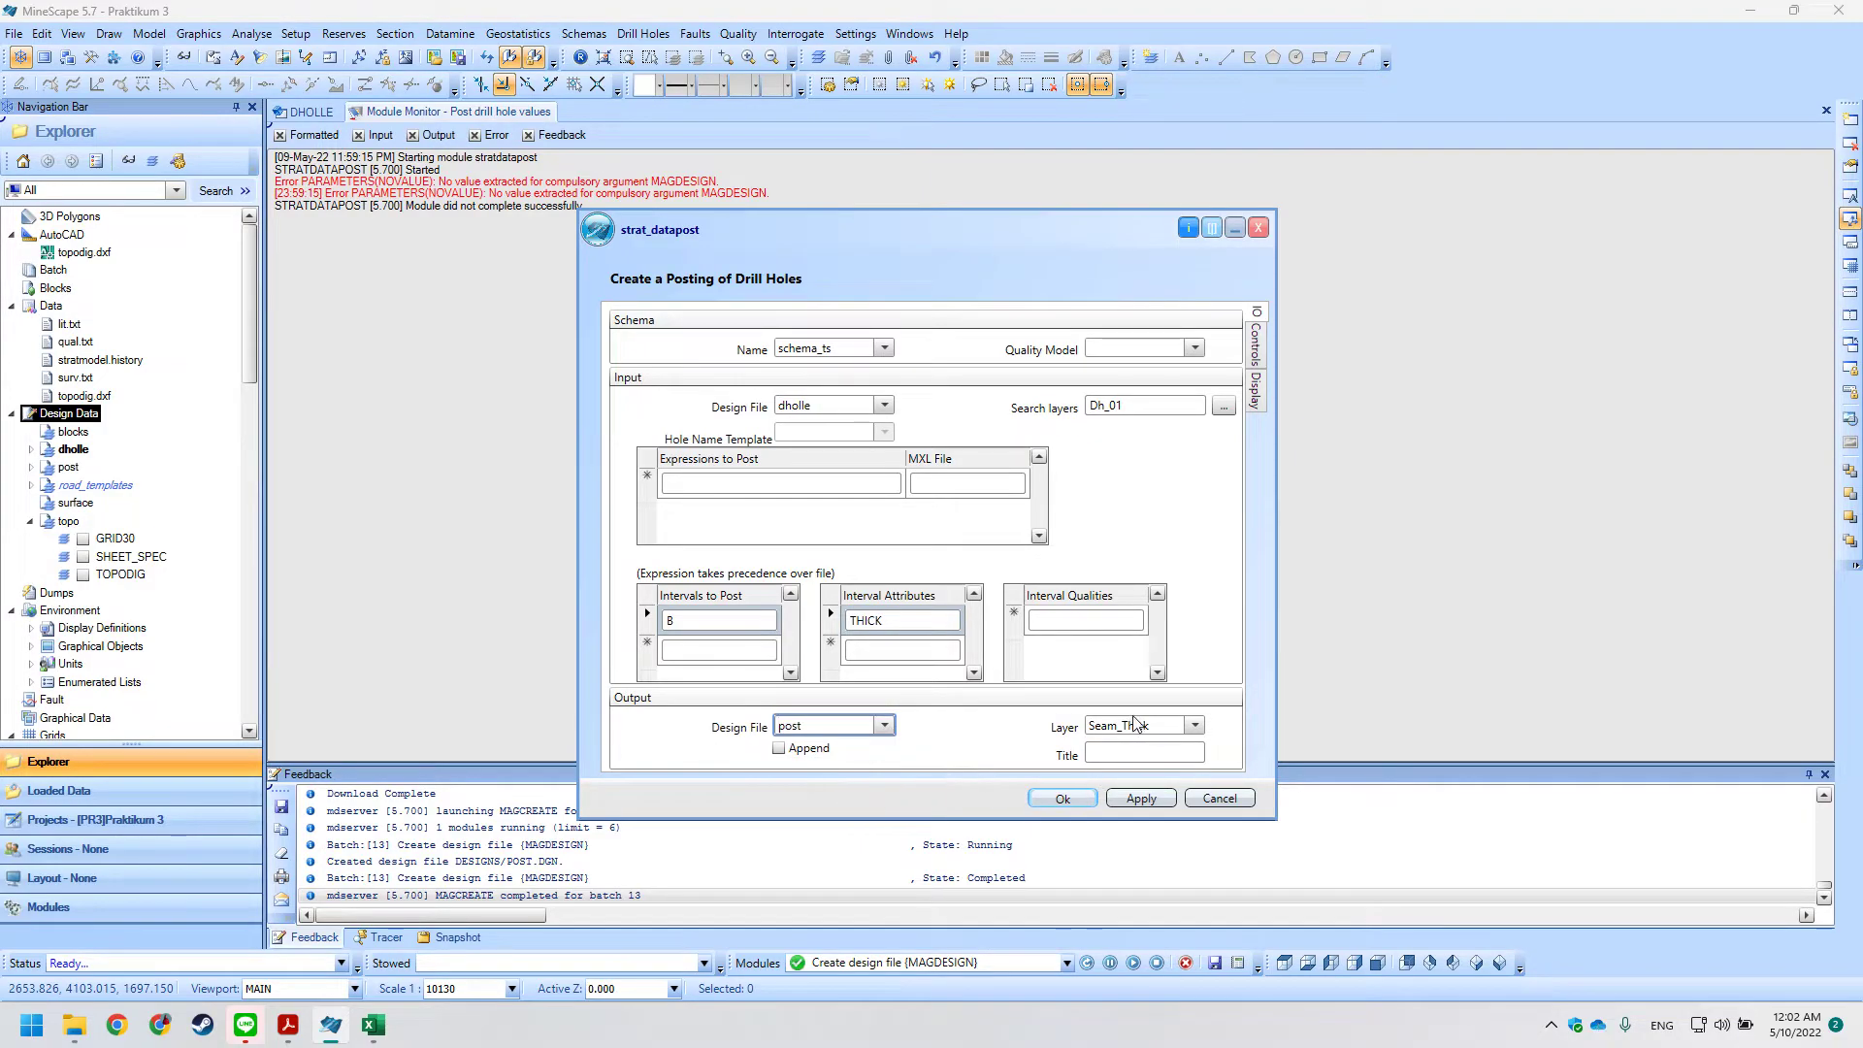
left_click_drag(930, 244, 864, 239)
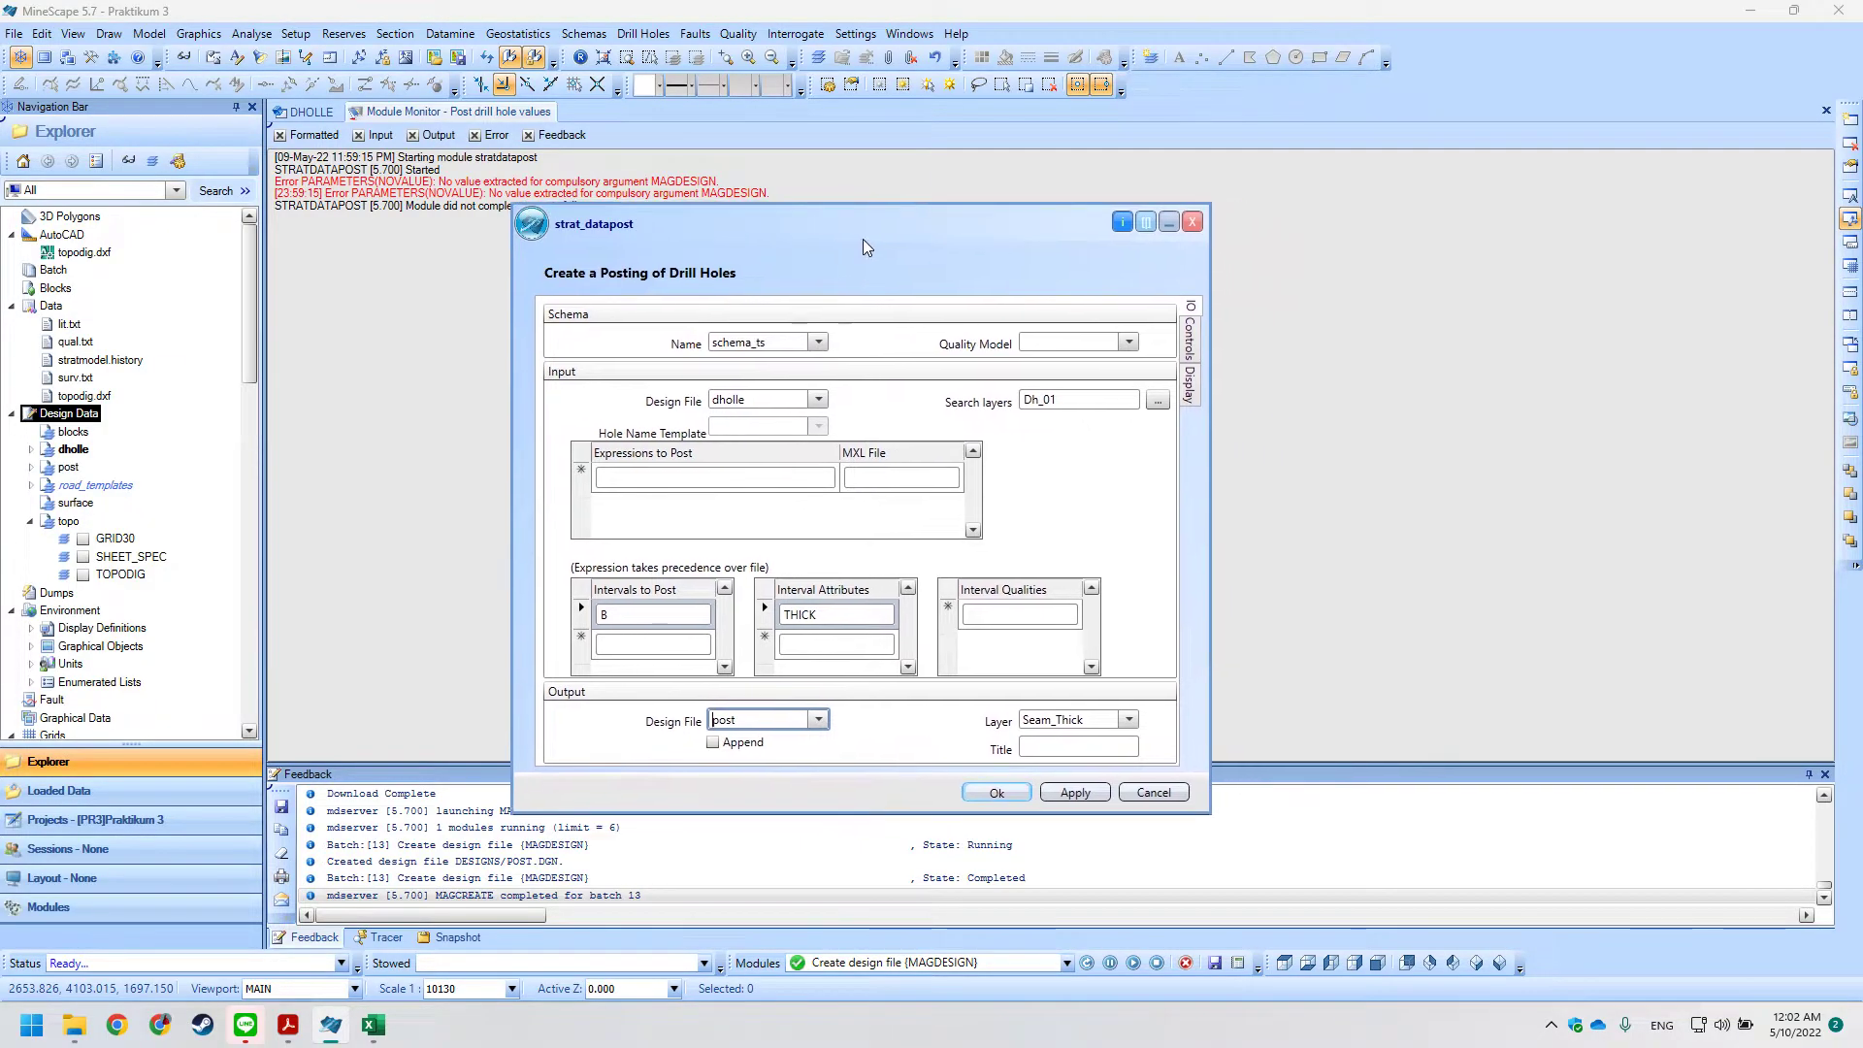
key("alt+Tab")
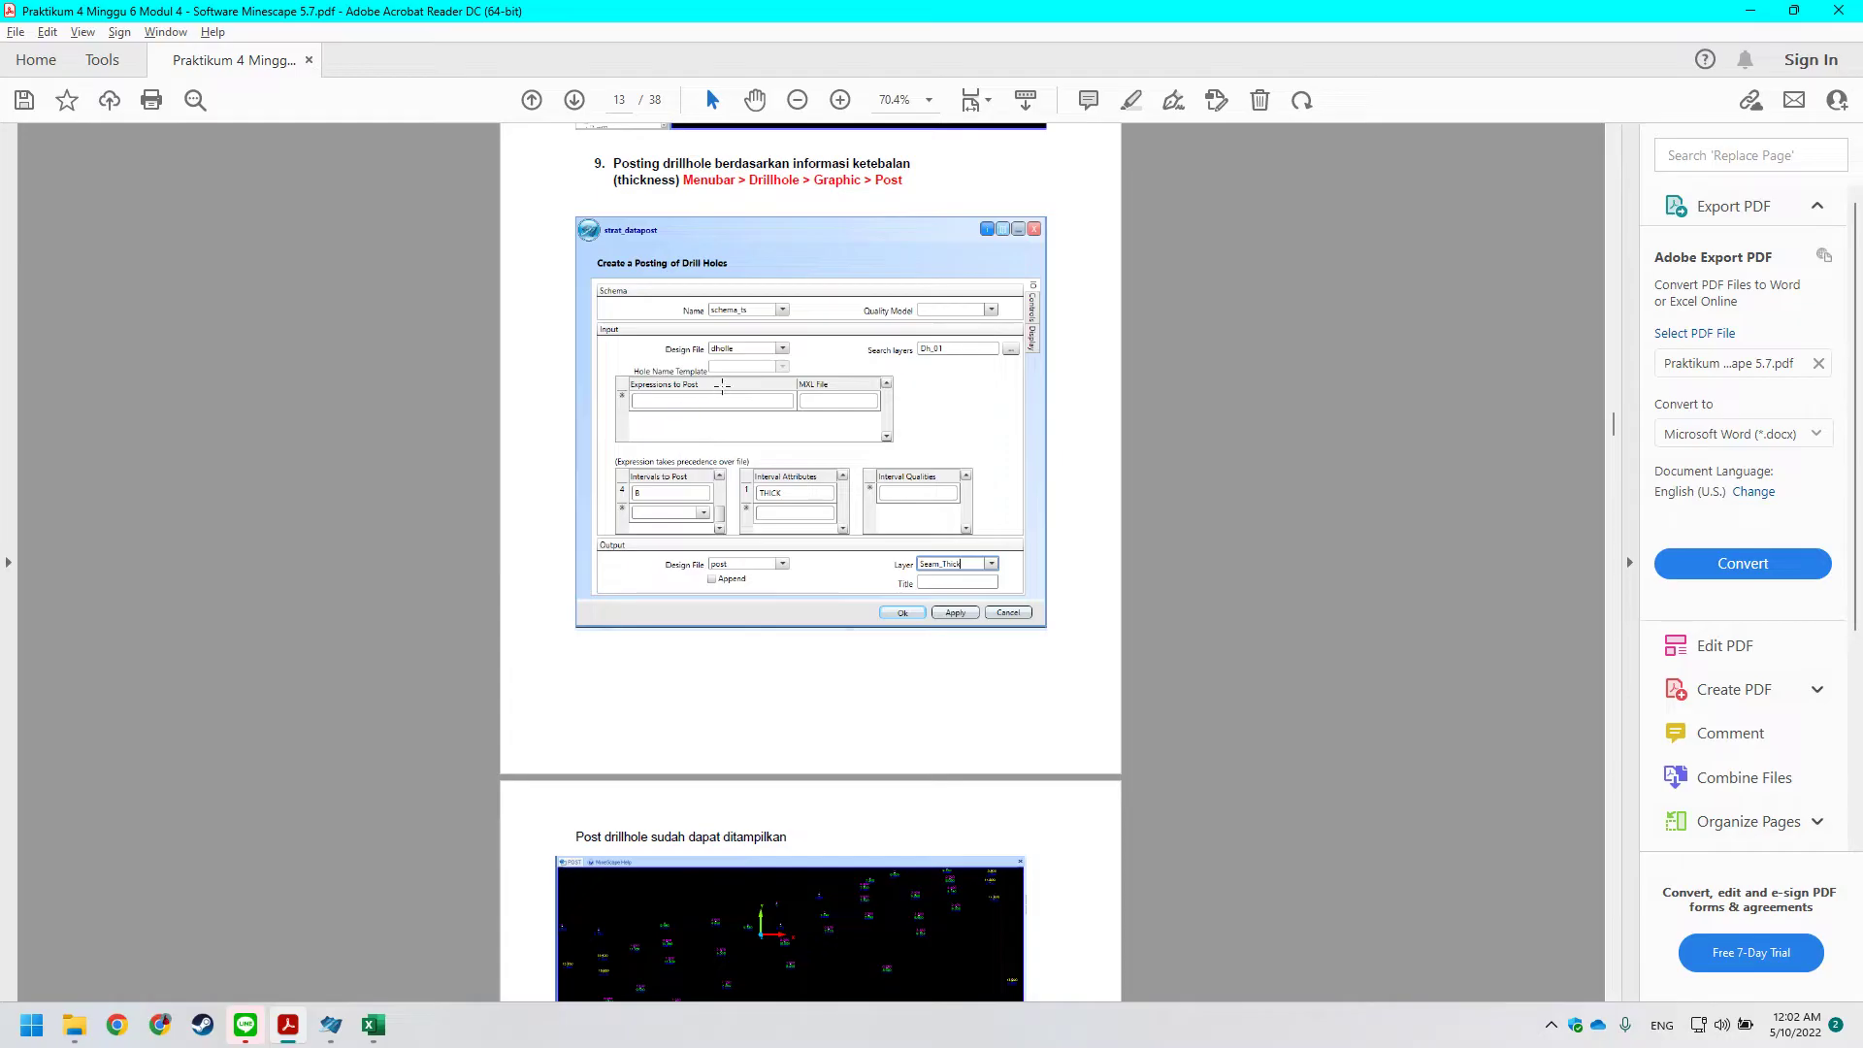
key("alt+Tab")
key("alt+Tab")
key("alt+Tab")
key("alt+Tab")
key("alt+Tab")
left_click(1015, 797)
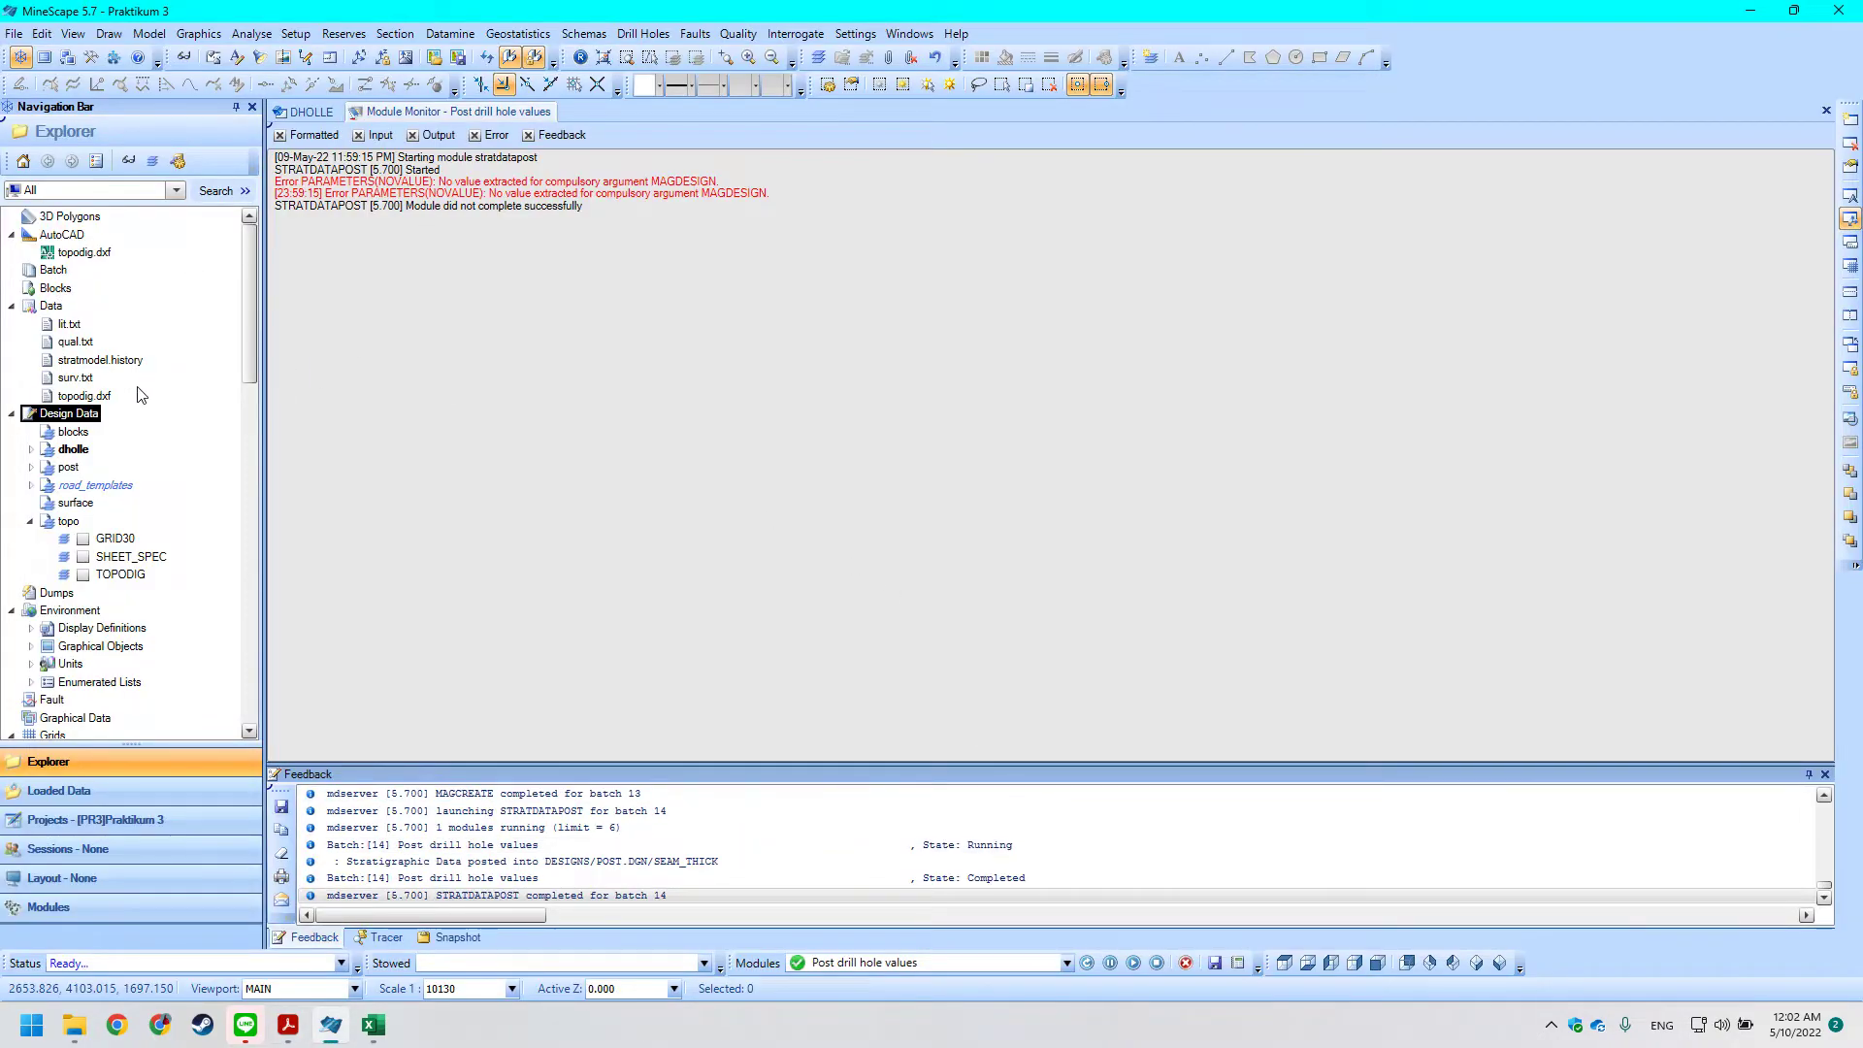
Close the module monitor and load the SEAM_THICK layer of the post design file in the viewport.
left_click(31, 468)
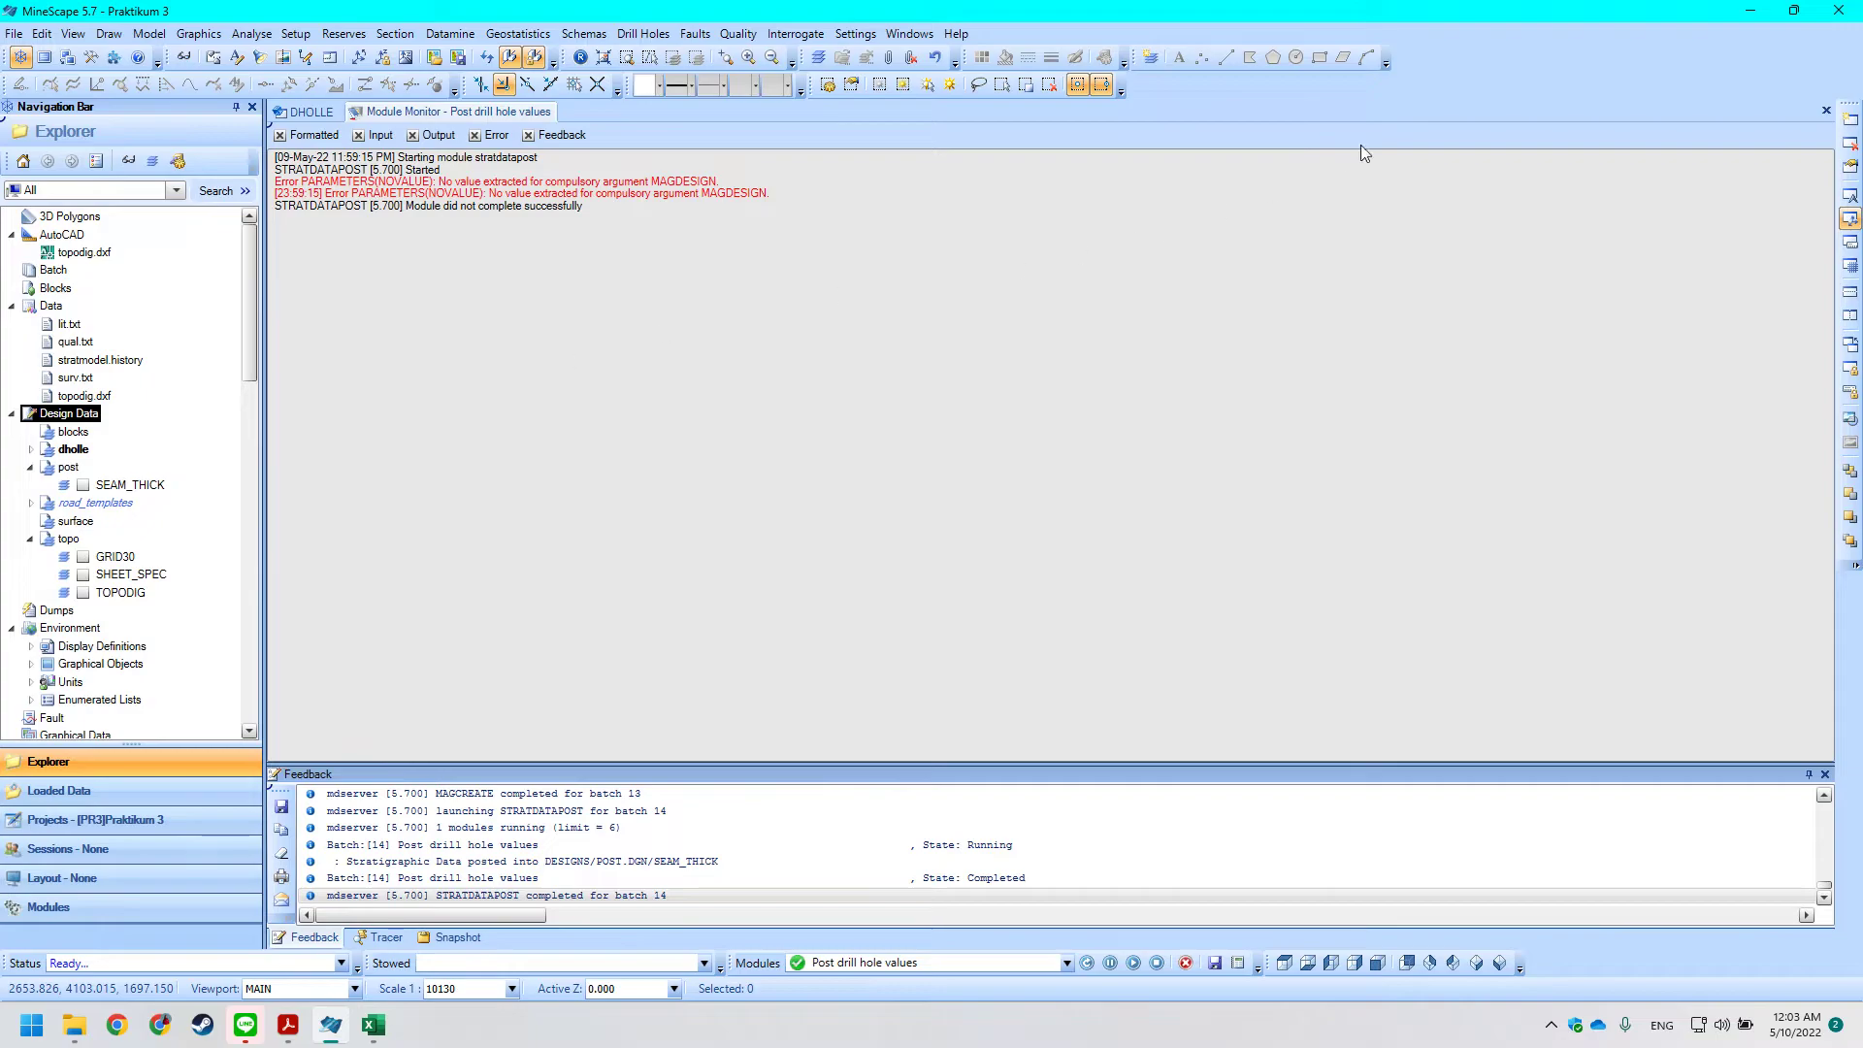
right_click(541, 113)
left_click(580, 127)
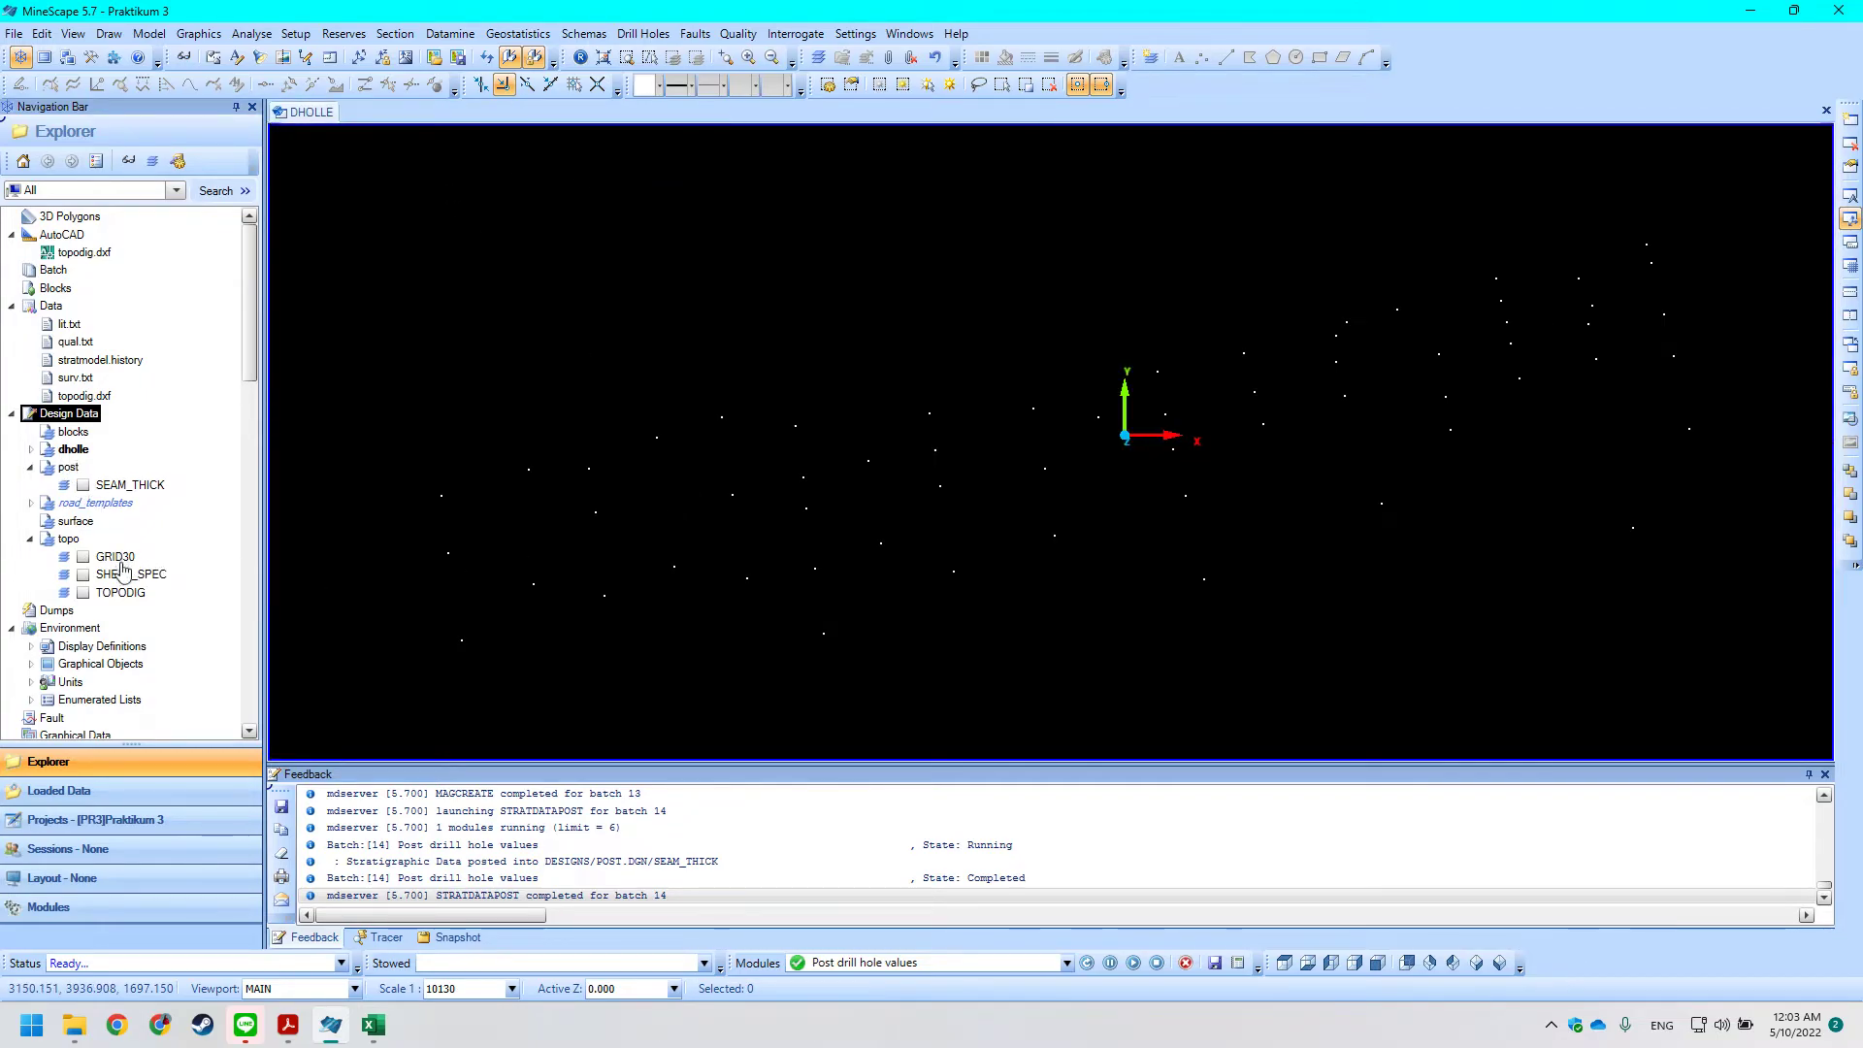
left_click(83, 486)
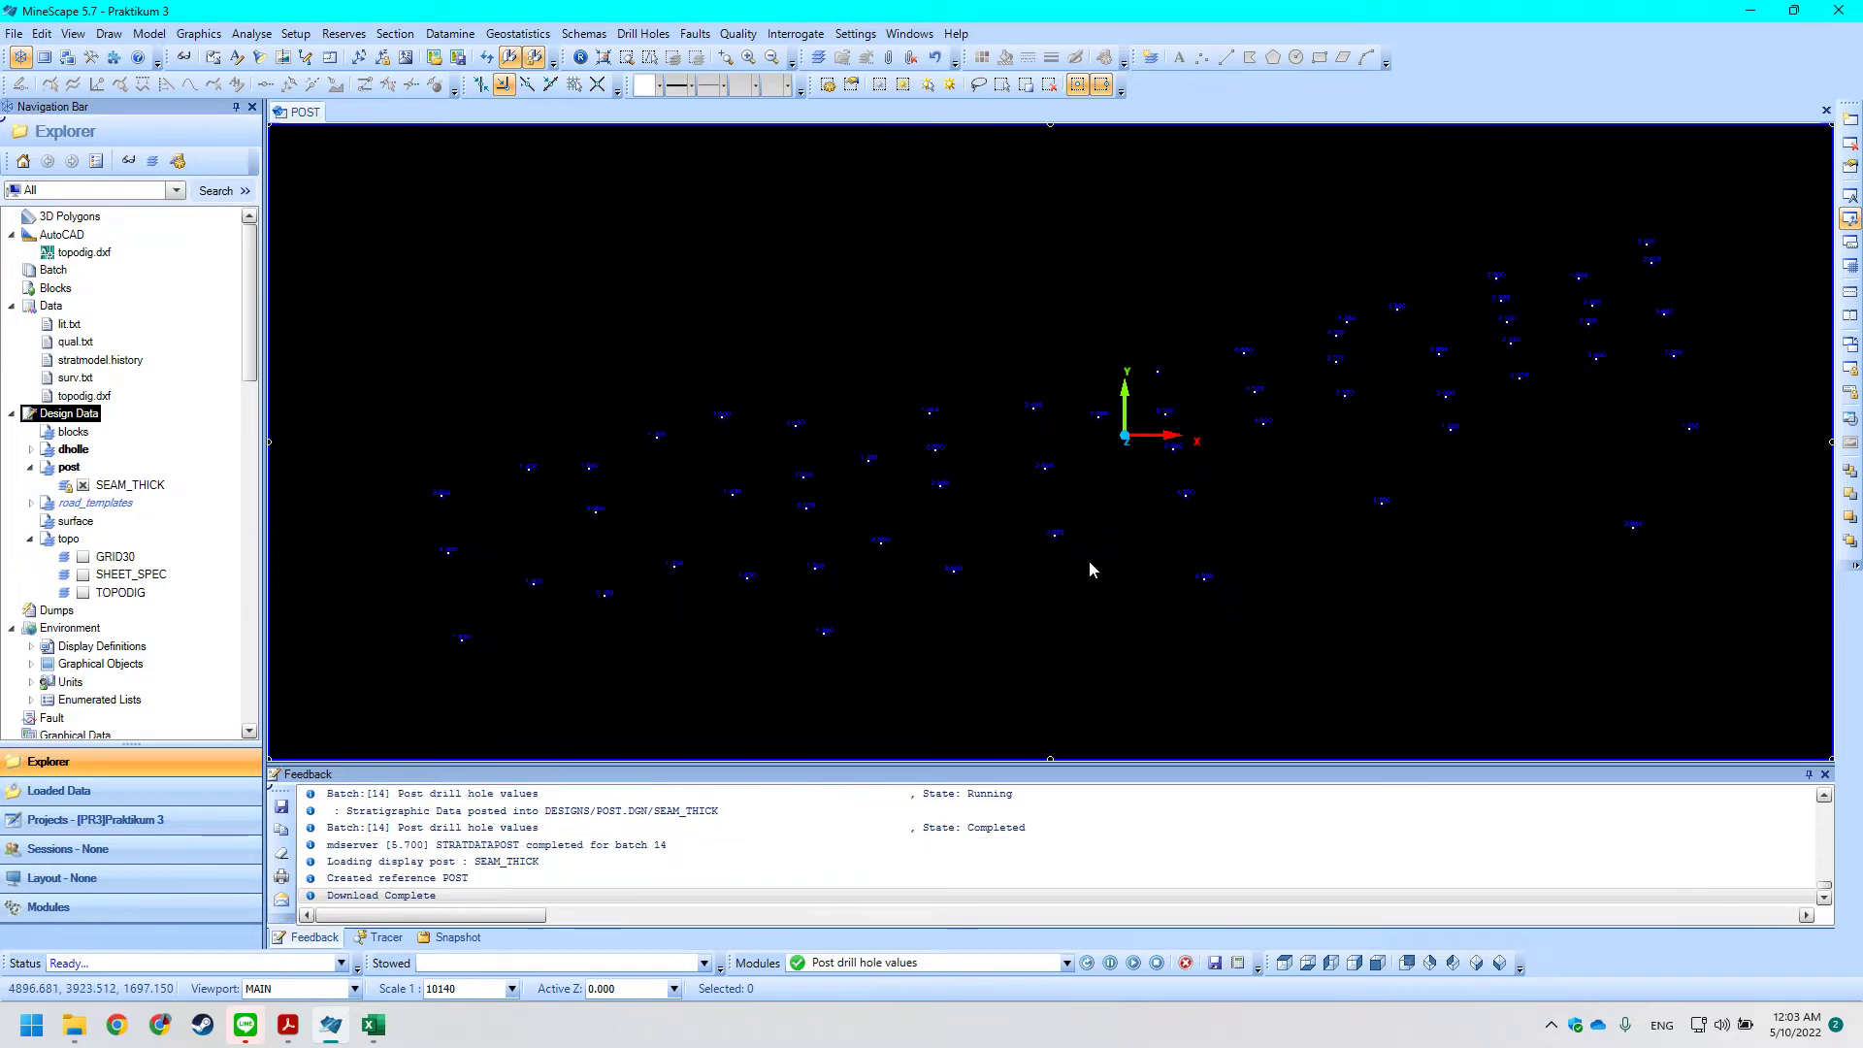
Examine the posted seam thickness labels on the drill holes in 3D and compare them with the tutorial PDF.
middle_click_drag(1040, 574, 1032, 508)
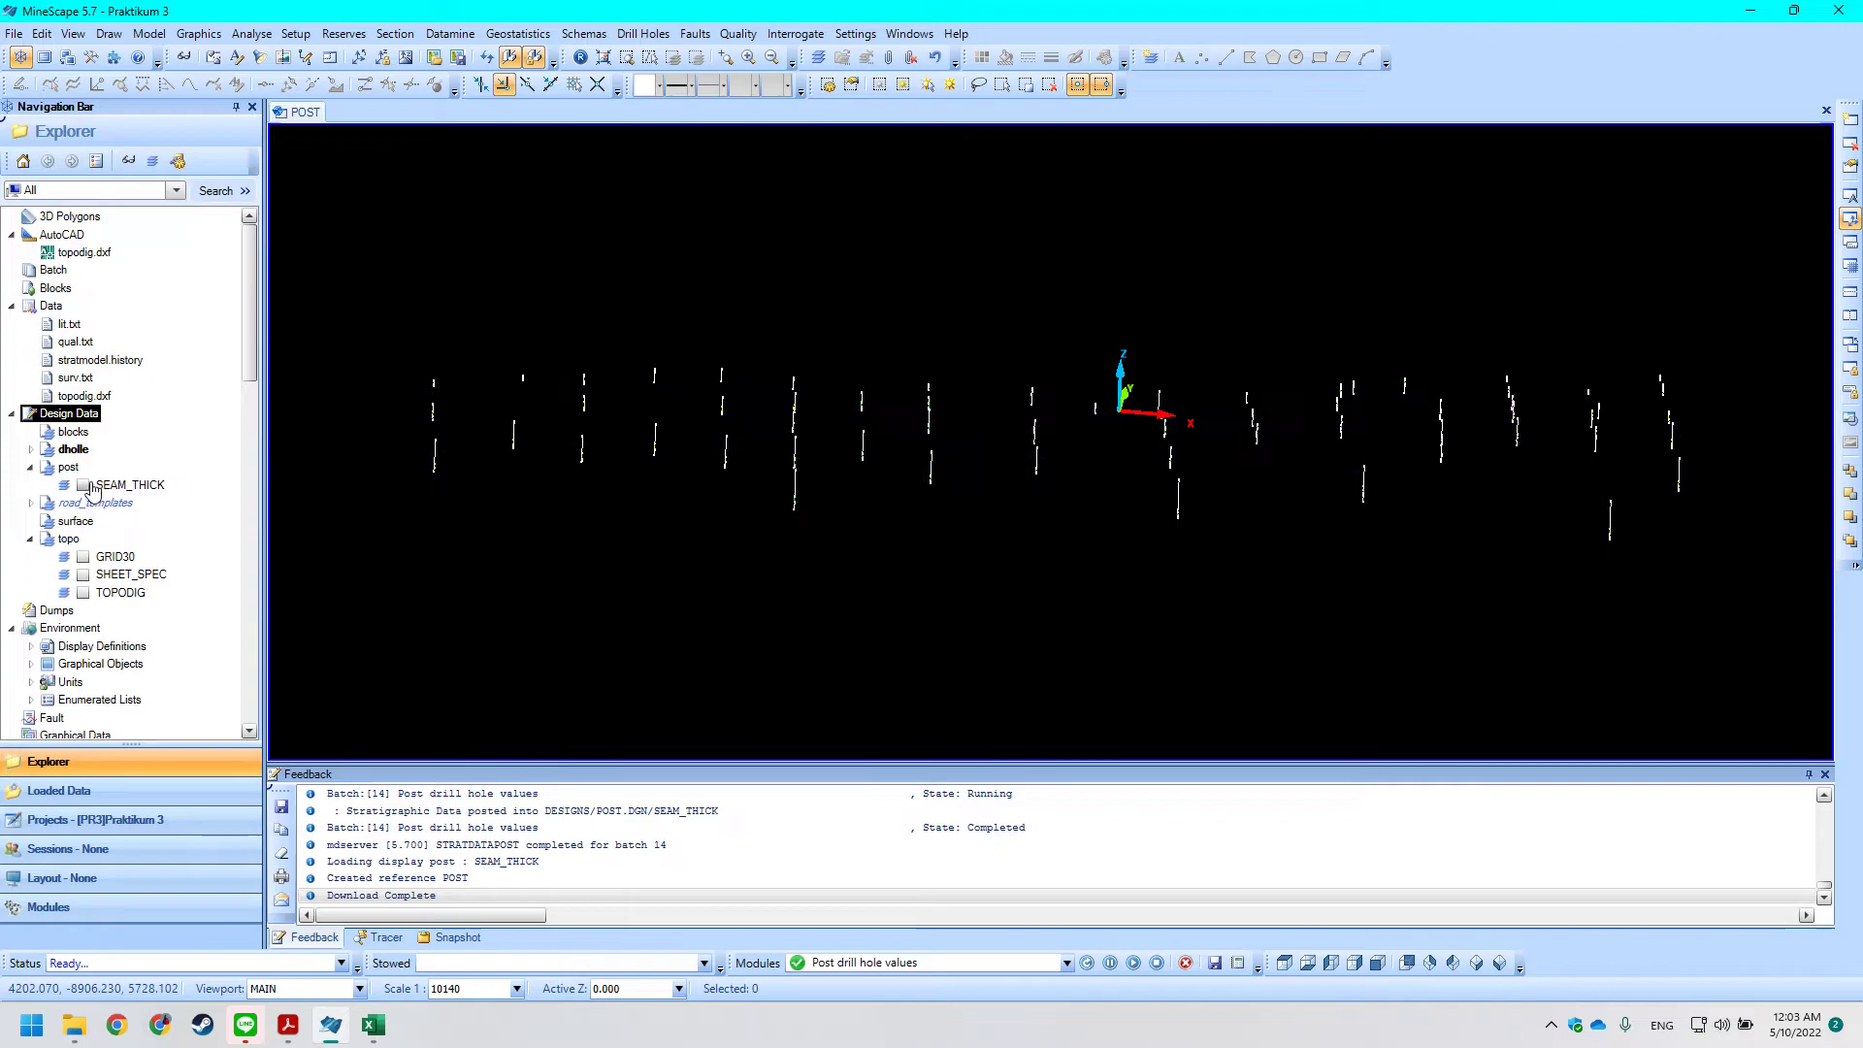
middle_click_drag(819, 519, 990, 524)
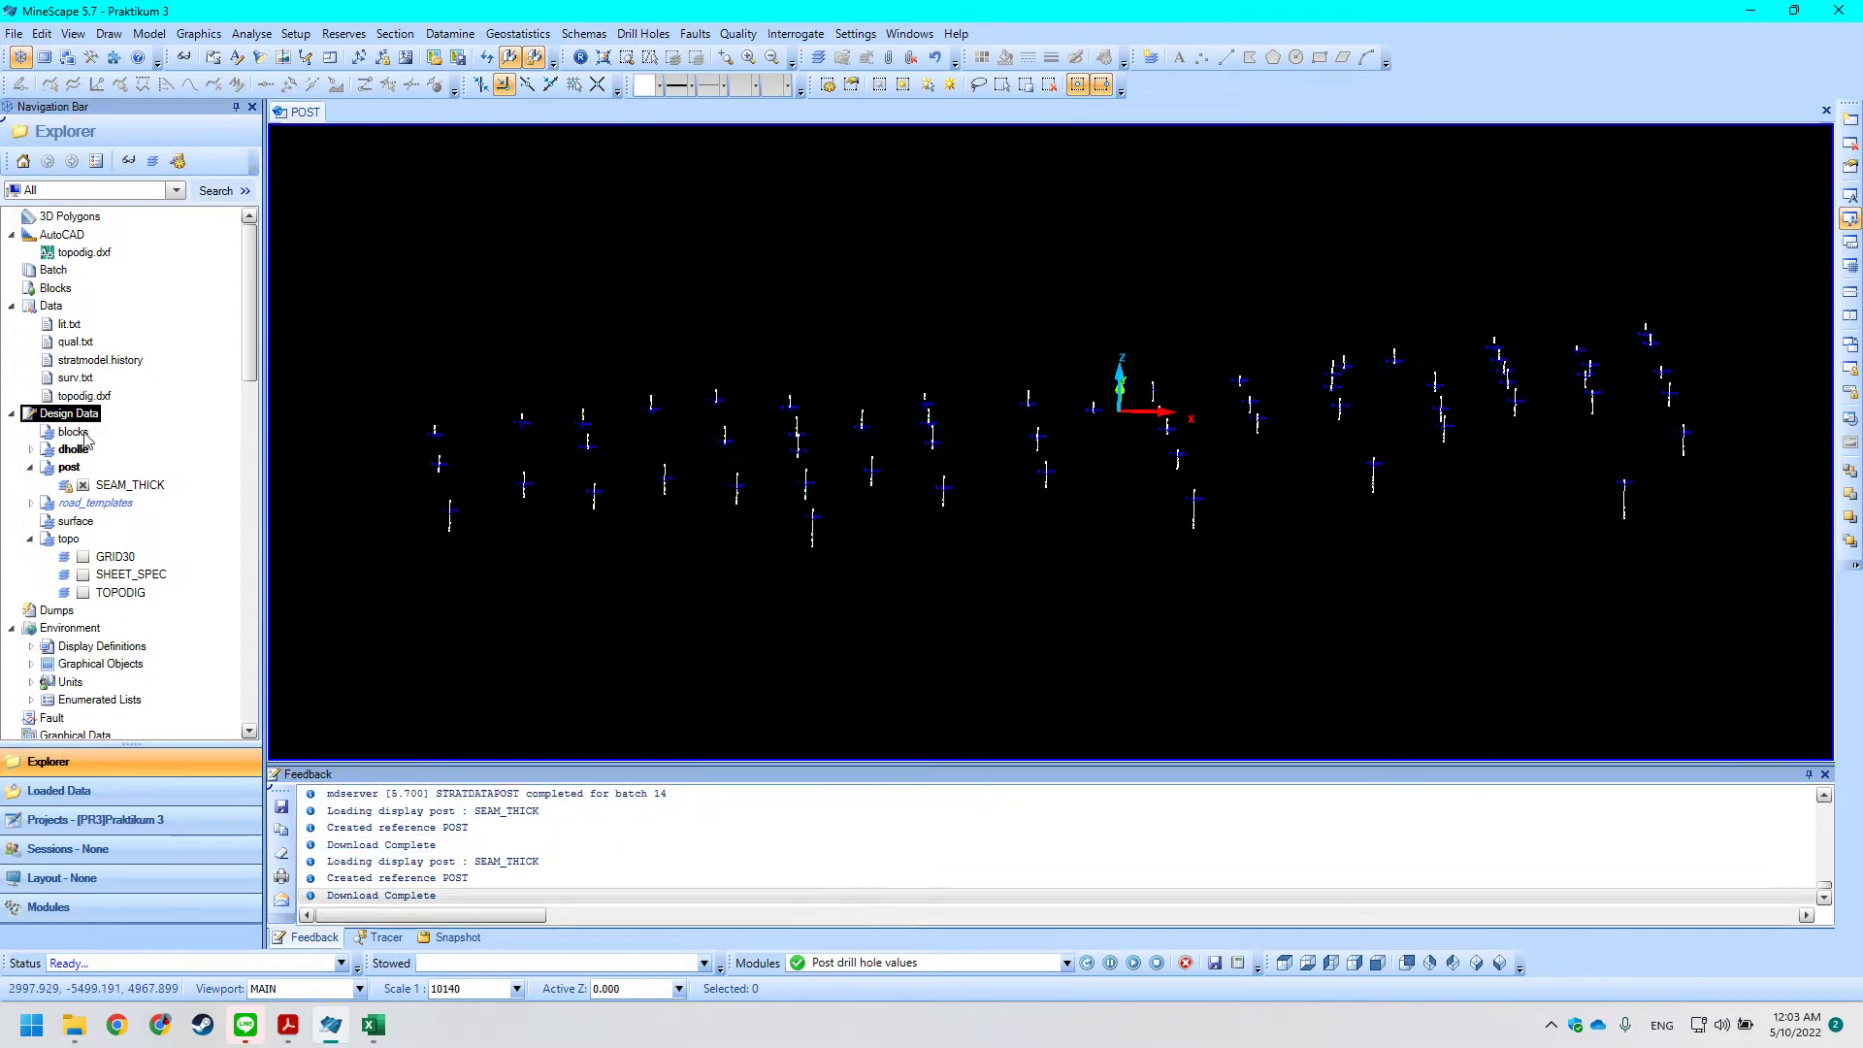
scroll(866, 581, "up", 2)
scroll(867, 565, "down", 1)
middle_click_drag(831, 449, 816, 503)
key("alt+Tab")
scroll(854, 514, "down", 1)
key("alt+Tab")
scroll(970, 553, "down", 3)
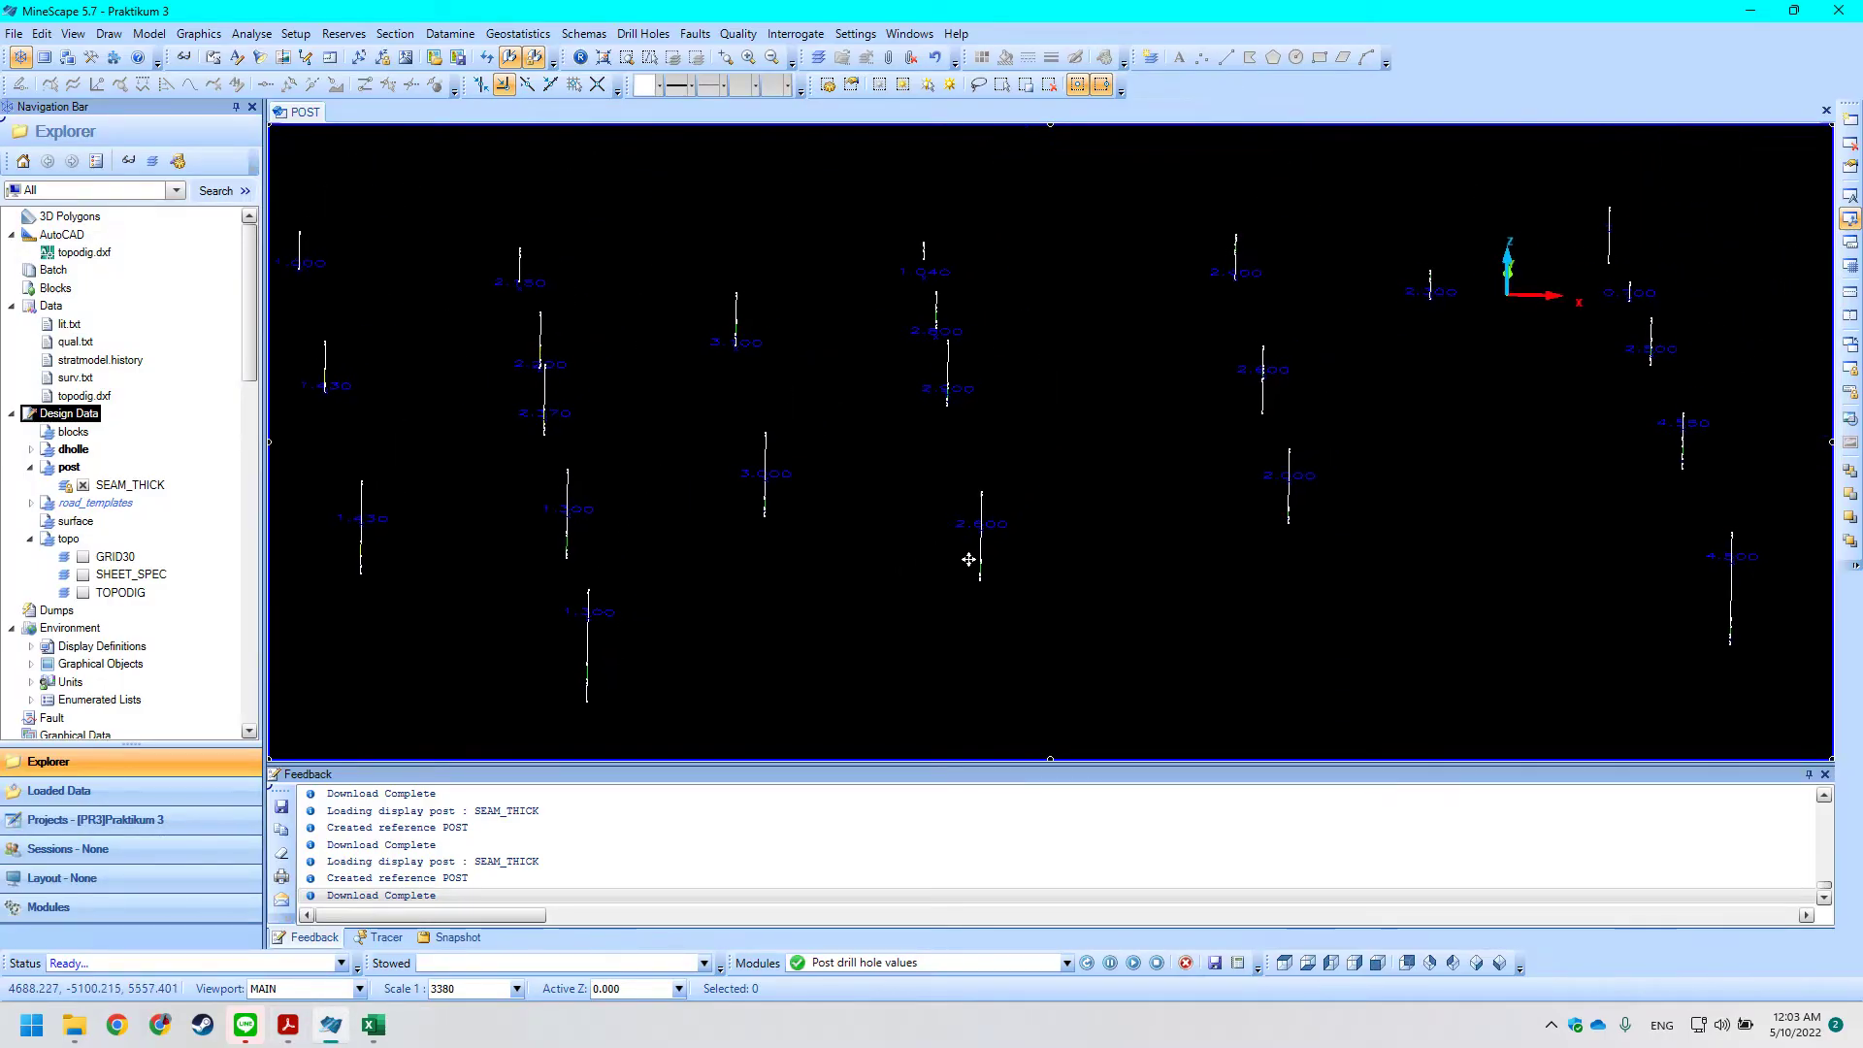
Switch to the tutorial PDF and reread the posting settings, the expected result image and the start of step 10.
key("alt+Tab")
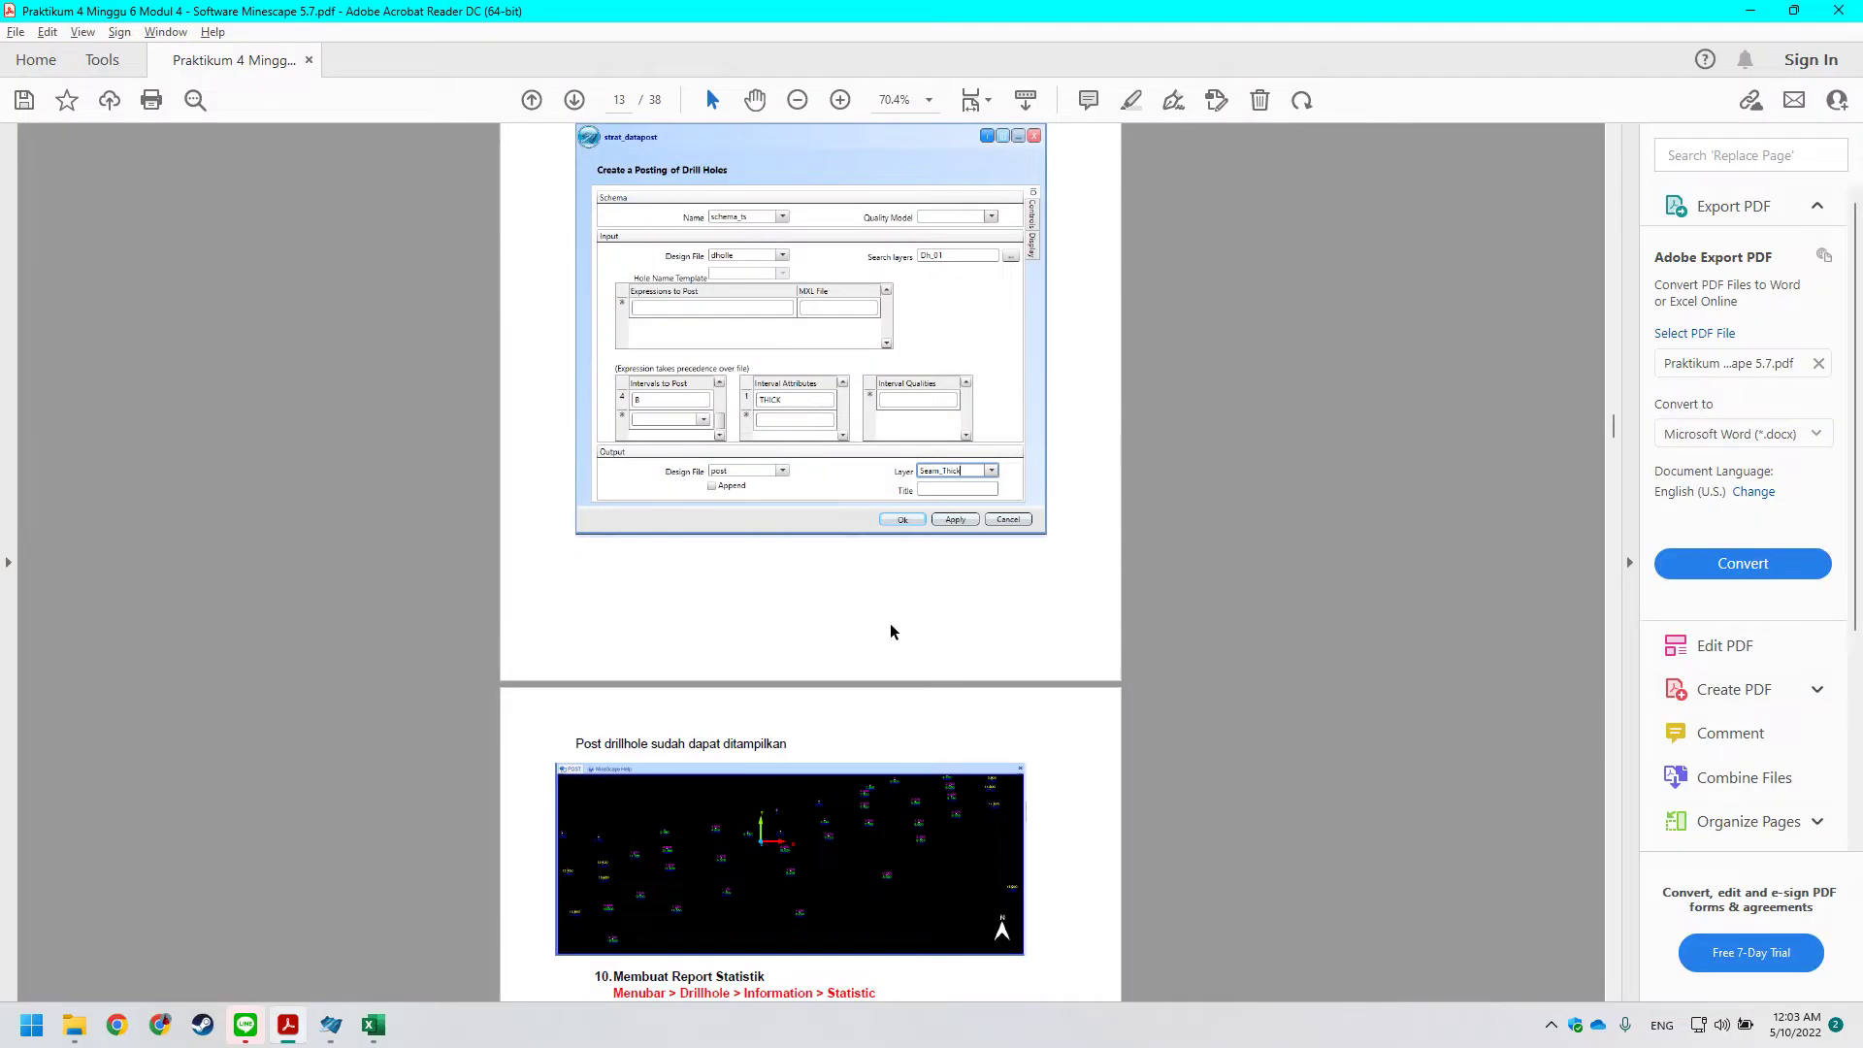
scroll(896, 621, "up", 1)
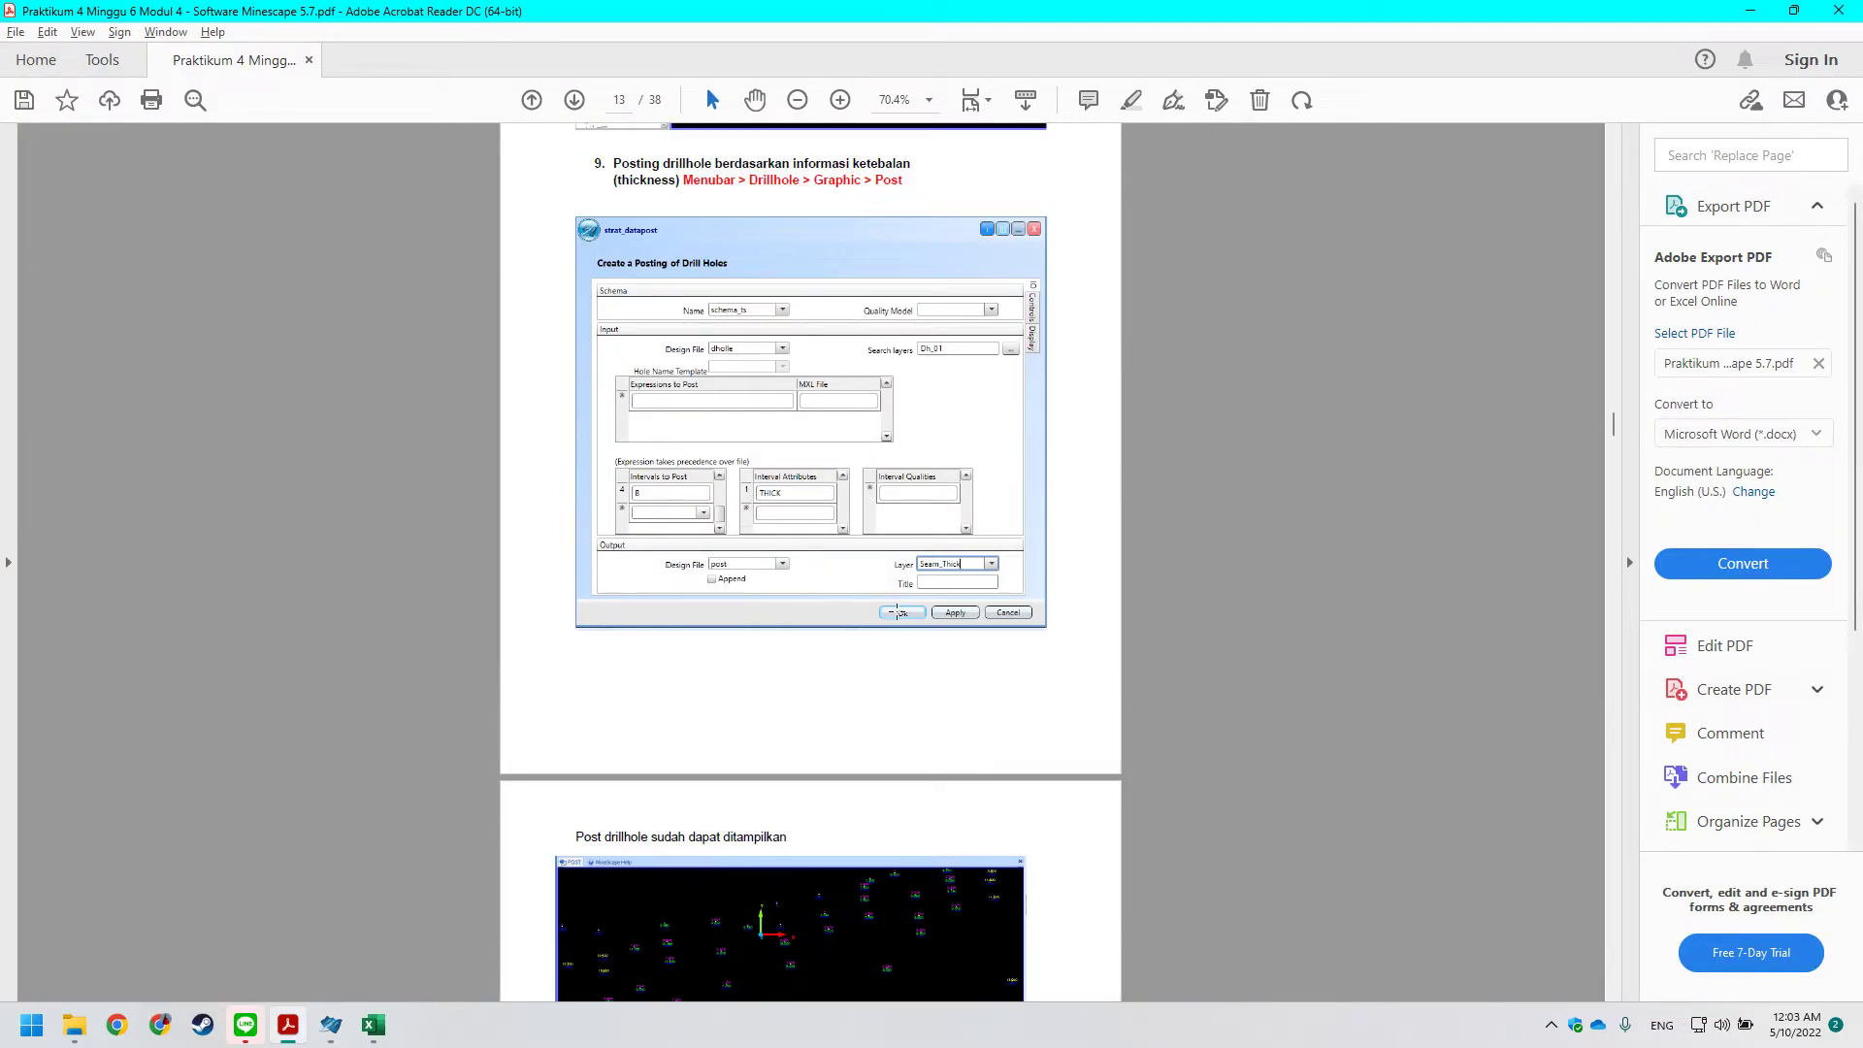
scroll(901, 614, "down", 5)
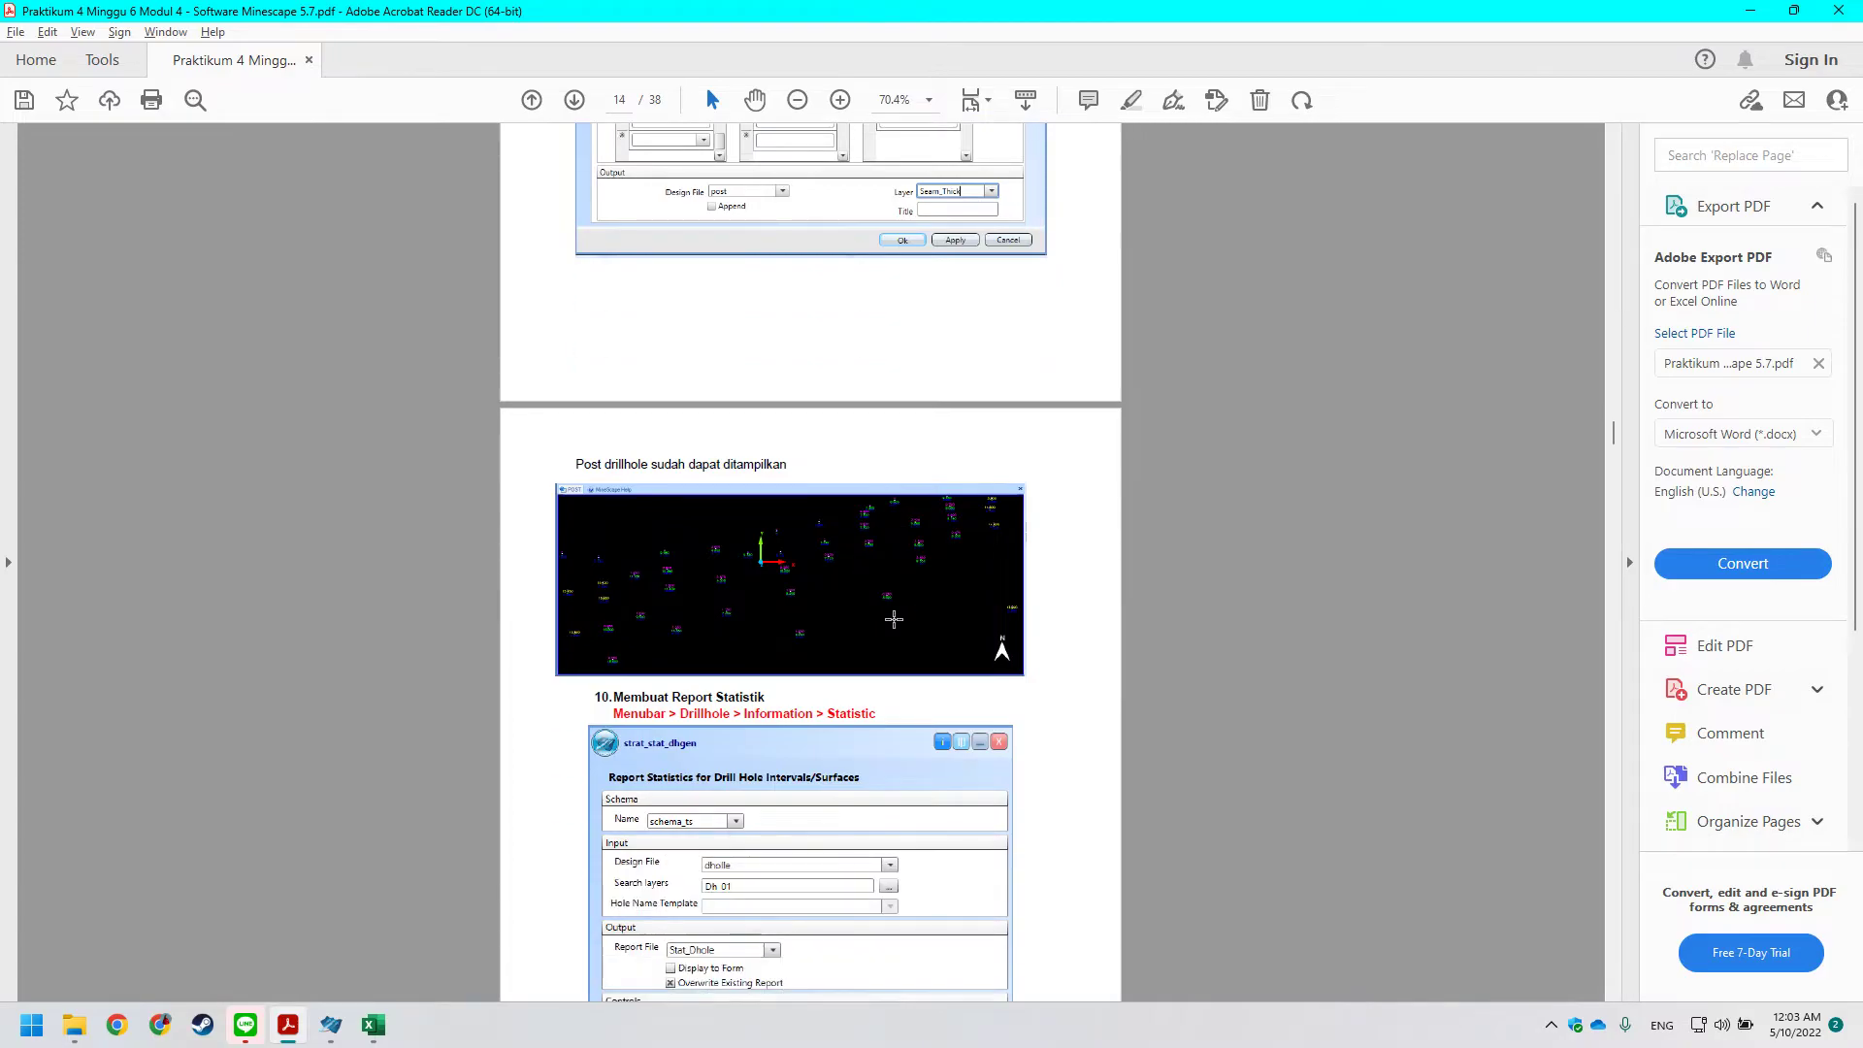
scroll(894, 619, "down", 2)
scroll(898, 723, "up", 4)
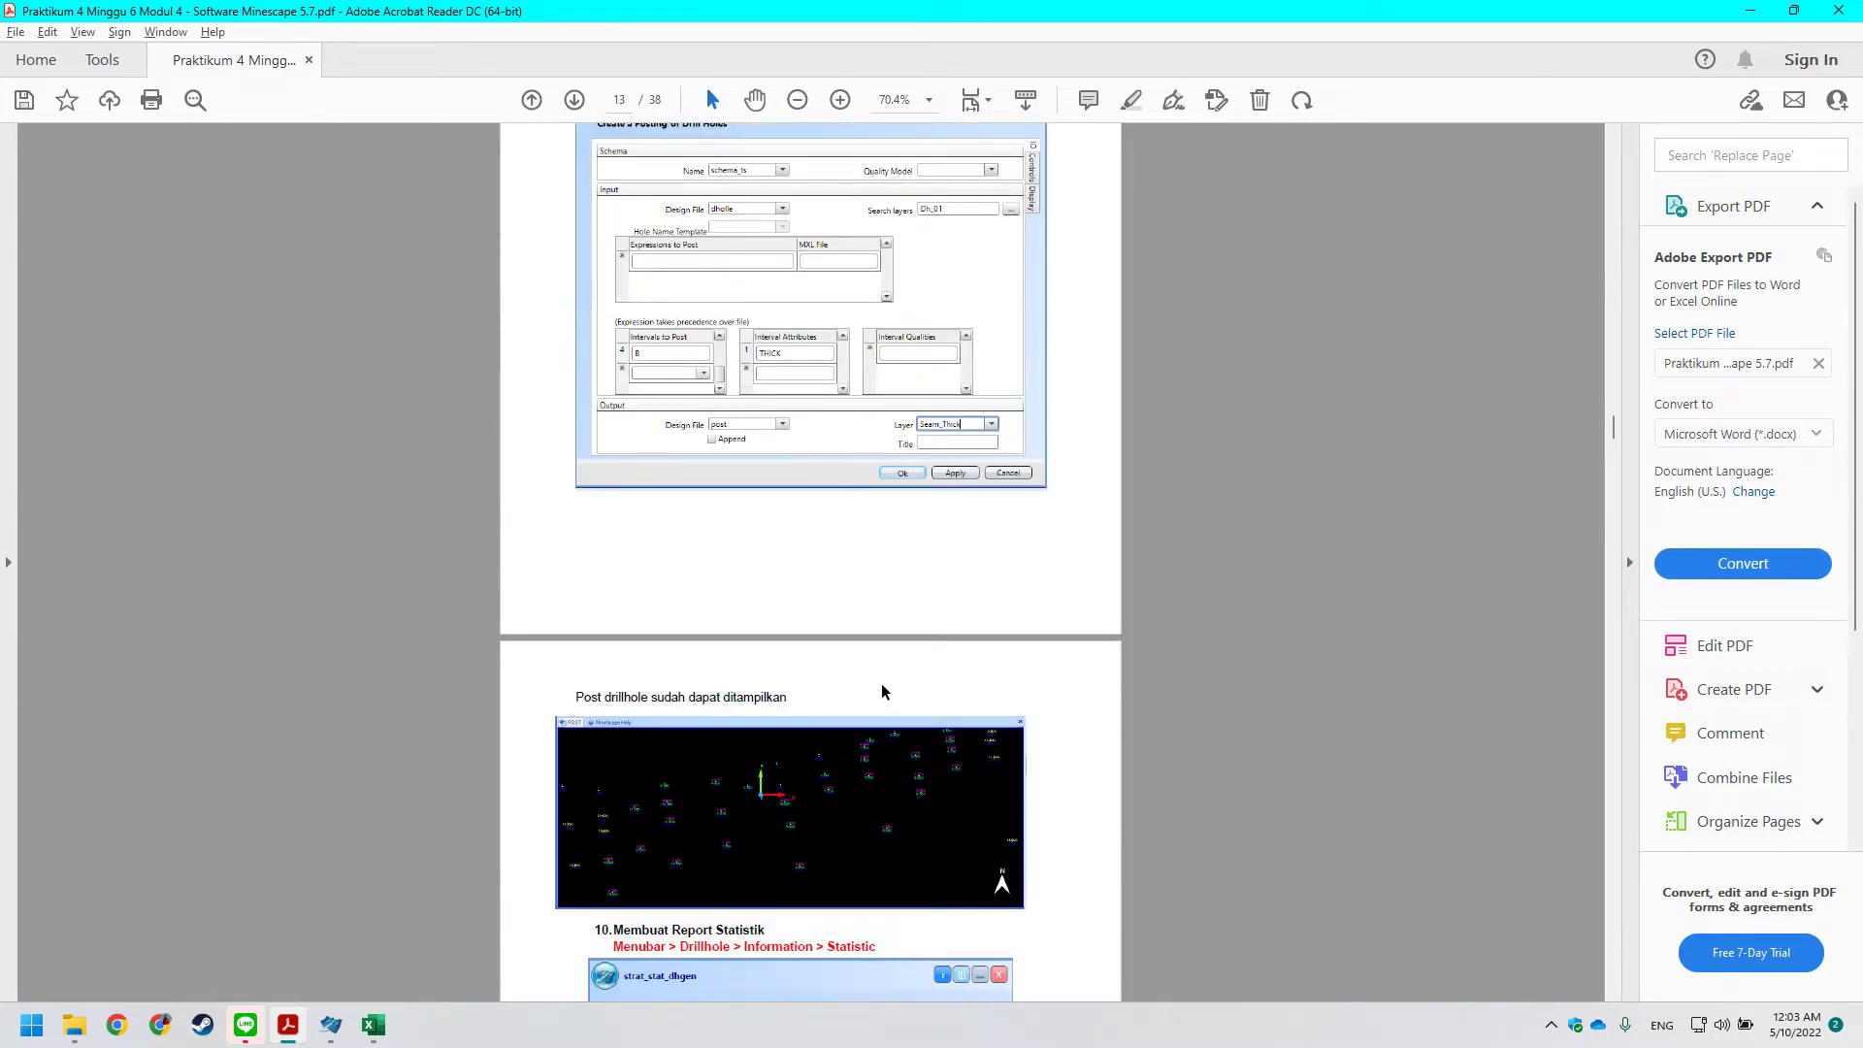
scroll(883, 691, "up", 5)
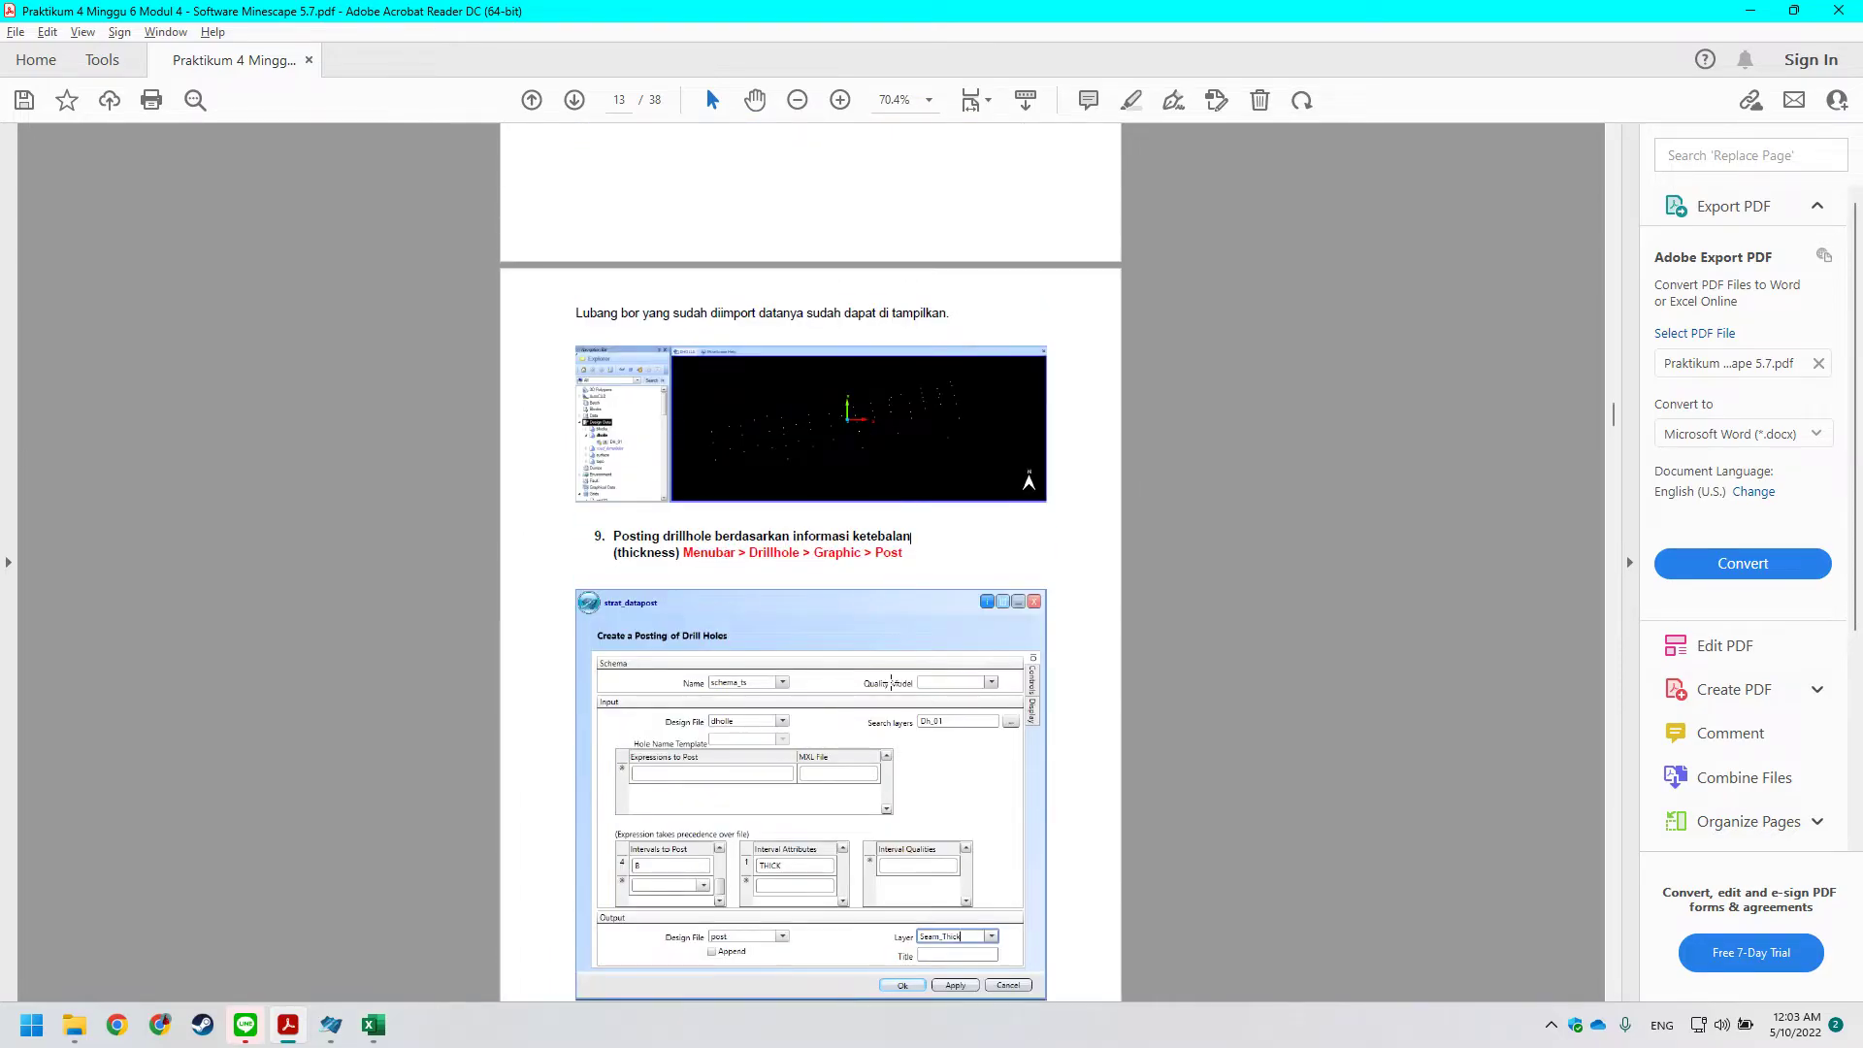
scroll(791, 516, "up", 3, "ctrl")
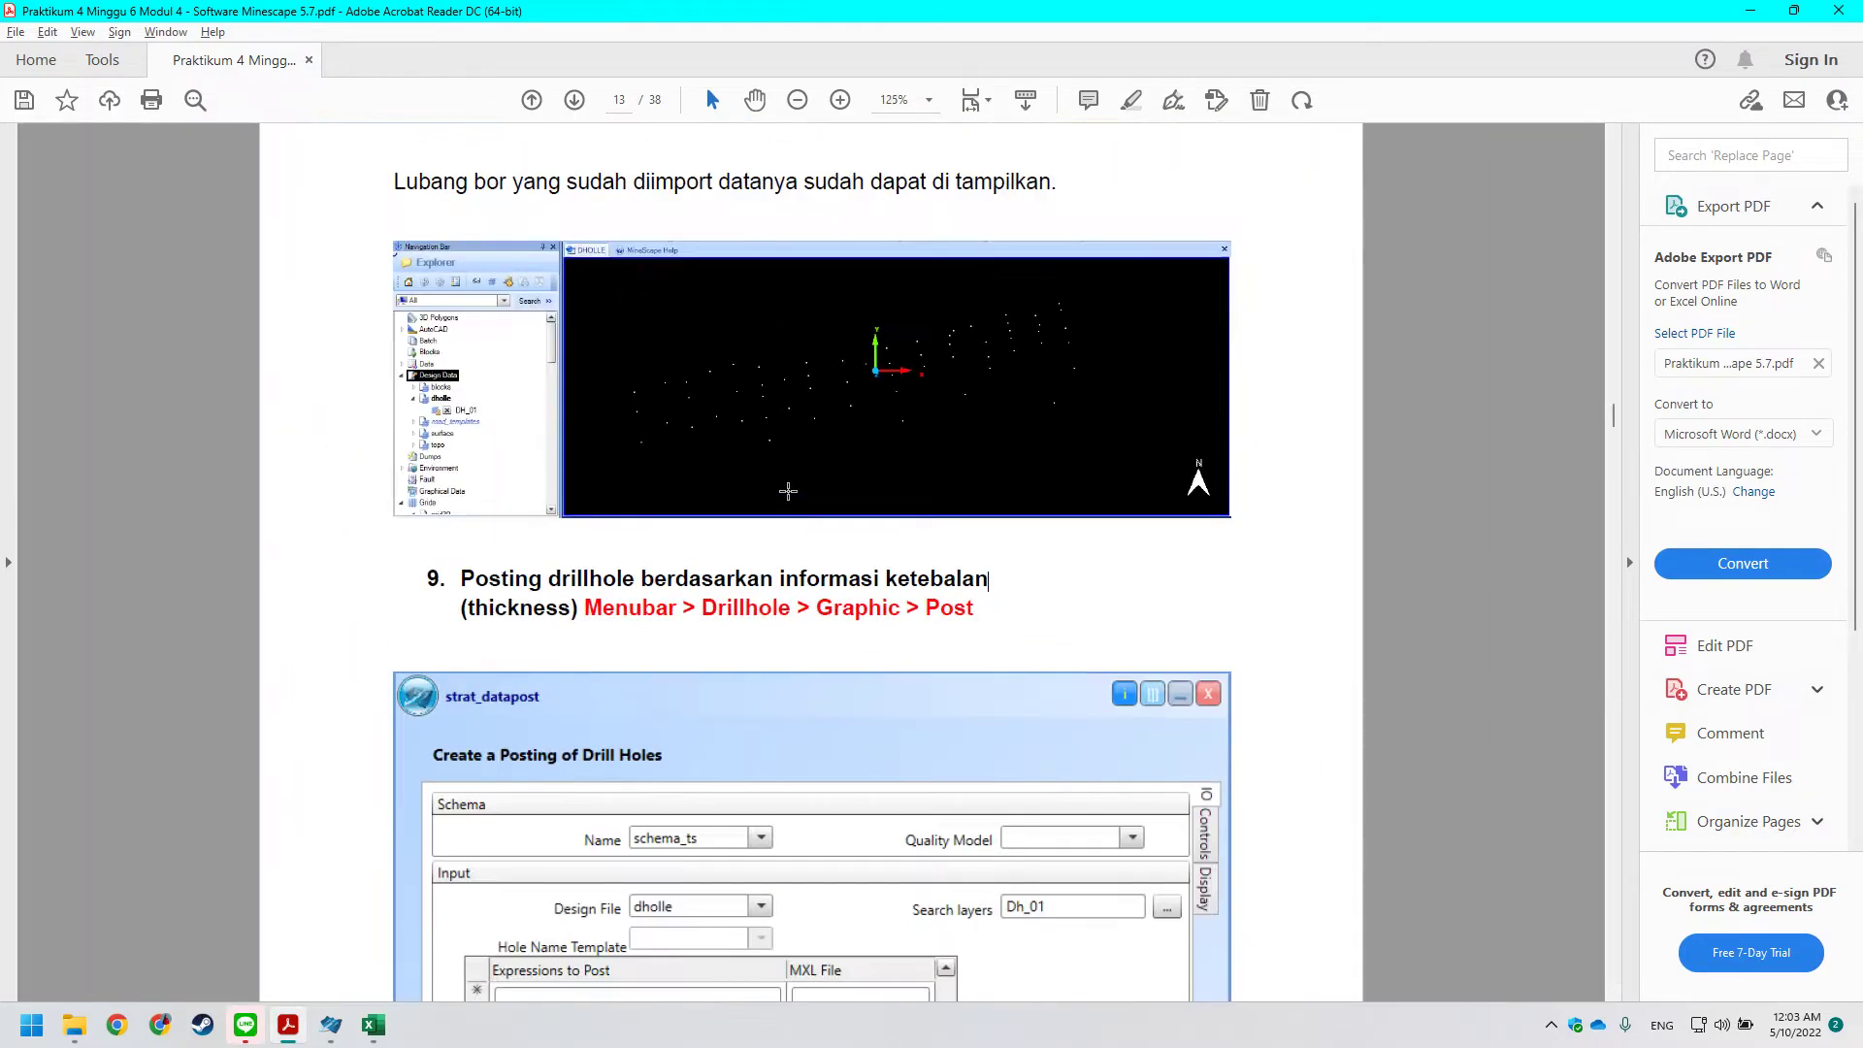
scroll(791, 516, "down", 5)
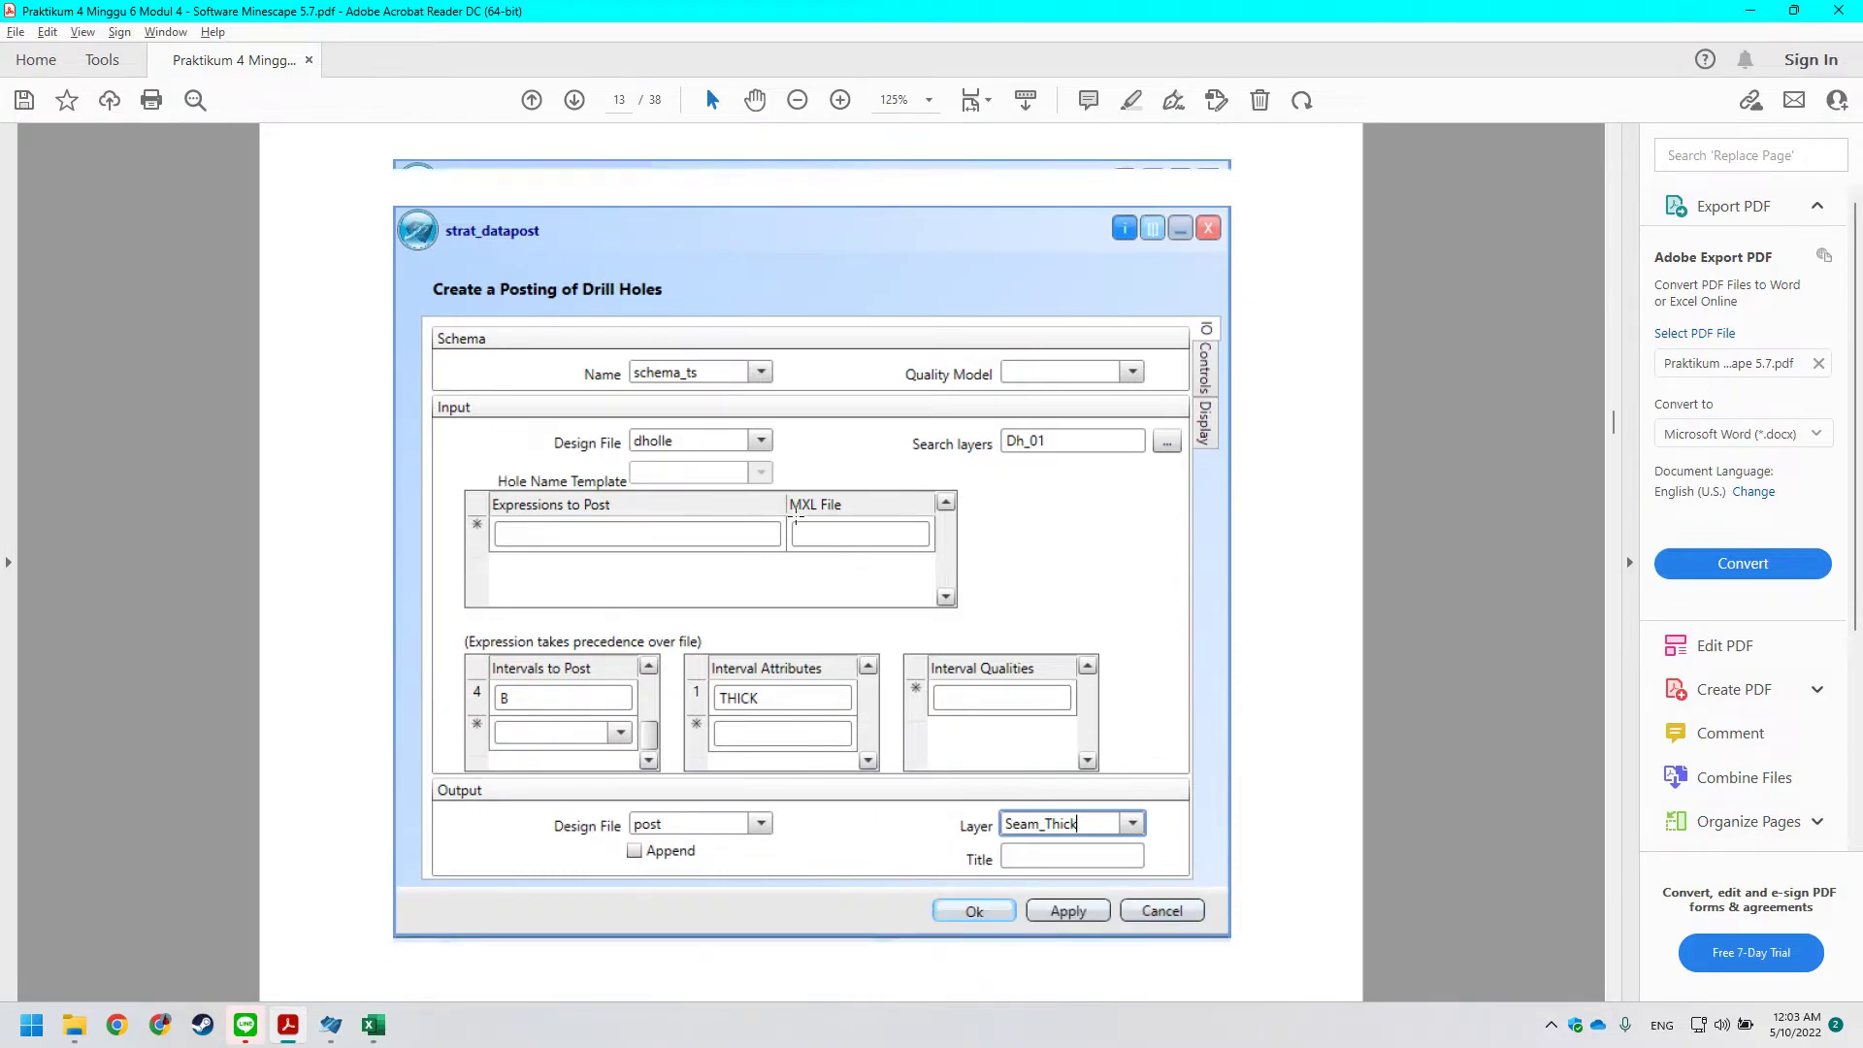
scroll(796, 517, "down", 1)
Return to MineScape, toggle the SEAM_THICK layer display and examine the thickness labels along the drill holes from other angles.
key("alt+Tab")
middle_click_drag(815, 562, 846, 490)
left_click(83, 485)
middle_click_drag(858, 632, 858, 598)
scroll(858, 598, "up", 3)
middle_click_drag(829, 453, 876, 524)
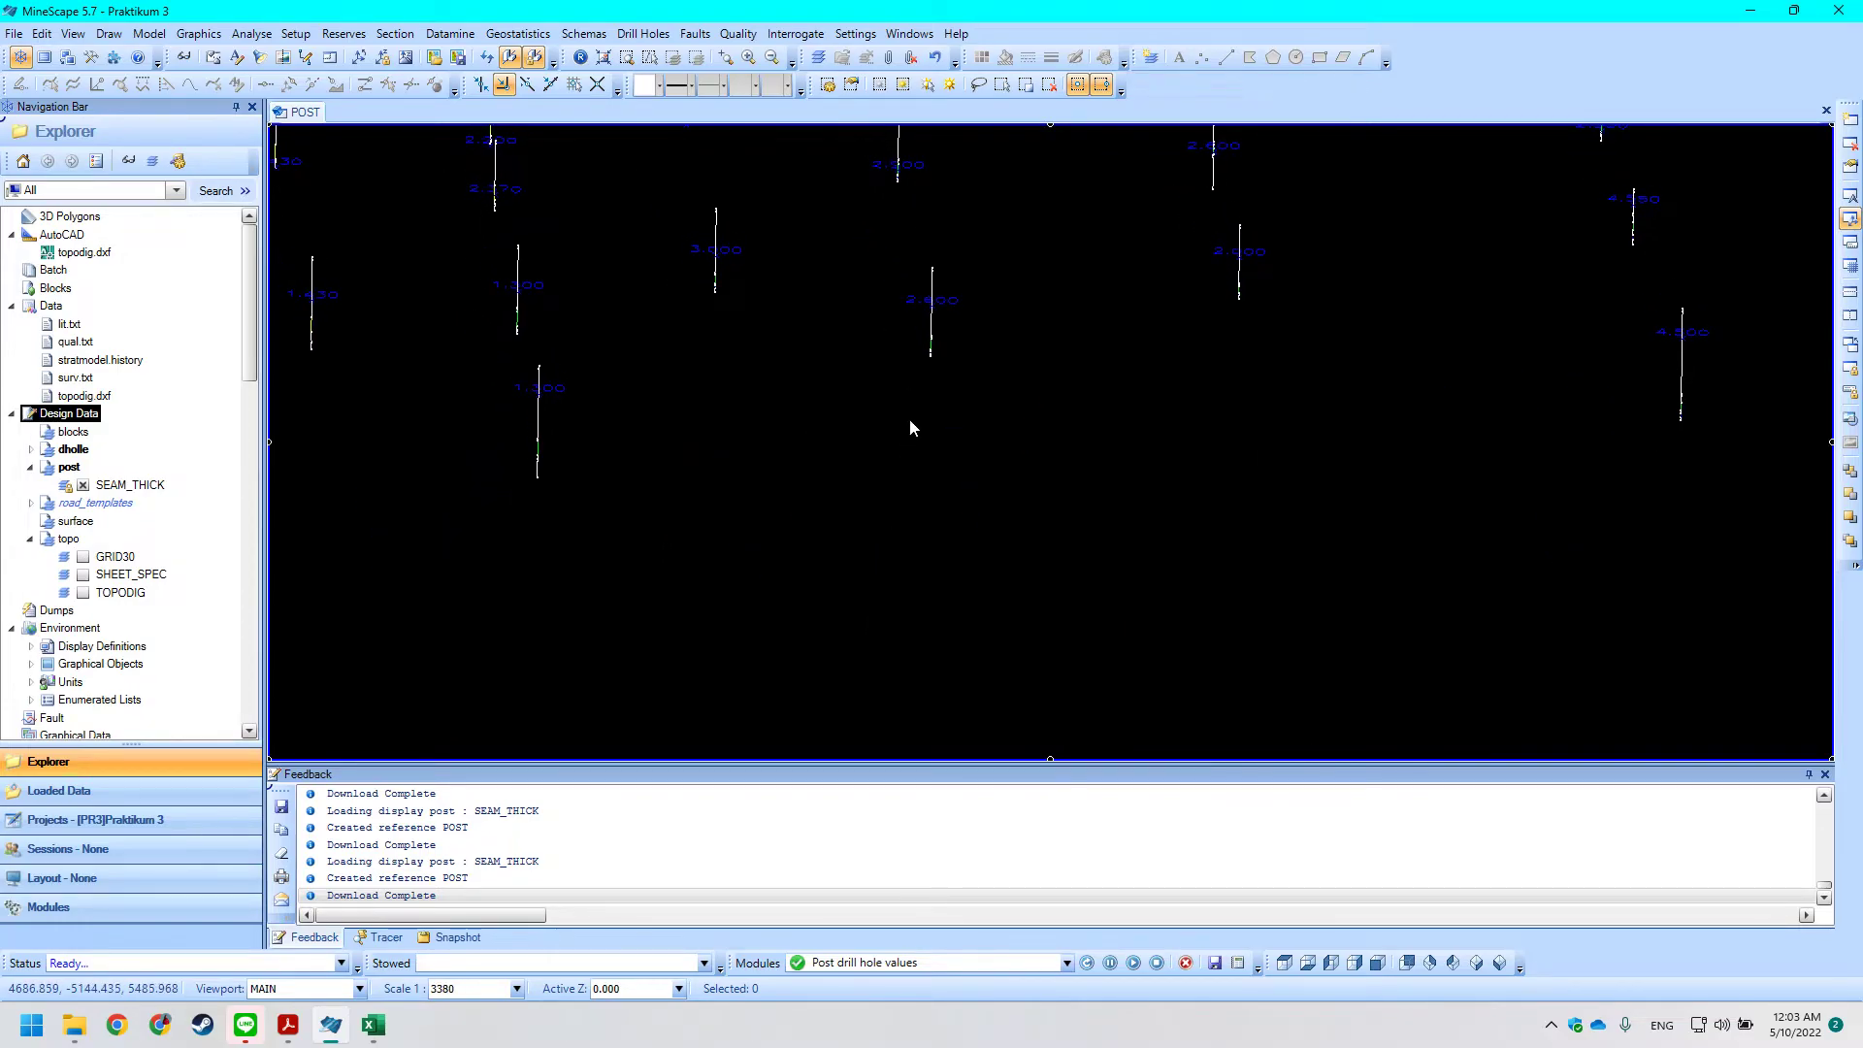
Compare the posted thickness labels with the step 9 posting settings in the tutorial PDF, ending back in MineScape.
middle_click_drag(927, 398, 1031, 457)
key("alt+Tab")
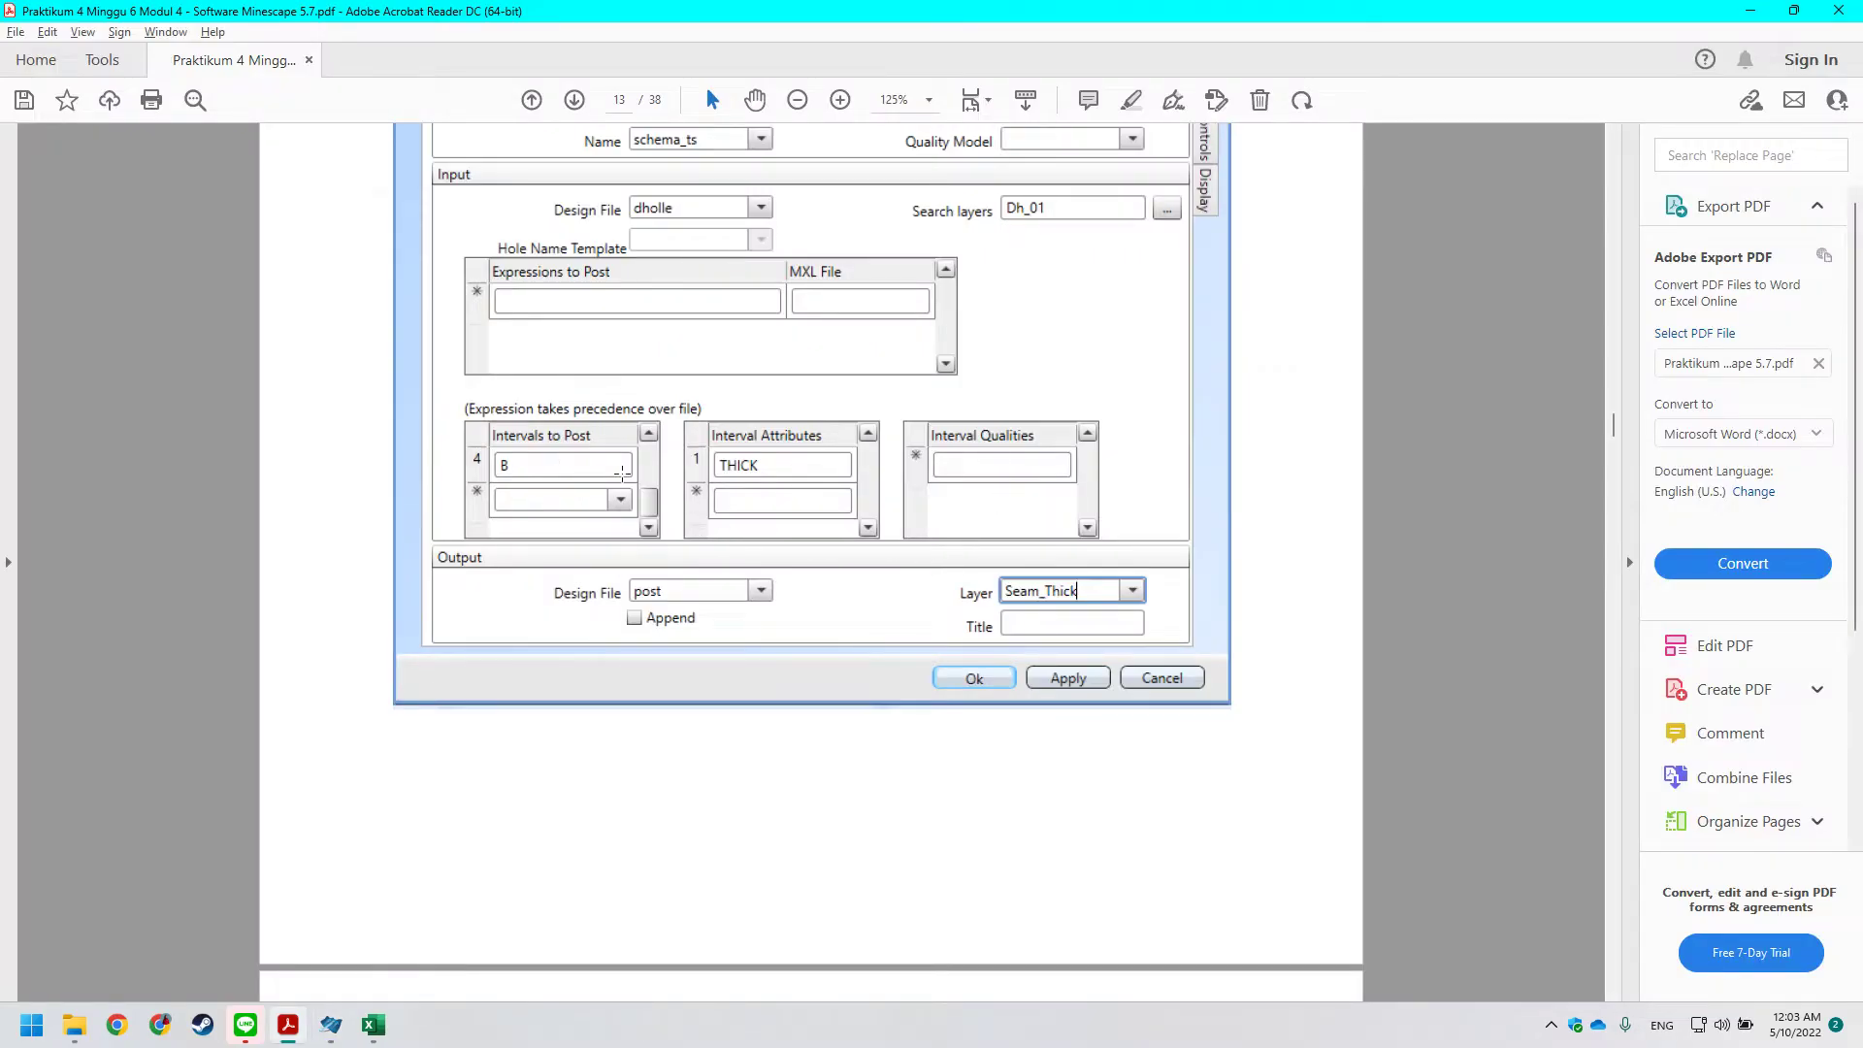
key("alt+Tab")
key("alt+Tab")
key("alt+Tab")
key("alt+Tab")
scroll(804, 518, "up", 5)
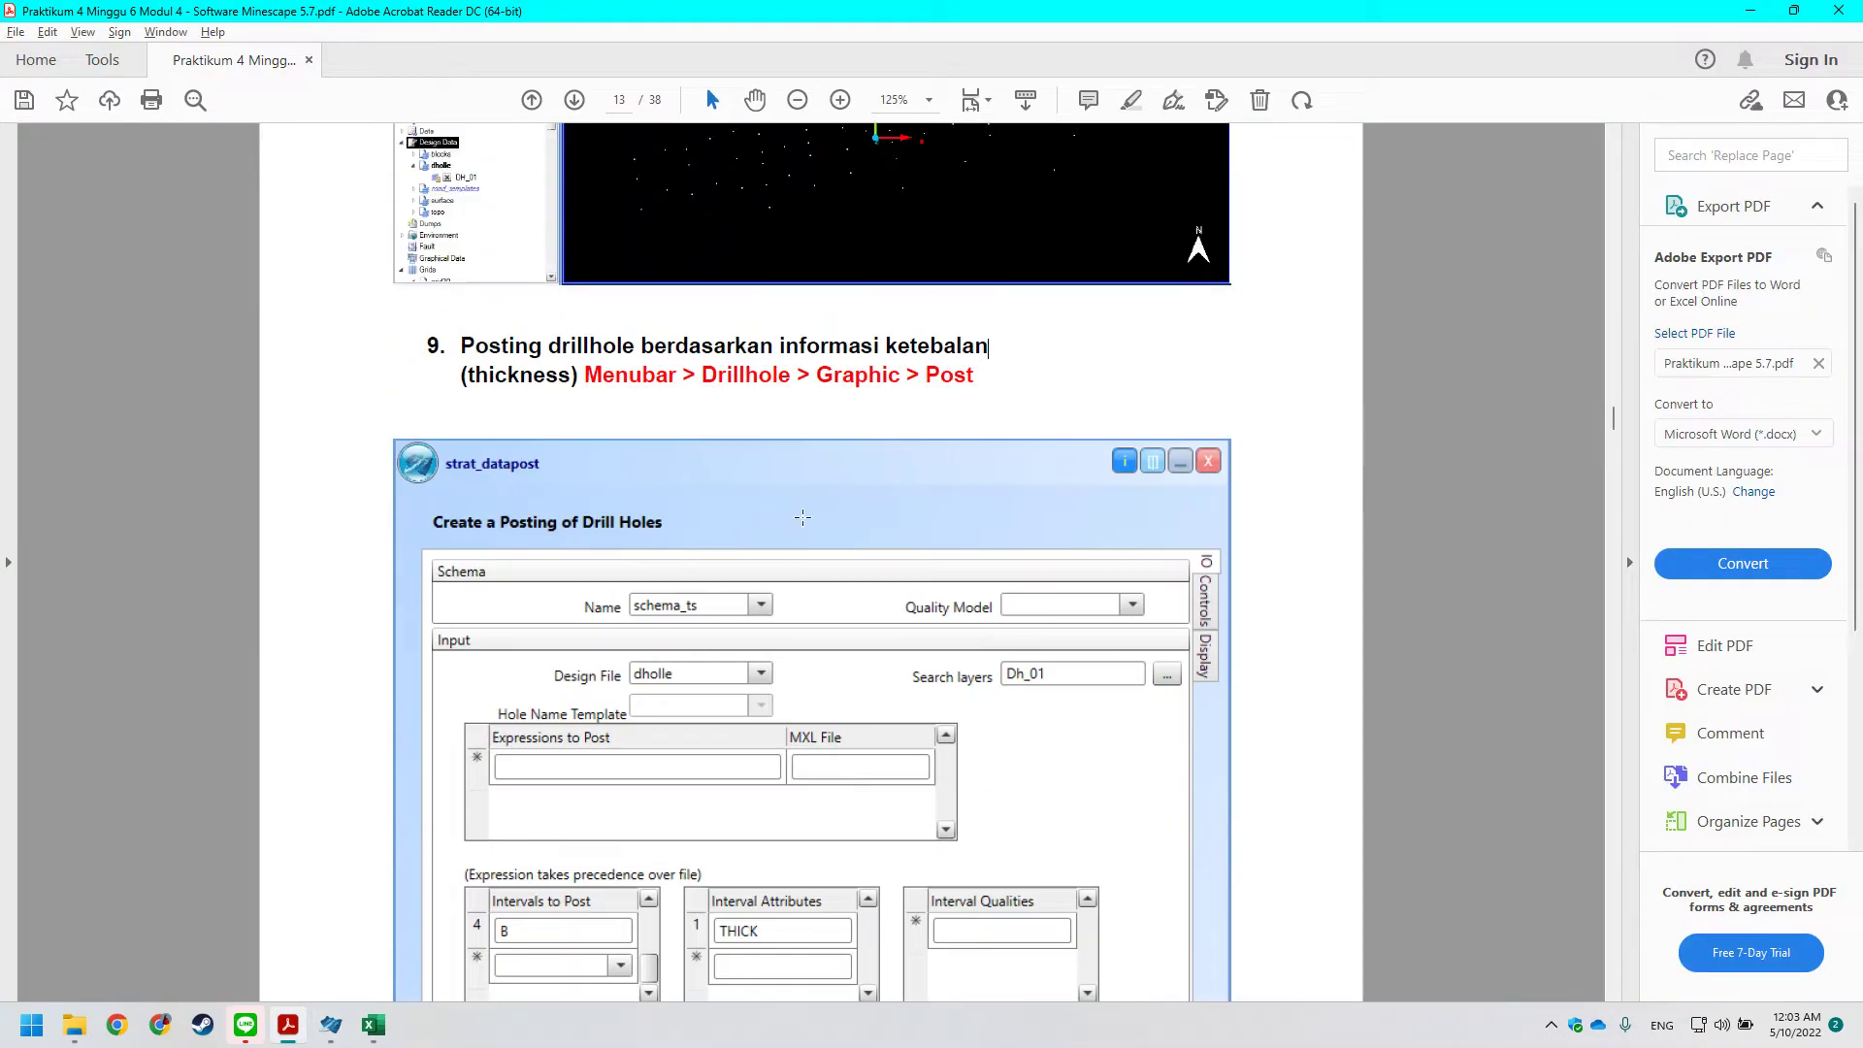
scroll(803, 518, "down", 4)
key("alt+Tab")
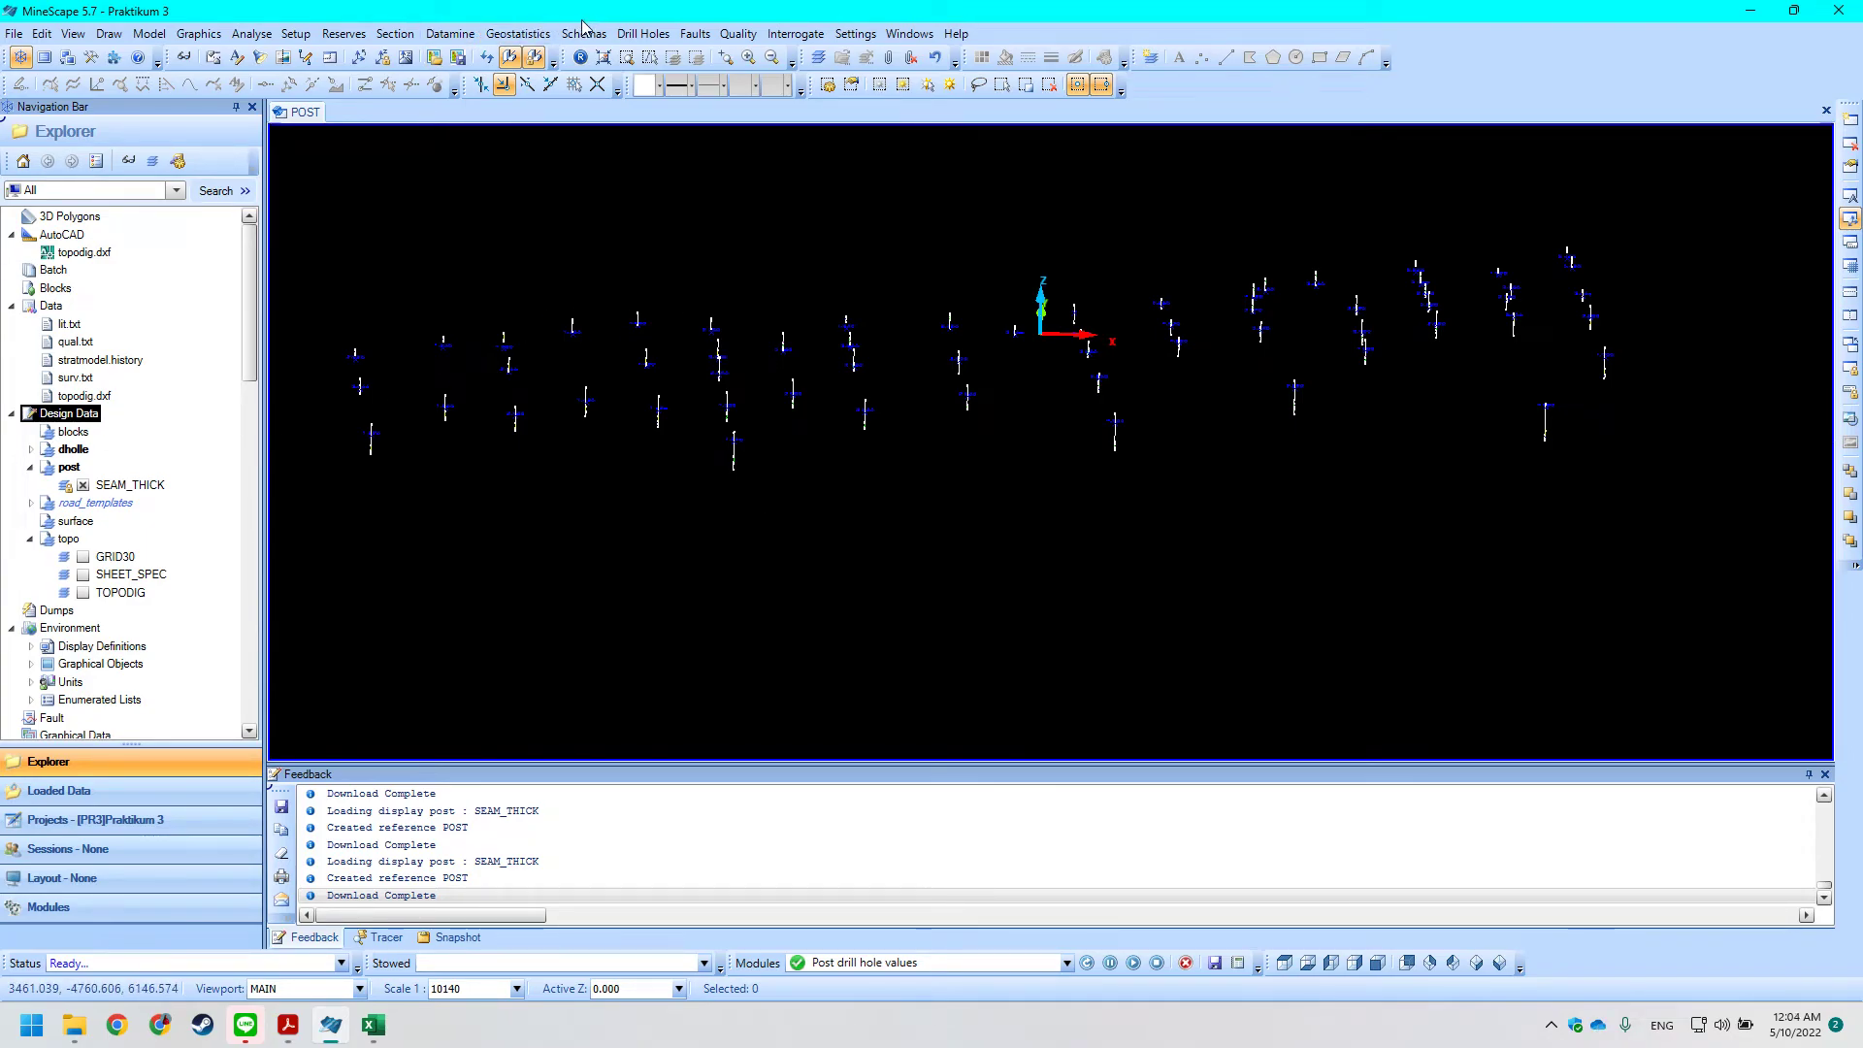
Turn off the display of the SEAM_THICK layer in the post design file.
left_click(644, 34)
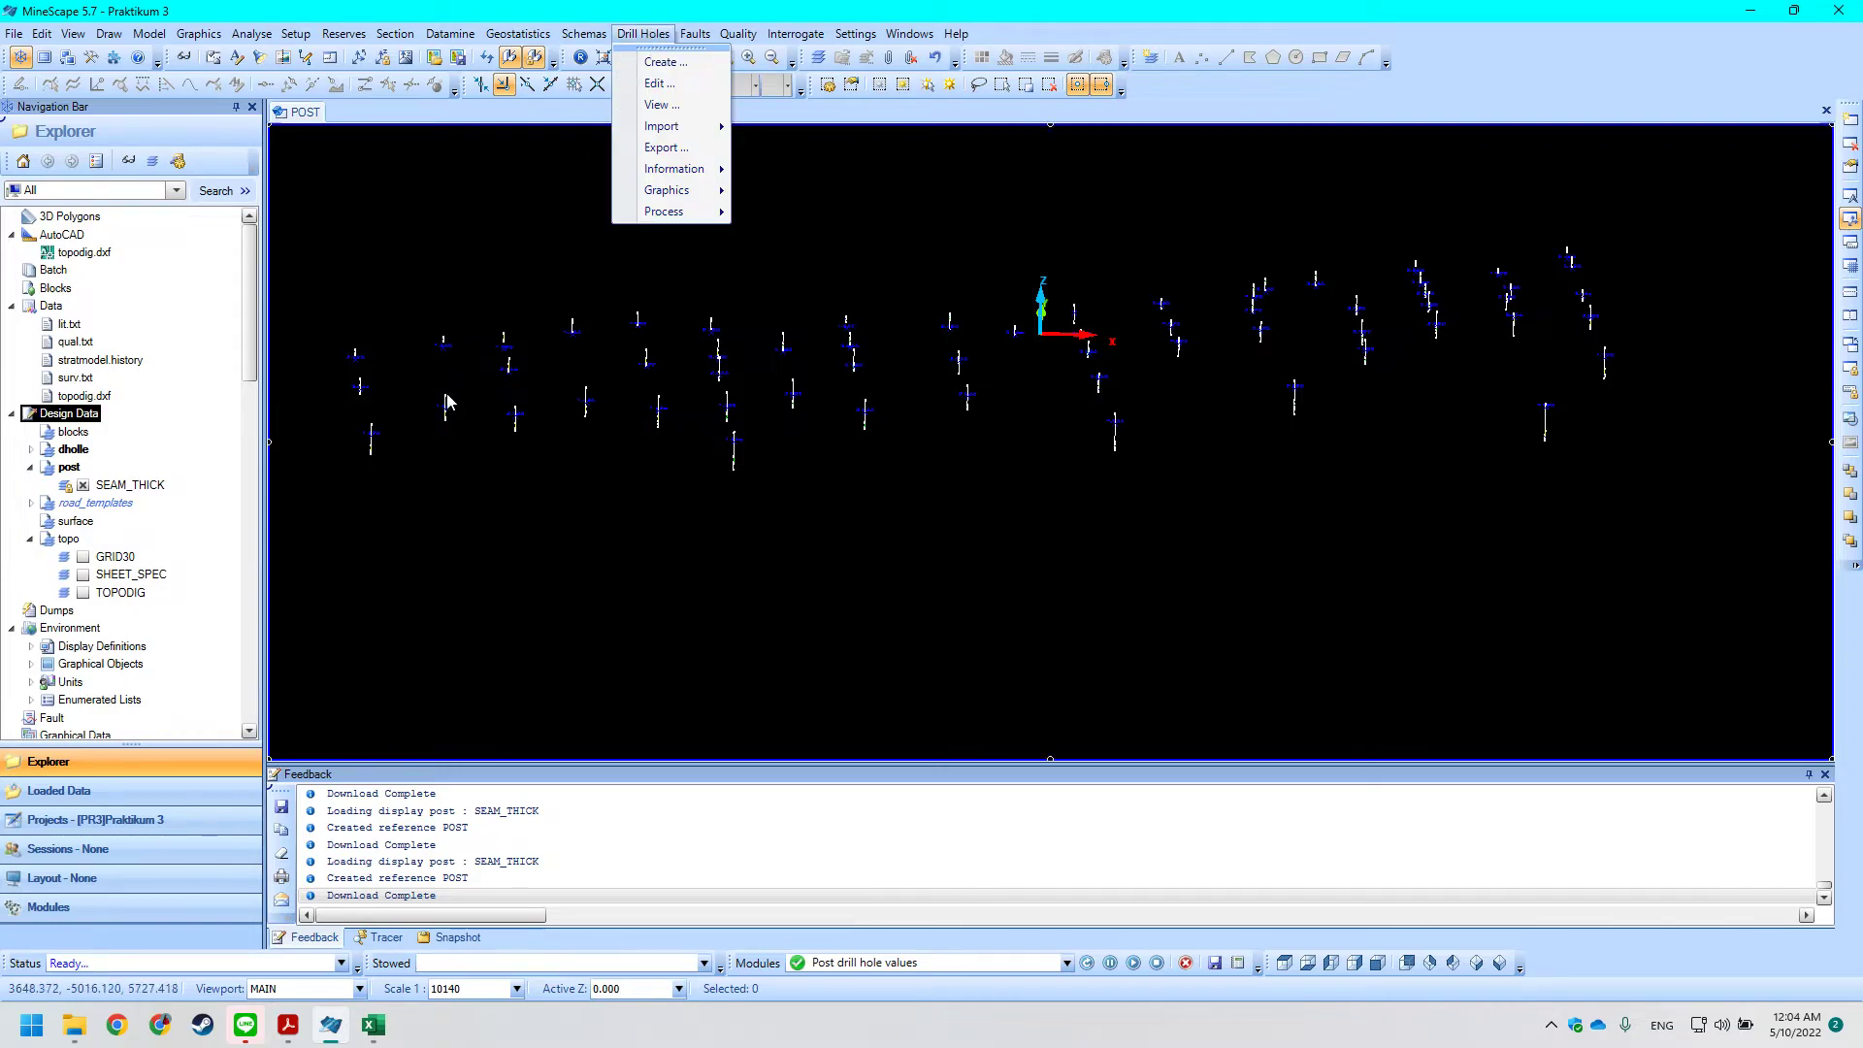
left_click(425, 427)
left_click(92, 486)
double_click(85, 492)
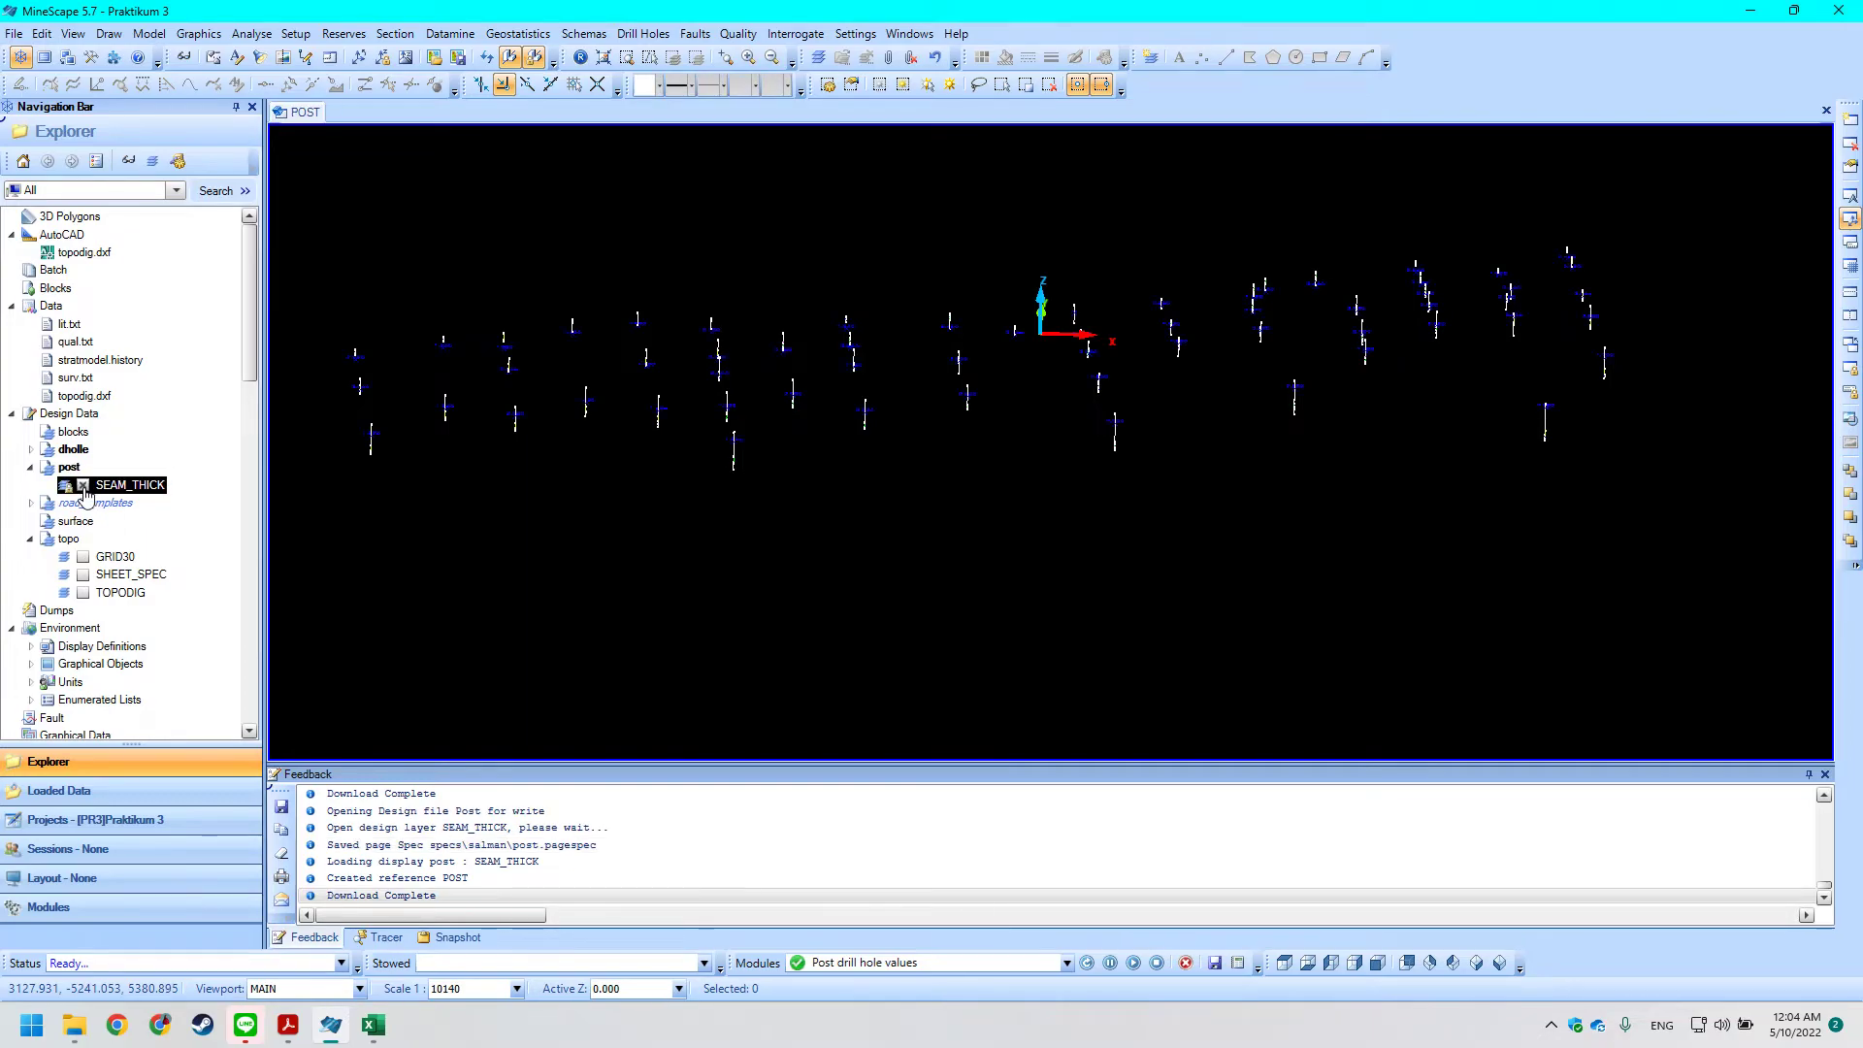
left_click(85, 486)
left_click(642, 39)
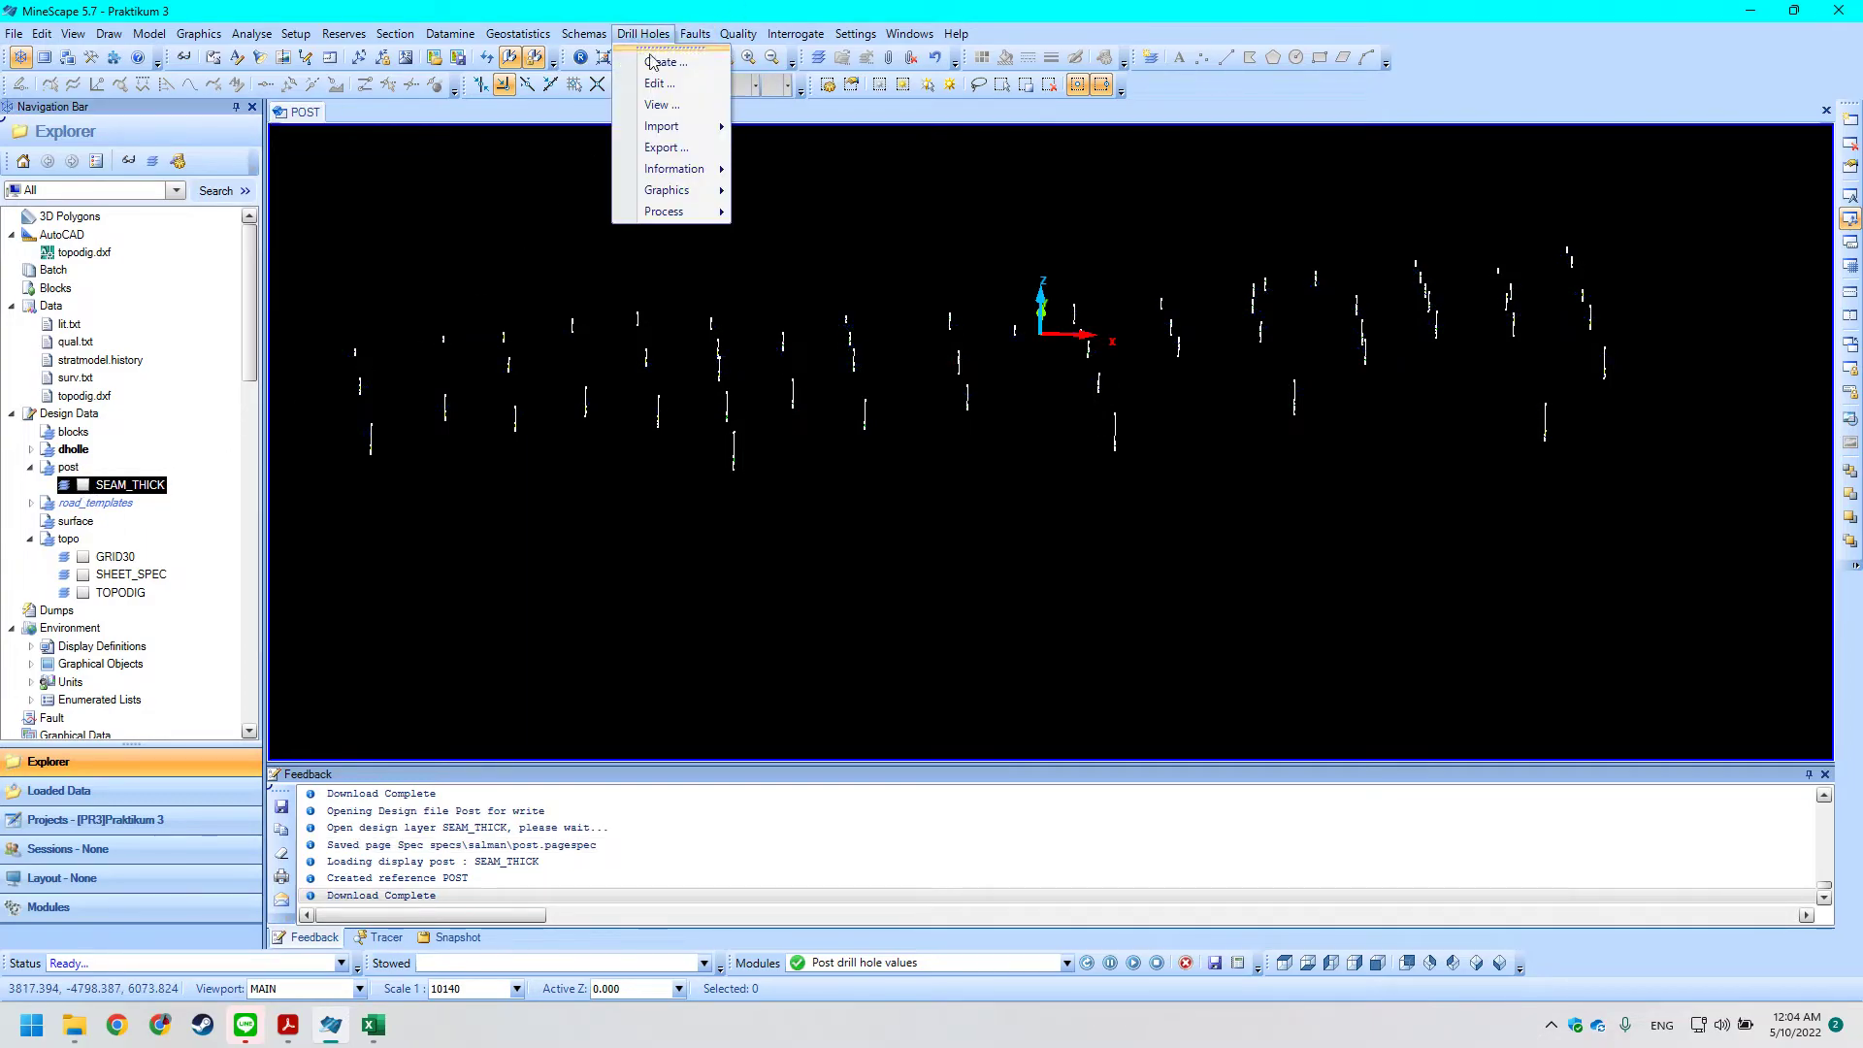
mouse_move(680, 128)
left_click(784, 136)
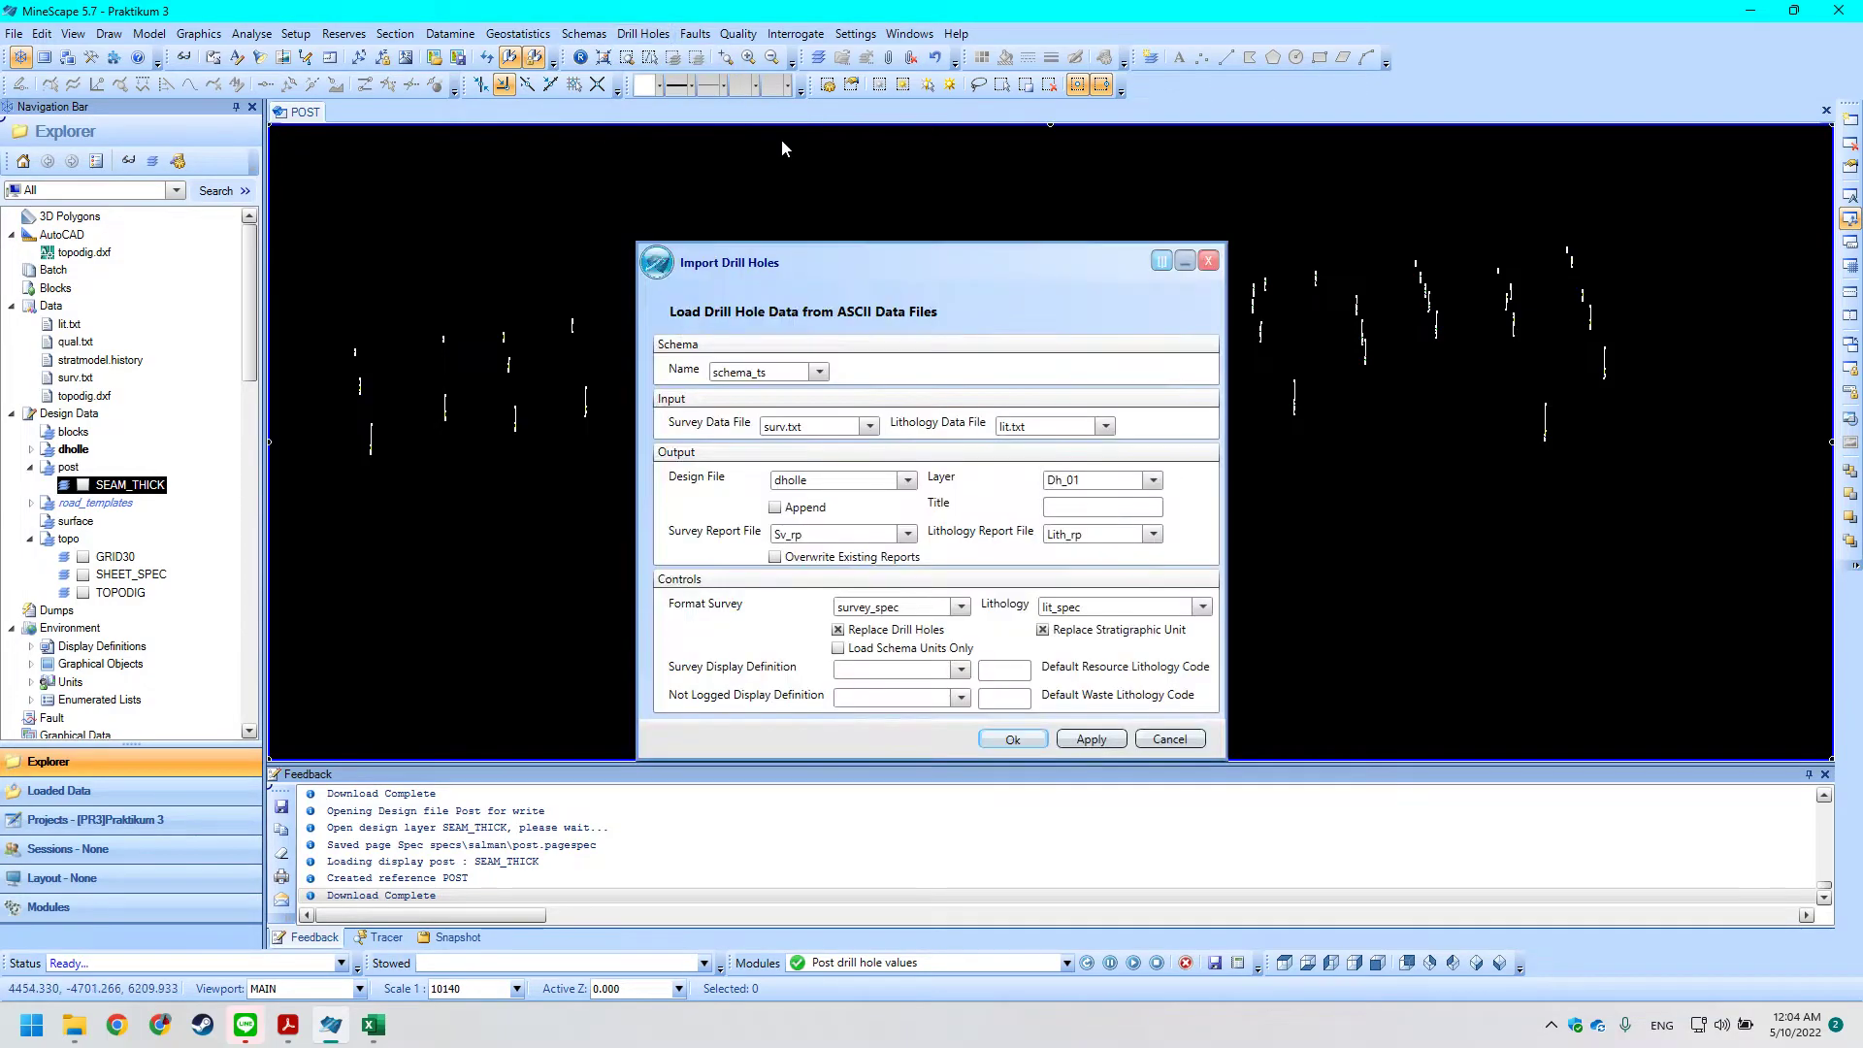
left_click(1209, 262)
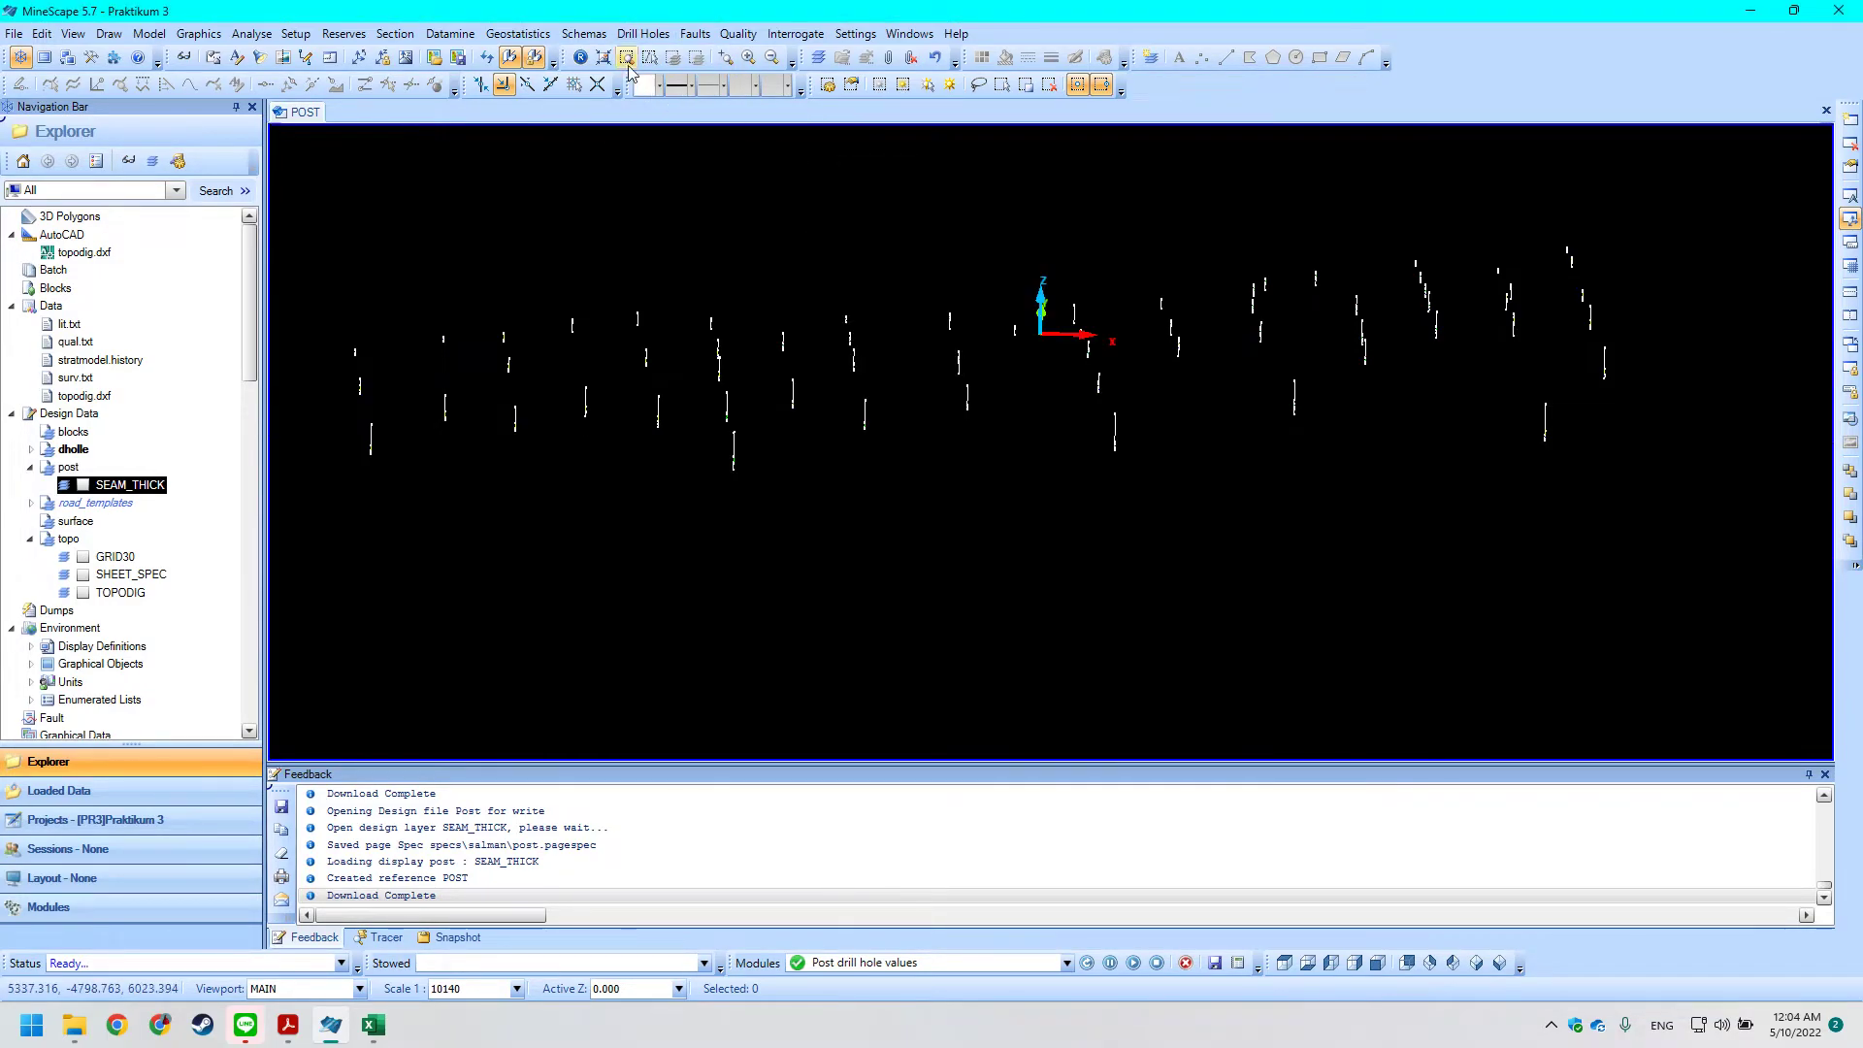
Reopen the drill hole posting form and set the intervals to post to A1, A, A2 and B.
left_click(643, 34)
mouse_move(701, 202)
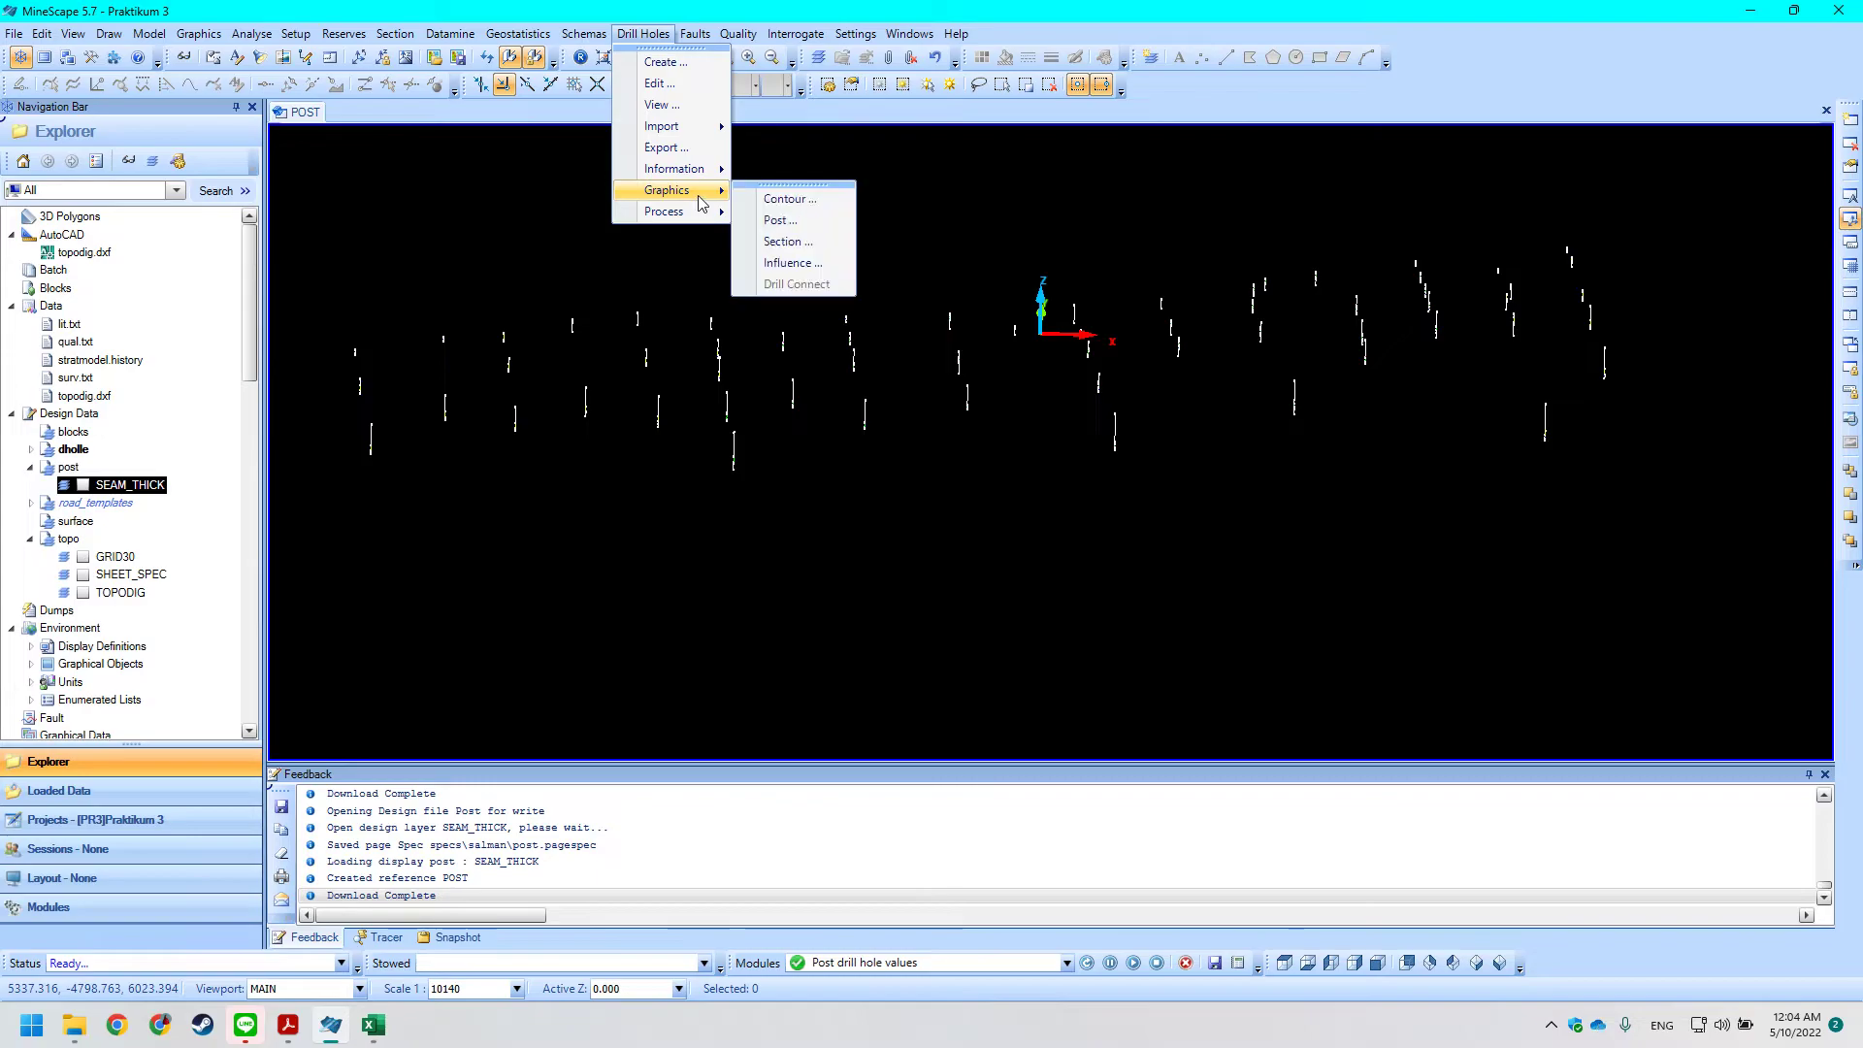
left_click(791, 199)
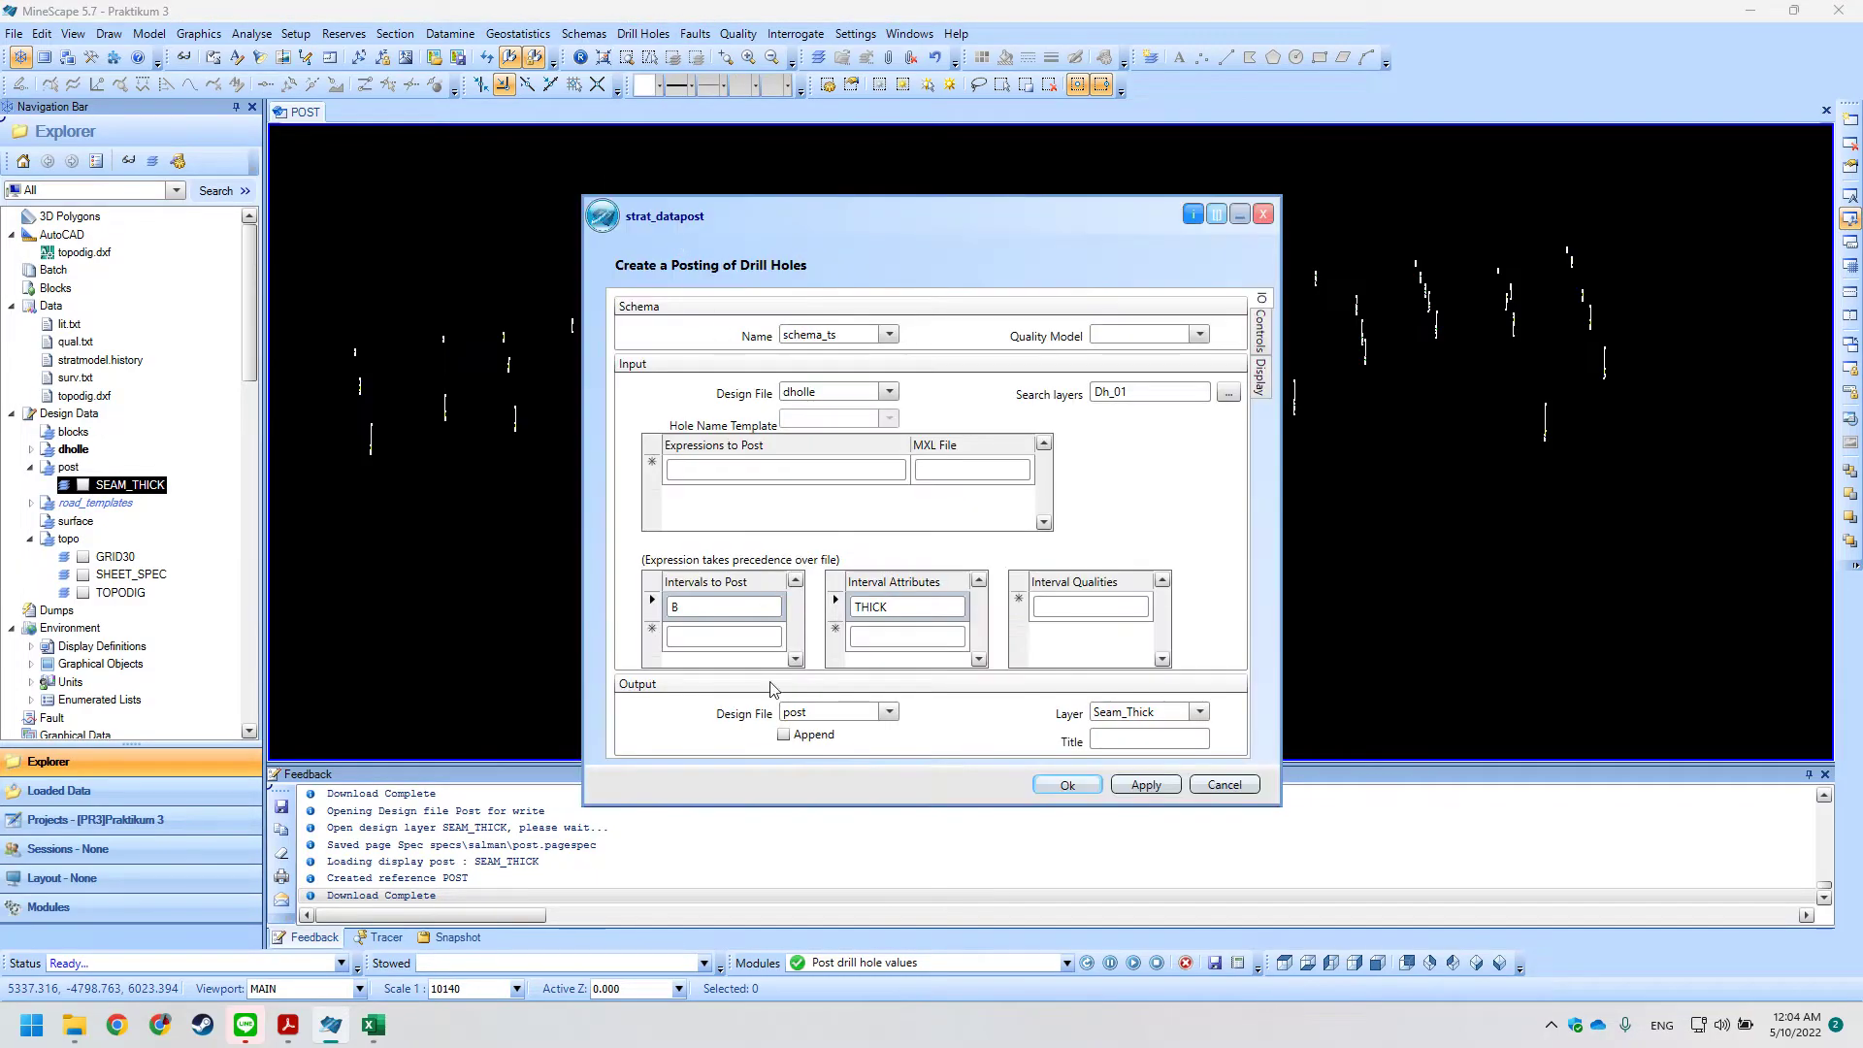
left_click(766, 607)
left_click(767, 633)
left_click(772, 635)
left_click(714, 612)
left_click(713, 611)
left_click(772, 608)
left_click(754, 633)
left_click(754, 640)
left_click(771, 637)
left_click(734, 680)
left_click(885, 637)
left_click(733, 644)
left_click(771, 637)
left_click(762, 682)
left_click(851, 643)
left_click(771, 637)
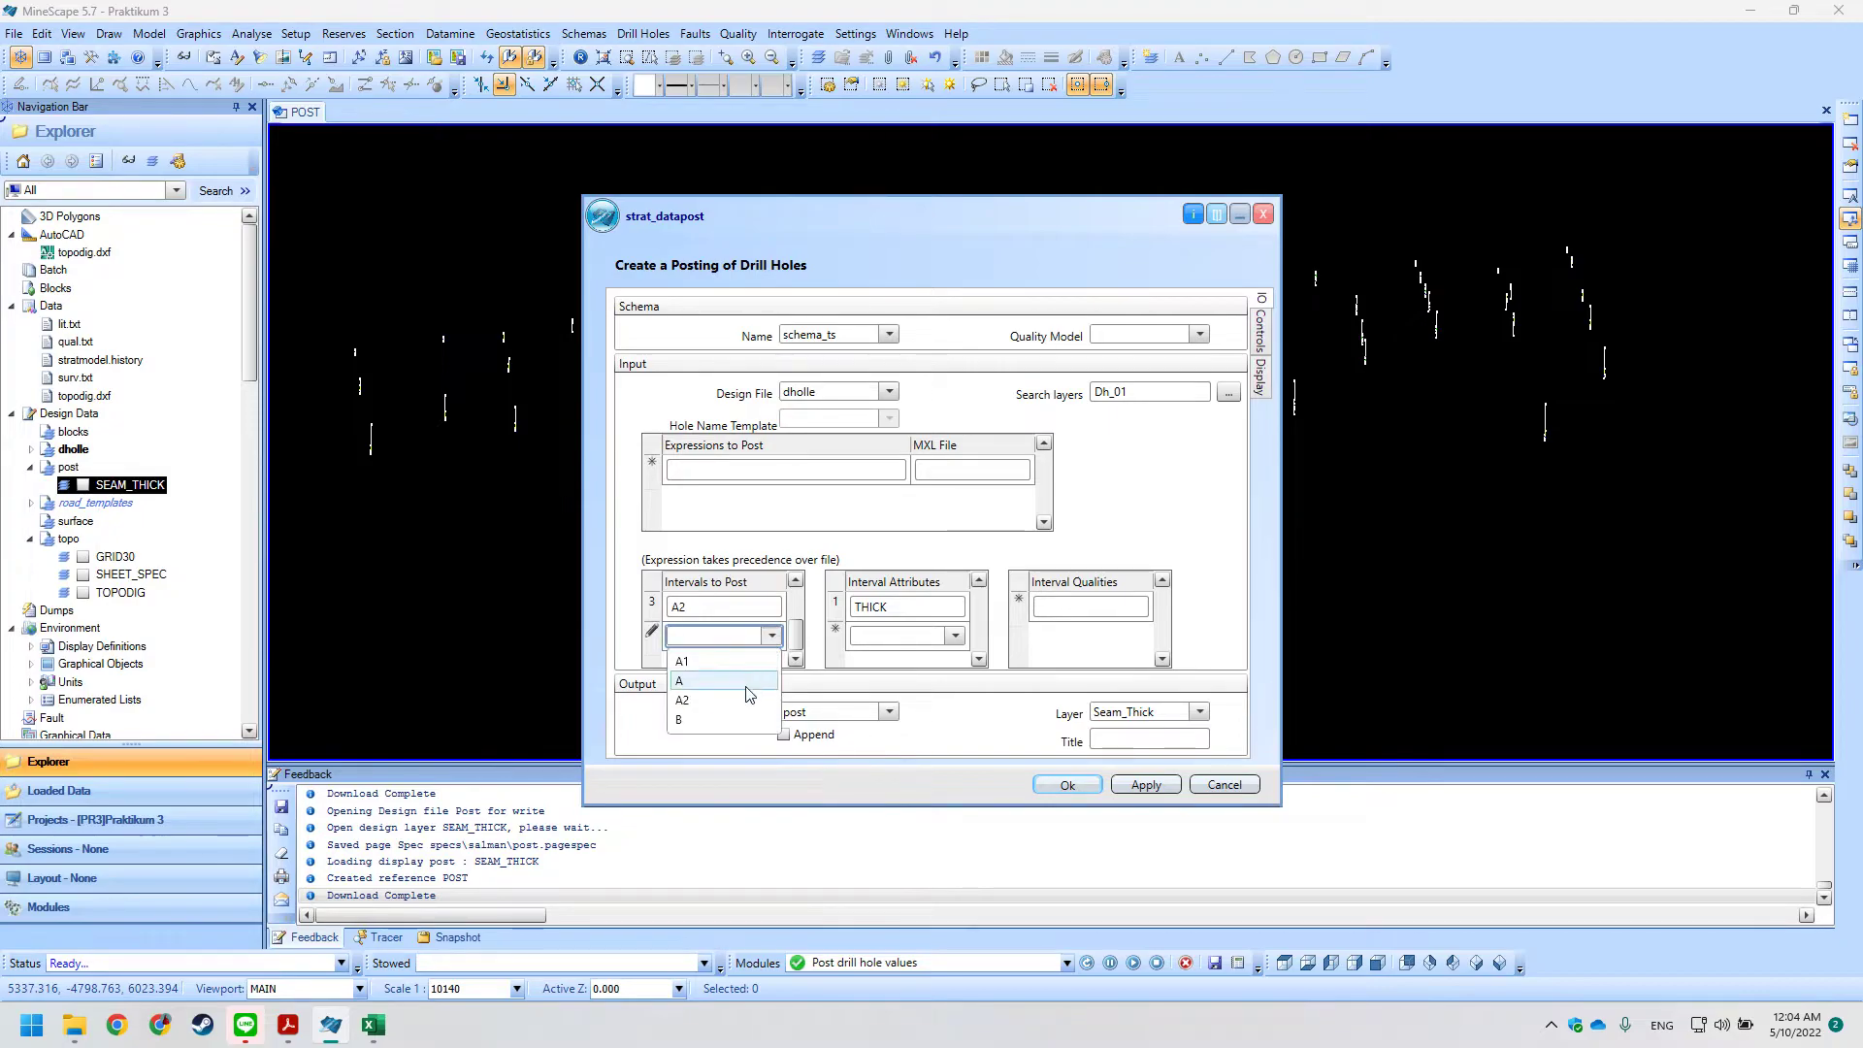
left_click(738, 720)
Fill the interval attributes with THICK on four rows, one for each interval to post.
left_click(950, 641)
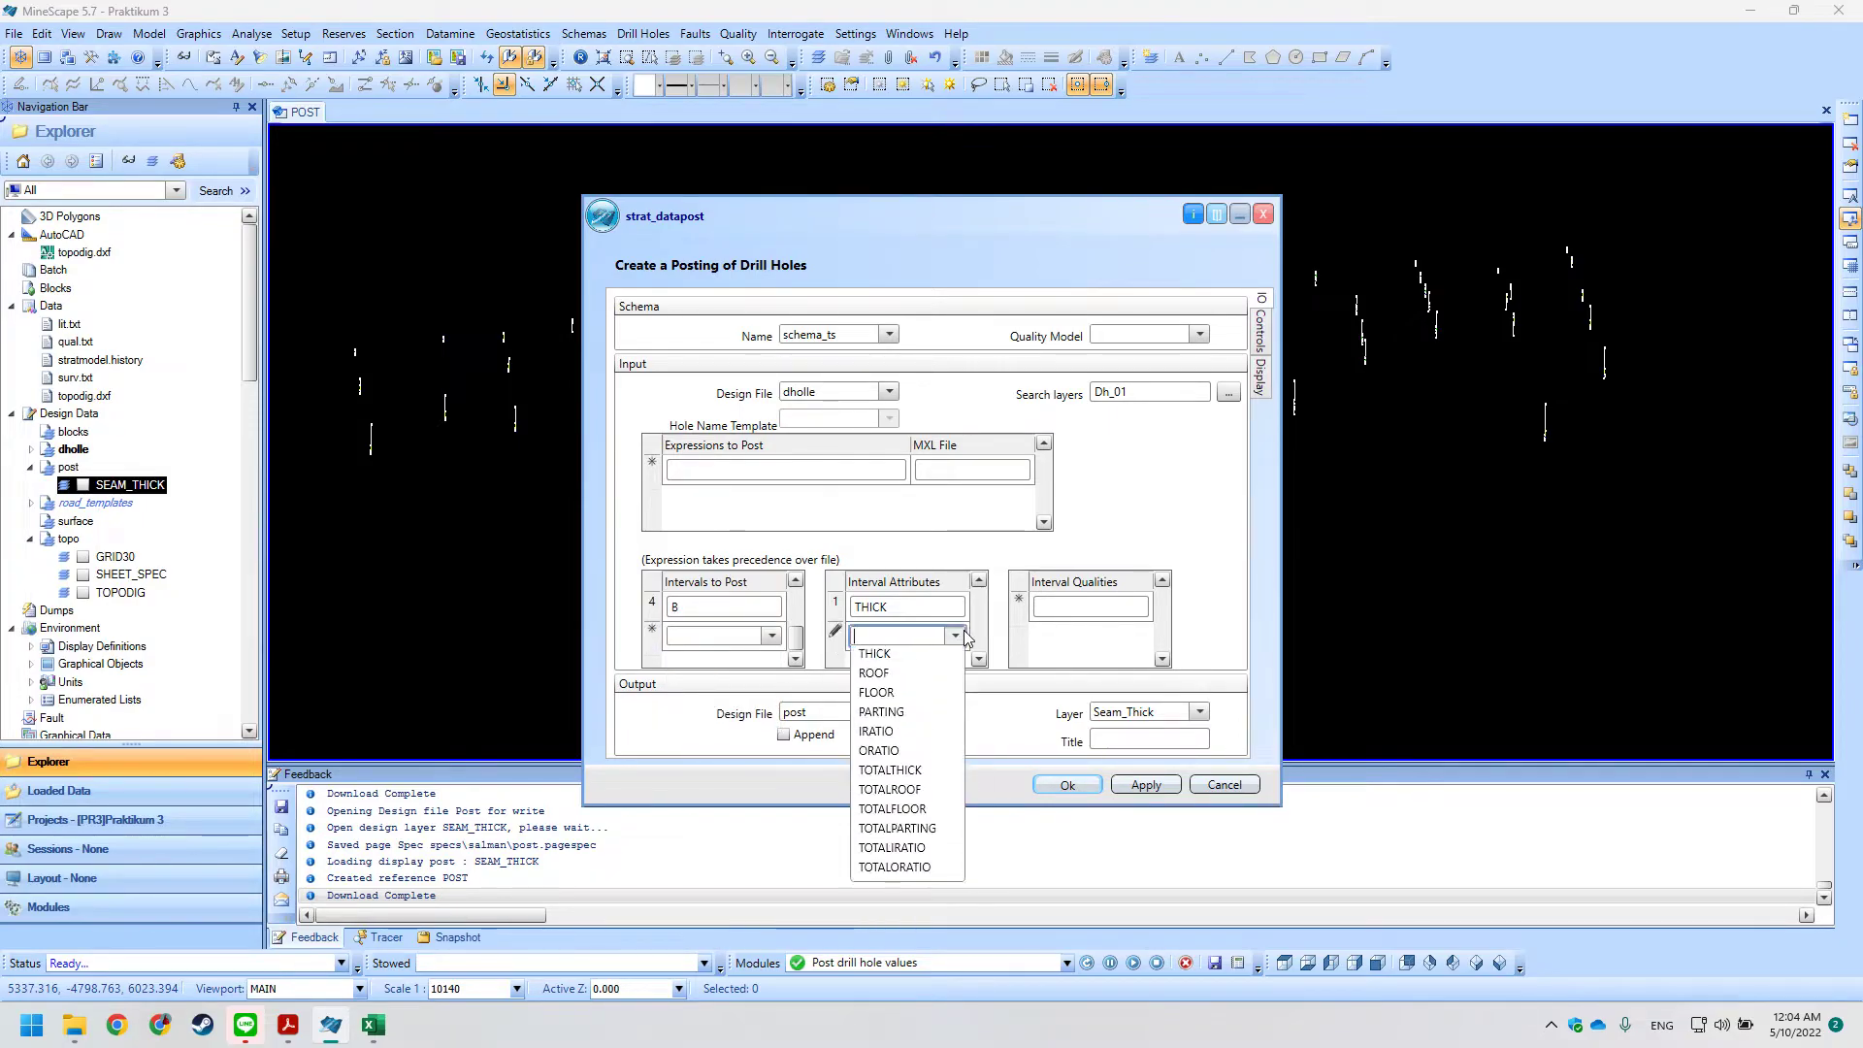
left_click(953, 656)
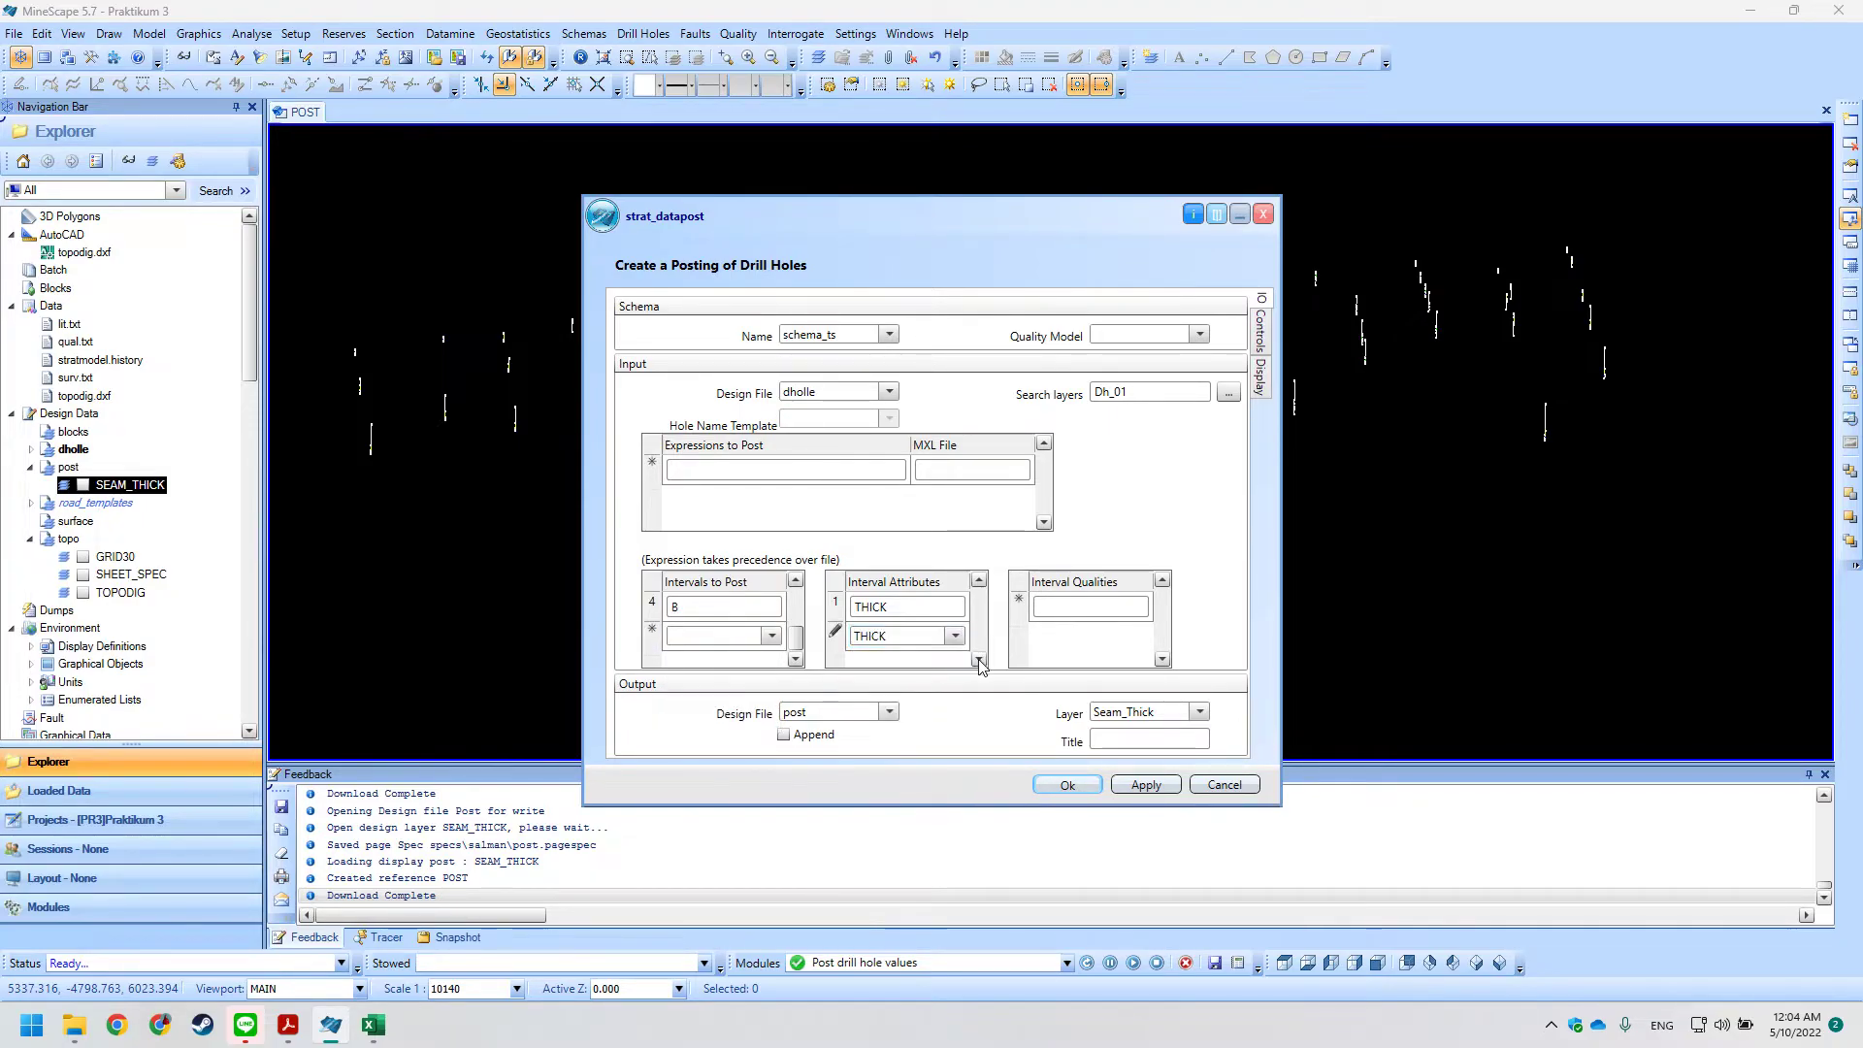
scroll(738, 631, "up", 3)
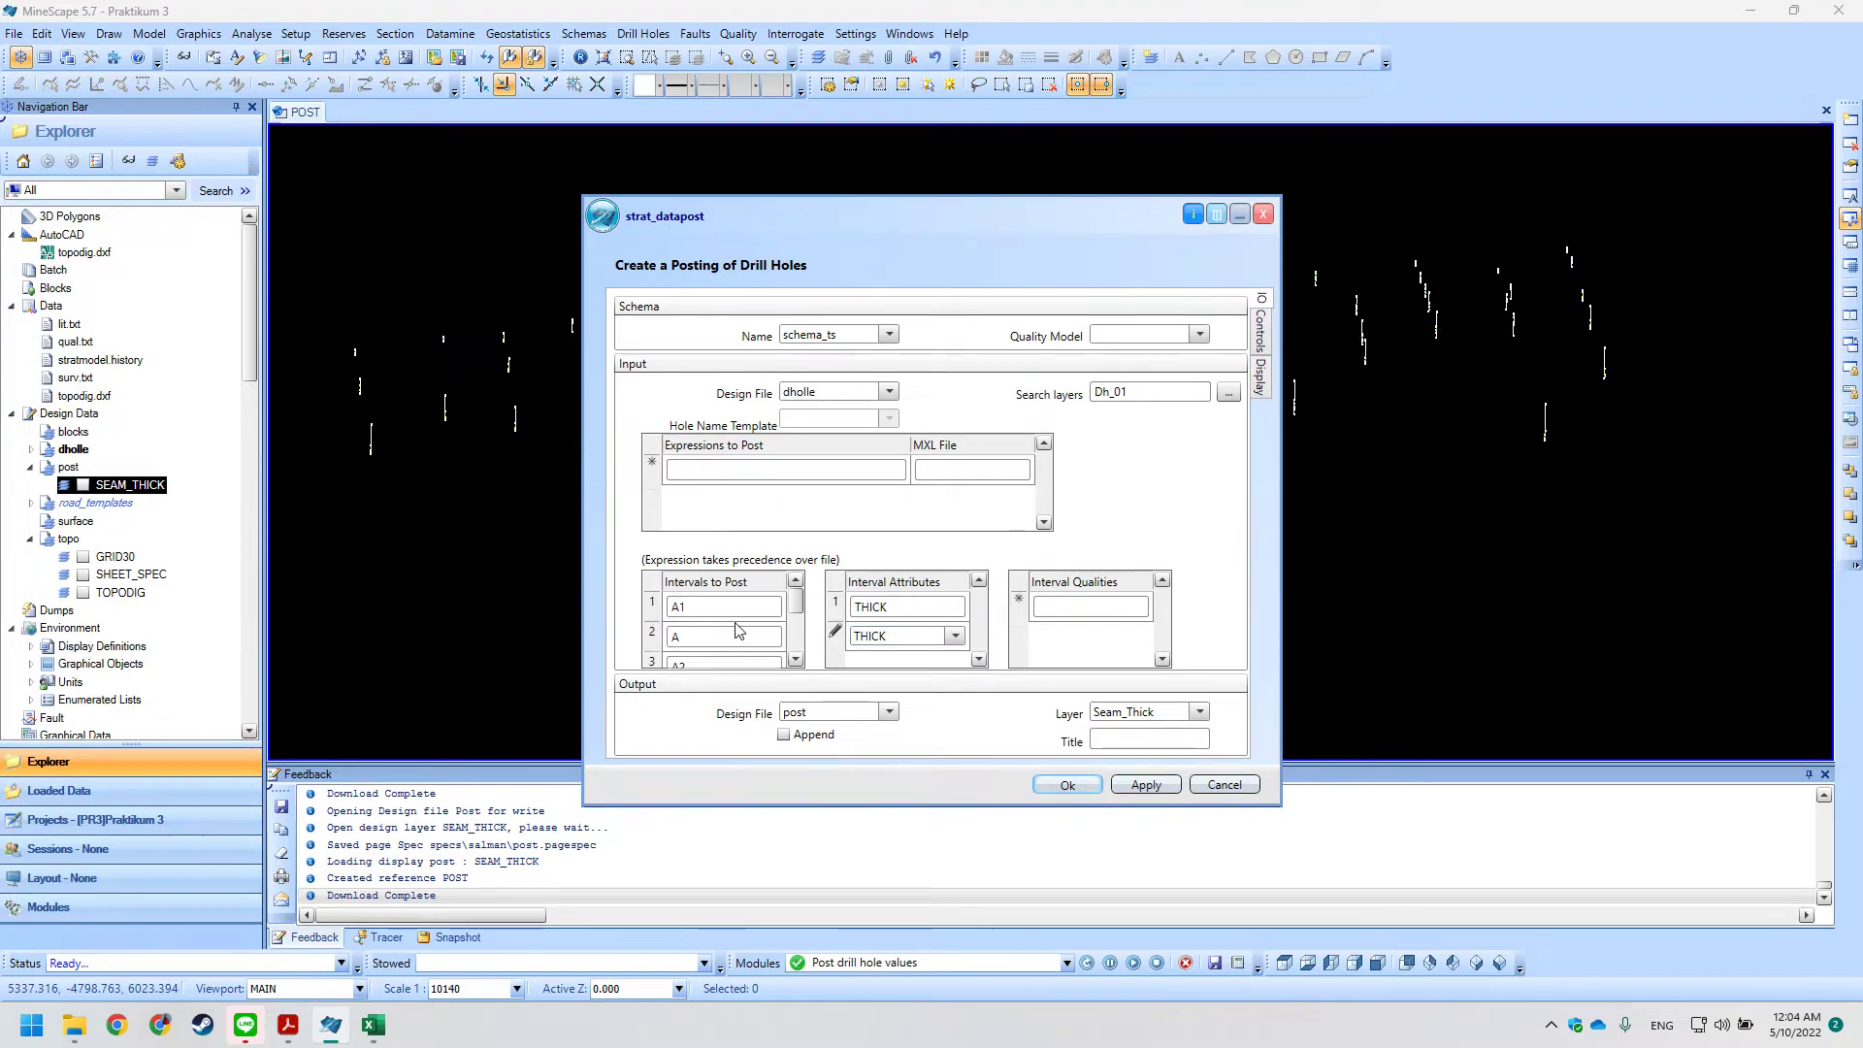
left_click(948, 643)
left_click(953, 656)
left_click(941, 610)
left_click(901, 661)
left_click(956, 642)
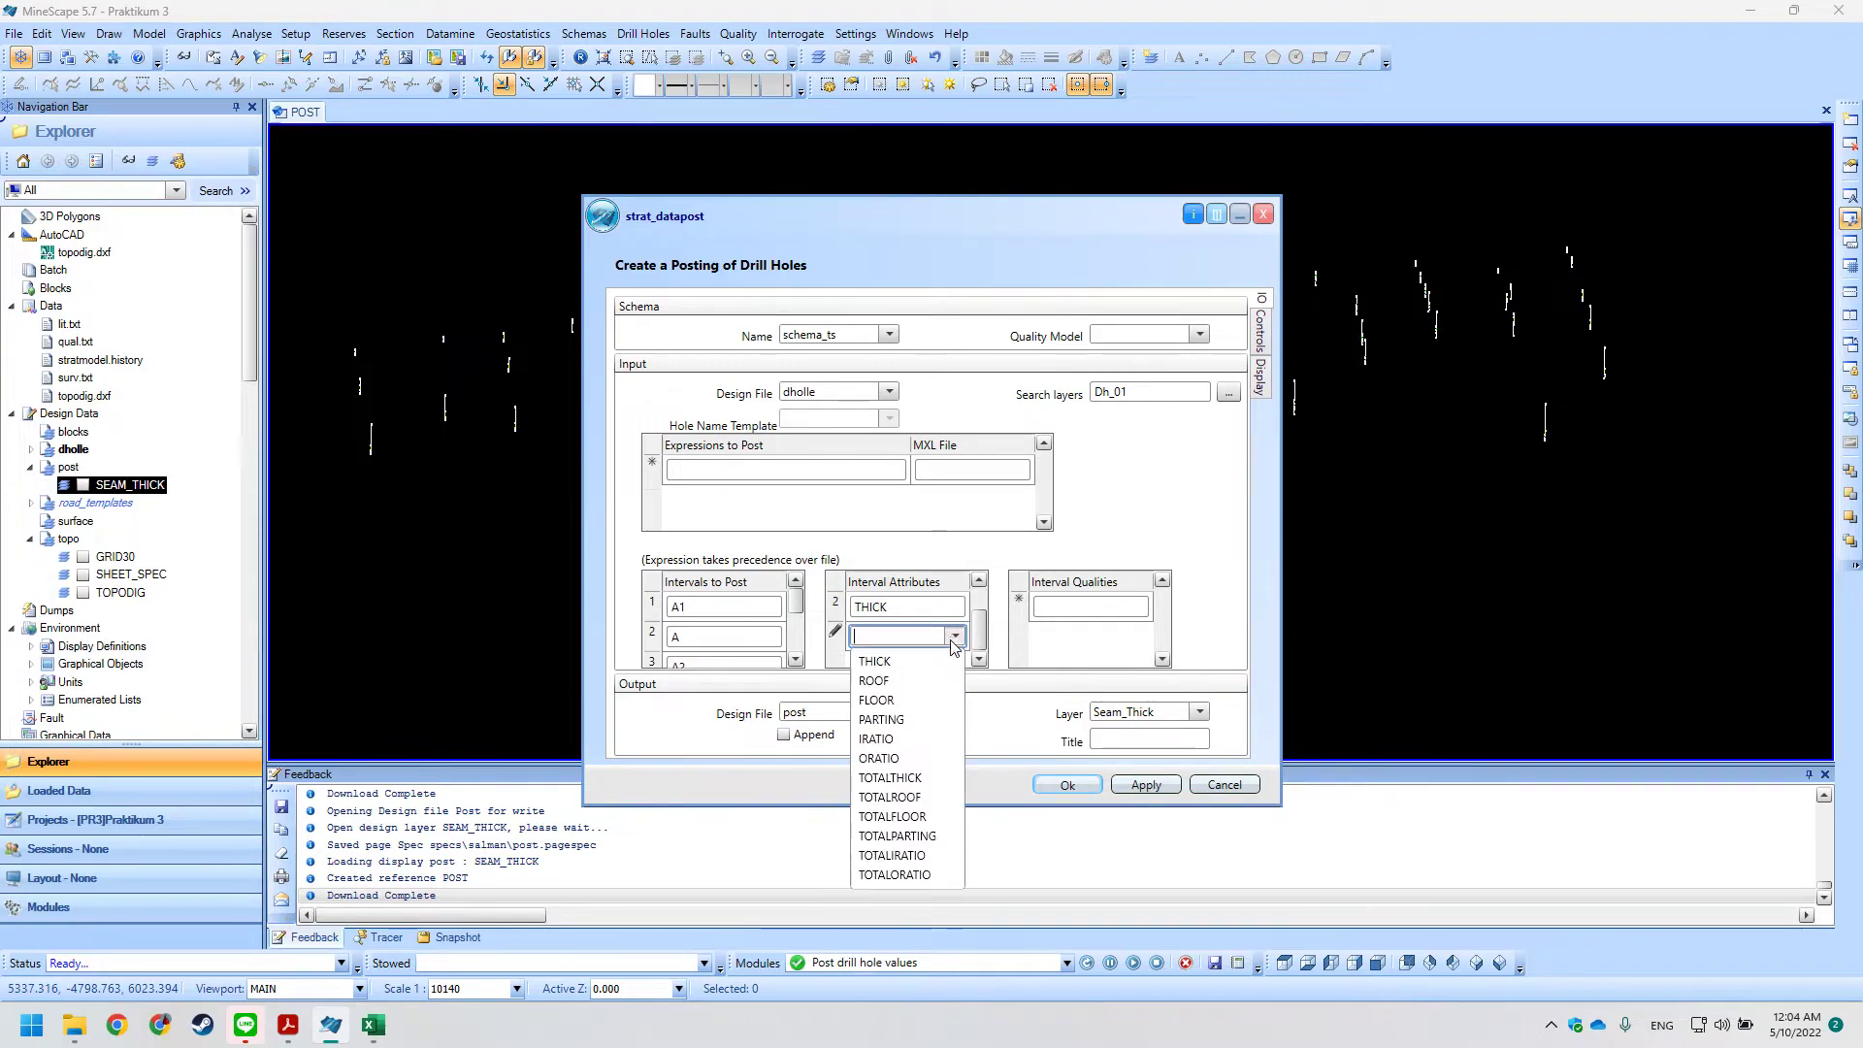
left_click(912, 663)
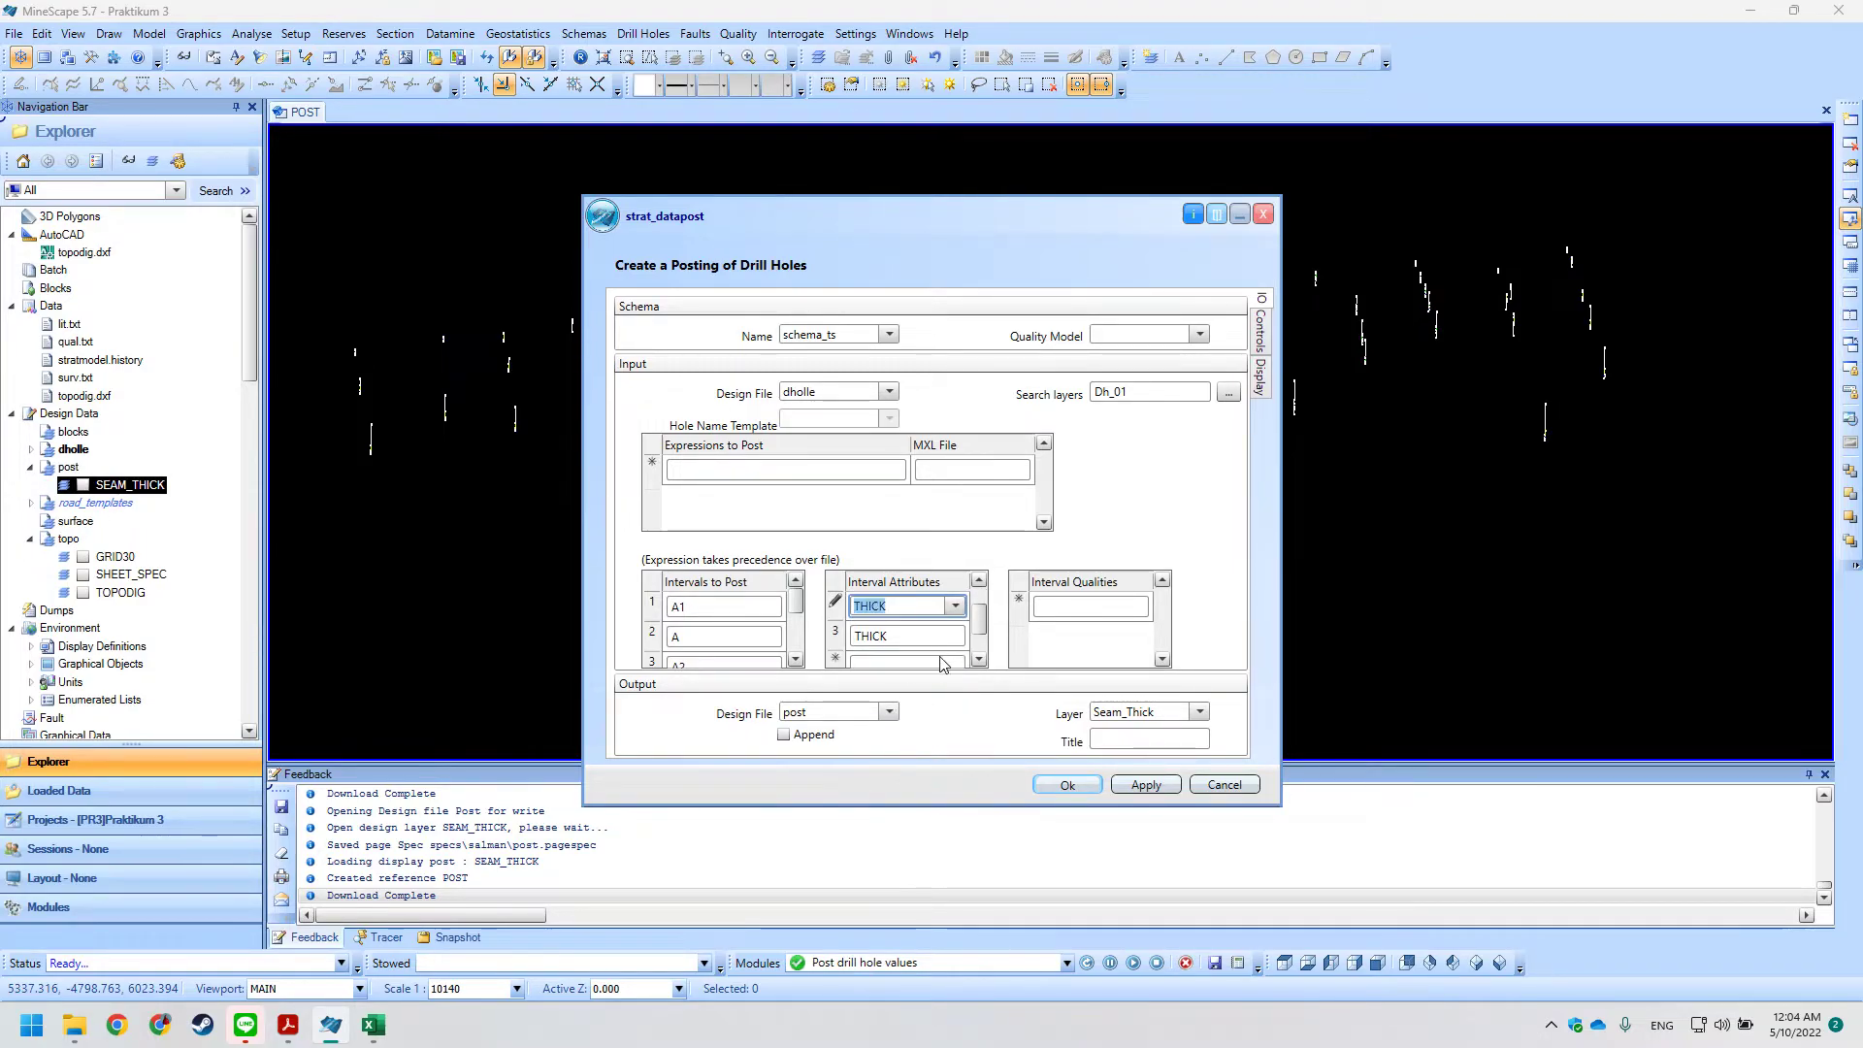
left_click(941, 665)
left_click(956, 635)
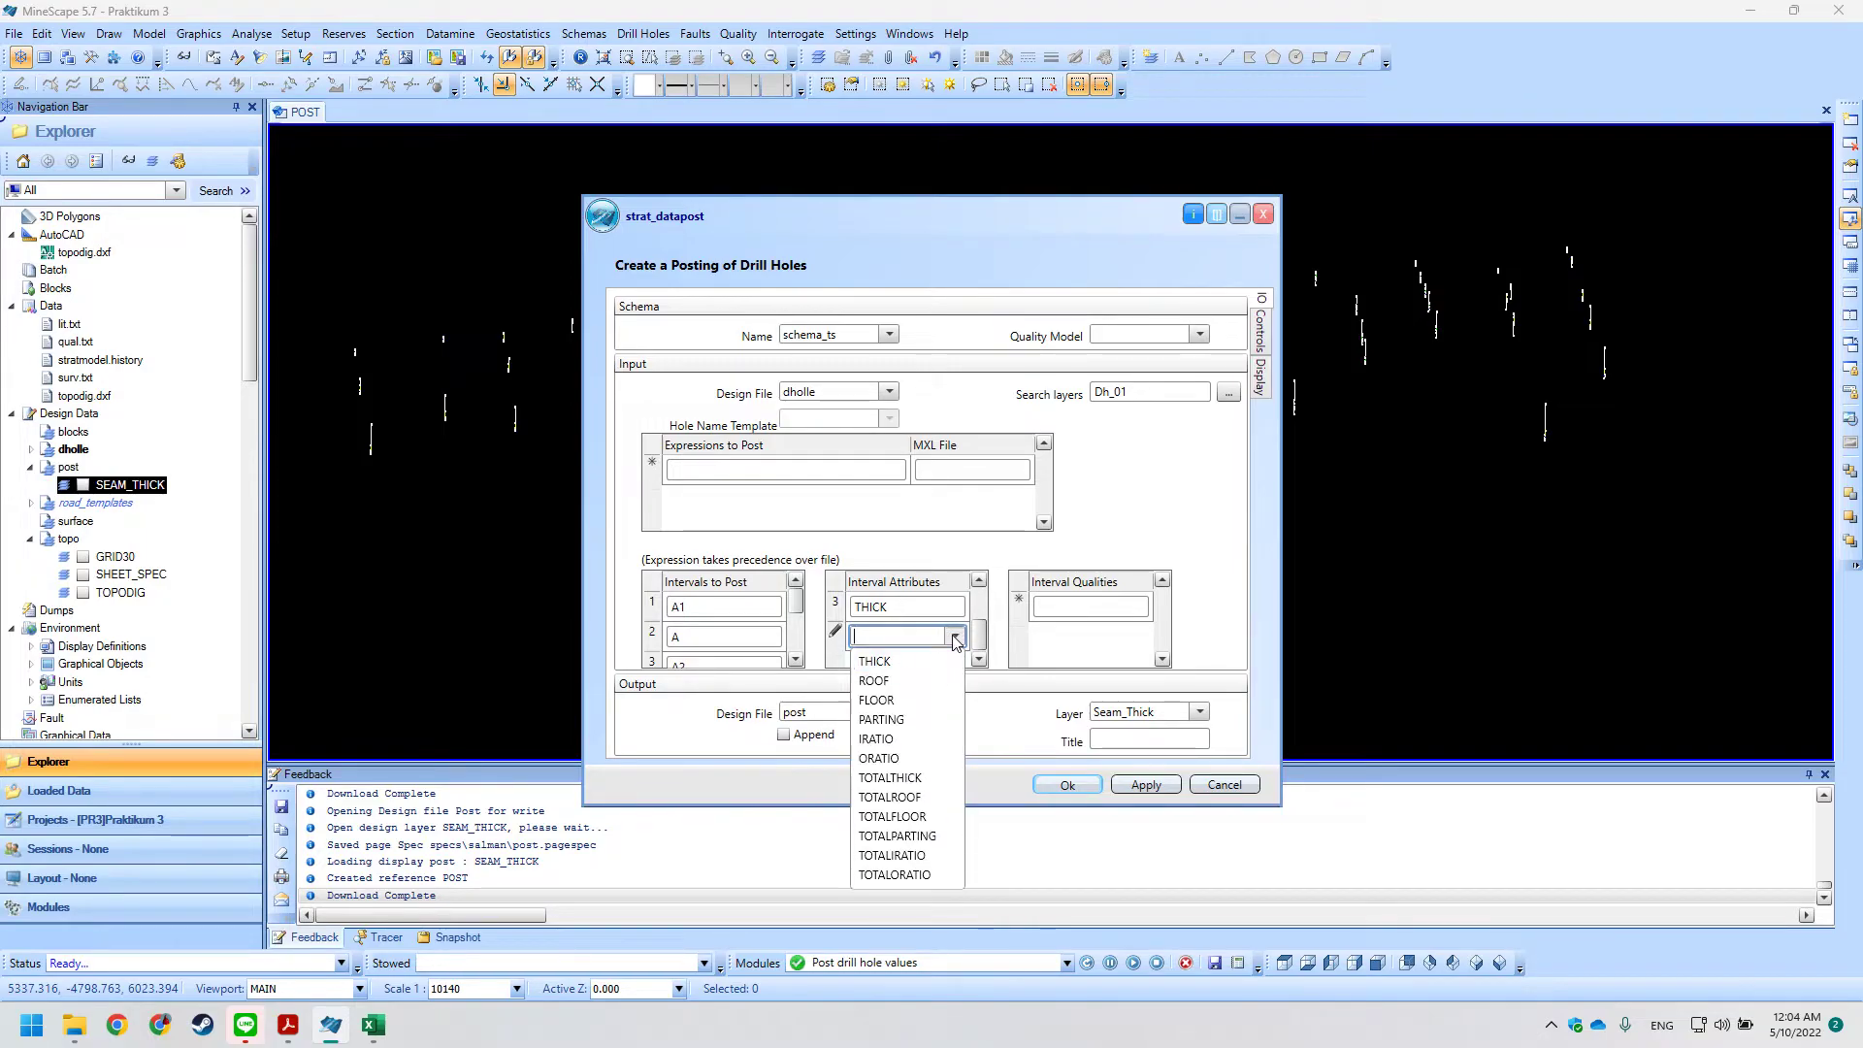
left_click(878, 661)
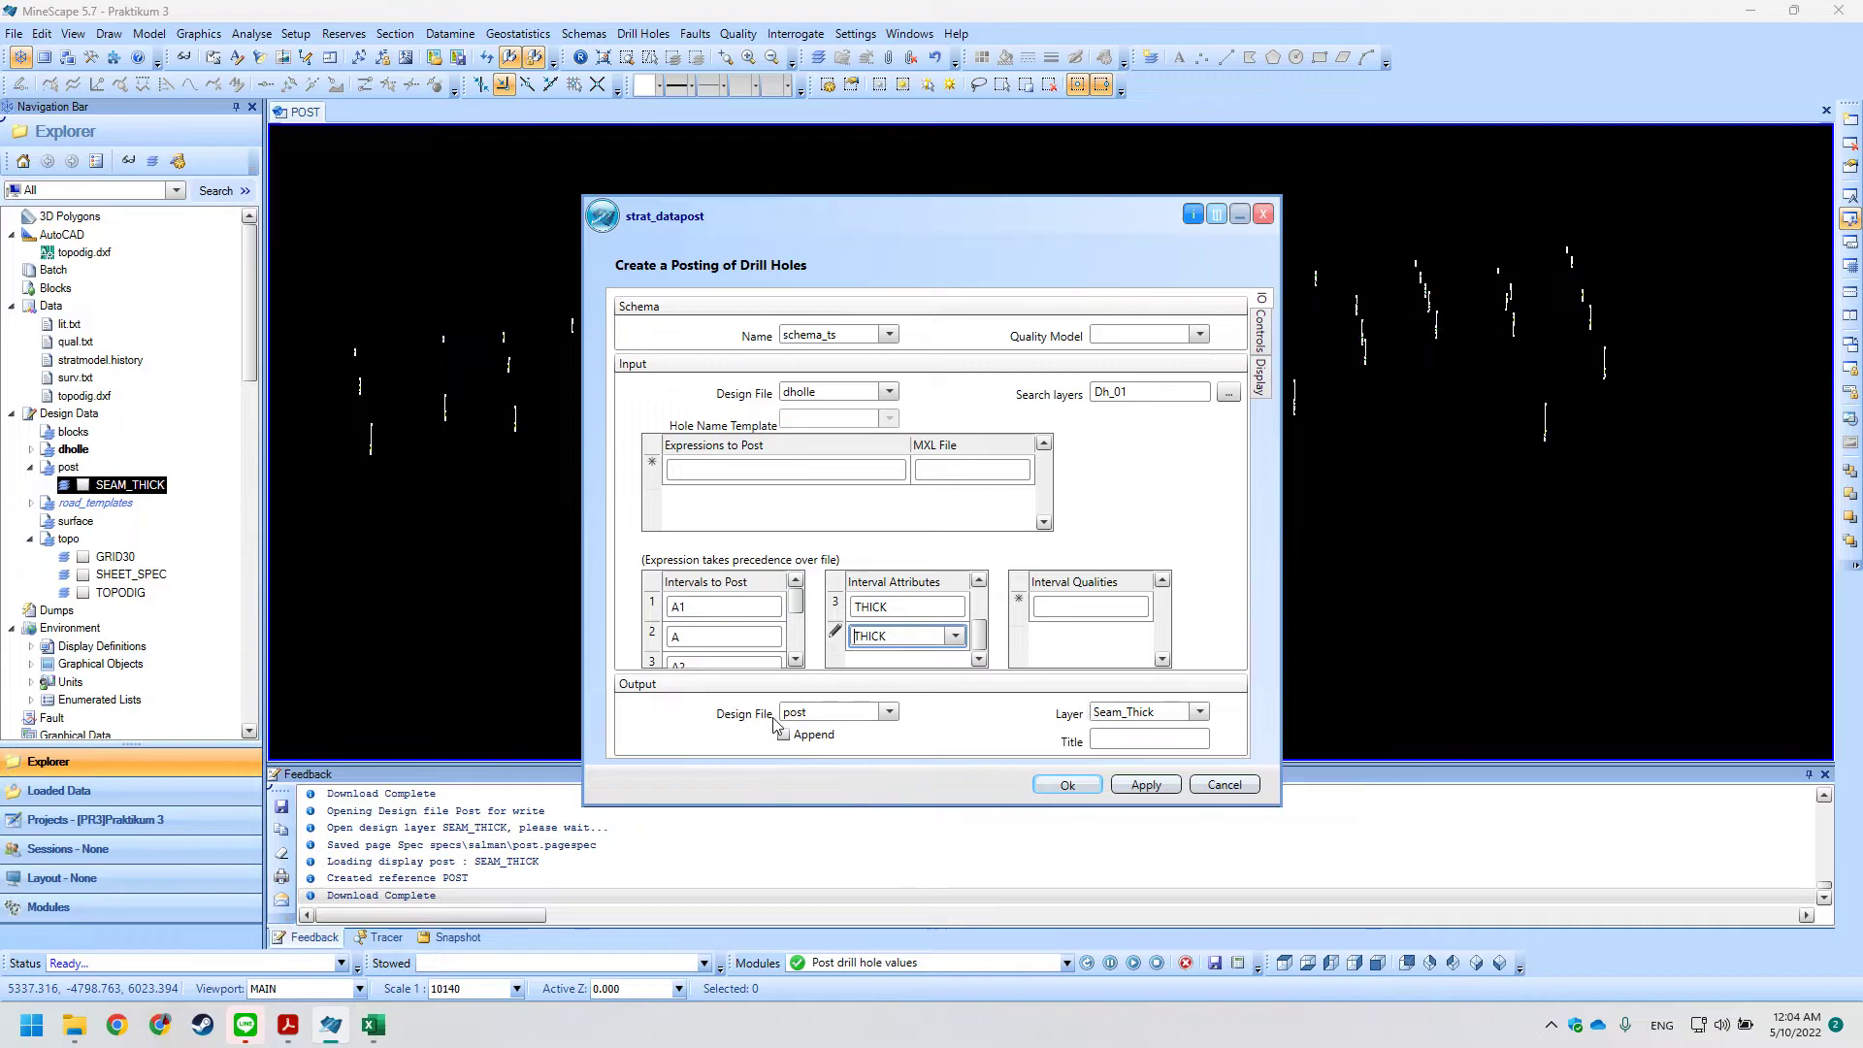
Set the output layer to Seam_Thick_All and run the drill hole posting.
left_click(1173, 716)
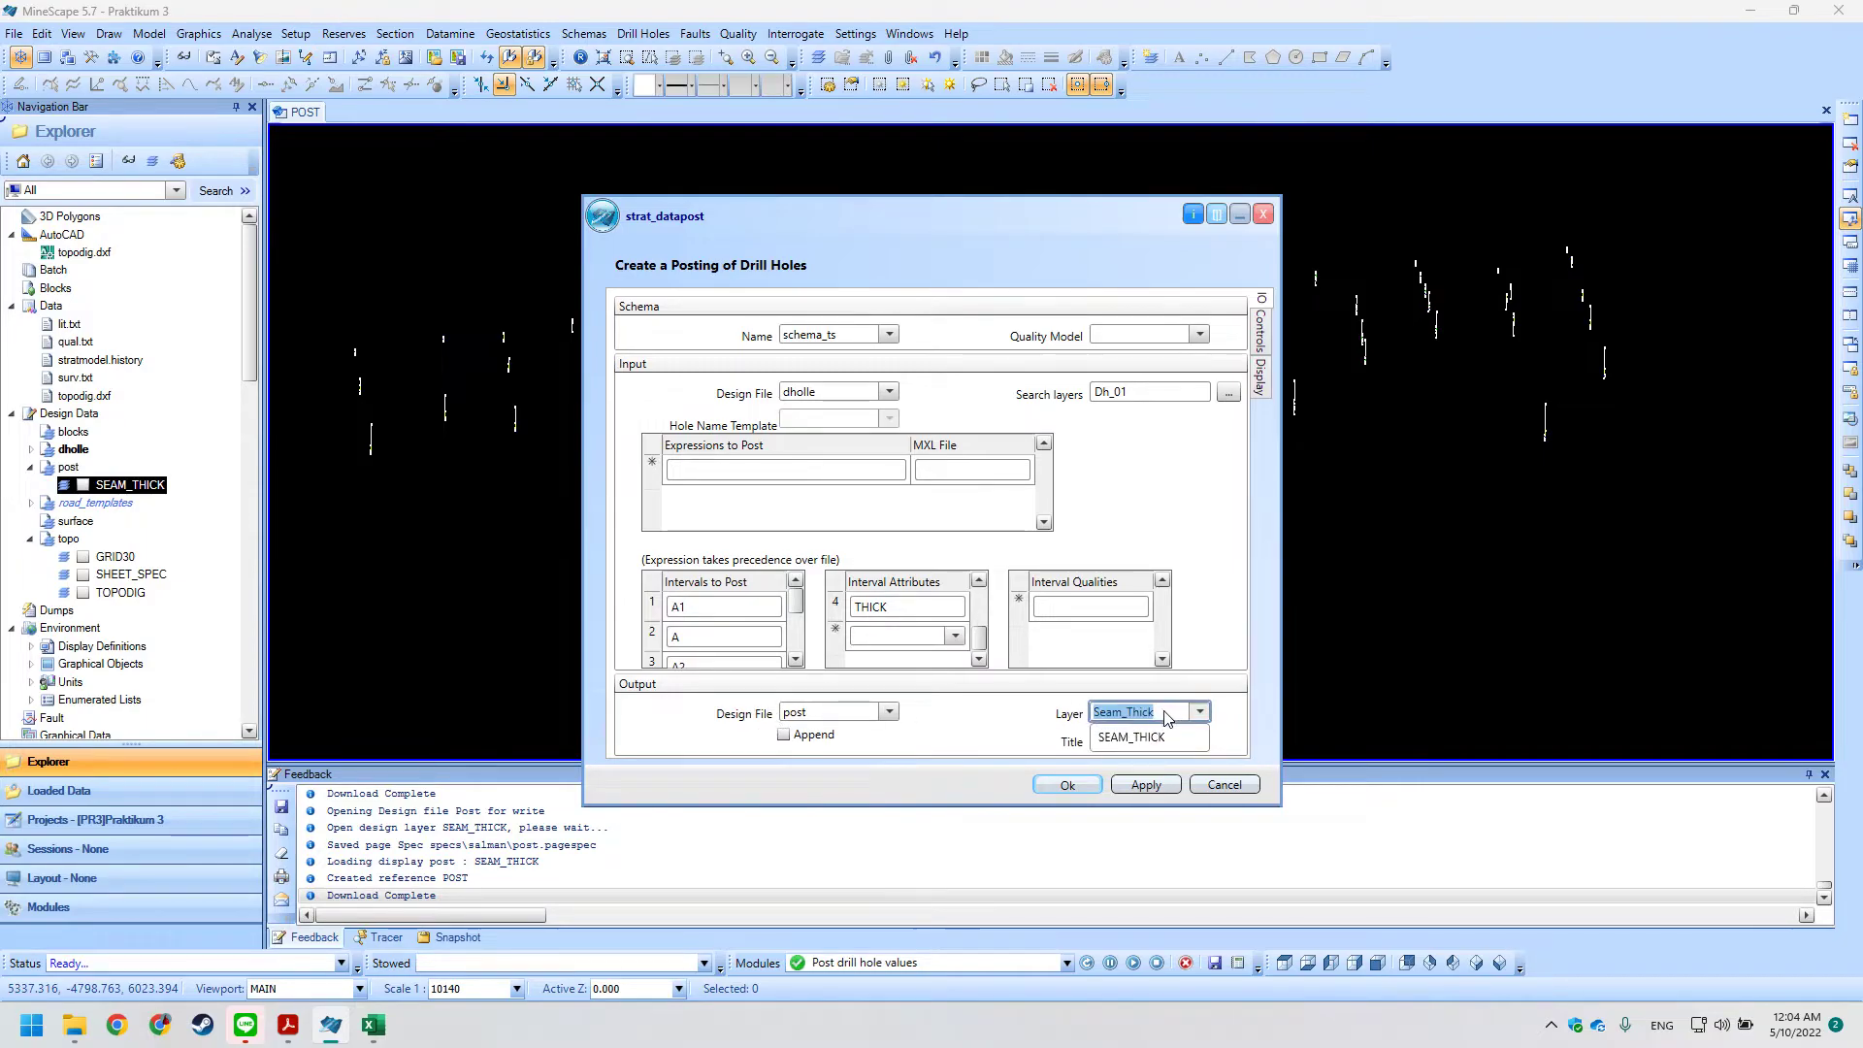
left_click(1169, 714)
left_click(1161, 715)
type("_All")
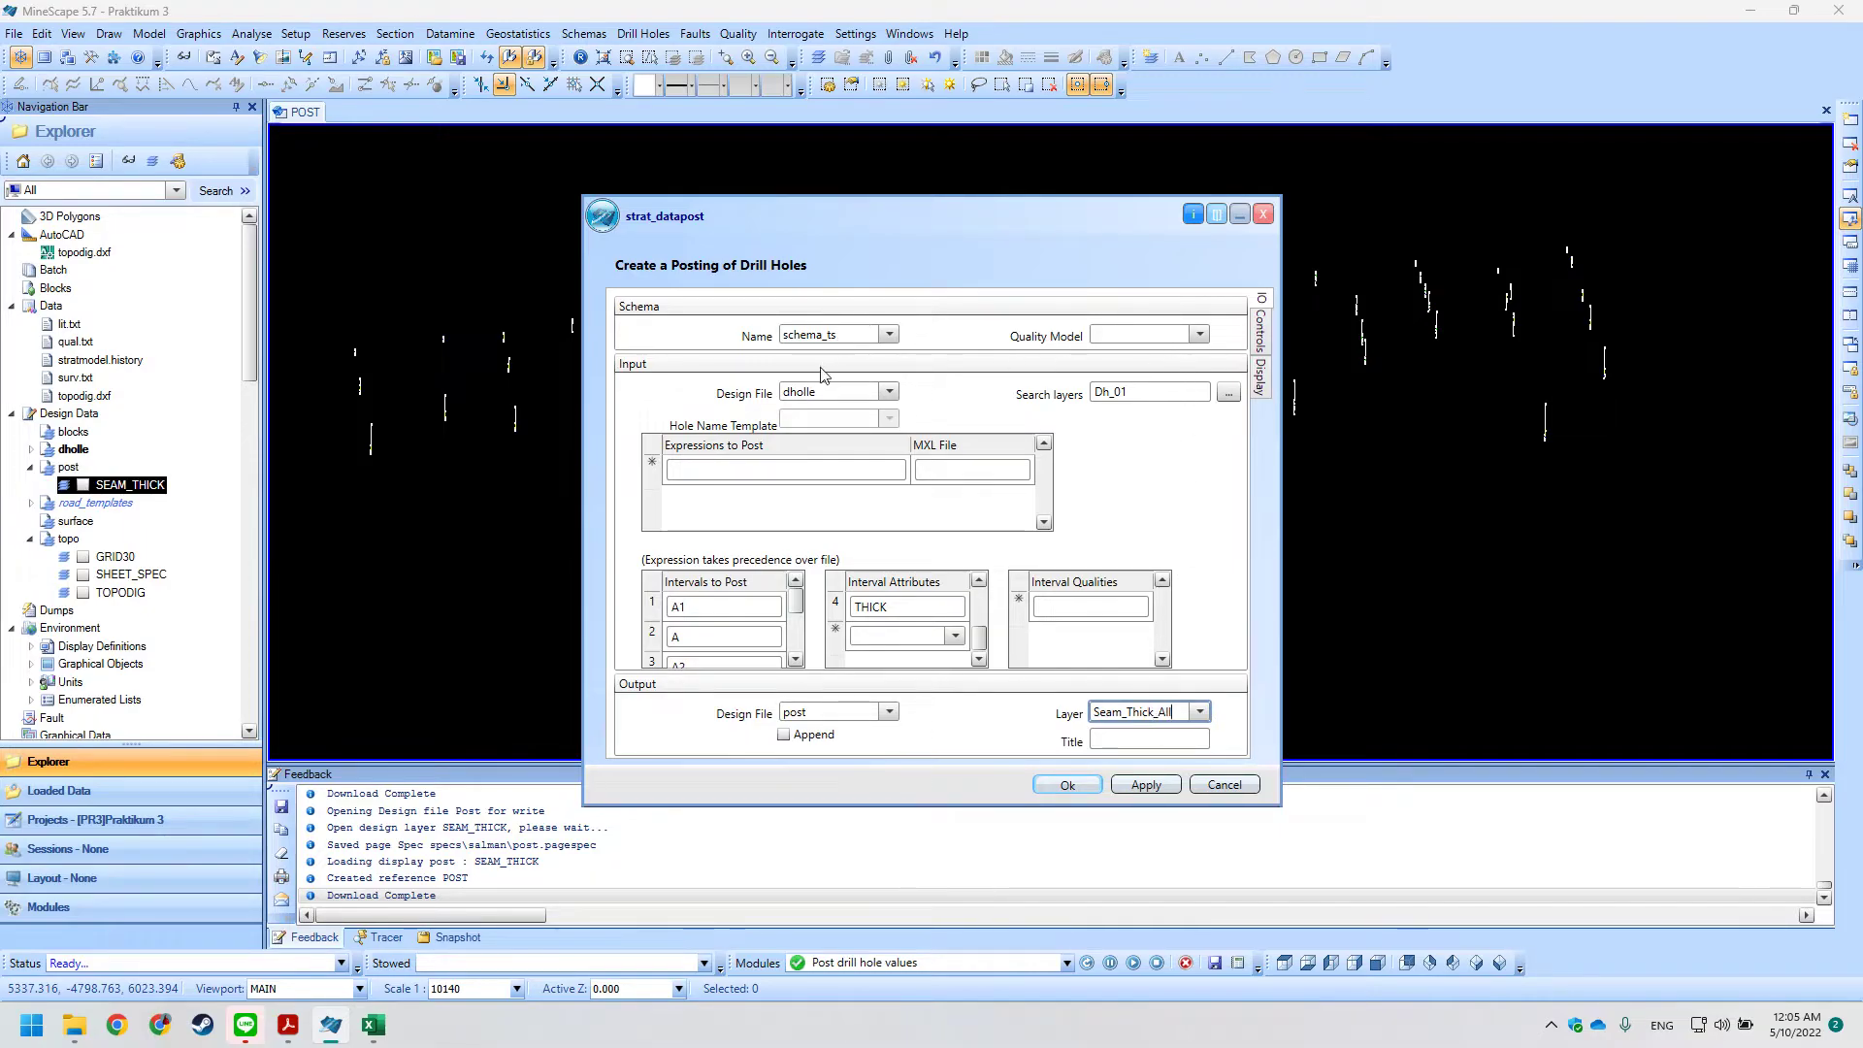
left_click(1067, 784)
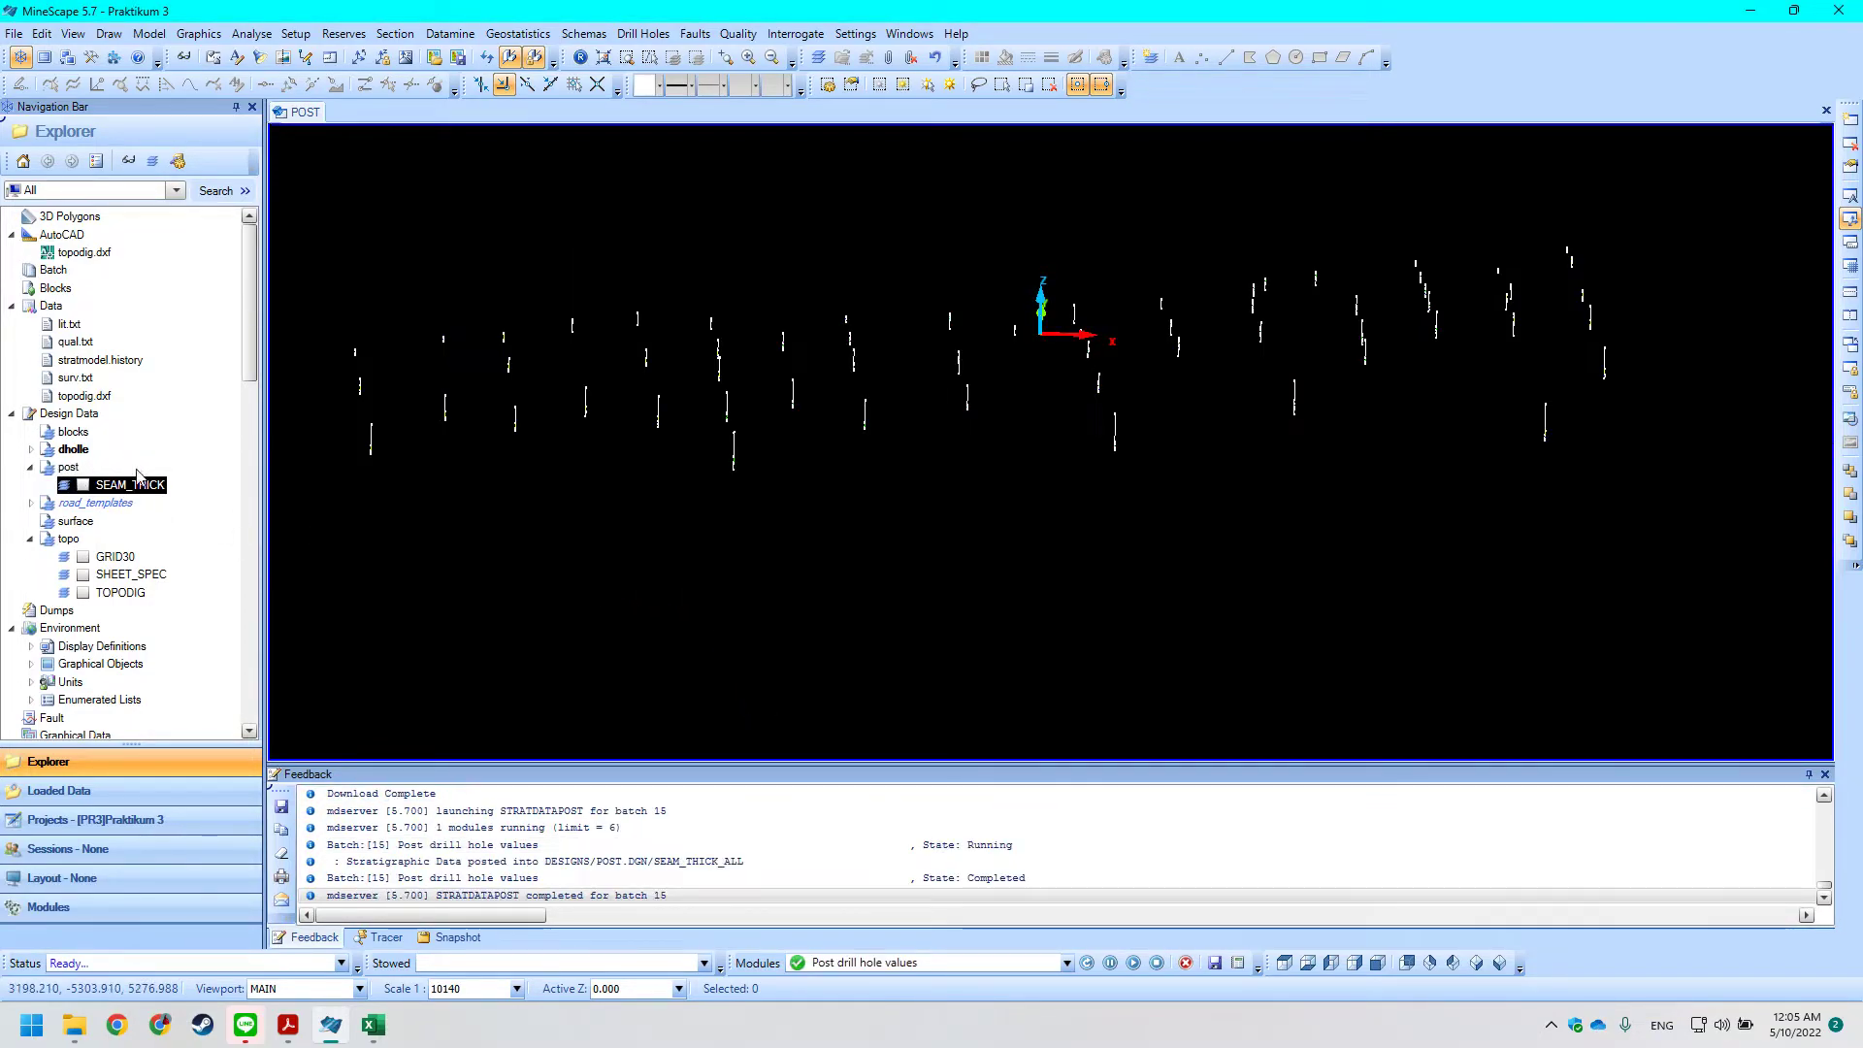
Refresh the post design file and load its SEAM_THICK_ALL layer to inspect the labels in the viewport.
right_click(66, 468)
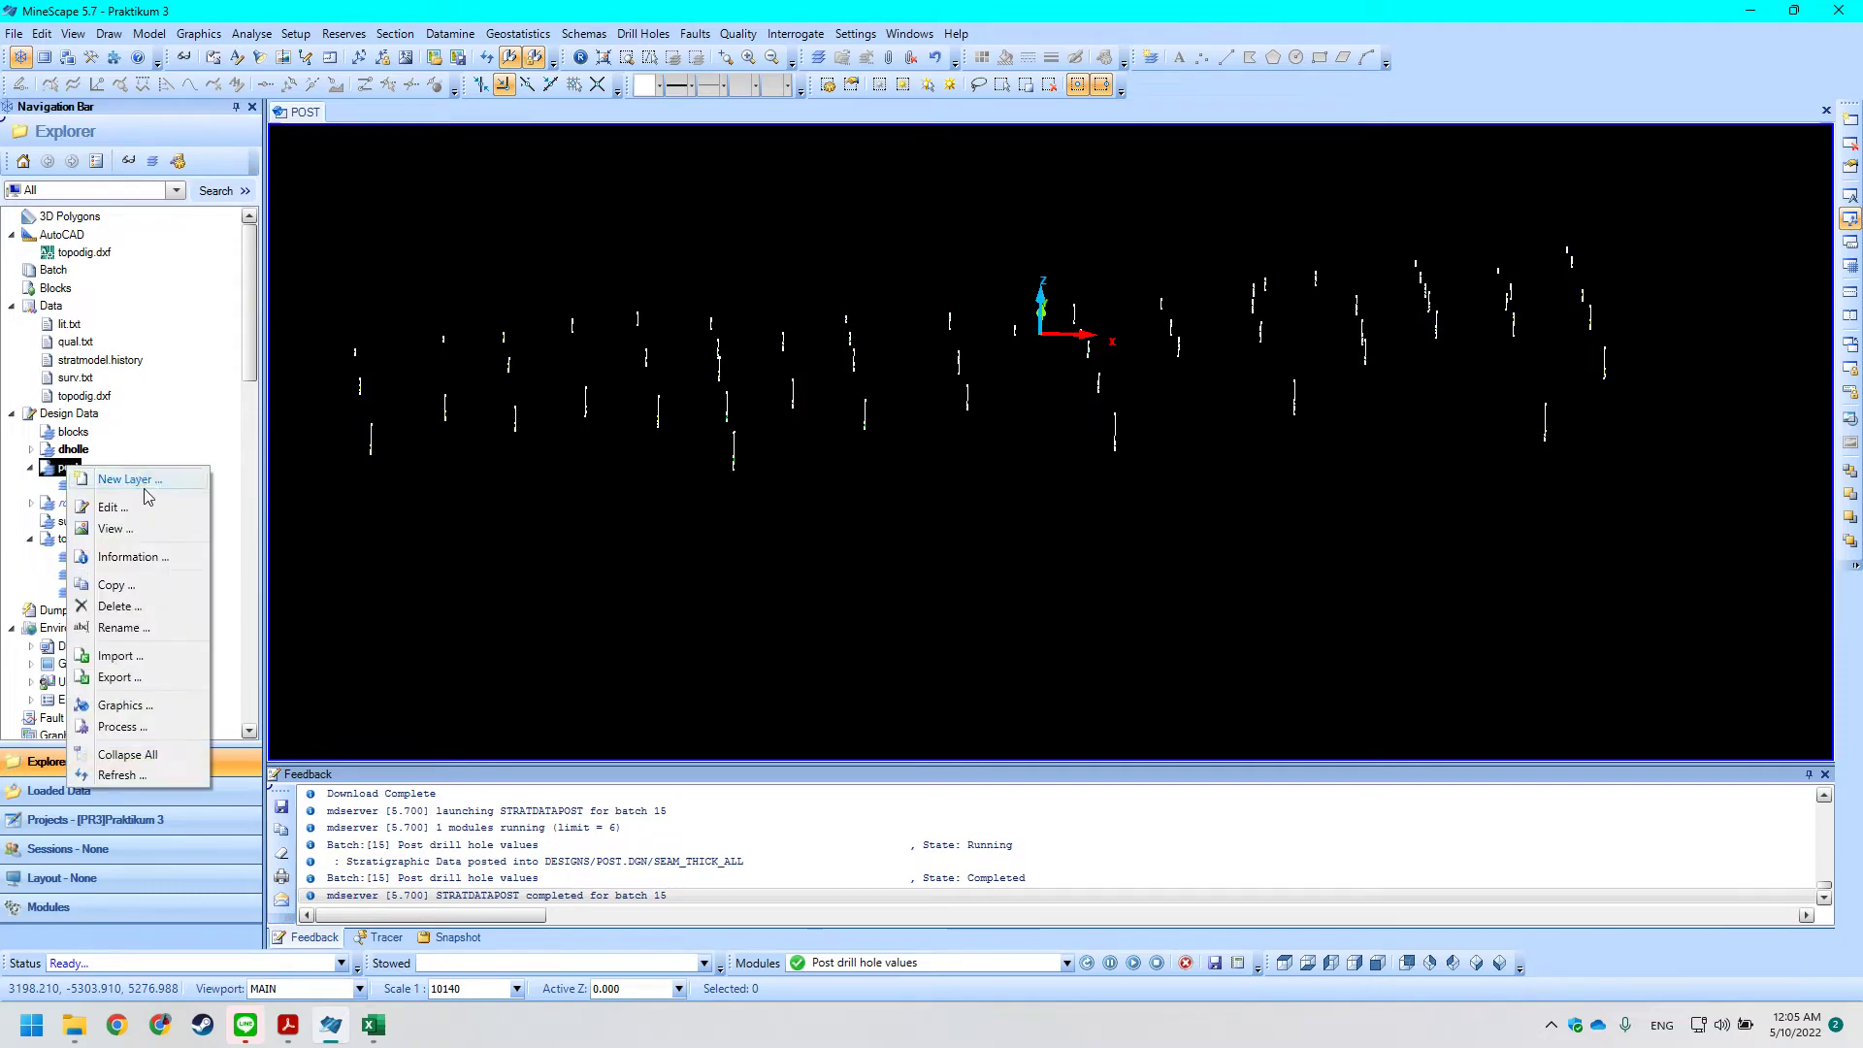
left_click(121, 775)
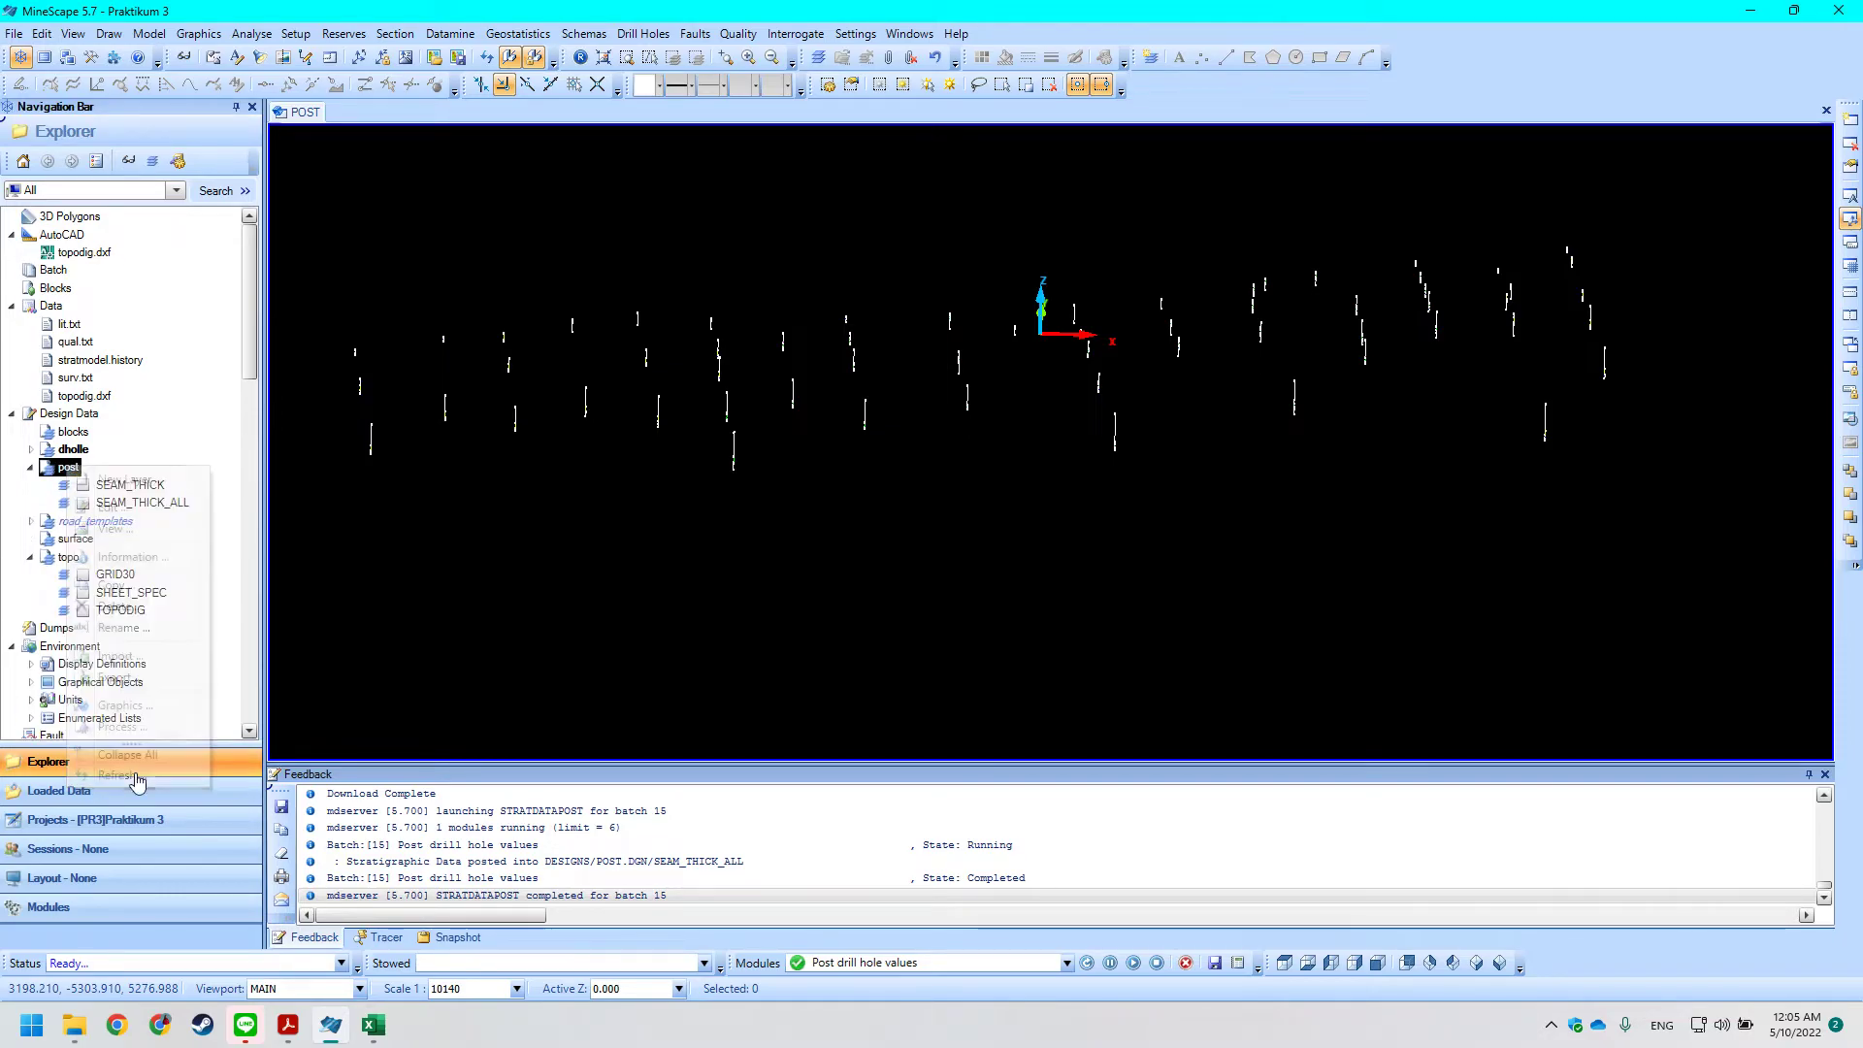
left_click(941, 549)
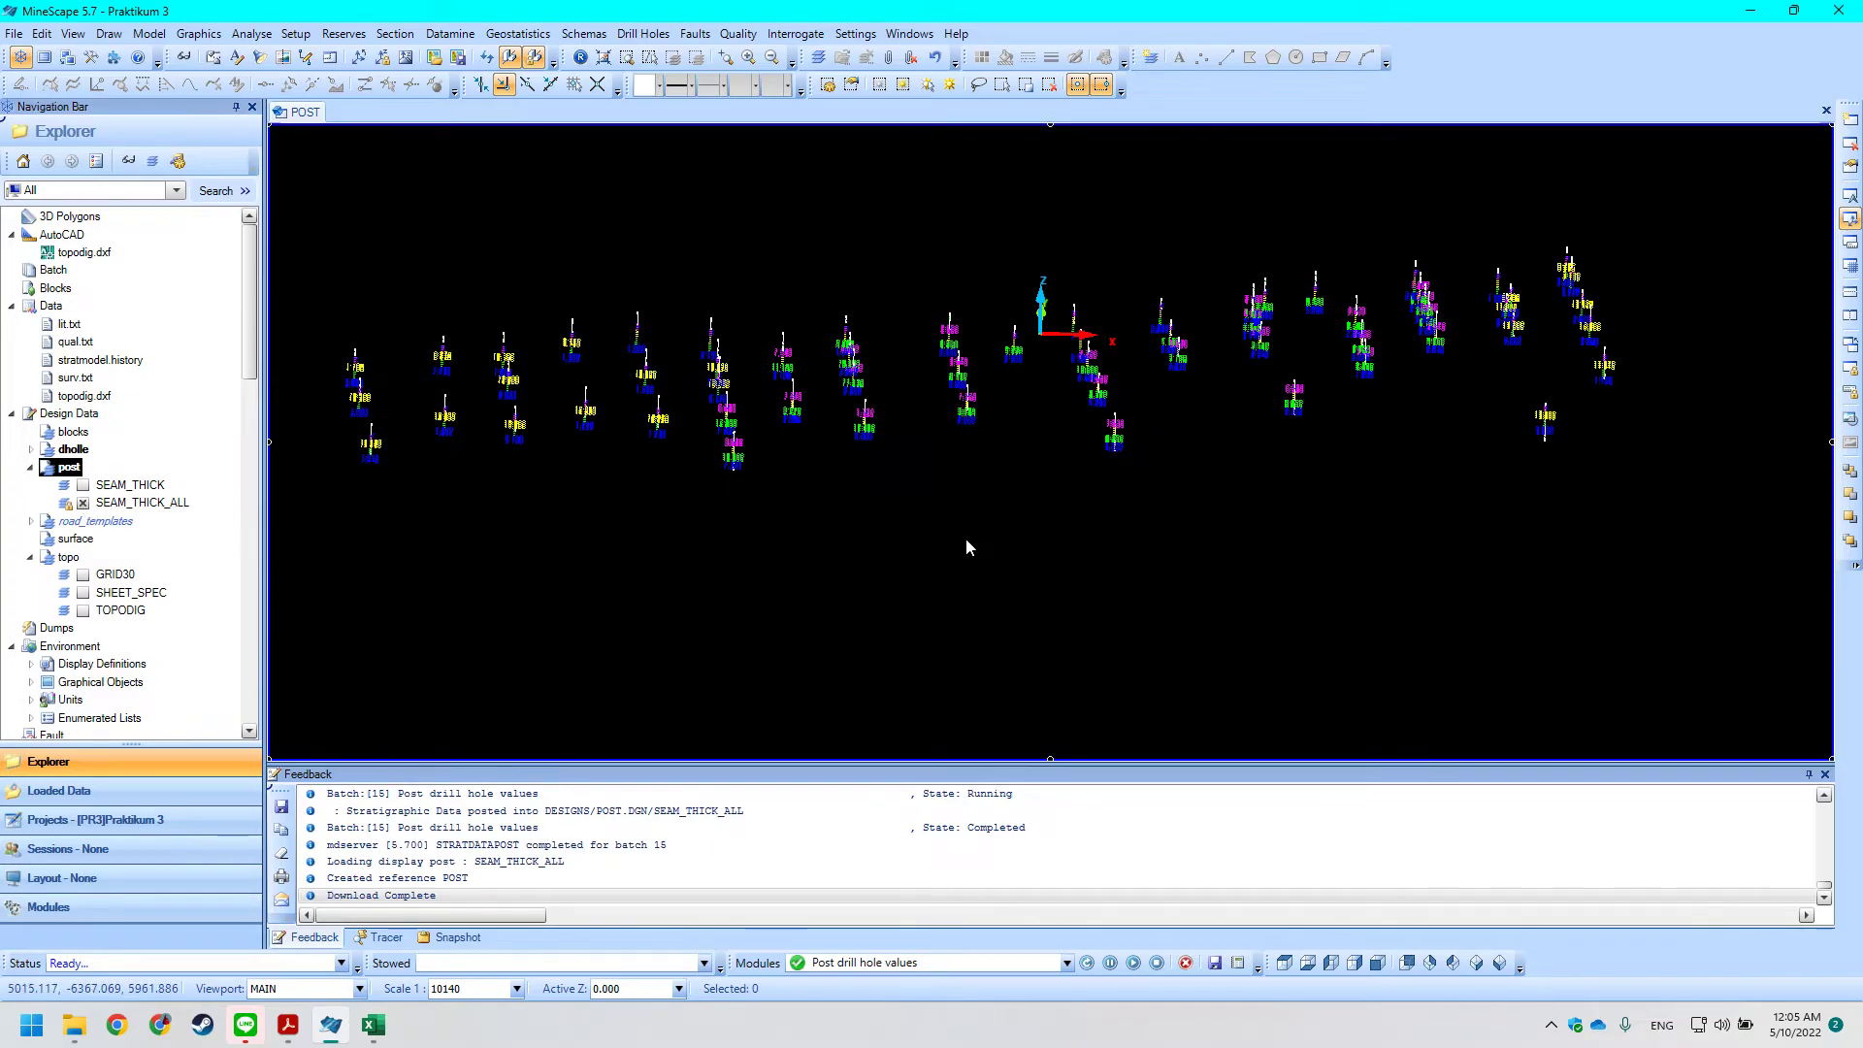
scroll(757, 396, "up", 4)
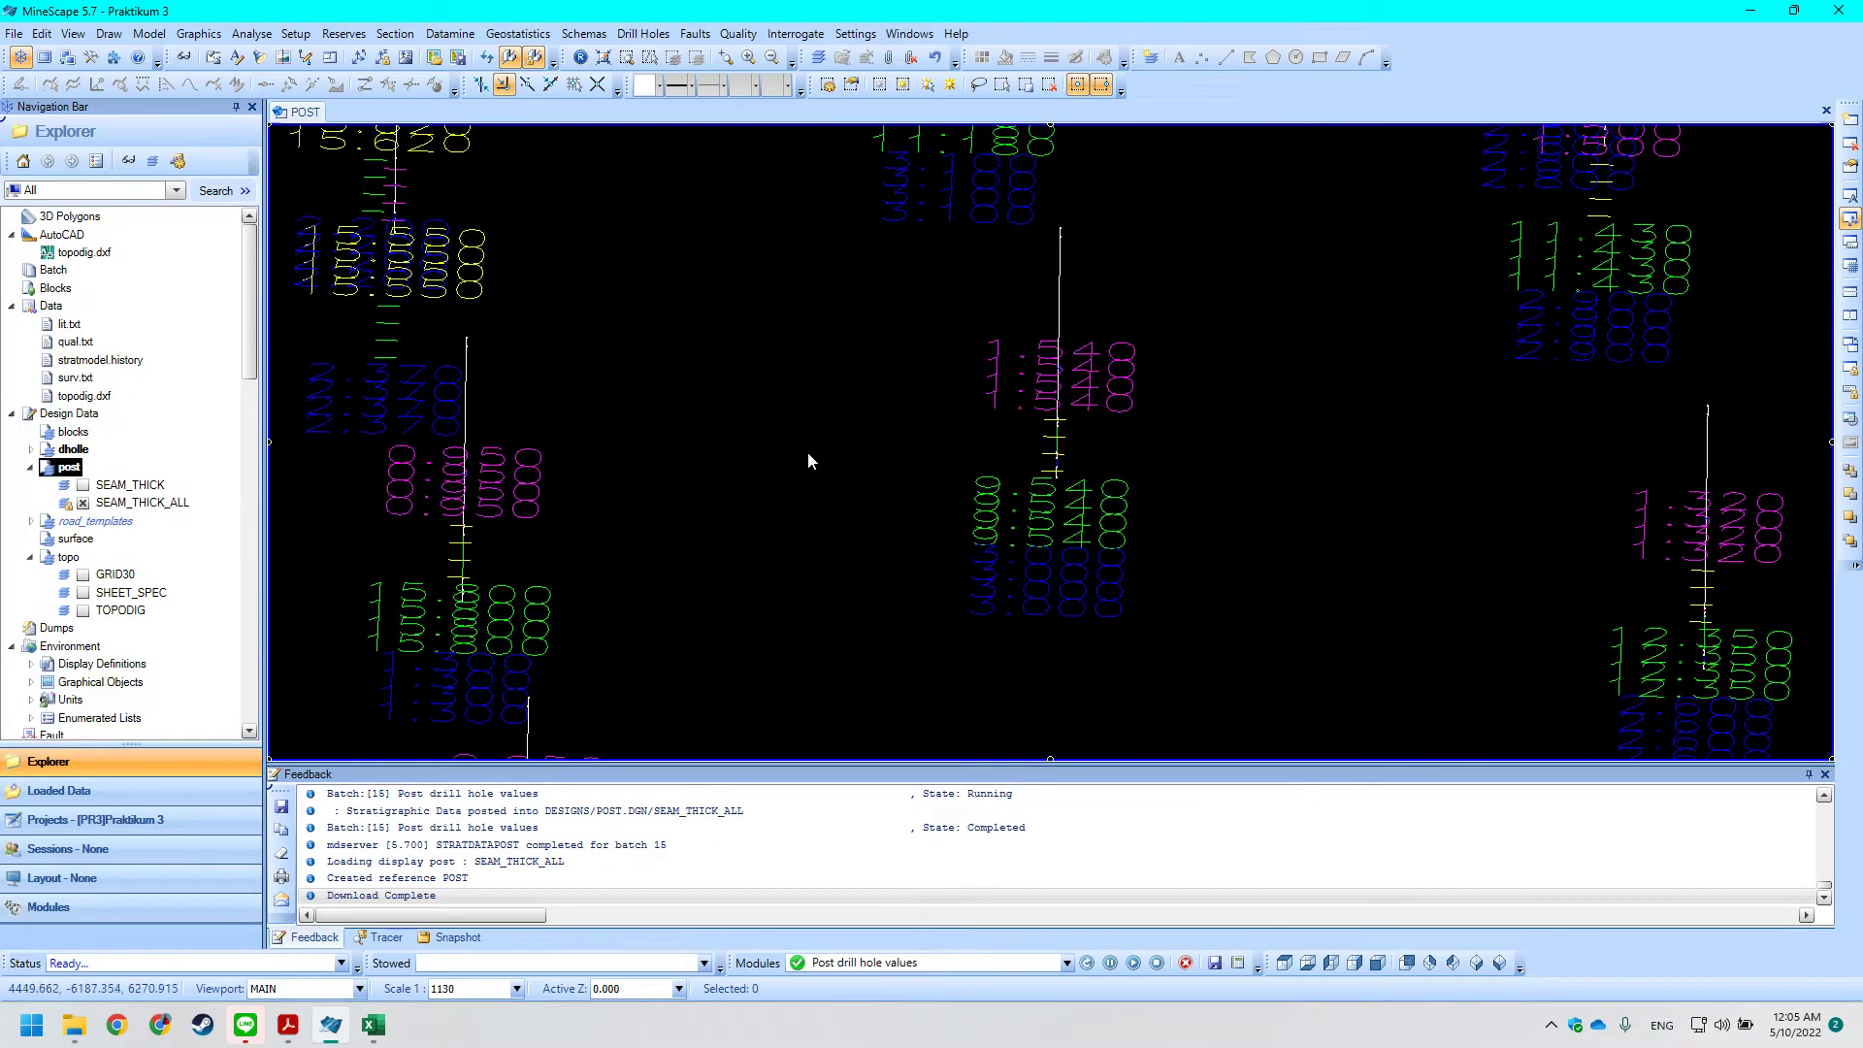
scroll(814, 453, "down", 4)
mouse_move(951, 526)
middle_mouse_down()
mouse_move(936, 516)
mouse_move(969, 558)
middle_mouse_up()
middle_click_drag(882, 479, 956, 492)
Switch to the tutorial PDF and check the expected posting image and the step 10 statistics report settings.
key("alt+Tab")
key("Escape")
key("alt+Tab")
scroll(929, 514, "down", 2)
scroll(929, 515, "down", 5, "ctrl")
scroll(956, 393, "down", 10)
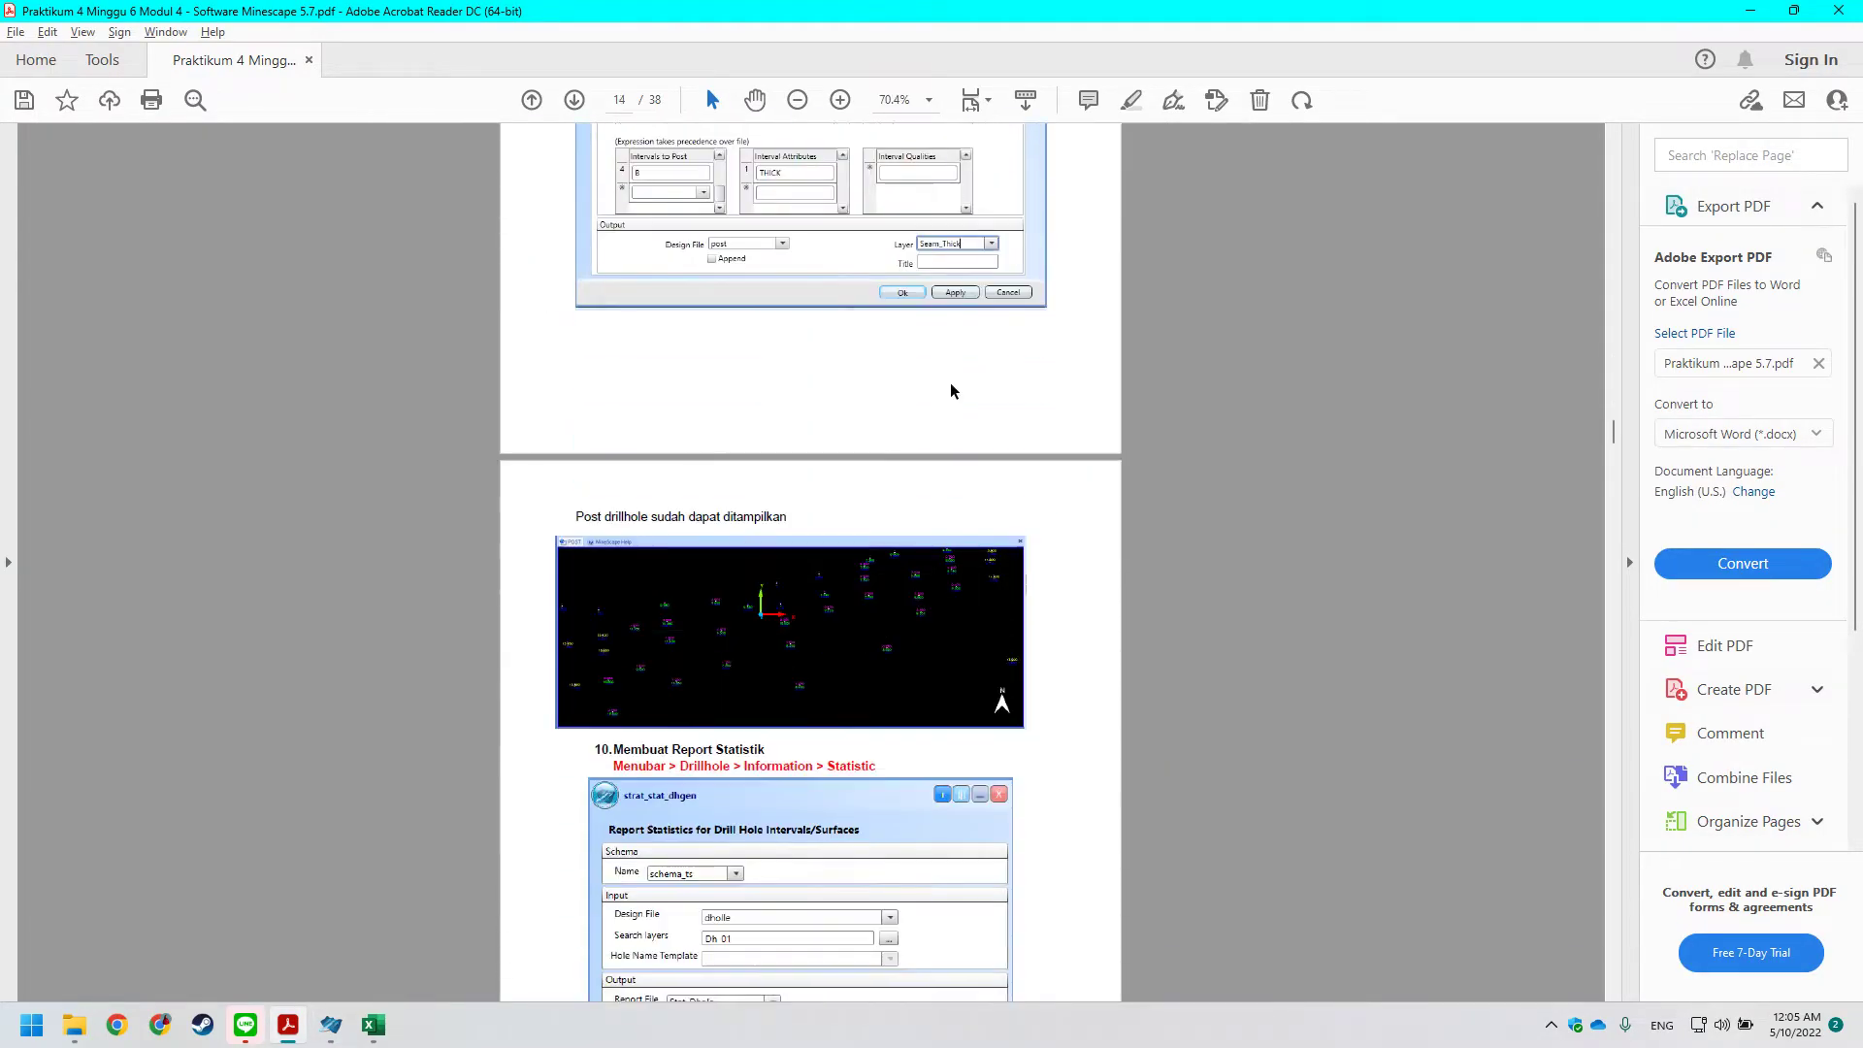
scroll(956, 388, "up", 1)
scroll(956, 389, "up", 3, "ctrl")
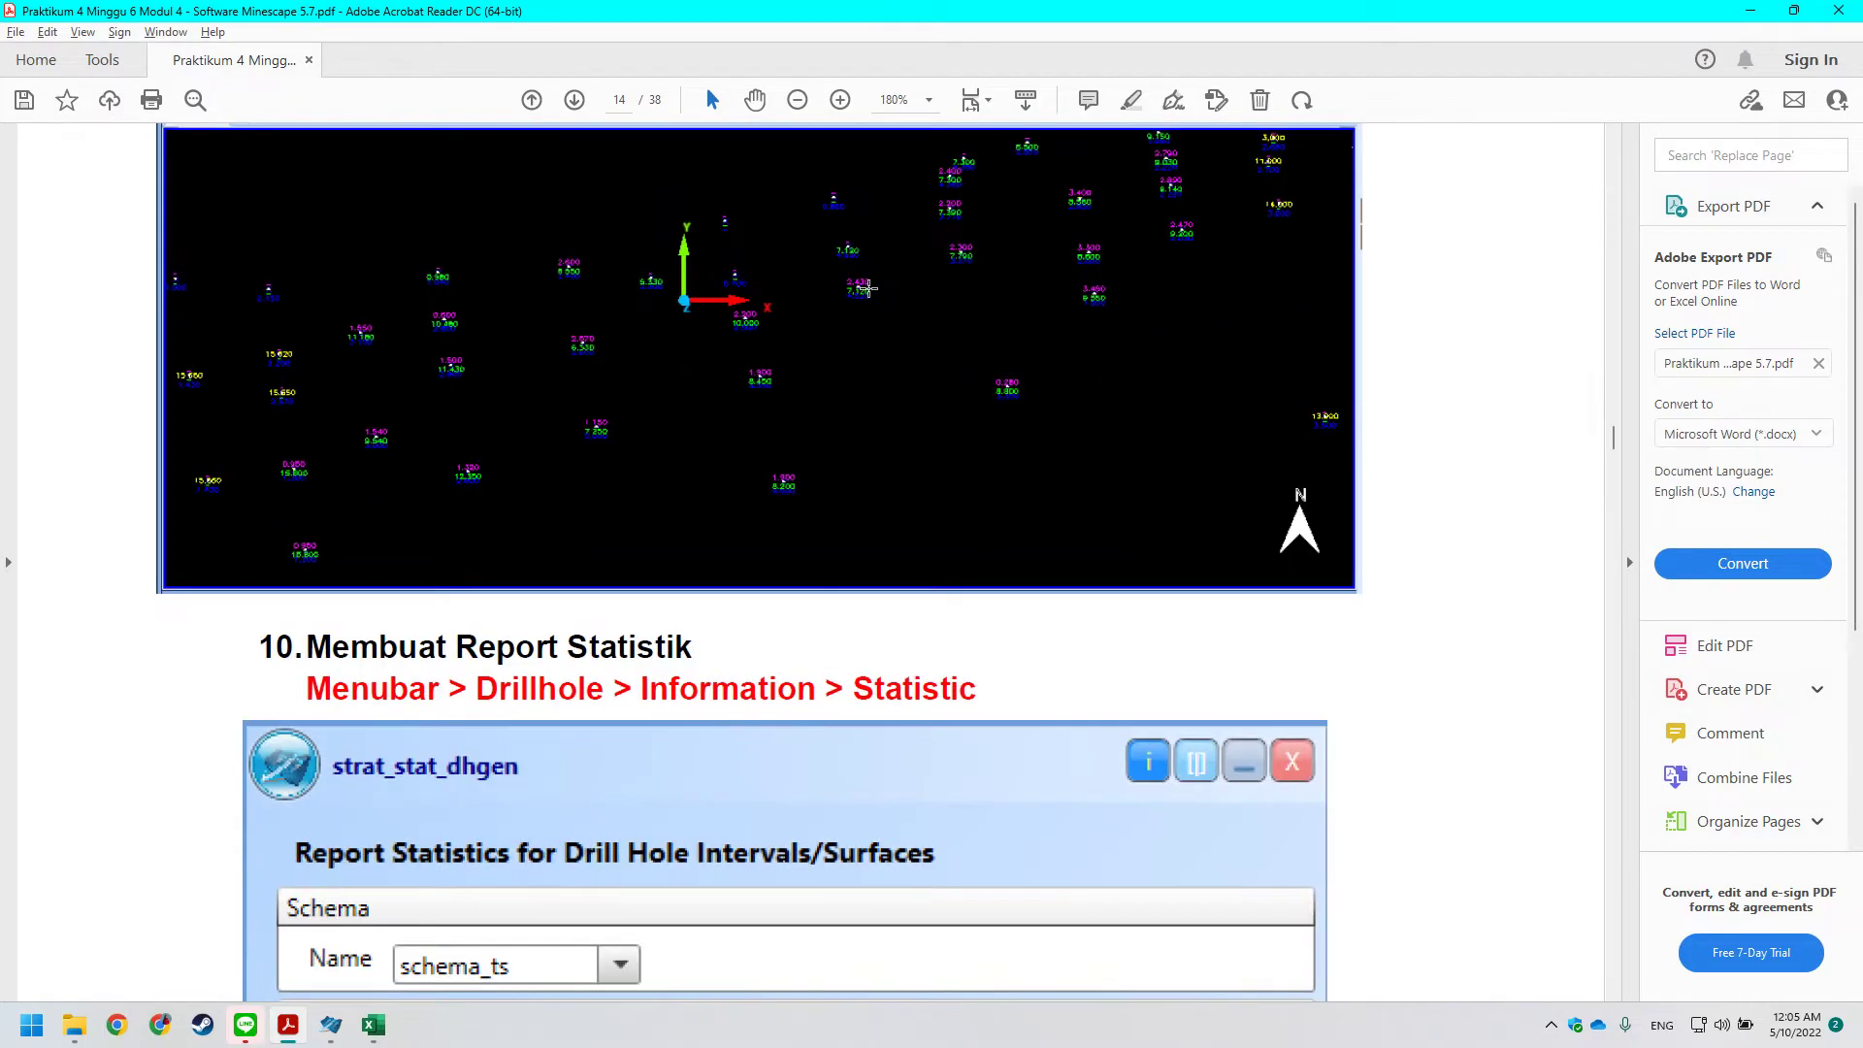
scroll(860, 375, "down", 4, "ctrl")
scroll(860, 375, "down", 3)
scroll(820, 508, "up", 2, "ctrl")
scroll(827, 507, "down", 2)
scroll(828, 506, "up", 8)
scroll(750, 262, "up", 1)
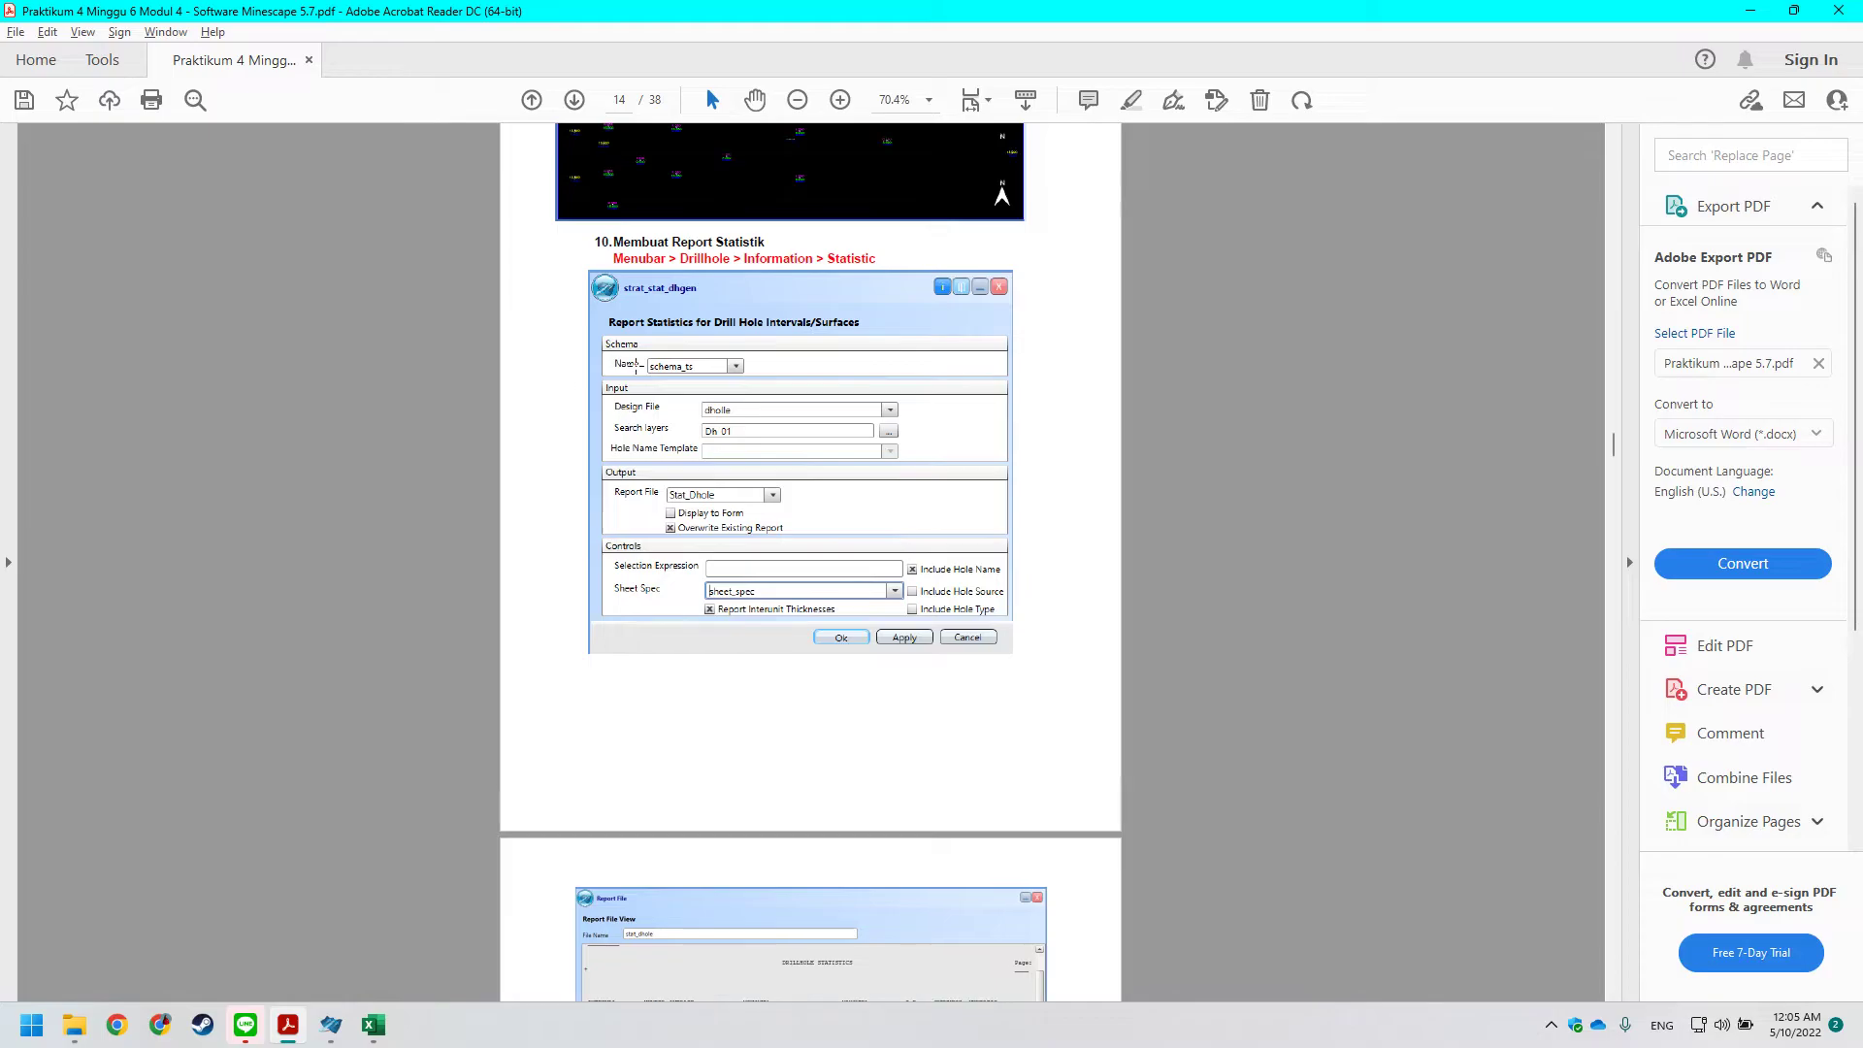
Return to MineScape and examine the SEAM_THICK_ALL thickness labels on the drill holes from several 3D angles.
key("alt+Tab")
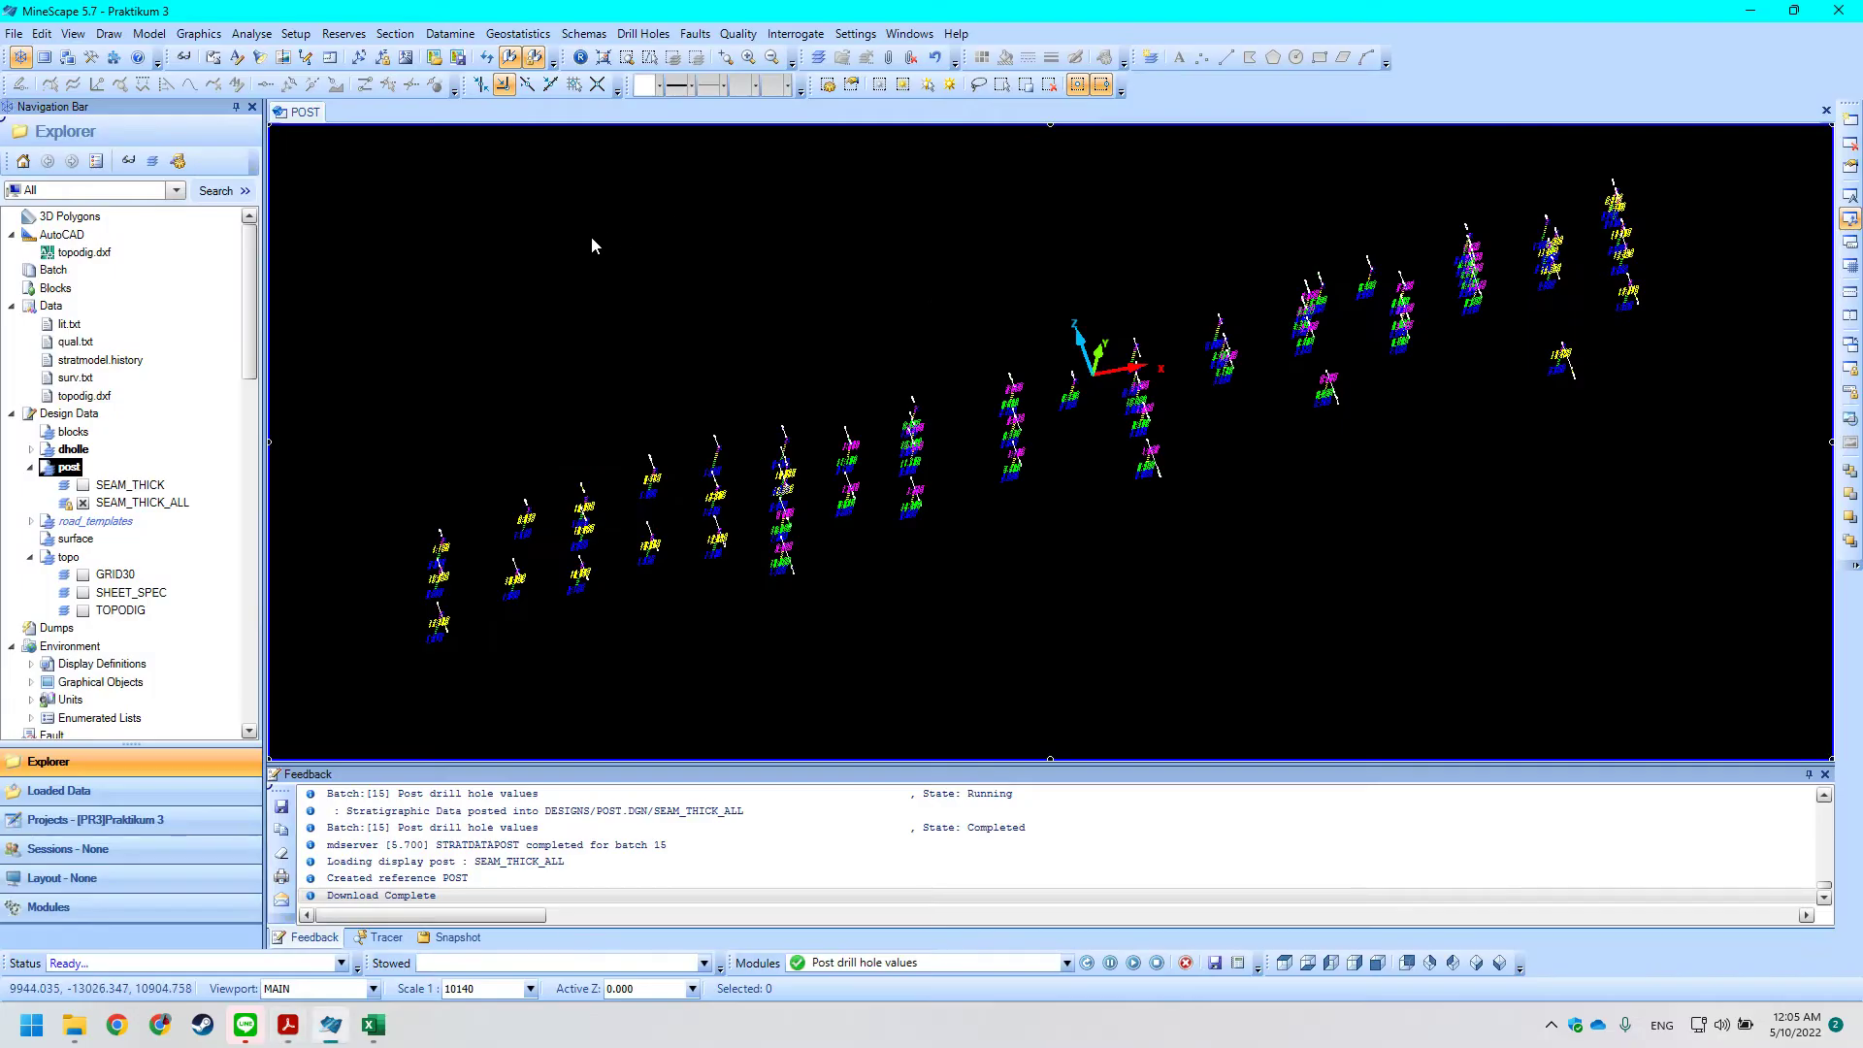
middle_click_drag(489, 404, 493, 377)
scroll(537, 378, "up", 1)
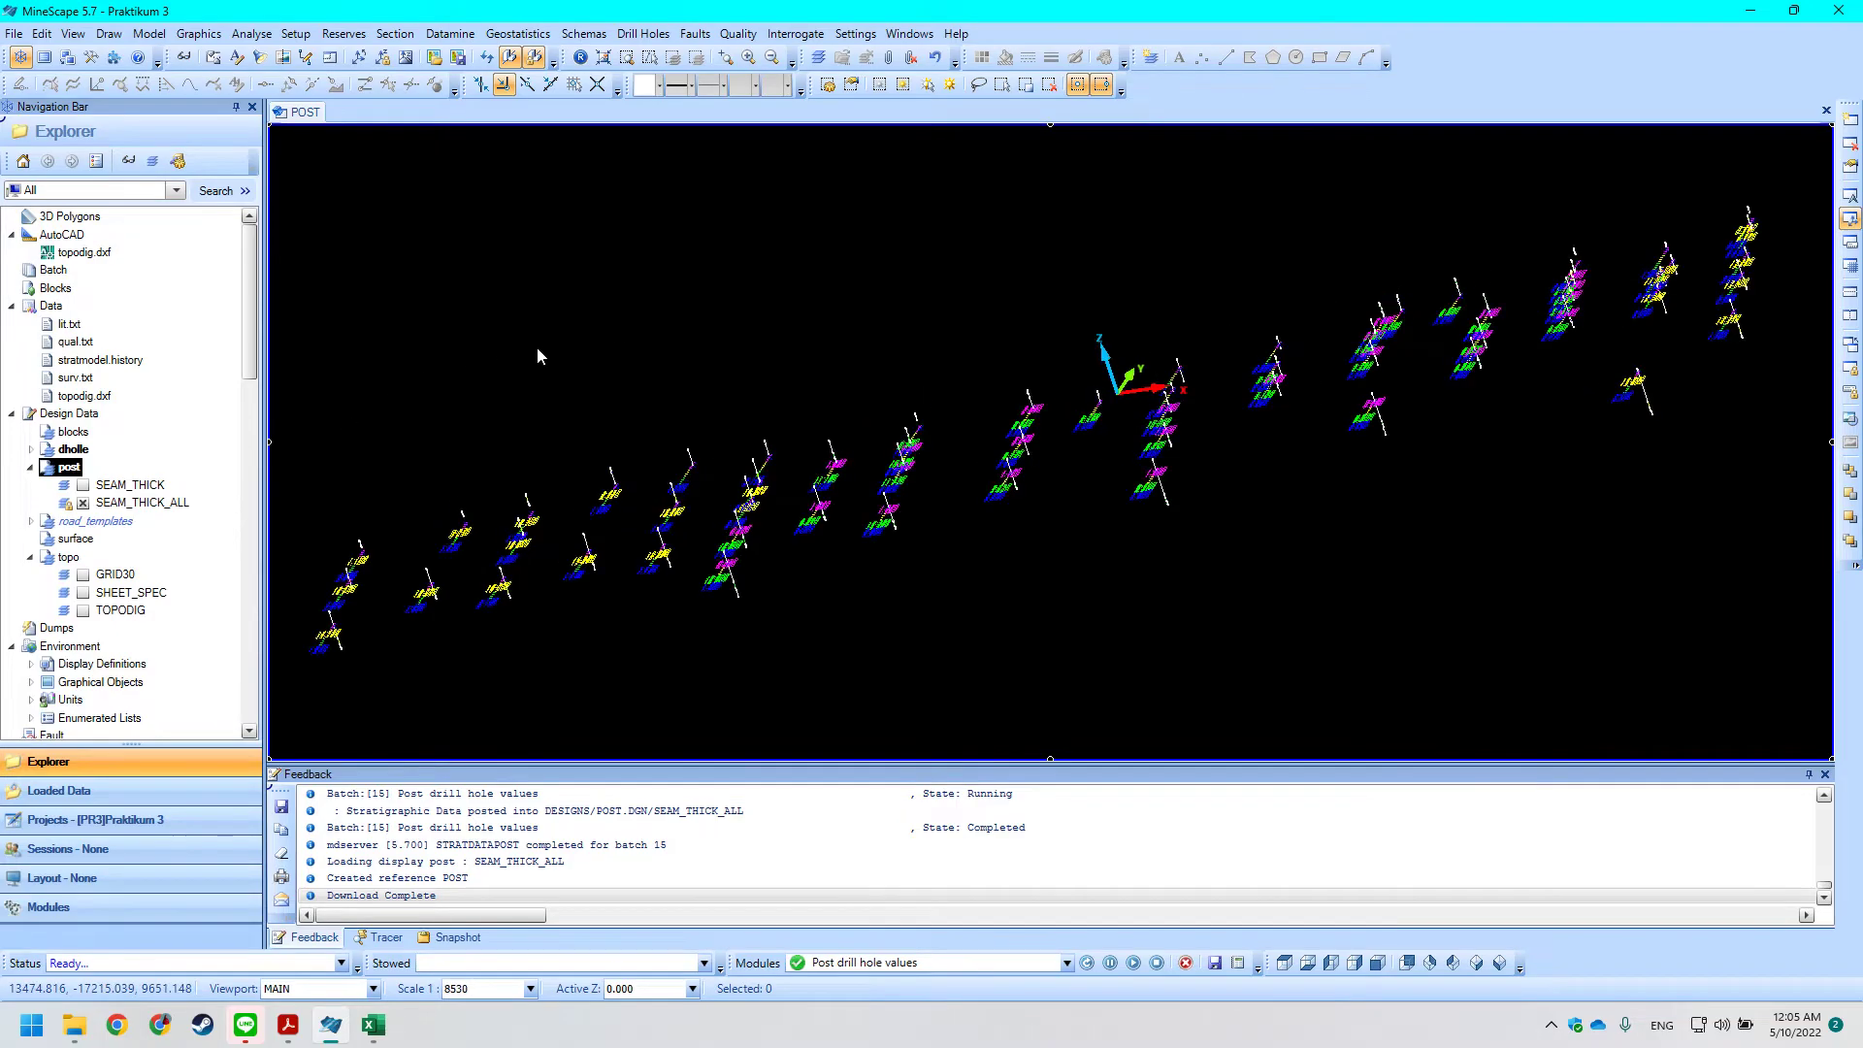
middle_click_drag(686, 308, 670, 313)
middle_click(670, 312)
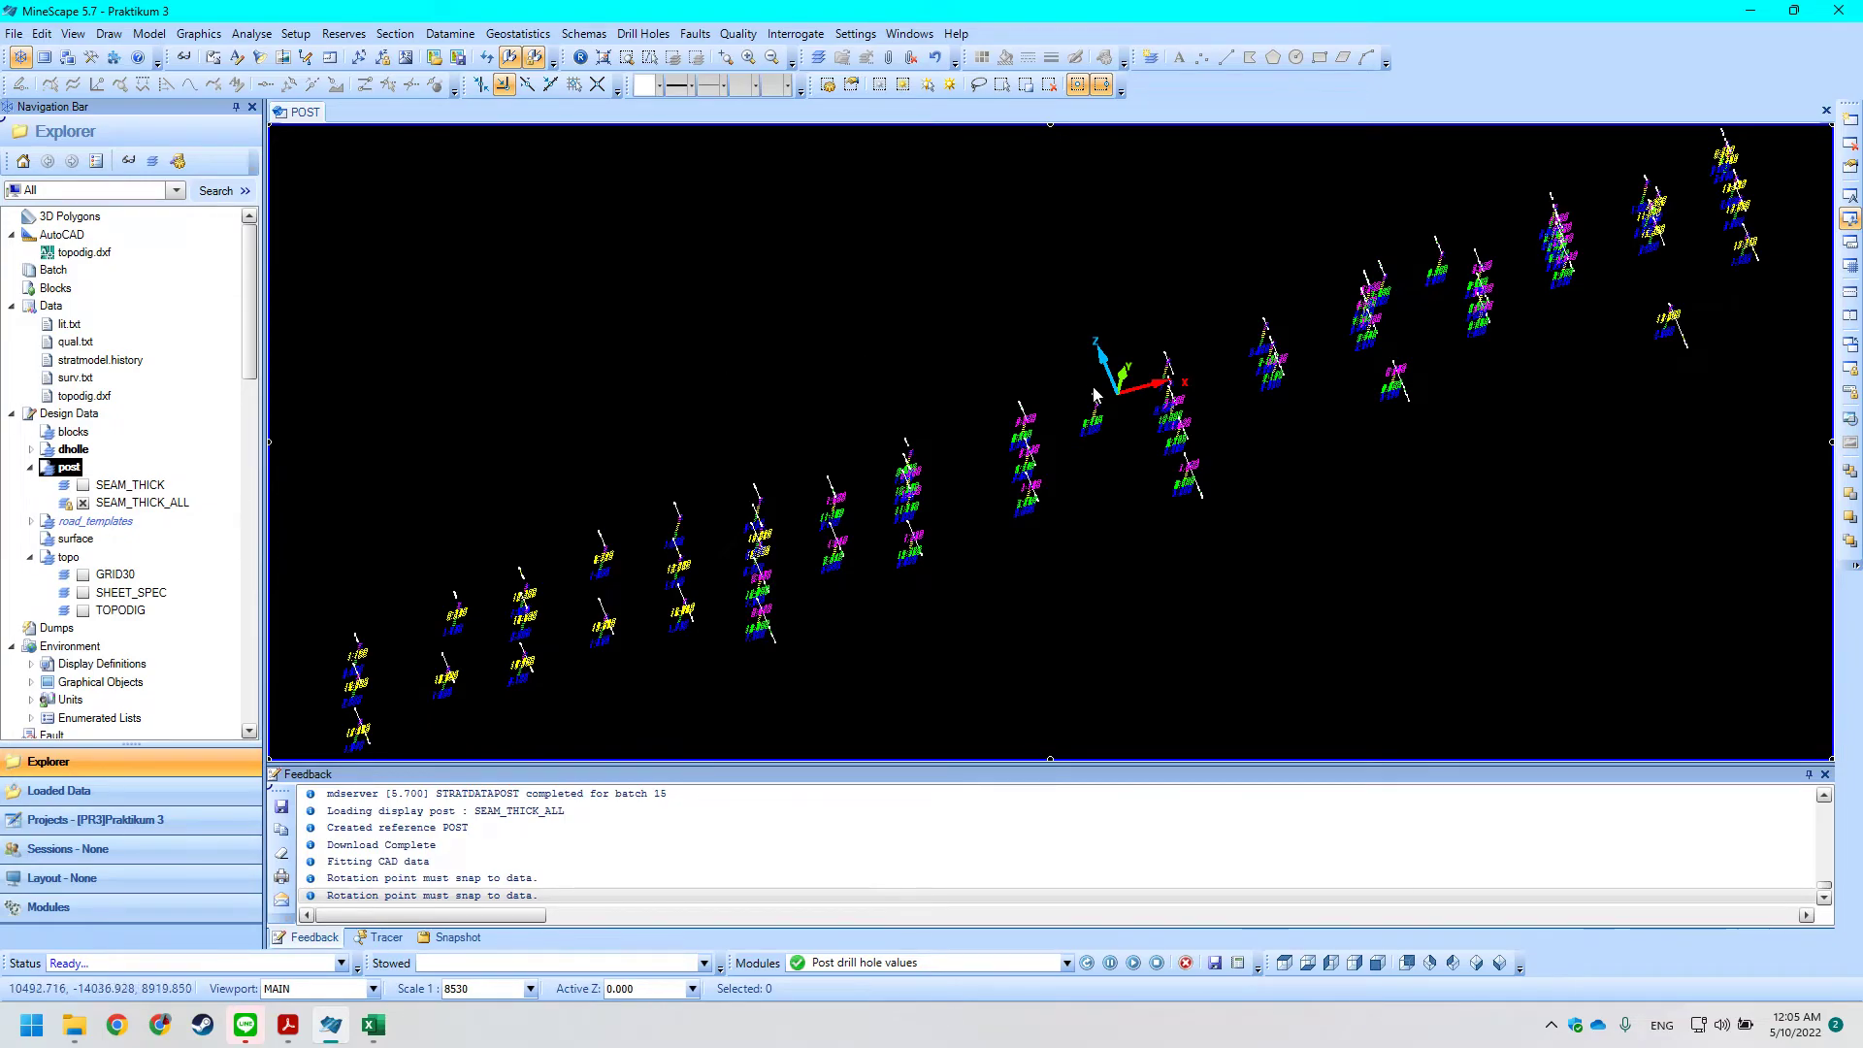
middle_click(1126, 400)
scroll(1116, 408, "down", 1)
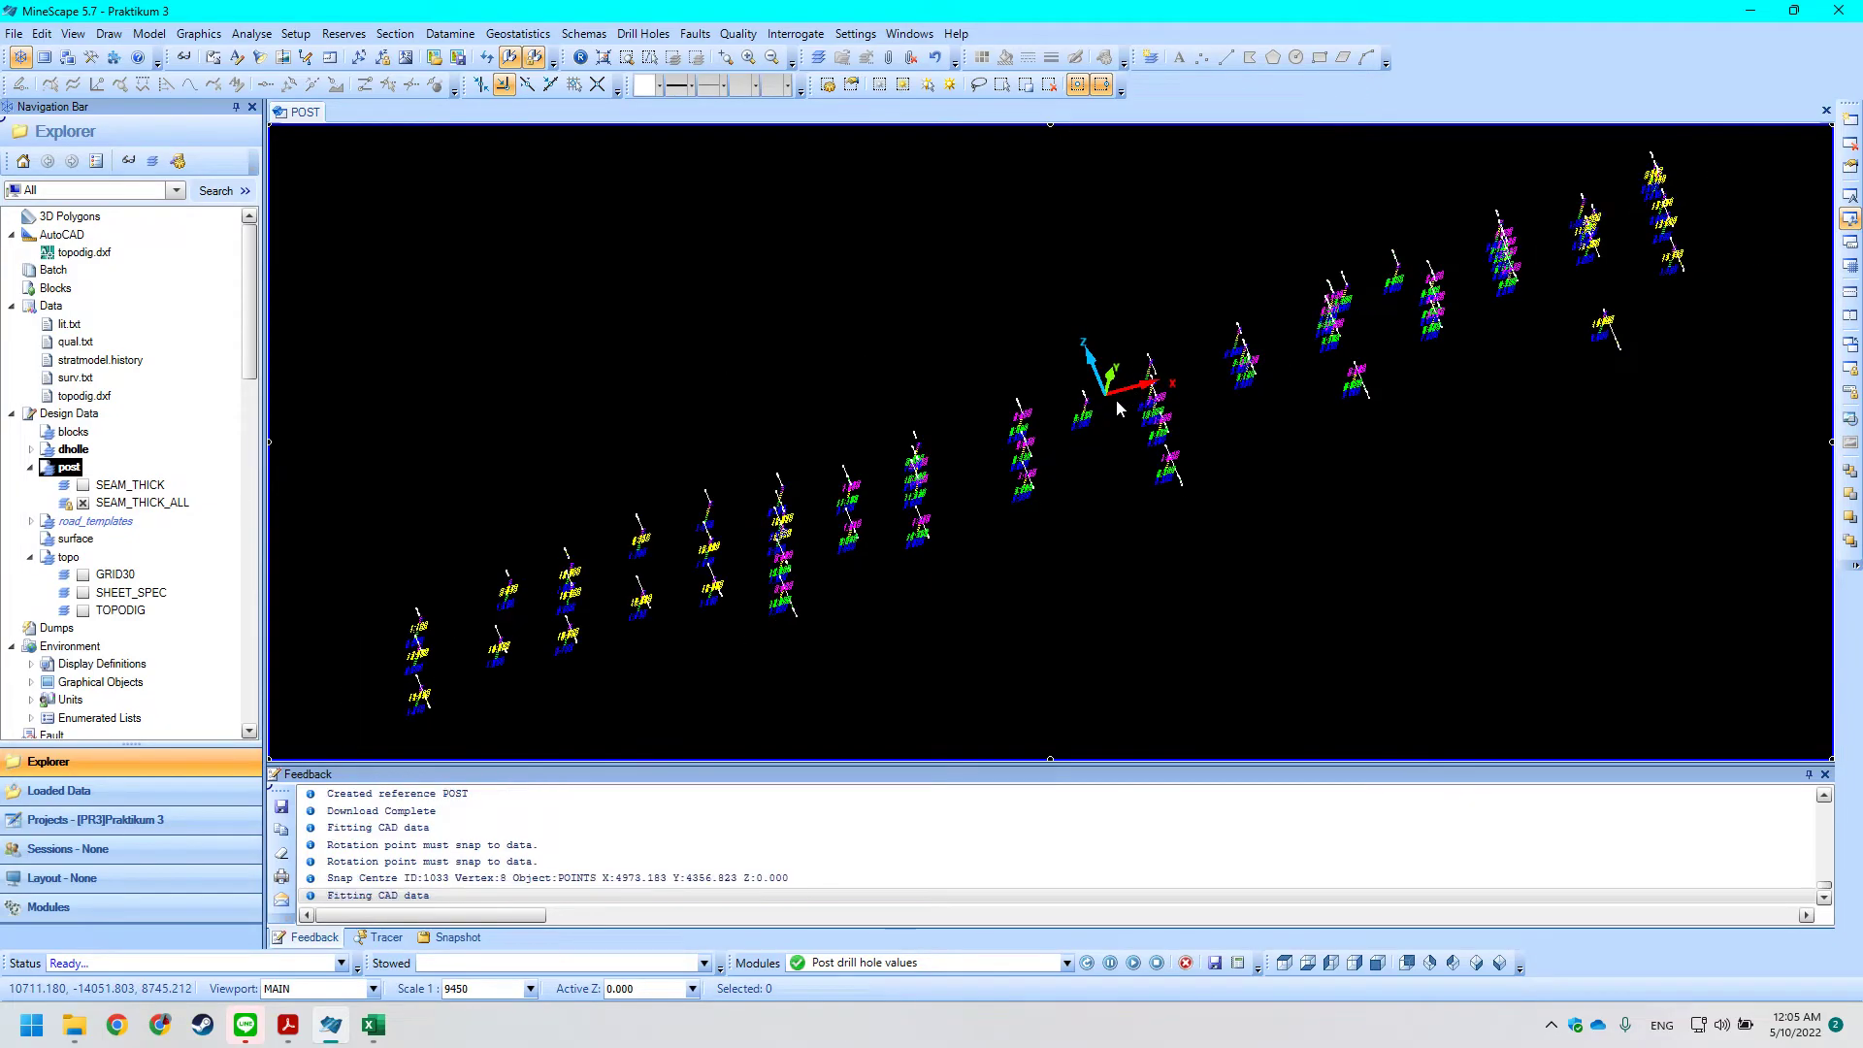
middle_click(1111, 419)
middle_click(1110, 420)
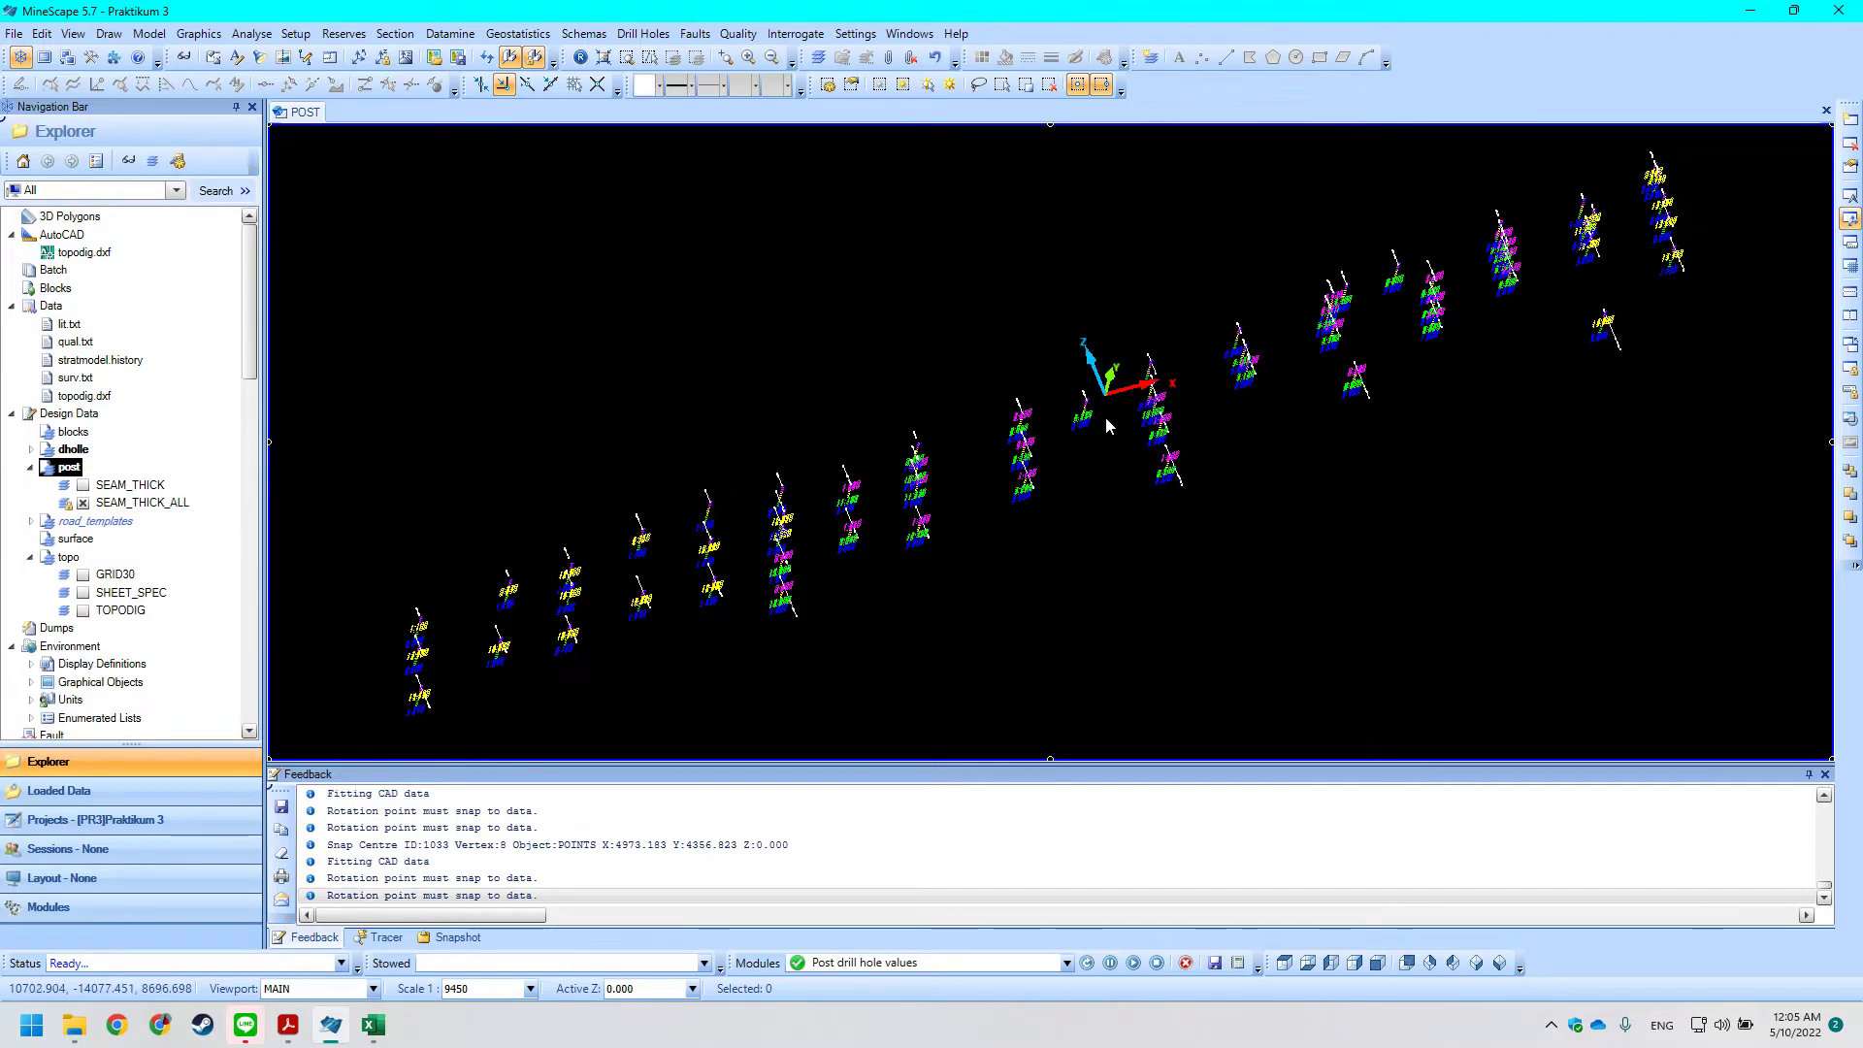
middle_click(1046, 431)
middle_click_drag(1046, 431, 1532, 546)
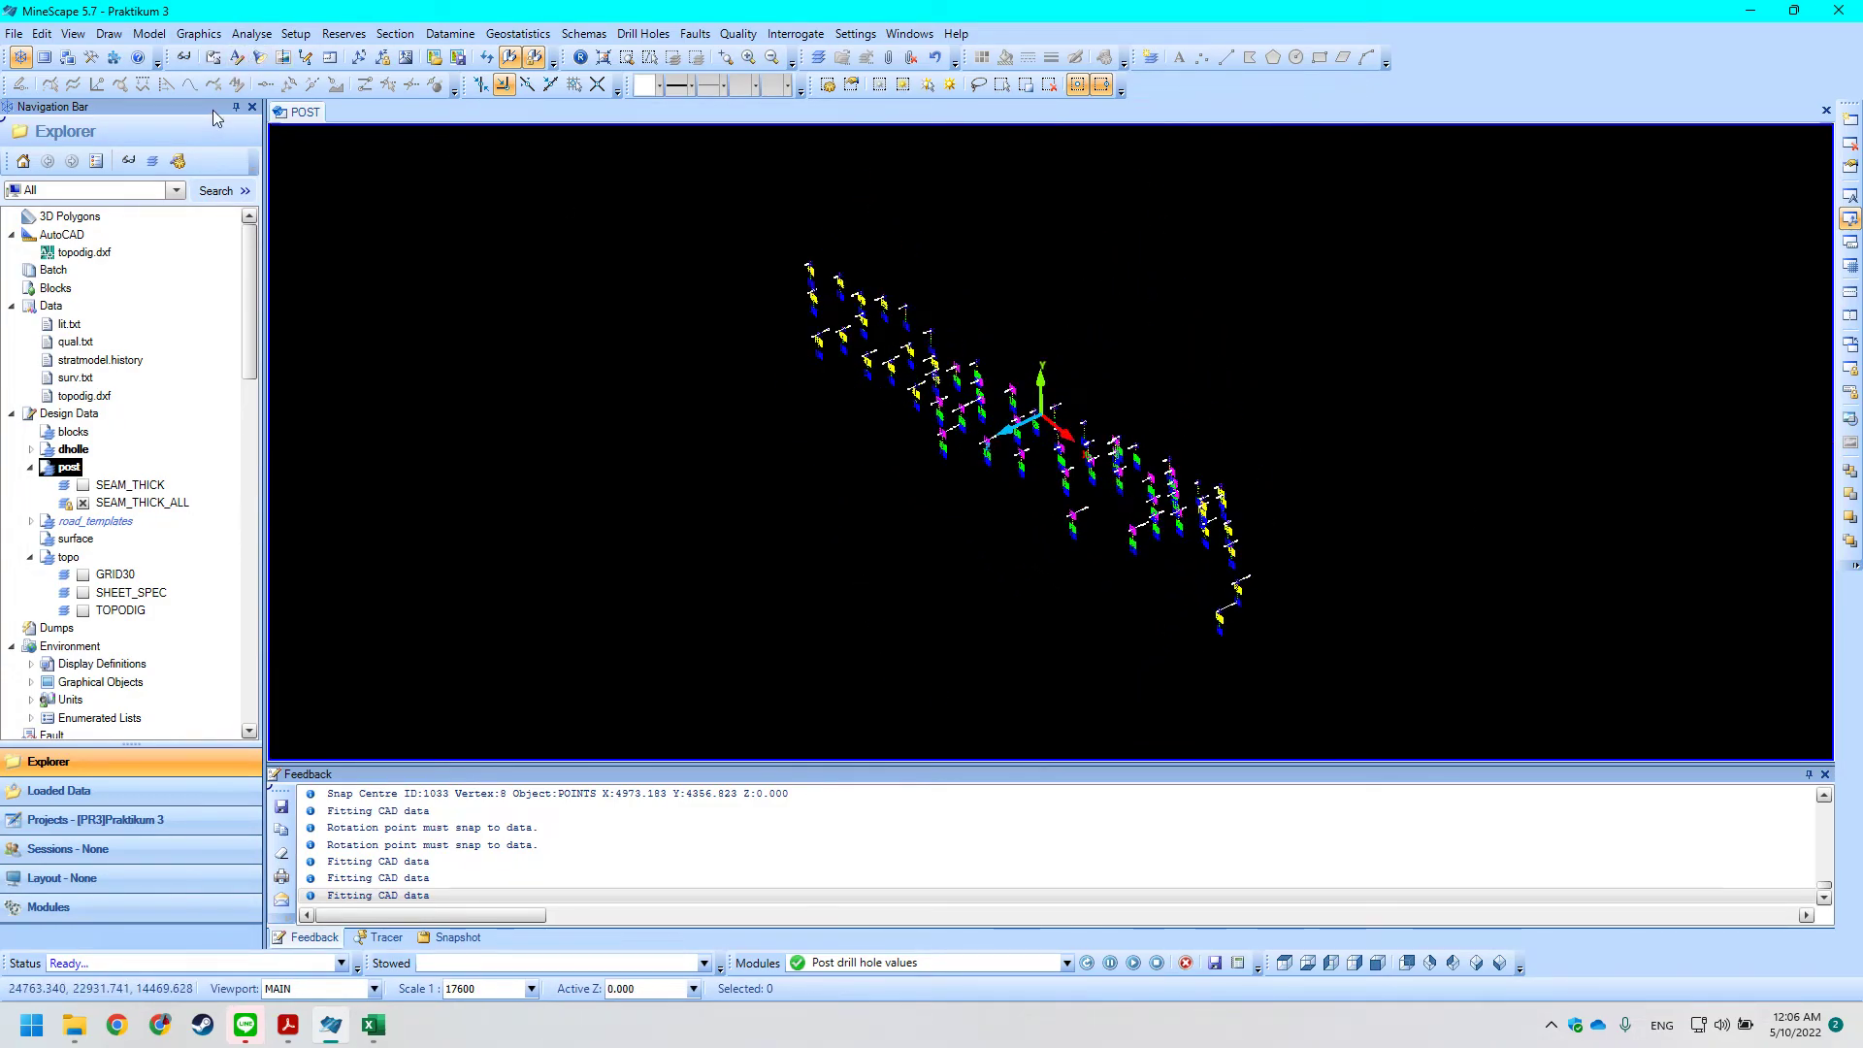
Check the report statistics step in the tutorial PDF, then open the drill hole Statistics report form in MineScape.
key("alt+Tab")
scroll(442, 373, "up", 2)
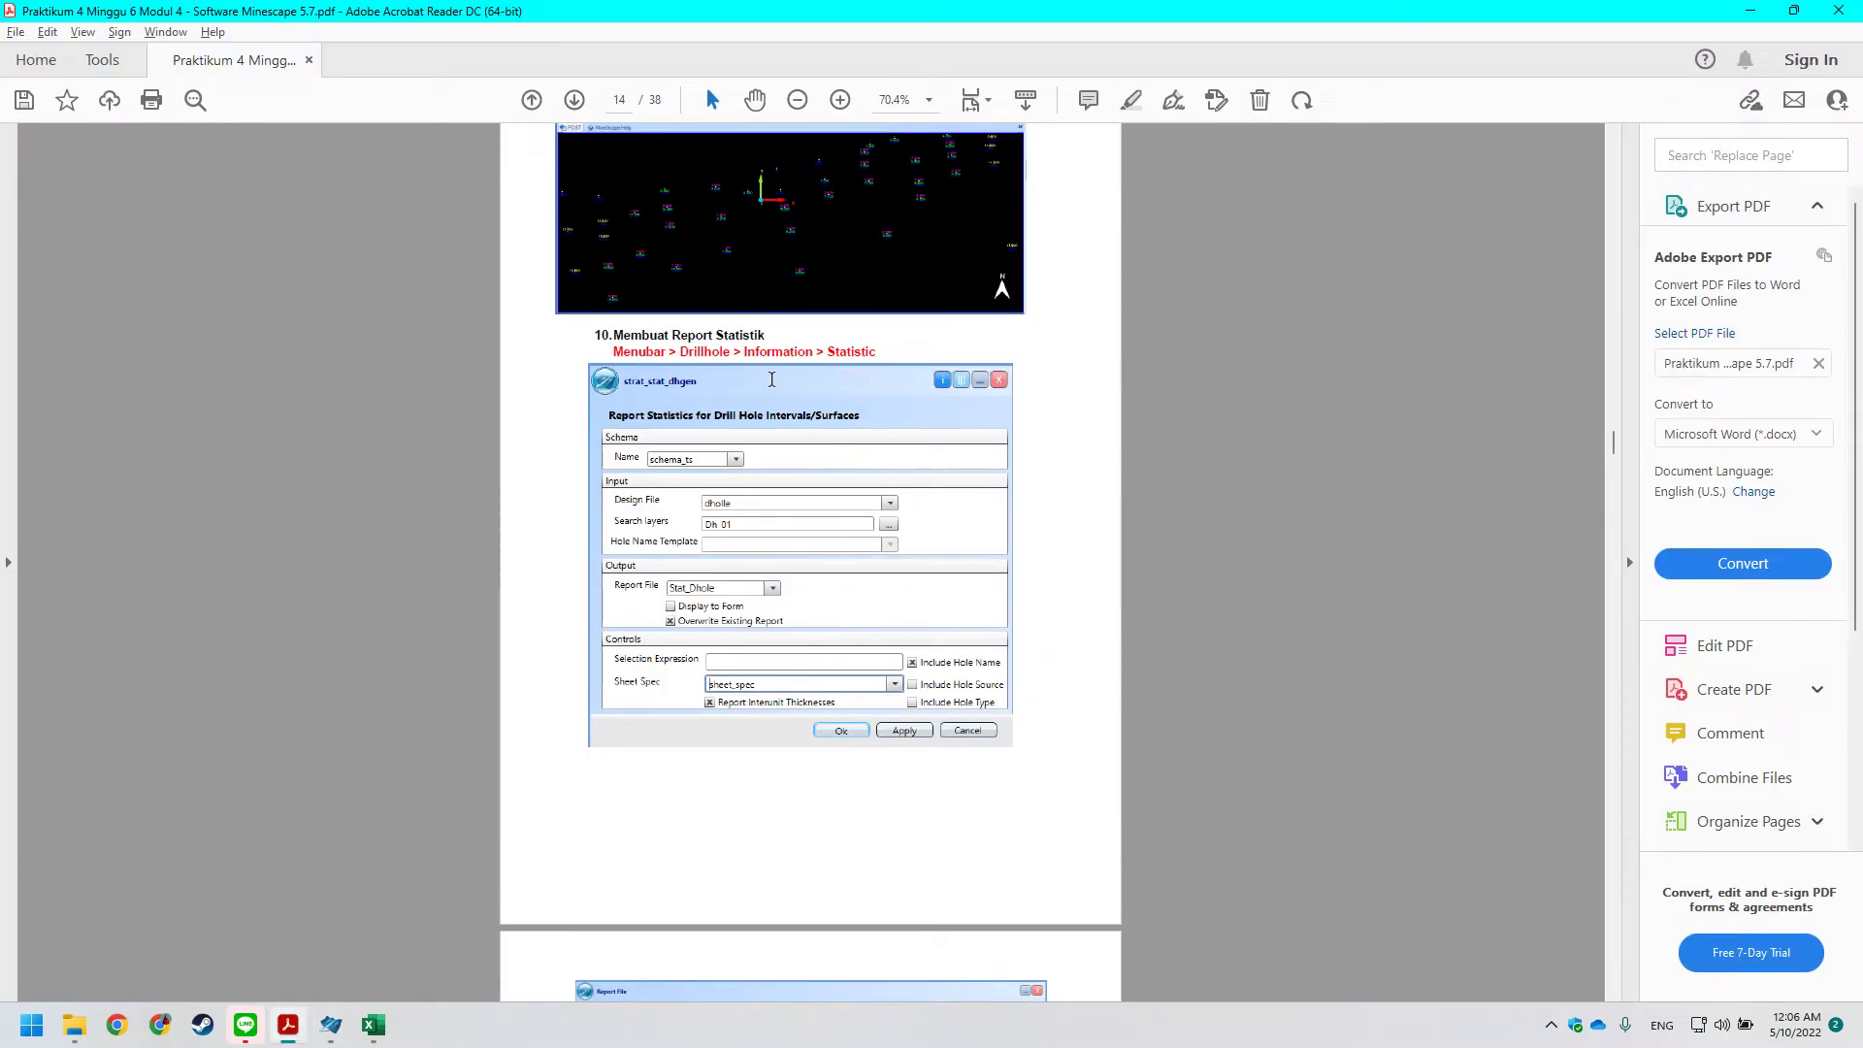
key("alt+Tab")
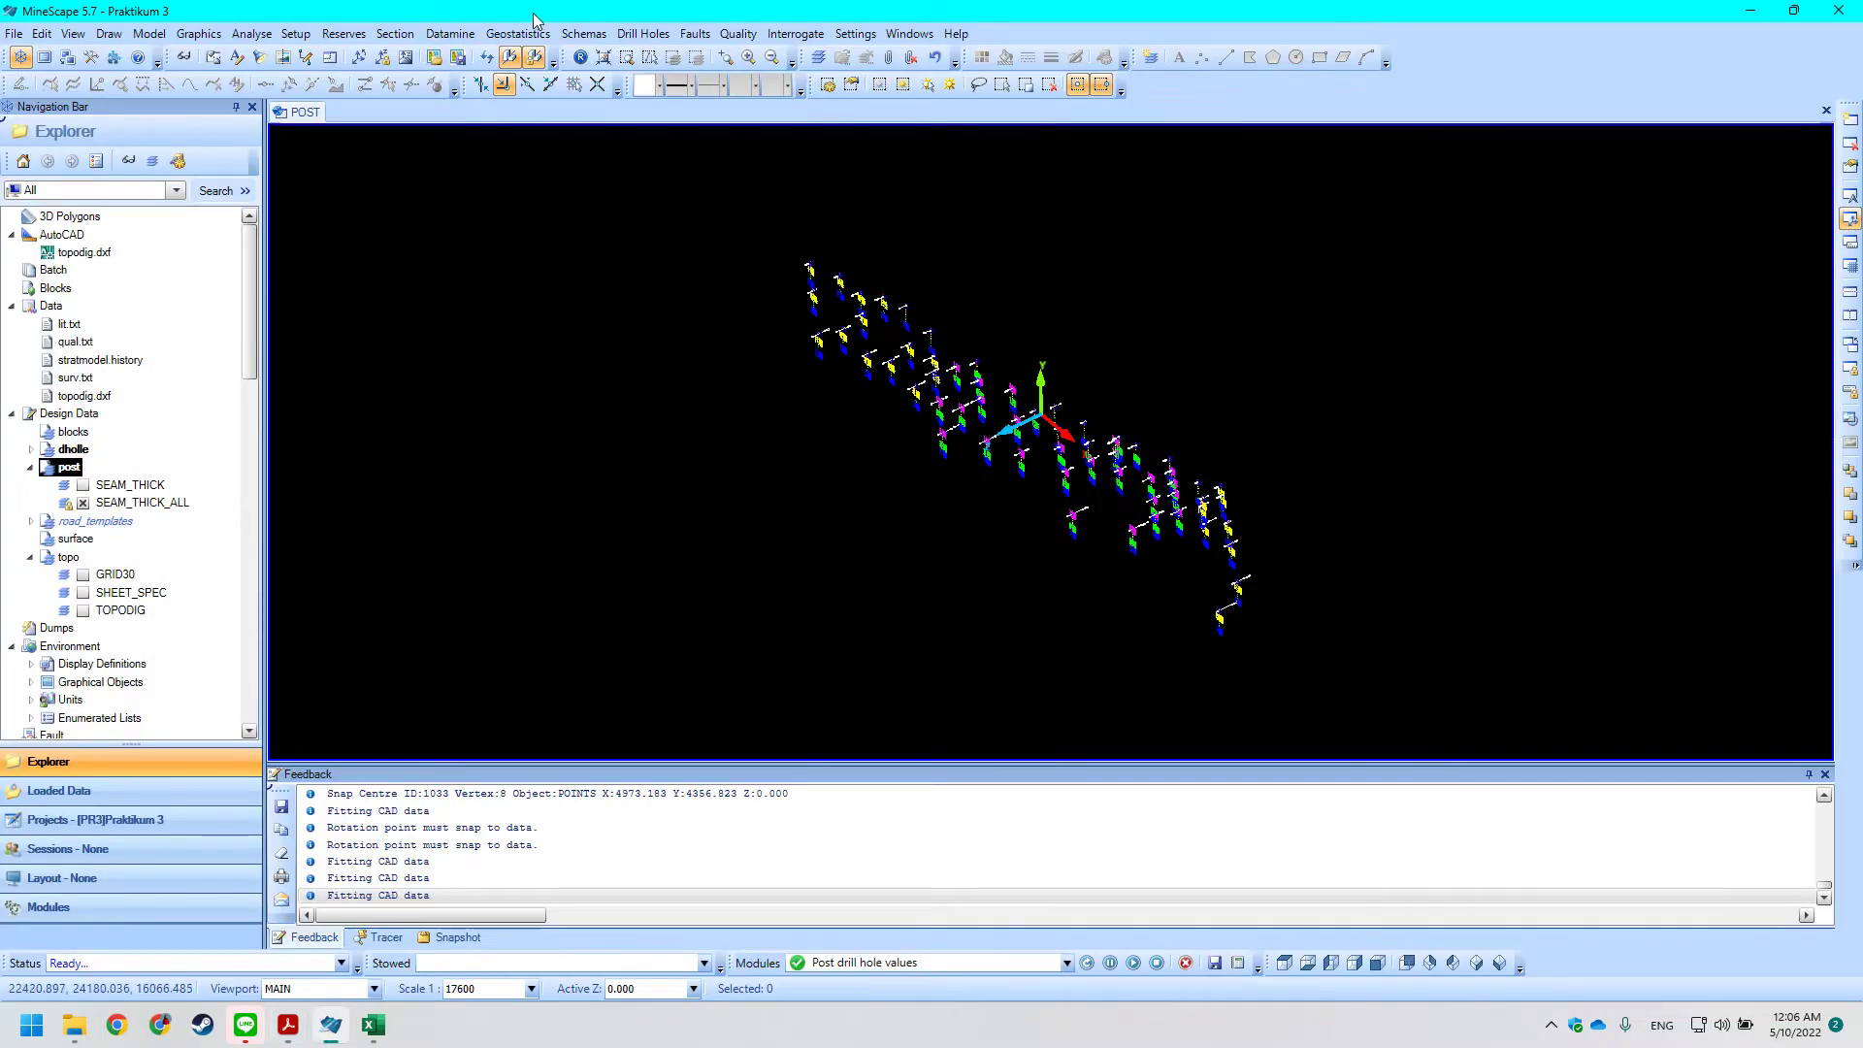
left_click(644, 33)
mouse_move(689, 169)
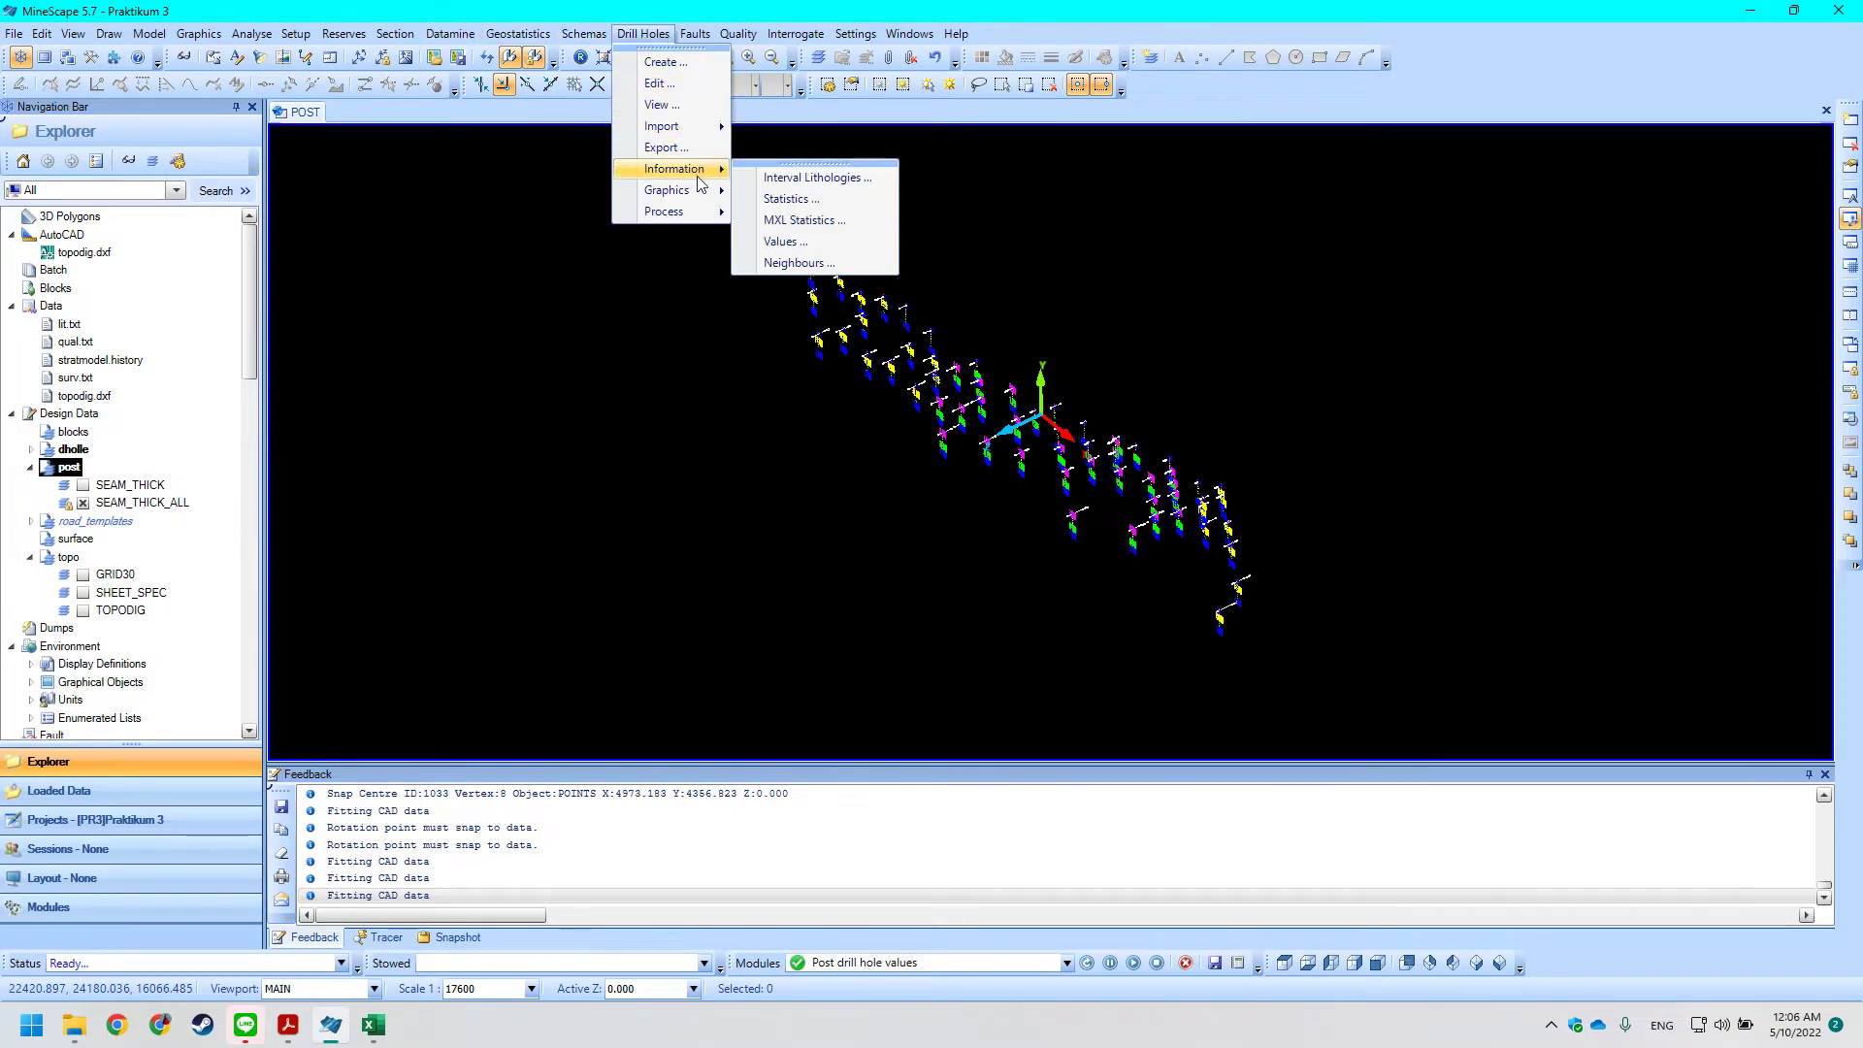
left_click(840, 171)
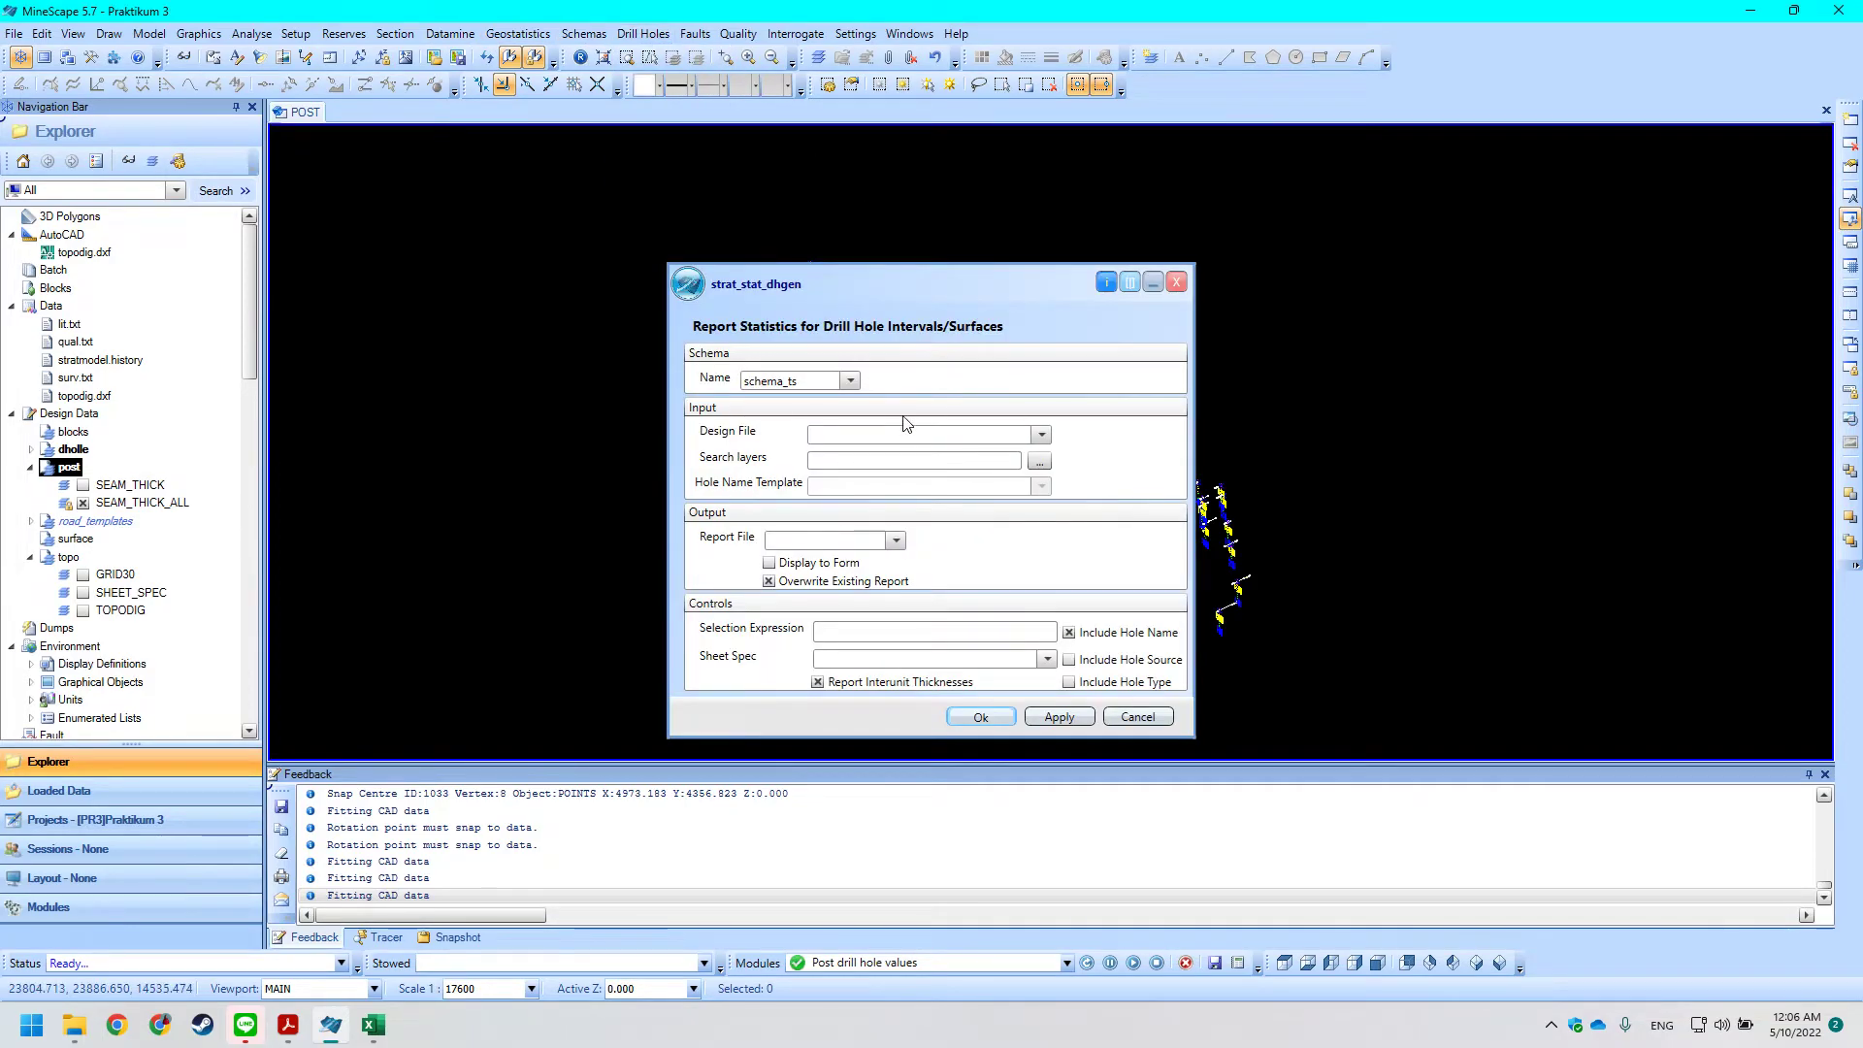
Following the tutorial PDF, set the report's input design file to dholle and its search layer to Dh_01.
left_click(1042, 435)
key("alt+Tab")
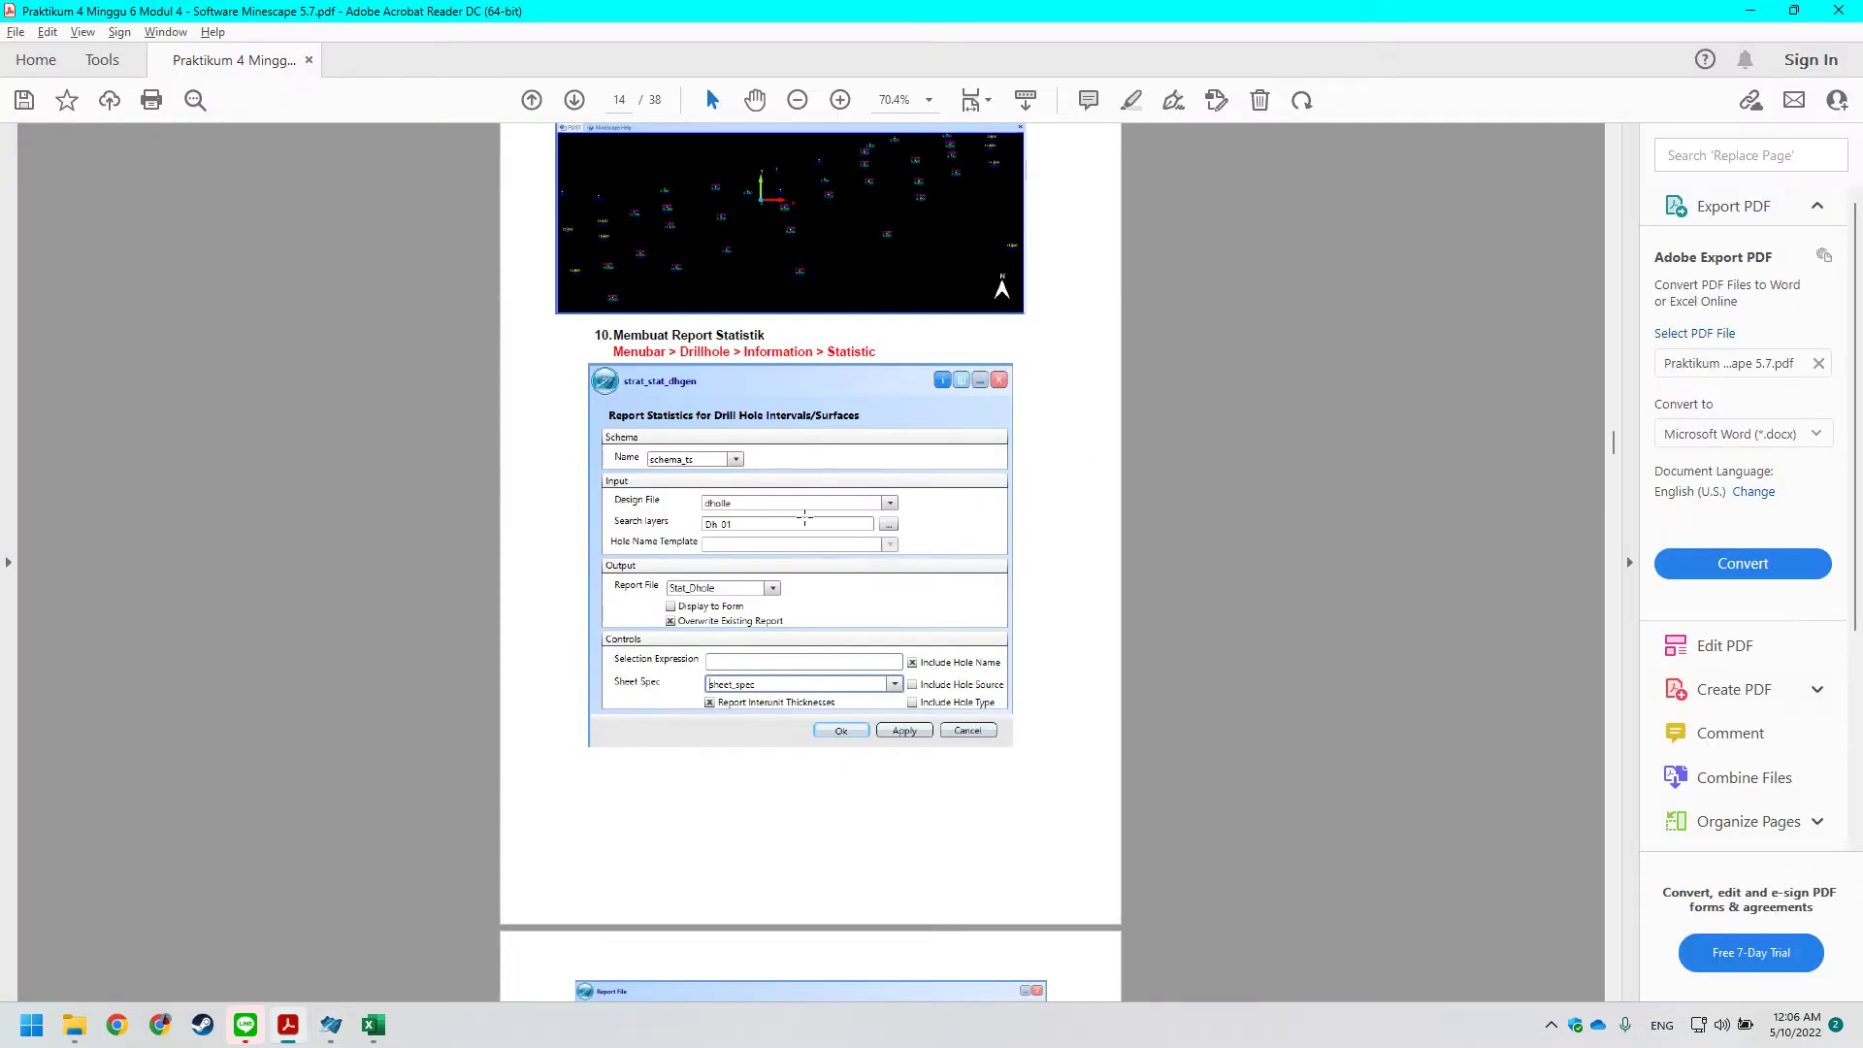
scroll(819, 514, "down", 2)
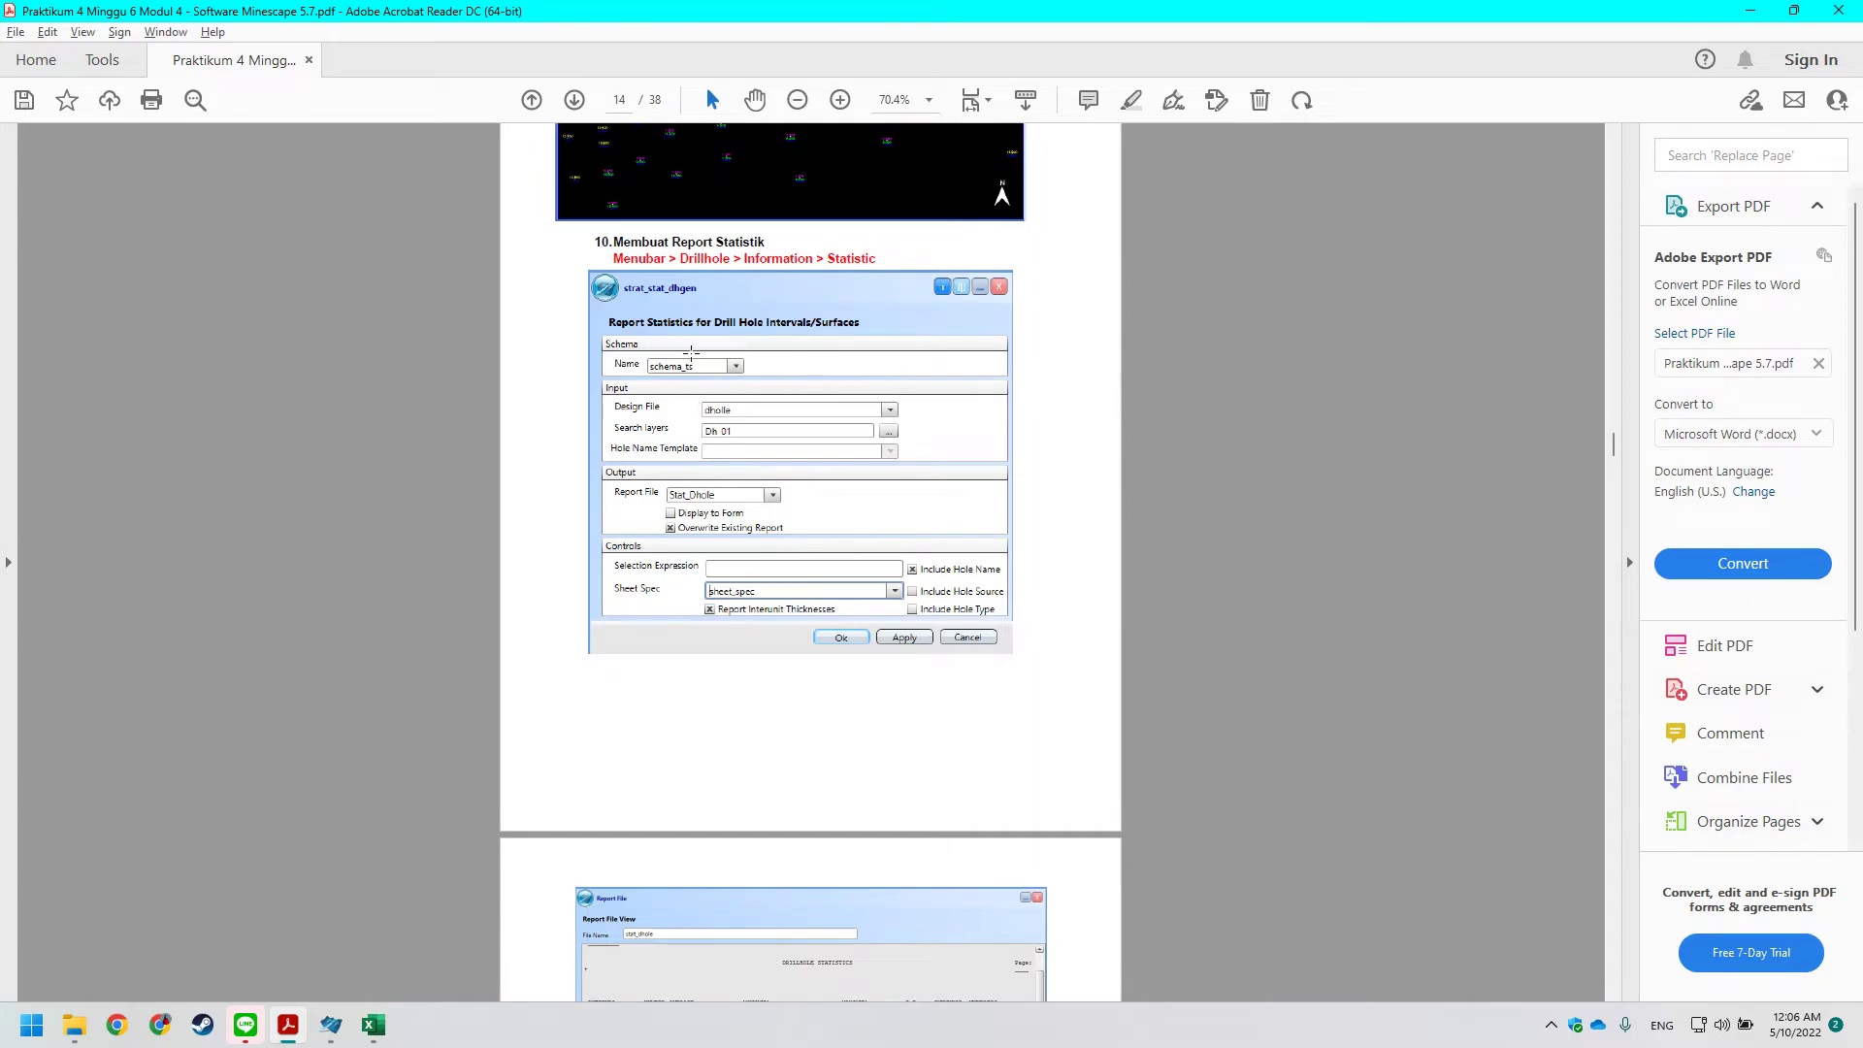
scroll(690, 351, "down", 1)
key("alt+Tab")
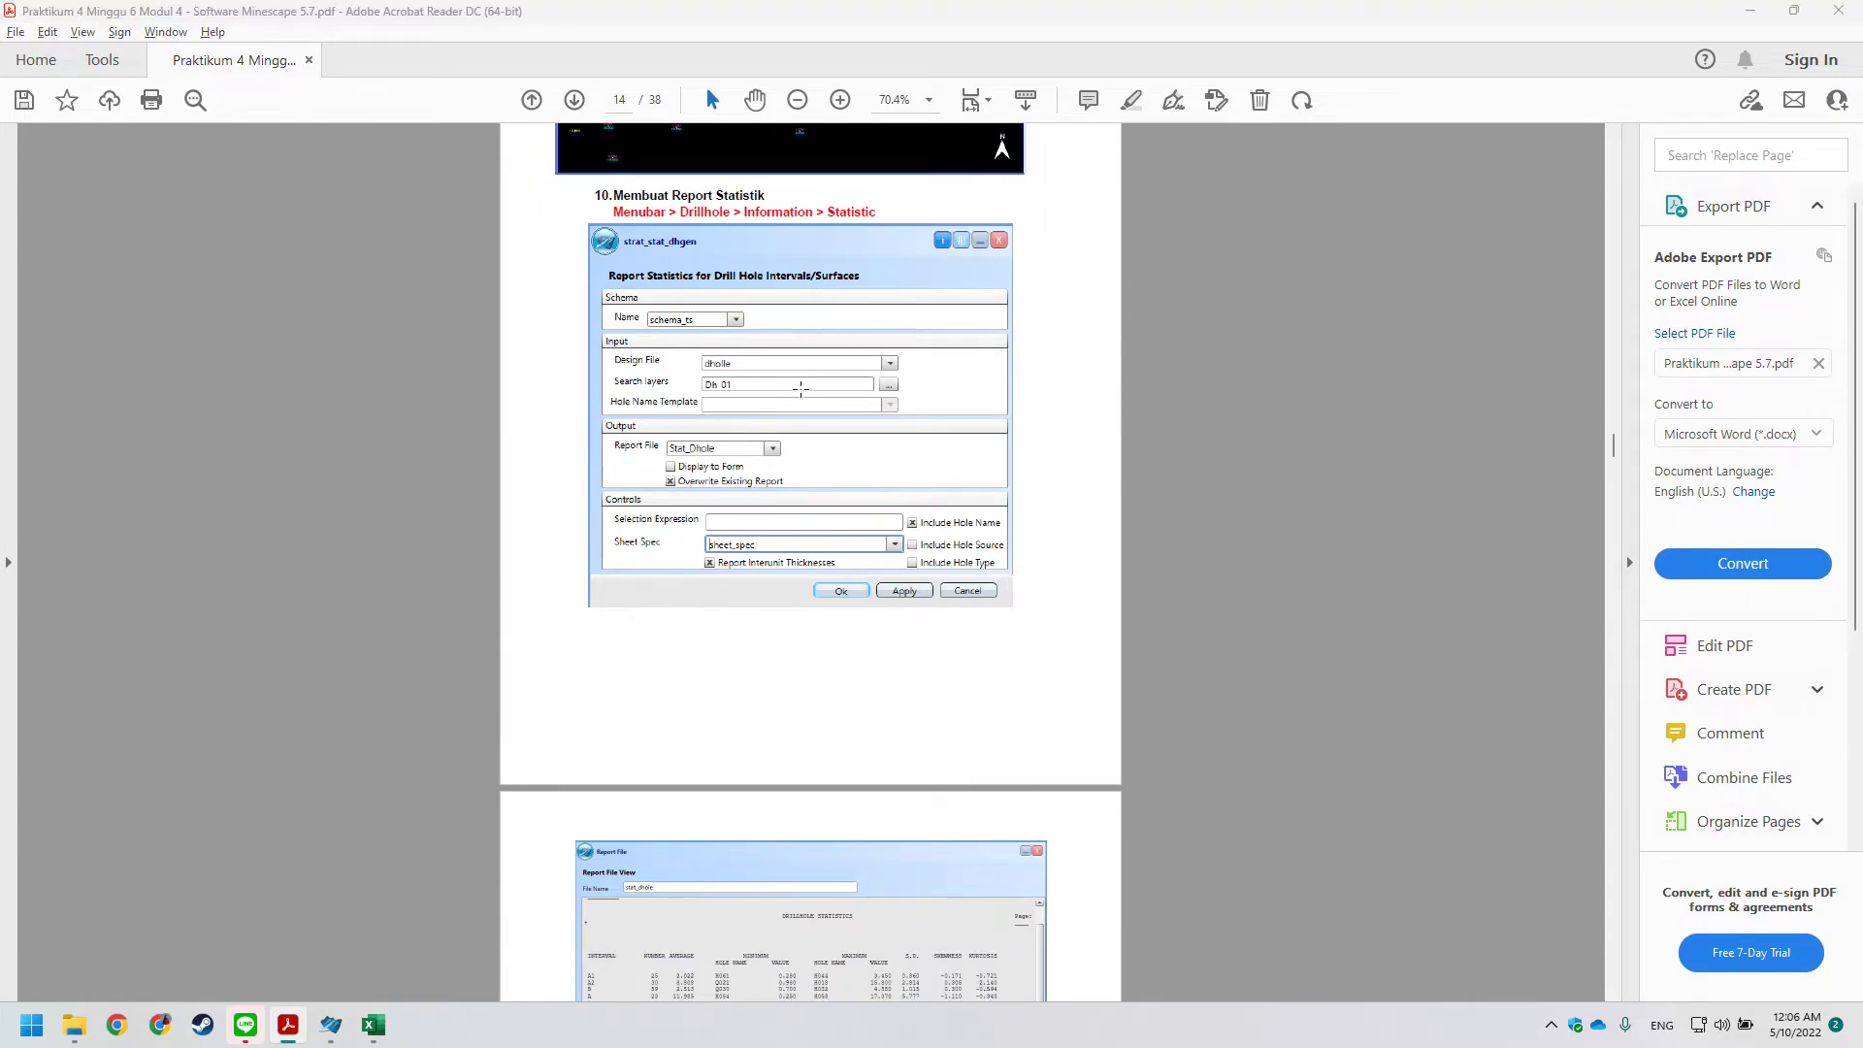
left_click(965, 435)
left_click(966, 479)
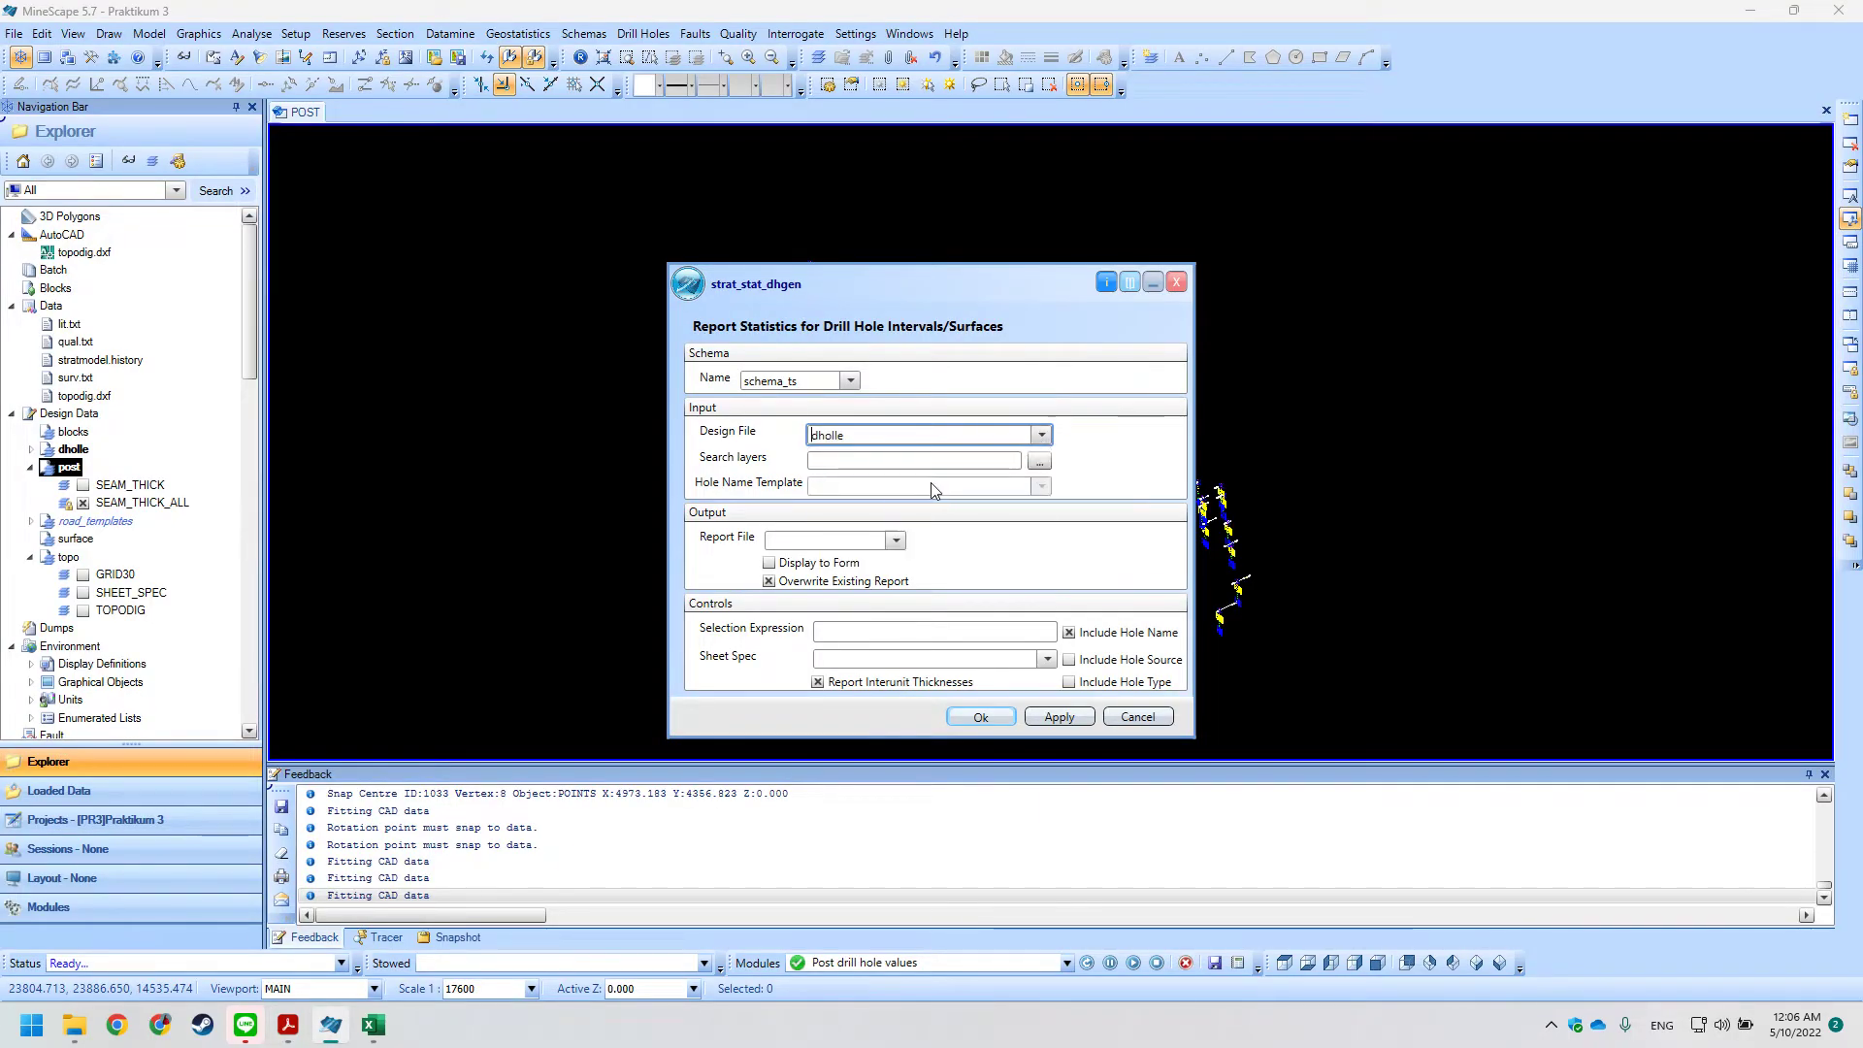
left_click(1040, 457)
left_click(994, 654)
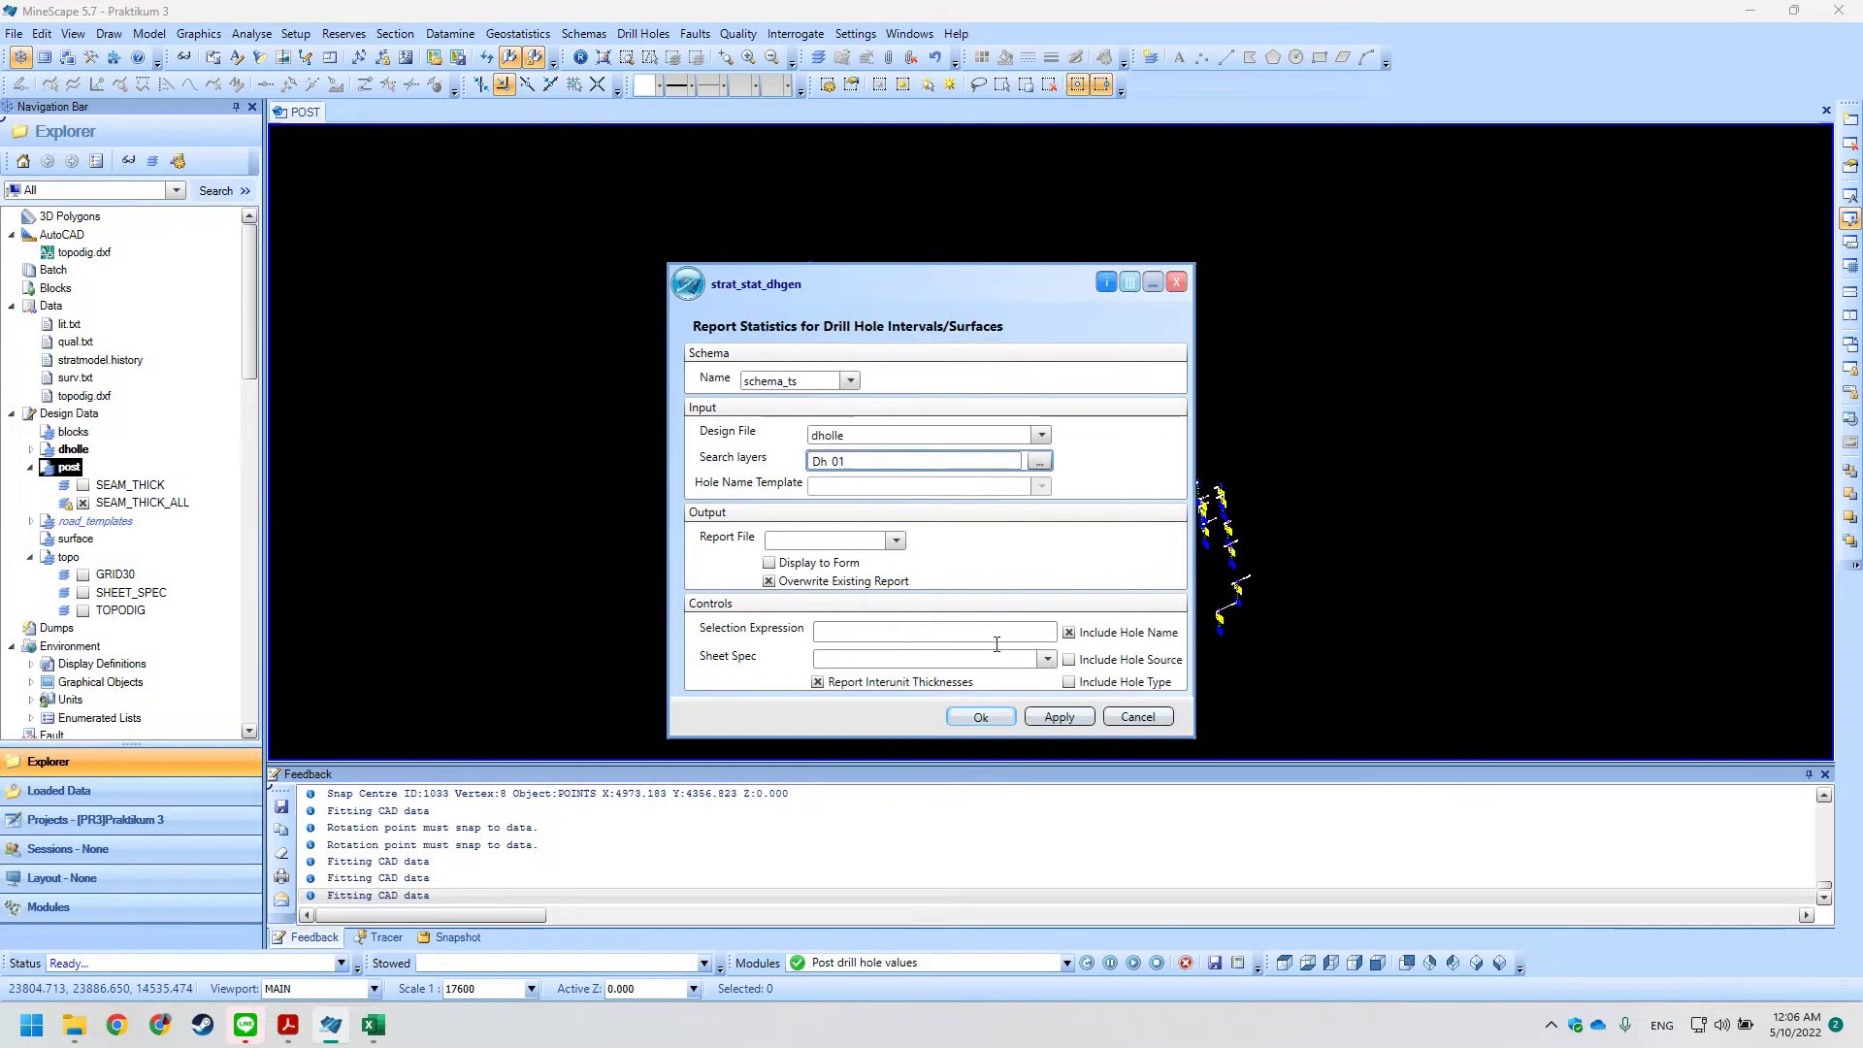
Name the output report file Stat_dhole and choose sheet_spec as the sheet spec, as in the tutorial PDF.
key("alt+Tab")
key("alt+Tab")
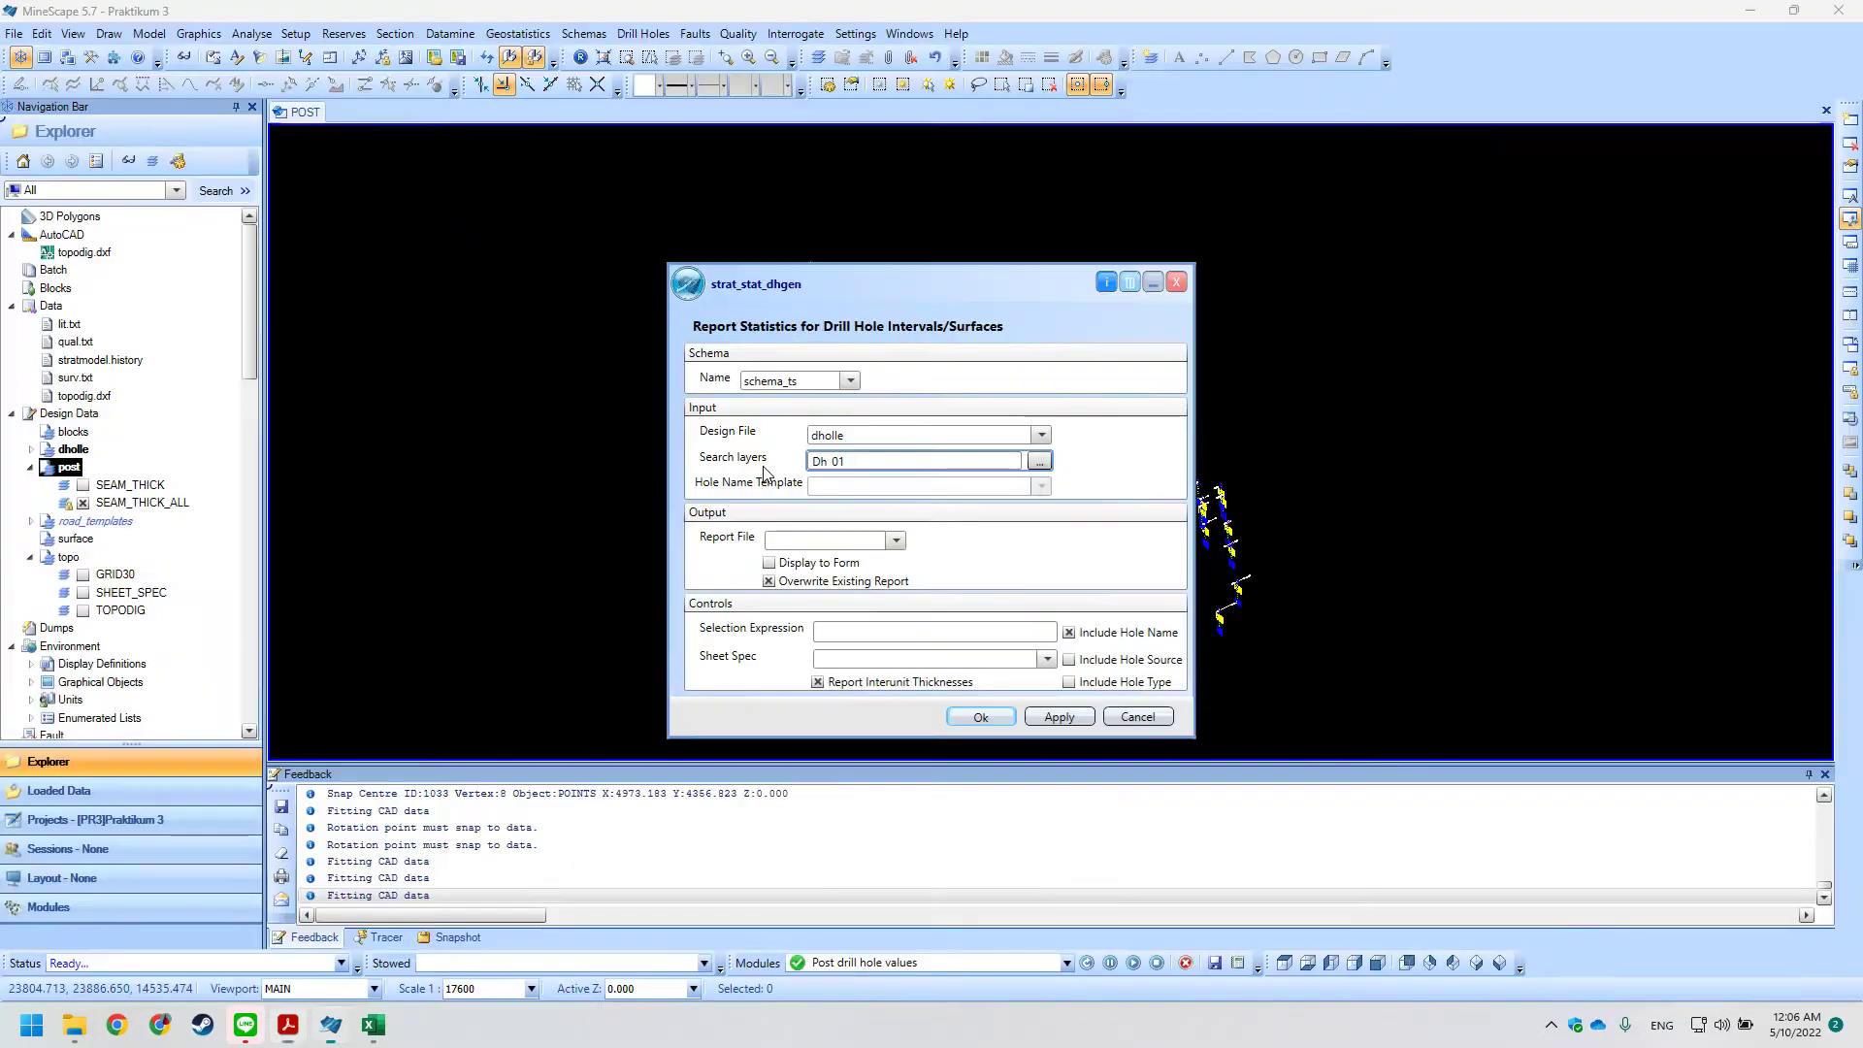
left_click(850, 544)
type("Stat_dhole")
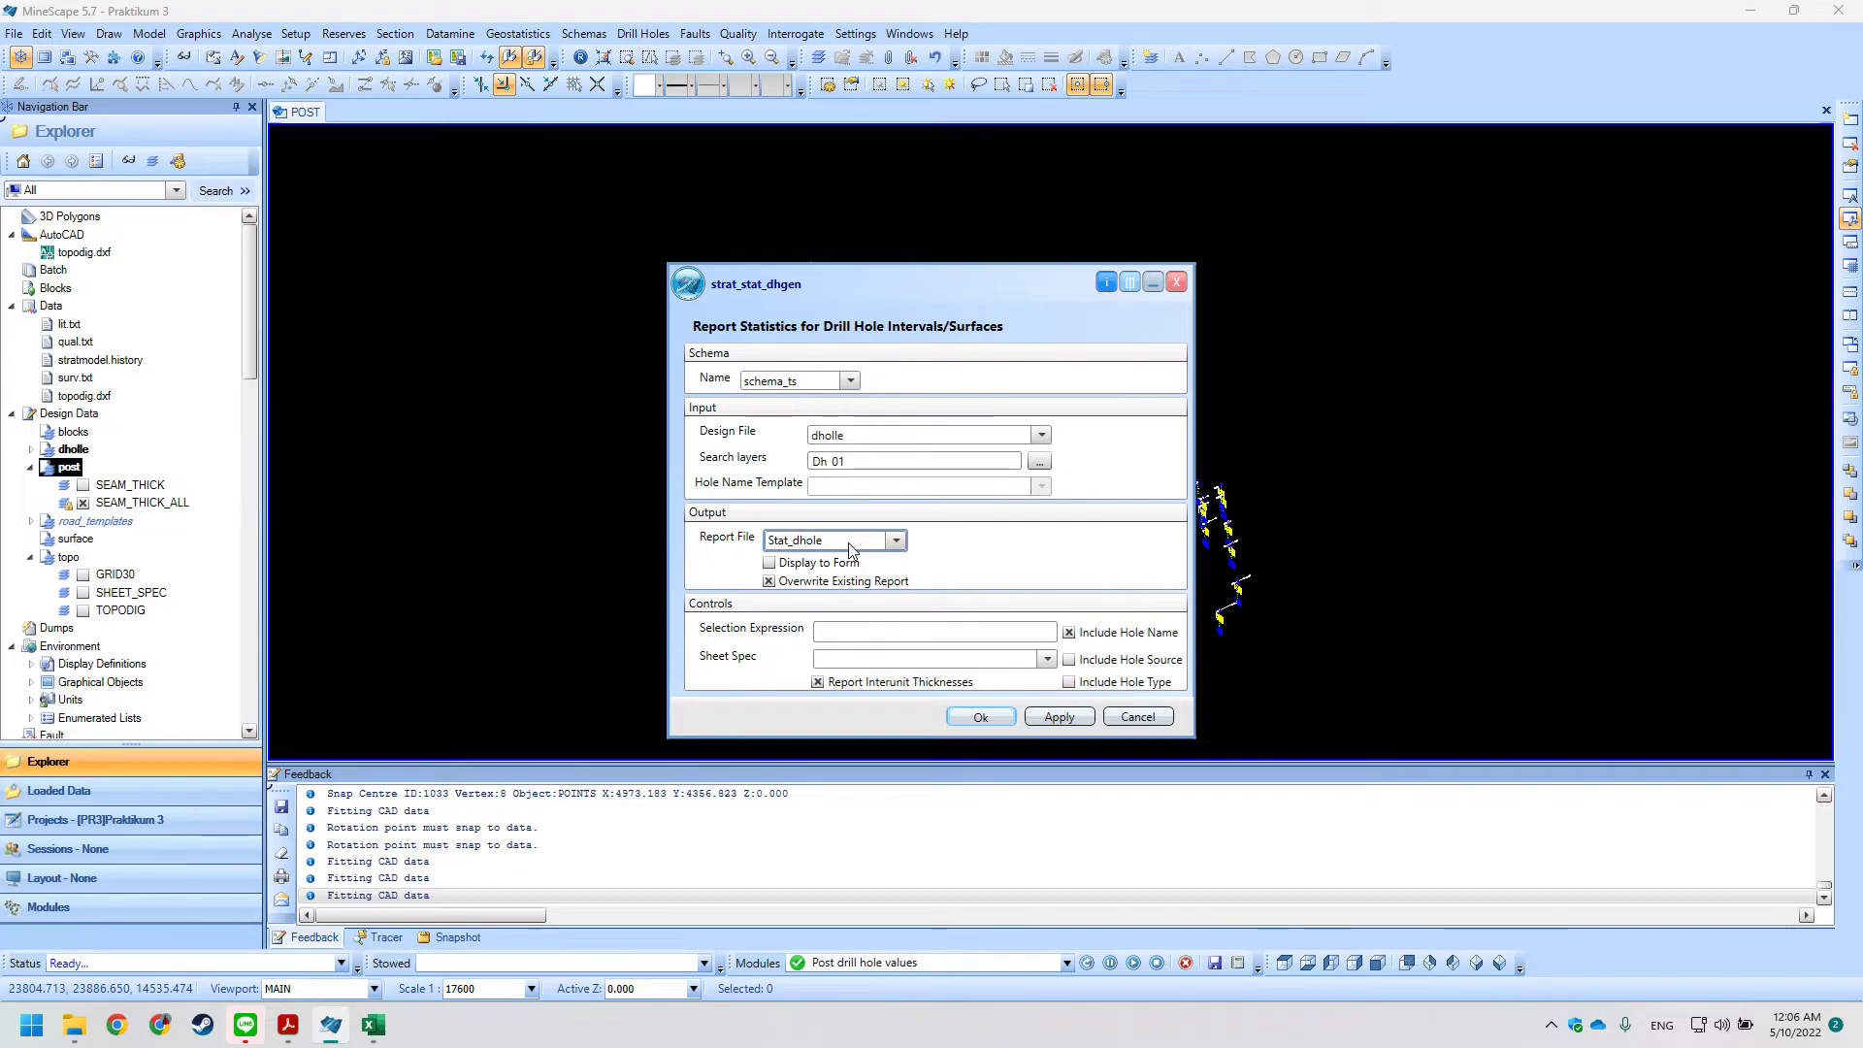
key("alt+Tab")
key("alt+Tab")
key("alt+Tab")
key("alt+Tab")
left_click(1052, 668)
left_click(917, 700)
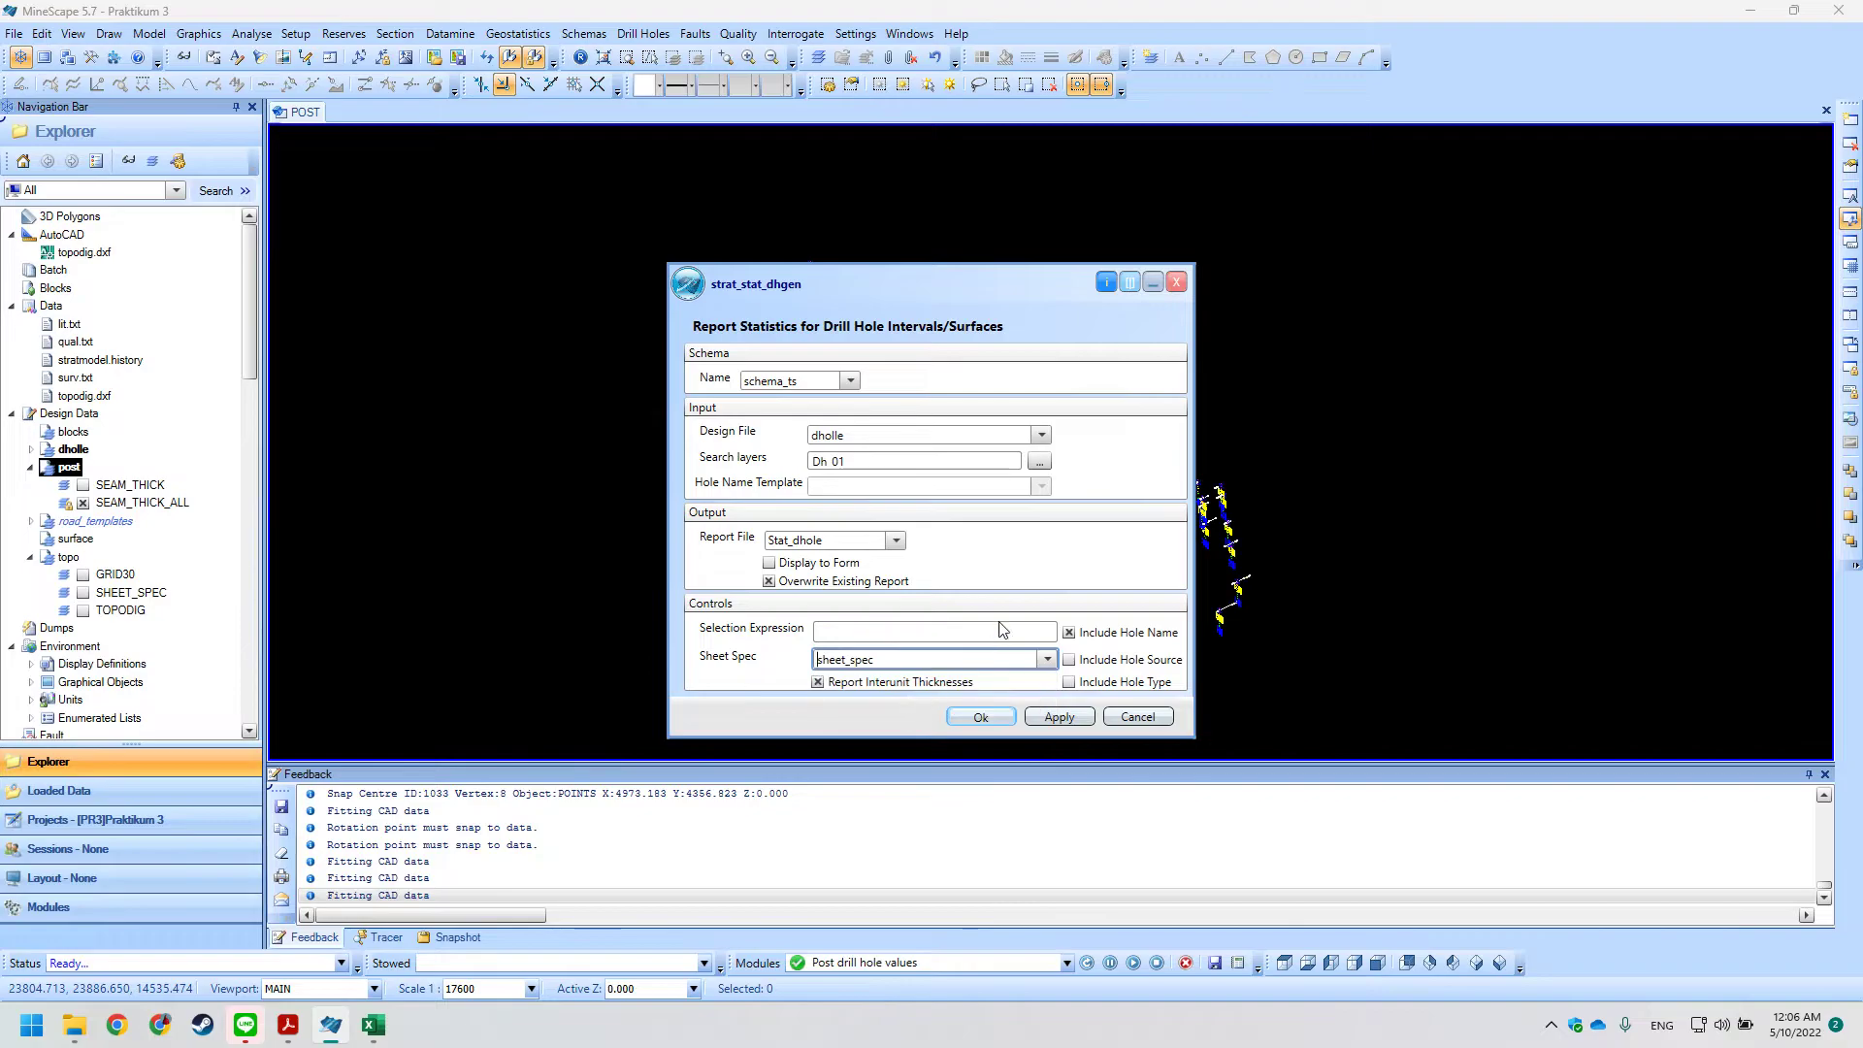
Compare the statistics form settings with the tutorial PDF and run the drill hole statistics report.
key("alt+Tab")
scroll(910, 482, "down", 3)
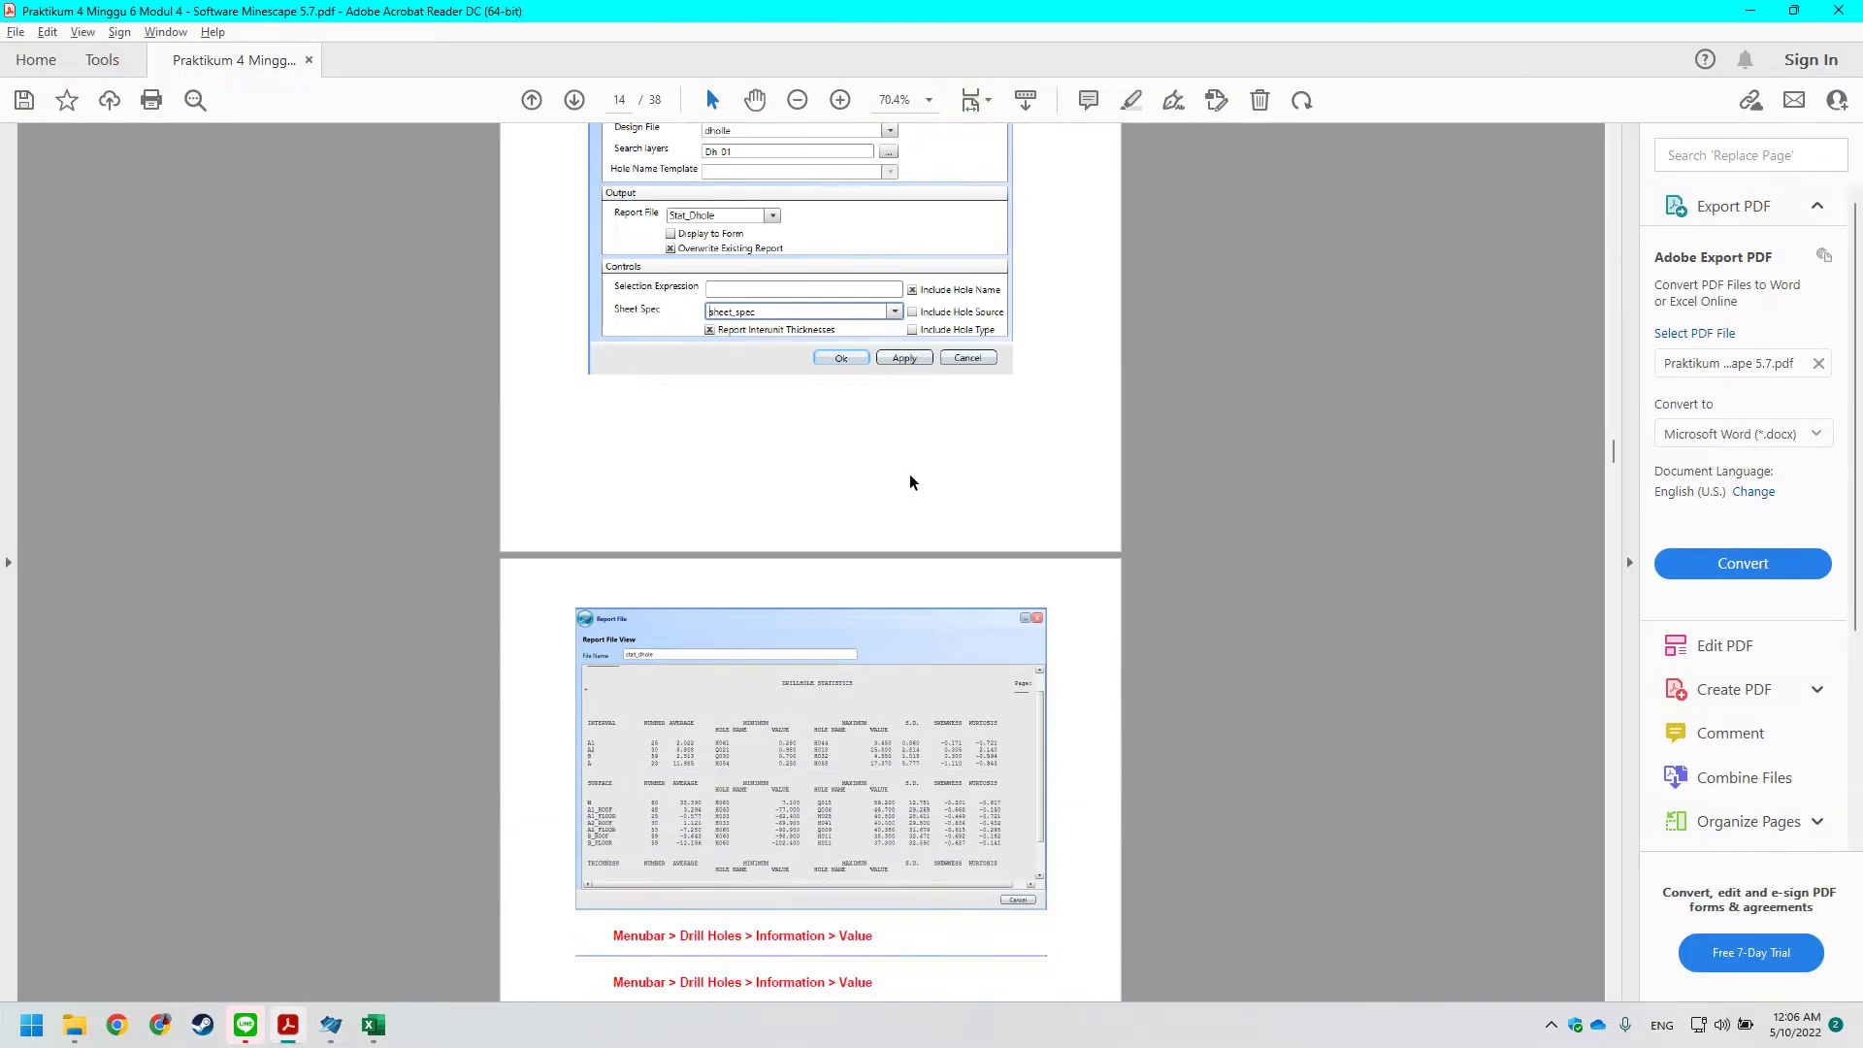
scroll(869, 386, "up", 4)
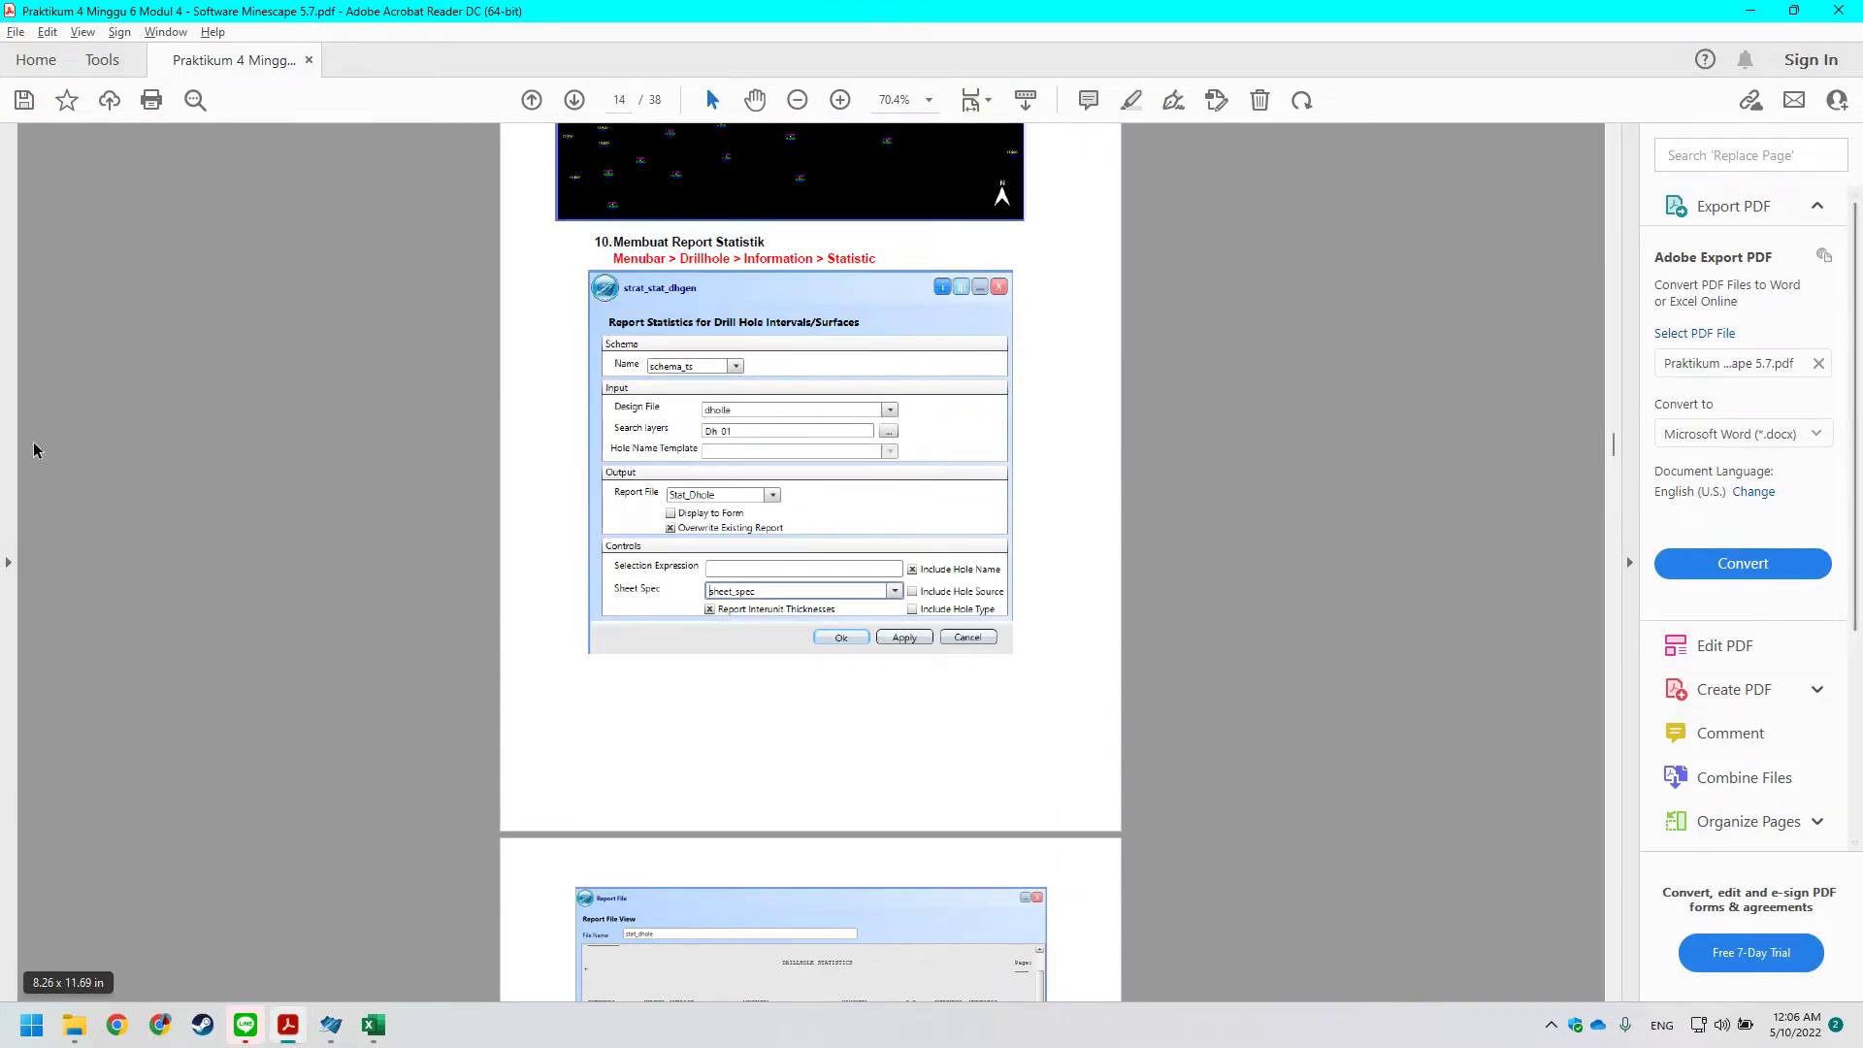
key("alt+Tab")
left_click_drag(800, 252, 742, 230)
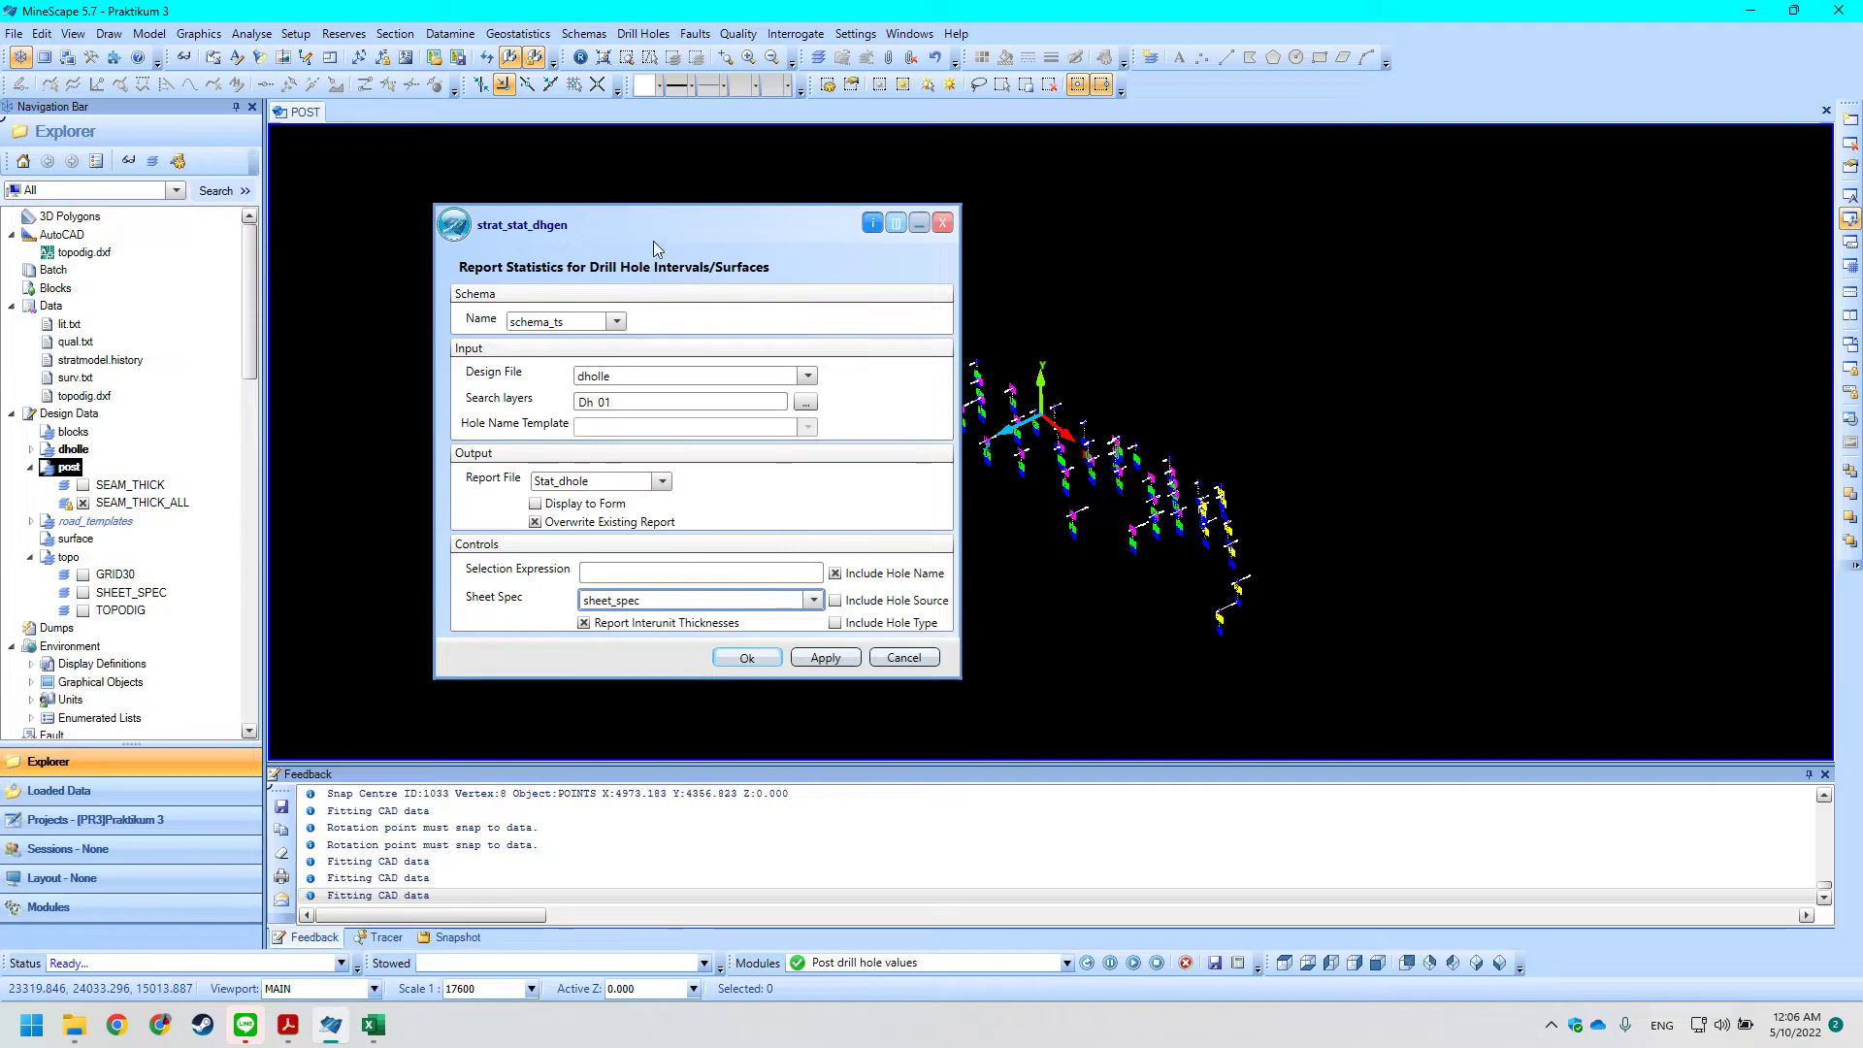
left_click(723, 658)
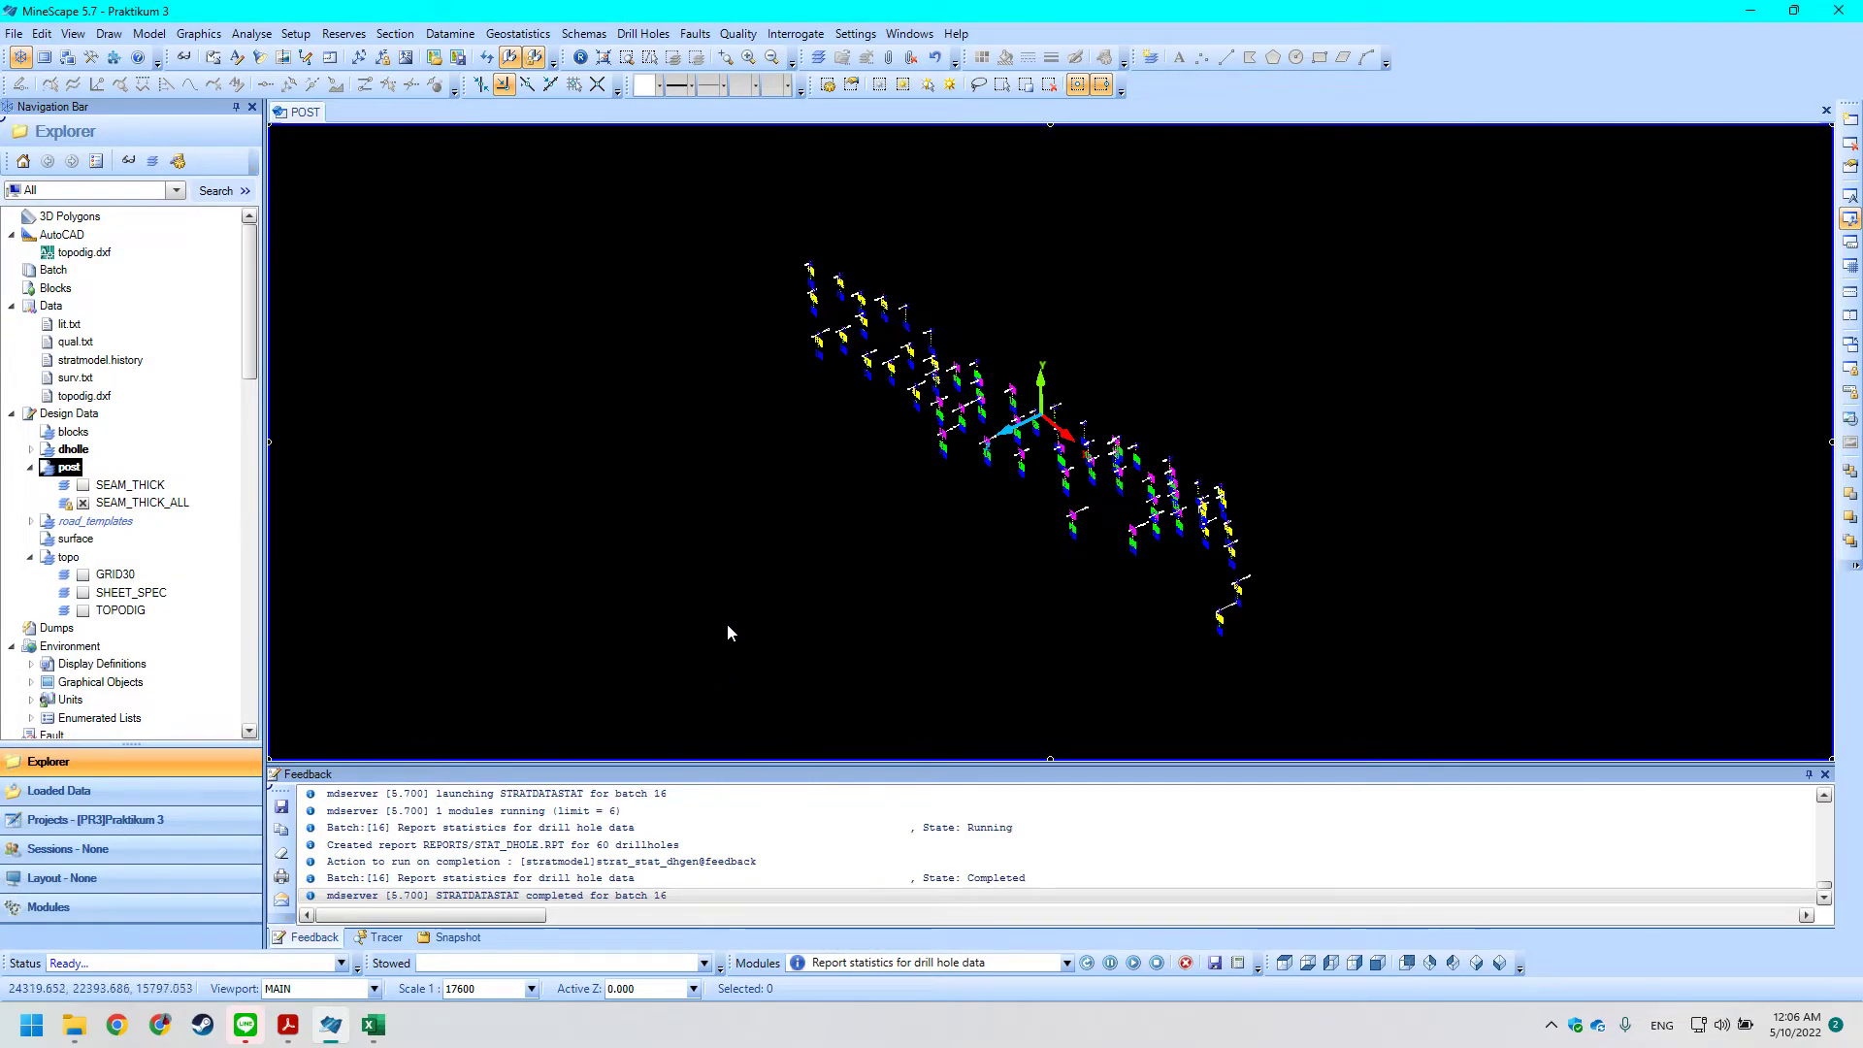
Find the stat_dhole report among the project's RPT reports and open it for viewing.
scroll(209, 571, "down", 3)
scroll(214, 578, "down", 4)
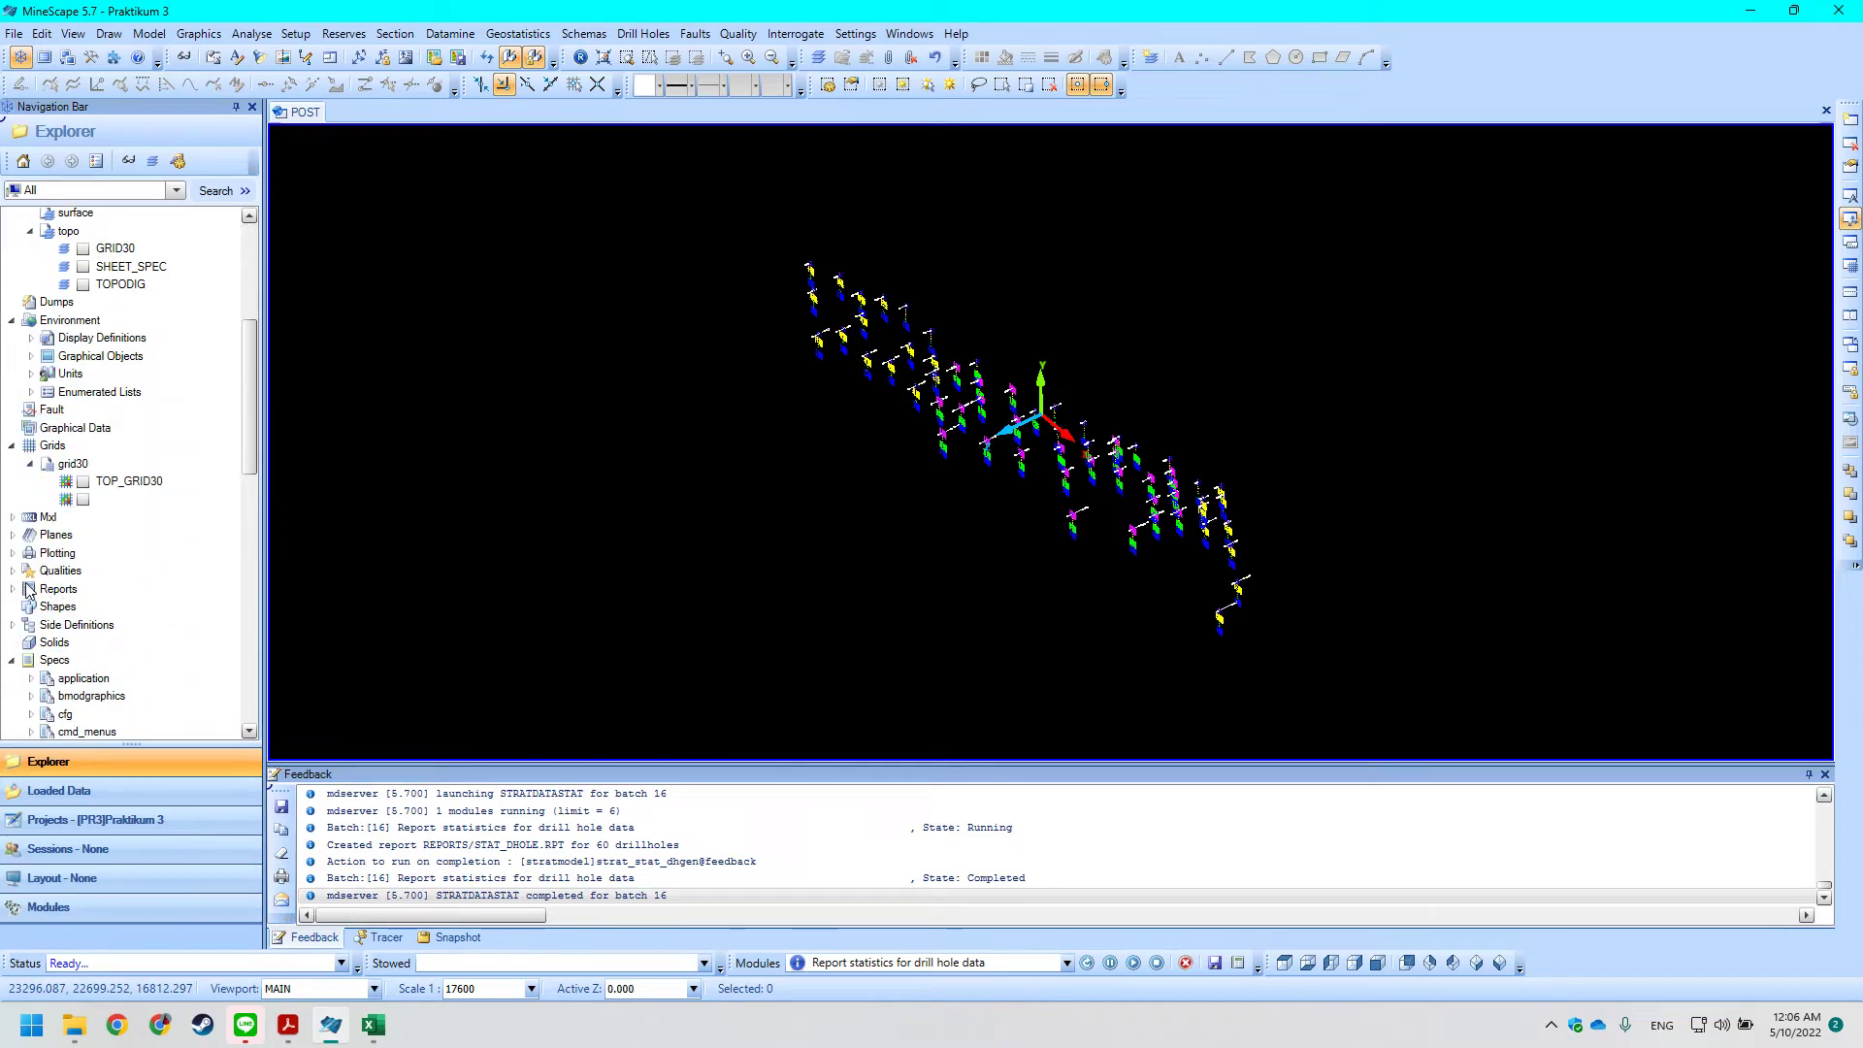
left_click(26, 587)
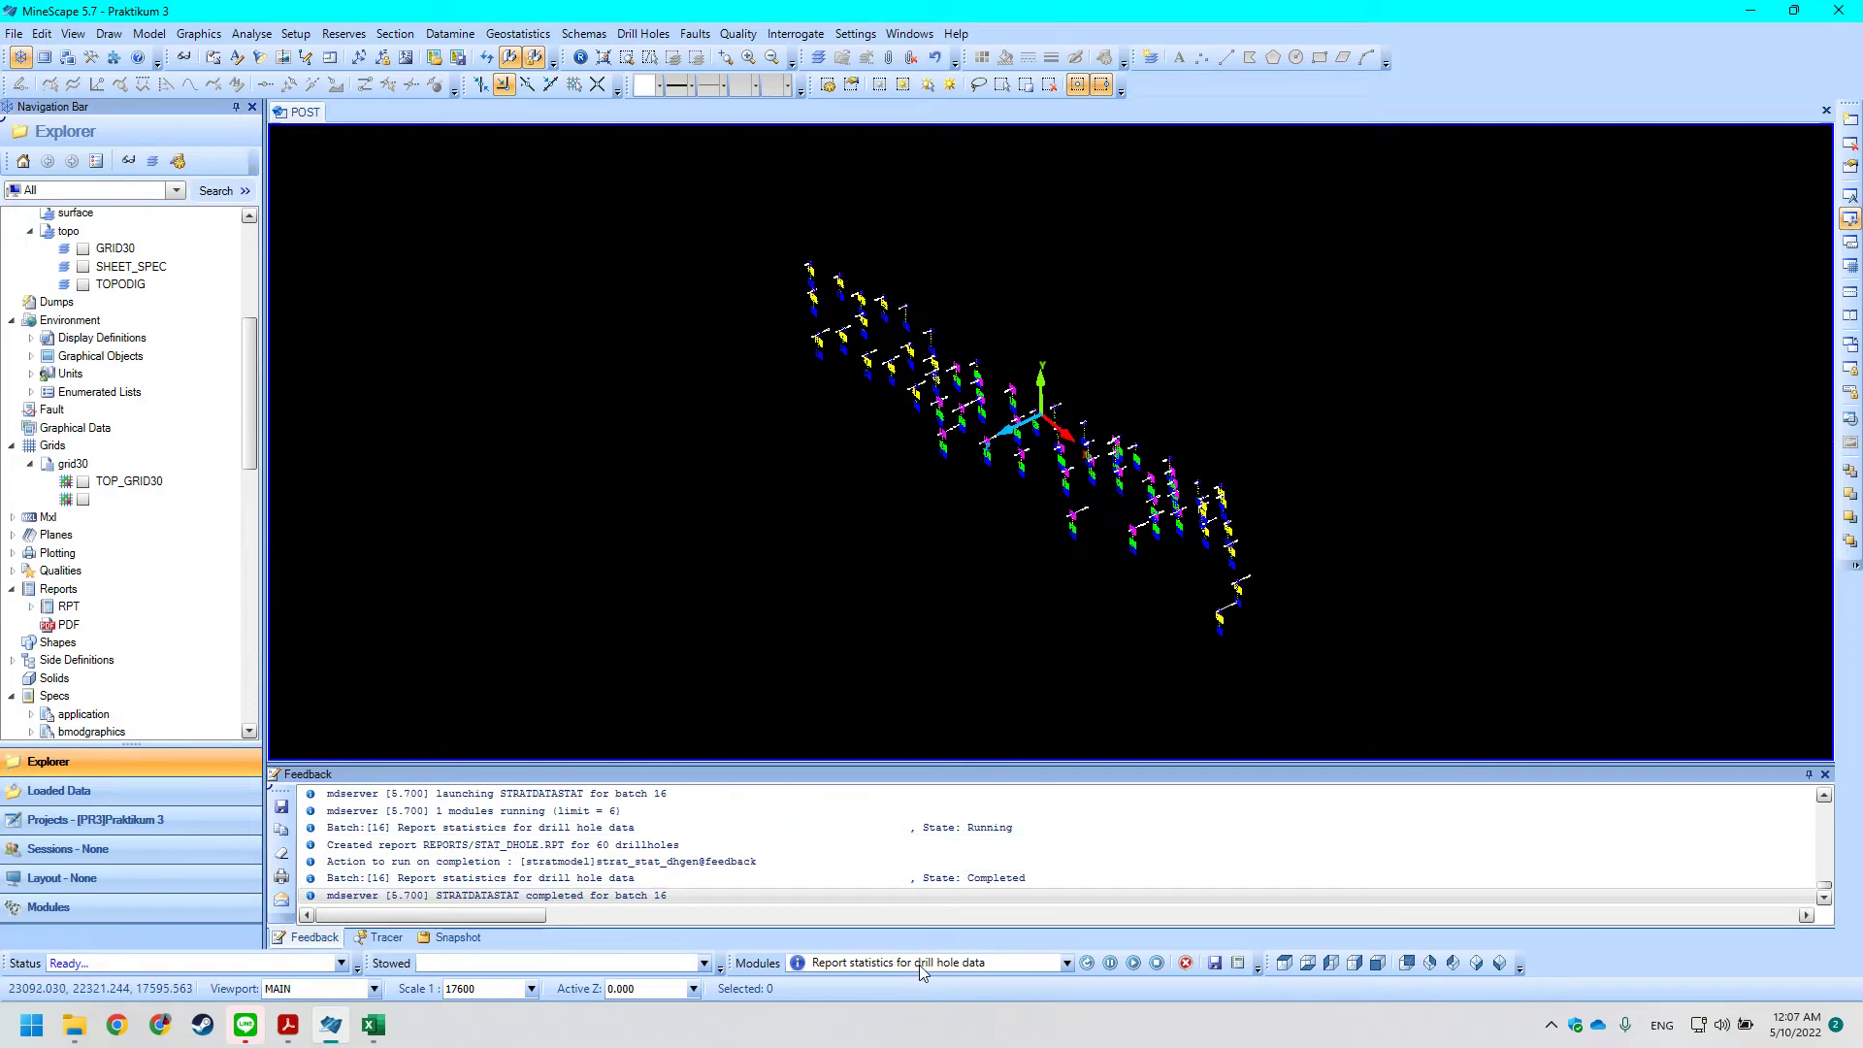
left_click(31, 607)
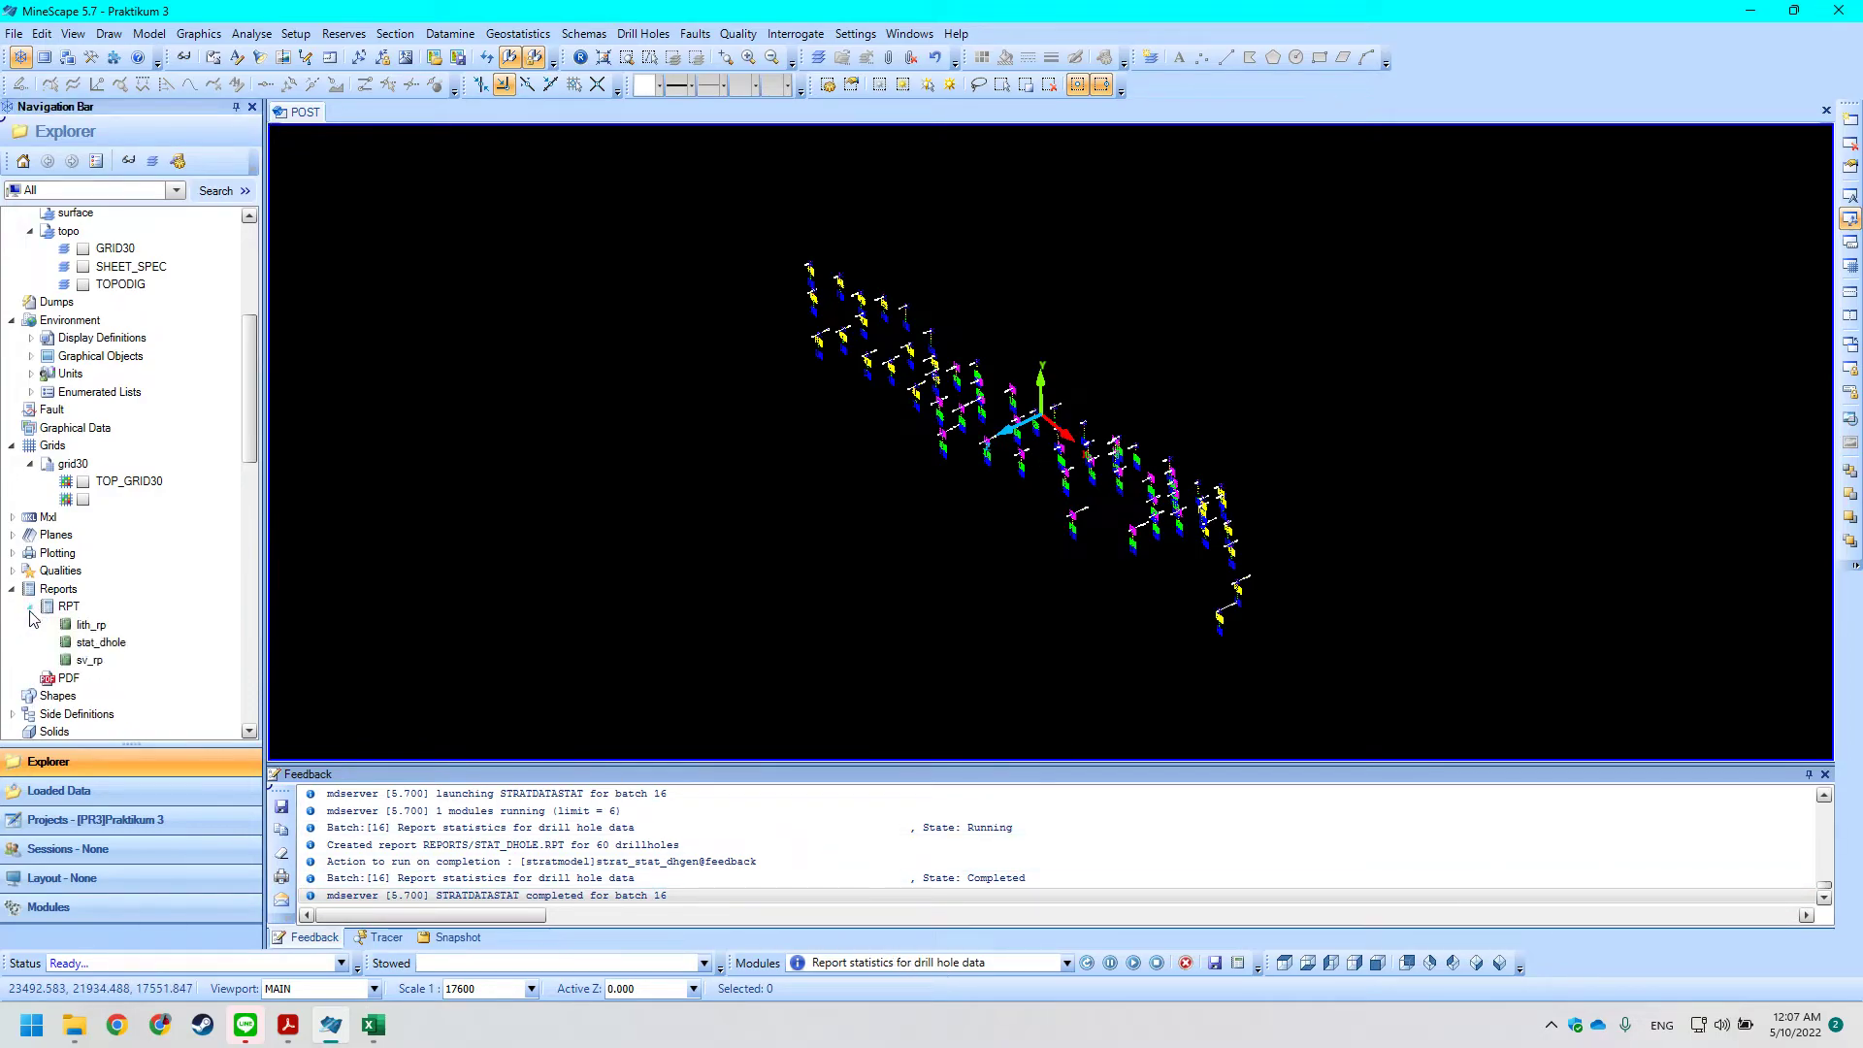
left_click(101, 643)
right_click(101, 644)
left_click(136, 680)
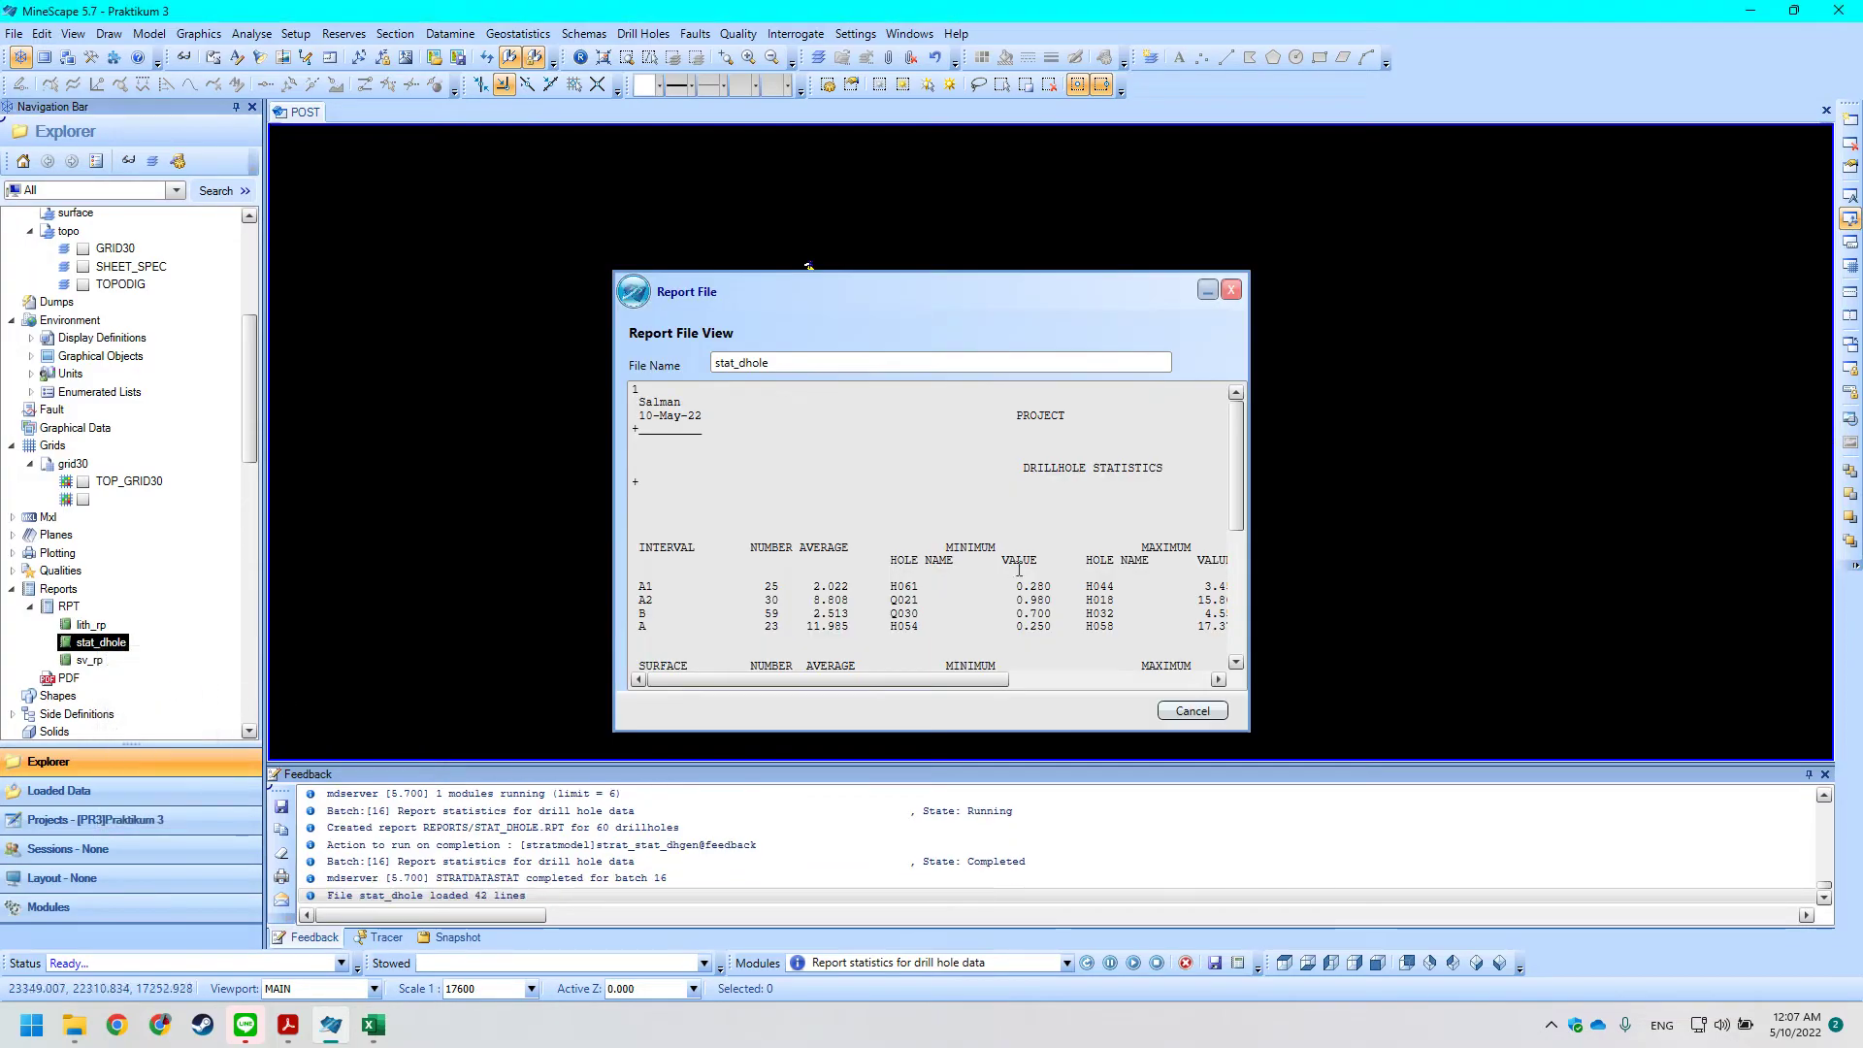
Examine the interval and surface statistics in the stat_dhole report, including the averages, then close the report view.
left_click_drag(975, 681, 994, 680)
left_click_drag(1098, 288, 863, 276)
left_click_drag(684, 680, 641, 669)
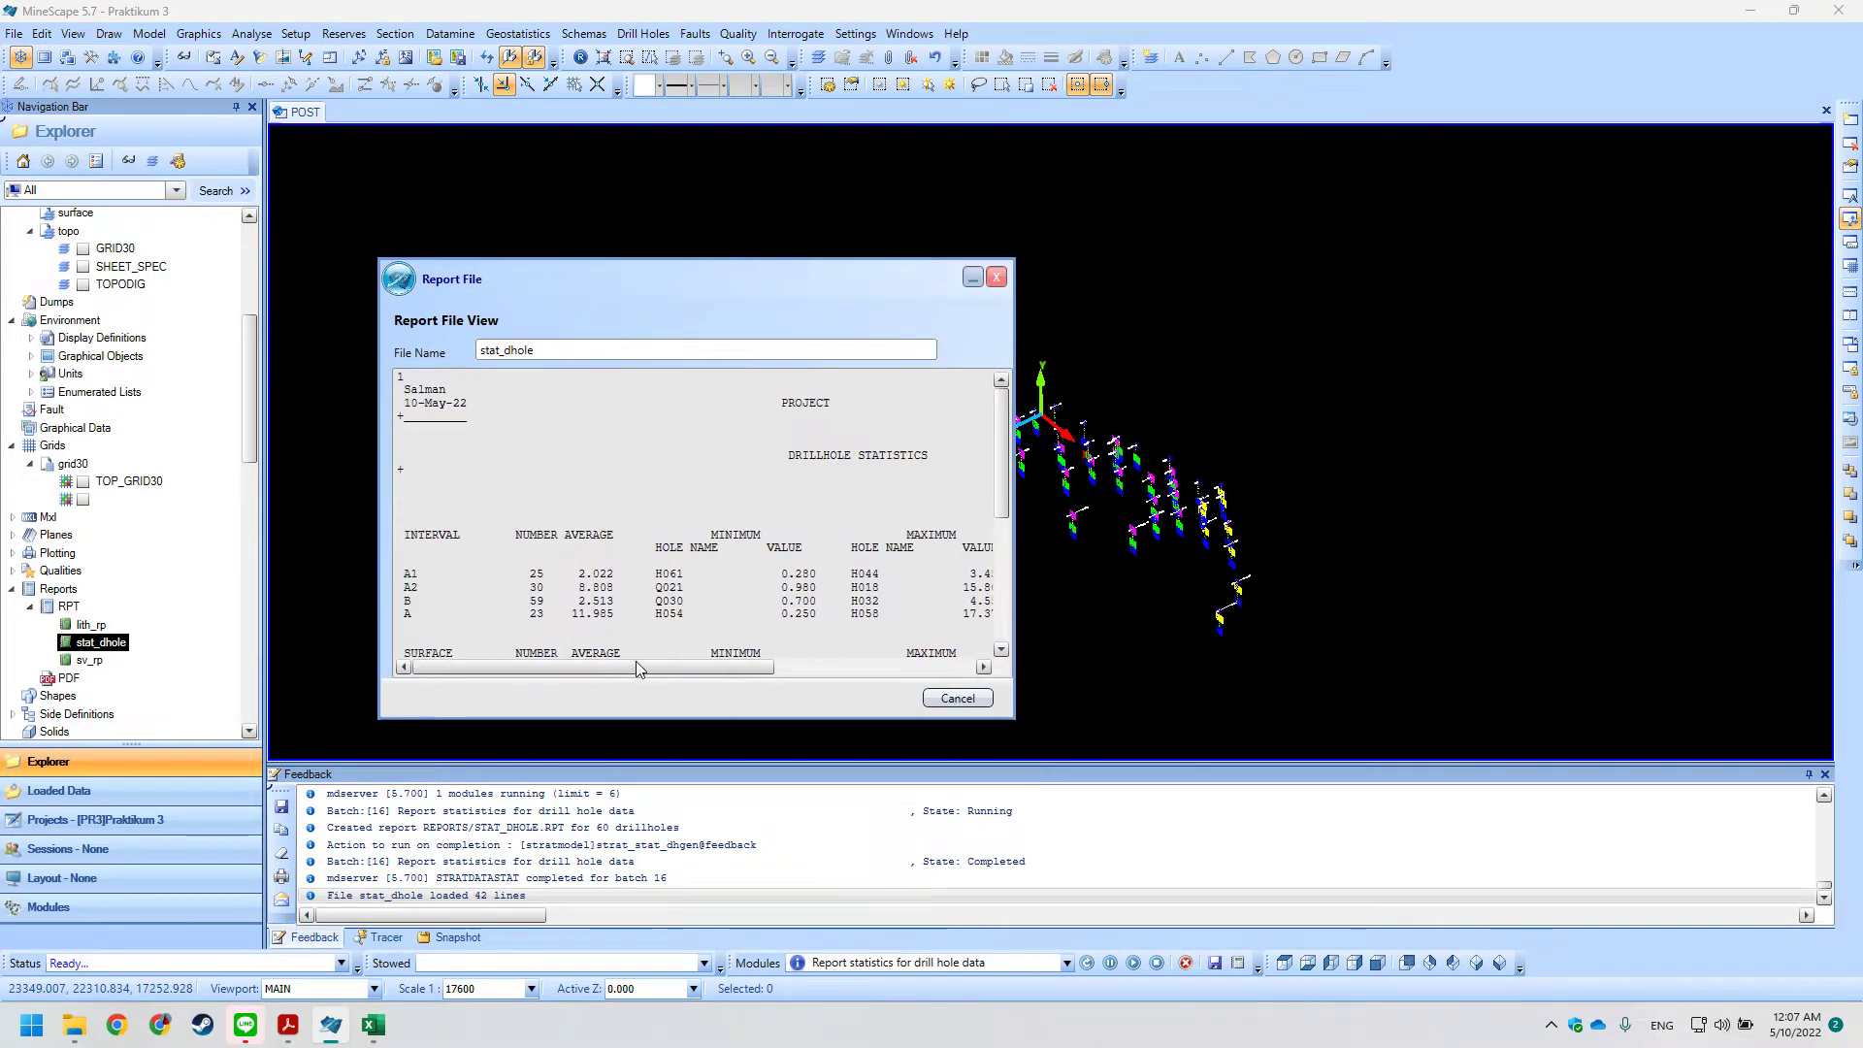
scroll(582, 624, "down", 1)
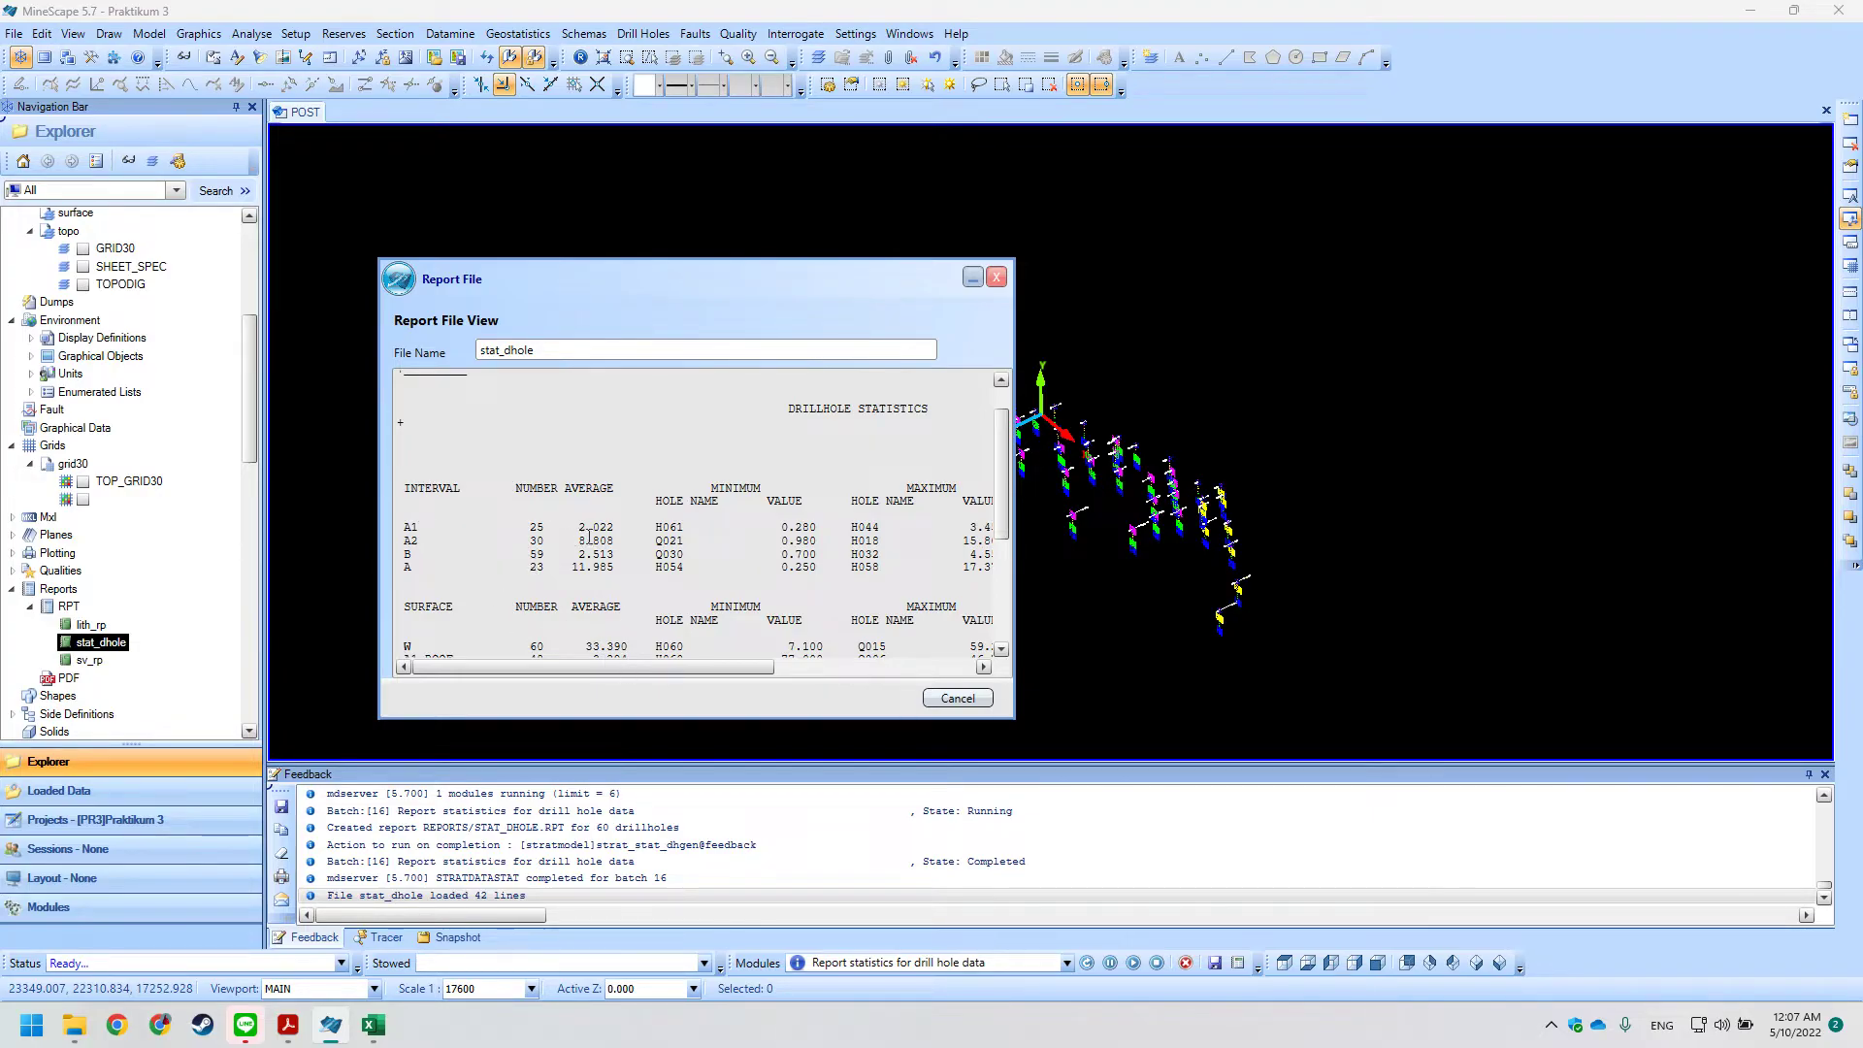
left_click(628, 554)
left_click_drag(580, 517, 614, 529)
left_click(621, 552)
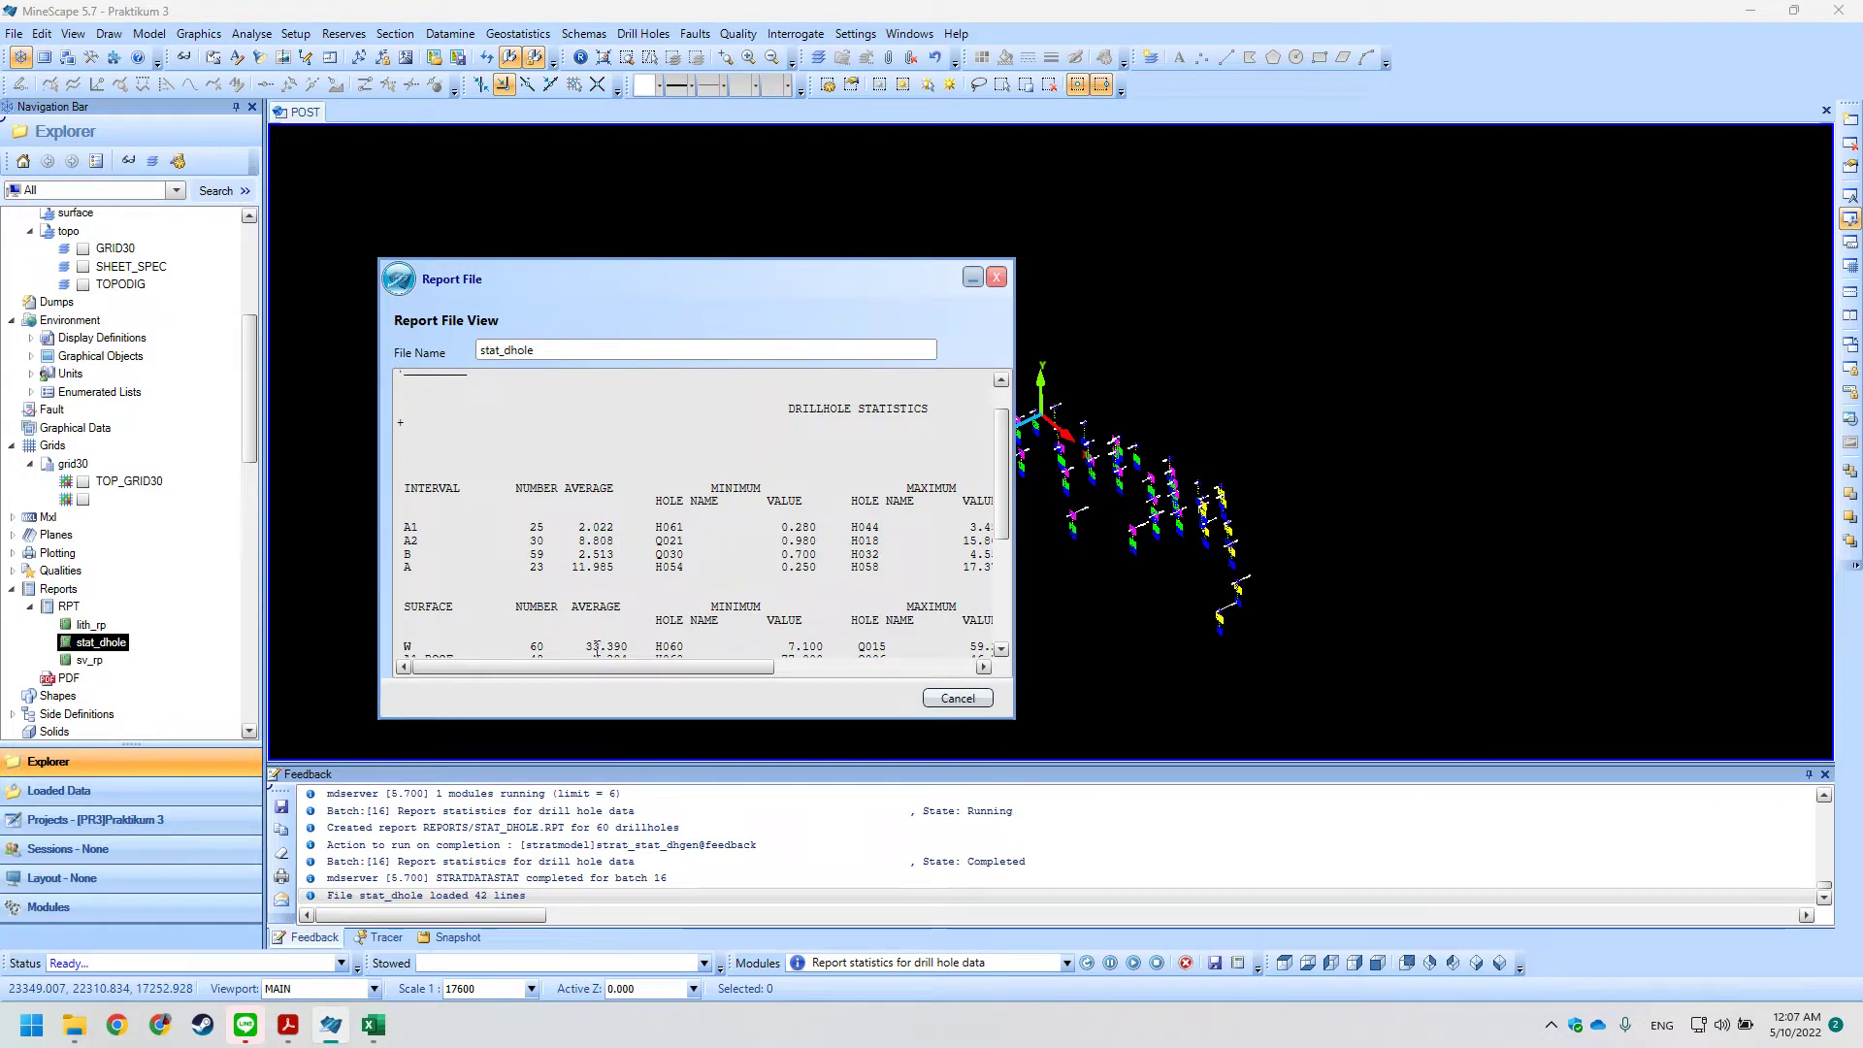
left_click_drag(646, 667, 636, 613)
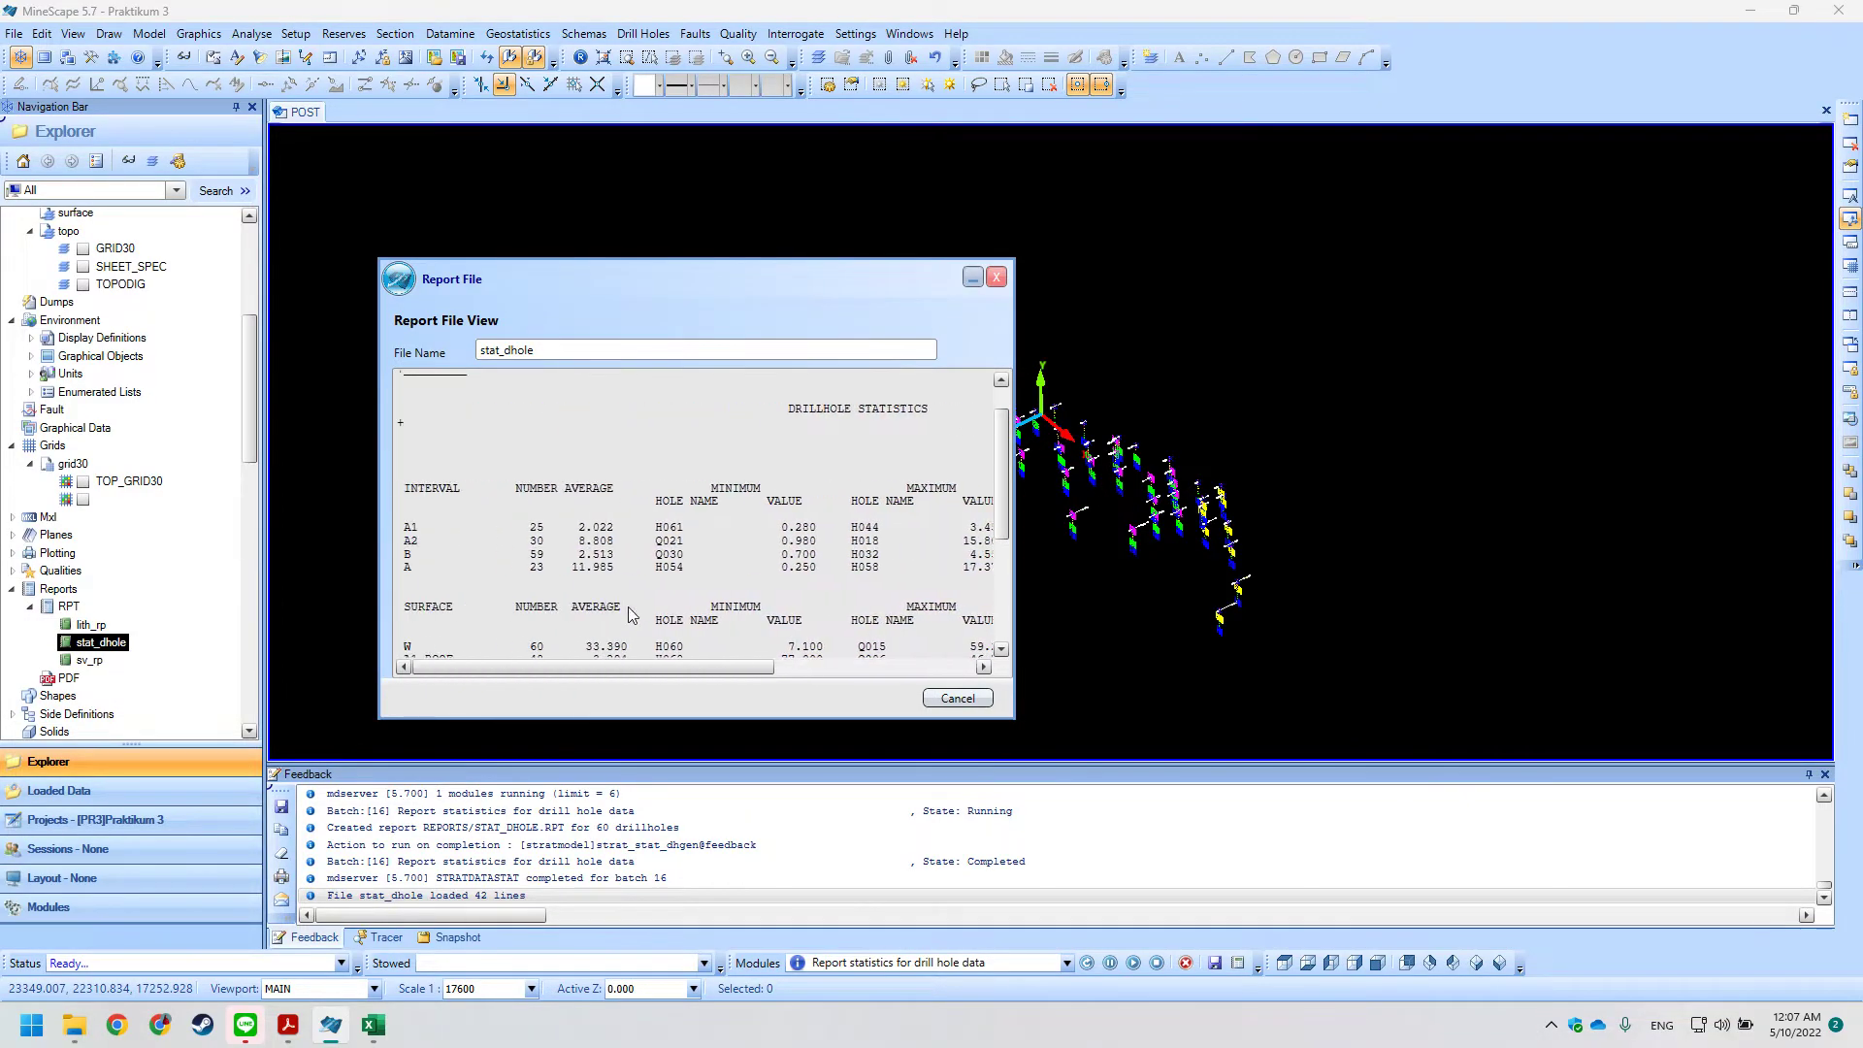
scroll(485, 570, "down", 1)
left_click(1000, 277)
left_click(997, 278)
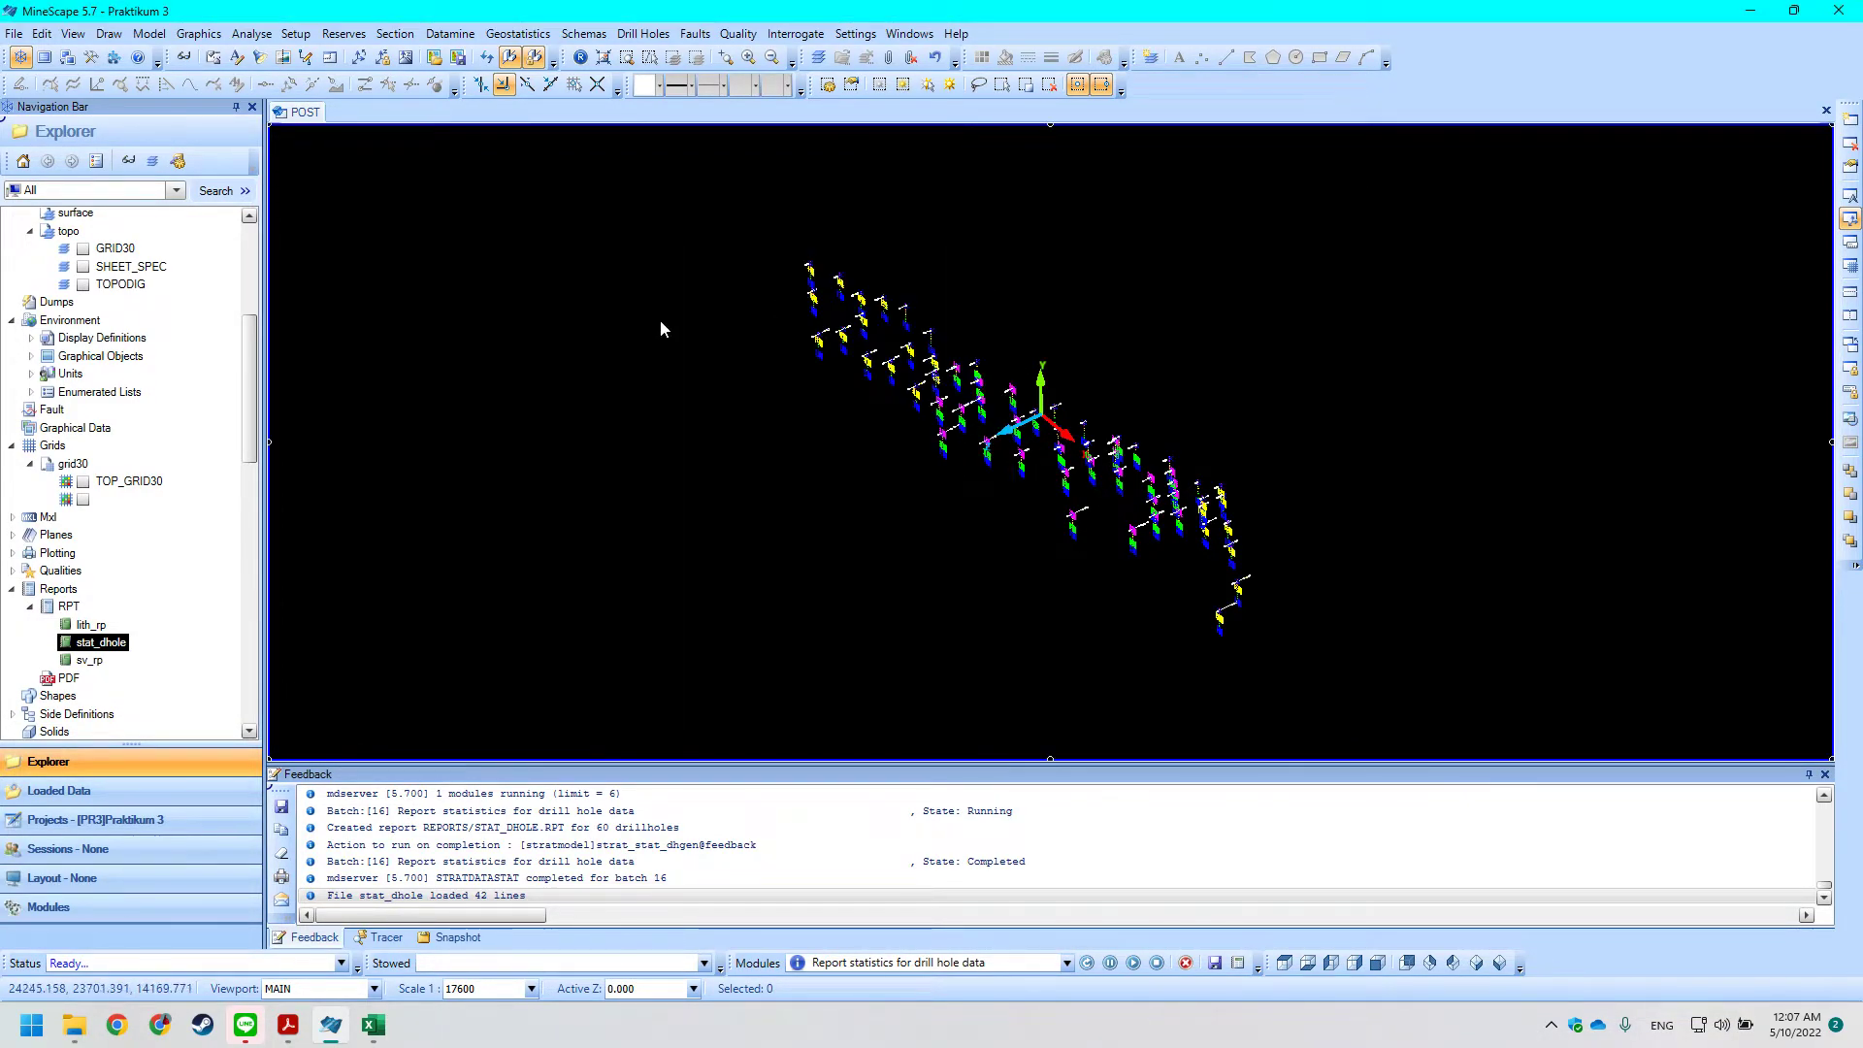
Switch to the tutorial PDF and read the expected statistics report and the List Drill Hole Values settings.
key("alt+Tab")
scroll(739, 453, "down", 2)
scroll(738, 454, "up", 4)
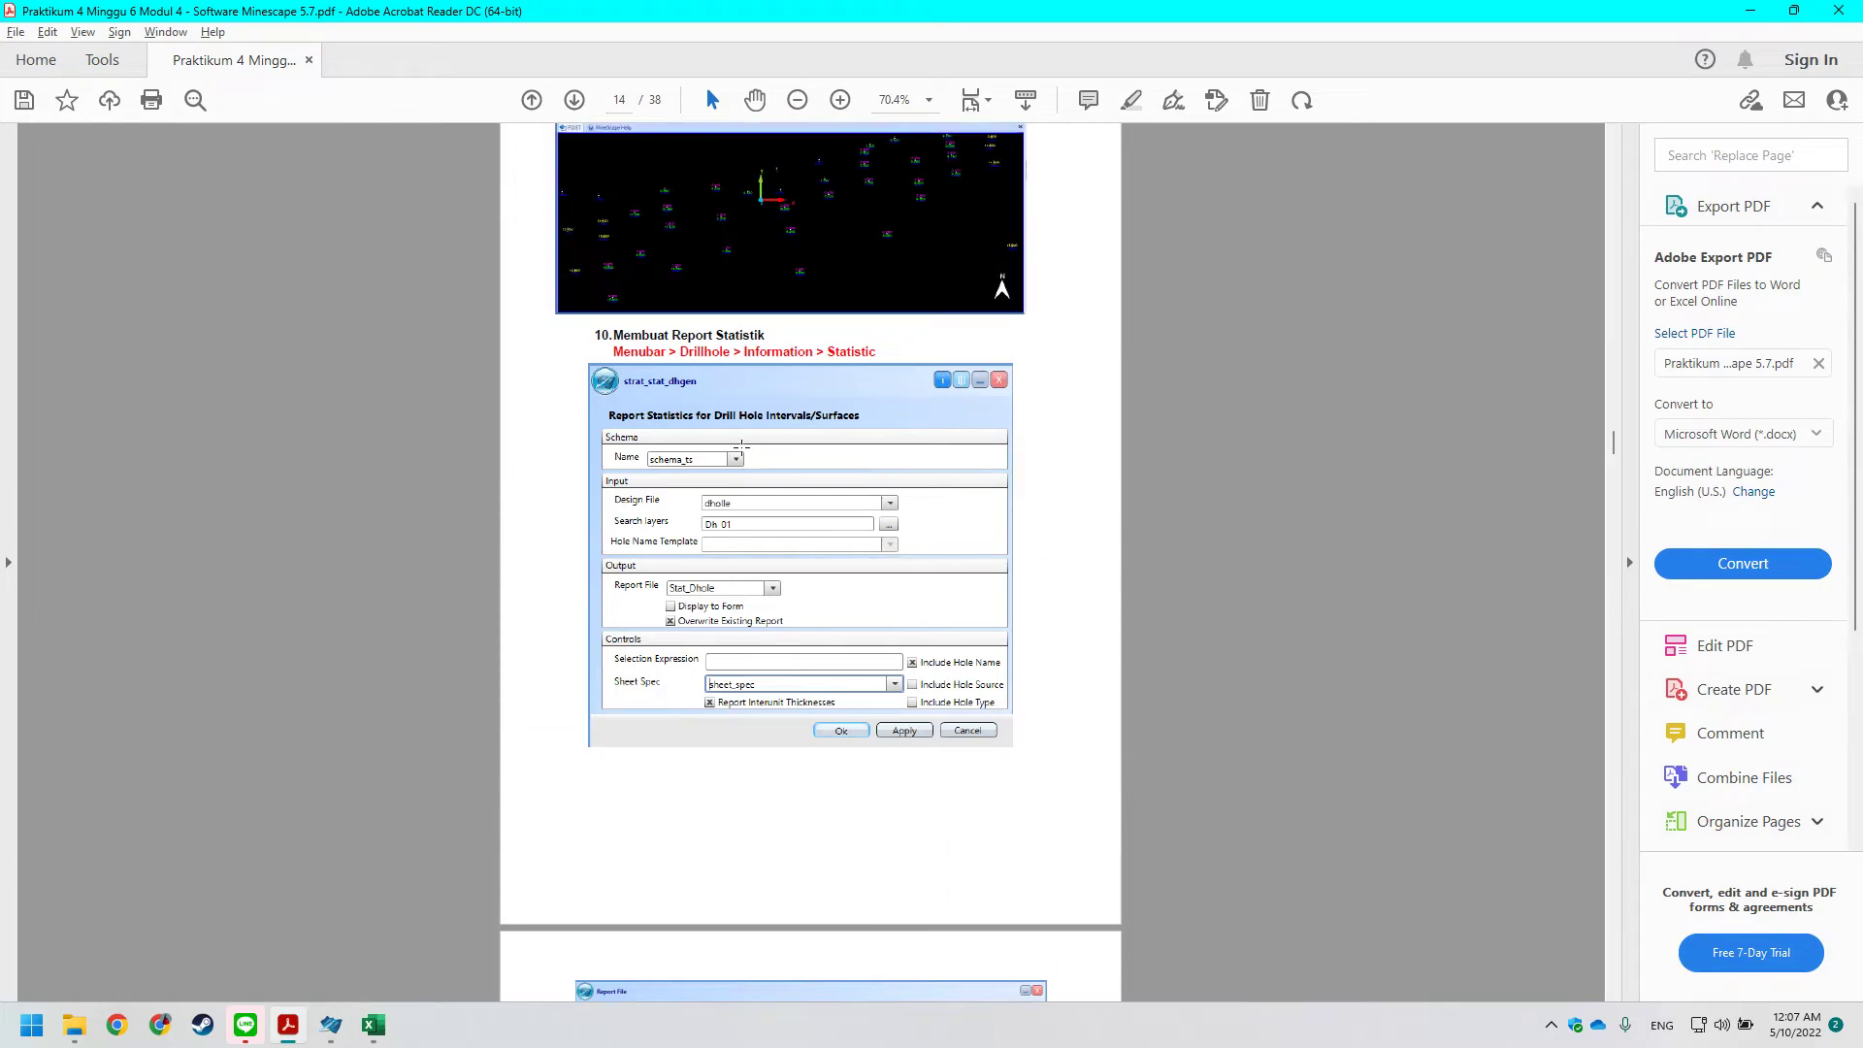
scroll(766, 527, "down", 15)
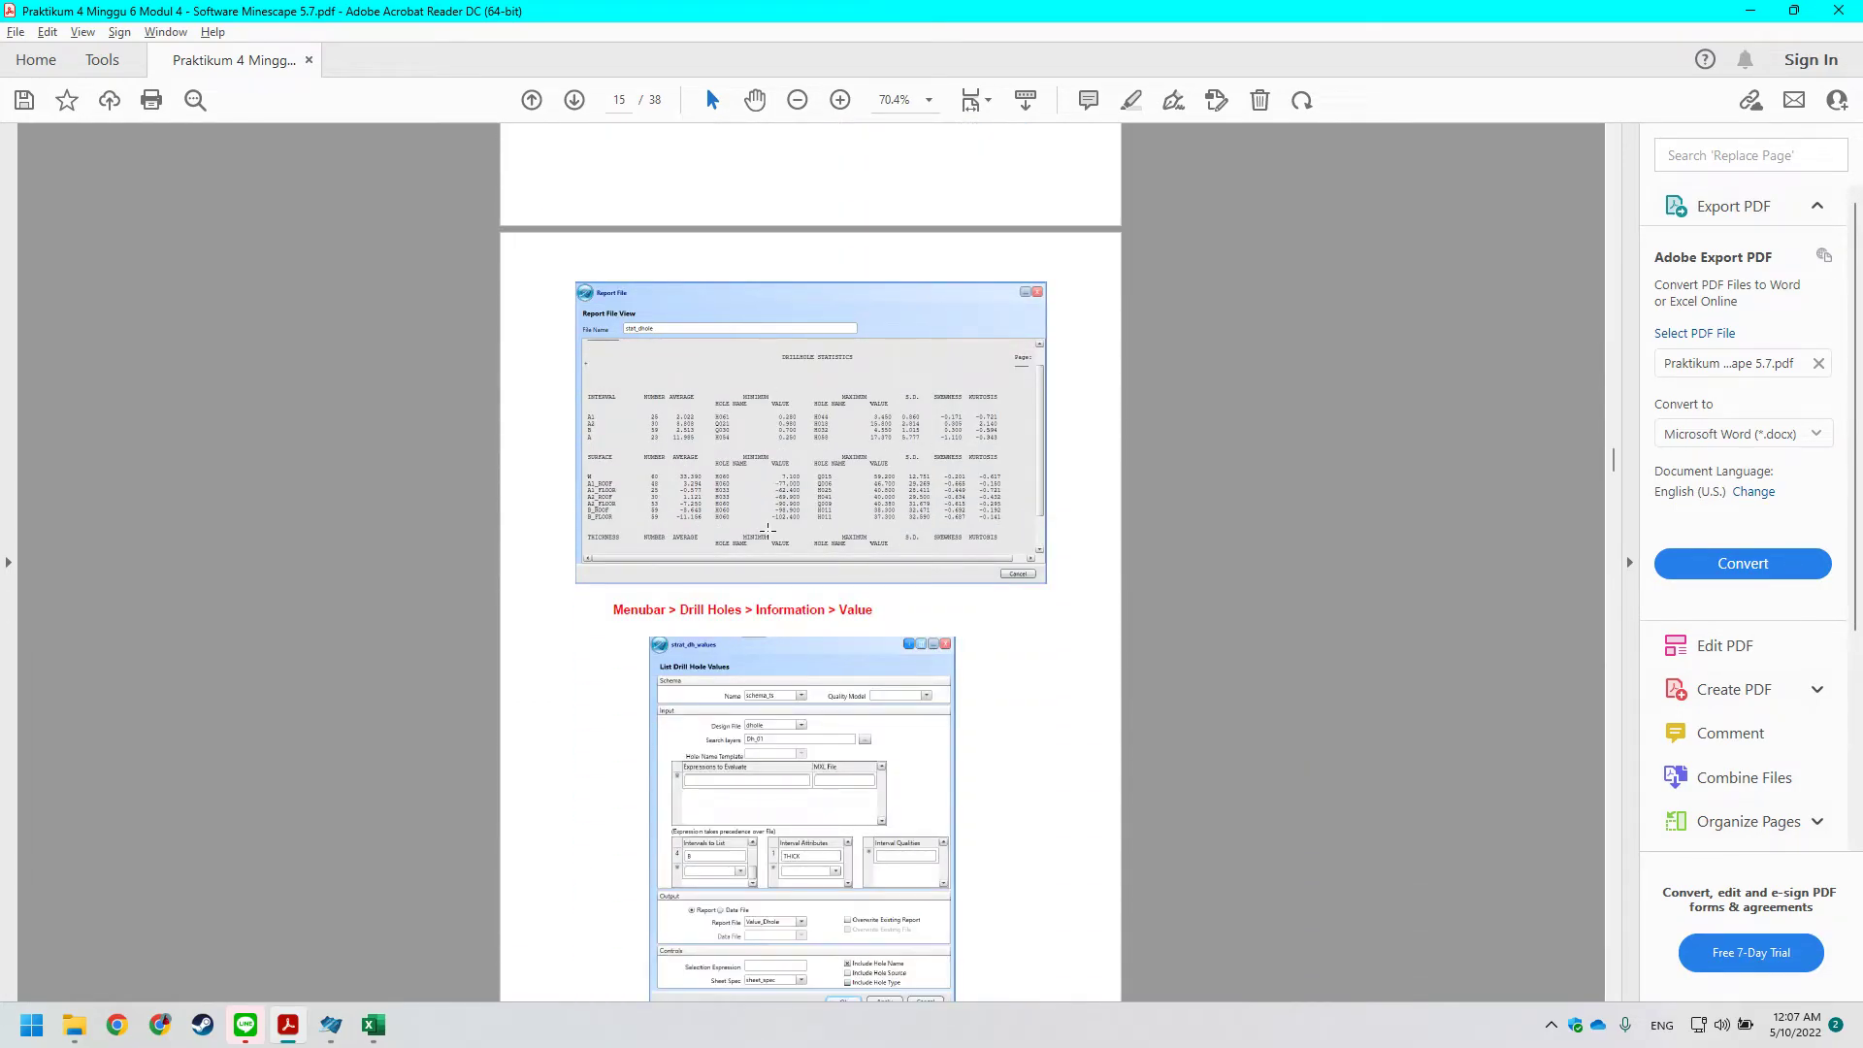
scroll(489, 618, "up", 14)
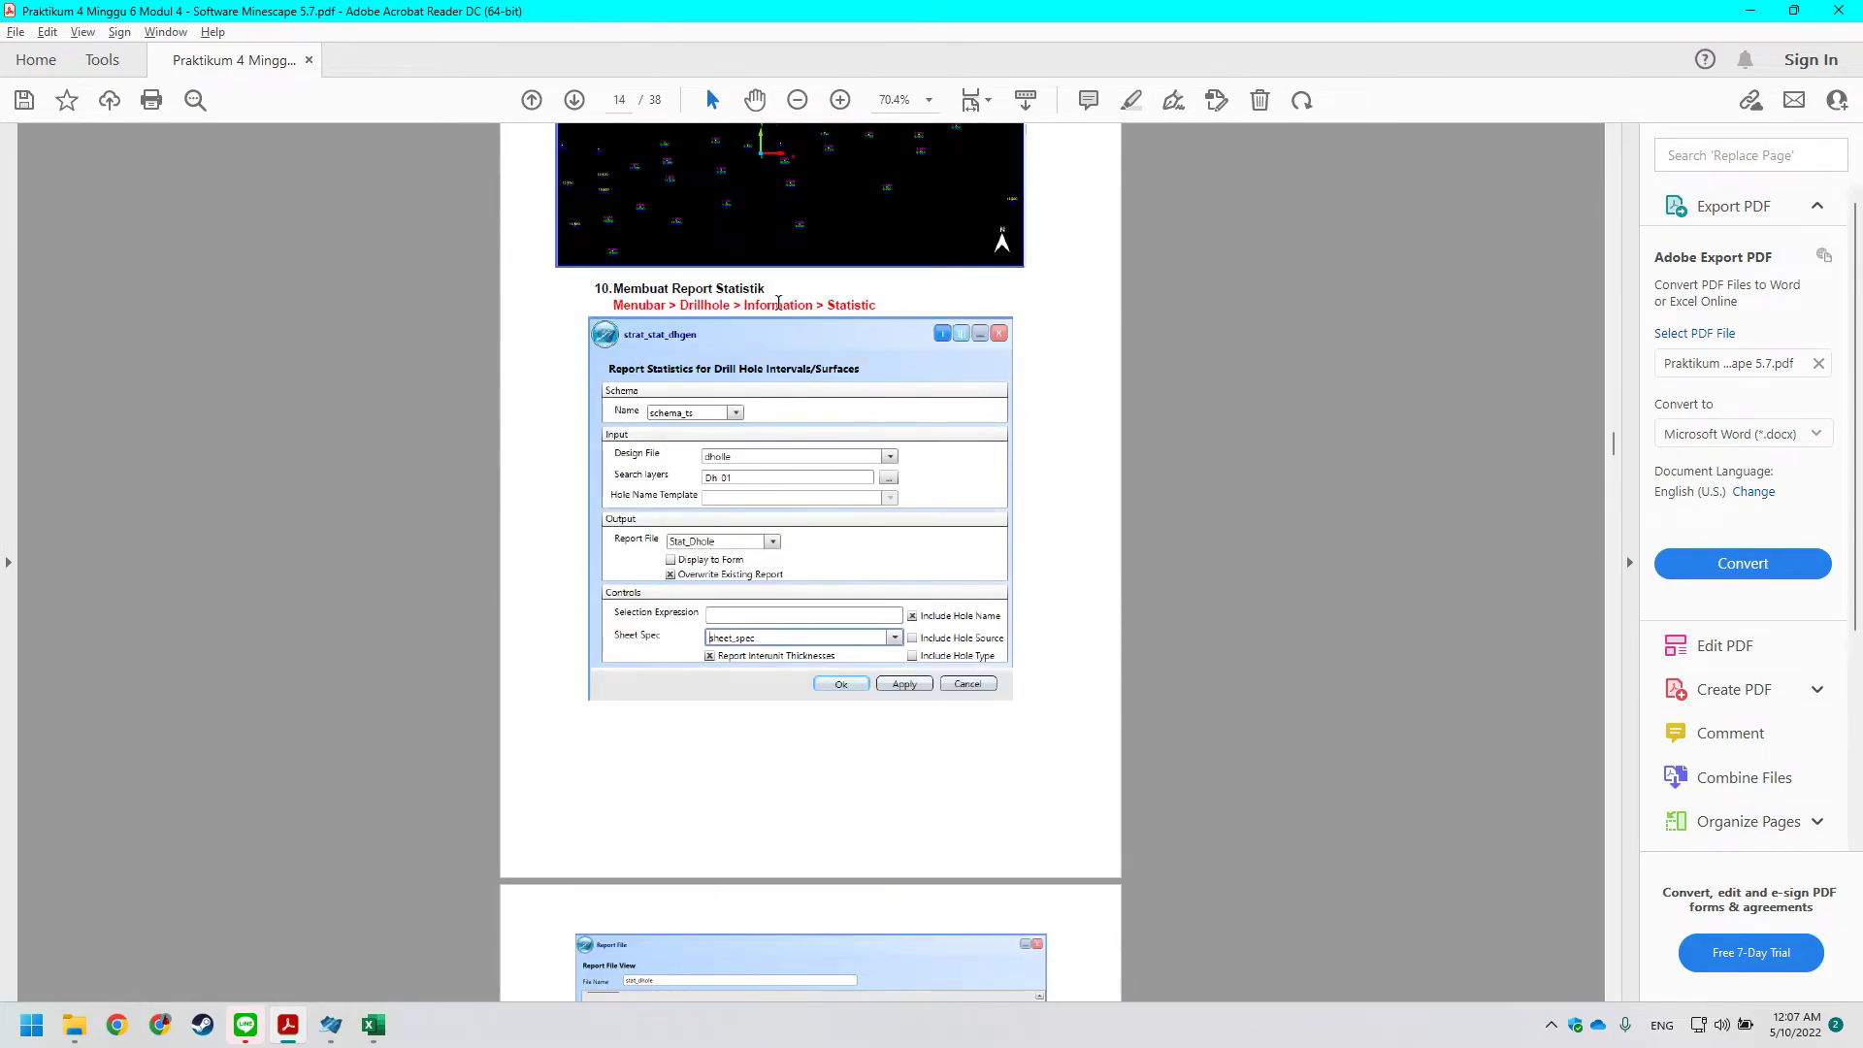
scroll(786, 333, "down", 11)
scroll(786, 333, "down", 9)
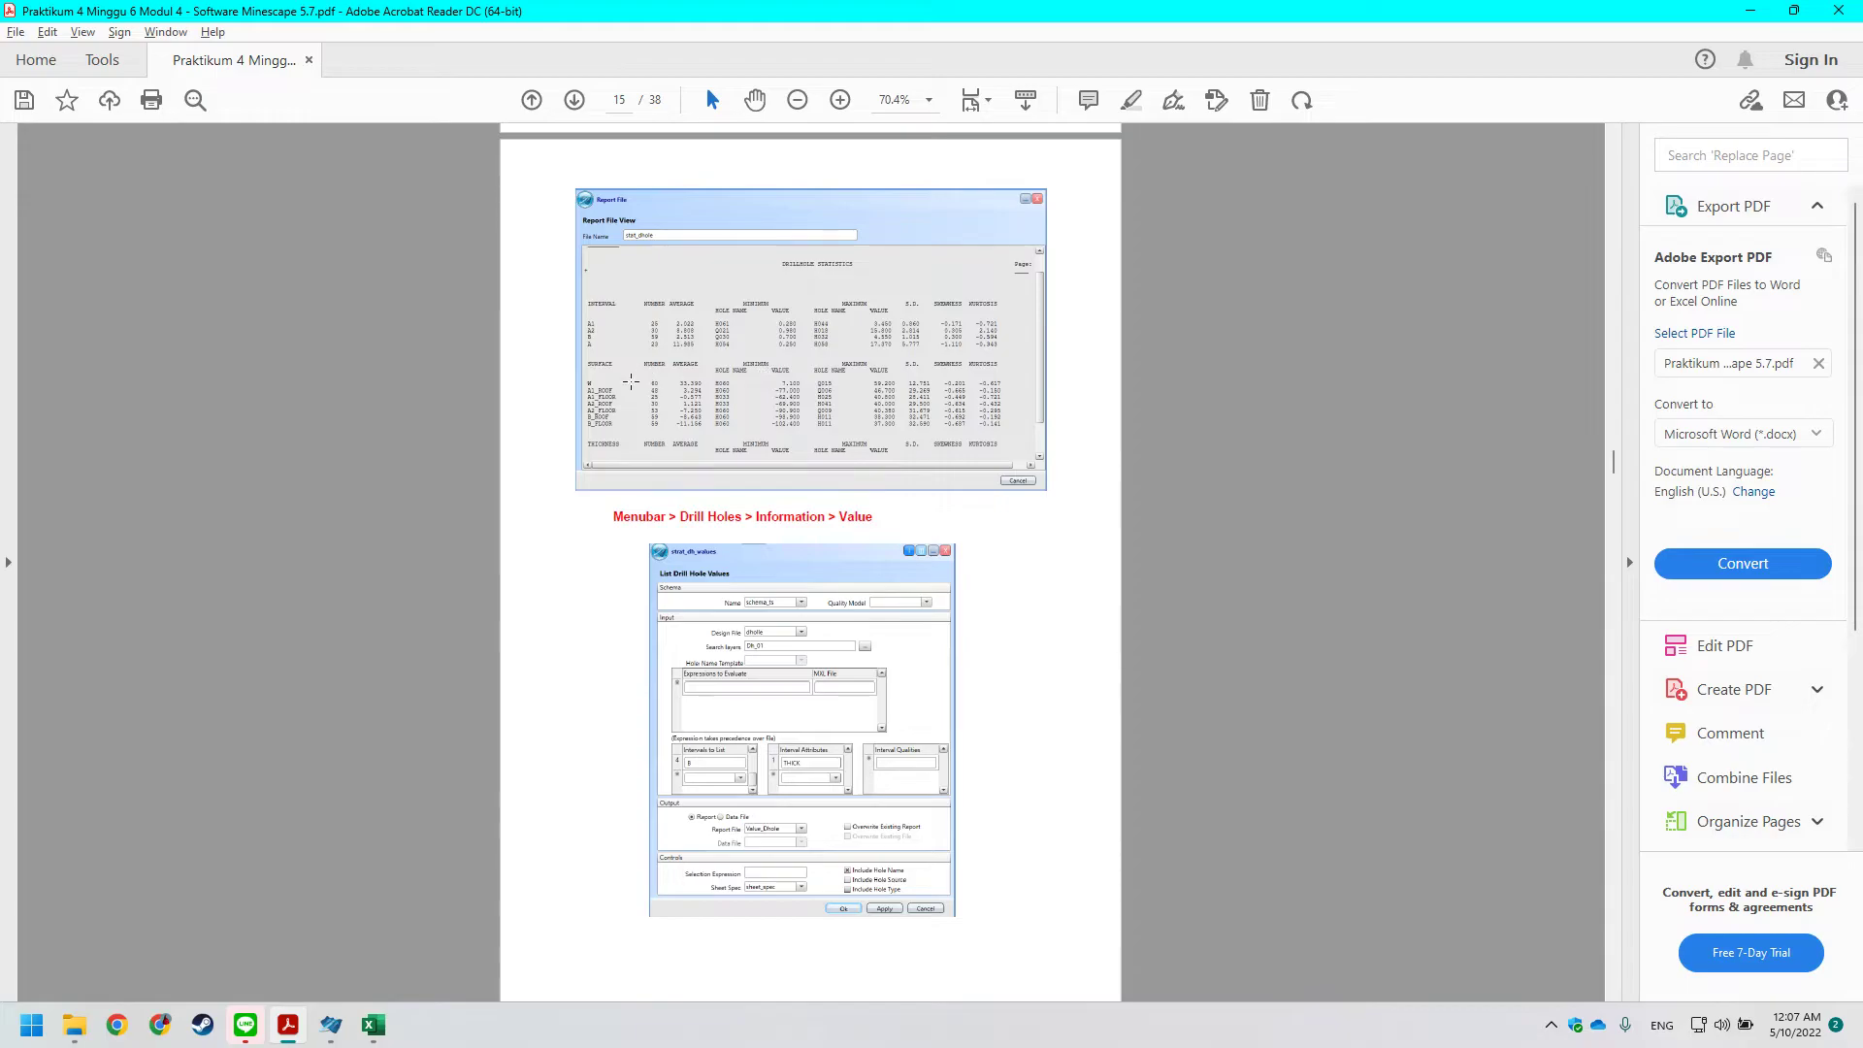
key("alt+Tab")
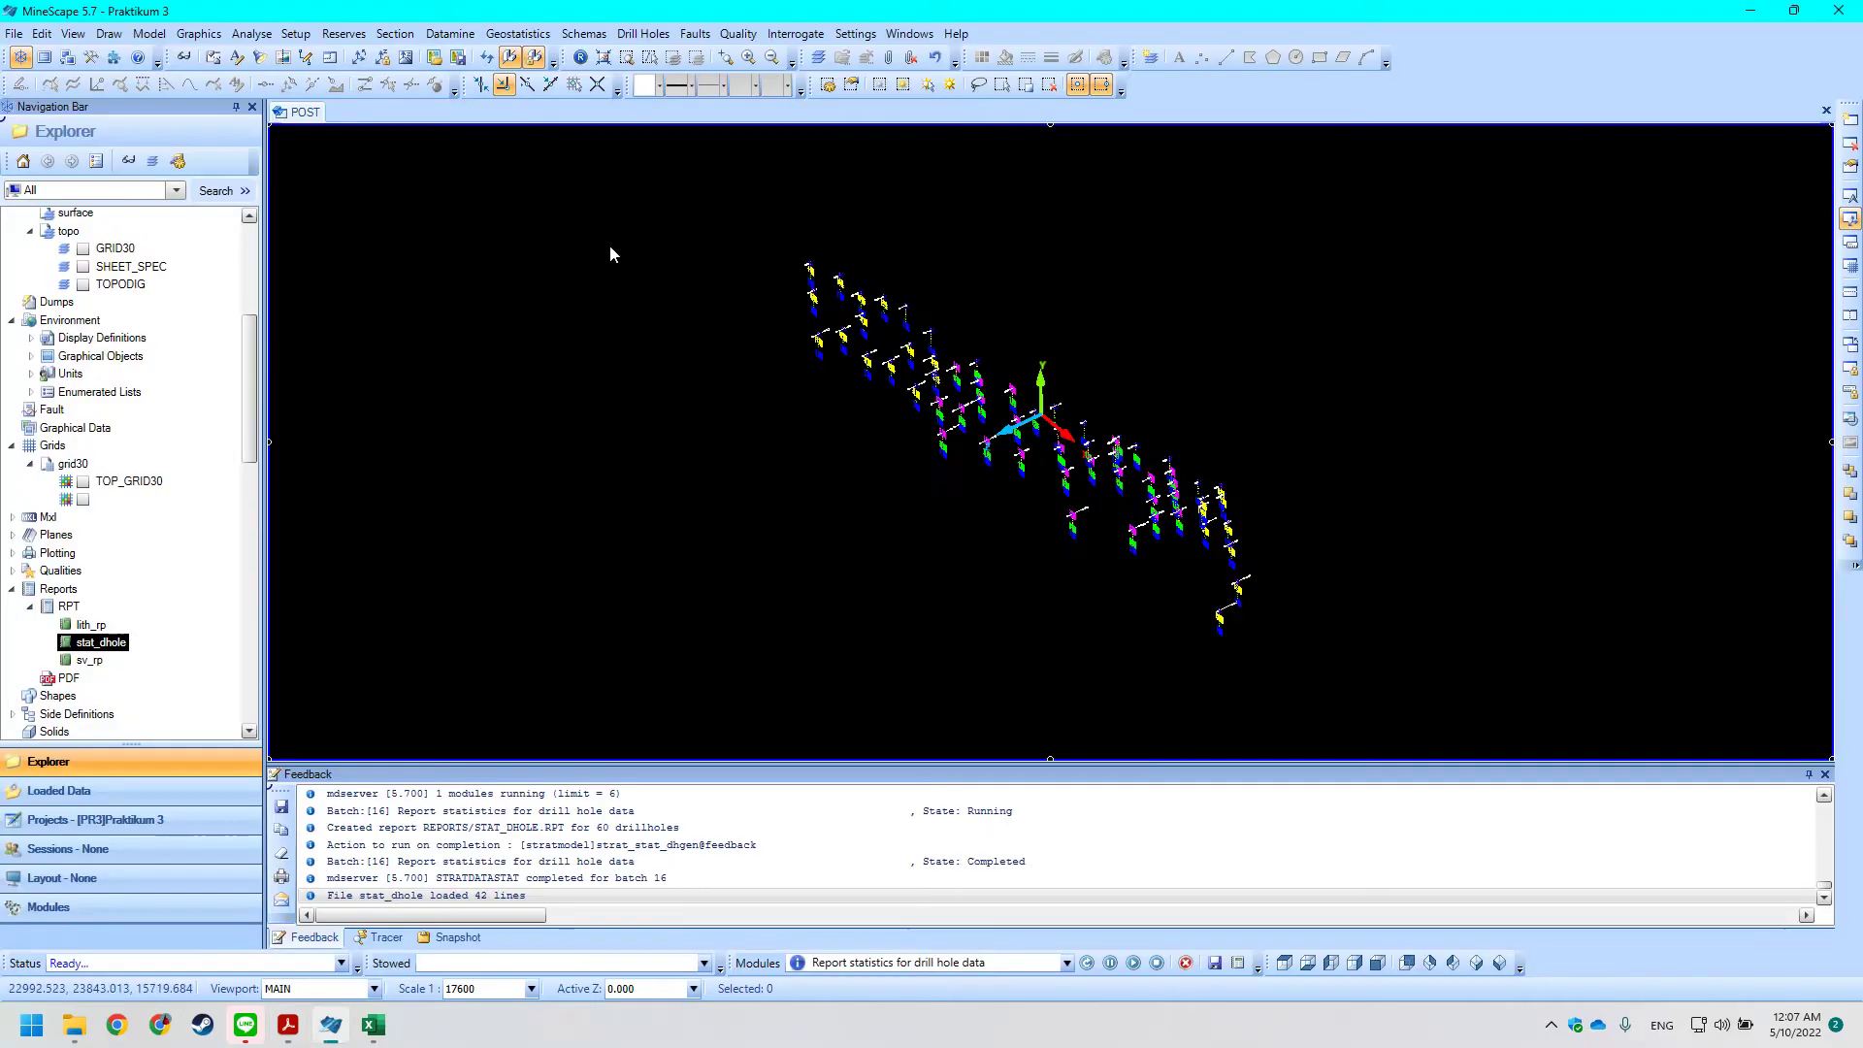
key("alt+Tab")
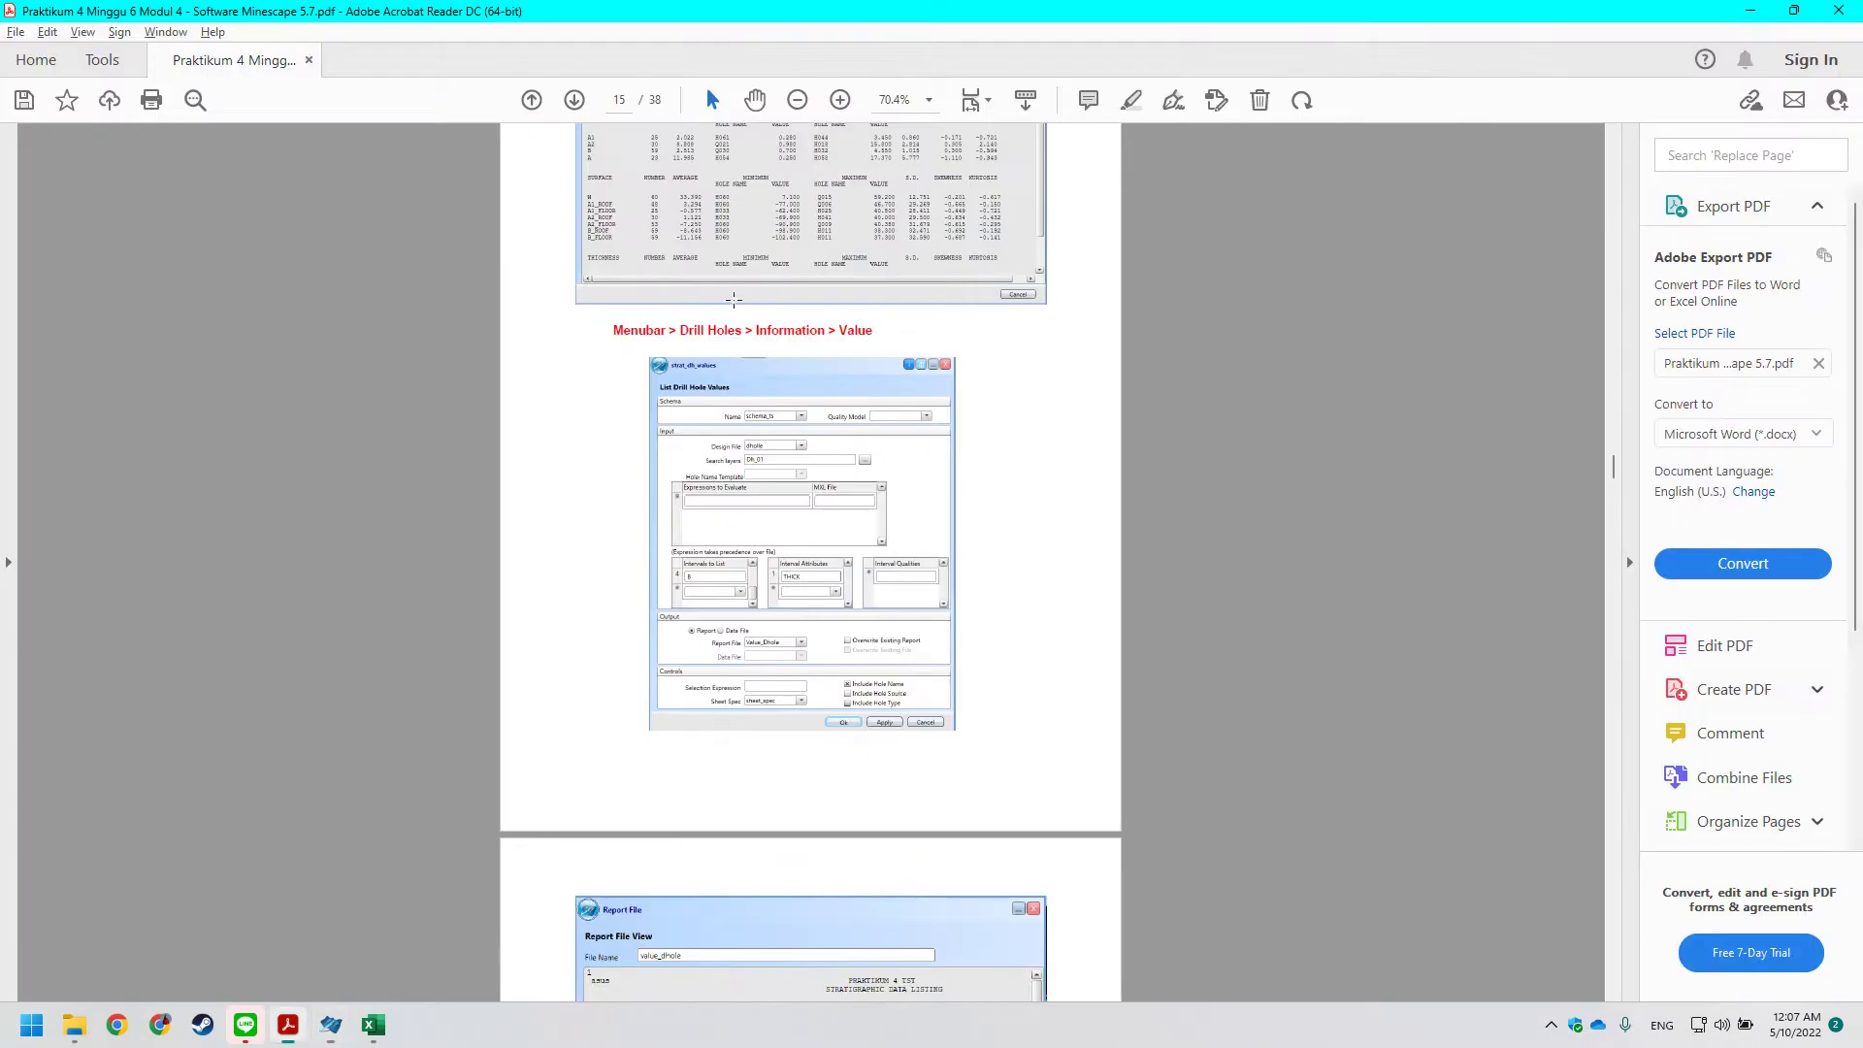
scroll(615, 341, "down", 1)
scroll(810, 283, "down", 3)
scroll(810, 283, "down", 3)
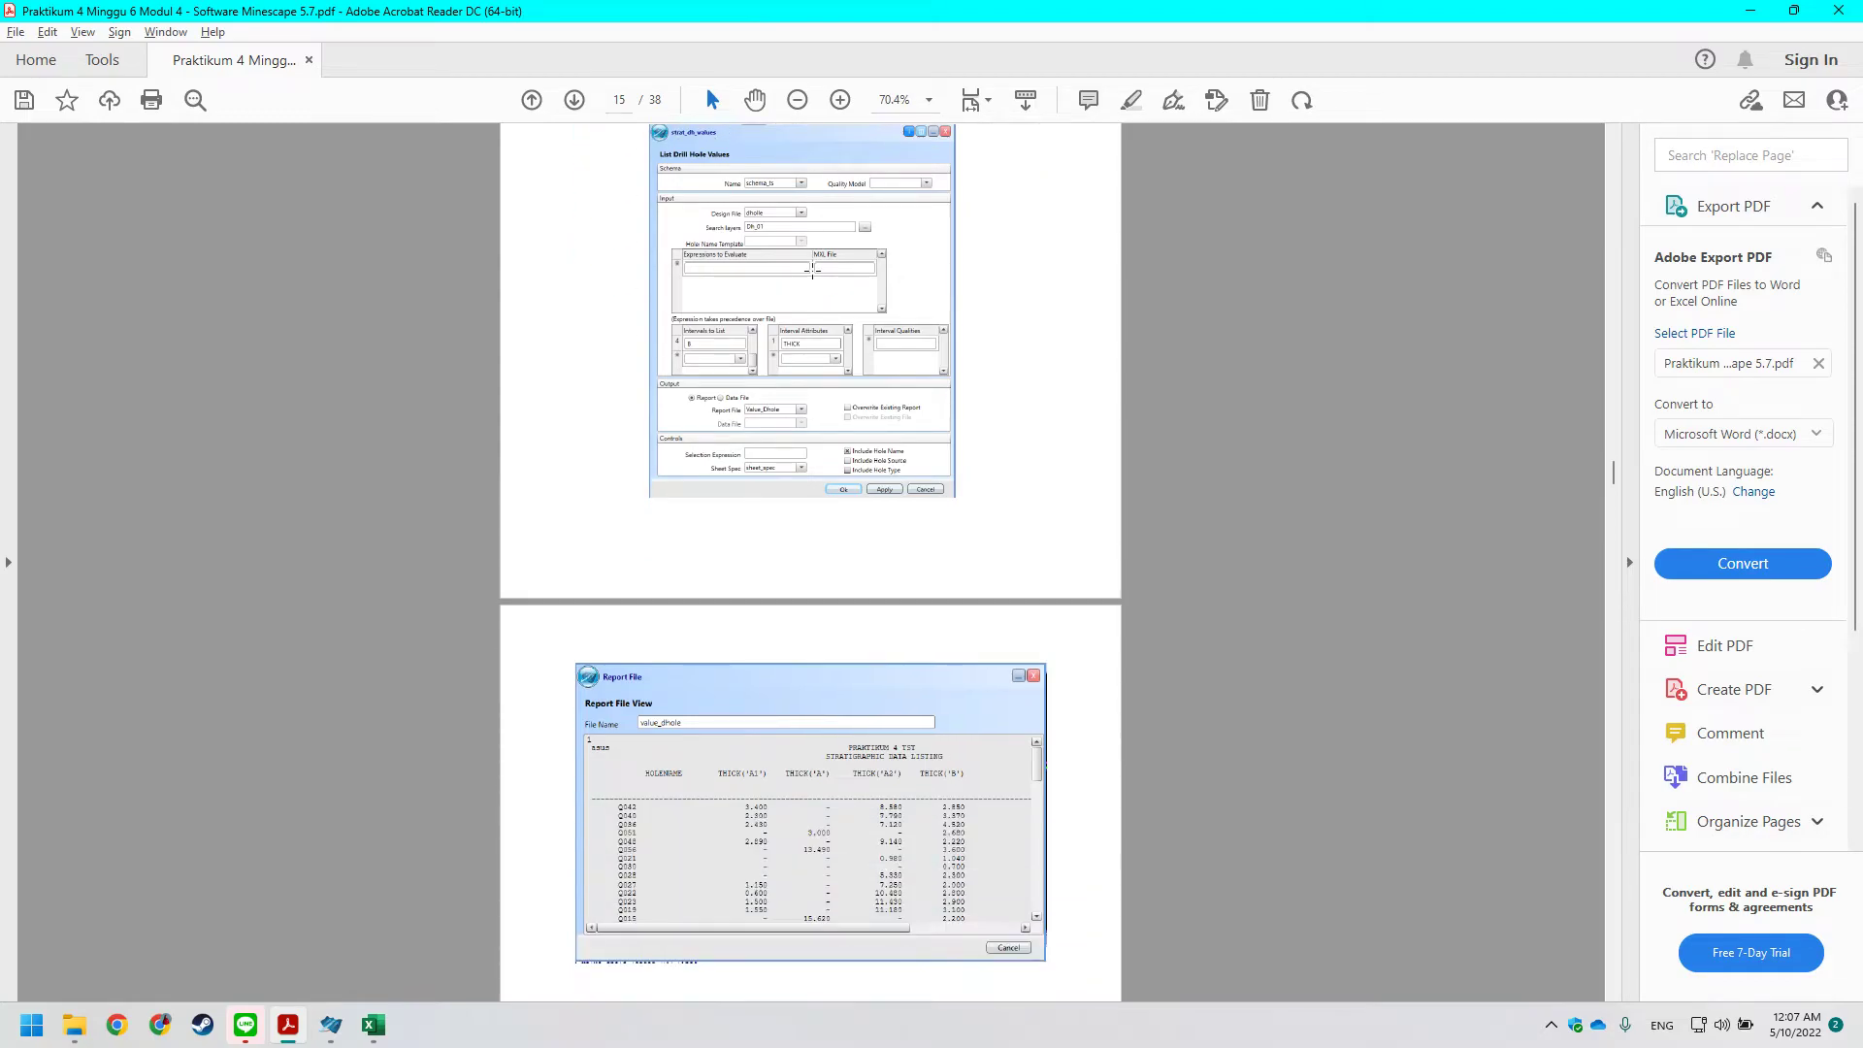
scroll(791, 351, "up", 4)
key("alt+Tab")
key("alt+Tab")
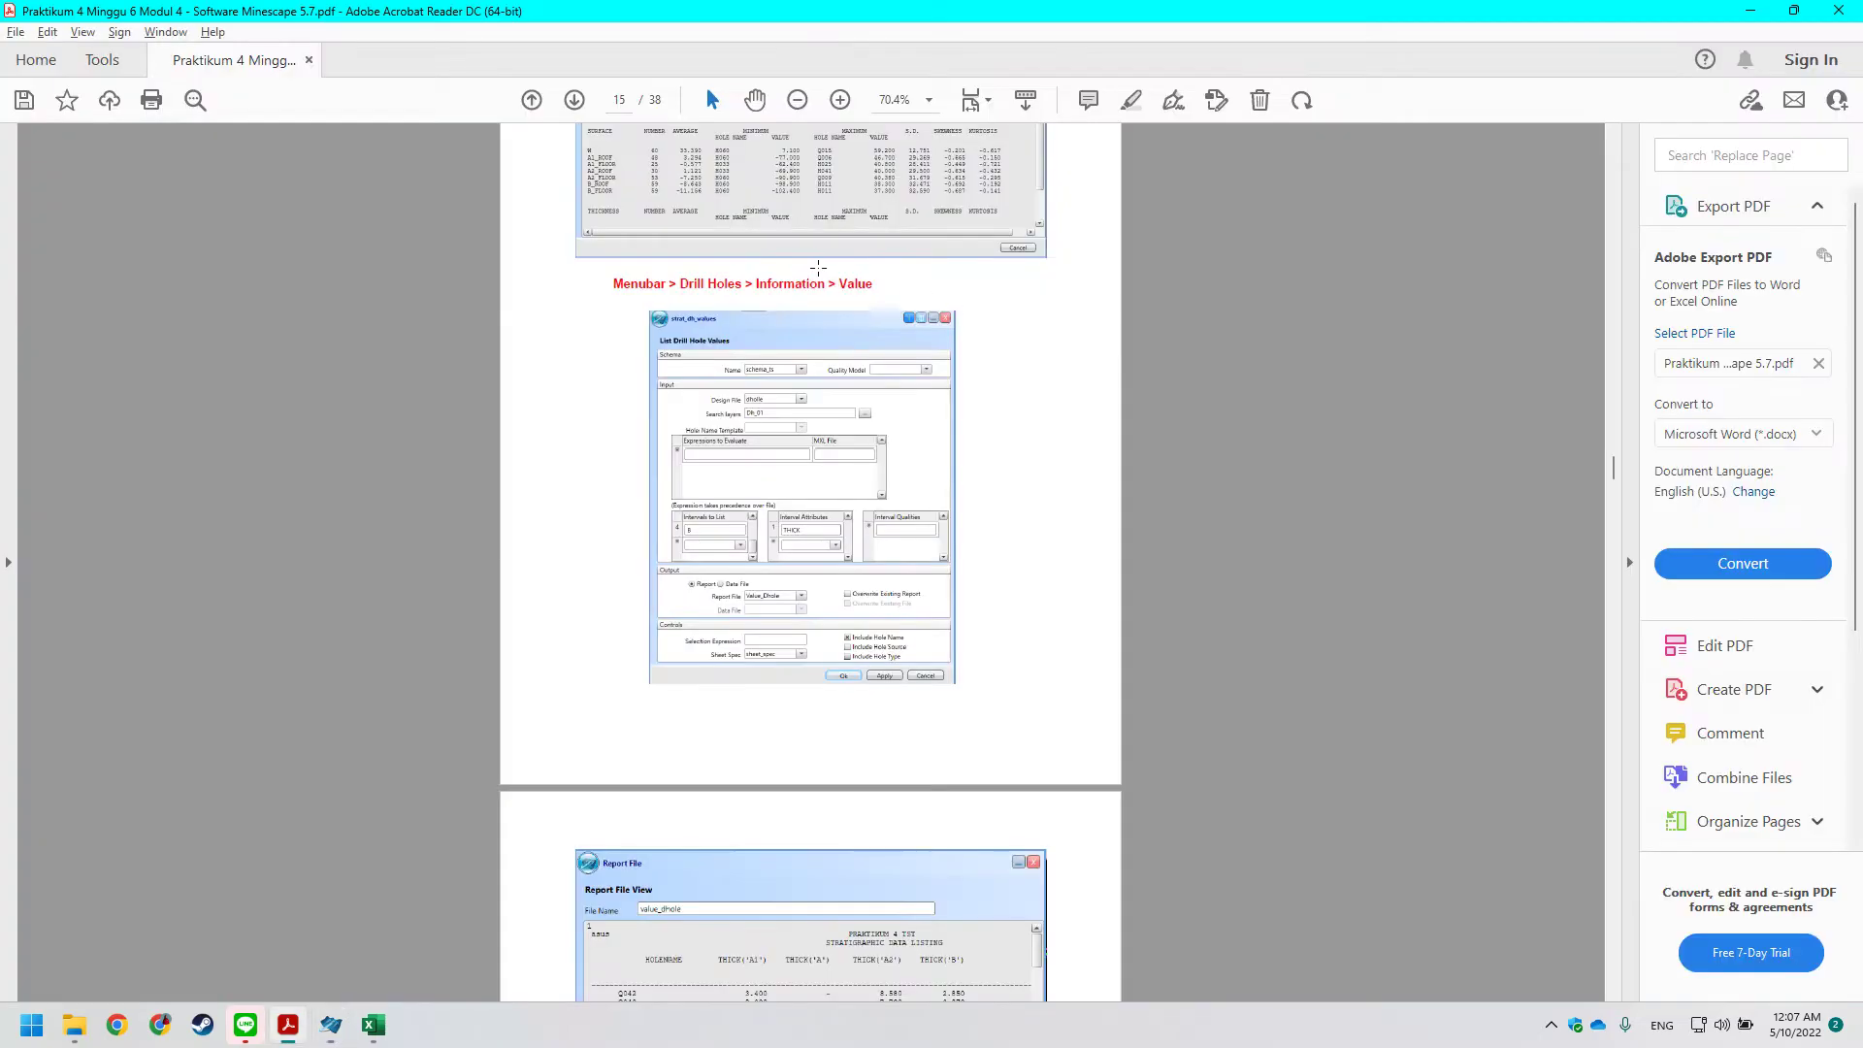
Switch back to MineScape and open the drill hole information form for listing values.
key("alt+Tab")
key("alt+Tab")
key("alt+Tab")
left_click(642, 34)
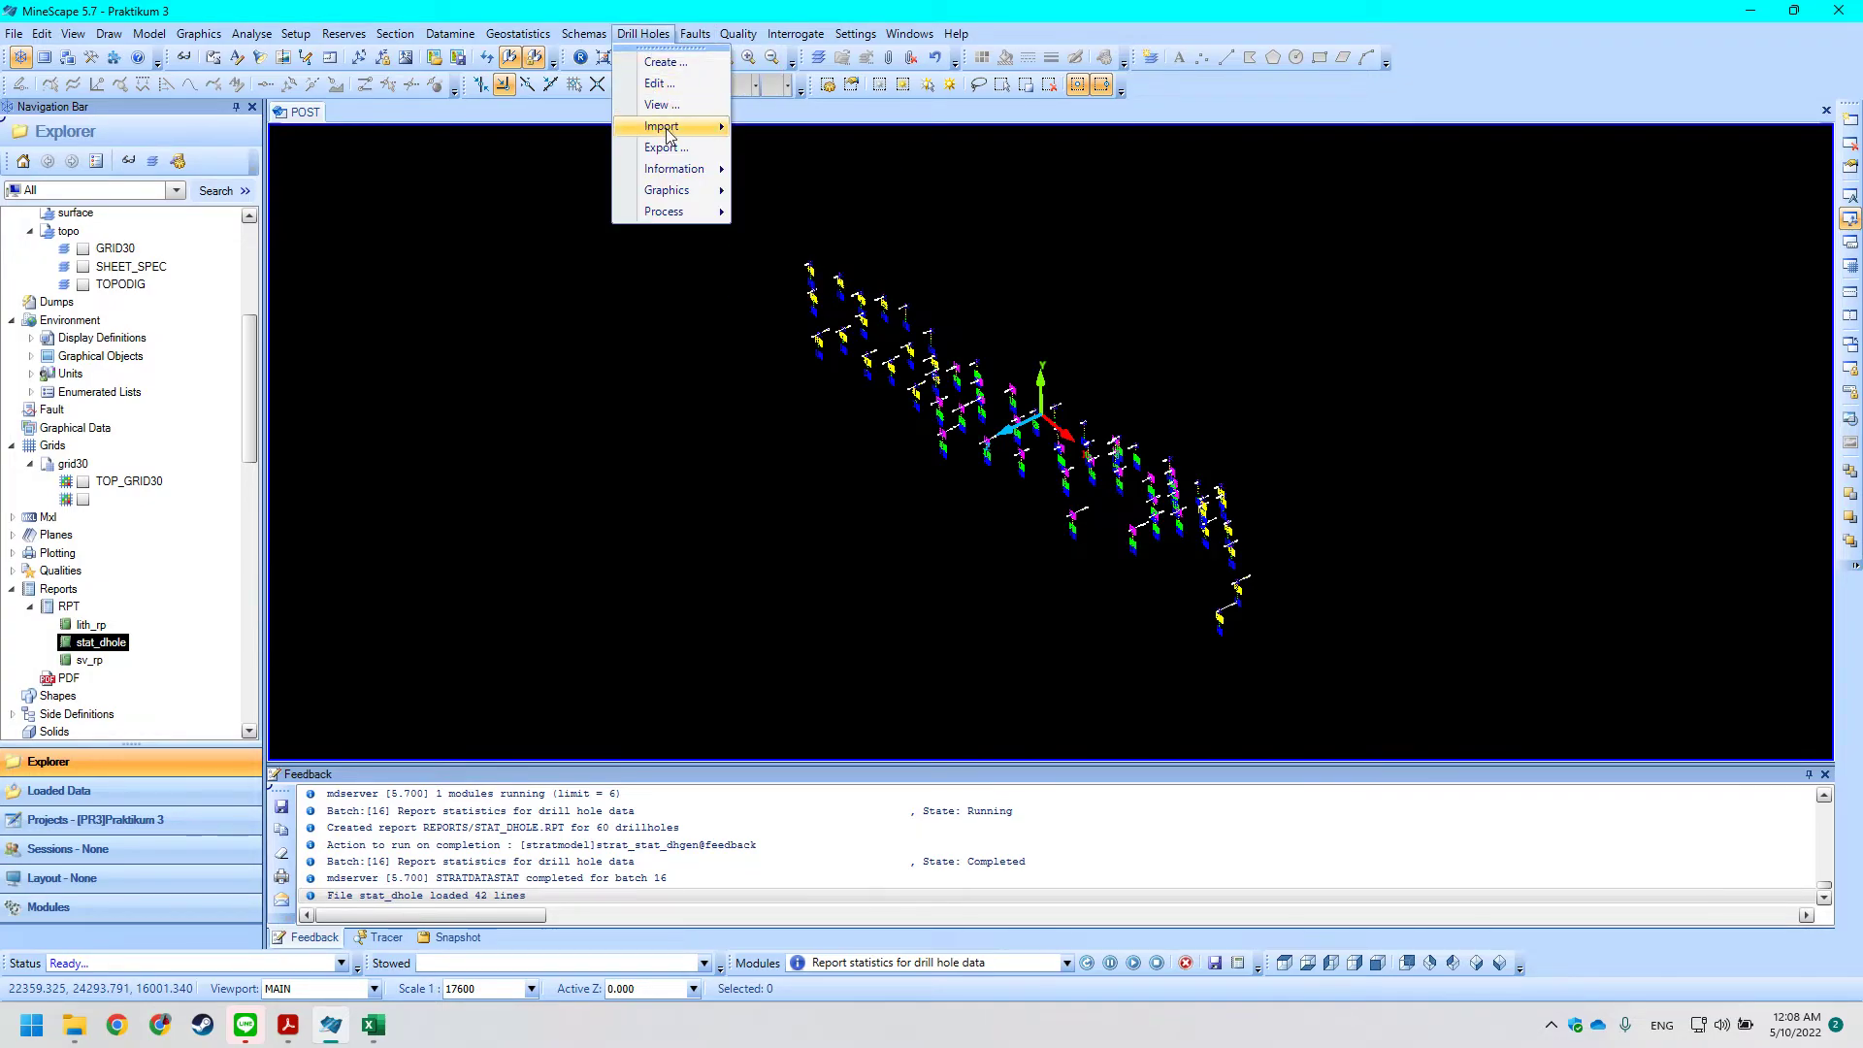
mouse_move(679, 169)
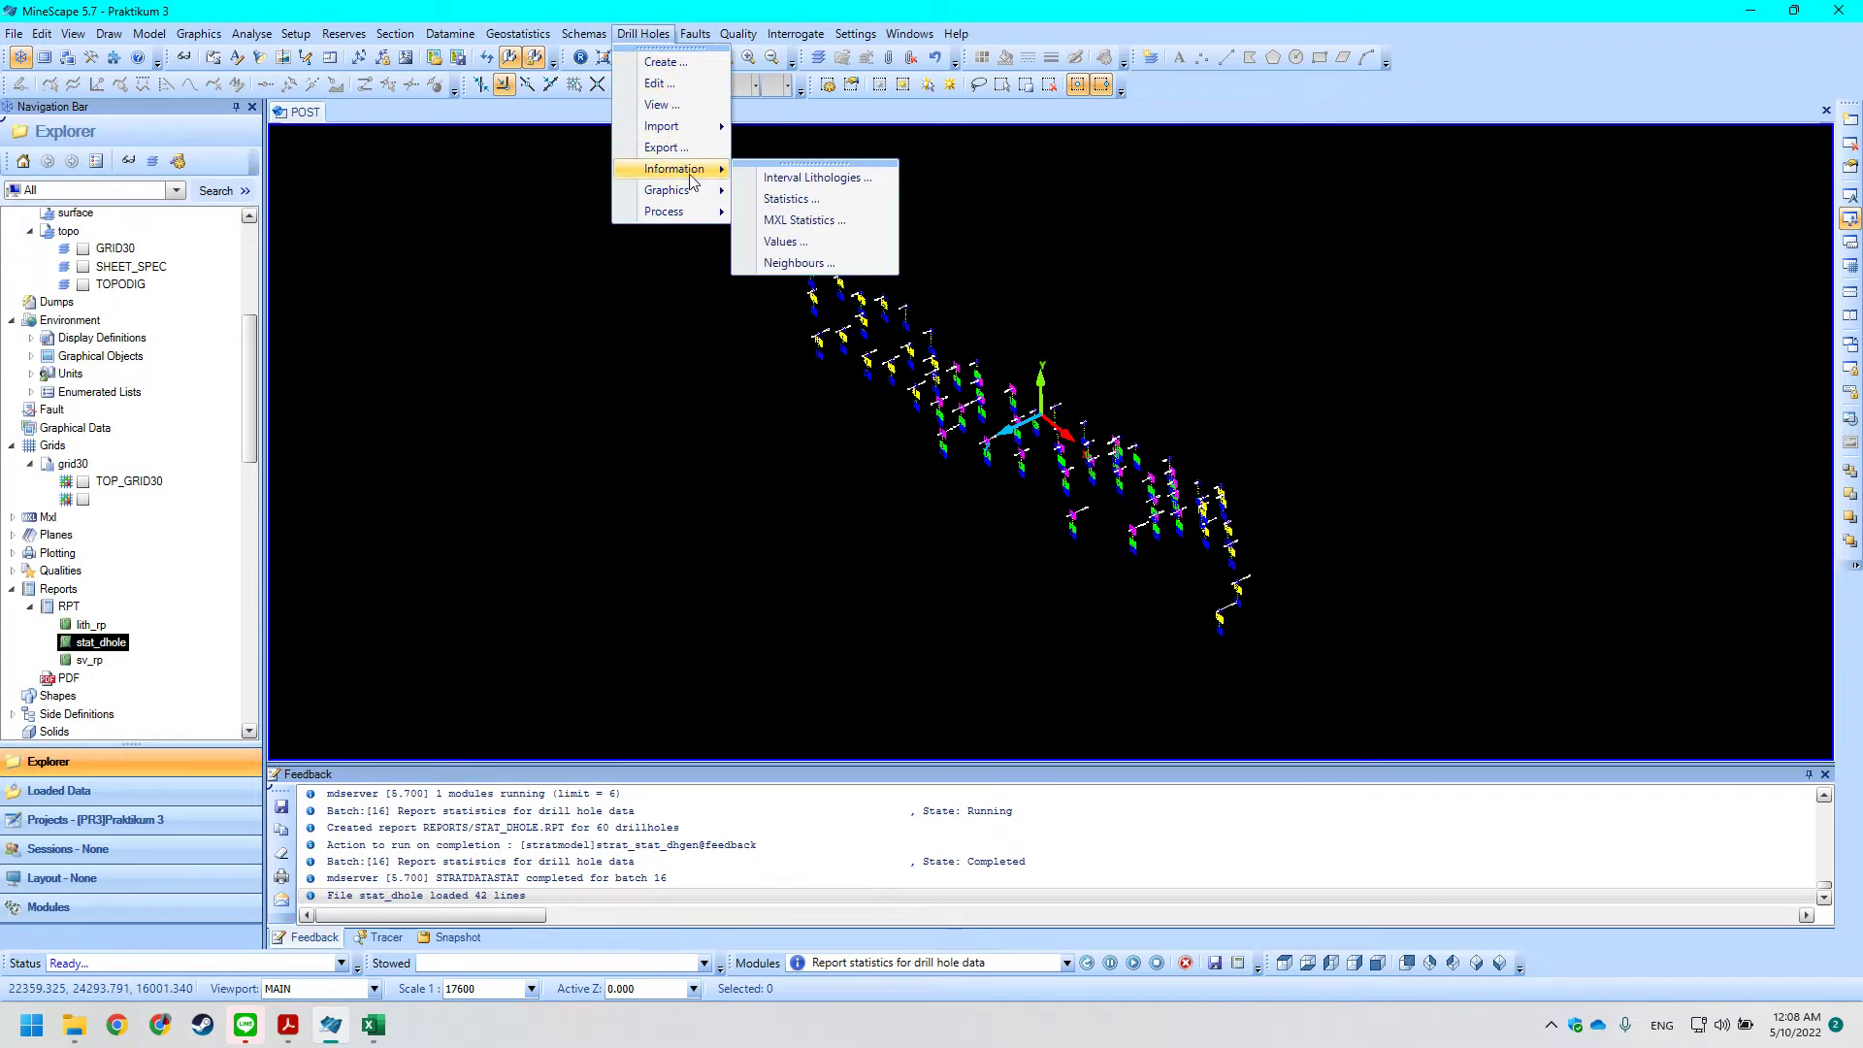
left_click(786, 242)
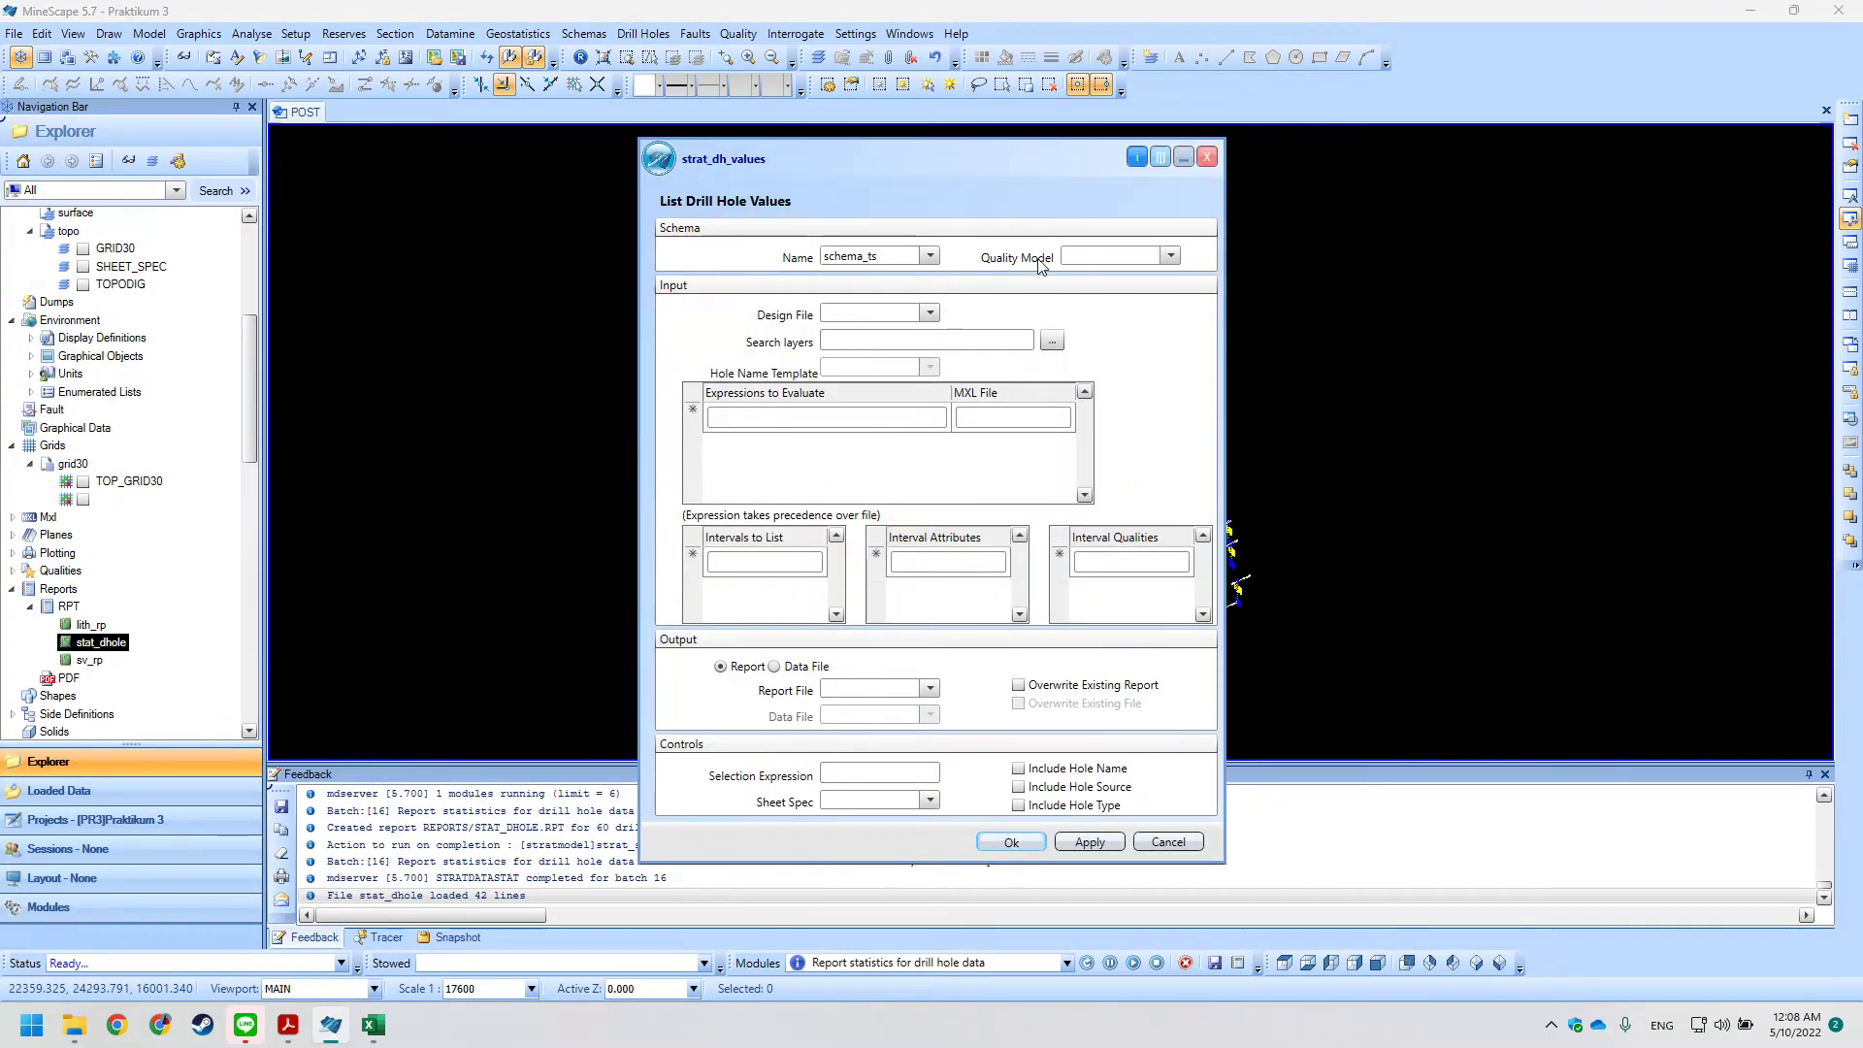
Set the design file to dholle and the search layer to Dh_01, following the tutorial PDF.
key("alt+Tab")
scroll(850, 470, "down", 1)
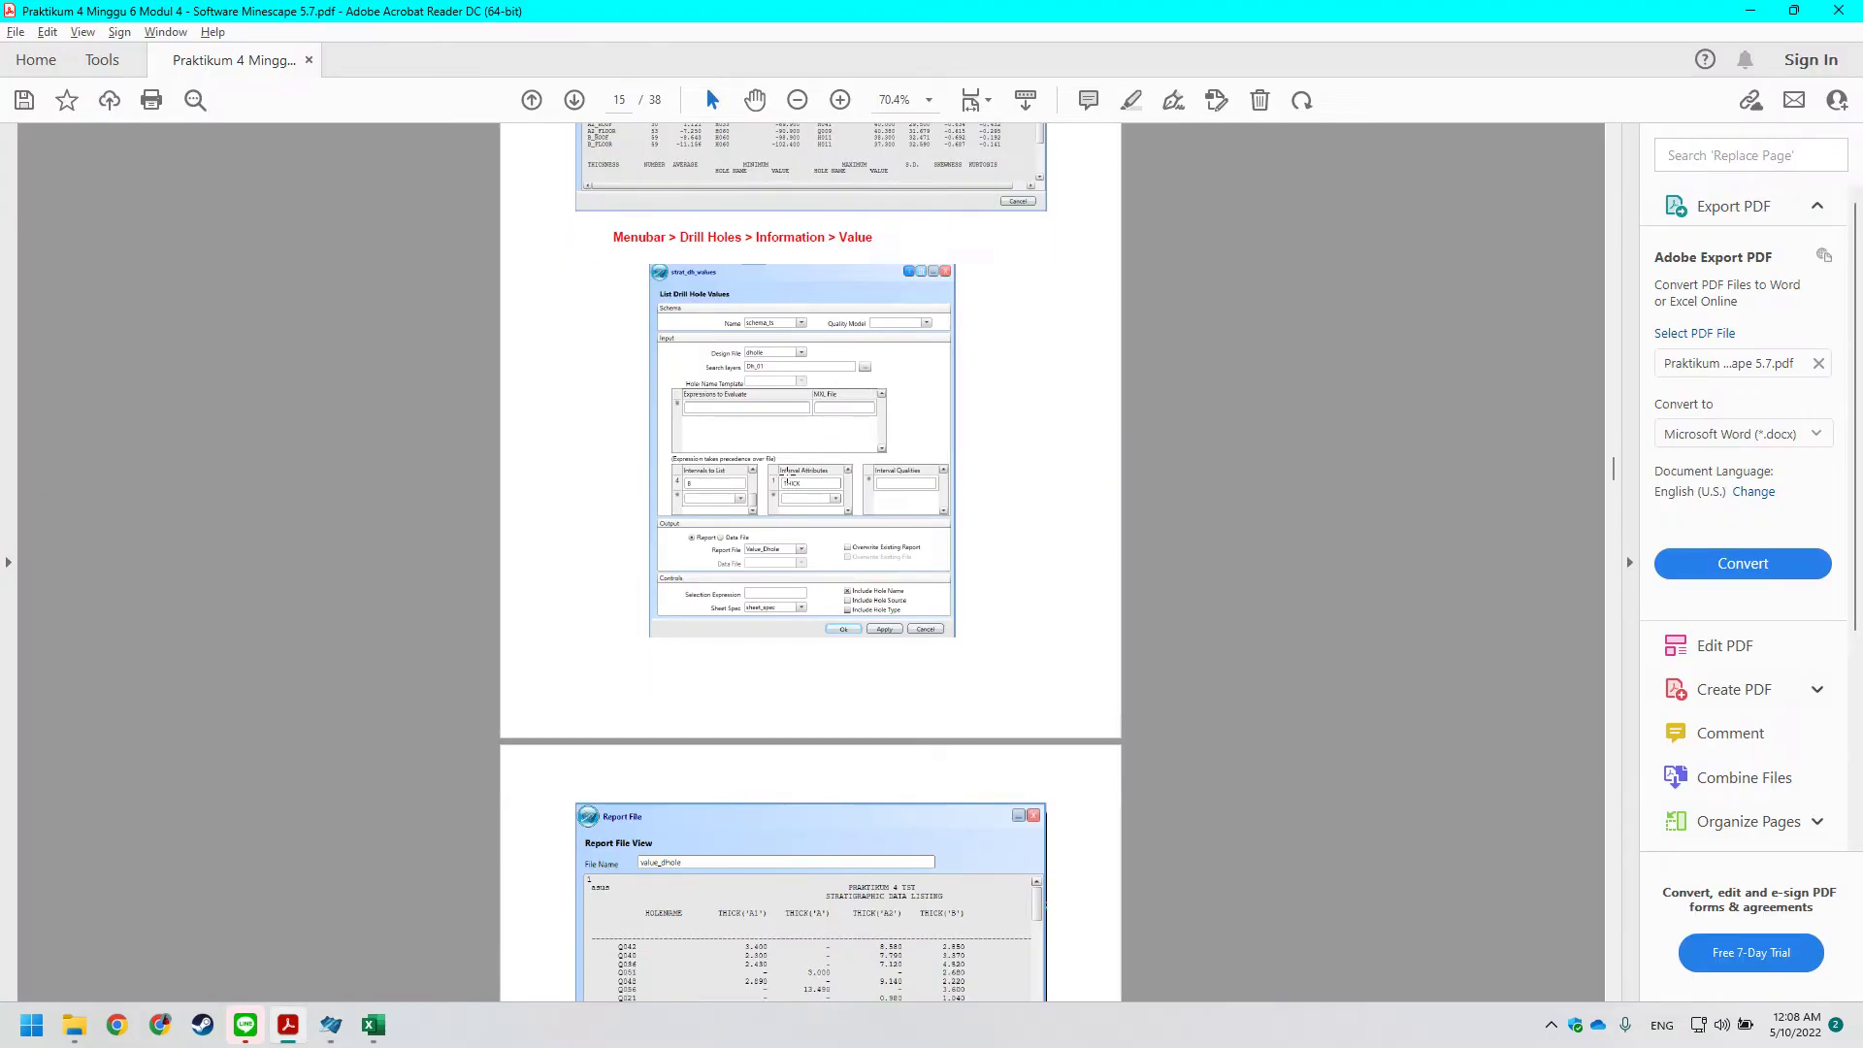
key("alt+Tab")
left_click(929, 313)
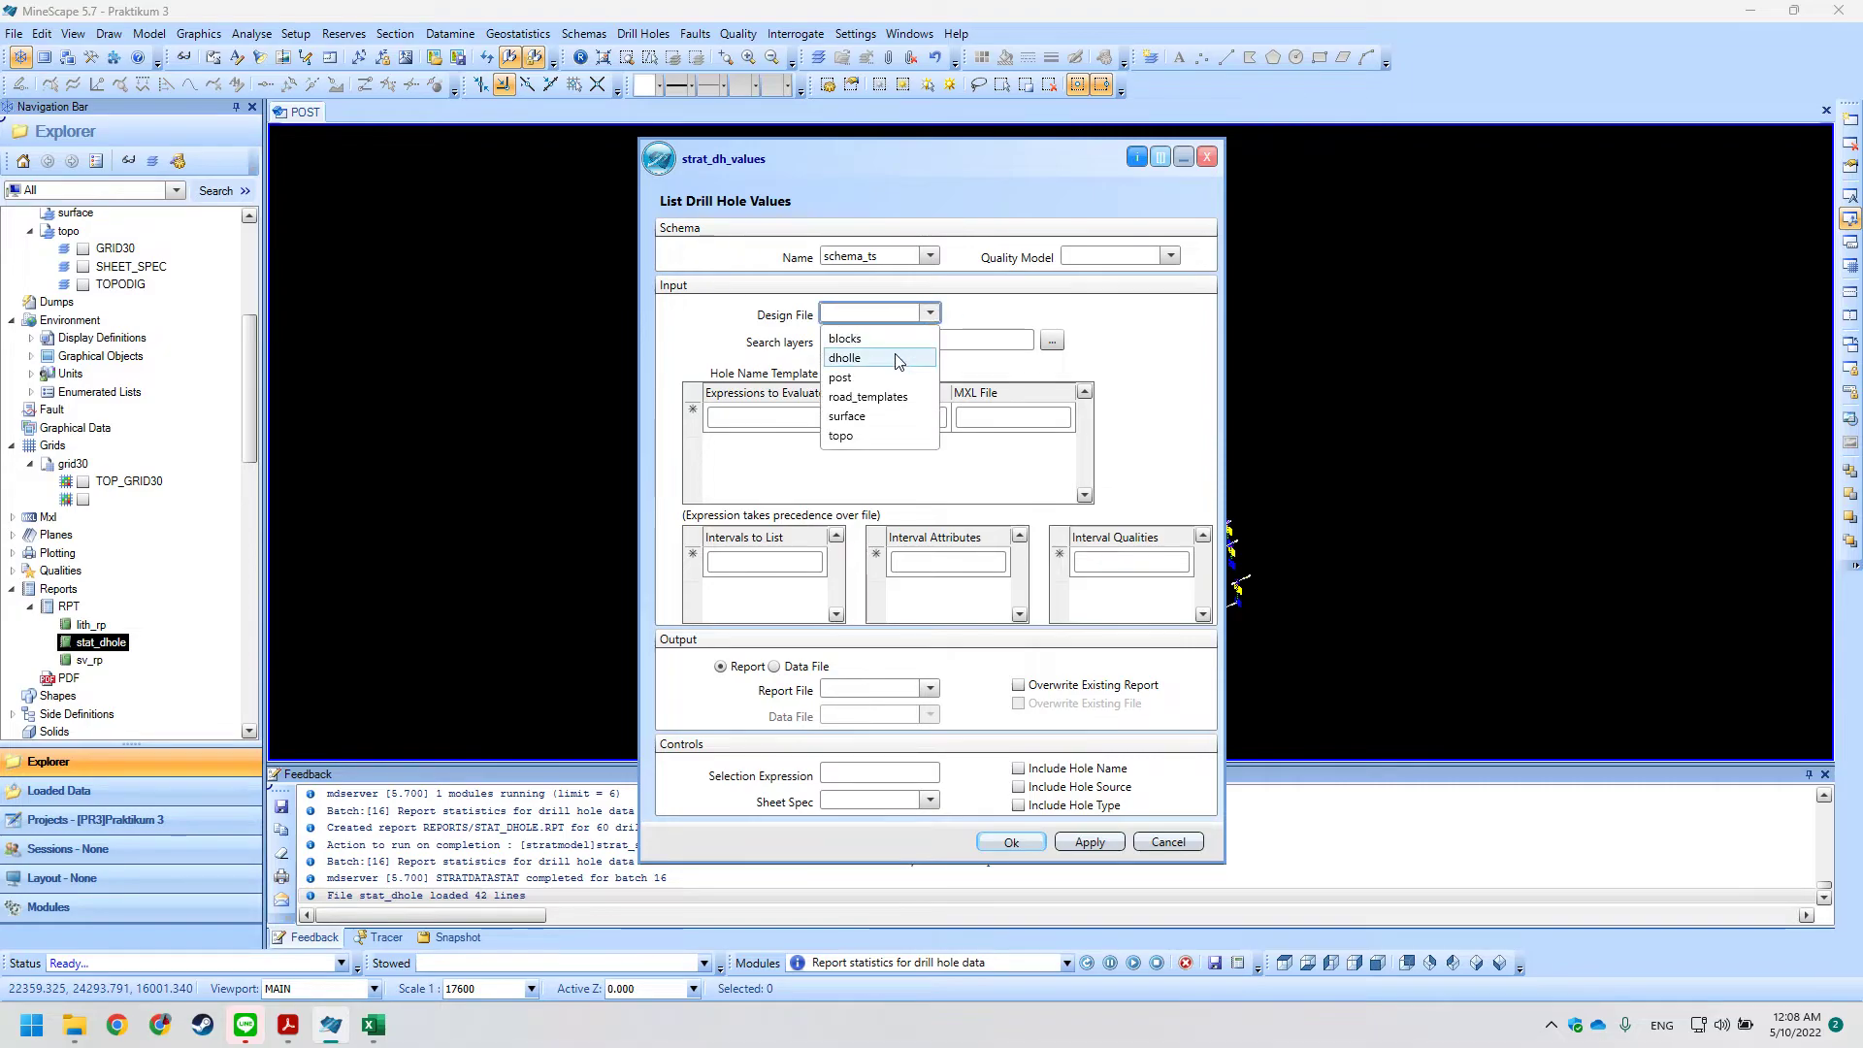
left_click(897, 358)
key("alt+Tab")
key("alt+Tab")
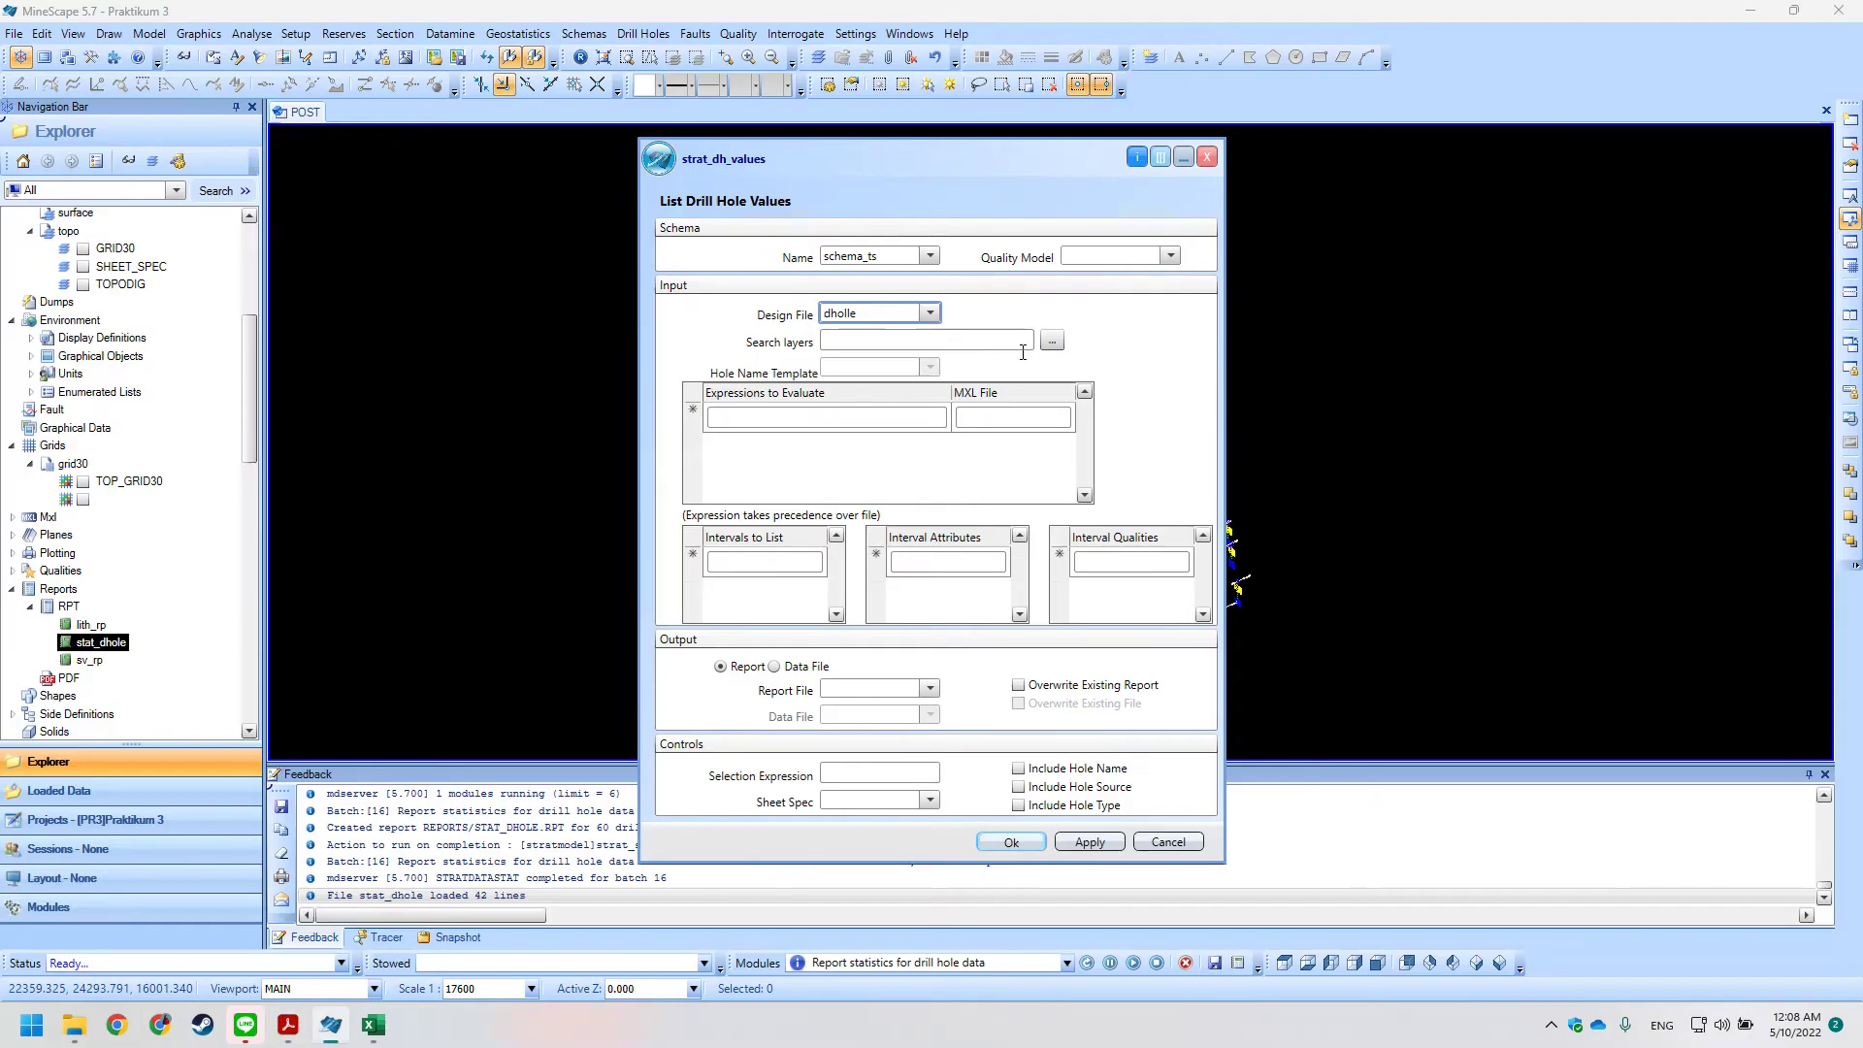
left_click(1052, 340)
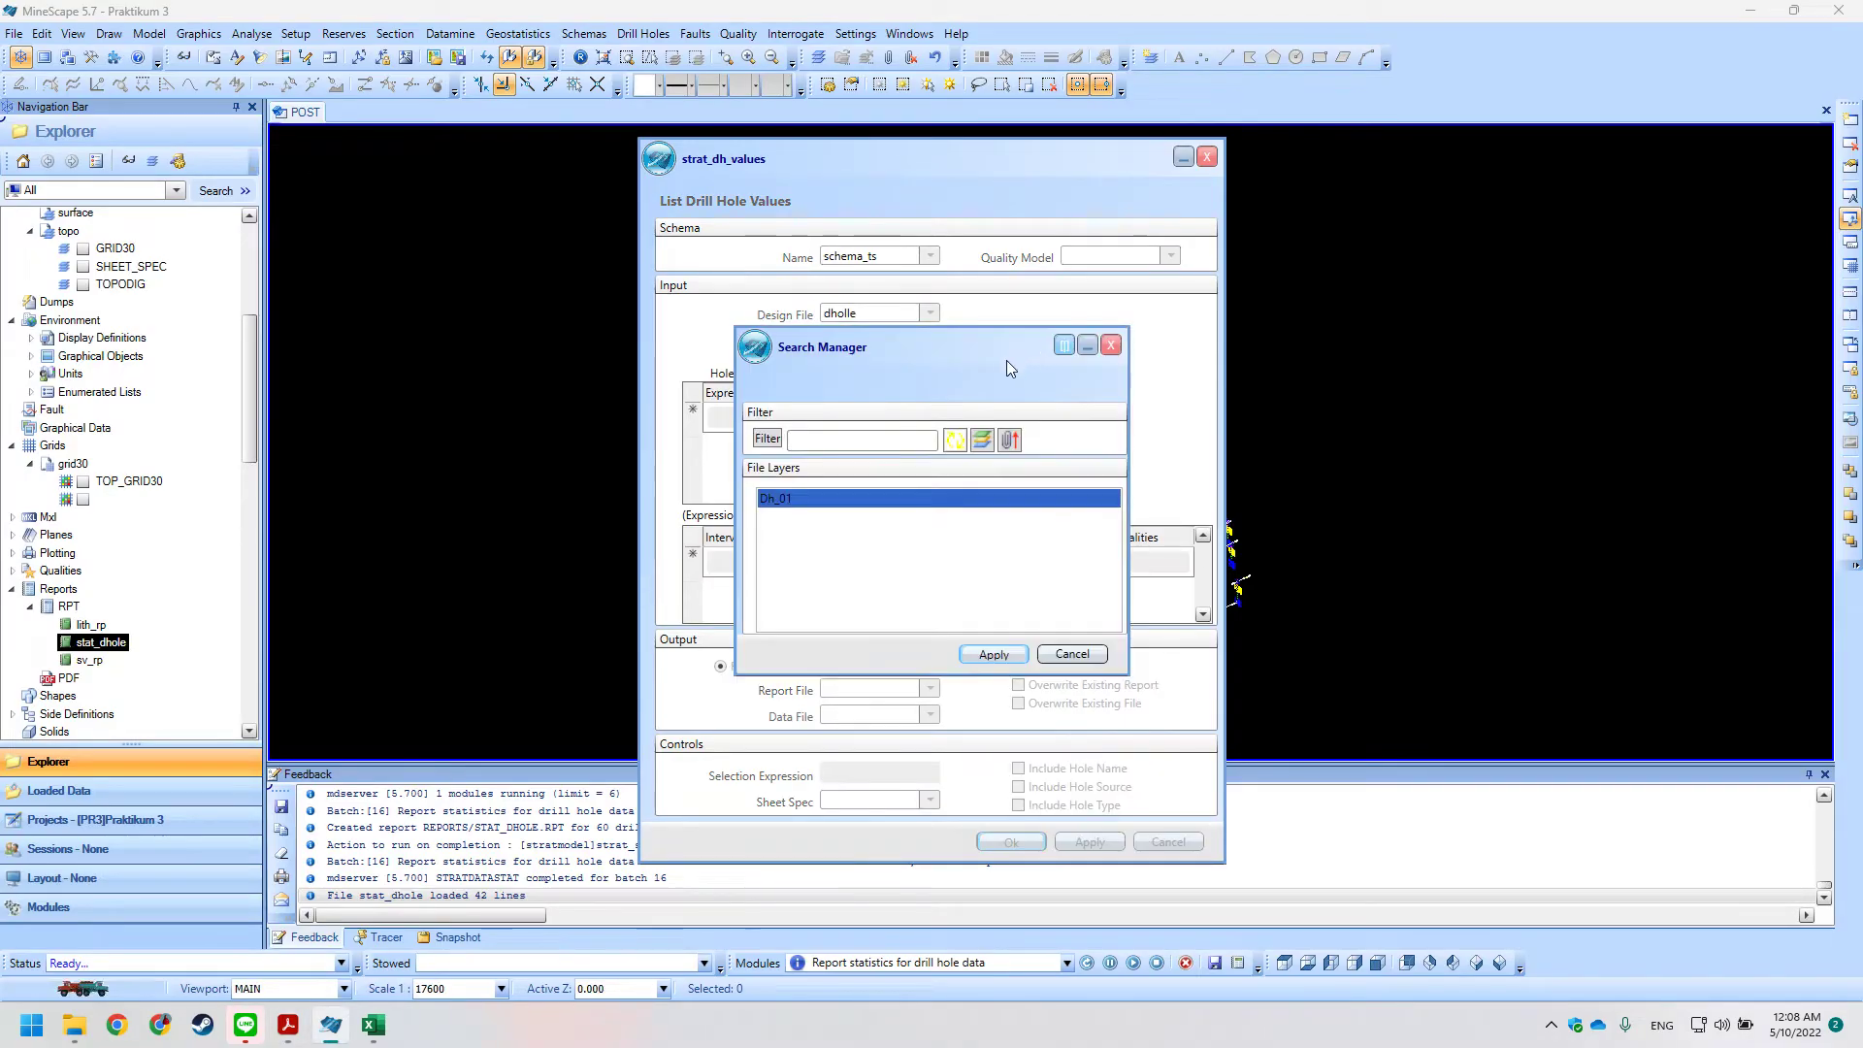
left_click(993, 654)
key("alt+Tab")
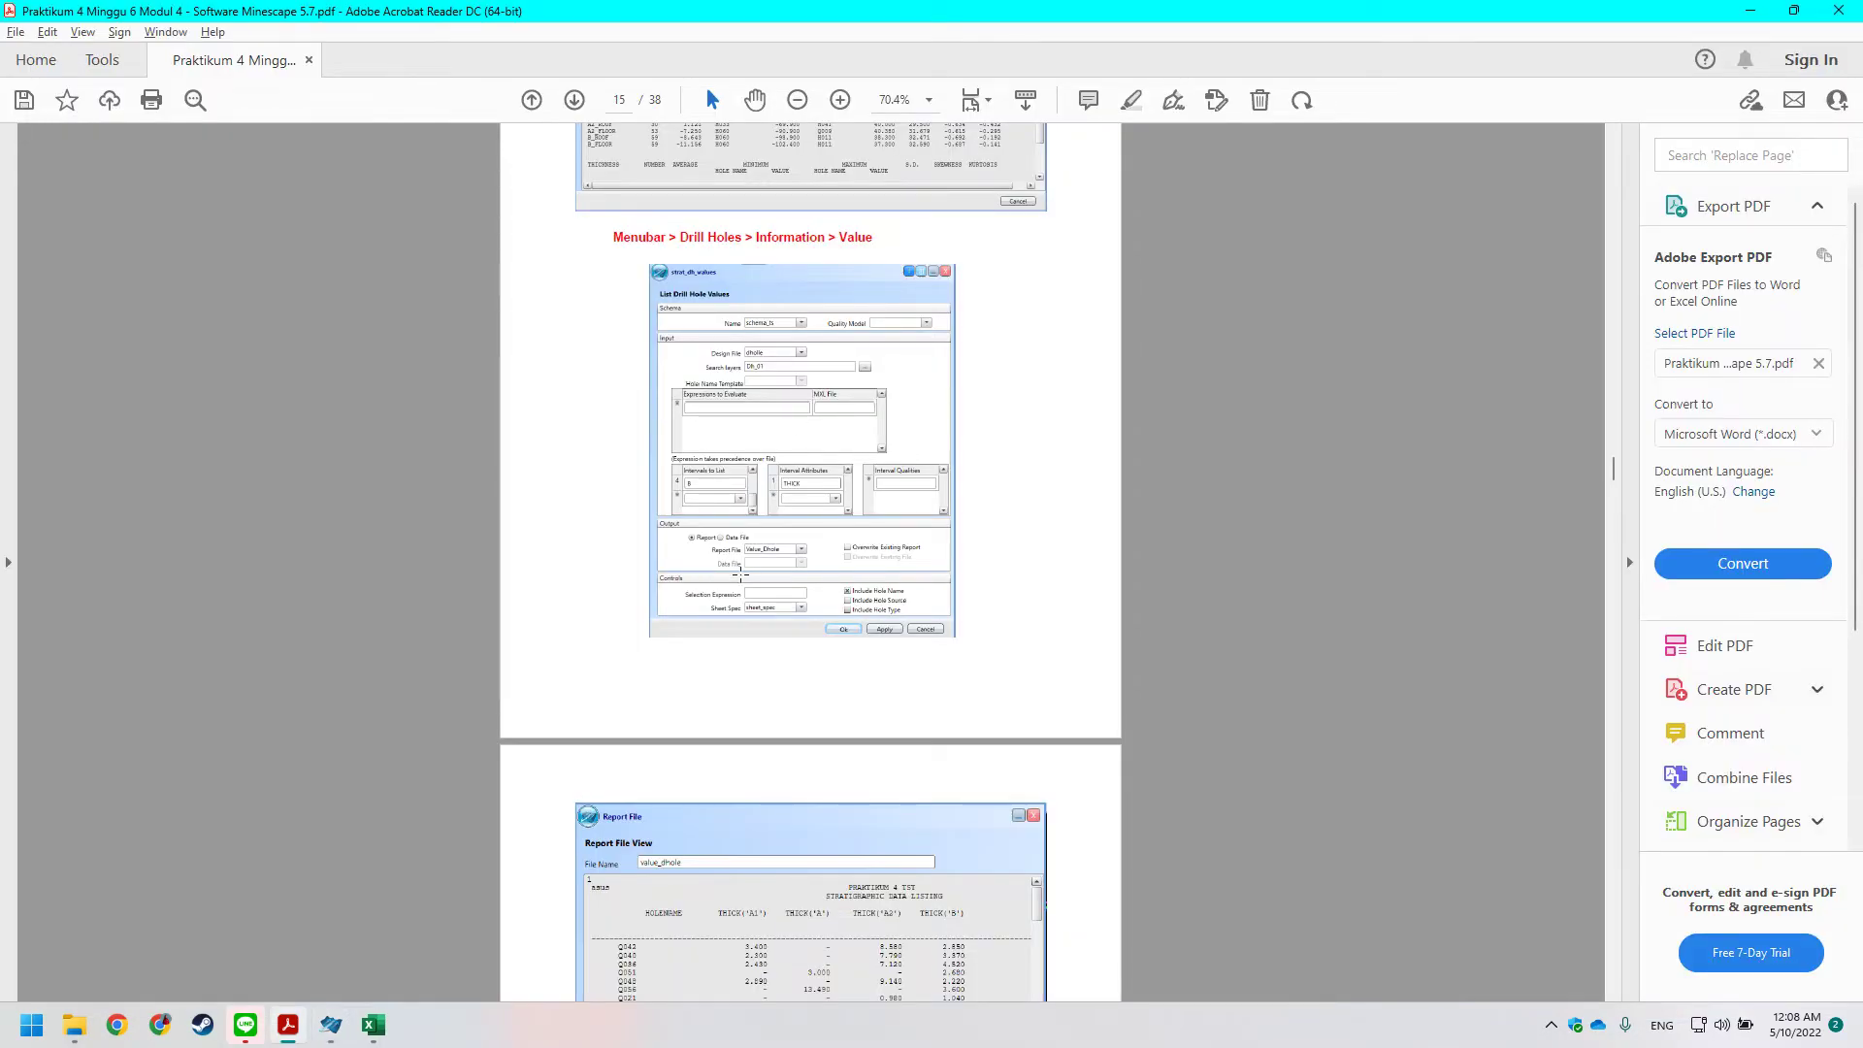
key("alt+Tab")
left_click(759, 564)
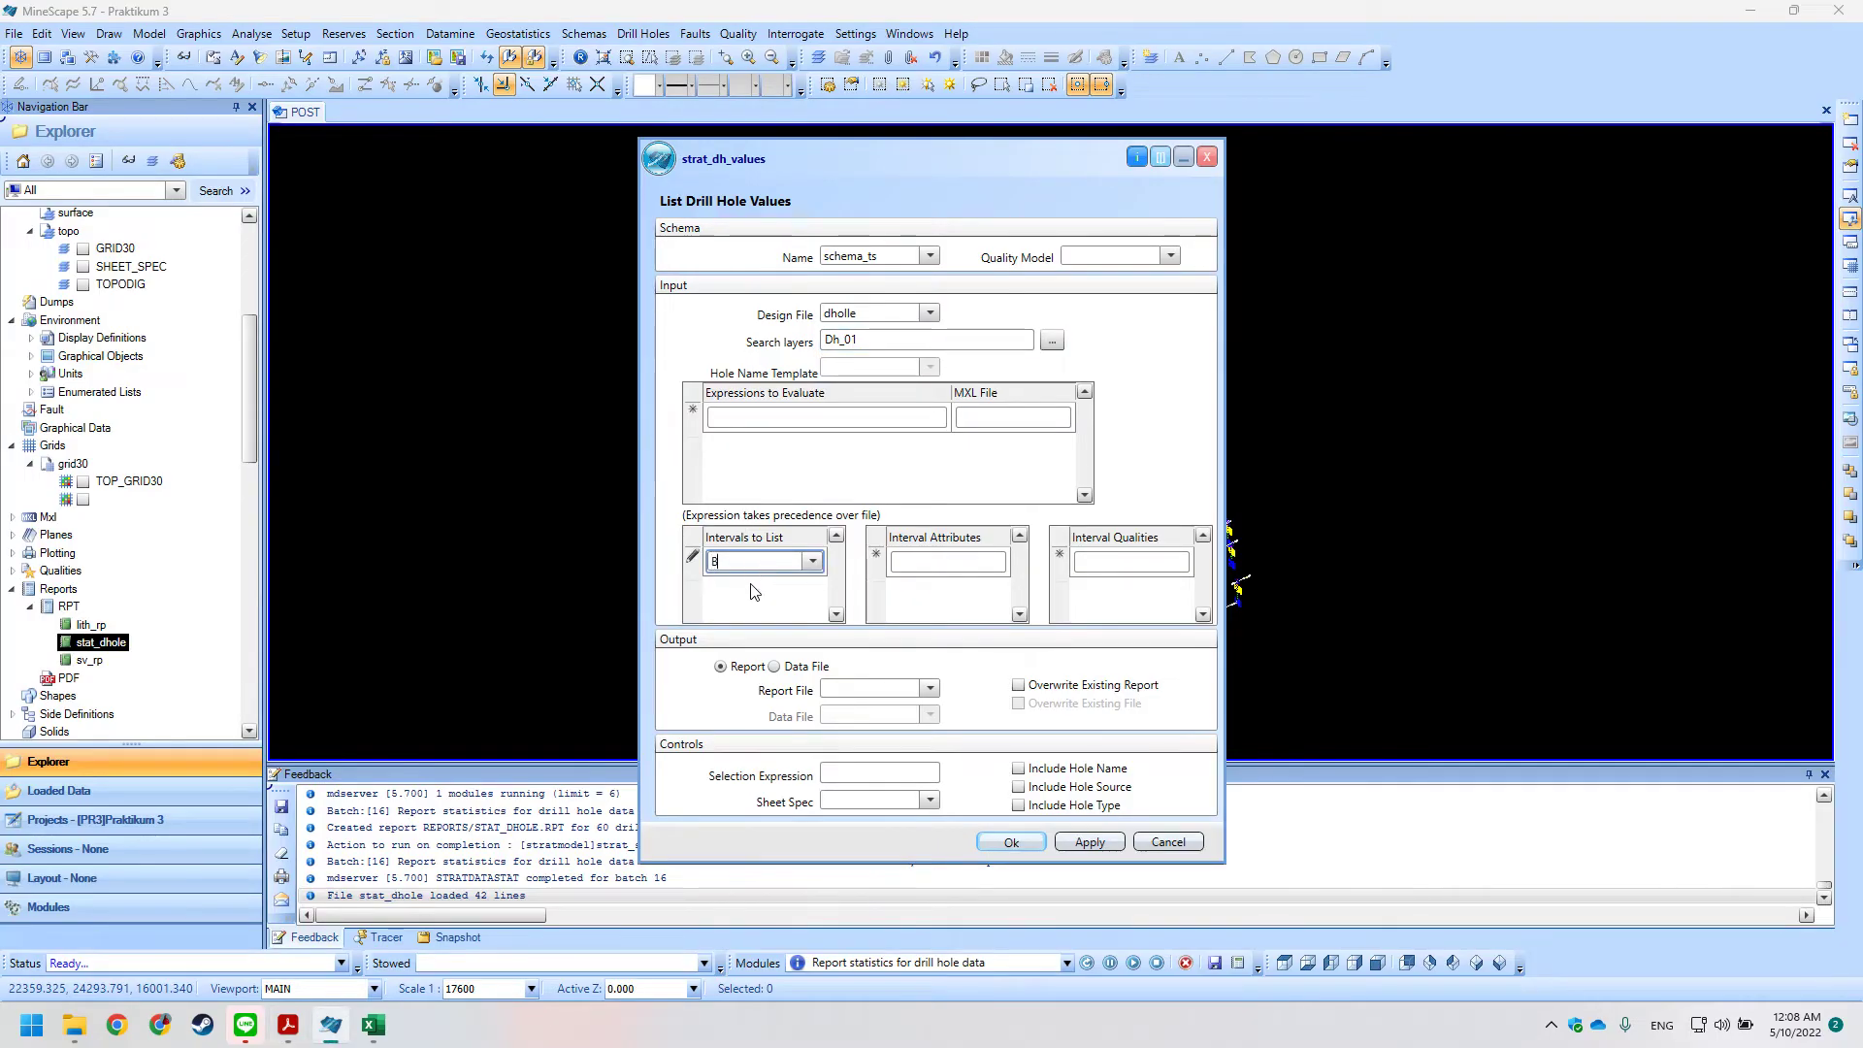
key("alt+Tab")
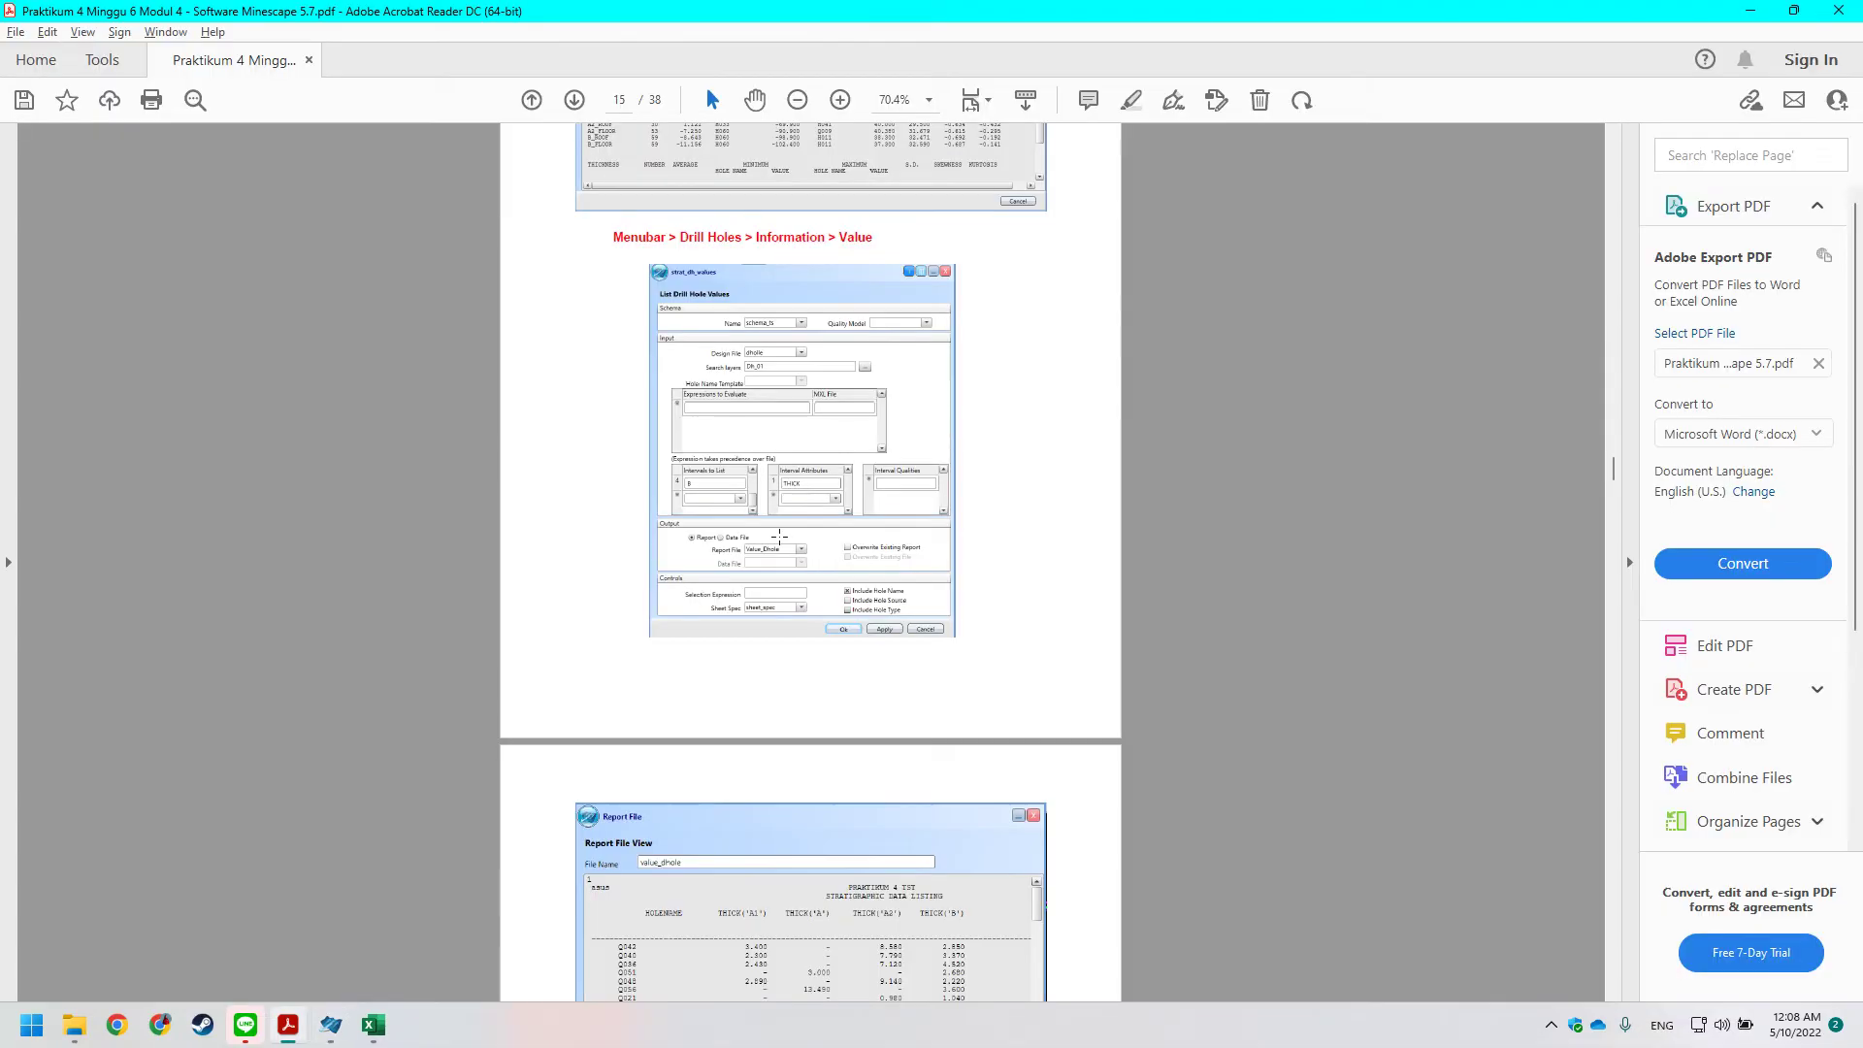
scroll(764, 541, "down", 3)
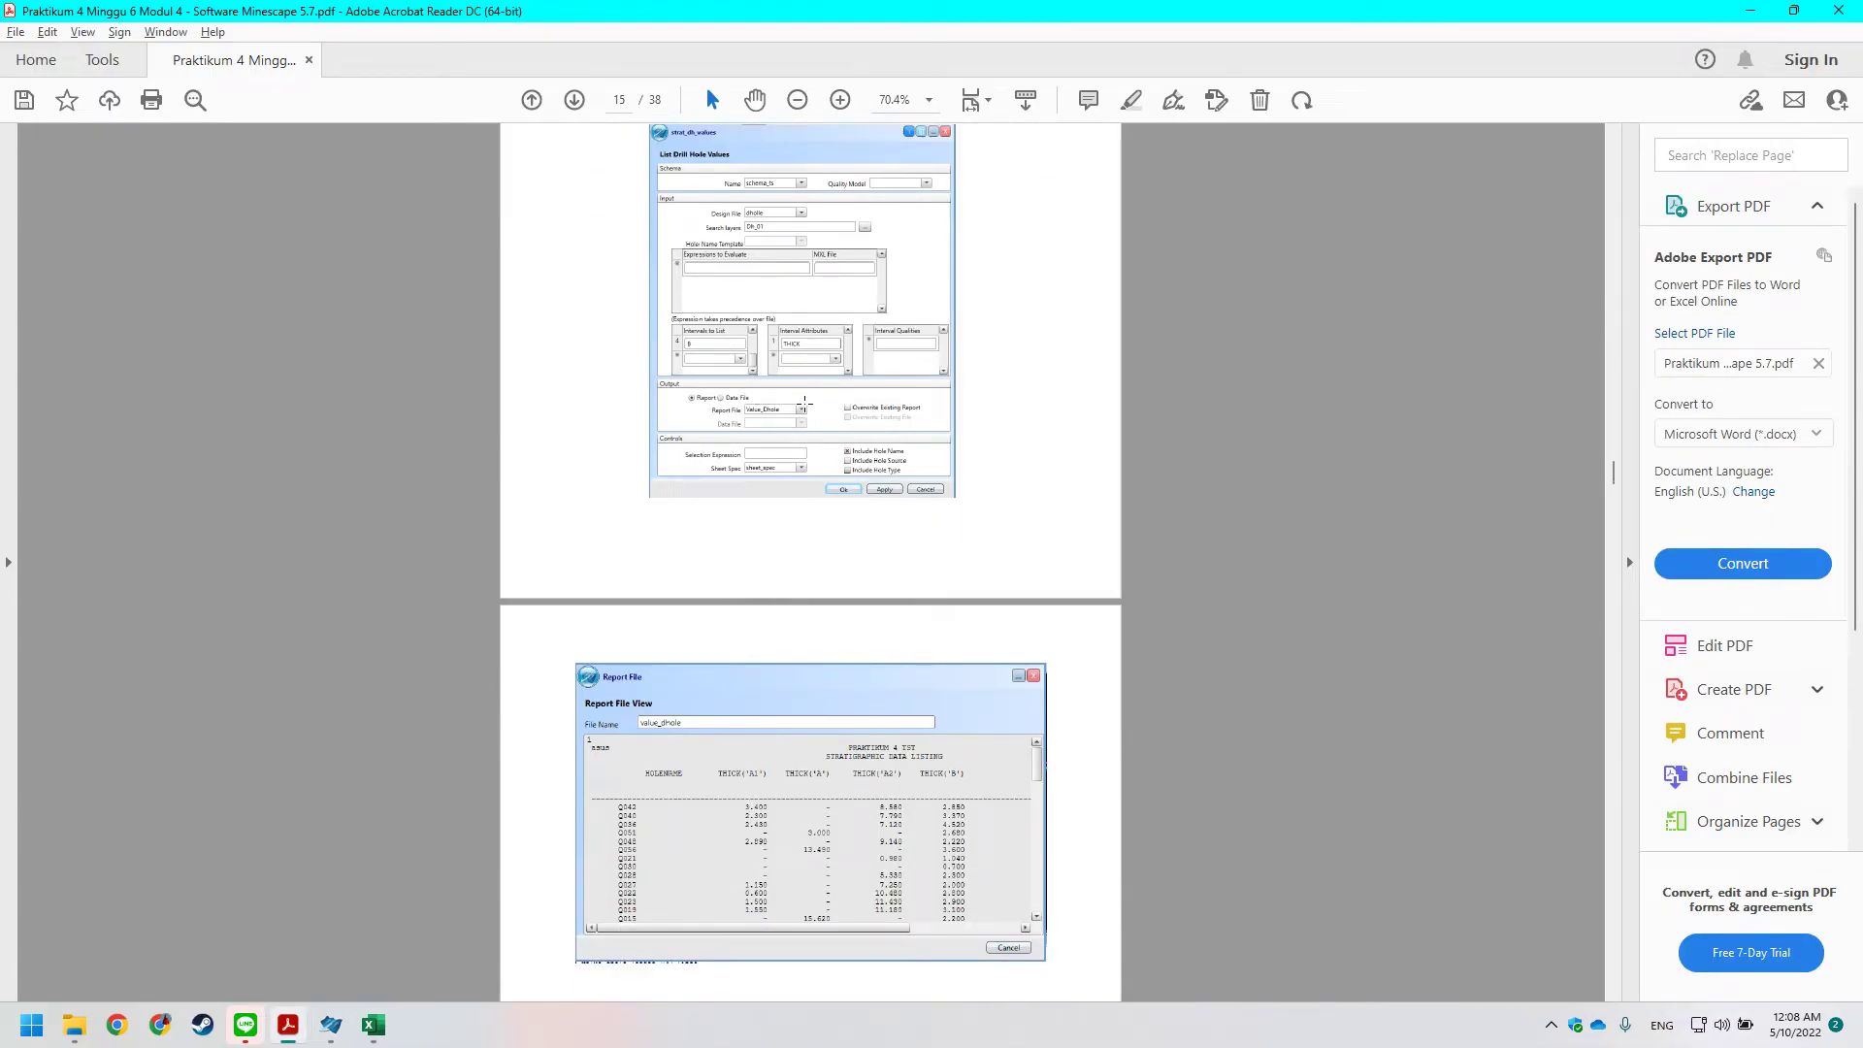
key("alt+Tab")
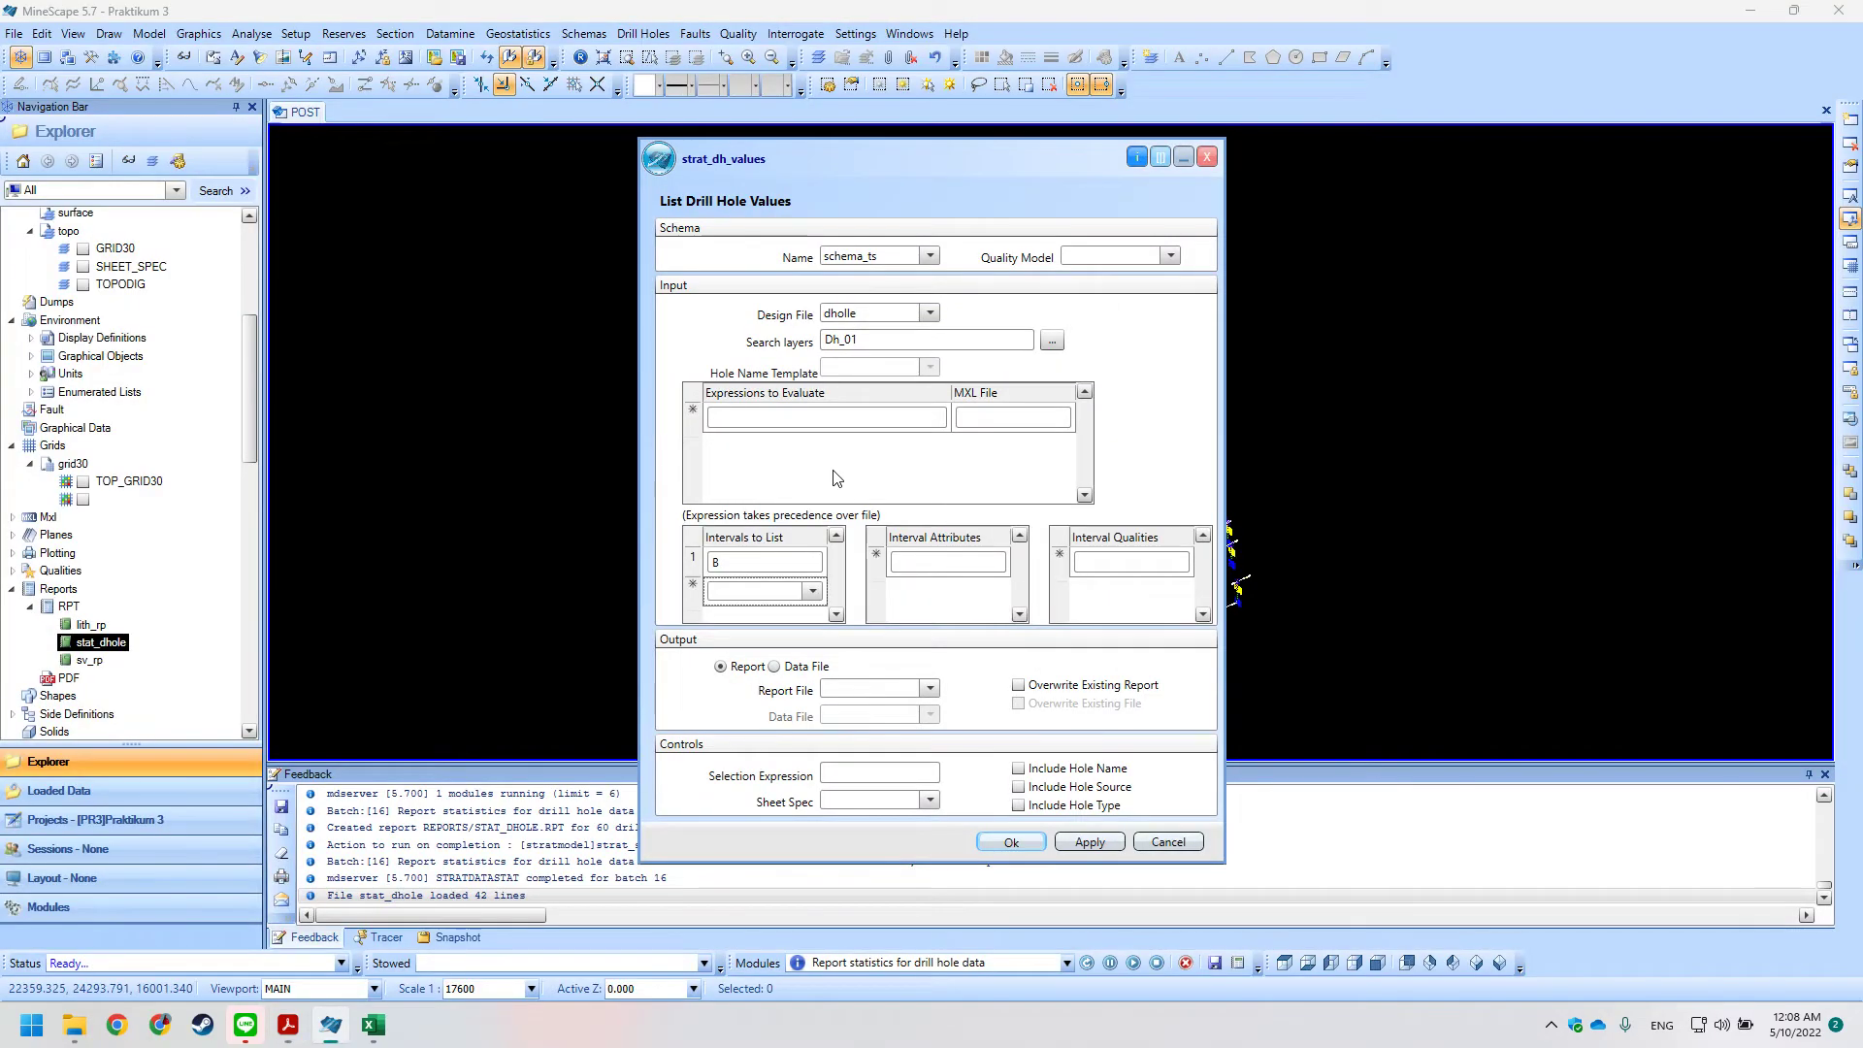
Set the first two intervals to list to A1 and A.
left_click(757, 561)
type("A")
left_click(767, 592)
left_click(812, 592)
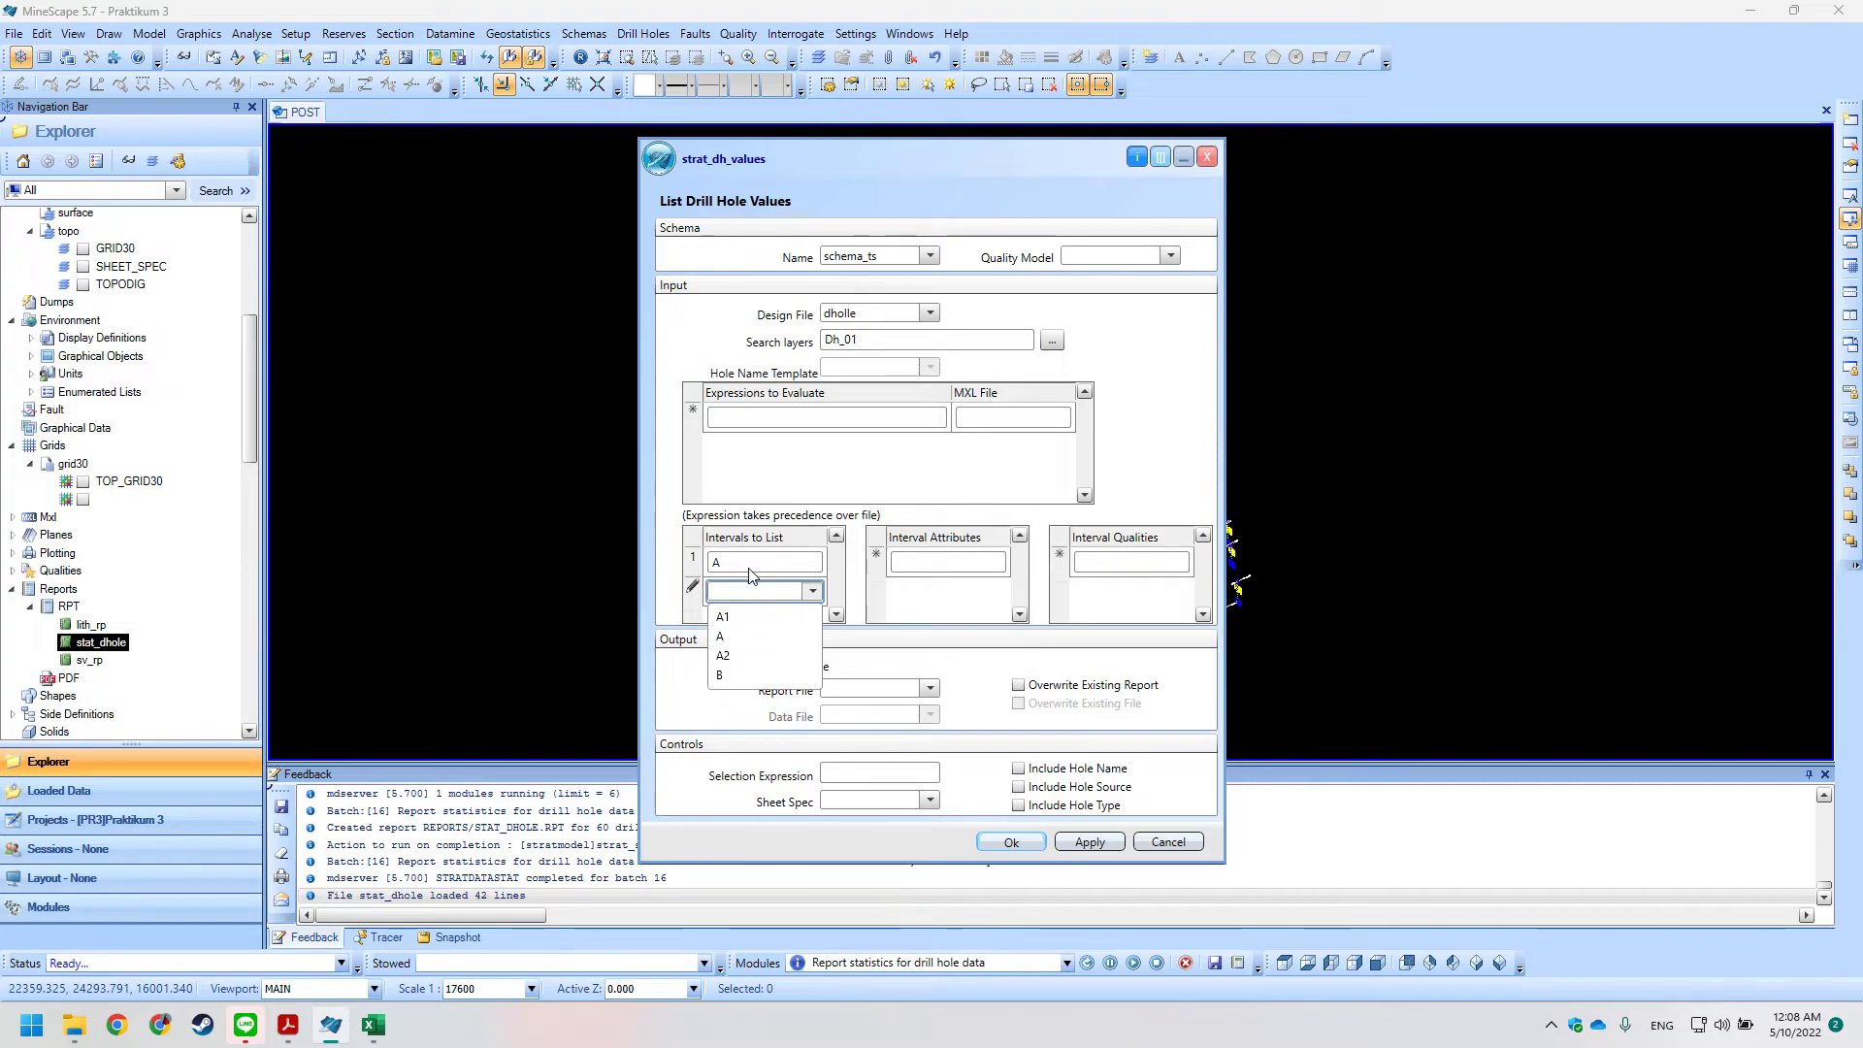
left_click(722, 616)
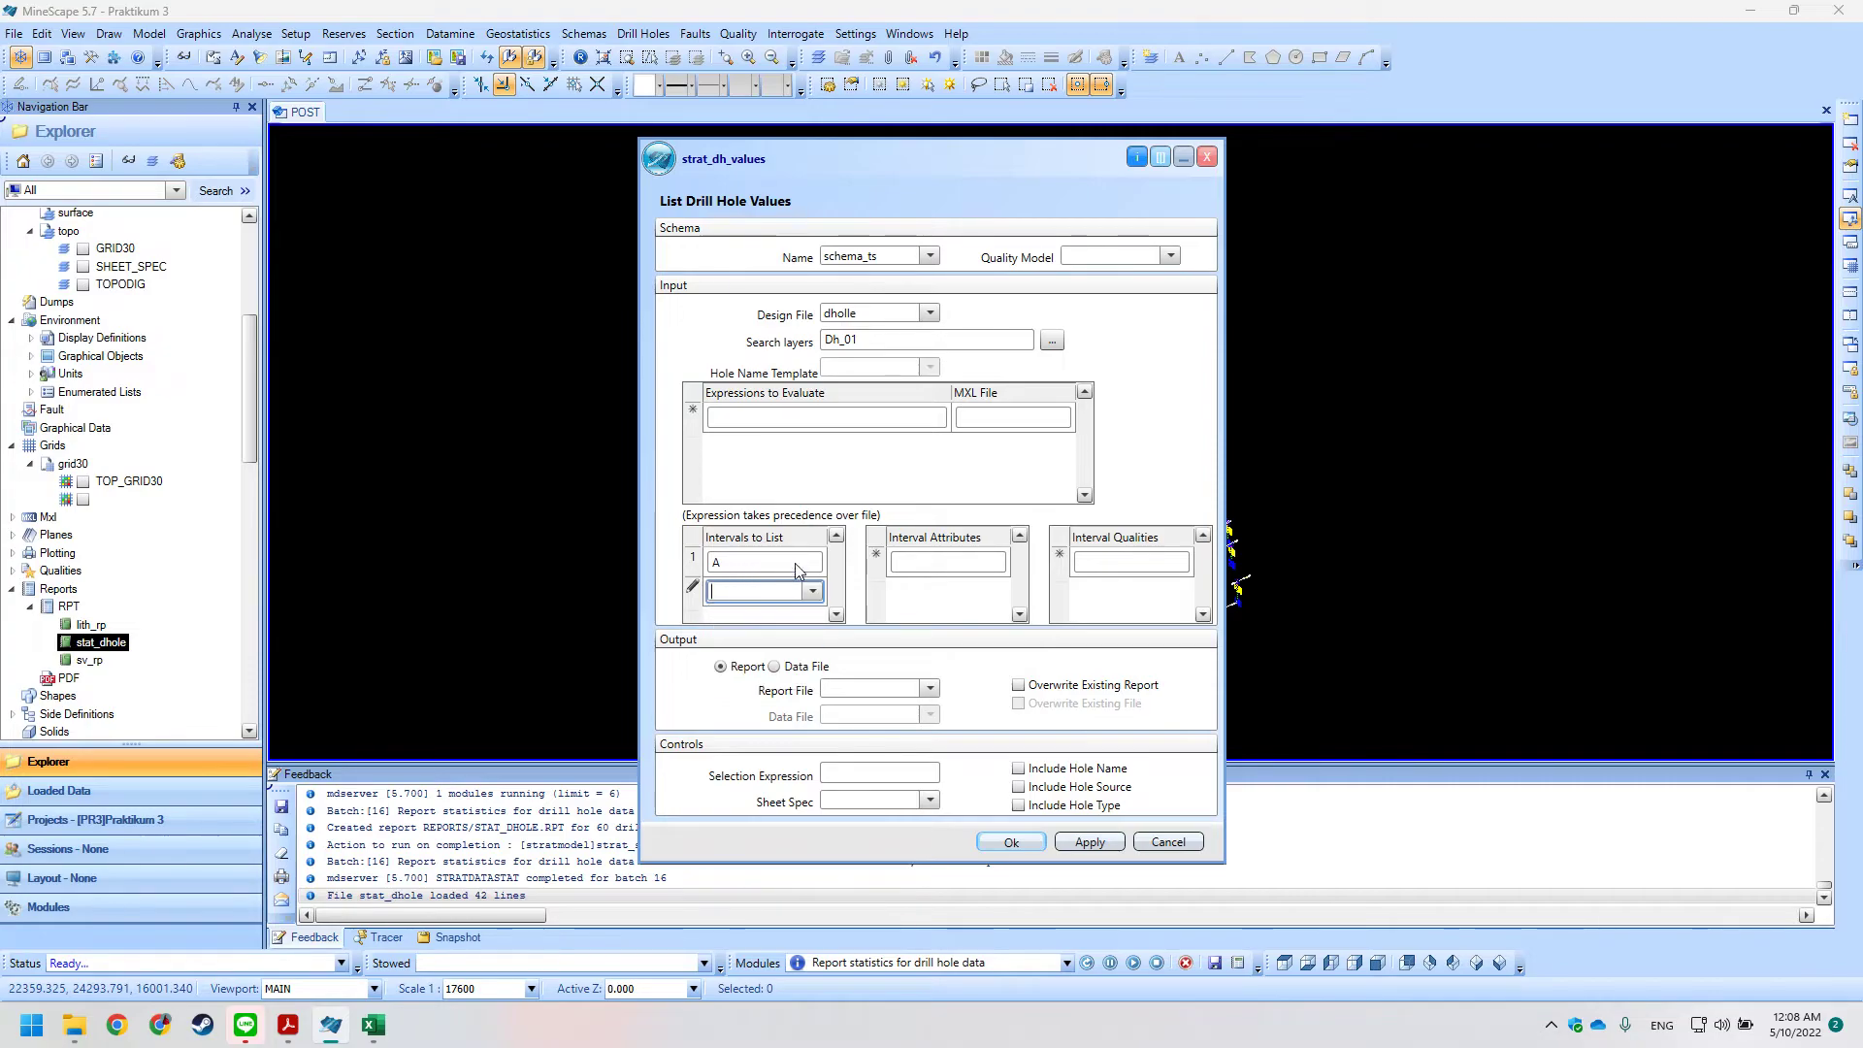
left_click(803, 591)
left_click(813, 591)
left_click(740, 647)
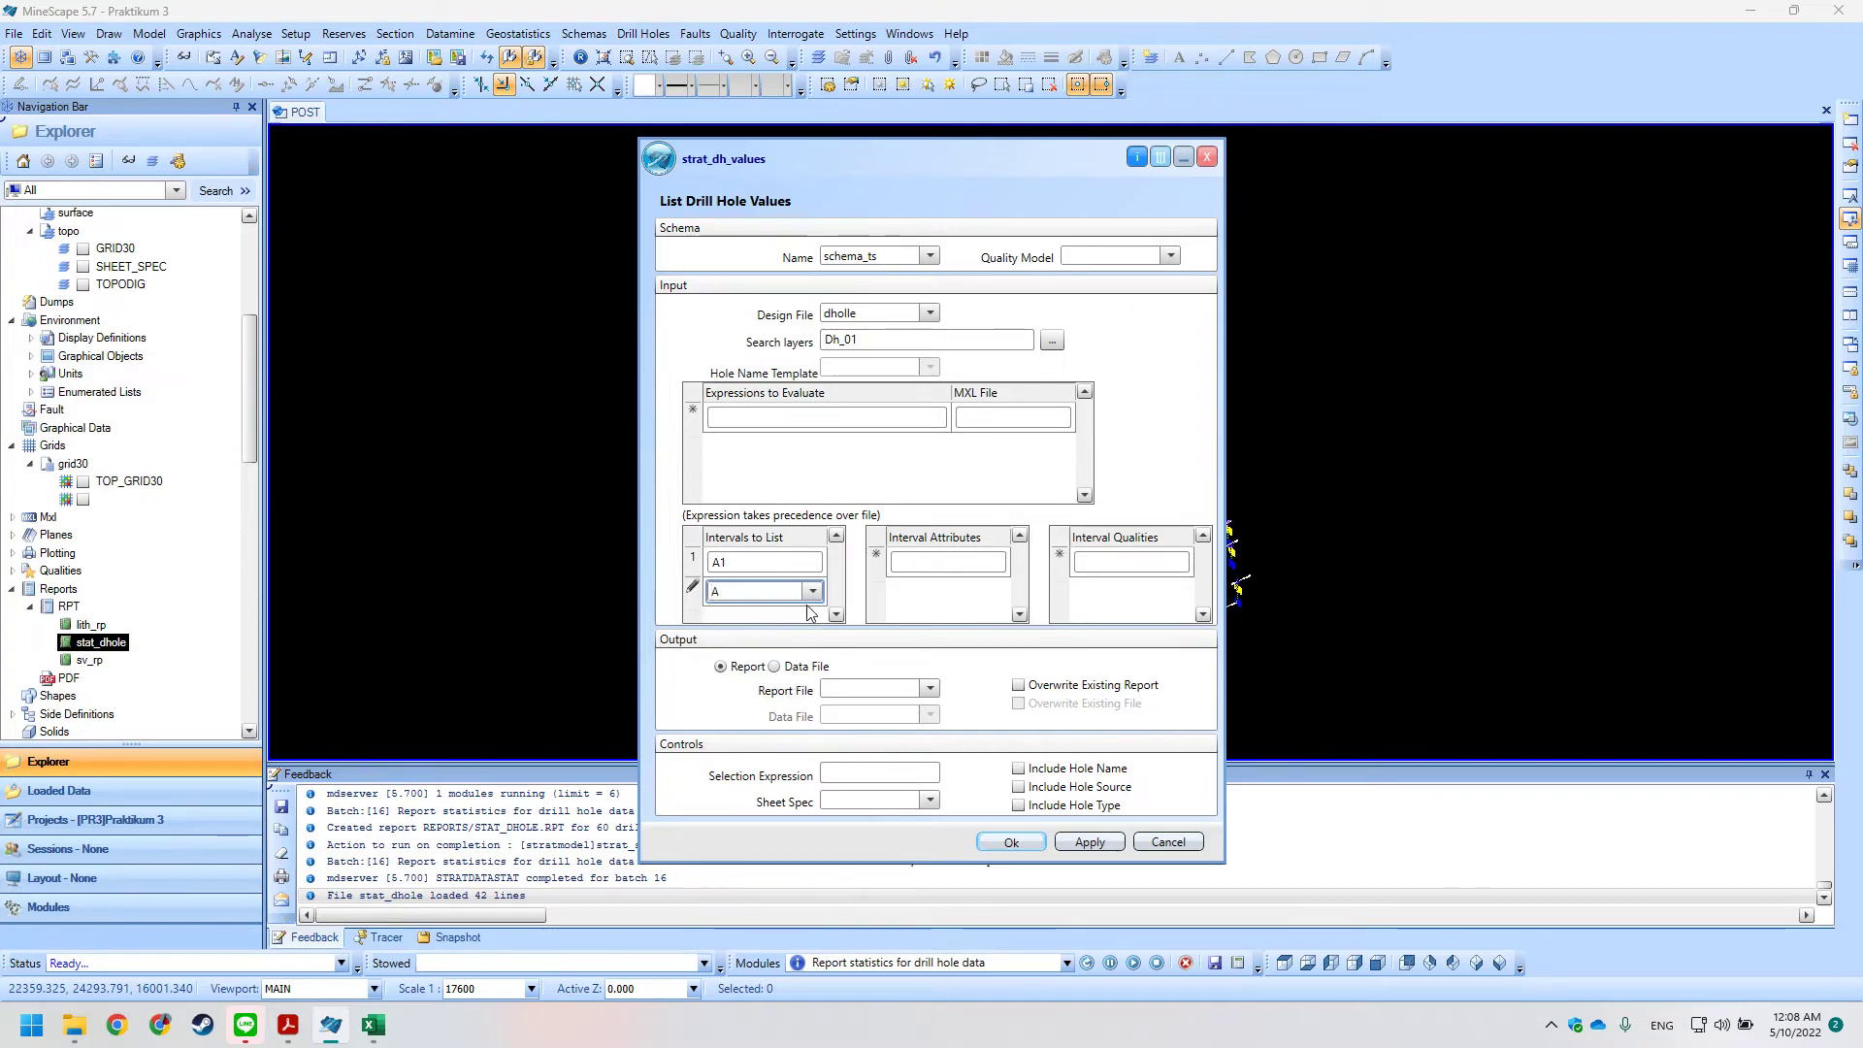
Add A2 and B as the third and fourth intervals to list.
type("A")
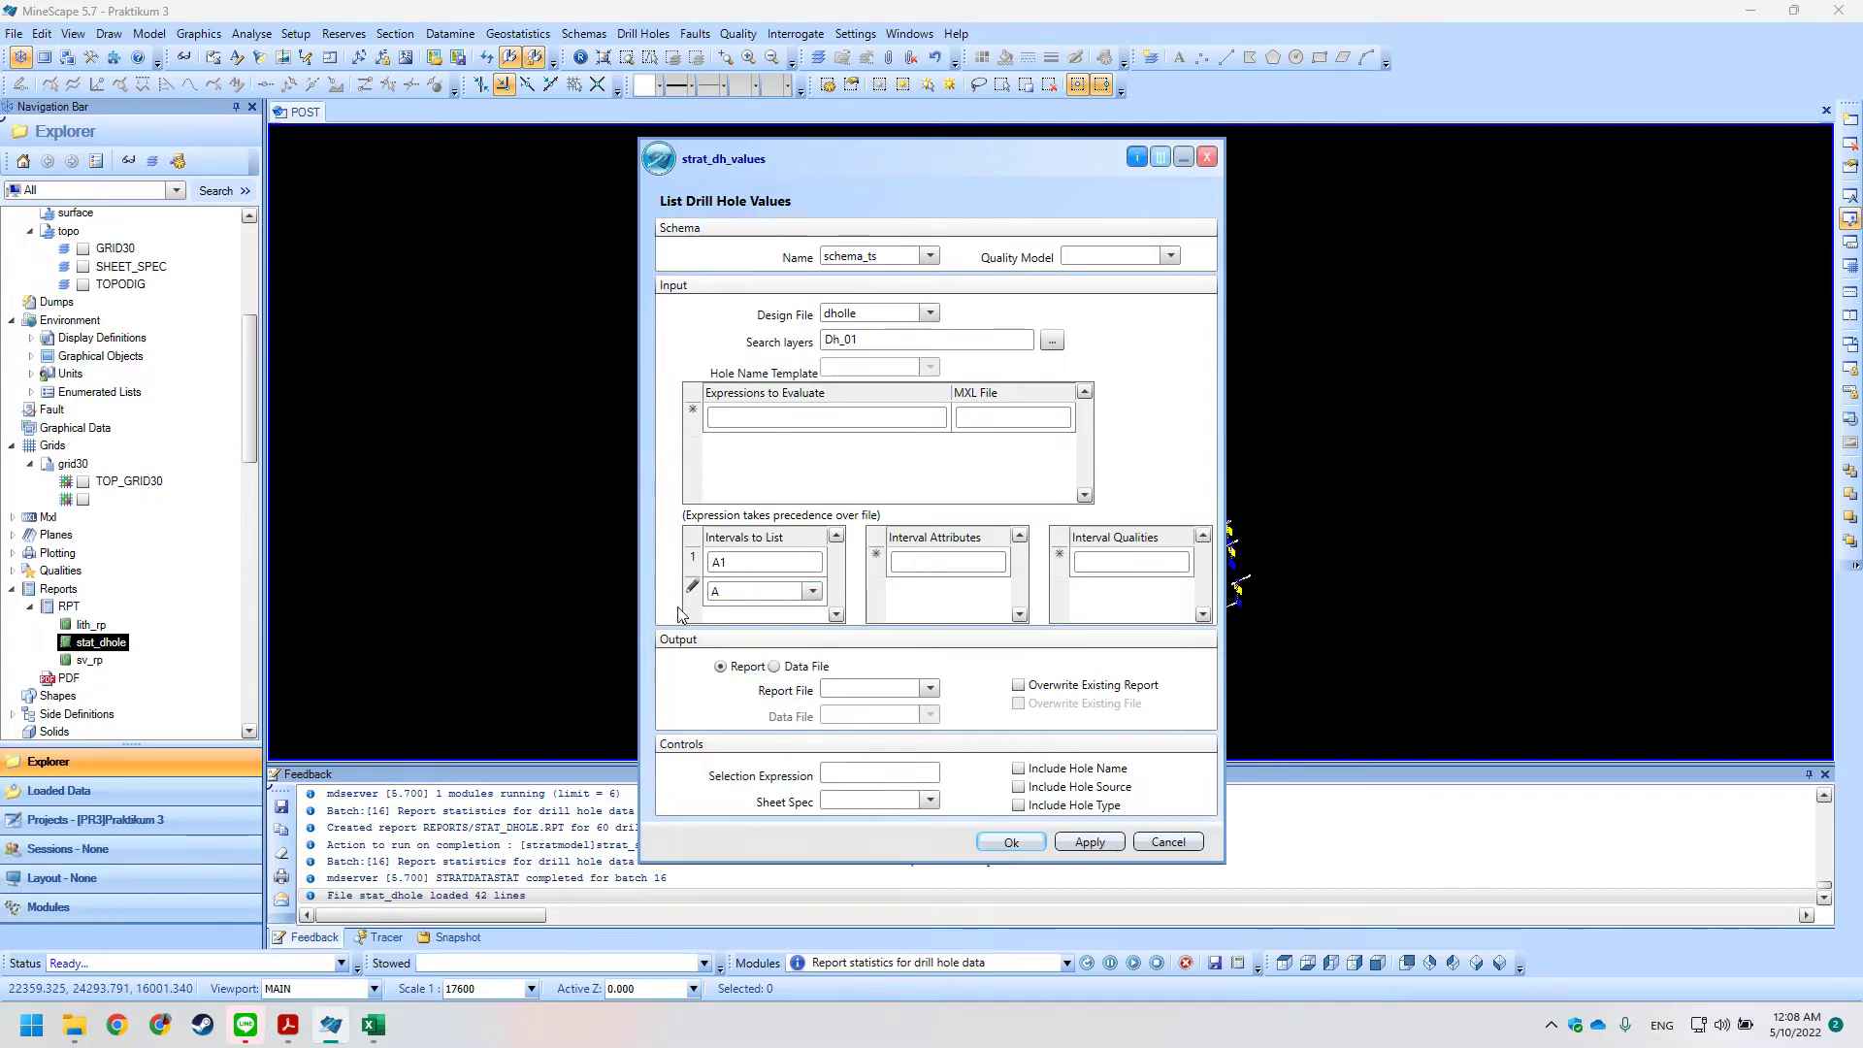
left_click(745, 616)
left_click(760, 621)
left_click(718, 633)
left_click(757, 613)
left_click(767, 591)
left_click(744, 677)
Set the interval attribute to THICK and check the form's interval list against the tutorial PDF.
left_click(948, 562)
left_click(997, 561)
left_click(932, 583)
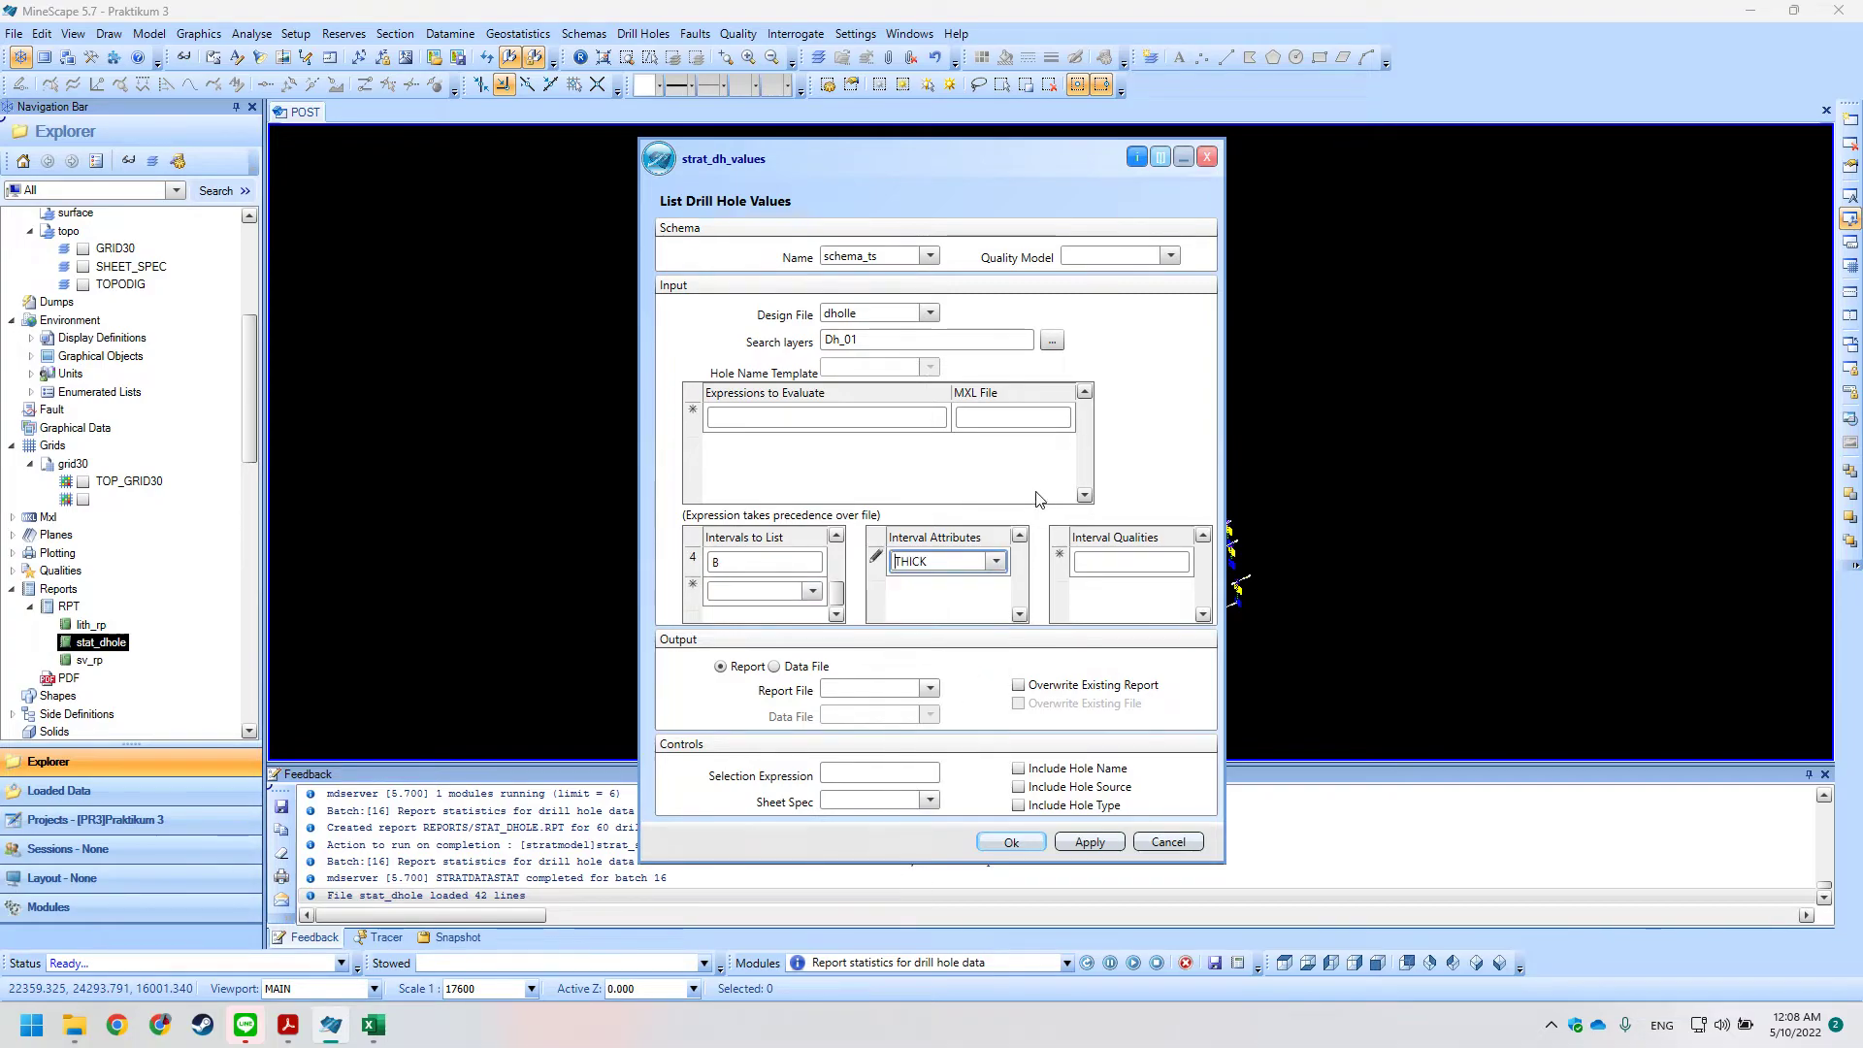
key("alt+Tab")
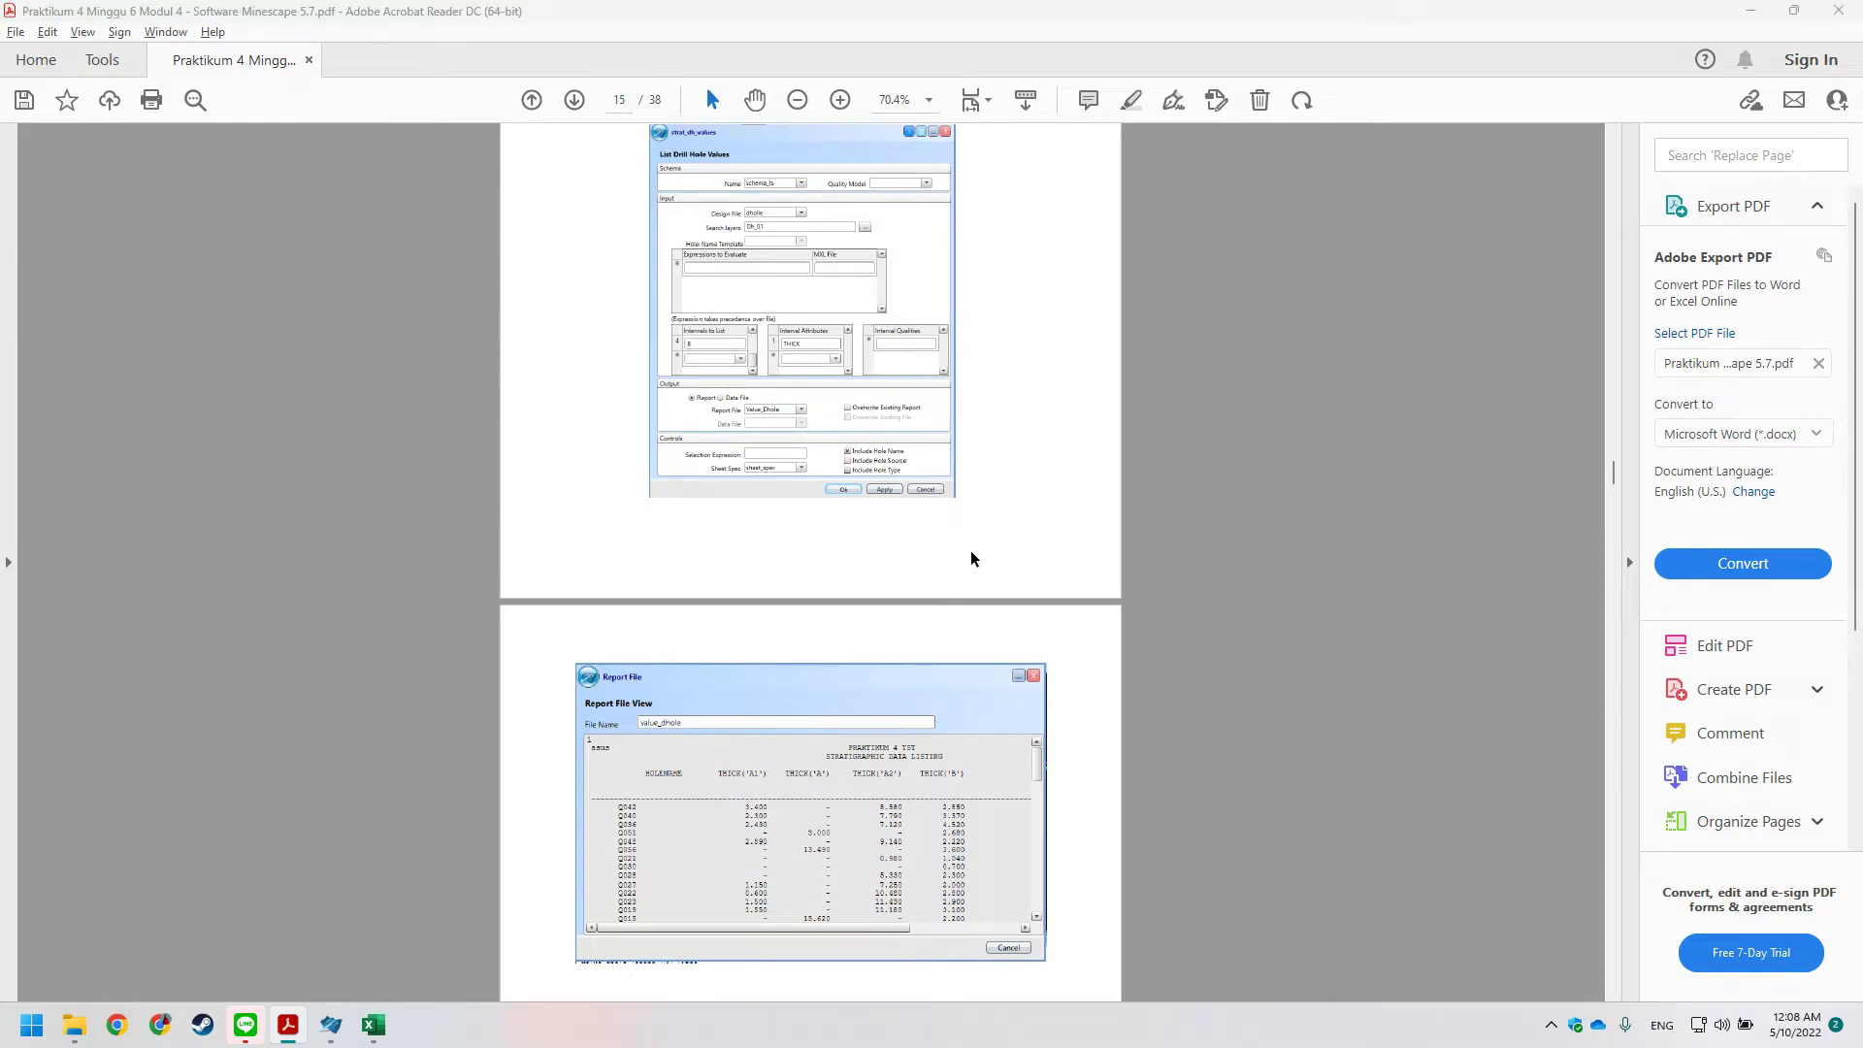
key("alt+Tab")
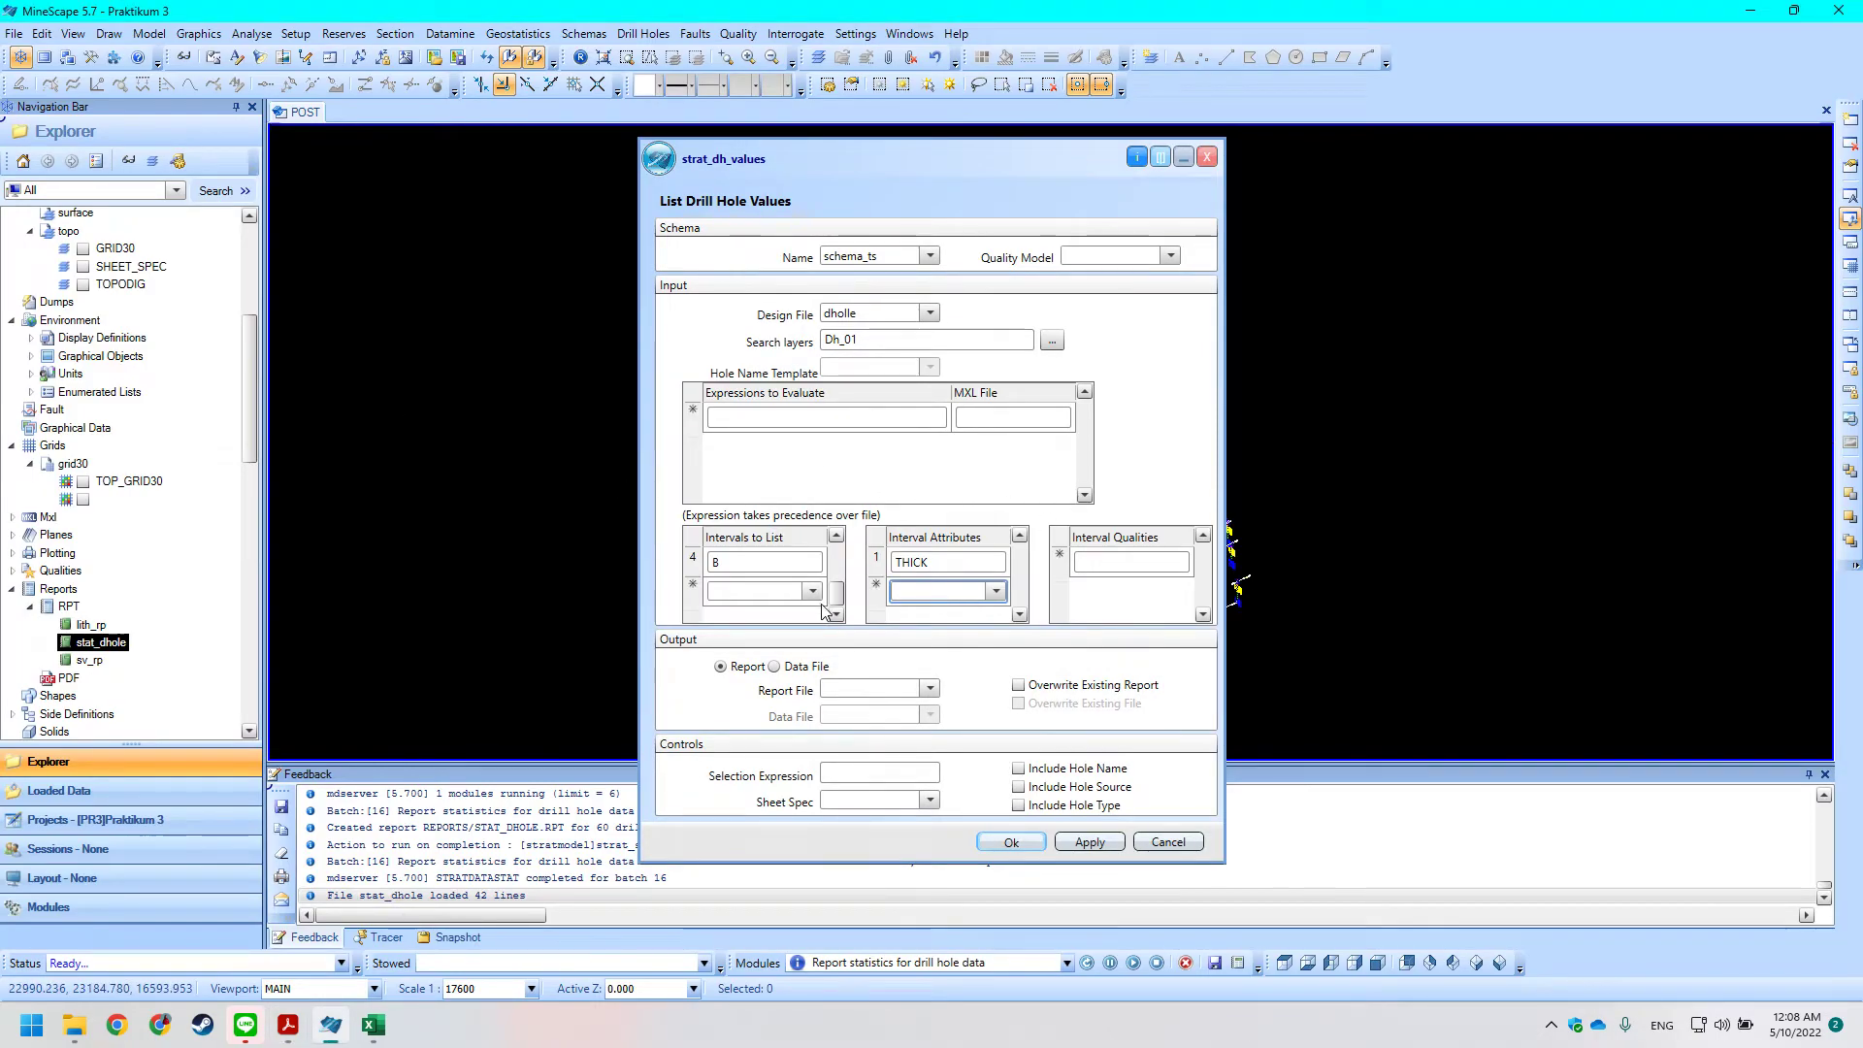
left_click_drag(836, 594, 840, 554)
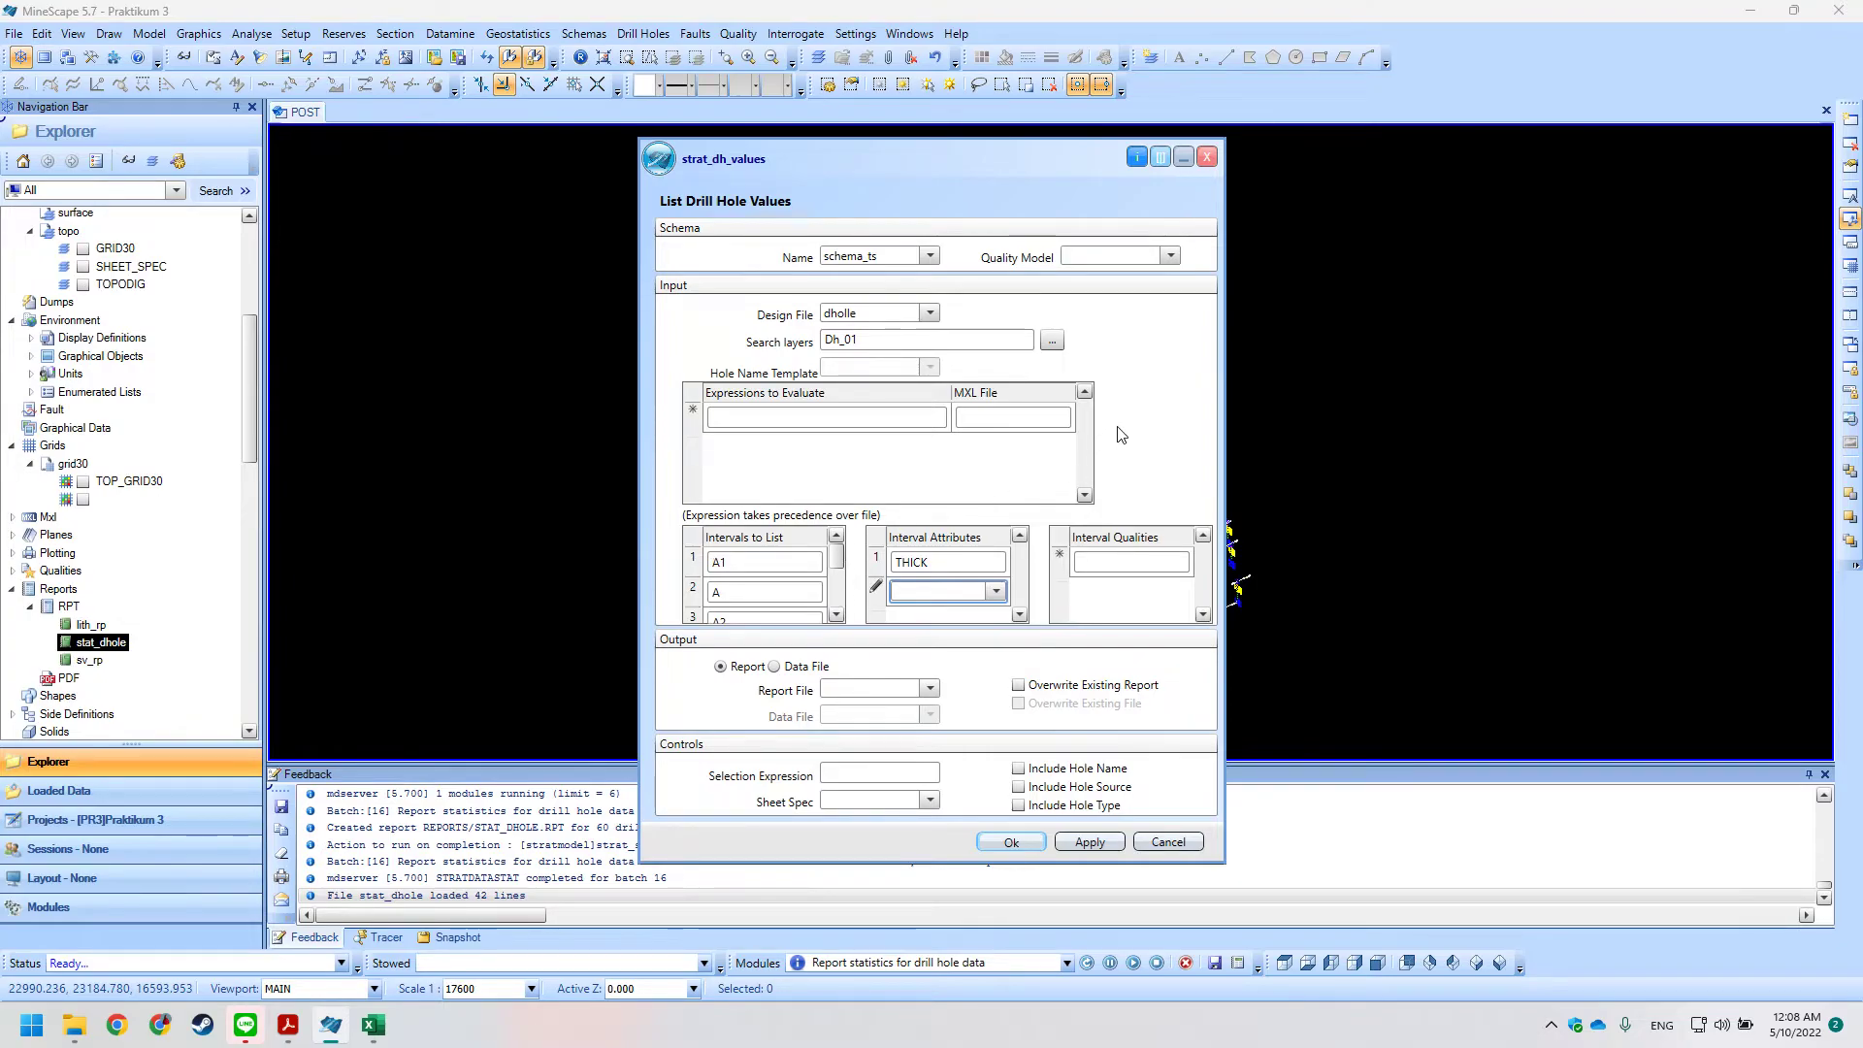
Name the output report file Value_Dhole, as given in the tutorial PDF.
key("alt+Tab")
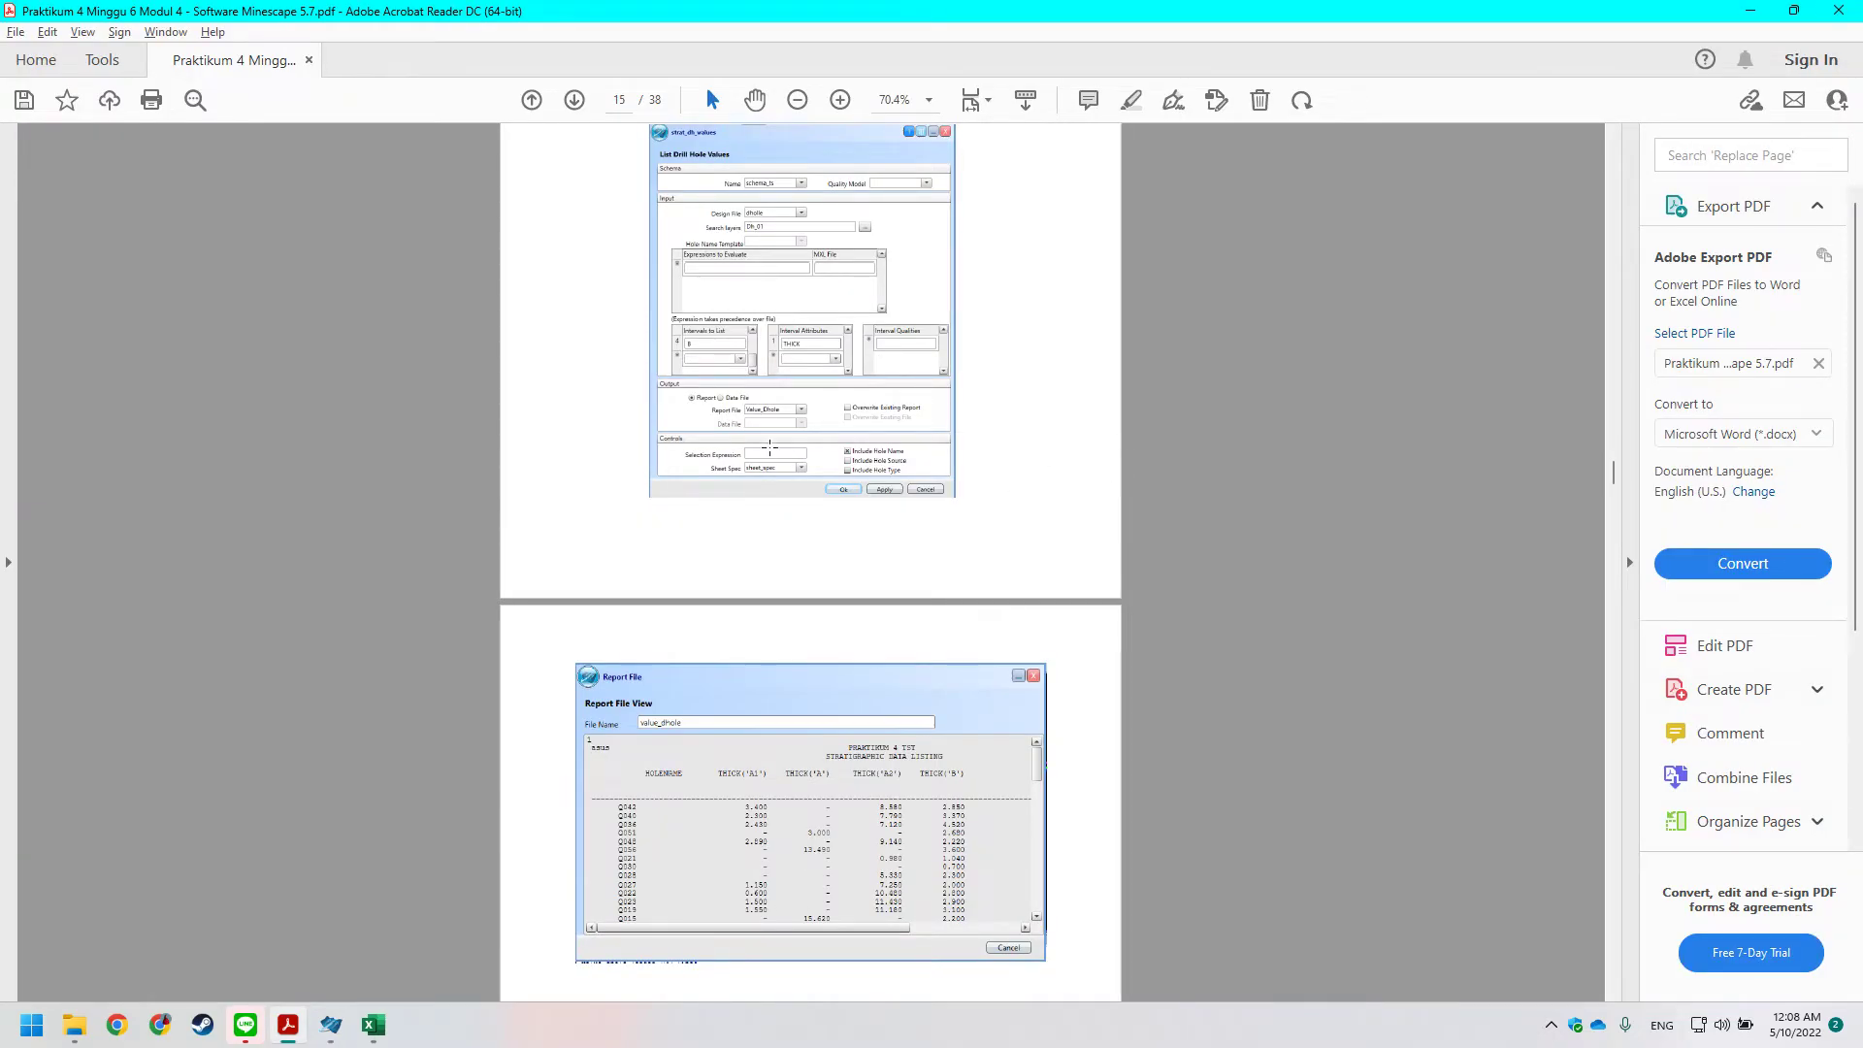
key("alt+Tab")
left_click(921, 694)
key("alt+Tab")
key("alt+Tab")
type("Value")
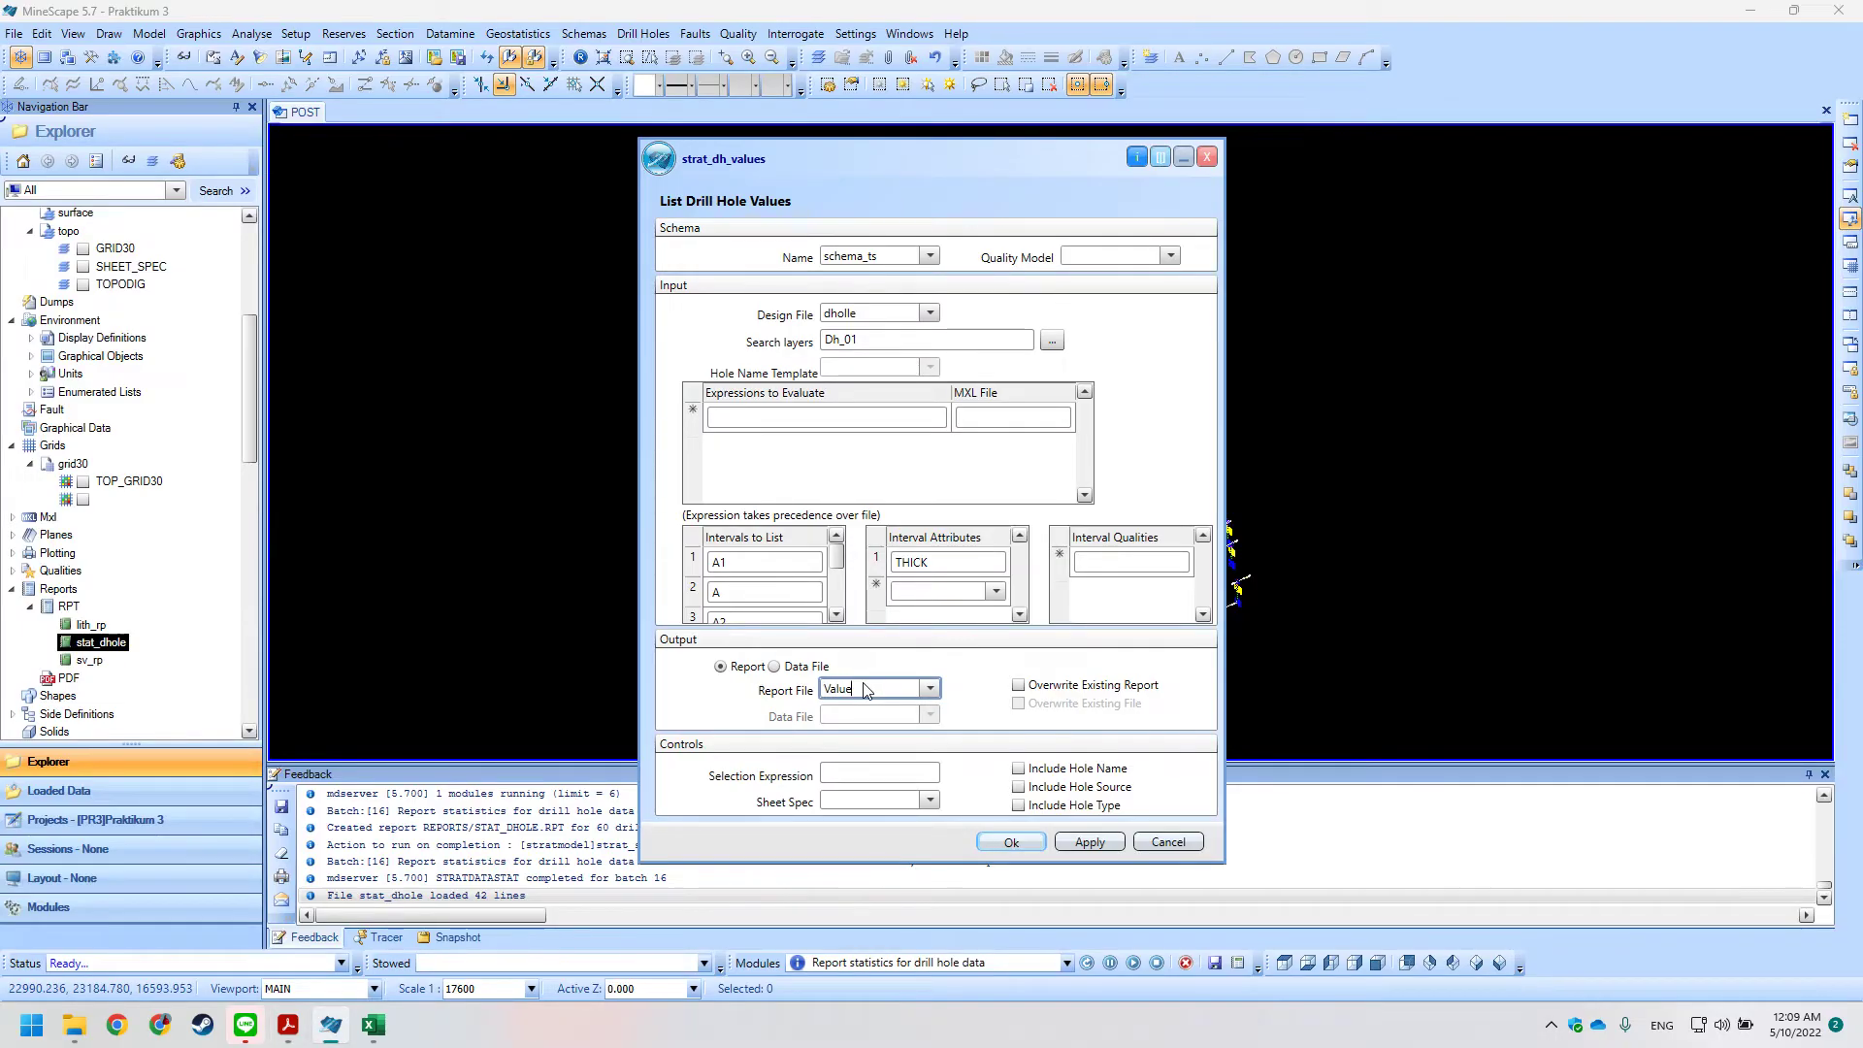
key("alt+Tab")
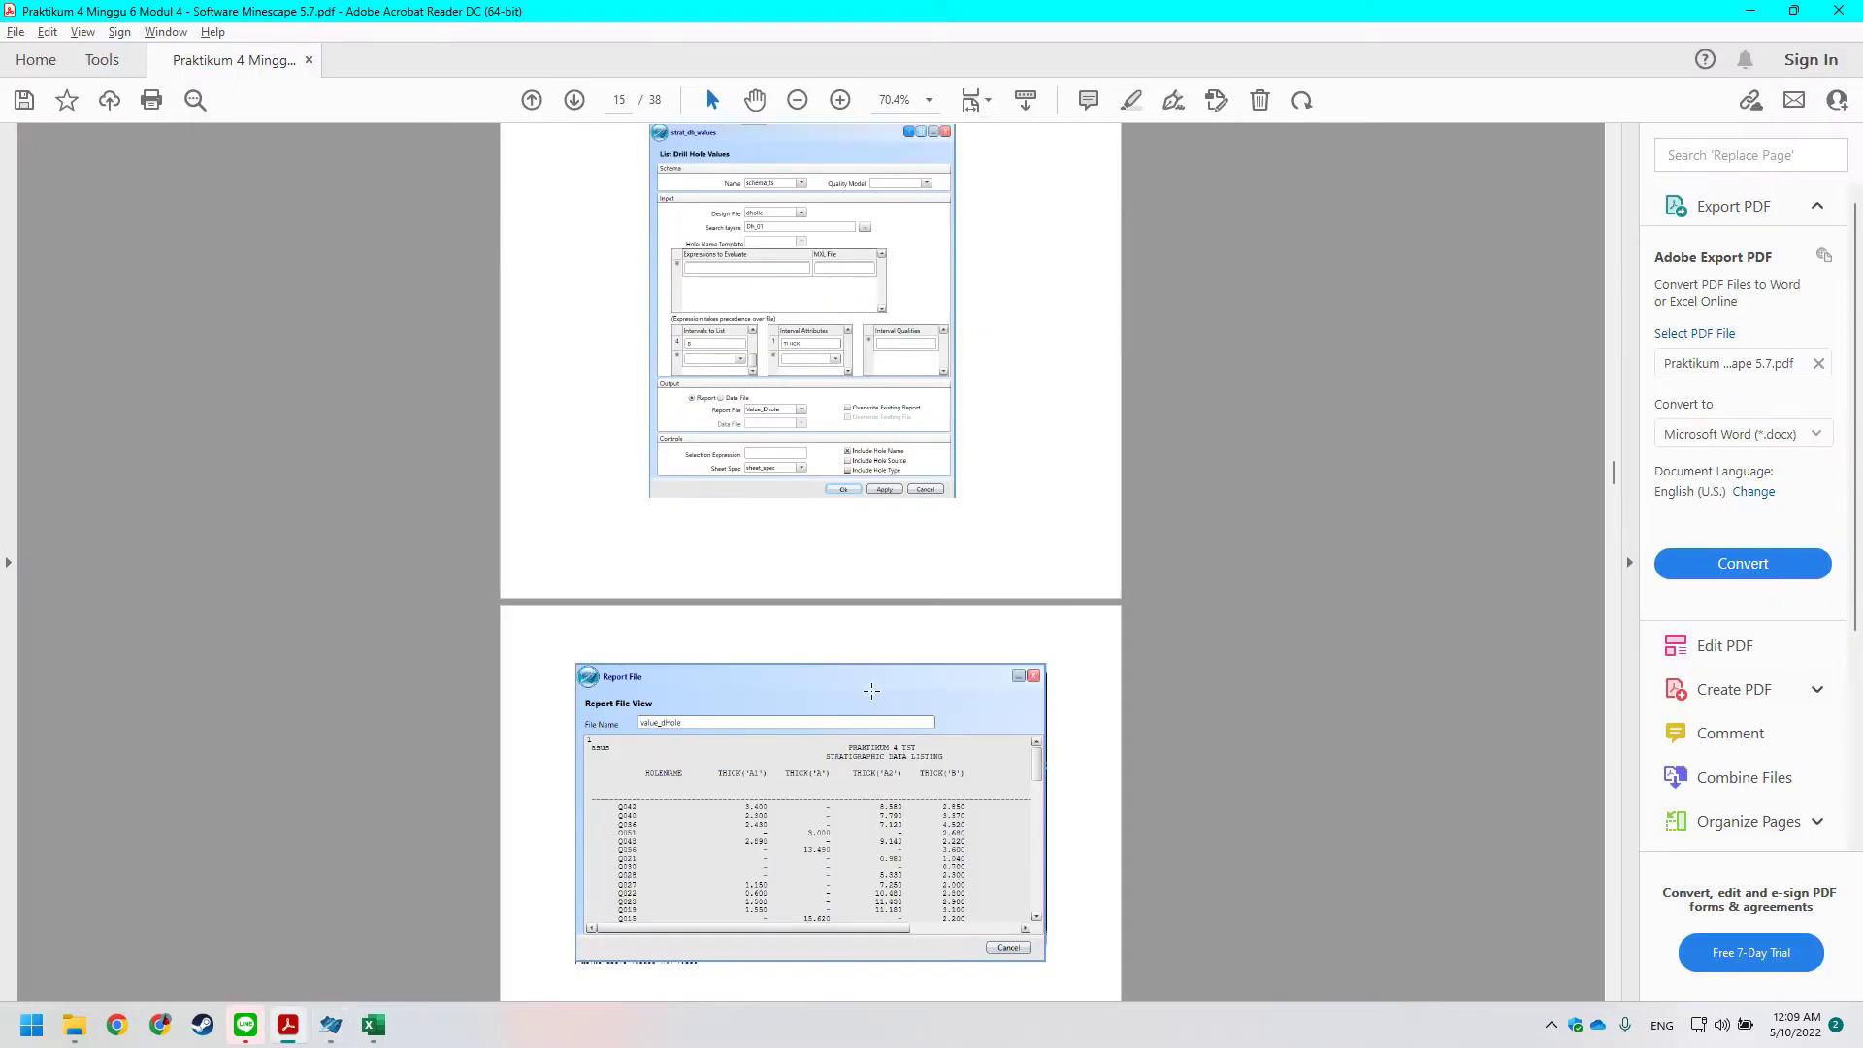
key("alt+Tab")
type("_D")
type("hoke")
type("le")
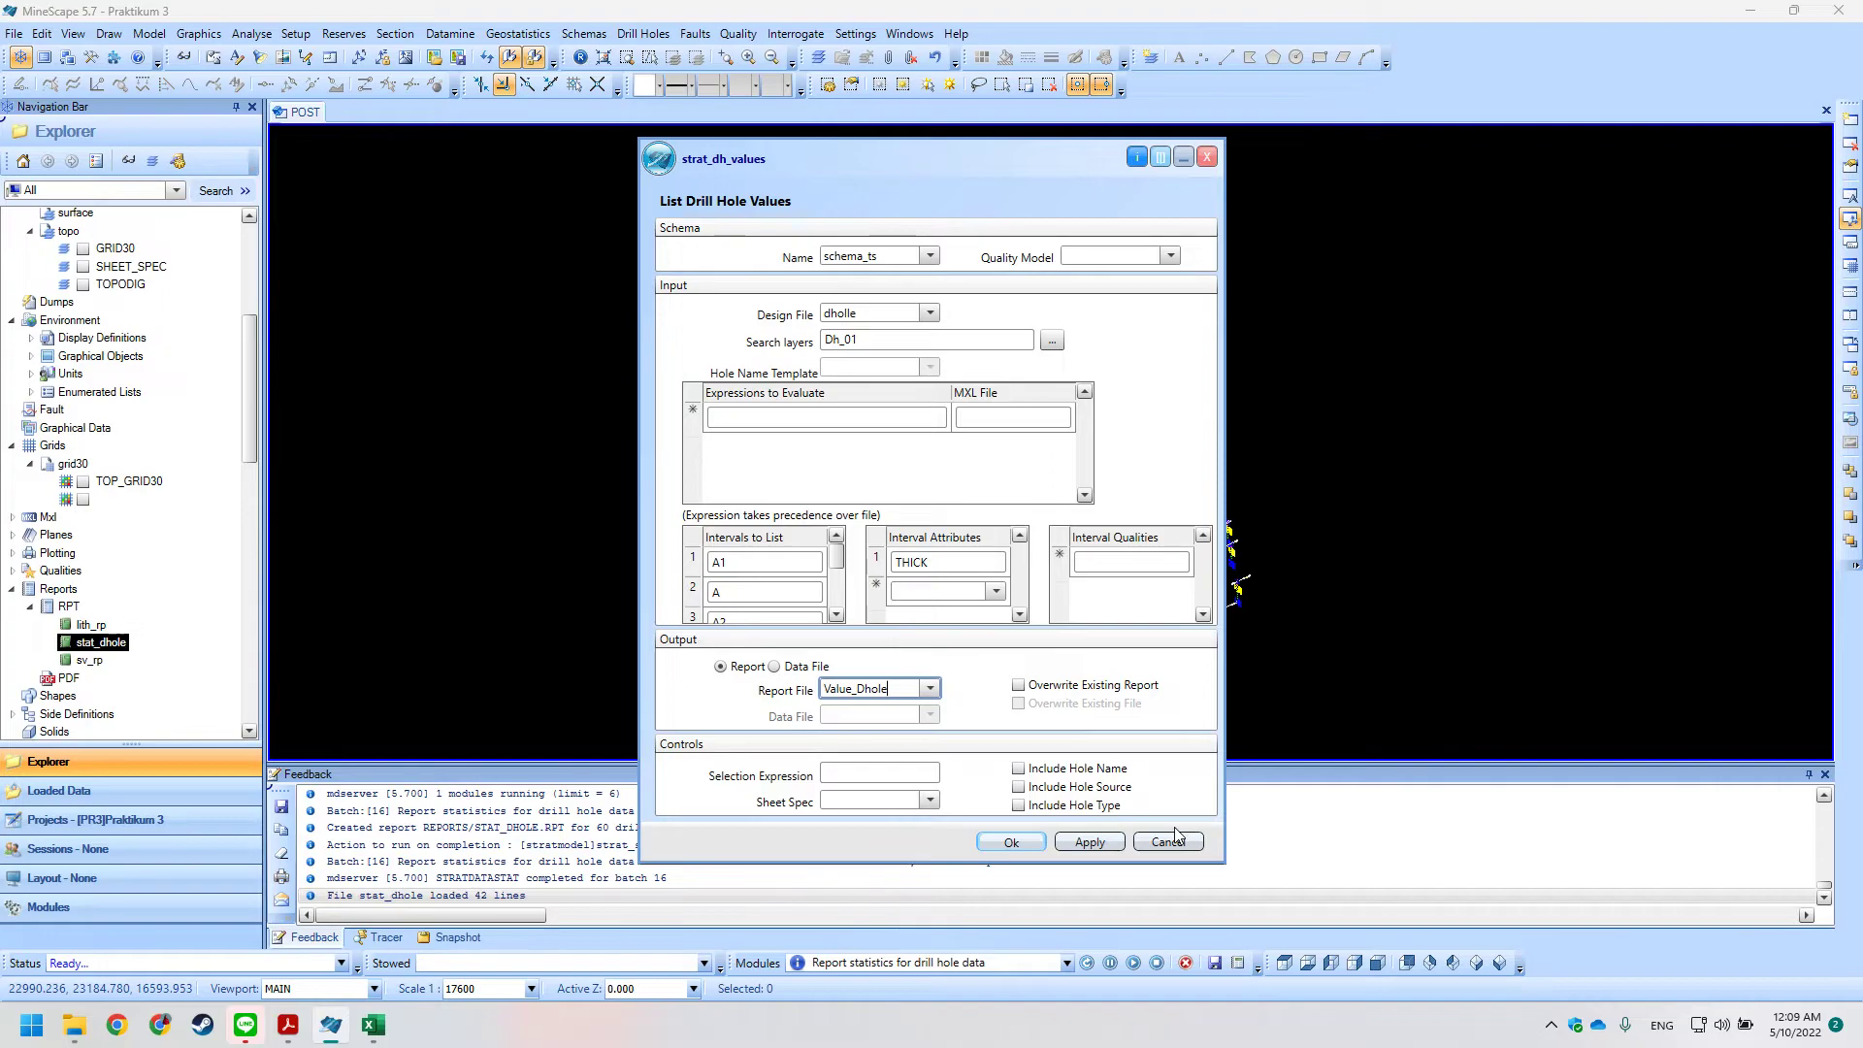
Set the sheet specification to sheet_spec and run the drill hole values report.
key("alt+Tab")
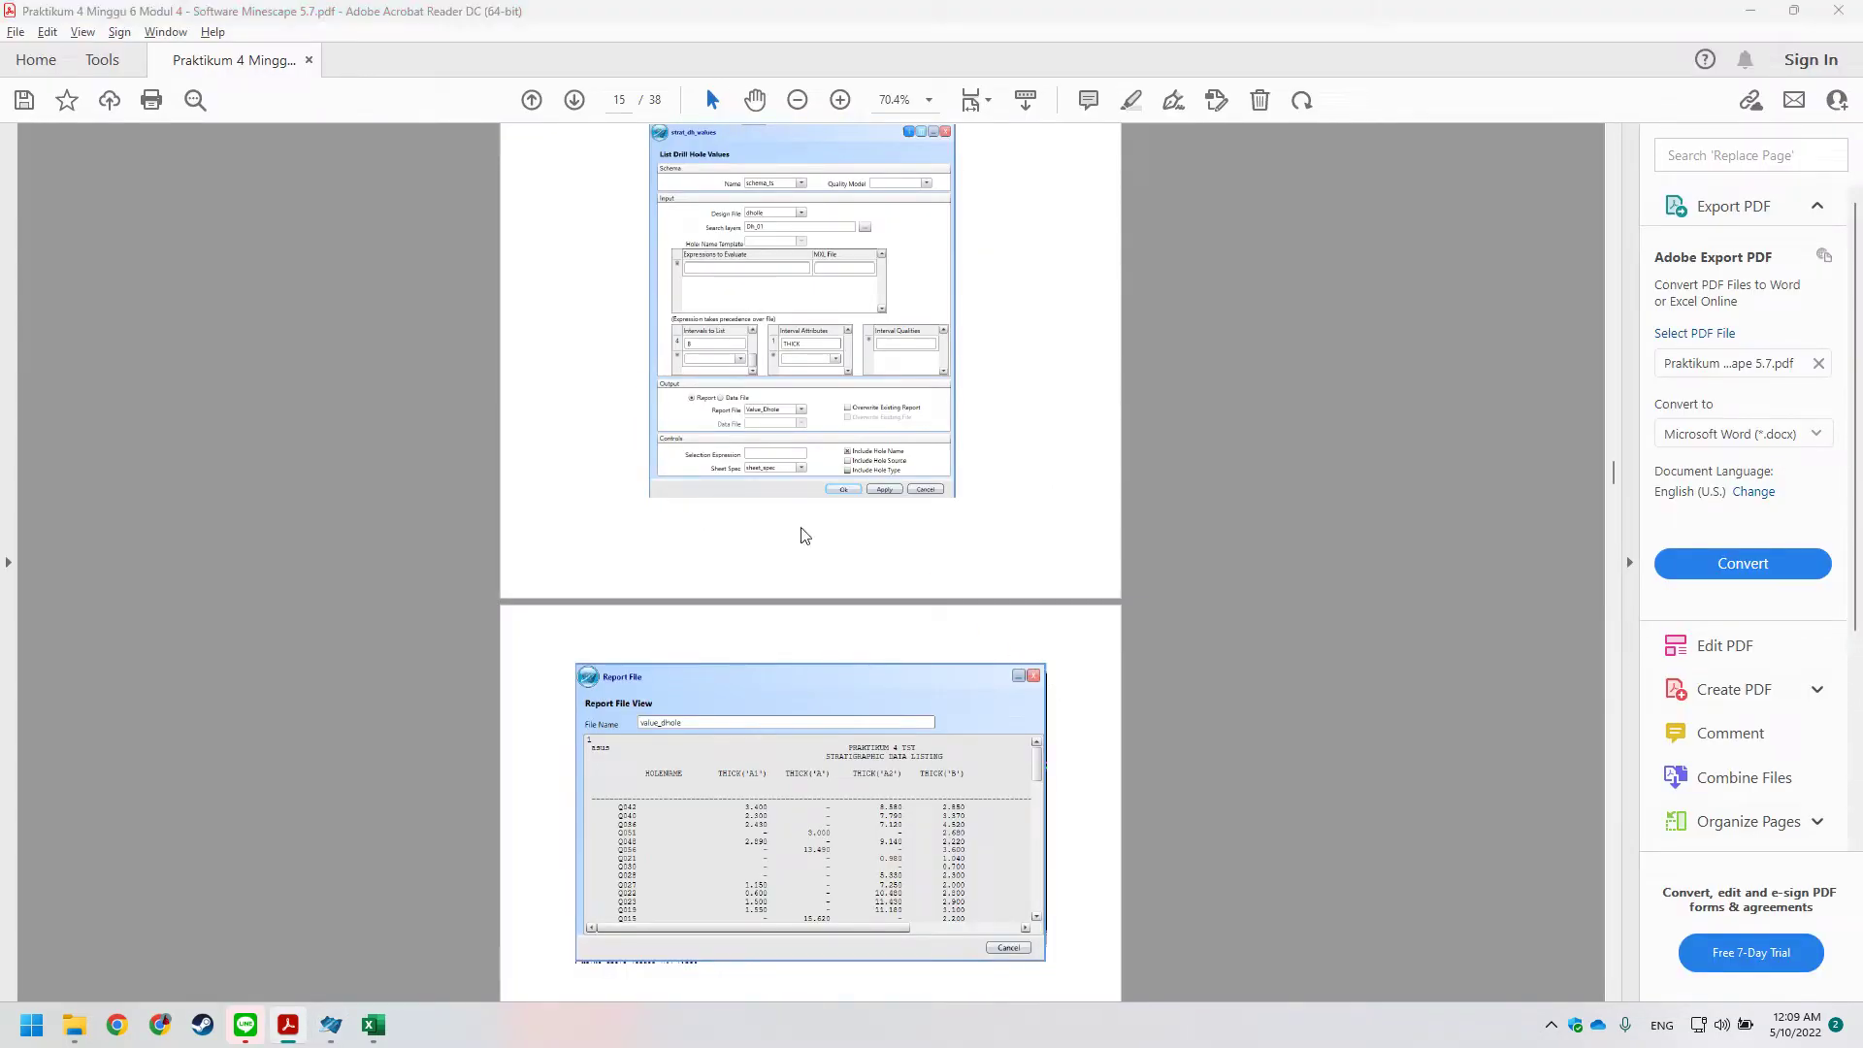
key("alt+Tab")
left_click(930, 801)
left_click(878, 845)
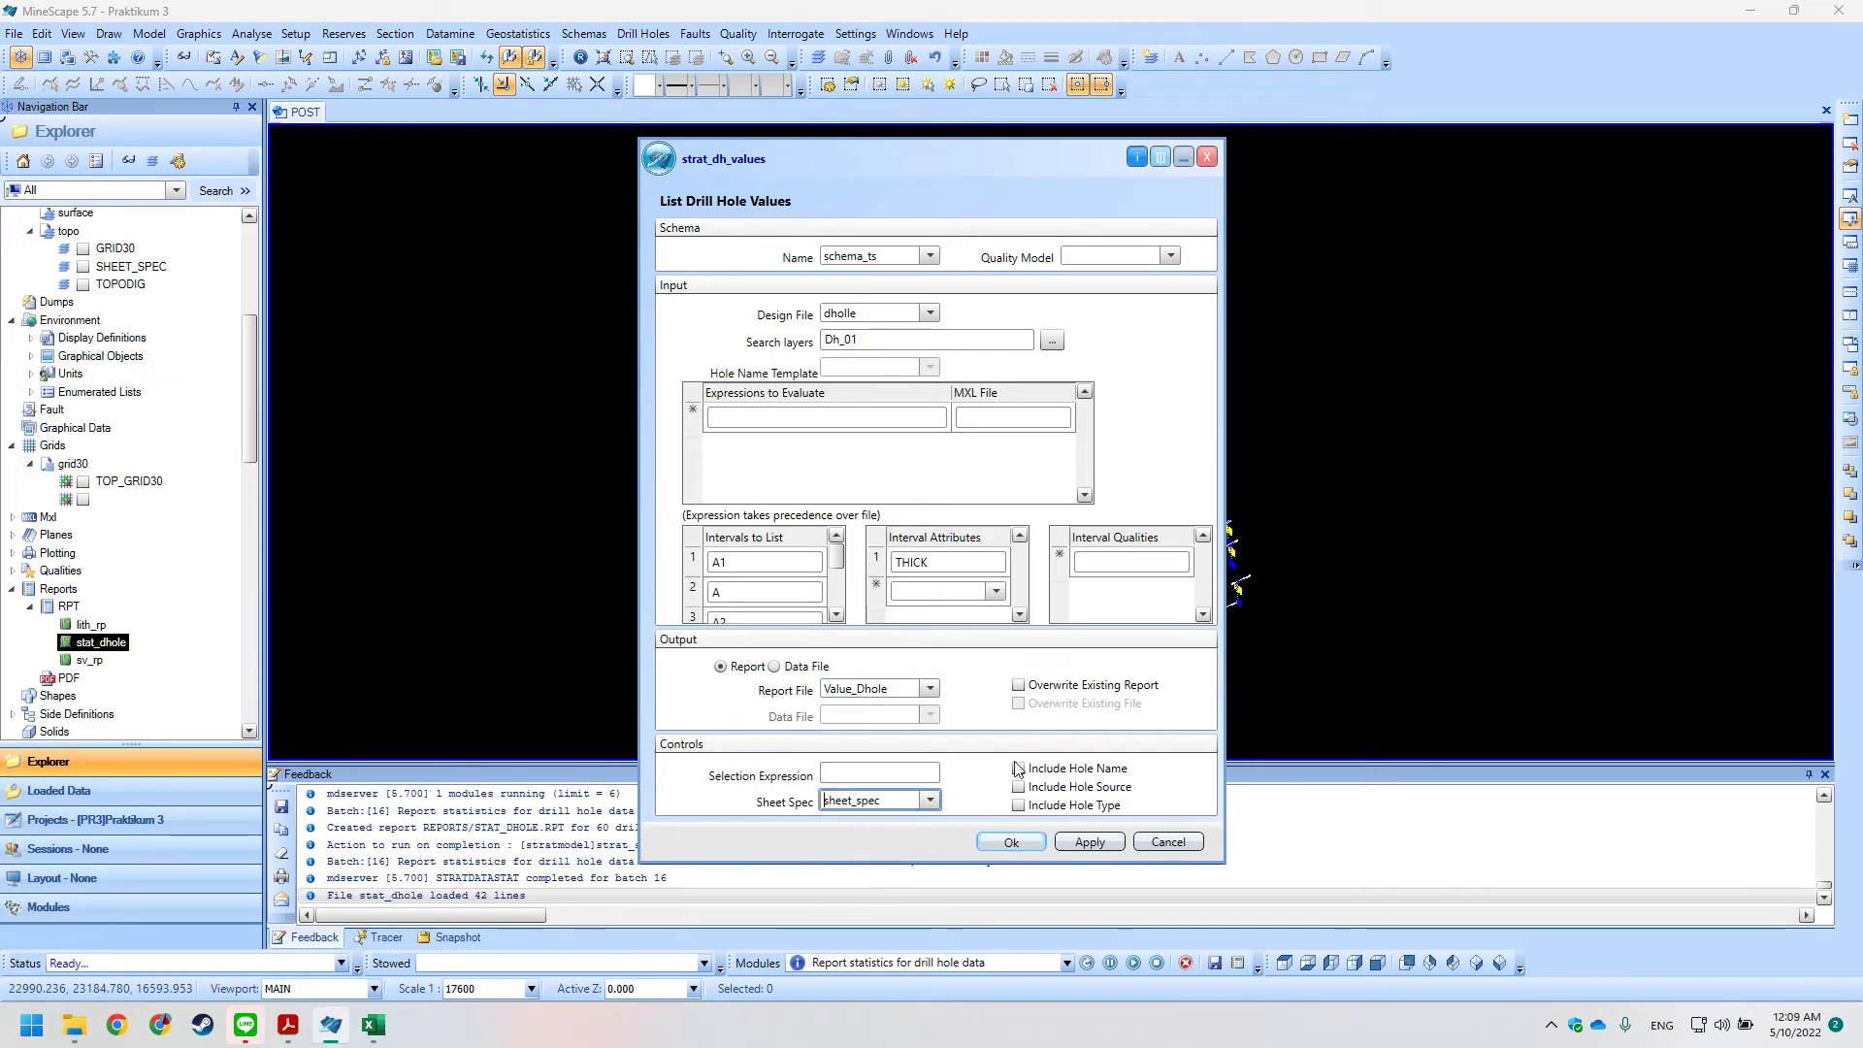
left_click_drag(930, 154, 882, 151)
left_click(961, 840)
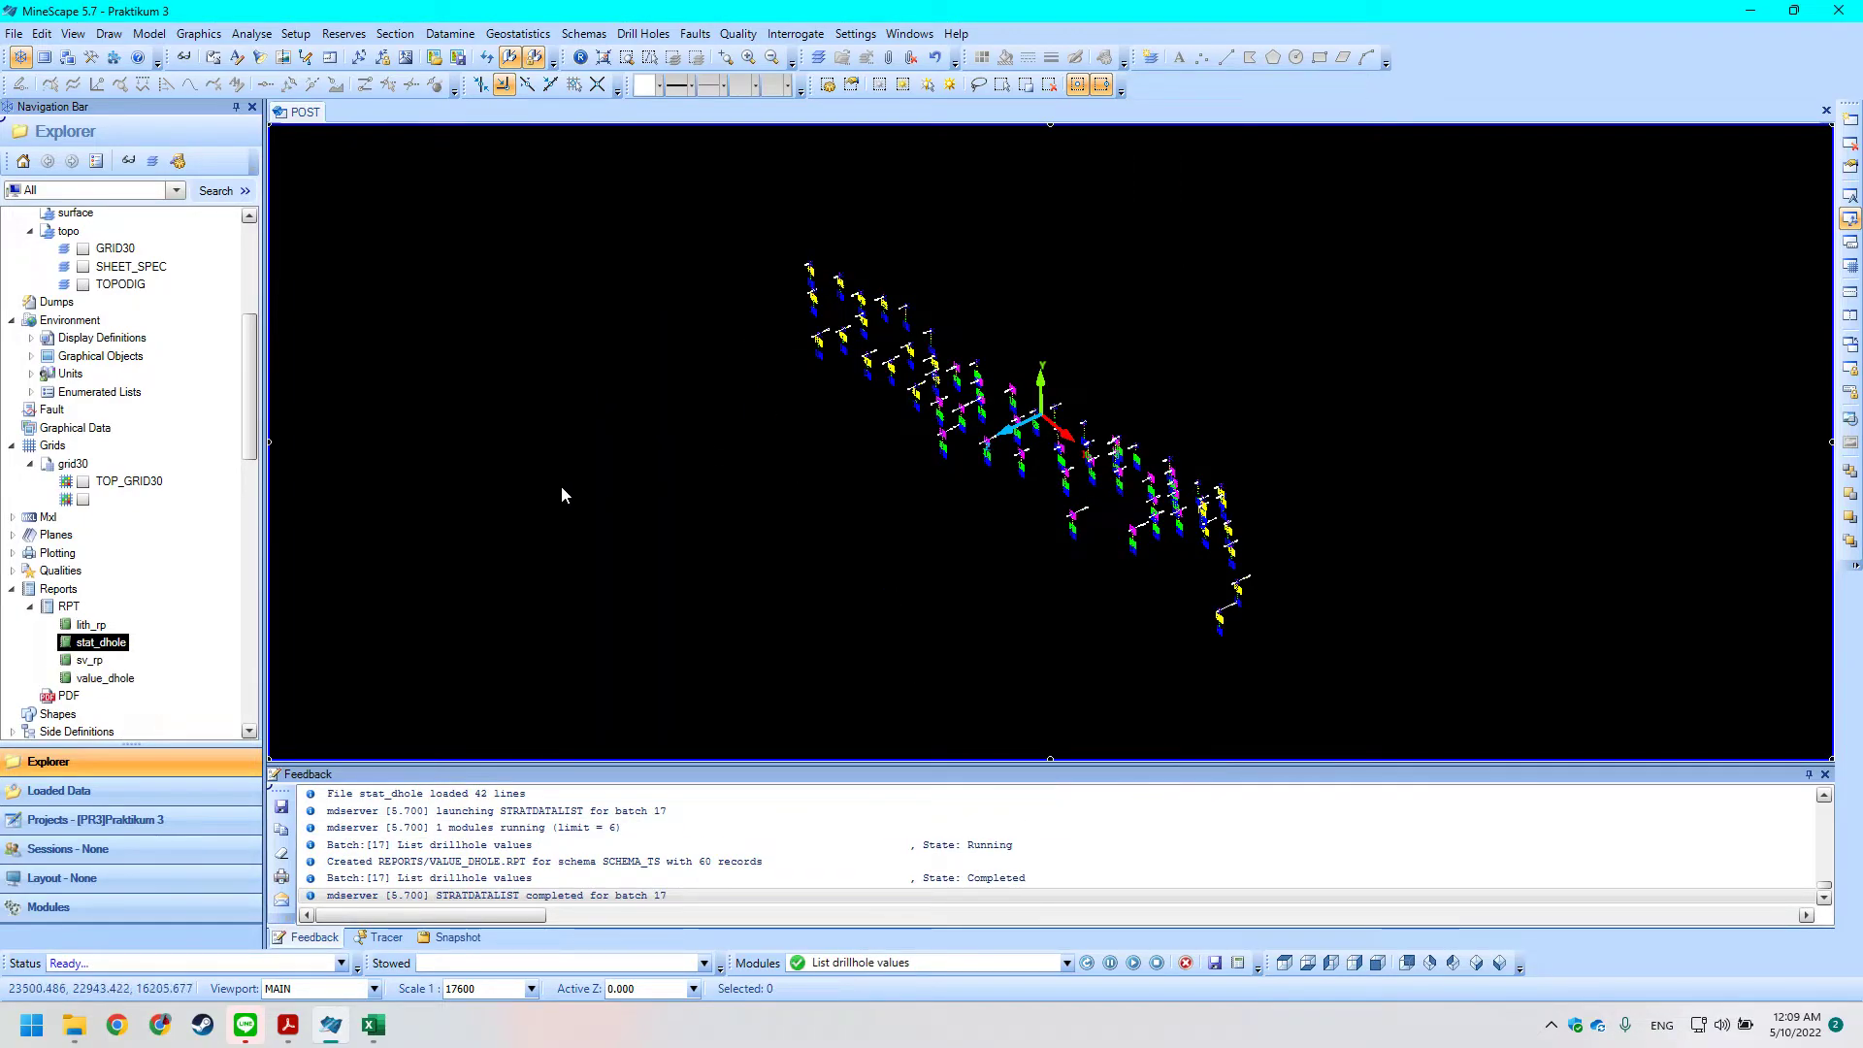
Open the value_dhole report from the project's RPT reports, examine its thickness columns and close the view.
left_click(107, 678)
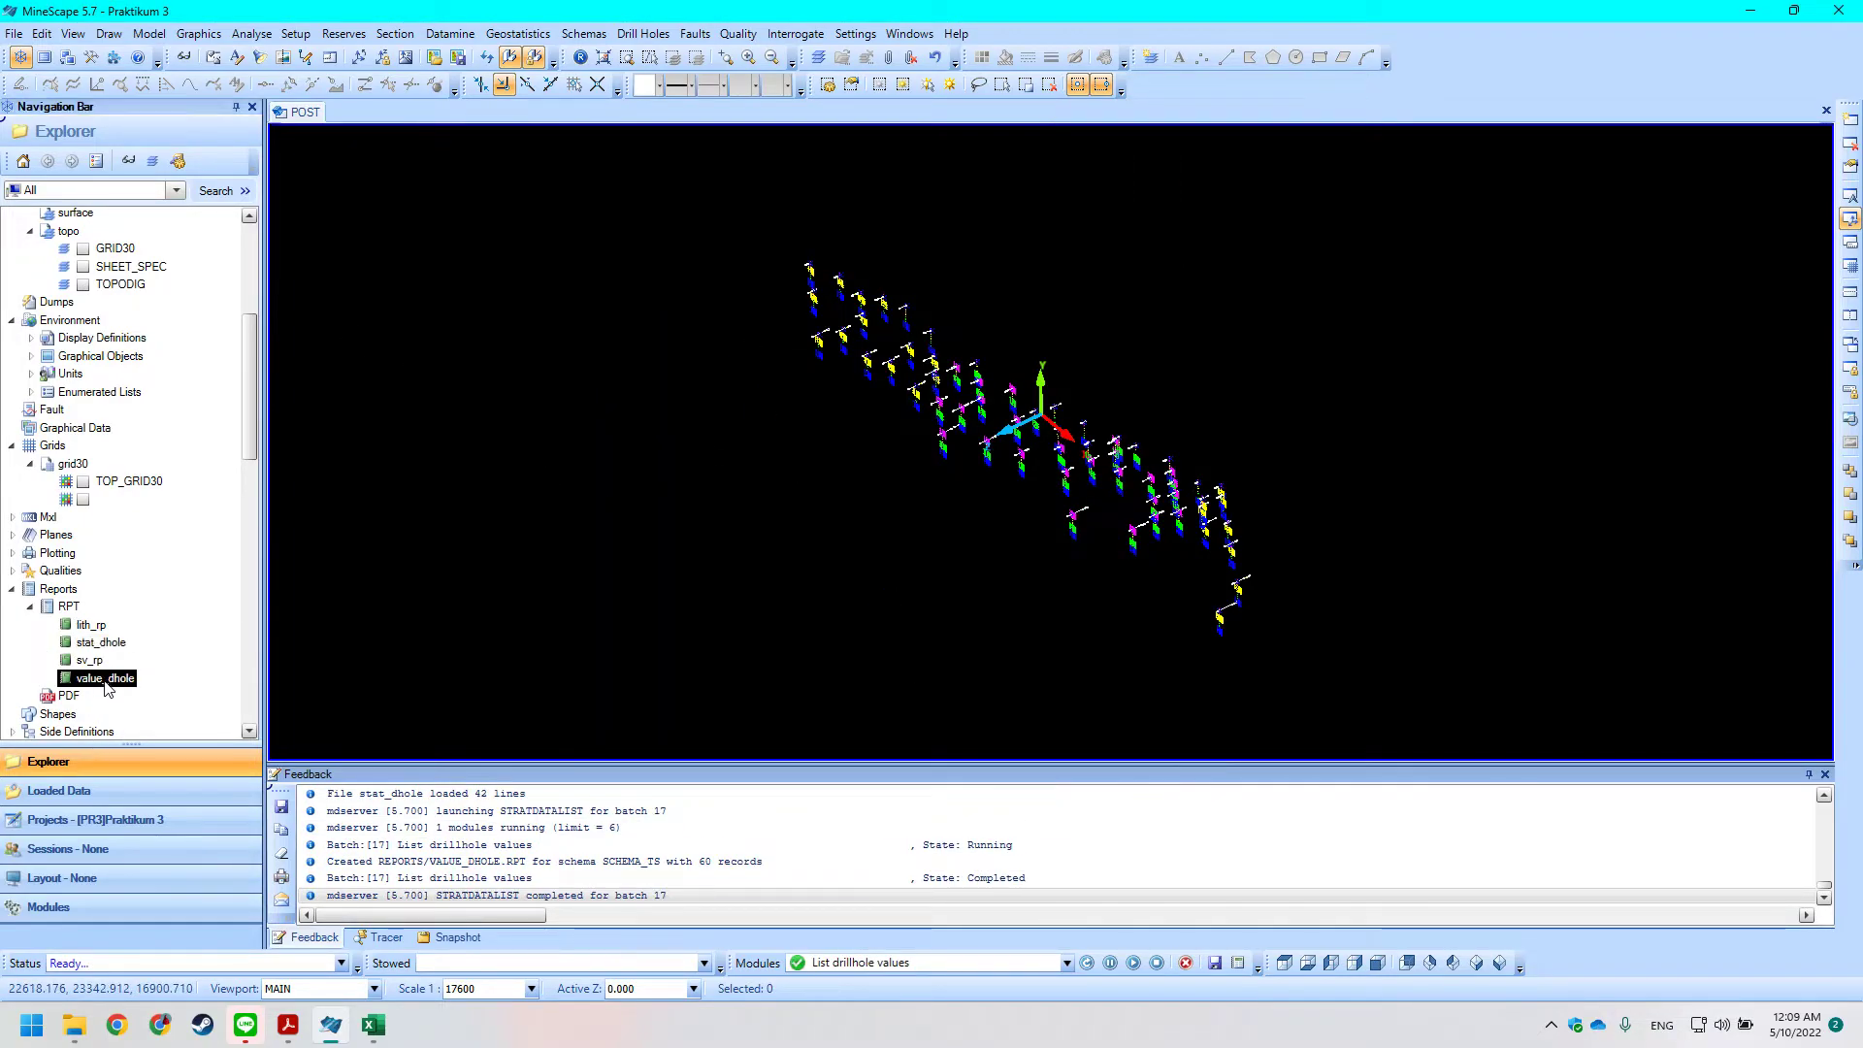
right_click(111, 682)
left_click(155, 723)
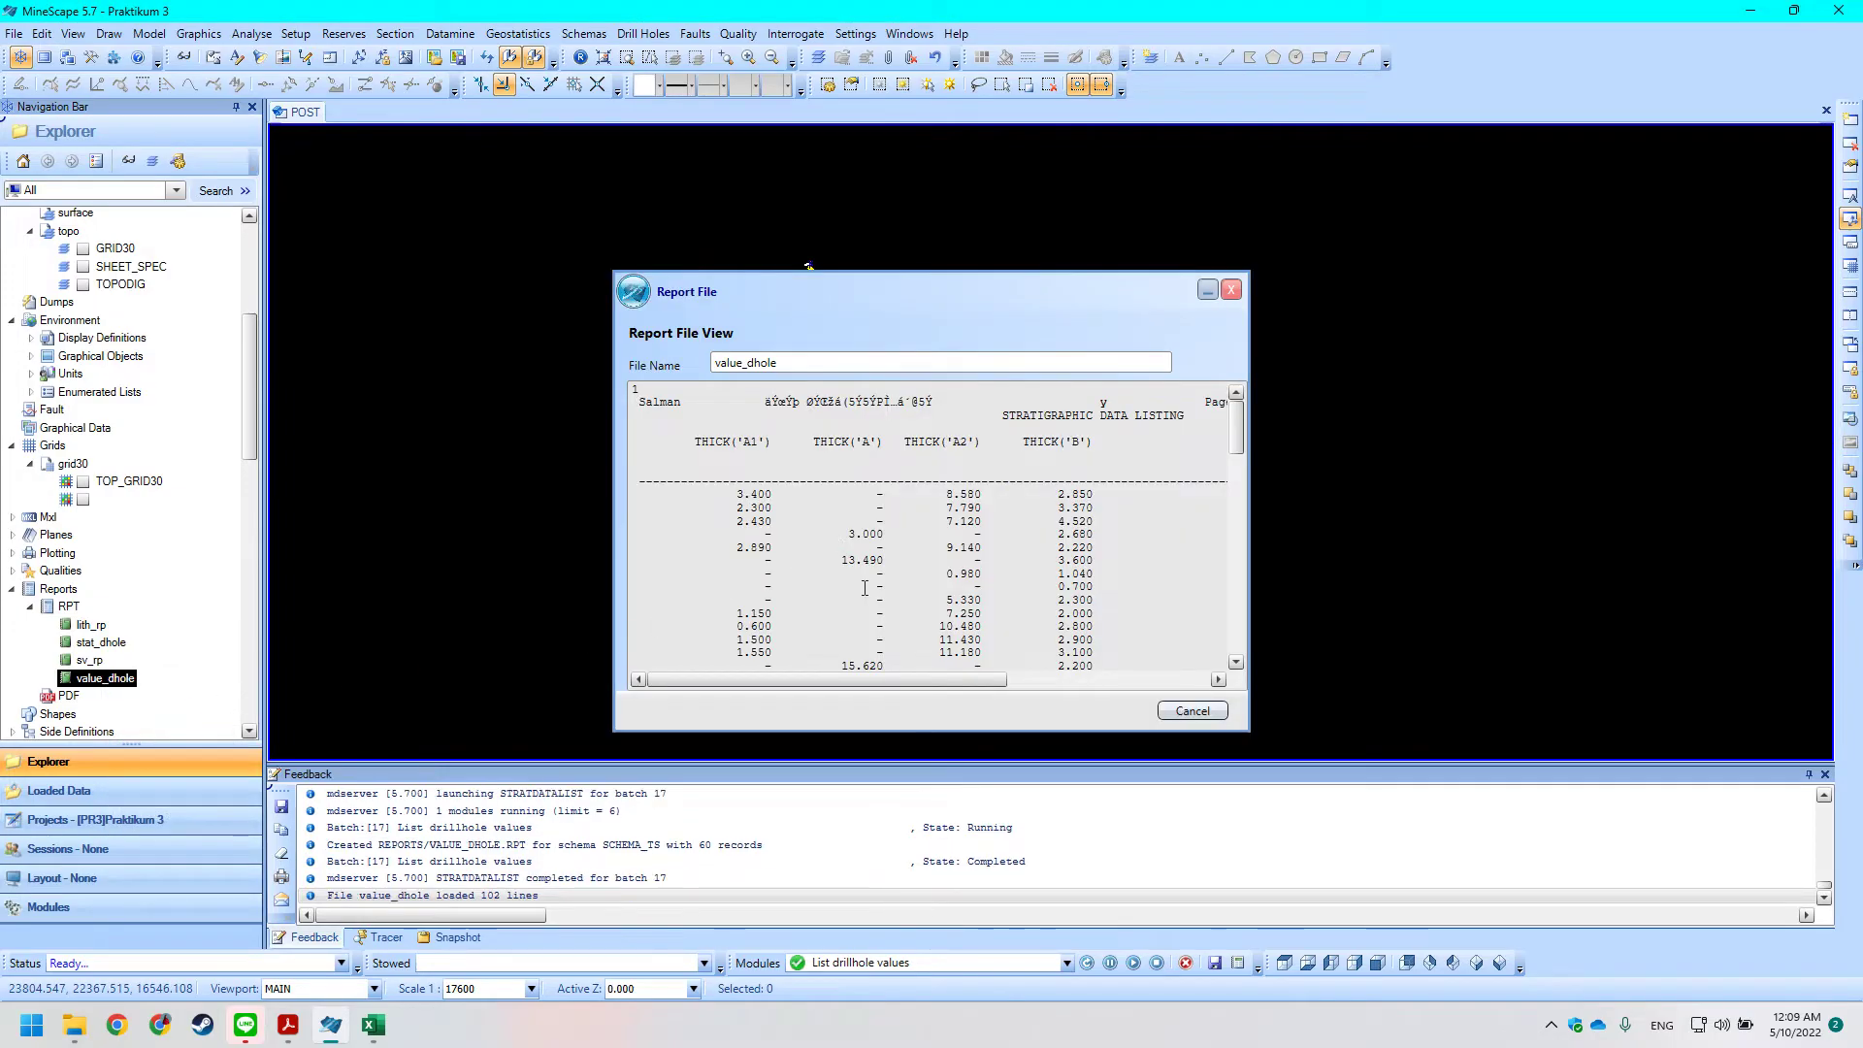
left_click_drag(910, 684, 842, 679)
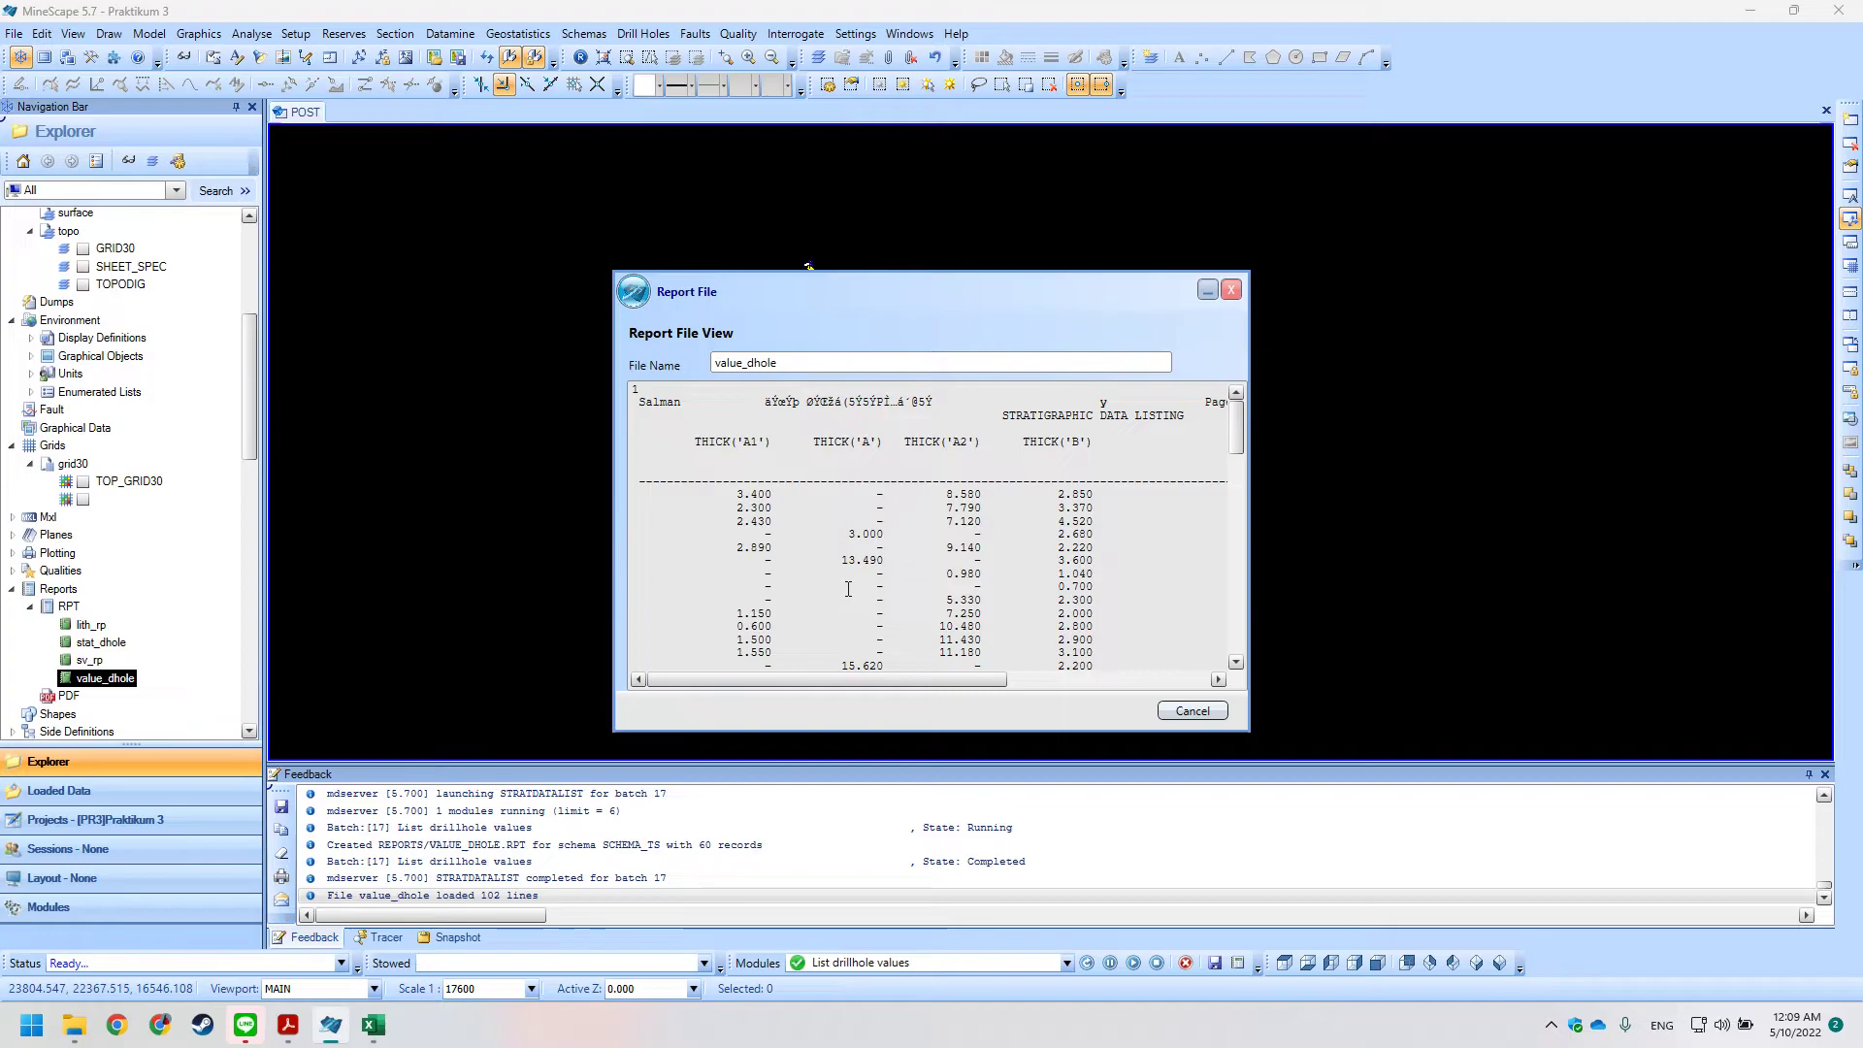
left_click(1193, 711)
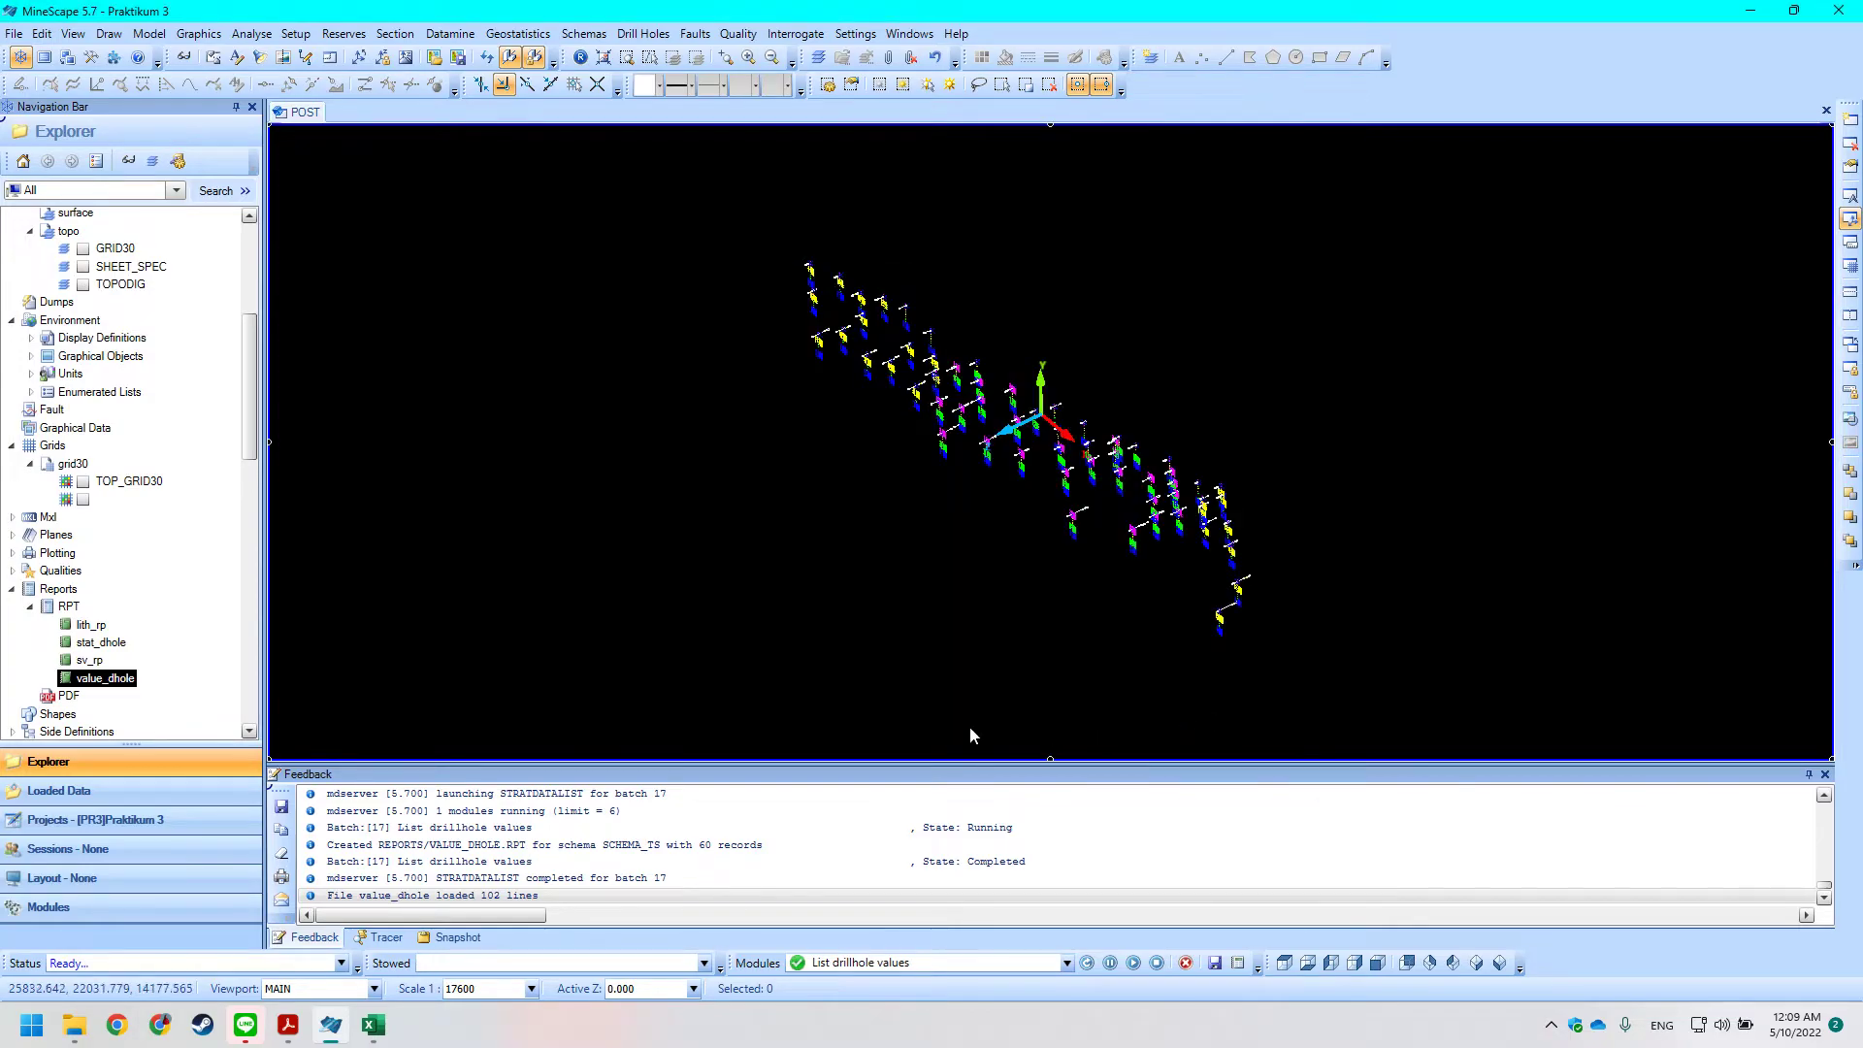
Reopen the value_dhole report and look through the thickness values for intervals A1, A, A2 and B.
right_click(150, 686)
left_click(174, 759)
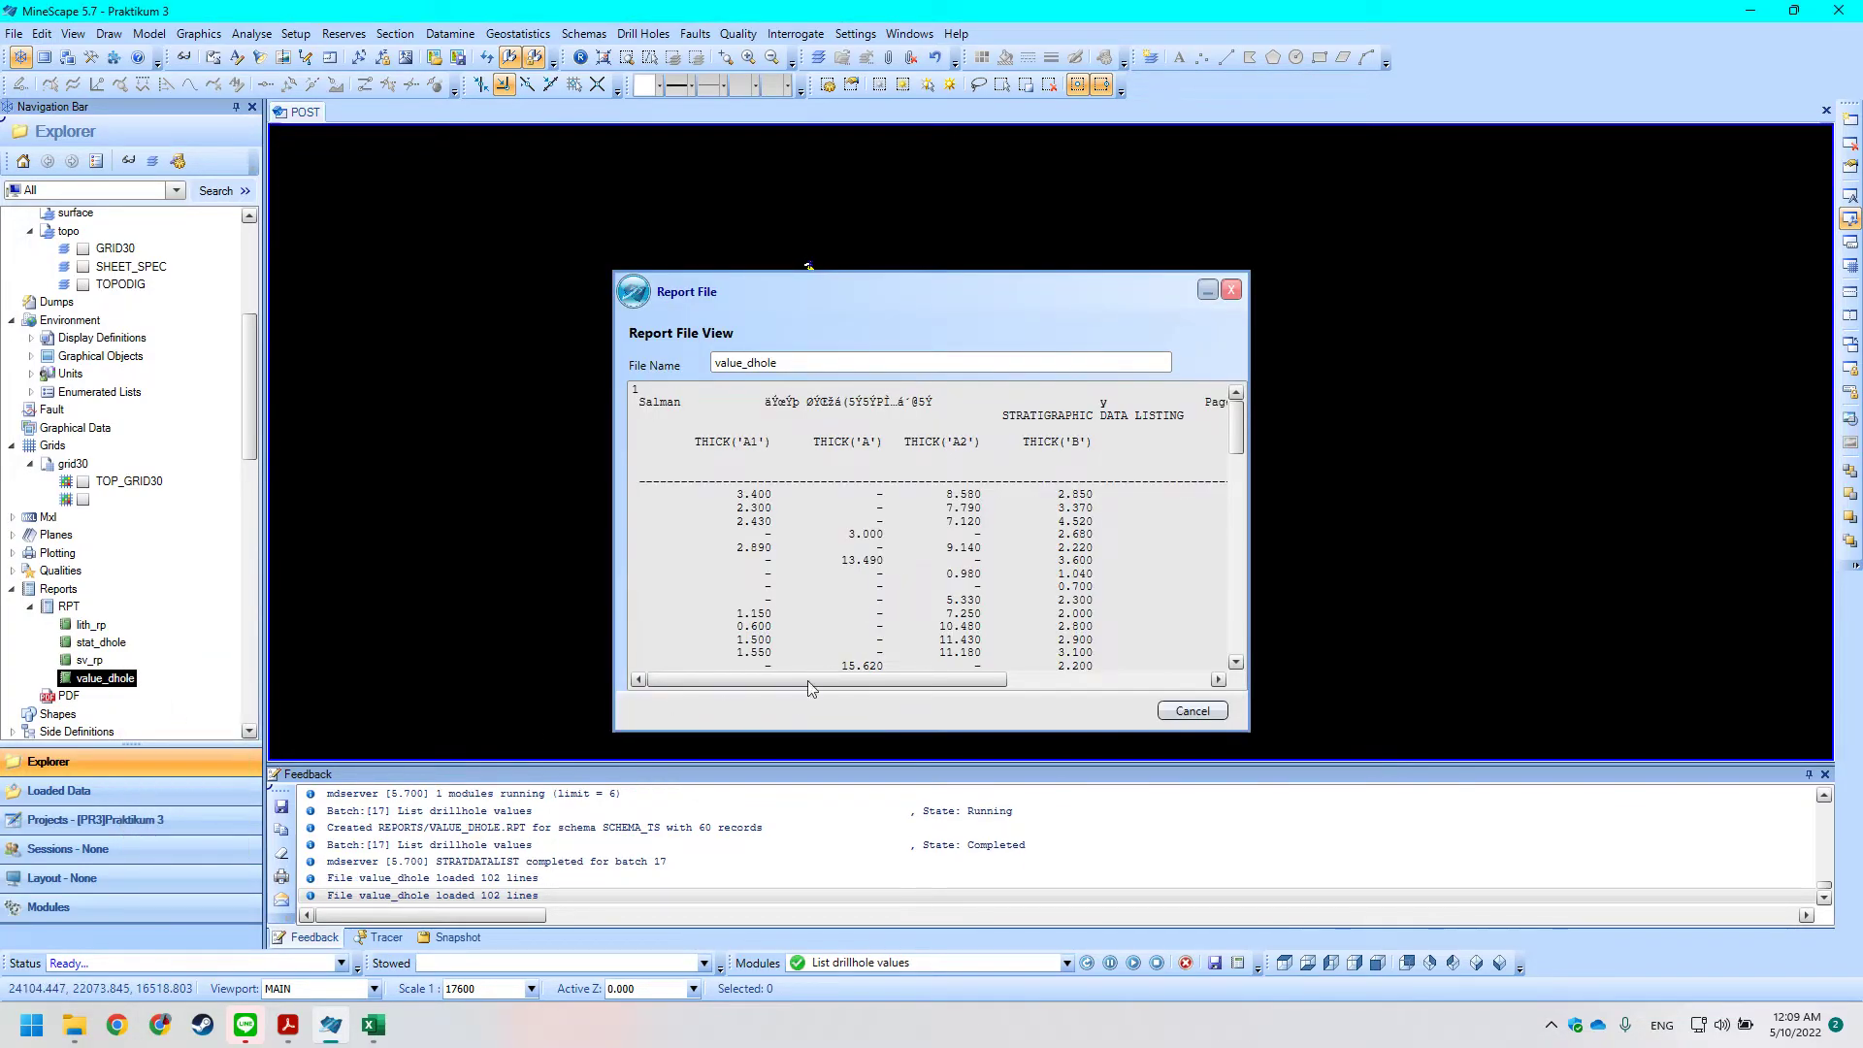
scroll(830, 660, "down", 3)
scroll(831, 626, "up", 3)
scroll(830, 619, "down", 1)
Compare the value_dhole report with the tutorial PDF's sample, close the report view and return to the PDF.
key("alt+Tab")
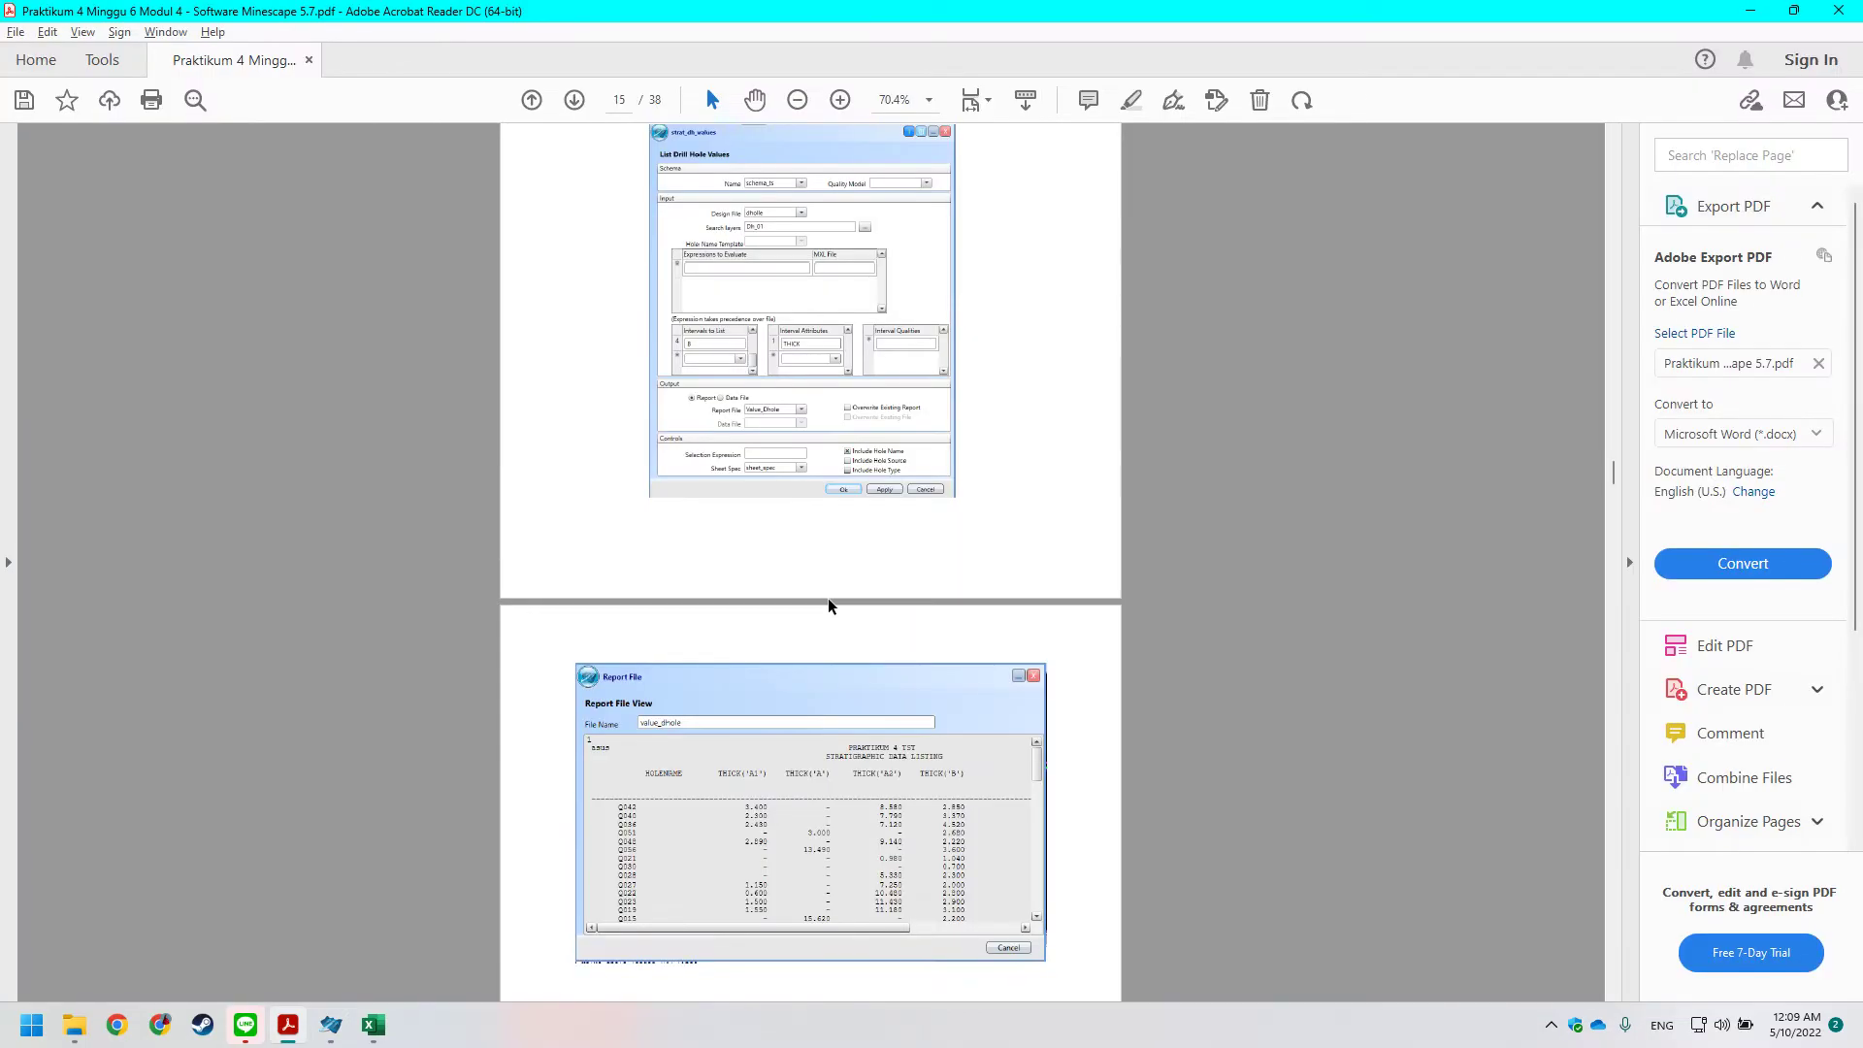
scroll(831, 602, "down", 2)
scroll(837, 606, "down", 2)
scroll(838, 605, "up", 2)
scroll(832, 605, "up", 2)
key("alt+Tab")
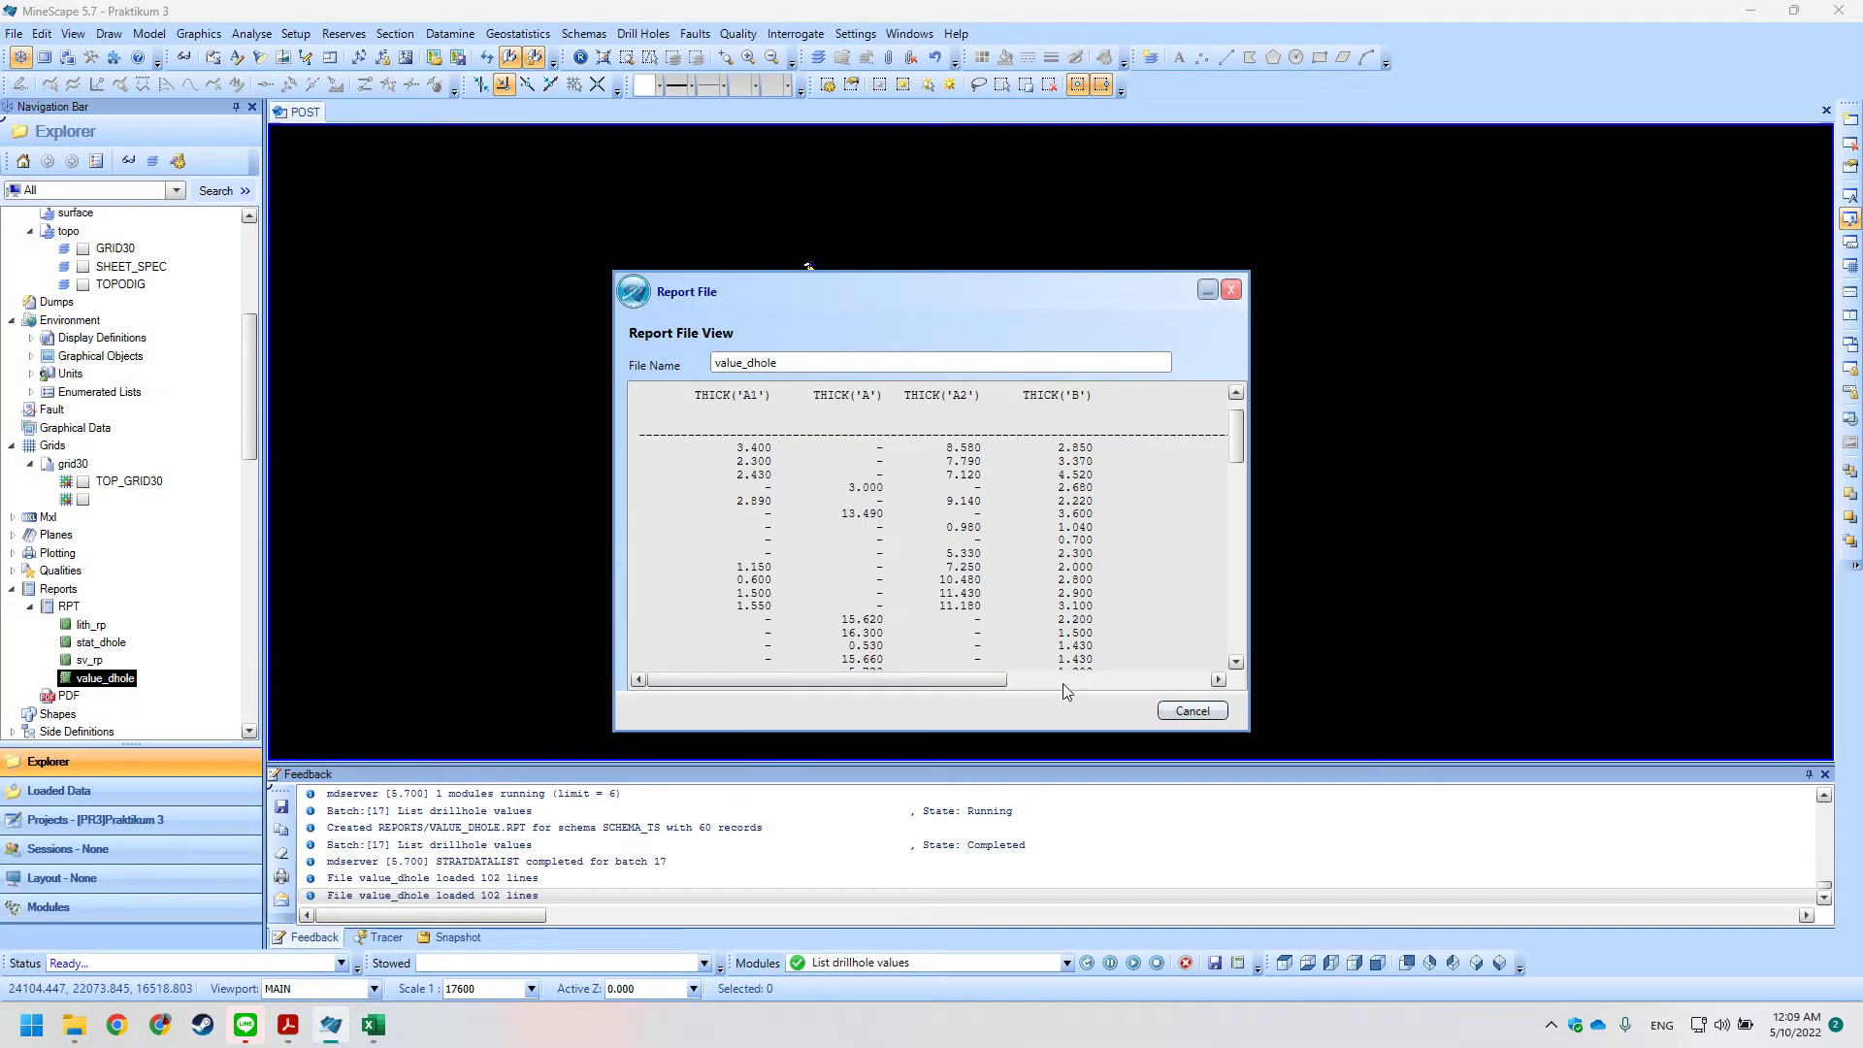
left_click(1170, 712)
key("alt+Tab")
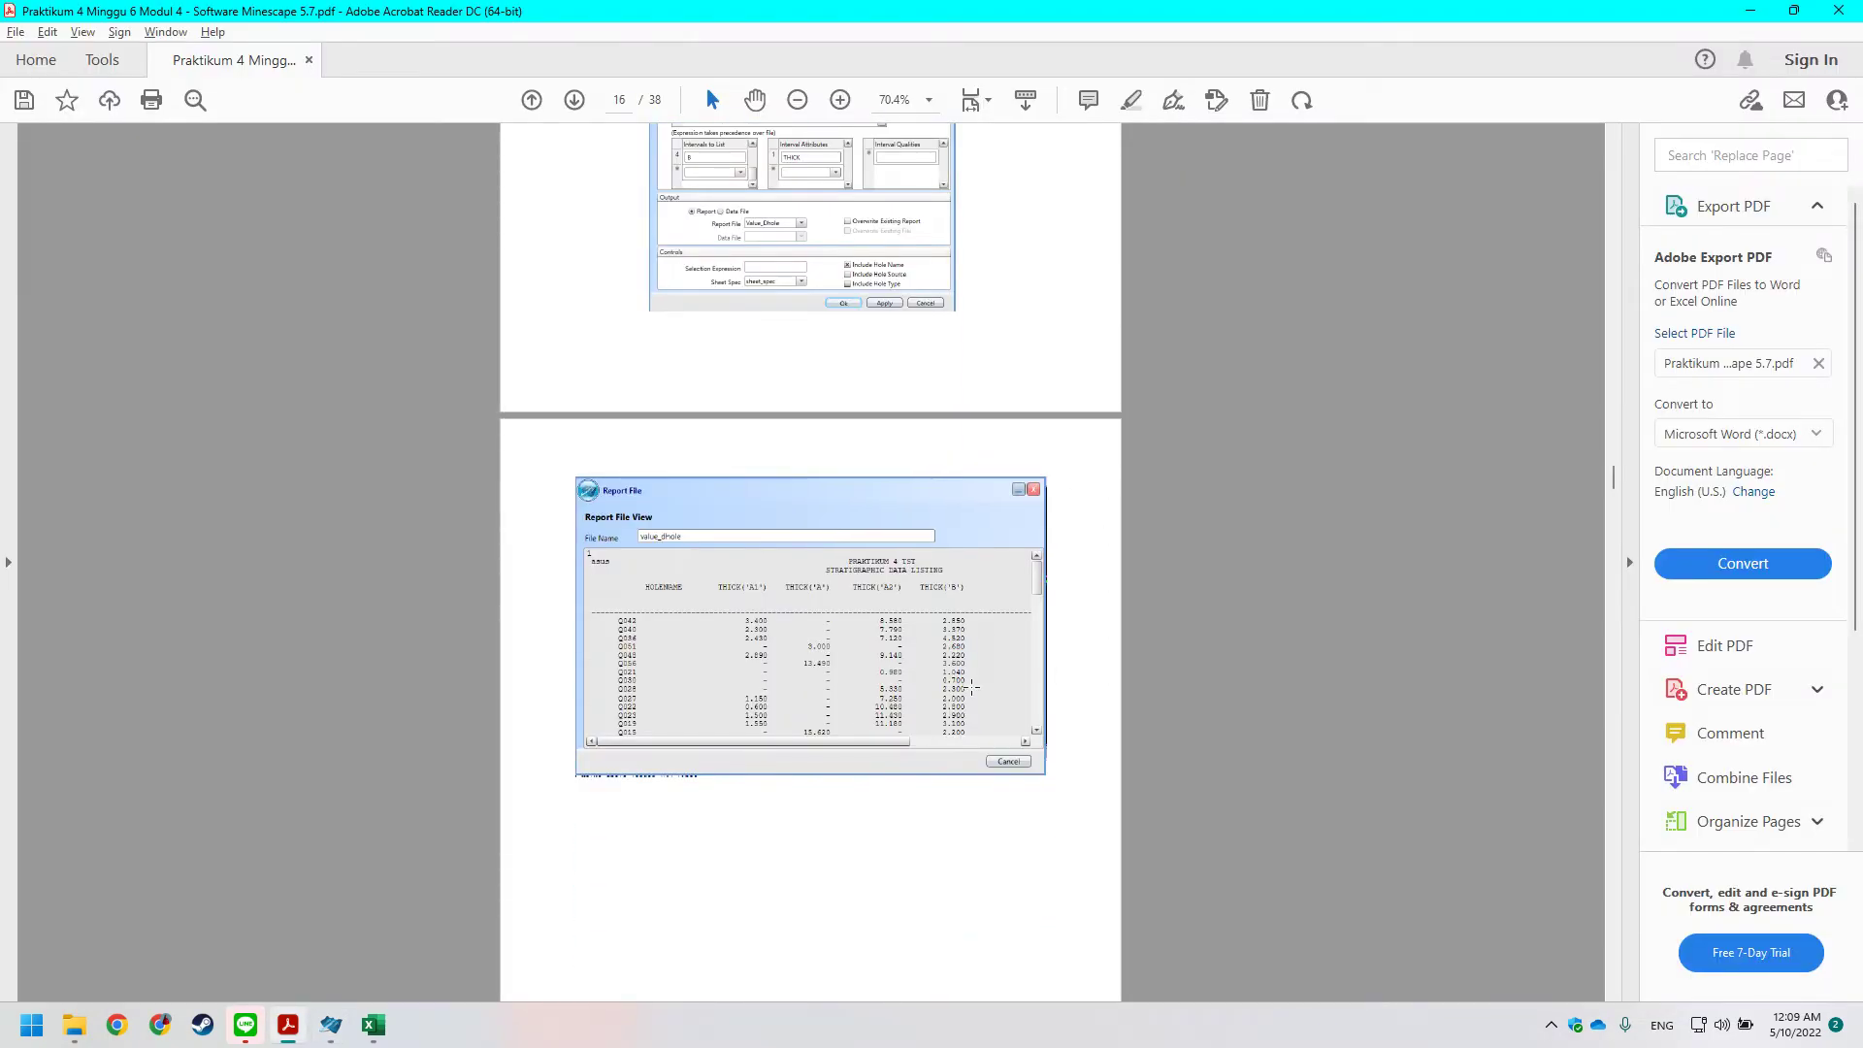
Read on in the tutorial PDF to section 11, Build Table, and examine its Stratigraphic Table Model settings and sample report.
scroll(986, 666, "down", 2)
scroll(769, 529, "down", 4)
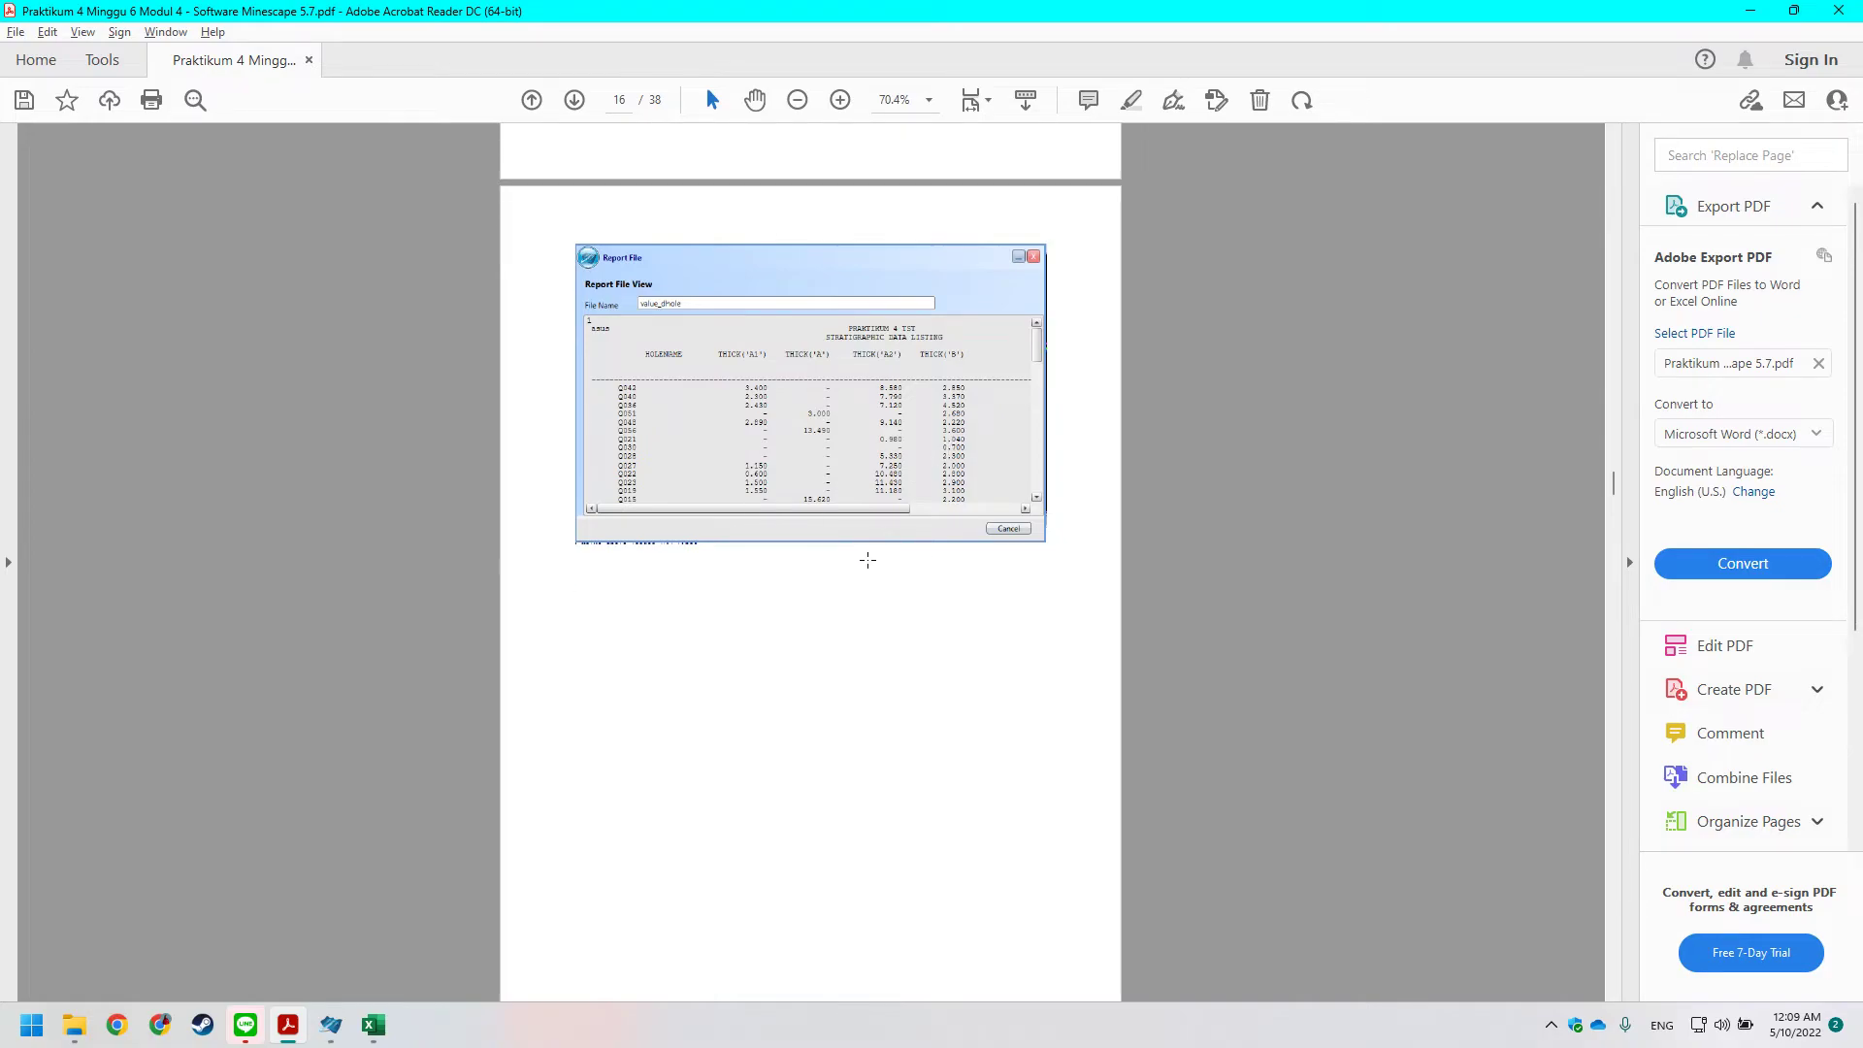
scroll(868, 560, "down", 2)
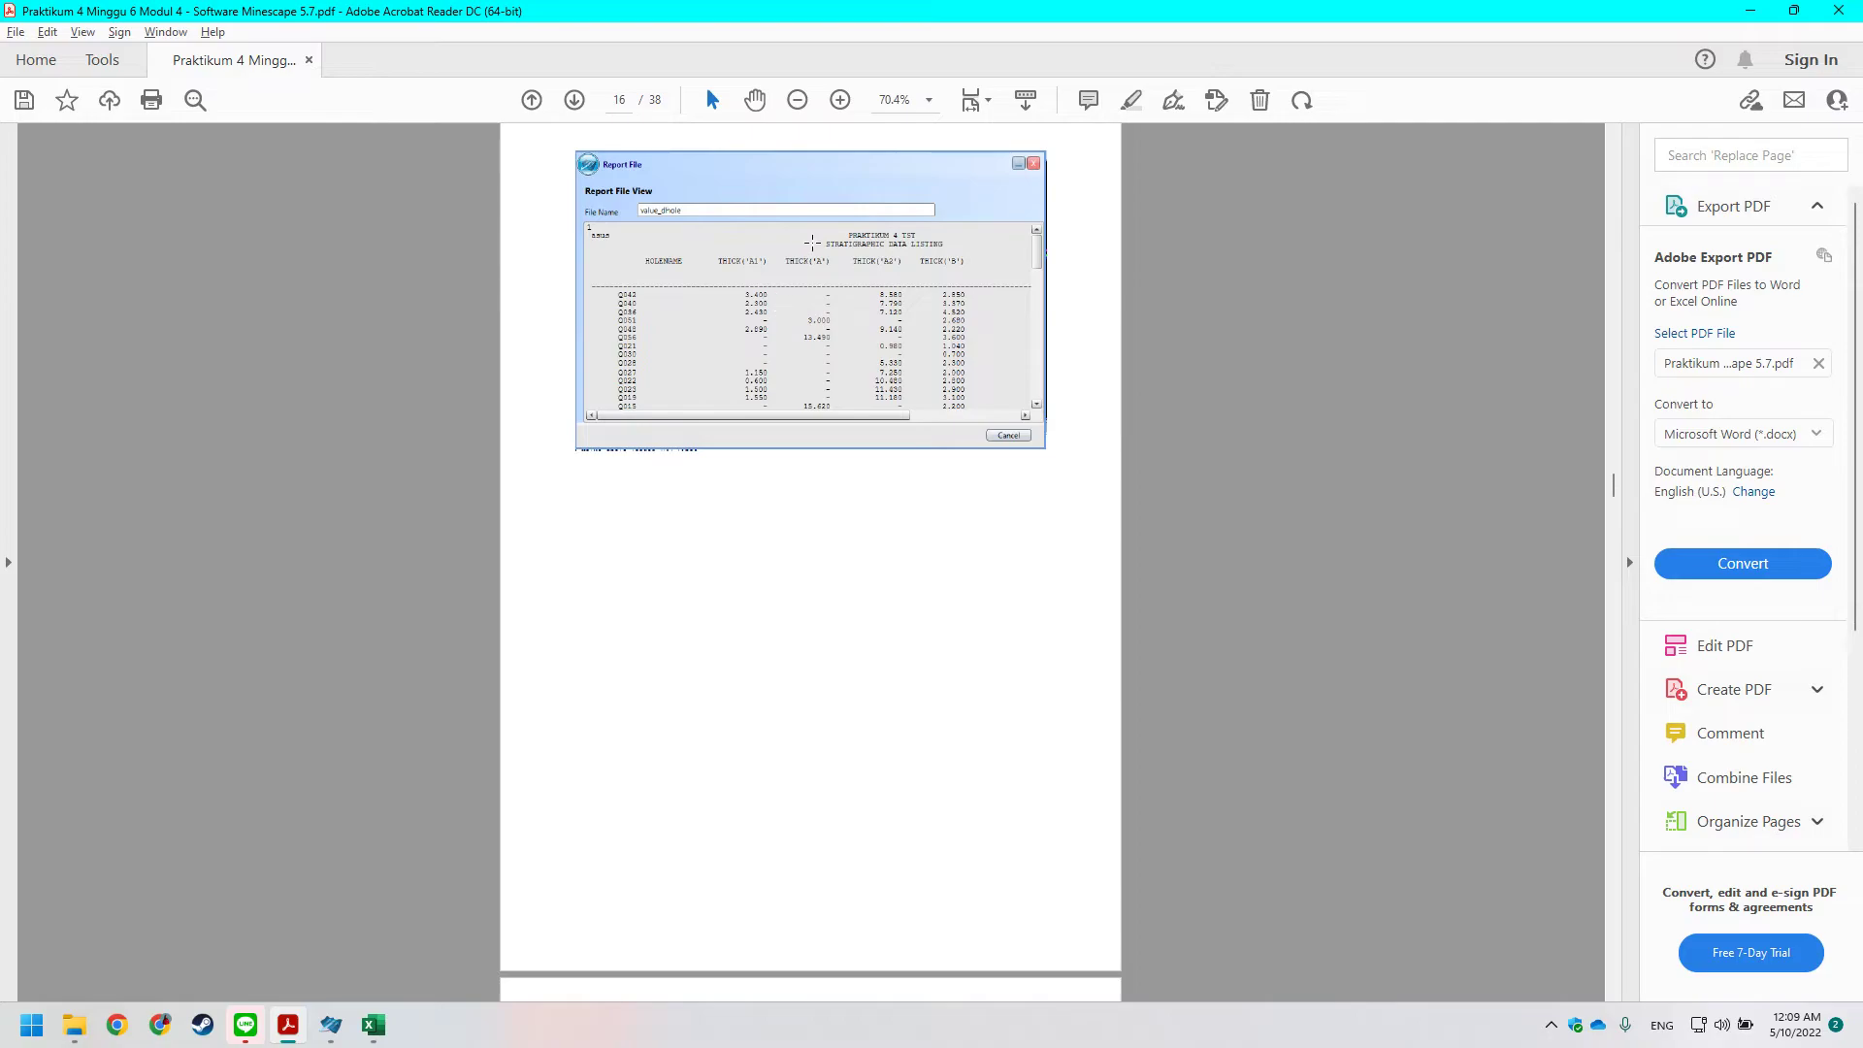
scroll(817, 239, "down", 3)
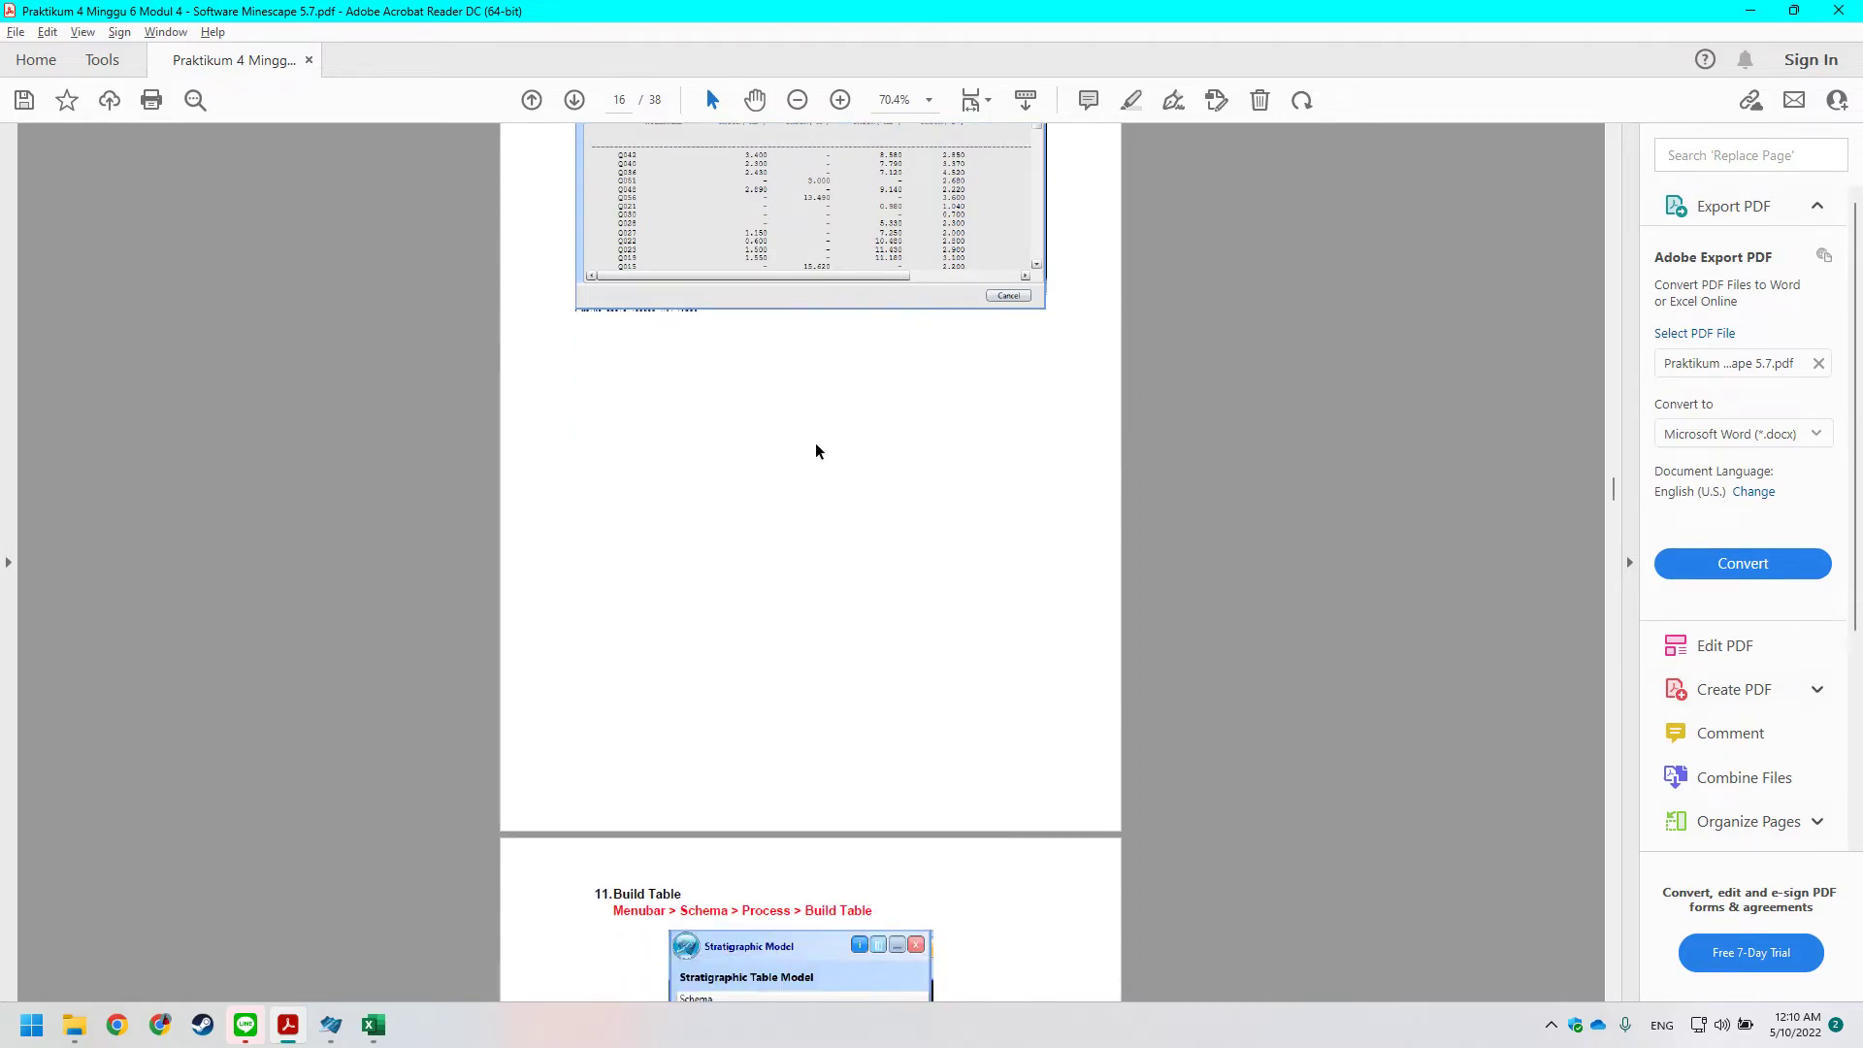
scroll(818, 447, "down", 5)
scroll(735, 383, "down", 5)
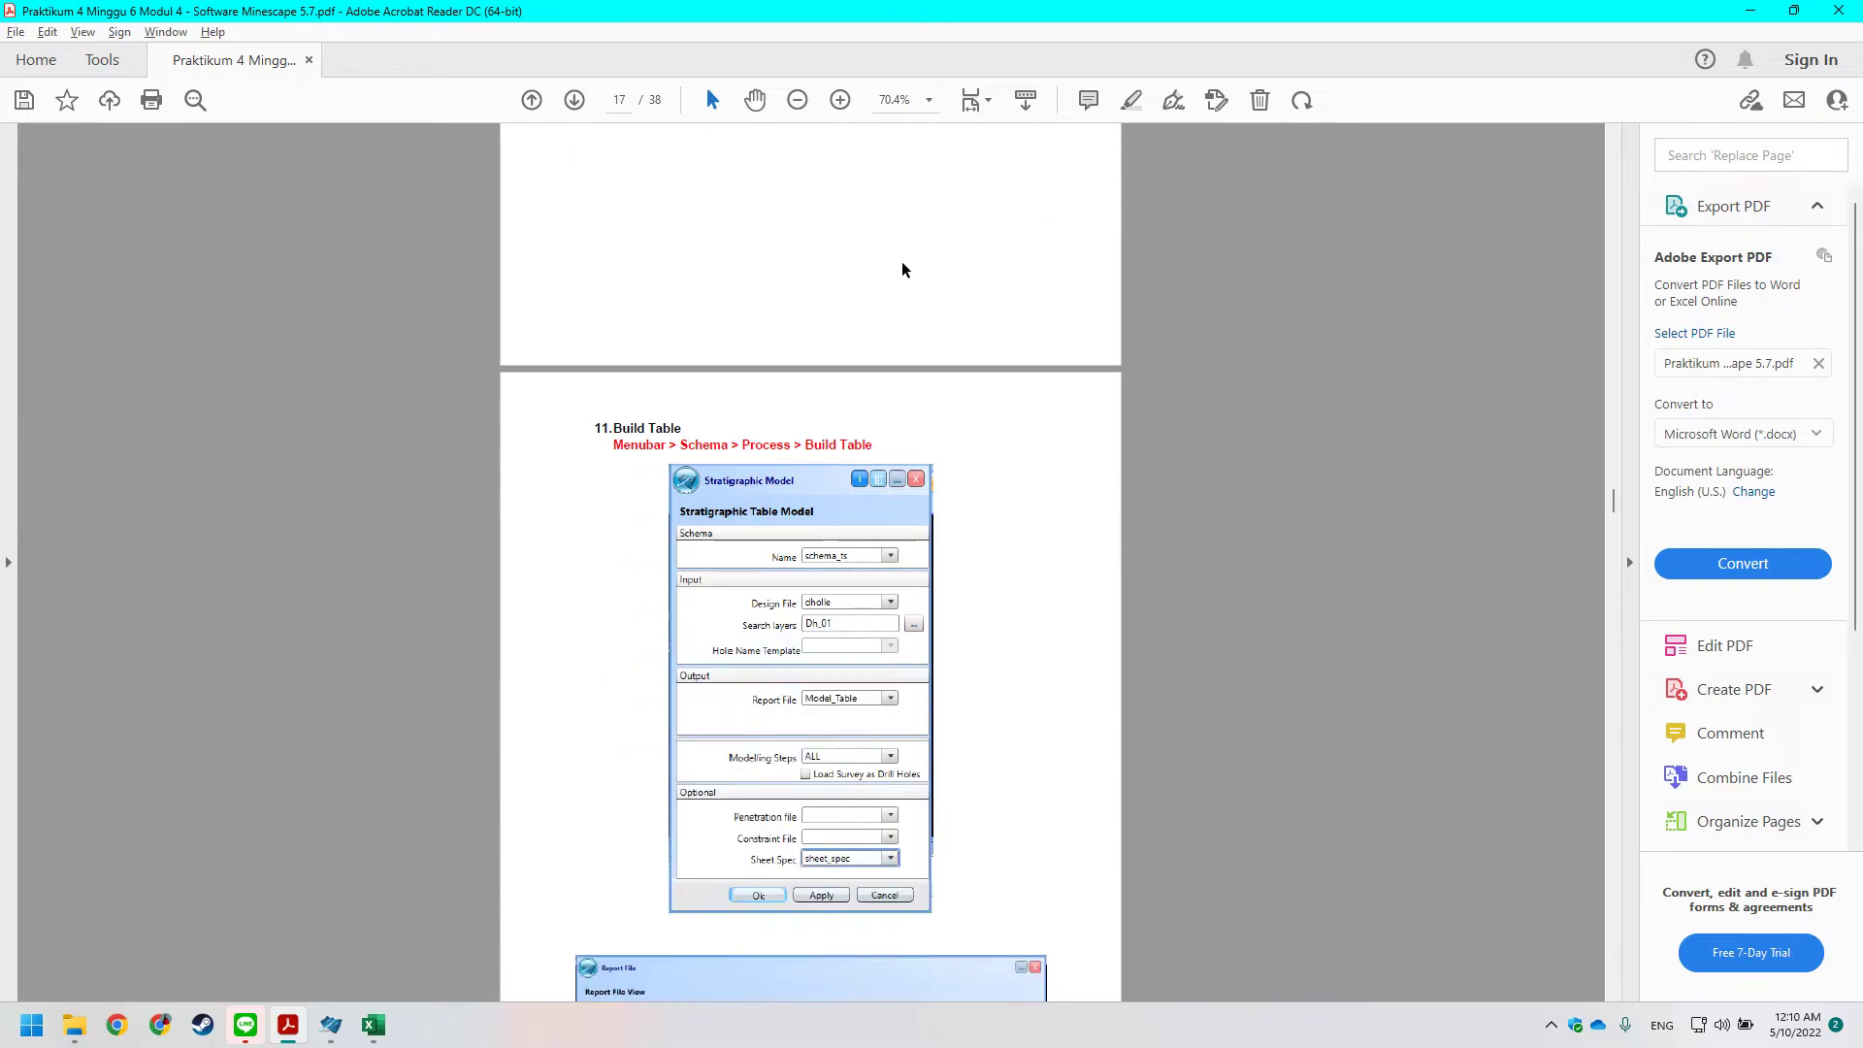
scroll(900, 283, "down", 3)
key("alt+Tab")
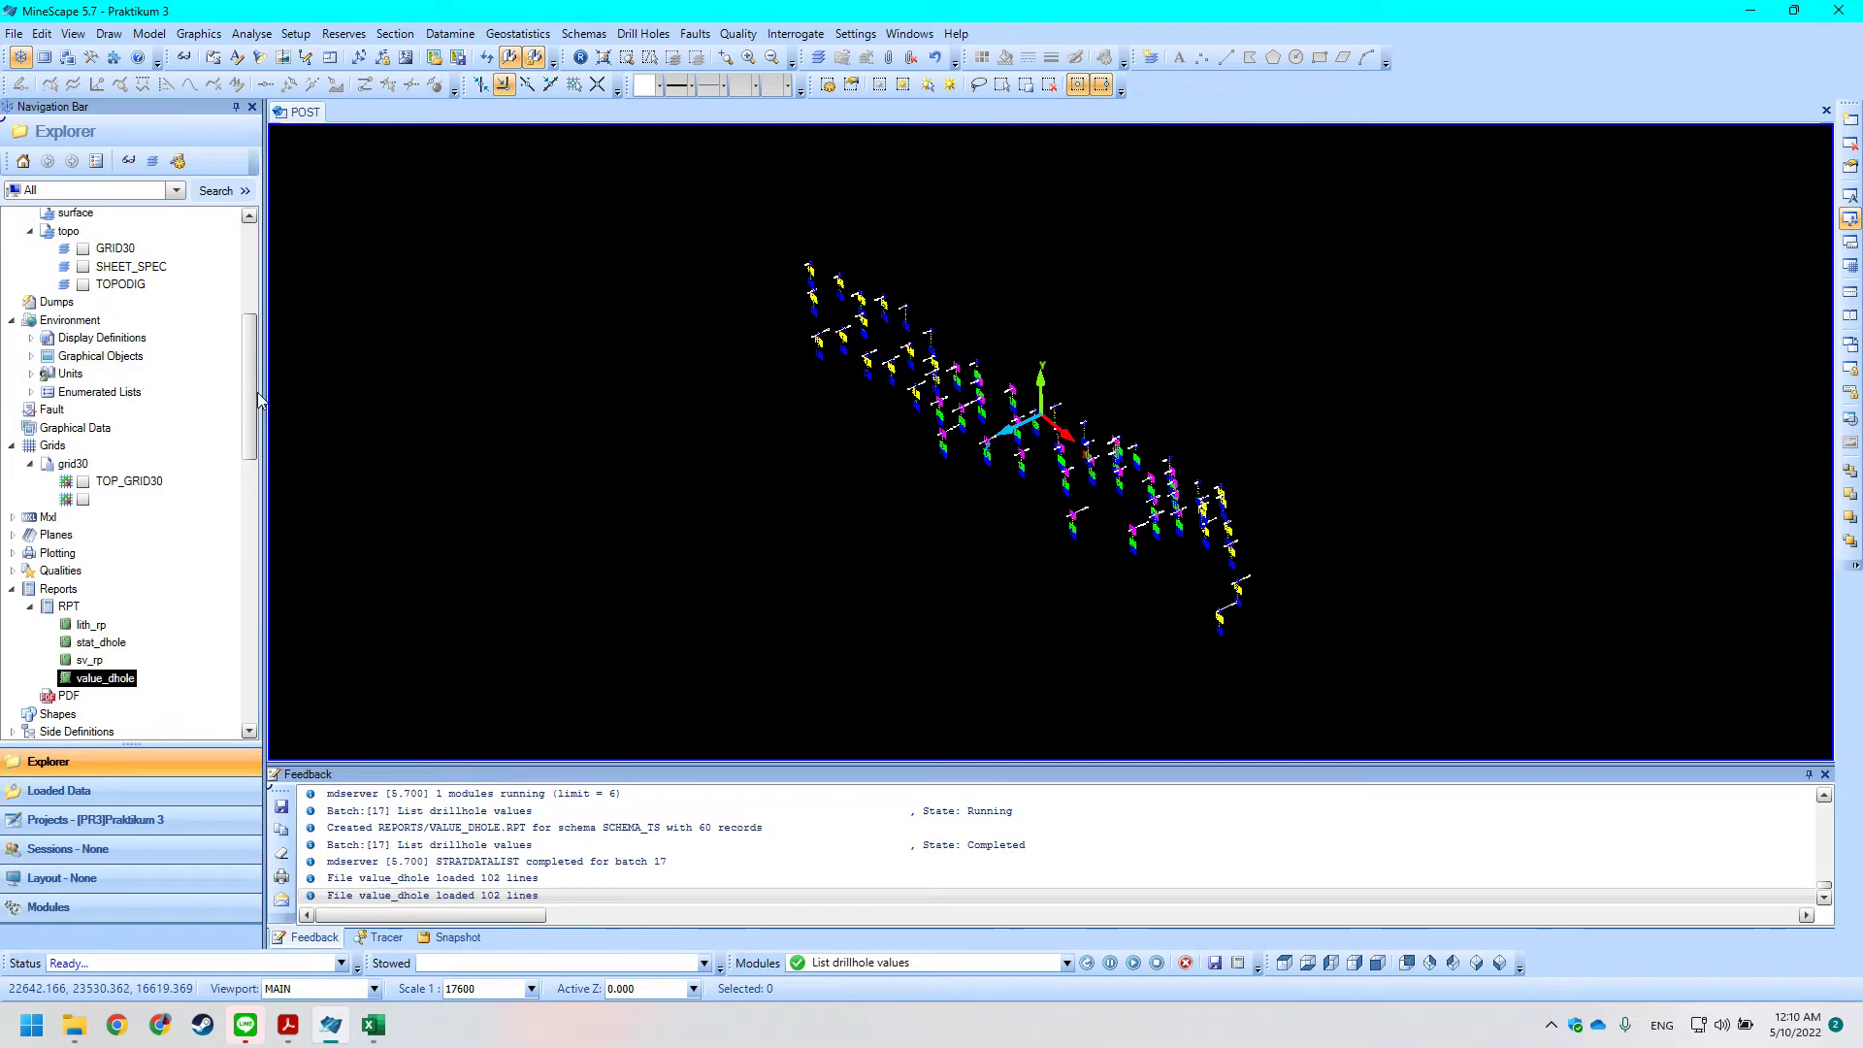
scroll(258, 392, "down", 1)
key("alt+Tab")
scroll(608, 504, "down", 1)
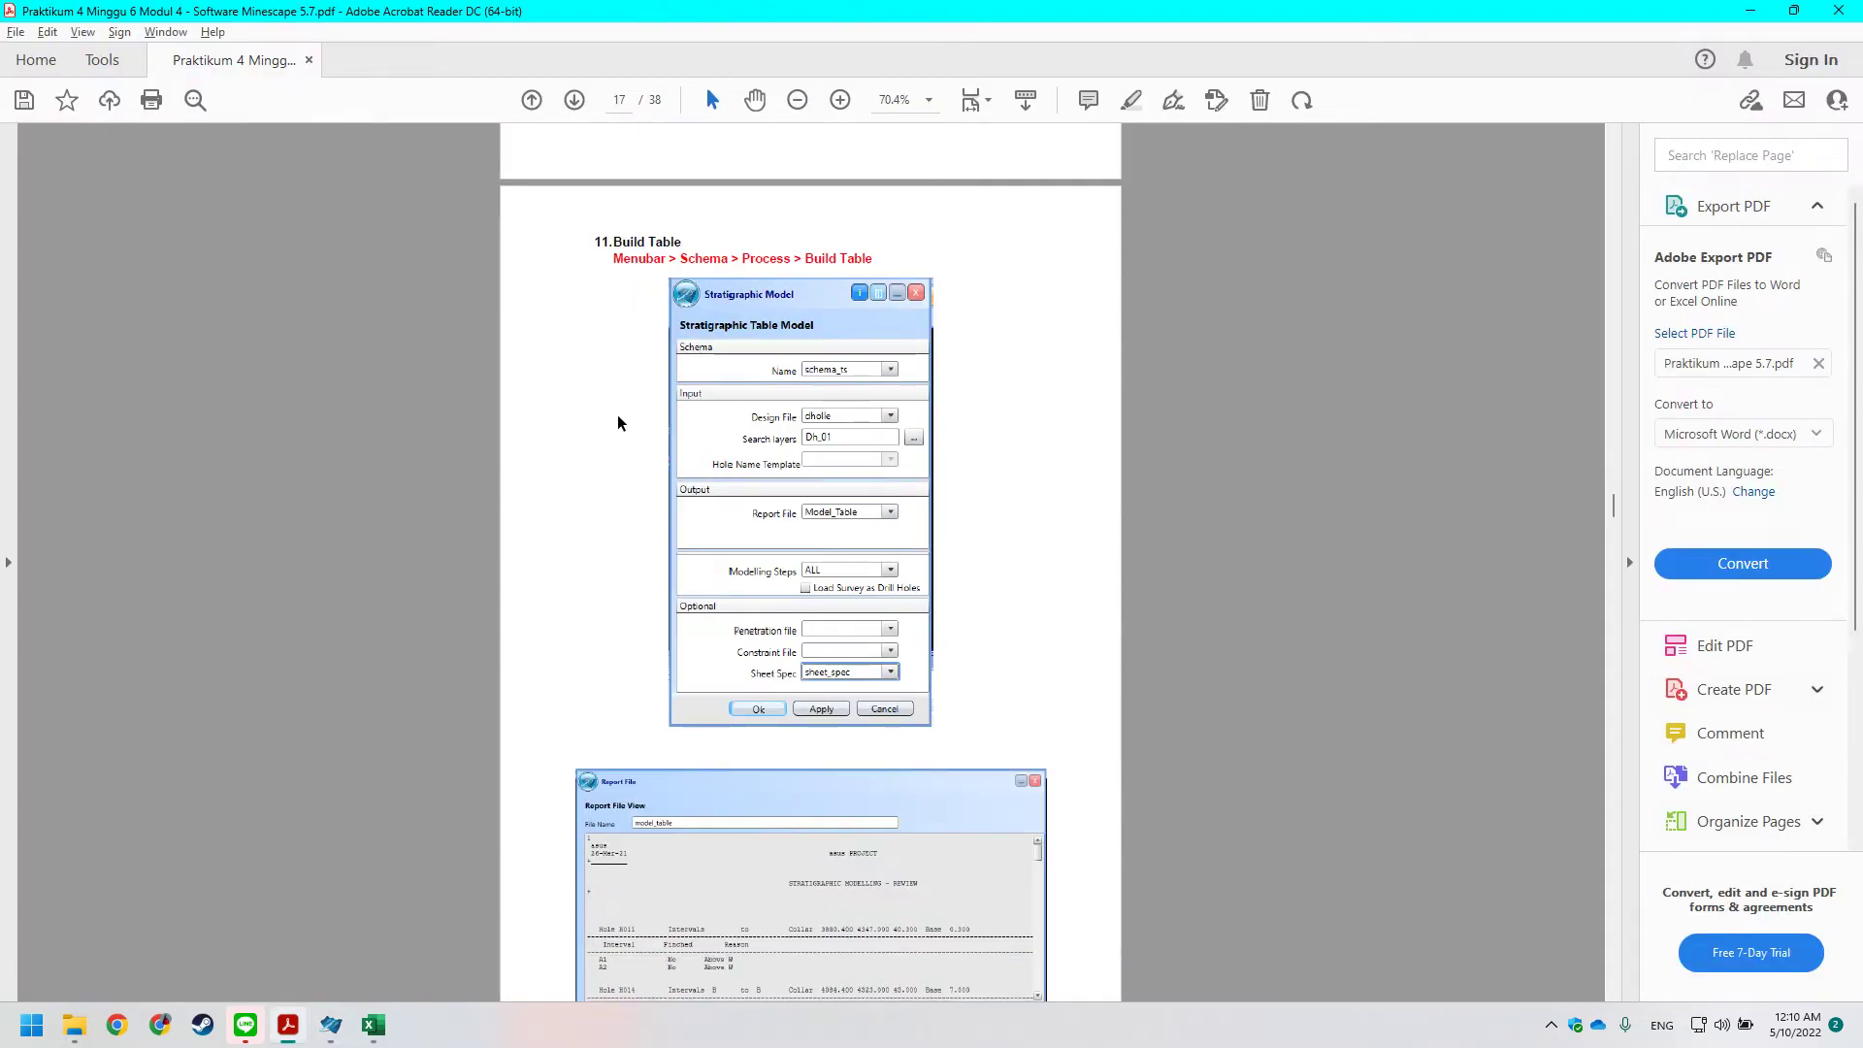
scroll(613, 420, "down", 1)
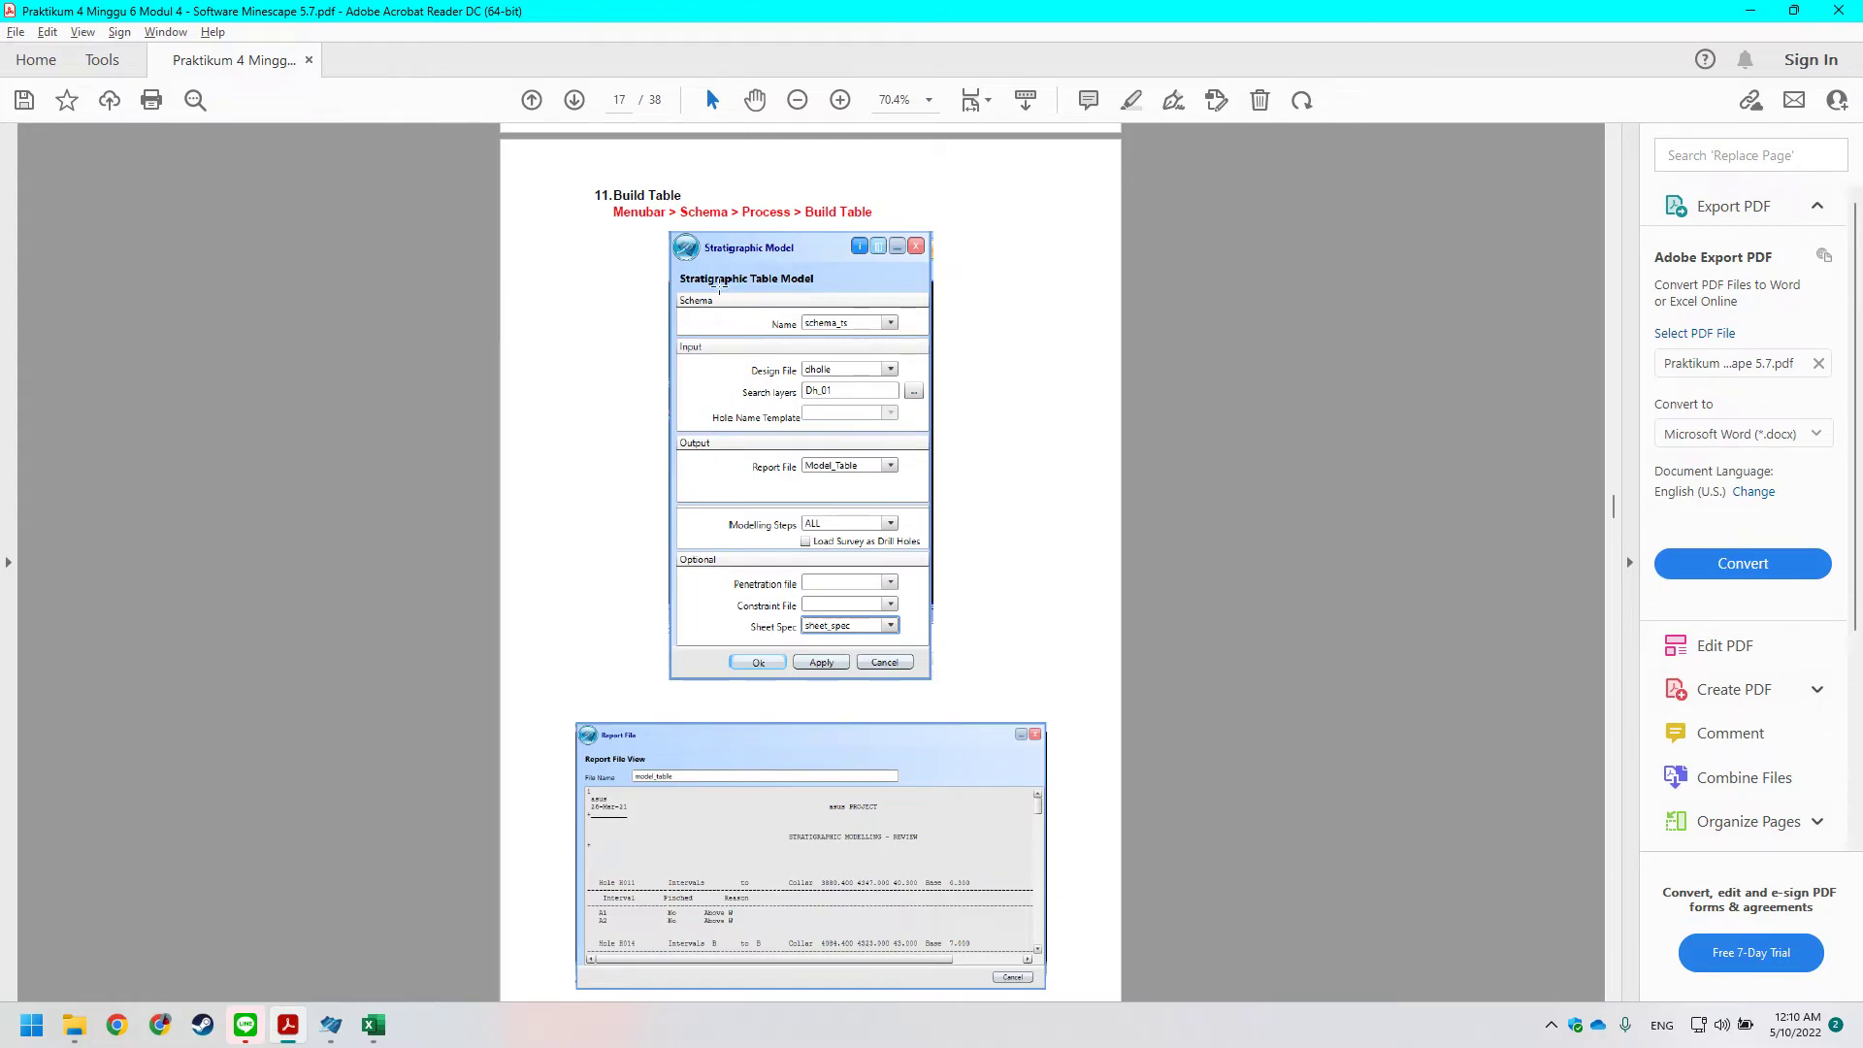
In MineScape, start the Build Table process for schema_ts with design file dholle and search layer Dh_01.
key("alt+Tab")
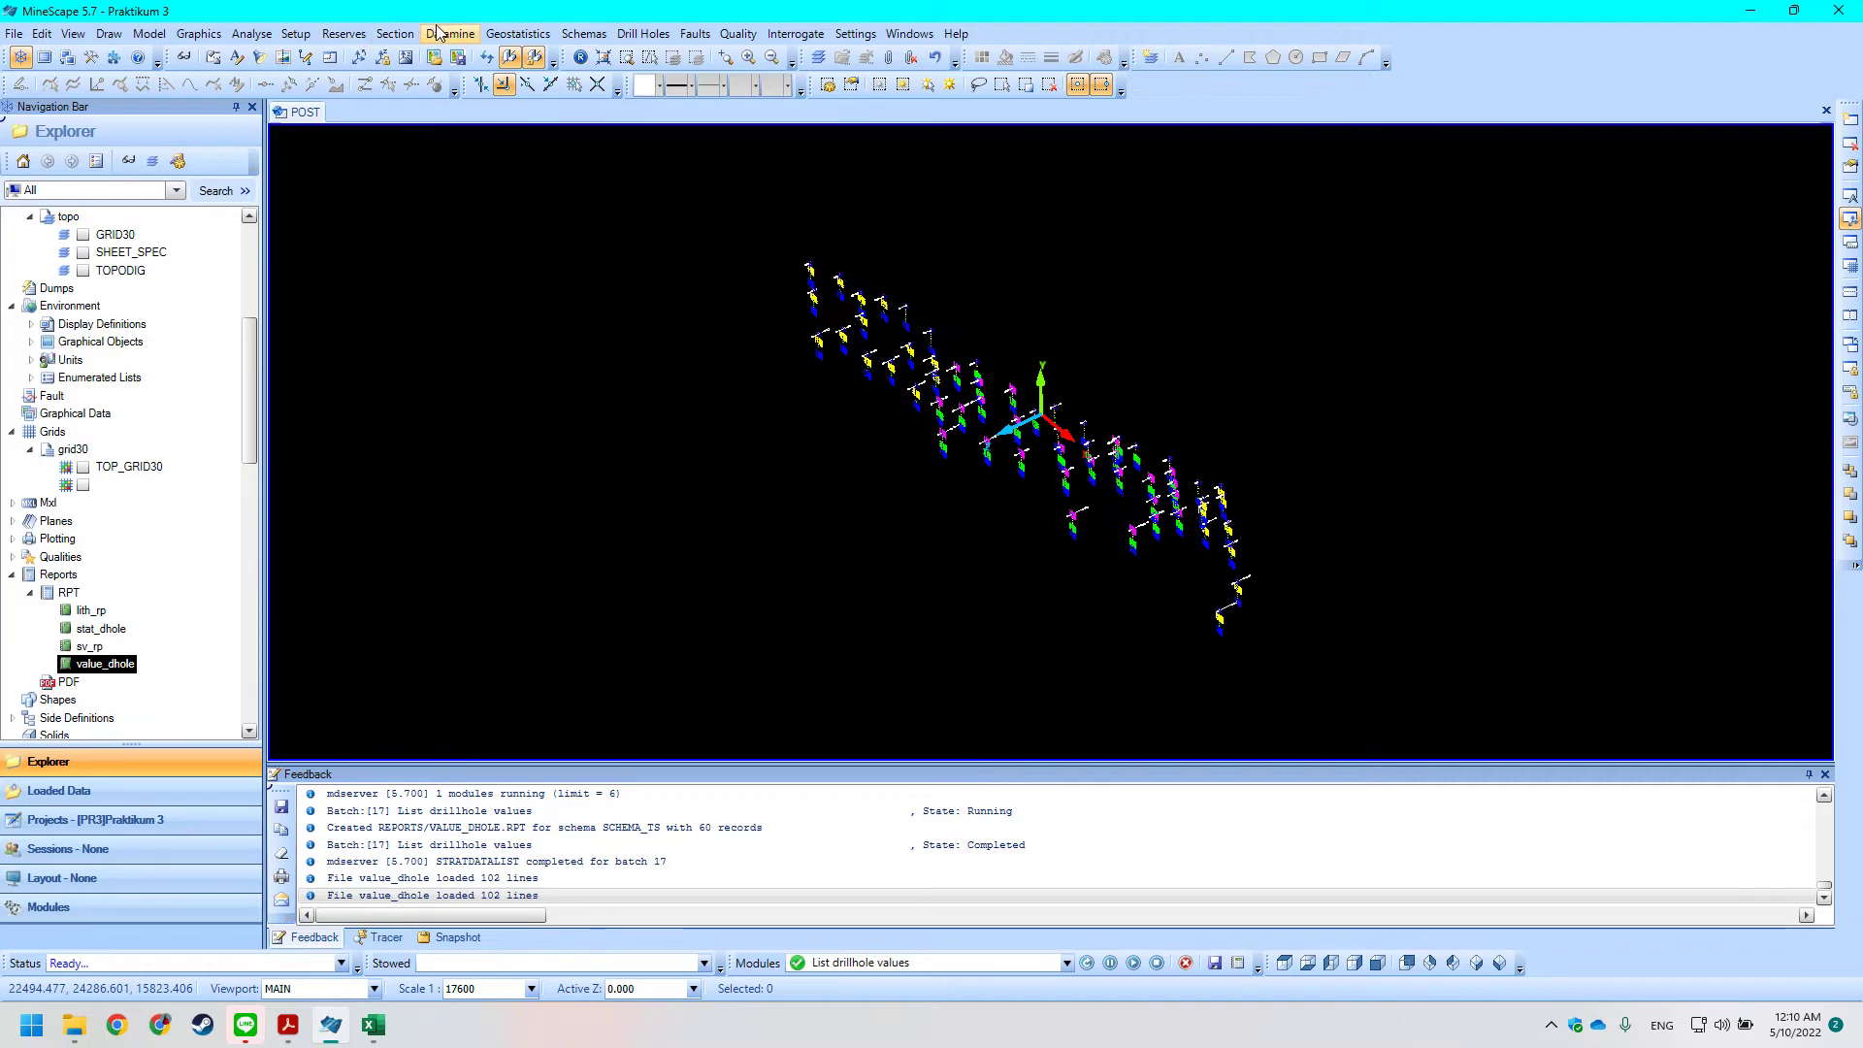
left_click(573, 34)
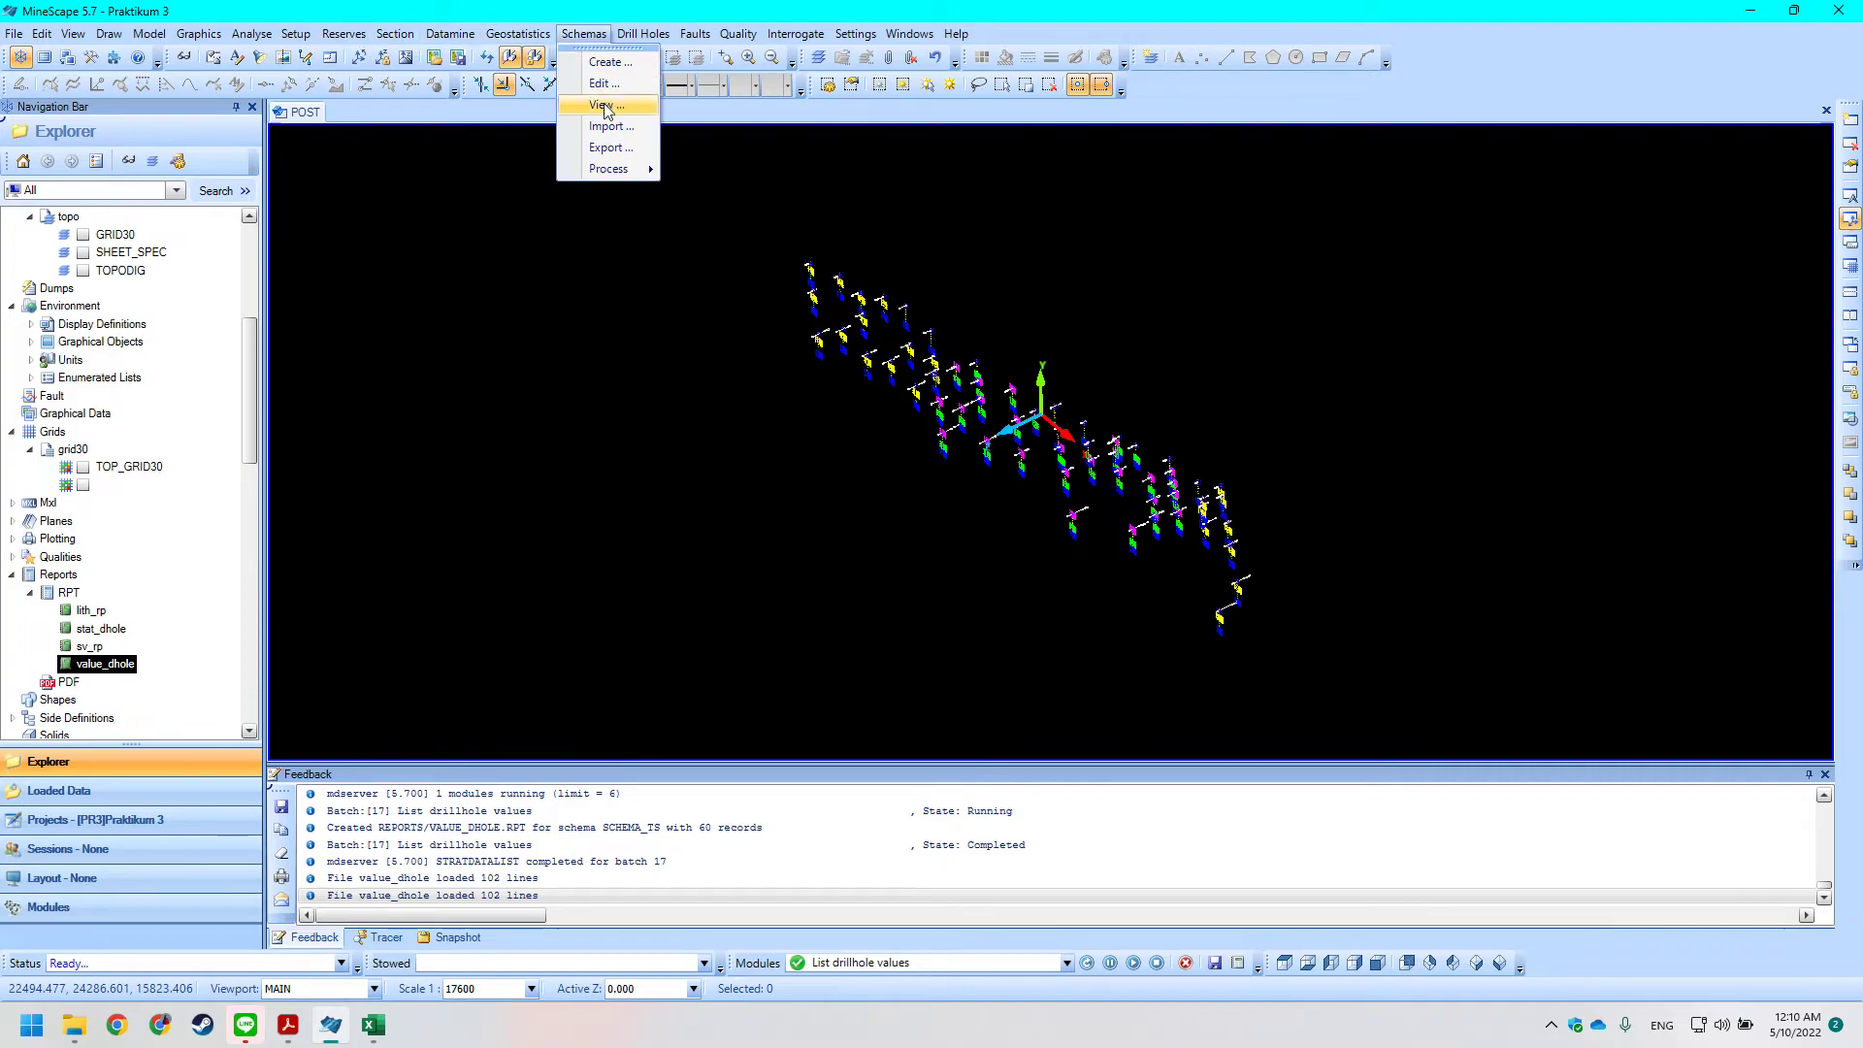
mouse_move(621, 167)
left_click(714, 185)
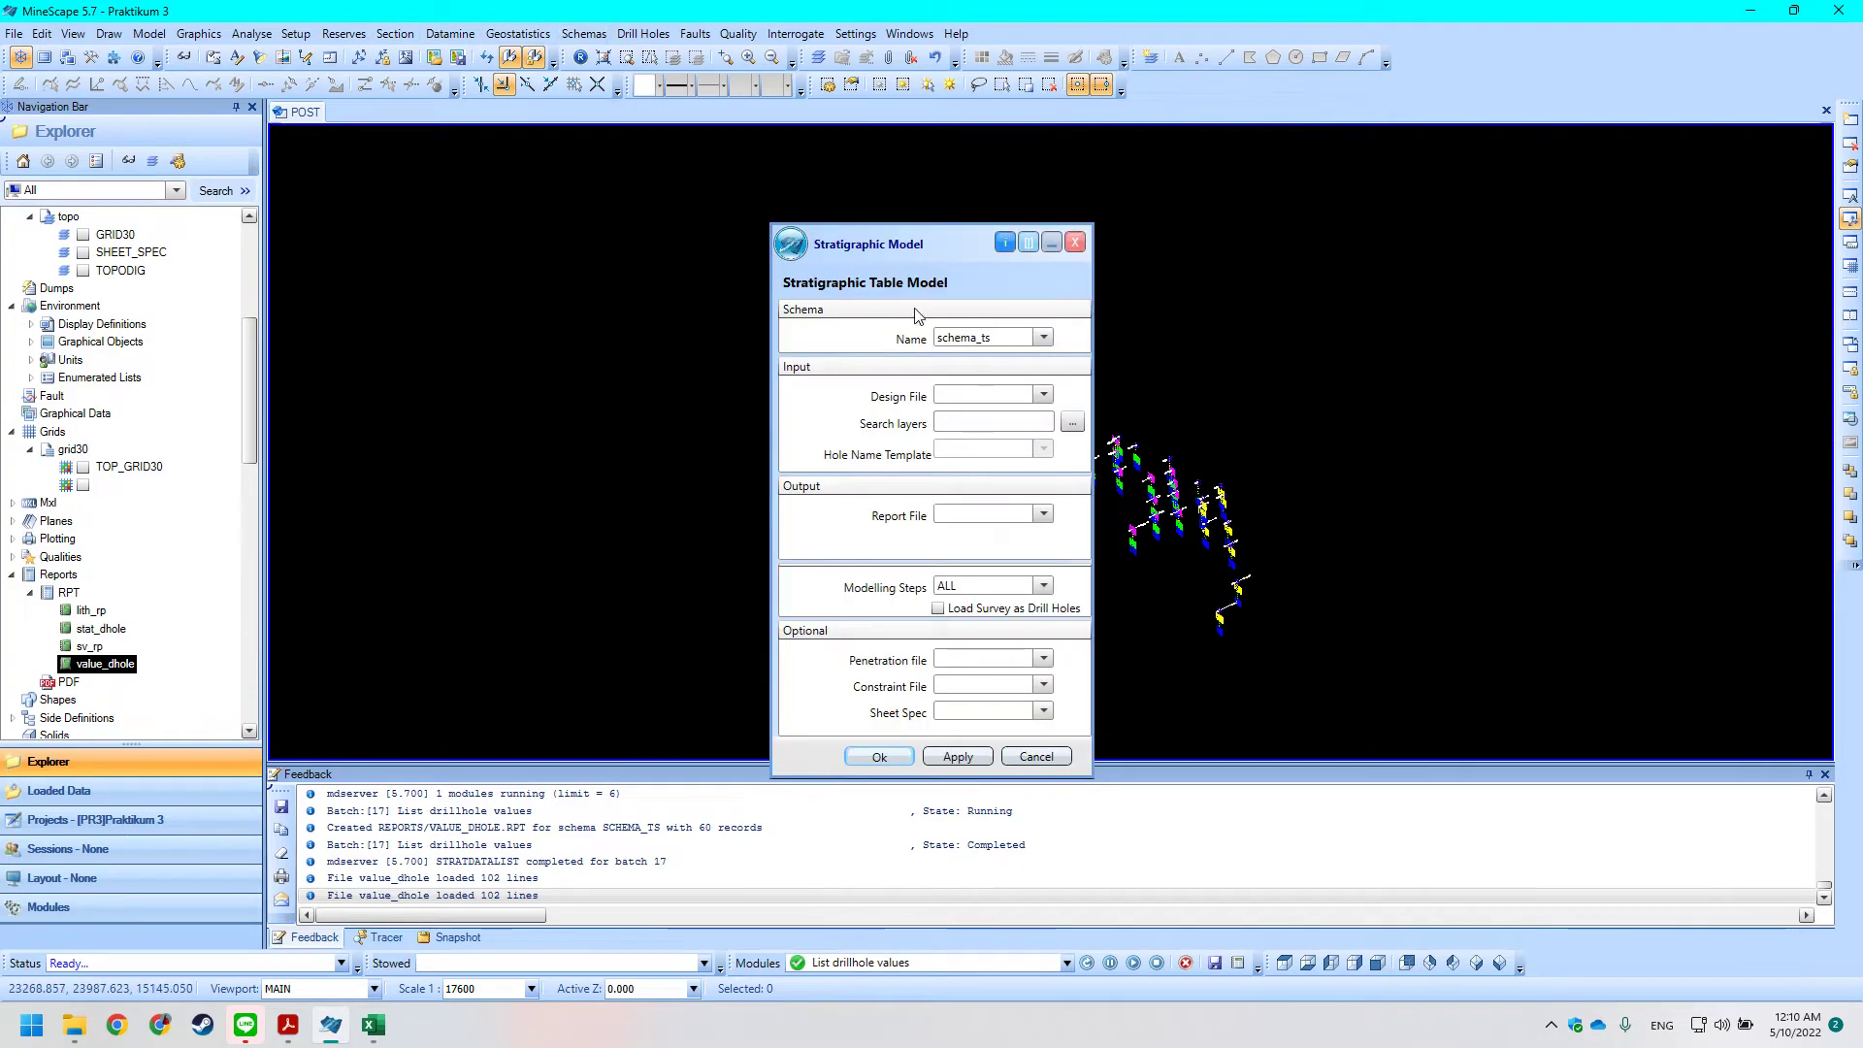
key("alt+Tab")
scroll(876, 443, "down", 1)
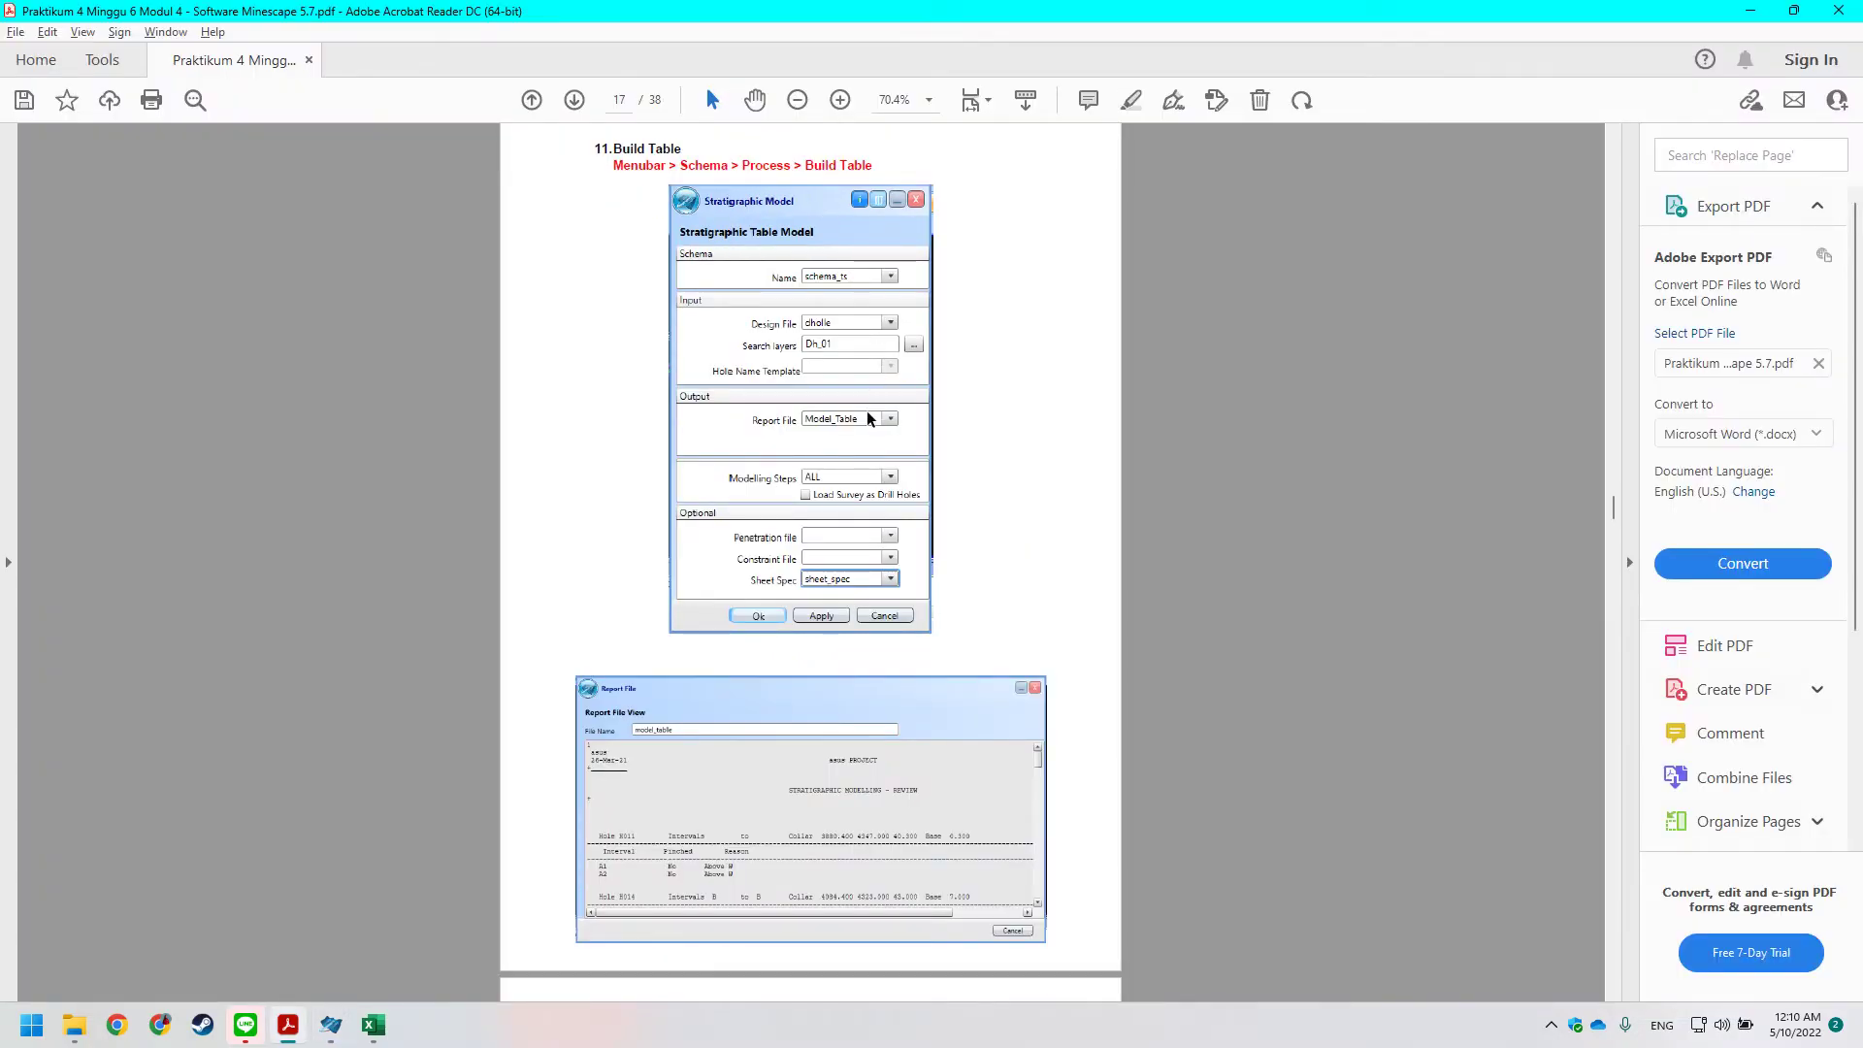
key("alt+Tab")
left_click(963, 388)
left_click(965, 431)
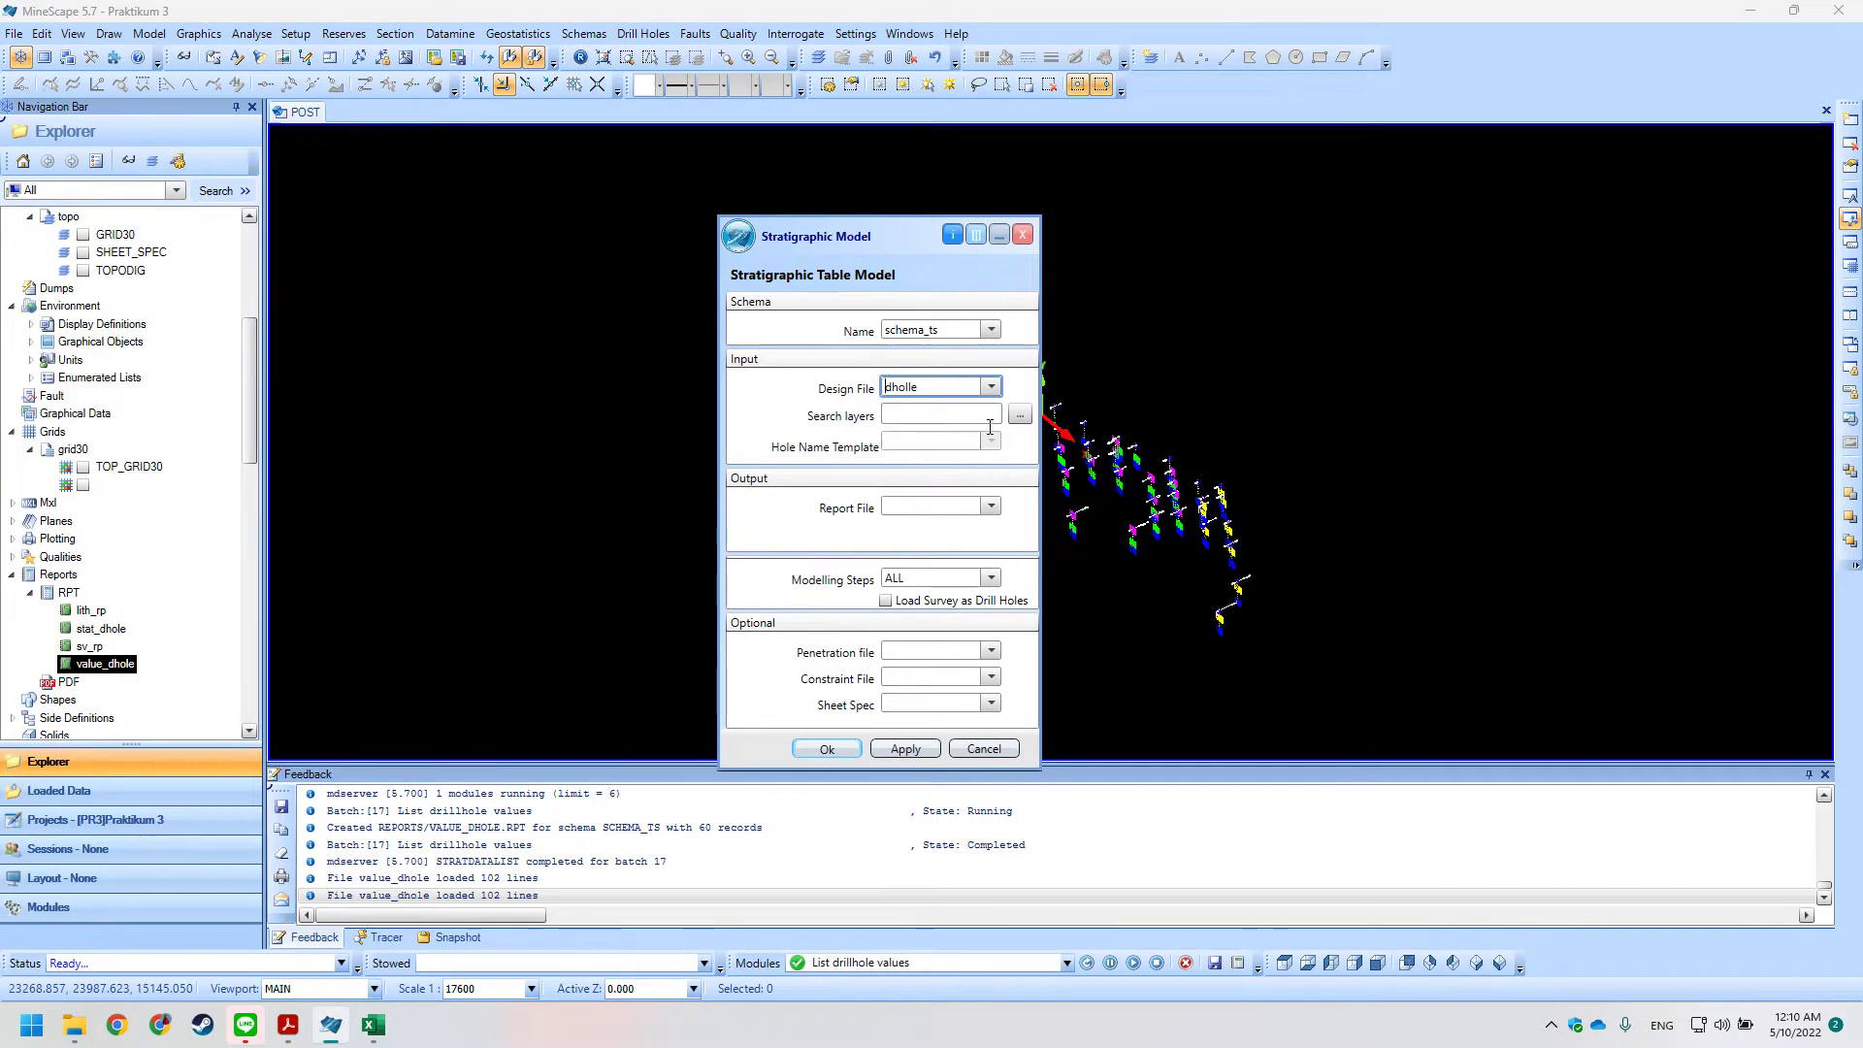
left_click(1019, 415)
left_click(993, 655)
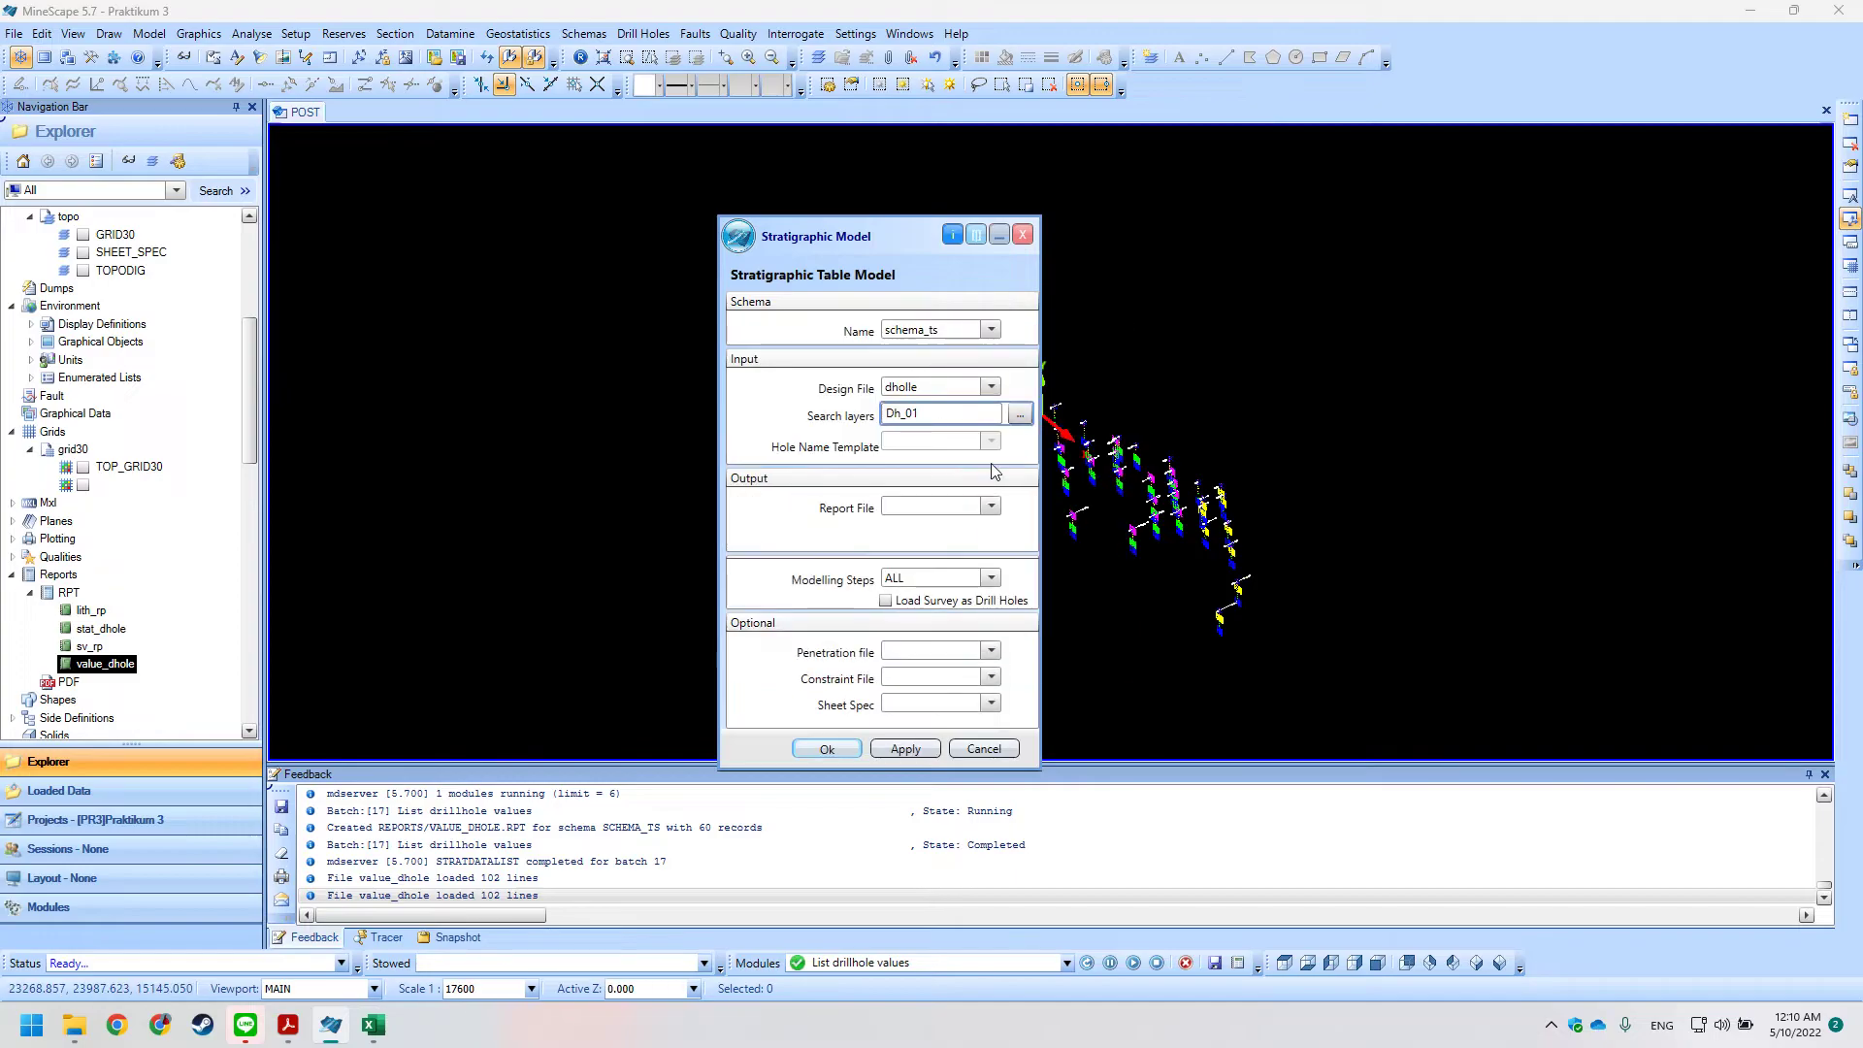
Check the output settings in the tutorial PDF and name the table model's report file Model_Table.
key("alt+Tab")
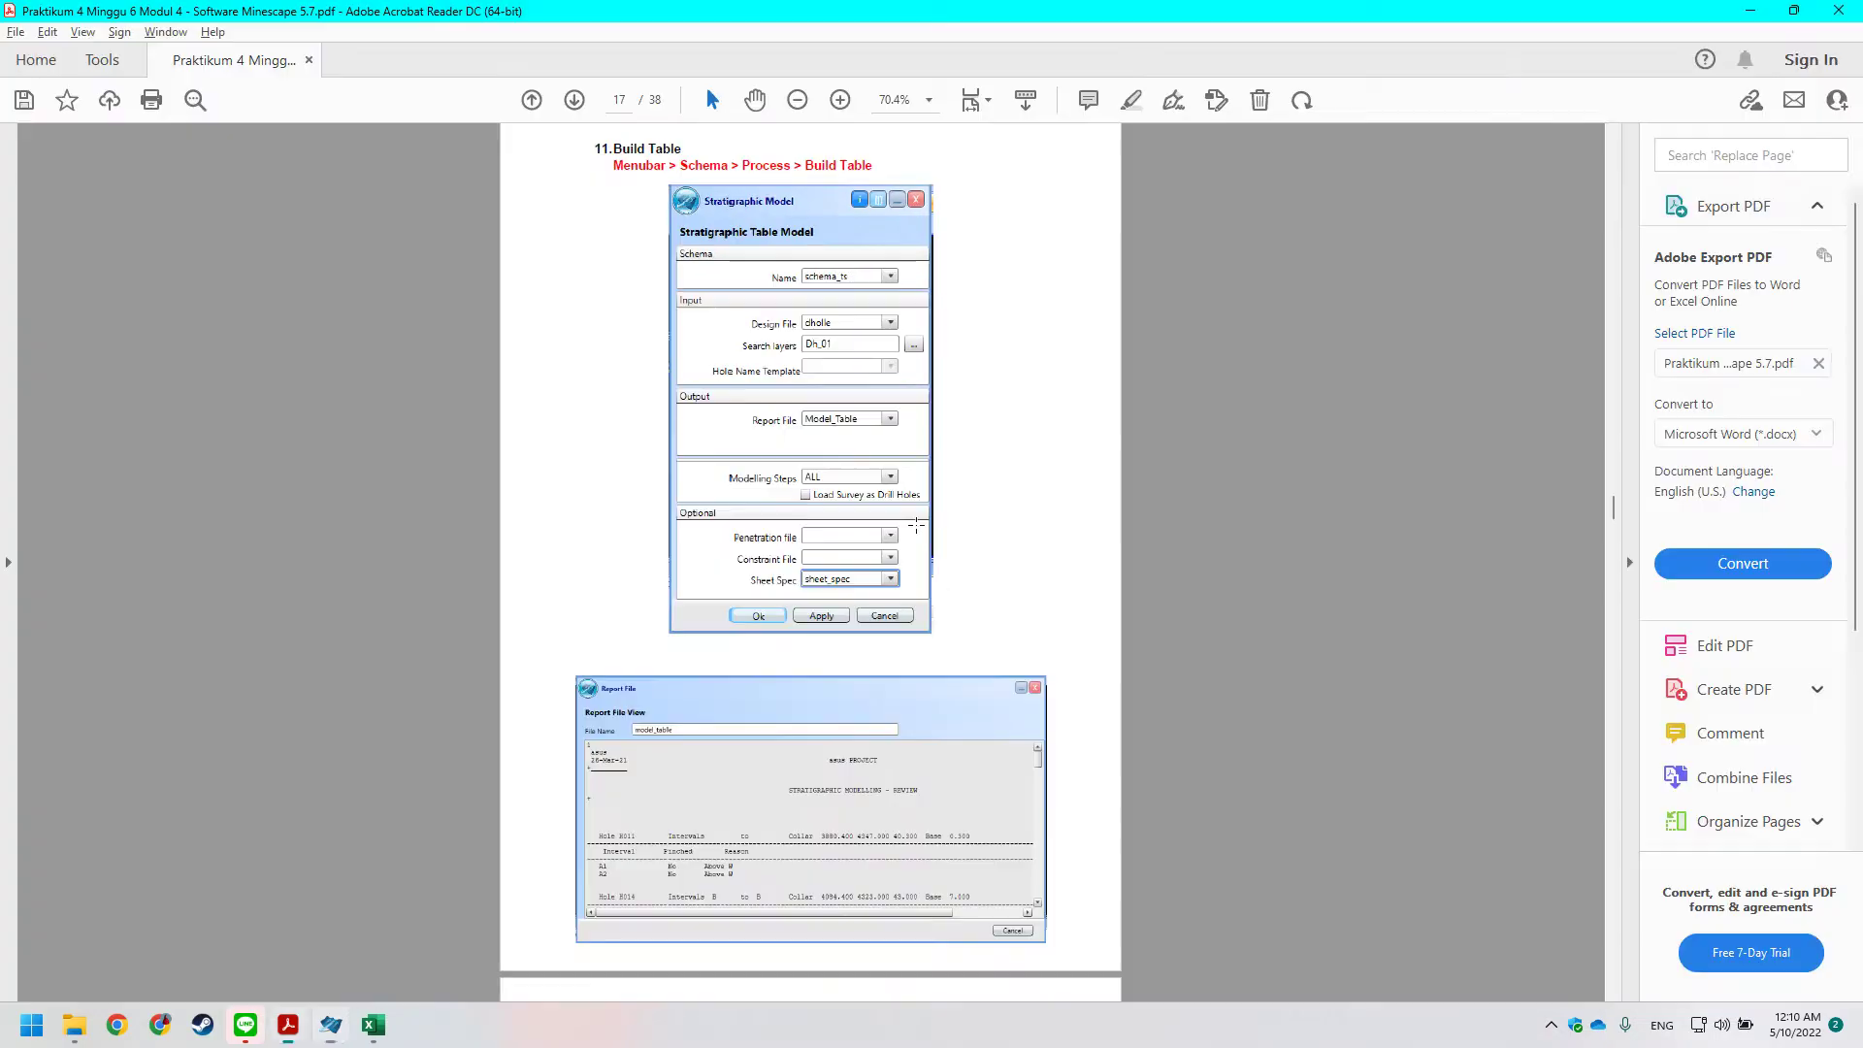
key("alt+Tab")
left_click(932, 505)
type("Mo")
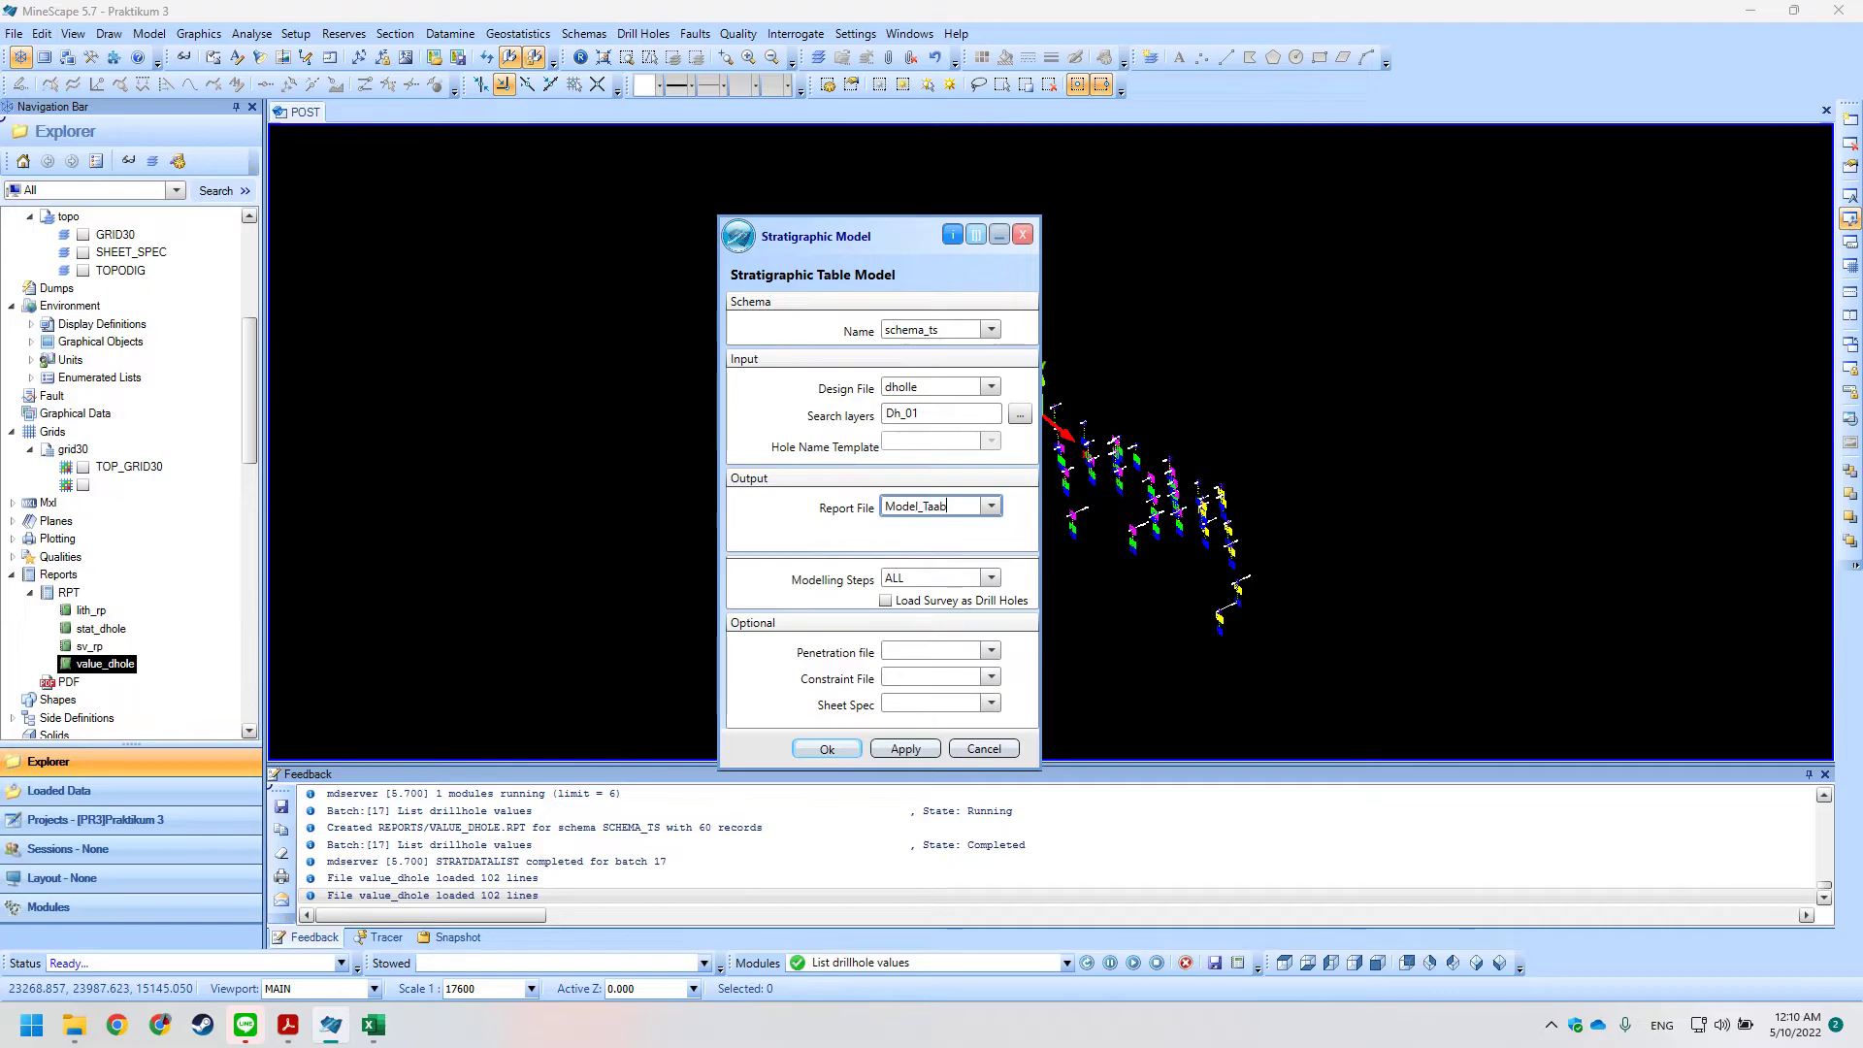
type("del_Table")
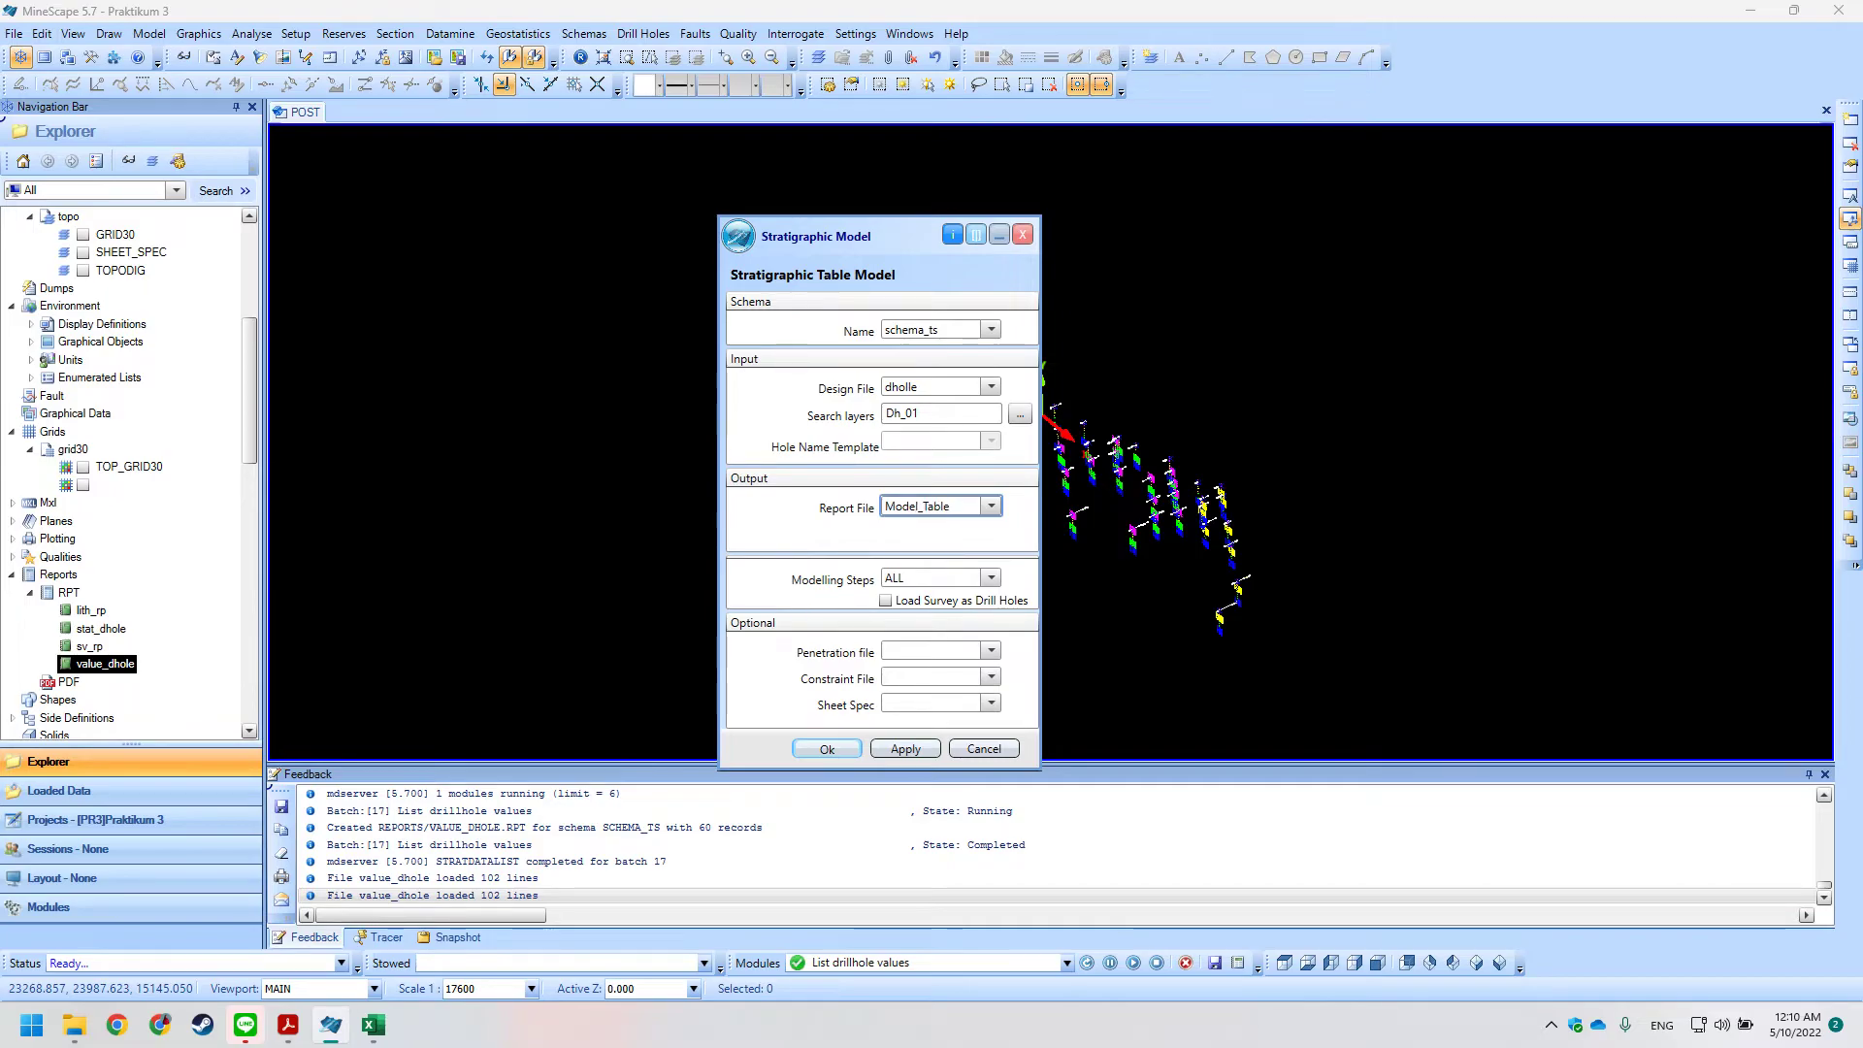
Set the sheet specification to sheet_spec, as in the tutorial PDF, and run the stratigraphic table model build.
key("alt+Tab")
key("alt+Tab")
left_click(991, 703)
left_click(934, 749)
left_click_drag(794, 239, 745, 224)
left_click(785, 733)
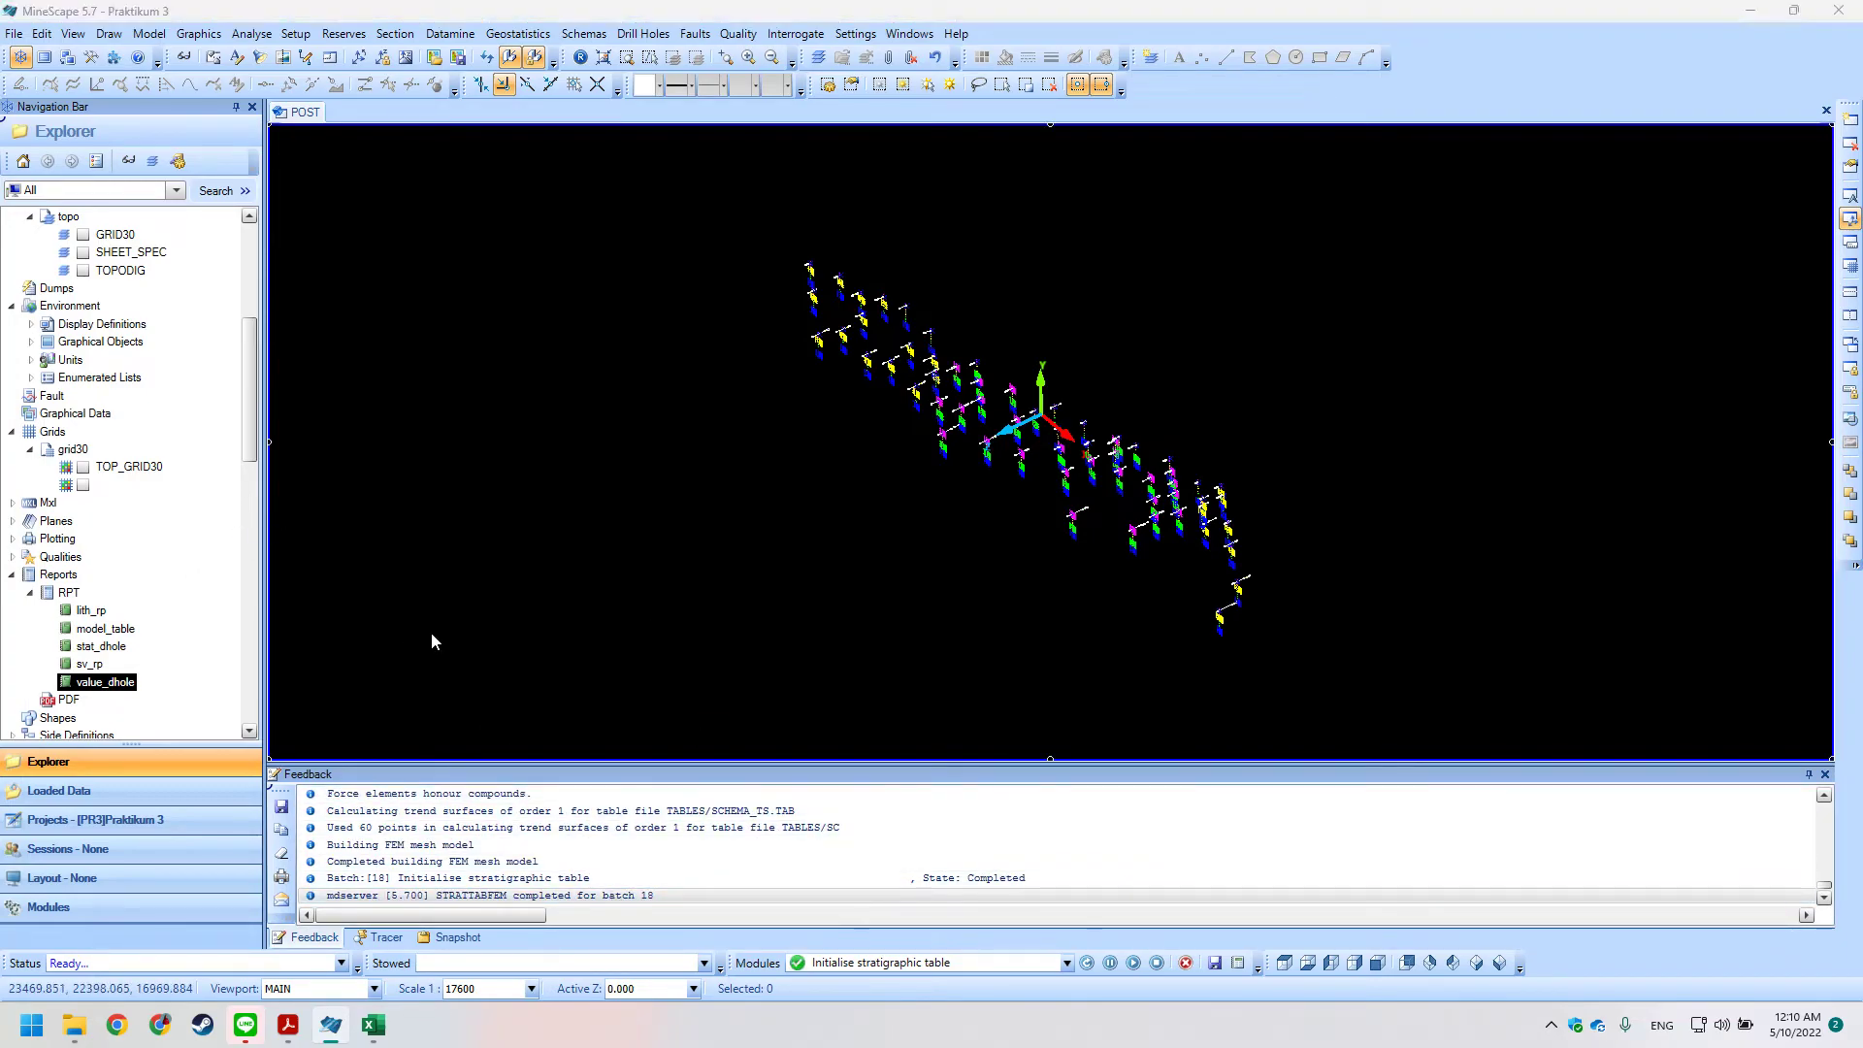
Open the model_table report from the project's RPT reports and look through its hole and interval entries.
key("alt+Tab")
scroll(567, 641, "down", 2)
key("alt+Tab")
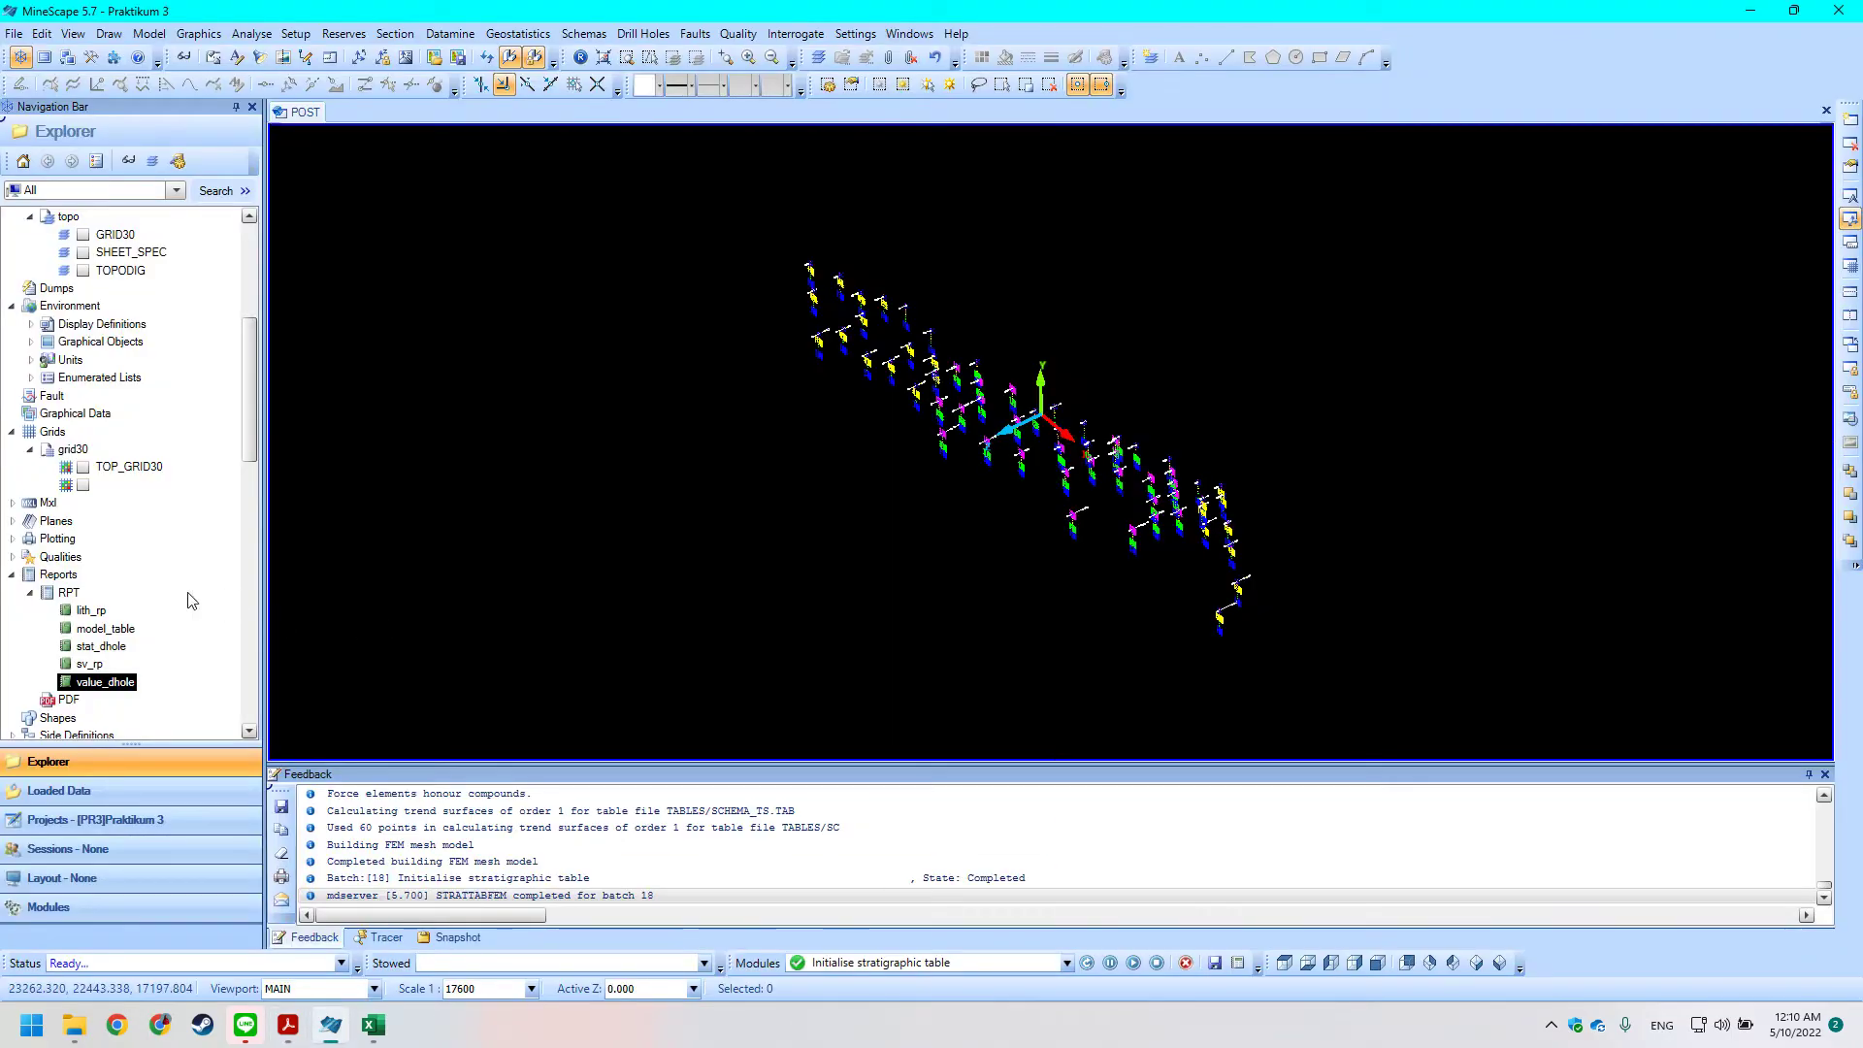
right_click(114, 637)
left_click(161, 685)
scroll(1008, 554, "down", 4)
scroll(1007, 554, "down", 3)
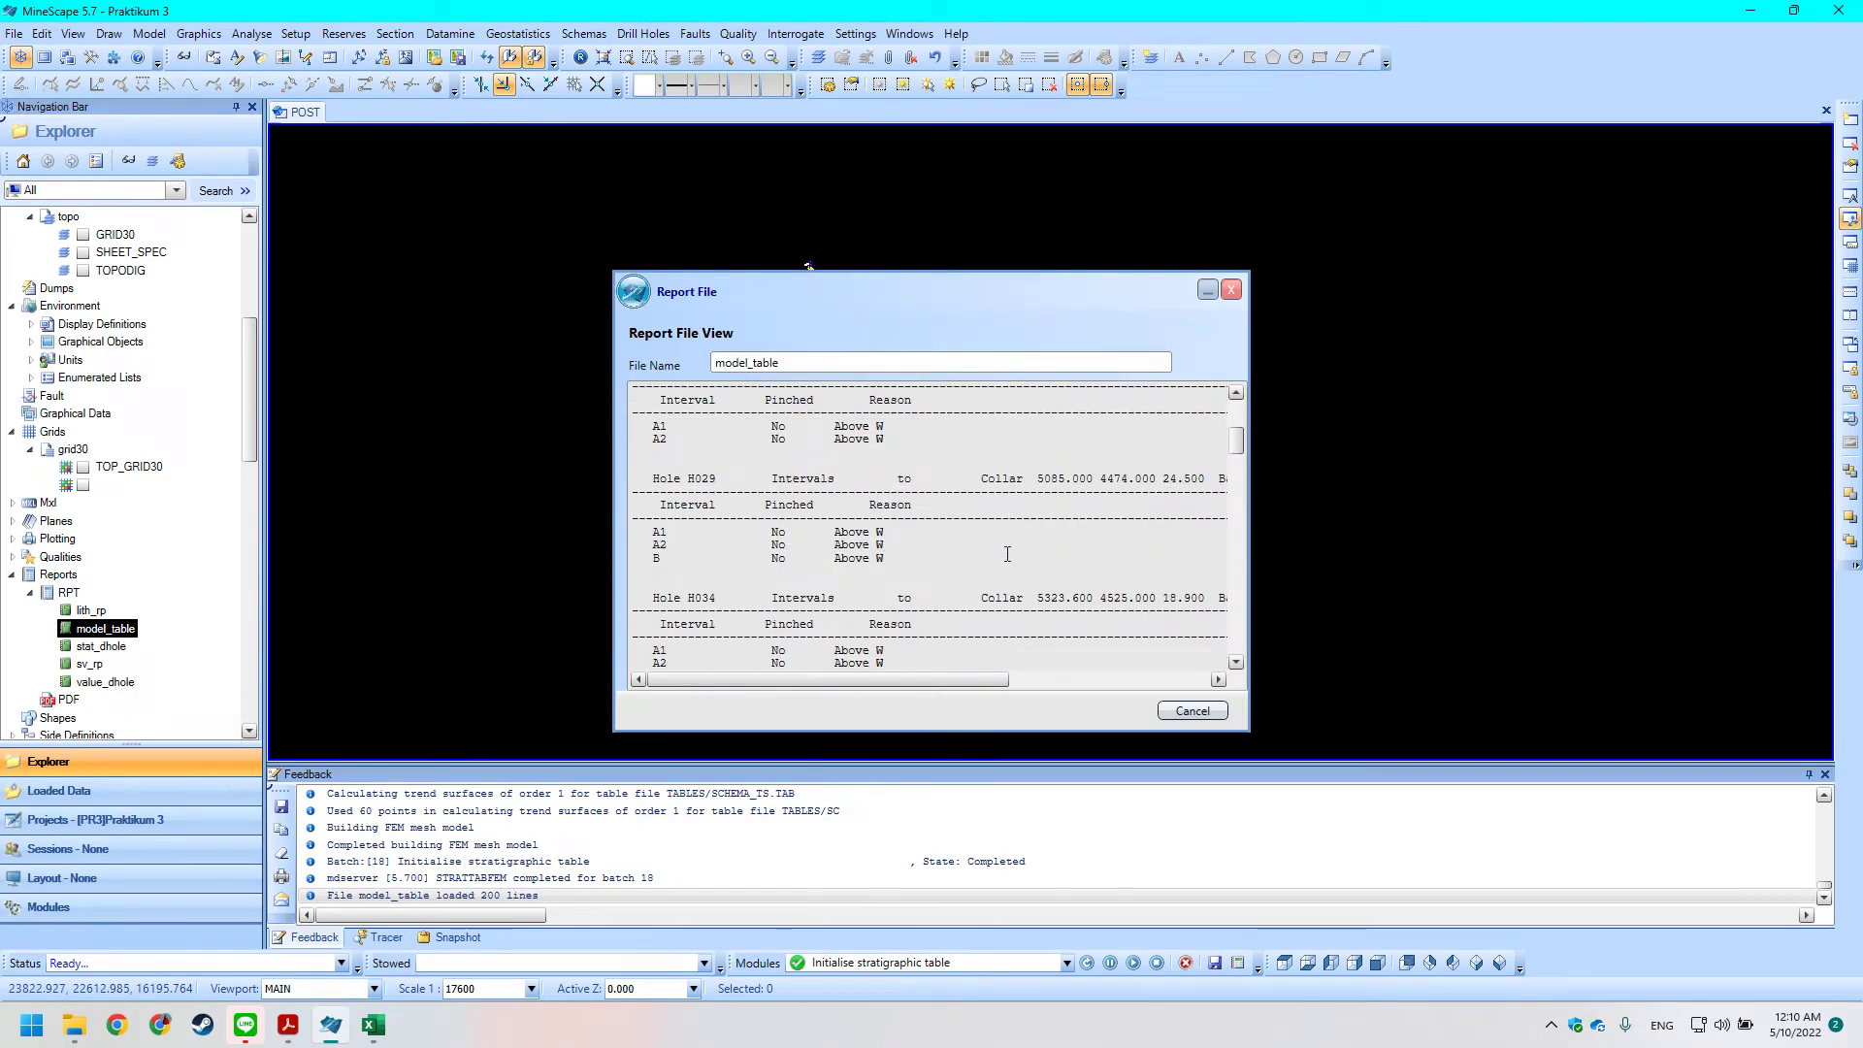
scroll(1008, 554, "up", 7)
Compare the start of the model_table report with the sample report in the tutorial PDF.
key("alt+Tab")
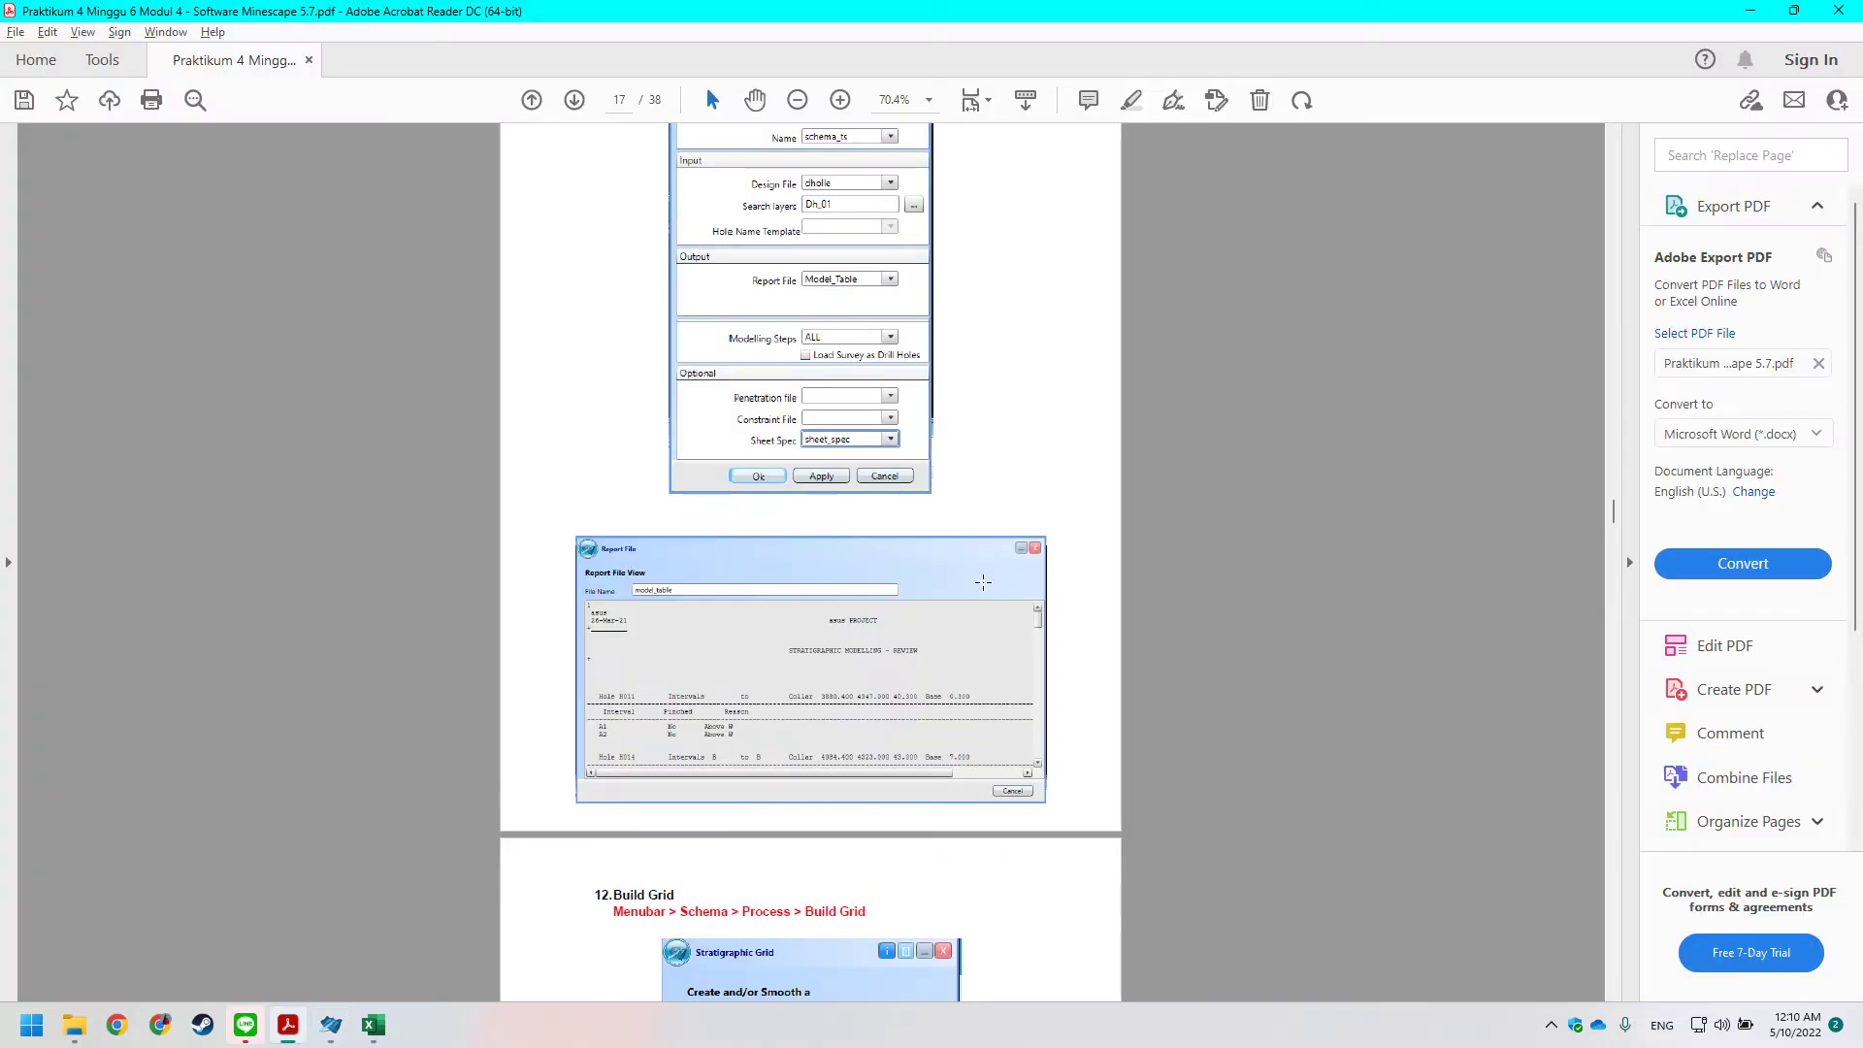
scroll(983, 582, "down", 3)
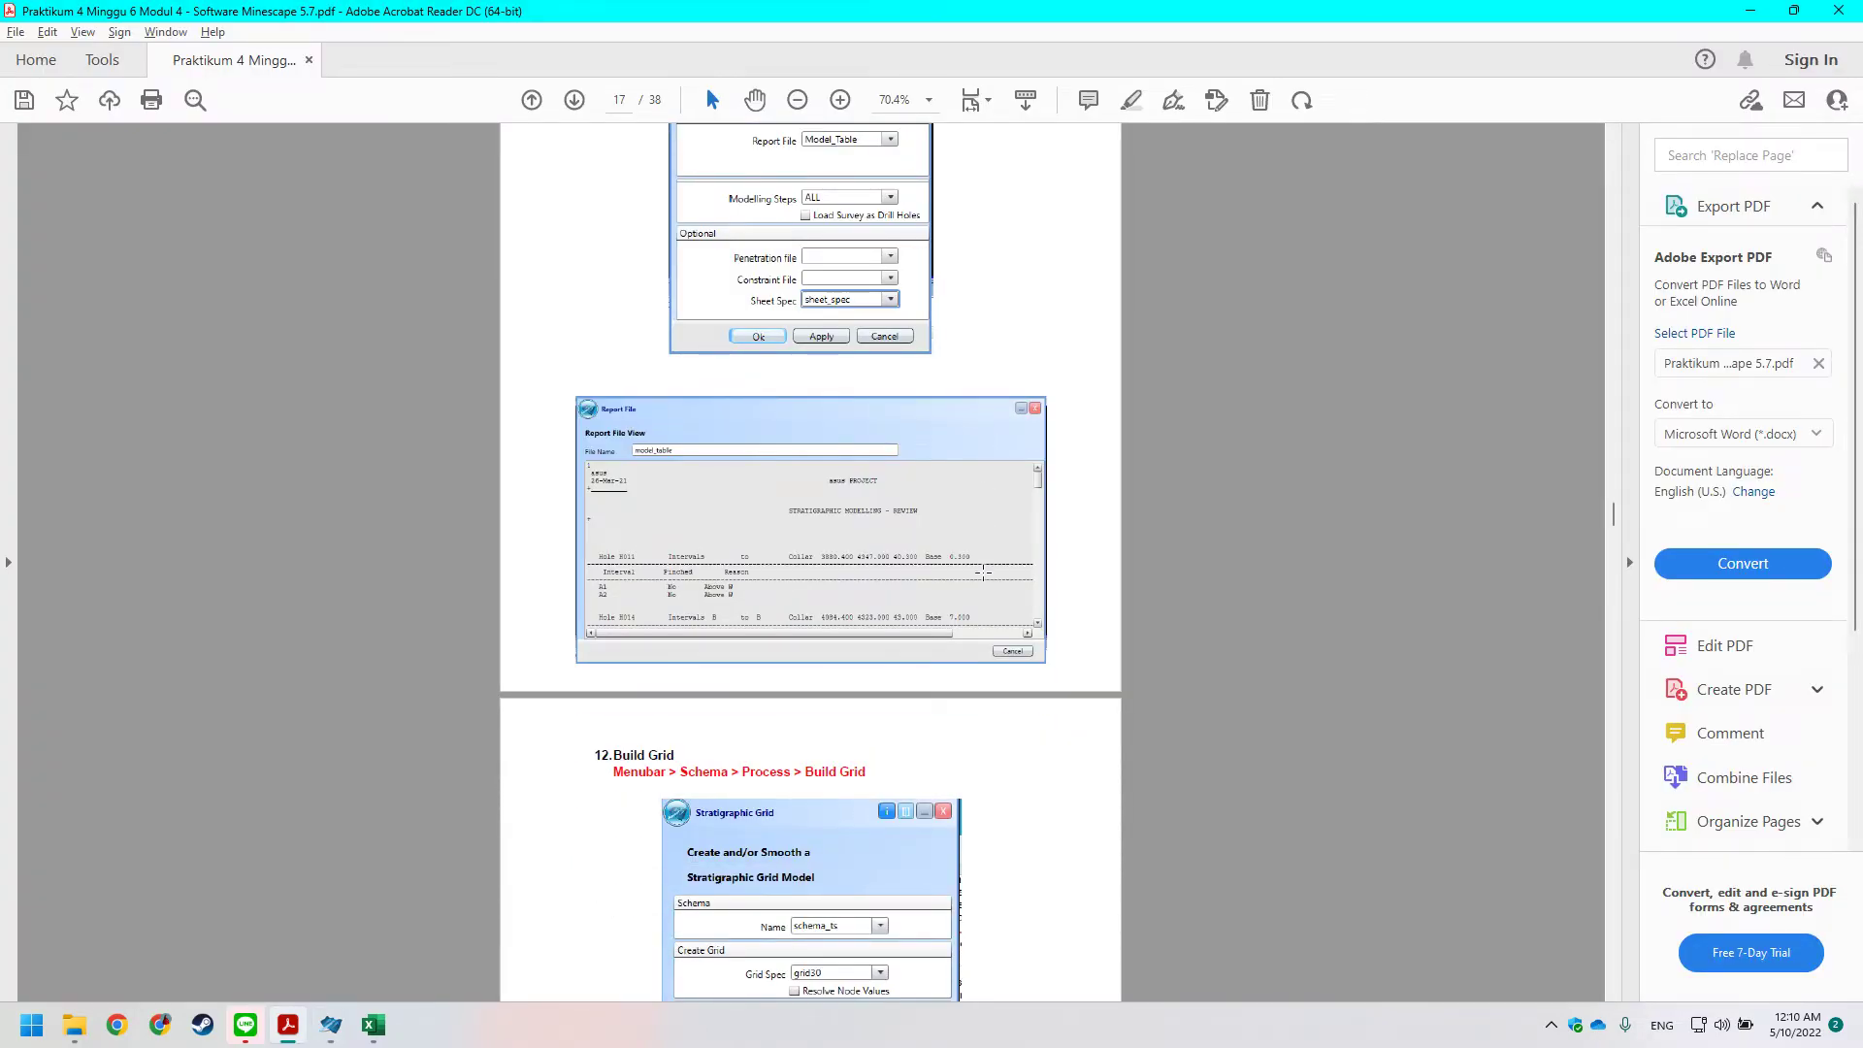
scroll(984, 573, "down", 2)
scroll(866, 534, "down", 1)
key("alt+Tab")
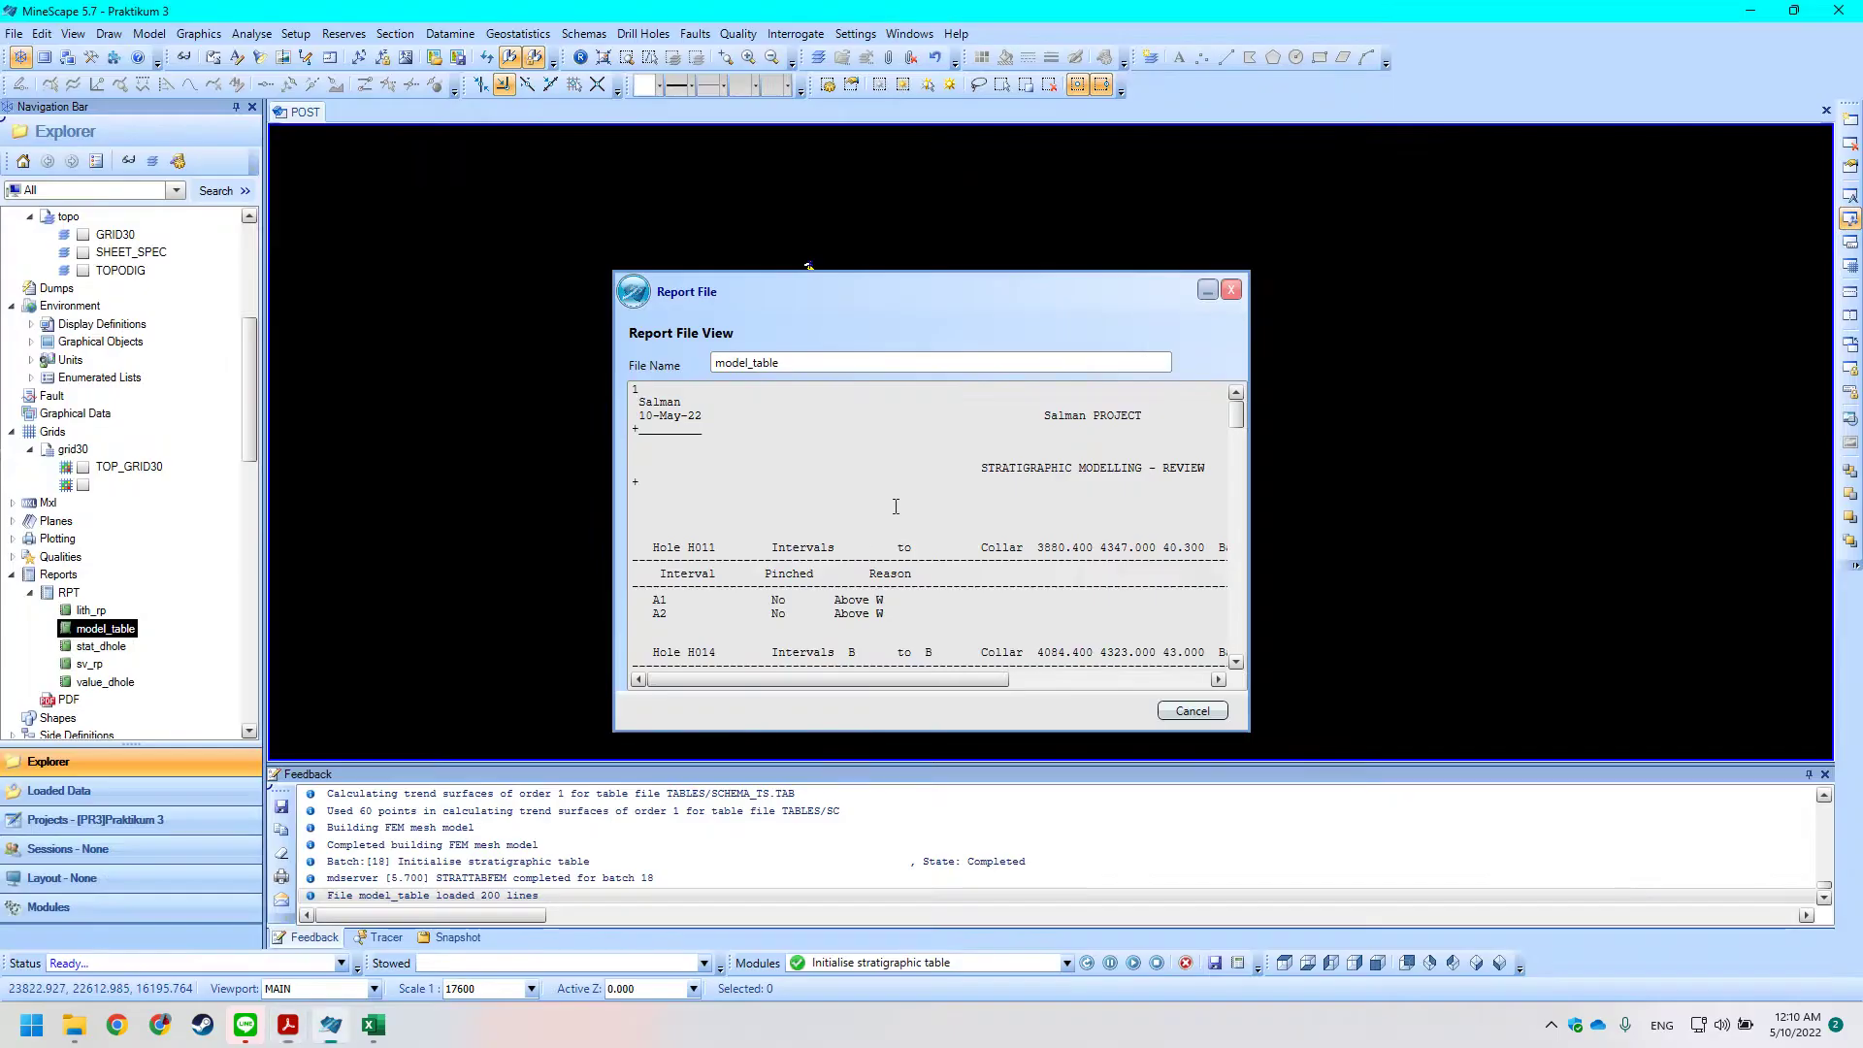
Examine the pinched status and reason of each hole's intervals throughout the model_table report, and return to its beginning.
scroll(867, 533, "down", 3)
left_click_drag(777, 293, 634, 286)
scroll(476, 527, "down", 2)
scroll(477, 527, "up", 1)
triple_click(463, 471)
left_click(466, 483)
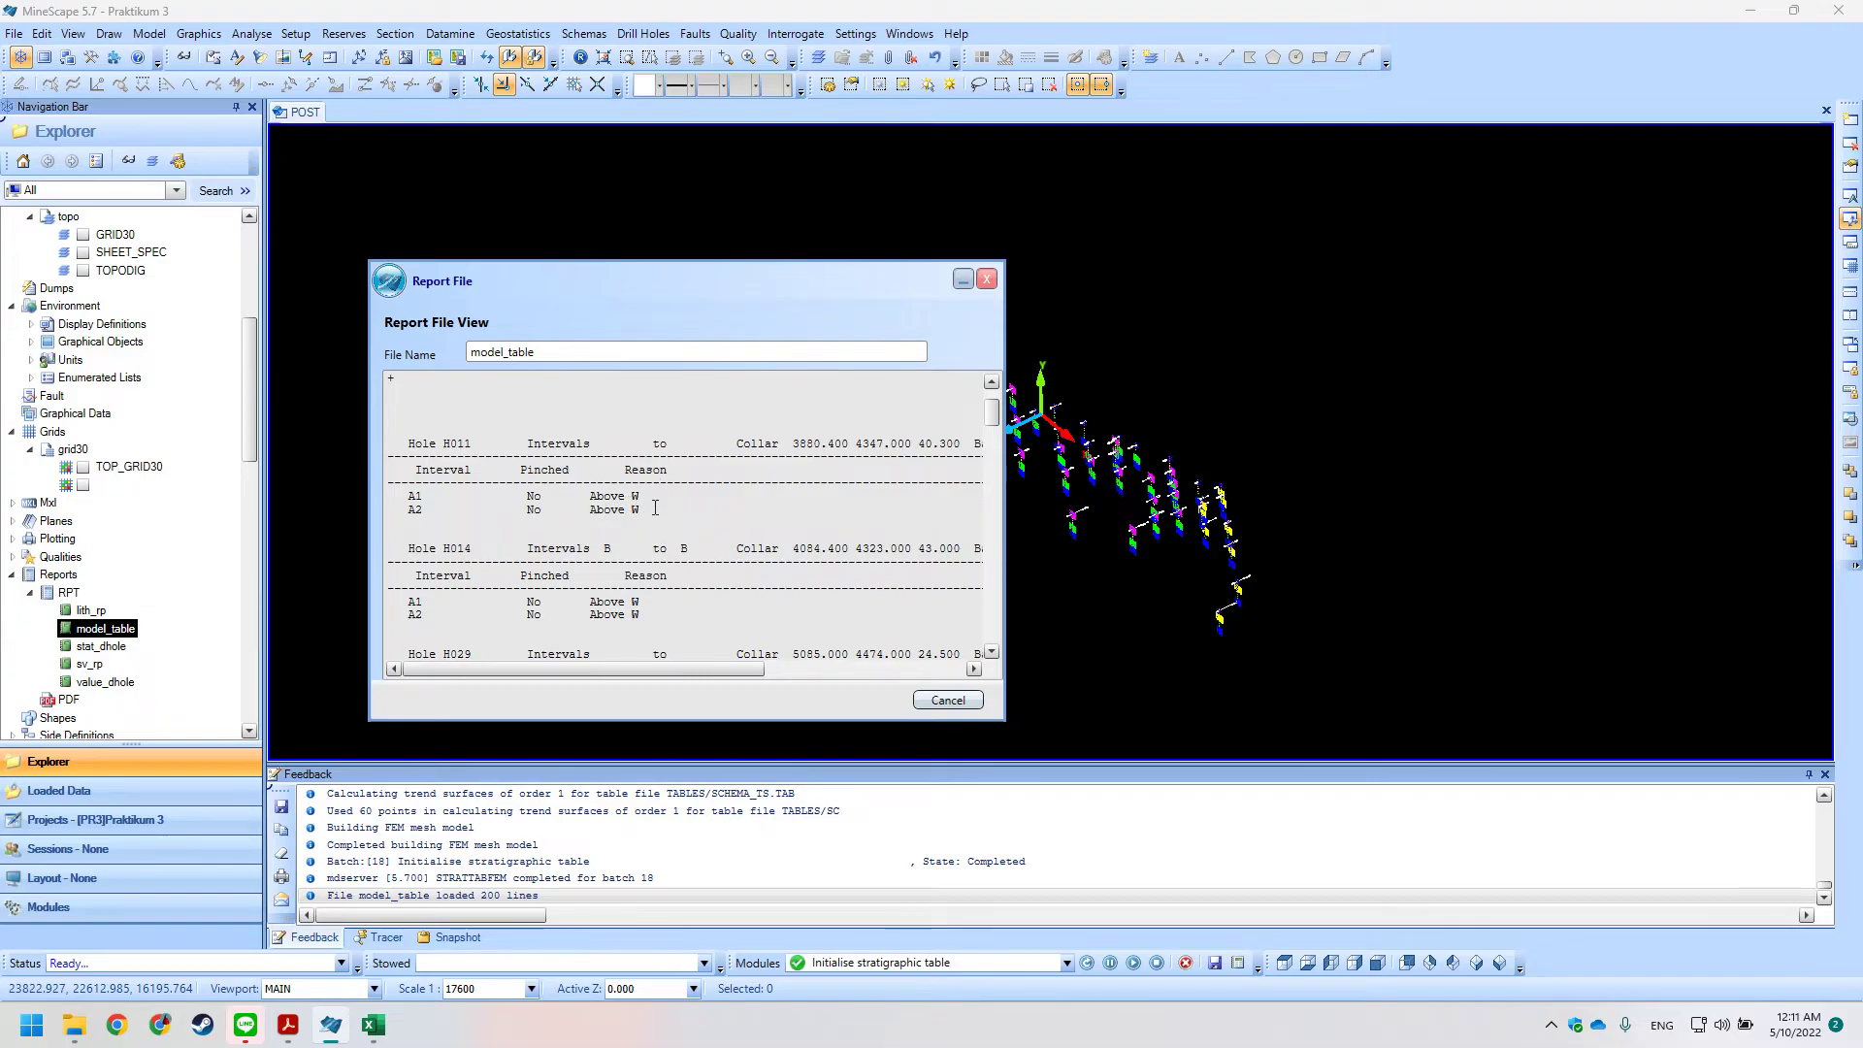
scroll(670, 514, "down", 15)
scroll(896, 550, "down", 3)
left_click_drag(992, 533, 974, 347)
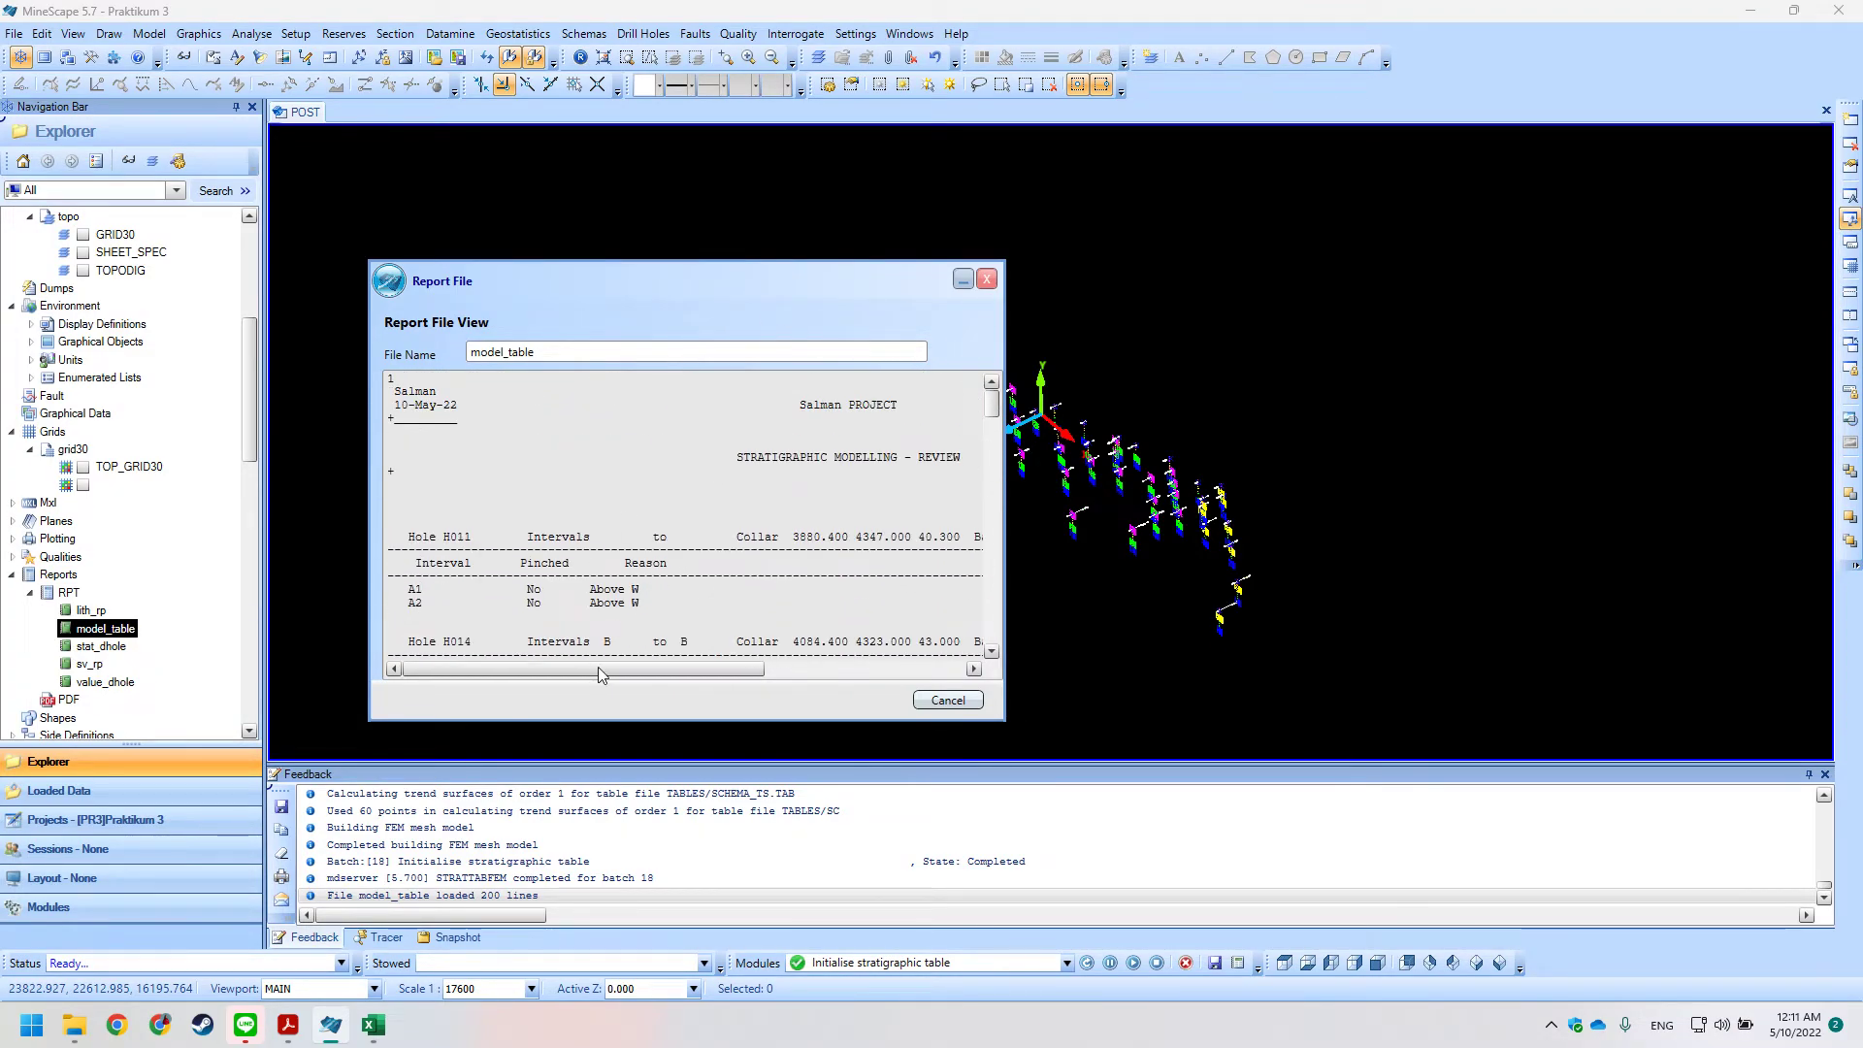
Check the PDF's sample report once more and close the model_table report view.
key("alt+Tab")
scroll(819, 606, "down", 1)
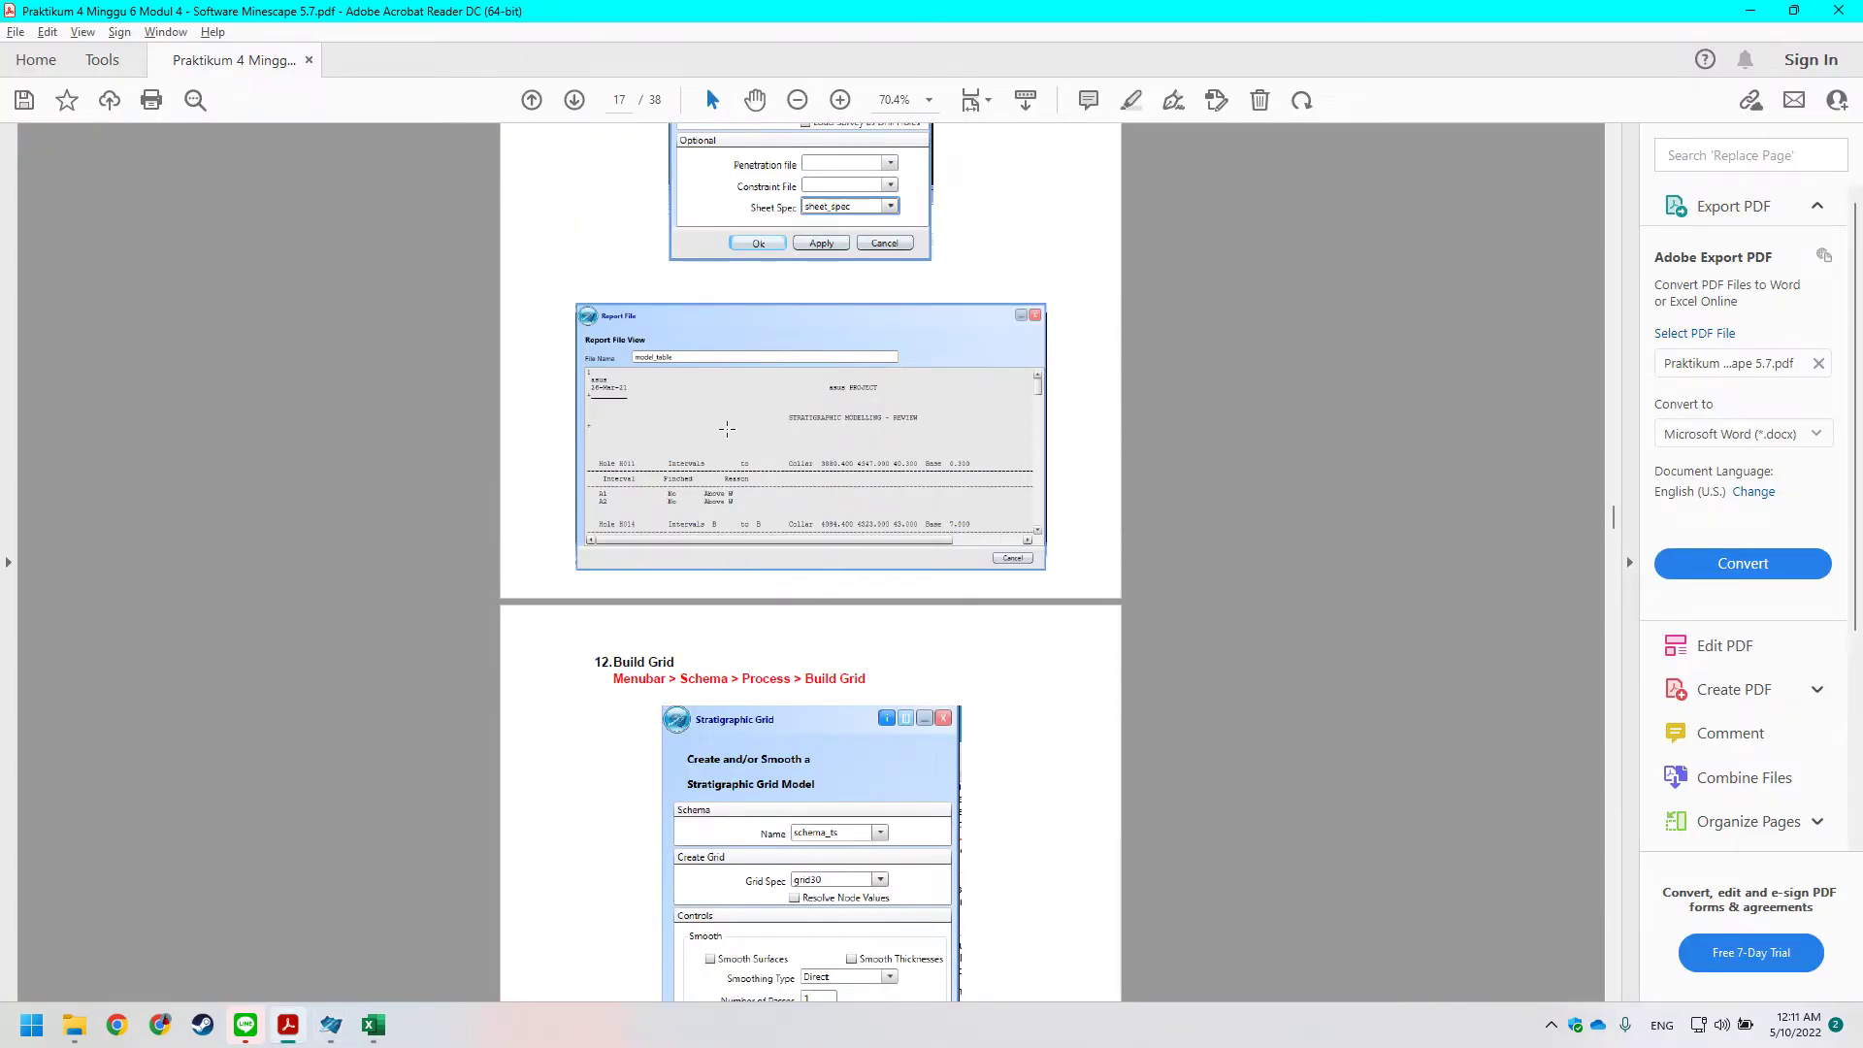
key("alt+Tab")
left_click(995, 281)
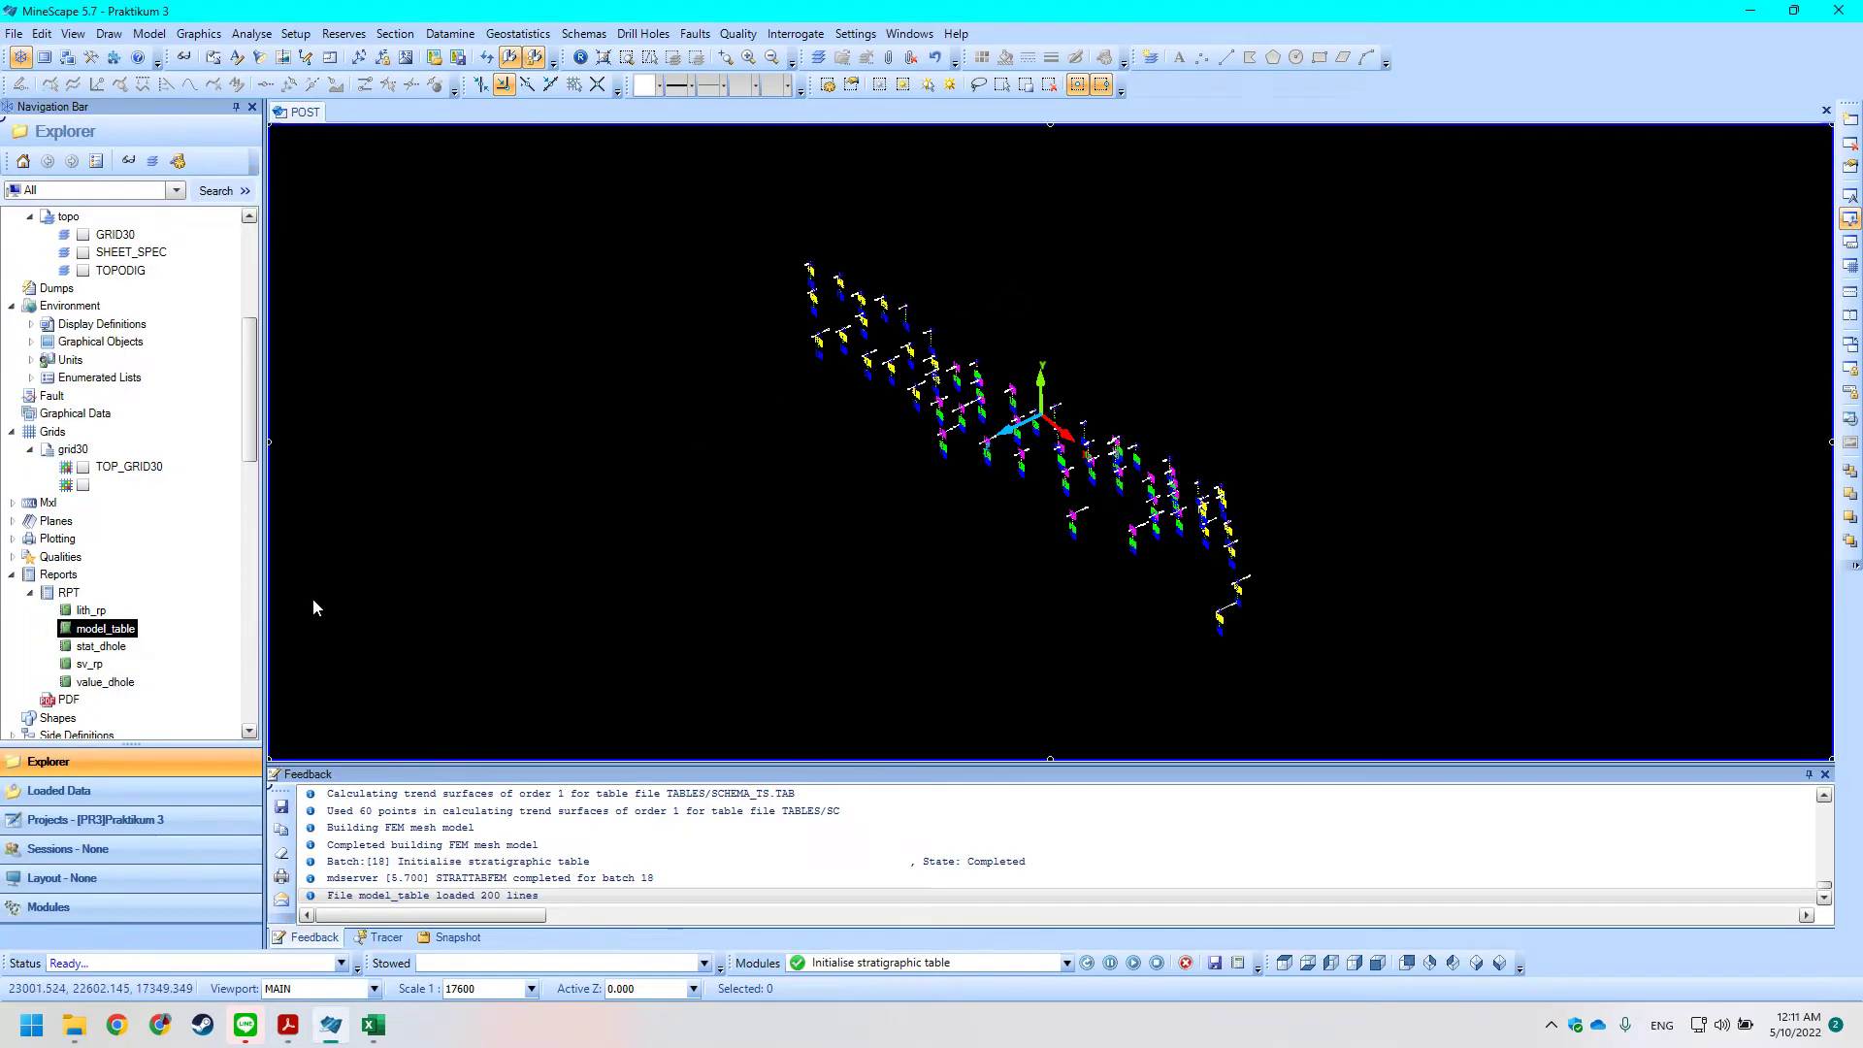
Read section 12, Build Grid, in the tutorial PDF and examine the Stratigraphic Grid settings it prescribes.
key("alt+Tab")
scroll(353, 617, "down", 1)
scroll(353, 618, "down", 4)
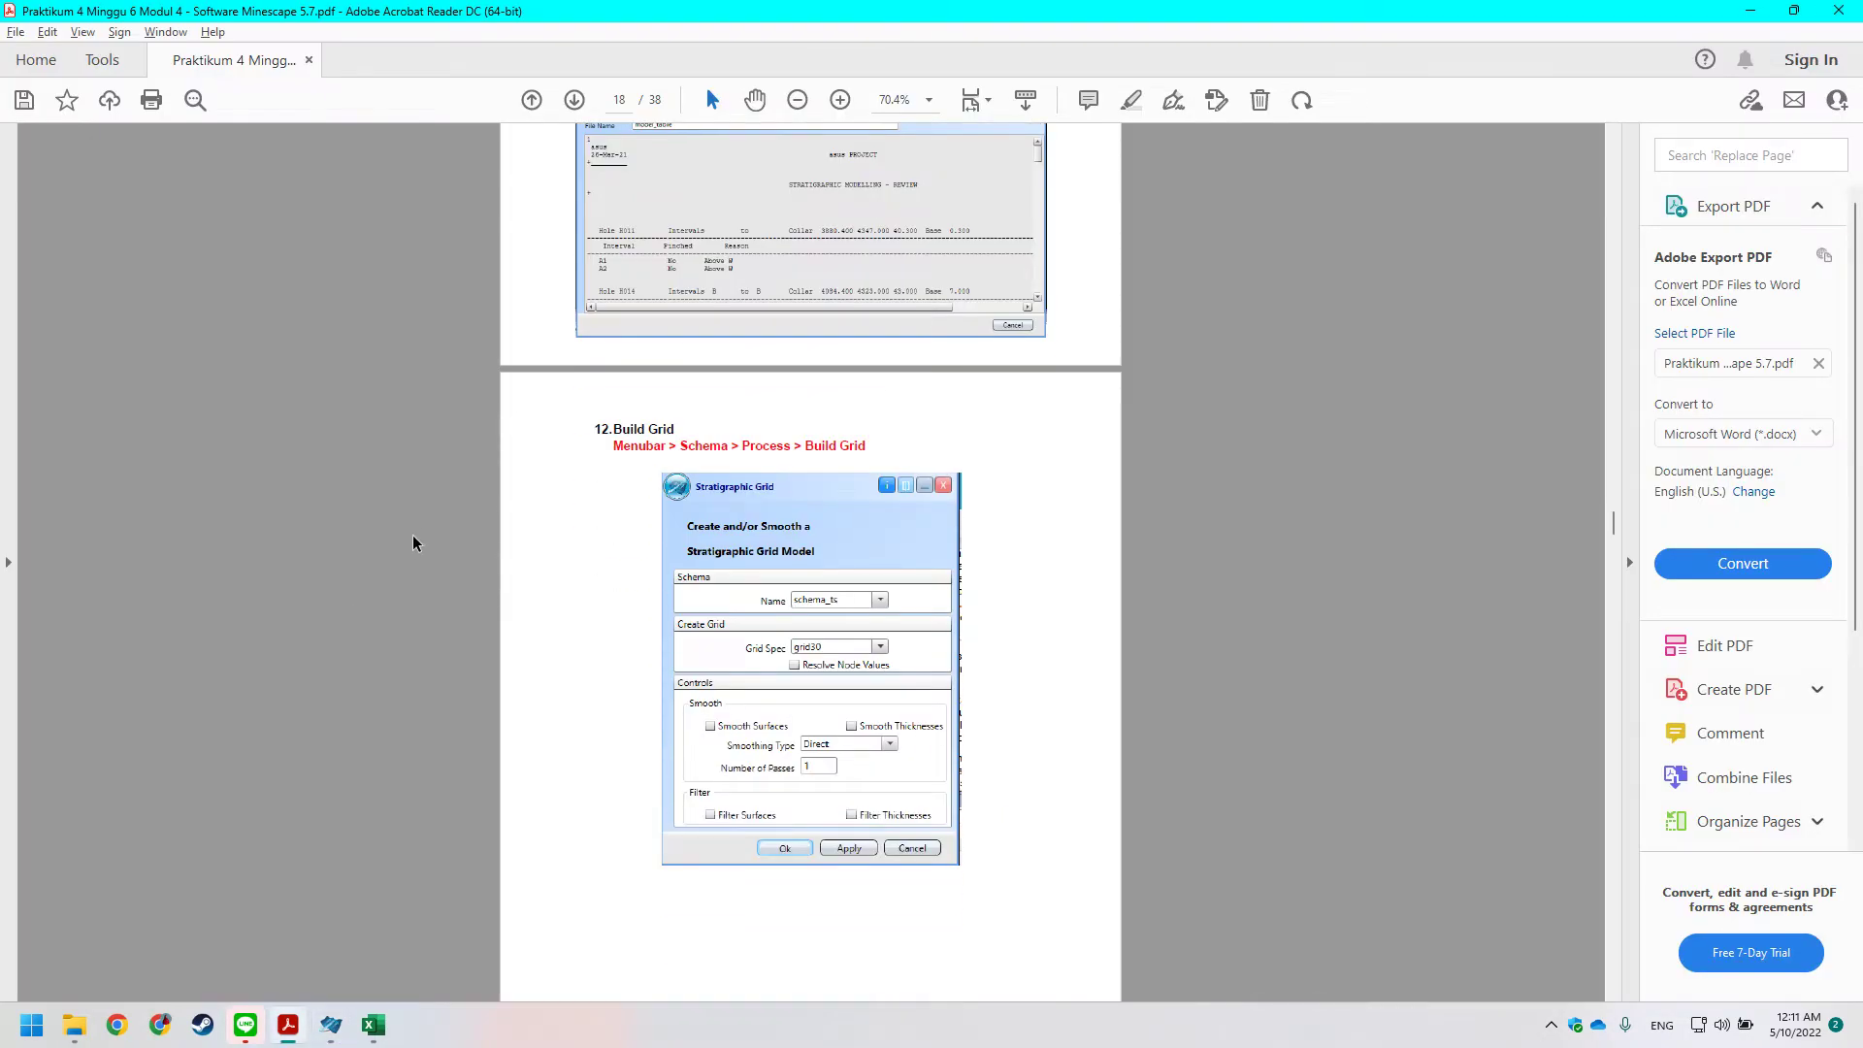
key("alt+Tab")
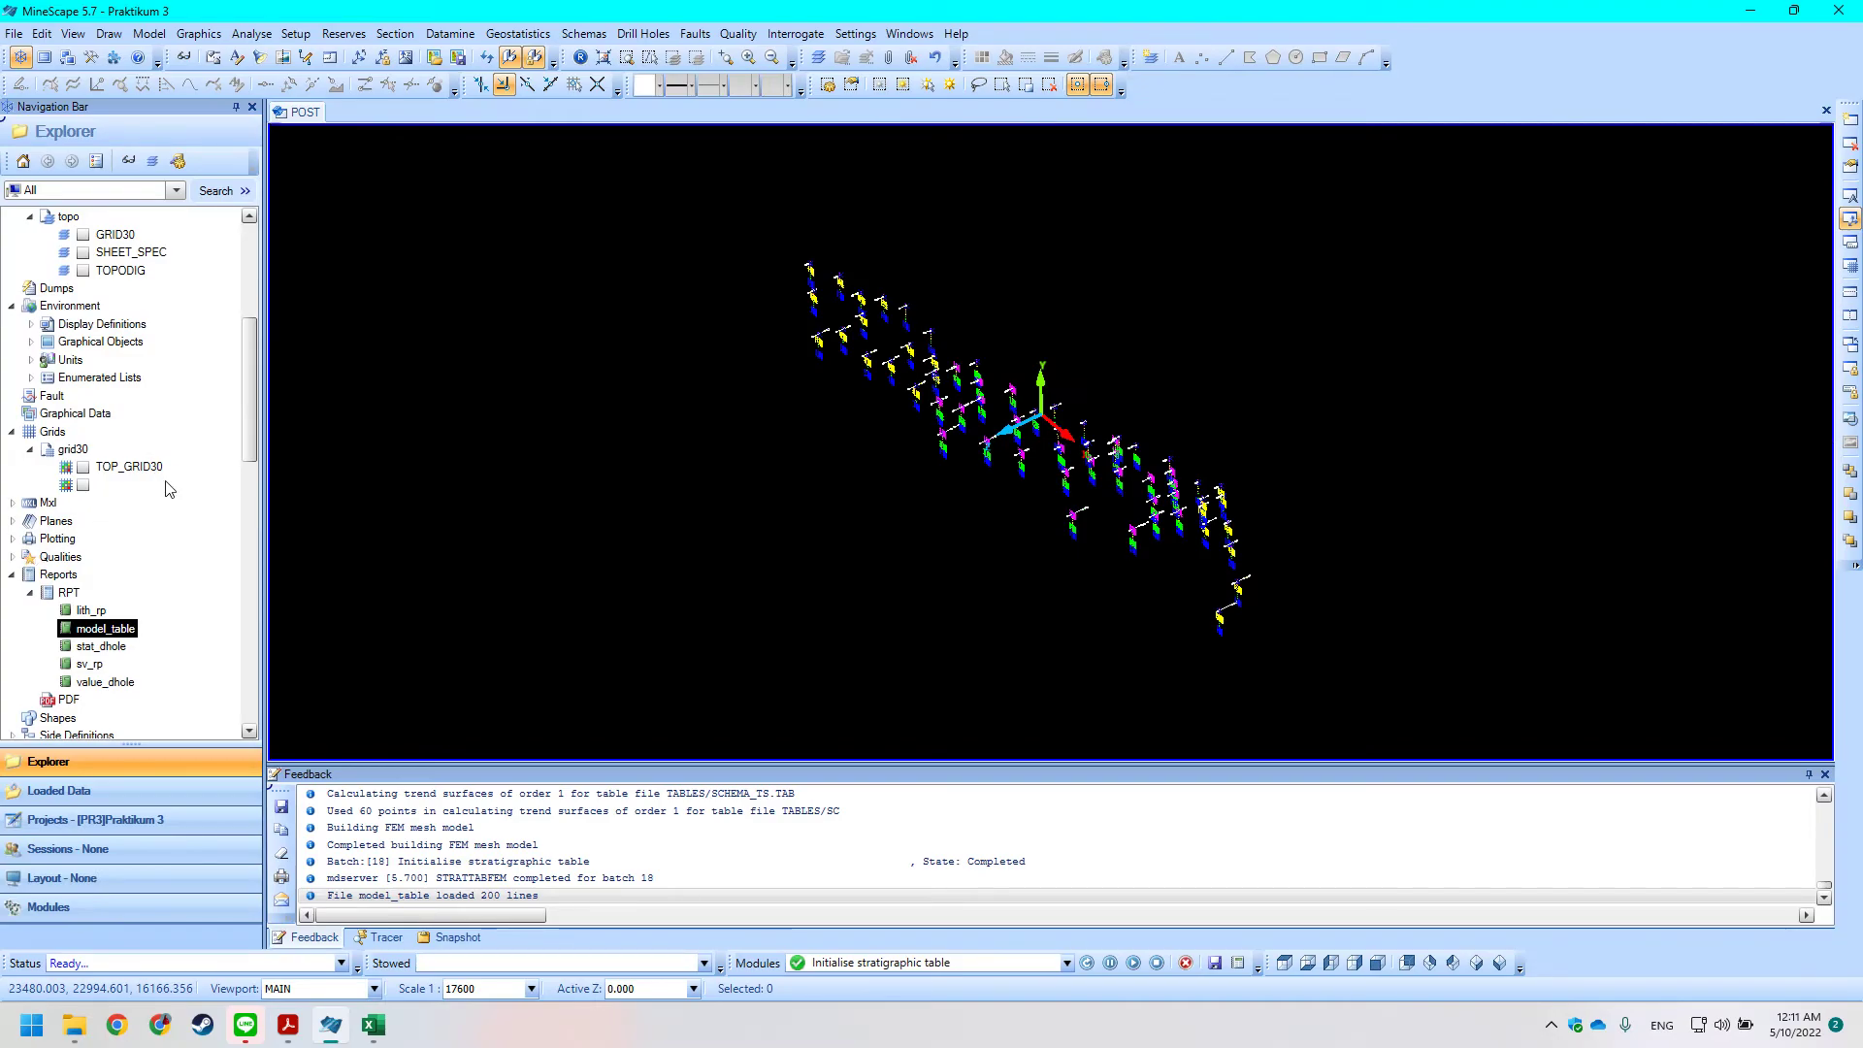
key("alt+Tab")
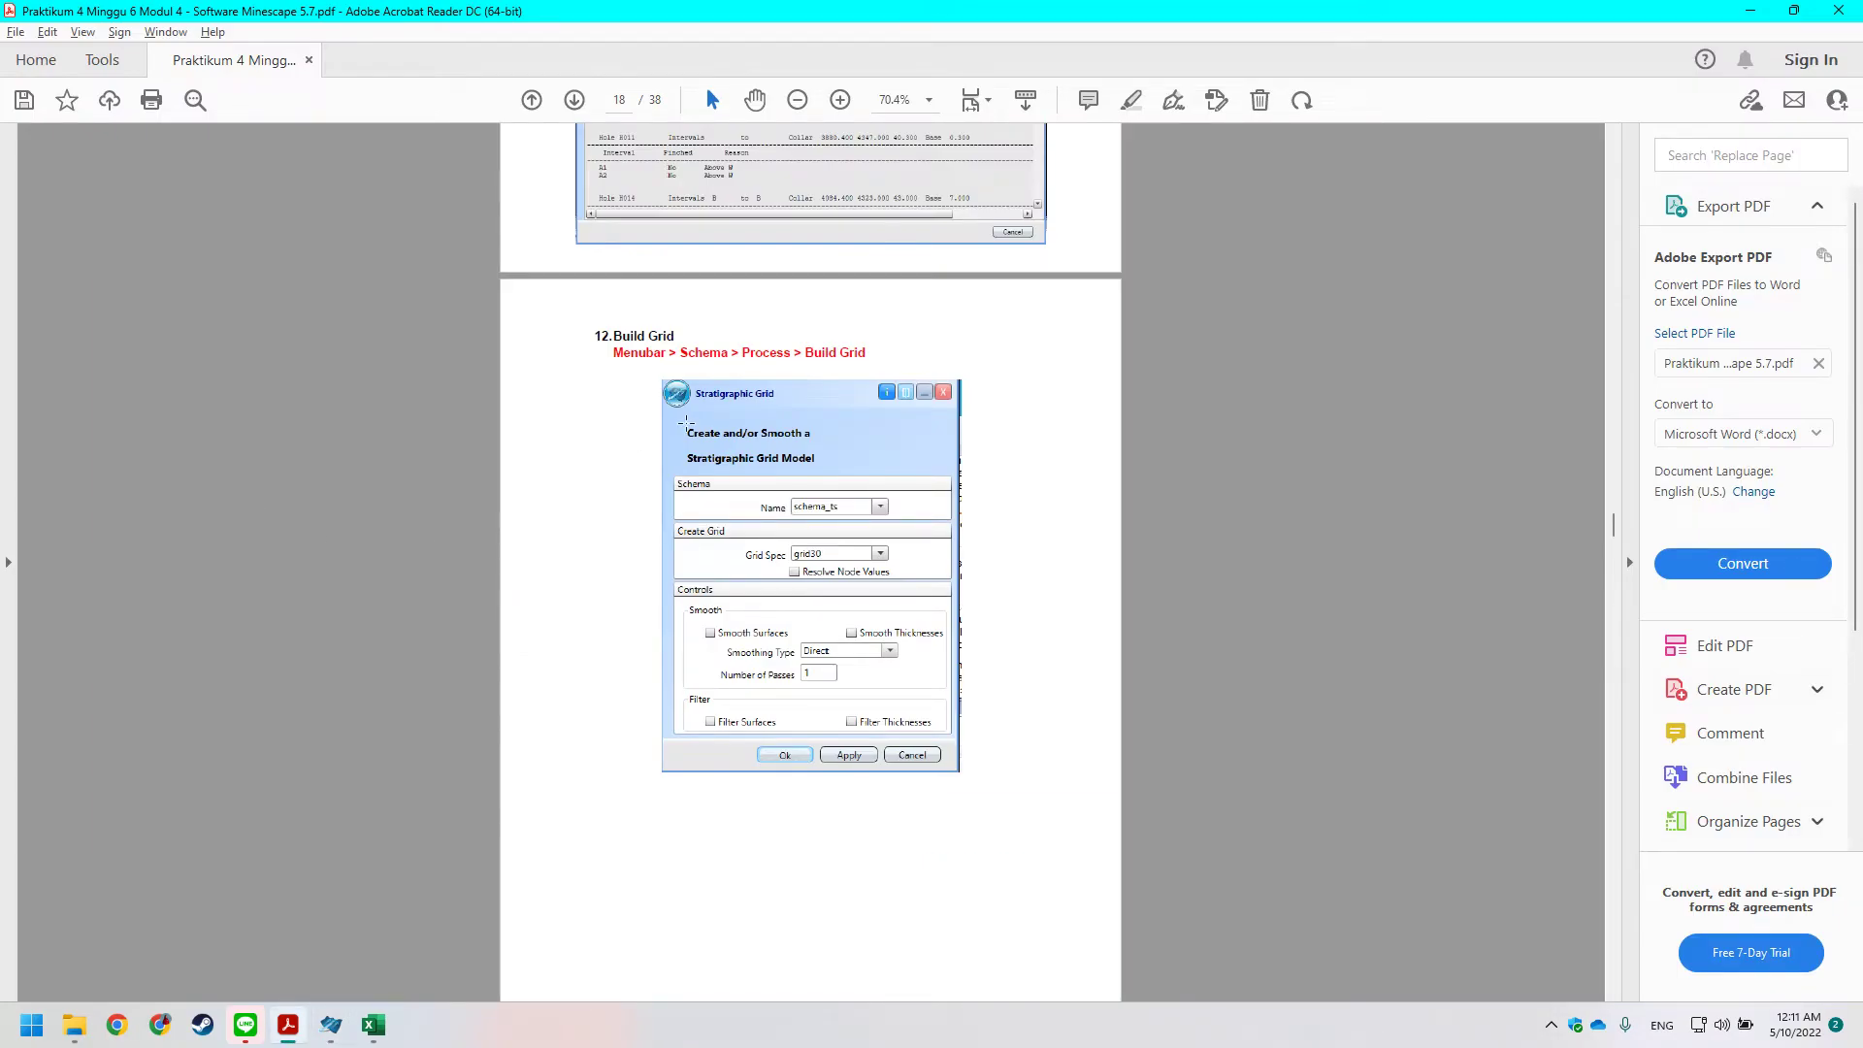
key("alt+Tab")
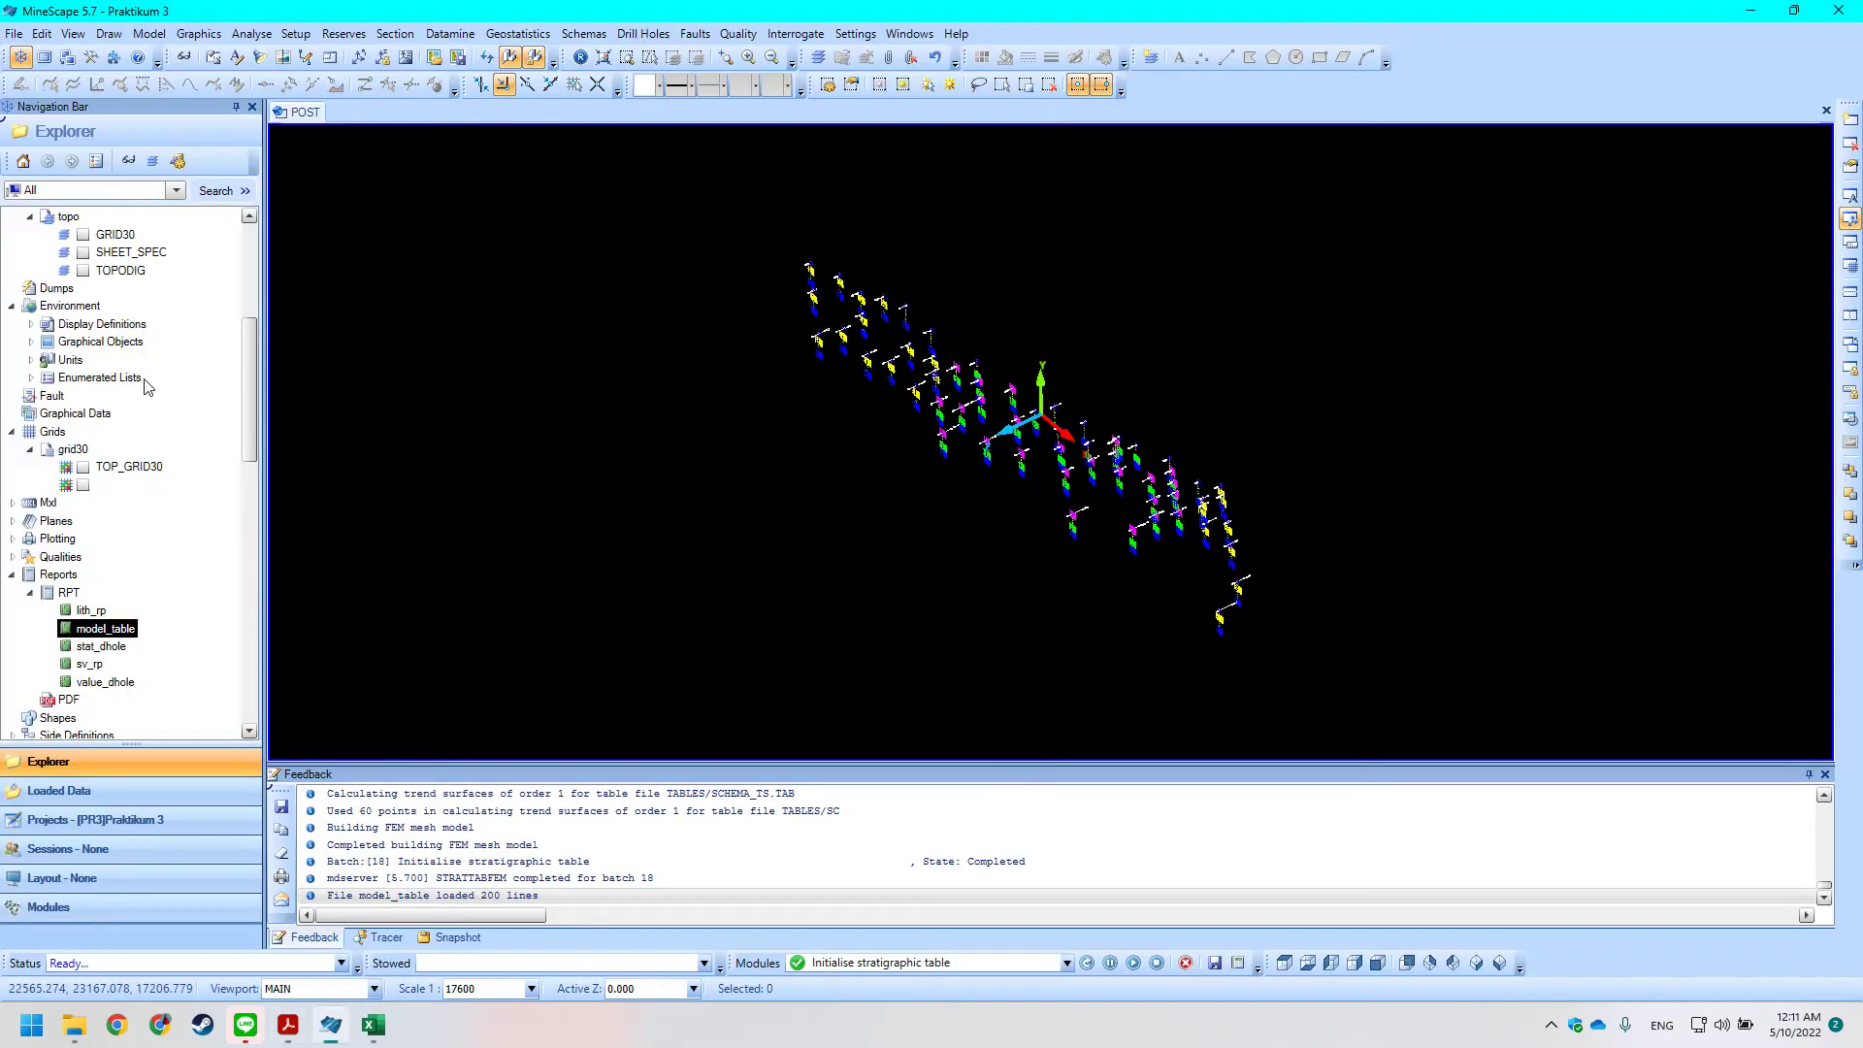
scroll(257, 393, "down", 1)
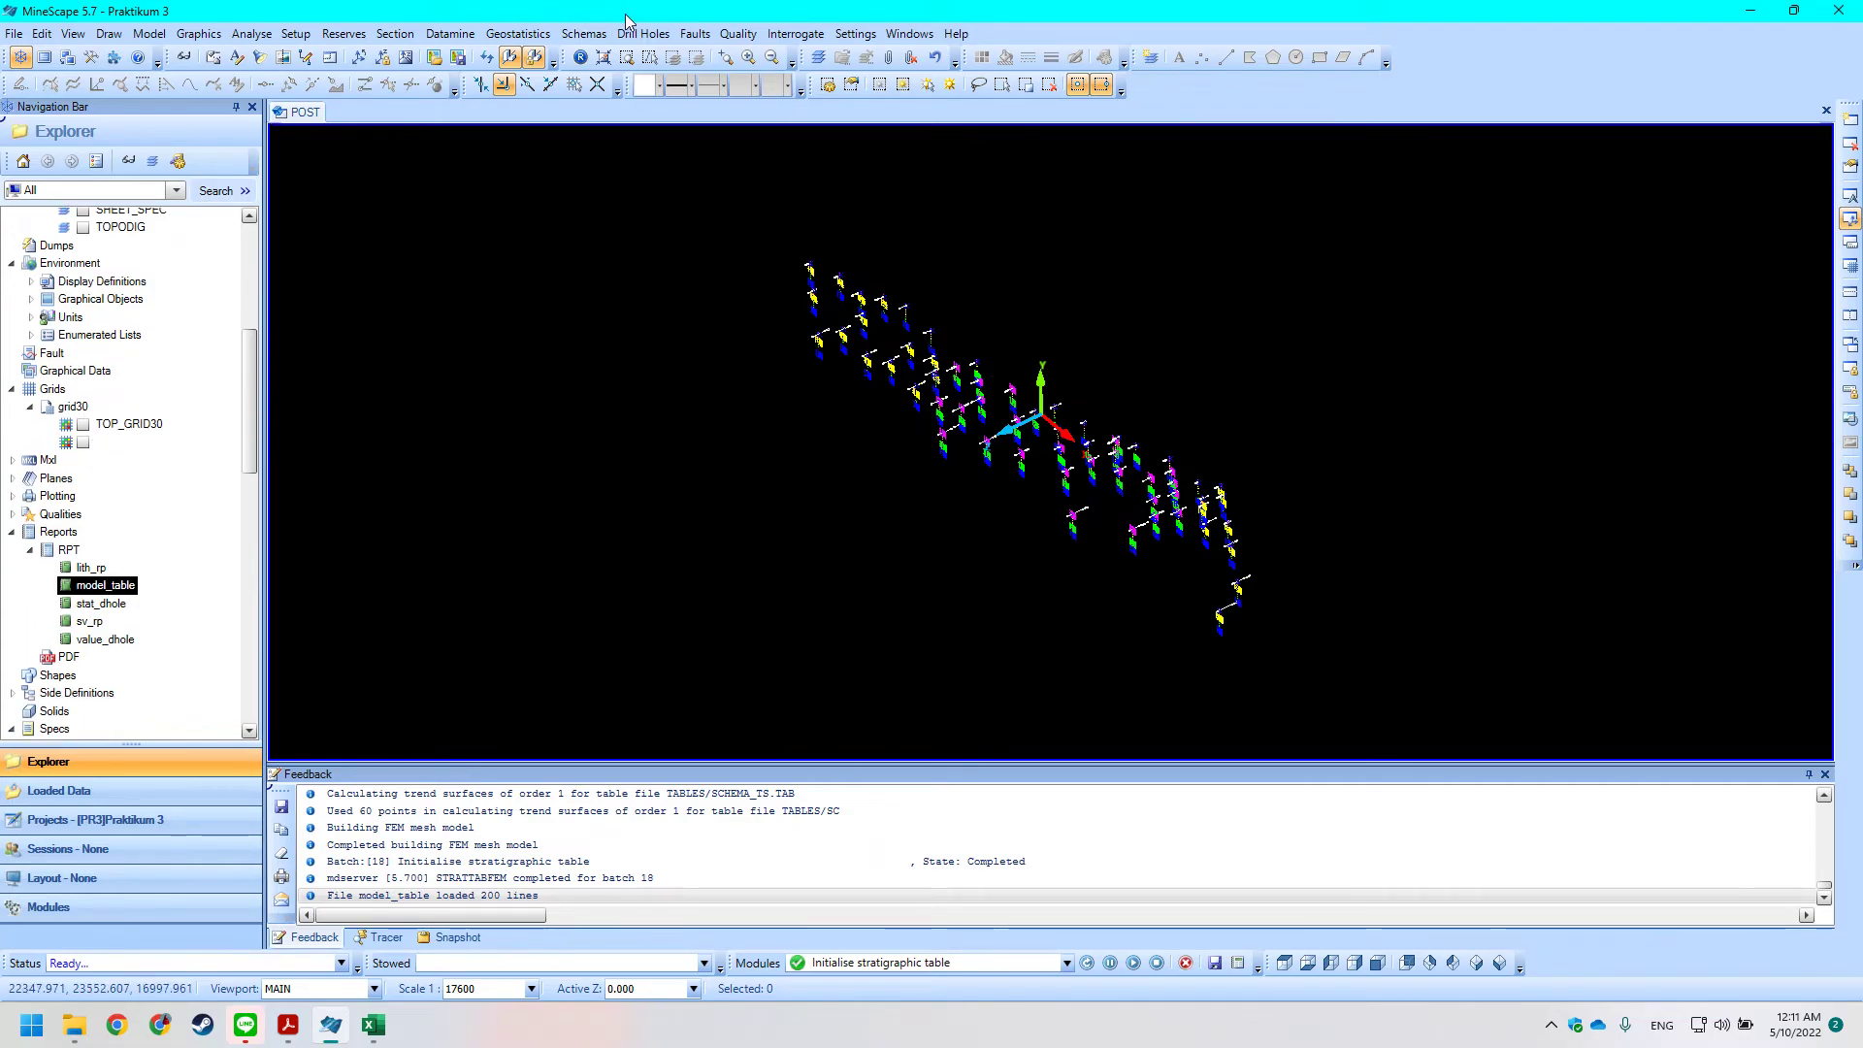
key("alt+Tab")
Start building a stratigraphic grid model for schema_ts with grid30 as the grid spec.
key("alt+Tab")
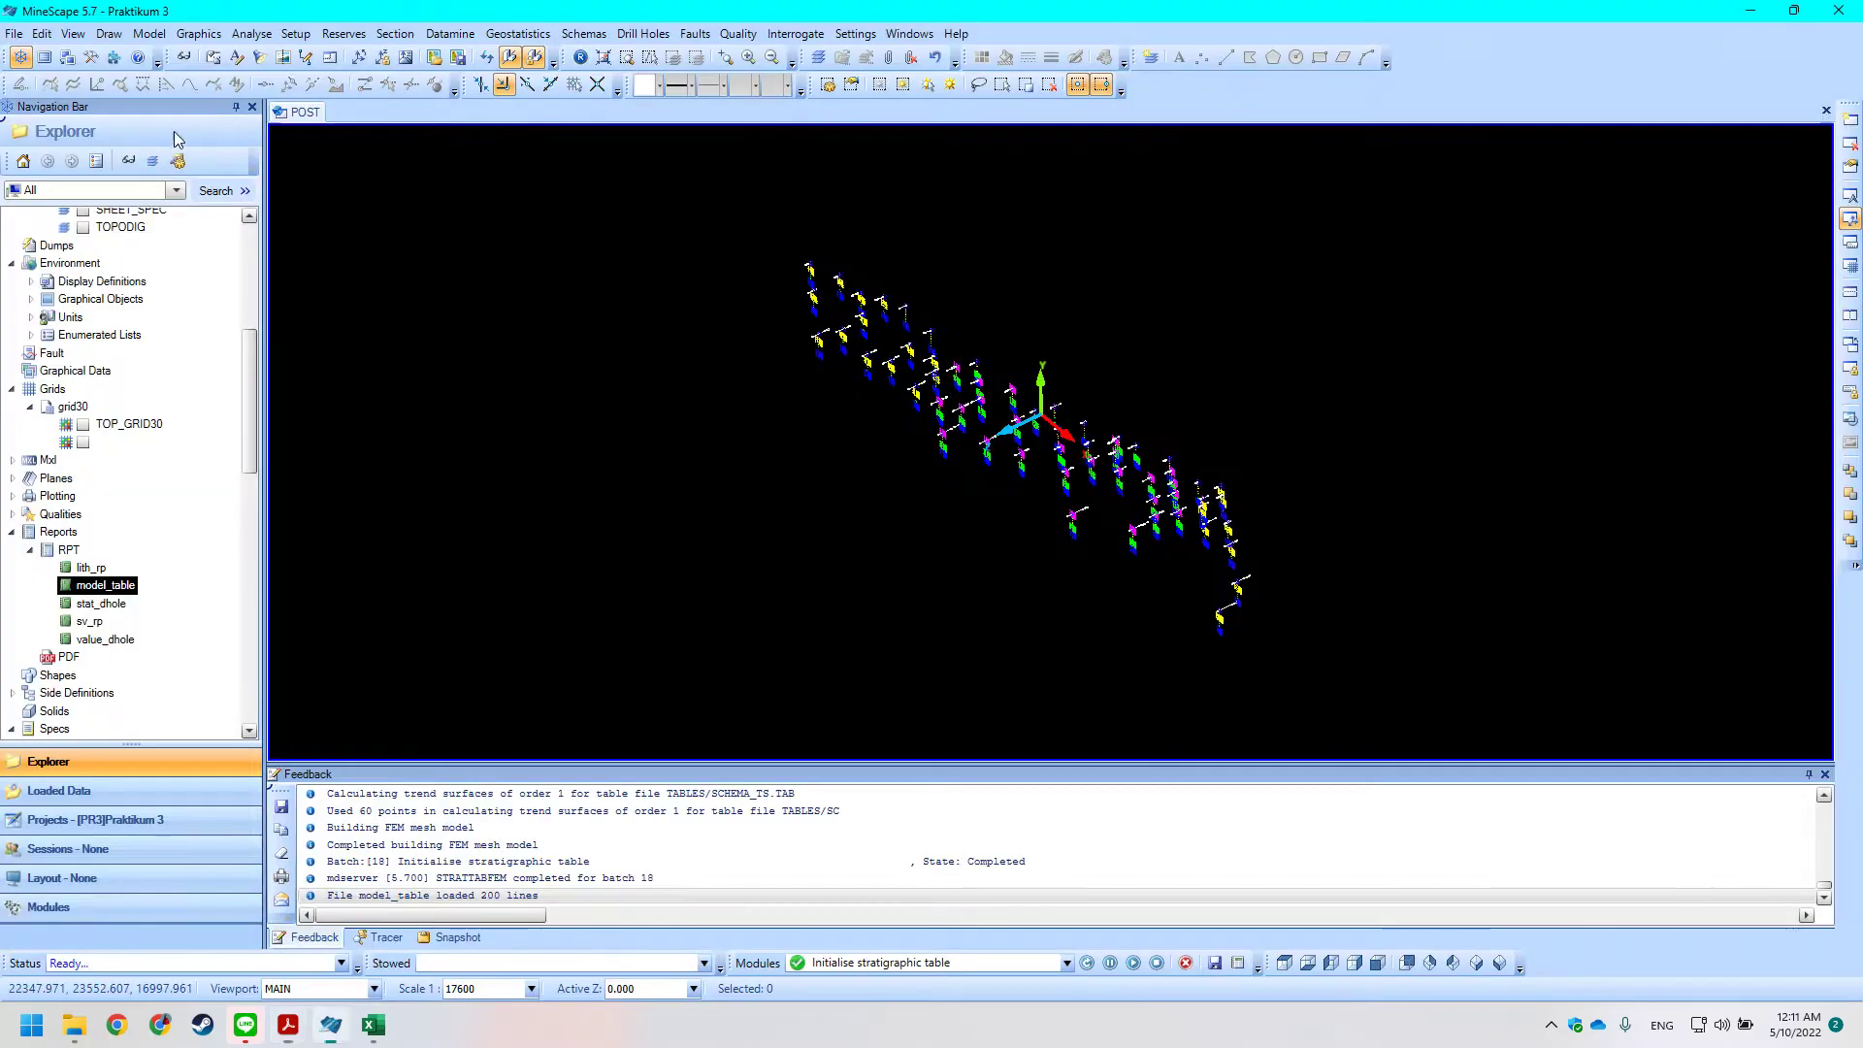
left_click(584, 33)
mouse_move(622, 169)
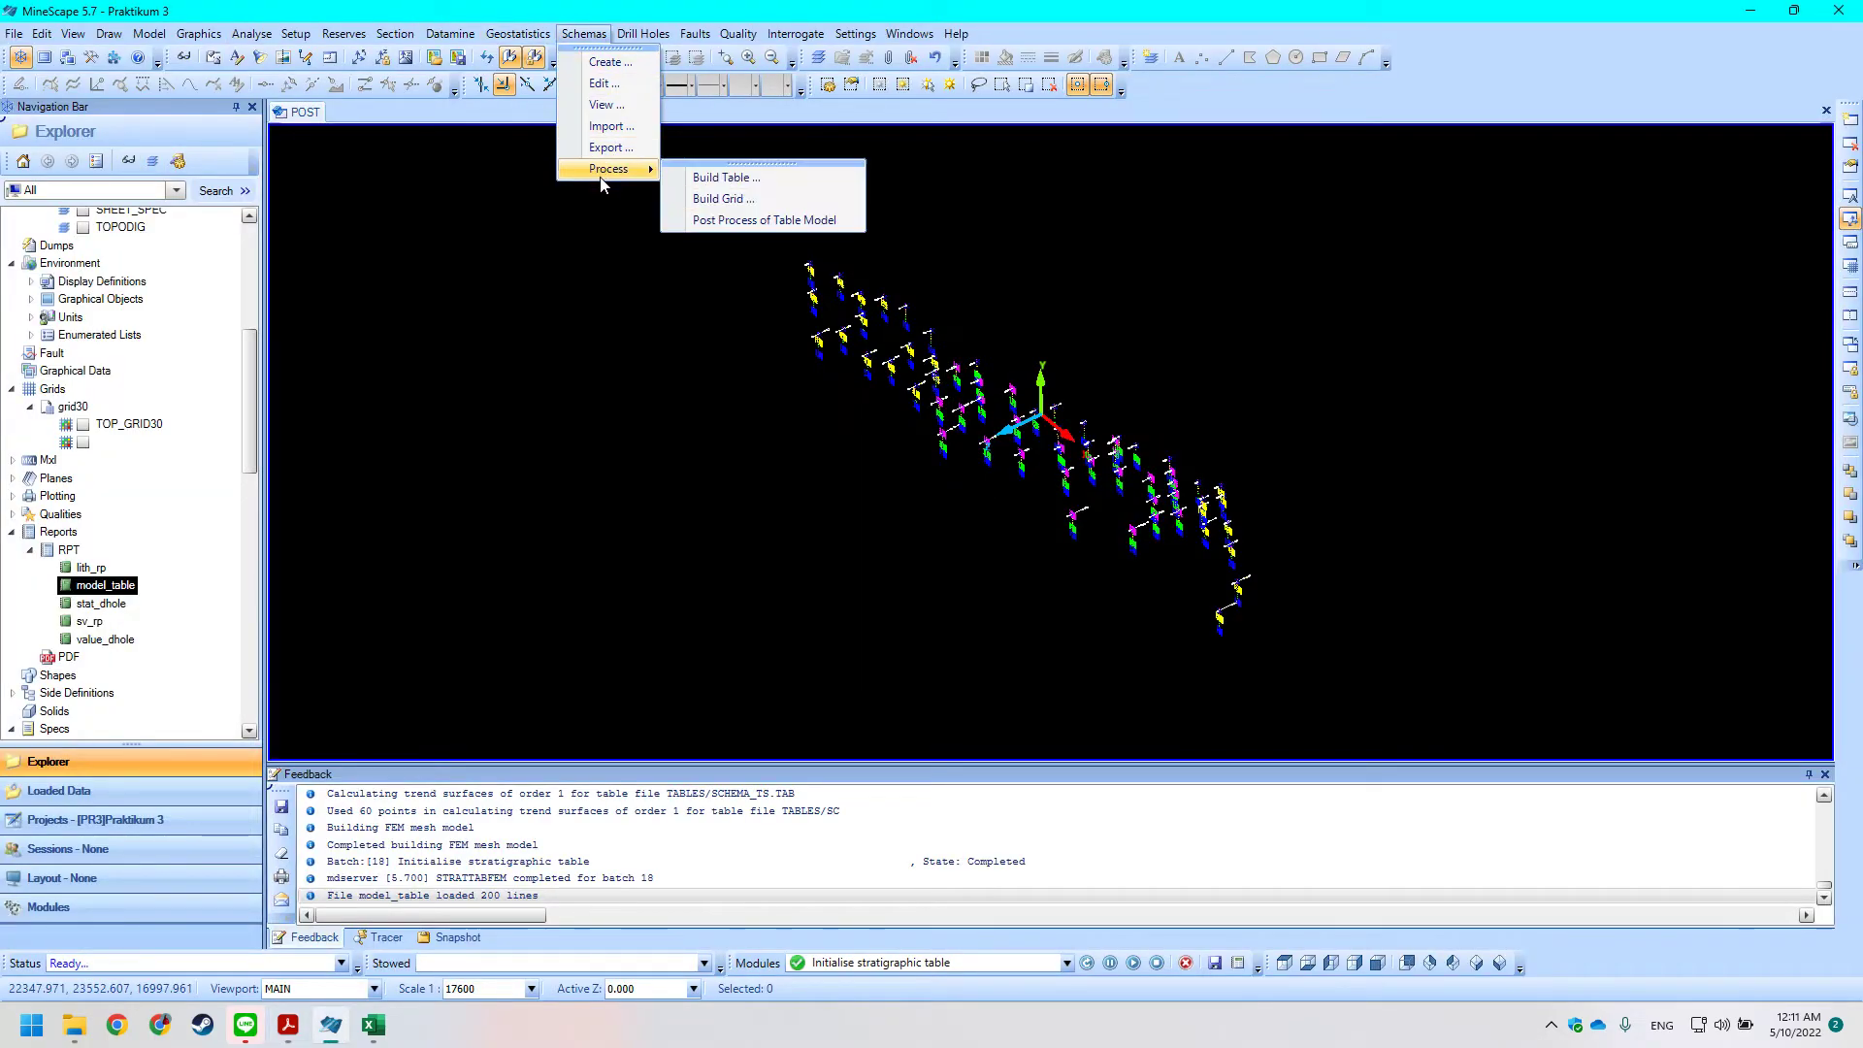
left_click(767, 198)
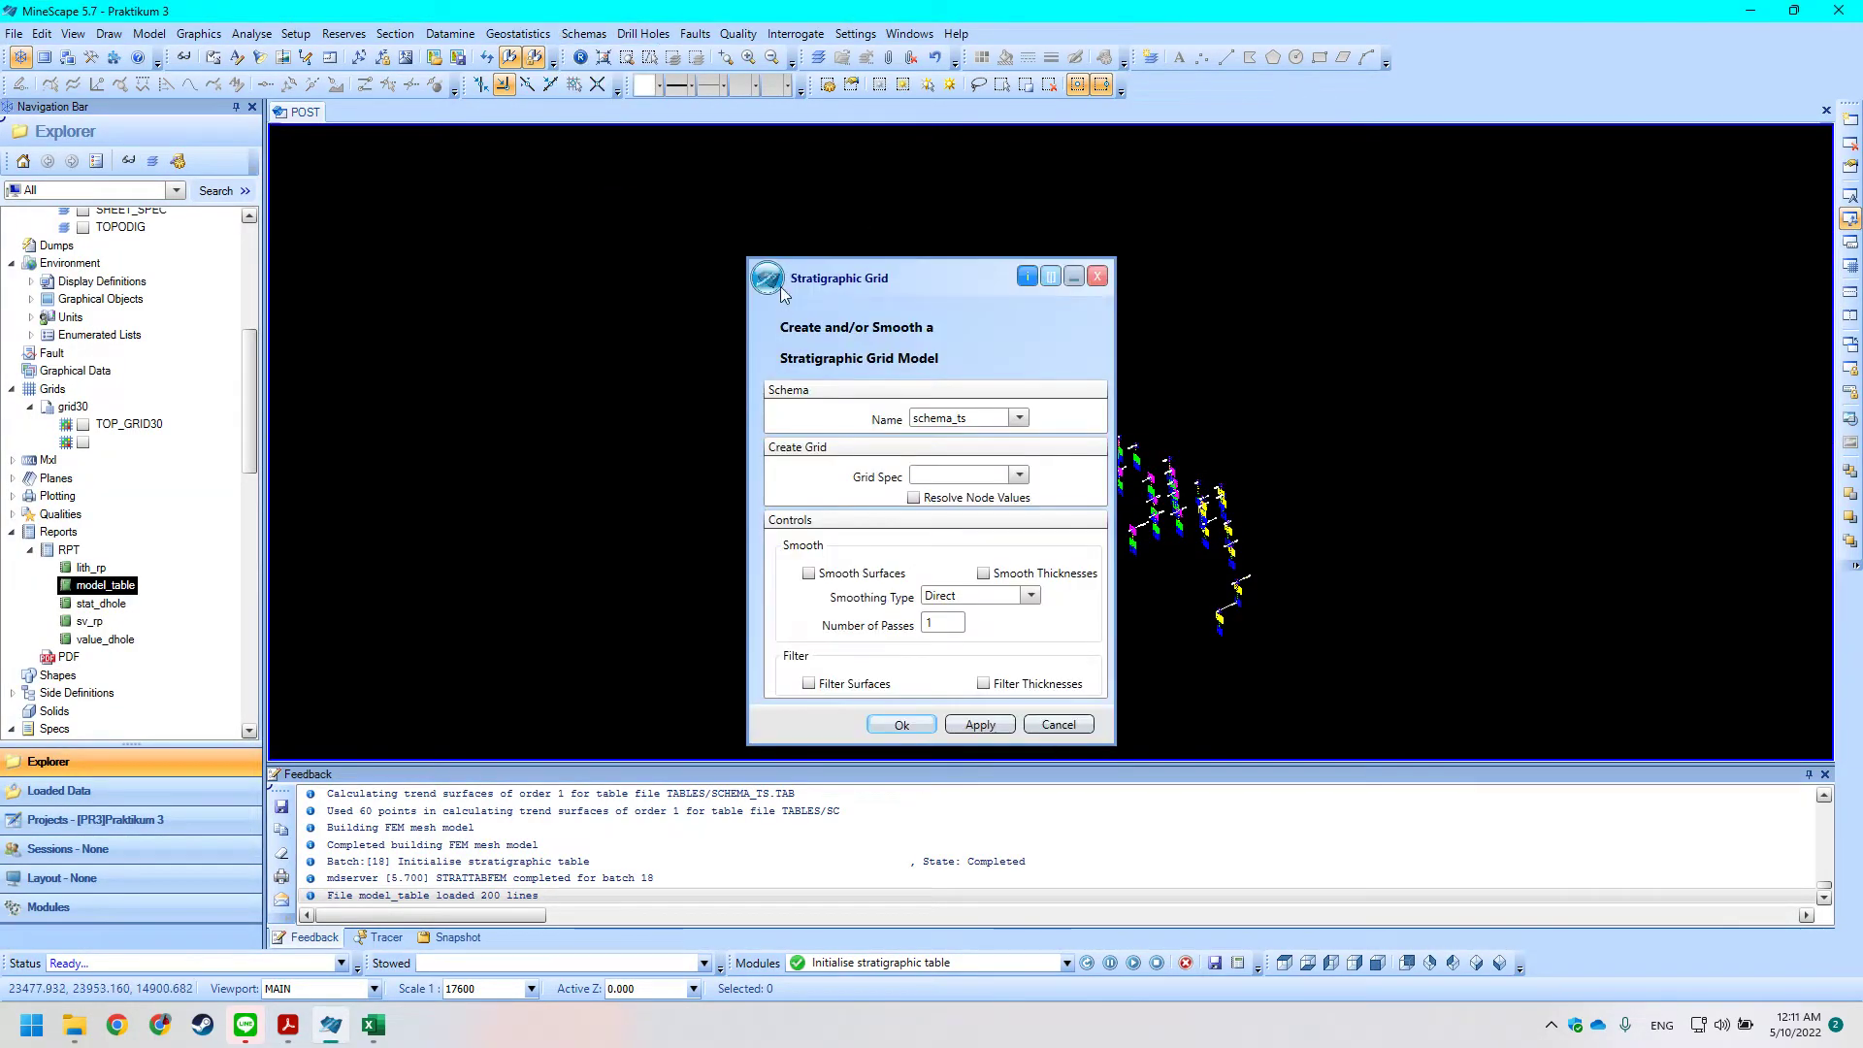
left_click(1020, 477)
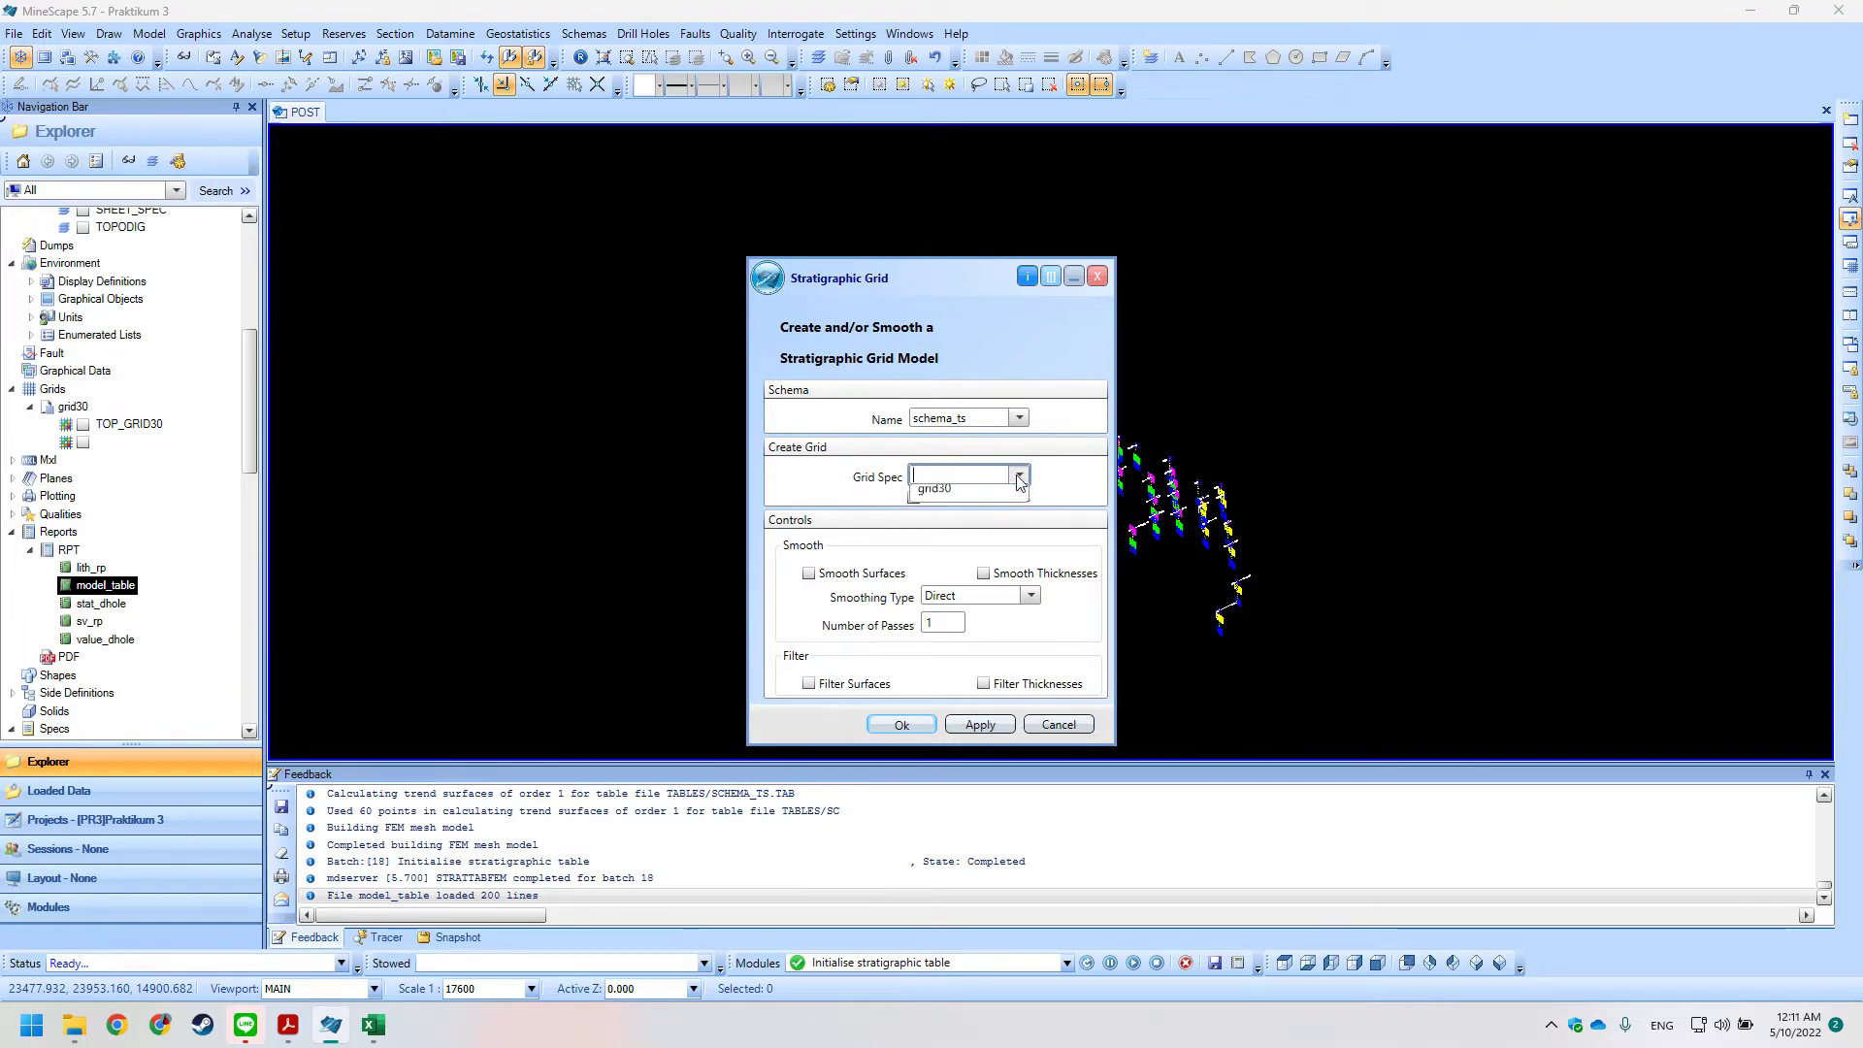
left_click(935, 501)
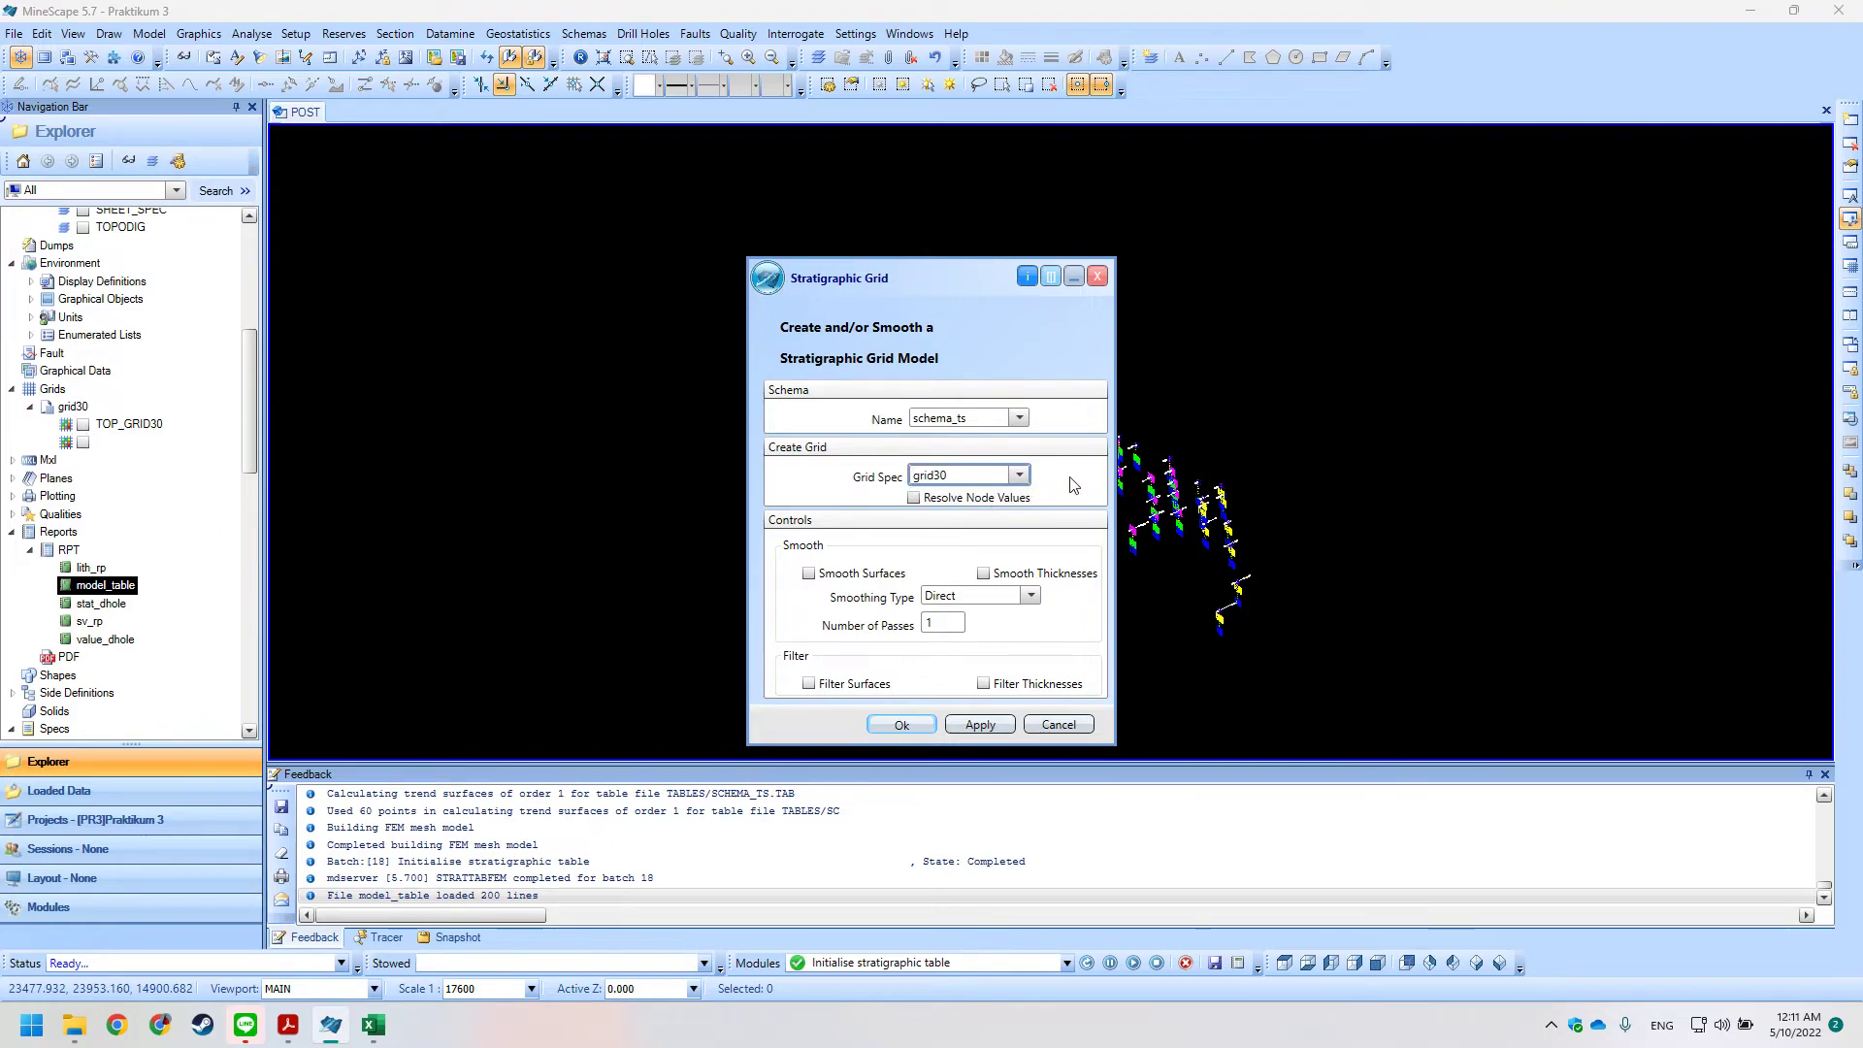
Compare the Stratigraphic Grid settings with section 12 of the tutorial PDF and run the grid build.
key("alt+Tab")
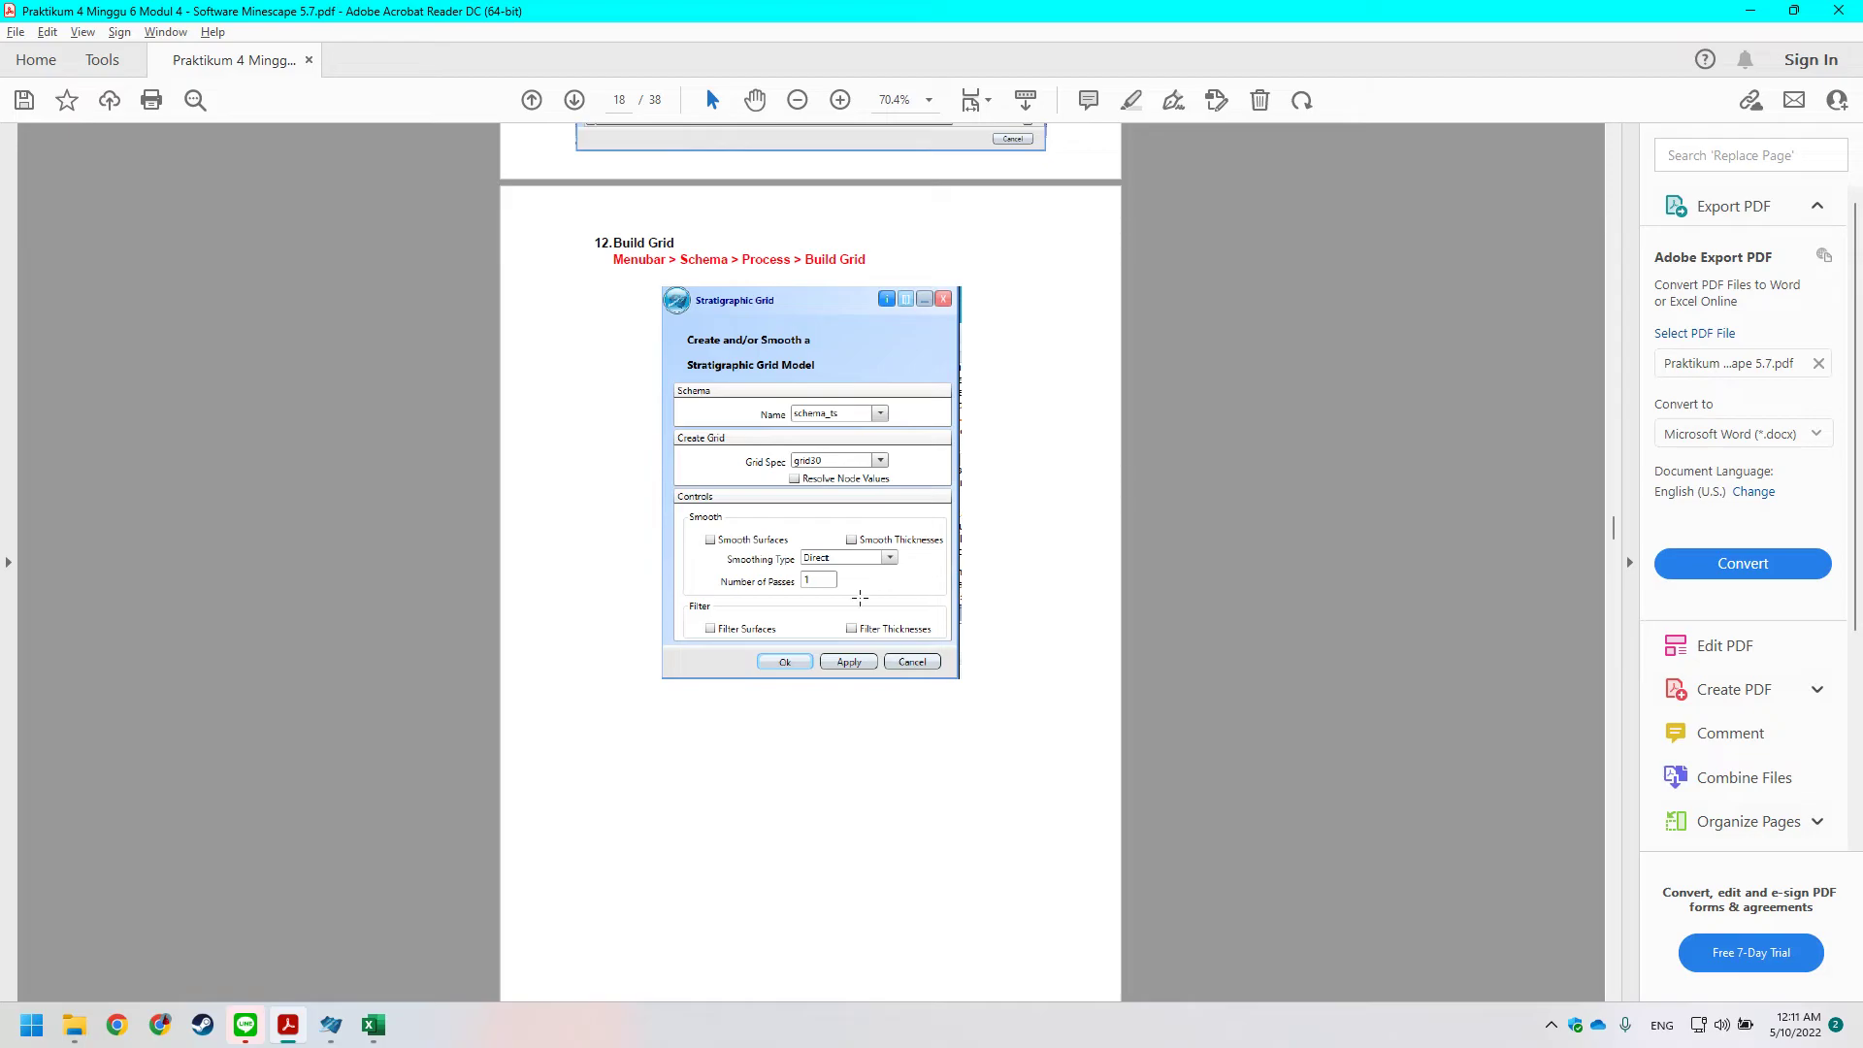
key("alt+Tab")
key("alt+Tab")
key("alt+Tab")
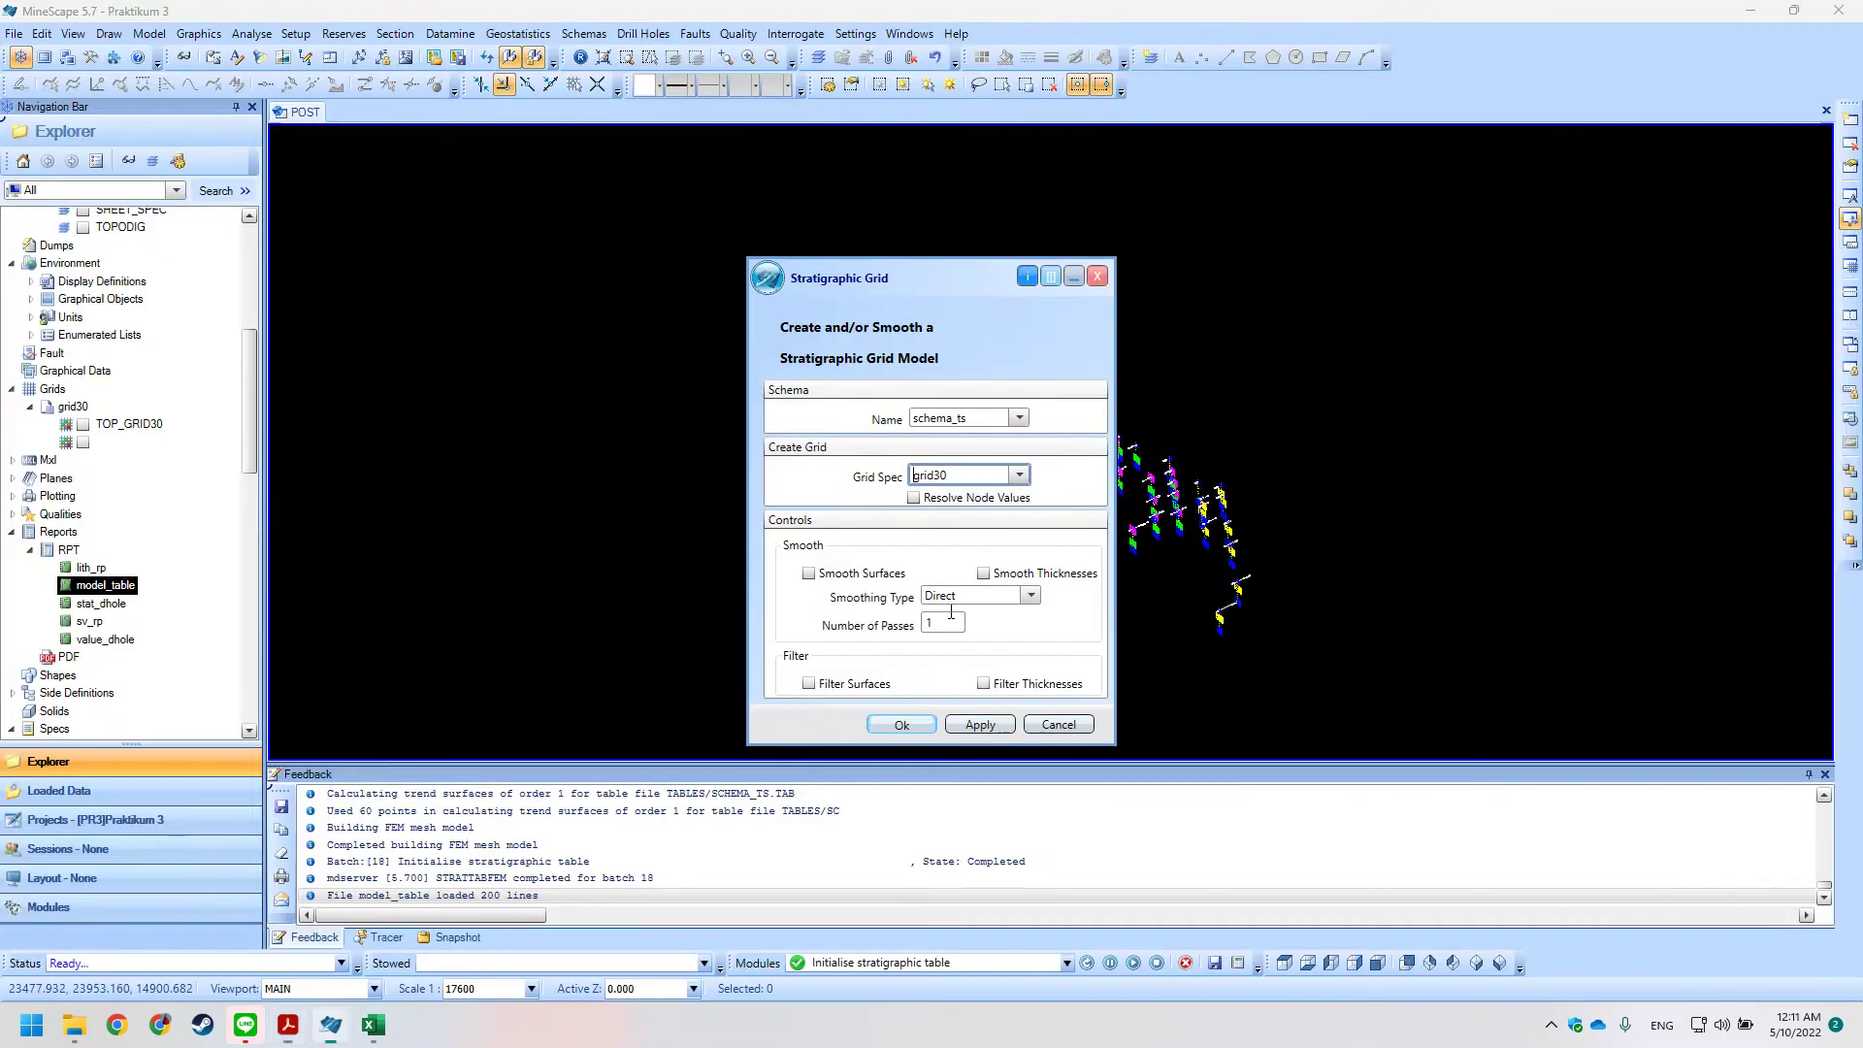
key("alt+Tab")
scroll(980, 504, "down", 2)
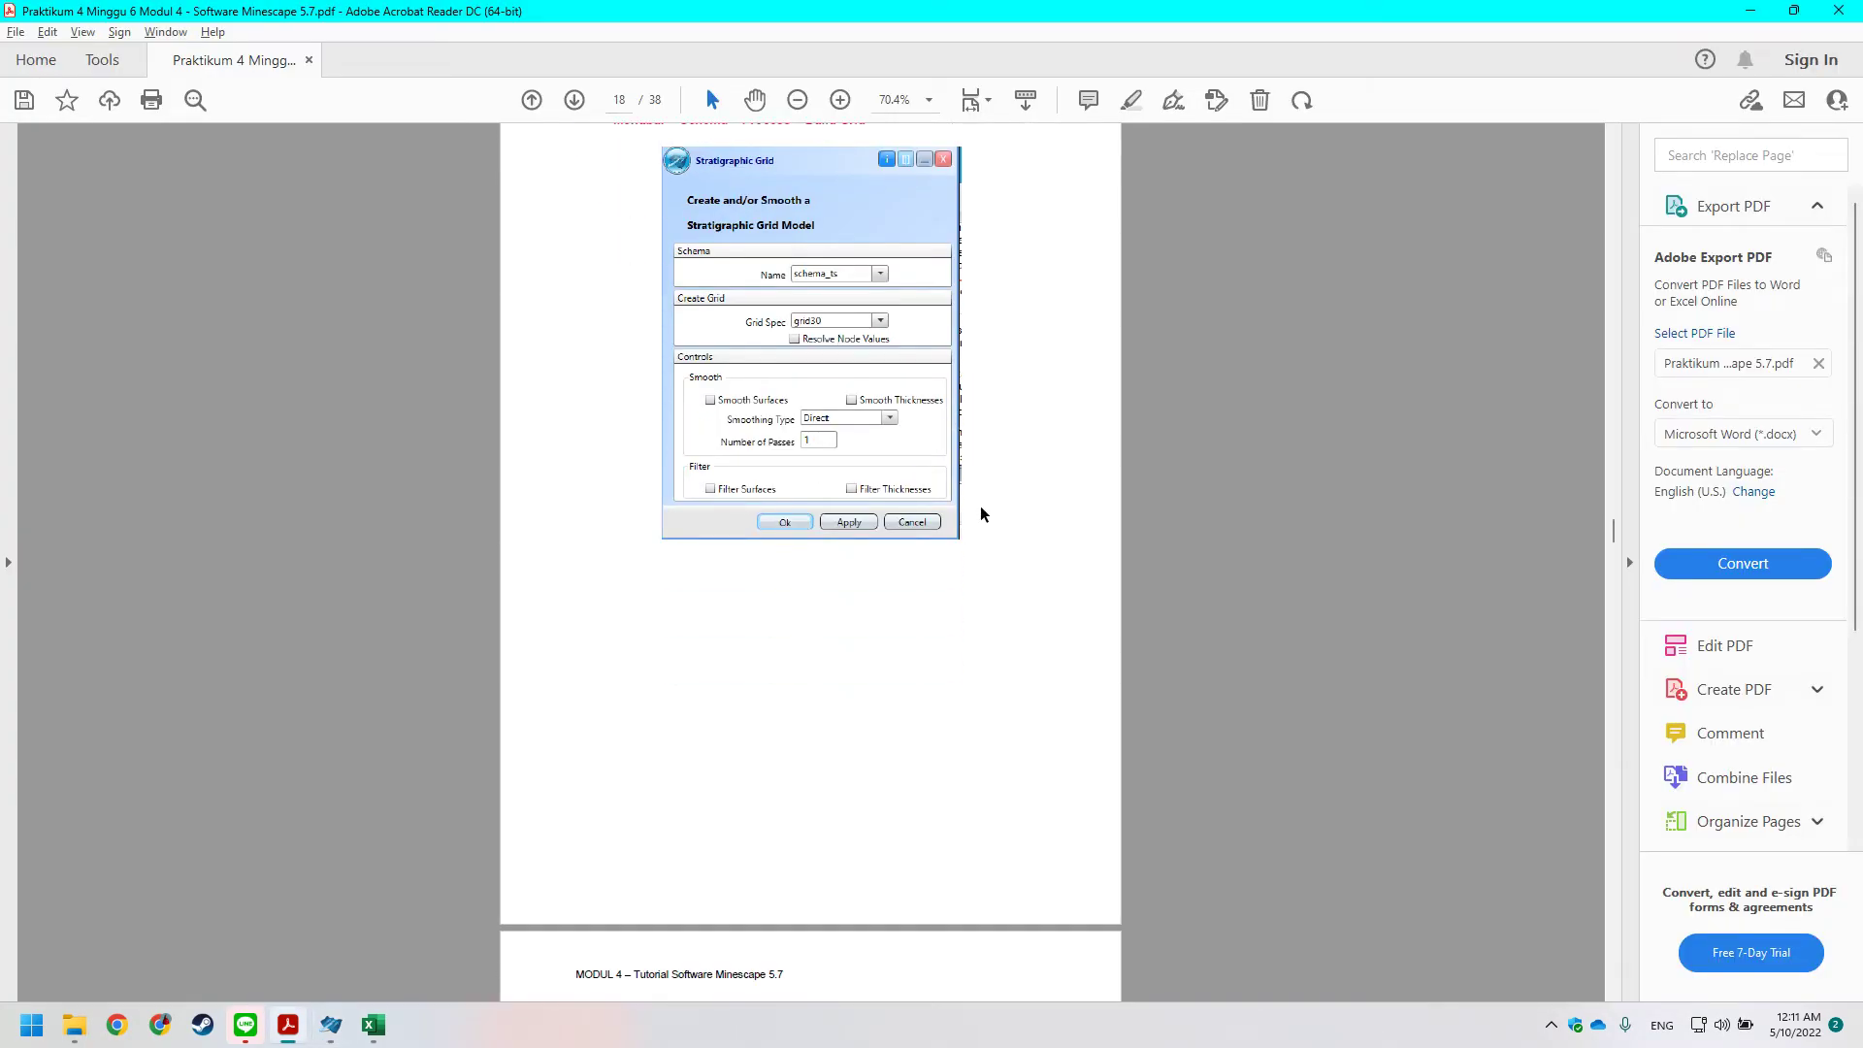
key("alt+Tab")
left_click(903, 733)
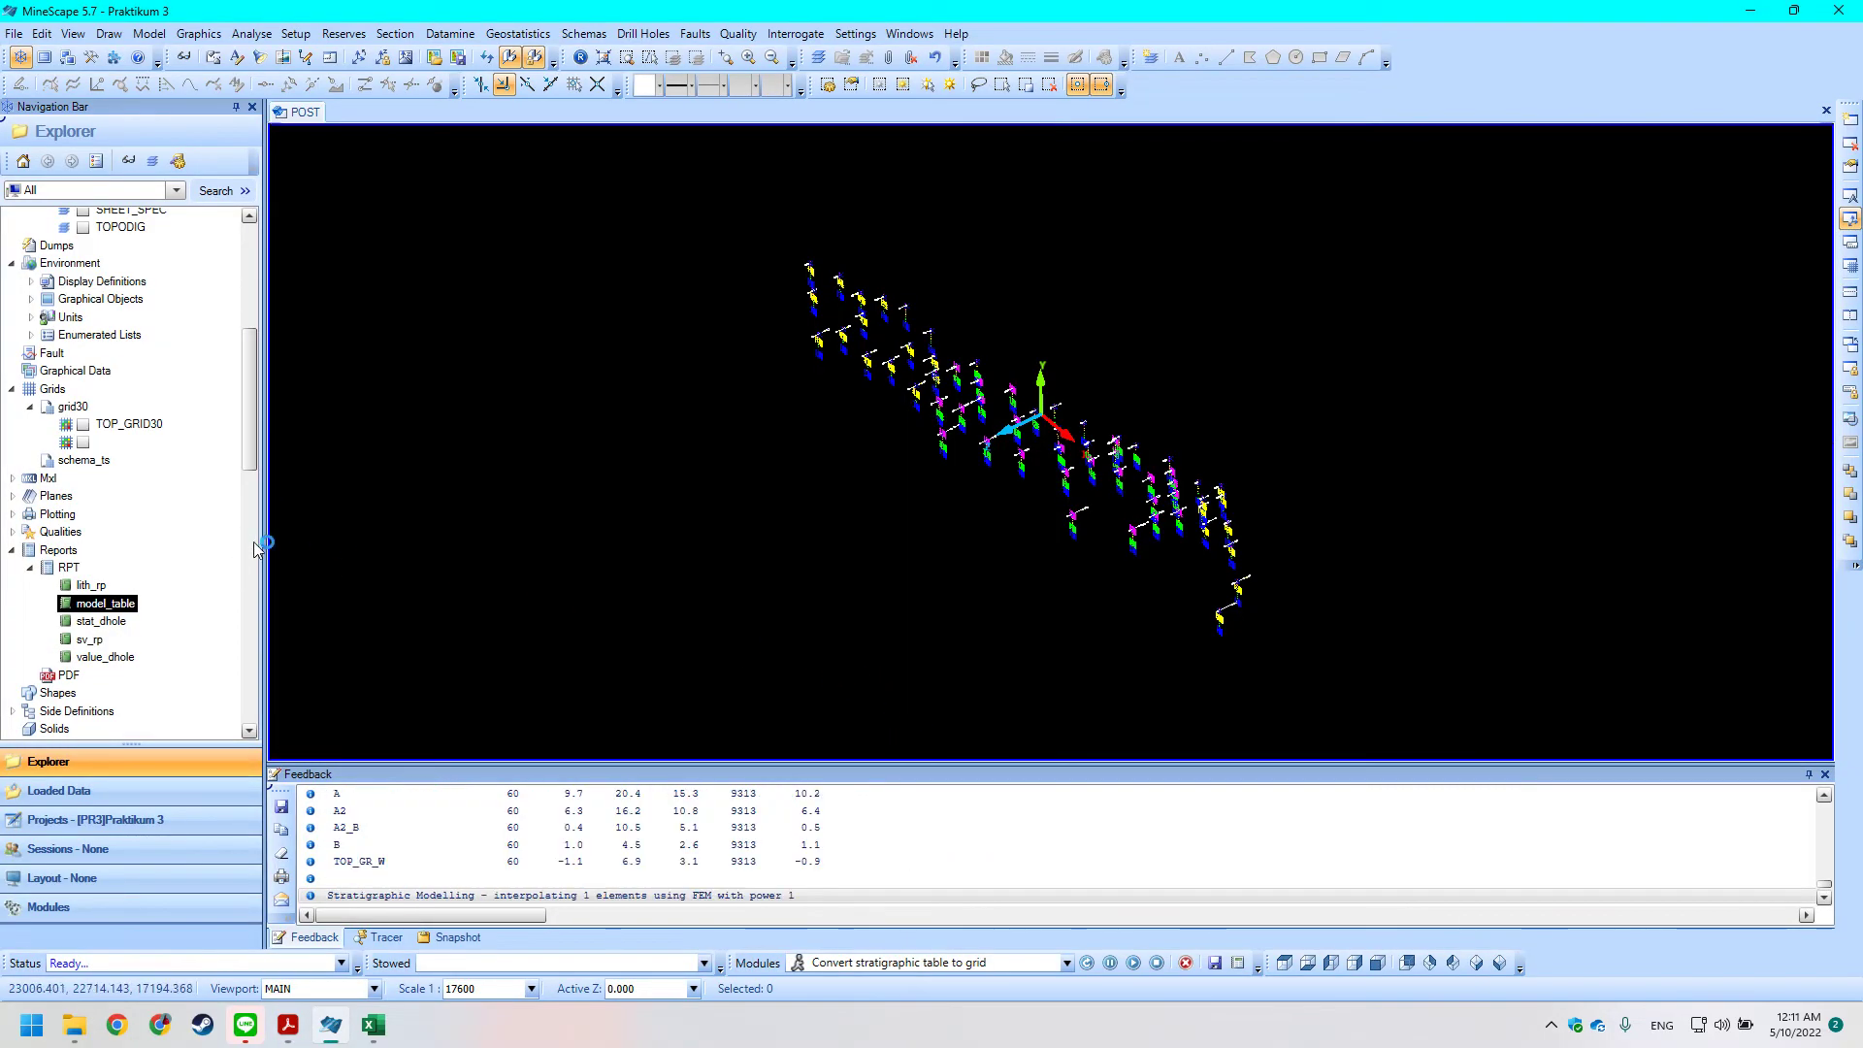
Read section 13 of the tutorial PDF on the model statistics report and check on the grid build in MineScape.
key("alt+Tab")
scroll(611, 582, "down", 2)
scroll(611, 580, "up", 2)
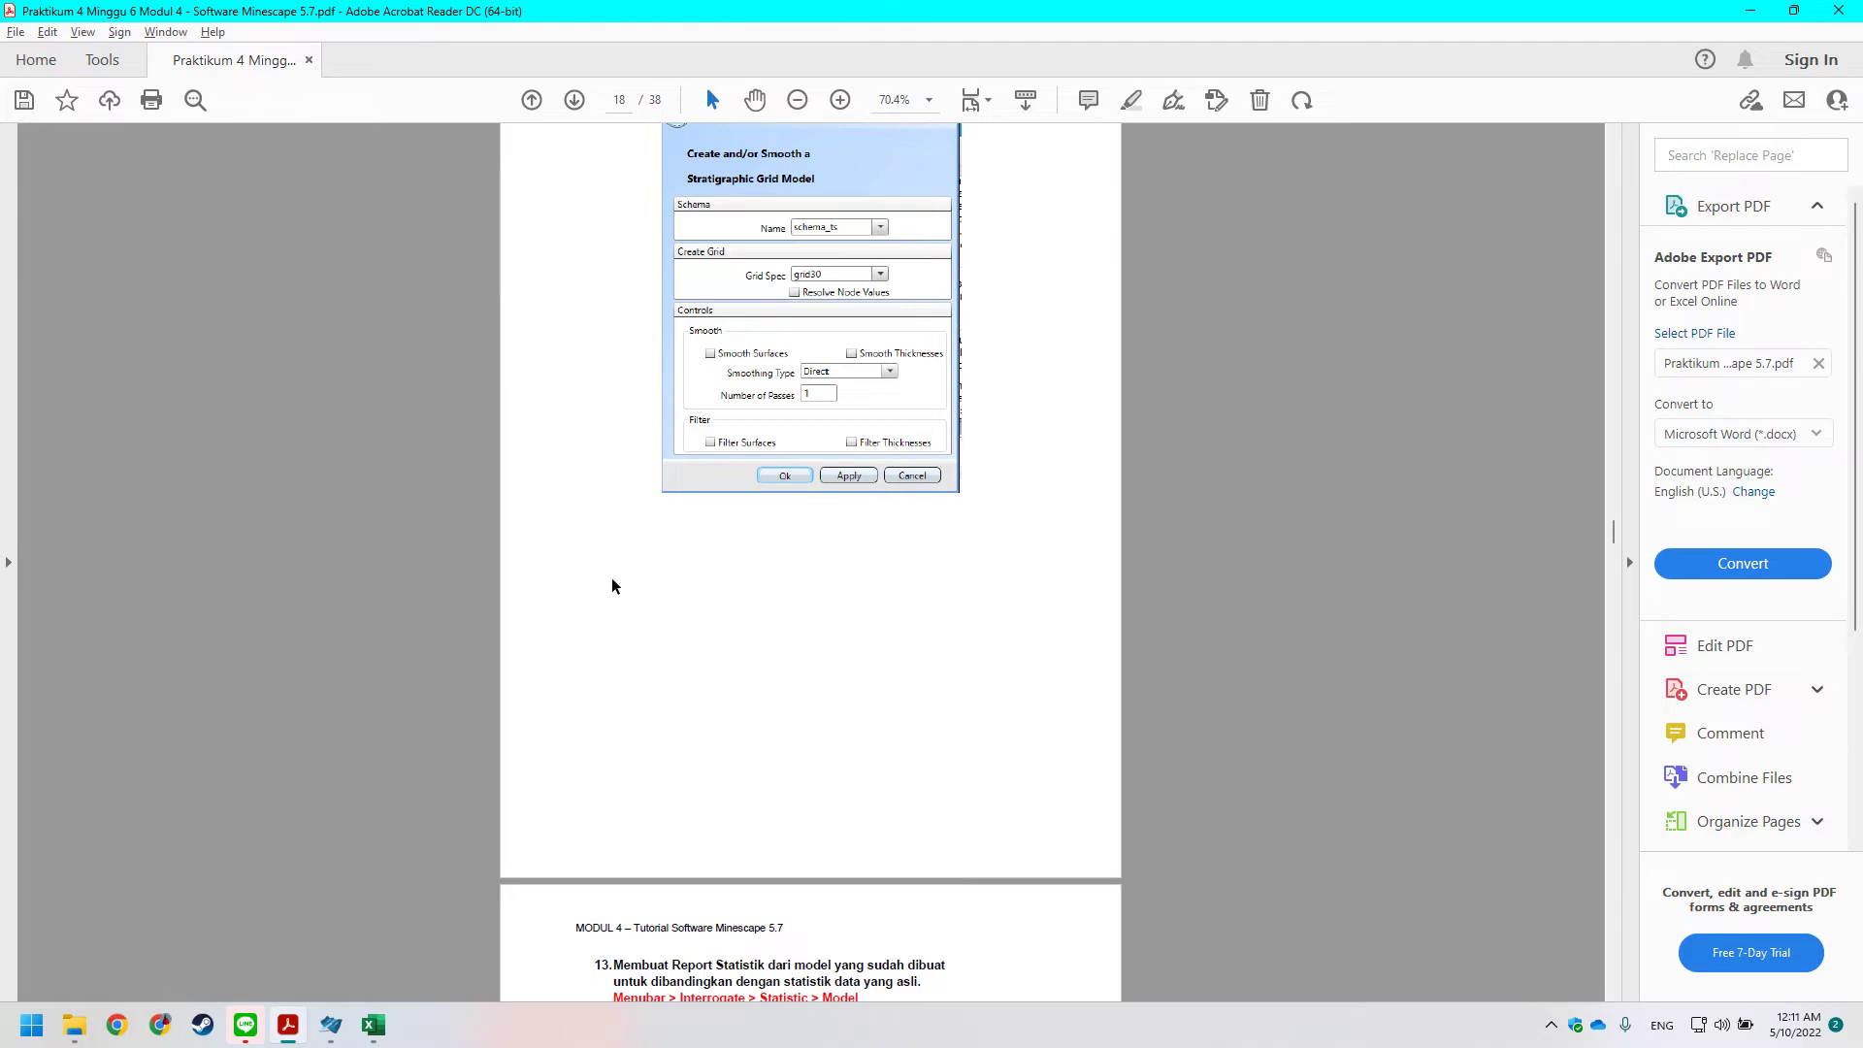
scroll(616, 575, "down", 5)
scroll(633, 565, "down", 3)
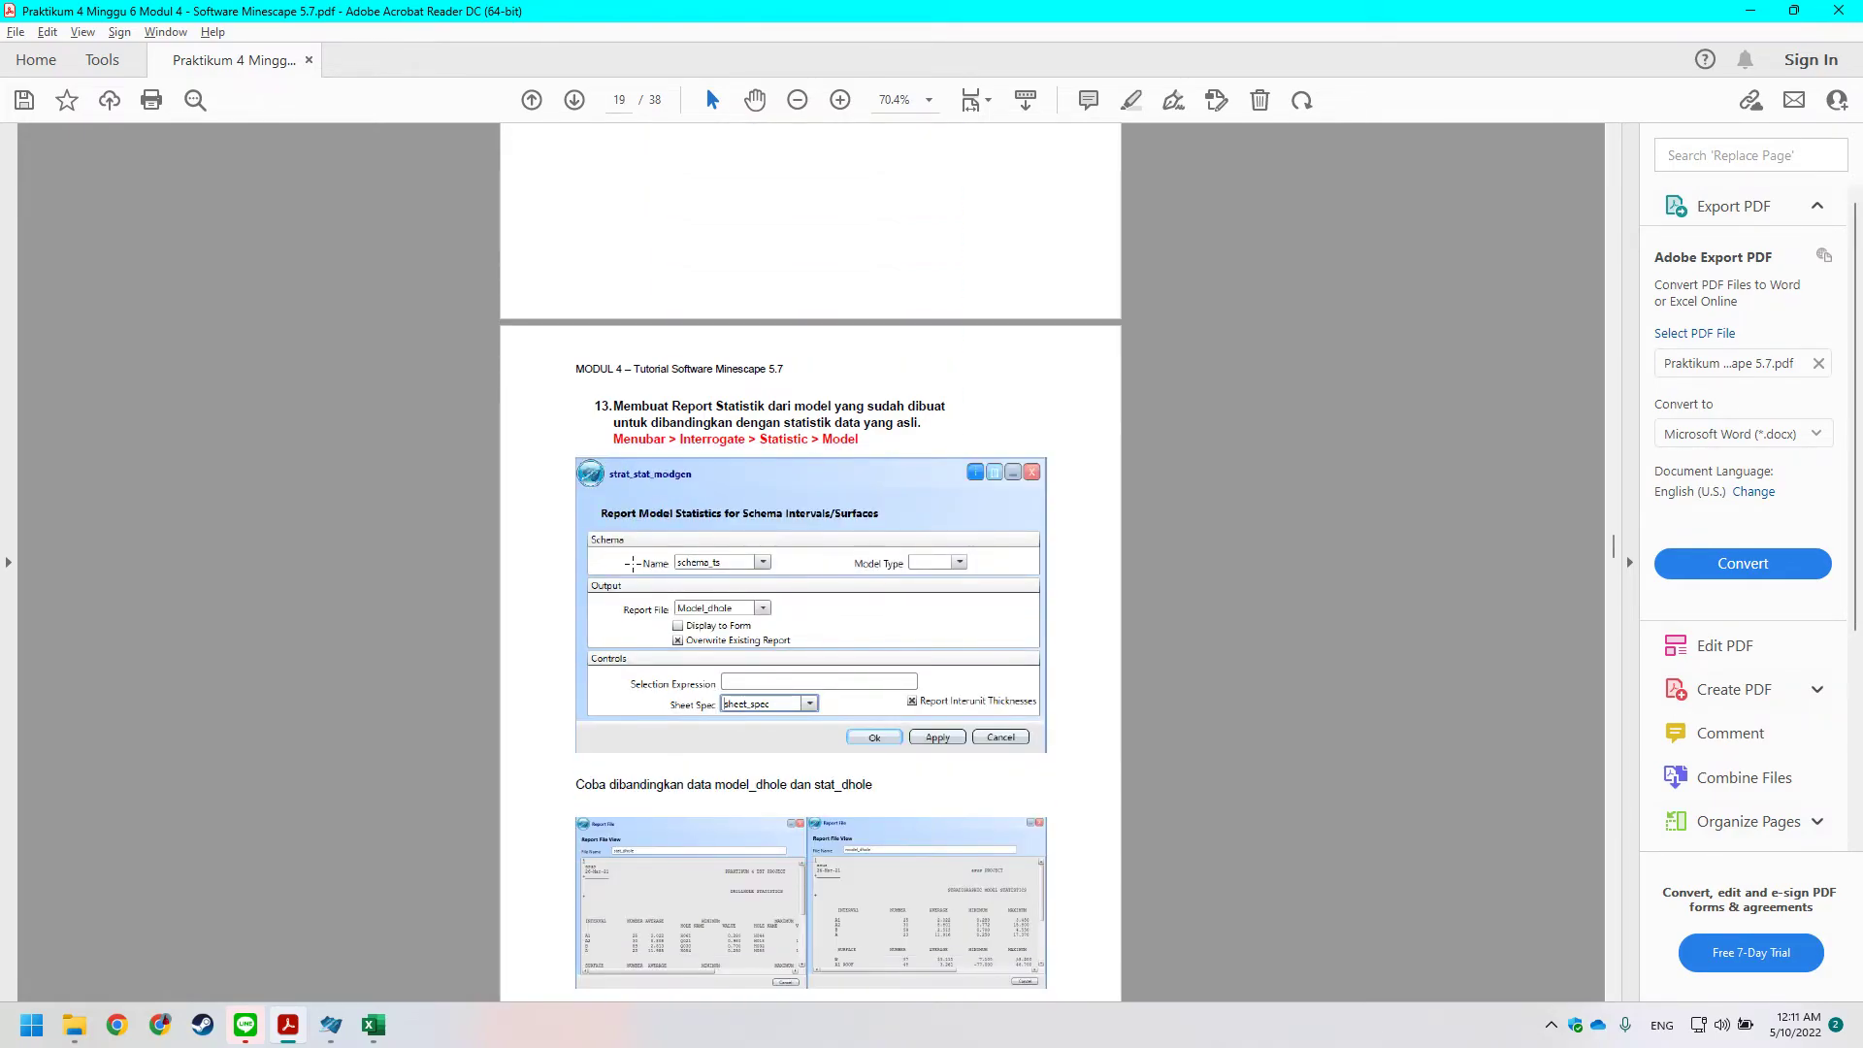
key("alt+Tab")
key("alt+Tab")
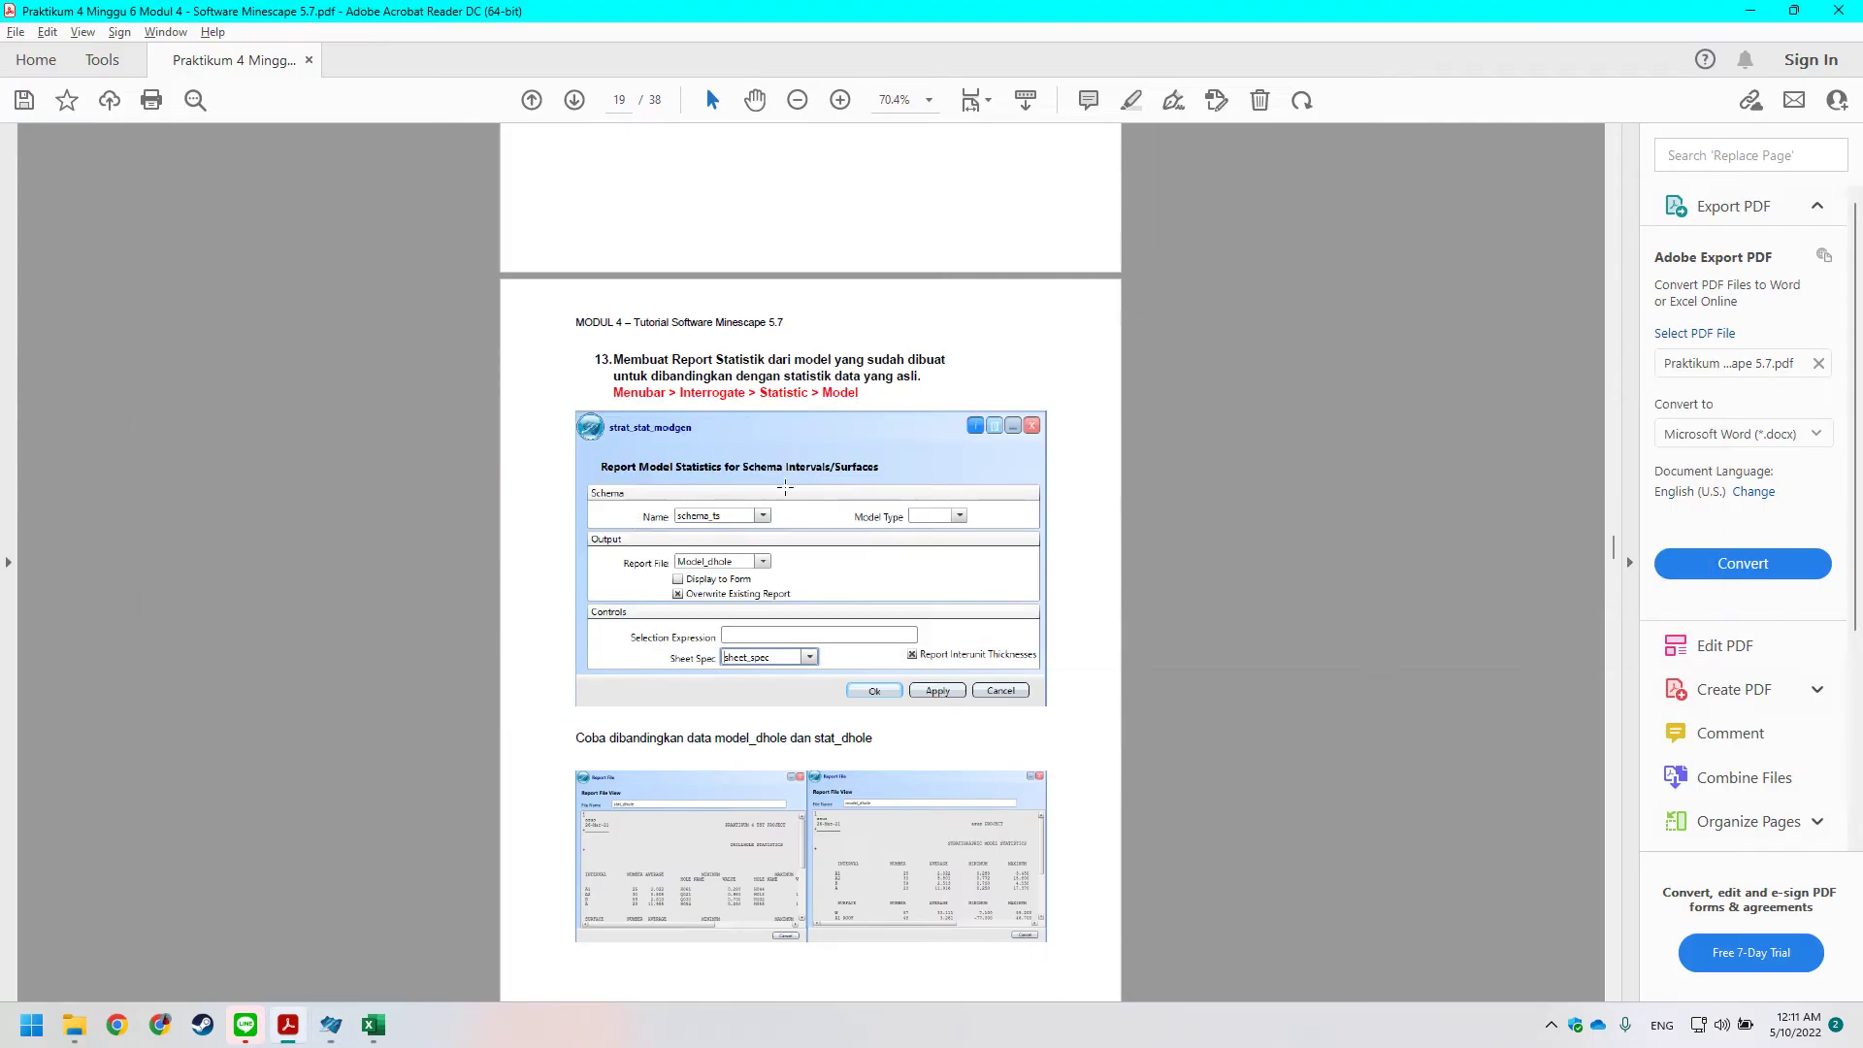
scroll(700, 340, "down", 1)
key("alt+Tab")
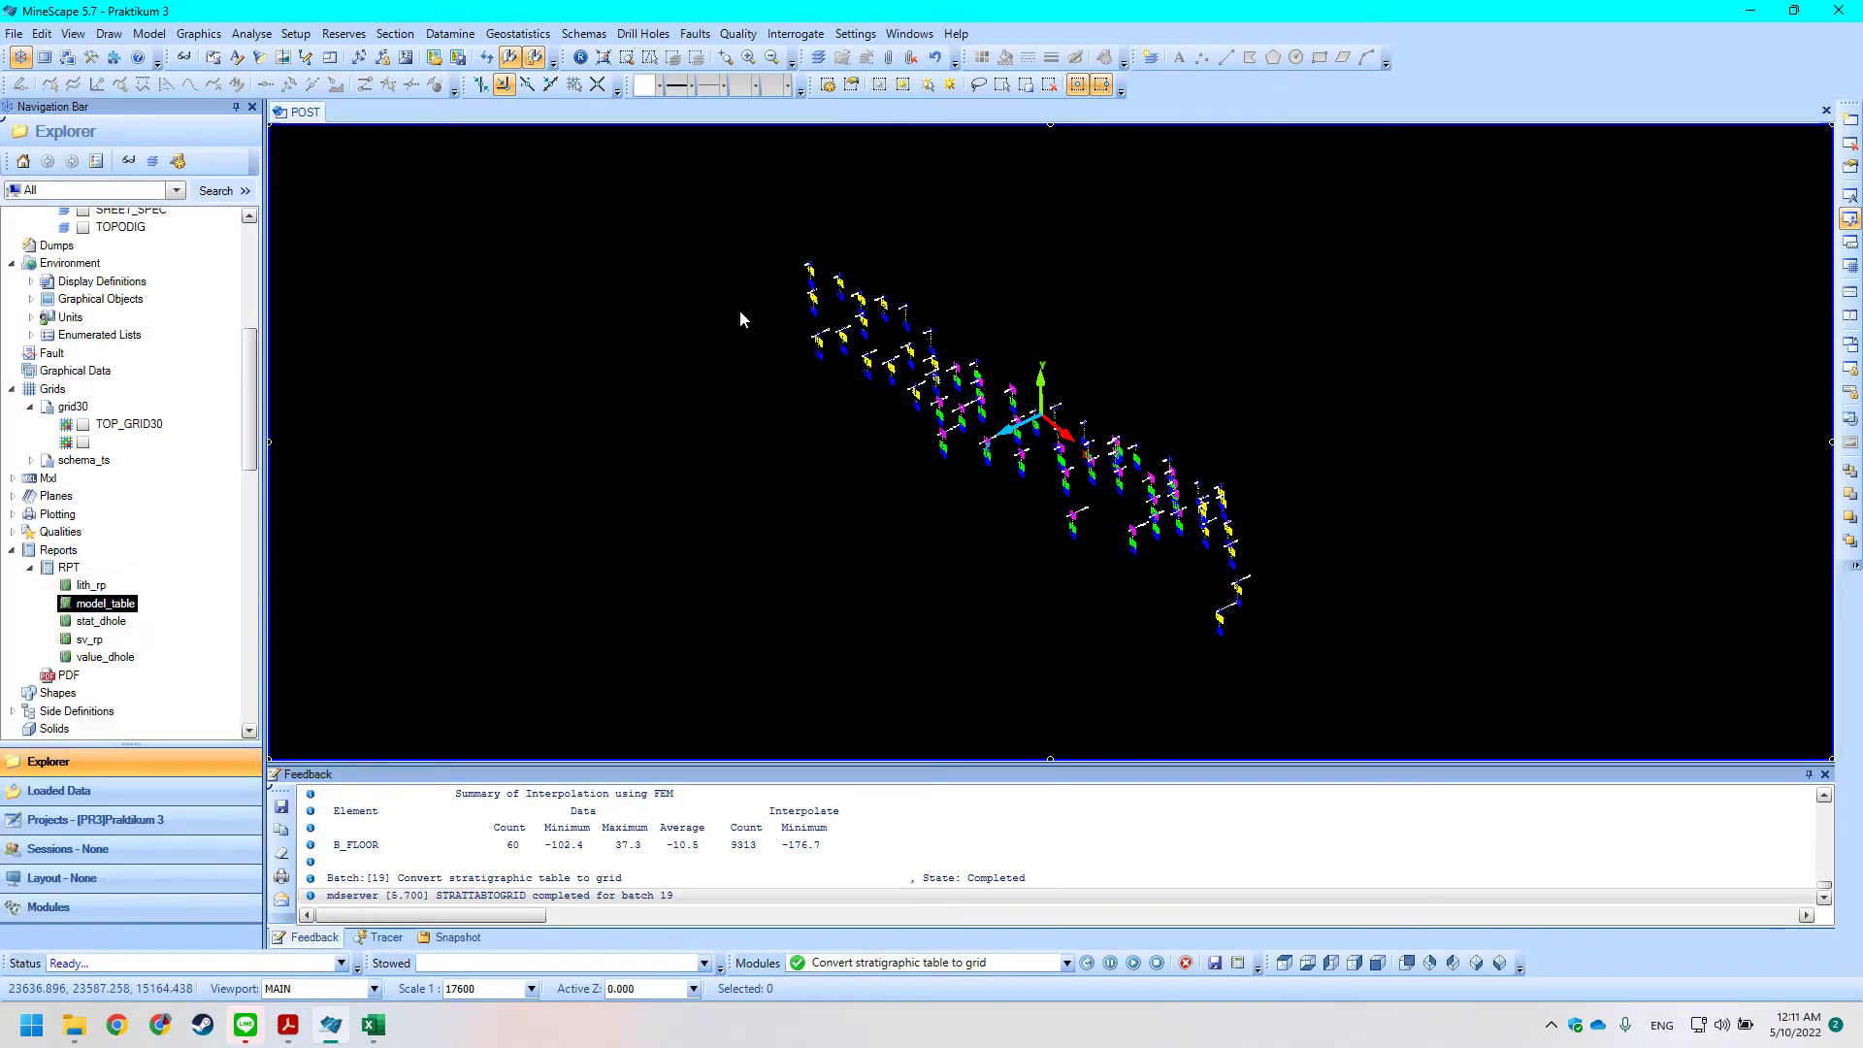
Hide the SEAM_THICK_ALL layer of the post design file, leaving only the drill hole traces on display.
scroll(116, 408, "up", 5)
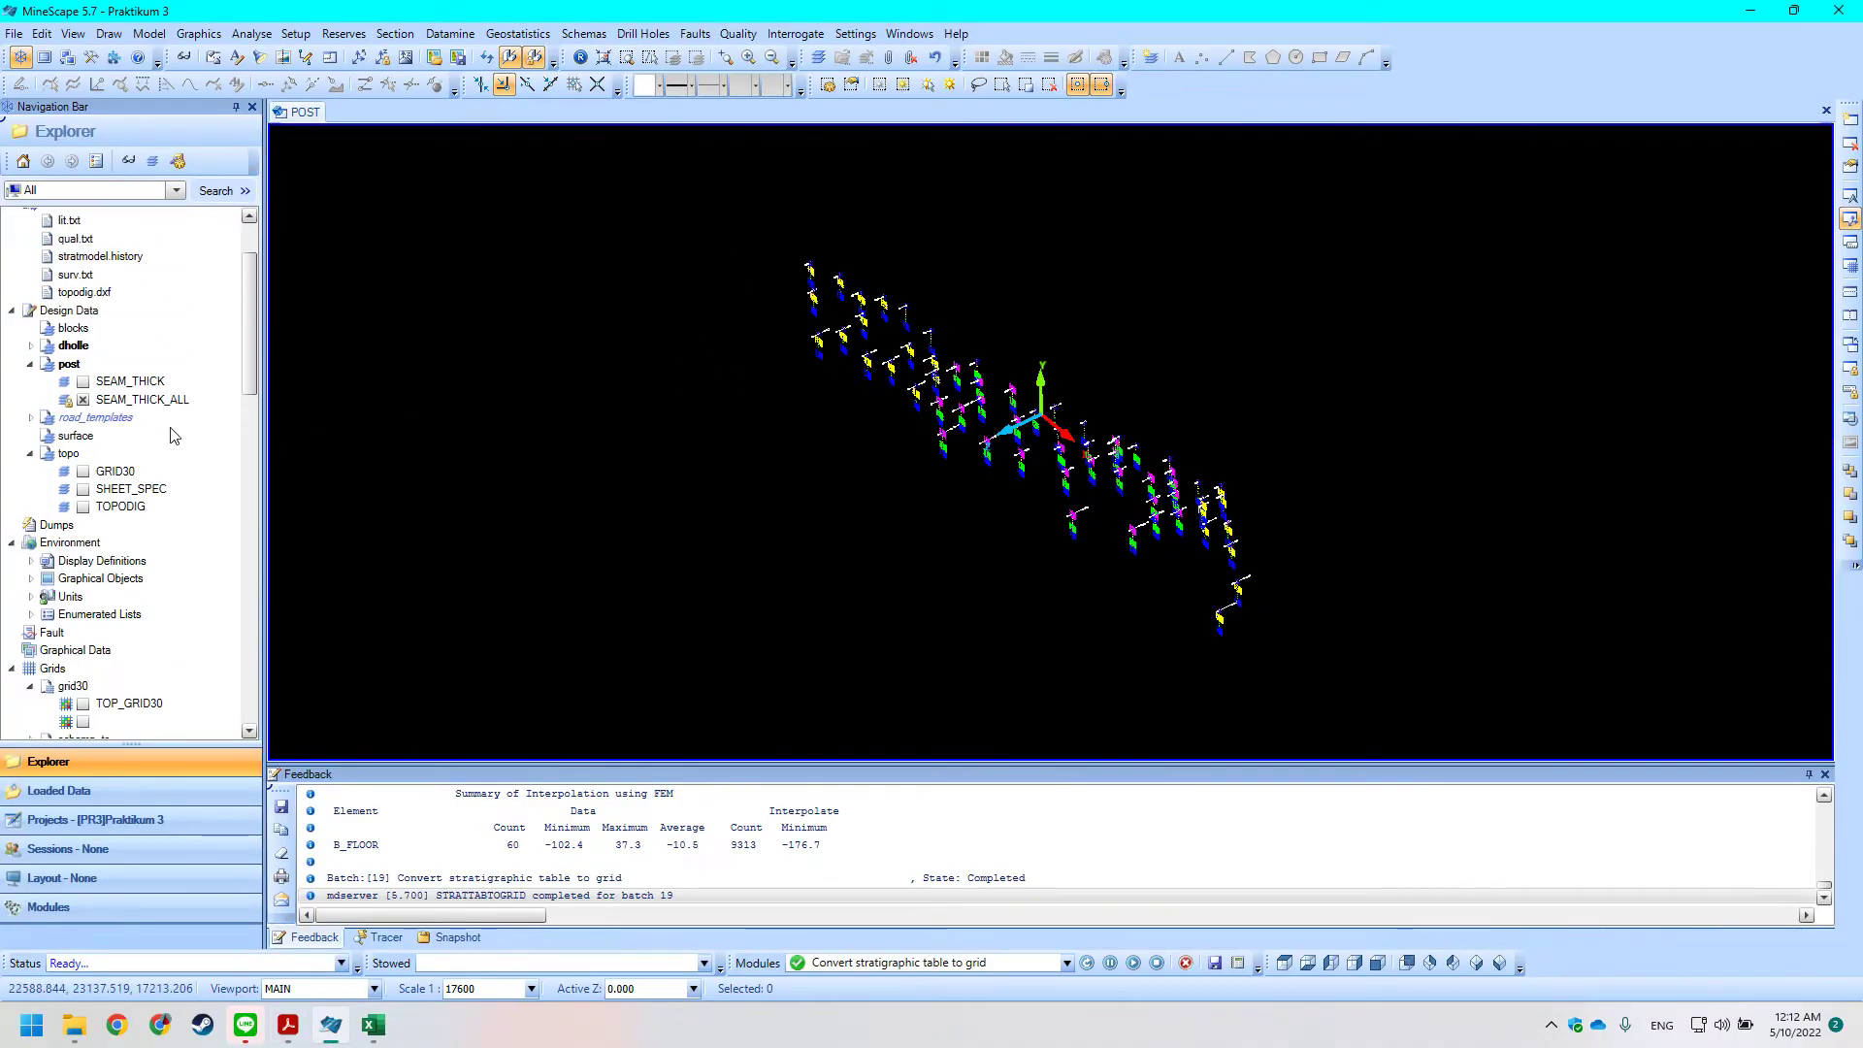
left_click(84, 399)
left_click(84, 400)
middle_click_drag(942, 479, 678, 416)
scroll(819, 395, "up", 3)
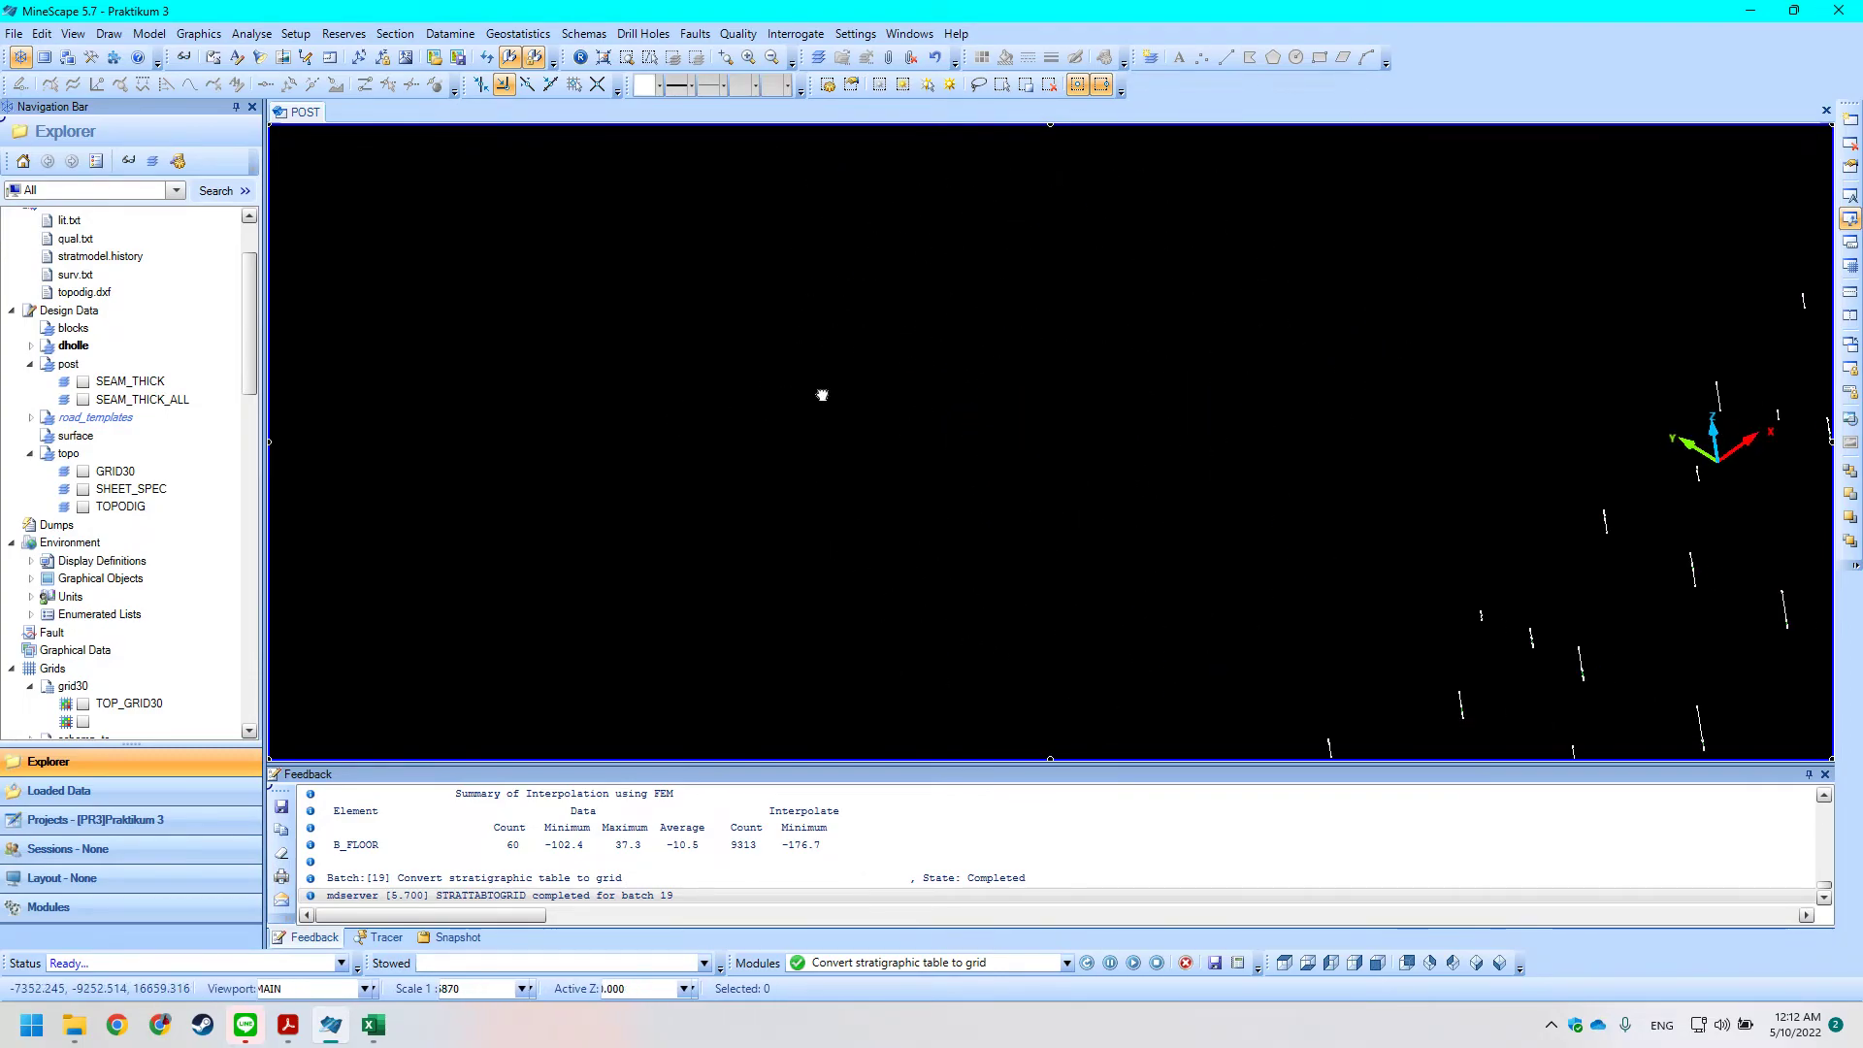
scroll(1306, 510, "down", 1)
middle_click_drag(1306, 510, 889, 434)
scroll(941, 437, "down", 3)
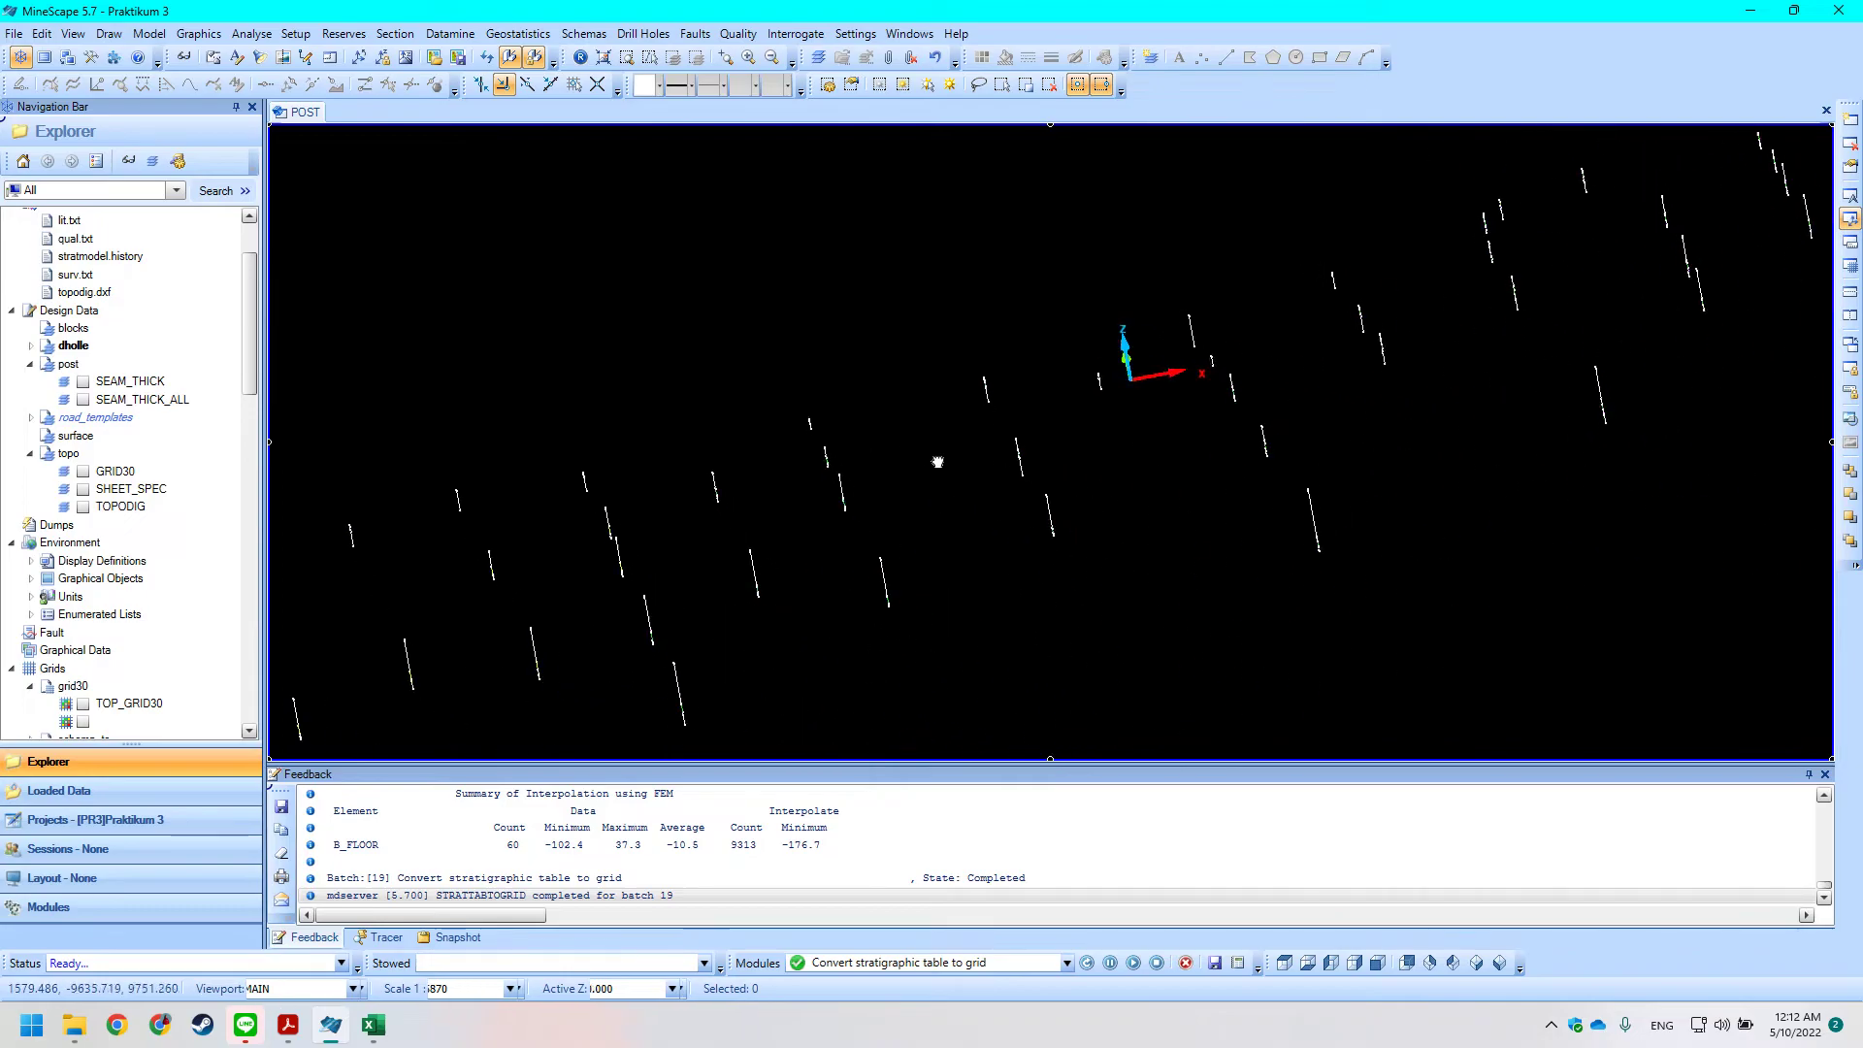
Consult section 13 of the tutorial PDF and open MineScape's form for reporting model statistics.
key("alt+Tab")
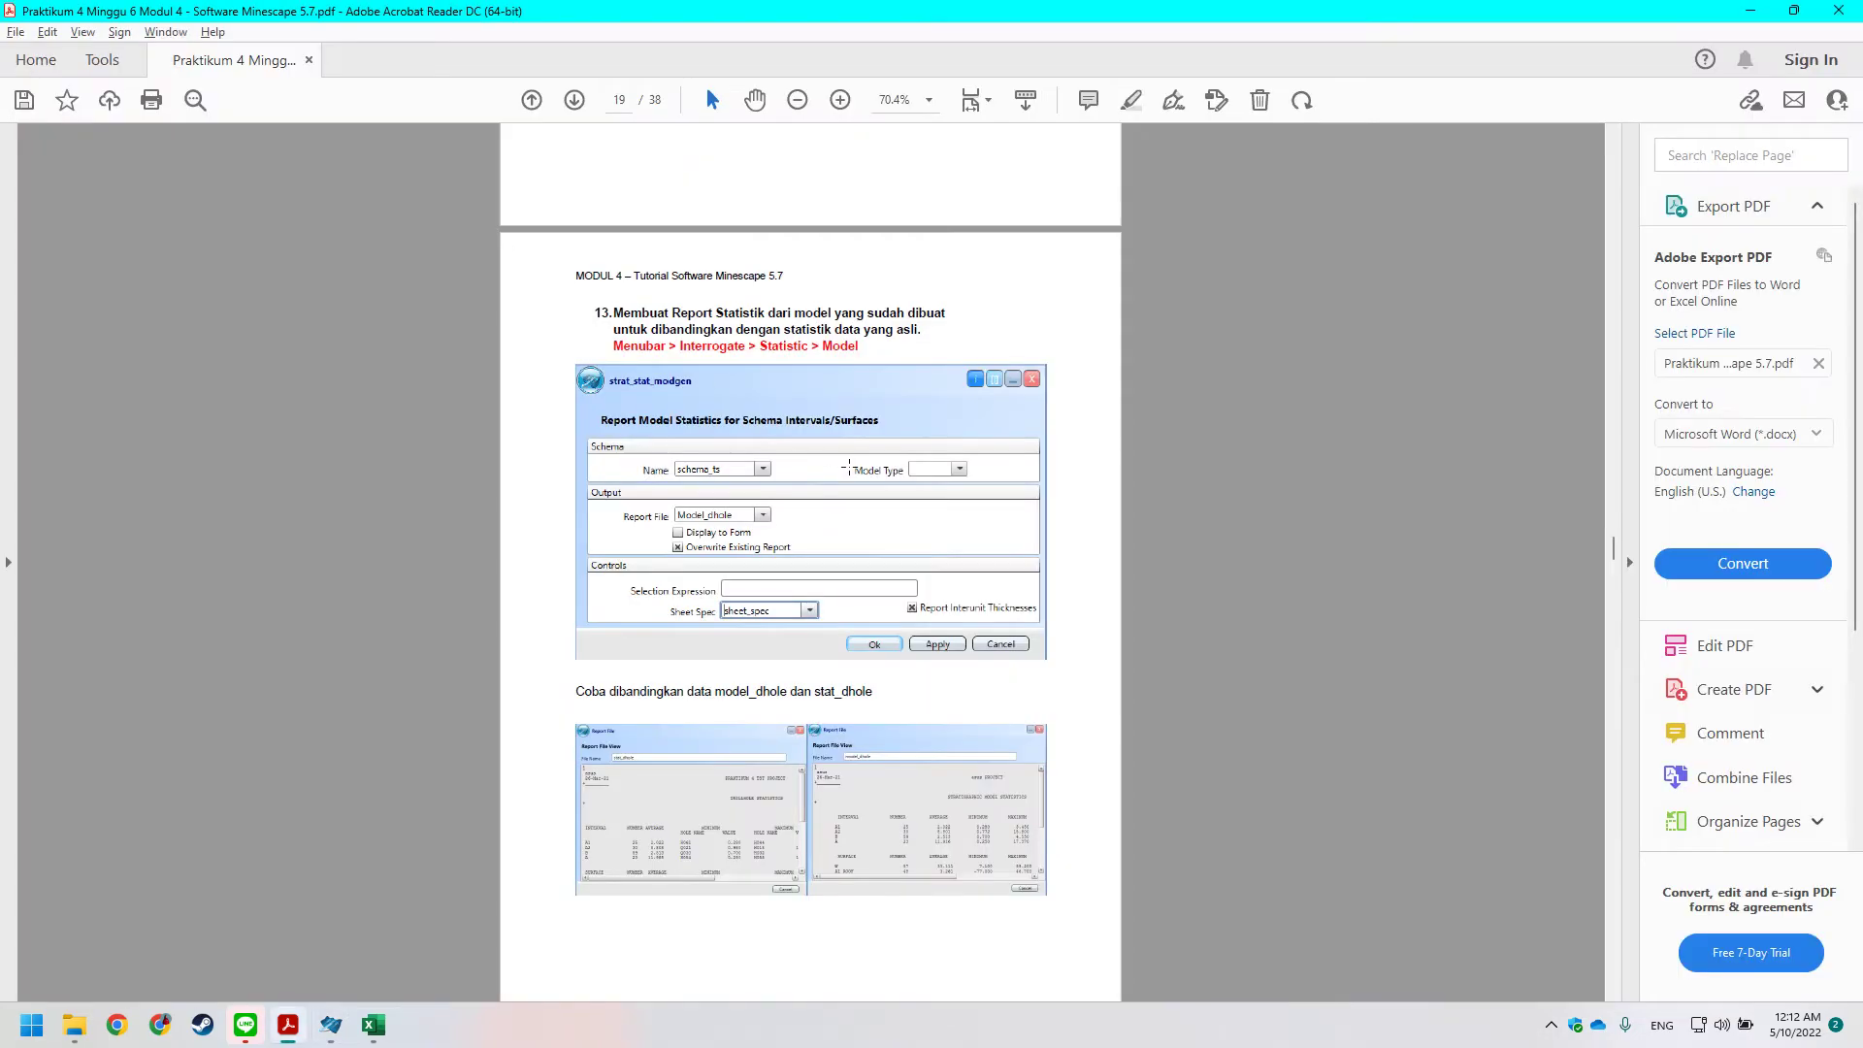
scroll(687, 333, "down", 1)
scroll(687, 333, "down", 1)
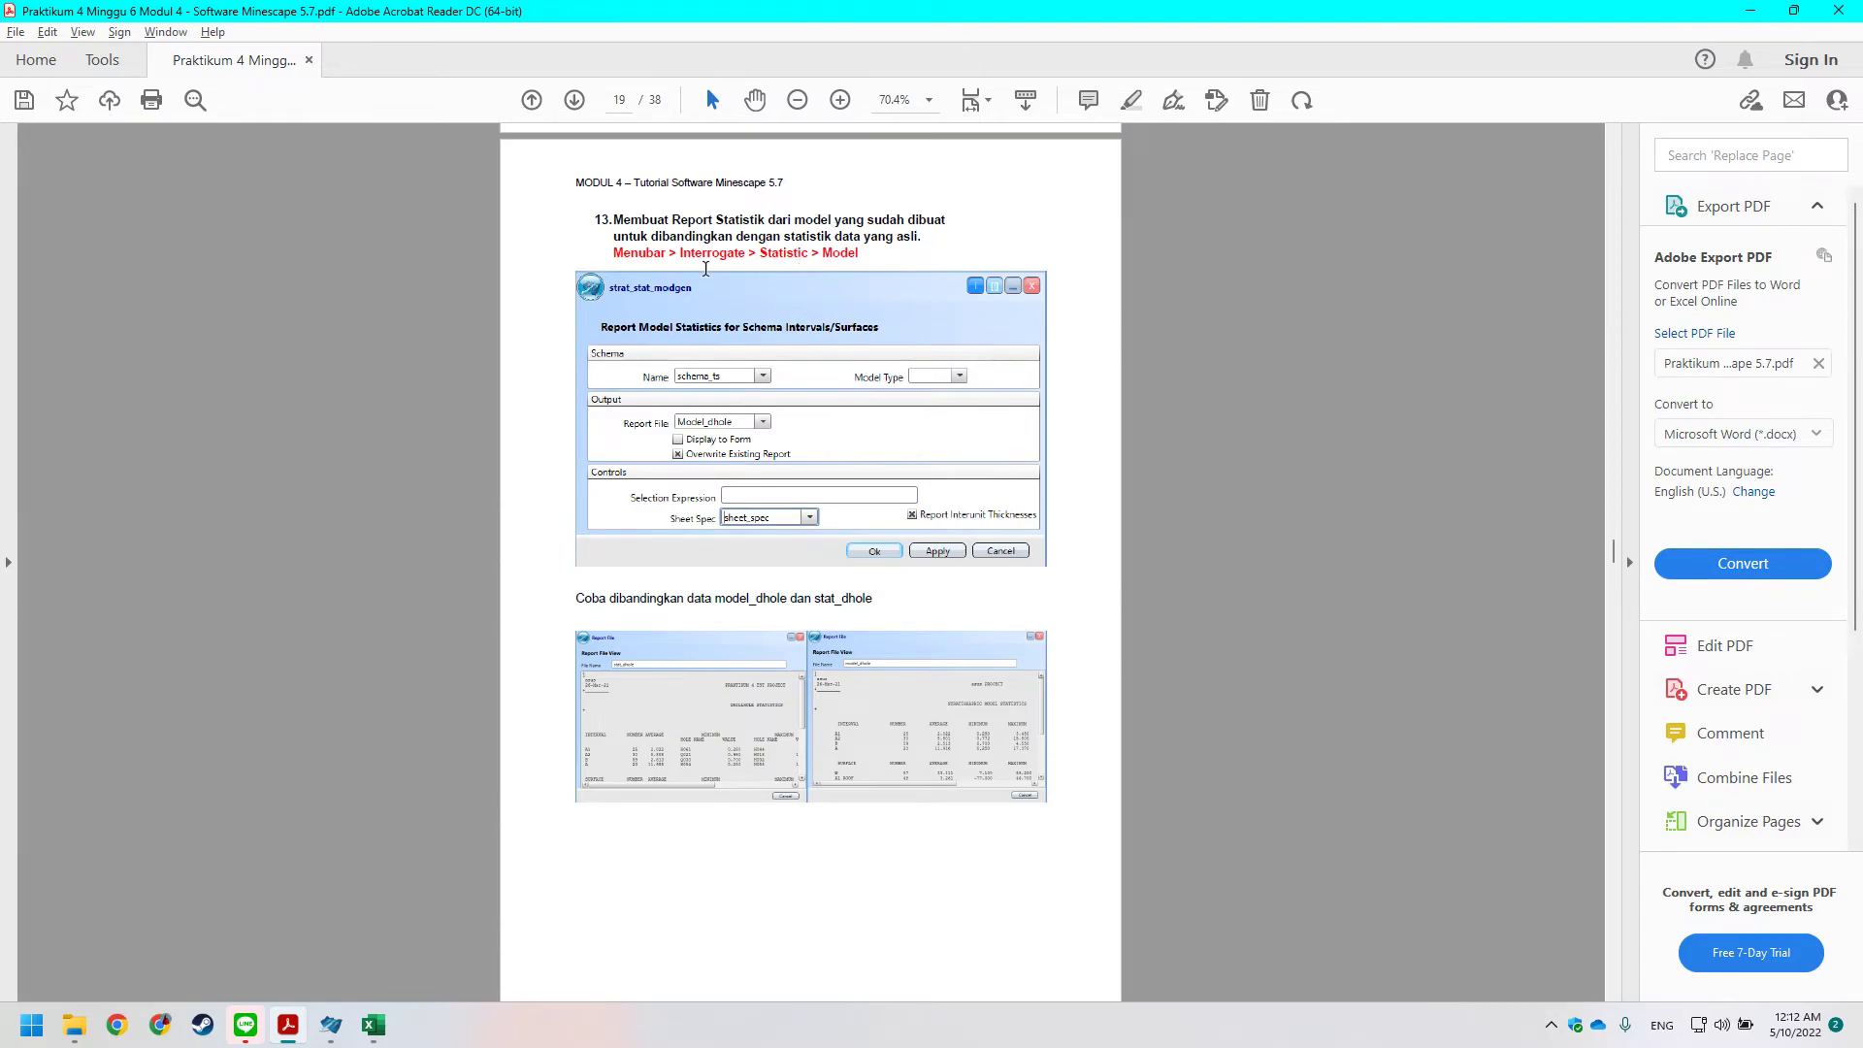
key("alt+Tab")
left_click(785, 37)
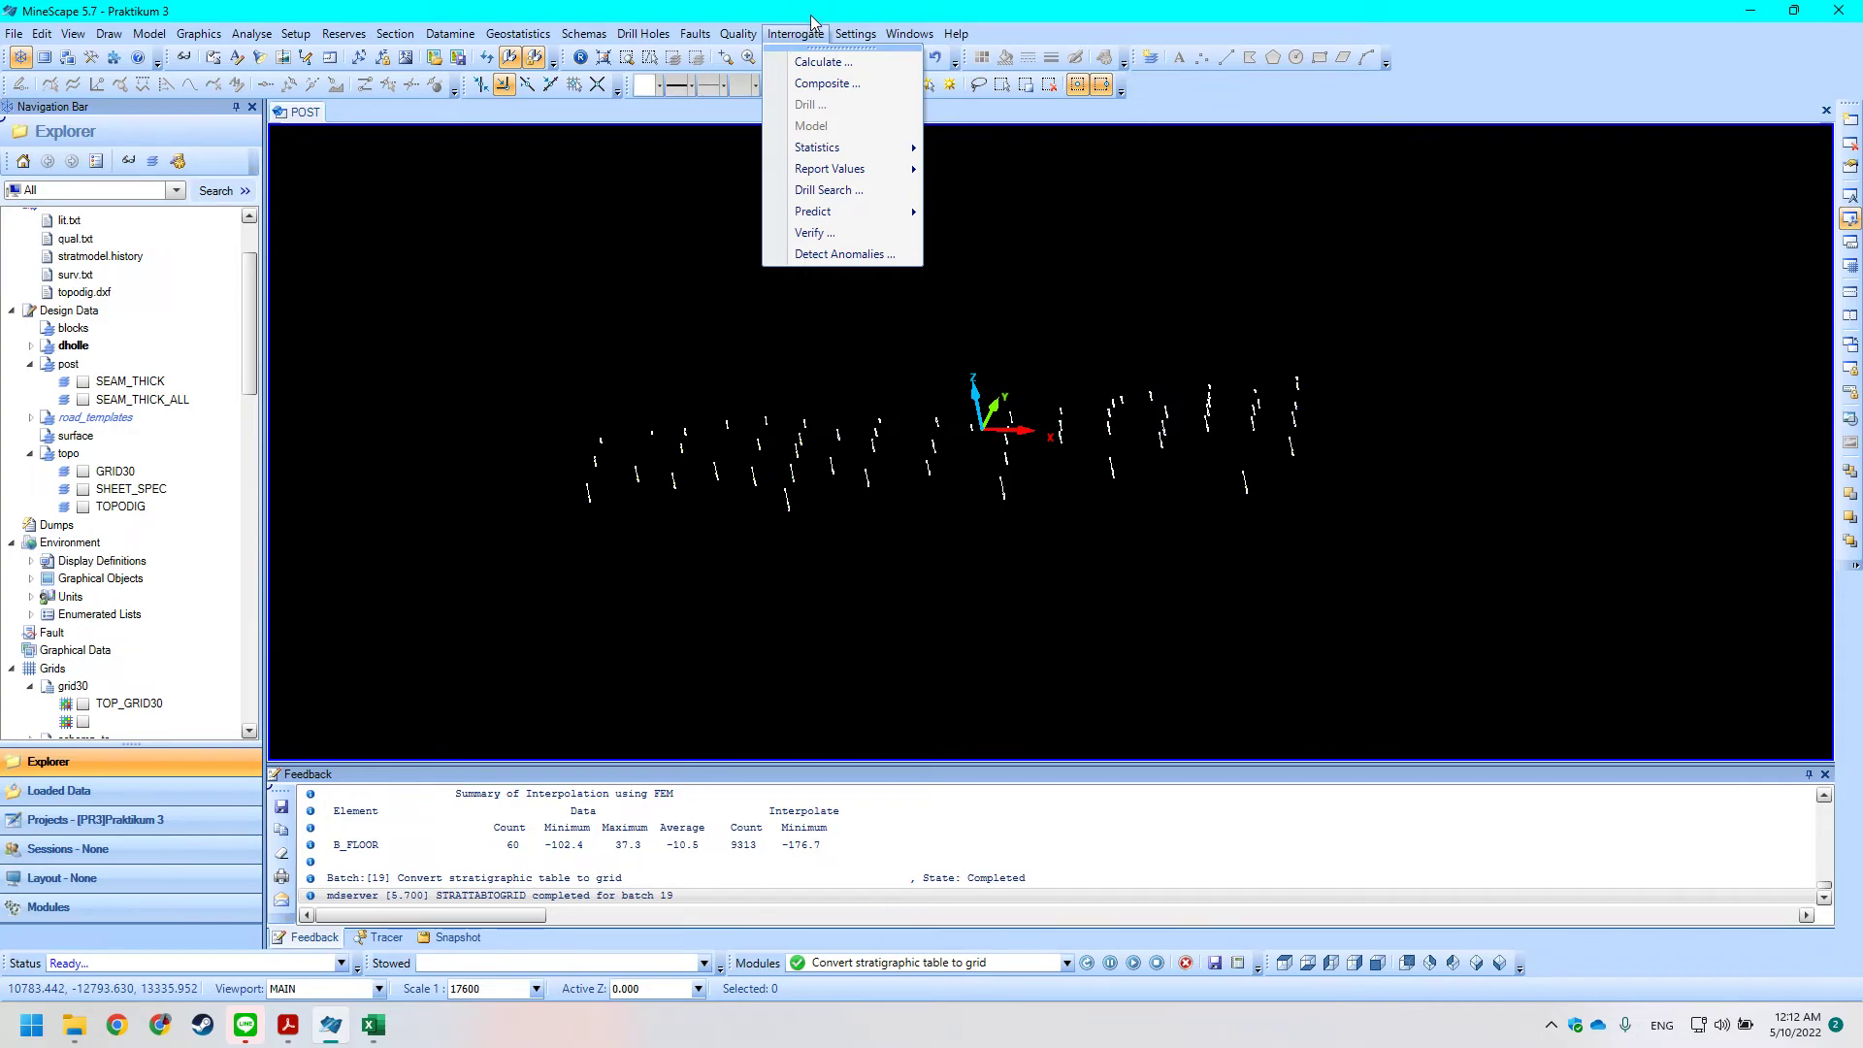
mouse_move(847, 145)
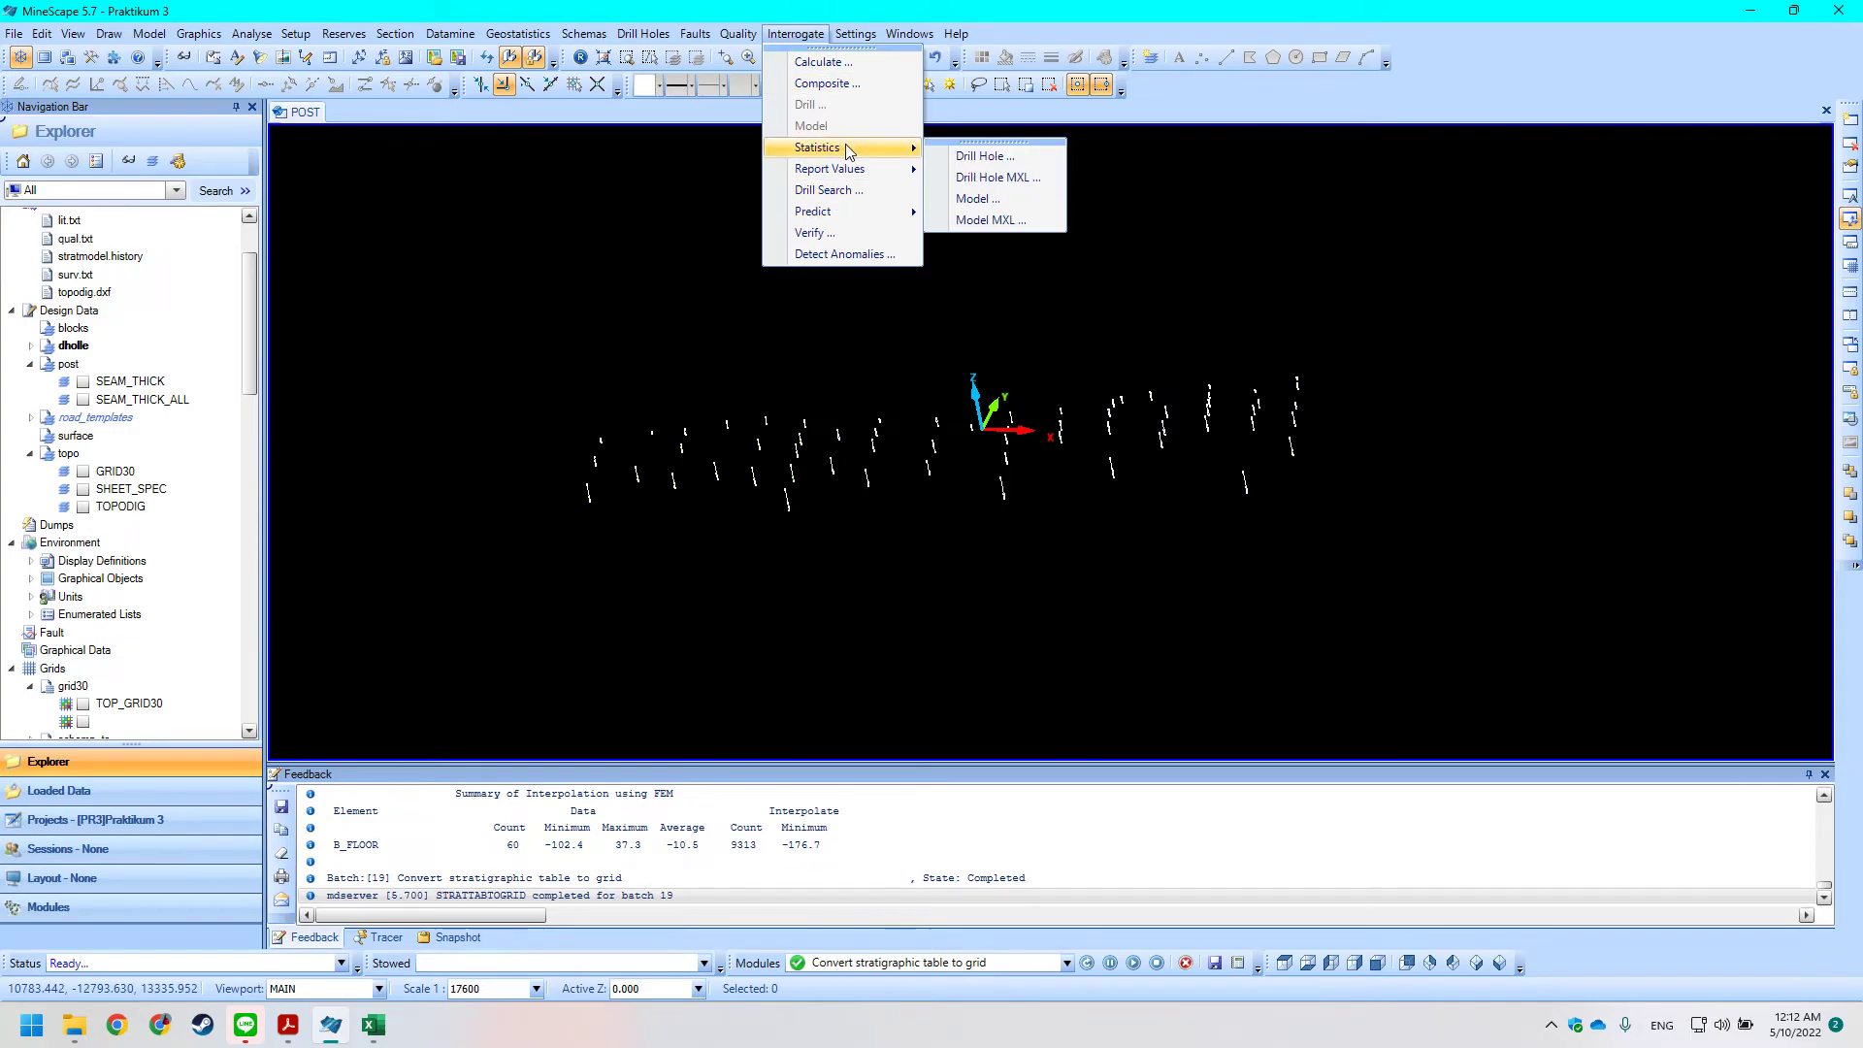
key("alt+Tab")
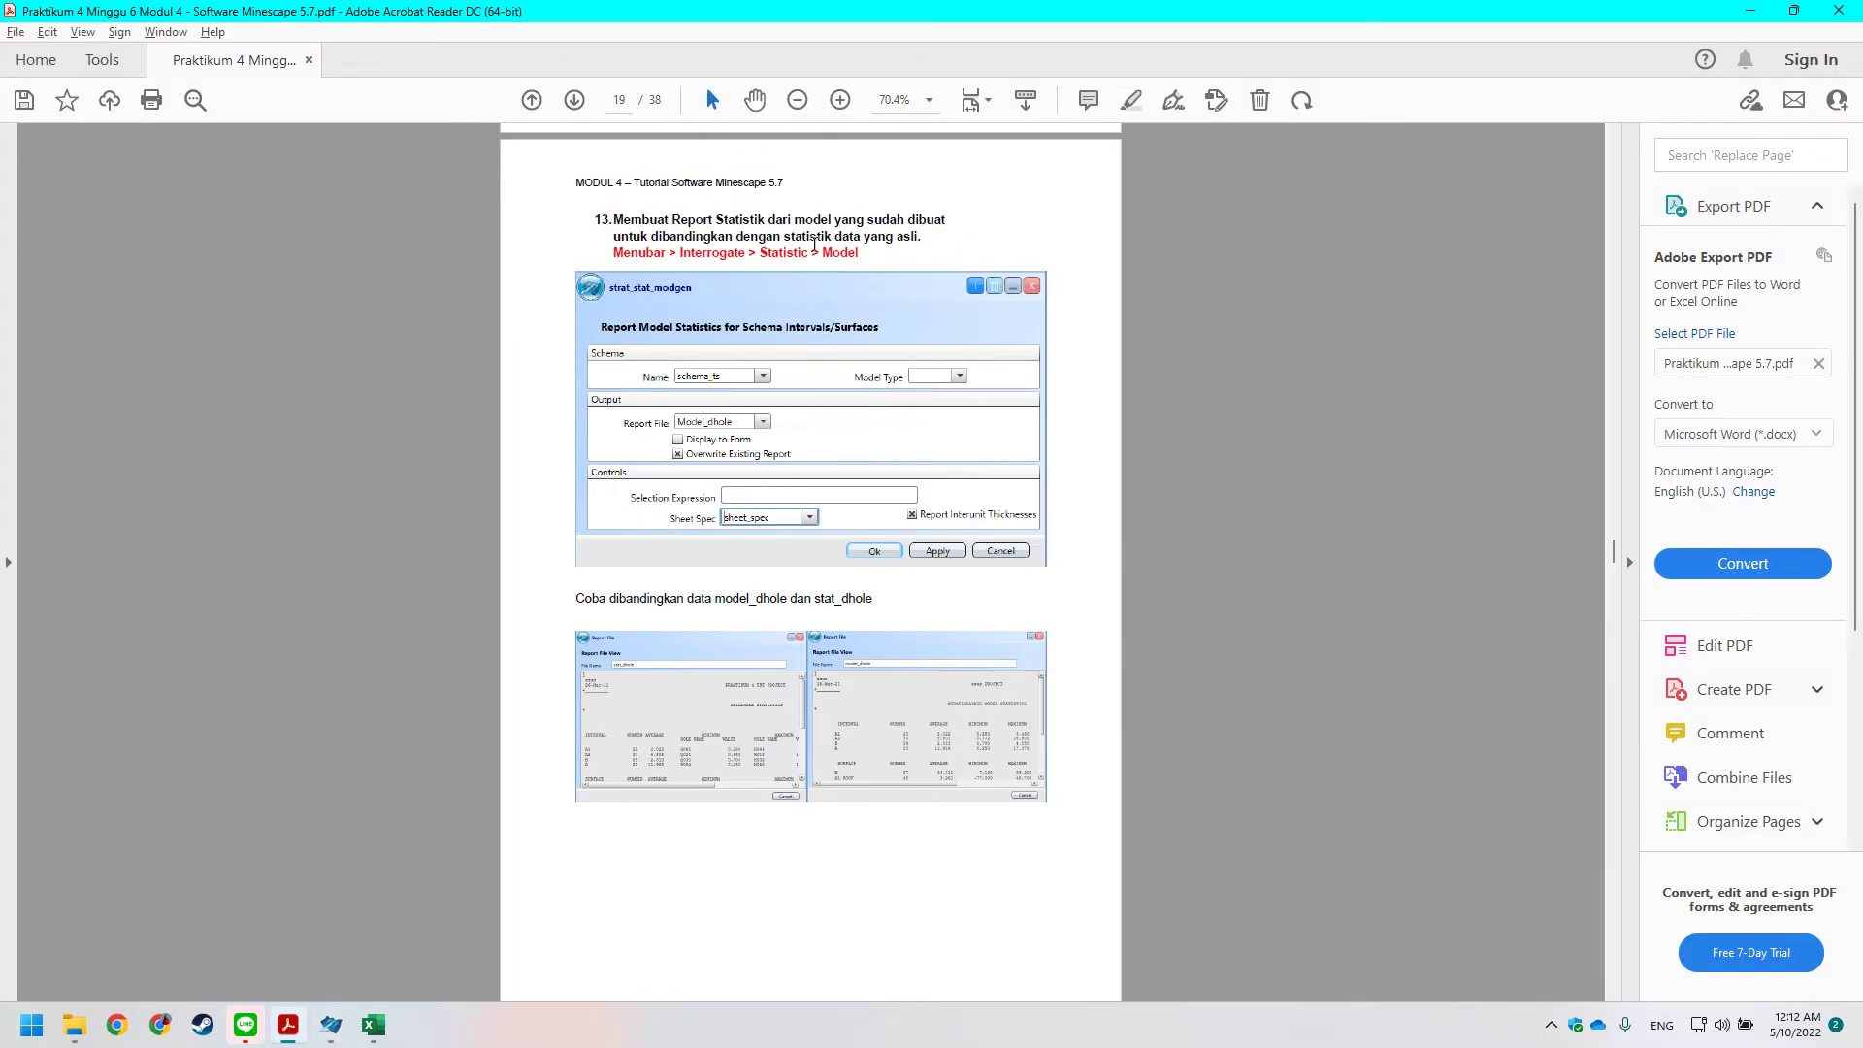
key("alt+Tab")
left_click(804, 34)
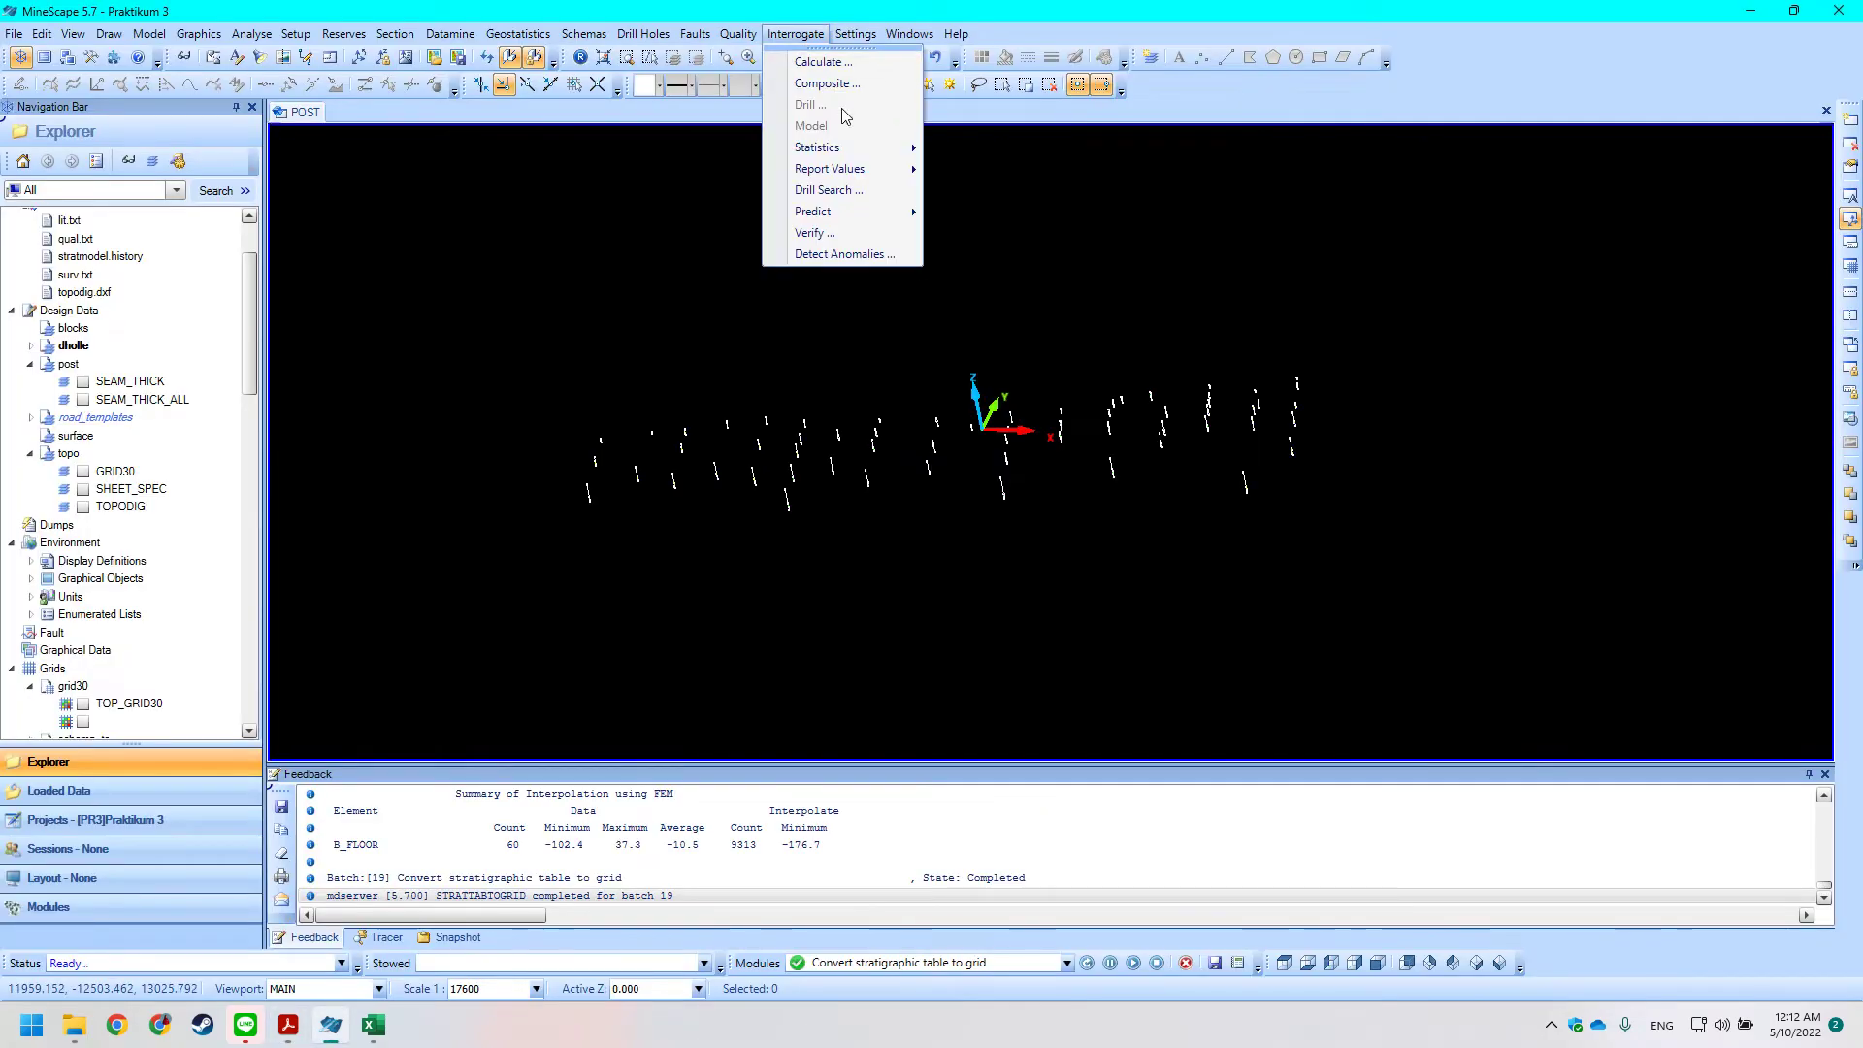
mouse_move(854, 145)
left_click(1019, 201)
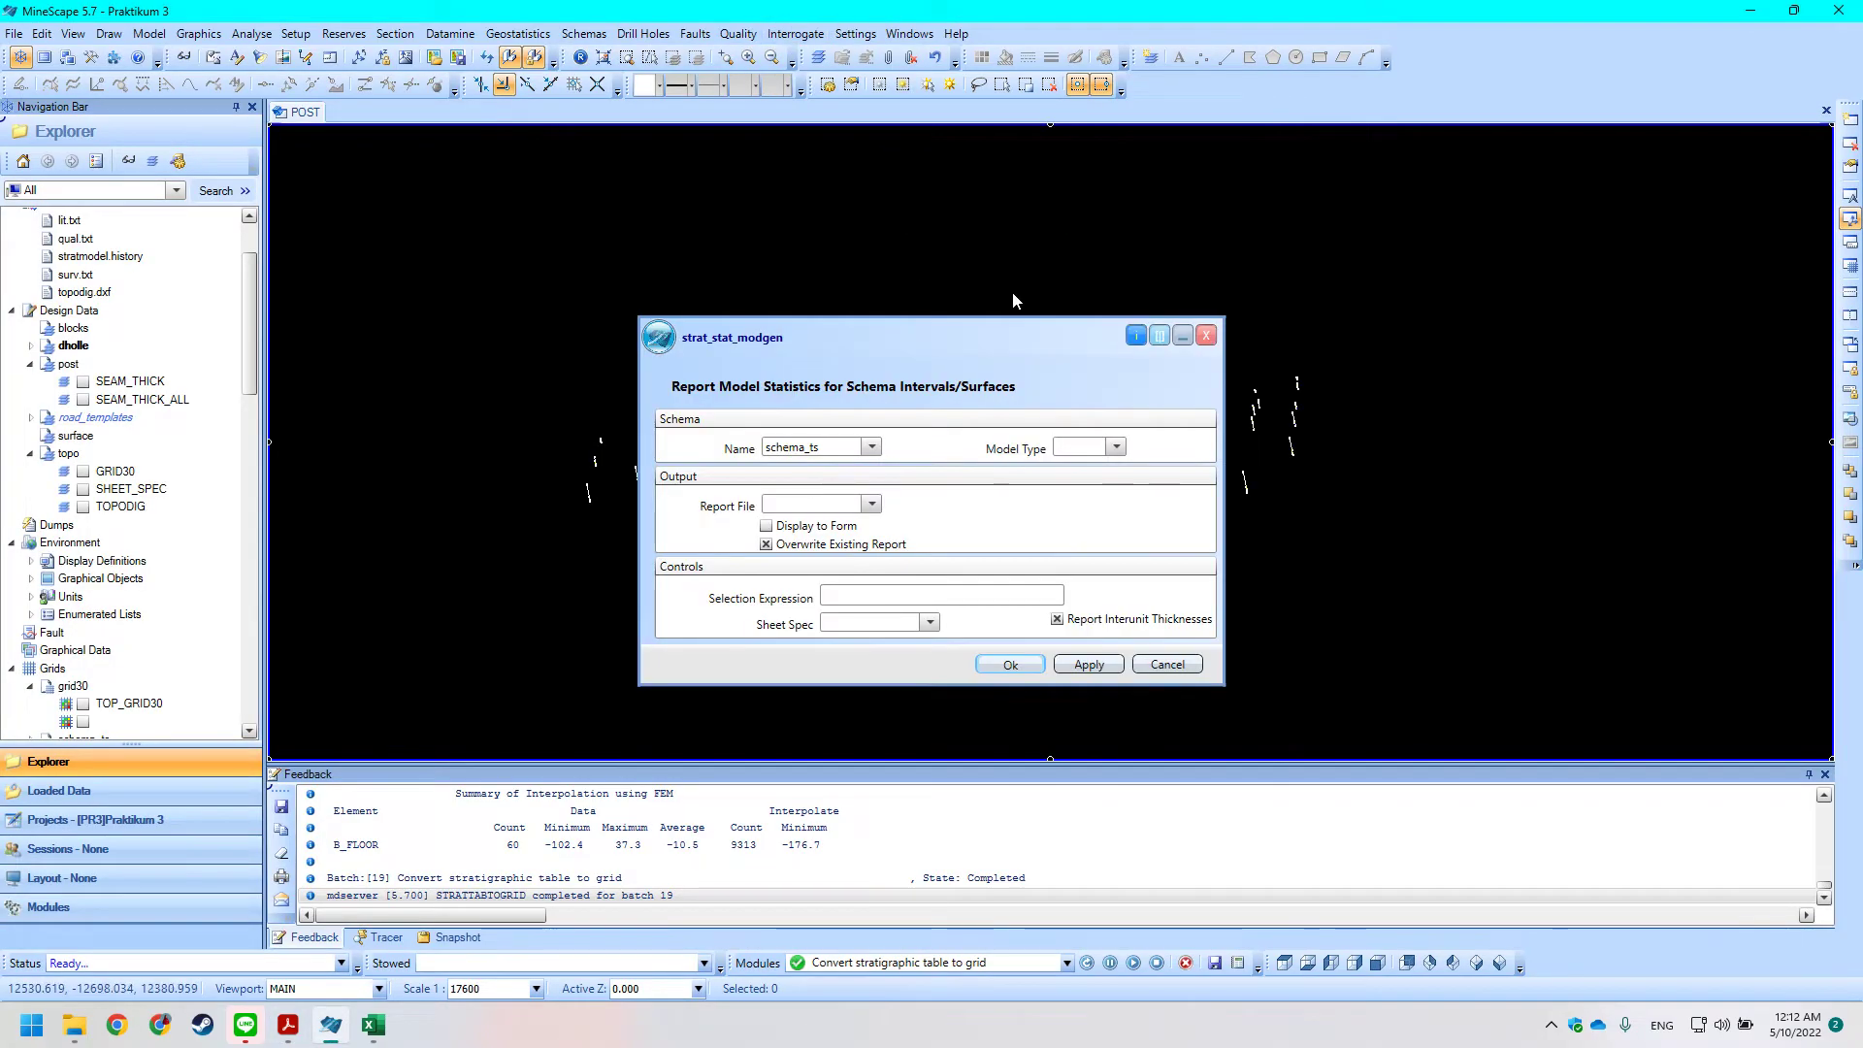
Name the model statistics report file model_dhole, following the example in the tutorial PDF.
key("alt+Tab")
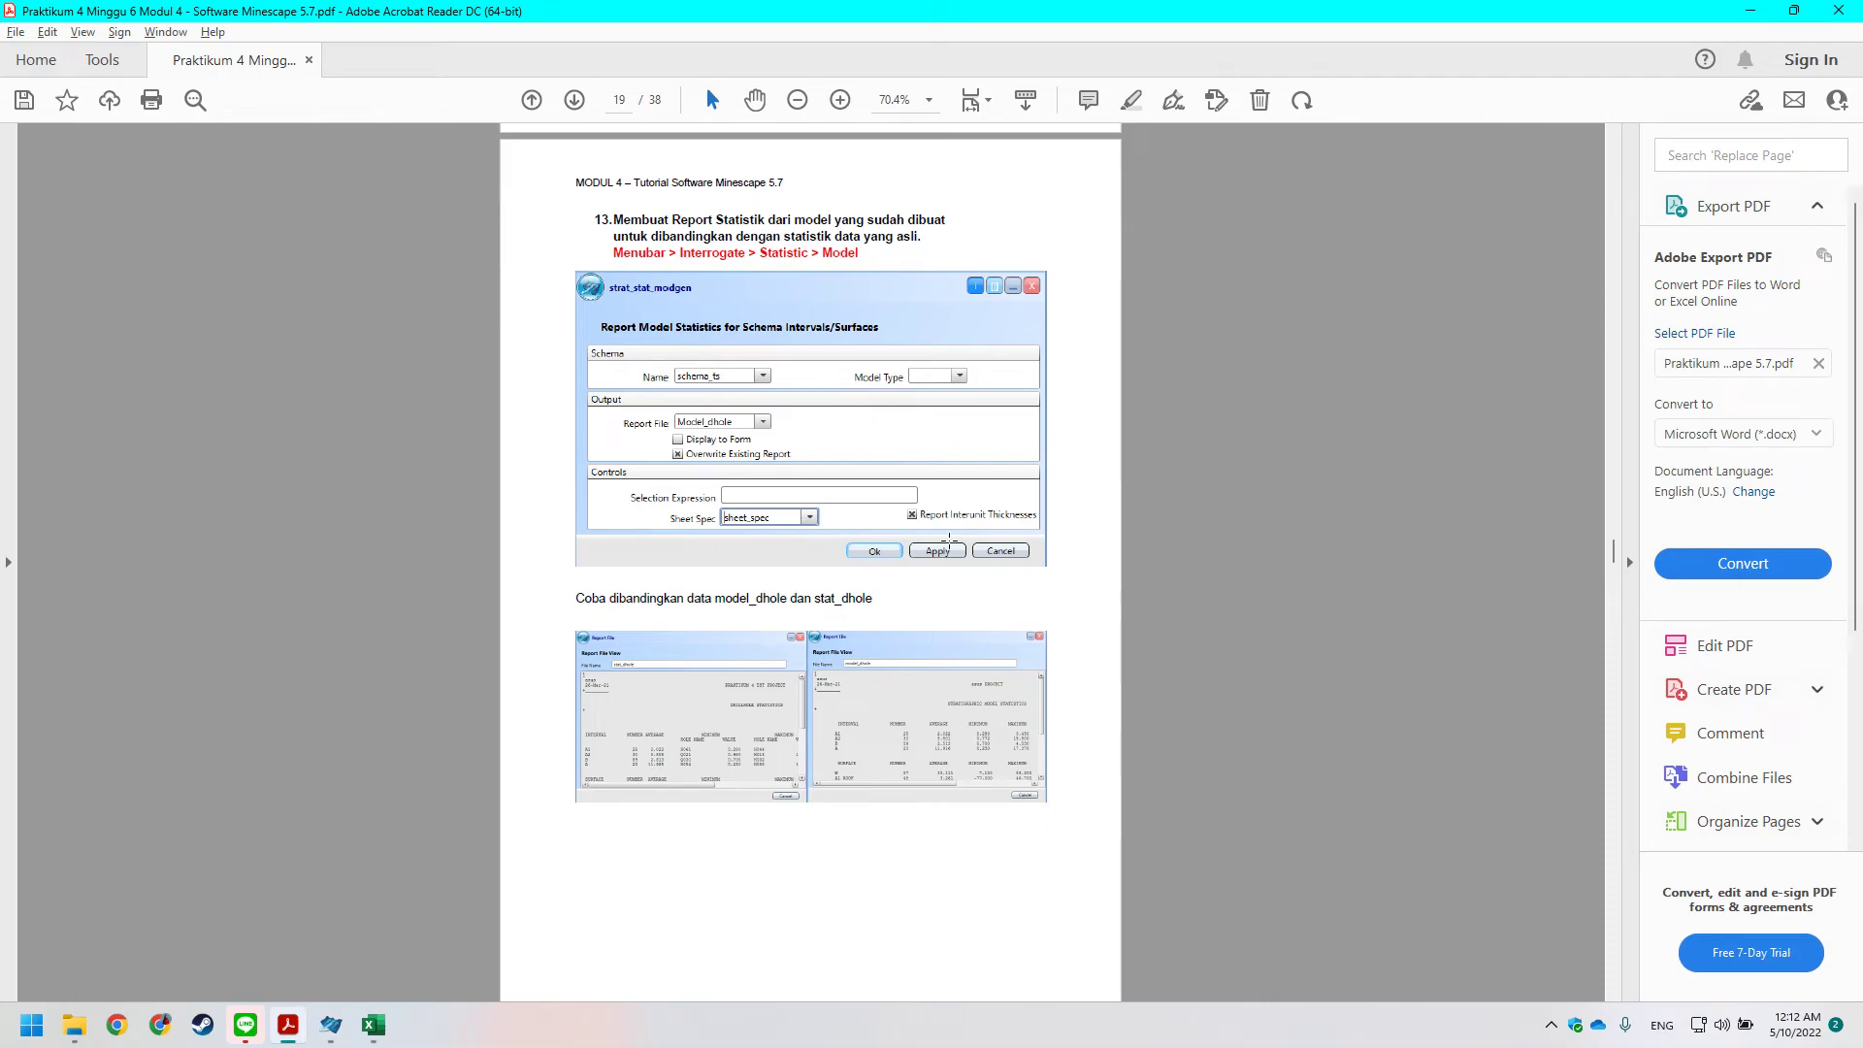
key("alt+Tab")
key("alt+Tab")
key("alt+Tab")
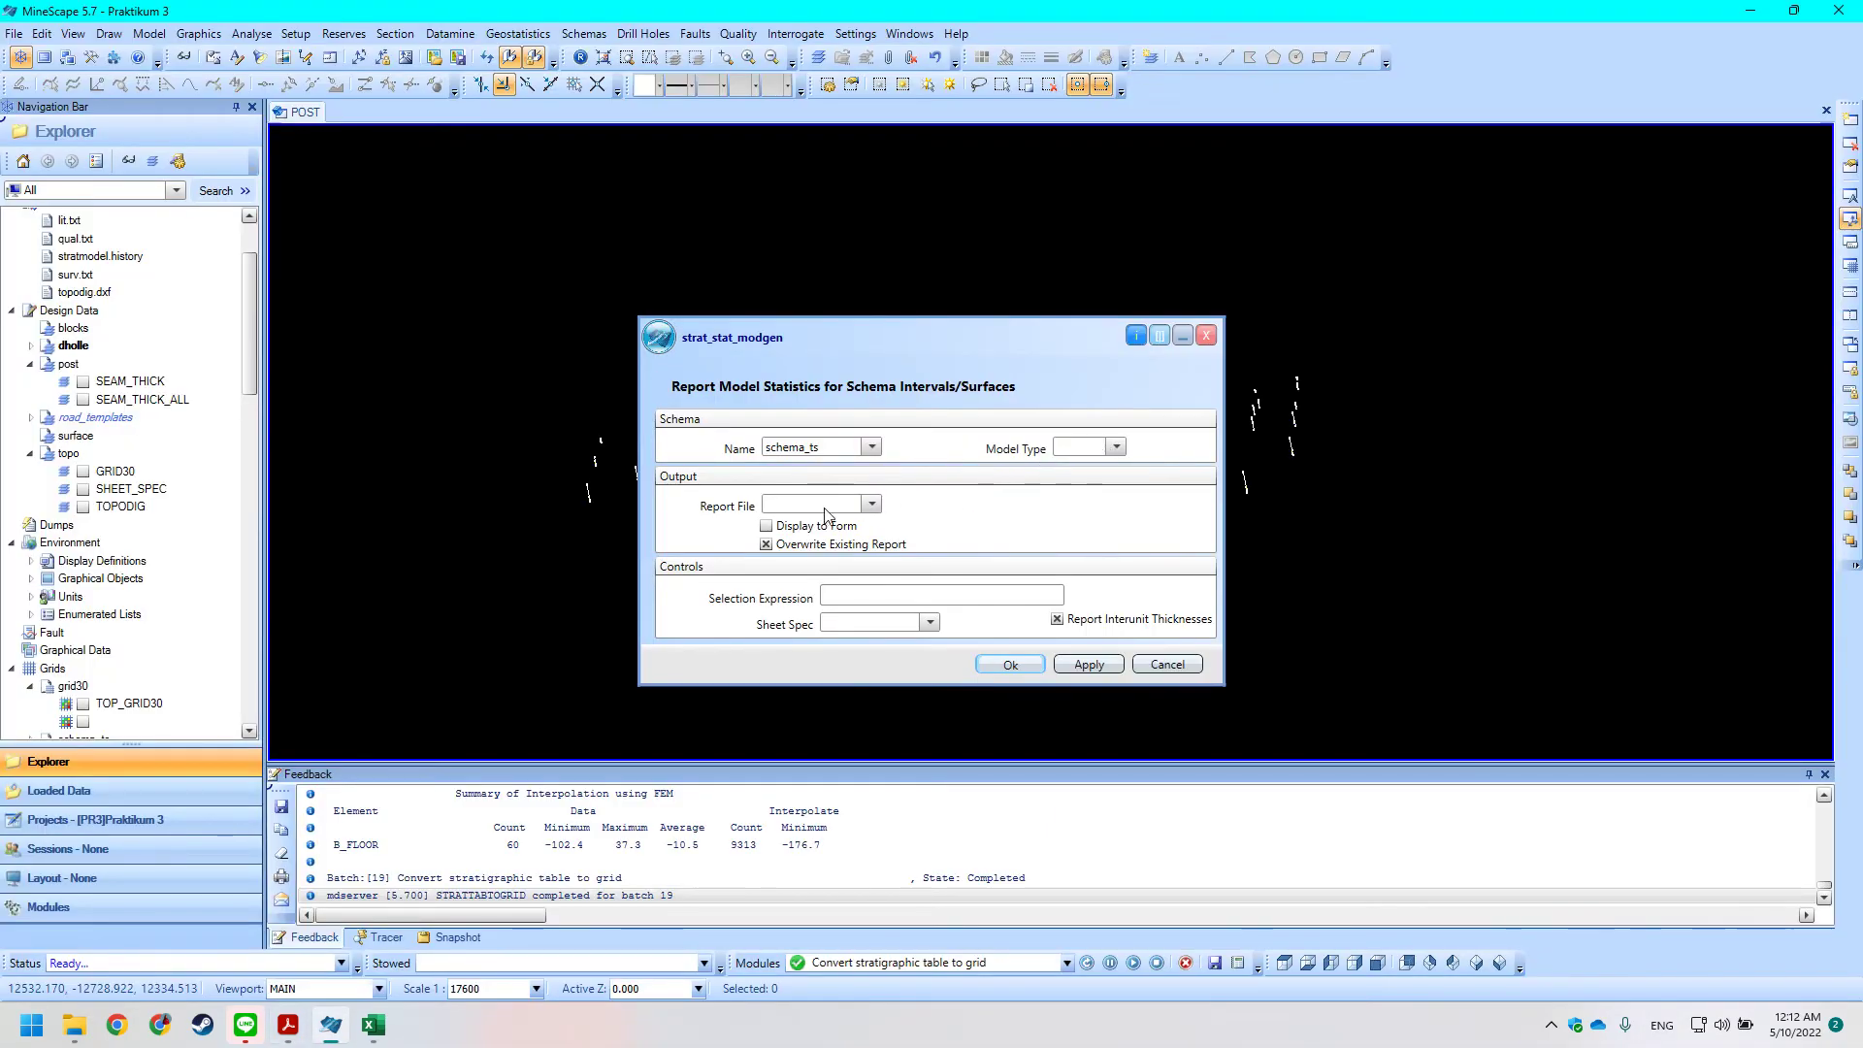
left_click(873, 504)
key("alt+Tab")
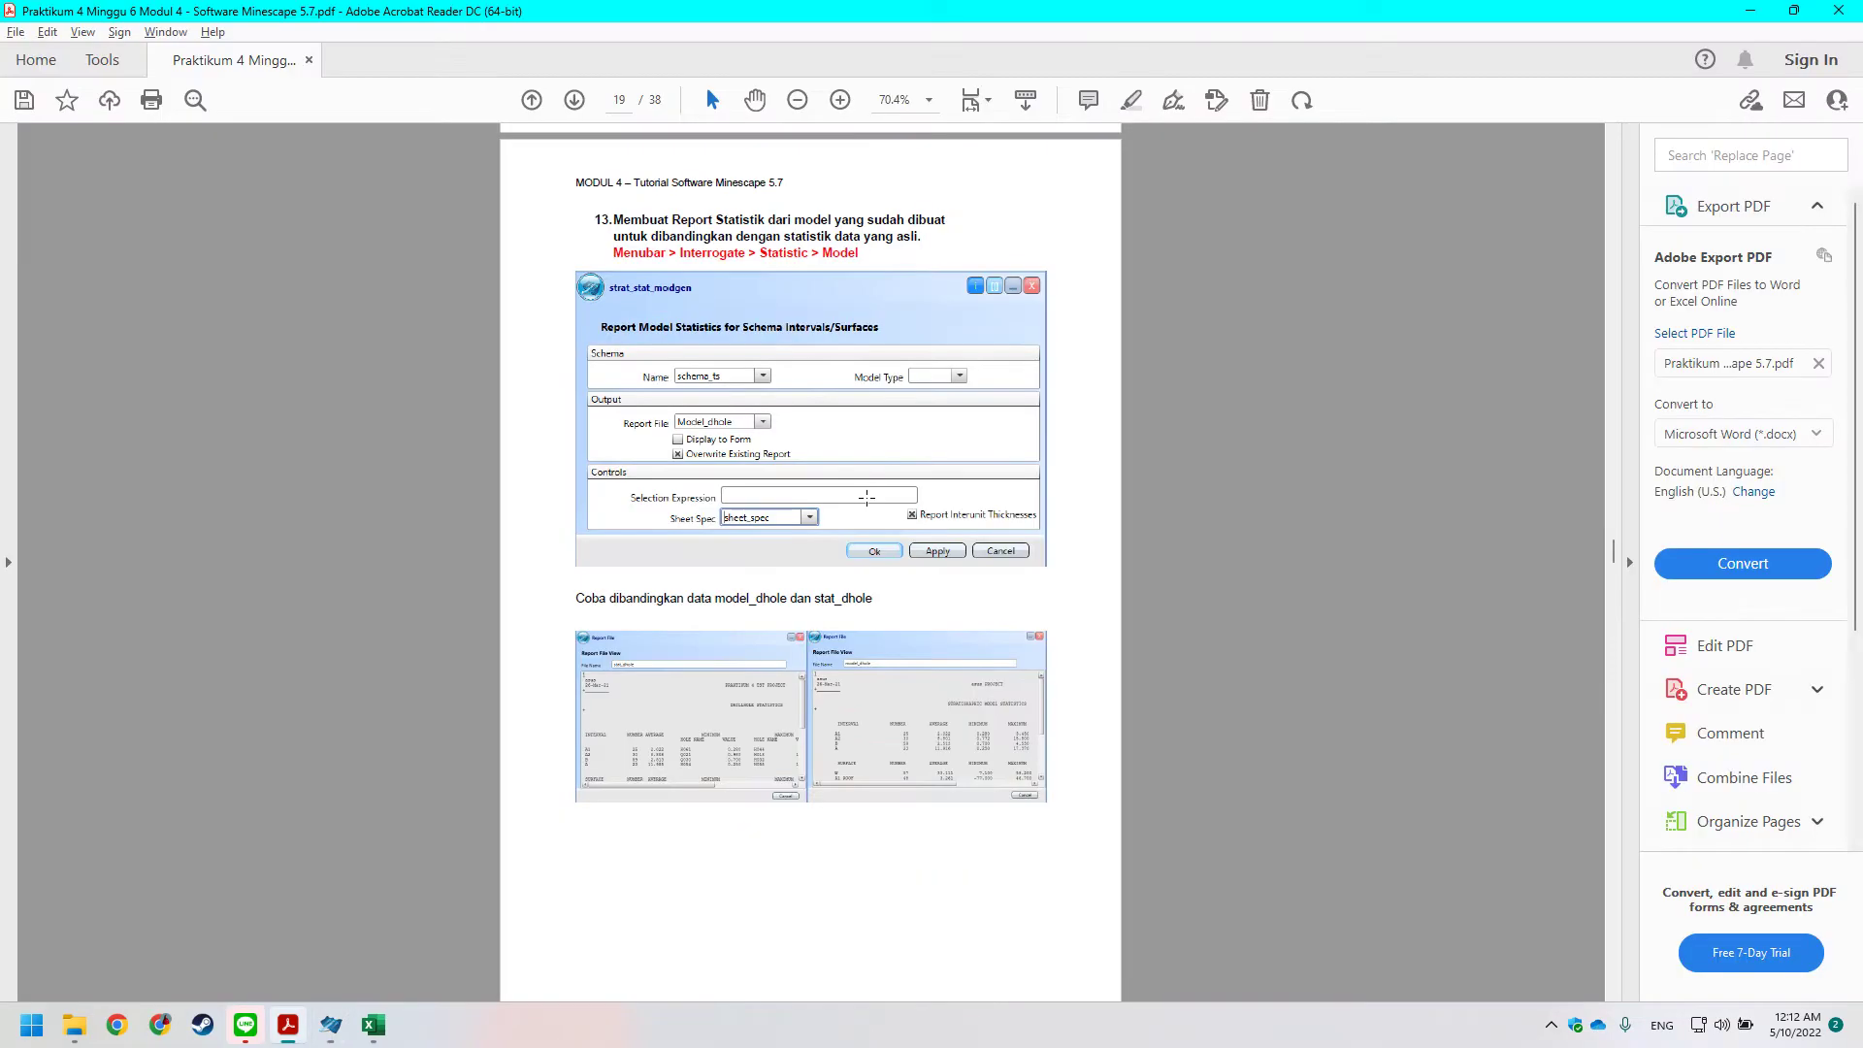
key("alt+Tab")
type("model_d")
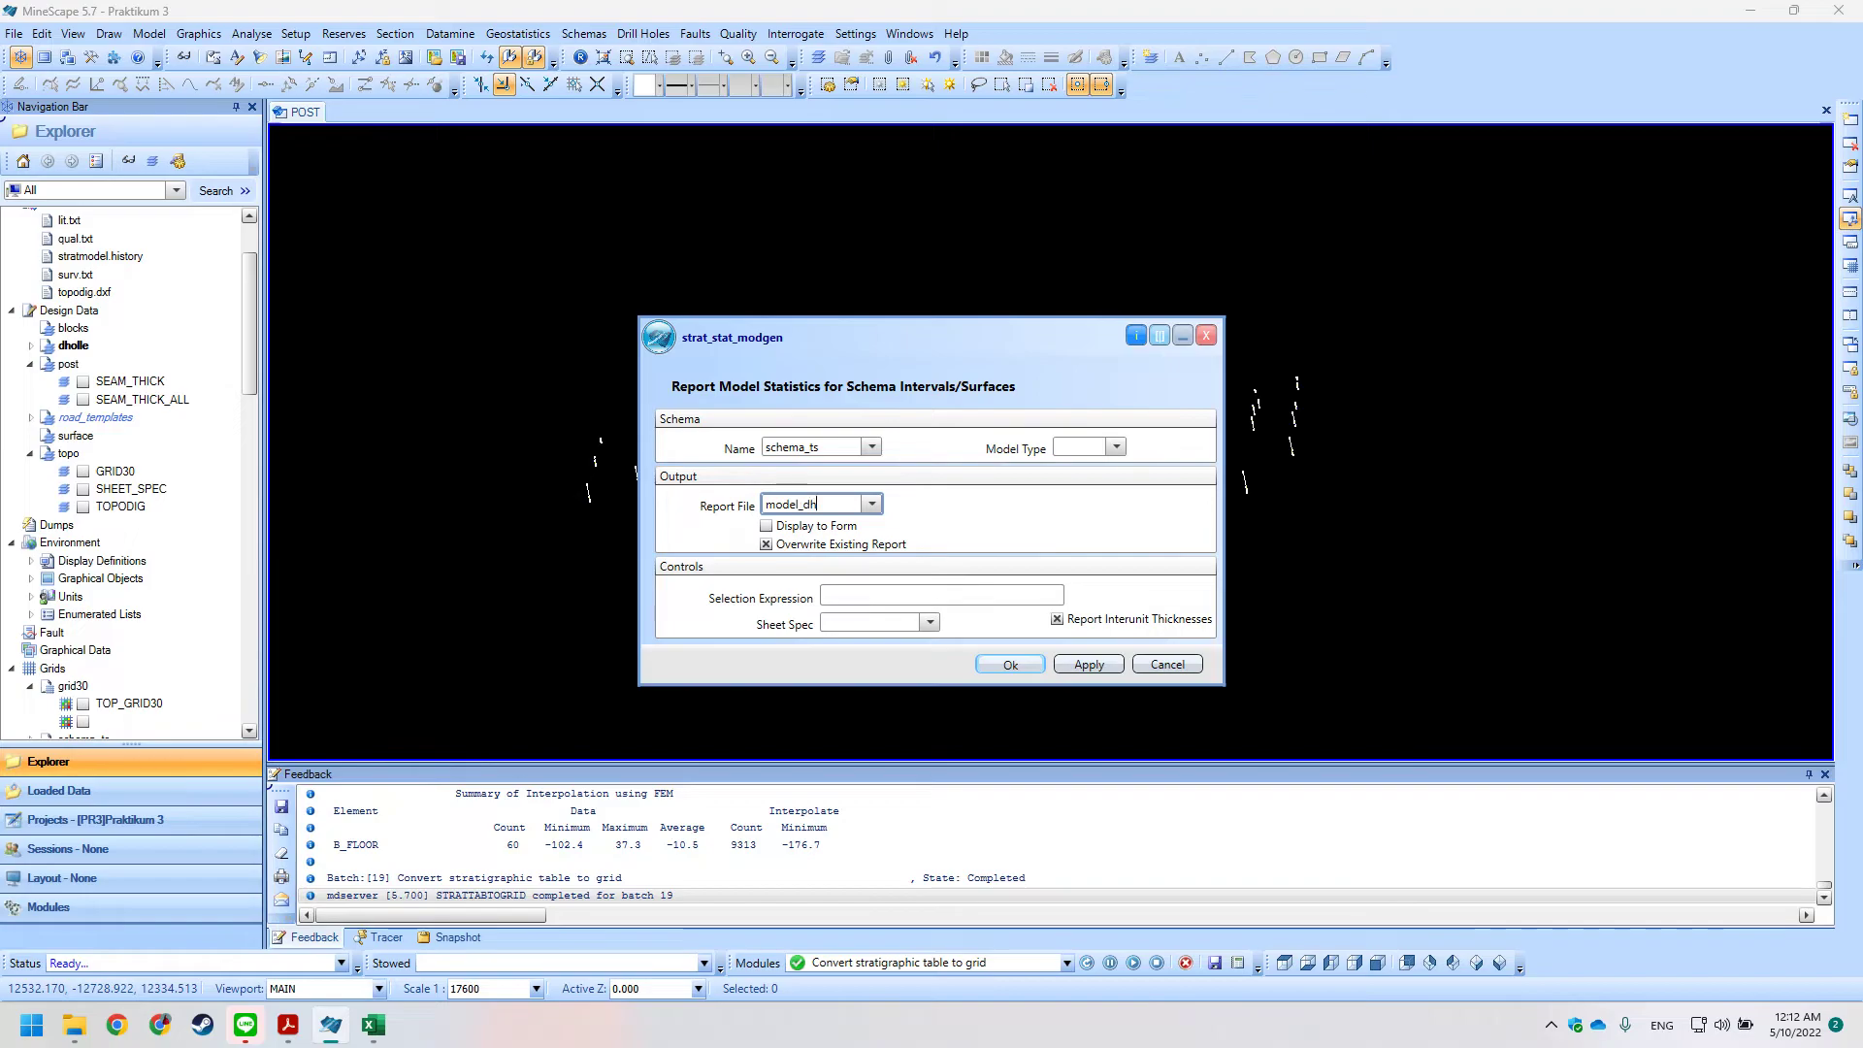
Set the sheet spec to sheet_spec as in the tutorial PDF and generate the model statistics report.
key("alt+Tab")
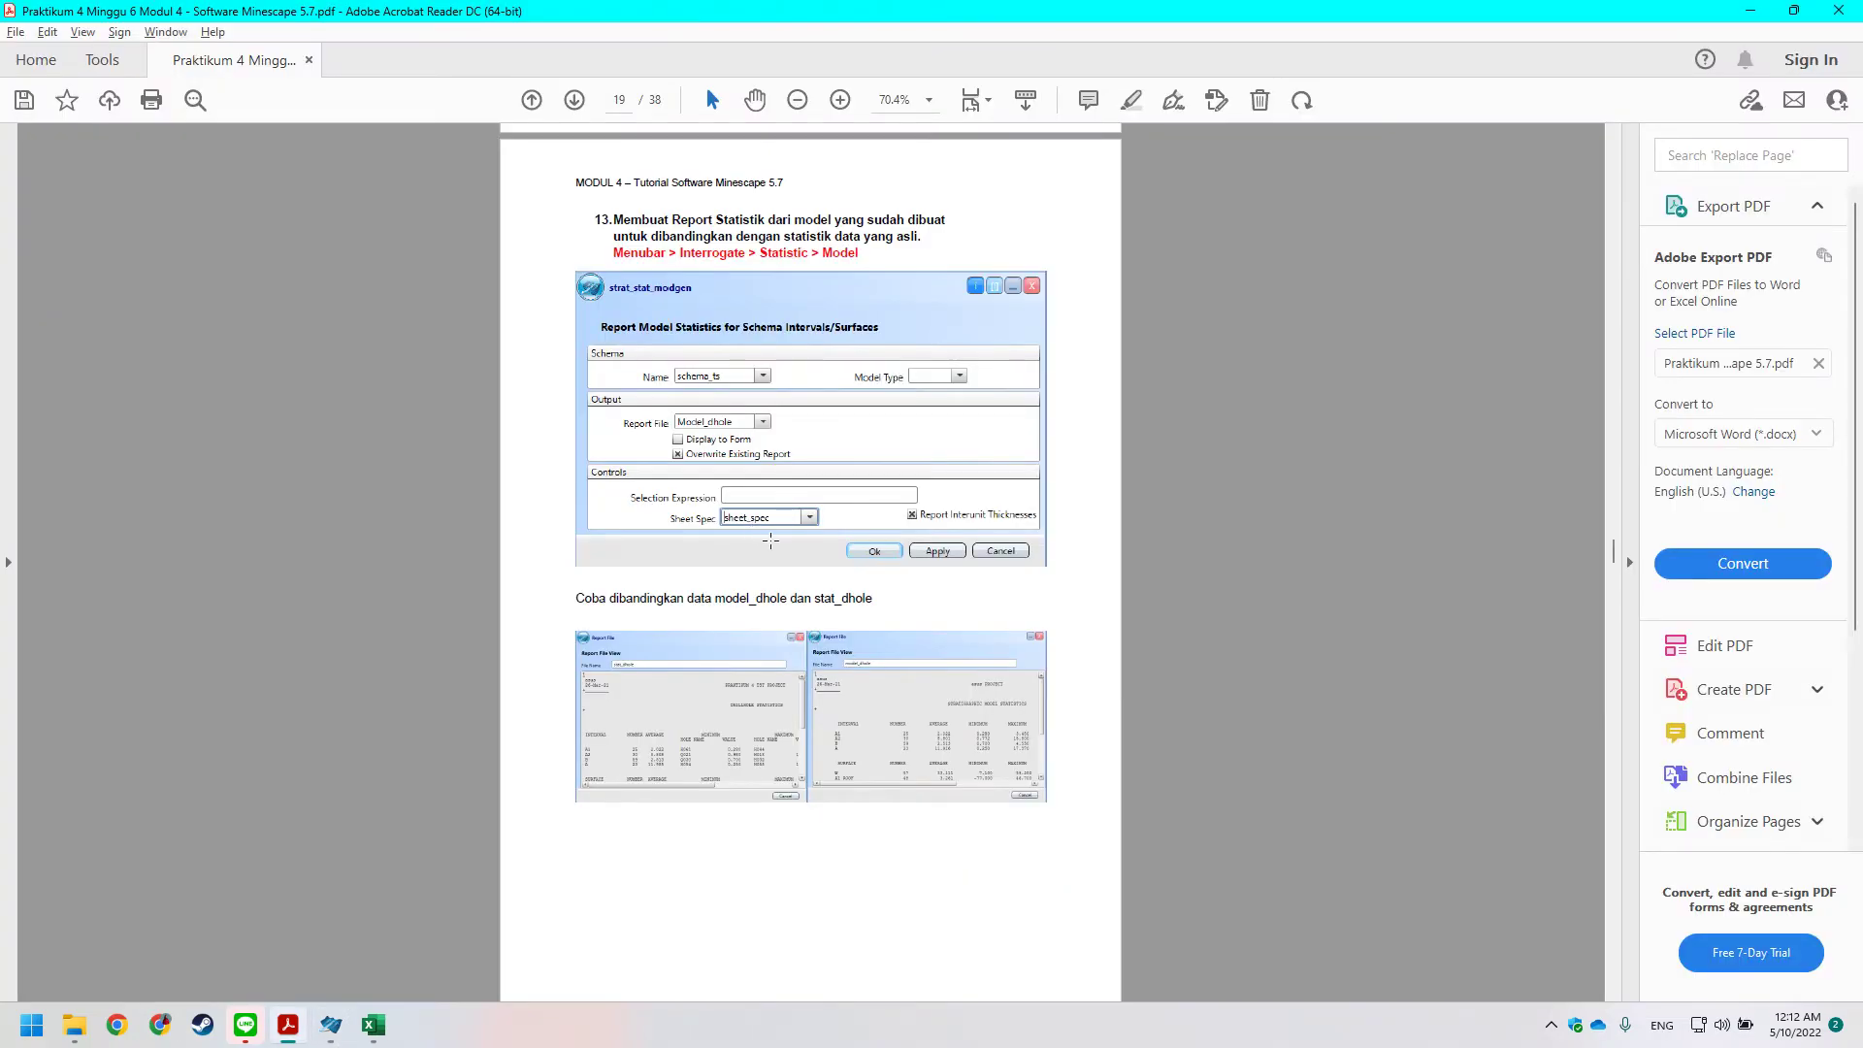
key("alt+Tab")
left_click(926, 622)
left_click(874, 667)
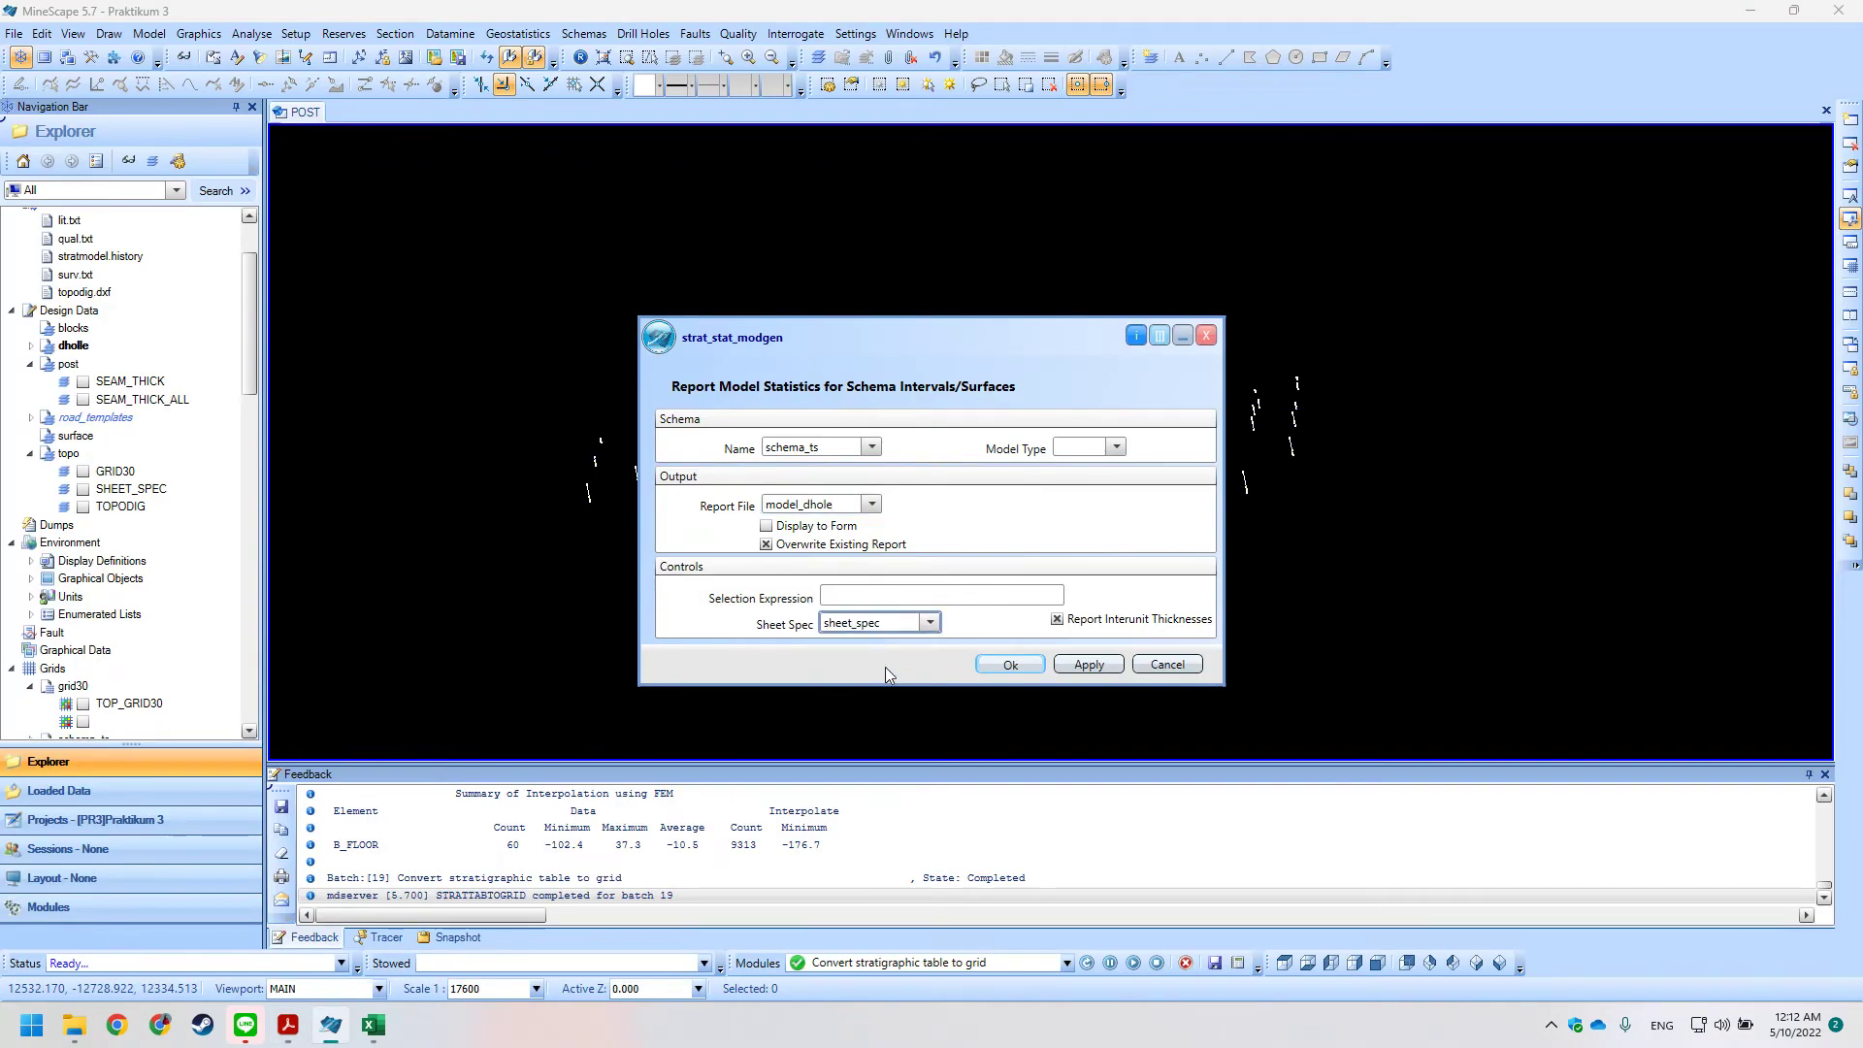
key("alt+Tab")
key("alt+Tab")
left_click_drag(952, 330, 928, 318)
left_click(967, 652)
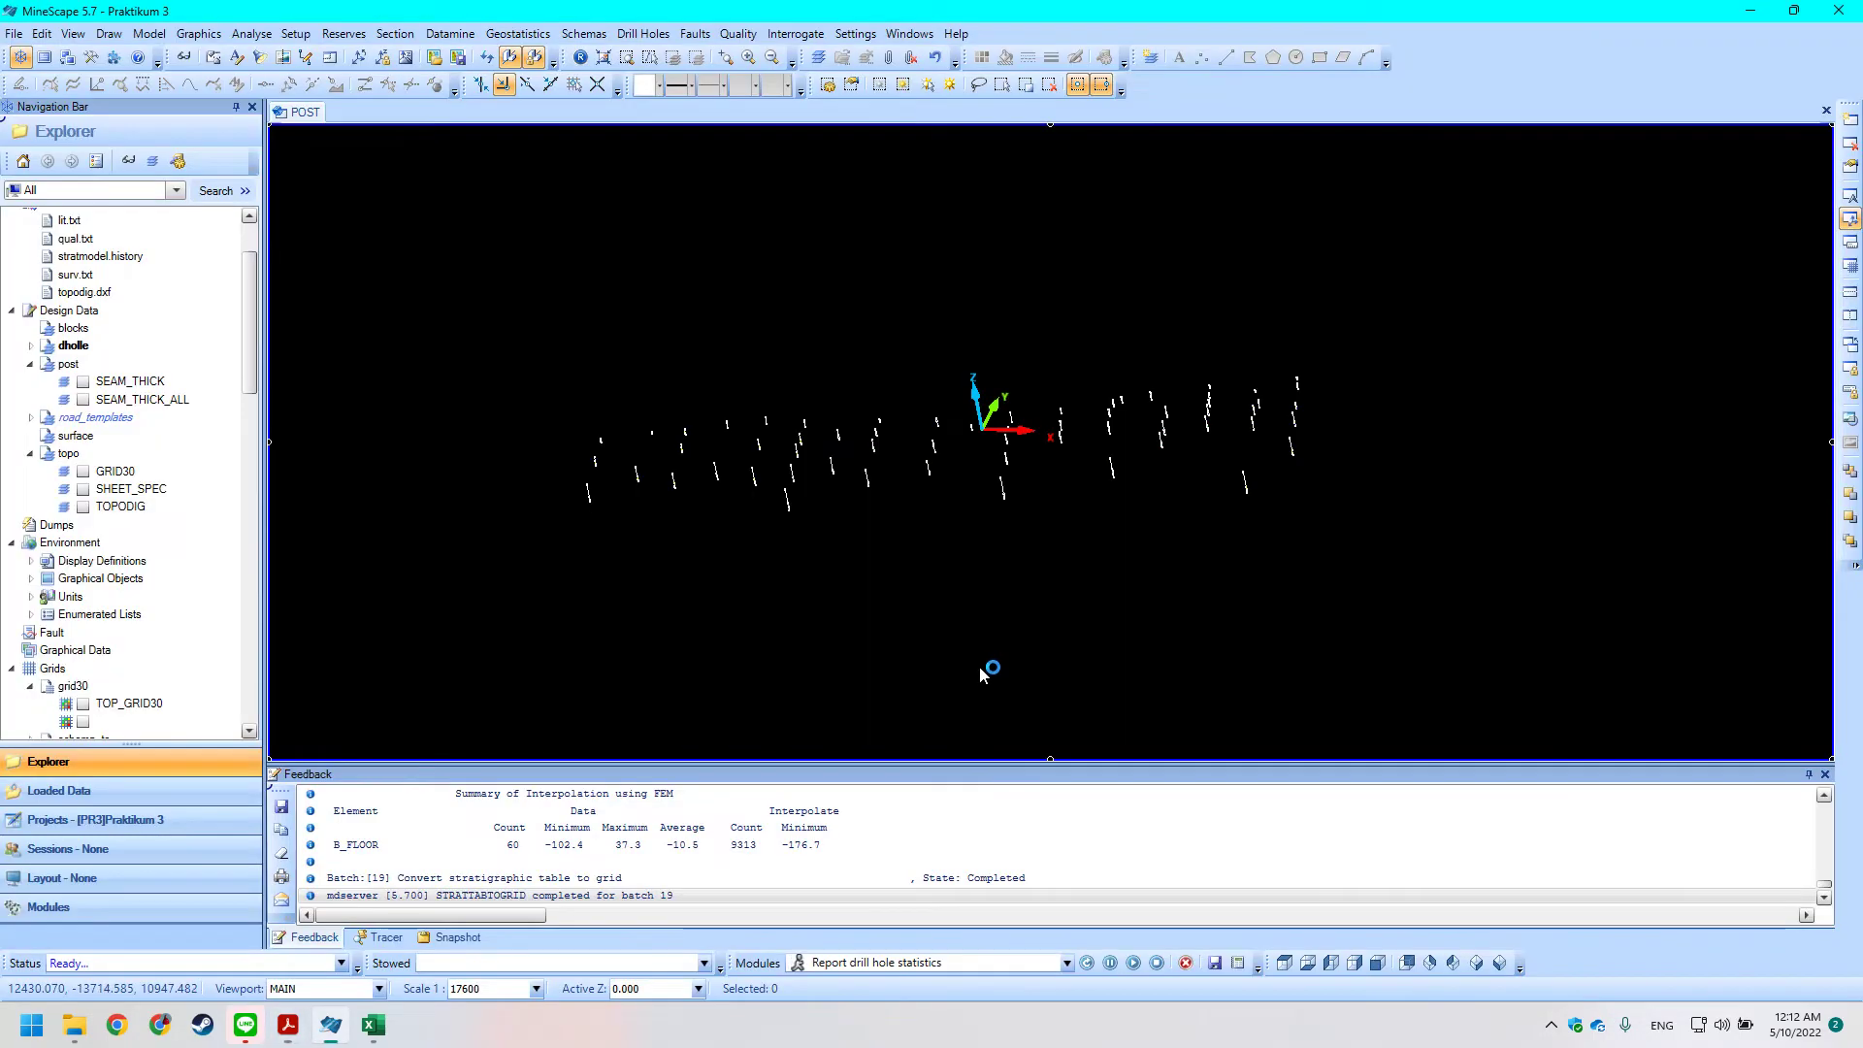
View the model_dhole report and examine its interval and surface statistics.
scroll(209, 490, "down", 5)
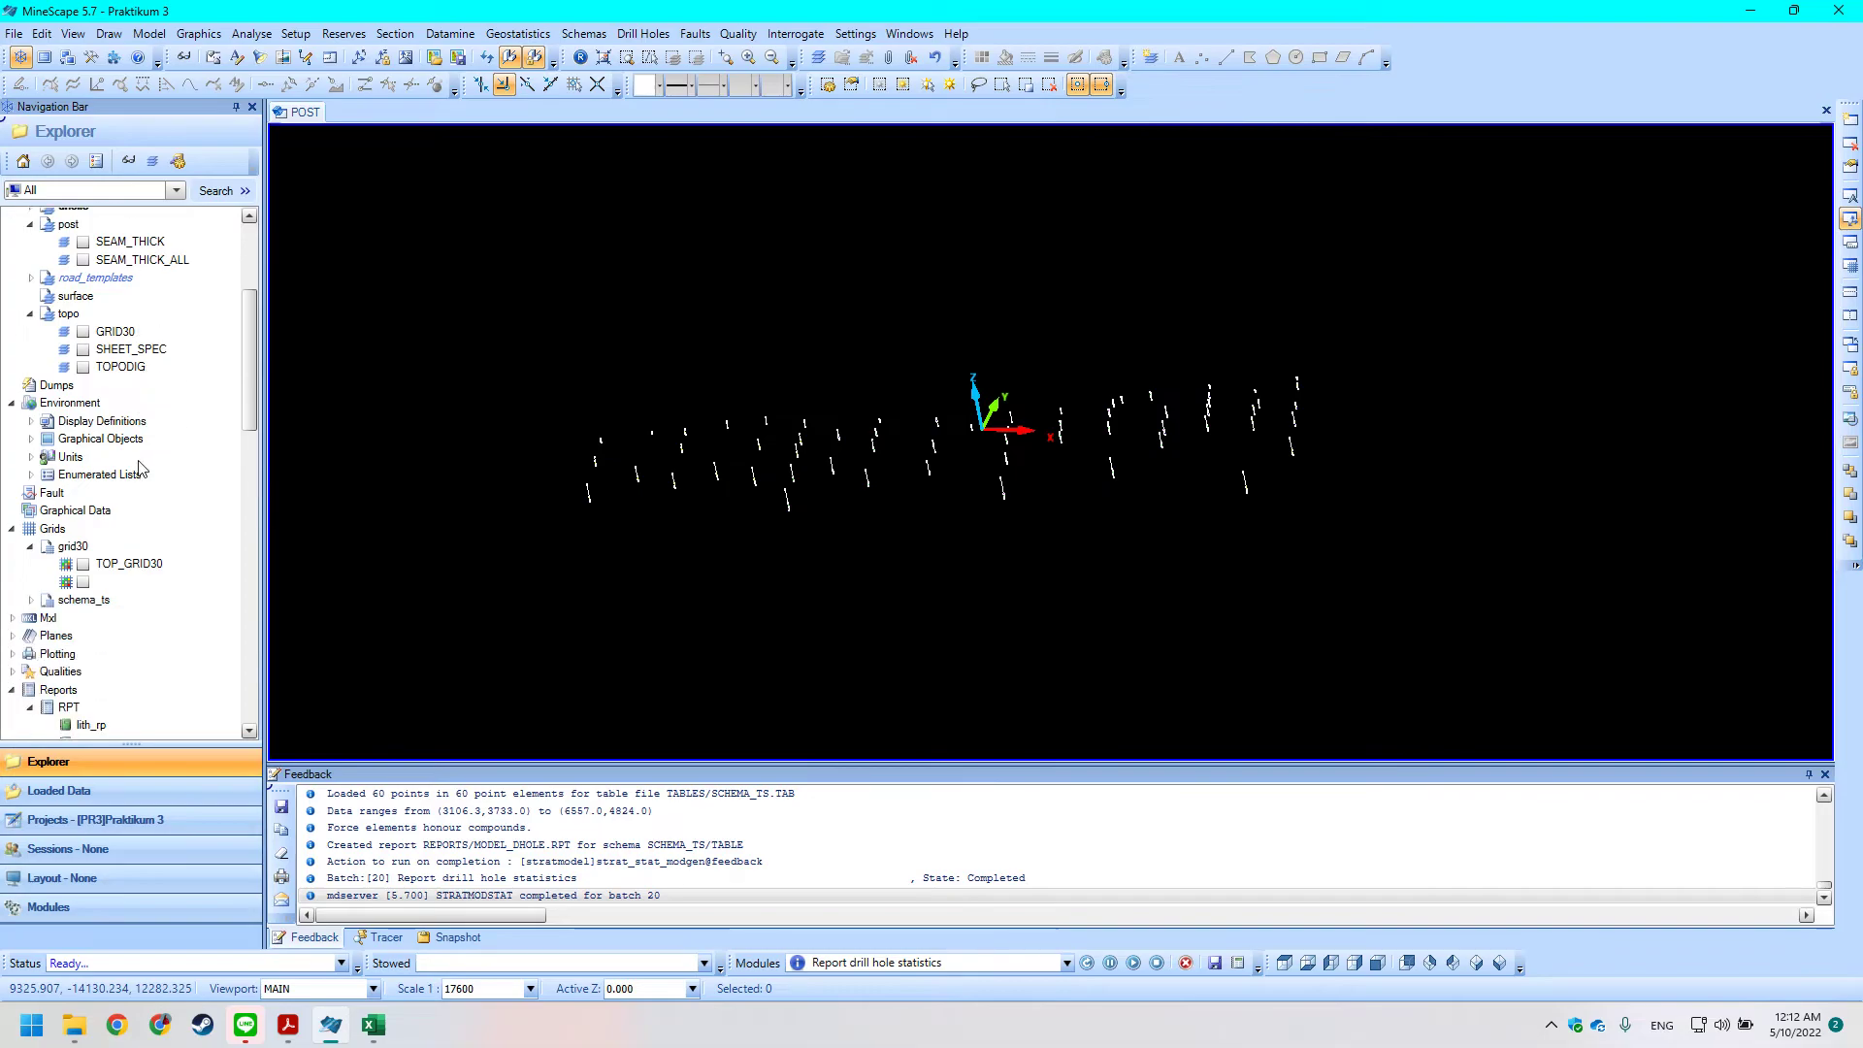
scroll(209, 493, "down", 1)
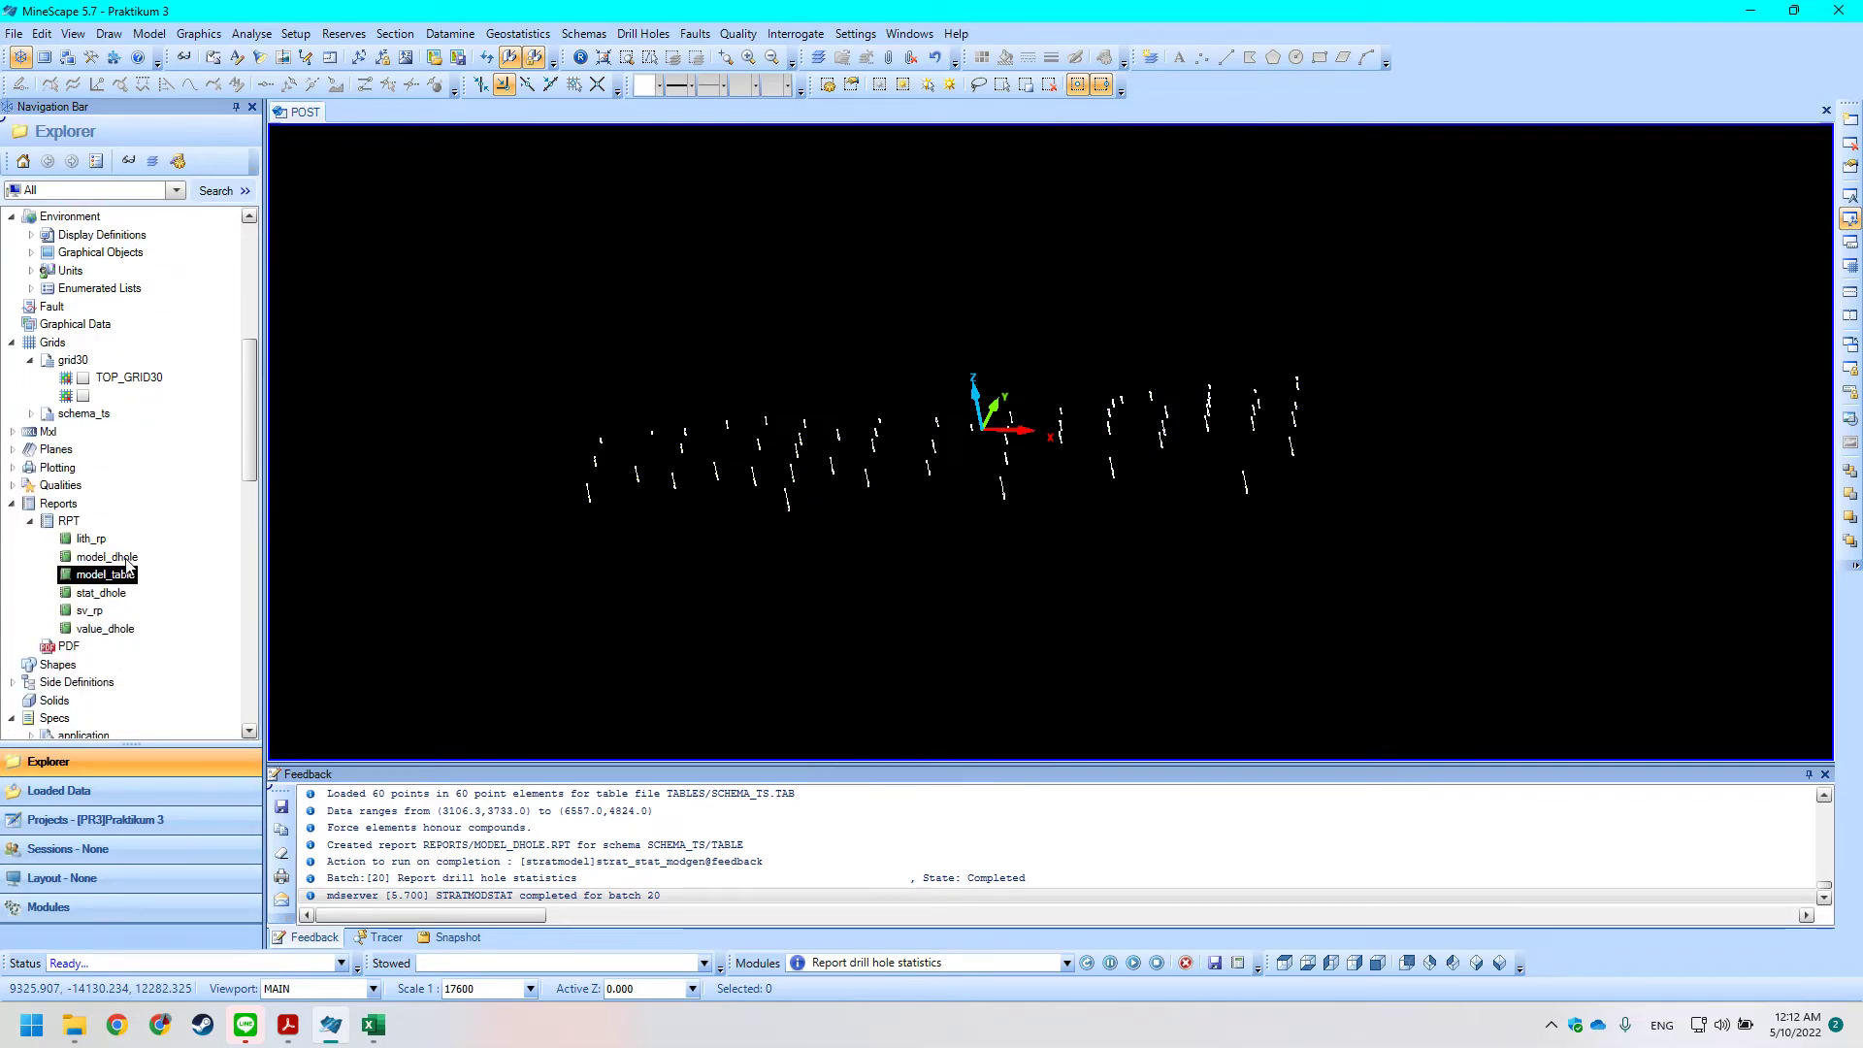
right_click(120, 562)
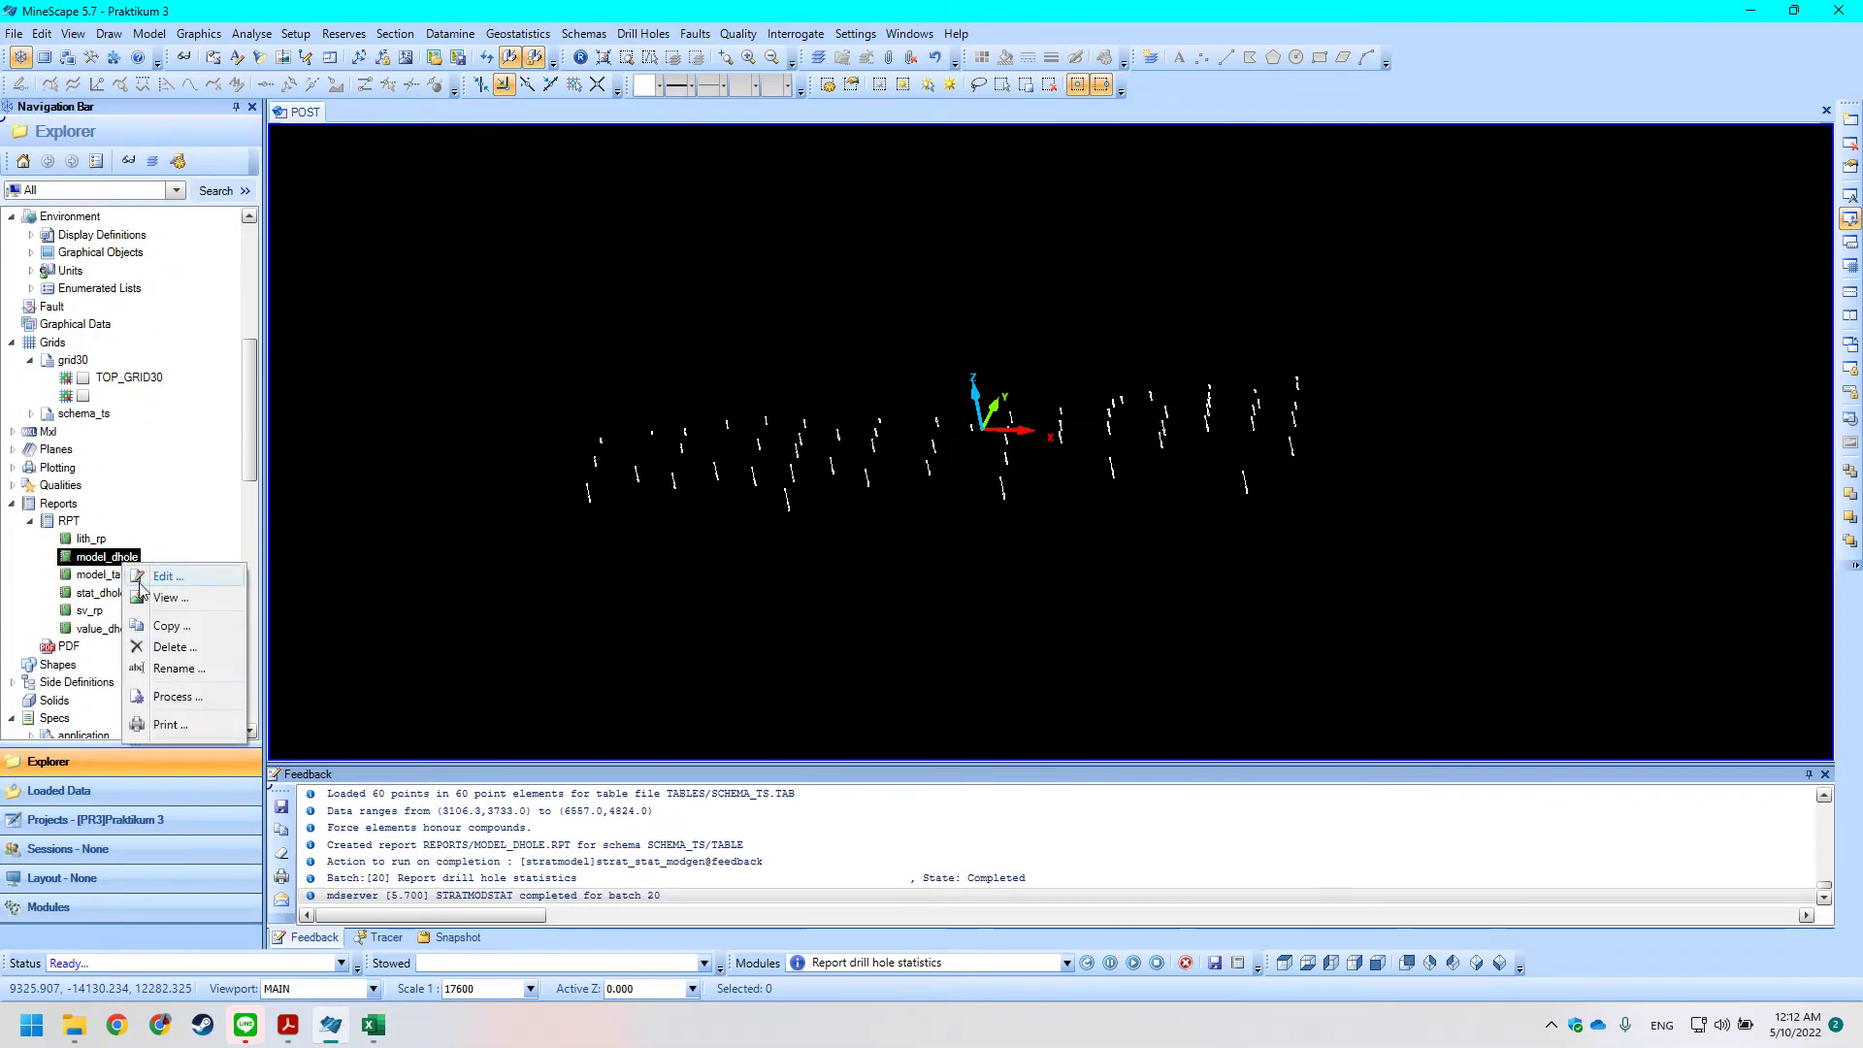
left_click(167, 597)
scroll(835, 605, "down", 1)
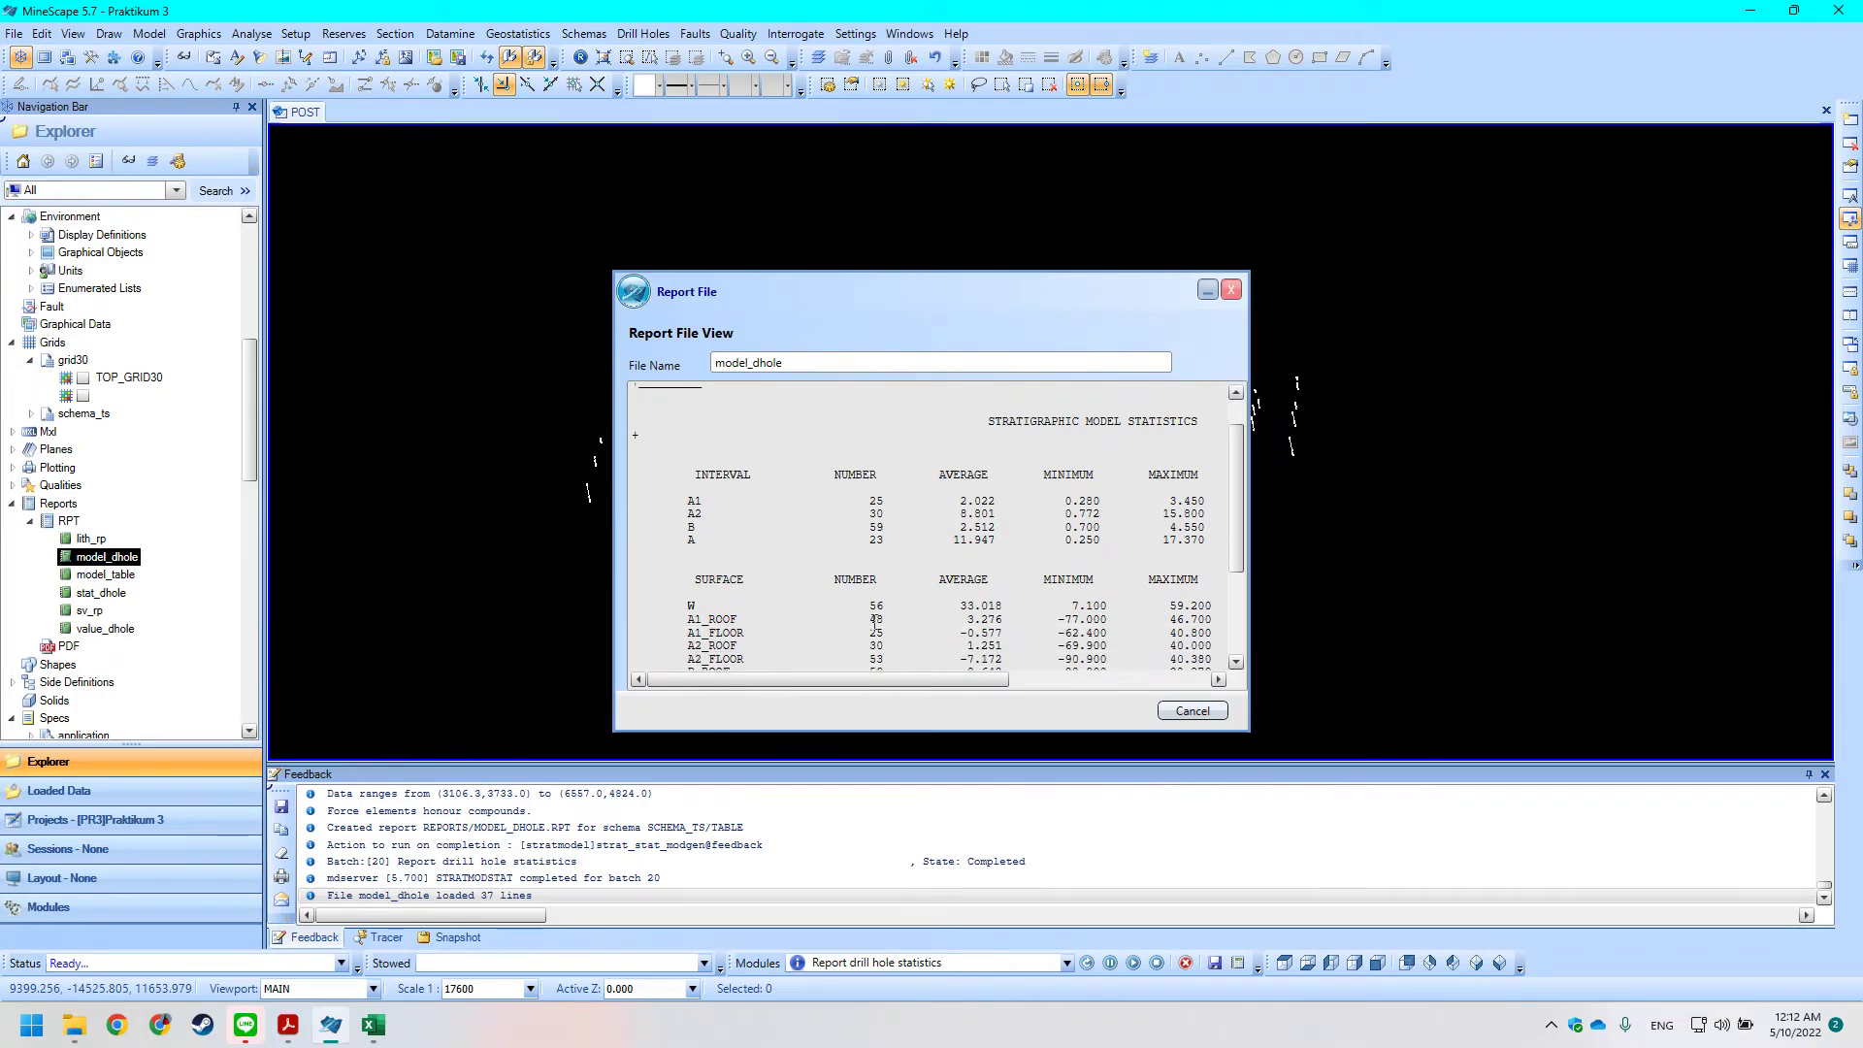
scroll(922, 611, "up", 1)
Open the stat_dhole report beside model_dhole, compare their interval statistics, and close both reports.
left_click_drag(890, 293, 740, 233)
right_click(106, 593)
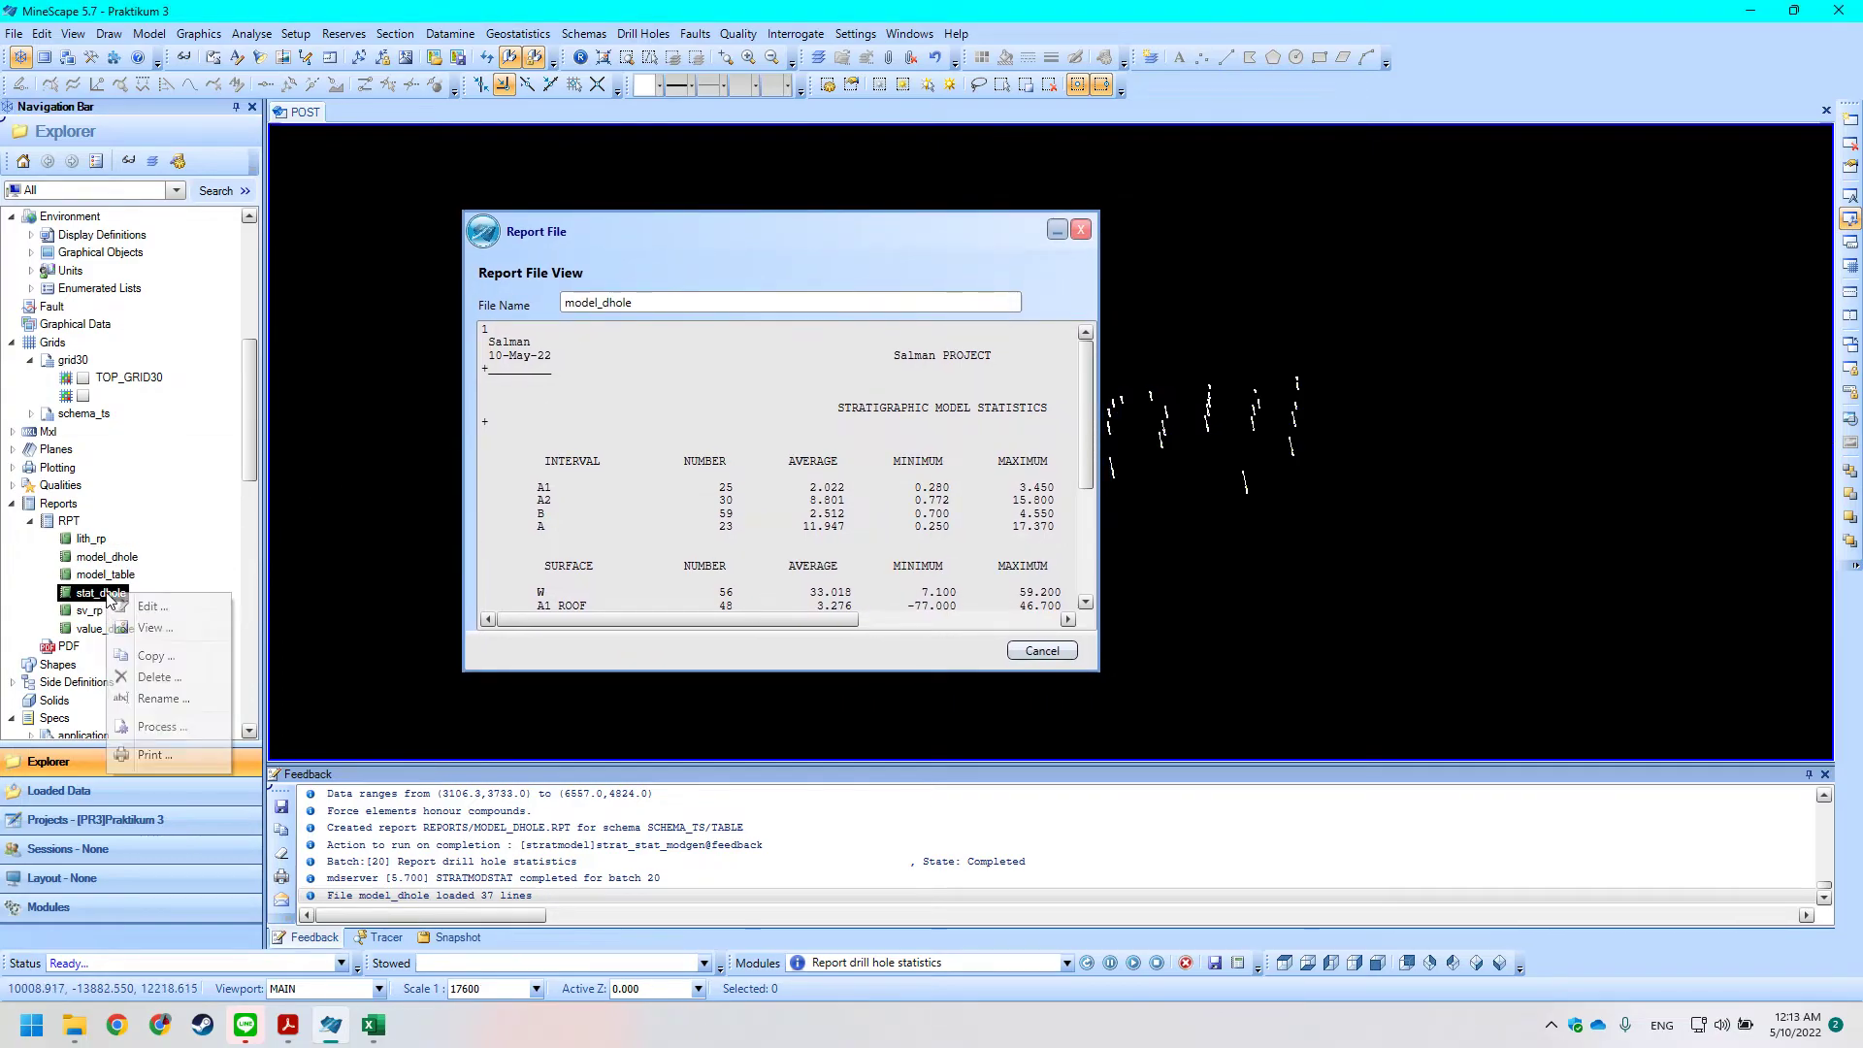
left_click(140, 614)
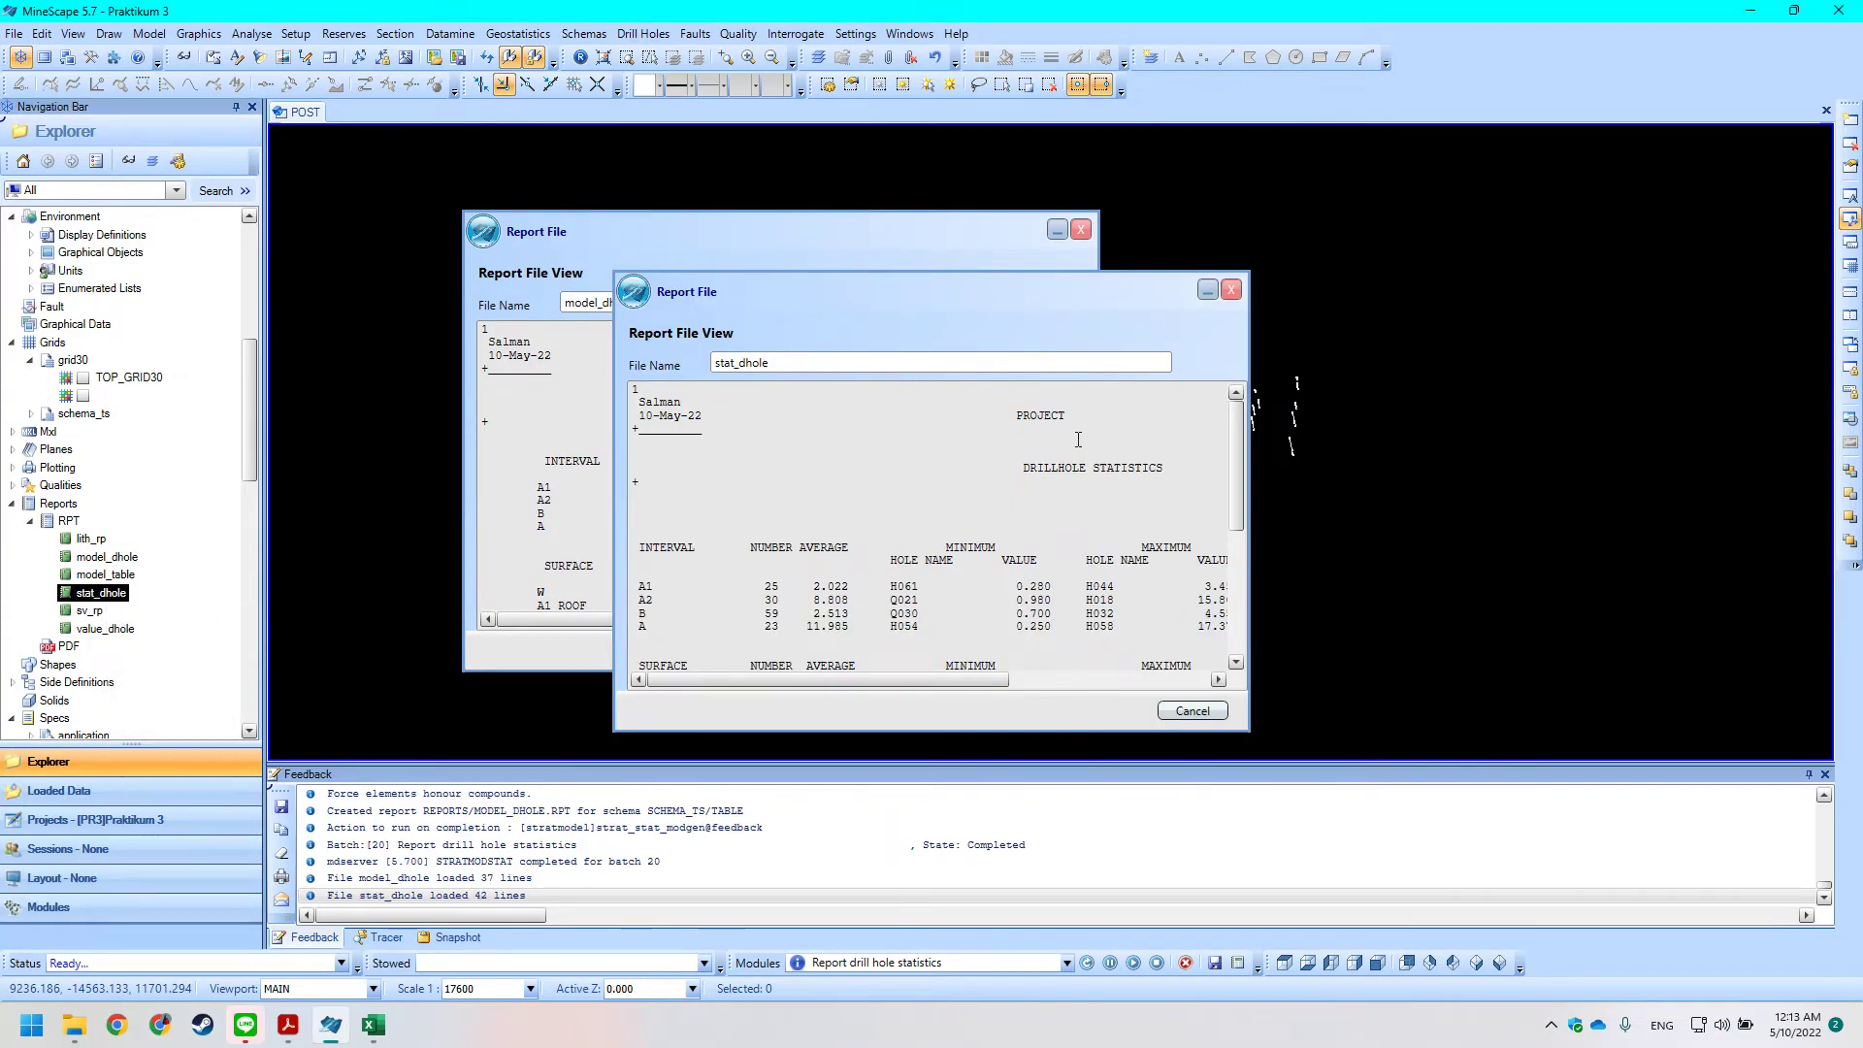
left_click_drag(1050, 306, 1504, 245)
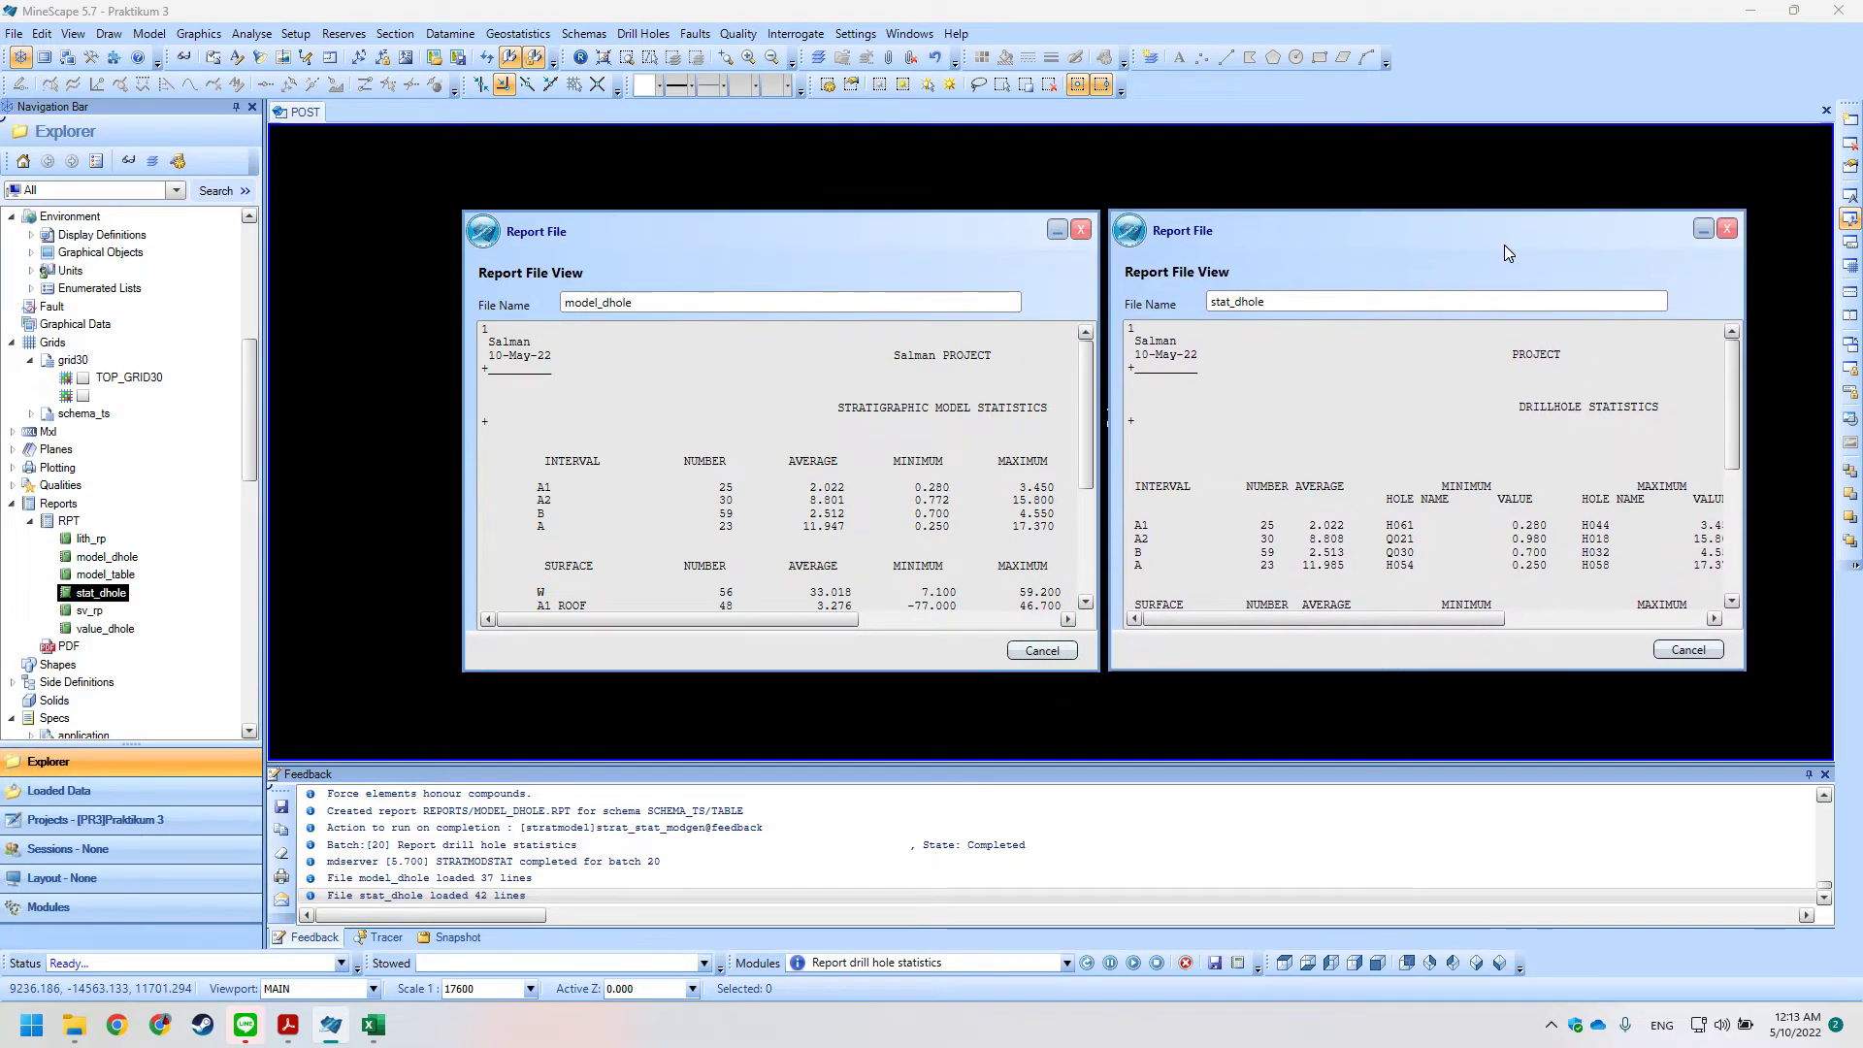
left_click_drag(766, 238, 623, 172)
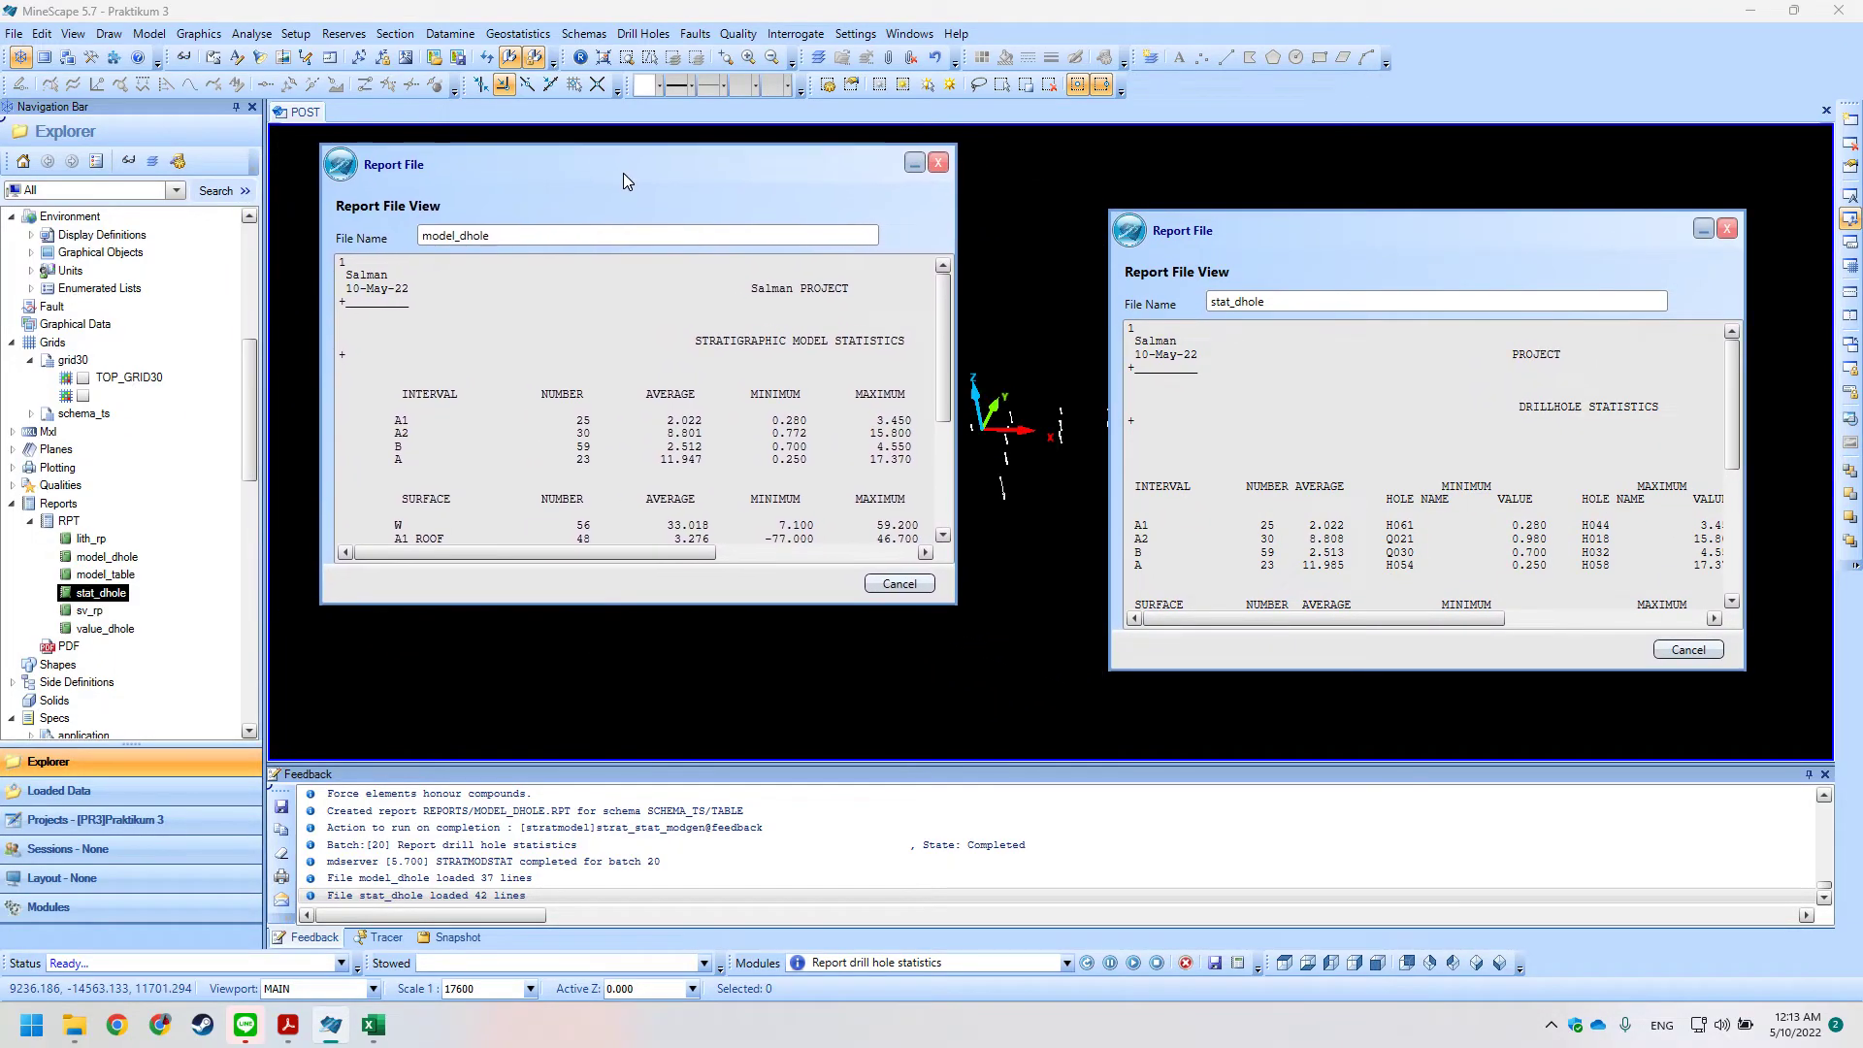
left_click_drag(1361, 242, 1242, 181)
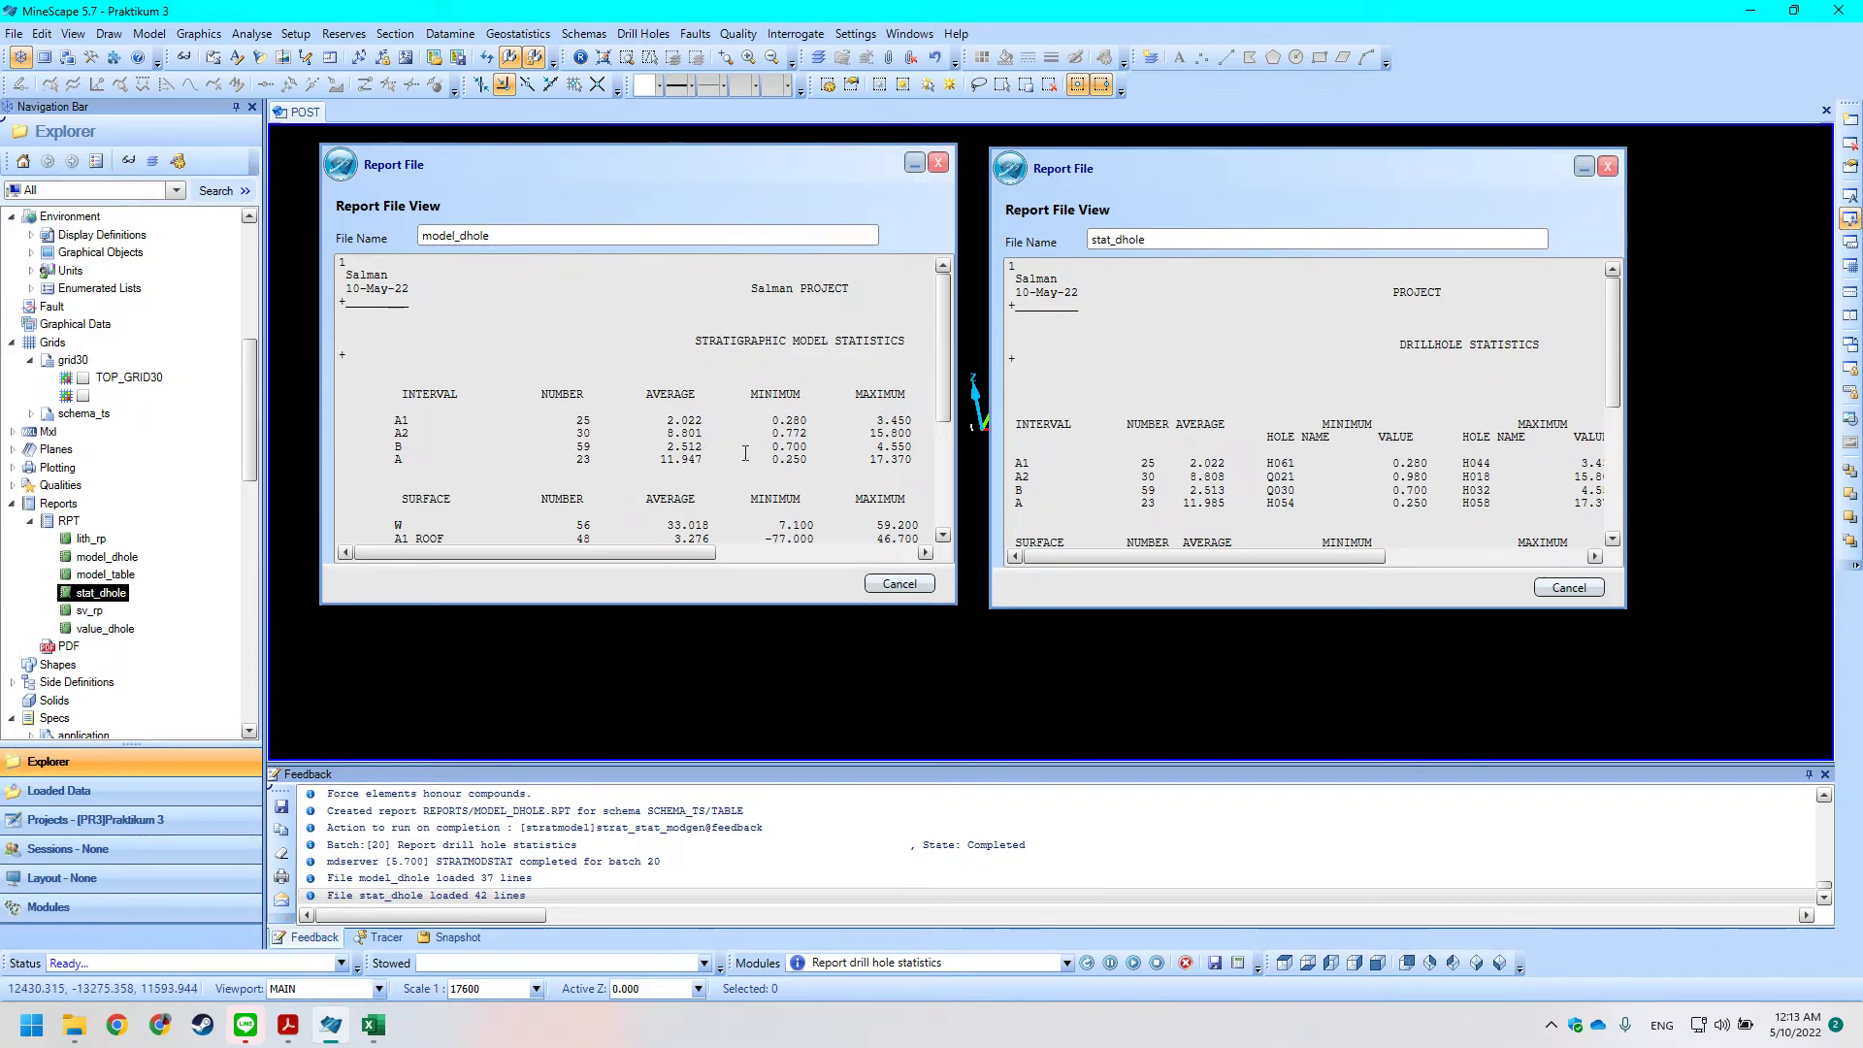
left_click_drag(1230, 469, 1205, 469)
left_click(1207, 473)
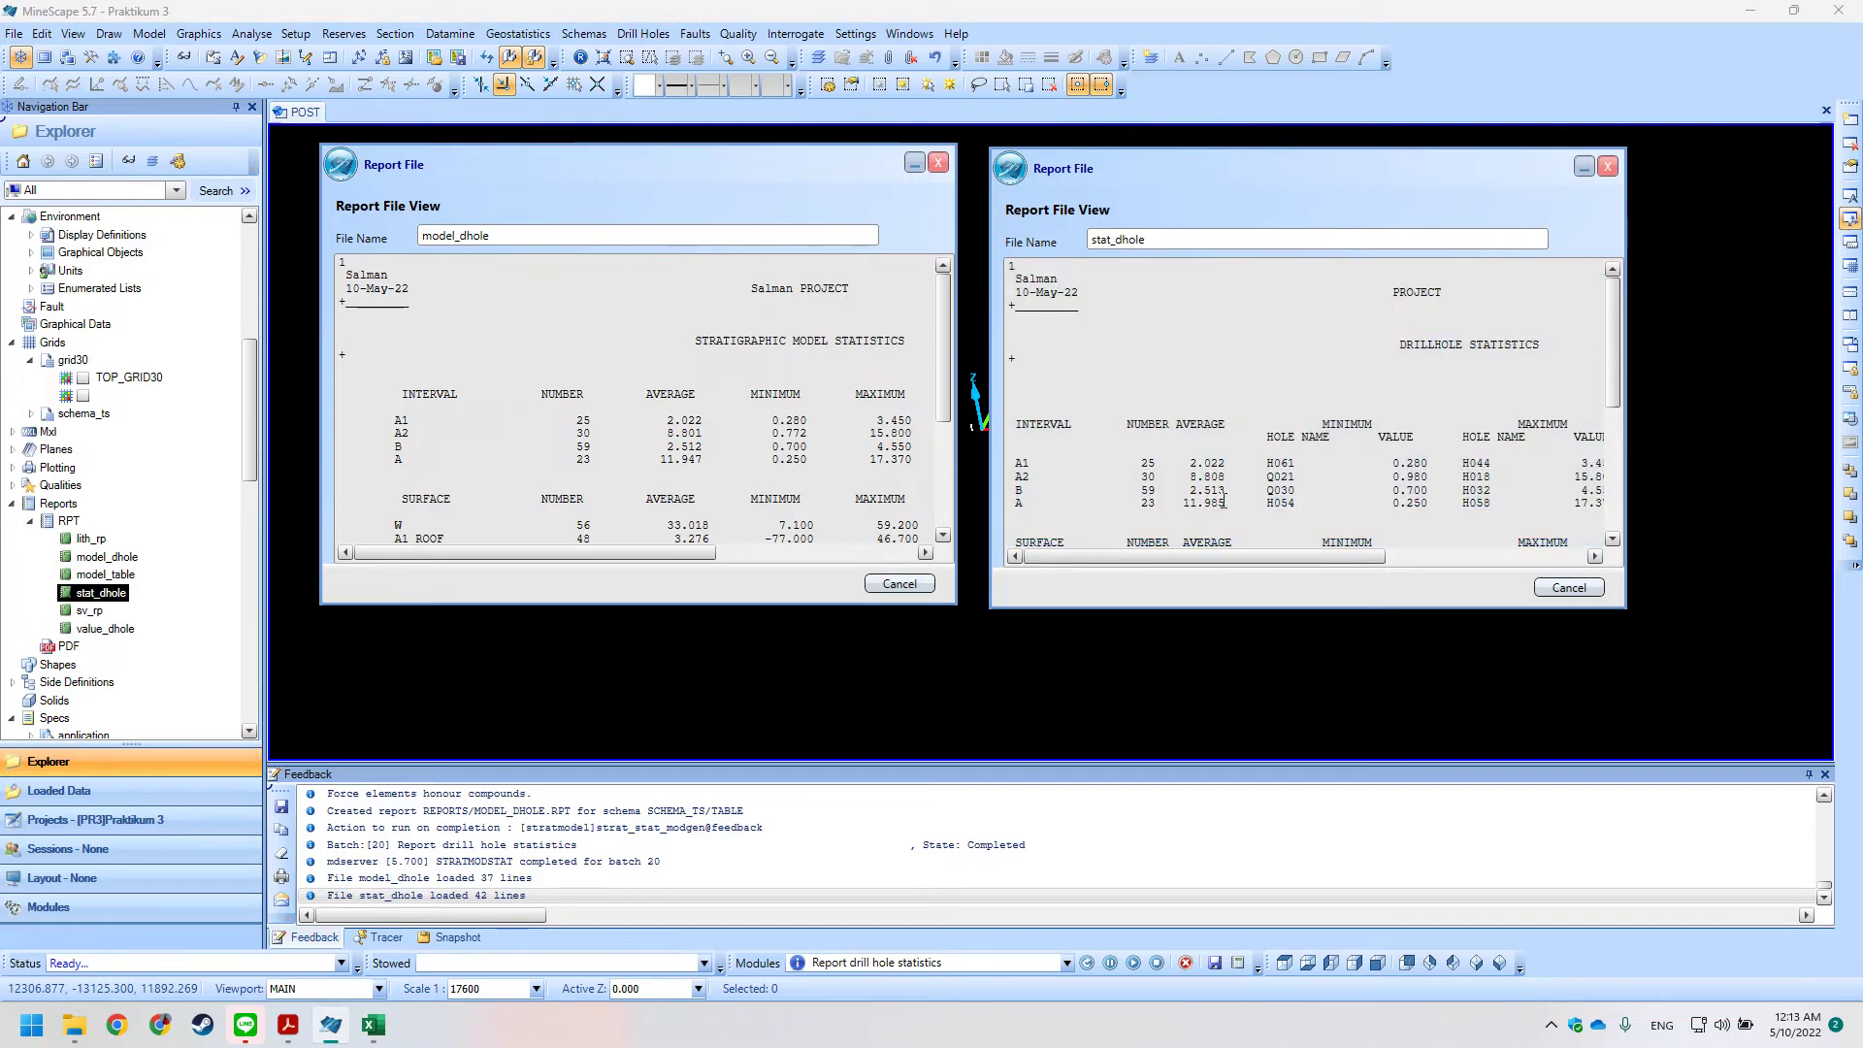
left_click(736, 477)
left_click(703, 470)
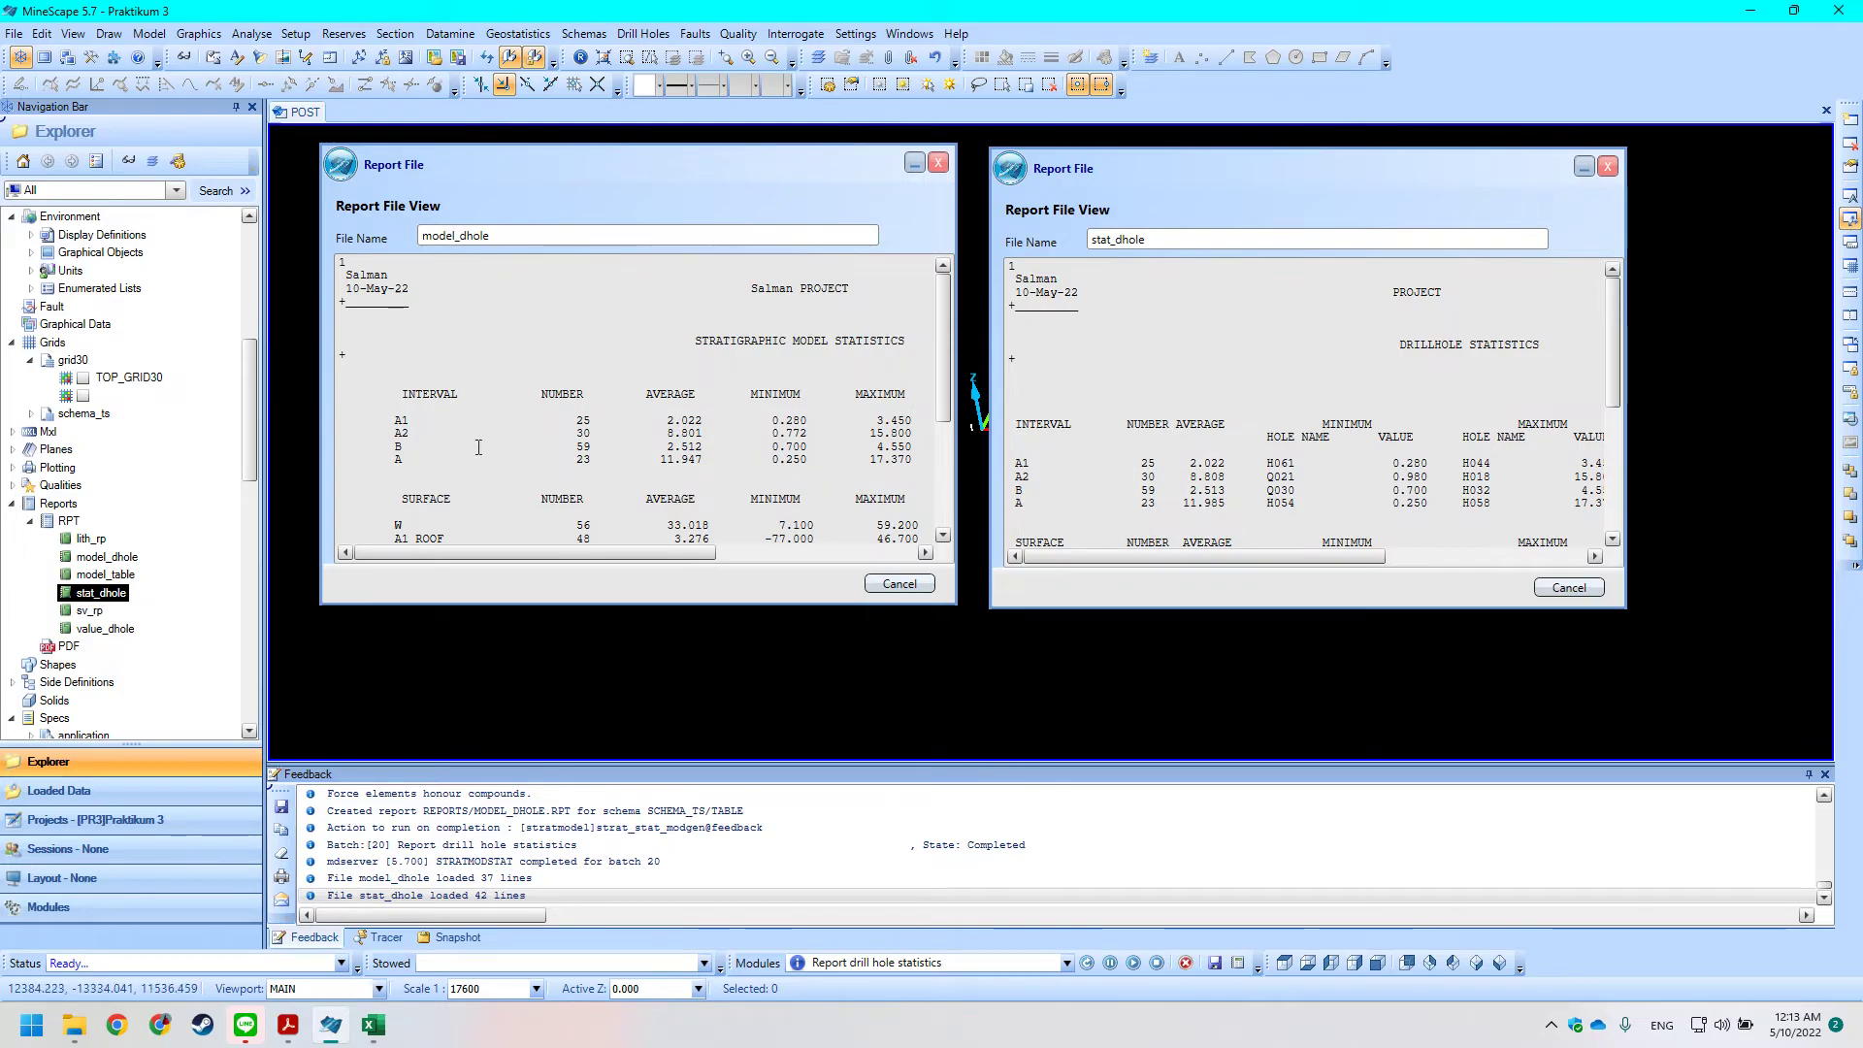
left_click(938, 163)
left_click(1607, 167)
Consult section 14 of the tutorial PDF and open MineScape's form for verifying the model against data.
key("alt+Tab")
scroll(811, 553, "down", 5)
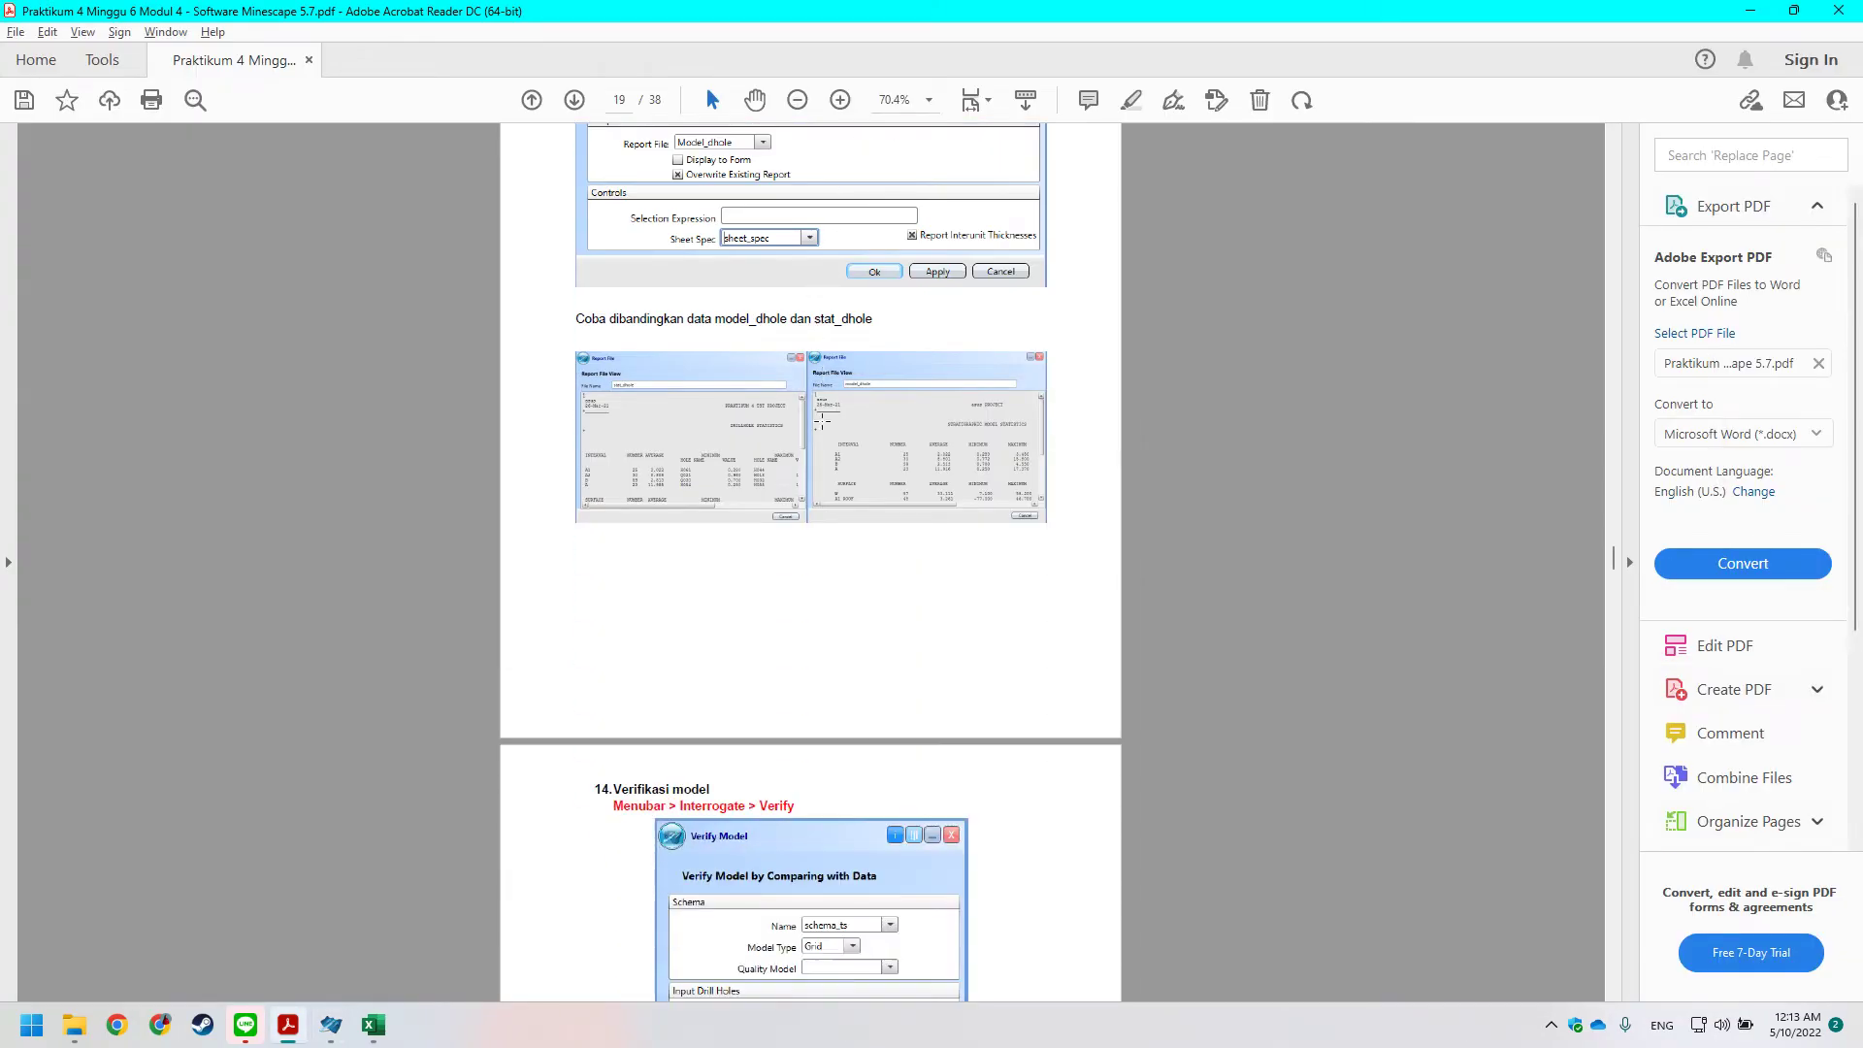
scroll(815, 420, "down", 3)
scroll(708, 490, "down", 2)
key("alt+Tab")
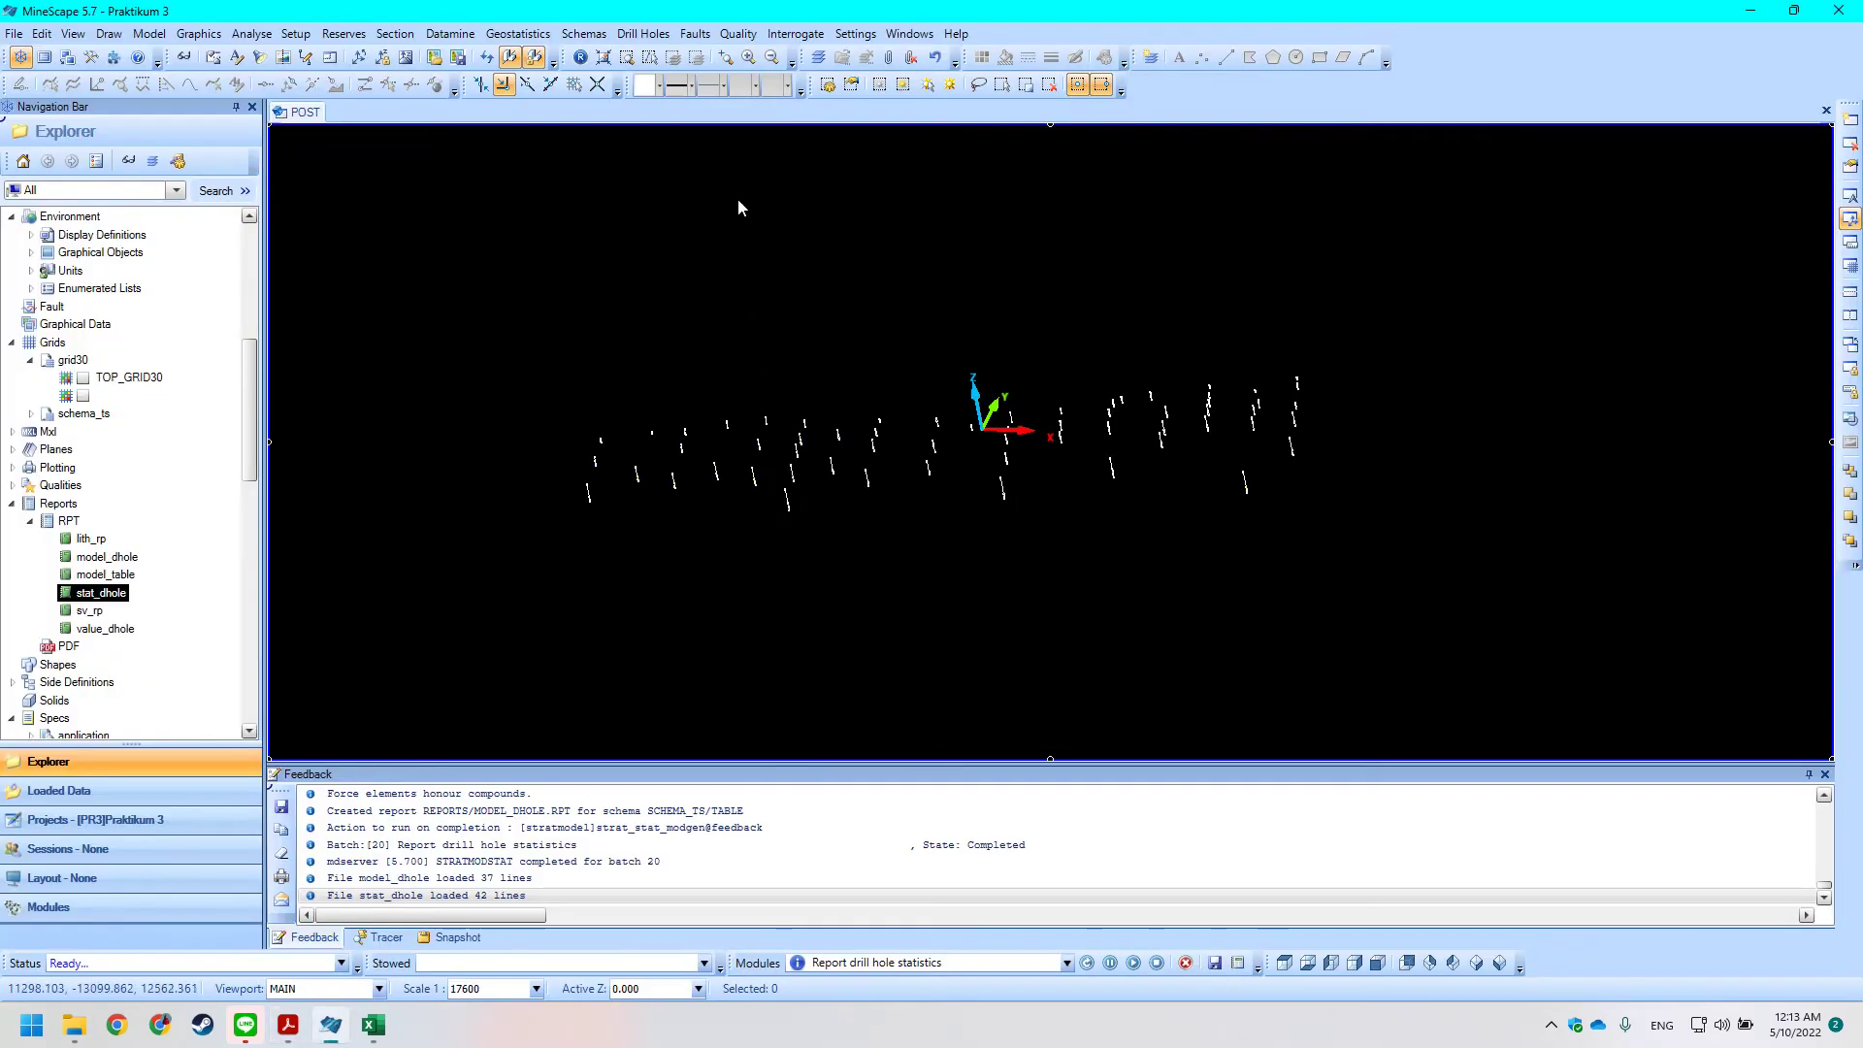
left_click(759, 39)
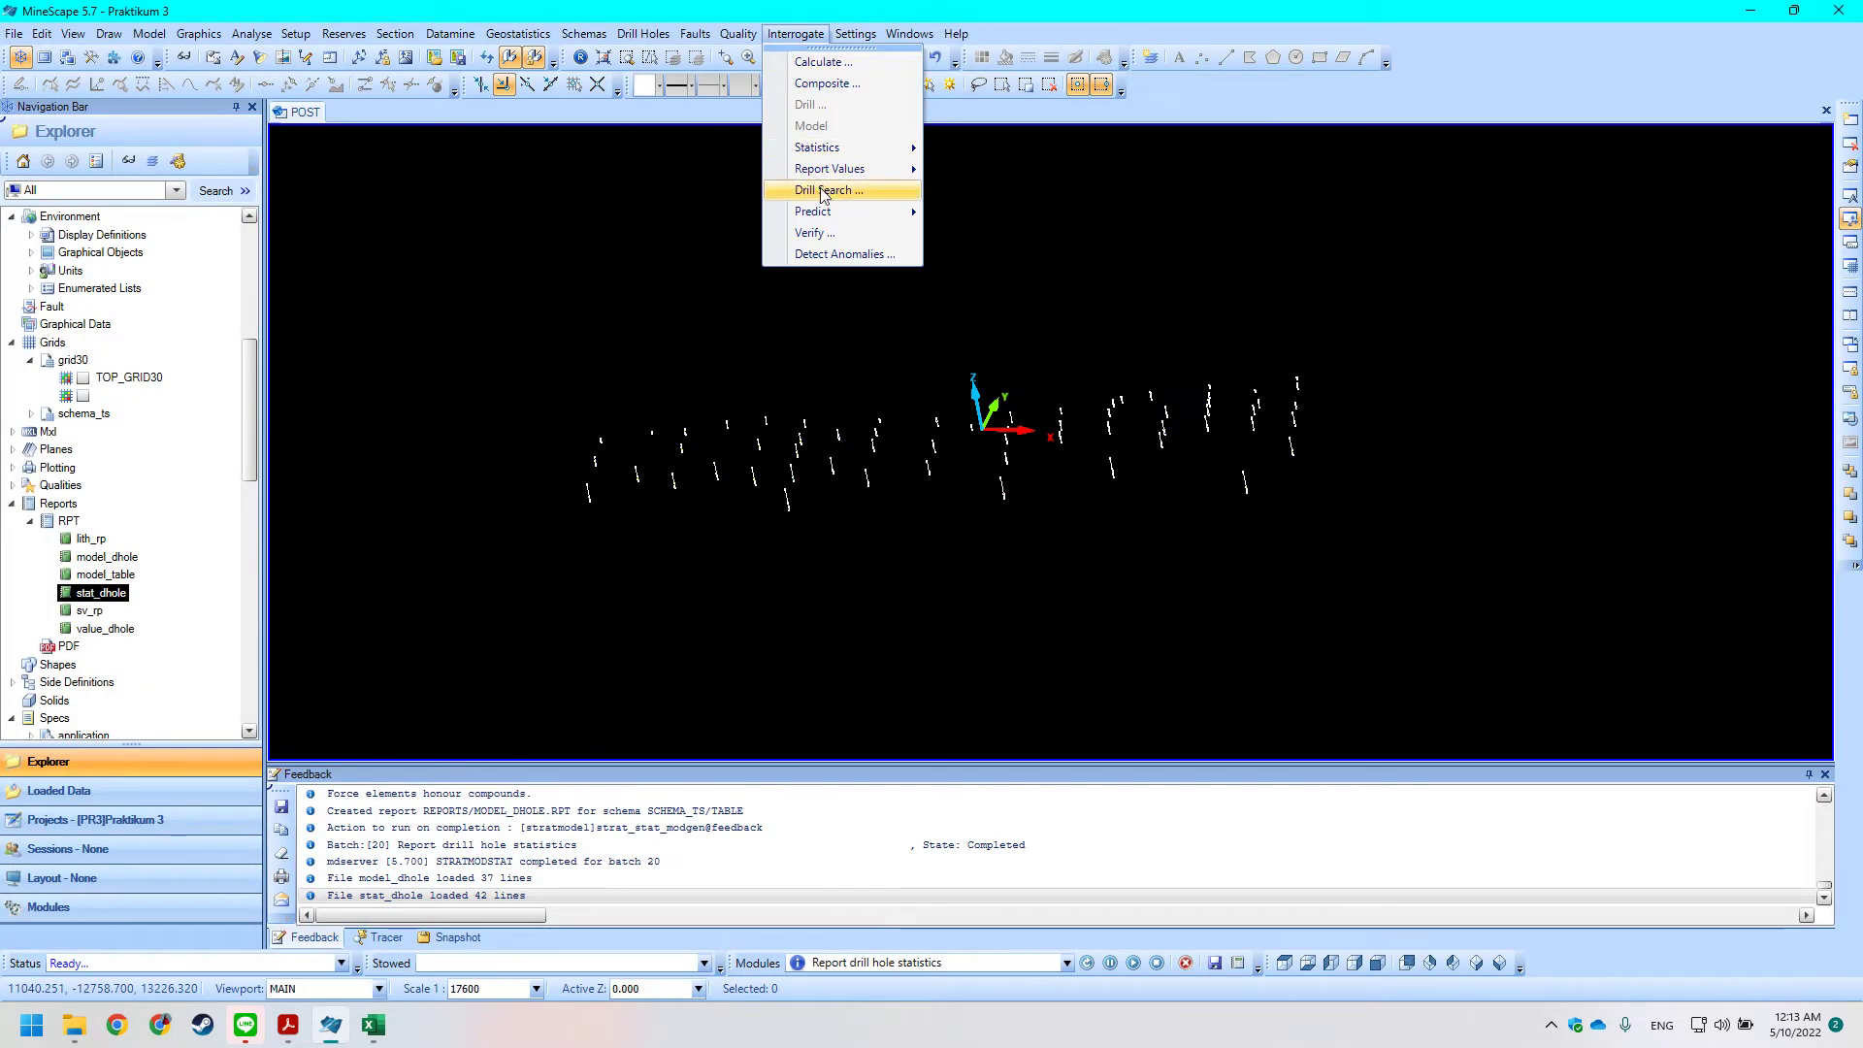
left_click(841, 233)
key("alt+Tab")
scroll(860, 446, "down", 6)
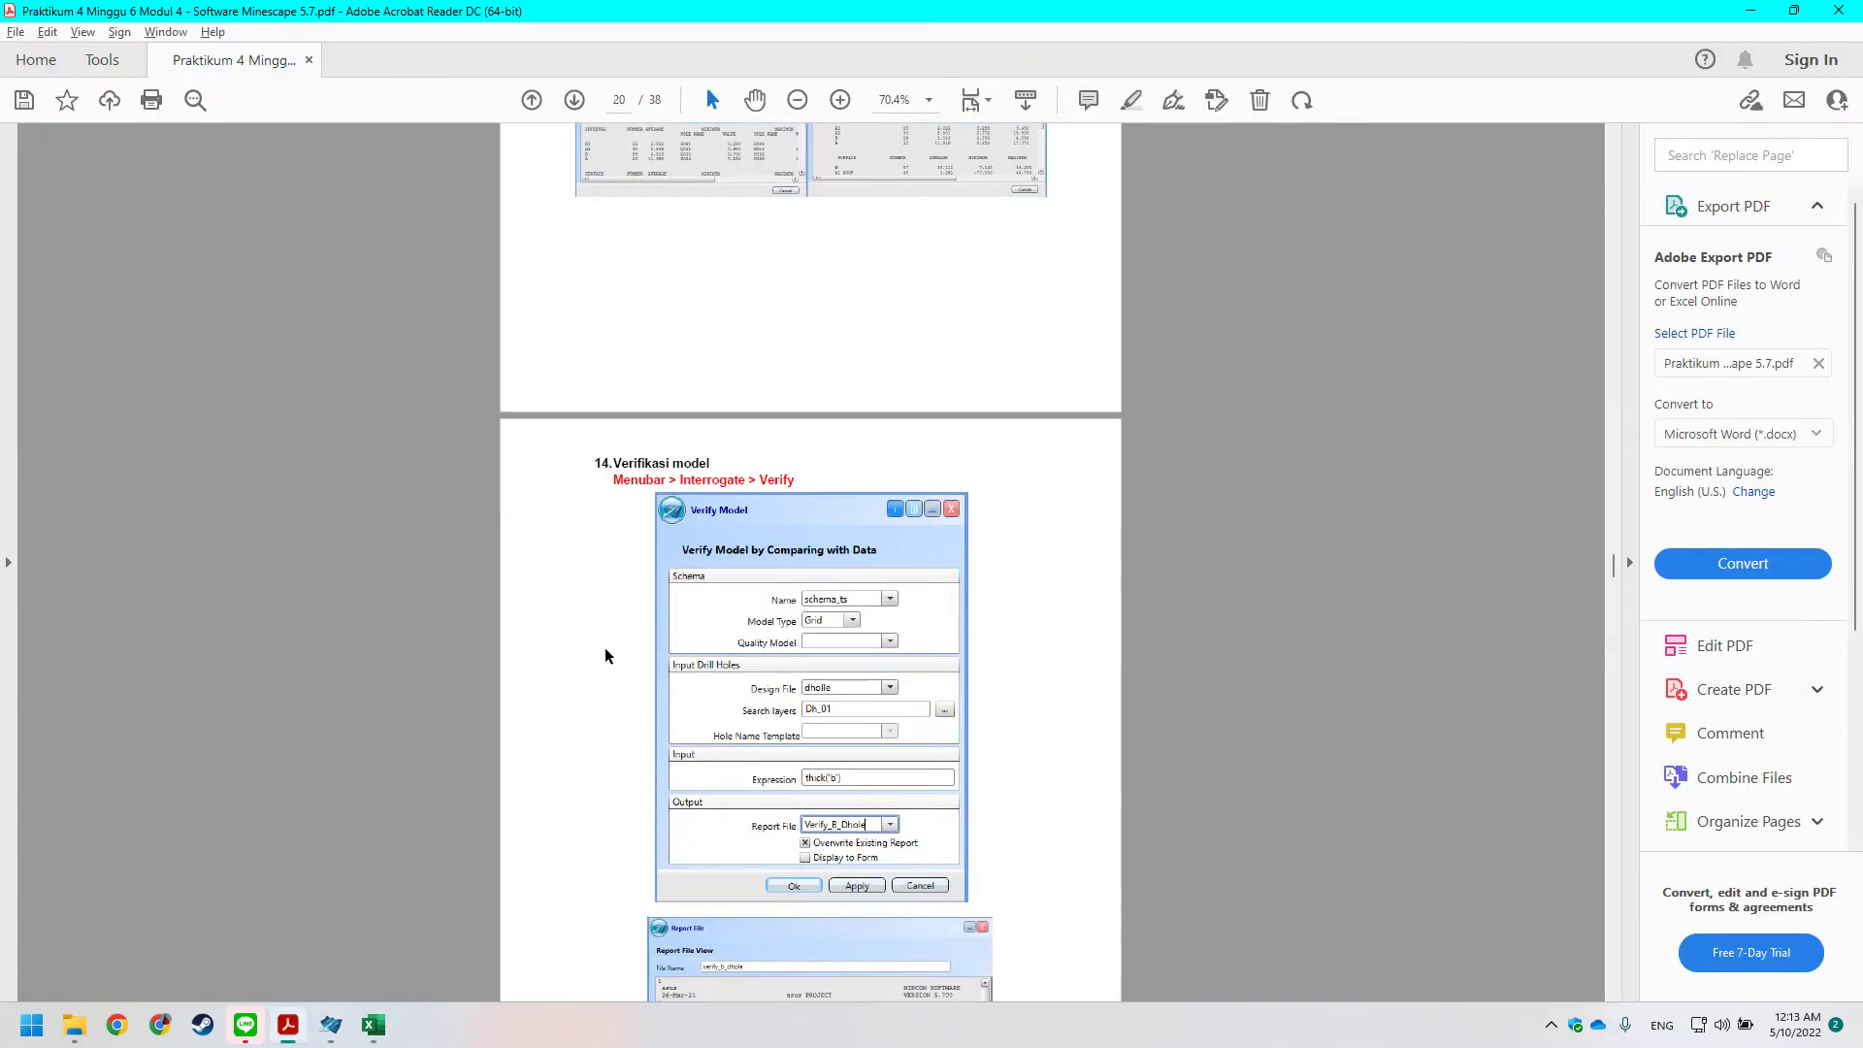
Set the model type to Grid for verifying schema_ts in MineScape, as in the tutorial PDF.
key("alt+Tab")
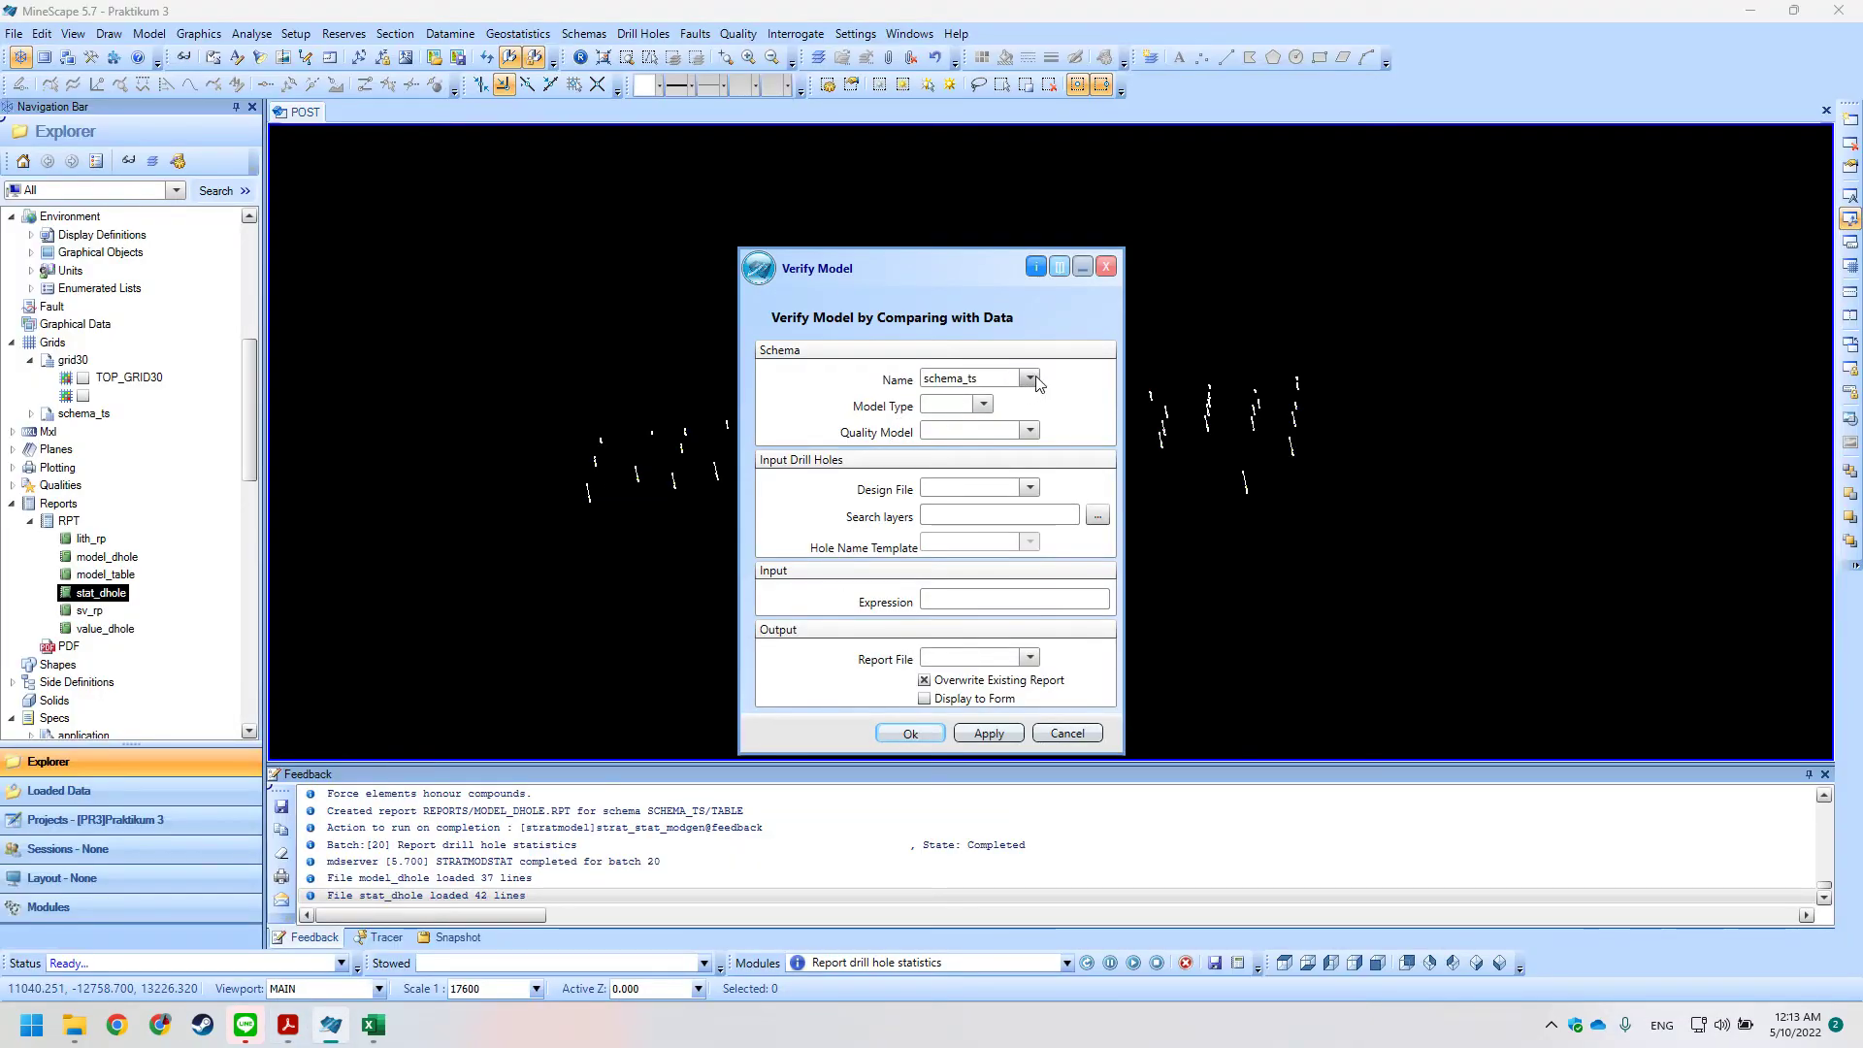
left_click(982, 405)
key("alt+Tab")
key("alt+Tab")
left_click(982, 404)
left_click(970, 432)
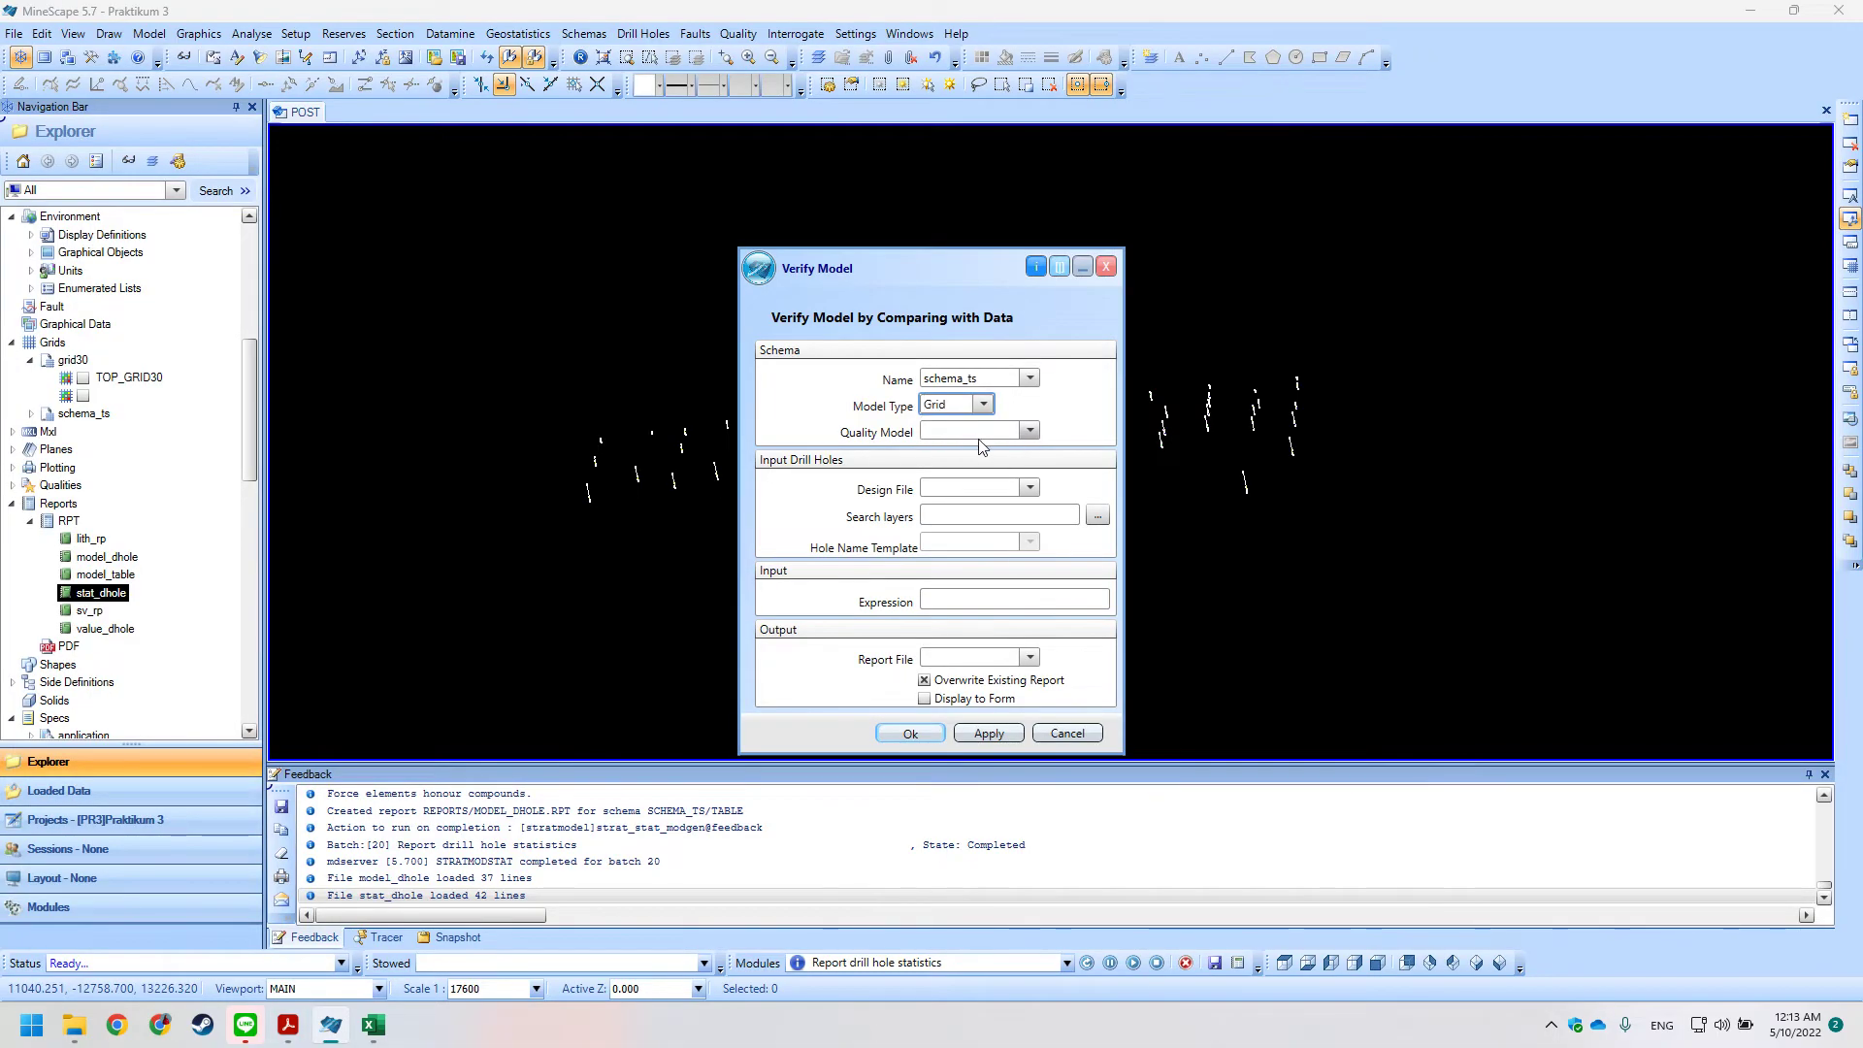
Set the verification's input drill holes to design file dholle and search layer Dh_01, following the tutorial PDF.
key("alt+Tab")
scroll(848, 561, "down", 2)
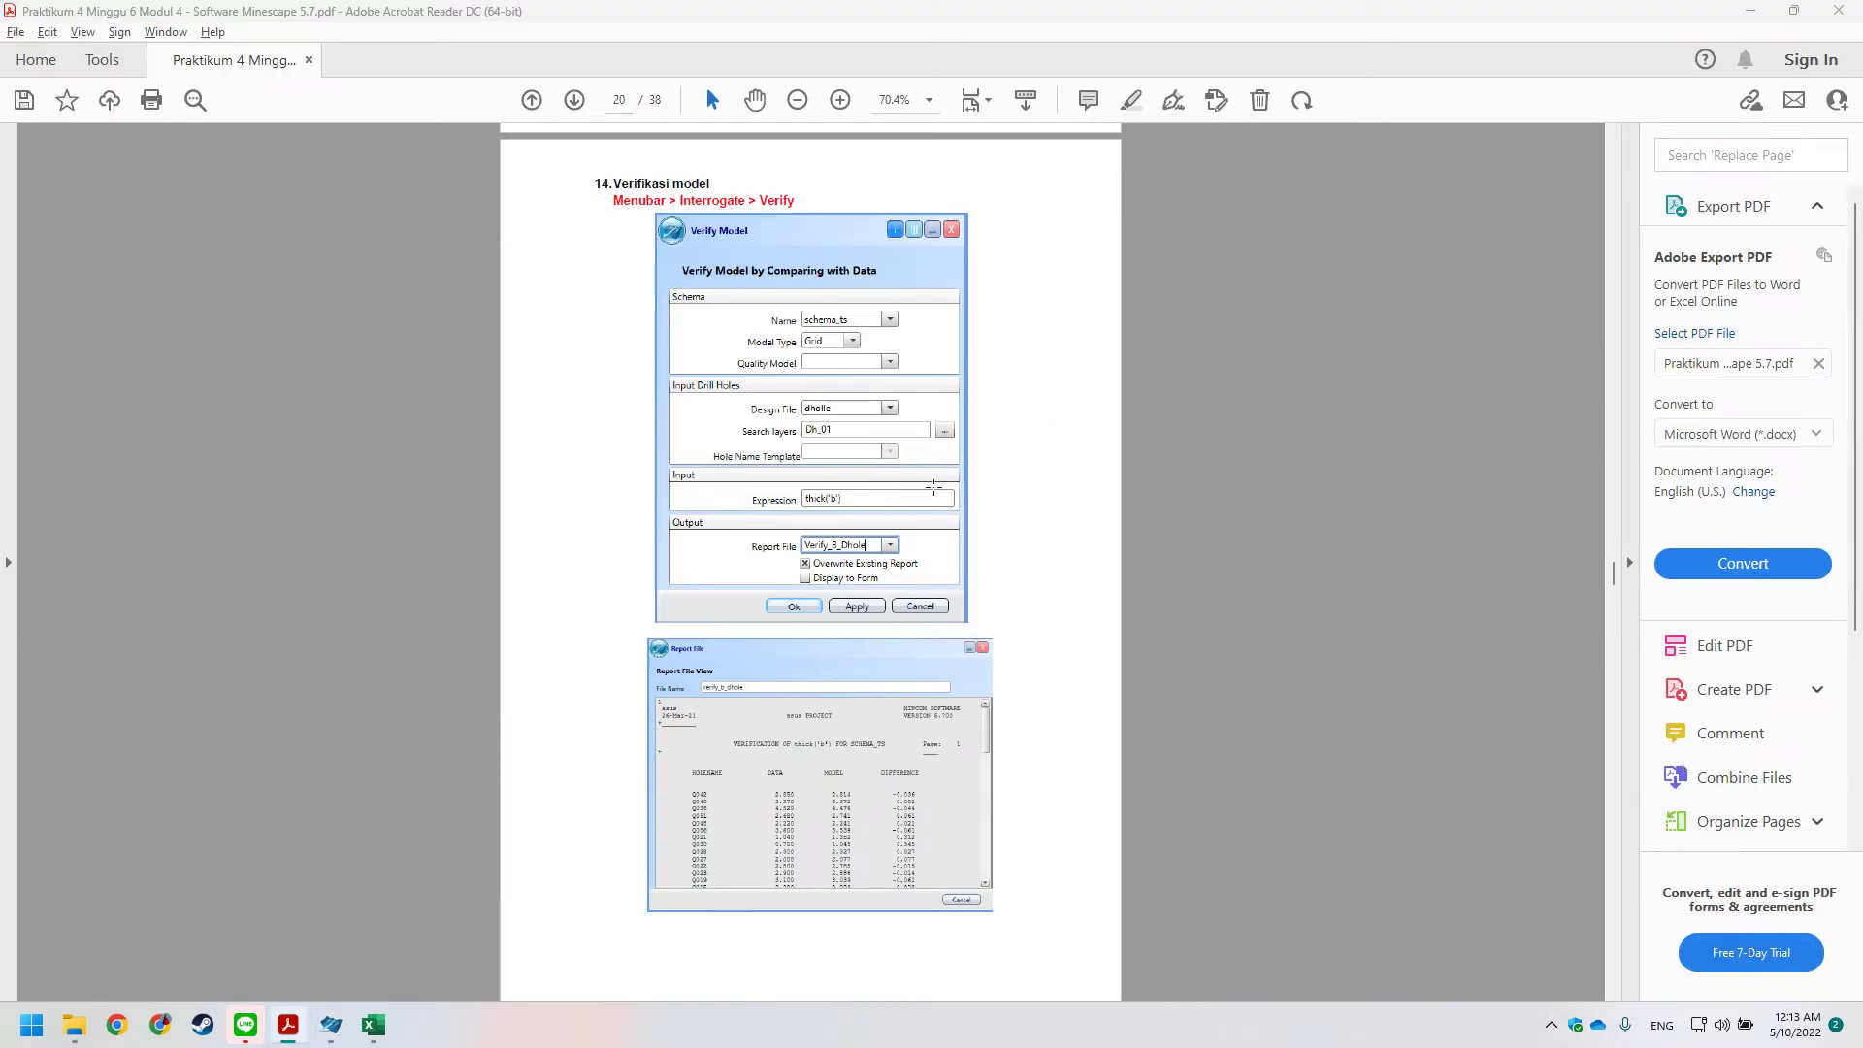
key("alt+Tab")
left_click(1029, 487)
left_click(1004, 531)
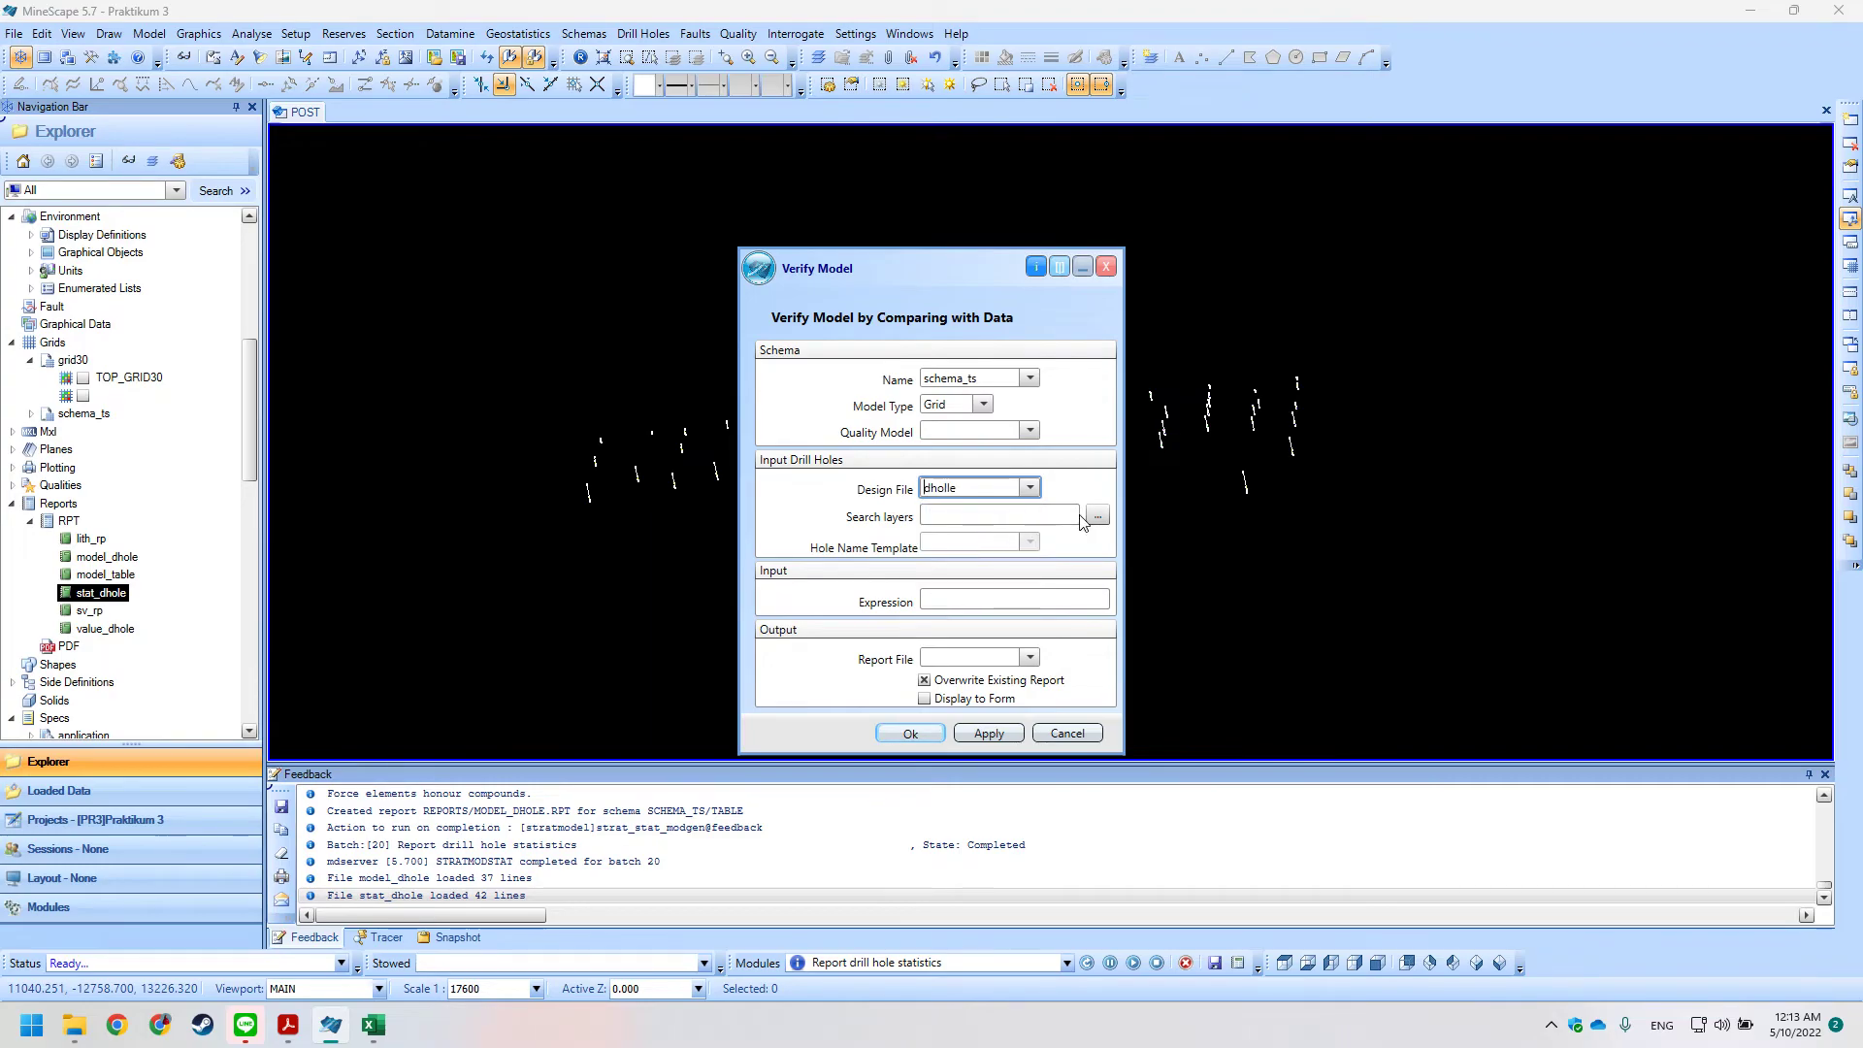
left_click(1095, 515)
left_click(994, 654)
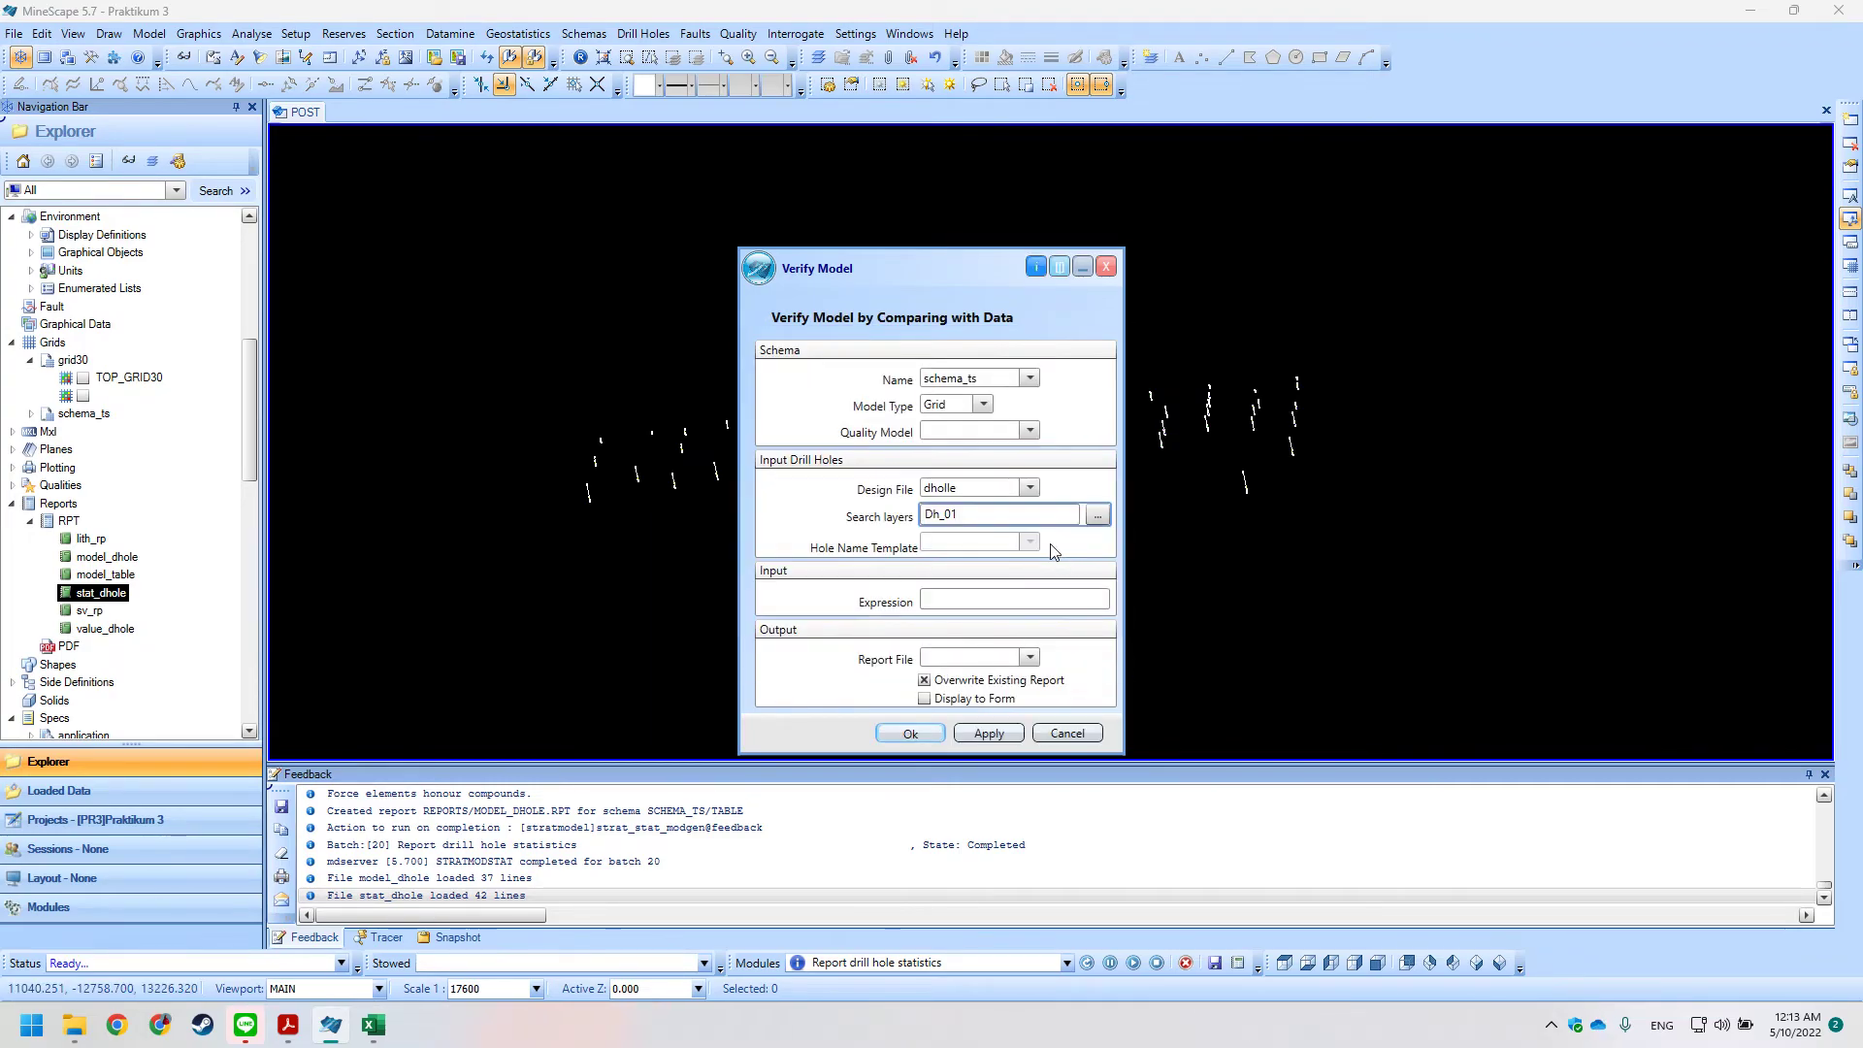
Check the tutorial PDF and enter thick('b') as the verification's input expression in MineScape.
key("alt+Tab")
scroll(899, 525, "down", 1)
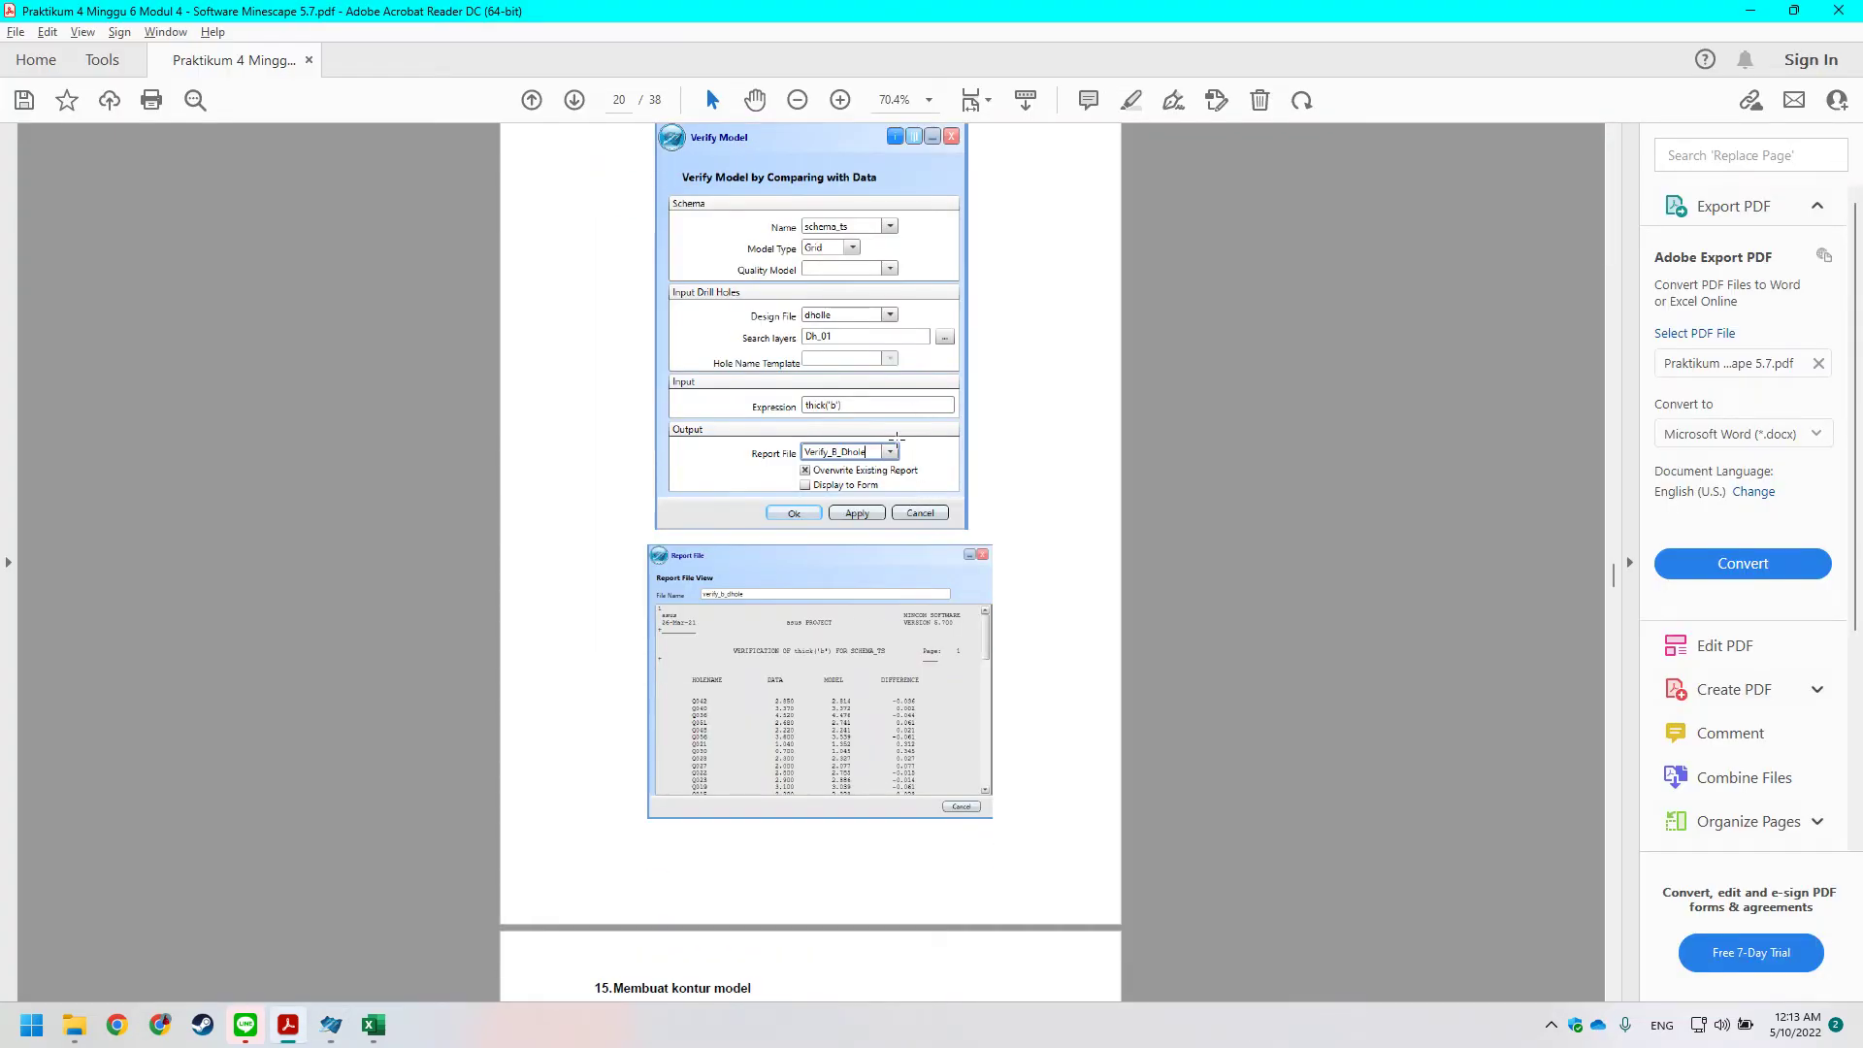
key("alt+Tab")
left_click(953, 601)
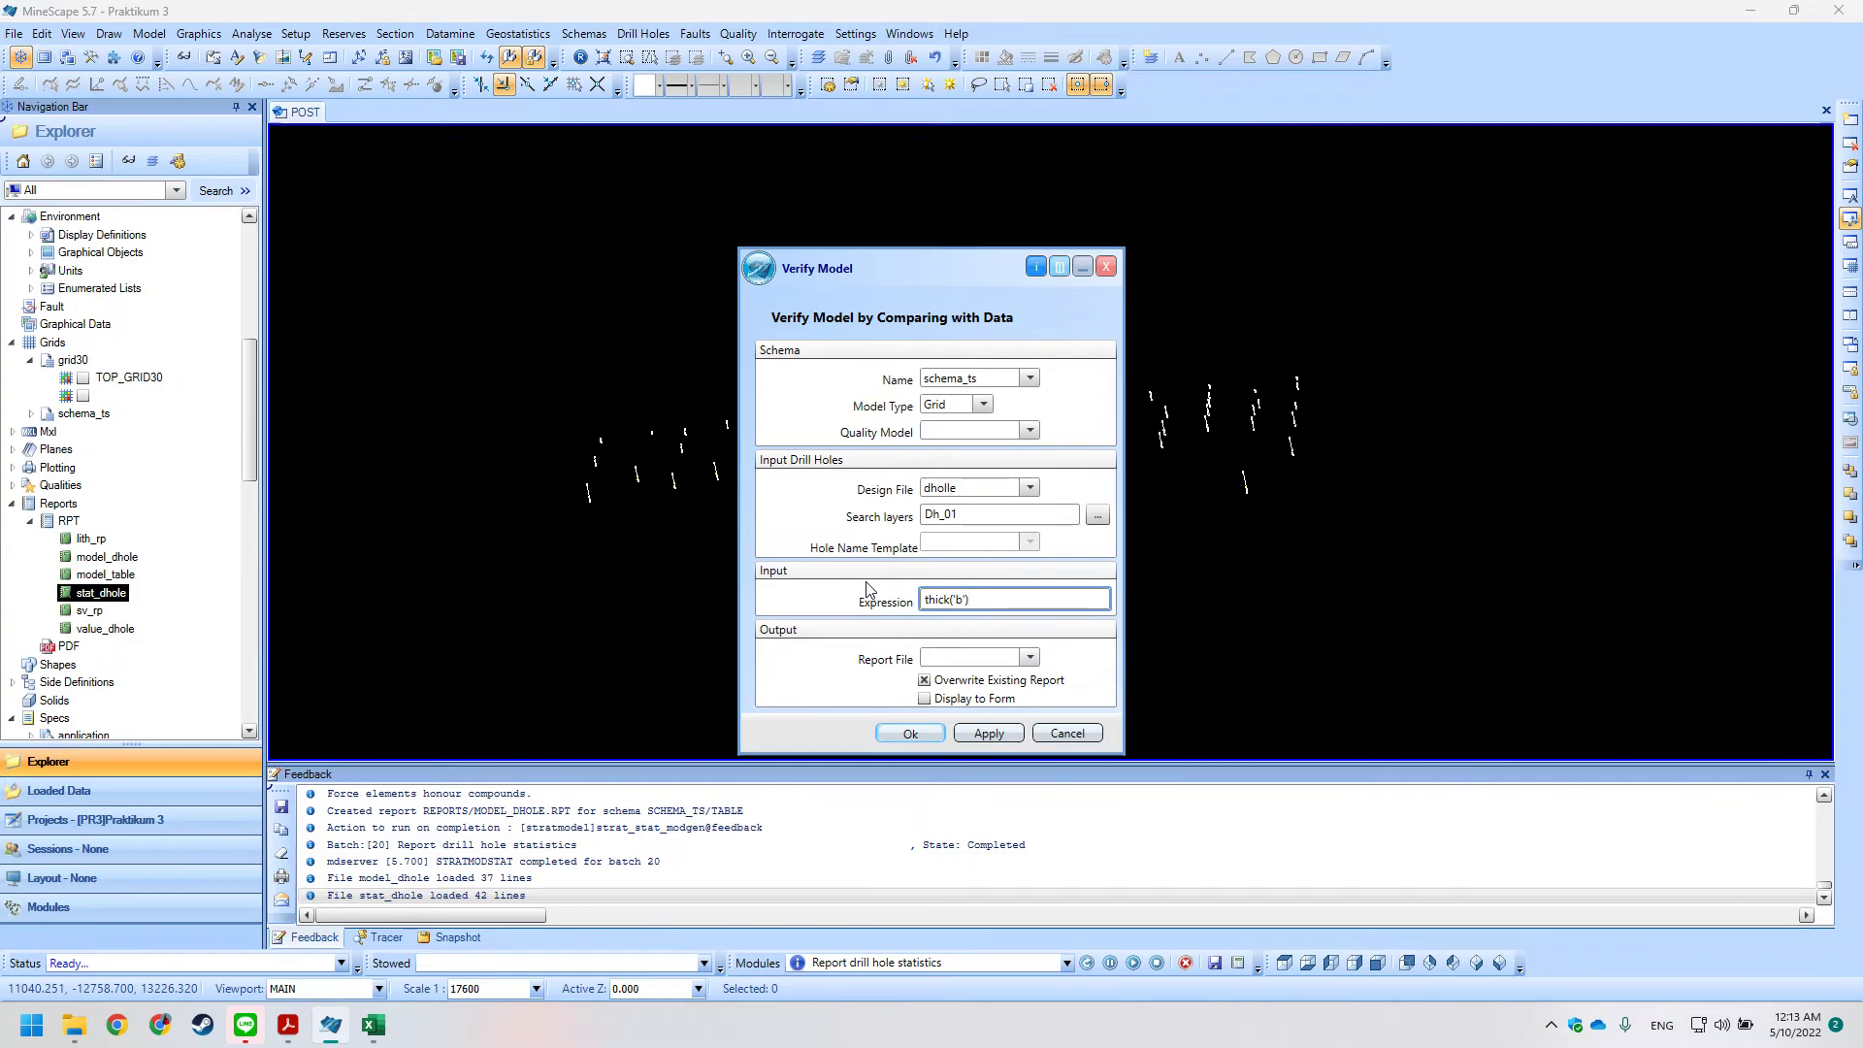
Name the verification report file Verif_B_Dhole, checking the form against the tutorial PDF, and run the model verification.
key("alt+Tab")
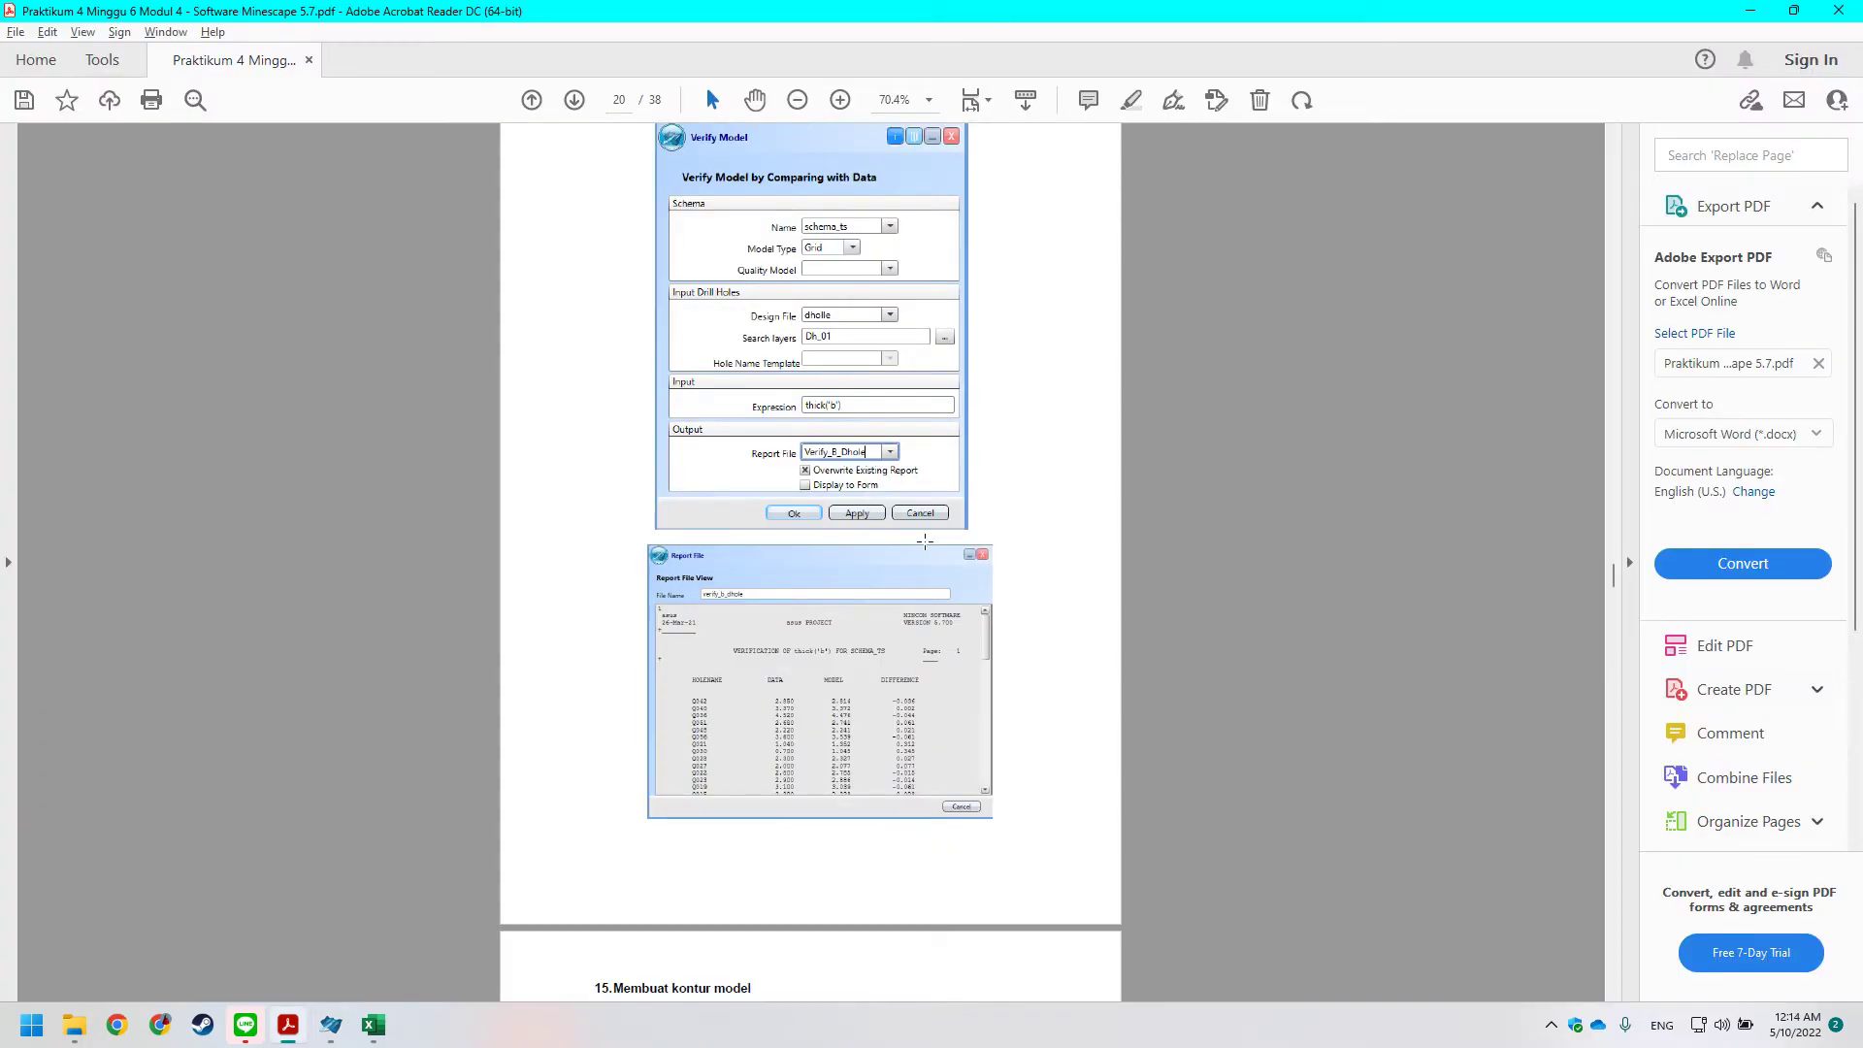
key("alt+Tab")
key("alt+Tab")
key("alt+Tab")
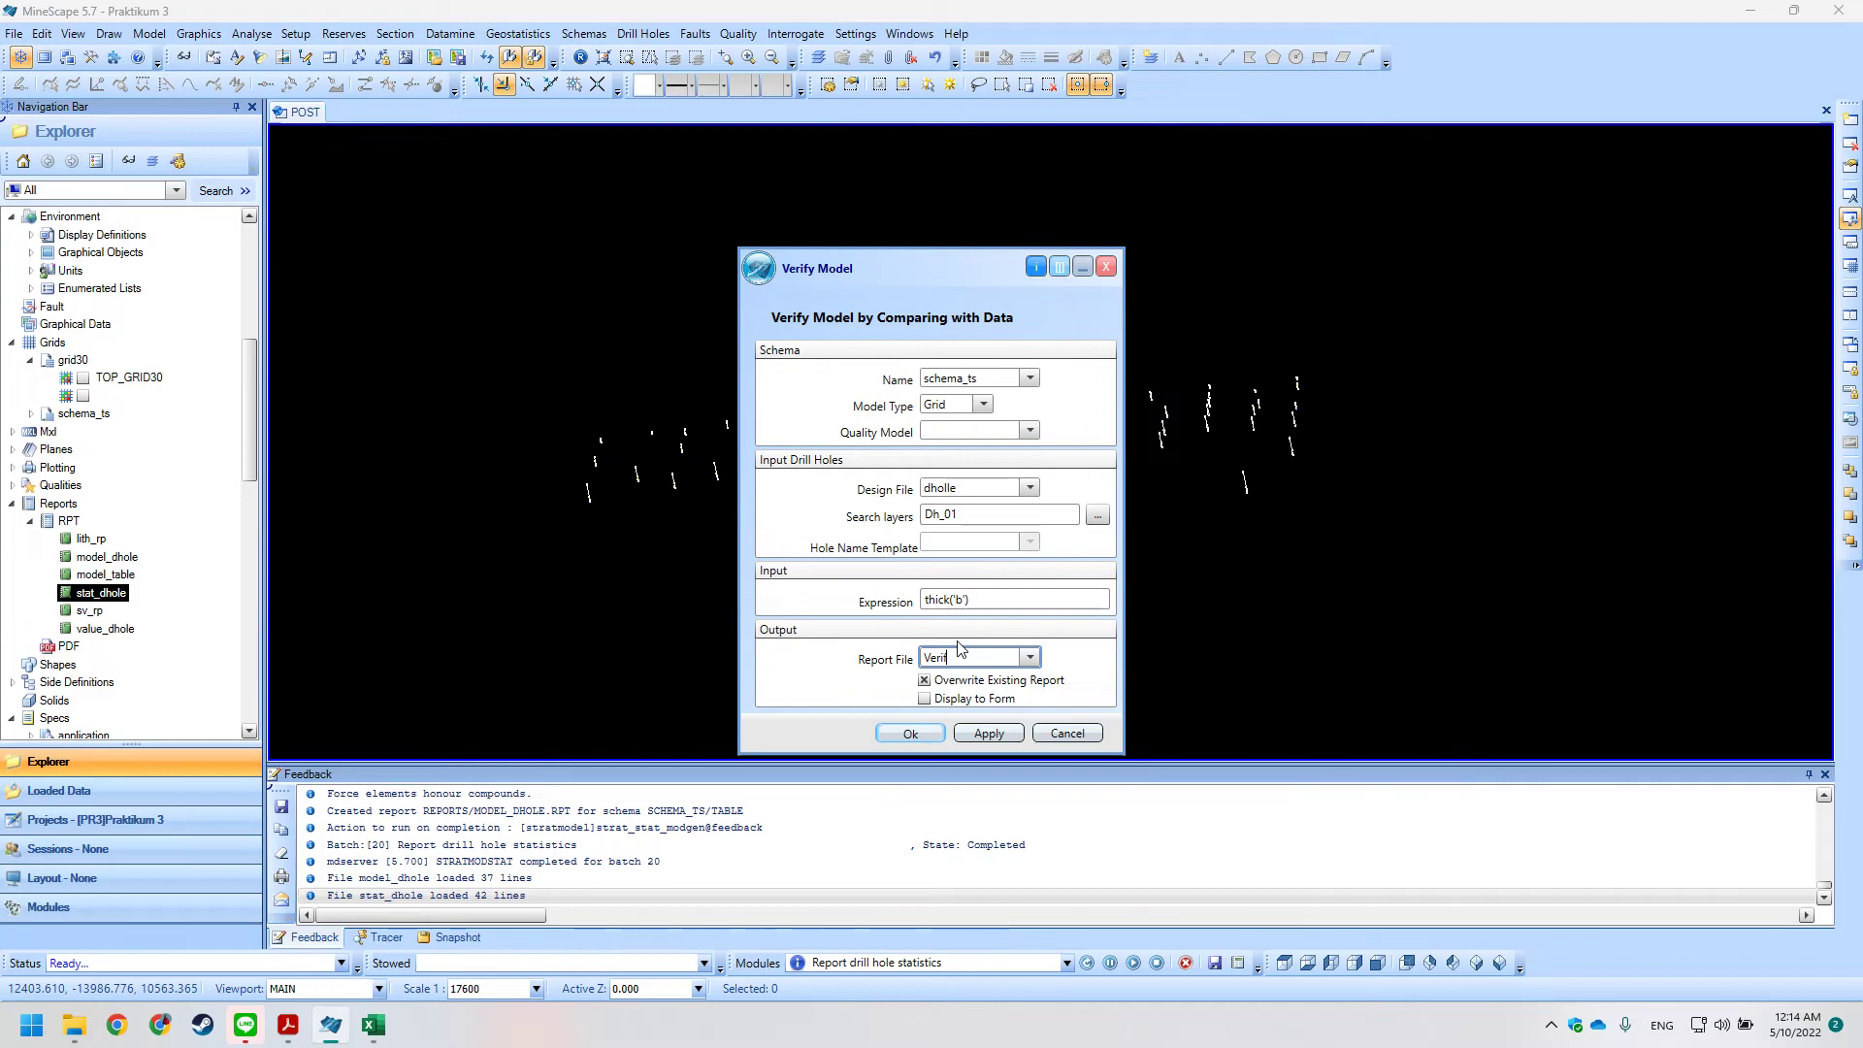
key("alt+Tab")
key("alt+Tab")
type("_Dhole")
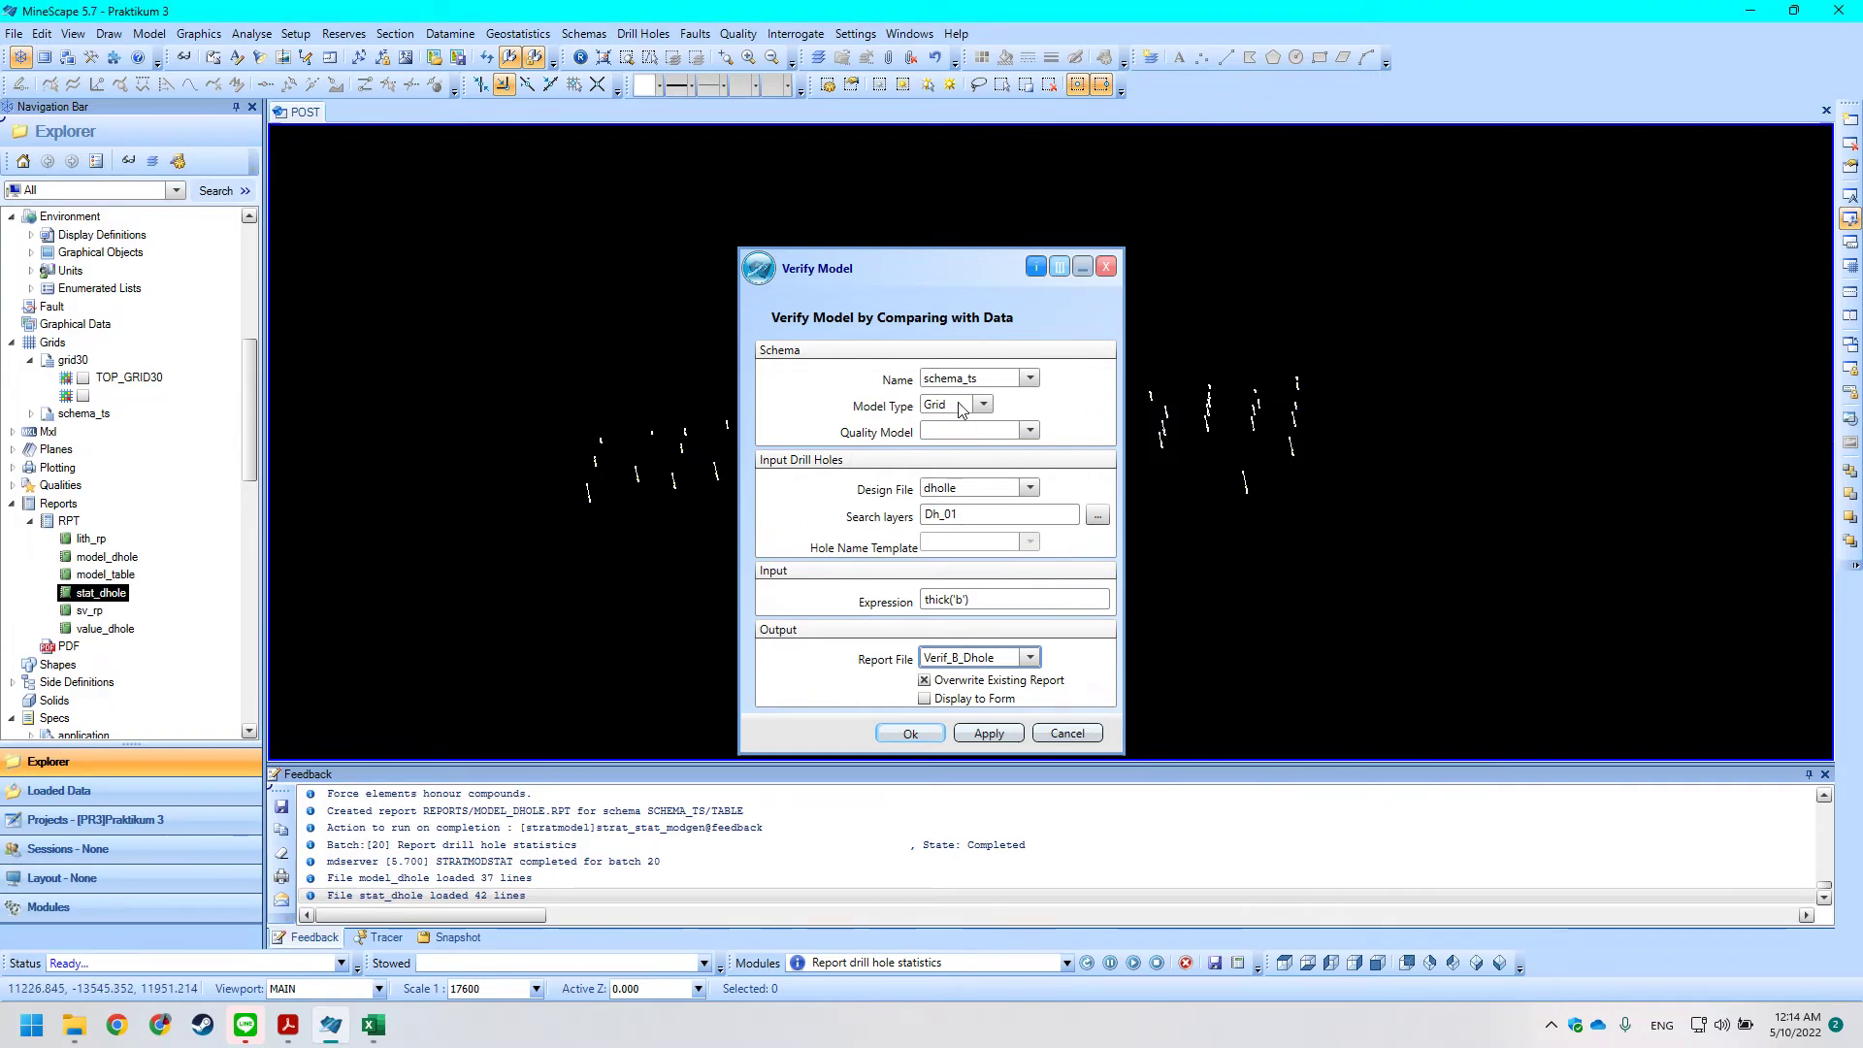
key("alt+Tab")
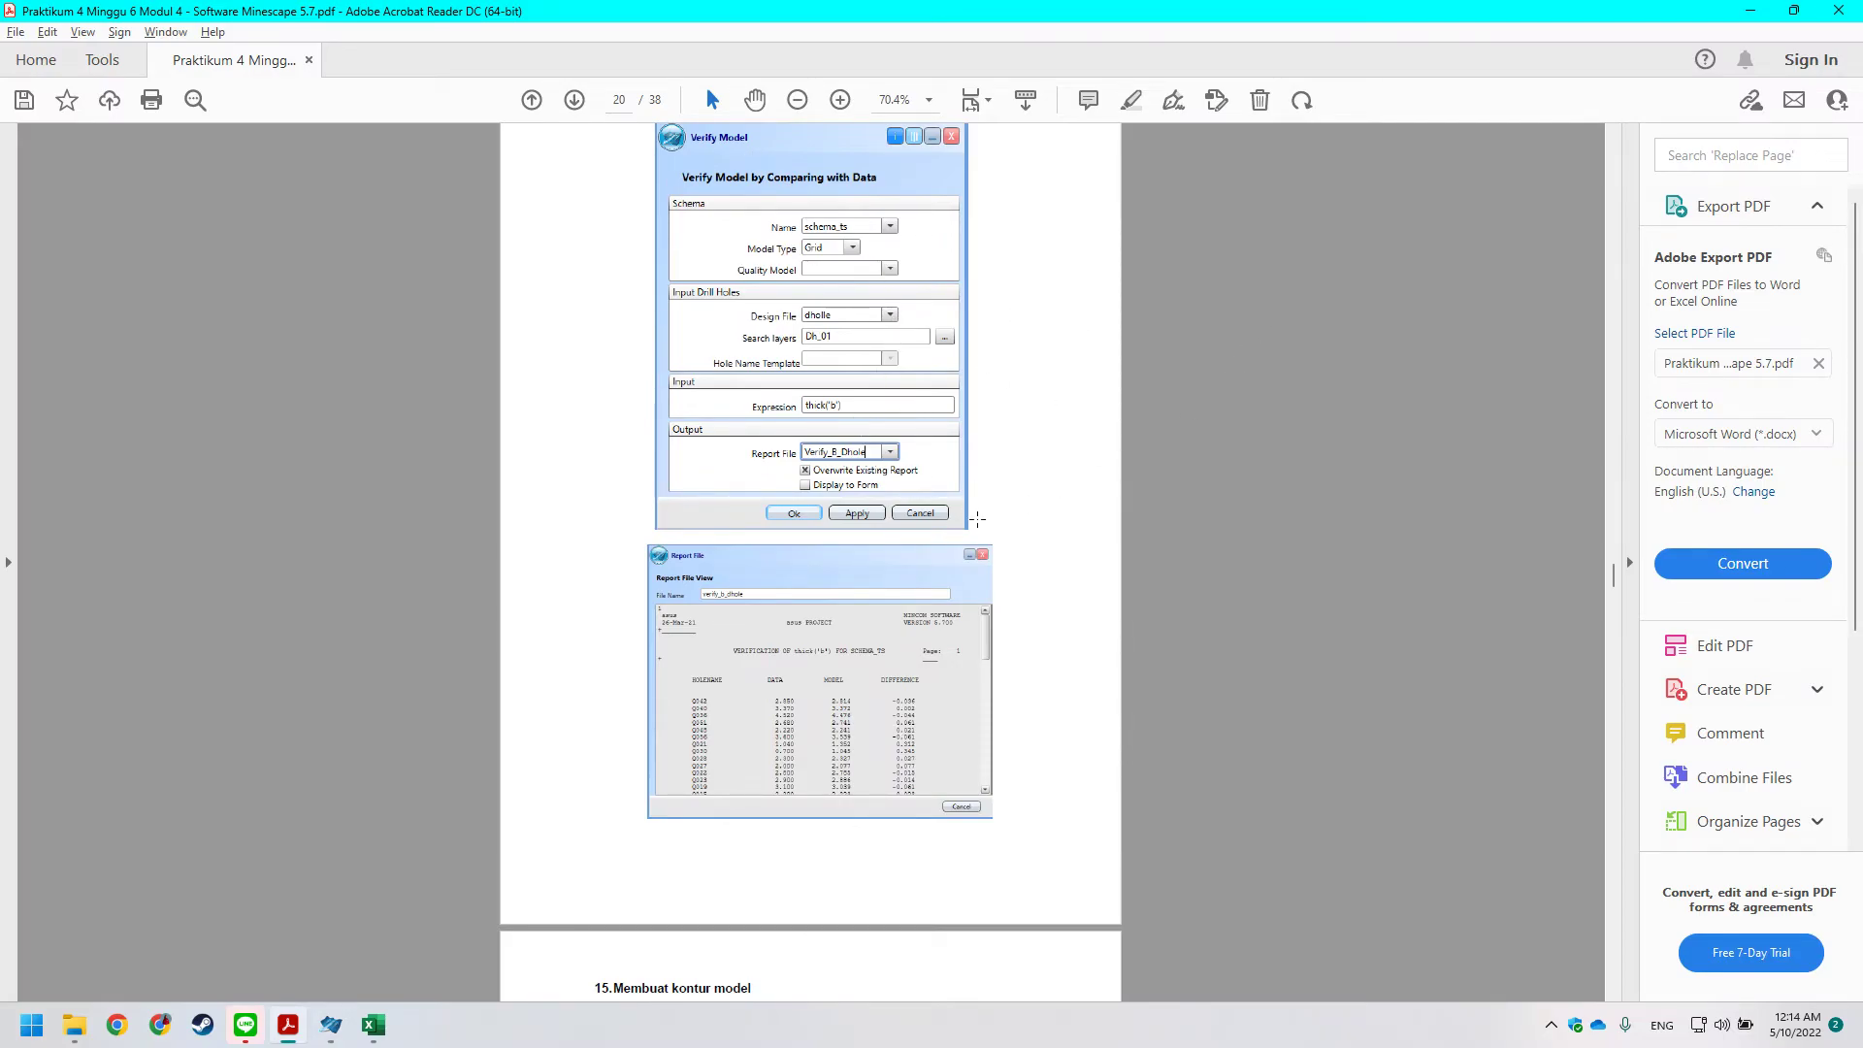
key("alt+Tab")
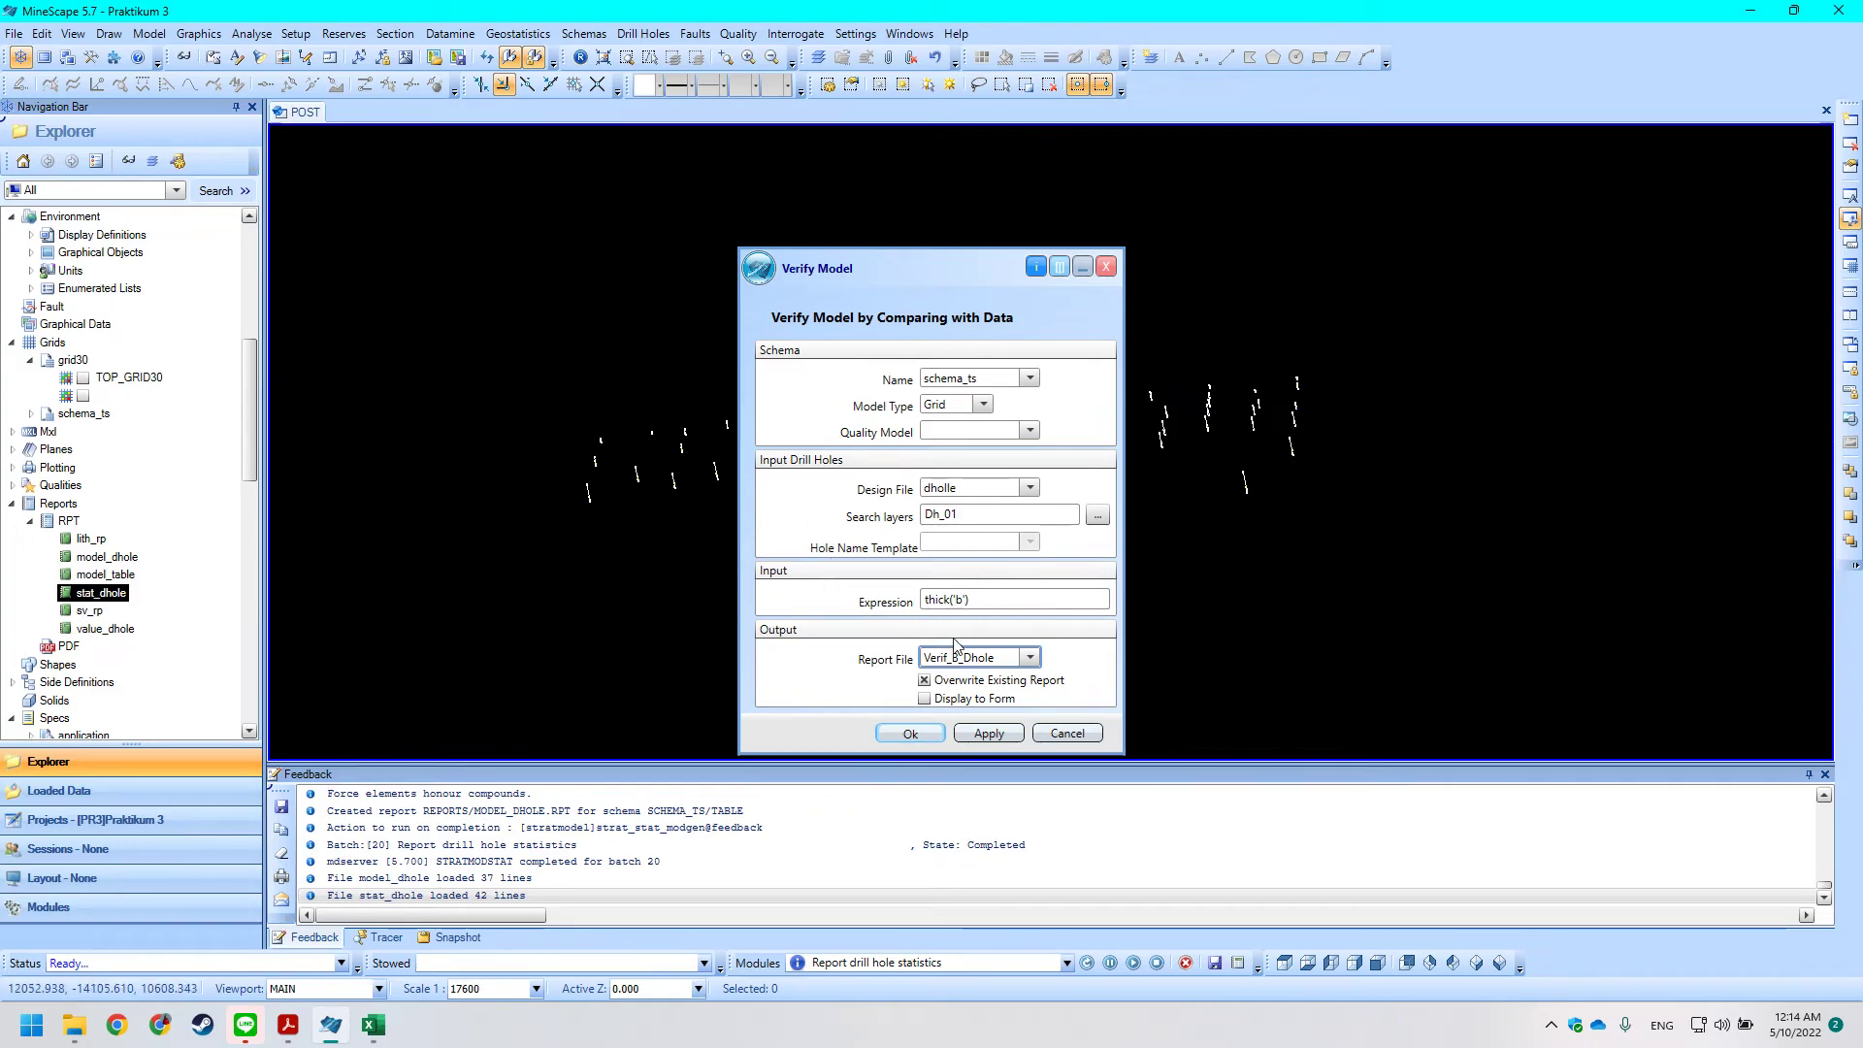
left_click(910, 732)
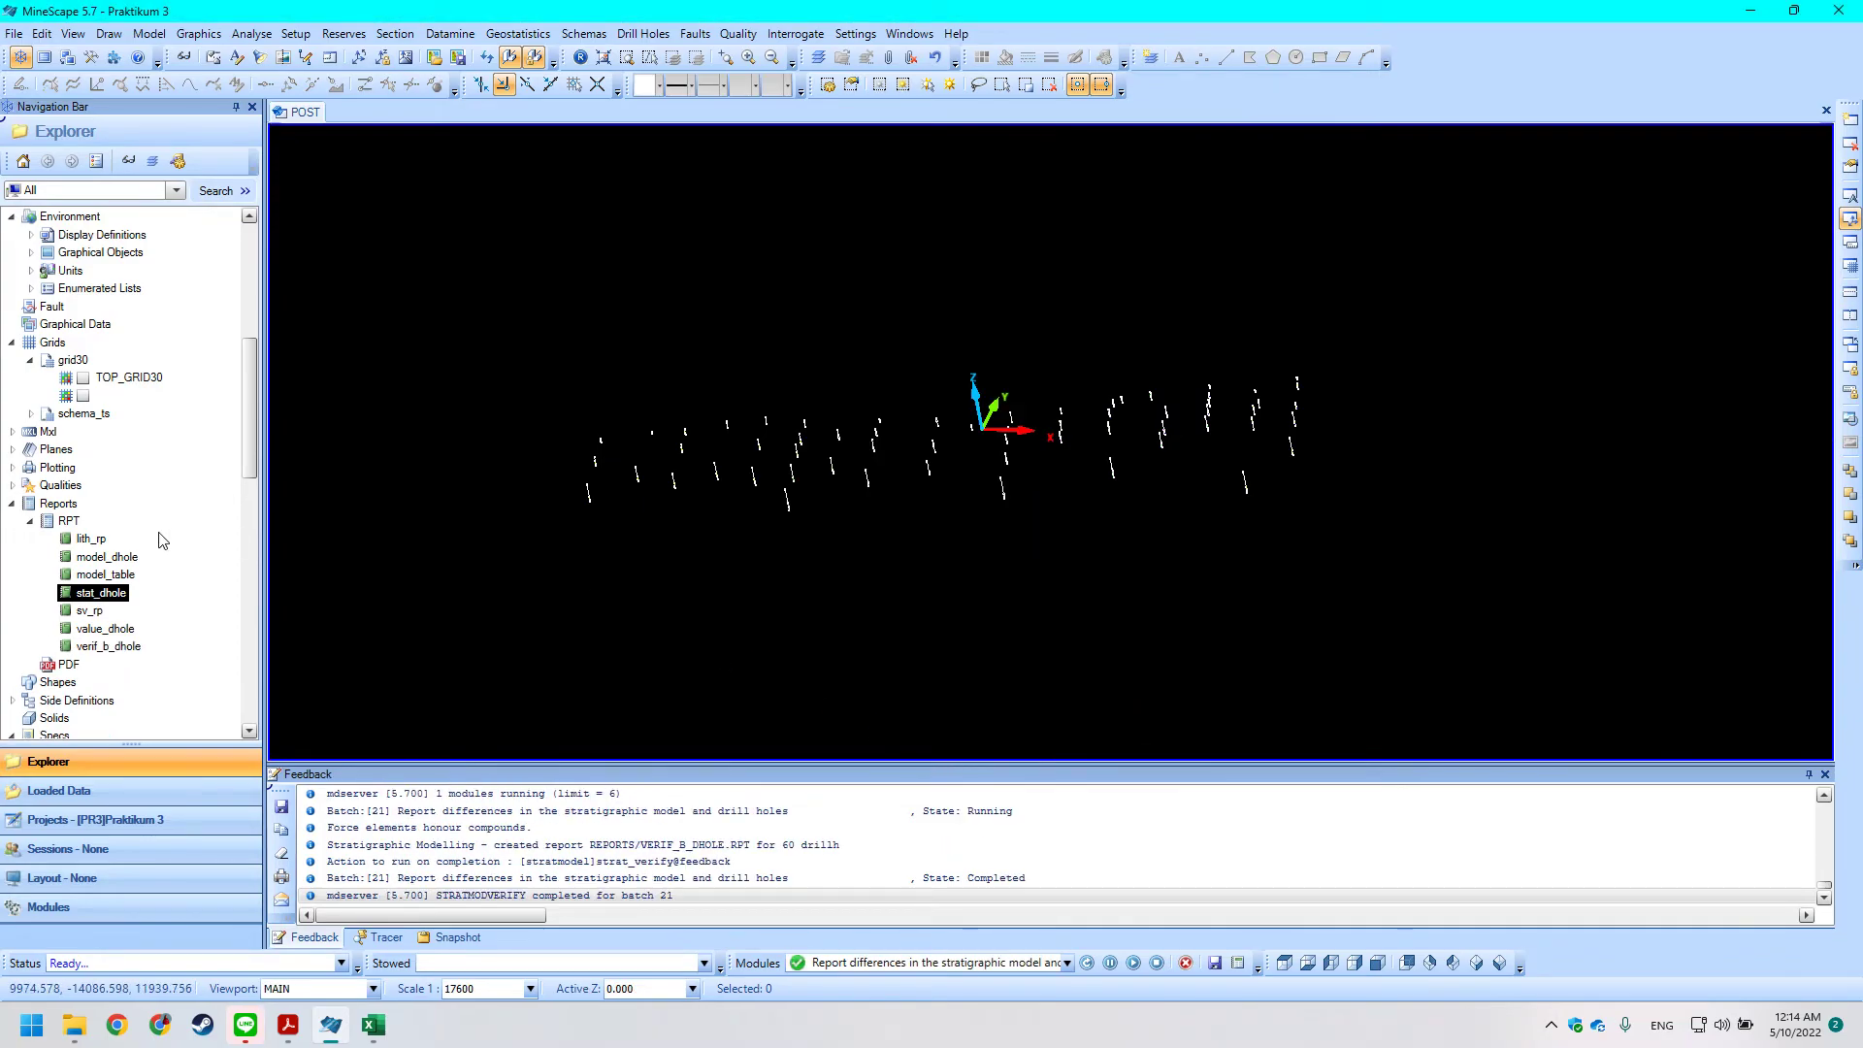
View the verif_b_dhole report, examine the data, model and difference values and the summary statistics, and close it.
right_click(125, 647)
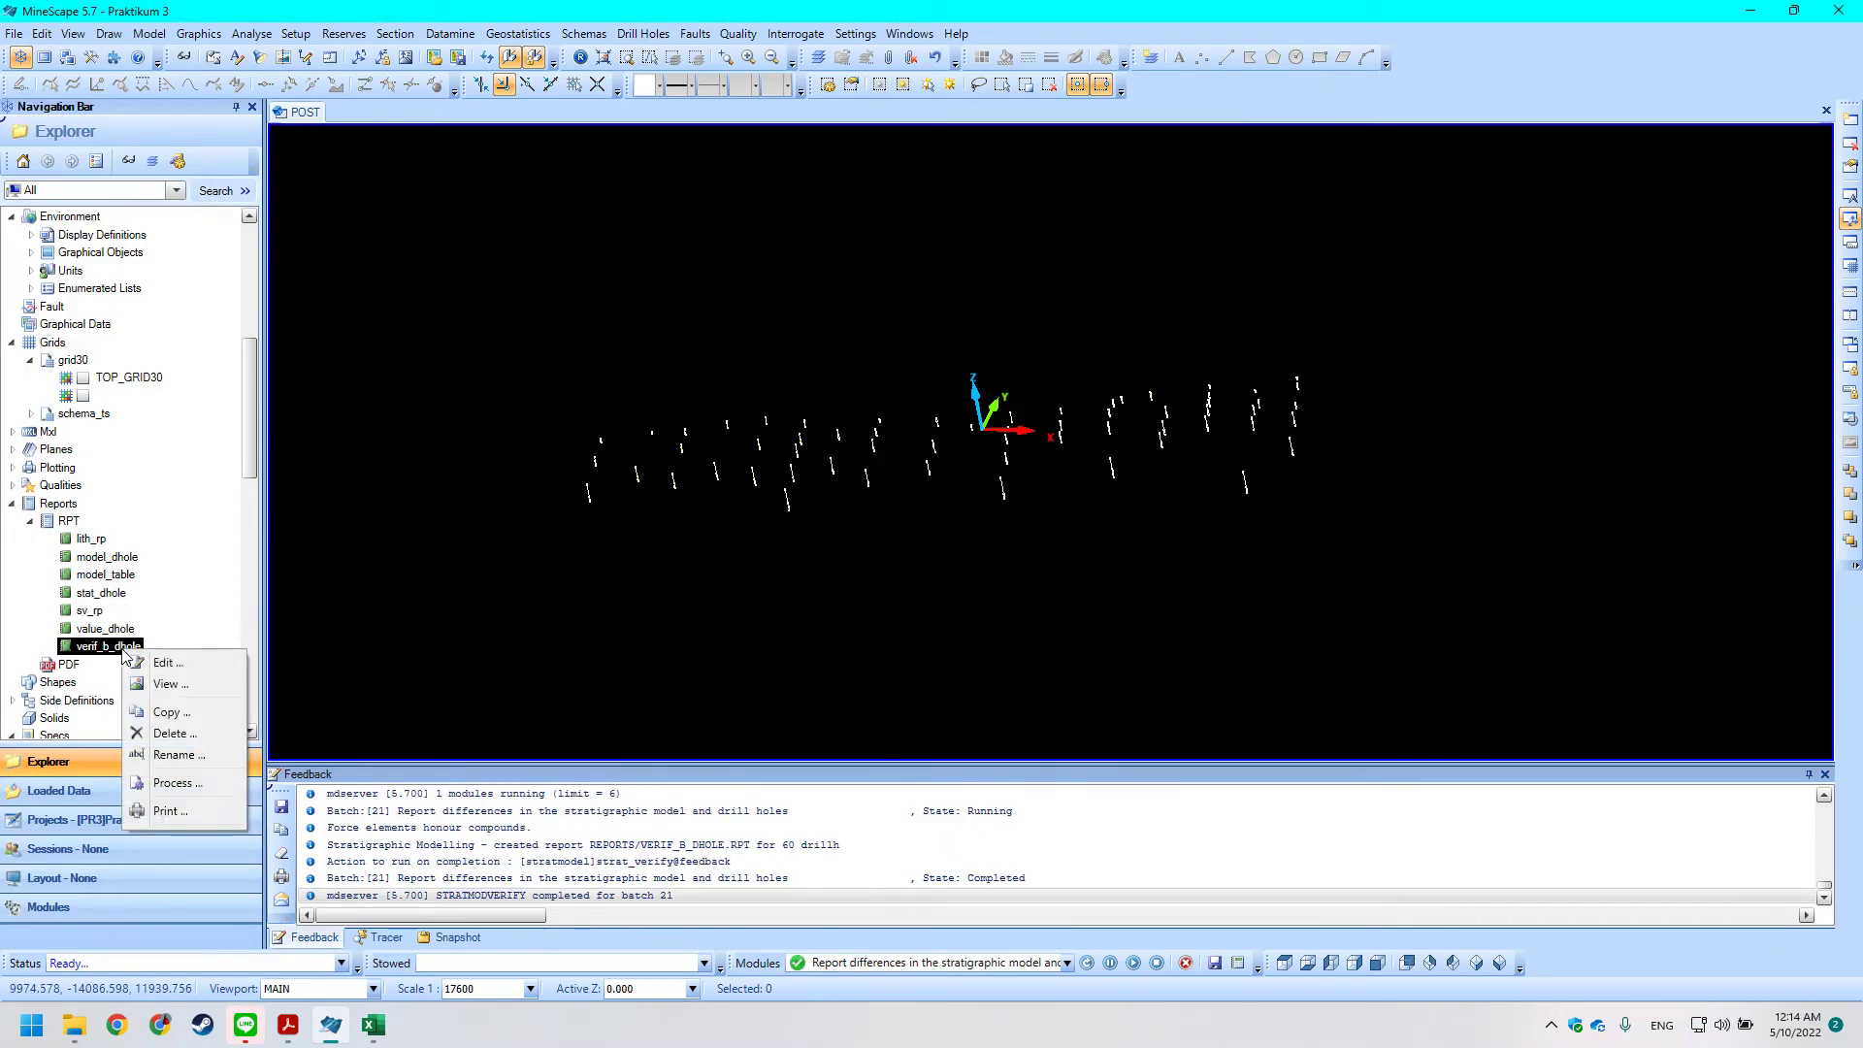
left_click(150, 684)
scroll(983, 595, "down", 2)
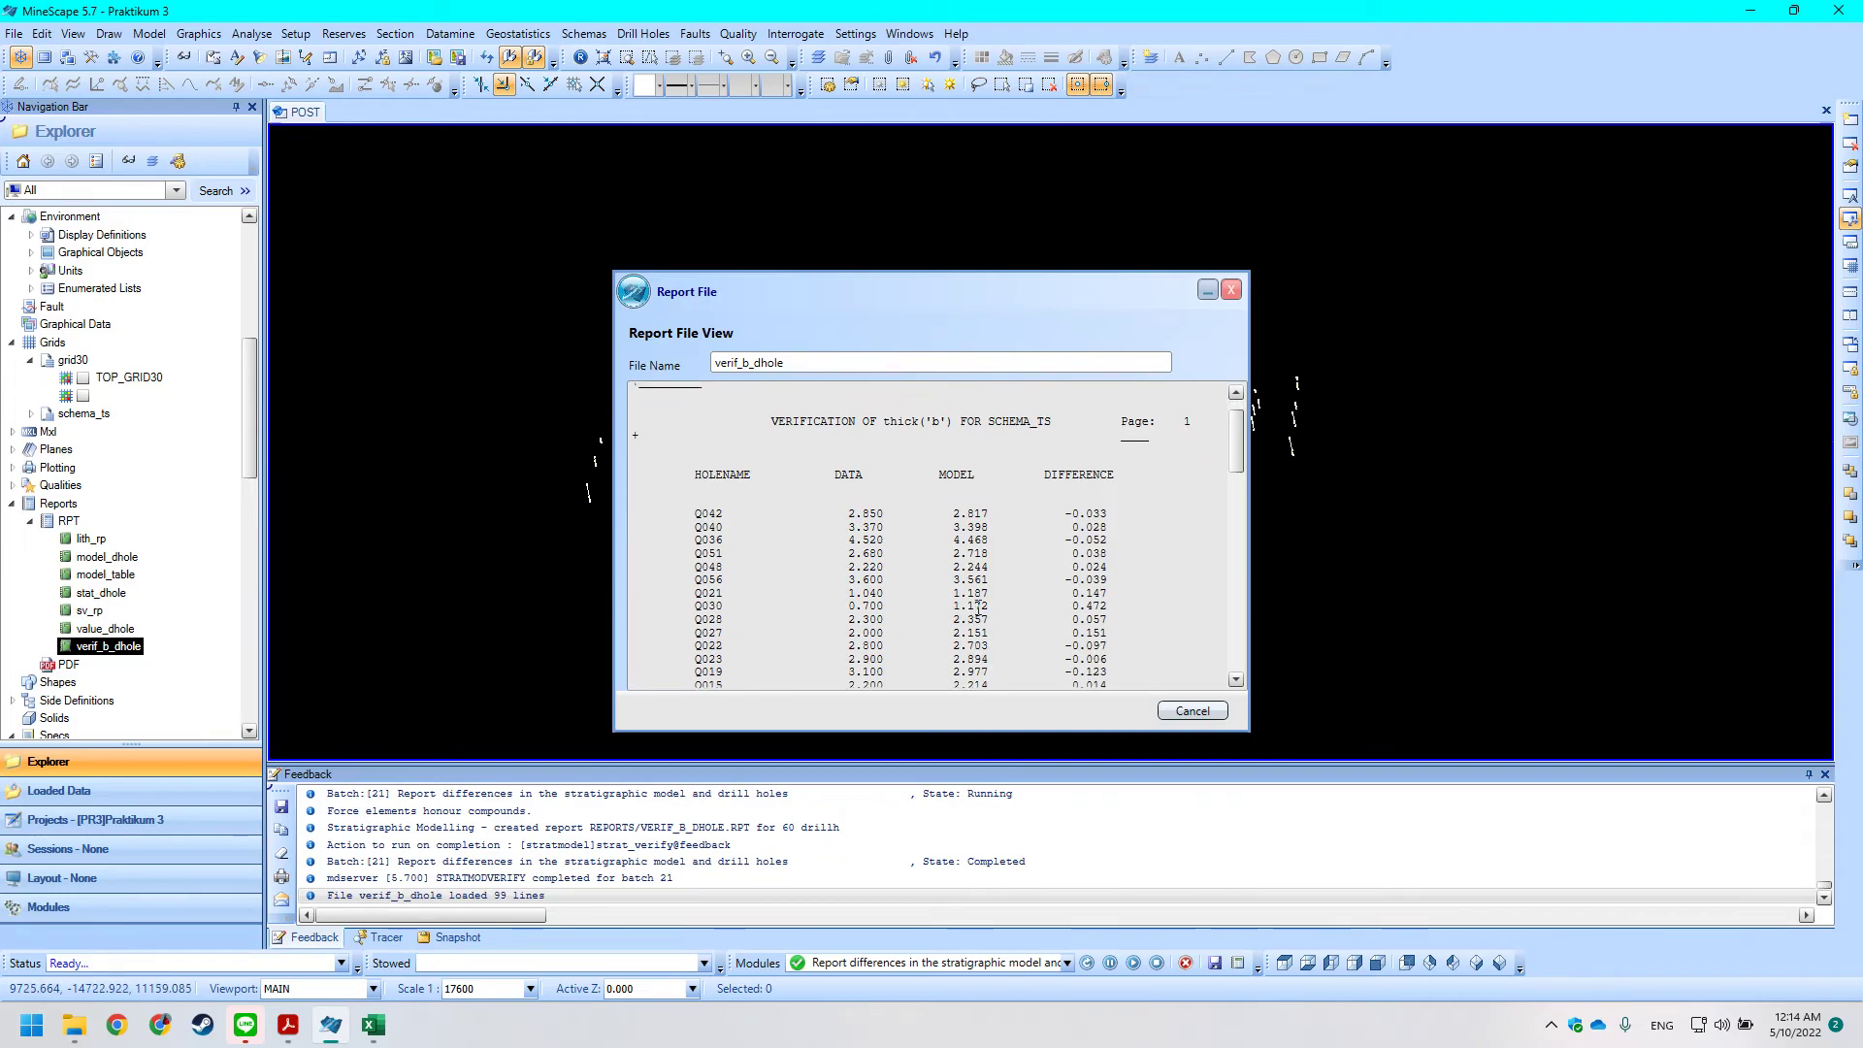
scroll(731, 470, "up", 1)
scroll(767, 495, "down", 3)
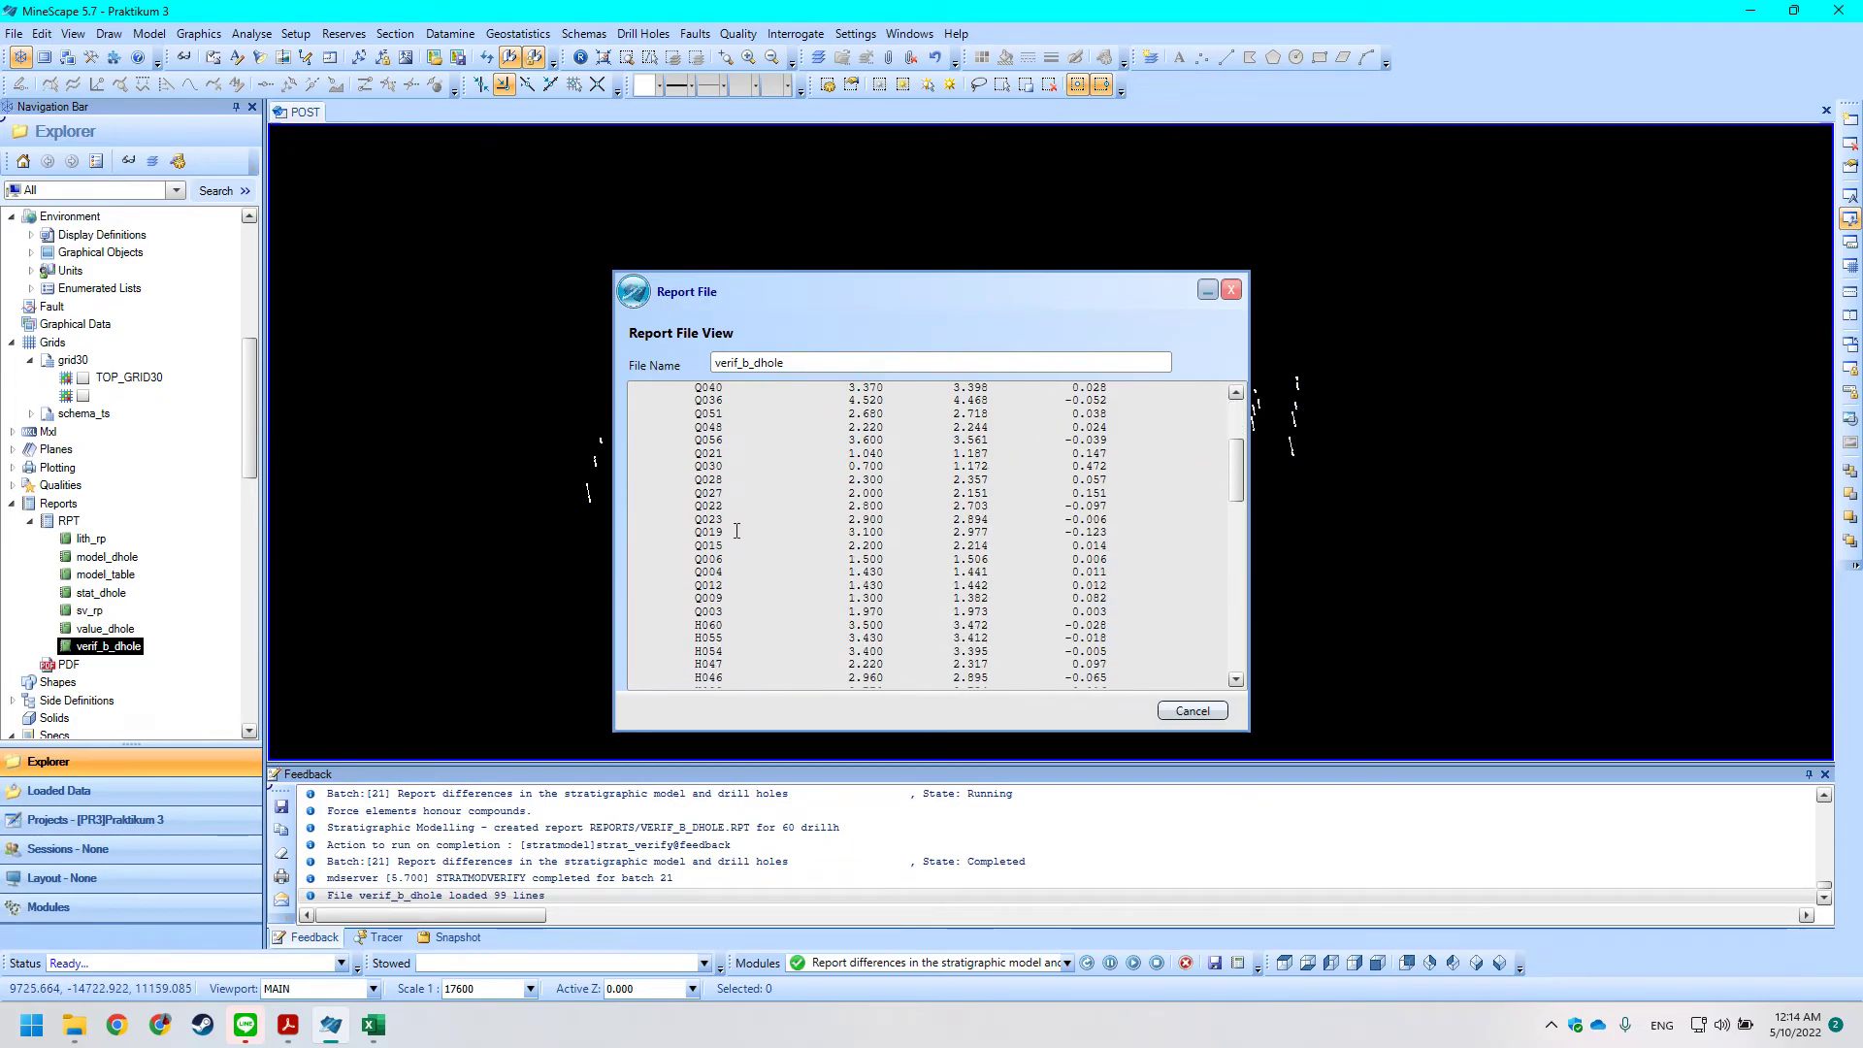
scroll(816, 538, "up", 4)
scroll(886, 558, "down", 1)
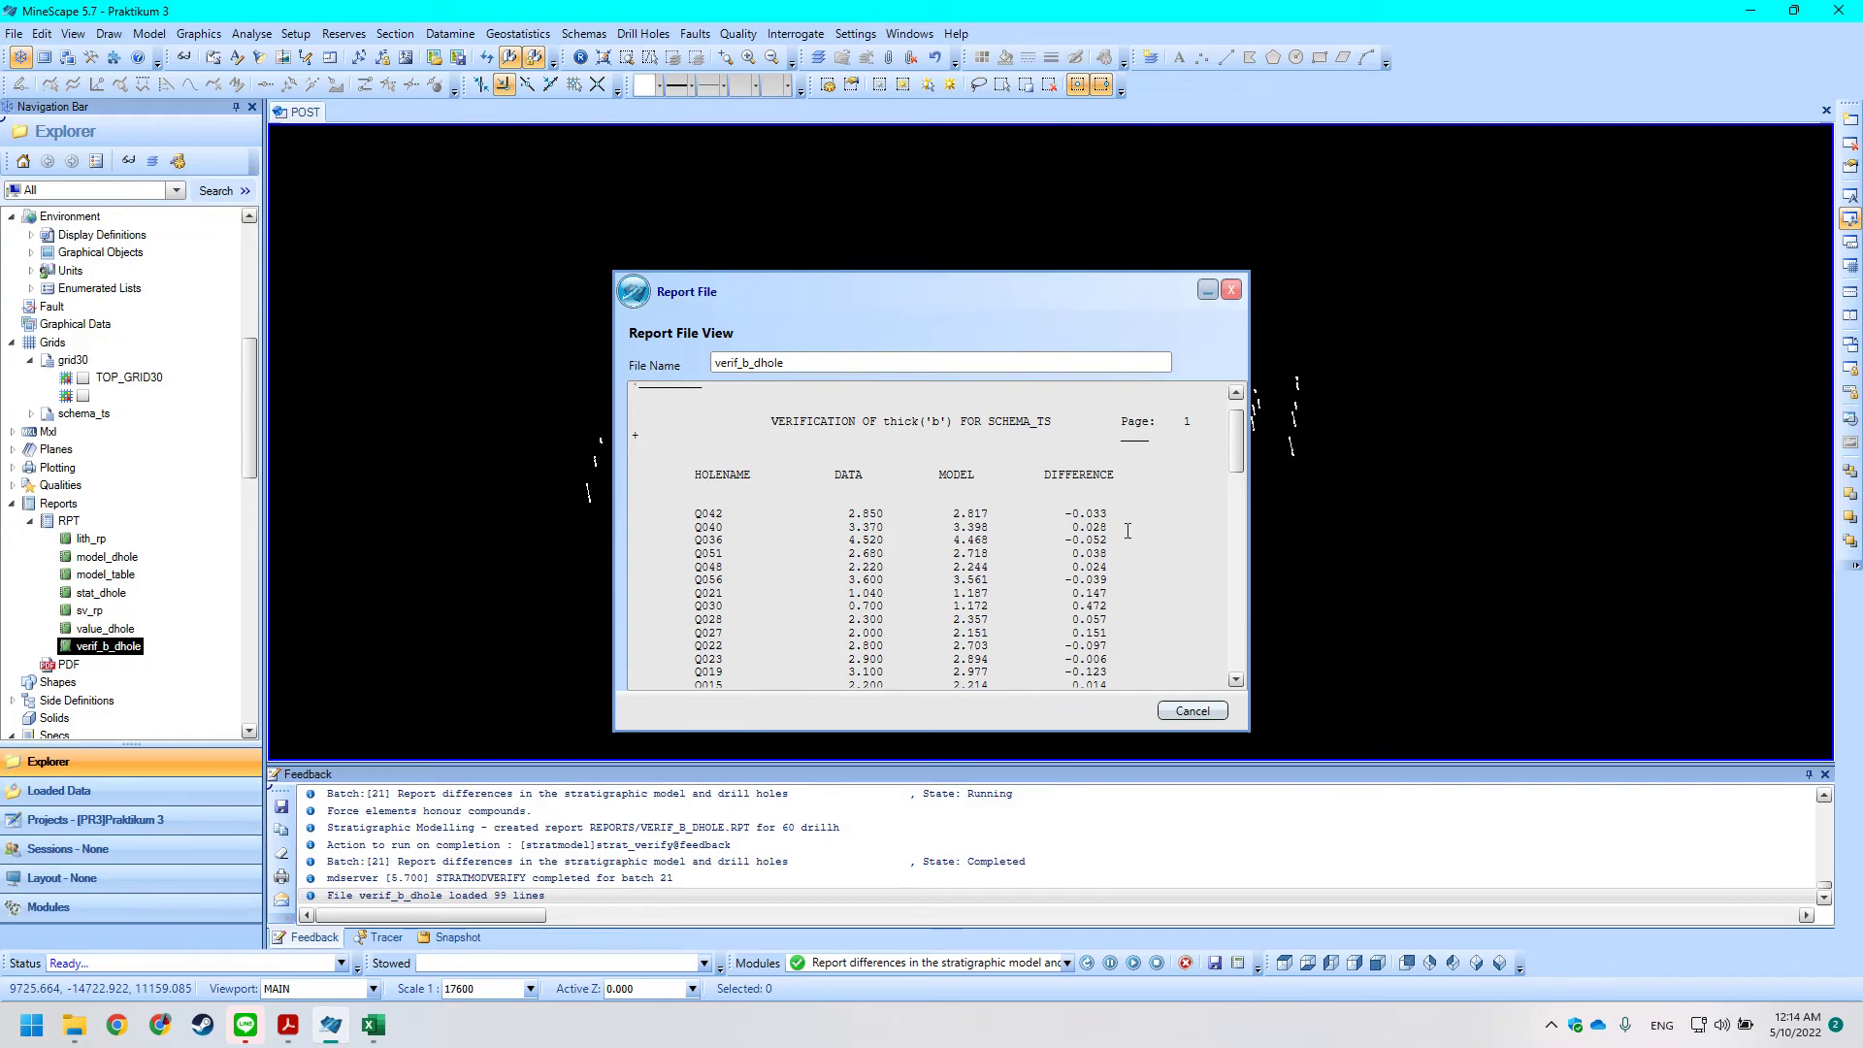
scroll(1131, 540, "down", 1)
scroll(1132, 543, "down", 2)
scroll(1116, 485, "up", 2)
scroll(1116, 461, "down", 12)
scroll(1118, 453, "down", 3)
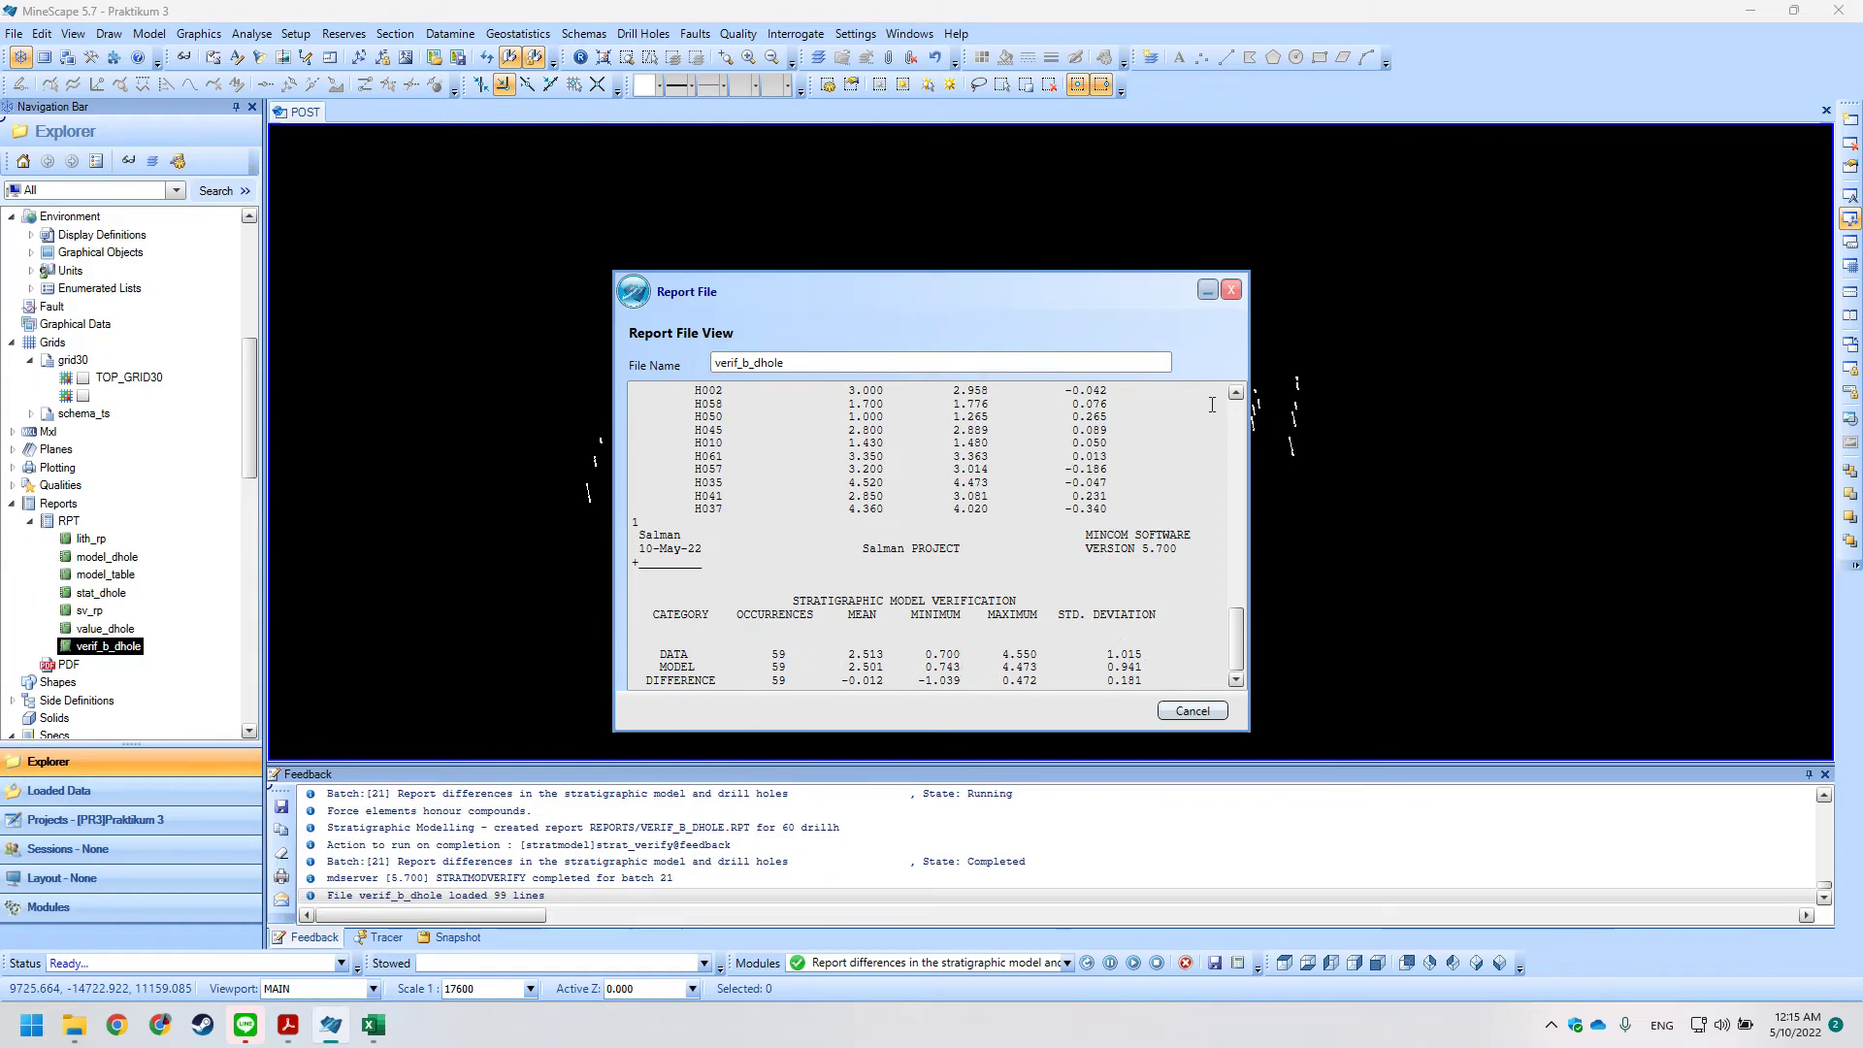
left_click(1227, 286)
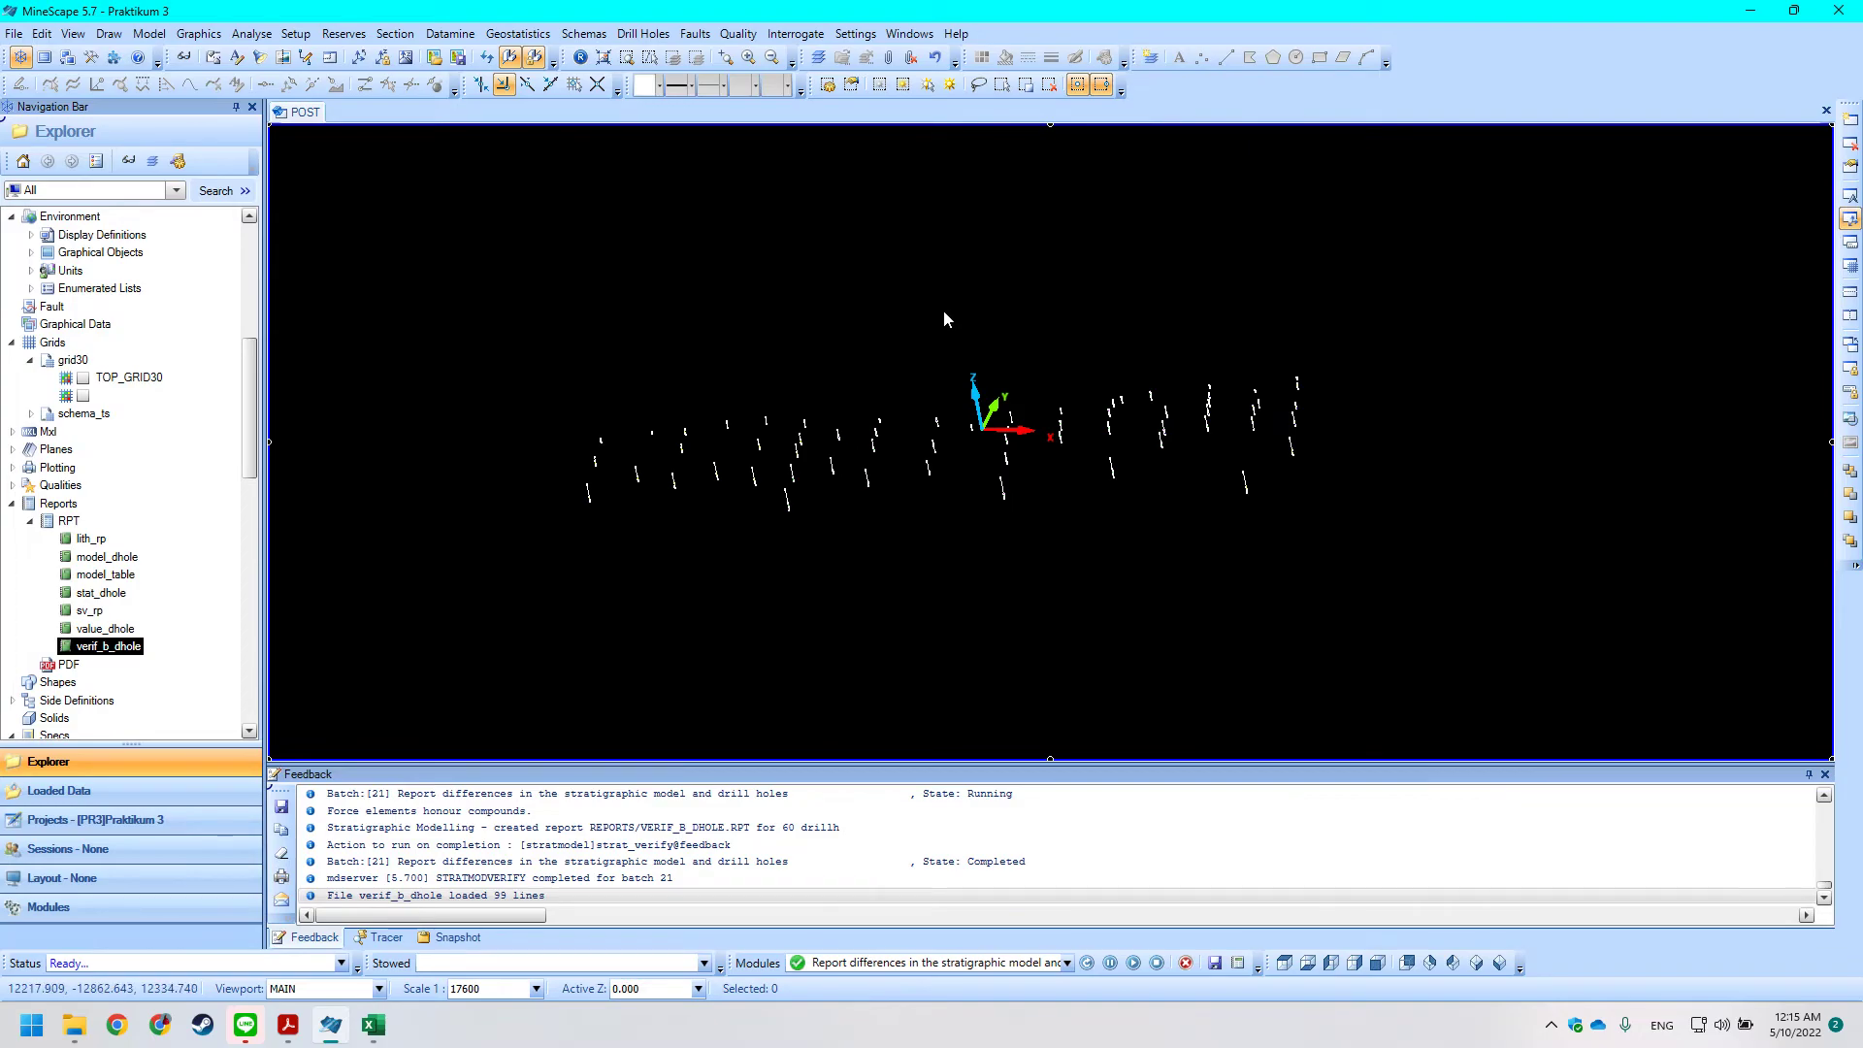
Switch to the tutorial PDF and read section 15 on creating model contours, including the Contour and Domain form settings.
key("alt+Tab")
scroll(941, 379, "down", 5)
scroll(929, 387, "down", 4)
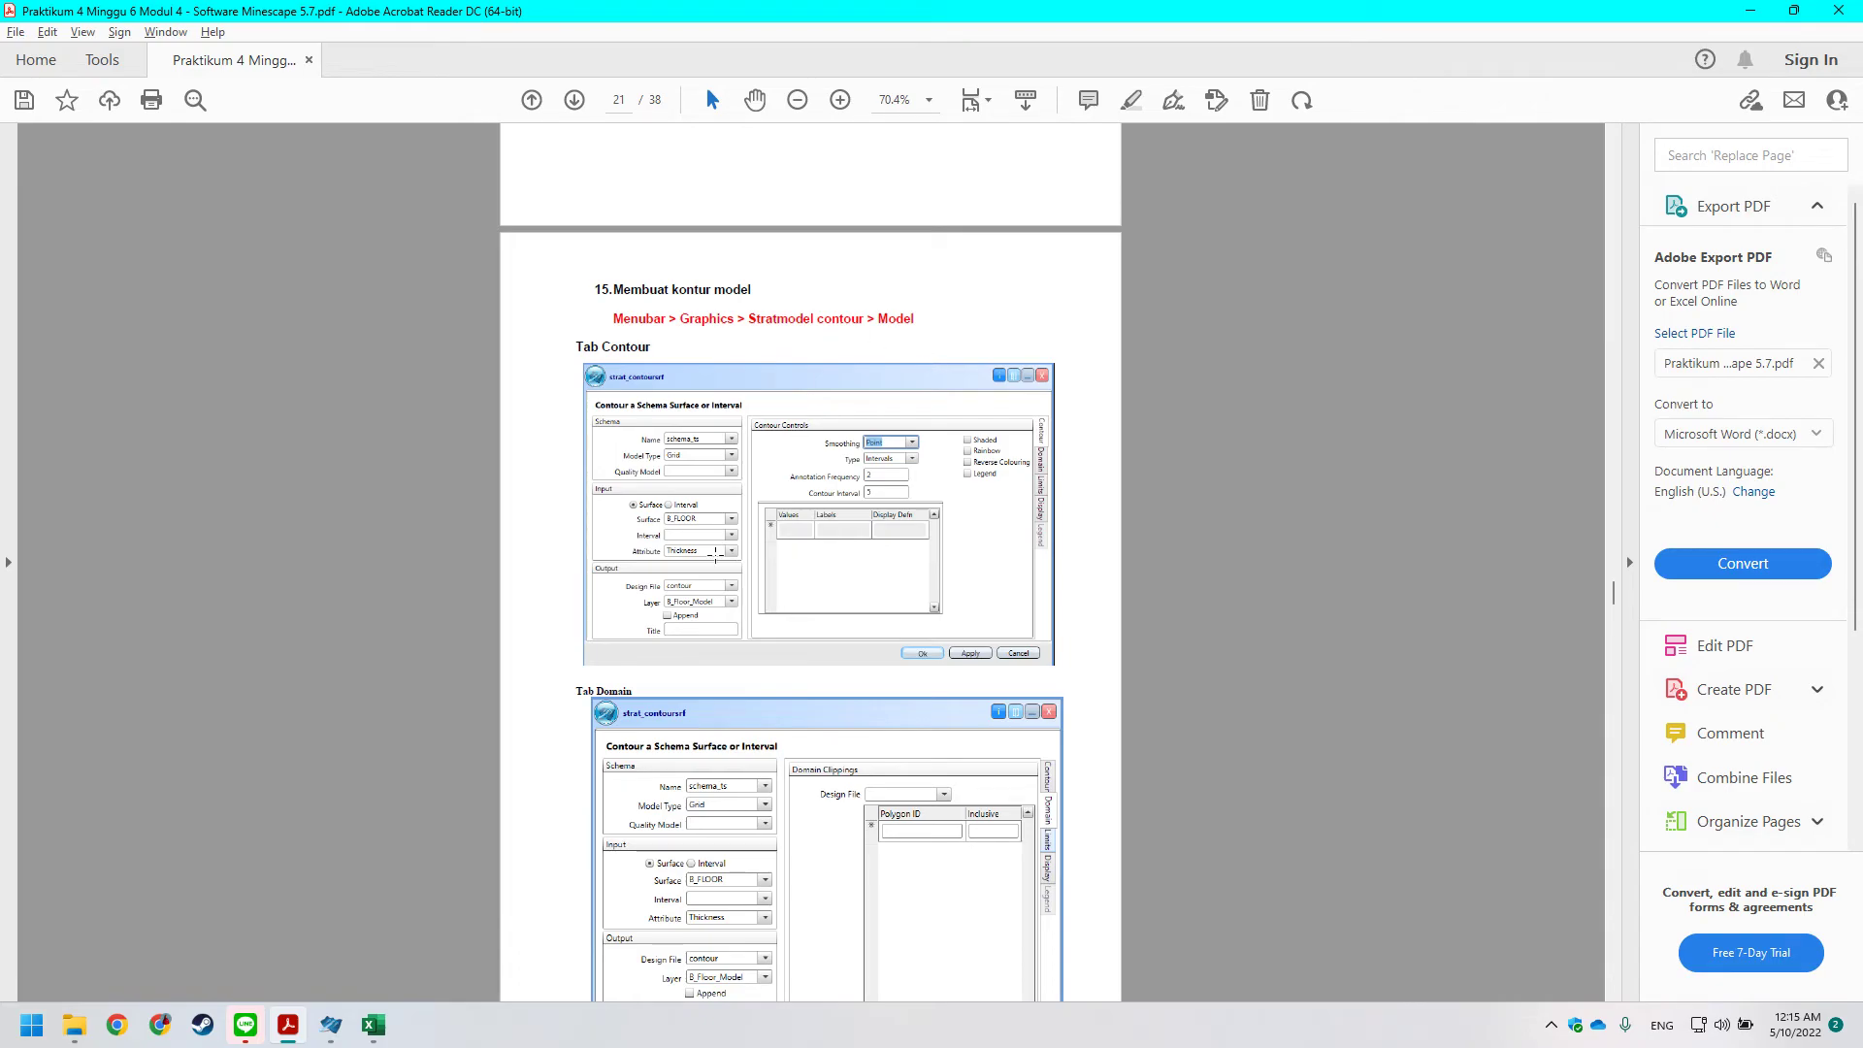
scroll(716, 555, "down", 1)
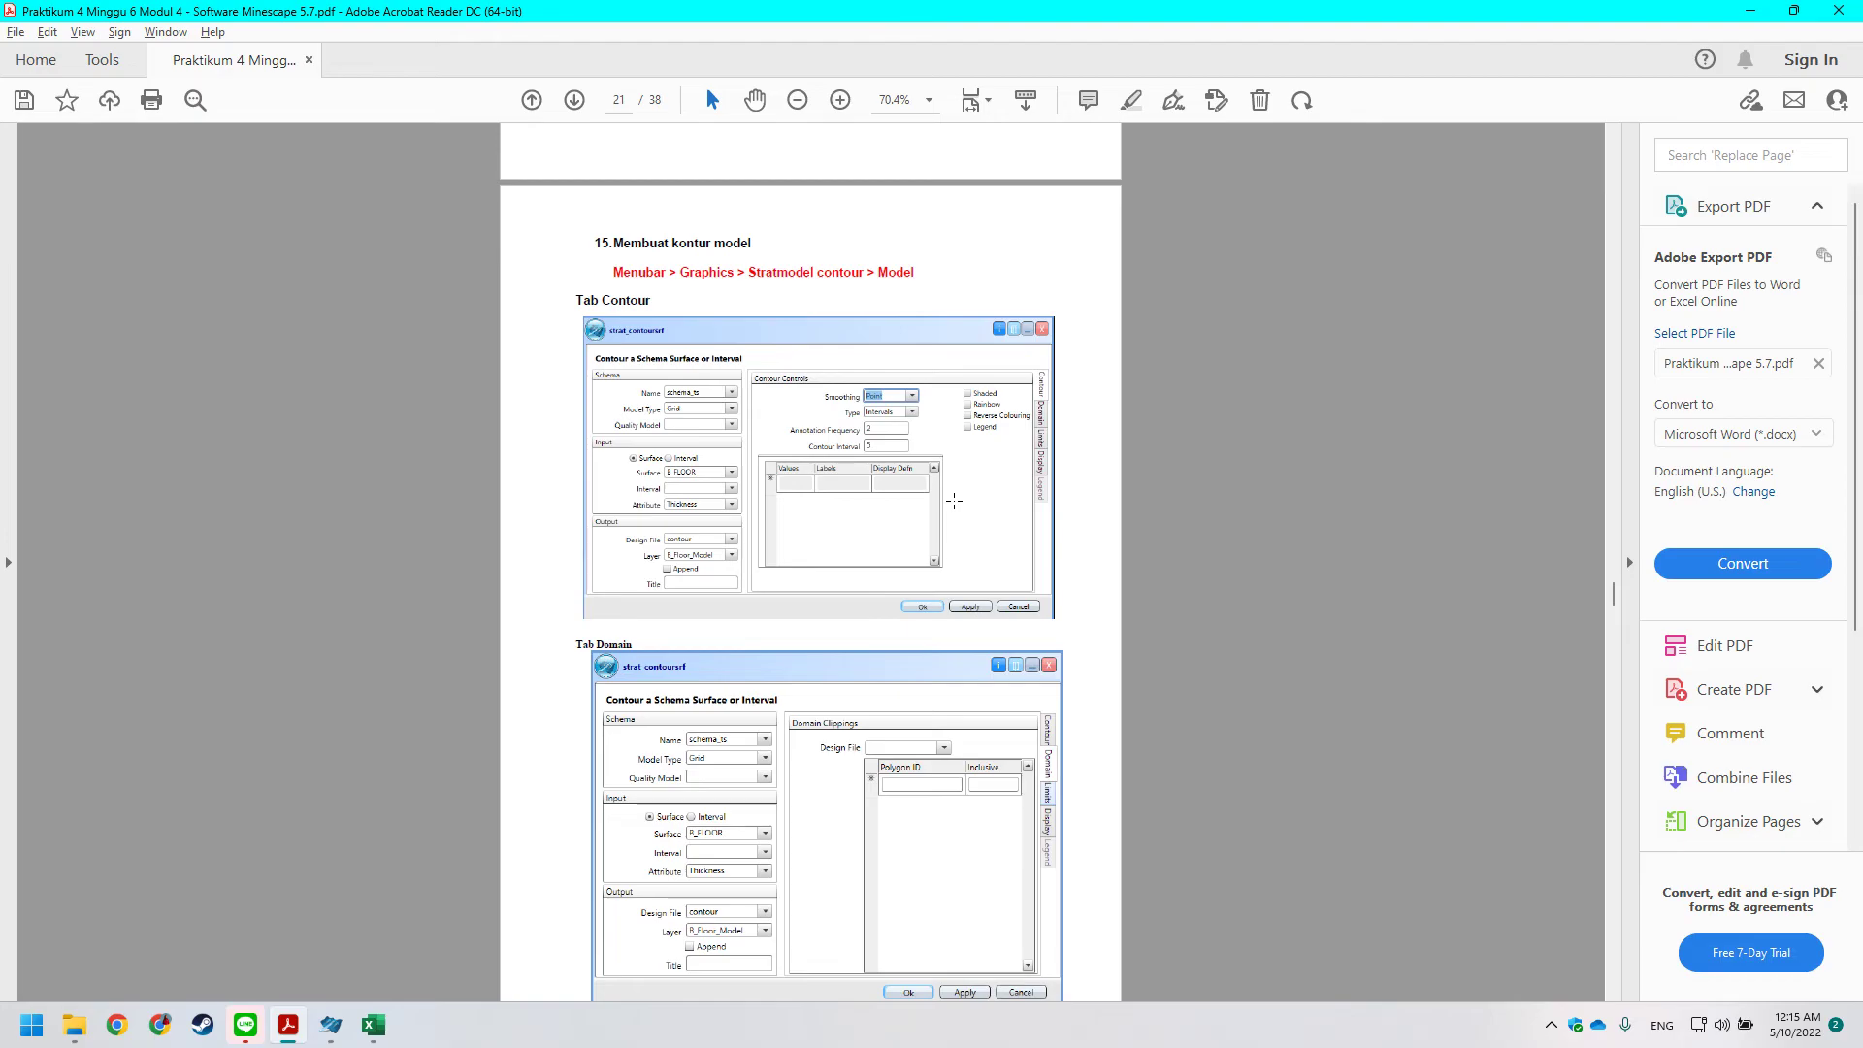
scroll(1262, 316, "down", 1)
scroll(849, 241, "up", 1)
scroll(708, 285, "down", 1)
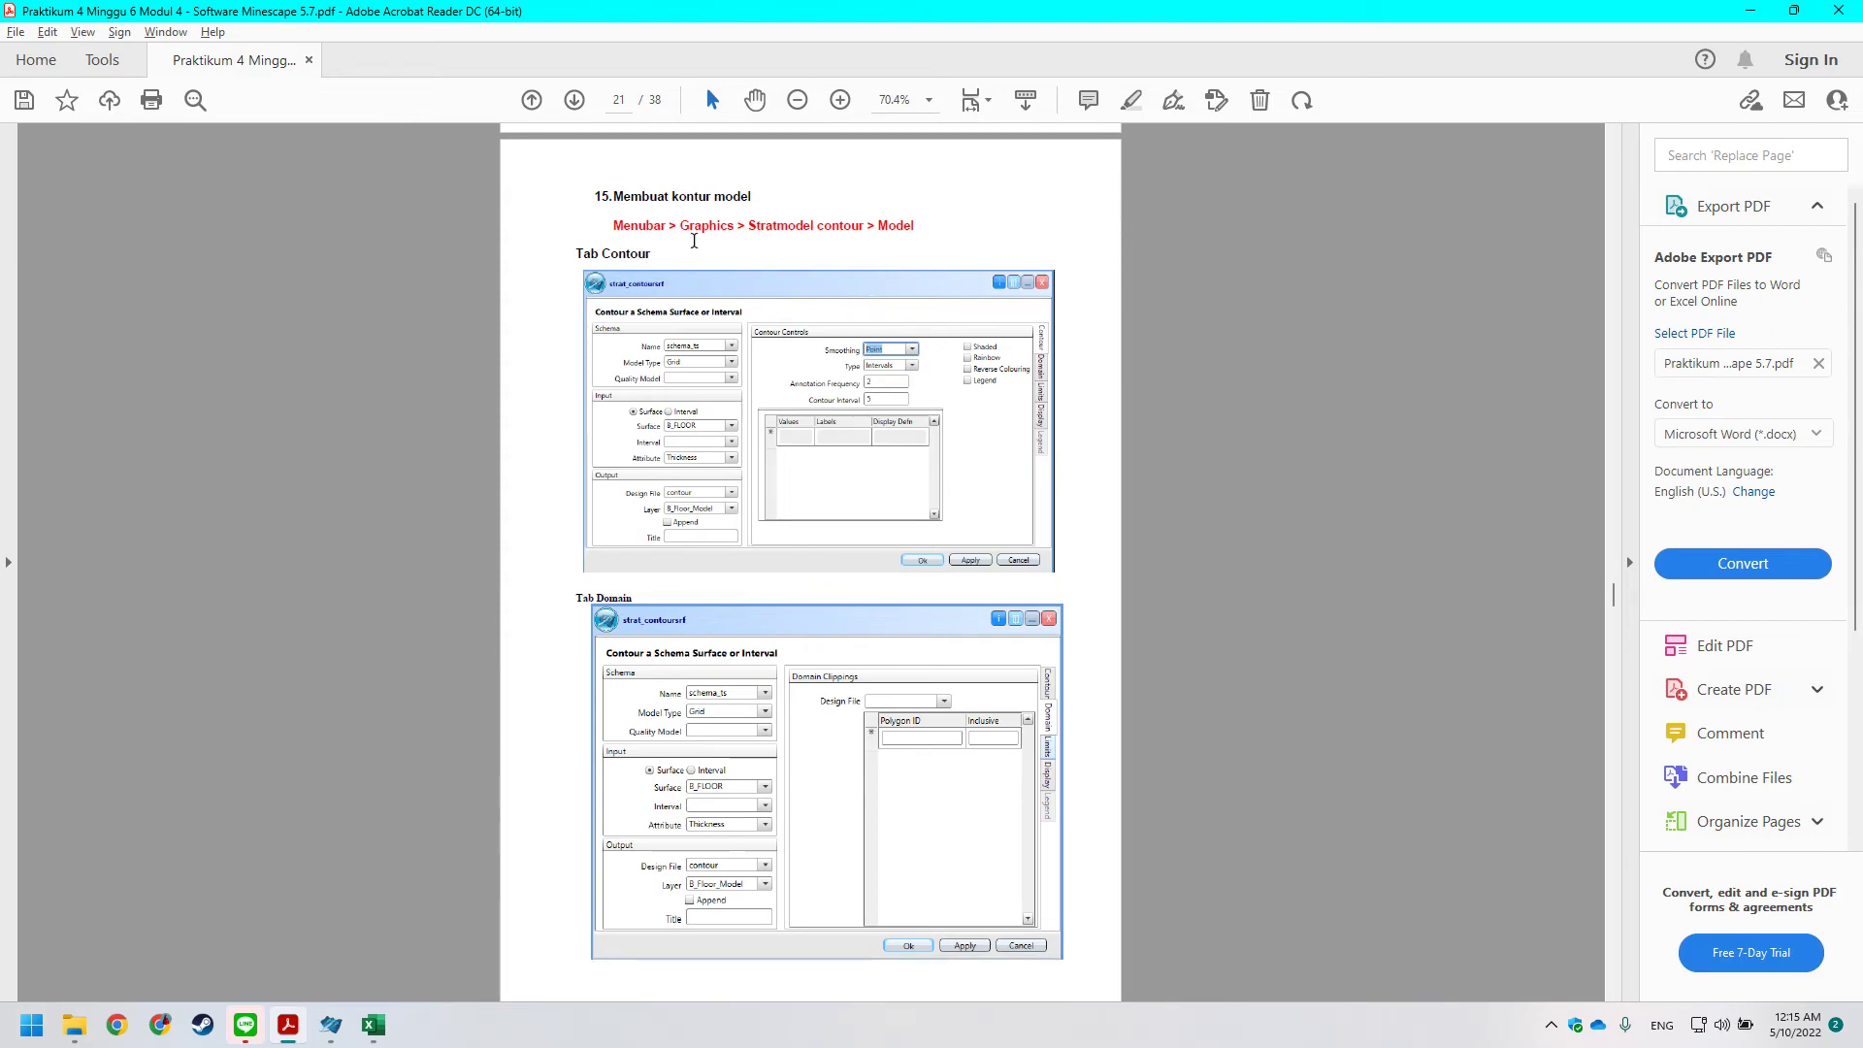
Return to MineScape, start the Stratmodel Contour command for a model, and check its form against the tutorial PDF.
key("alt+Tab")
key("alt+Tab")
key("alt+Tab")
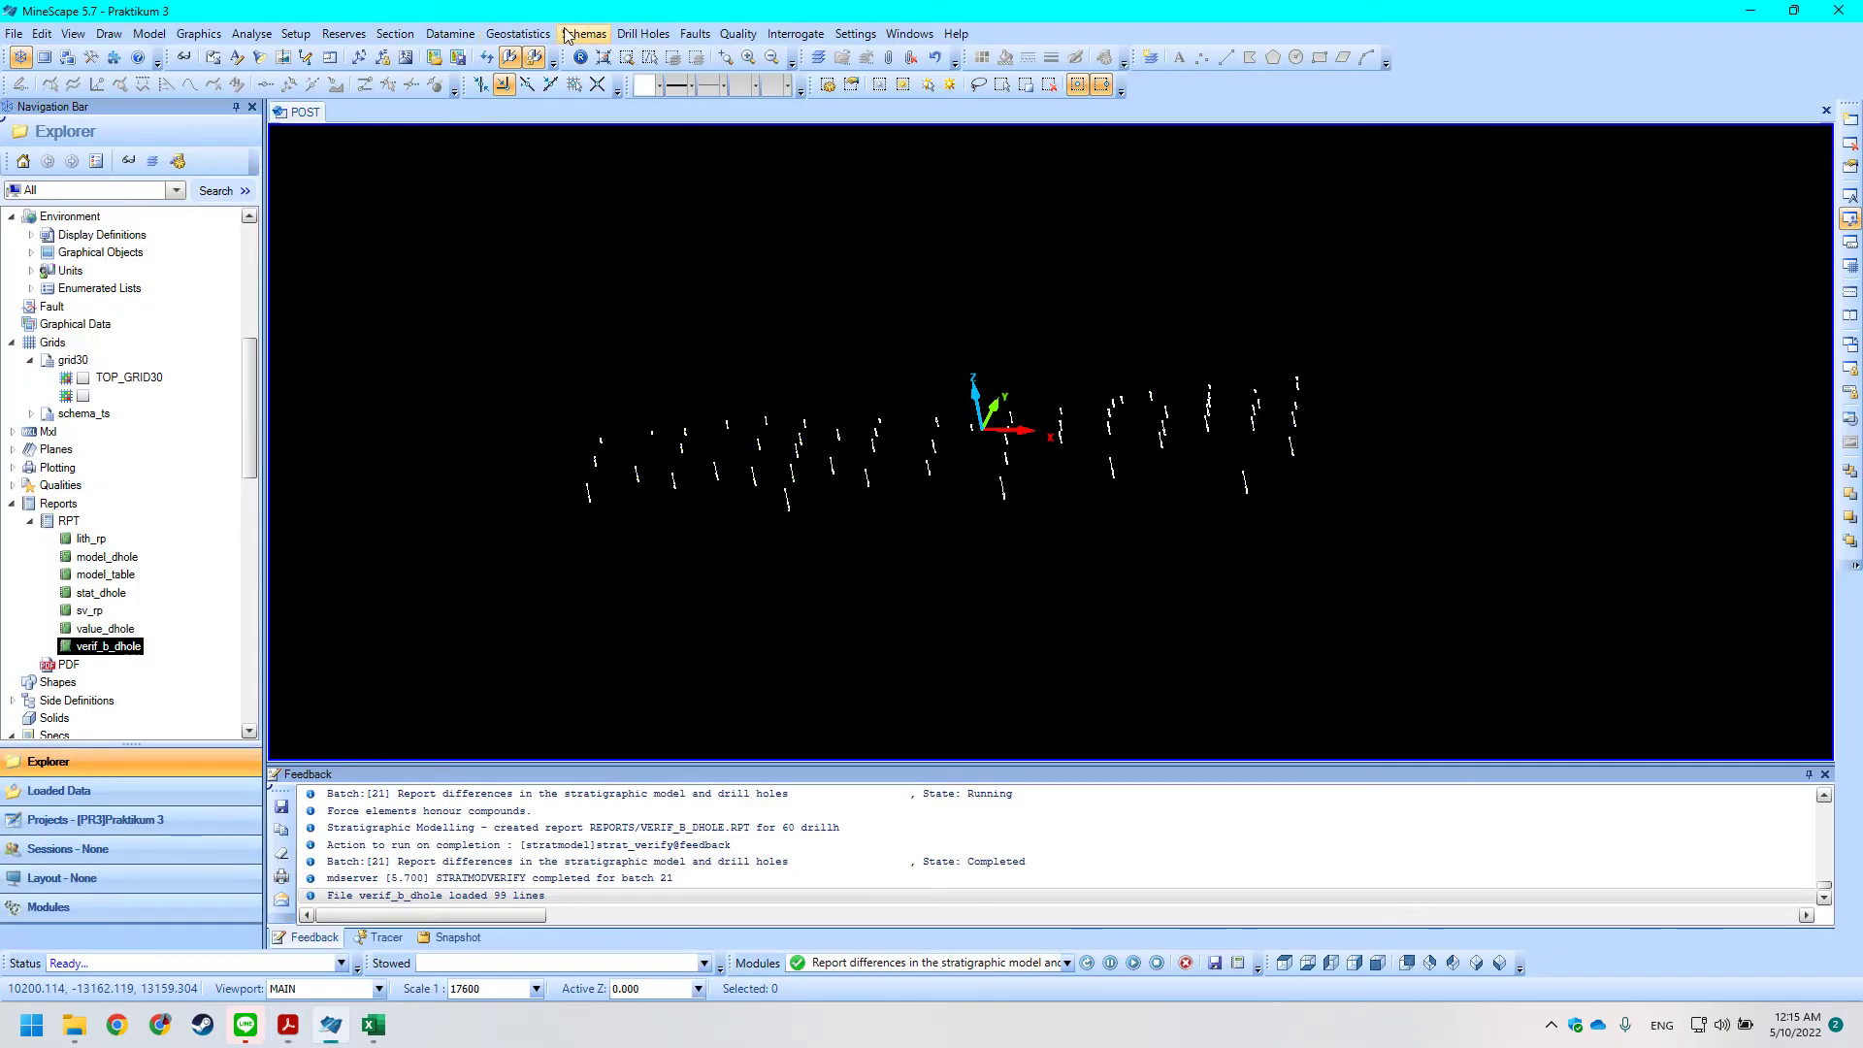
left_click(199, 34)
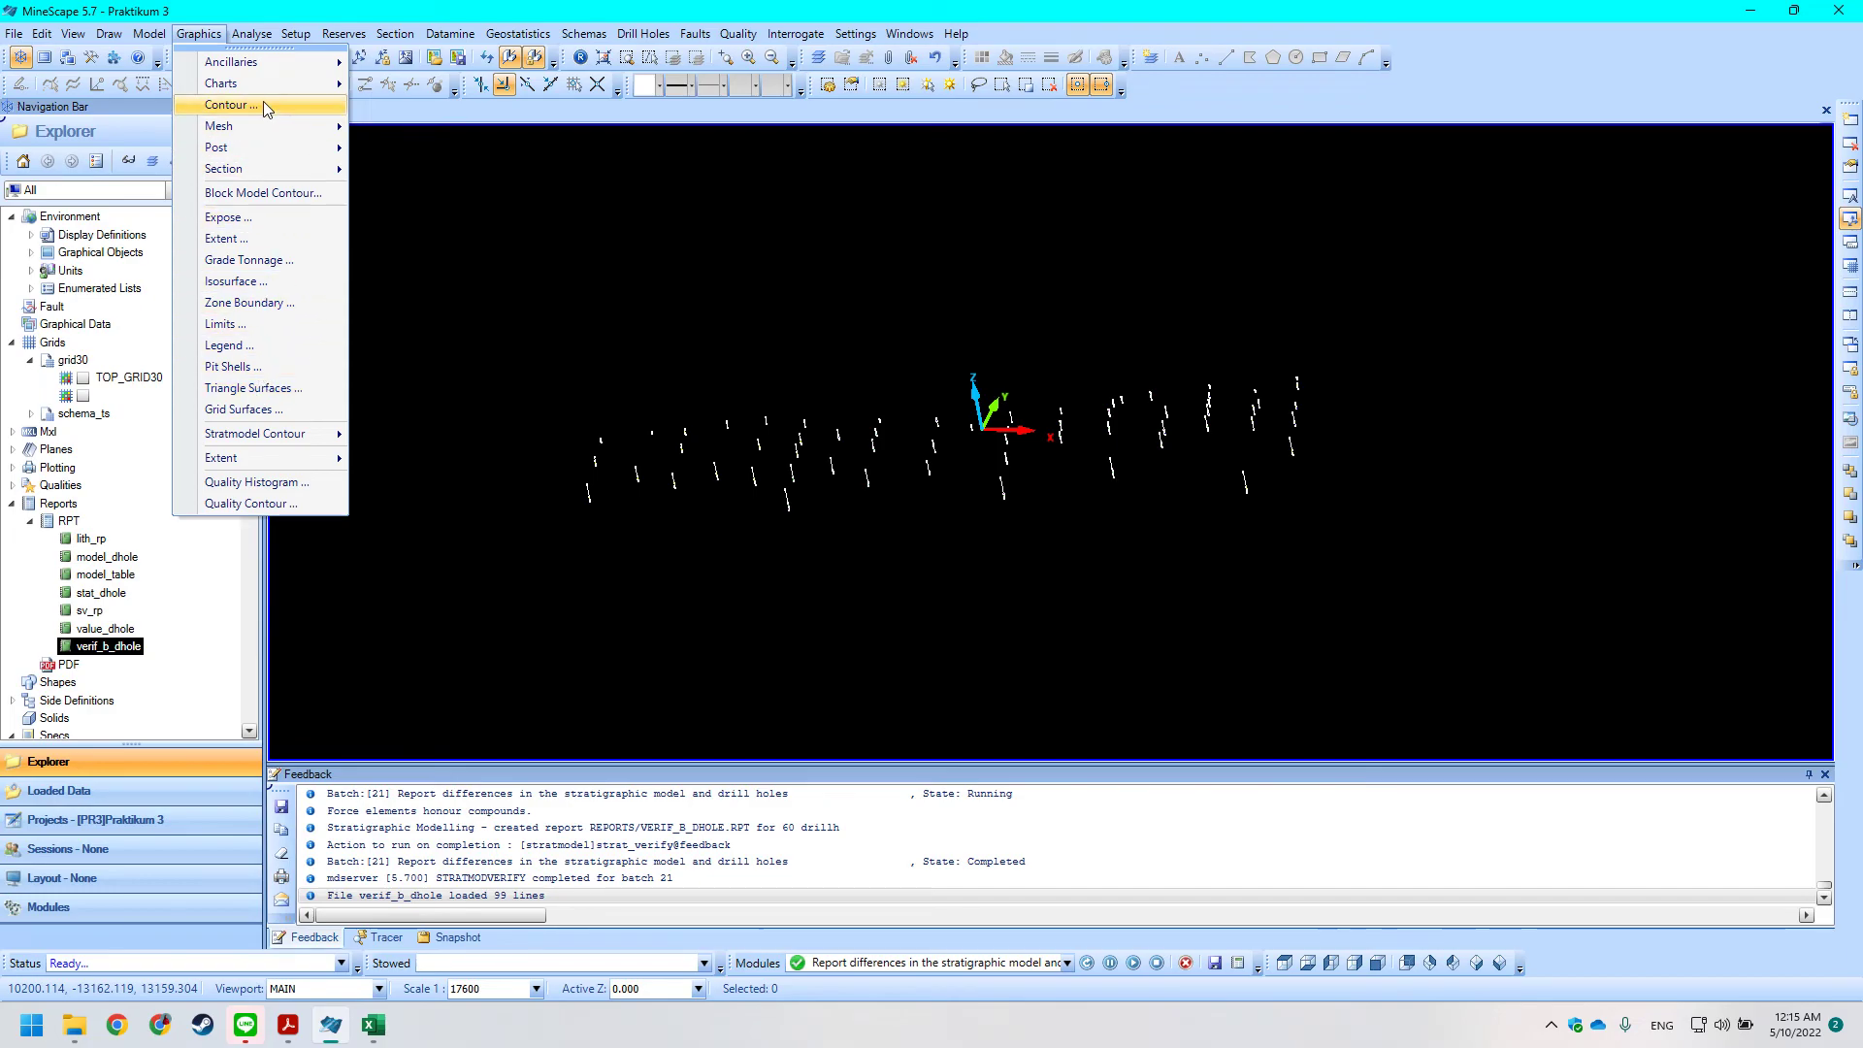
mouse_move(296, 438)
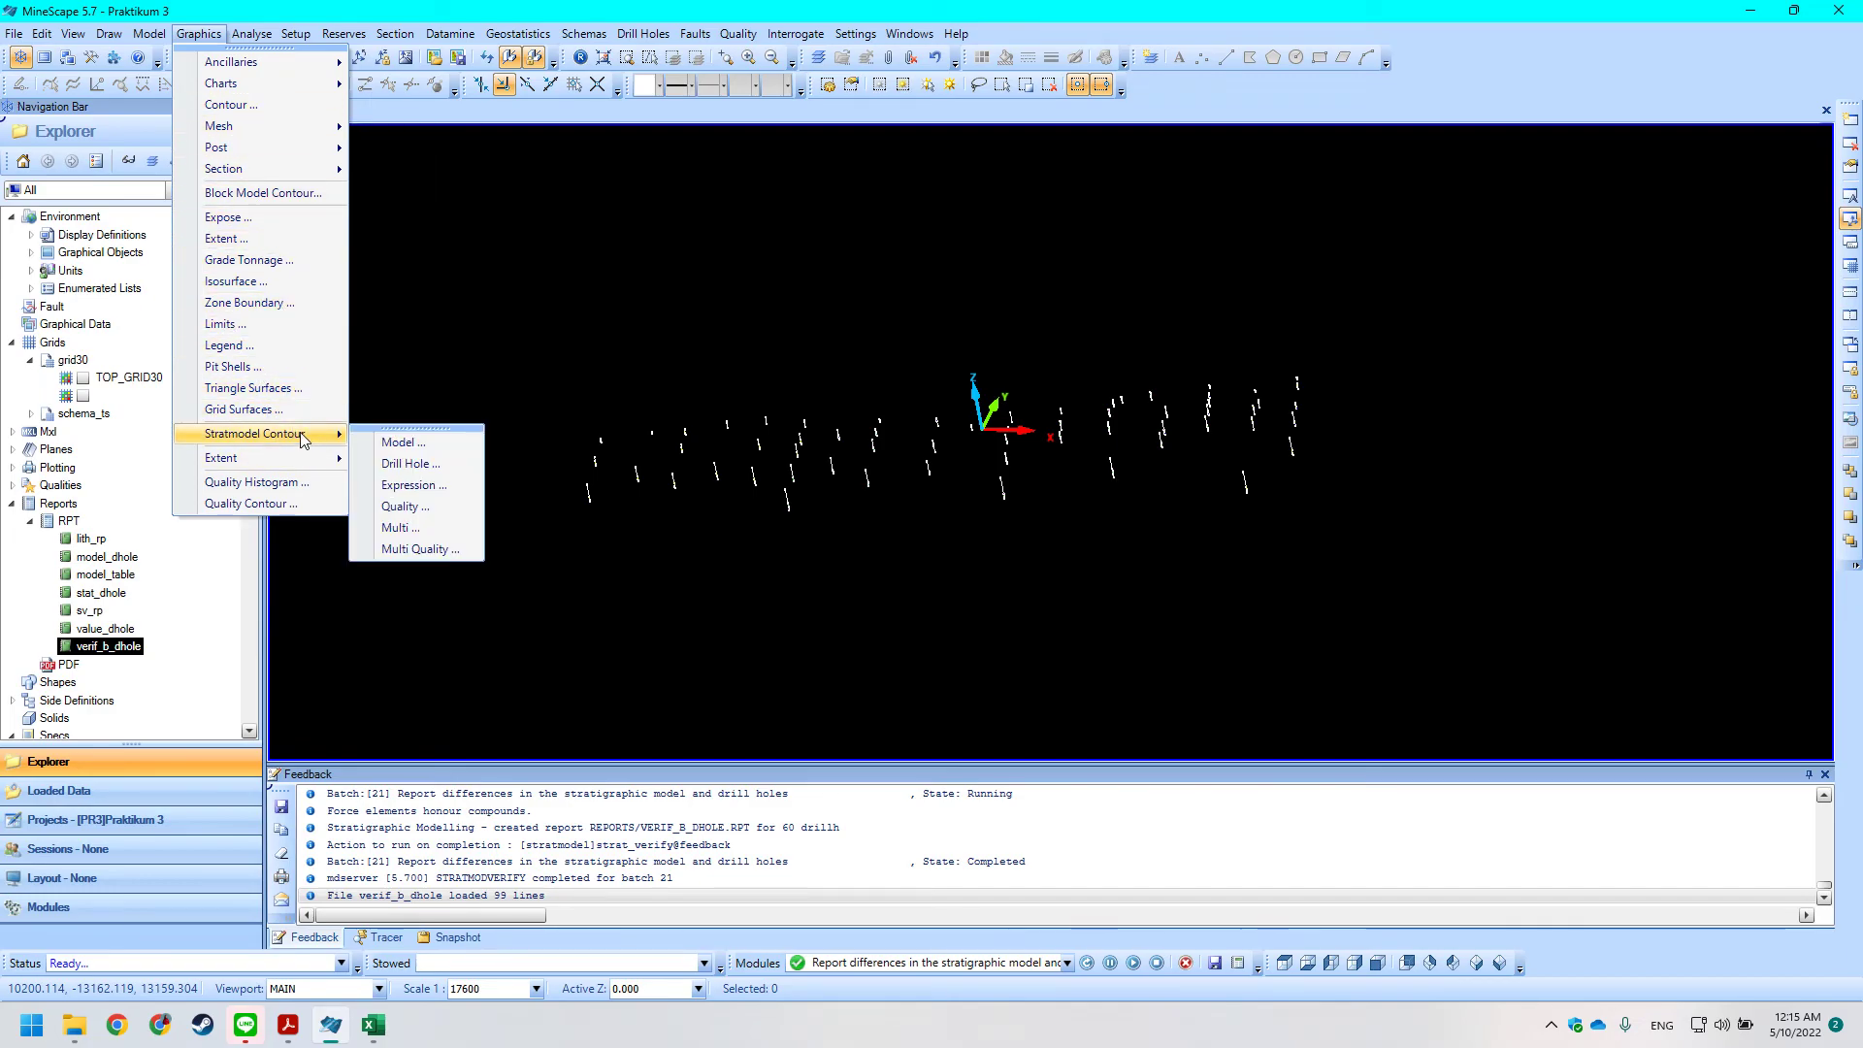
left_click(423, 444)
key("alt+Tab")
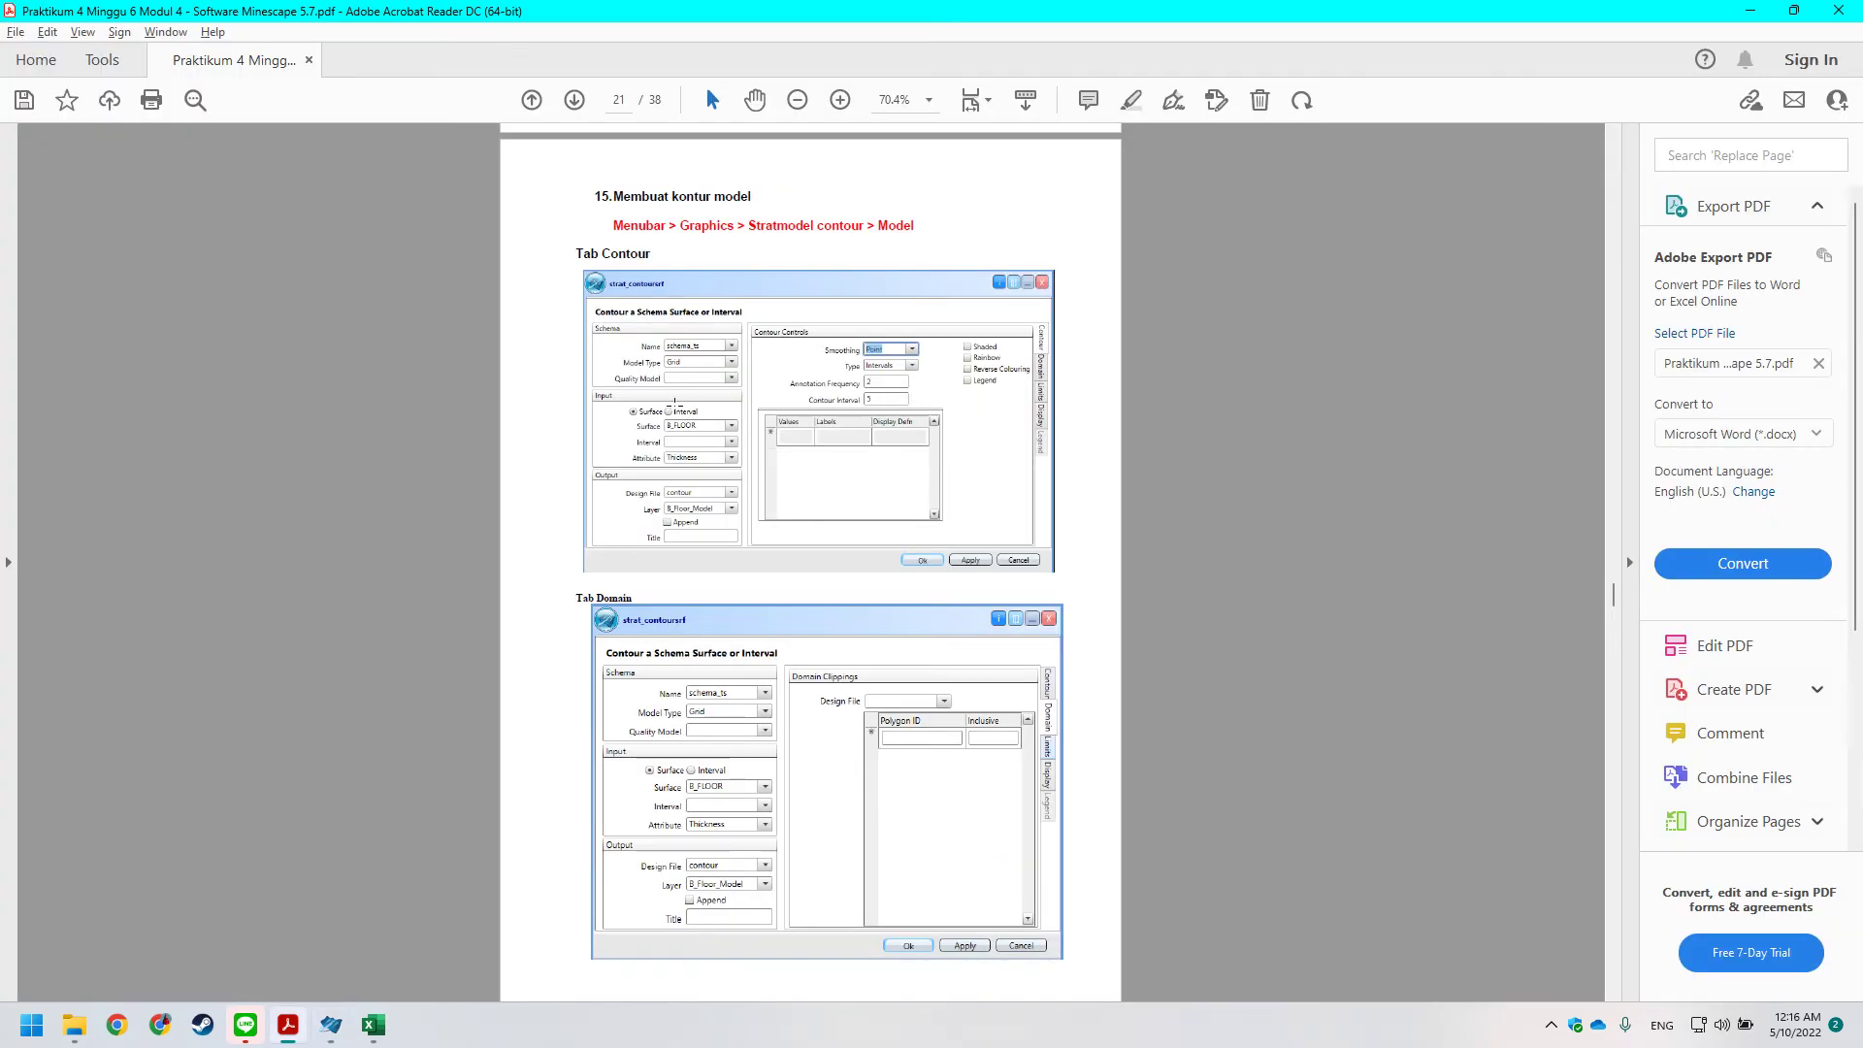
scroll(726, 269, "down", 3)
key("alt+Tab")
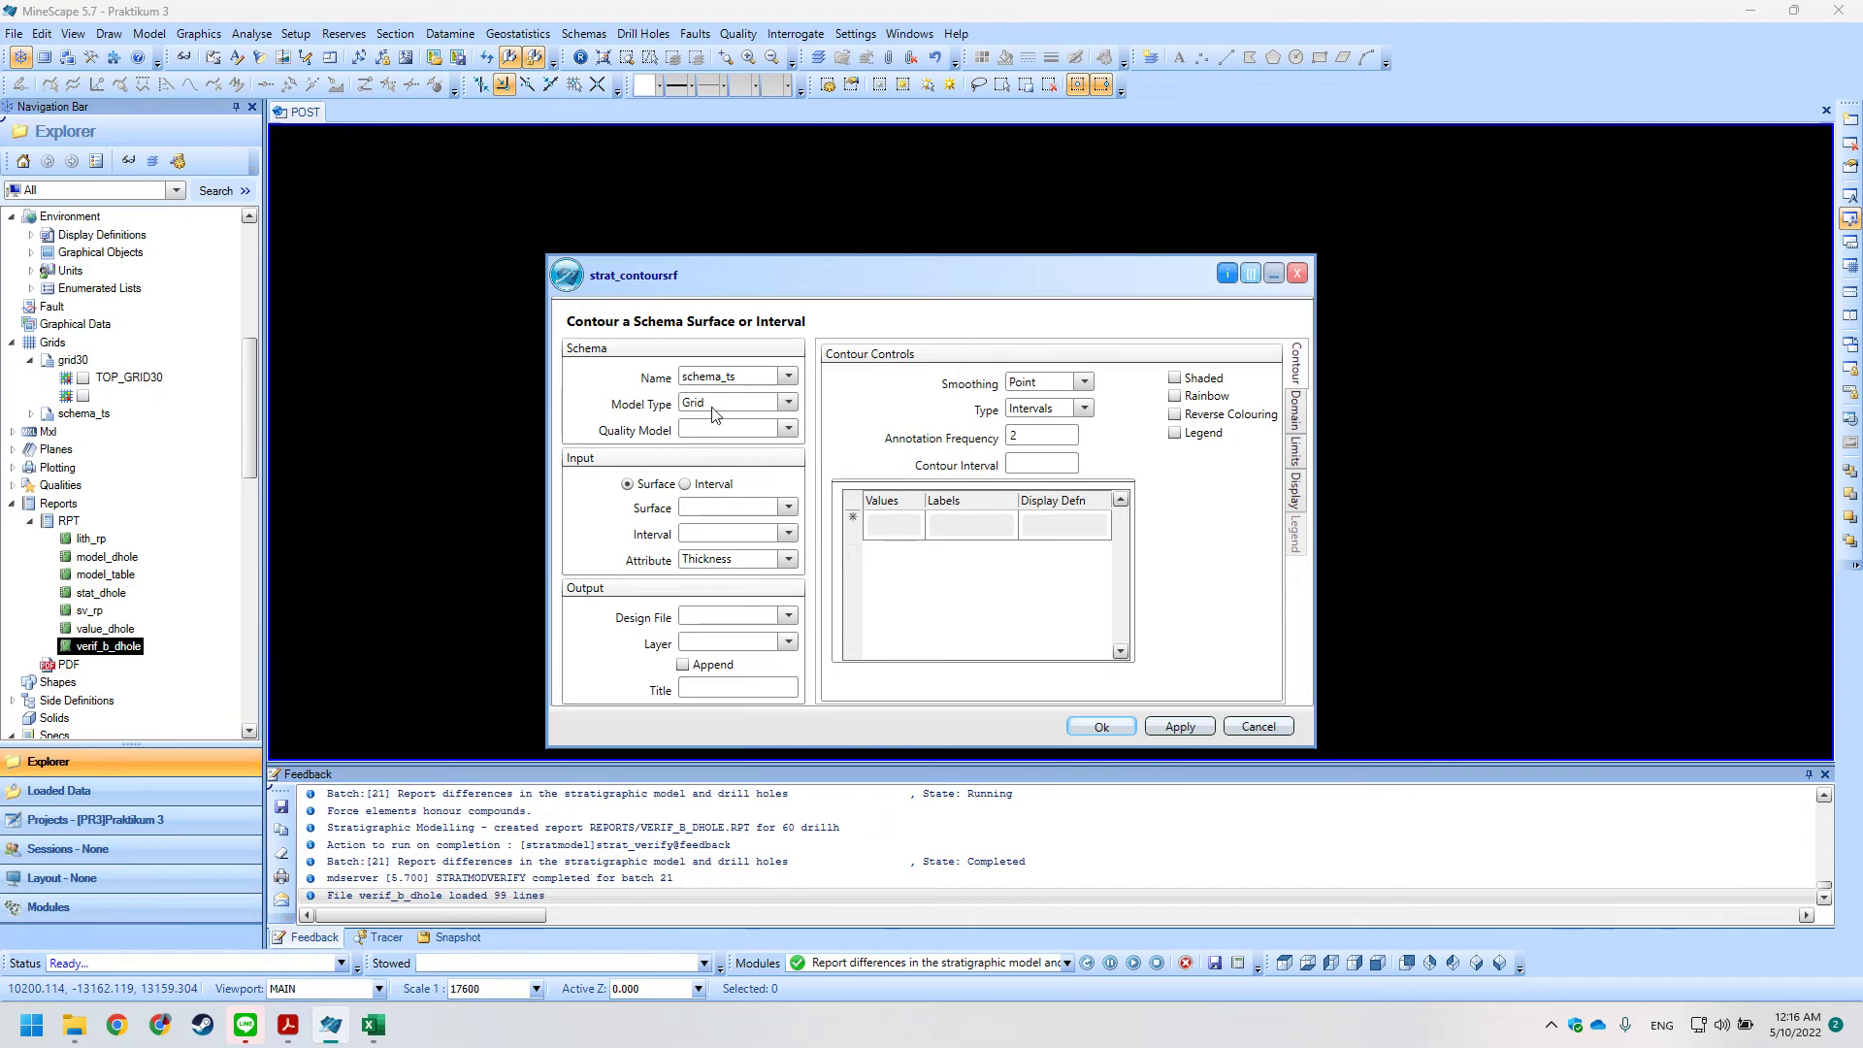
Set the contour's input surface to B_FLOOR, comparing the schema and input settings with the tutorial PDF.
key("alt+Tab")
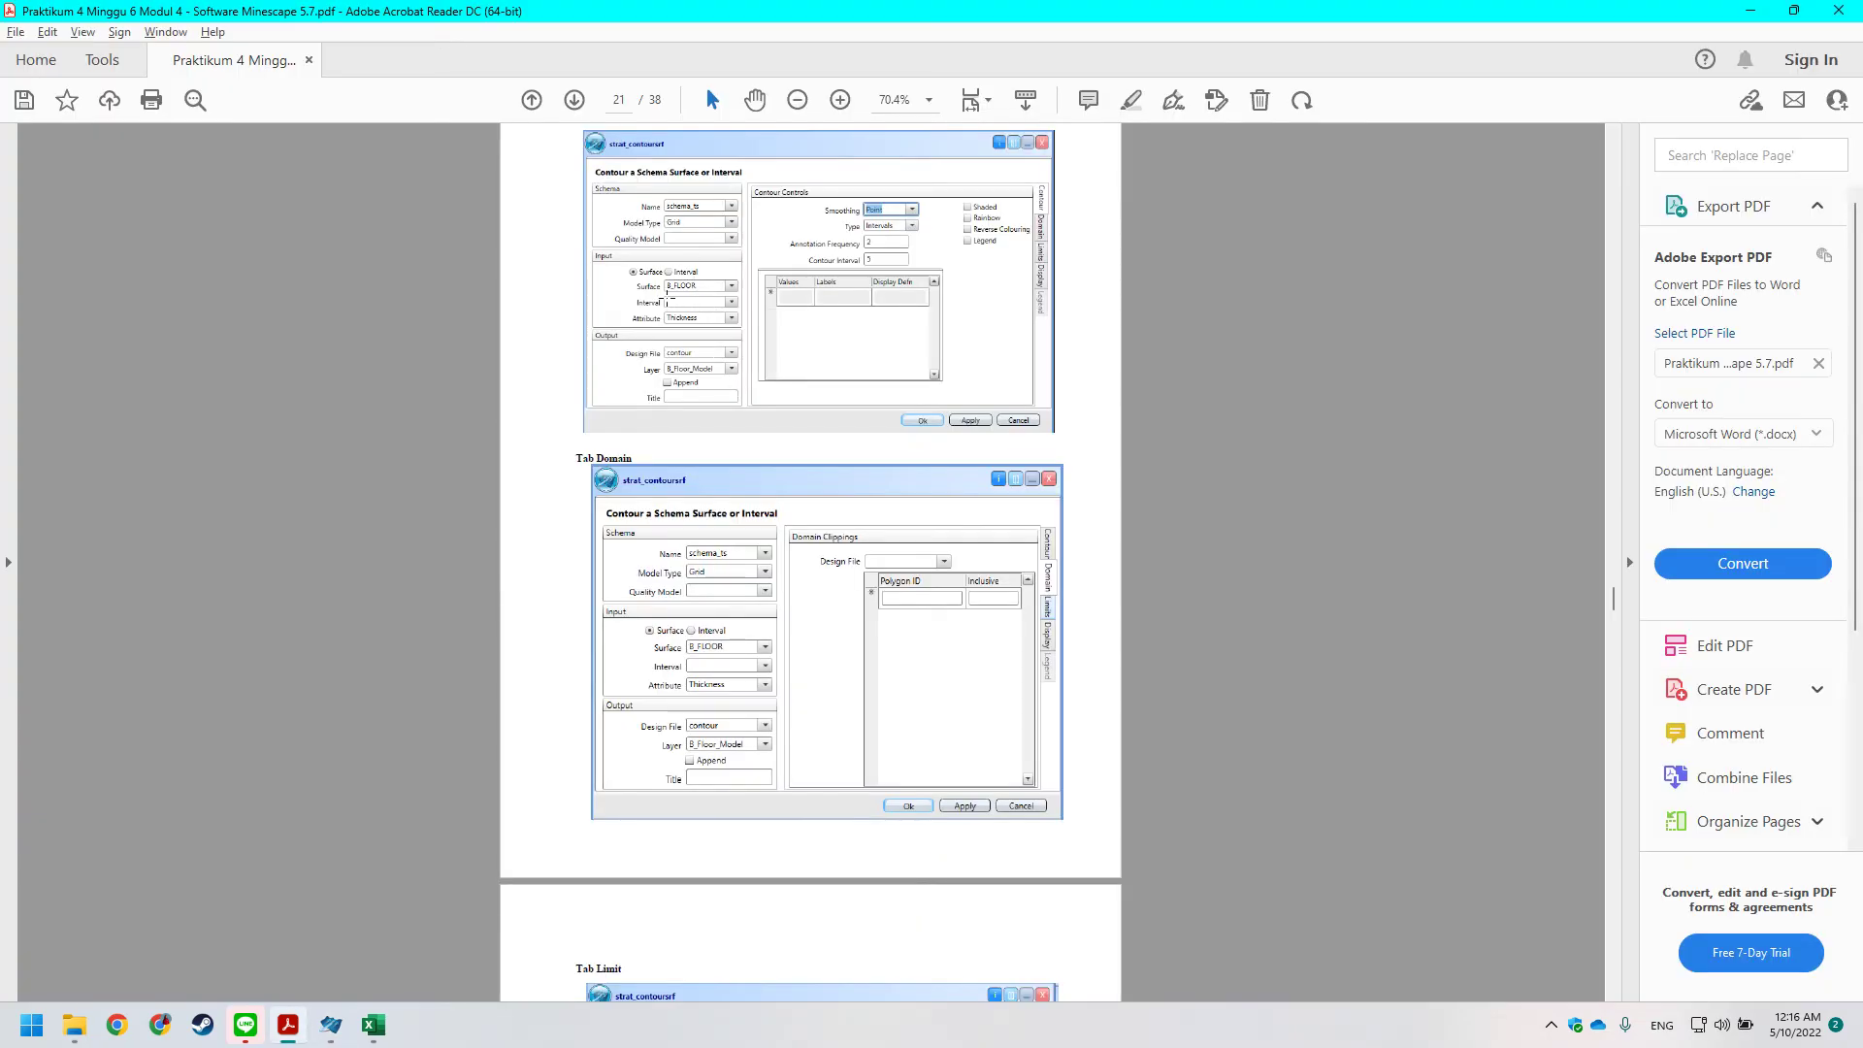
key("alt+Tab")
key("alt+Tab")
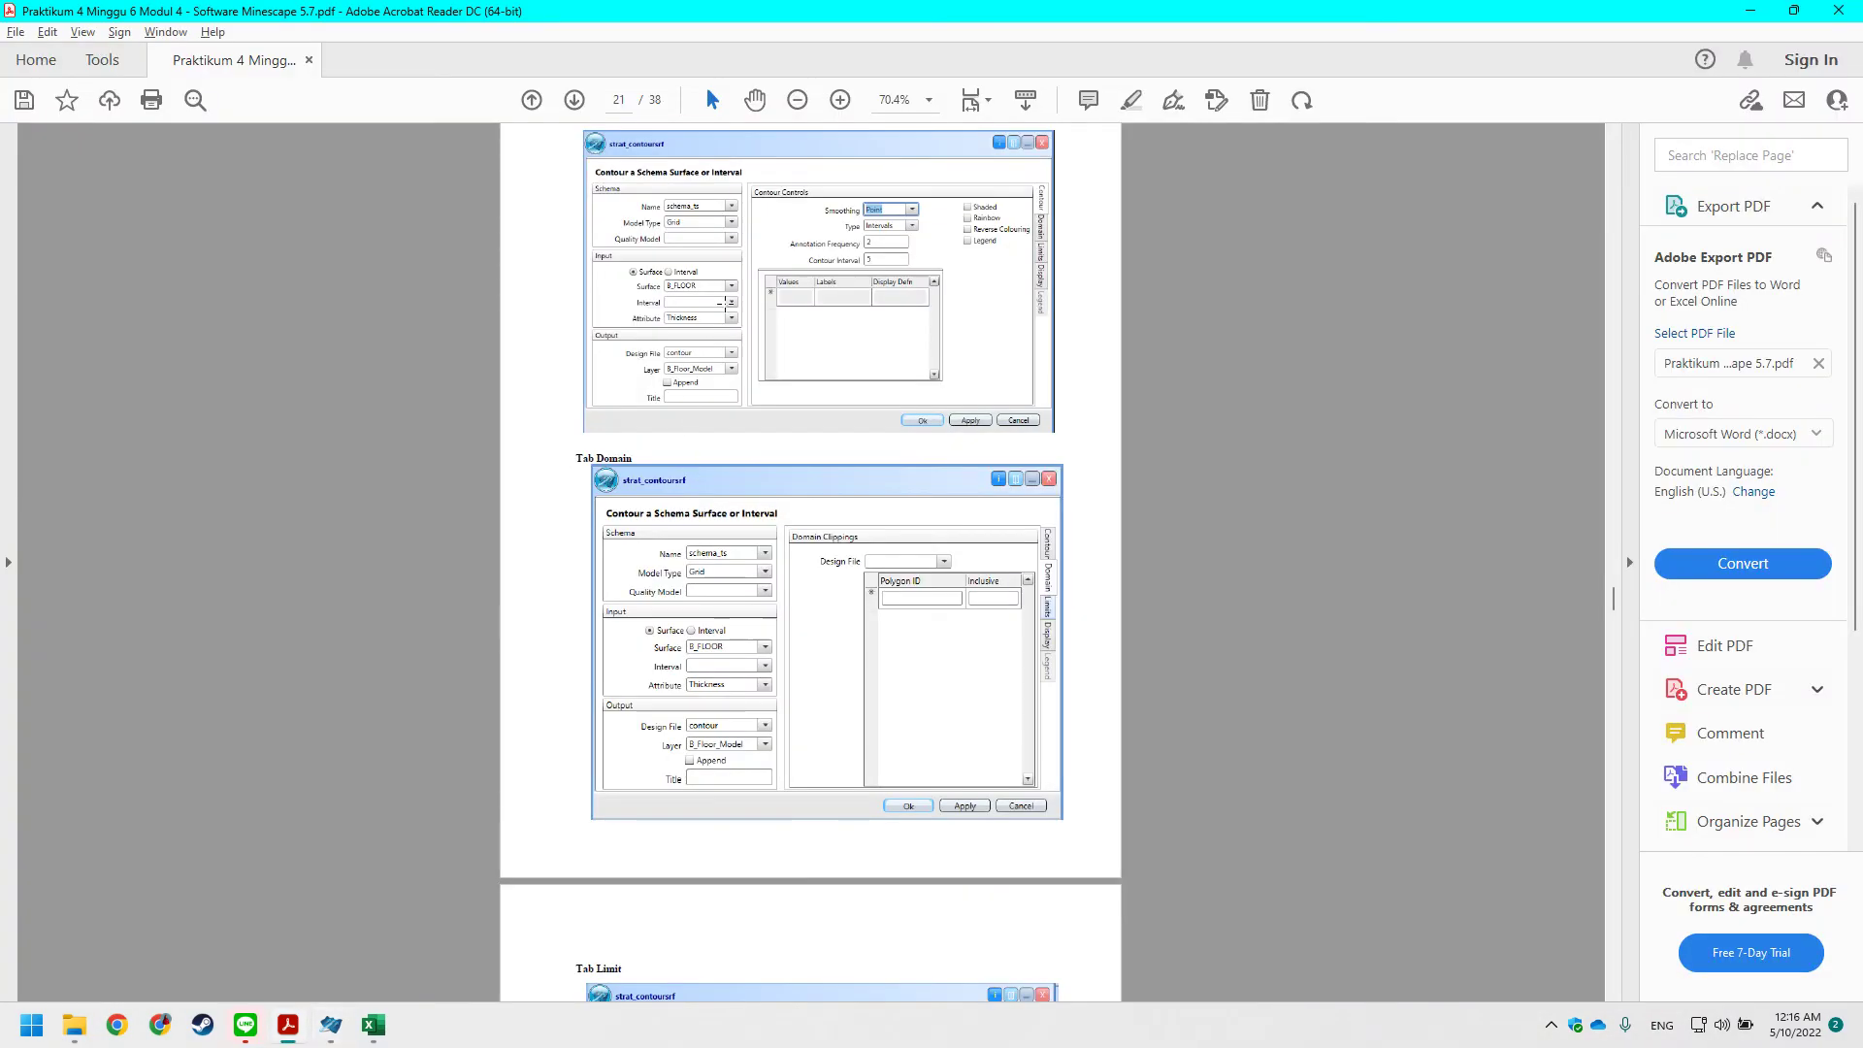
key("alt+Tab")
left_click(788, 508)
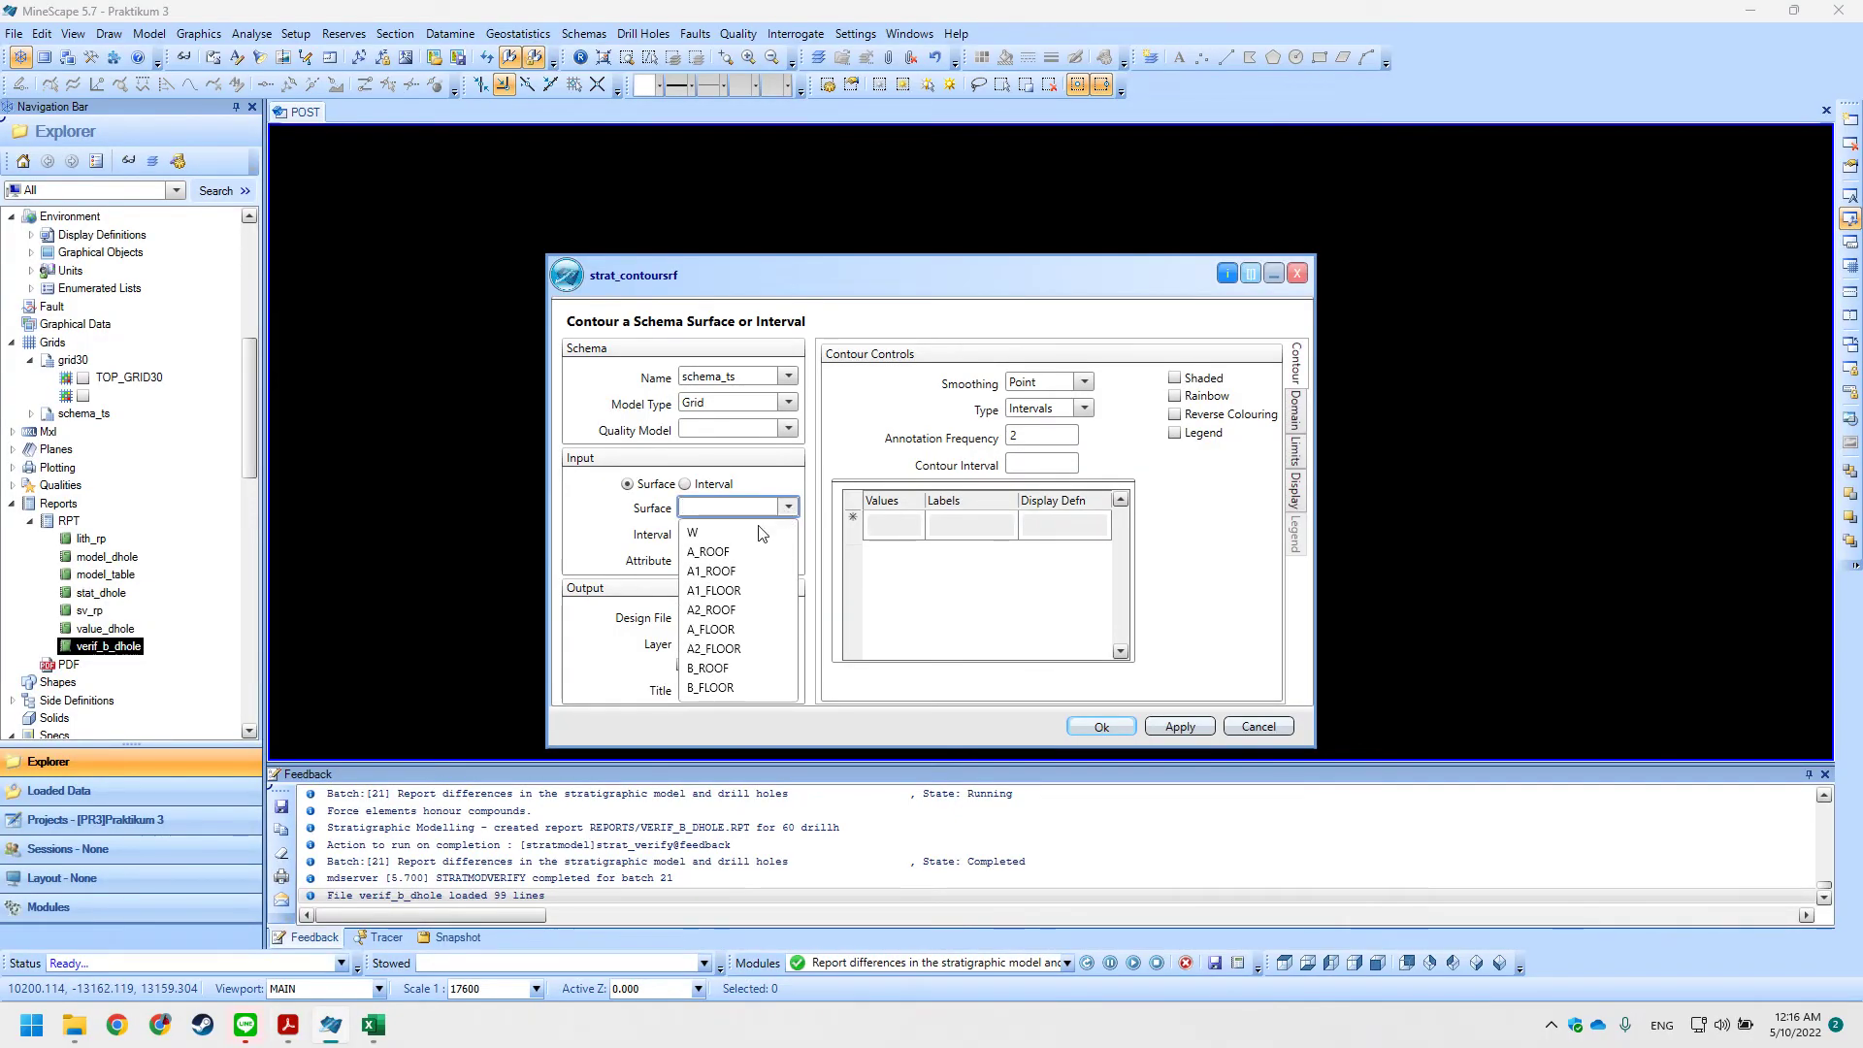
left_click(744, 689)
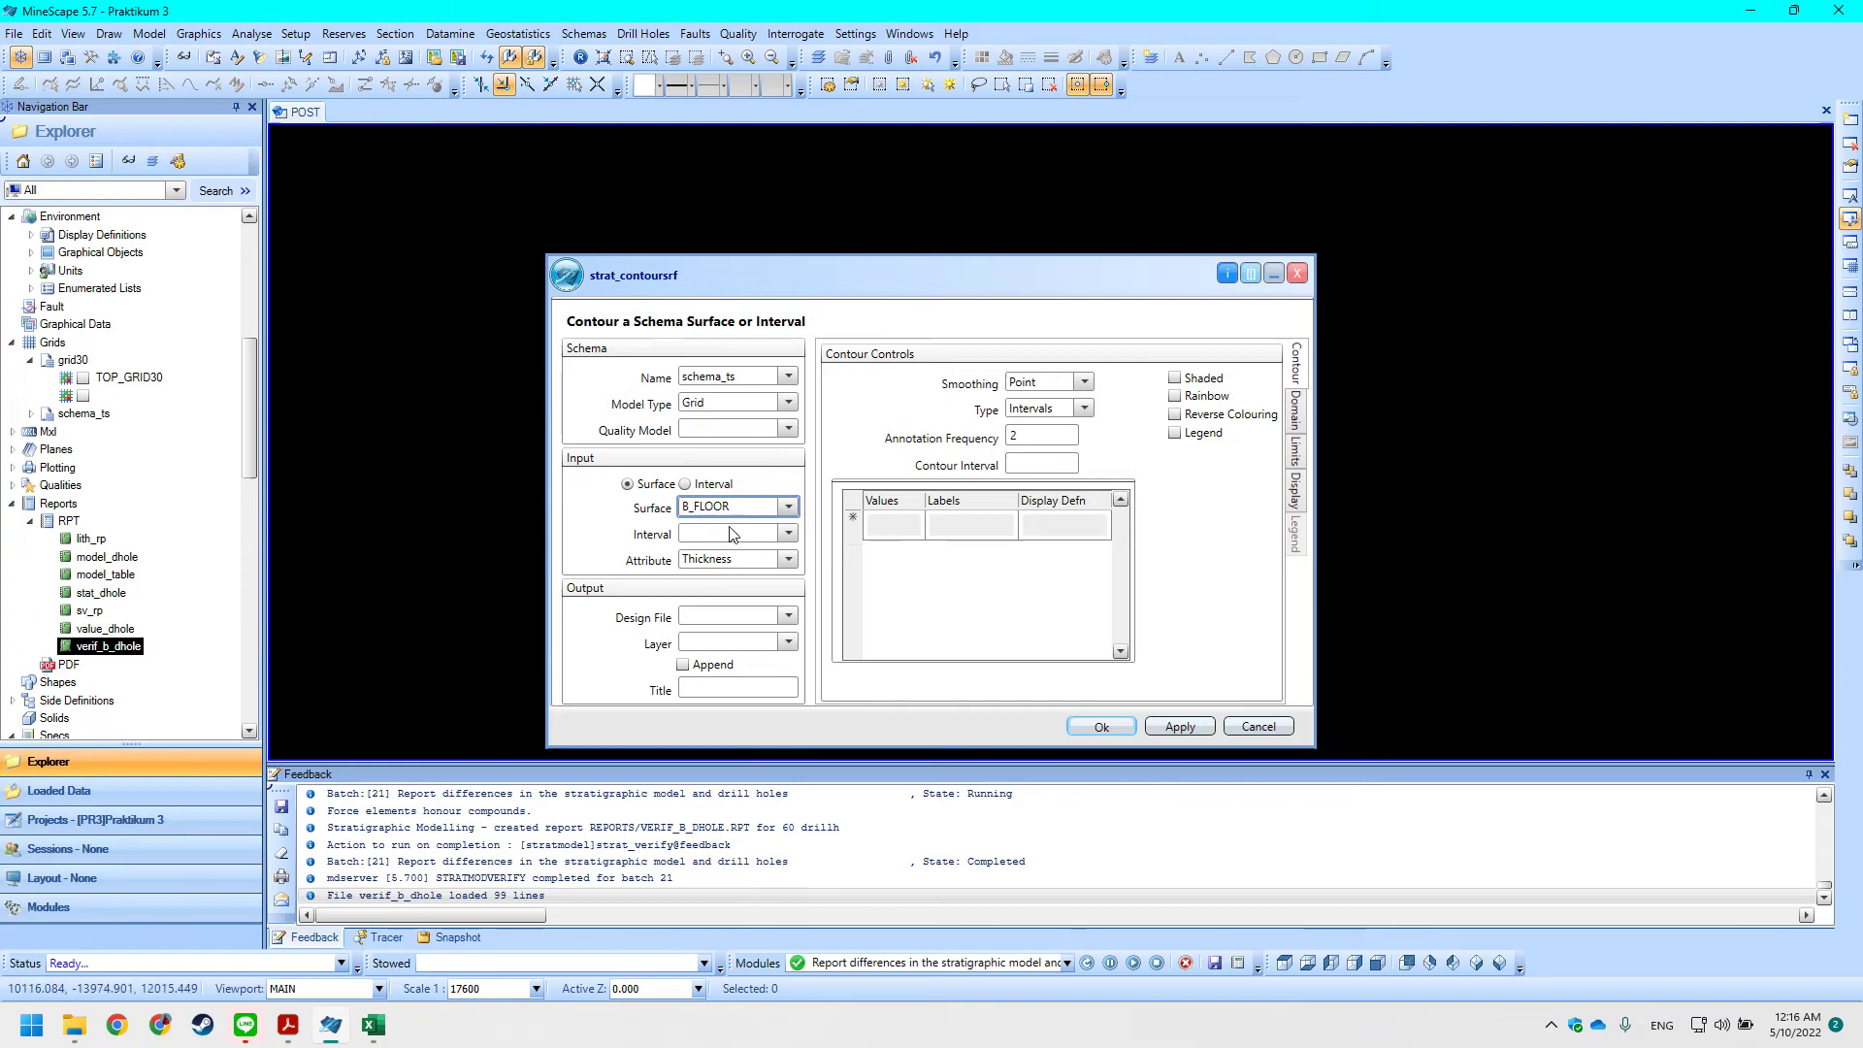
key("alt+Tab")
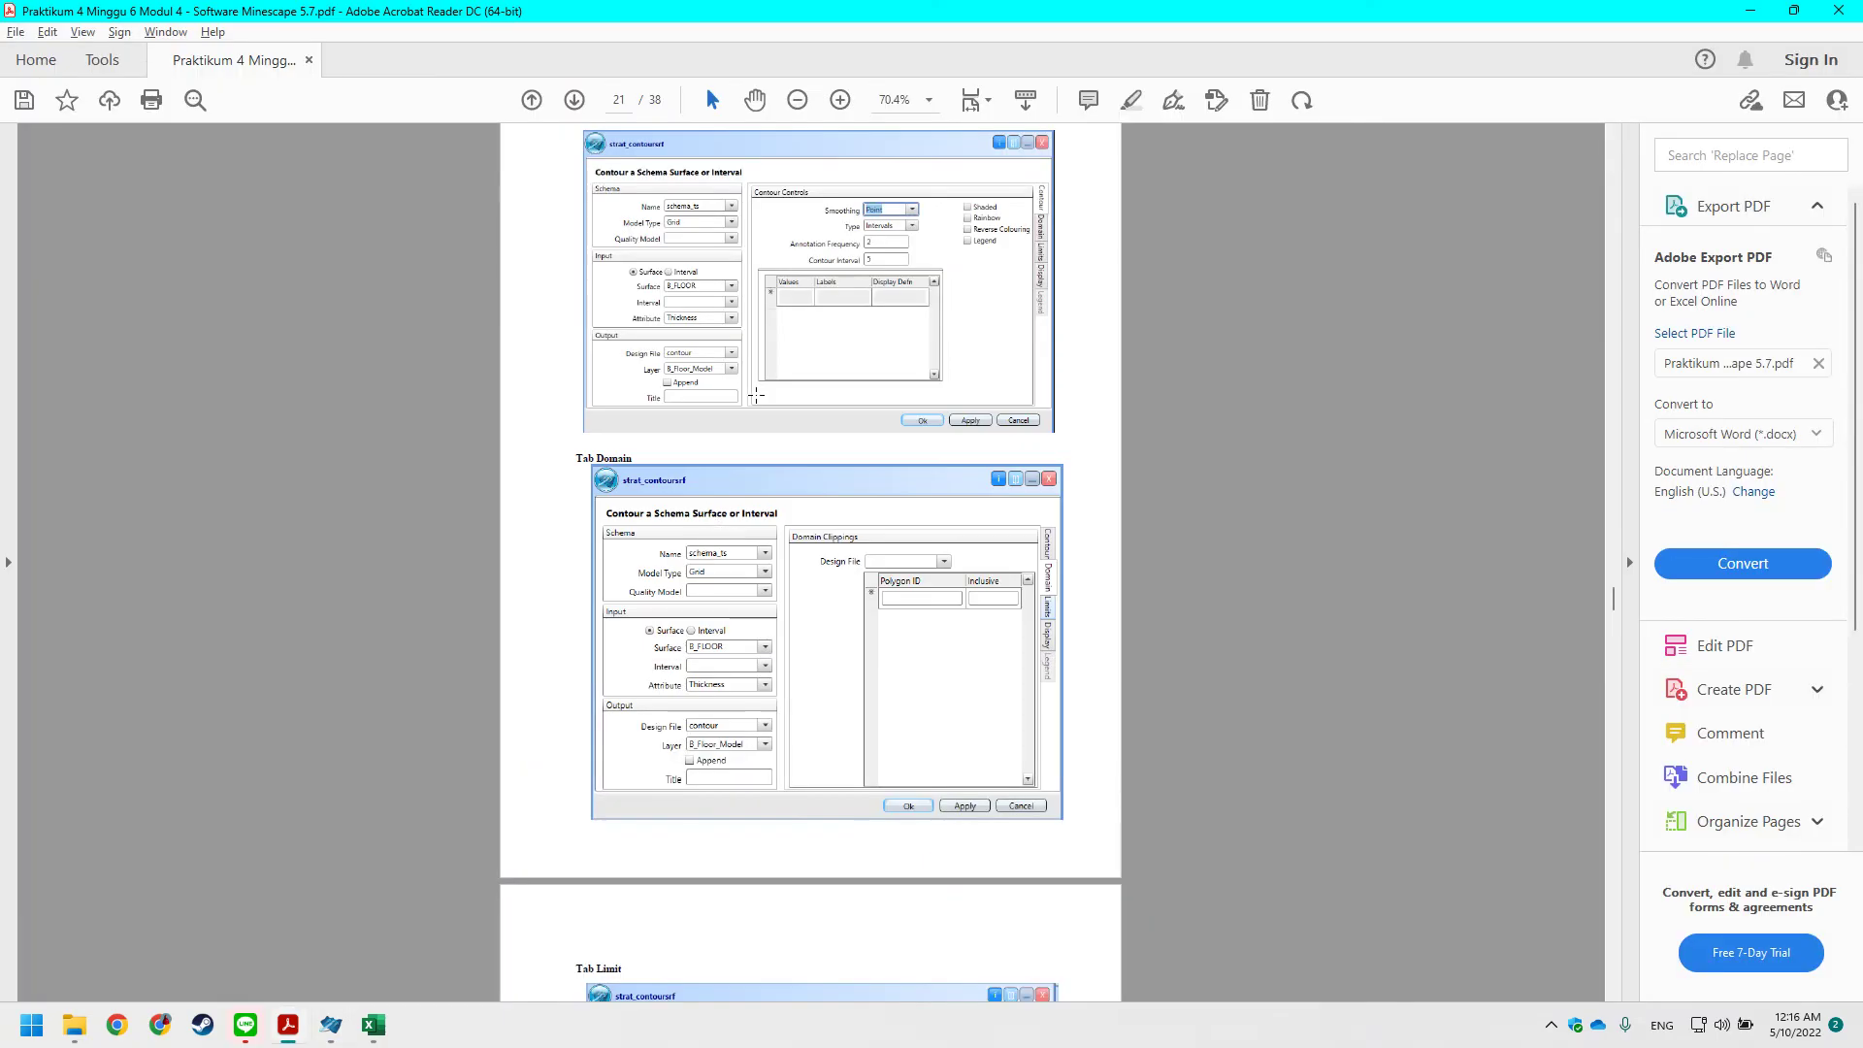
key("alt+Tab")
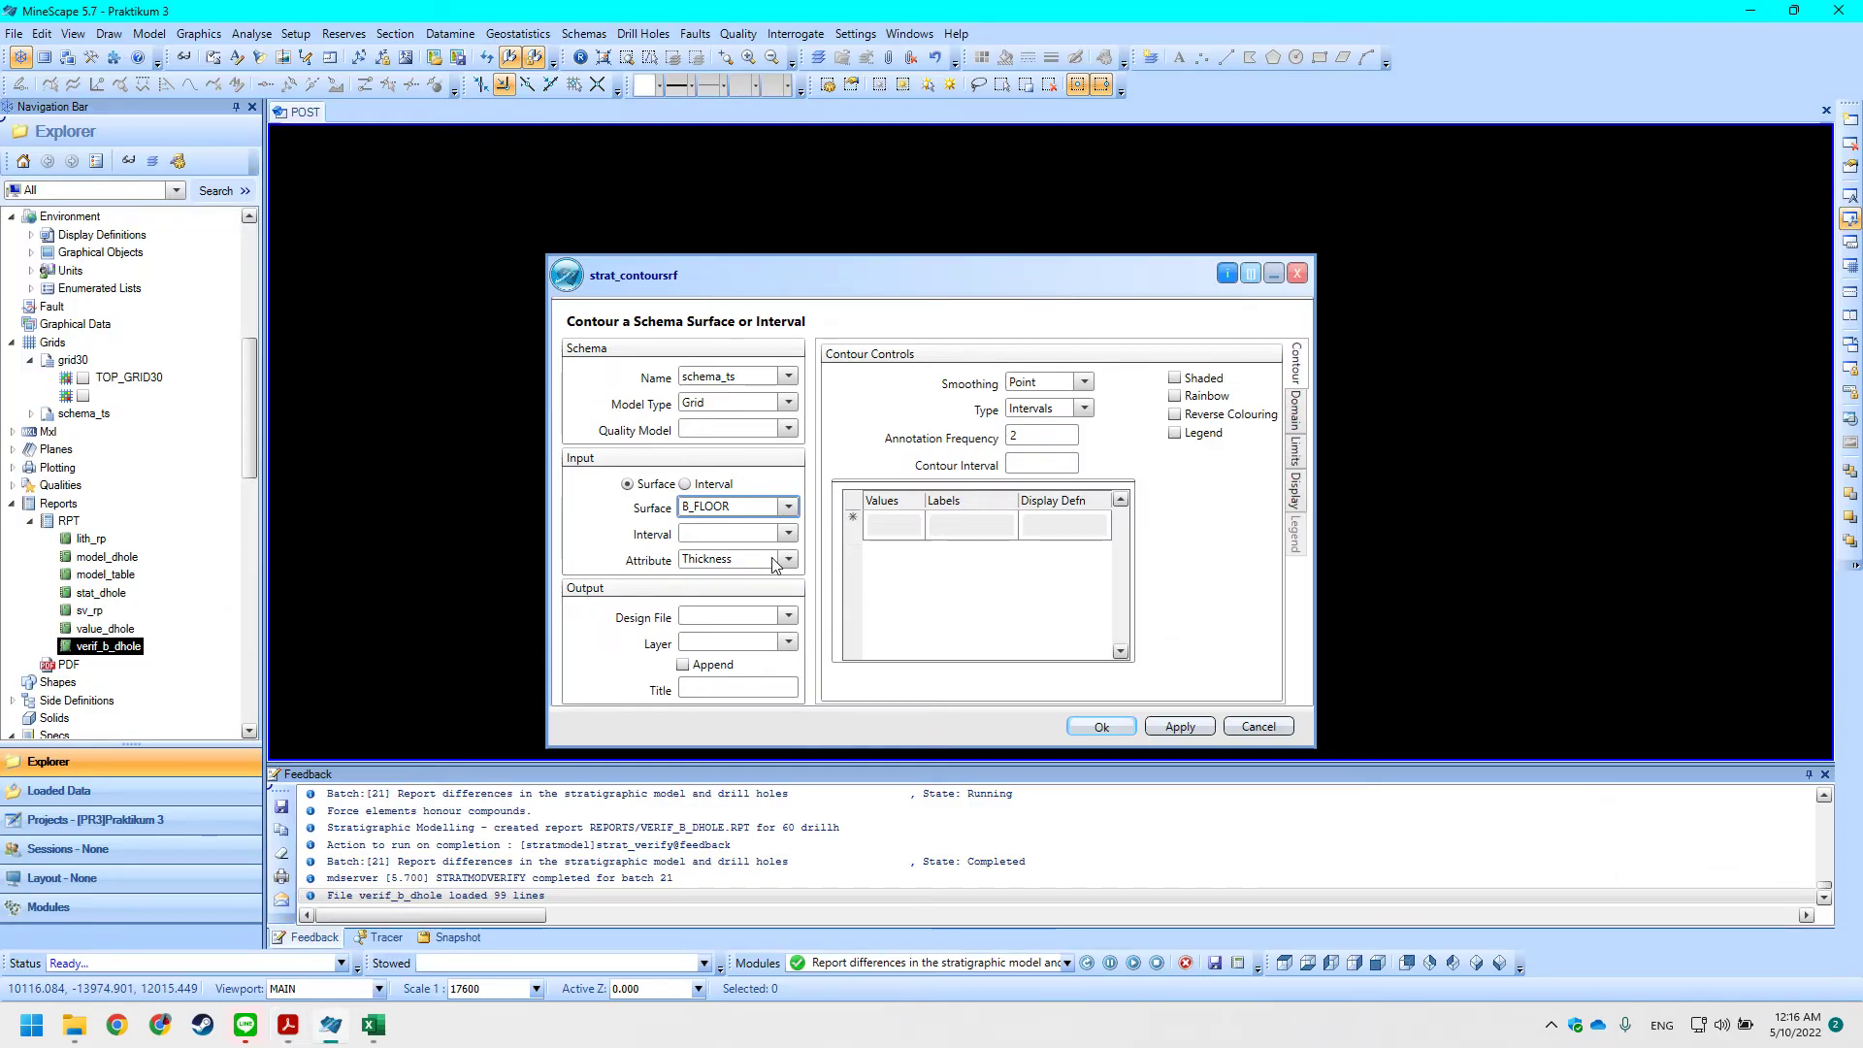
Check the output settings in the tutorial PDF and create a new design file named Contour from the contour form.
key("alt+Tab")
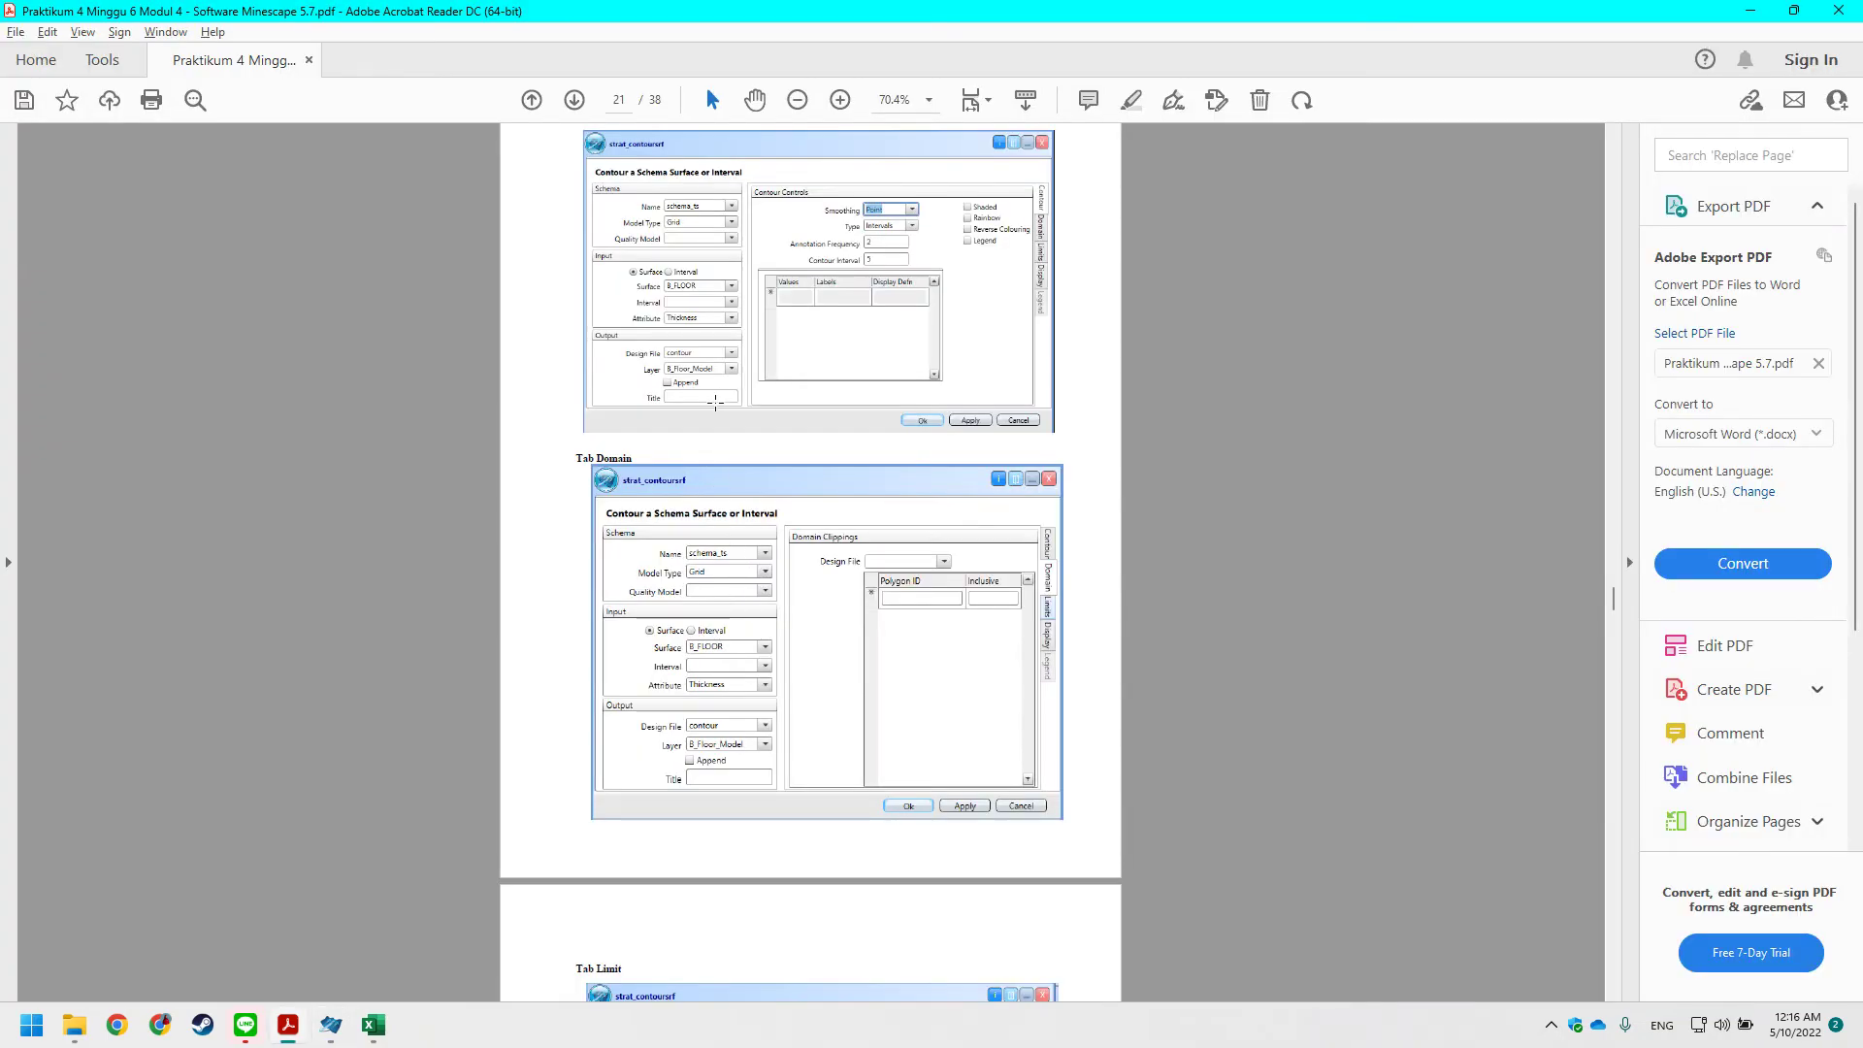
key("alt+Tab")
right_click(708, 617)
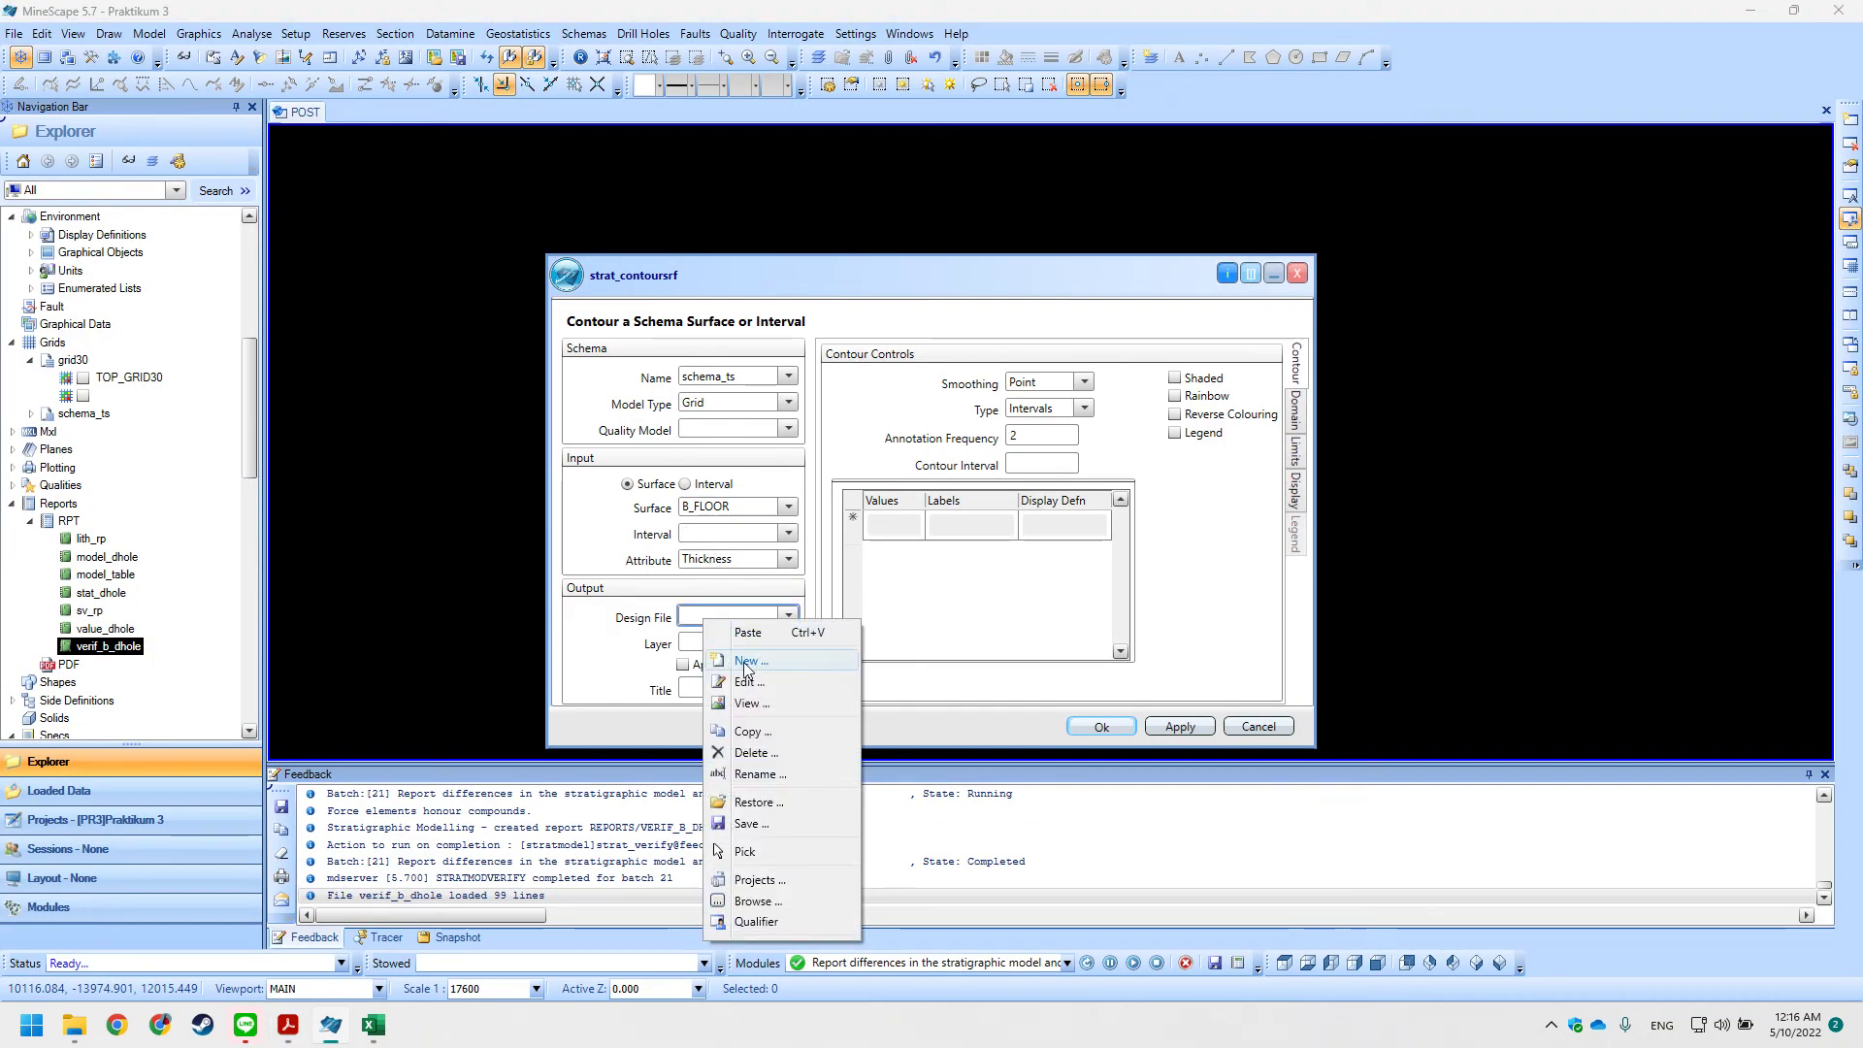
left_click(747, 668)
left_click(968, 445)
type("Contour")
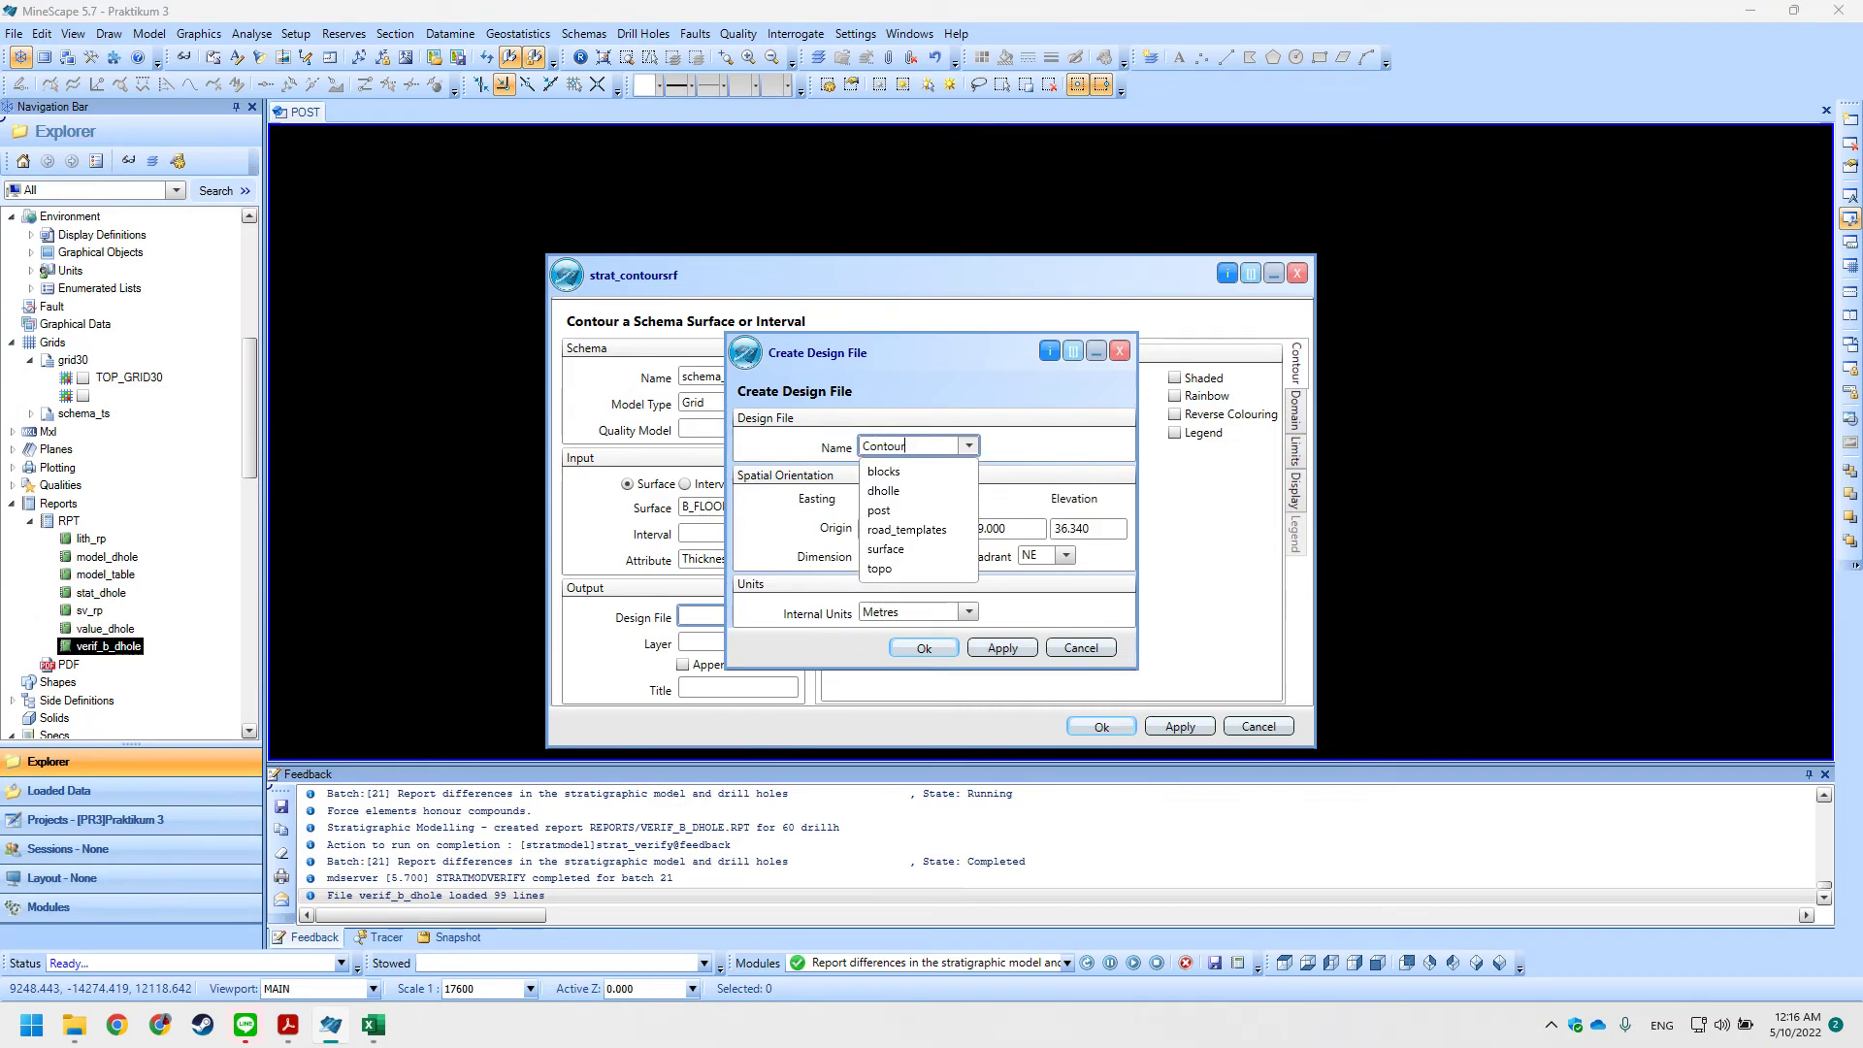
key("Return")
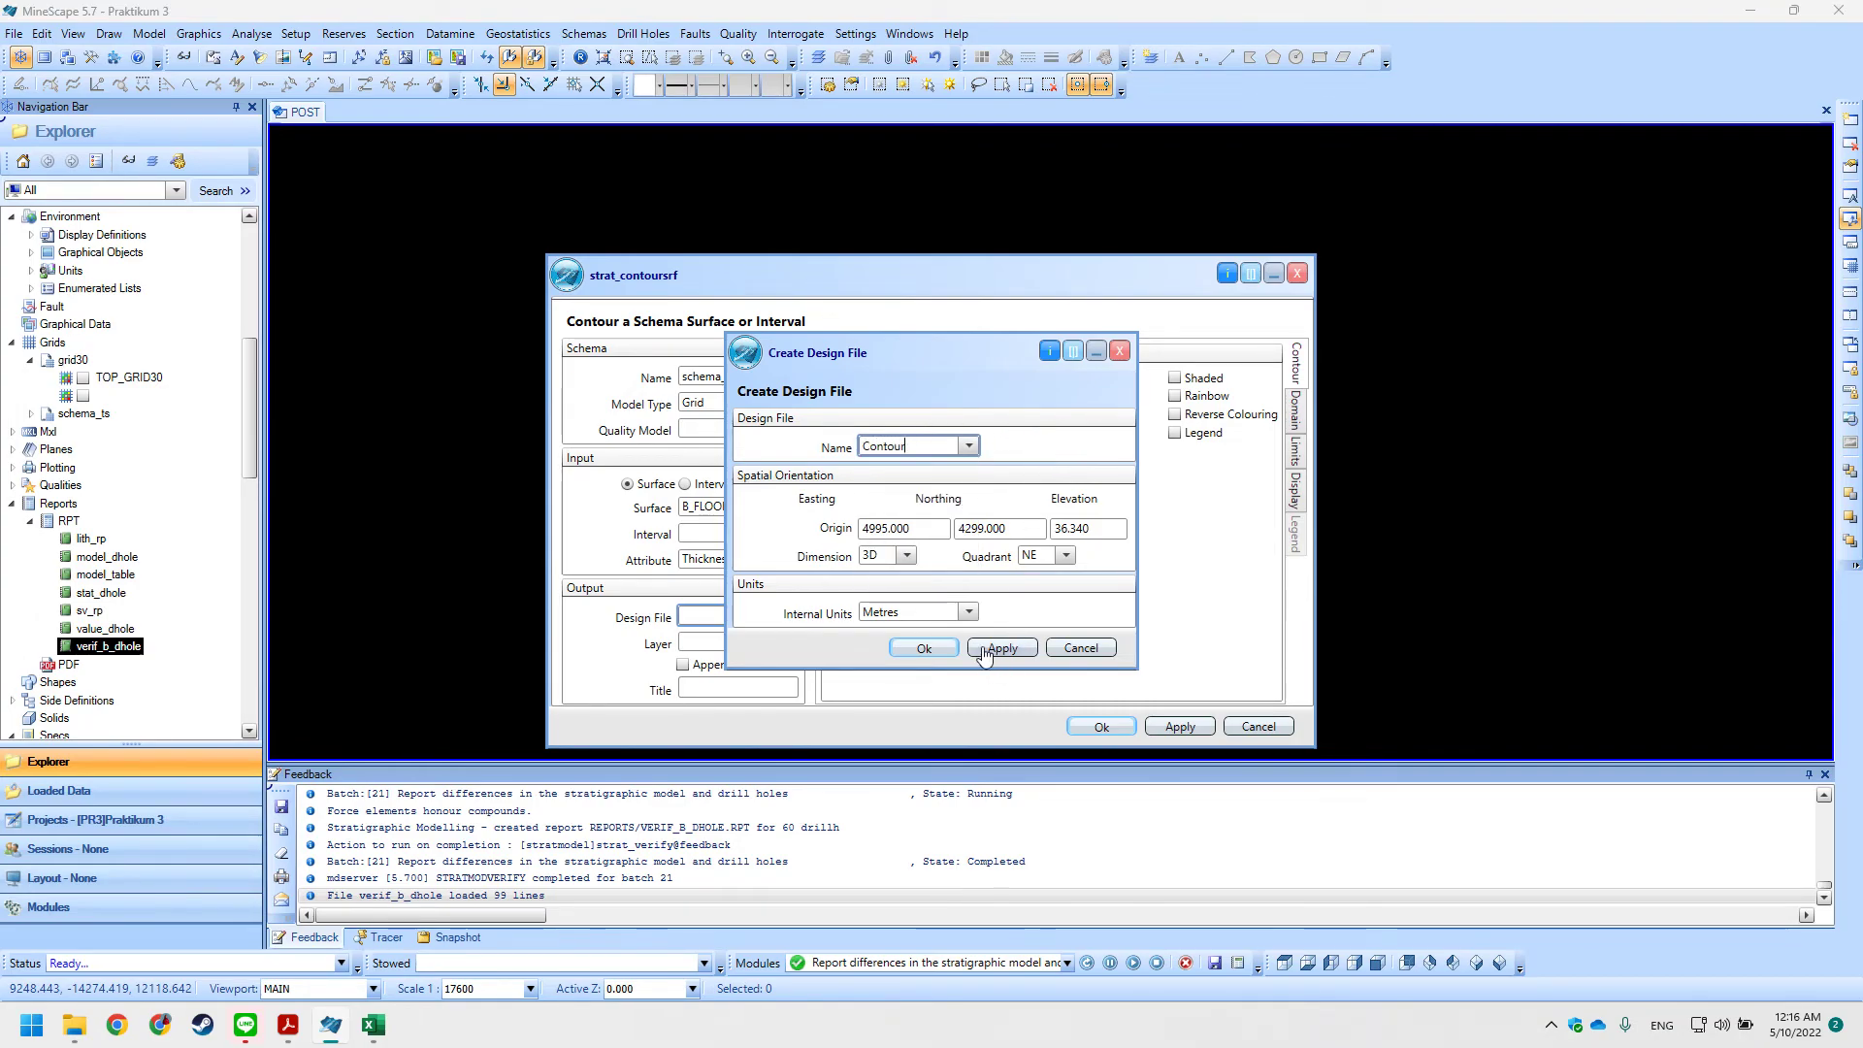
left_click(932, 650)
Locate the contour design file under Design Data and choose it as the contour form's output design file.
scroll(102, 416, "up", 3)
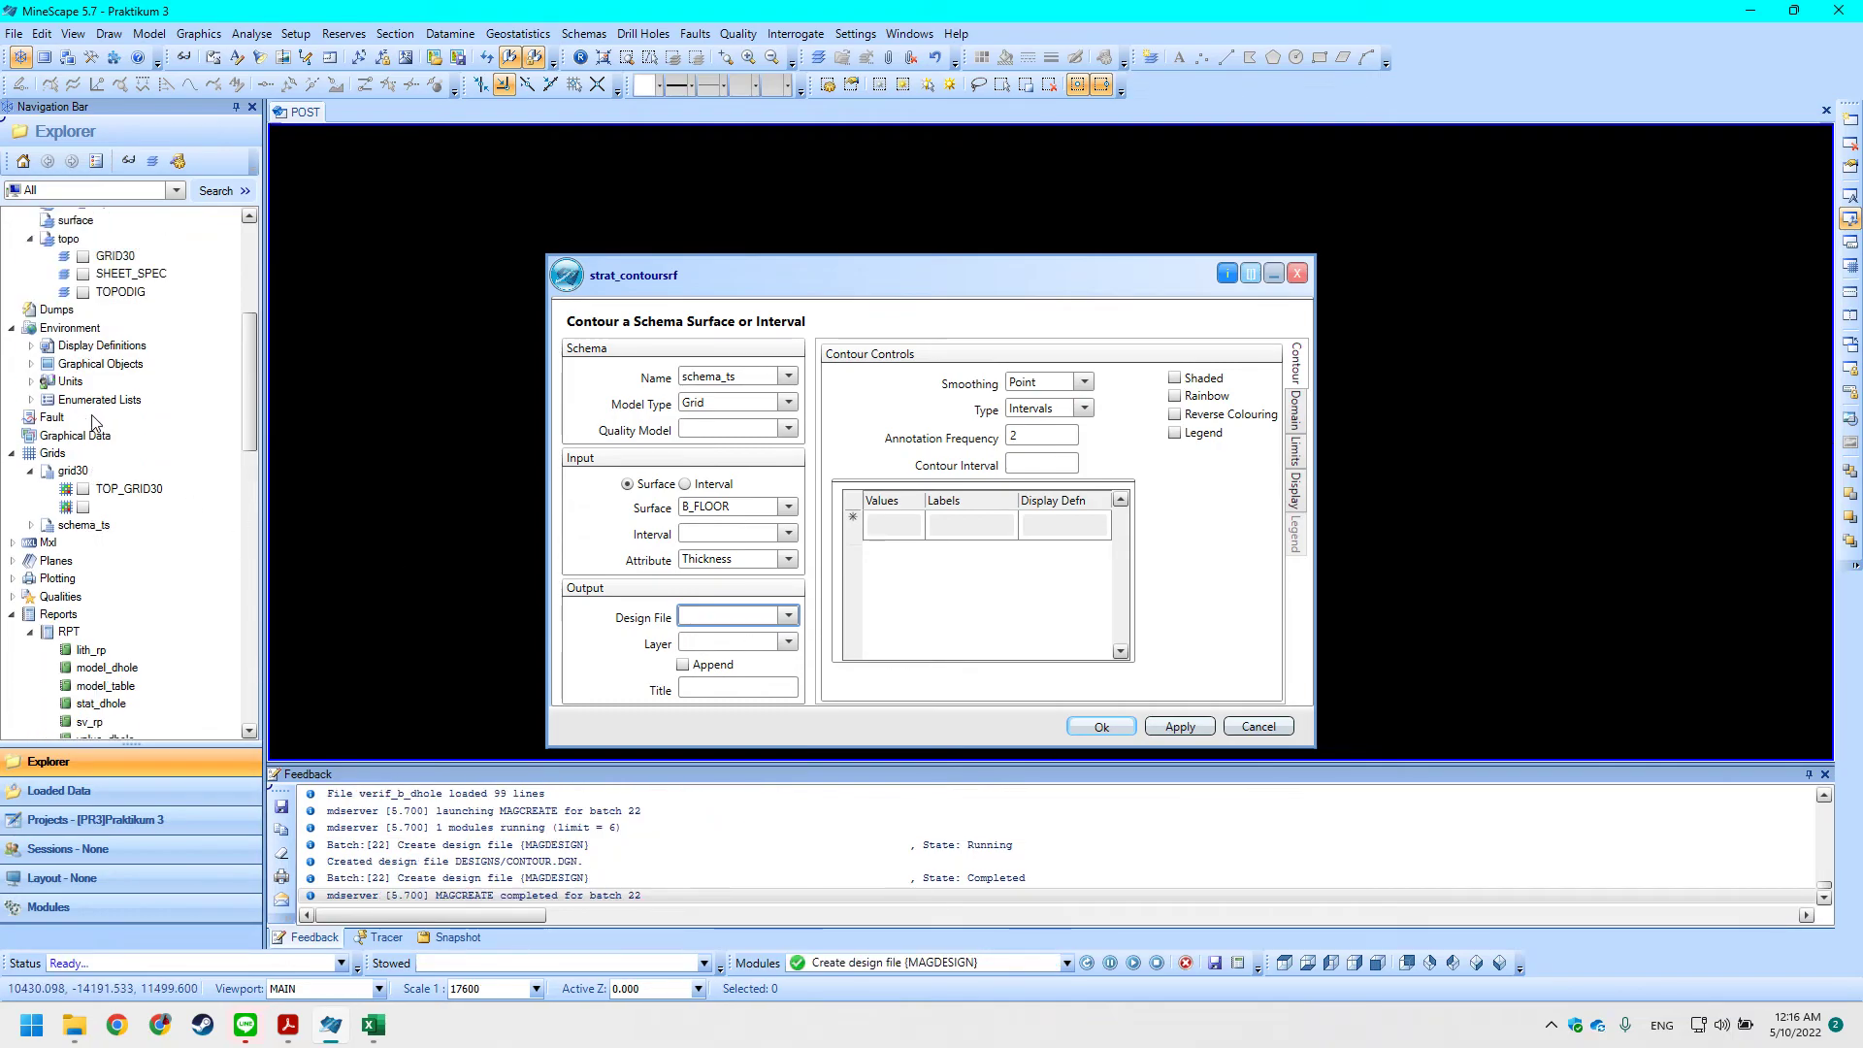
scroll(102, 415, "up", 3)
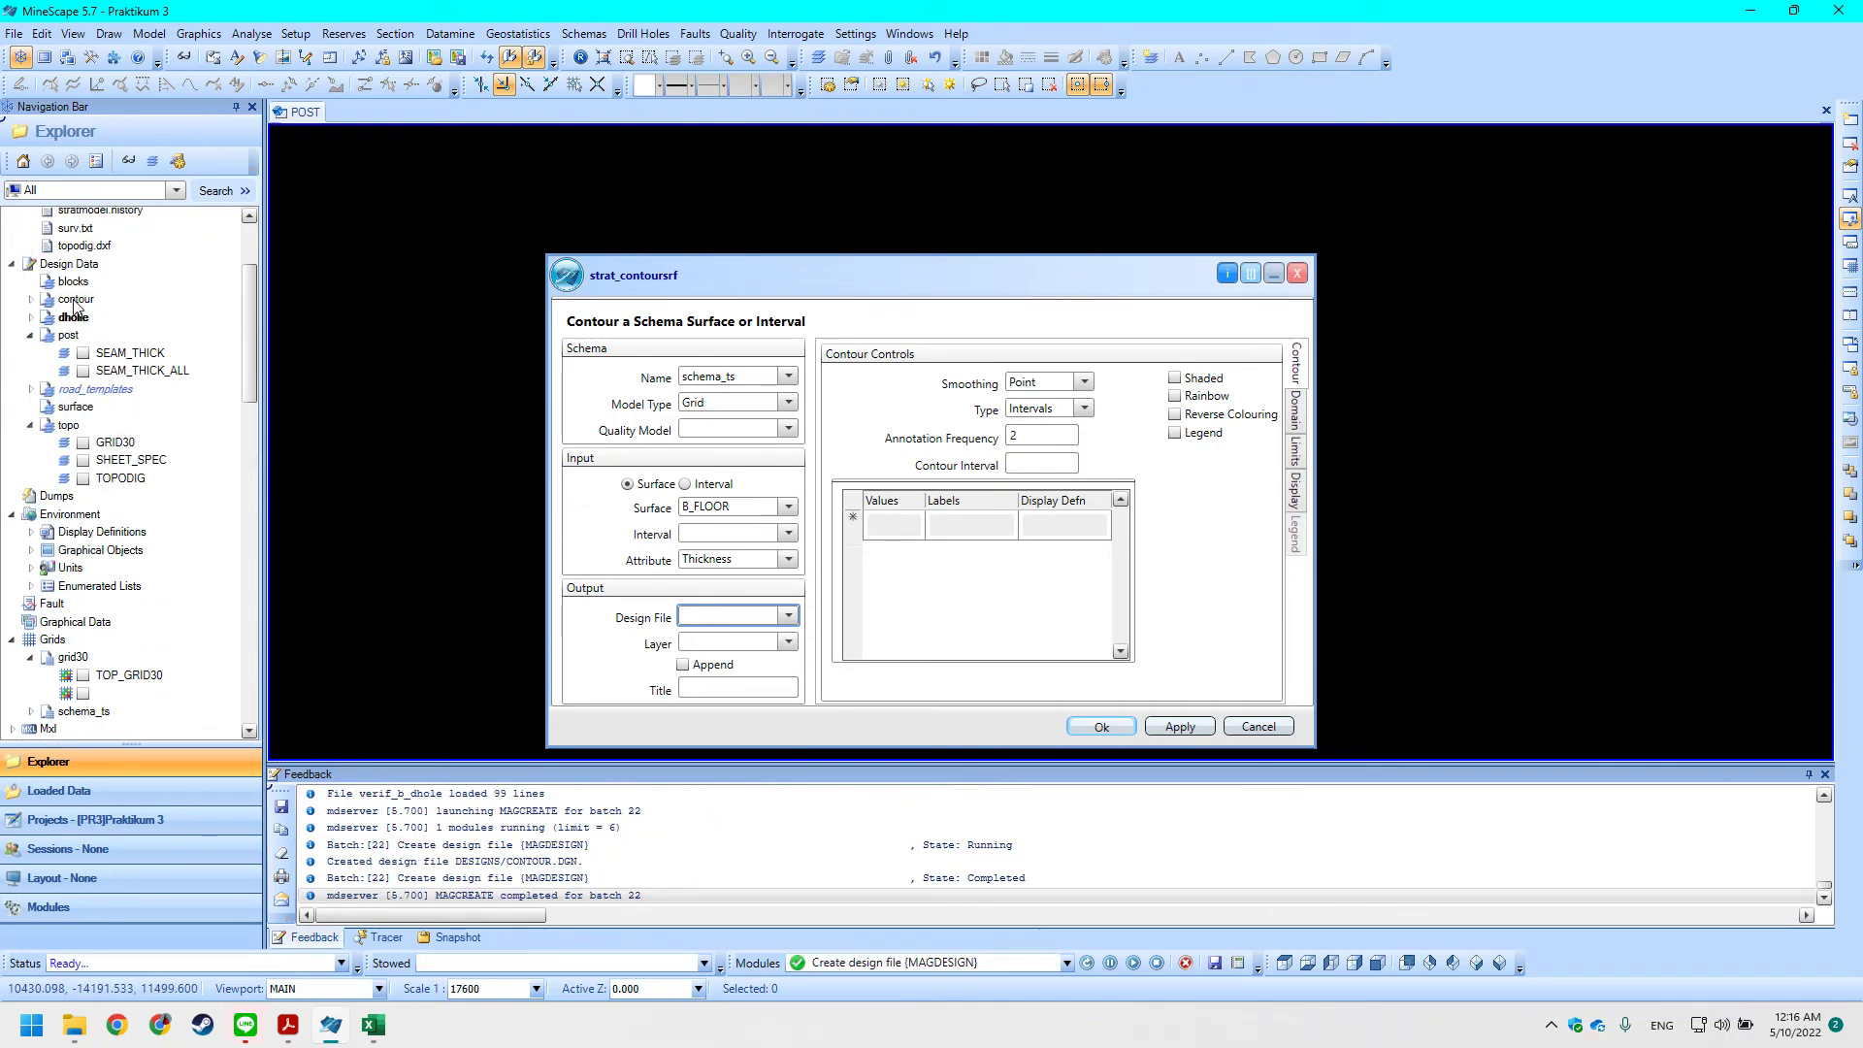
left_click(74, 299)
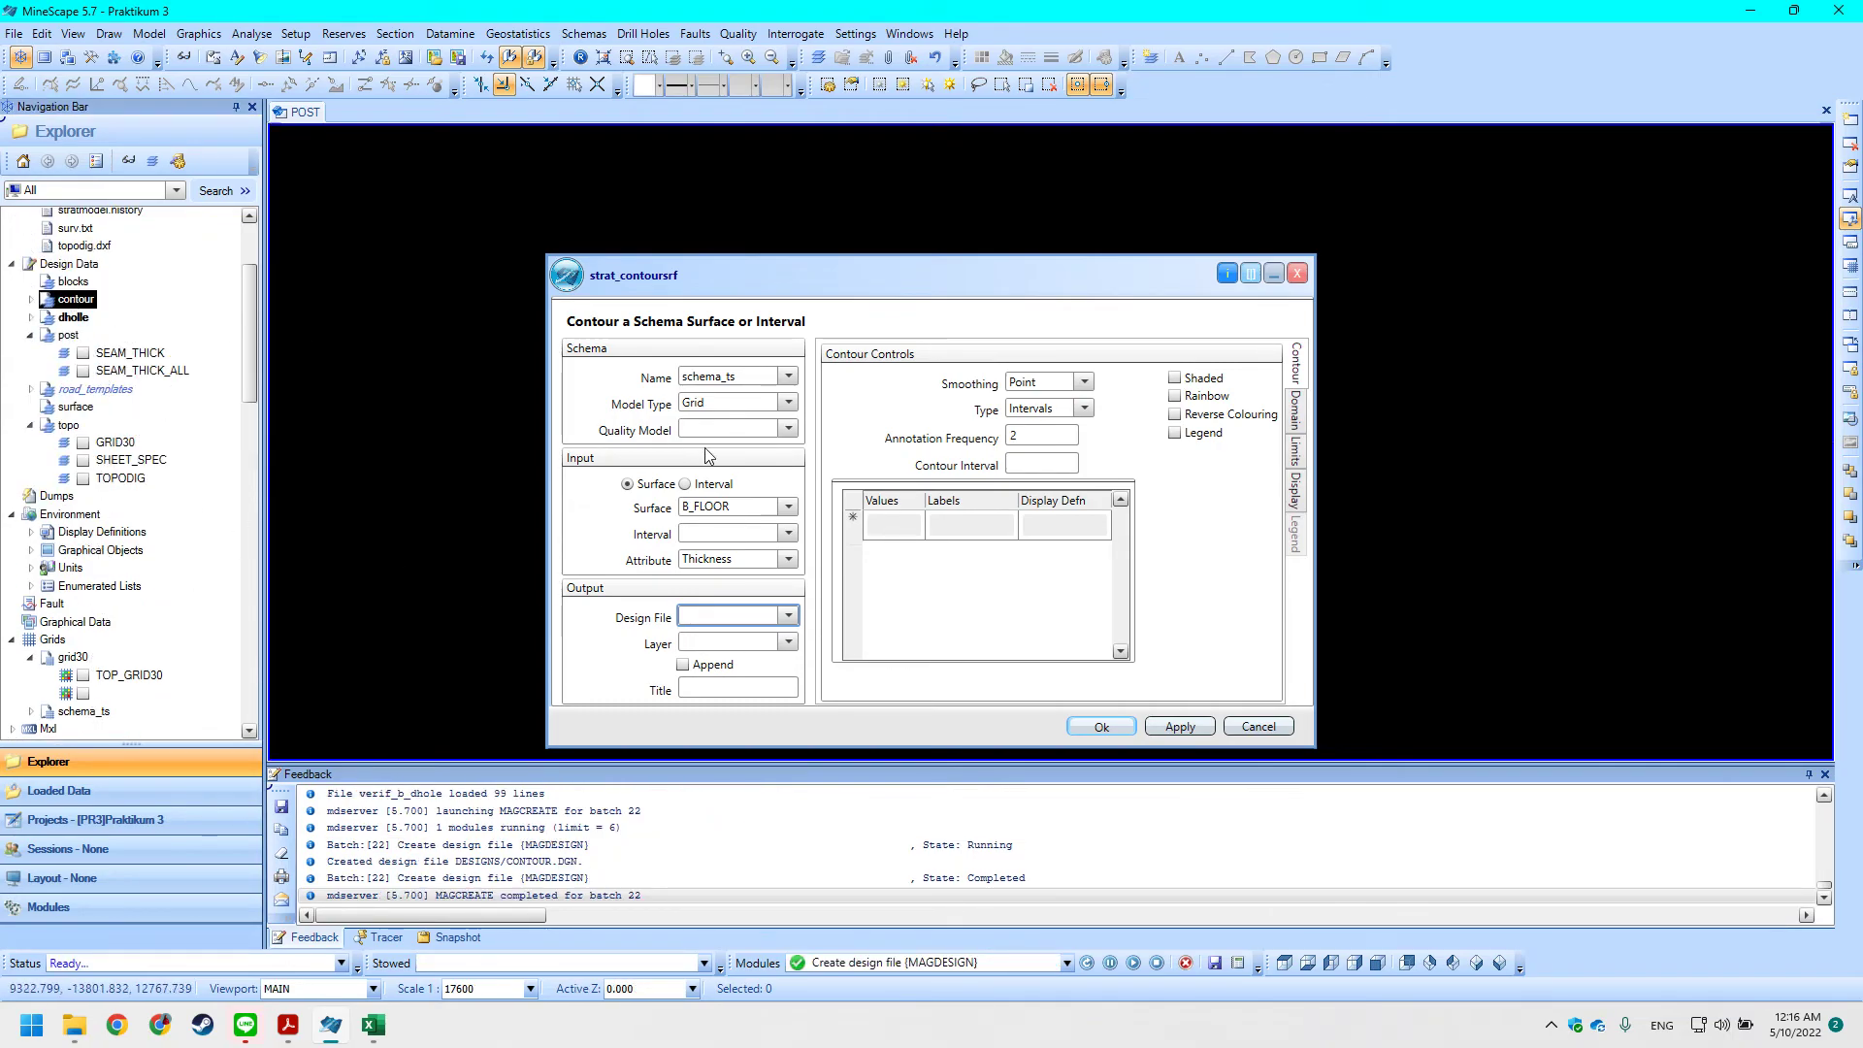
left_click(788, 616)
left_click(738, 661)
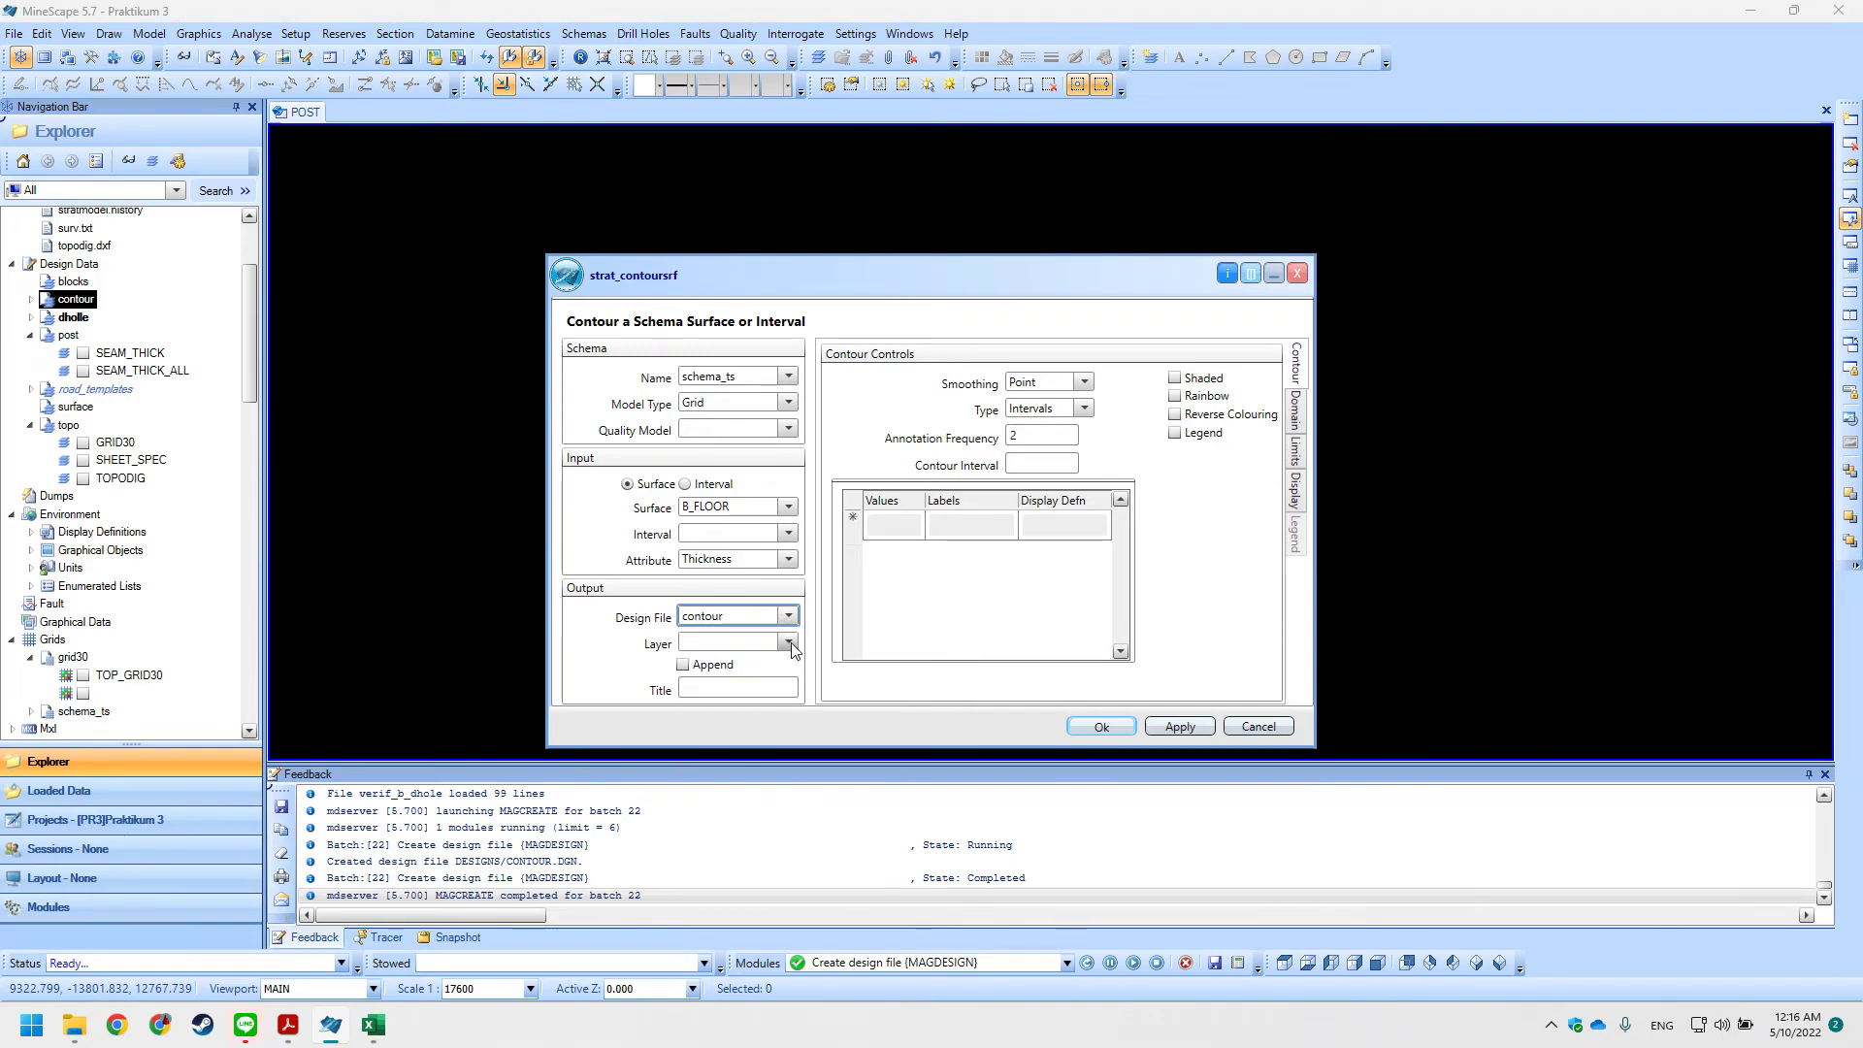
Create an output layer named B_Floor_Model in the contour design file, following the tutorial PDF.
key("alt+Tab")
key("alt+Tab")
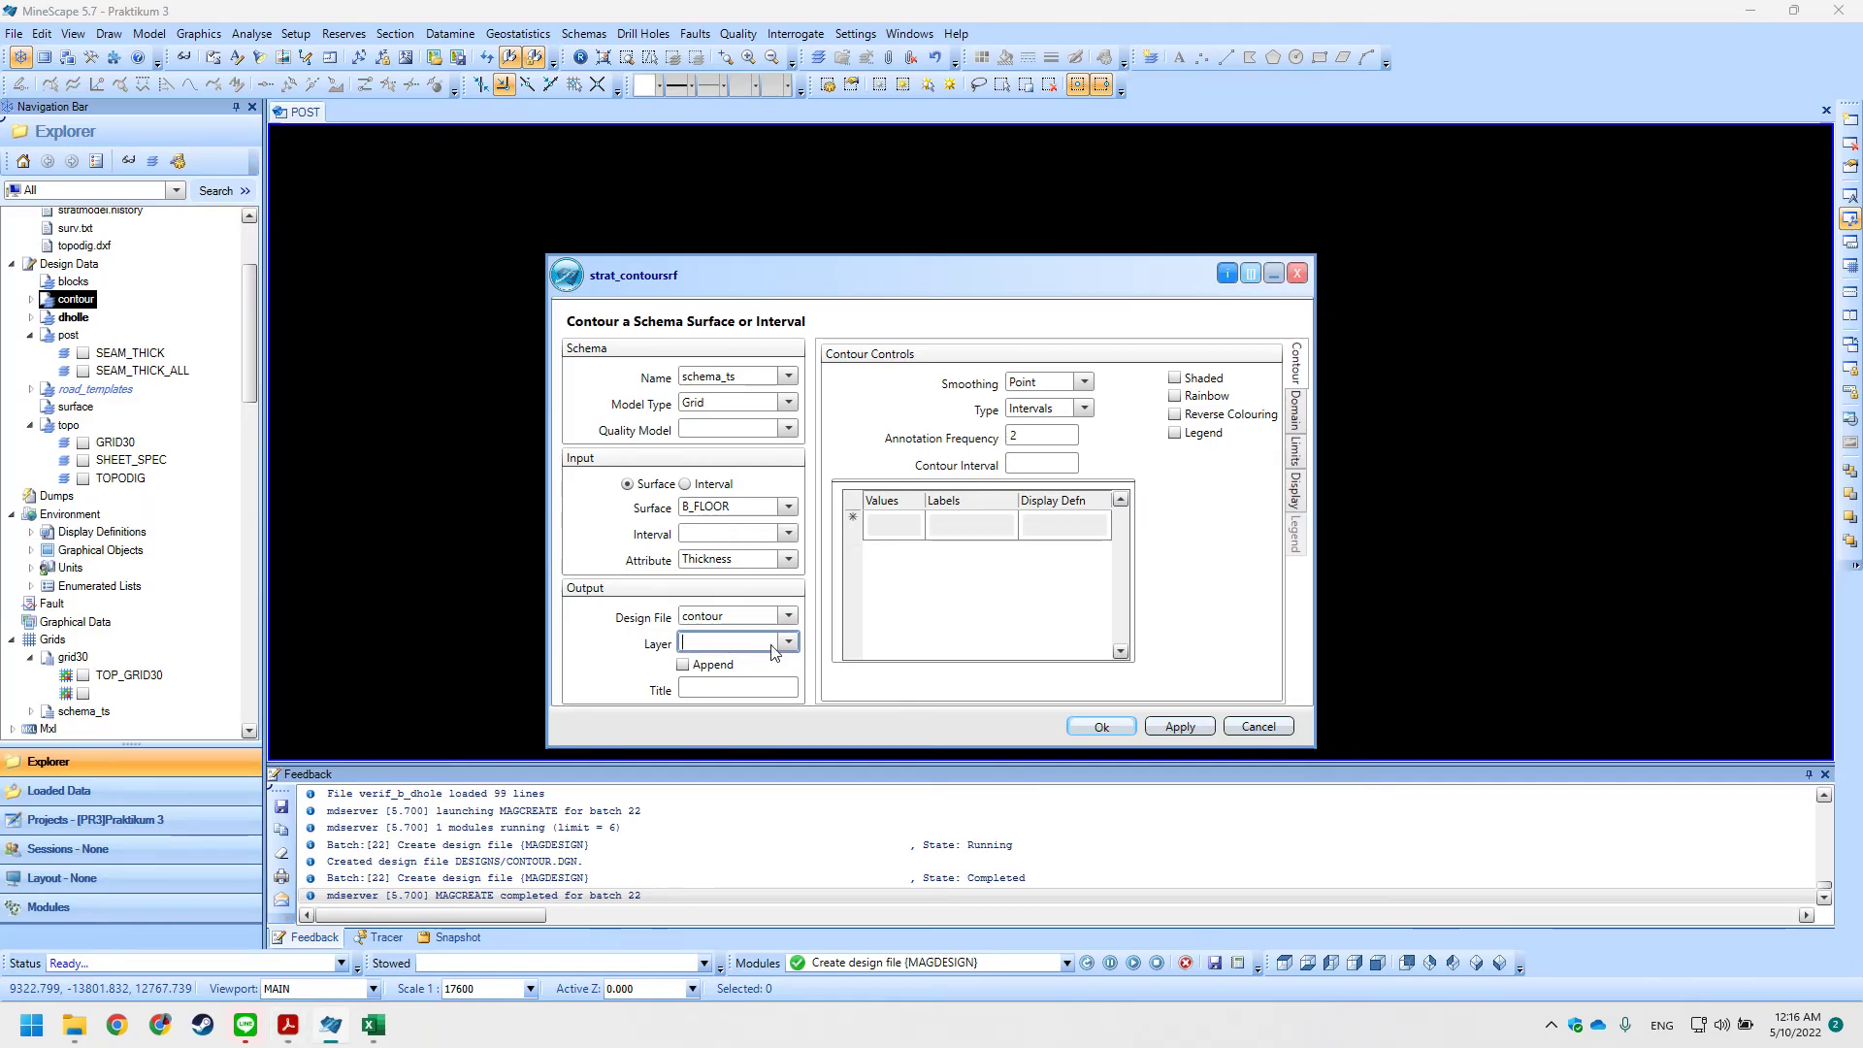
right_click(736, 645)
left_click(771, 658)
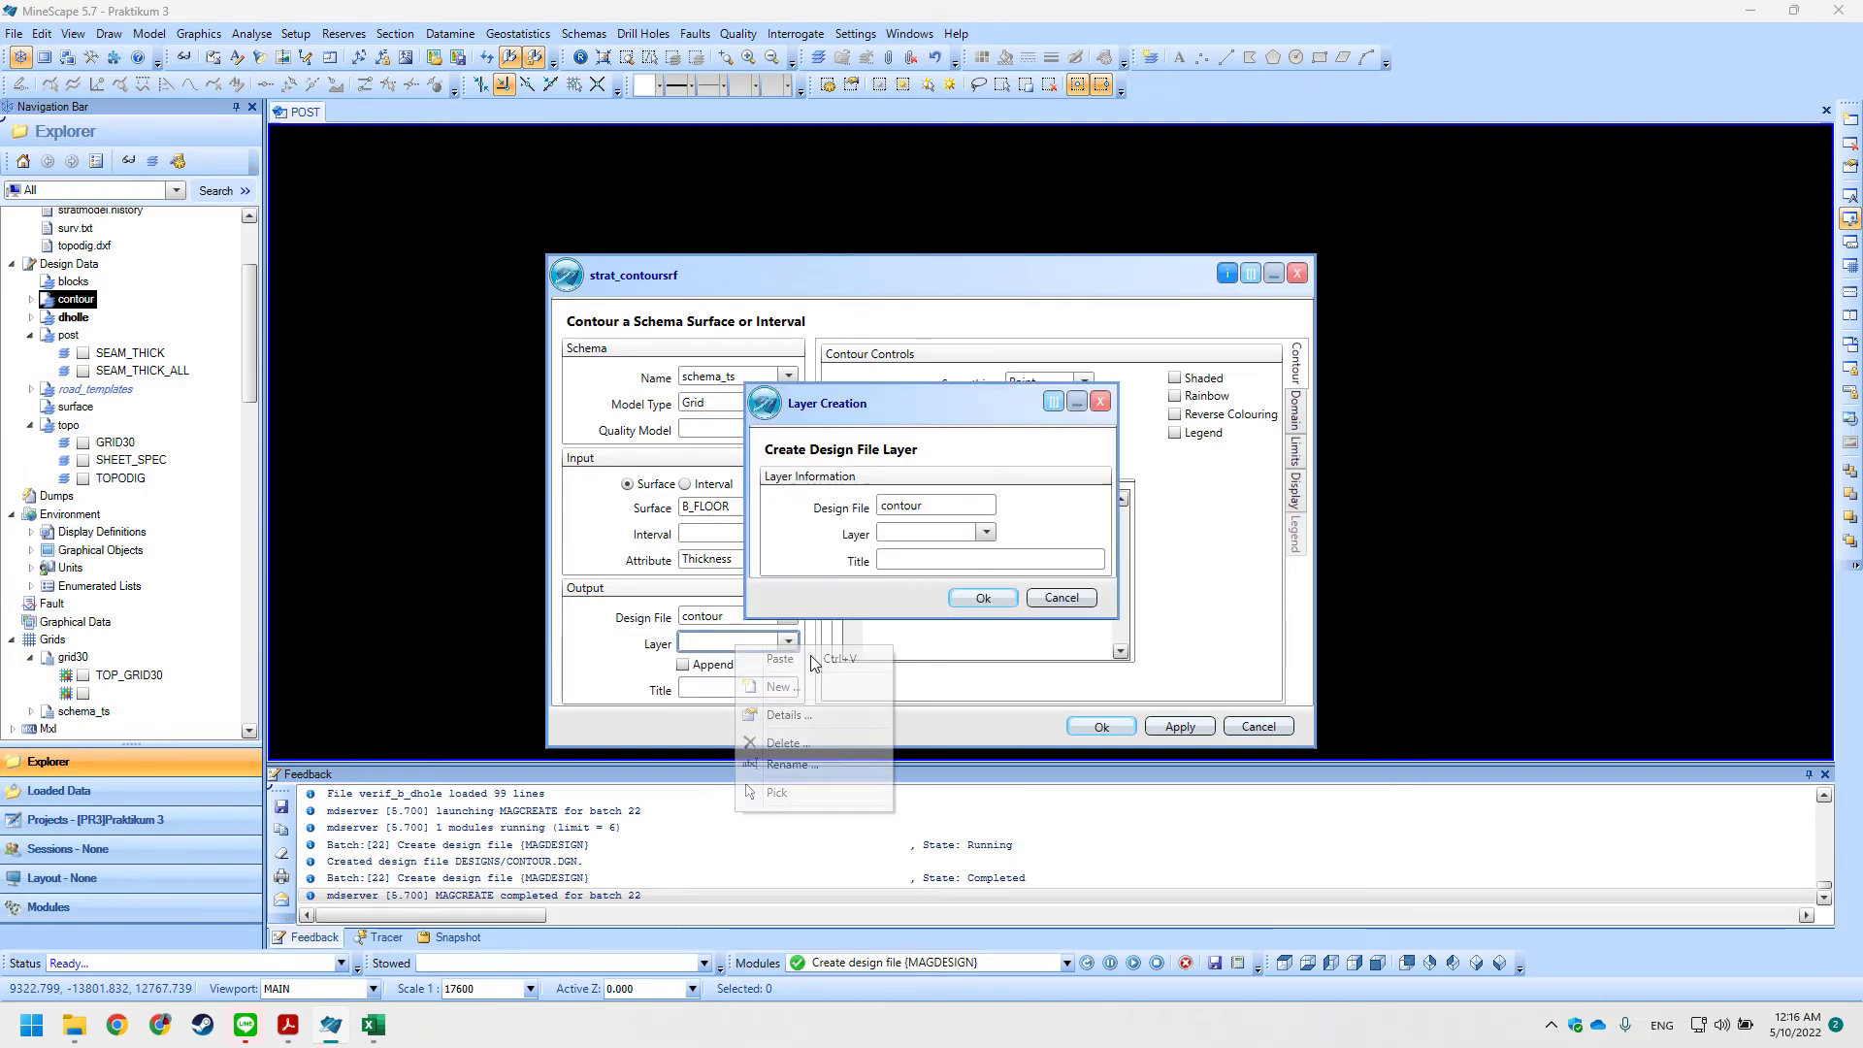
left_click(920, 535)
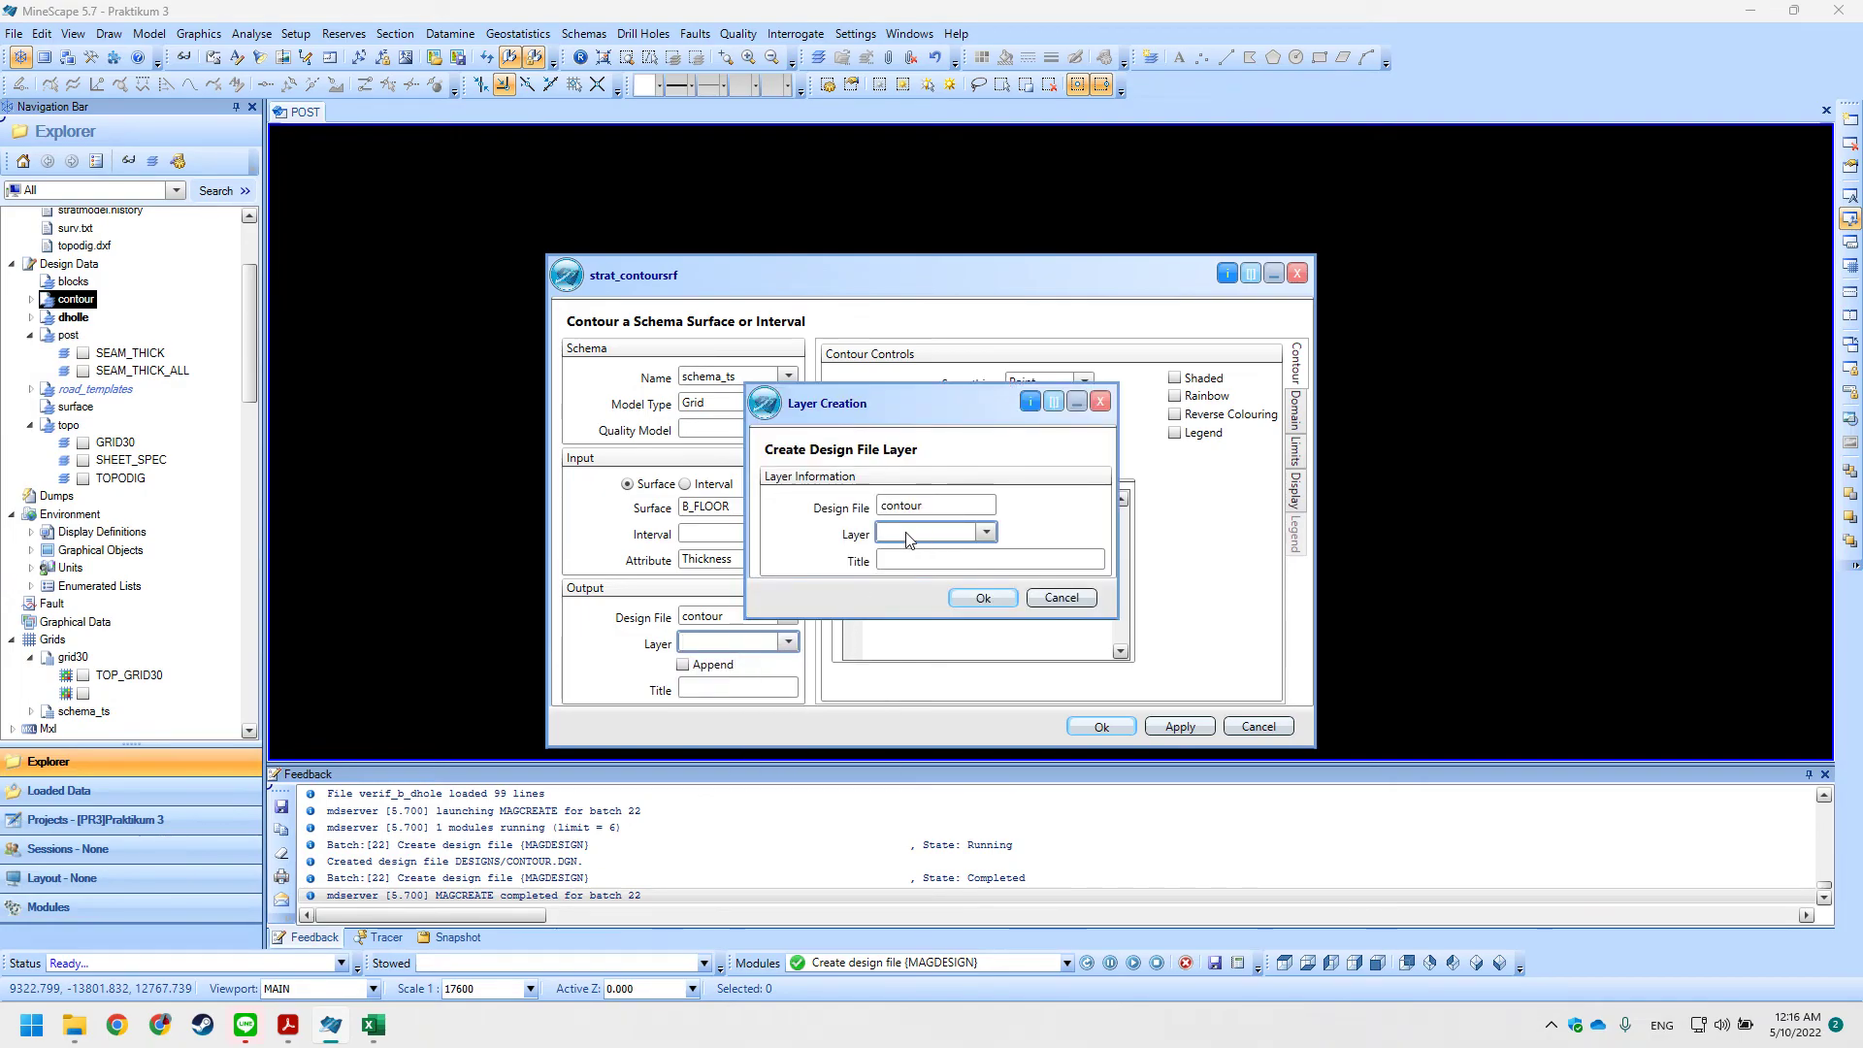
type("B_Floor_Model")
left_click(983, 597)
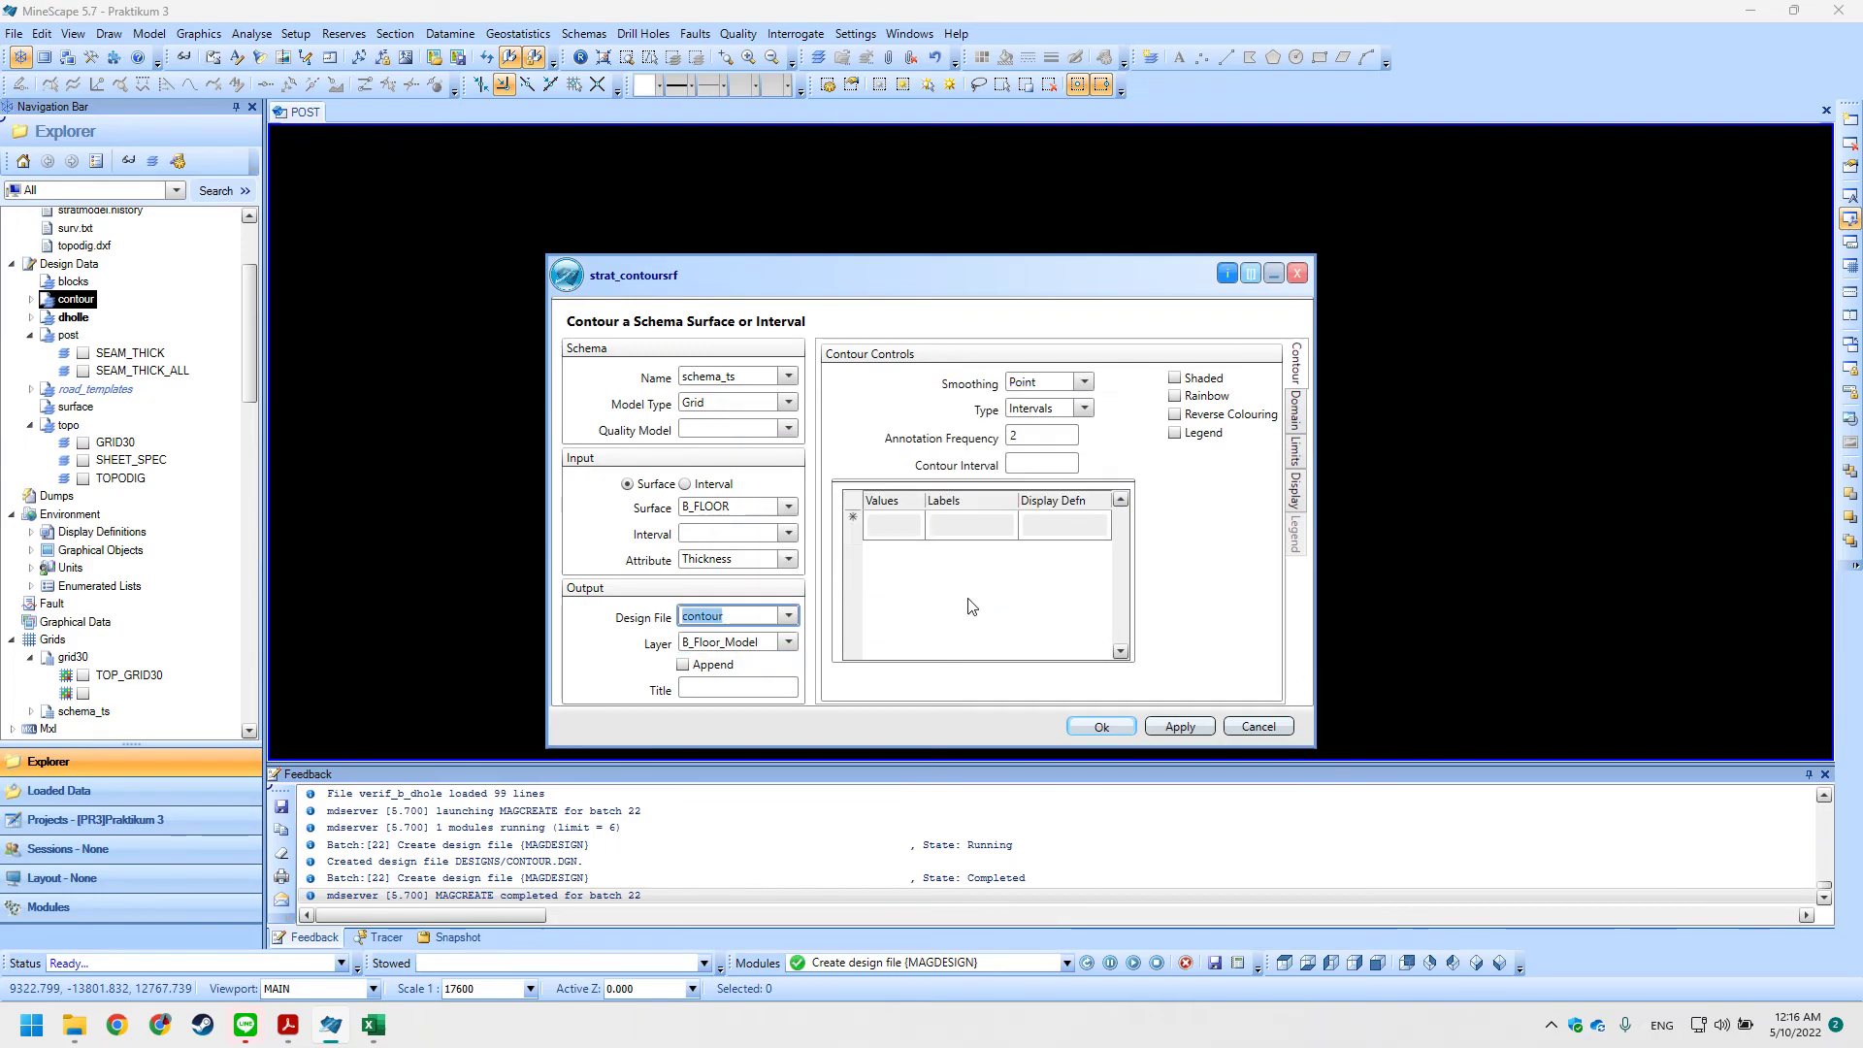
Check the contour controls in the tutorial PDF and set the contour interval to 5.
key("alt+Tab")
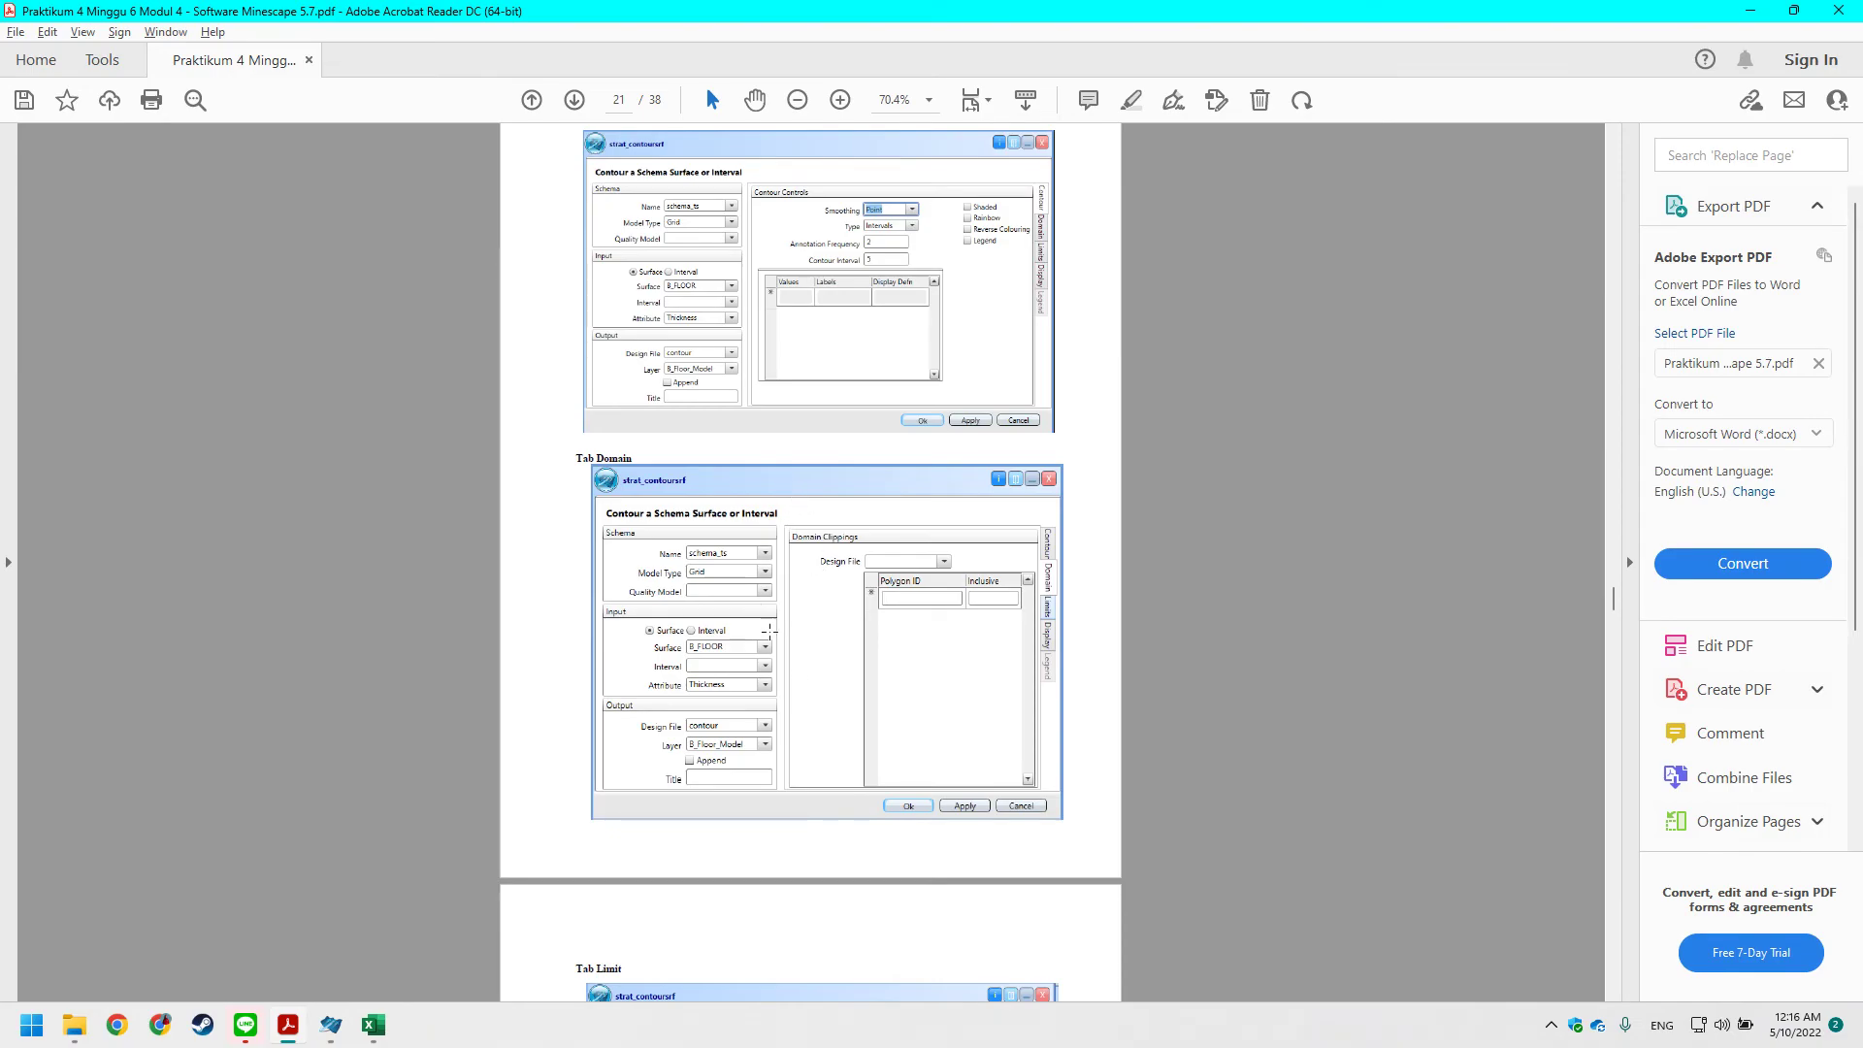
key("alt+Tab")
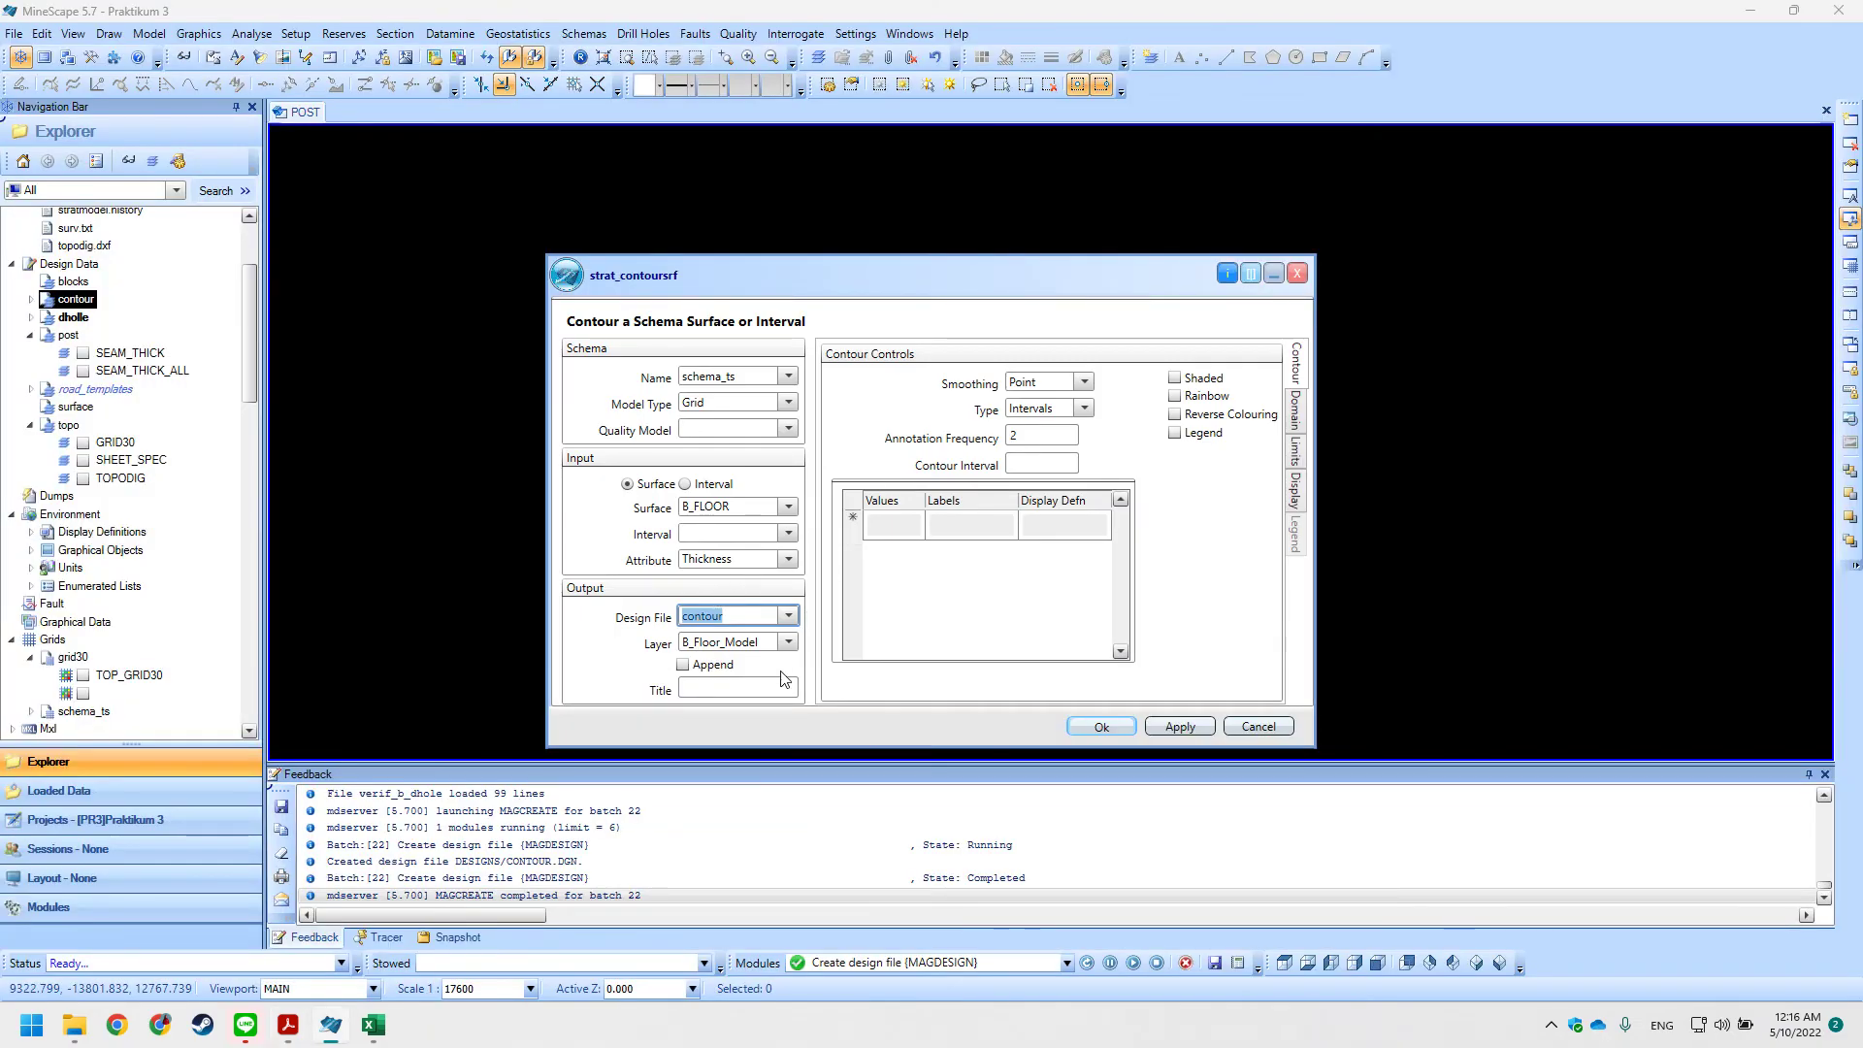
key("alt+Tab")
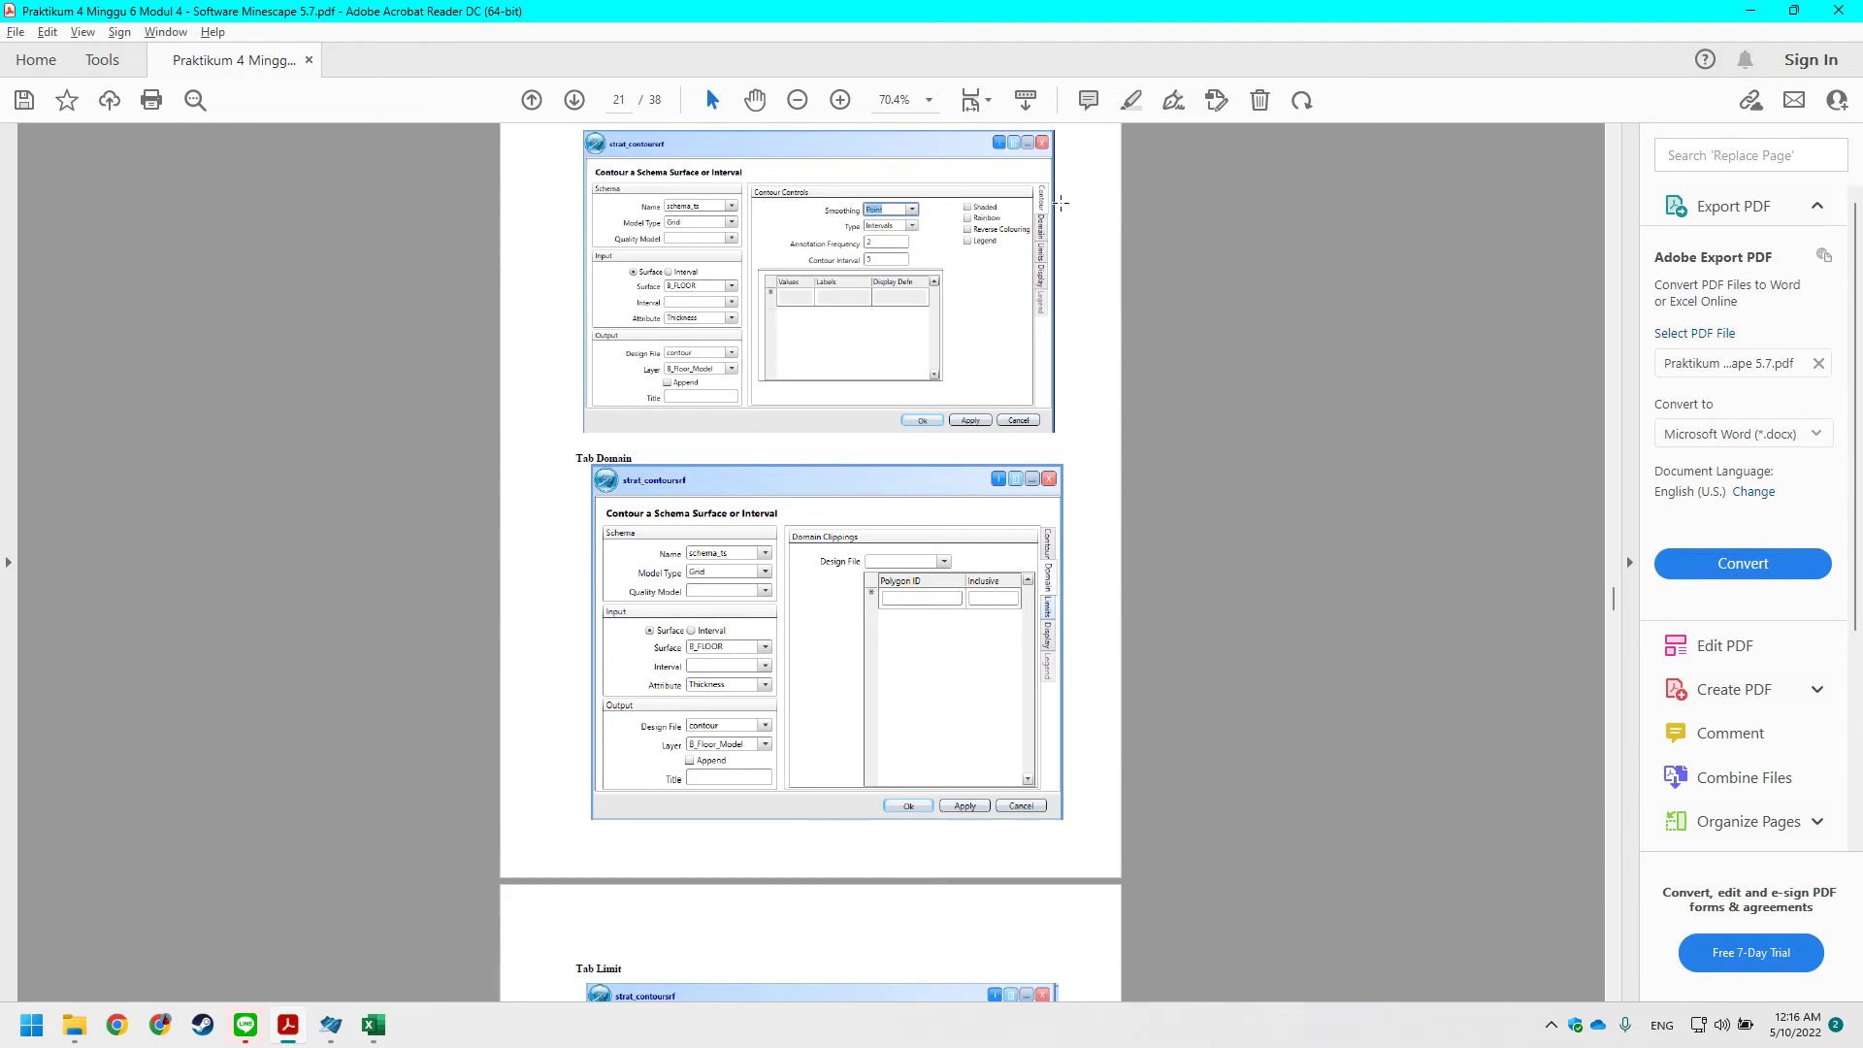
key("alt+Tab")
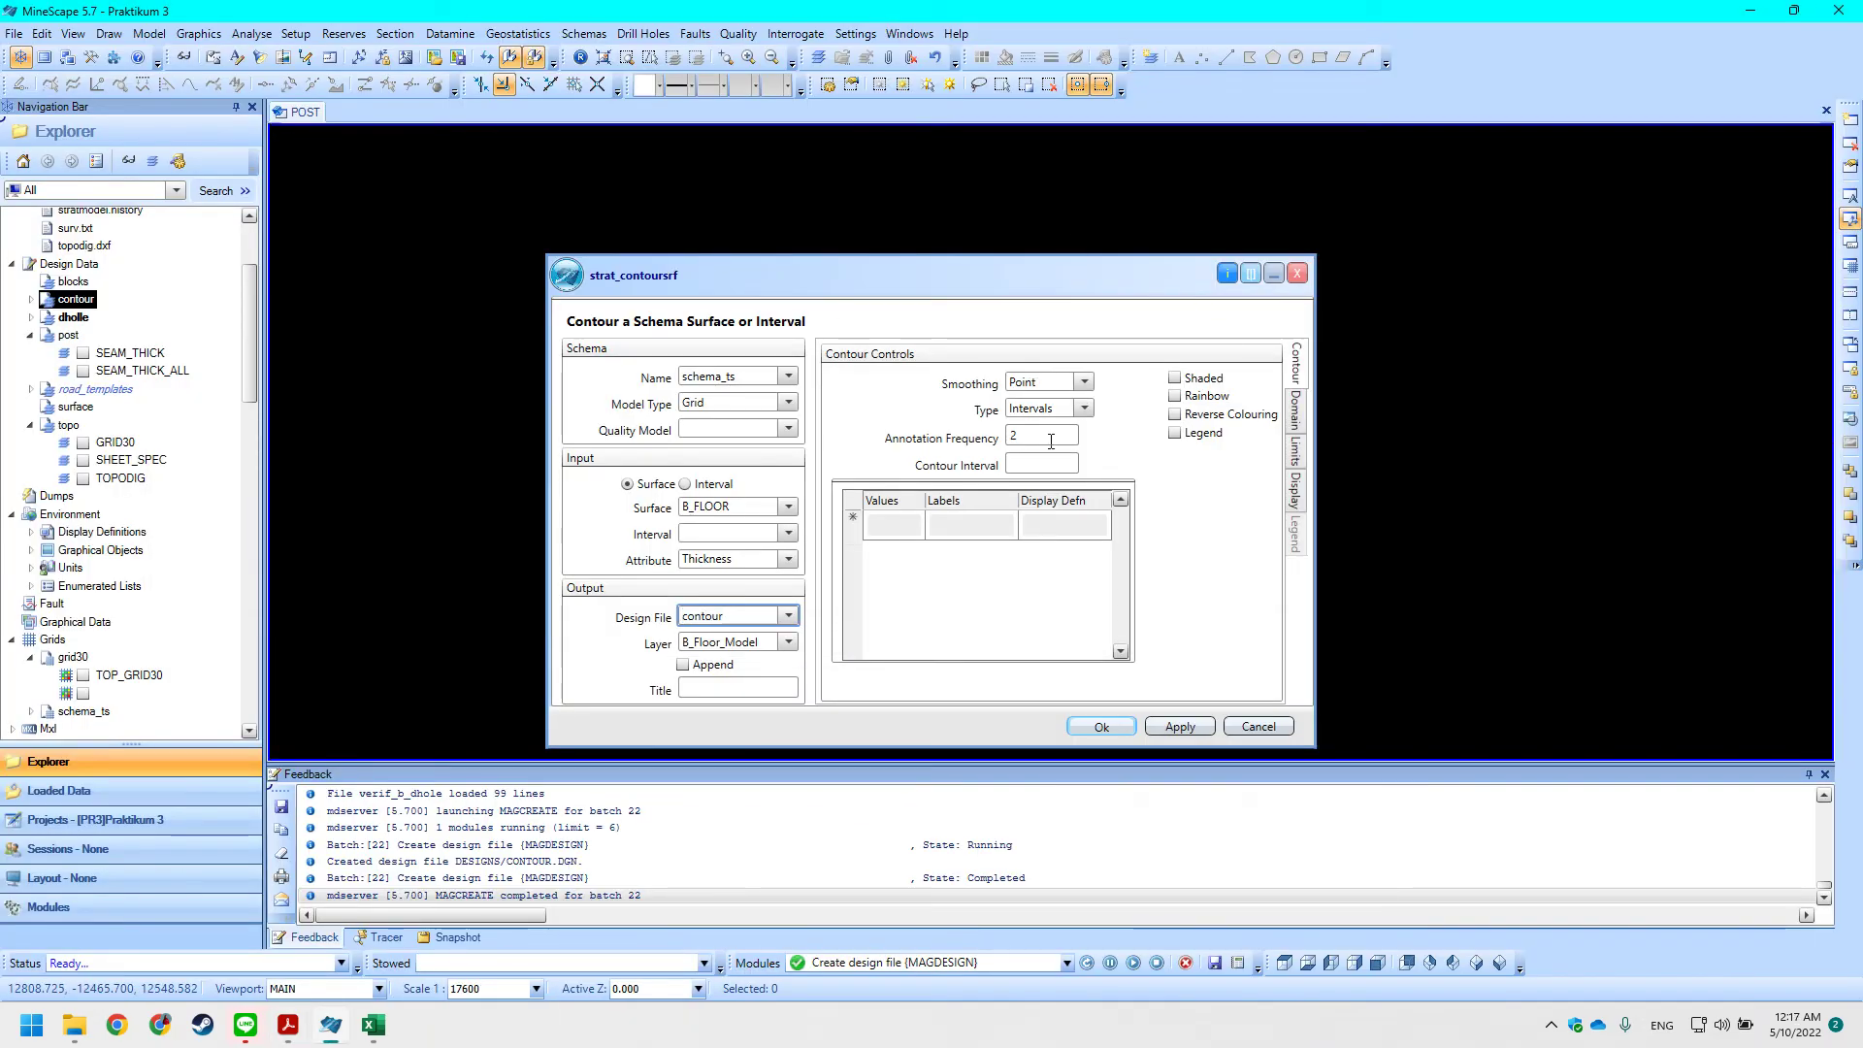
key("alt+Tab")
key("alt+Tab")
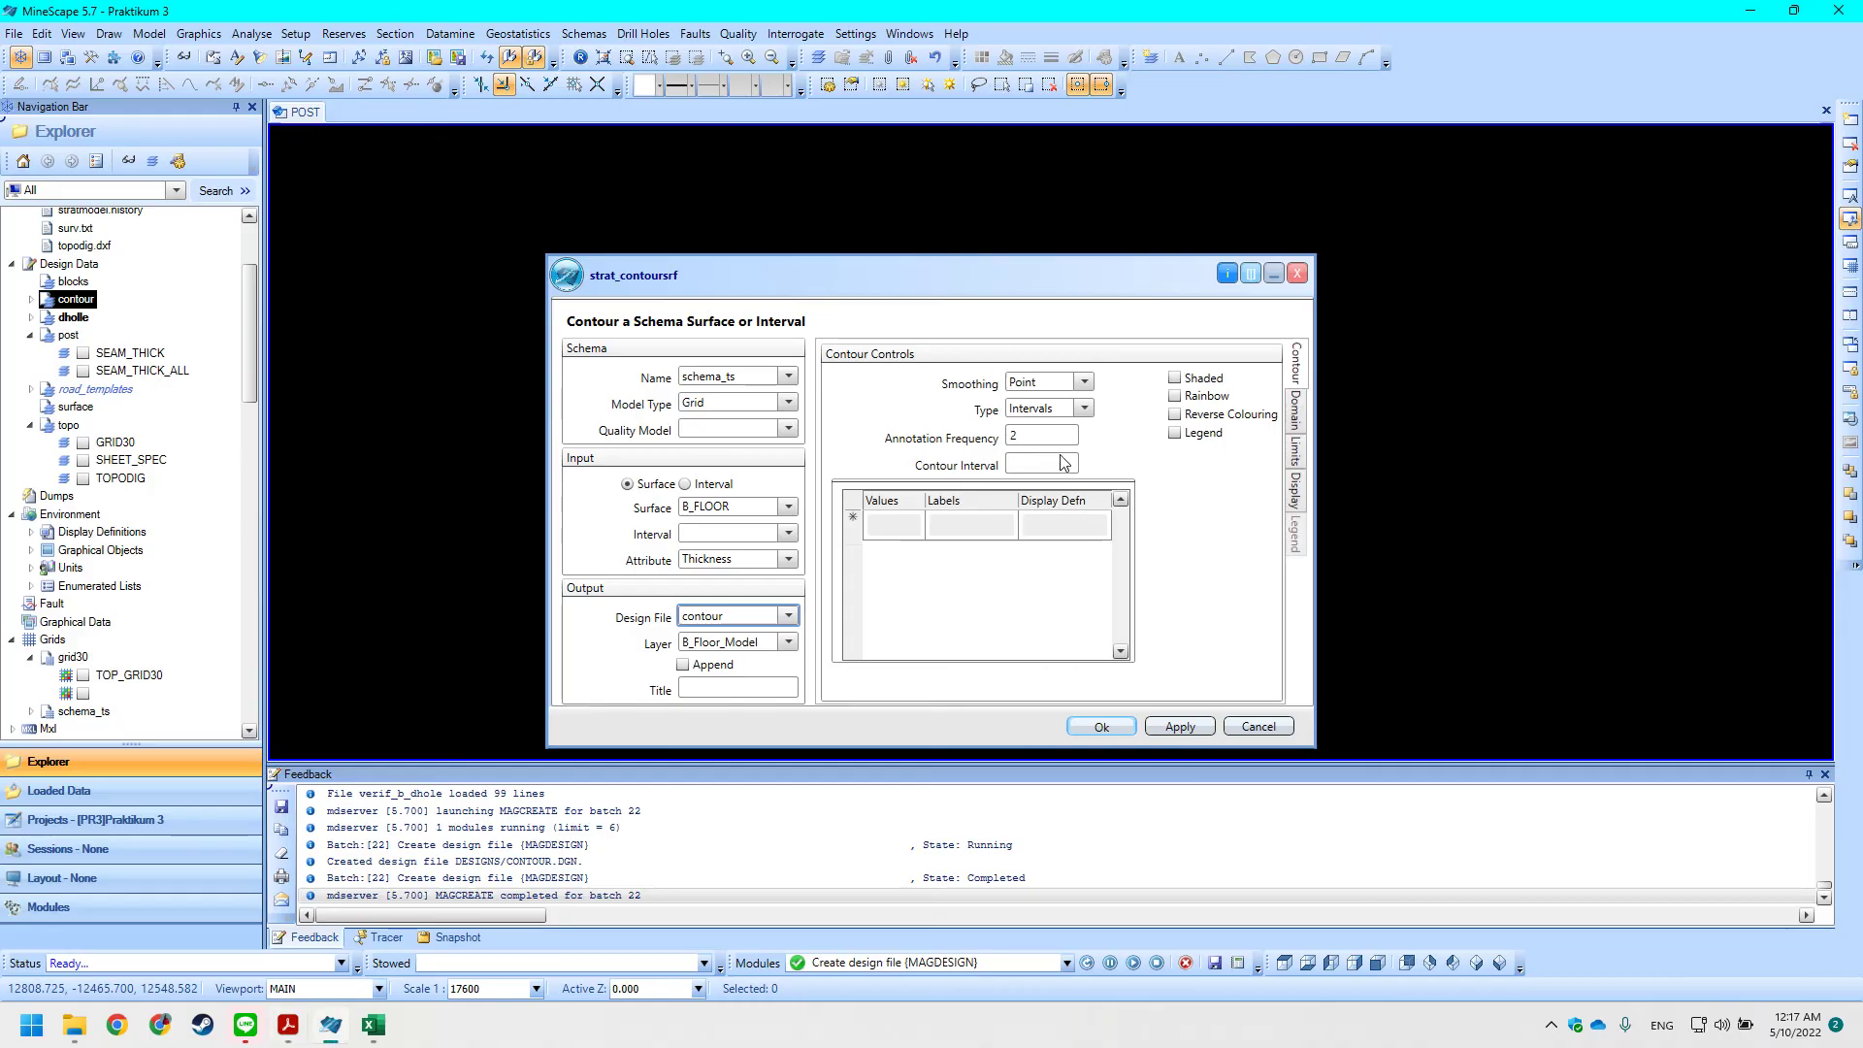
left_click(1071, 466)
type("5")
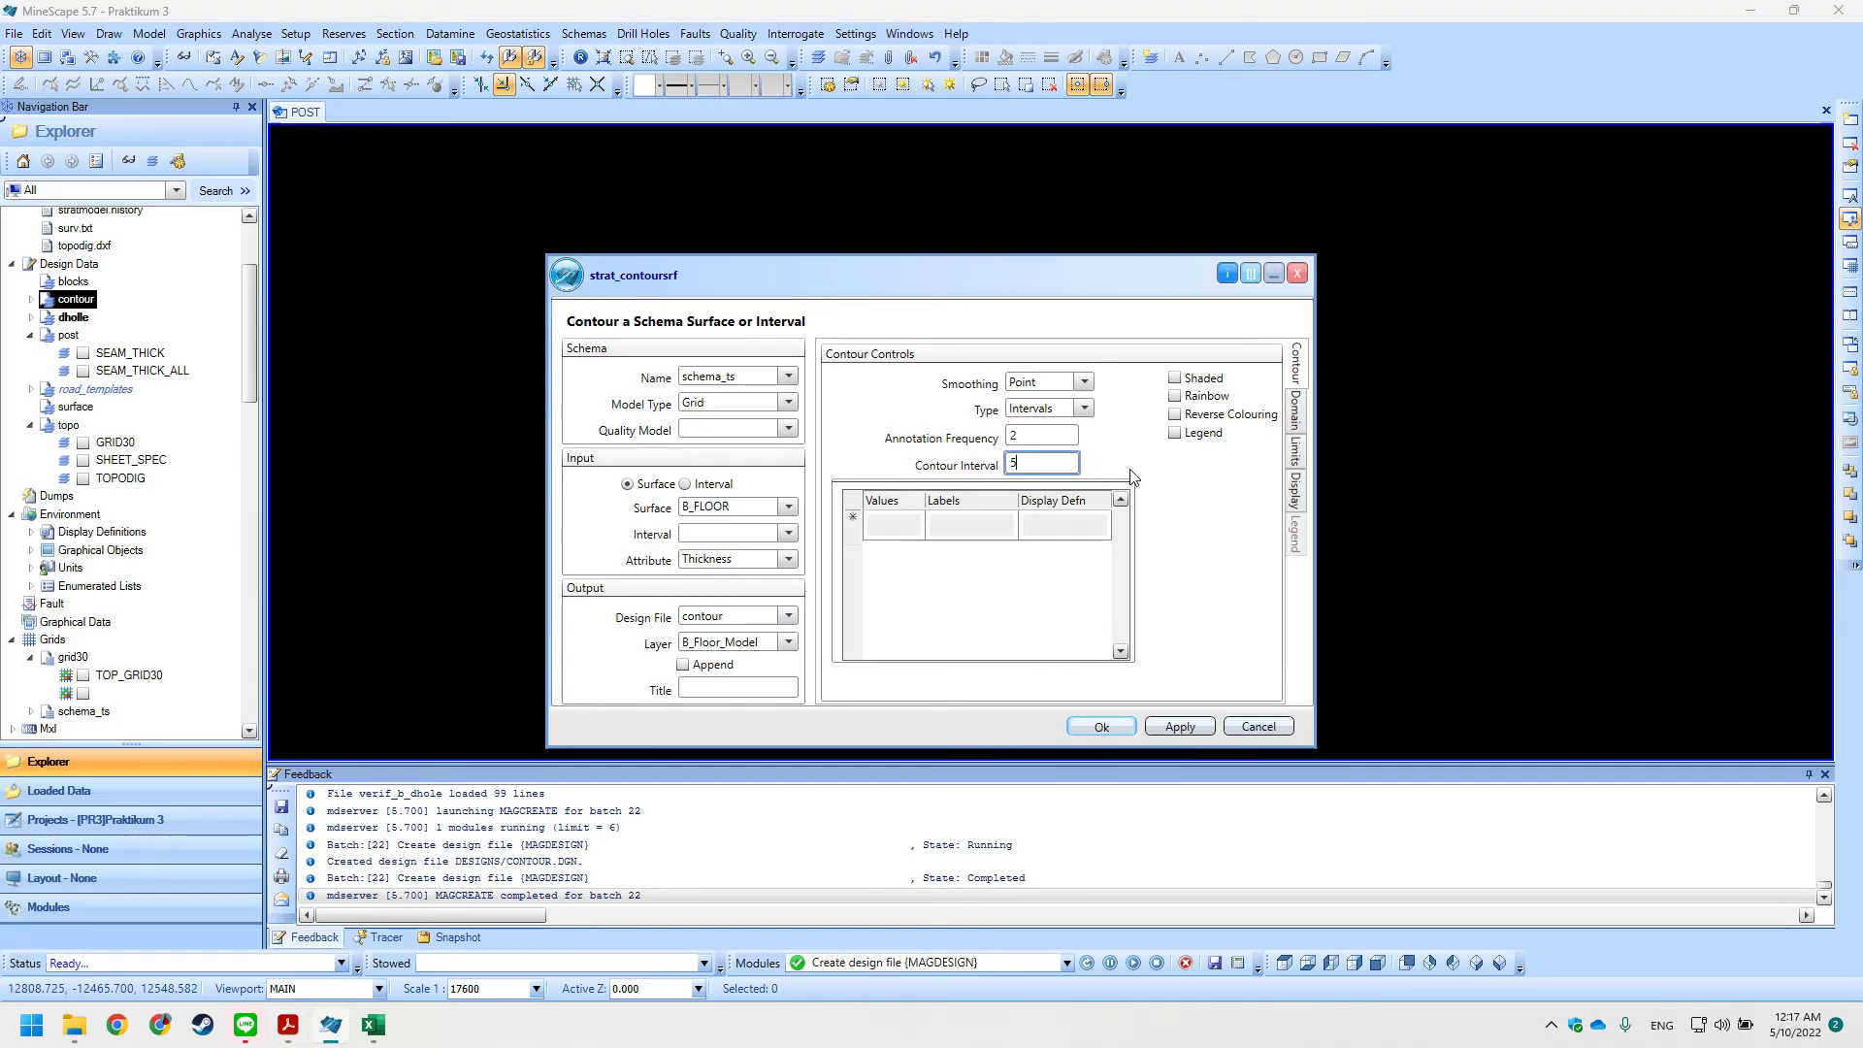
Compare the contour settings with the tutorial PDF and show the form's domain clipping settings.
key("alt+Tab")
key("alt+Tab")
key("alt+Tab")
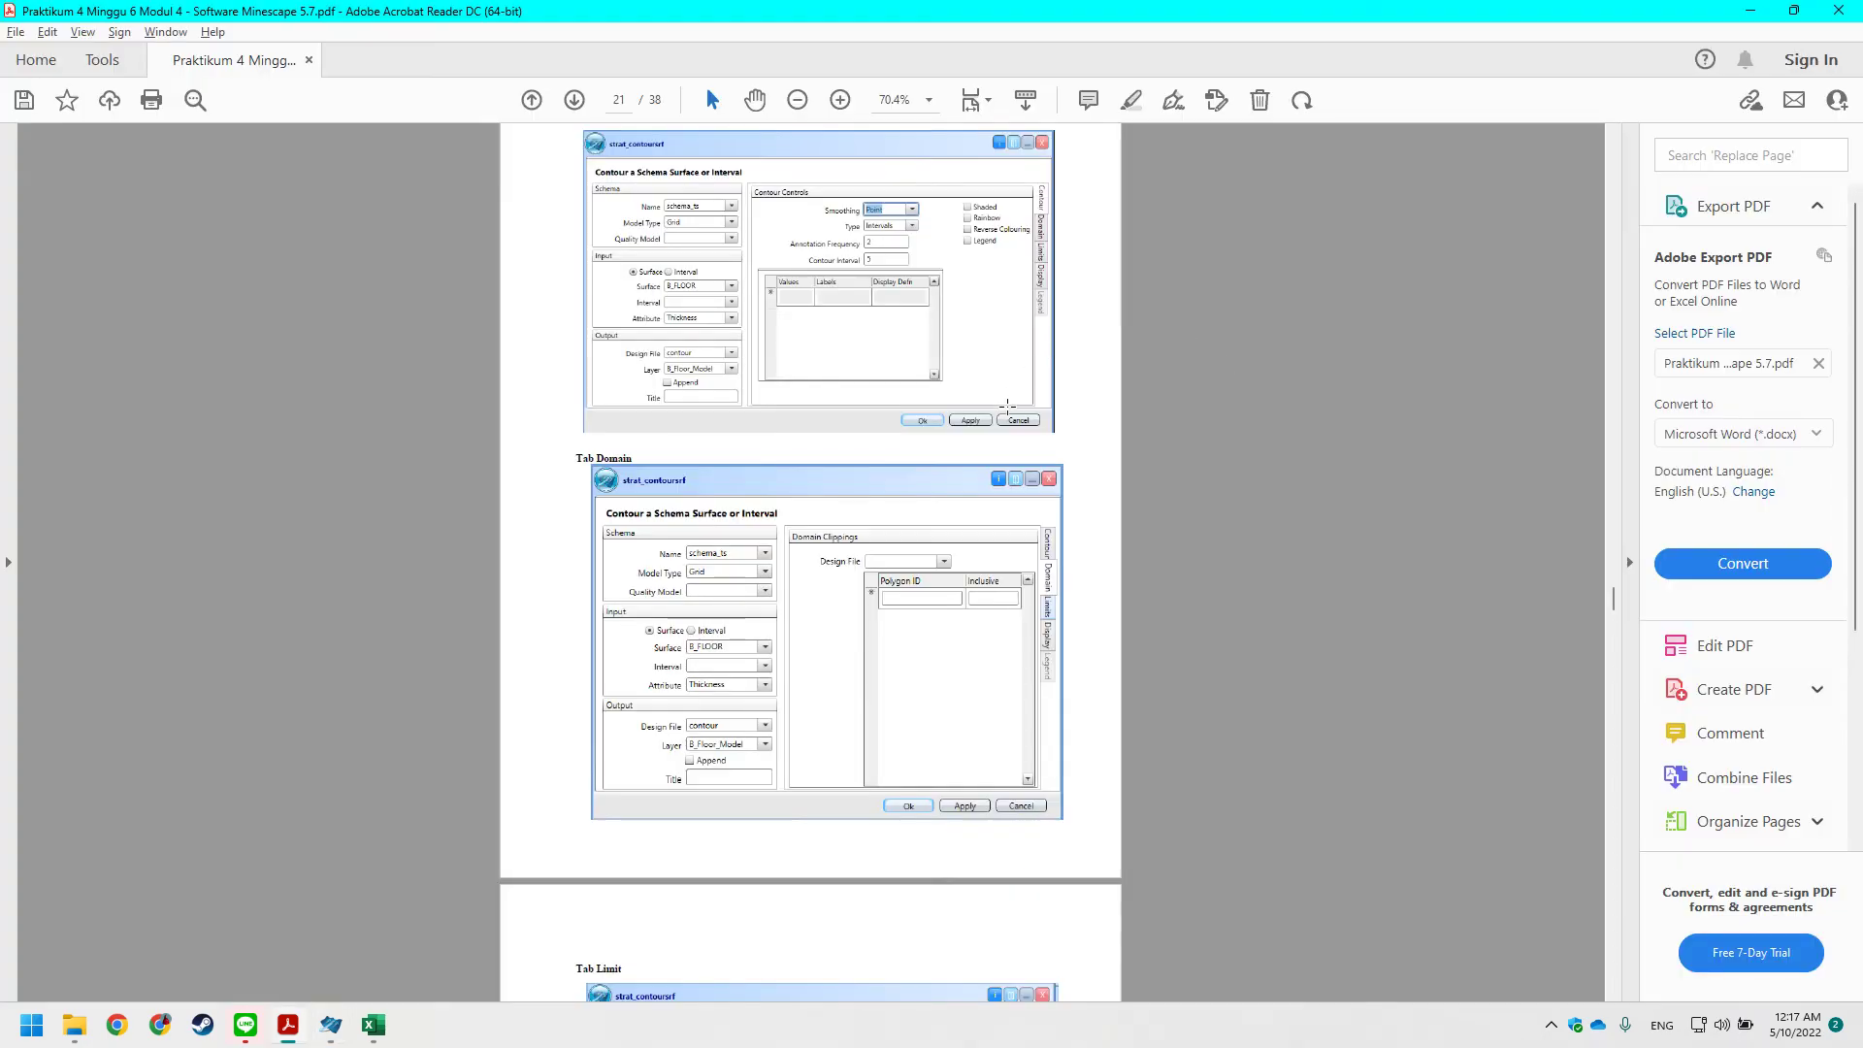
scroll(994, 431, "down", 2)
key("alt+Tab")
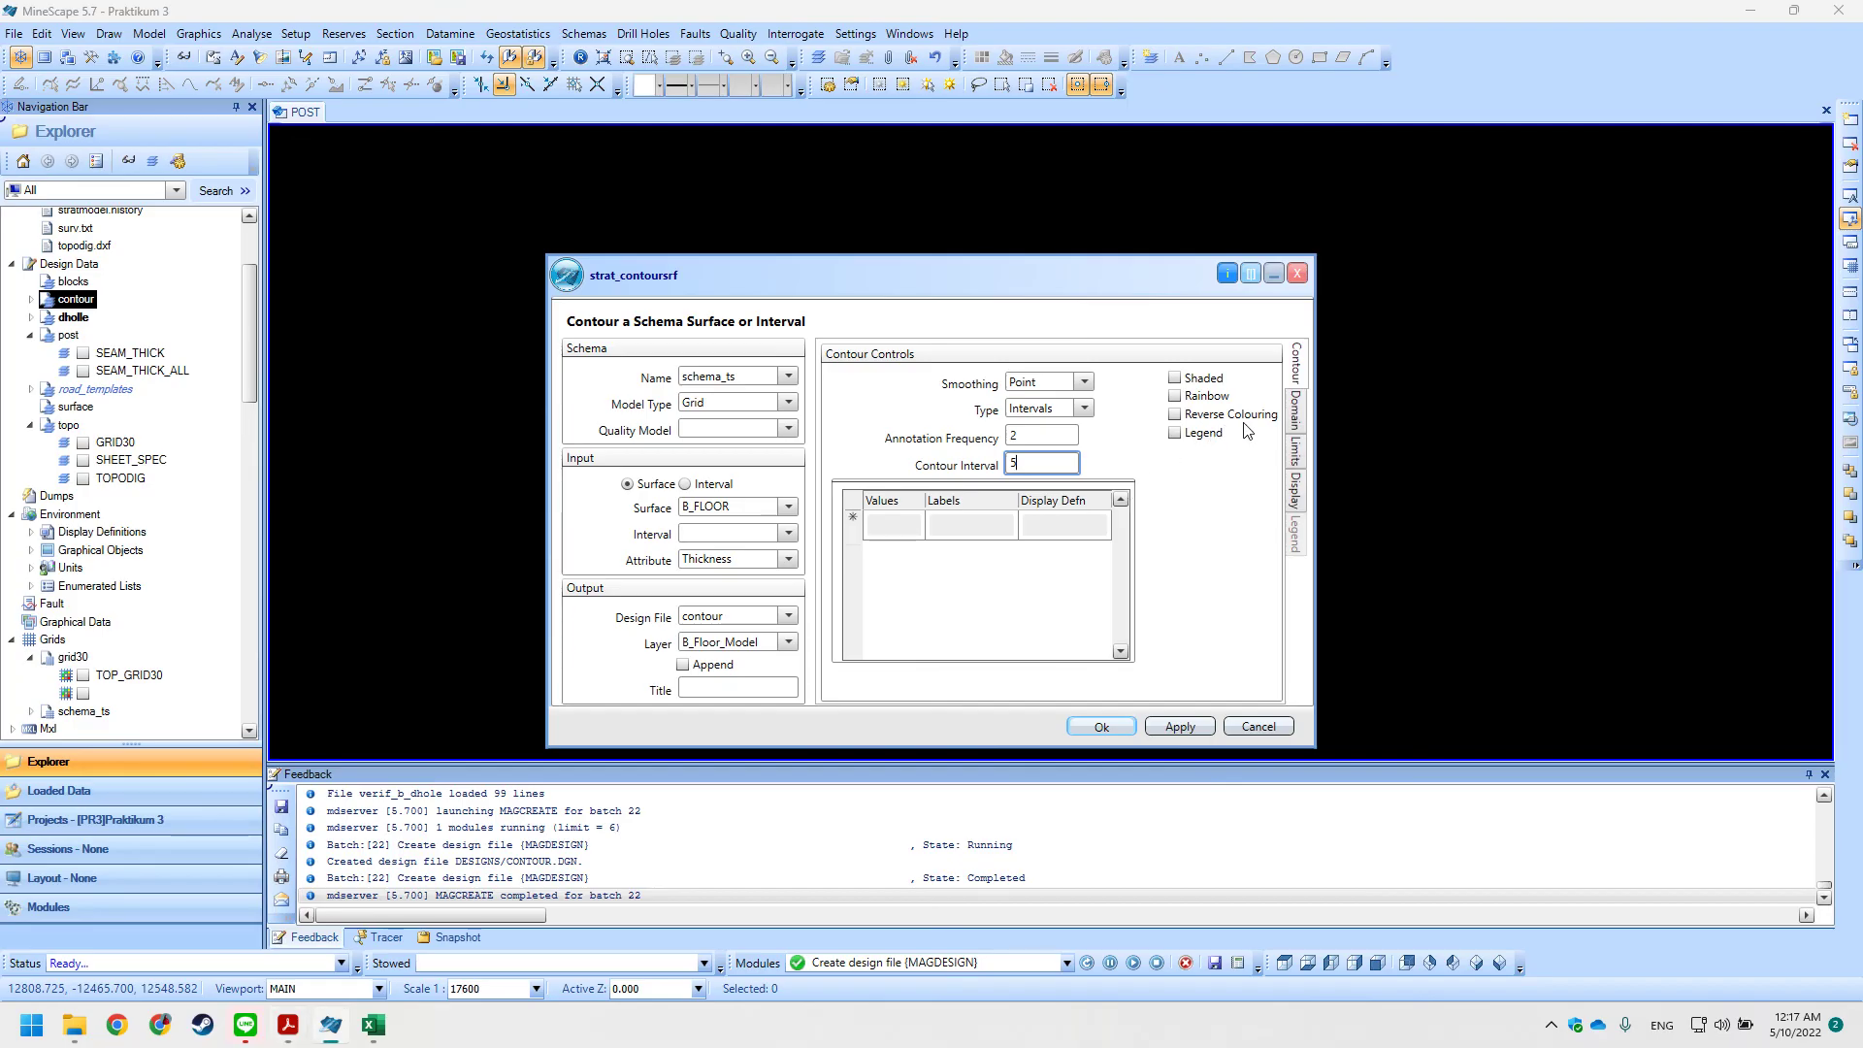
left_click(1181, 409)
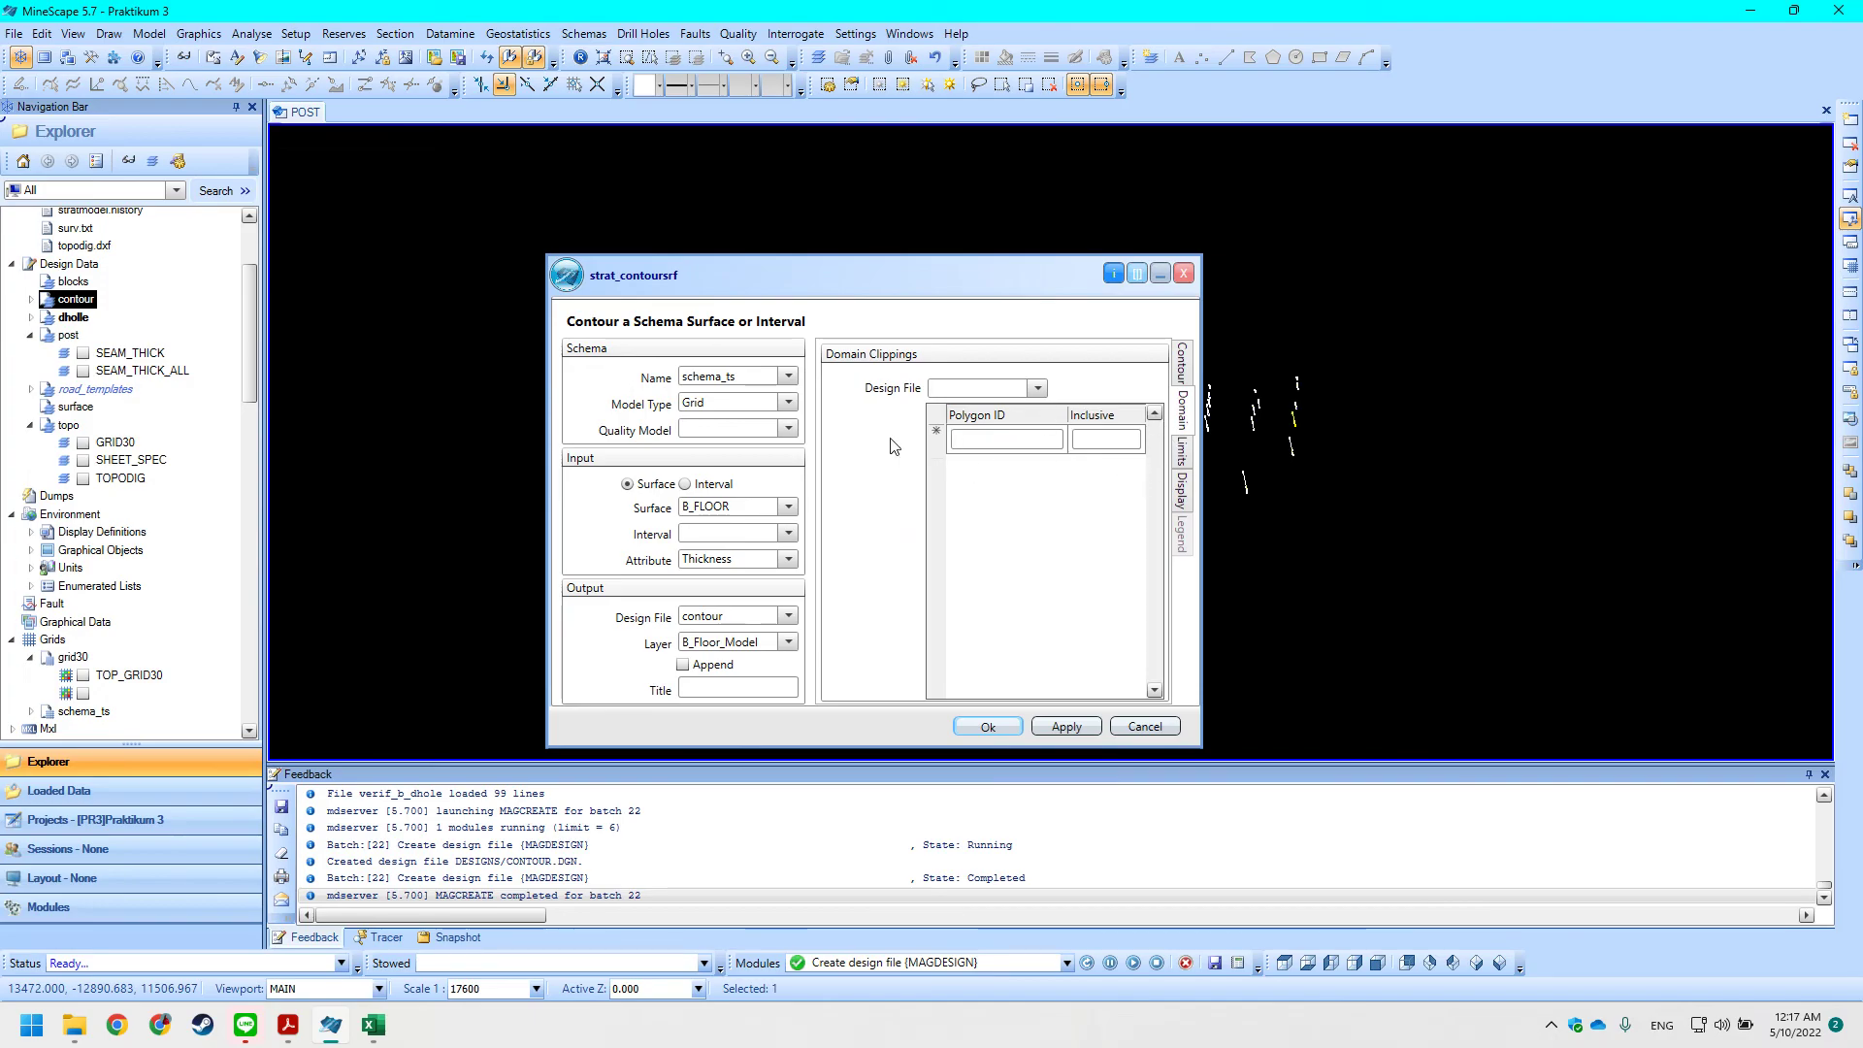
Check the limits settings in the tutorial PDF and set the contour form's sheet specification to sheet_spec.
key("alt+Tab")
scroll(965, 379, "down", 2)
scroll(966, 380, "down", 8)
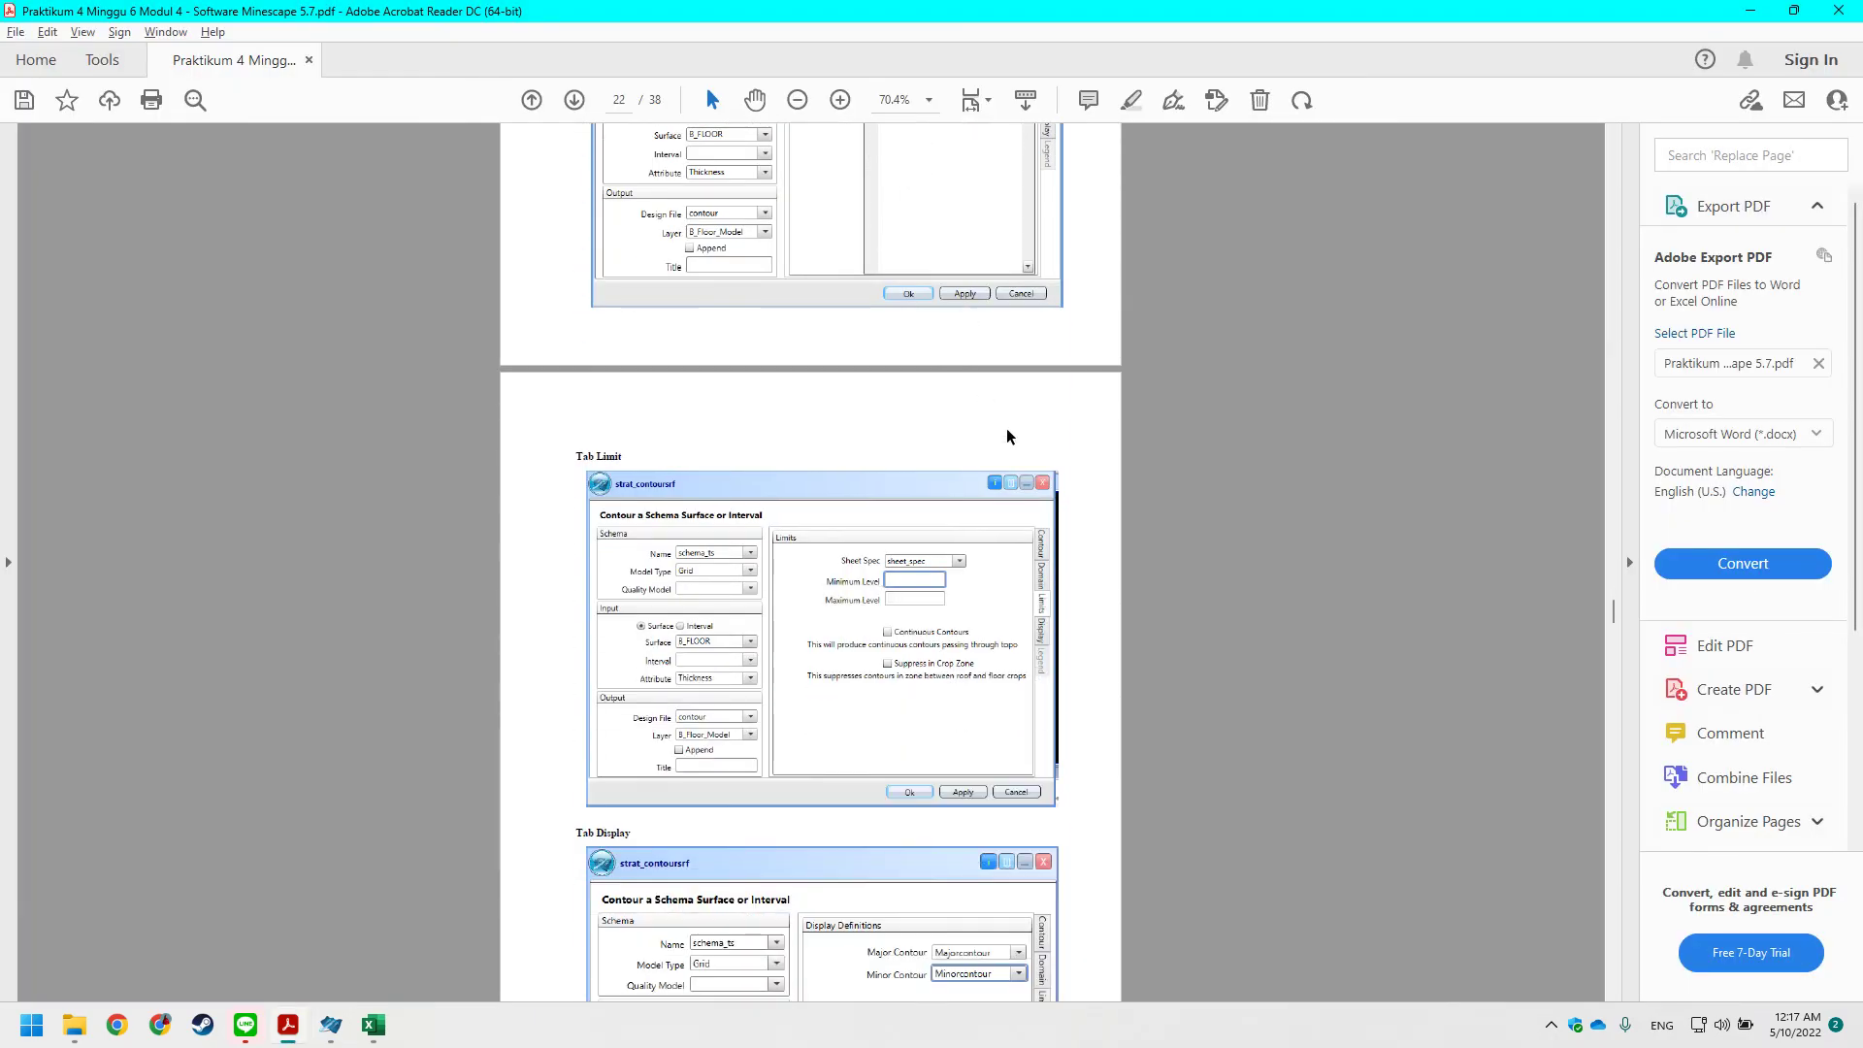
scroll(1017, 527, "down", 2)
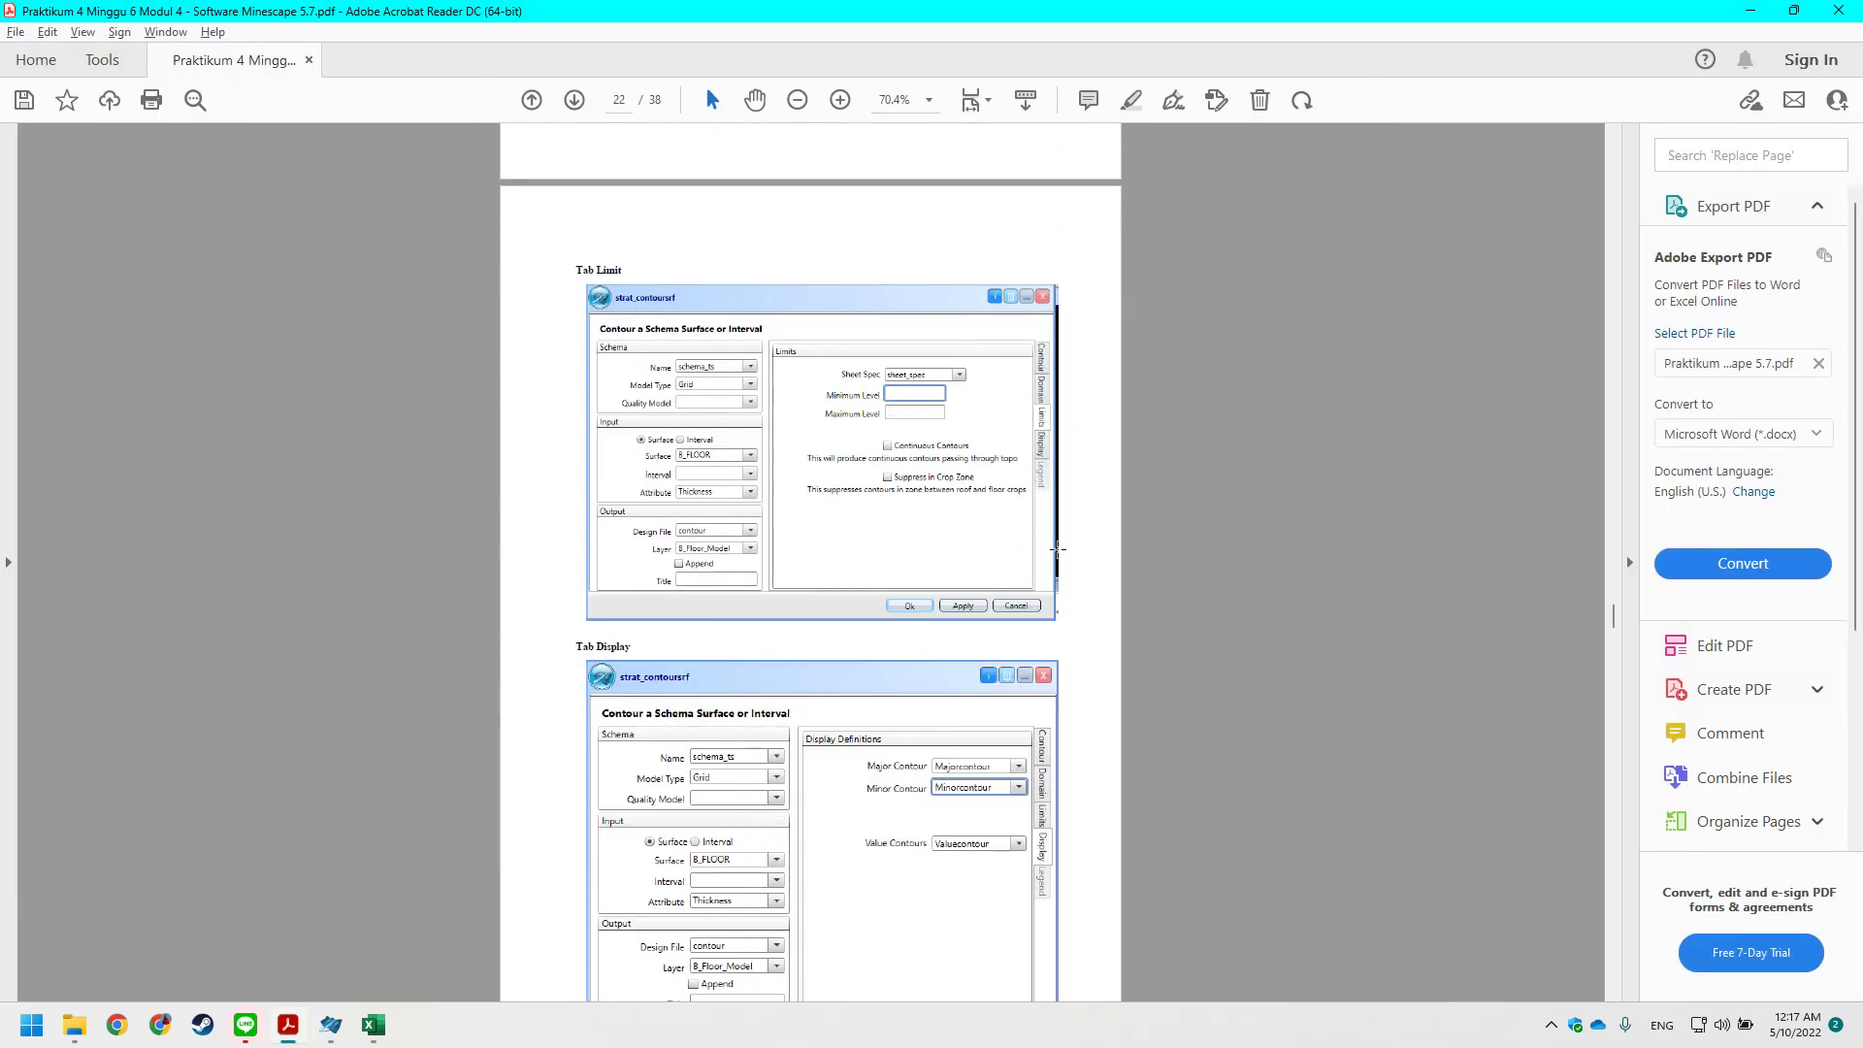
key("alt+Tab")
left_click(1094, 388)
left_click(1046, 434)
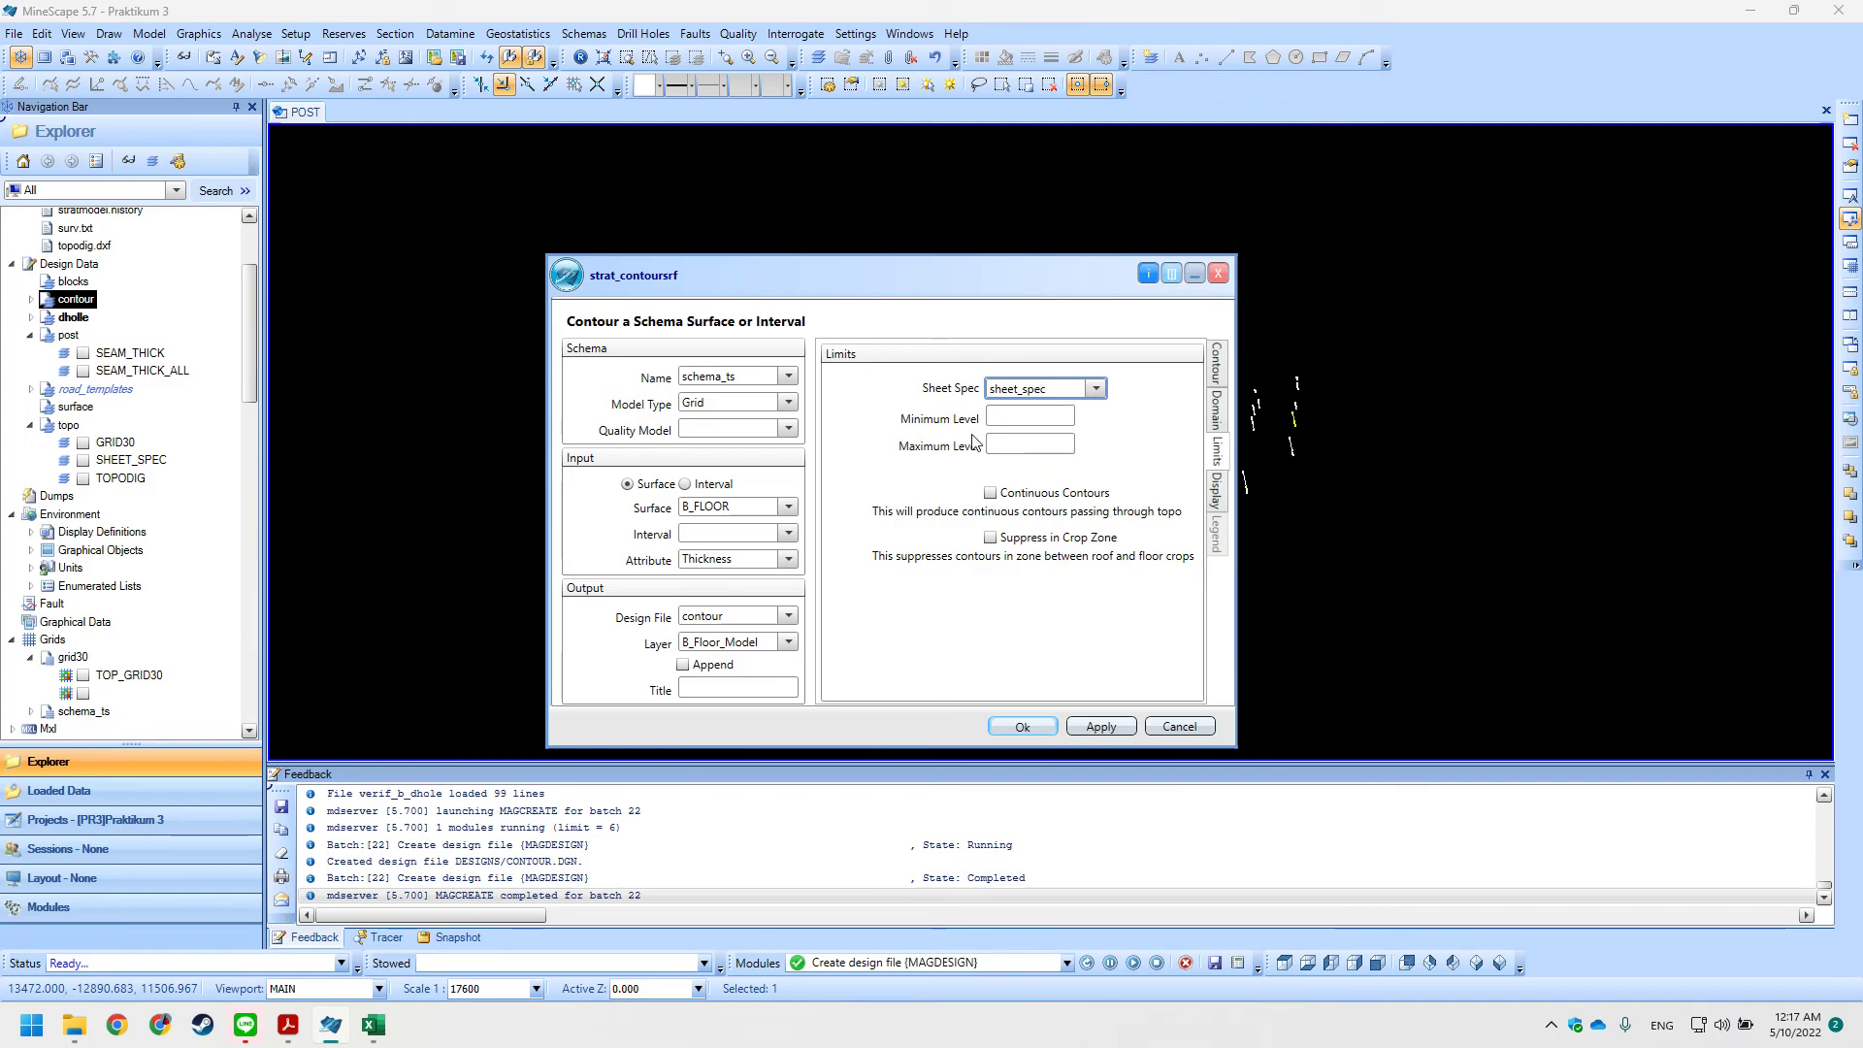
left_click(1032, 415)
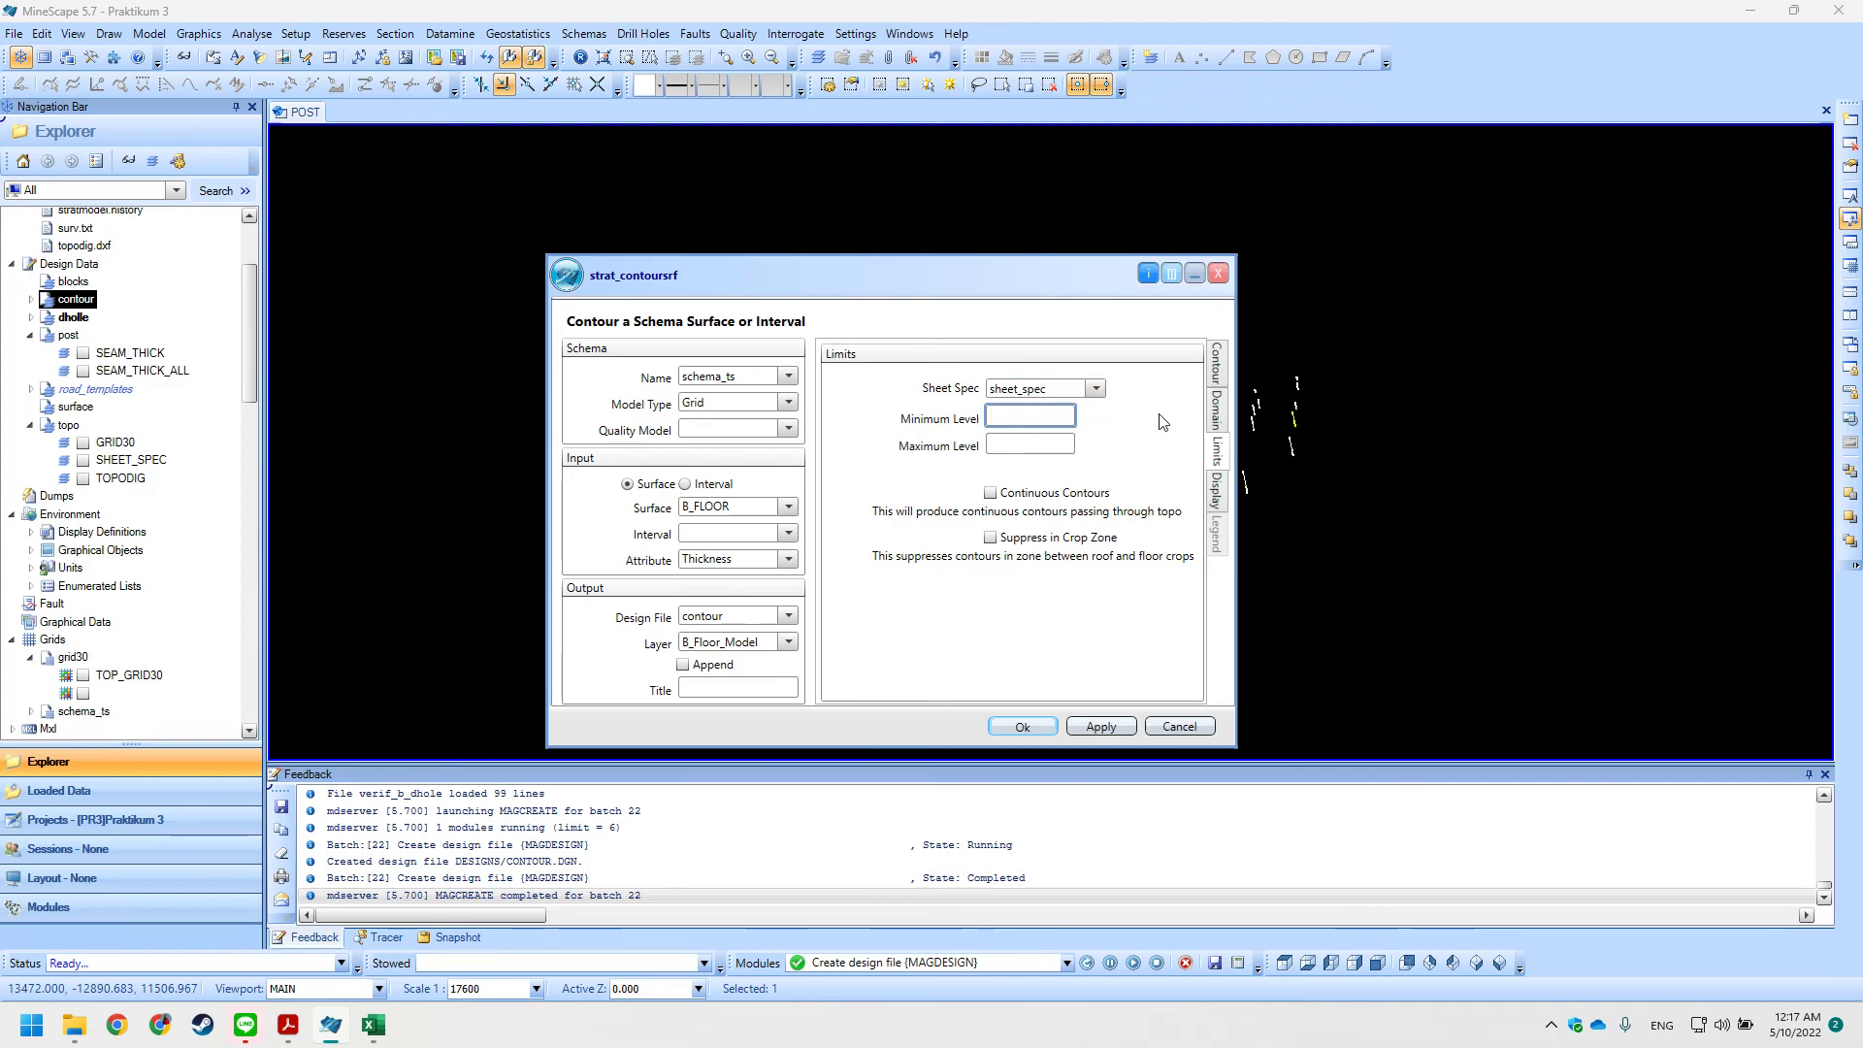
Compare the contour form's major, minor and value contour display definitions with the tutorial PDF.
key("alt+Tab")
scroll(880, 376, "down", 2)
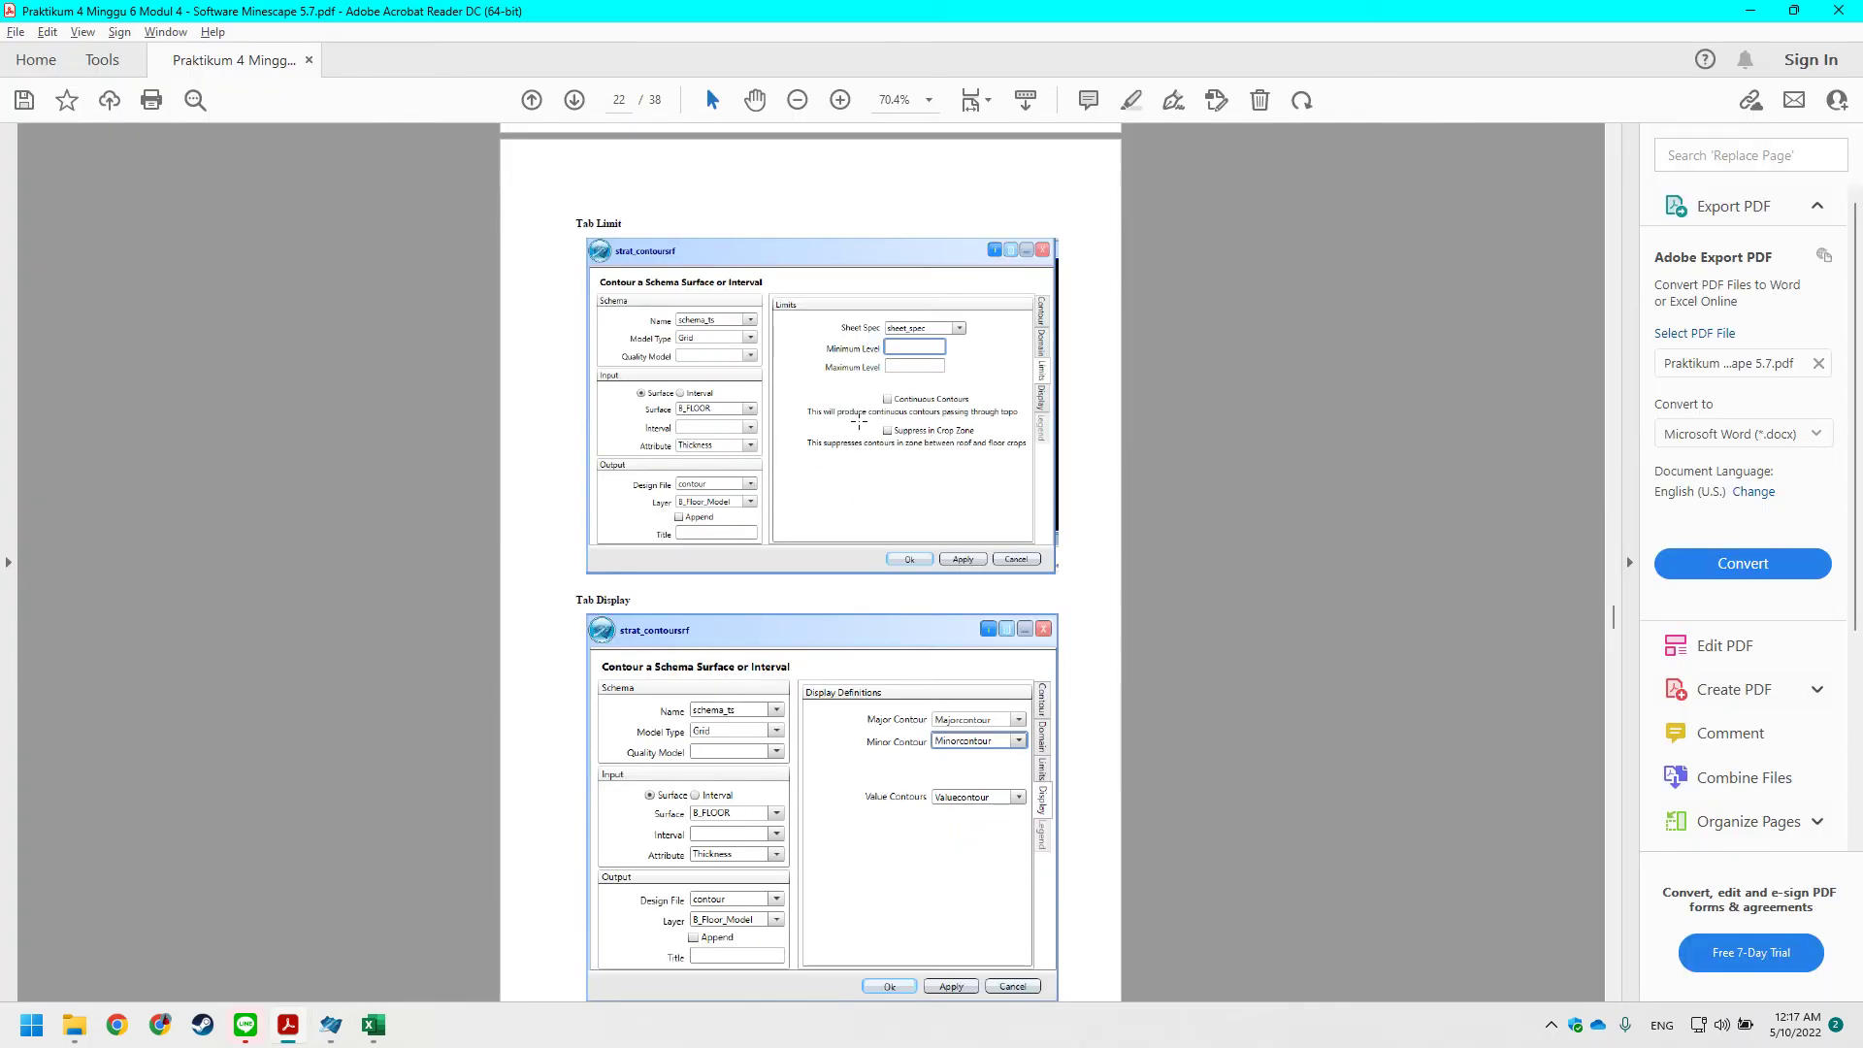
scroll(997, 332, "down", 3)
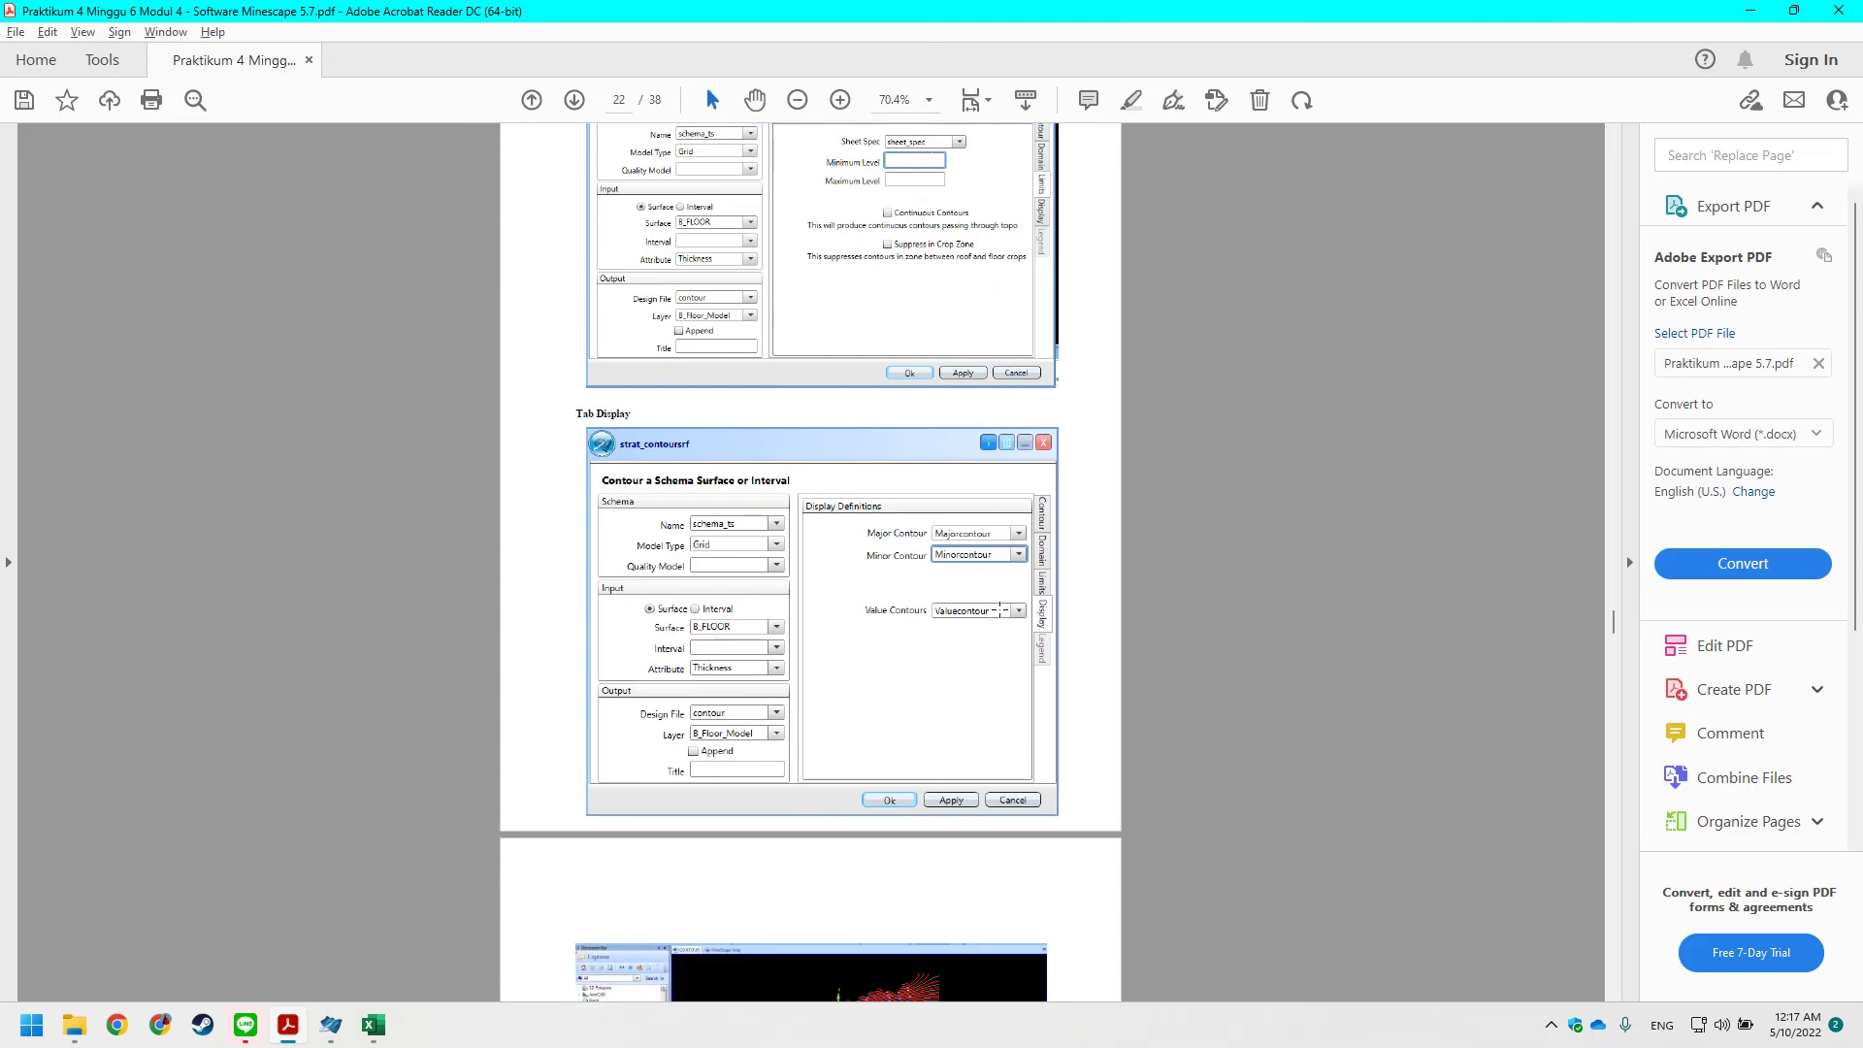
key("alt+Tab")
left_click(1126, 490)
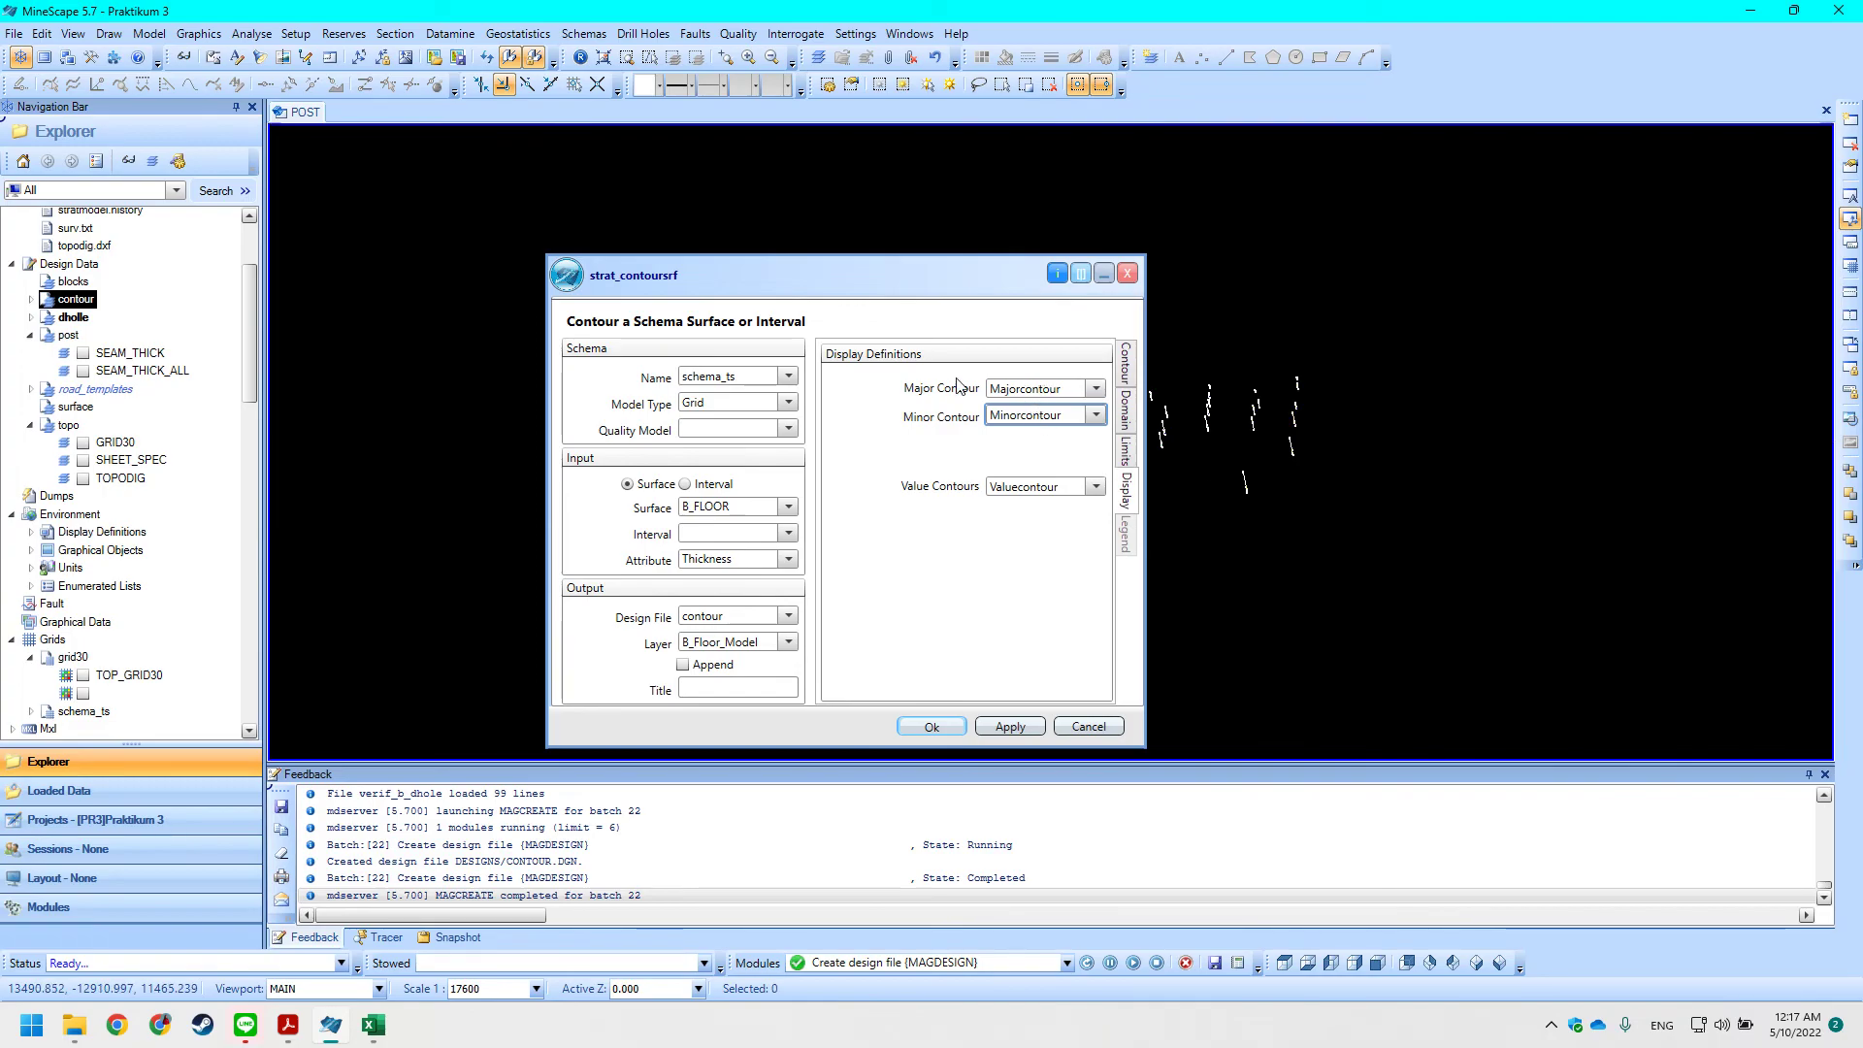
left_click(924, 418)
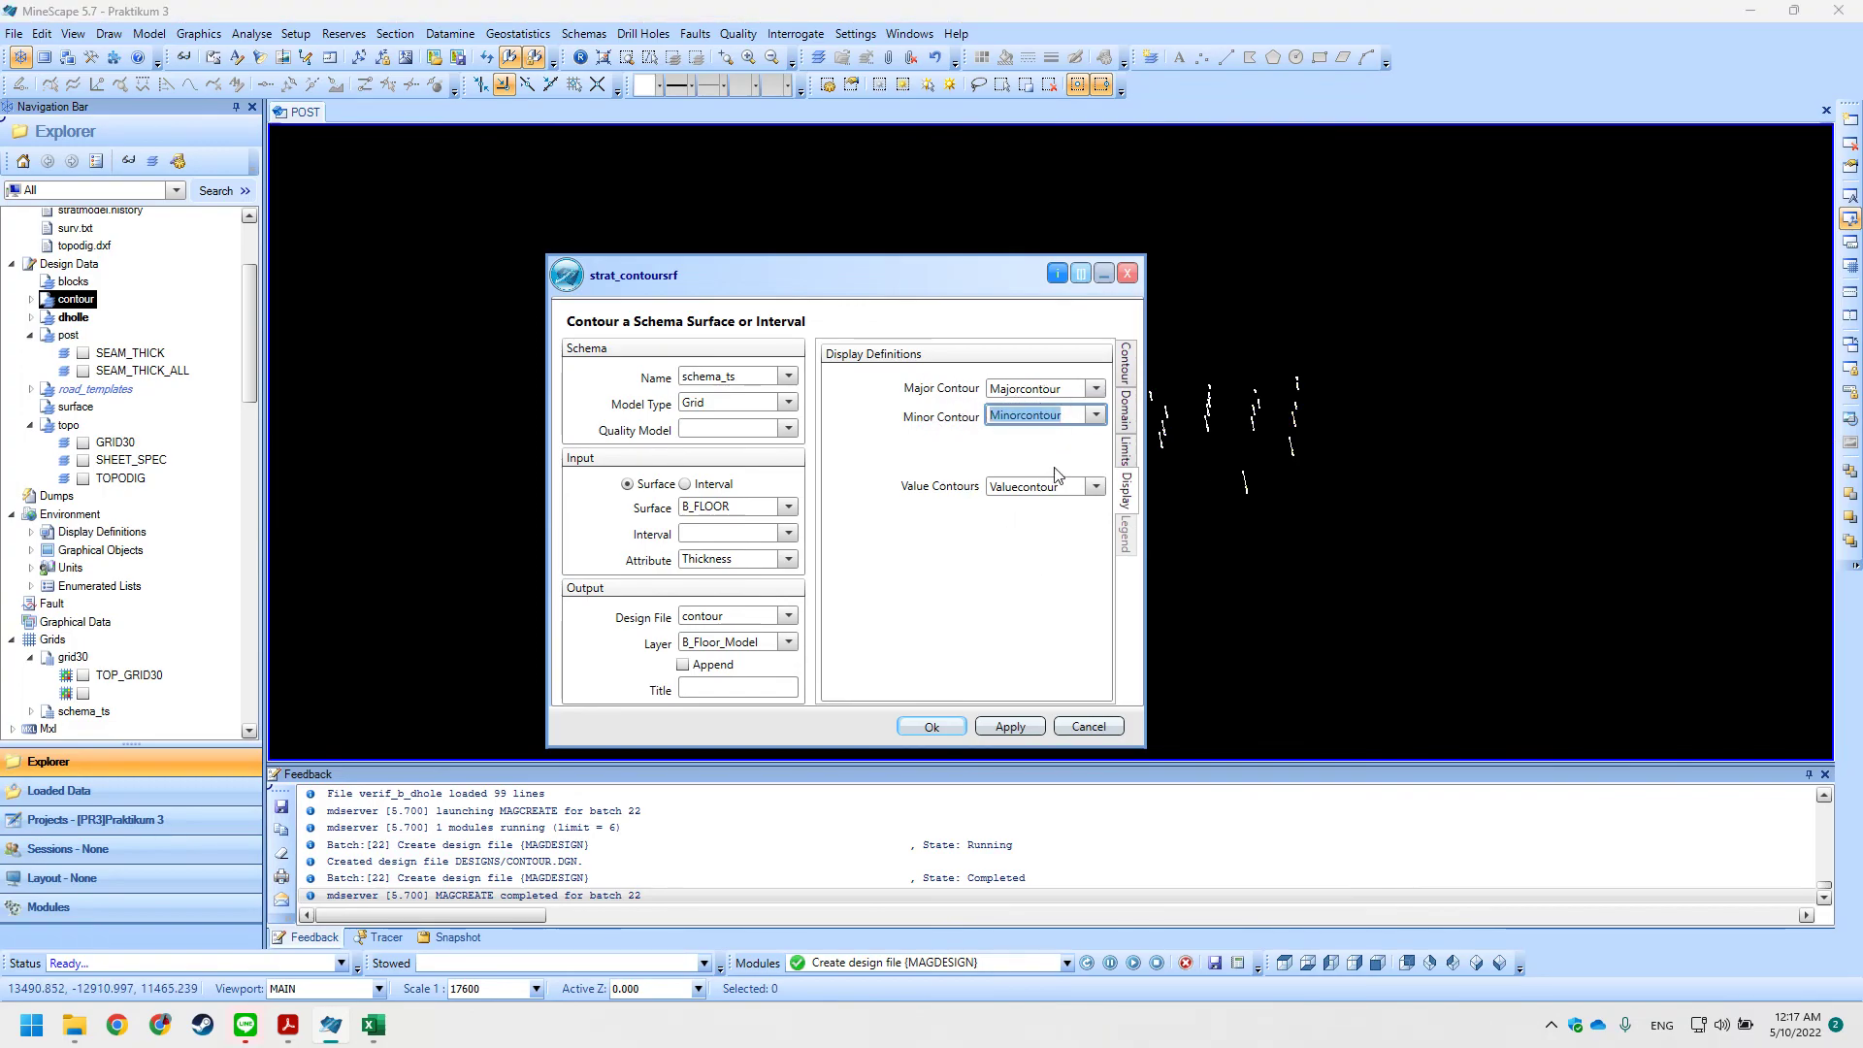
Check the expected contour result in the tutorial PDF and generate the B_FLOOR contours with the form's settings.
key("alt+Tab")
scroll(930, 630, "down", 5)
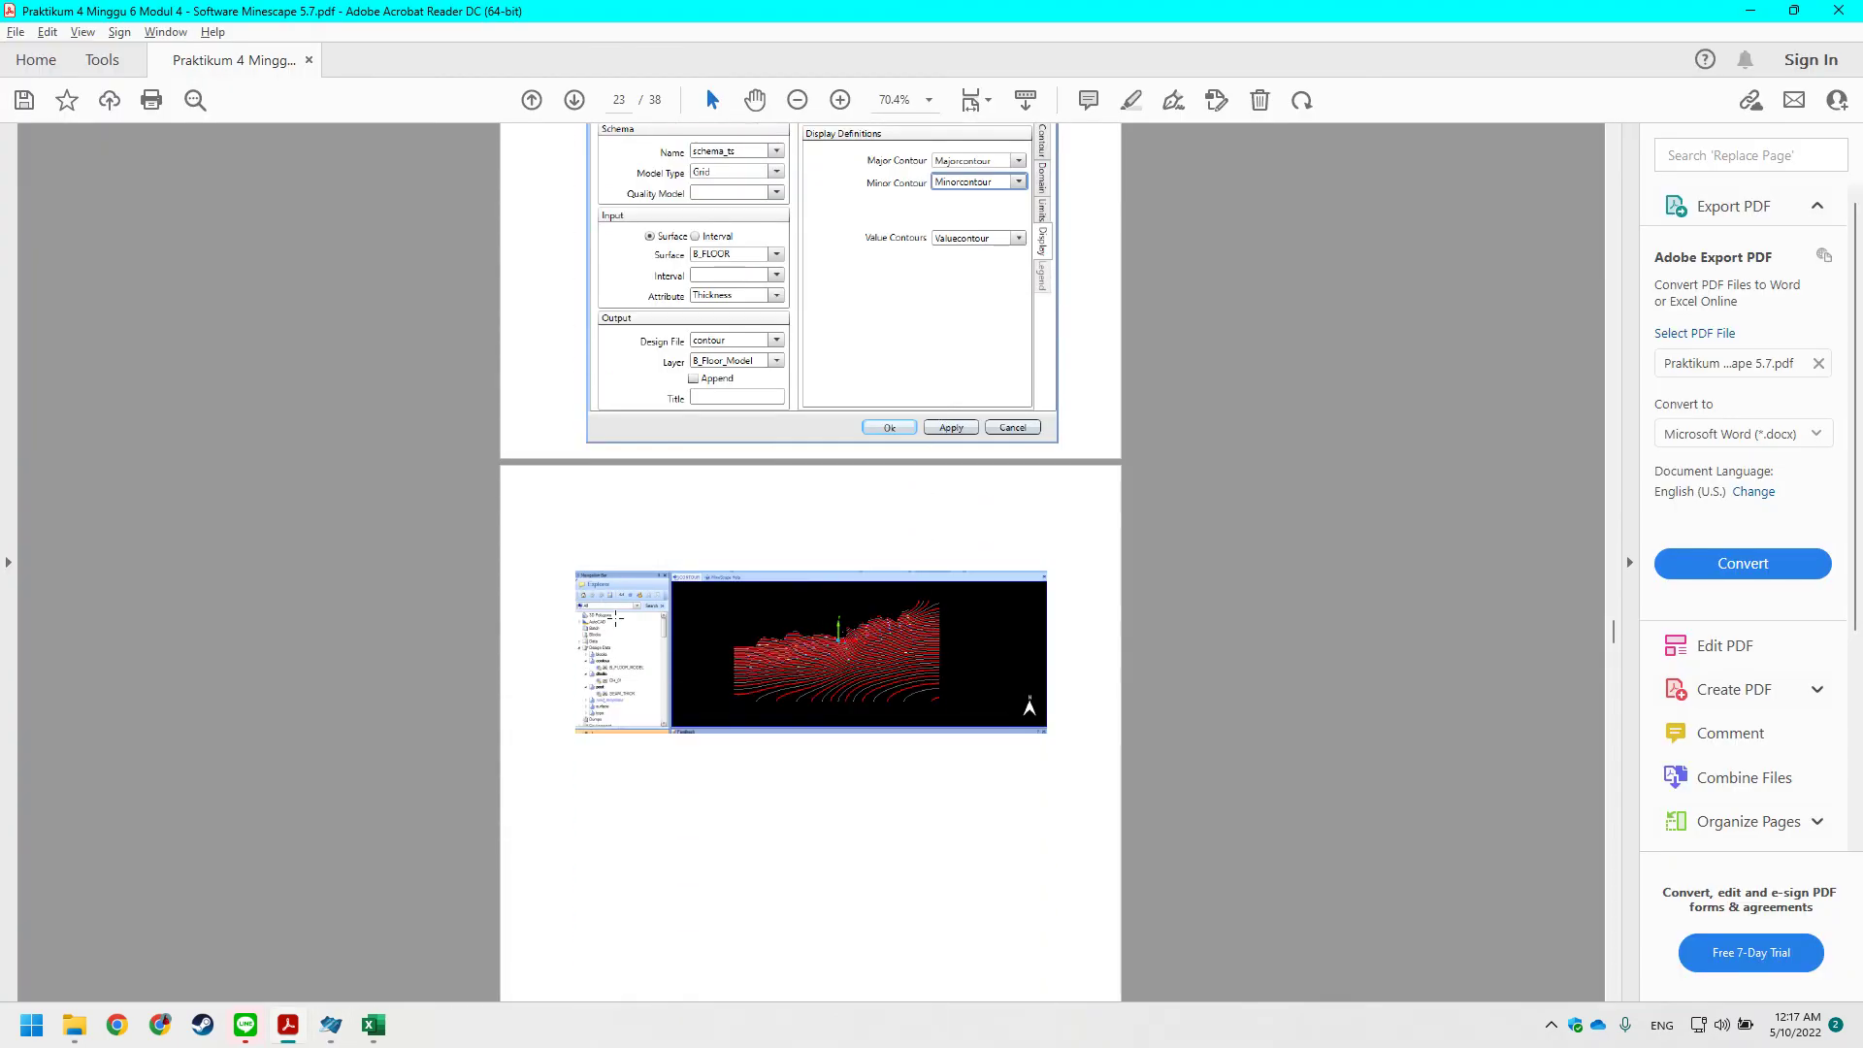
key("alt+Tab")
key("alt+Tab")
key("alt+Tab")
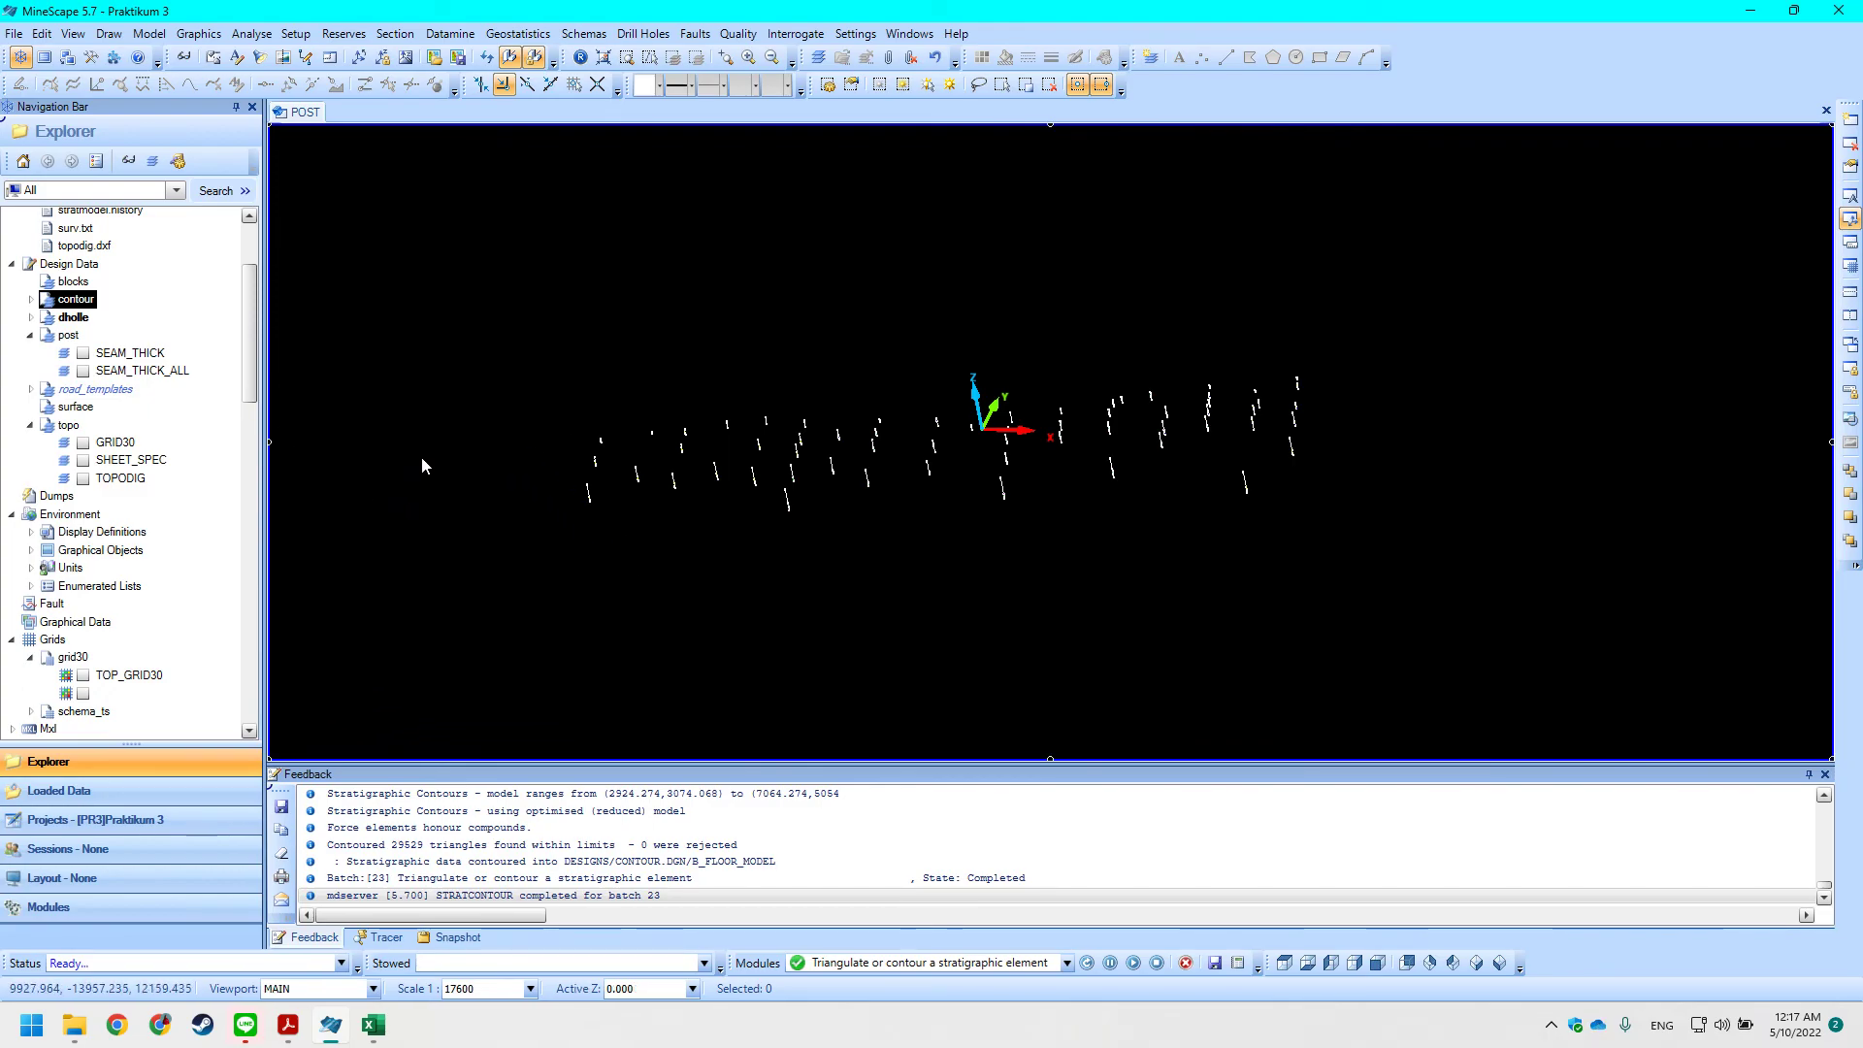
Load the B_FLOOR_MODEL layer of the contour design file into the graphics view.
left_click_drag(250, 342, 250, 325)
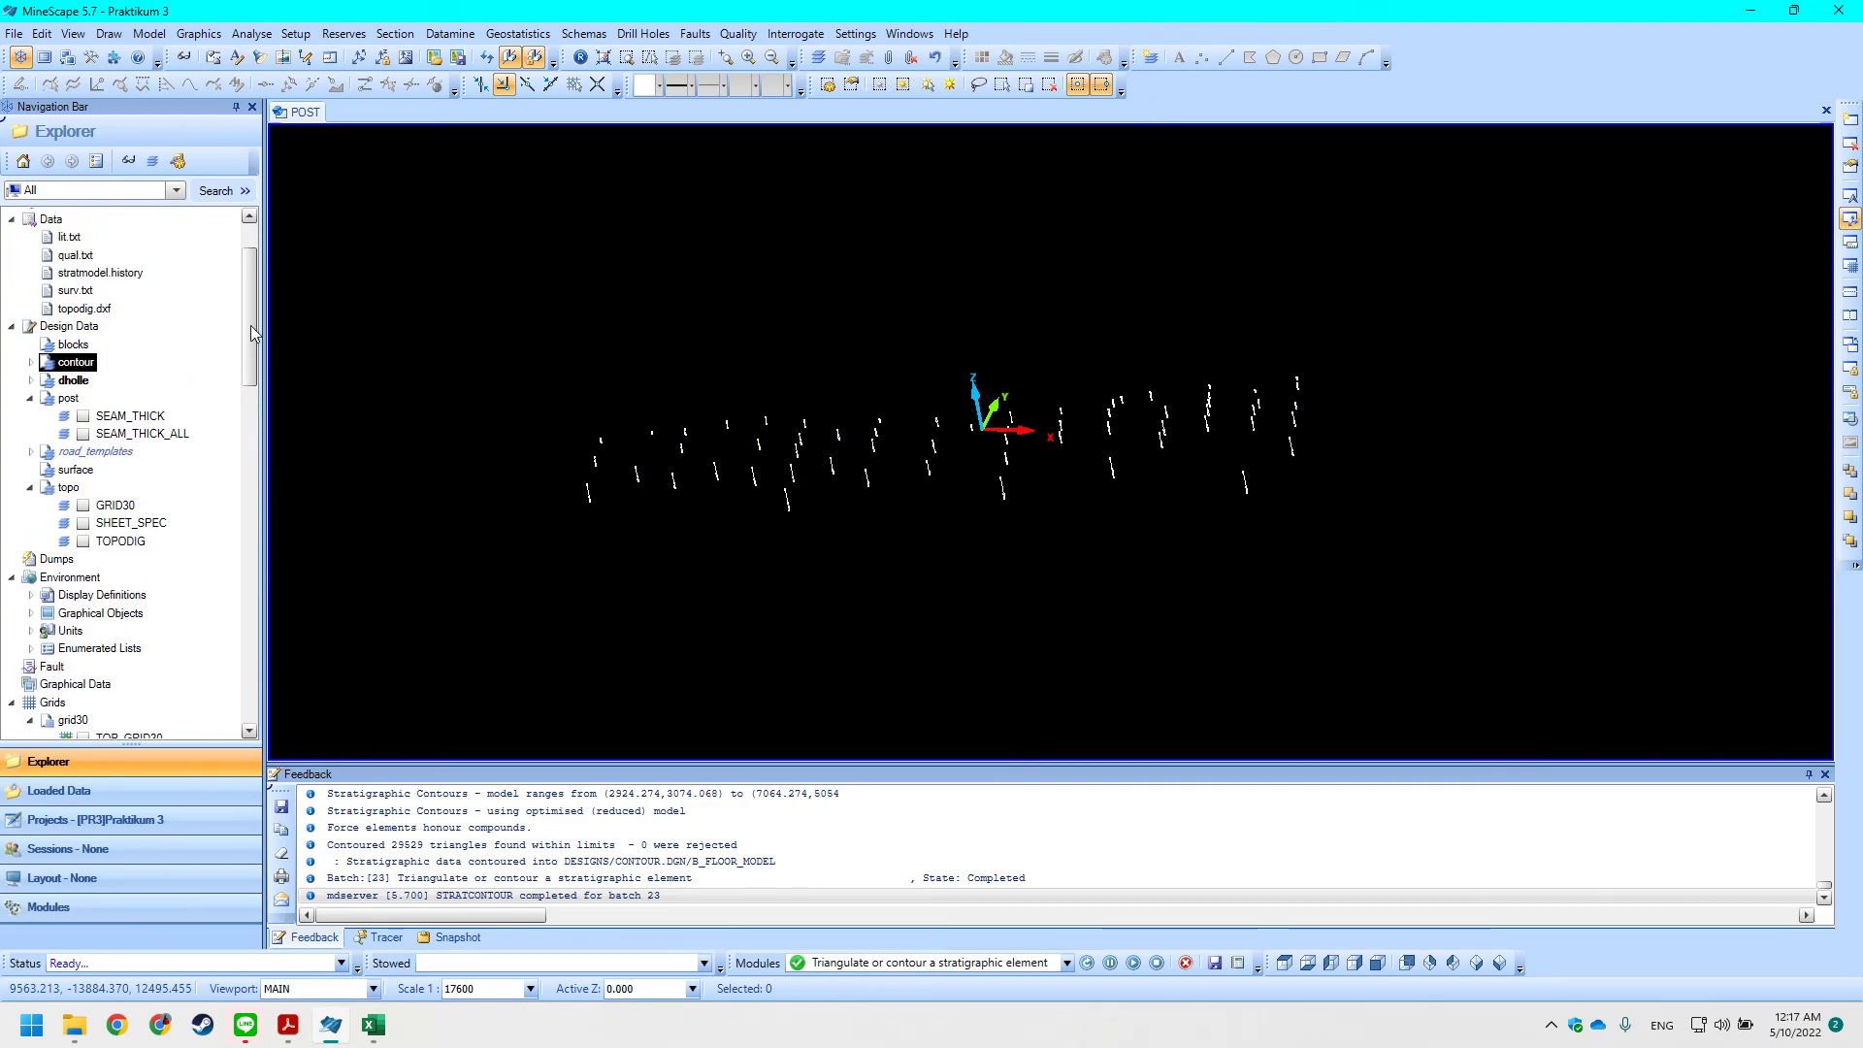
left_click(30, 362)
left_click(83, 381)
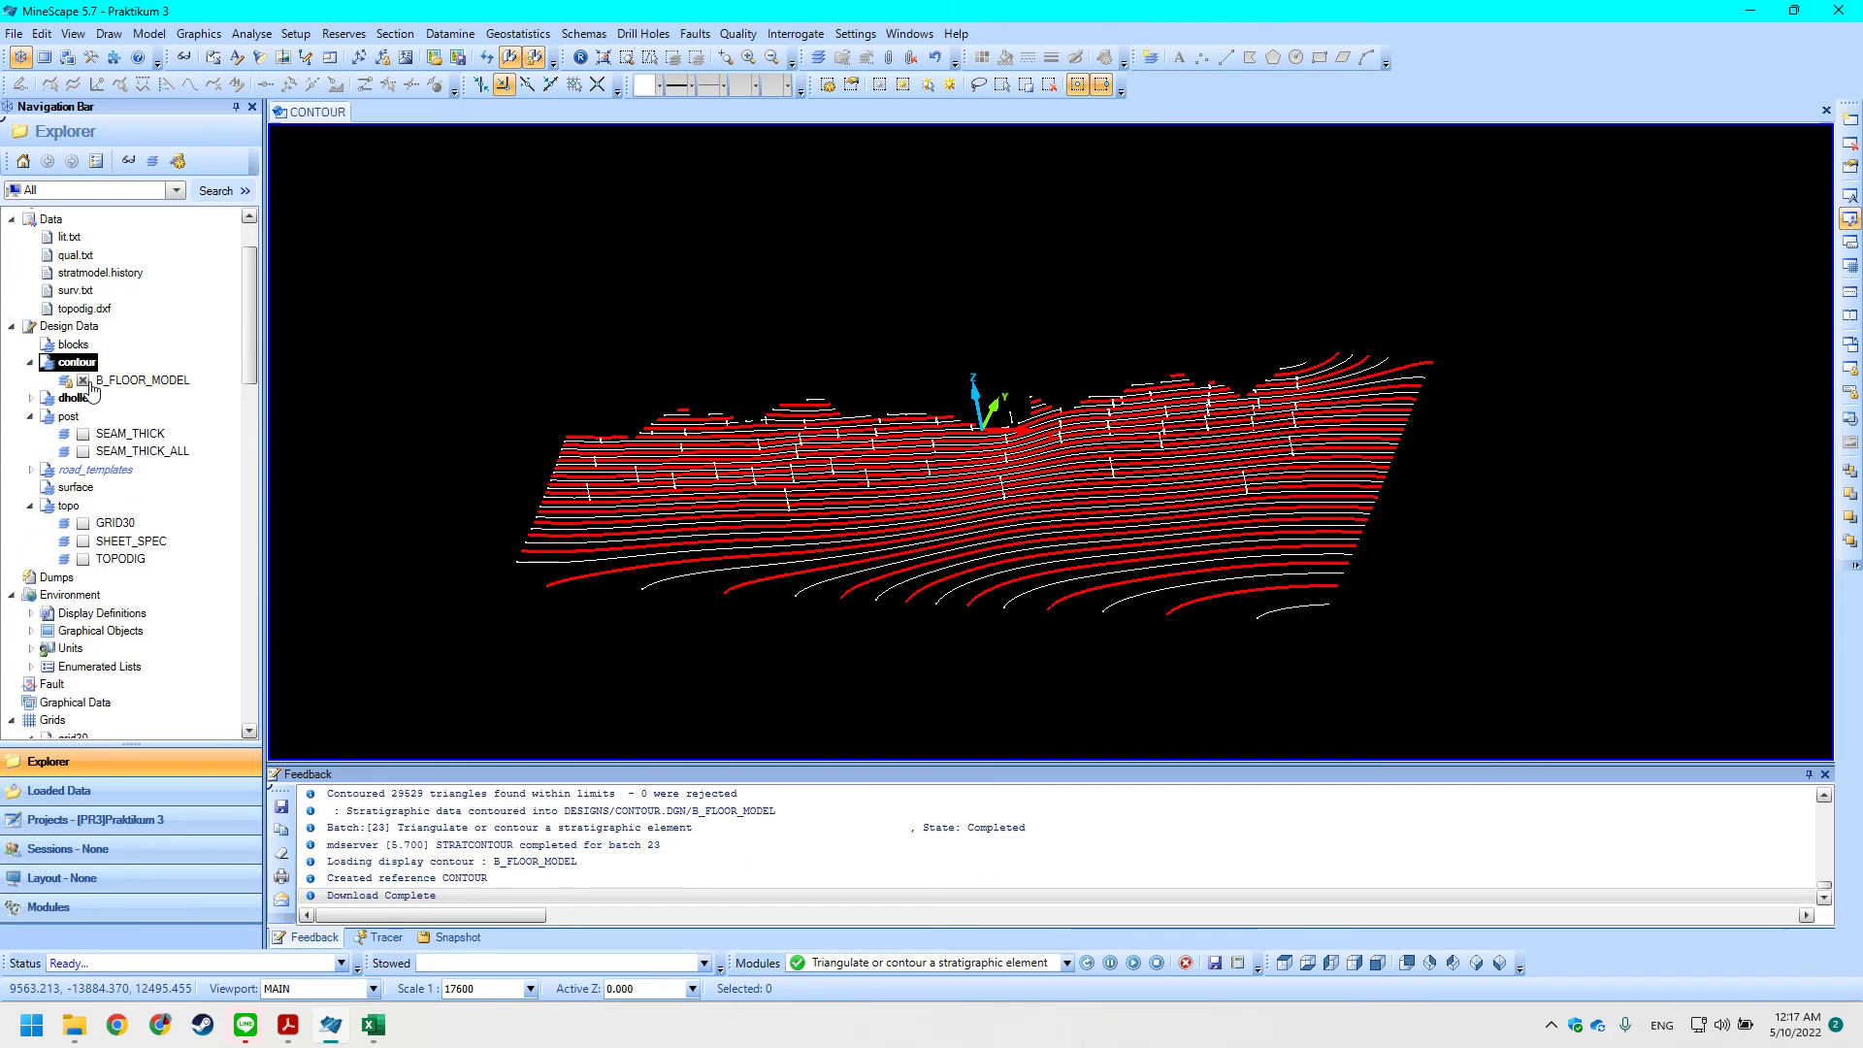
Examine the B_FLOOR_MODEL contours against the drill holes up close and from several angles.
middle_click_drag(860, 635, 724, 568)
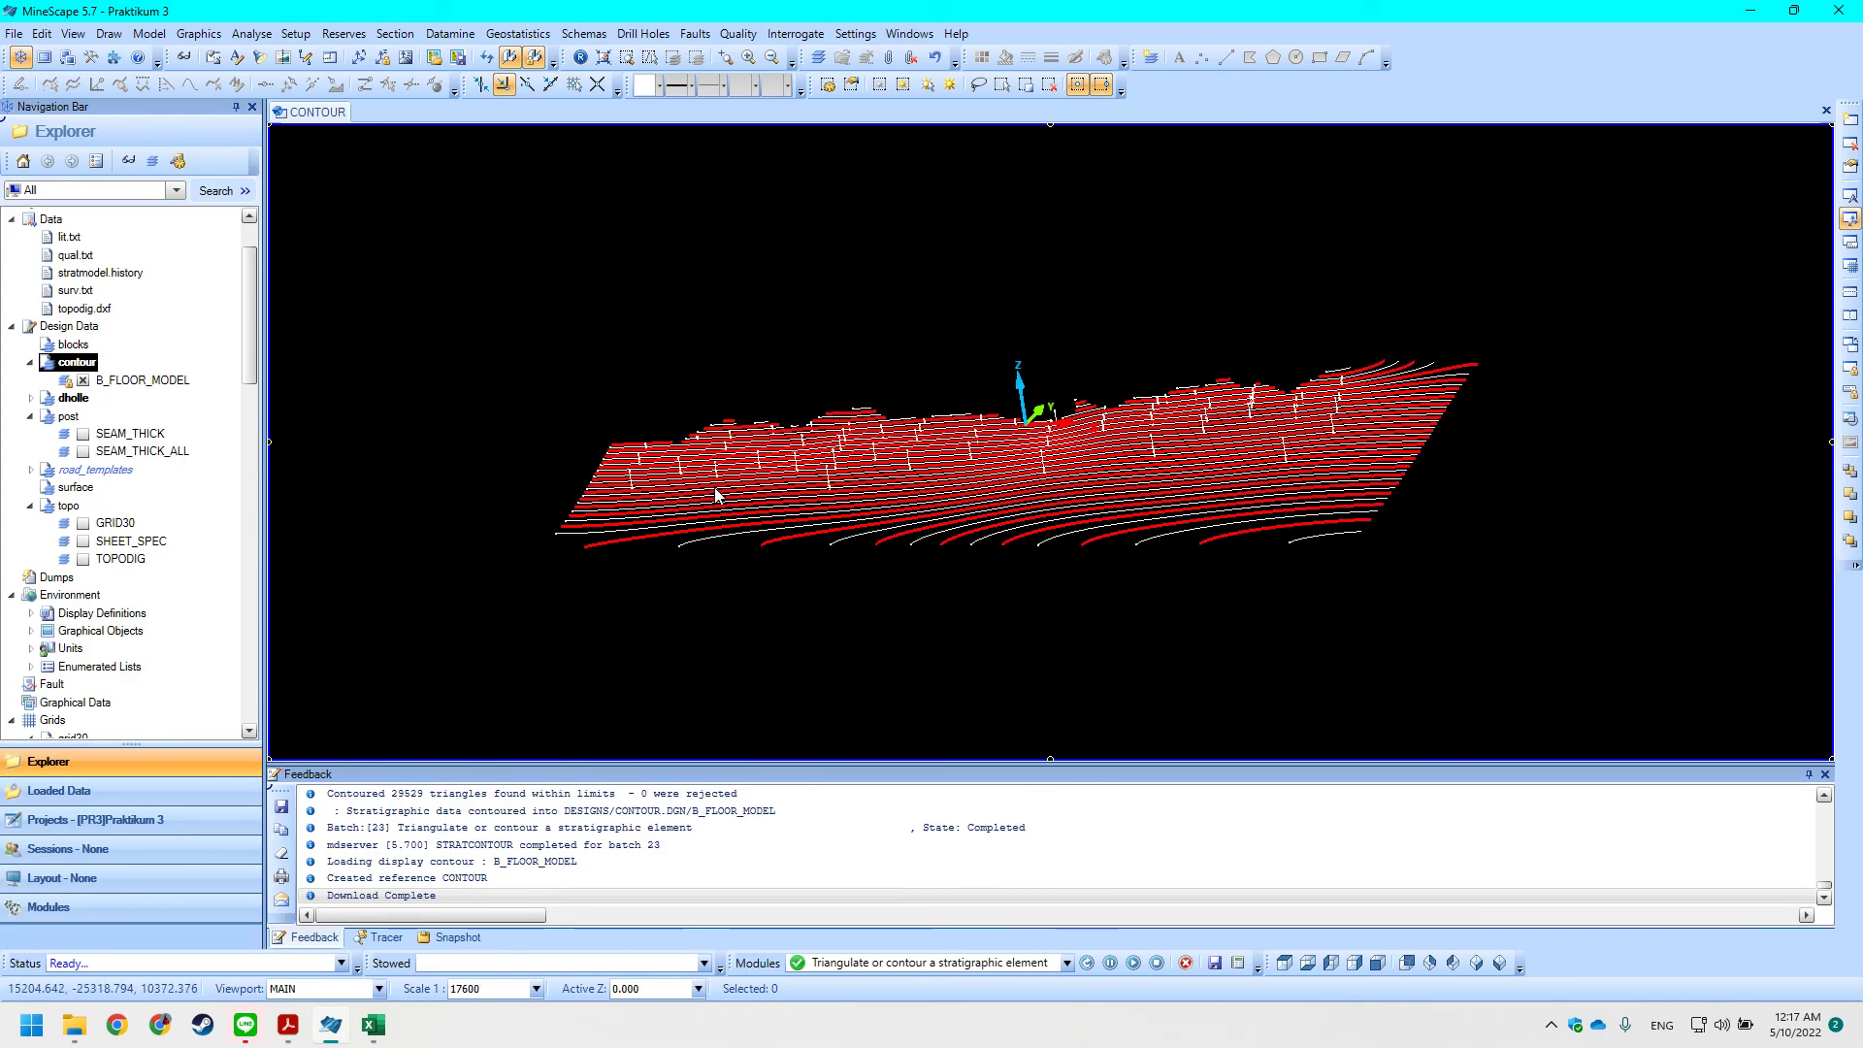
scroll(751, 495, "up", 1)
scroll(753, 496, "down", 1)
mouse_move(764, 516)
middle_mouse_down()
mouse_move(799, 498)
mouse_move(874, 514)
mouse_move(771, 531)
middle_mouse_up()
middle_click_drag(540, 467, 430, 453)
scroll(536, 488, "up", 3)
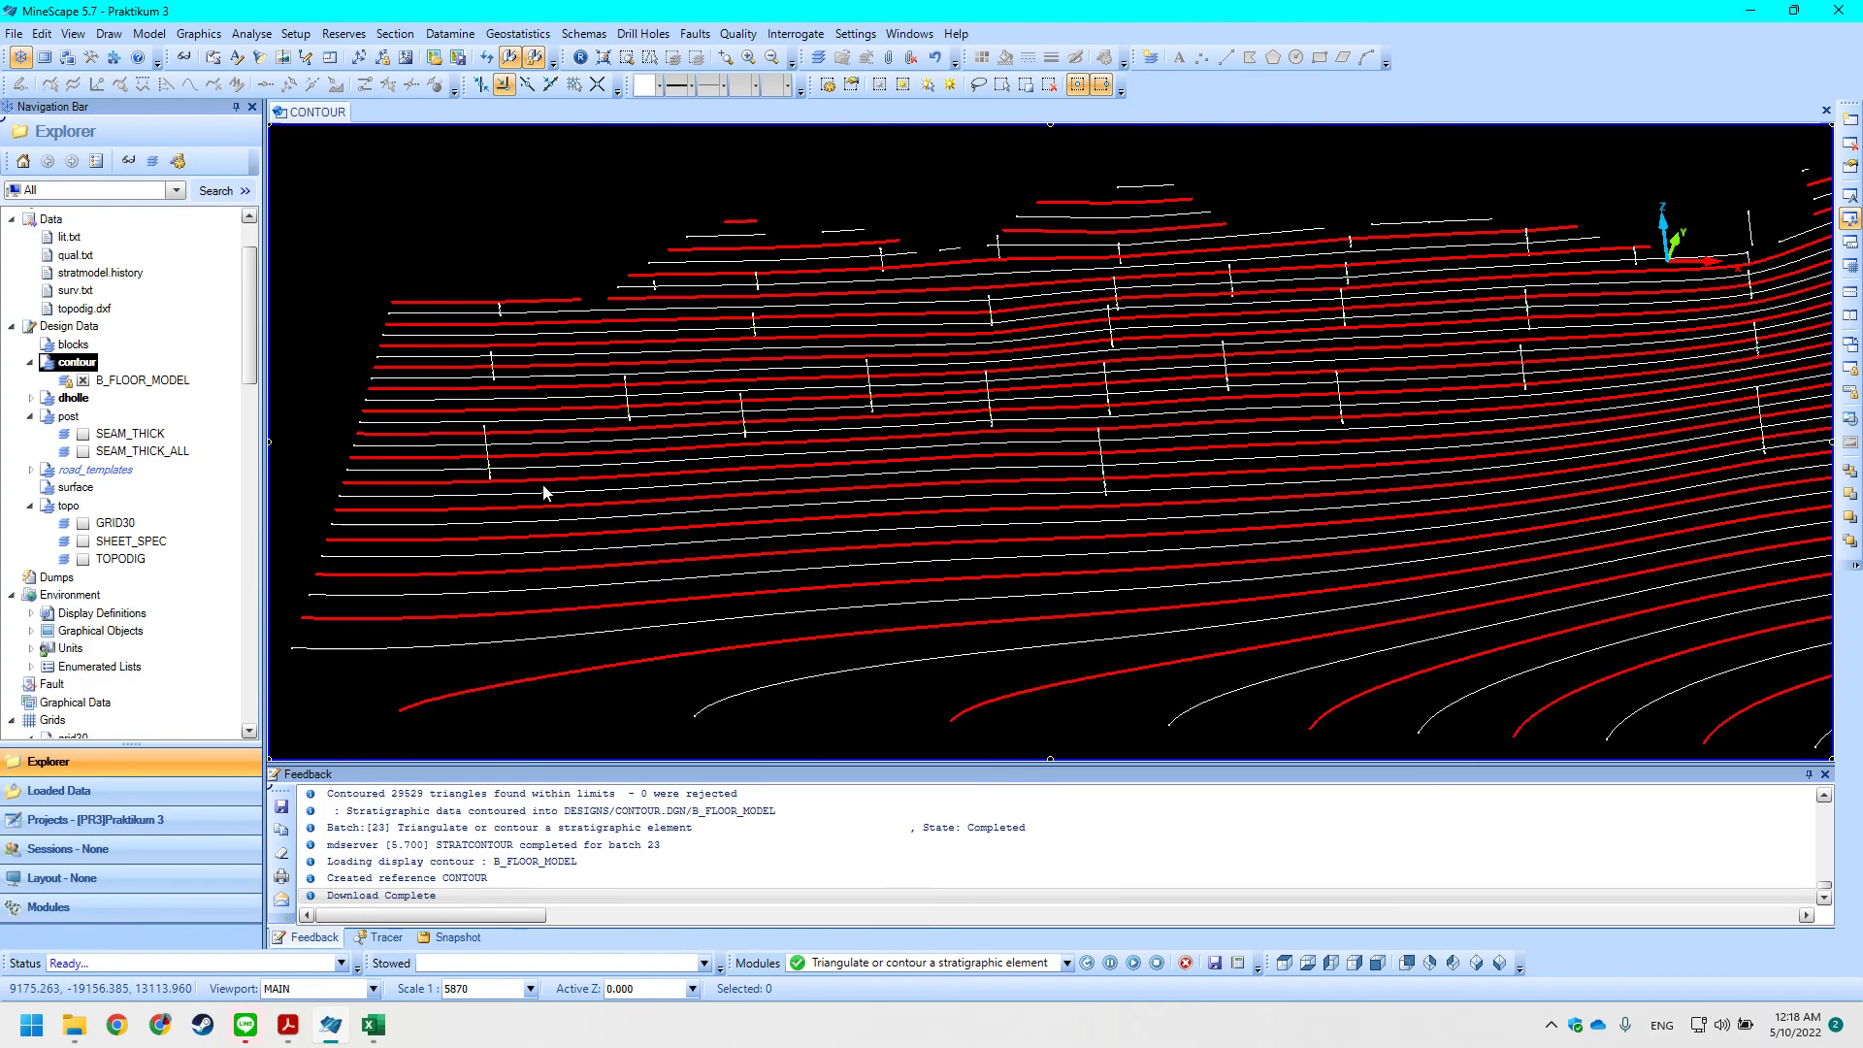
scroll(754, 555, "down", 3)
middle_click_drag(1056, 584, 921, 548)
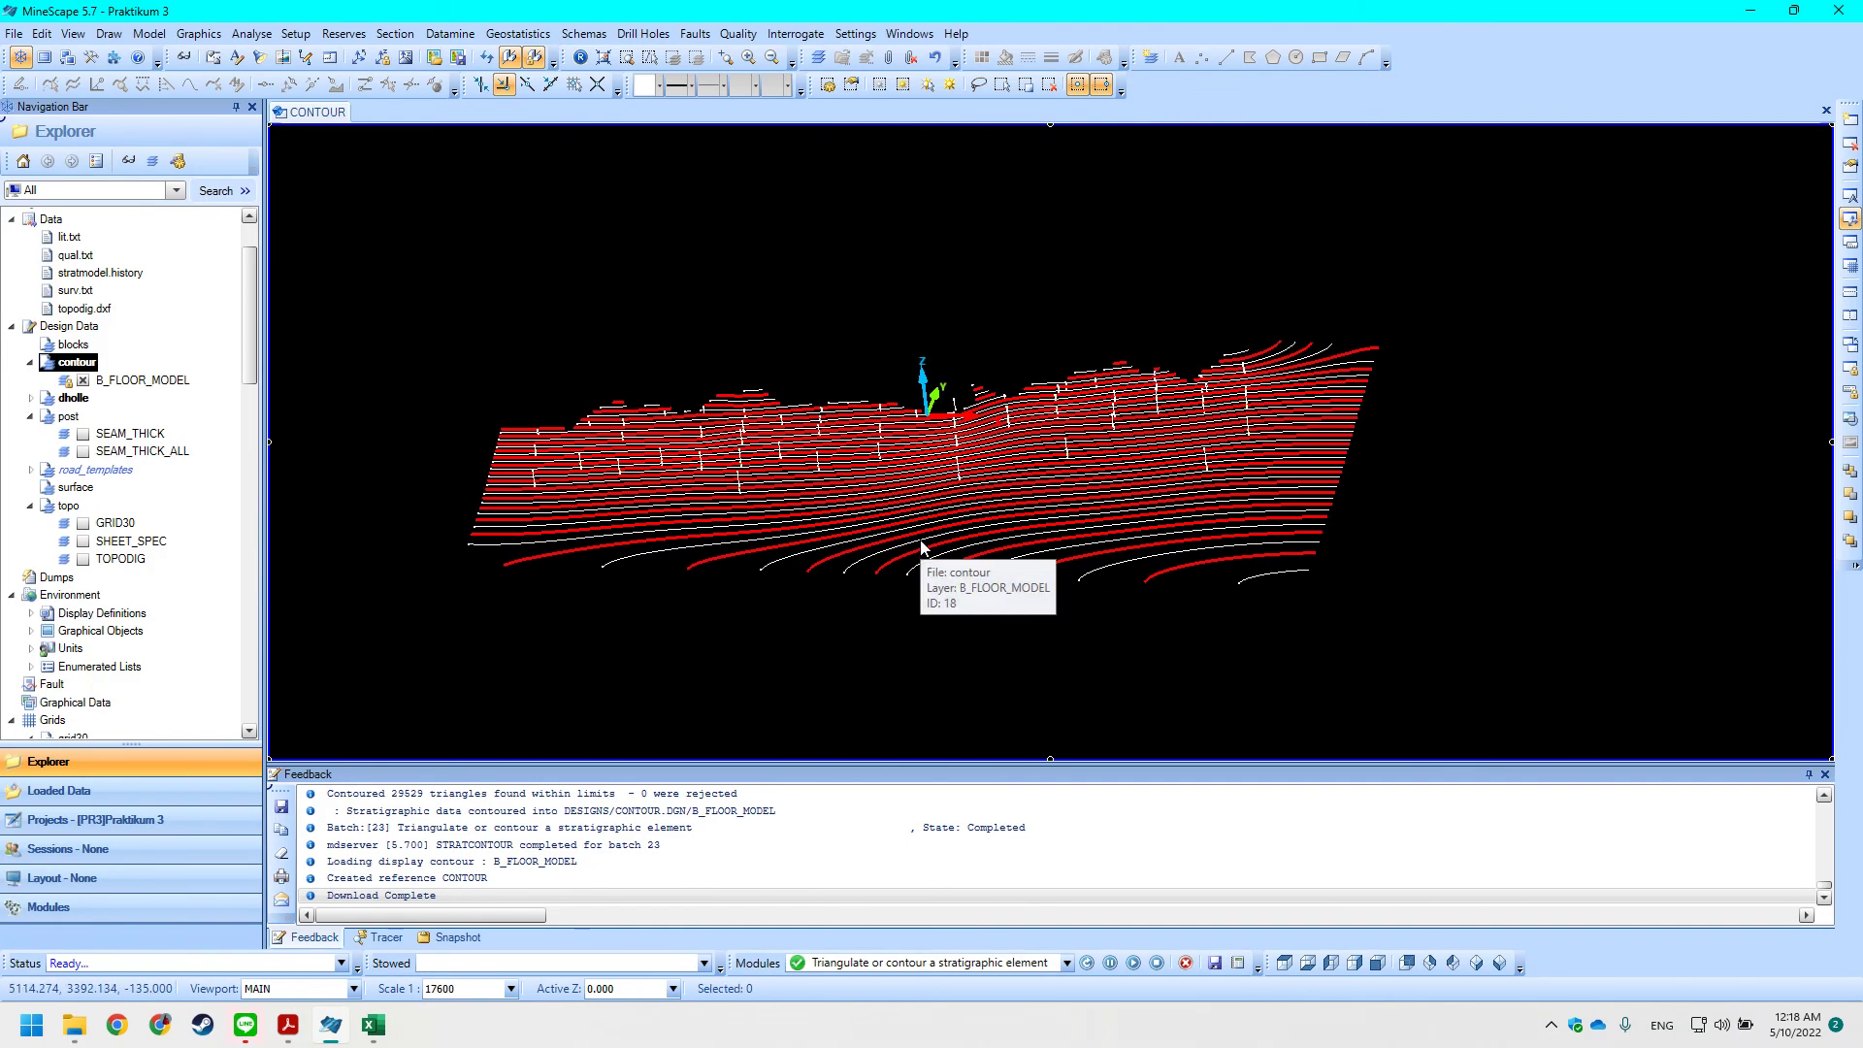
scroll(864, 503, "up", 5)
scroll(885, 533, "down", 5)
middle_click_drag(988, 594, 967, 570, "shift")
middle_click_drag(1102, 488, 658, 453, "shift")
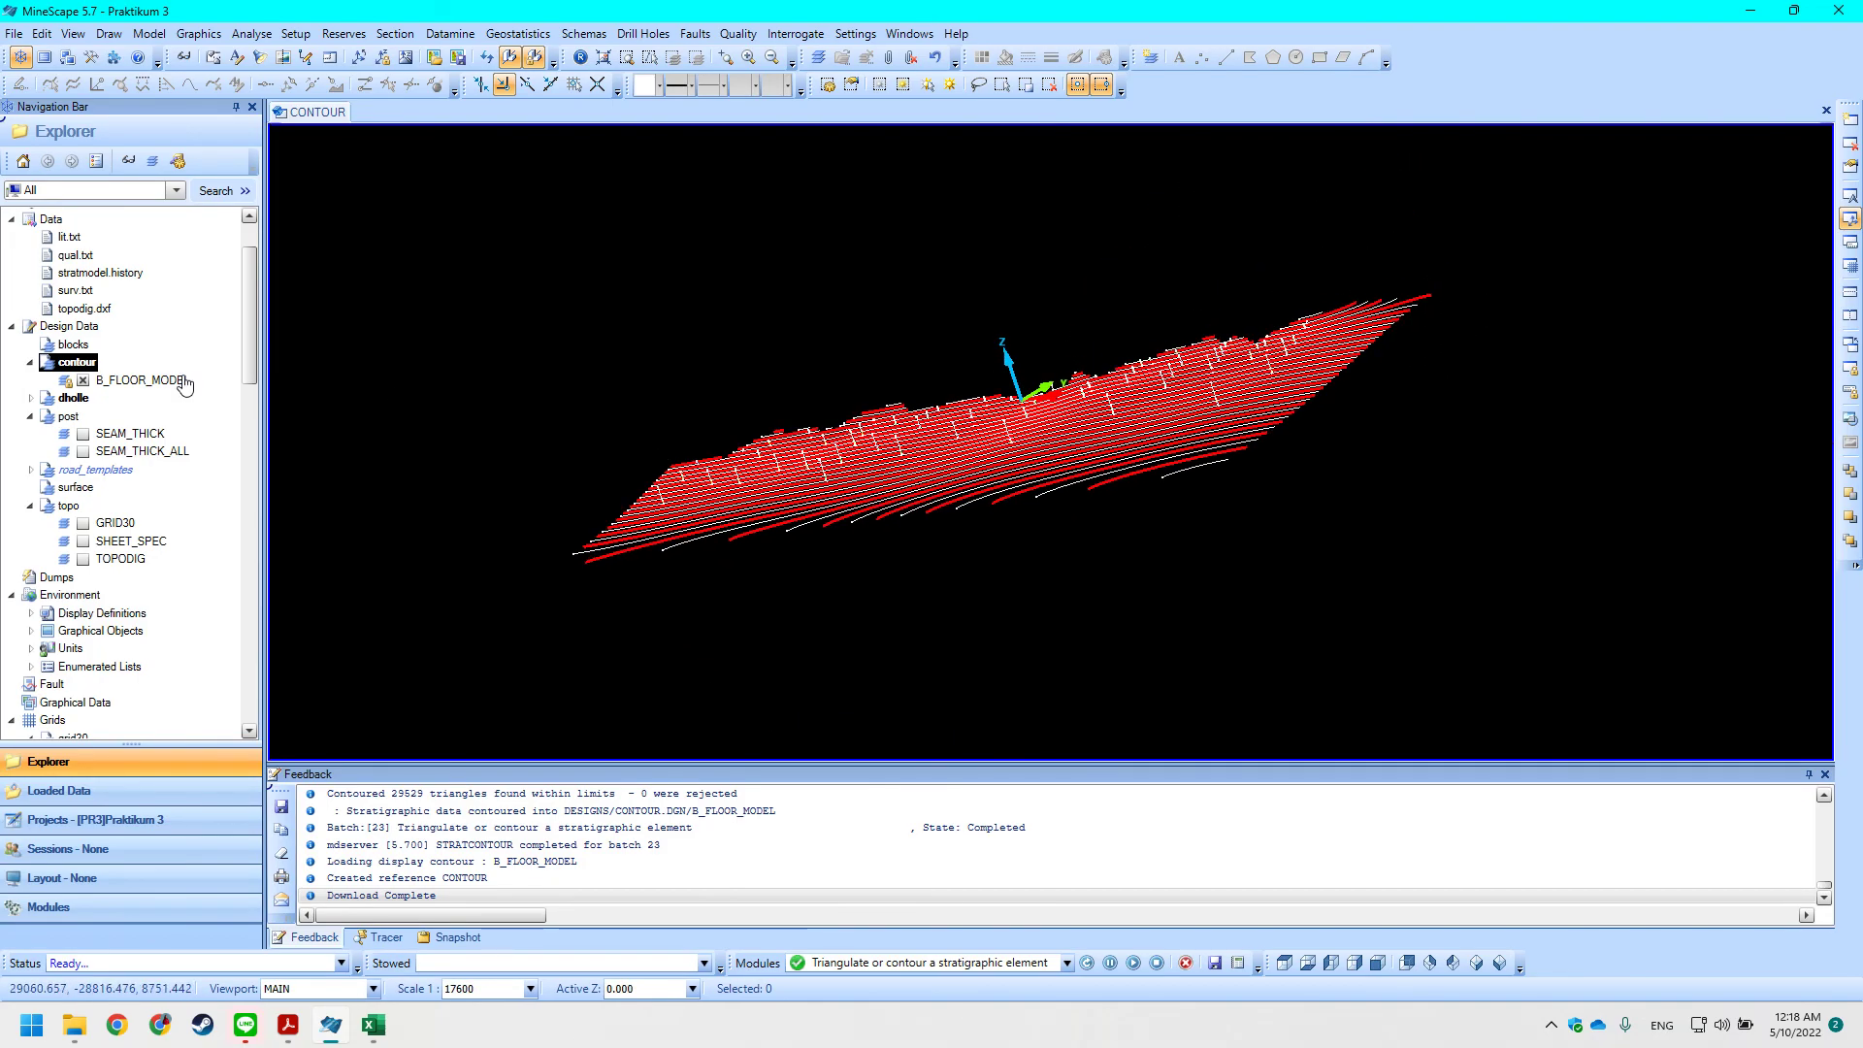
Load the TOPODIG layer of the topo design file and examine it together with the B_FLOOR_MODEL contours from several angles.
left_click(84, 559)
middle_click_drag(813, 454, 923, 434, "shift")
middle_click_drag(955, 443, 866, 395)
scroll(925, 419, "up", 5)
scroll(866, 395, "down", 5)
middle_click_drag(1030, 428, 1029, 446)
middle_click_drag(1209, 508, 978, 466)
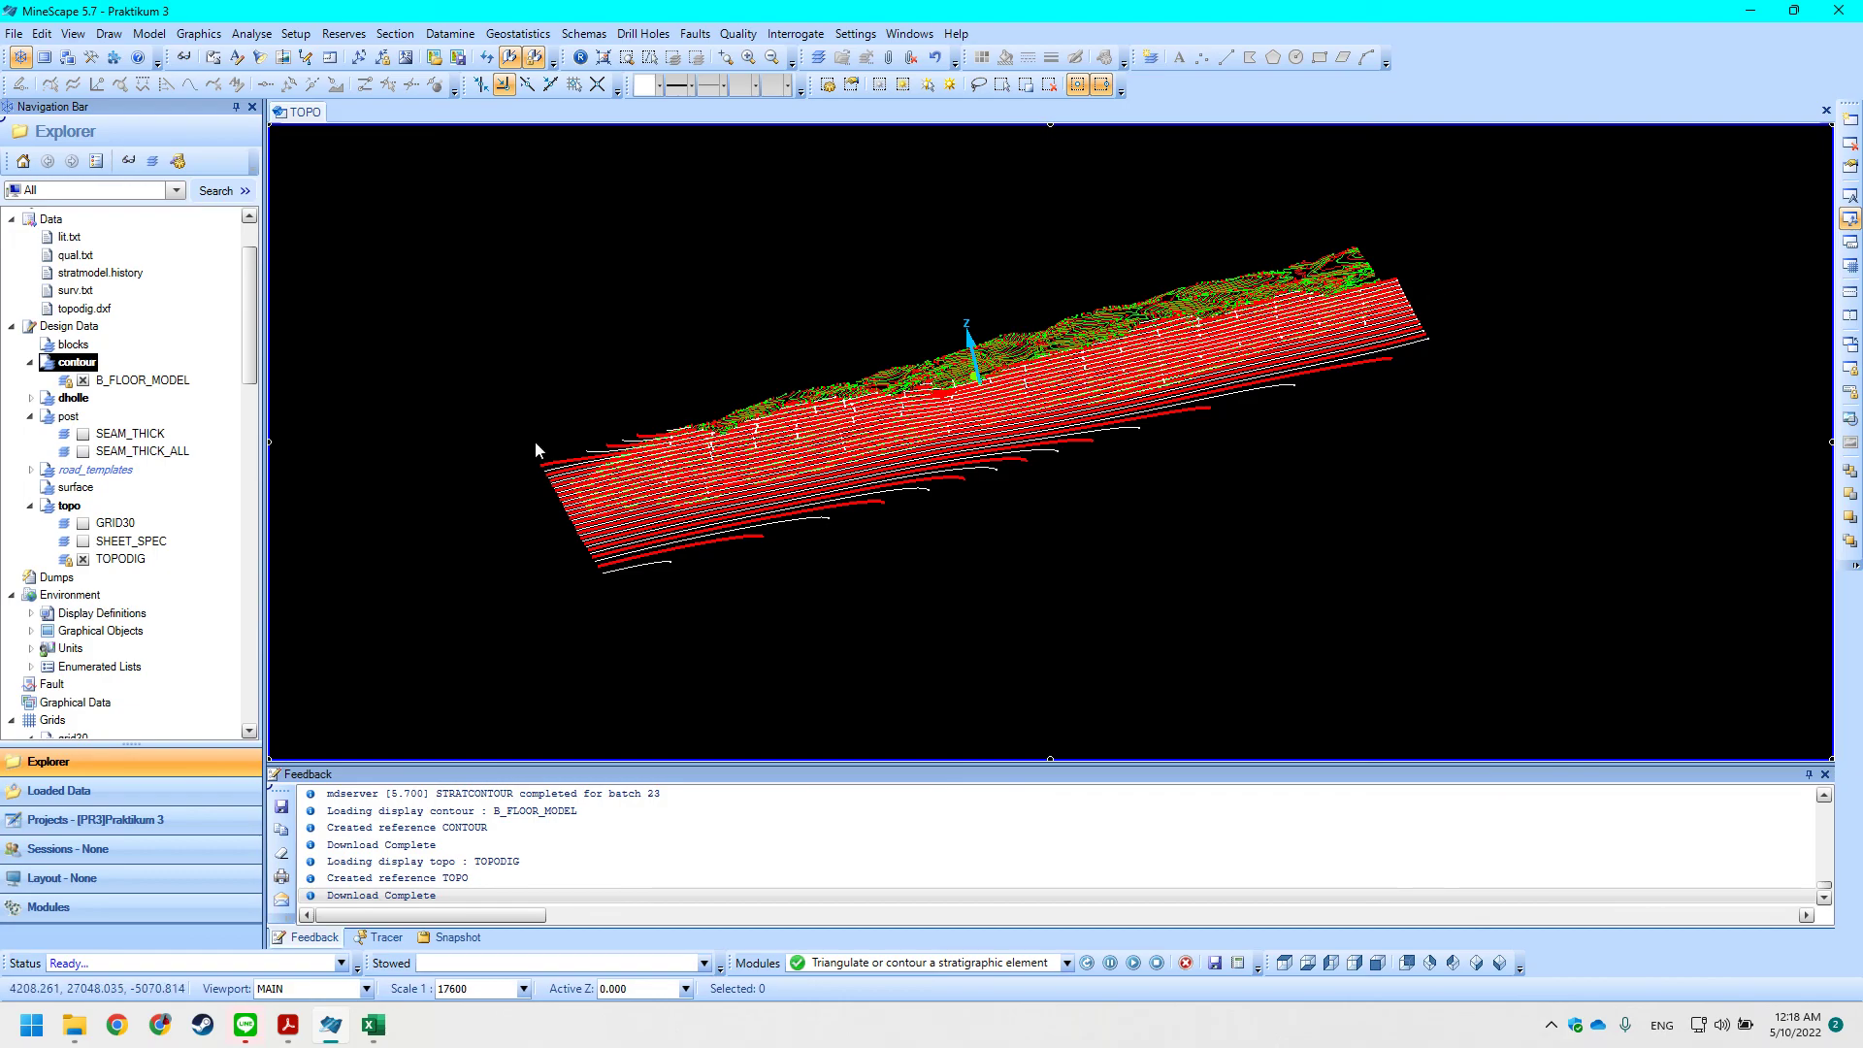
middle_click_drag(478, 508, 544, 498)
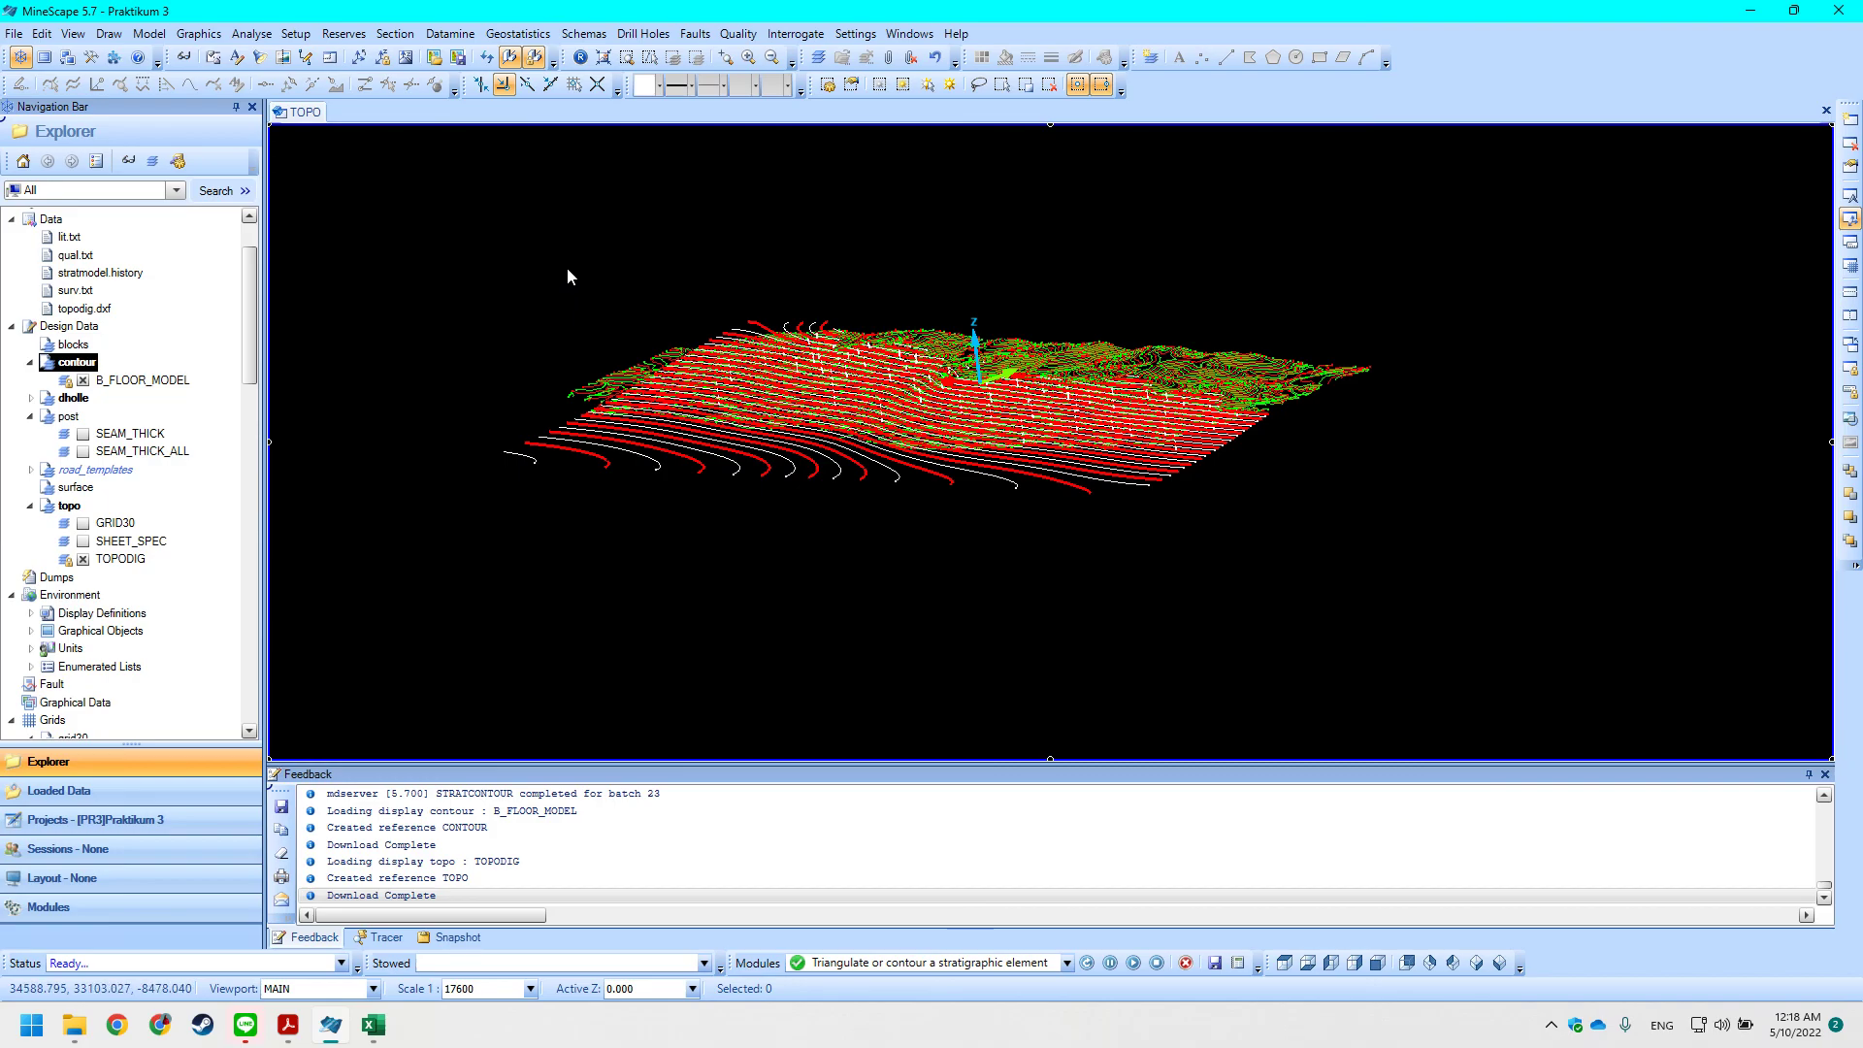
scroll(253, 285, "up", 3)
scroll(254, 283, "up", 1)
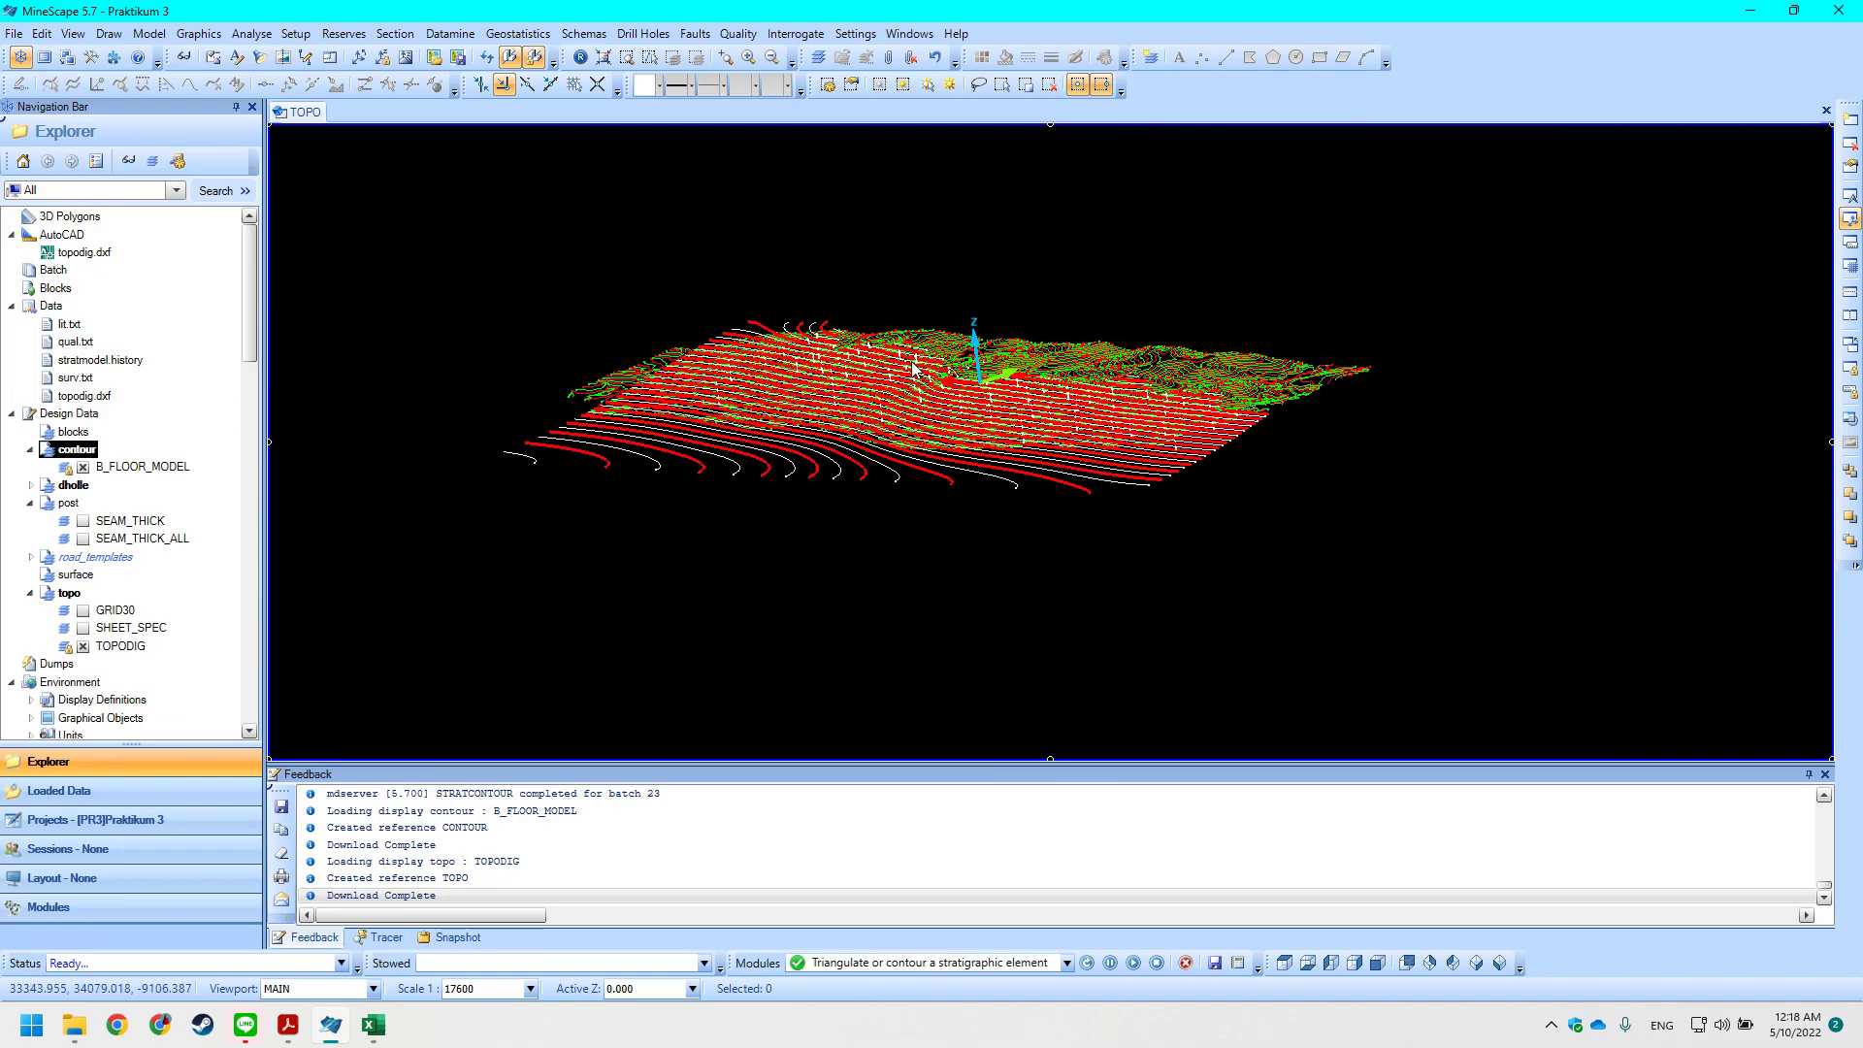
mouse_move(912, 365)
middle_click_drag(1277, 452, 1353, 518)
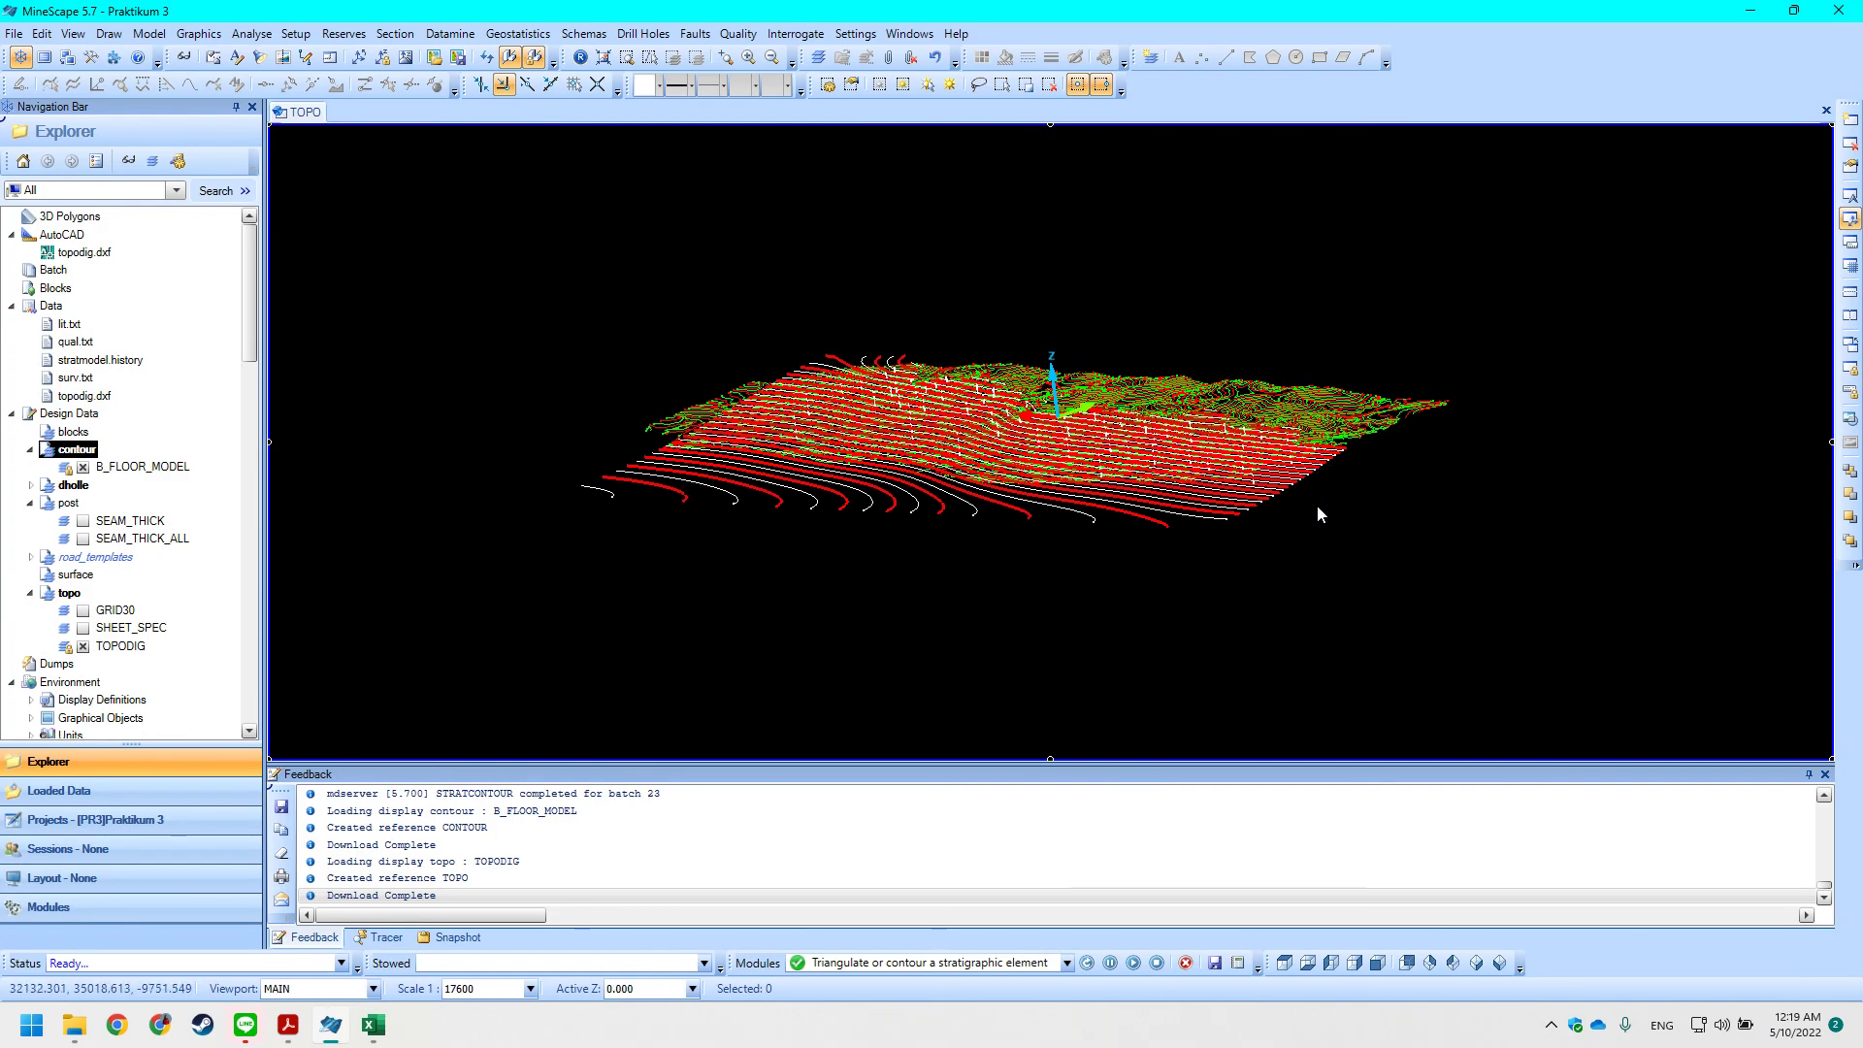
middle_click_drag(1147, 505, 1148, 499)
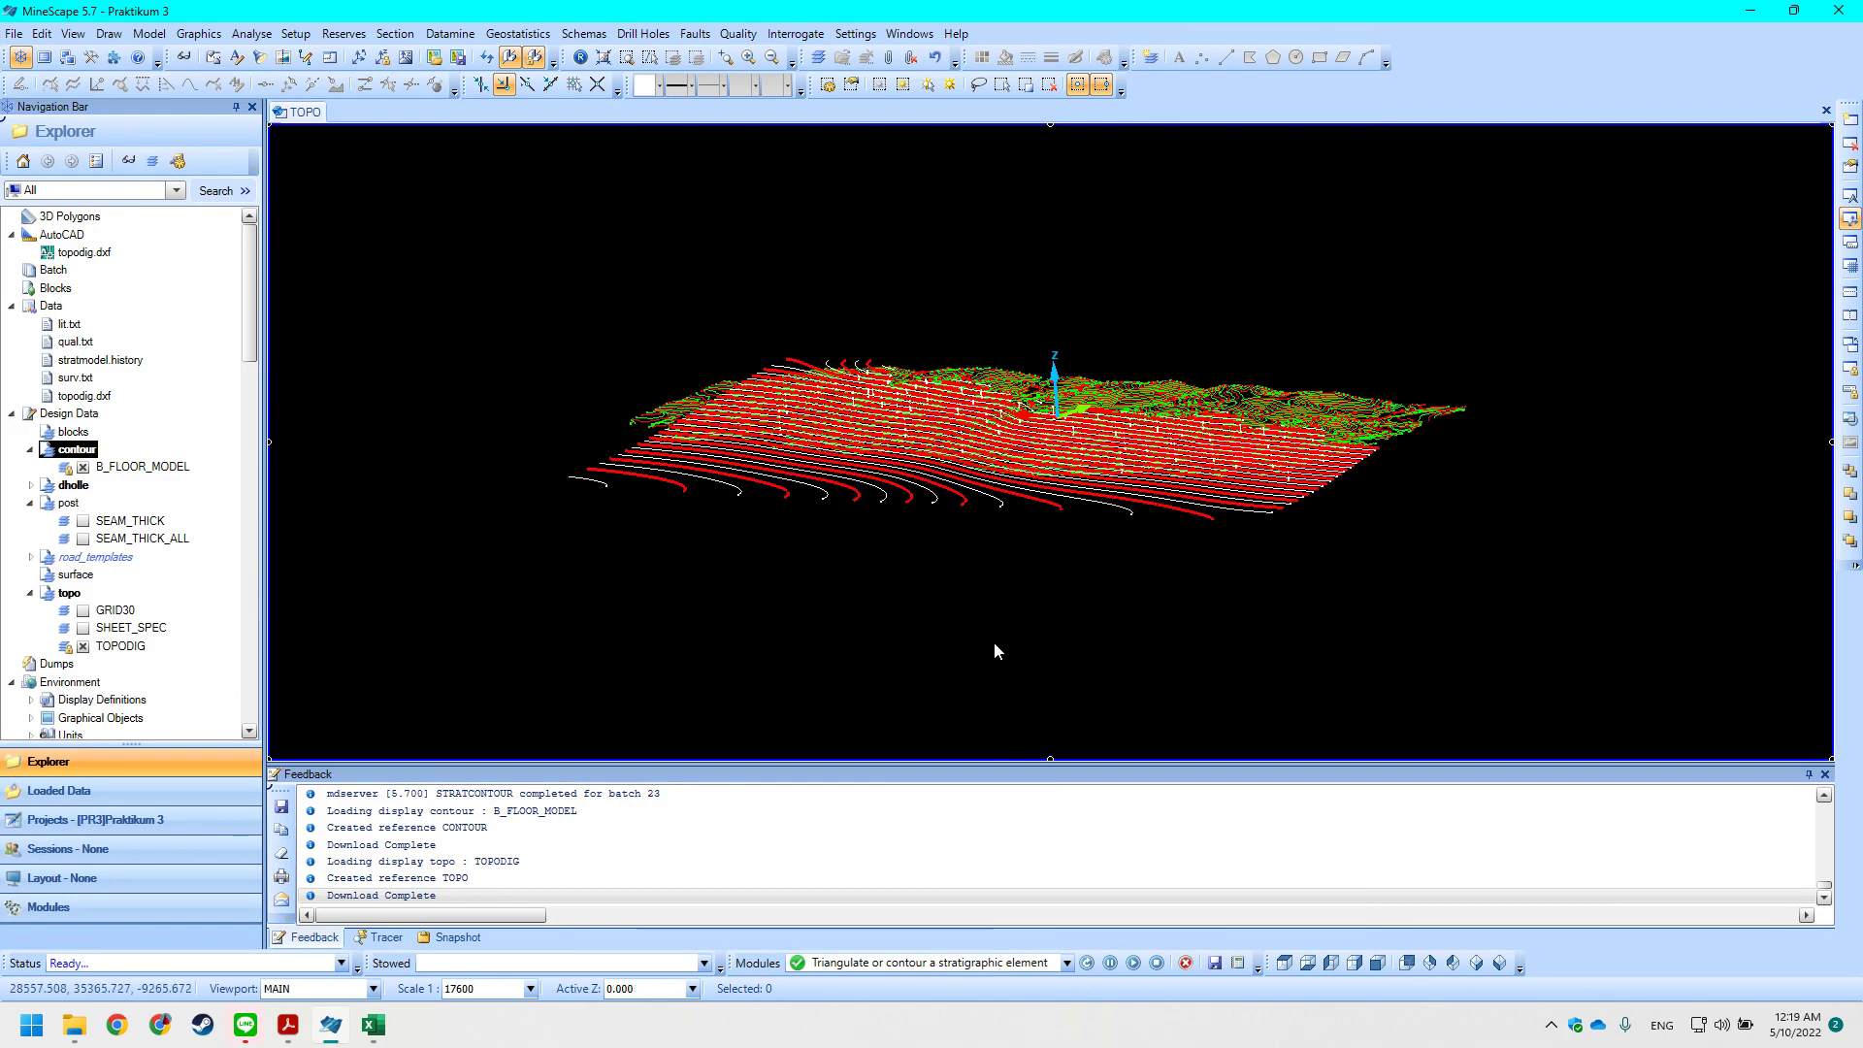